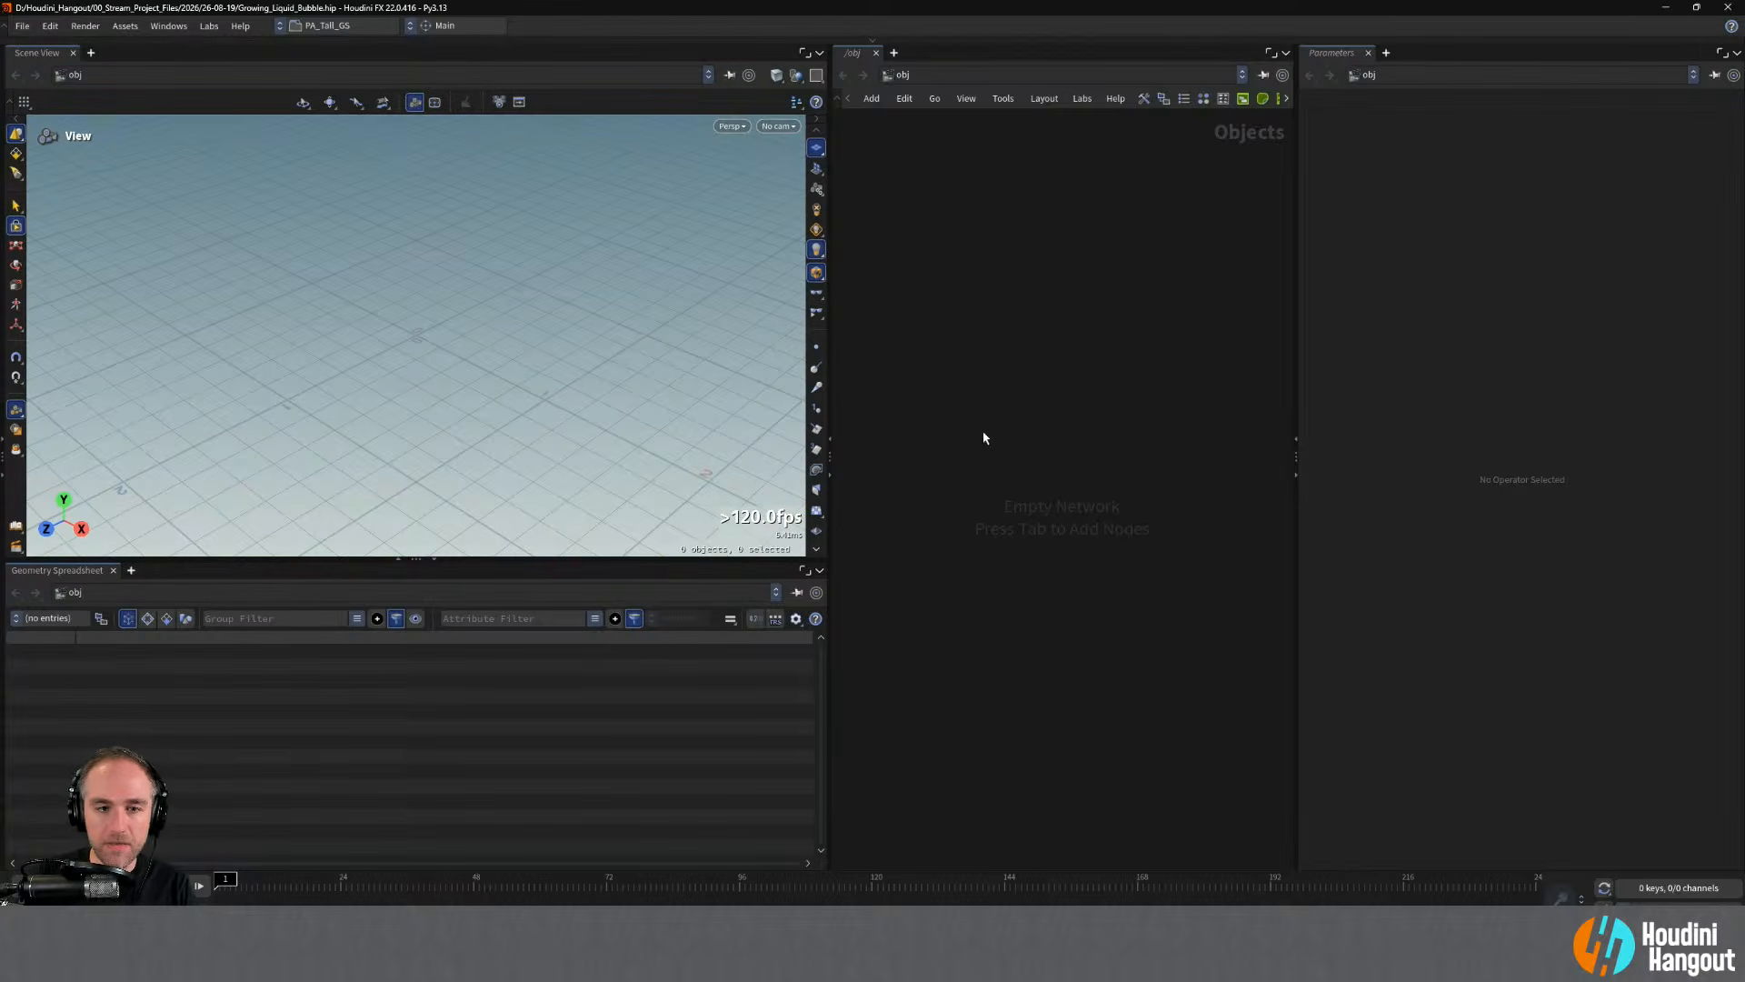
- Create a COP Network in the empty object-level network
left_click_drag(433, 339, 456, 295)
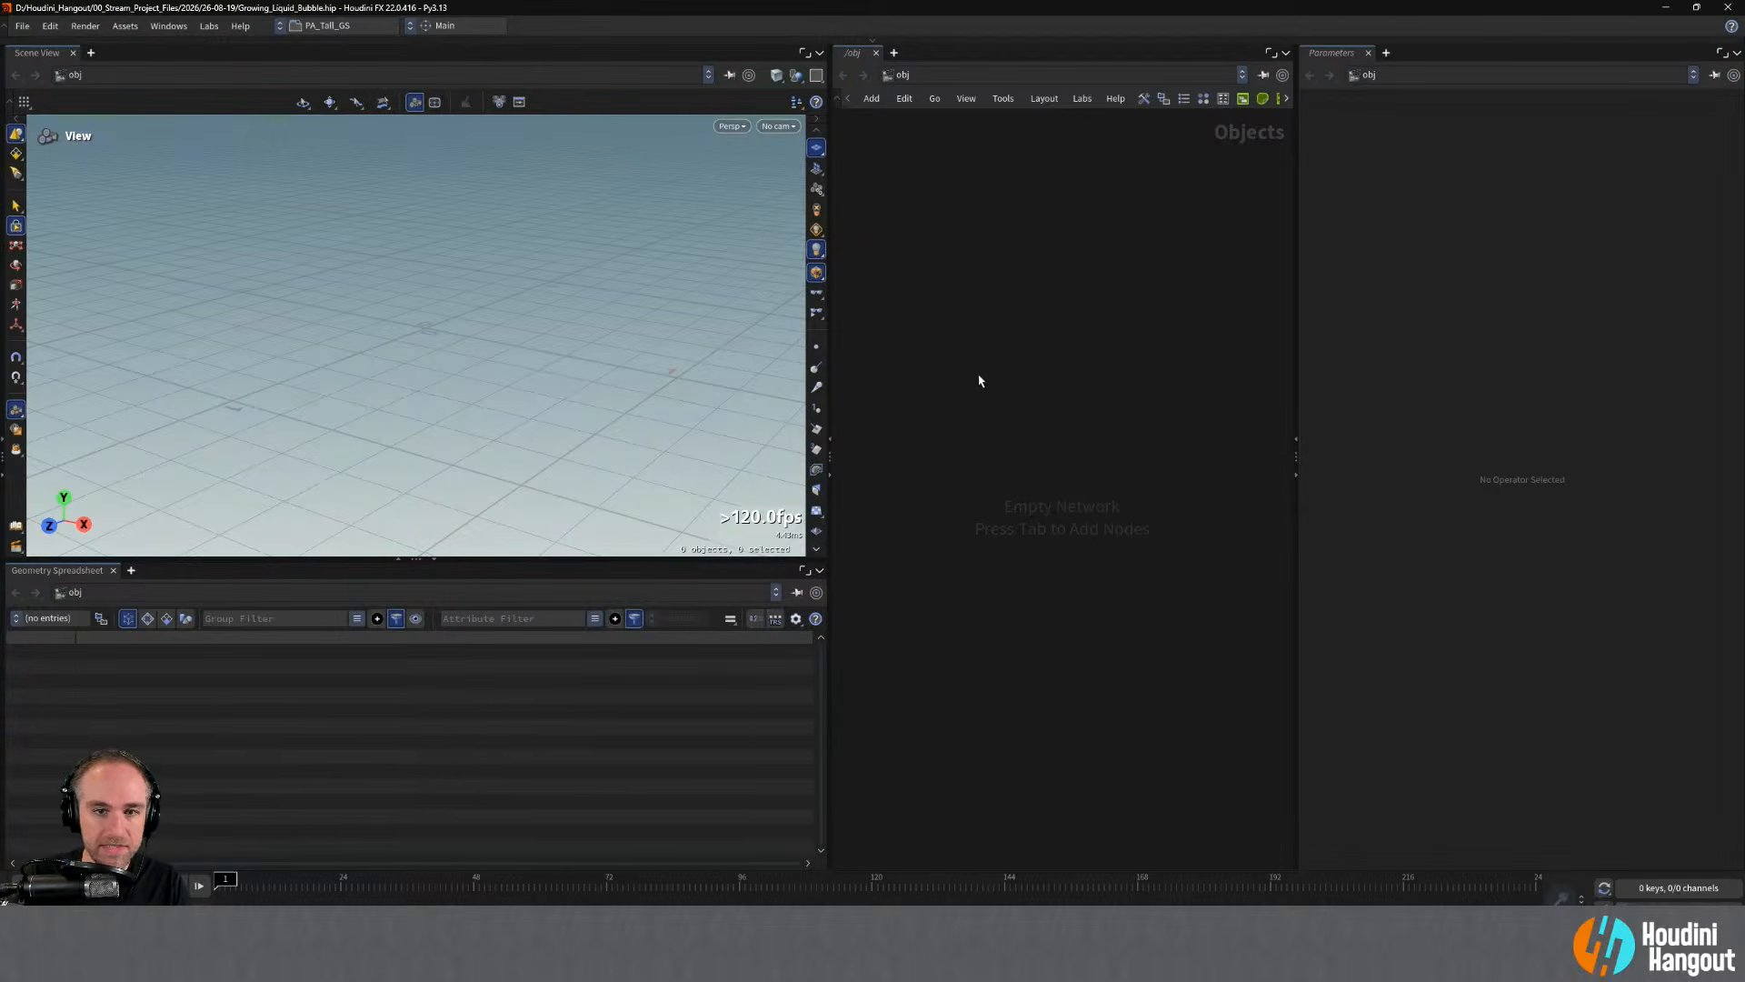
key("Tab")
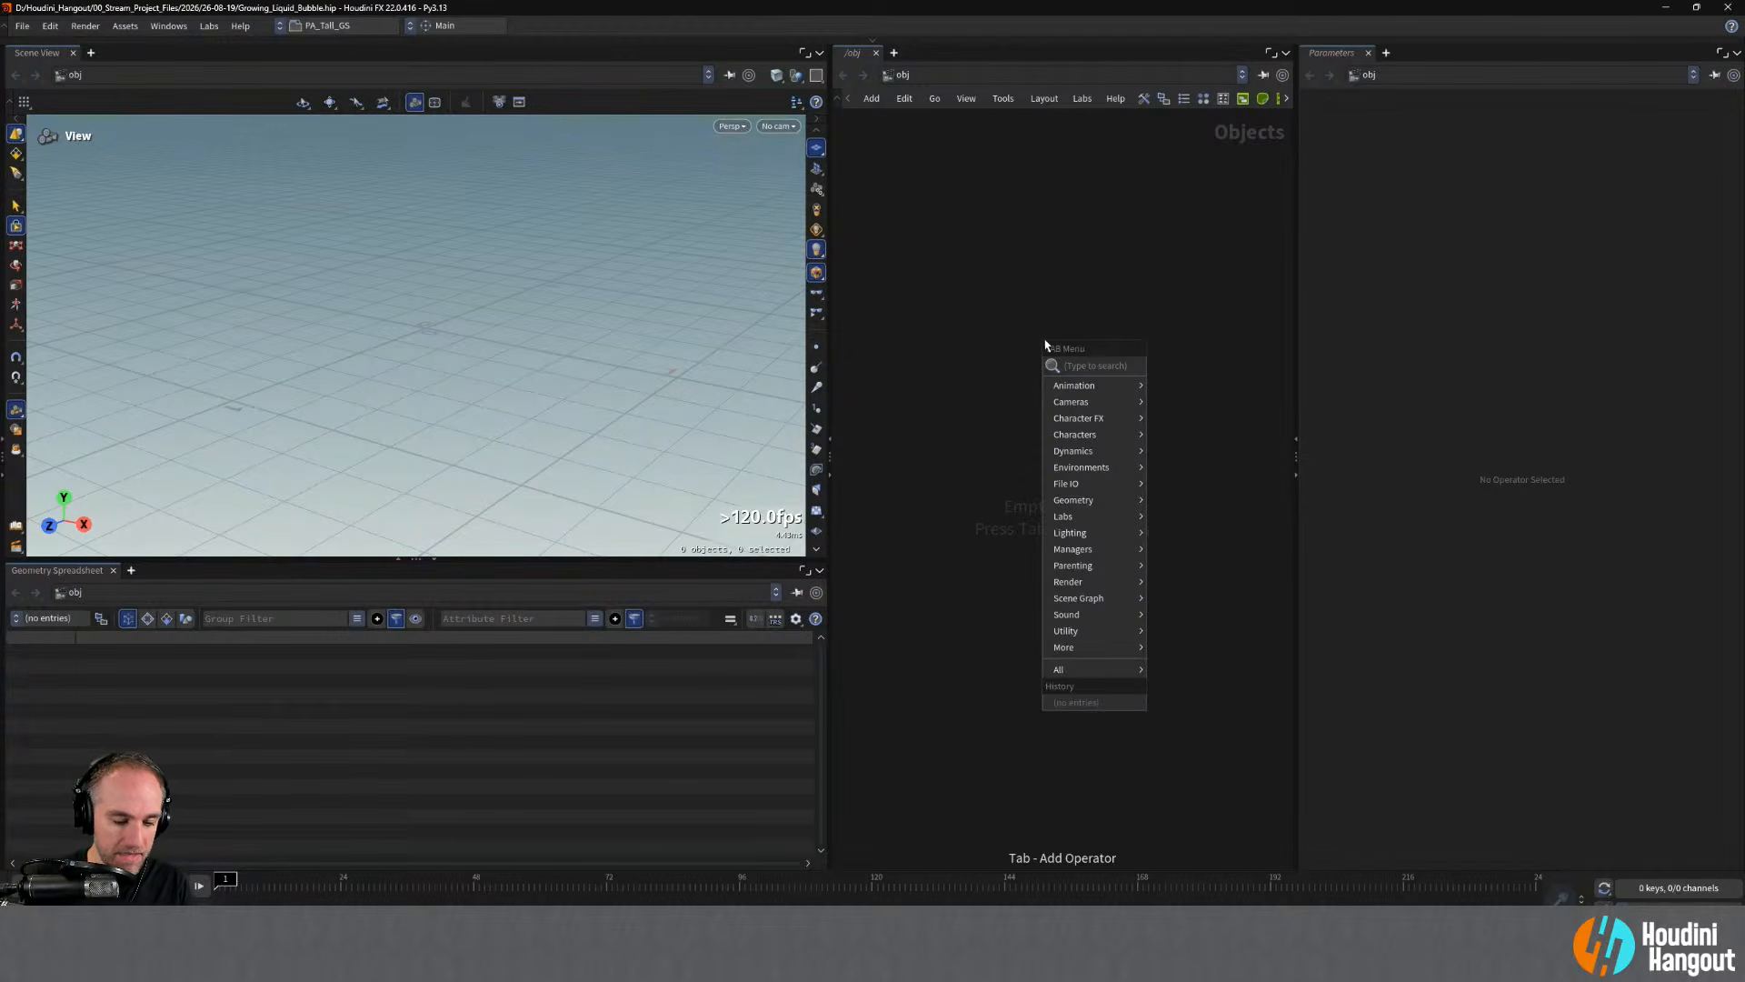
type("cop")
key("Return")
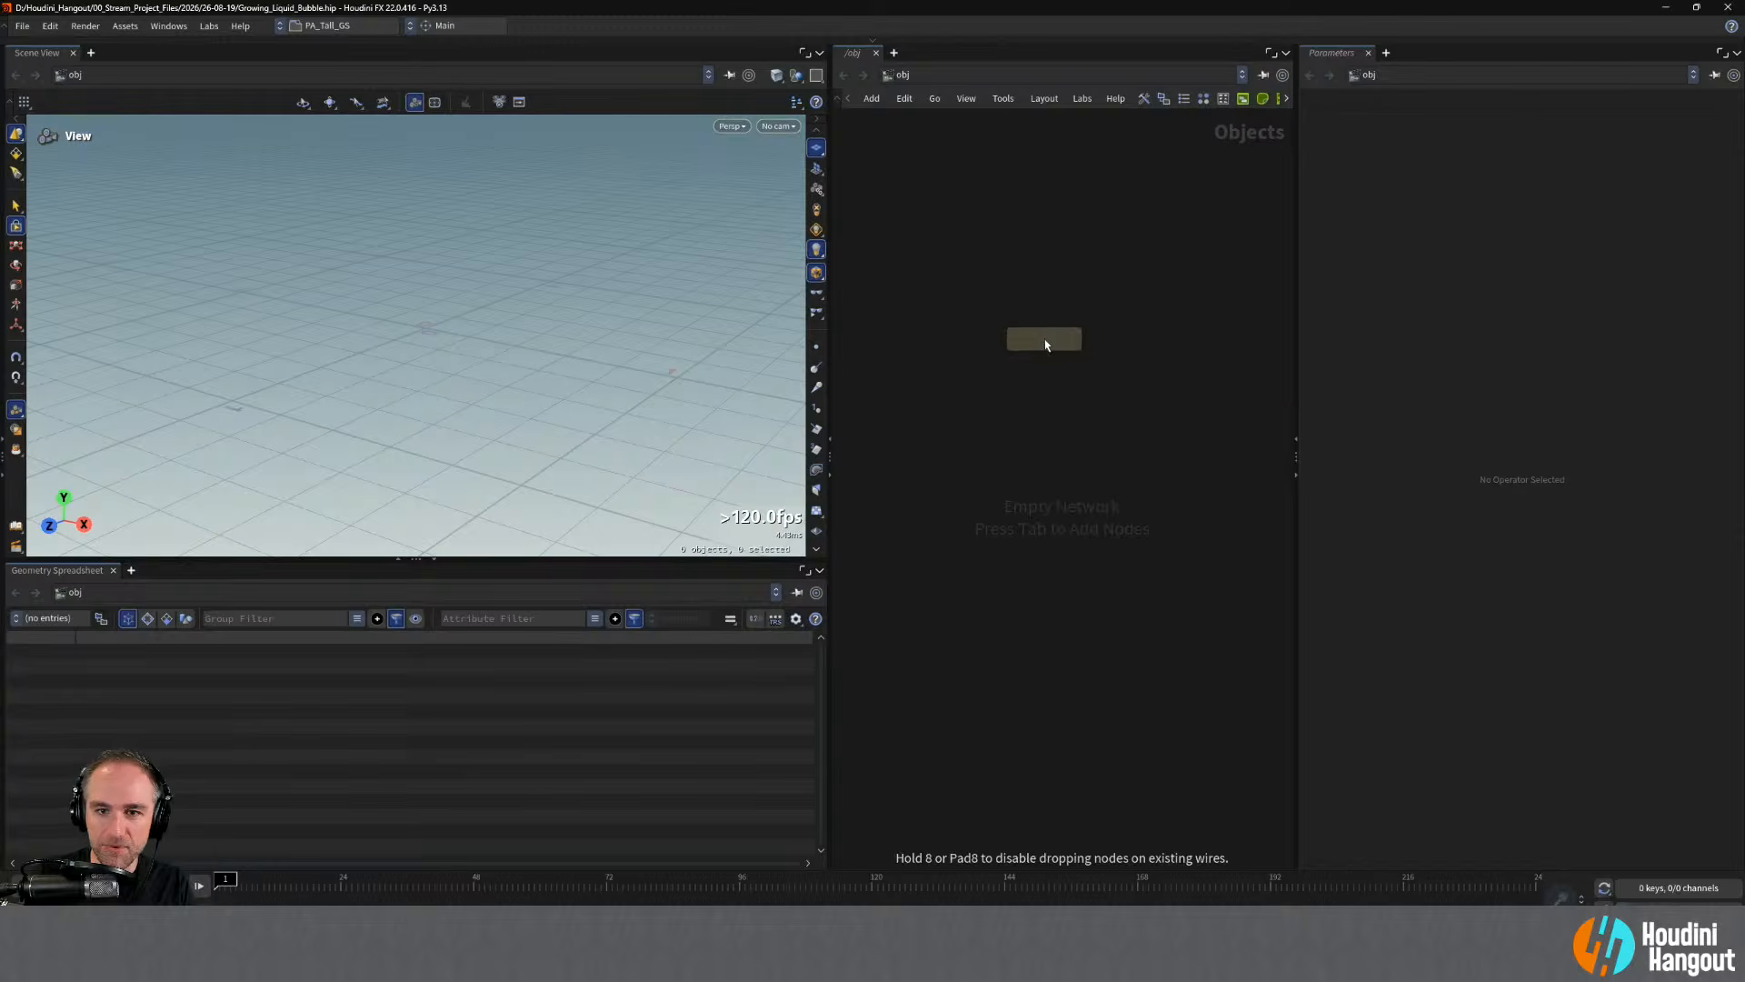
left_click(1049, 318)
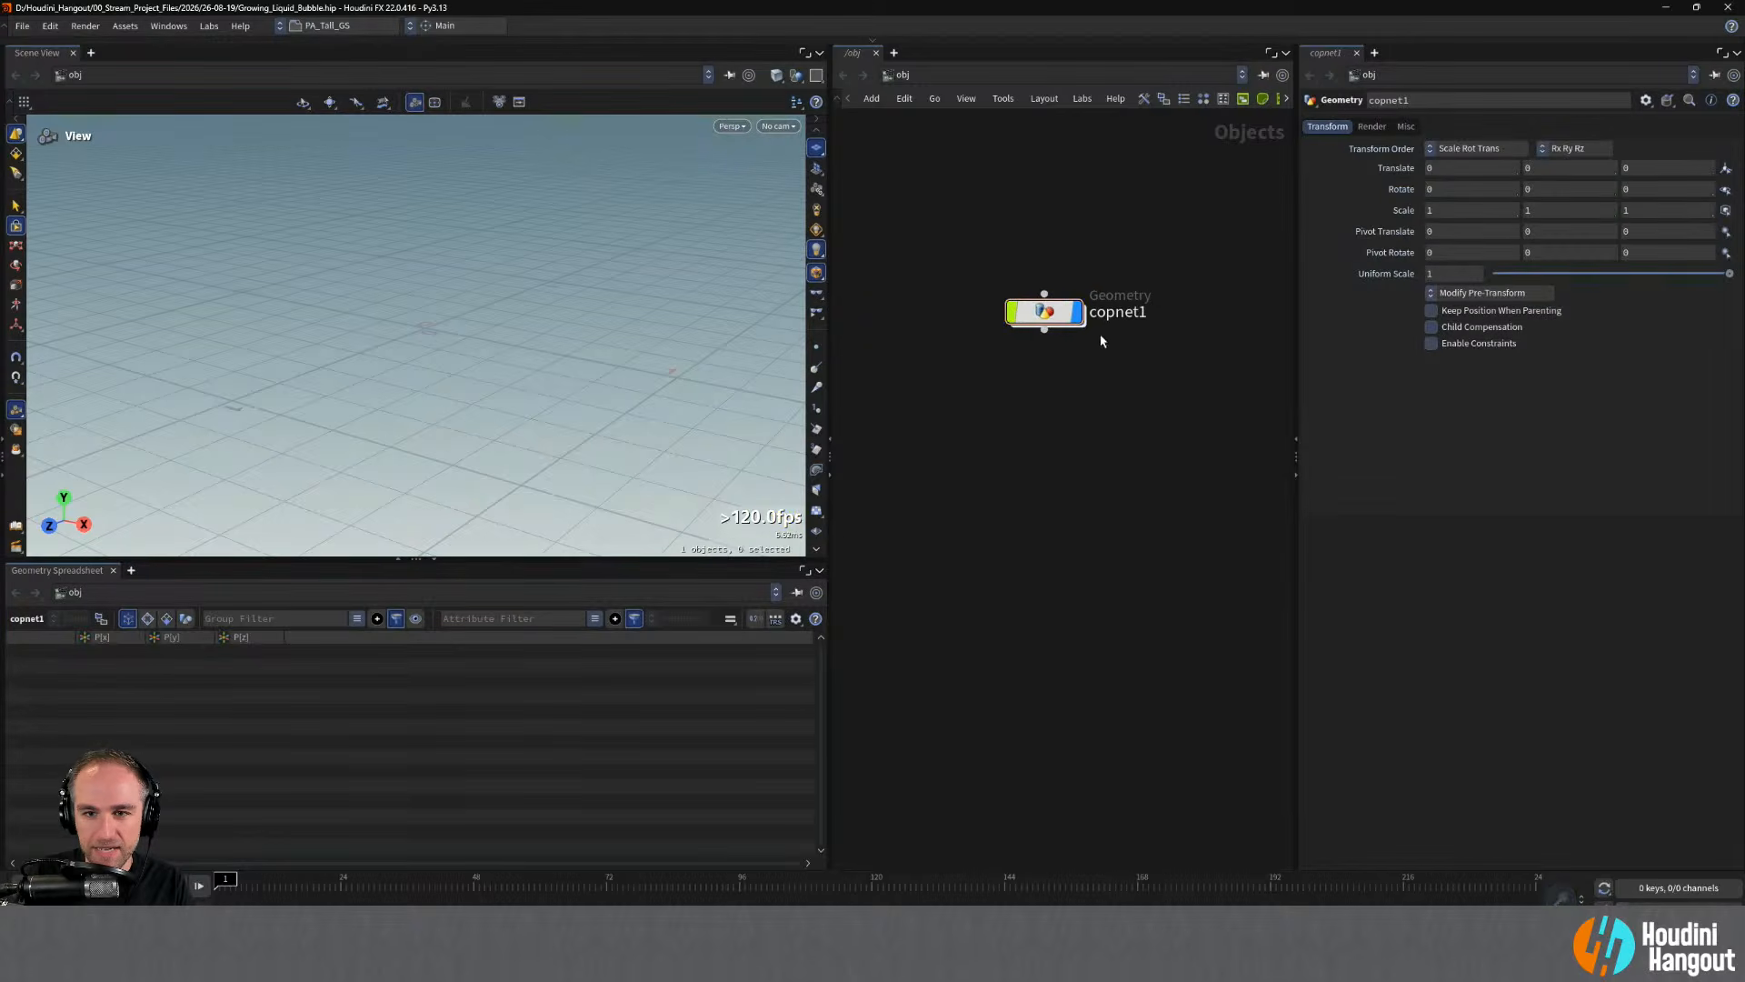
- Rename the new geometry object as geo_ground
double_click(1122, 309)
type("height")
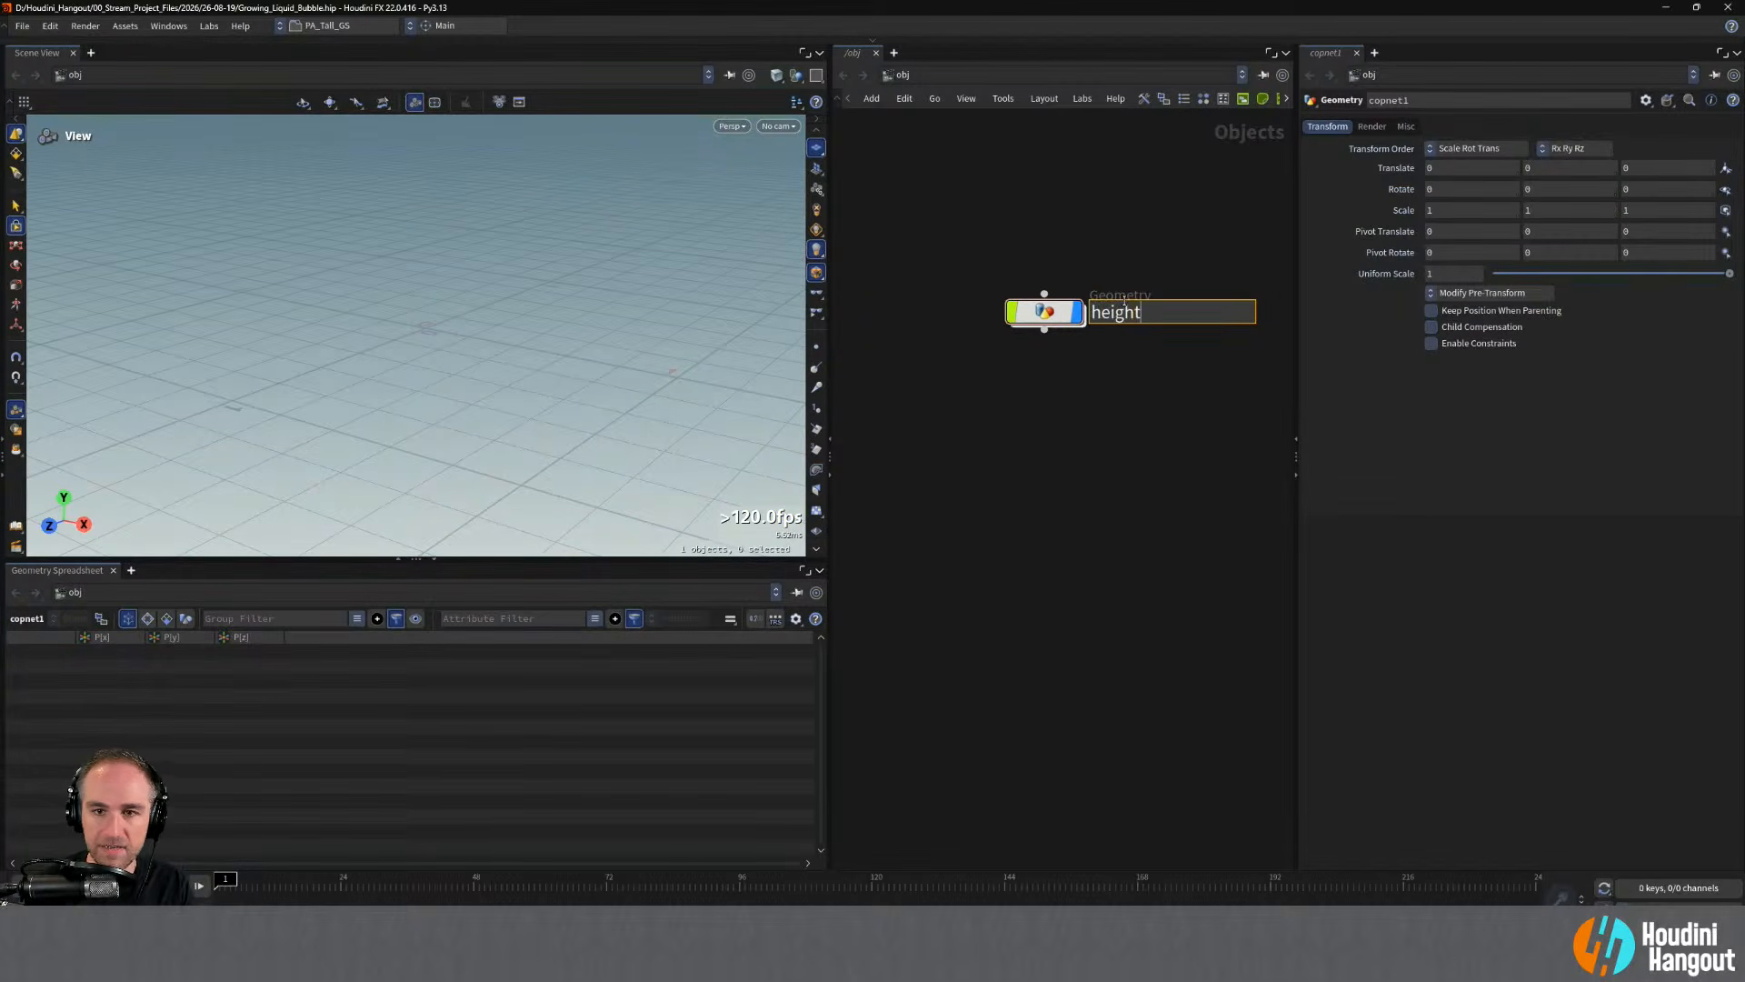
key("BackSpace")
key("BackSpace")
key("BackSpace")
key("BackSpace")
key("BackSpace")
key("BackSpace")
type("groun")
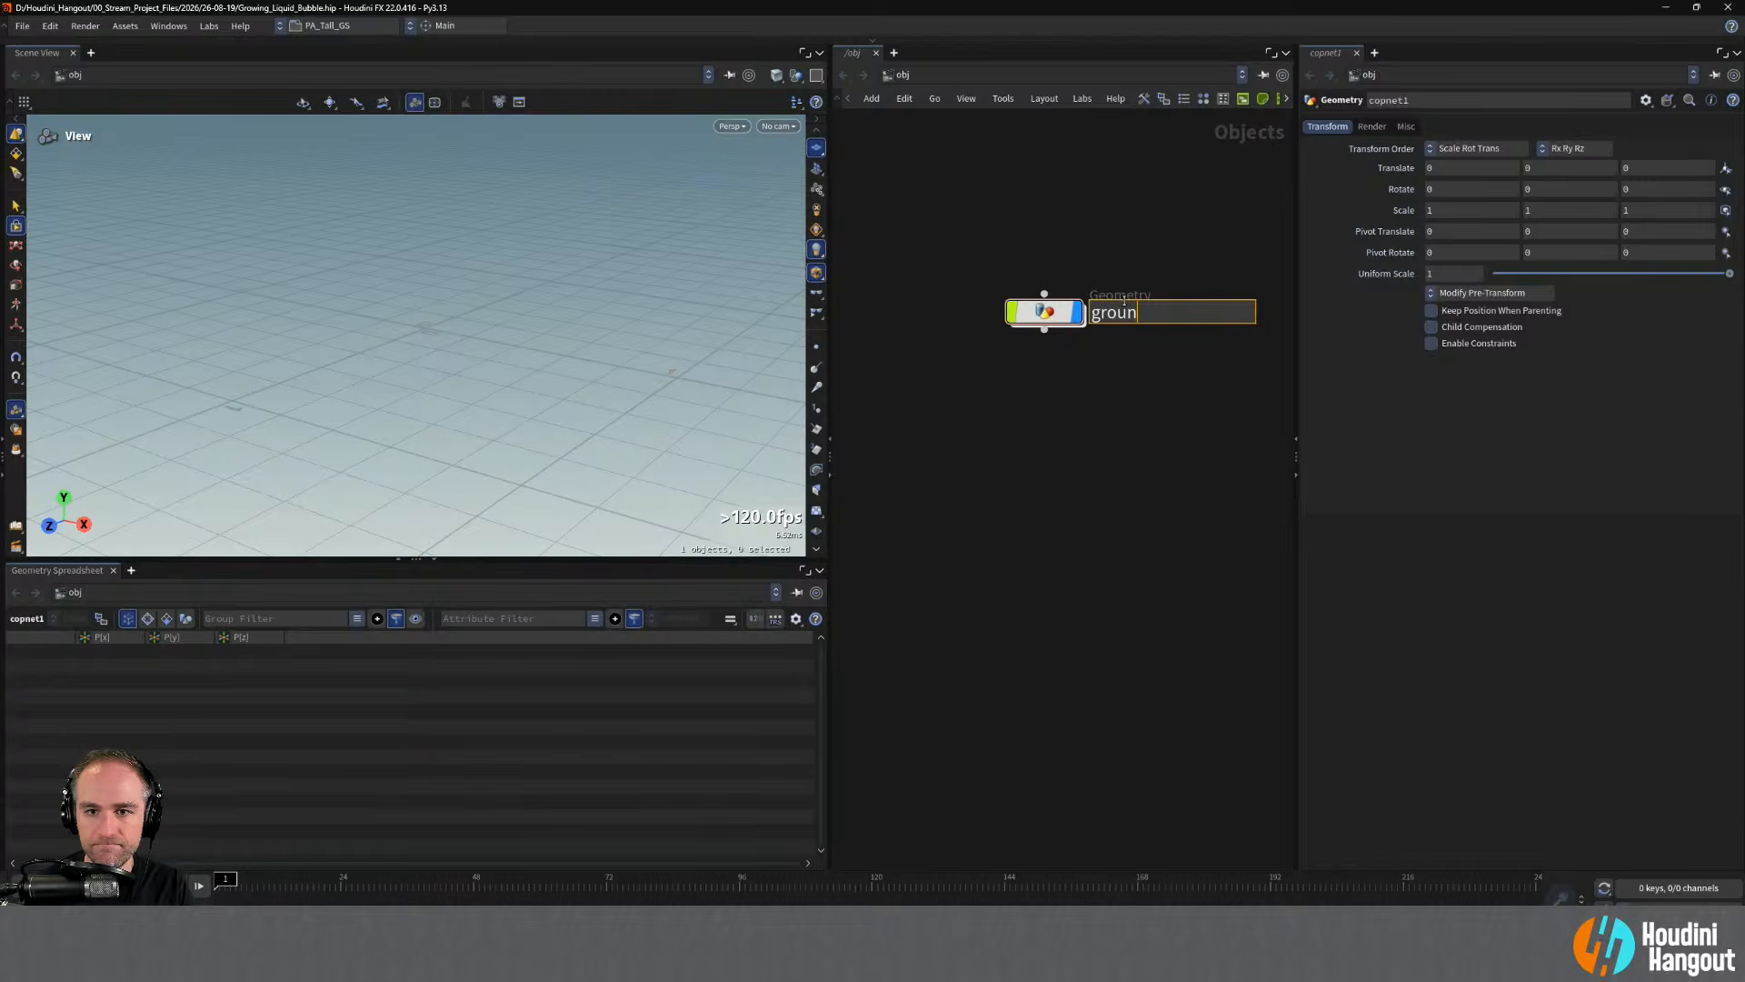
type("d_plane")
key("BackSpace")
key("BackSpace")
key("BackSpace")
key("BackSpace")
key("BackSpace")
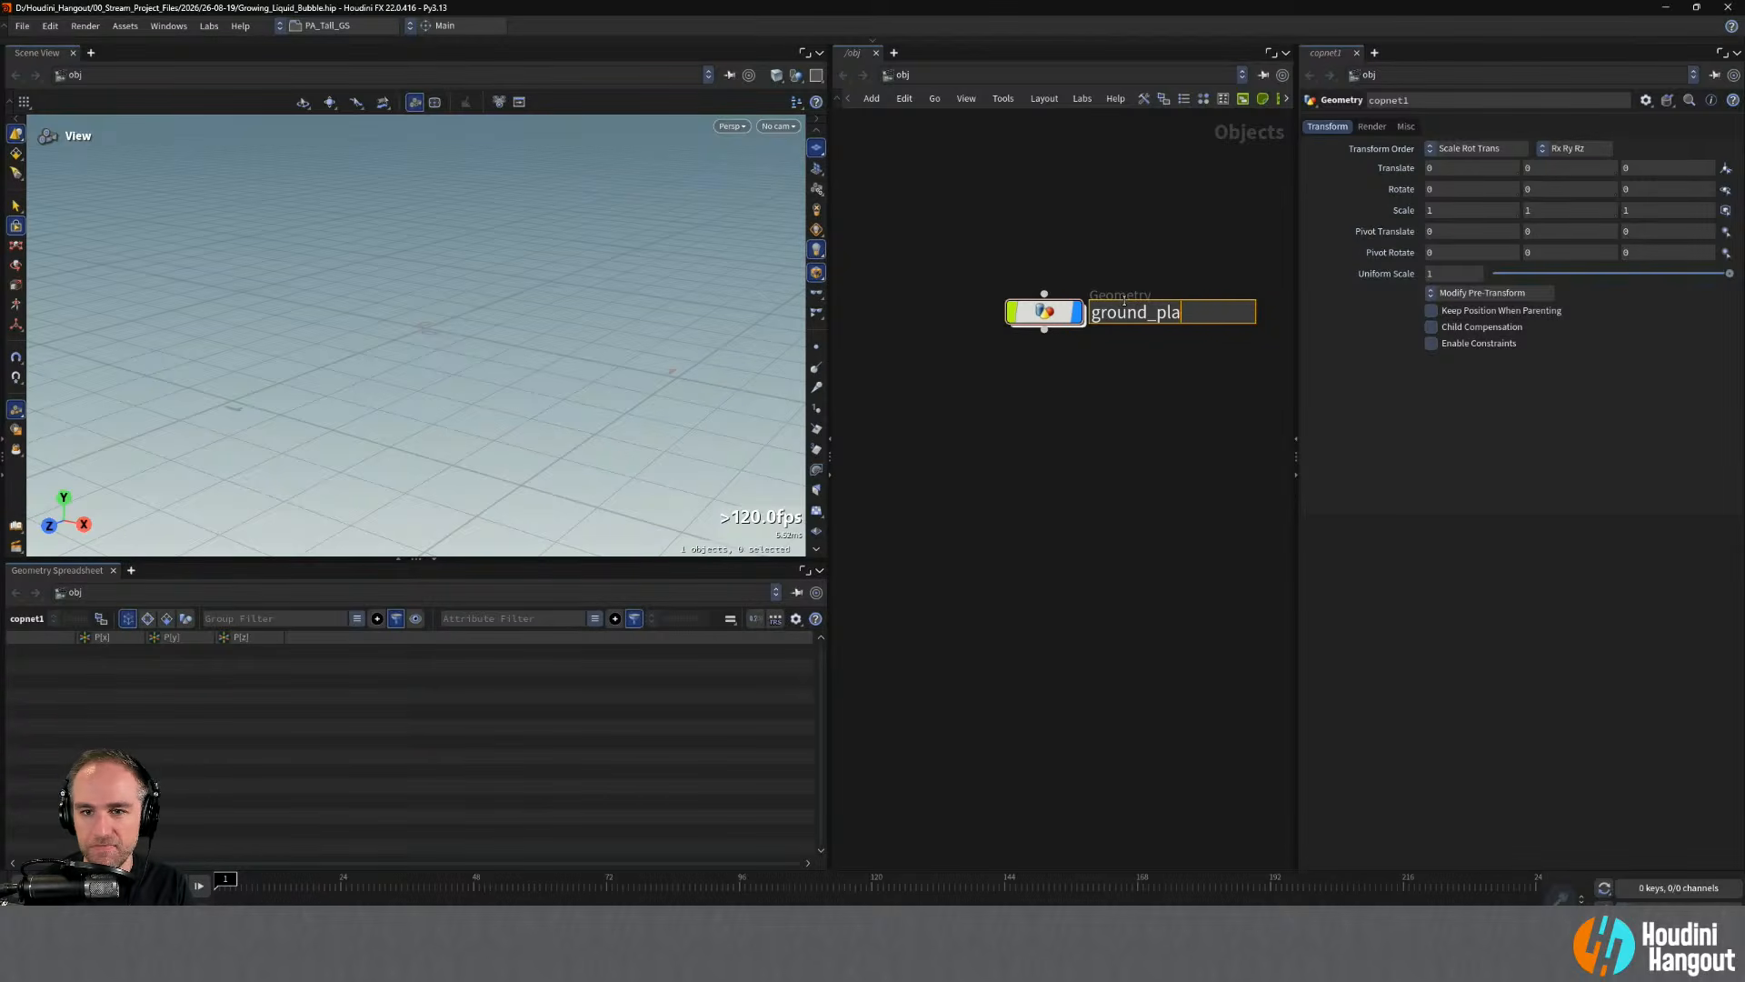
key("Home")
type("geo_")
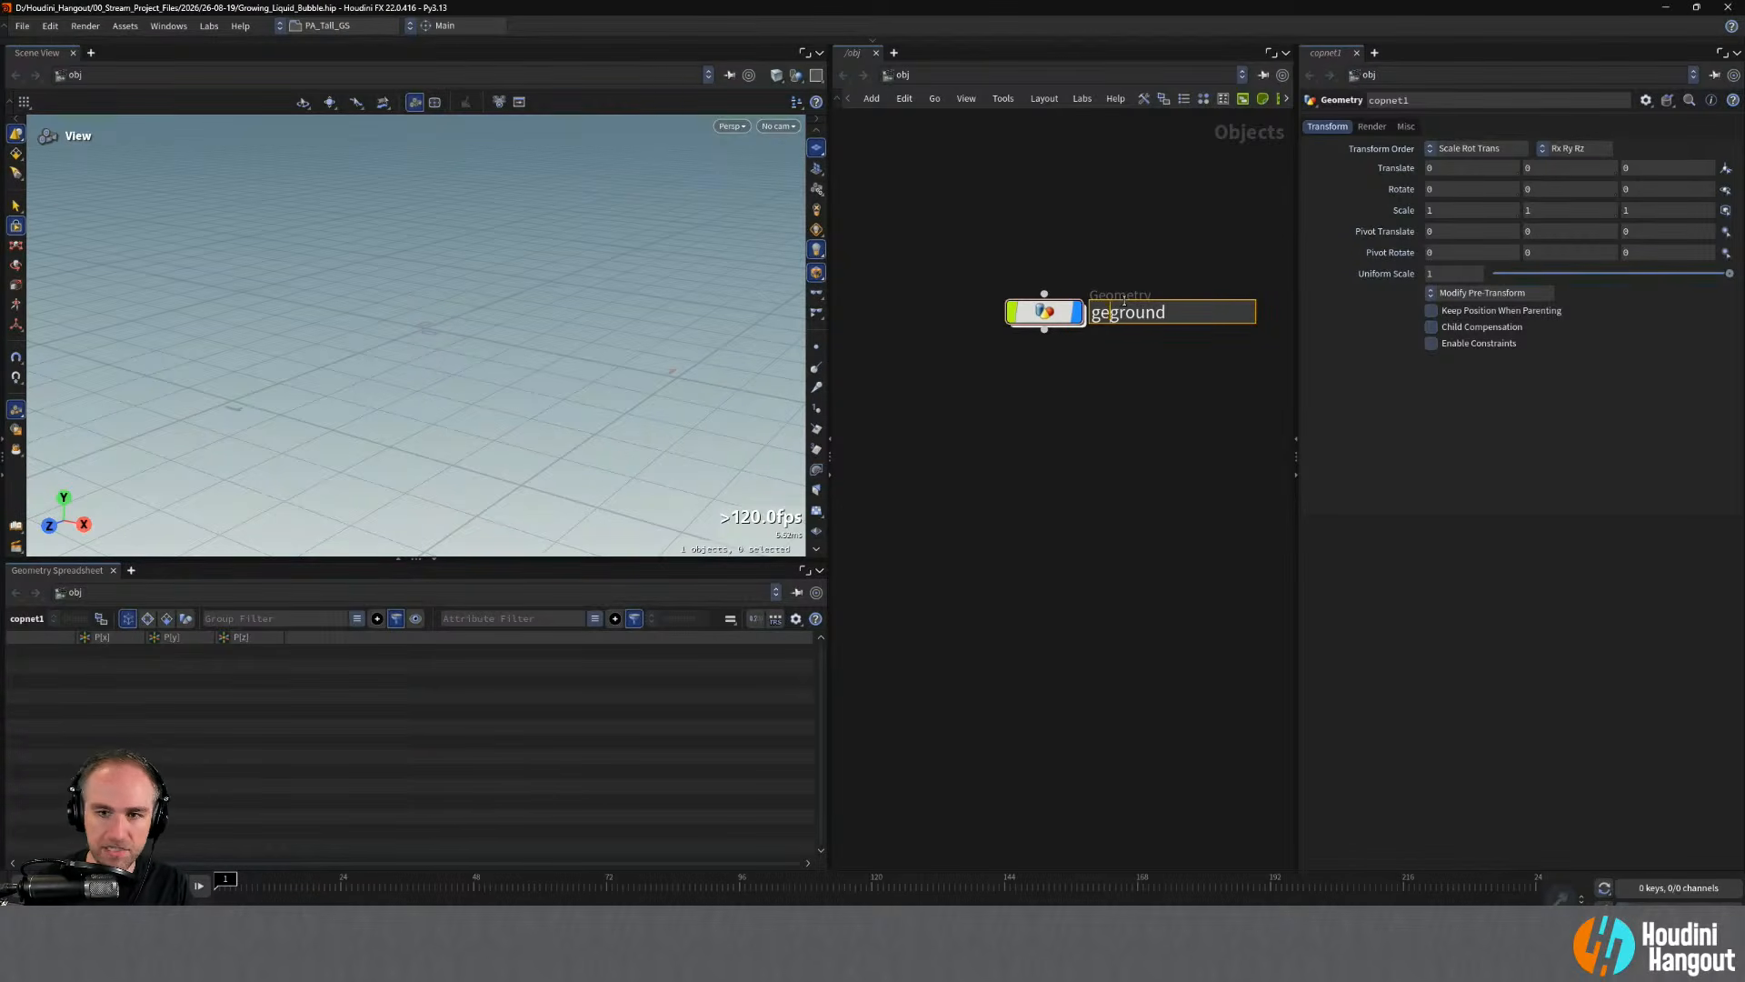
key("Return")
- Go inside geo_ground and rename its COP network as ground_plane_copnet
double_click(1048, 313)
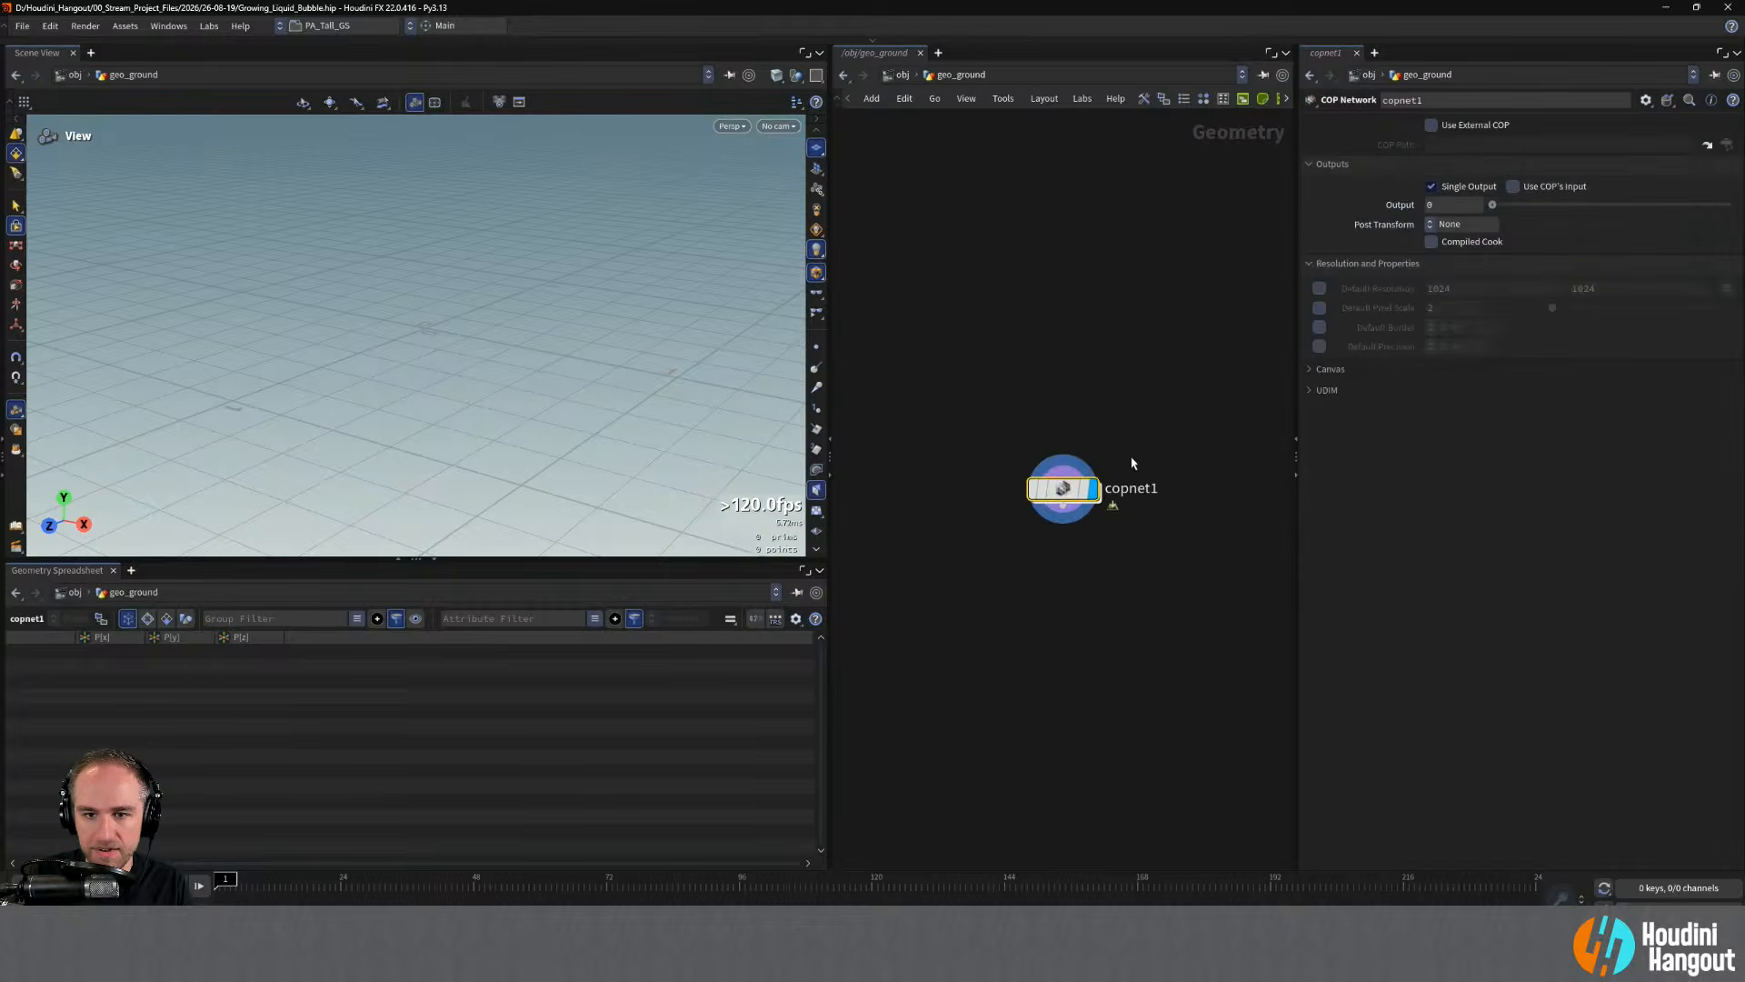
double_click(1136, 489)
type("ground")
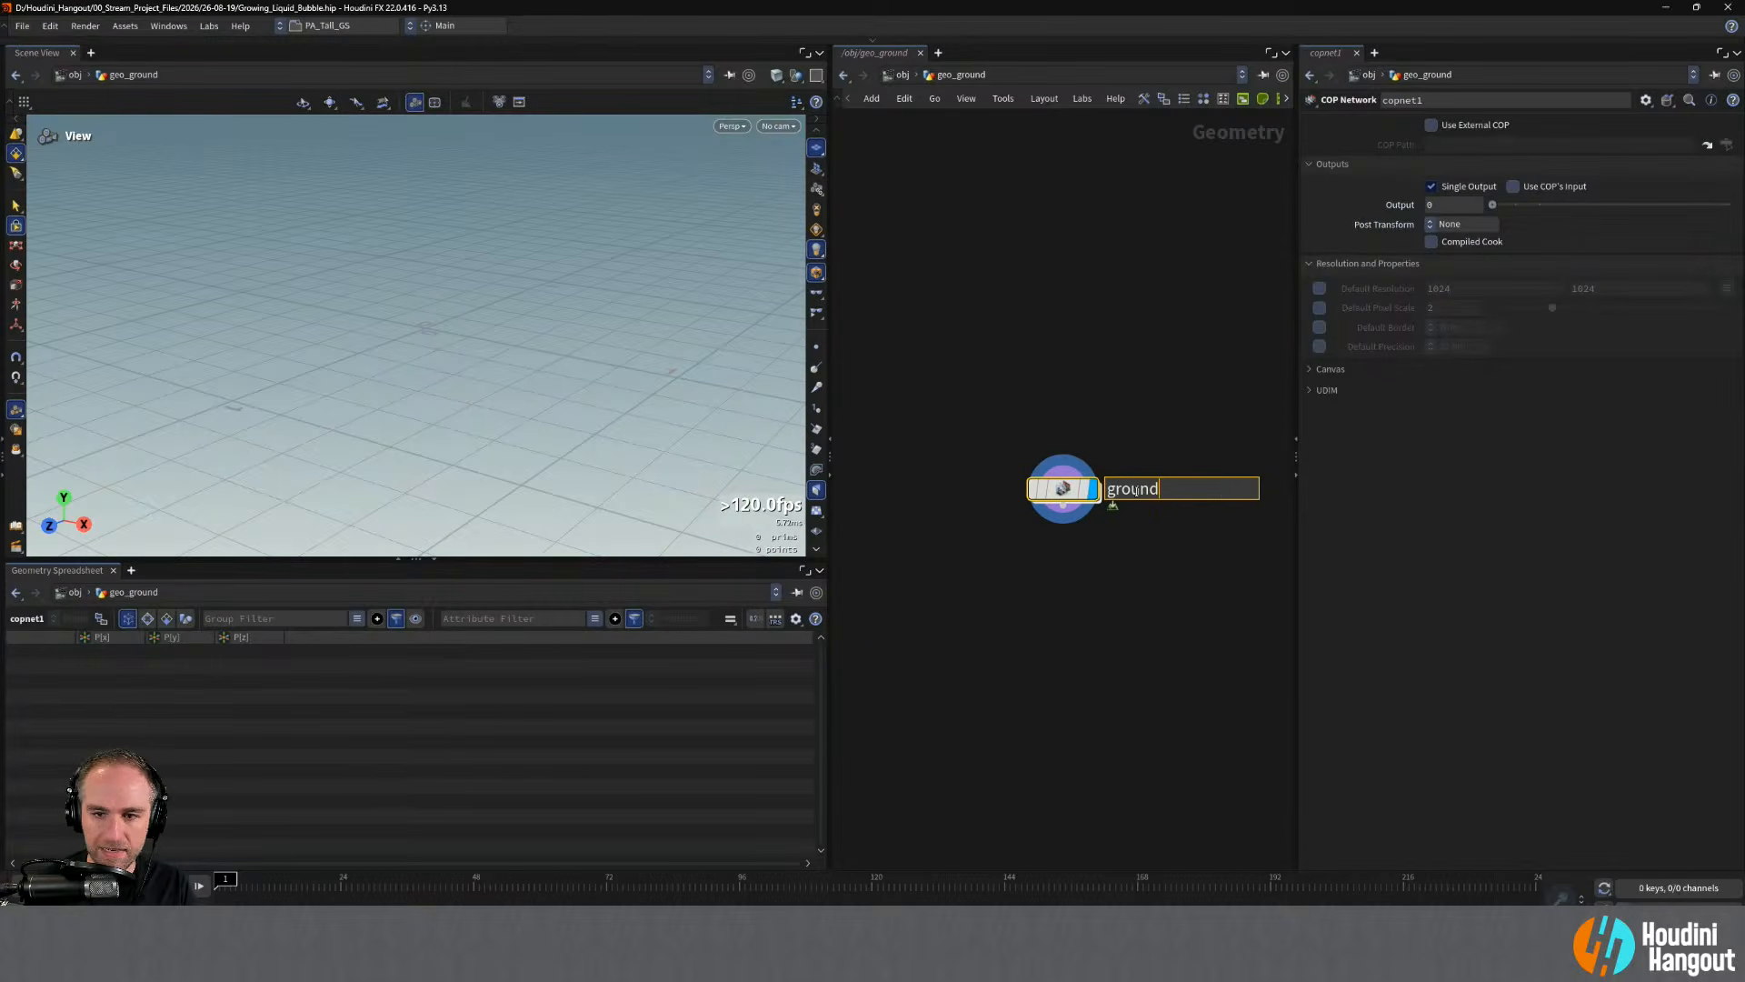
type("_plane_copnet")
key("BackSpace")
type("net")
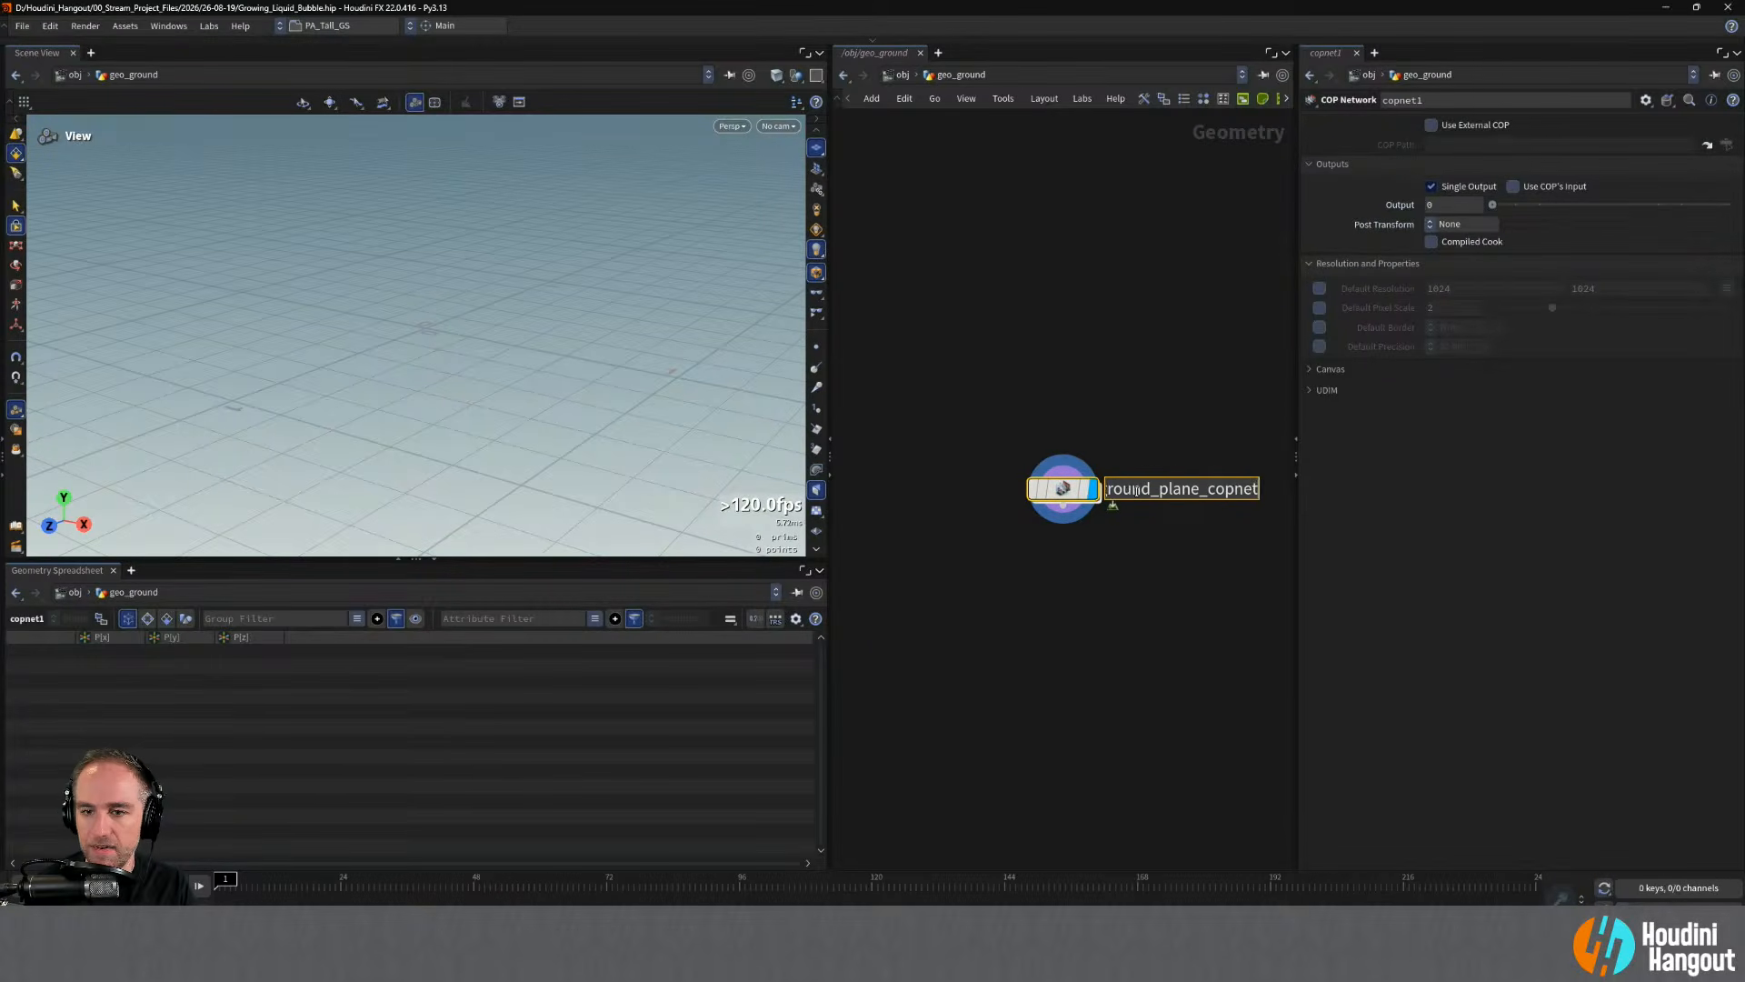
key("Return")
mouse_move(1069, 491)
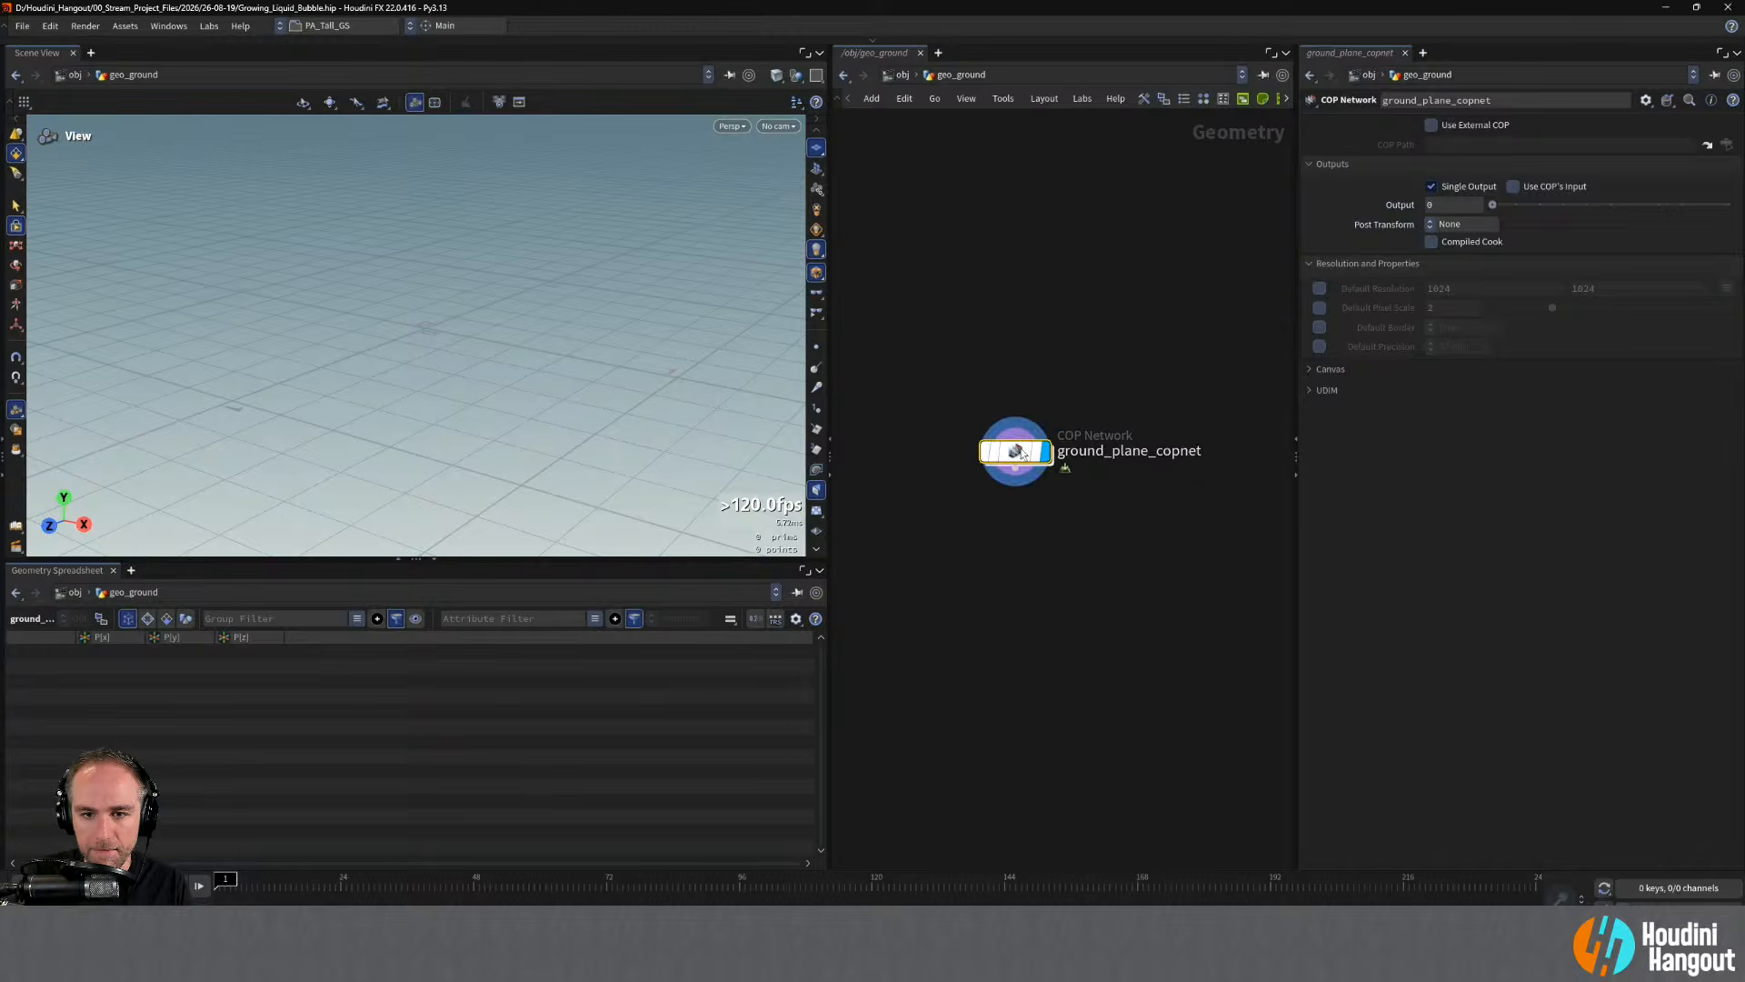
- Replace the COP network inside geo_ground with a HeightField COP Network, then check its canvas settings and look inside it
key("i")
key("u")
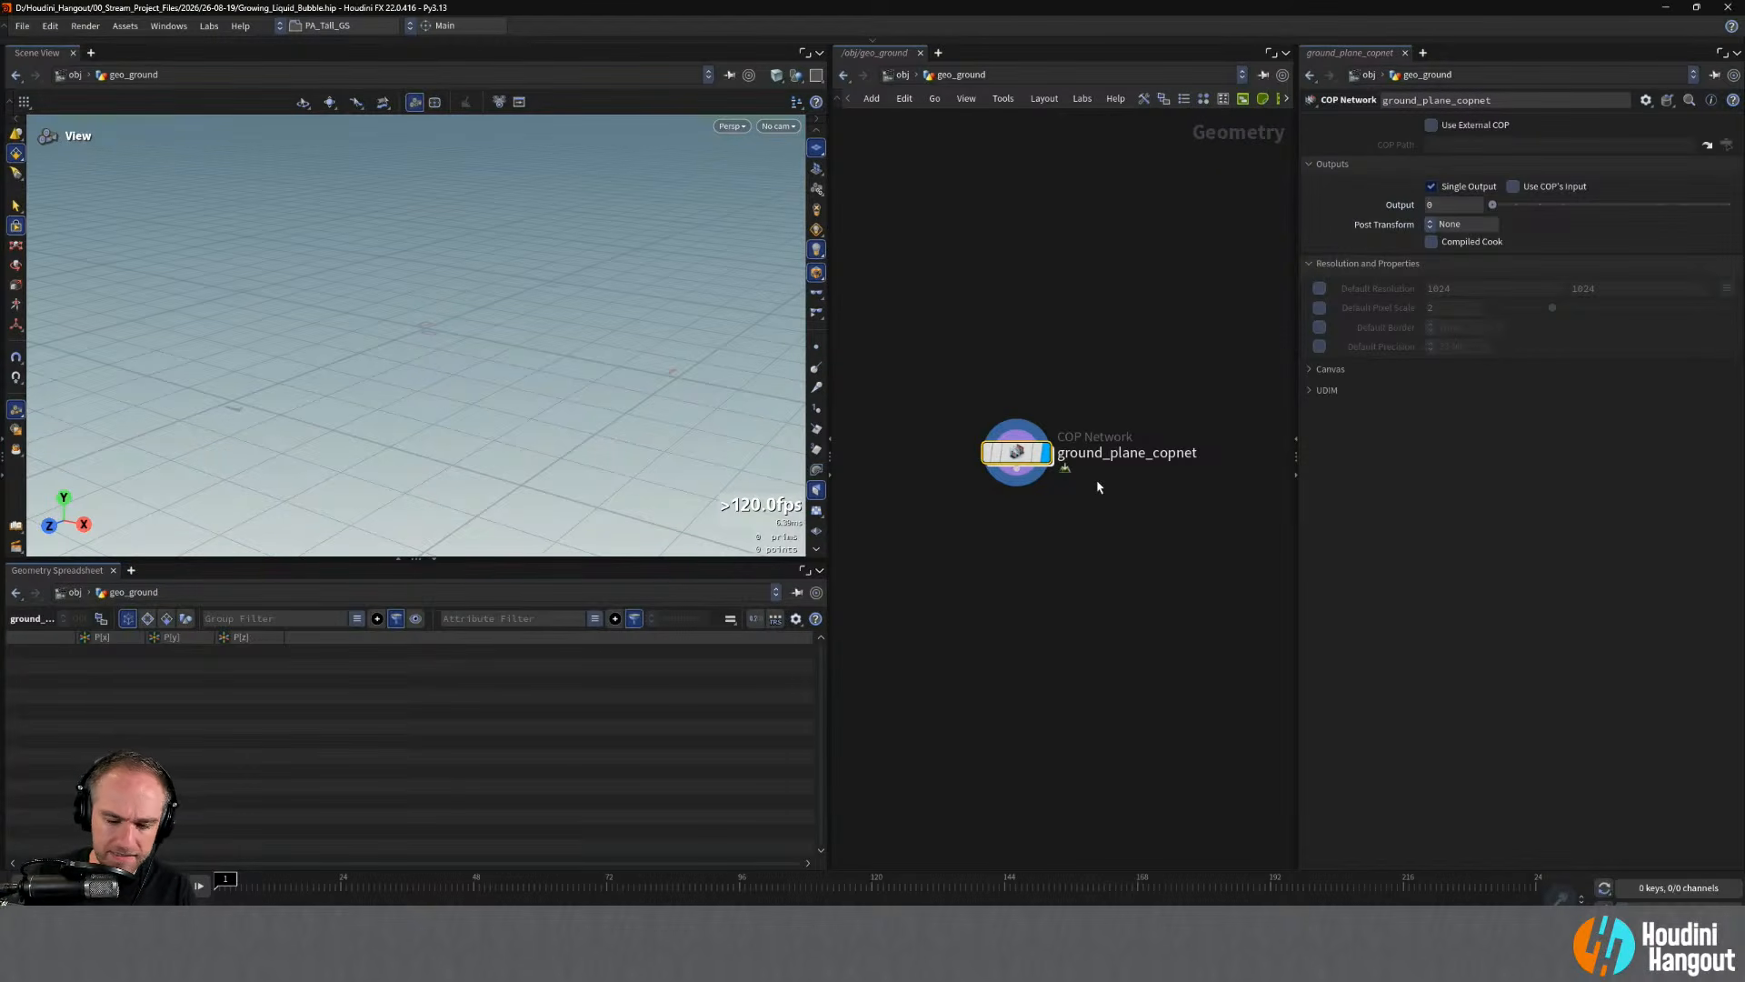
key("i")
key("Tab")
type("cop")
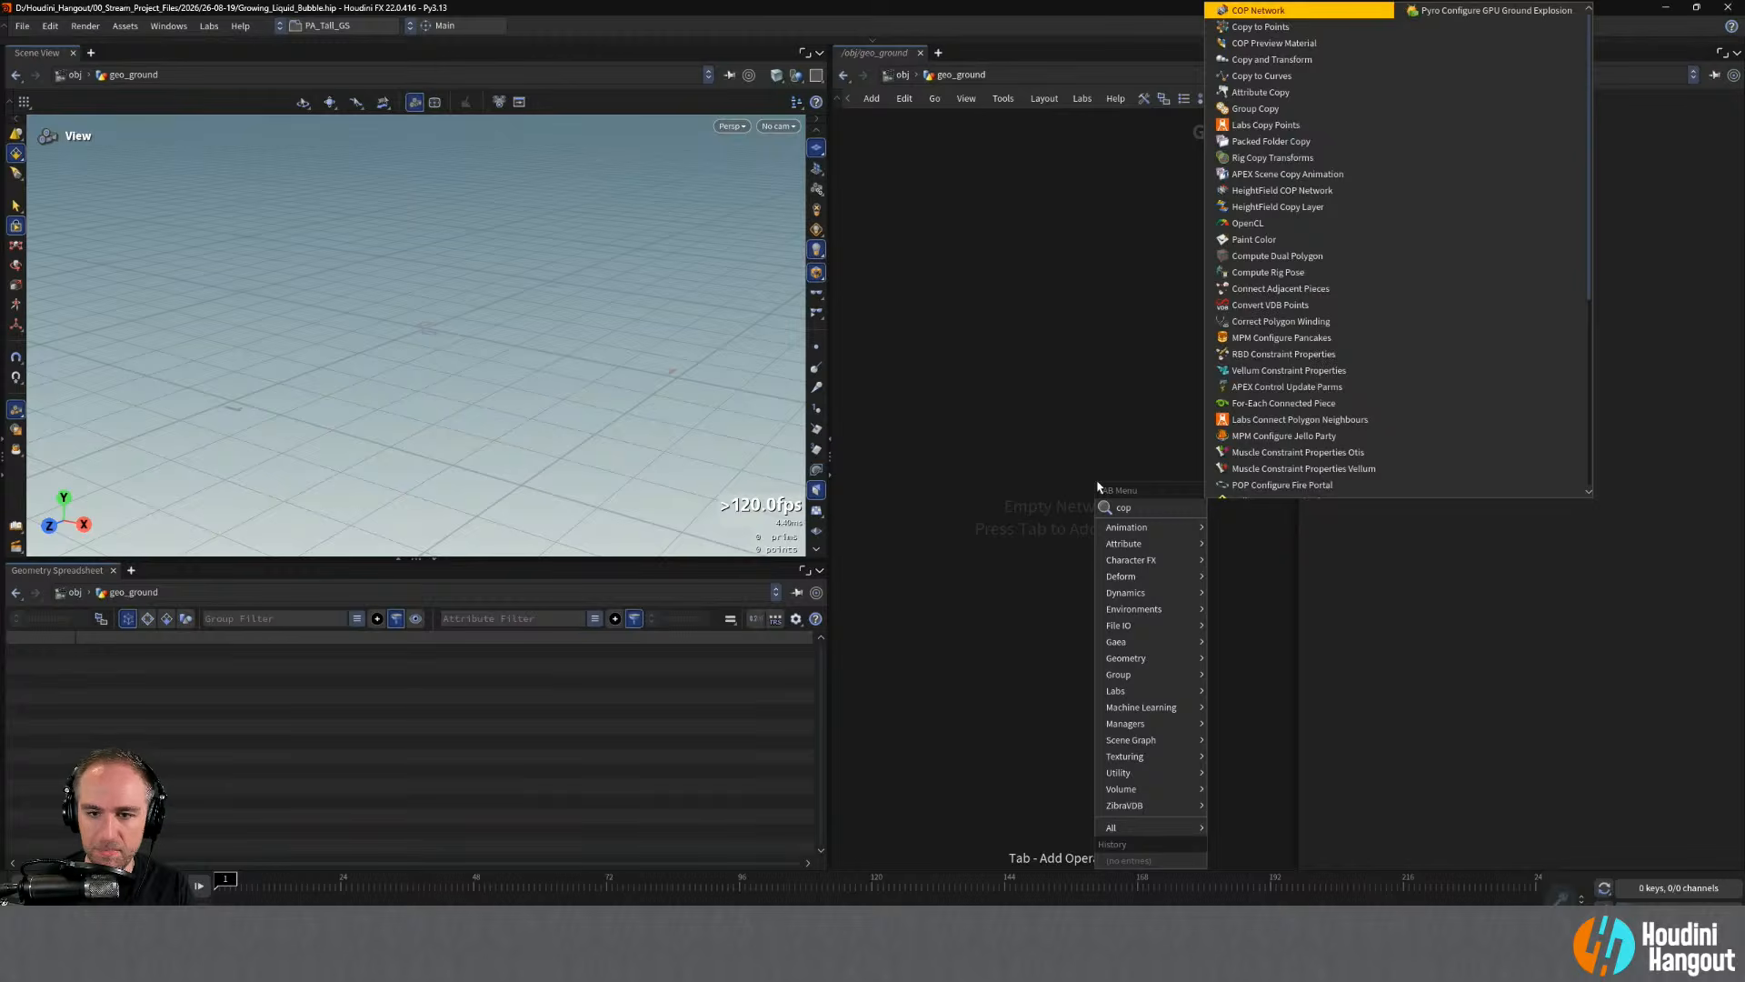
type("net")
key("Return")
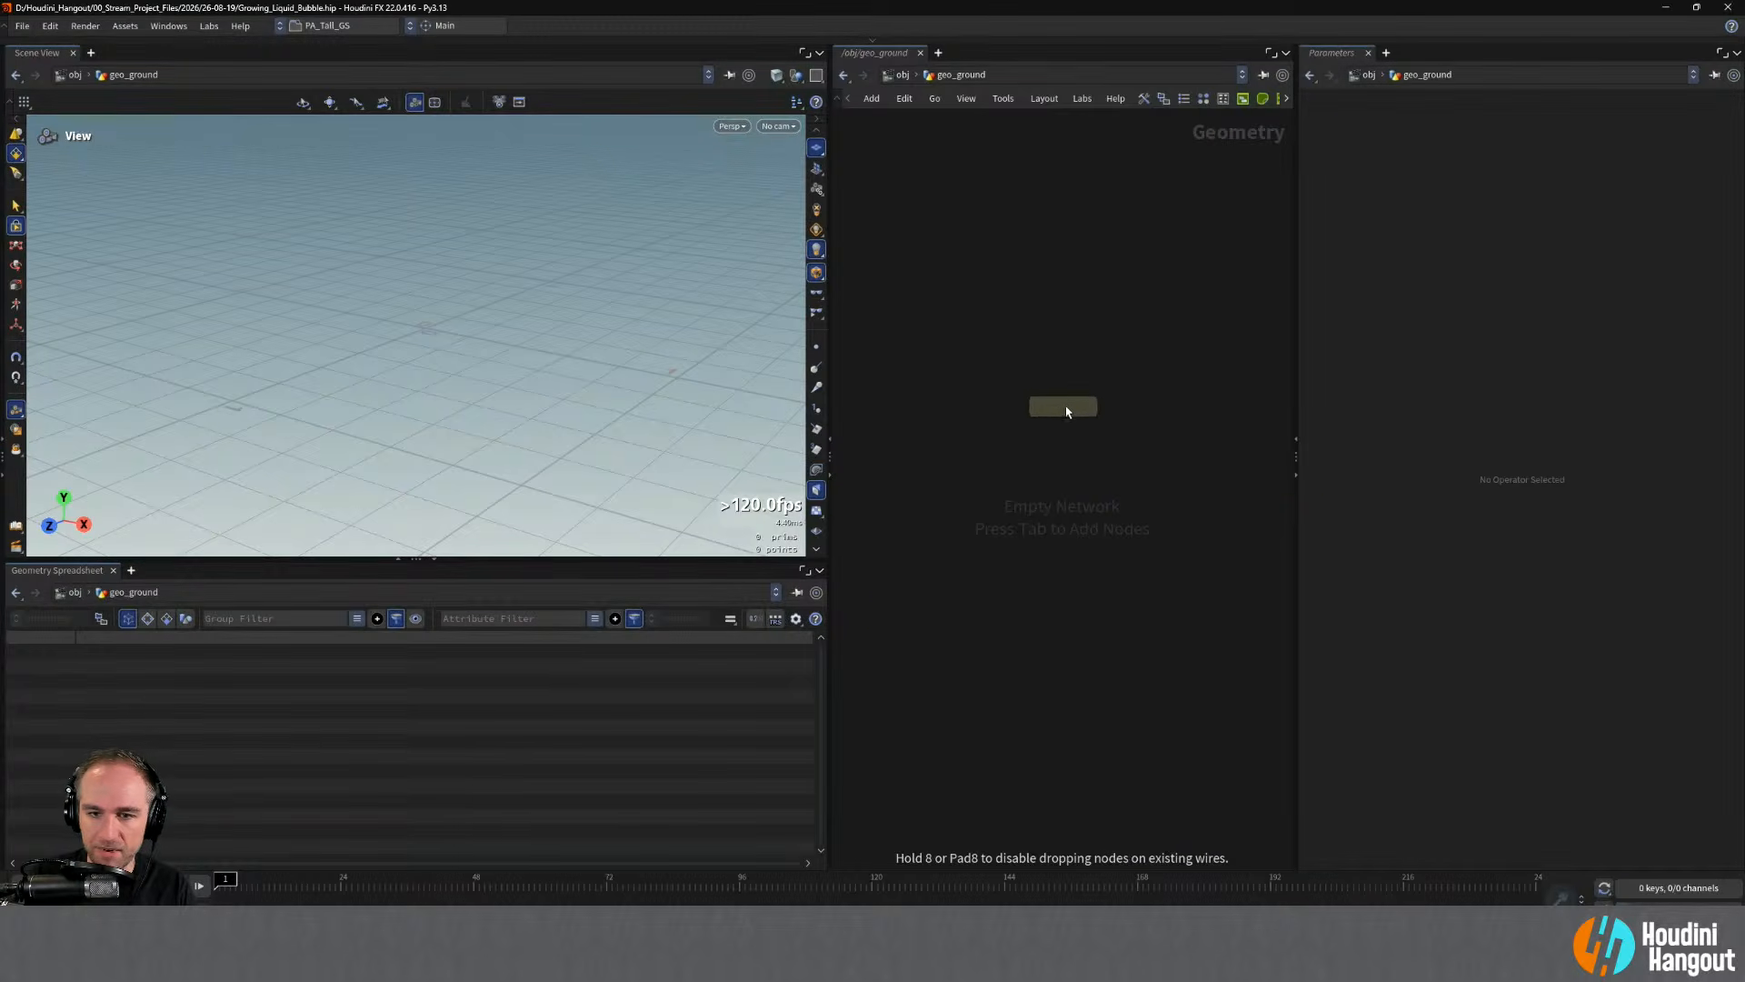
left_click(1066, 412)
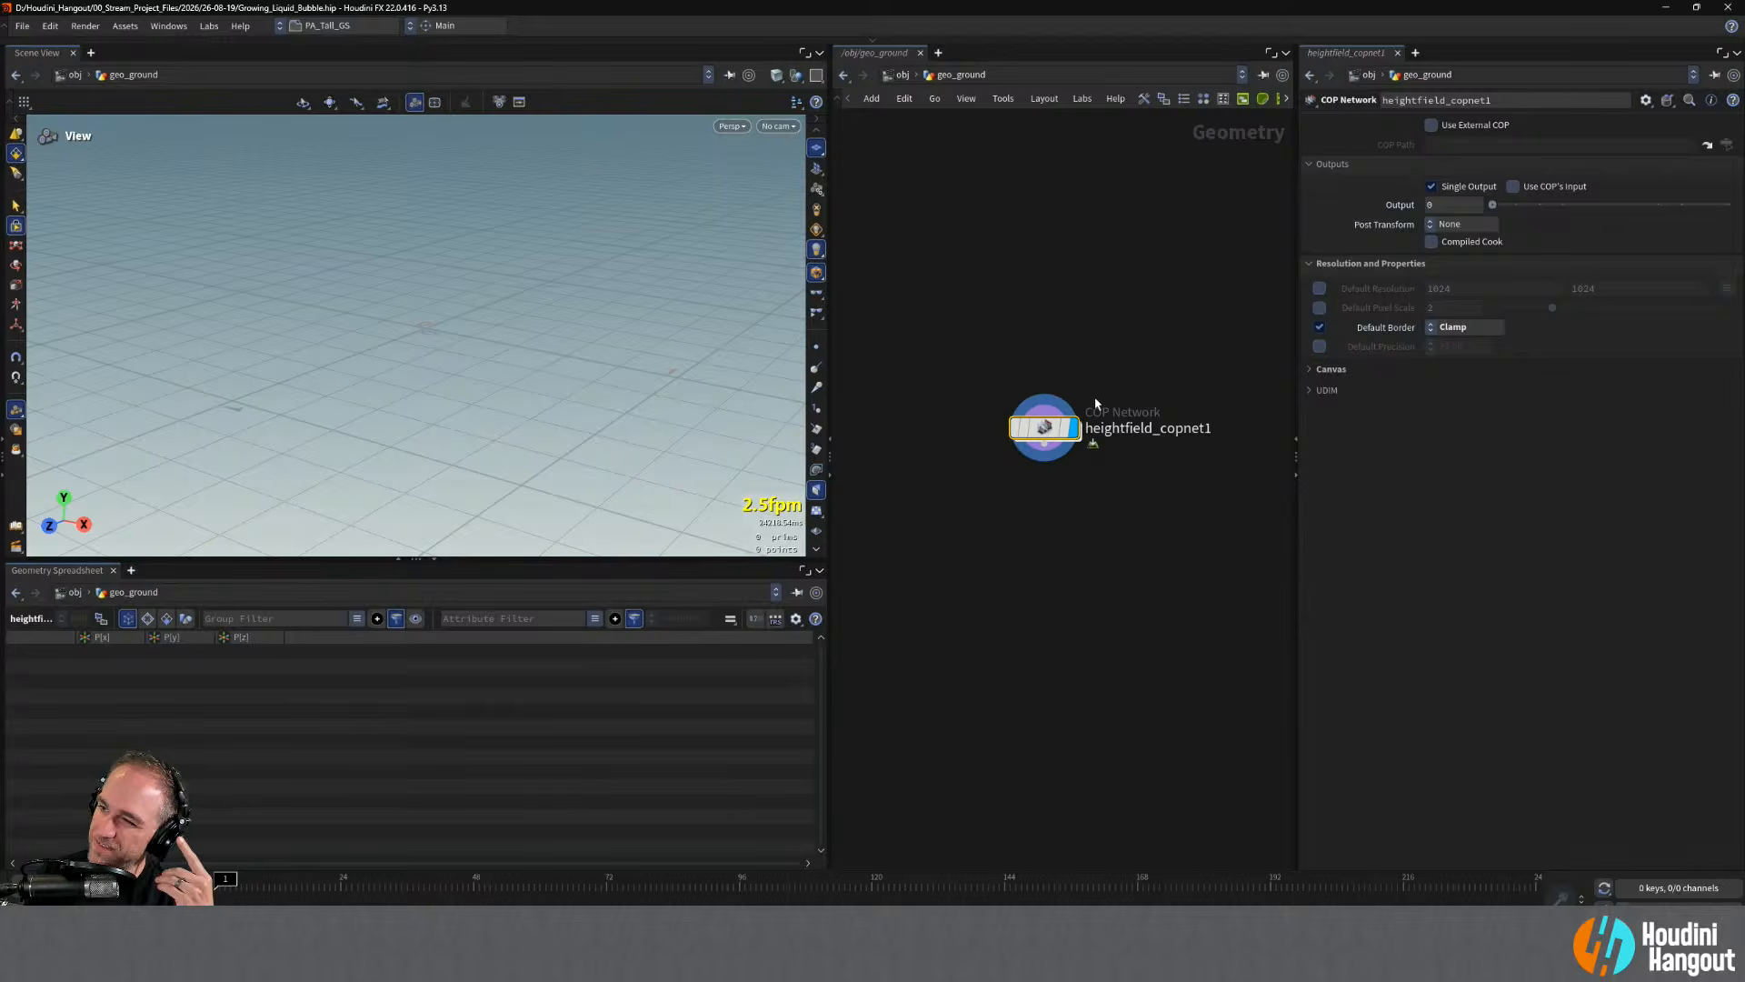
mouse_move(1046, 442)
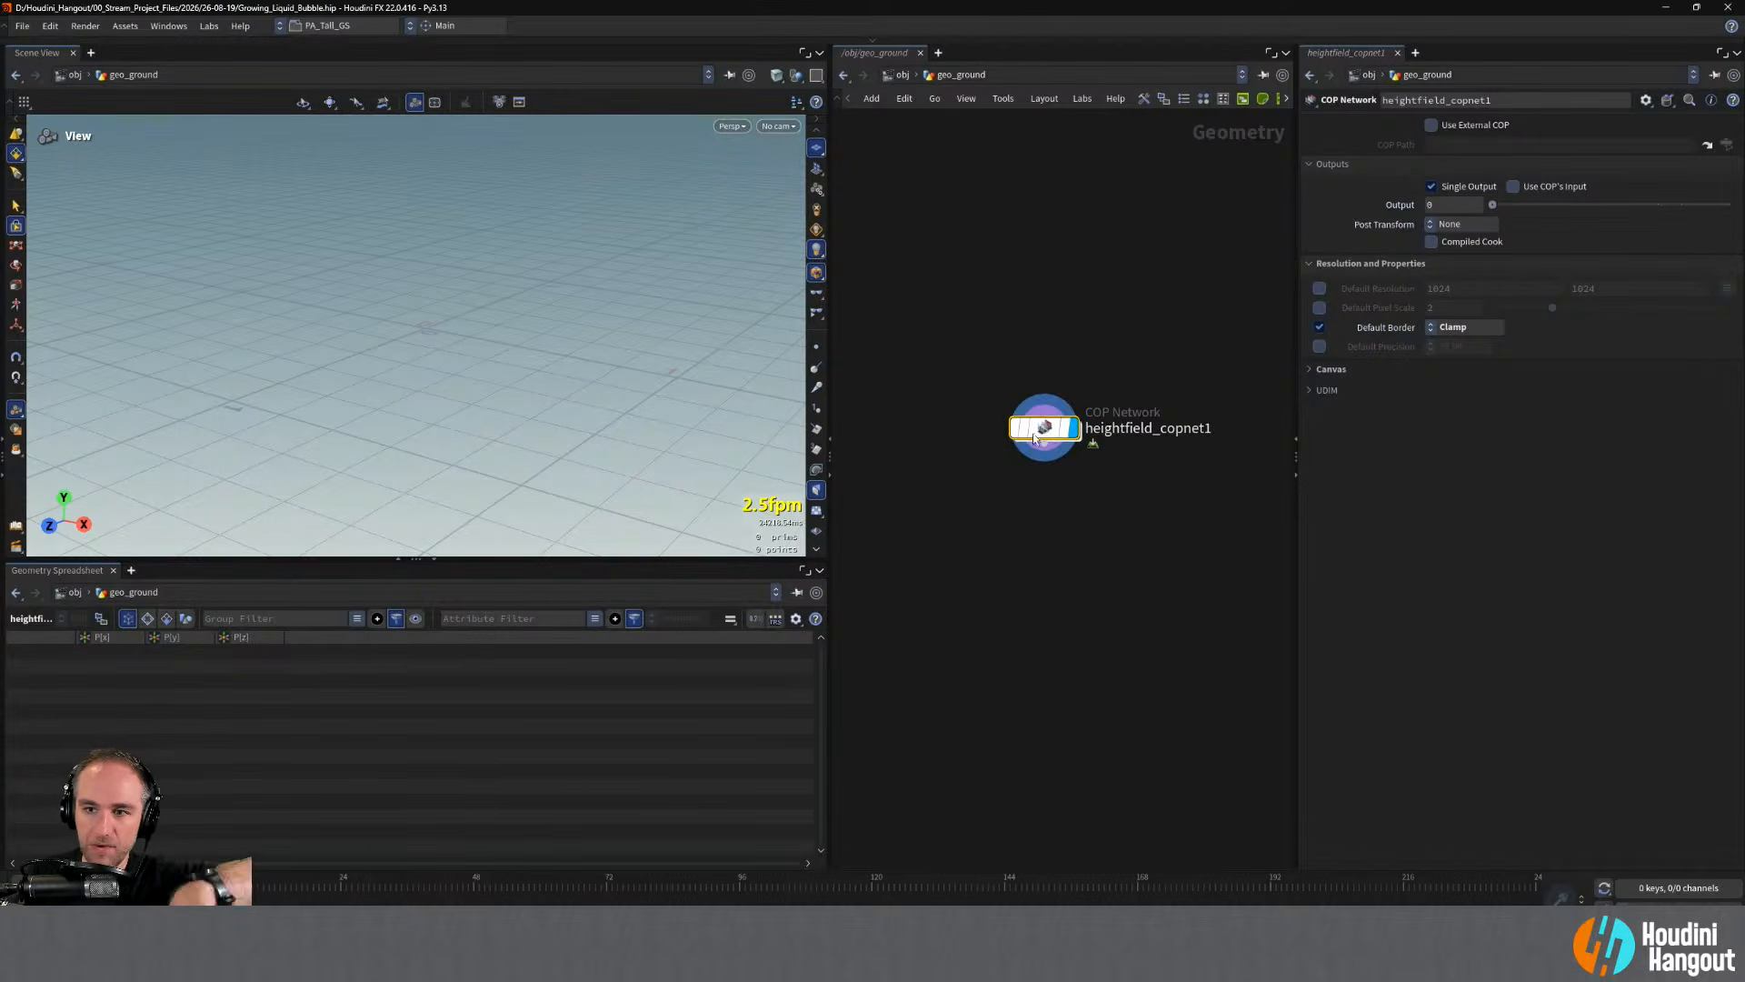
left_click(1320, 369)
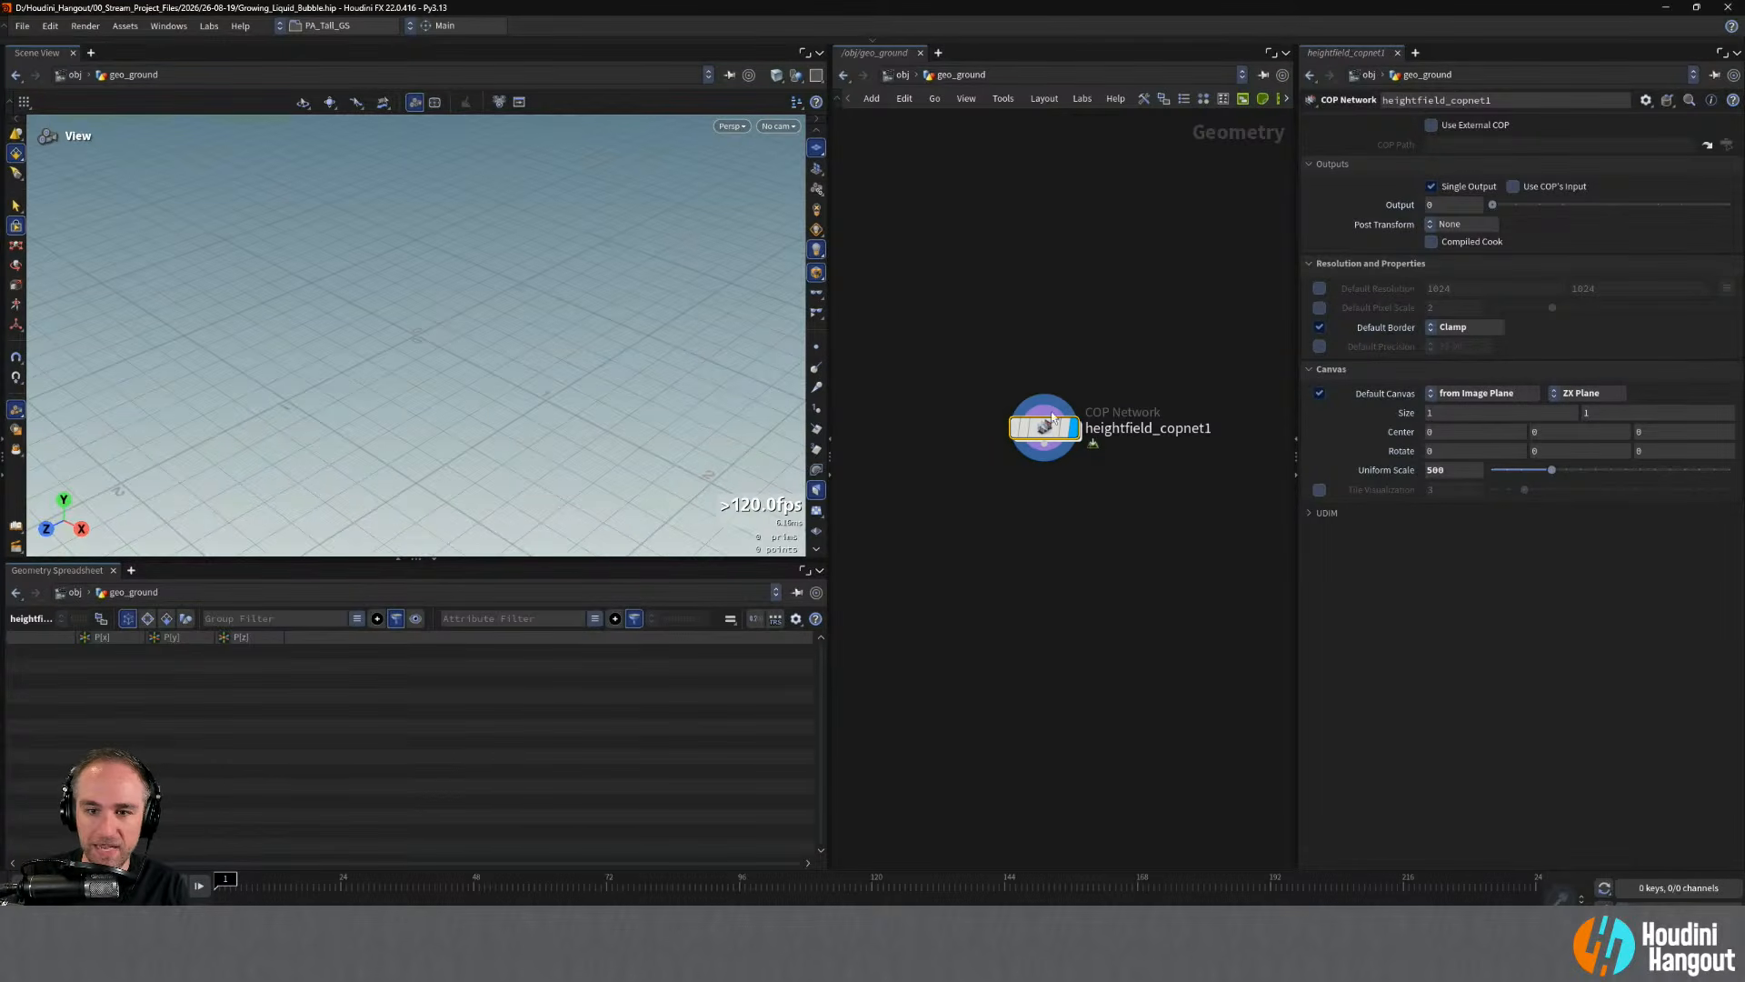
double_click(1047, 429)
left_click_drag(564, 366, 605, 327)
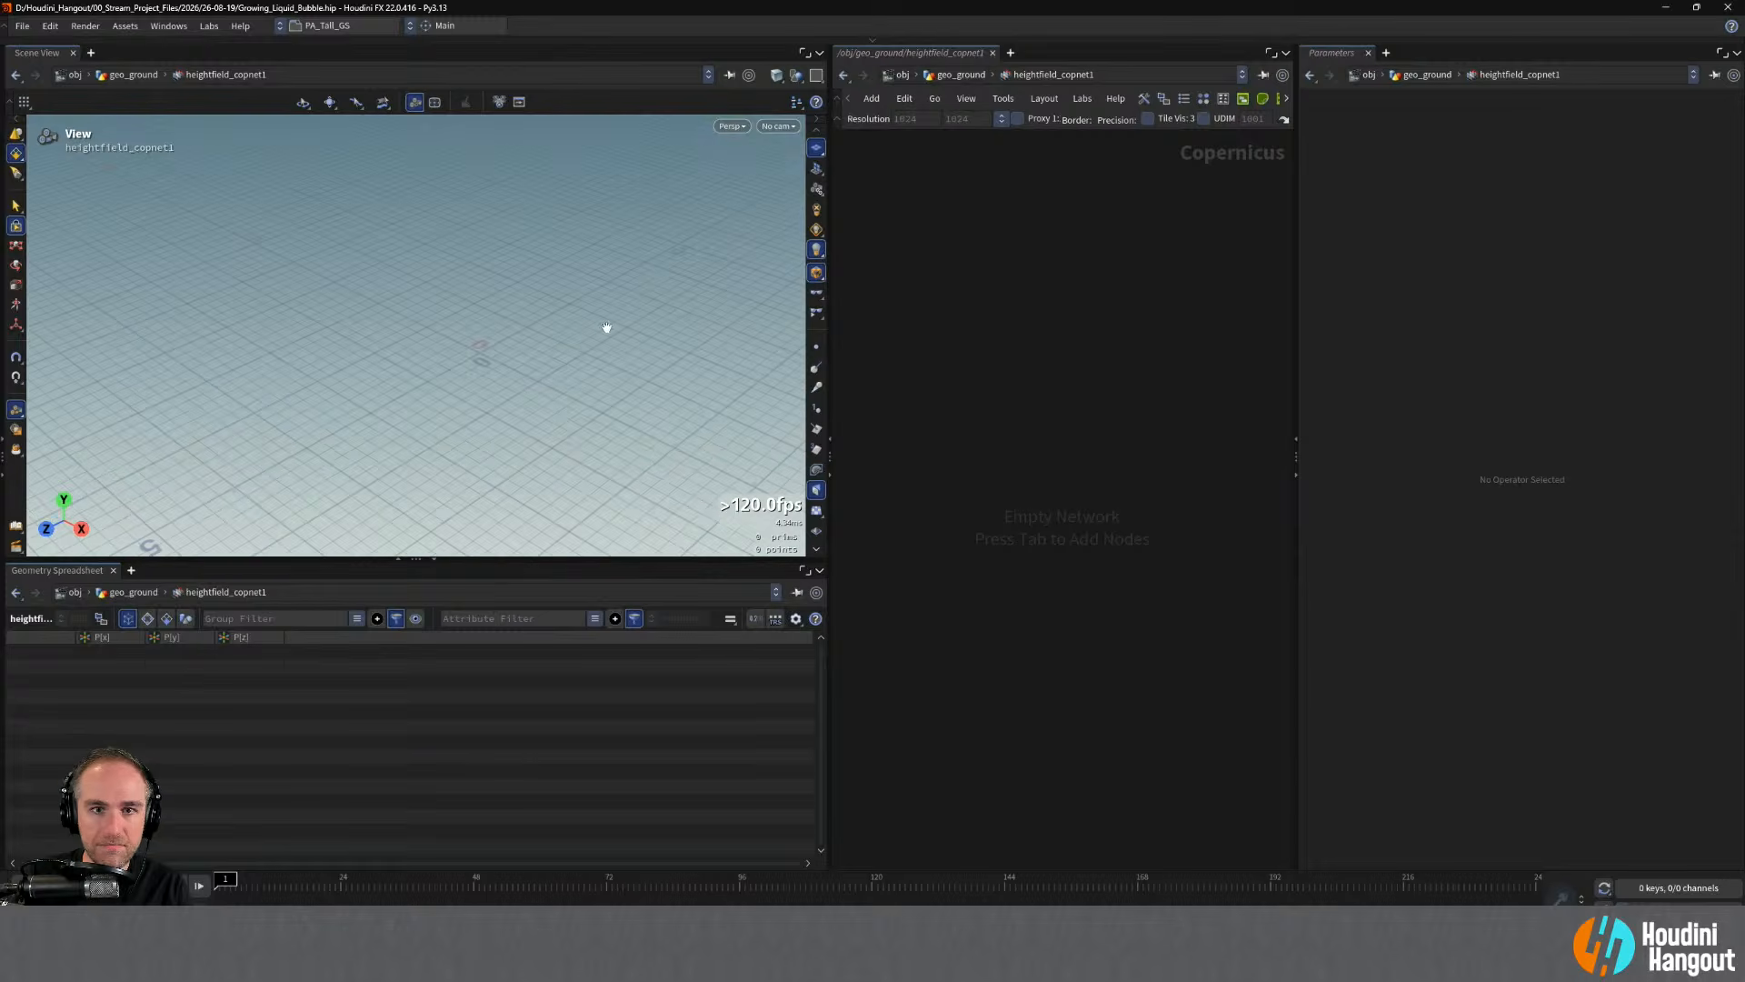
- Delete the geo_ground object and create a HeightField COP Network directly at object level
key("u")
key("u")
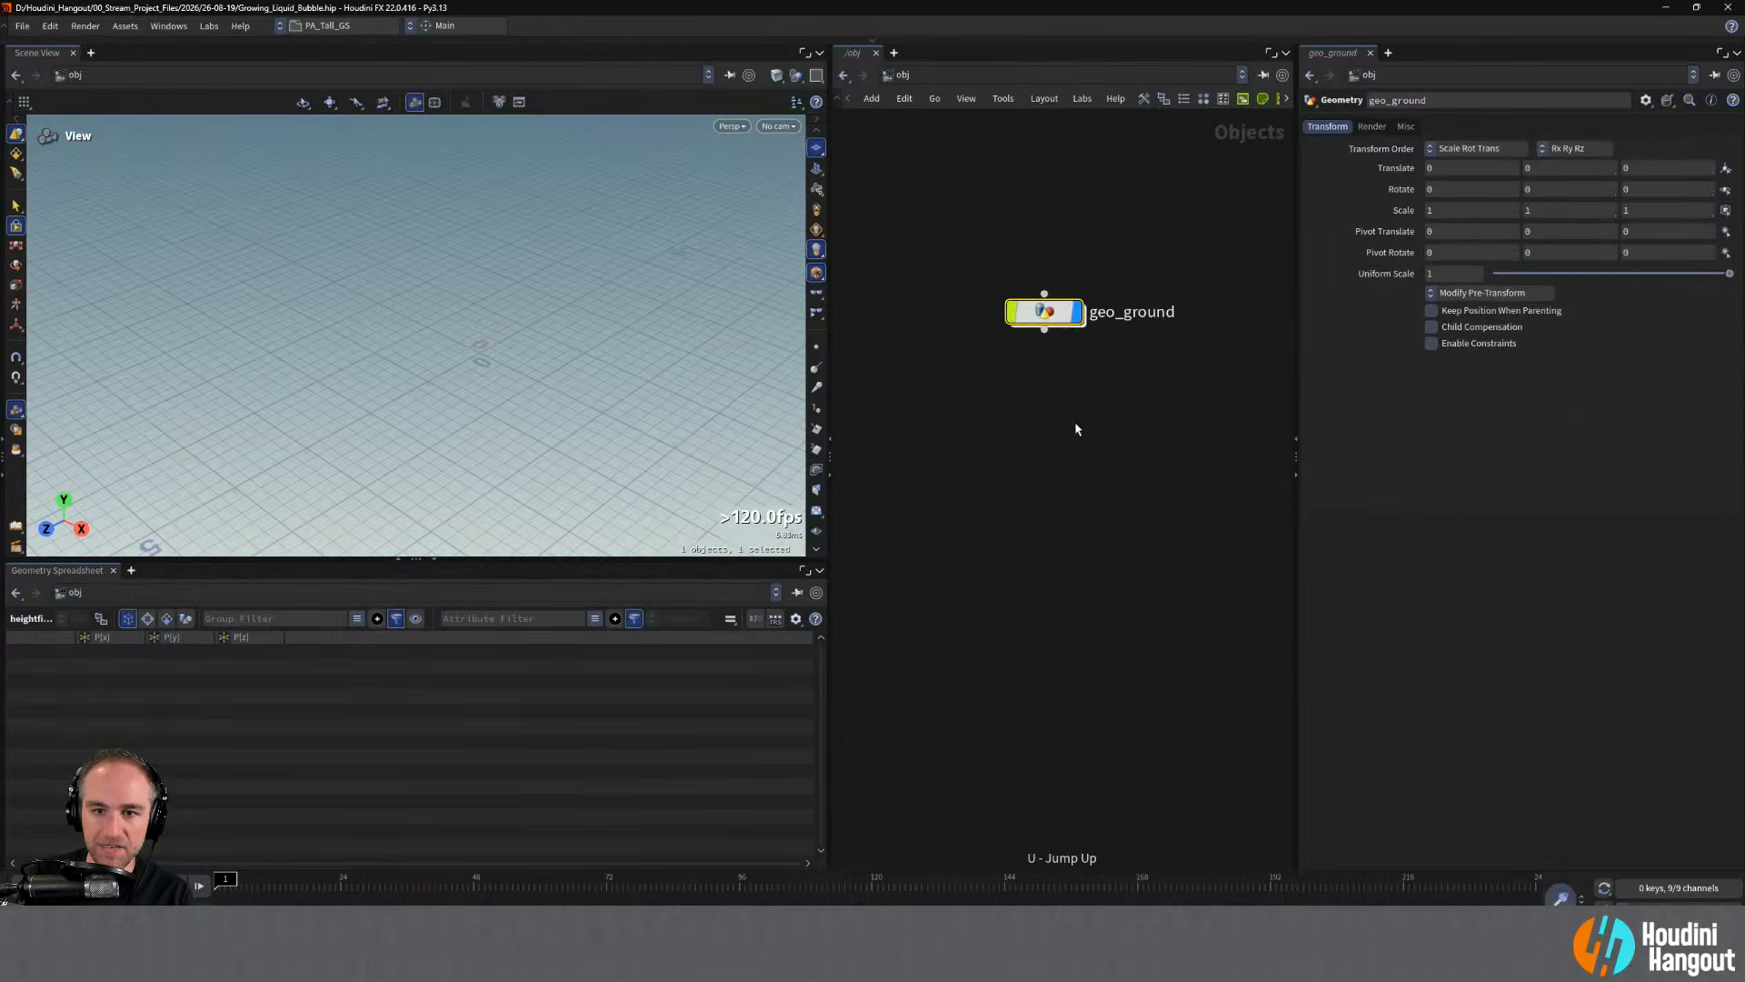
left_click_drag(955, 257, 1162, 464)
key("Delete")
key("Tab")
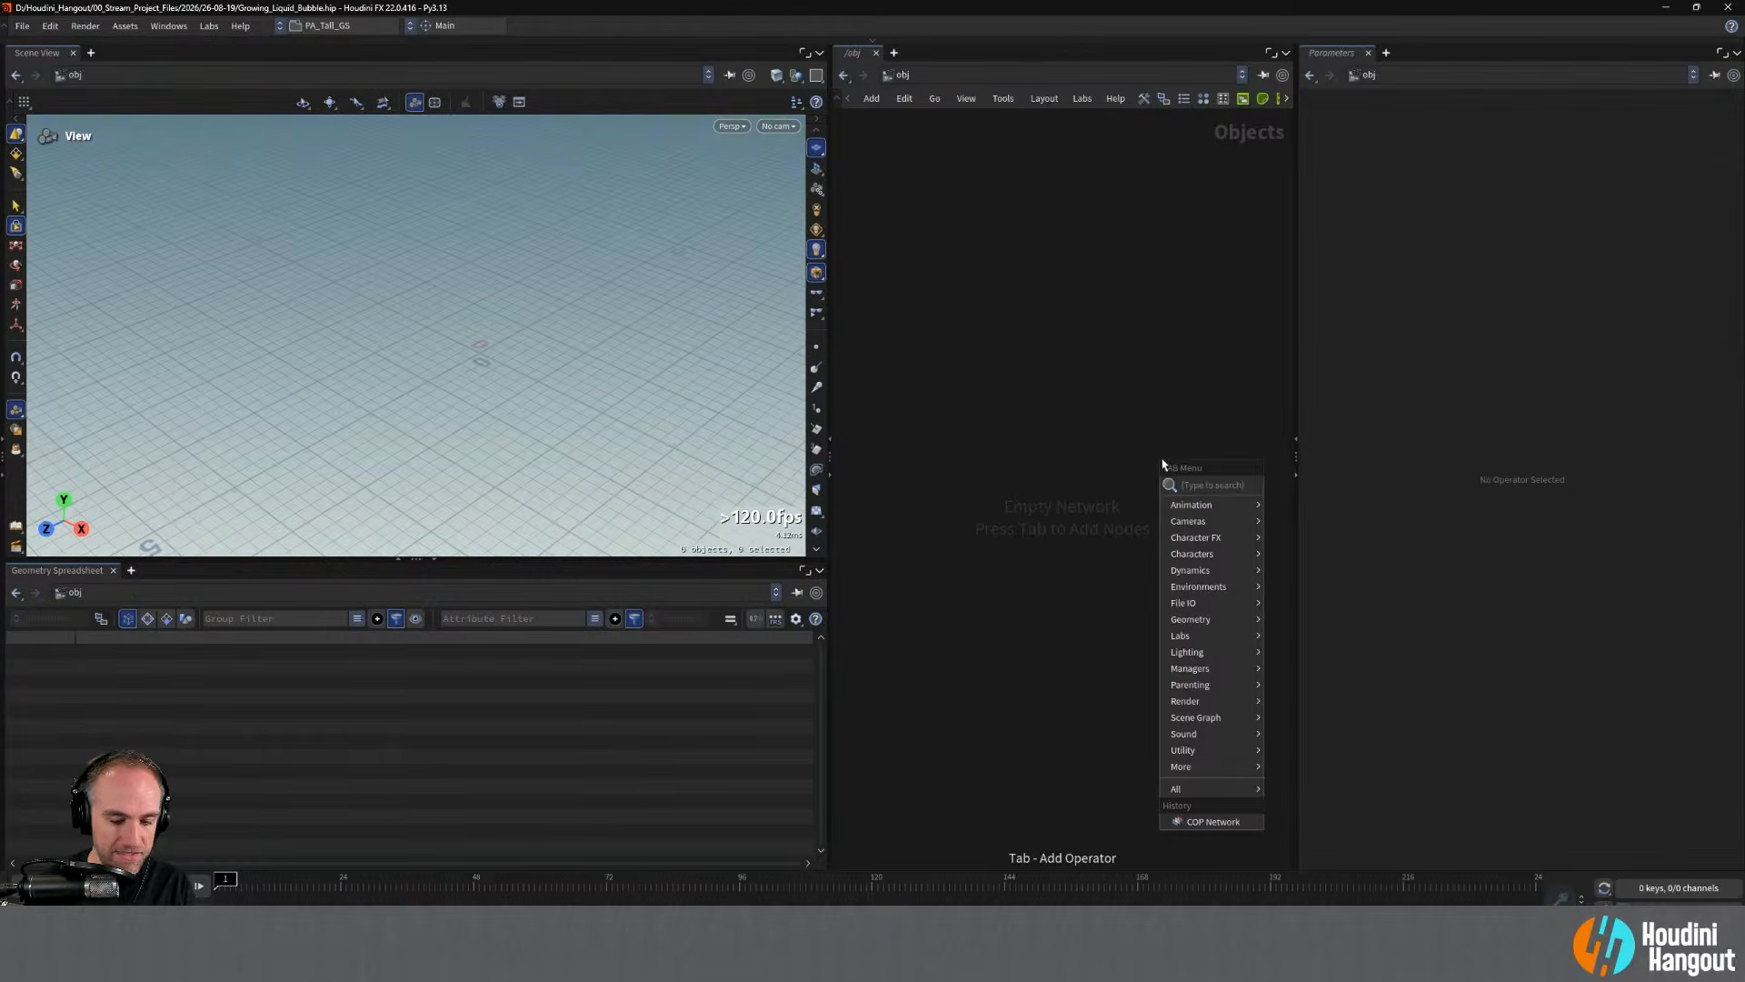
type("cop")
key("Down")
key("Return")
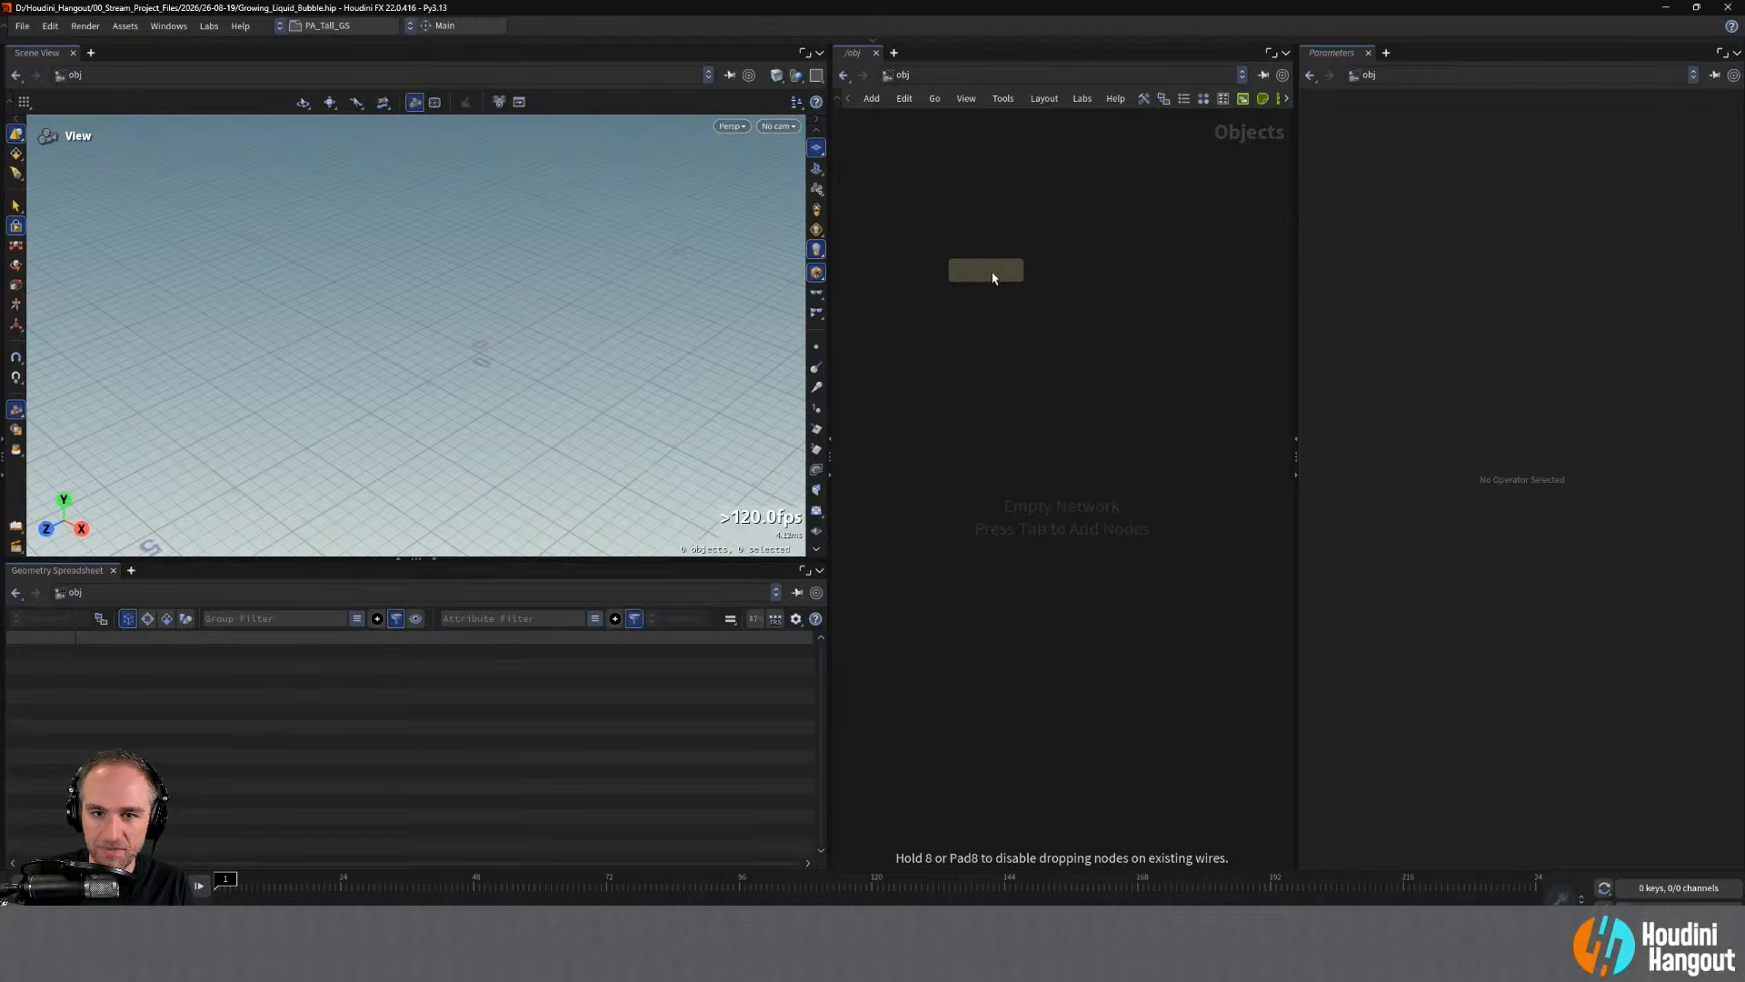
left_click(1024, 304)
left_click_drag(1023, 303, 1045, 332)
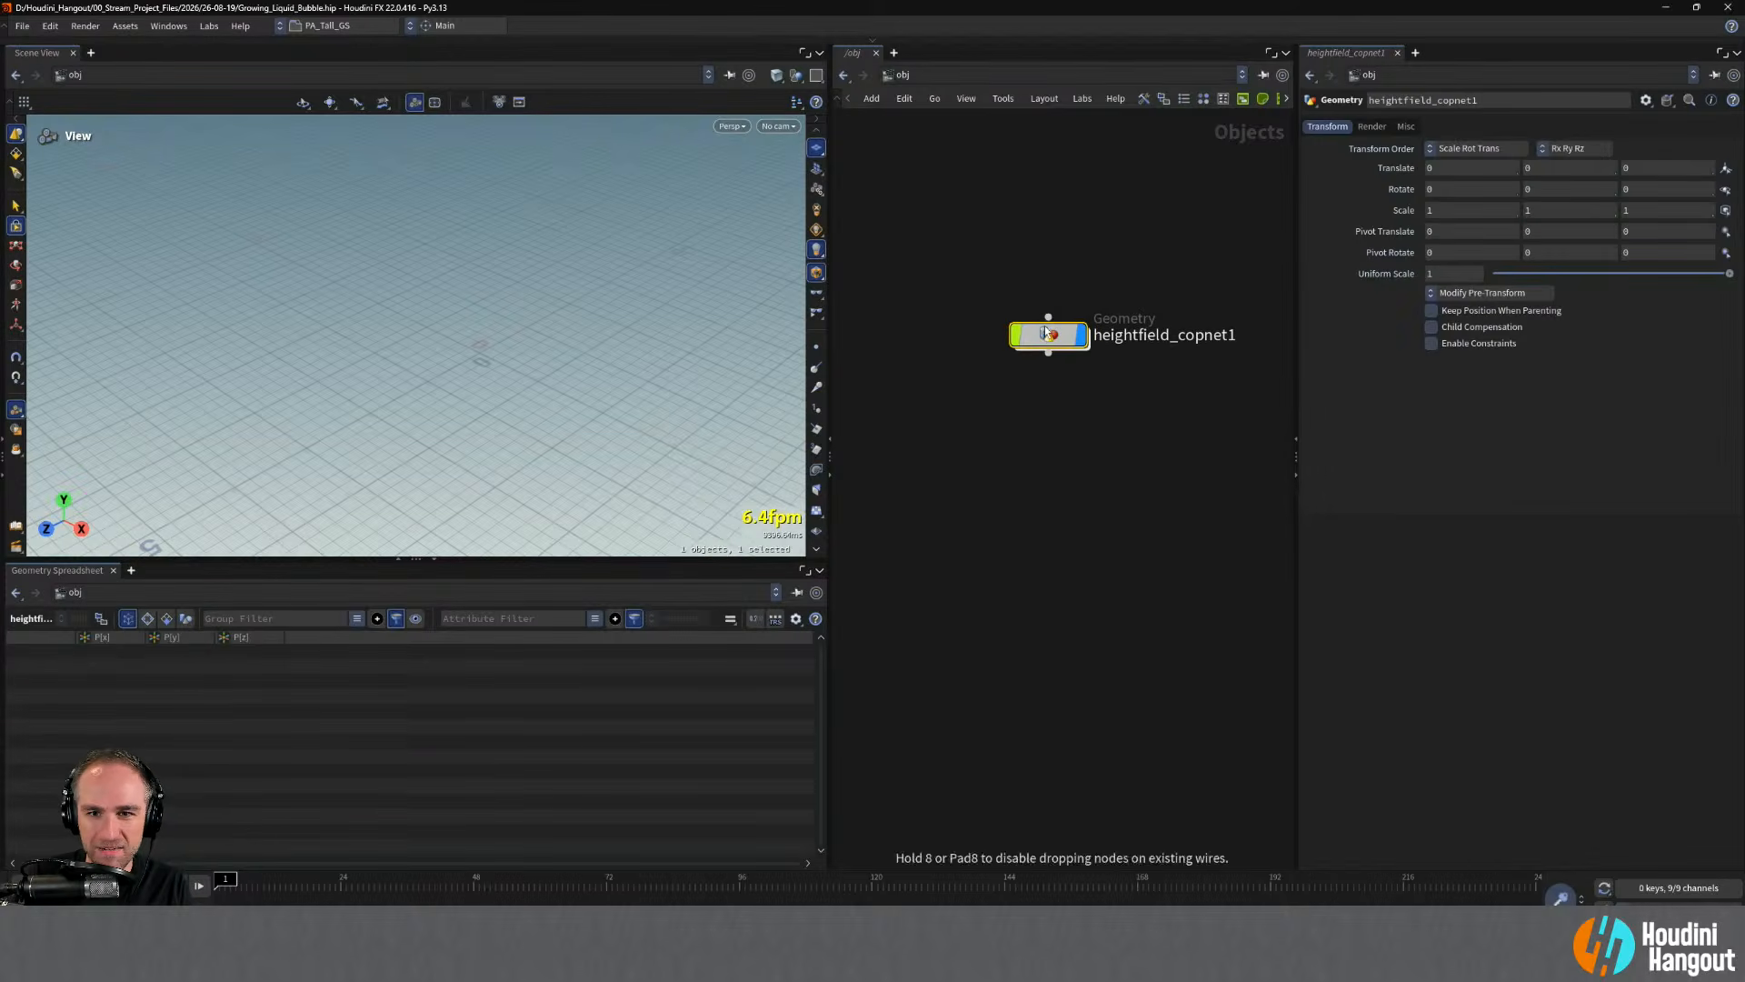
- Go inside the new object's heightfield COP network and add a HeightField layer
double_click(1041, 331)
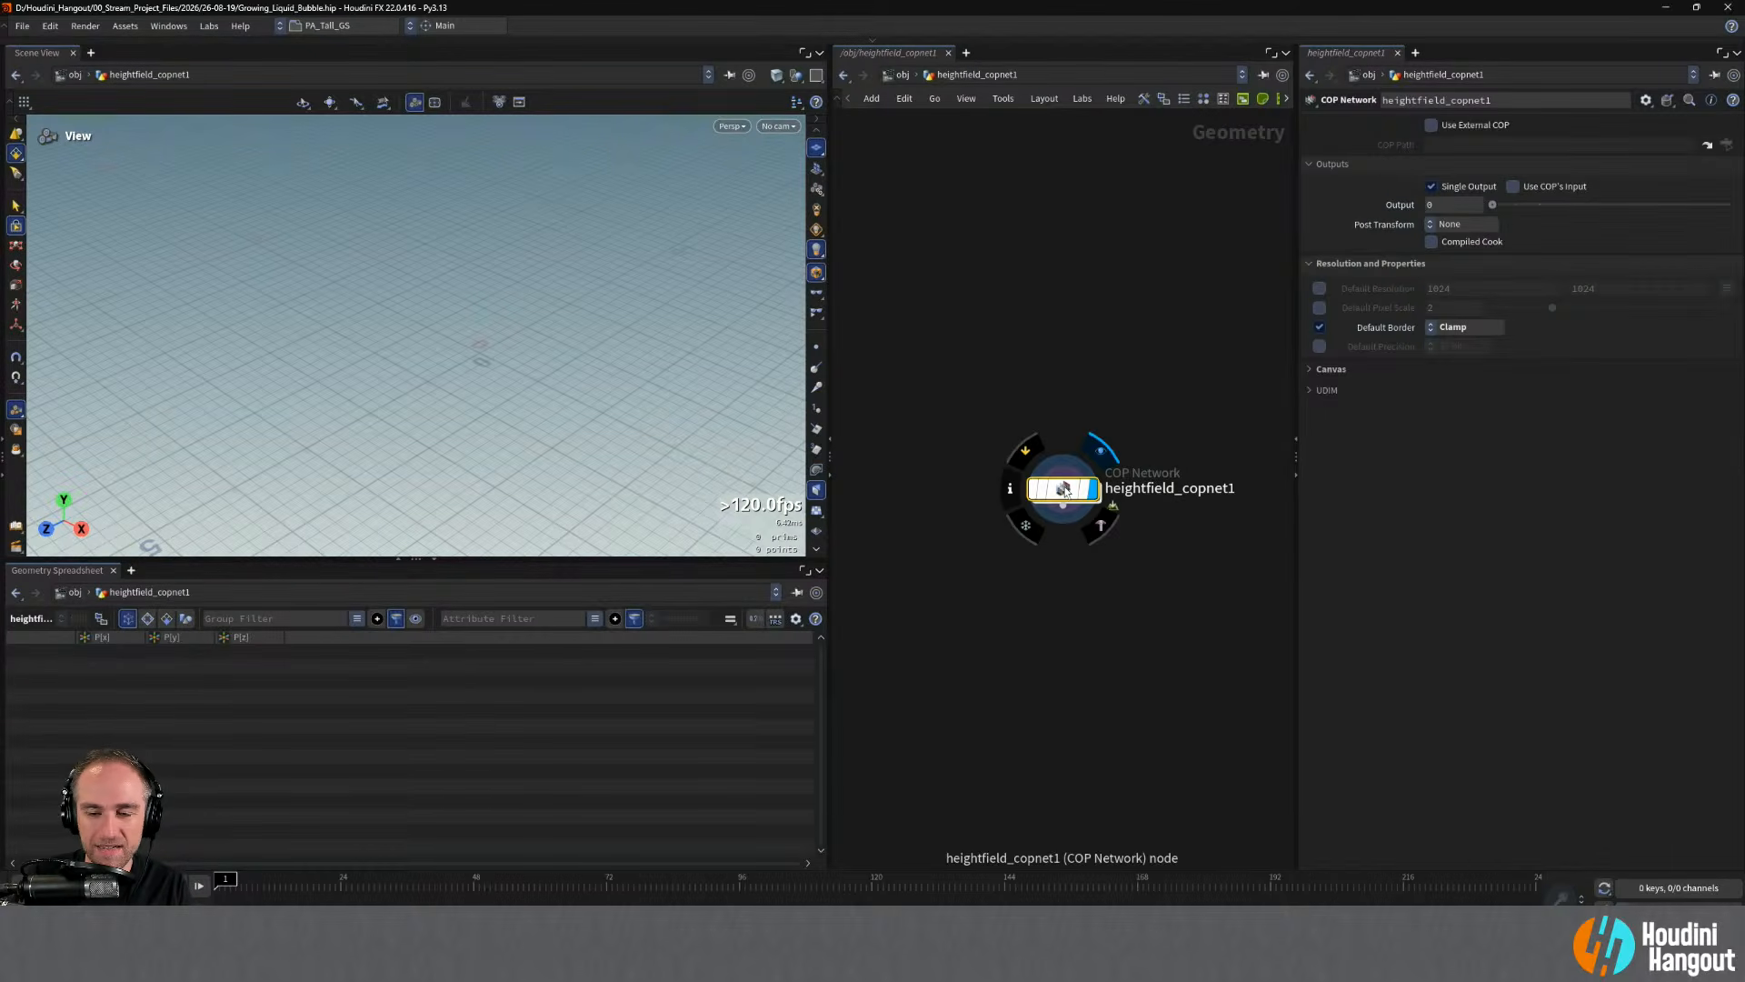
double_click(1061, 488)
key("Tab")
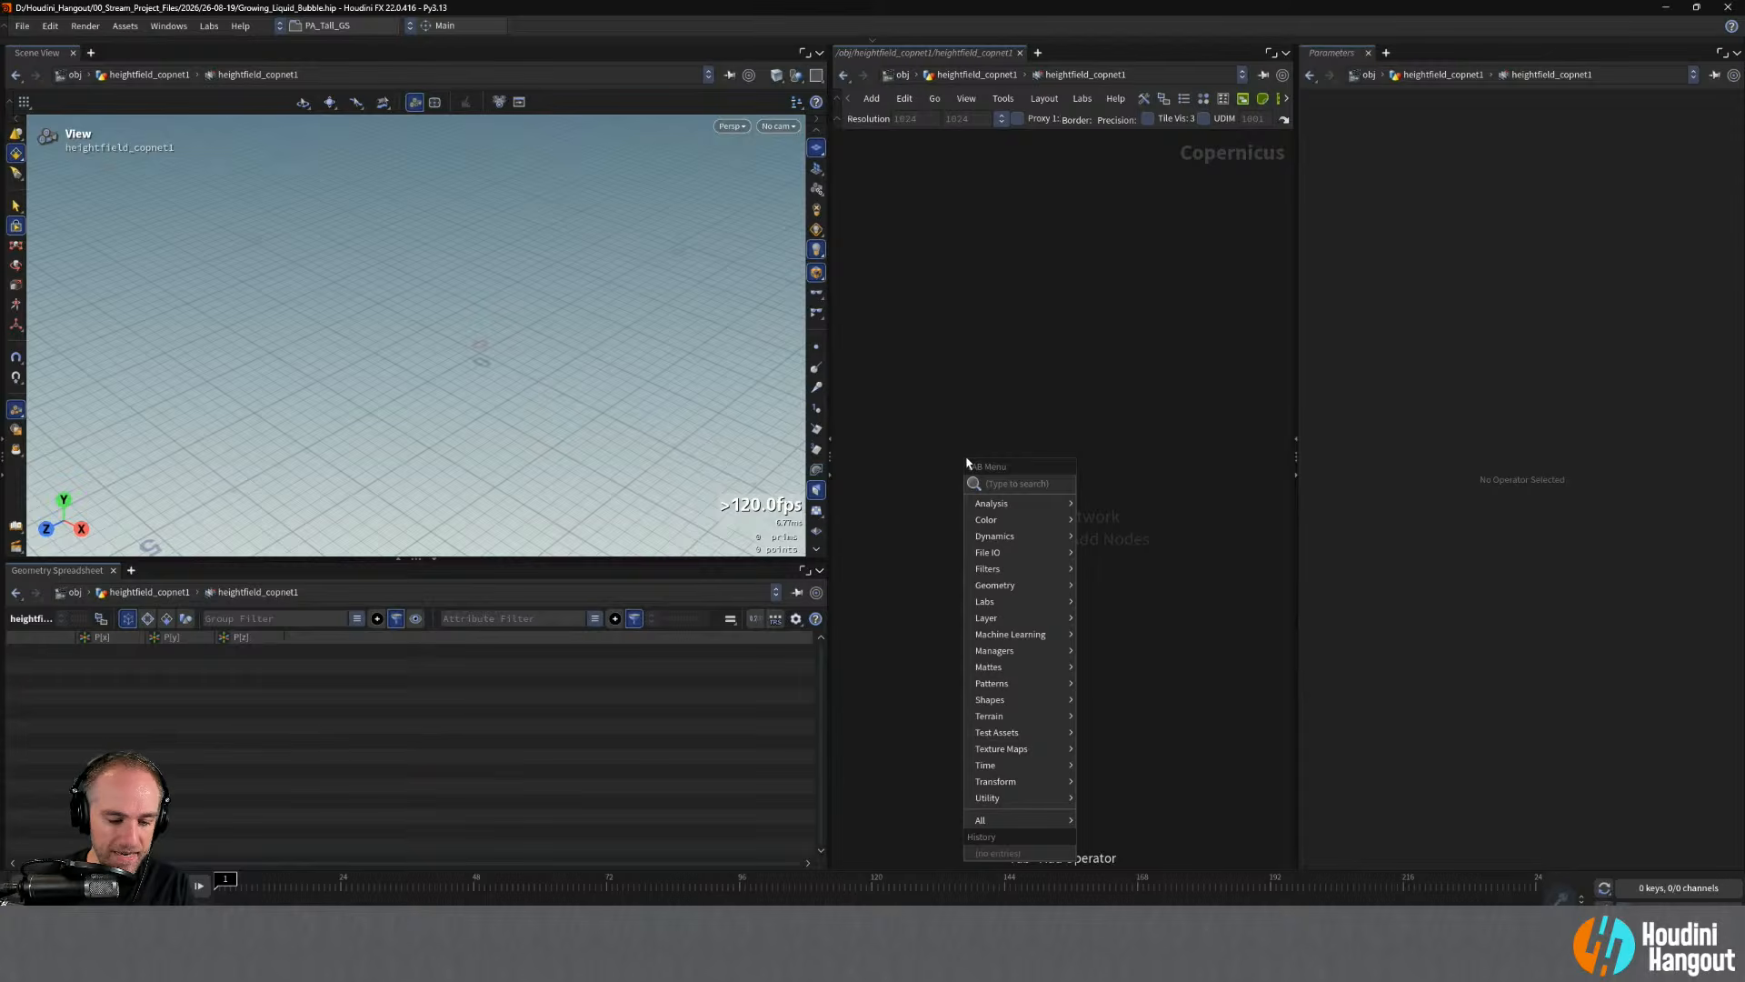
type("heightfield")
key("Return")
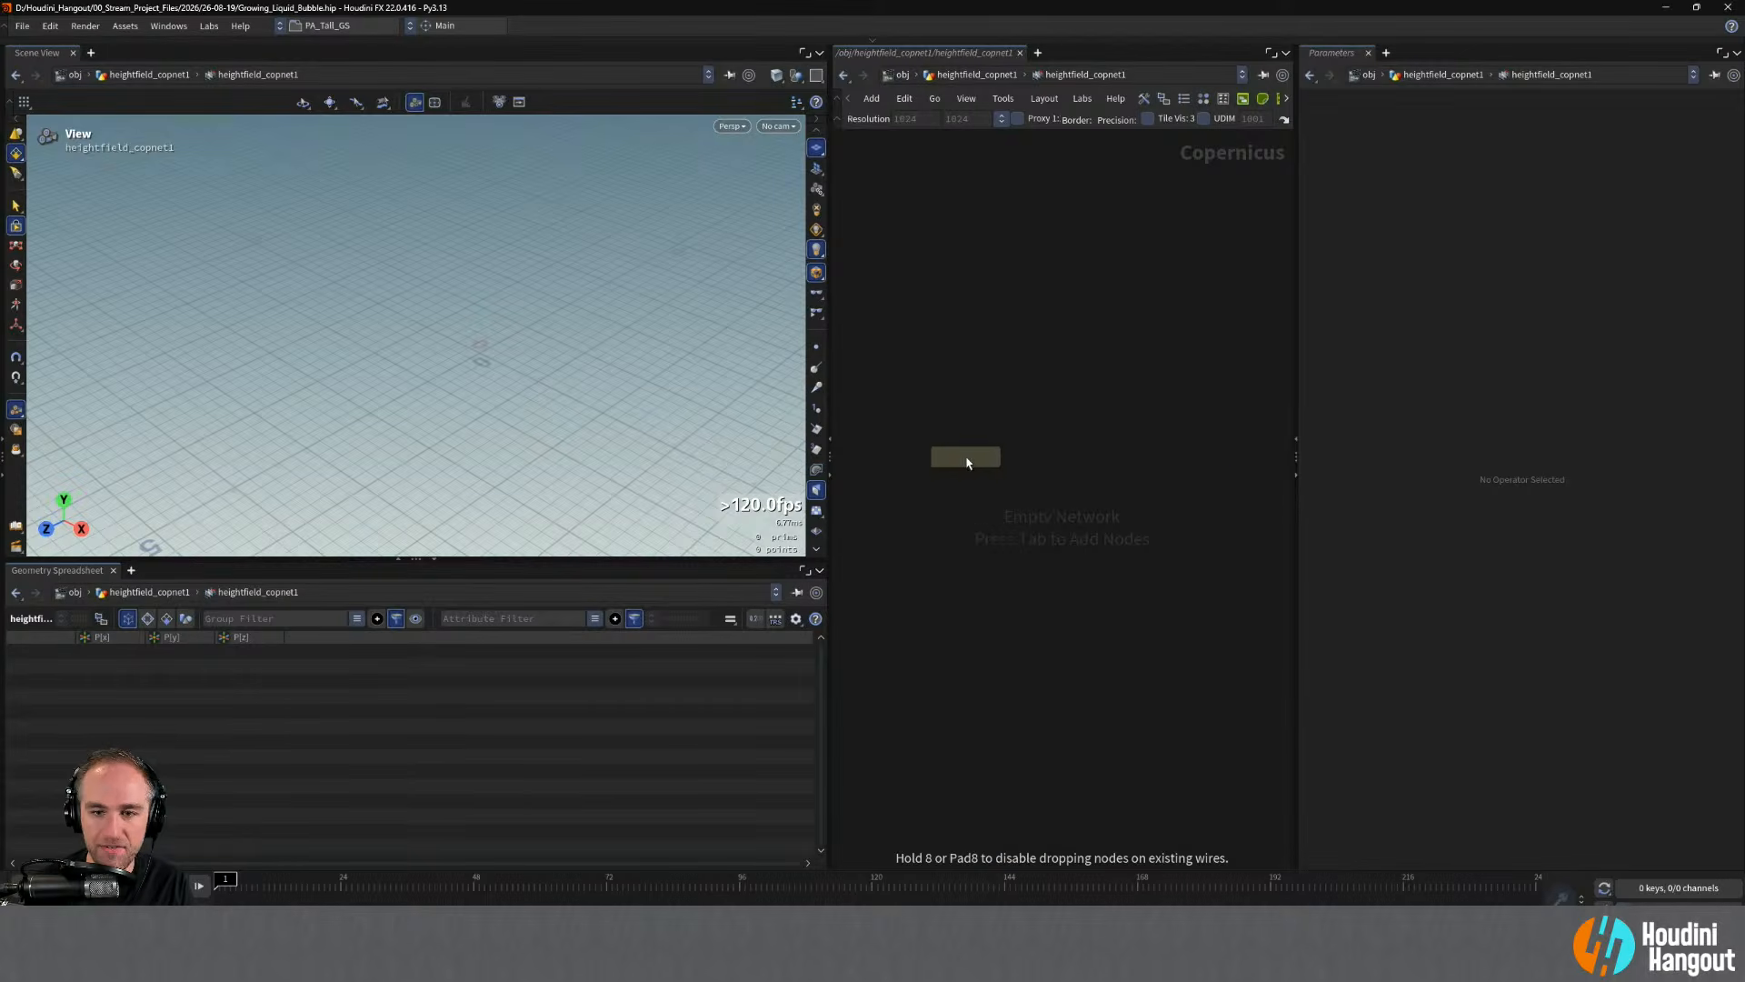
left_click(1033, 486)
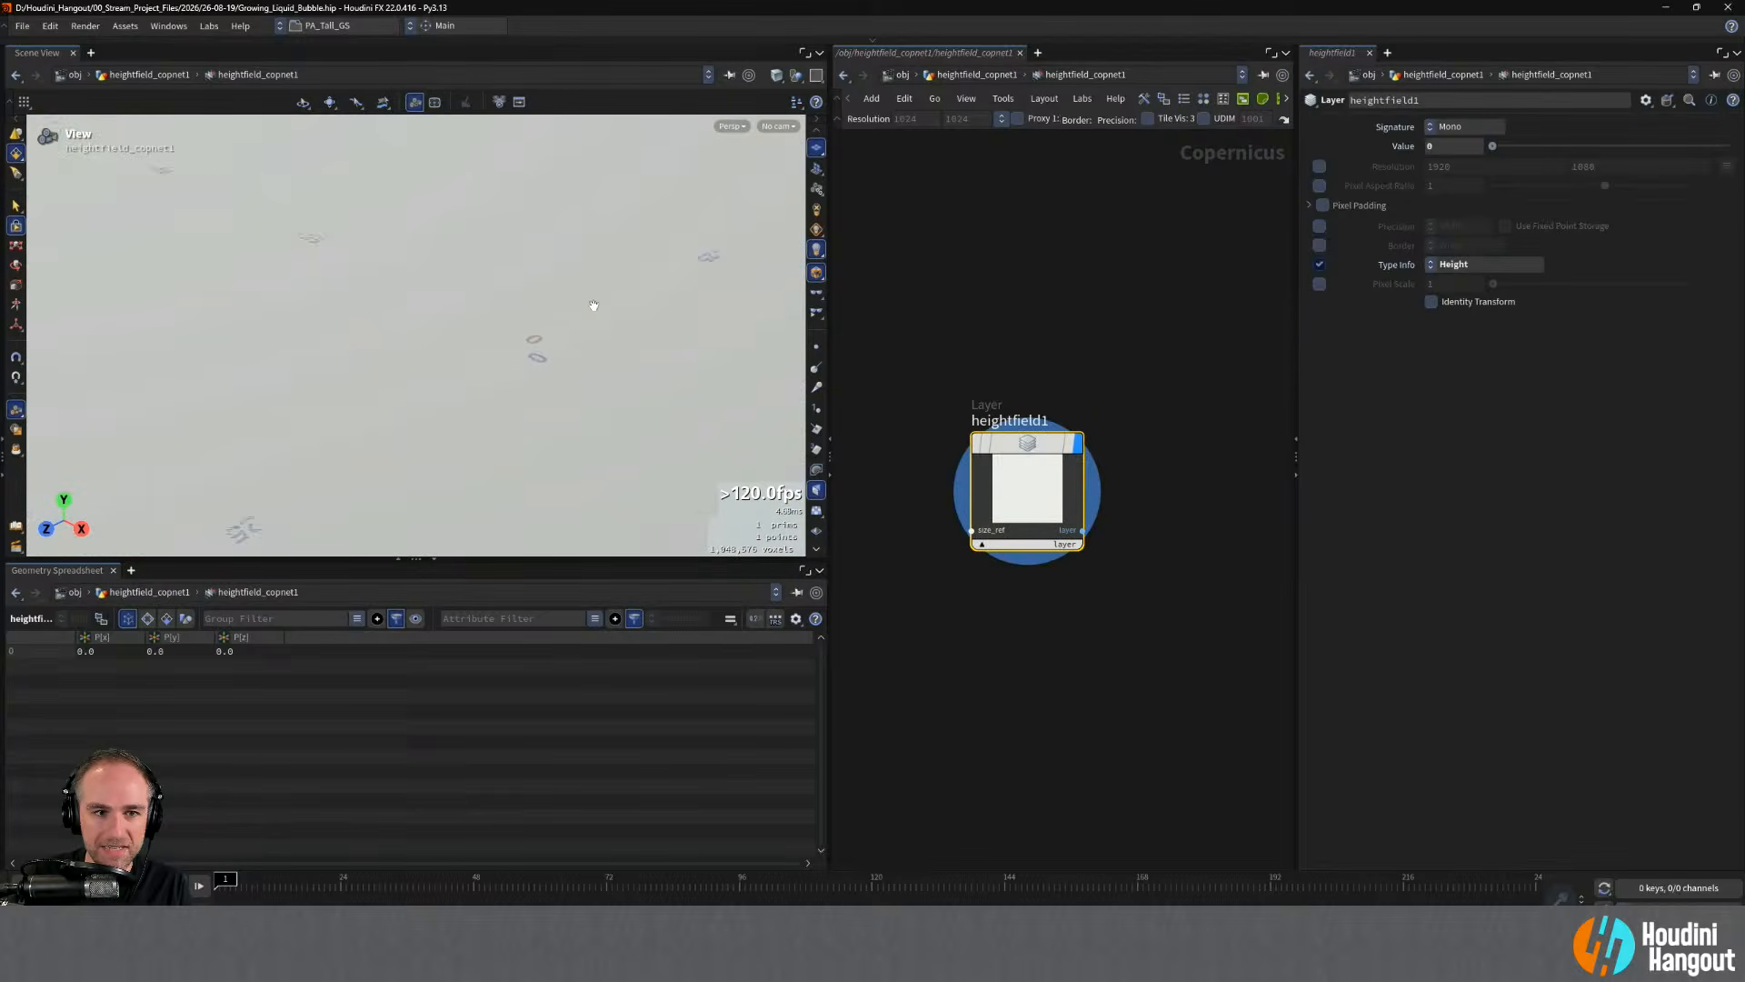
- Return to the COP network's own settings and expand its Canvas section
left_click_drag(592, 347, 509, 327)
key("u")
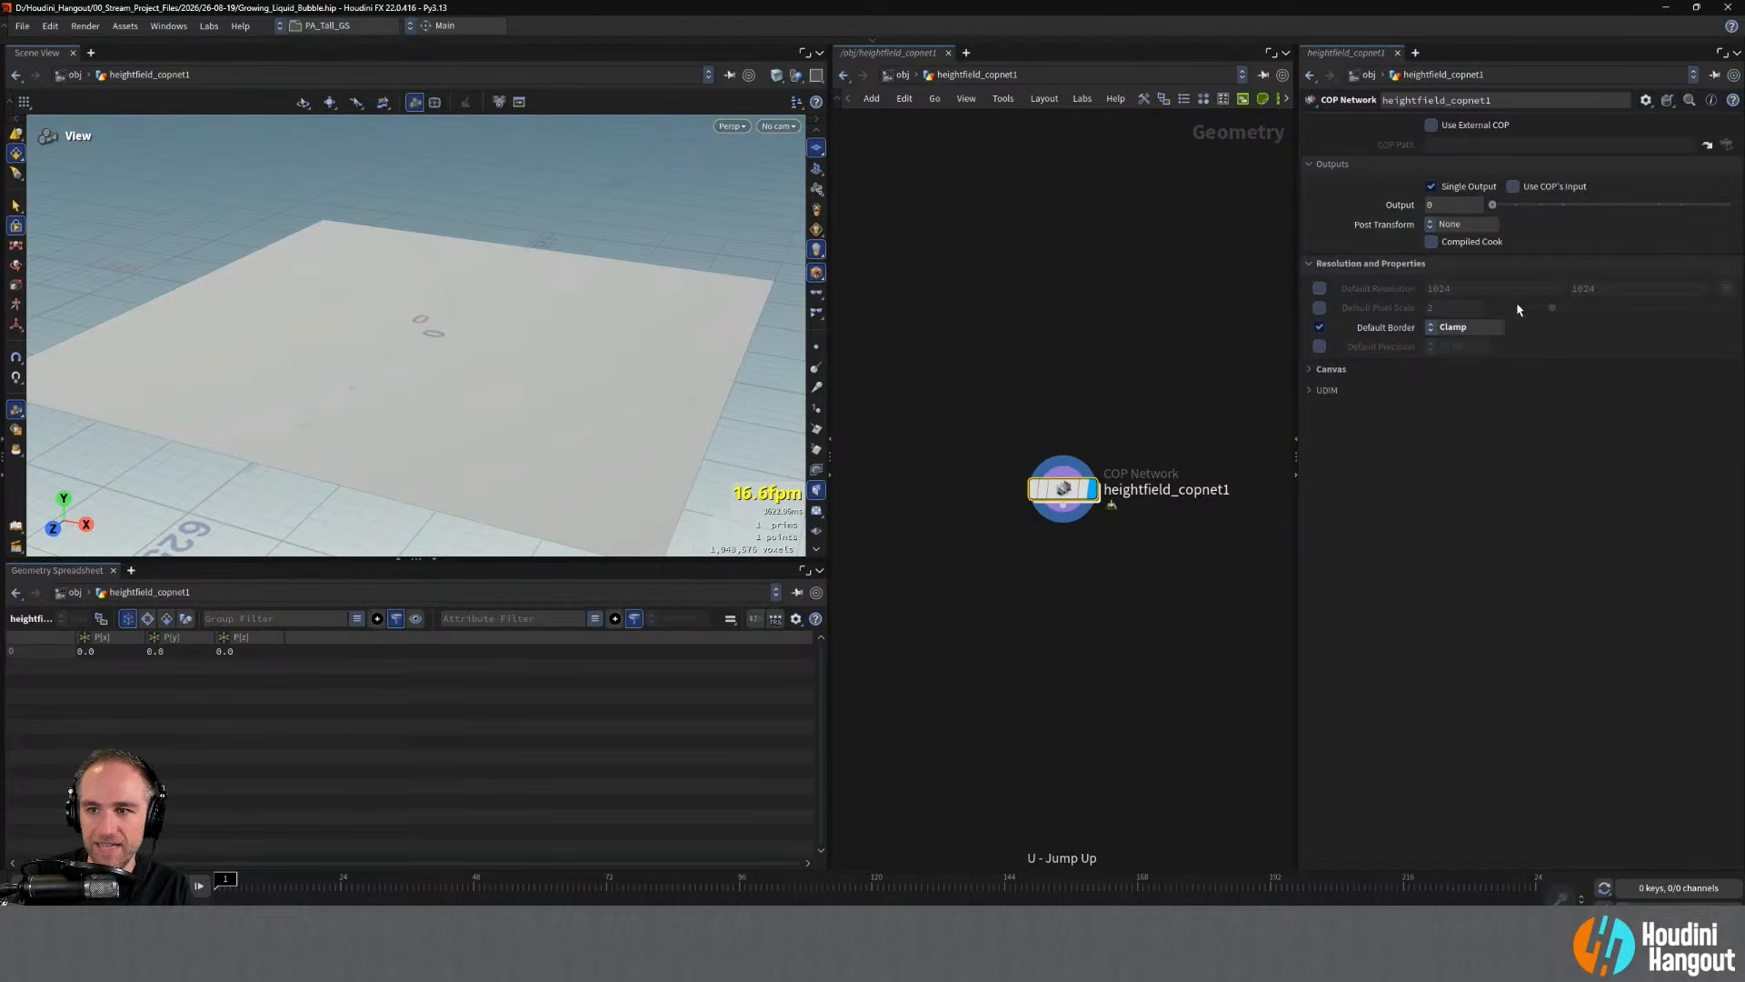
left_click(1316, 369)
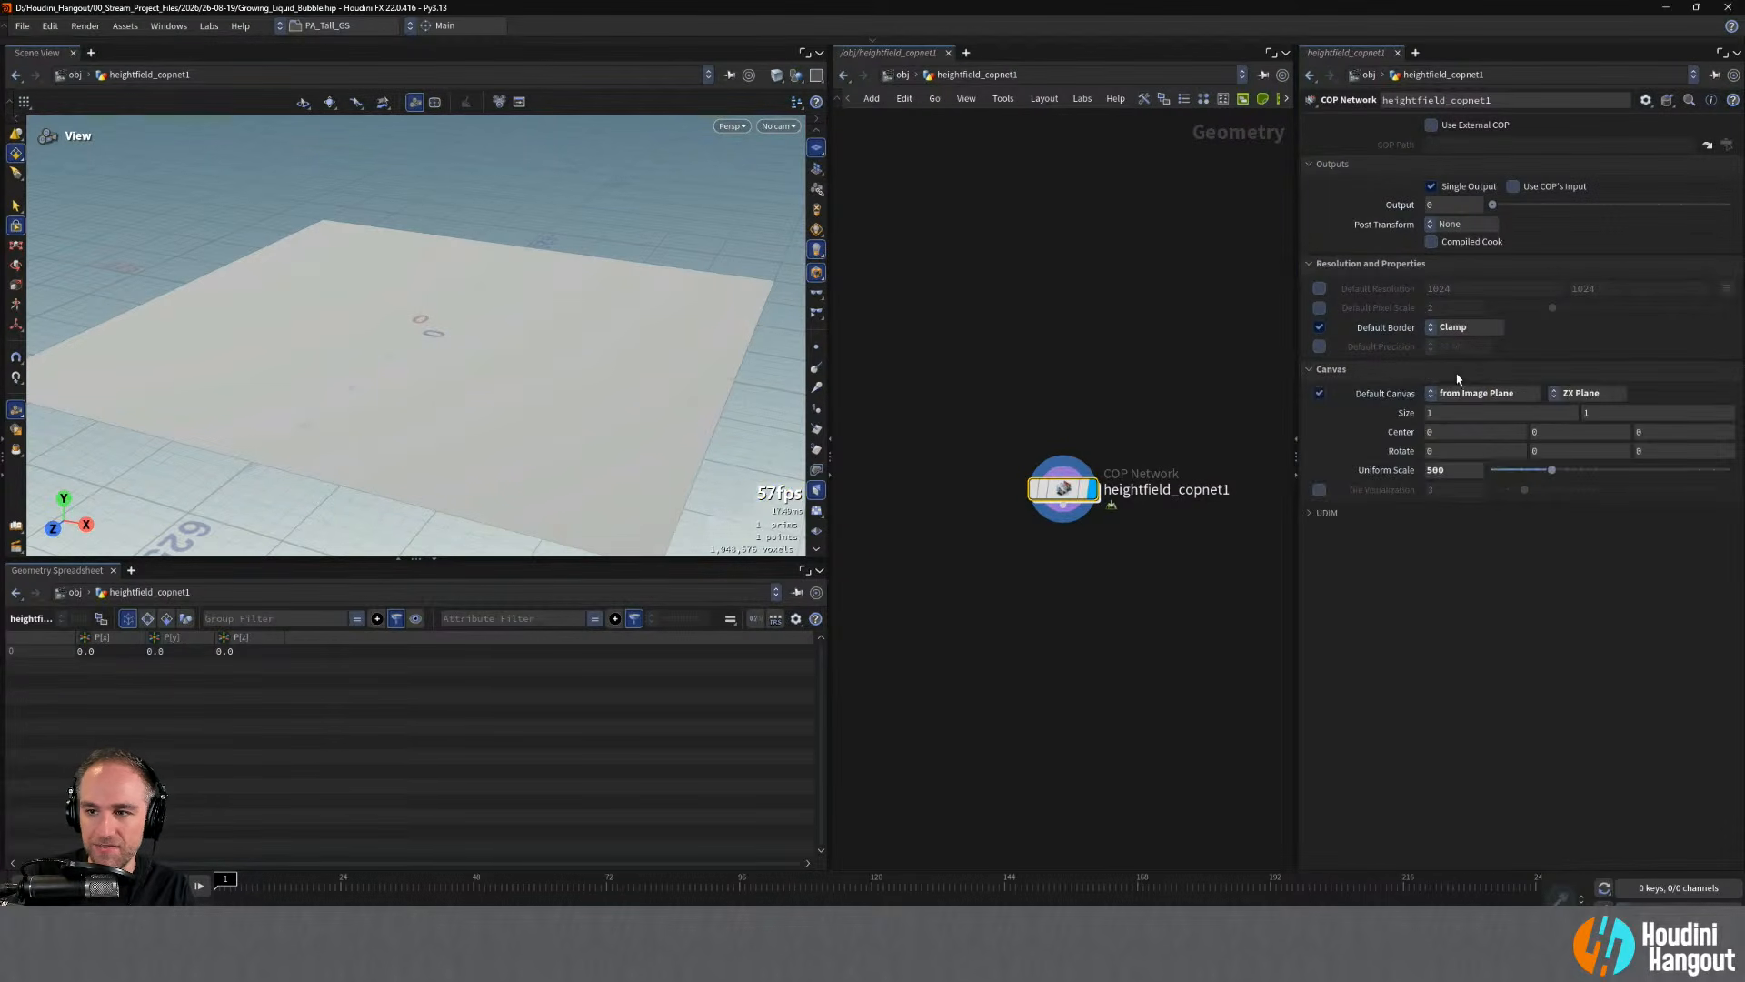
- Try the XY Plane as the default canvas orientation, then restore the ZX Plane
left_click(1582, 392)
left_click(1584, 405)
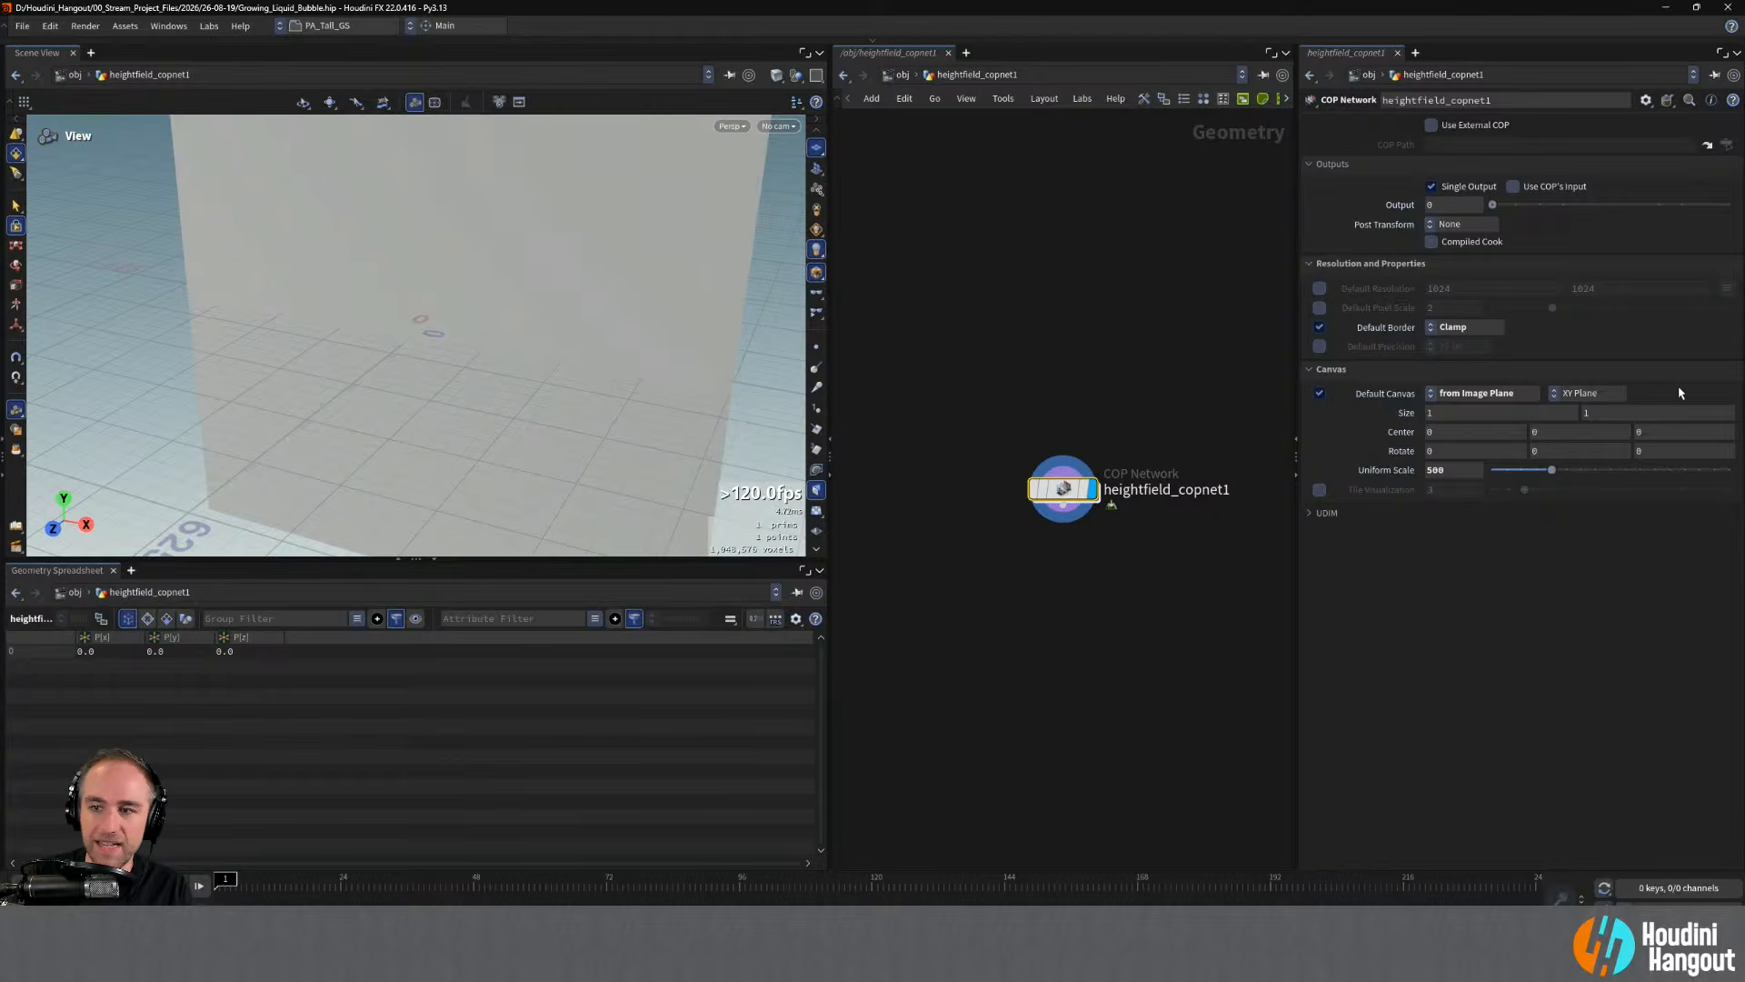
left_click(1586, 392)
left_click(1586, 442)
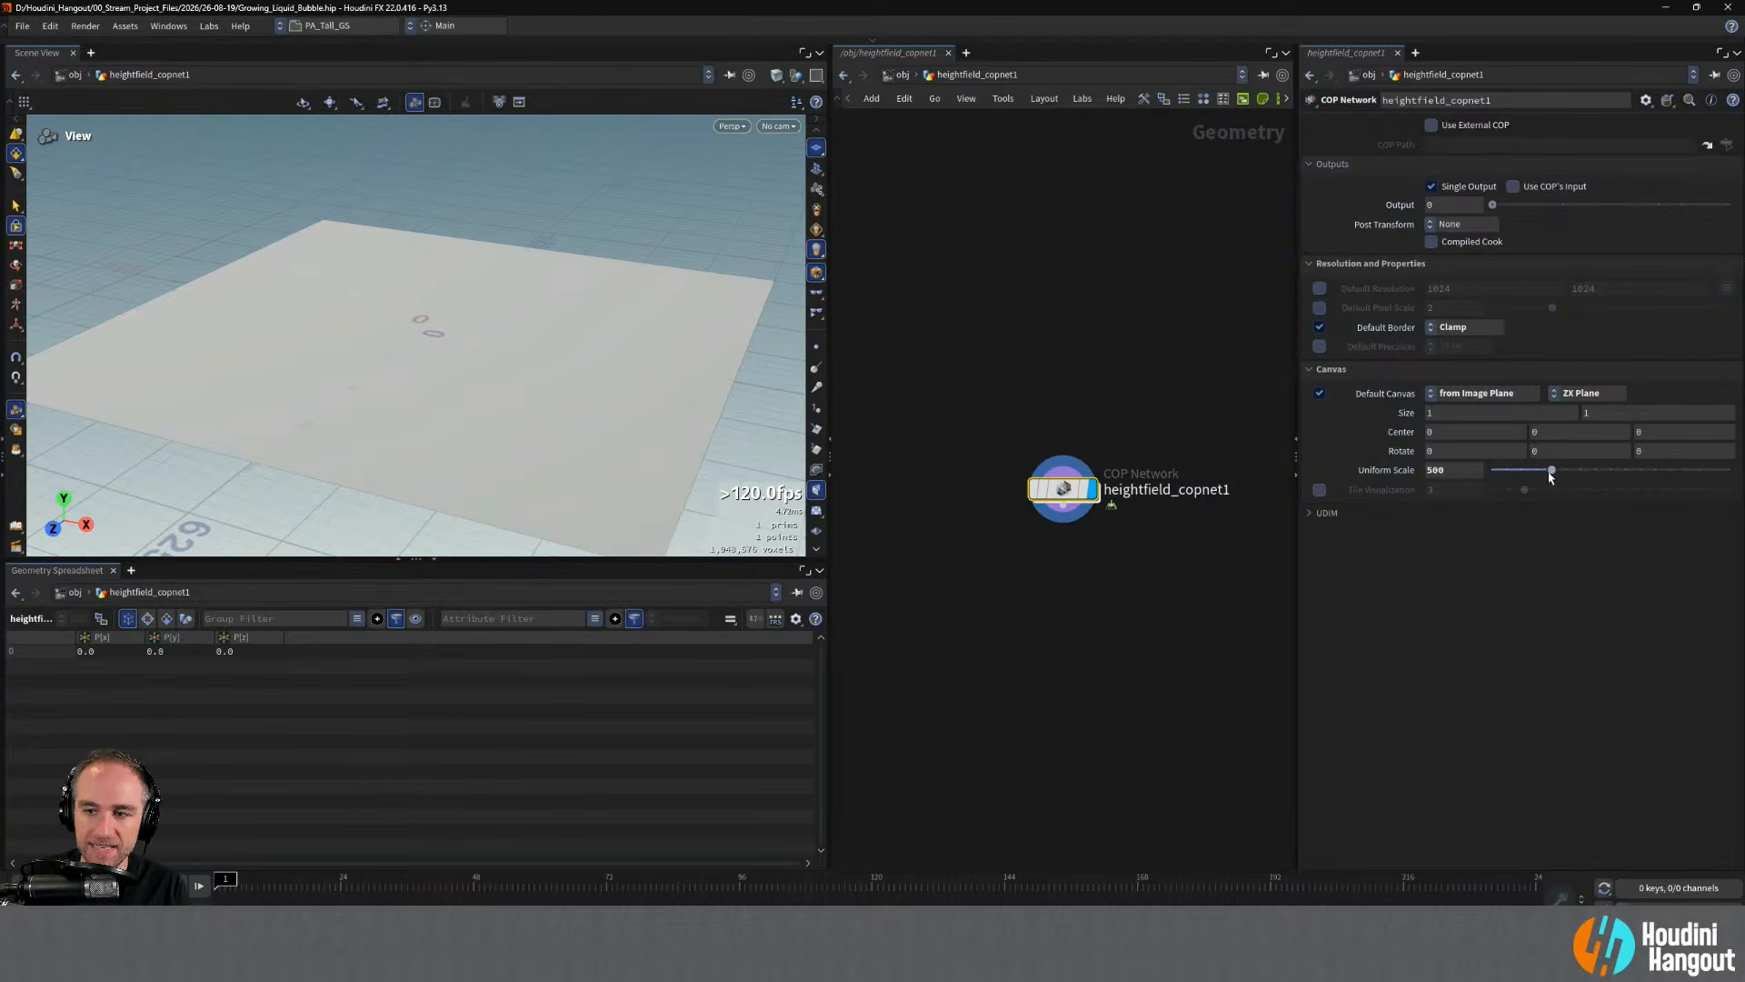
- Set the canvas Uniform Scale to 10 and go back inside the heightfield COP network
left_click(1440, 470)
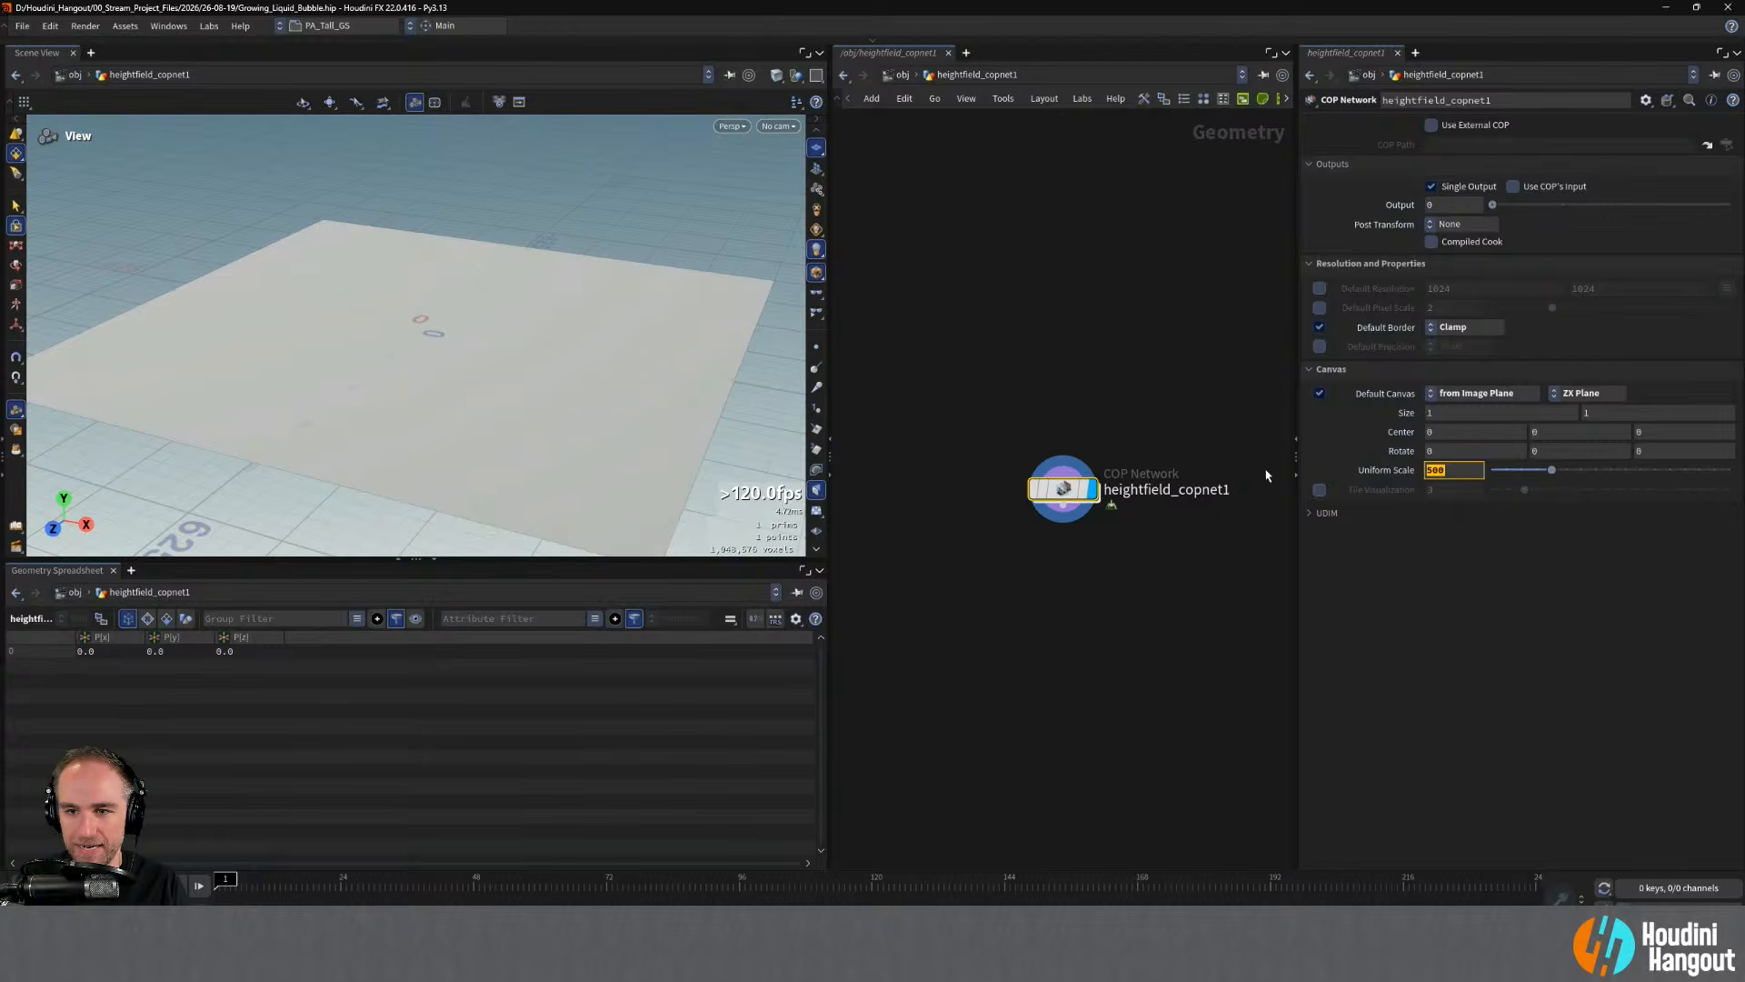
type("10")
key("Return")
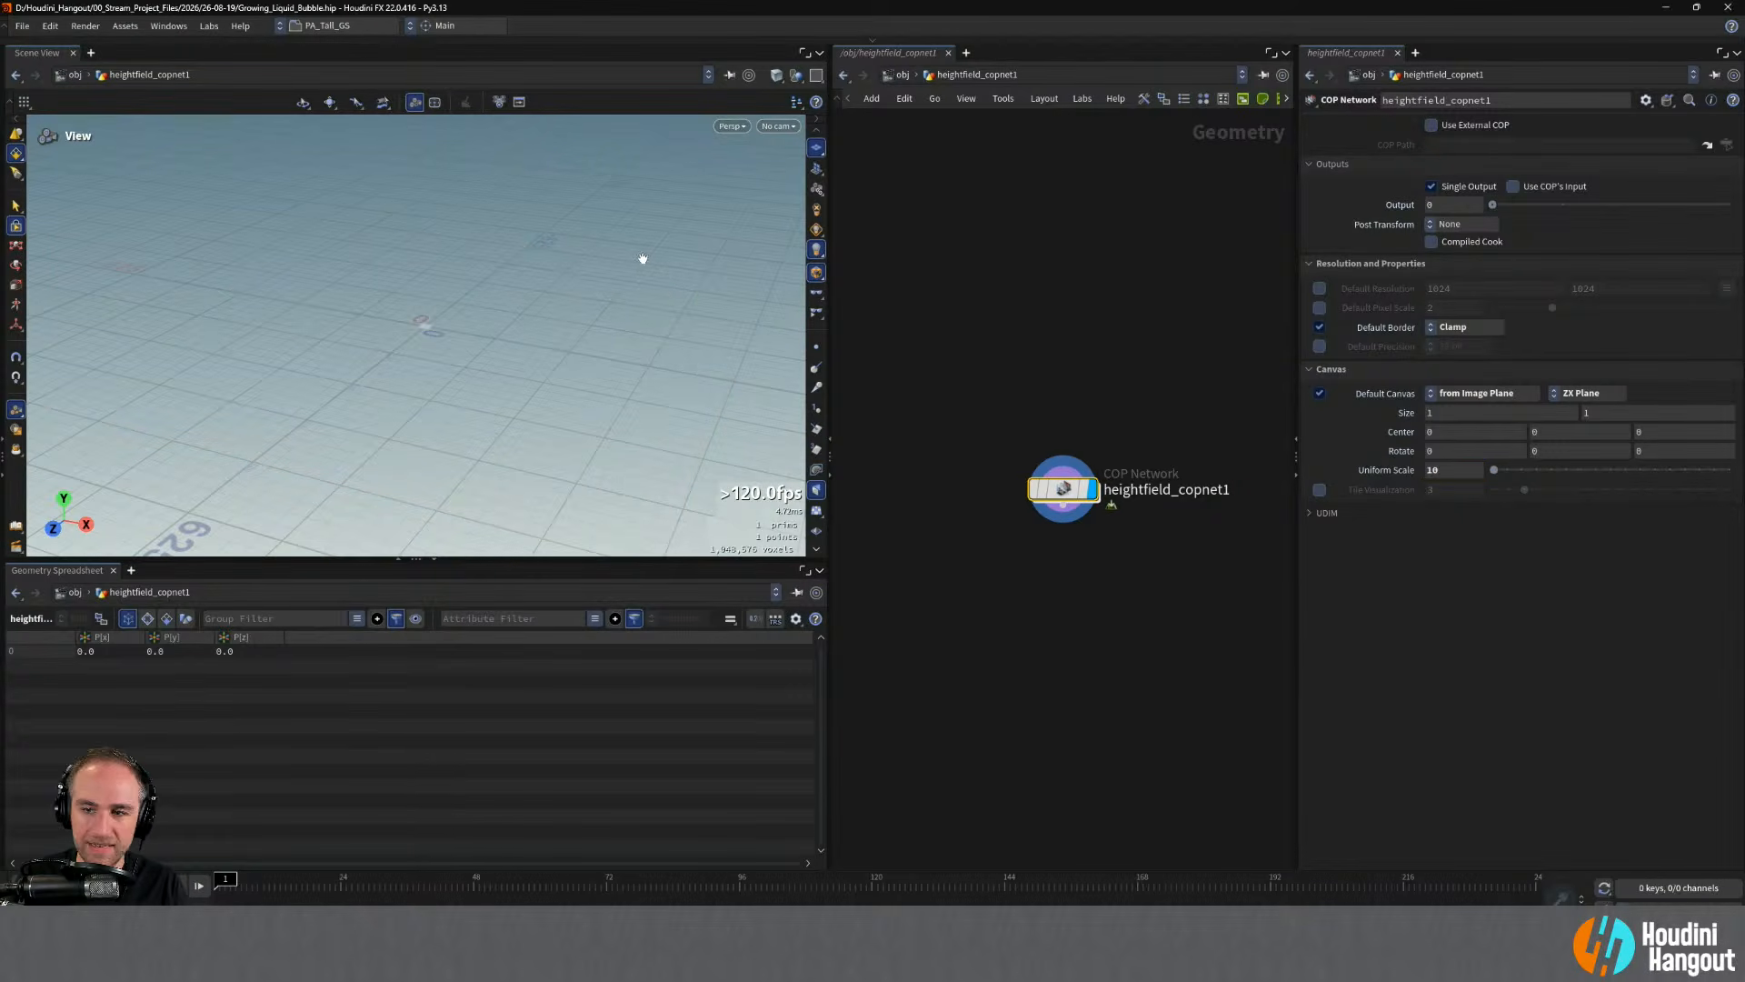
scroll(582, 268, "down", 10)
scroll(409, 330, "up", 5)
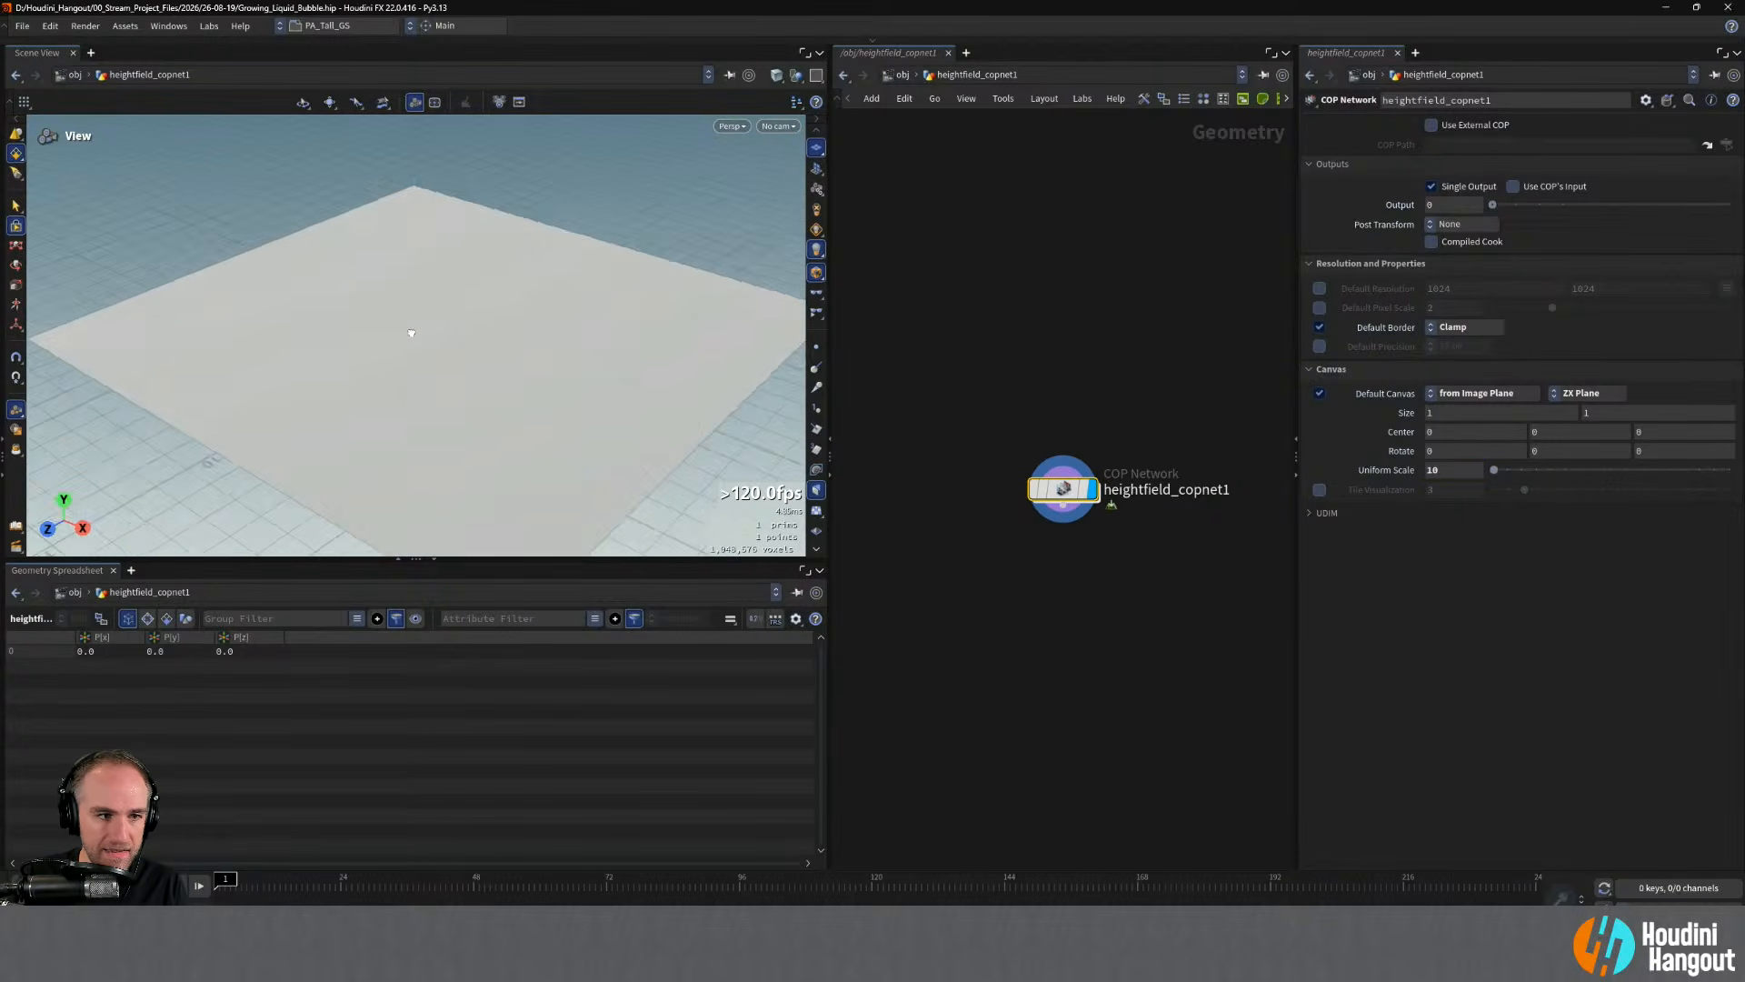
double_click(1062, 491)
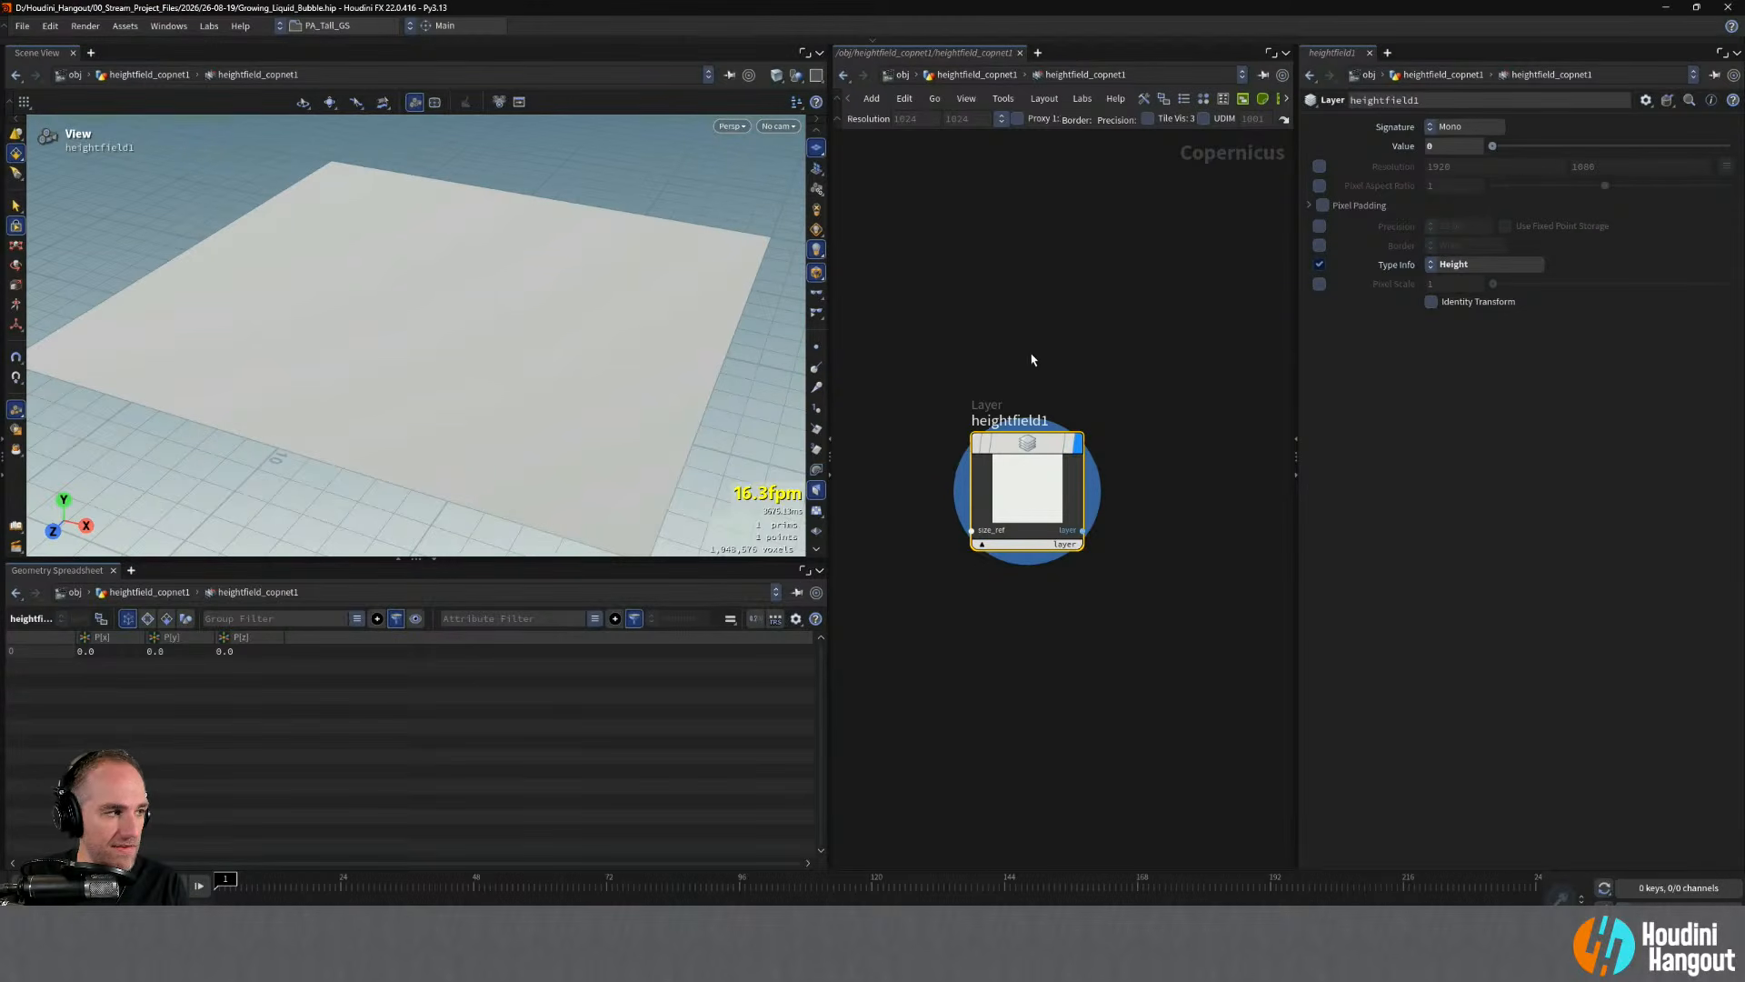
- Add a HeightField Noise node fed by the heightfield layer, align it beside the layer and display its result
middle_click_drag(1100, 338, 1024, 346)
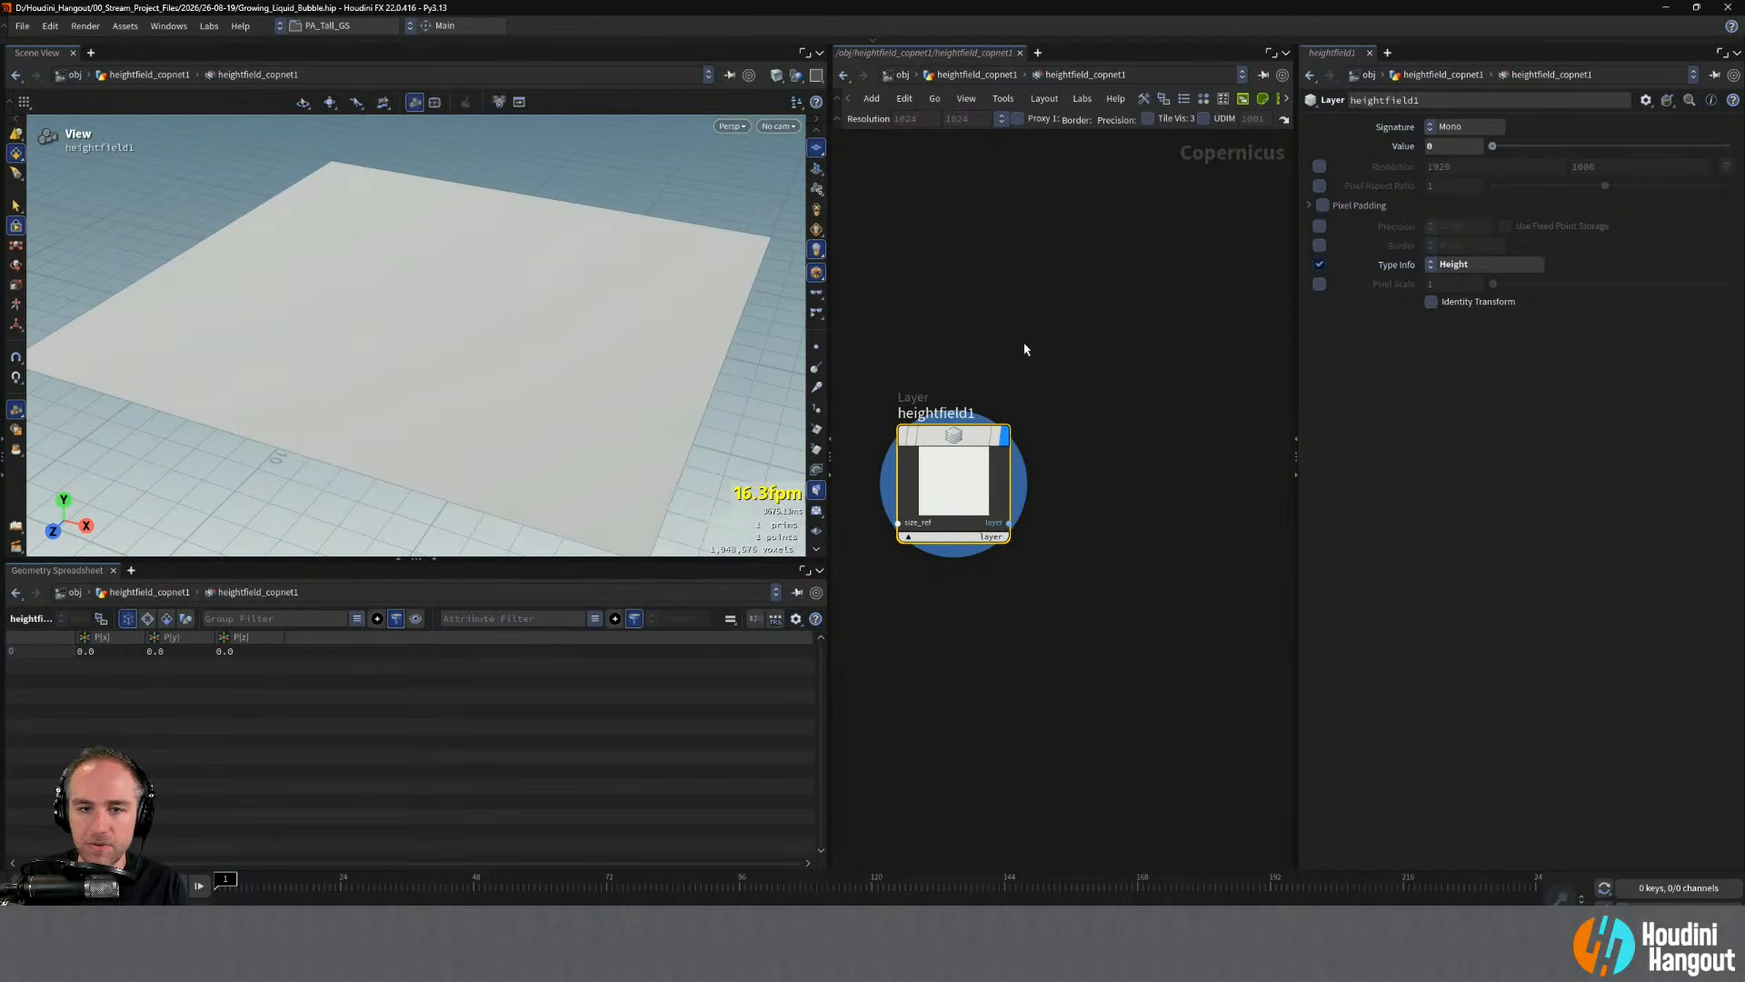
key("Tab")
type("frac")
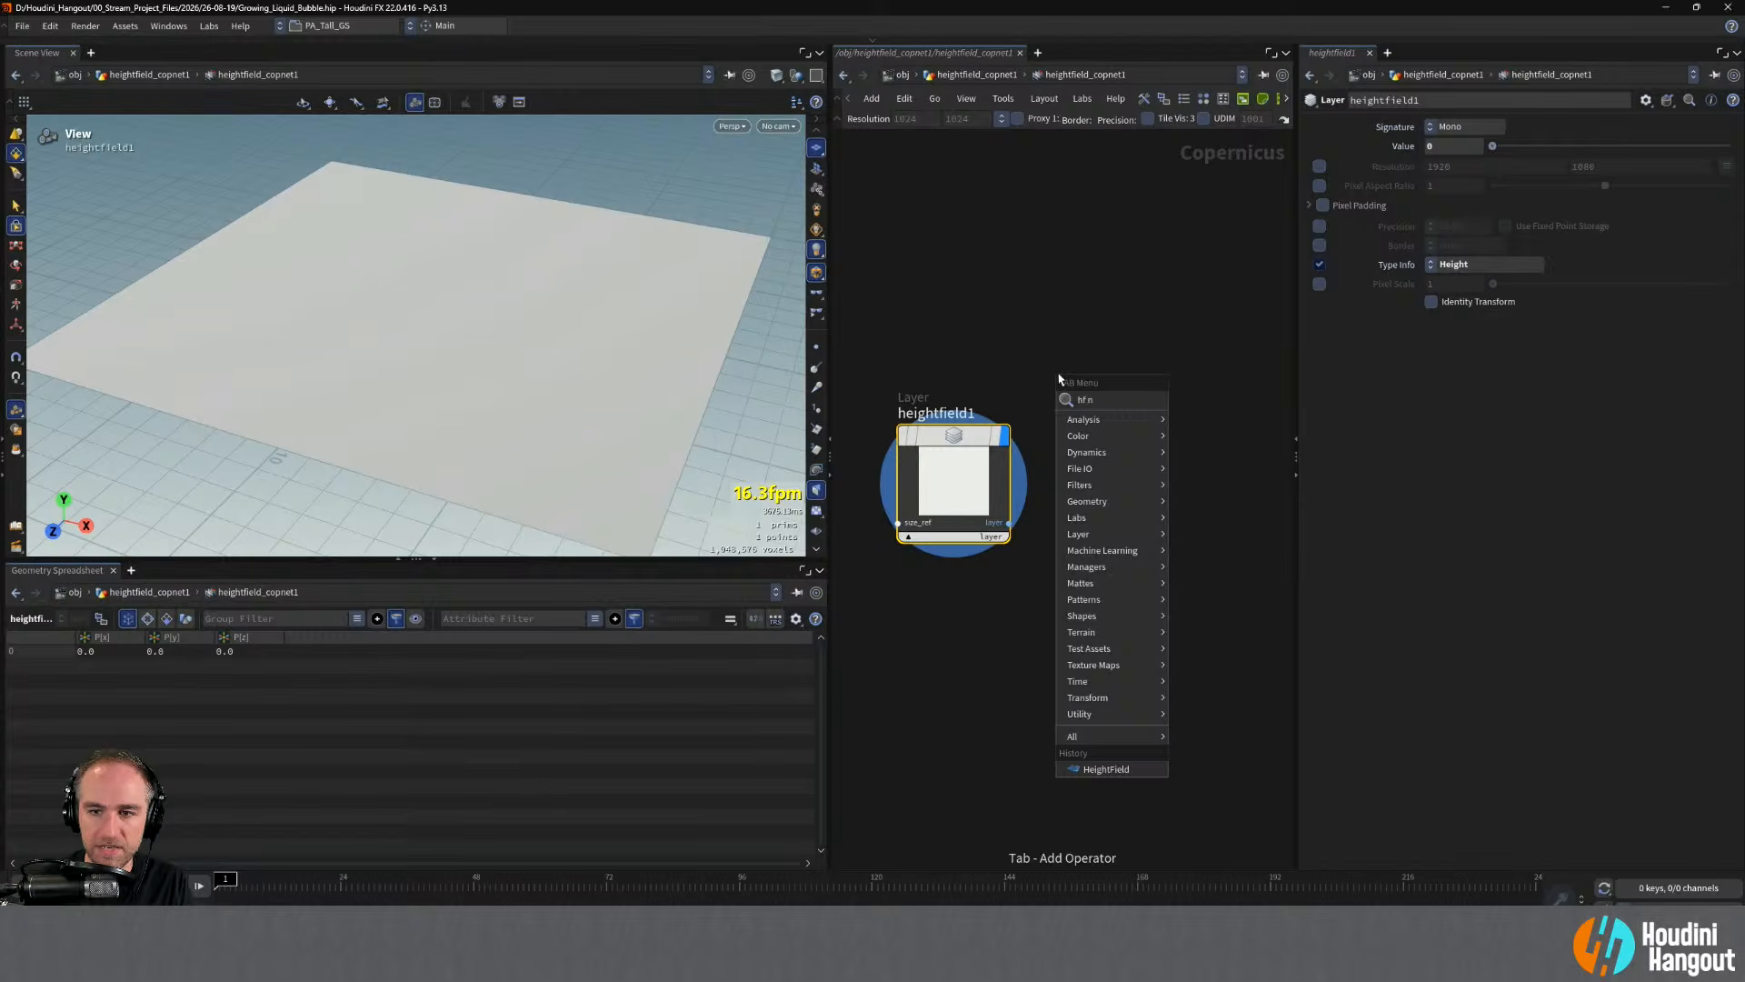
key("Return")
left_click(1060, 534)
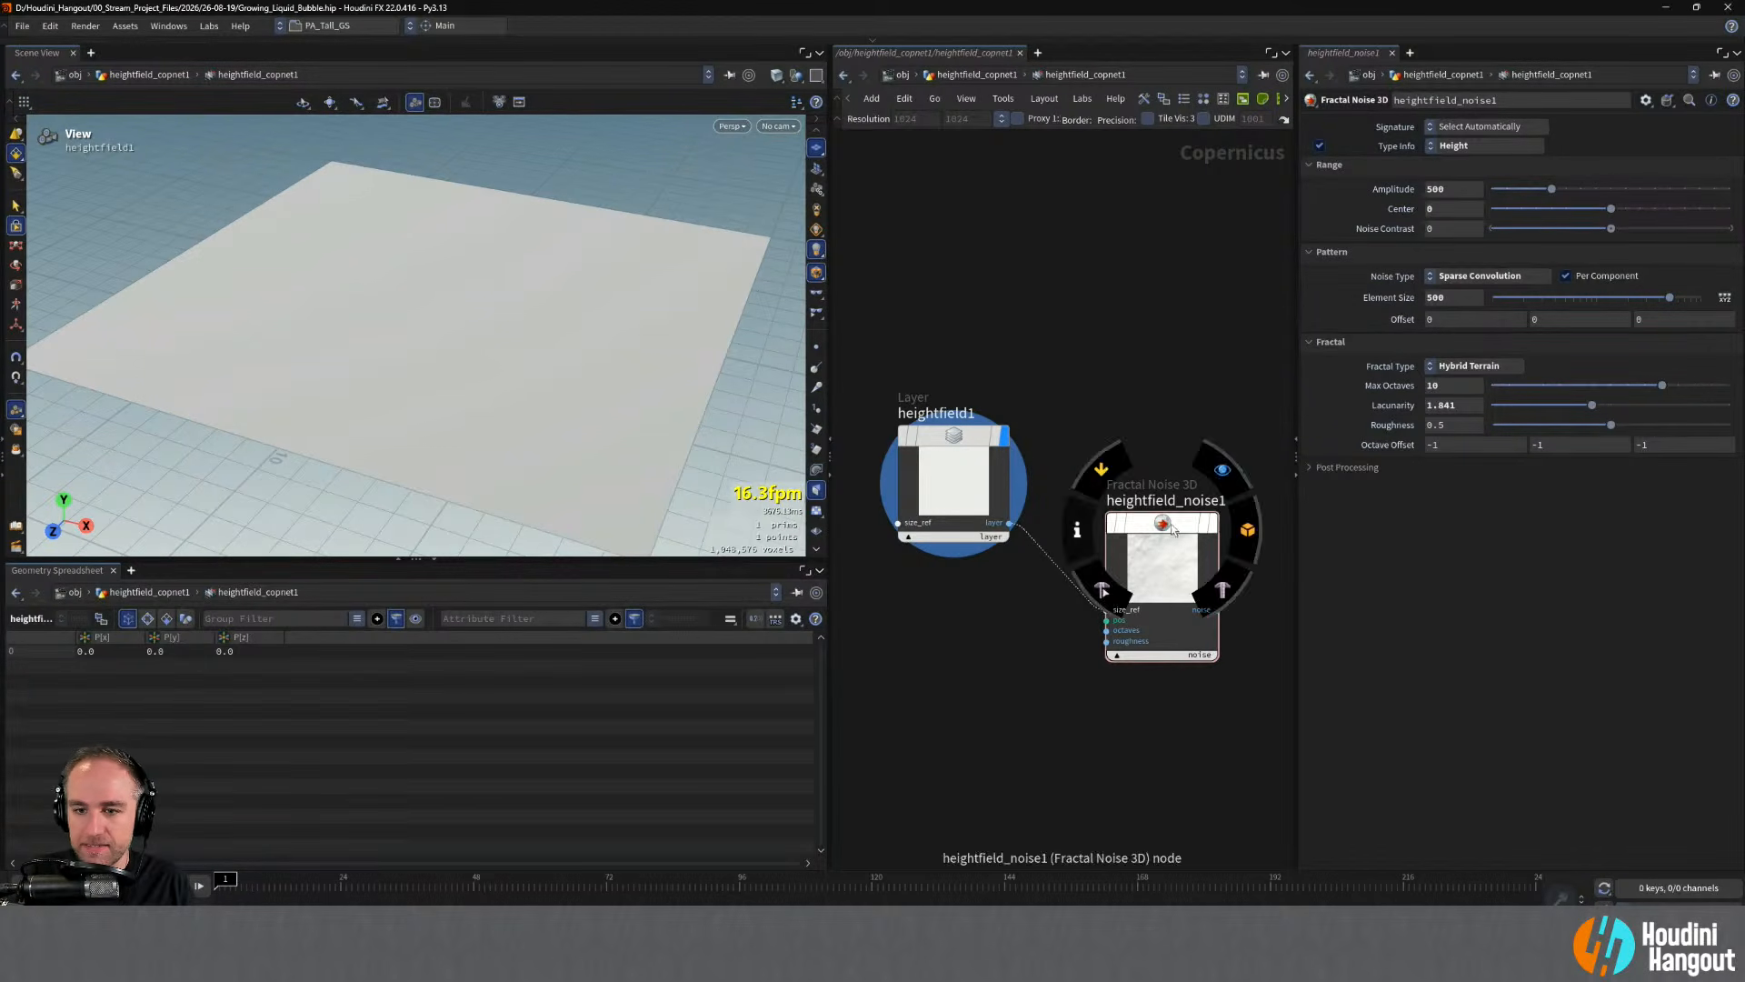
left_click_drag(1149, 568, 1120, 481)
left_click(1182, 436)
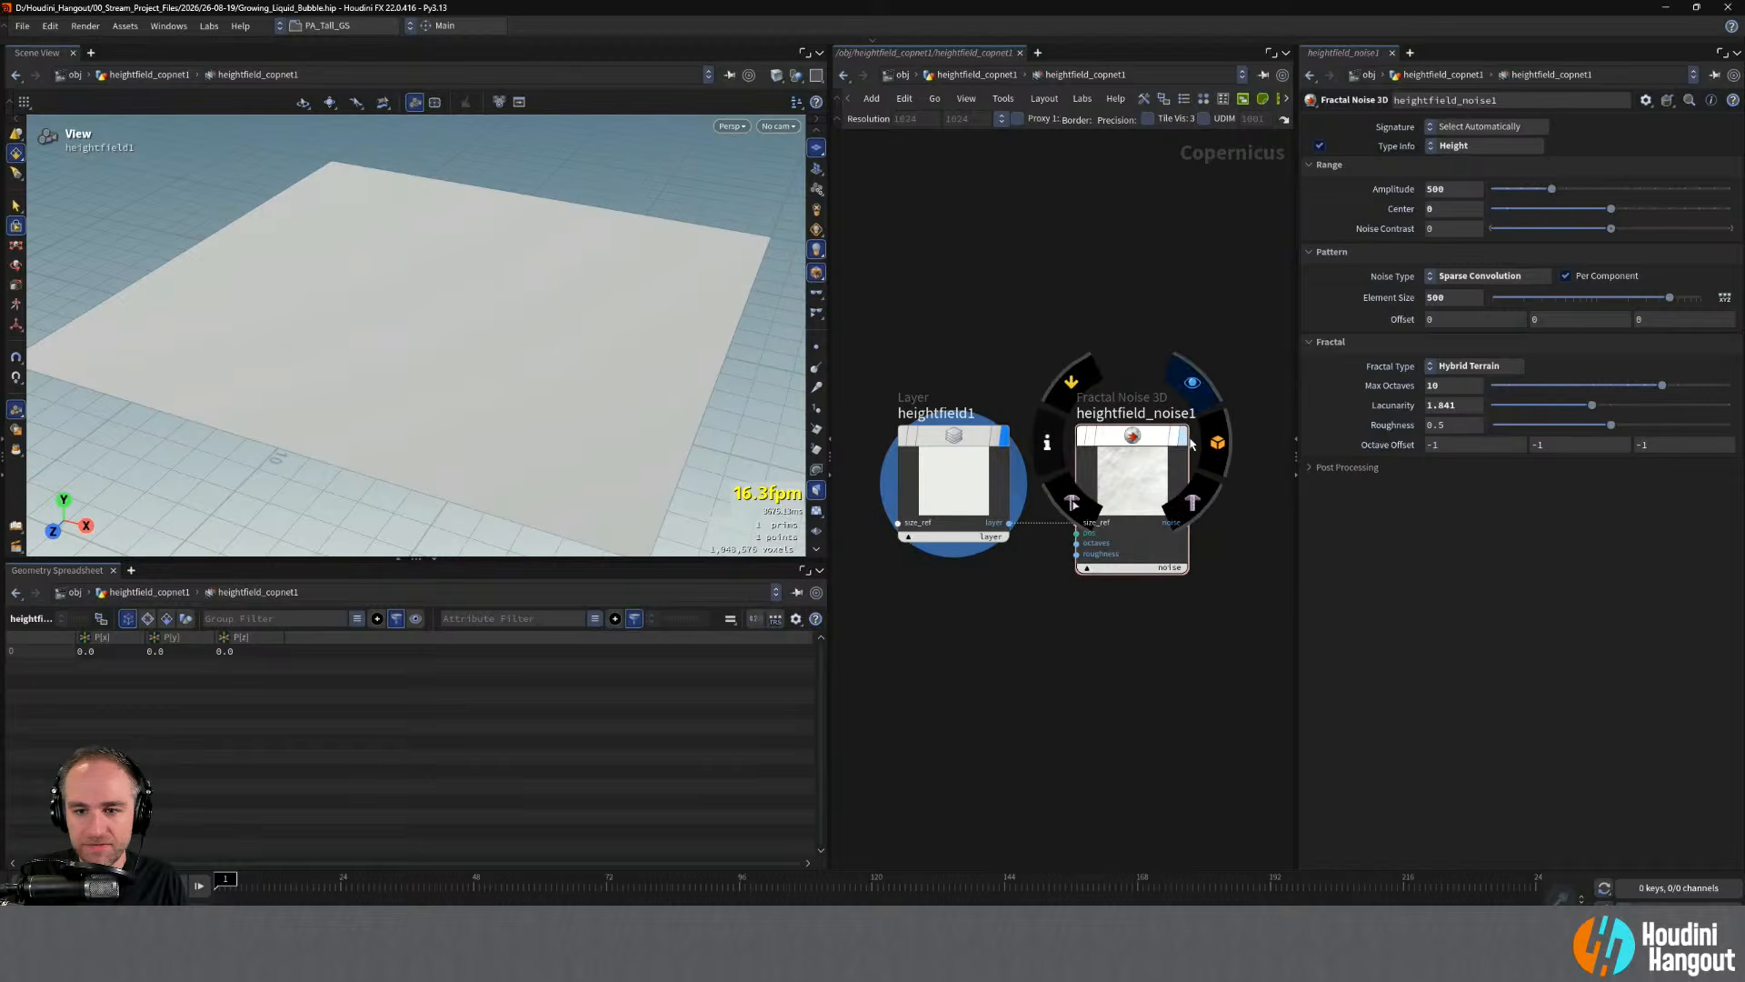
- Lower the heightfield noise's Amplitude to 29 and its Element Size to 10
left_click_drag(382, 242, 483, 300)
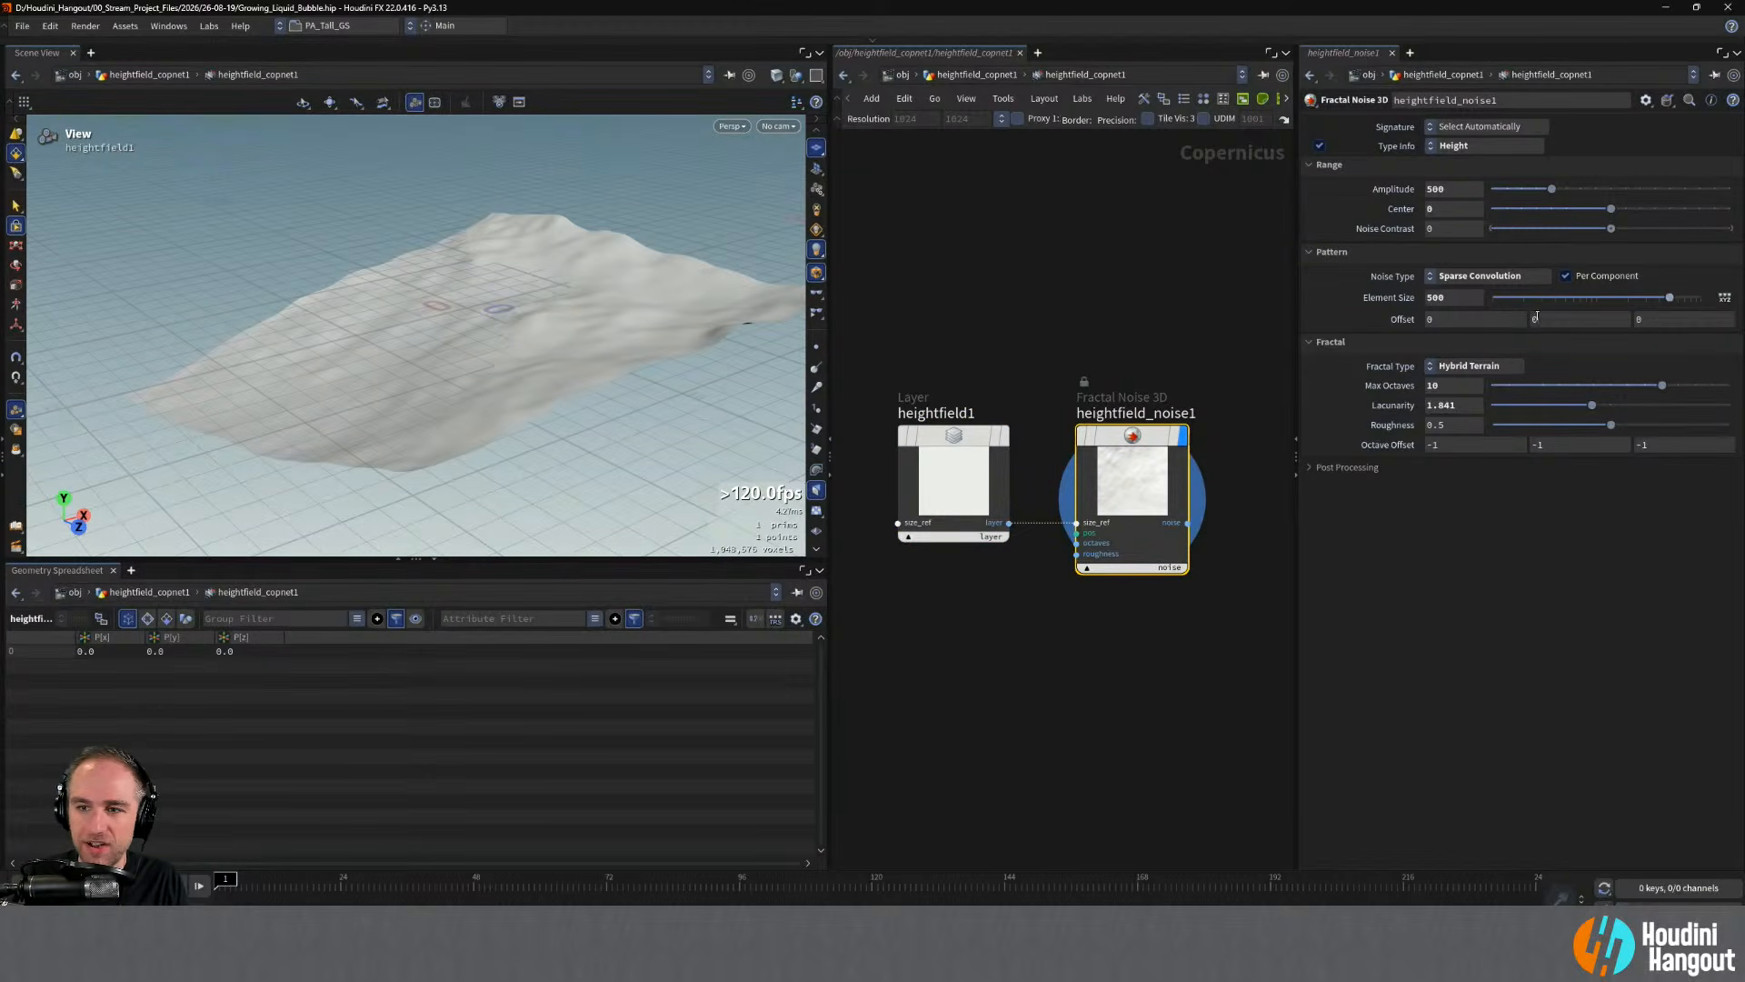
left_click_drag(1627, 303, 1554, 301)
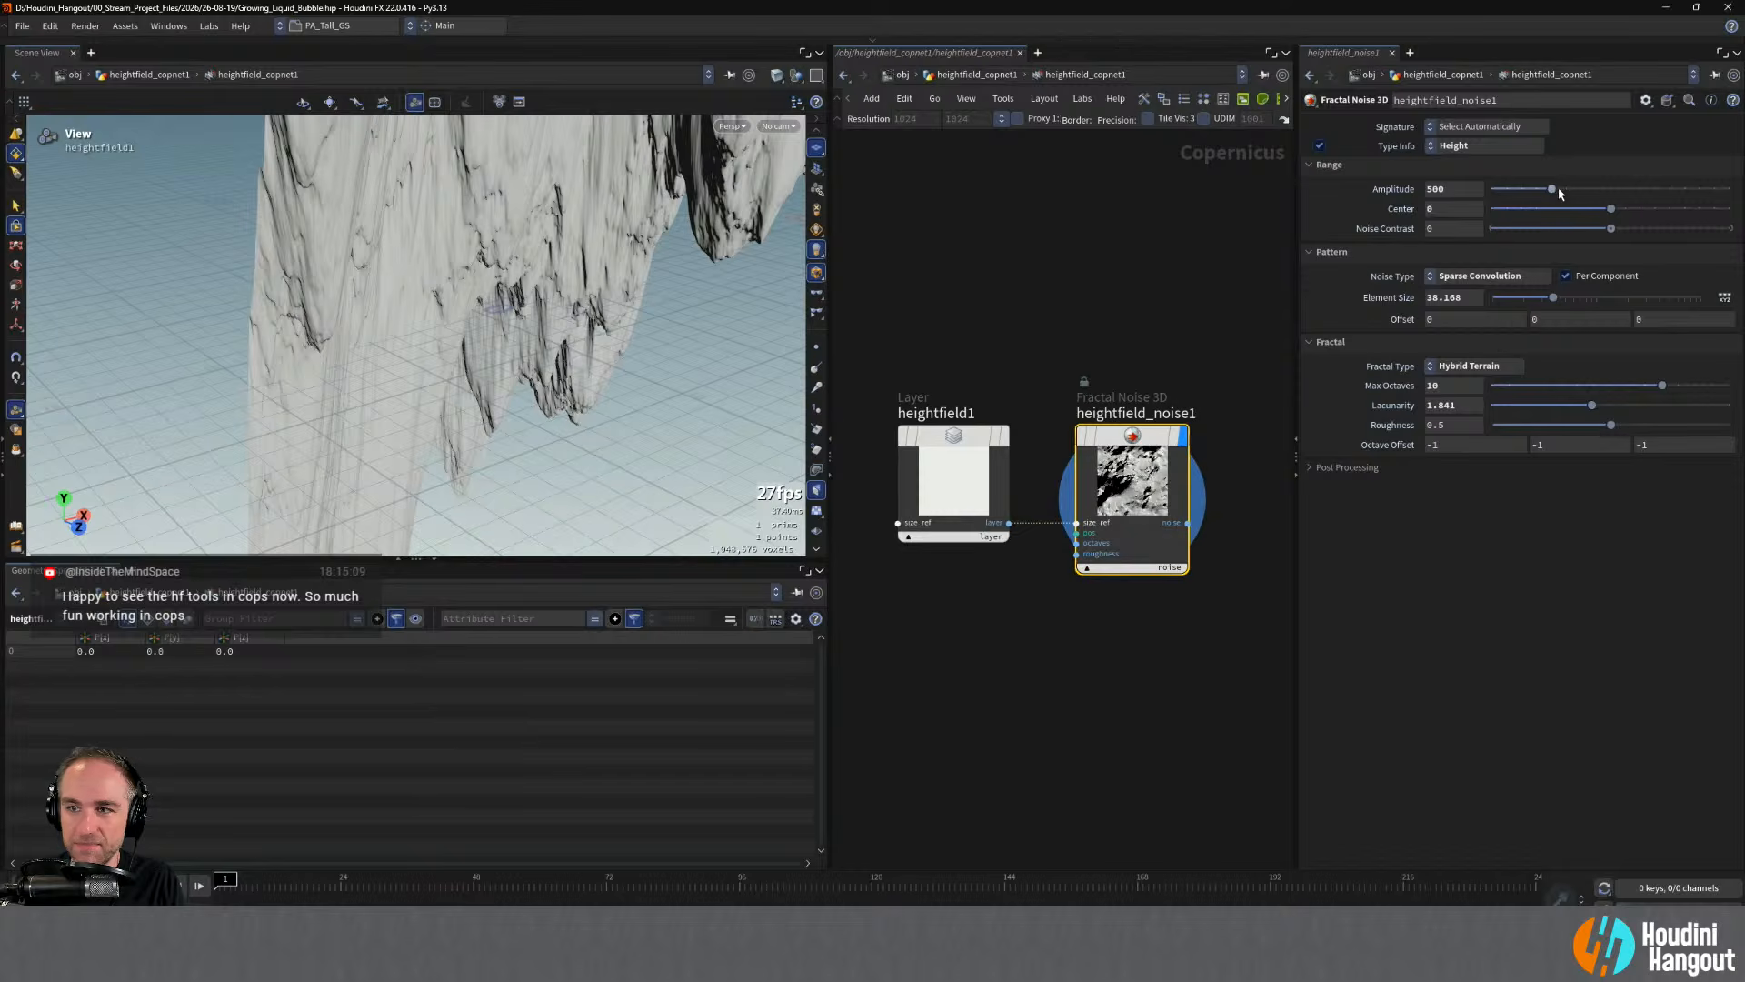
left_click_drag(1559, 193, 1496, 191)
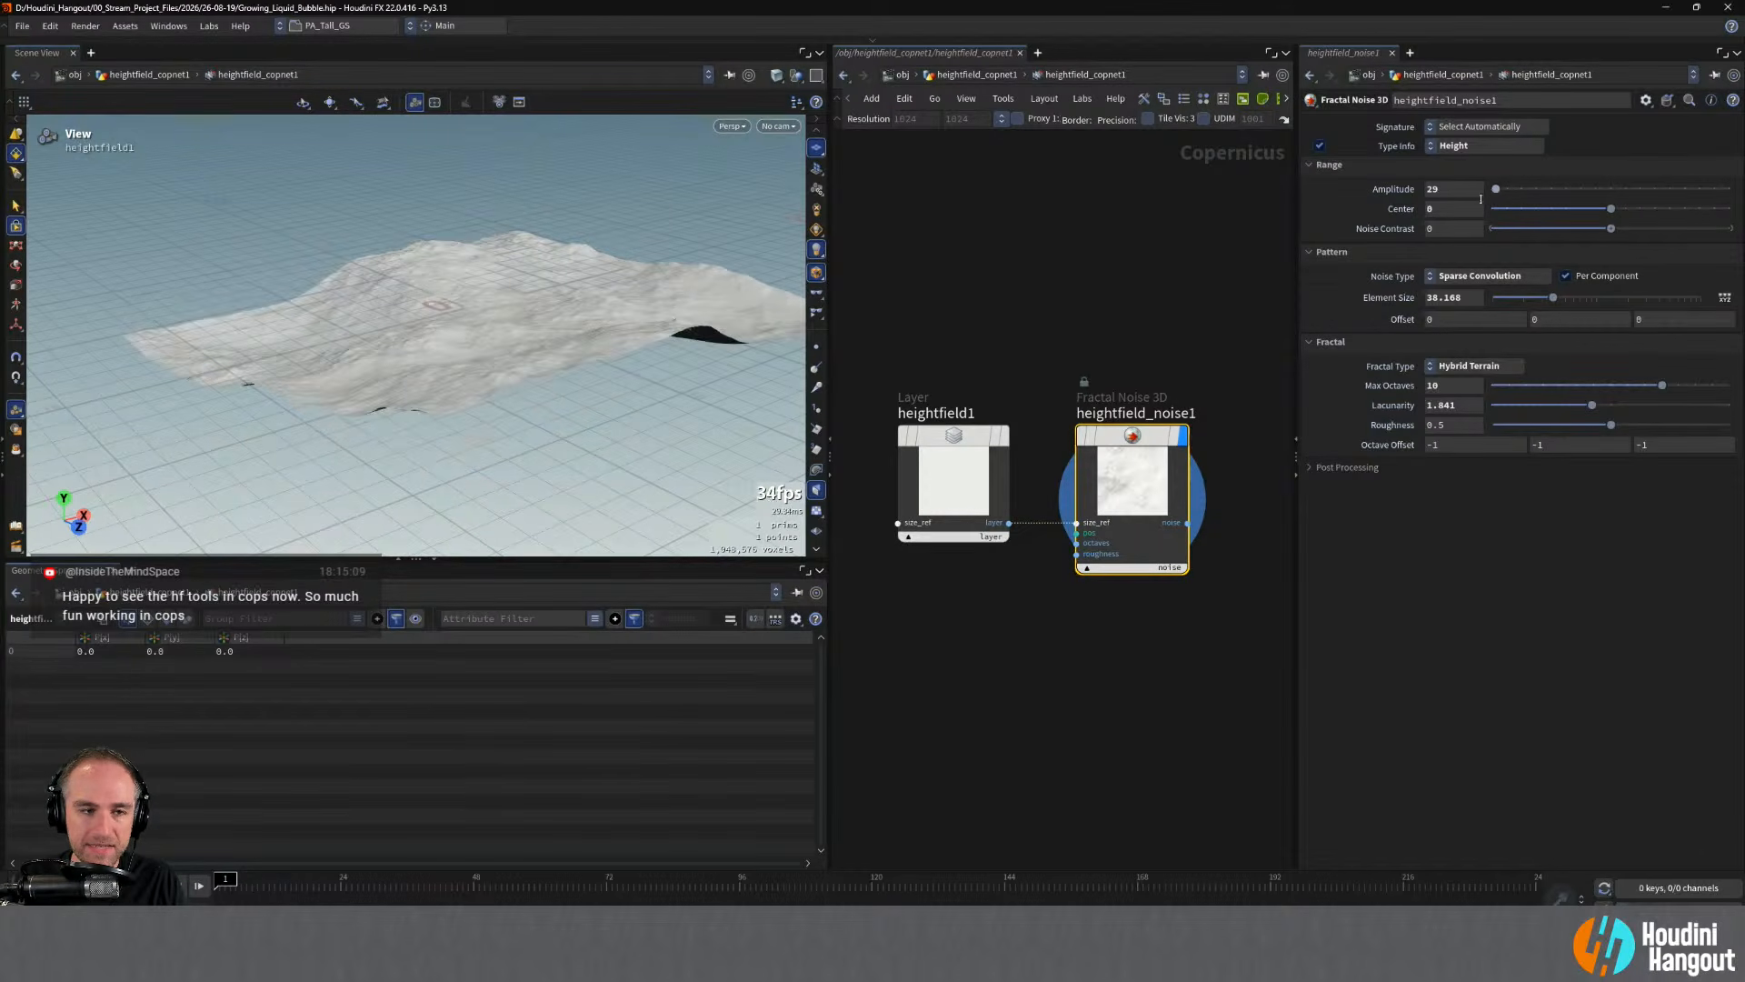
left_click_drag(1553, 299, 1474, 309)
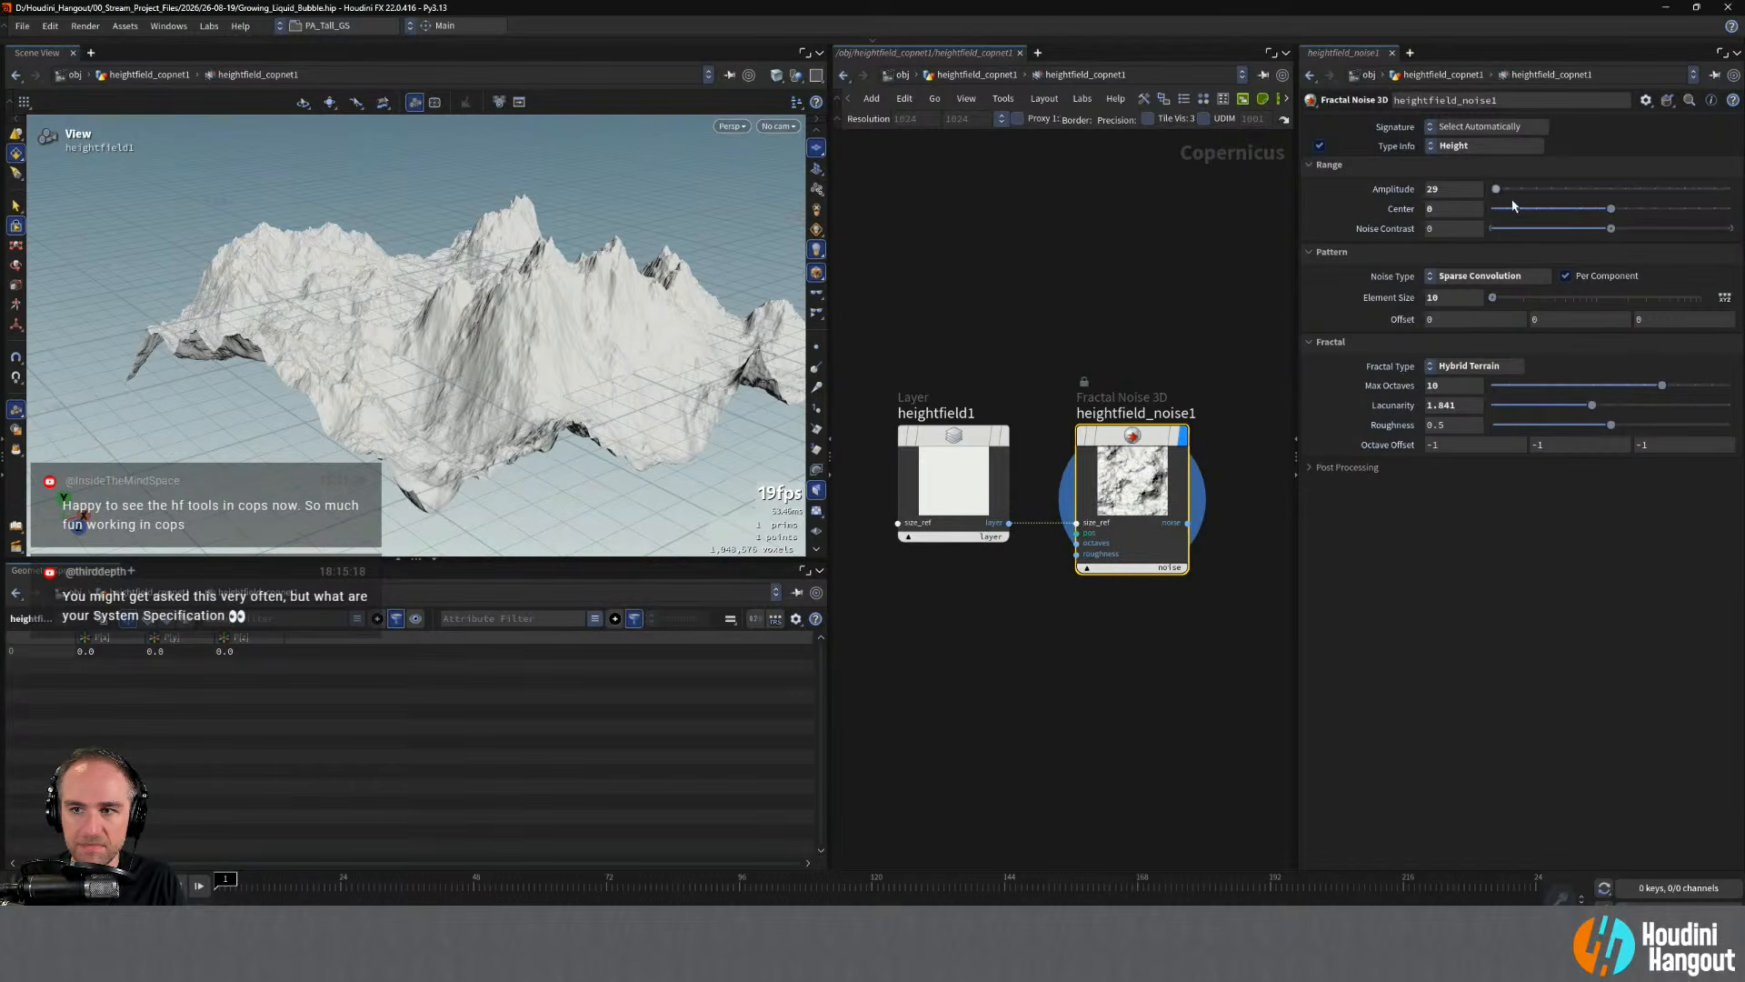
- Flatten the terrain by reducing the noise Amplitude to 7.4
left_click_drag(1495, 189, 1492, 191)
middle_click_drag(1449, 185, 1683, 188)
scroll(450, 322, "up", 3)
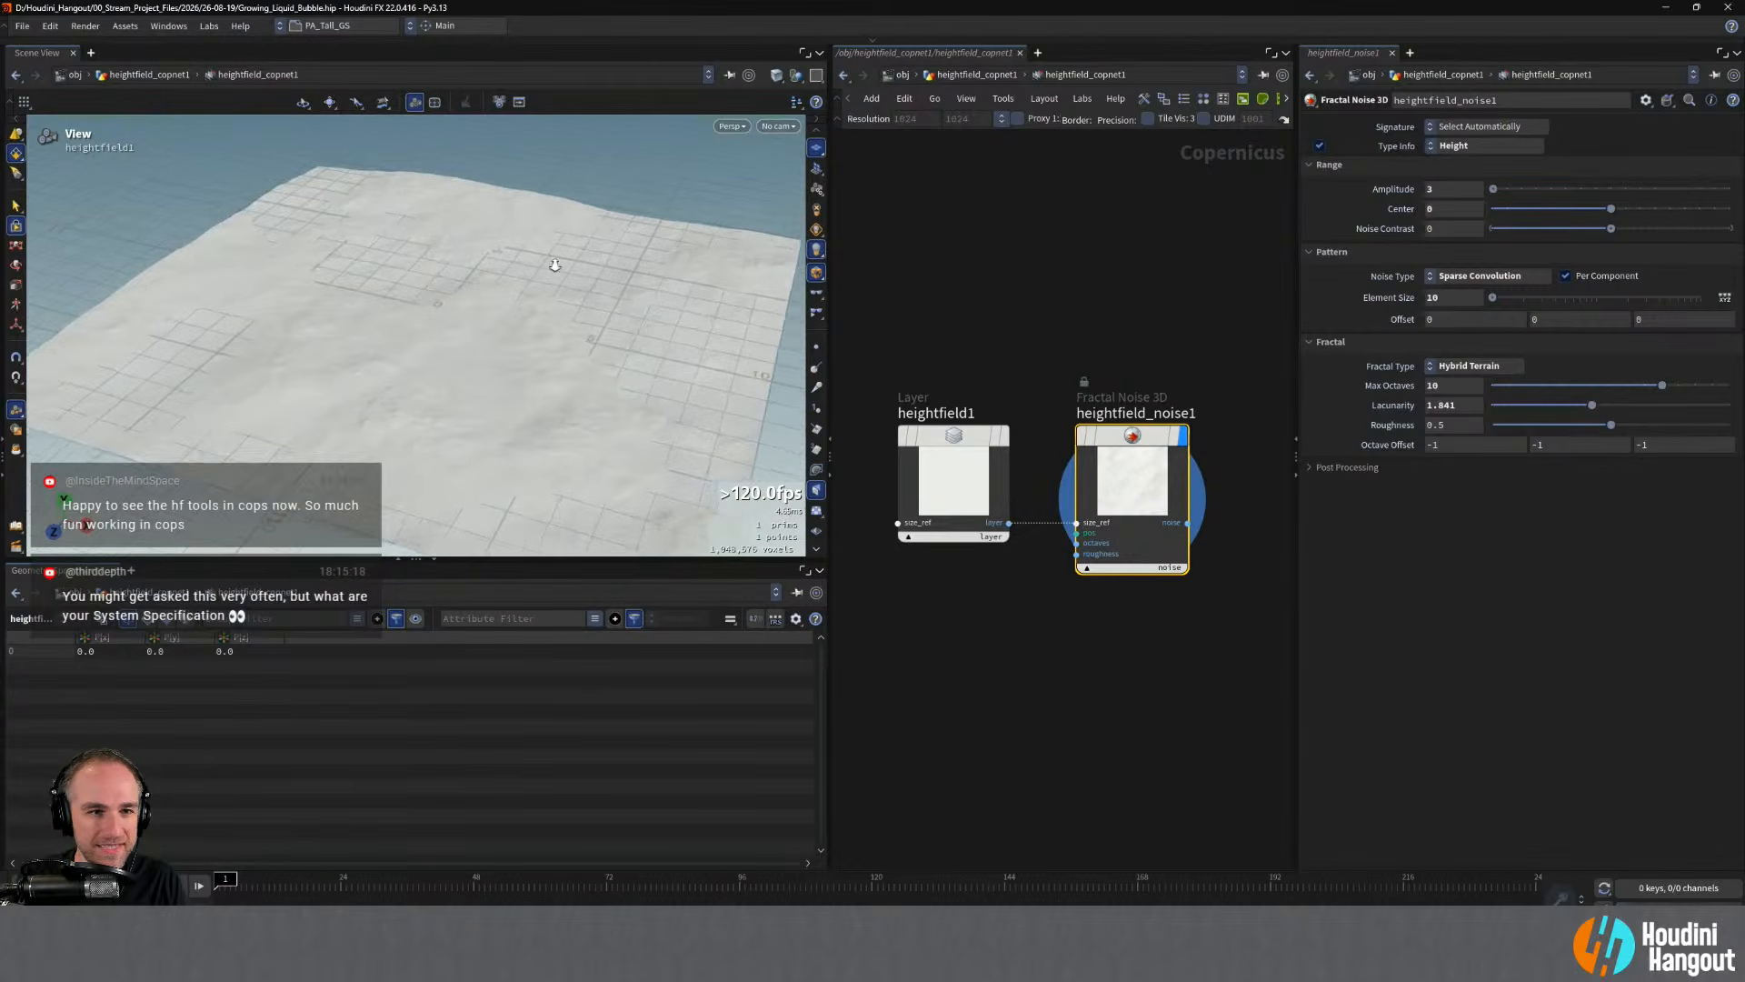
middle_click_drag(1457, 190, 1616, 183)
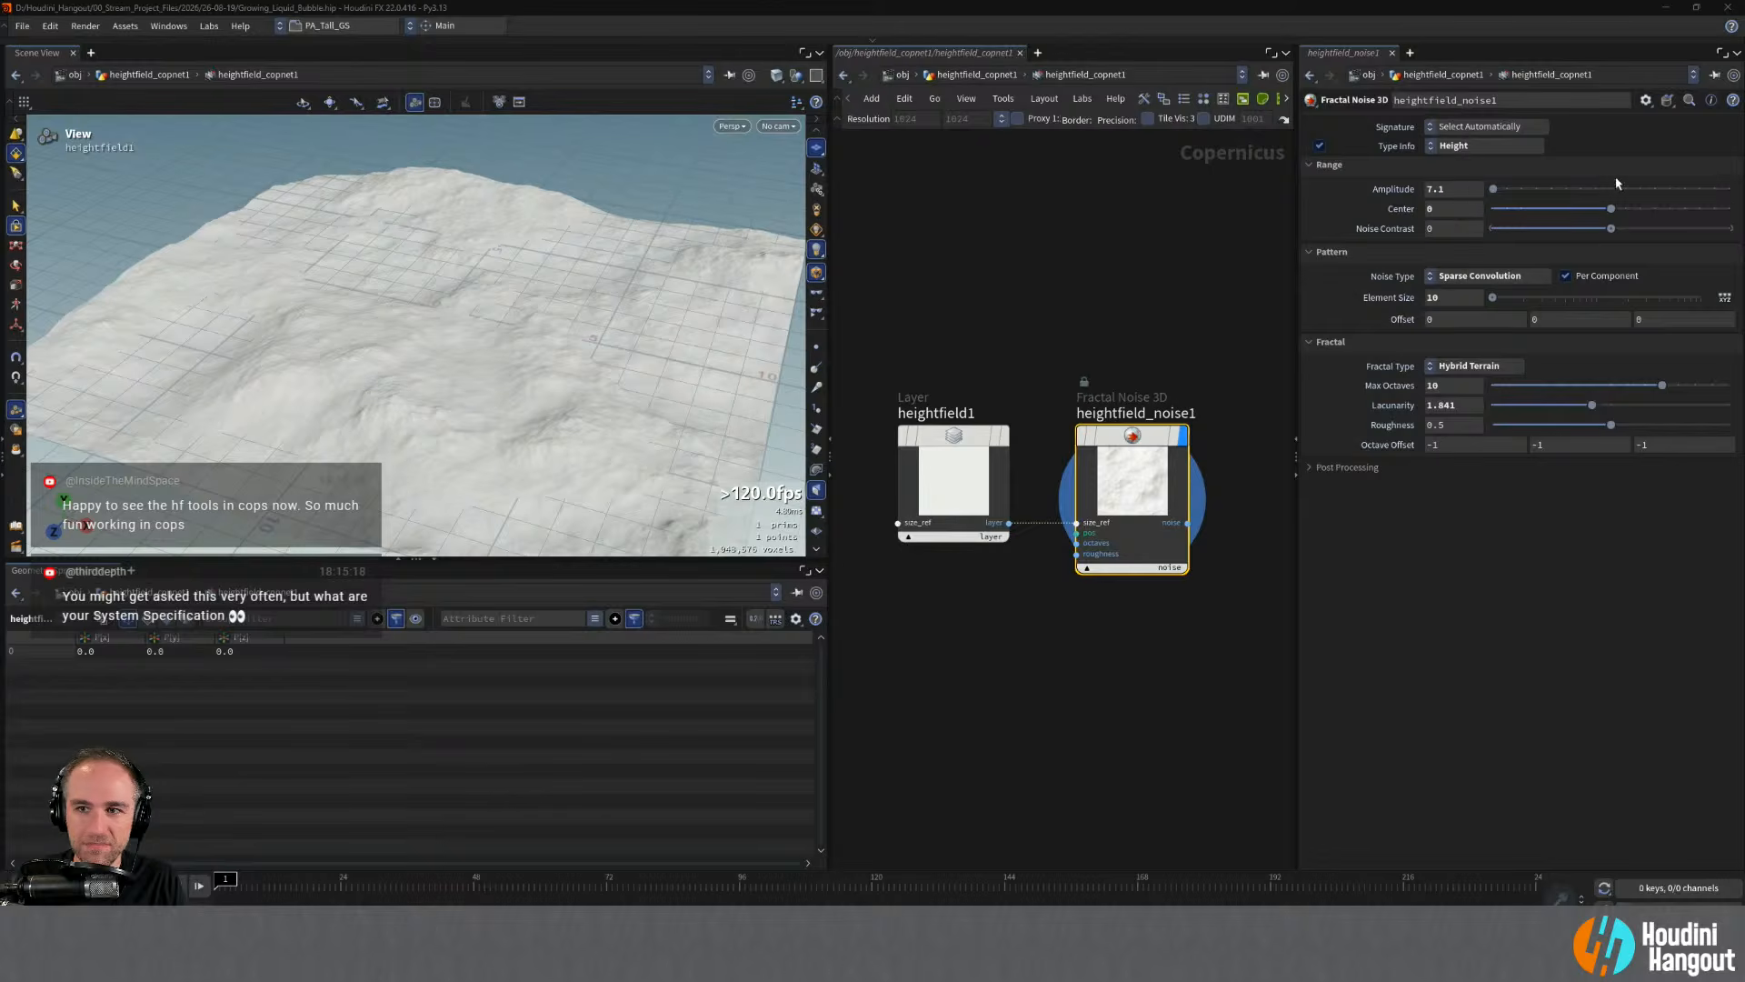
middle_click_drag(1460, 190, 1499, 195)
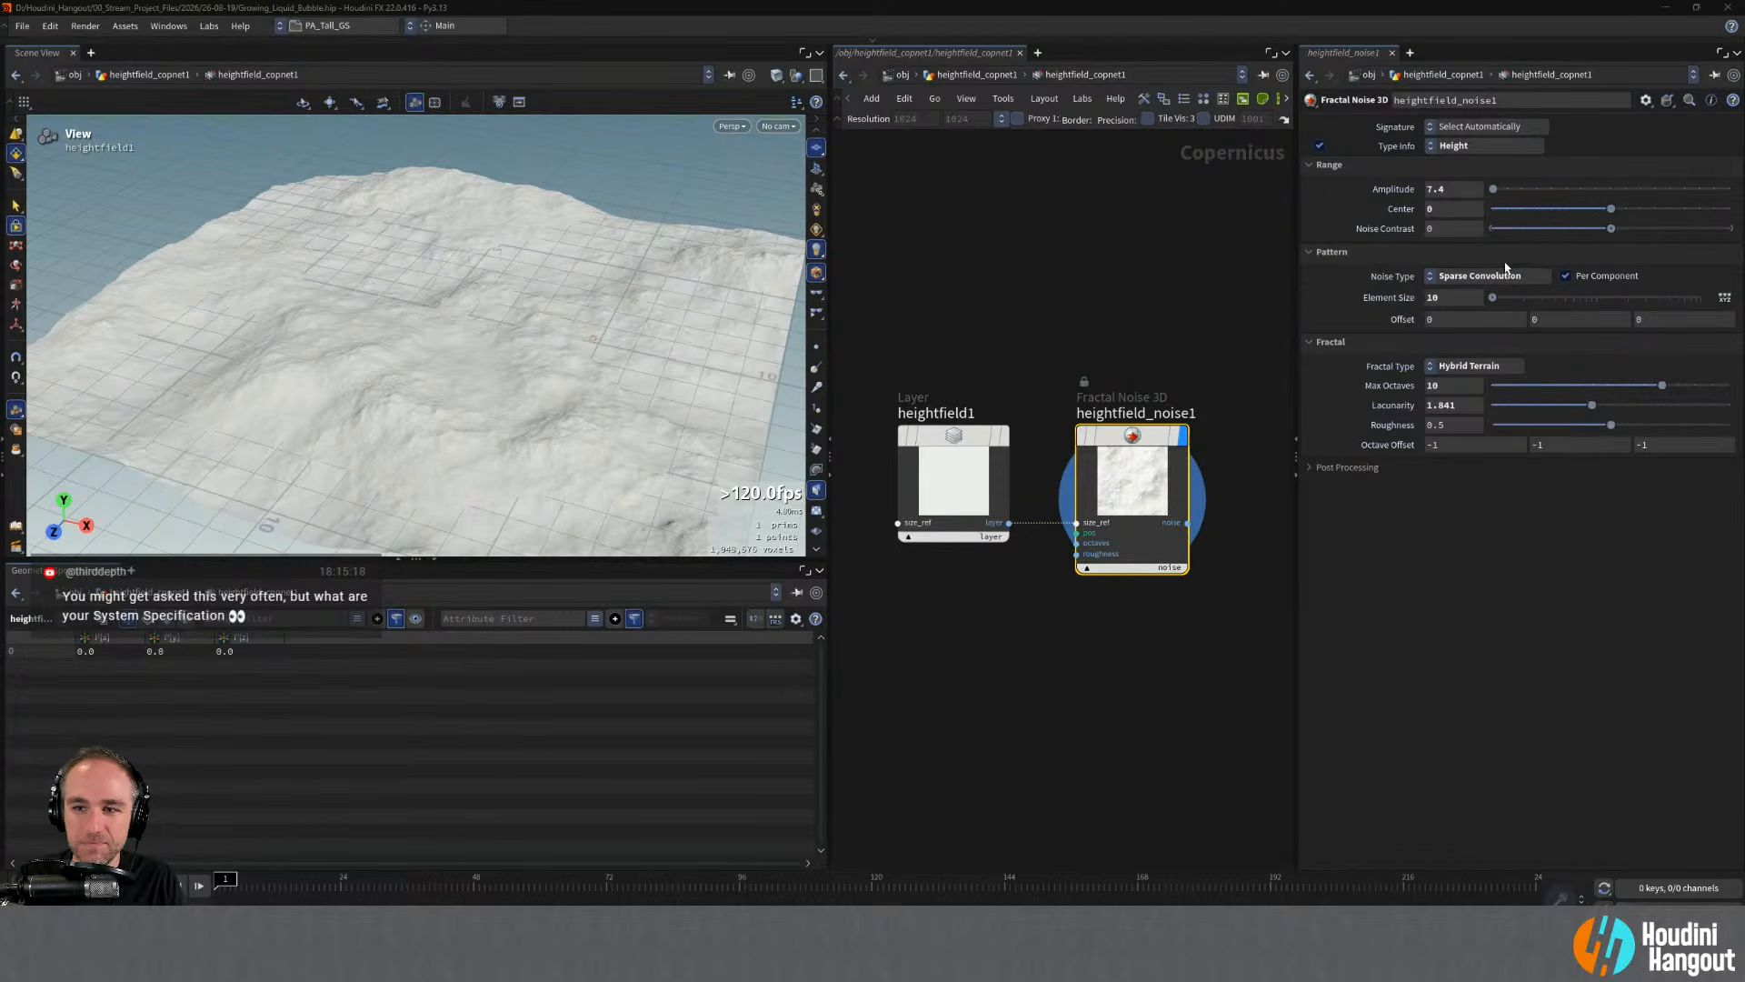
- Set the noise Offset to 33.6 on all three axes and raise the Amplitude to 11
middle_click_drag(1401, 326, 1737, 328)
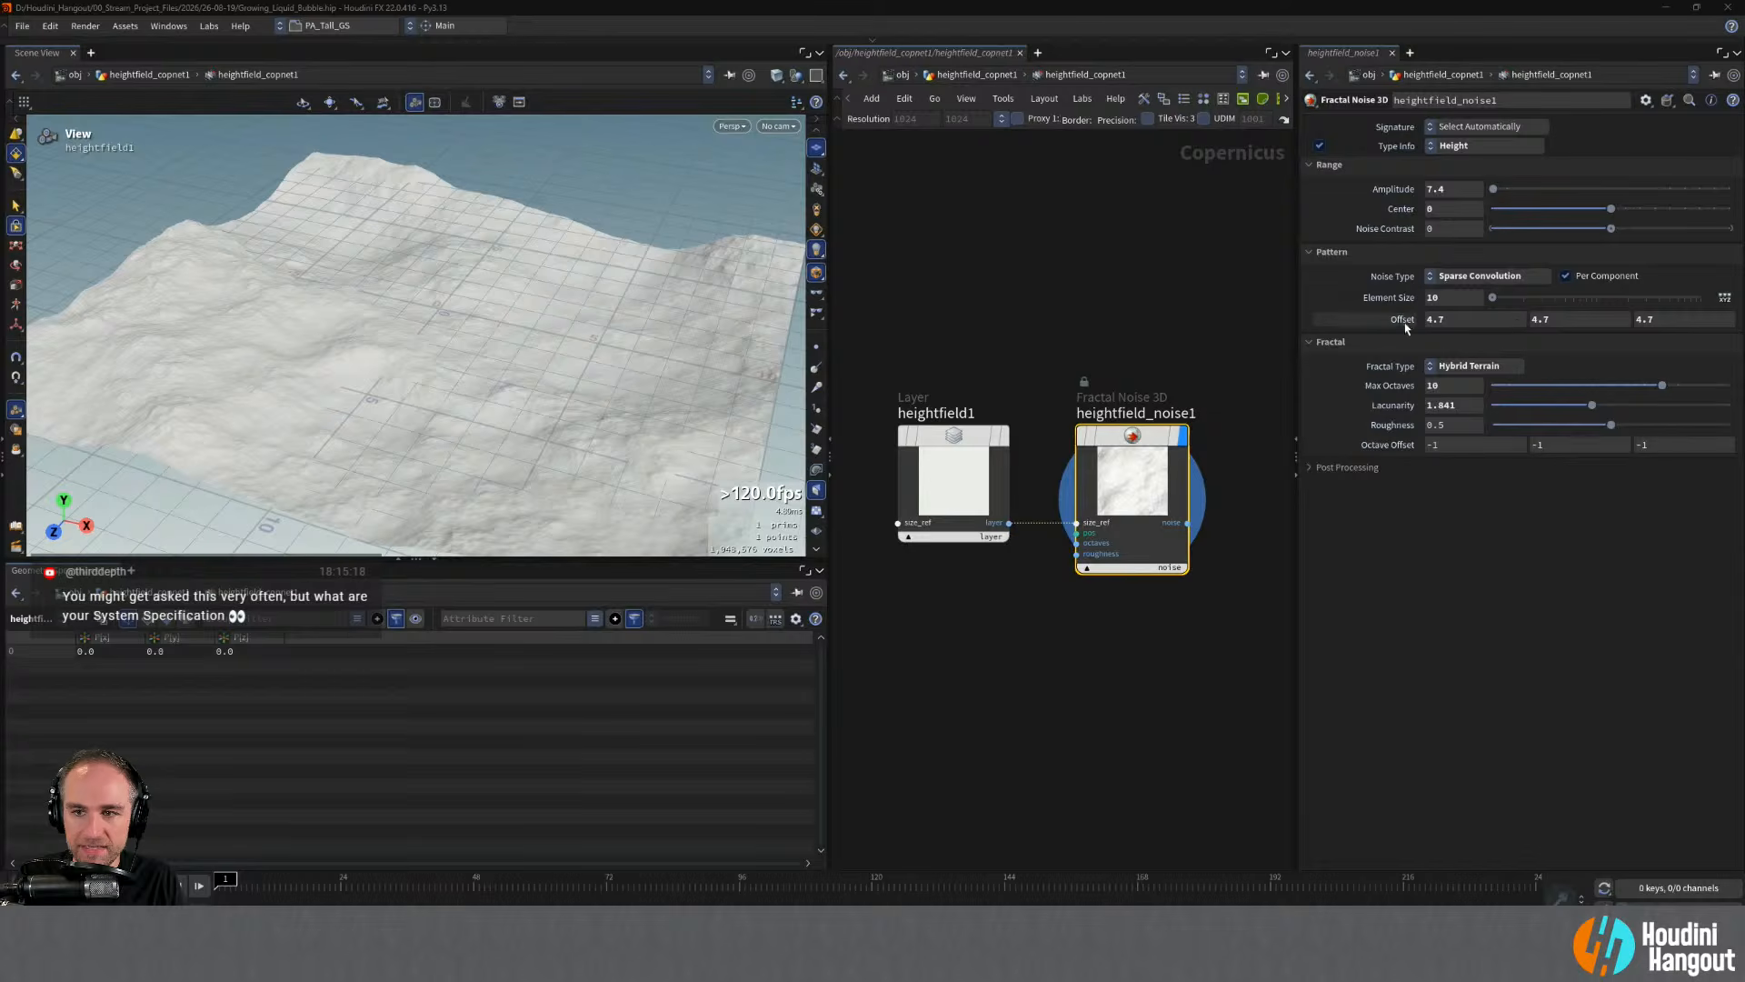
middle_click_drag(1406, 327, 1216, 305)
left_click_drag(527, 364, 422, 267)
left_click_drag(1492, 189, 1493, 189)
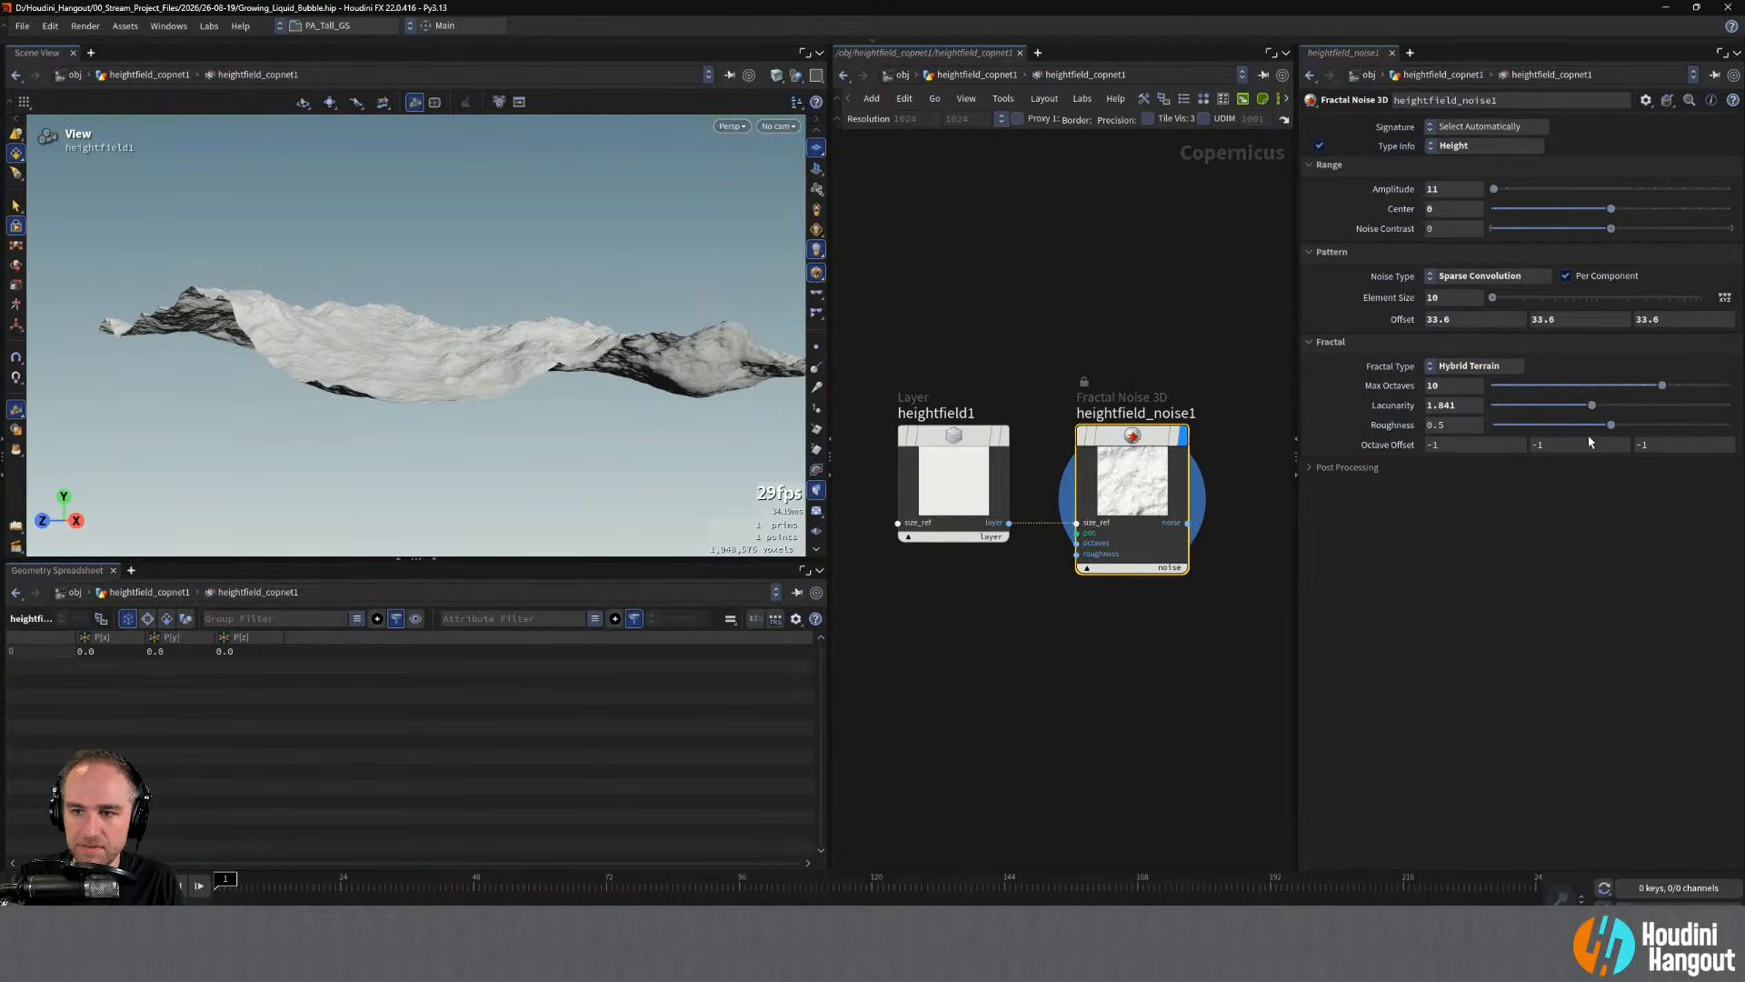
- Smooth the terrain with a Roughness of 0.333 and a noise Element Size of about 10.46
left_click_drag(1609, 425, 1572, 426)
left_click_drag(527, 353, 419, 354)
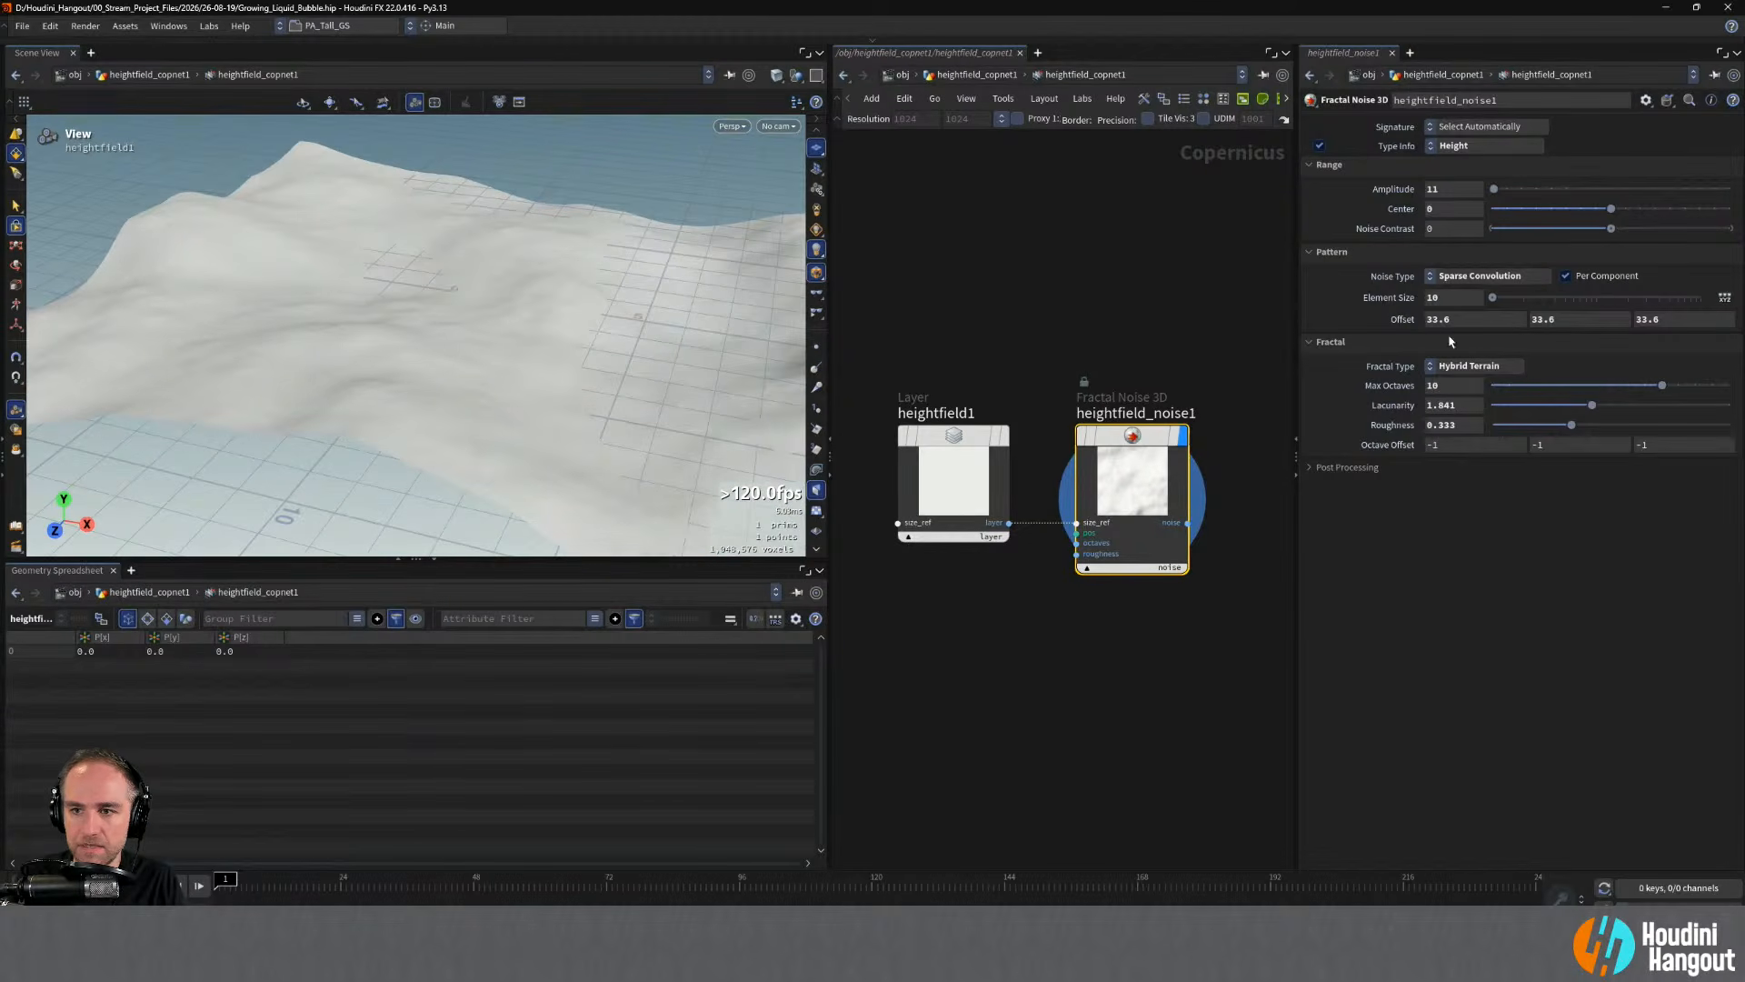
middle_click_drag(1481, 304, 1568, 304)
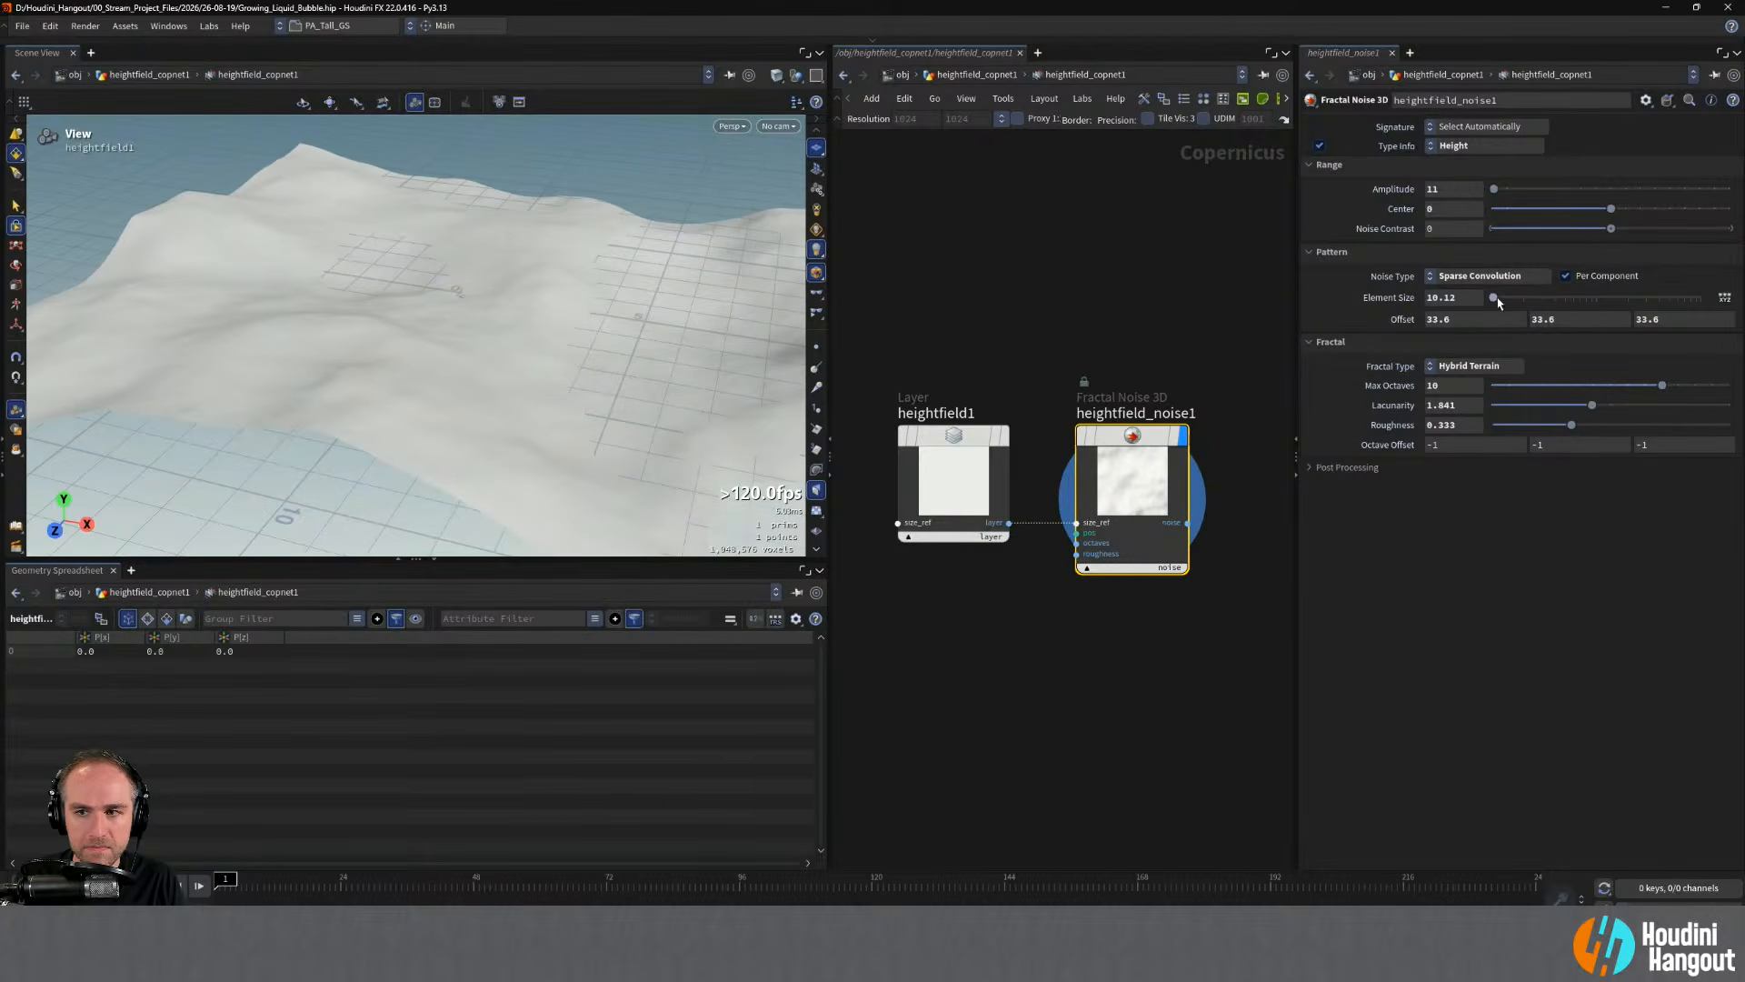
mouse_move(1494, 298)
left_mouse_down()
mouse_move(1514, 303)
mouse_move(1494, 303)
left_mouse_up()
left_click_drag(429, 319, 564, 324)
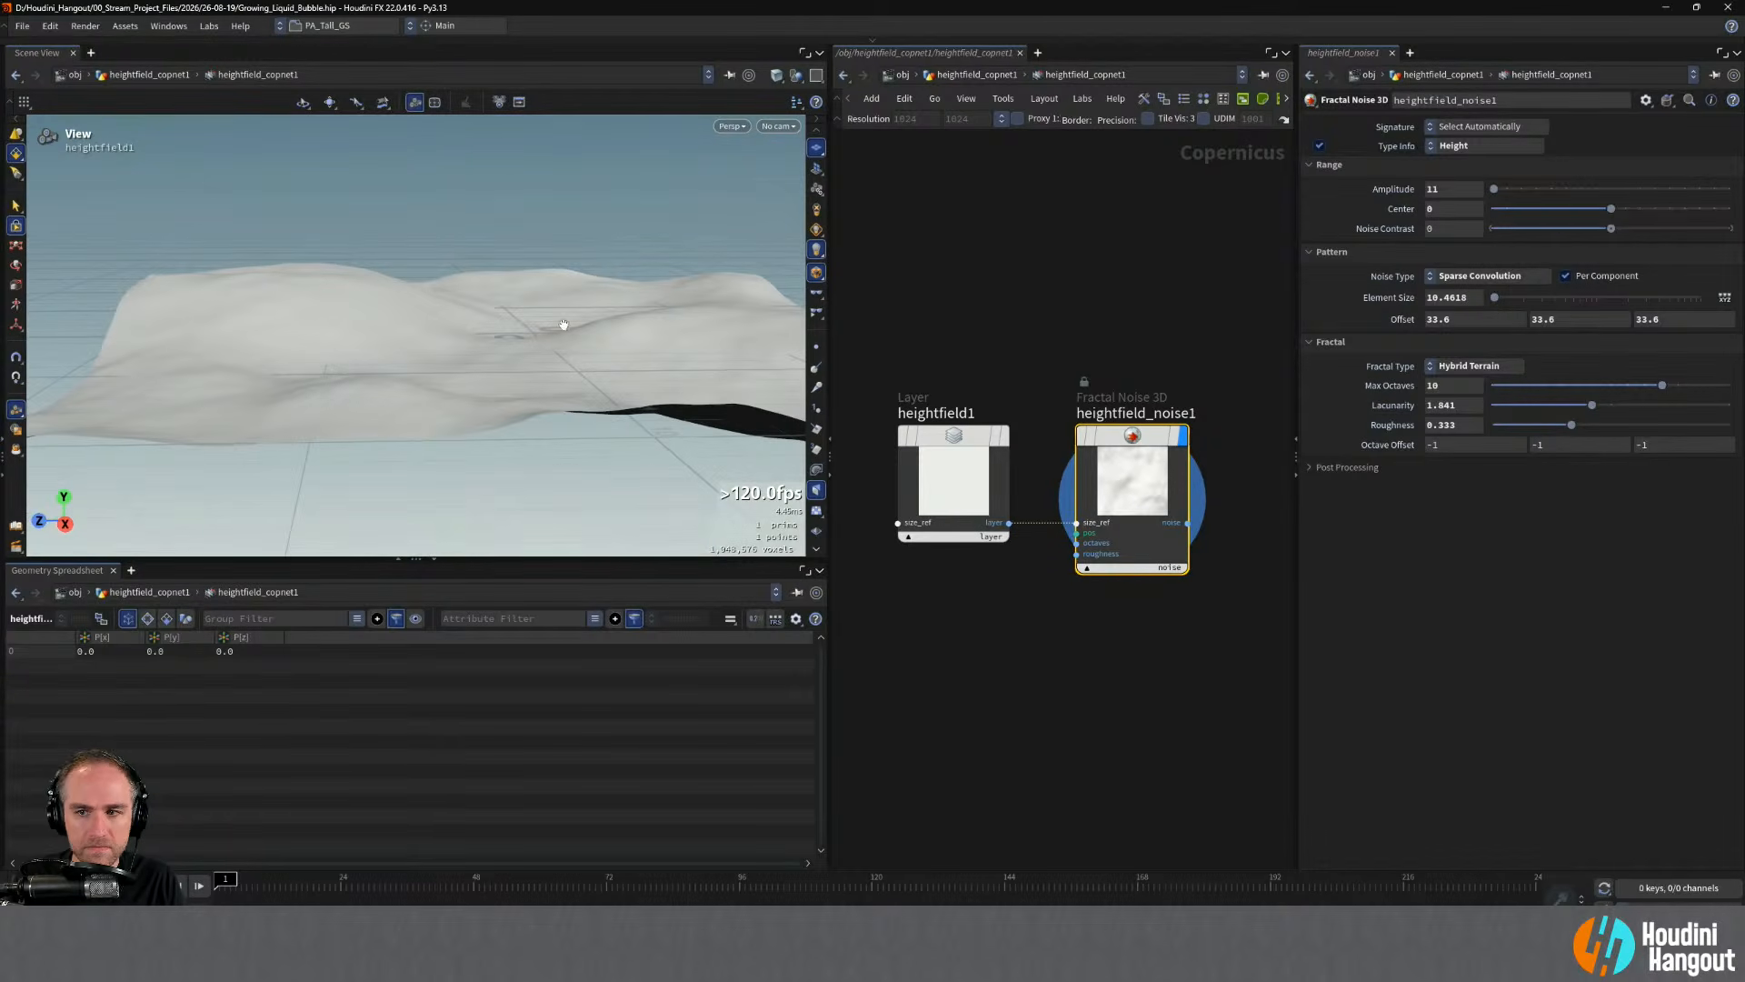
- Shift the noise pattern by setting its Offset to 35.5 in X and 27.1 in Z
middle_click_drag(1429, 318, 1474, 318)
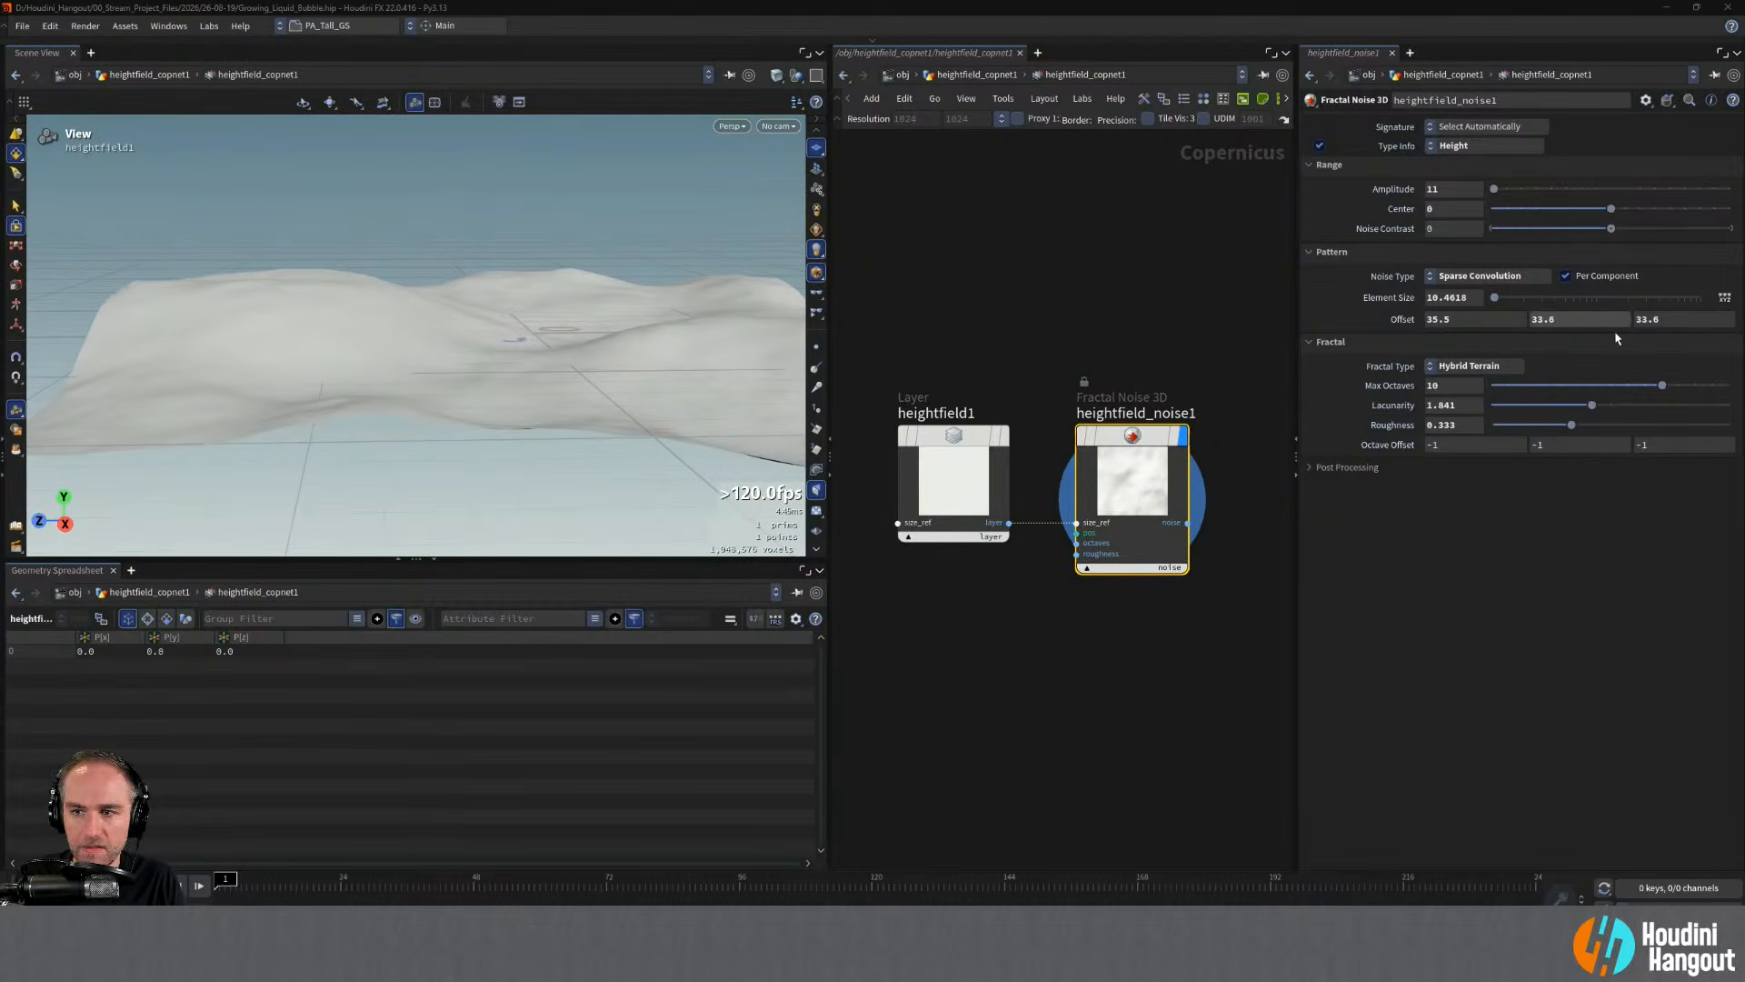
left_click_drag(571, 344, 421, 311)
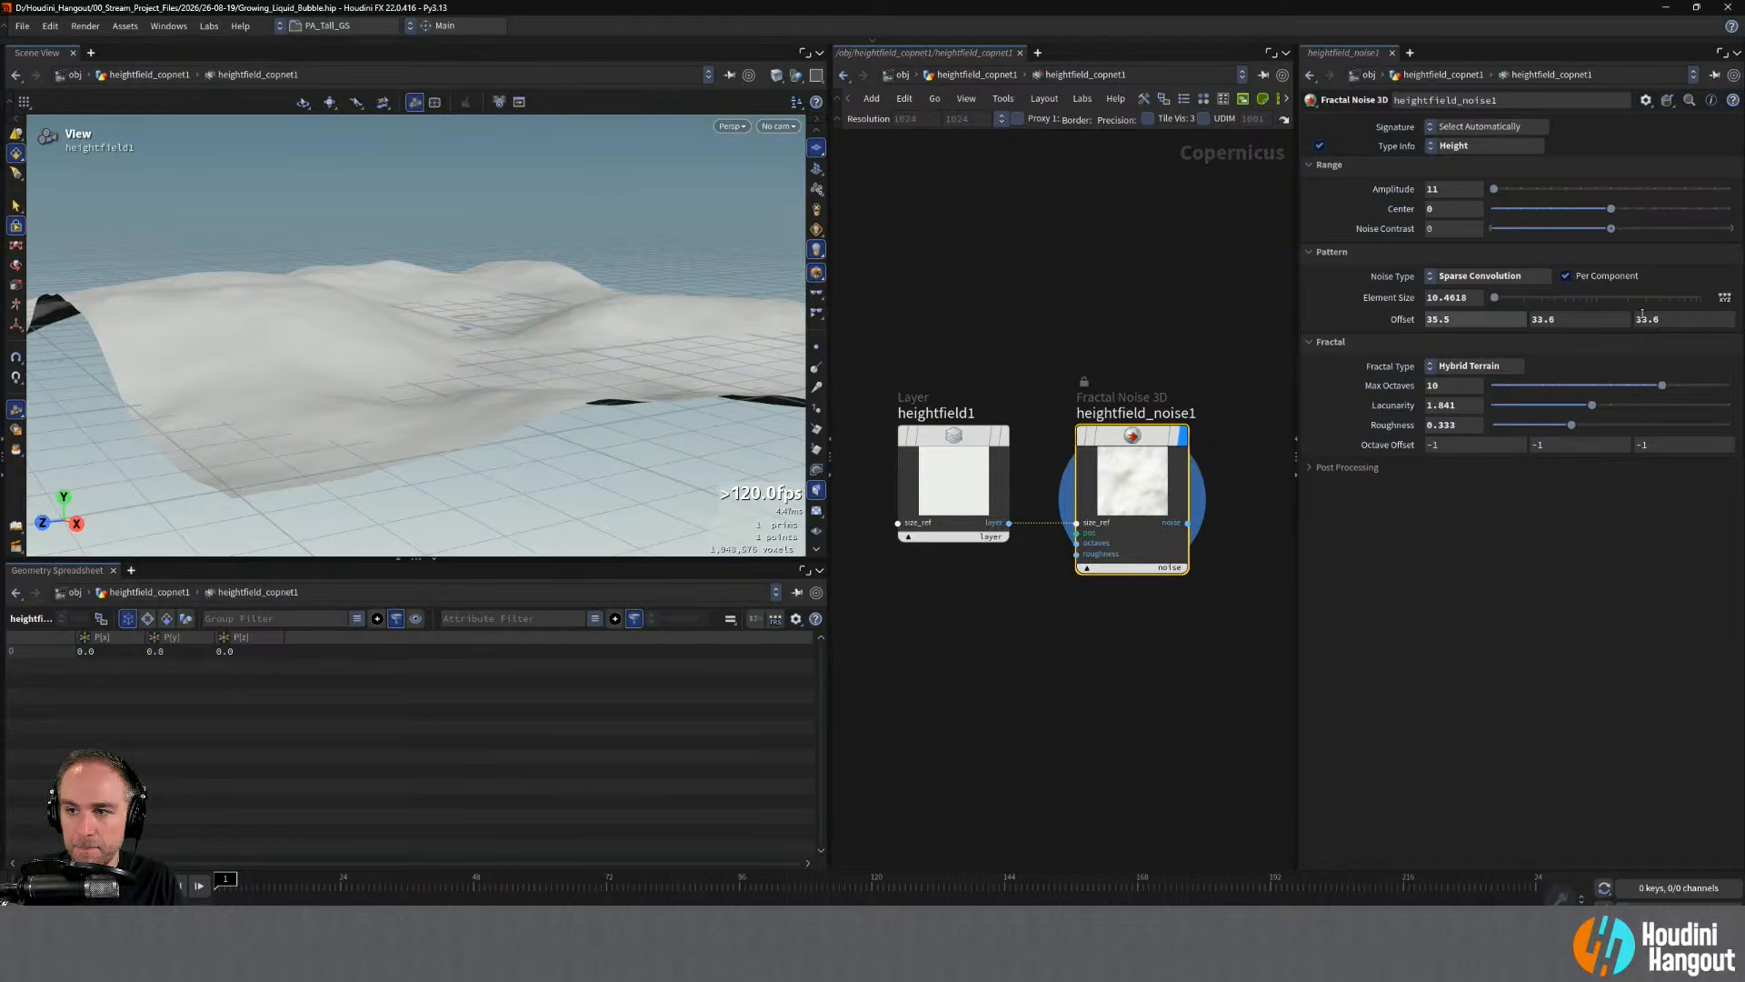
middle_click_drag(1678, 325, 1634, 325)
left_click_drag(338, 308, 486, 353)
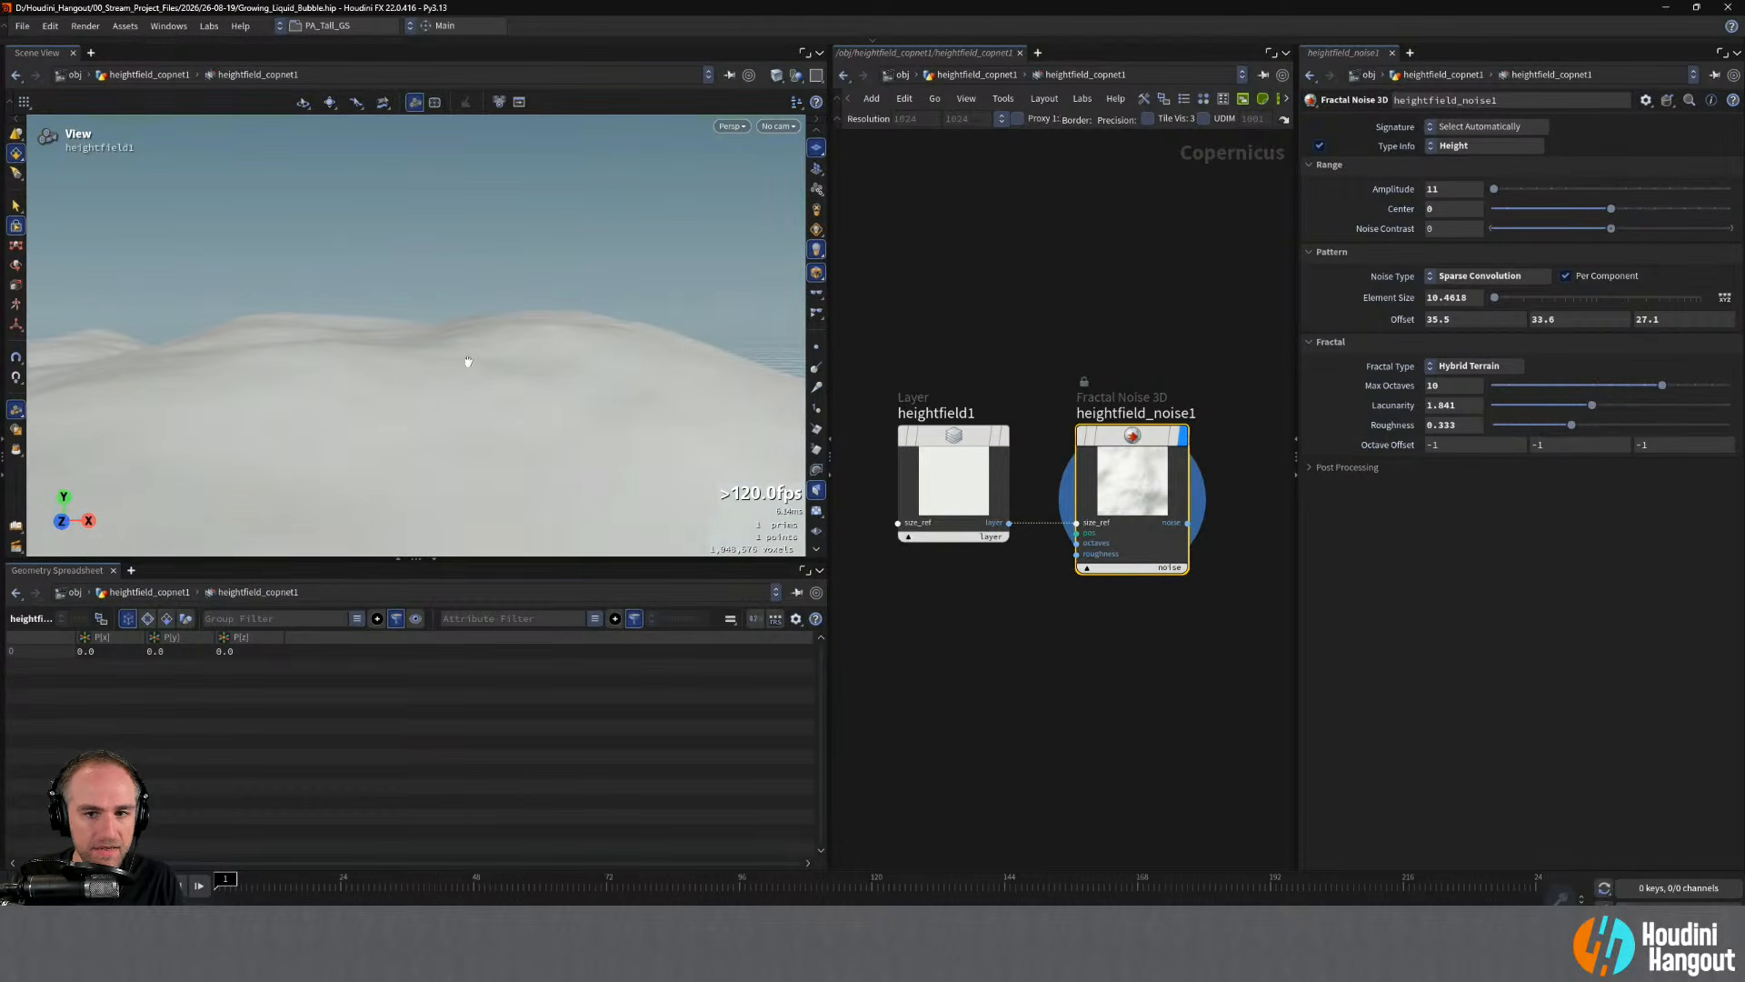
key("Tab")
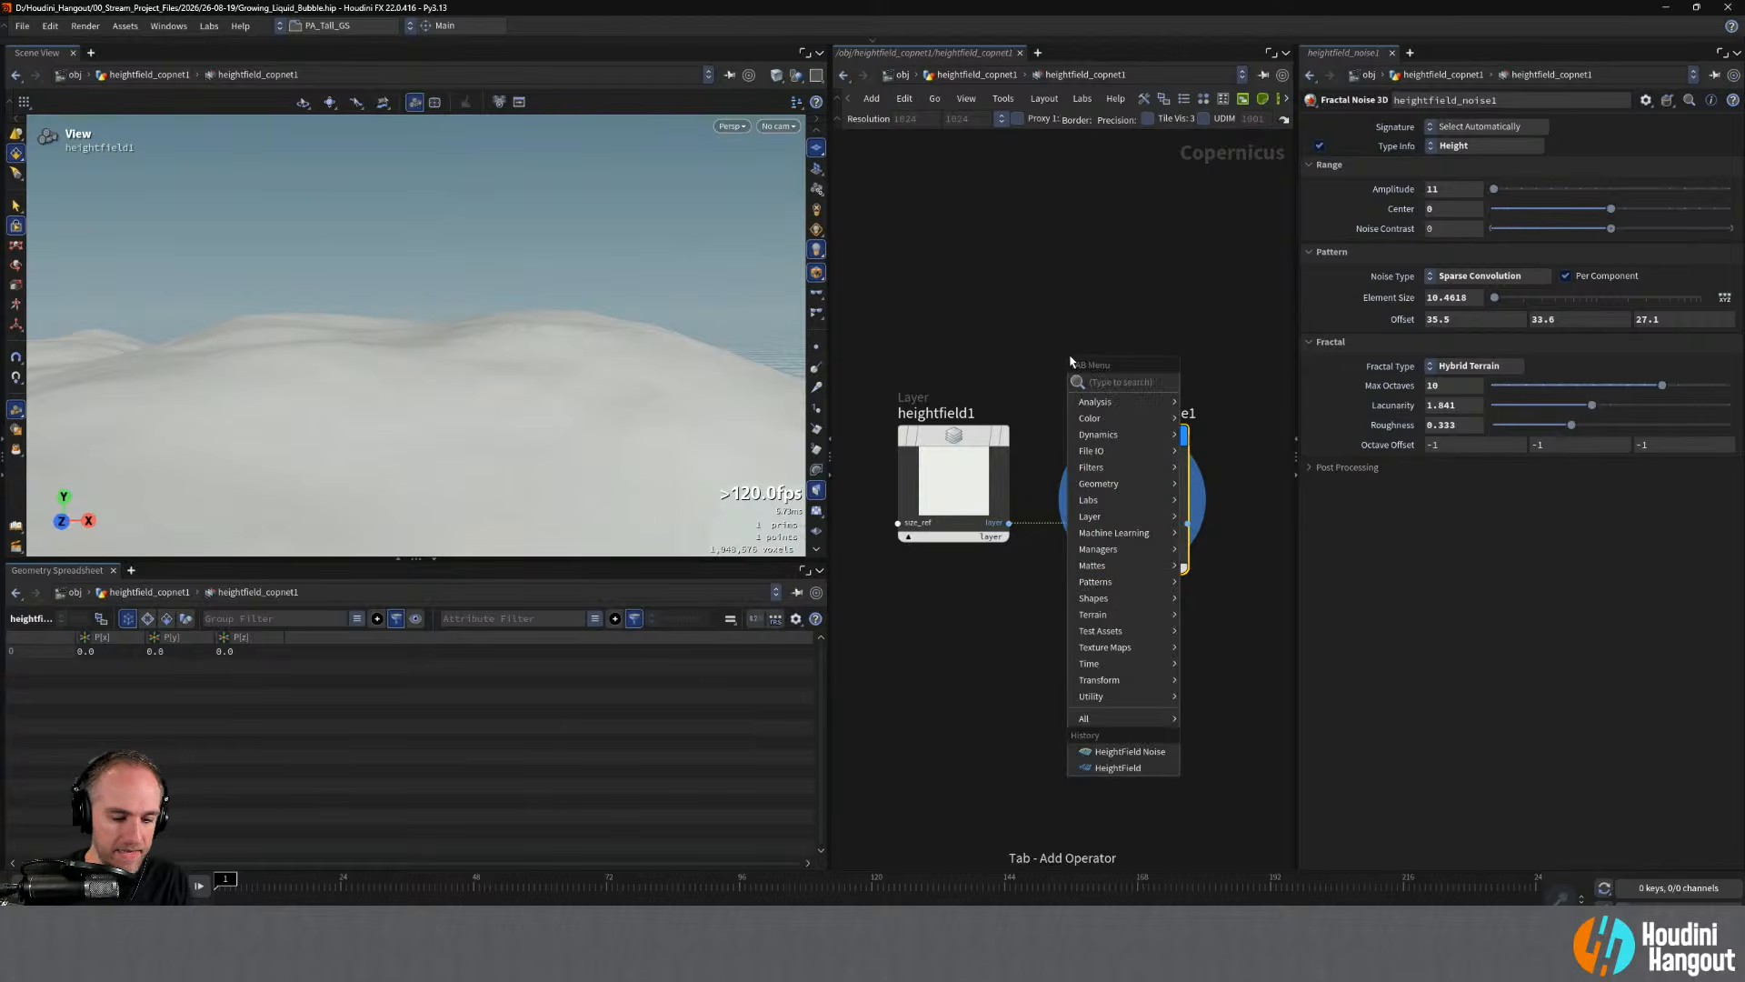
key("Escape")
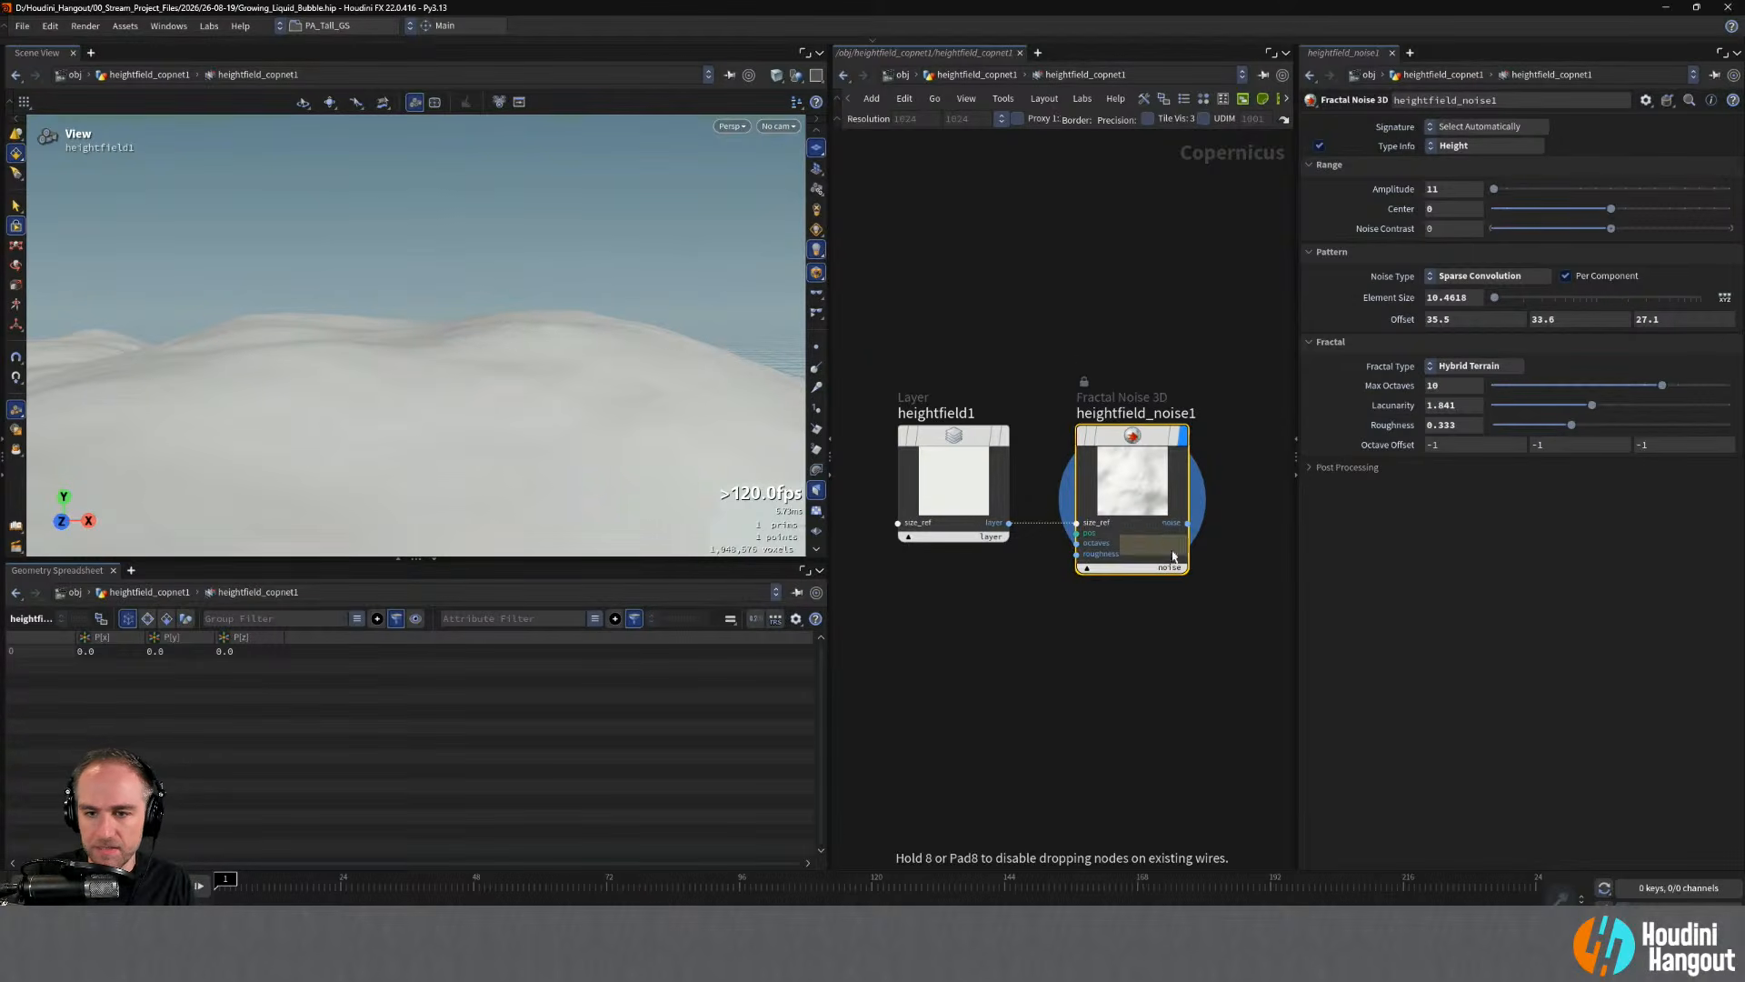
left_click(1188, 528)
middle_click_drag(1032, 695, 939, 708)
left_click_drag(1197, 472, 1055, 708)
left_click(1111, 598)
key("Delete")
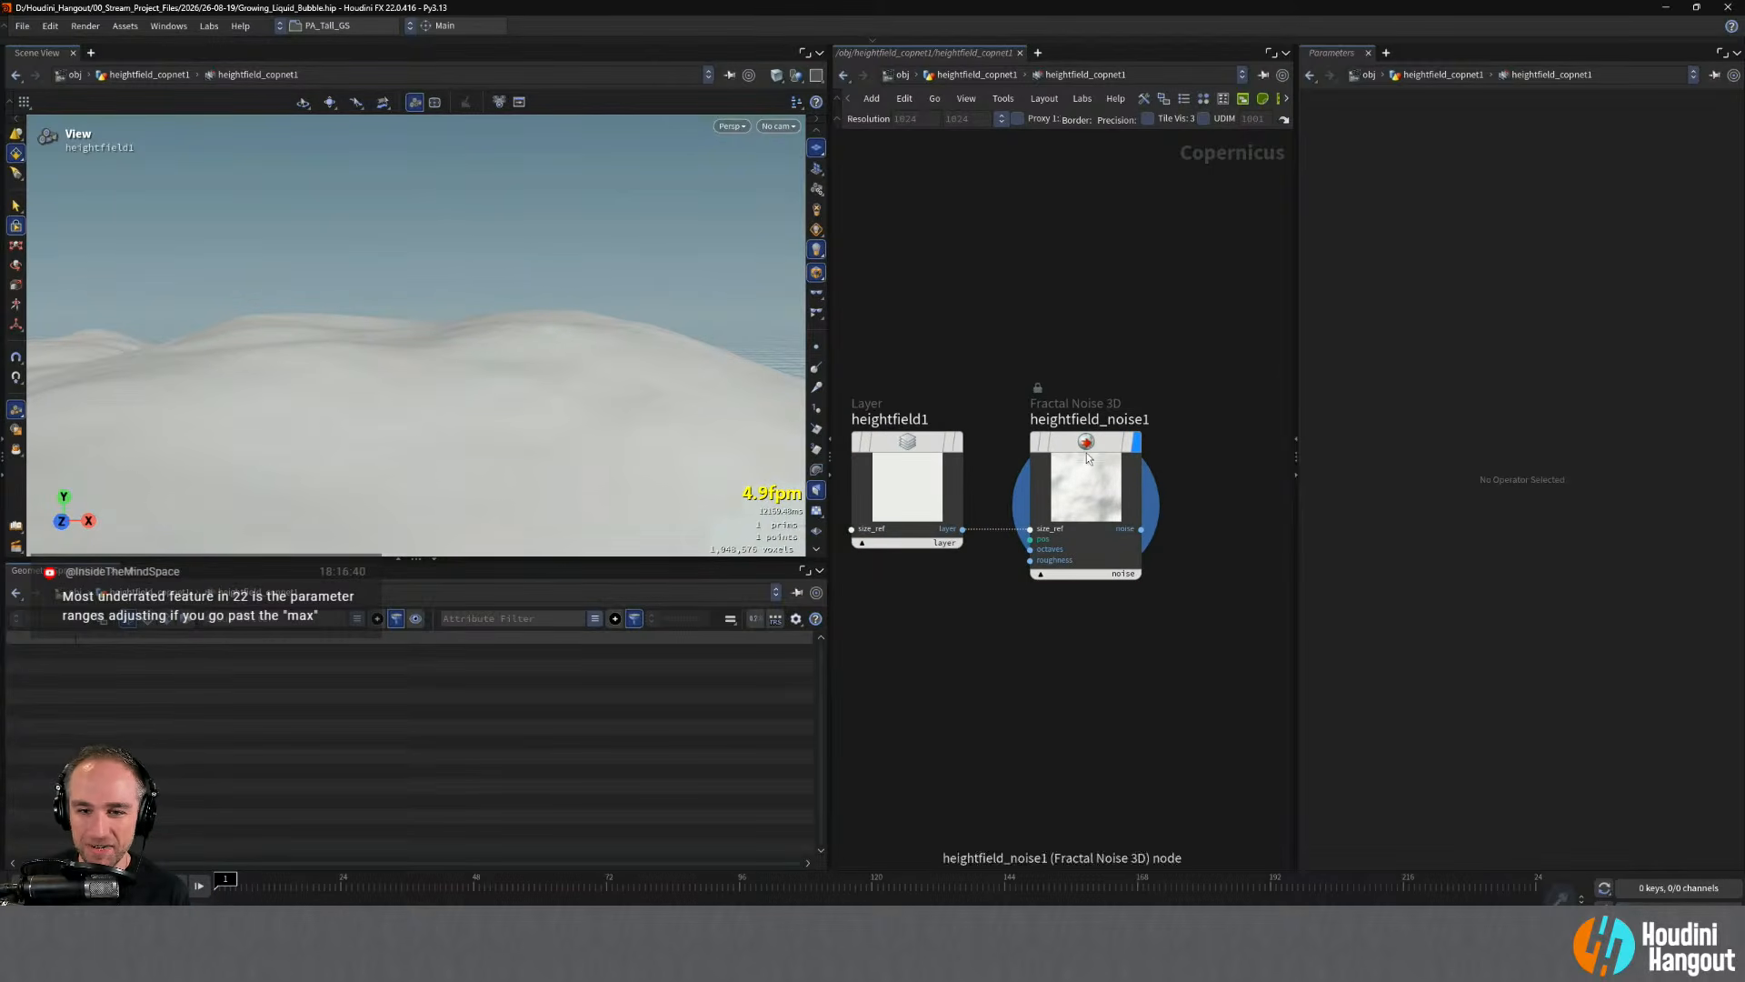
- Try an Element Size of 10 on the heightfield noise, then undo it
left_click(1090, 460)
left_click_drag(1493, 300, 1333, 311)
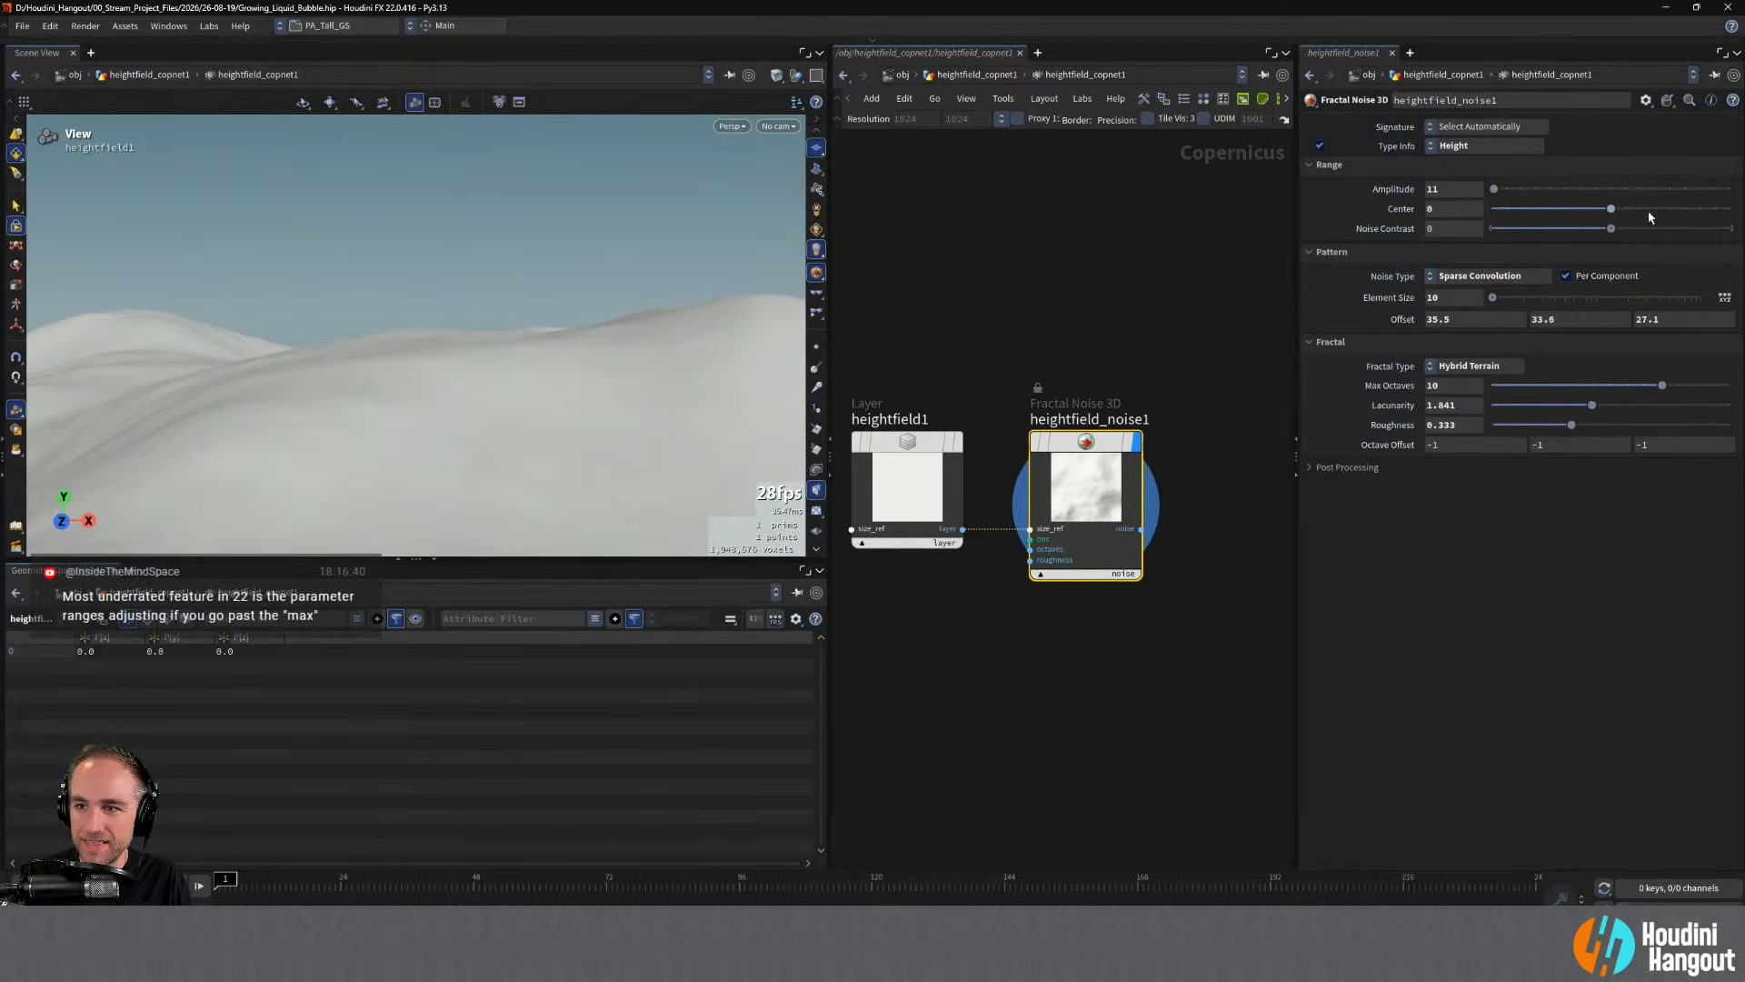
key("ctrl+z")
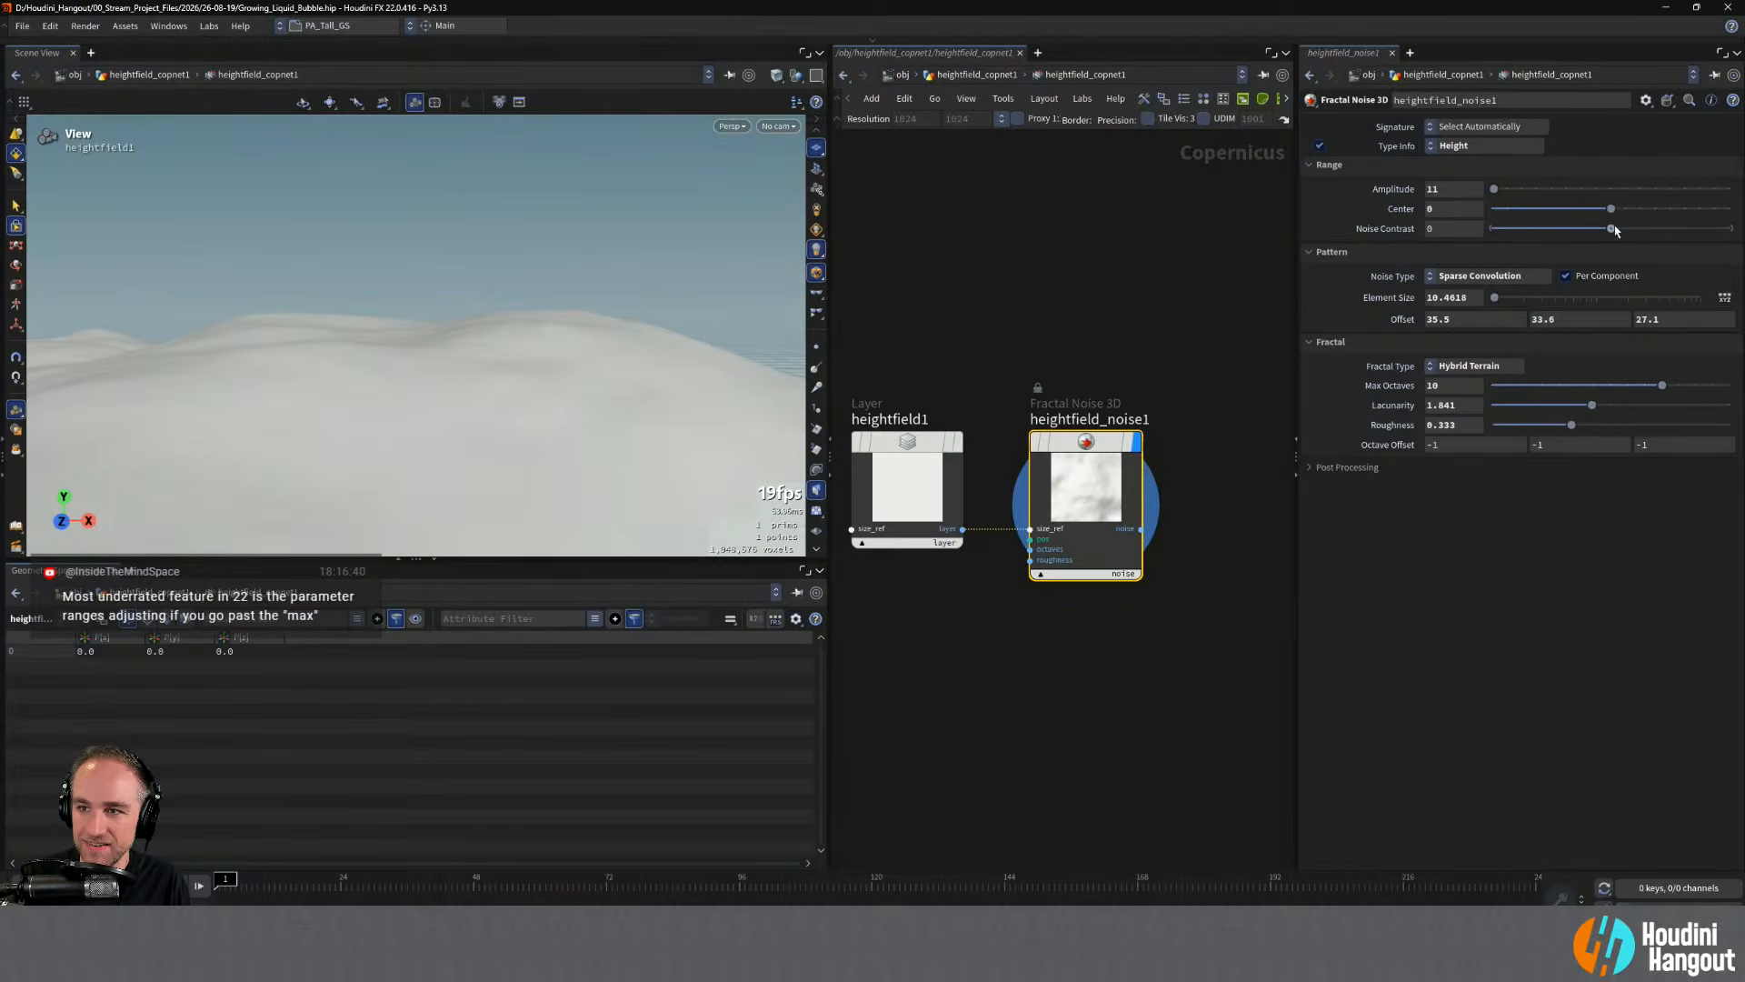
- Try lowering the Noise Contrast to -1 and beyond its slider range, then undo the change
left_click_drag(1613, 229, 1471, 249)
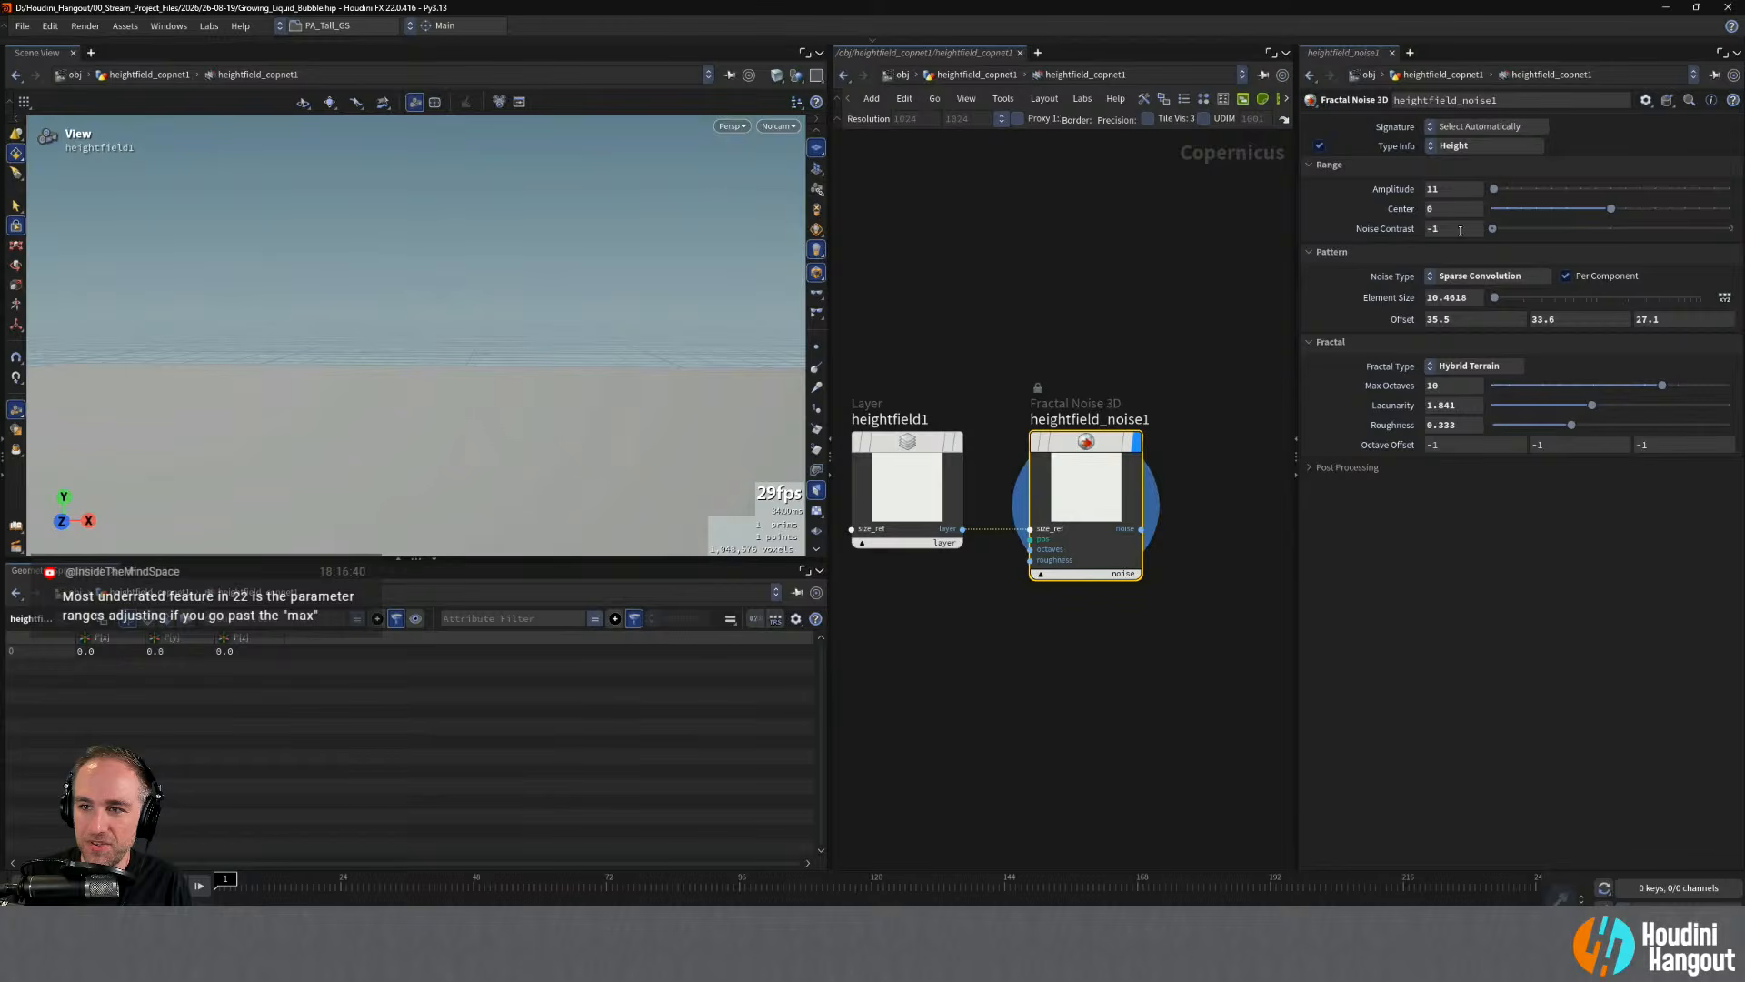
middle_click(1460, 231)
middle_click_drag(1454, 232, 1095, 236)
key("ctrl+z")
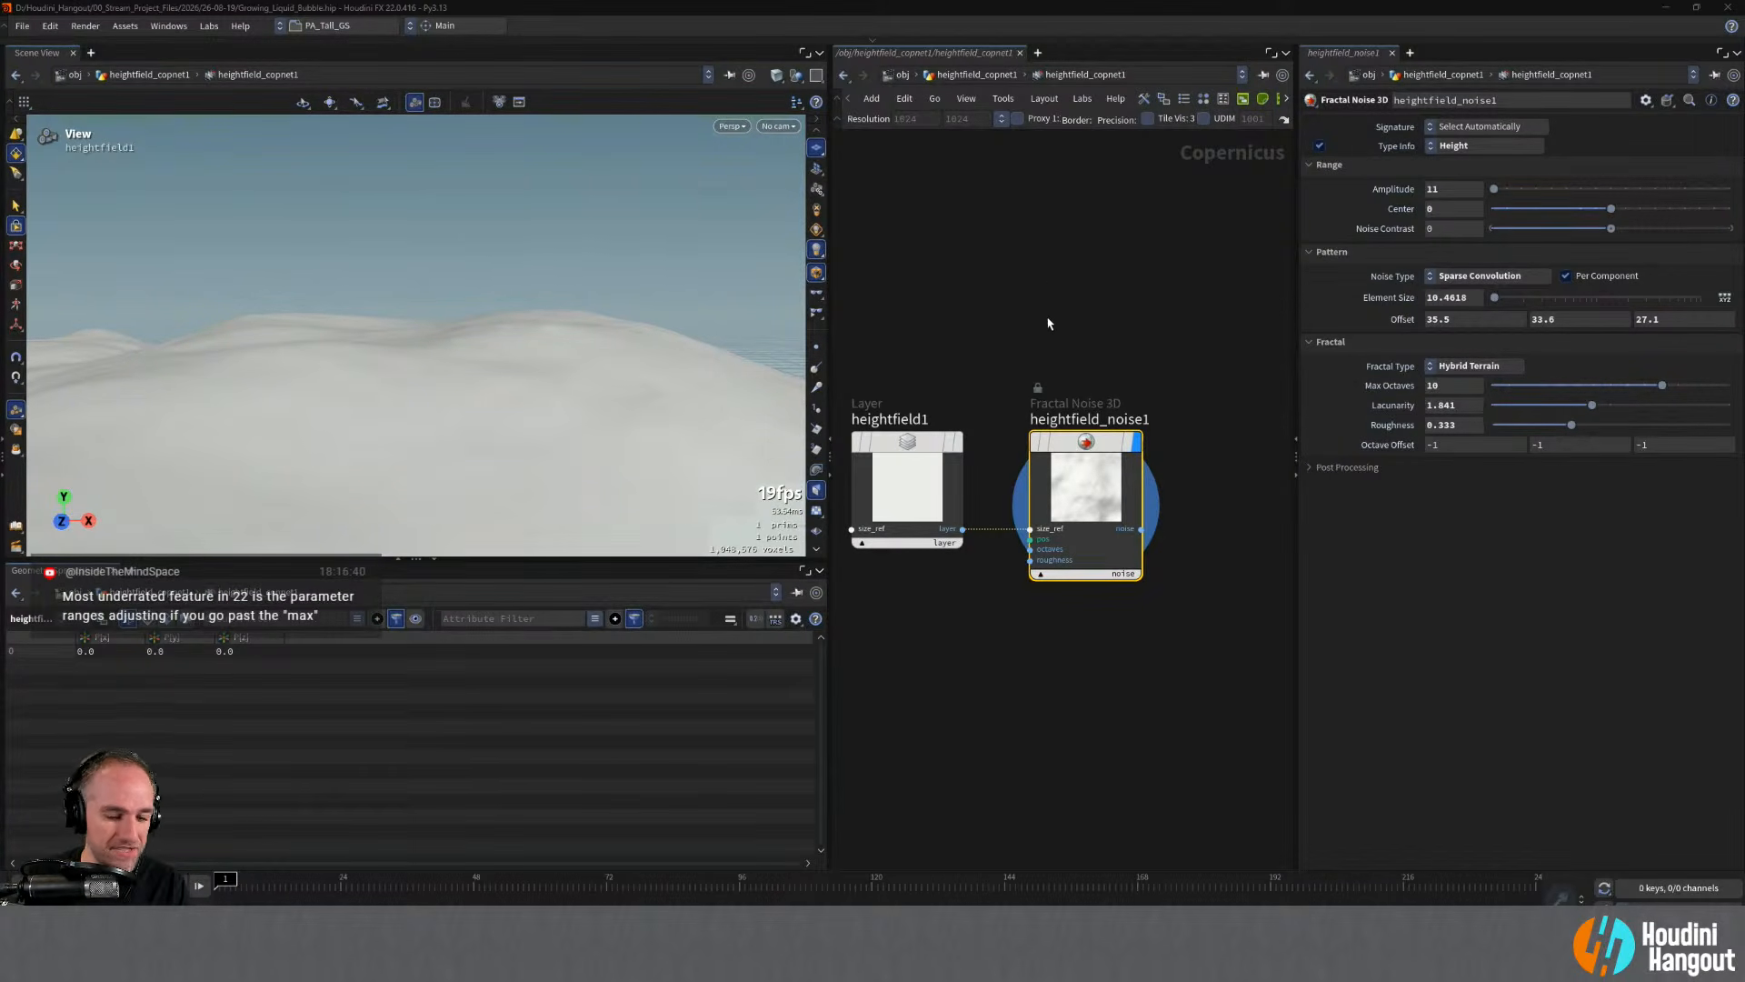
- Return to the geometry level and rename the heightfield COP network to ground_heightfield
key("u")
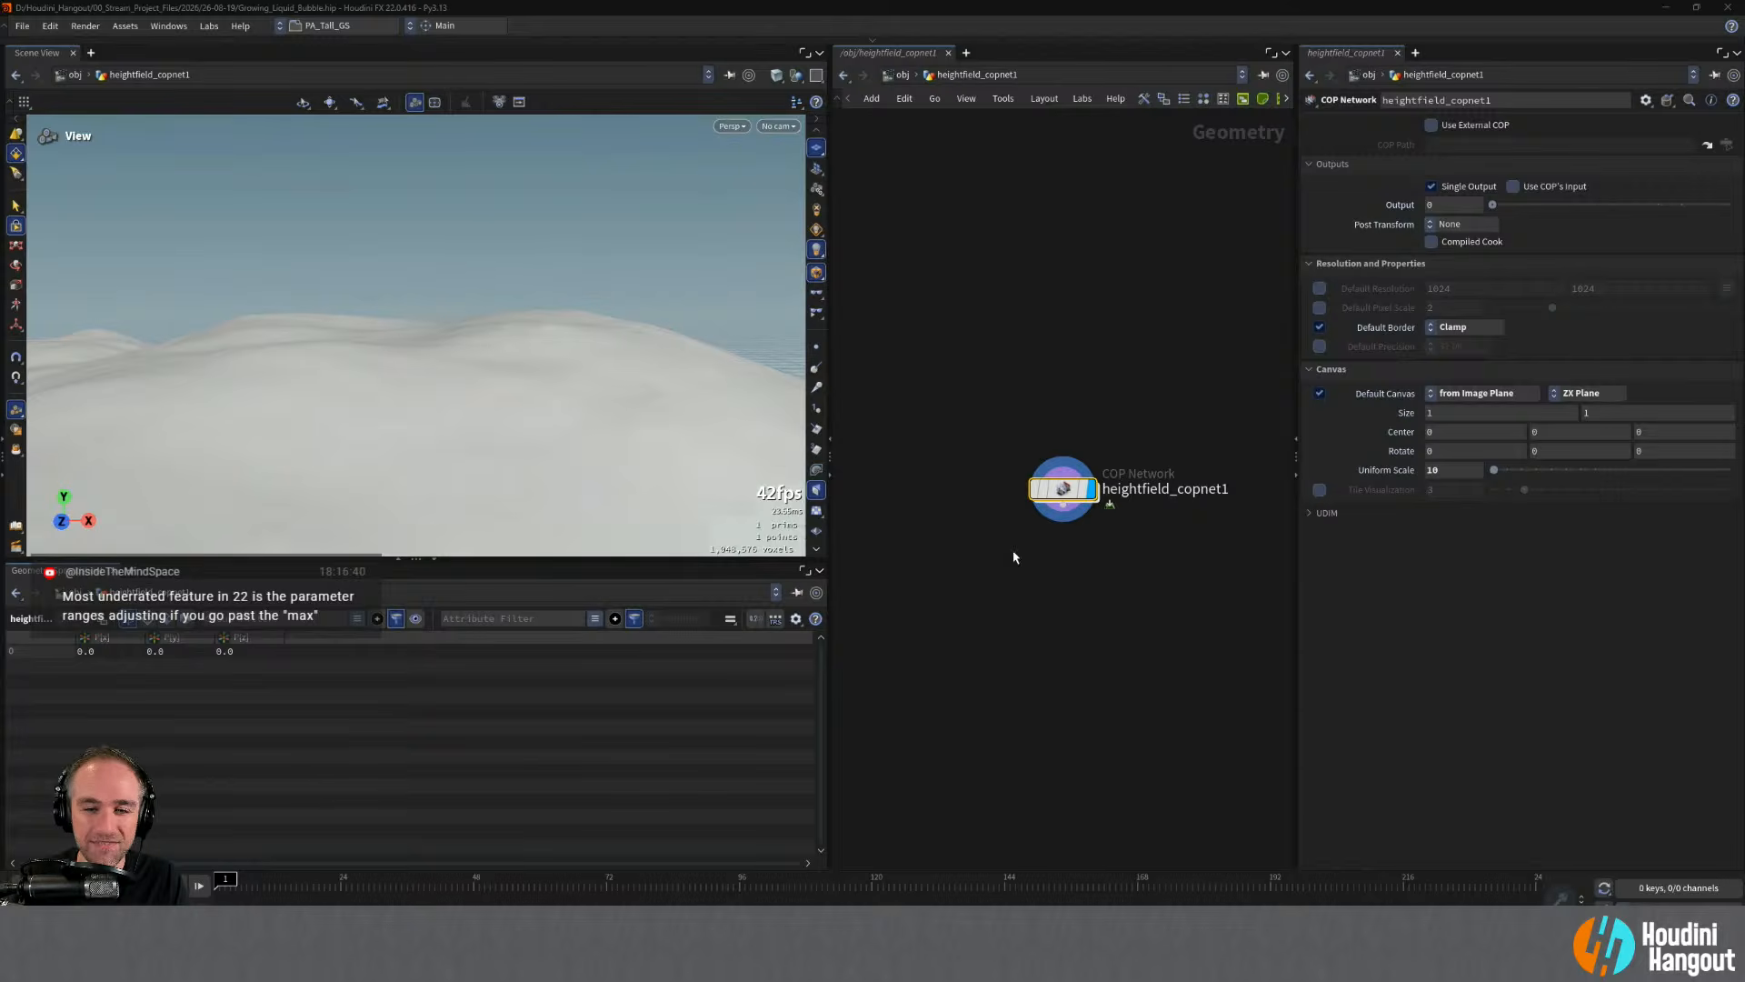
left_click_drag(549, 359, 524, 352)
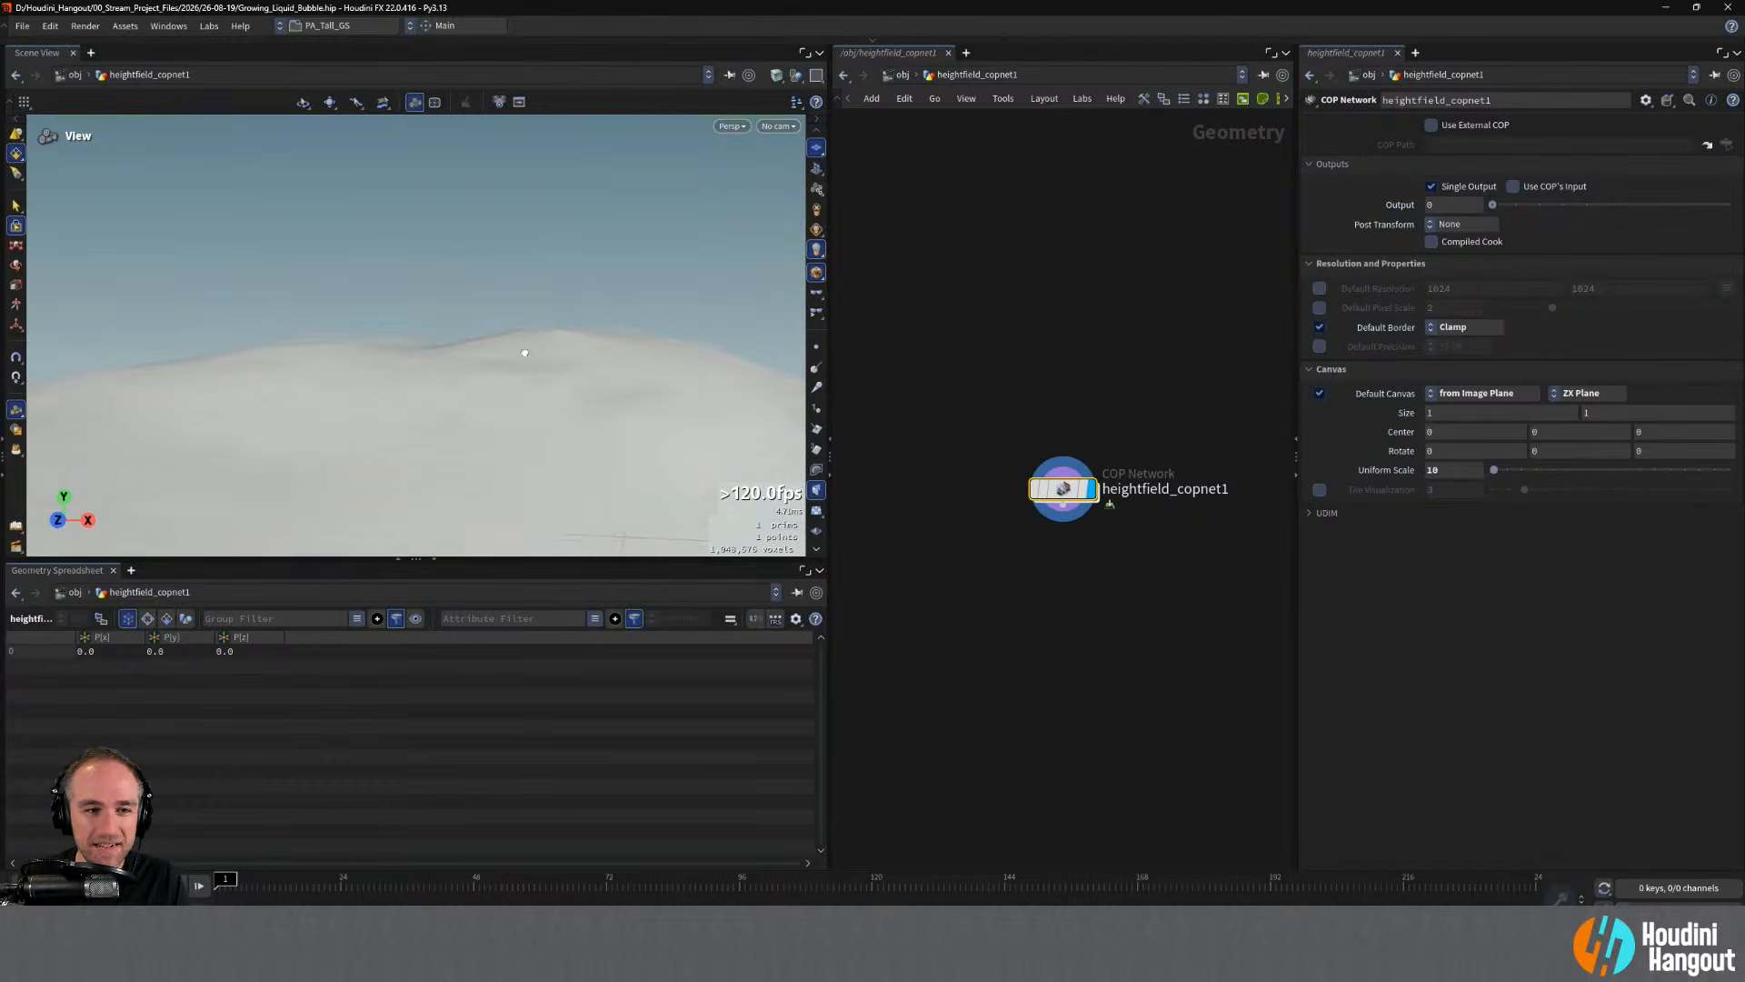
left_click_drag(1038, 502, 1010, 436)
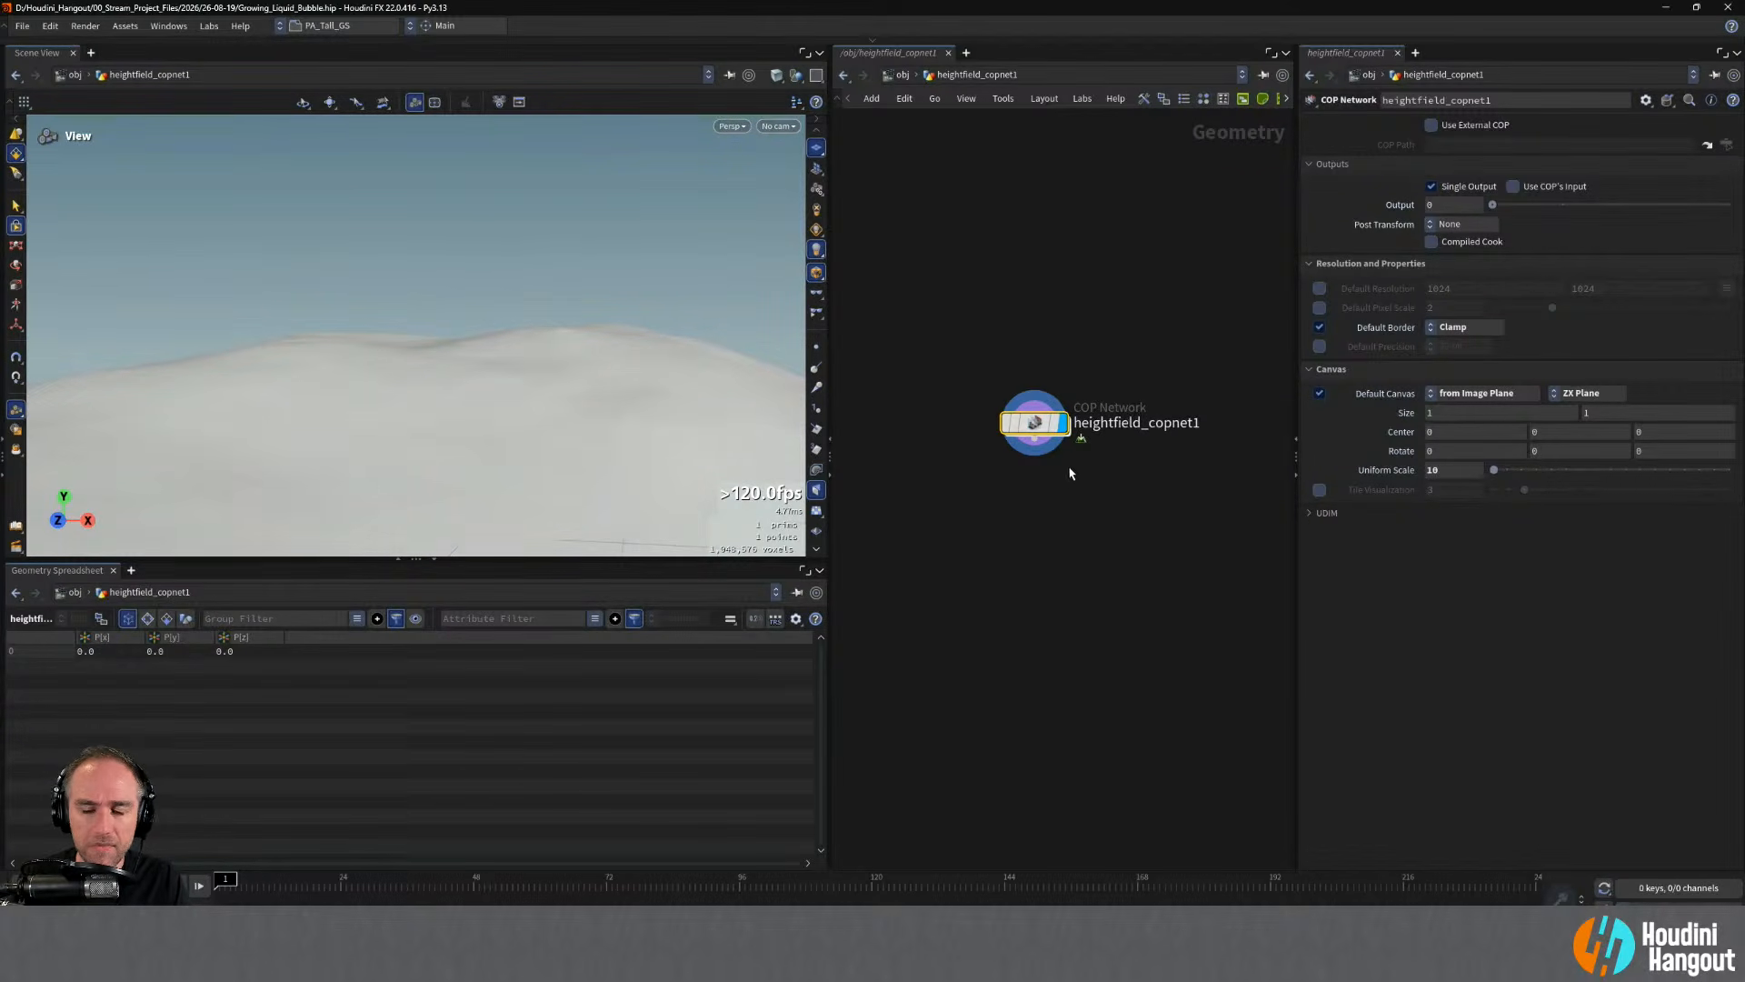
double_click(1108, 423)
type("ground_")
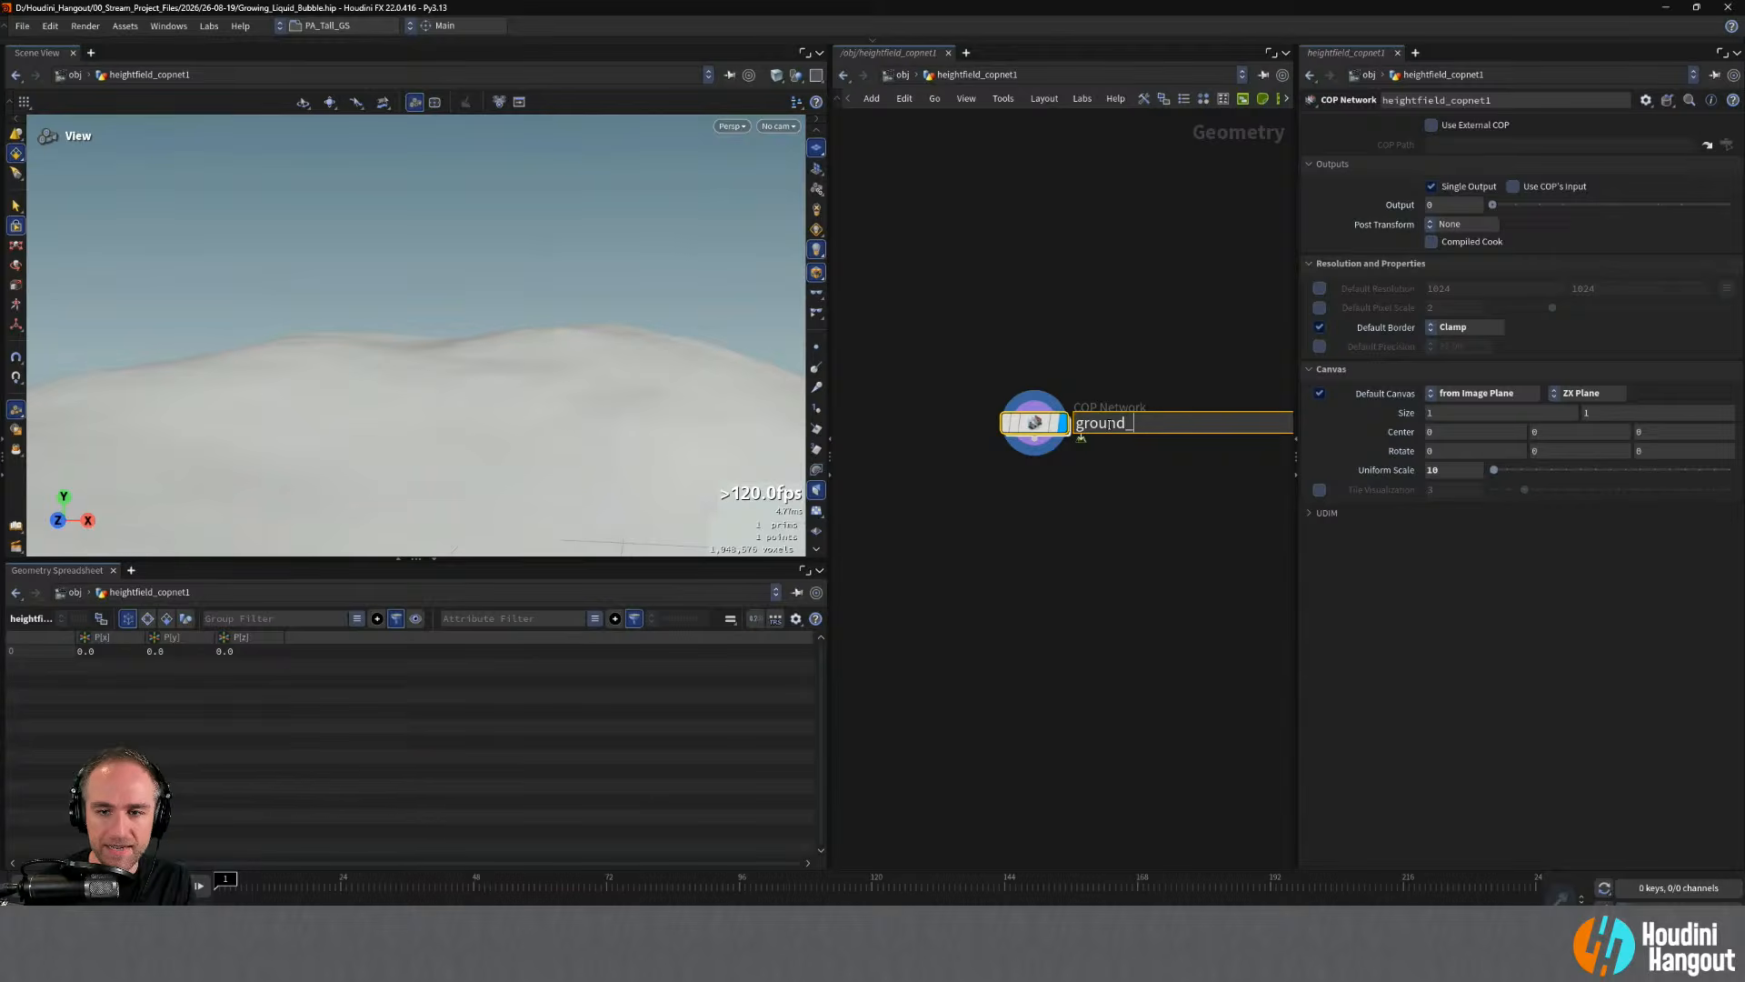
type("heigfht")
key("BackSpace")
key("BackSpace")
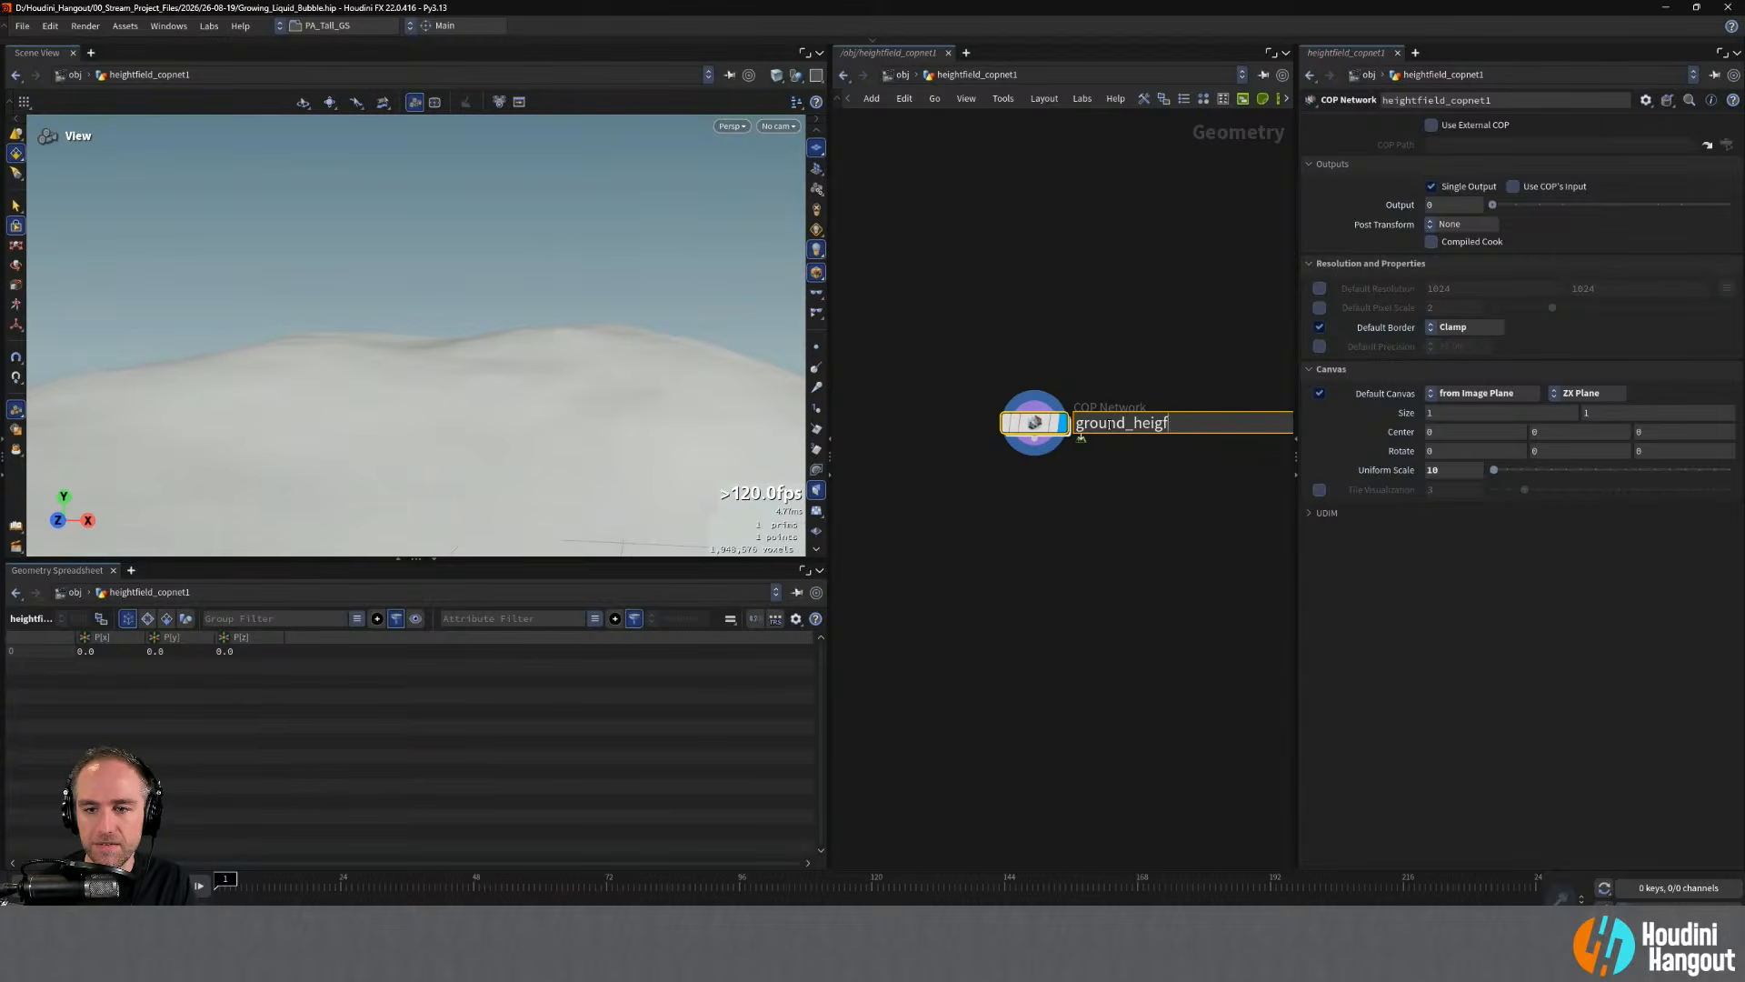
type("htfield")
key("Return")
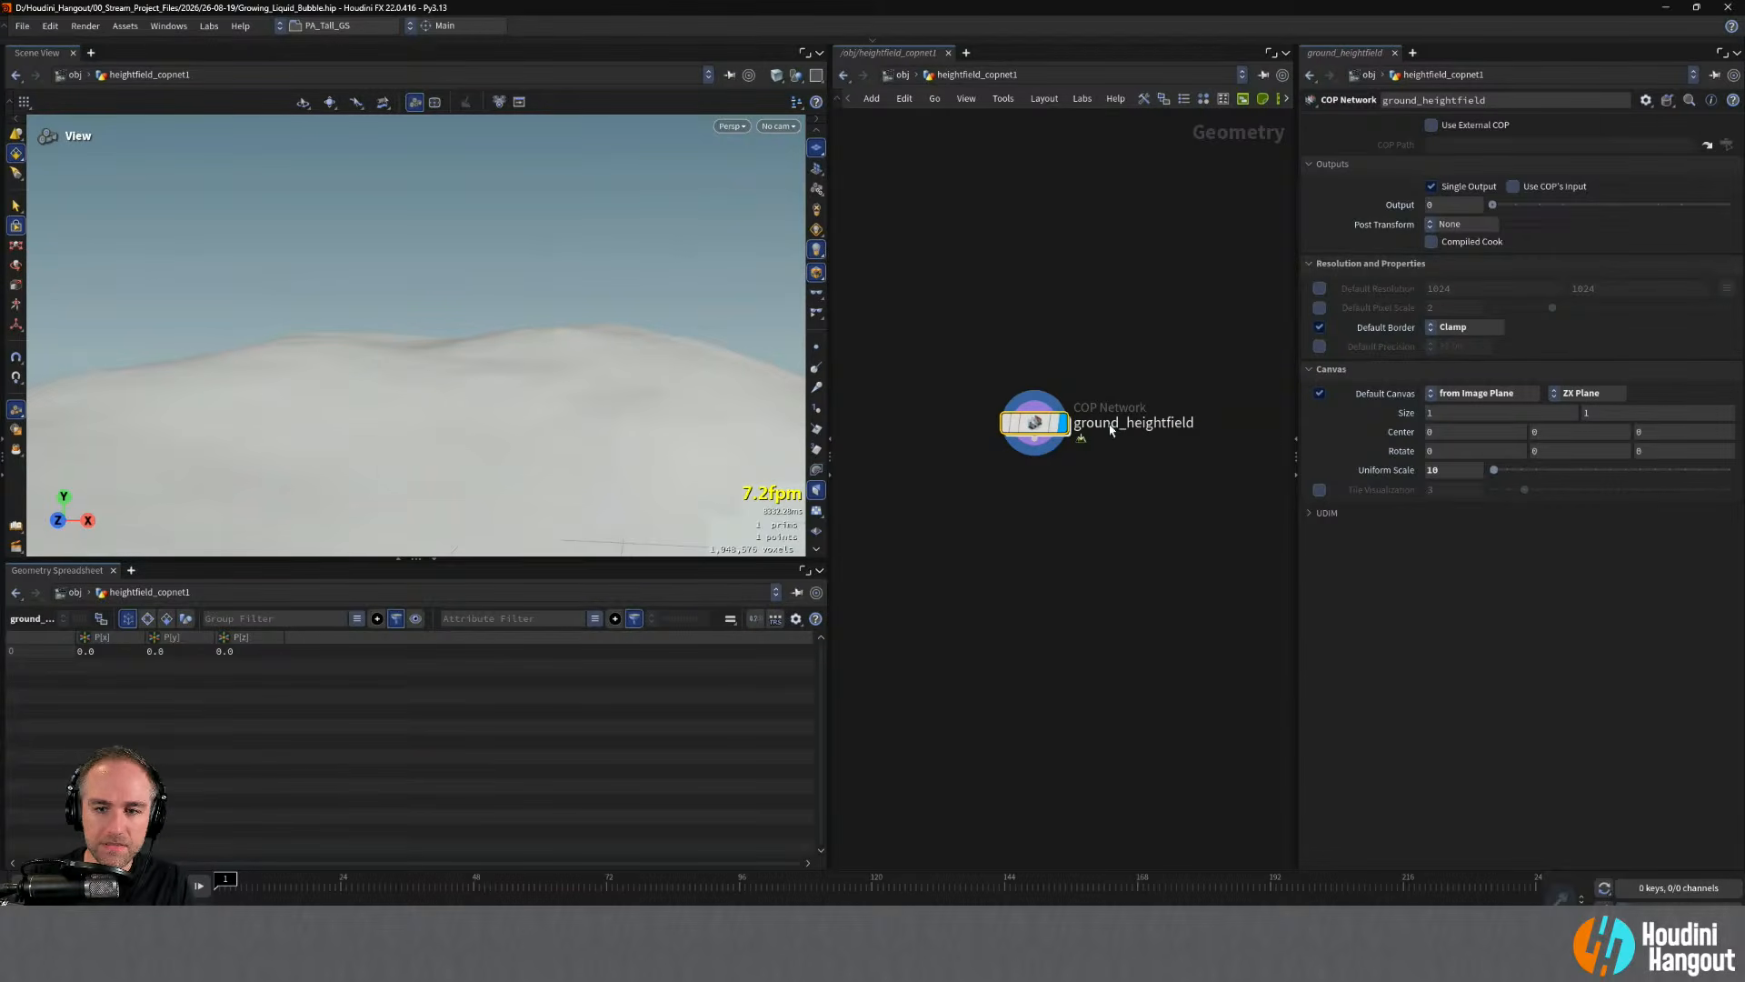
- Go up to the object level and rename the heightfield geometry object to geo_ground
key("u")
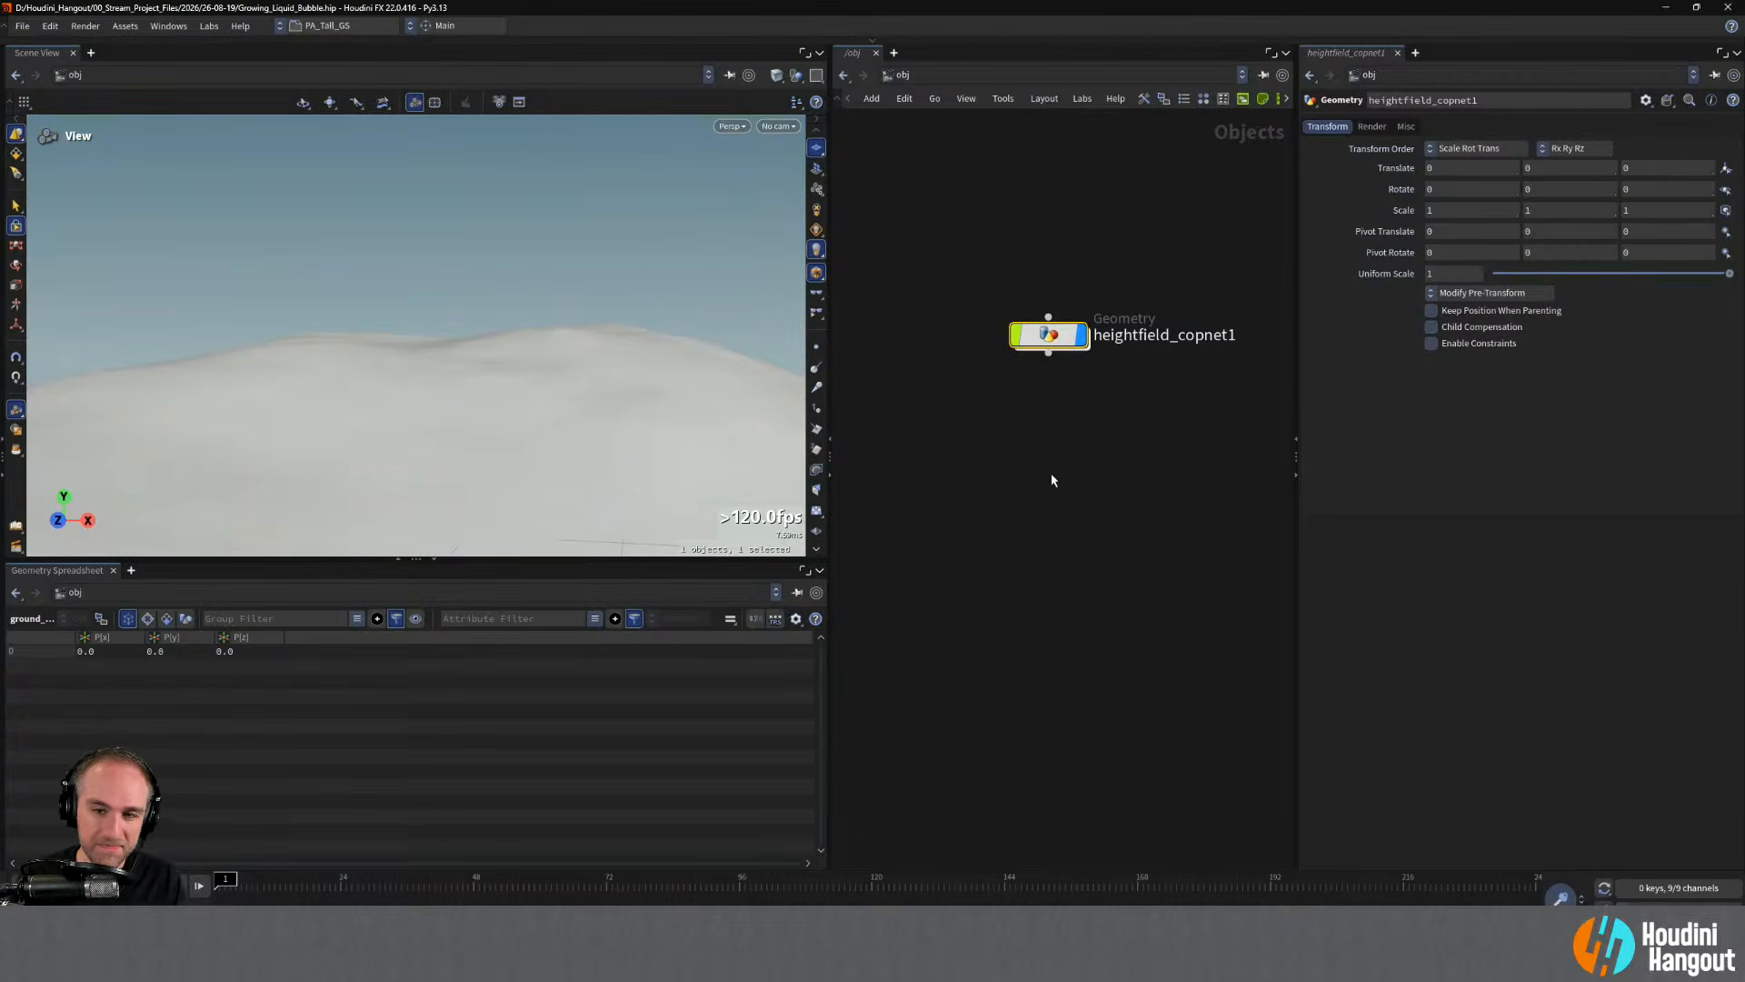
double_click(1189, 334)
type("g")
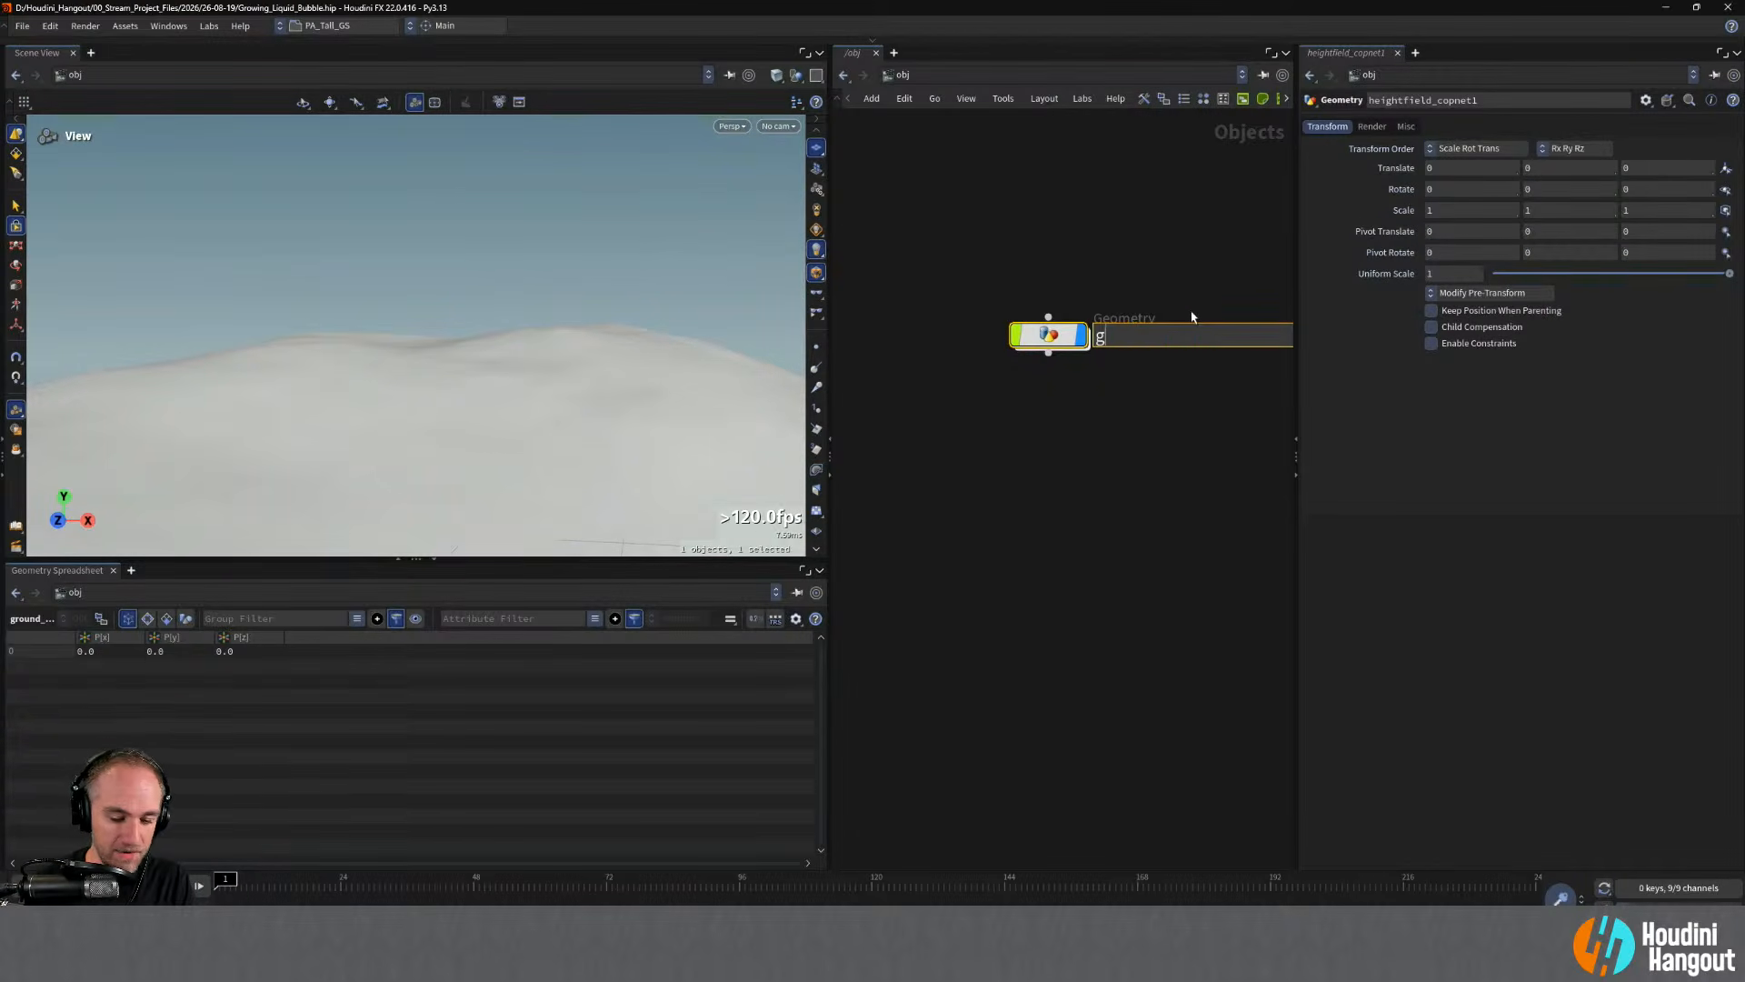
type("eo_ground")
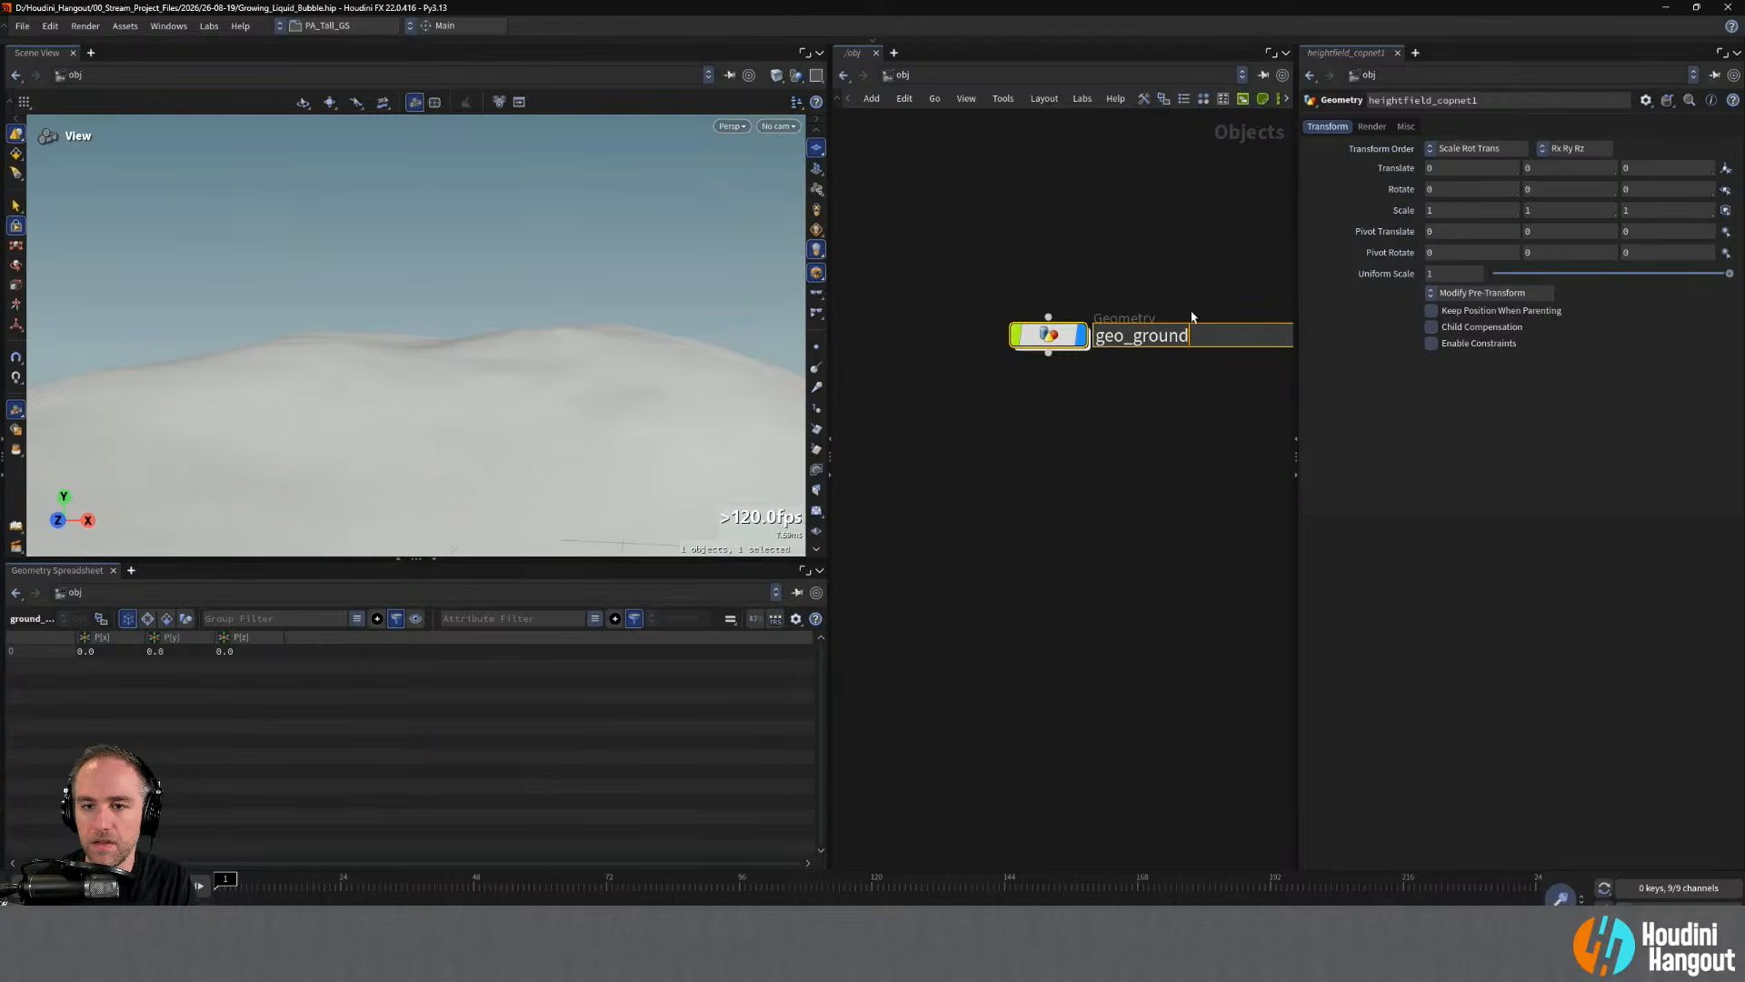
key("Return")
- Inside geo_ground, add a Convert HeightField node fed by ground_heightfield and make it the displayed node
double_click(1033, 335)
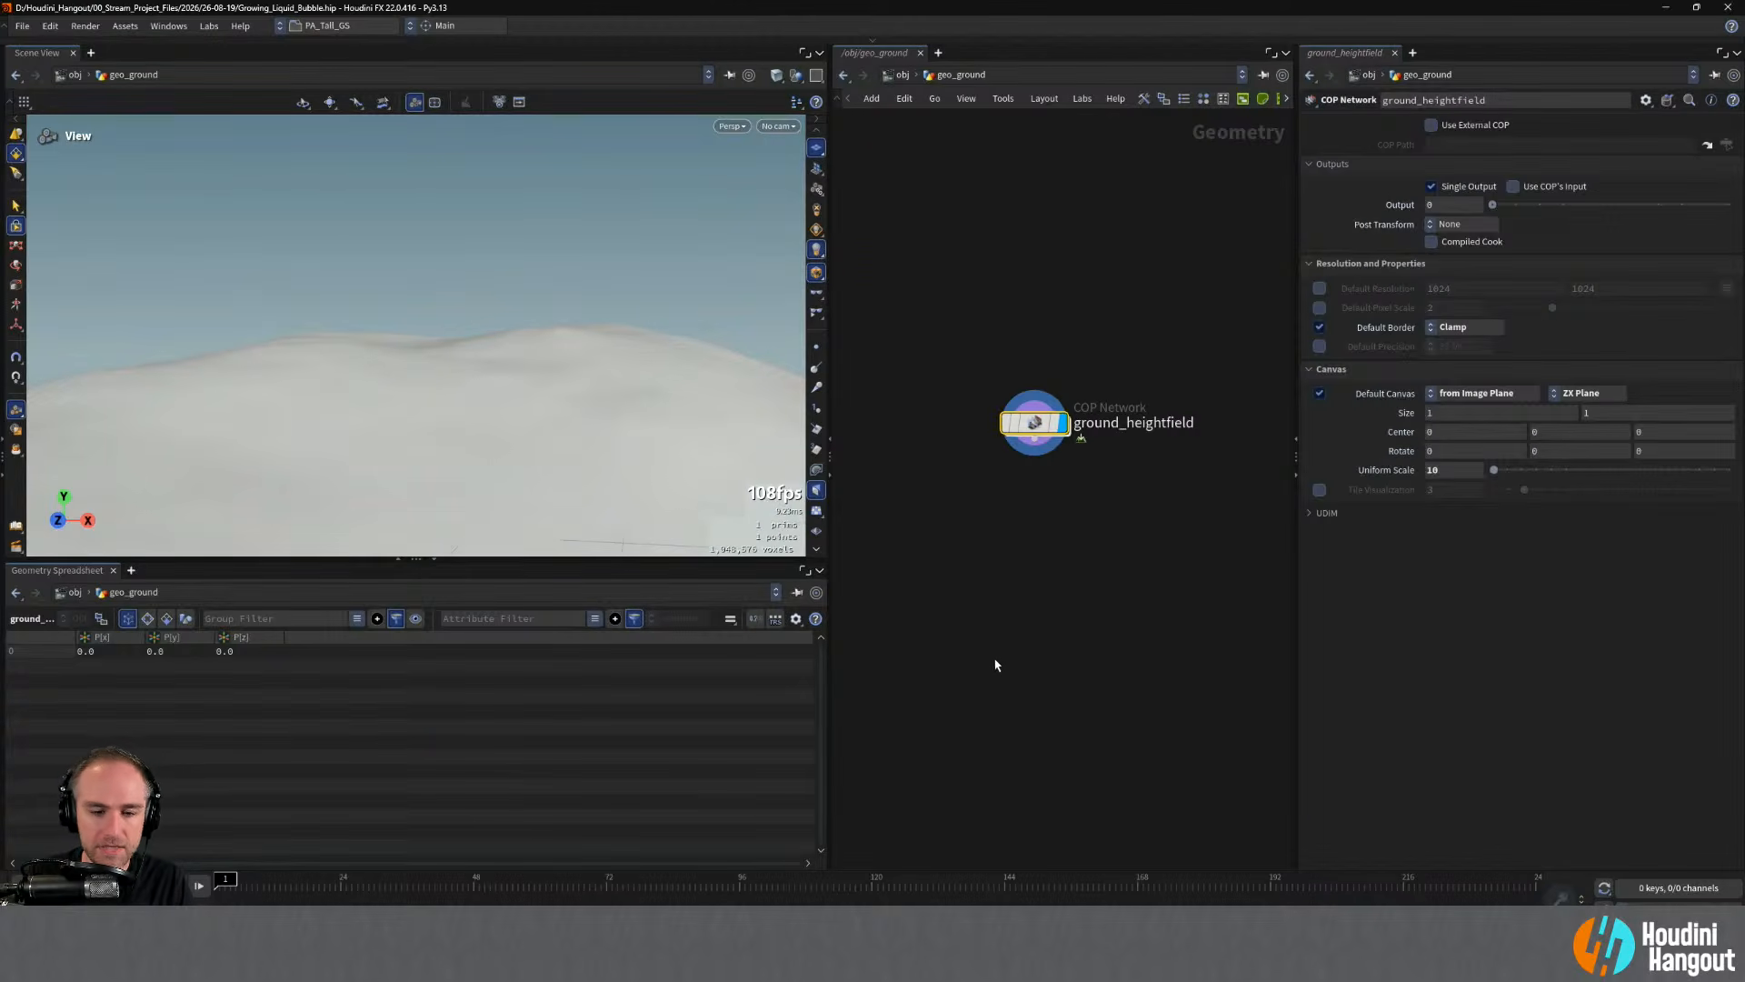
key("Tab")
type("hf co")
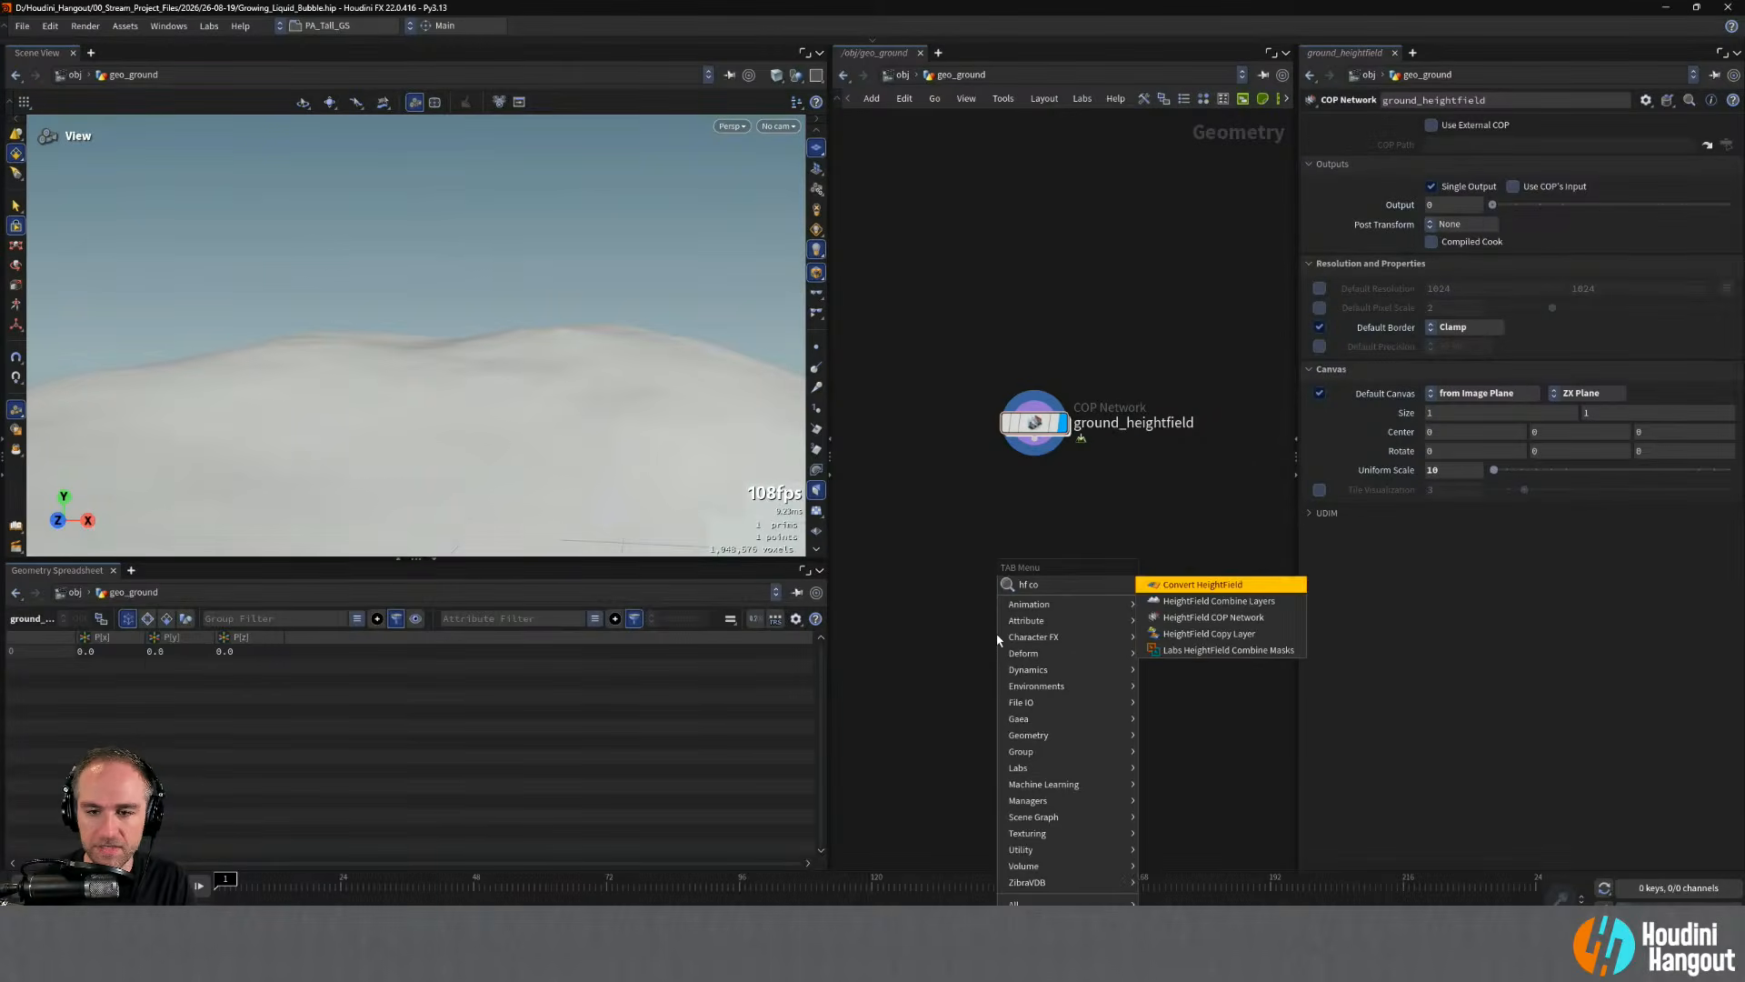
key("Return")
left_click(1063, 483)
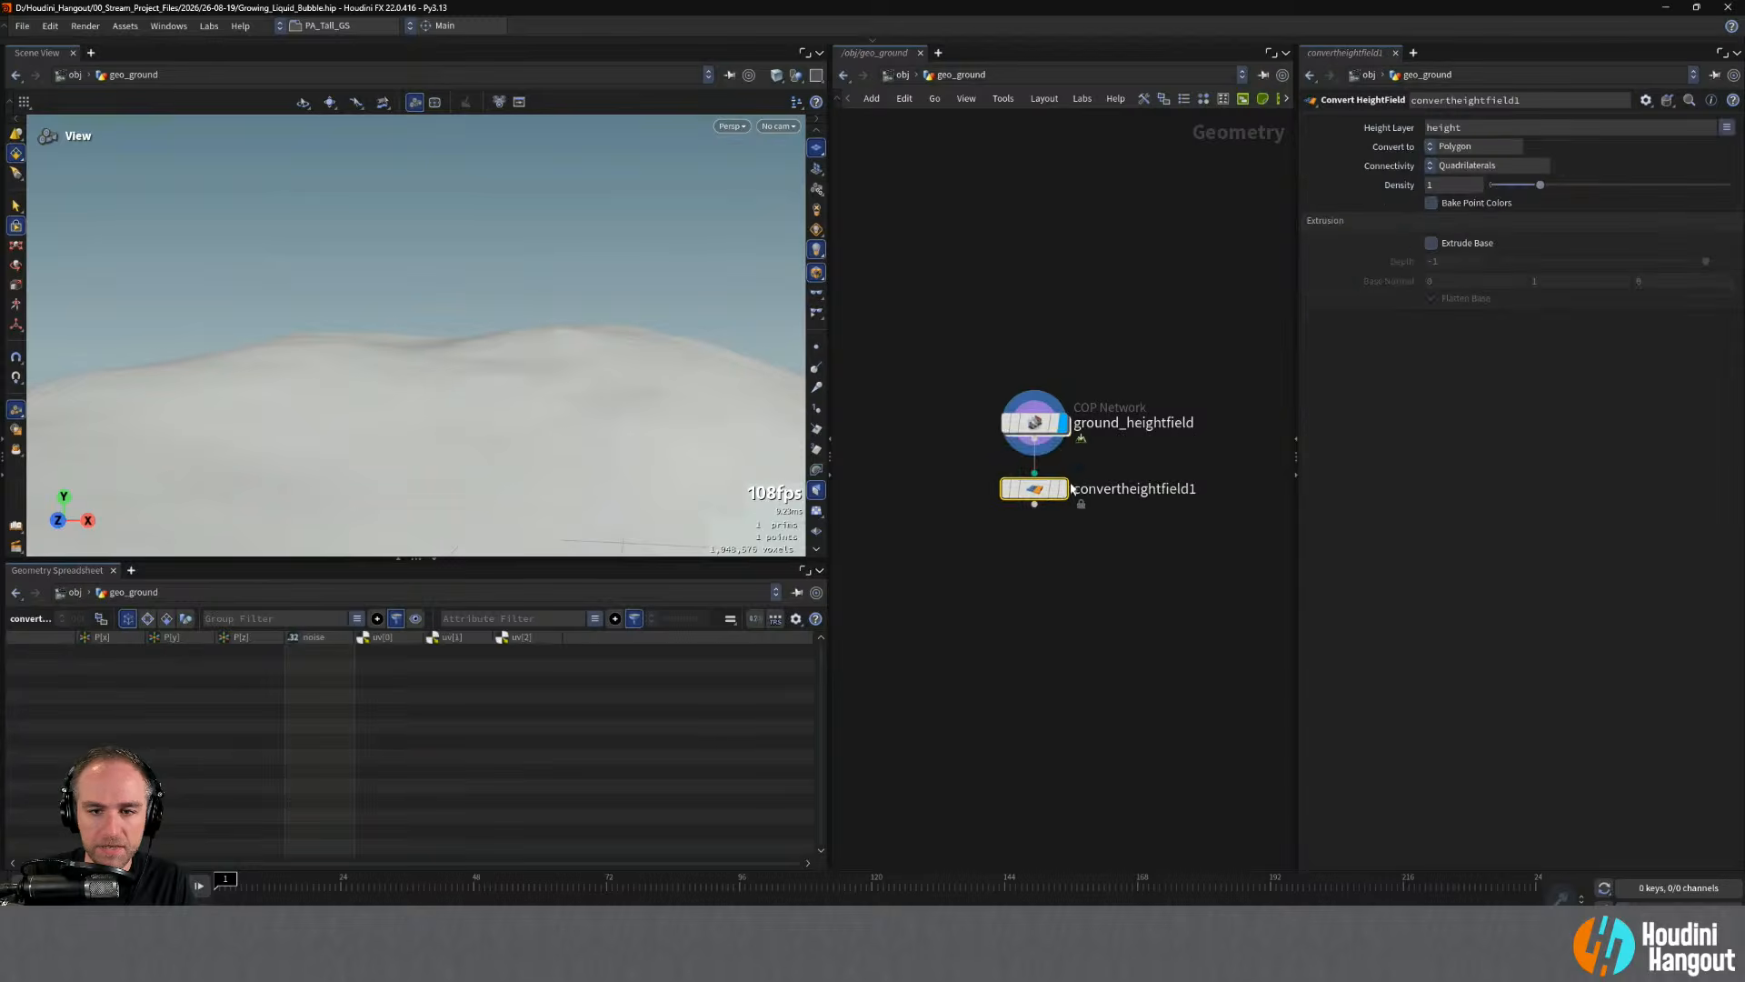
left_click(1064, 489)
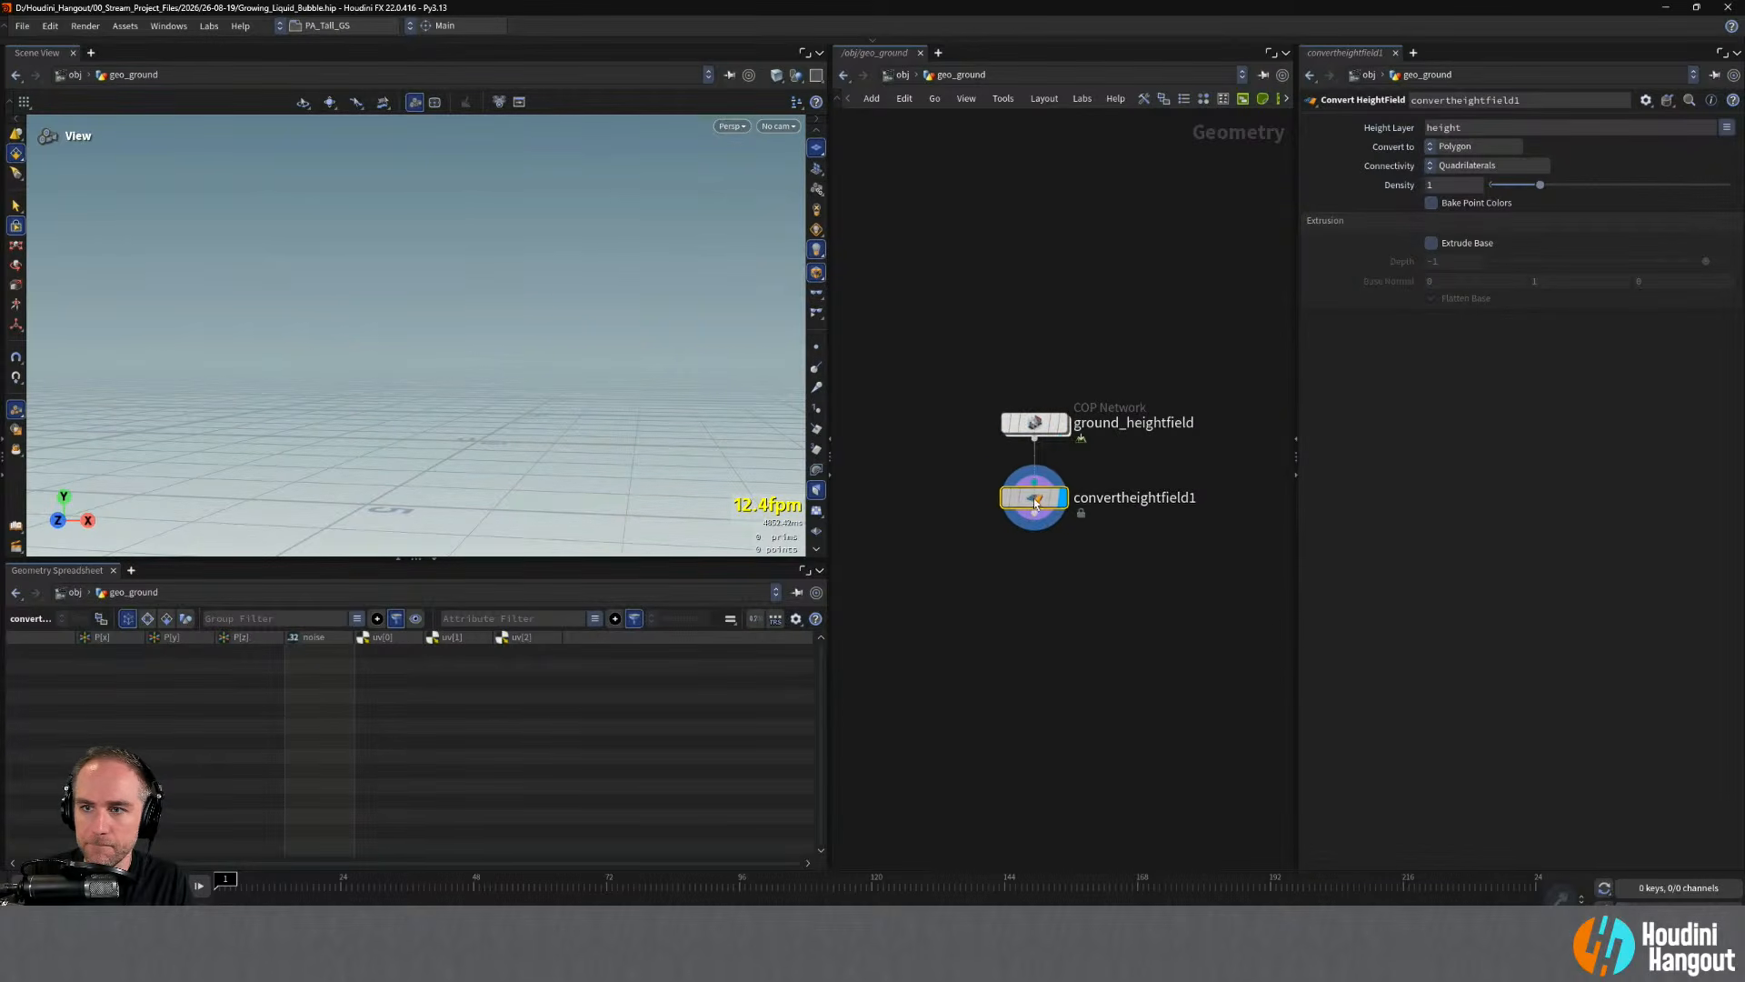
- Display ground_heightfield for comparison and inspect the Convert HeightField node's geometry information
left_click_drag(1034, 503, 1052, 489)
middle_click(1052, 487)
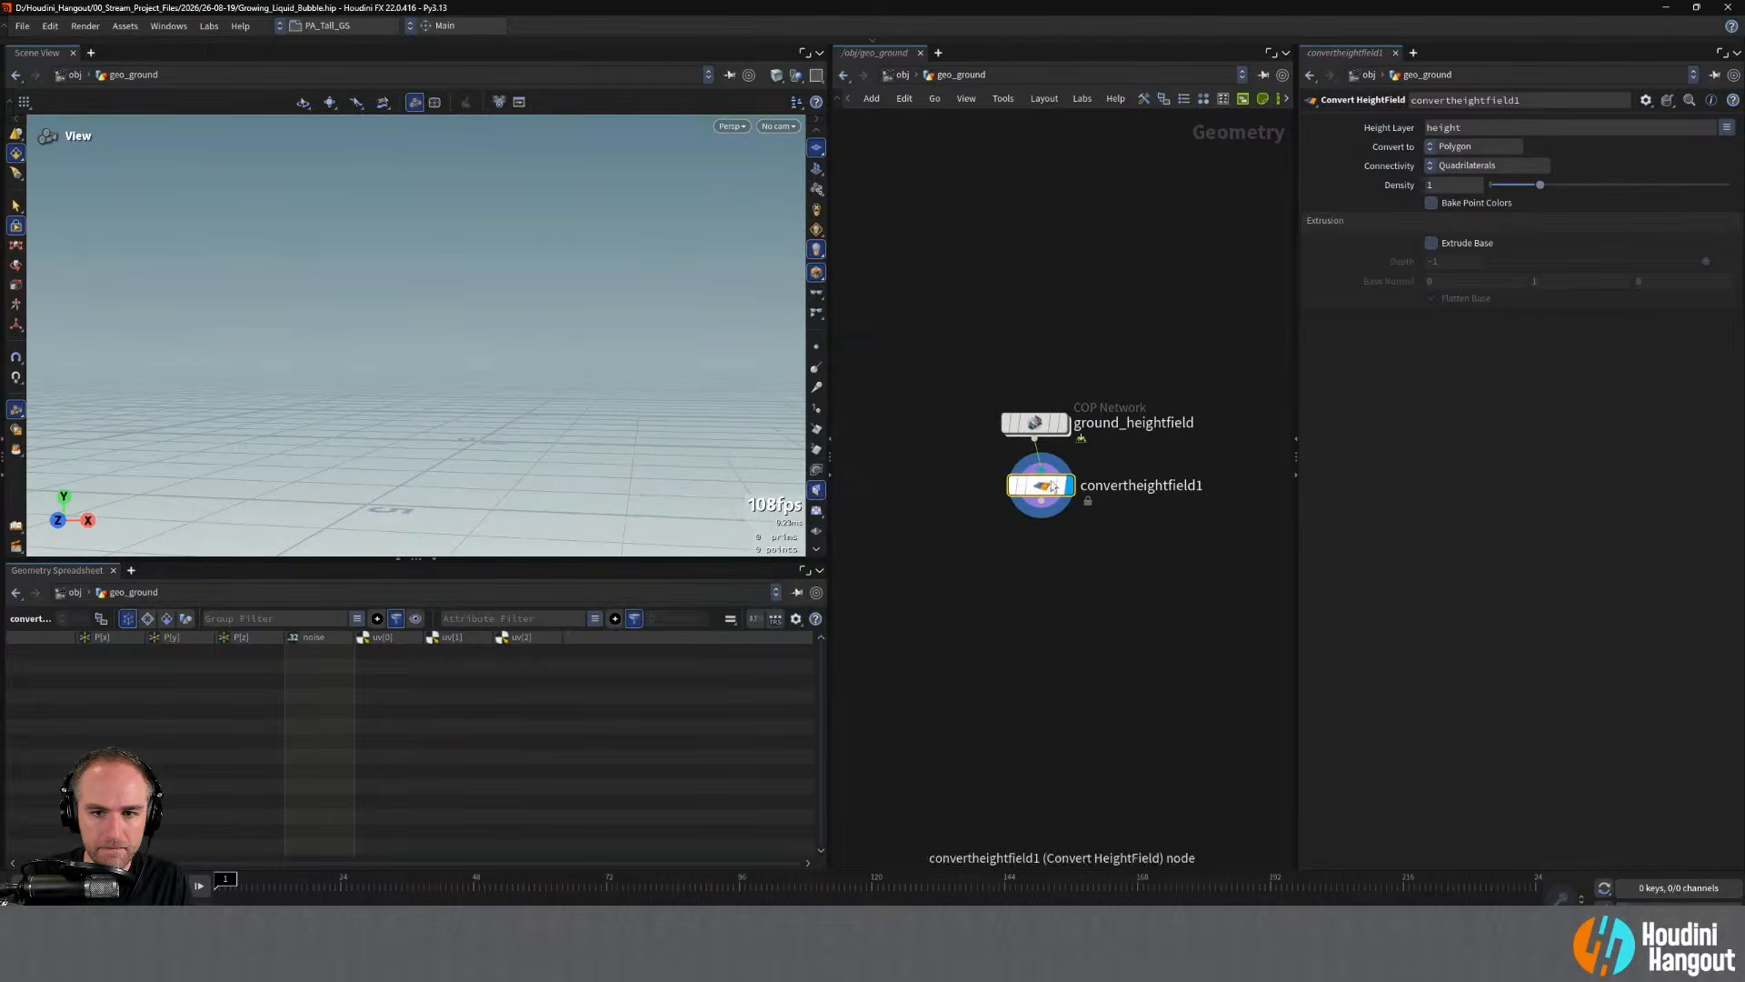
left_click(1062, 423)
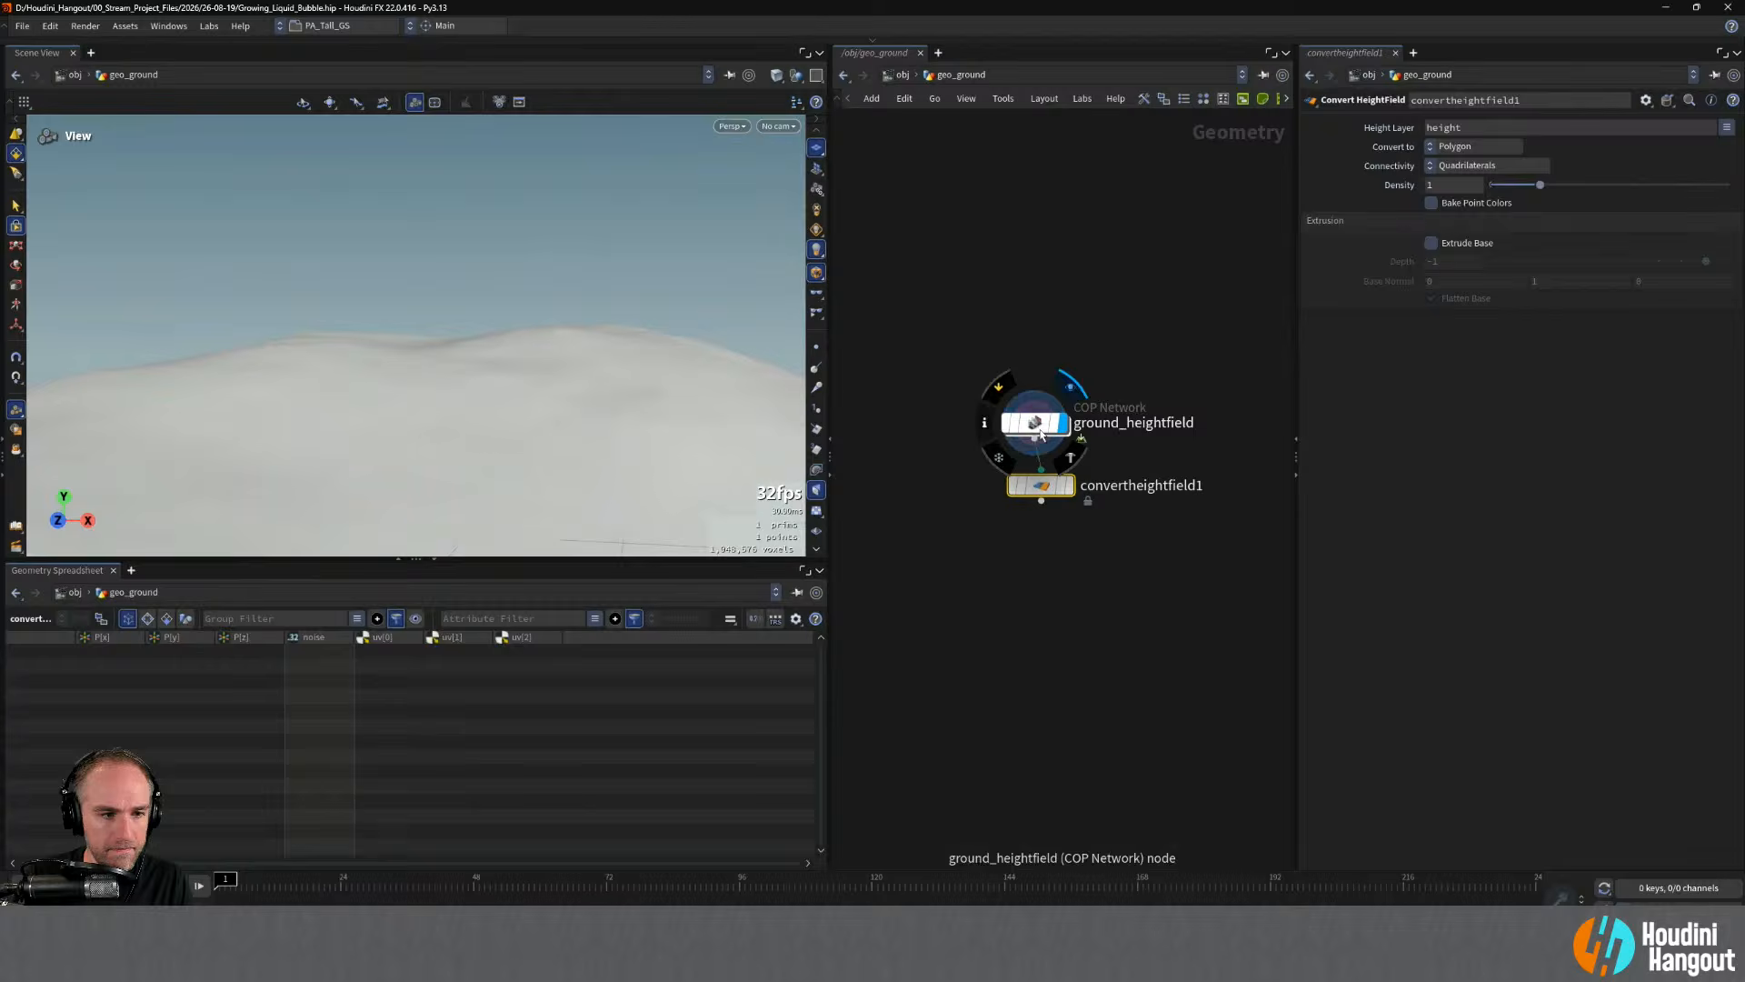
left_click_drag(1049, 499, 1042, 503)
middle_click(1036, 491)
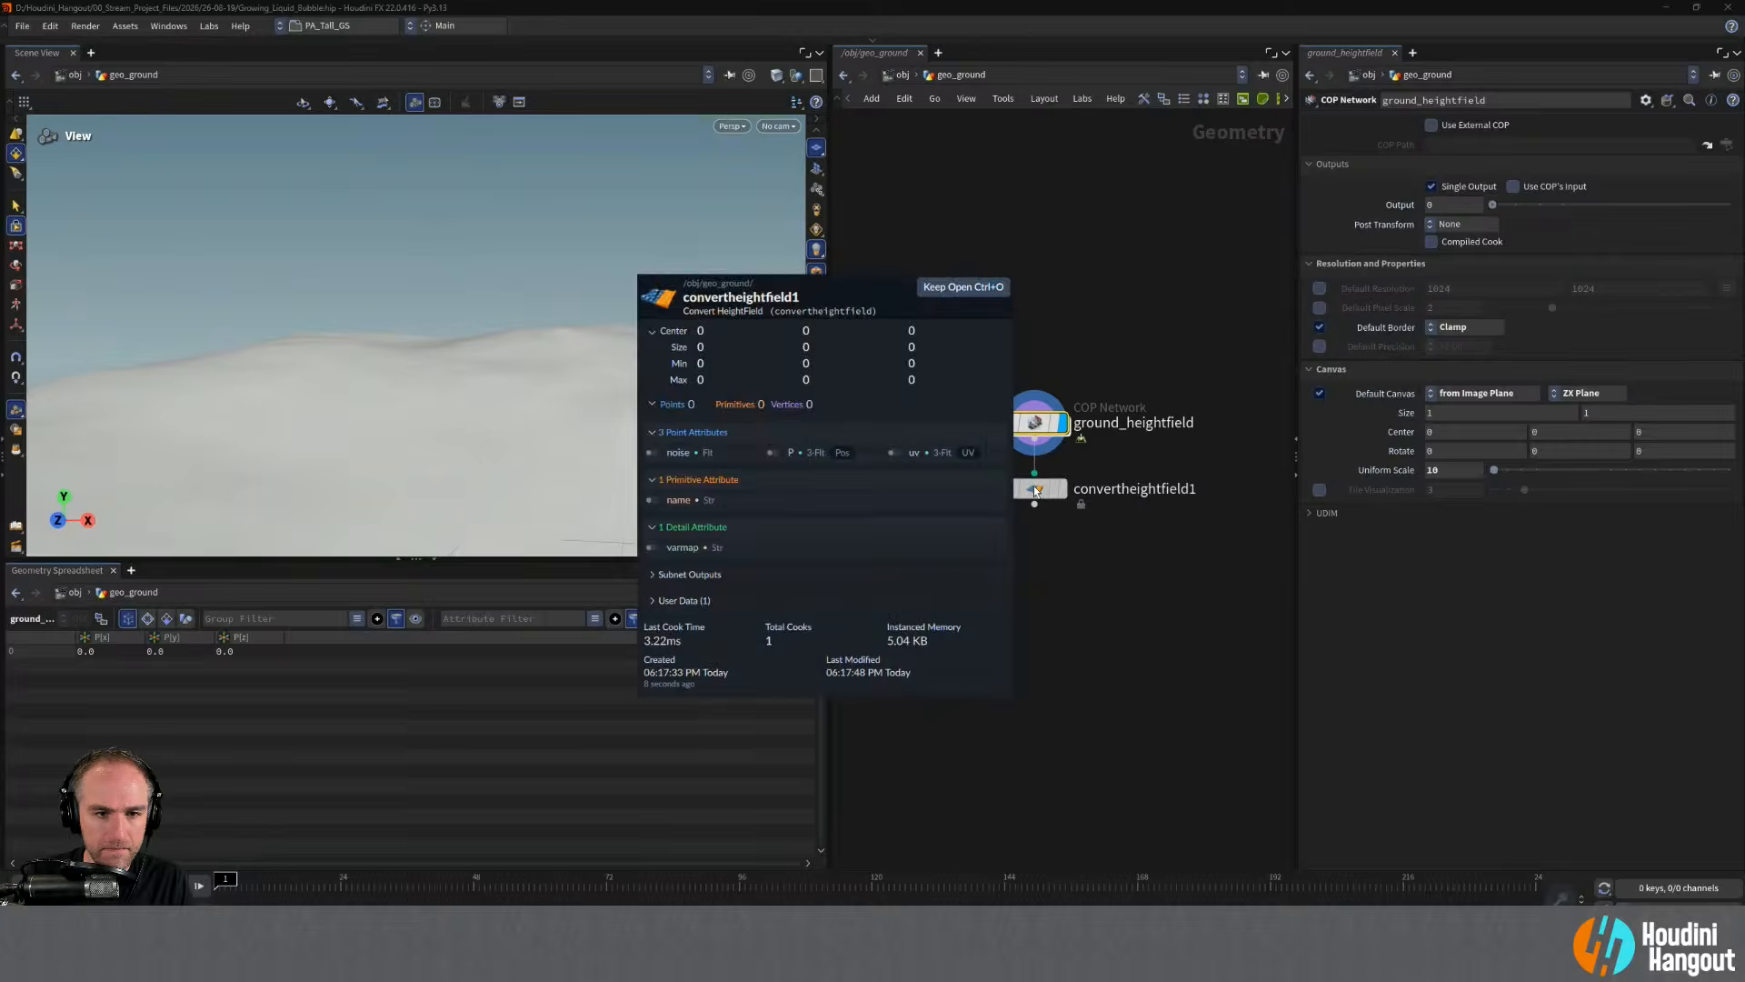
- Inside the ground_heightfield COP network, add a HeightField Visualize node fed by heightfield_noise1, align it beside the noise and display it
double_click(1035, 424)
key("Tab")
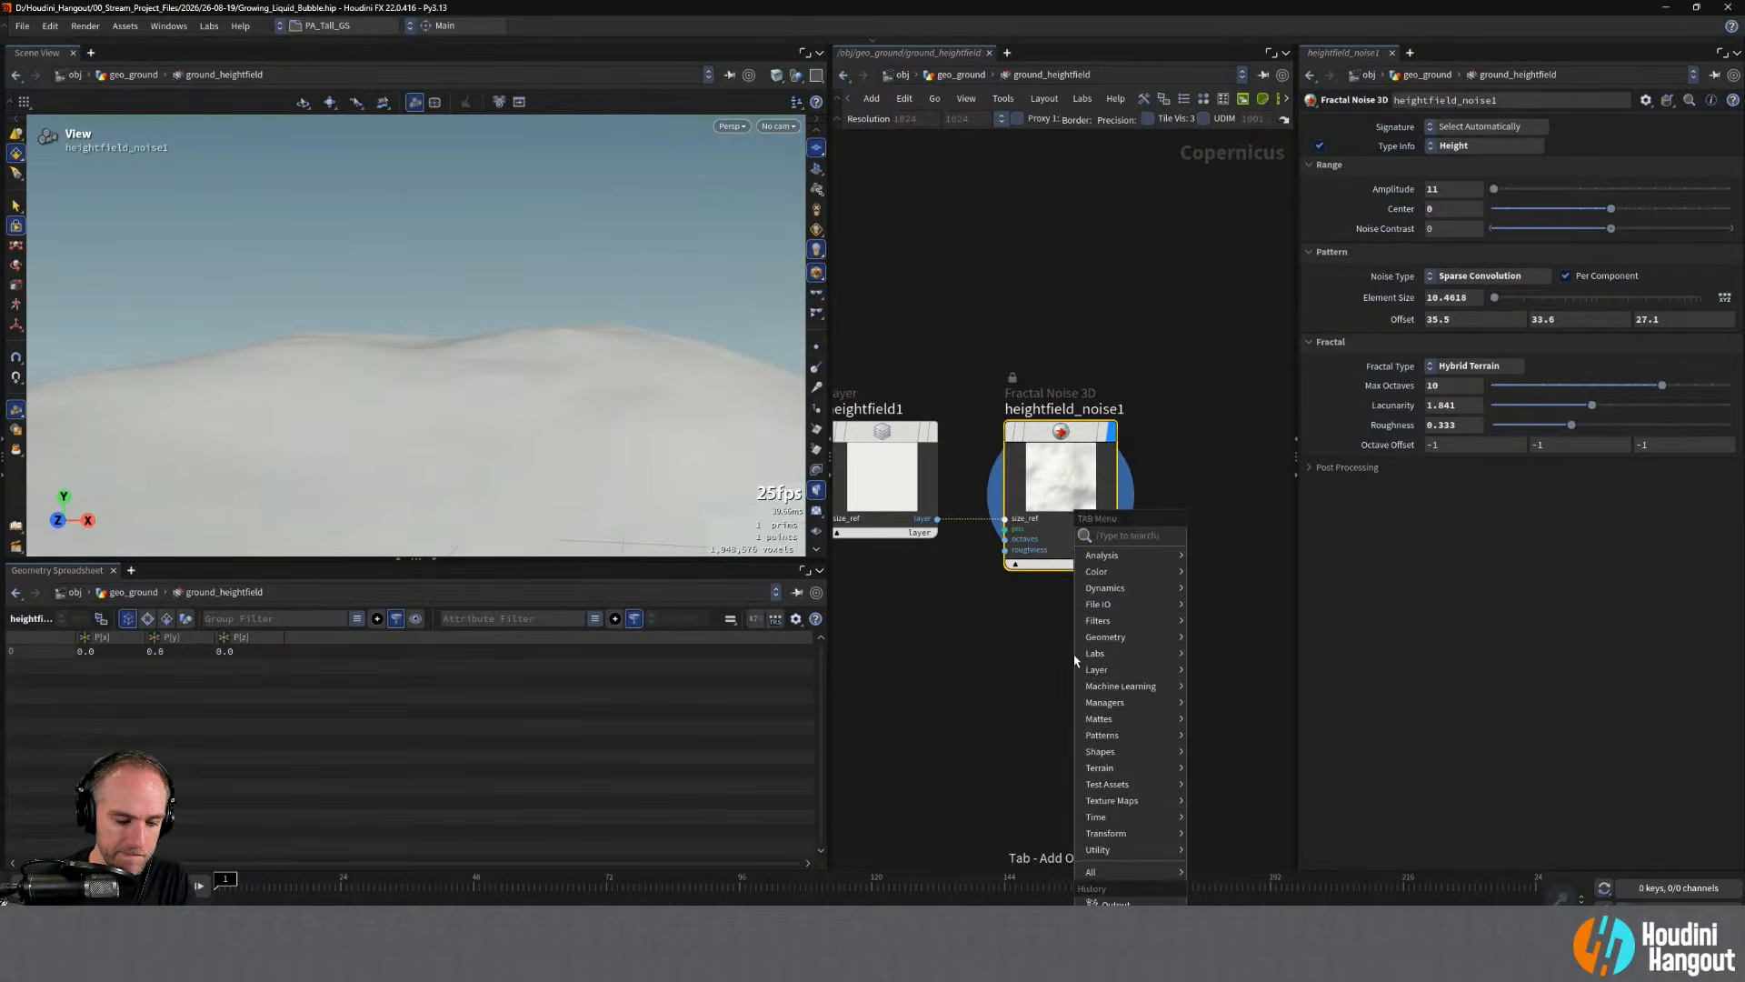
type("hfer")
key("Return")
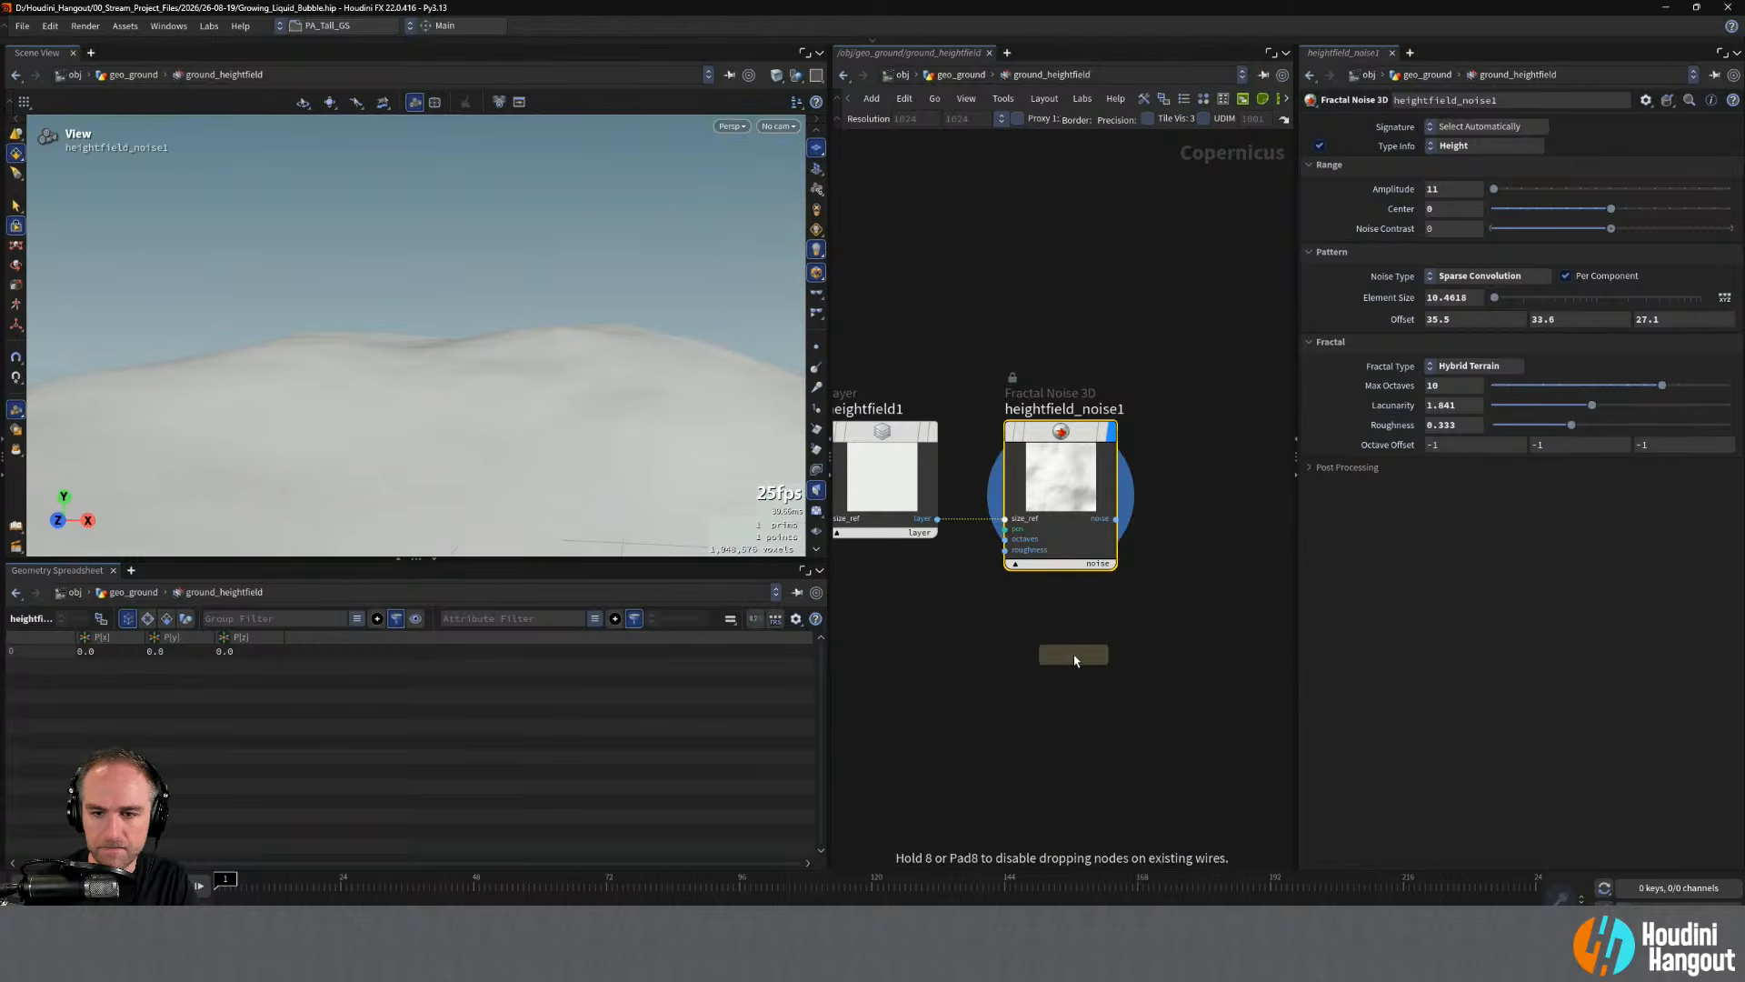
left_click(1122, 520)
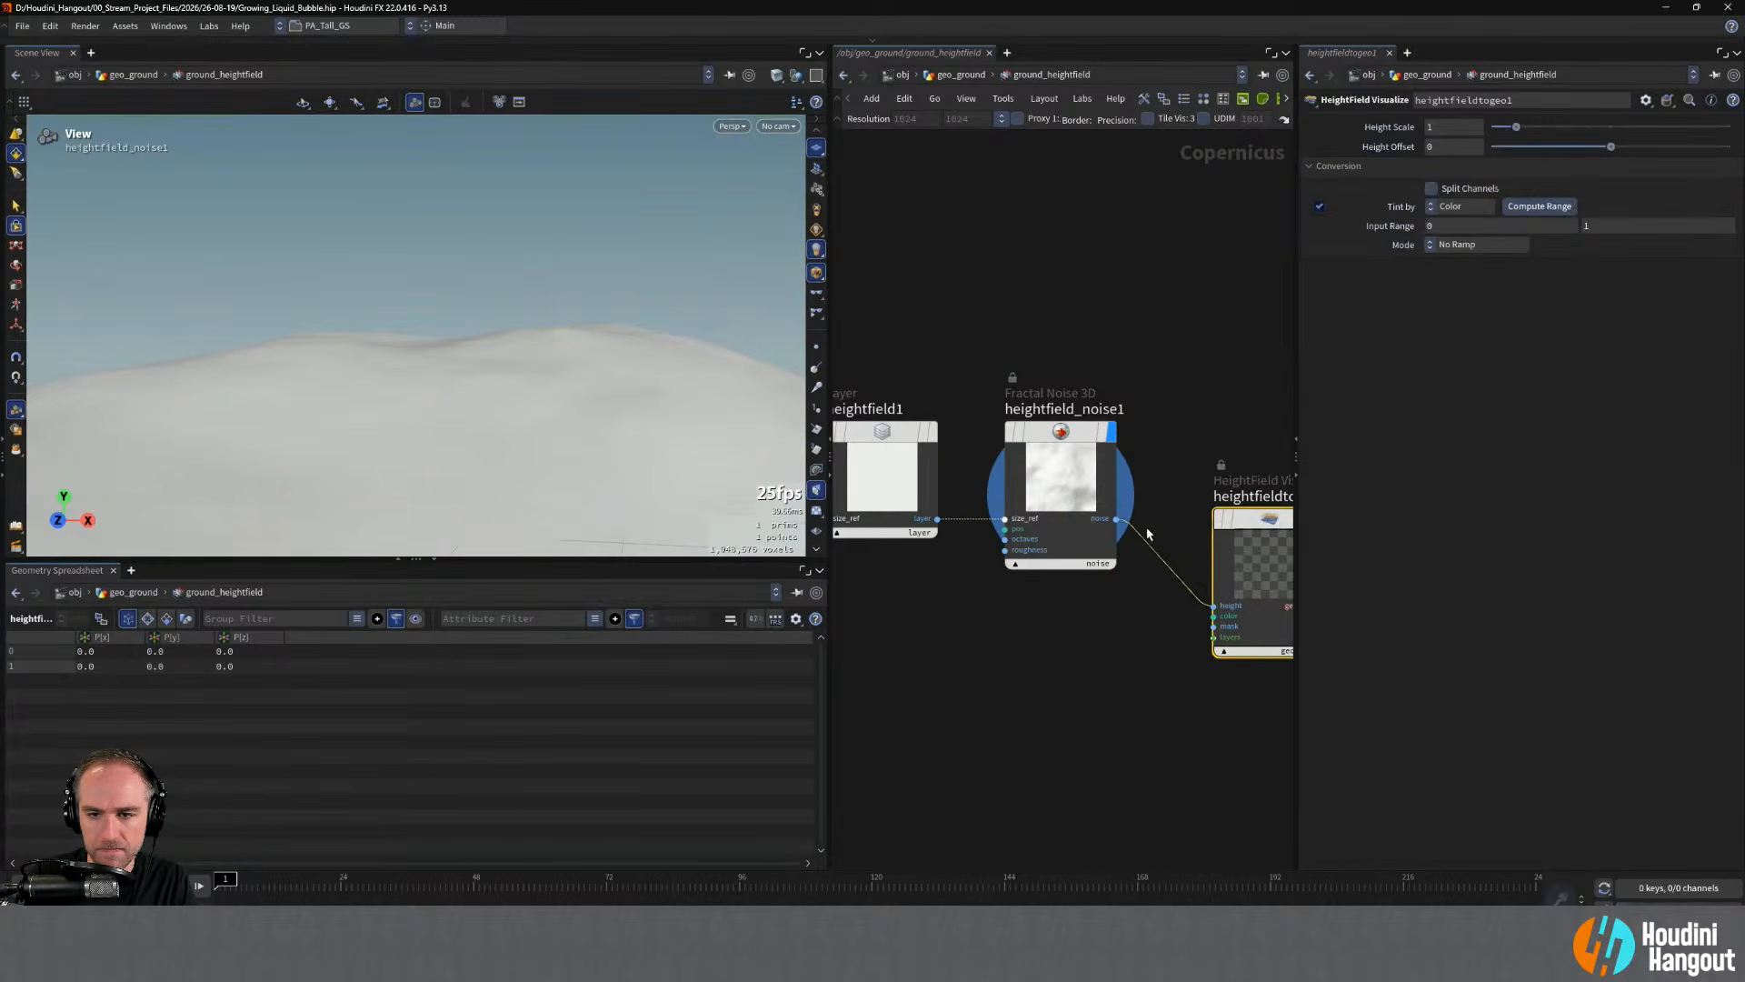
left_click(1142, 532)
key("Escape")
middle_click_drag(1152, 649, 1062, 641)
left_click_drag(1191, 509, 1170, 430)
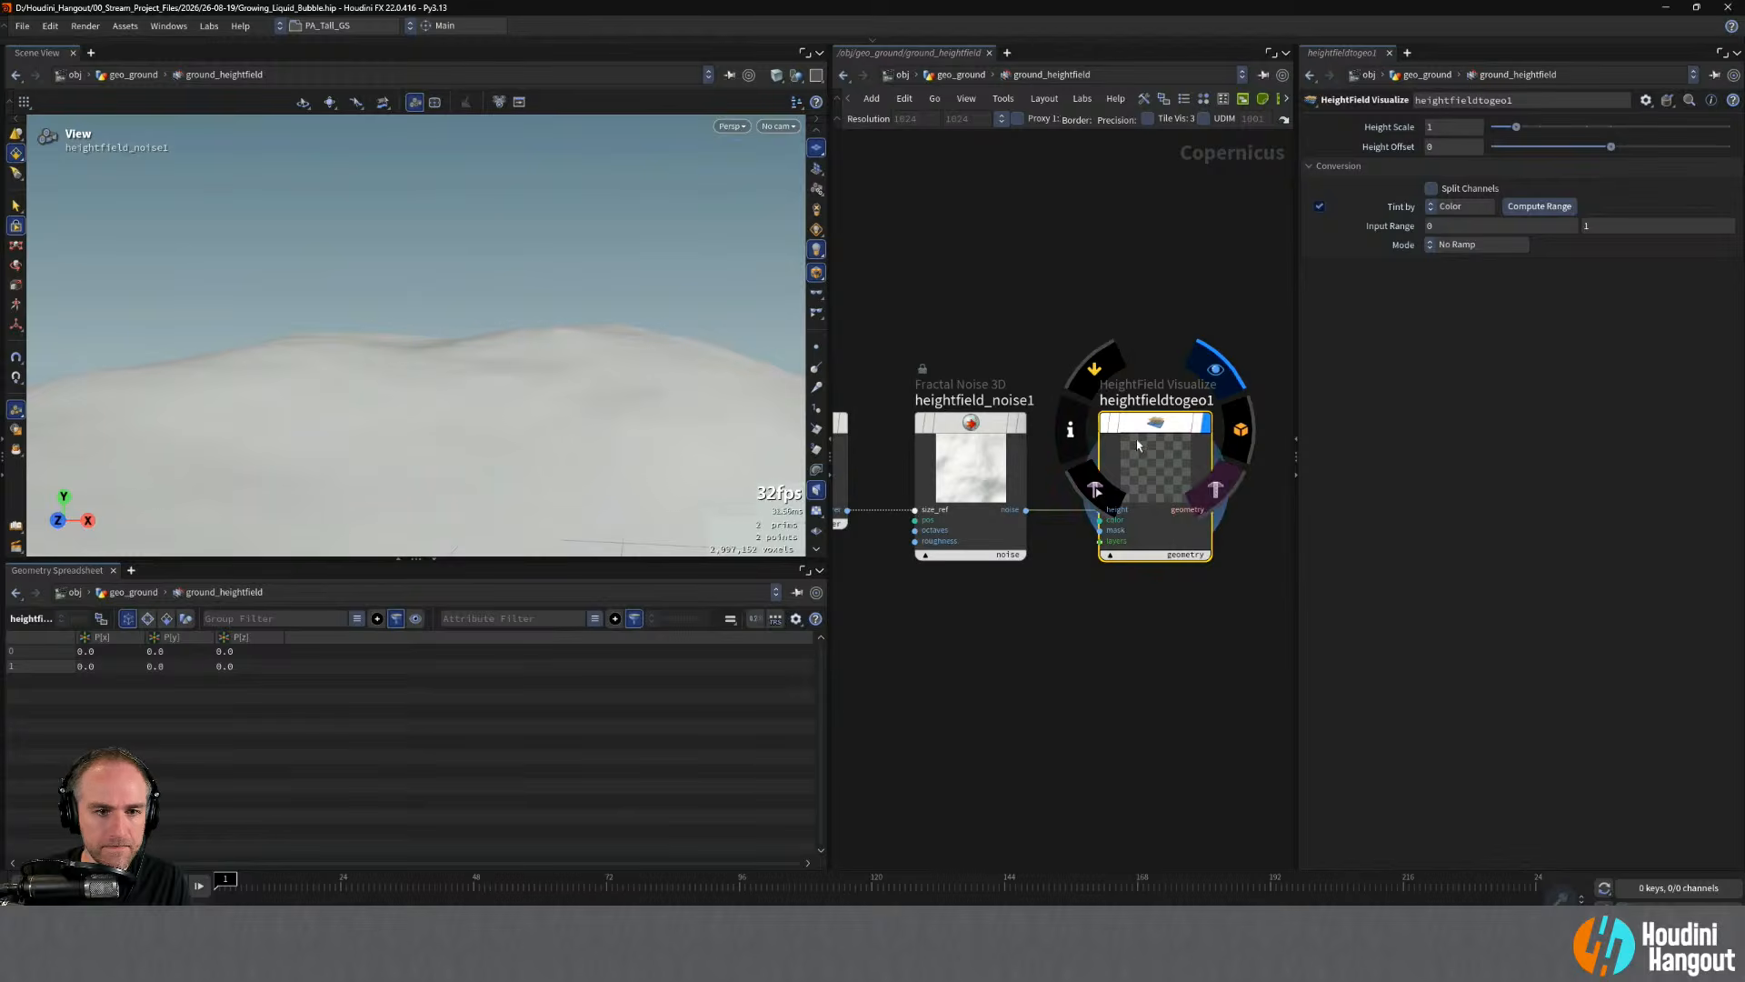
- Return to the geo_ground network, display the Convert HeightField node and check its geometry information
left_click(1022, 680)
key("u")
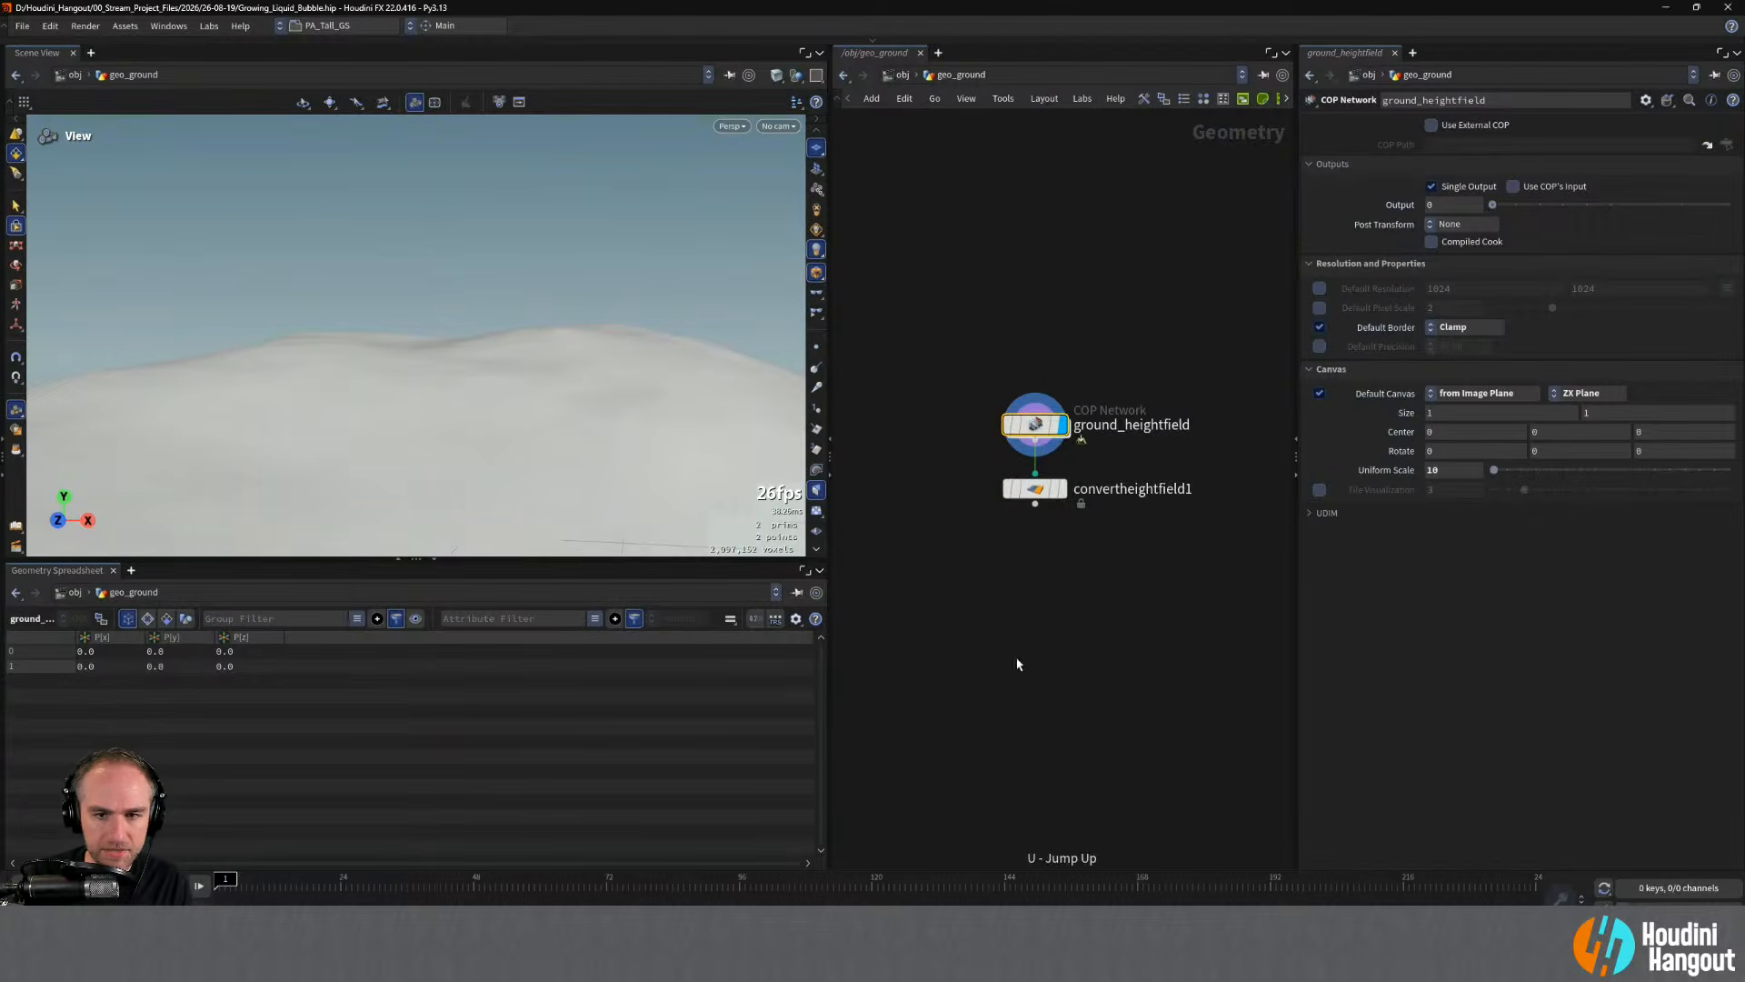
left_click(1042, 495)
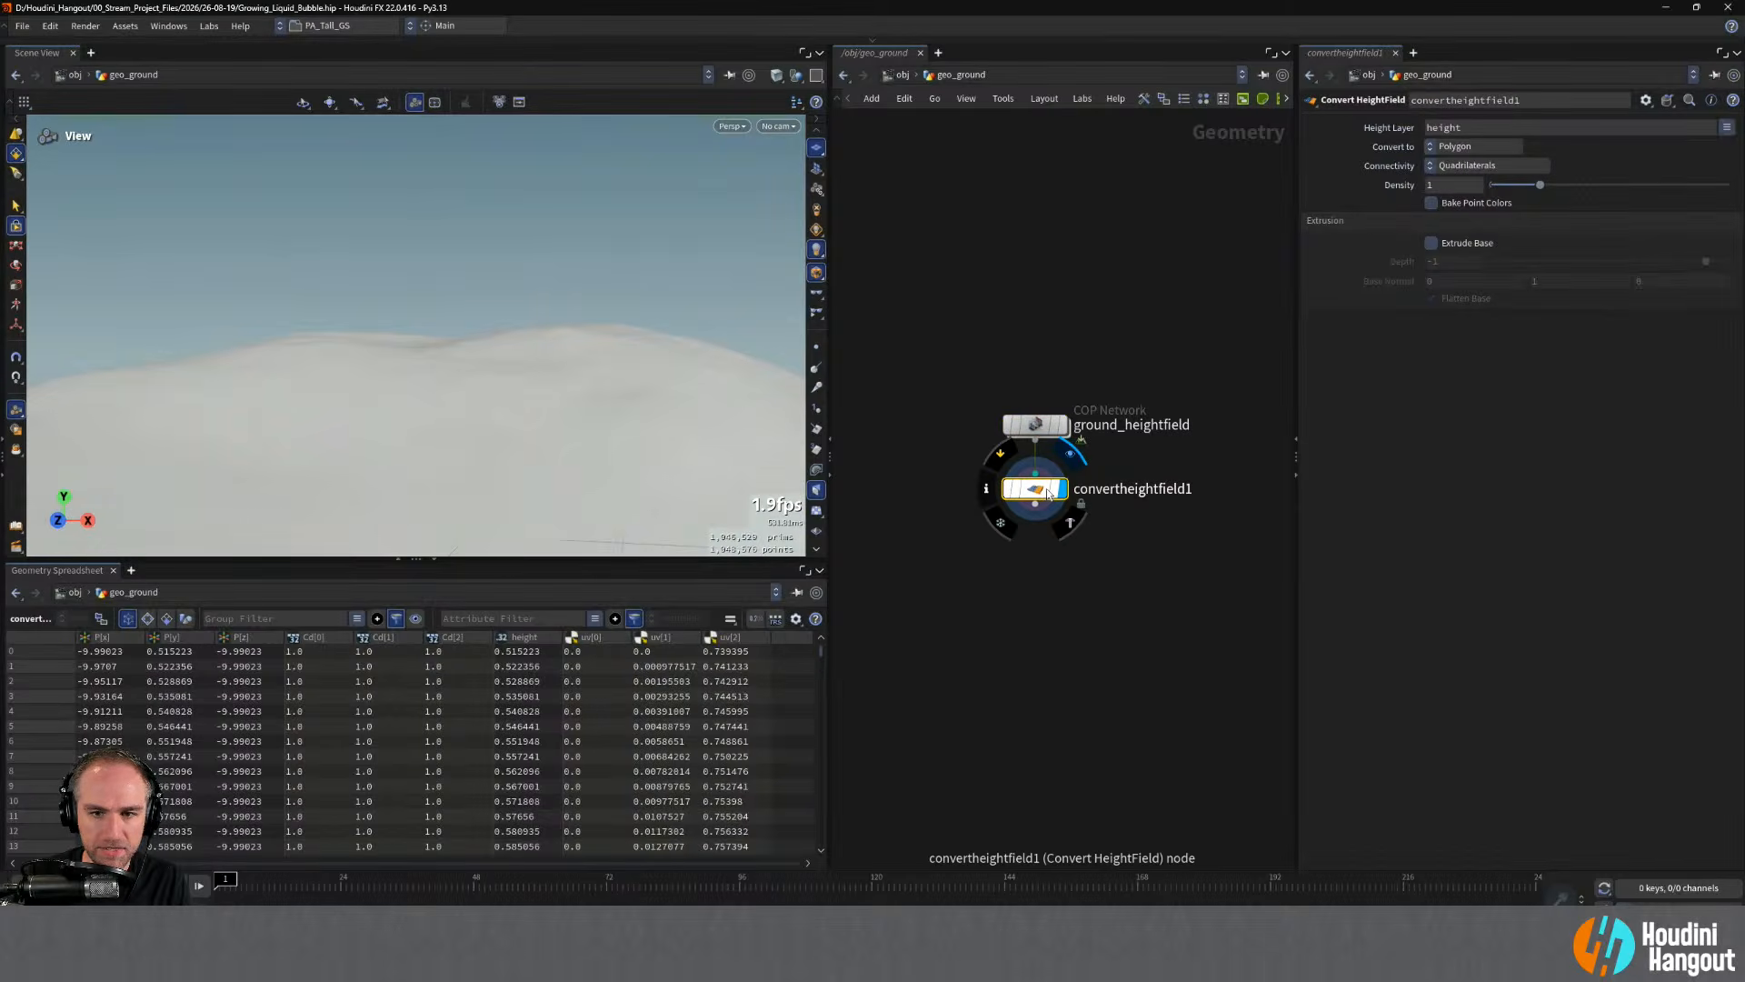
middle_click(1047, 493)
- Switch the viewport shading to Smooth Wire Shaded
left_click(731, 127)
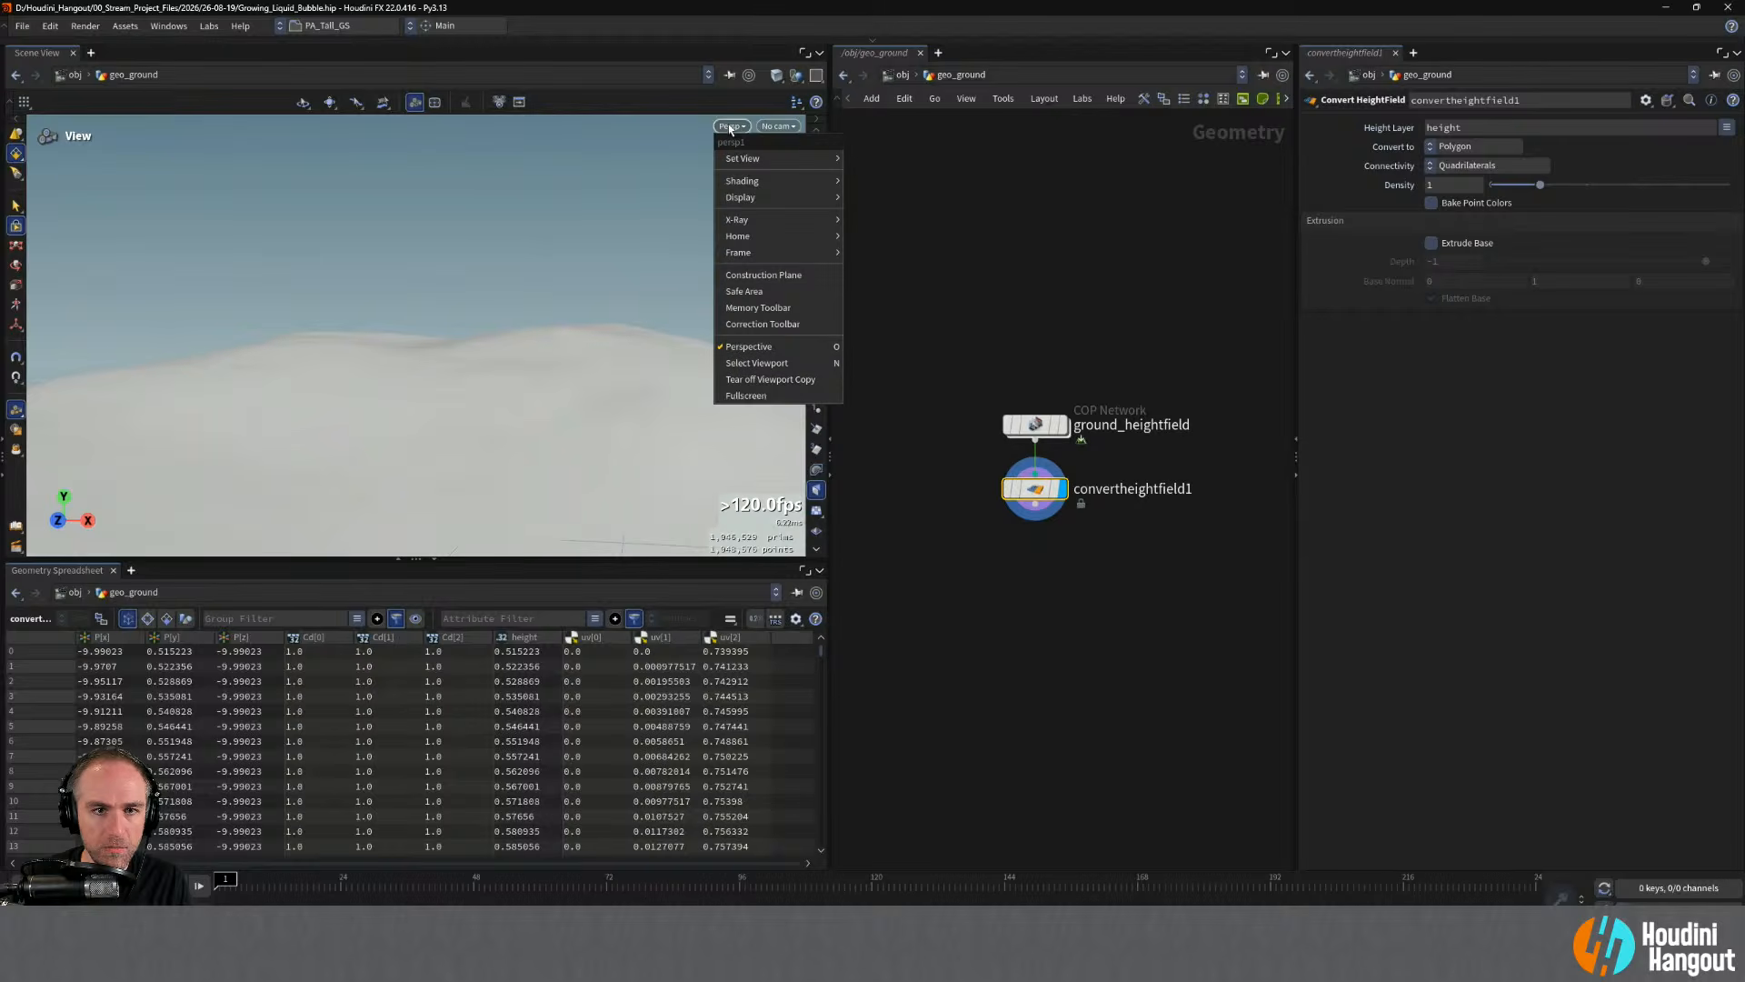
left_click(771, 90)
left_click(776, 76)
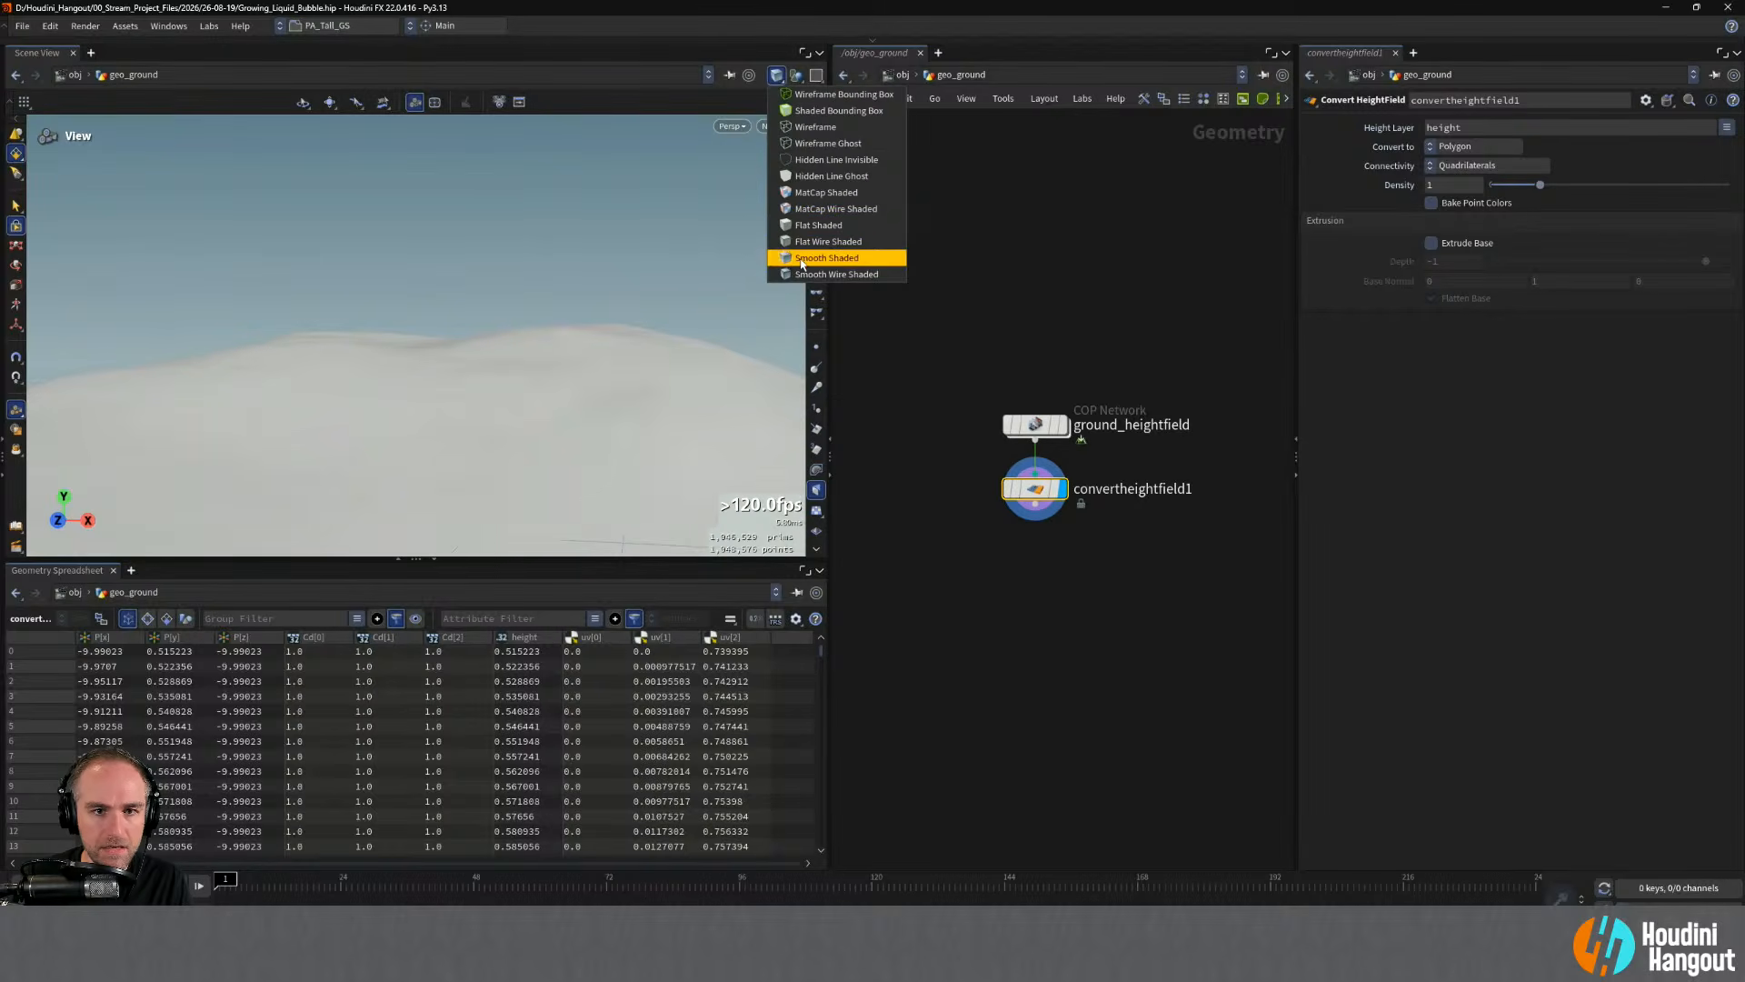
left_click(838, 275)
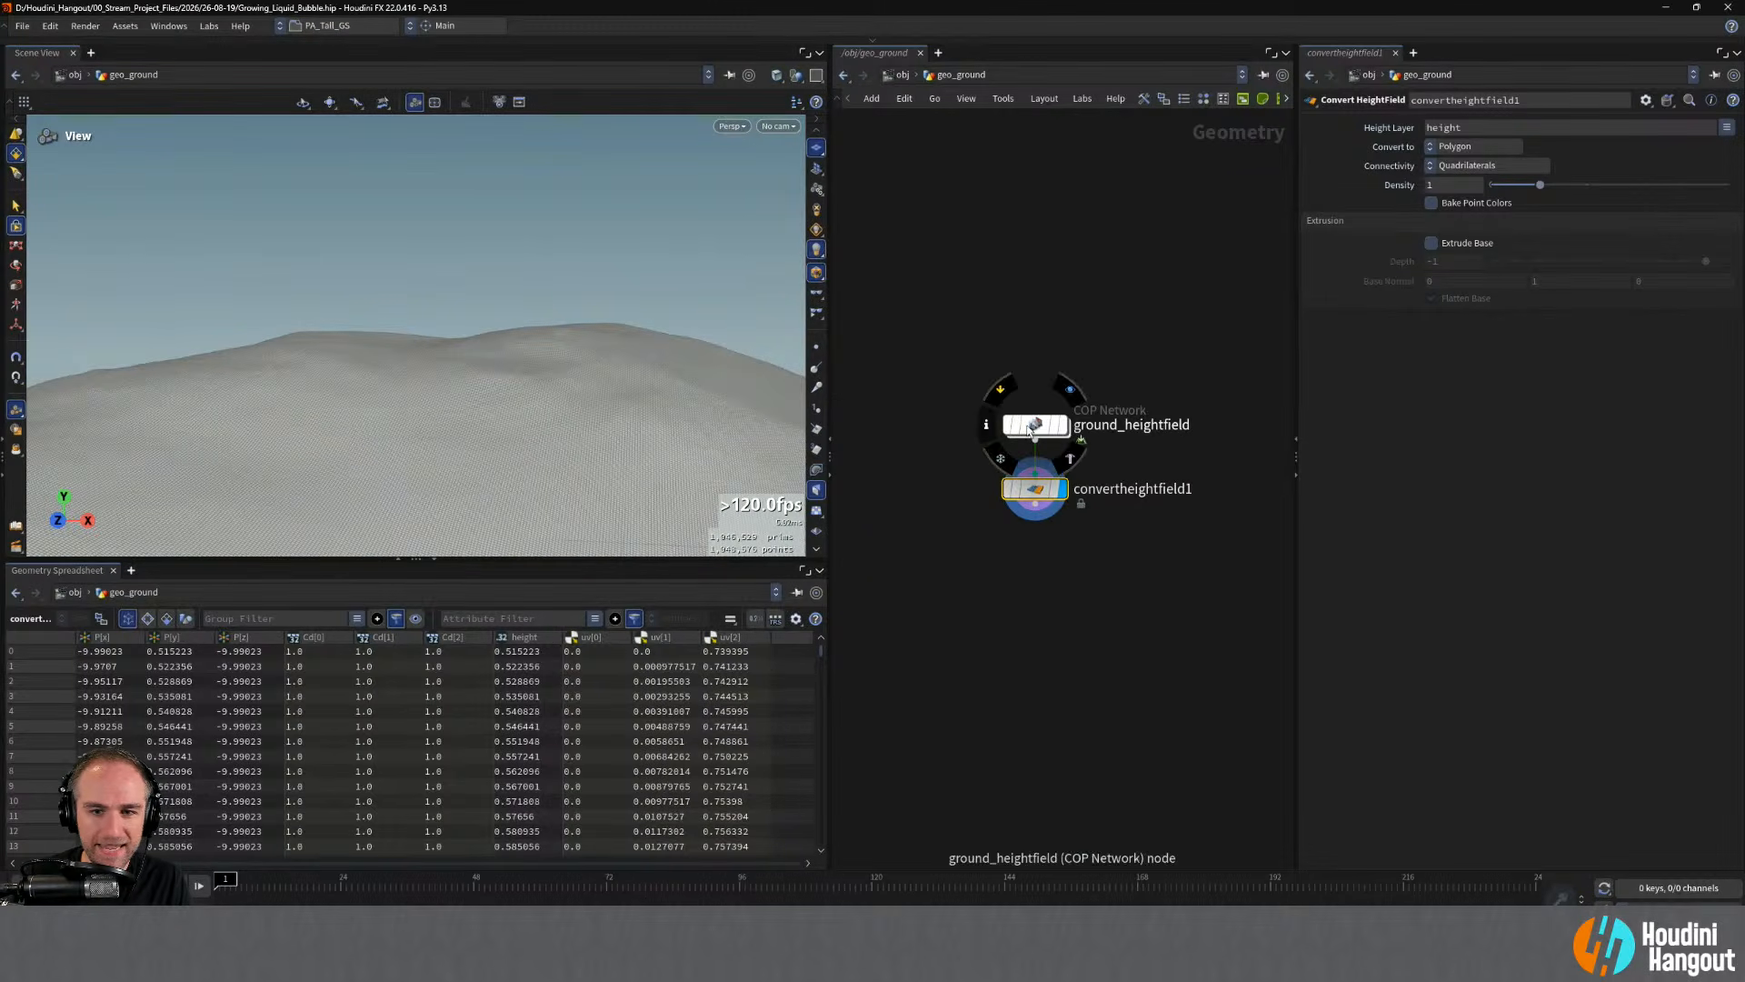
- Check the heightfield1 layer's info inside ground_heightfield, set the network's default resolution to 512 × 512 and return to geo_ground
double_click(1033, 425)
middle_click_drag(983, 309, 1159, 294)
left_click(989, 409)
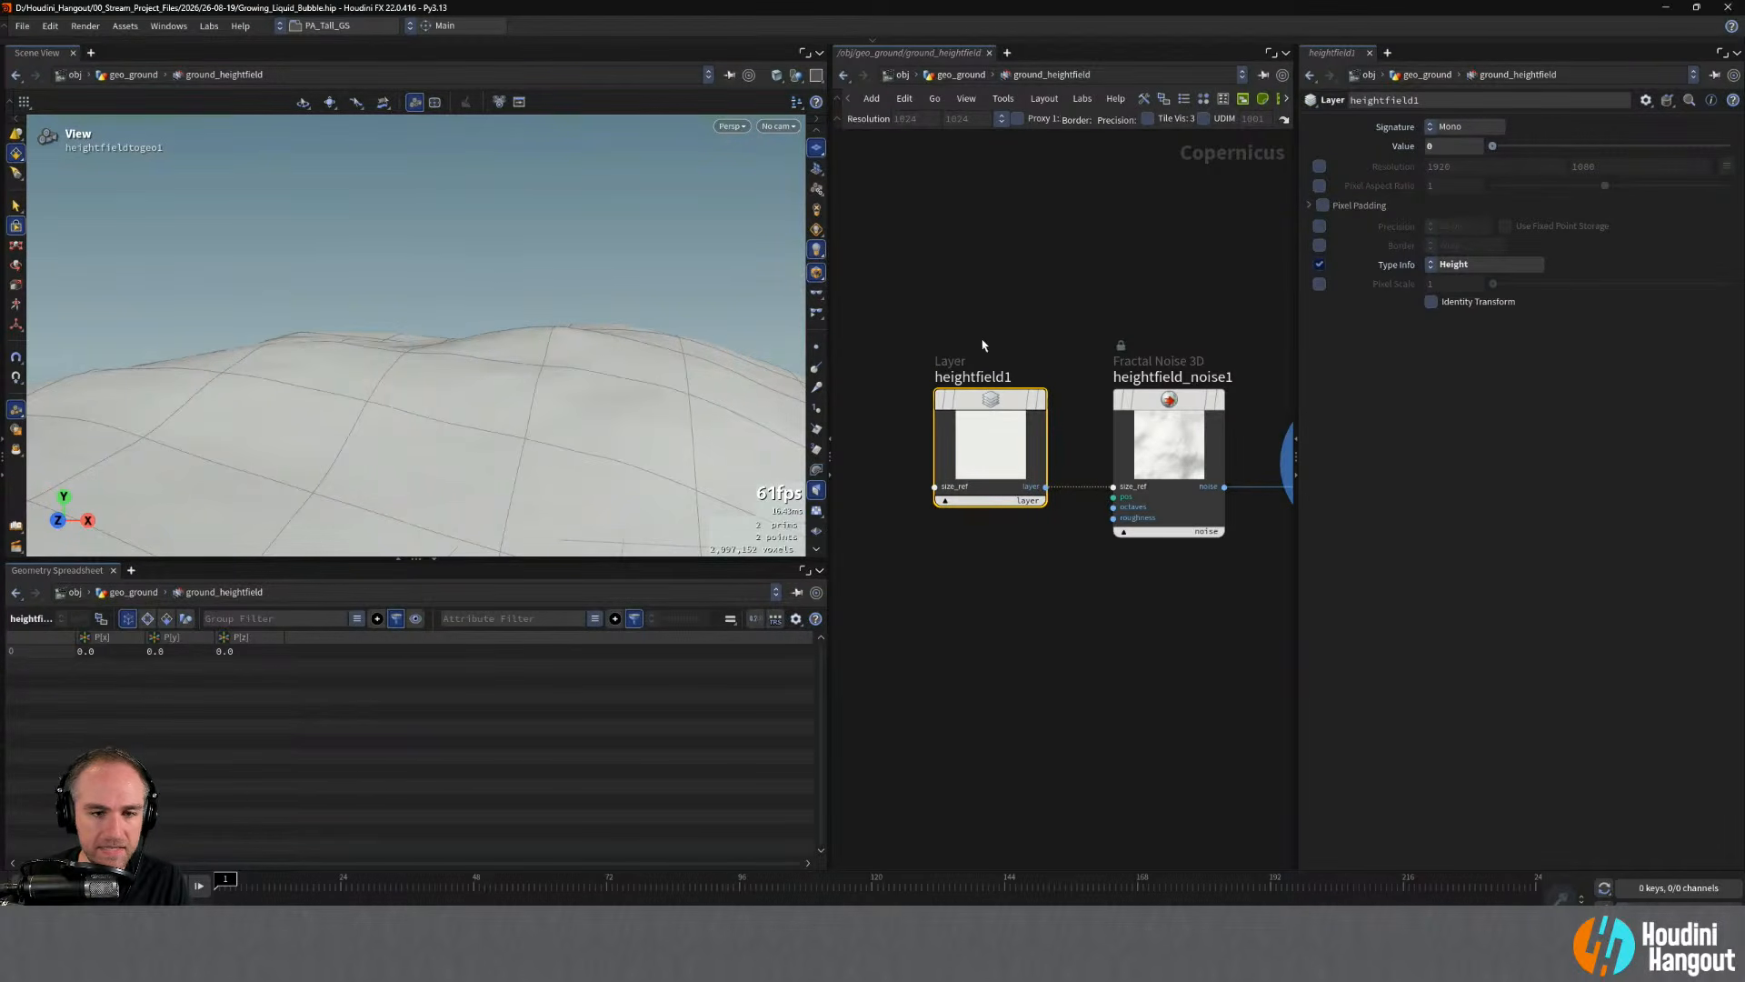
mouse_move(993, 400)
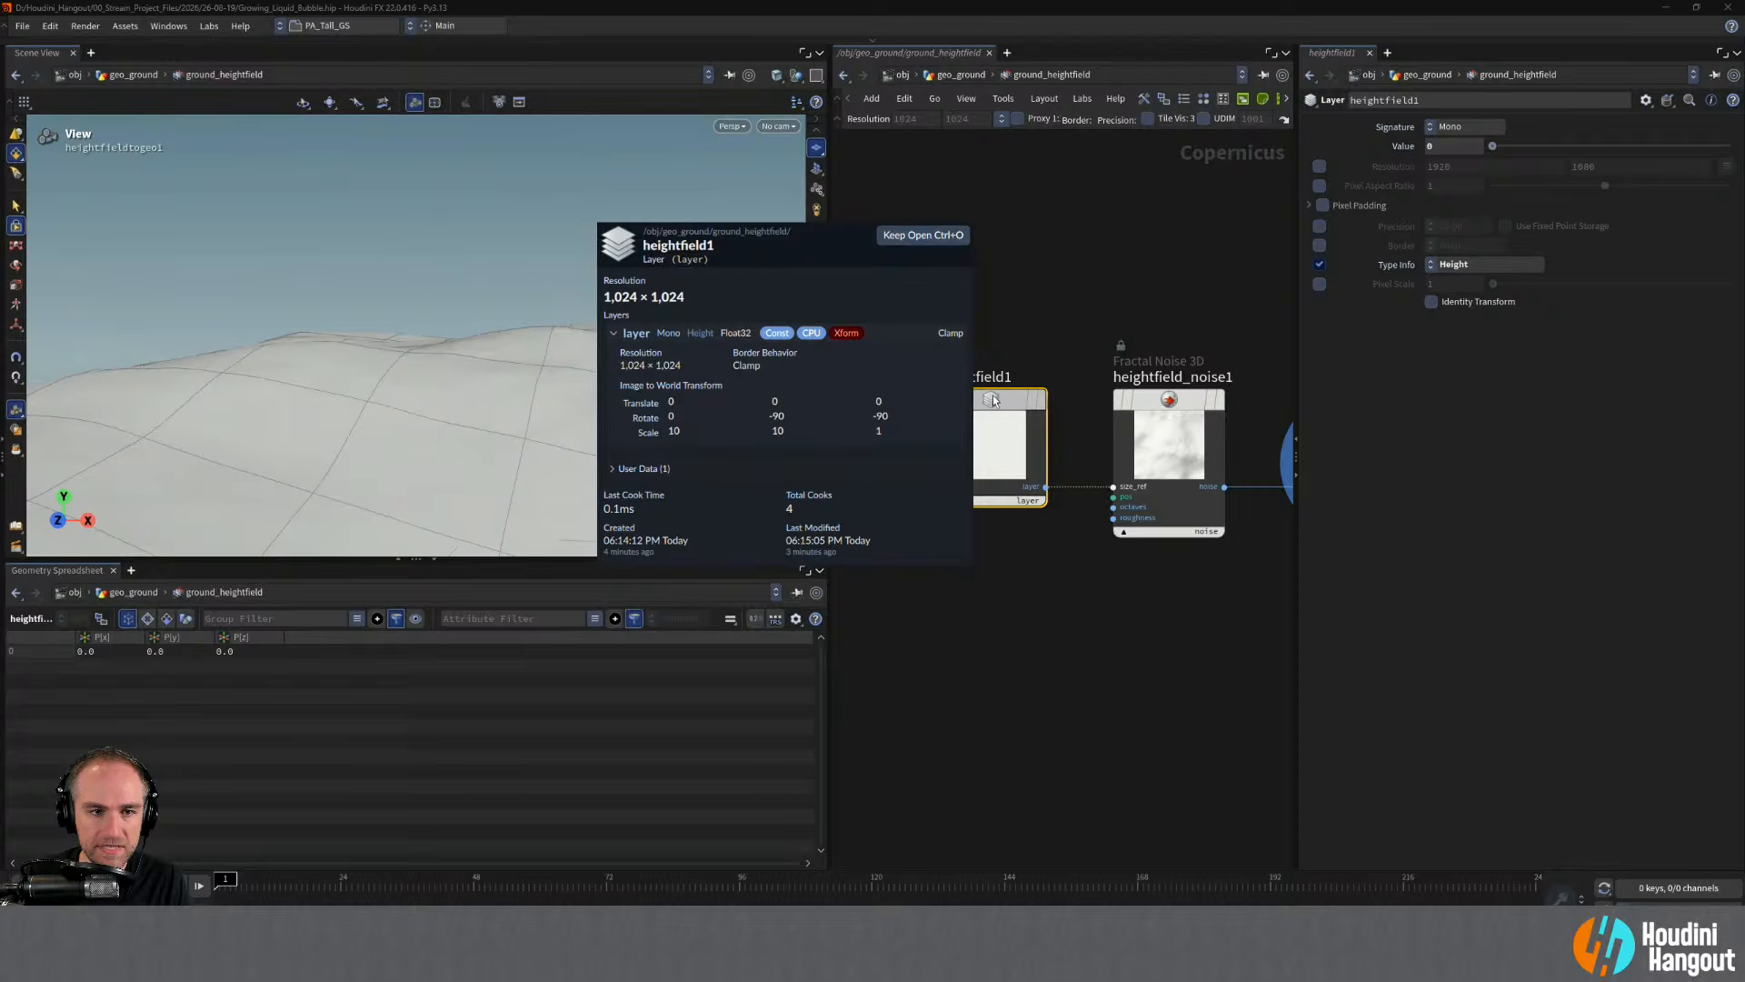
left_click(1000, 118)
left_click(1054, 460)
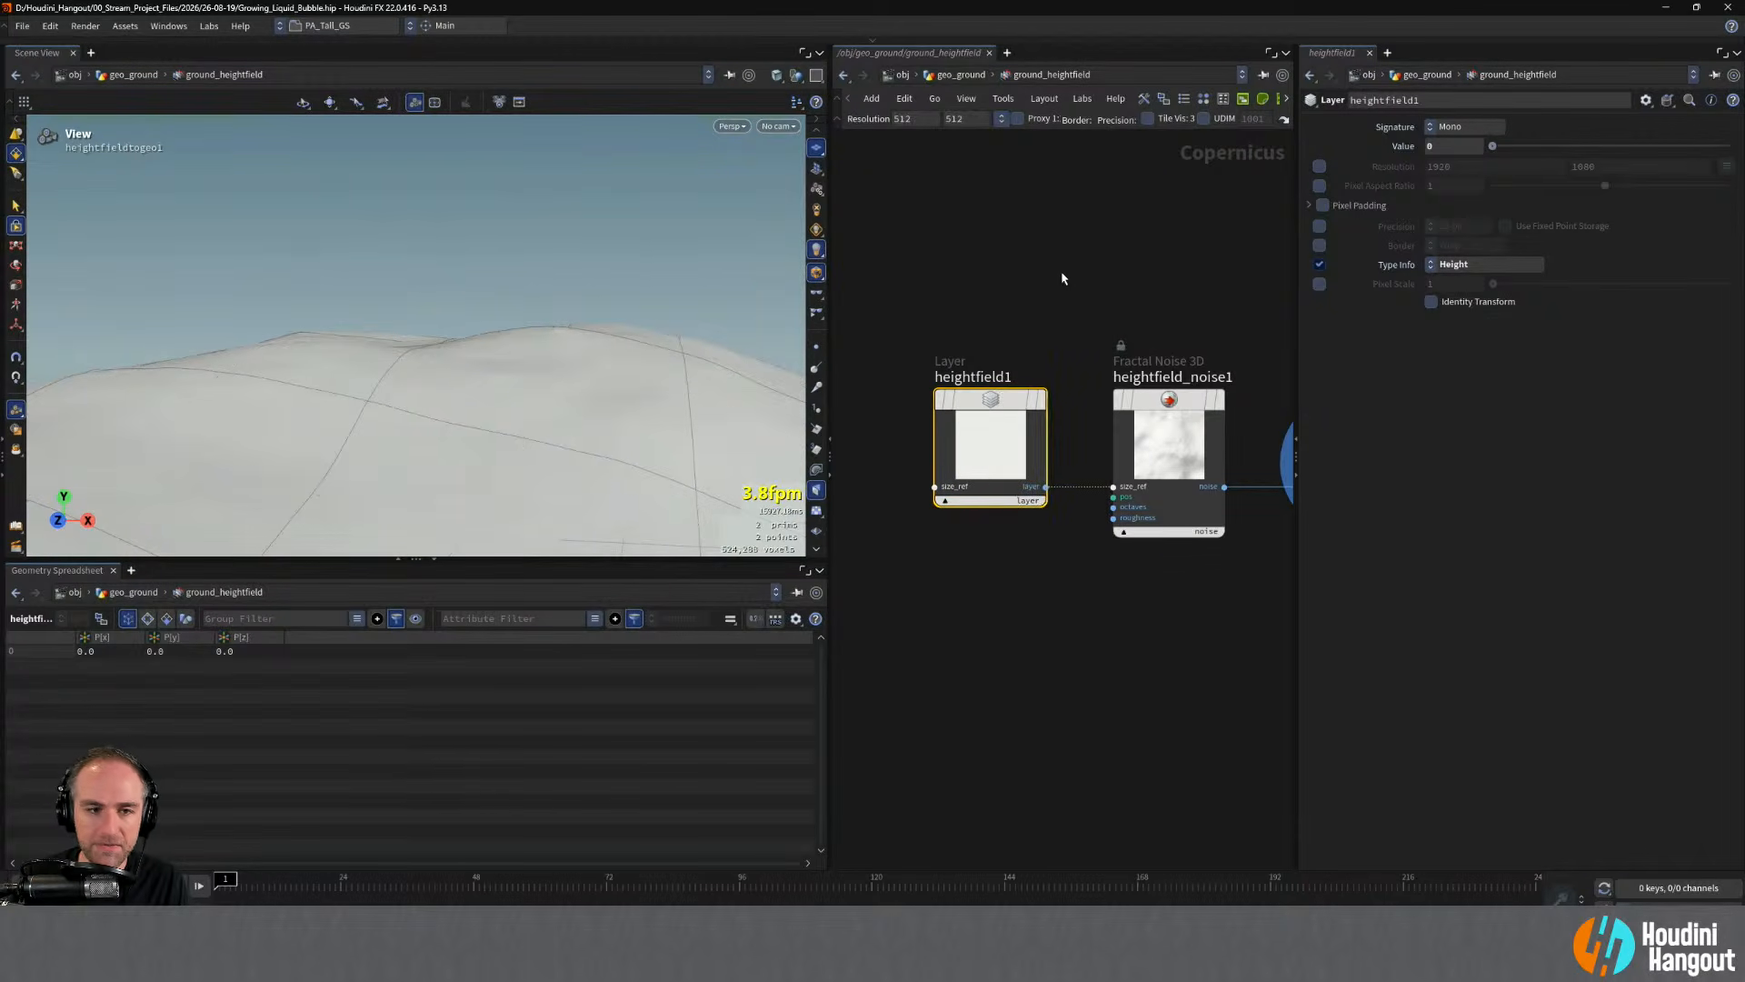
key("u")
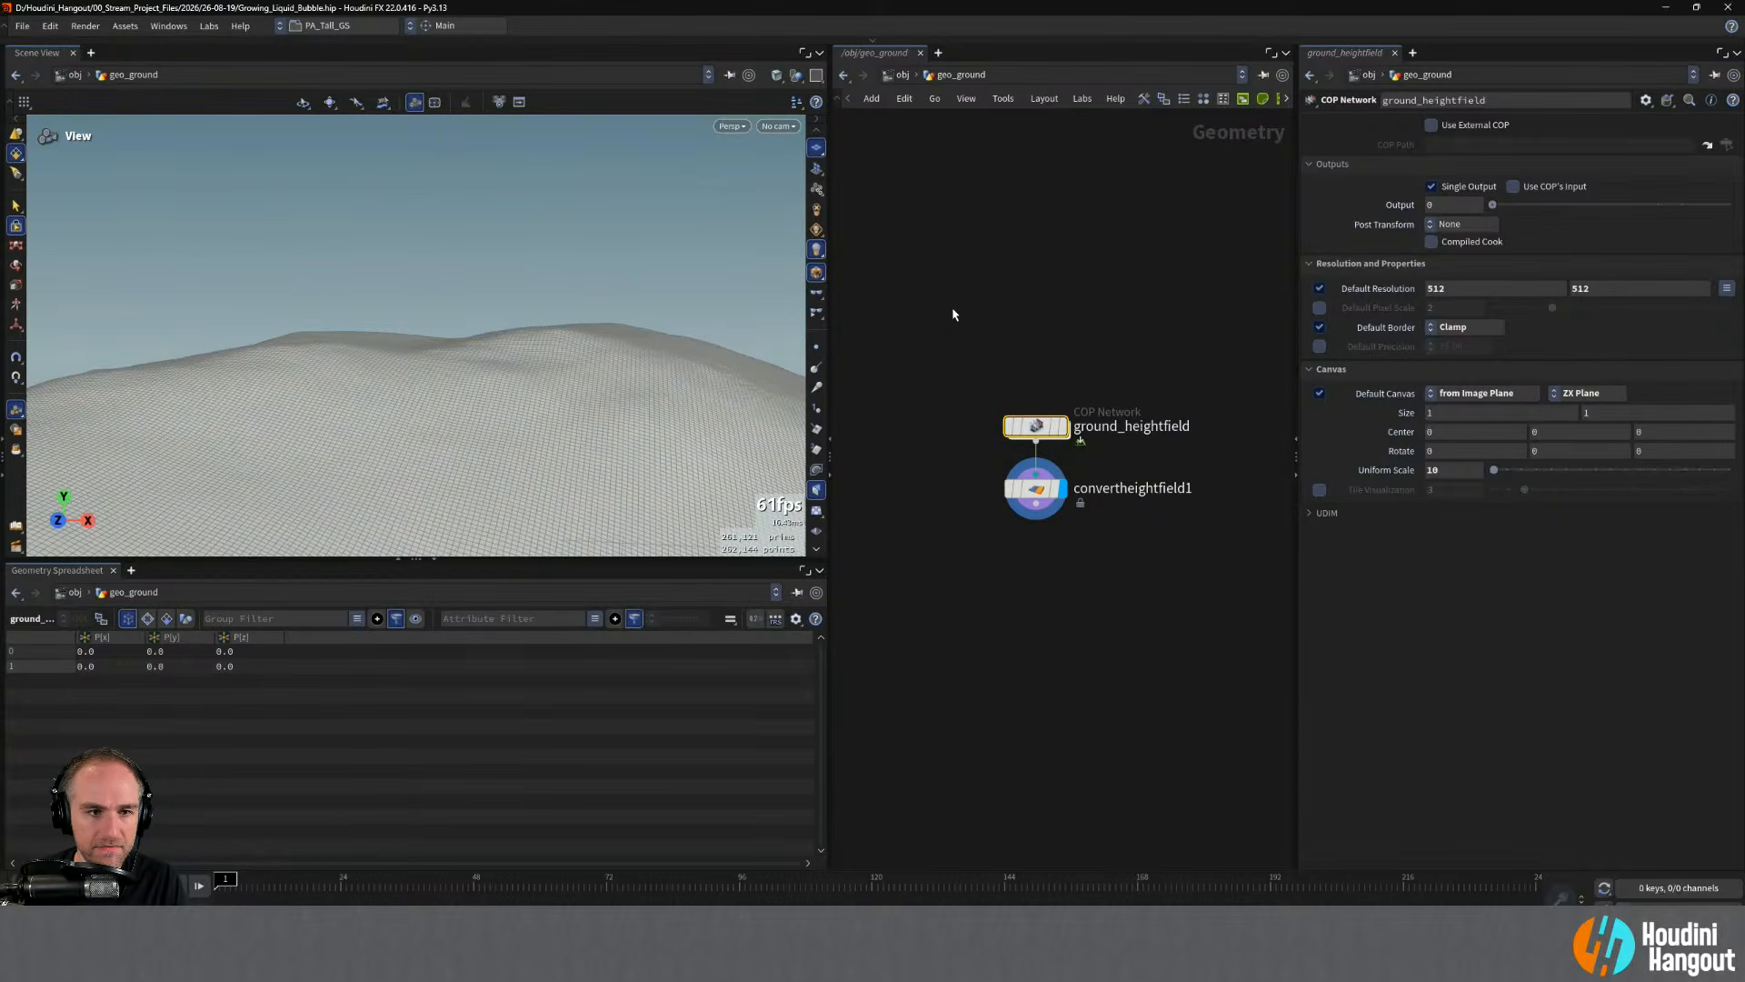
key("u")
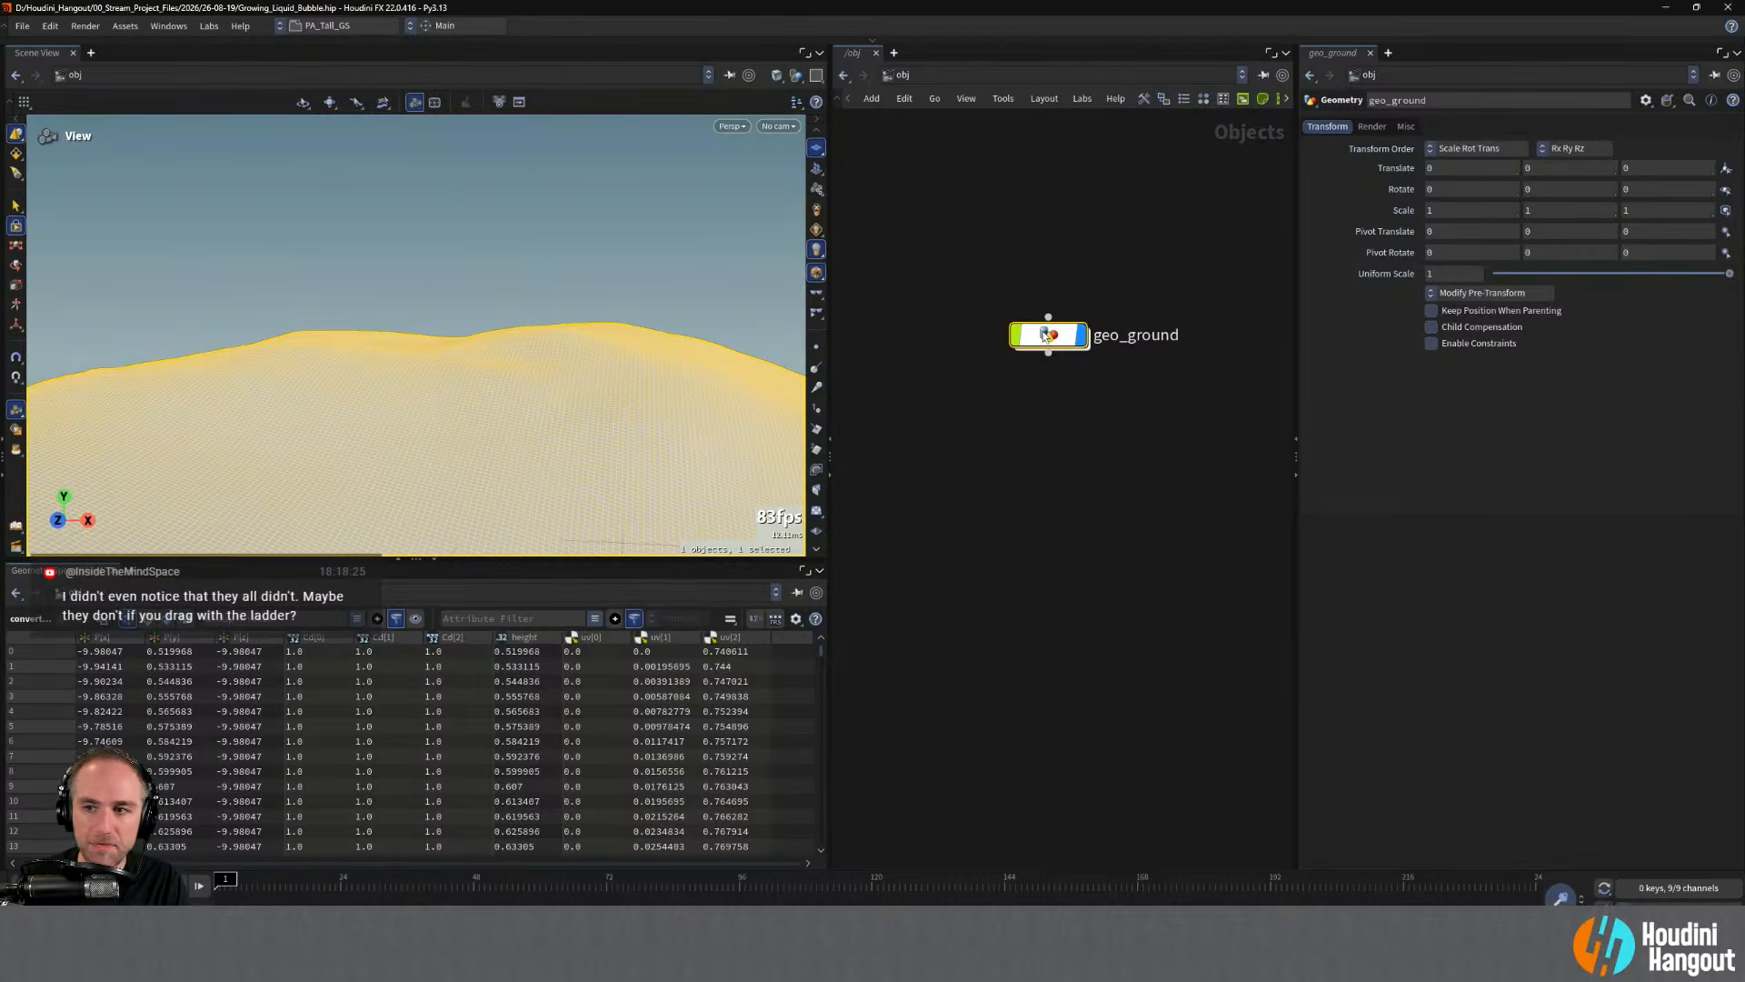
key("i")
- Set the Convert HeightField node's Density to 0.5
mouse_move(1042, 492)
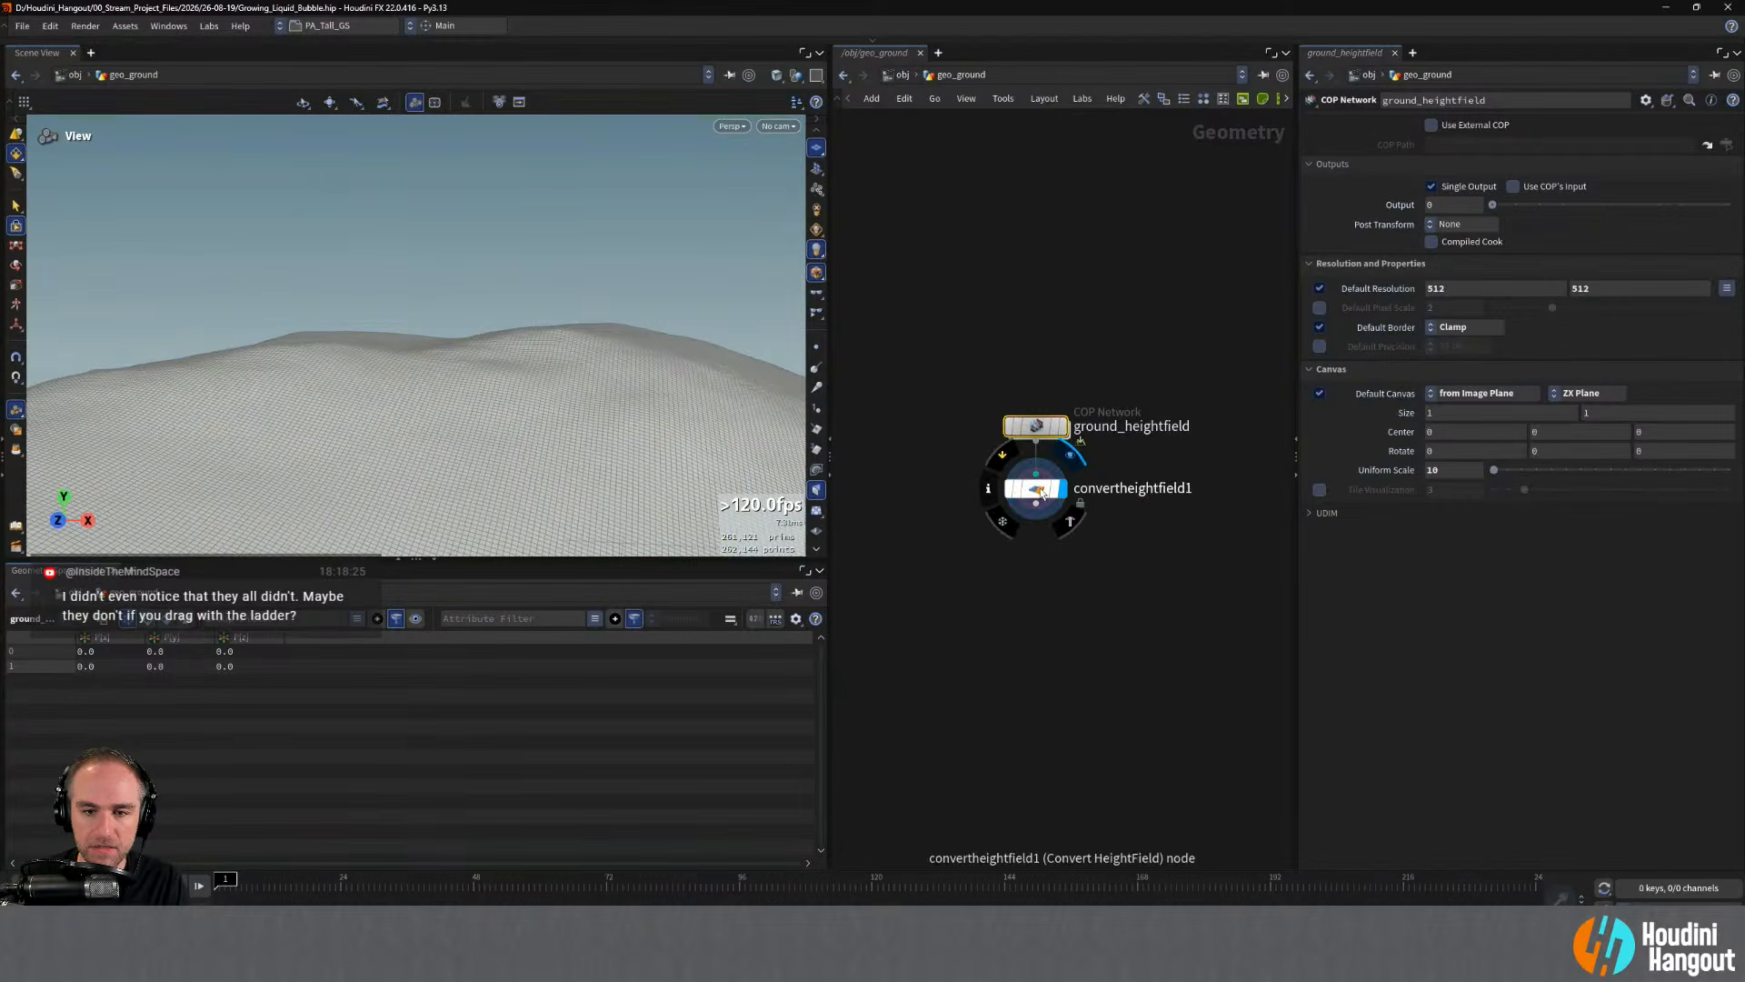
left_click(1036, 491)
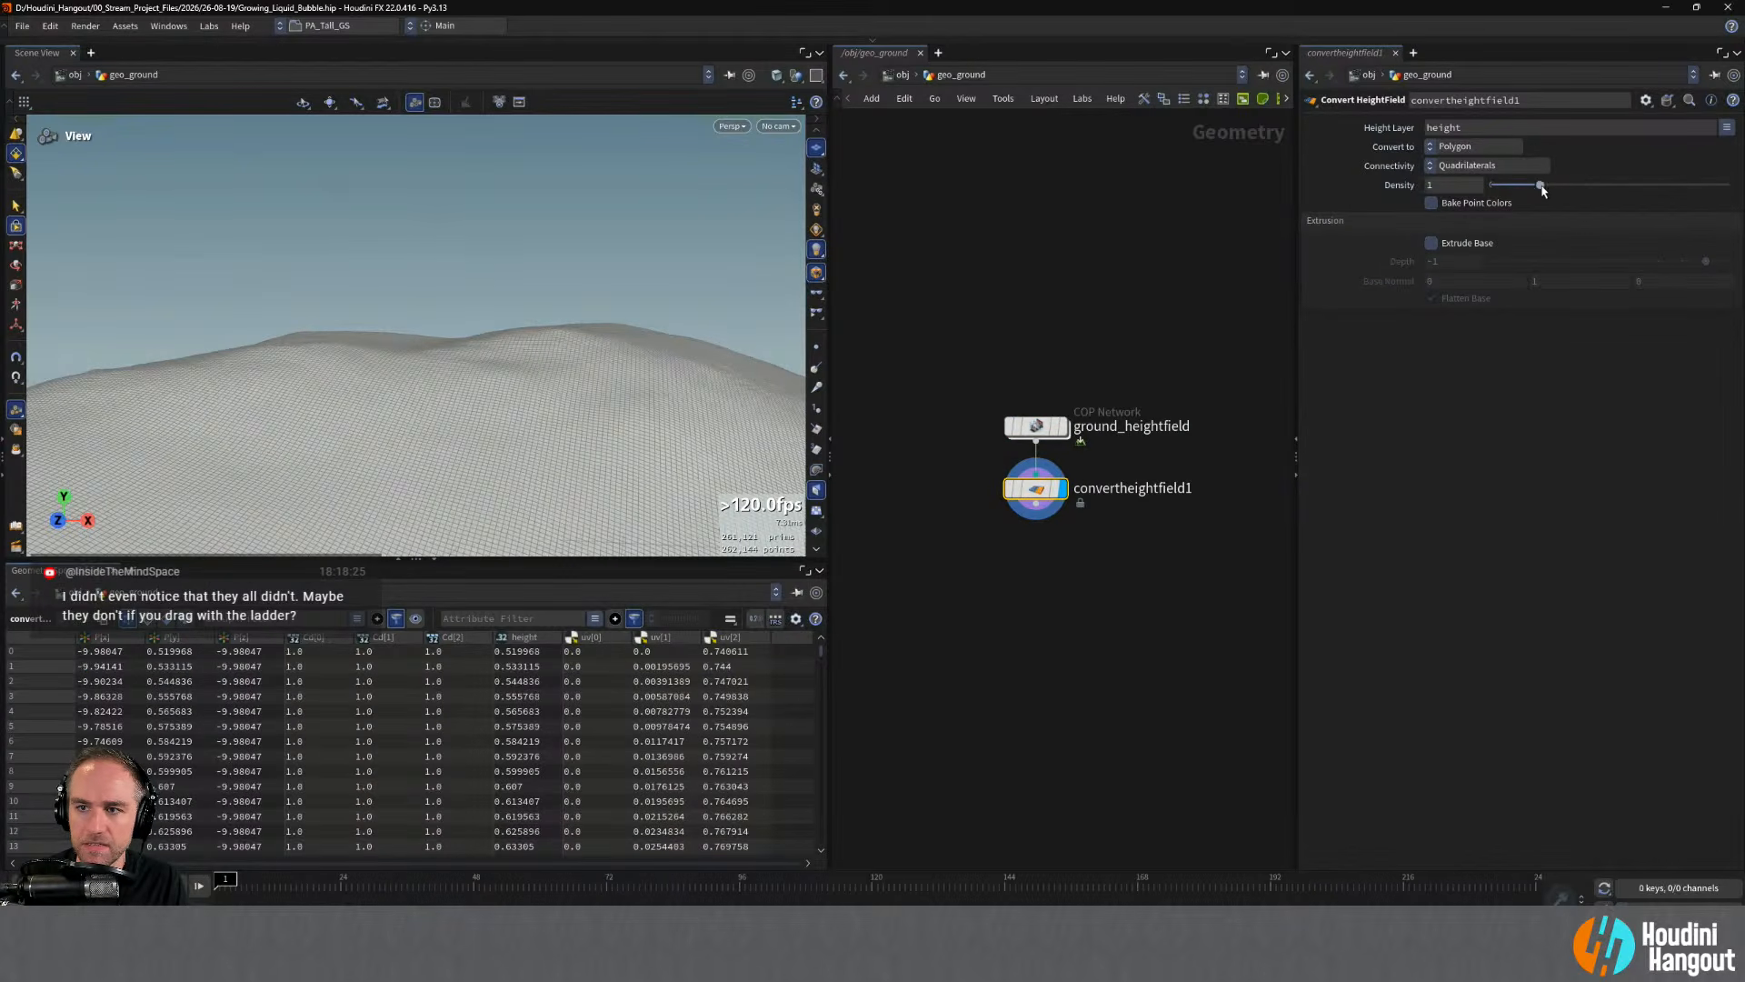
left_click(1512, 187)
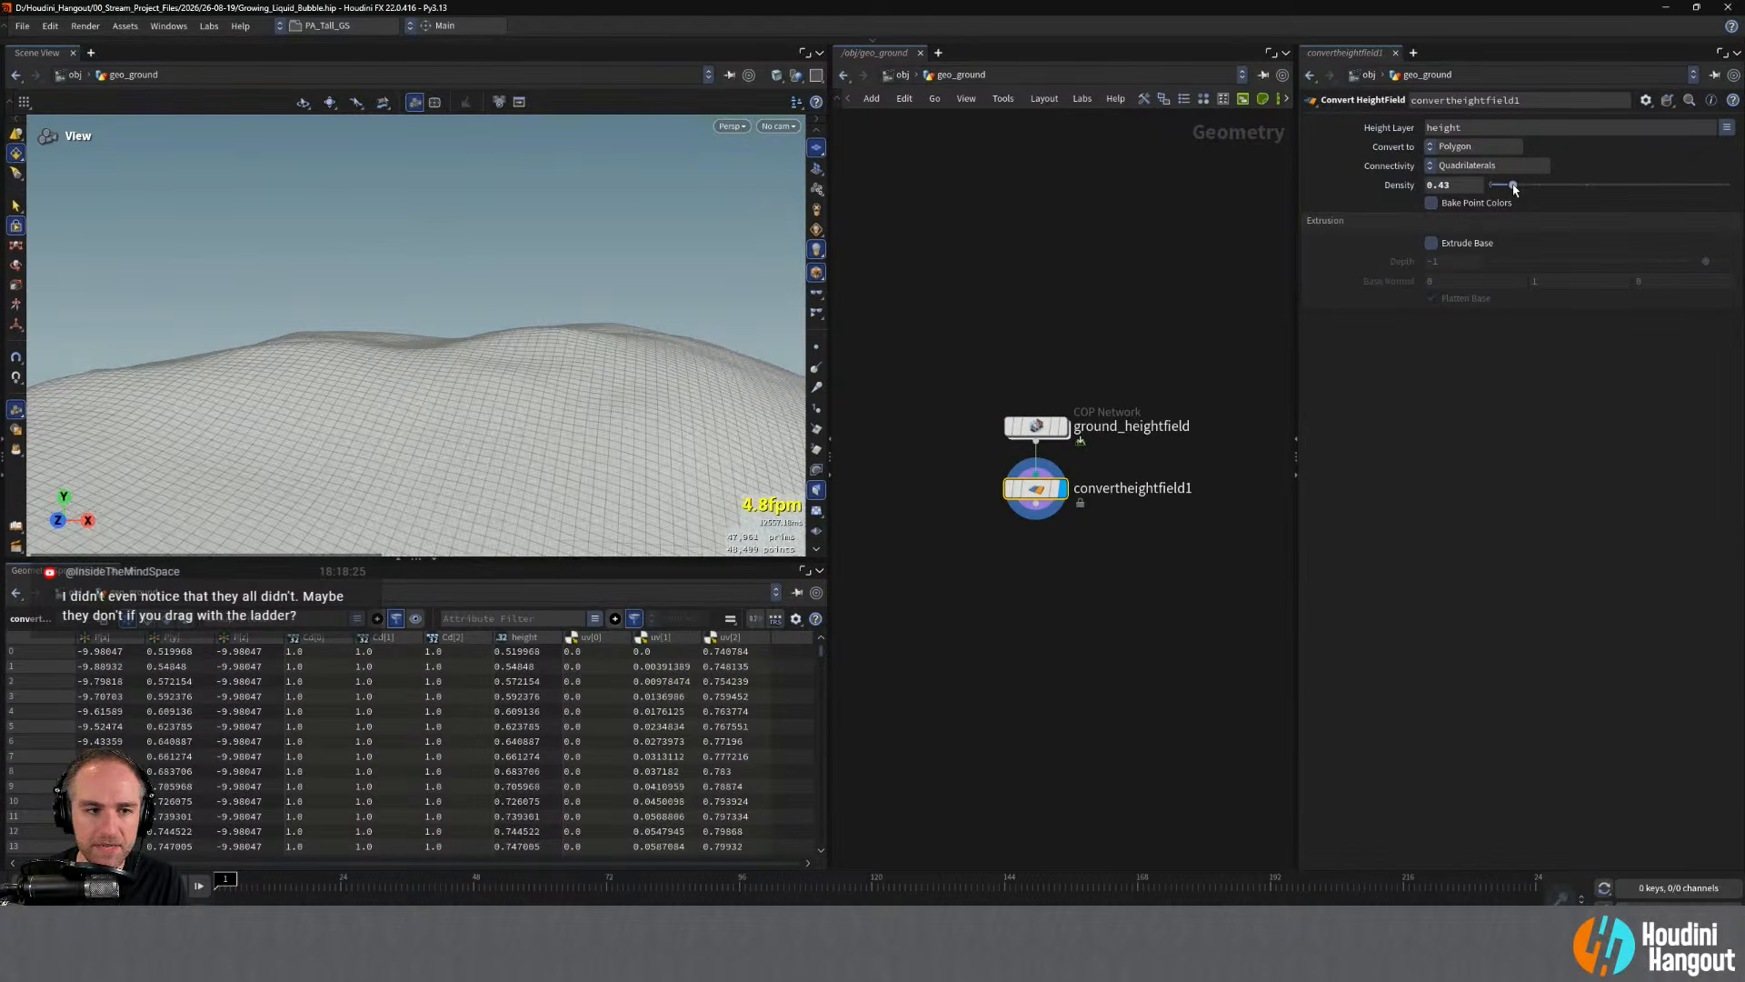
left_click(1445, 185)
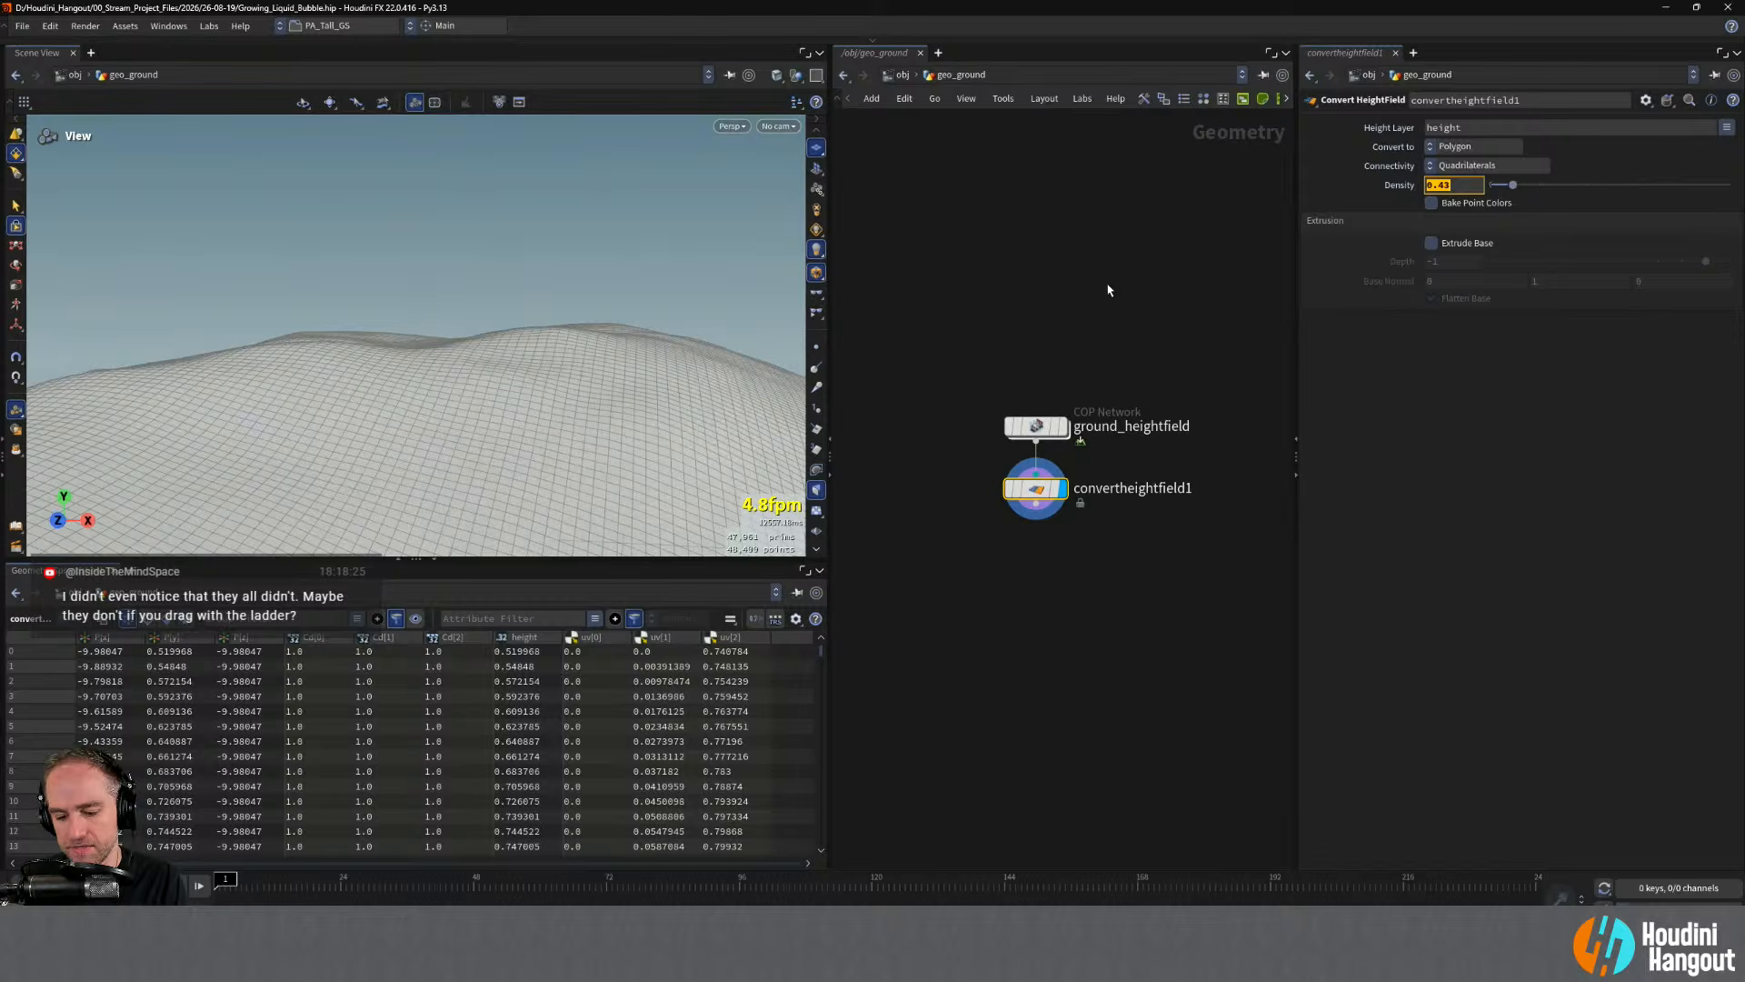
type("0.5")
key("Return")
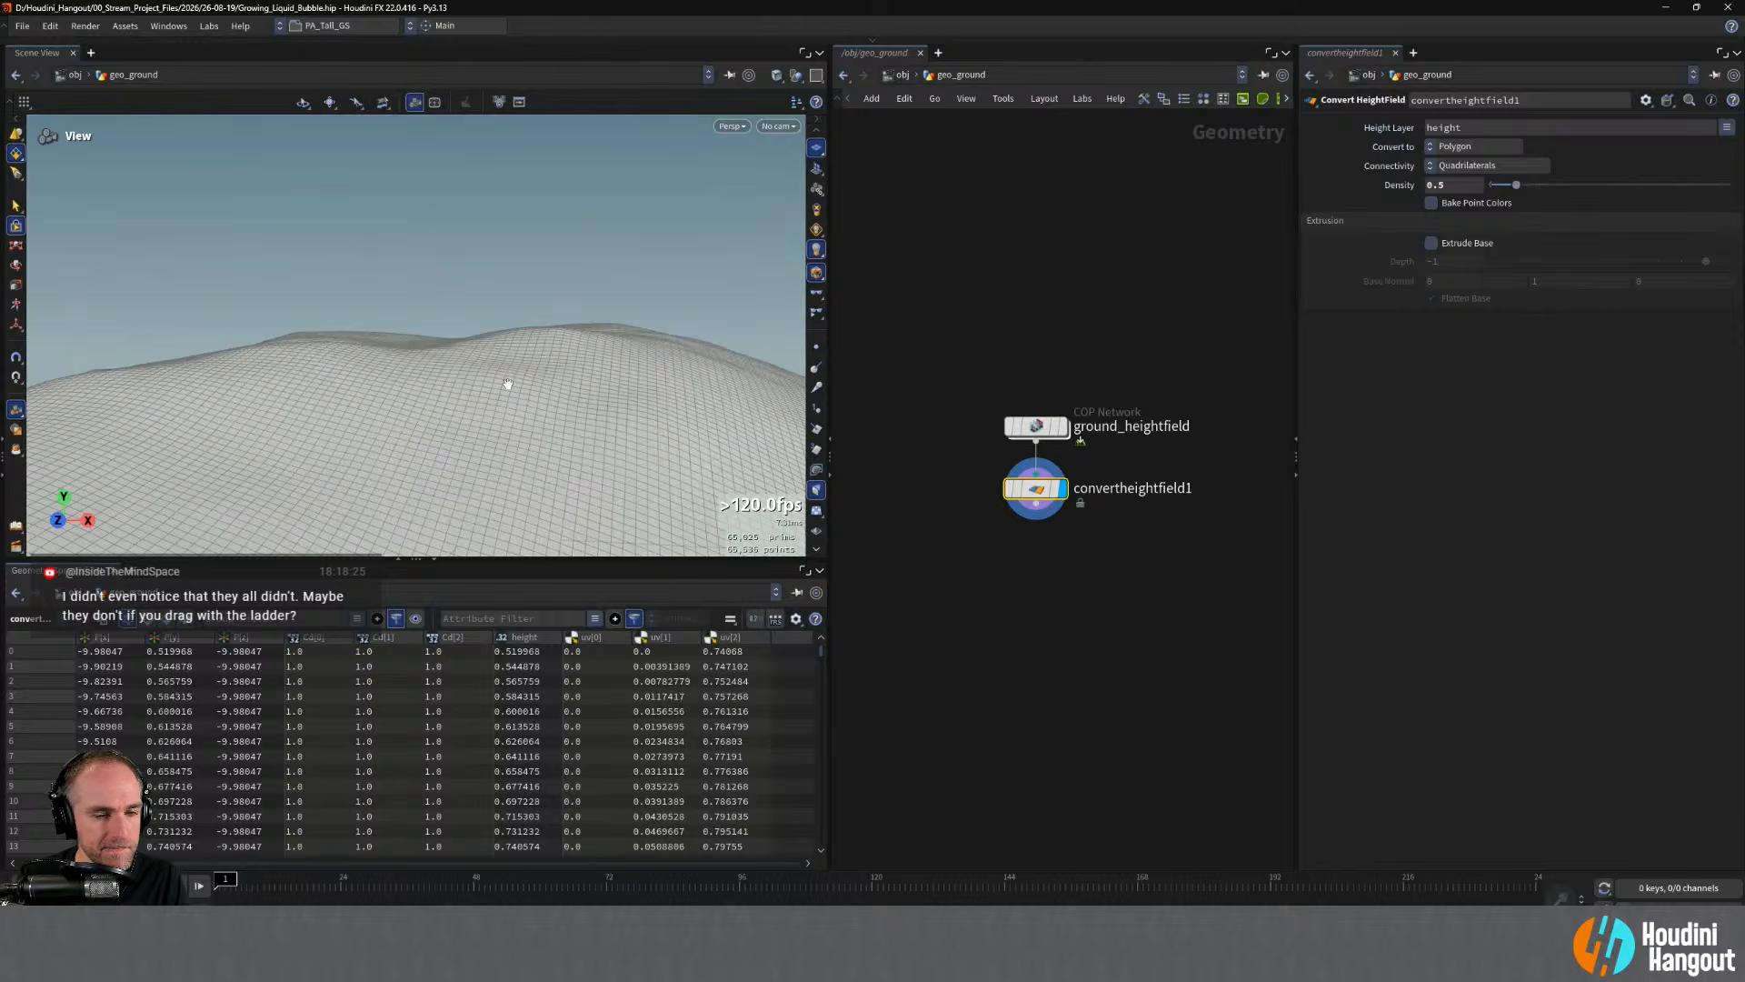
- Add an Output node below convertheightfield1, connected to it and displayed
left_click_drag(479, 362, 433, 402)
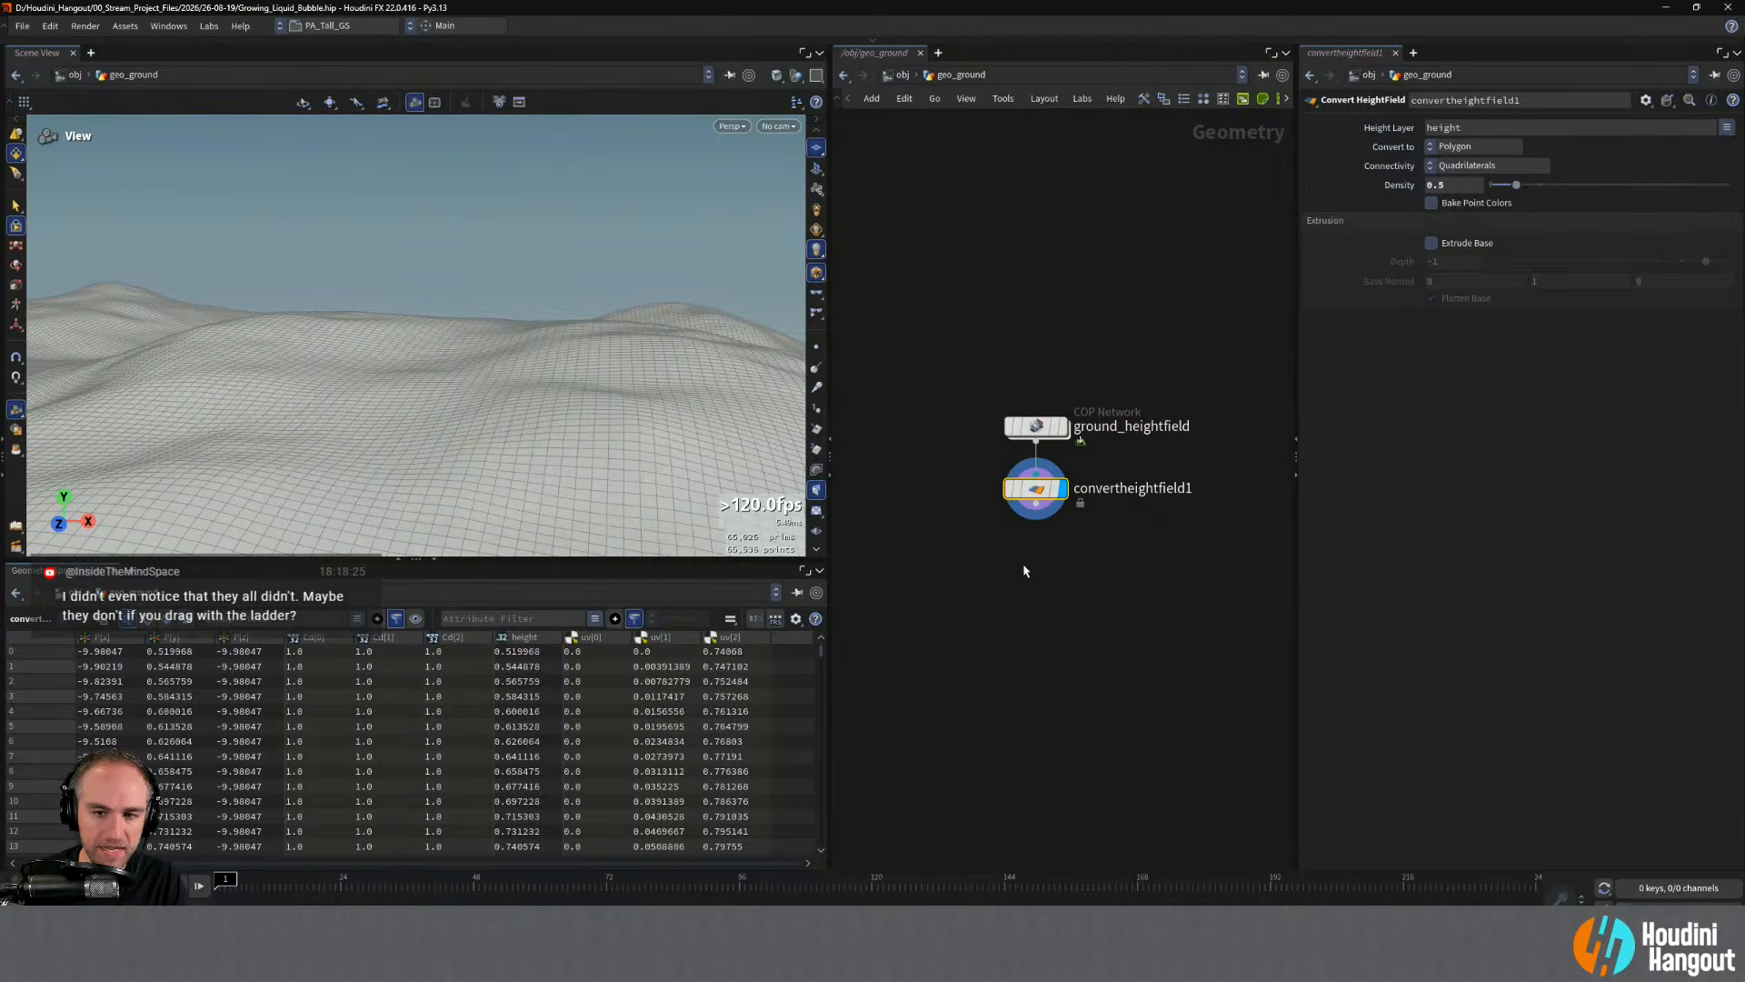
key("Tab")
type("out")
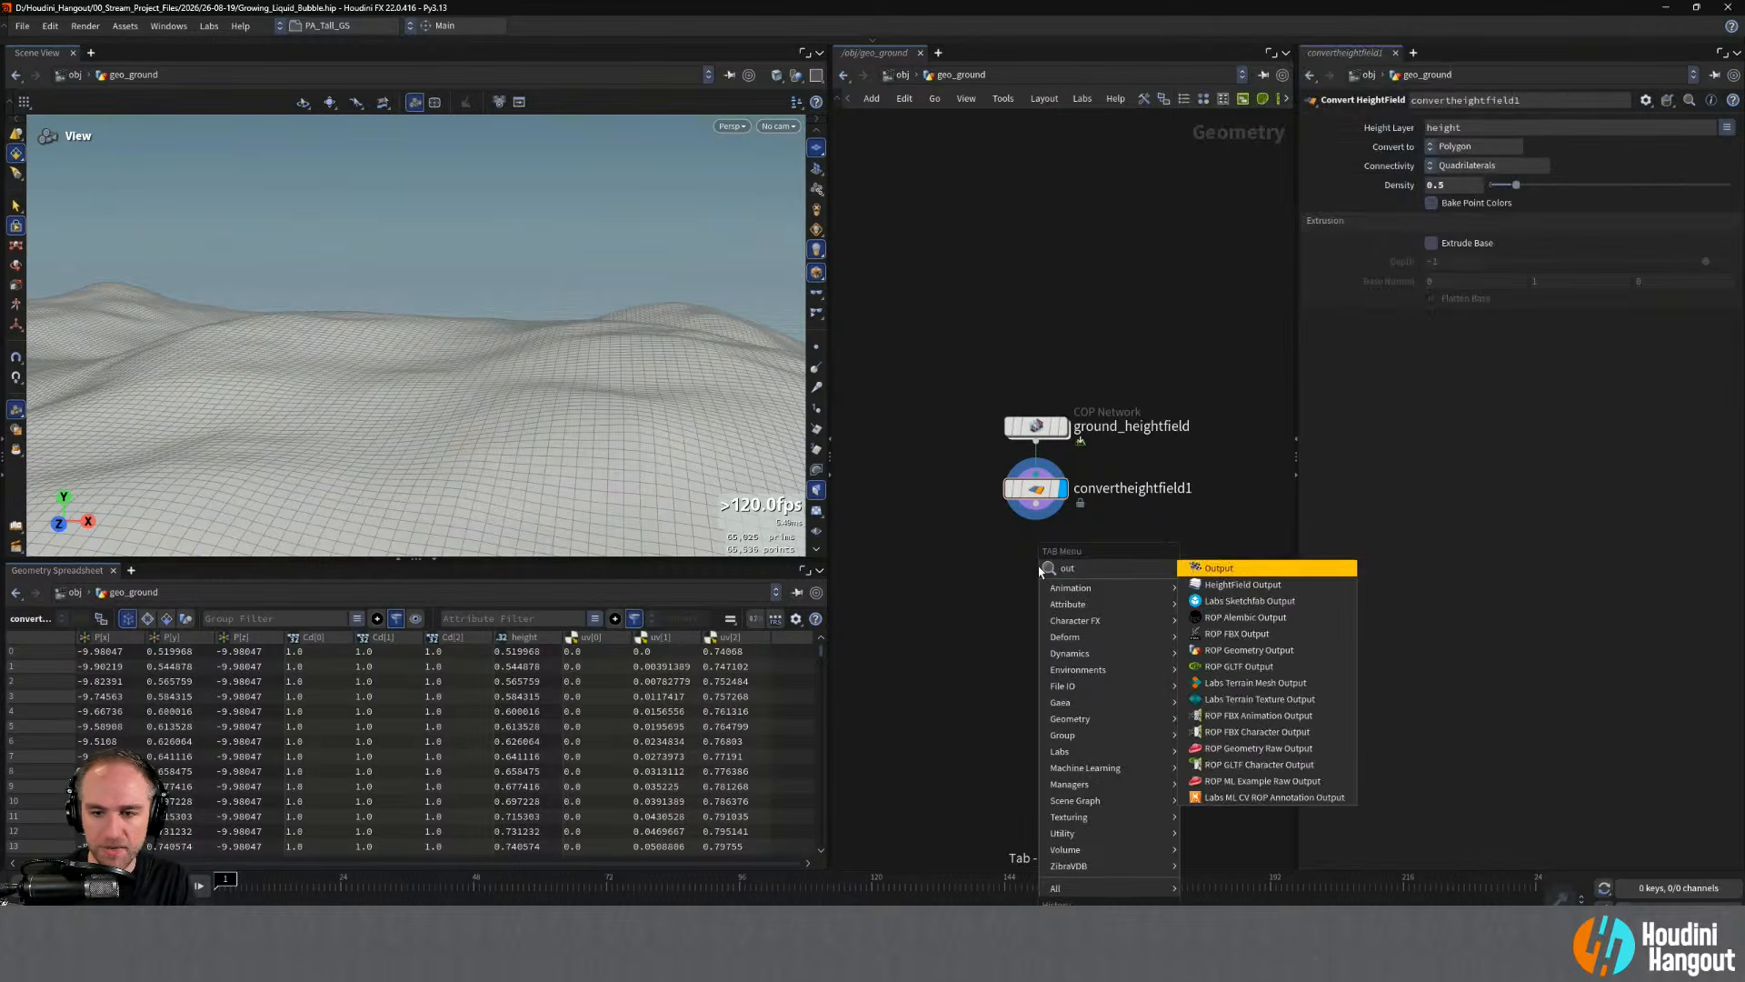
key("Return")
left_click(1044, 563)
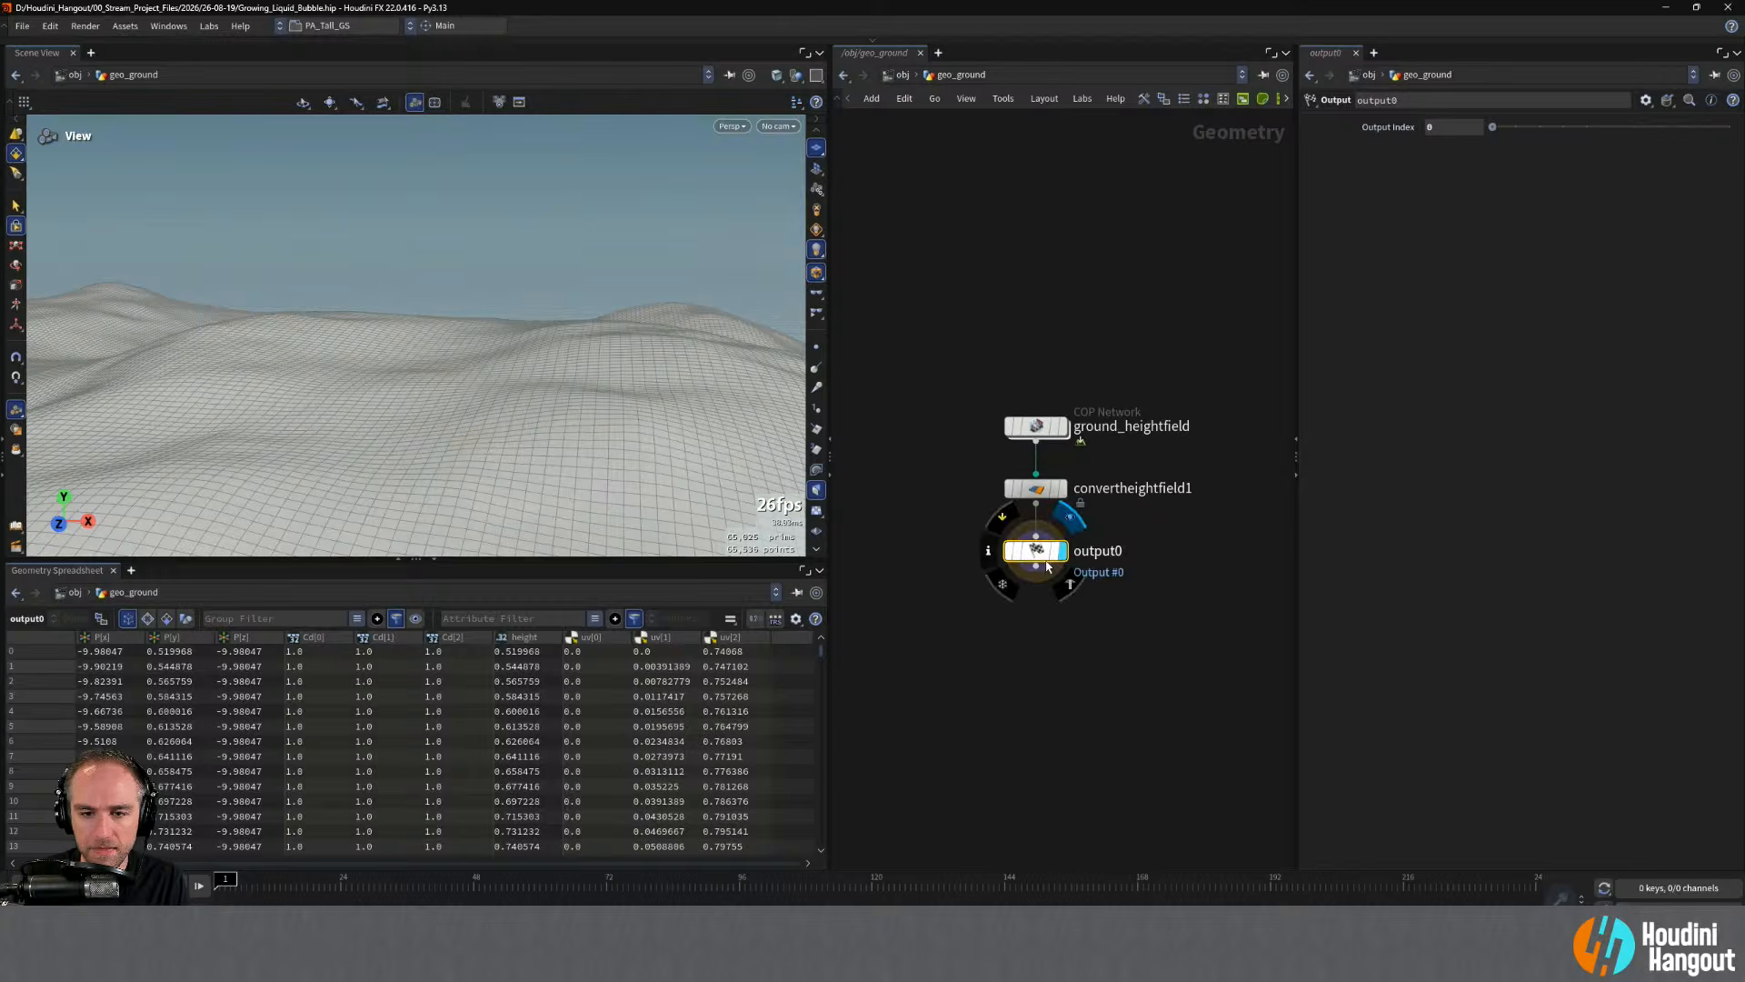
- Return to the object level, reposition the geo_ground object and color it dark green
key("u")
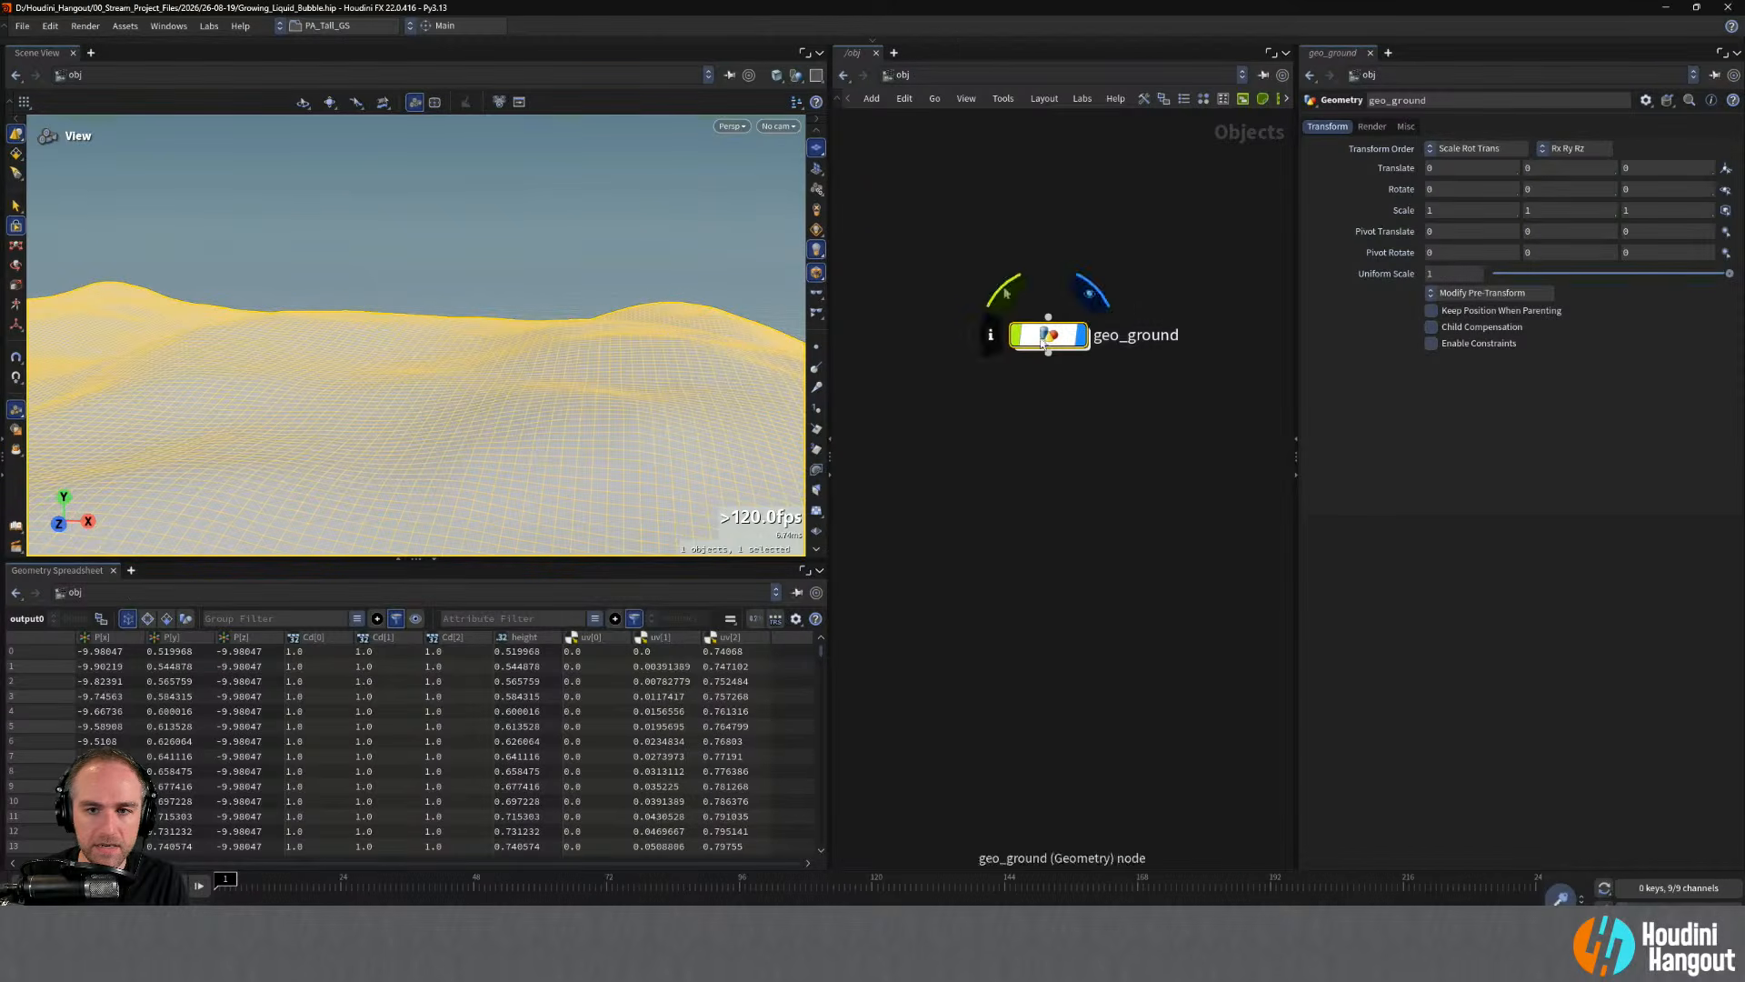
left_click_drag(1045, 334, 992, 306)
key("c")
left_click(1198, 808)
left_click(1011, 650)
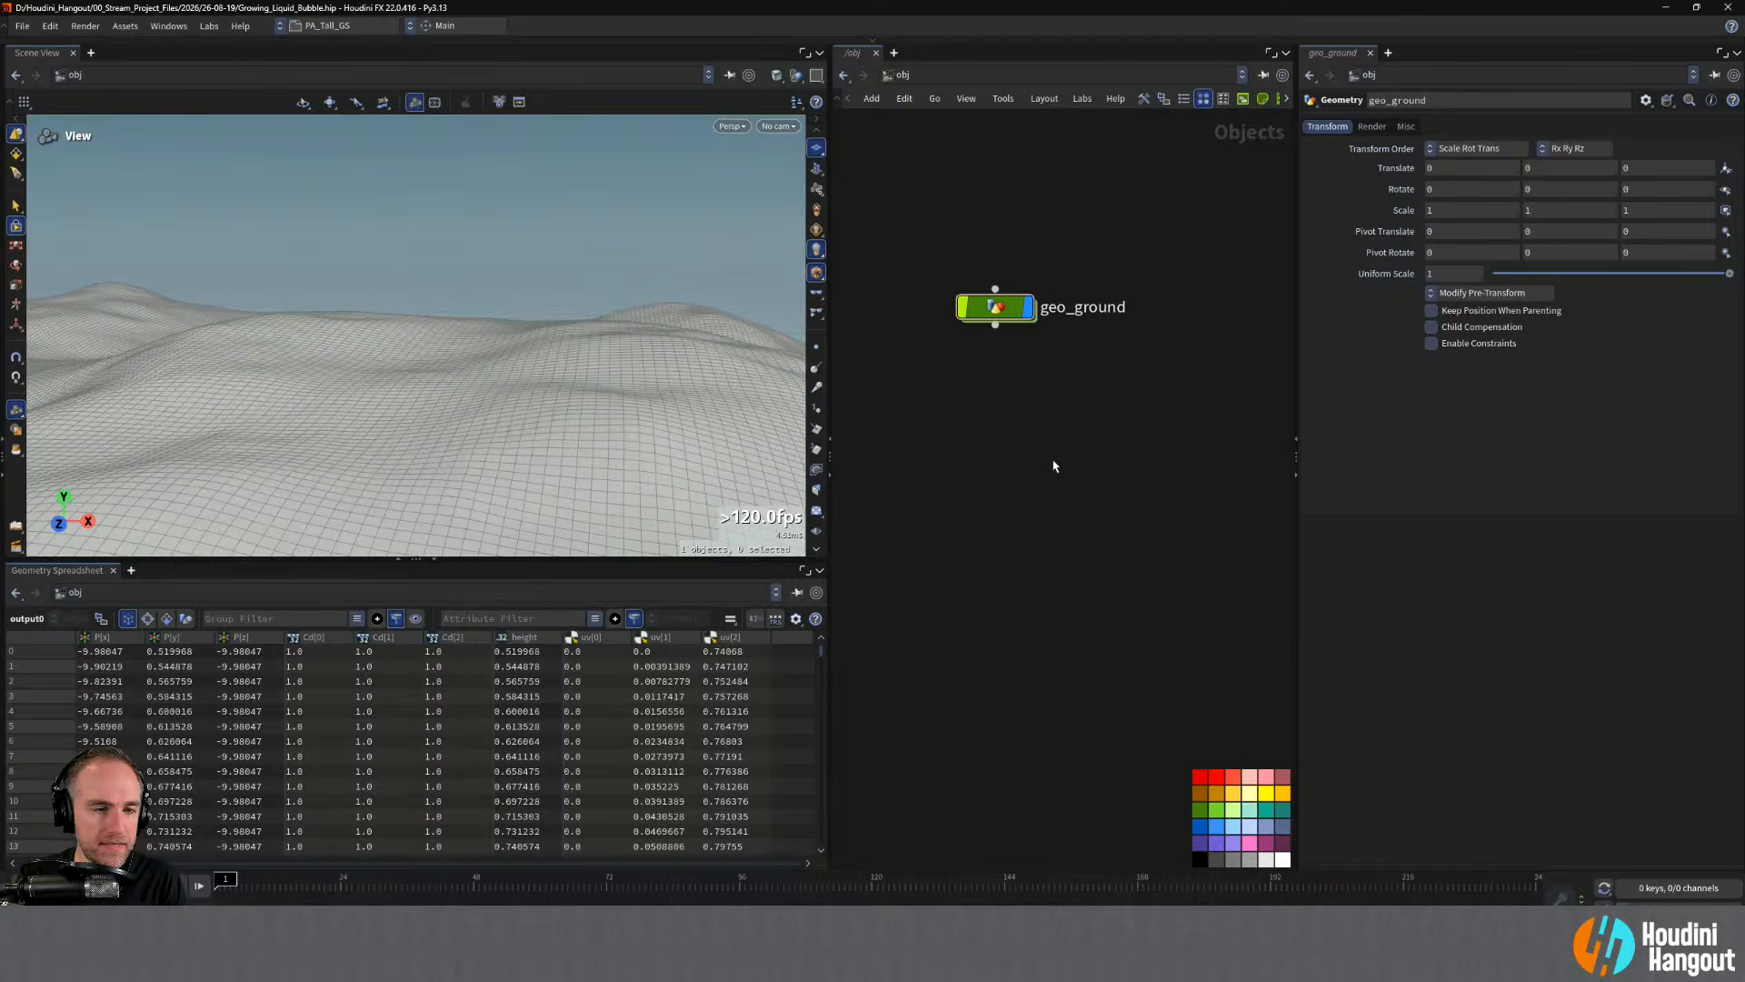
- Add a Geometry object below geo_ground, name it sim_bubble and color it dark purple
key("Tab")
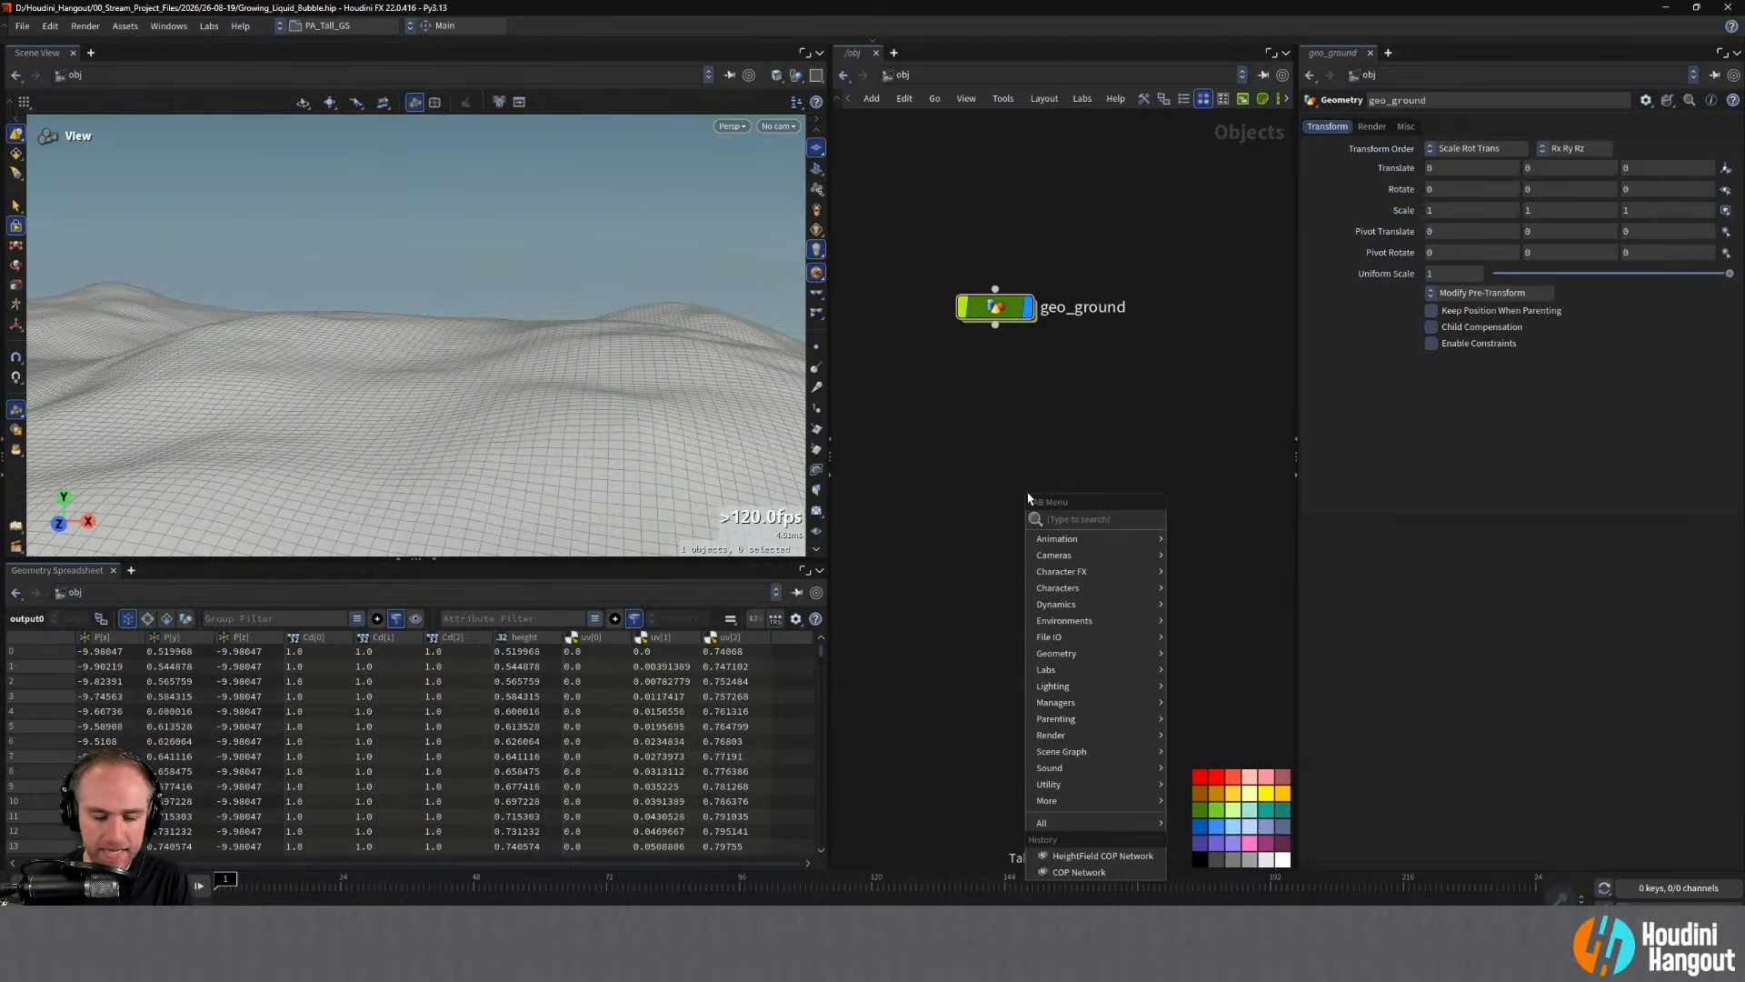
type("geo")
key("Return")
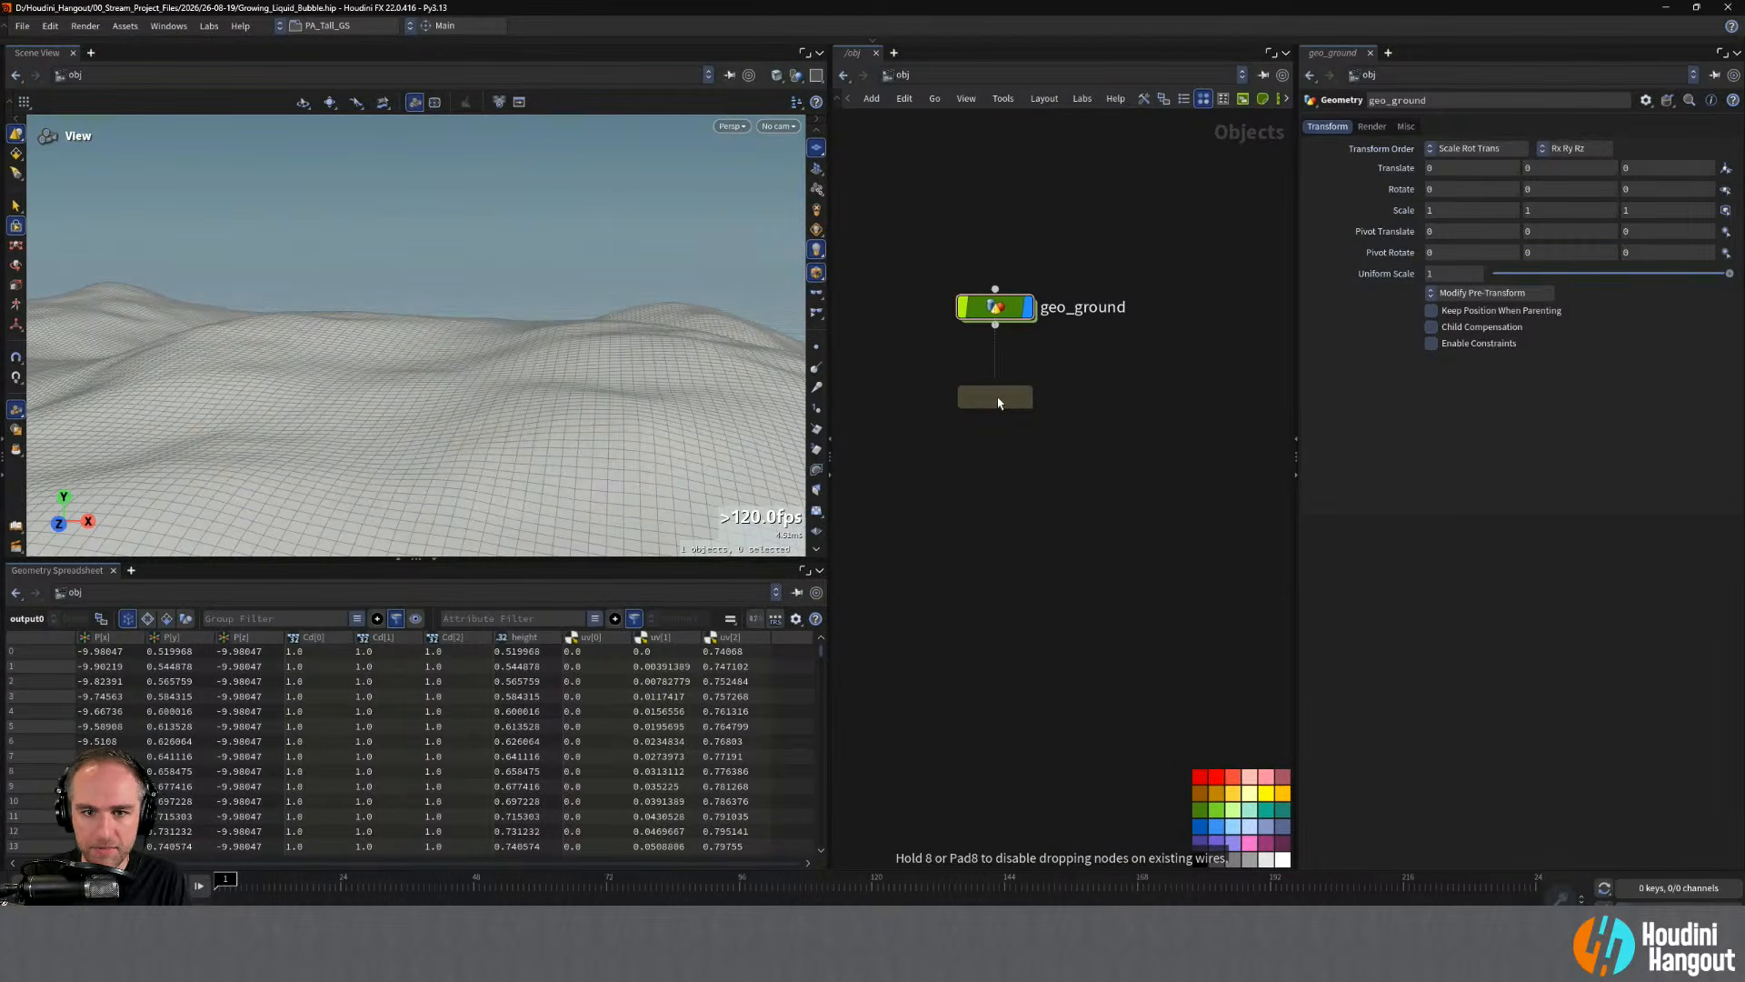
left_click(998, 402)
double_click(1064, 412)
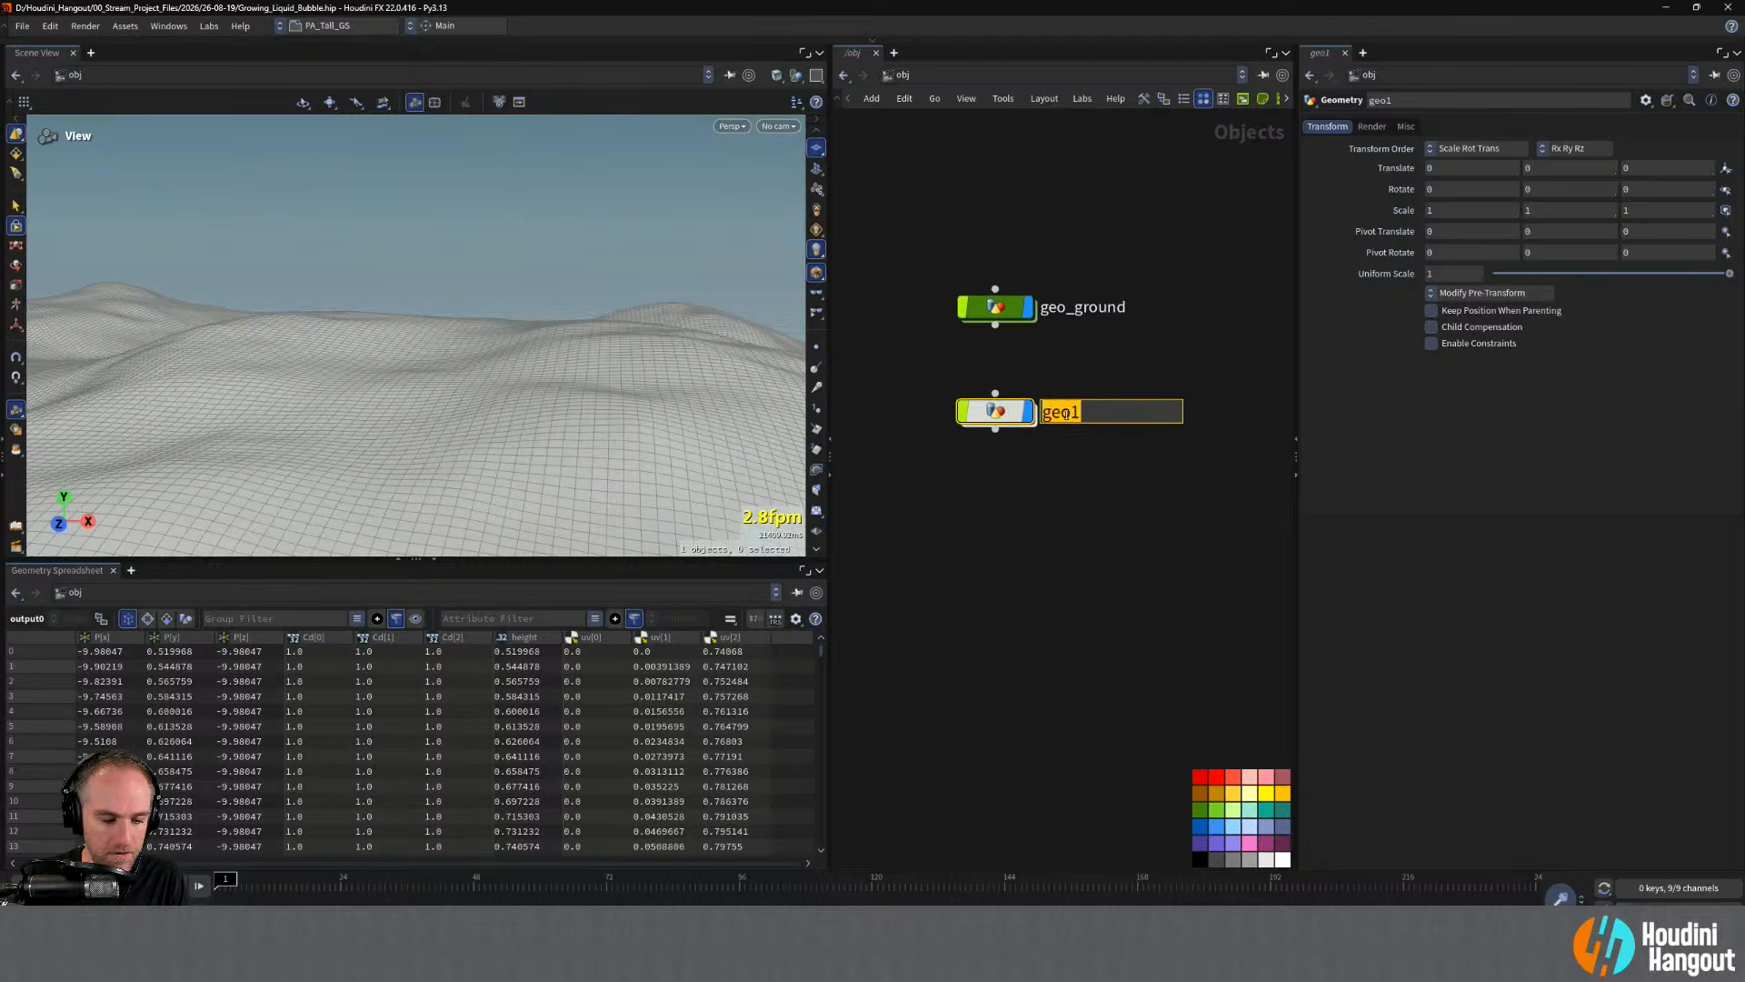
type("sim_")
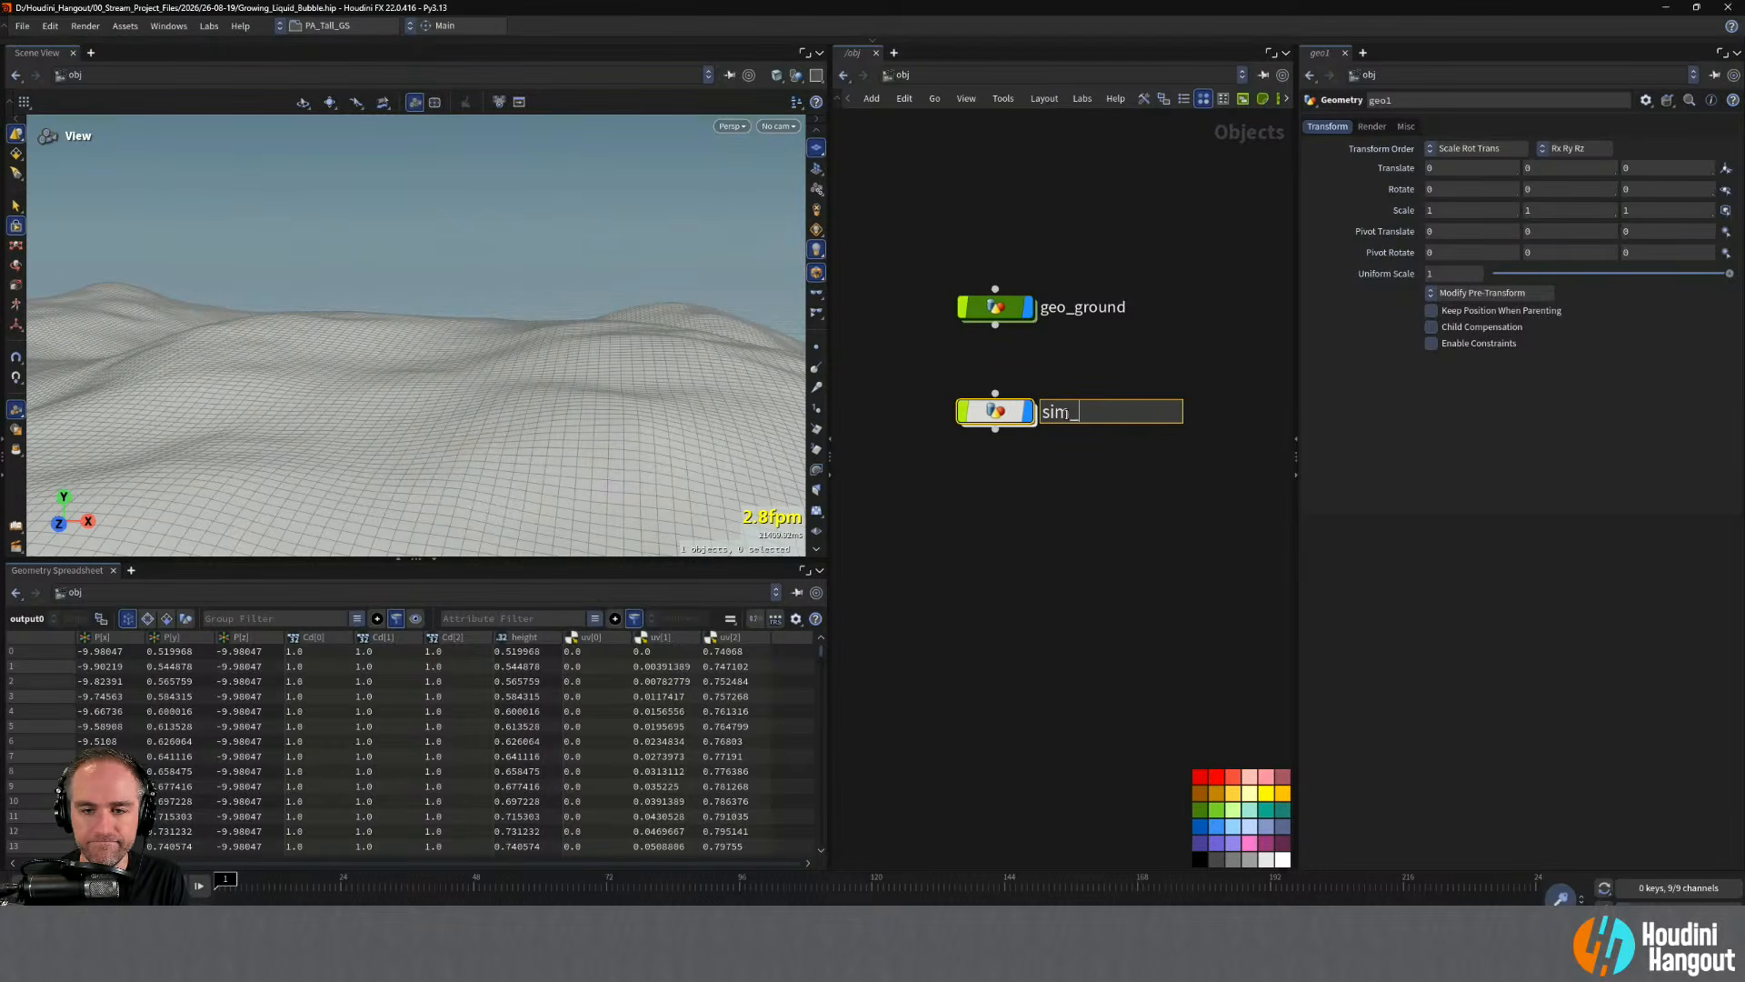
type("bubble")
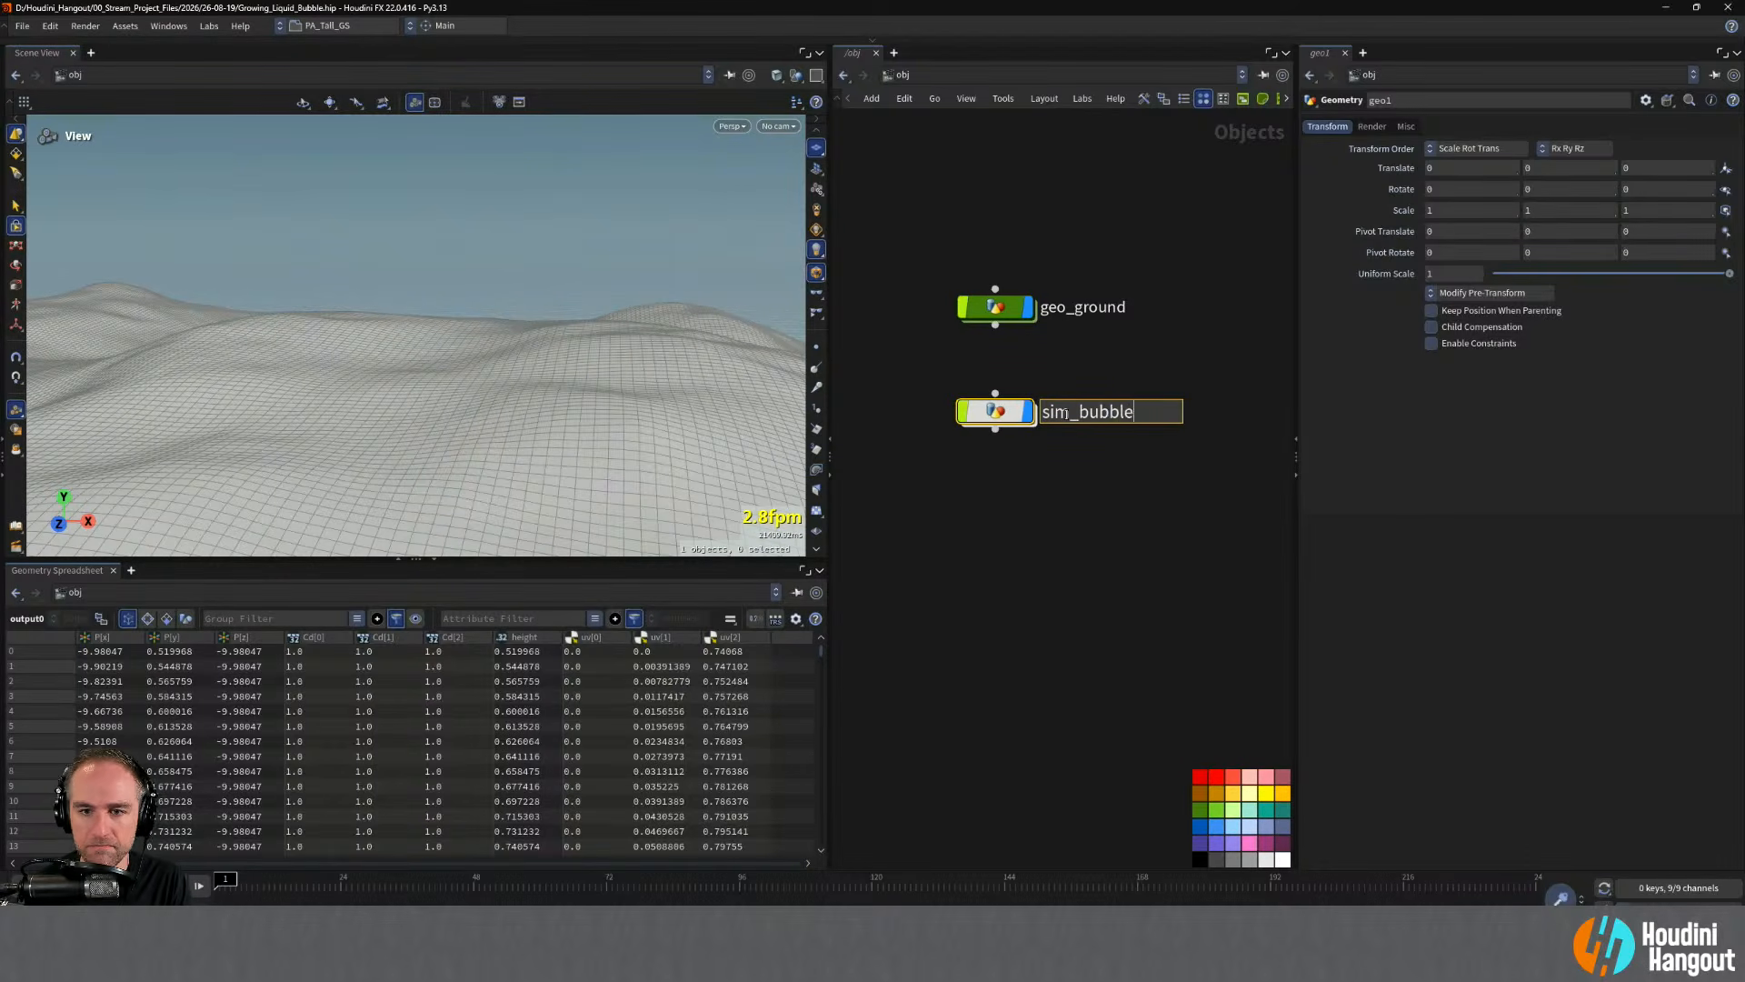
key("Return")
left_click(1219, 811)
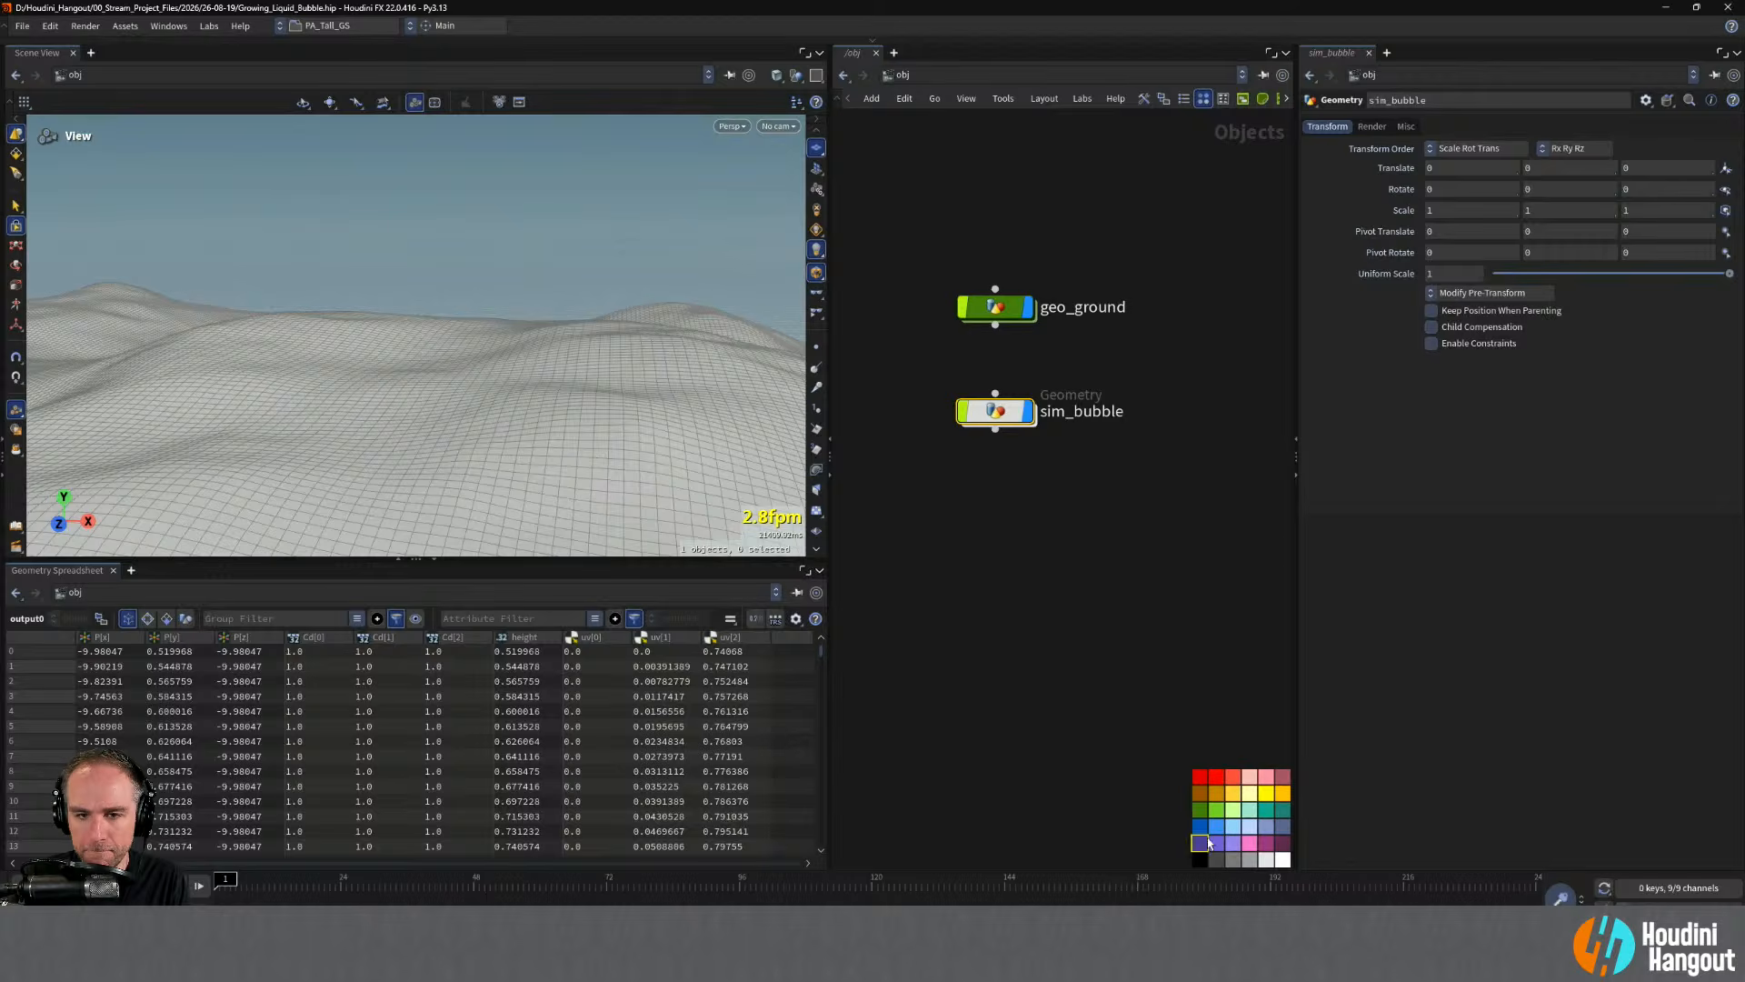
- Inside sim_bubble, add a Sphere node in its polygon version
double_click(997, 401)
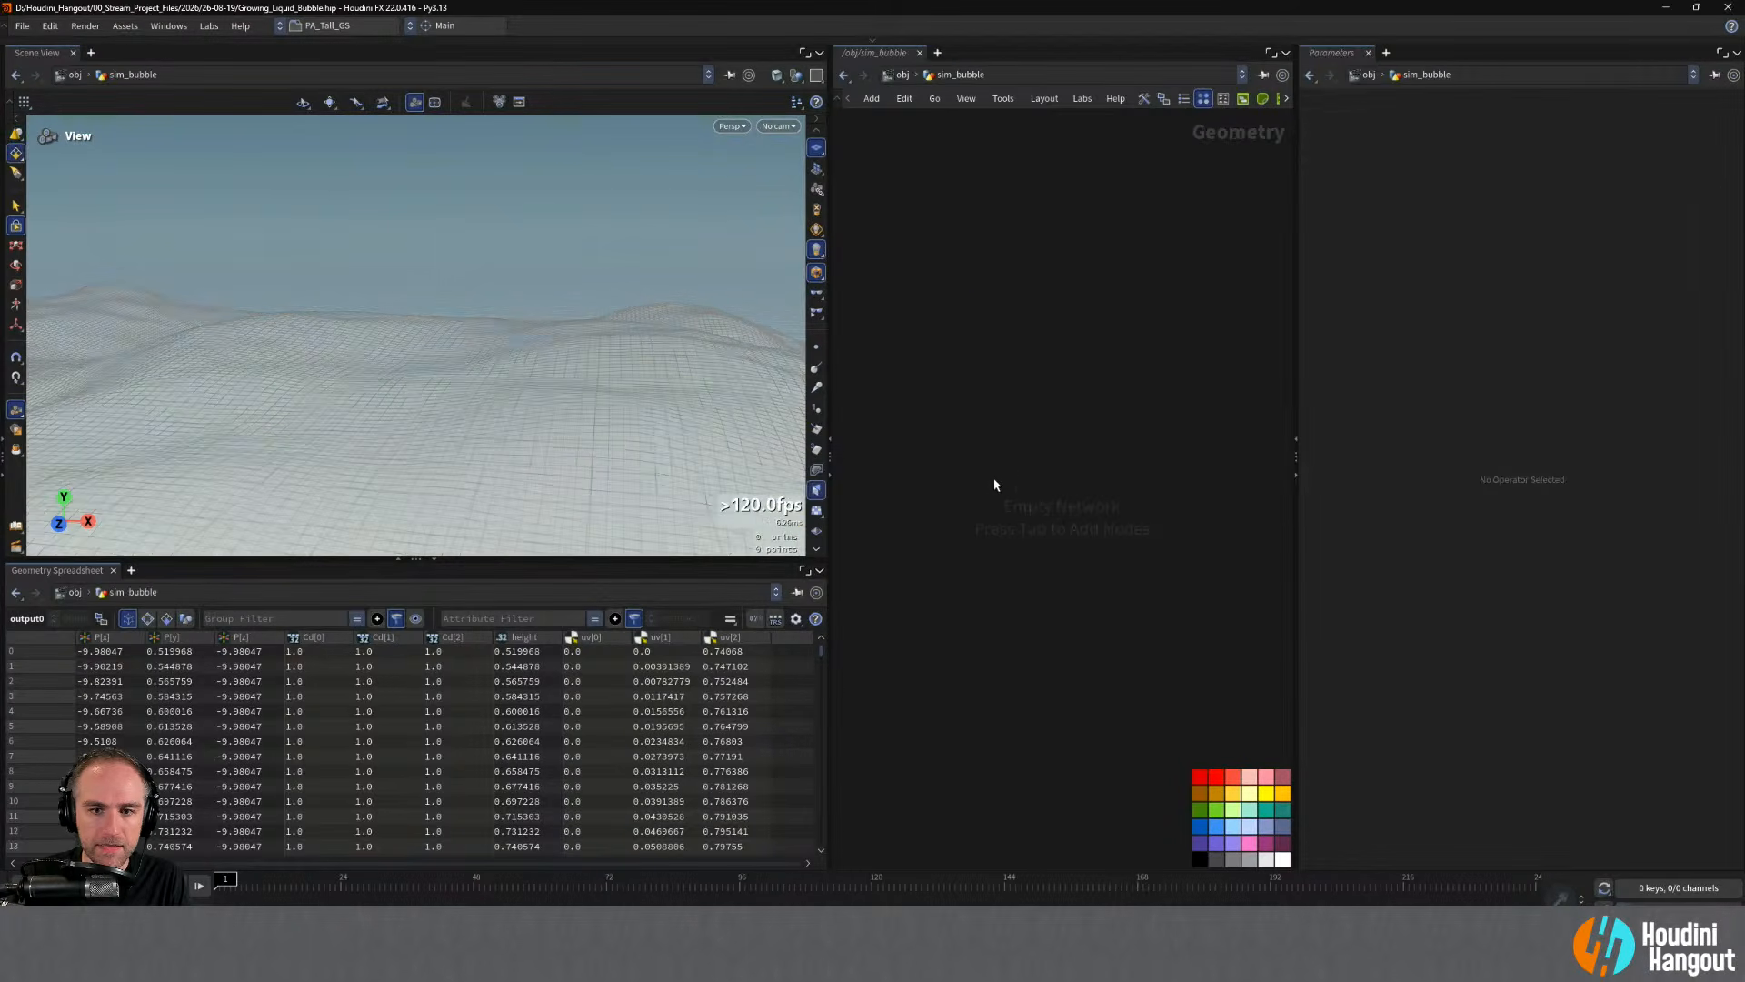
key("Tab")
type("sphere")
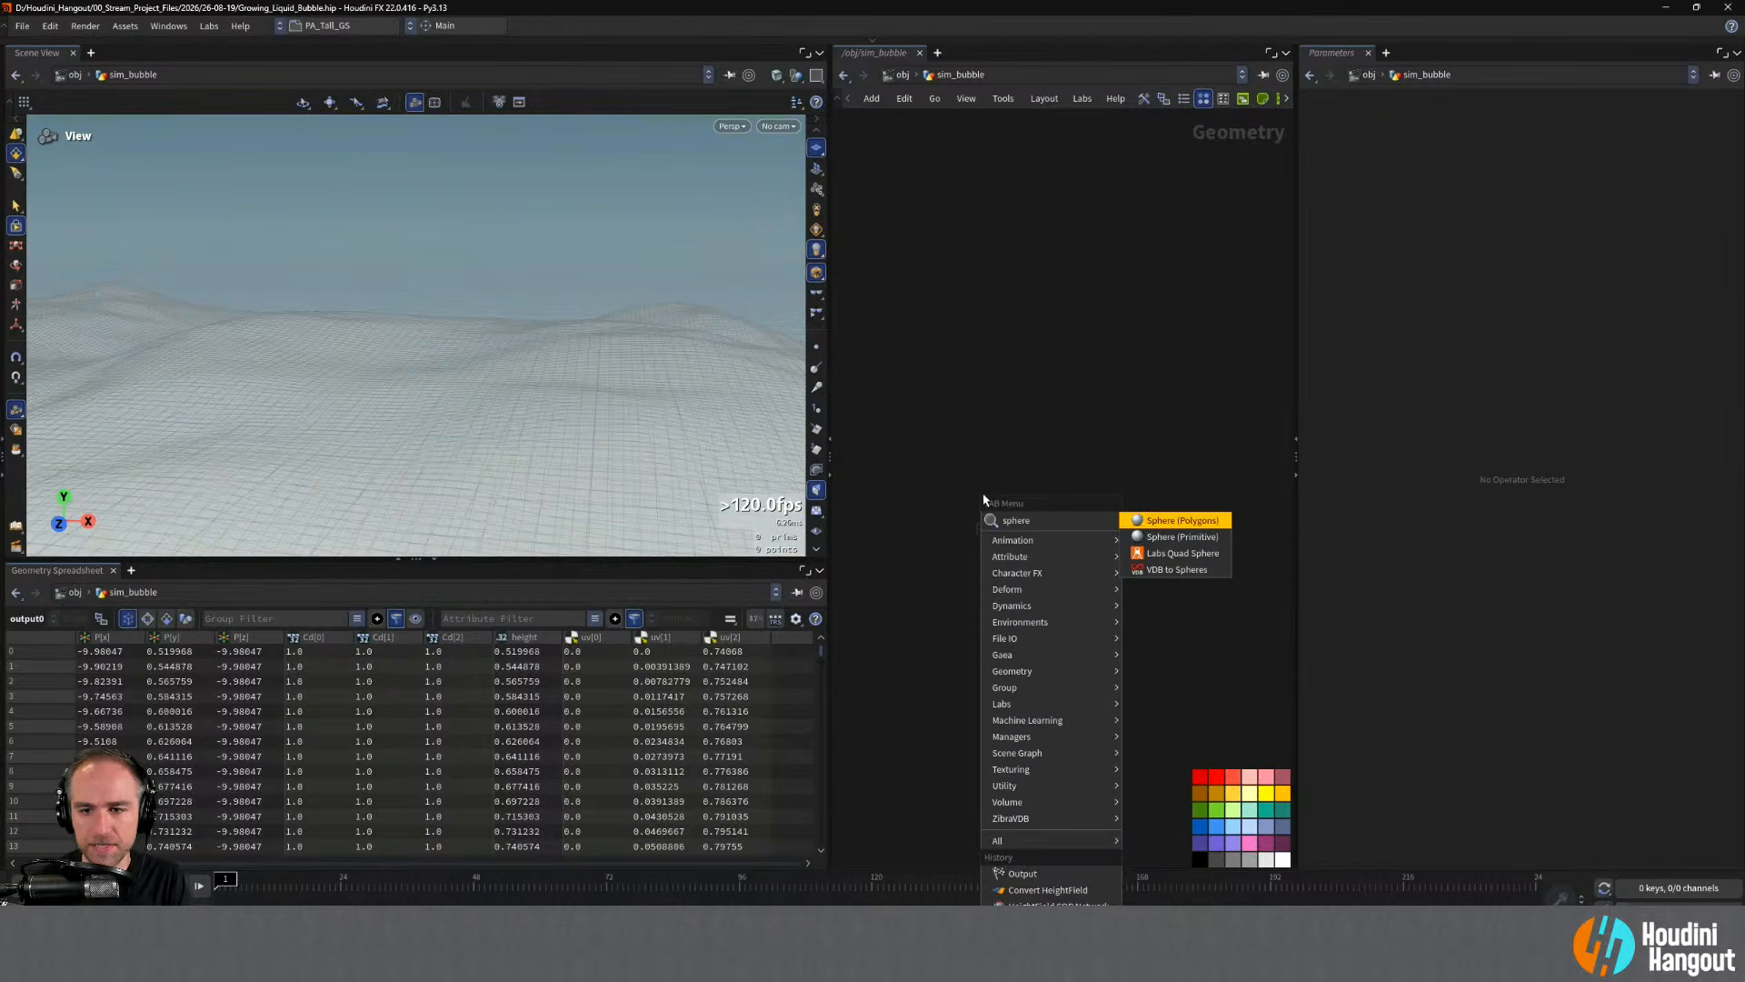
key("Return")
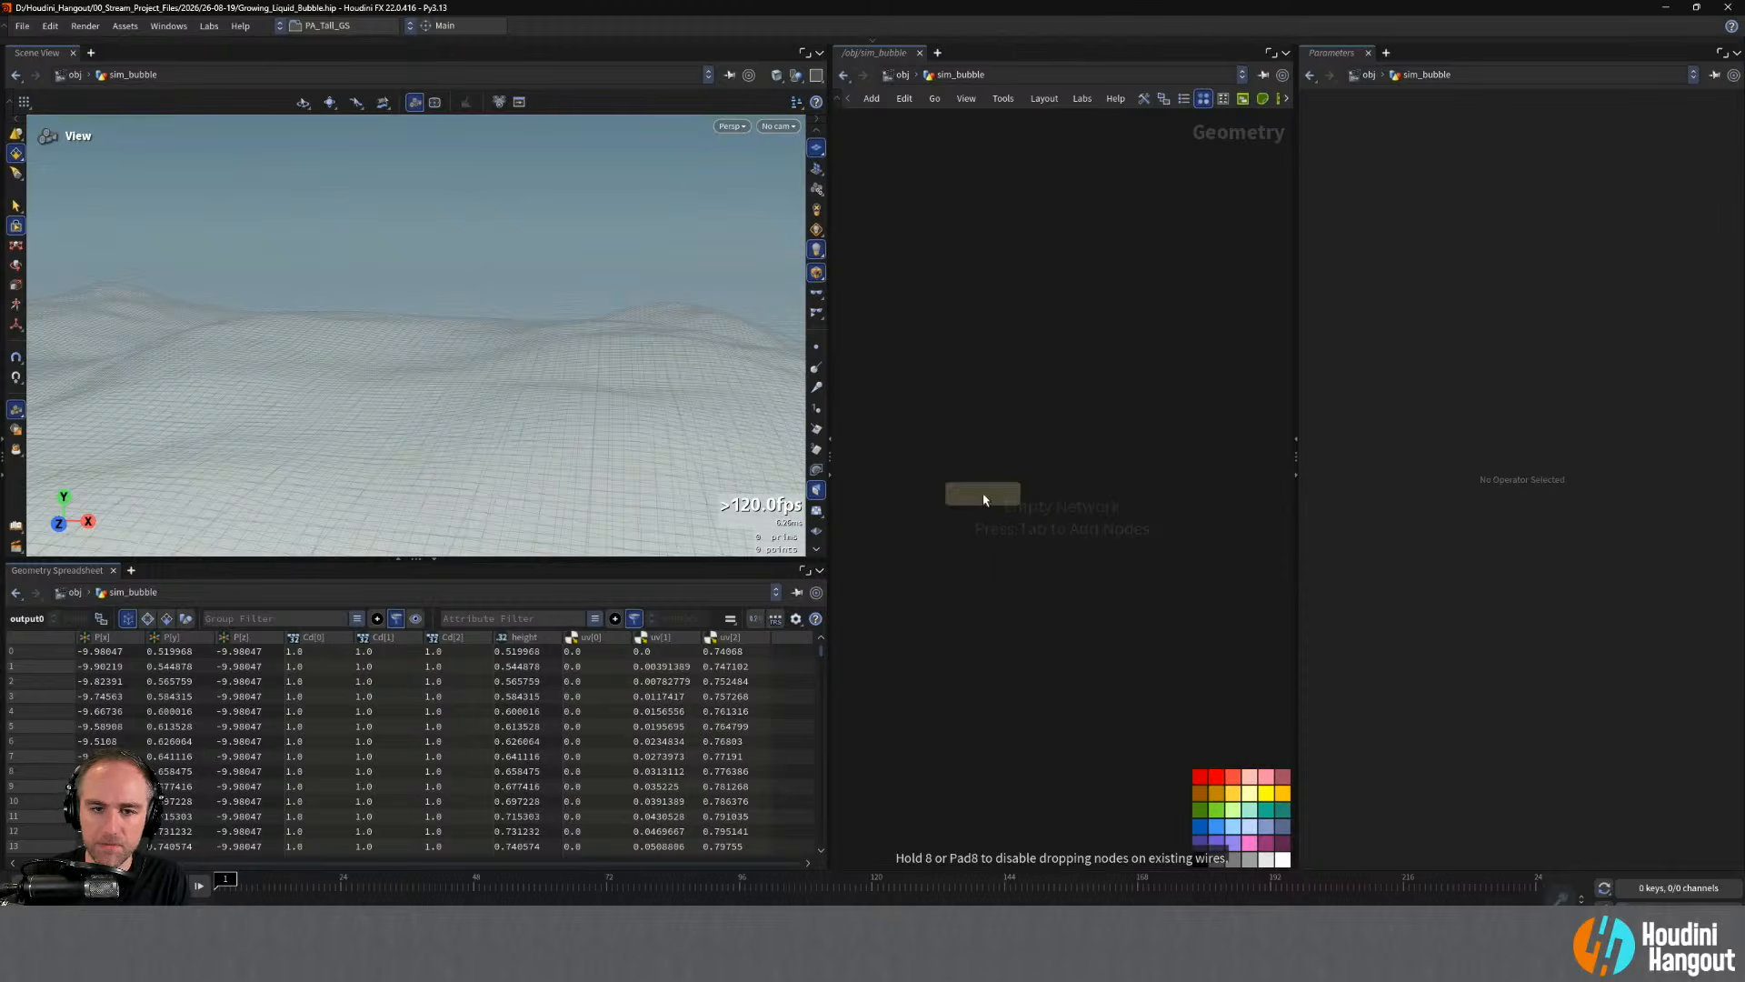
left_click(950, 397)
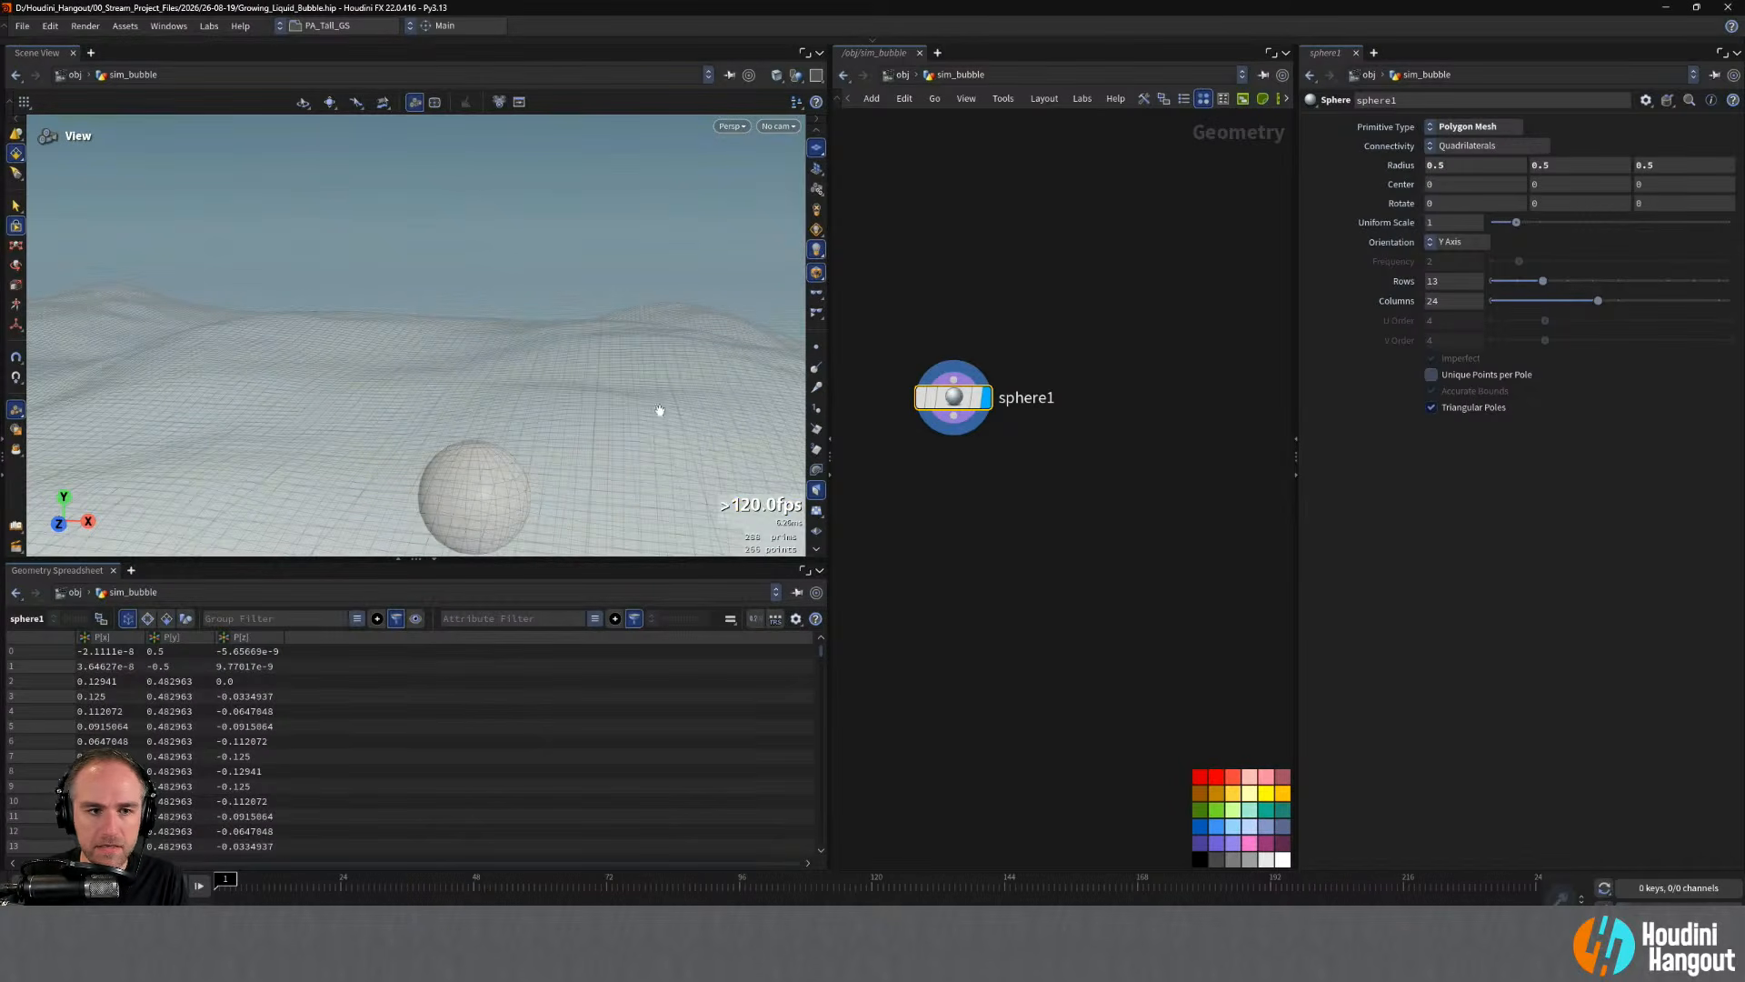
left_click_drag(498, 402, 539, 428)
left_click_drag(952, 410, 963, 392)
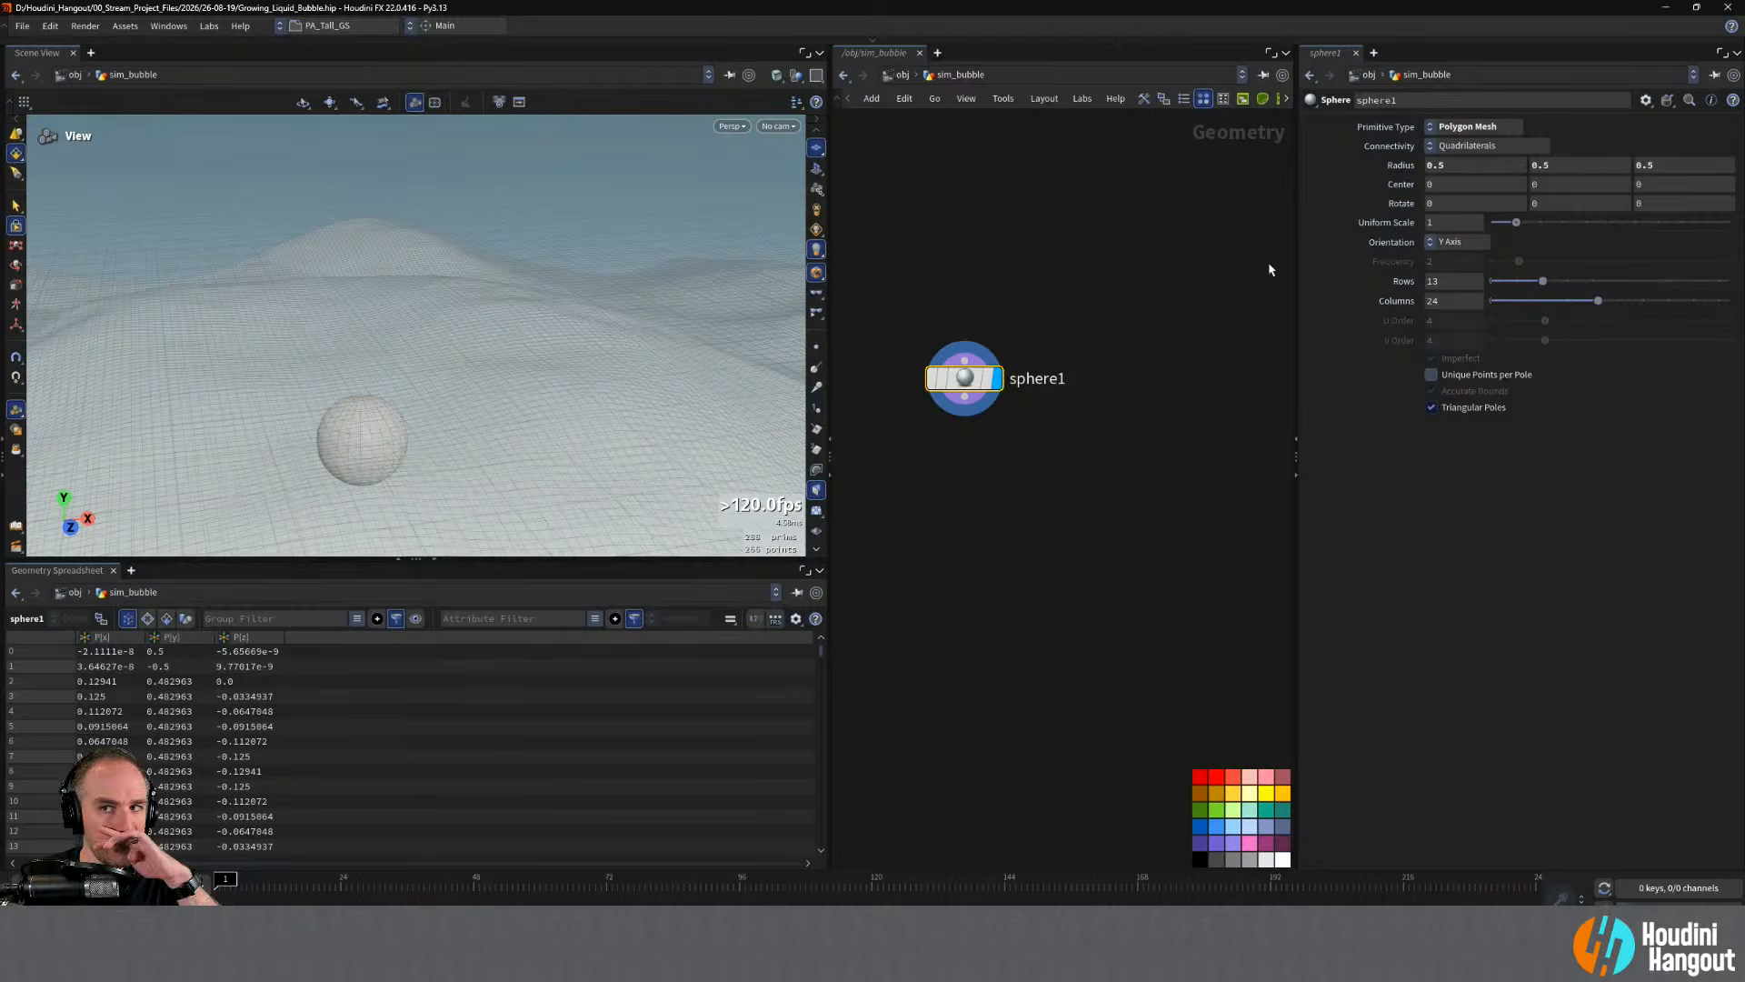
- Raise the sphere above the ground to a Center Y of about 1.94
key("Return")
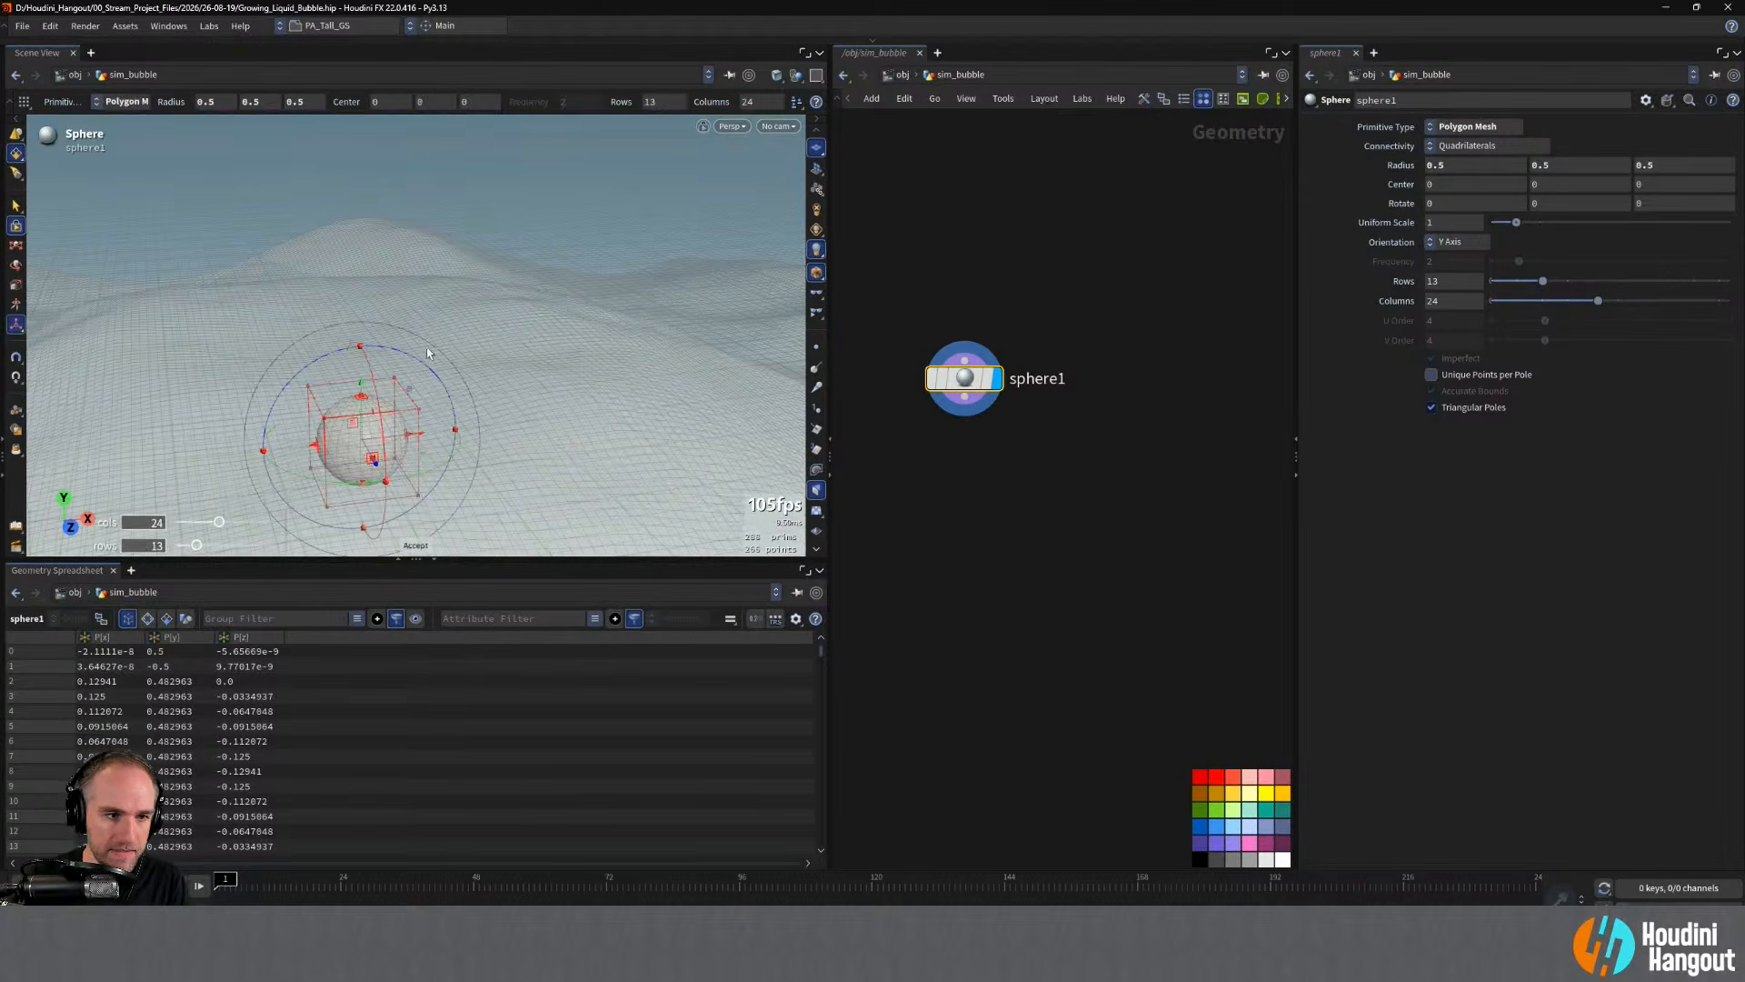
left_click_drag(368, 350, 371, 186)
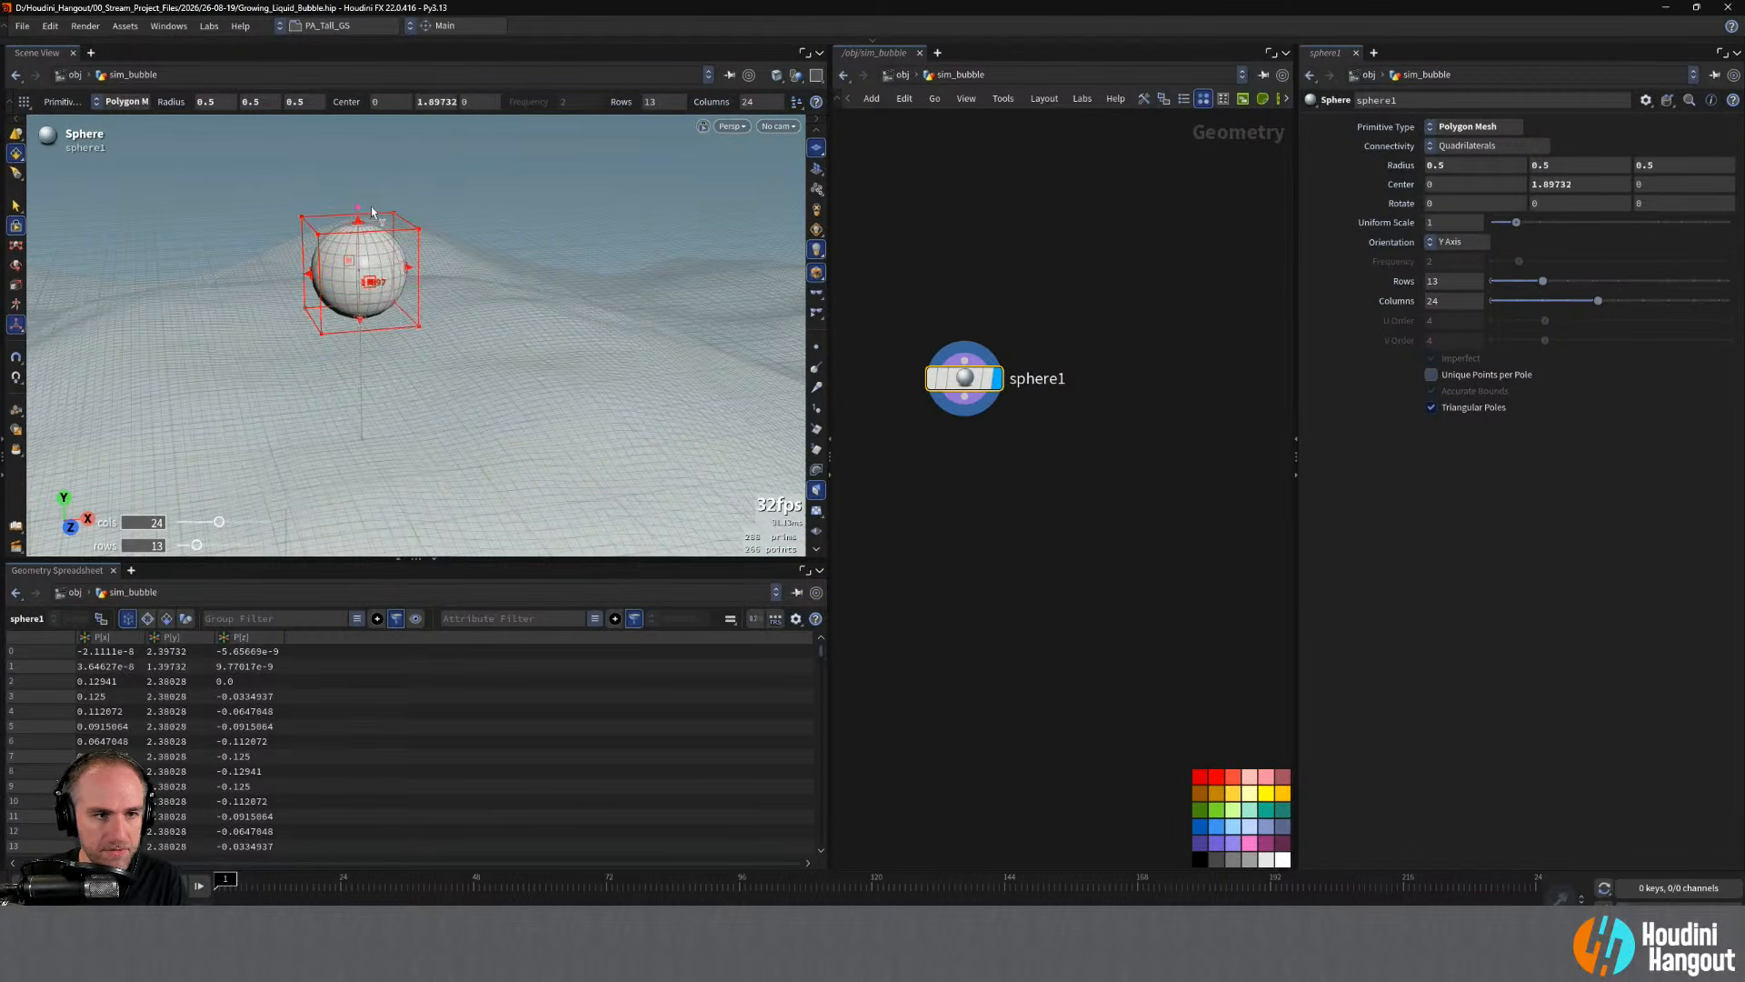
key("Escape")
left_click_drag(273, 273, 416, 411)
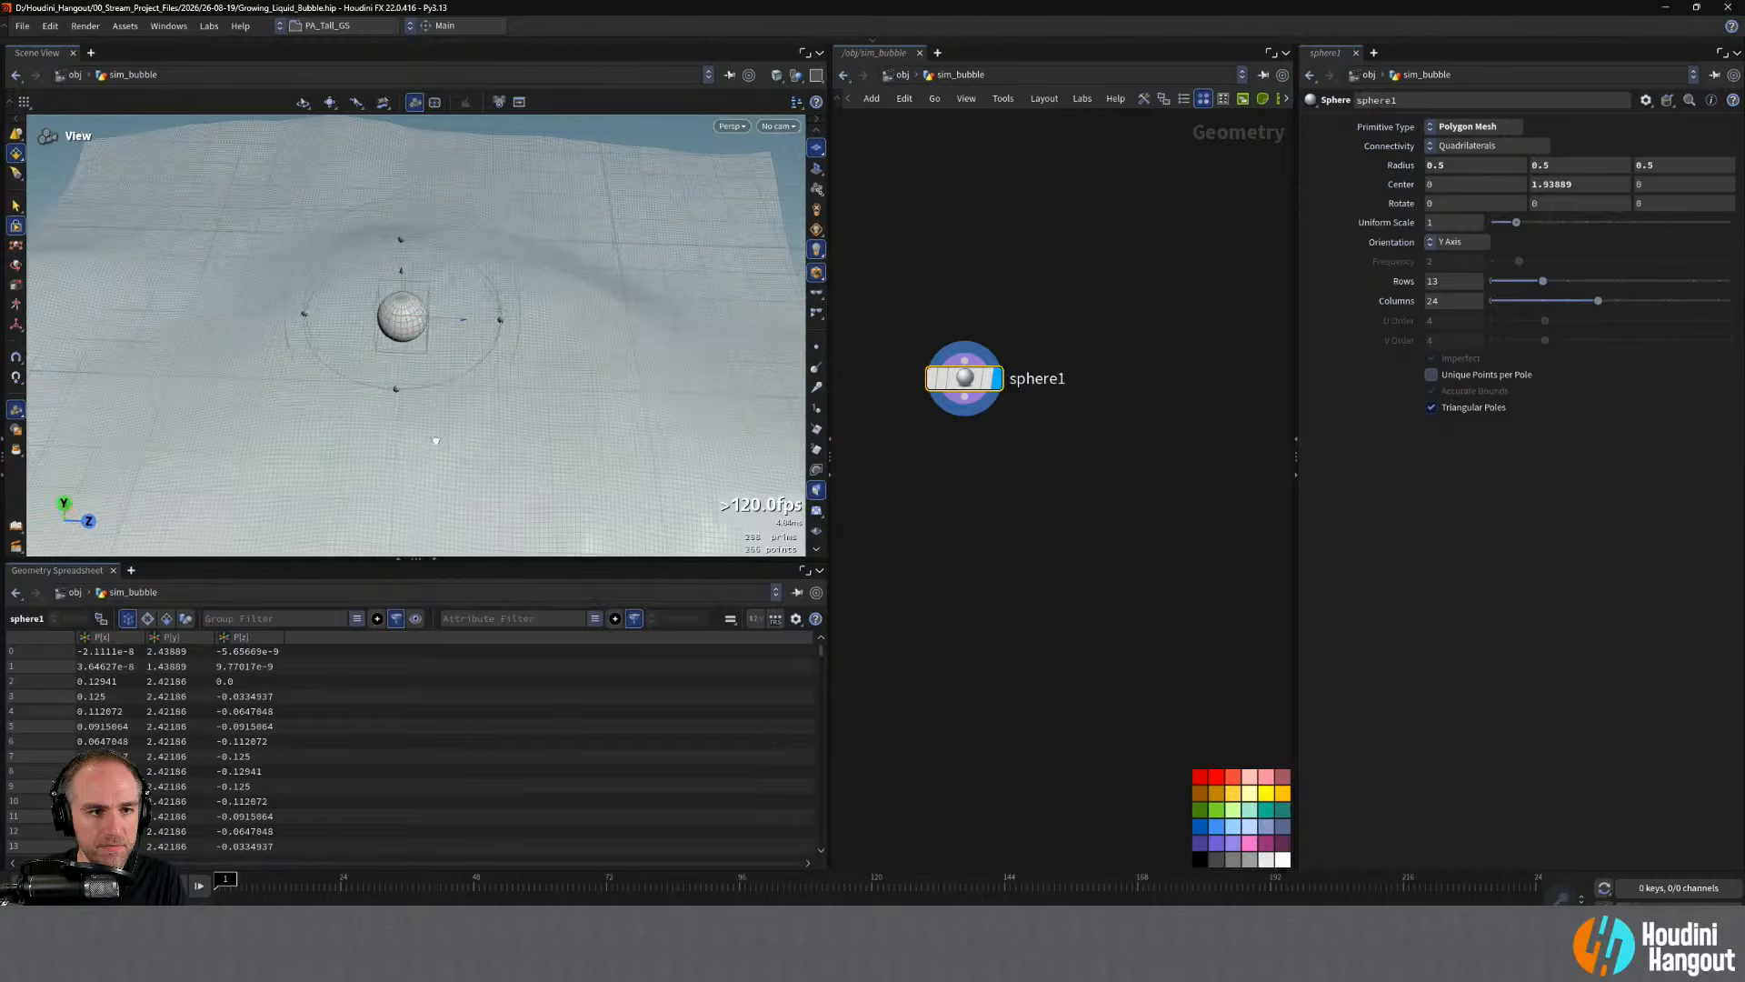
- In geo_ground's ground_heightfield network, shift the heightfield_noise1 Offset to 35.5, 33.6, 26.4, and return to the object level
key("Return")
key("u")
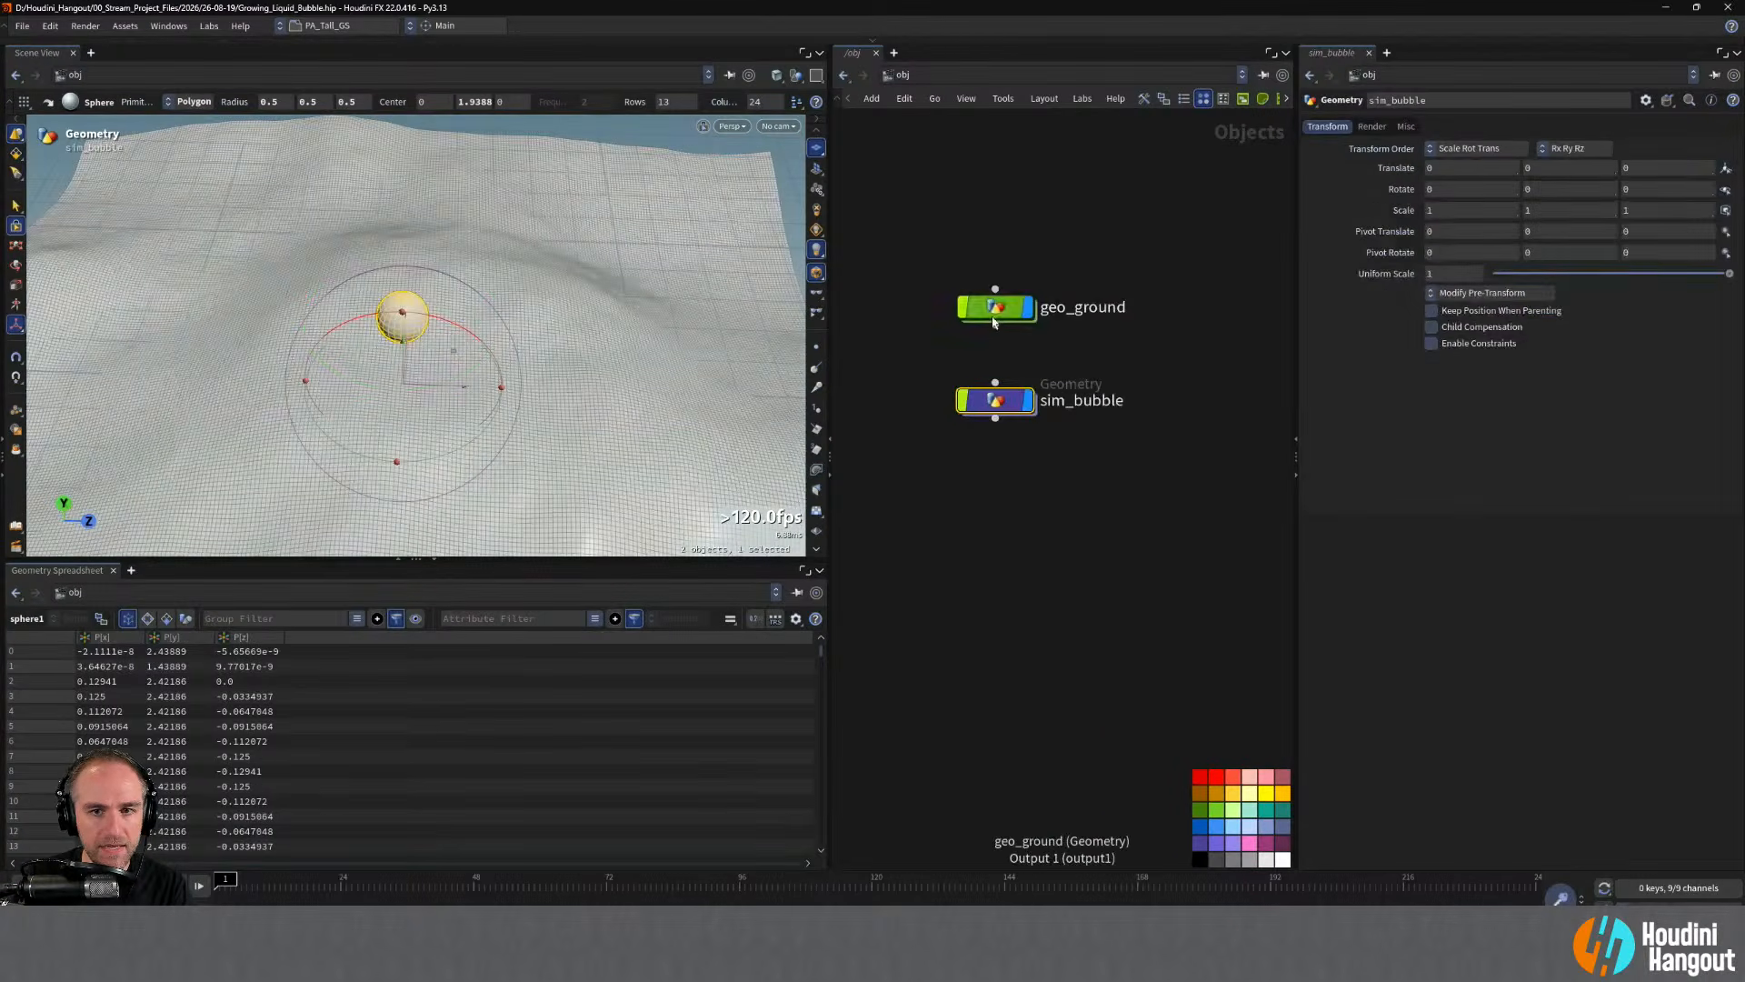
double_click(995, 307)
double_click(1042, 430)
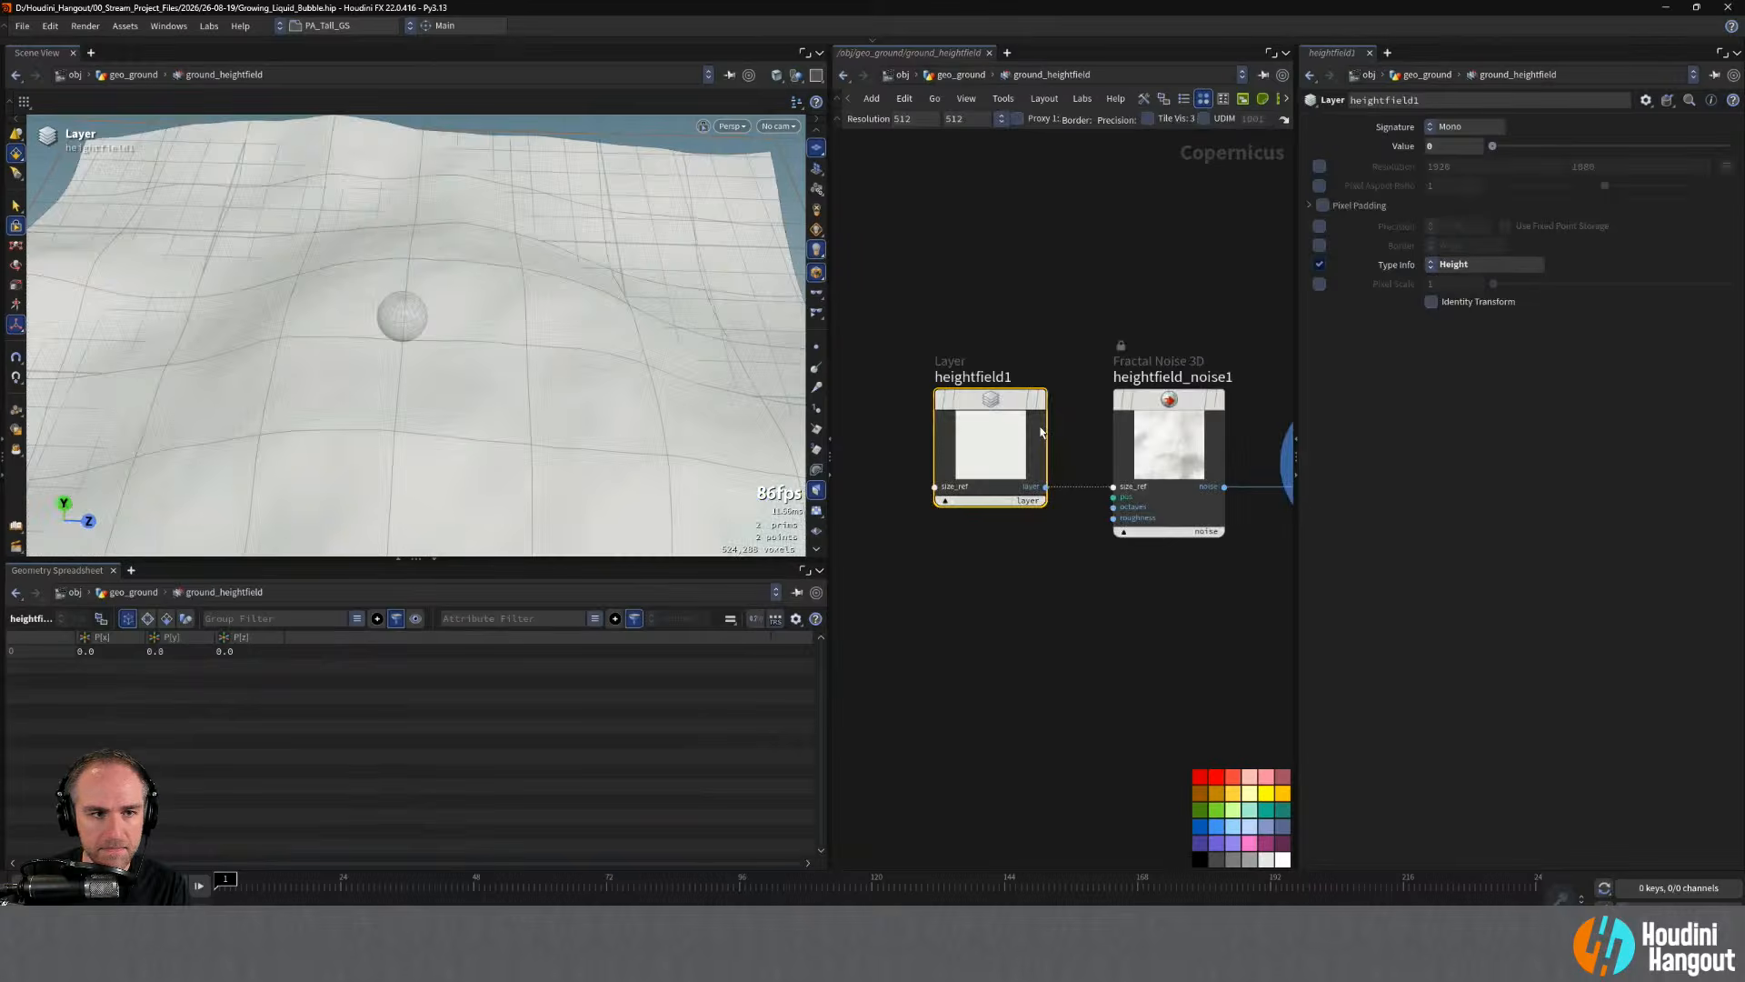
left_click(1024, 413)
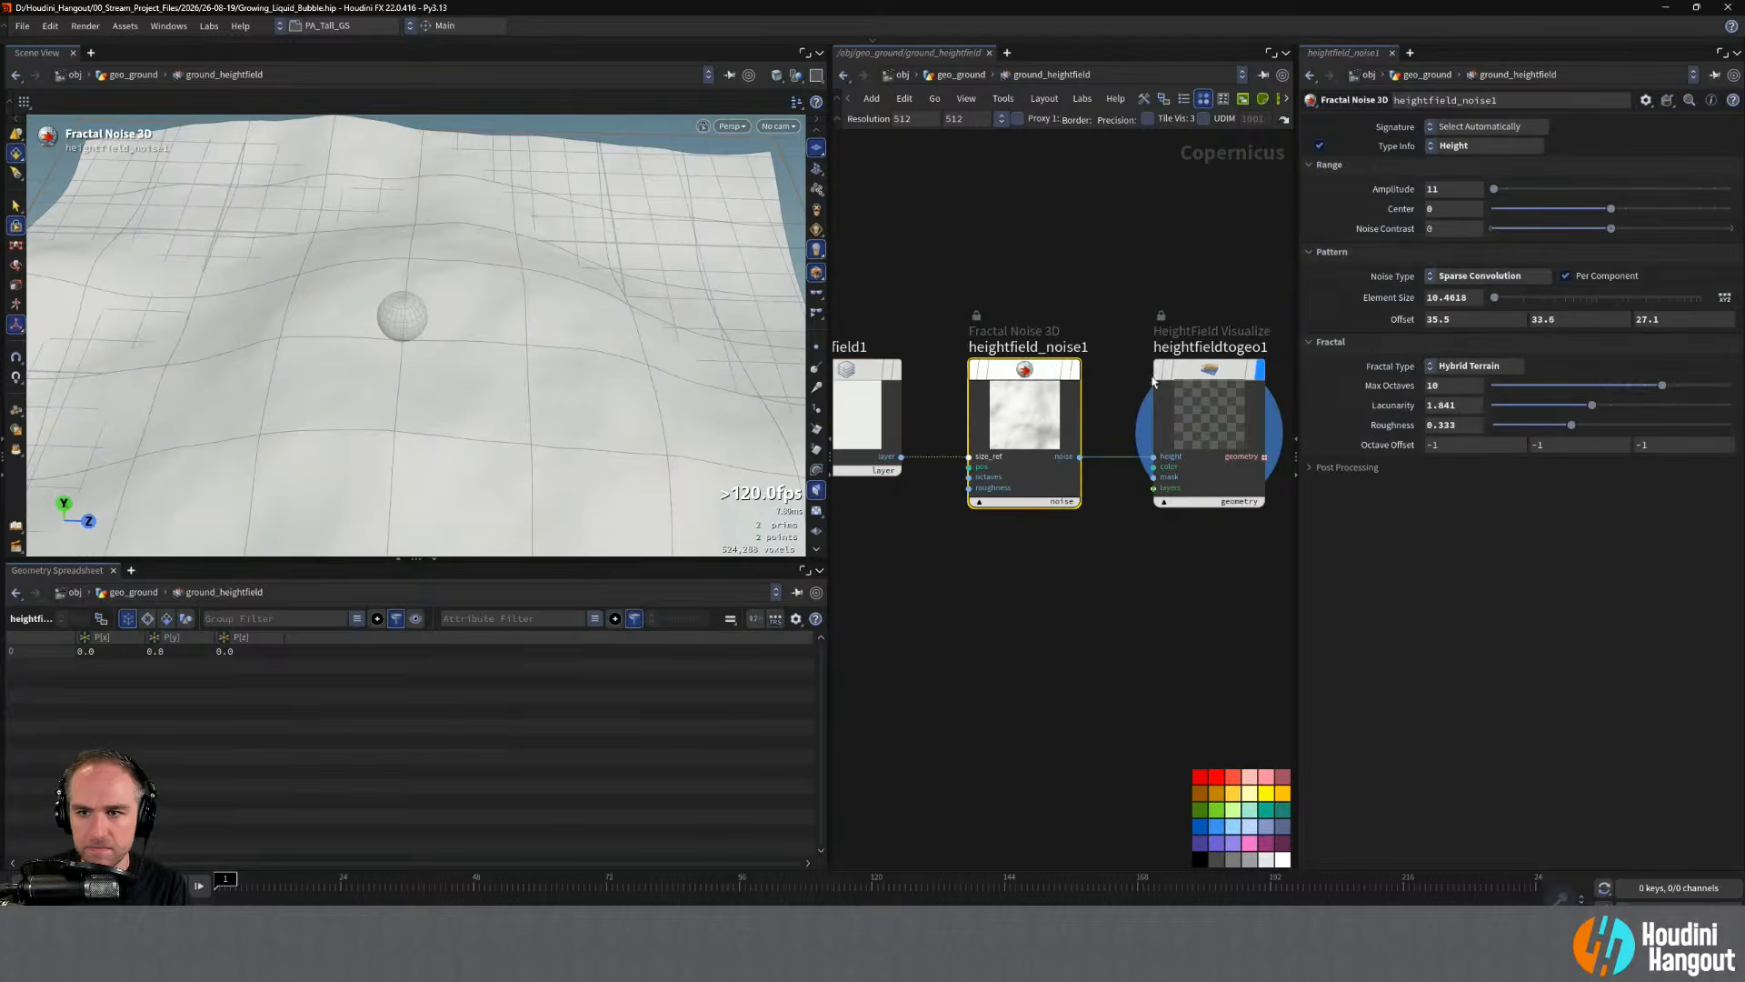
middle_click_drag(1665, 319, 1620, 319)
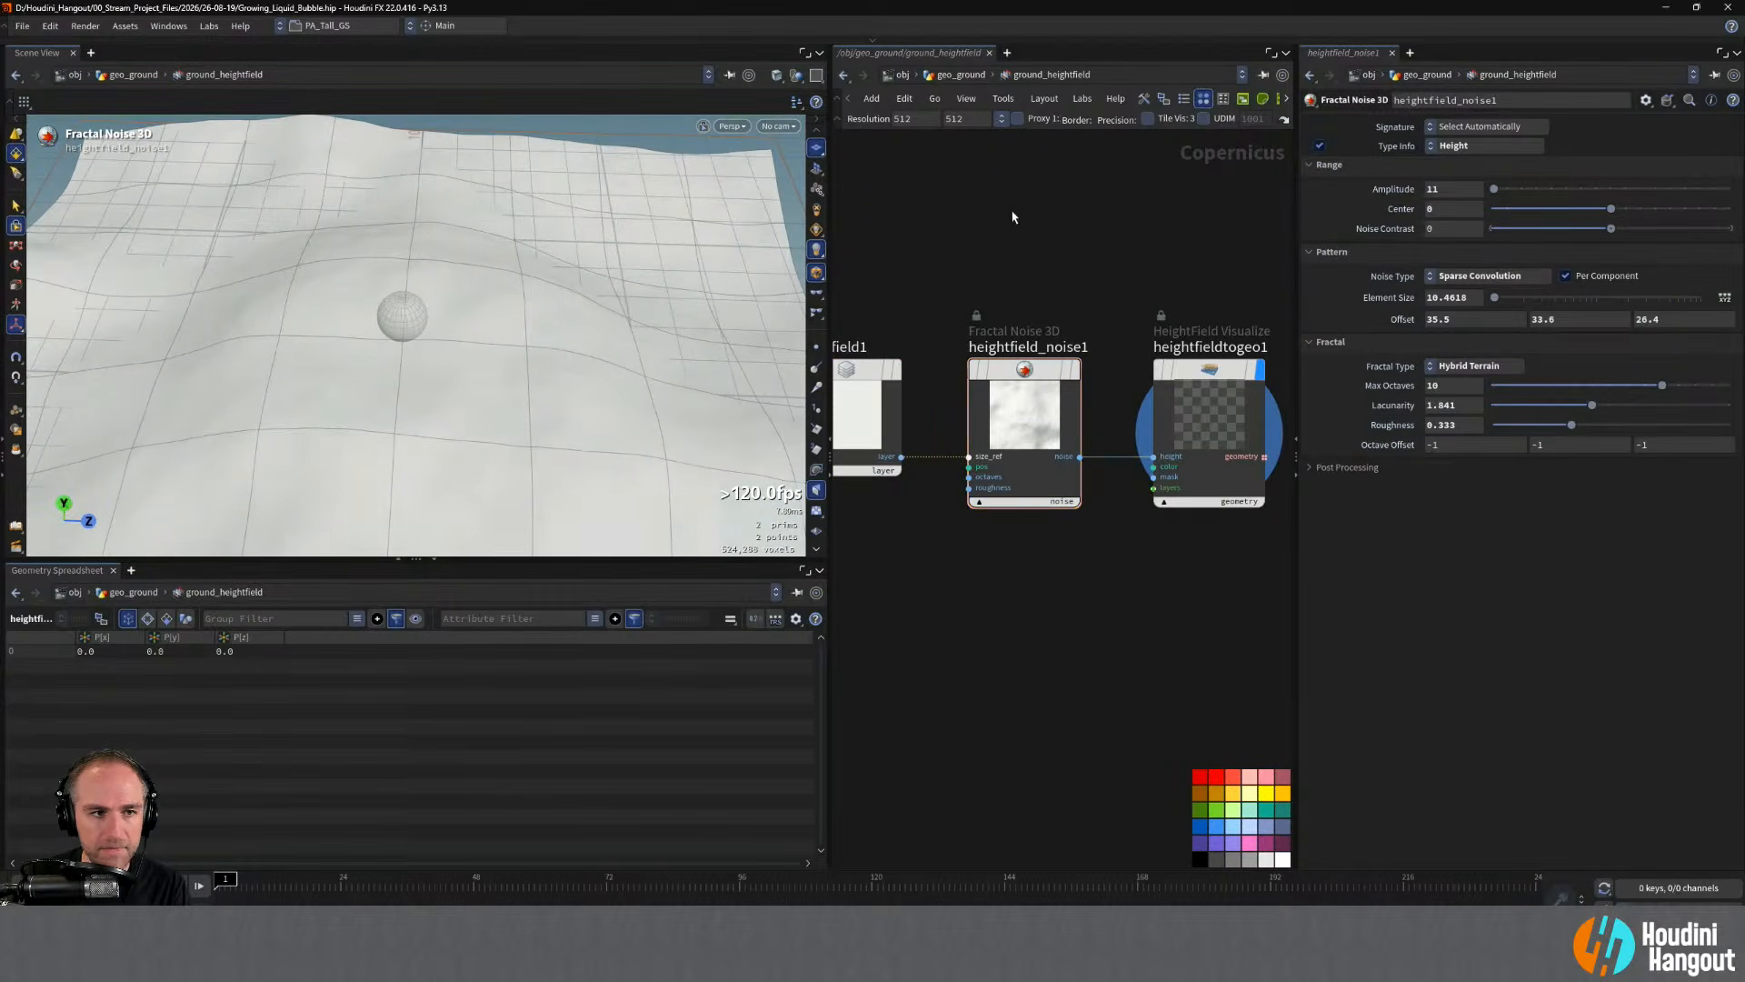
key("u")
key("u")
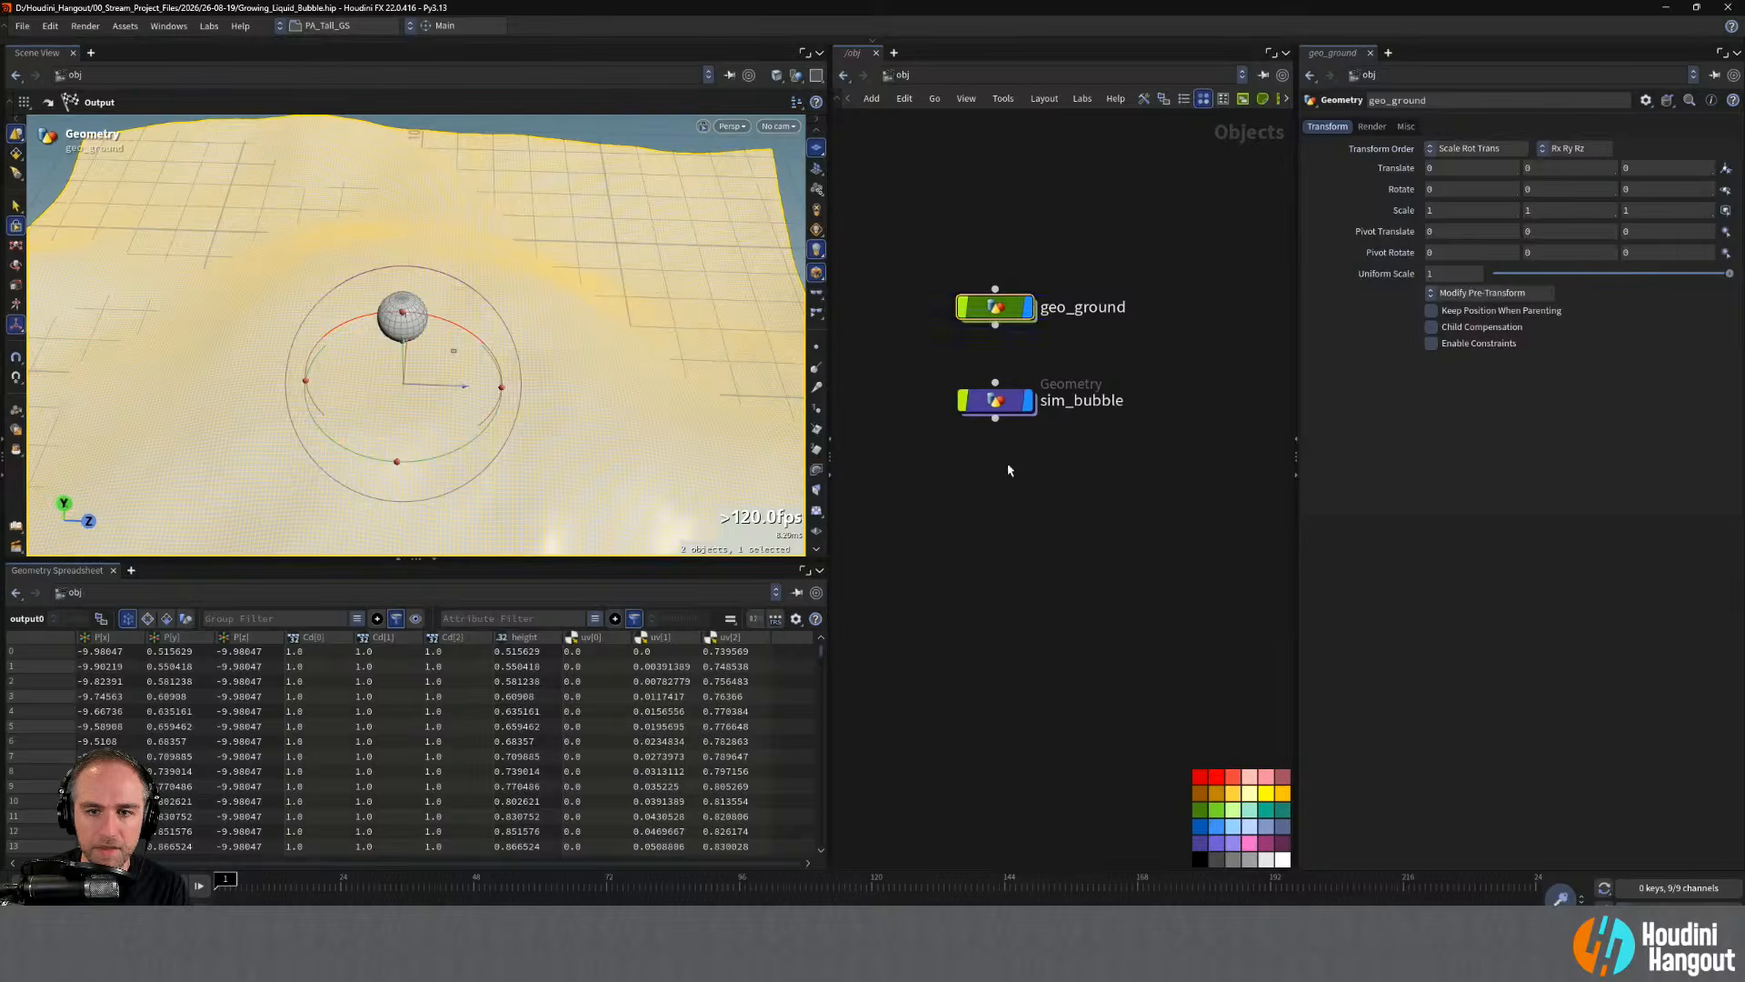
- Inside sim_bubble, set sphere1's Primitive Type to Polygon and its Frequency to 8
double_click(992, 404)
left_click_drag(464, 353, 400, 296, "alt")
key("Return")
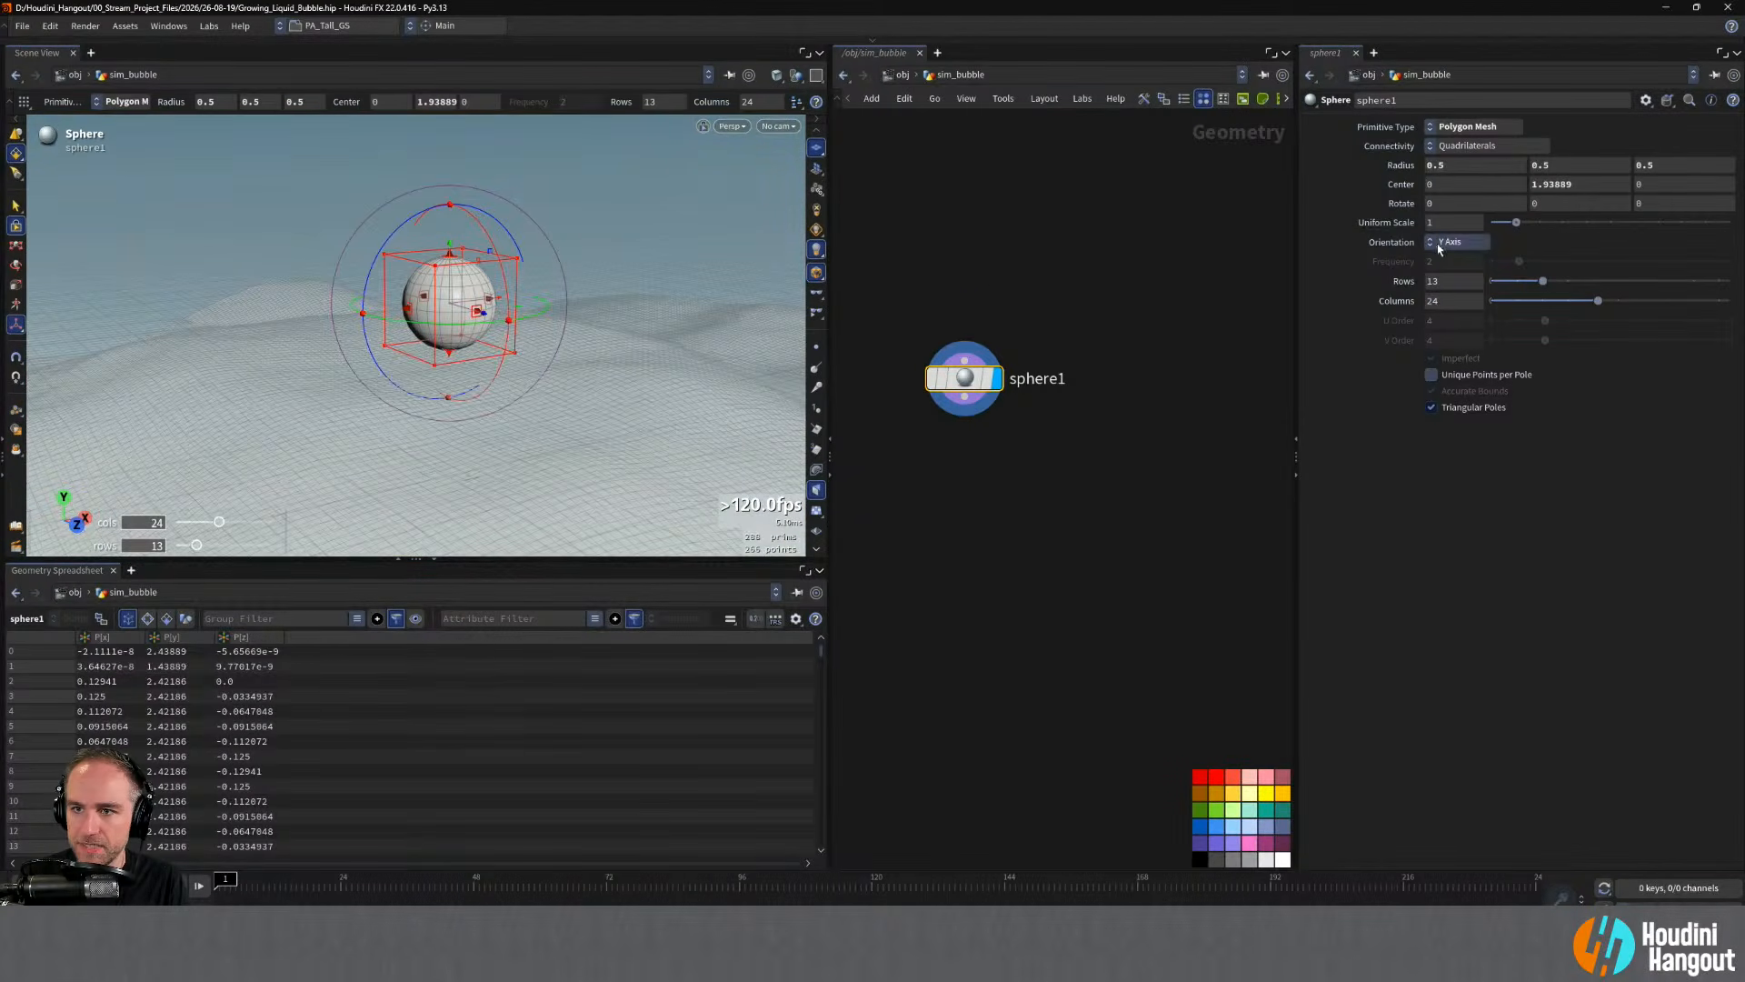
left_click(1473, 126)
left_click(1463, 173)
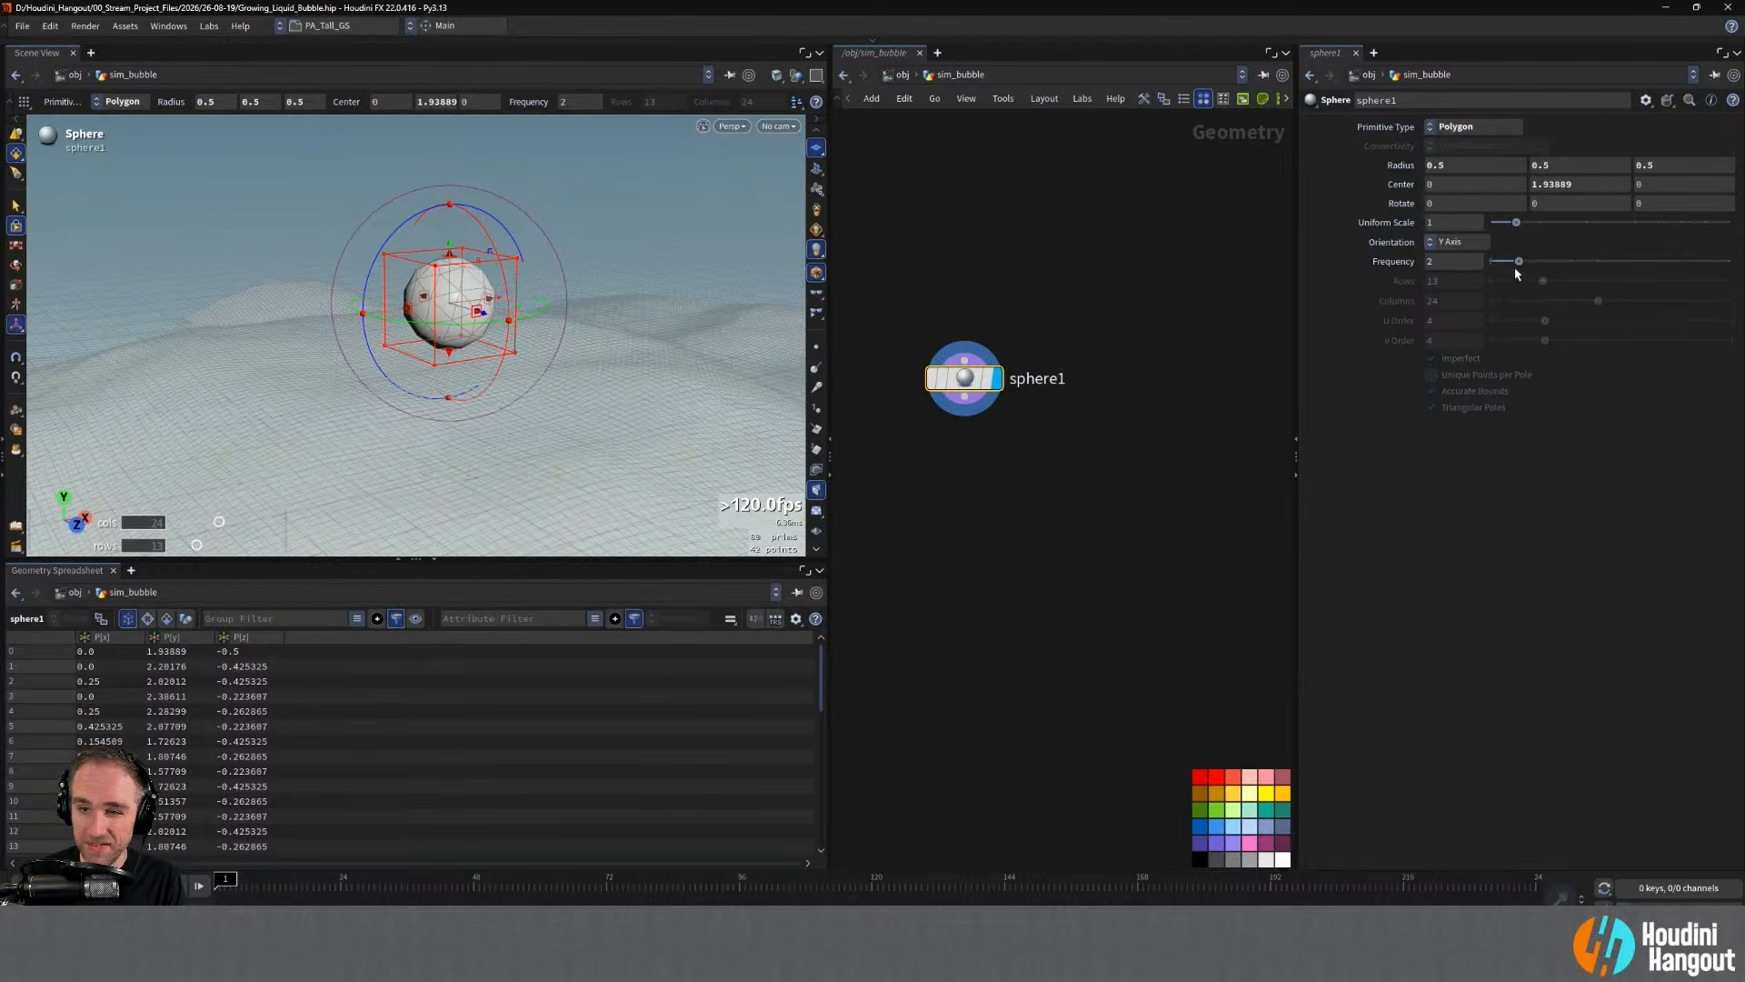
left_click_drag(1519, 265, 1671, 270)
- Add a Vellum Configure Balloon setup below sphere1 and display its pressure constraint node
left_click(1030, 506)
key("Tab")
type("v")
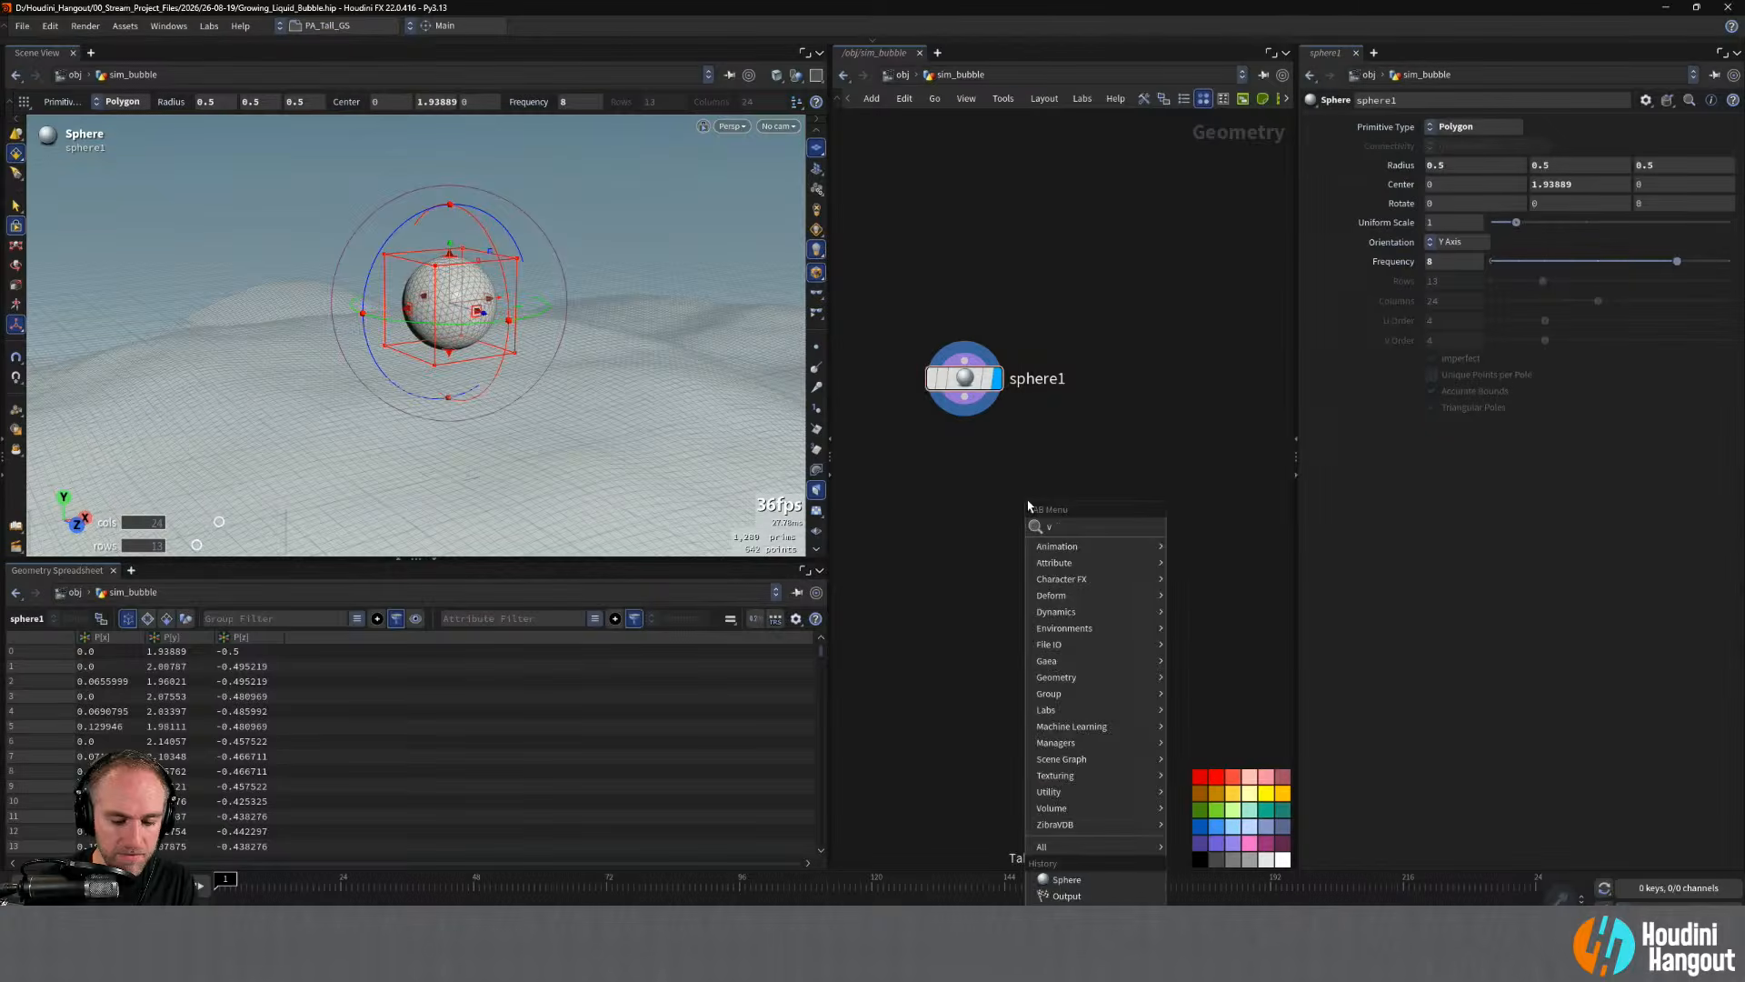
type("ellum ba")
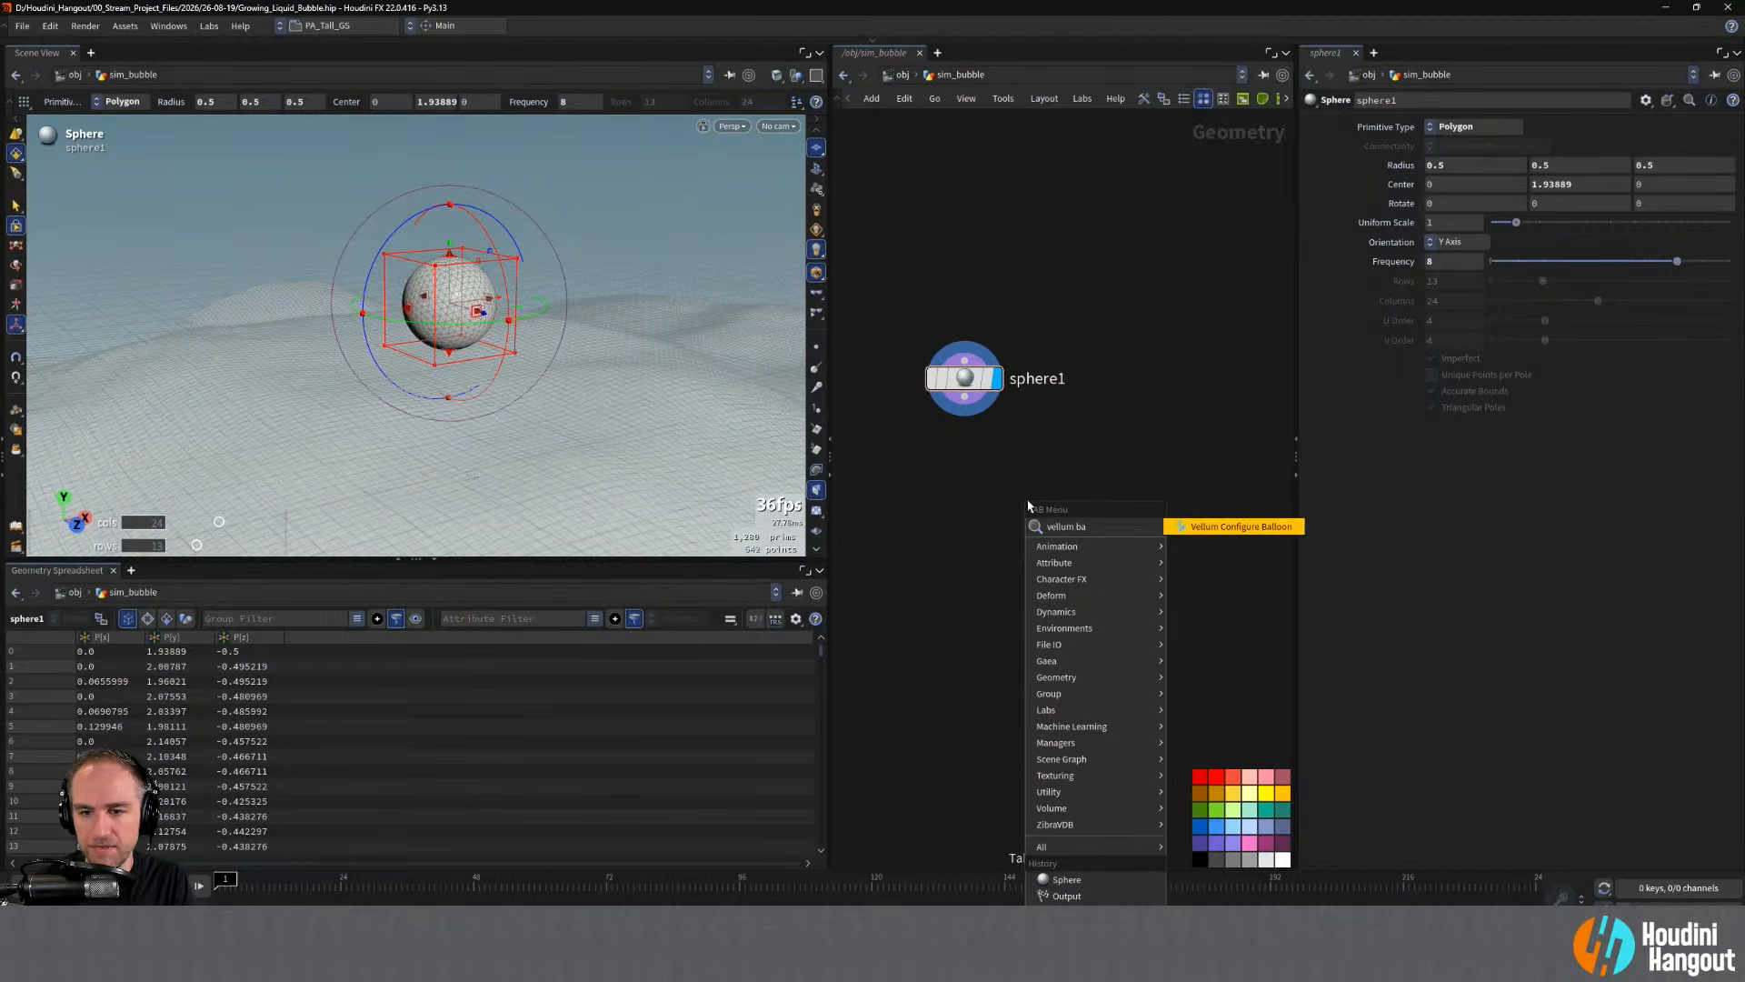
key("Return")
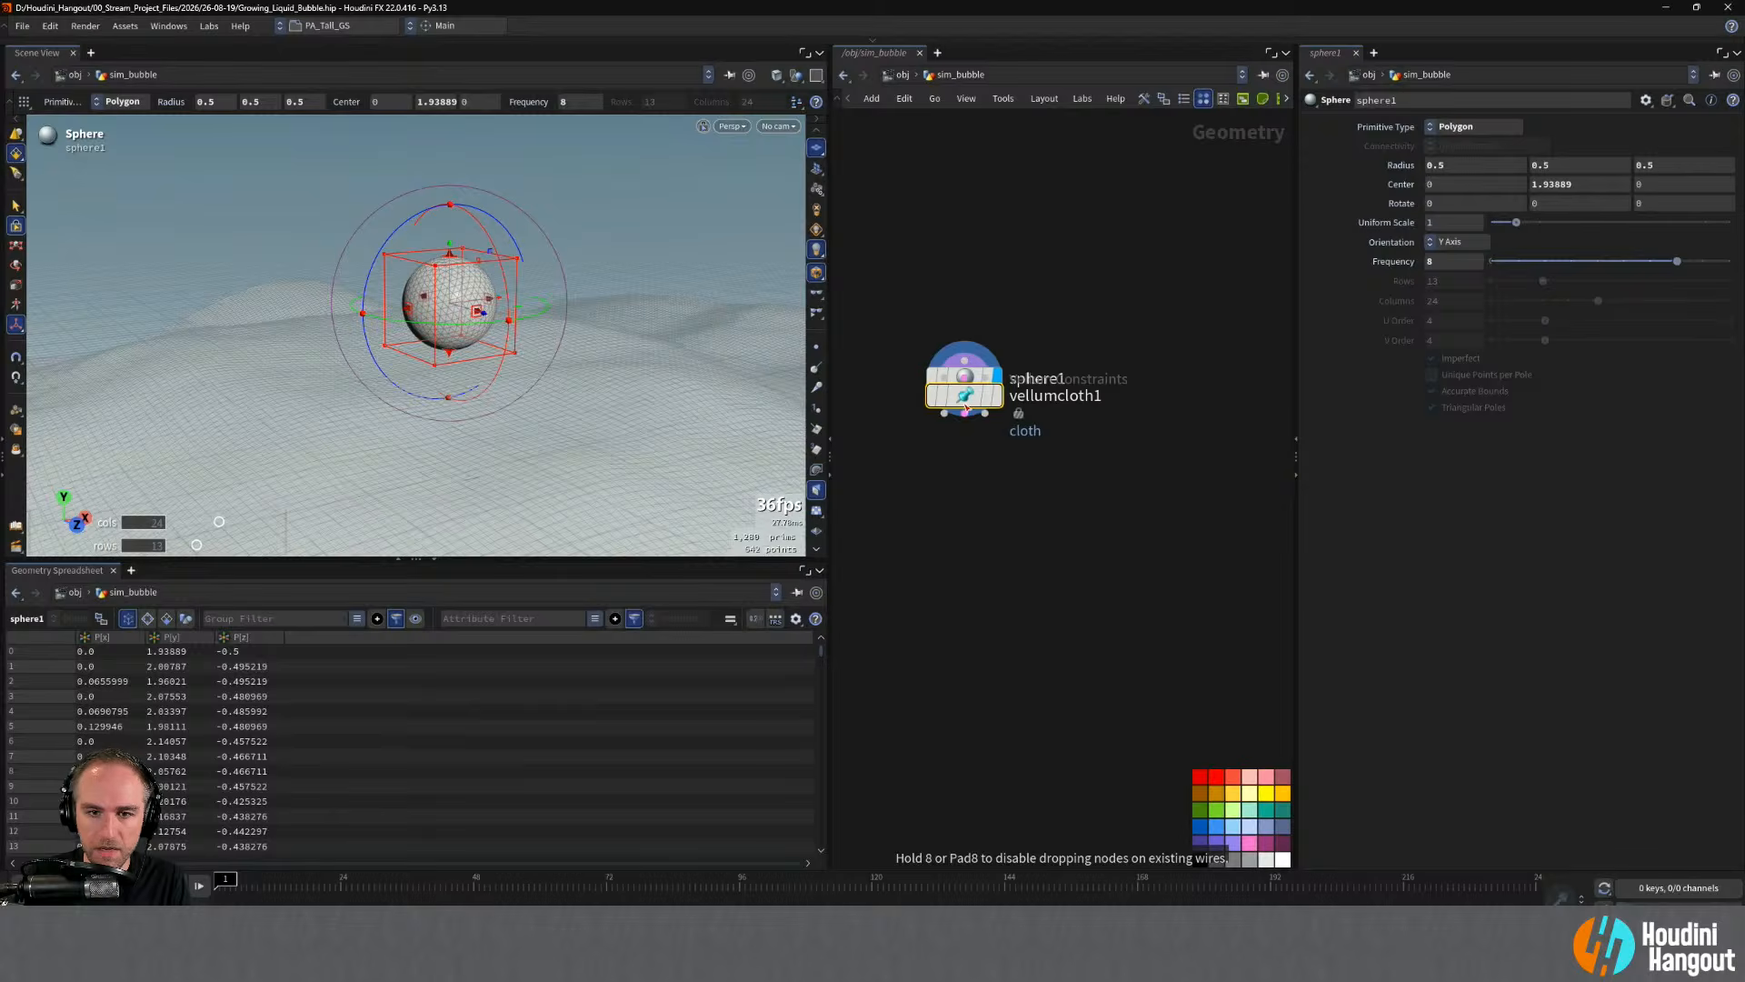
left_click(1007, 559)
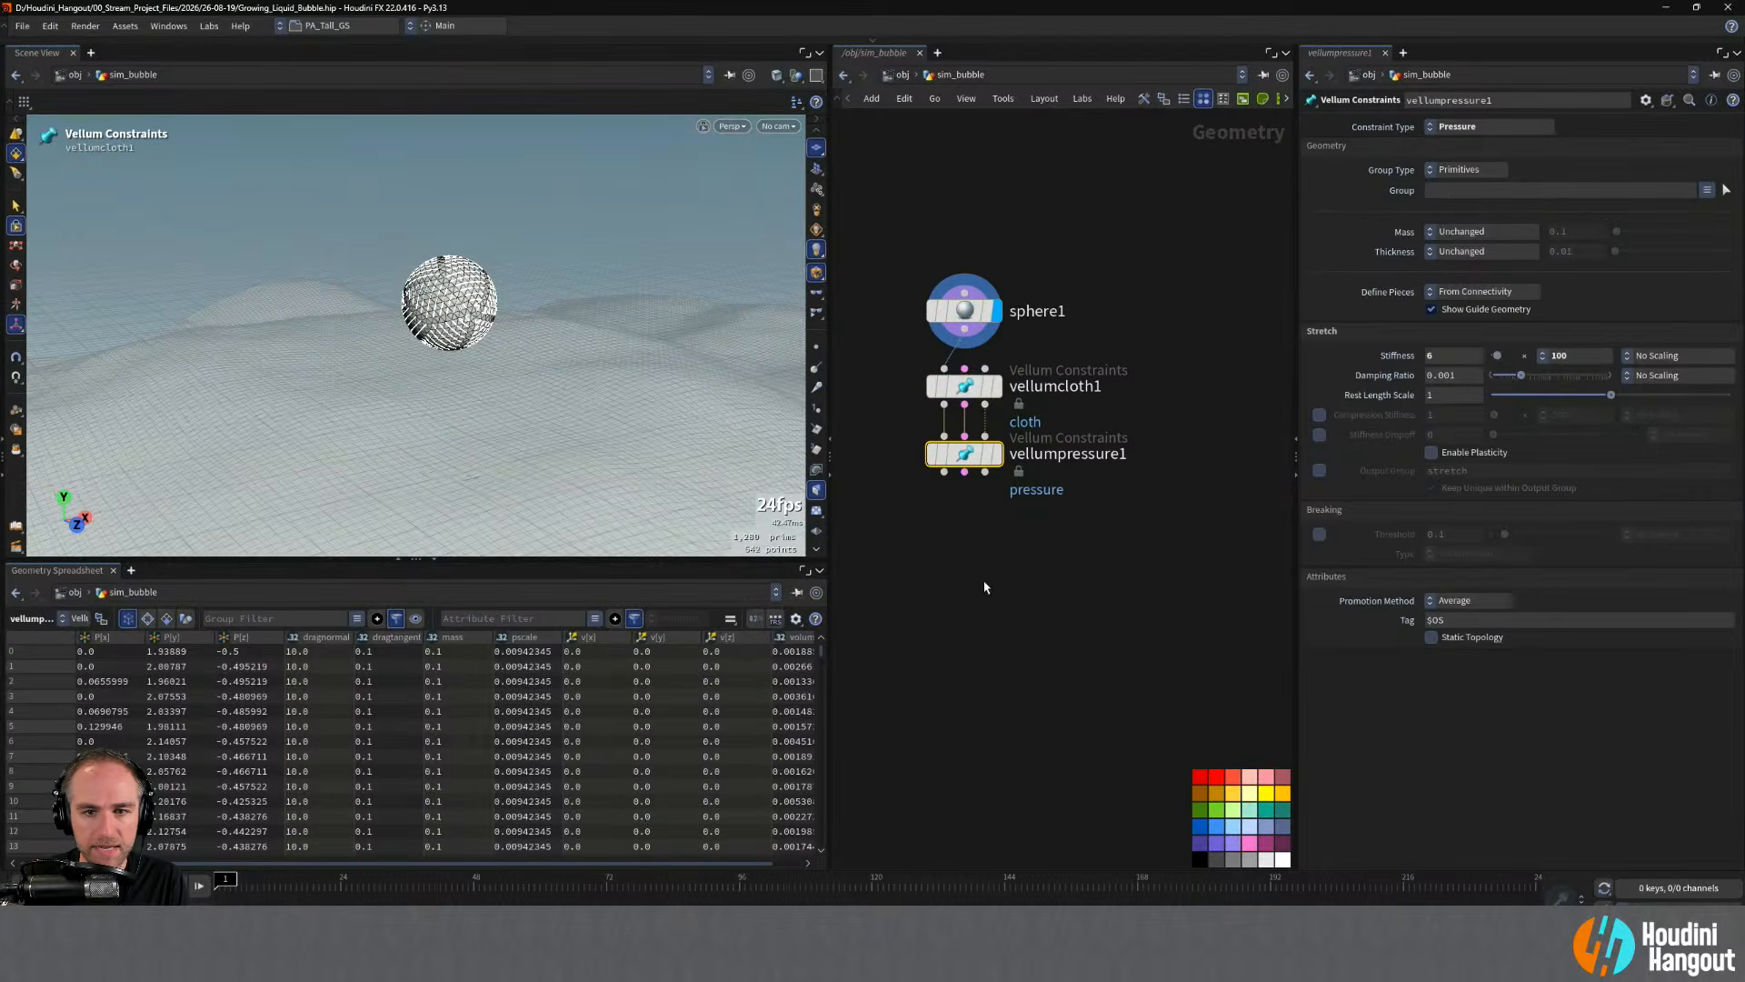
key("r")
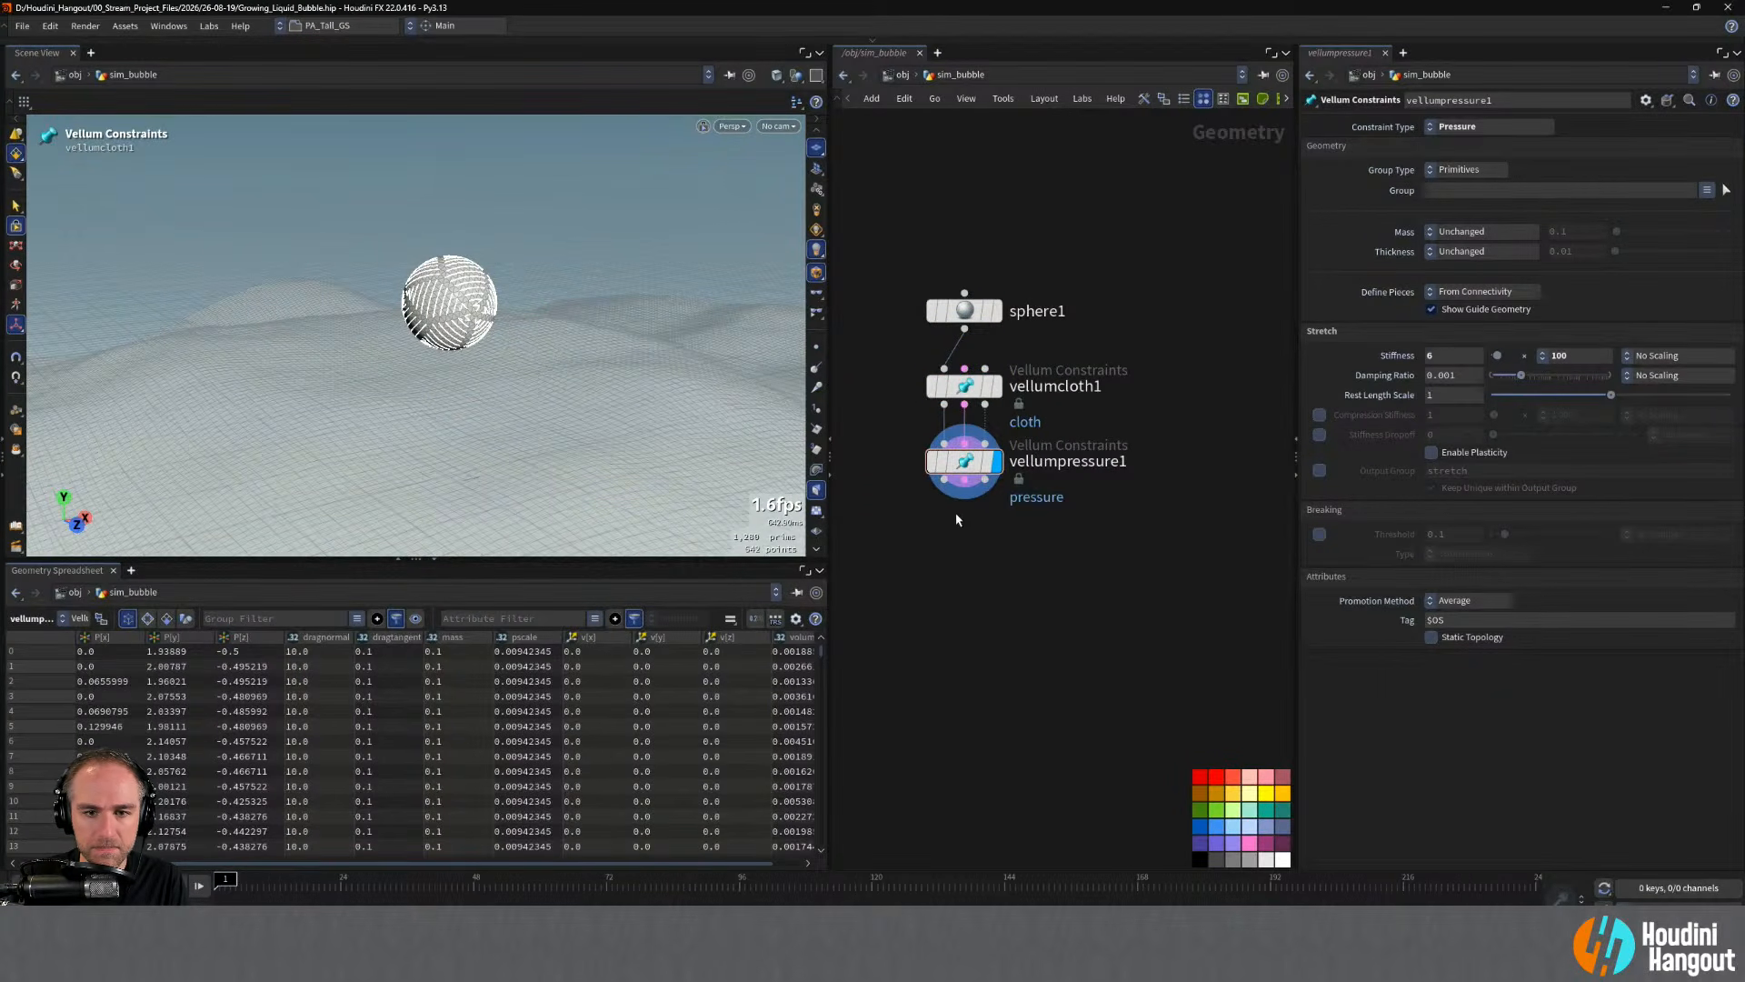
- Add a Vellum Solver wired to vellumpressure1's outputs, display it and align it under the constraint nodes
left_click(966, 486)
key("Tab")
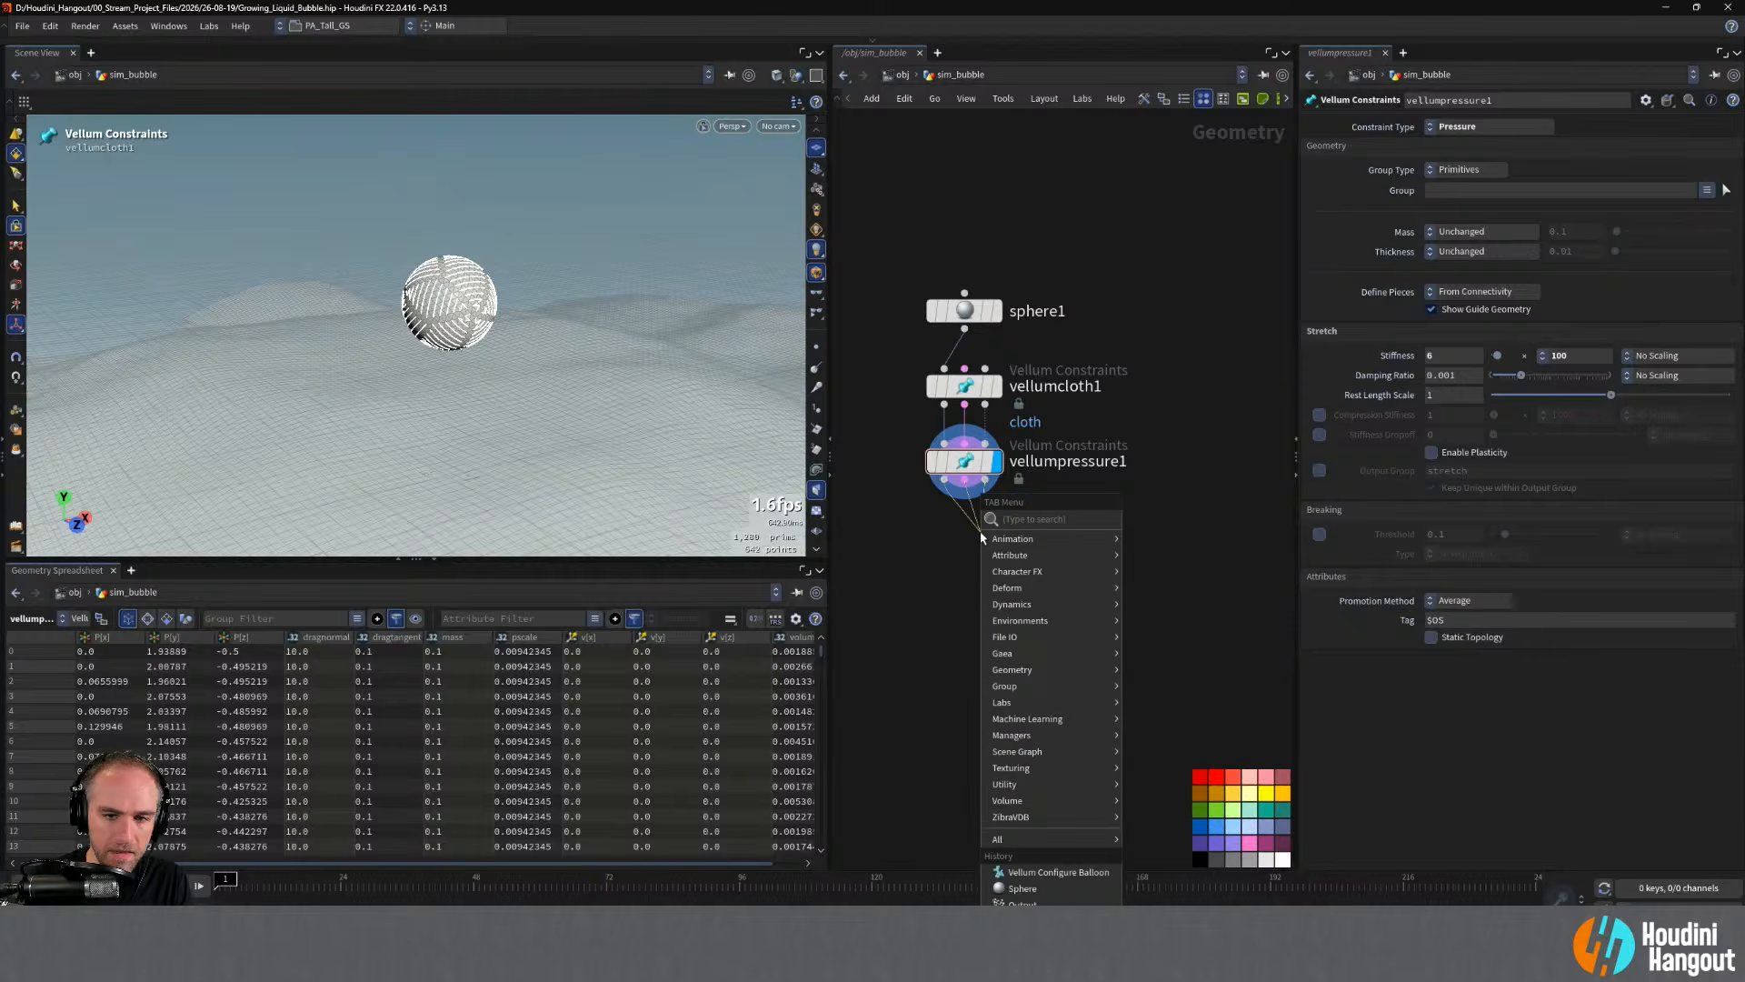
type("vellum sol")
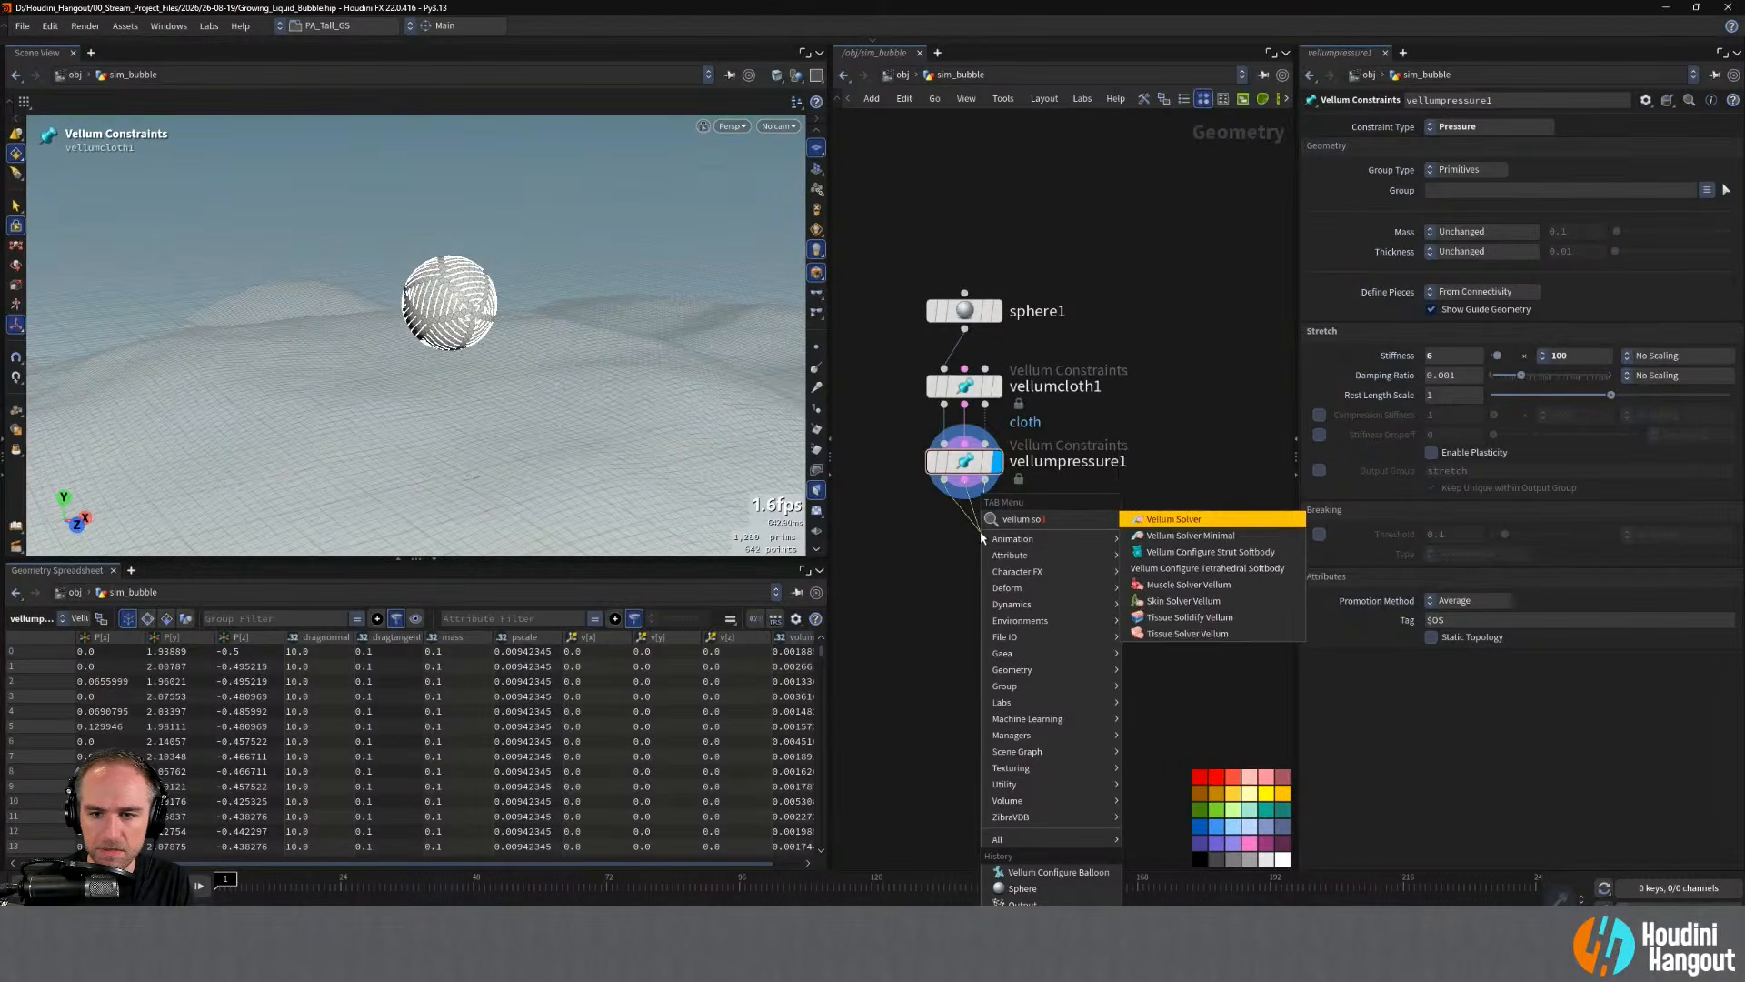
key("Return")
left_click(982, 536)
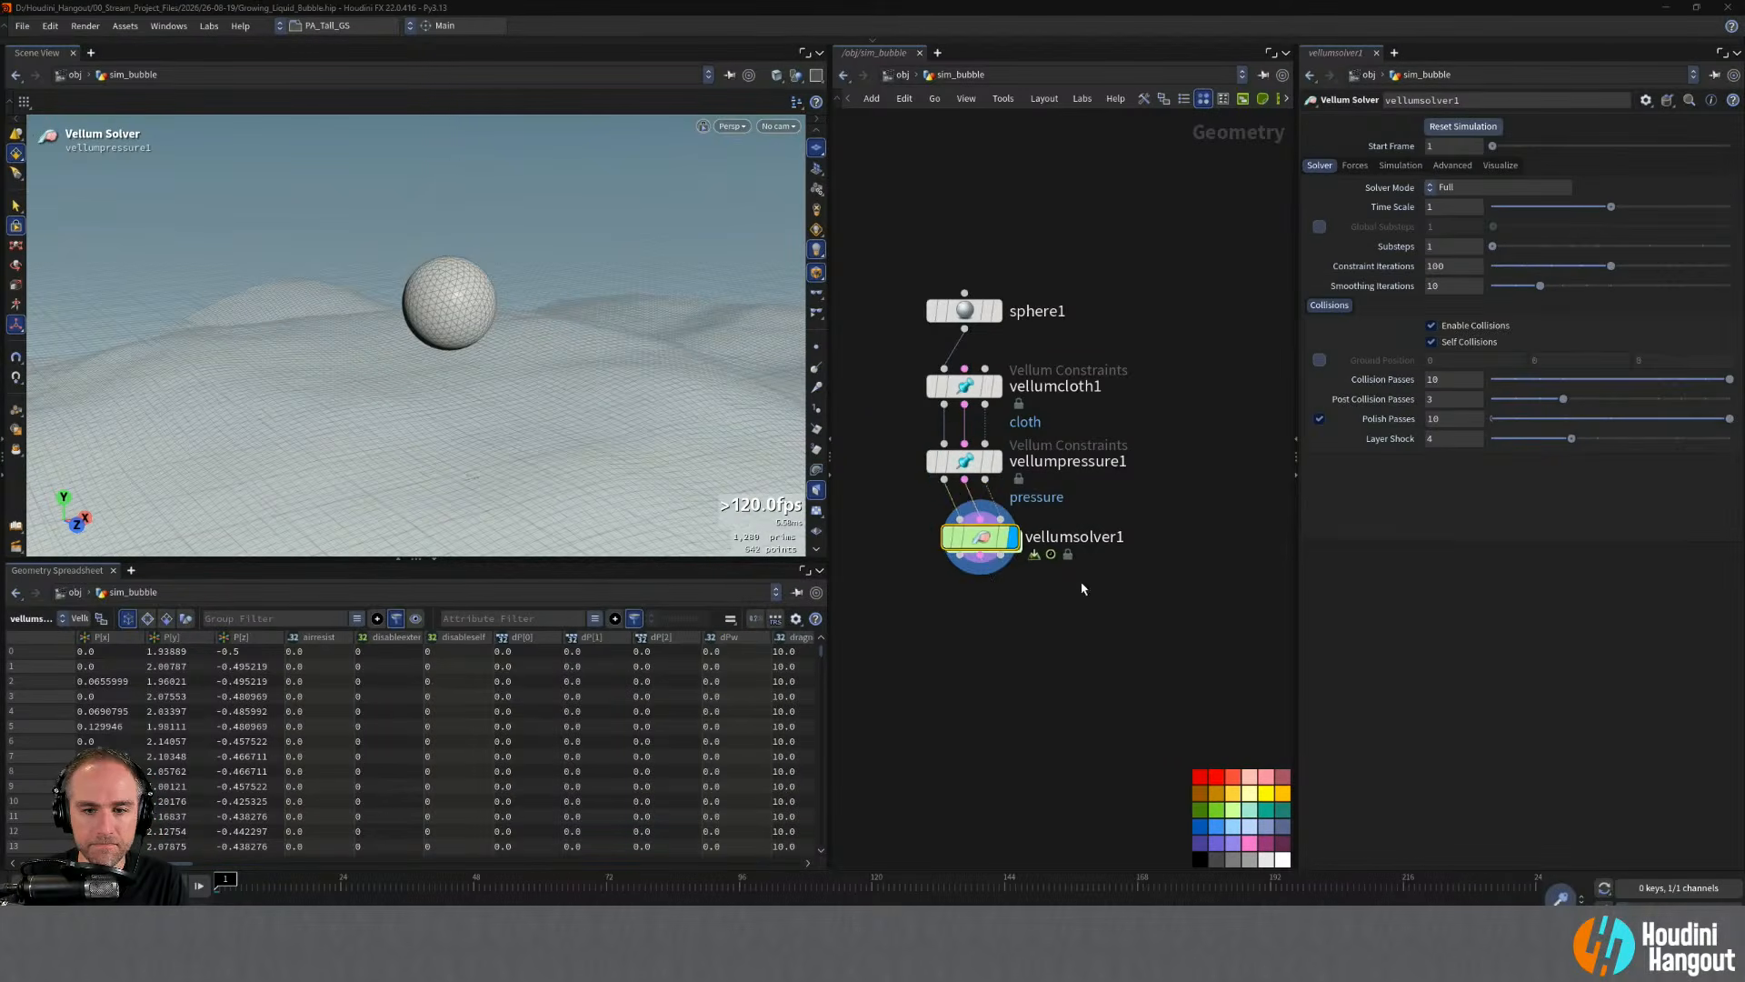
left_click_drag(979, 543, 963, 563)
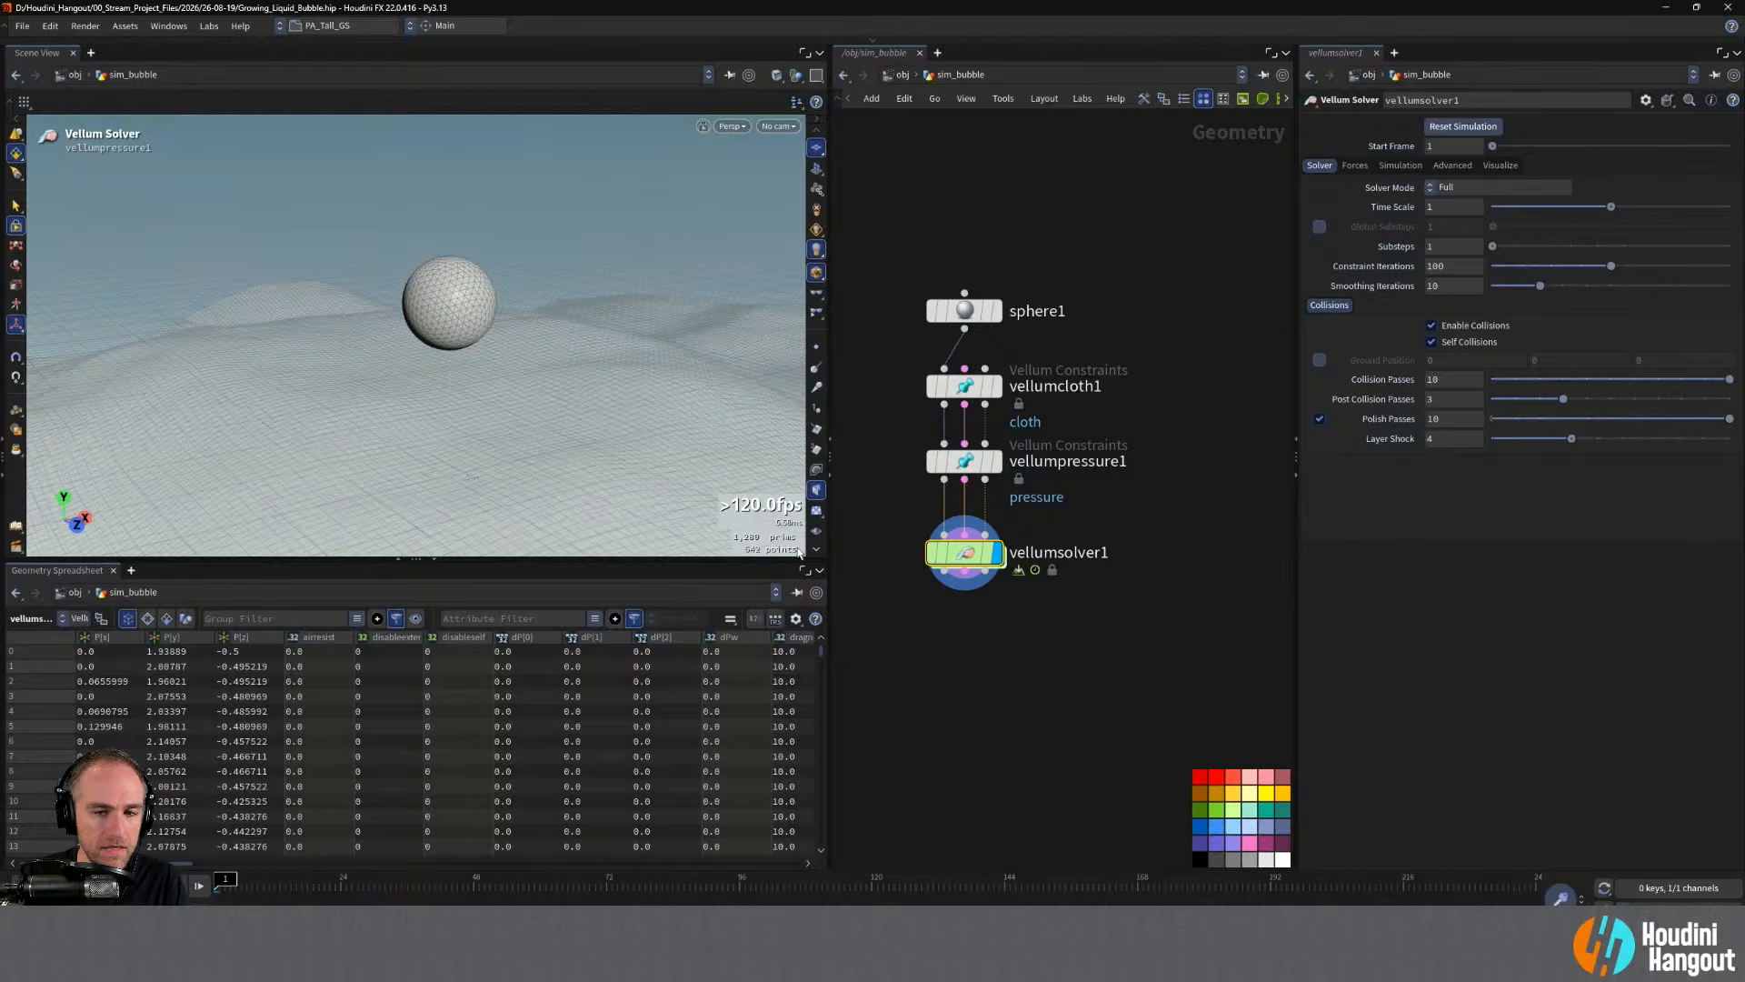
- Add an Object Merge node beside sphere1, wire it into vellumcloth1's third input and move the Vellum nodes below both sources
key("Tab")
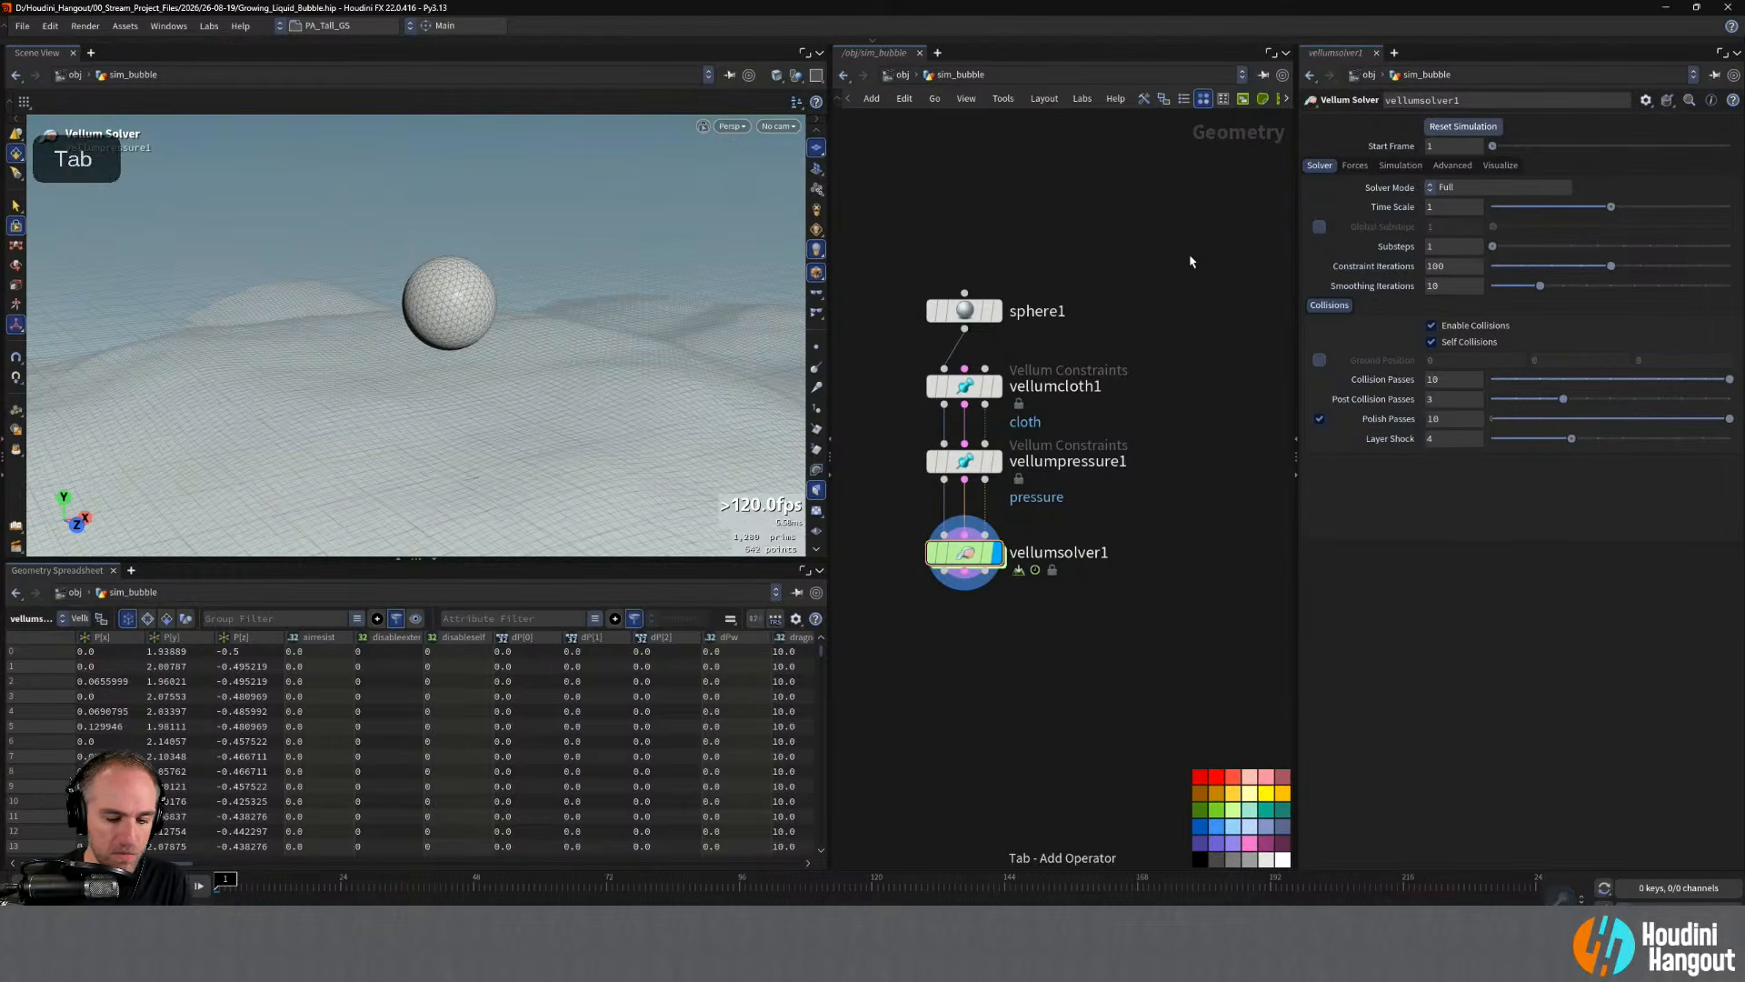
type("object me")
key("Return")
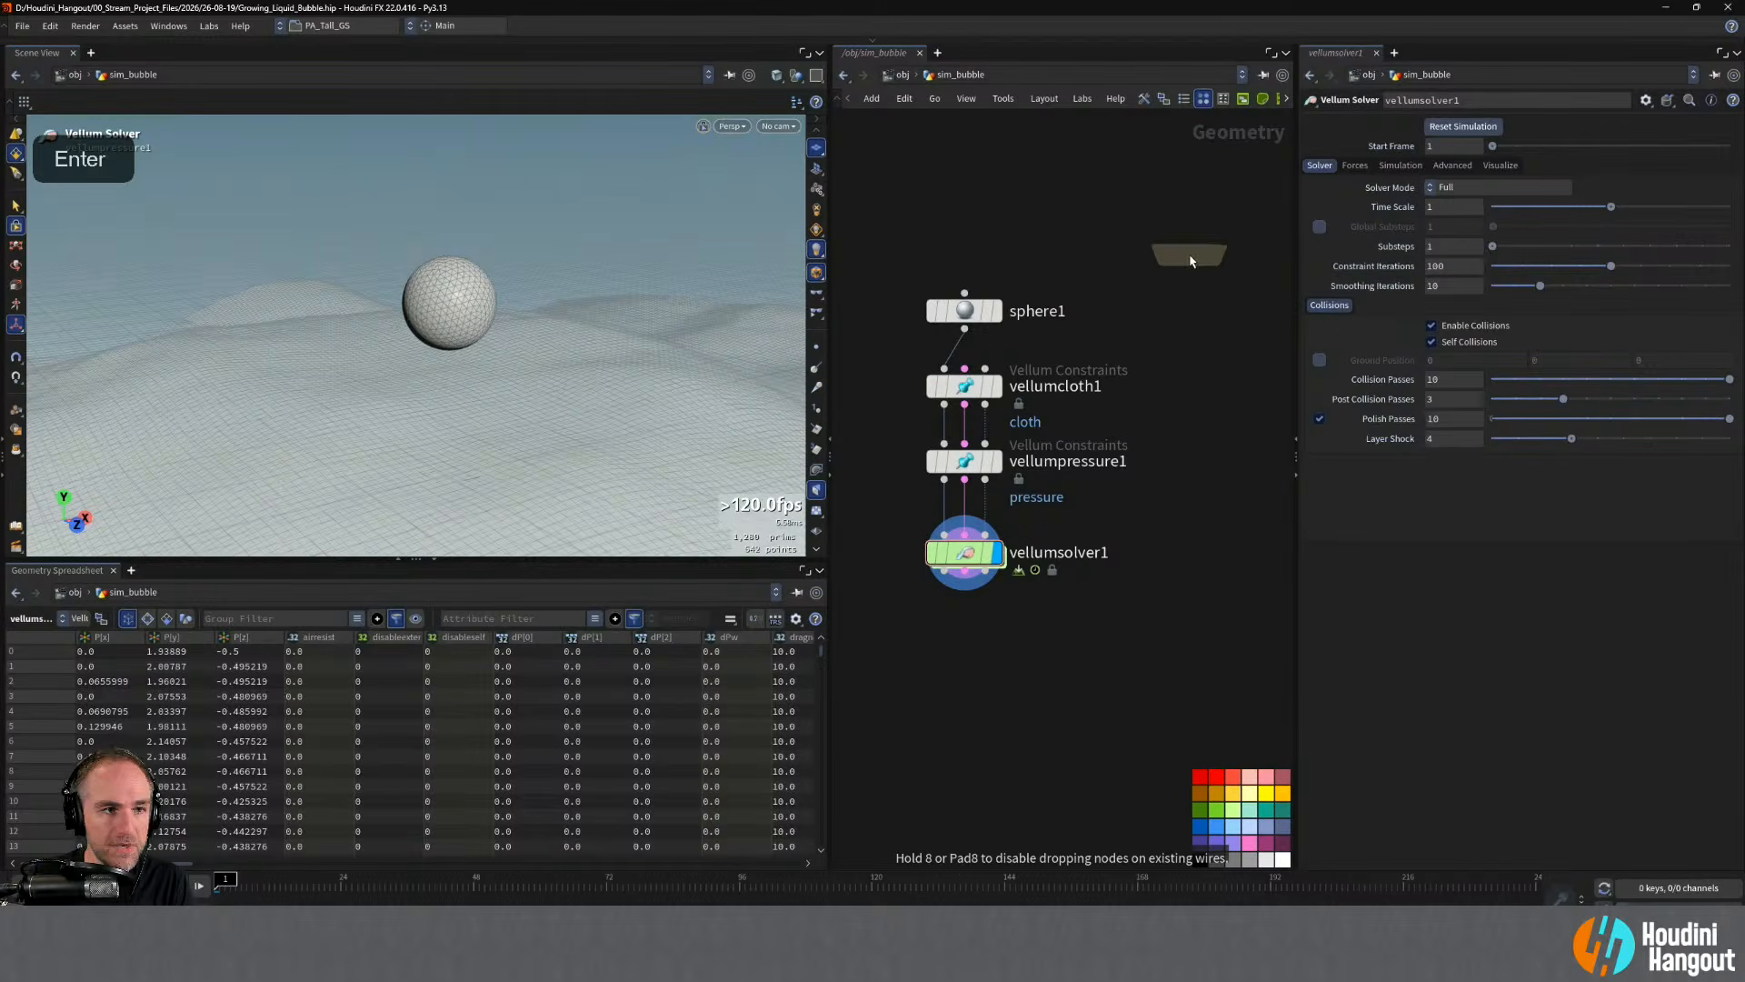
left_click(1163, 312)
left_click_drag(853, 367, 1001, 581)
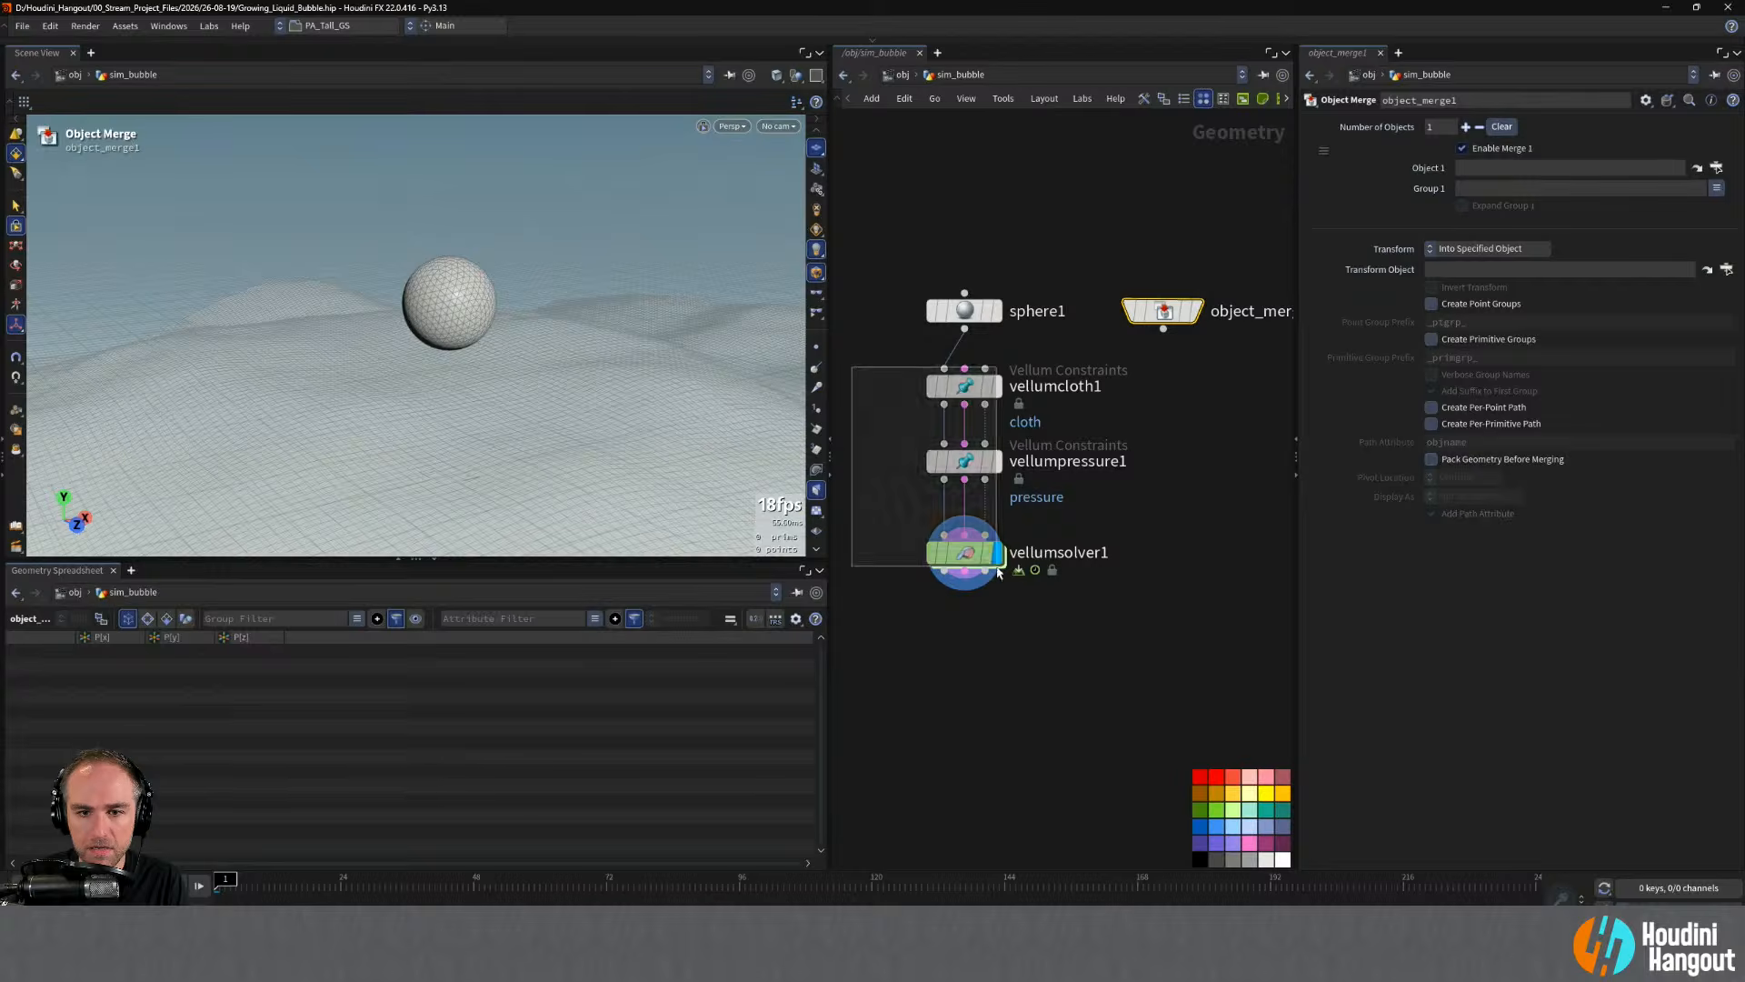
left_click_drag(968, 386, 1107, 387)
middle_click_drag(1107, 391, 1036, 408)
- Rename the Object Merge node as get_ground
double_click(1142, 404)
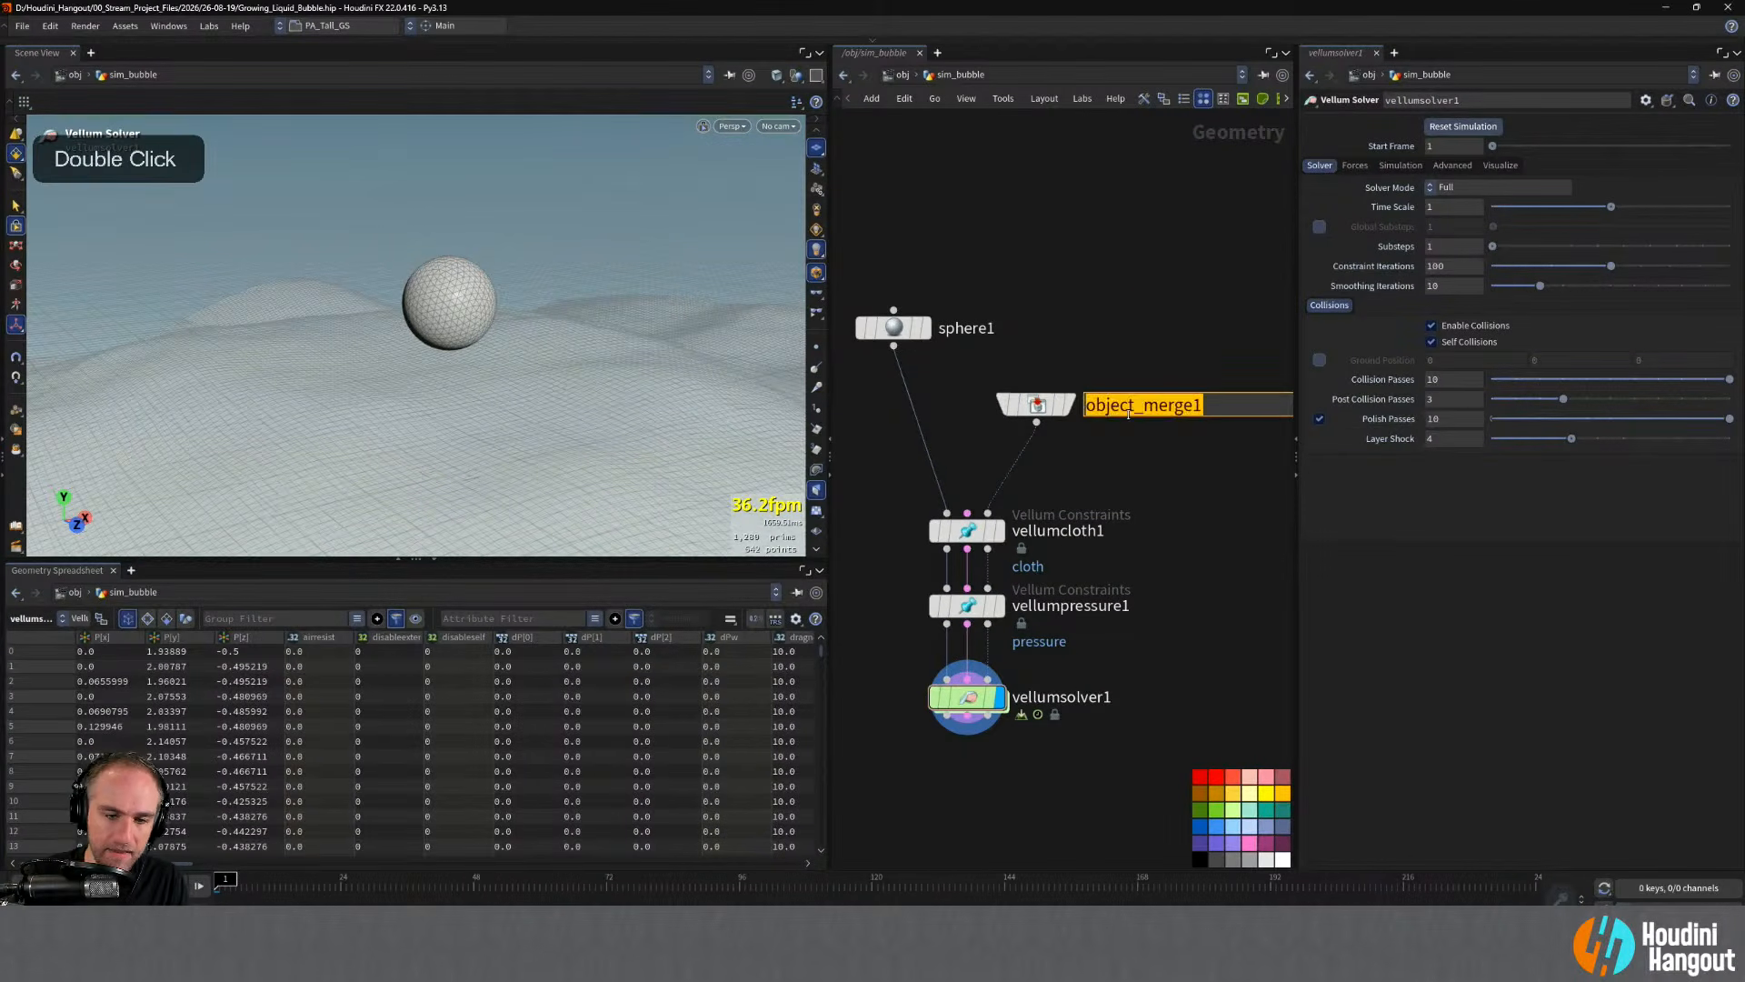
key("BackSpace")
type("get_ground")
key("Return")
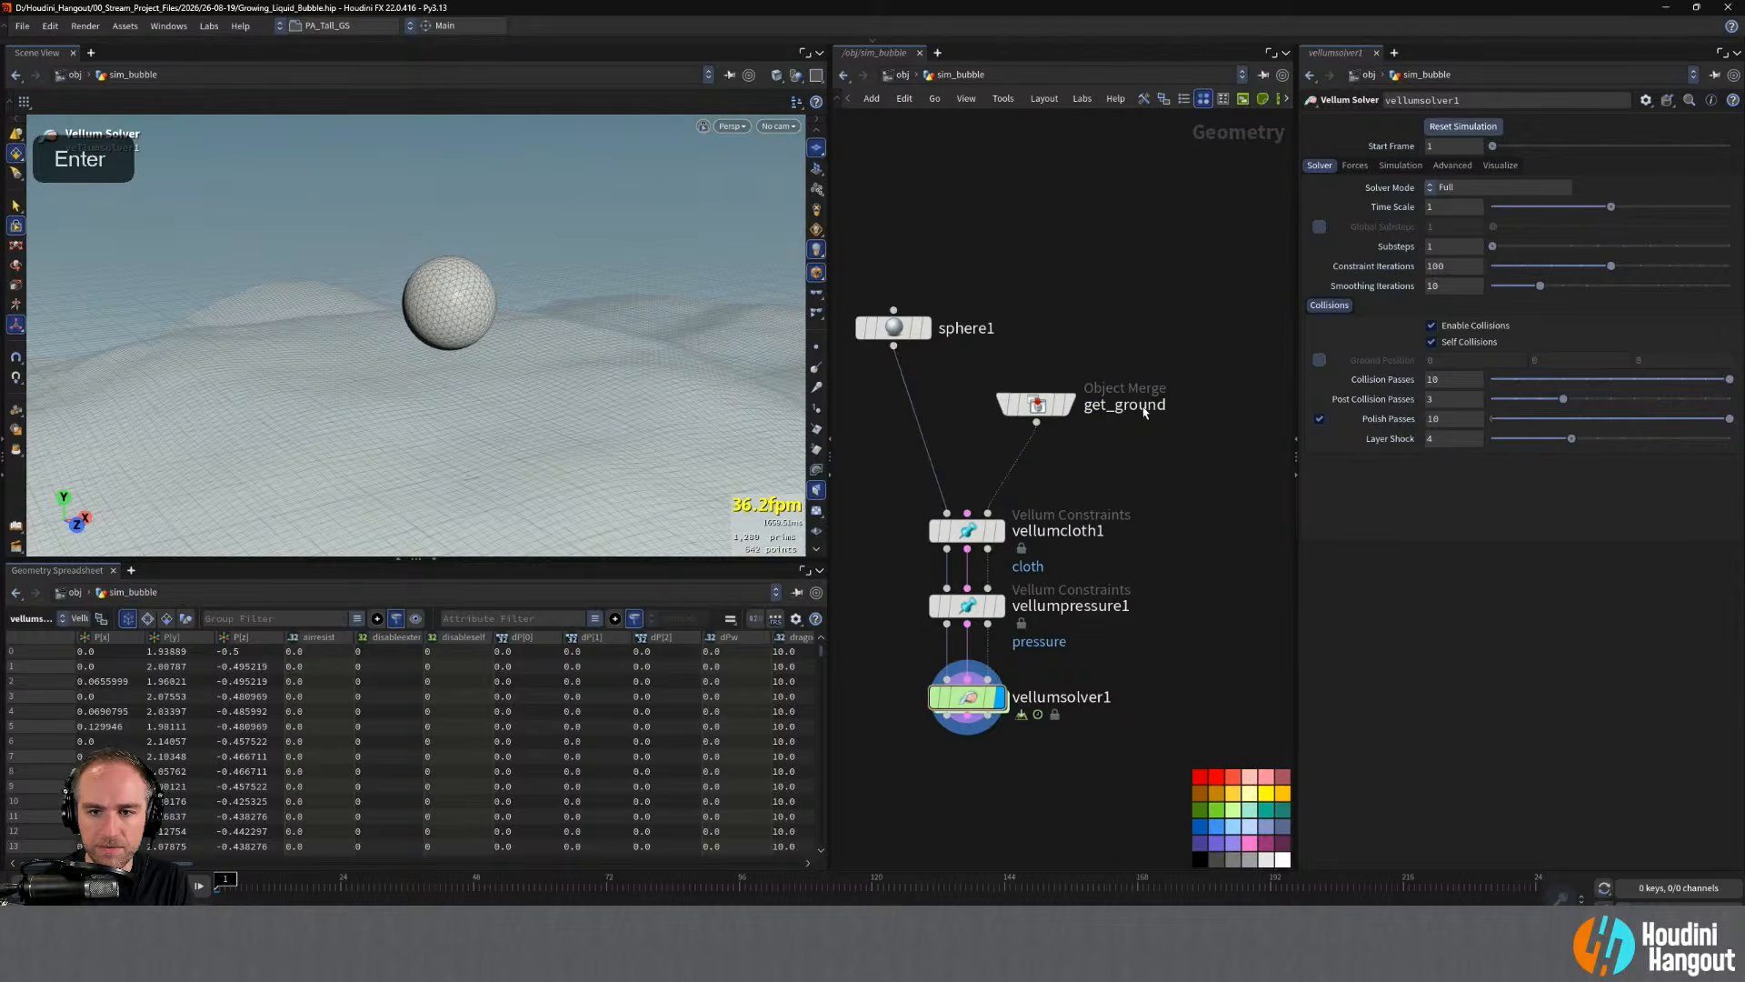
- Color the get_ground node red and set its first merged object to /obj/geo_ground
left_click(1036, 404)
left_click(1200, 777)
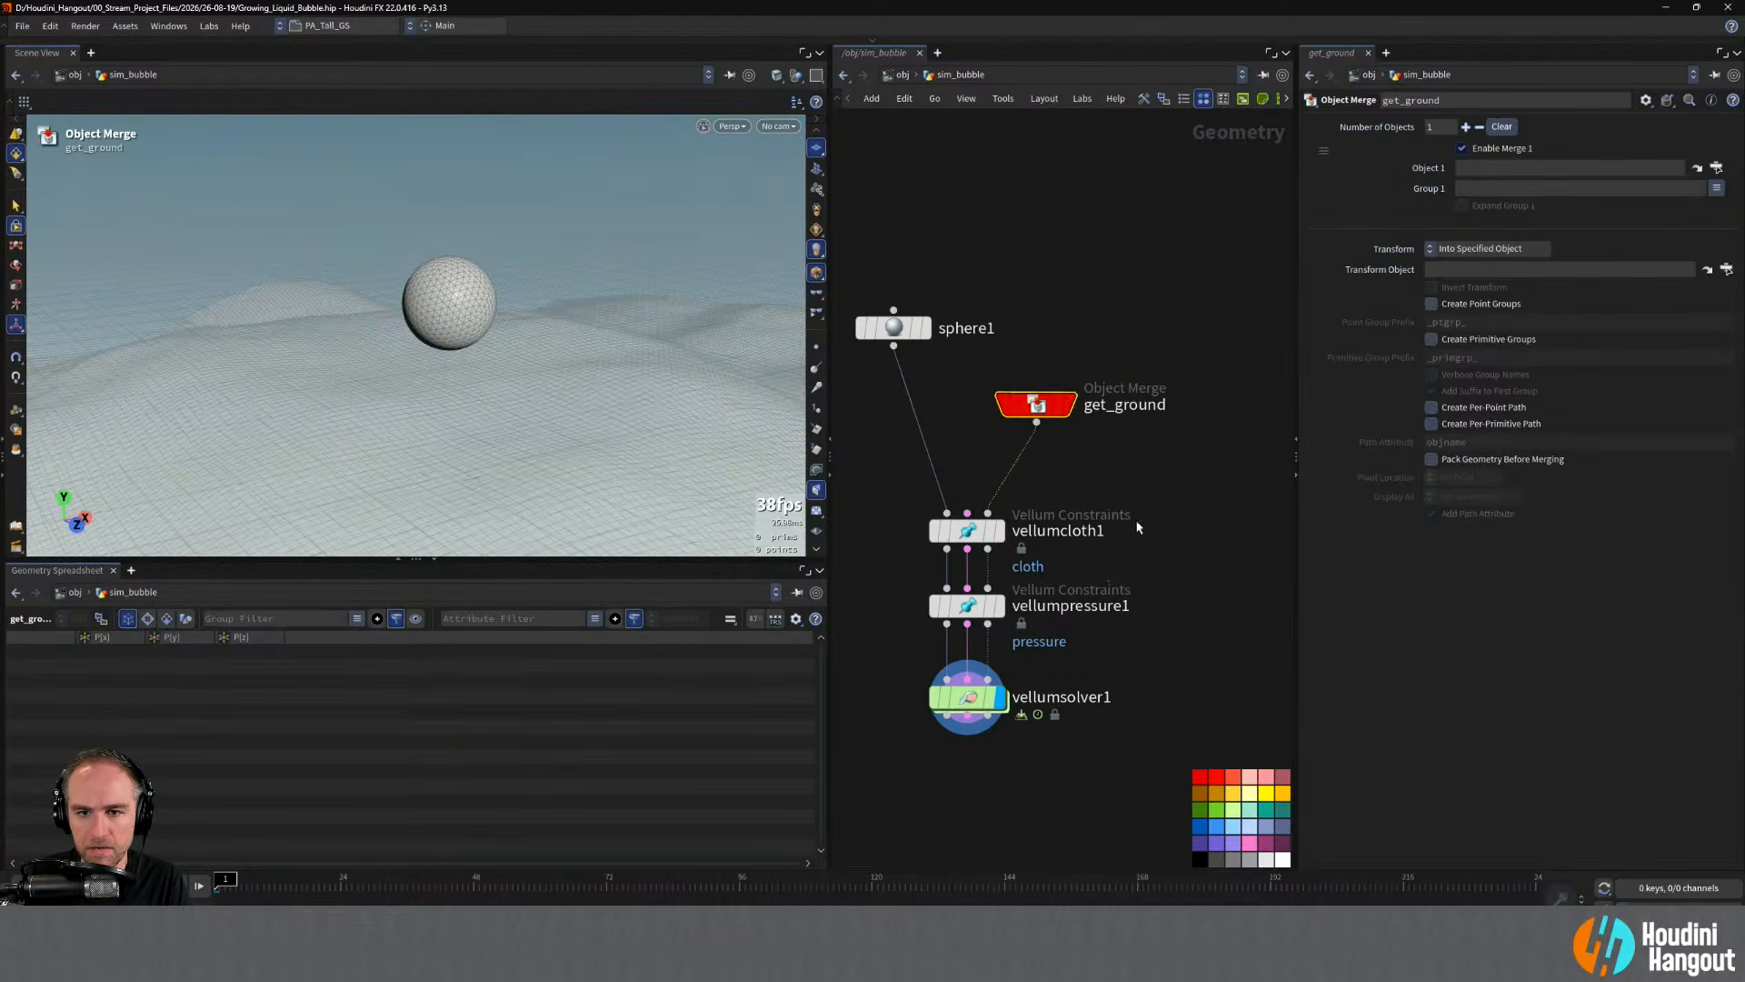
left_click(1716, 167)
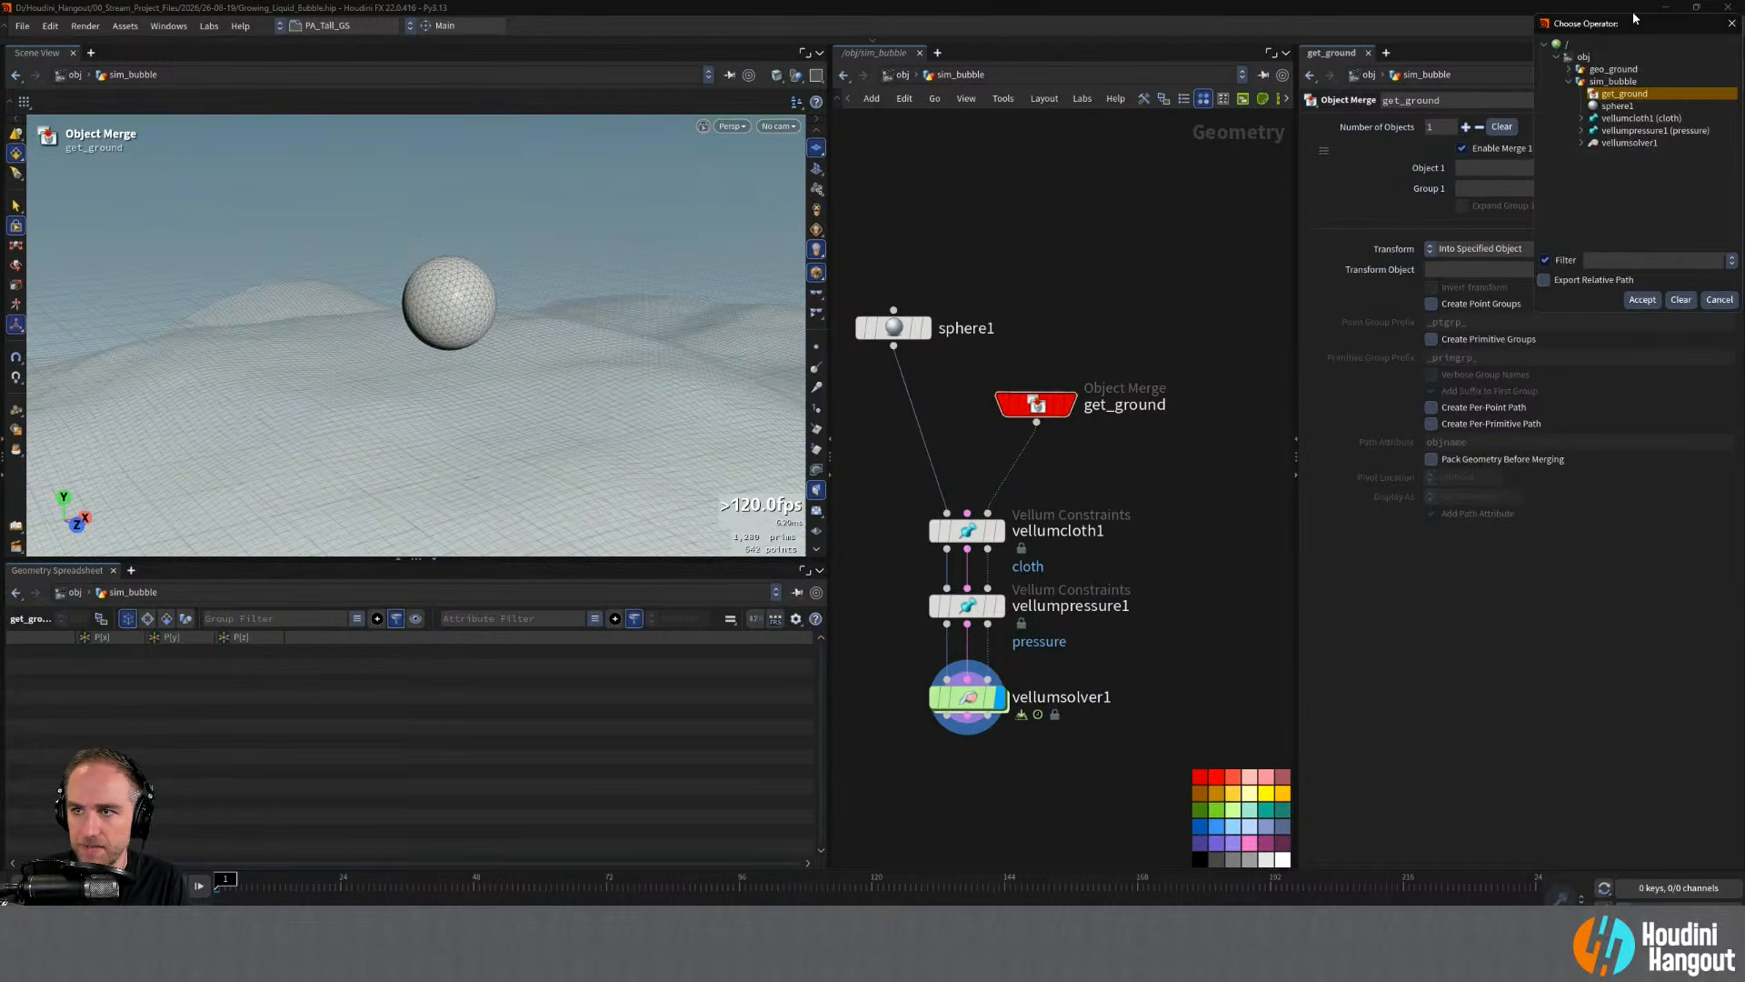
left_click_drag(1635, 21, 1060, 241)
left_click(1005, 289)
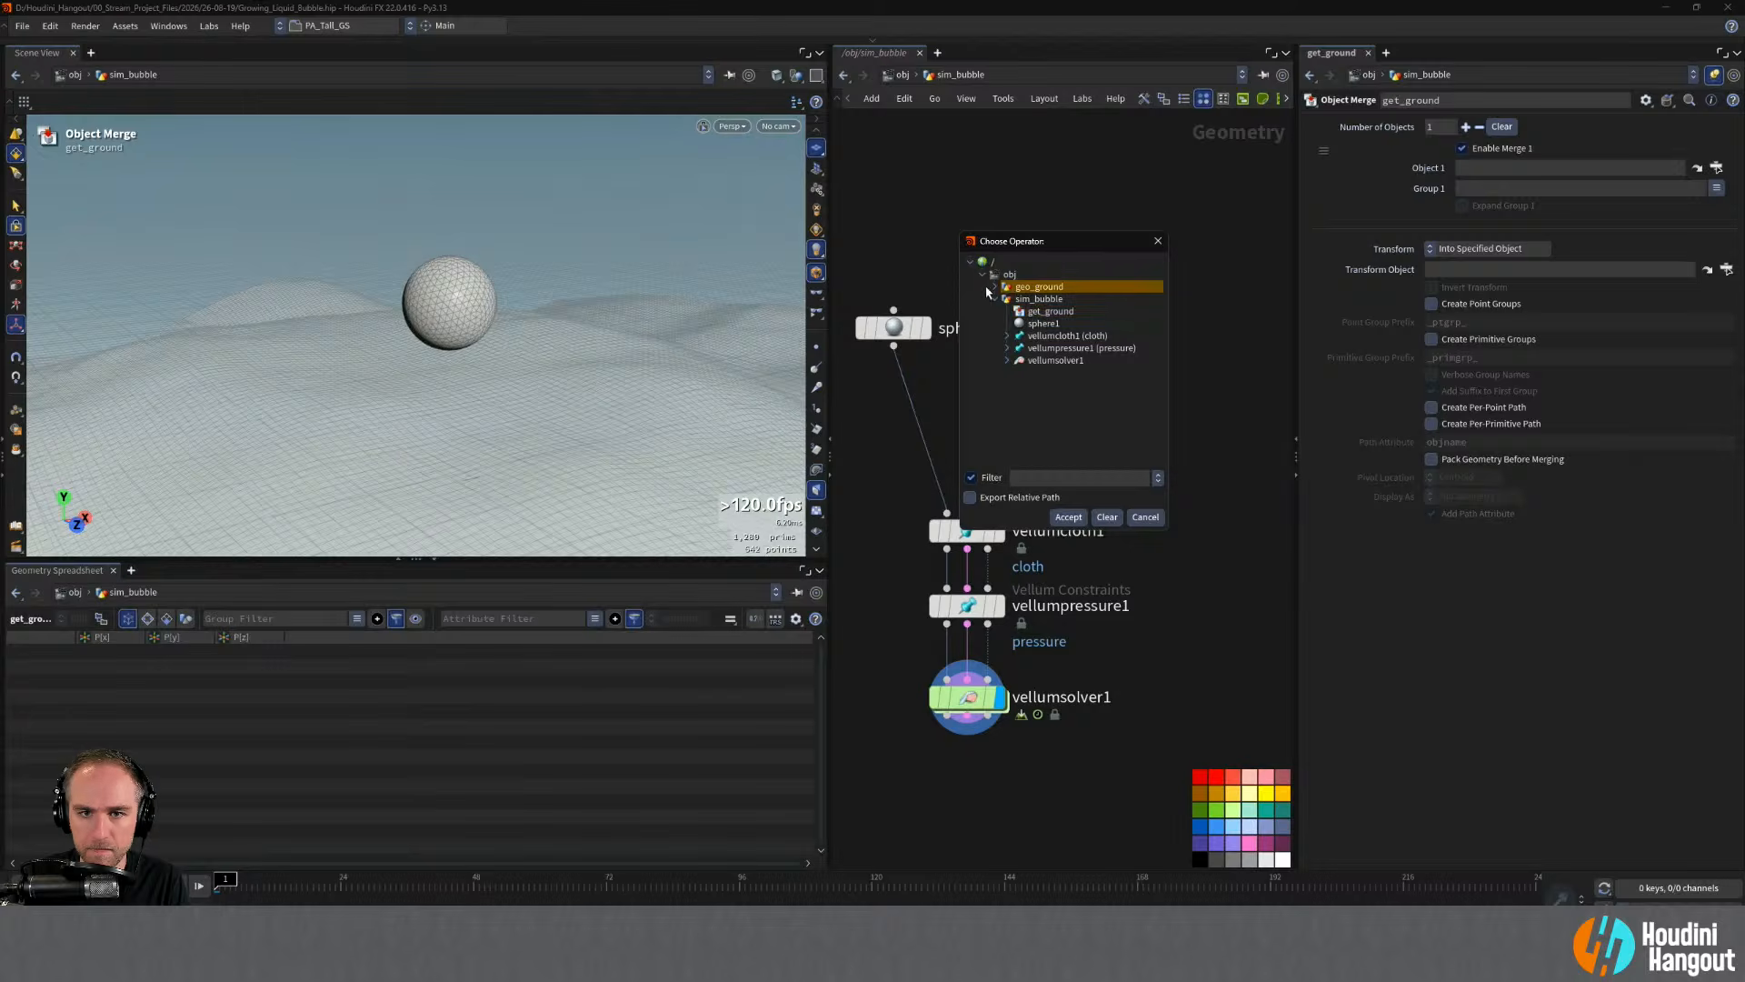
left_click(992, 289)
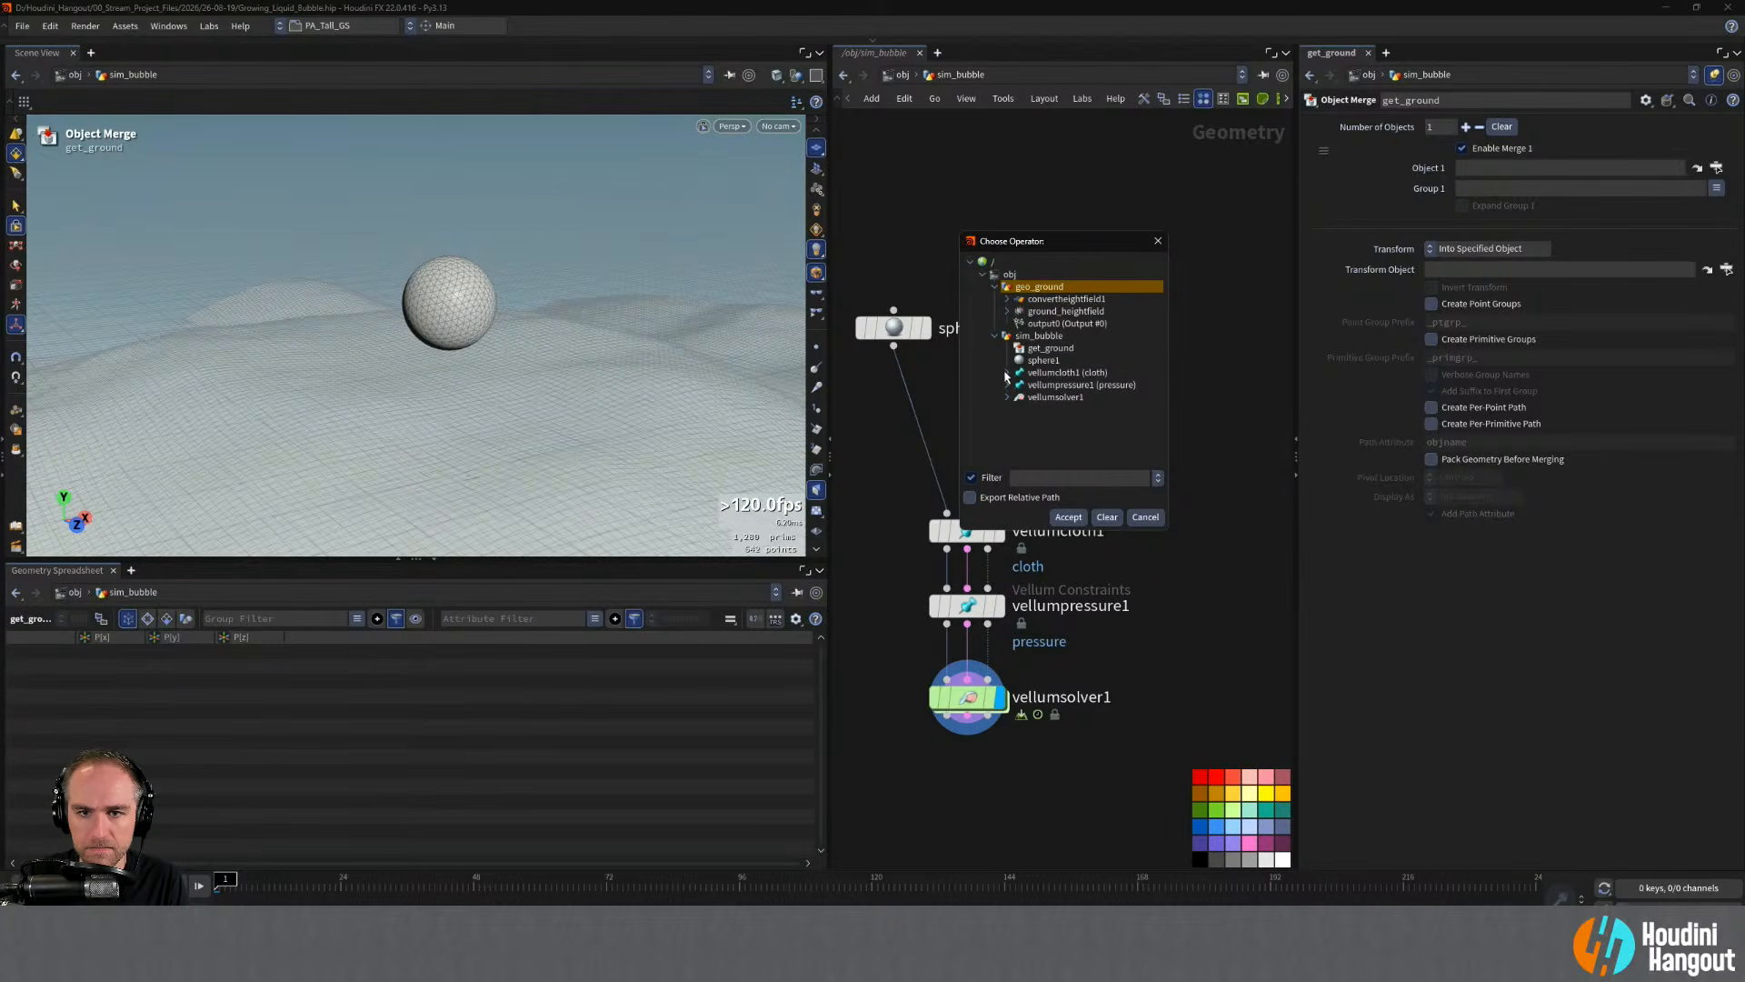
left_click(1069, 517)
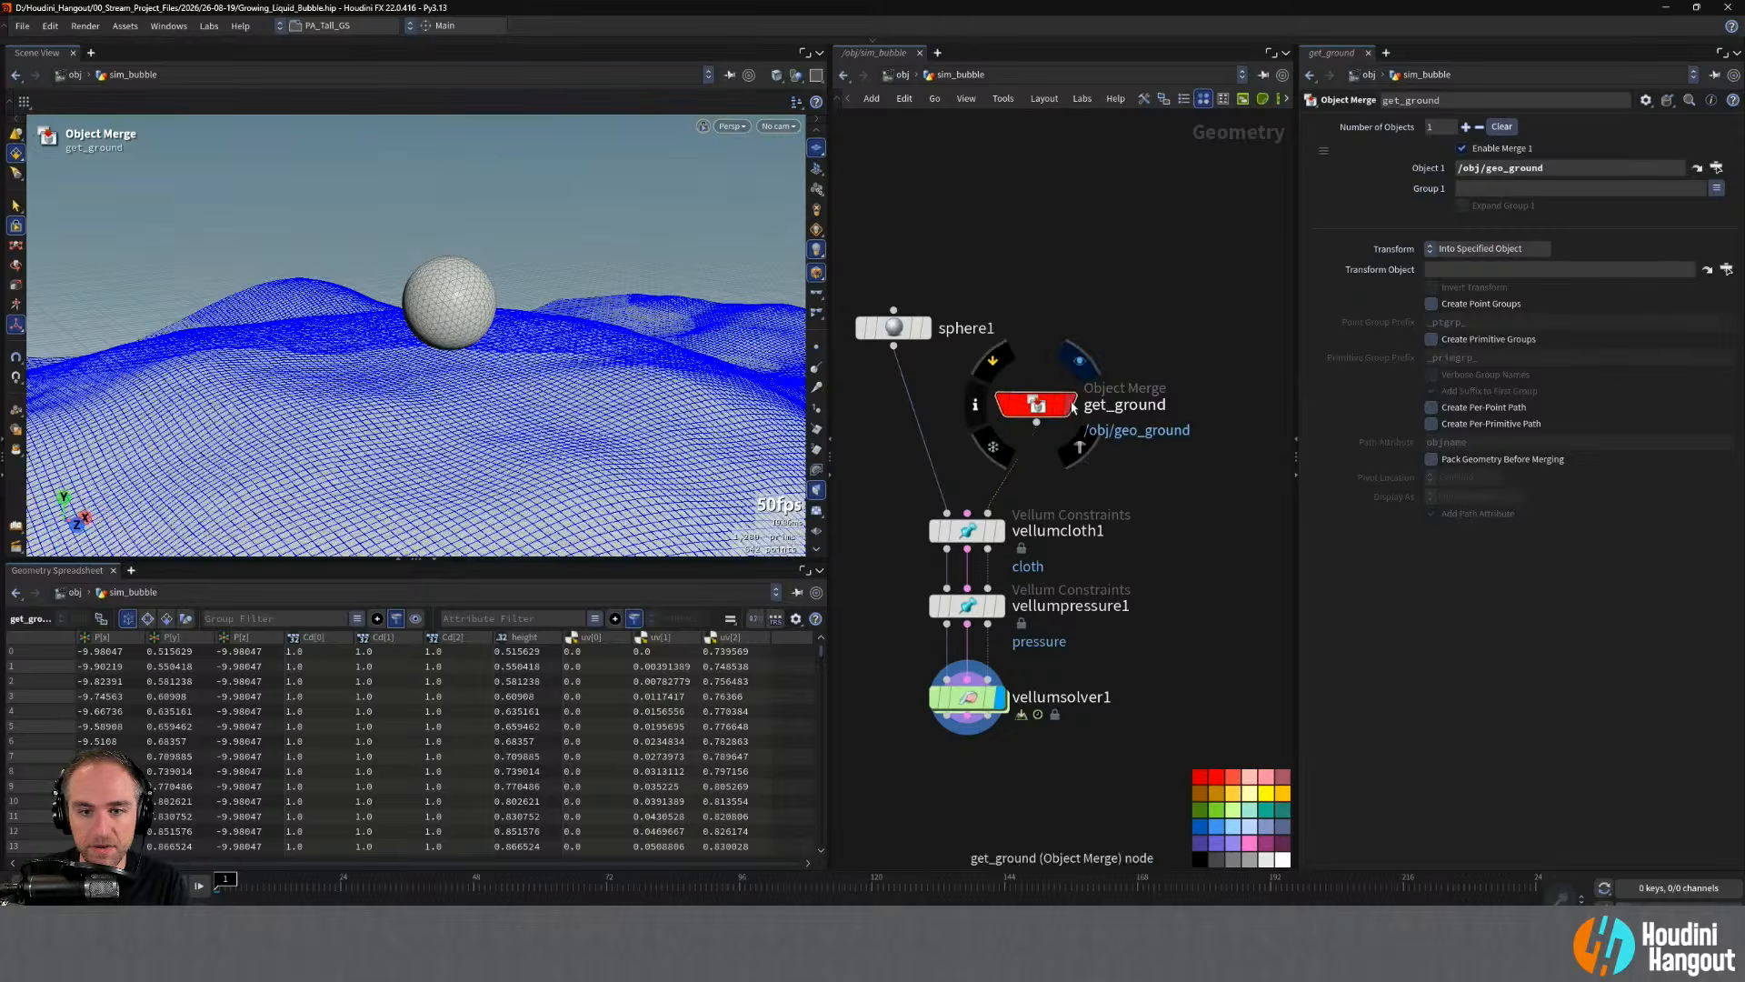
- Display vellumsolver1 and turn off Show Collision in its visualization settings
left_click(1070, 404)
left_click(969, 530)
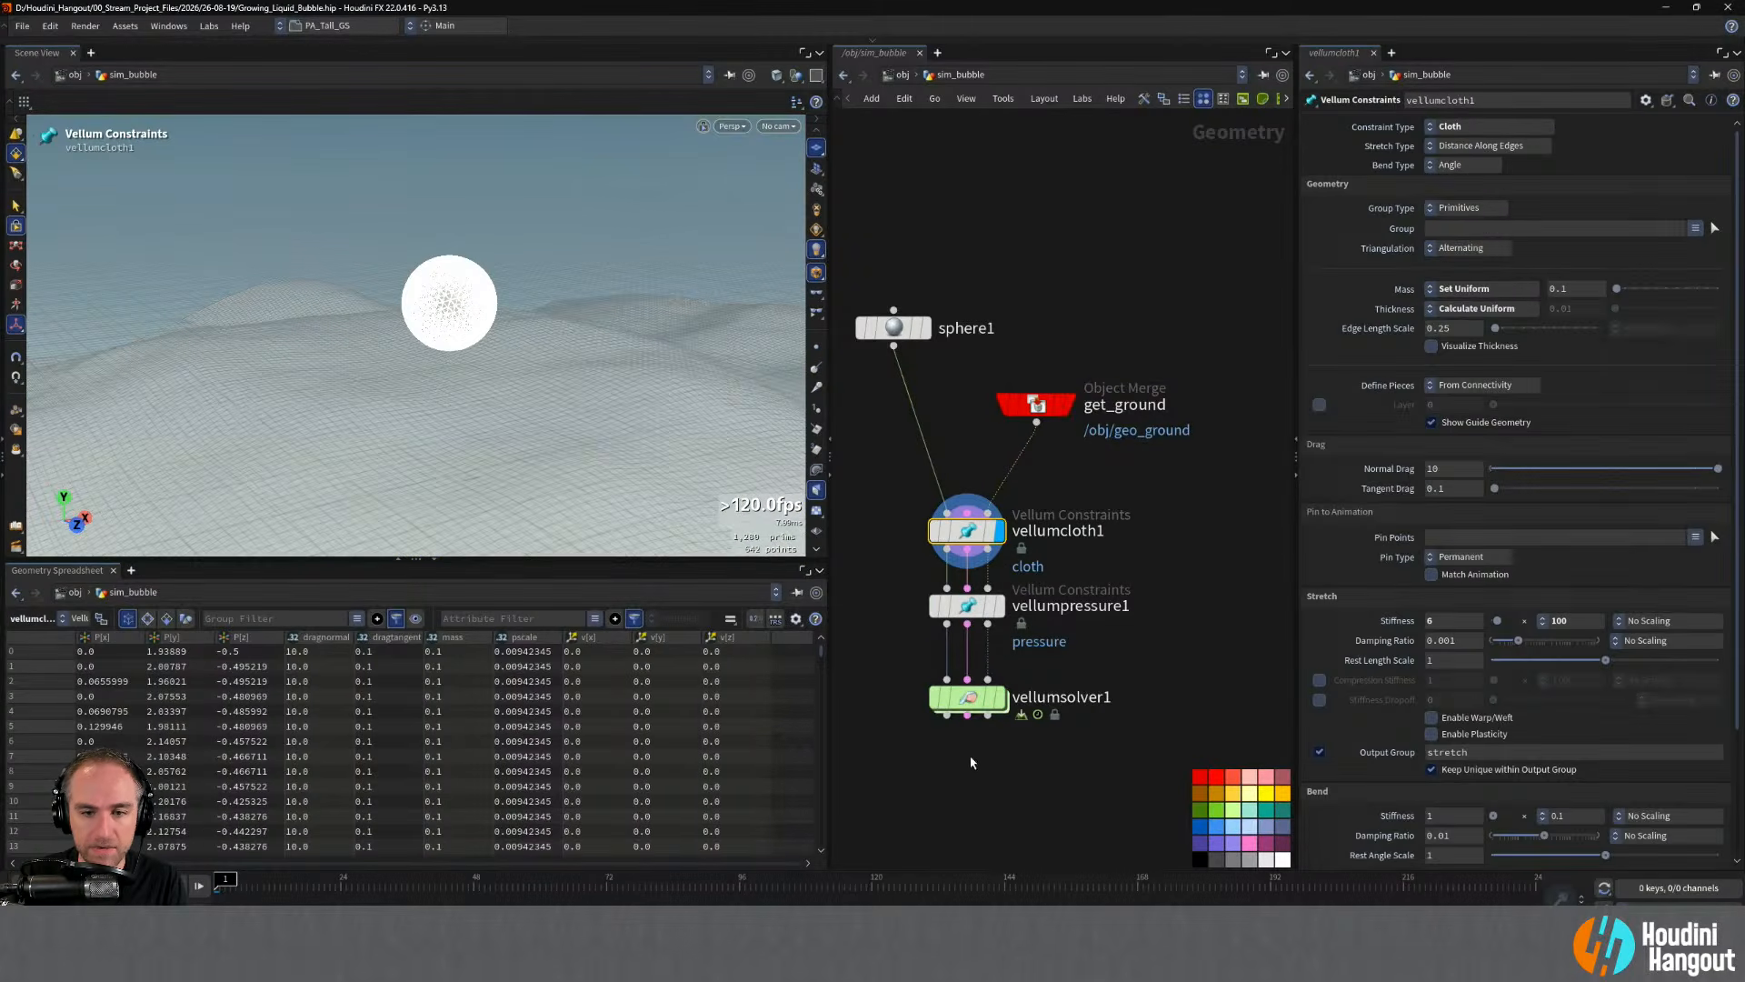
left_click(970, 704)
left_click(971, 704)
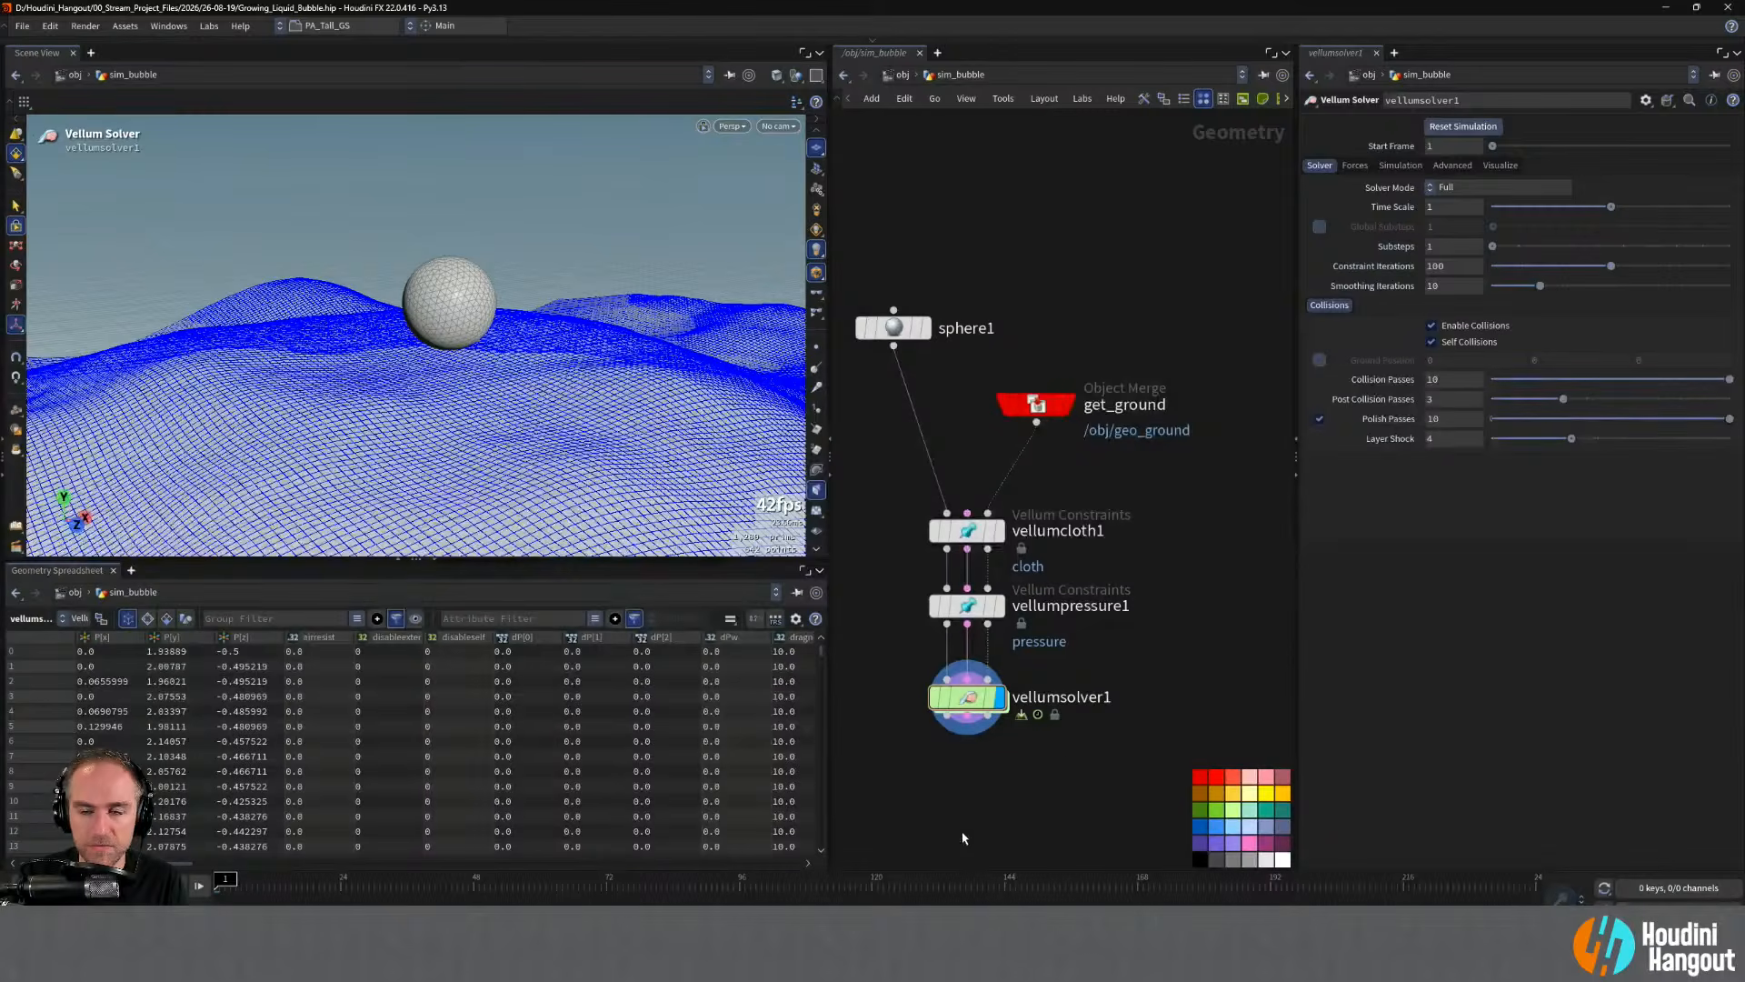
left_click(1500, 165)
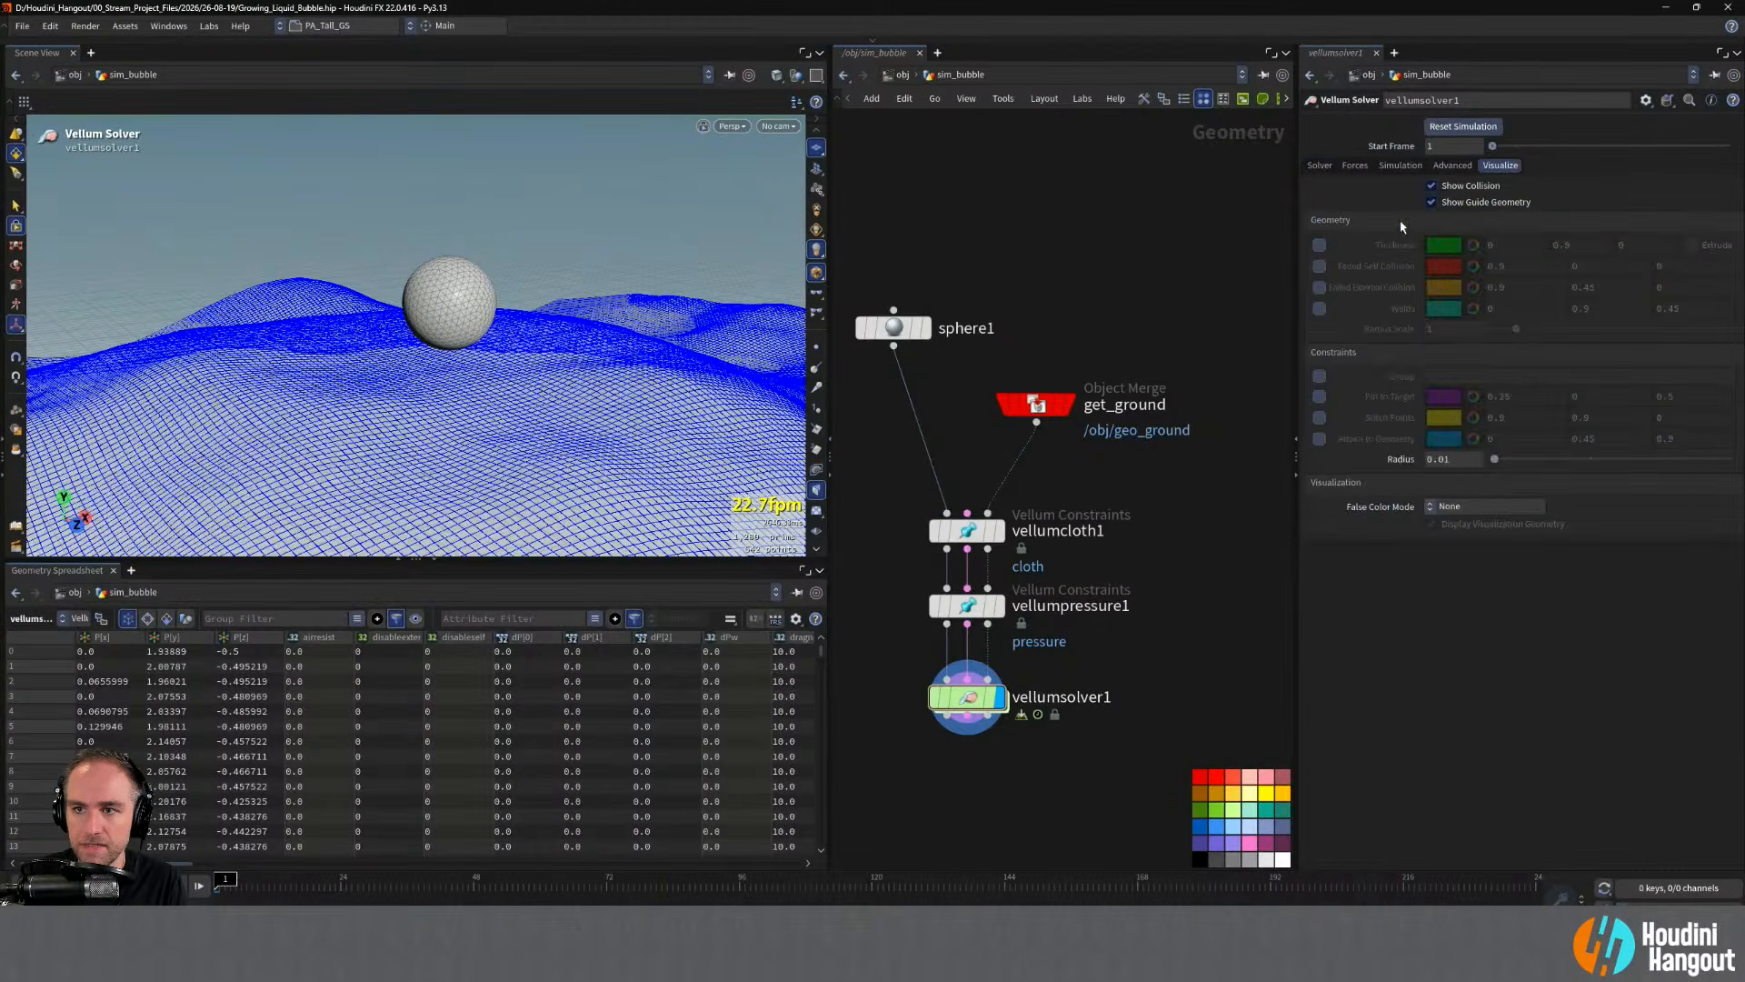
left_click(1430, 185)
- Play the balloon simulation against the ground and return to the first frame
left_click_drag(491, 385, 459, 359, "alt")
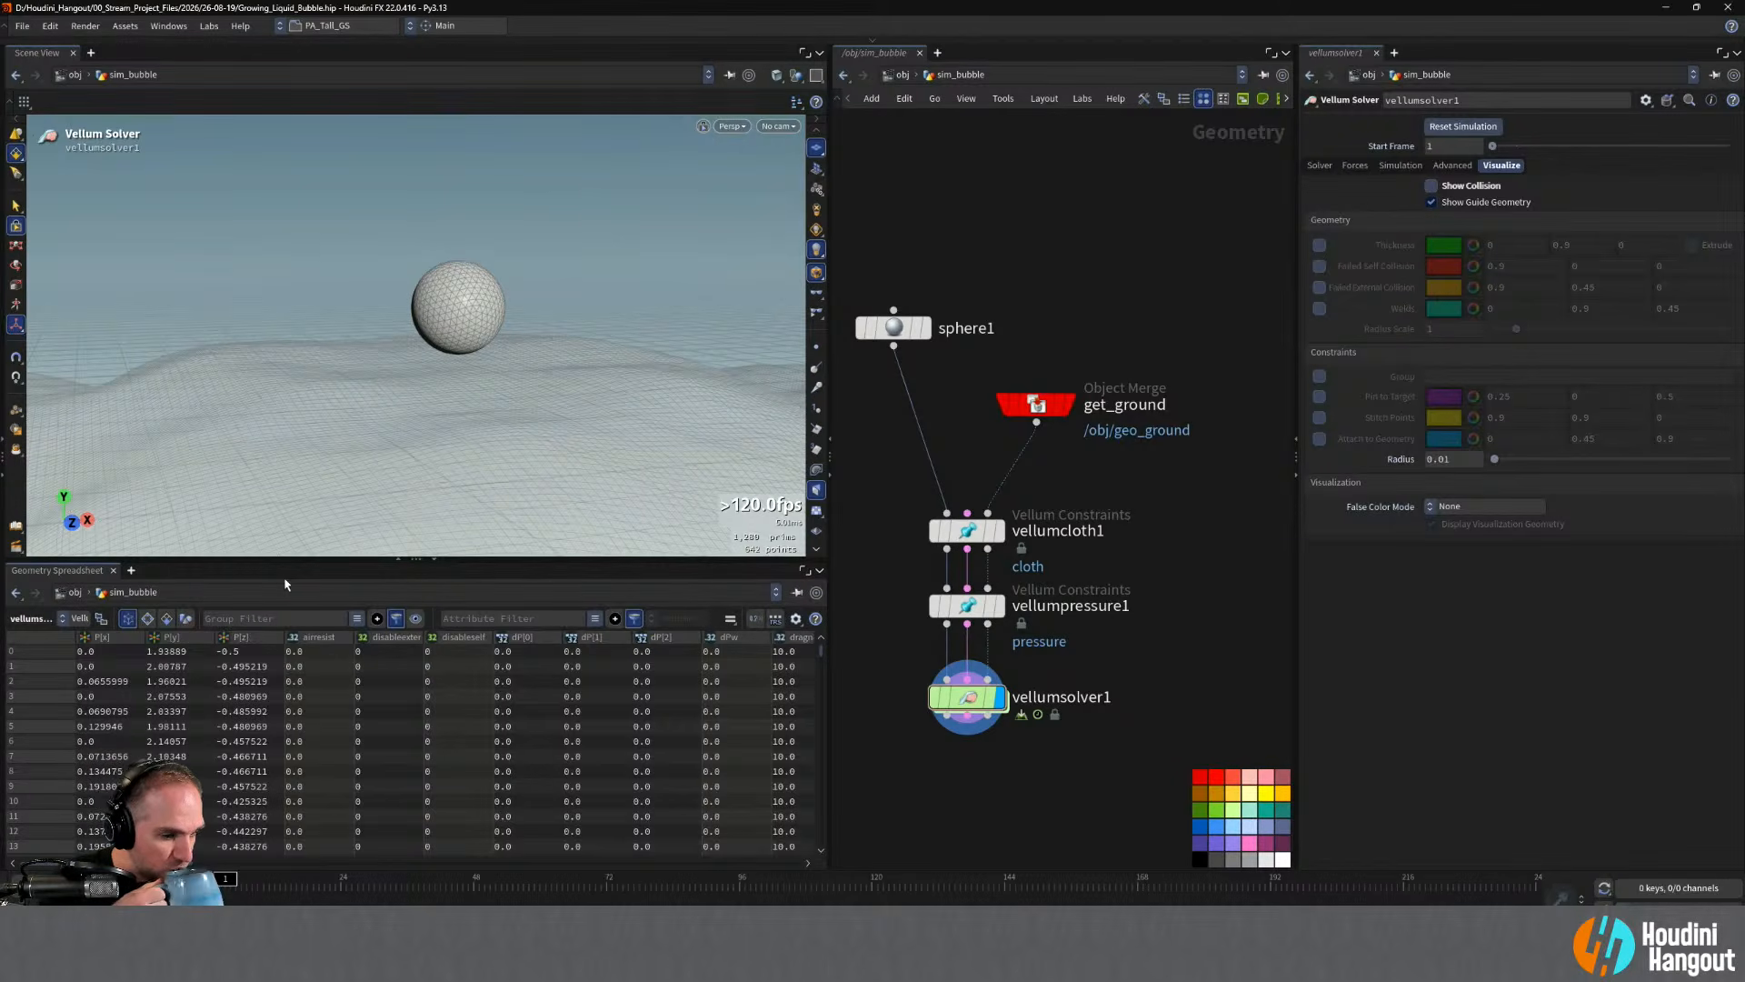
key("Up")
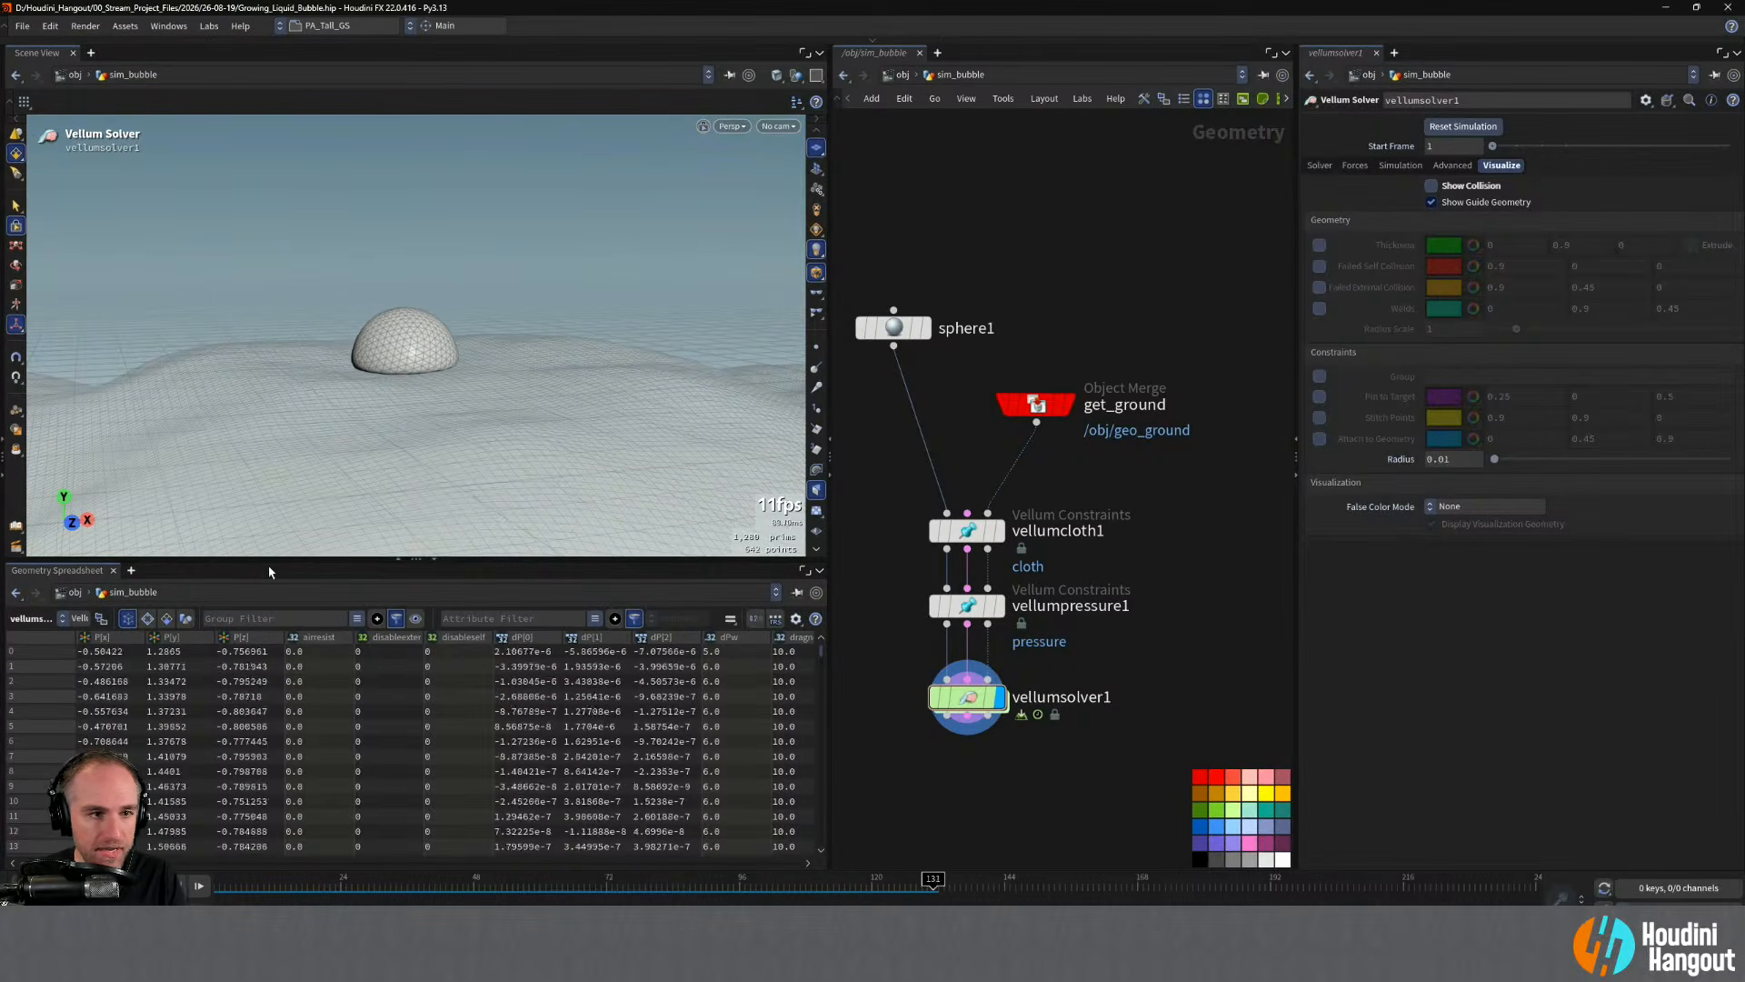
key("ctrl+Up")
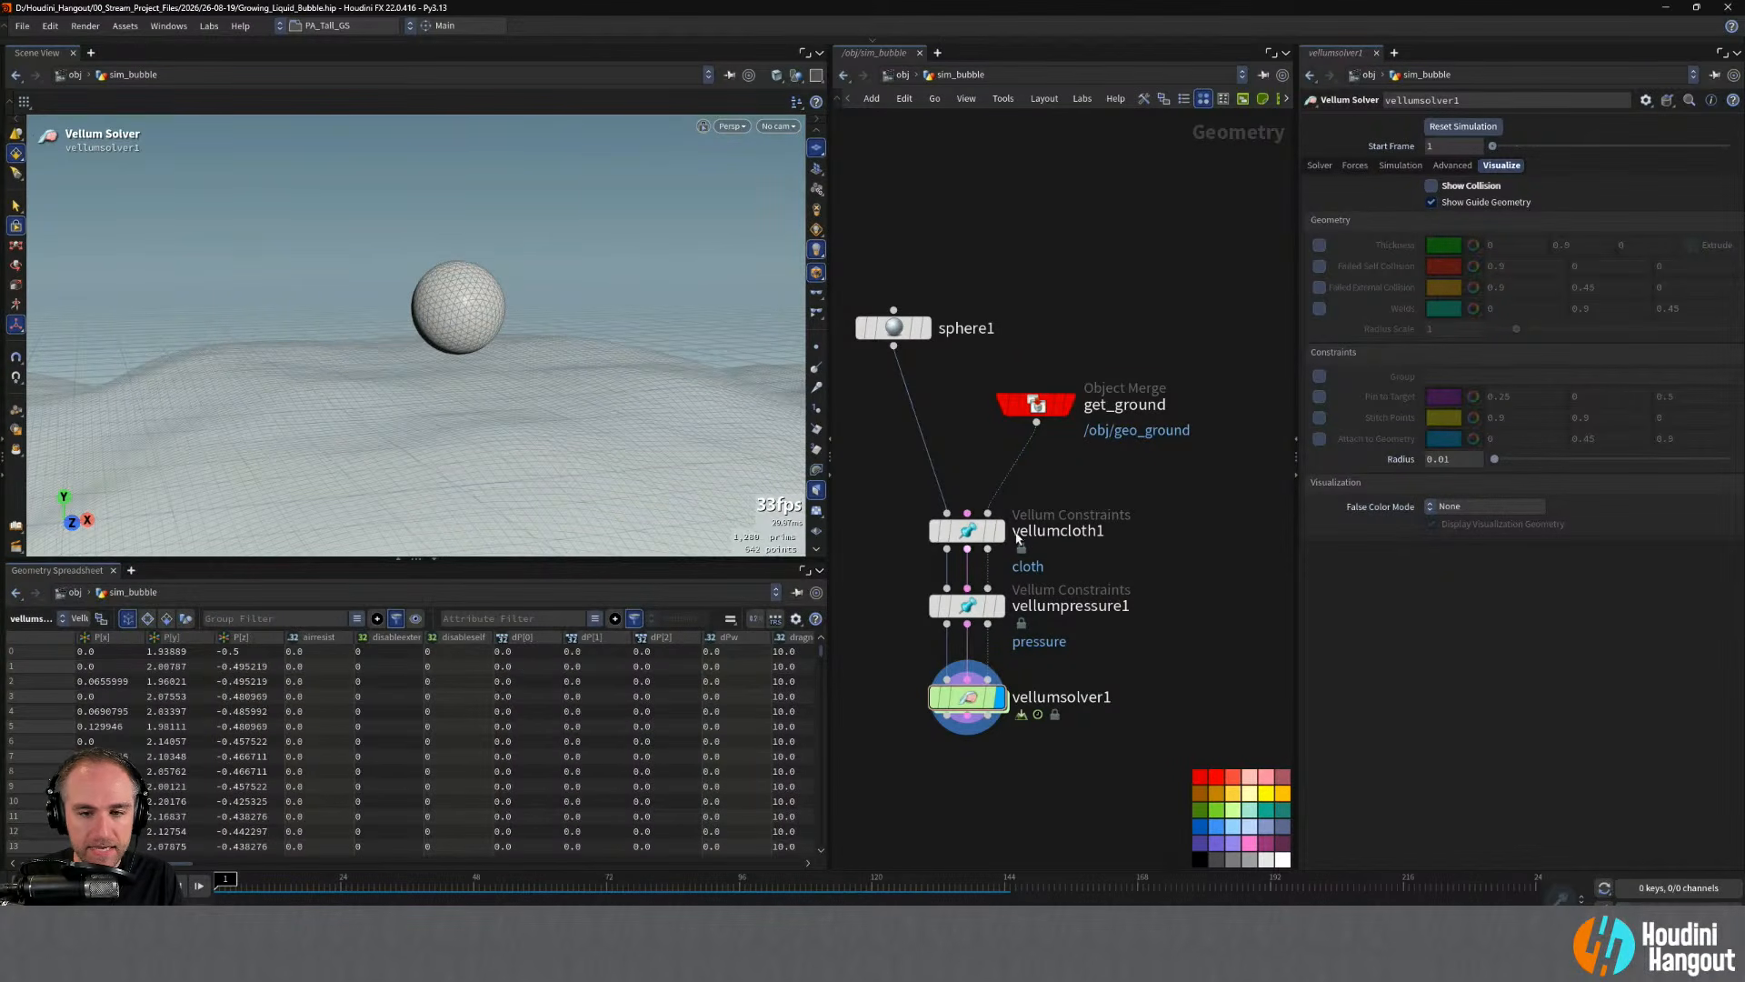
- Set vellumsolver1's simulation cache memory to 32000 MB
left_click(1393, 166)
left_click(1354, 166)
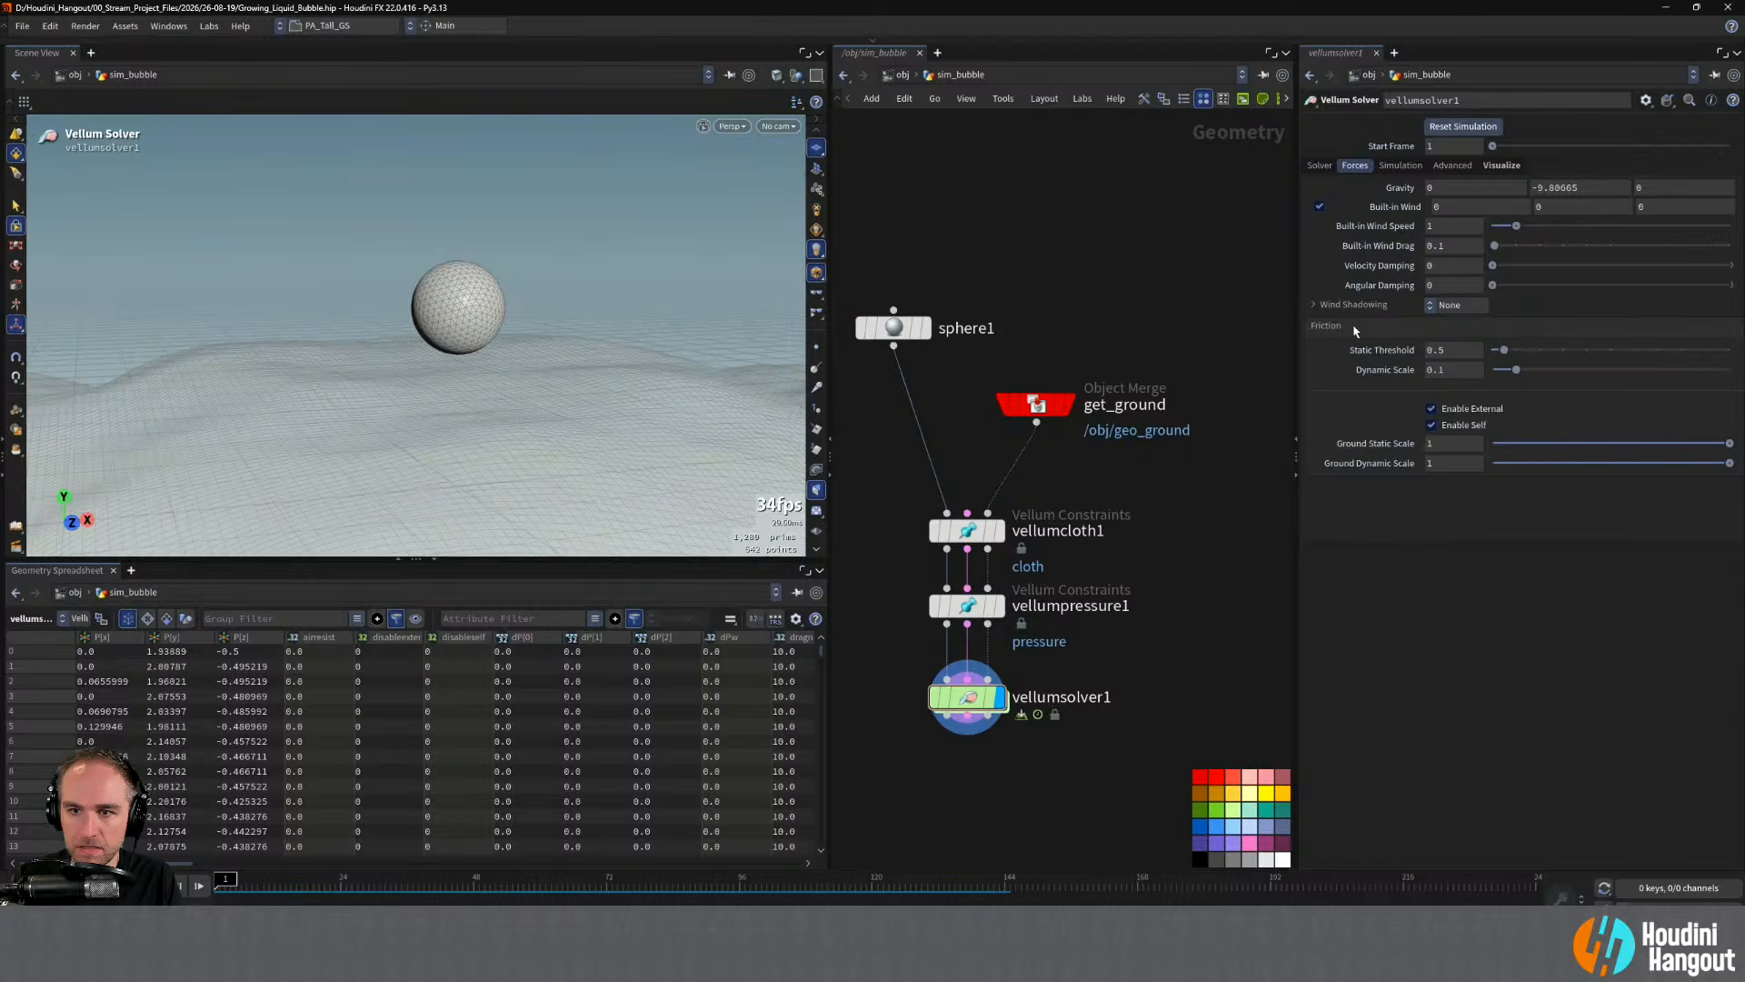
left_click(1322, 165)
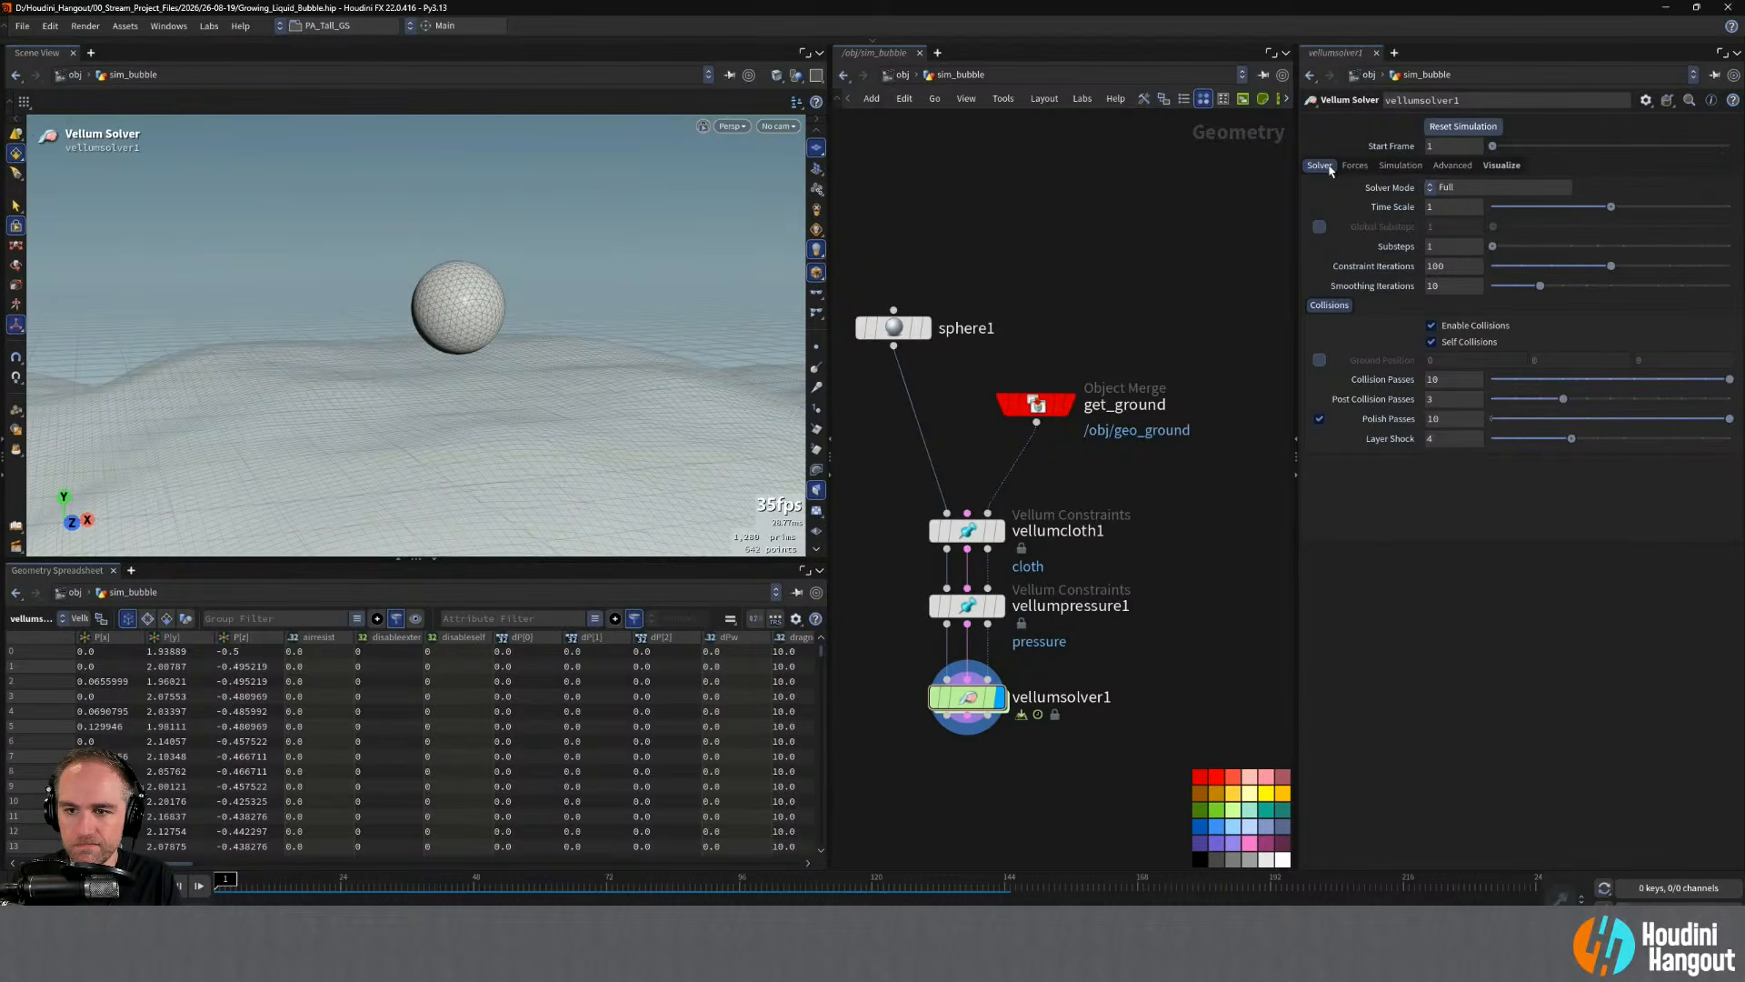
left_click(1400, 165)
left_click(1454, 188)
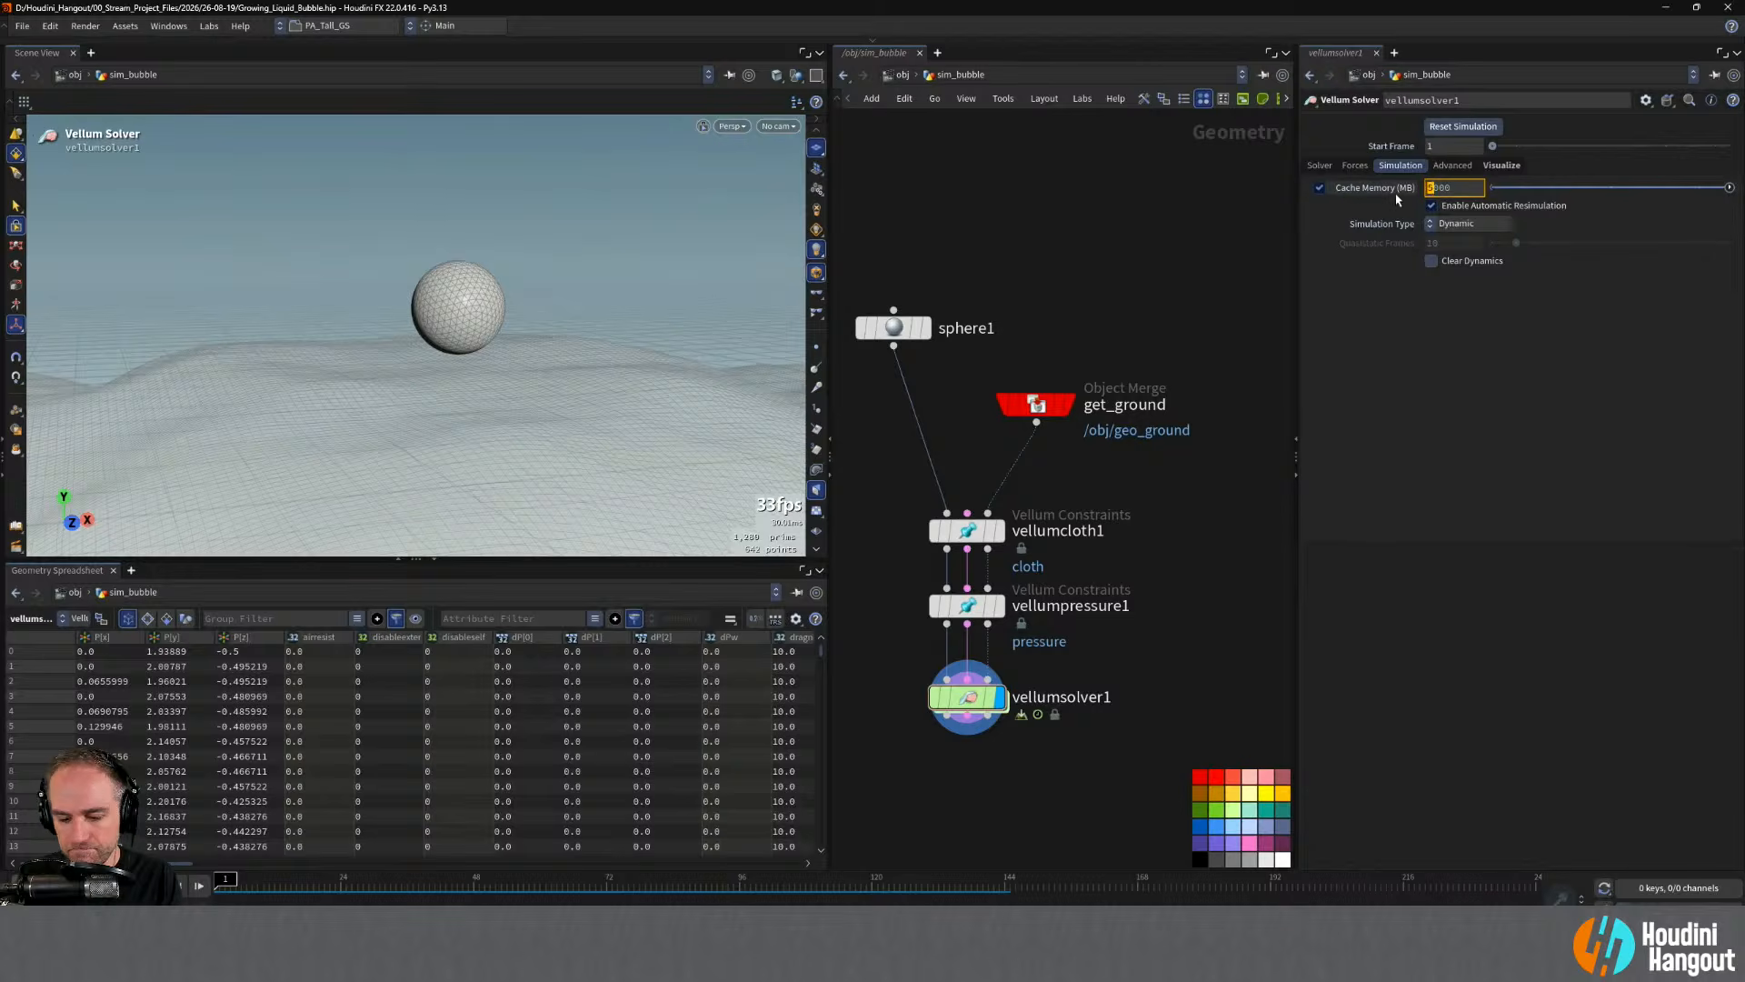
type("3000")
key("Return")
type("2")
key("Return")
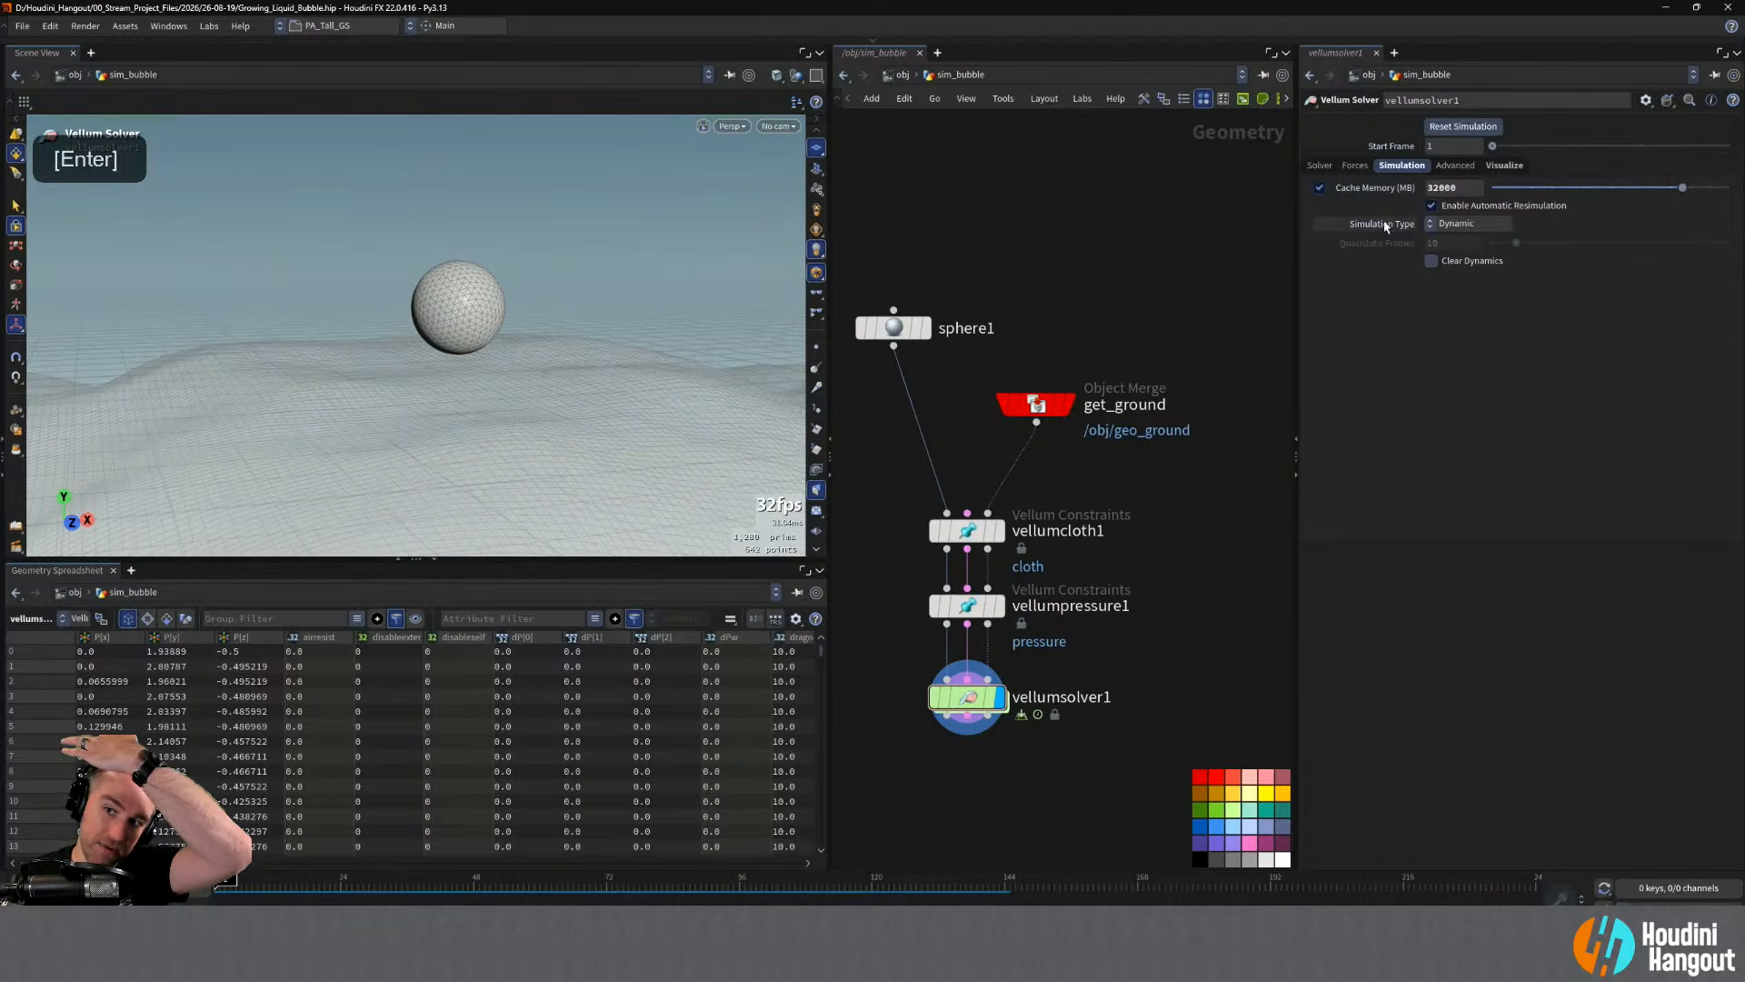
- Examine the solver's advanced and basic settings, and the parameters of the vellumcloth1 and vellumpressure1 constraints
left_click(1450, 165)
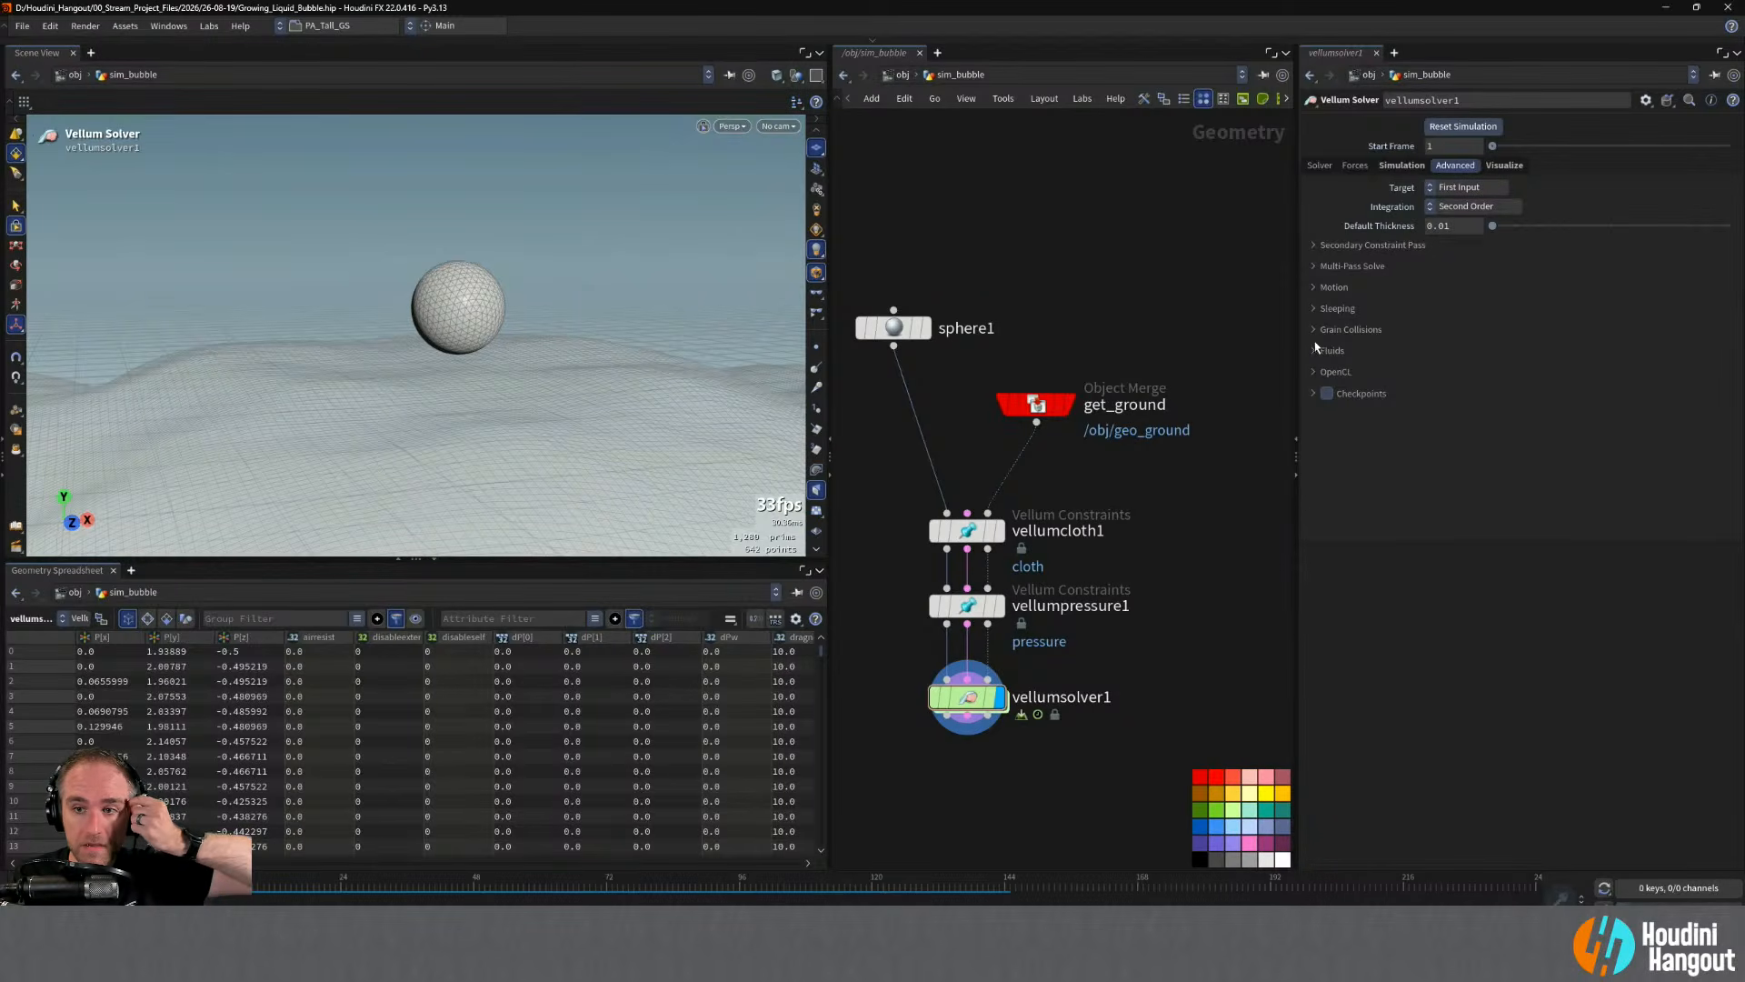
left_click(1319, 167)
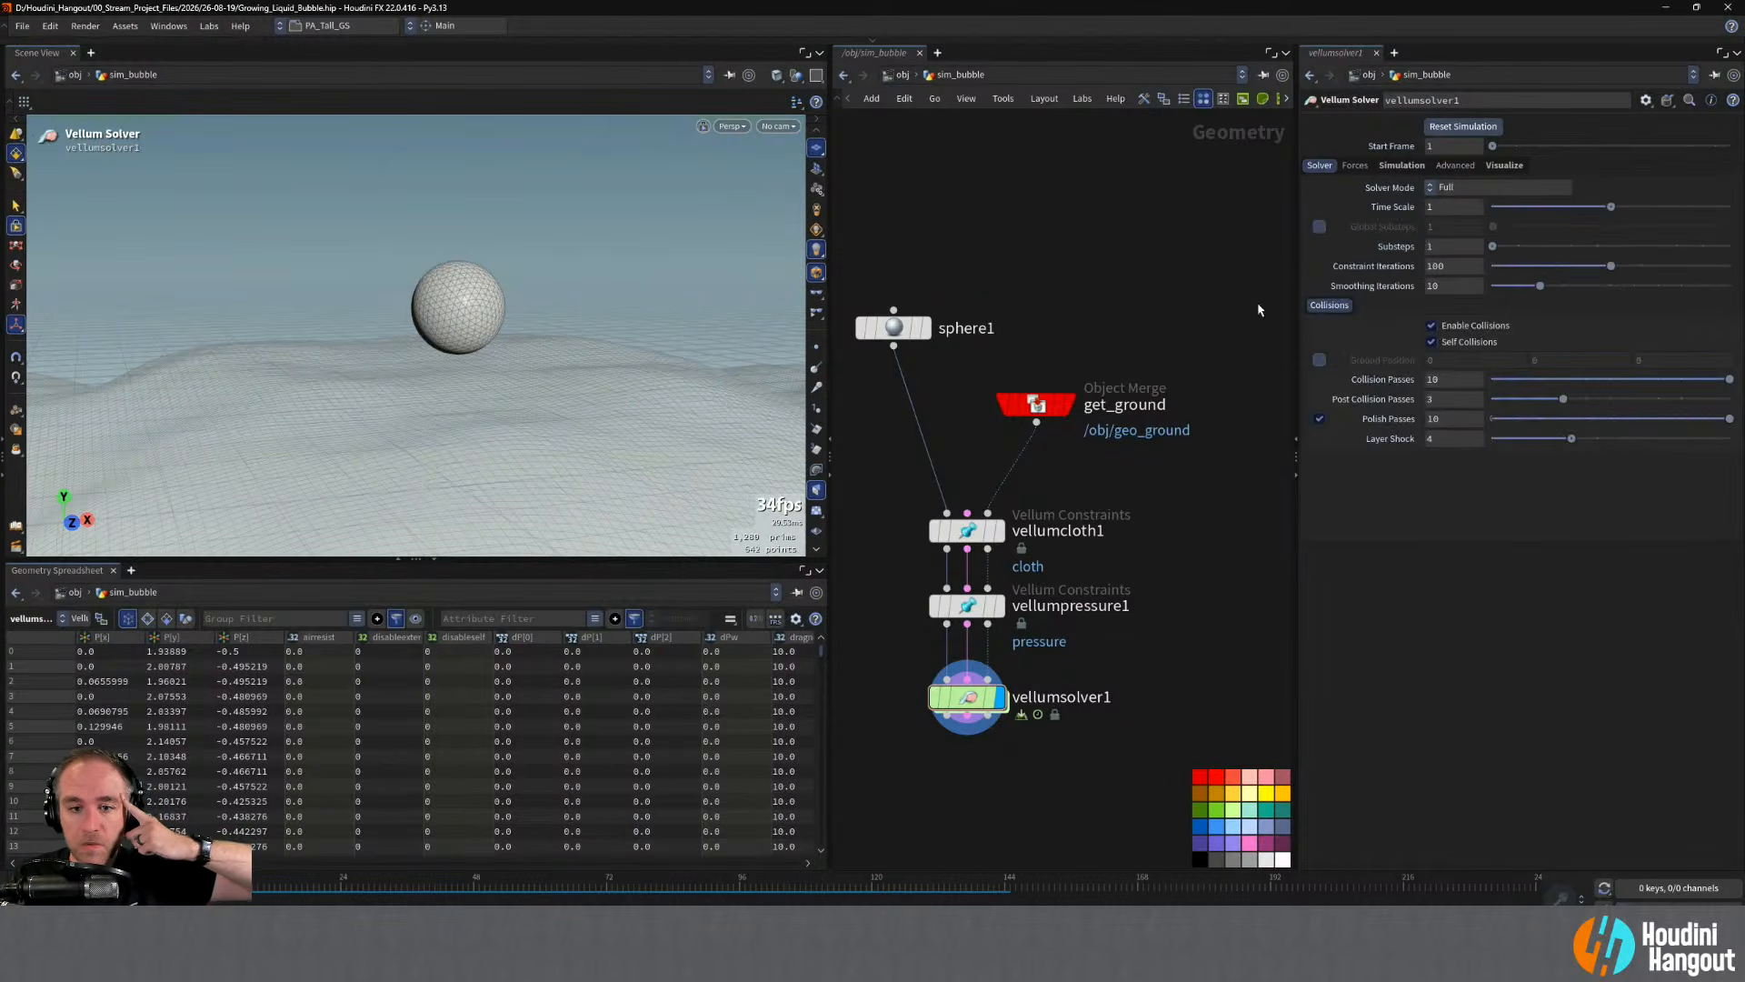
left_click(984, 531)
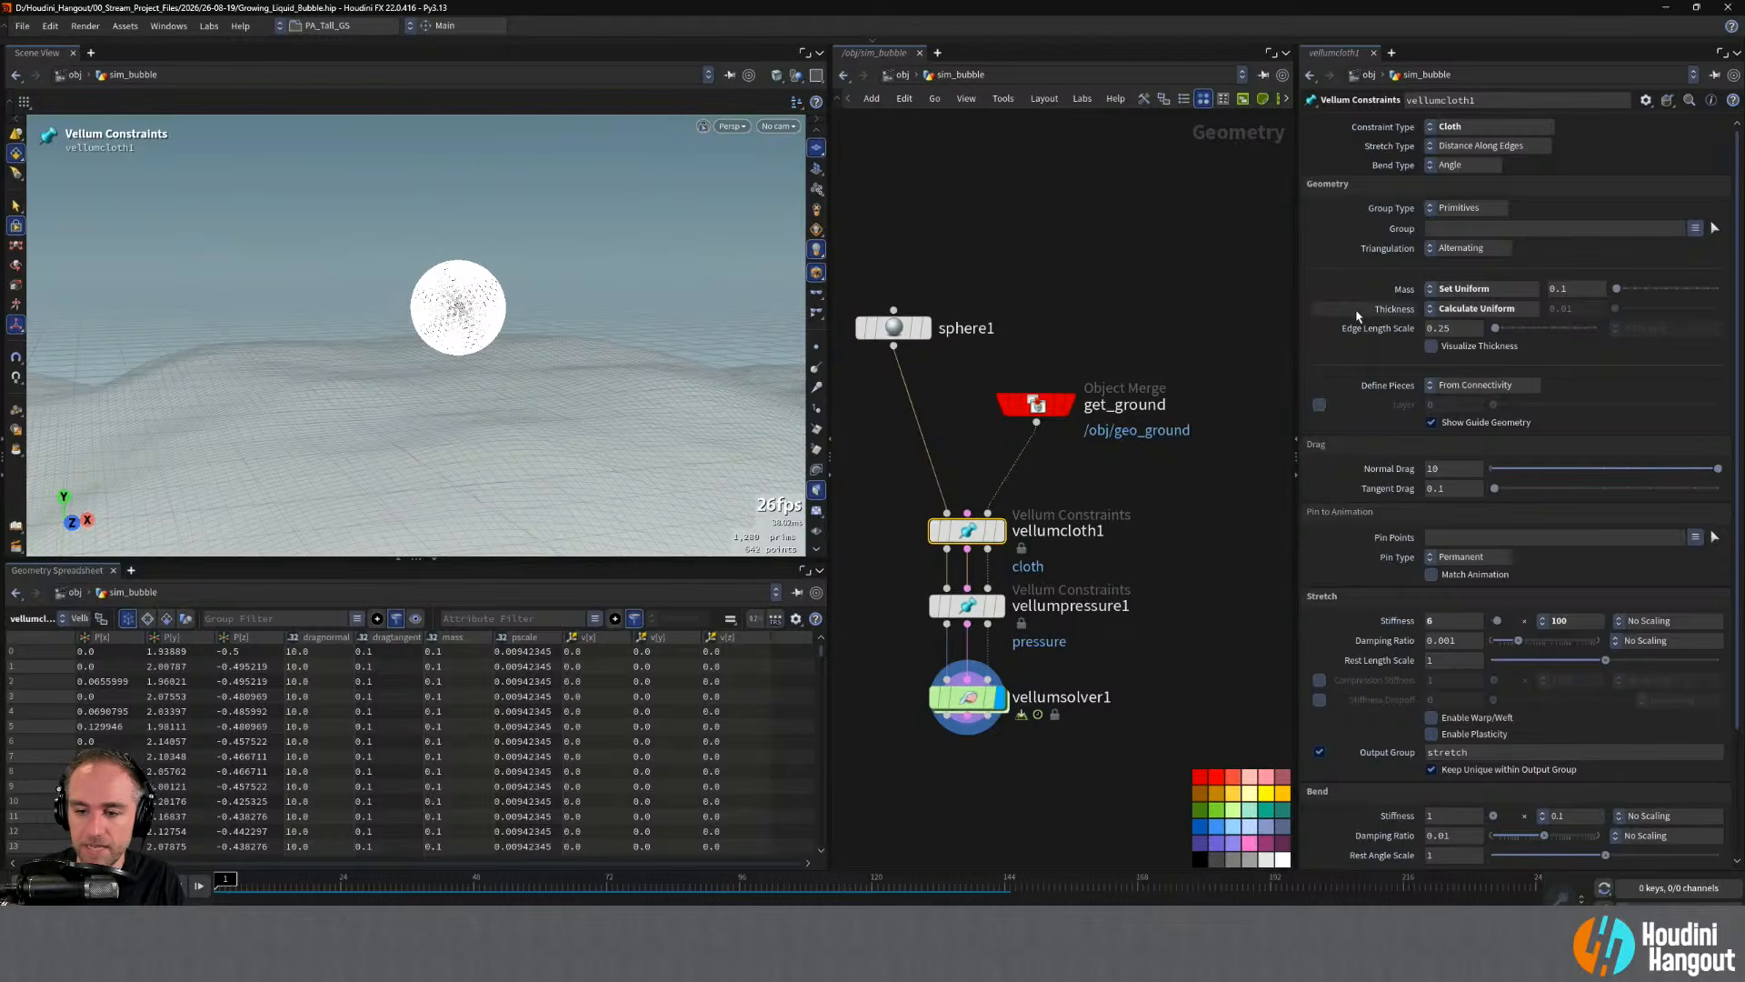
scroll(1363, 363, "down", 5)
left_click(967, 605)
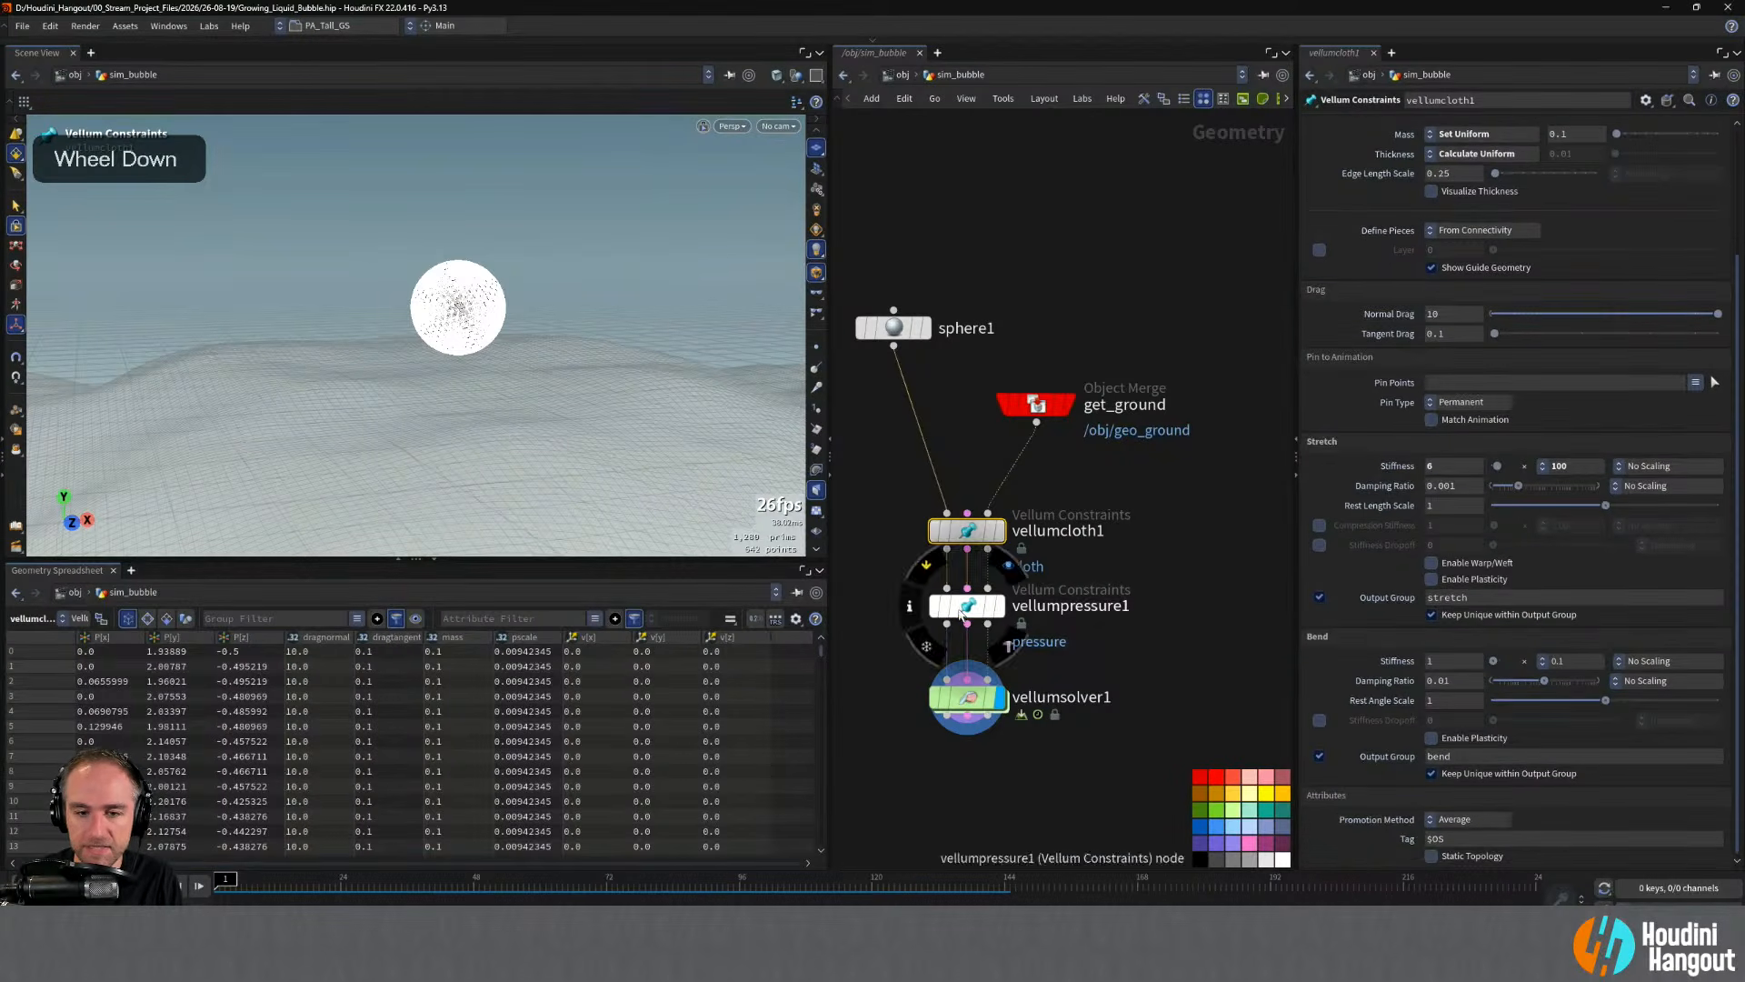
left_click(966, 536)
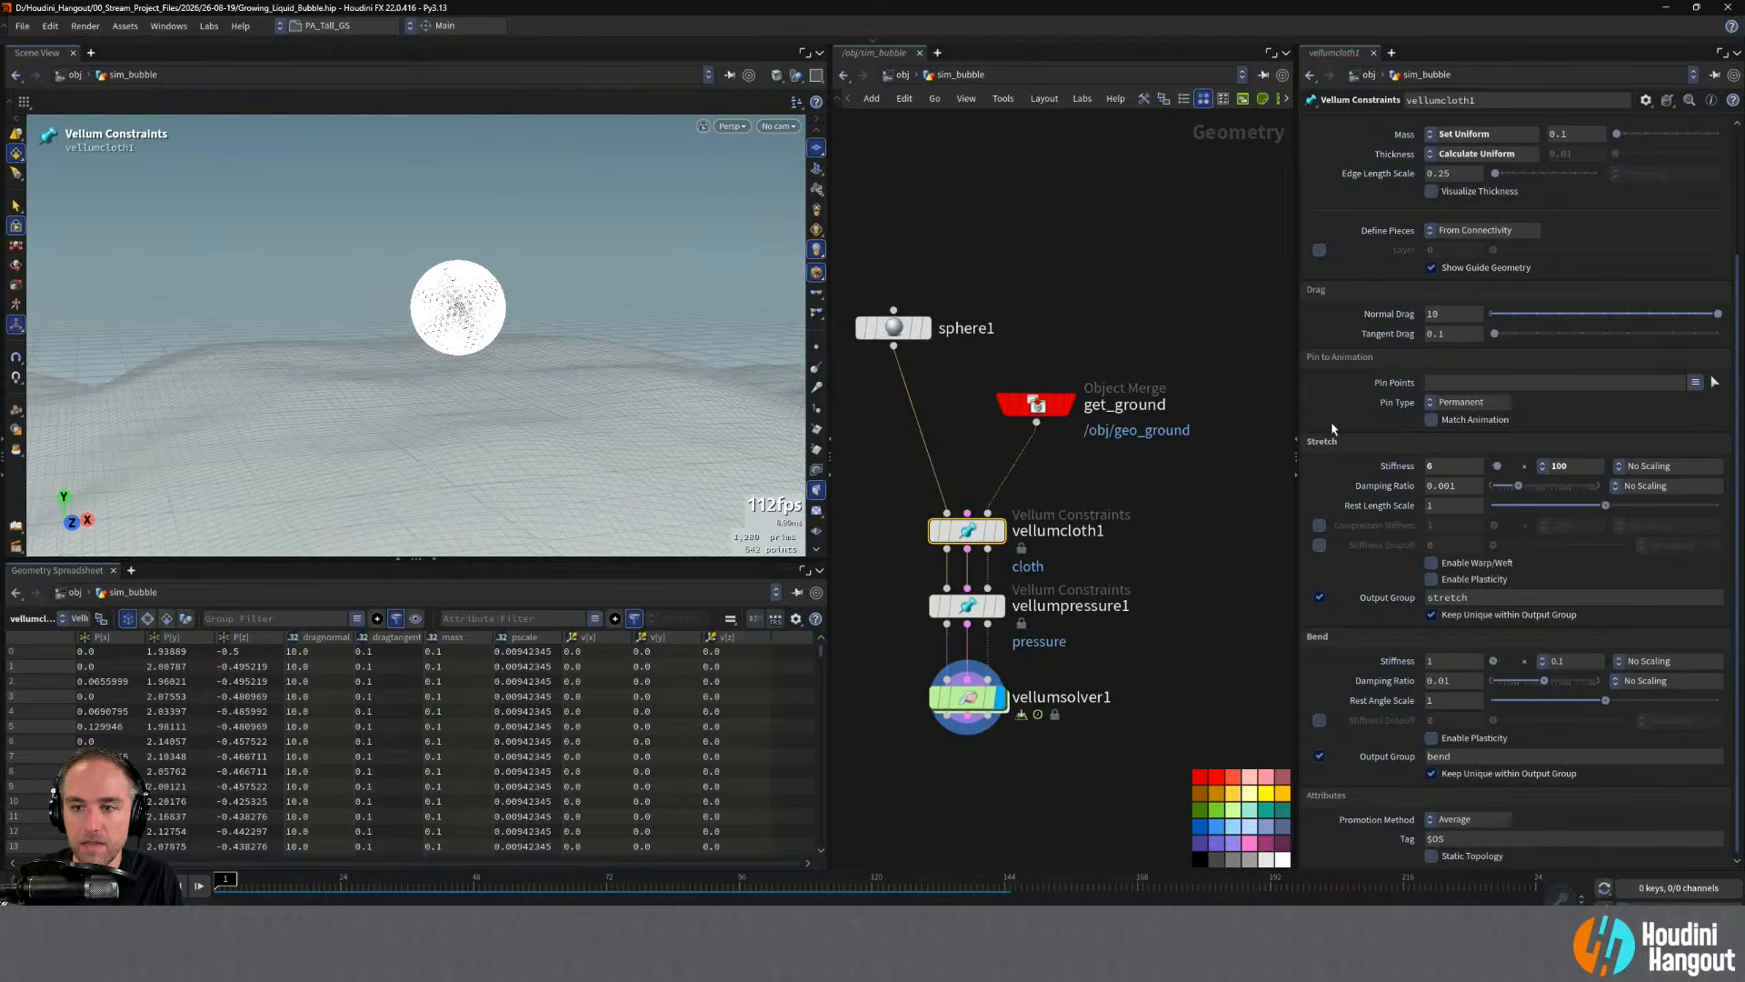
scroll(1335, 430, "up", 3)
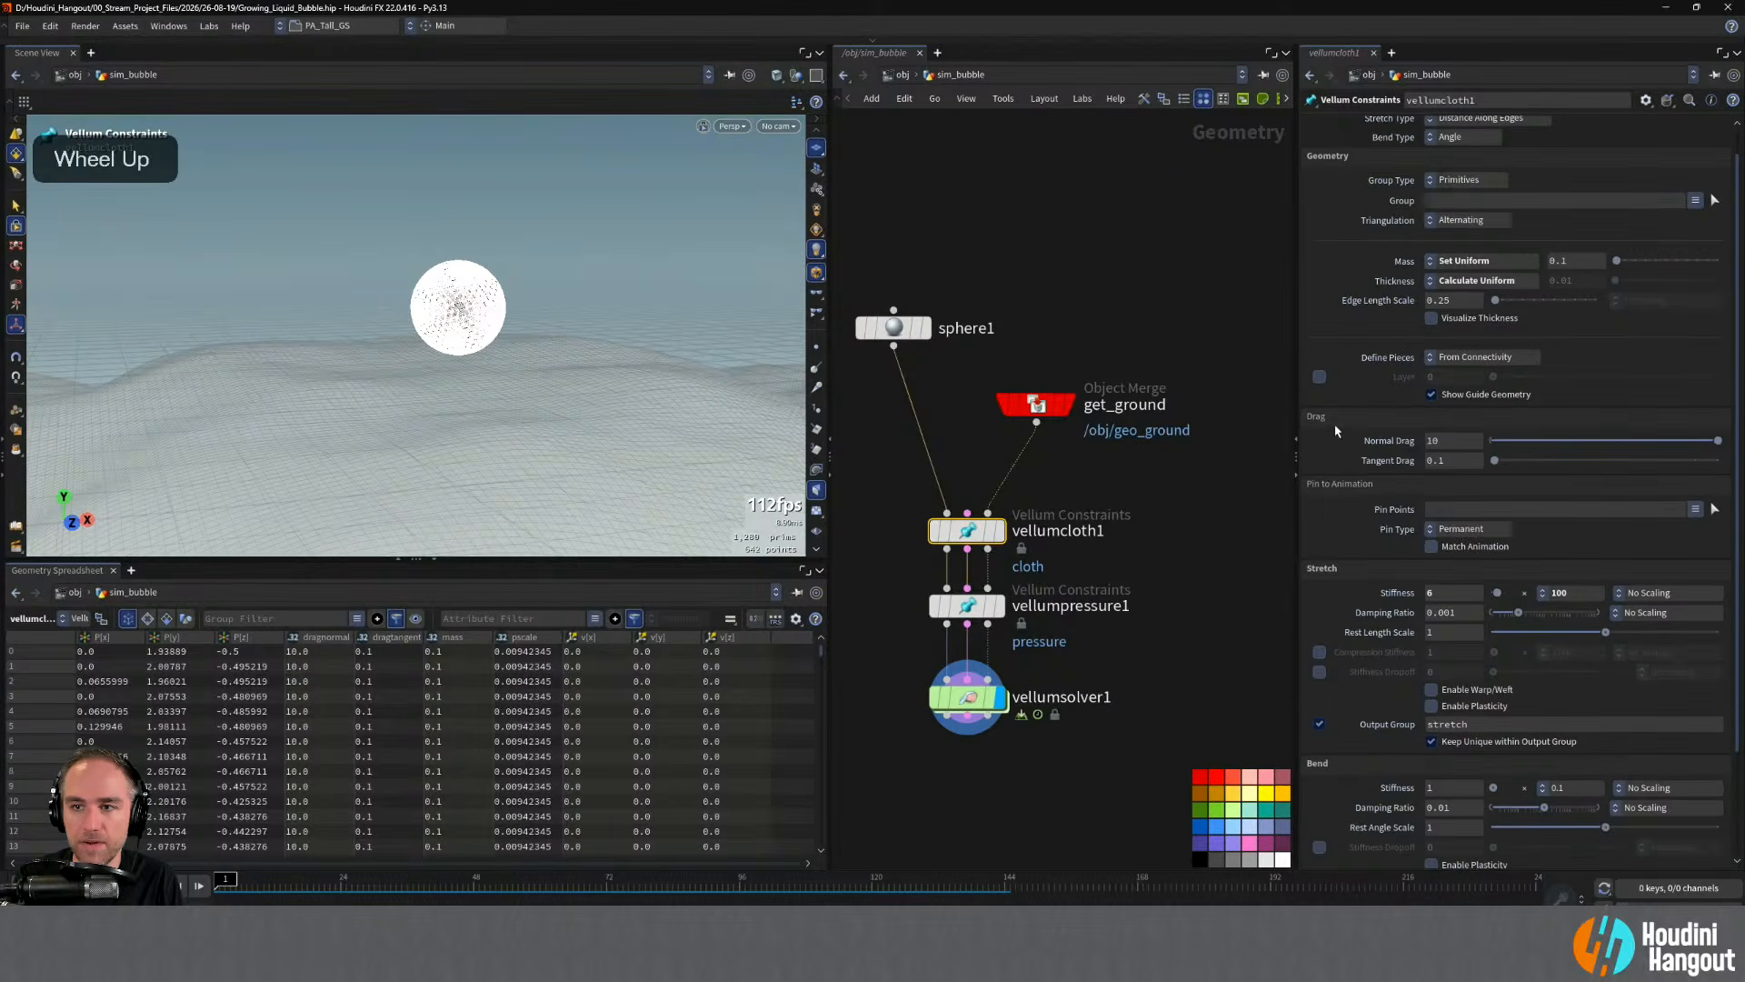
scroll(1335, 430, "down", 3)
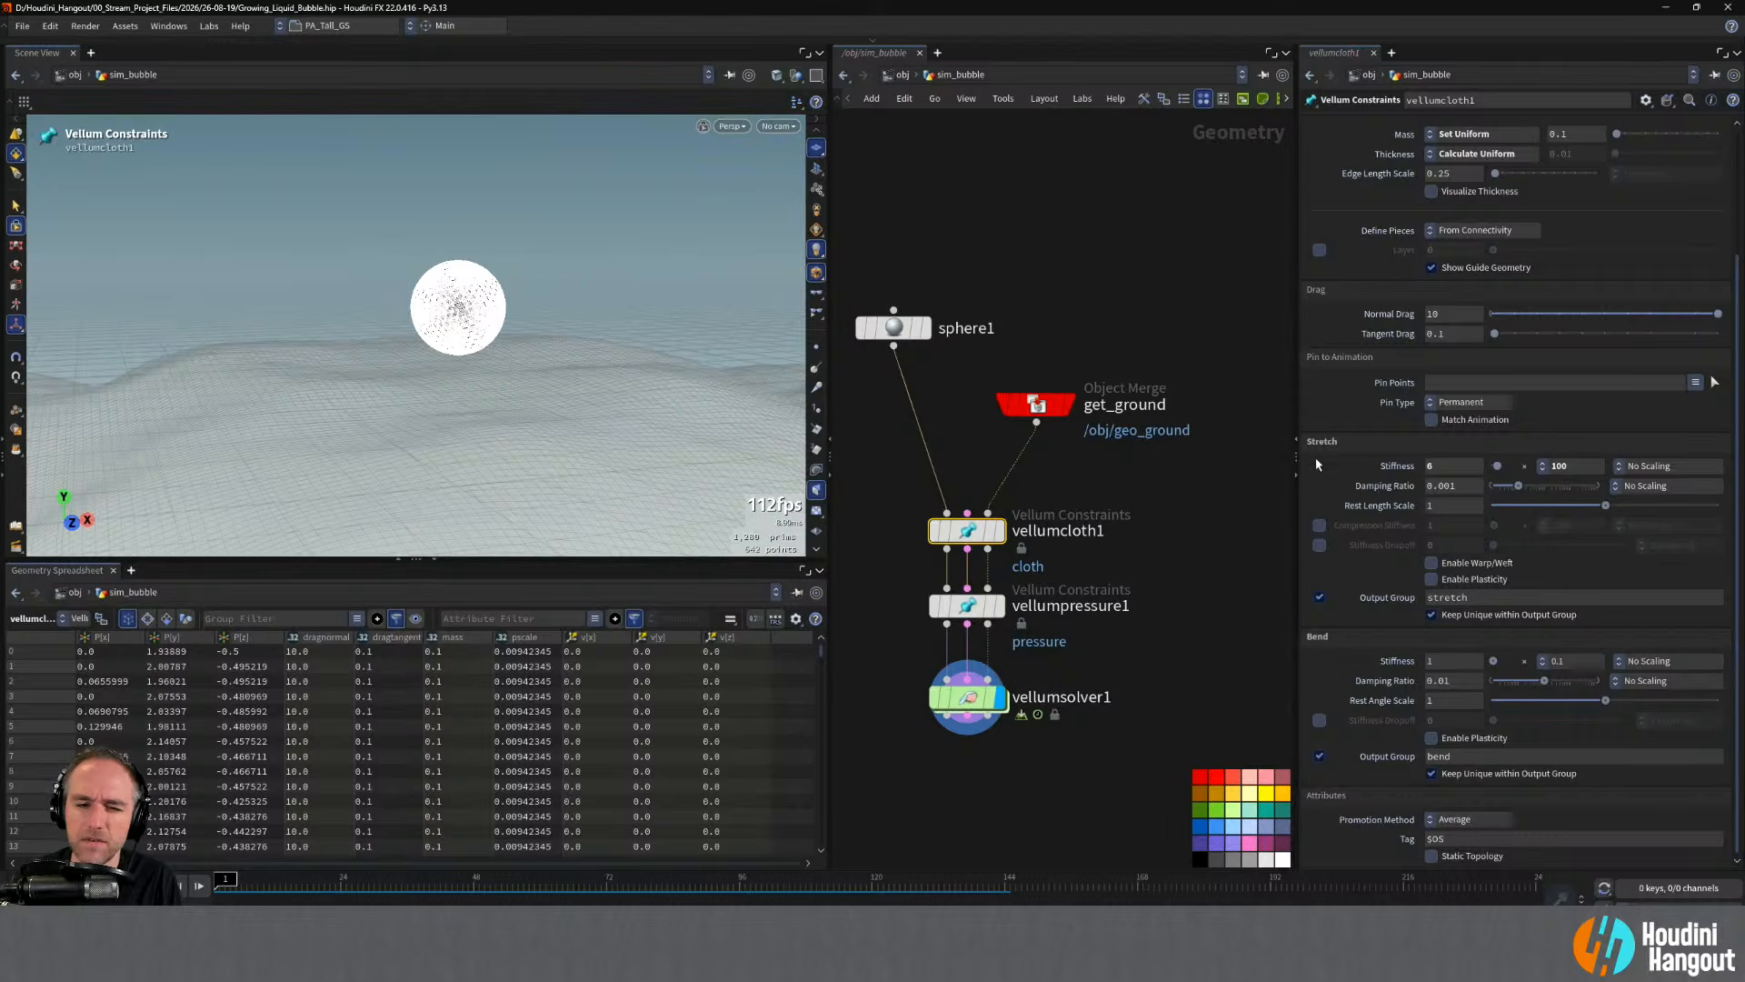
mouse_move(970, 610)
scroll(1389, 626, "up", 3)
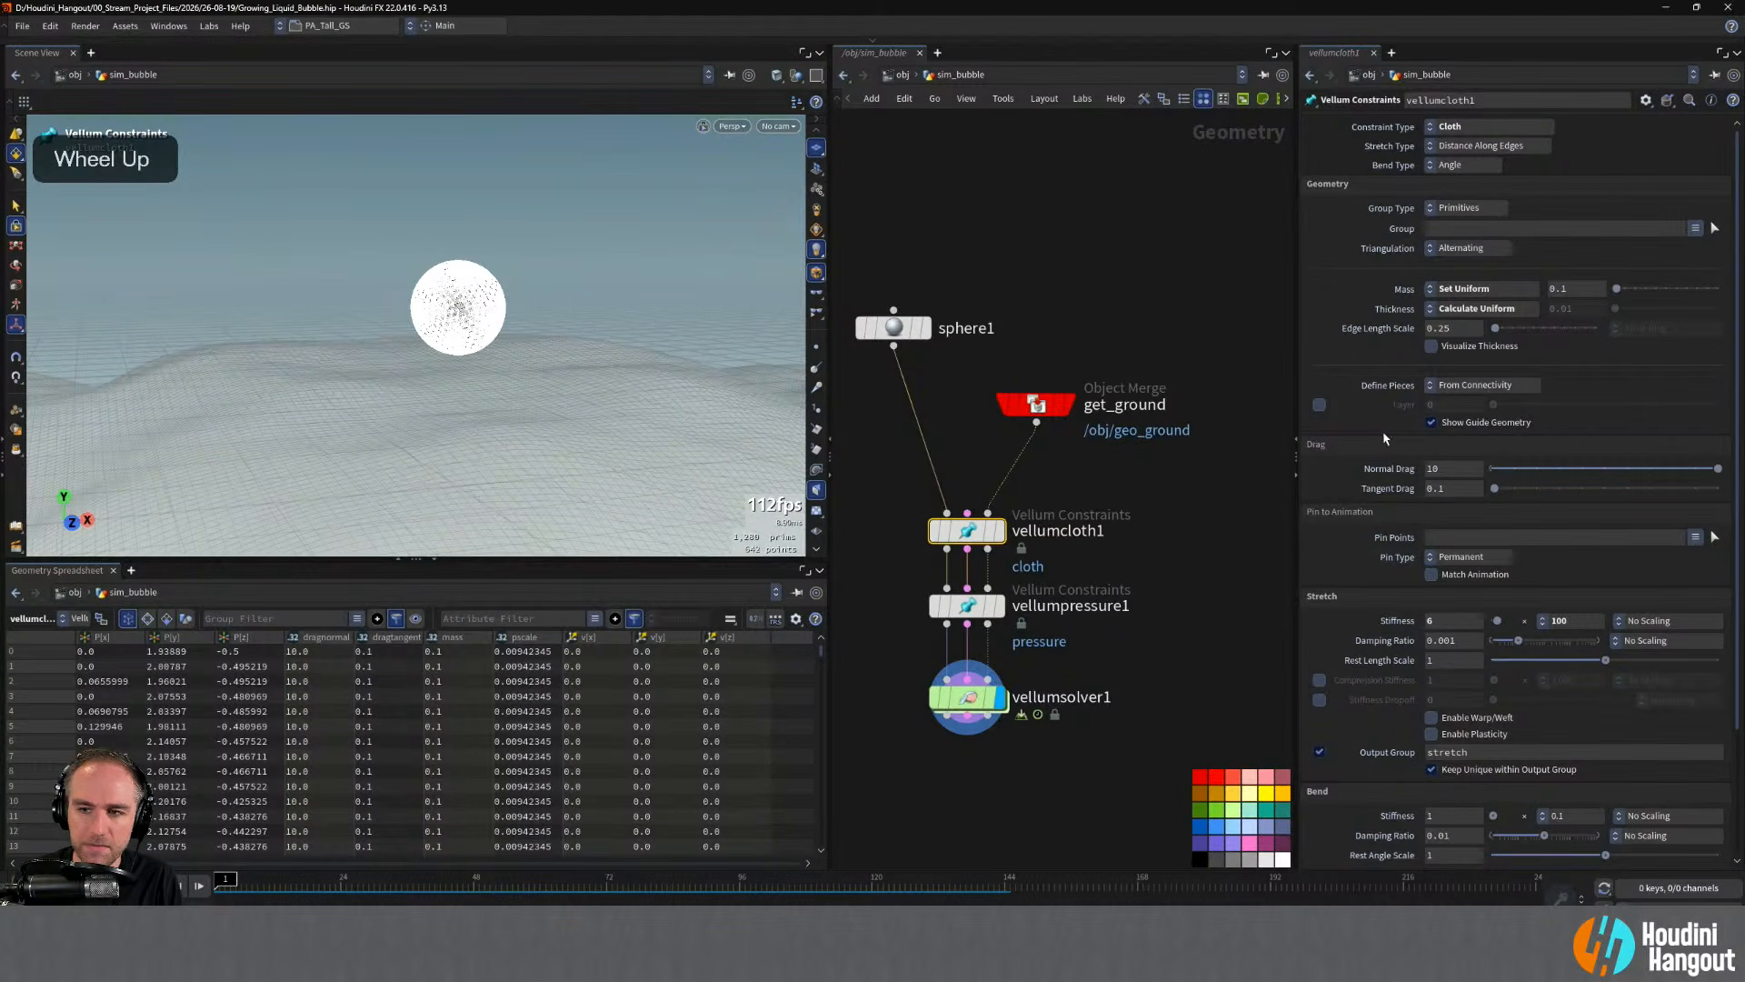
left_click(967, 605)
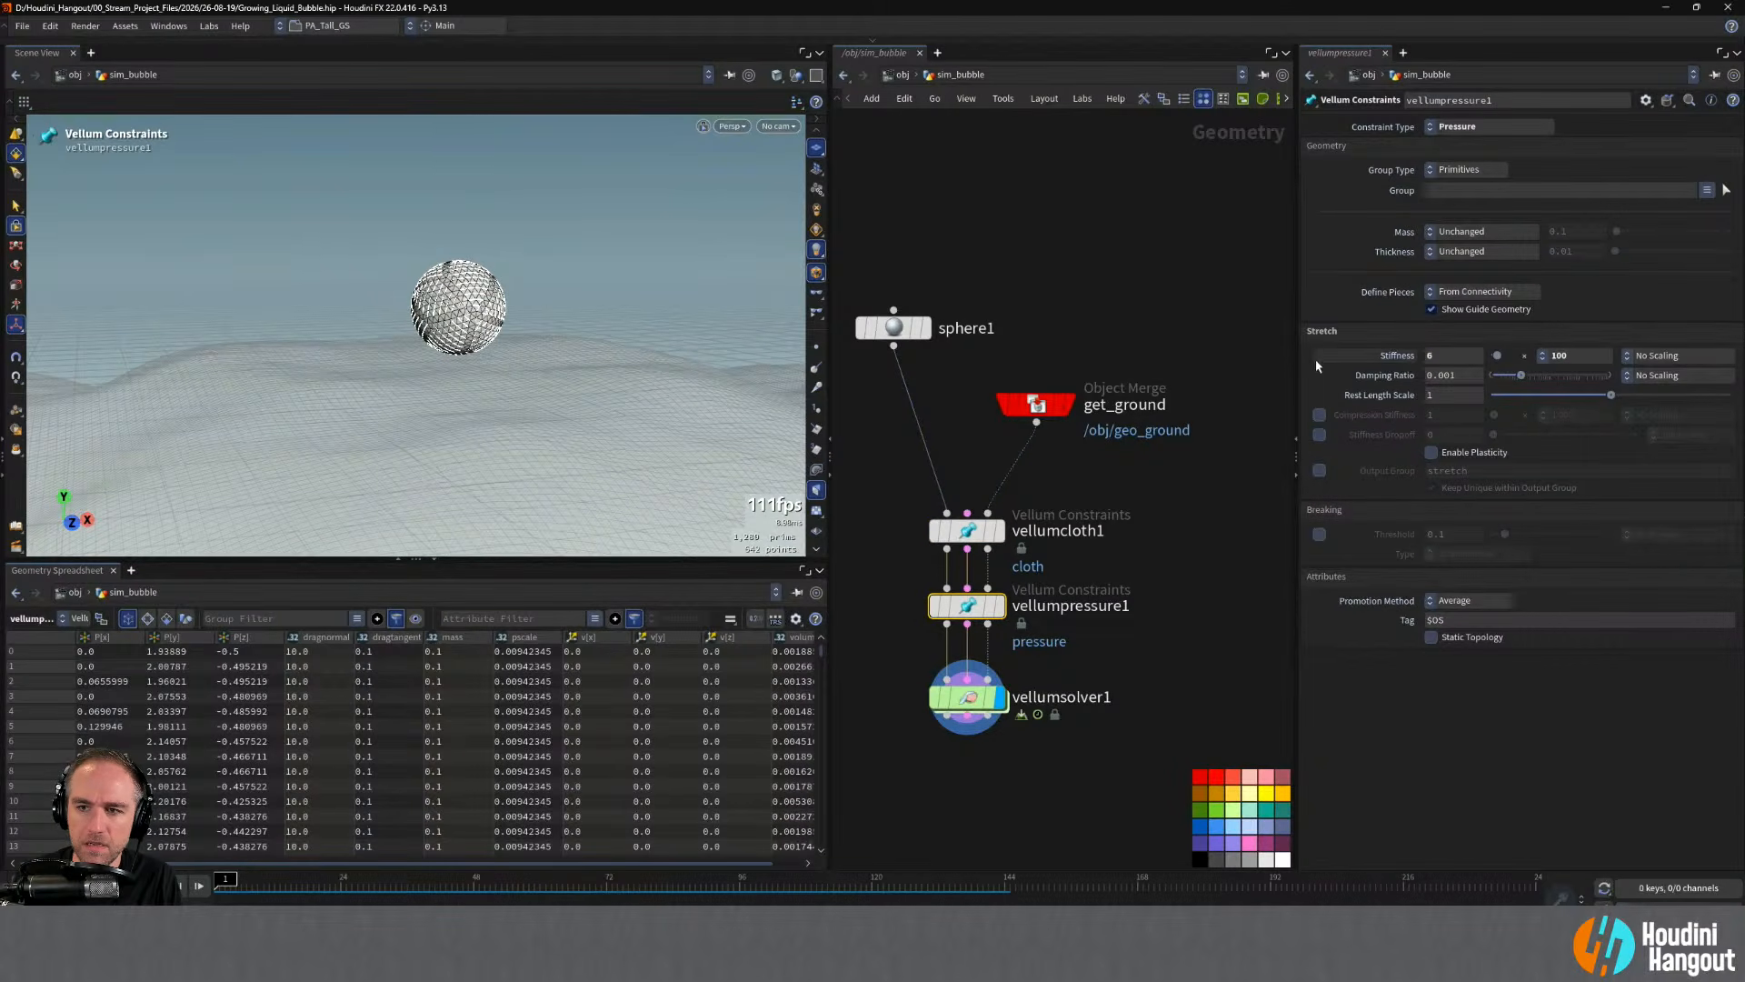
scroll(1316, 360, "down", 1)
- Check the friction values in vellumsolver1's forces settings and look through vellumcloth1's parameters for friction options
left_click(967, 698)
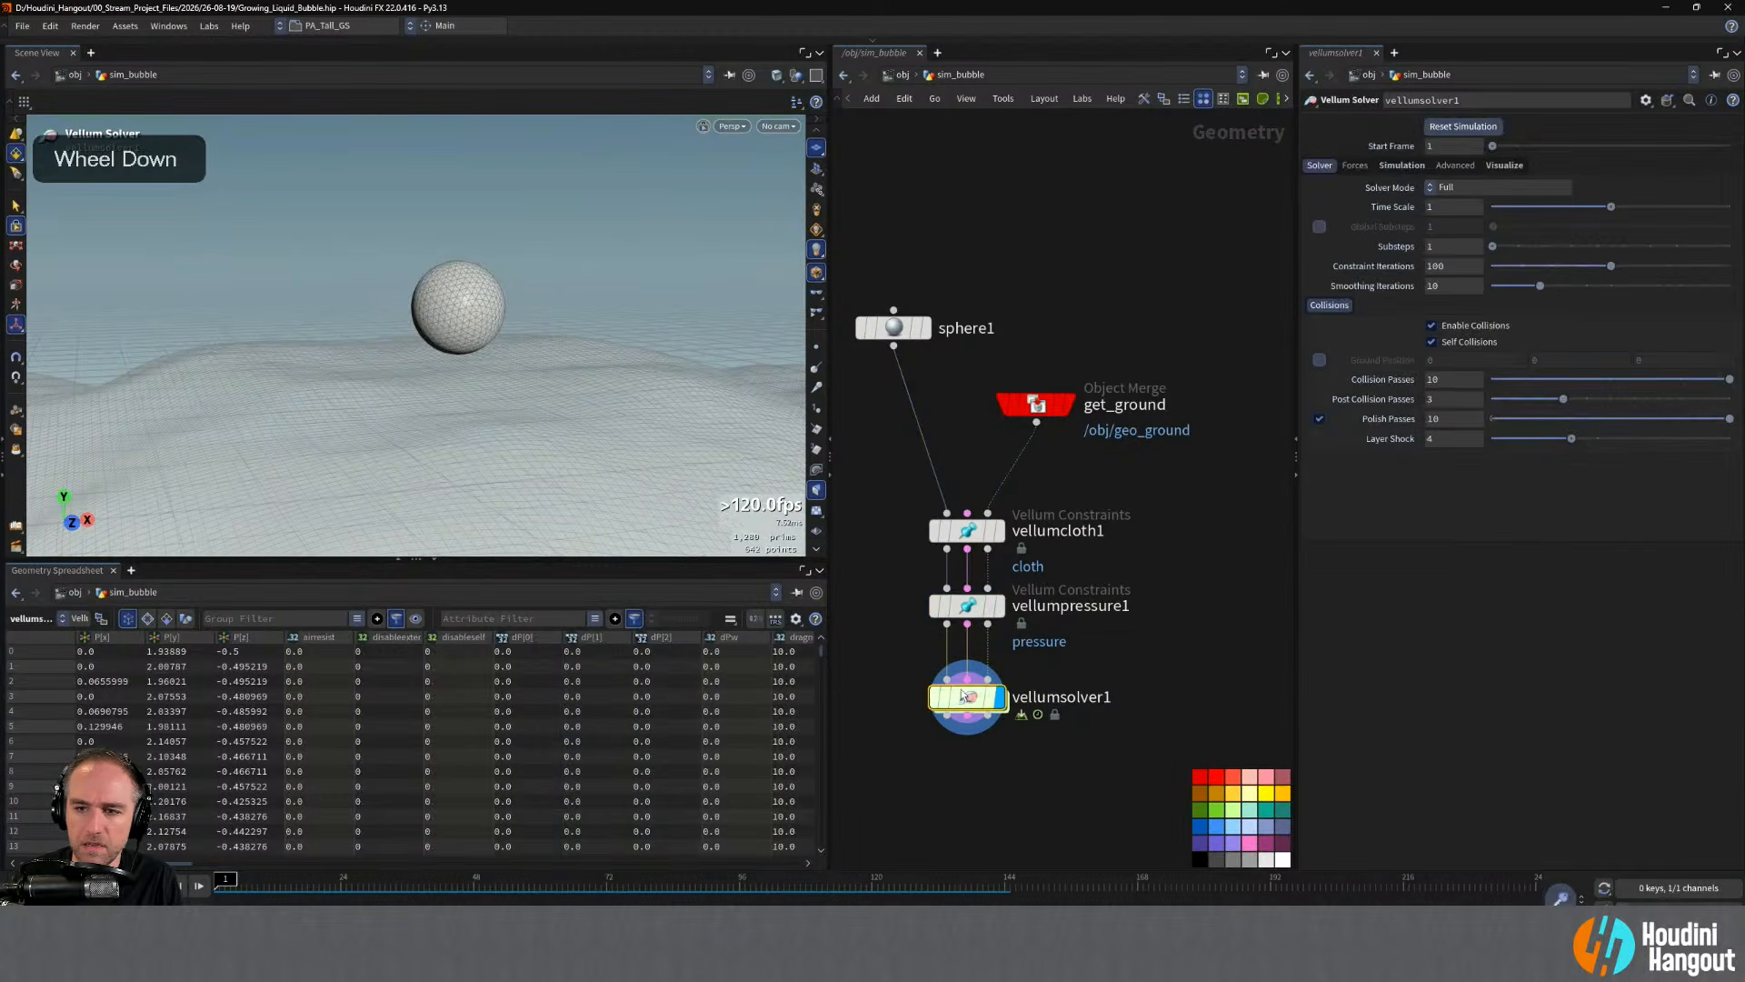
left_click(1401, 165)
left_click(1354, 165)
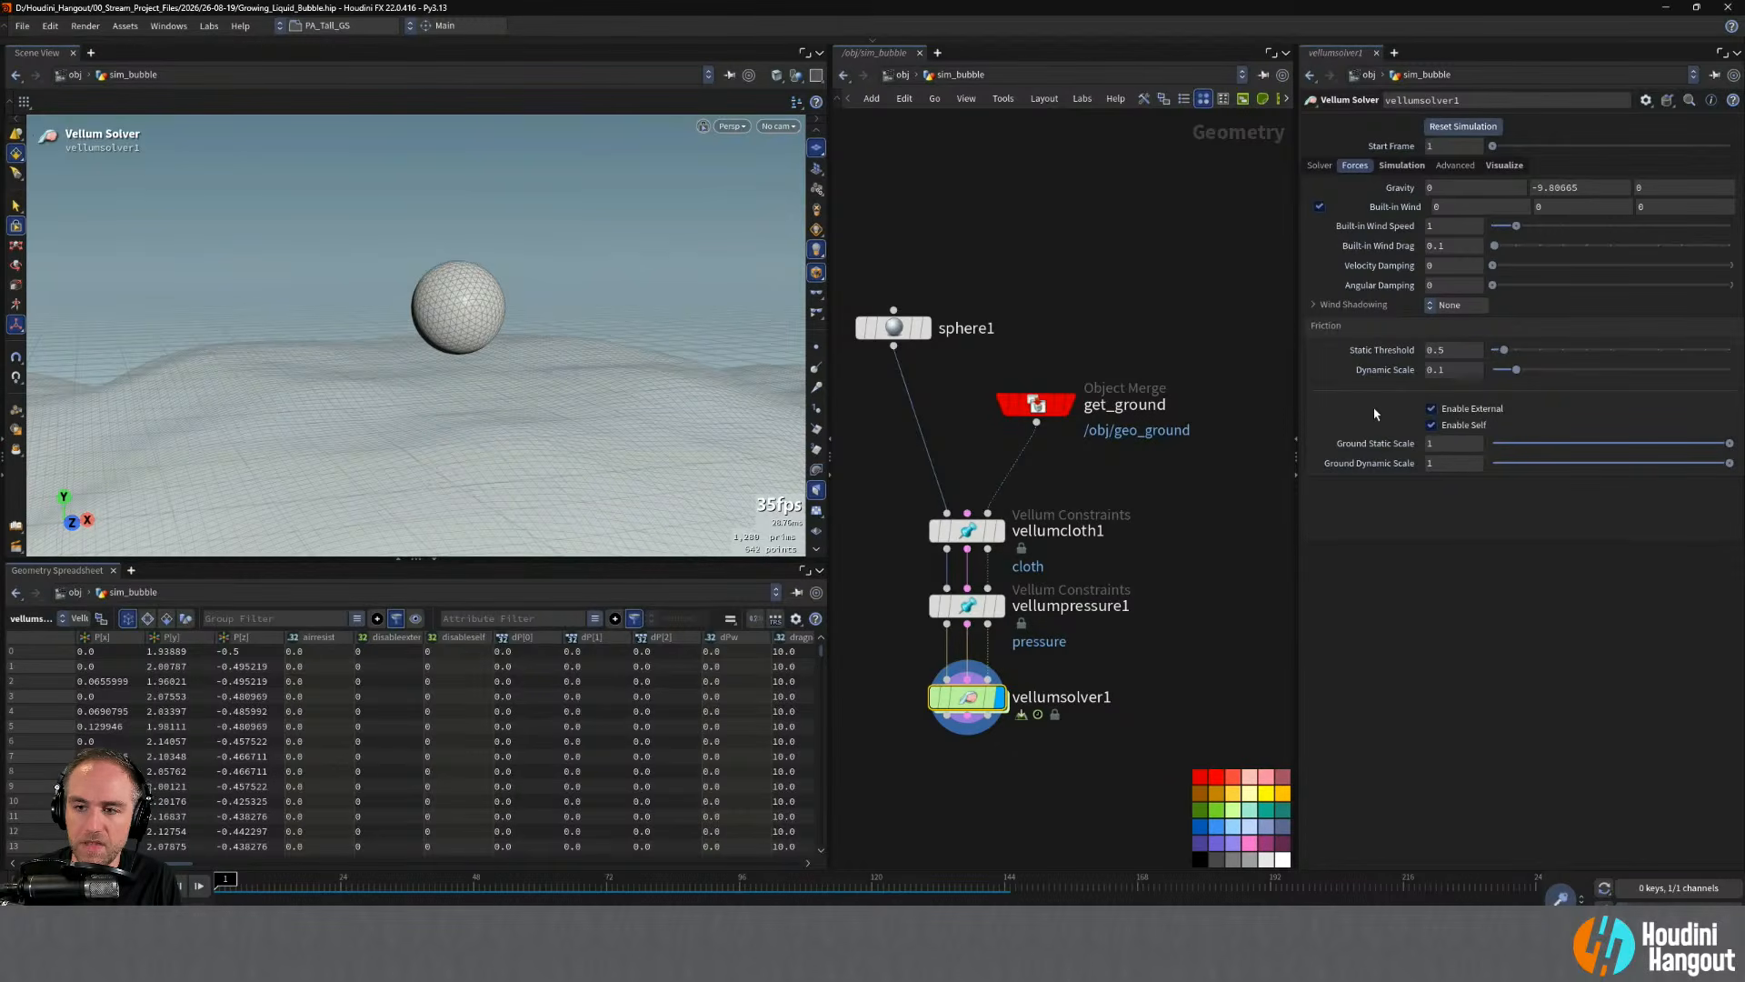
mouse_move(1377, 359)
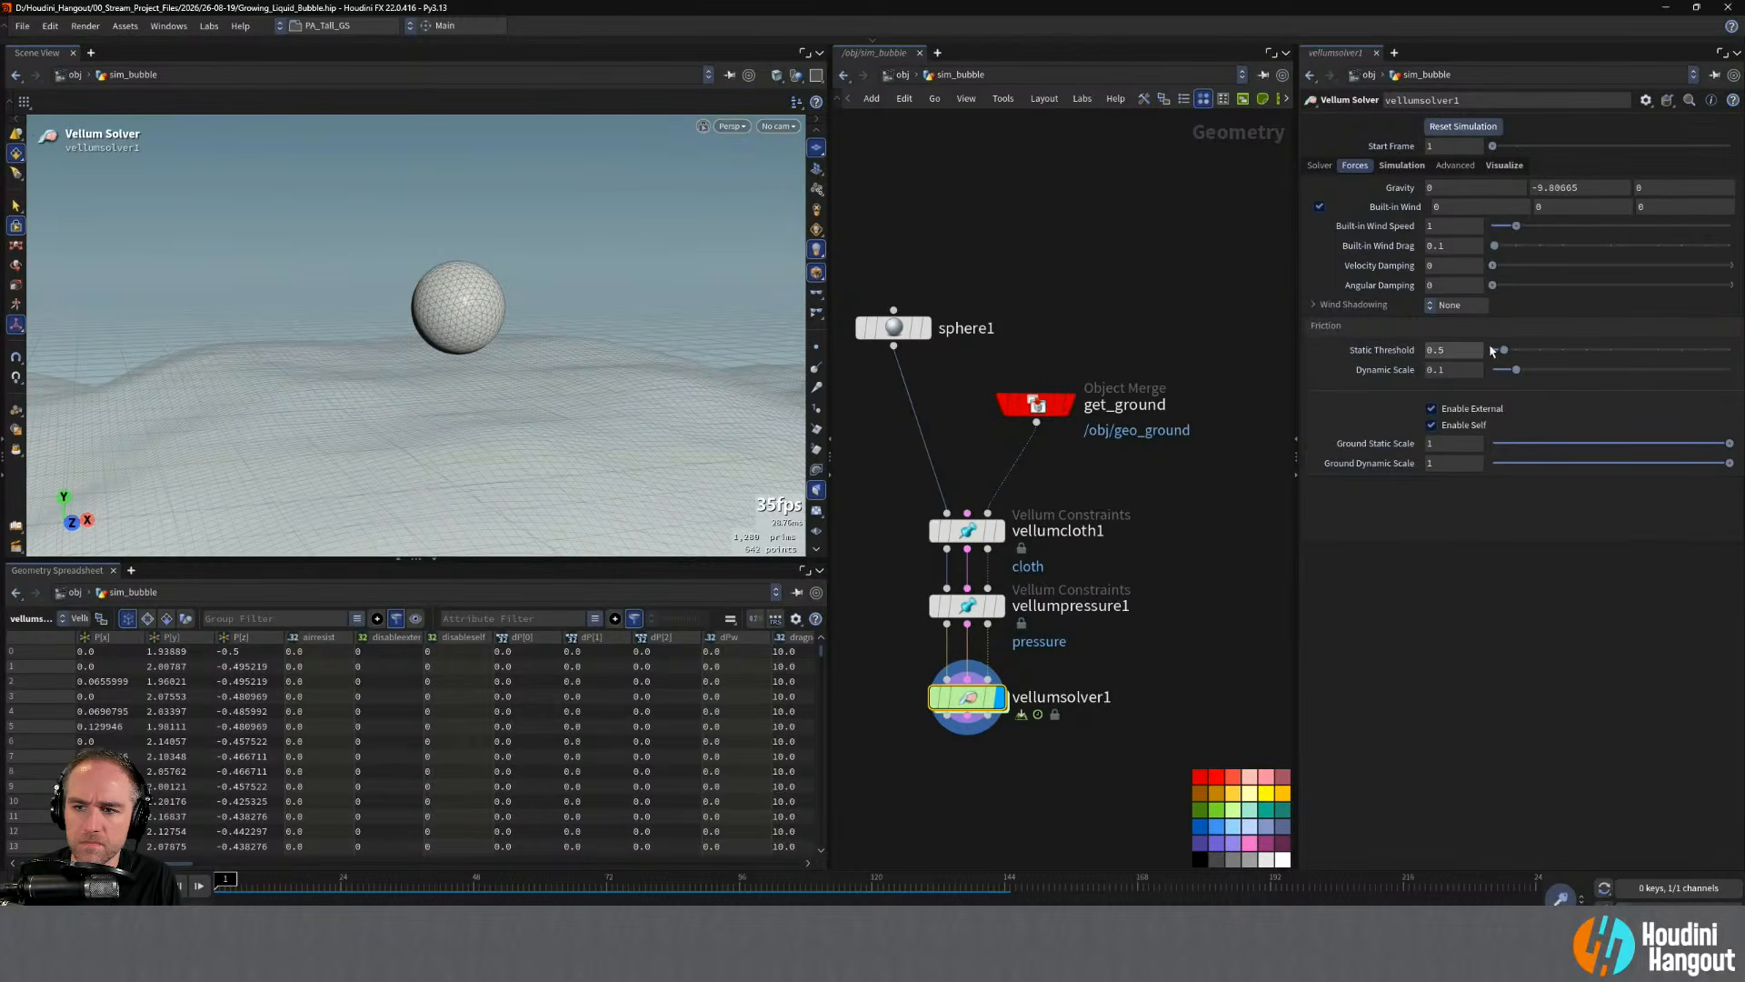
left_click(967, 531)
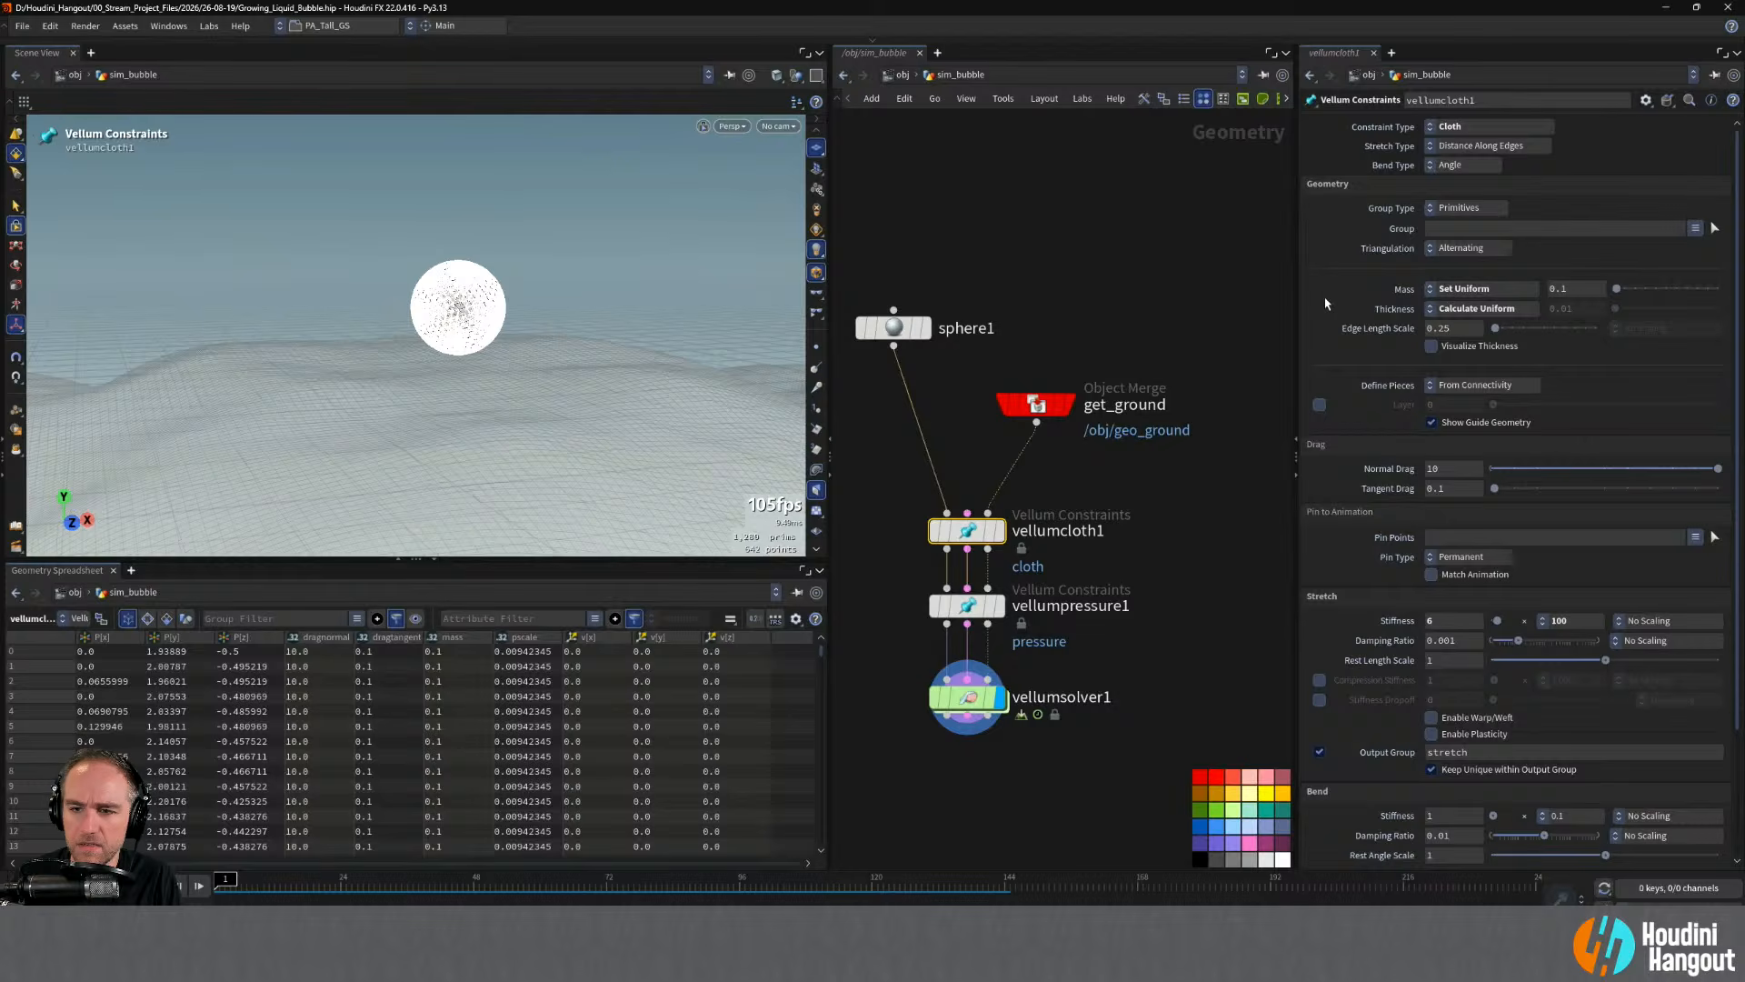
scroll(1325, 303, "down", 4)
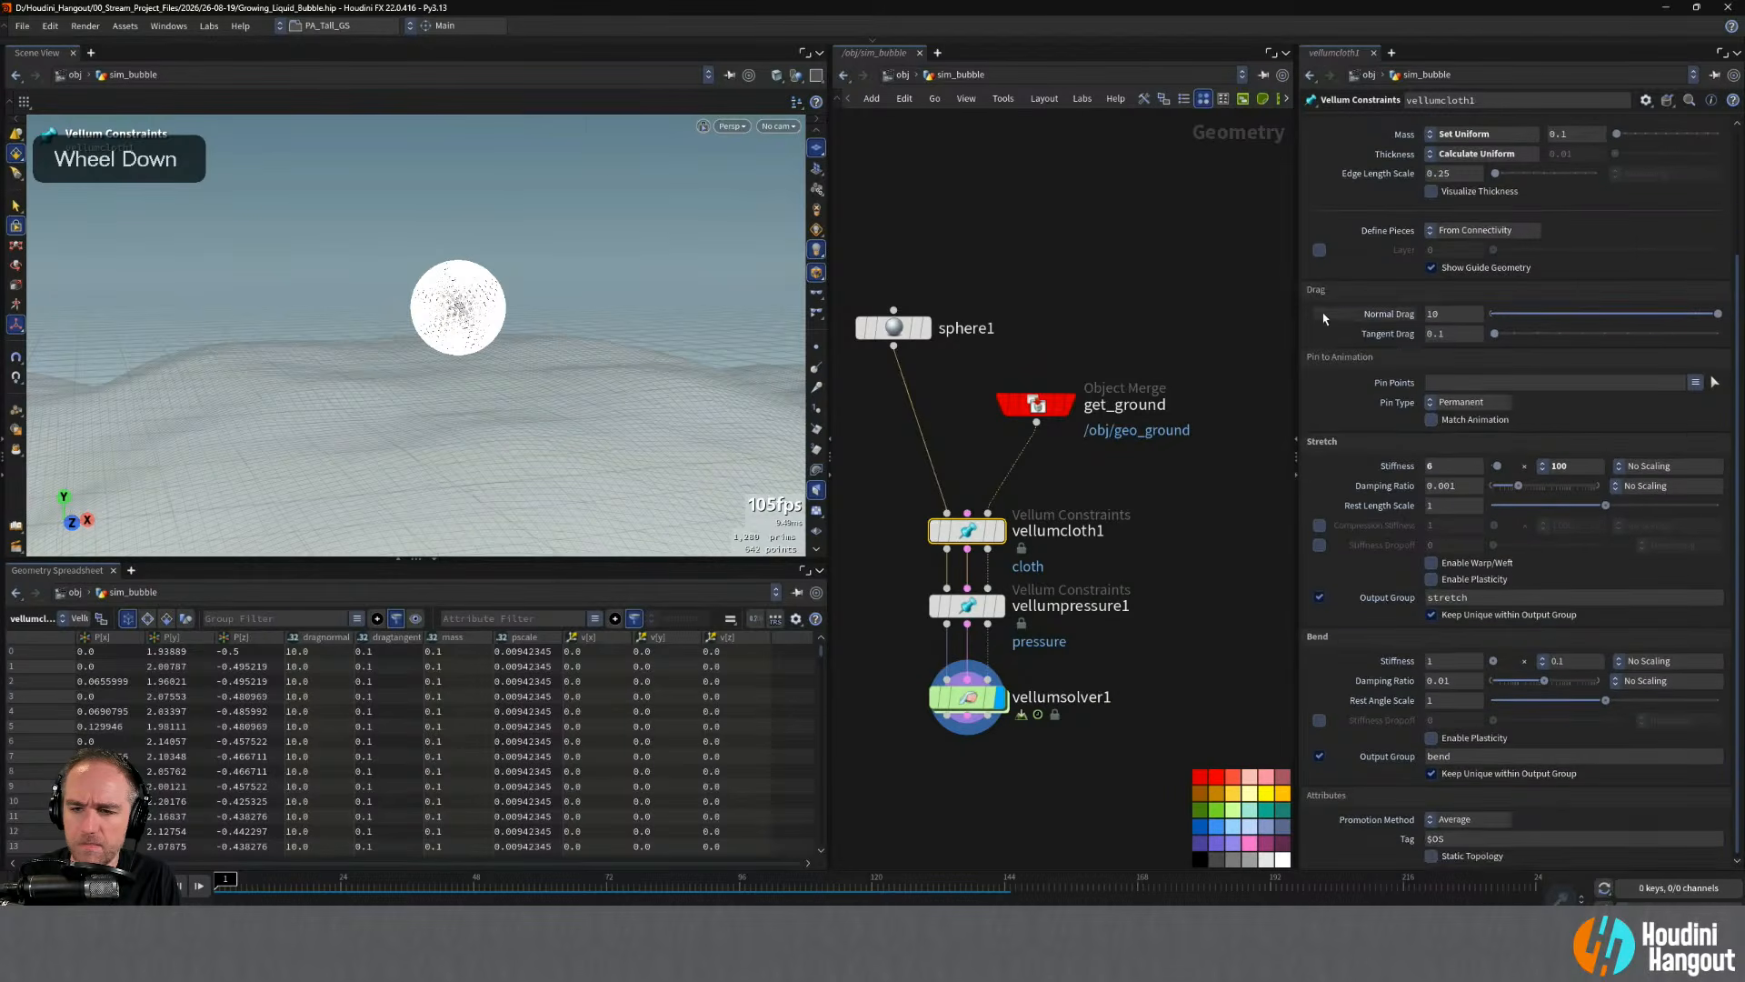
scroll(1323, 321, "up", 1)
scroll(1323, 321, "up", 3)
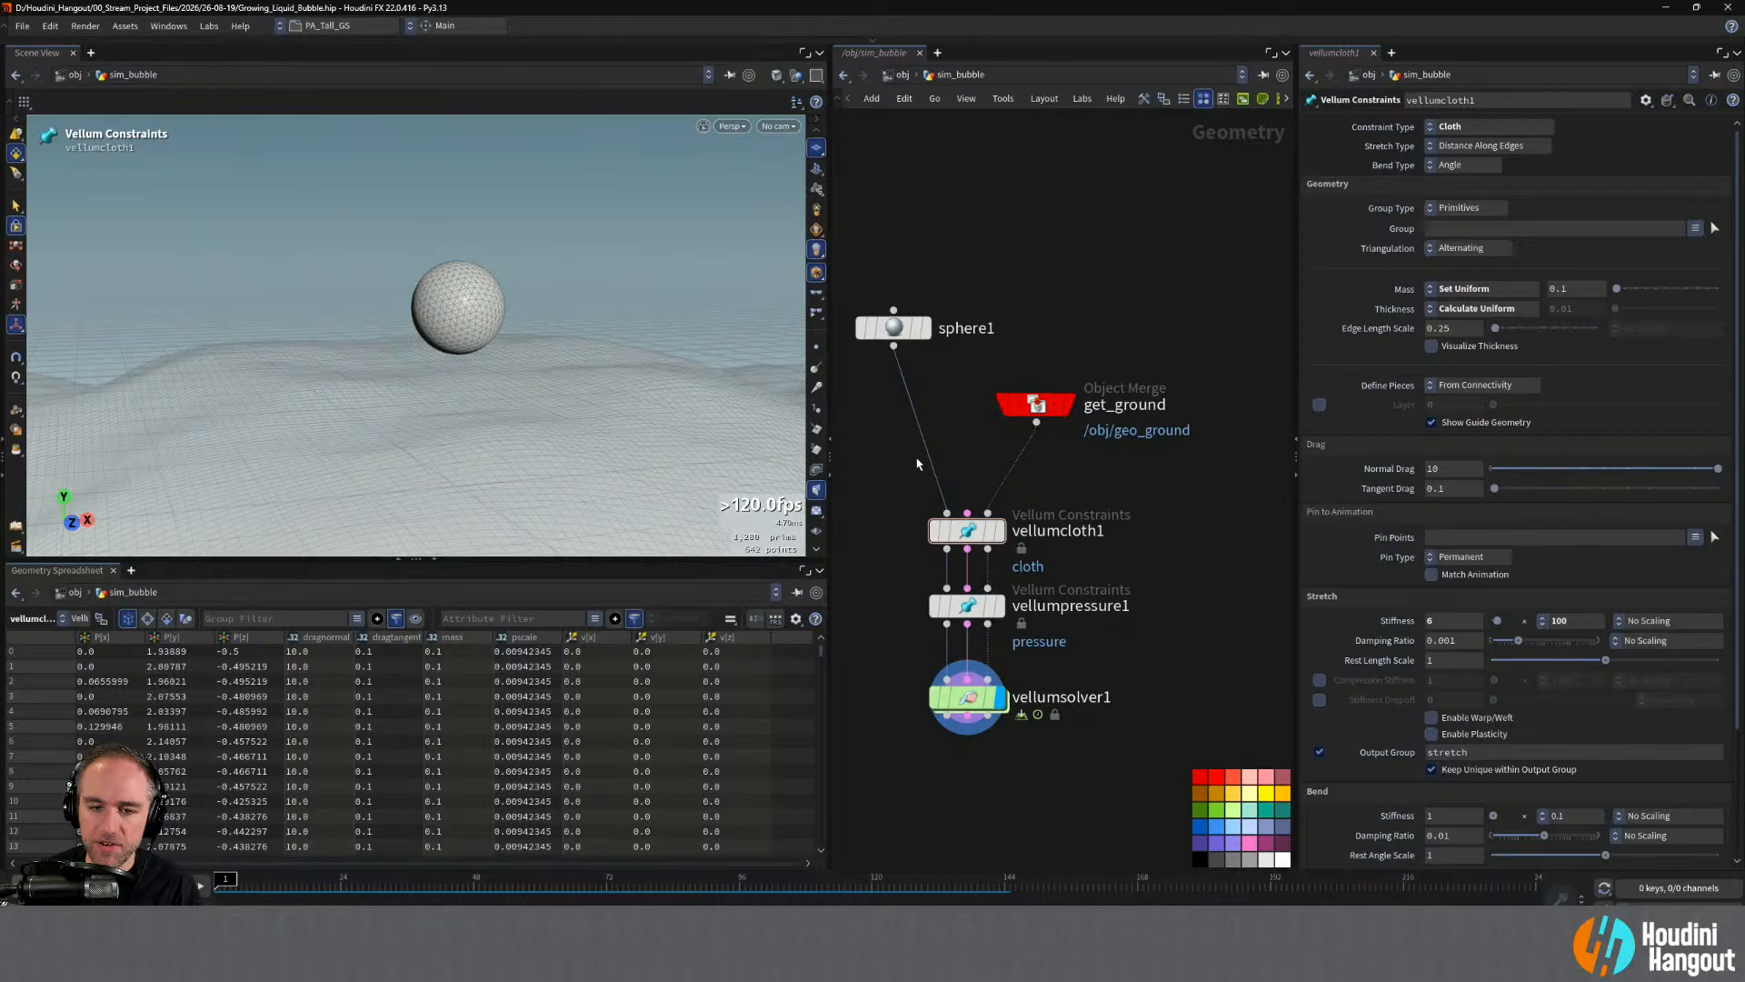
- Move the sphere1 and get_ground nodes closer above vellumcloth1 in the network
left_click_drag(887, 336, 845, 426)
left_click_drag(1035, 406, 1019, 452)
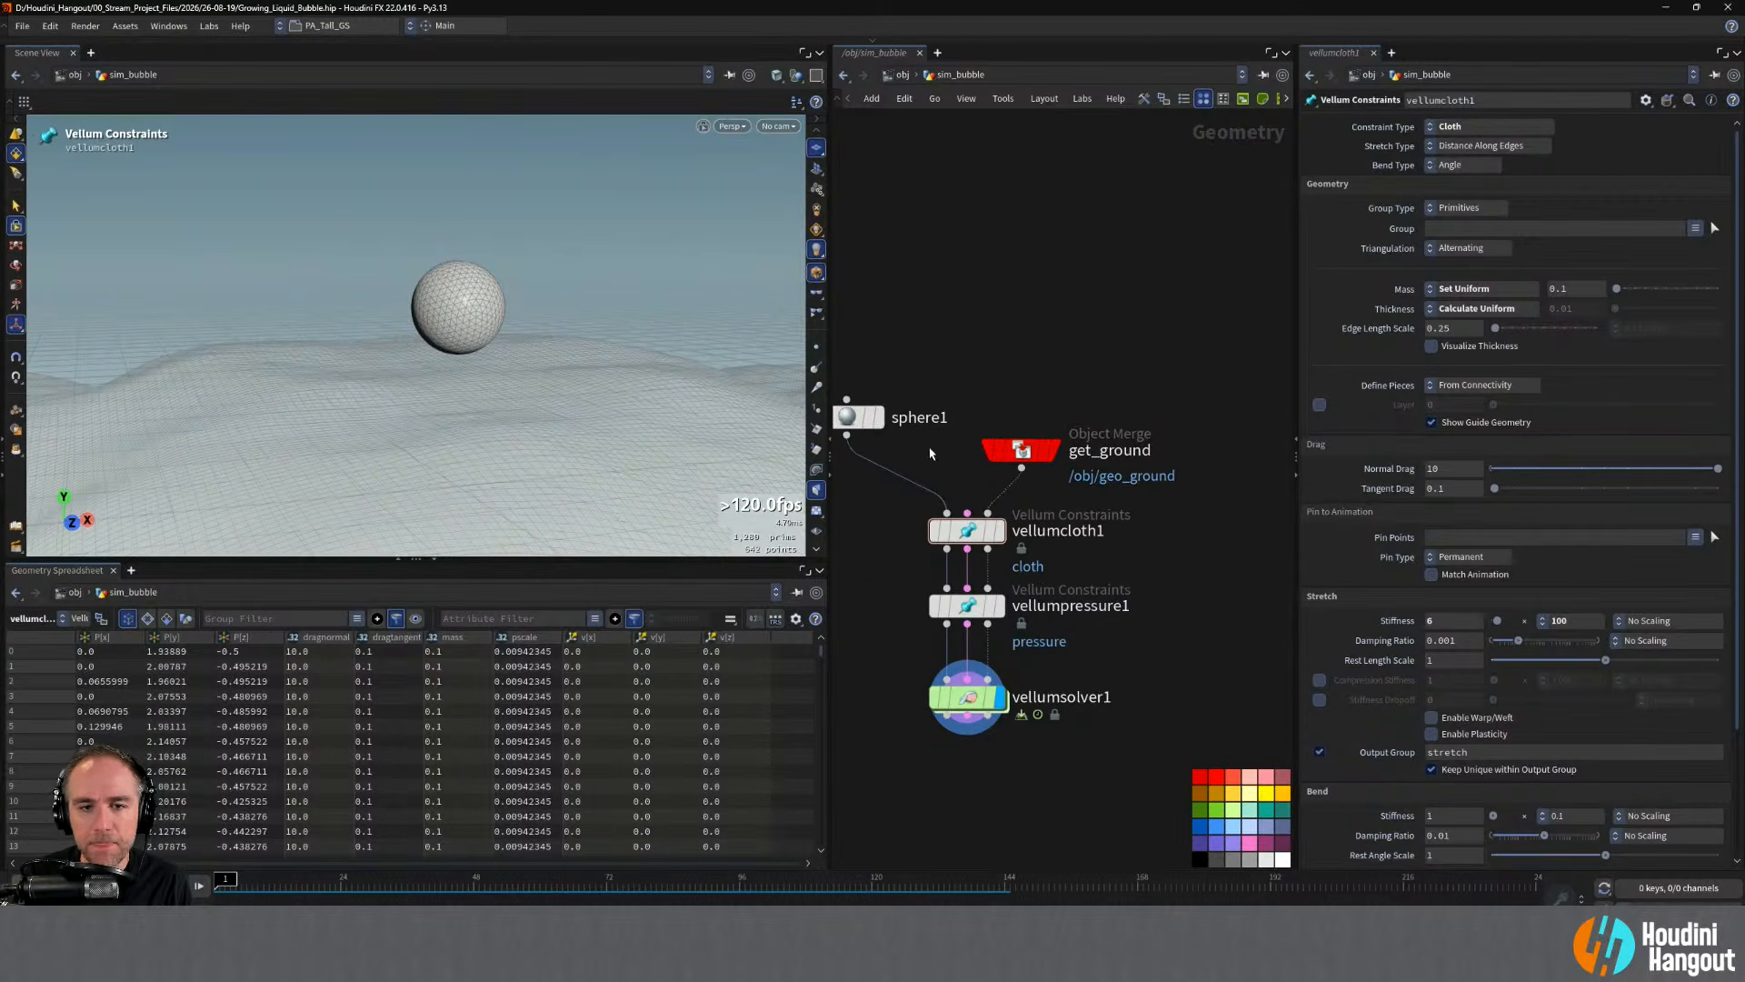
left_click_drag(855, 423, 877, 399)
- Set vellumsolver1's friction static threshold to 0.86 and play the simulation to test it
left_click(967, 697)
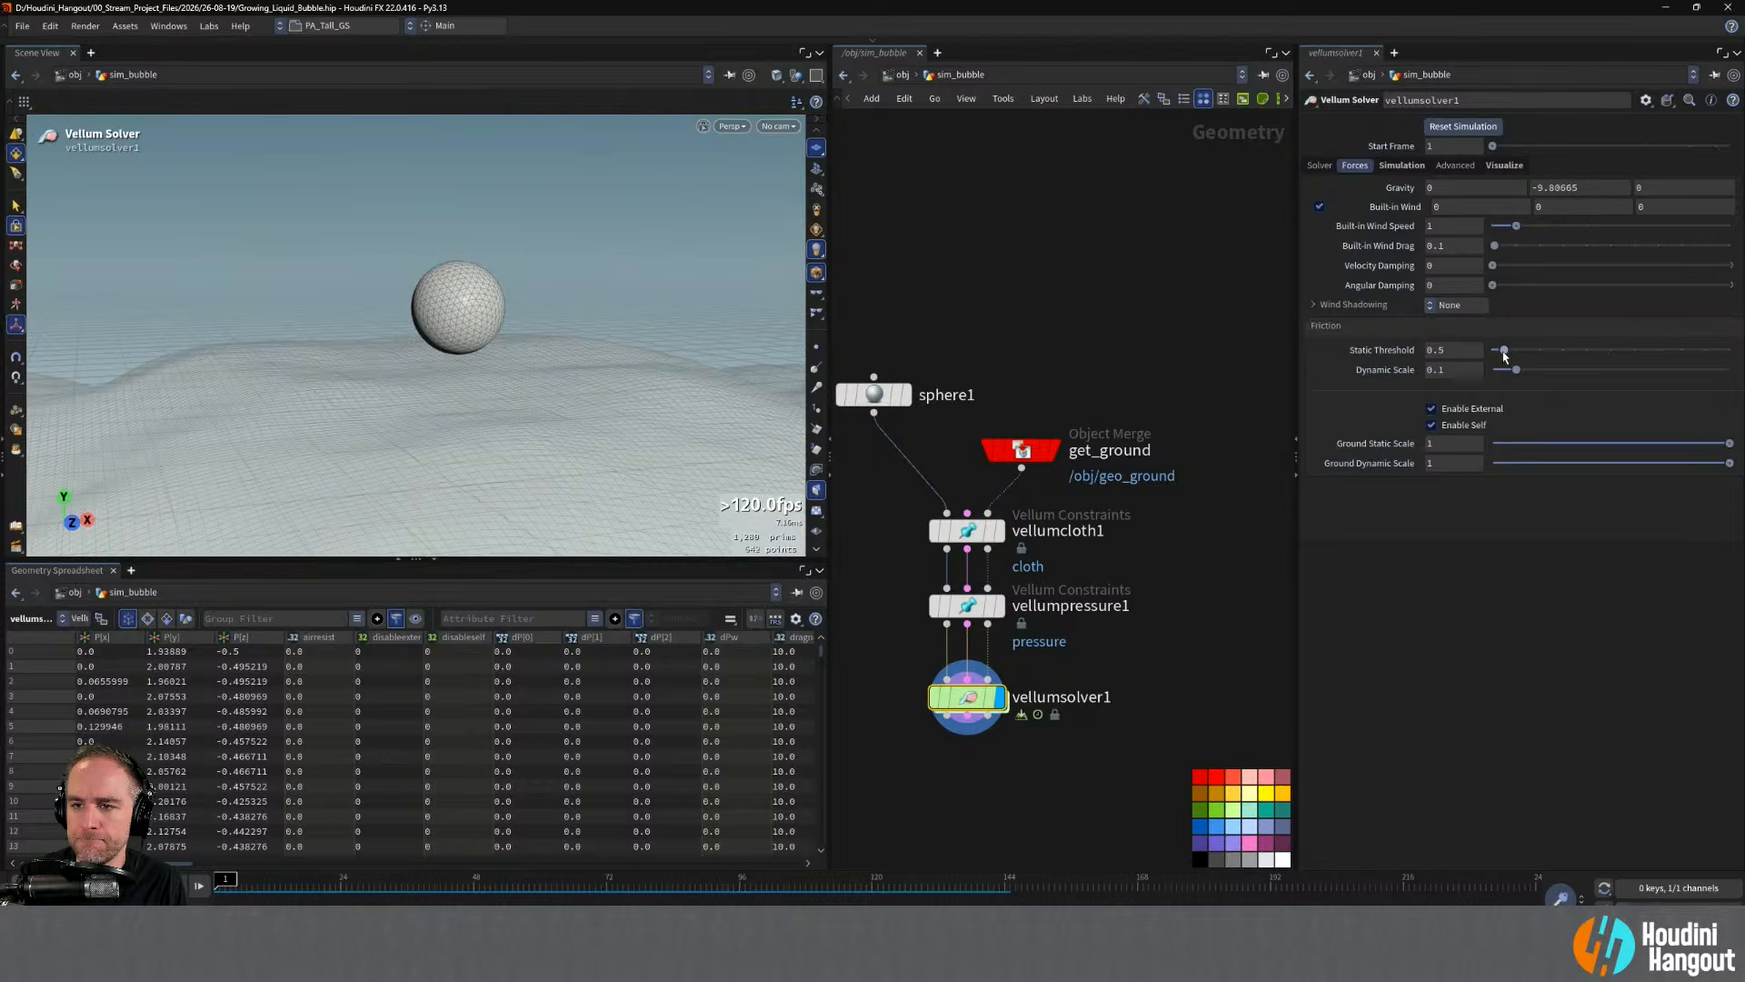
left_click_drag(1504, 355, 1512, 354)
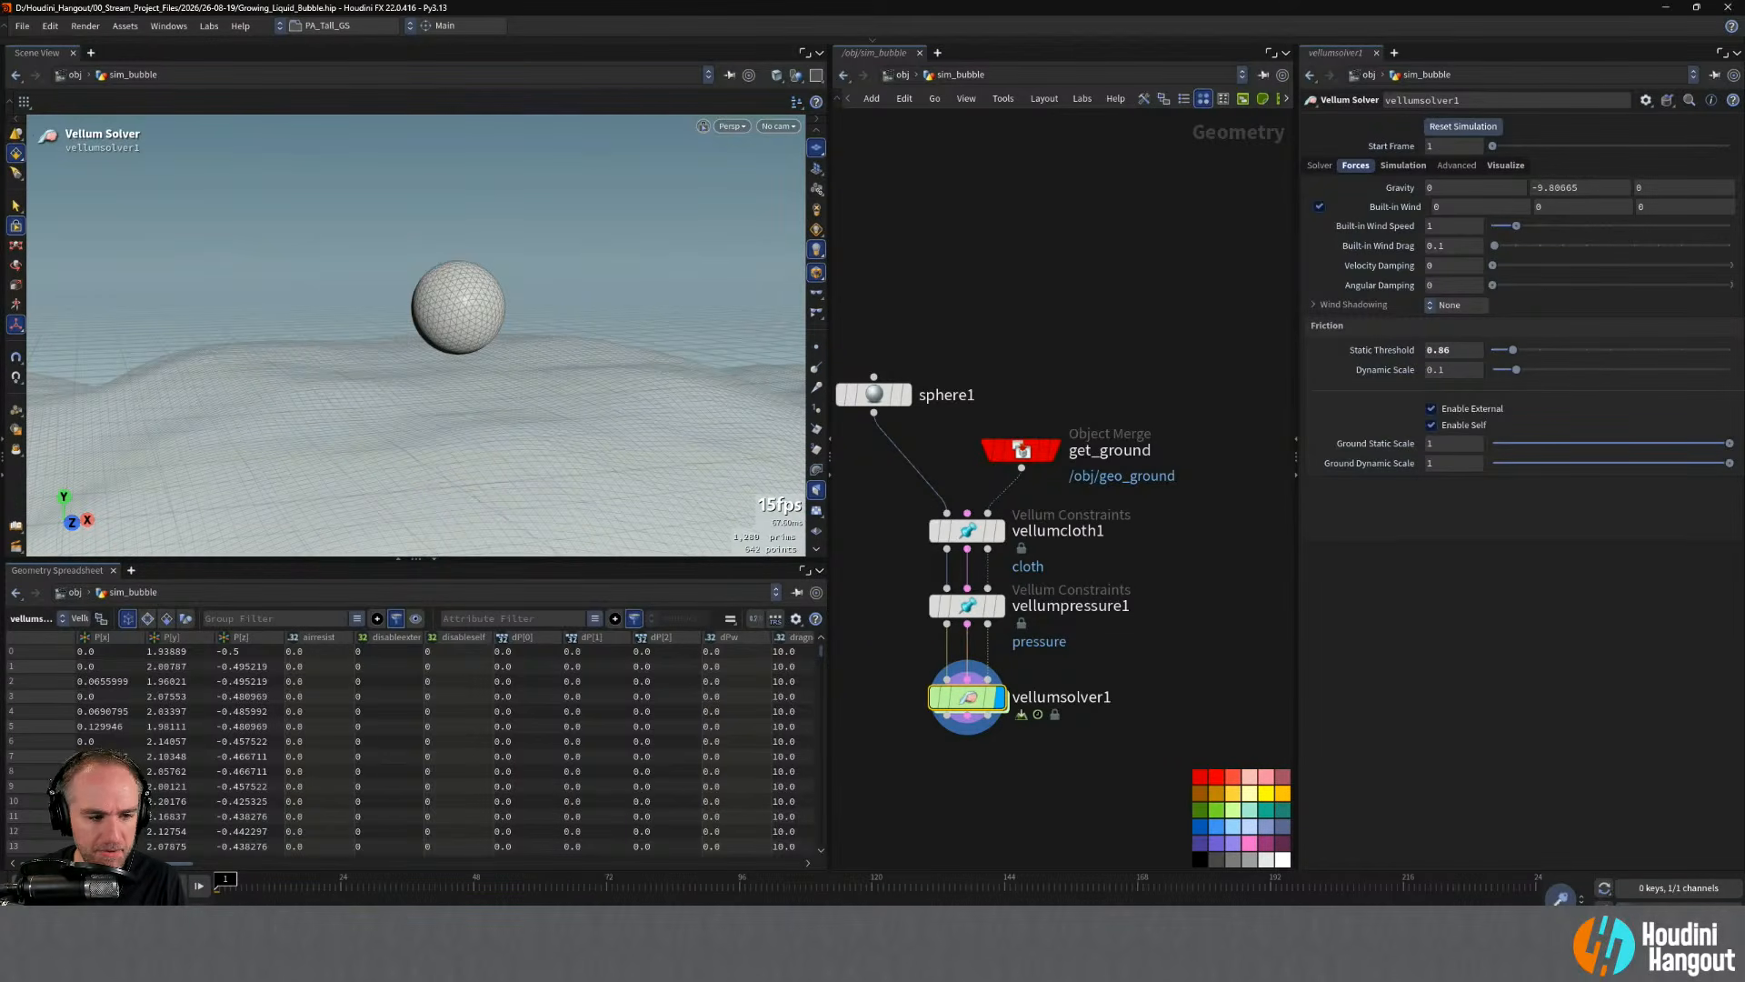
key("Up")
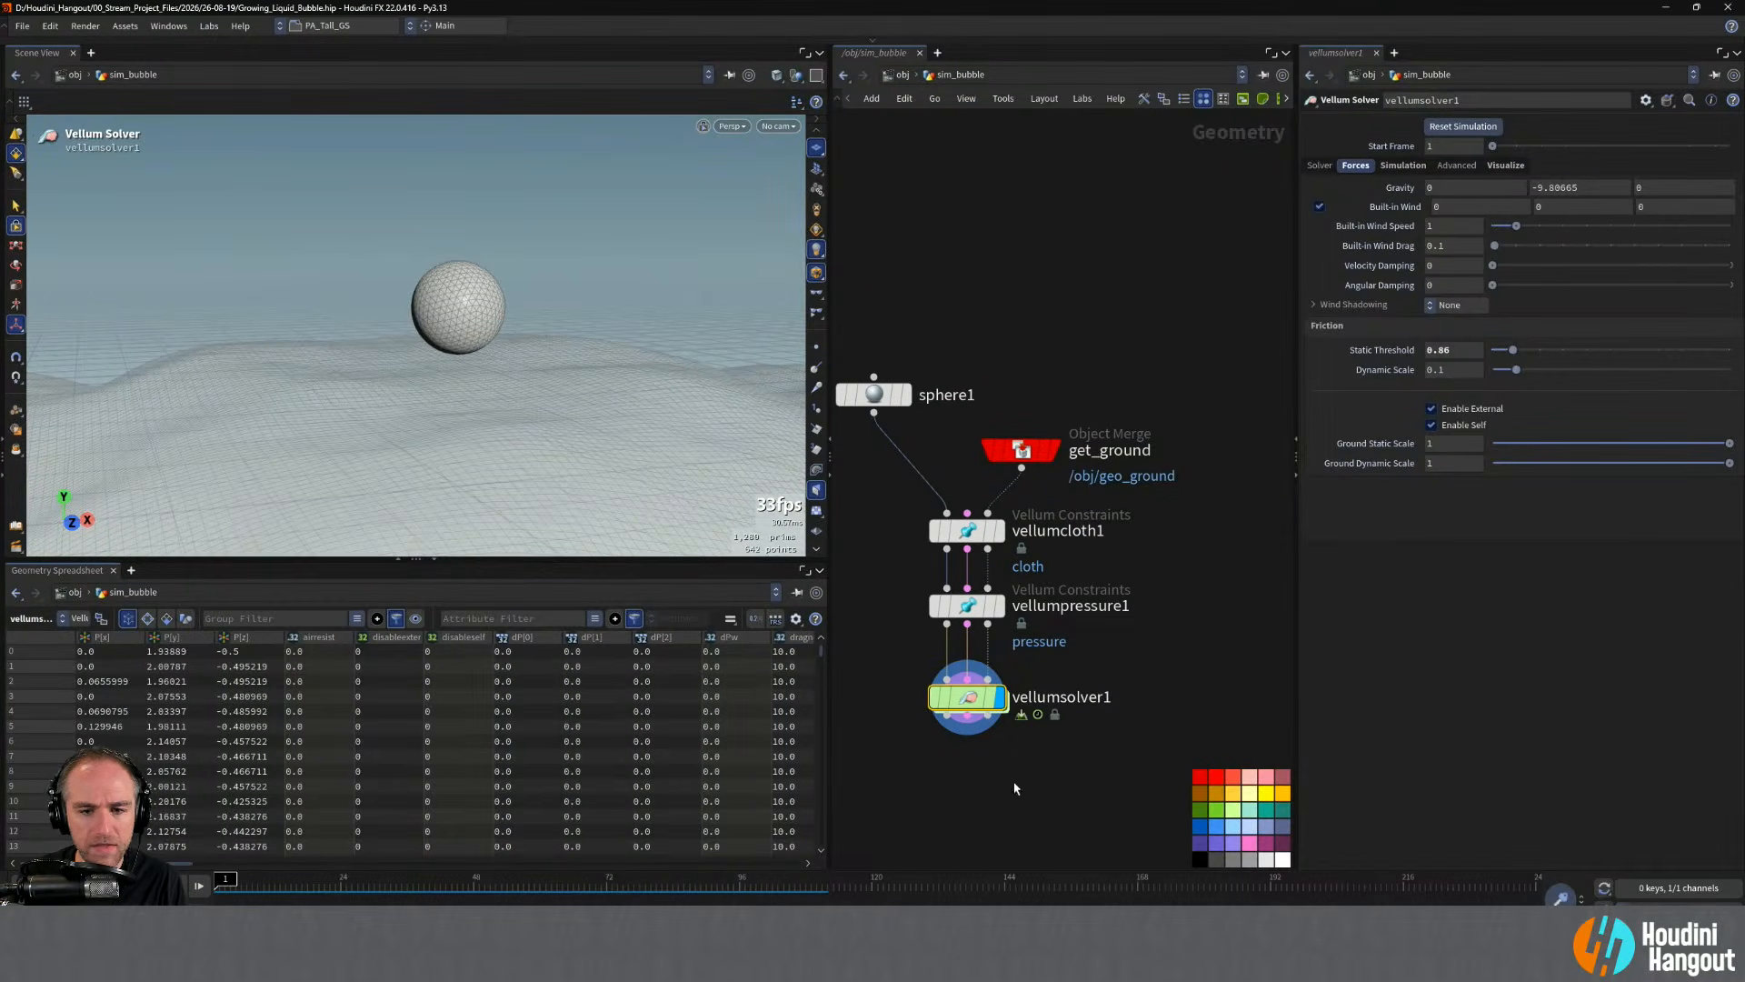
middle_click_drag(1006, 793, 1018, 738, "alt")
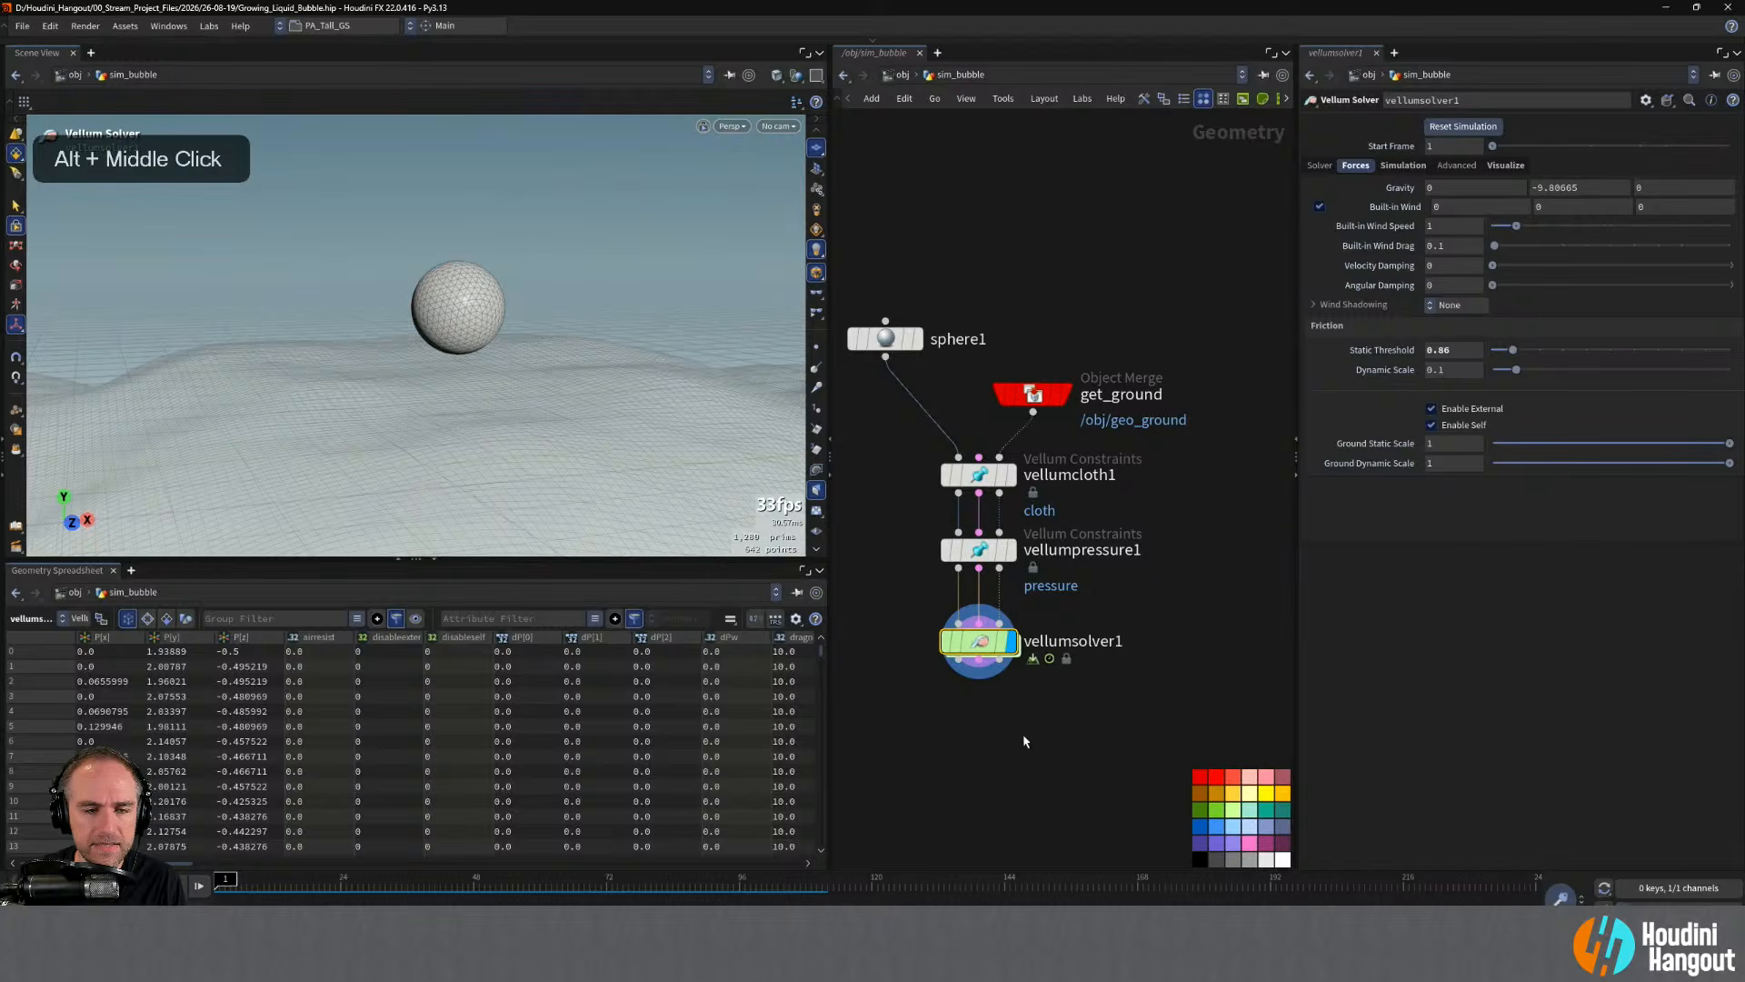
- Move vellumsolver1 down to make room and add a Vellum Drape node between vellumpressure1 and the solver
mouse_move(962, 668)
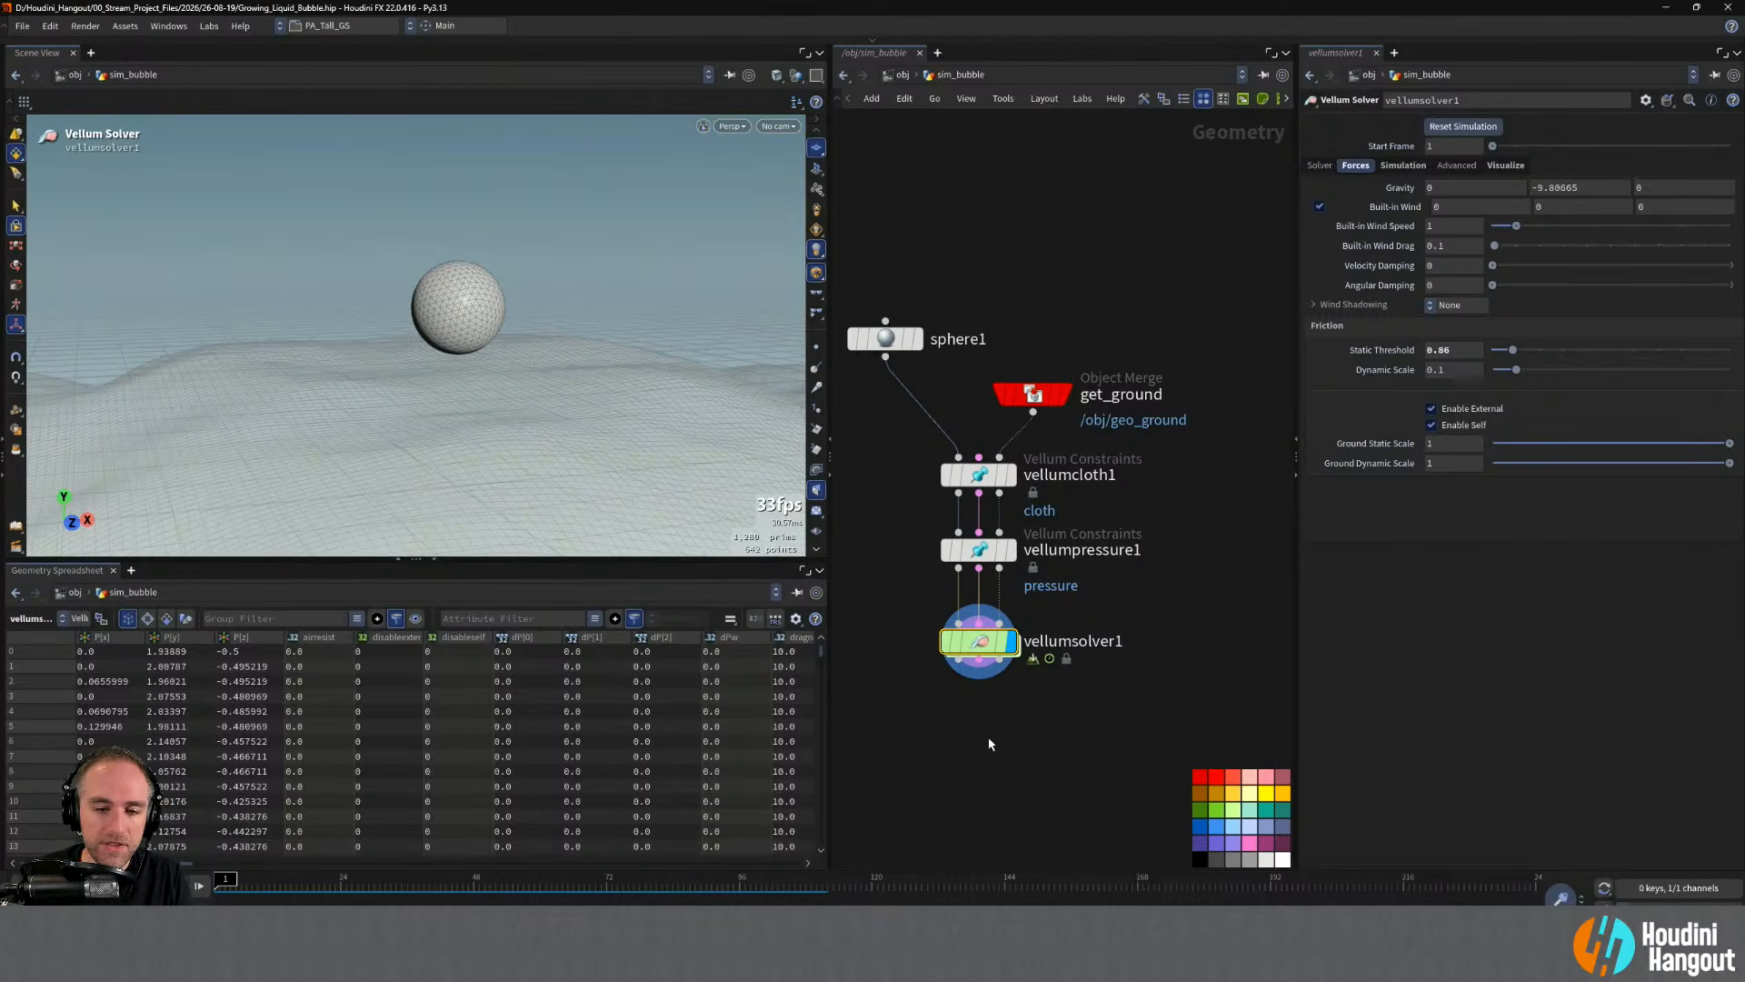
left_click_drag(979, 642, 979, 792)
middle_click_drag(1060, 701, 1062, 670)
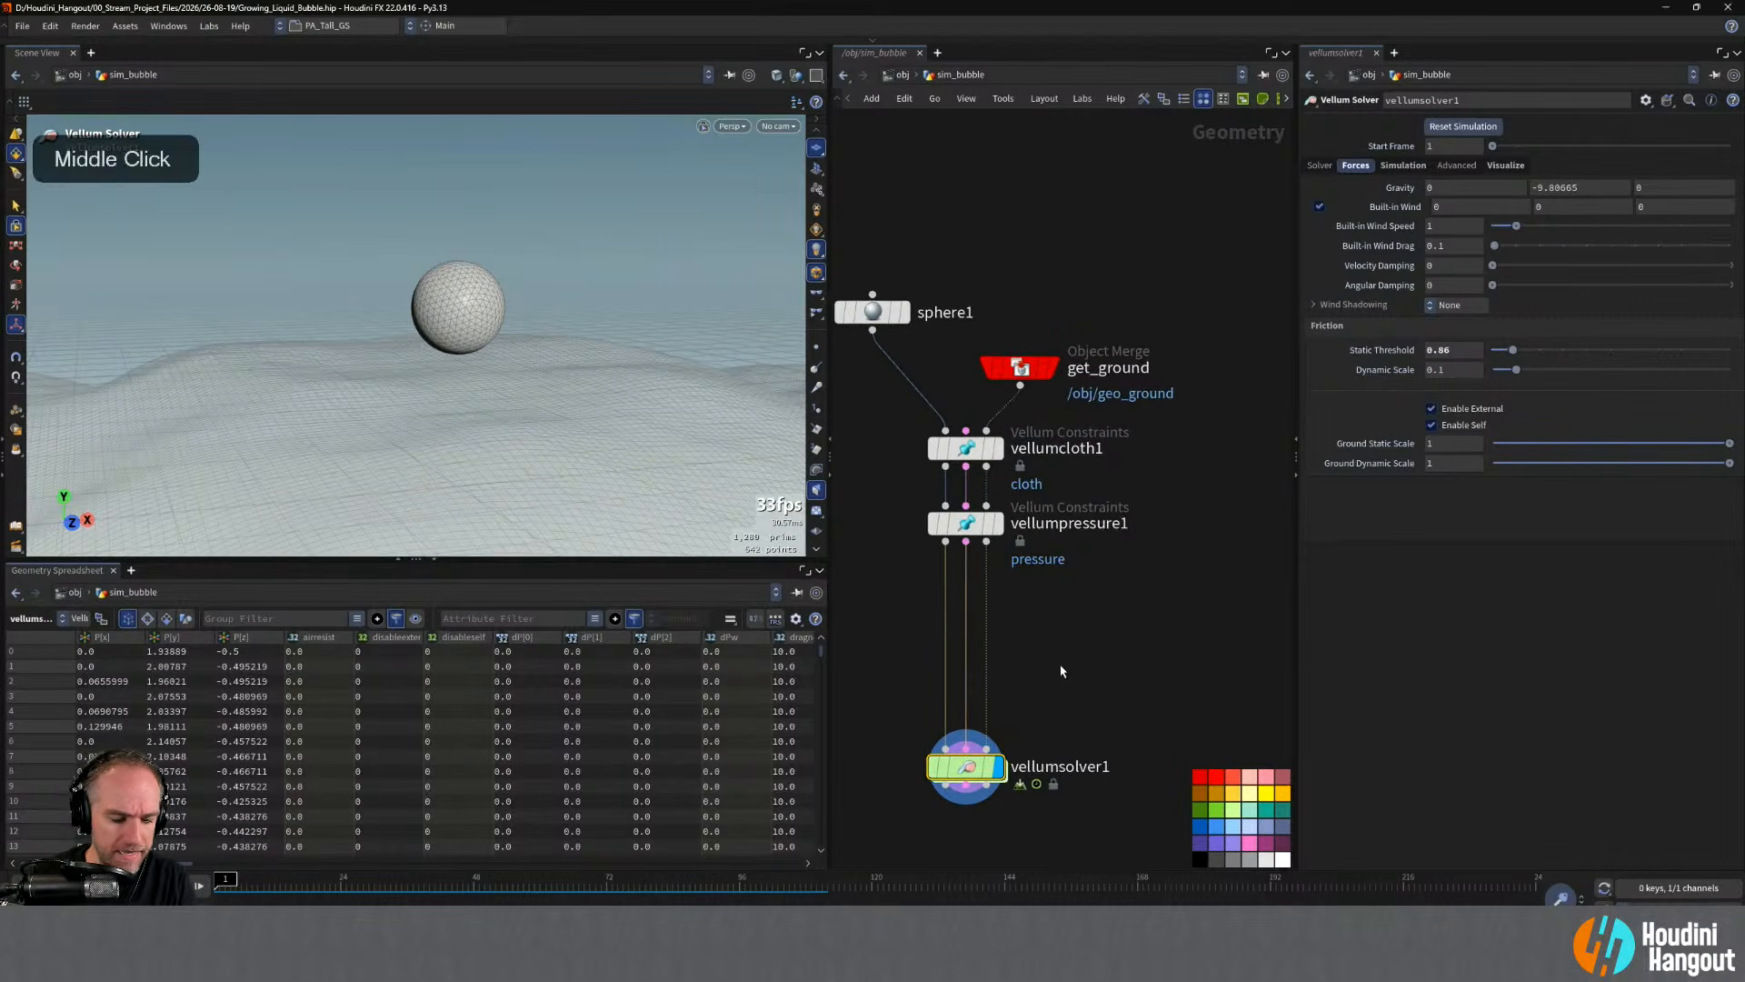
key("Tab")
type("vellum")
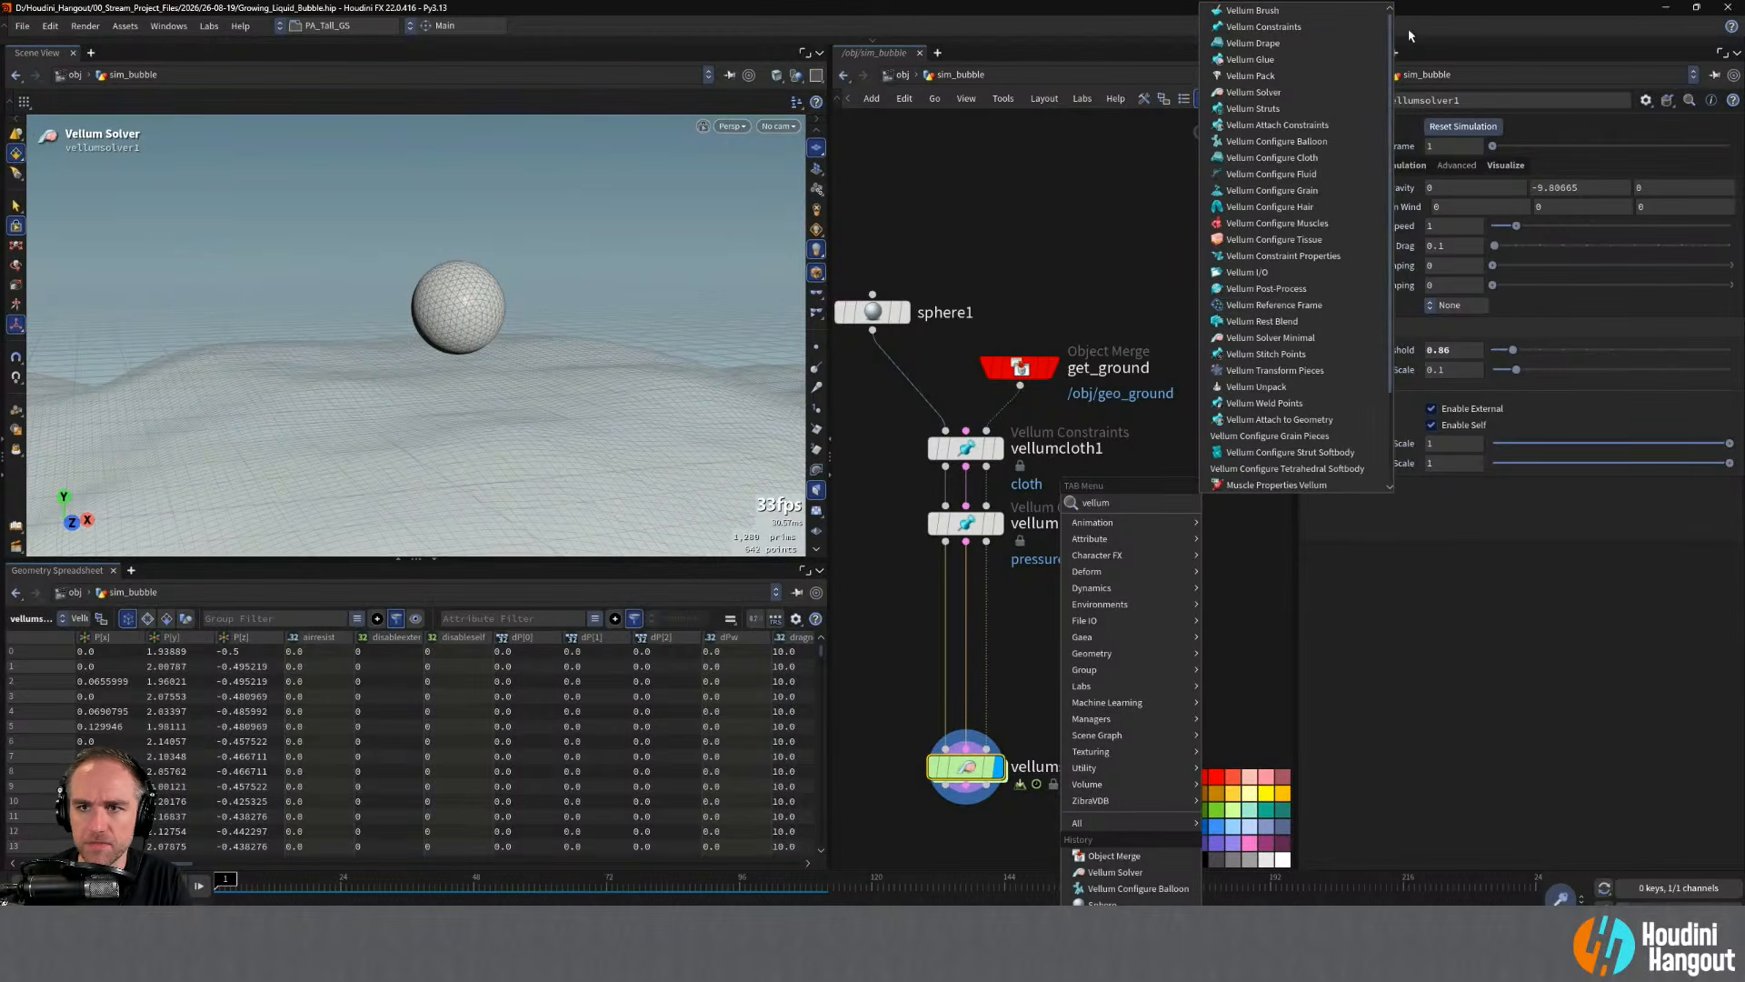
left_click(1263, 43)
left_click(1127, 700)
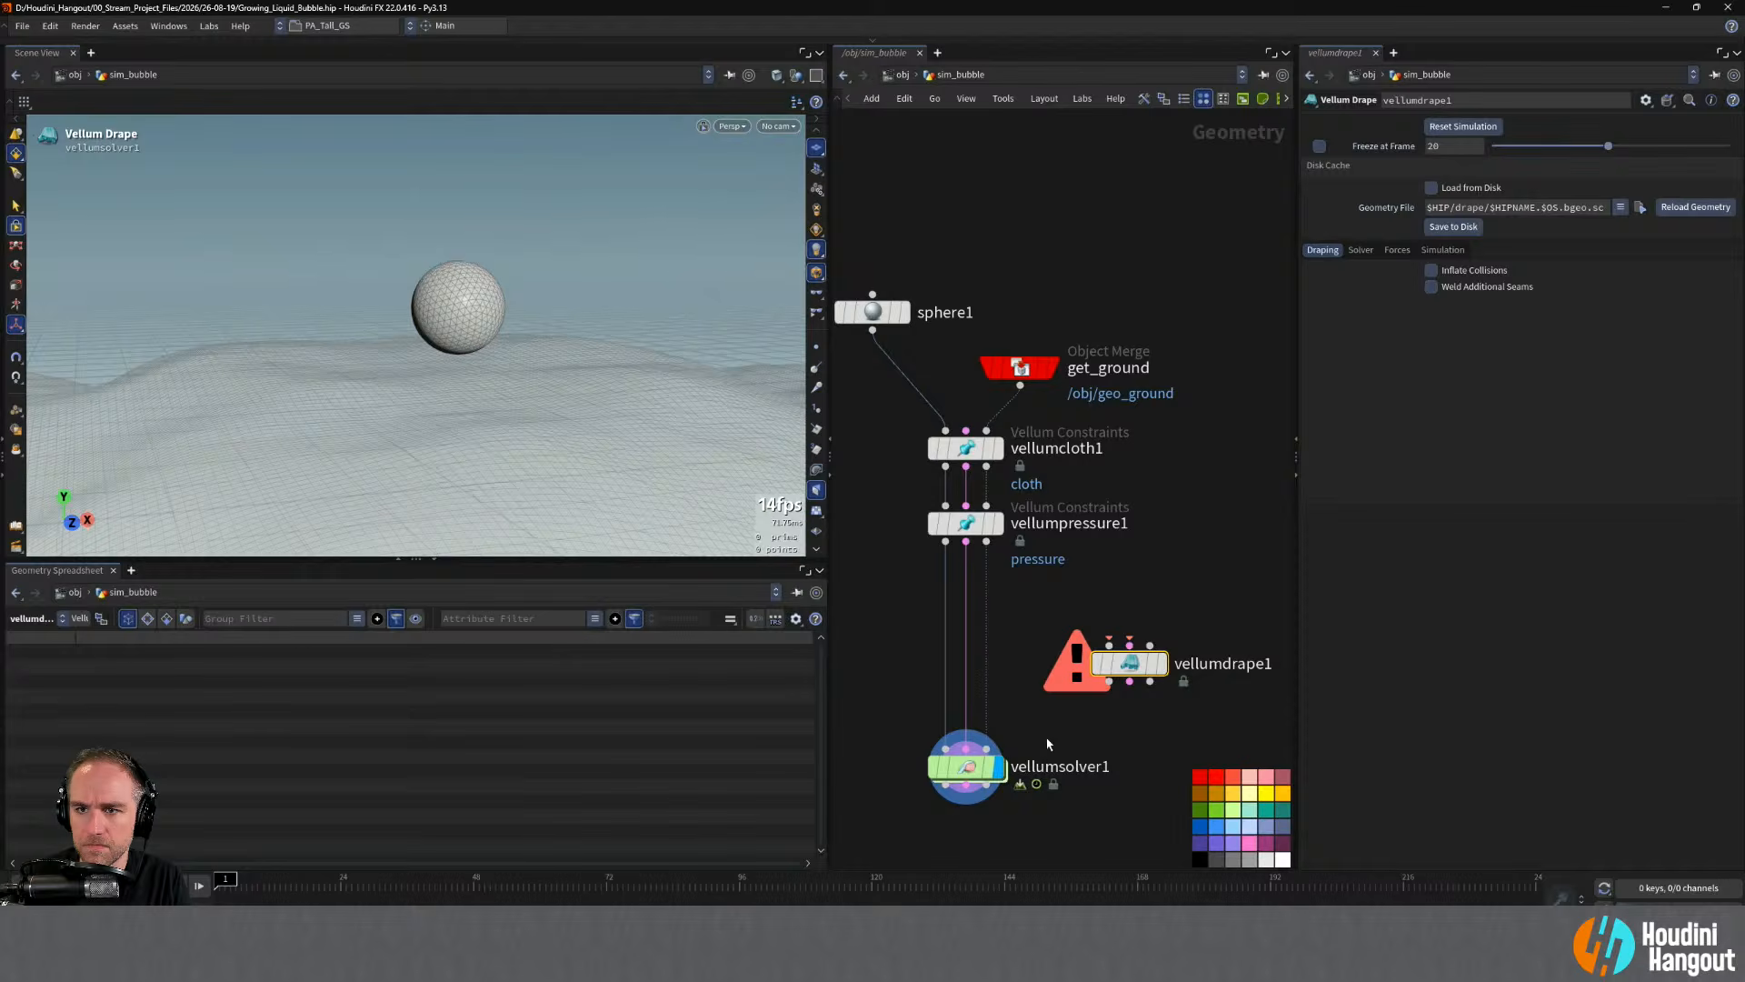
- Connect vellumpressure1's three outputs to vellumdrape1, enable Freeze at Frame, and display the draped sphere
left_click(1360, 251)
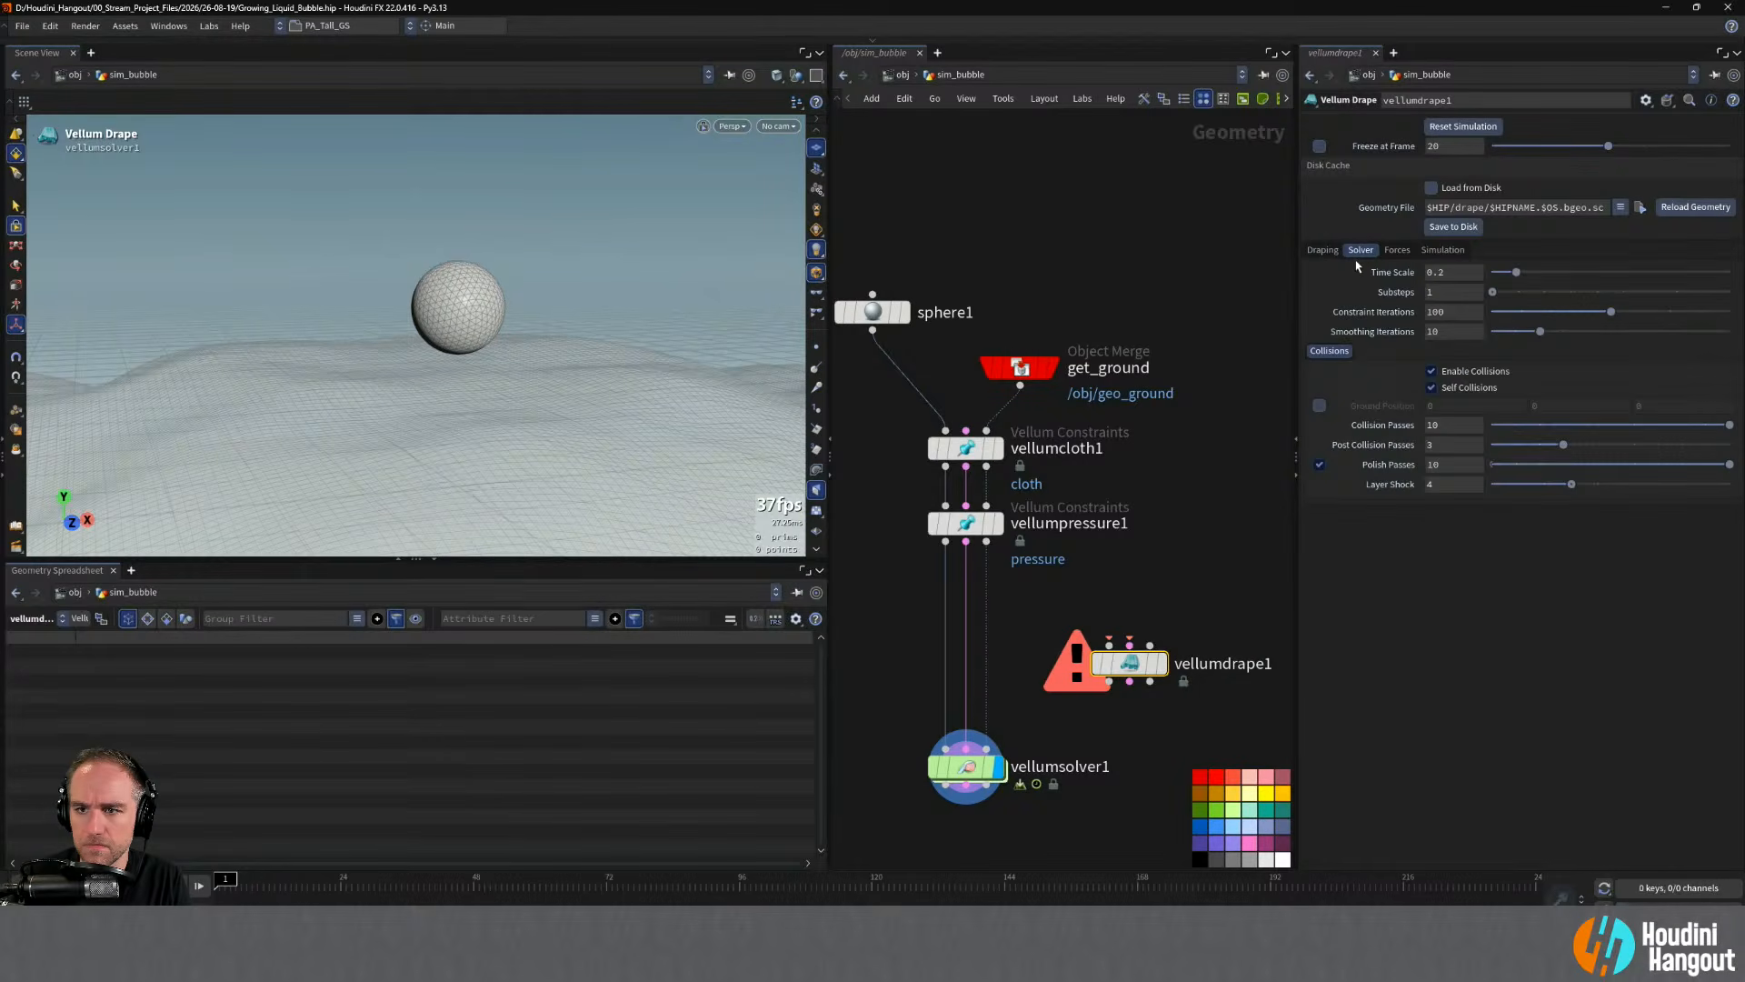
left_click(1322, 250)
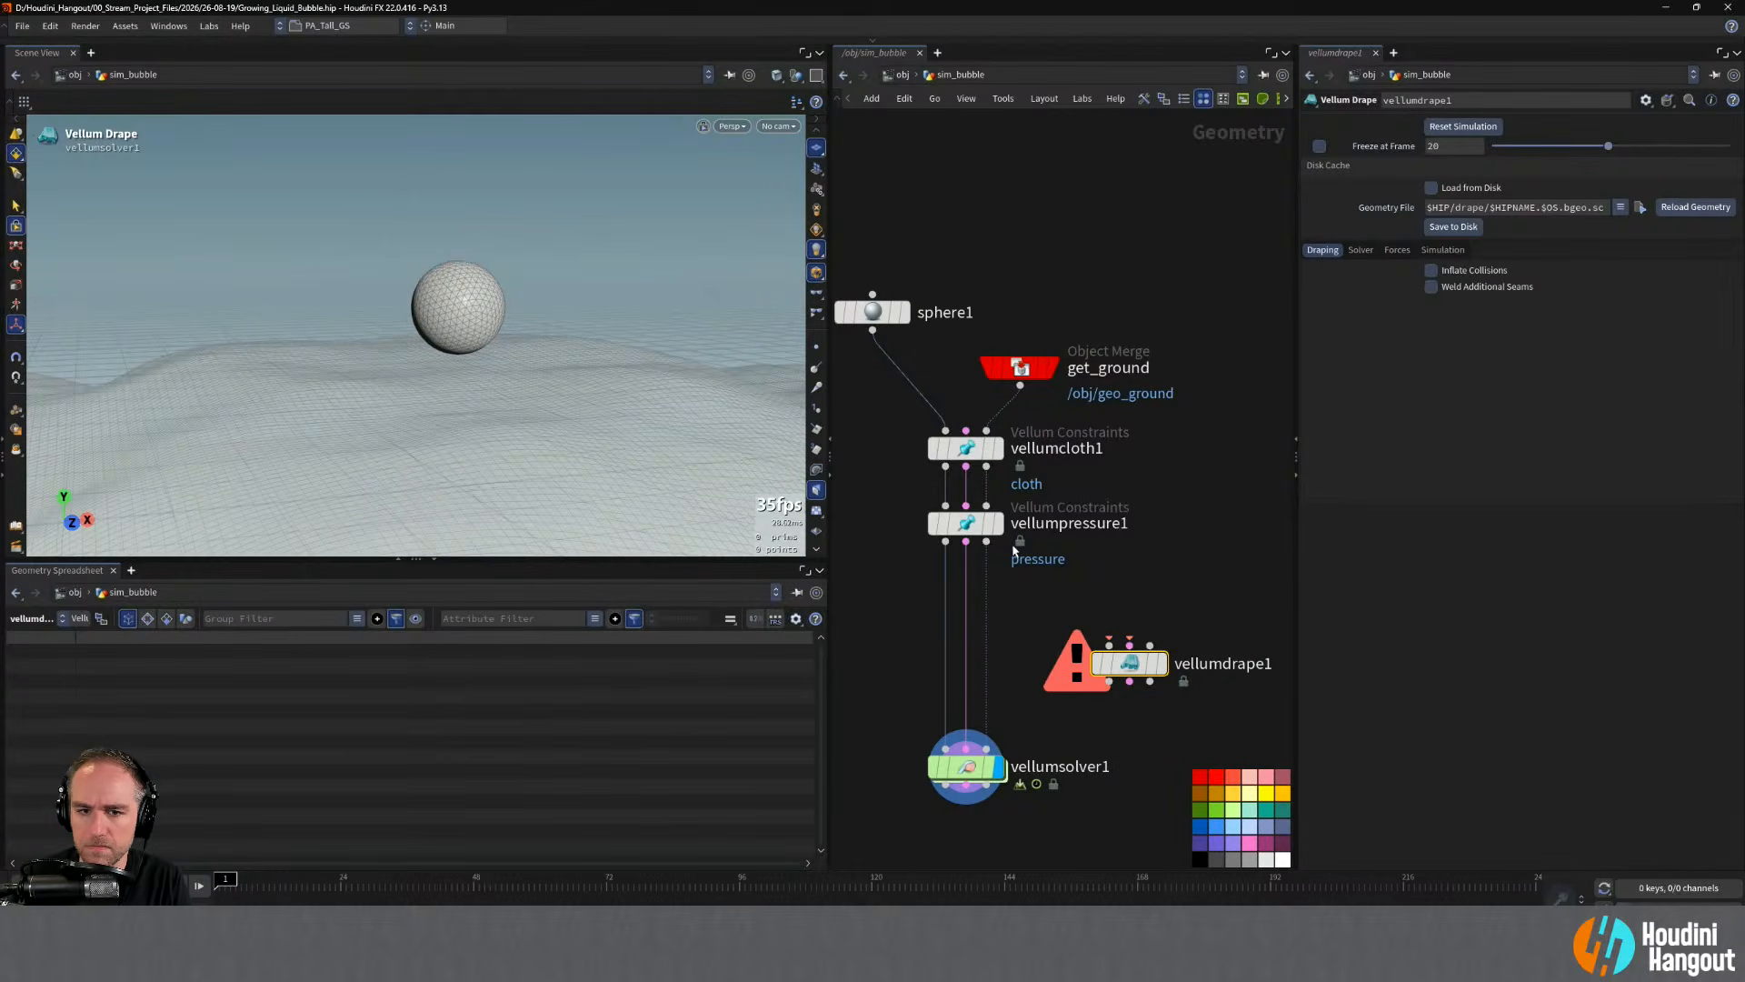
left_click(944, 541, "shift")
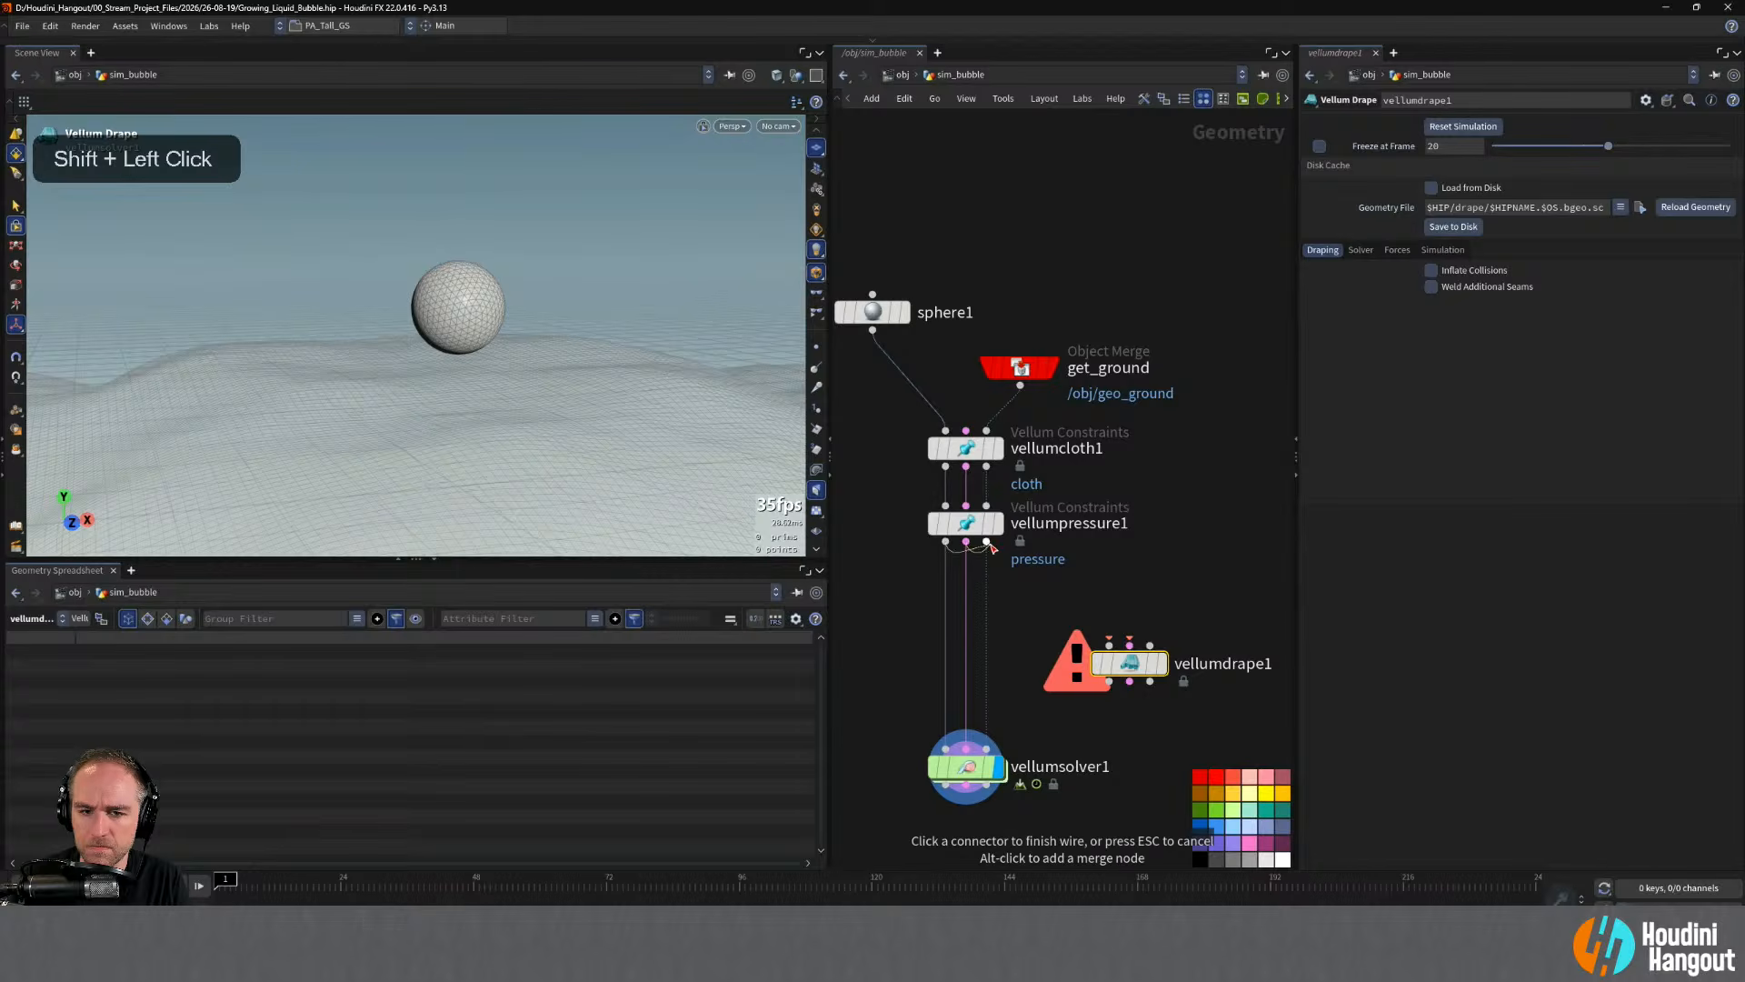
left_click(1164, 665)
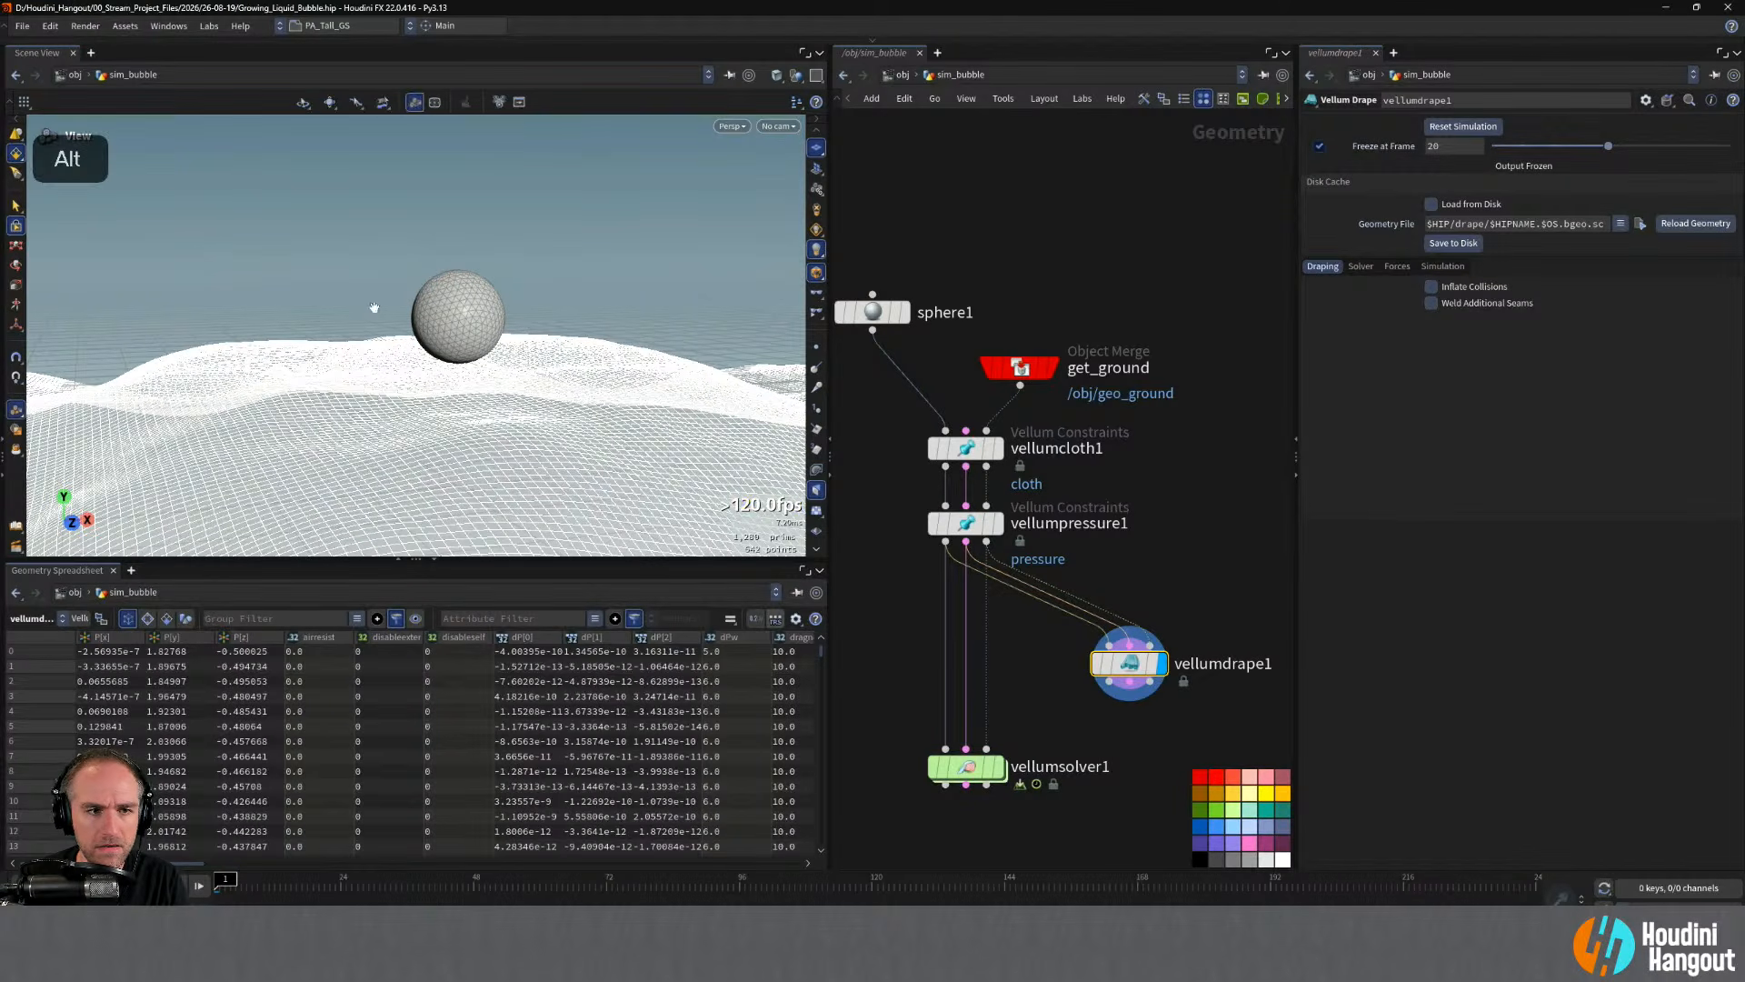
right_click_drag(378, 307, 584, 264, "alt")
left_click_drag(585, 265, 427, 359, "alt")
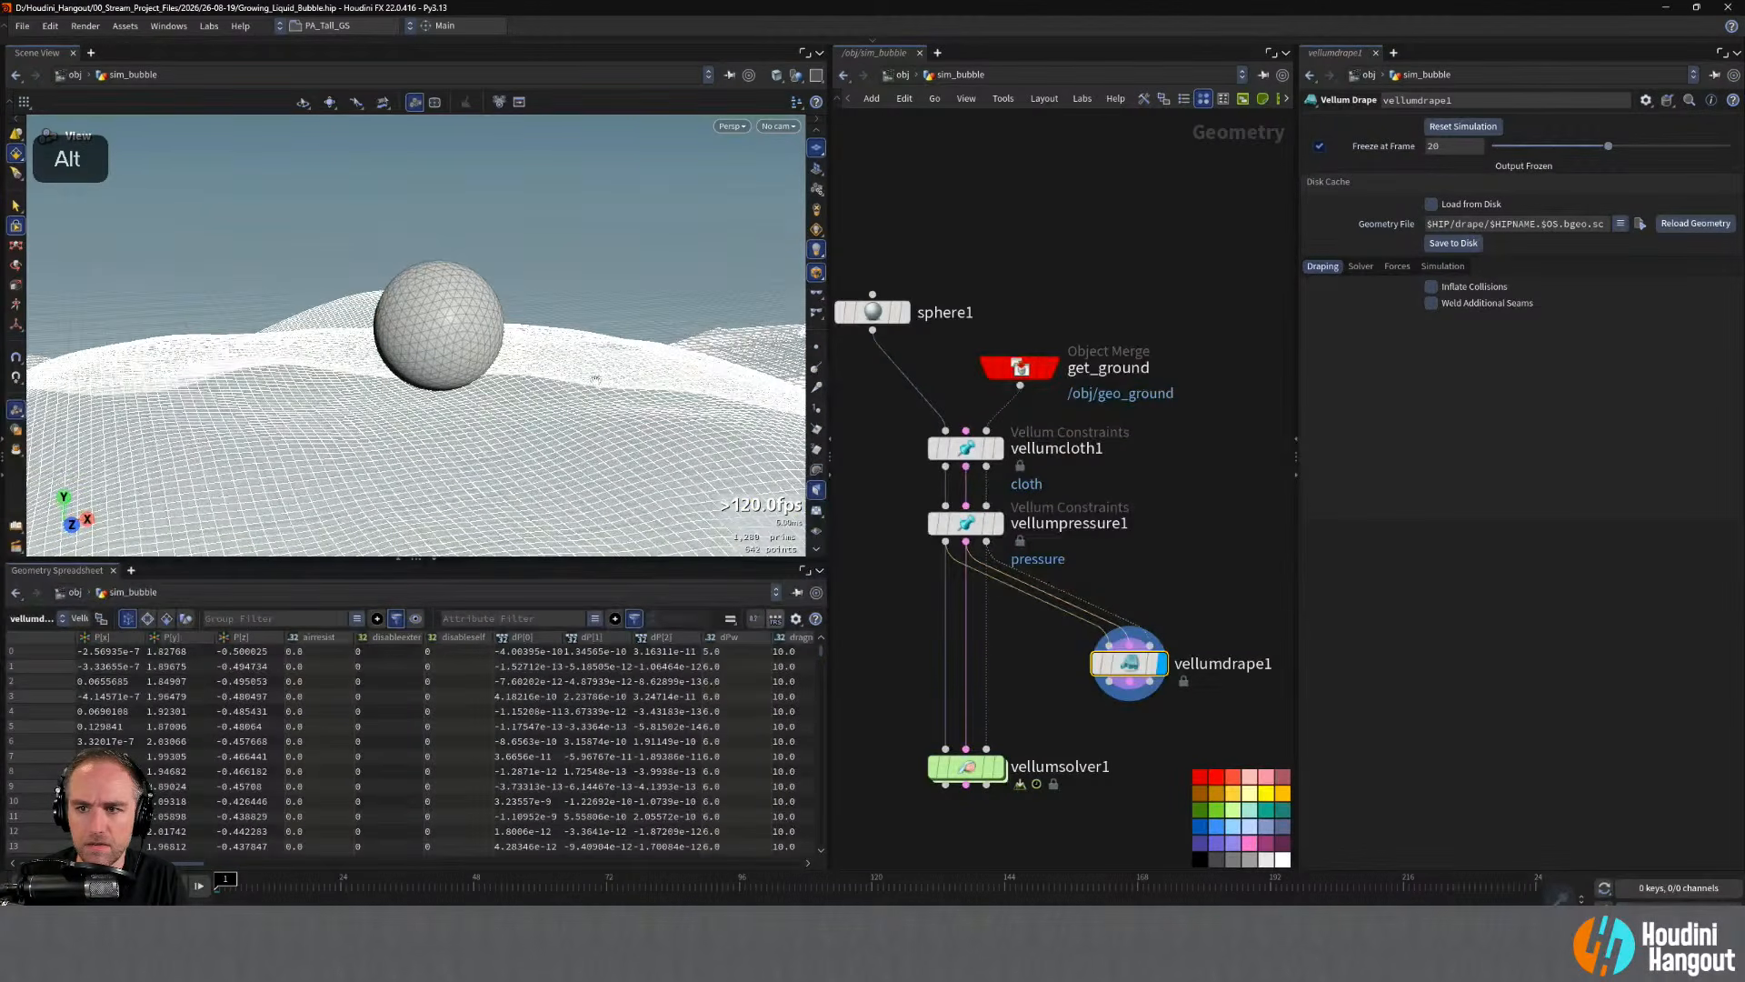
- Look through vellumdrape1's simulation, forces, draping and solver settings
left_click(1442, 266)
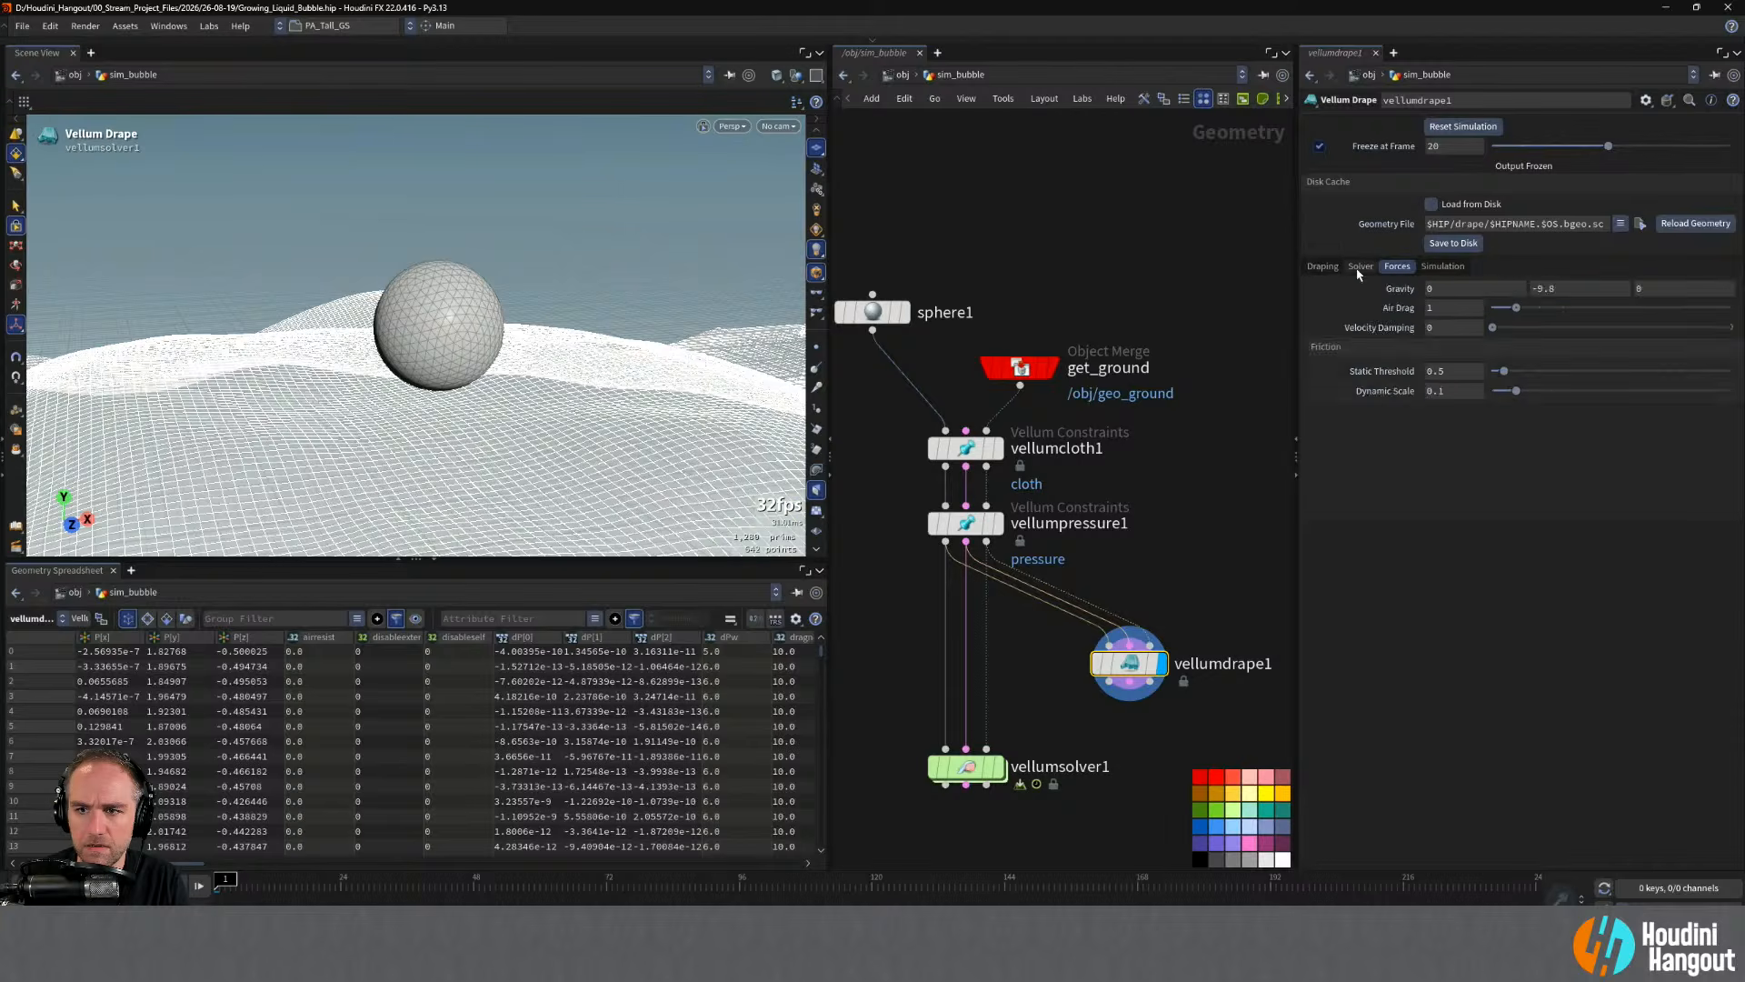
left_click(1397, 267)
double_click(1404, 267)
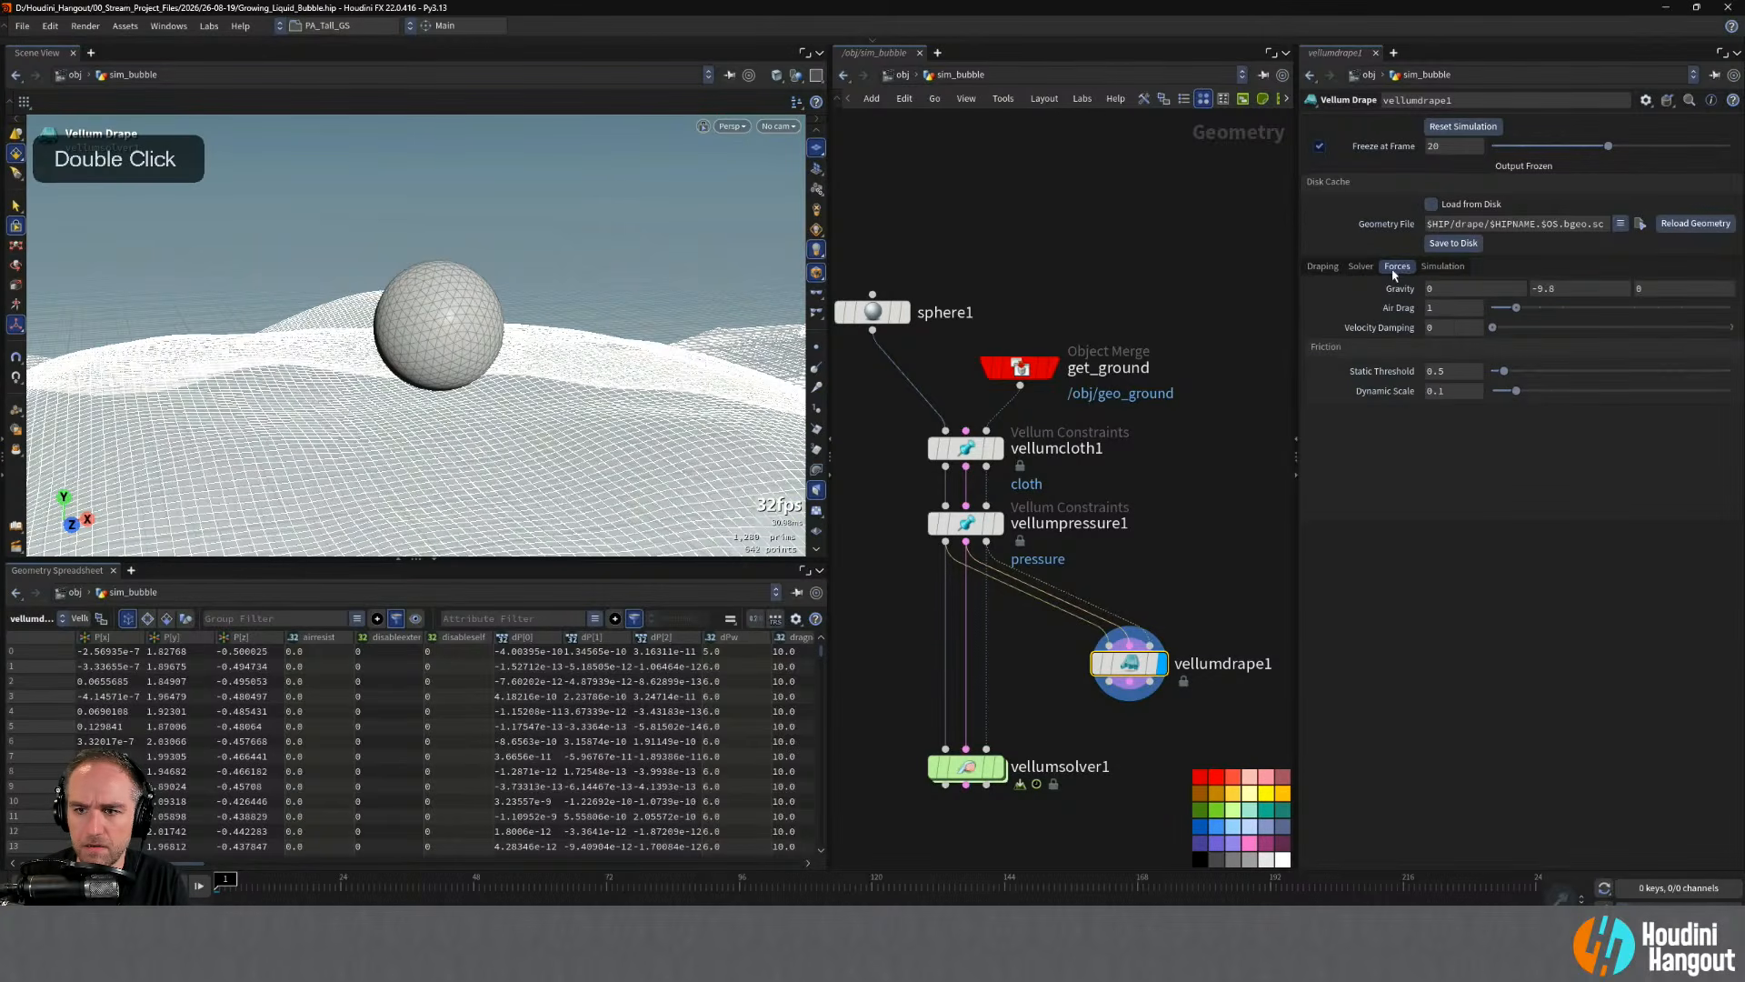
left_click(1322, 266)
left_click(1356, 267)
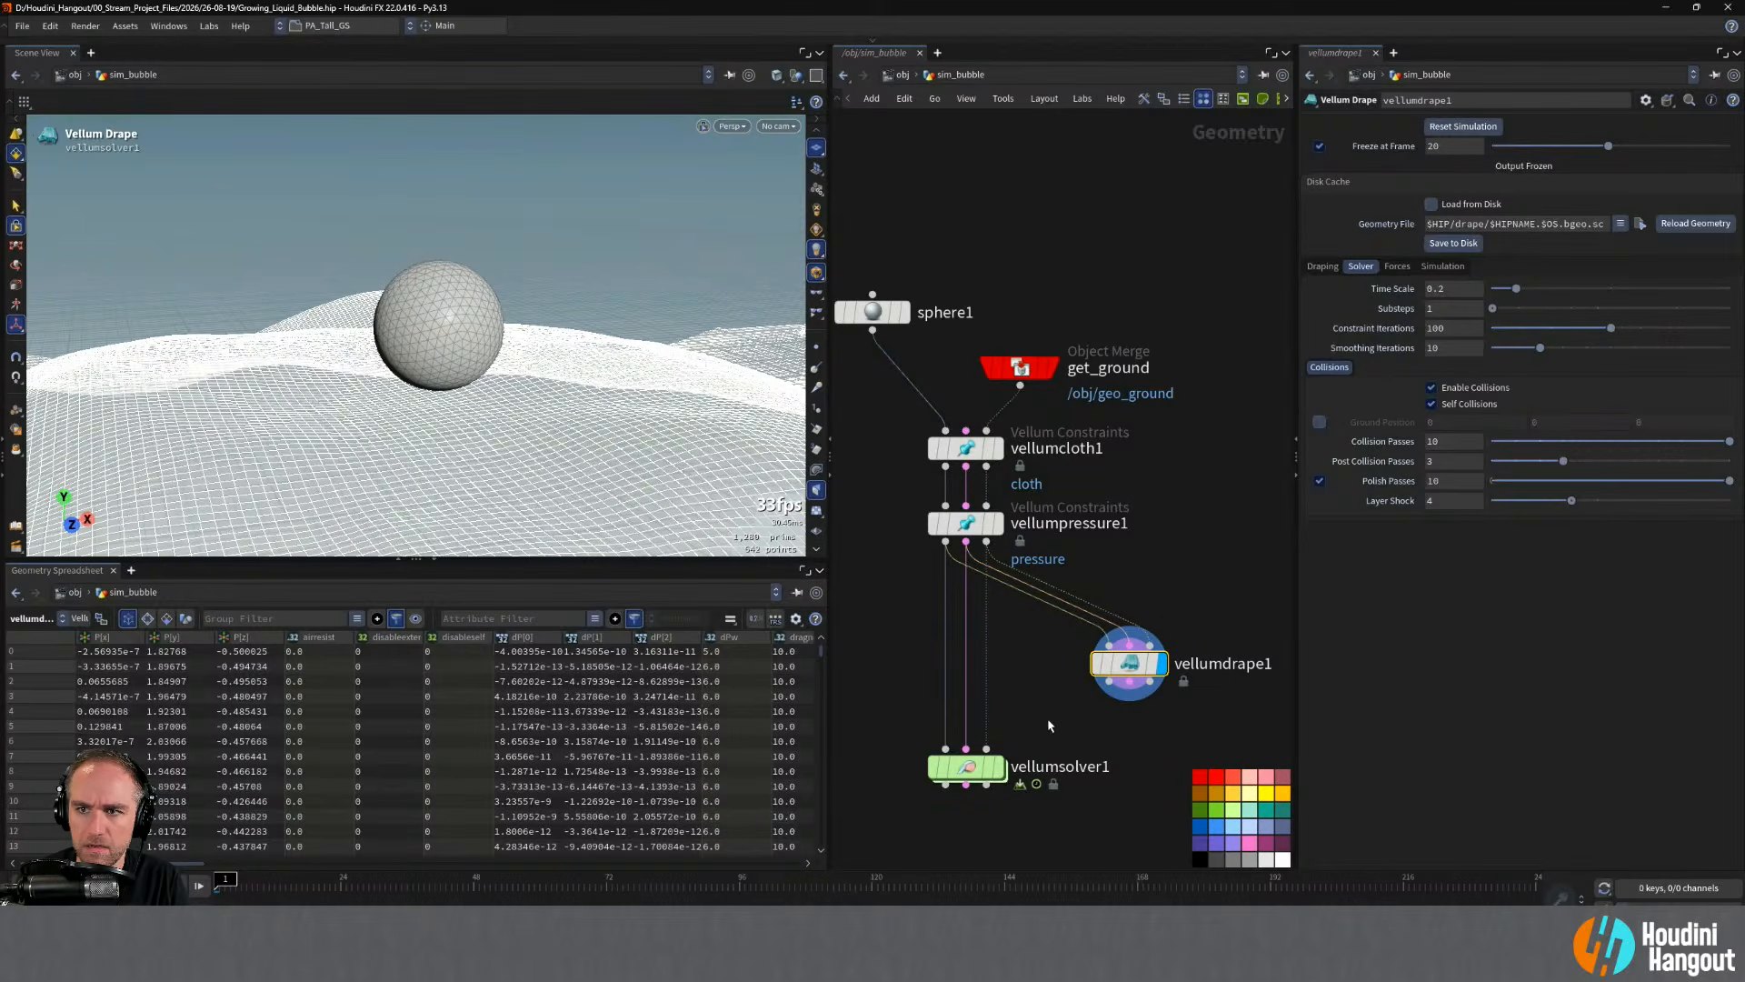
- Try a Freeze at Frame value of 40 on vellumdrape1 and inspect the settled sphere
double_click(1454, 146)
type("40")
key("Return")
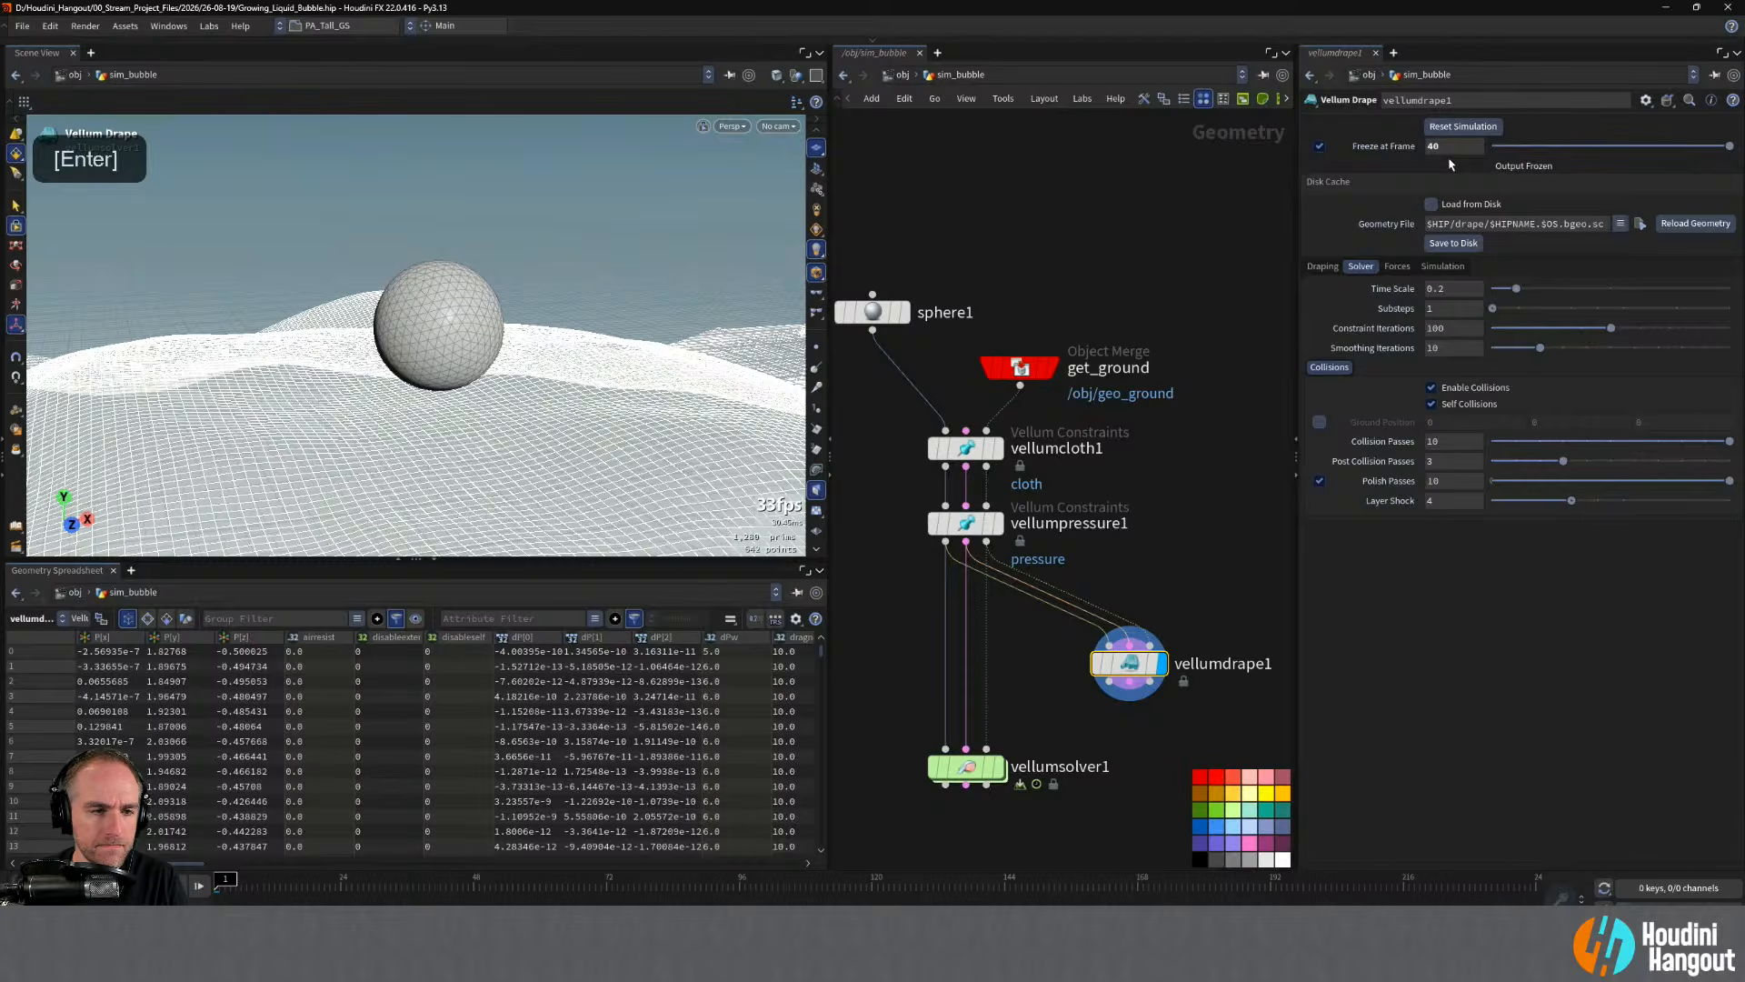
left_click_drag(455, 314, 527, 313, "alt")
- Set vellumdrape1's Freeze at Frame to 80 and inspect the draped sphere on the ground
double_click(1448, 147)
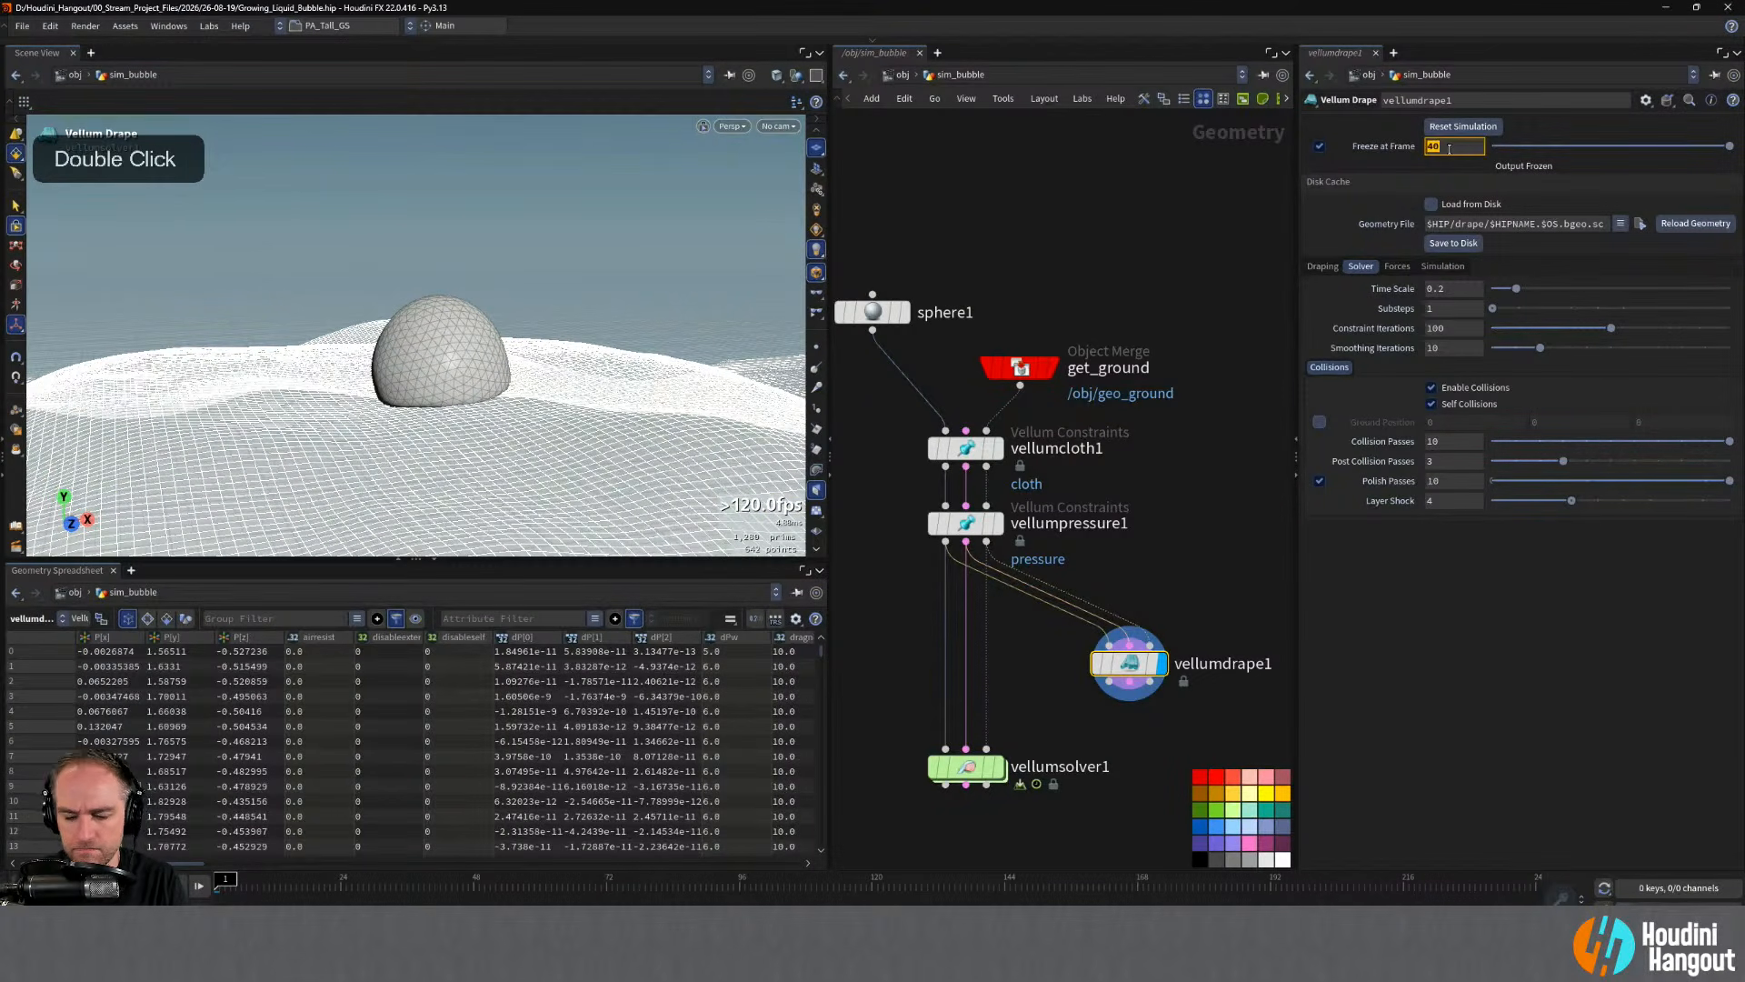
type("80")
key("Return")
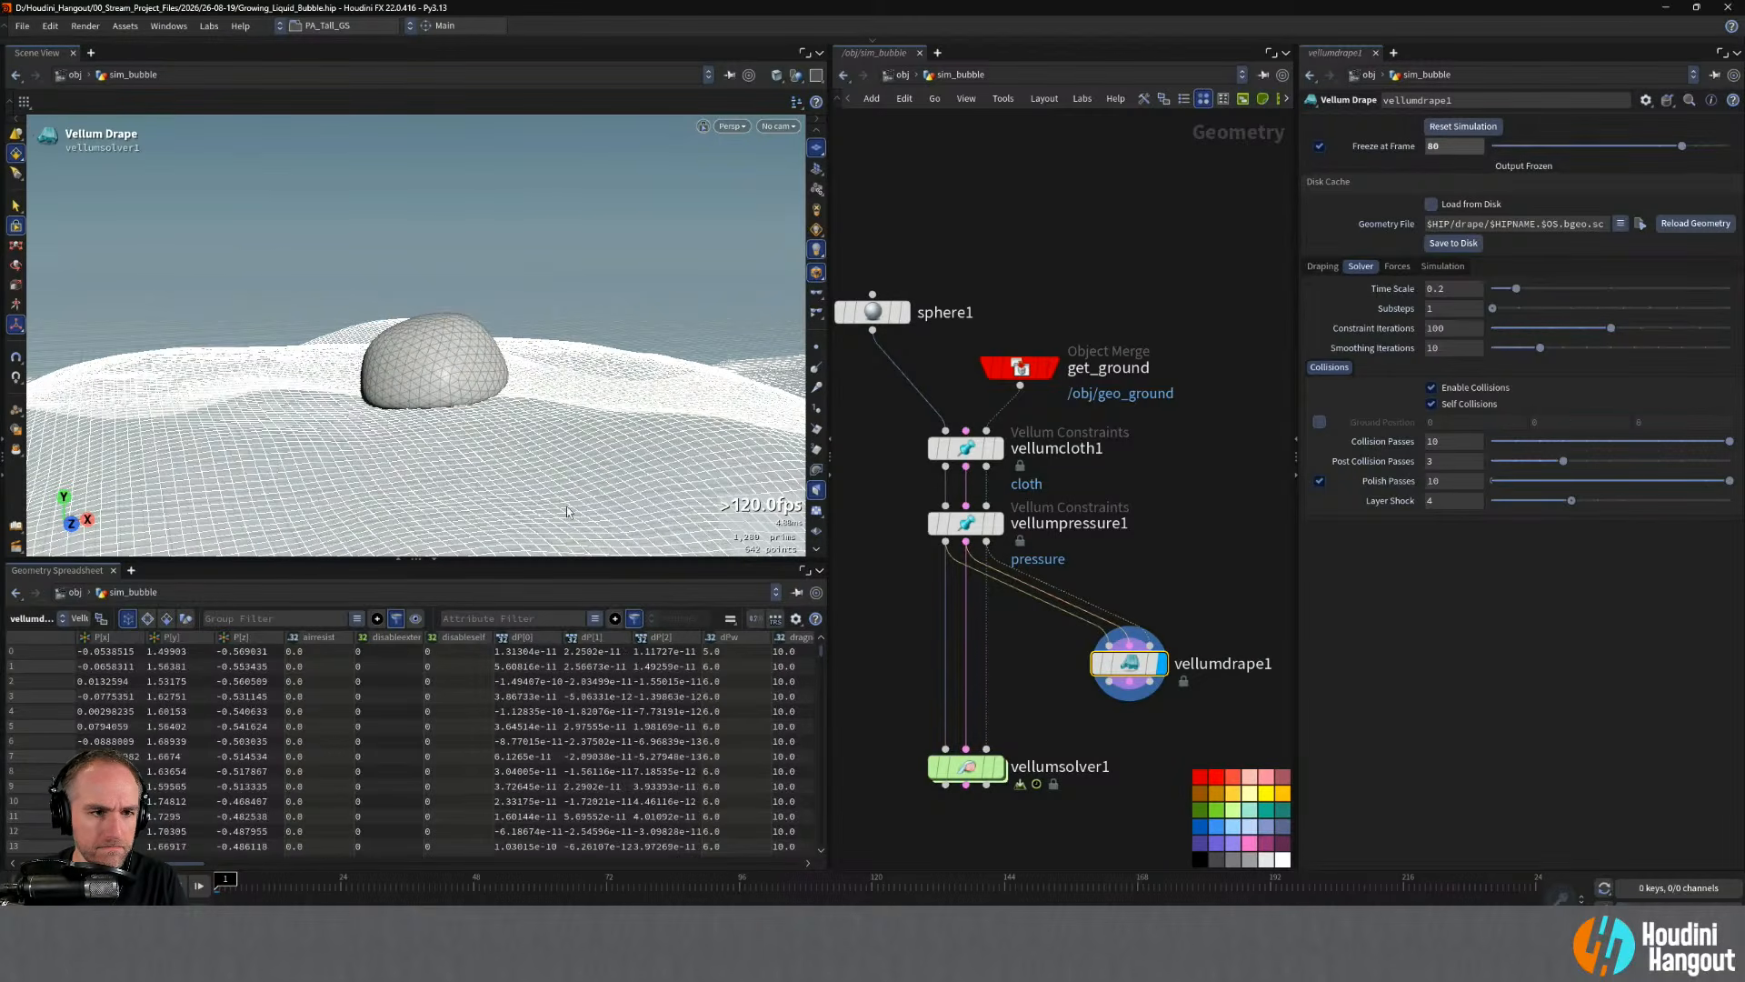
left_click_drag(473, 417, 564, 406, "alt")
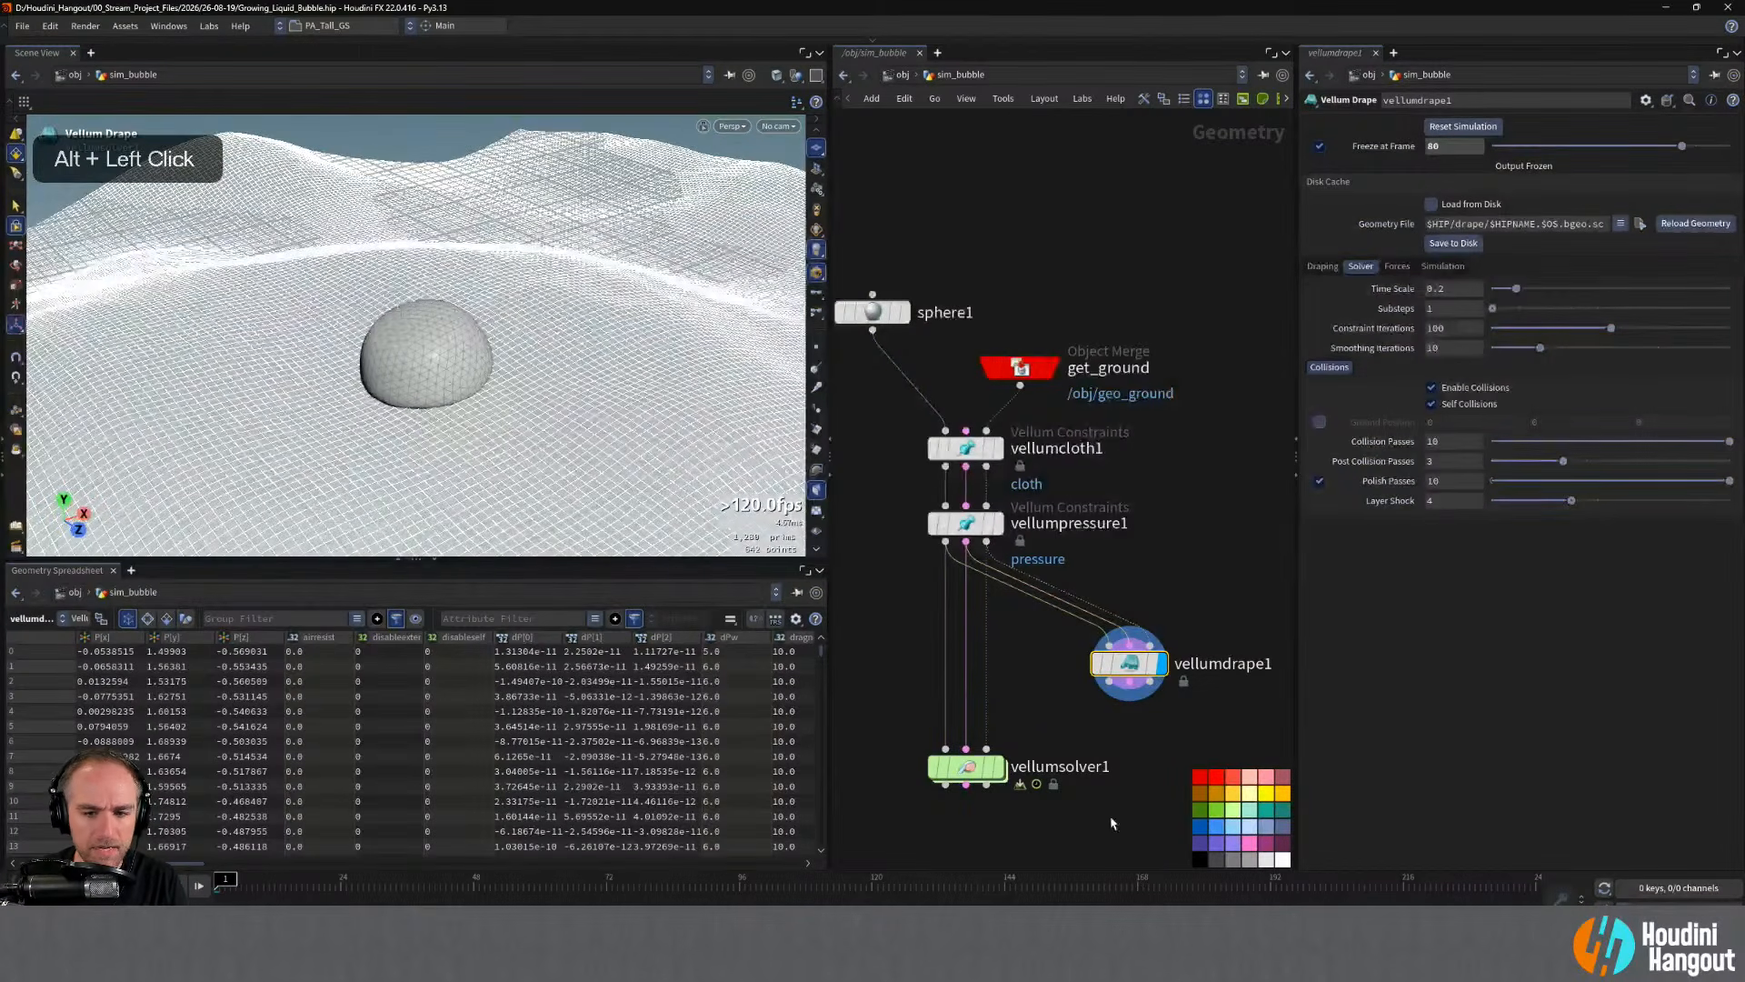
- Compare vellumsolver1's result at frame 80 with vellumdrape1's frozen result
left_click(999, 766)
left_click(108, 885)
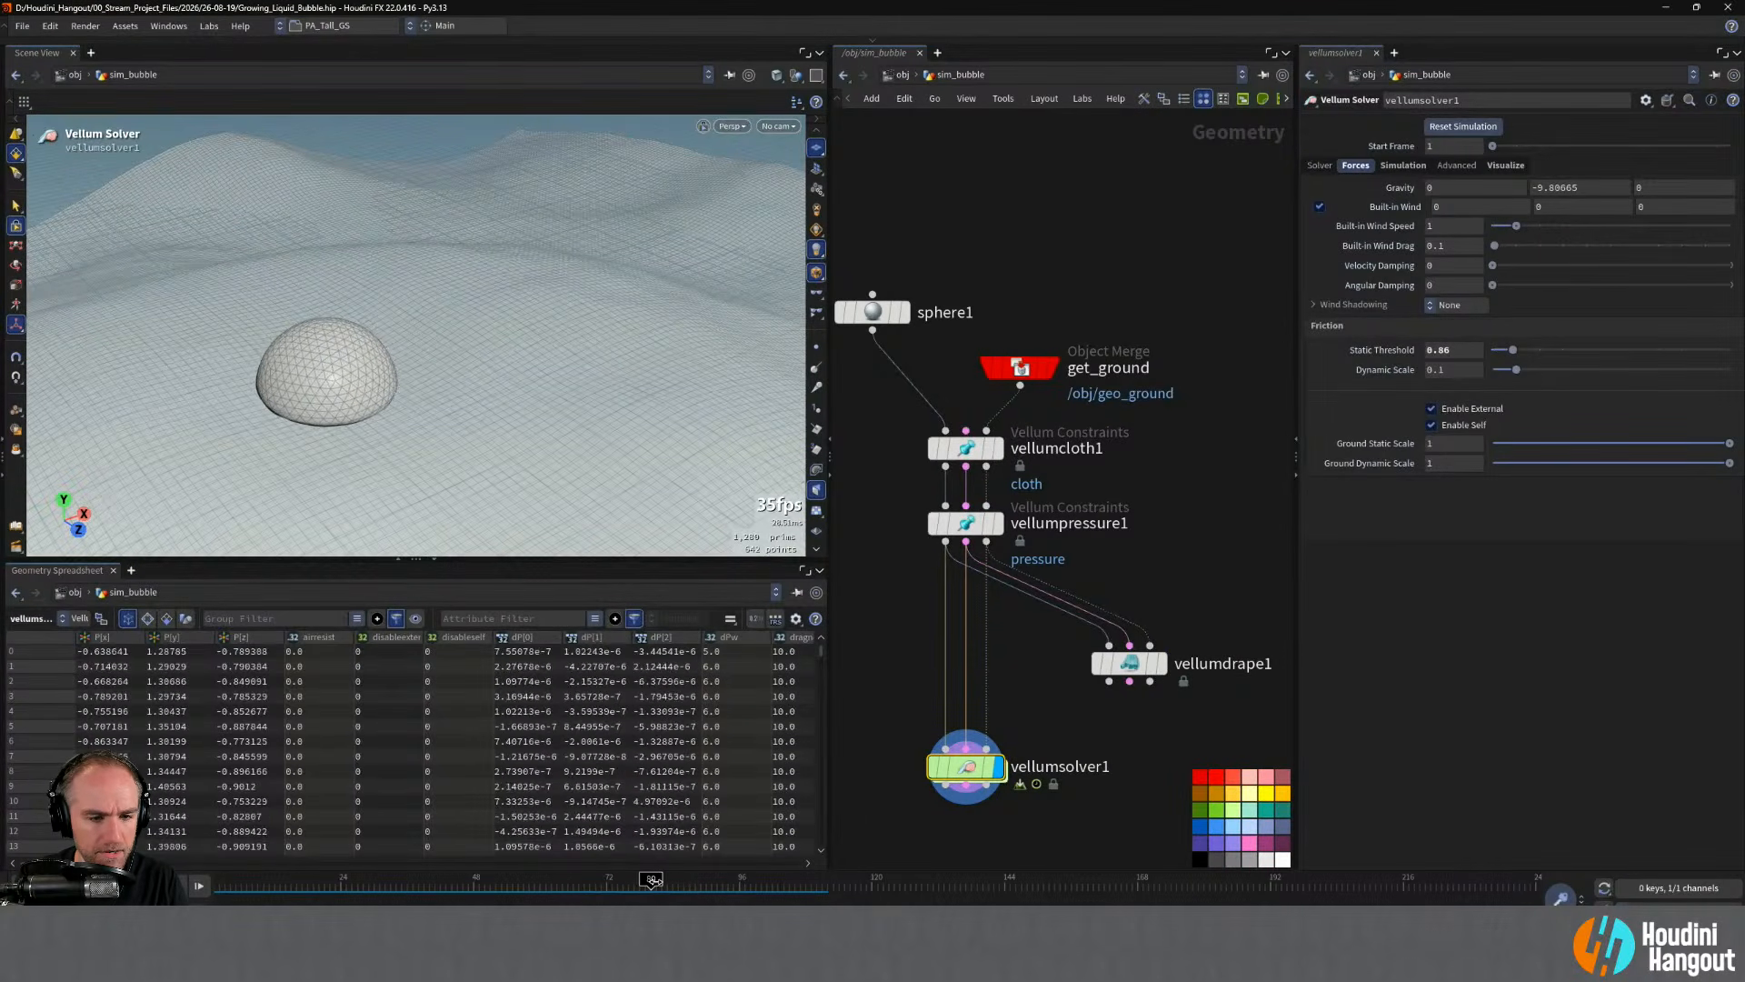
left_click(1164, 663)
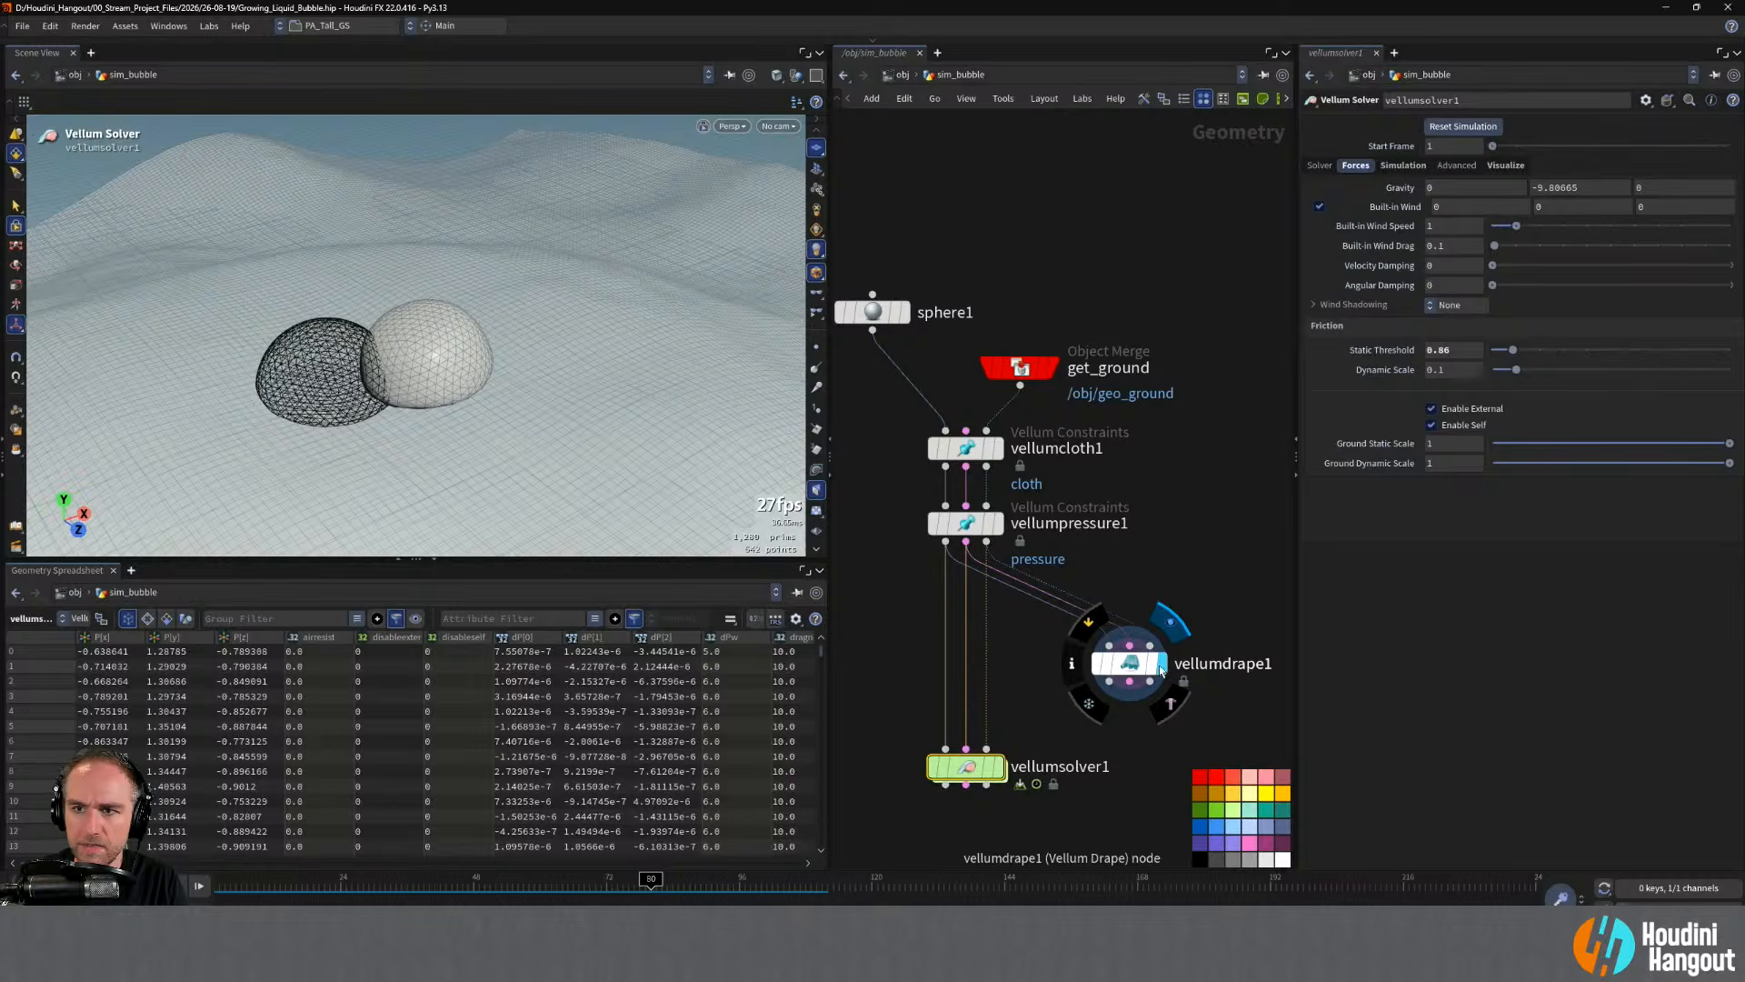
left_click(1150, 664)
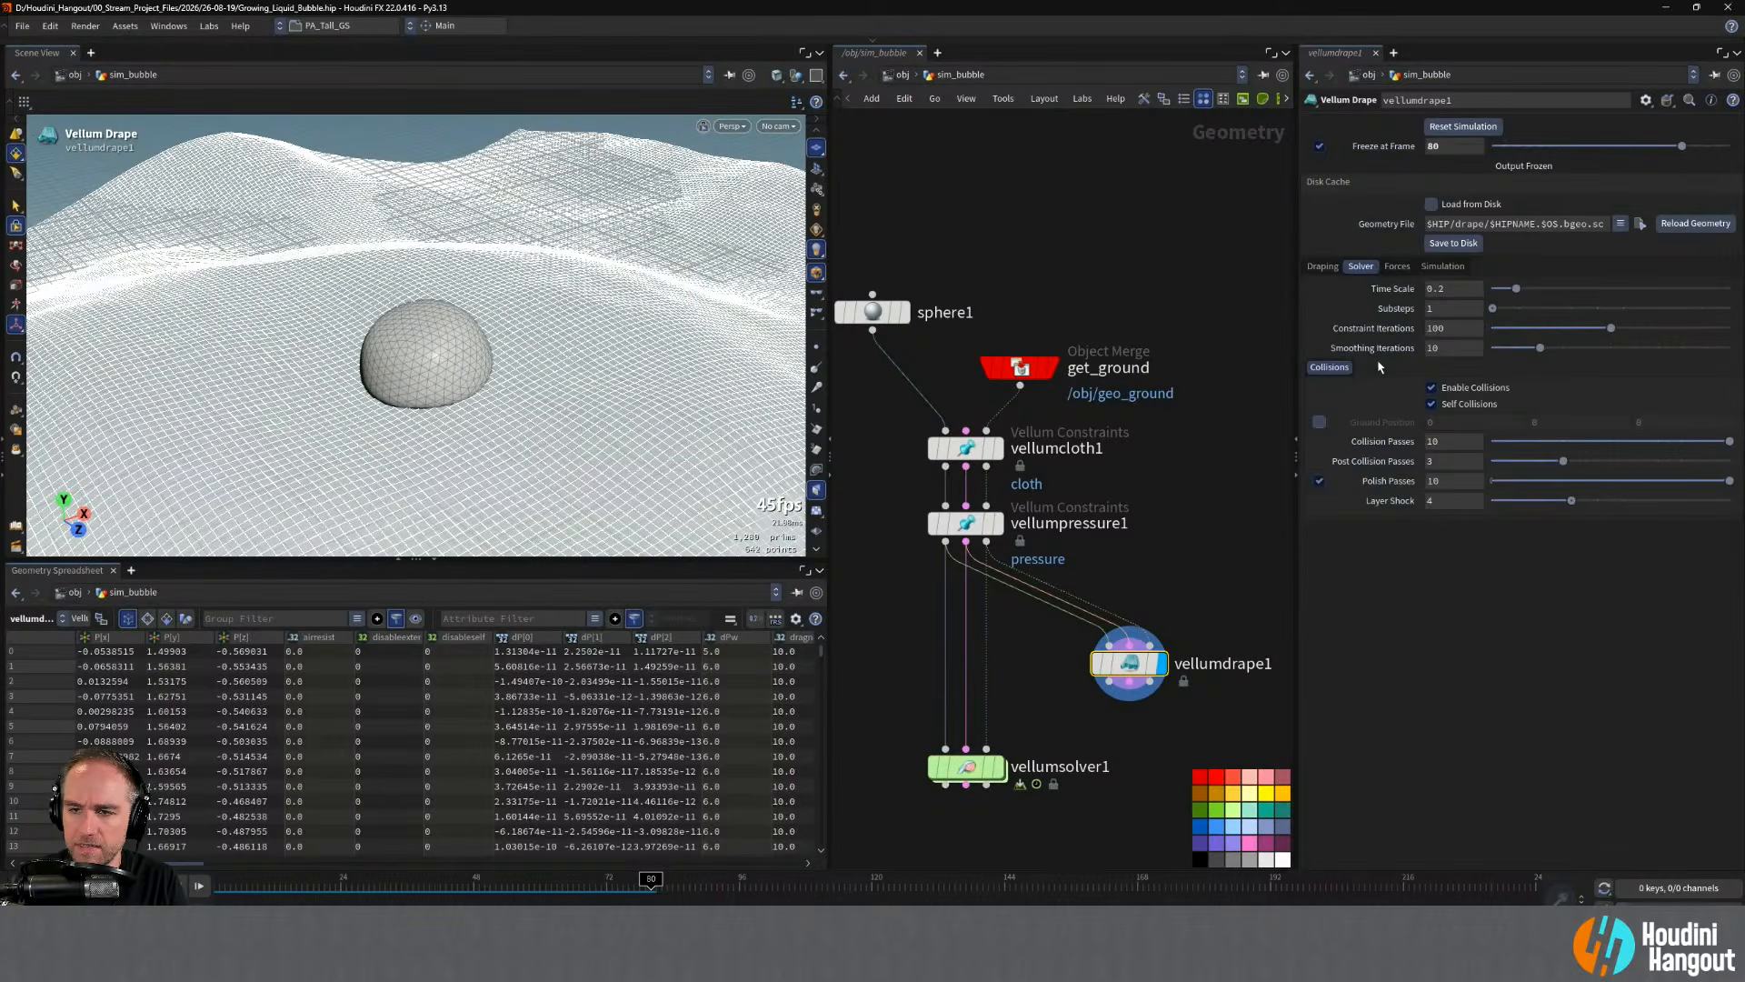
- Set vellumdrape1's time scale to 1 and recompute the drape from frame 1, keeping Freeze at Frame enabled
double_click(1454, 289)
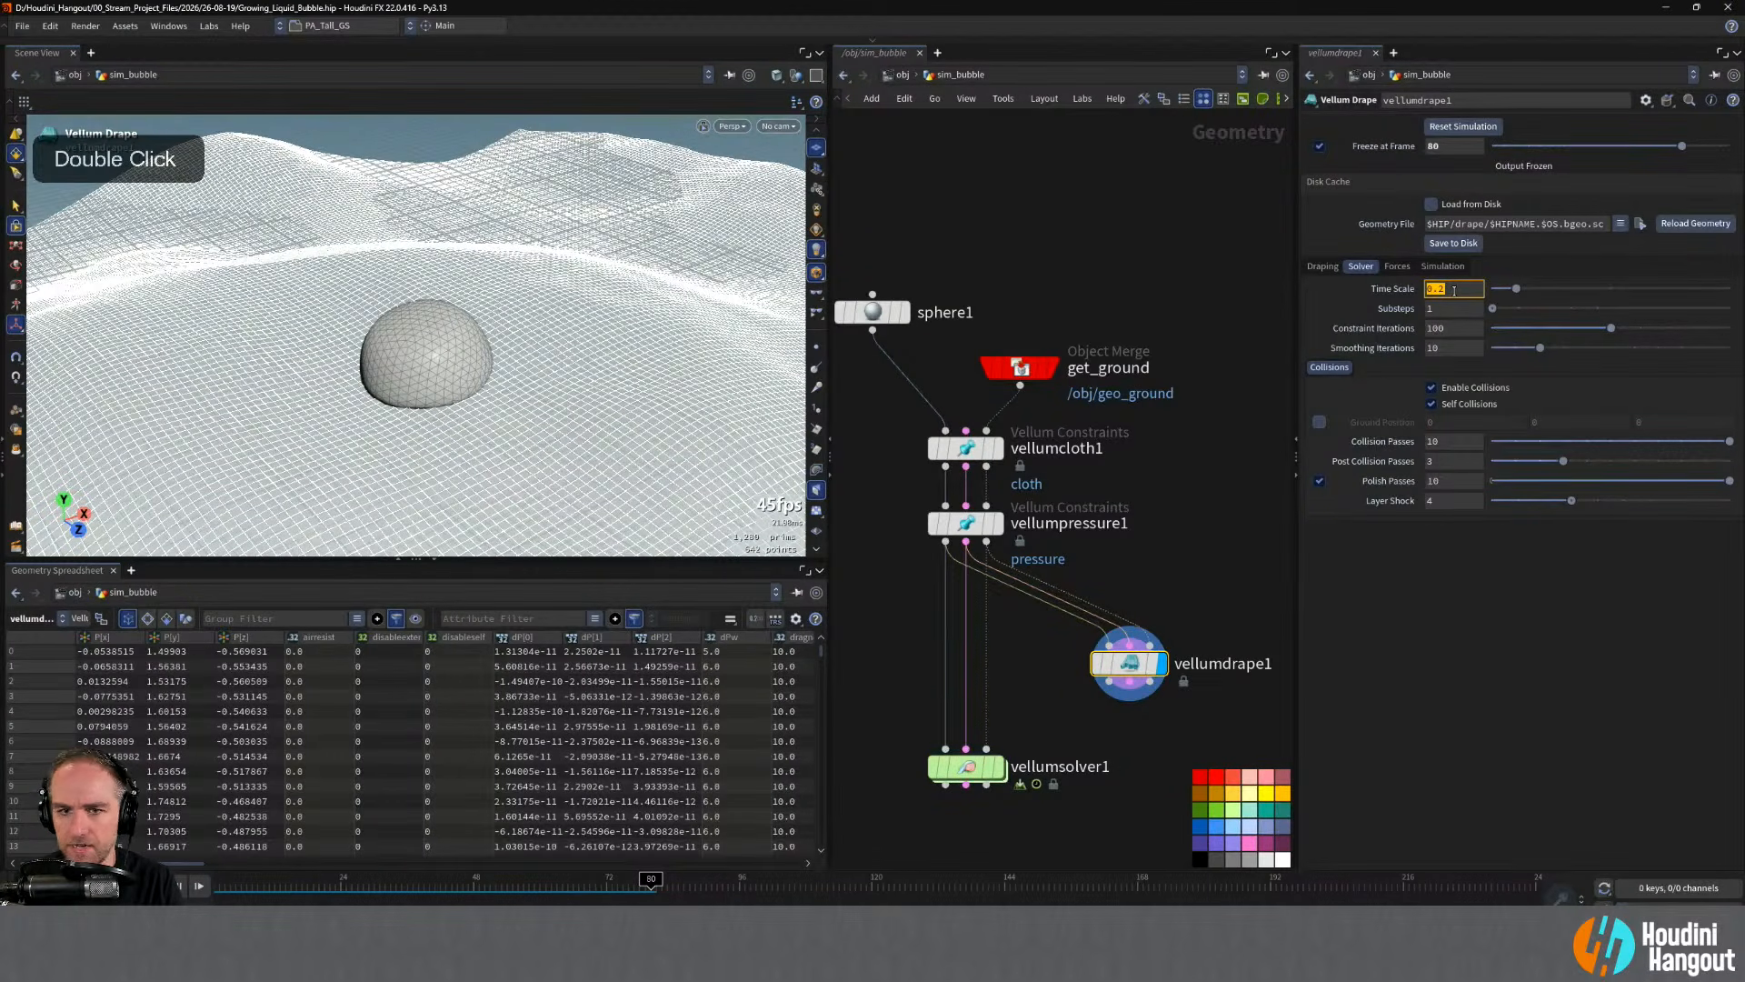
type("1")
key("Return")
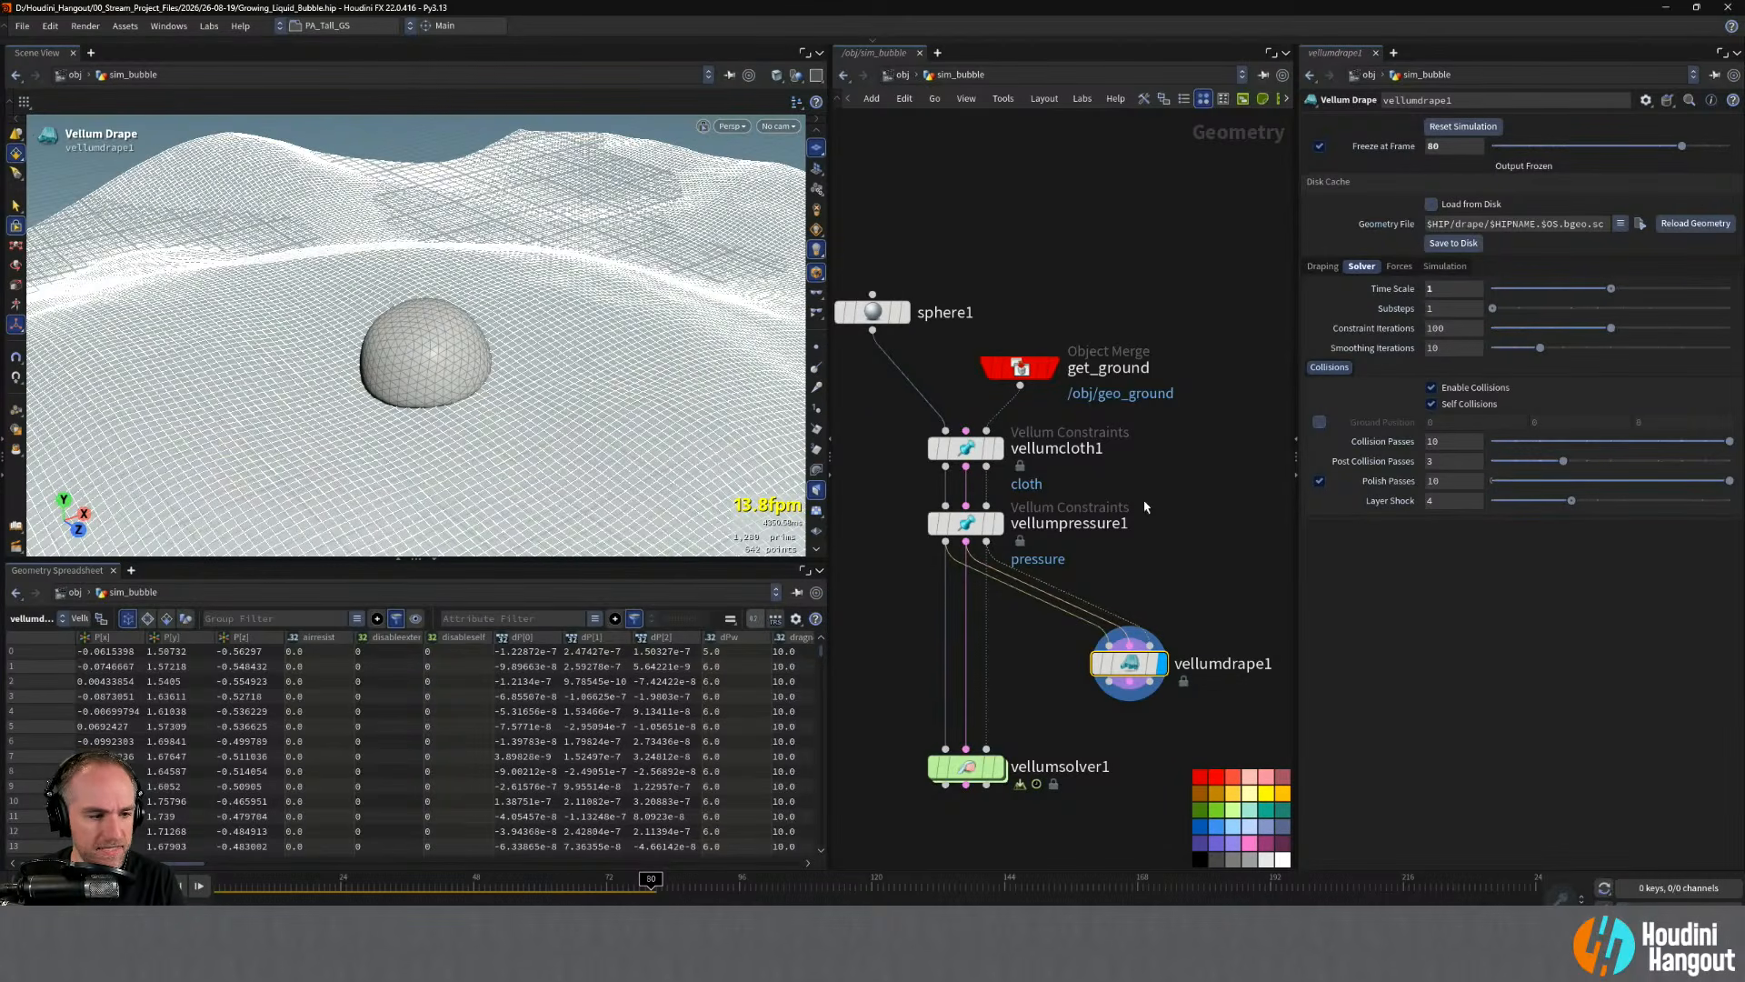
left_click(45, 886)
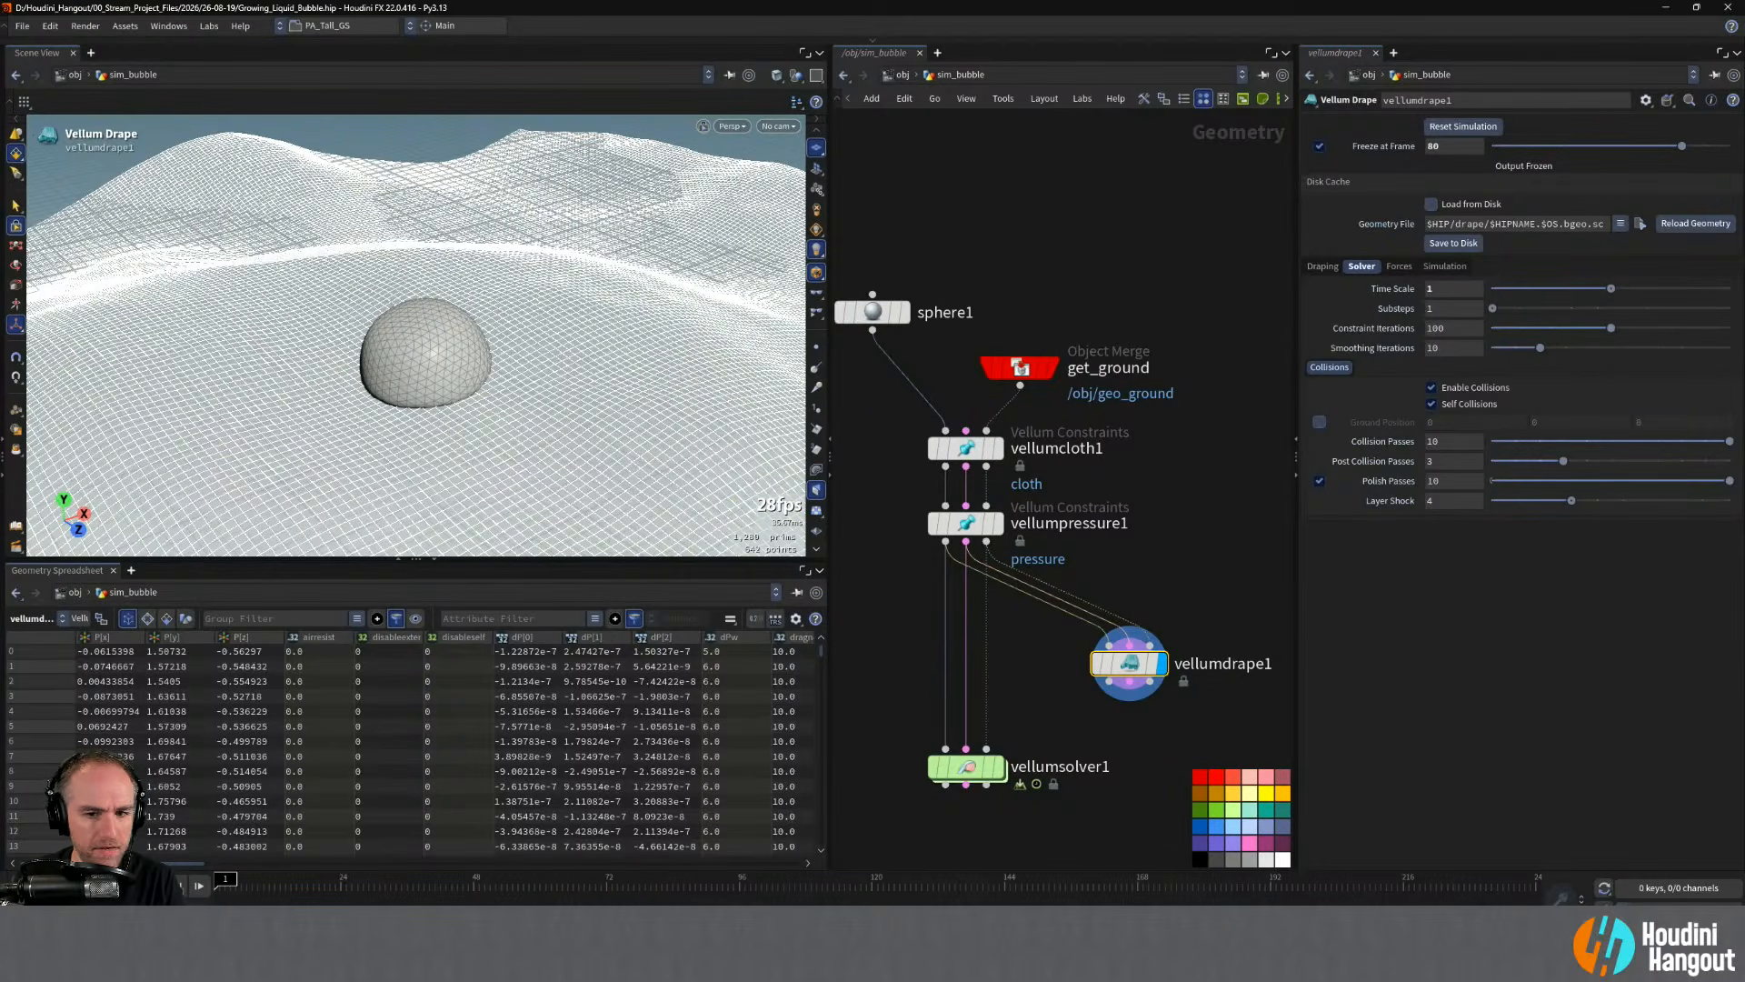
left_click(1318, 147)
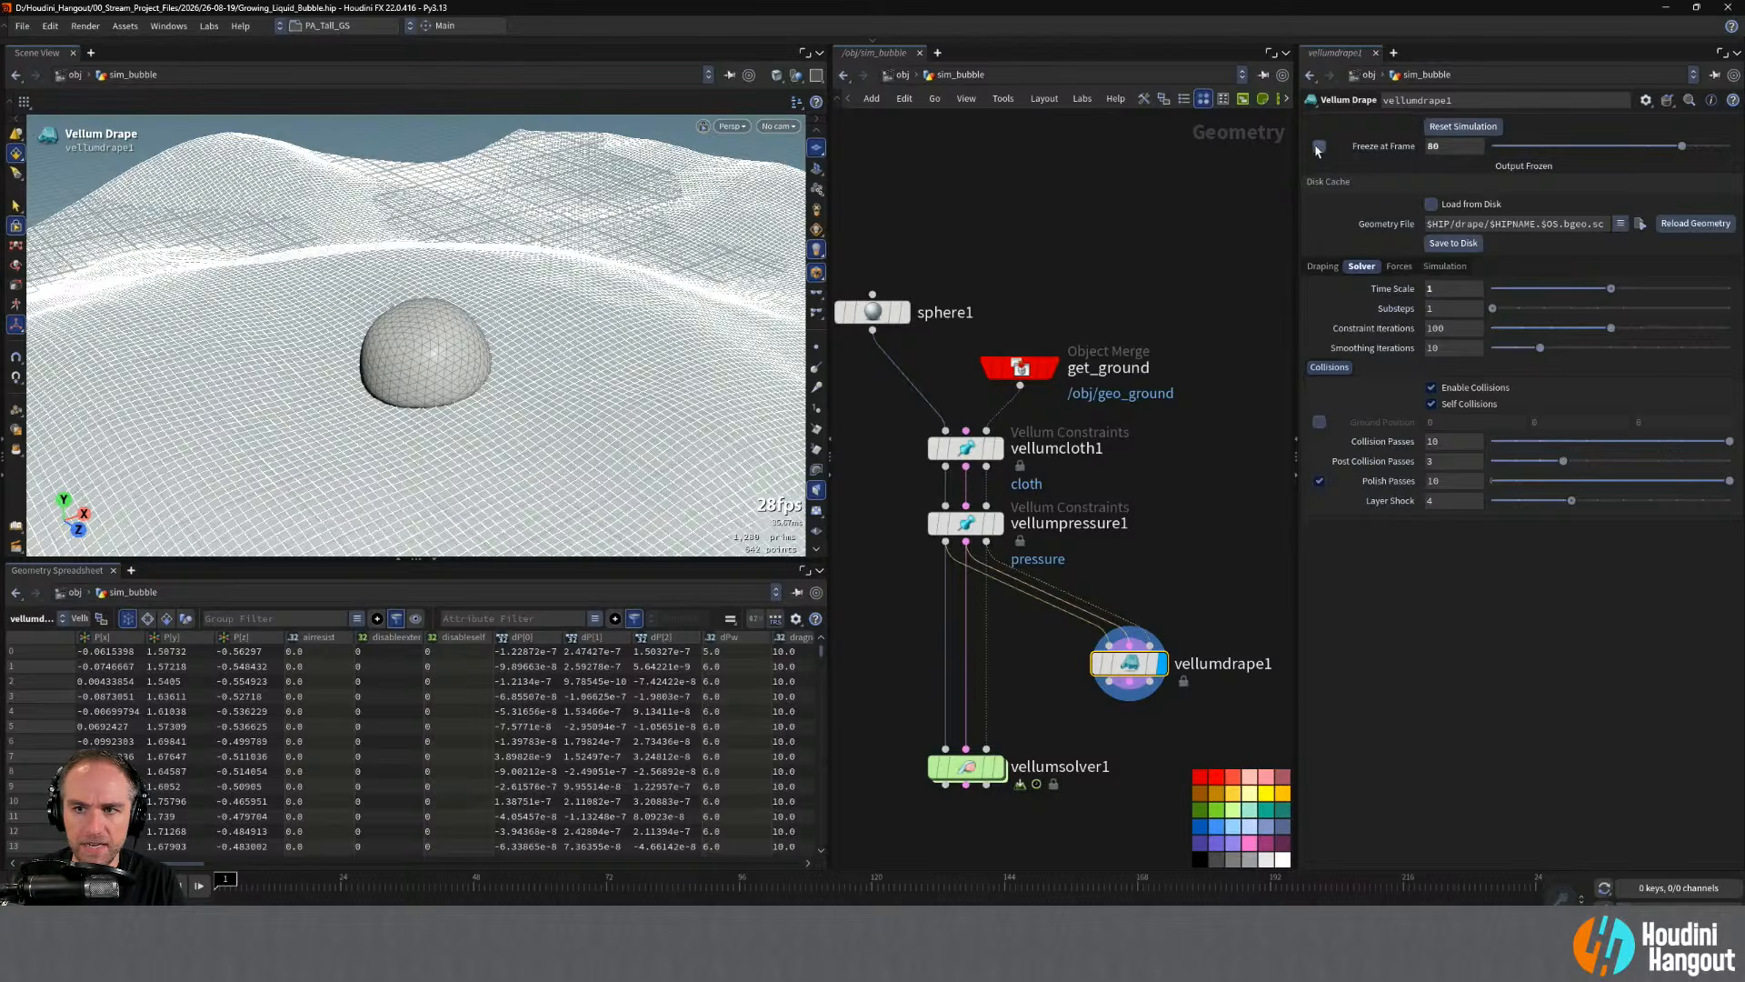
left_click(1320, 147)
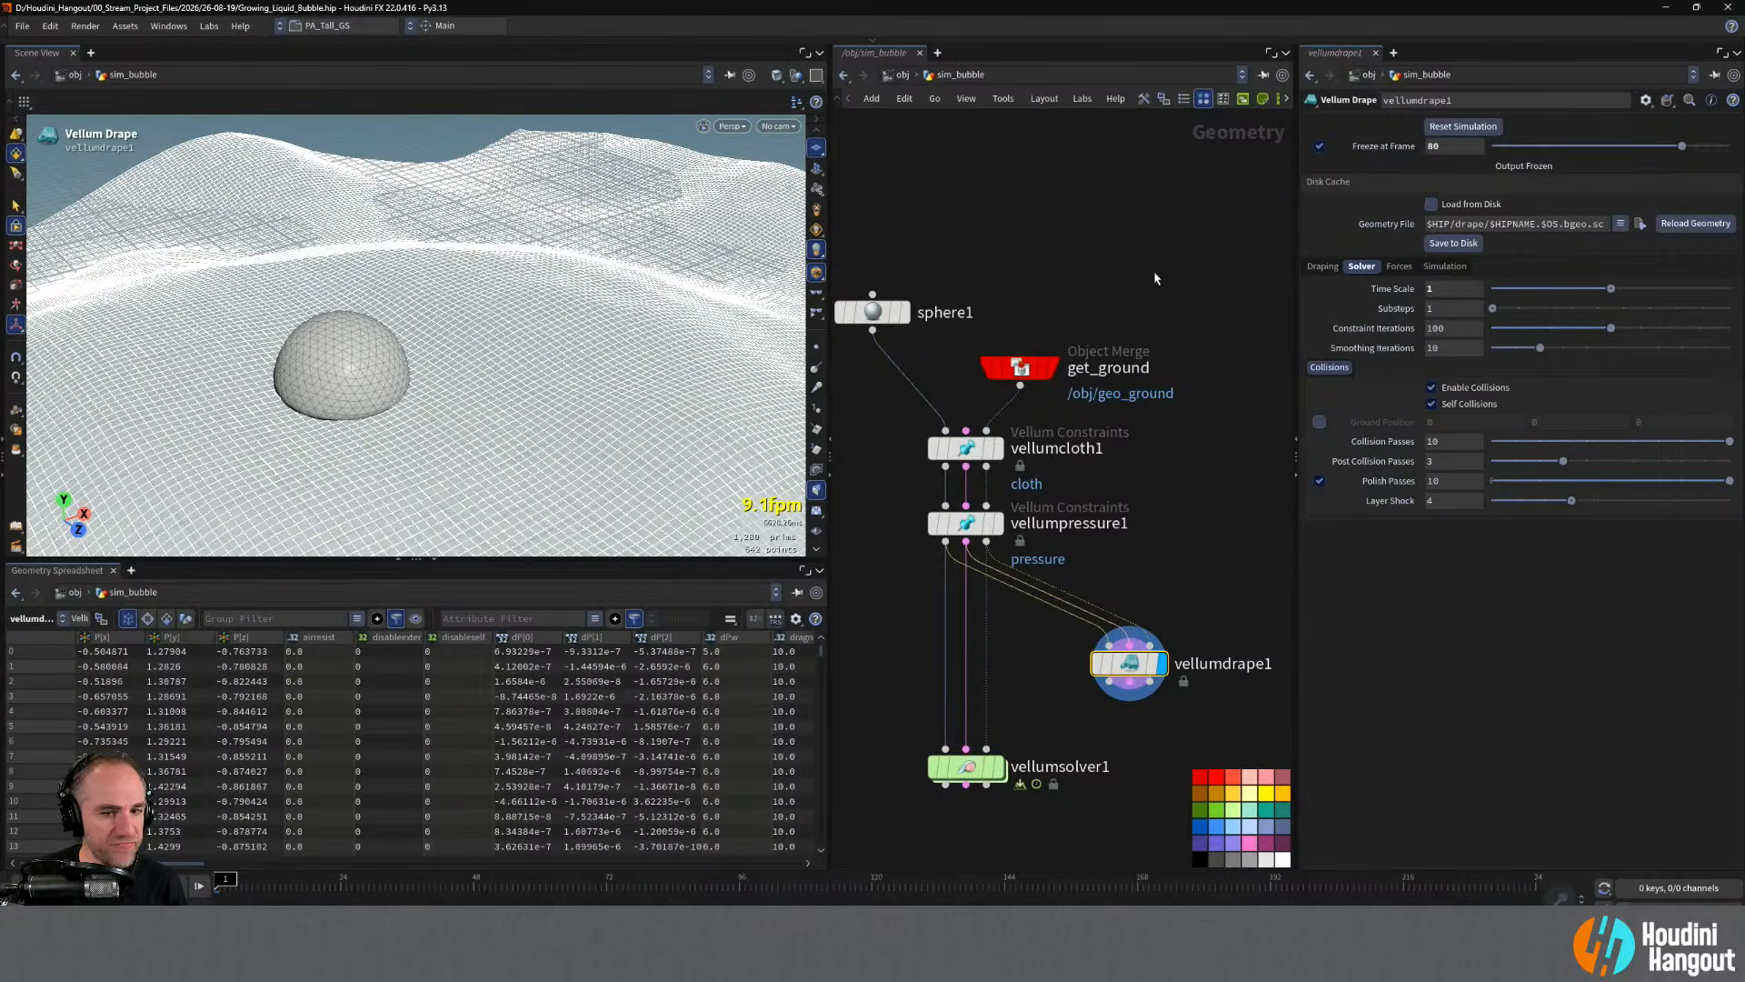
- Check vellumsolver1 at frame 1 and frame 80 against the recomputed vellumdrape1 result
left_click(1000, 768)
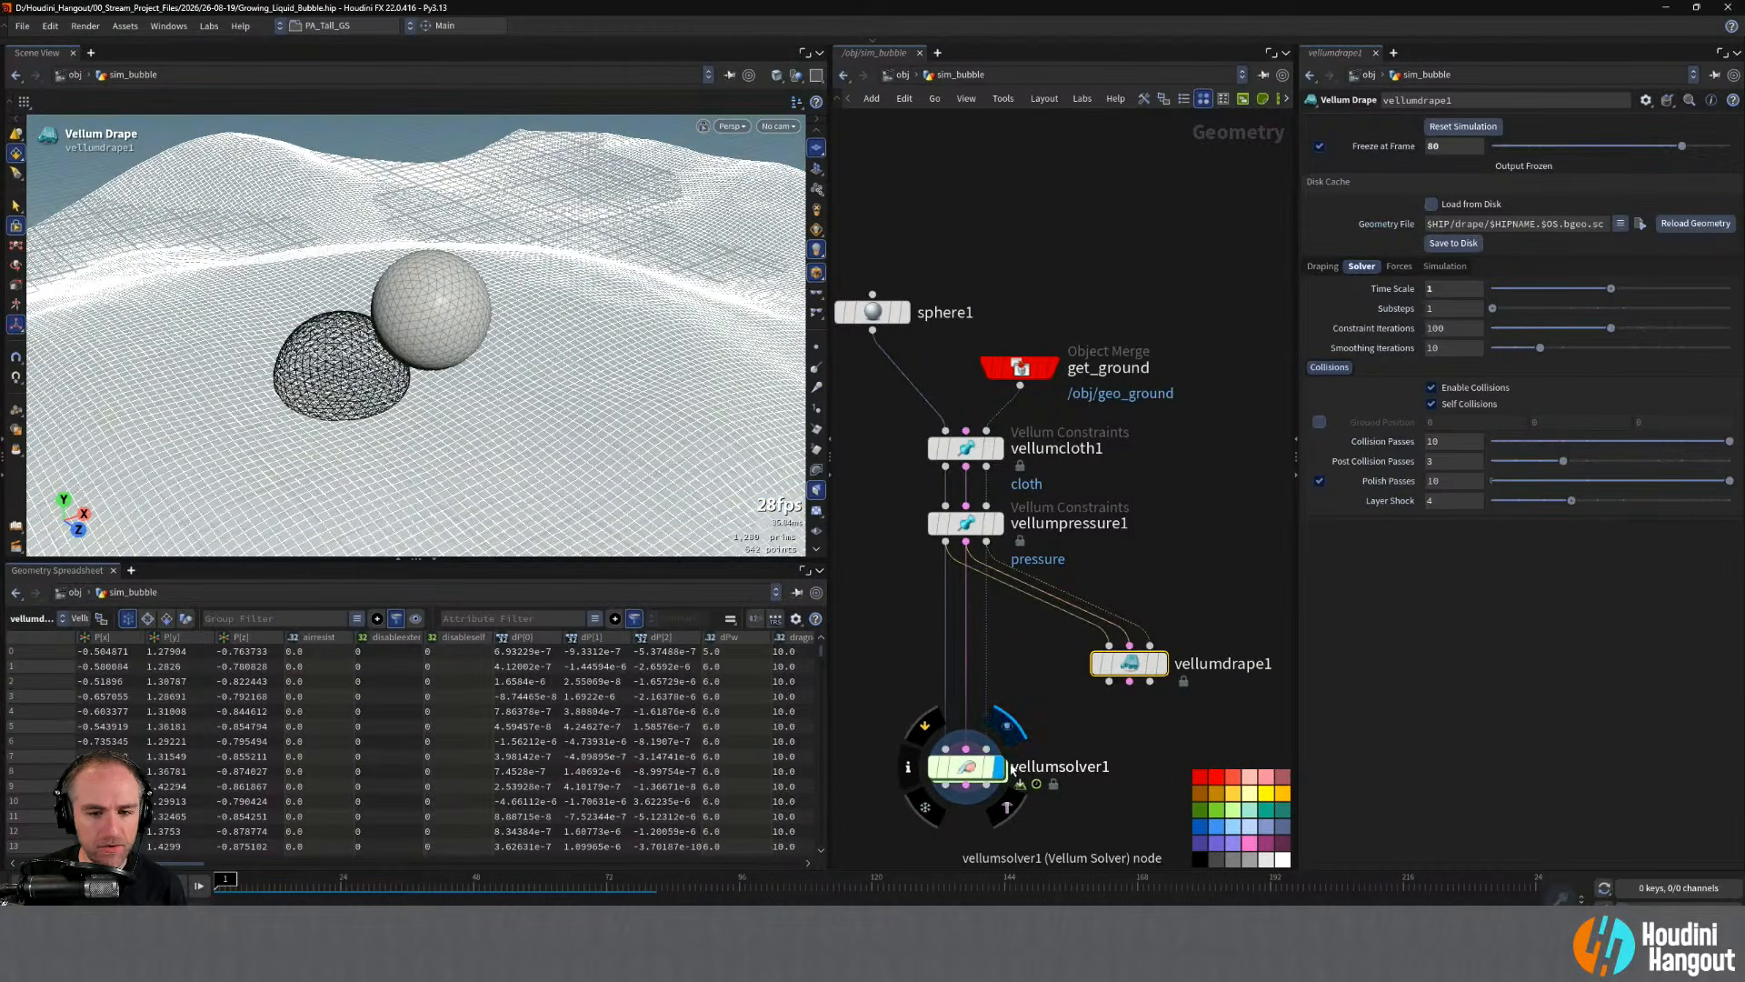
left_click(966, 766)
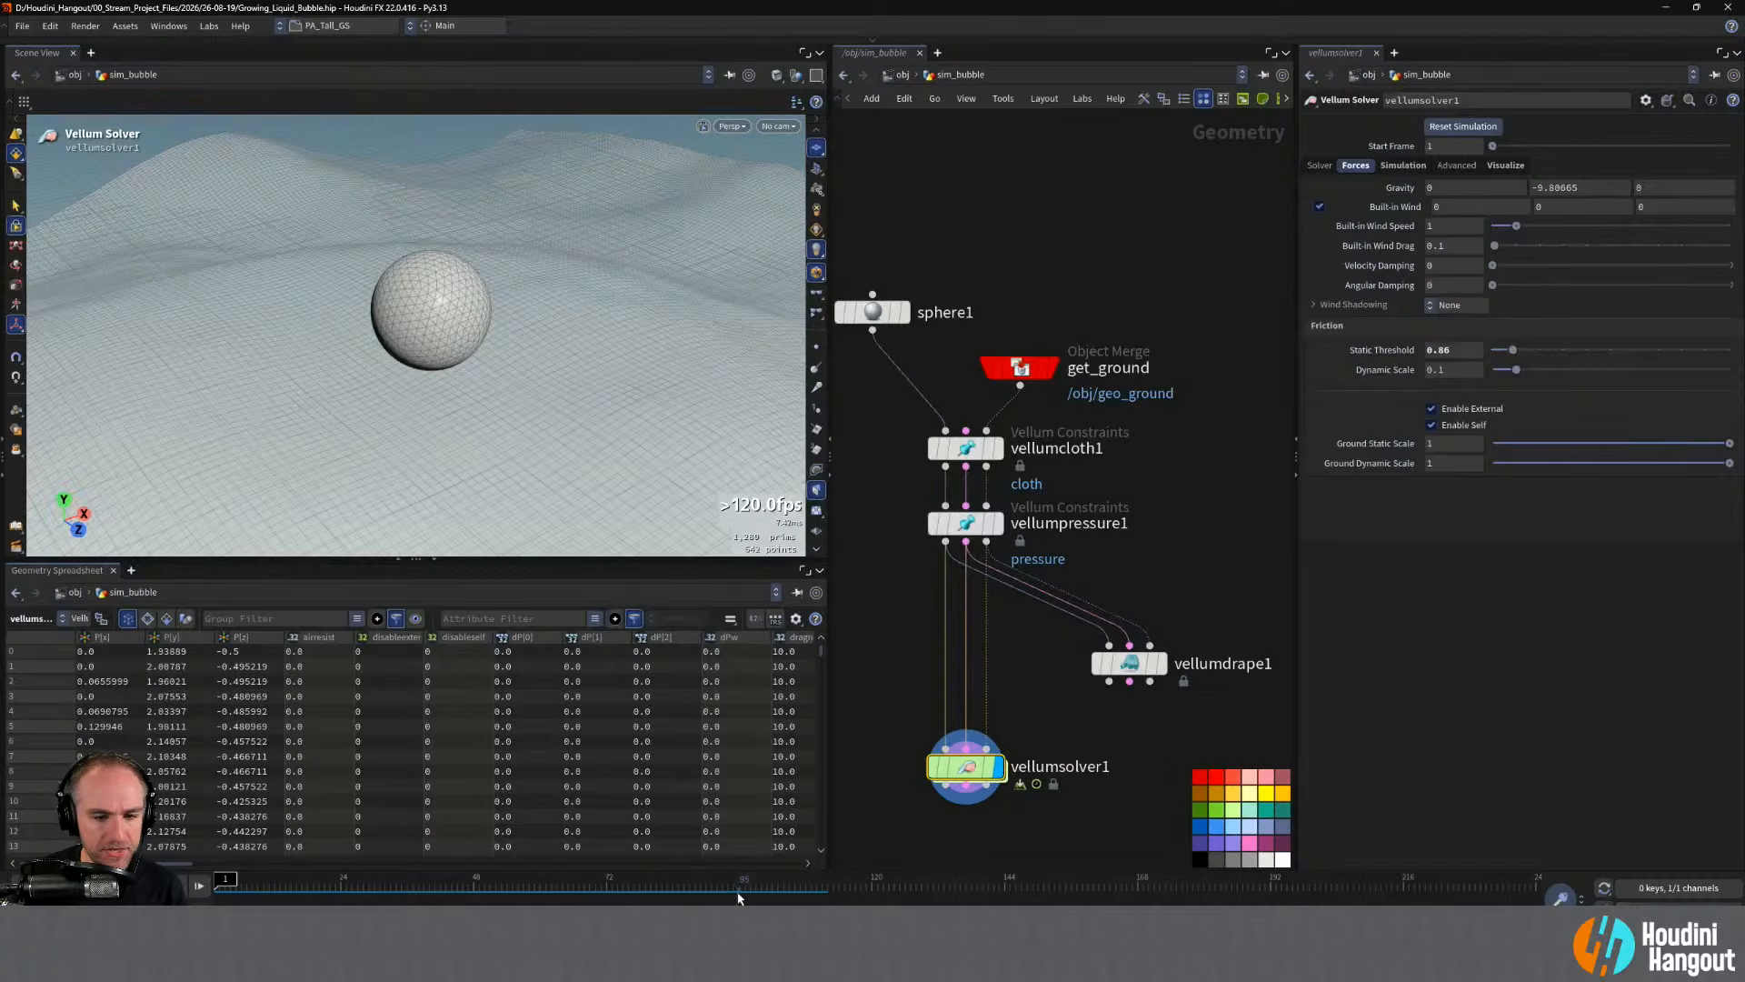
left_click(653, 899)
left_click(1157, 669)
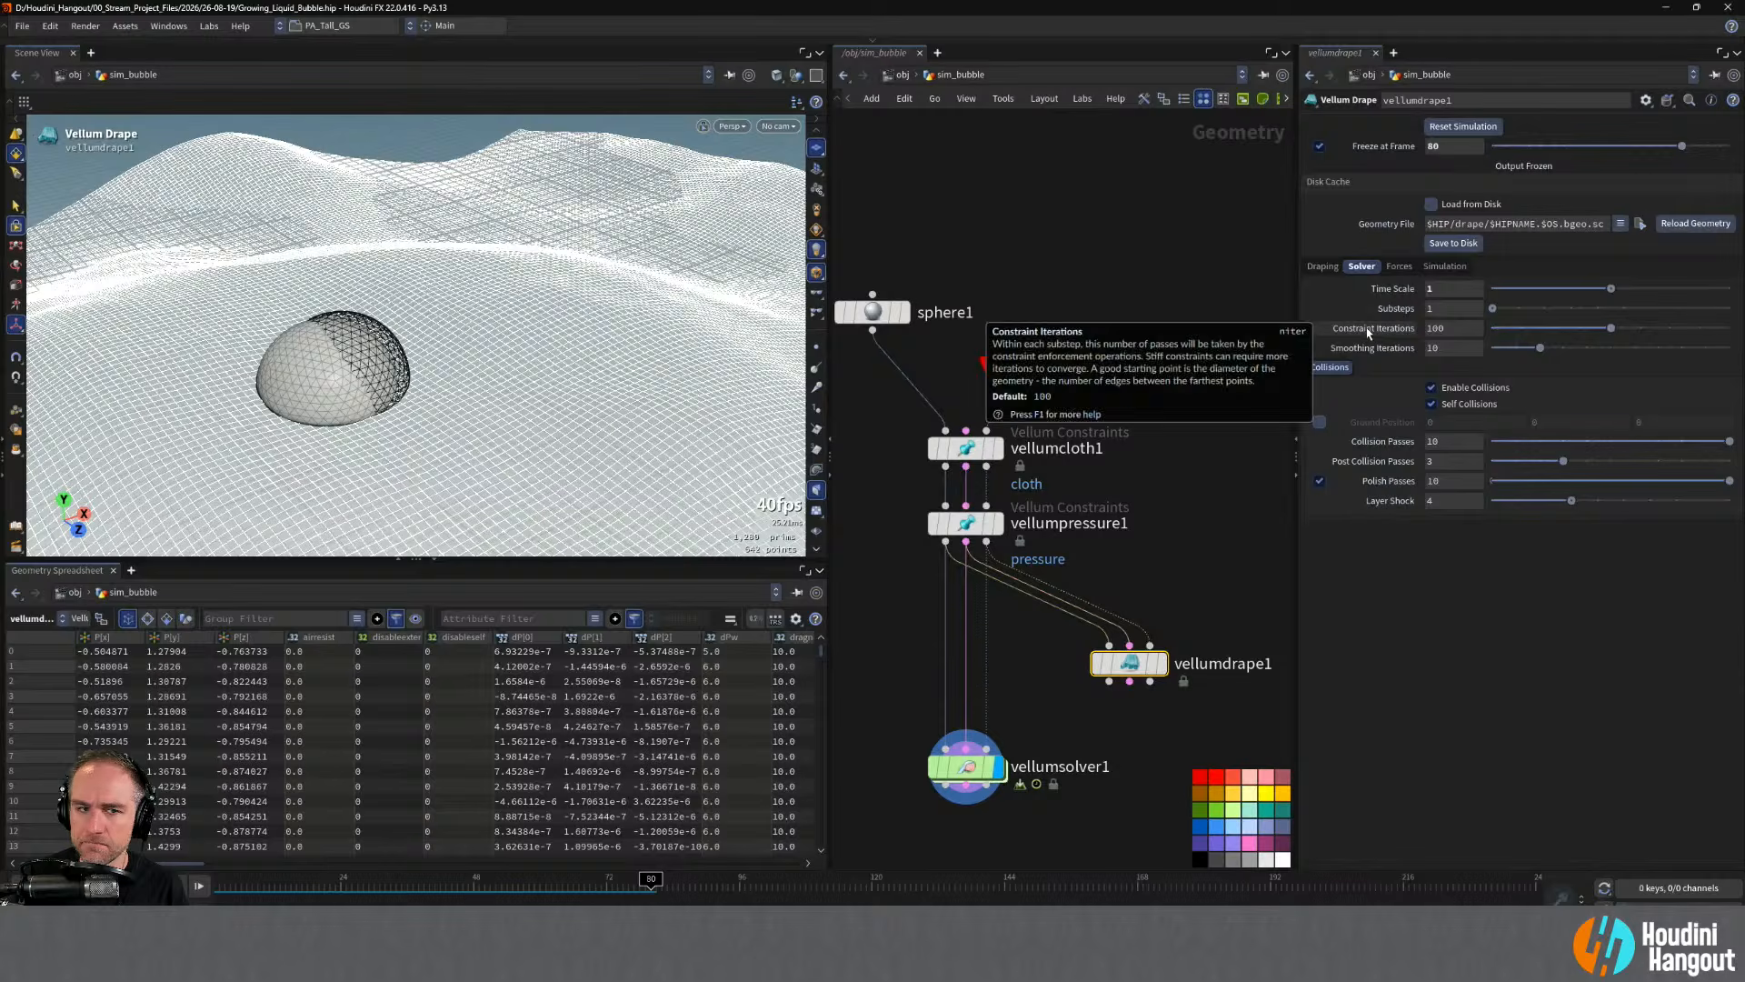
middle_click(1137, 672)
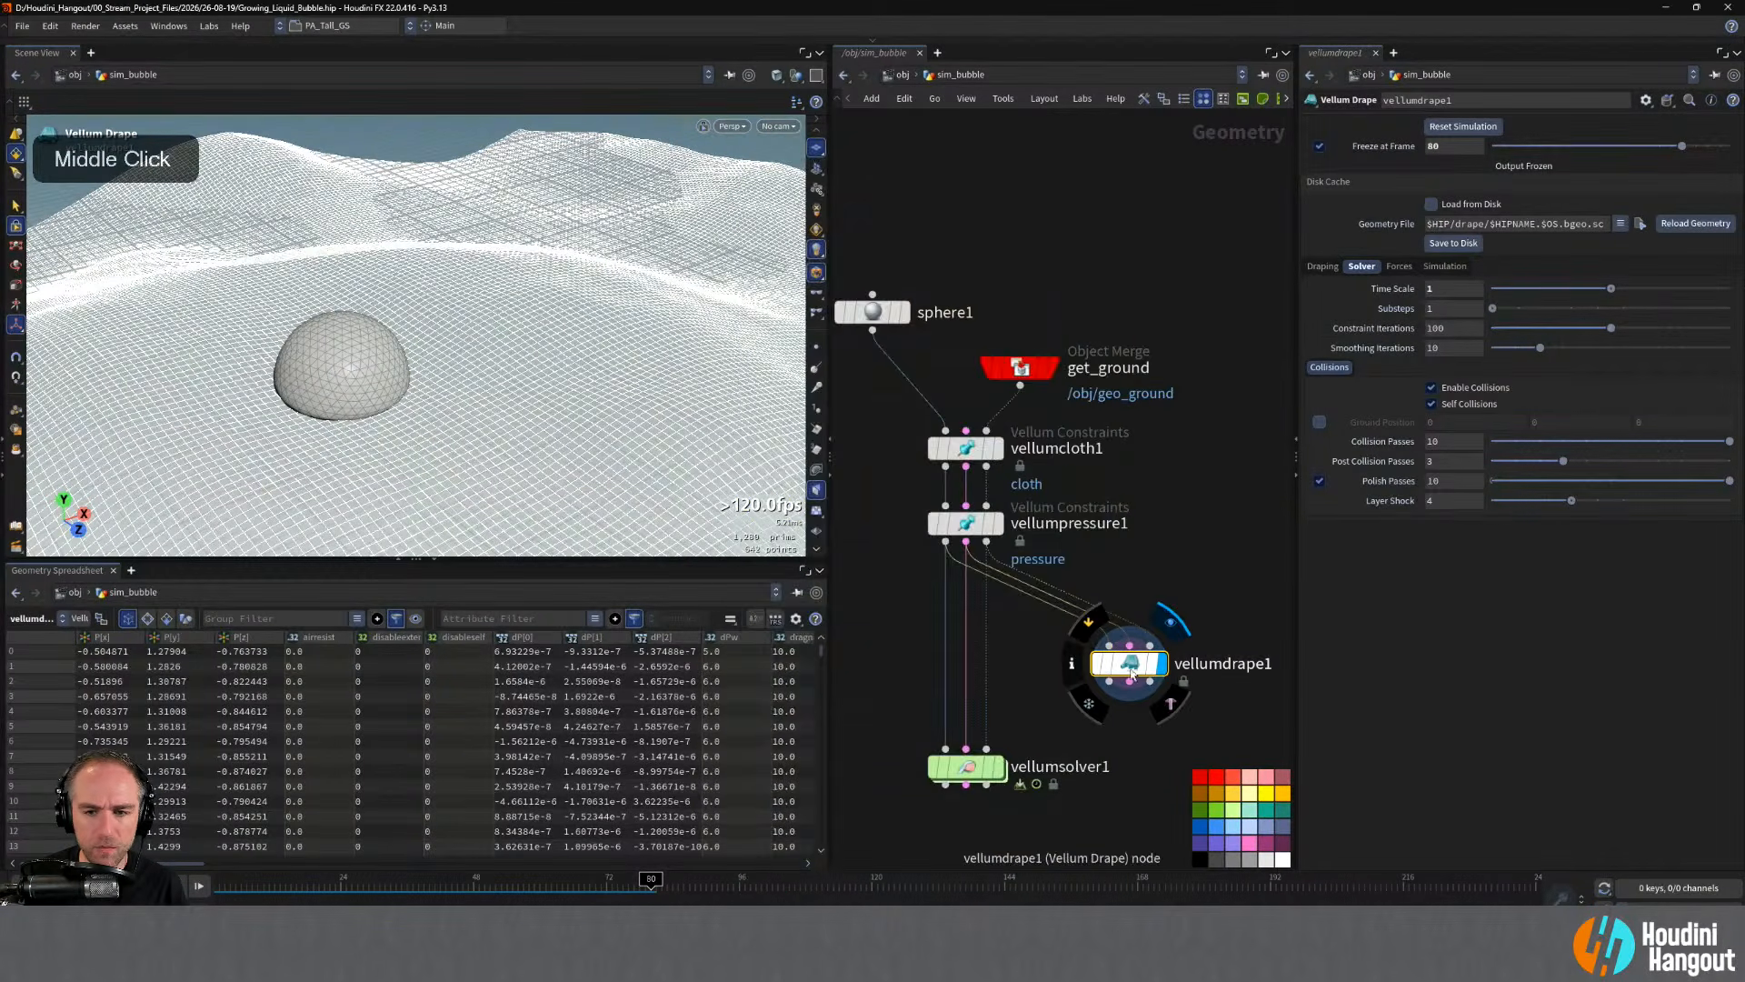
- Move vellumdrape1 closer to the chain, lower vellumsolver1, and wire the drape's outputs into the solver's matching inputs
left_click_drag(1136, 673, 1082, 655)
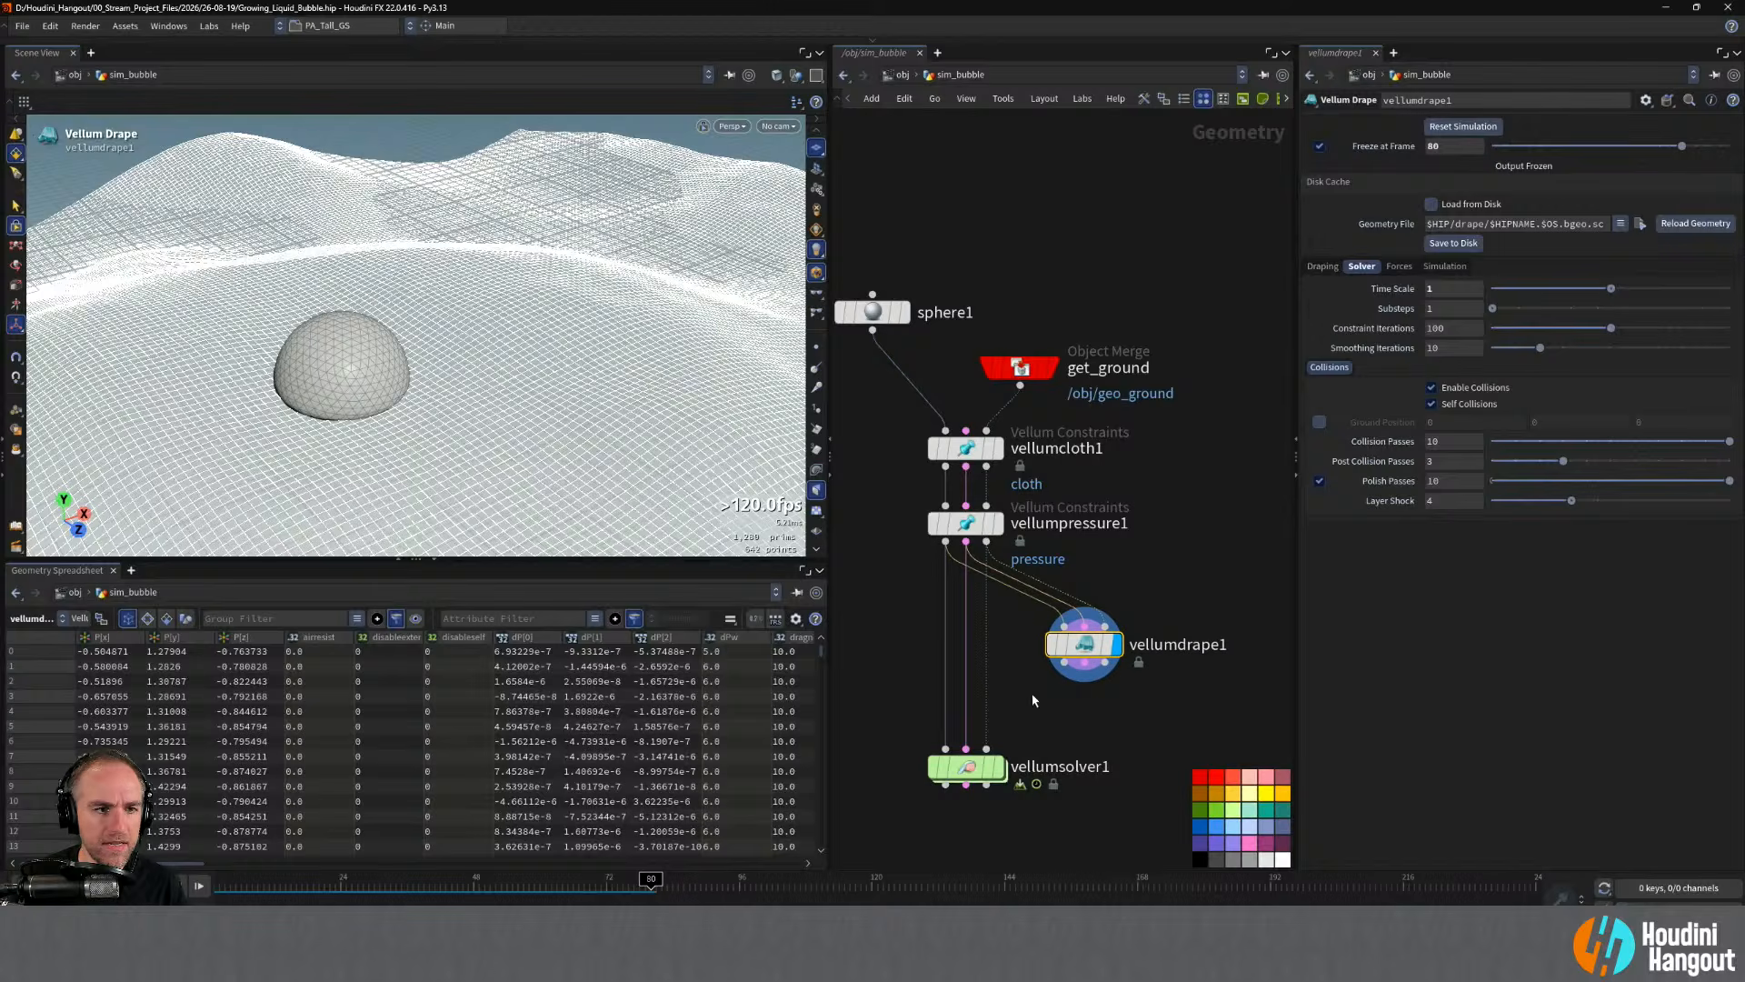
left_click_drag(377, 371, 338, 335, "alt")
right_click_drag(339, 335, 661, 518, "alt")
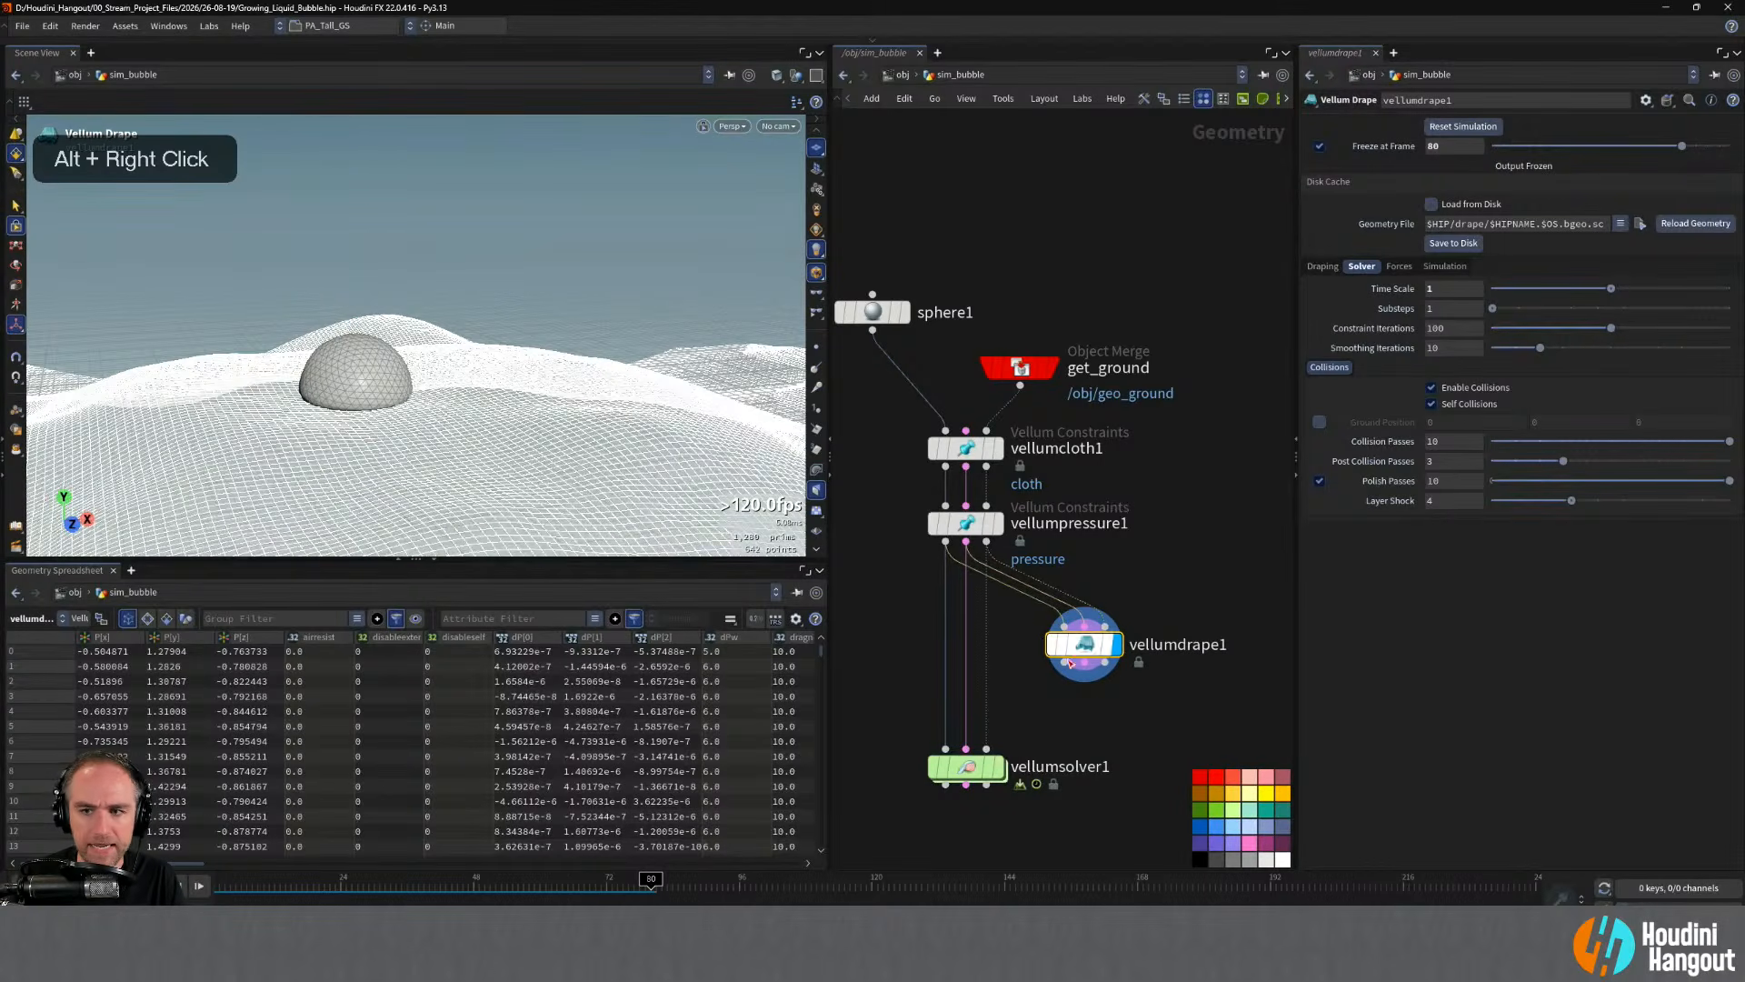
left_click_drag(967, 771, 968, 820)
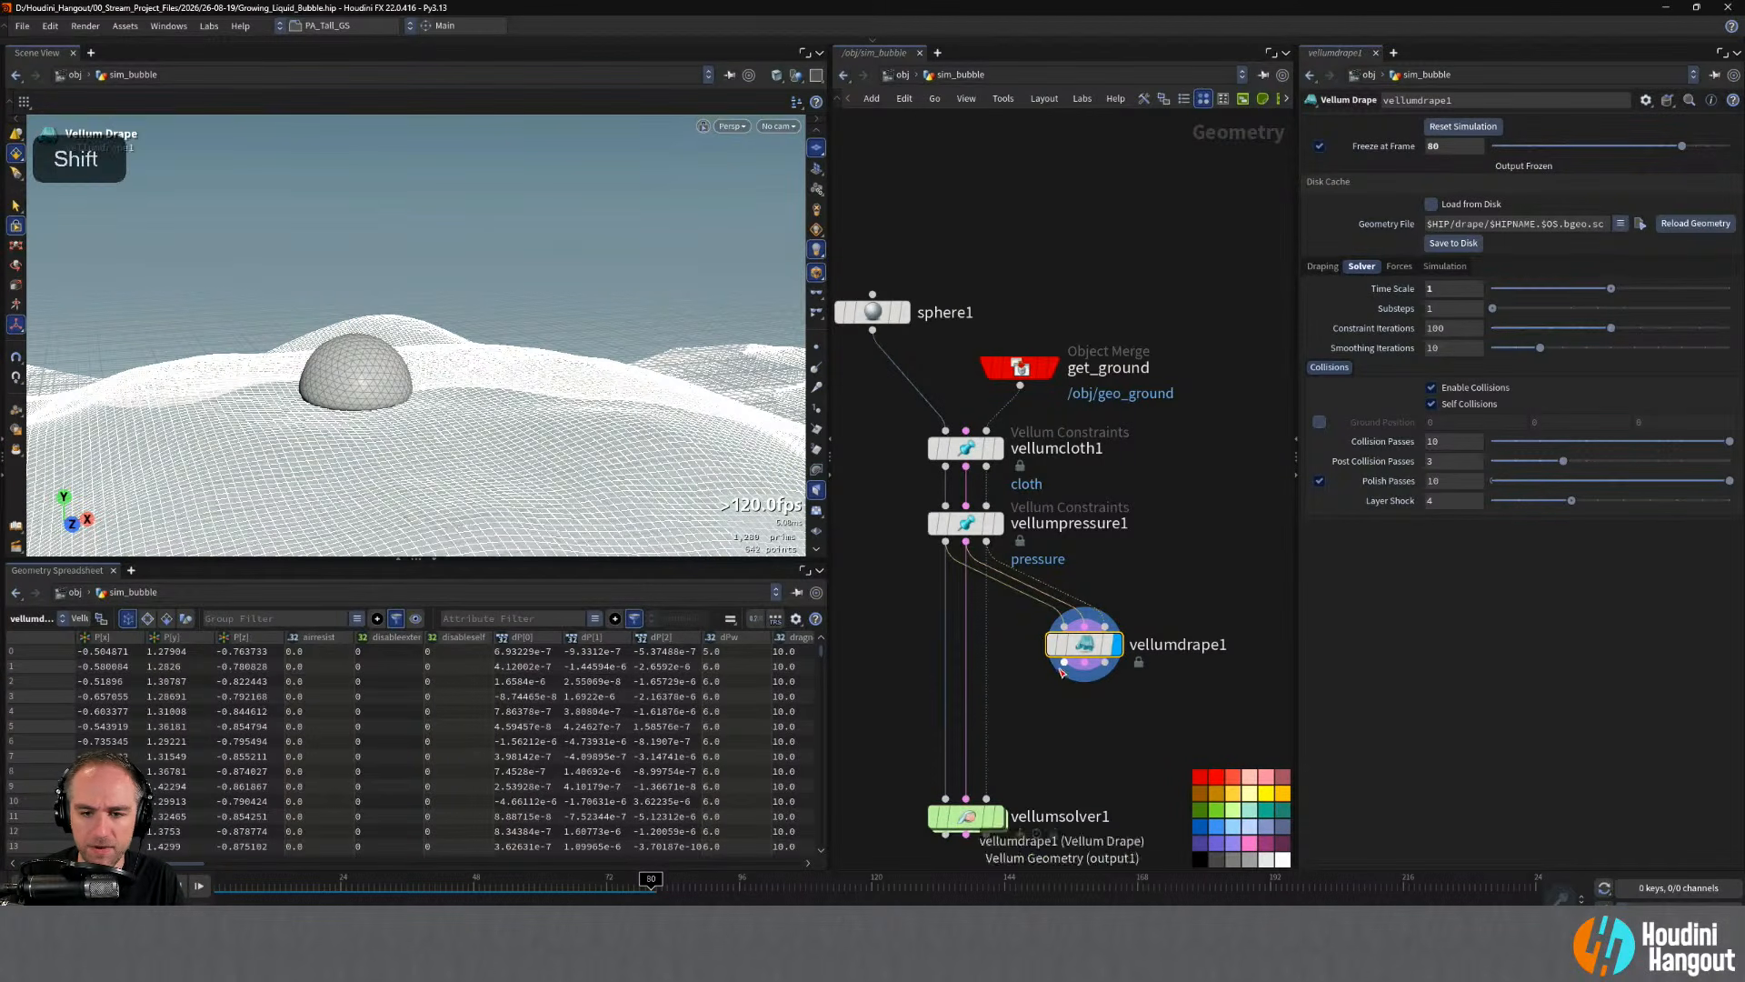
left_click(1064, 663, "shift")
left_click(946, 800)
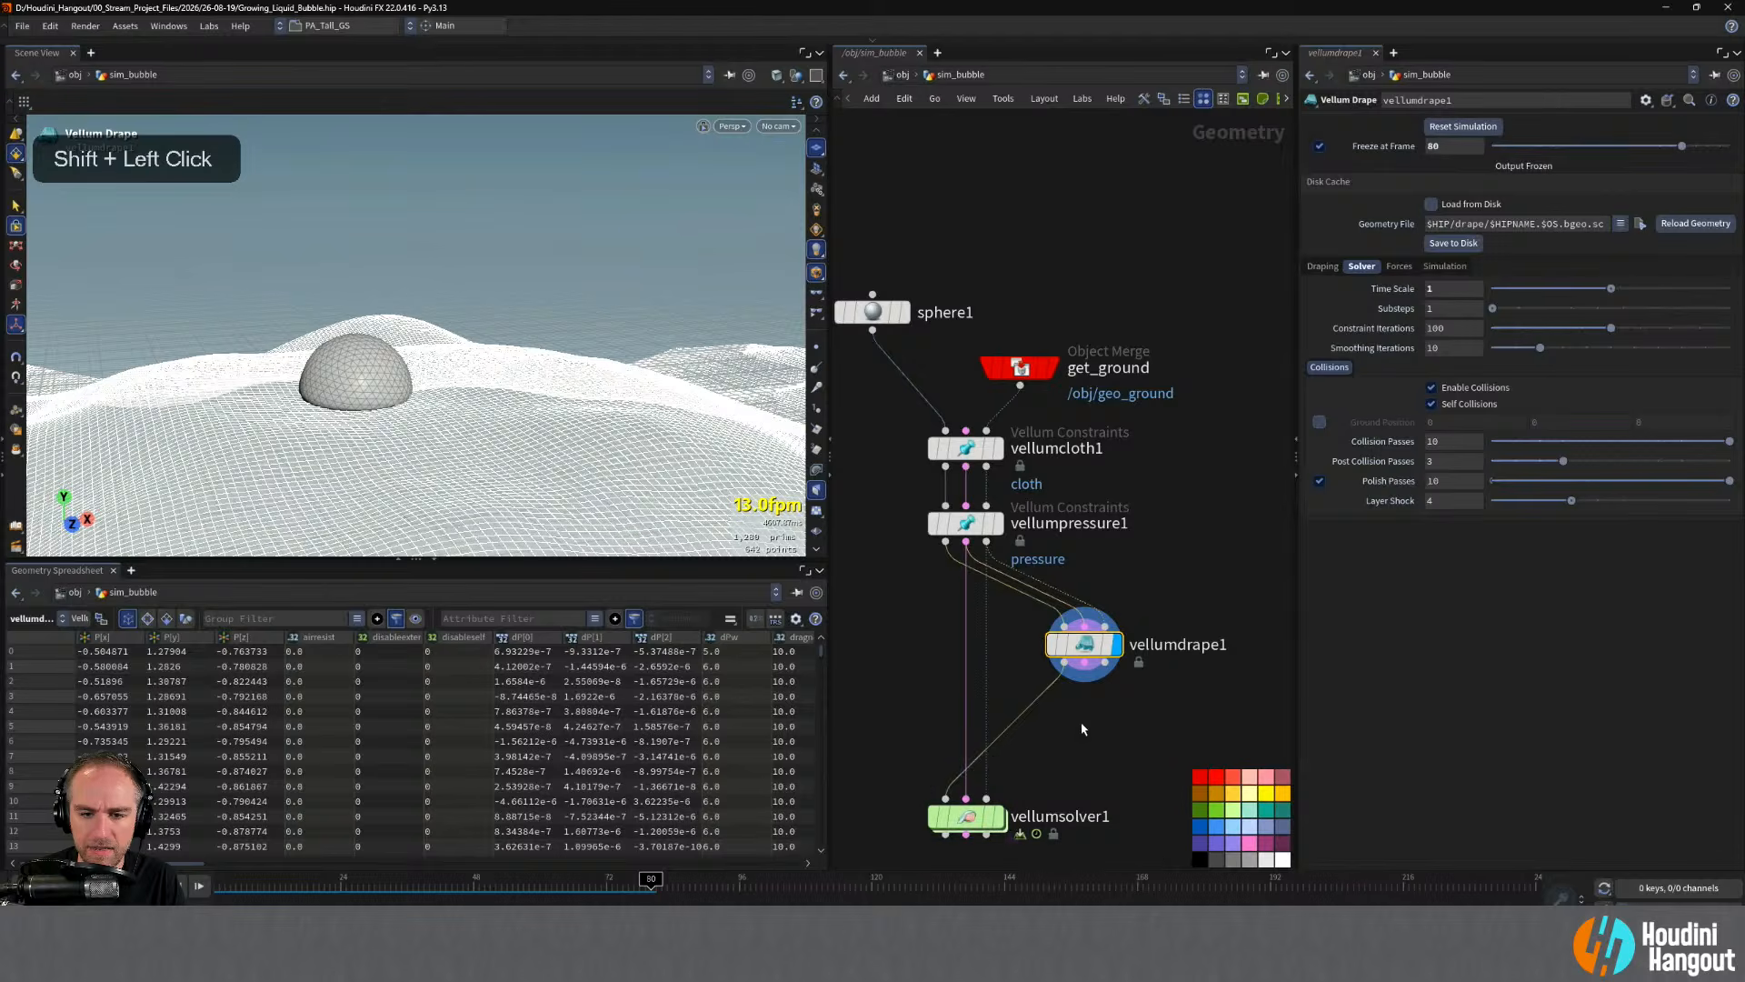
left_click(1084, 665)
left_click(968, 799)
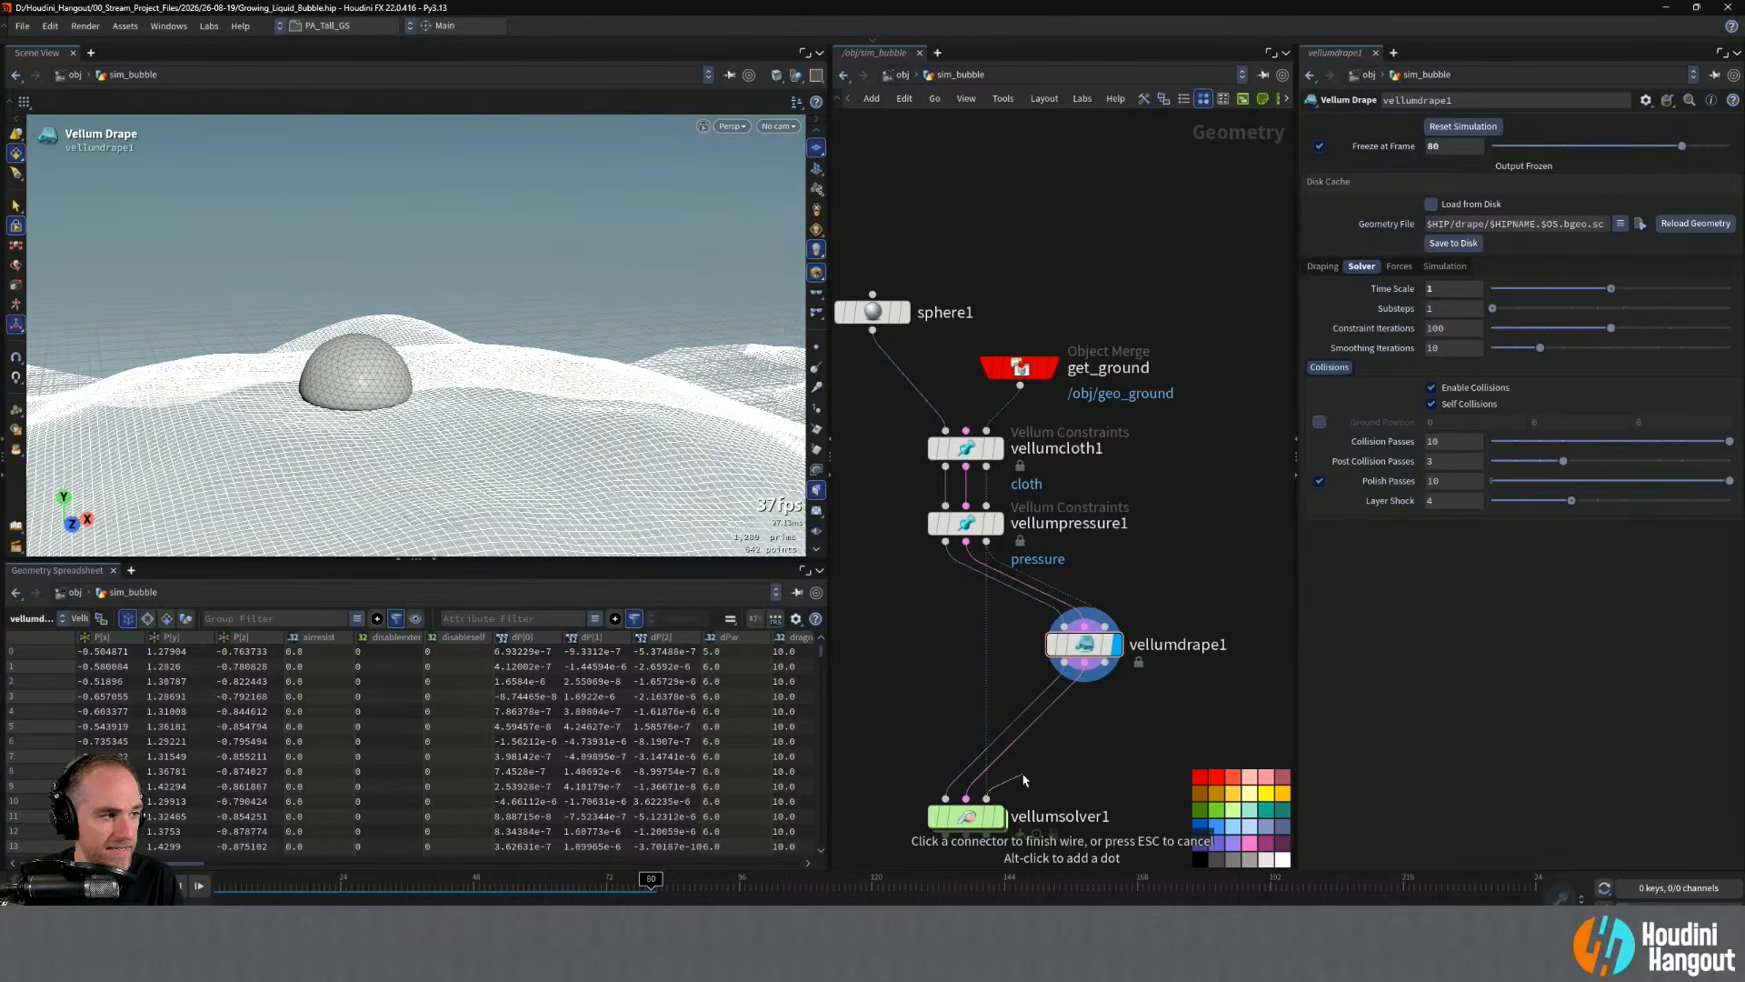
- Align vellumdrape1 in line above vellumsolver1, tighten their spacing, and display the solver's result
left_click_drag(1088, 644, 968, 648)
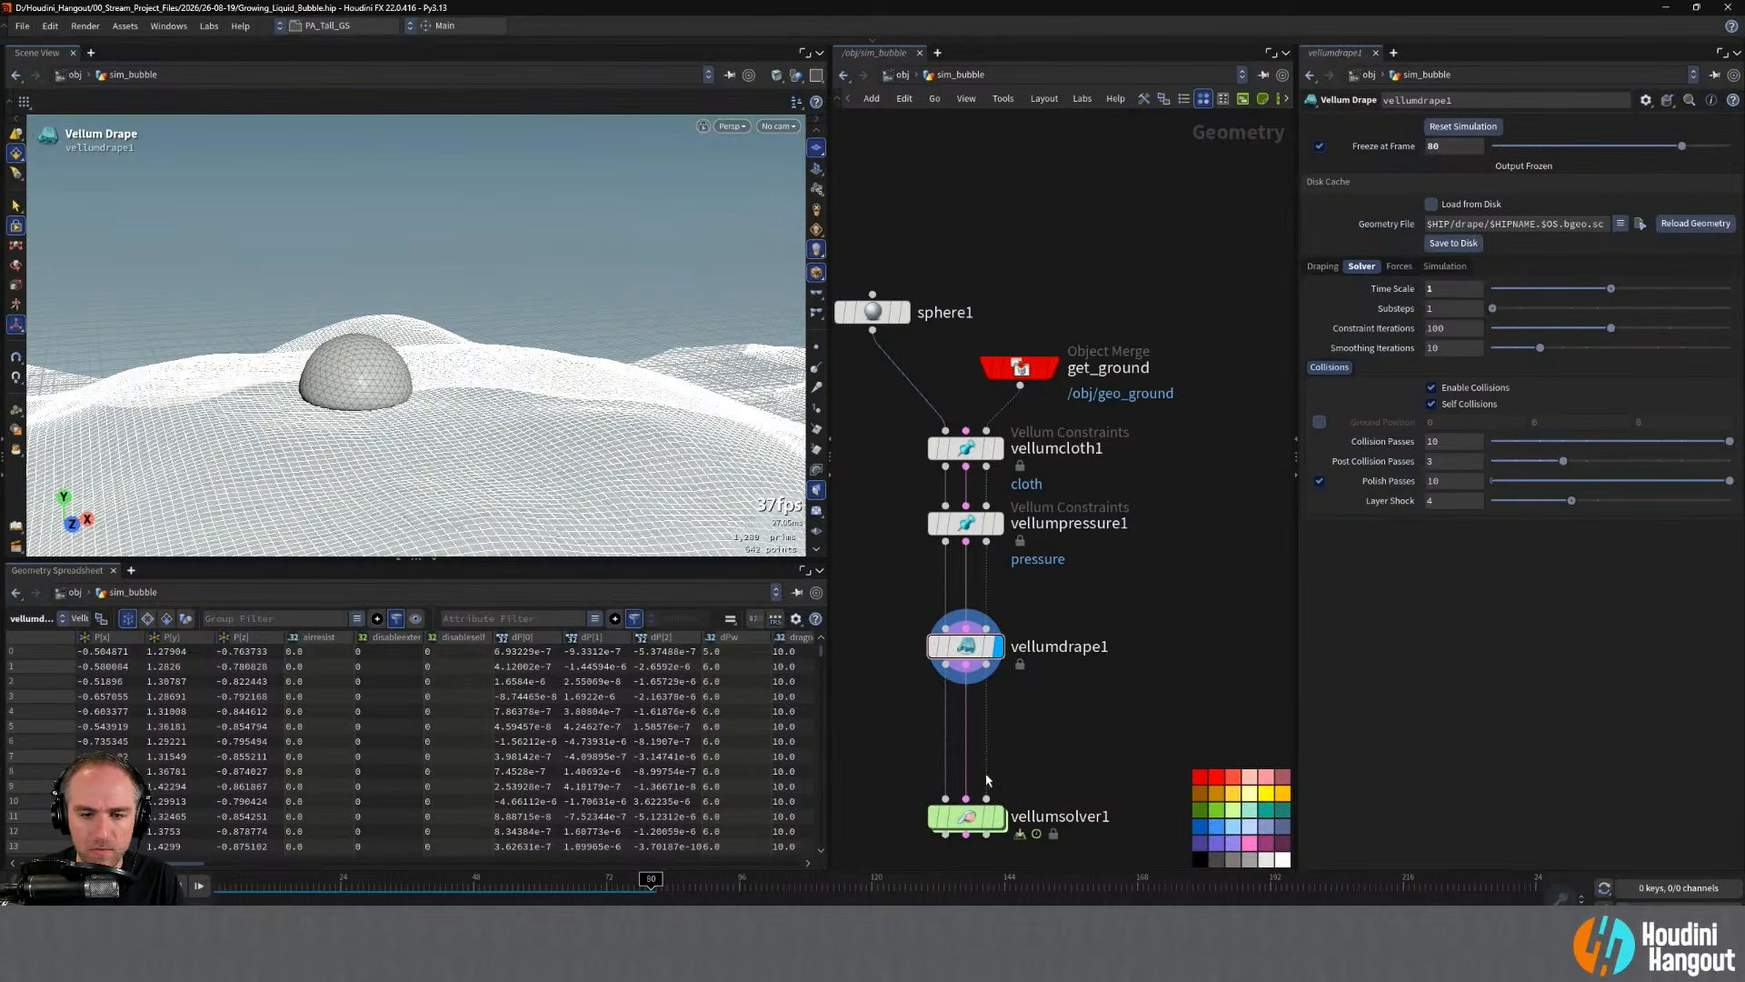
left_click_drag(967, 822, 967, 797)
left_click(1007, 750)
left_click(979, 798)
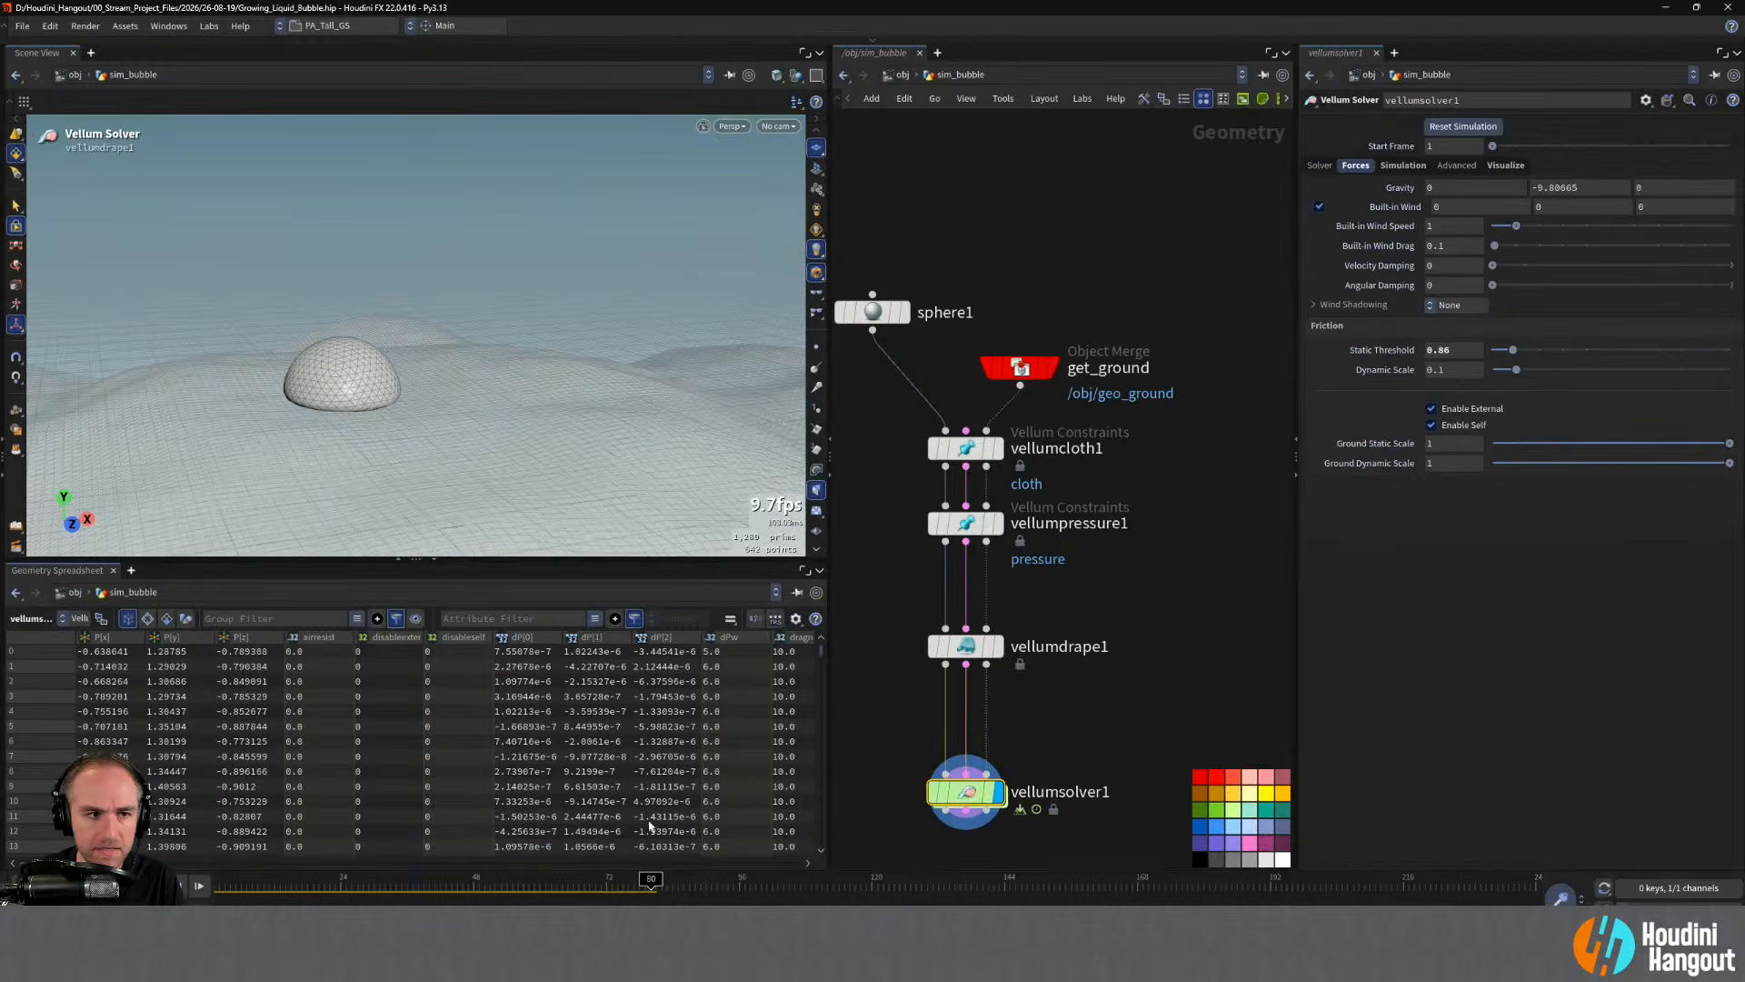
- Play the vellumsolver1 simulation from frame 1 to examine the bubble's shape and ground contact from several angles
key("ctrl+Up")
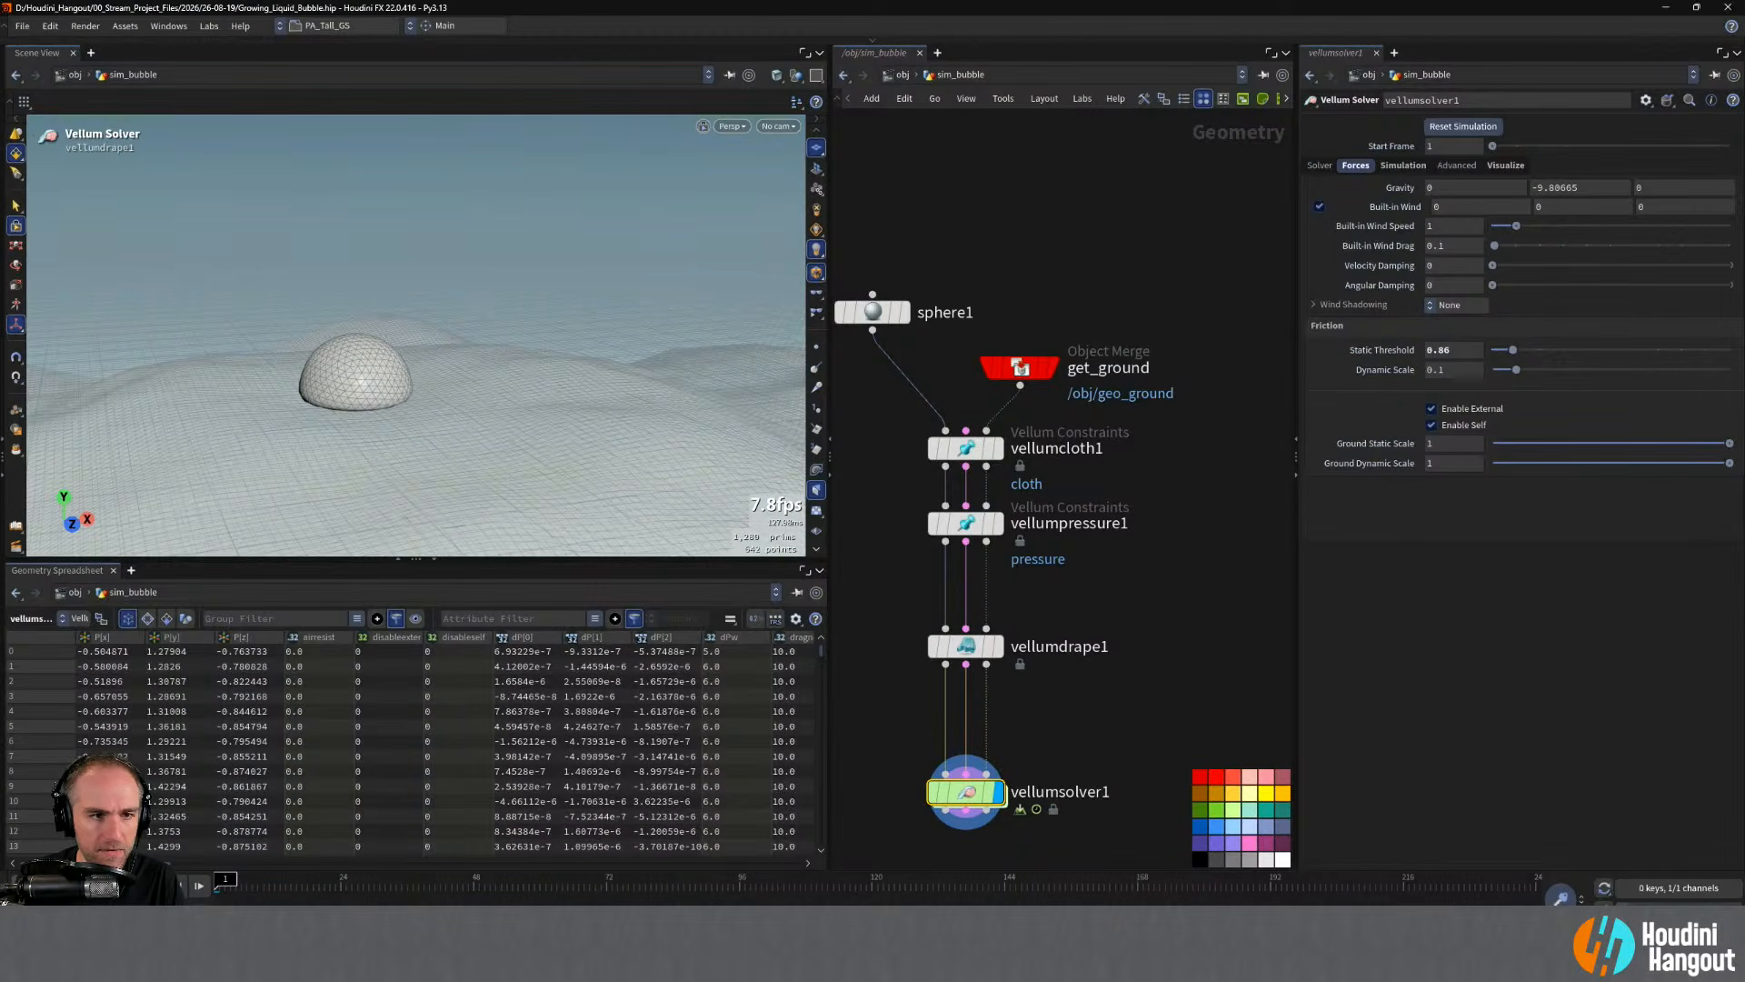
key("Up")
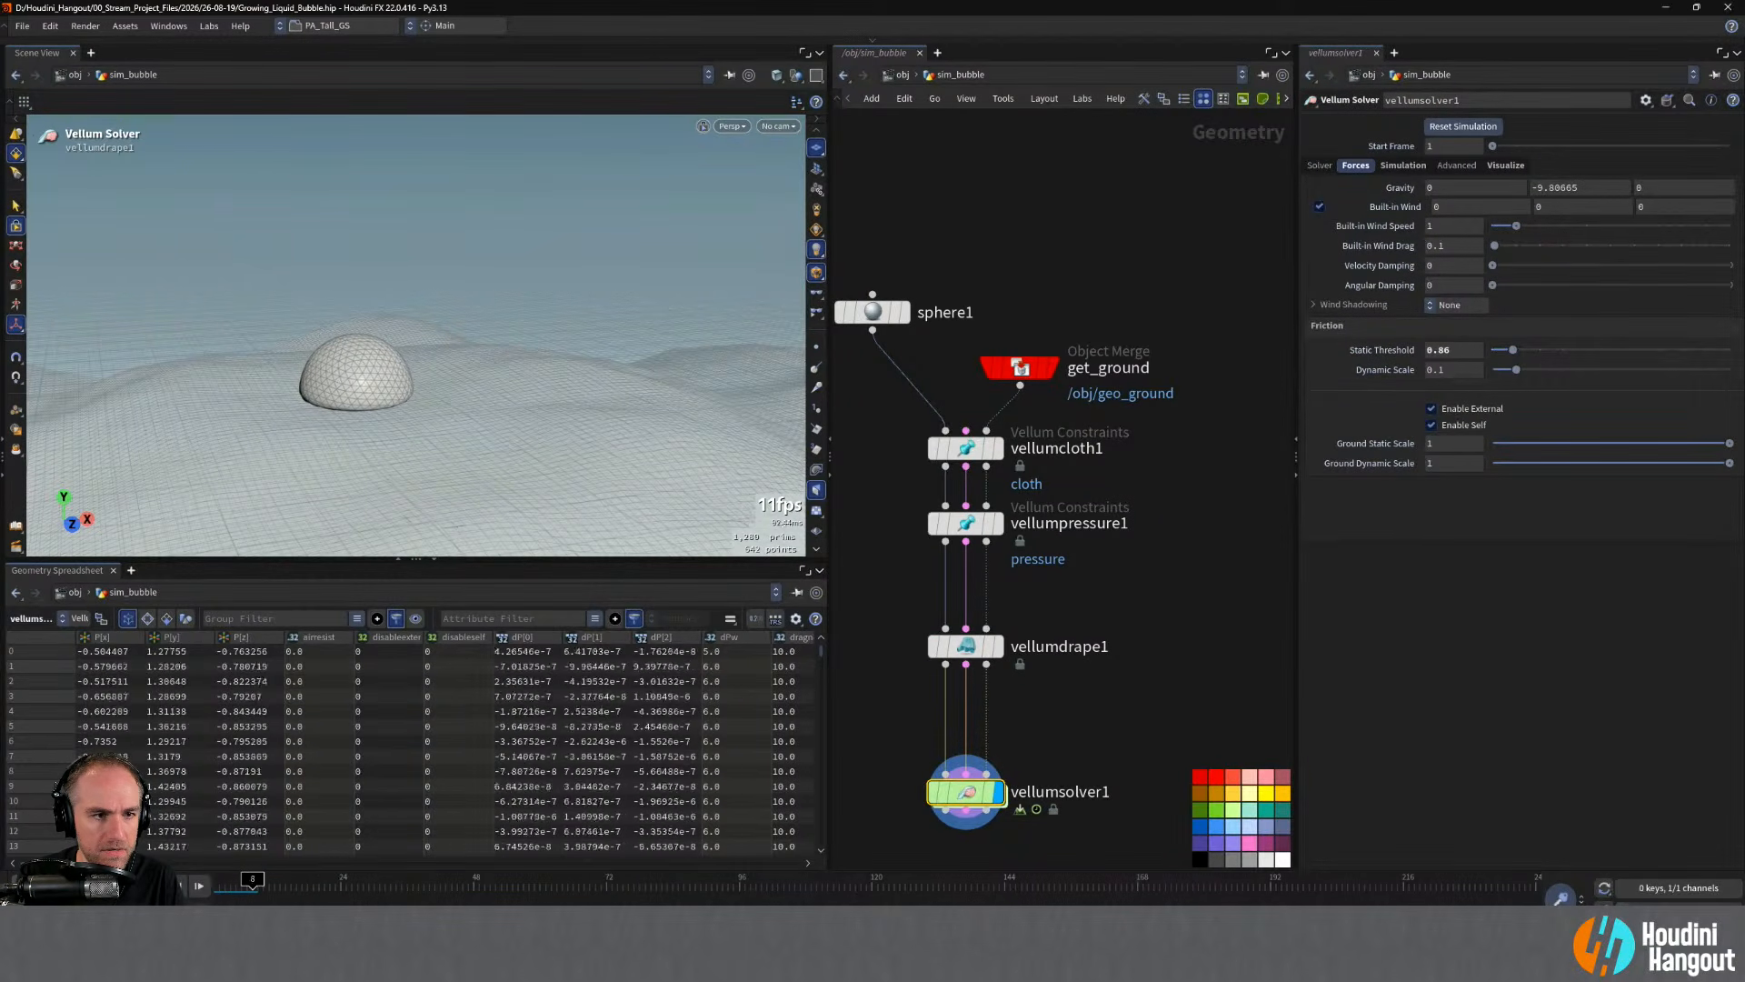
left_click_drag(304, 371, 364, 377, "alt")
right_click_drag(363, 377, 380, 384, "alt")
mouse_move(379, 384)
left_mouse_down("alt")
mouse_move(428, 355)
mouse_move(400, 361)
left_mouse_up("alt")
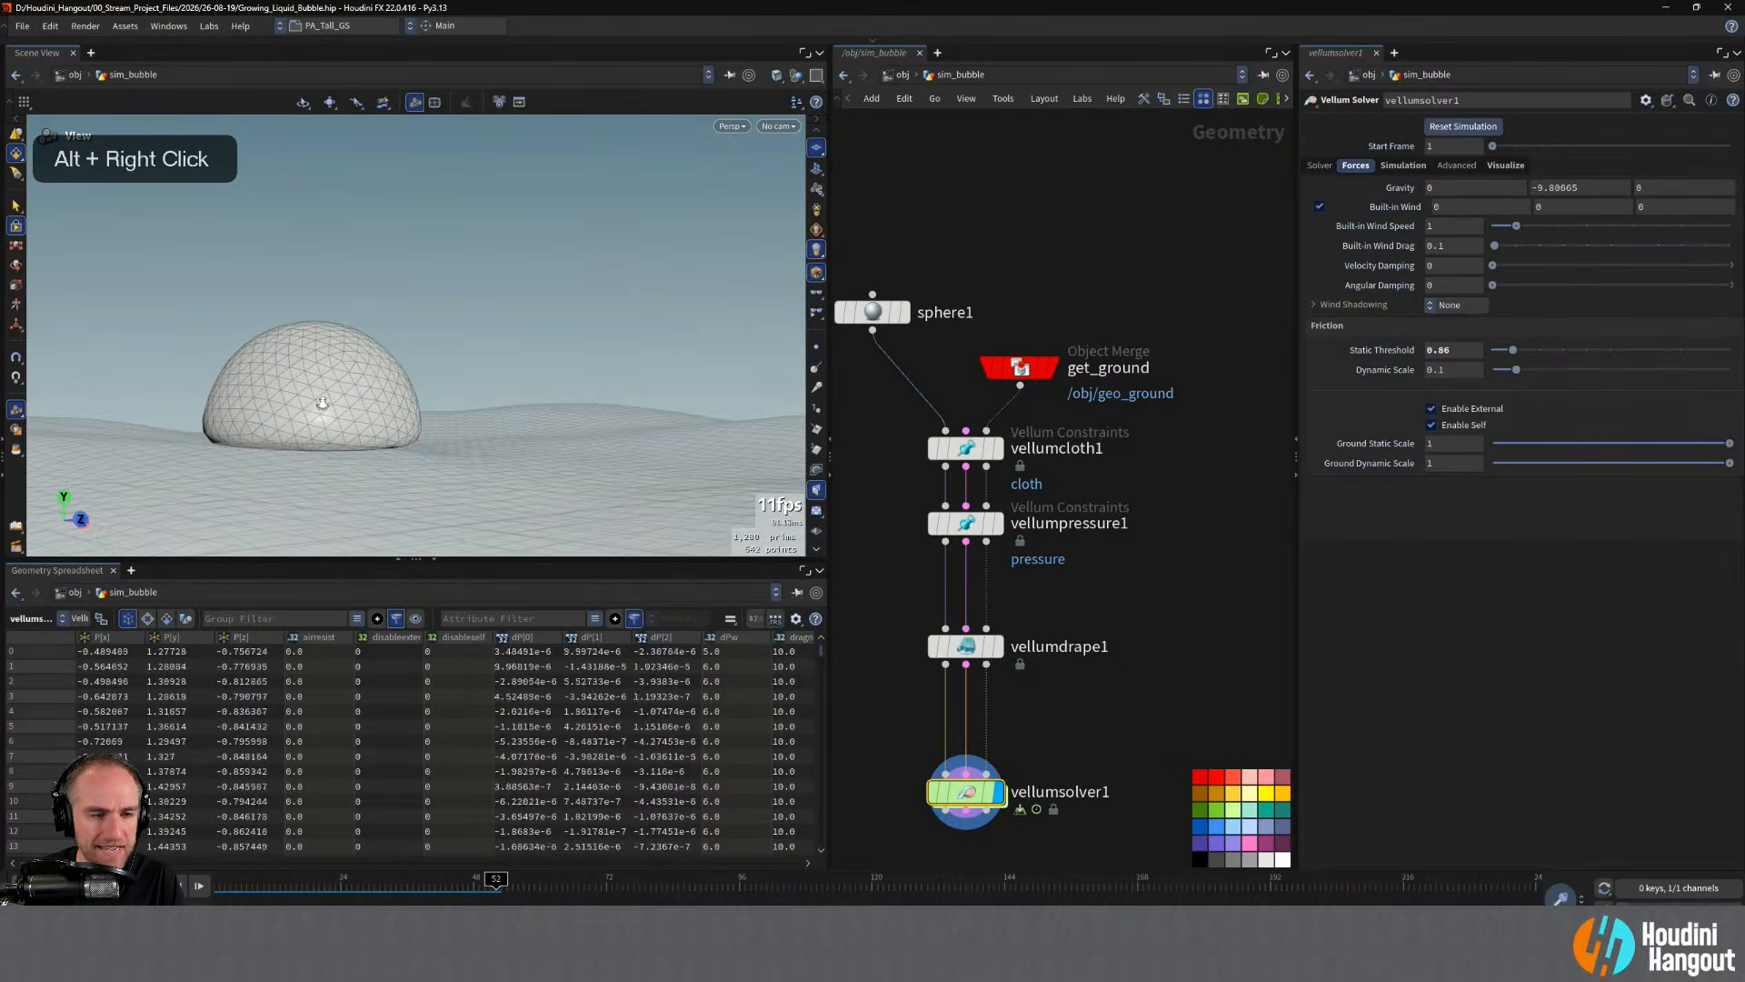
right_click_drag(400, 361, 359, 368, "alt")
left_click_drag(359, 368, 312, 404, "alt")
right_click_drag(311, 403, 351, 406, "alt")
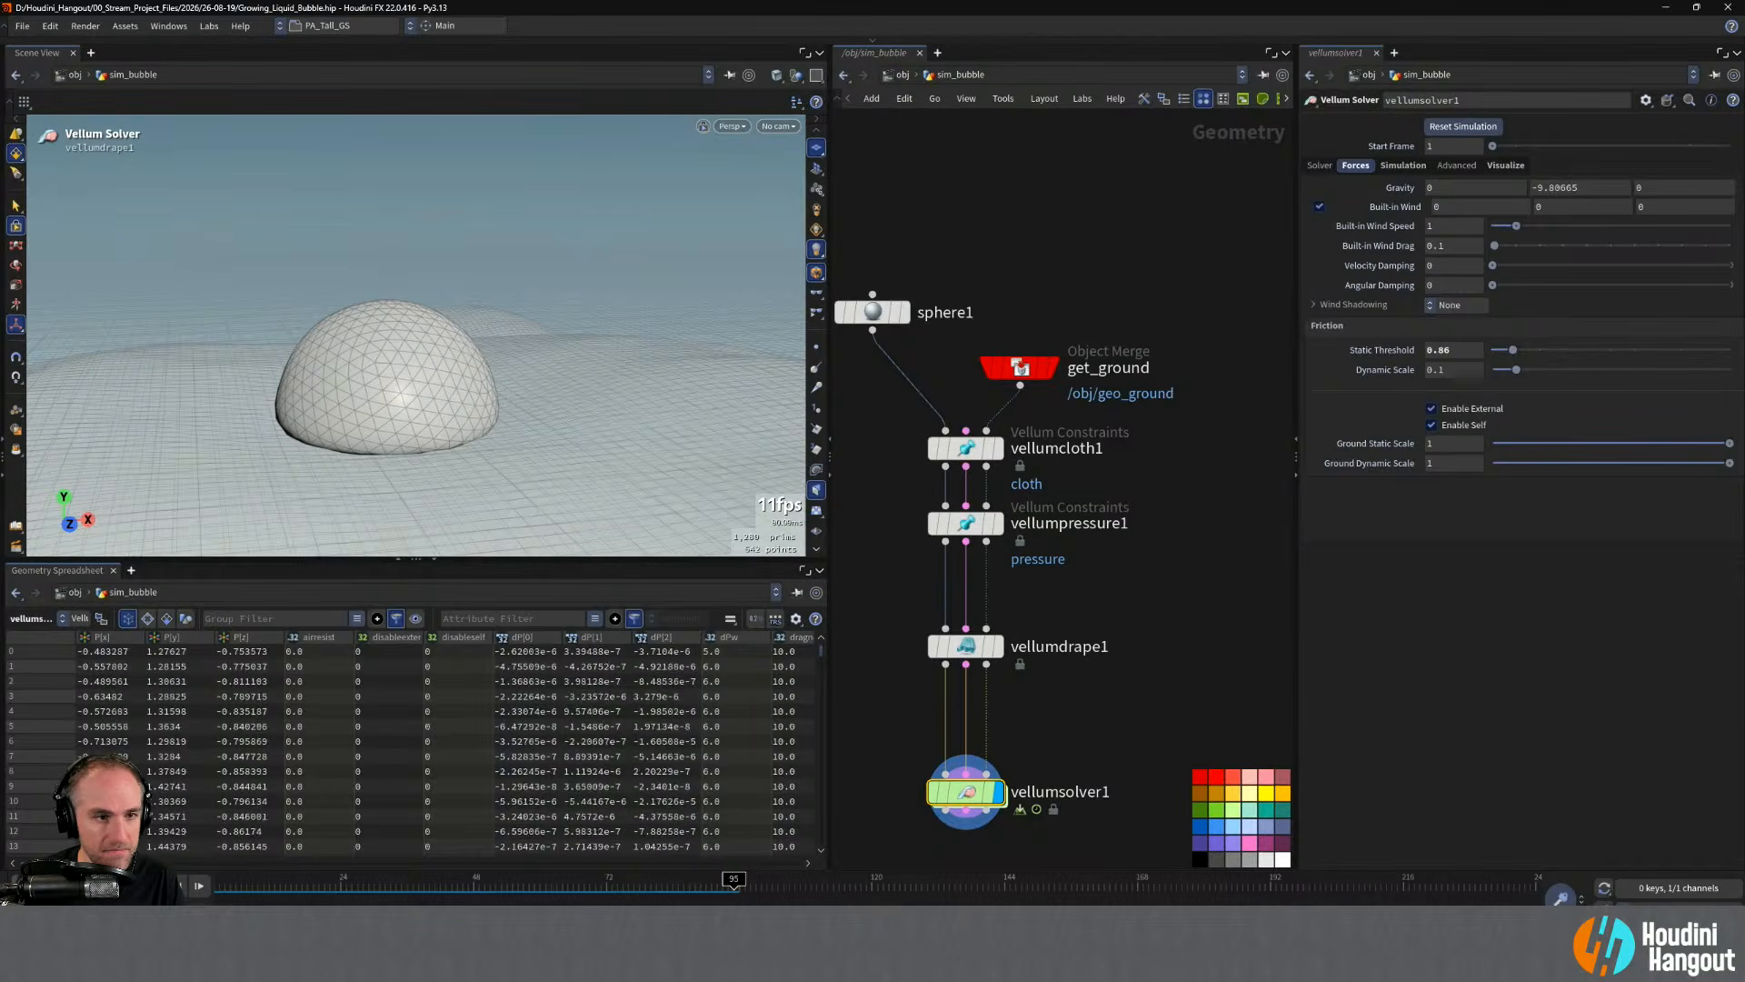
key("ctrl+Up")
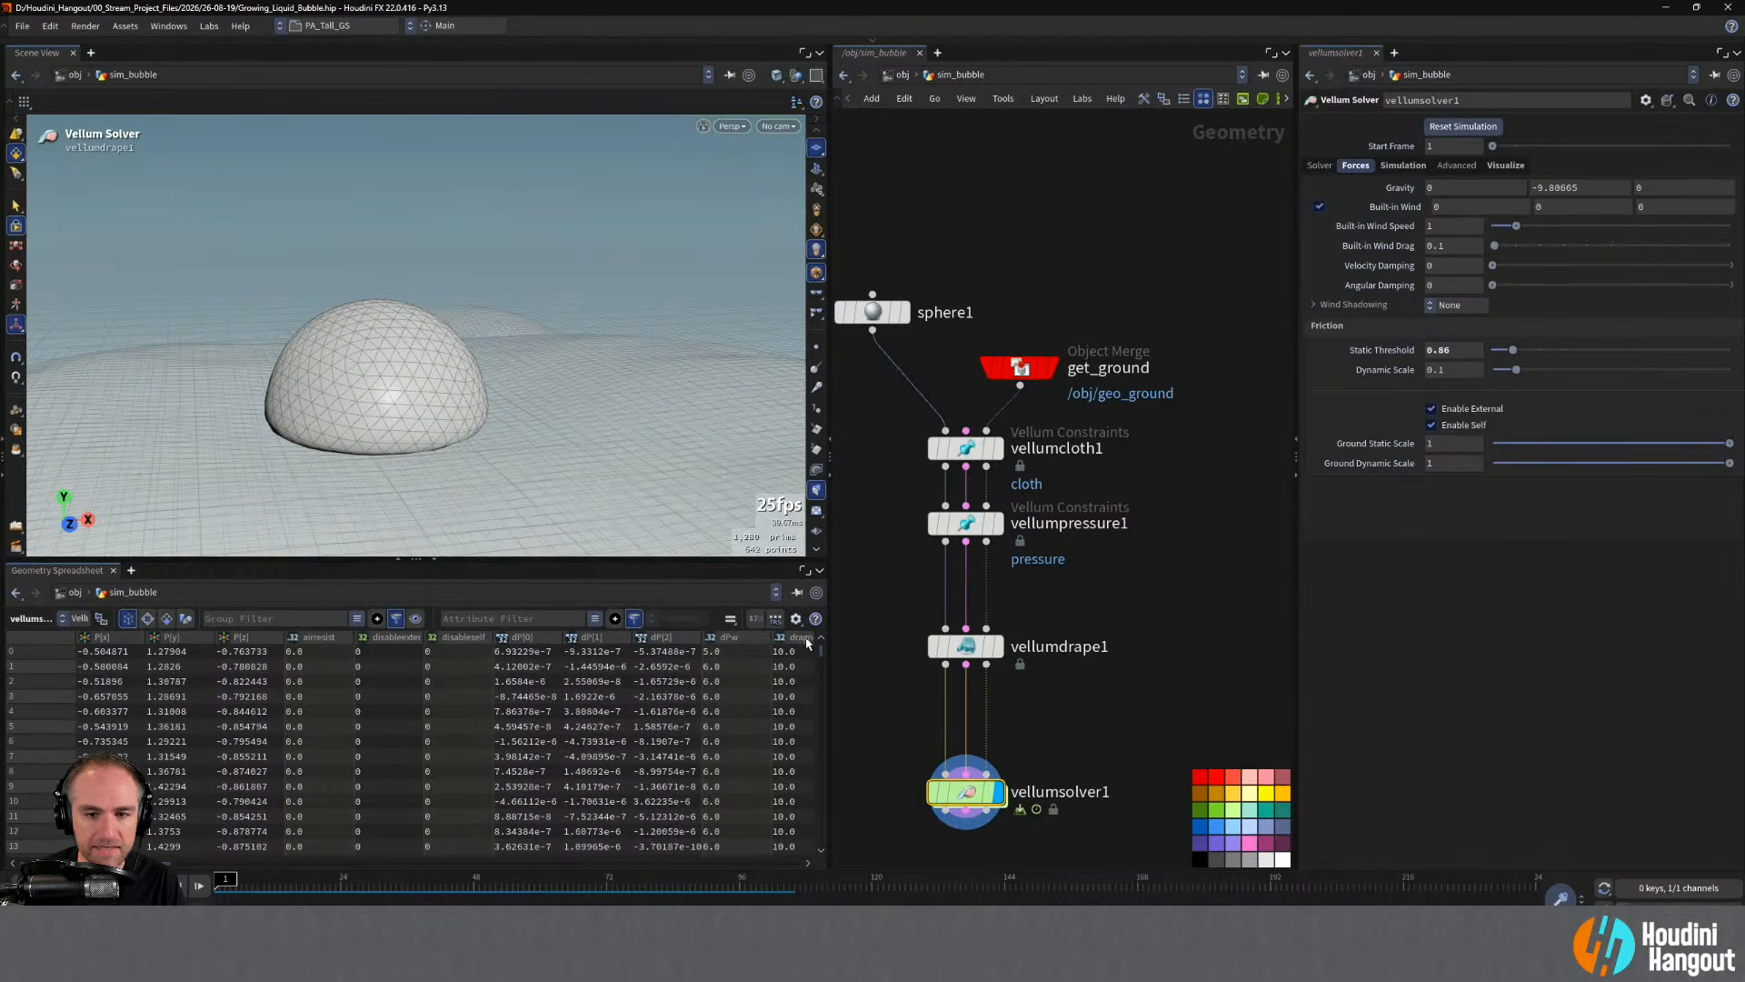
- Display vellumdrape1's result and move the node slightly closer to vellumpressure1
left_click(965, 646)
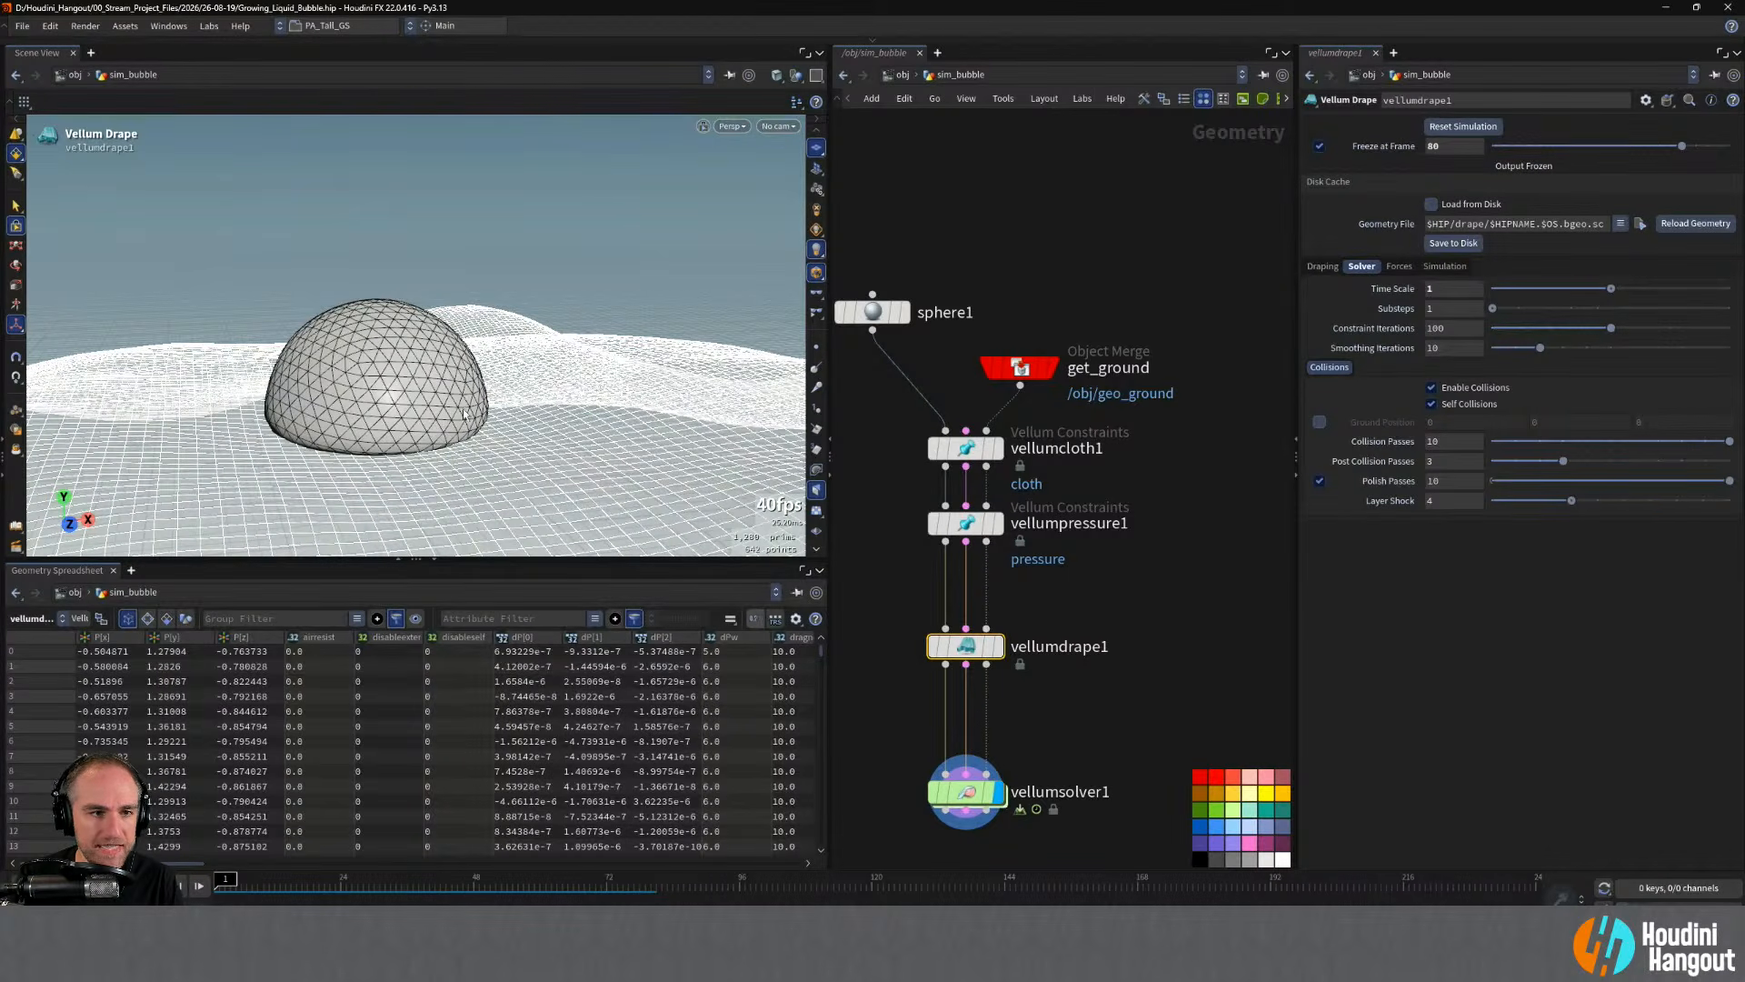
right_click_drag(467, 415, 405, 403, "alt")
left_click_drag(405, 402, 455, 447, "alt")
right_click_drag(455, 447, 306, 448, "alt")
left_click_drag(306, 448, 383, 438, "alt")
left_click(998, 647)
left_click_drag(965, 656, 965, 630)
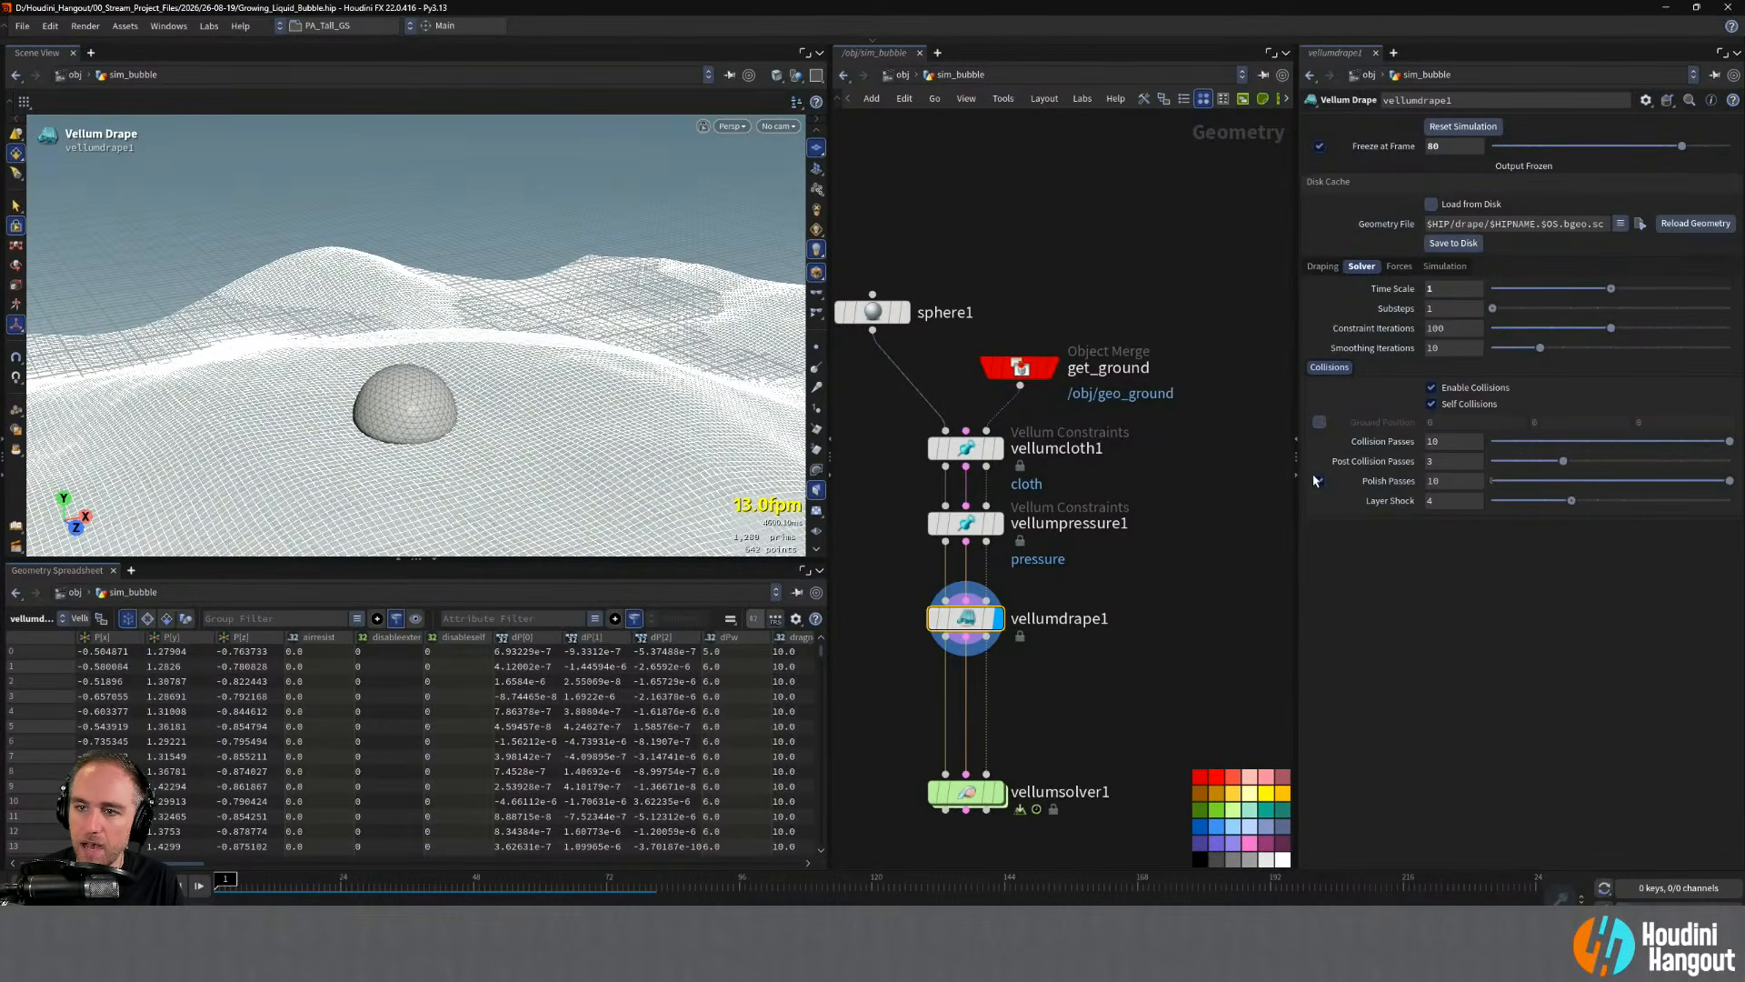
- Examine vellumdrape1's forces, simulation and draping settings, and view vellumpressure1's output with its stretch parameters
left_click(1400, 267)
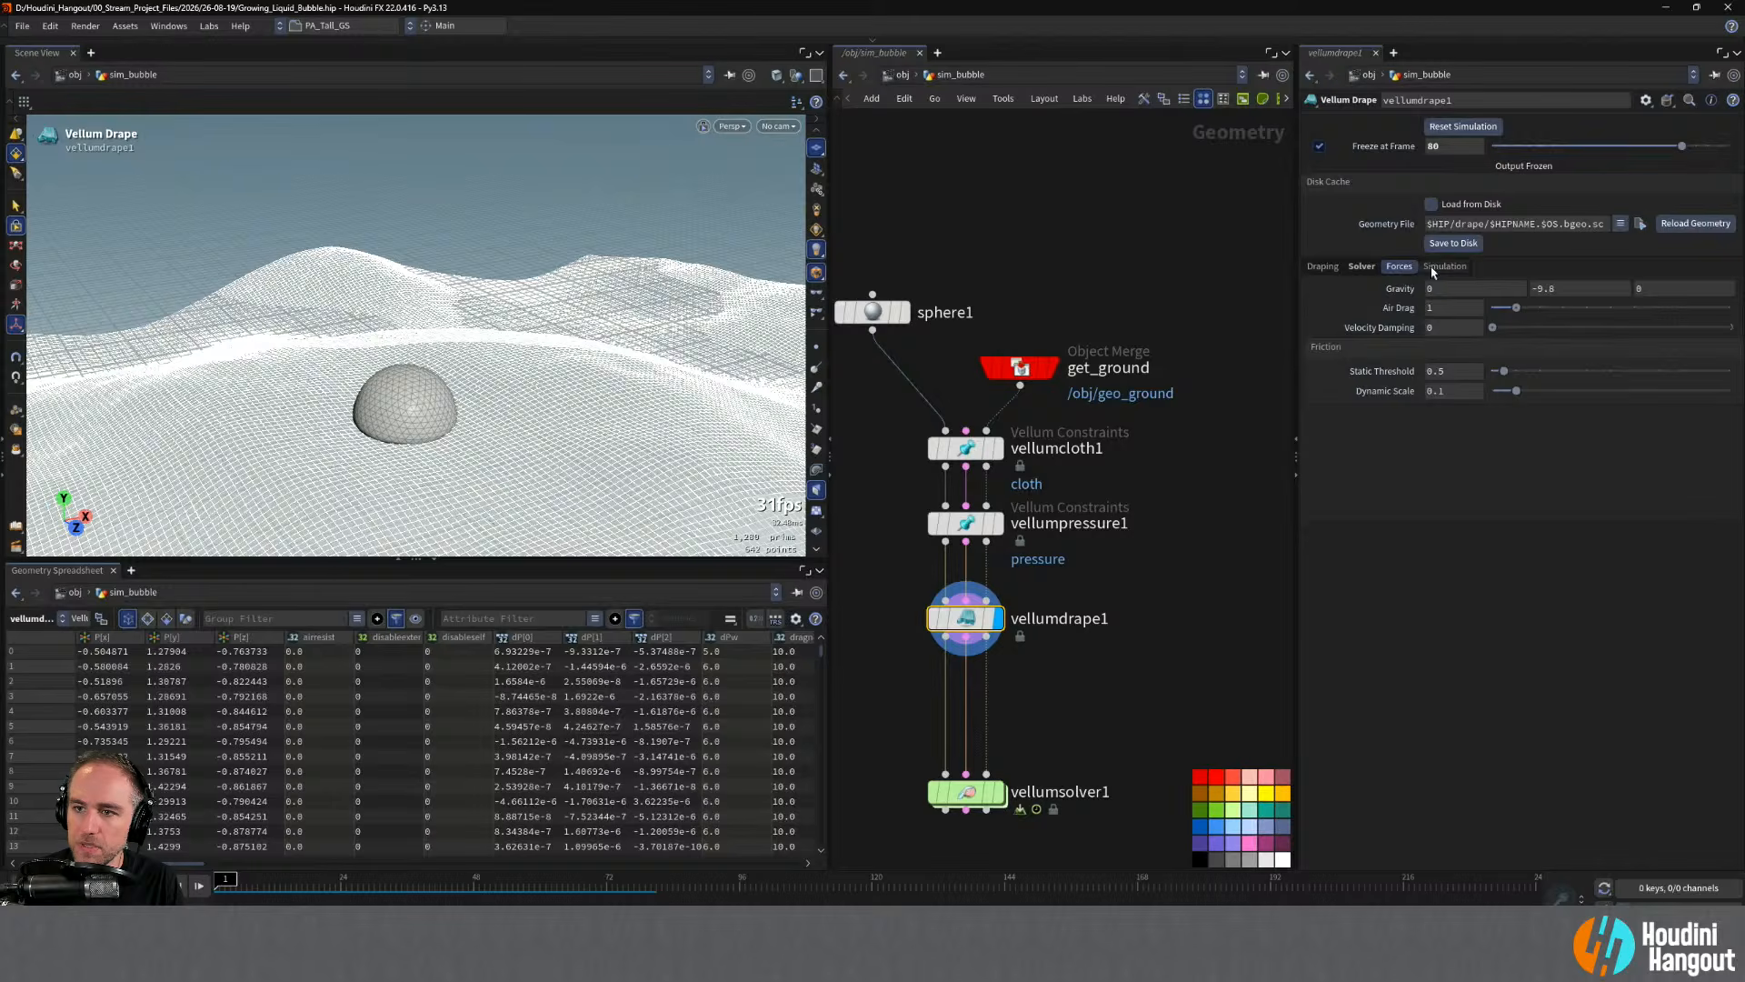
left_click(1437, 273)
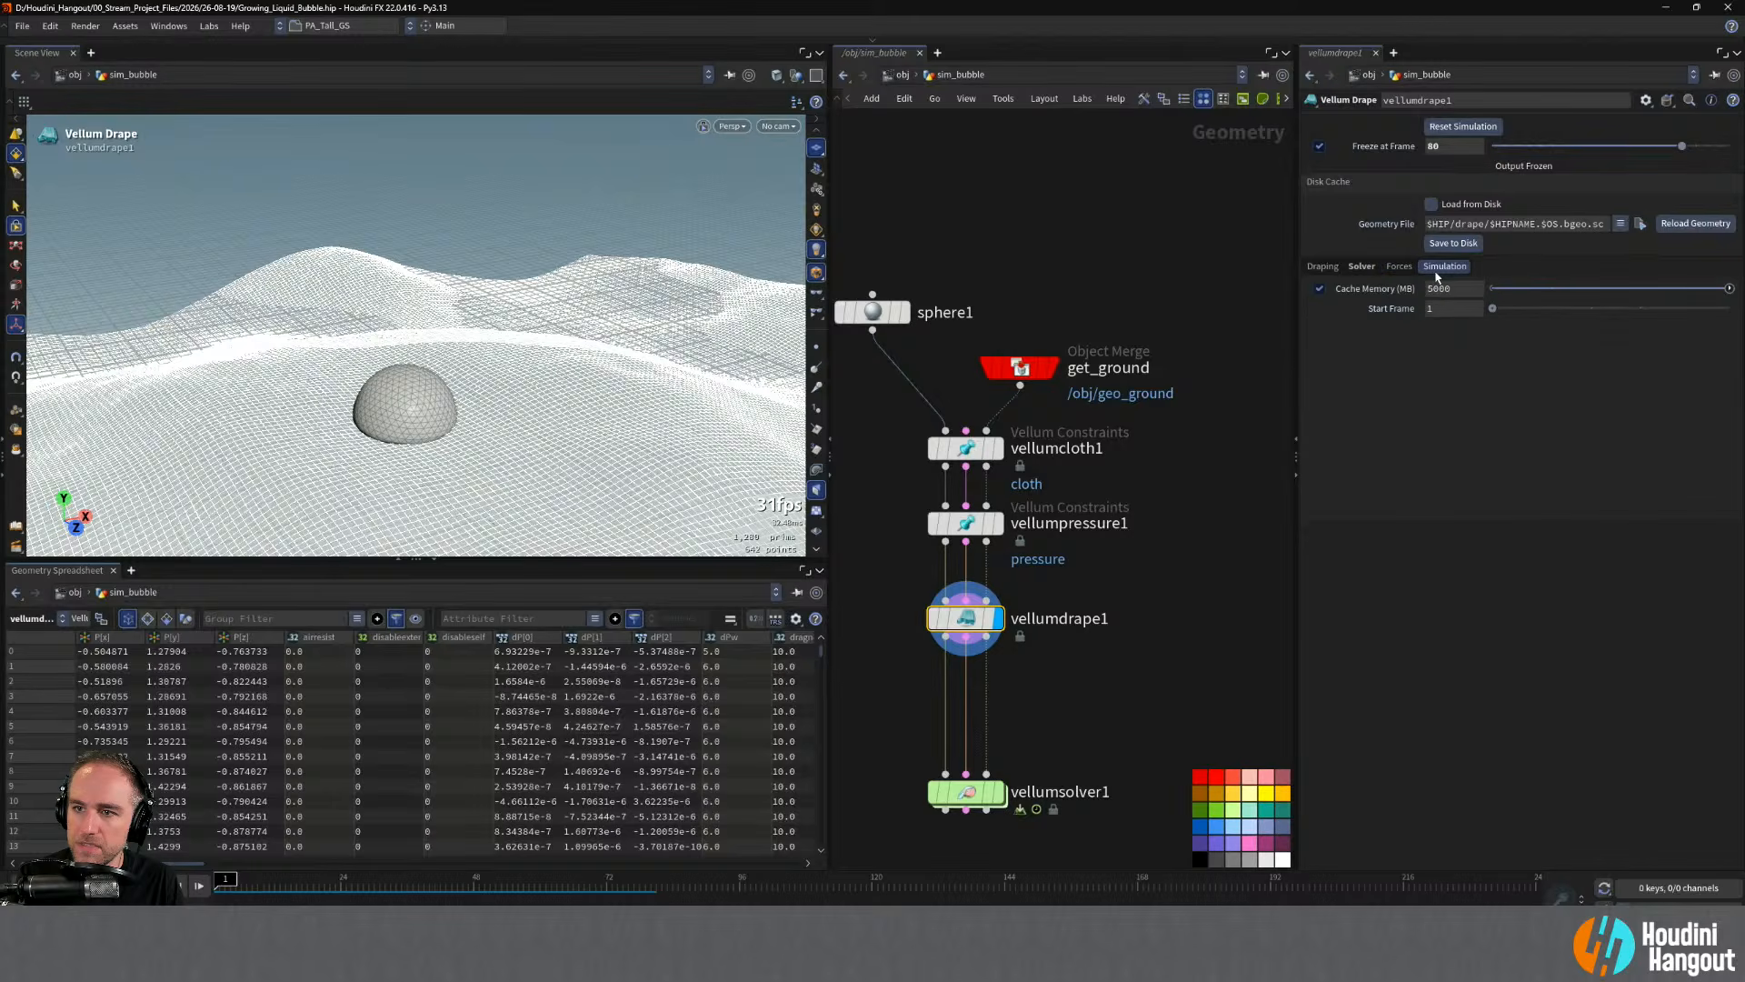
left_click(1321, 267)
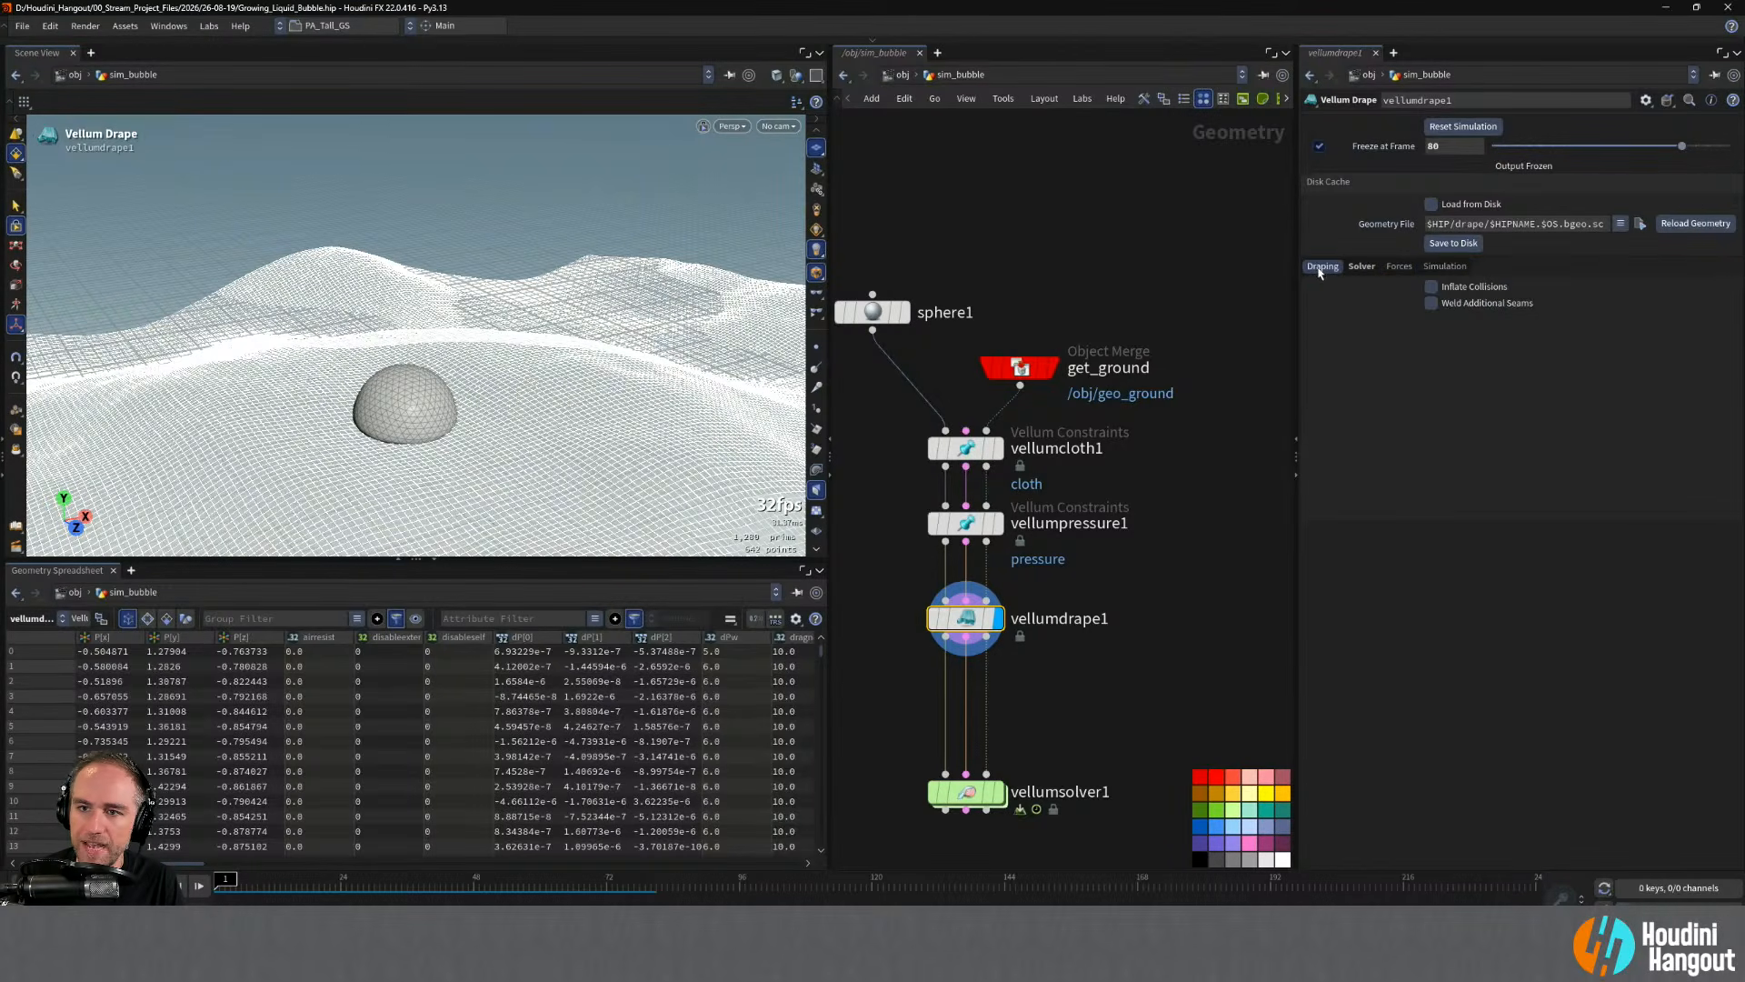
double_click(999, 531)
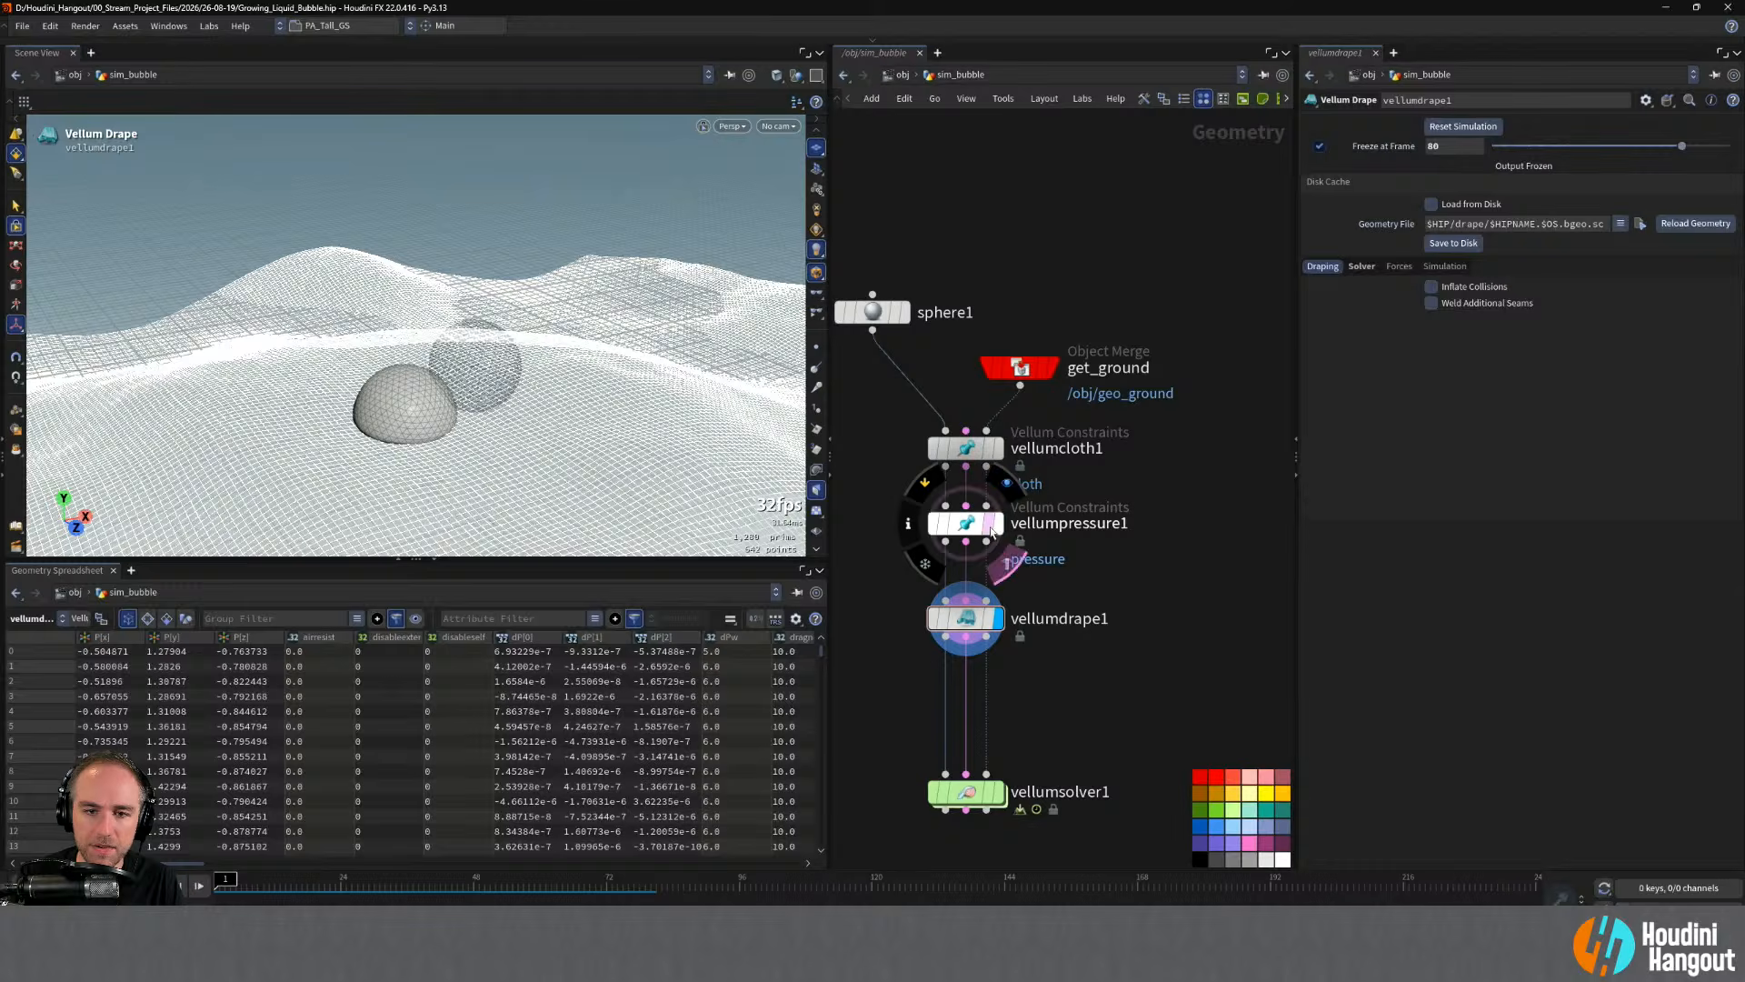
left_click(969, 535)
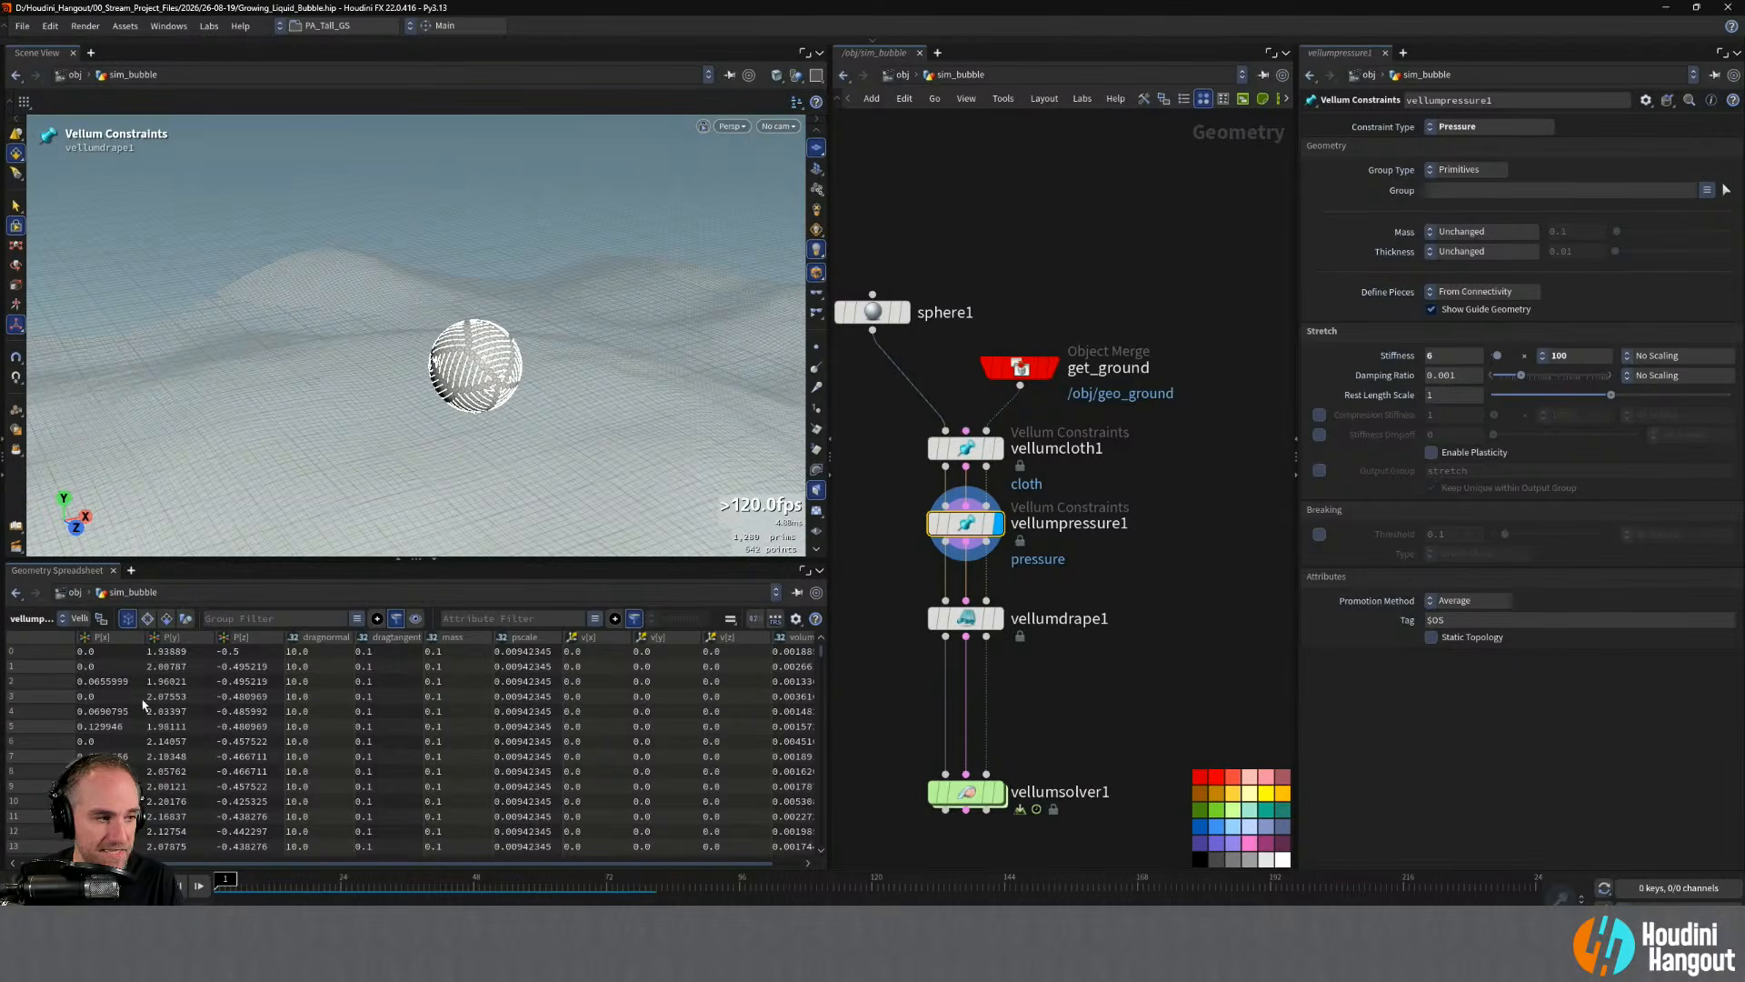
- Switch to the browser and study the golden capsule's contact with the ground in the Pantene reference video on Vimeo
key("alt+Tab")
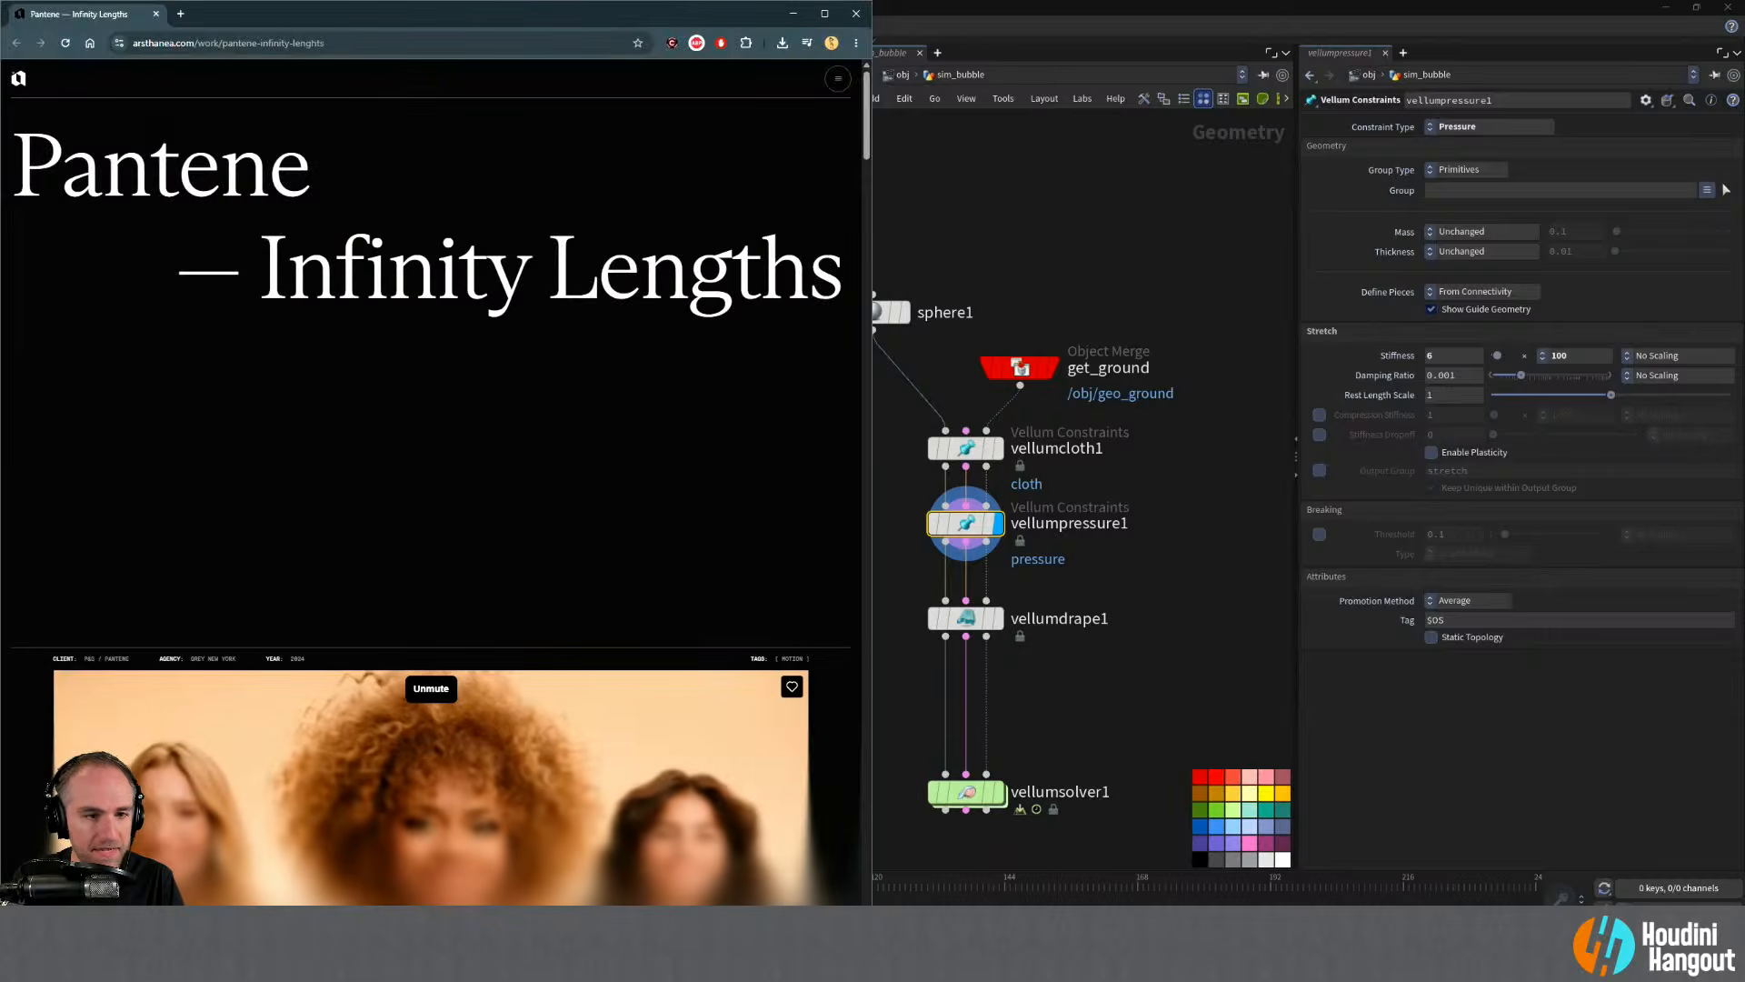
scroll(450, 648, "down", 2)
scroll(450, 648, "down", 3)
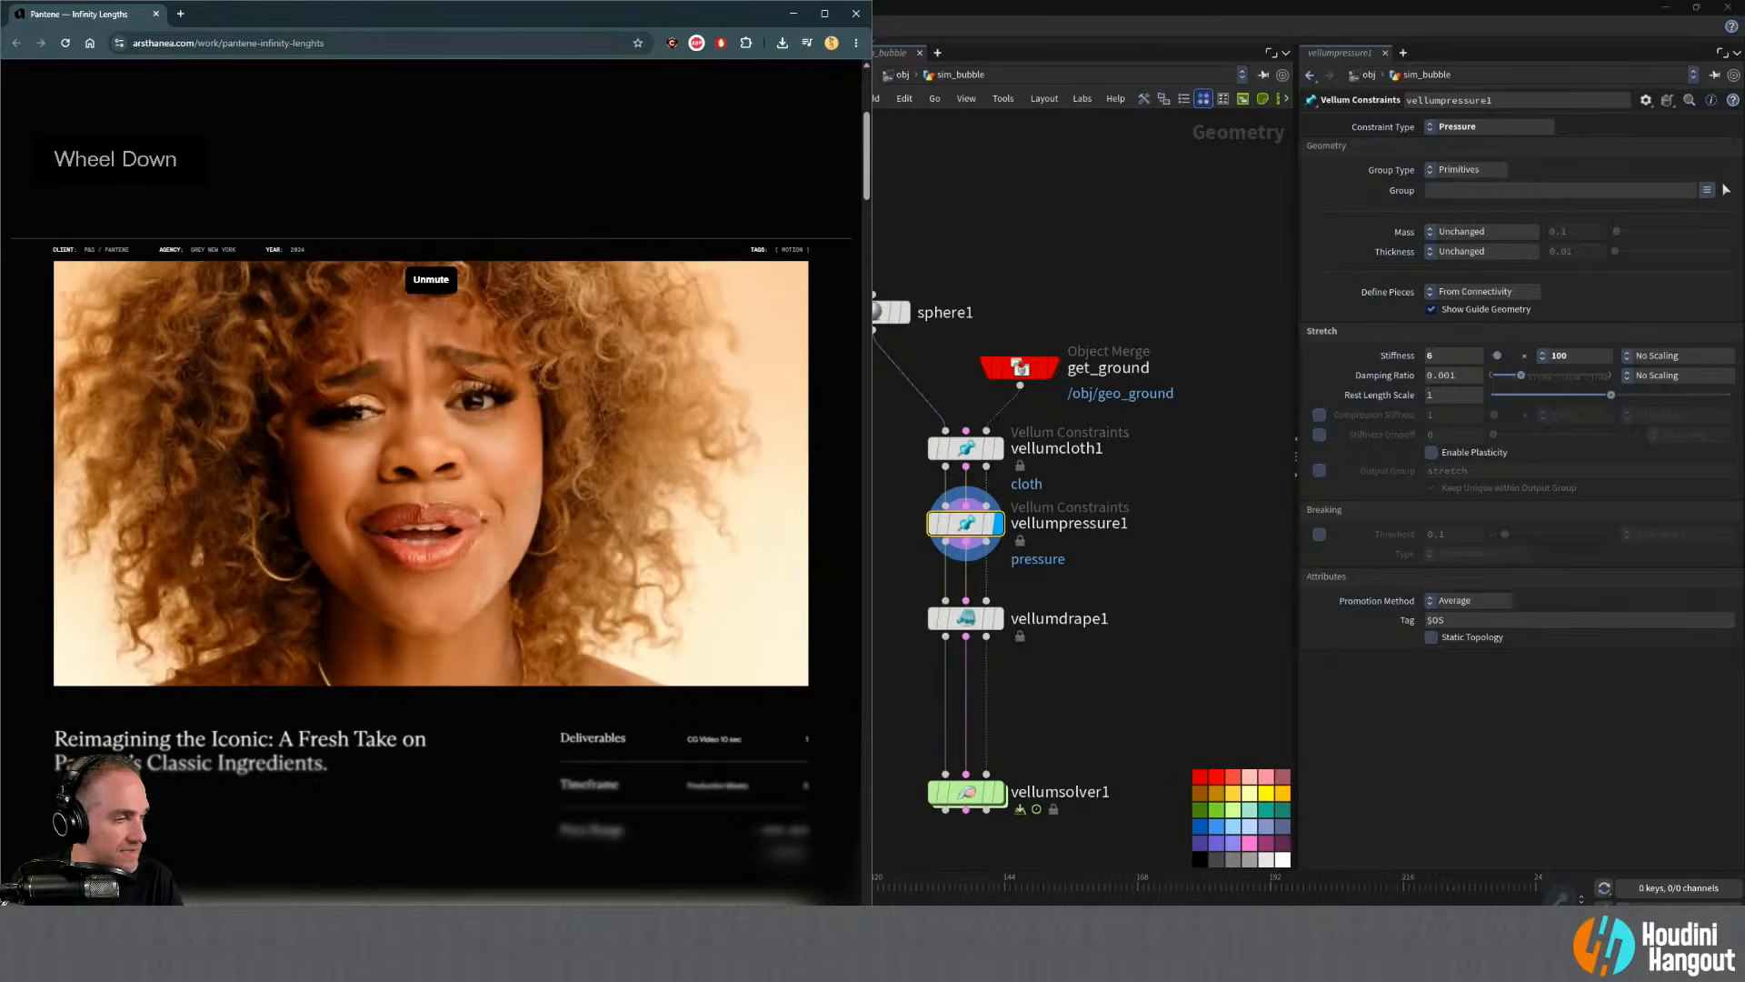
left_click(792, 16)
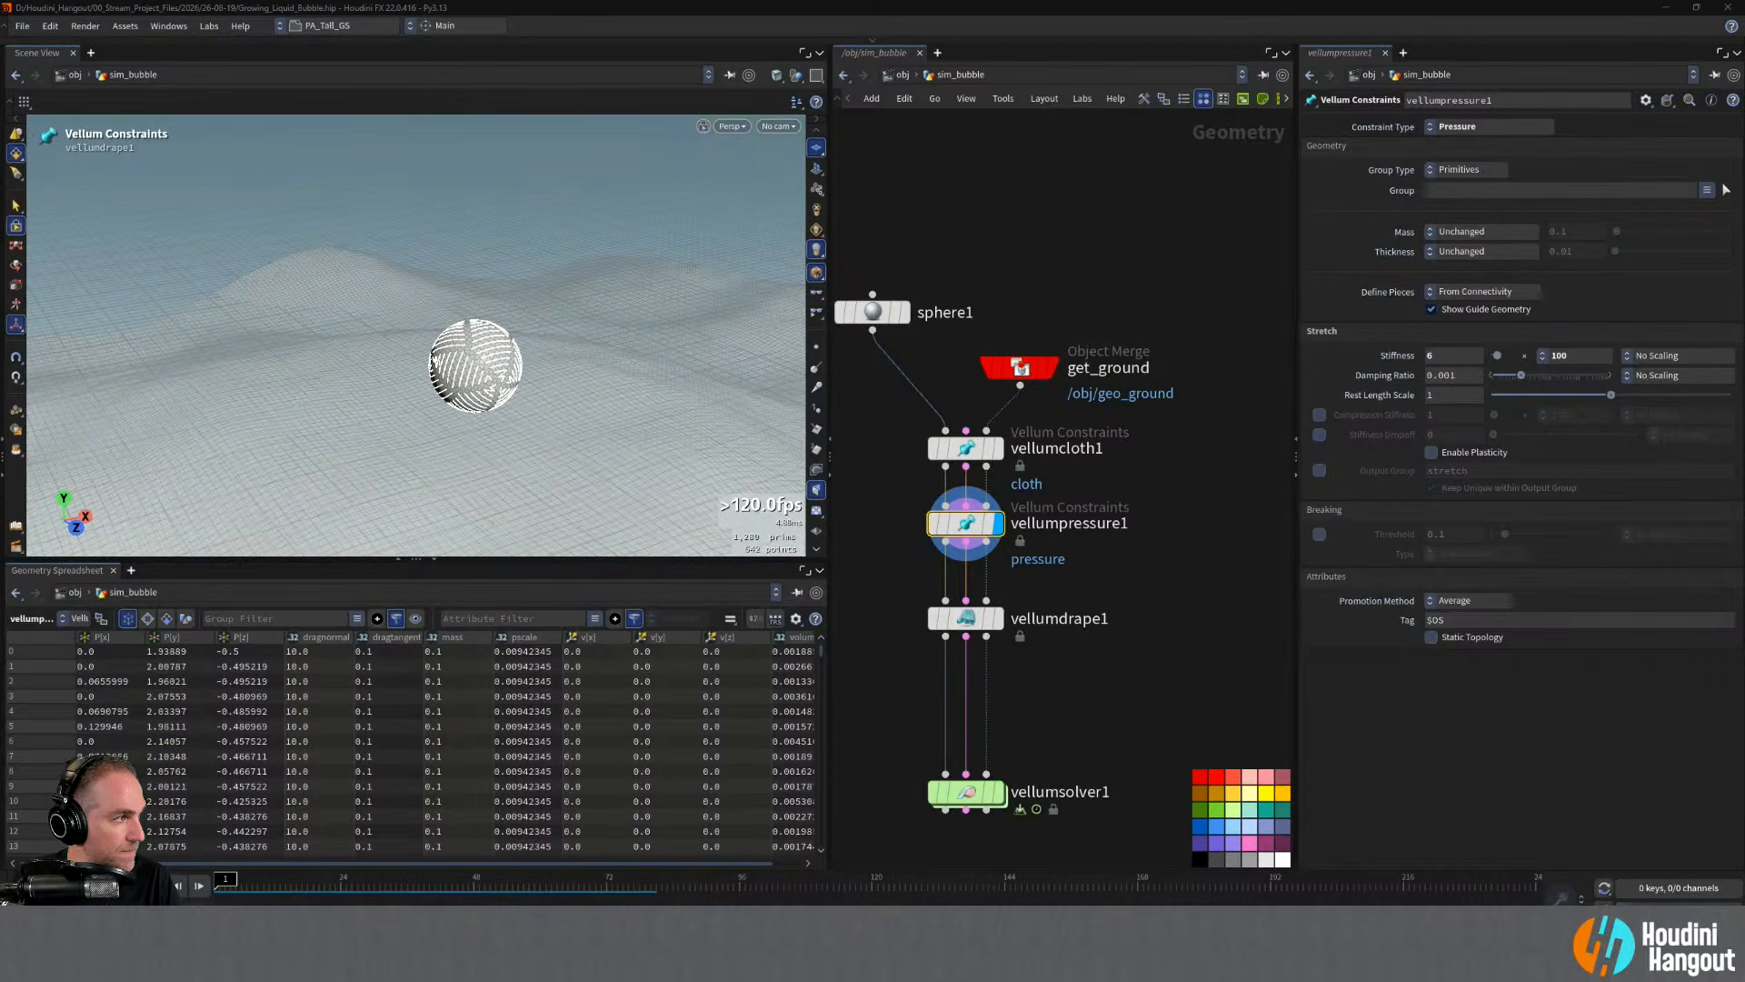
left_click_drag(480, 157, 629, 114)
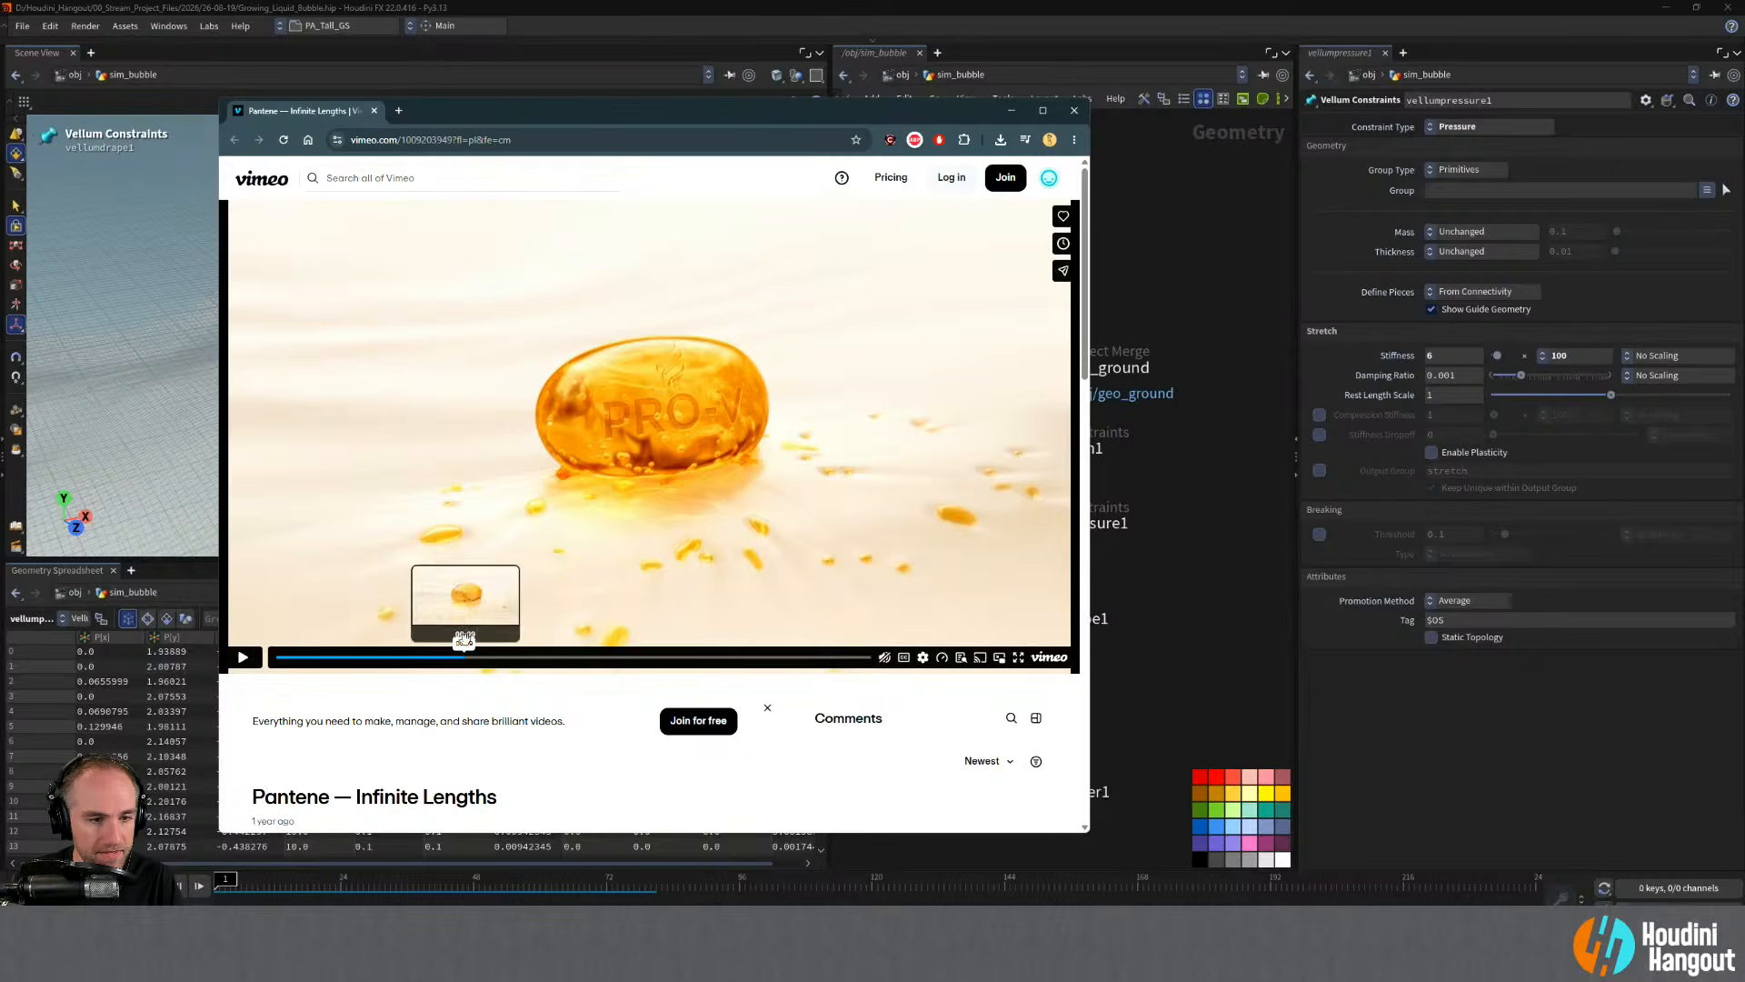
mouse_move(465, 641)
left_mouse_down()
mouse_move(421, 644)
mouse_move(487, 656)
mouse_move(437, 655)
left_mouse_up()
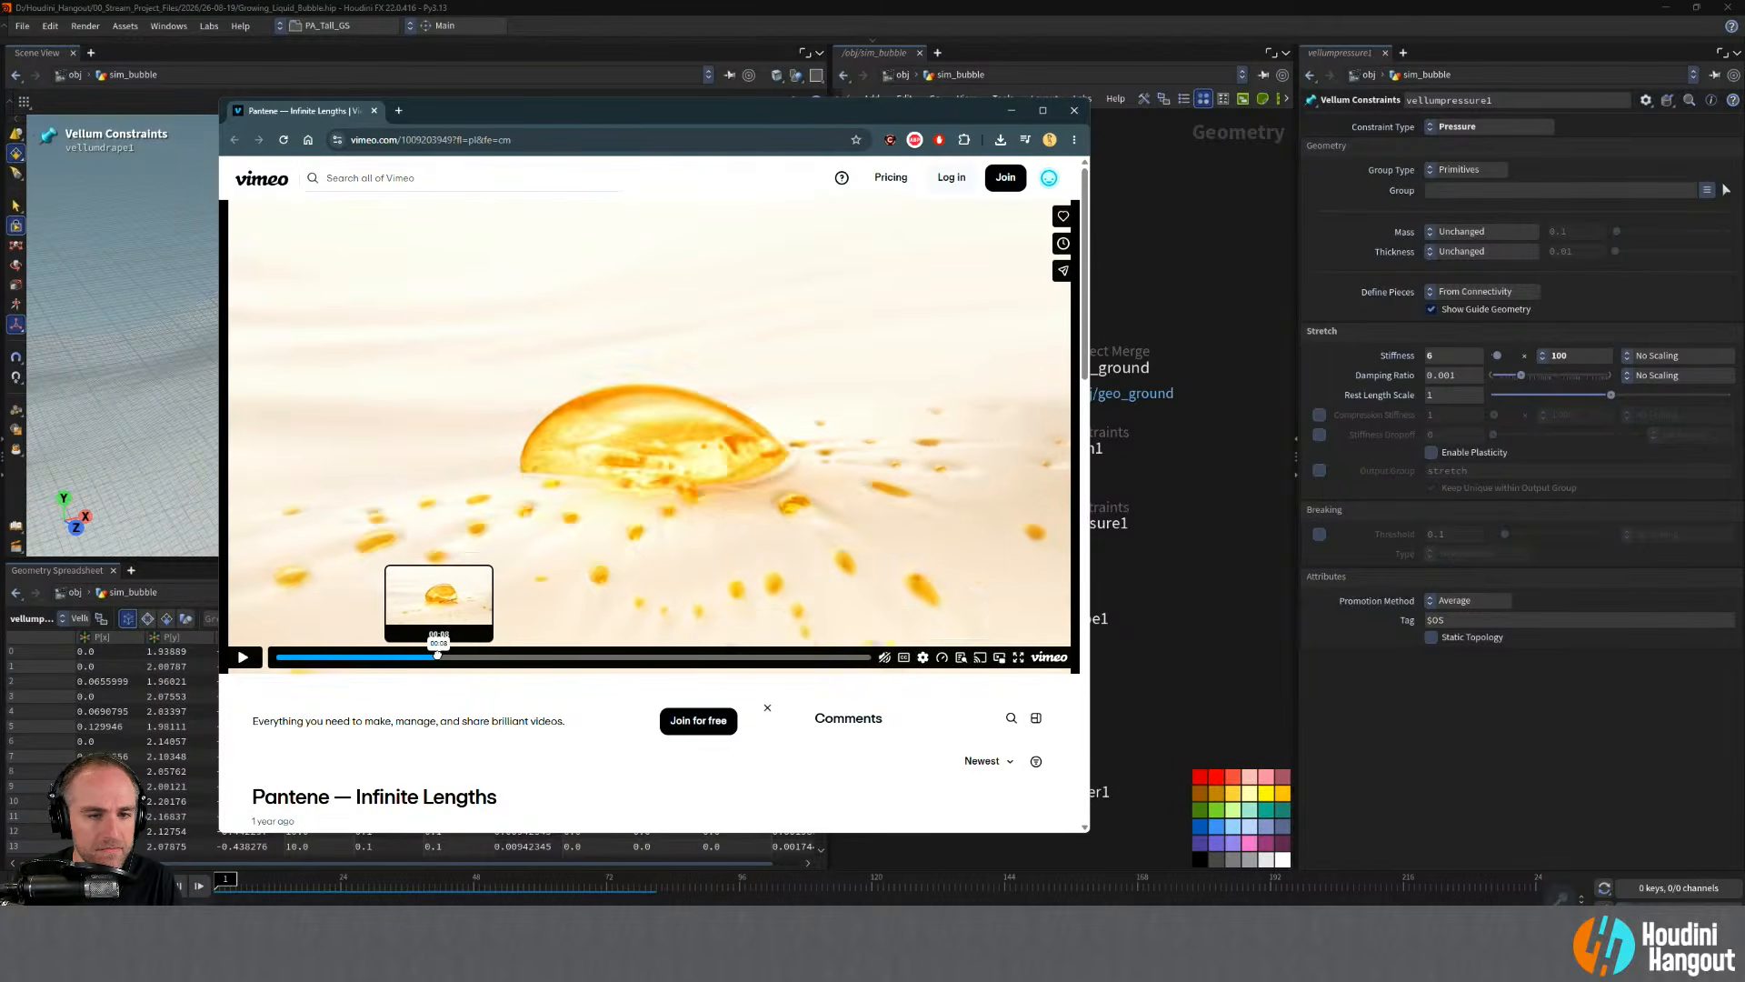
left_click(1011, 110)
- In Houdini, display vellumdrape1 and set vellumpressure1's stretch stiffness to 1
left_click(967, 617)
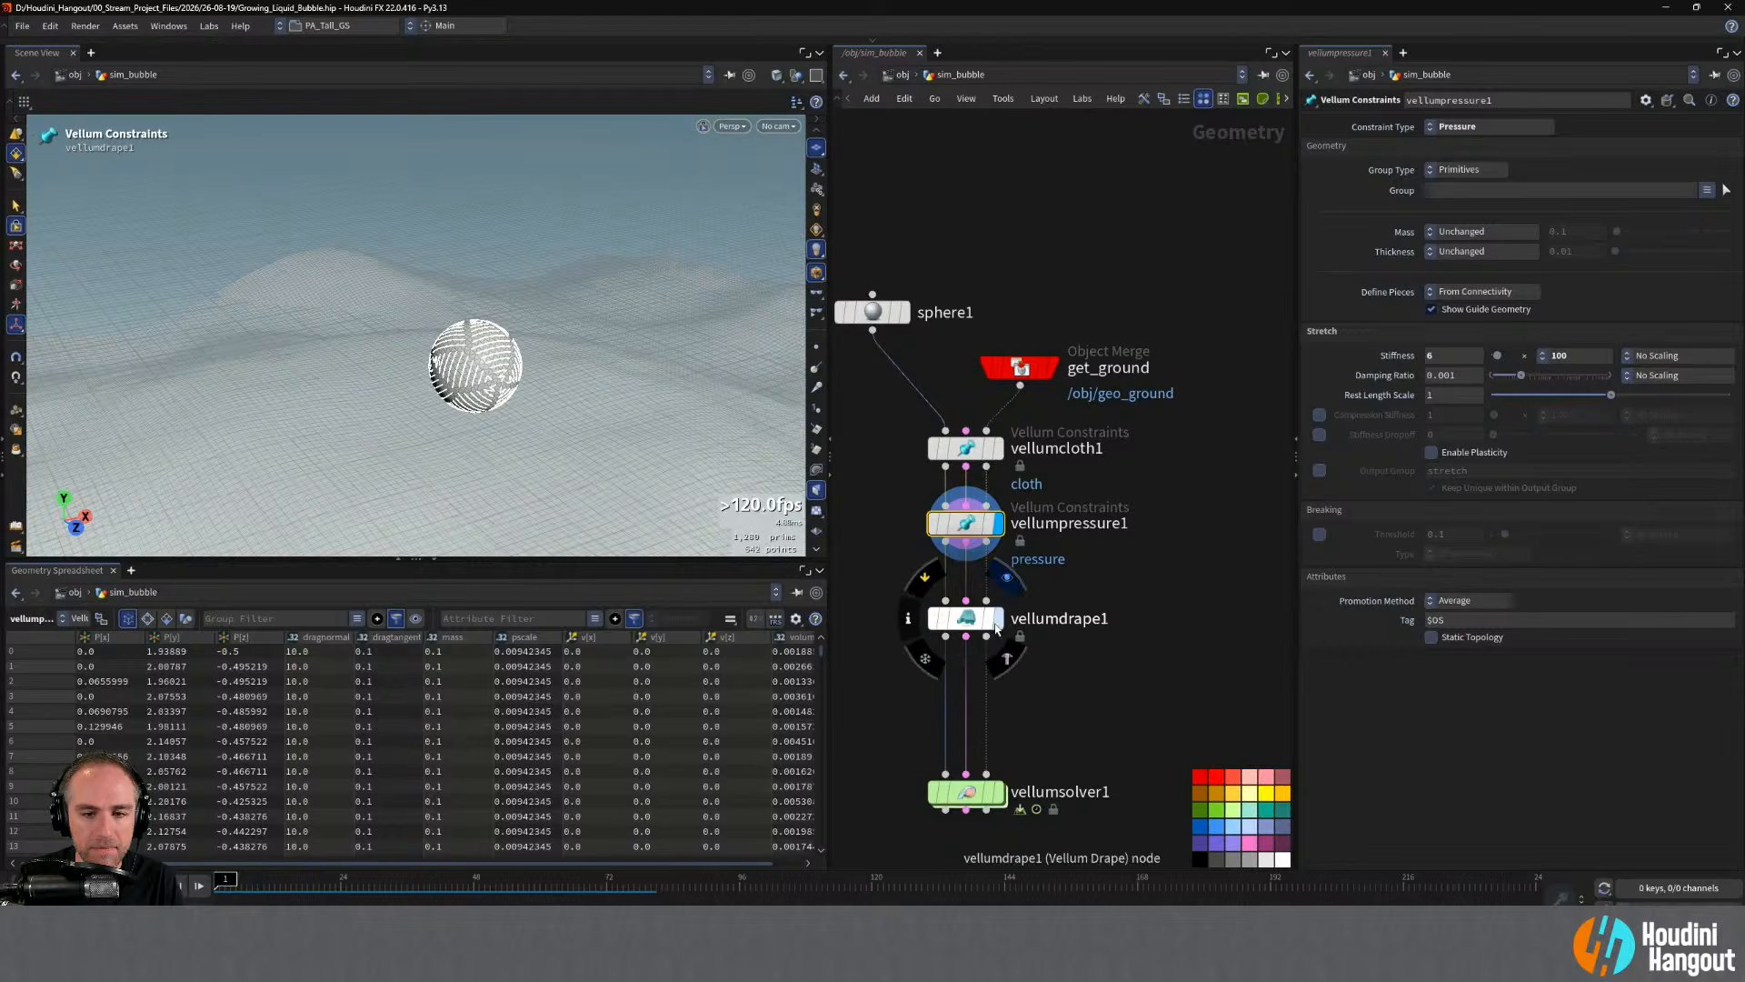
left_click(992, 521)
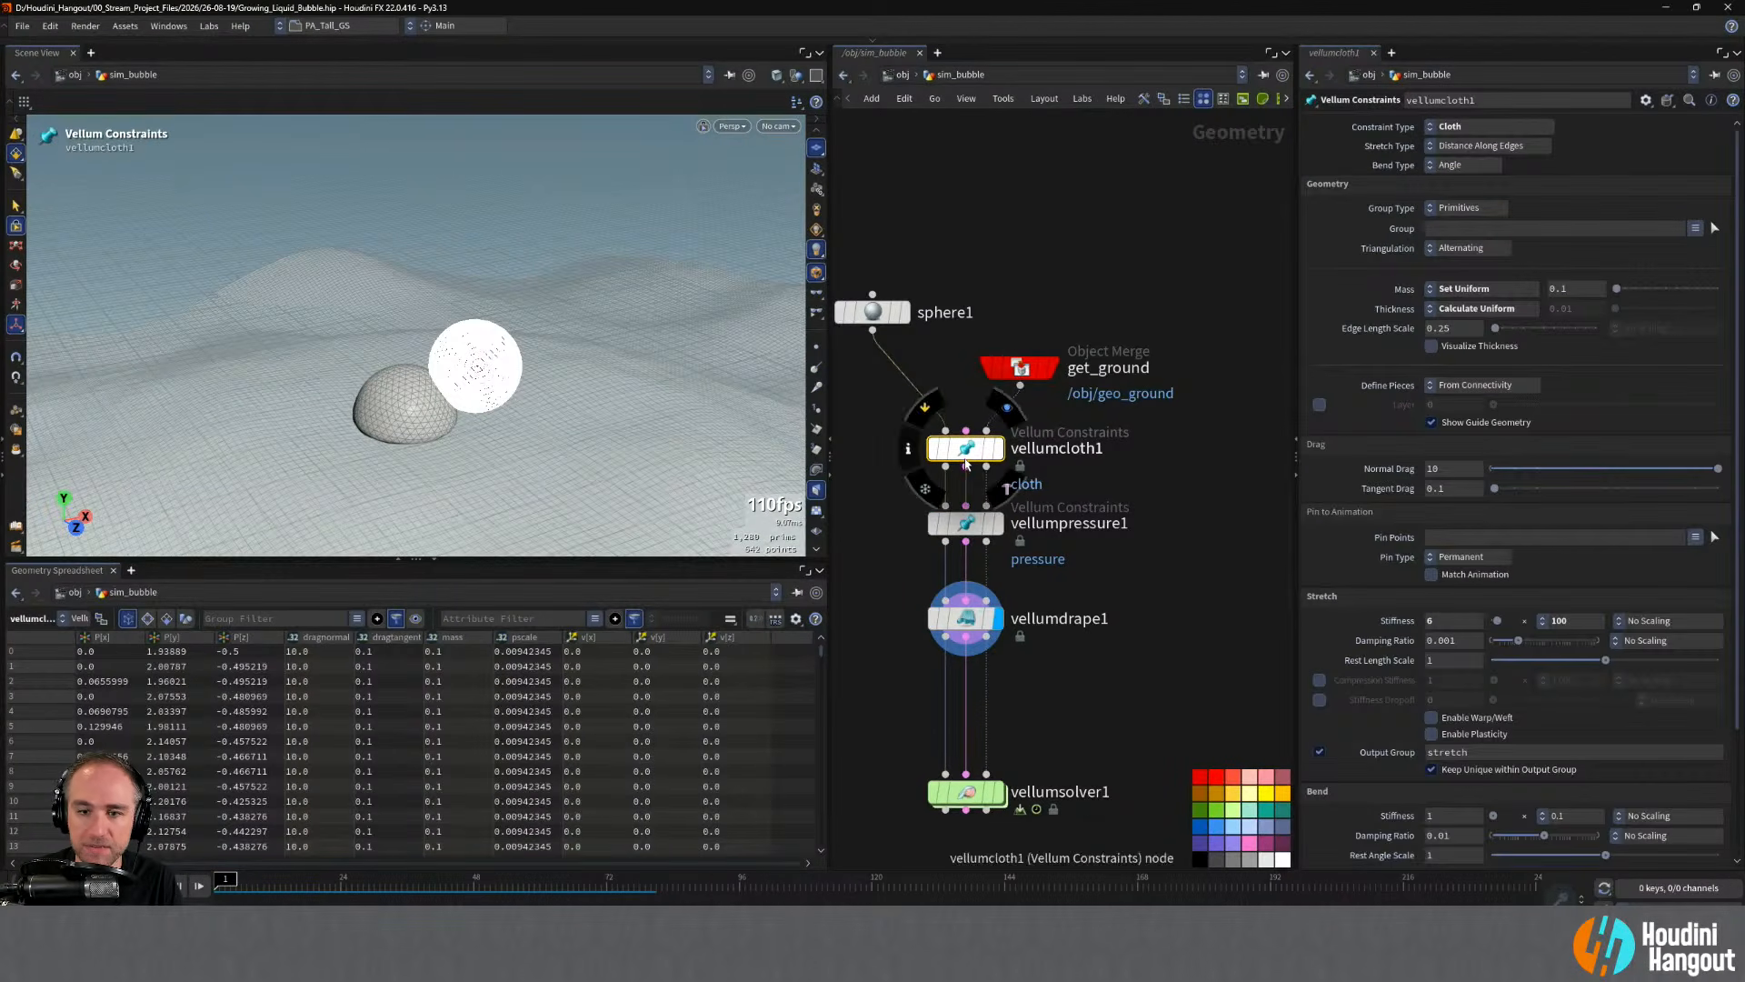
left_click(1453, 355)
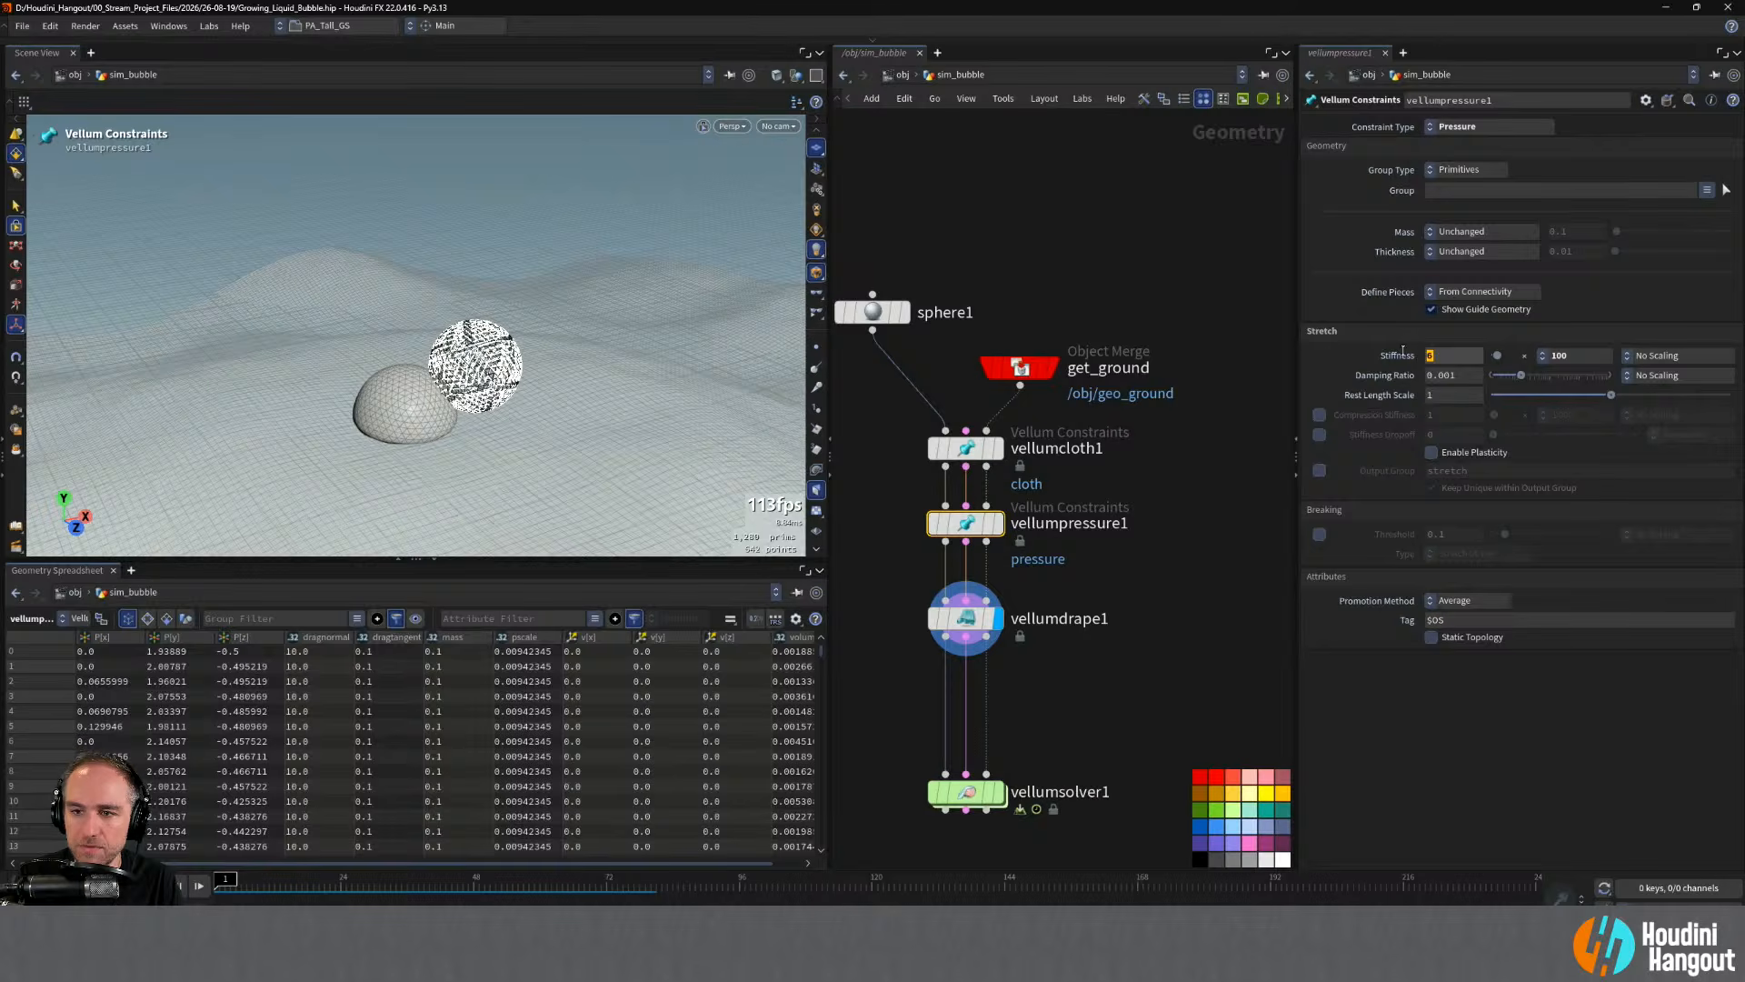
type("1")
key("Return")
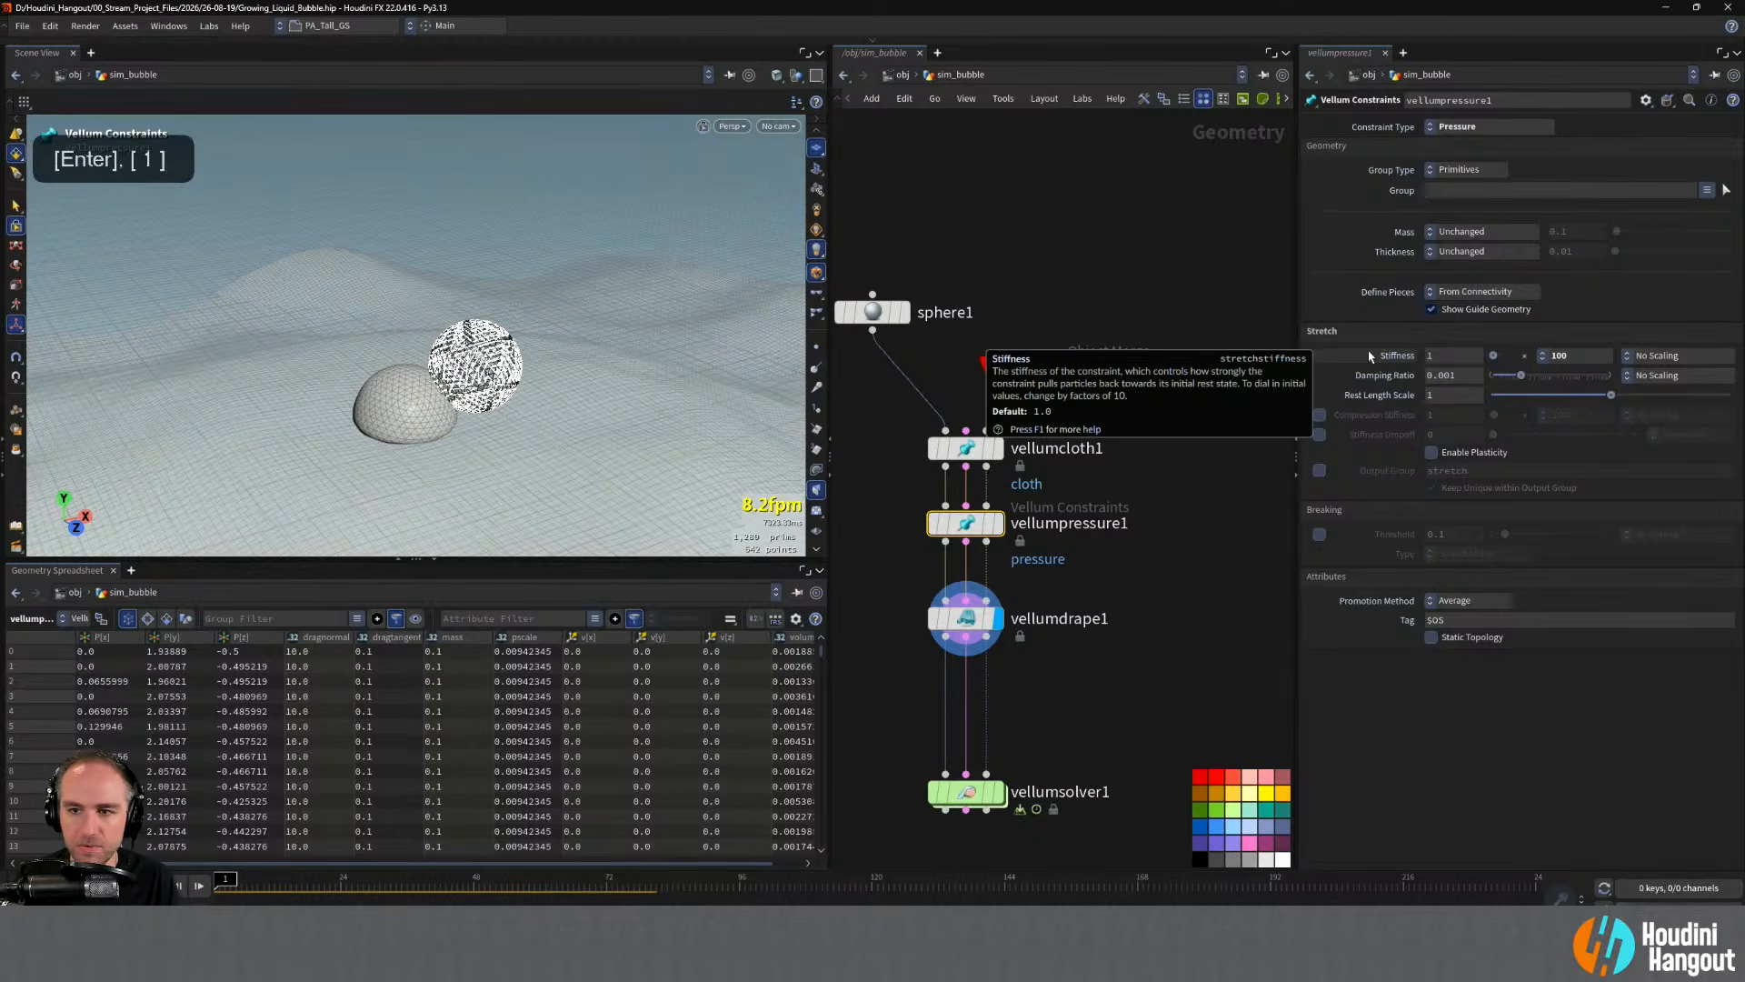
- Reset the vellumdrape1 simulation and examine the recomputed bubble's flatness from low side angles
left_click(967, 619)
left_click(1462, 126)
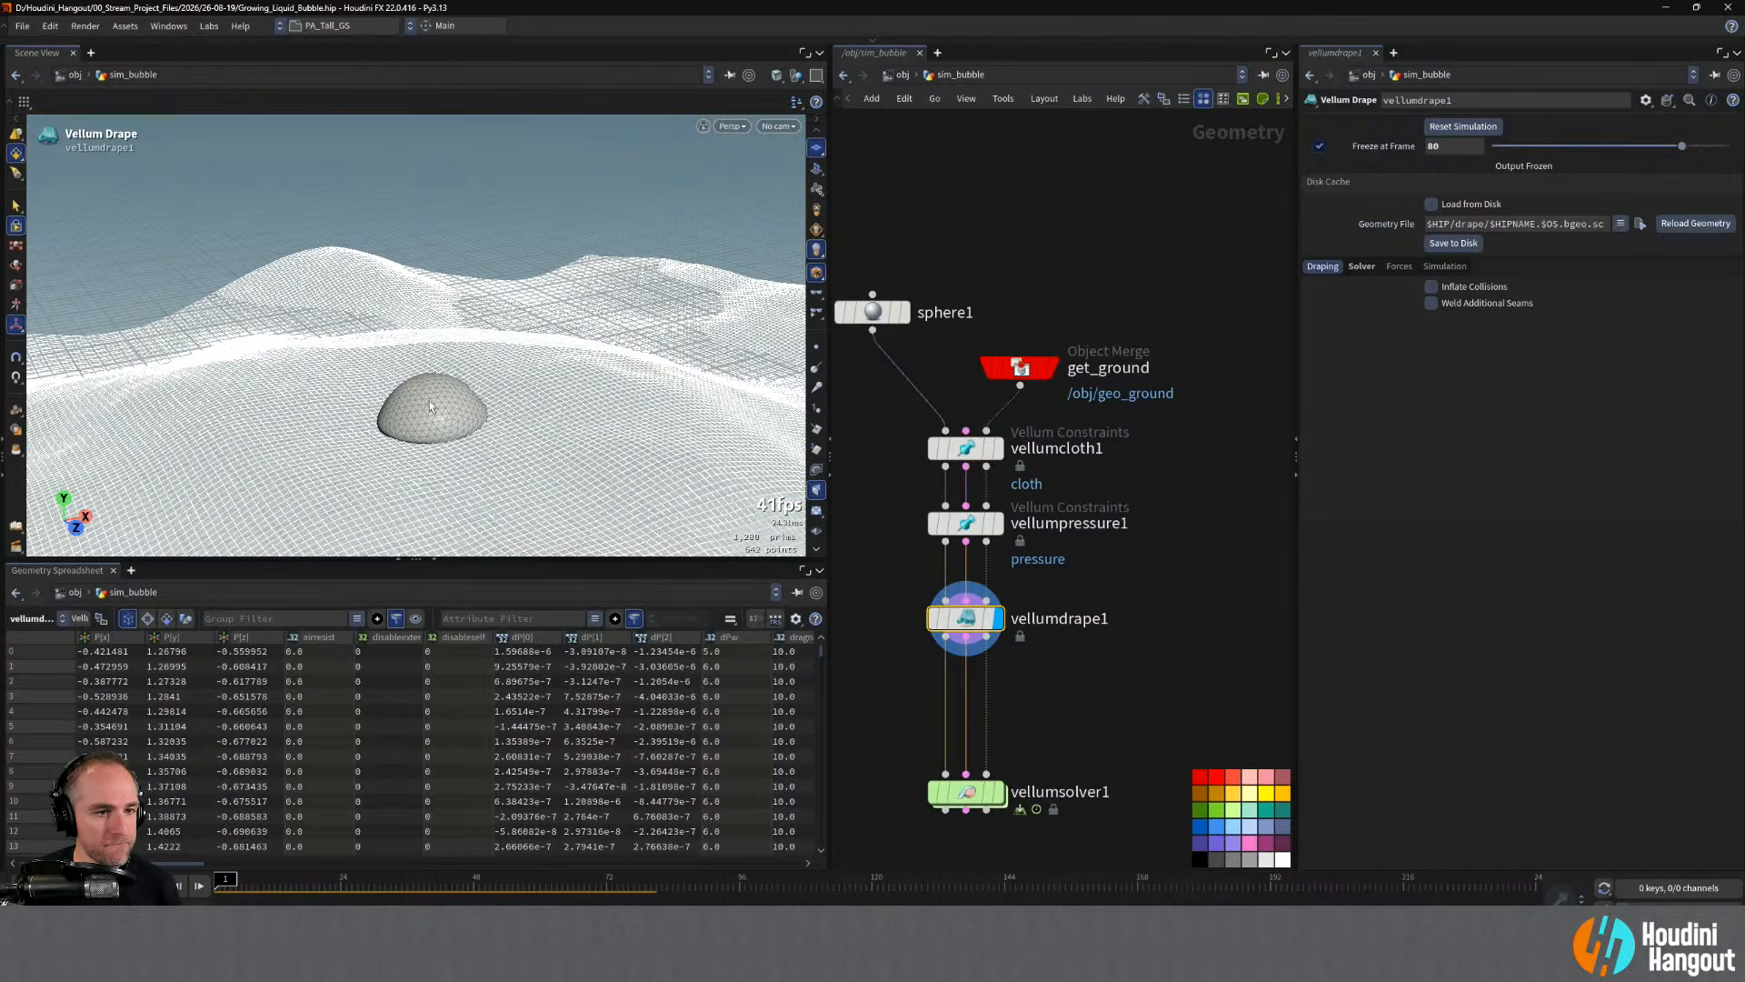
left_click_drag(439, 416, 455, 423, "alt")
right_click_drag(454, 423, 468, 427, "alt")
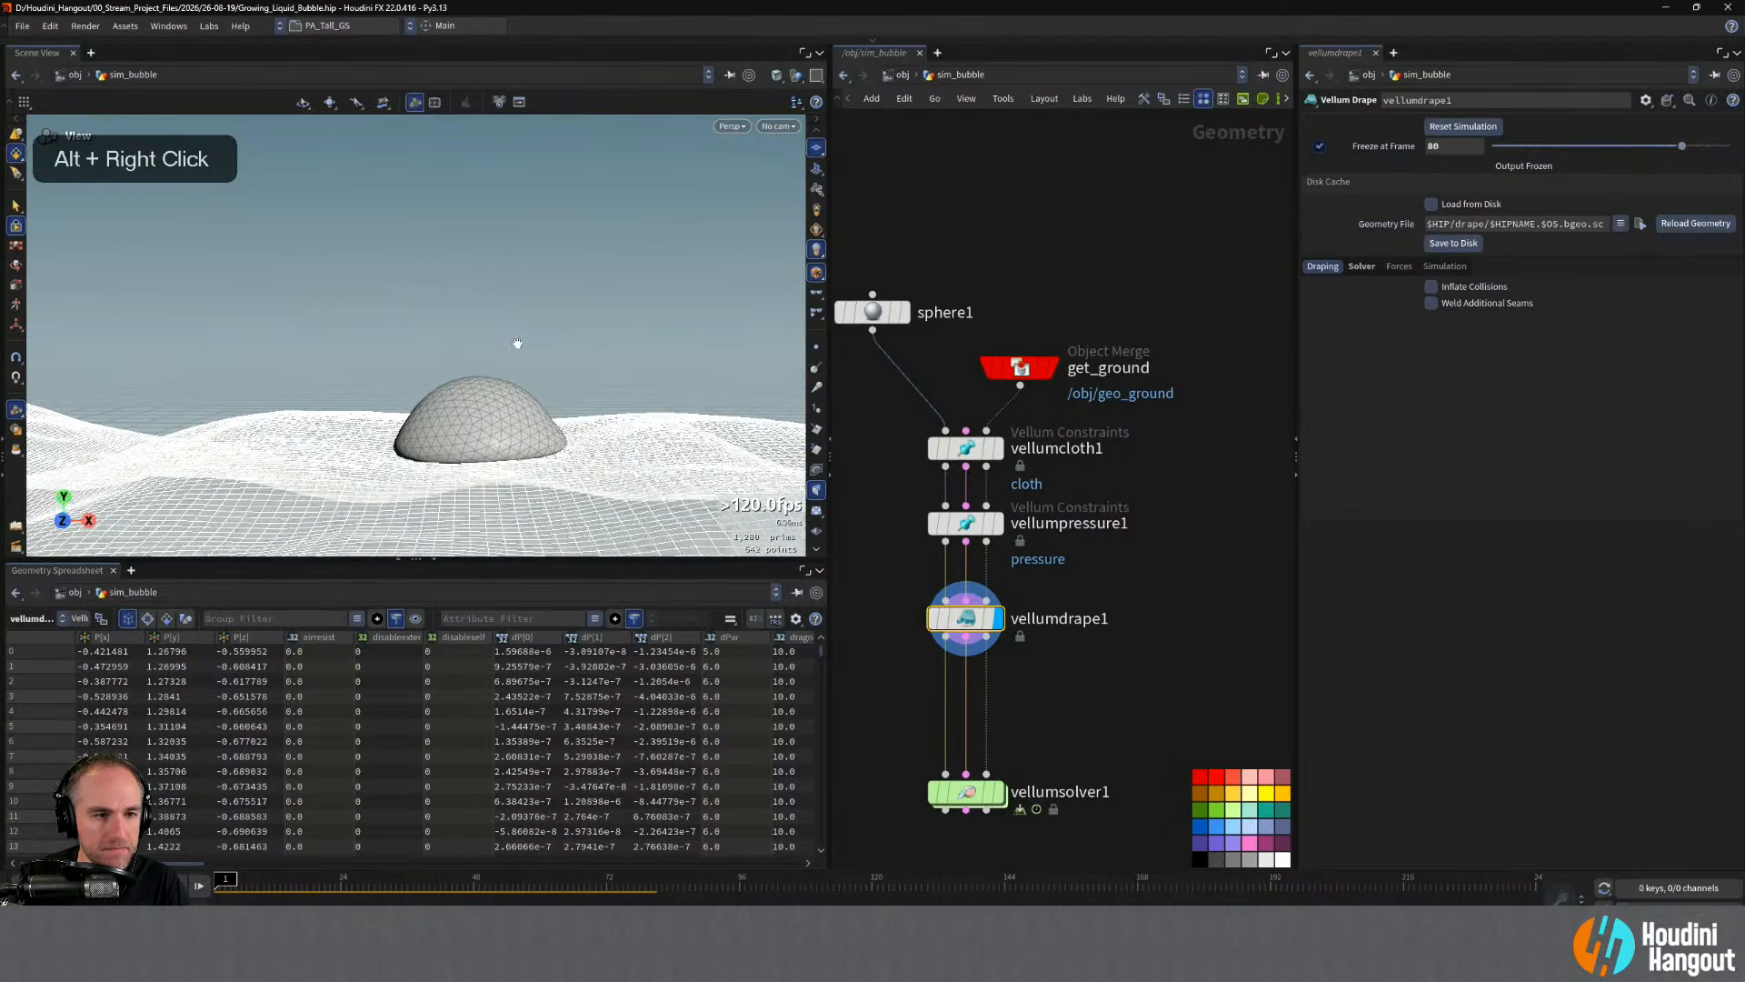
left_click_drag(468, 427, 505, 427, "alt")
- Set vellumpressure1's stretch stiffness multiplier to 10 and recompute the vellumdrape1 simulation
left_click(965, 522)
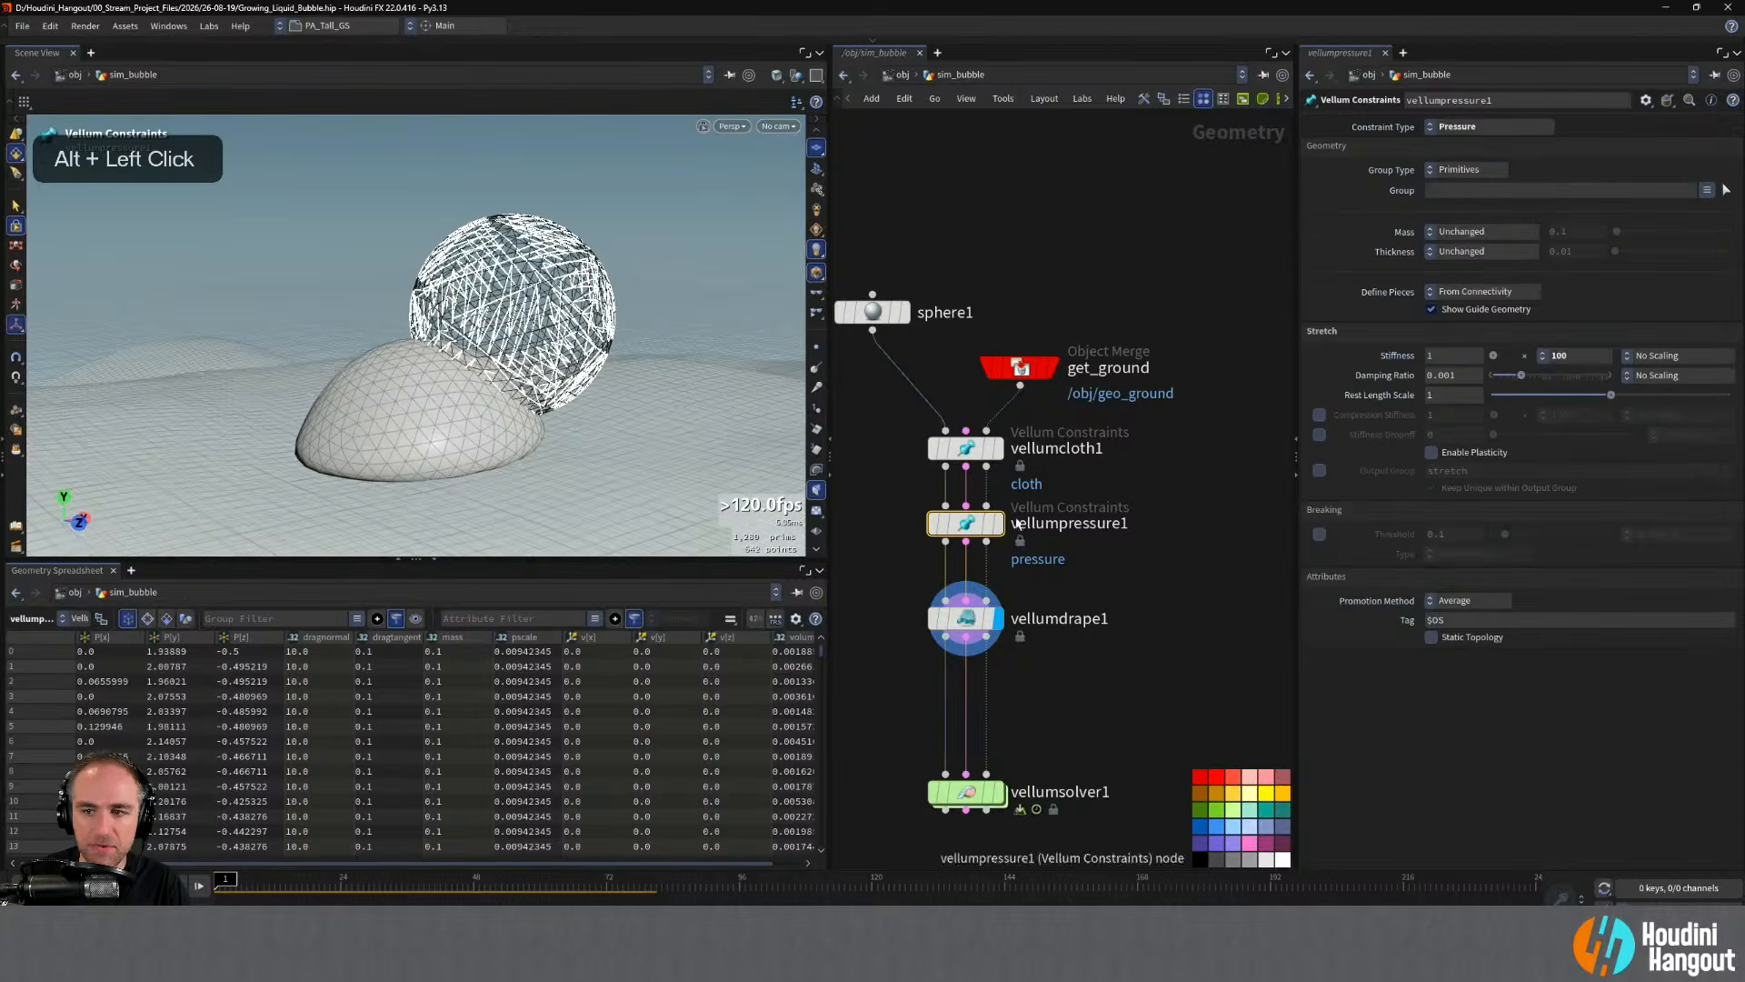
left_click(1567, 356)
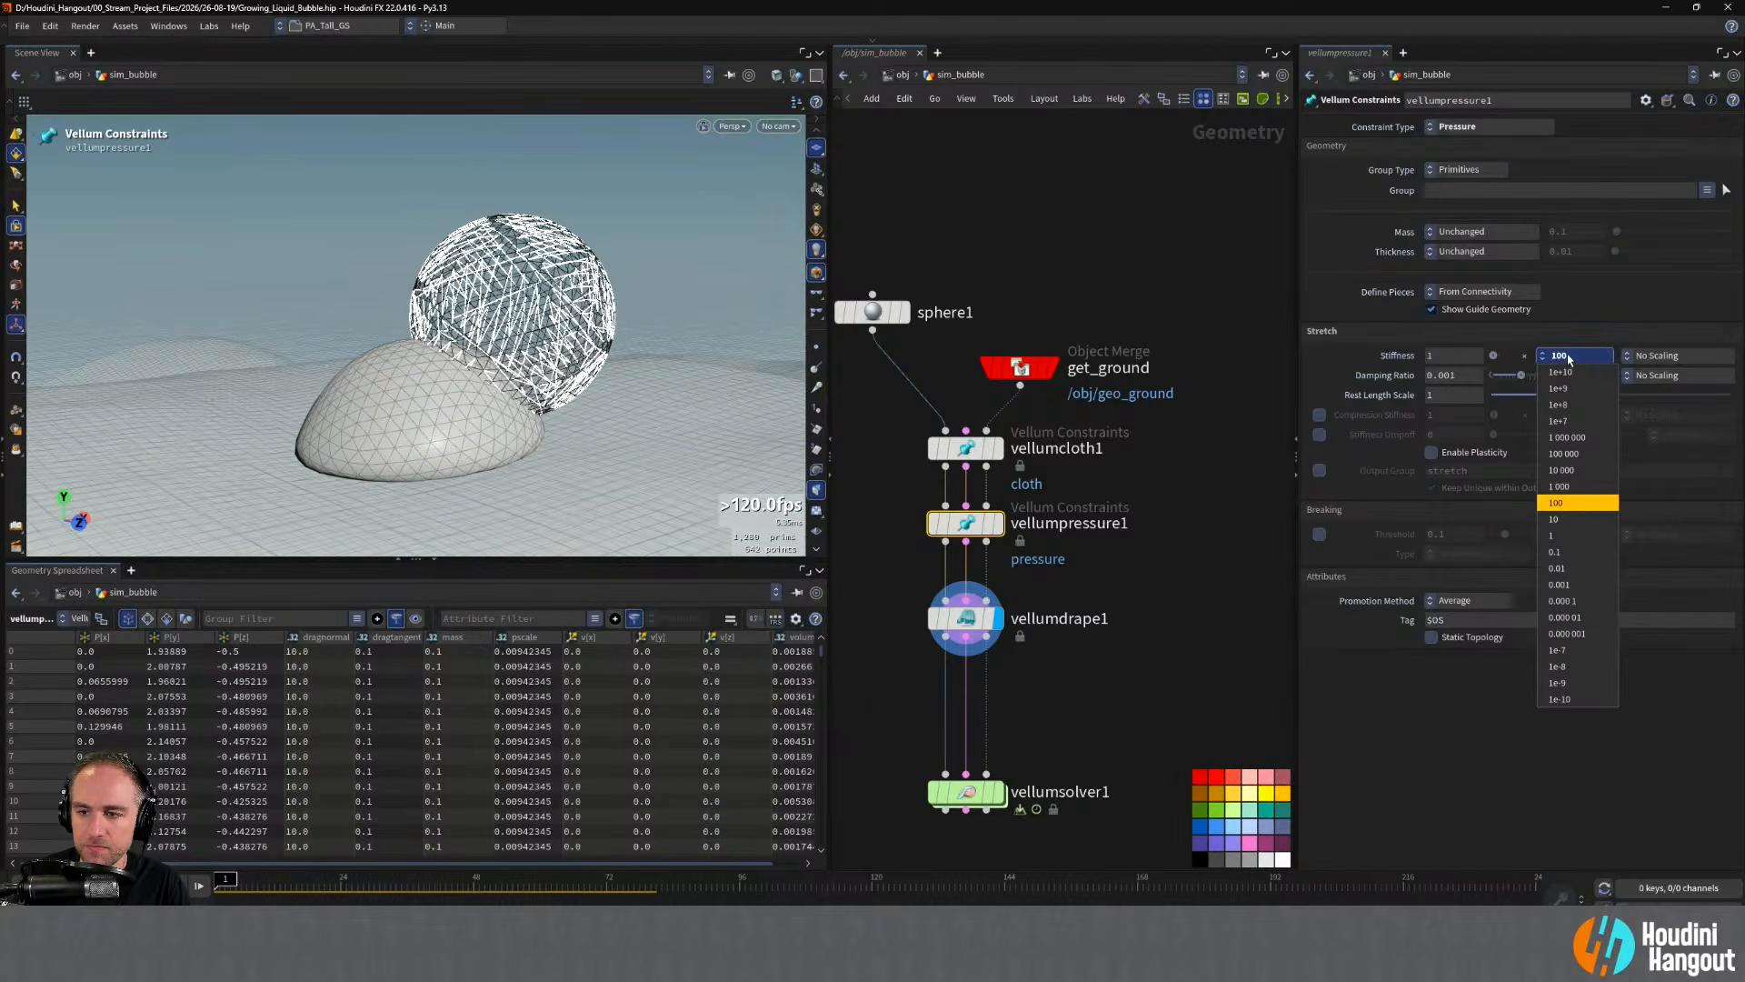
left_click(1556, 519)
left_click(966, 625)
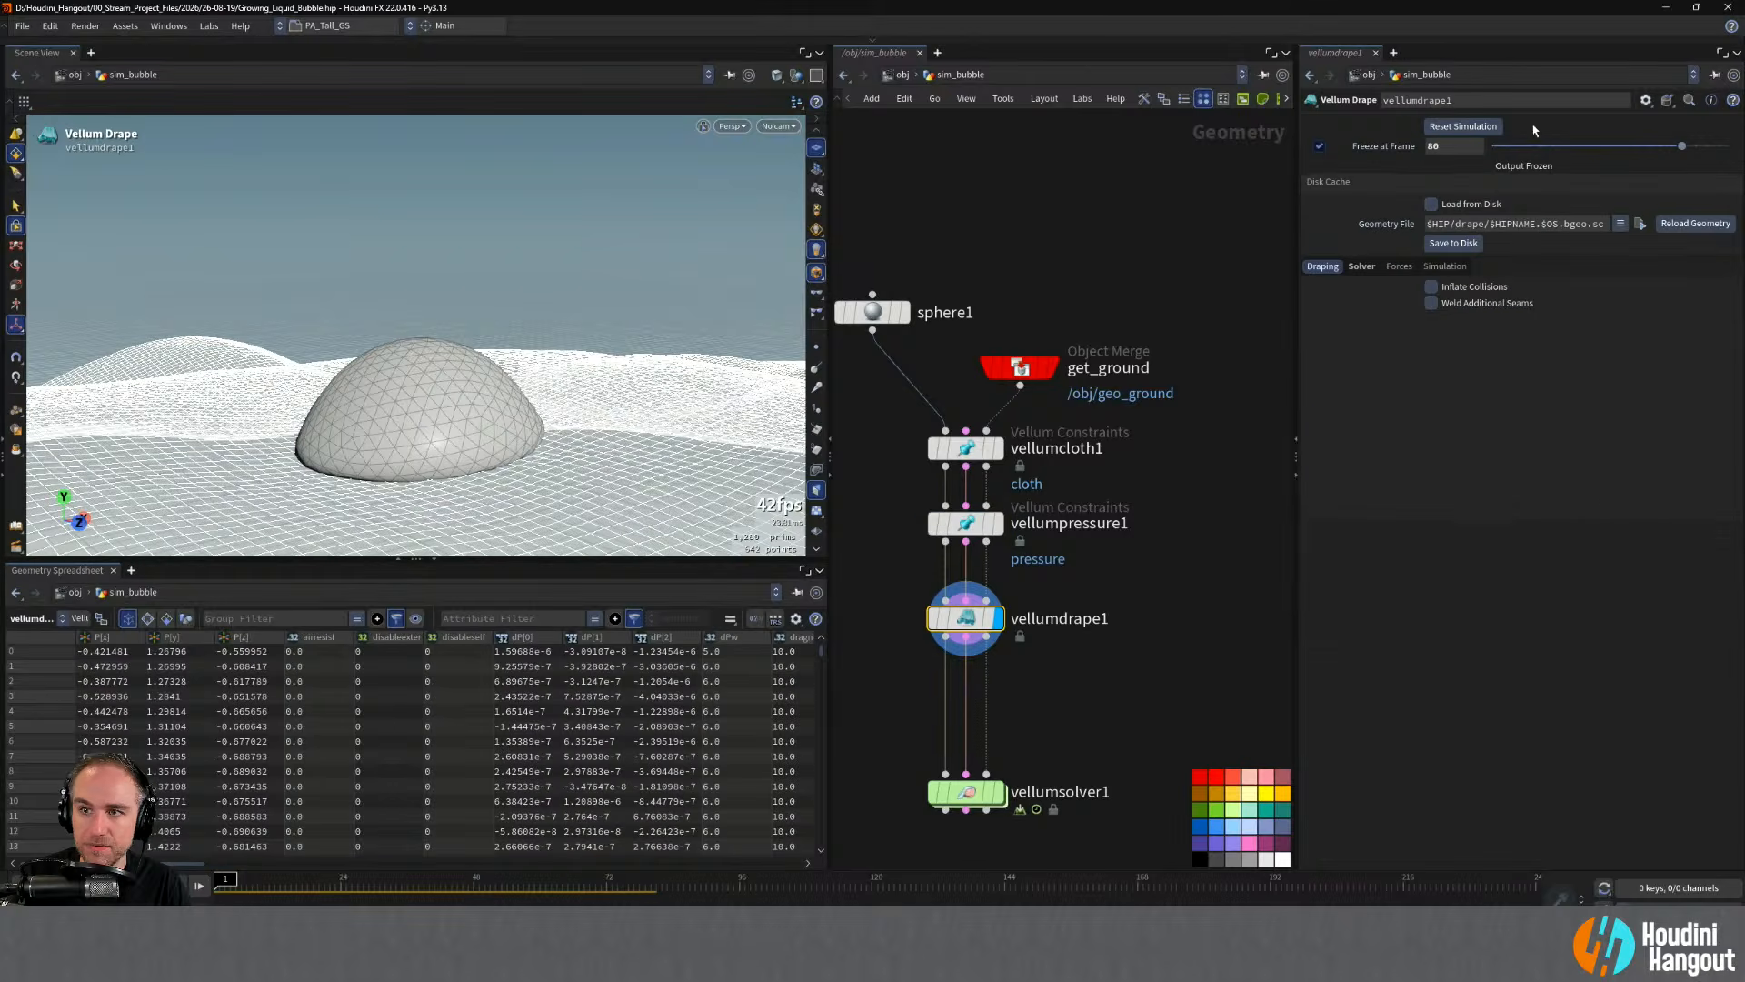
left_click(963, 536)
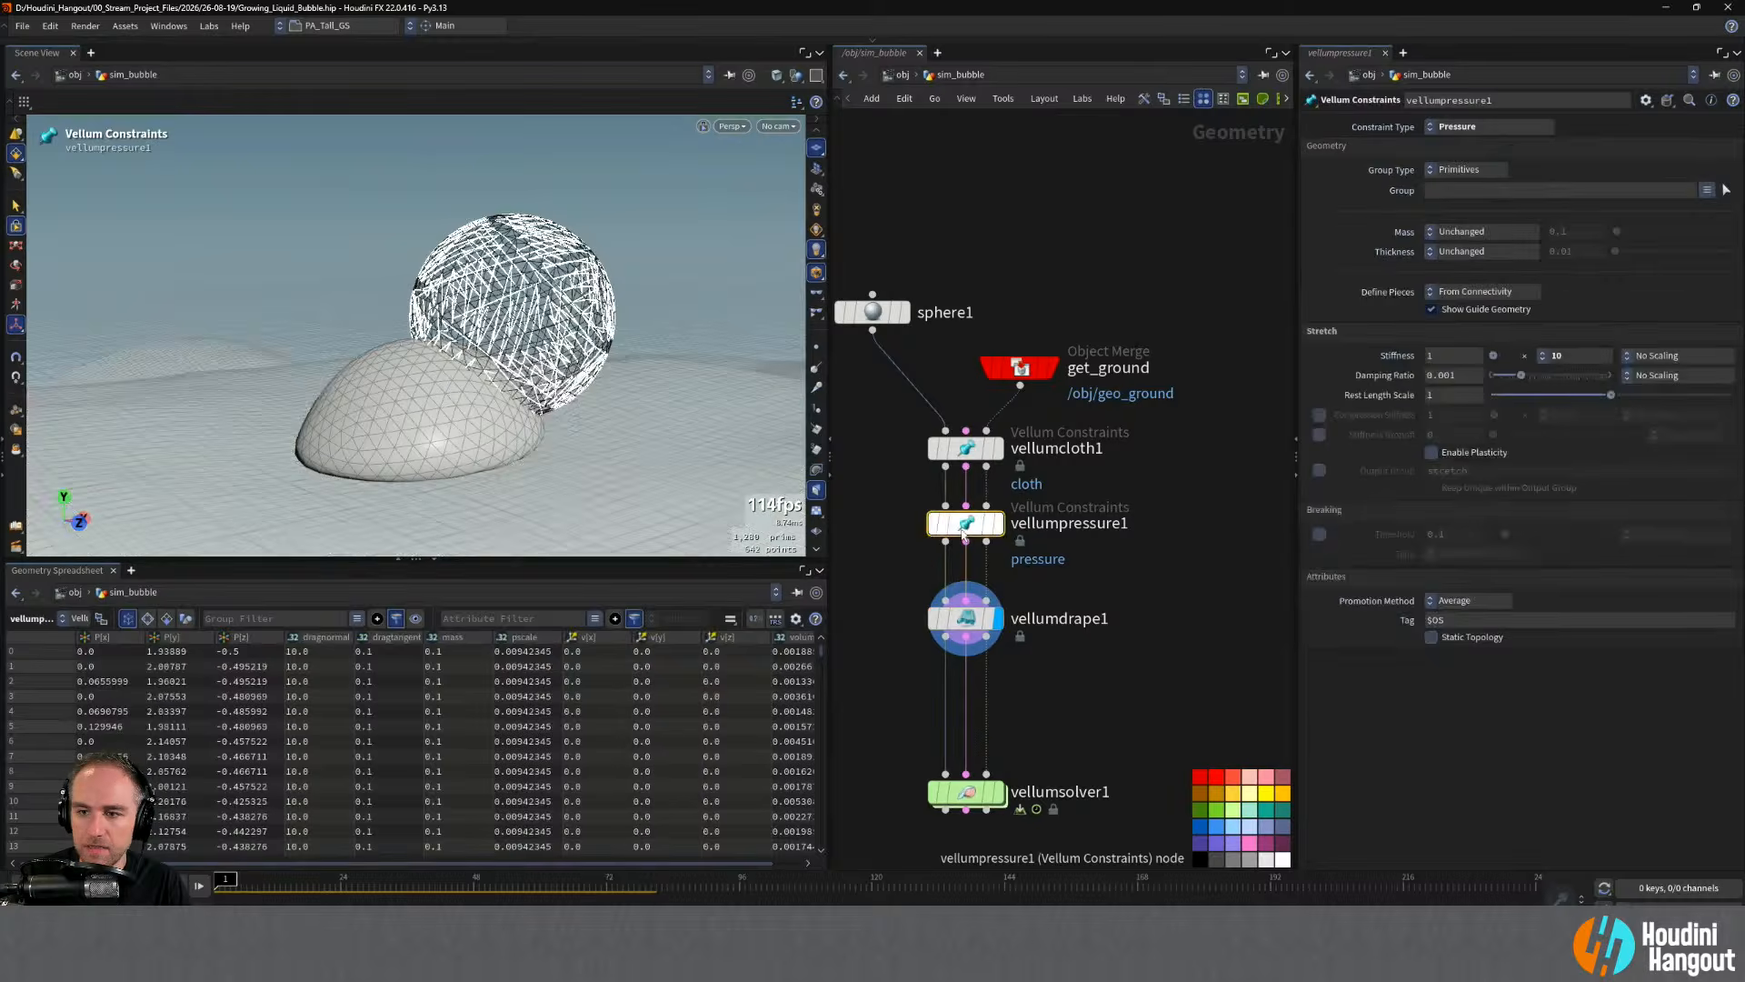
left_click(965, 620)
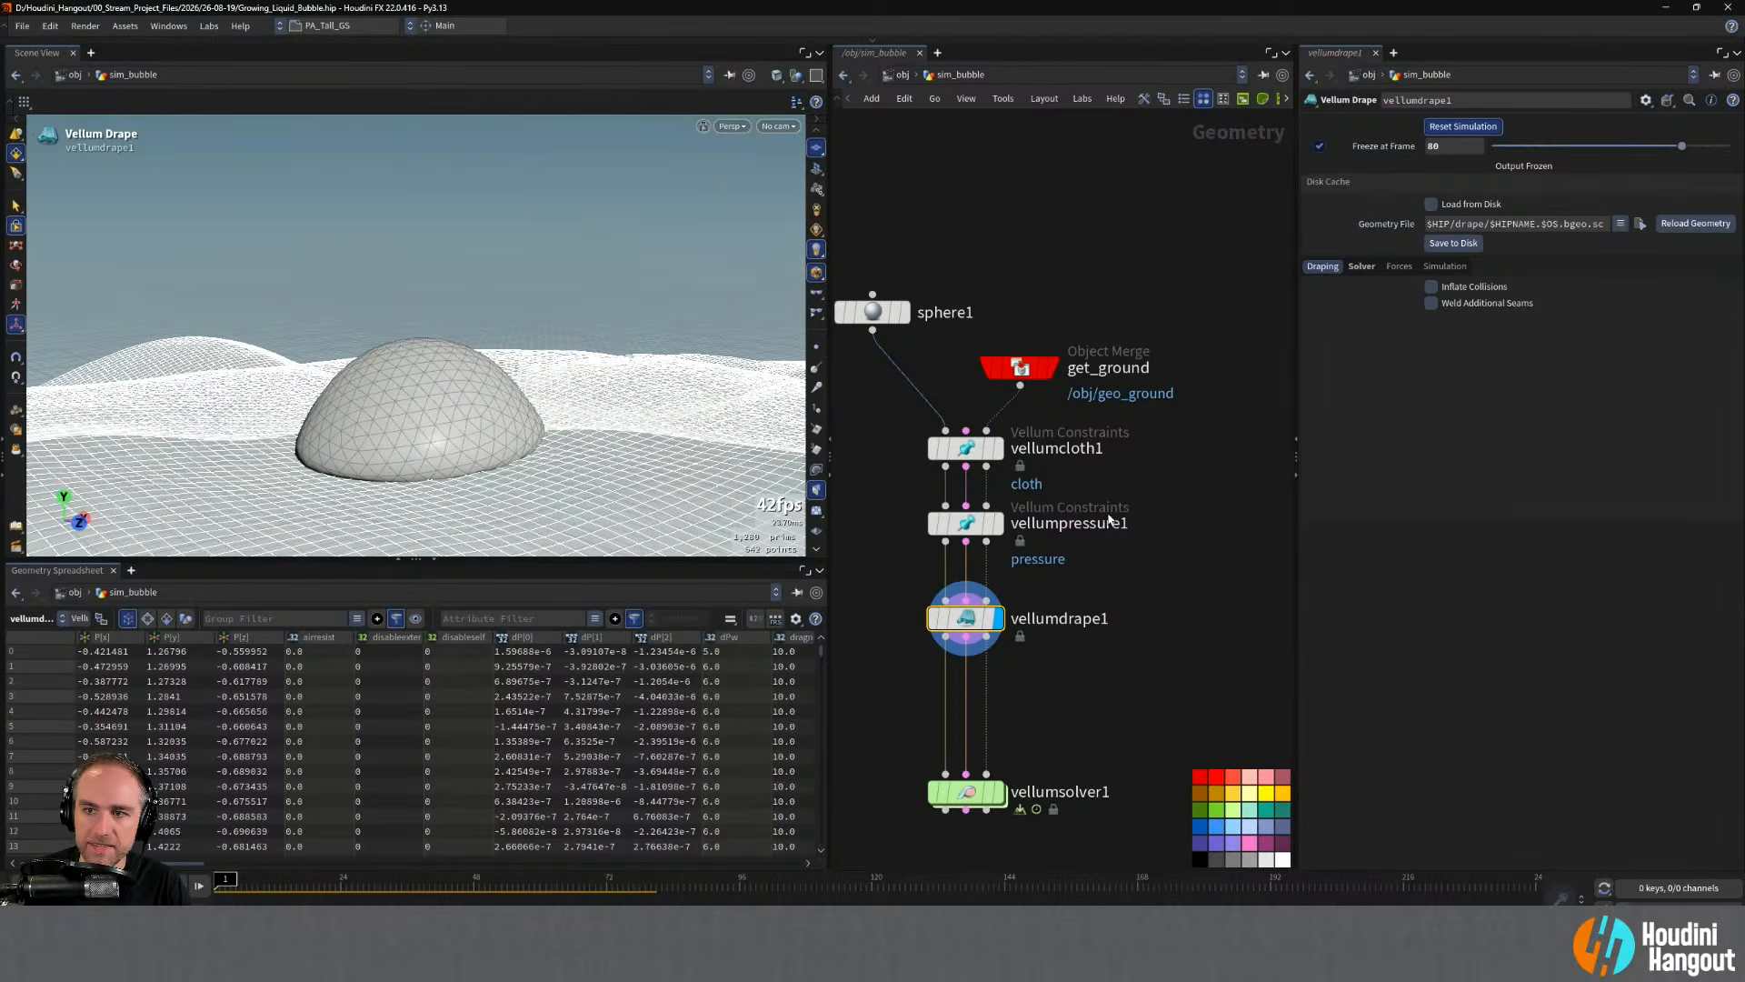
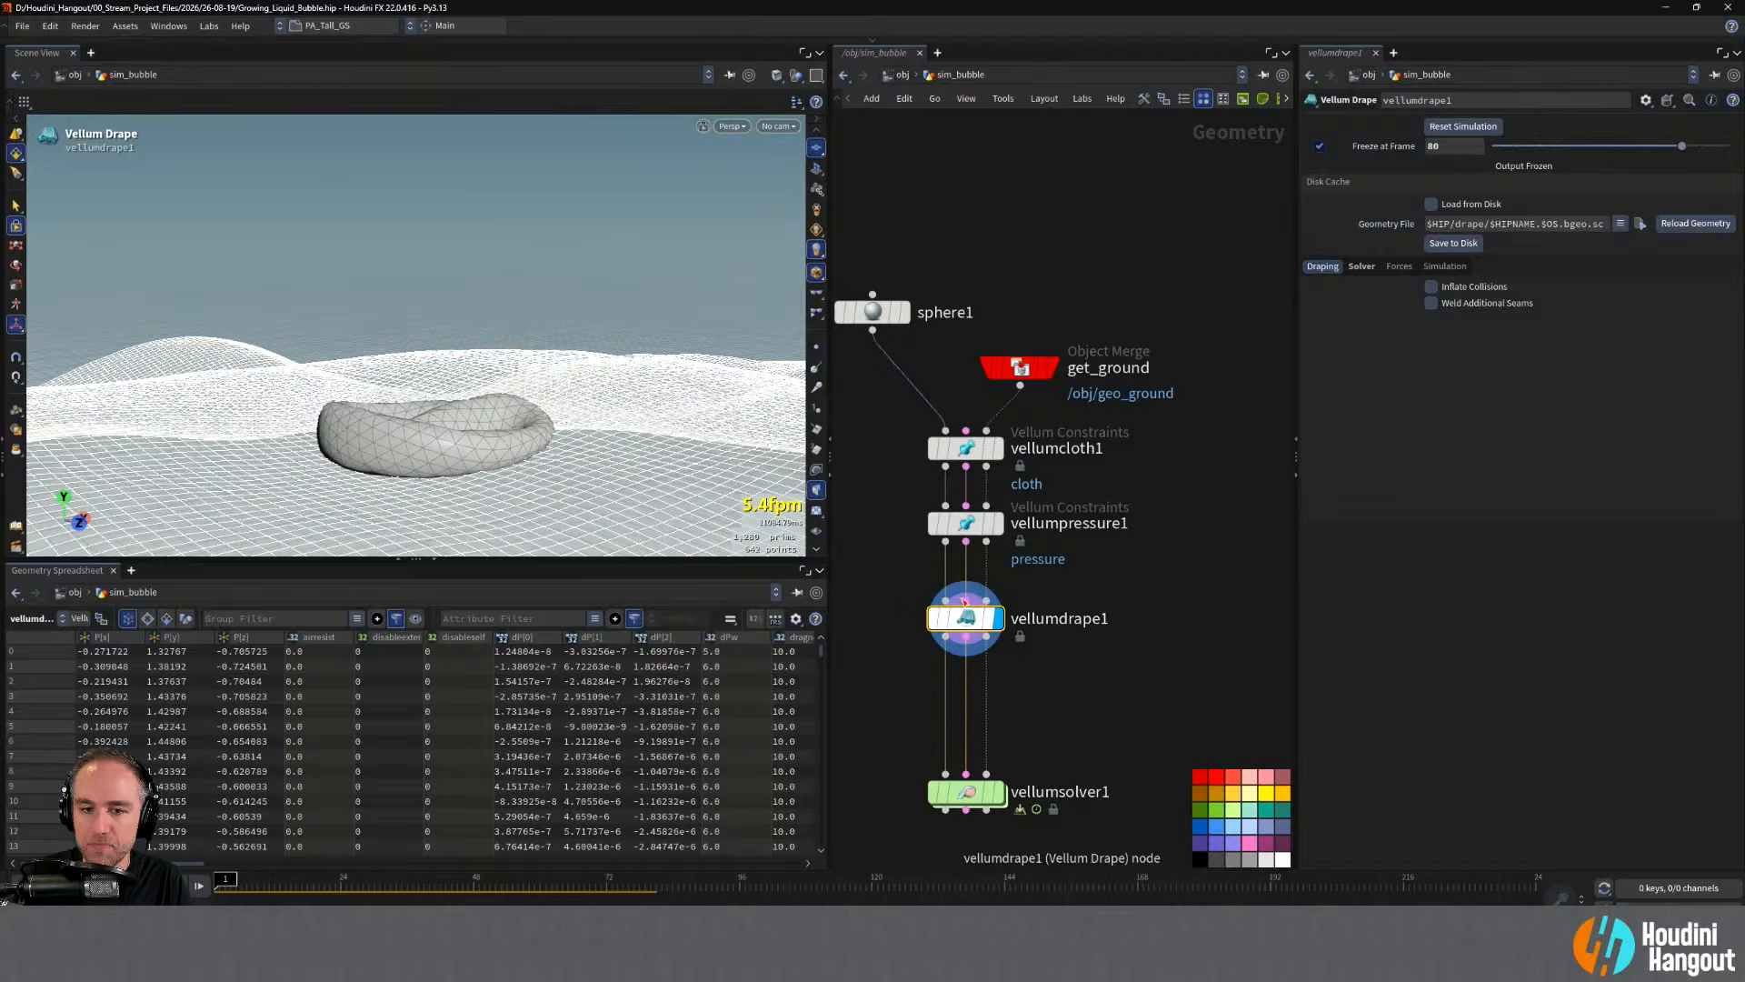
- Set vellumpressure1's stretch stiffness to 2 and recompute the vellumdrape1 simulation
left_click(970, 530)
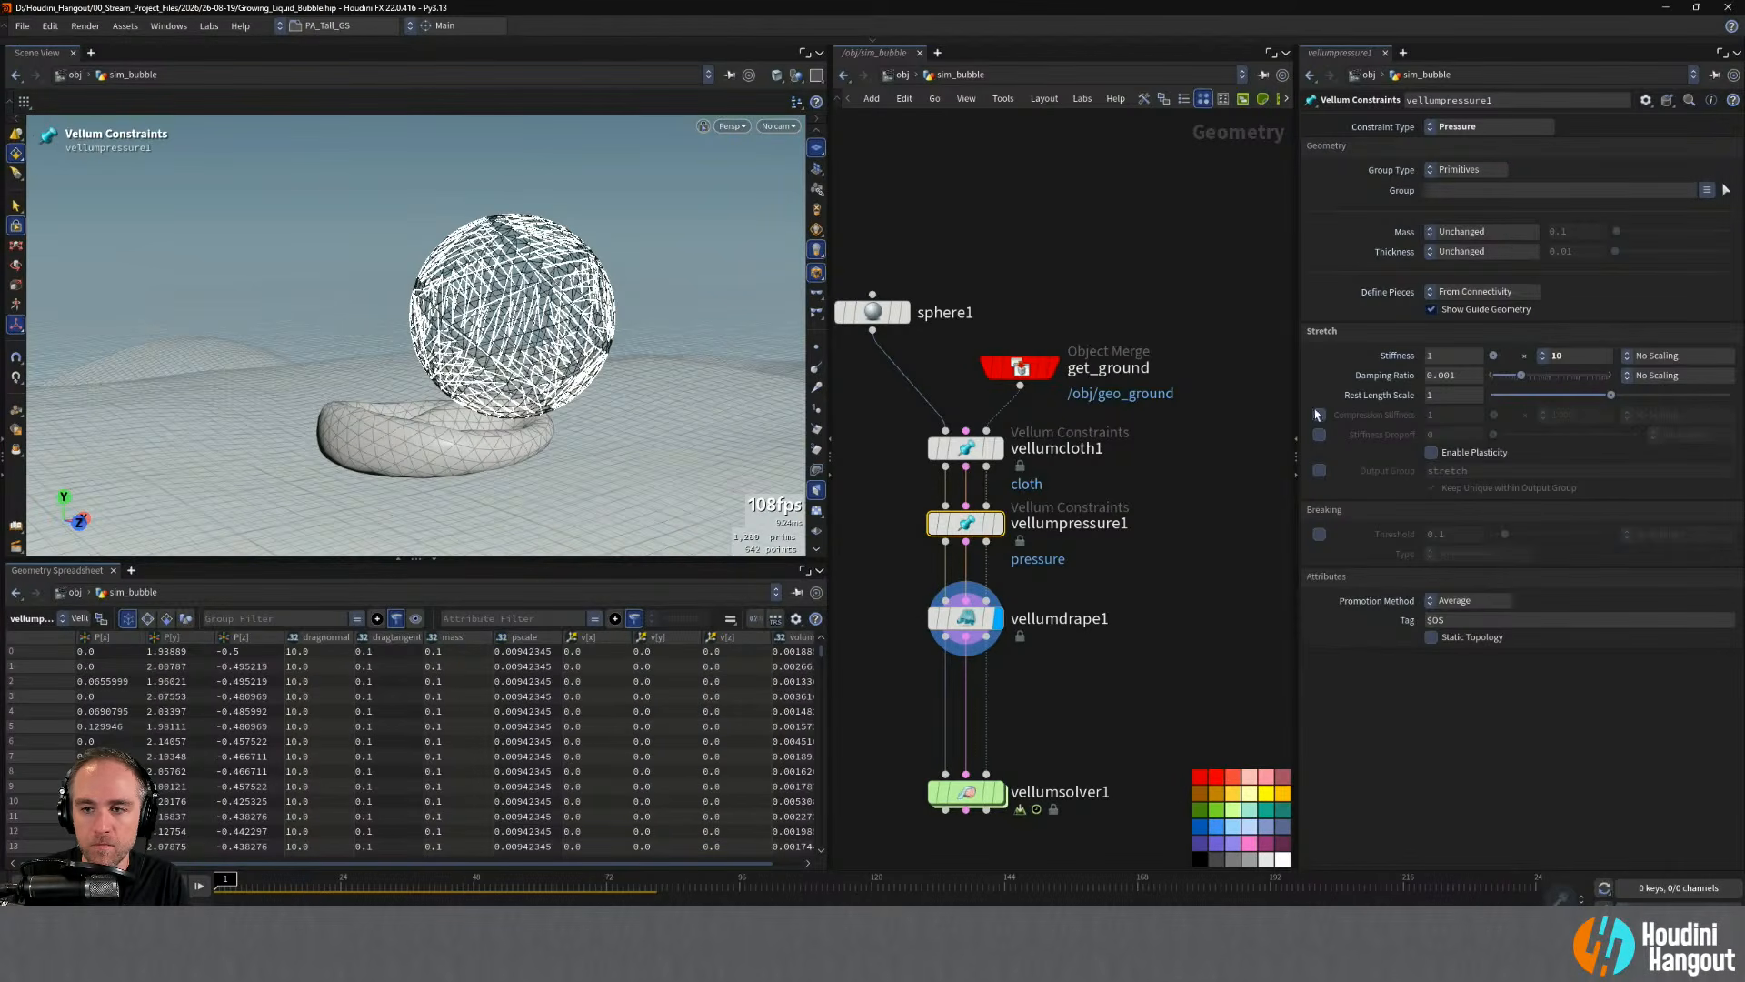
left_click(1444, 355)
type("2")
key("Return")
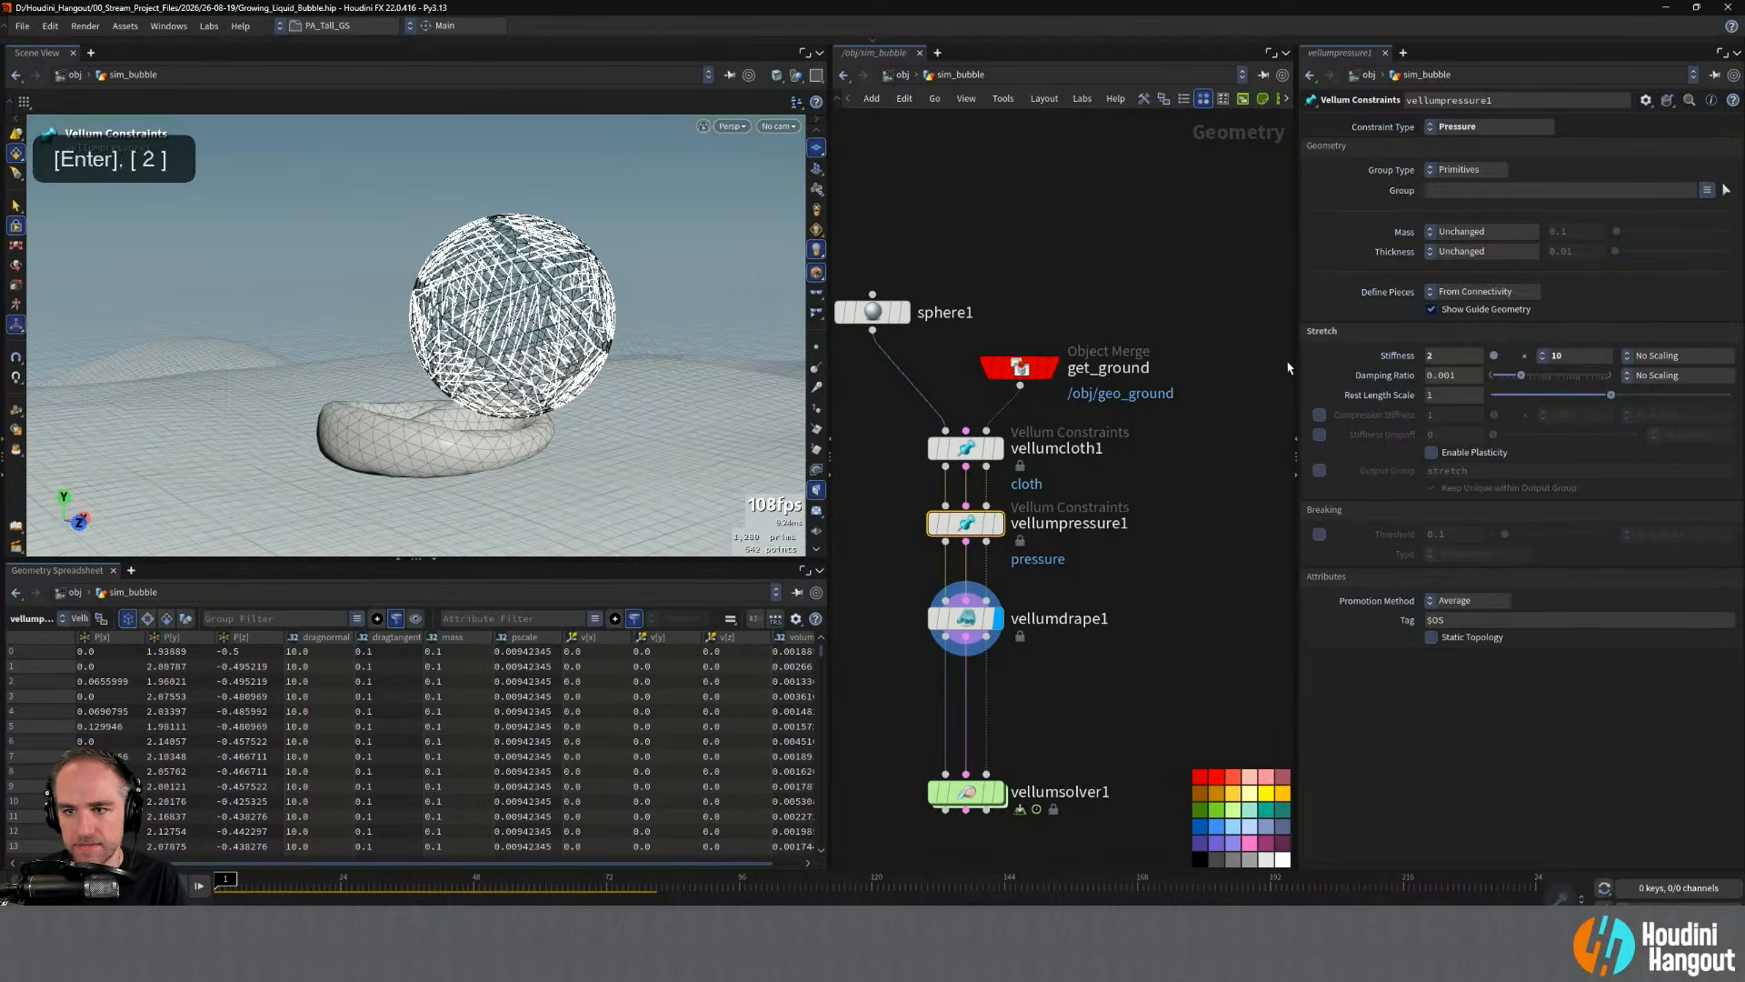
left_click(963, 620)
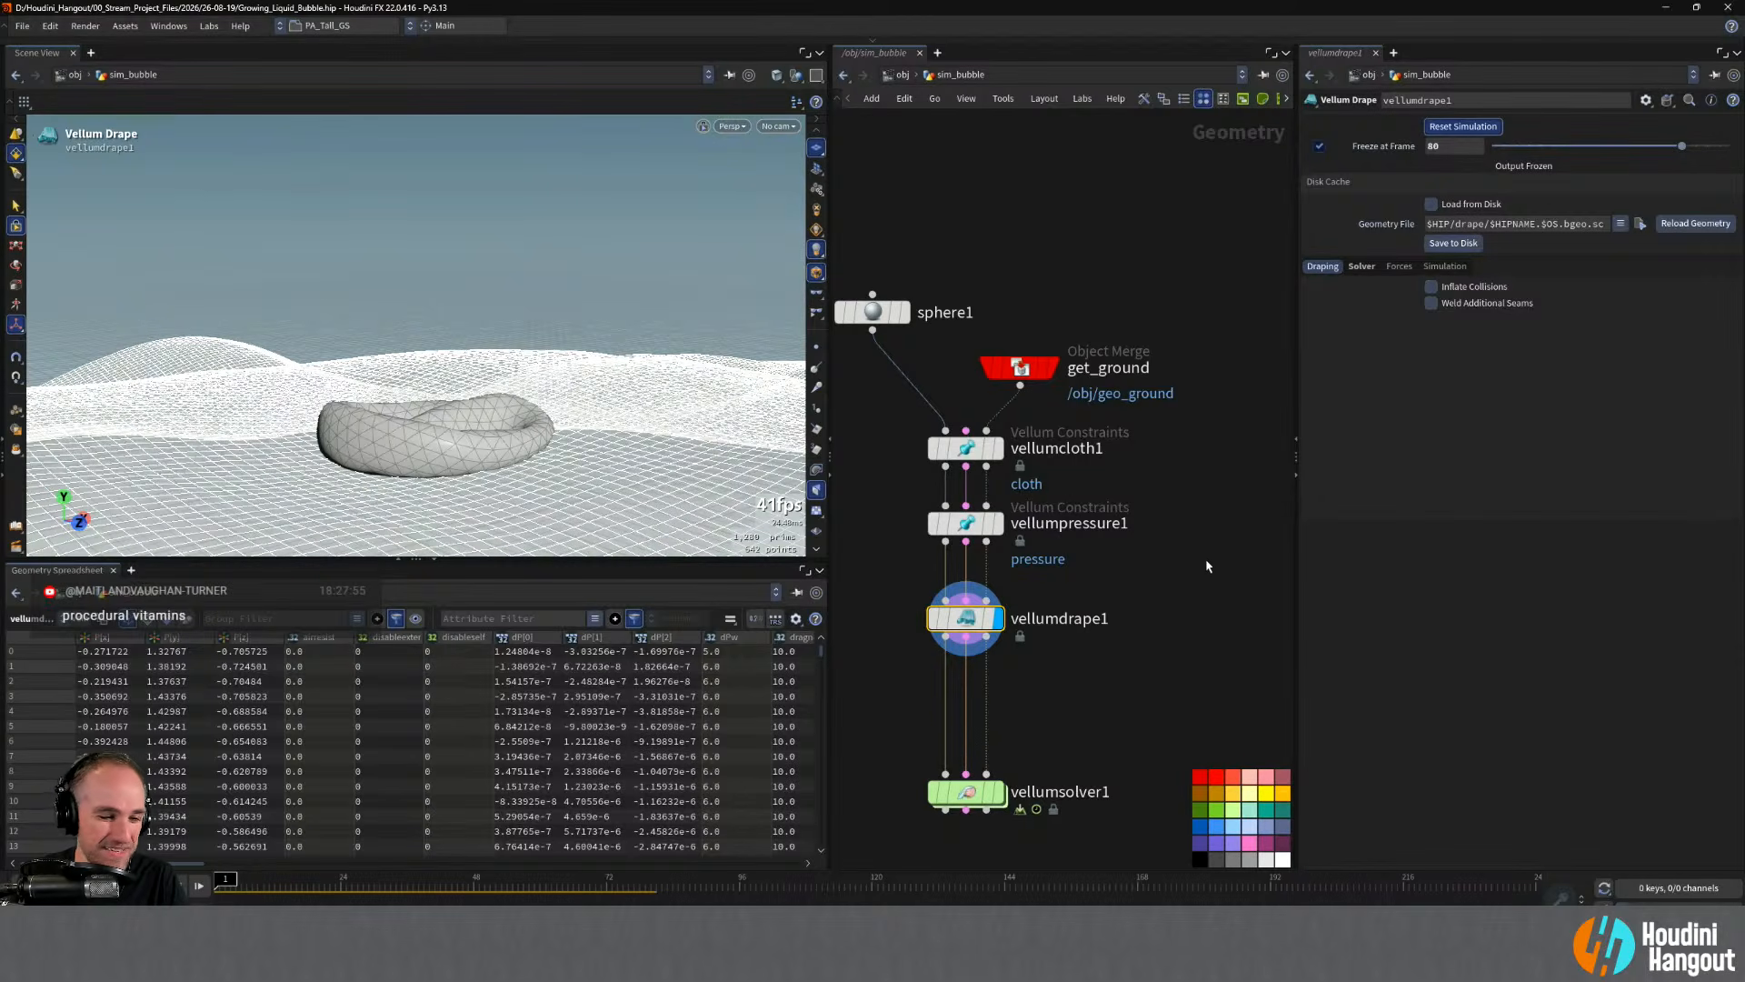
left_click(967, 527)
left_click(967, 623)
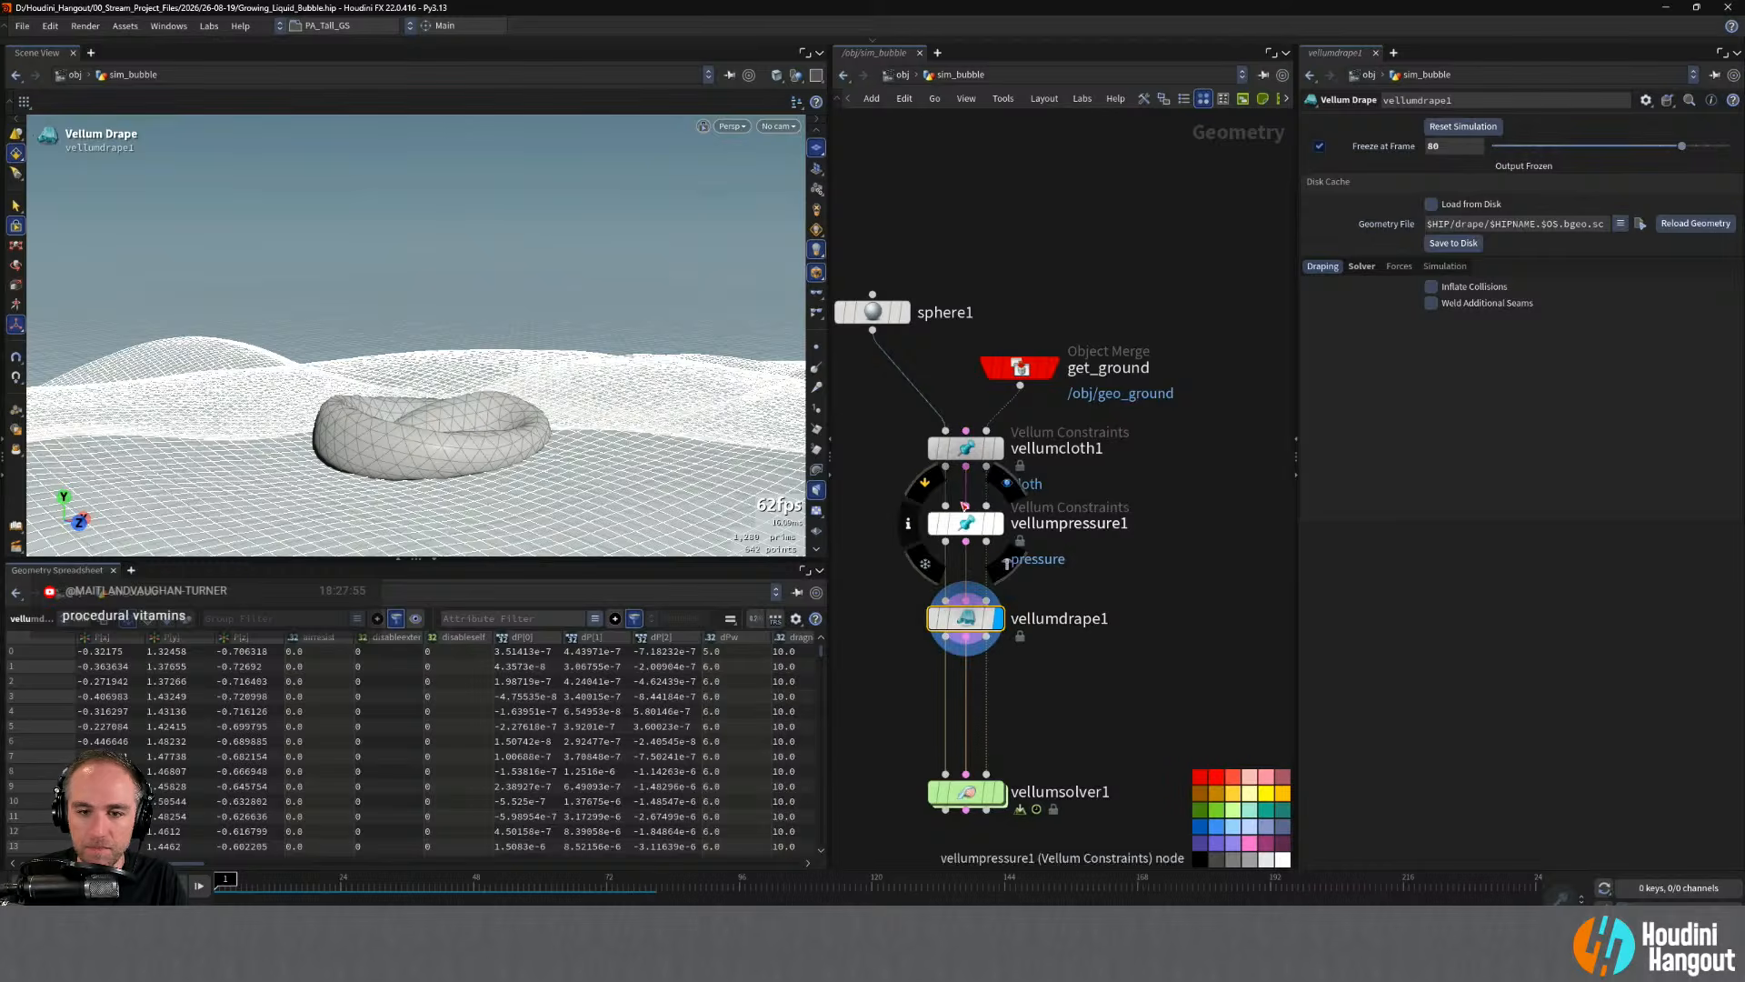
- Match vellumcloth1's stretch stiffness to vellumpressure1's with a value of 2 and a multiplier of 10, and recompute vellumdrape1
left_click(965, 447)
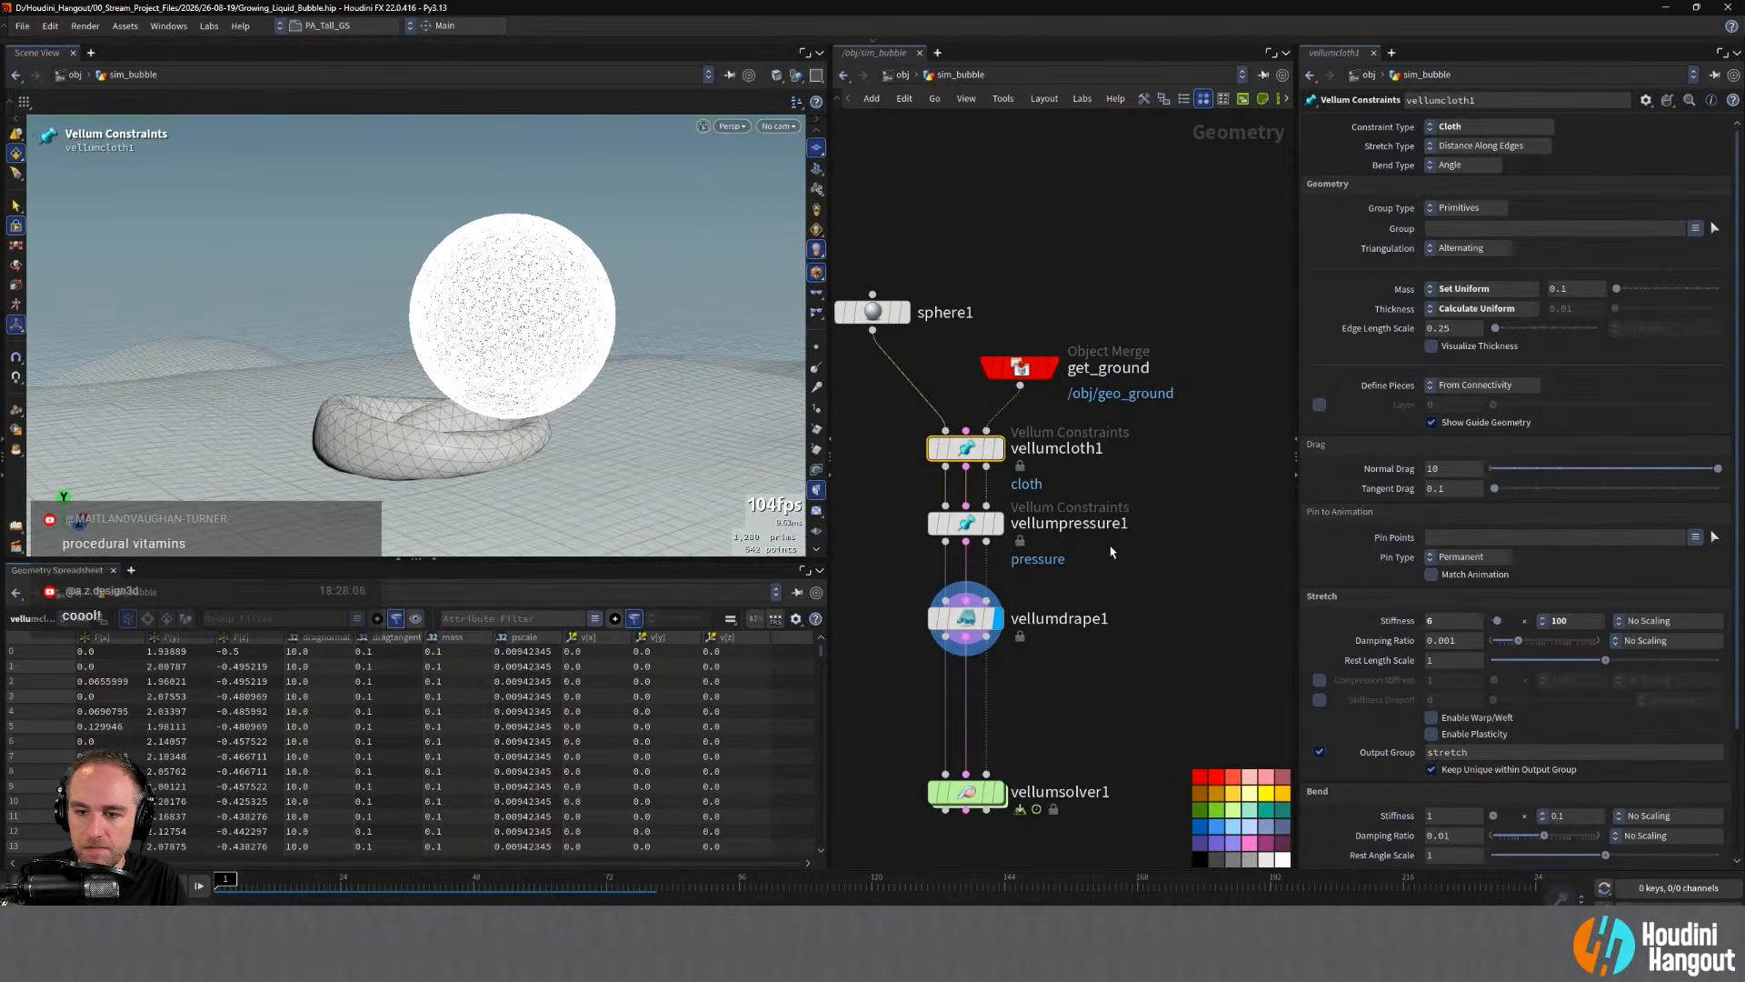
left_click(966, 524)
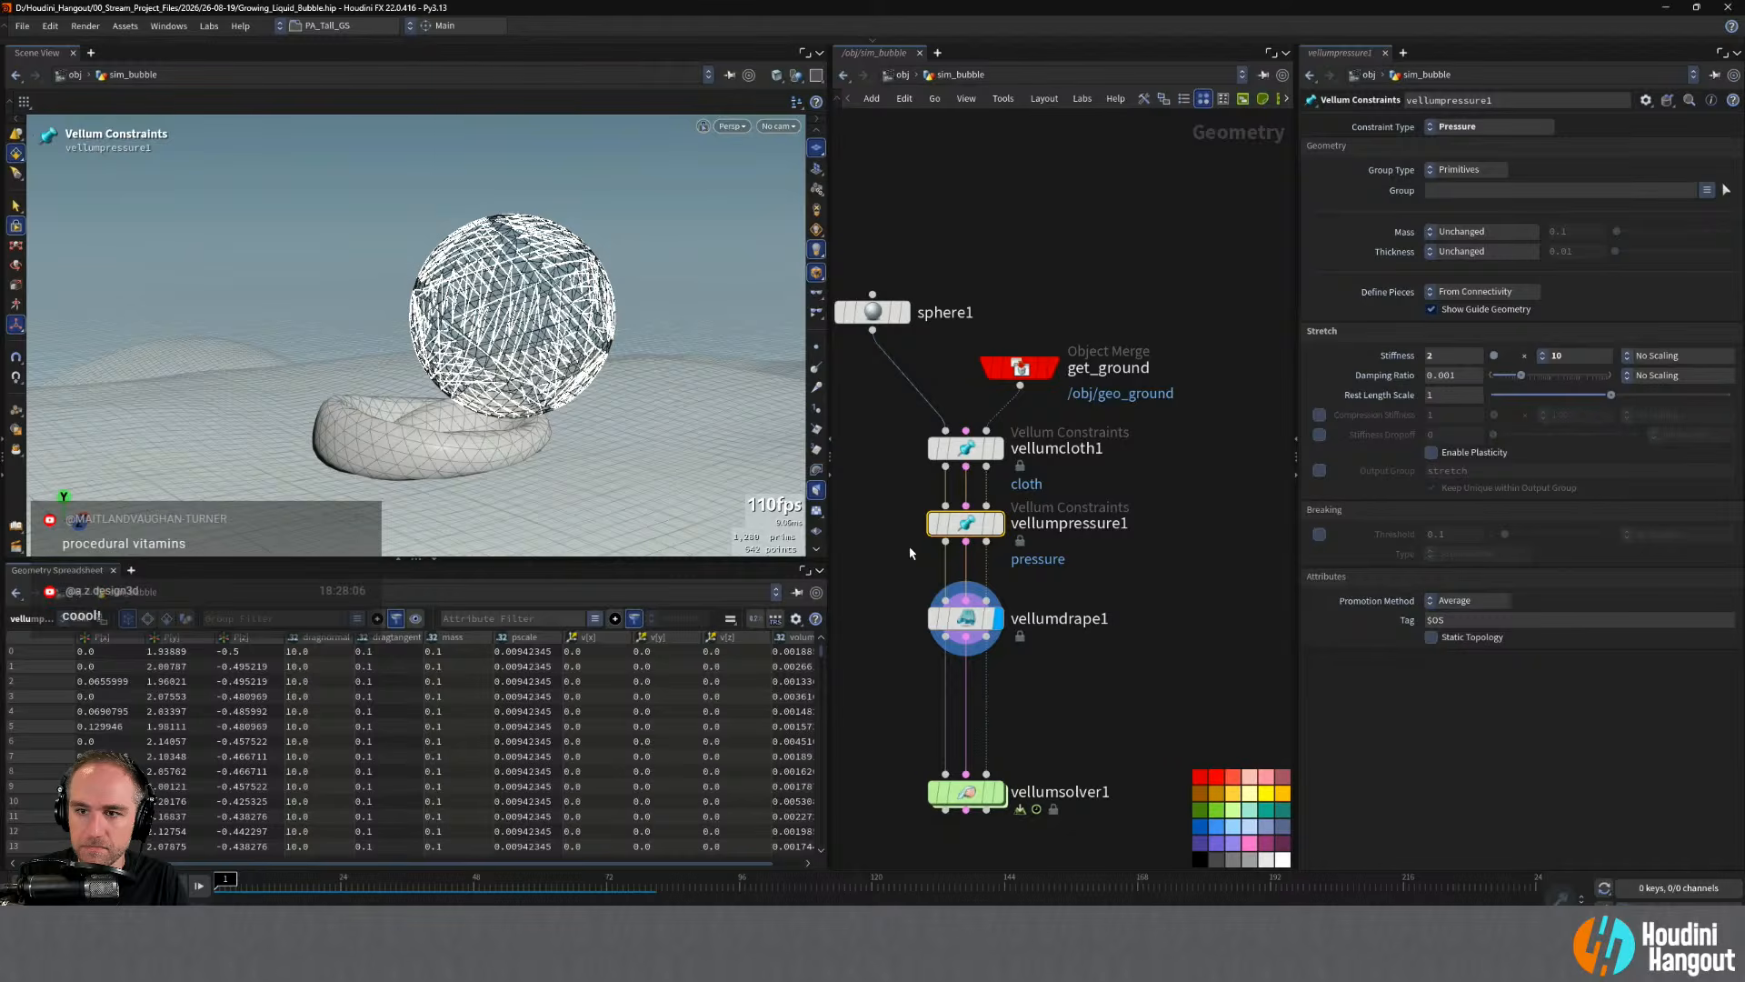
left_click(973, 452)
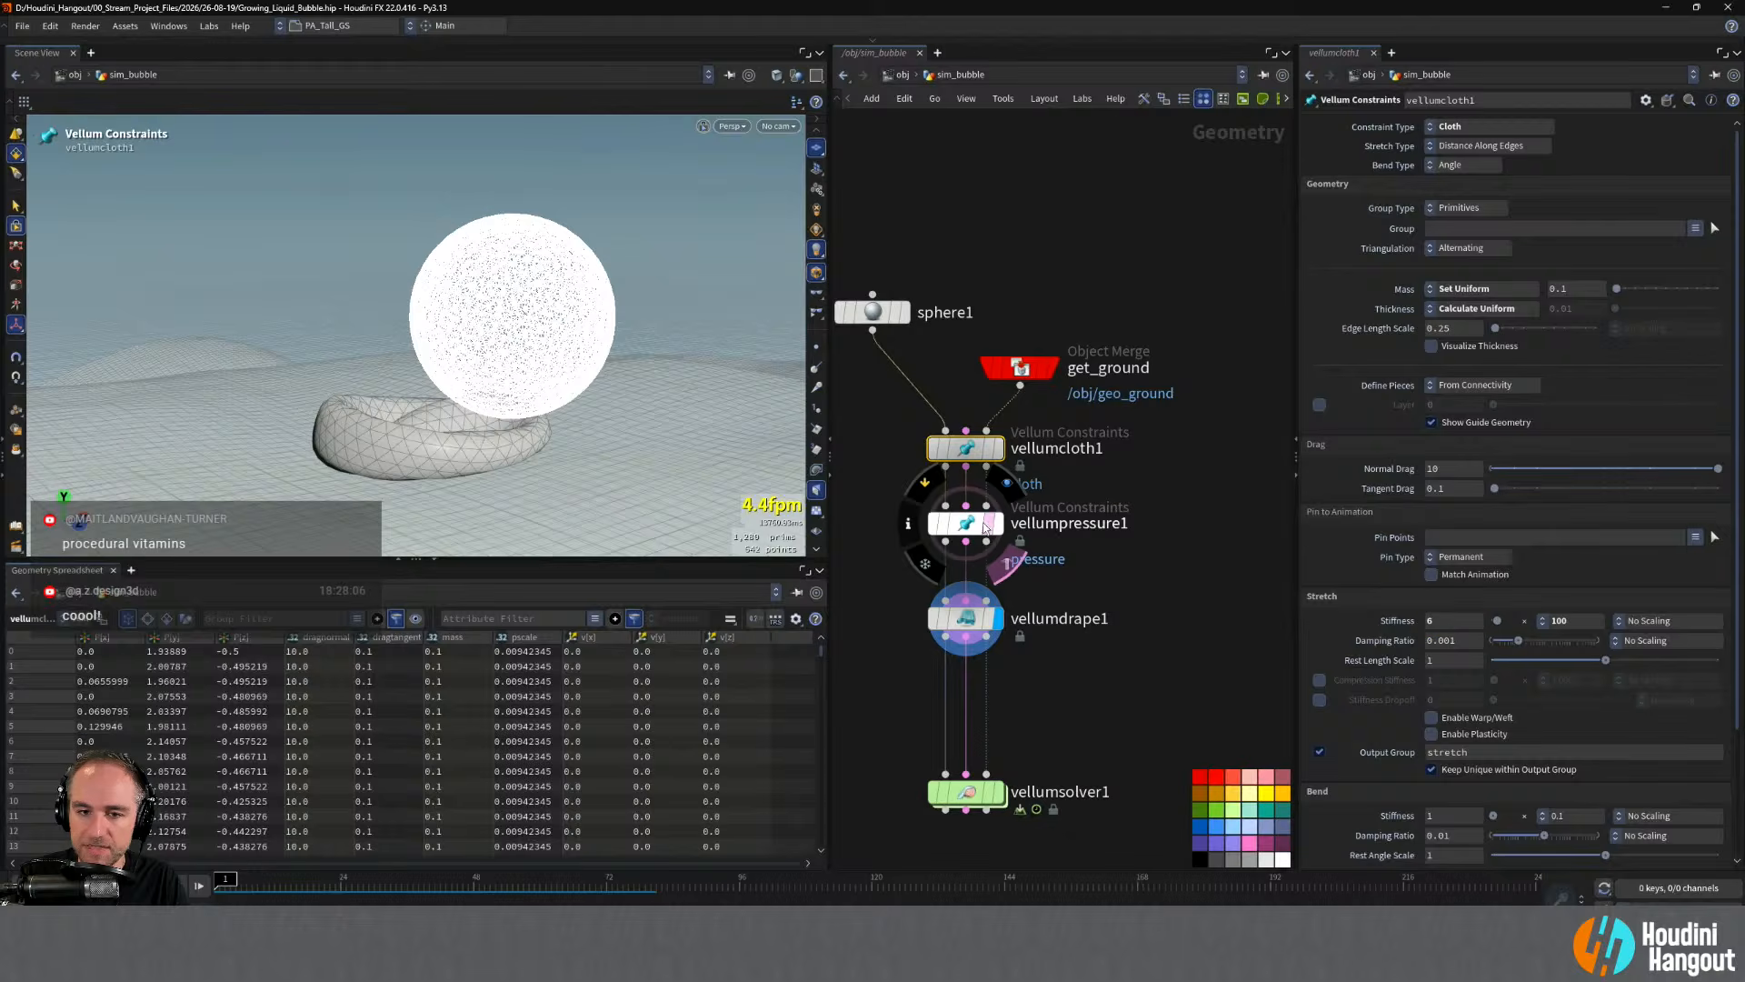
left_click(972, 525)
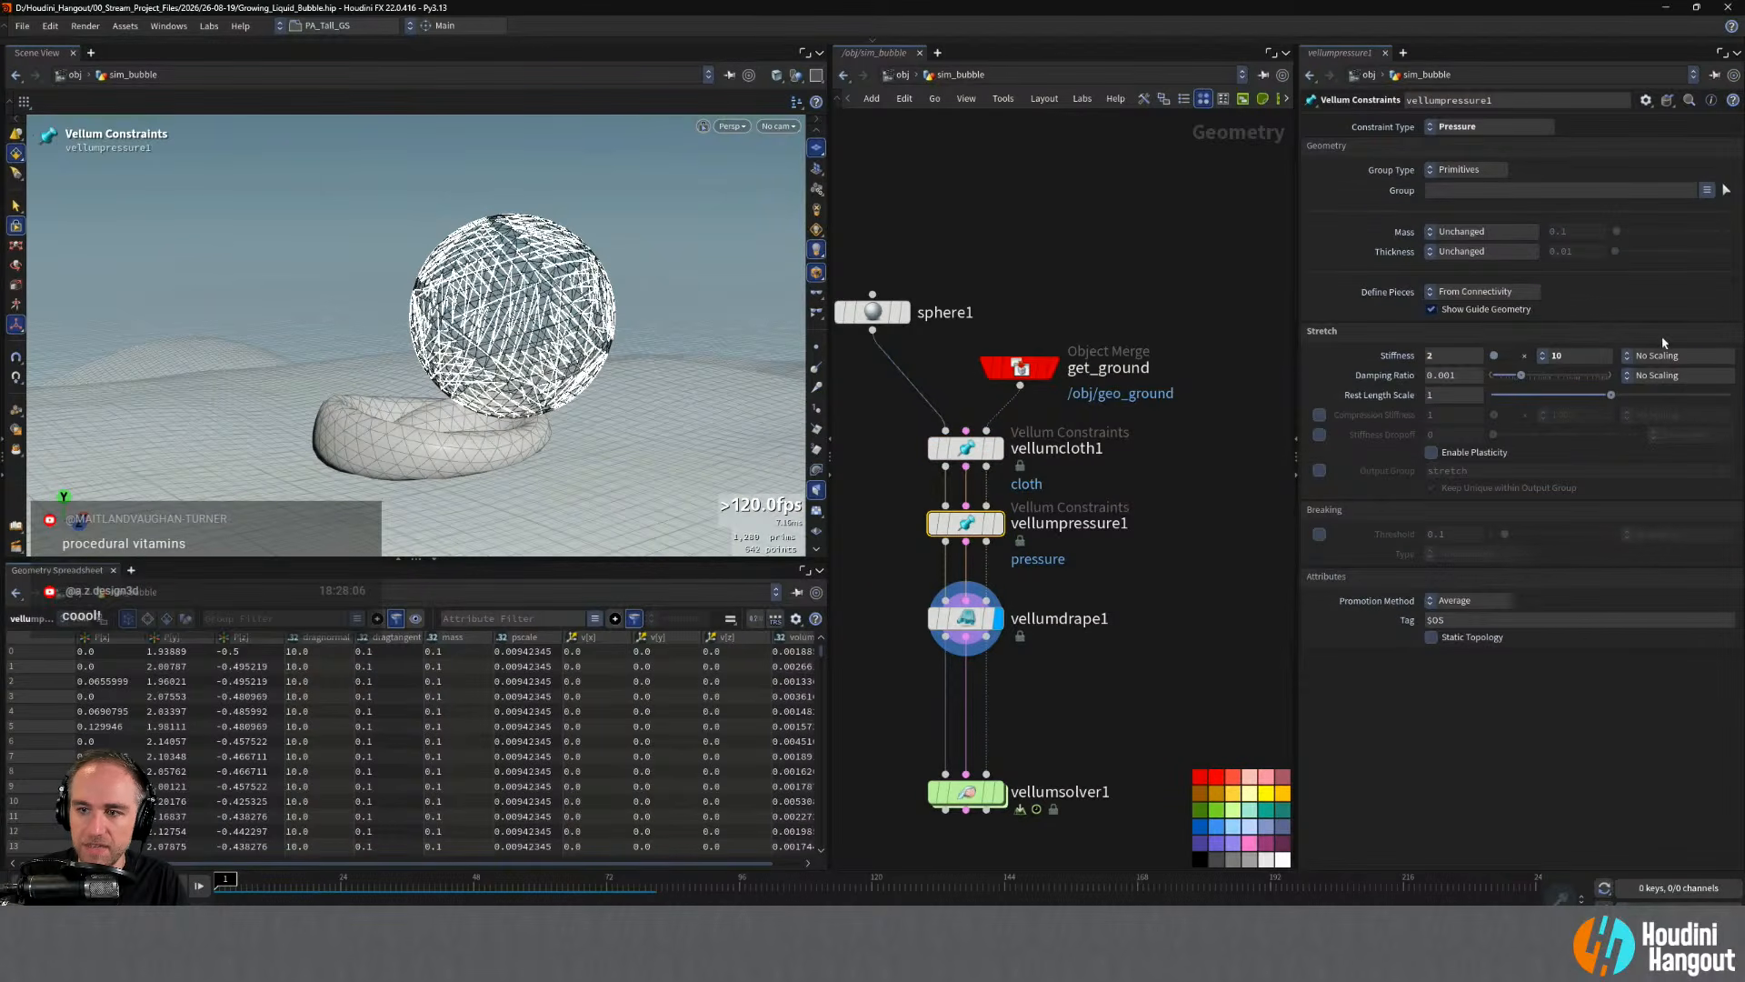
left_click(966, 448)
left_click(1452, 622)
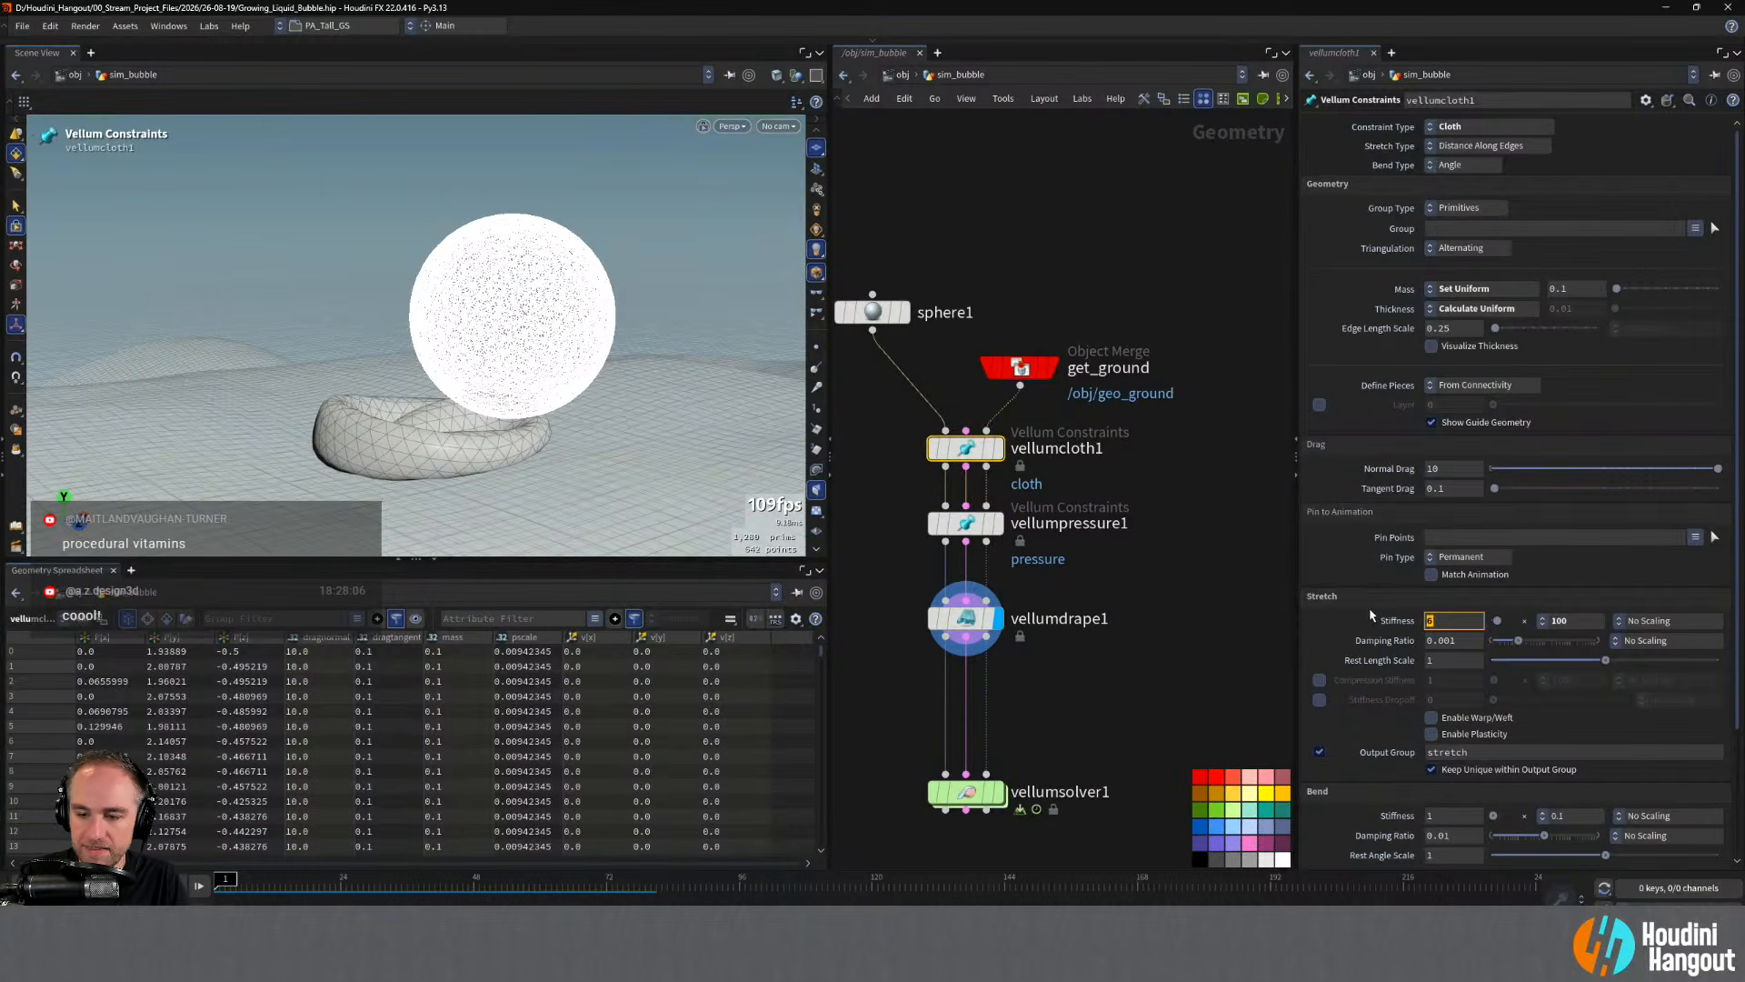
type("2")
key("Return")
left_click(1542, 620)
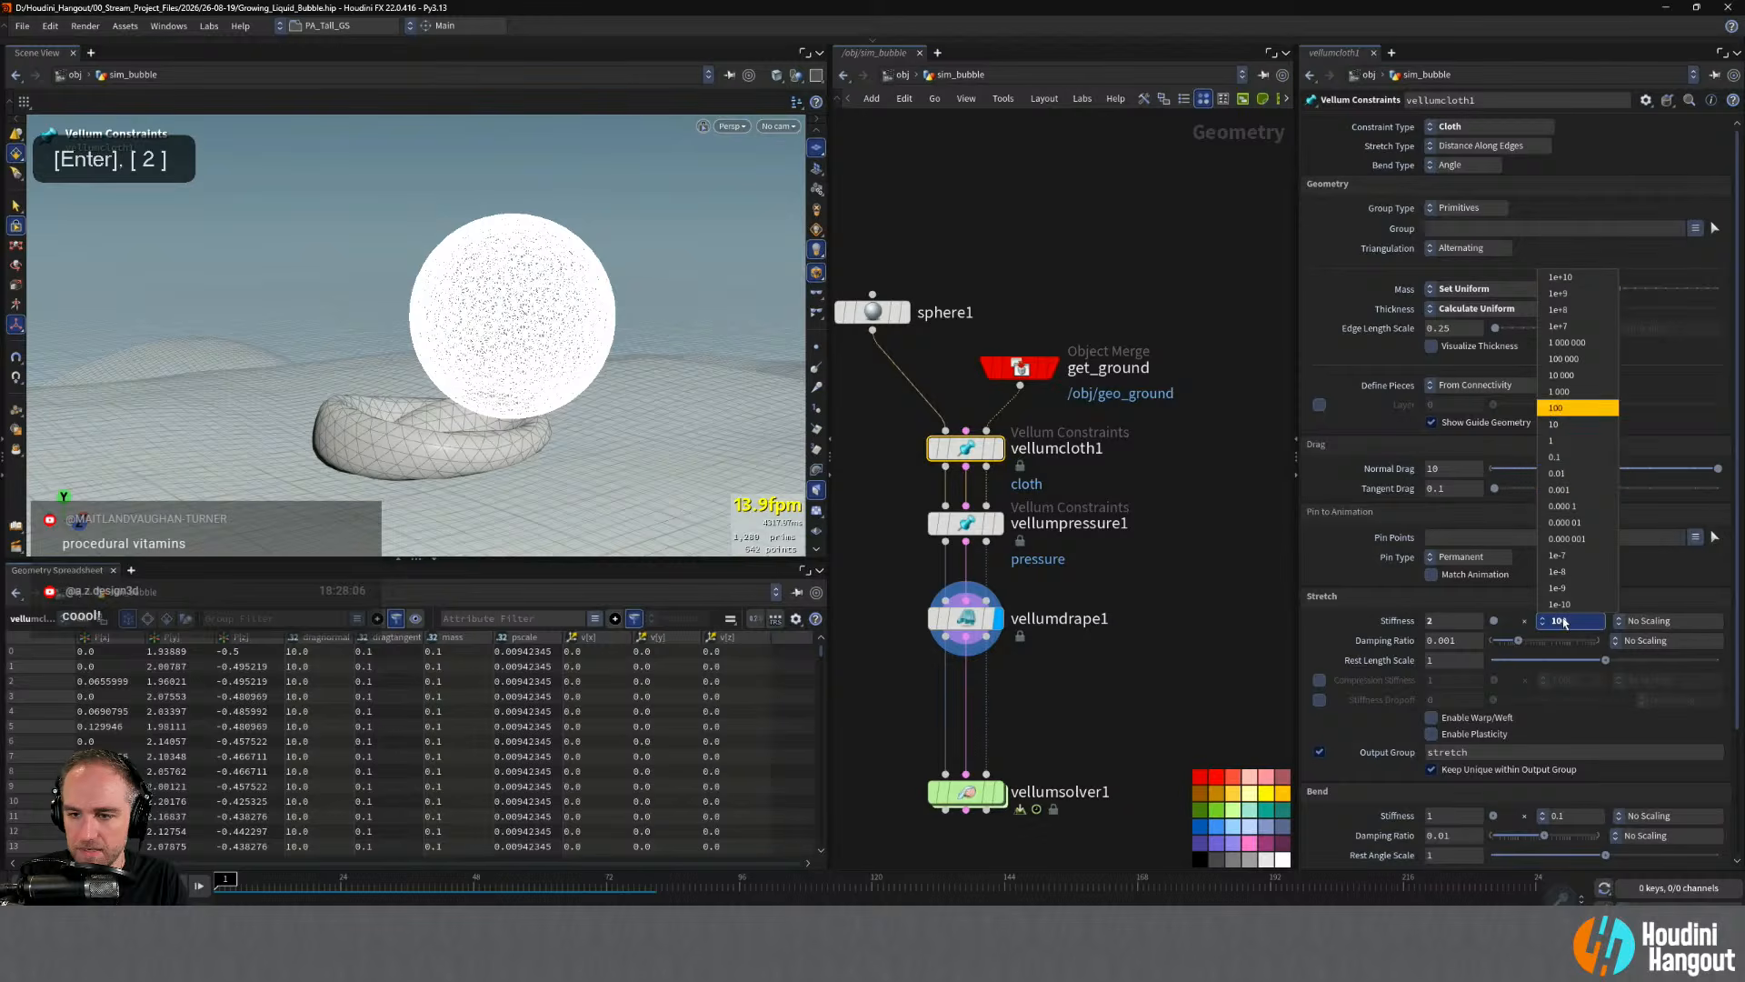
left_click(1573, 427)
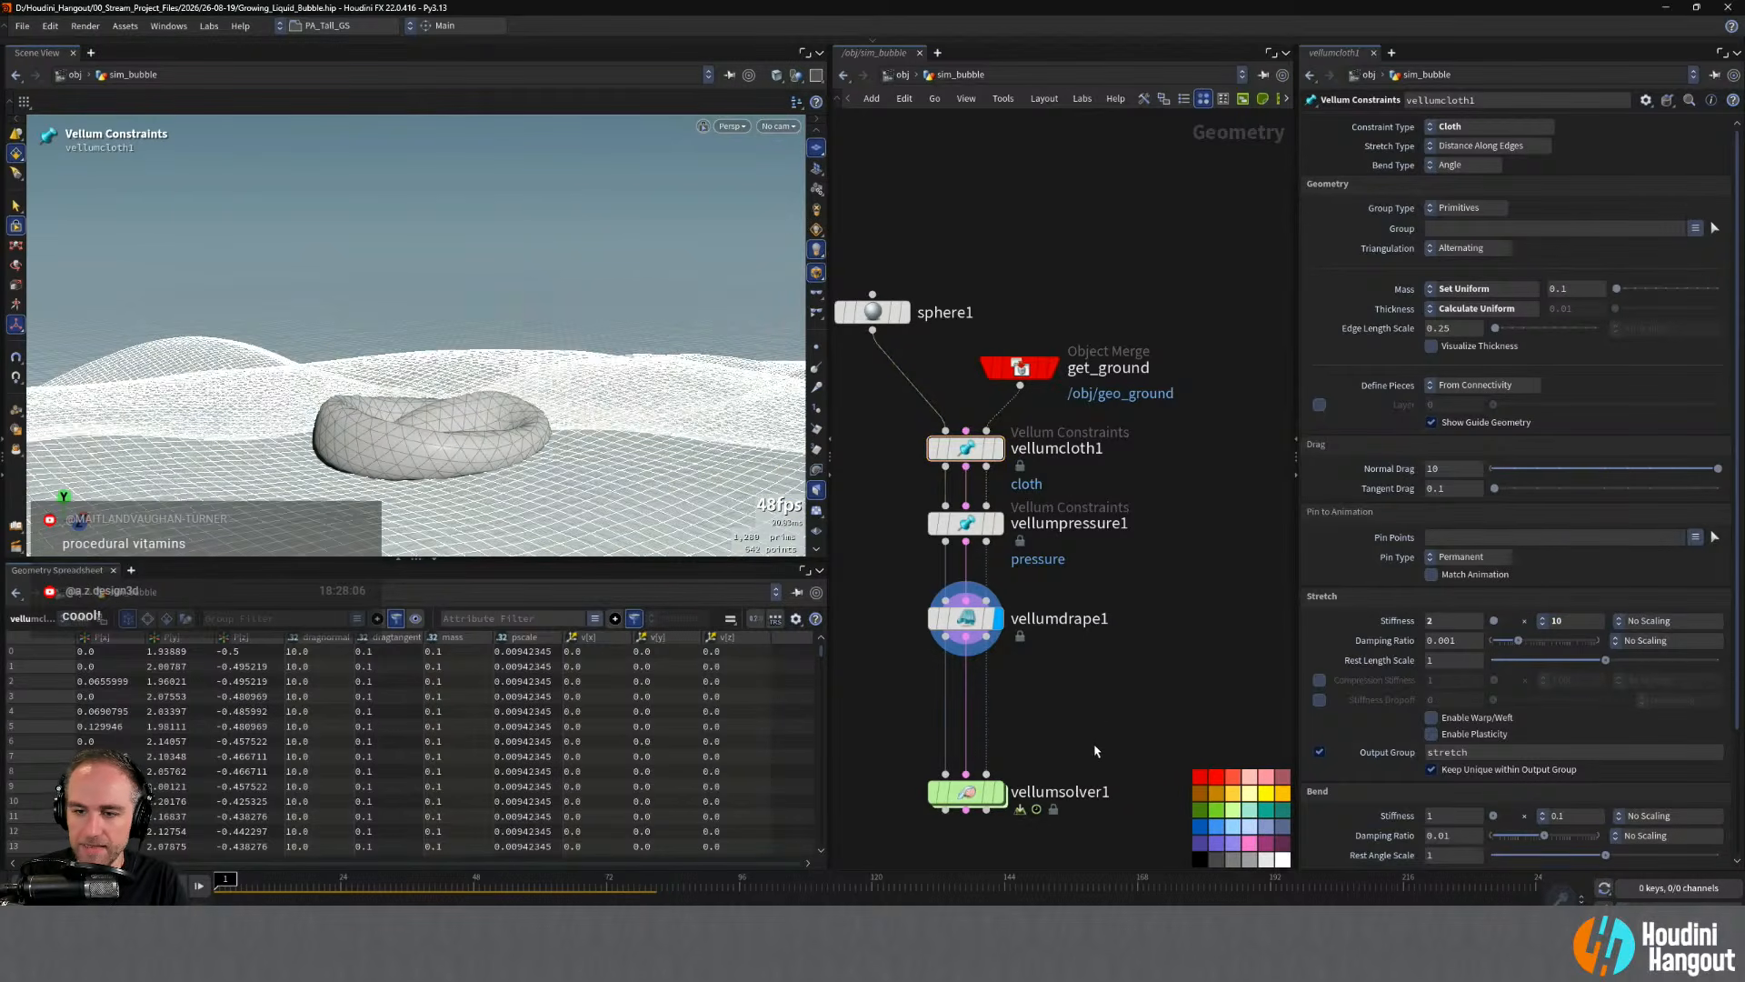
left_click(965, 619)
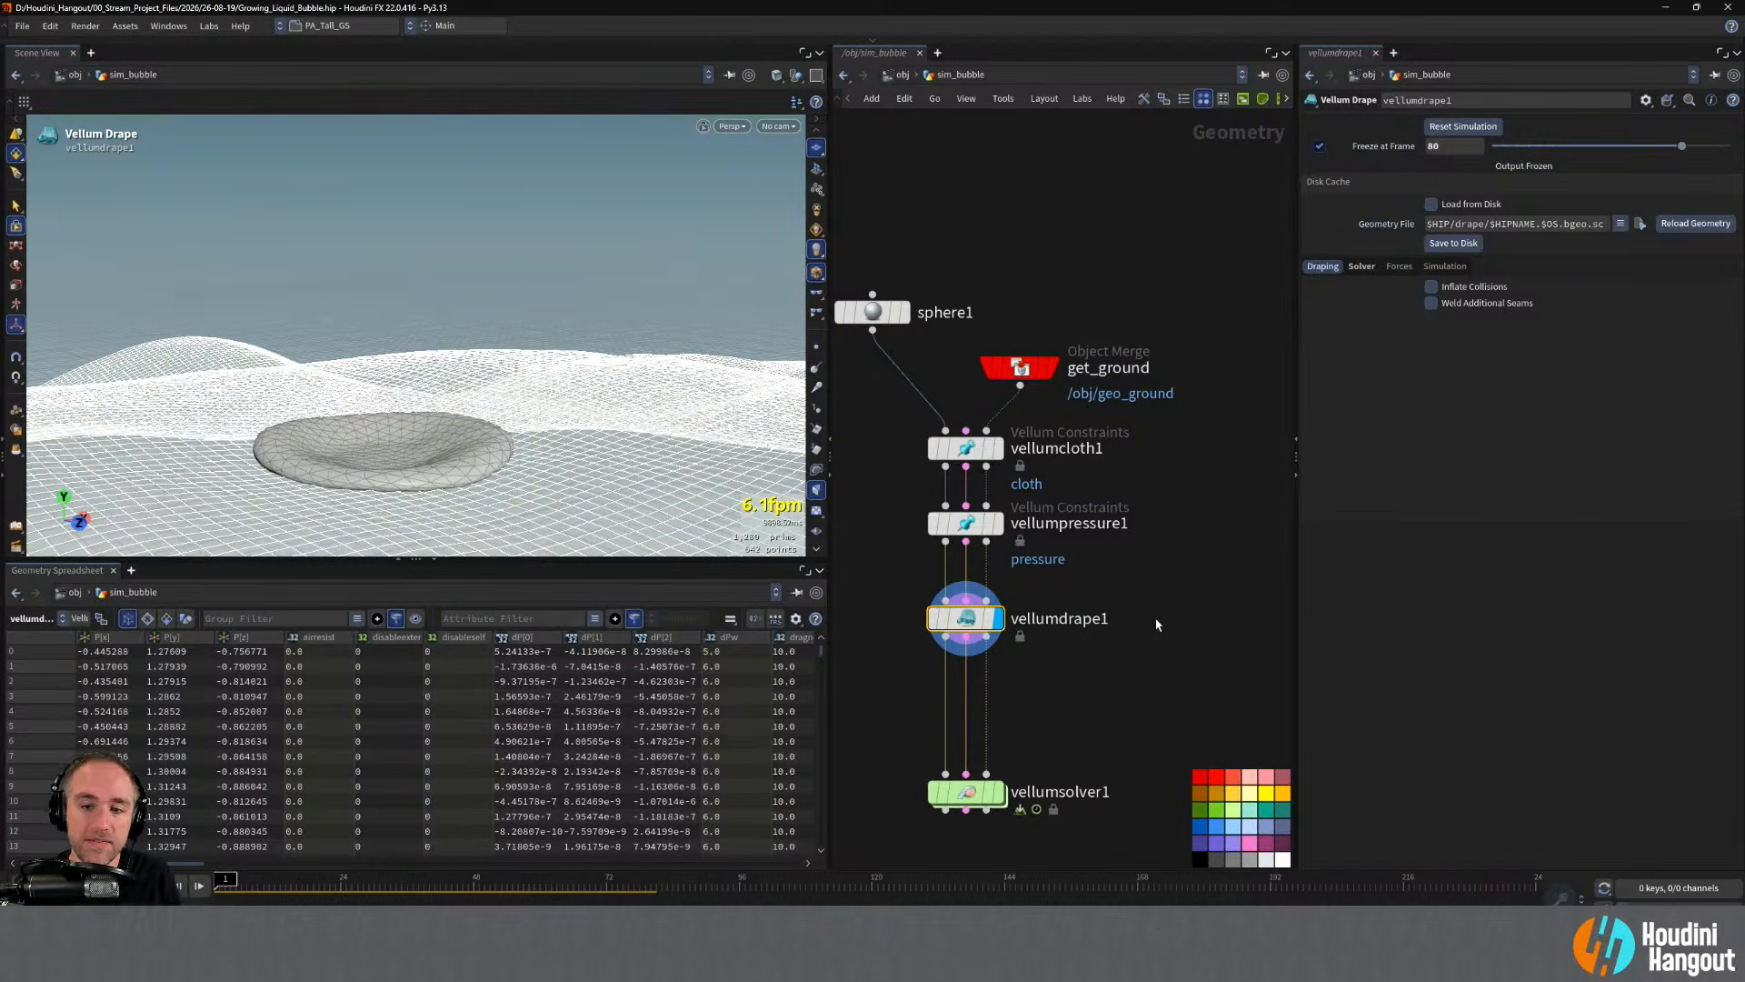
- Link vellumcloth1's stretch stiffness to vellumpressure1's by copying the parameter and pasting it as a relative reference
left_click(955, 529)
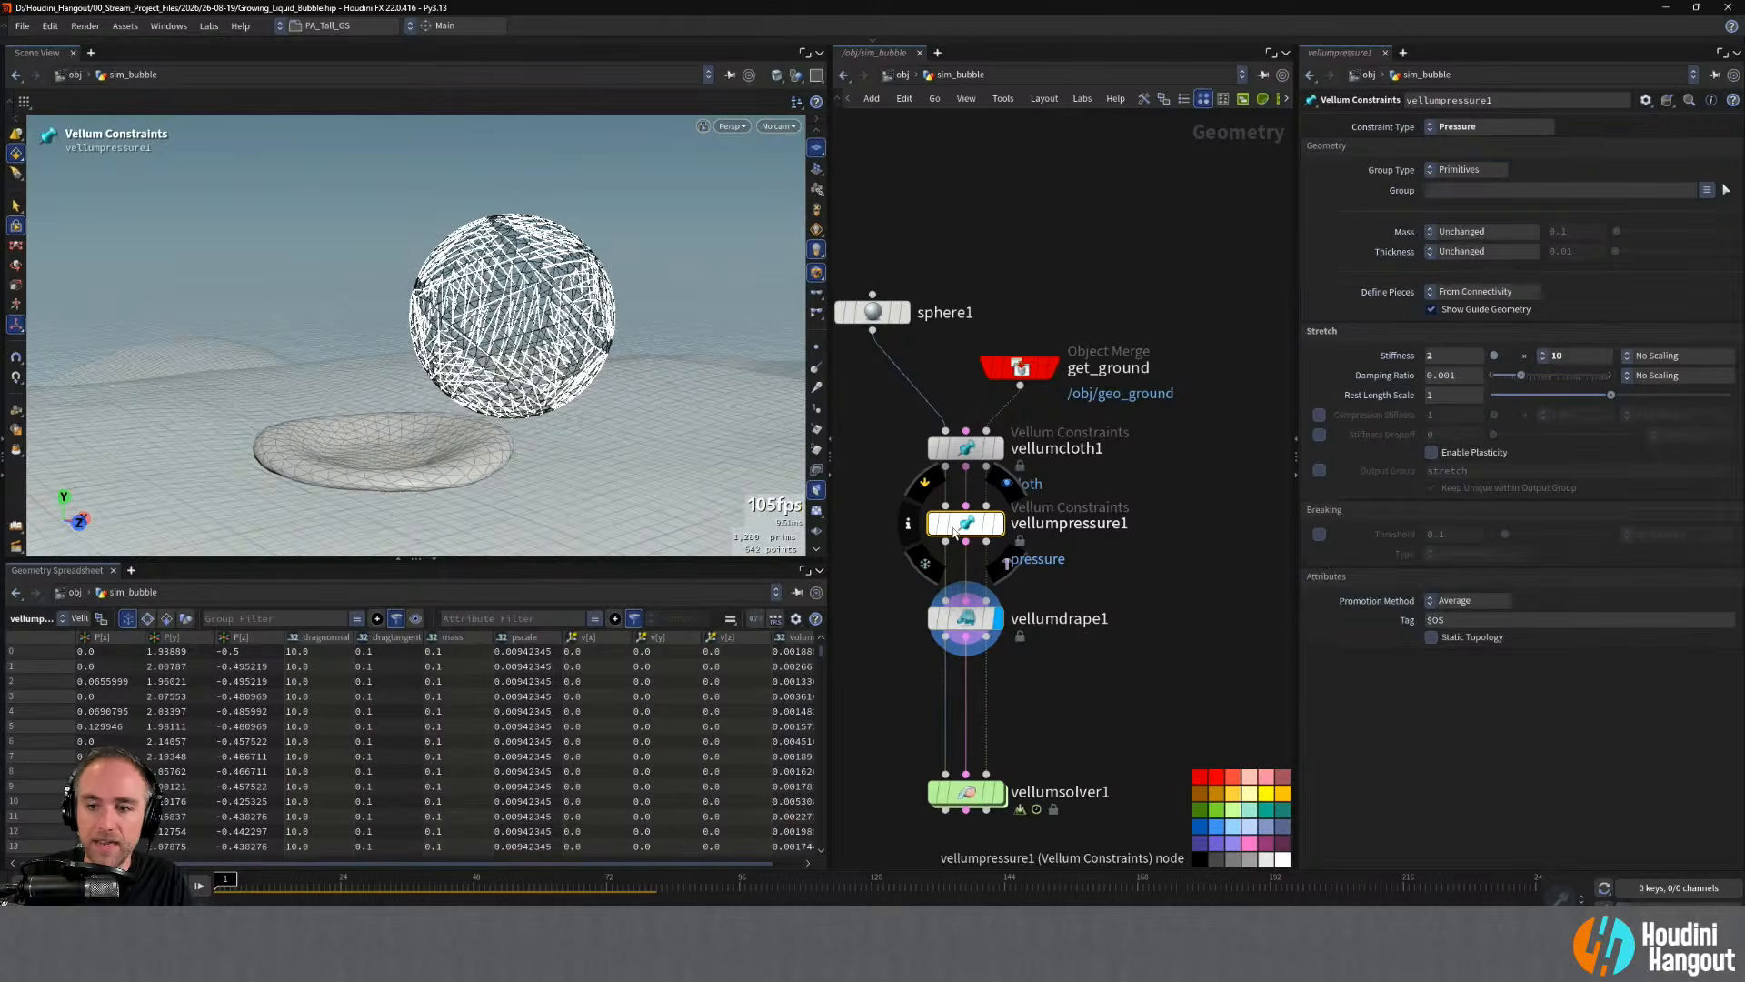
right_click(1451, 360)
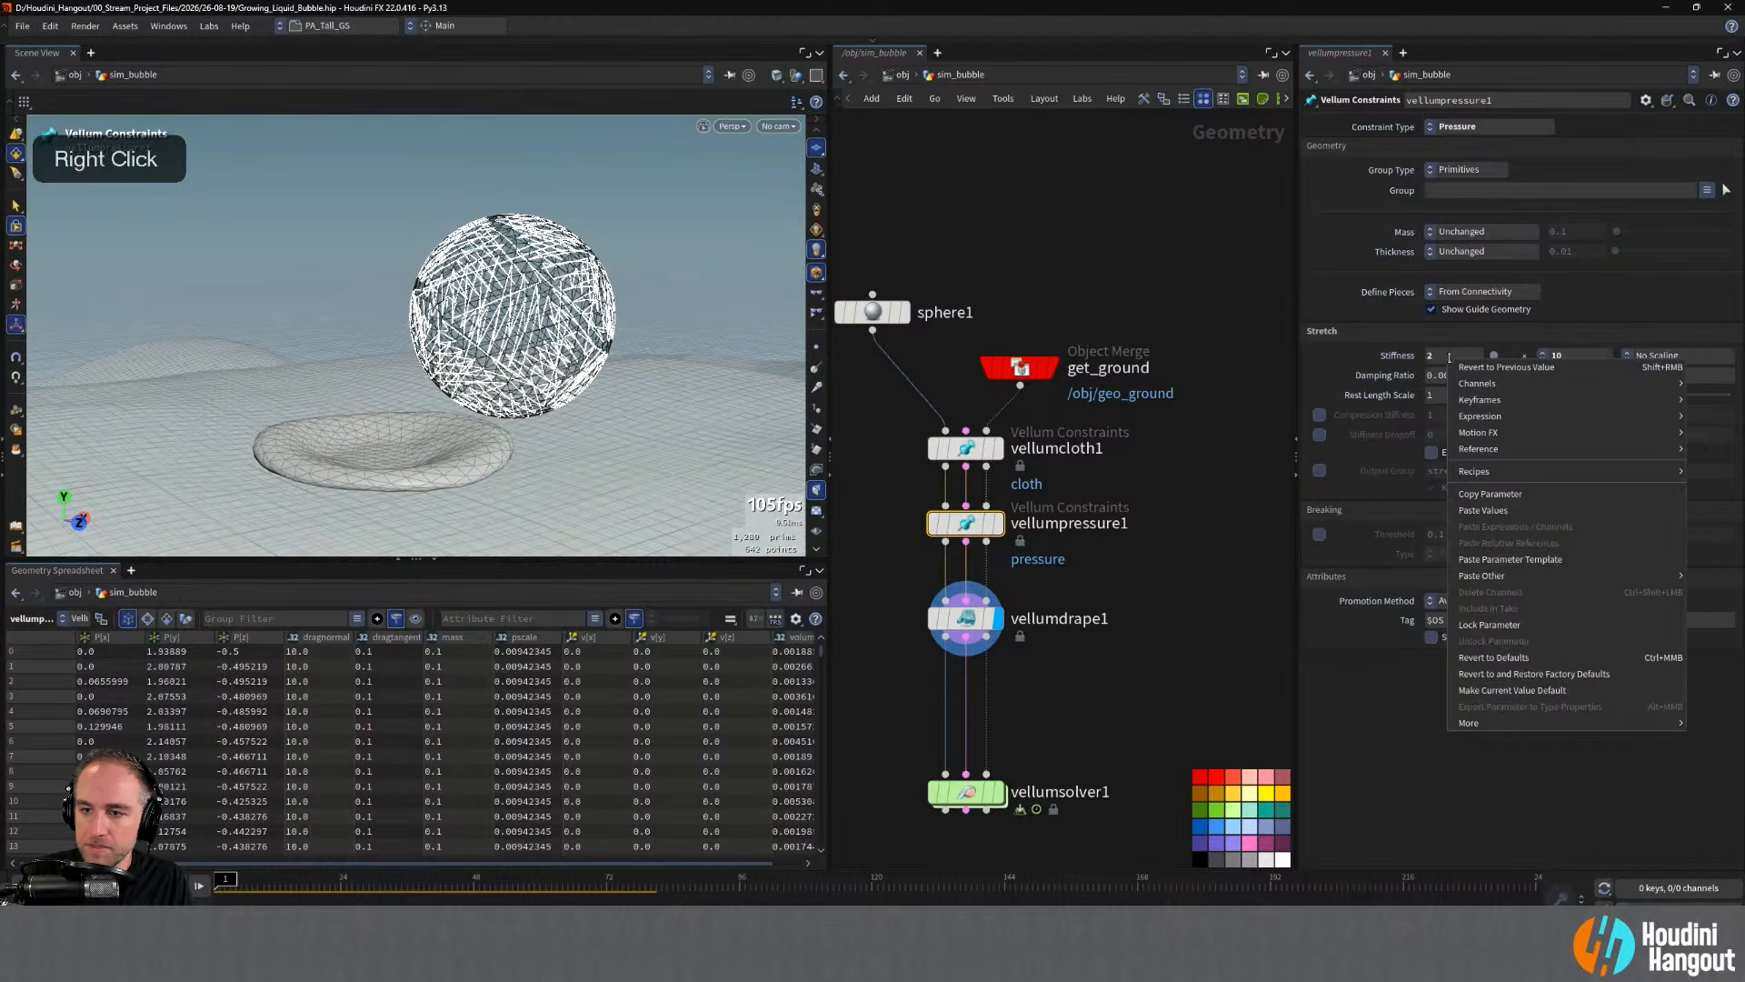
left_click(1491, 494)
left_click(965, 447)
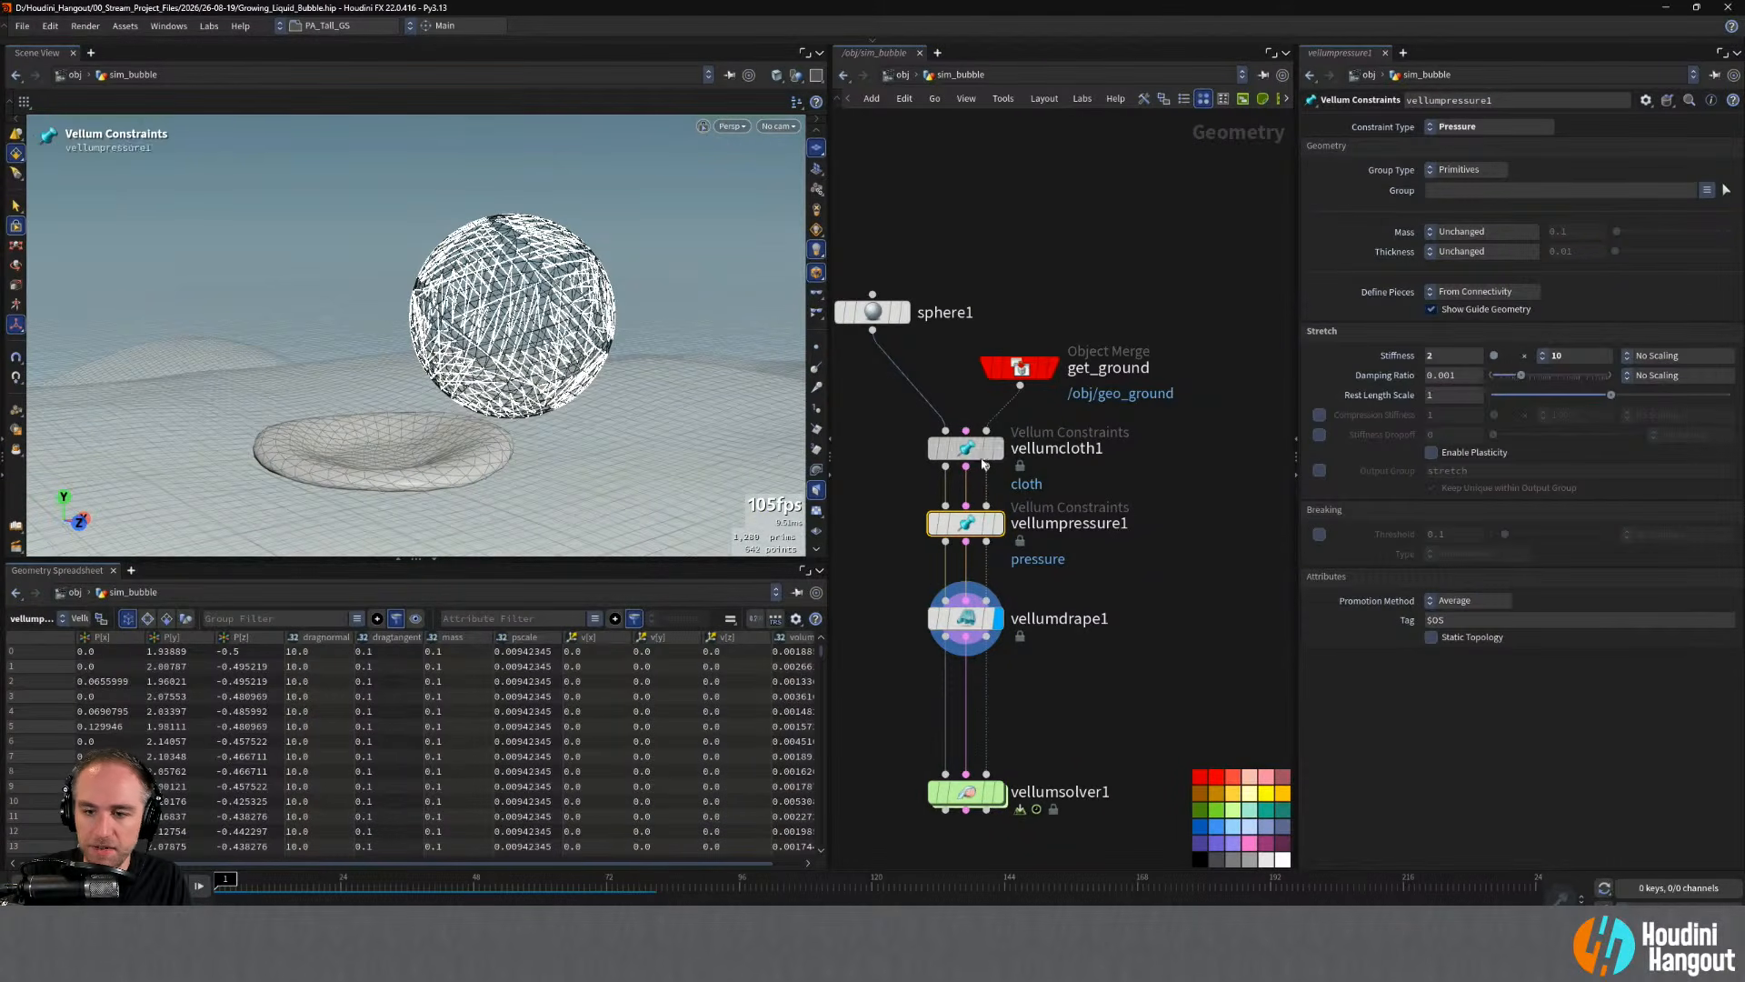
right_click(1445, 622)
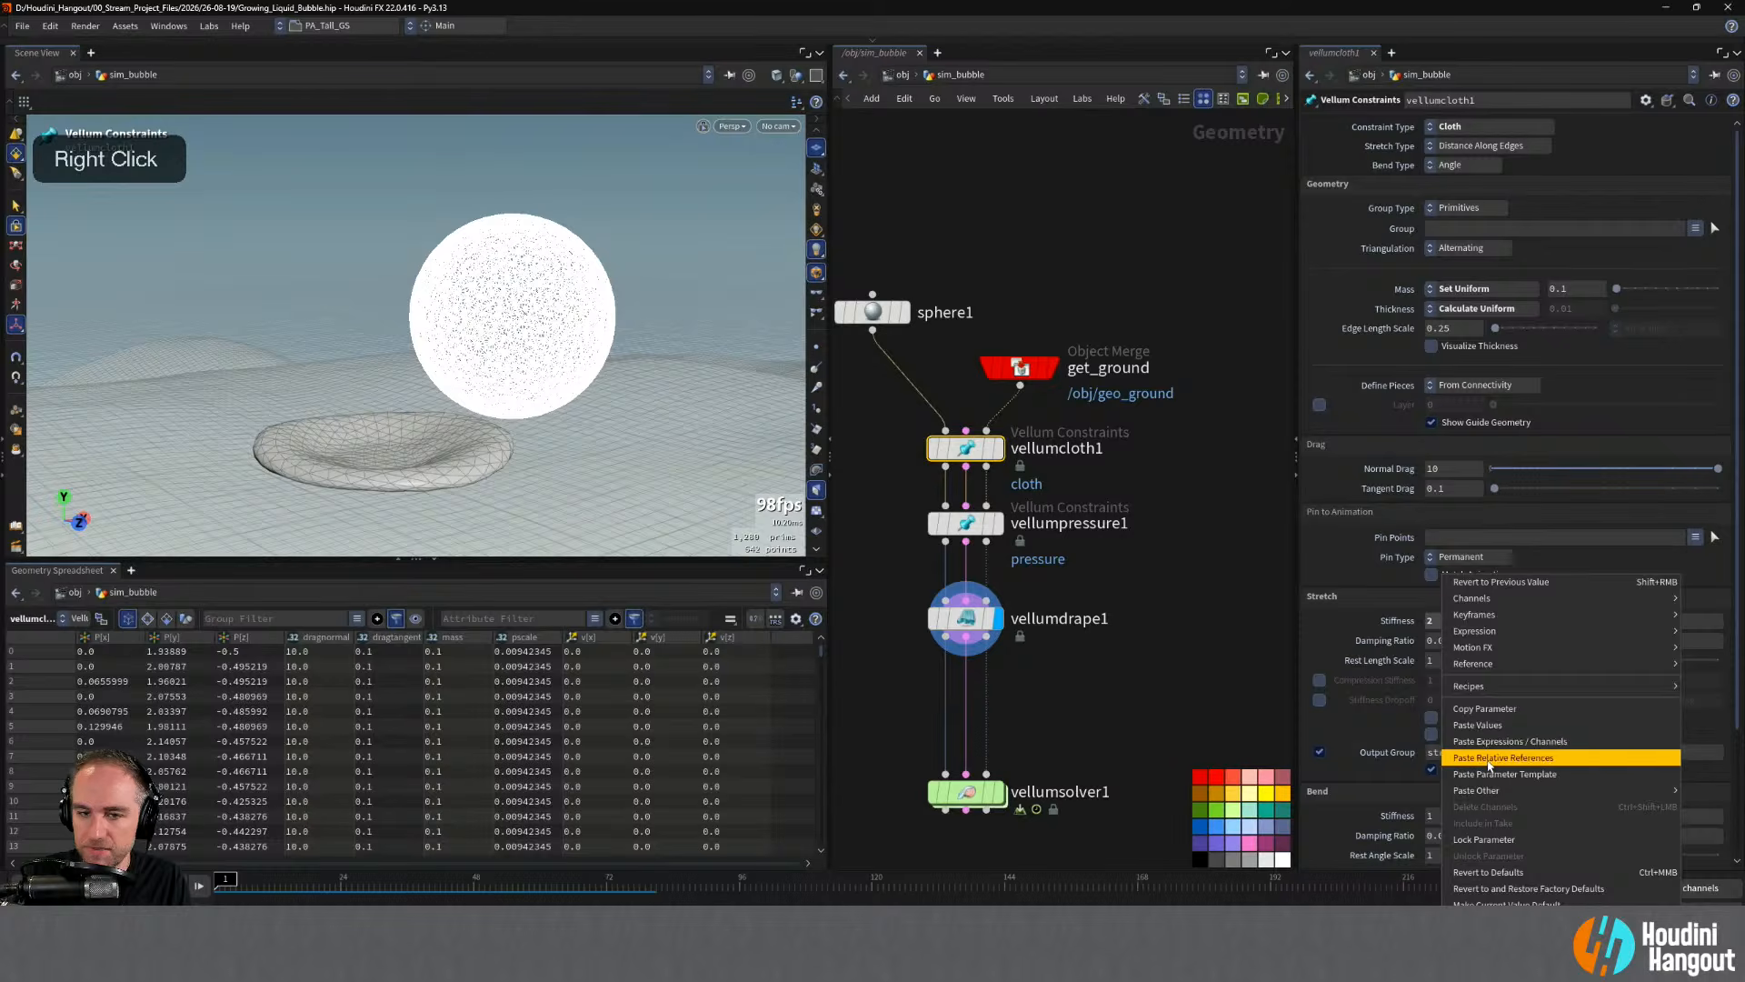
left_click(1491, 768)
left_click(965, 522)
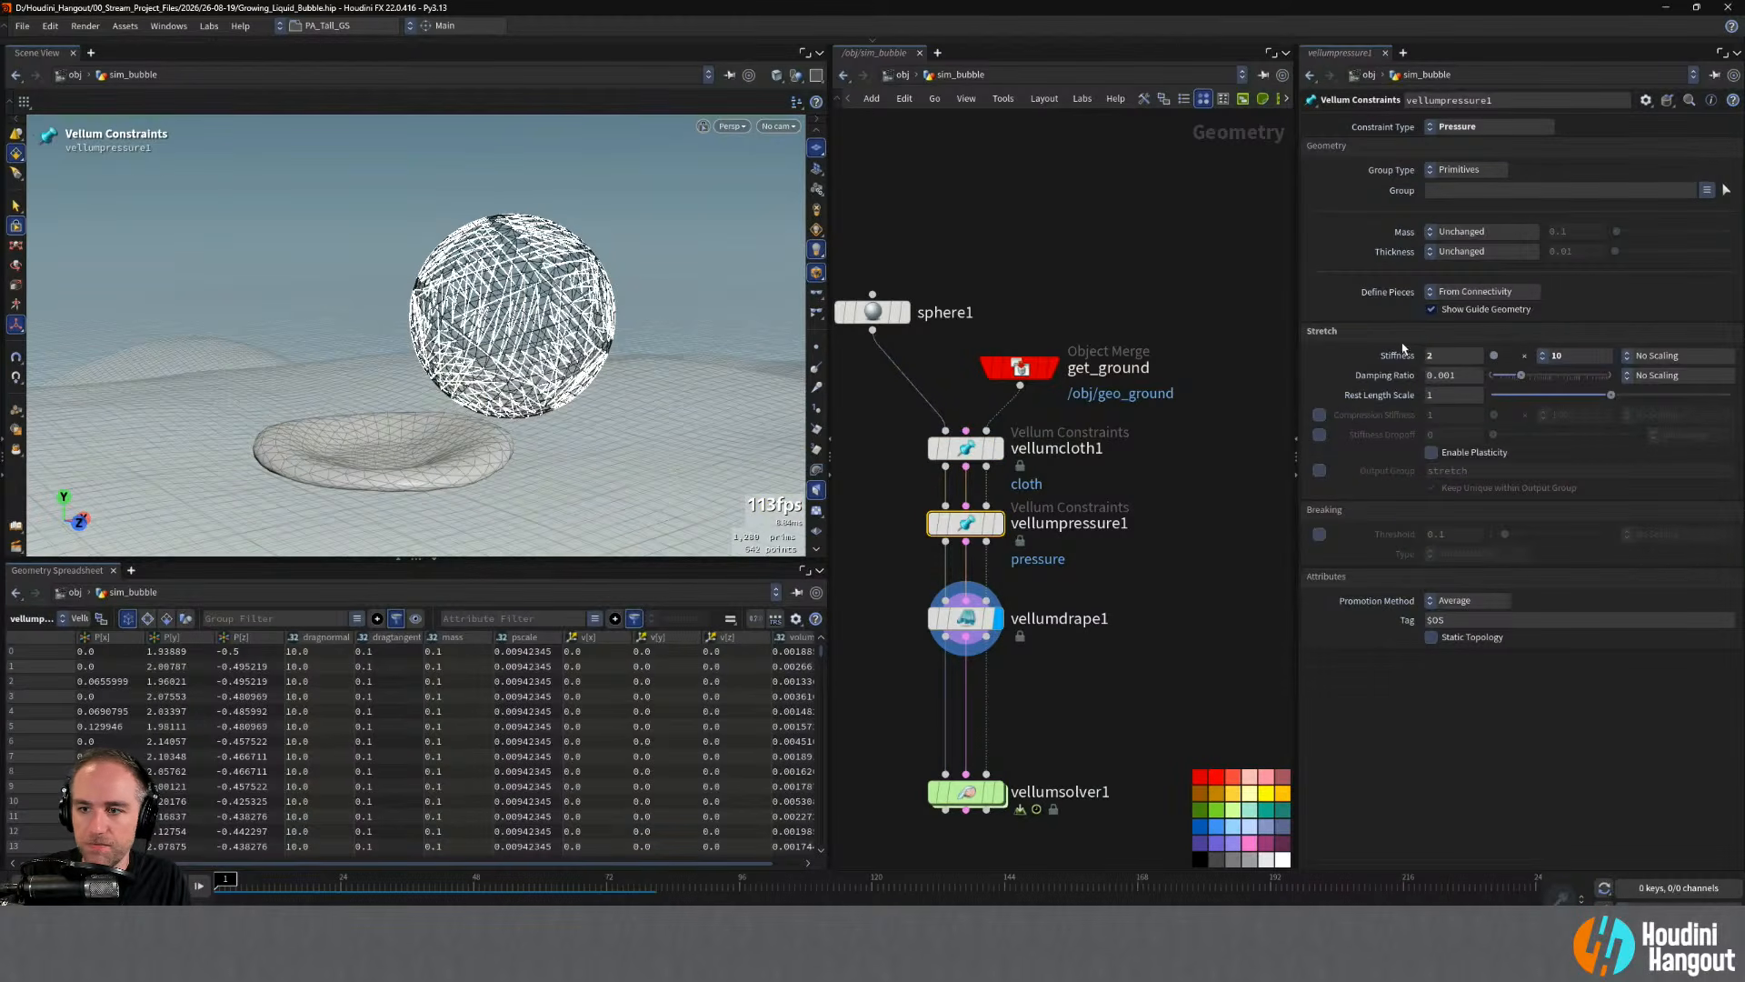
right_click(1501, 356)
left_click(1563, 488)
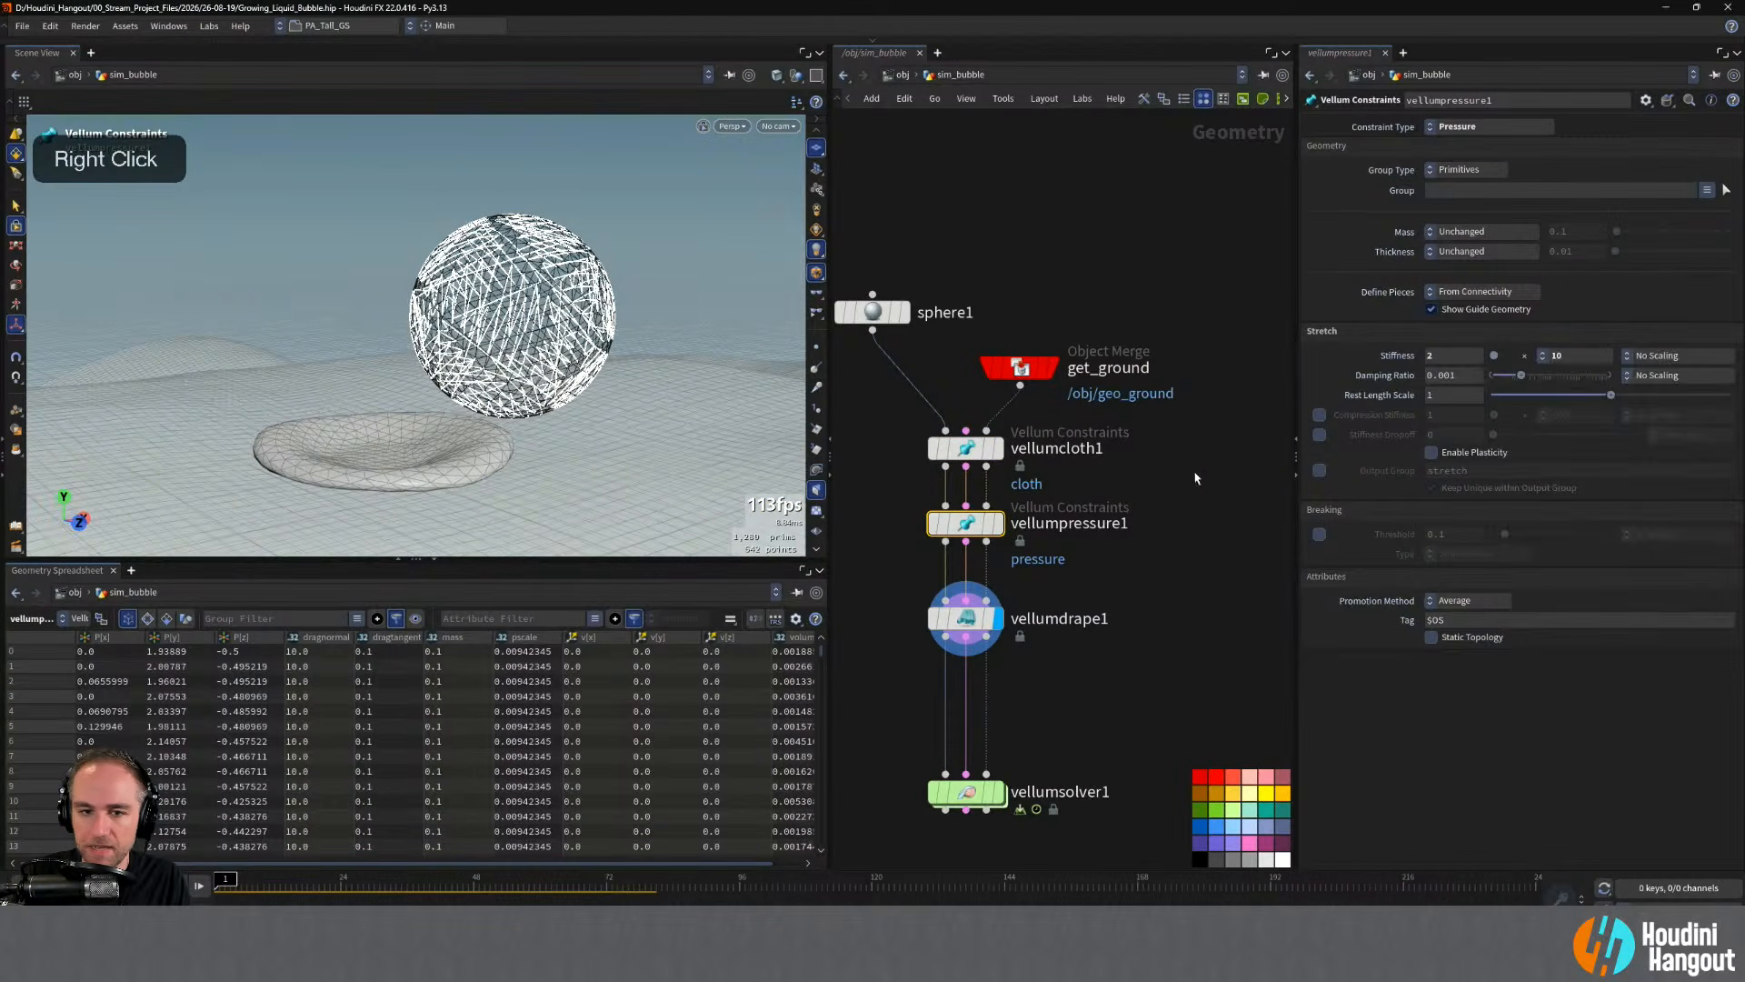
left_click(966, 447)
right_click(1454, 621)
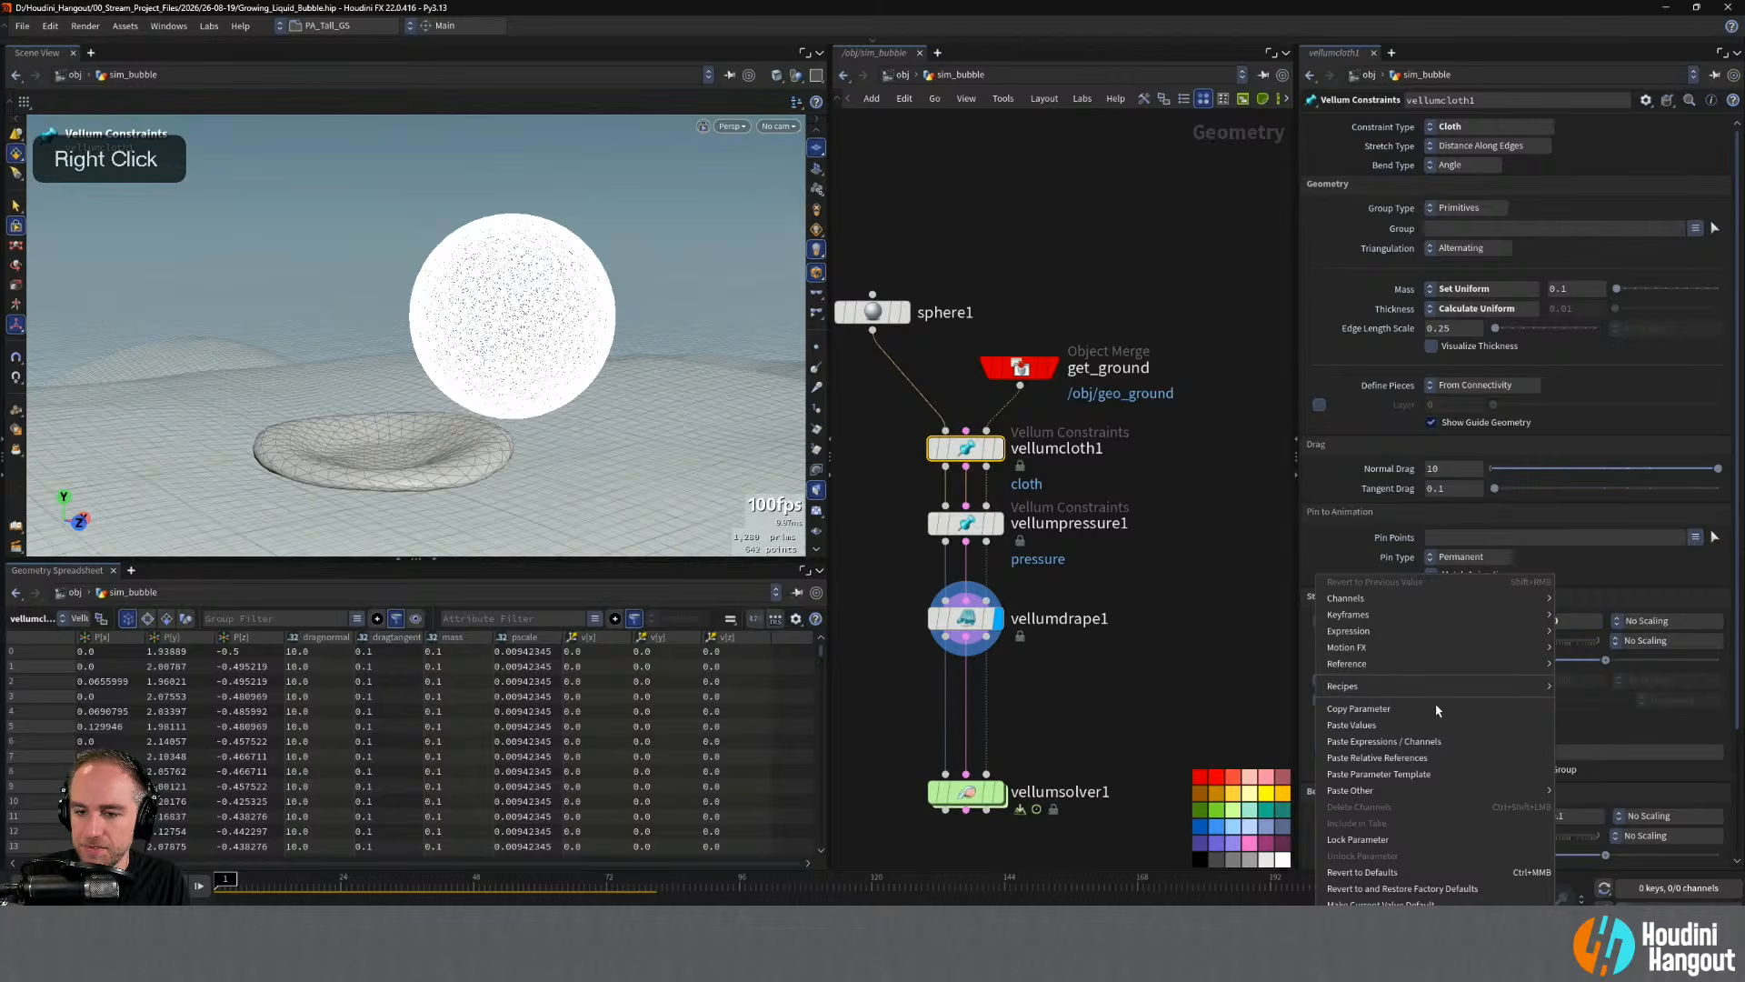
left_click(1377, 757)
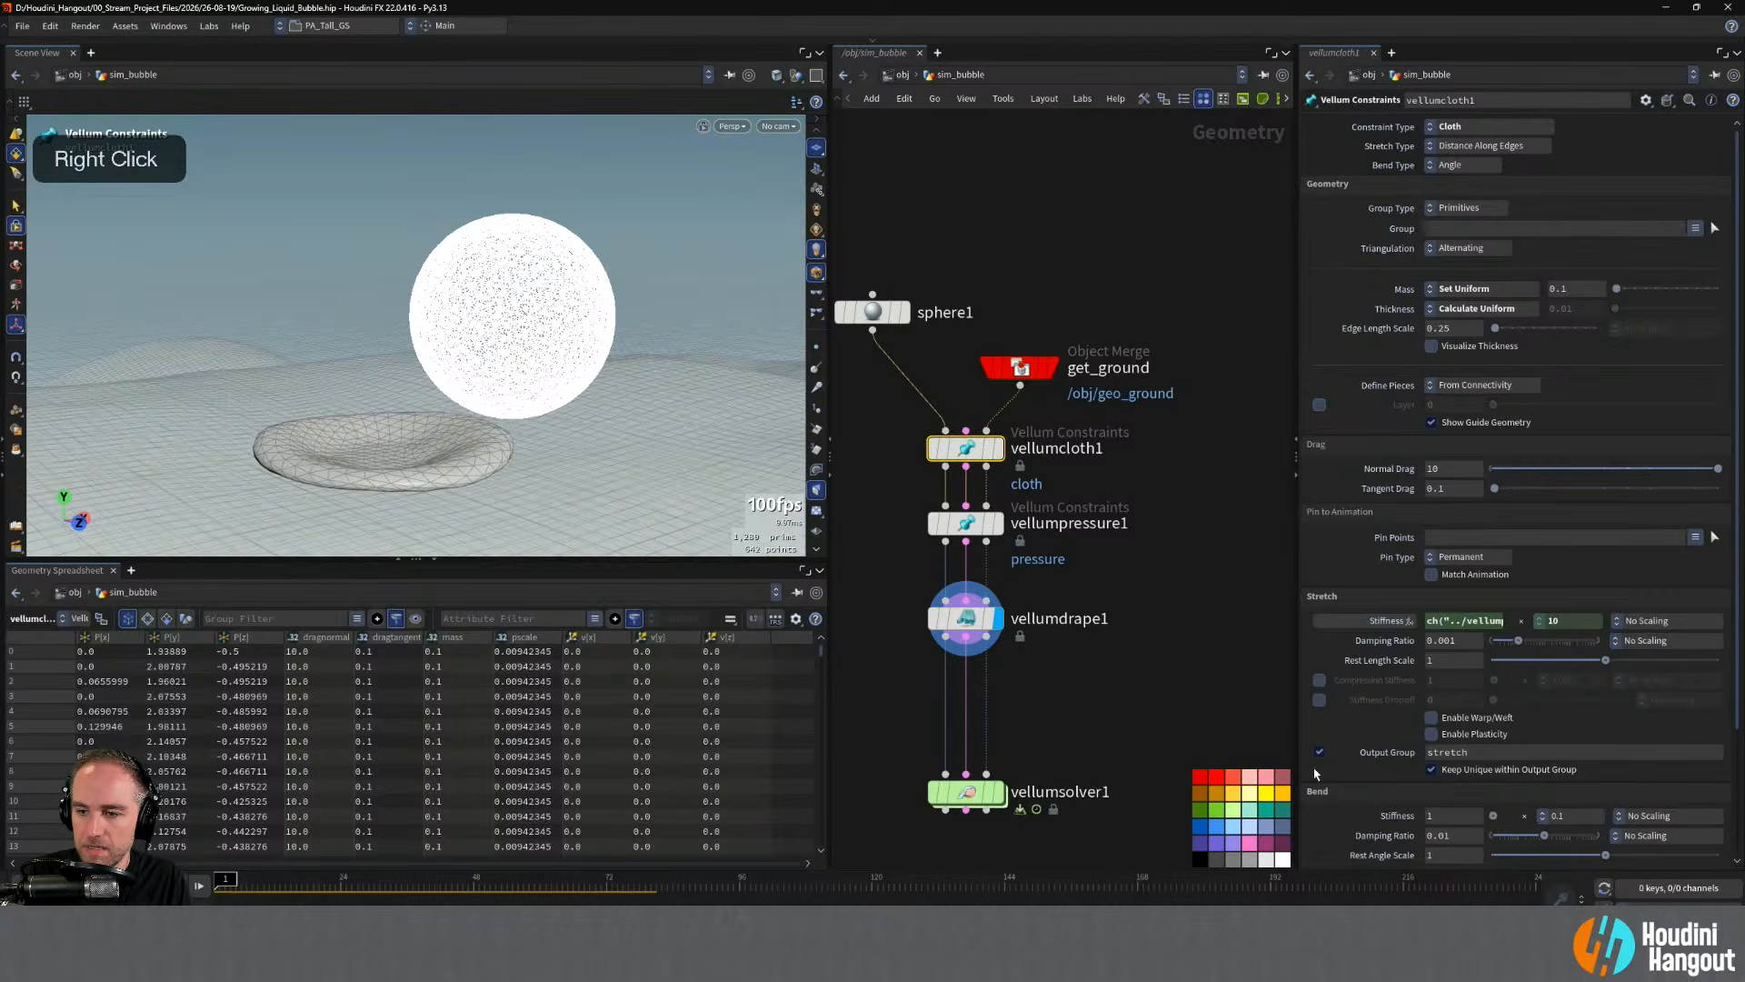
- Set vellumpressure1's stretch stiffness to 4 and reset the vellumdrape1 simulation to check the bubble's shape
left_click(977, 629)
left_click(965, 524)
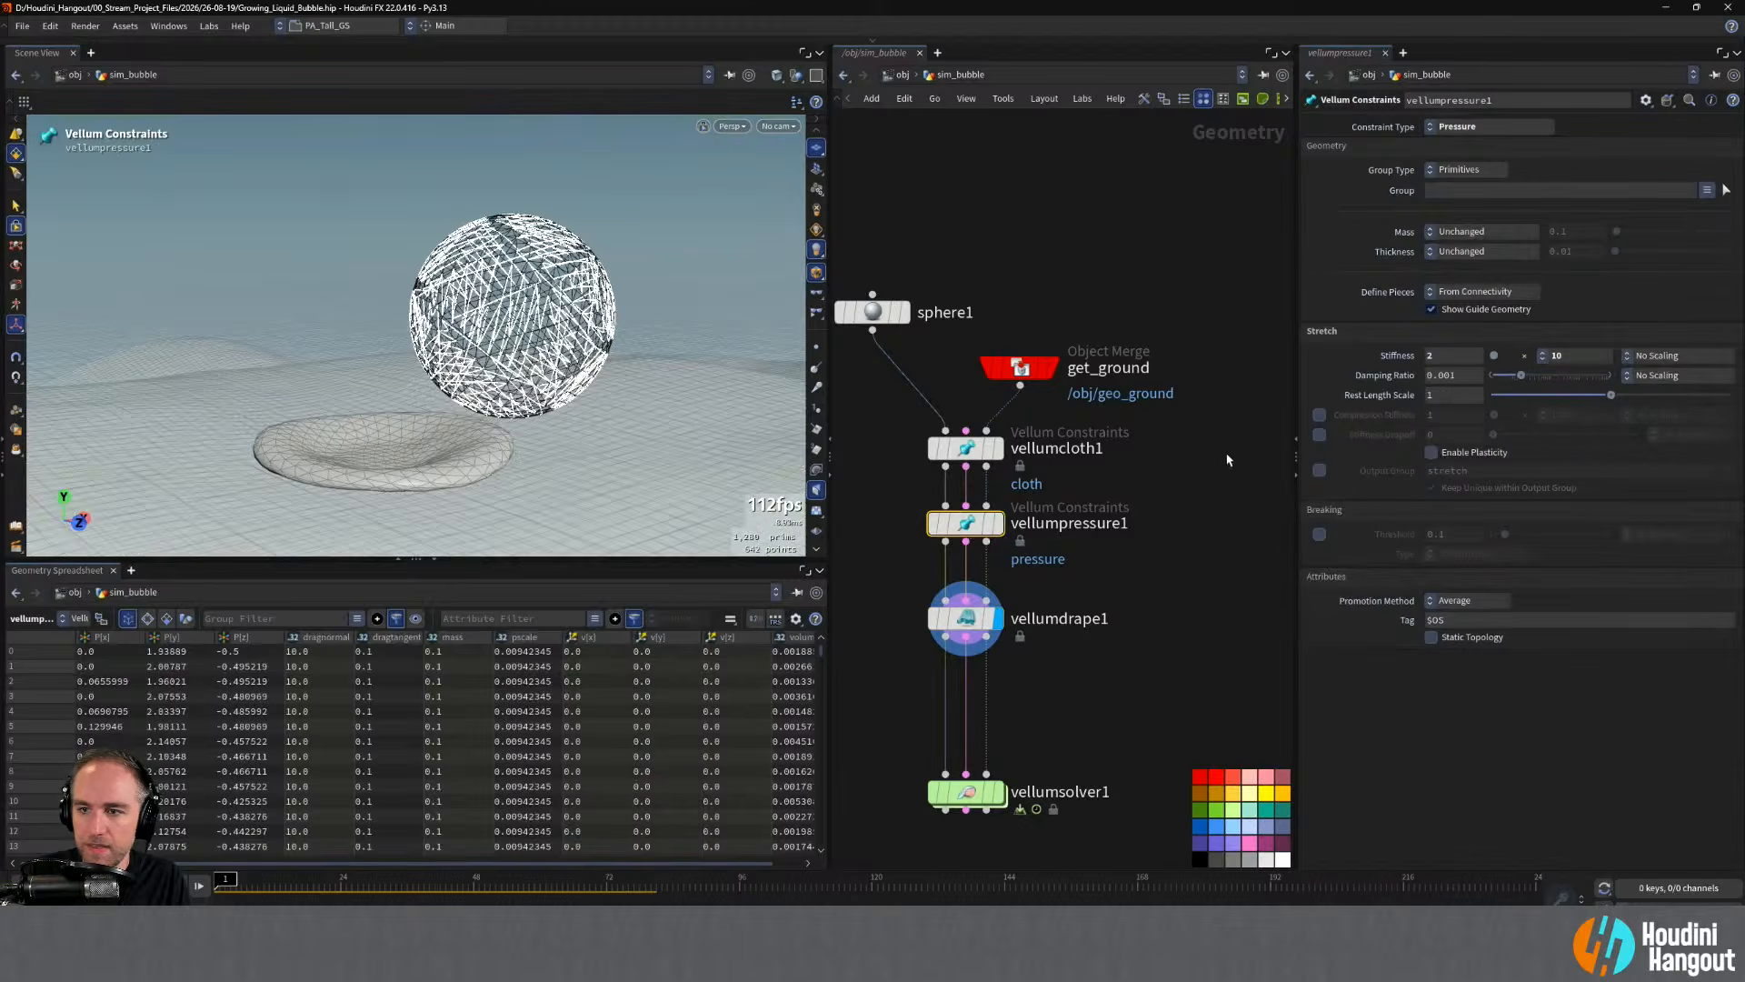
left_click_drag(1445, 357, 1326, 376)
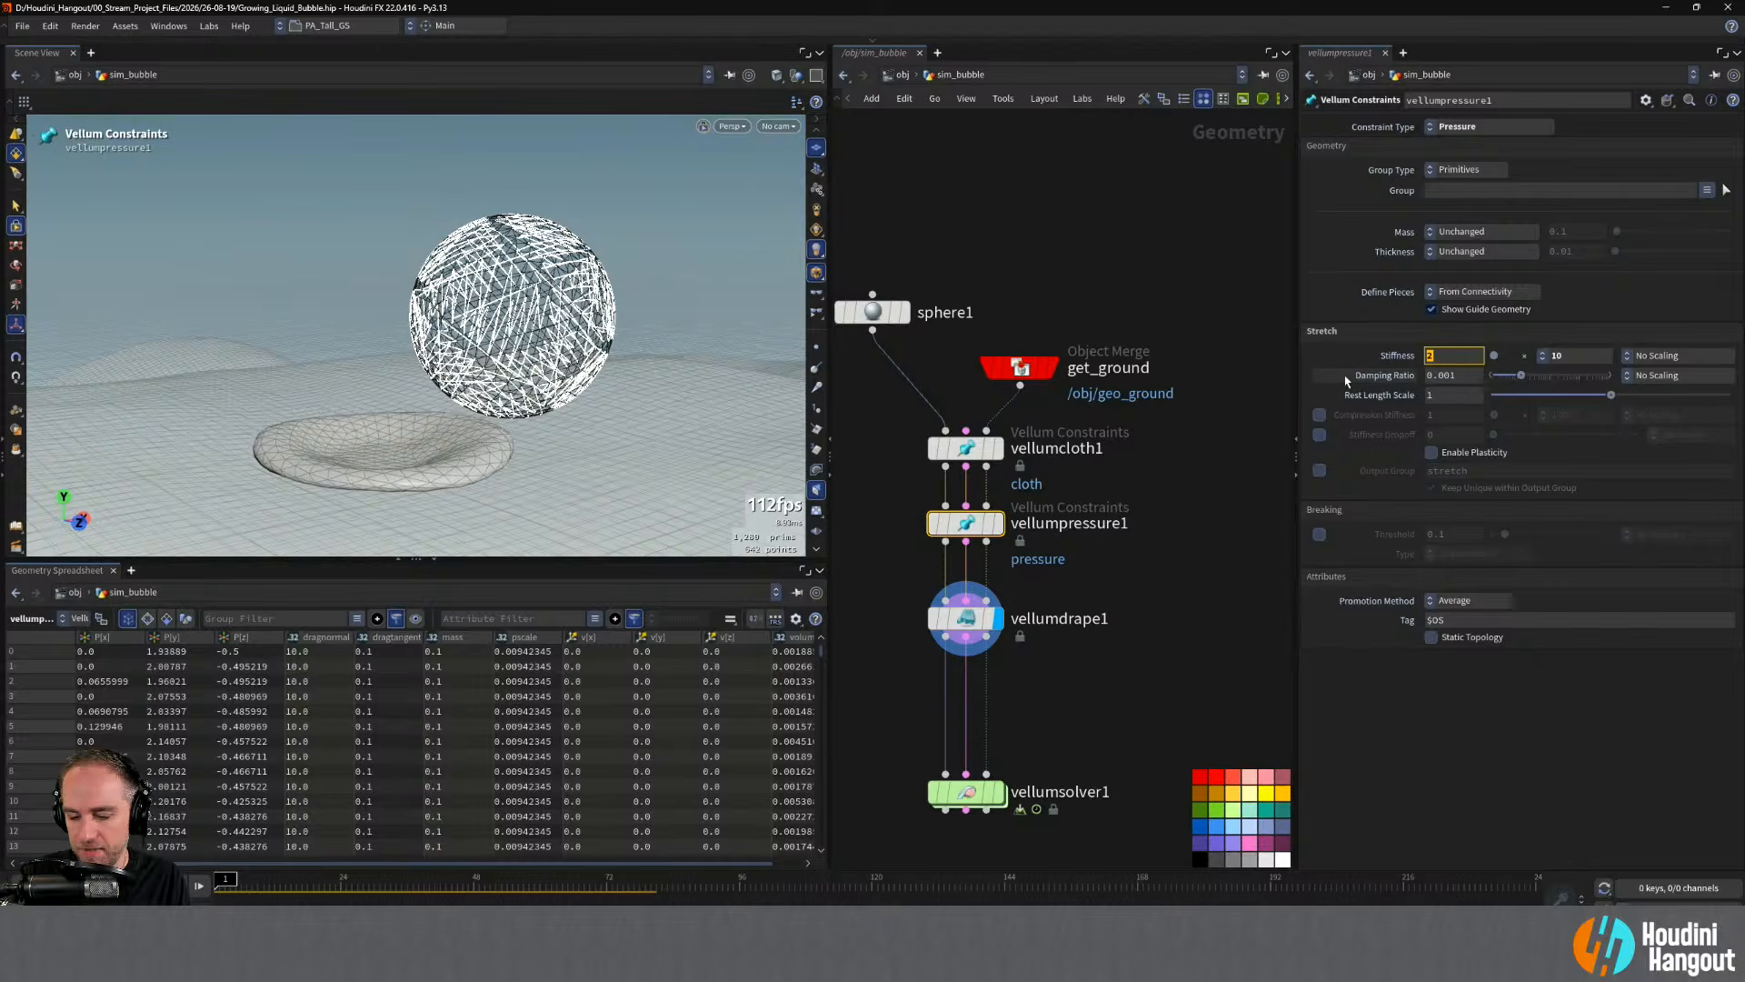
type("4")
key("Return")
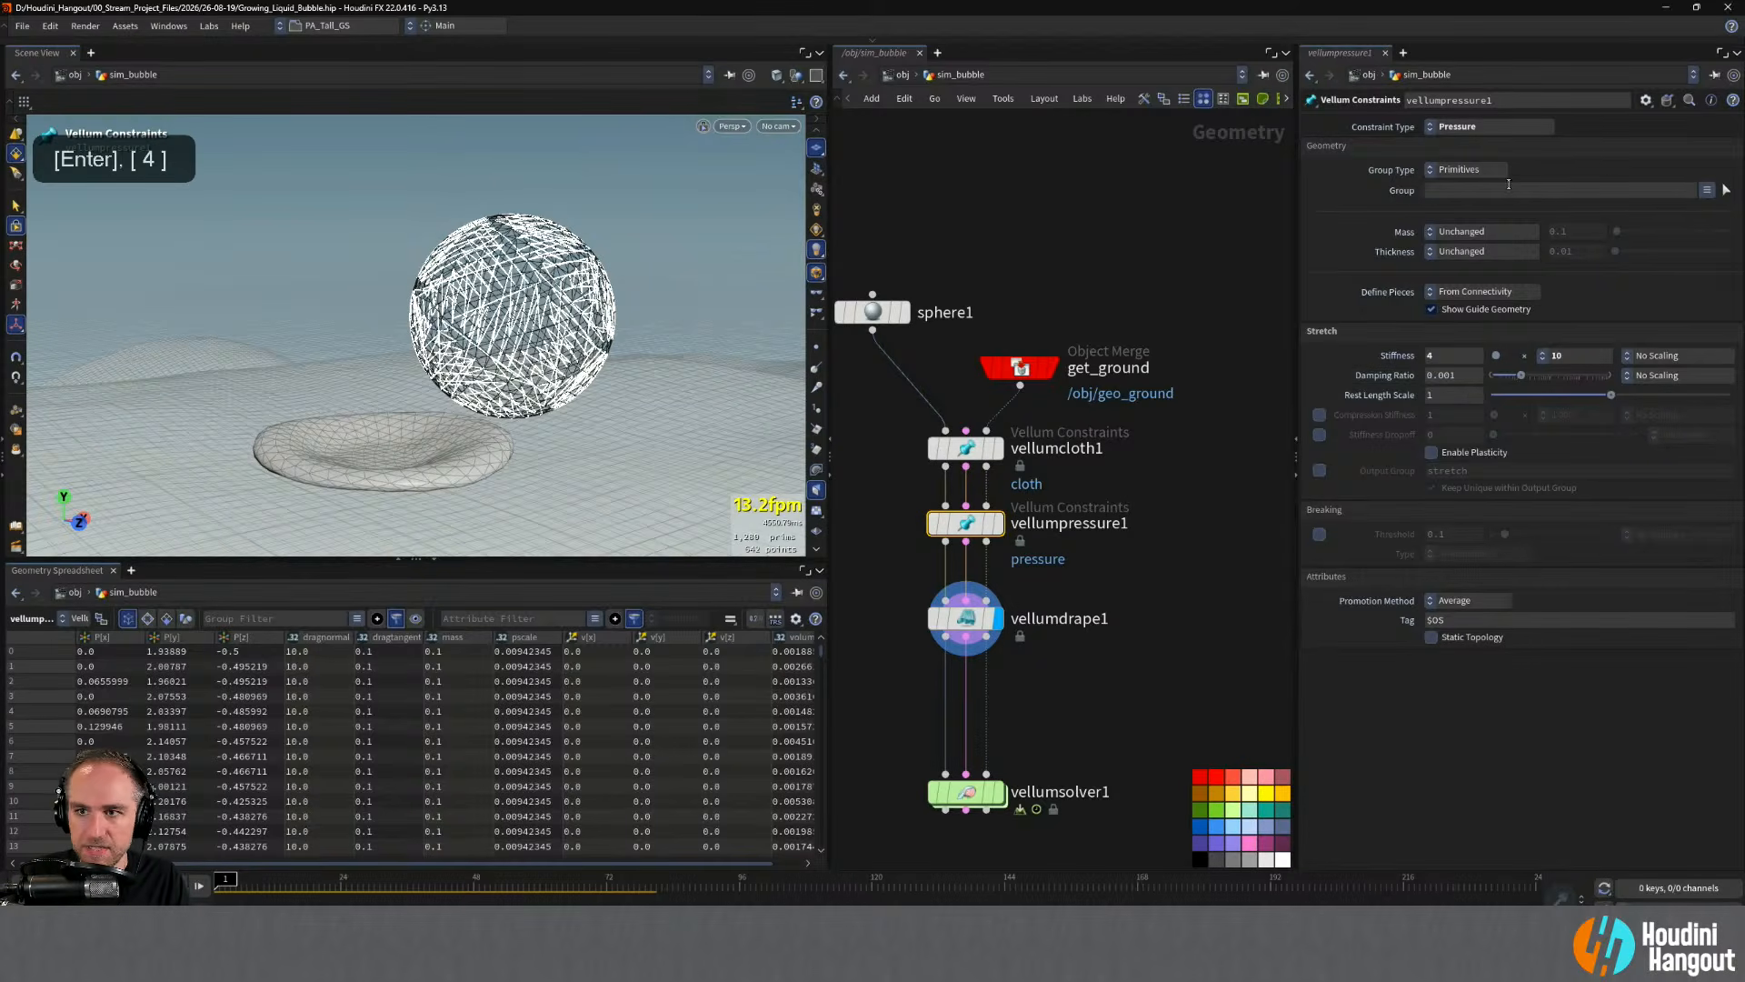
left_click_drag(902, 569, 1095, 675)
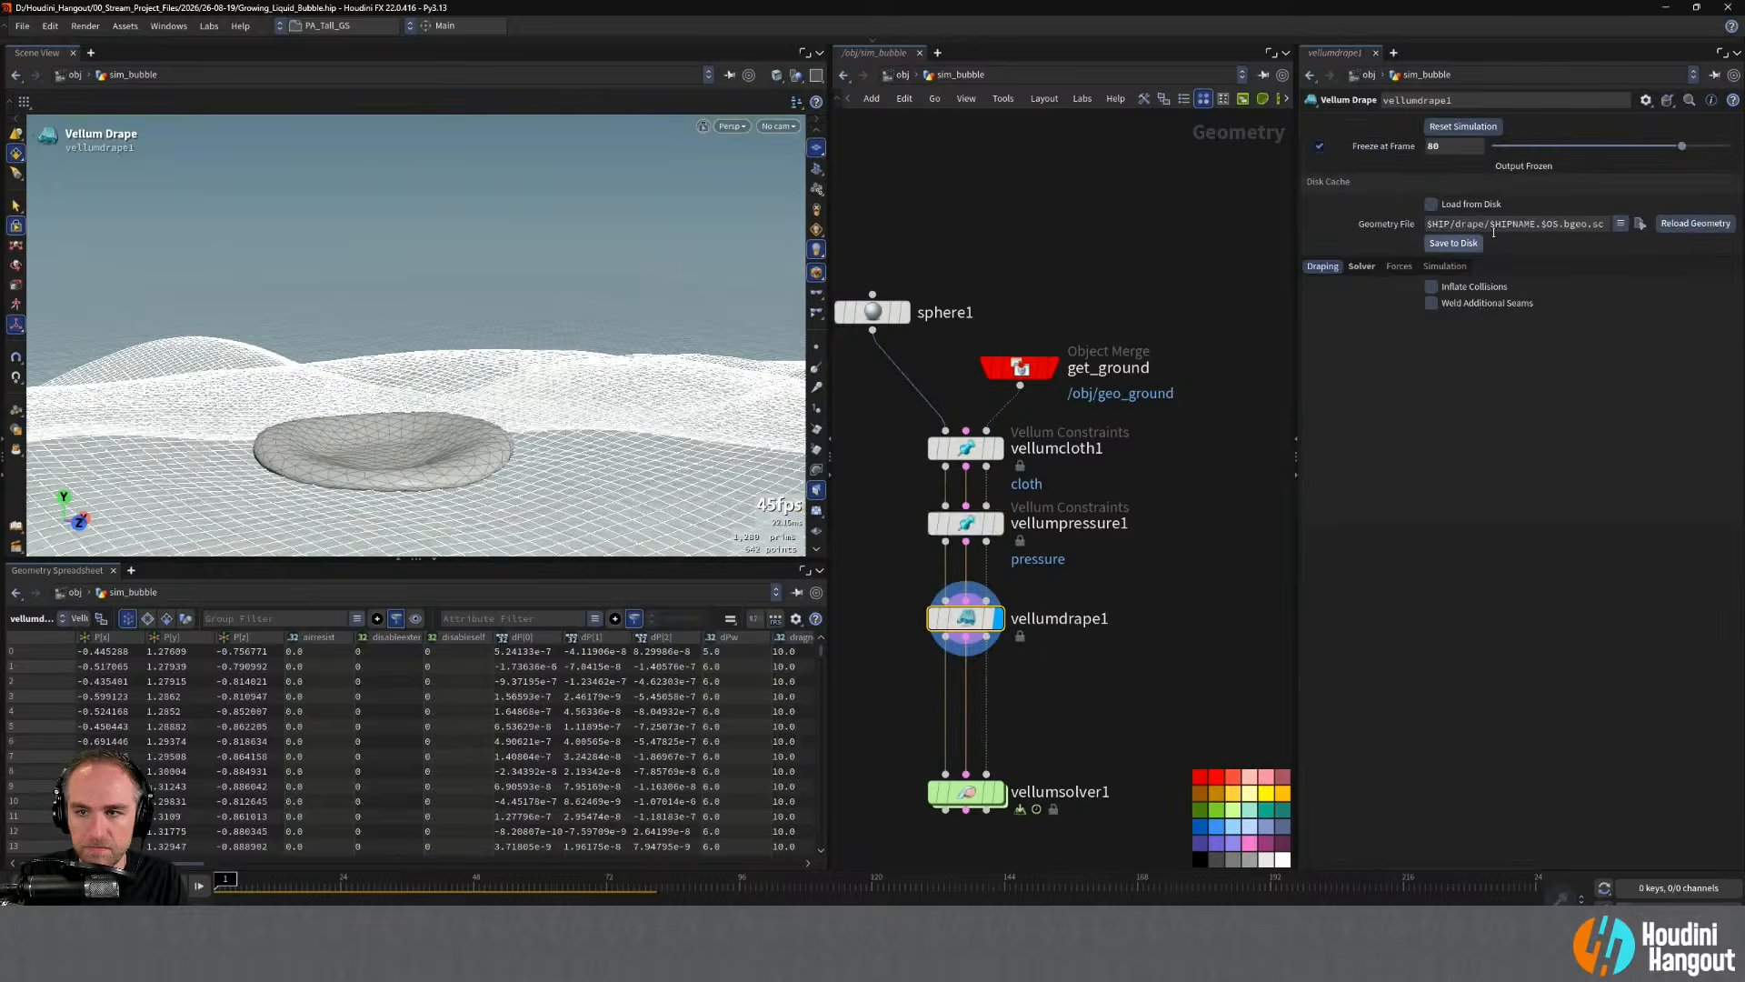
left_click(1459, 128)
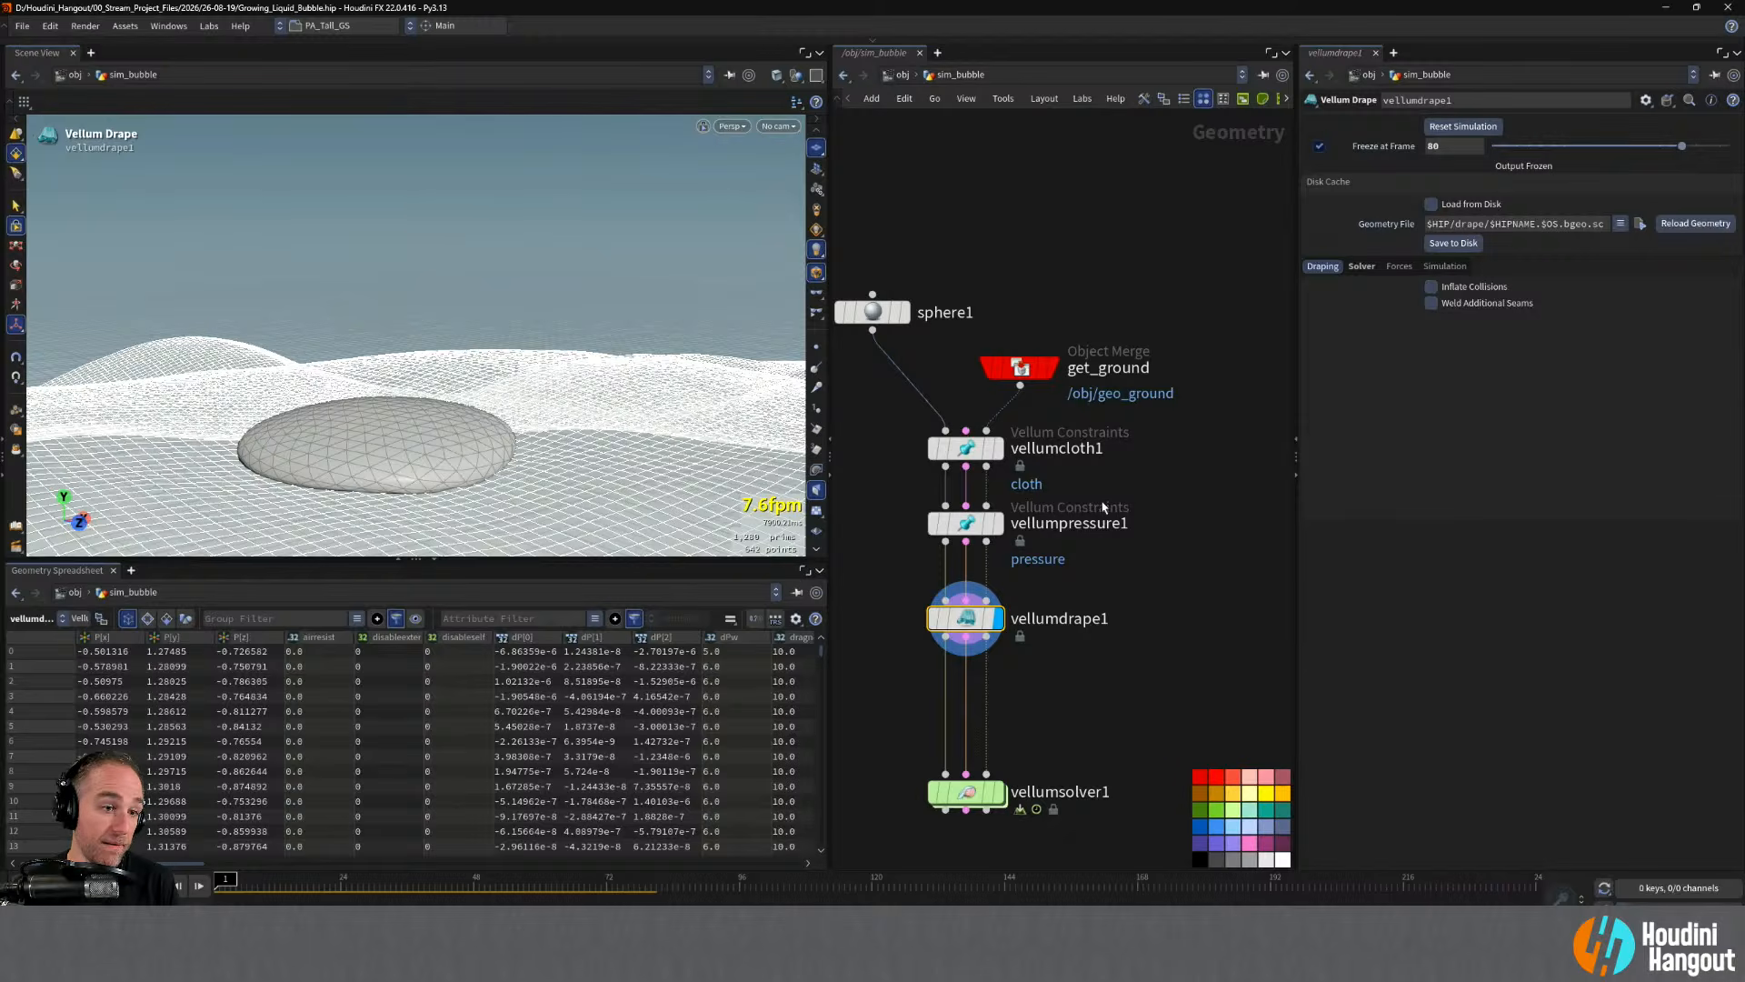
left_click_drag(427, 473, 367, 440, "alt")
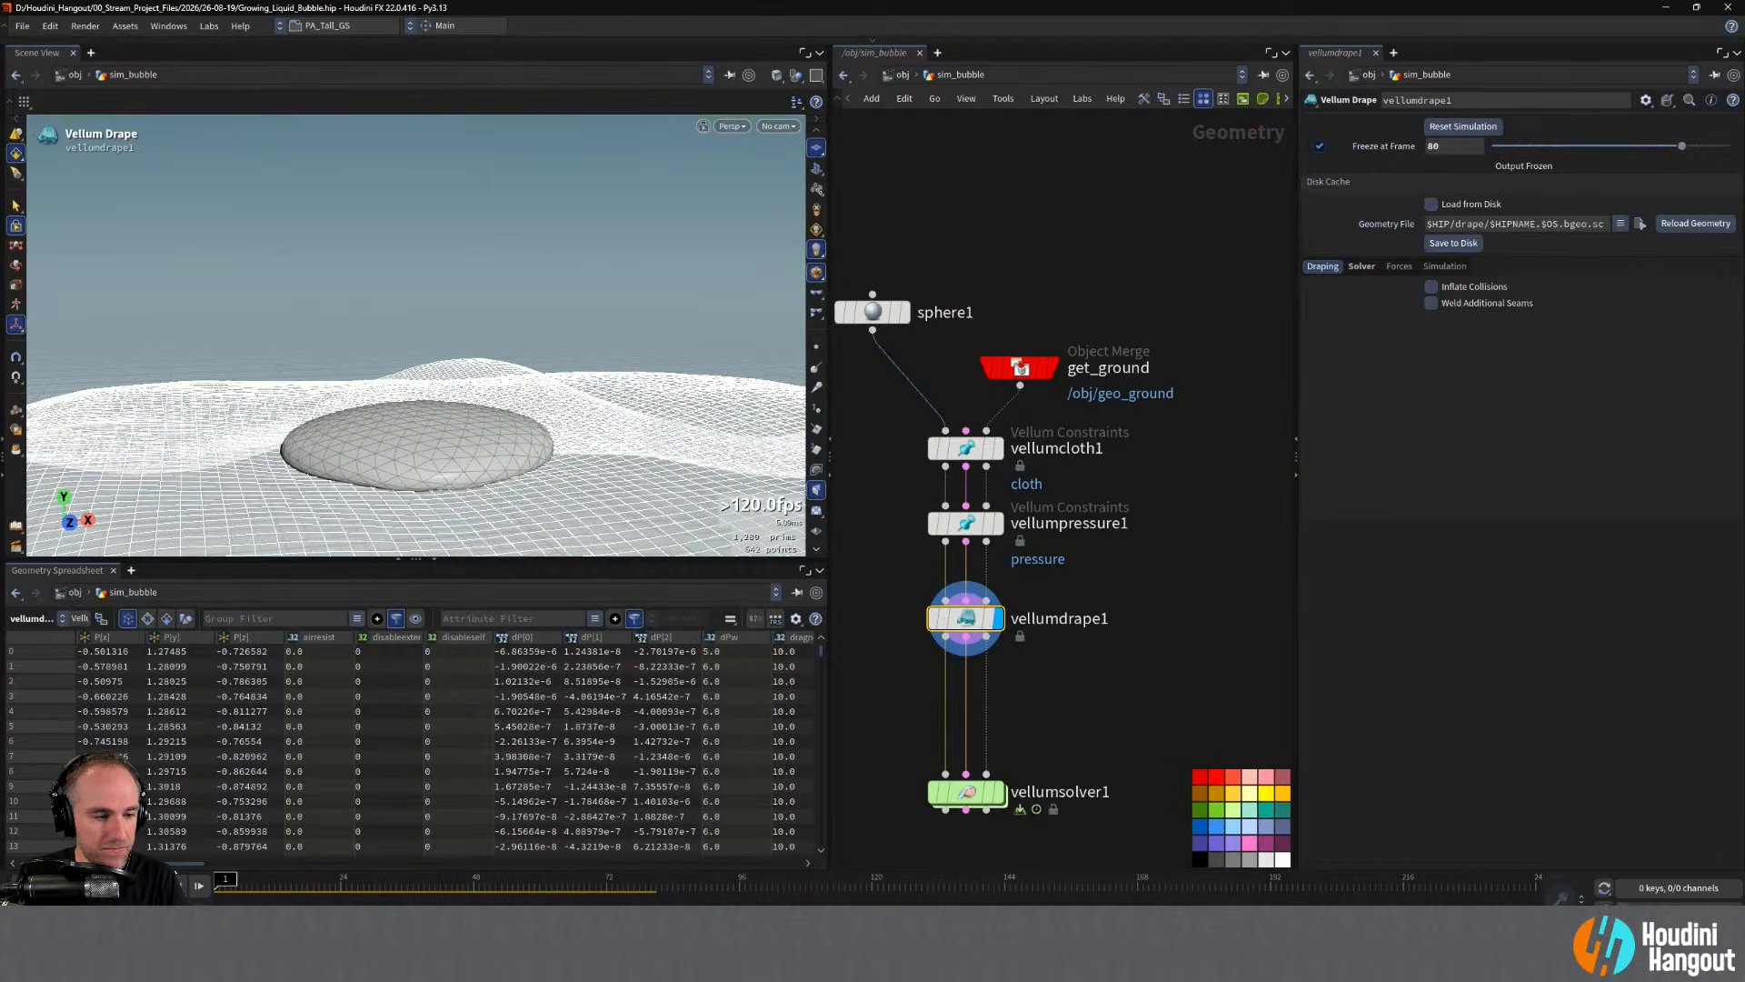
- Examine vellumdrape1's forces and solver settings and the constraint geometry attributes in its node info
middle_click(971, 618)
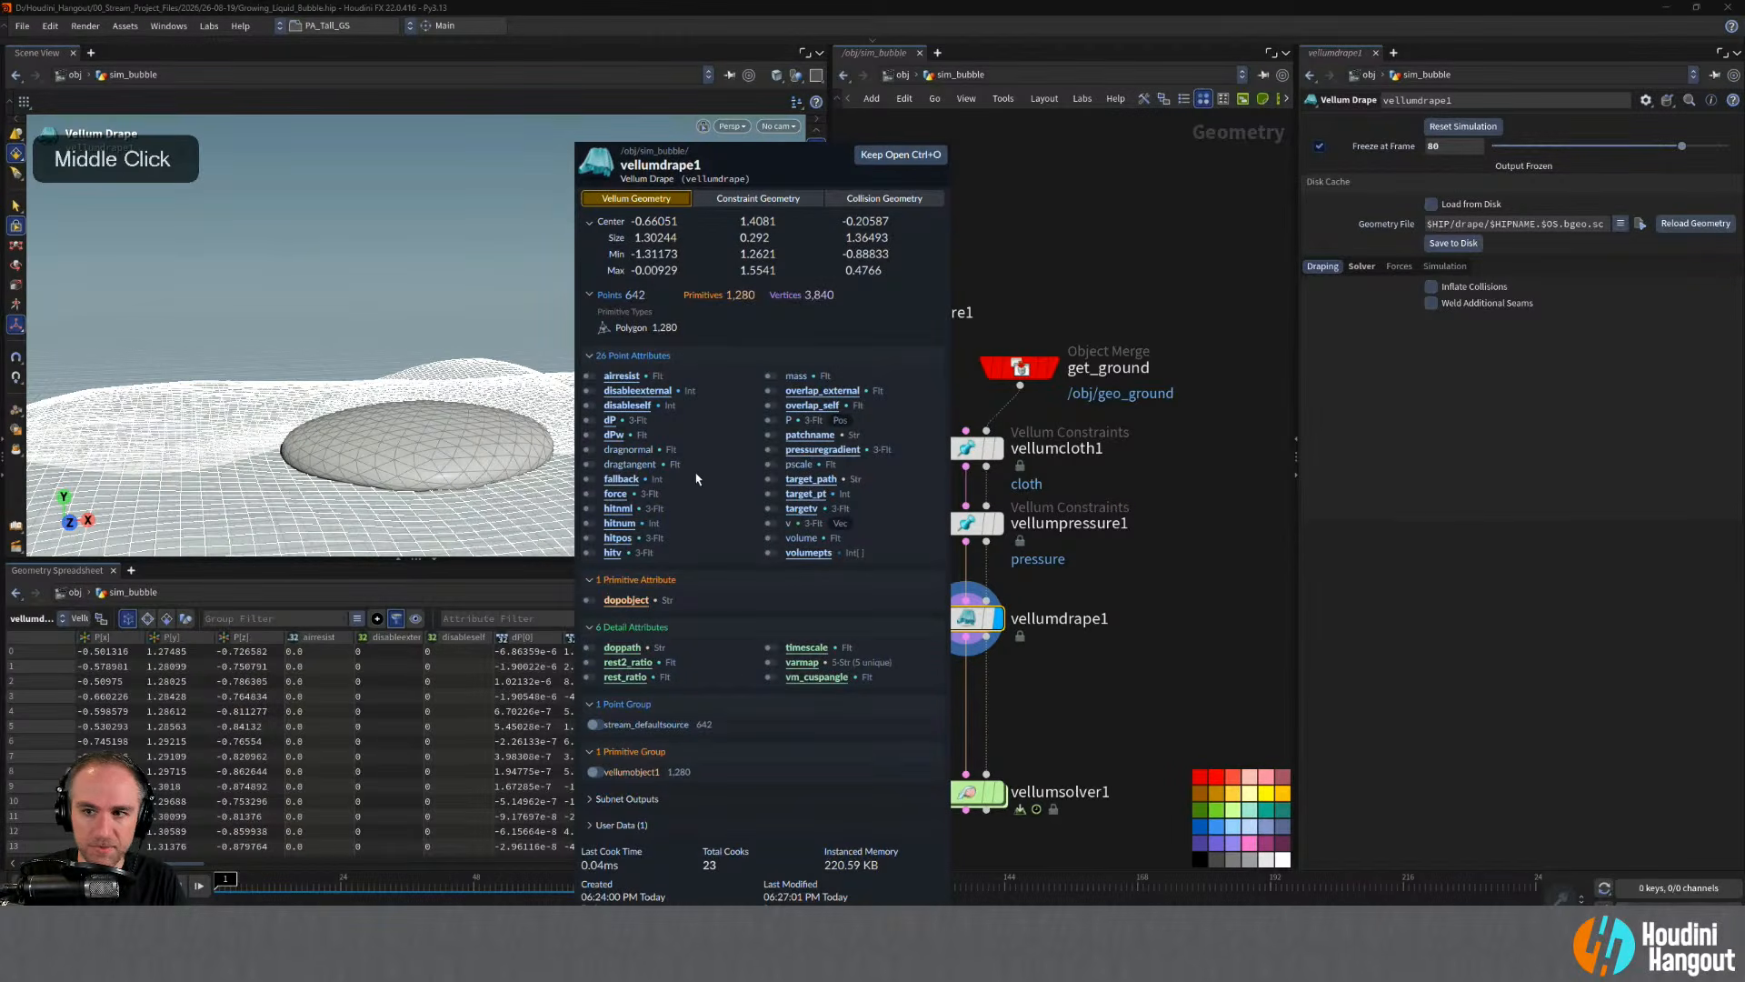
left_click(1399, 266)
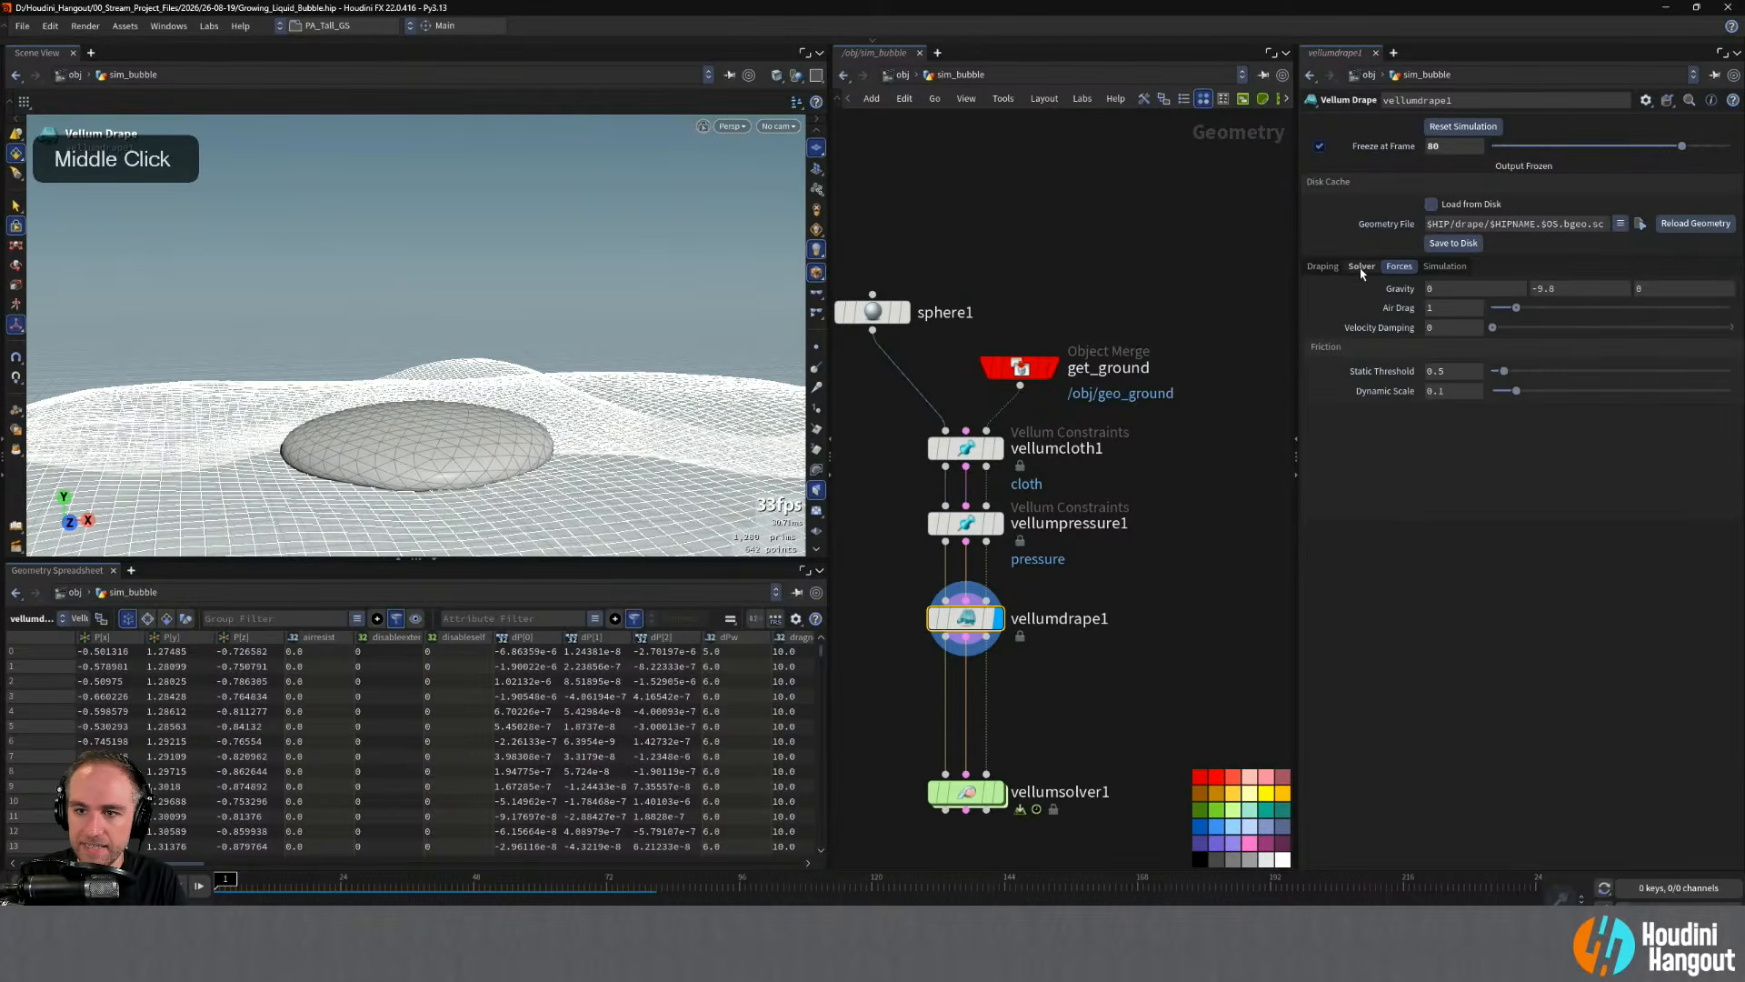
left_click(1362, 267)
left_click(1321, 267)
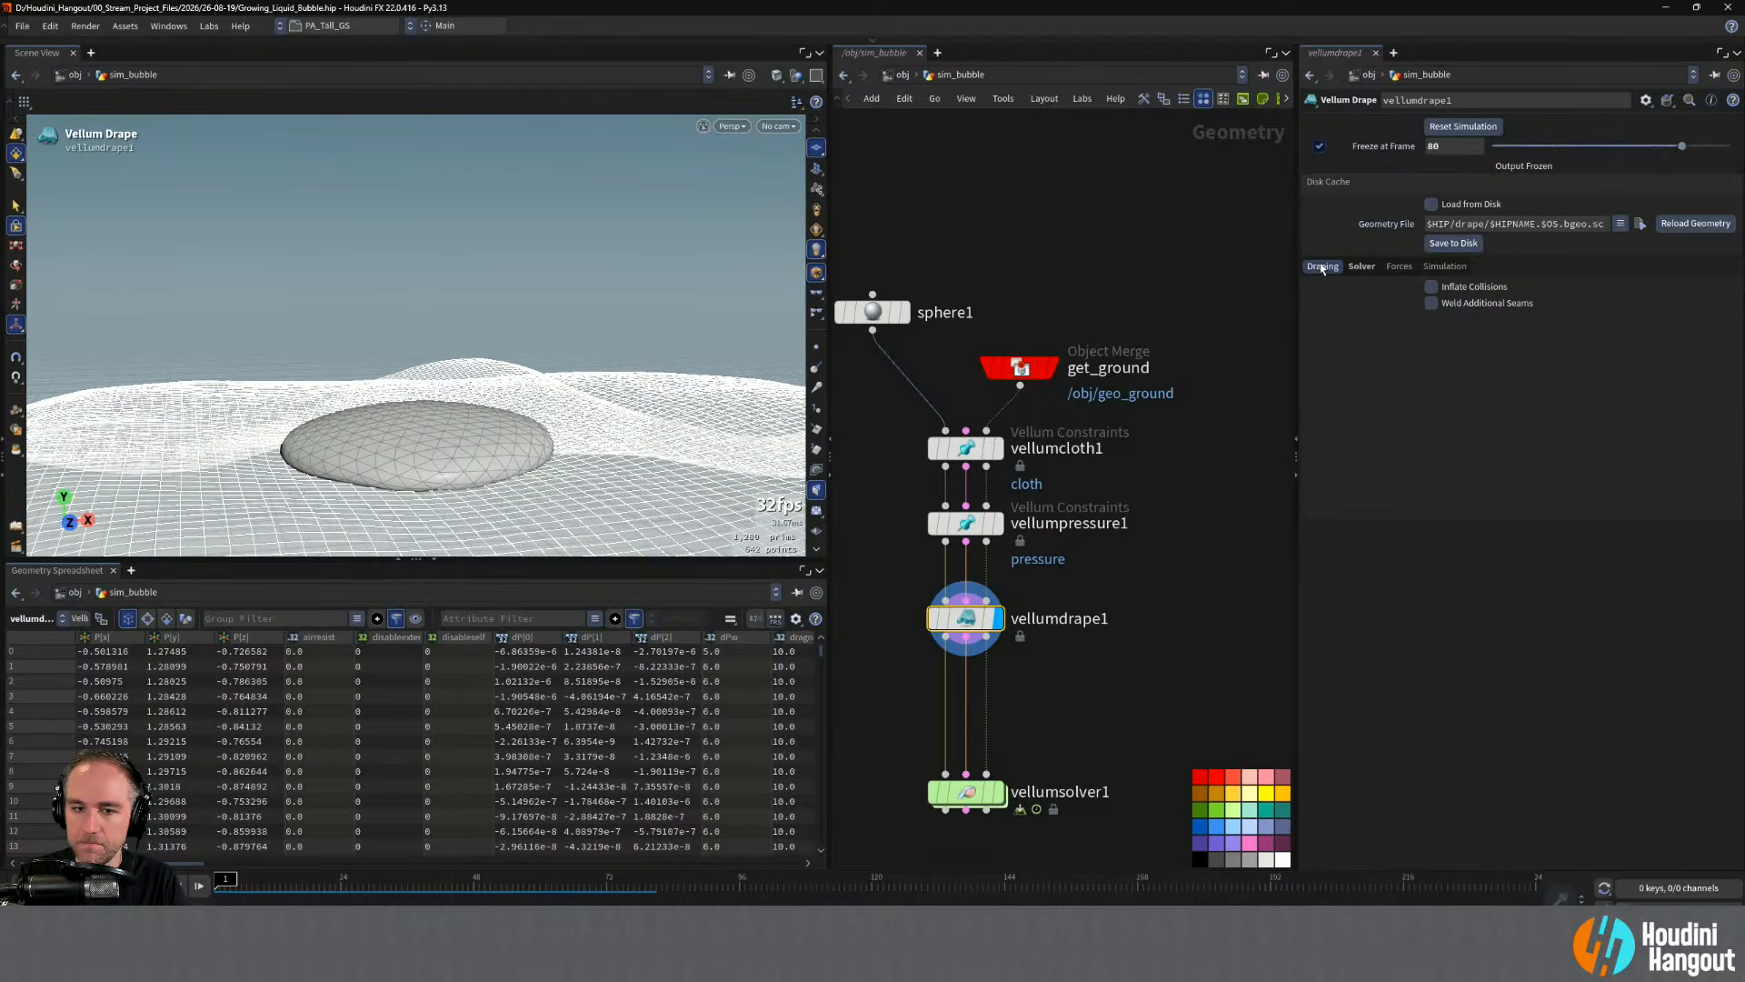
middle_click(986, 632)
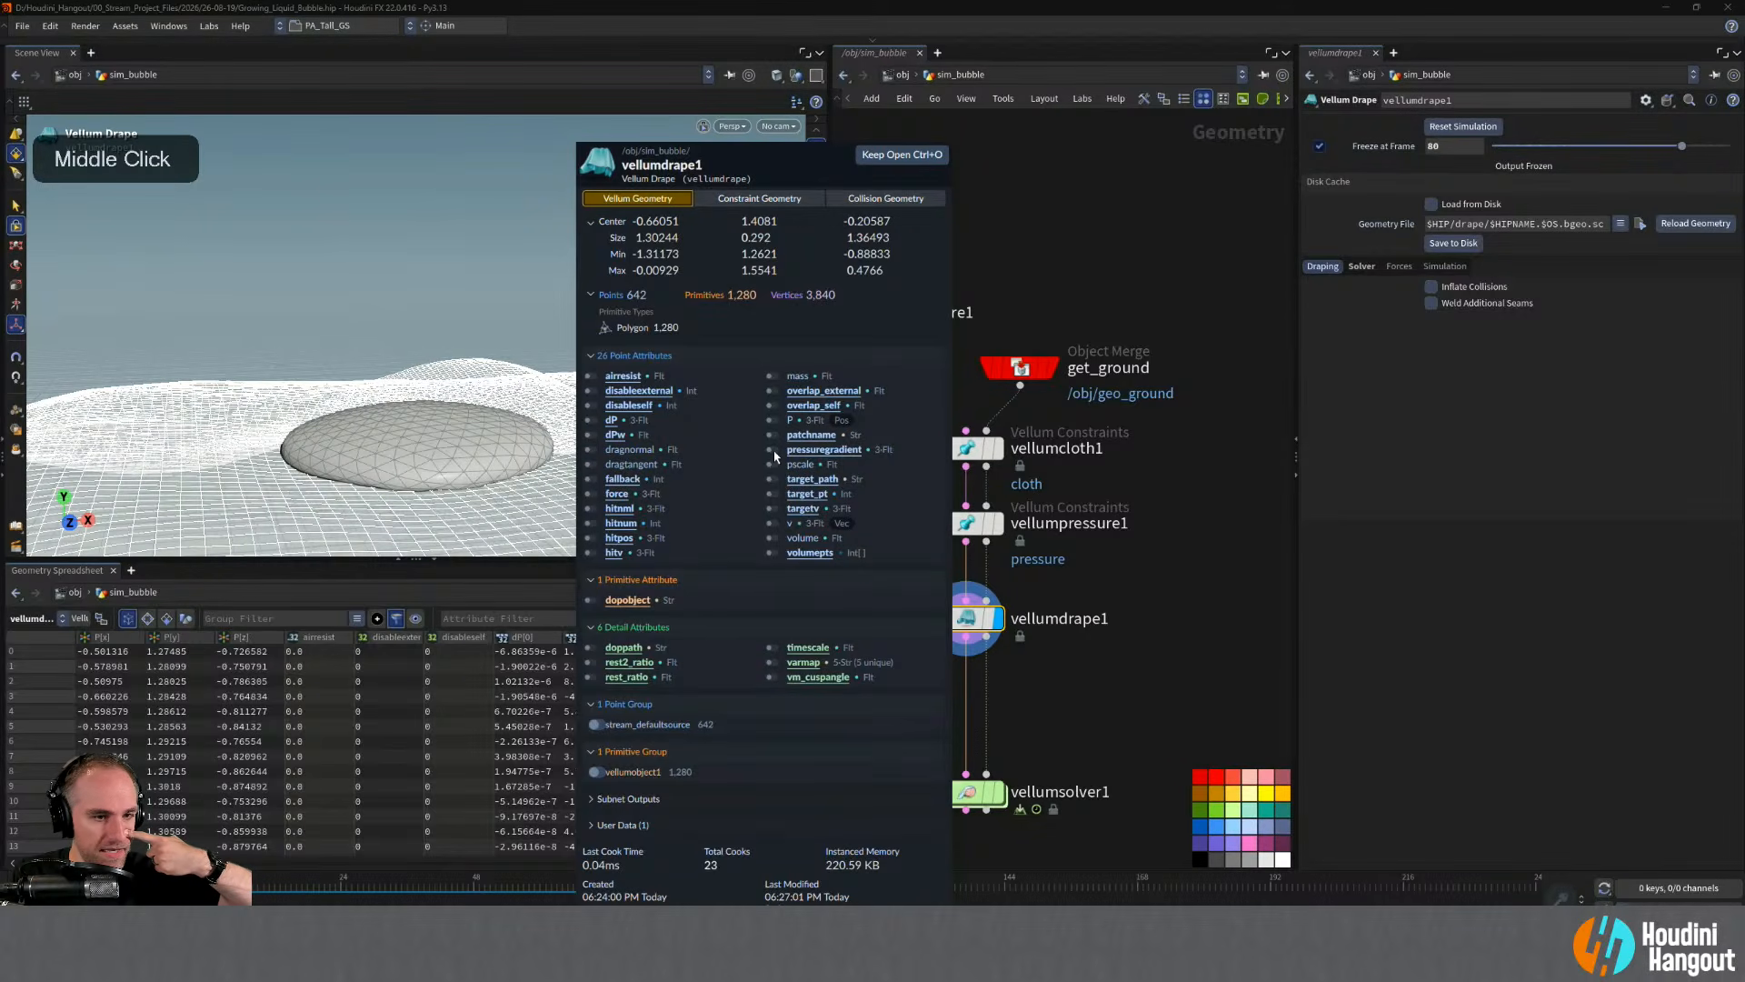
mouse_move(963, 625)
left_click(910, 618)
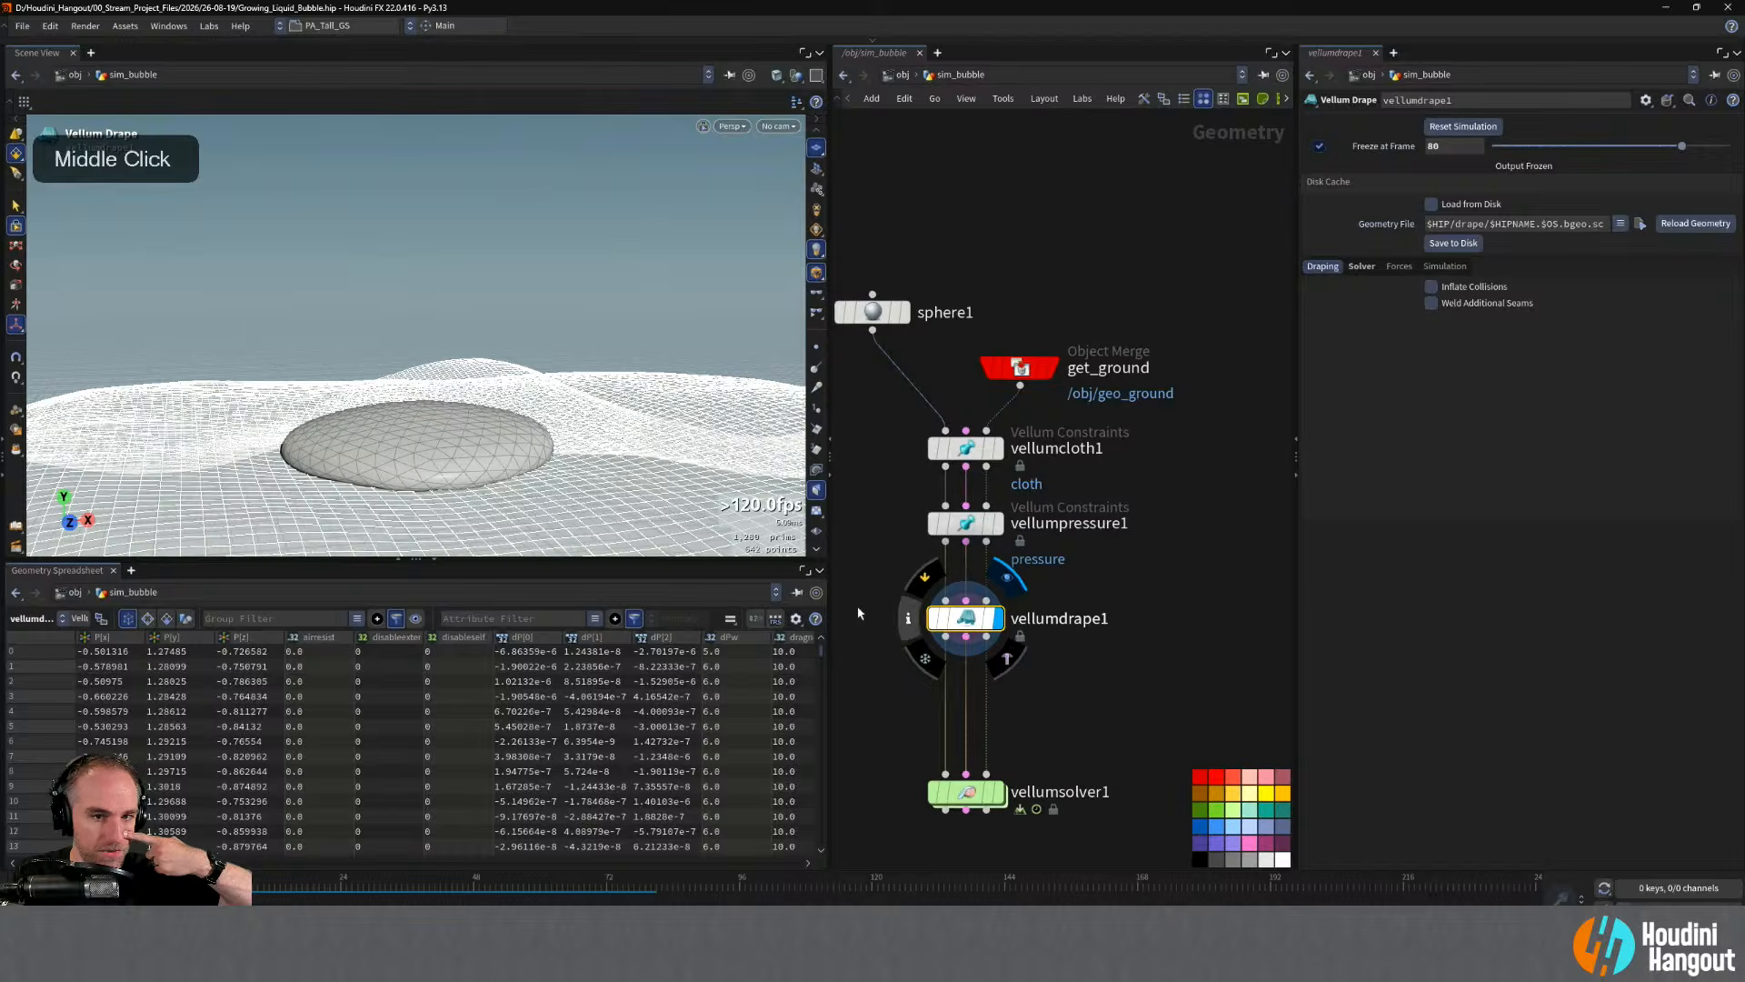
left_click_drag(613, 29, 592, 23)
left_click(666, 99)
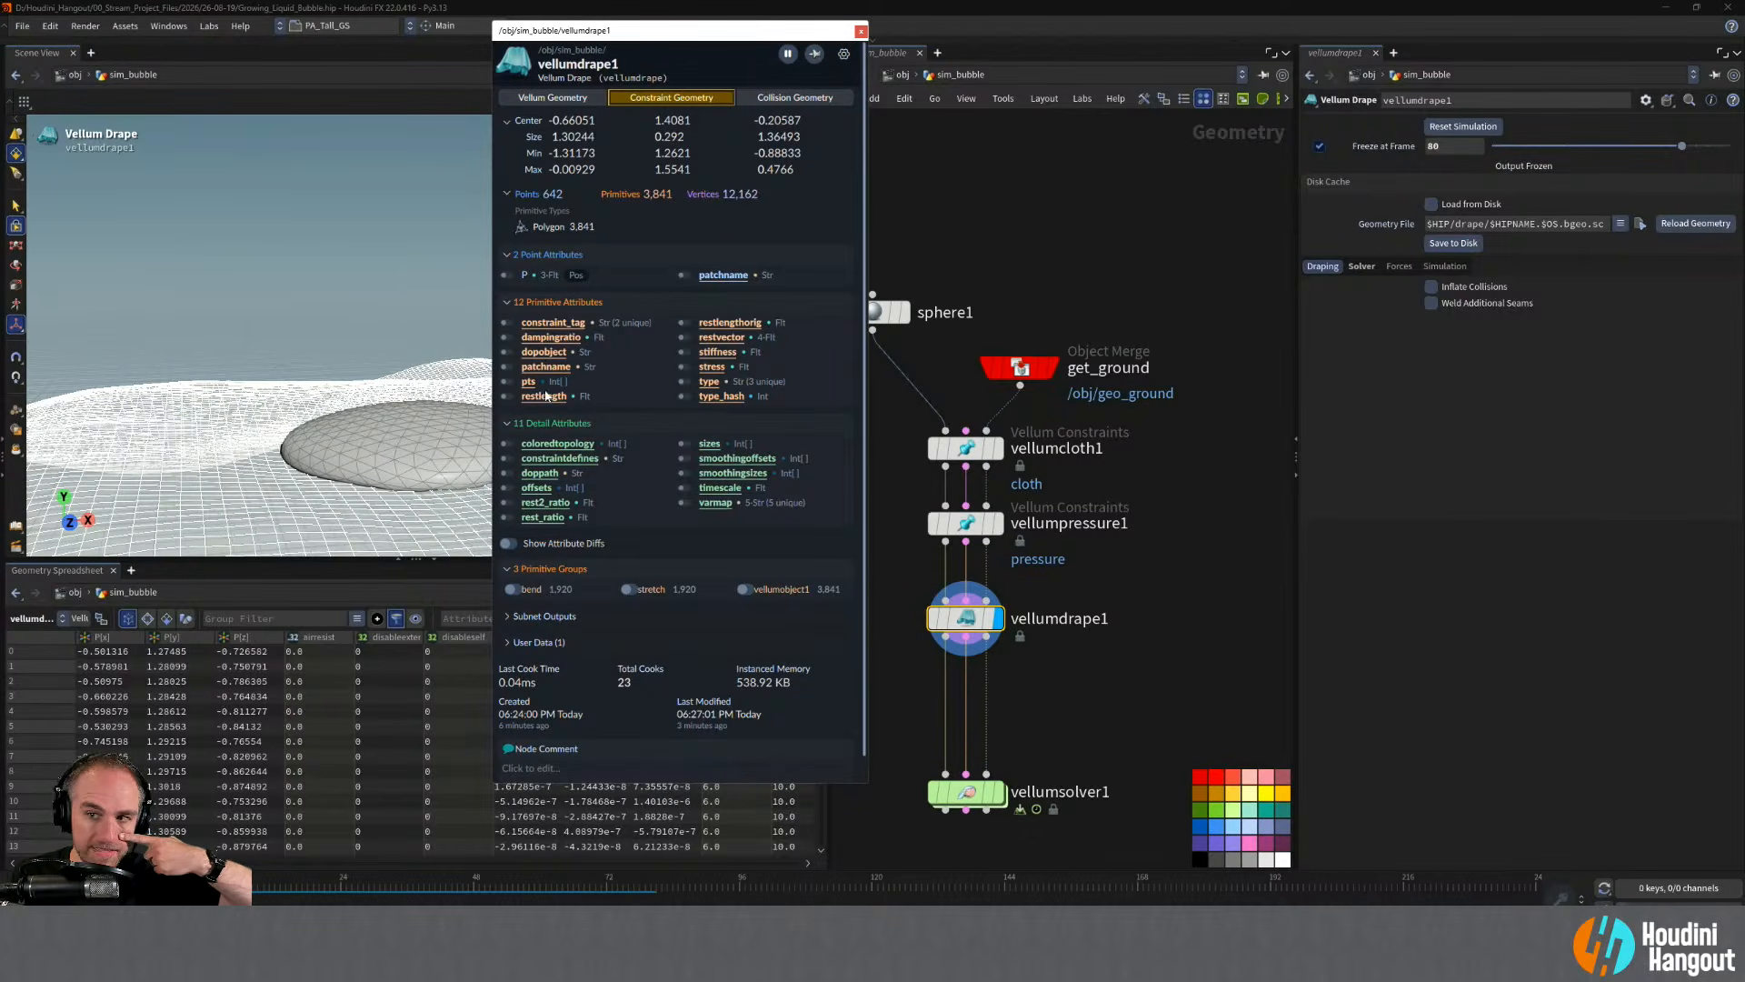
left_click(860, 32)
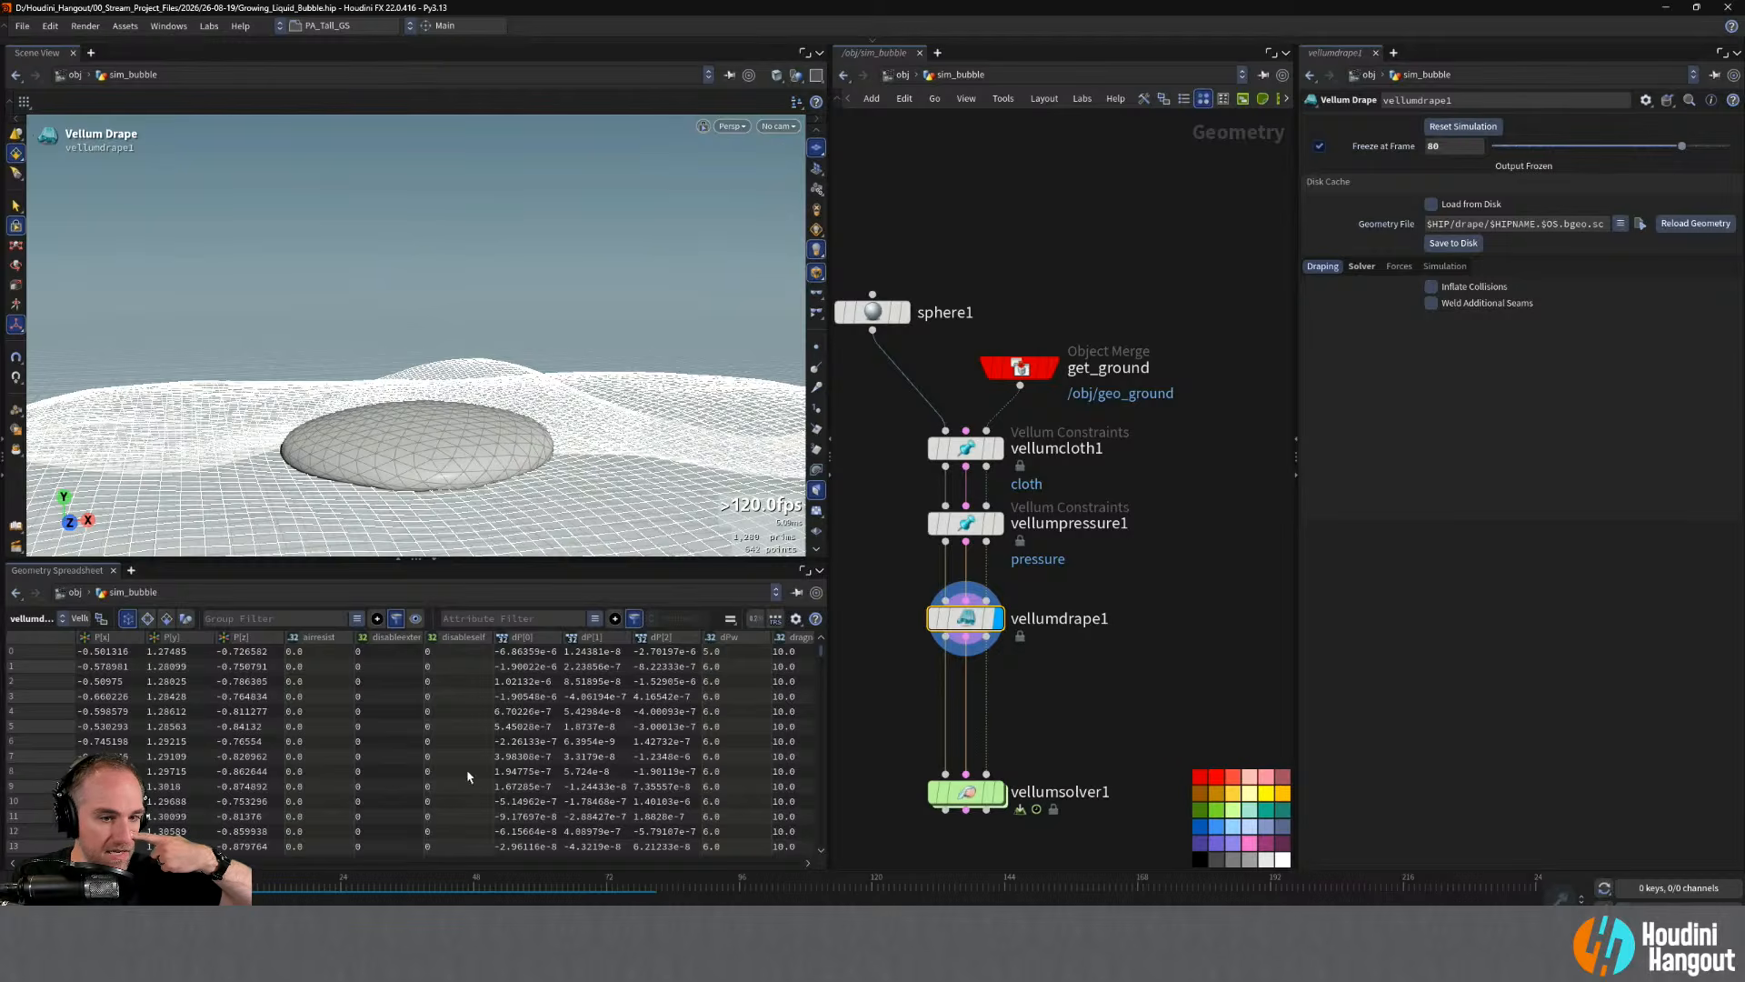
- Examine the primitive attributes of vellumpressure1's constraint geometry, checking the stiffness of the stretch, bend and pressure constraints
left_click(167, 618)
left_click(980, 531)
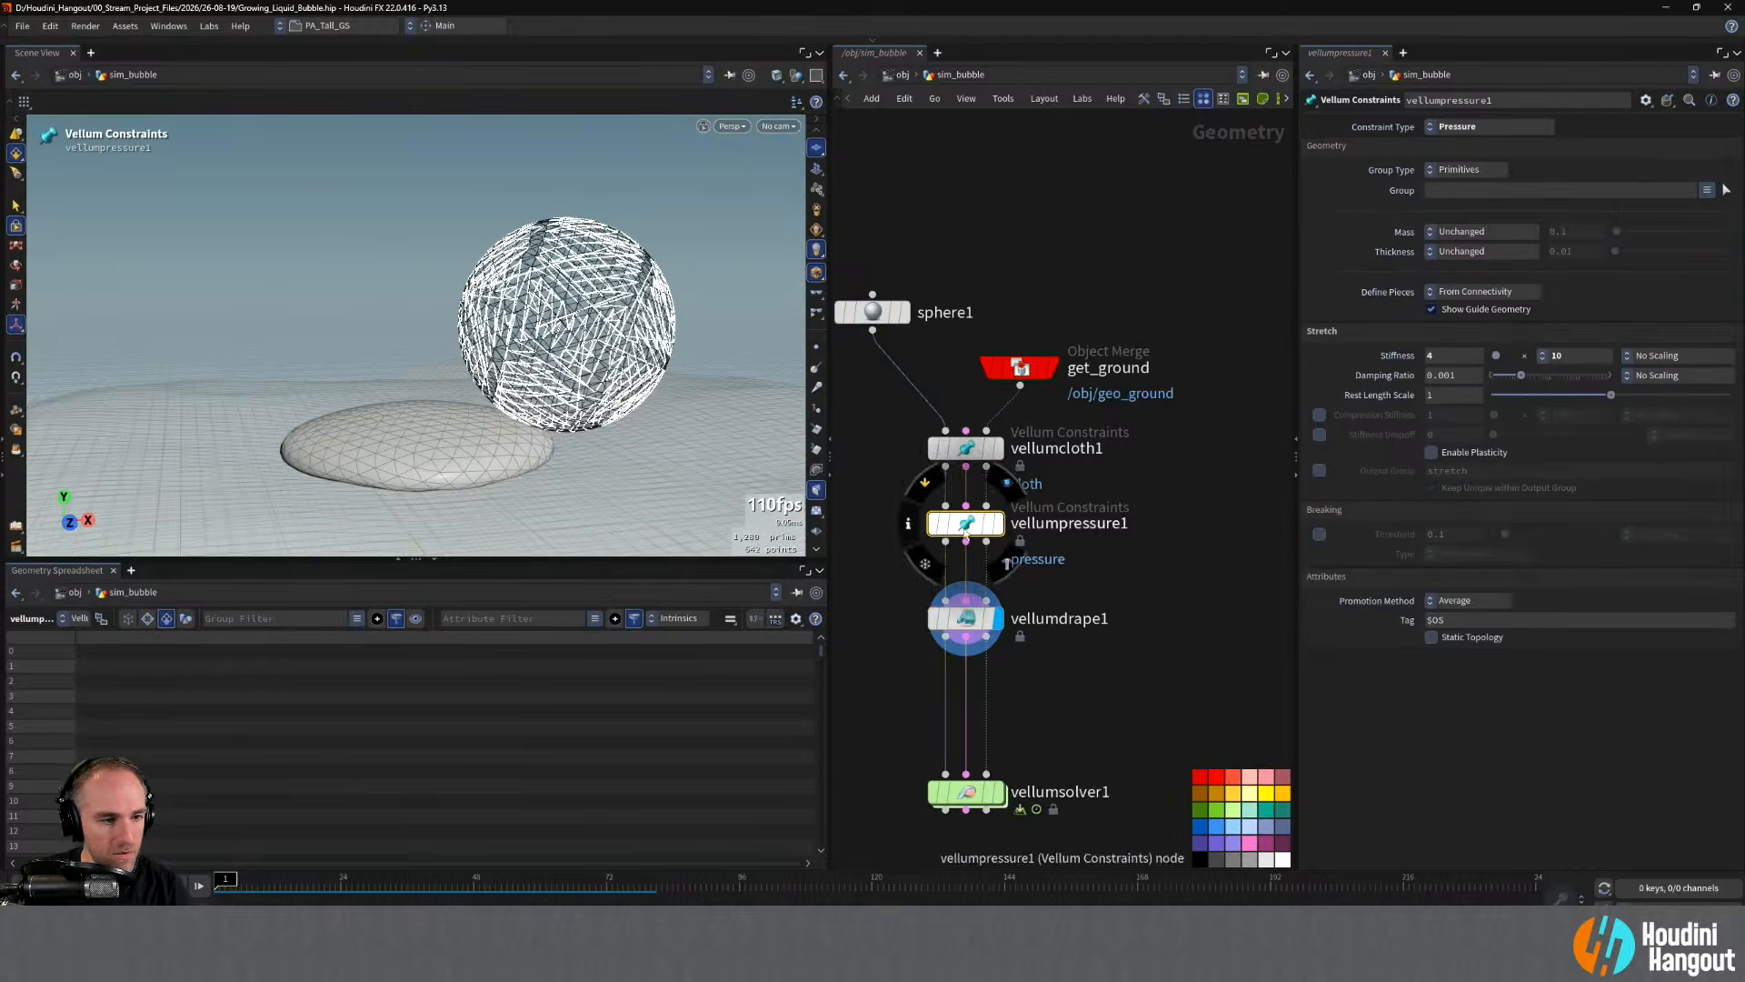
left_click(79, 618)
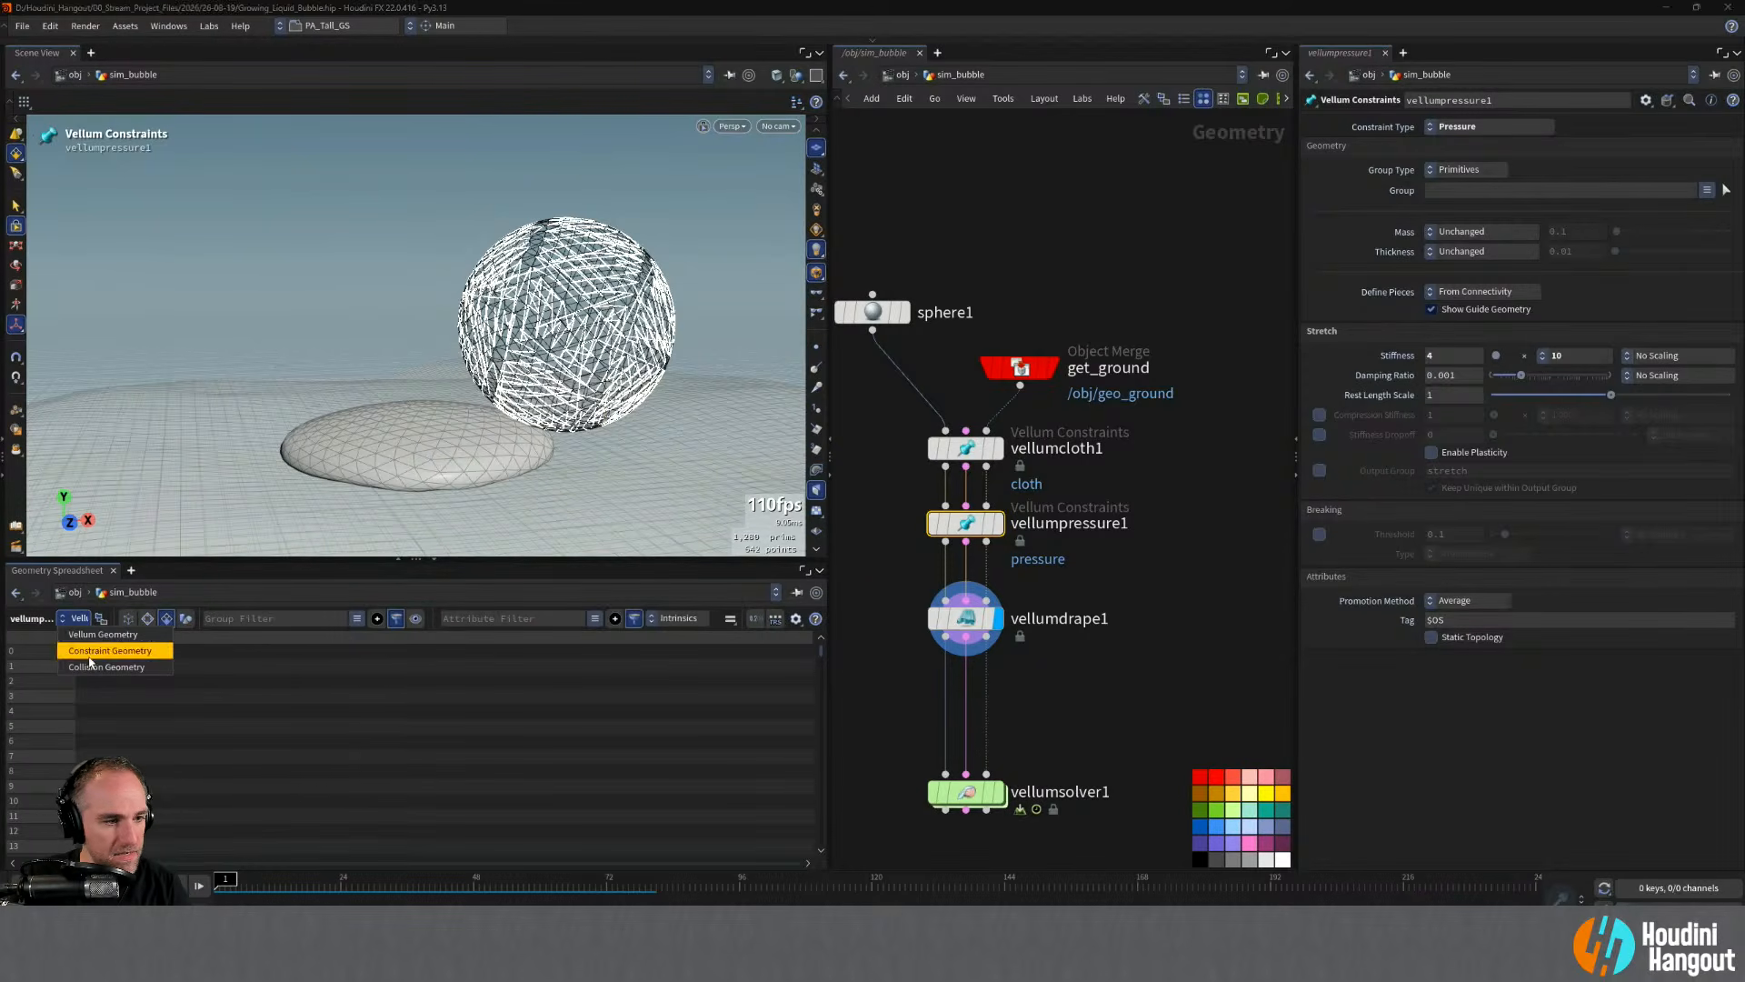
left_click(96, 650)
left_click(73, 627)
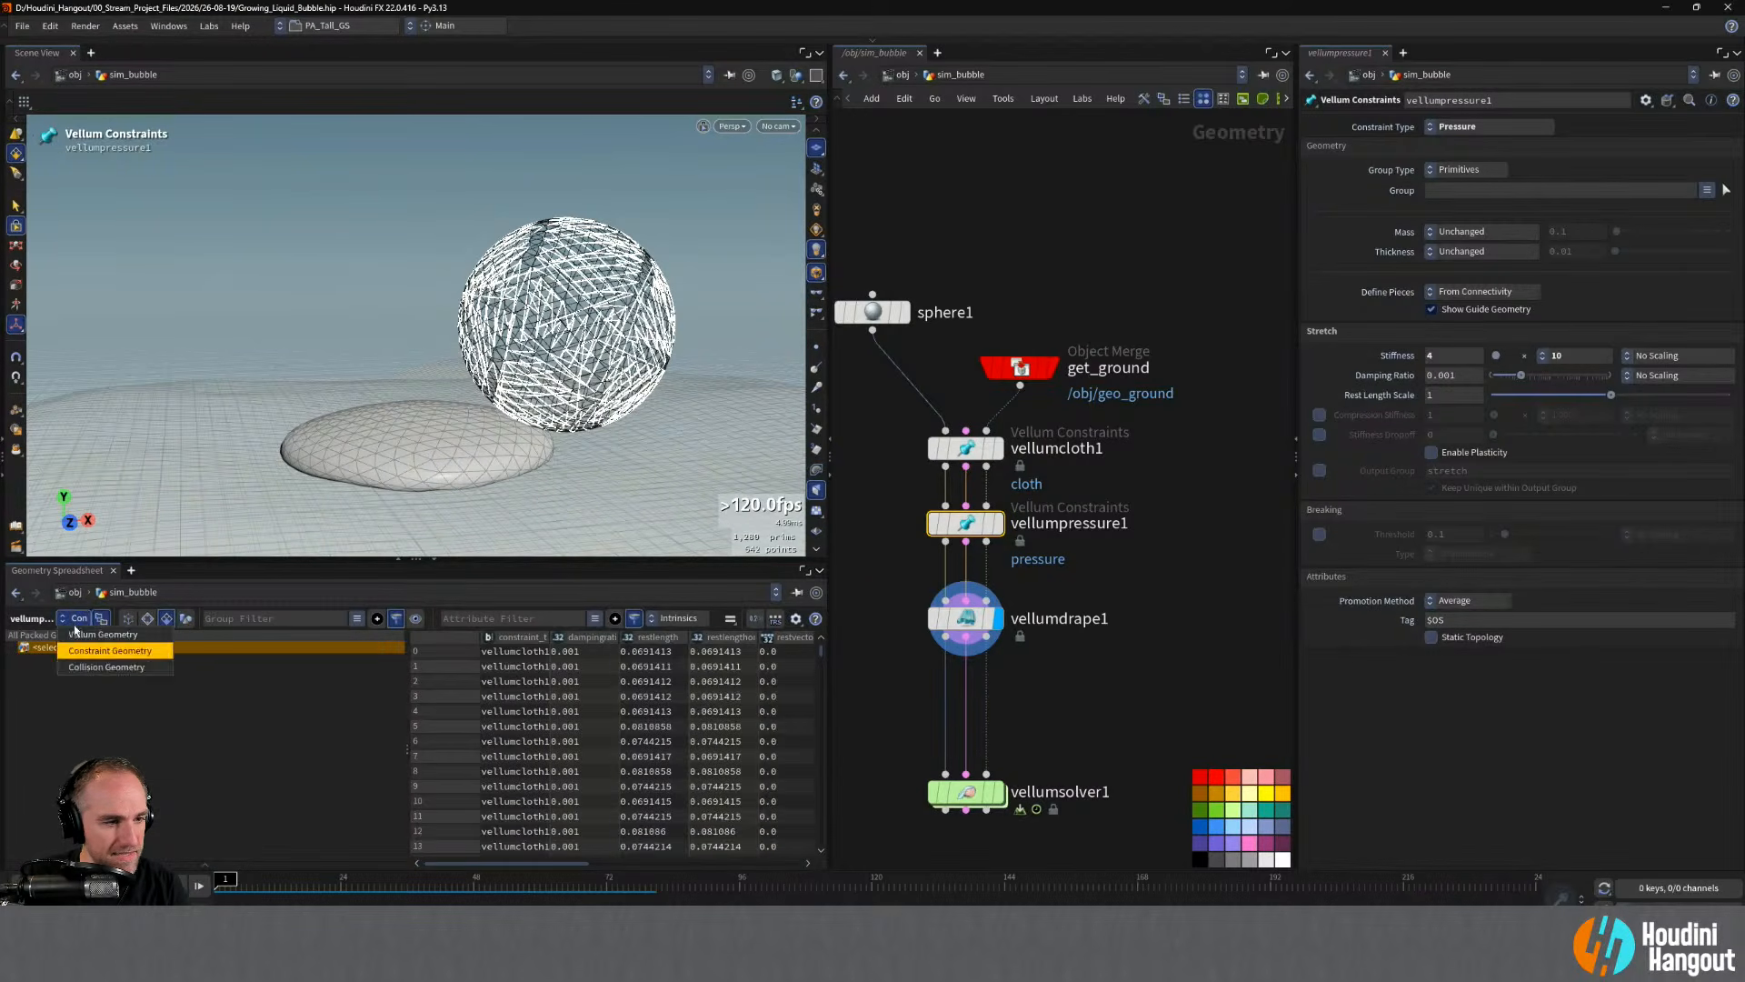
left_click(73, 635)
left_click(72, 621)
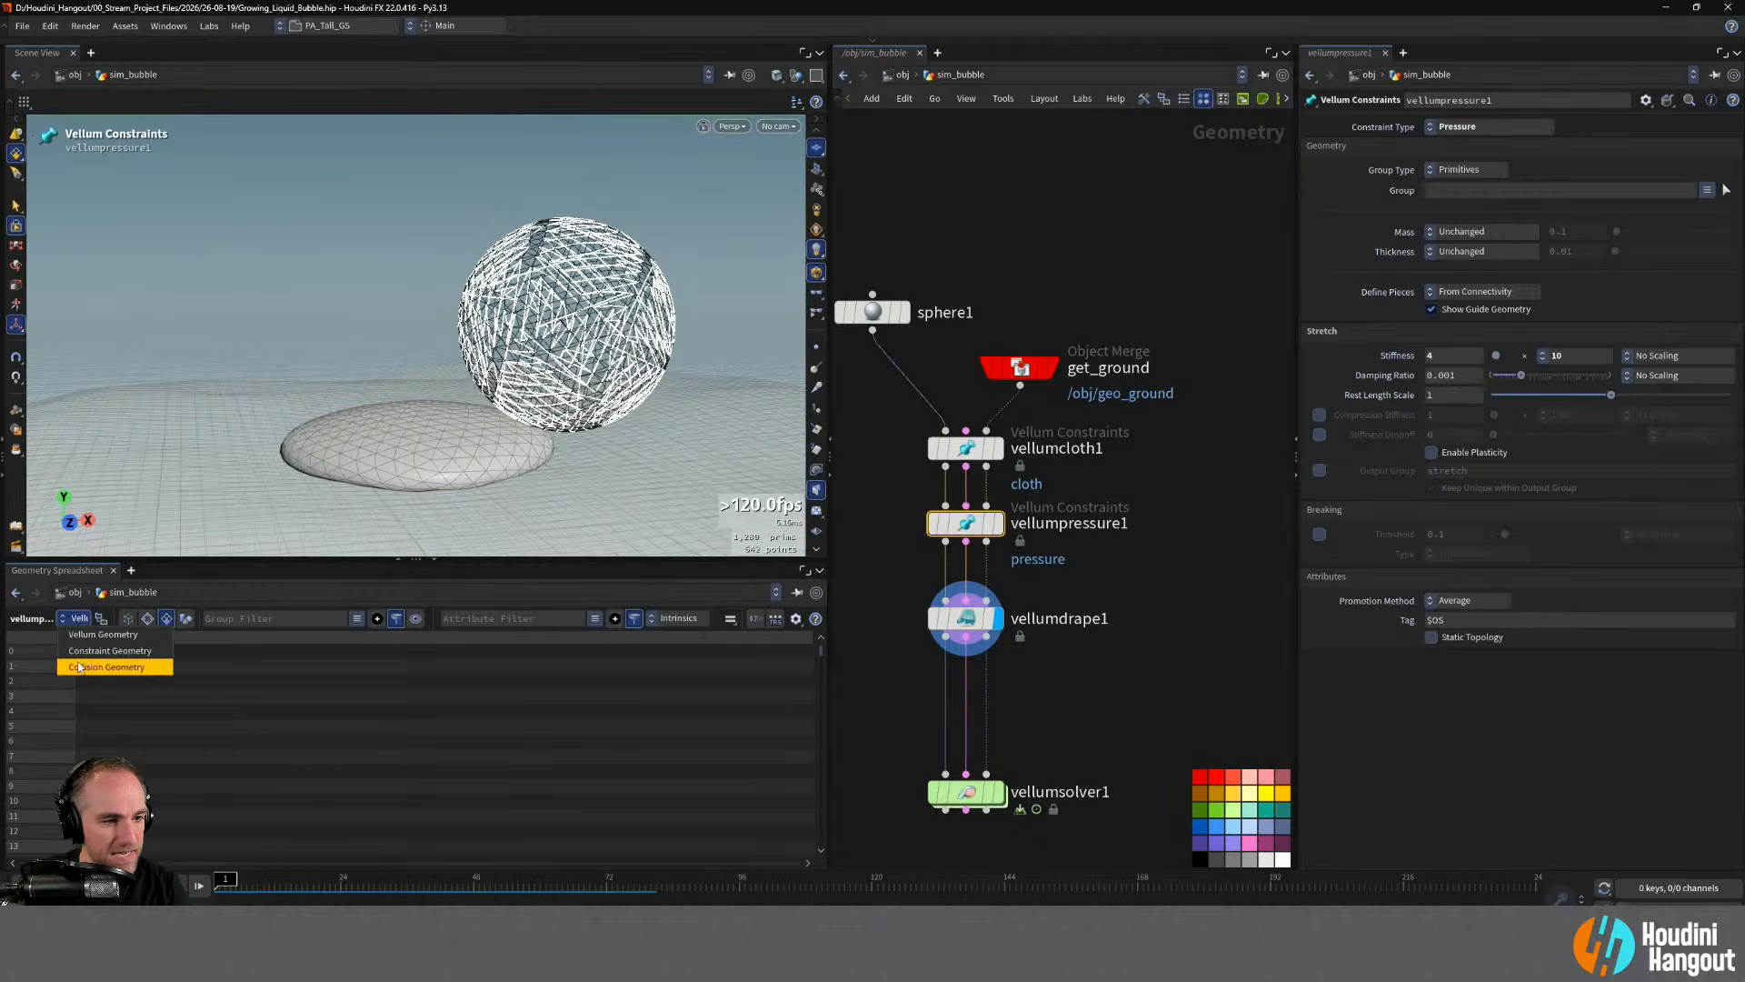
left_click(119, 666)
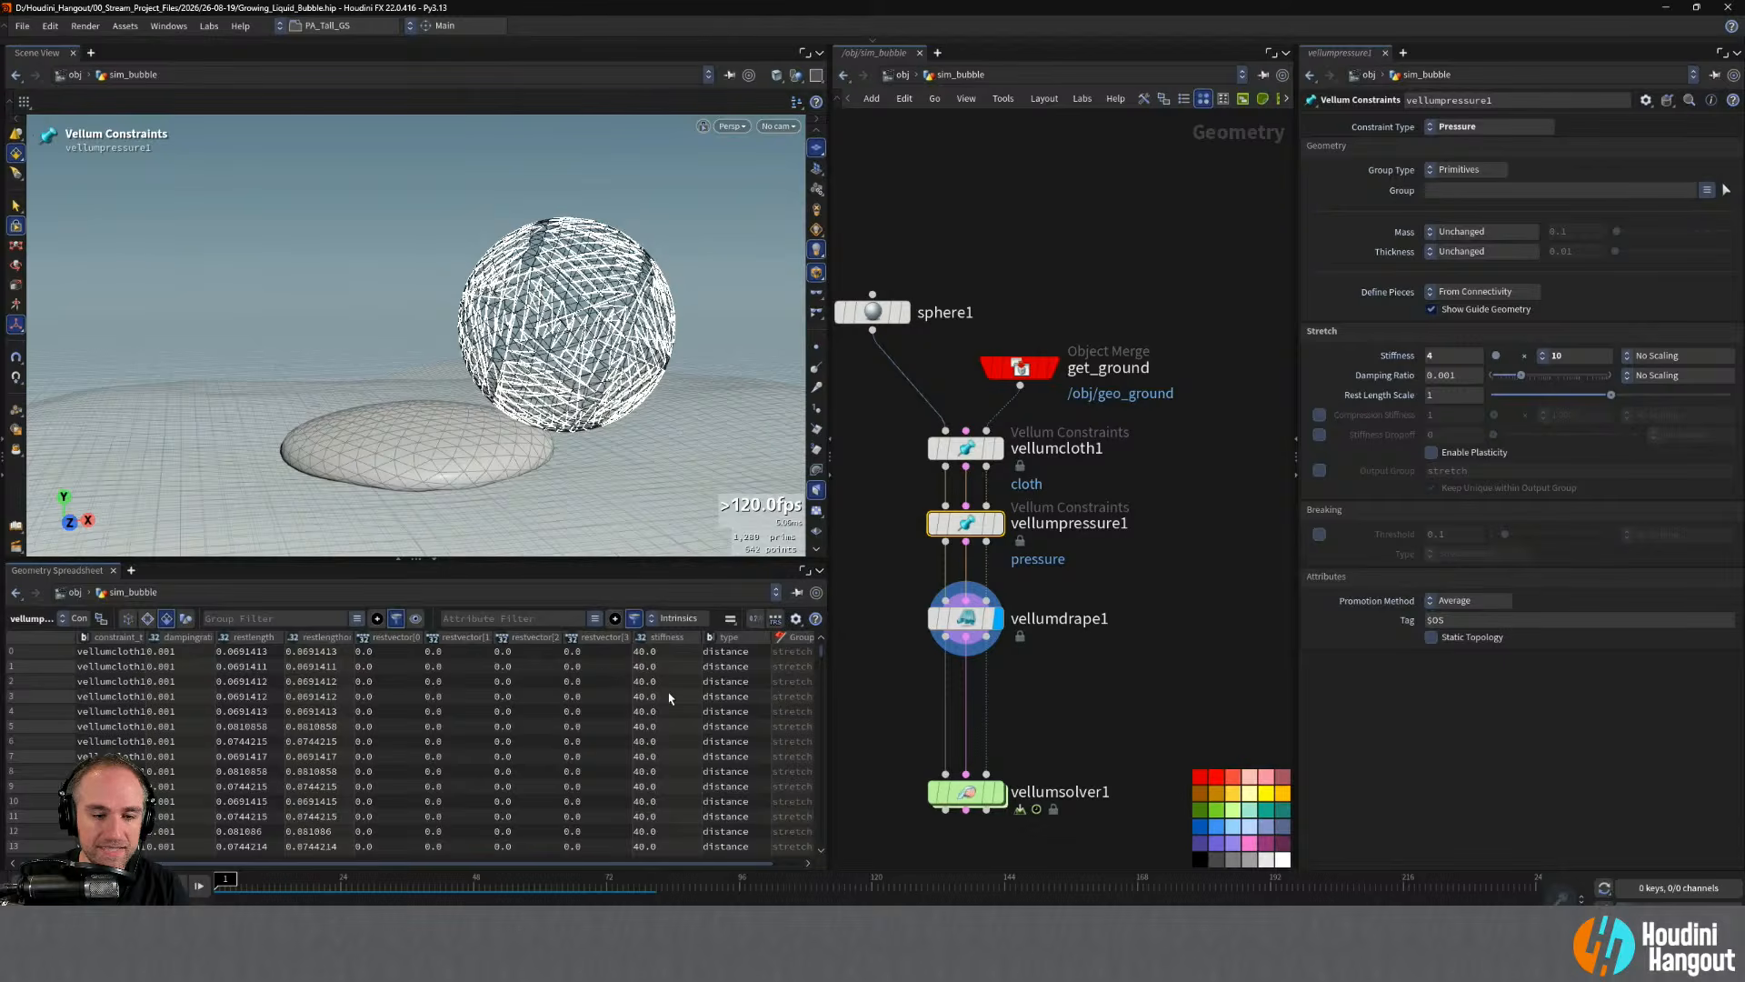
scroll(655, 702, "down", 10)
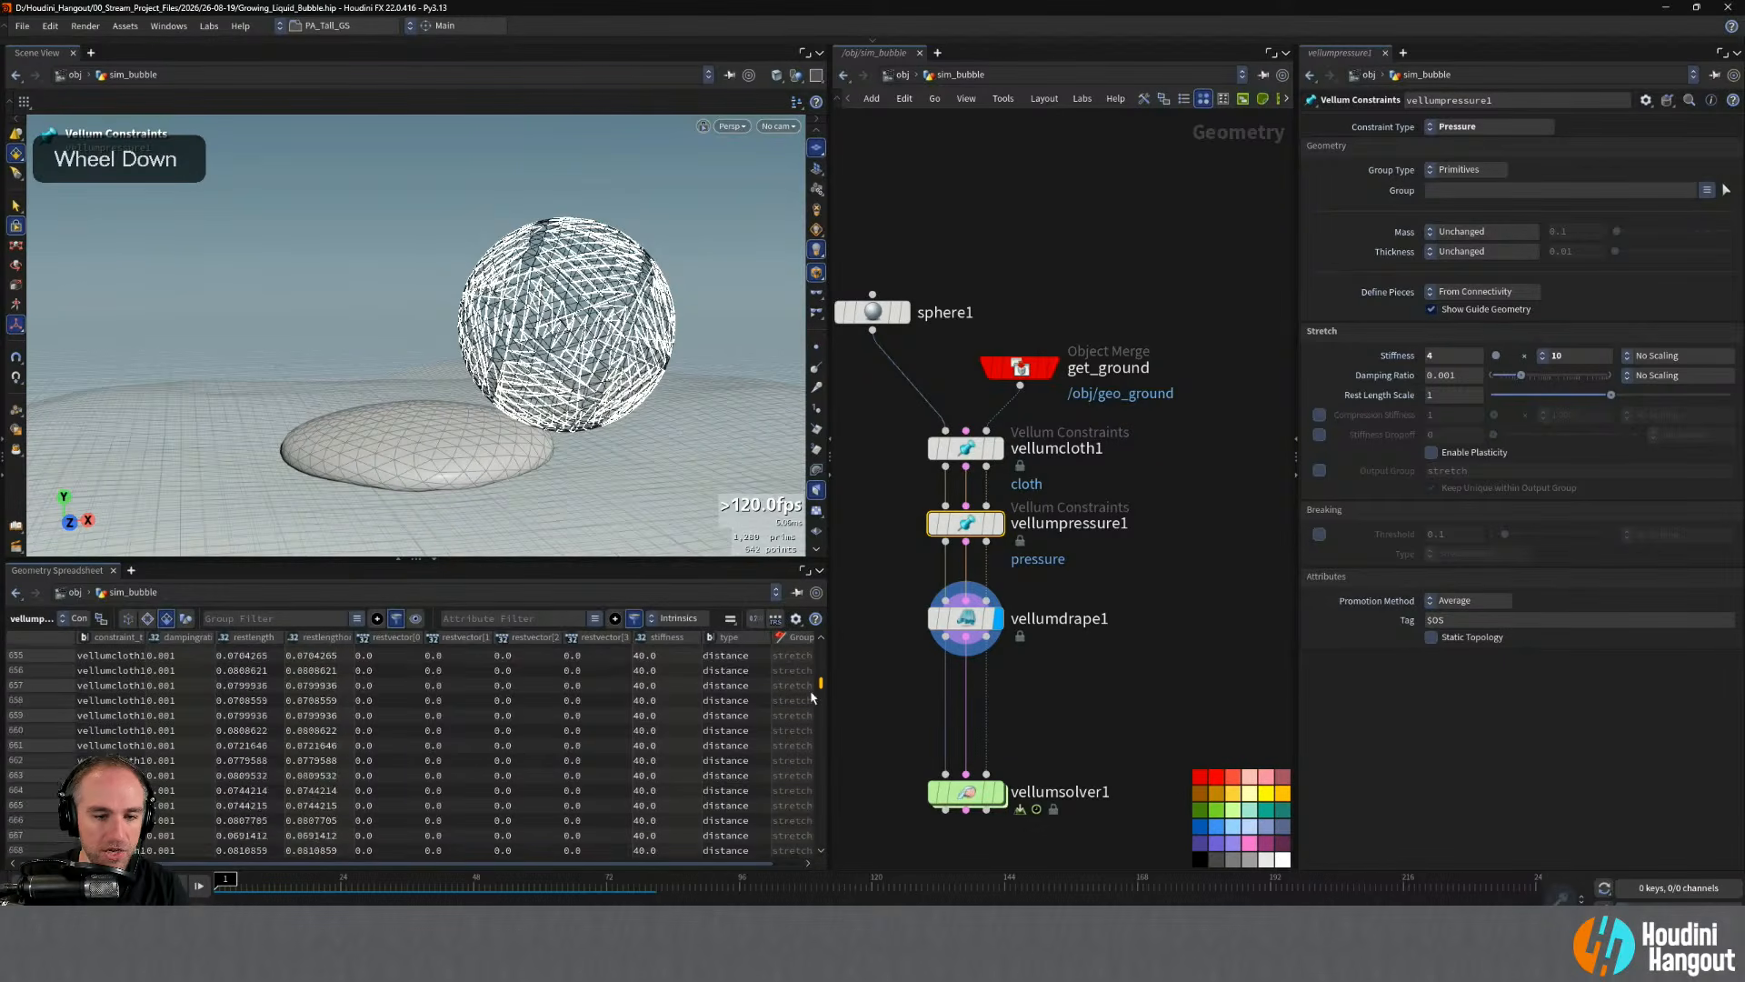
left_click_drag(821, 657, 807, 850)
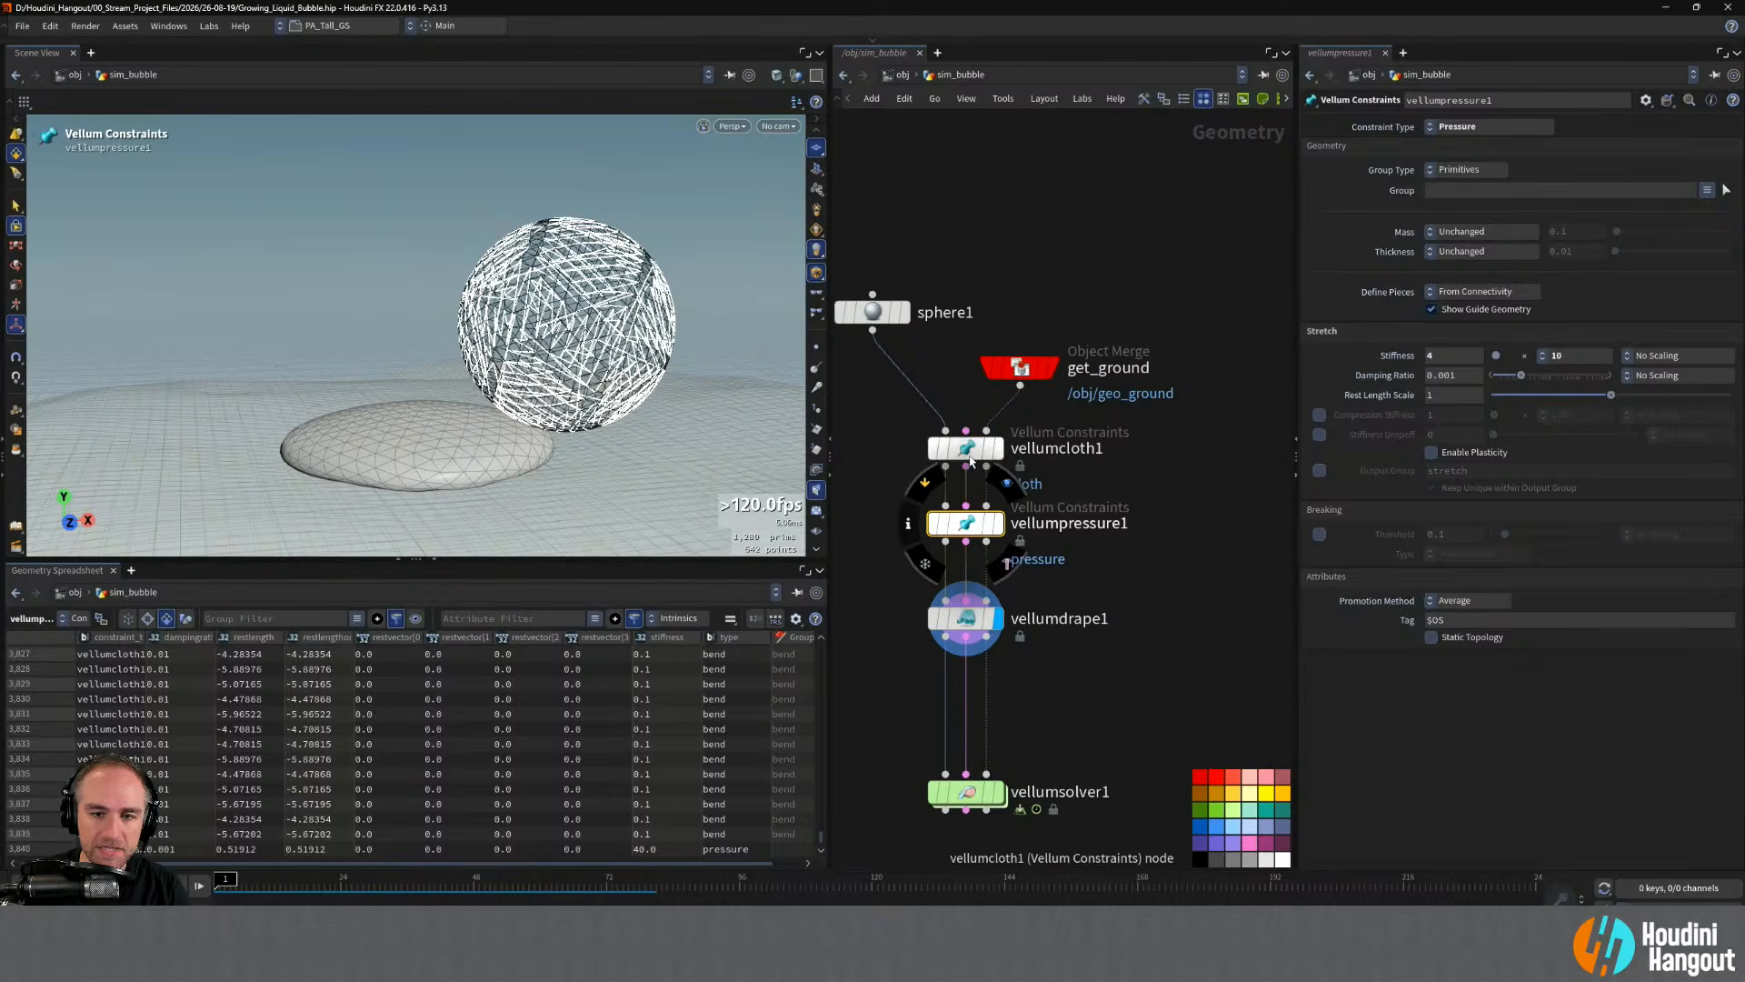
- Set vellumcloth1's bend stiffness multiplier to 0.01 and recompute vellumdrape1
left_click(969, 451)
scroll(1547, 691, "down", 3)
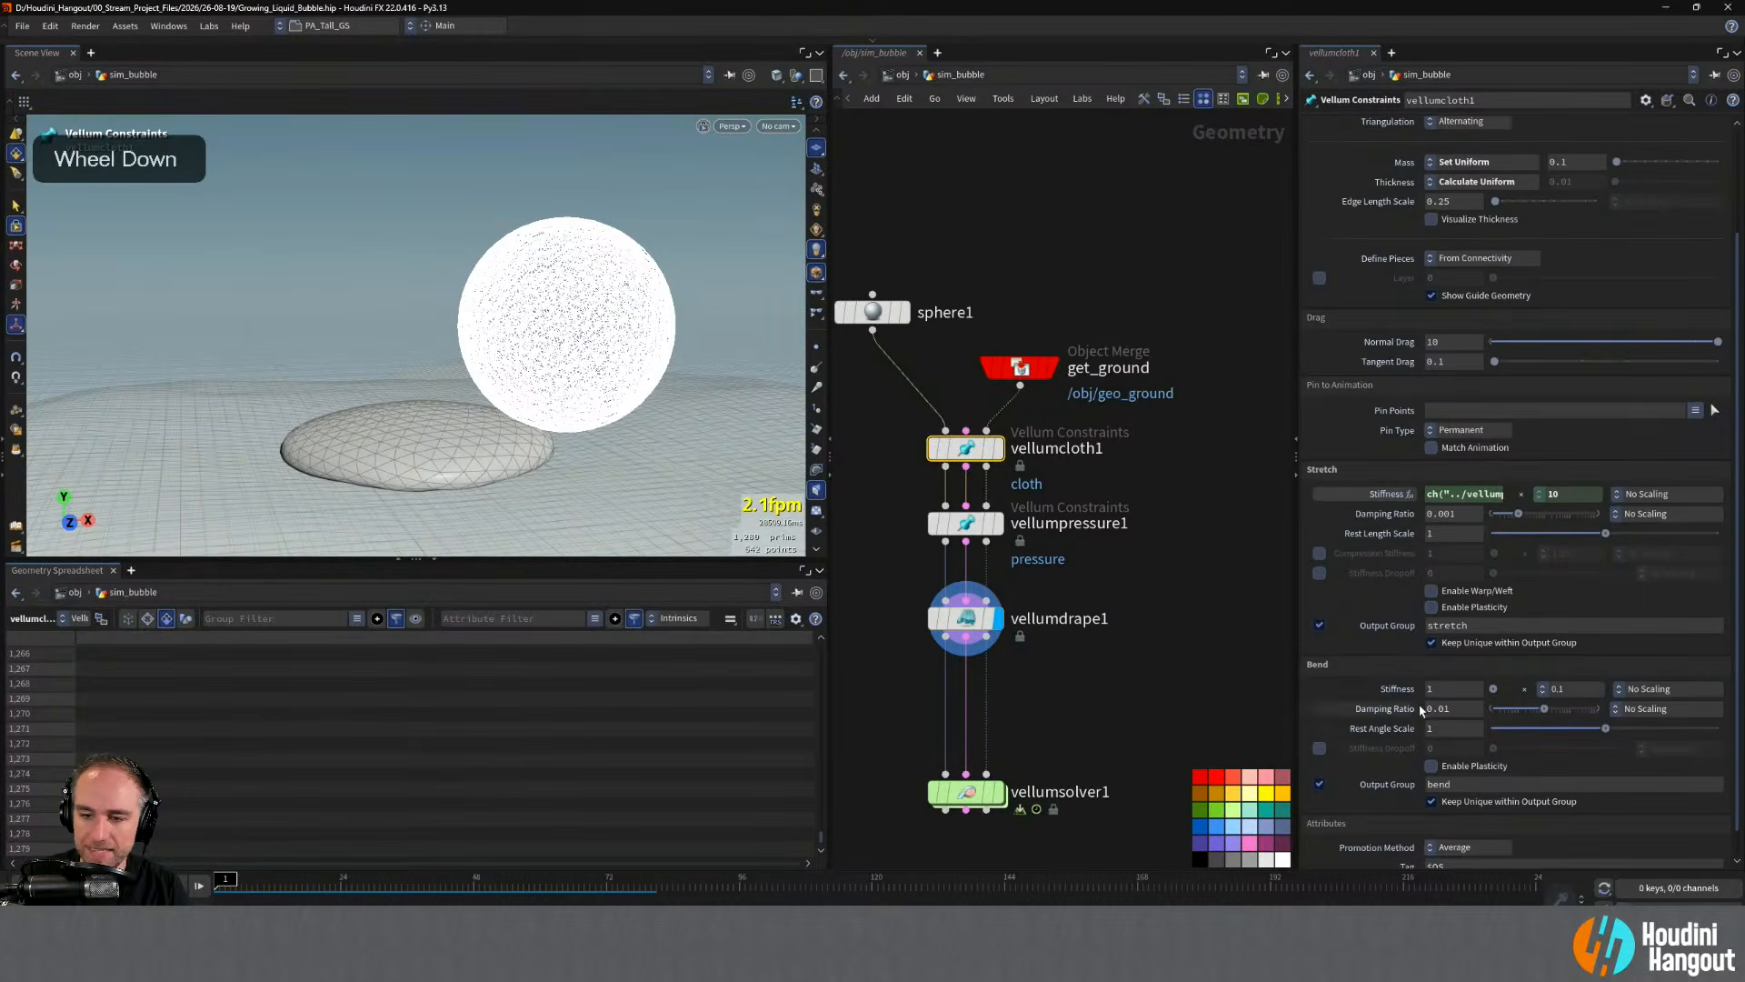
left_click(1560, 692)
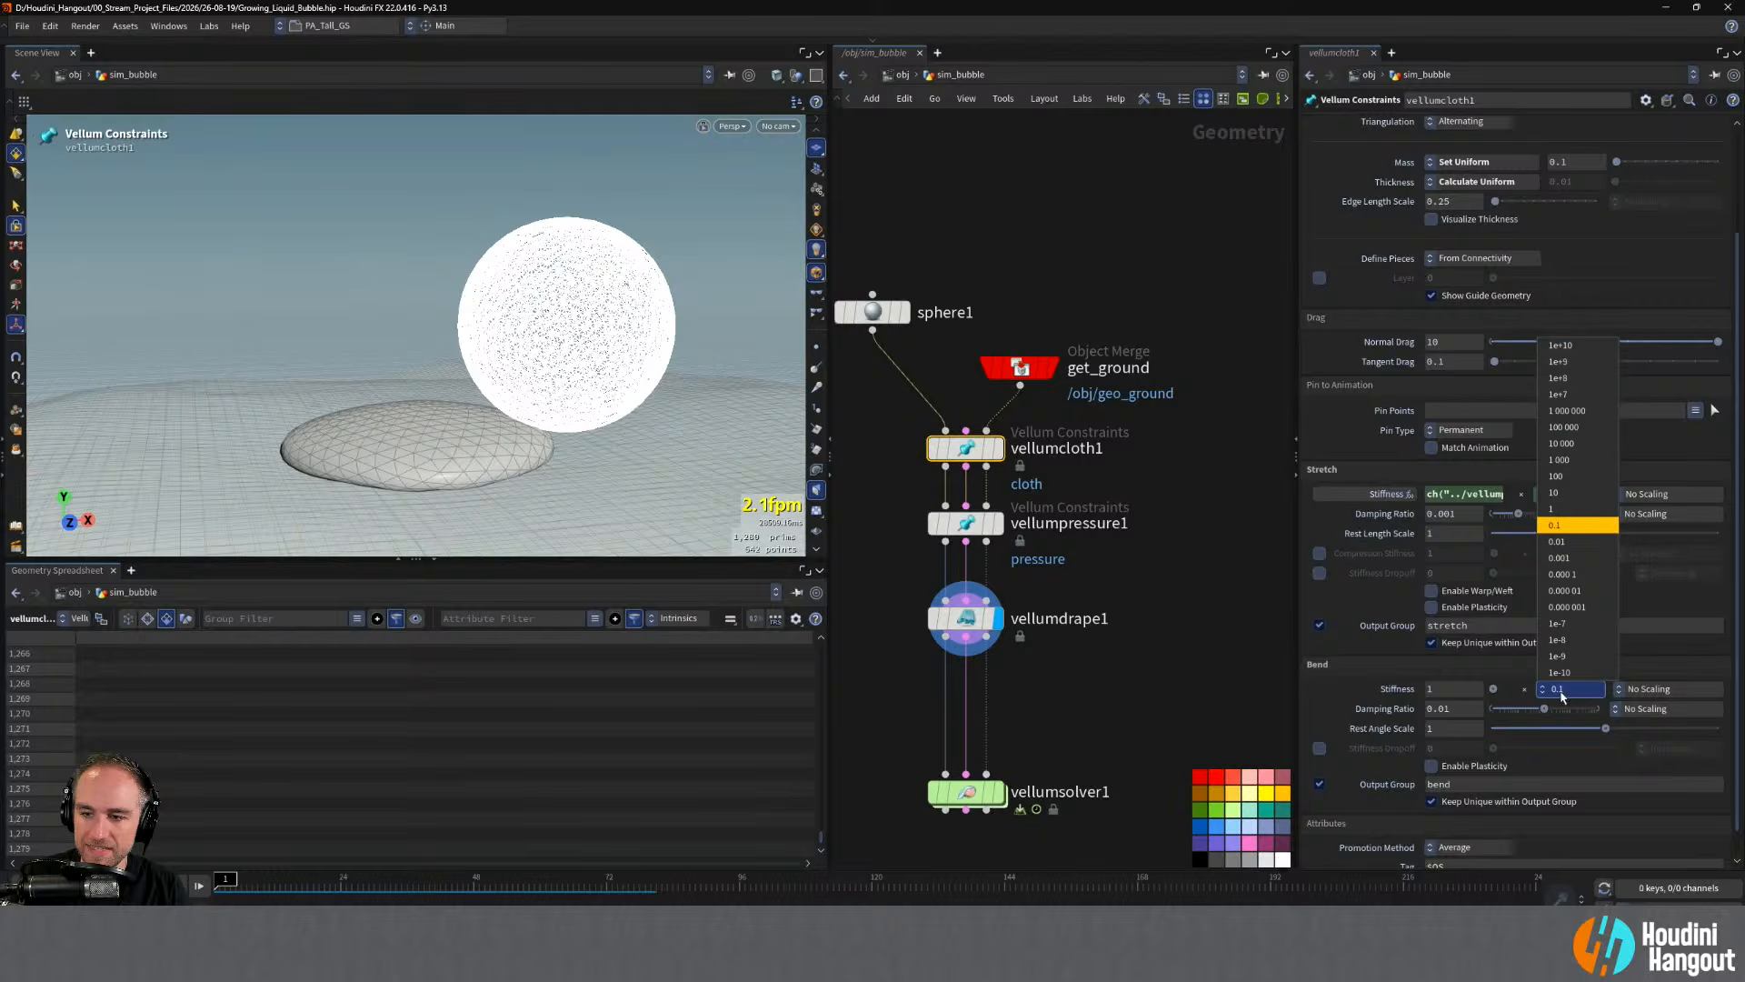
left_click(1554, 544)
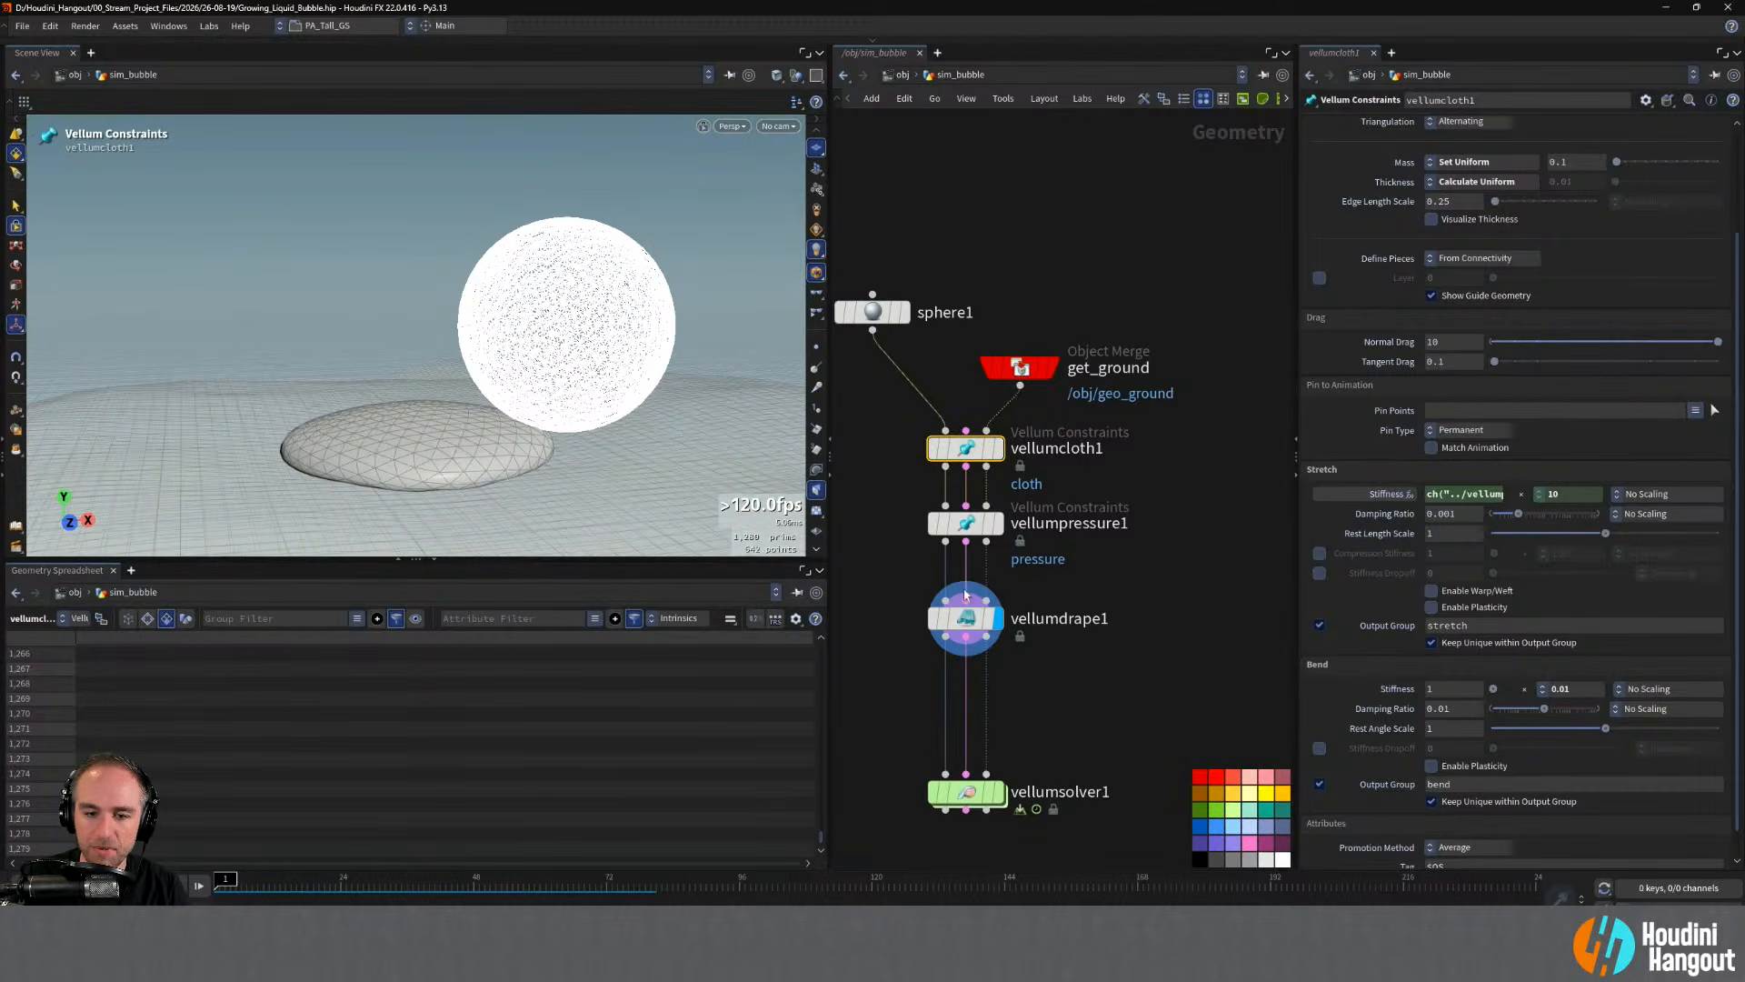
left_click(965, 618)
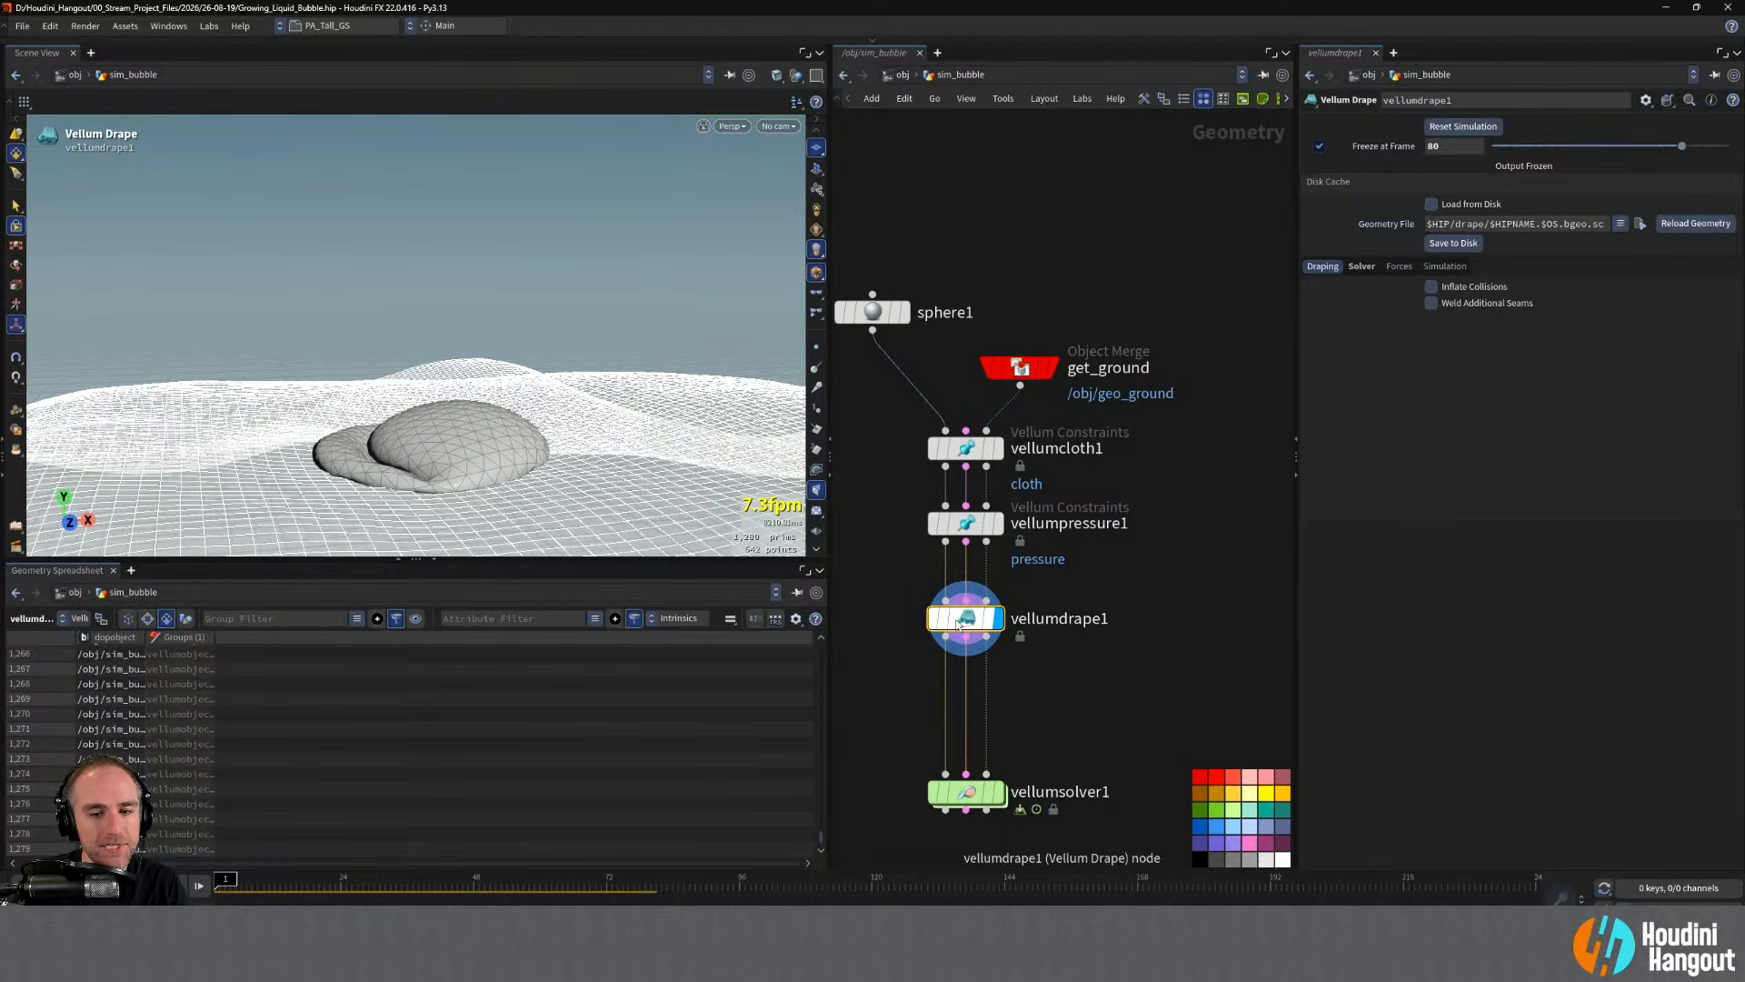
- Set vellumpressure1's stretch stiffness to 6, recompute vellumdrape1 and inspect the draped bubble from several angles
left_click(965, 523)
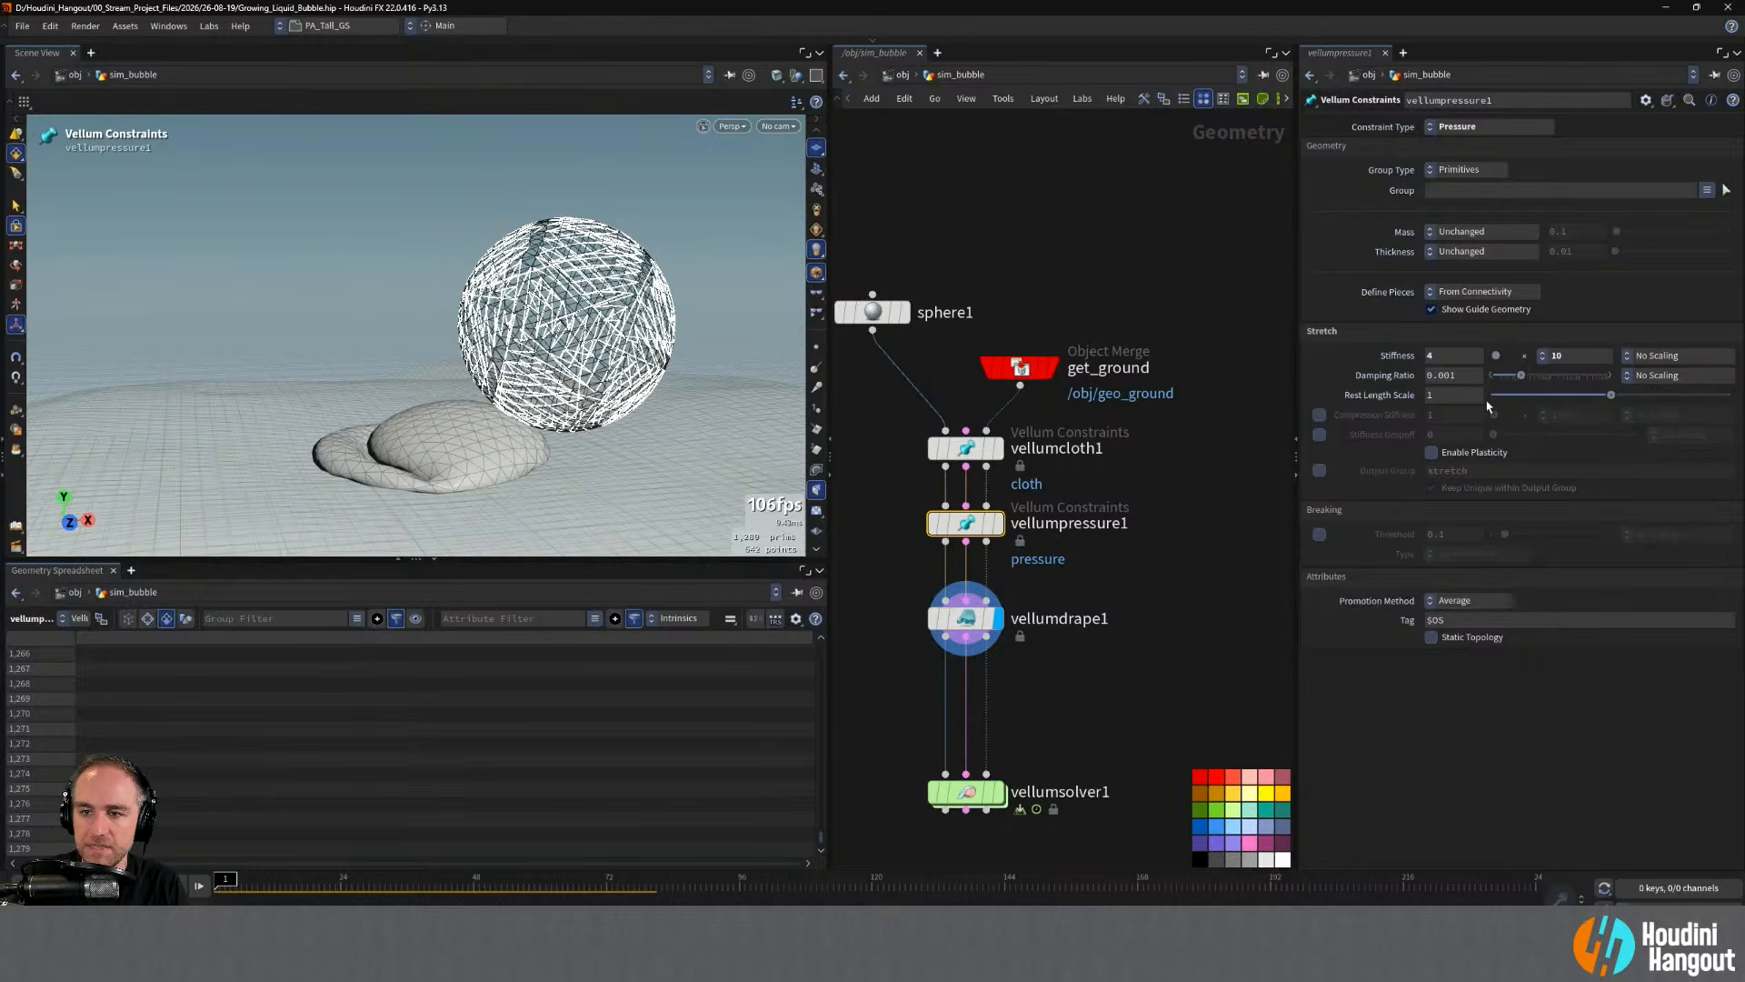
left_click(1446, 357)
type("6")
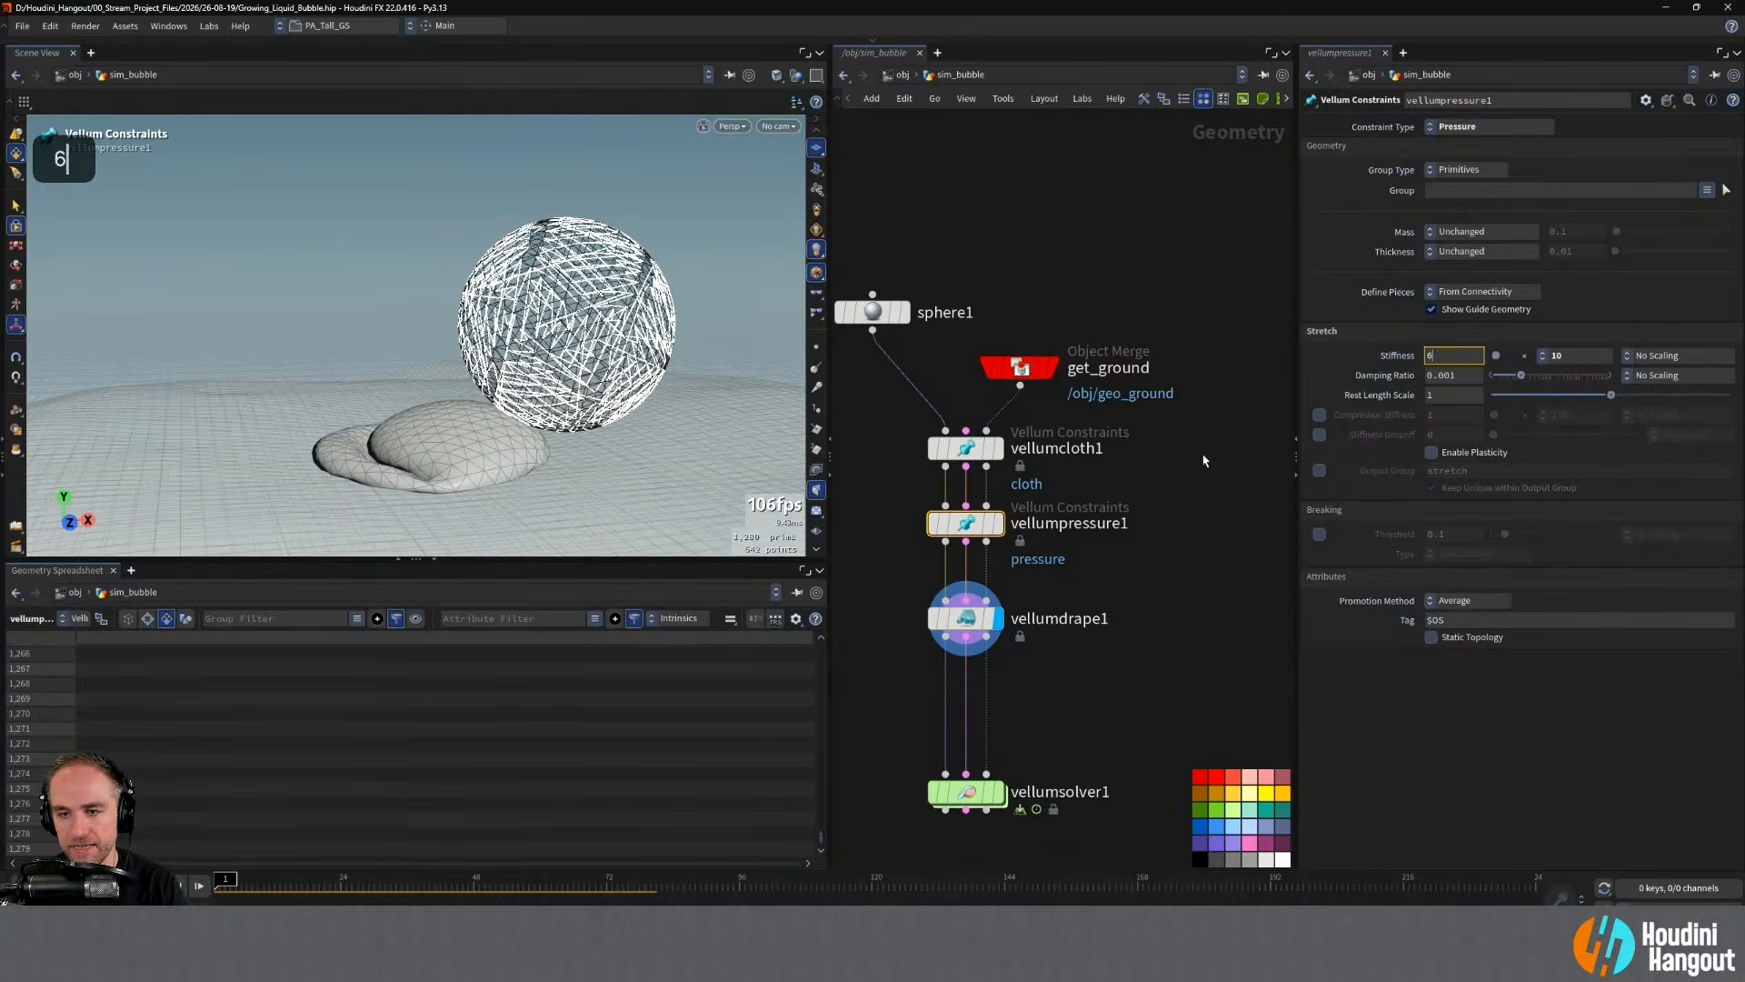
key("Return")
left_click(954, 620)
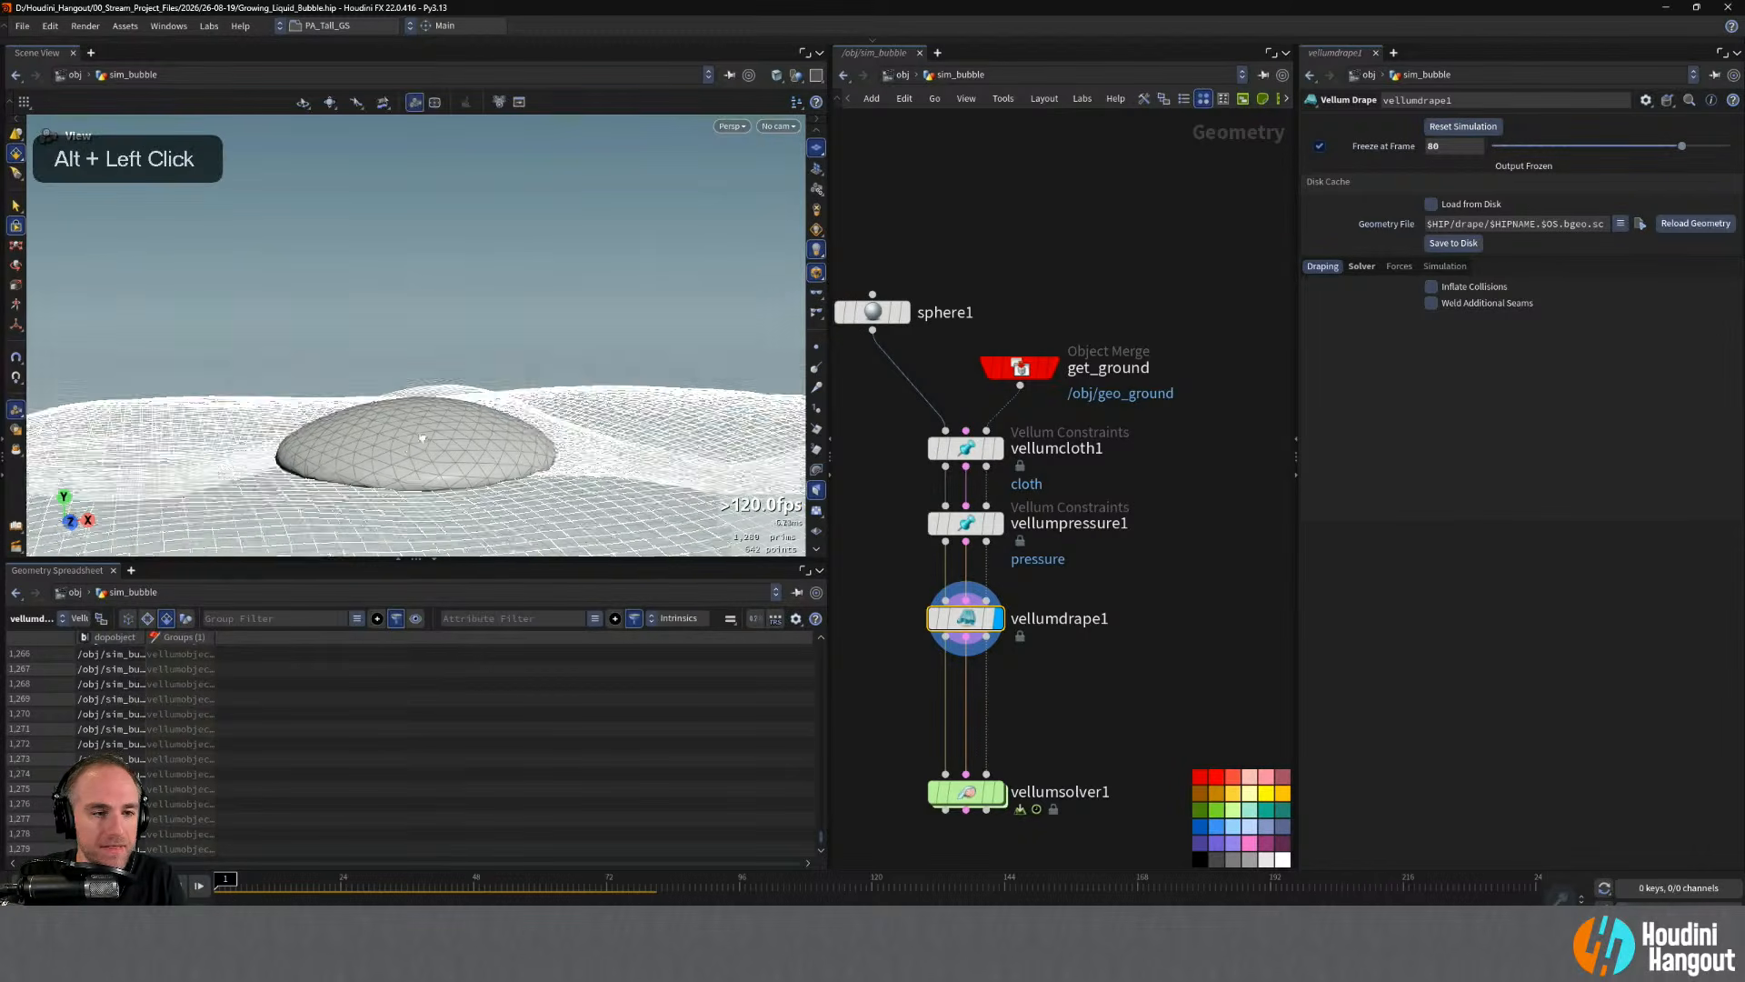
left_click_drag(469, 453, 476, 339, "alt")
right_click_drag(476, 327, 477, 351, "alt")
left_click_drag(476, 351, 465, 356, "alt")
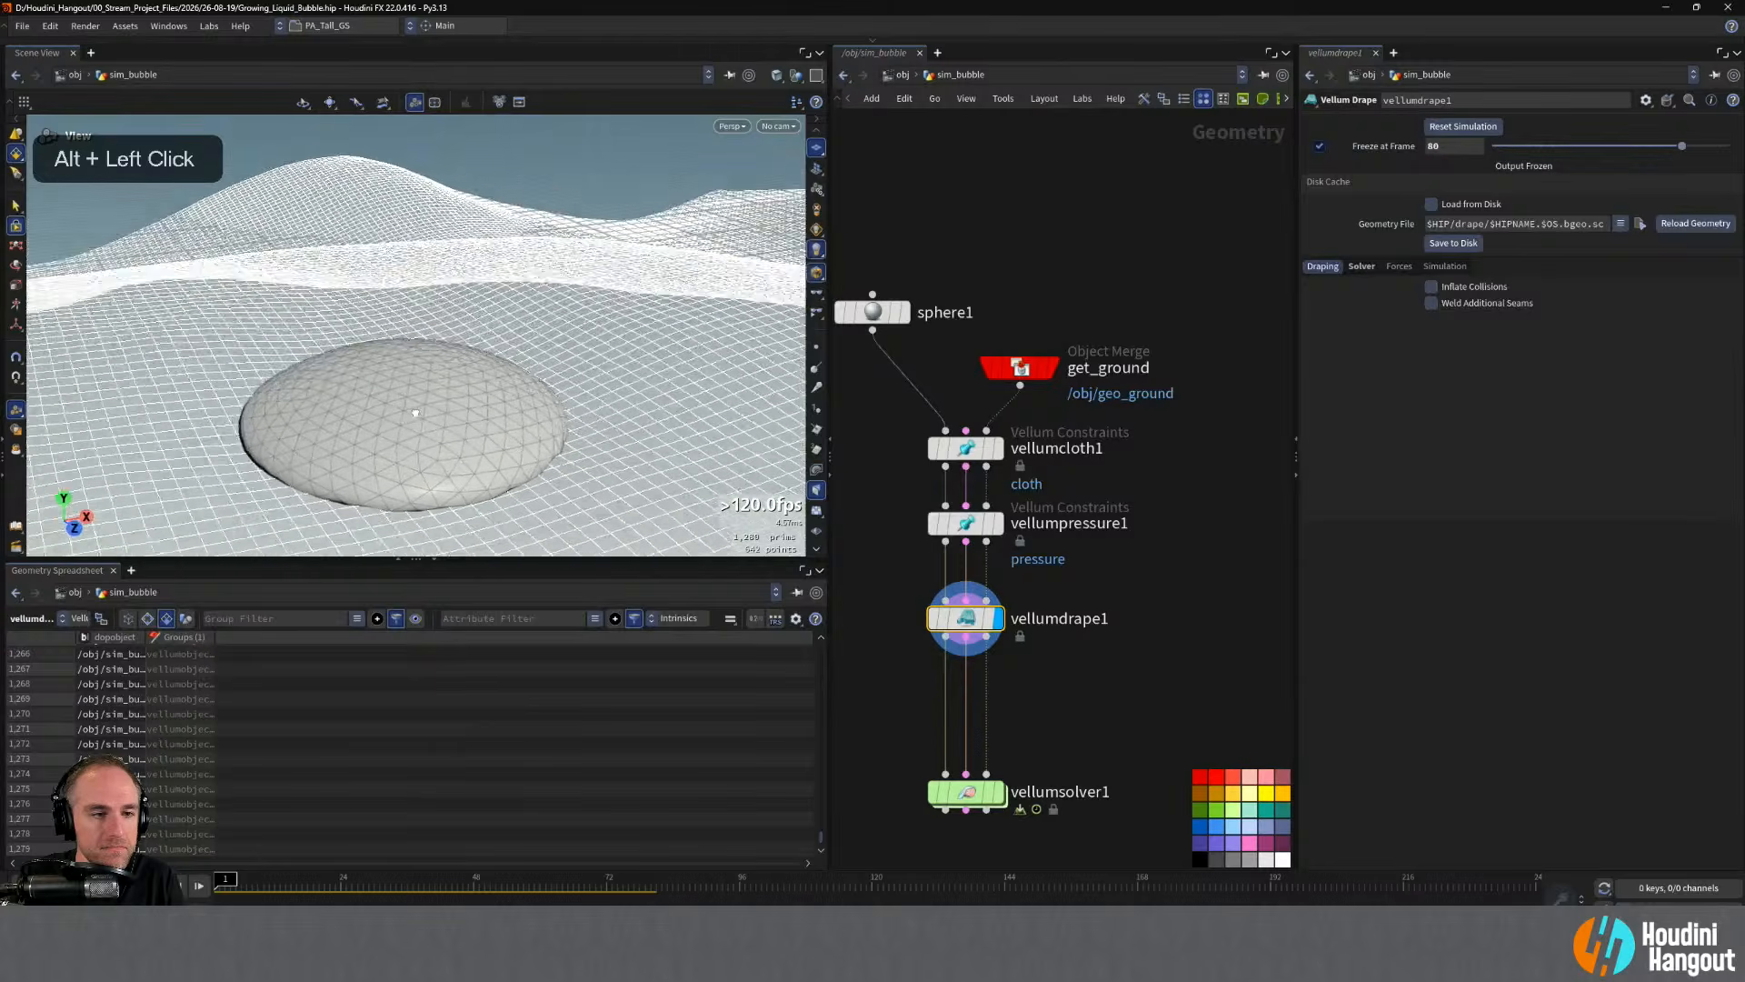
middle_click_drag(466, 356, 461, 353, "alt")
left_click_drag(462, 353, 468, 360, "alt")
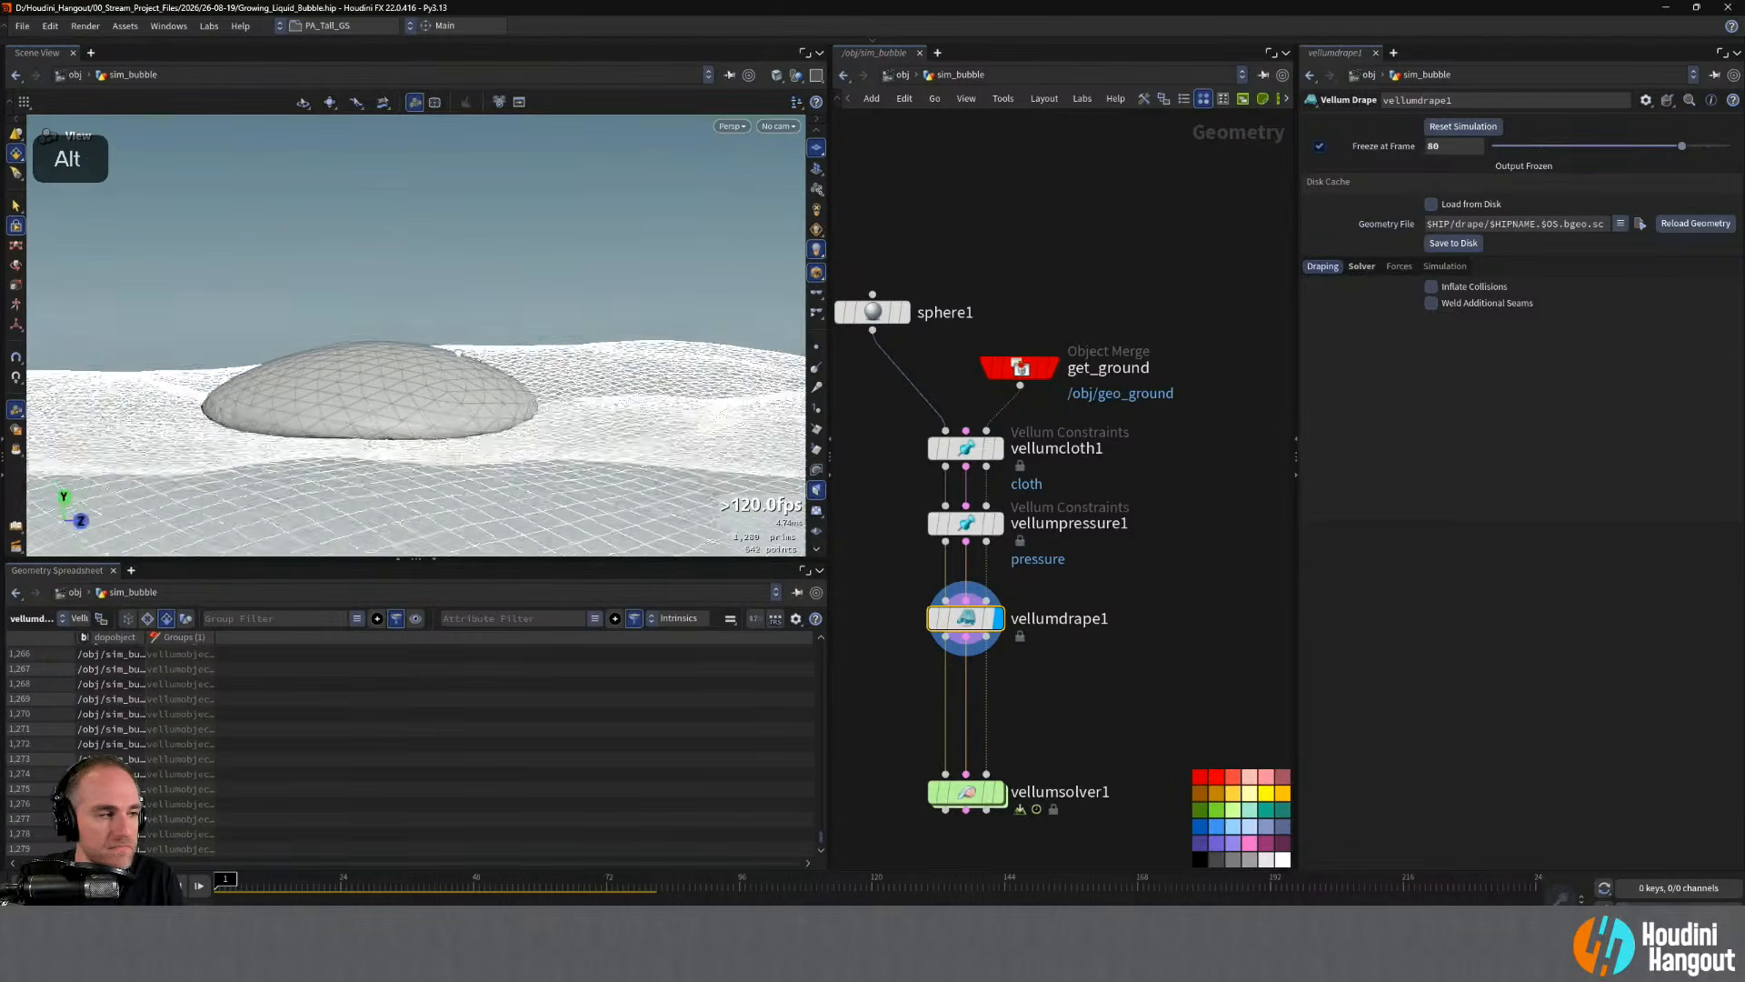
right_click_drag(468, 360, 475, 370, "alt")
left_click_drag(476, 371, 505, 375, "alt")
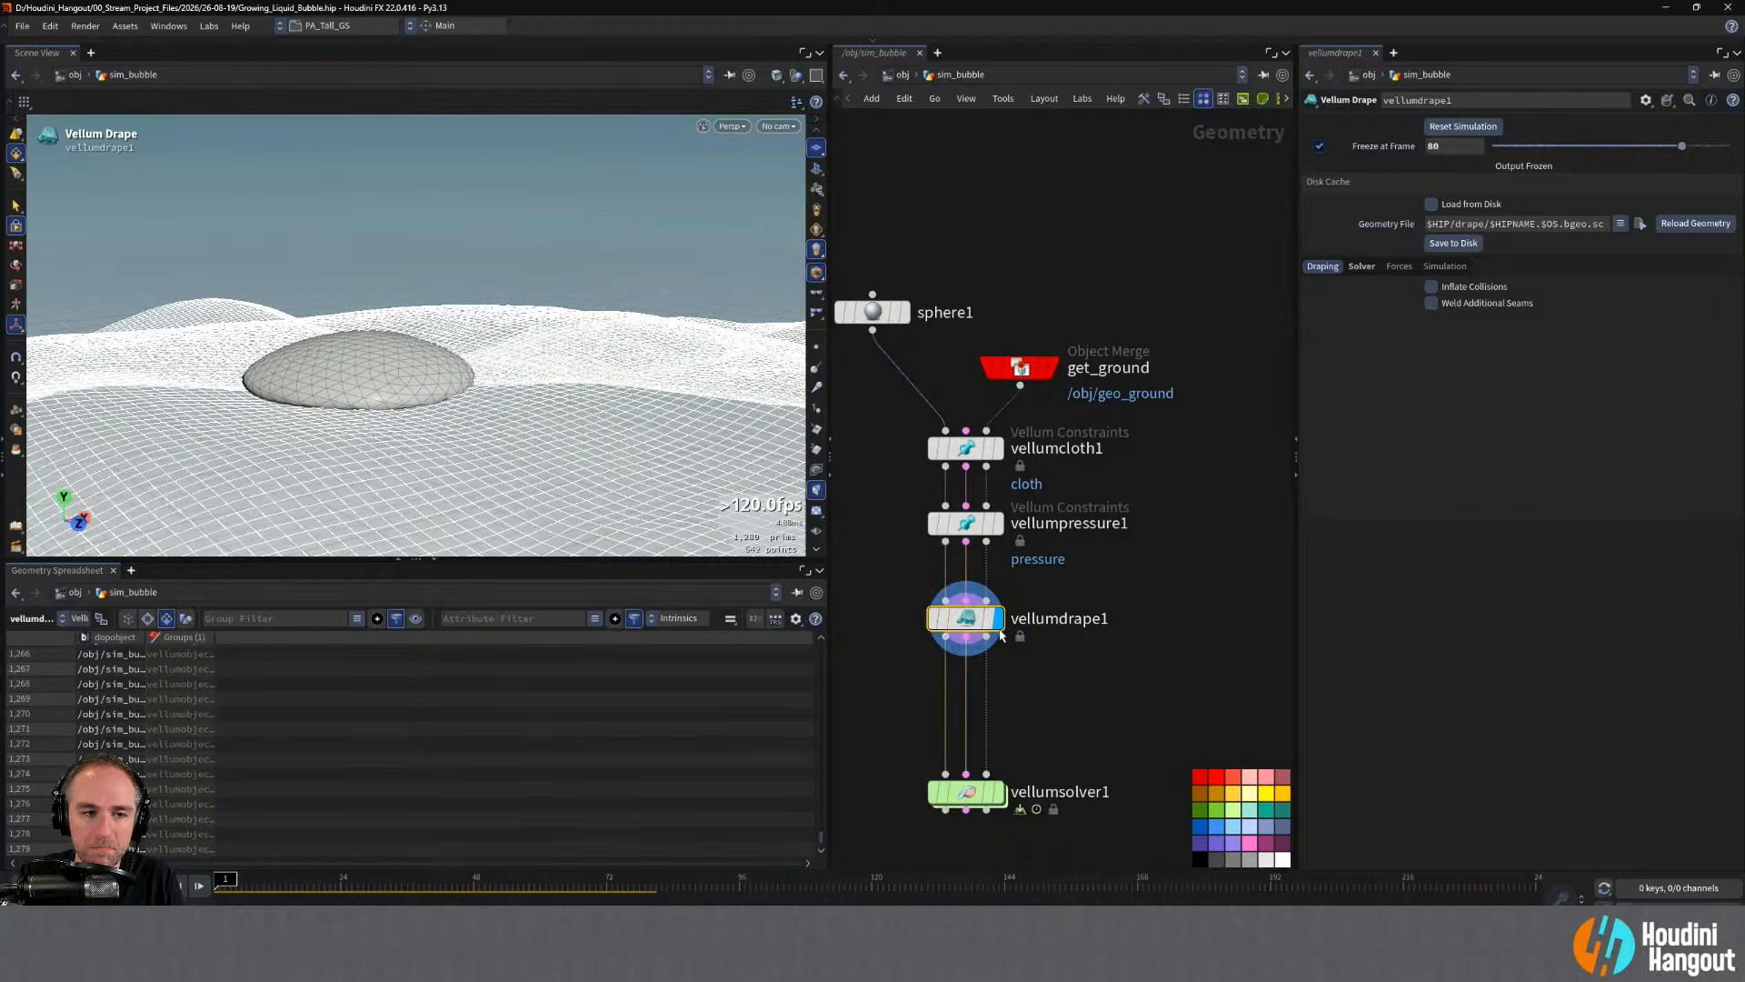
- Examine the point and primitive attributes of vellumdrape1's Vellum geometry, including the full dopobject paths, and compare with vellumpressure1's points
mouse_move(986, 639)
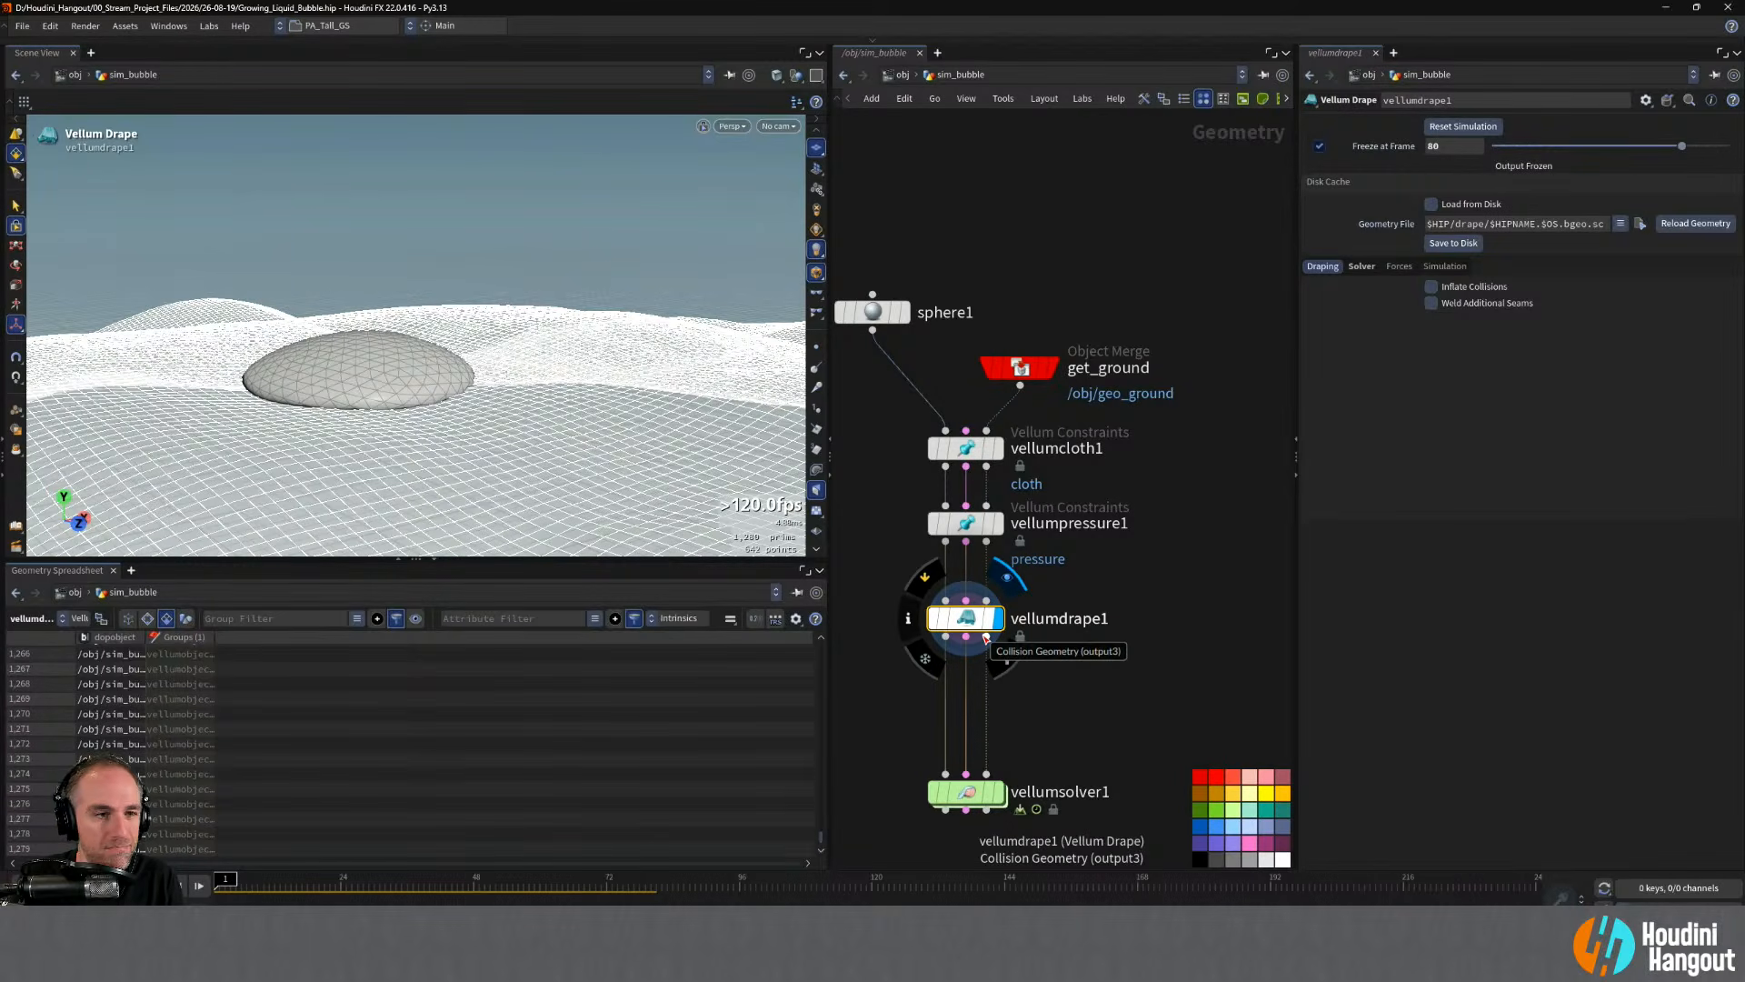
left_click(127, 618)
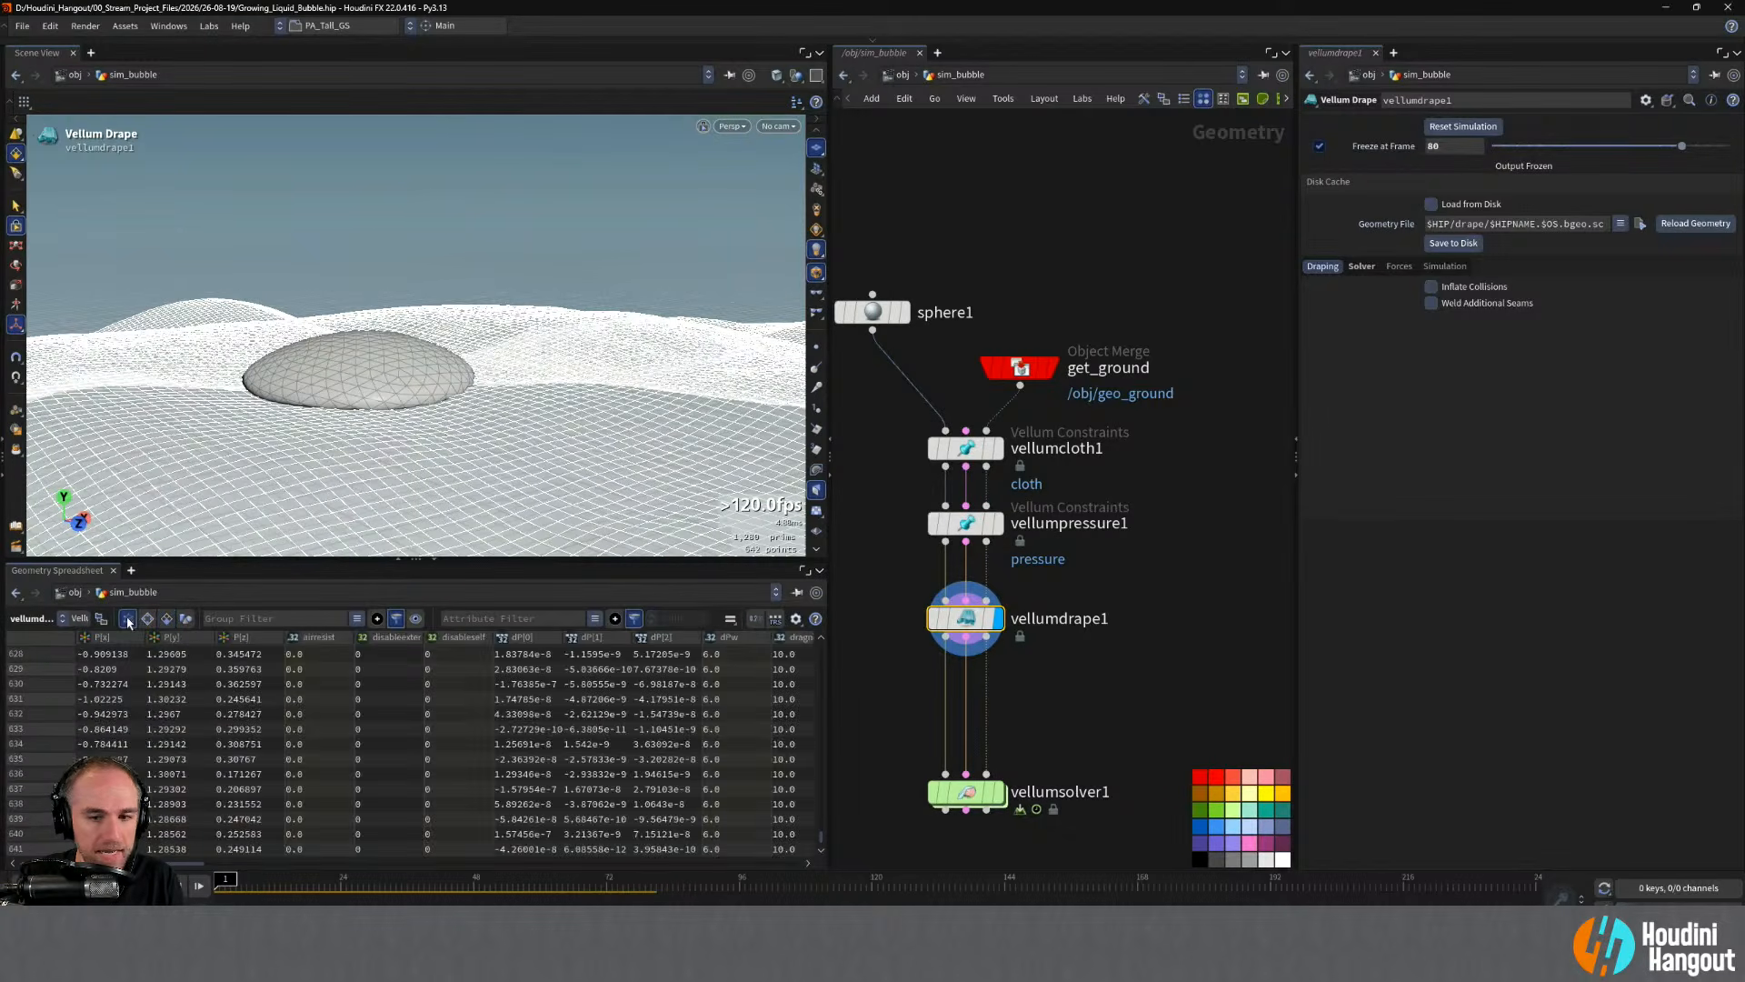
left_click(167, 618)
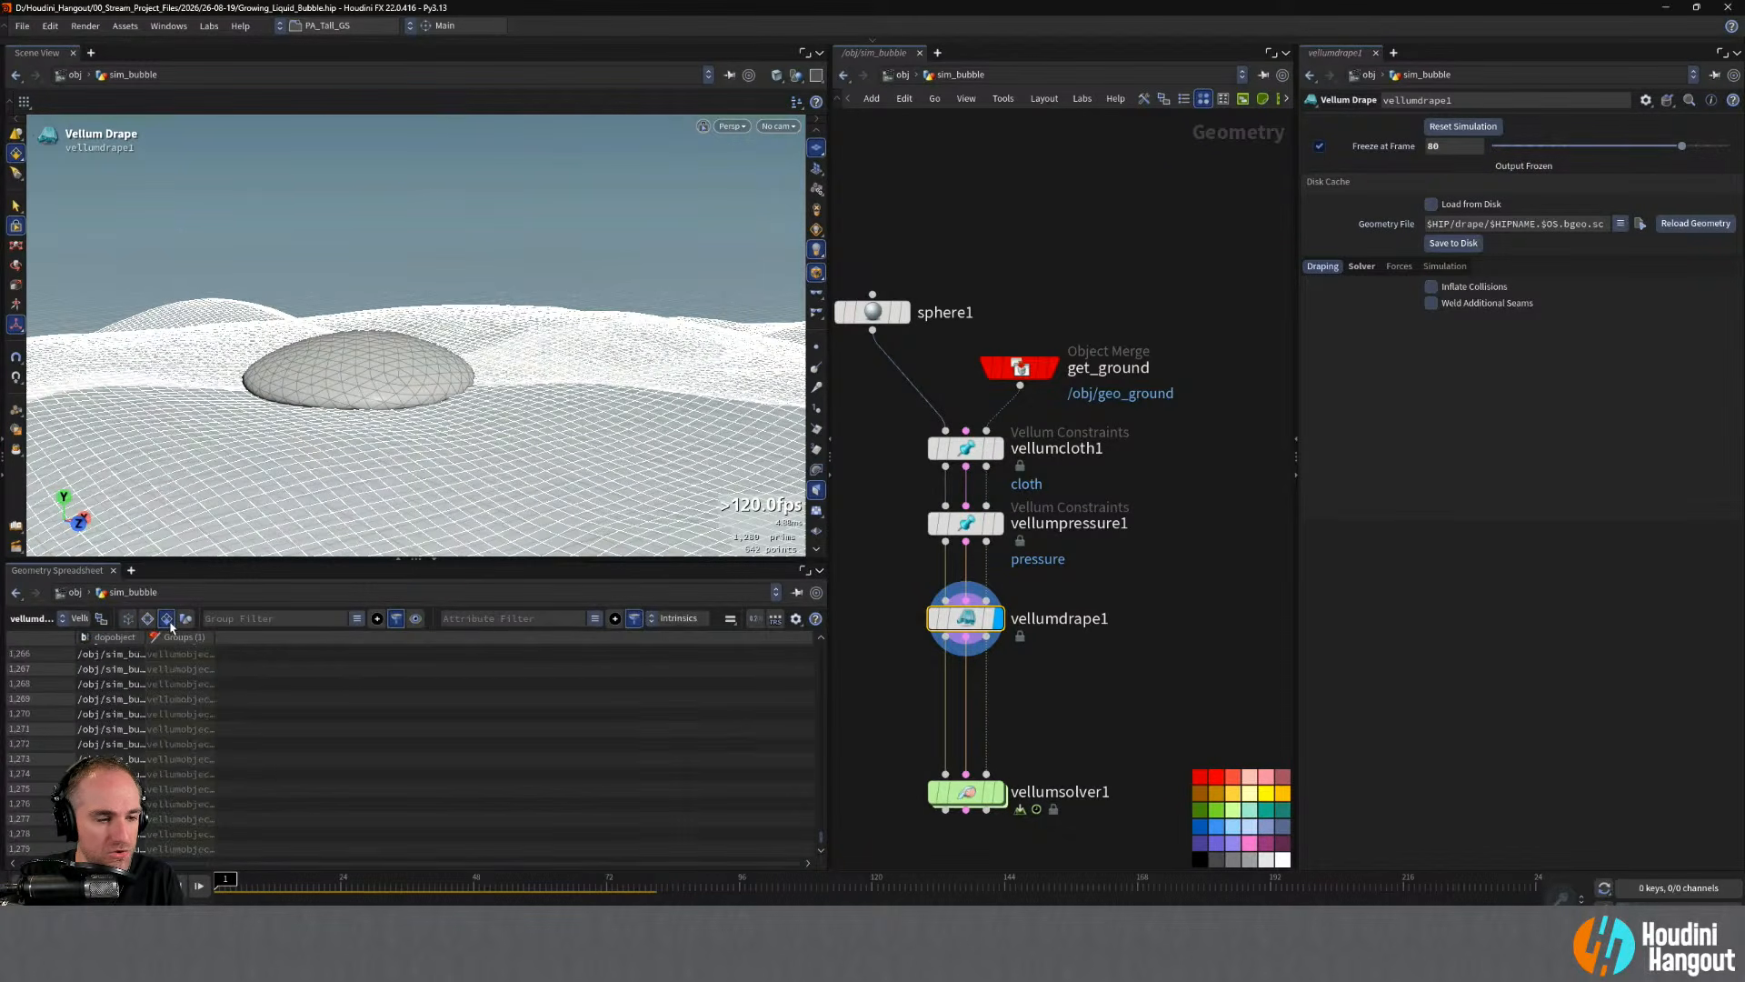
left_click_drag(208, 636, 464, 642)
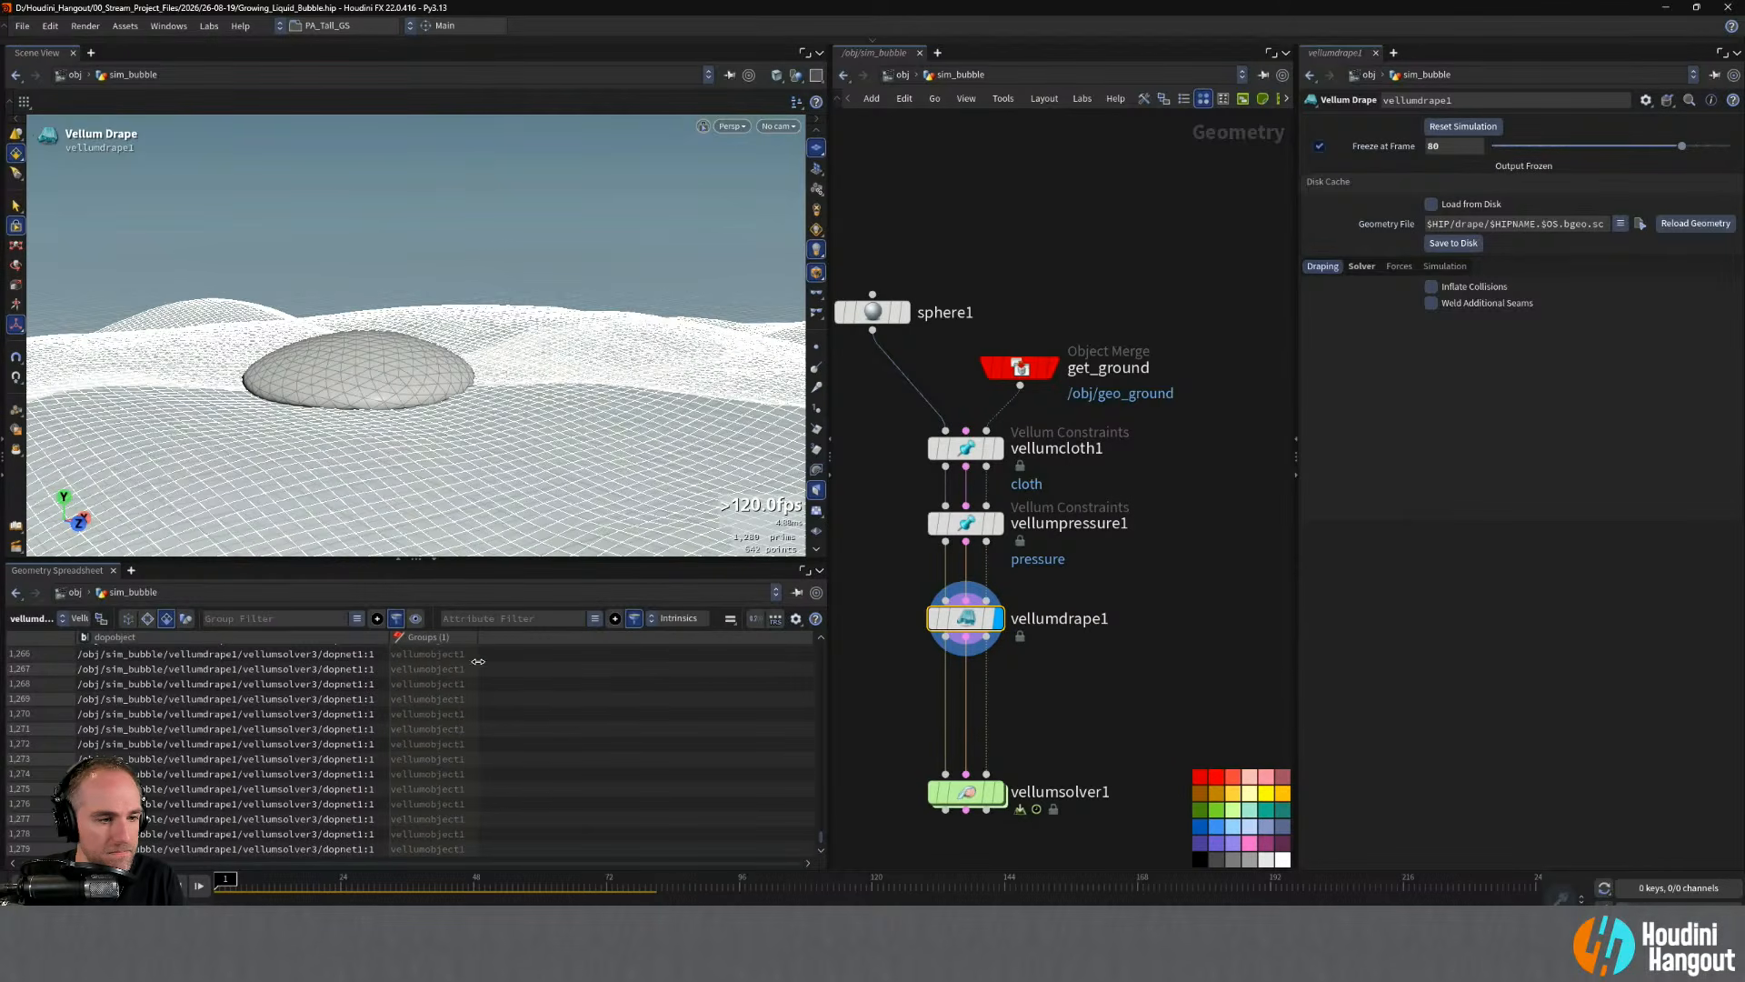
left_click(127, 620)
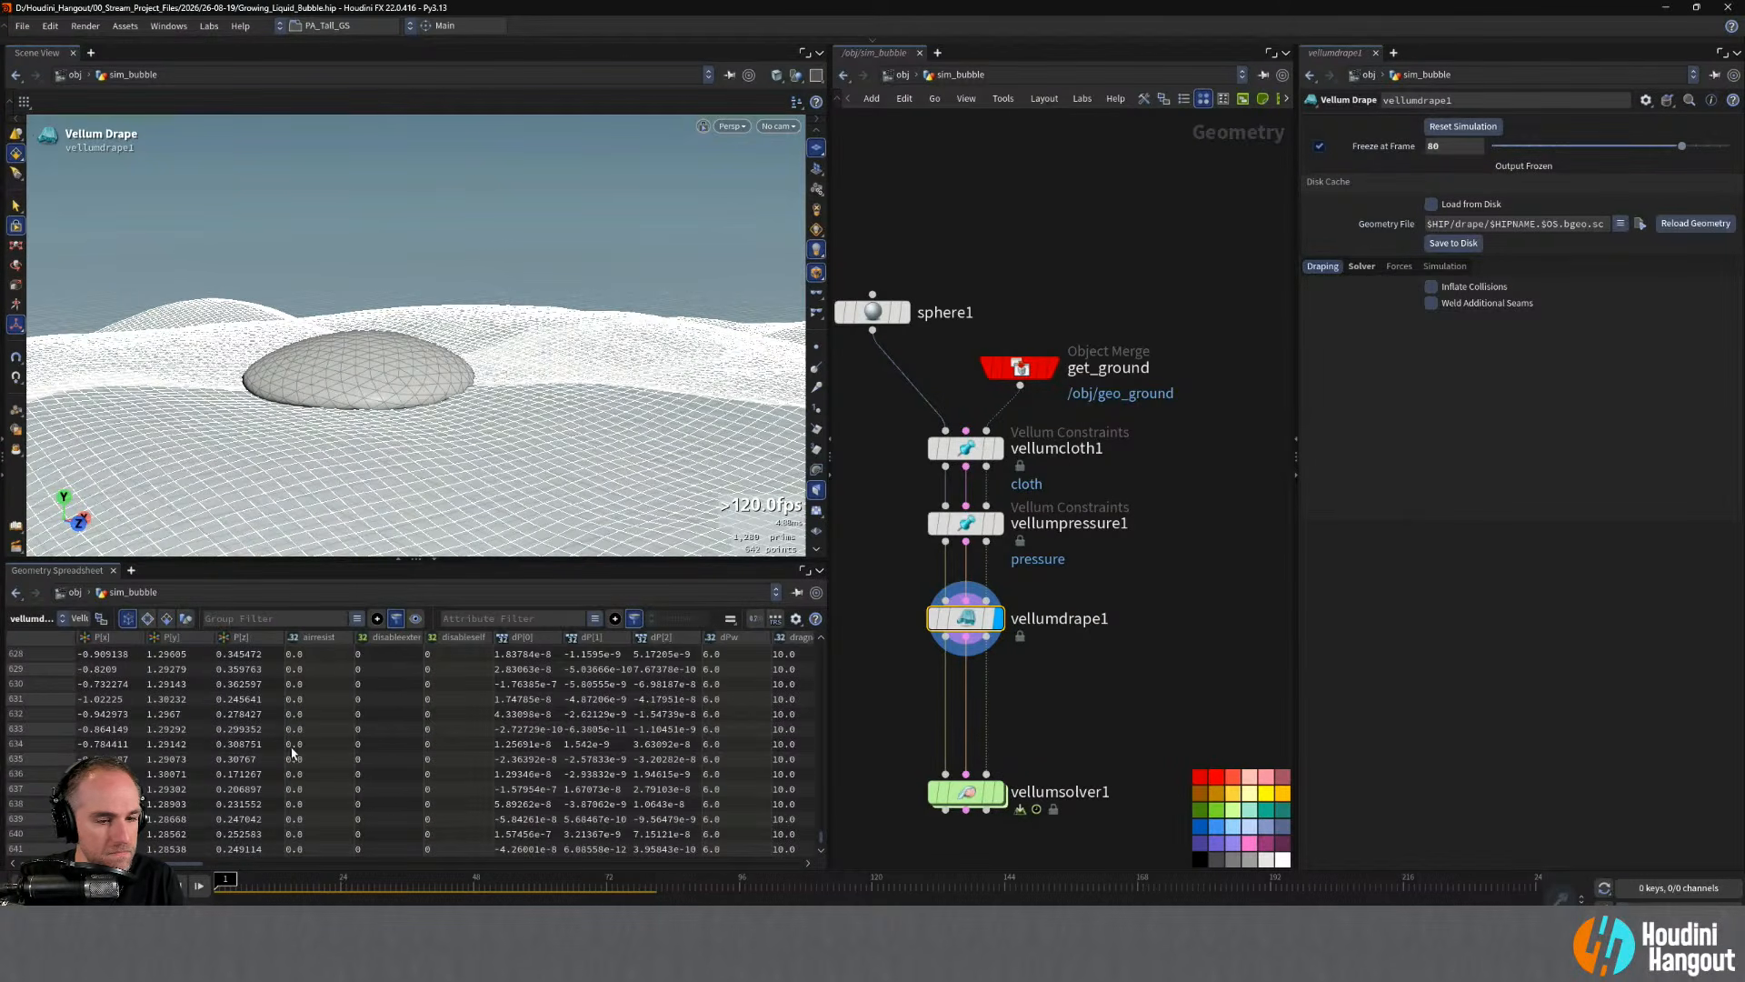
left_click_drag(170, 864, 446, 866)
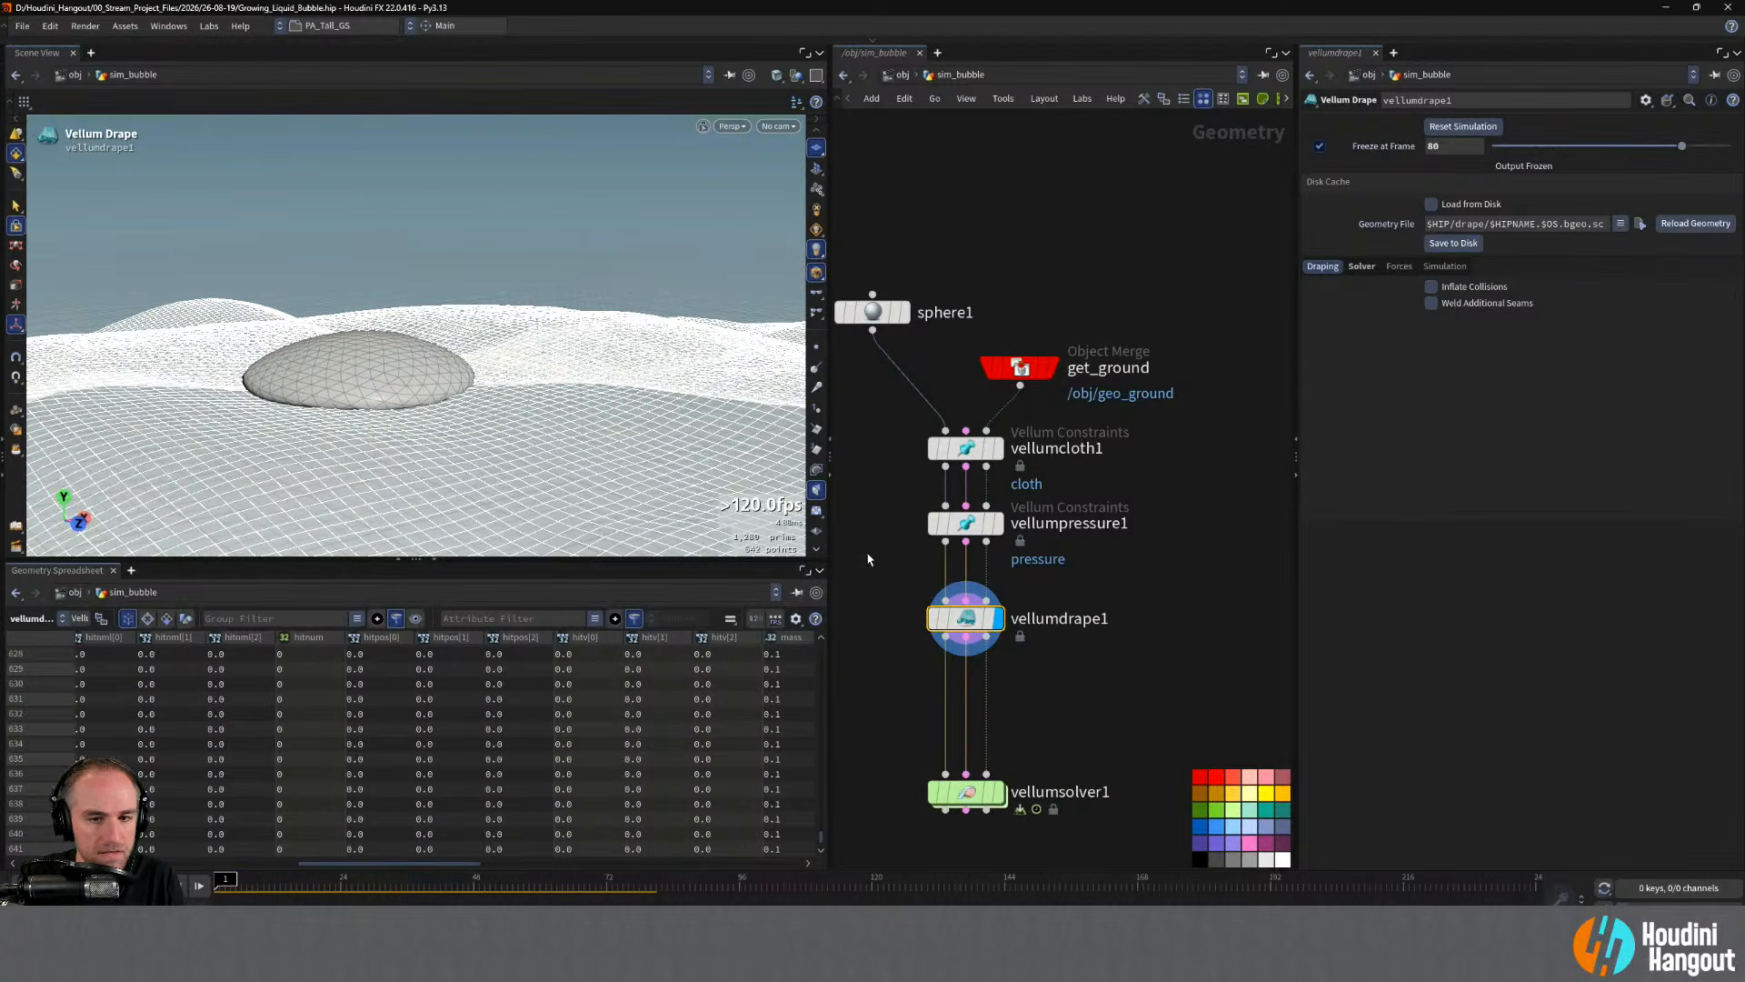
left_click(965, 526)
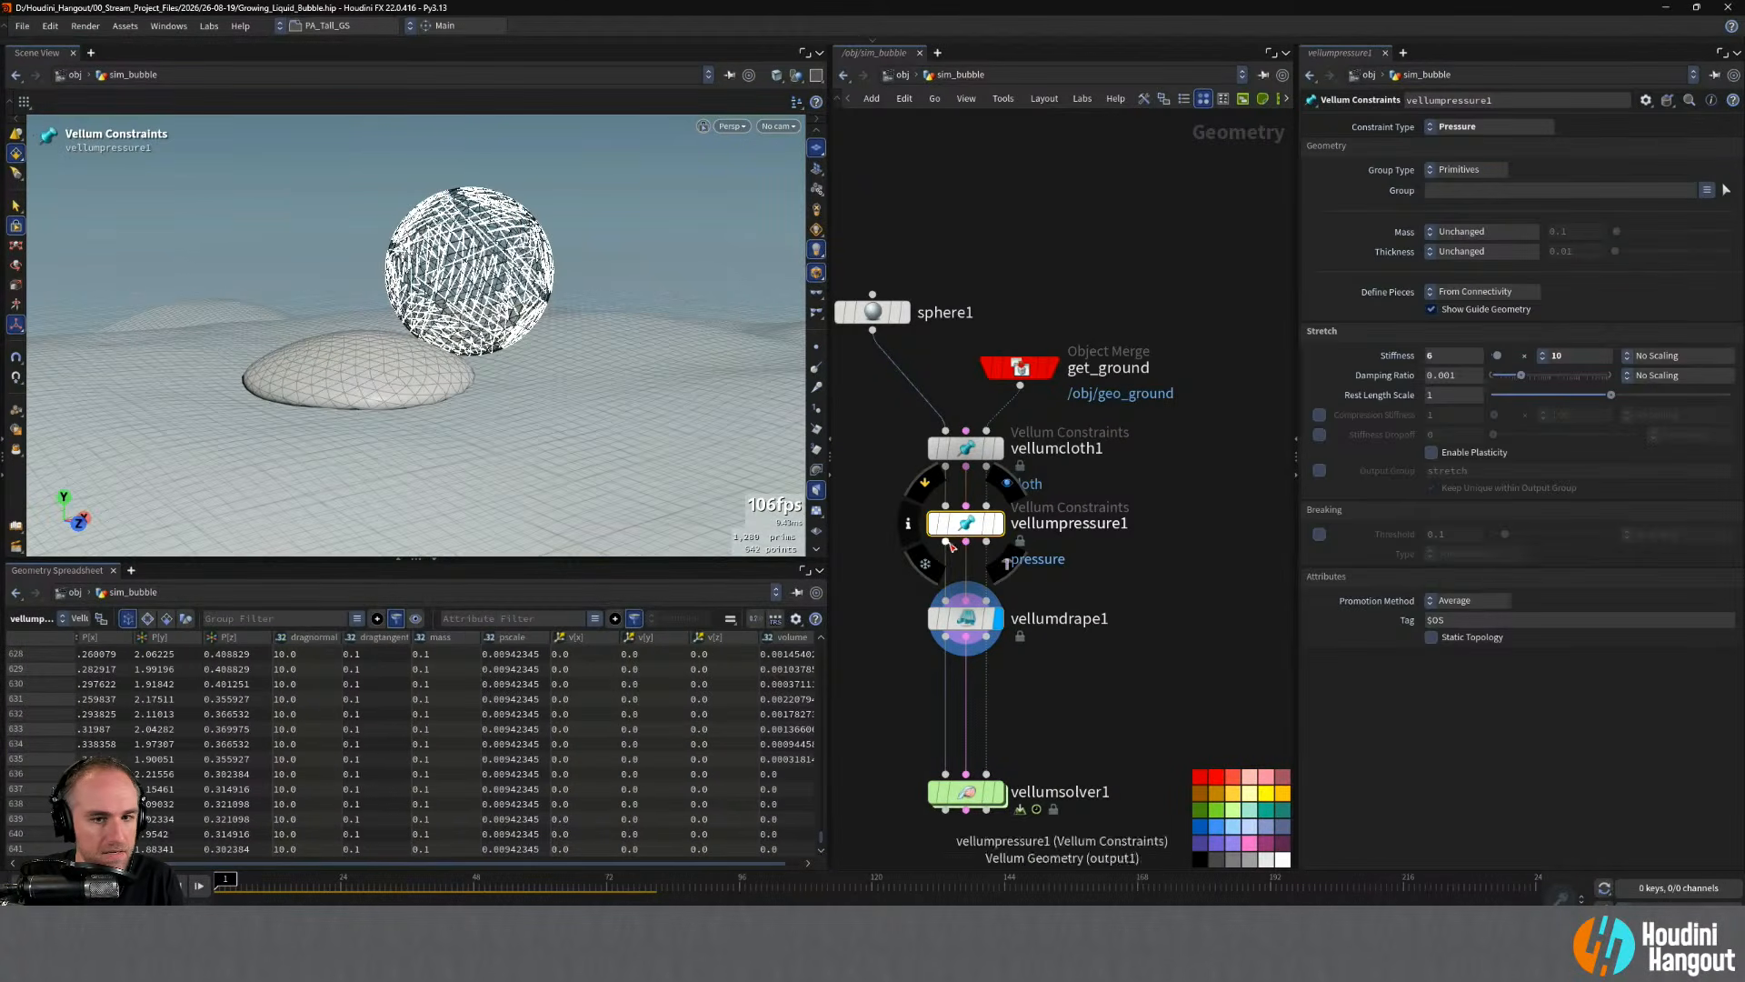
- Display the primitive attributes of vellumdrape1's constraint geometry and reset the dopobject column's width
left_click(967, 623)
left_click(72, 618)
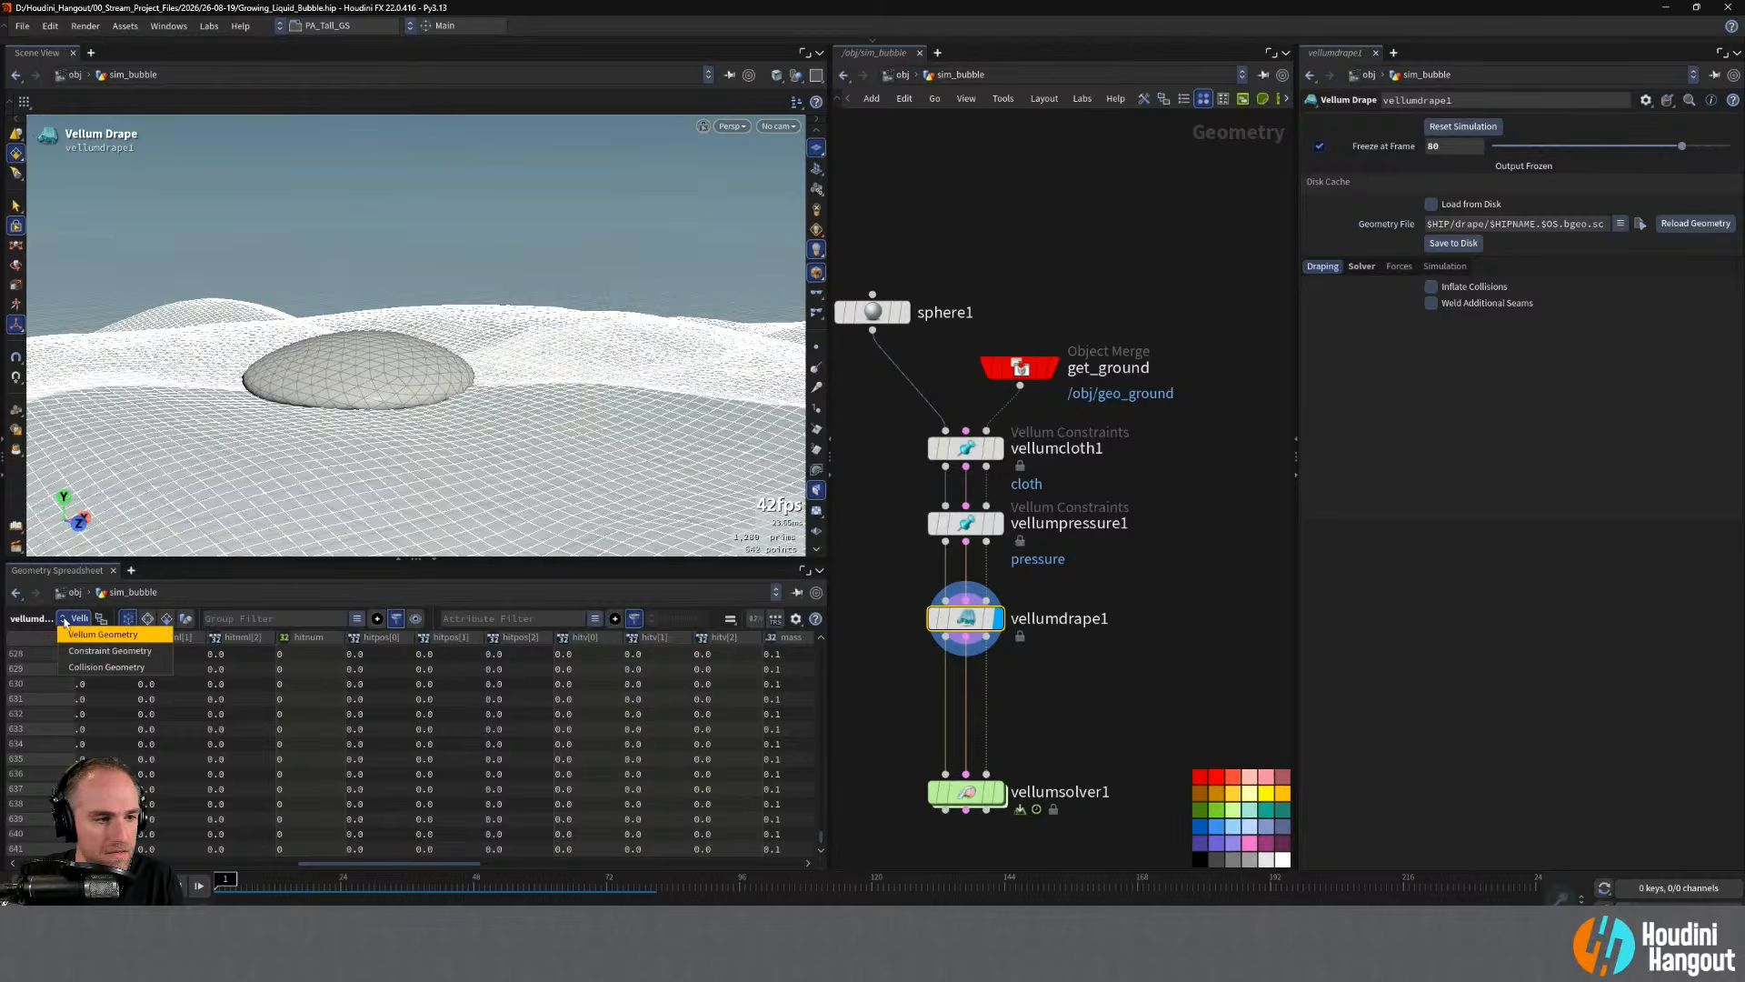
left_click(109, 652)
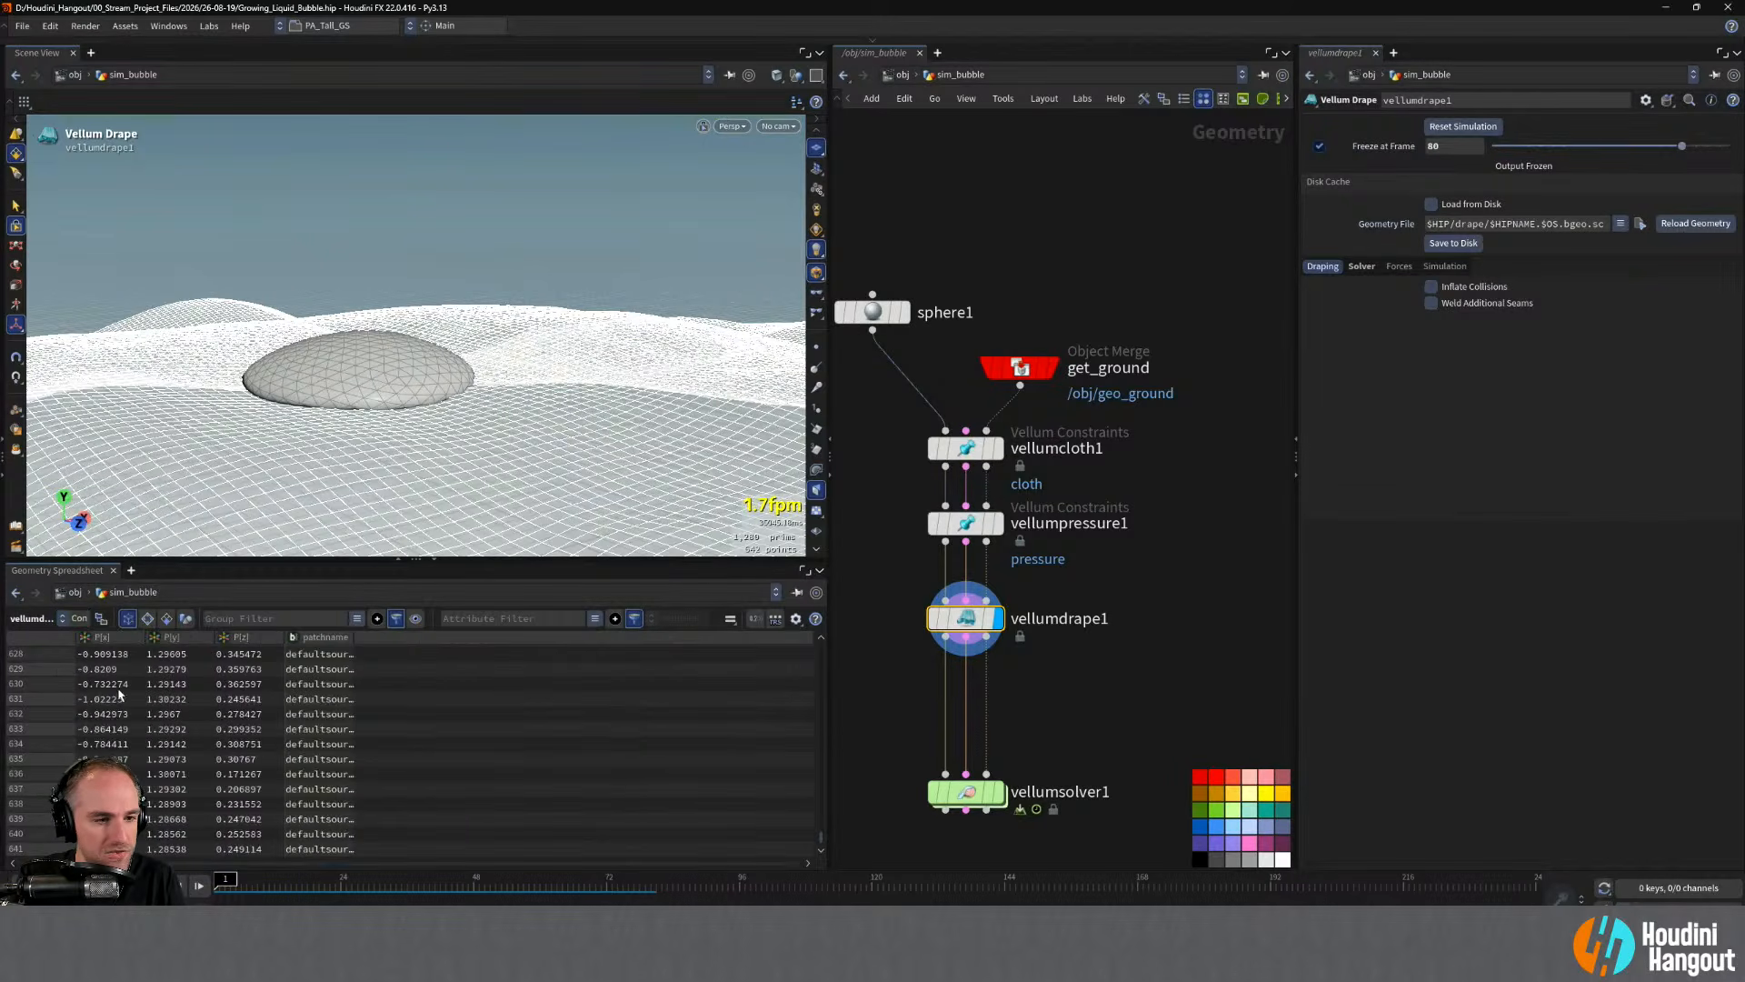
left_click(166, 618)
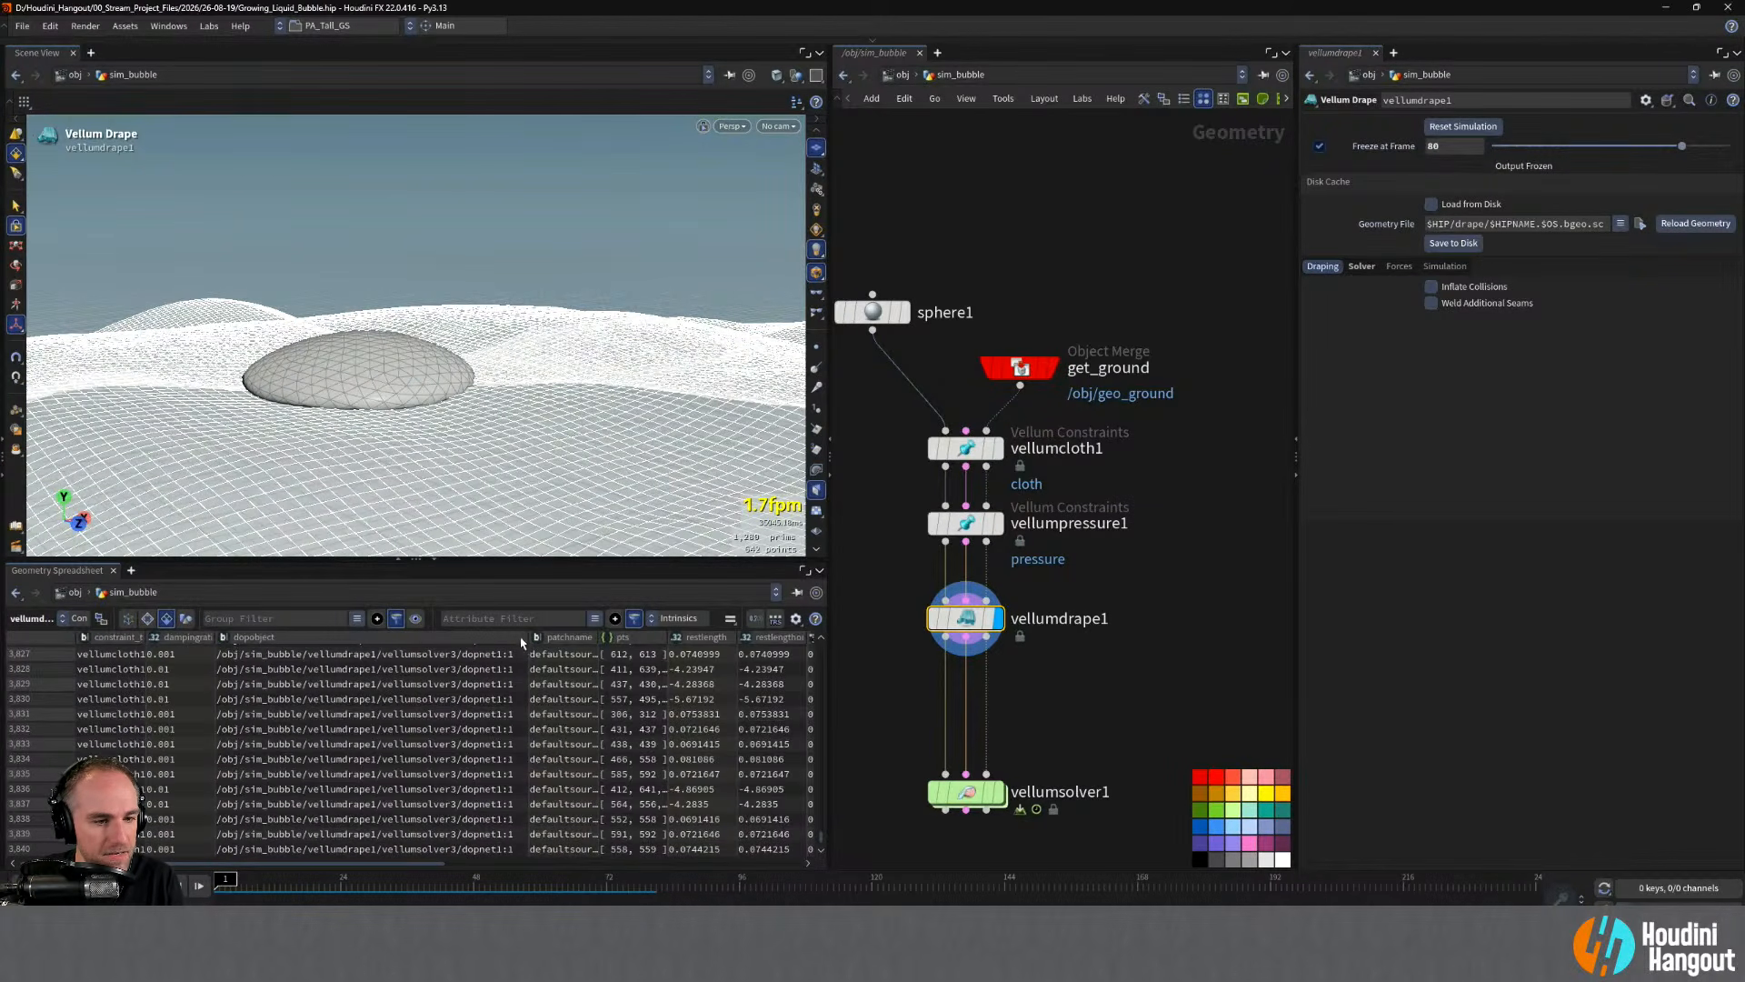
left_click_drag(520, 642, 293, 640)
right_click(295, 636)
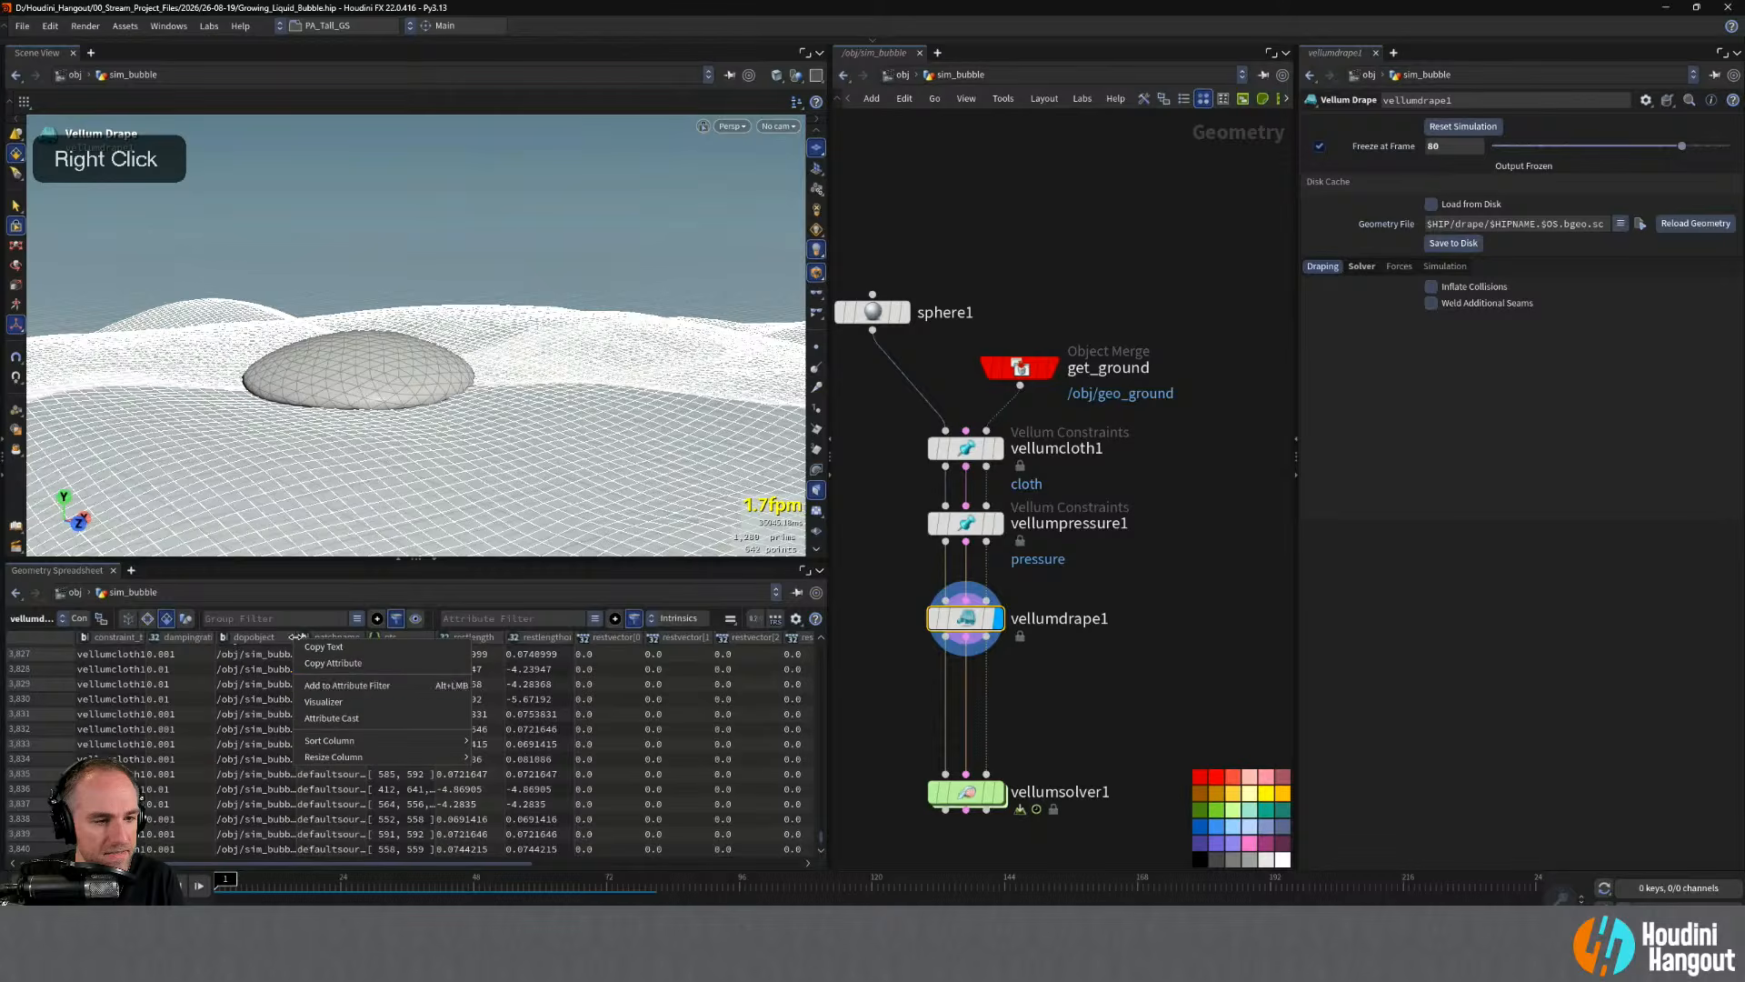
mouse_move(363, 756)
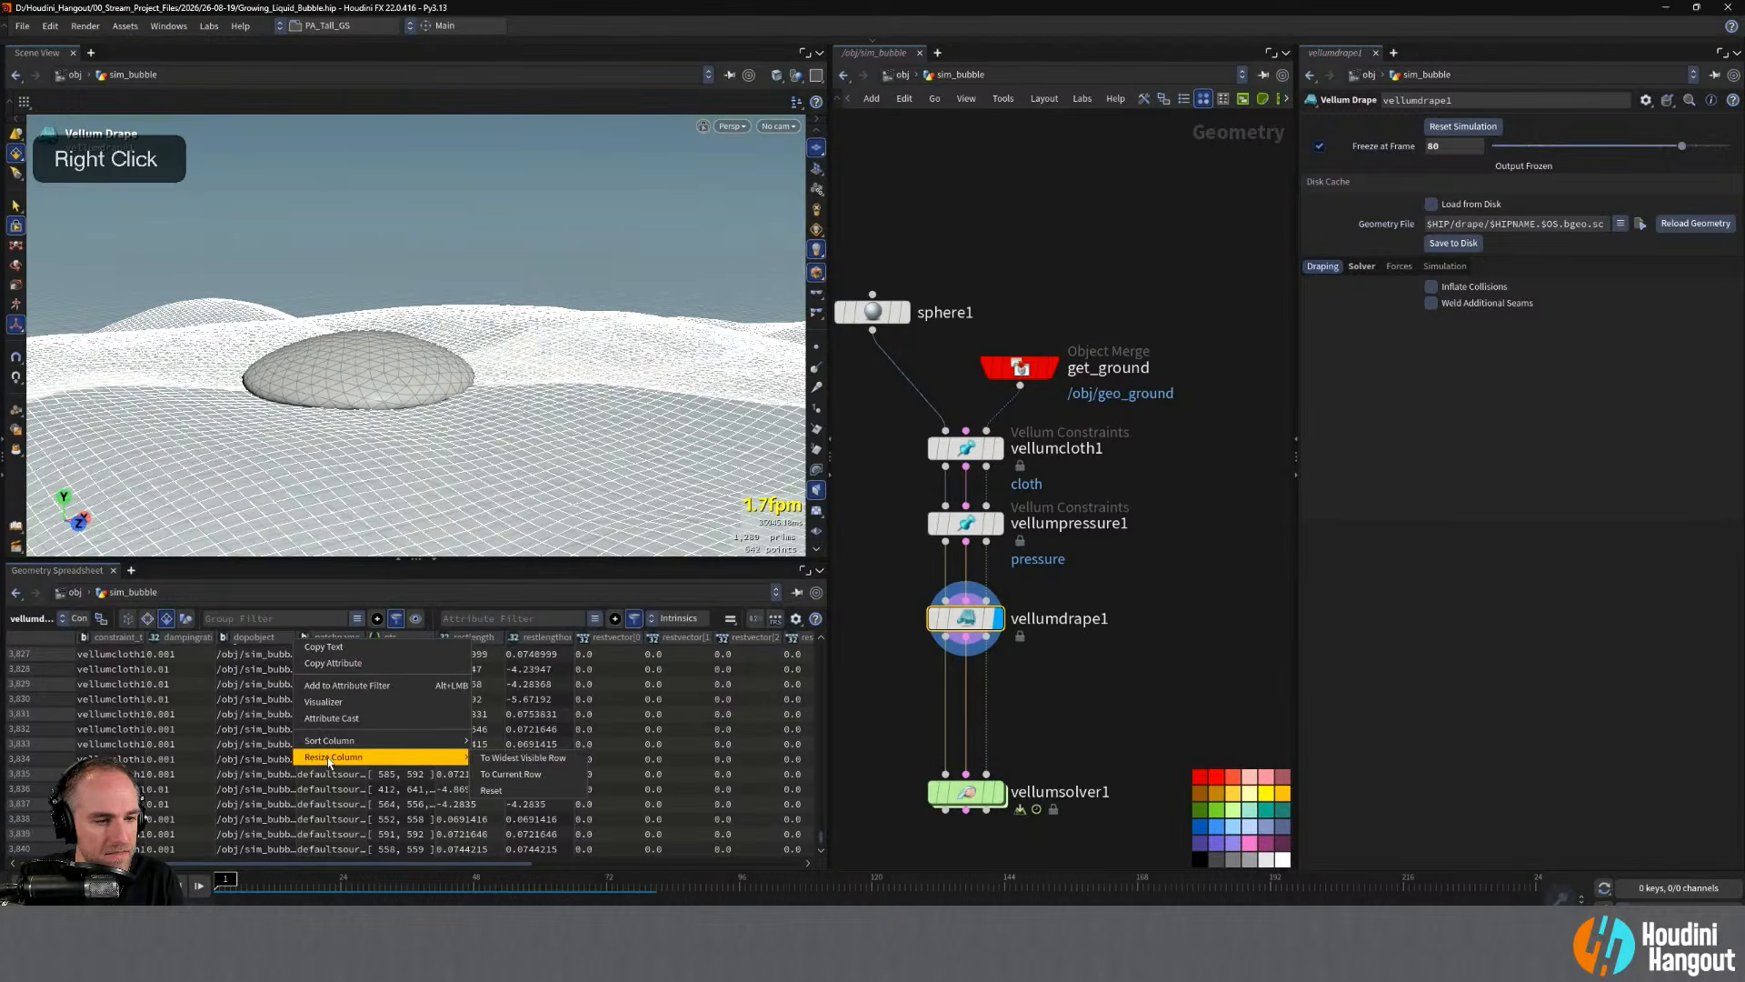
left_click(491, 790)
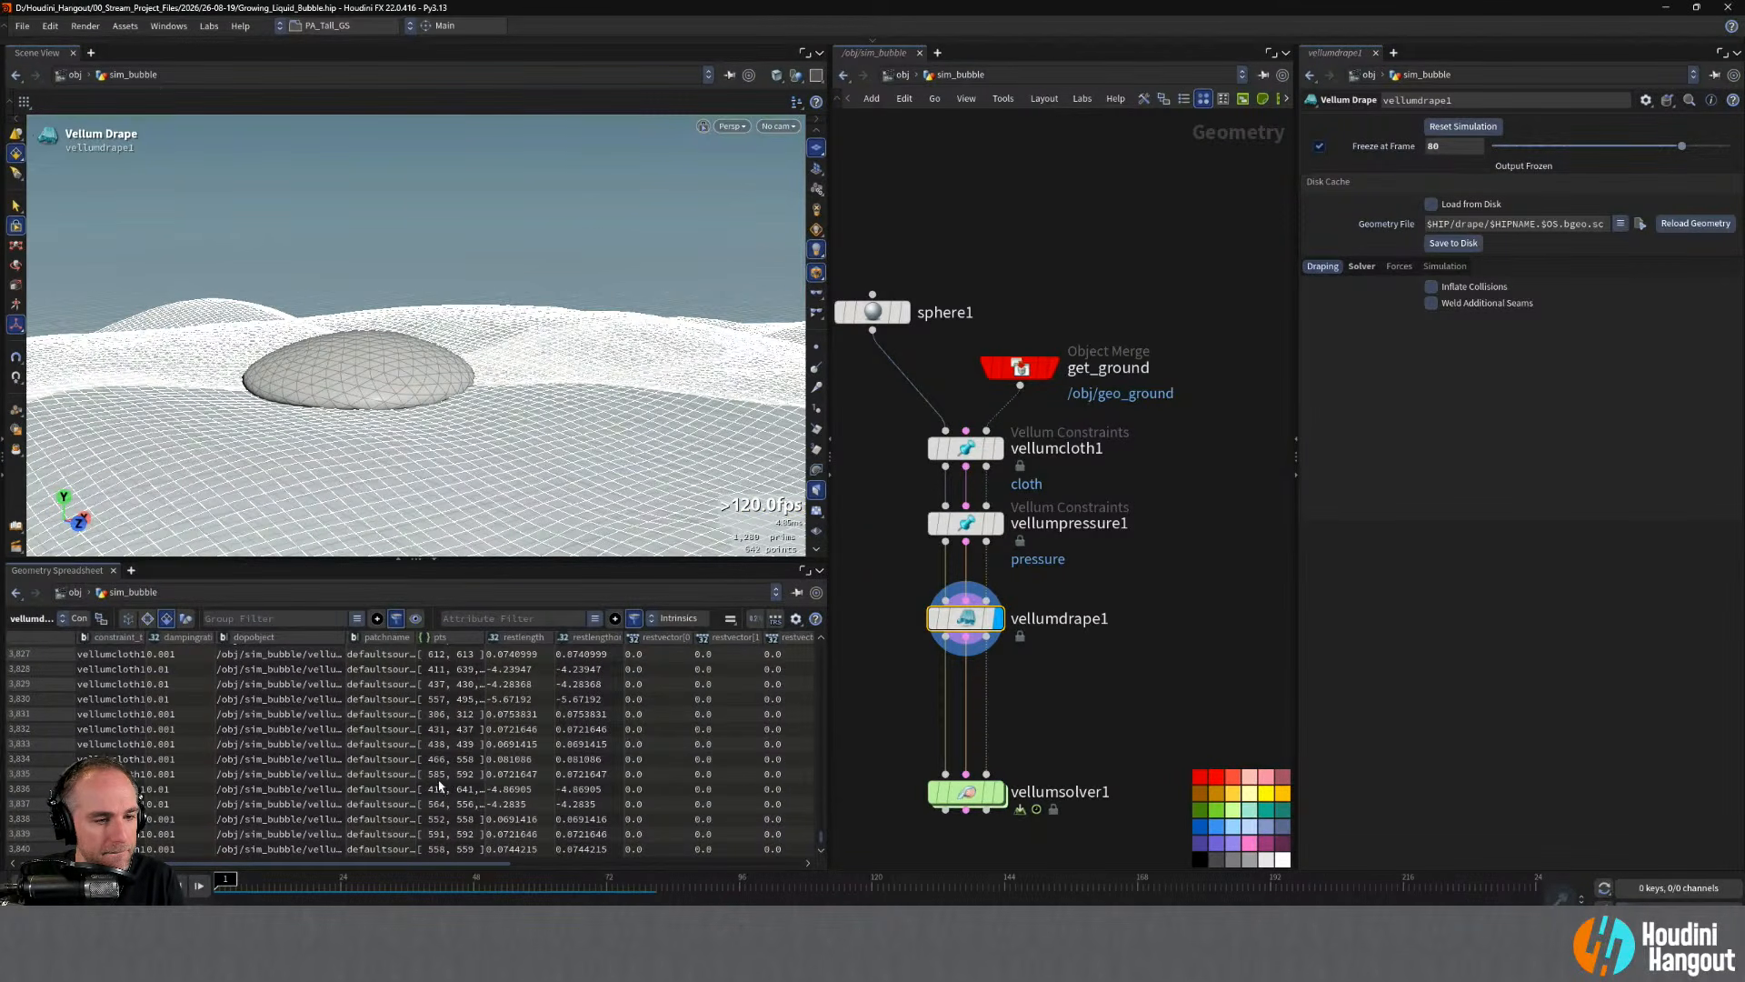
- Examine the stiffness, stress and type values across vellumdrape1's constraint primitives, back up to the first row
left_click_drag(332, 864, 562, 867)
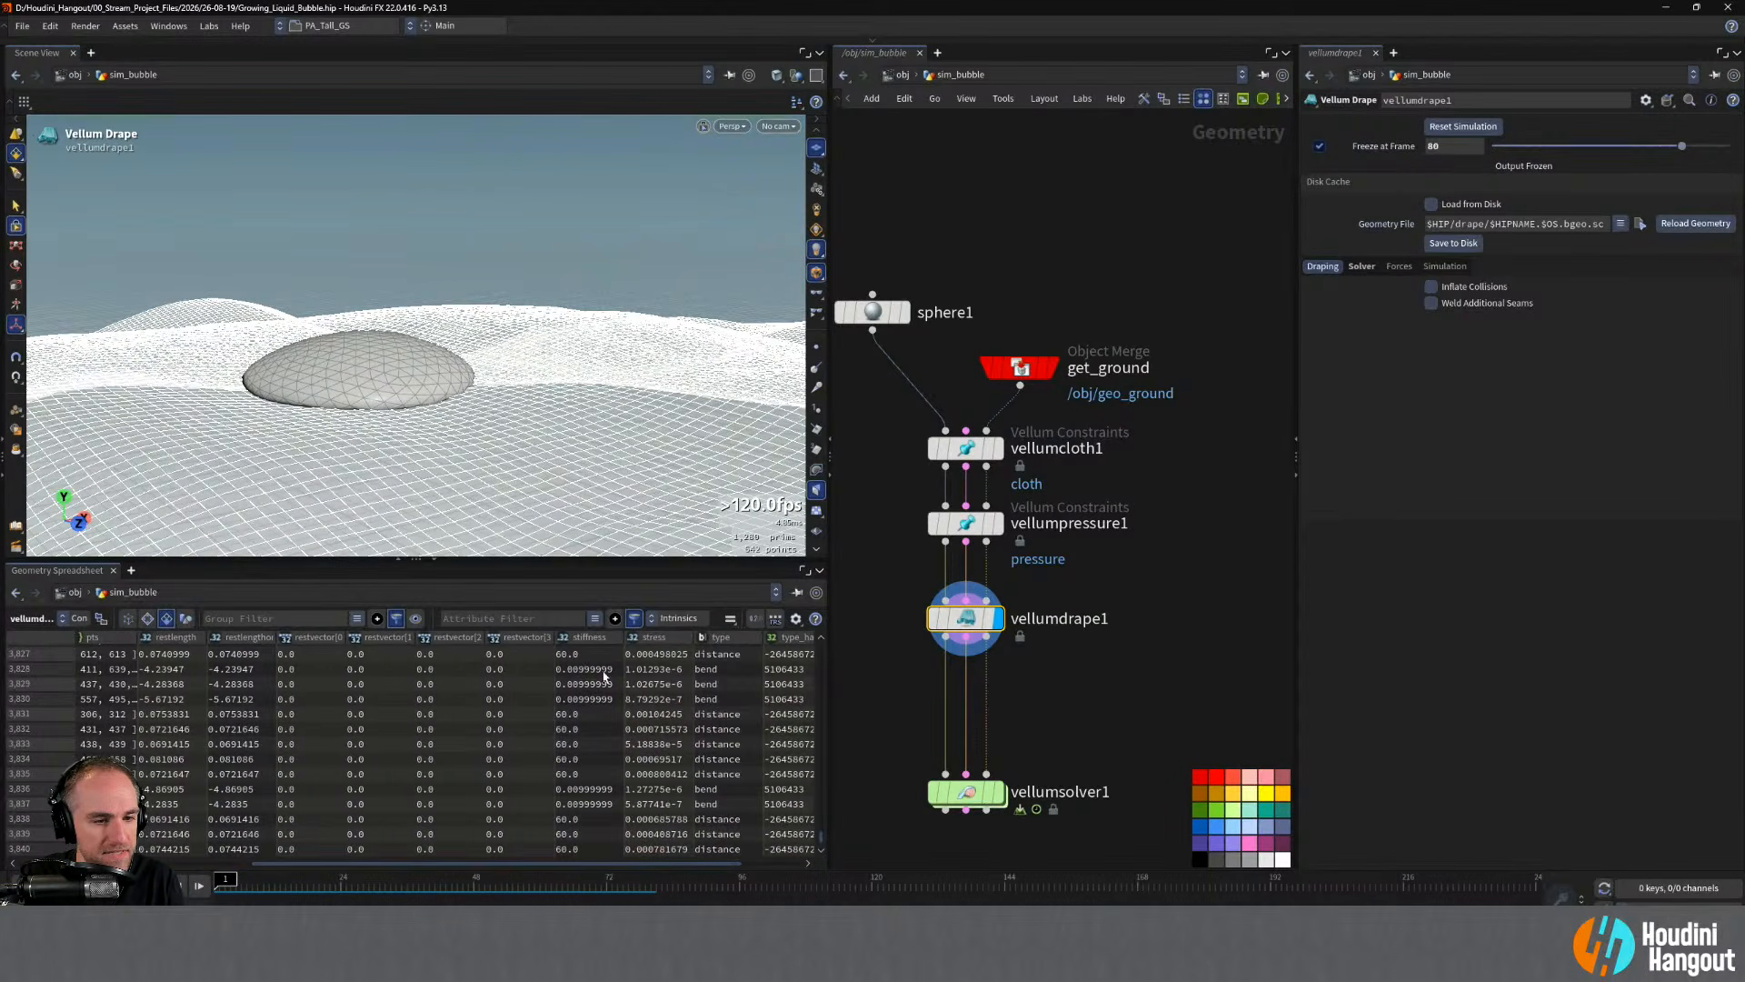
scroll(578, 669, "down", 1)
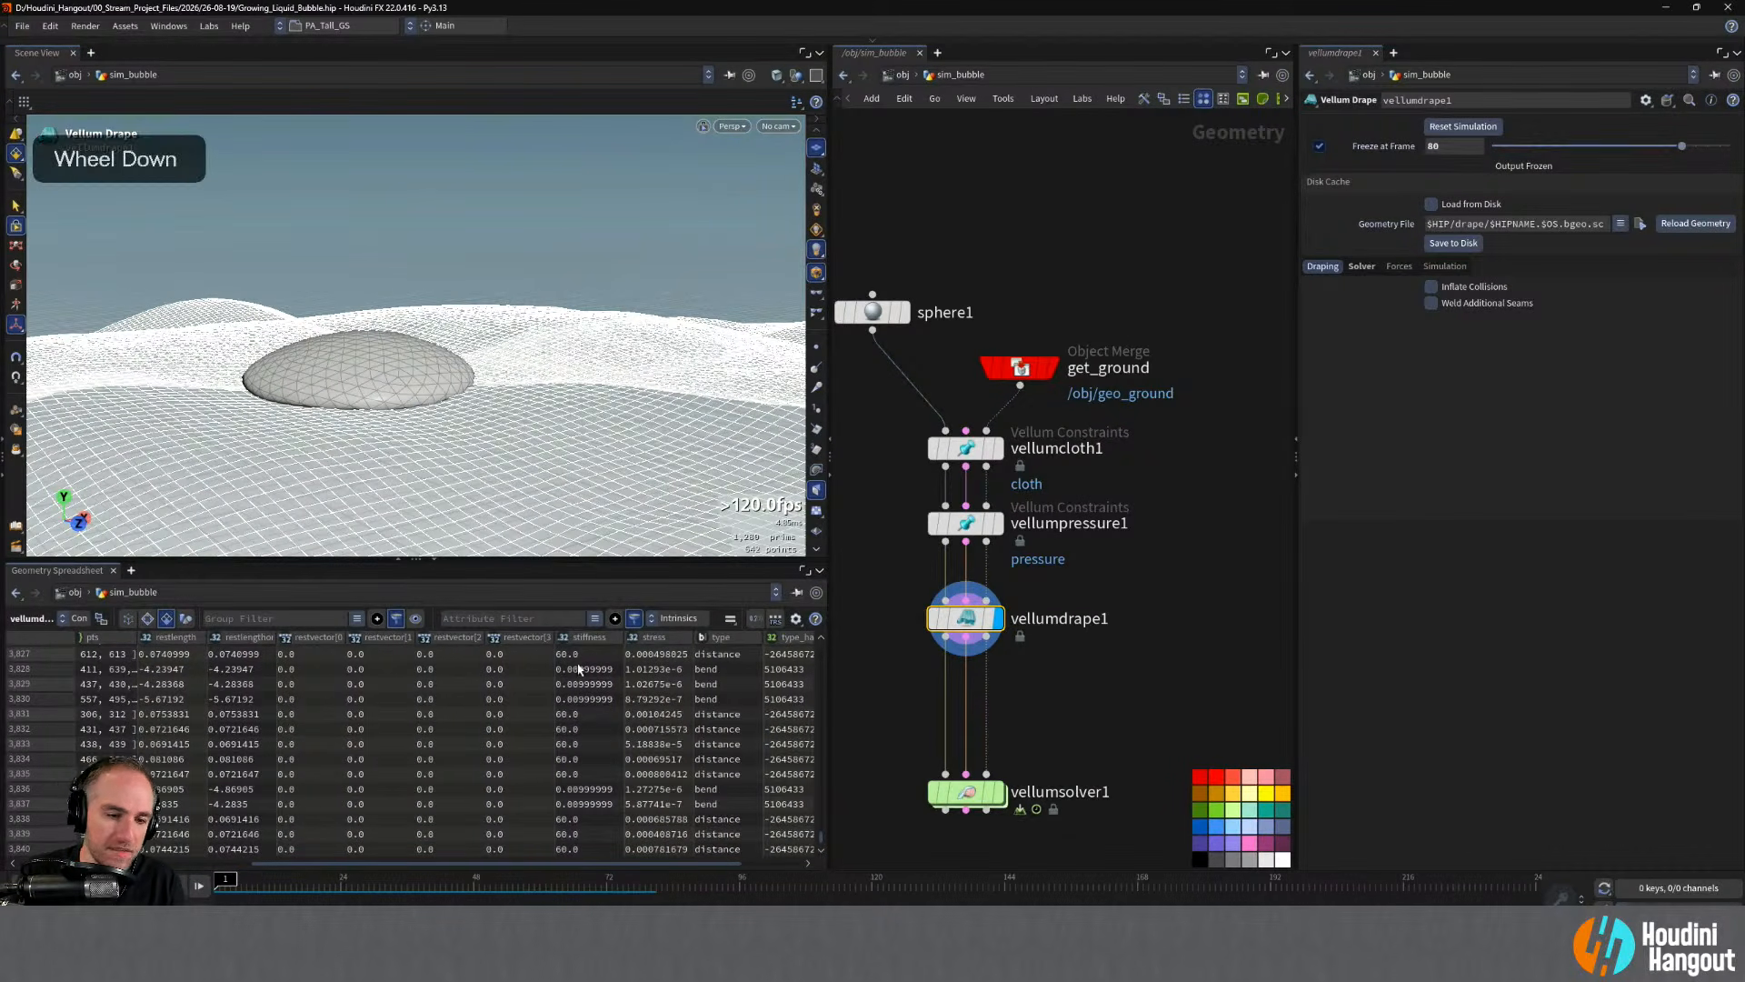
scroll(573, 718, "up", 10)
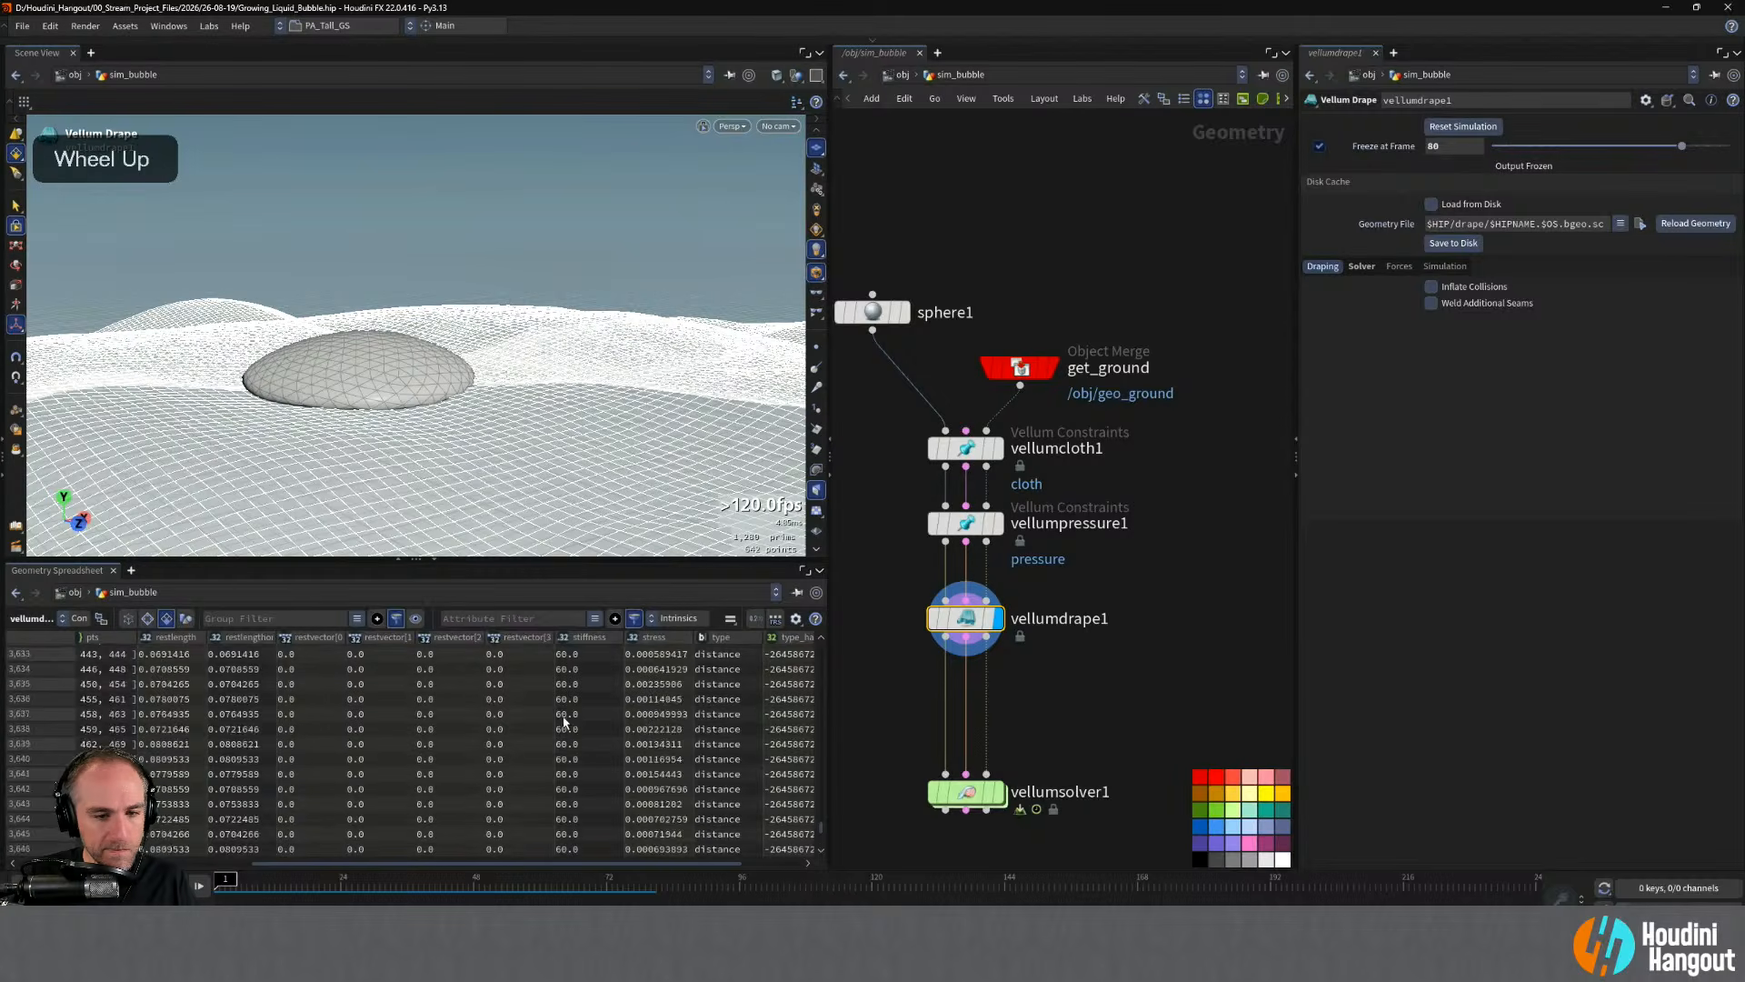
scroll(562, 715, "up", 3)
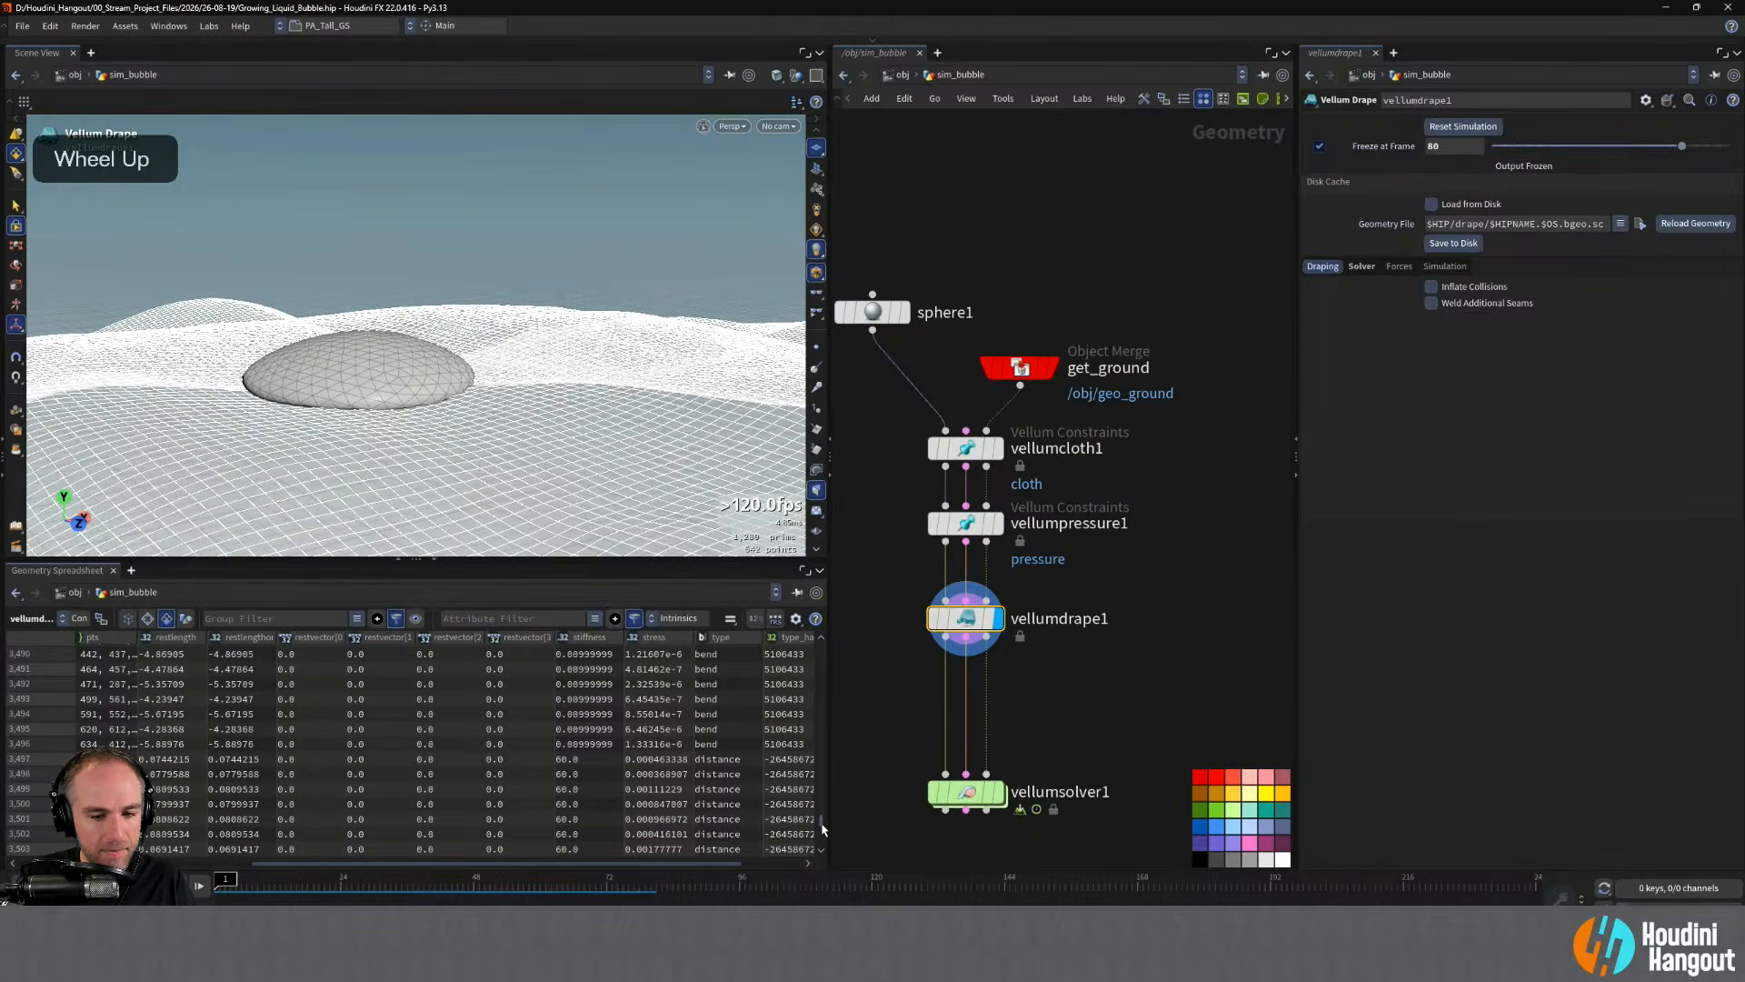
left_click_drag(823, 822, 810, 651)
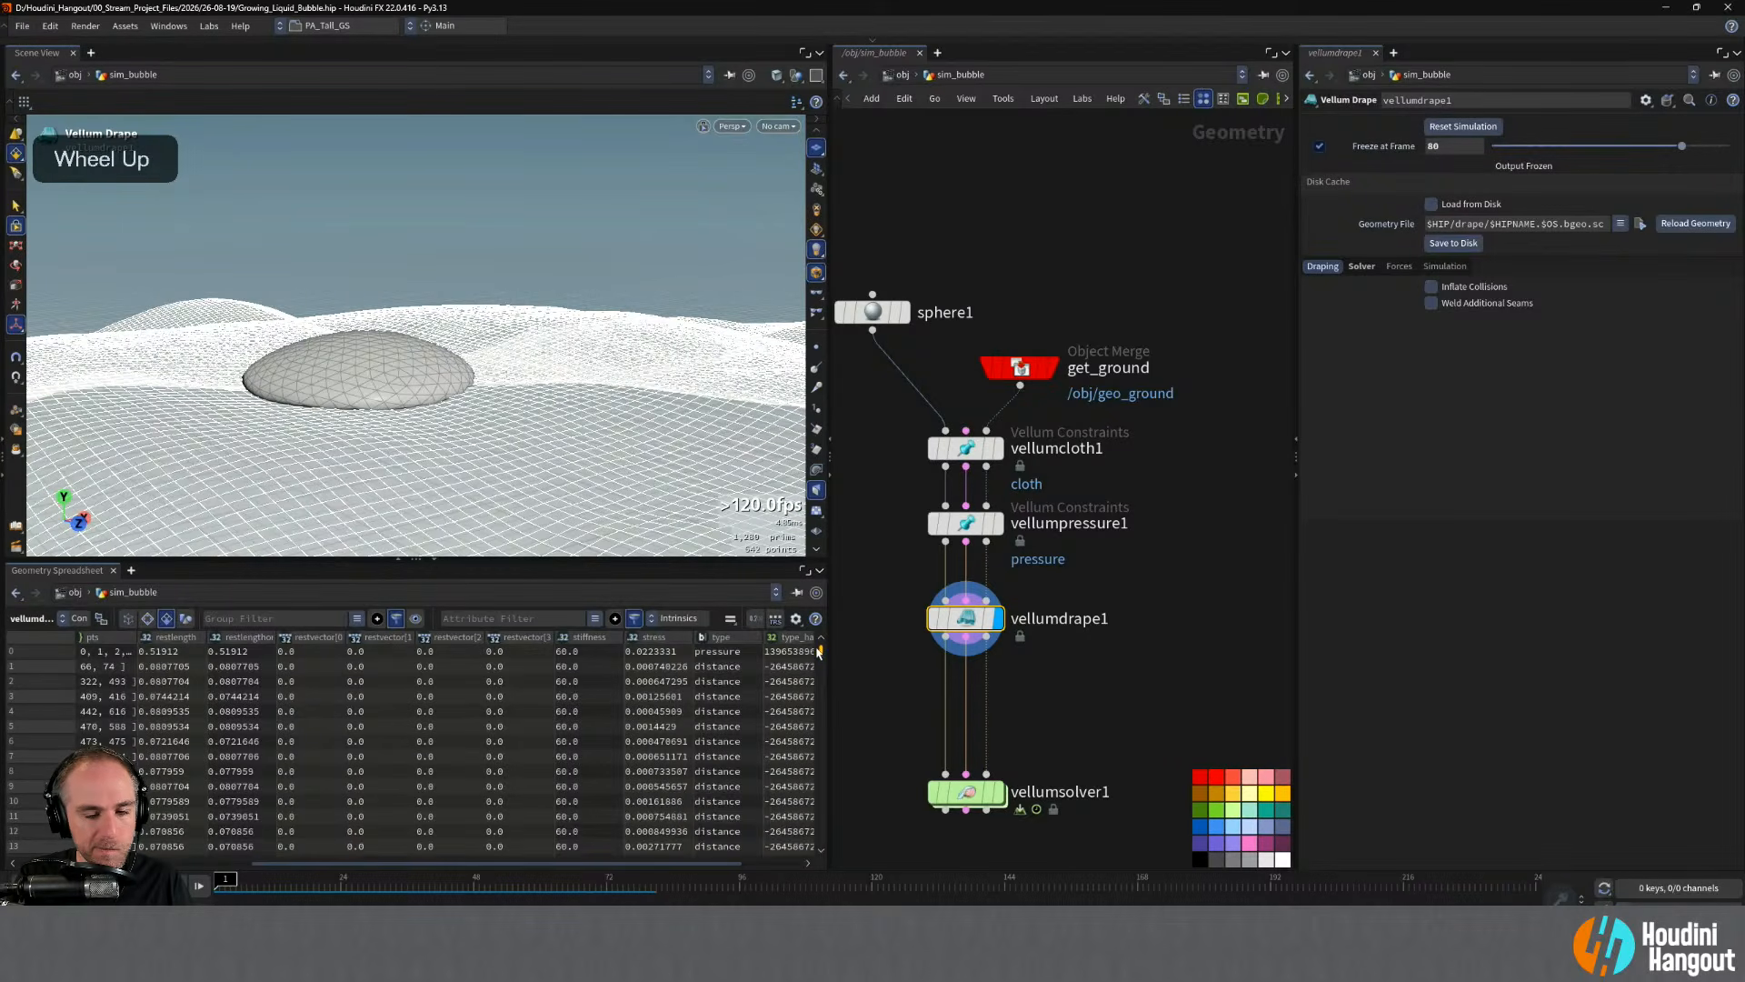
- Widen the Groups column and examine the group membership of vellumdrape1's constraint primitives, returning to the first row
left_click_drag(597, 862, 654, 862)
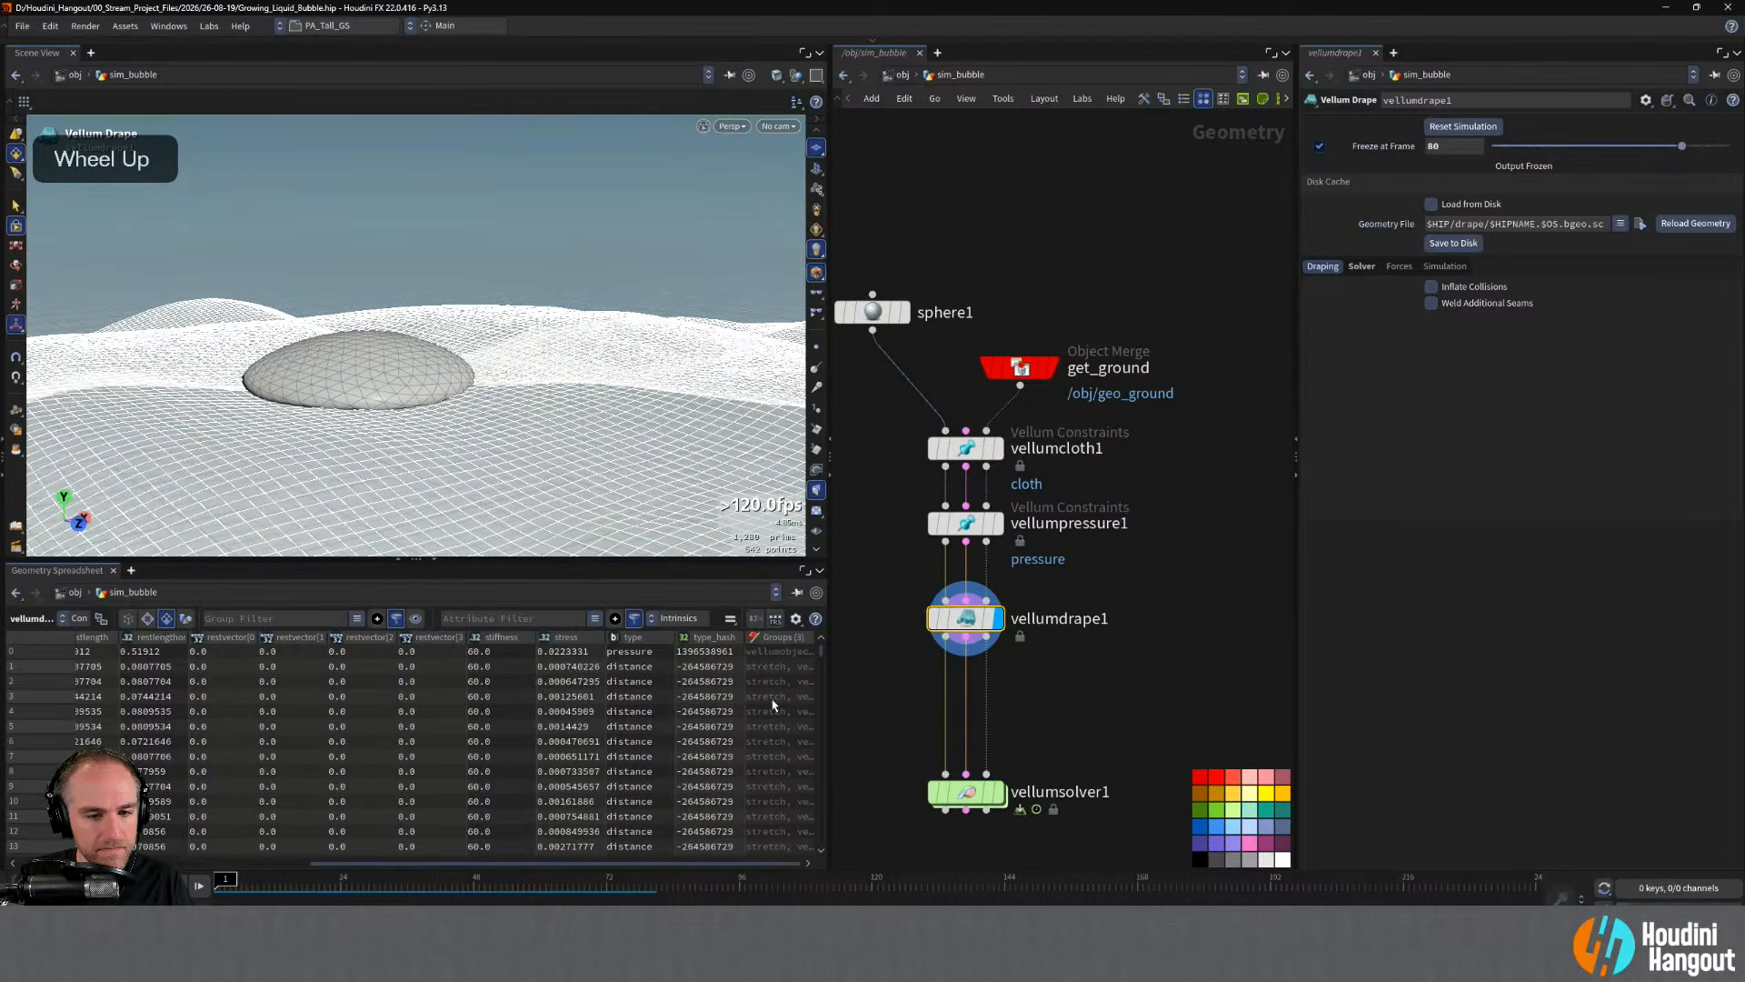
left_click_drag(815, 638, 943, 642)
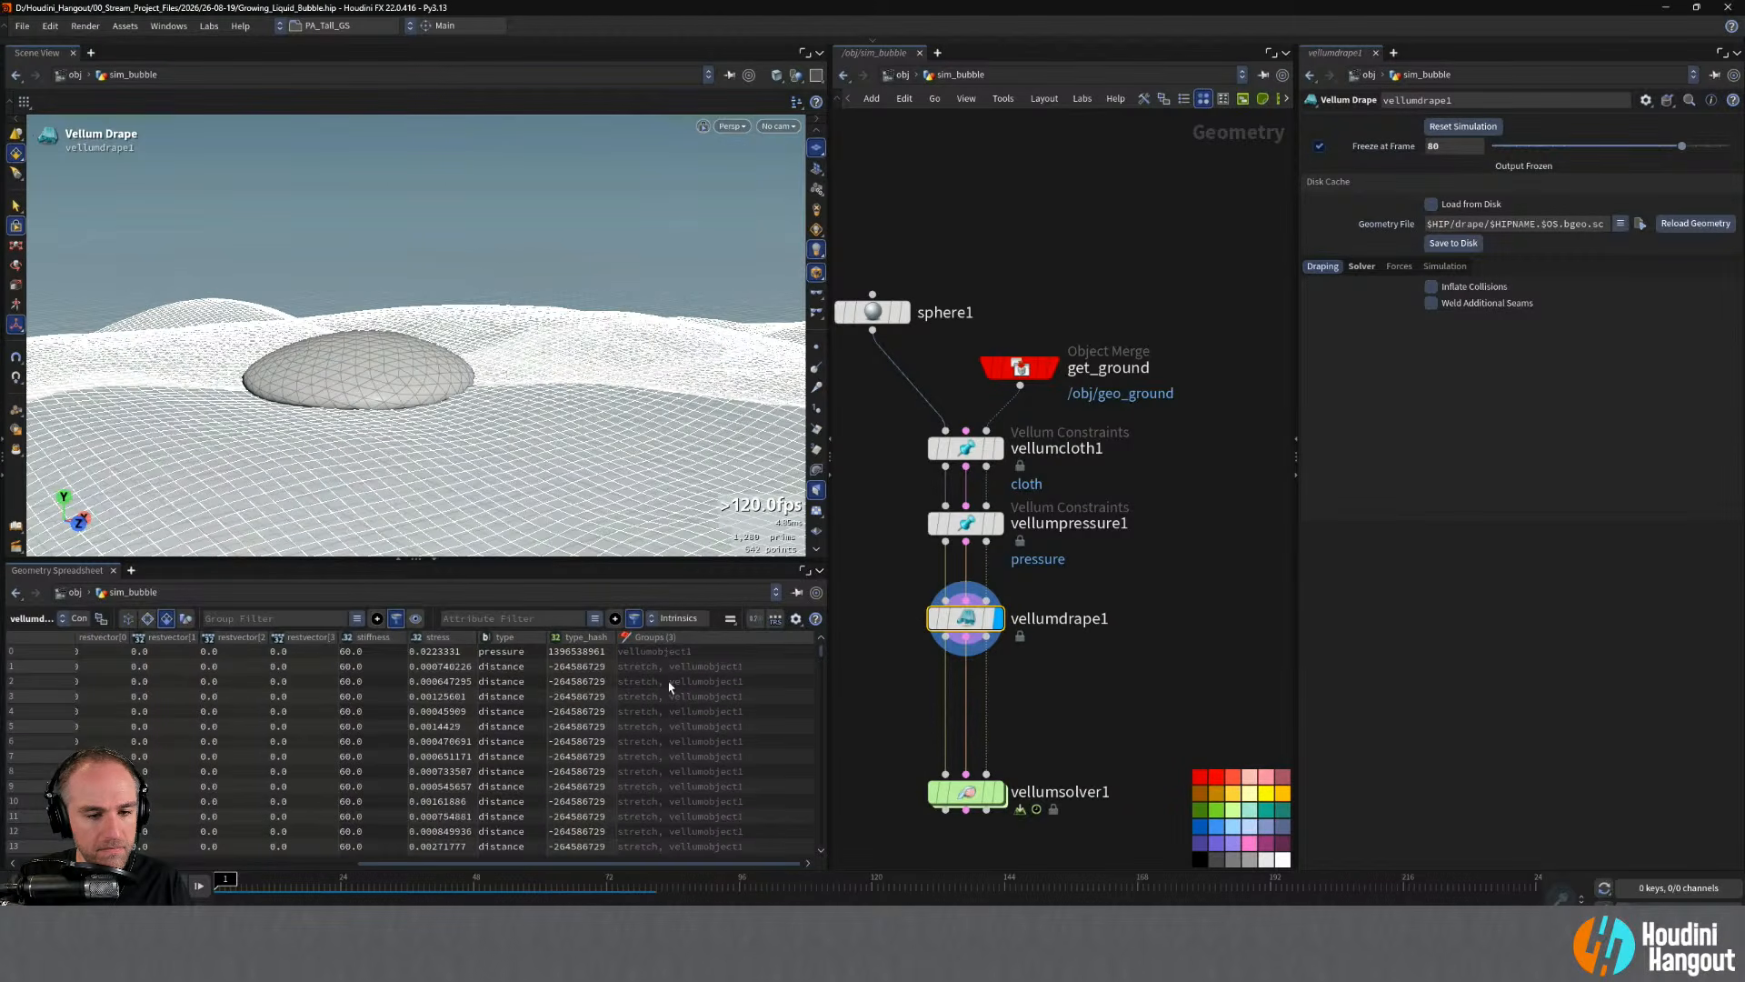
scroll(670, 678, "down", 15)
scroll(674, 702, "up", 2)
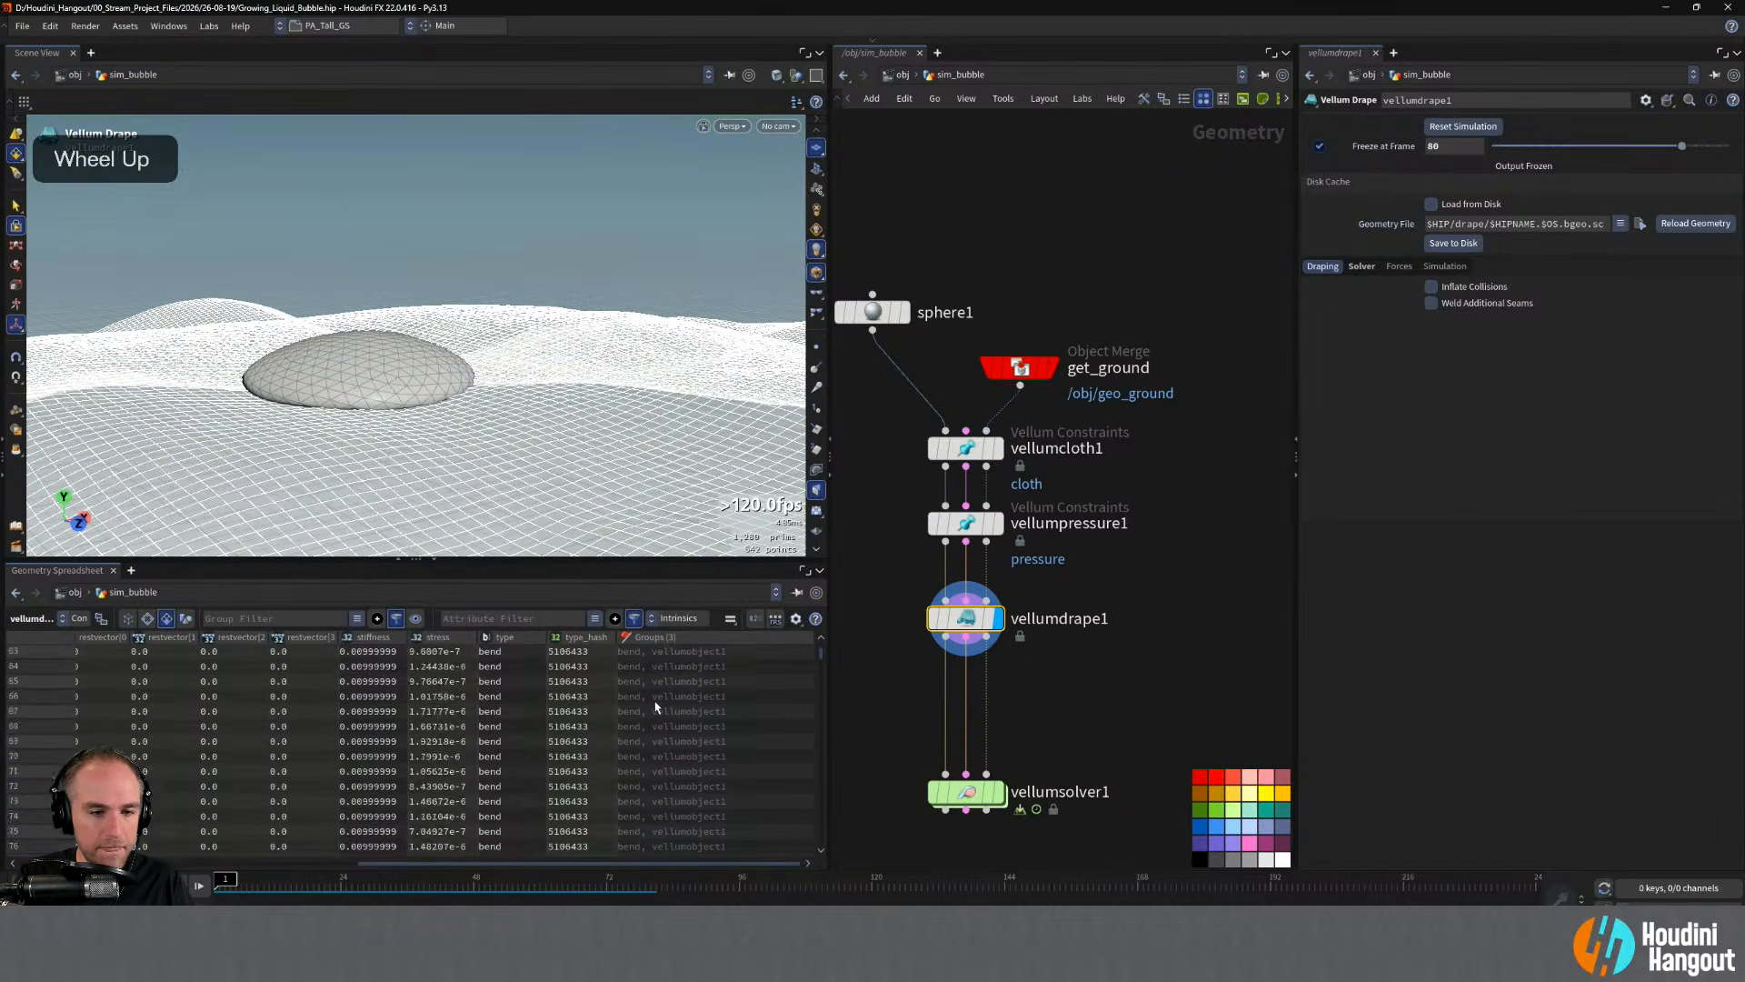
scroll(673, 702, "up", 15)
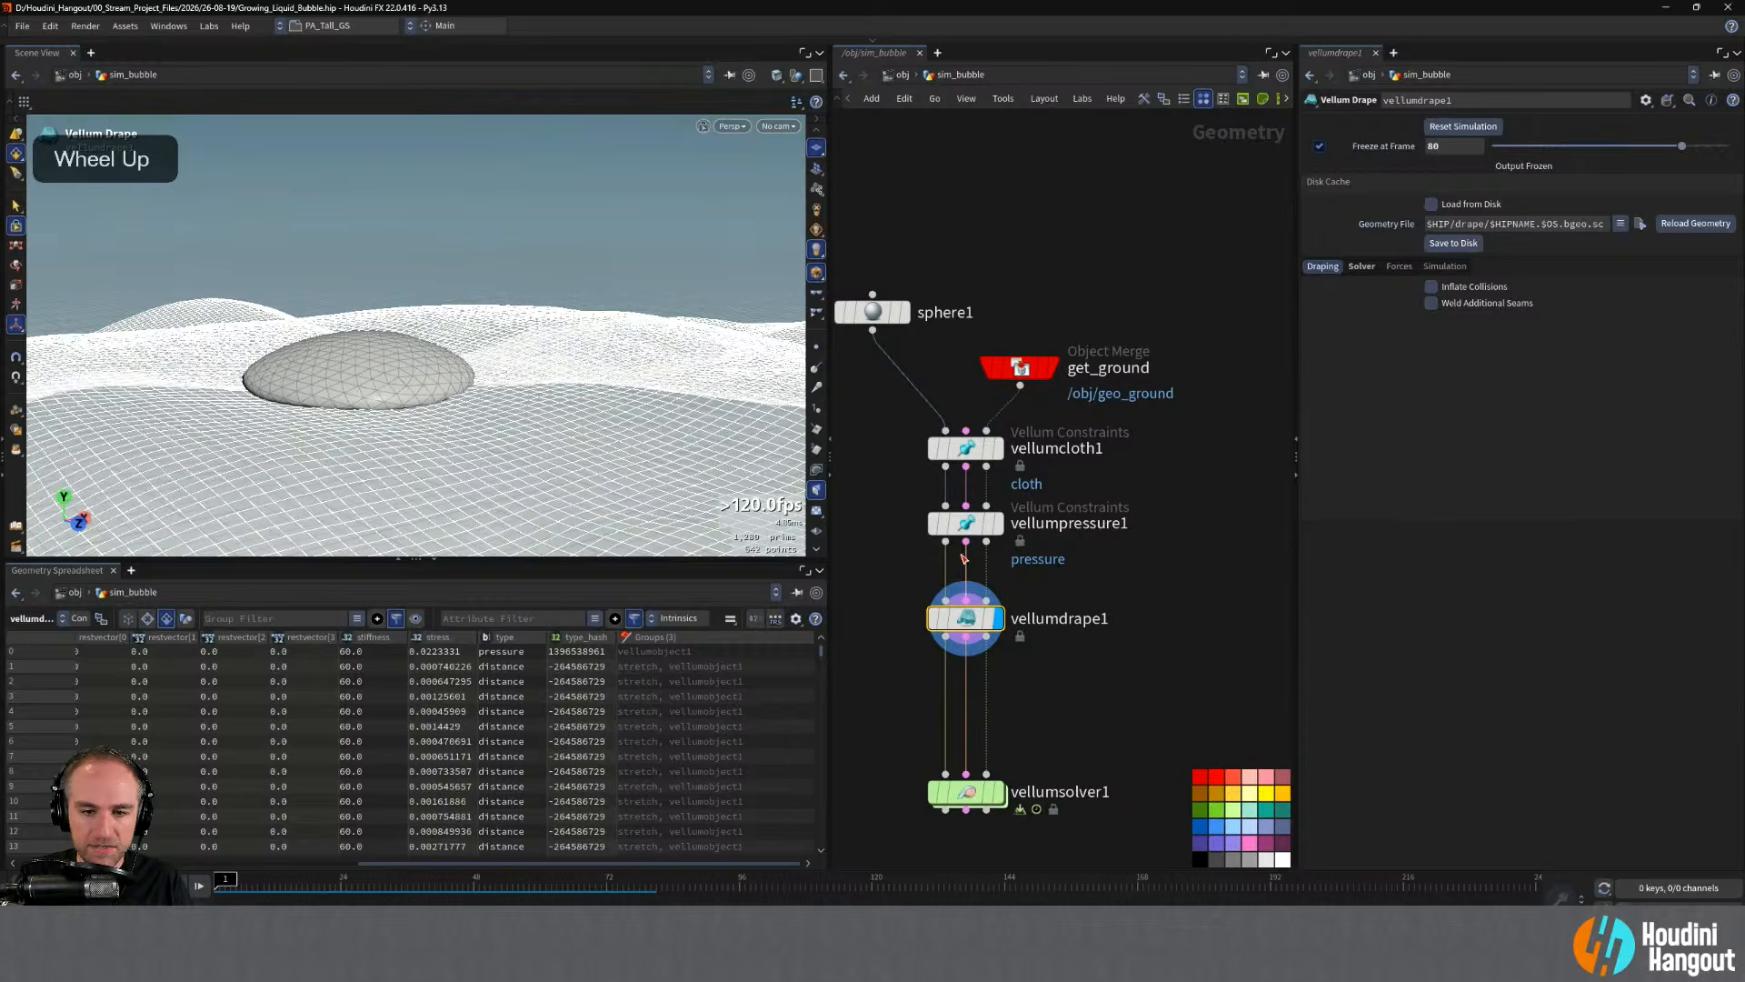
- Enable the output group on vellumpressure1 and name it pressure
left_click(965, 523)
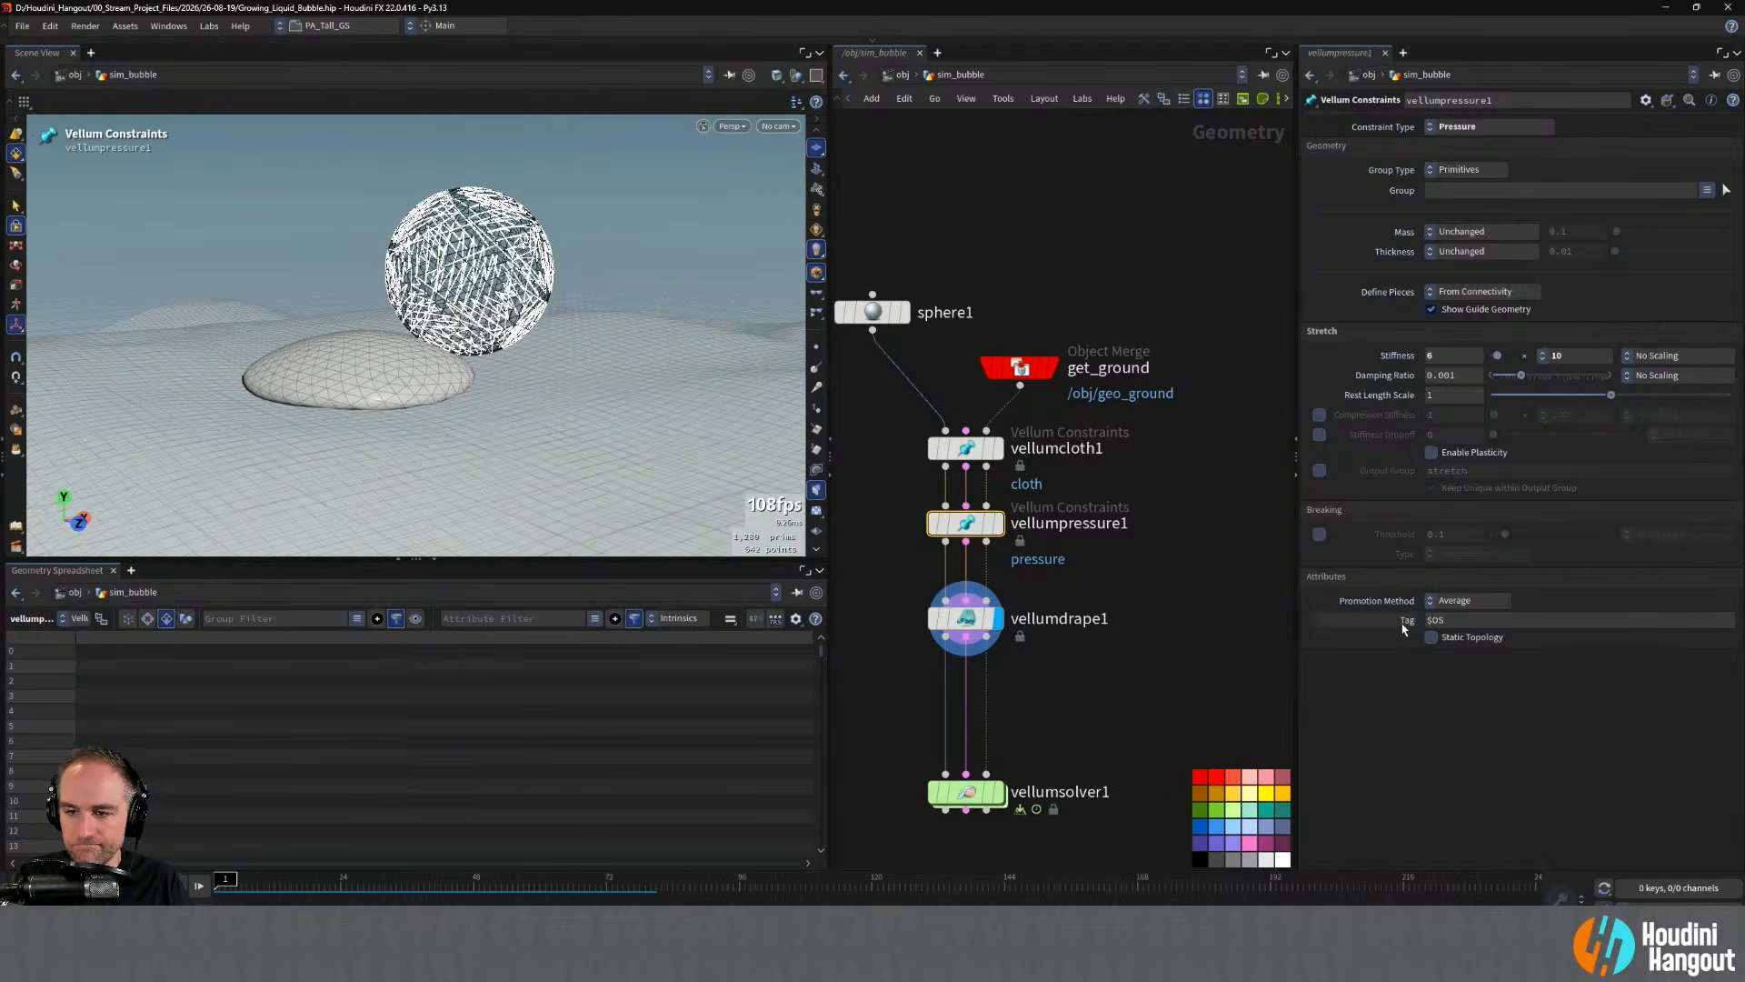
left_click(1319, 470)
double_click(1460, 469)
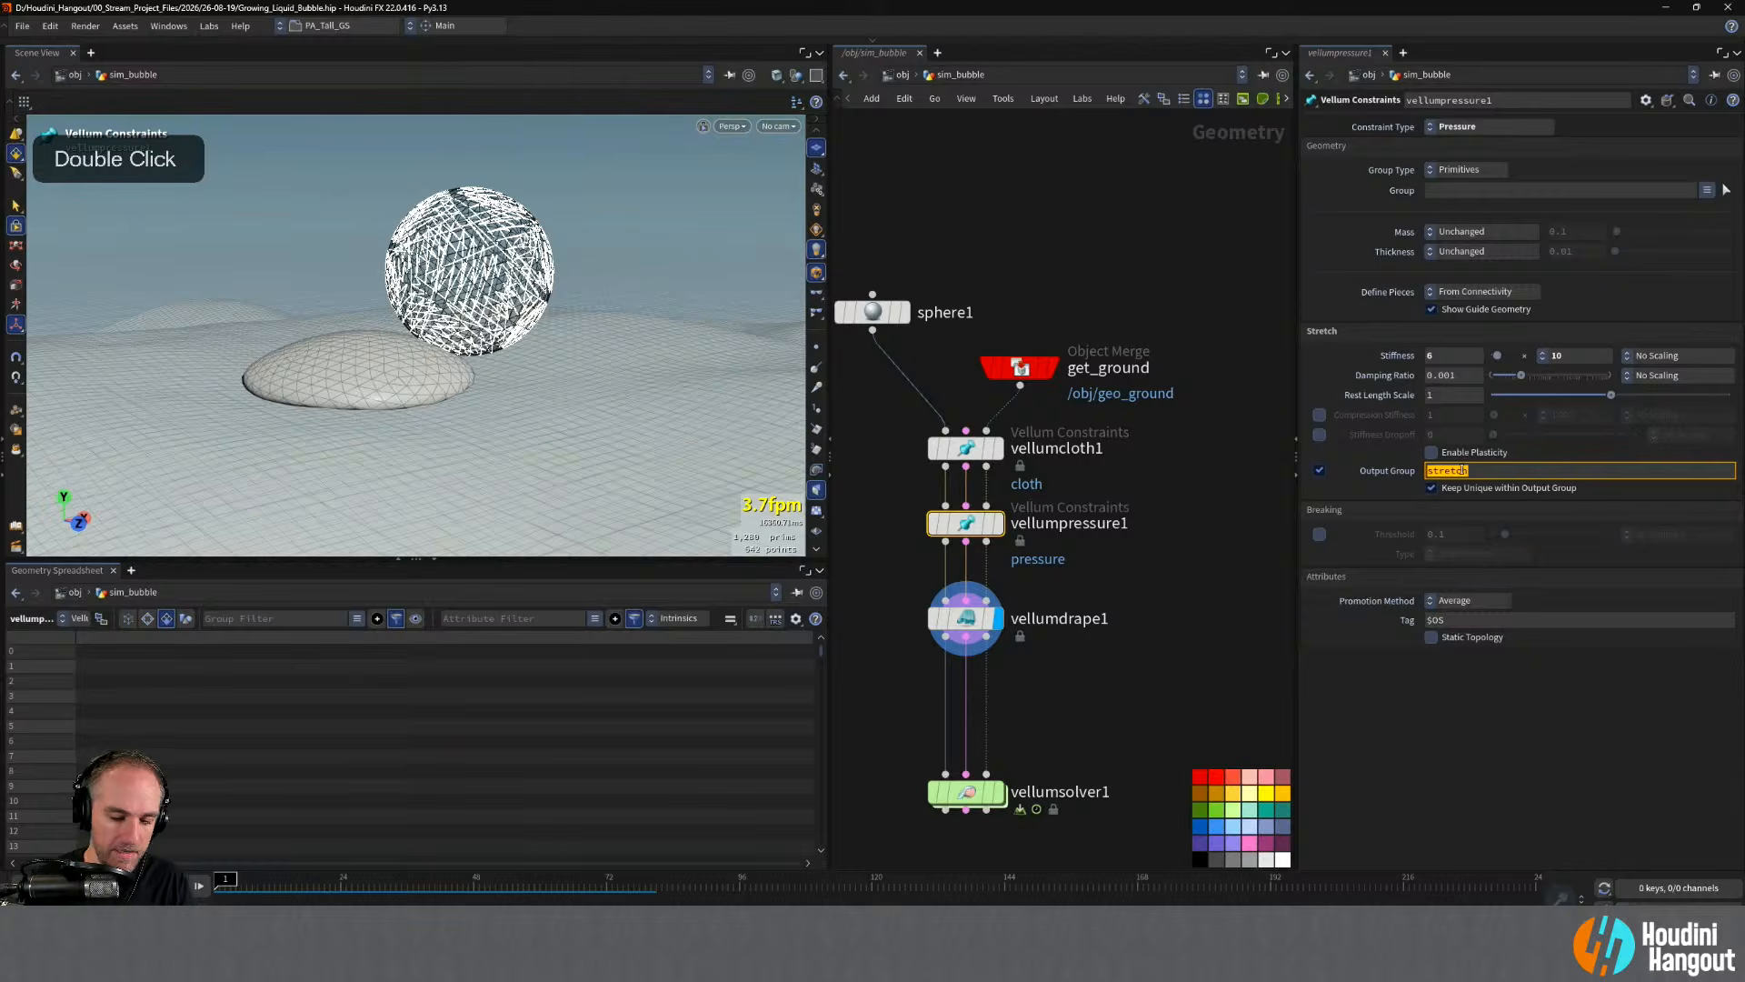
type("pressure")
key("Return")
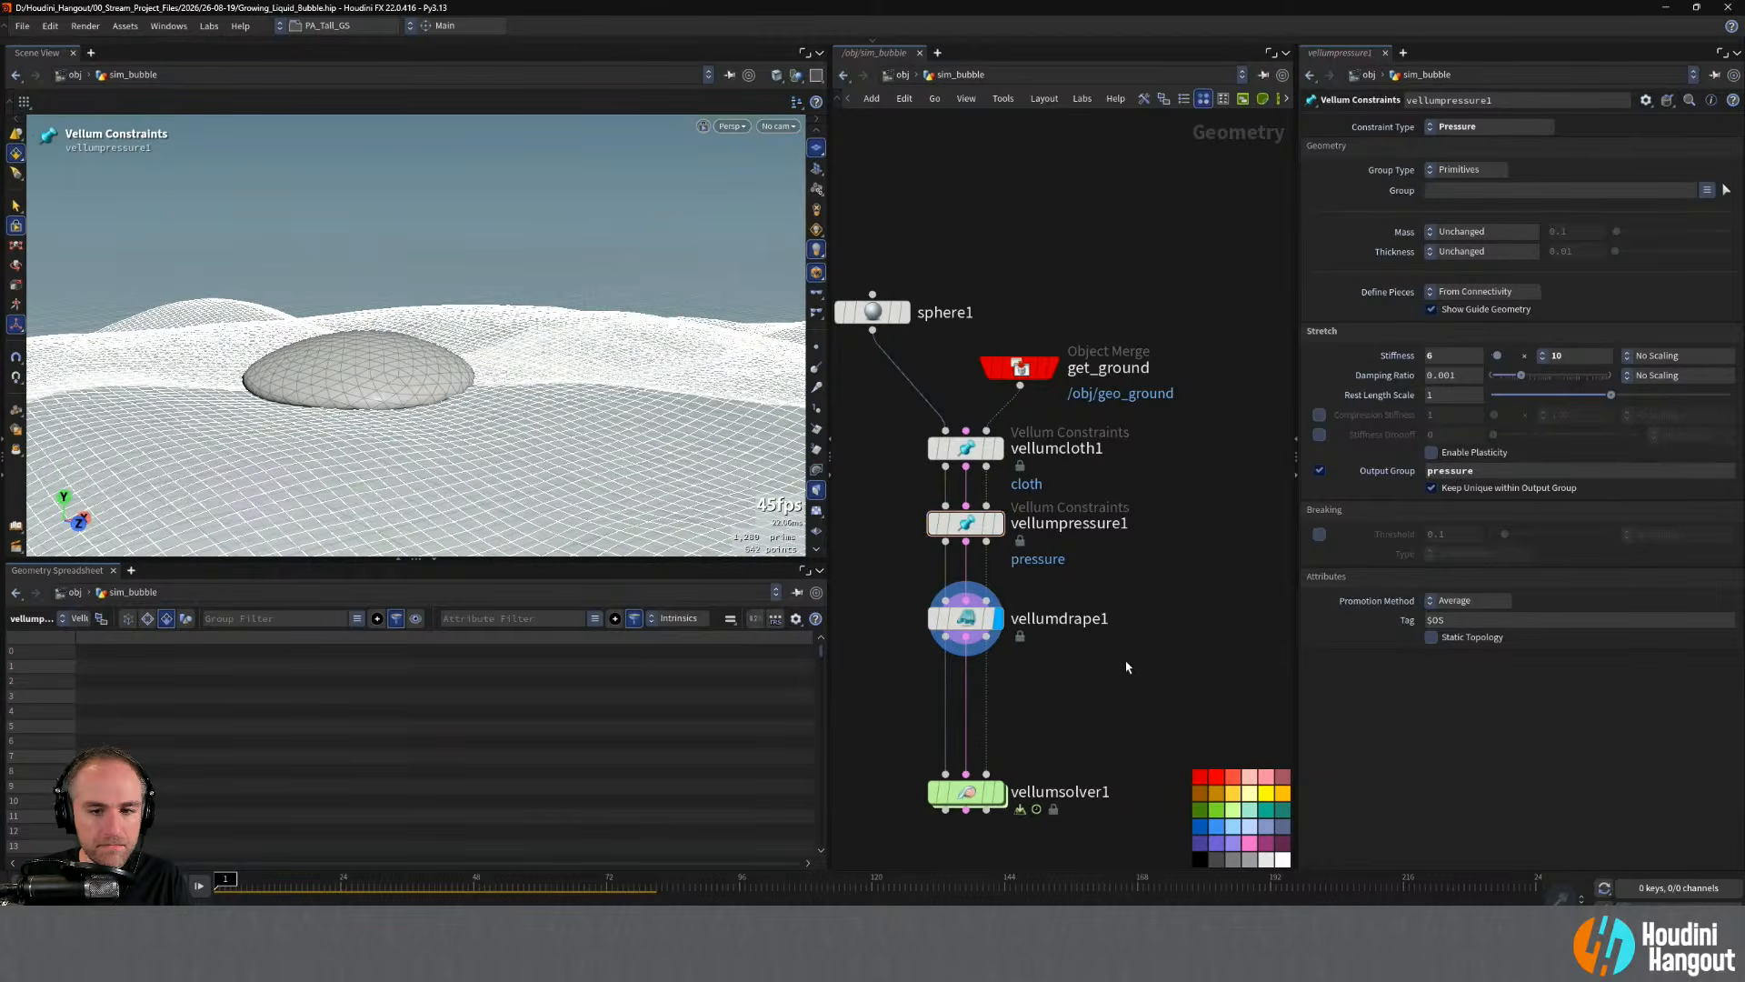
- Reset vellumdrape1's simulation to recompute the drape and check the node's geometry information
left_click(963, 620)
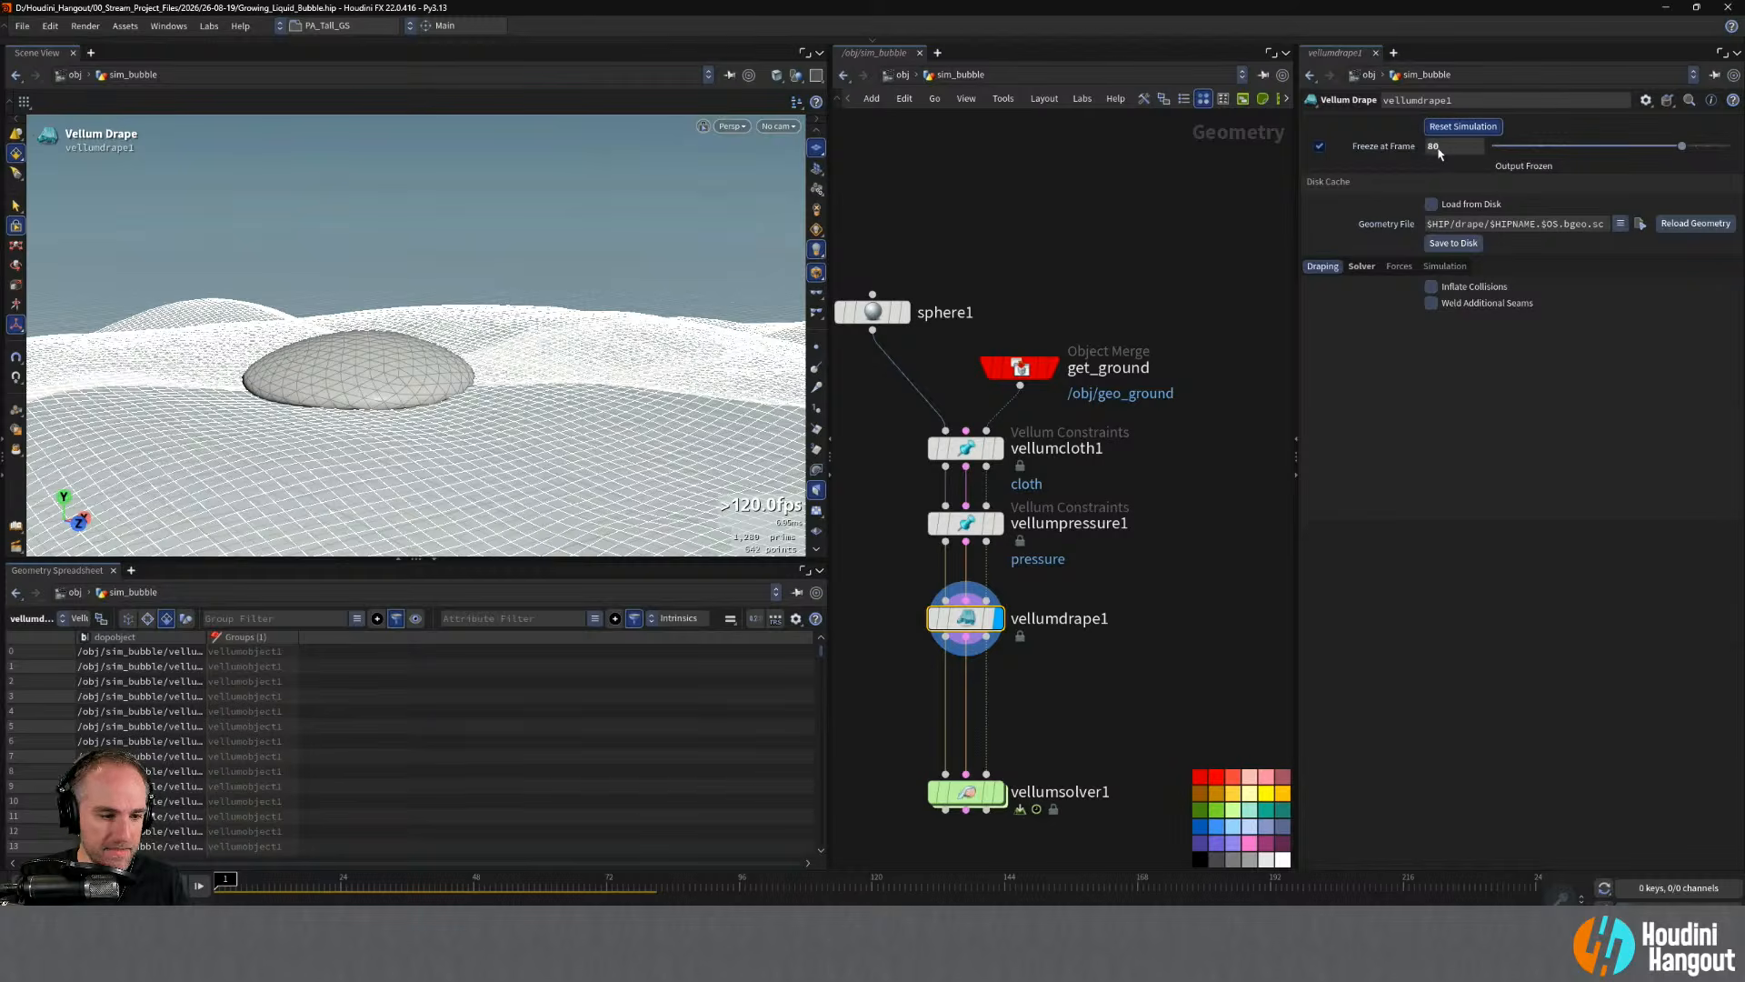
left_click(1431, 225)
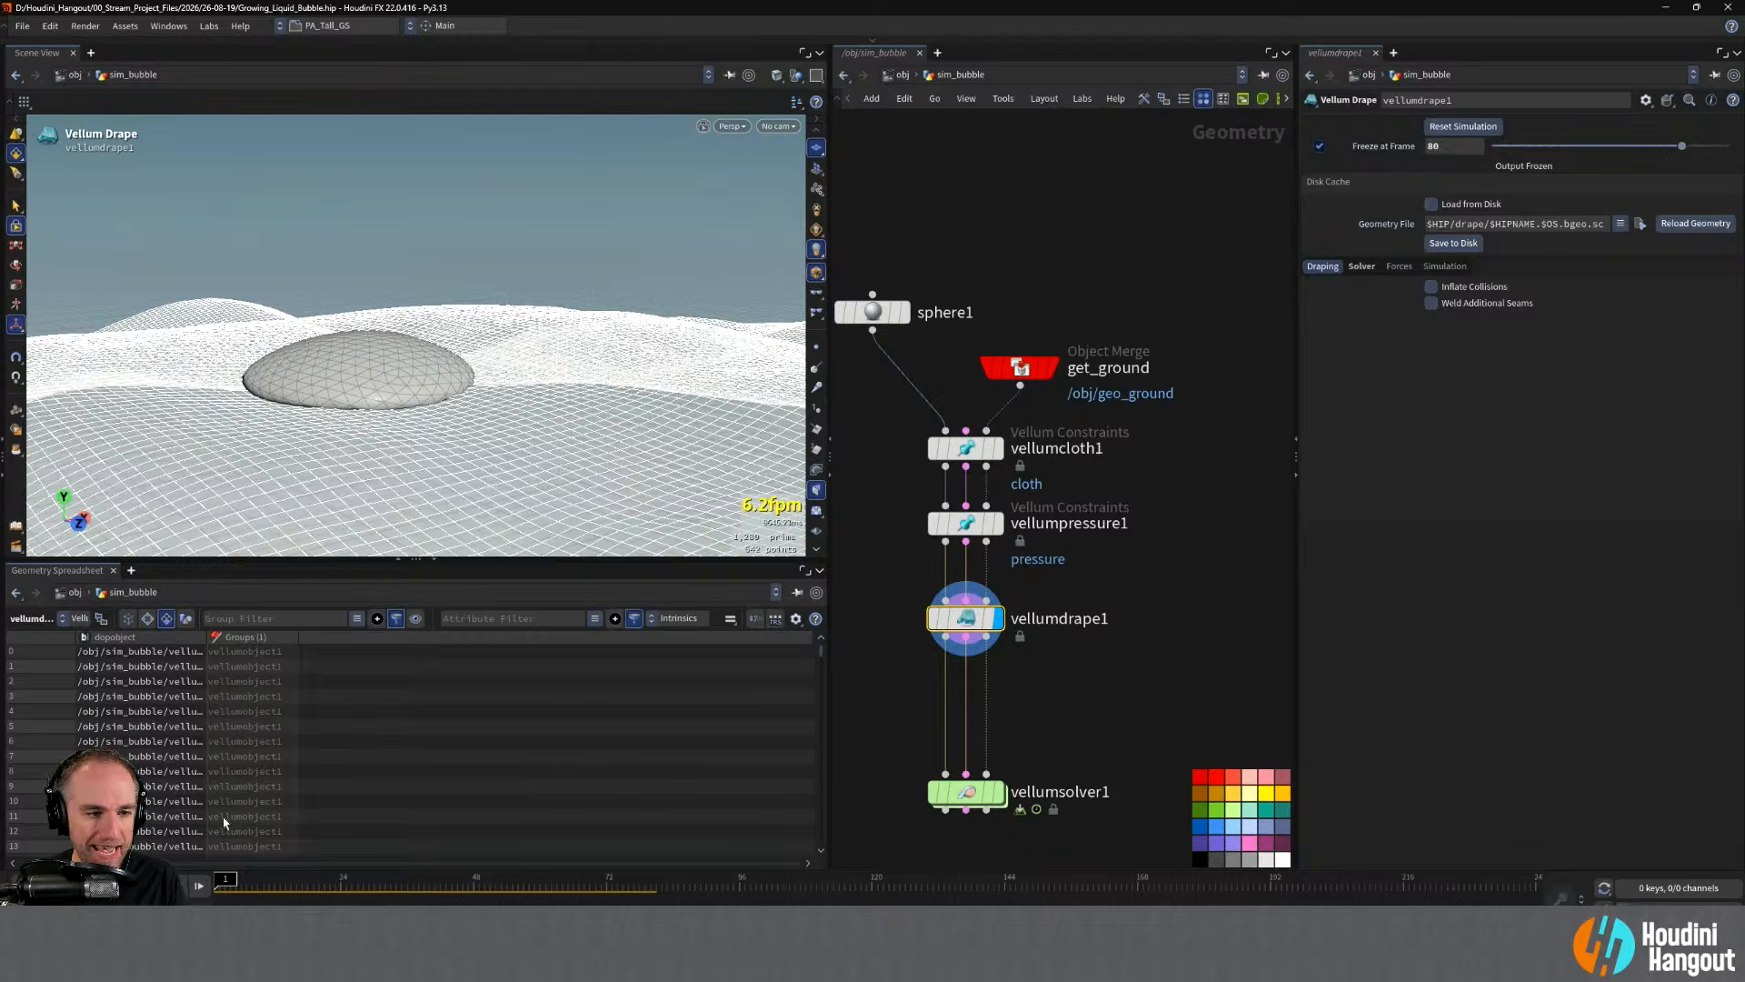
middle_click(981, 624)
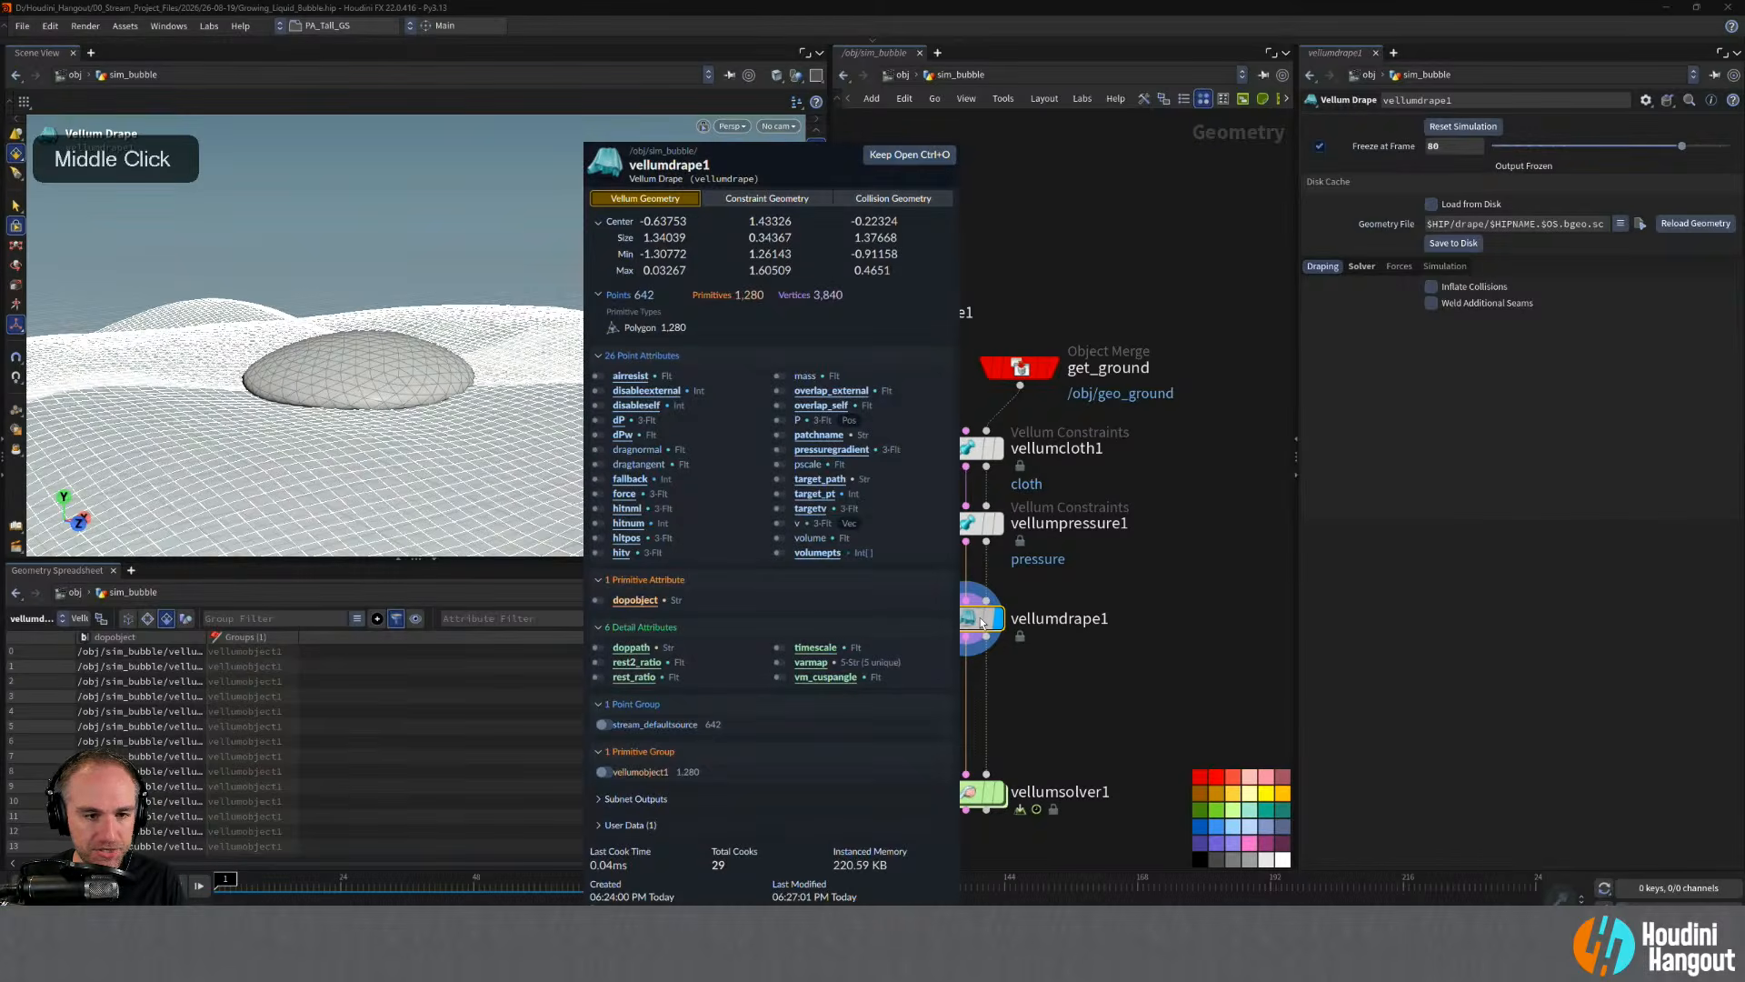
- Display vellumsolver1, play its simulation over the draped bubble and return to the first frame
left_click(997, 792)
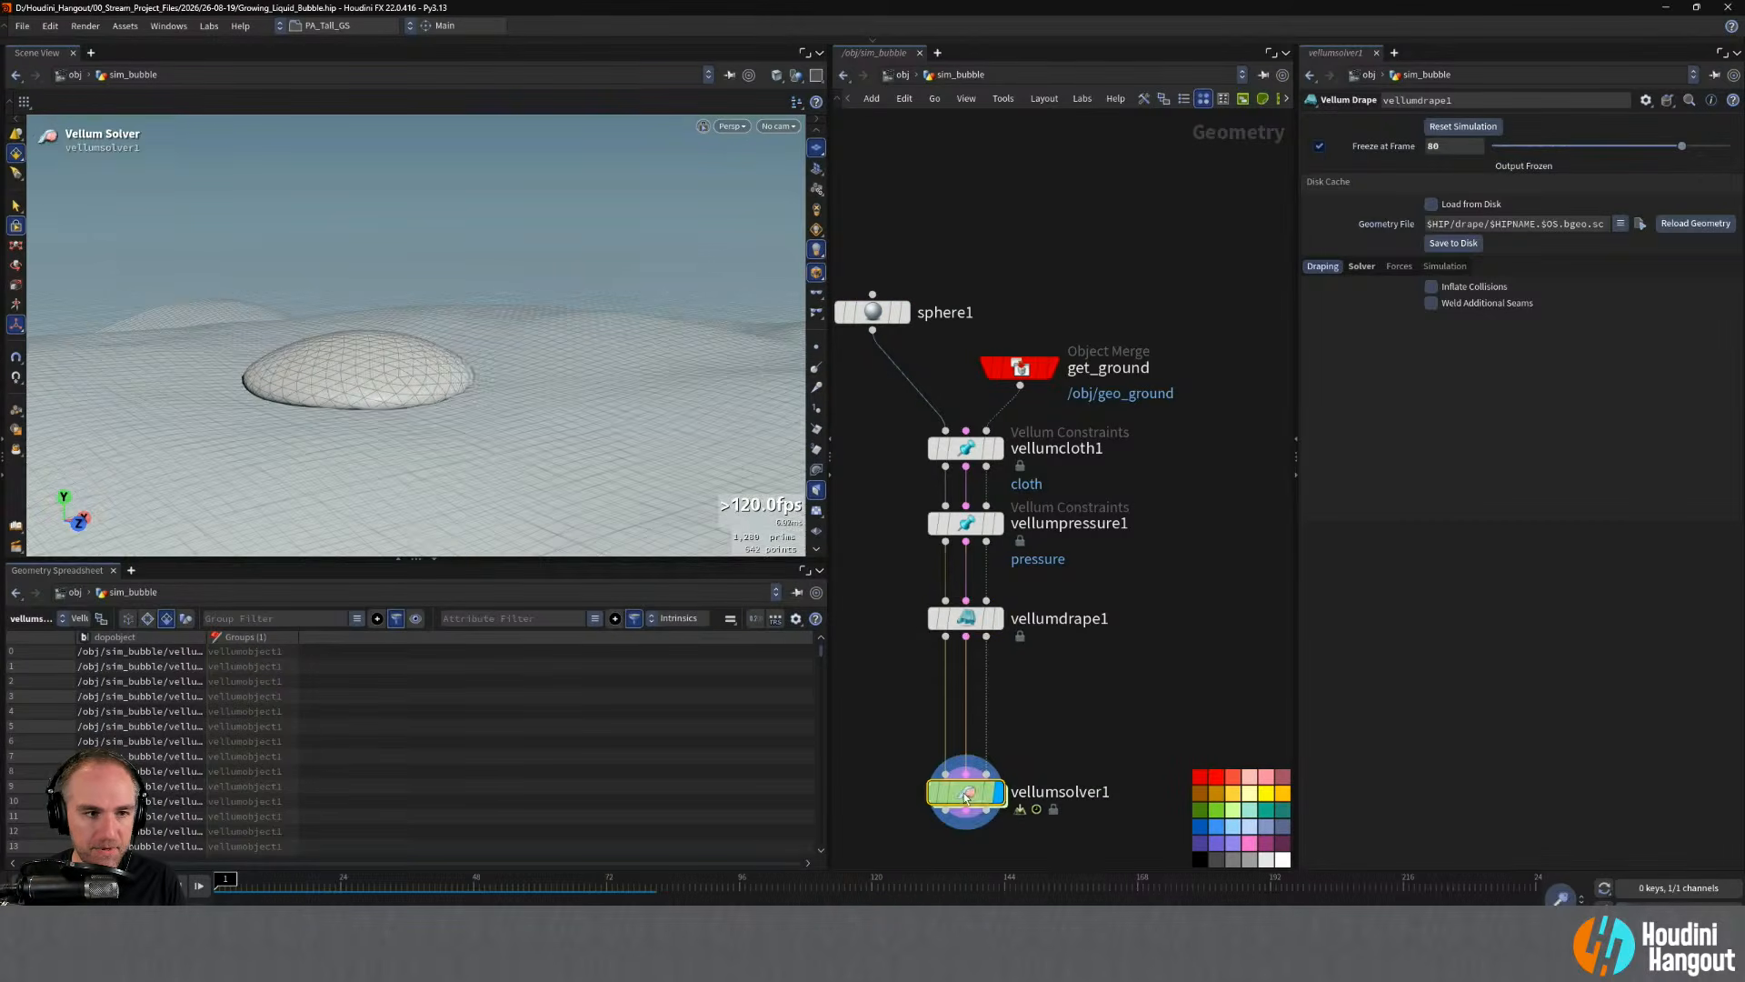
key("Up")
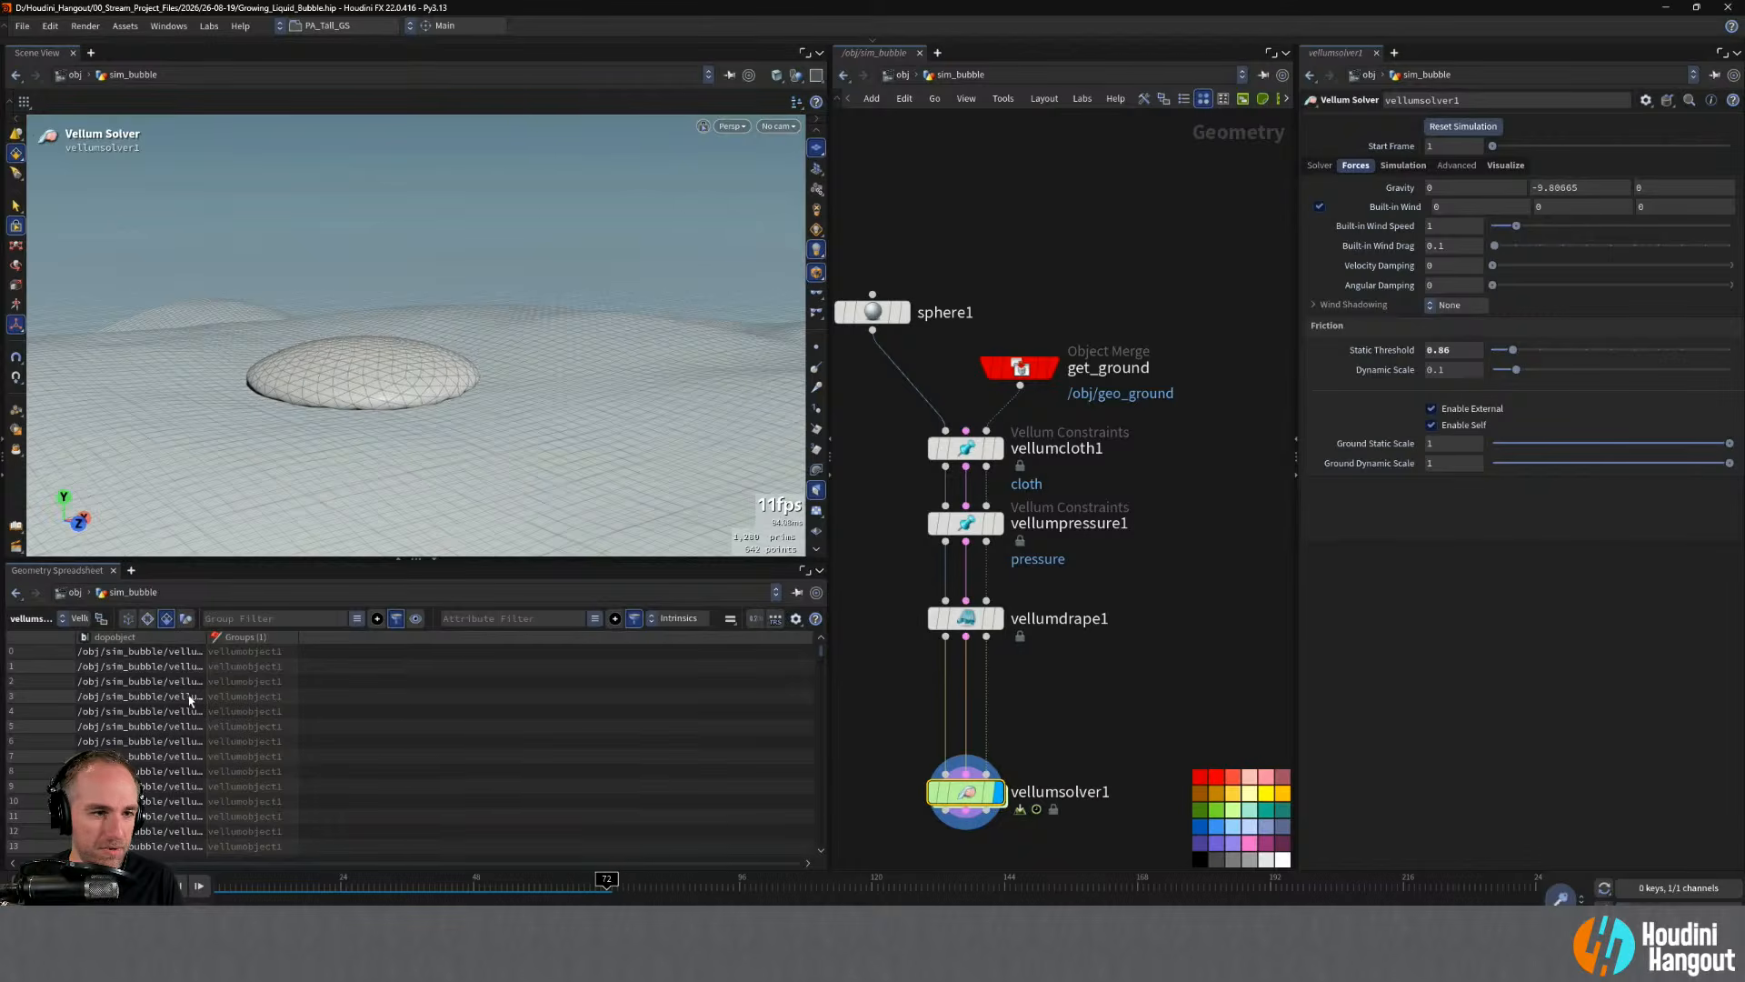
key("ctrl+Up")
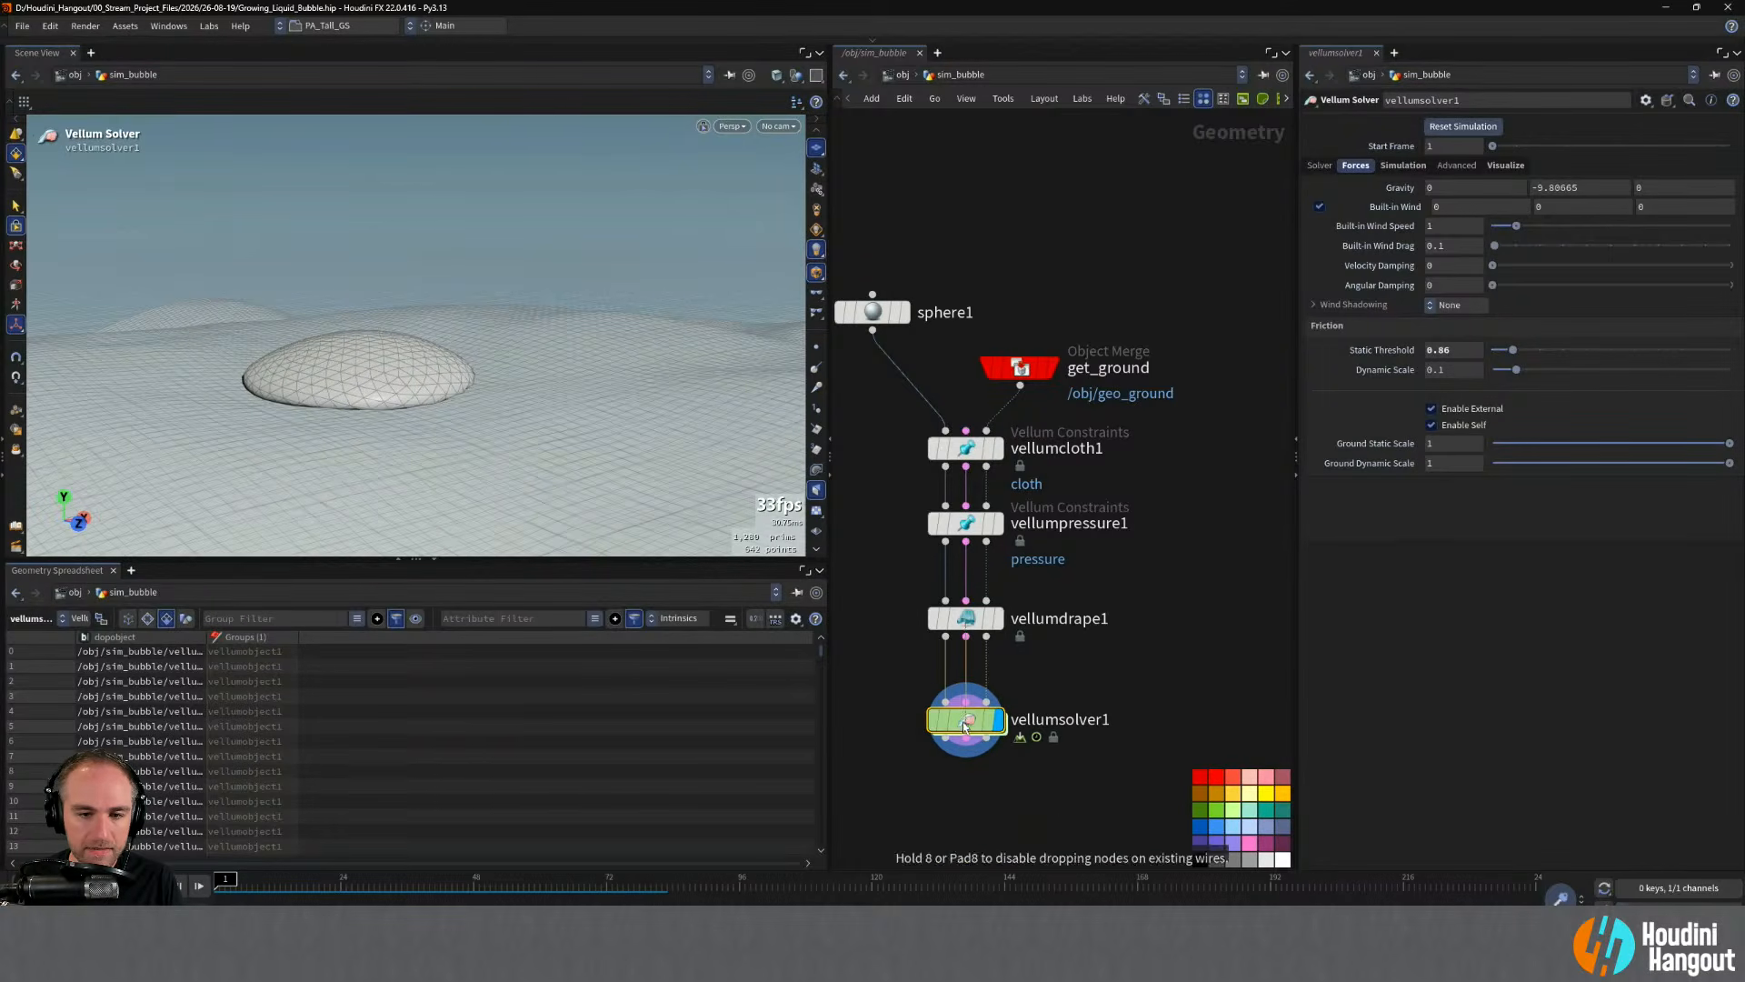
- Open the forces network inside vellumsolver1 and frame its FORCE and SOURCE outputs
double_click(967, 791)
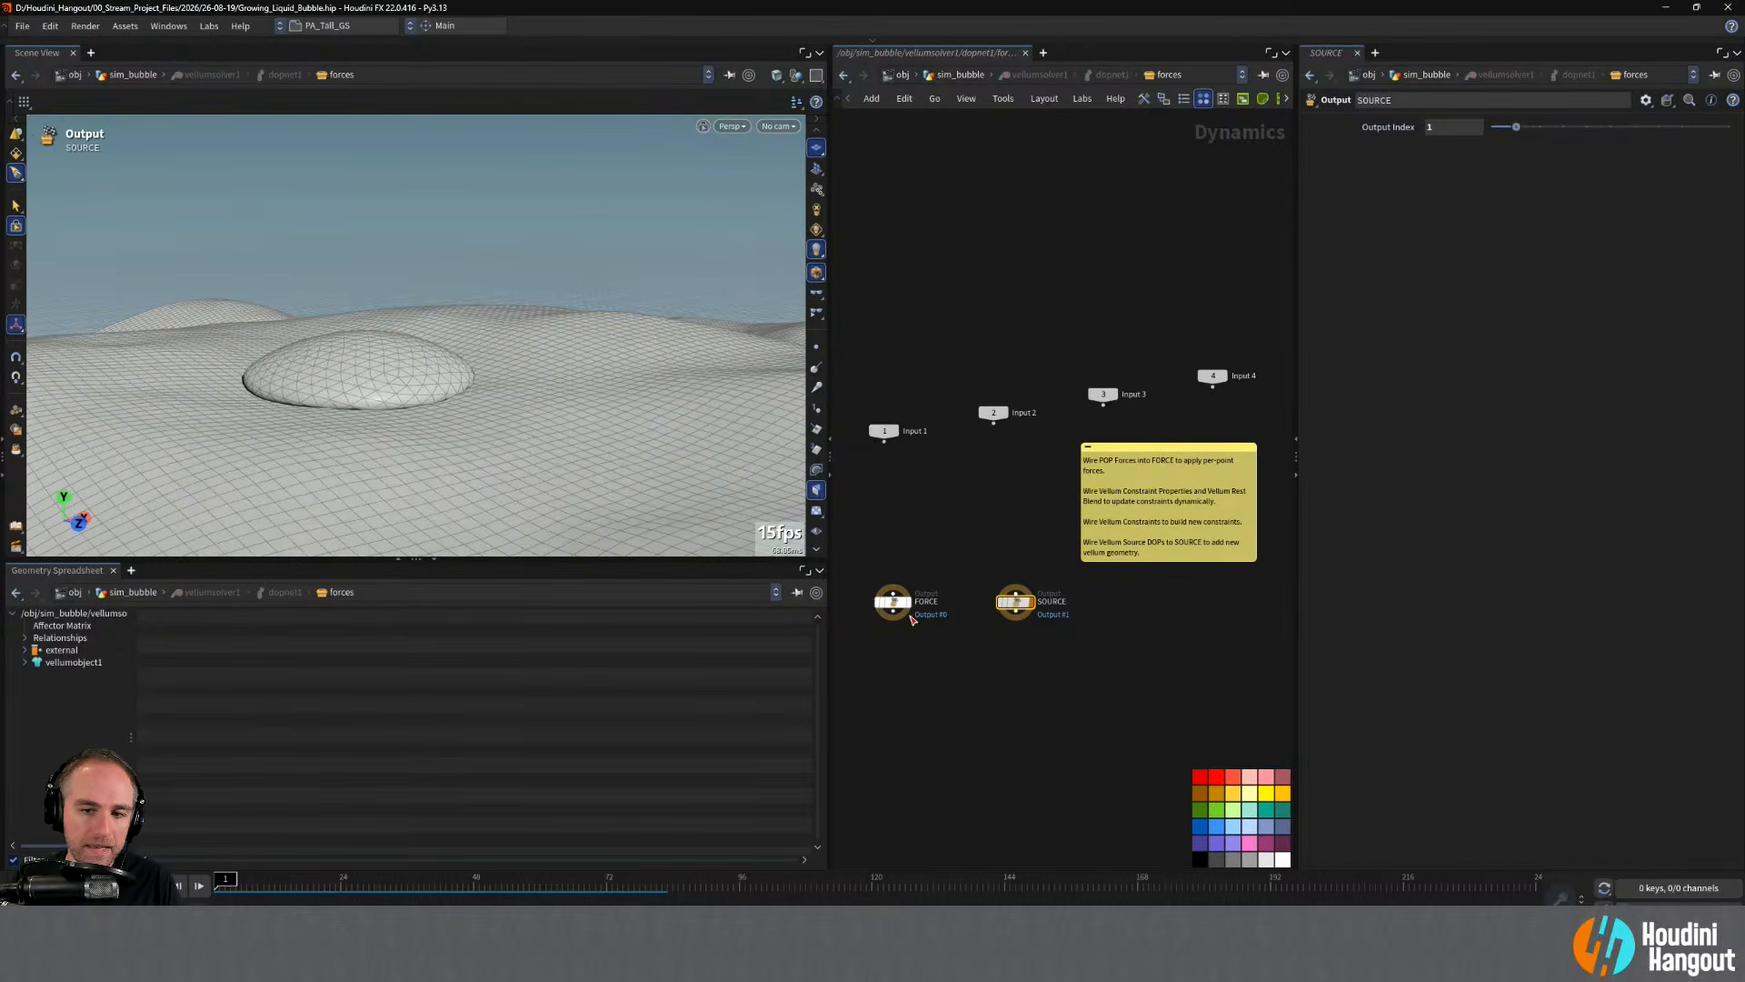
key("alt")
middle_click_drag(922, 734, 940, 794, "alt")
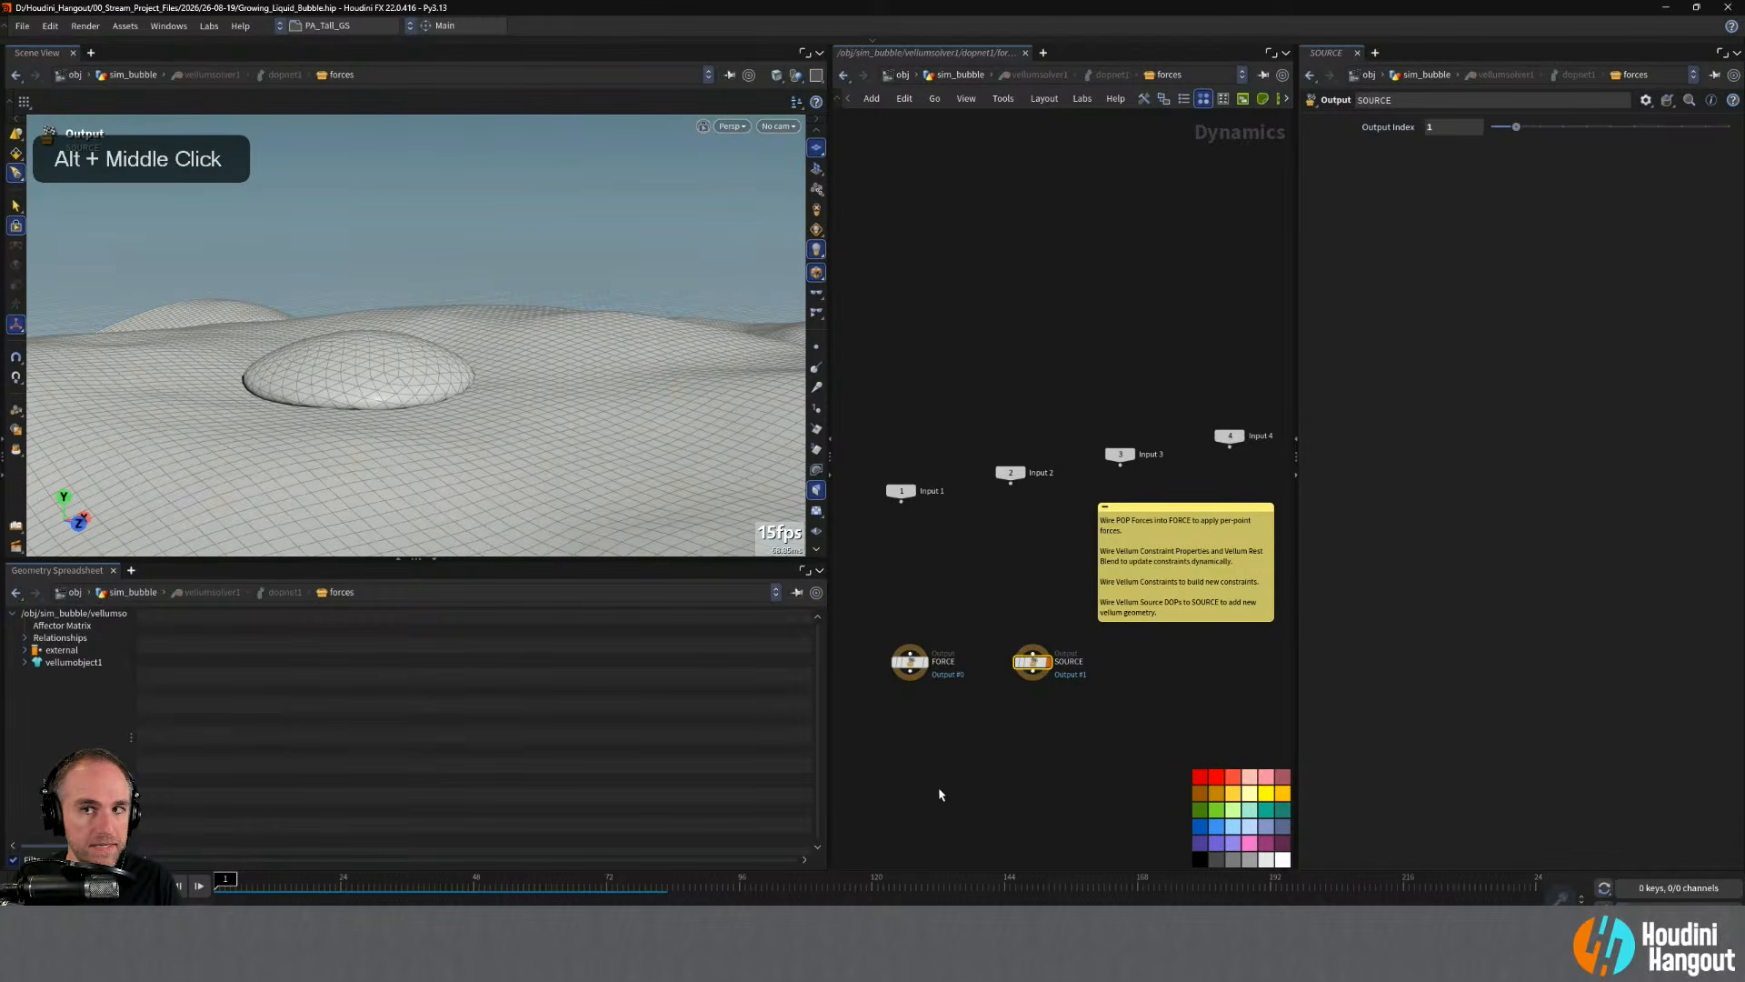
key("Tab")
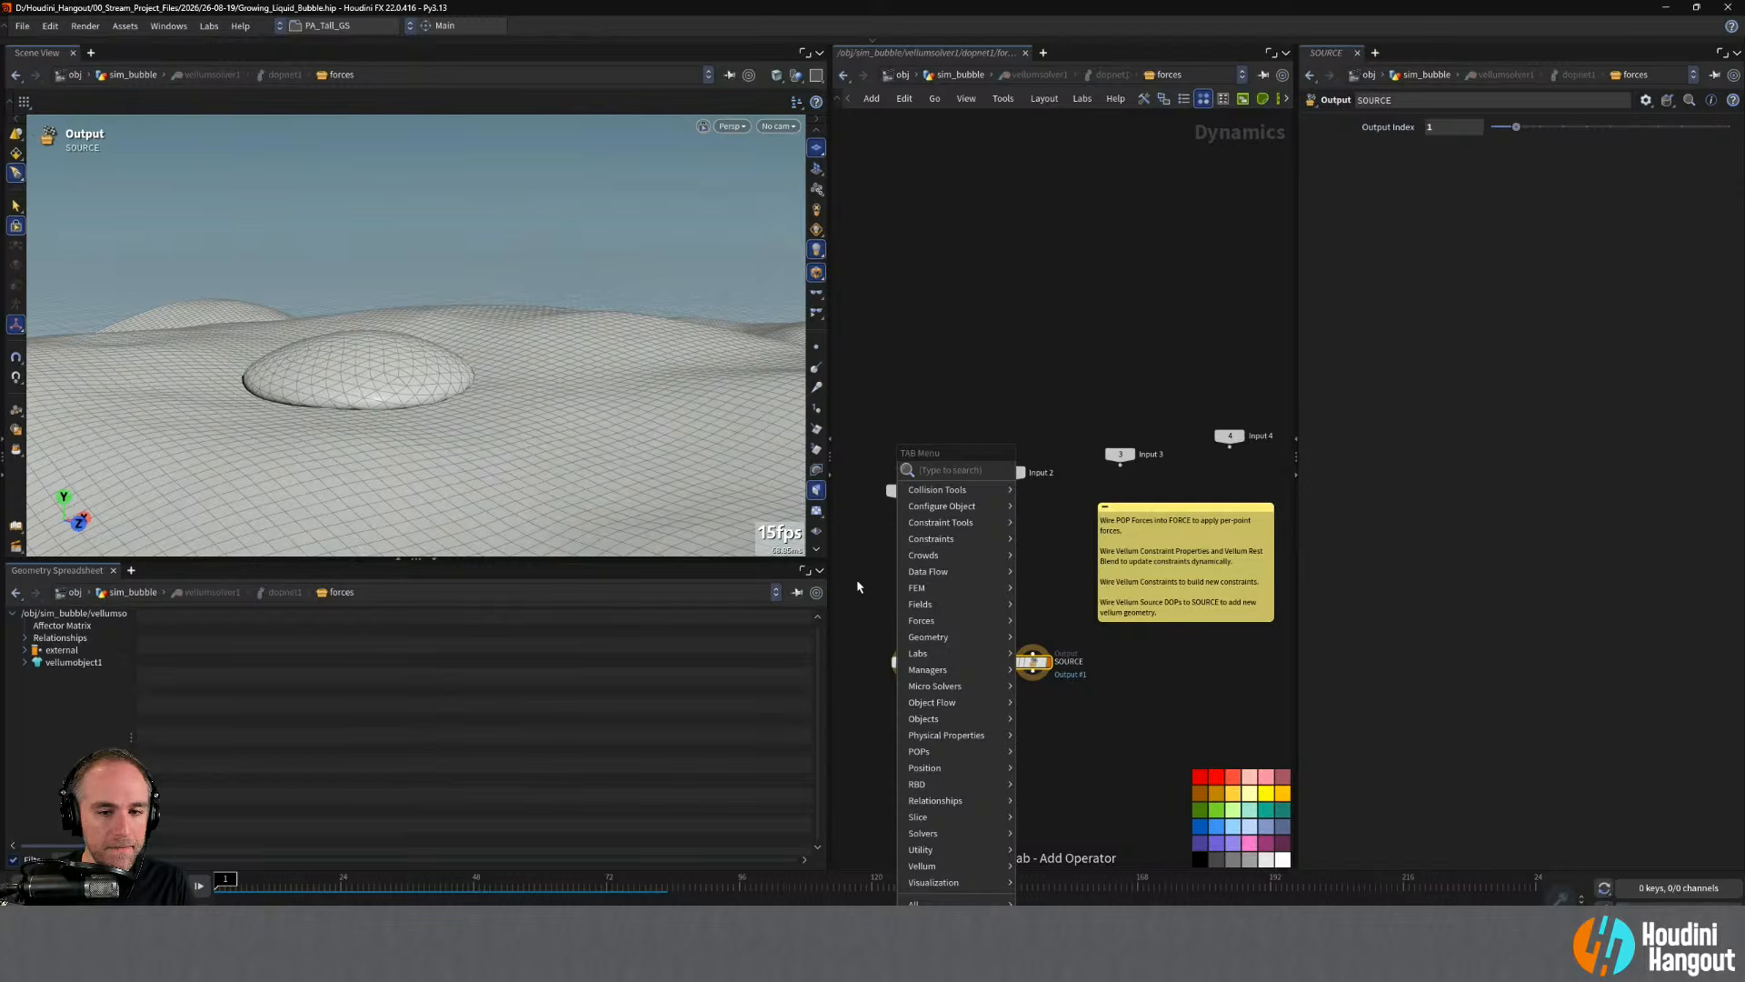
left_click(862, 586)
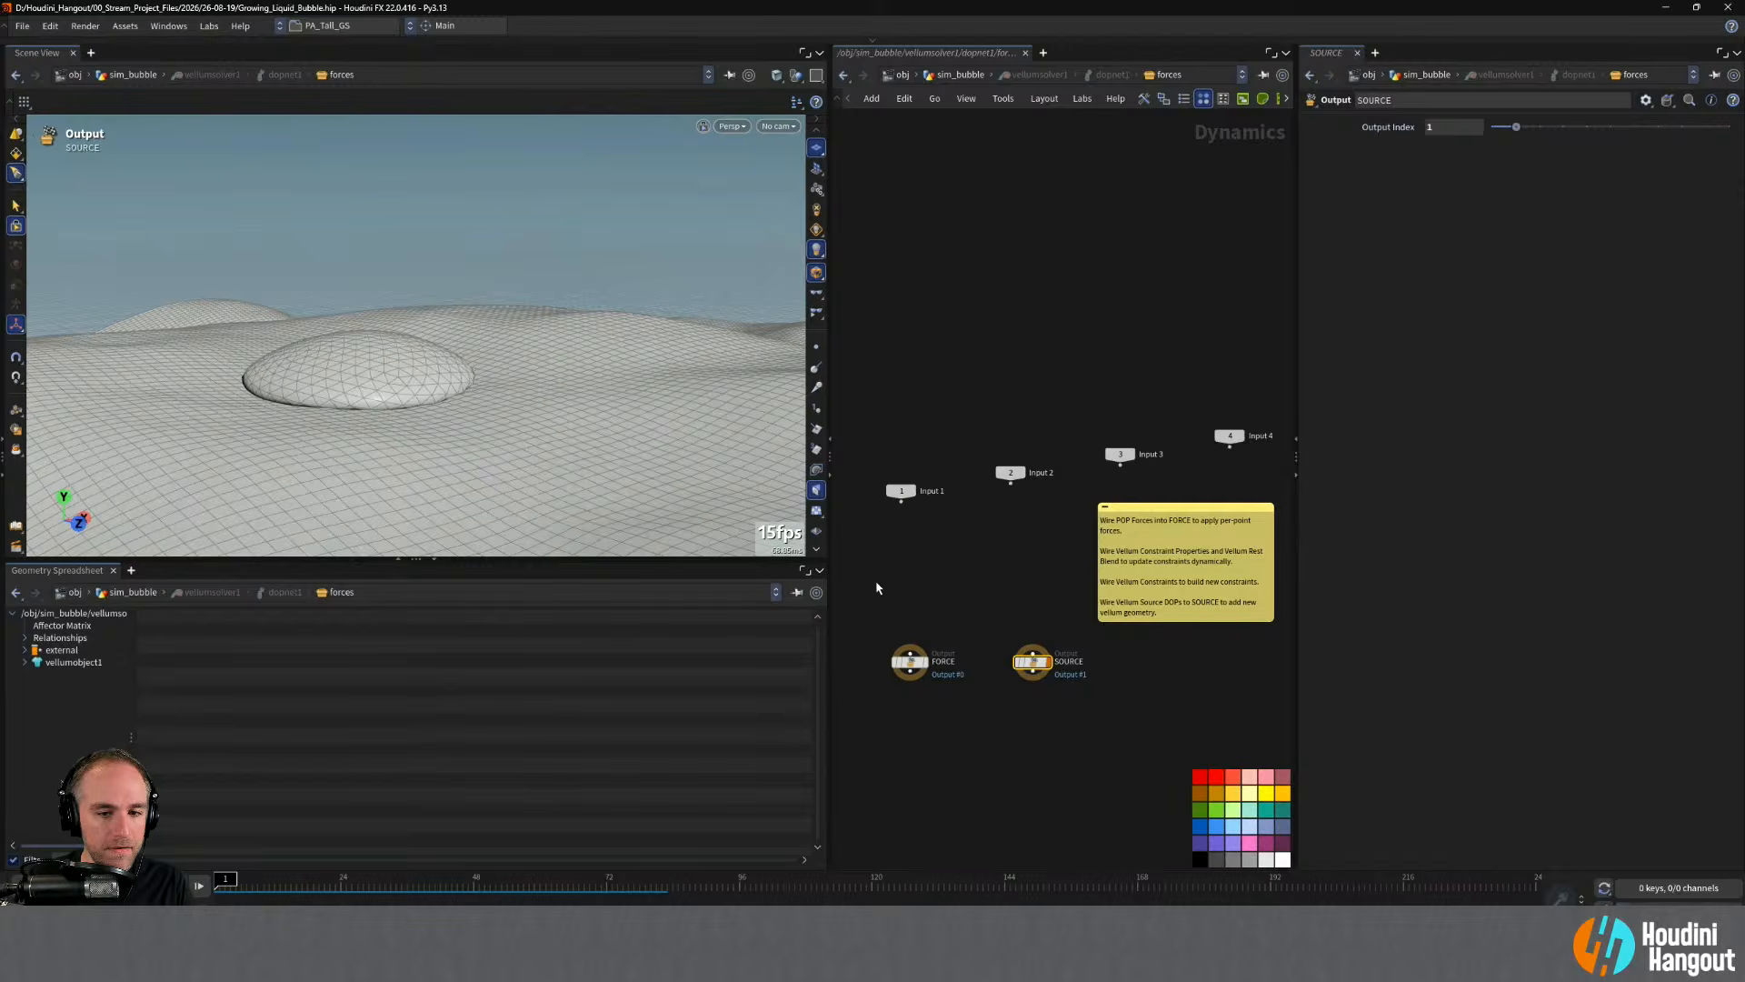
- Examine the primitive attributes of vellumobject1's ConstraintGeometry in the simulation data, up to the stiffness, stress and type columns
double_click(49, 664)
left_click(127, 761)
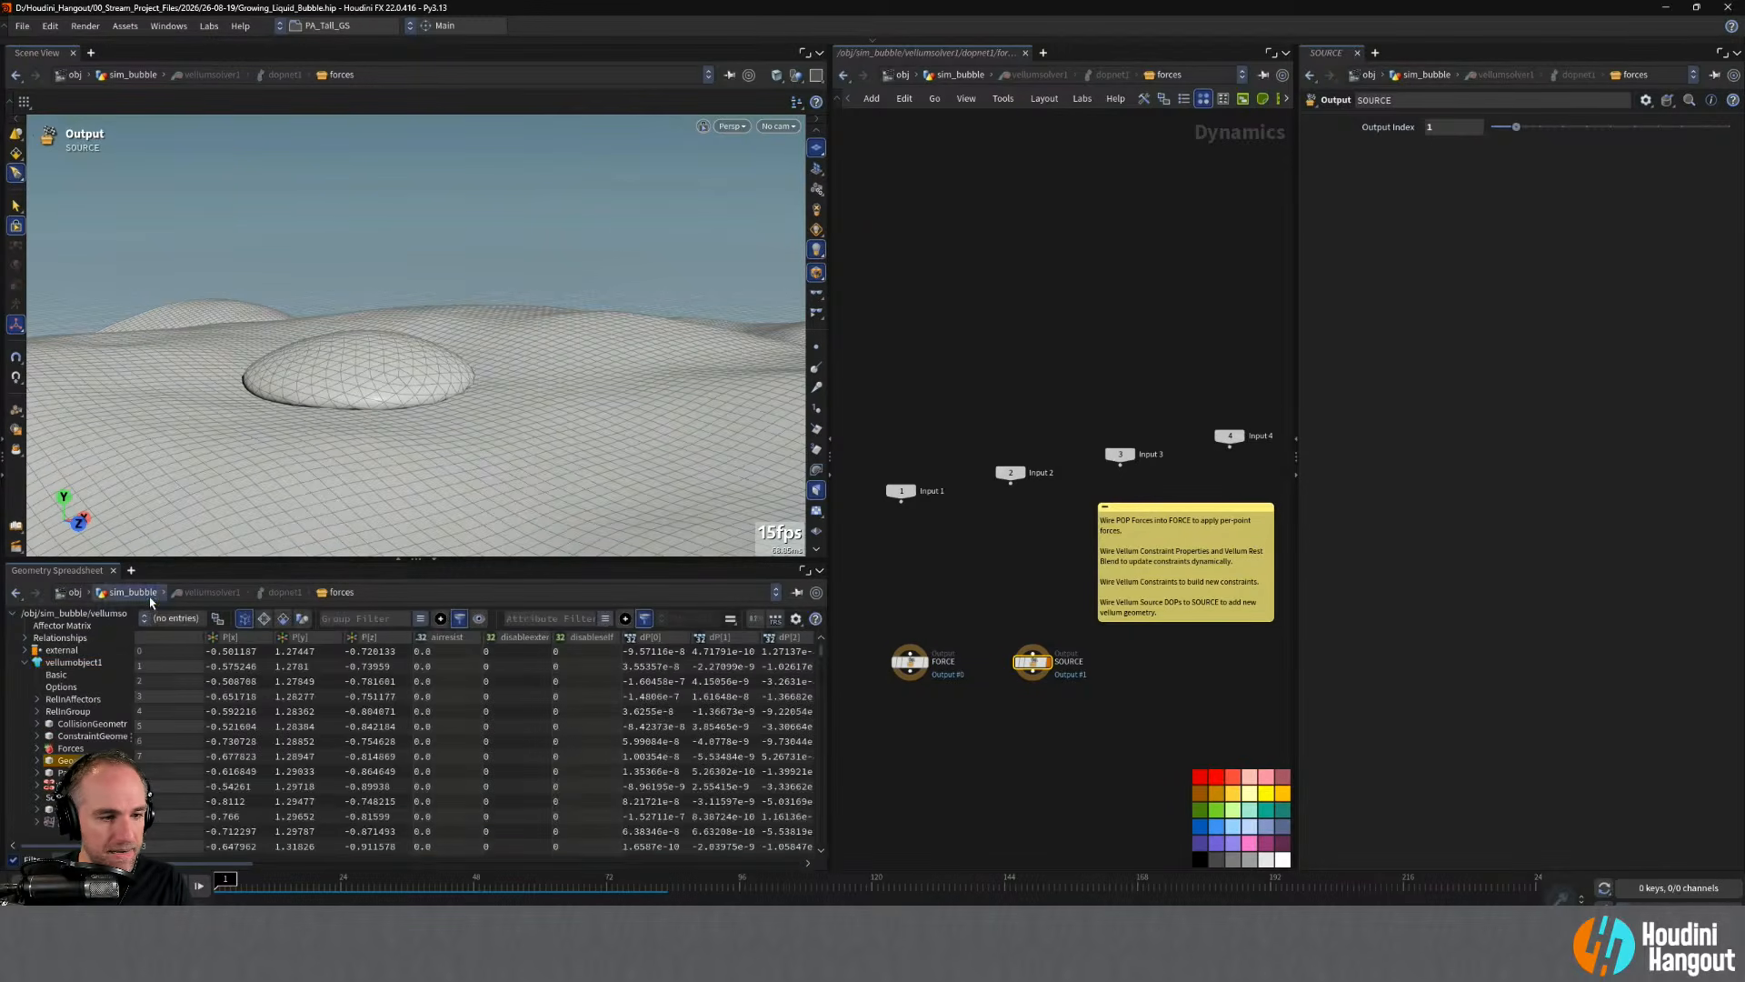
left_click(173, 619)
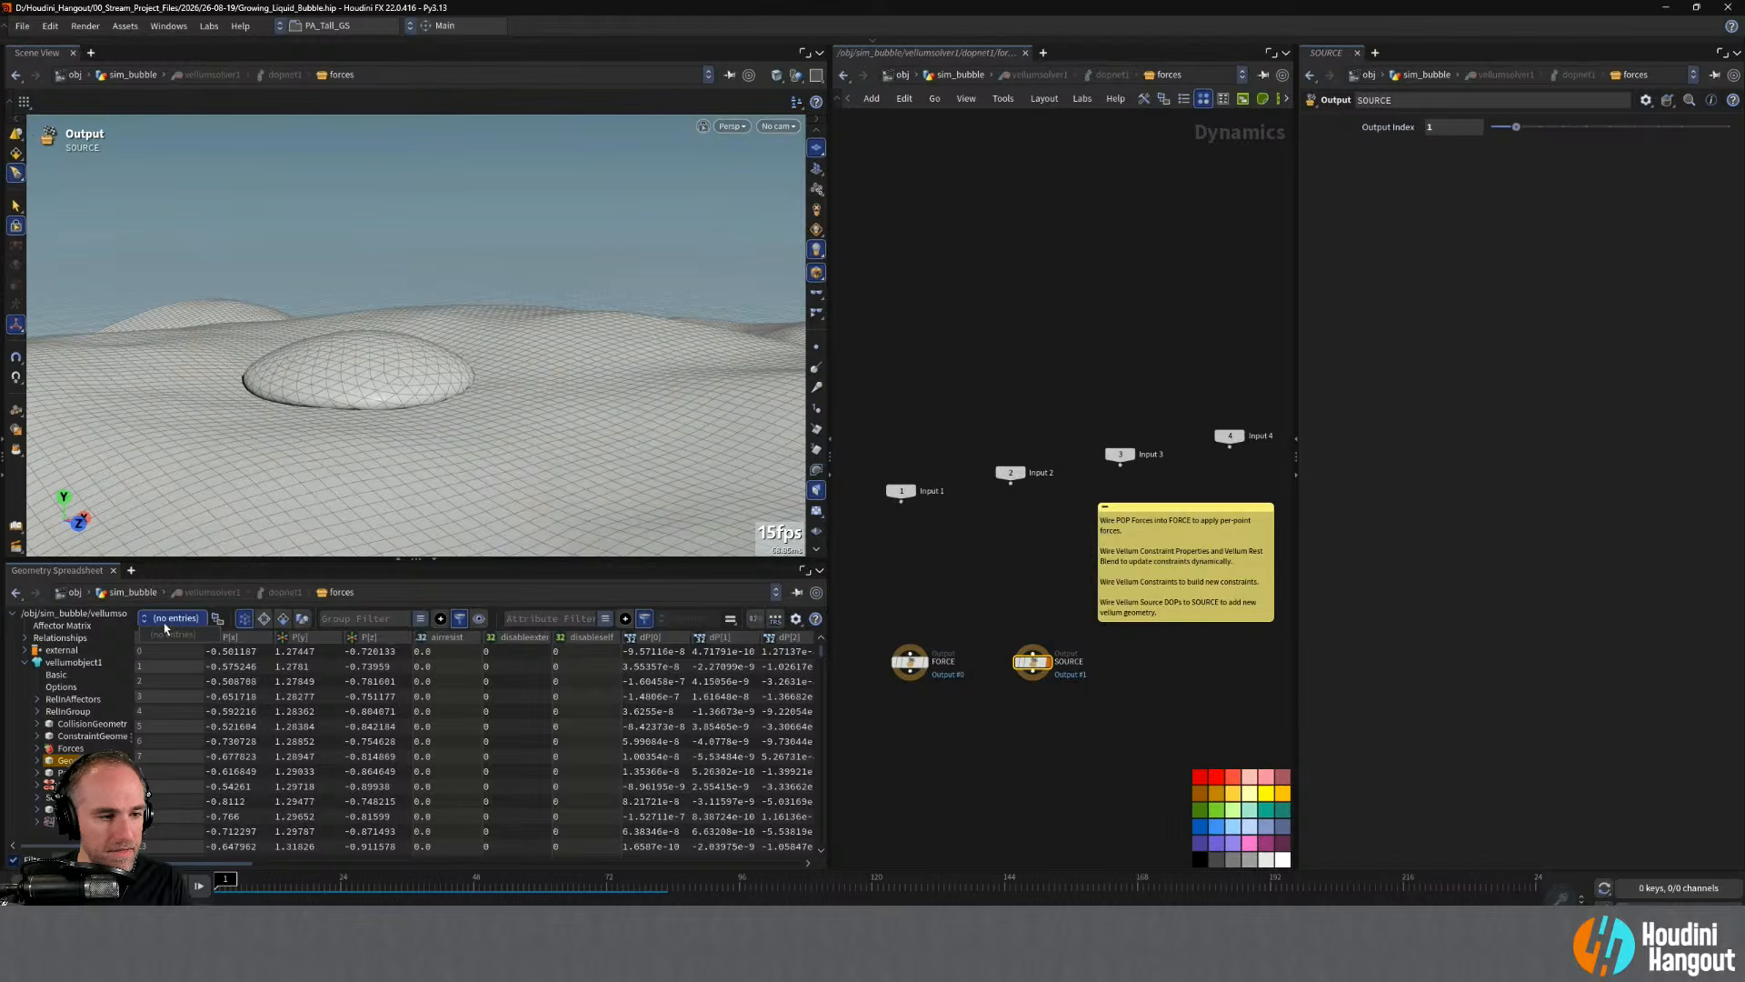
left_click(165, 624)
left_click(89, 735)
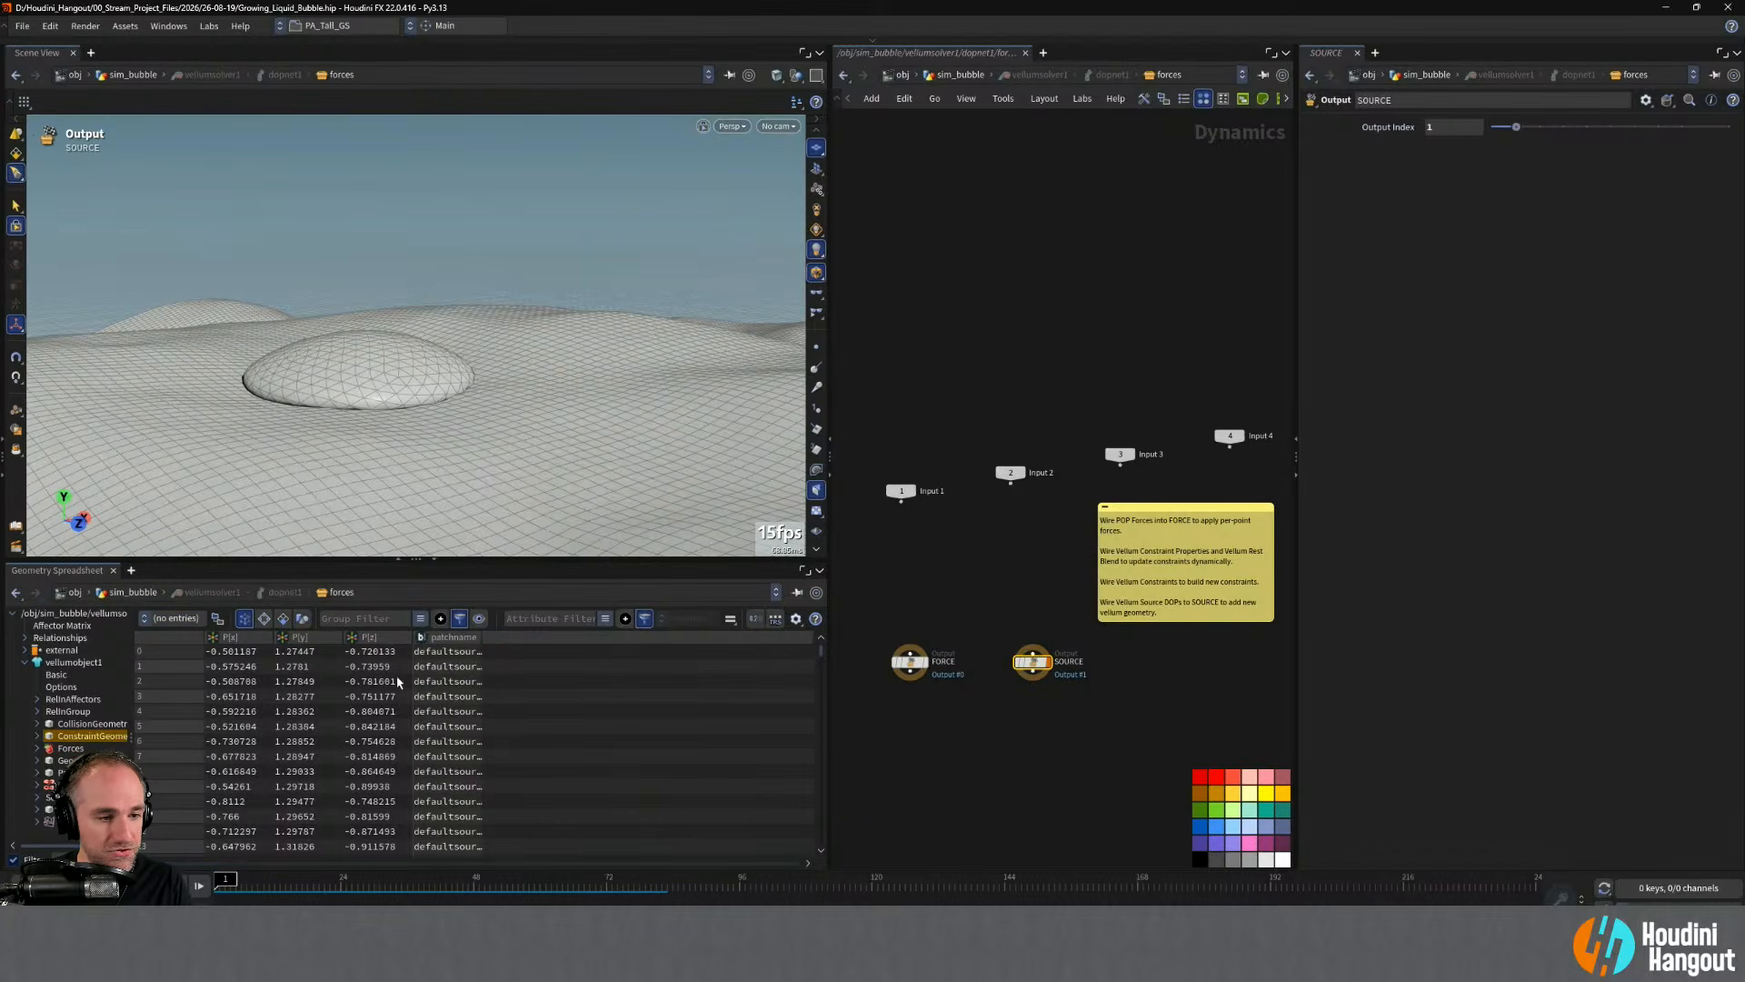
left_click(282, 618)
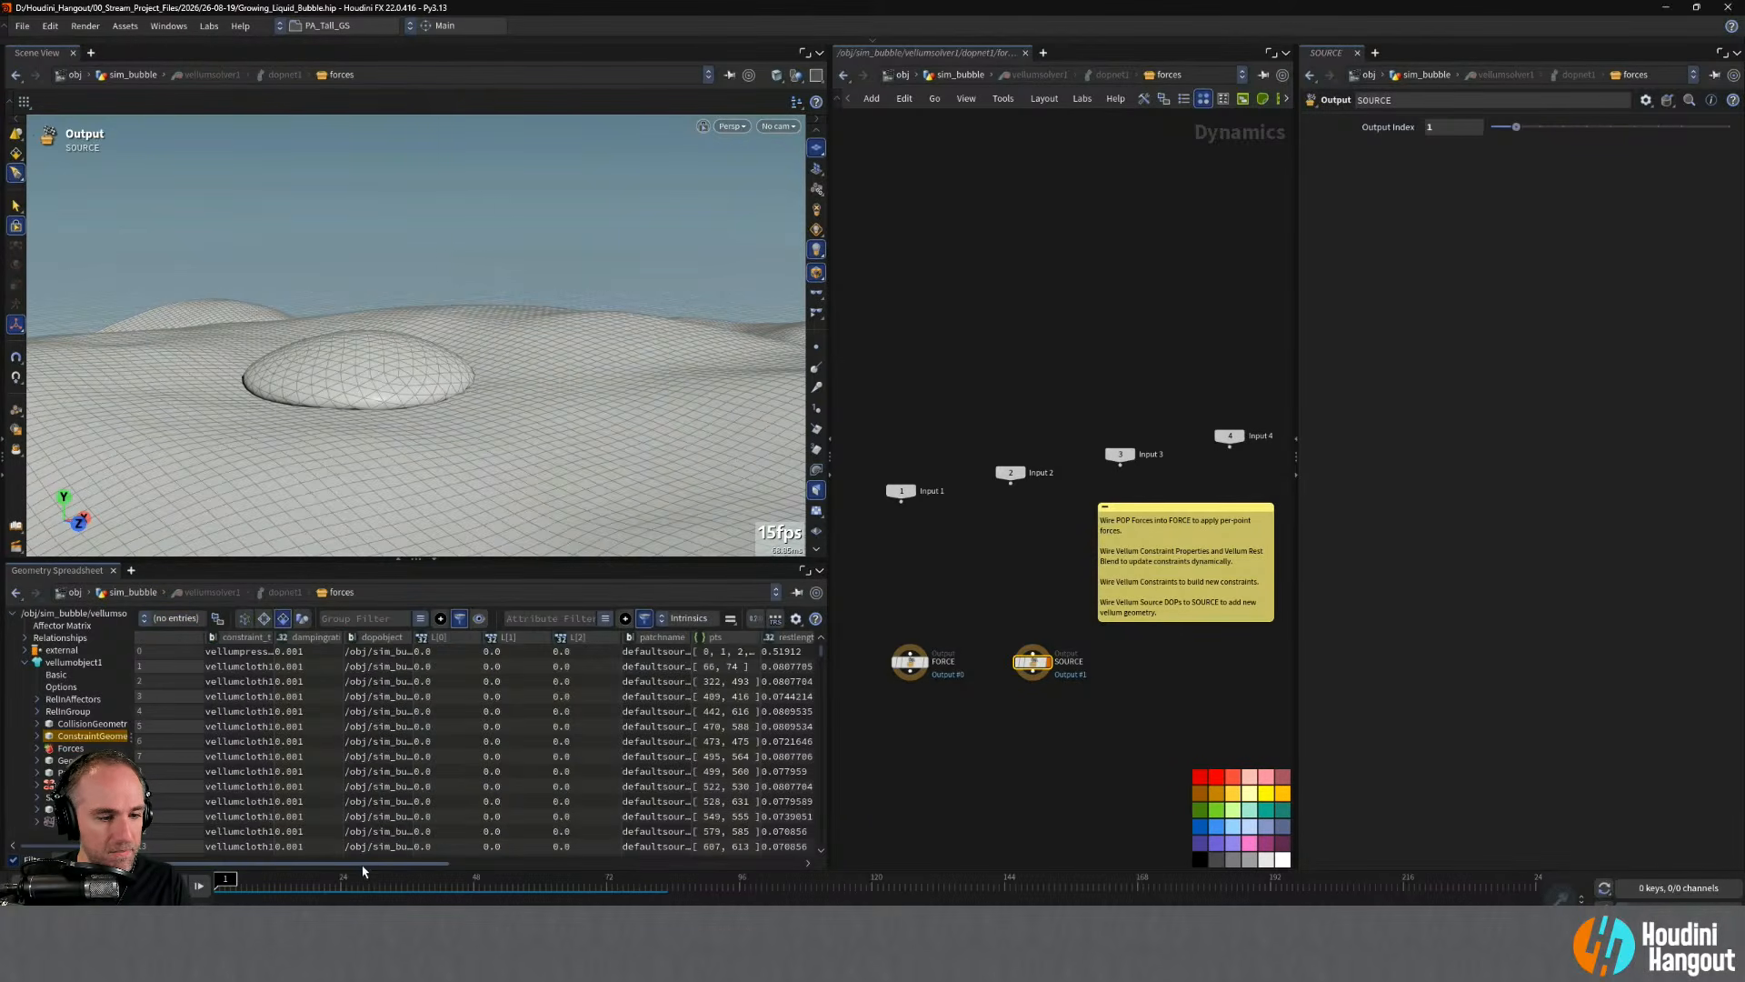
left_click_drag(362, 870, 643, 868)
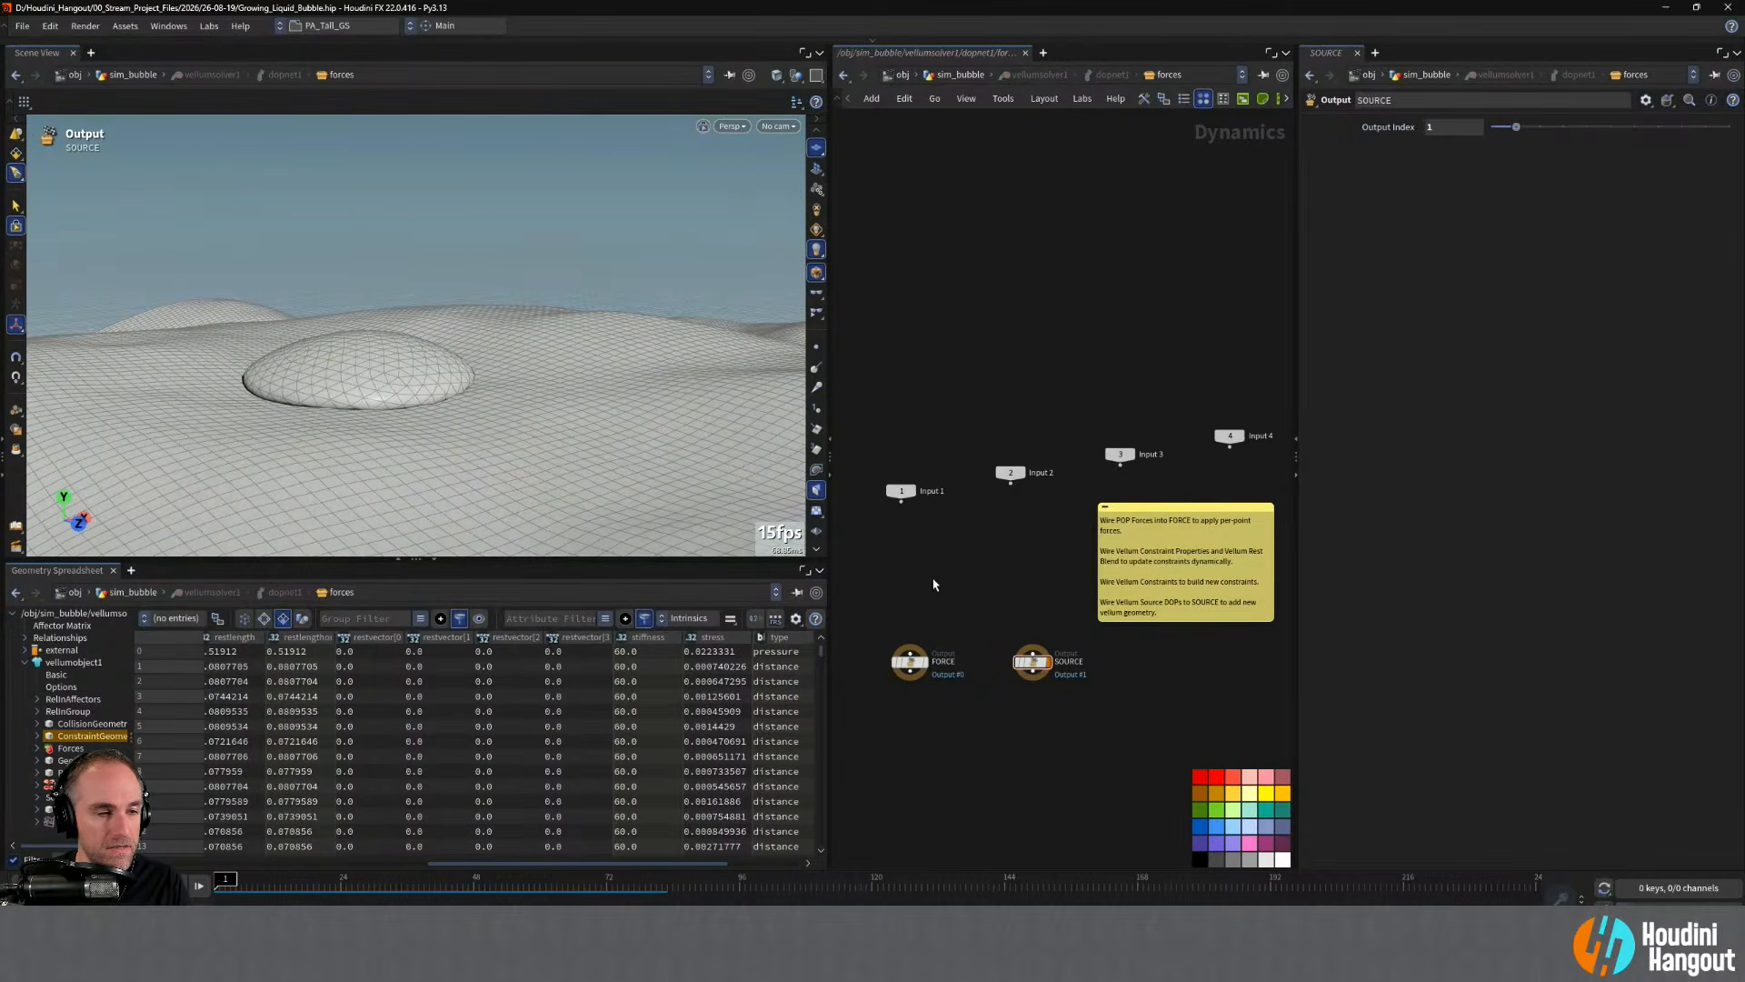
- Add a Geometry Wrangle above FORCE, wire it into that output and set it to run over primitives
key("Tab")
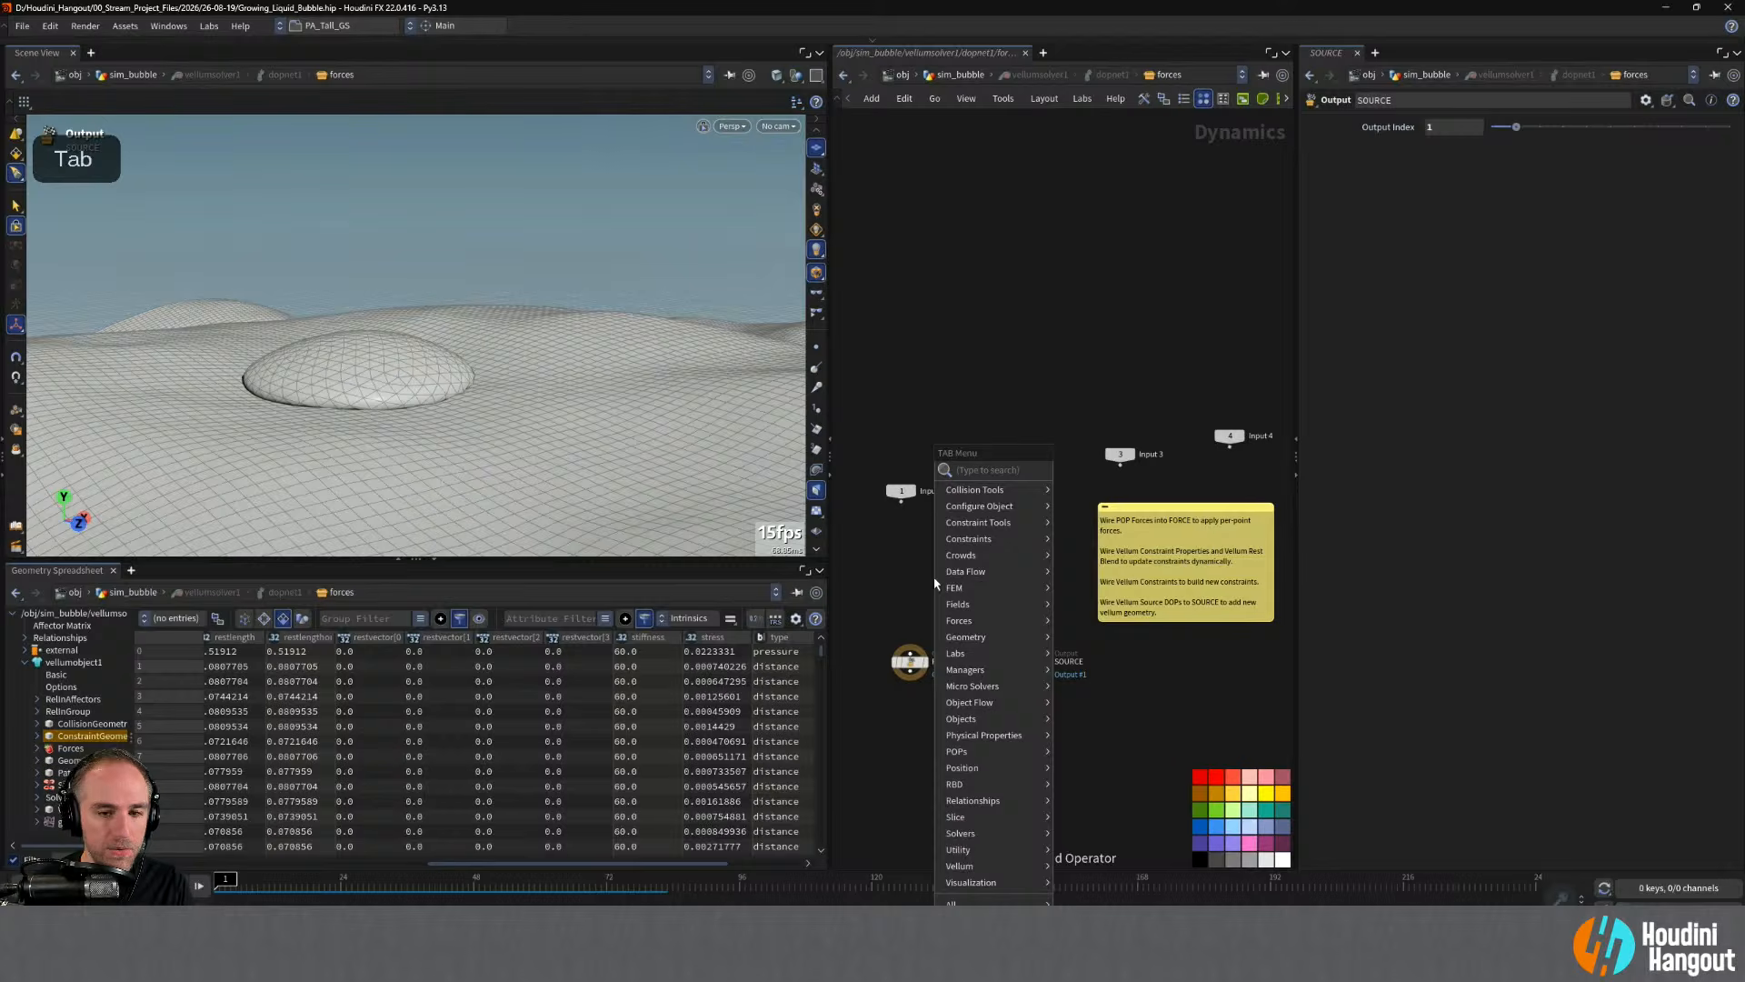
type("wrangle")
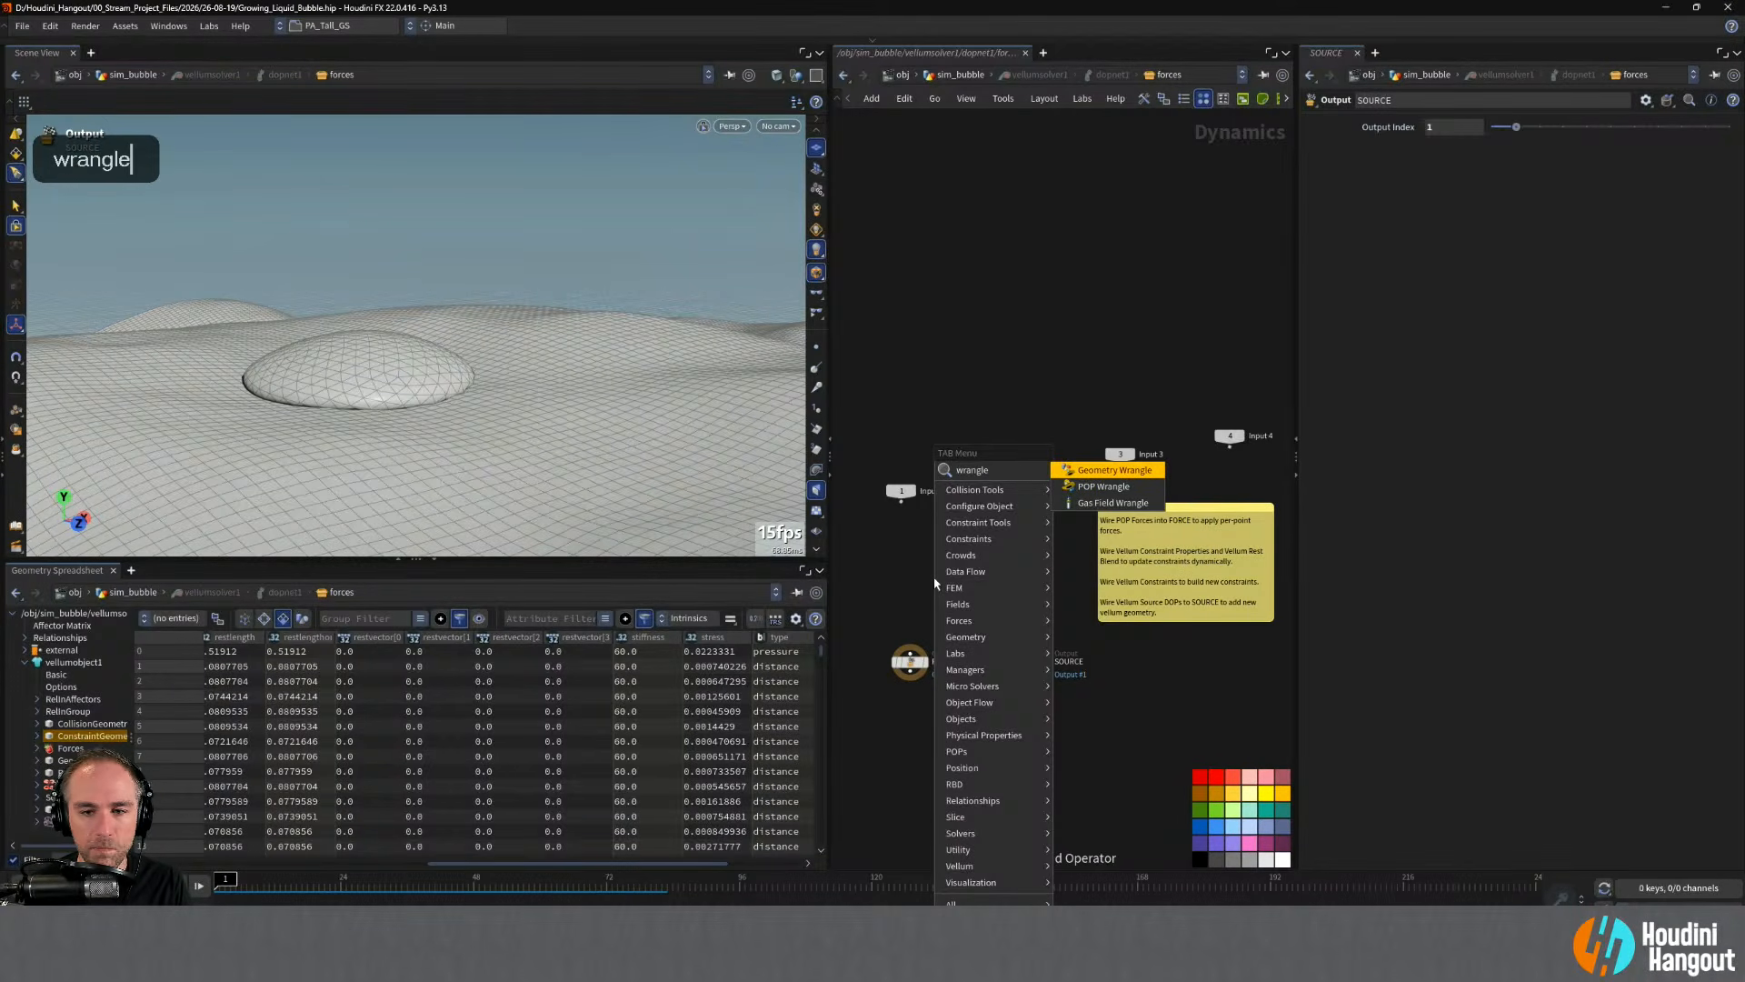
key("Return")
left_click(908, 595)
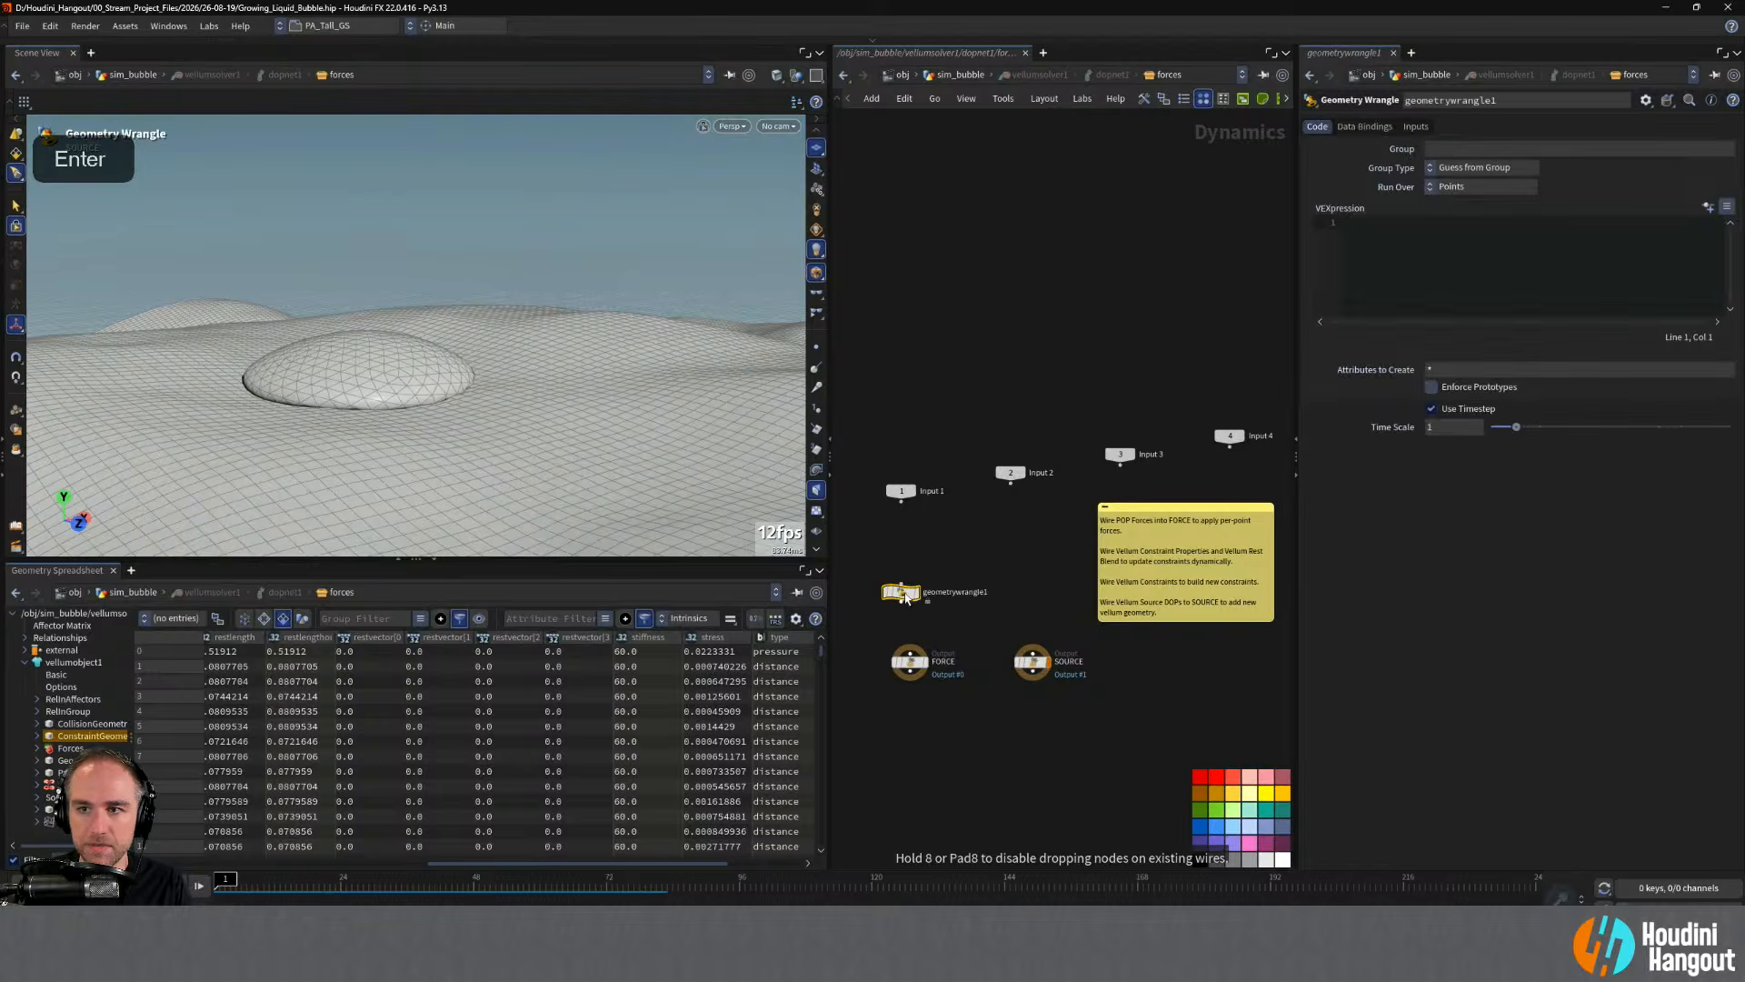
mouse_move(910, 602)
left_mouse_down()
mouse_move(909, 652)
mouse_move(913, 606)
left_mouse_up()
left_click(1472, 186)
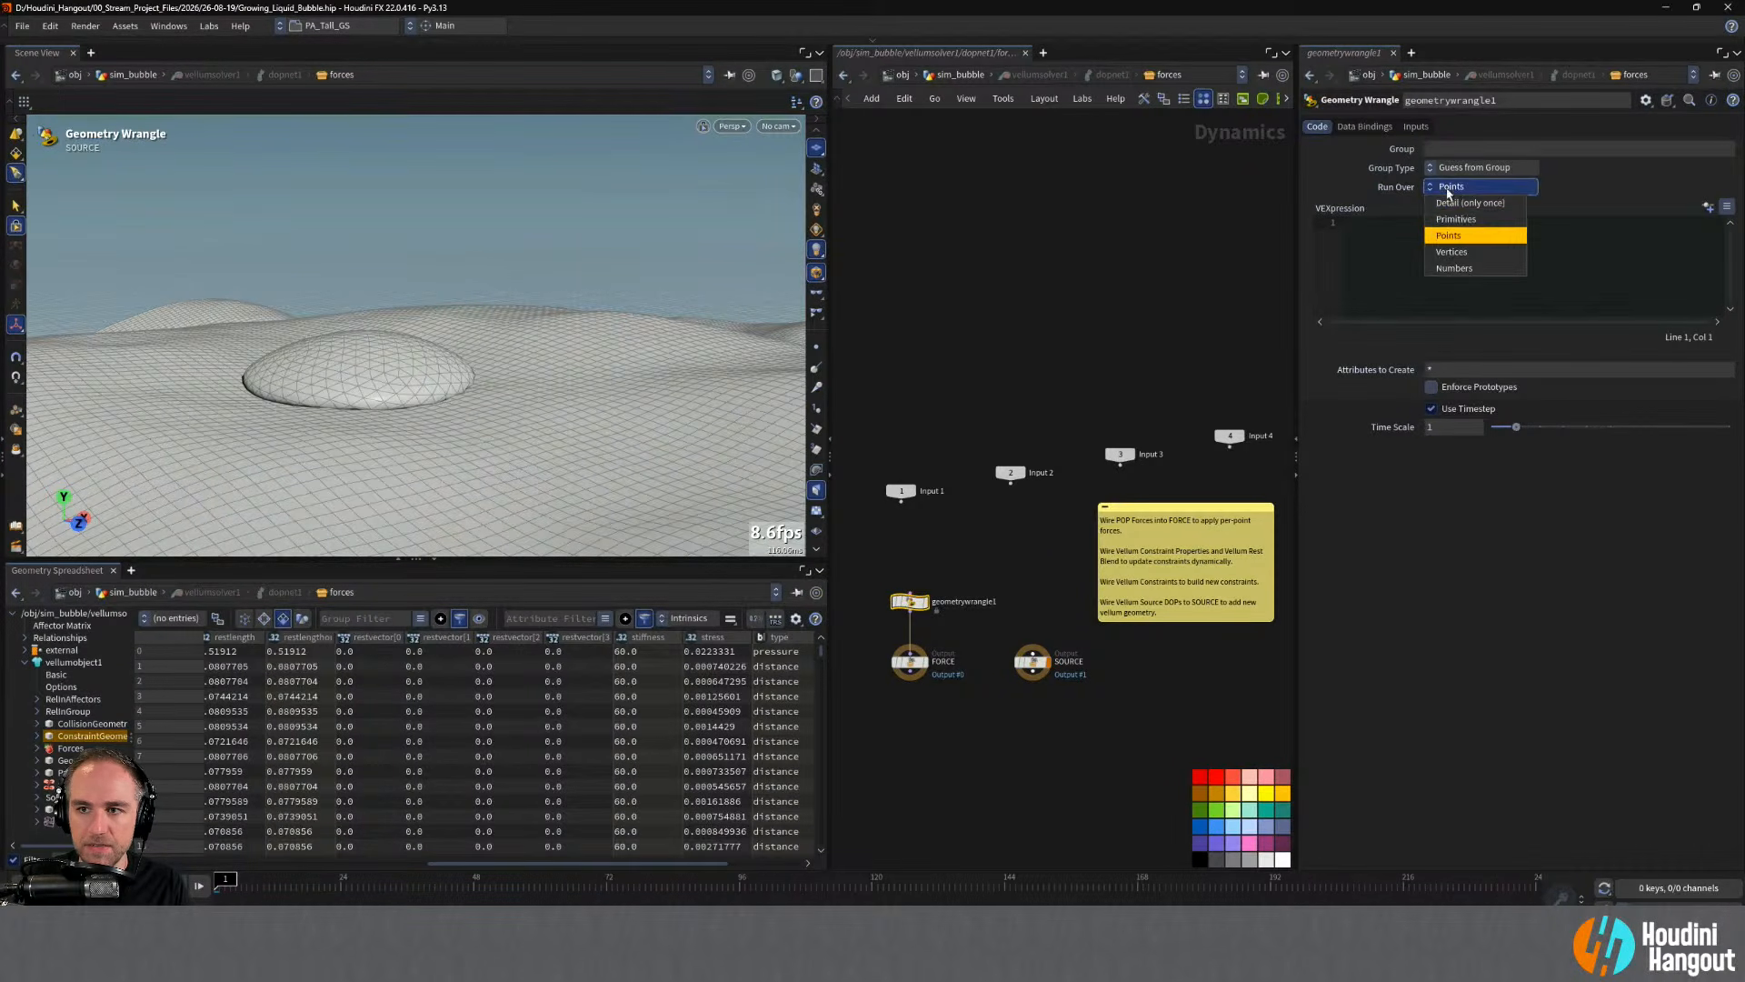
left_click(1454, 221)
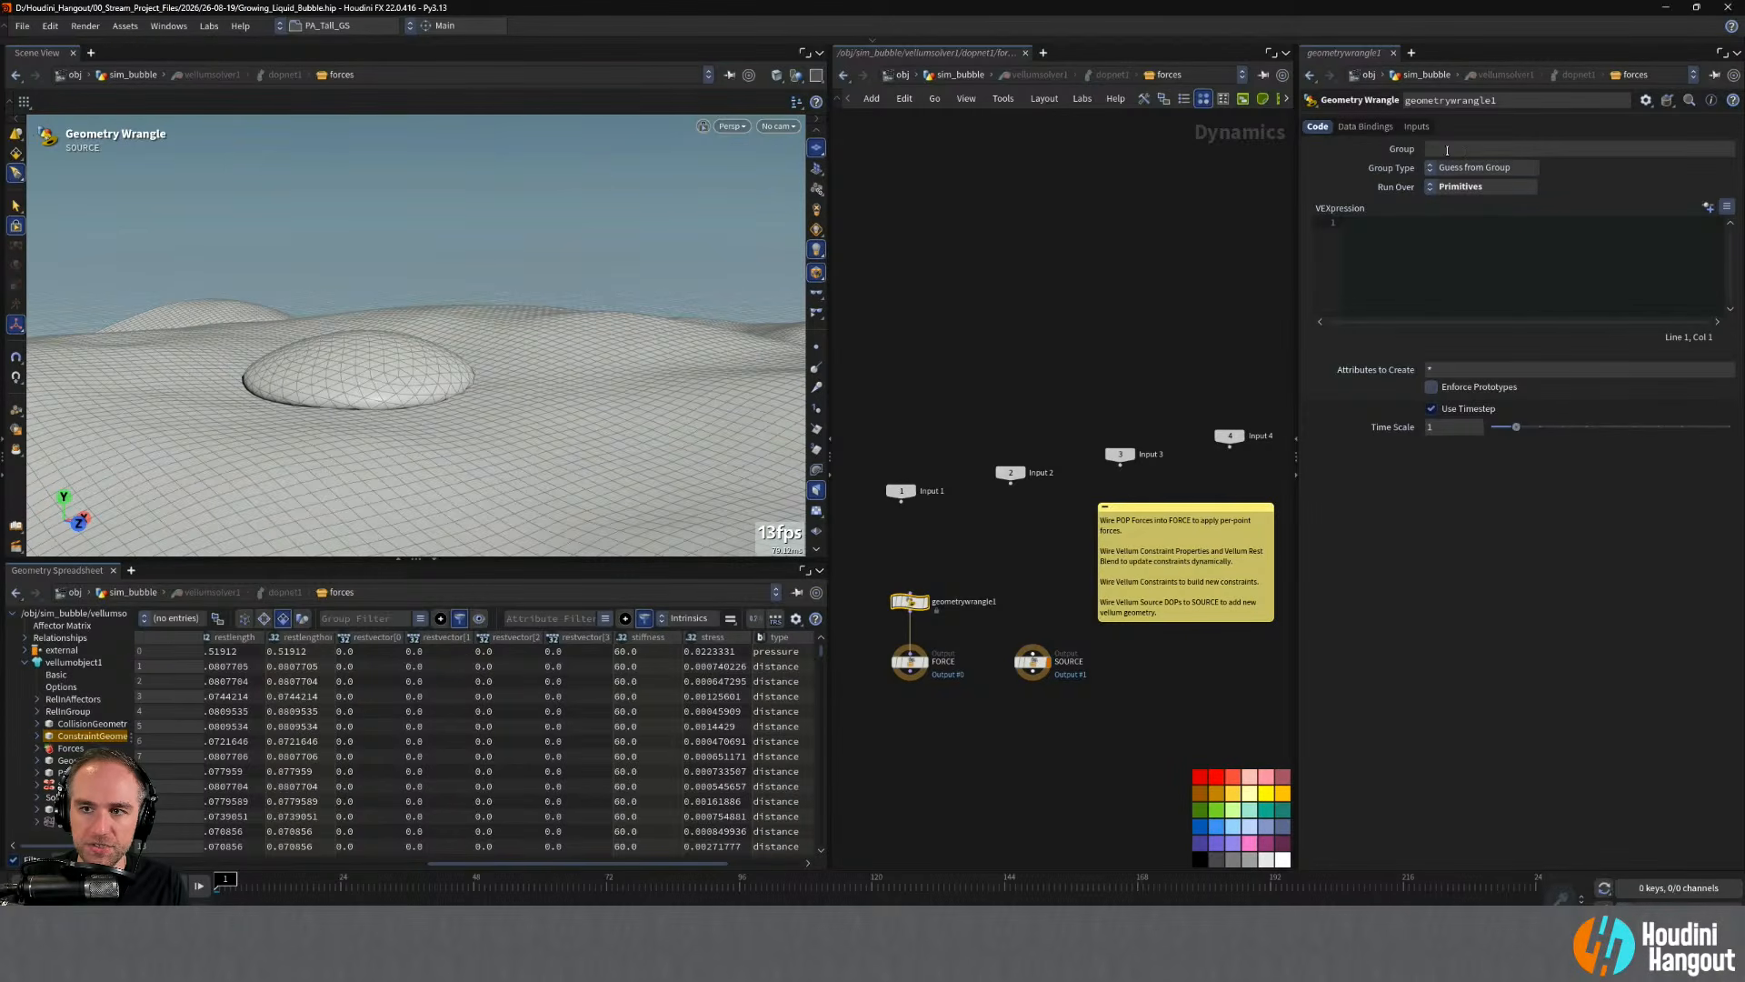
- Set the wrangle's geometry binding to ConstraintGeometry as a trial and delete the wrangle
left_click(1368, 128)
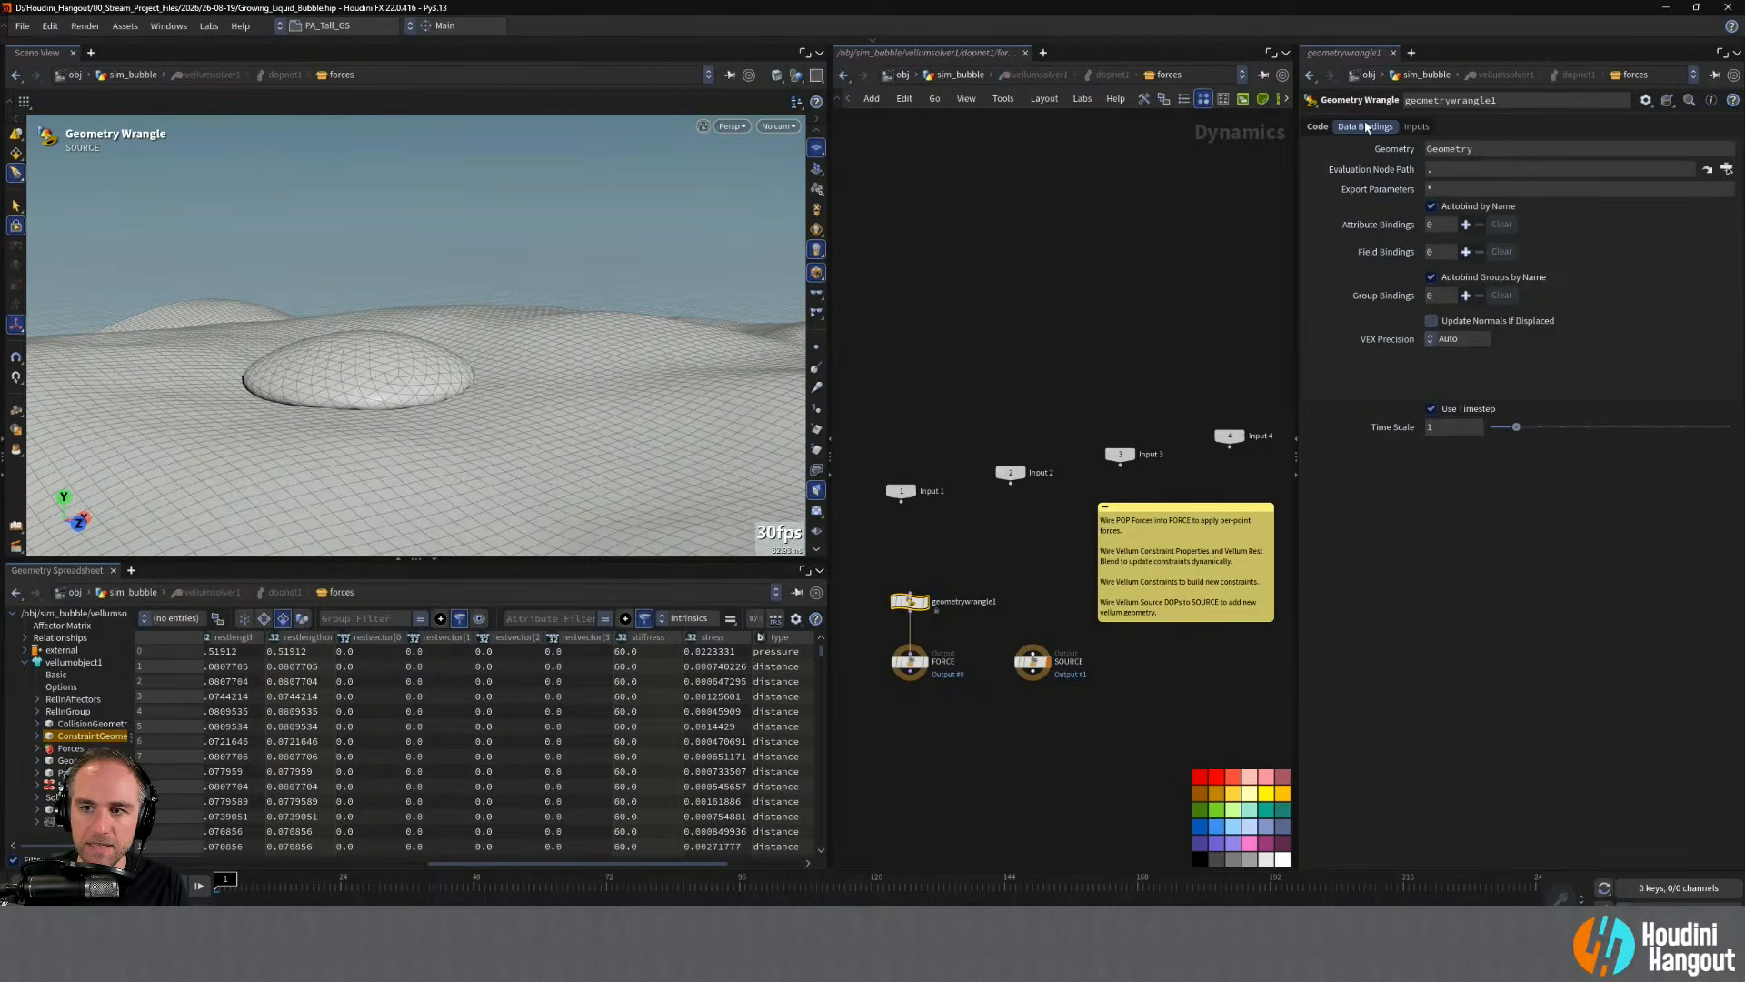
left_click(1425, 150)
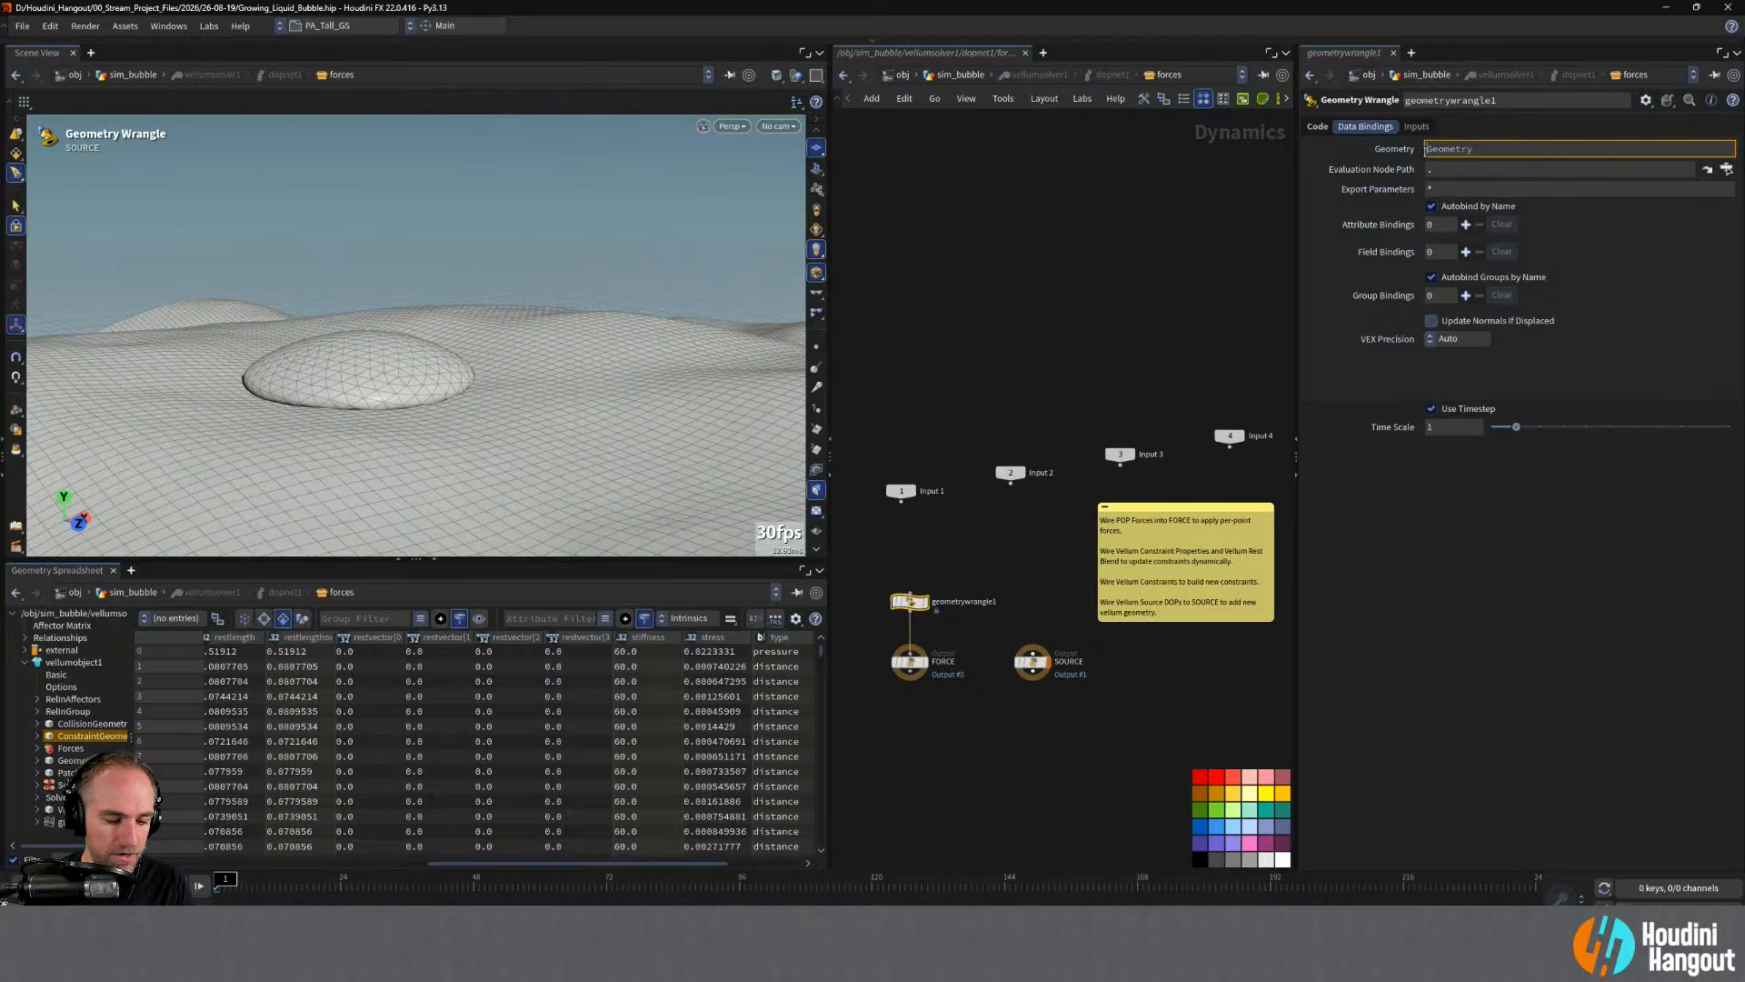
type("Cons")
type("traint")
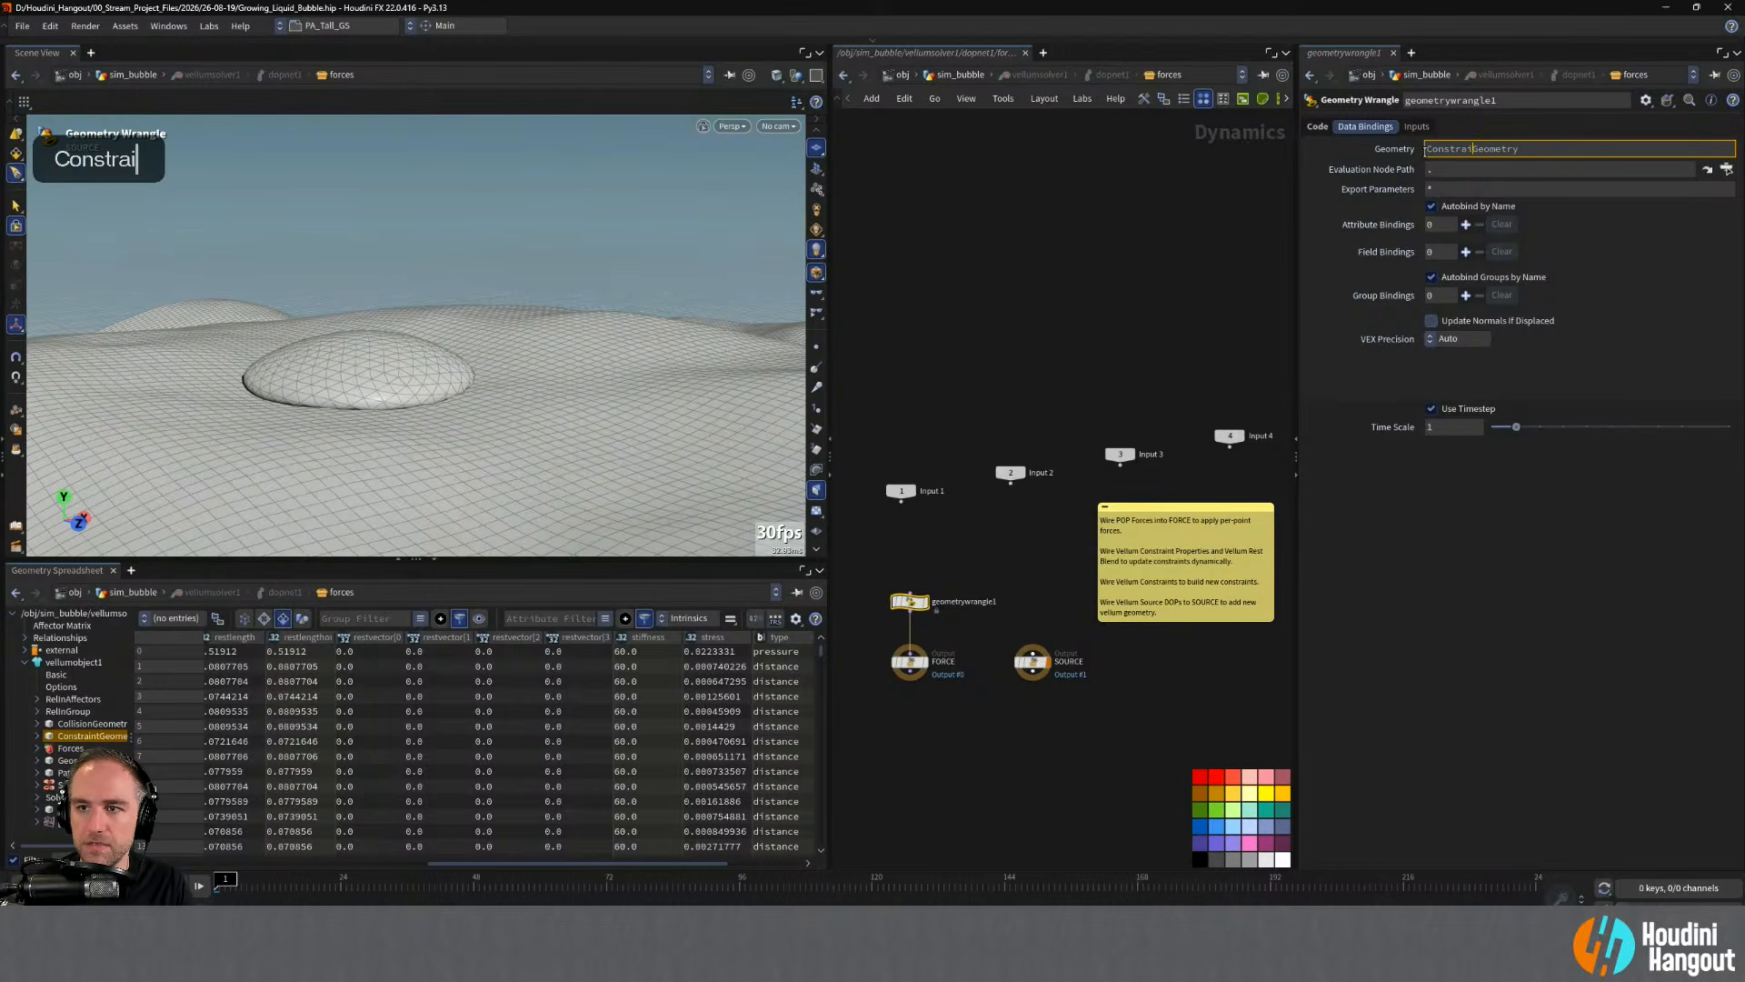
key("Return")
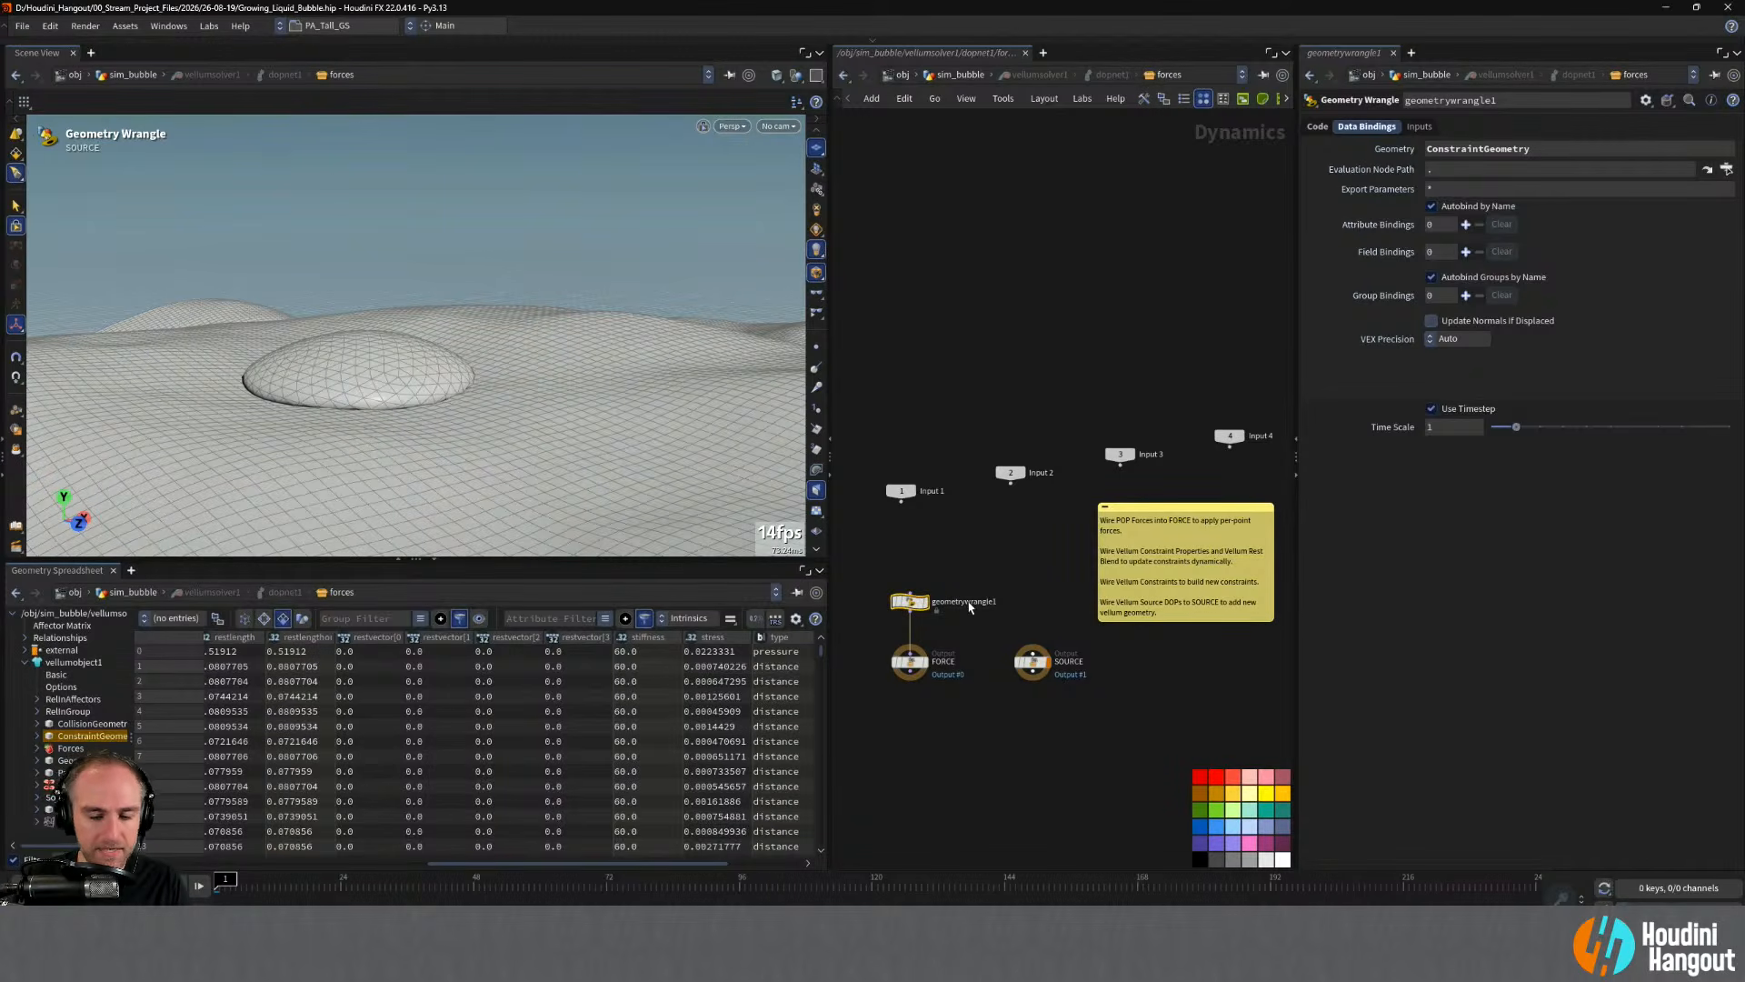
key("Delete")
- Add a Vellum Constraint Properties node above FORCE and wire it into that output
key("Tab")
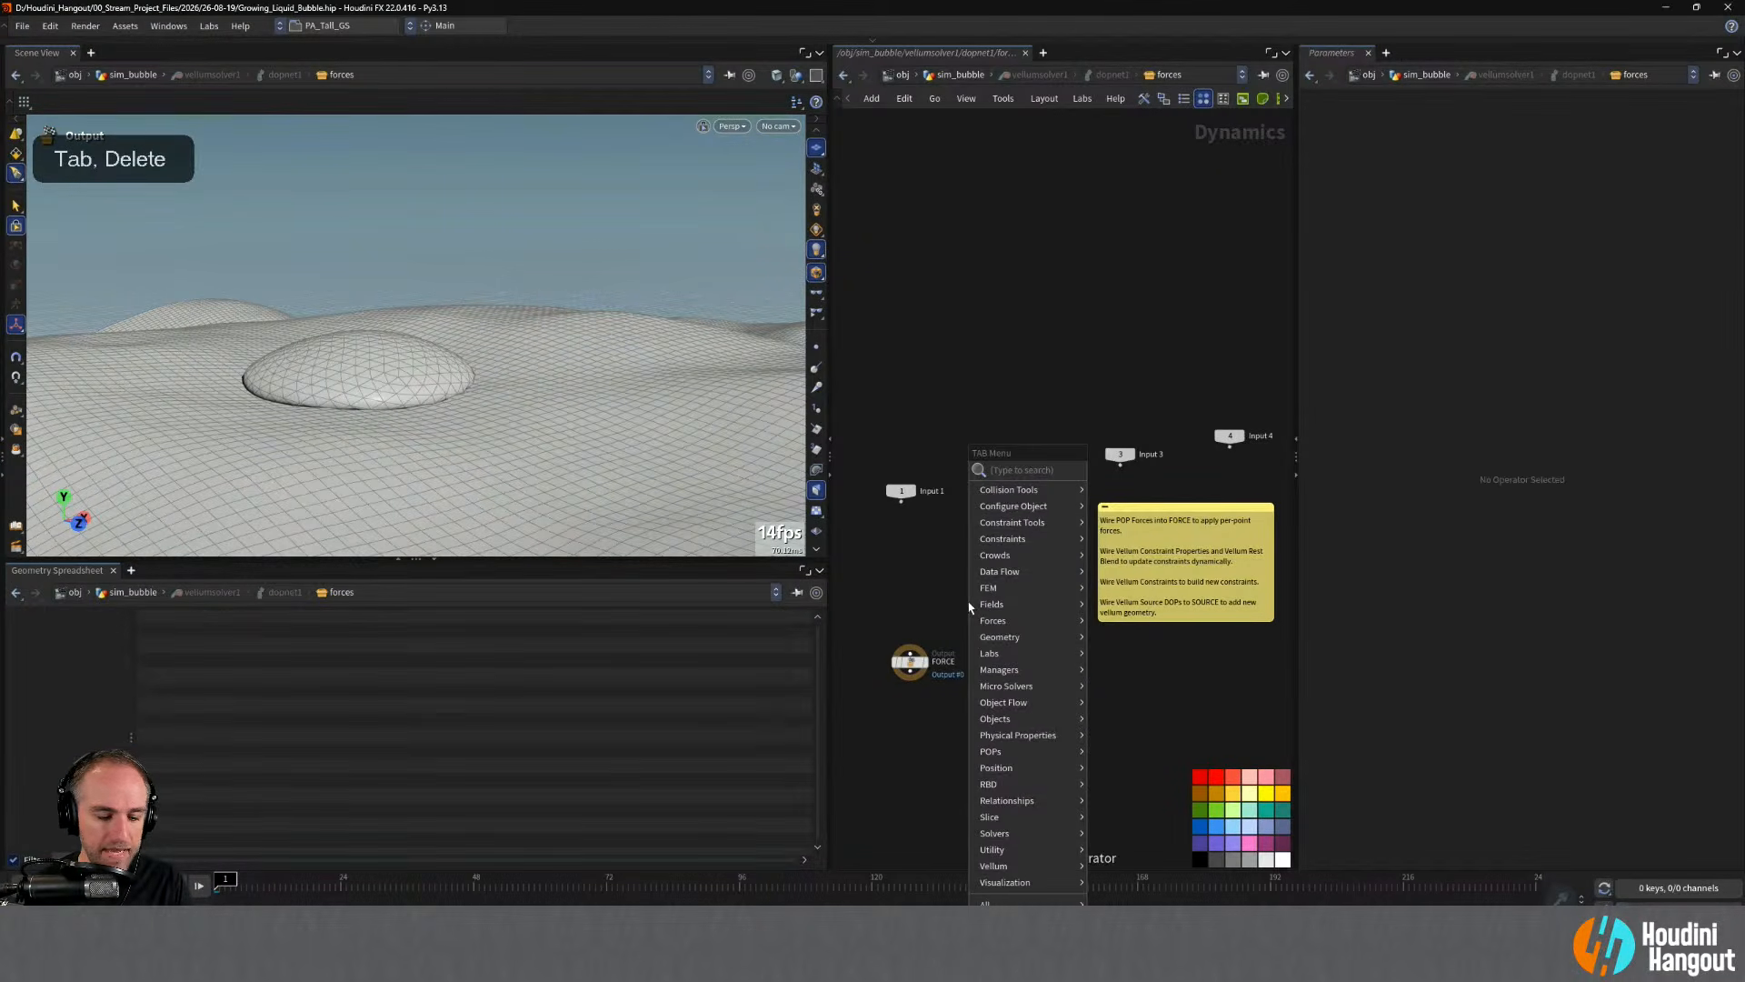
type("vellum")
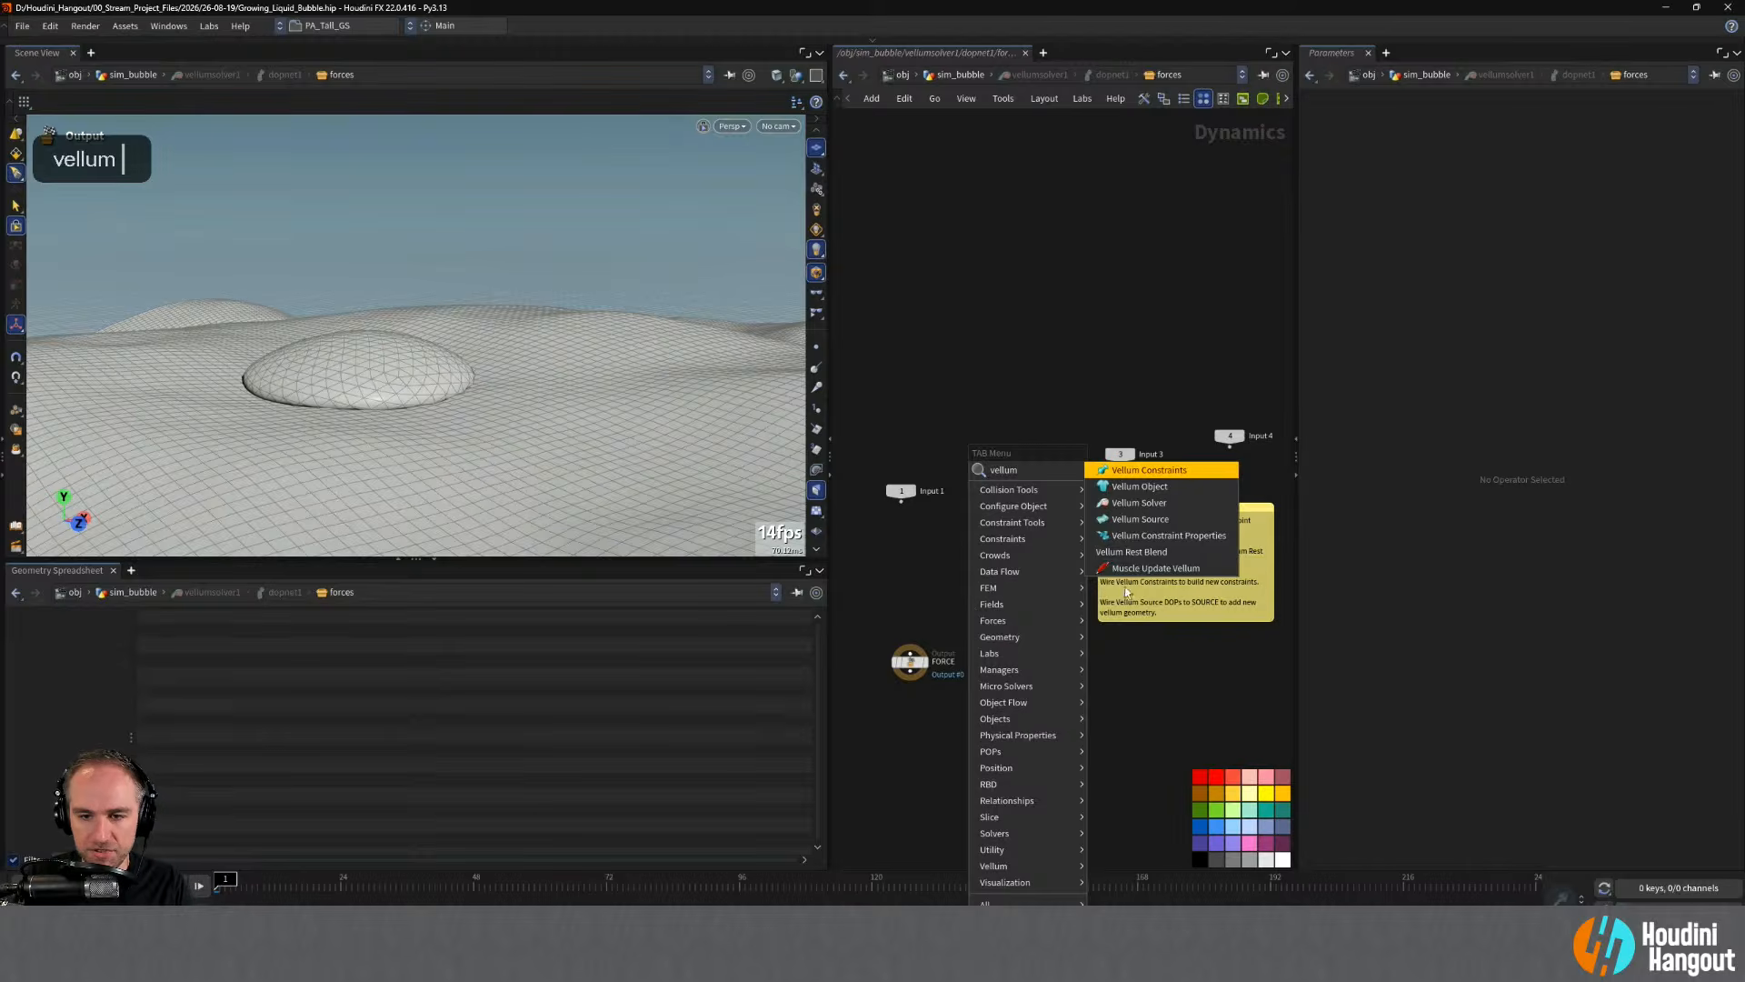
left_click(1168, 535)
left_click(911, 587)
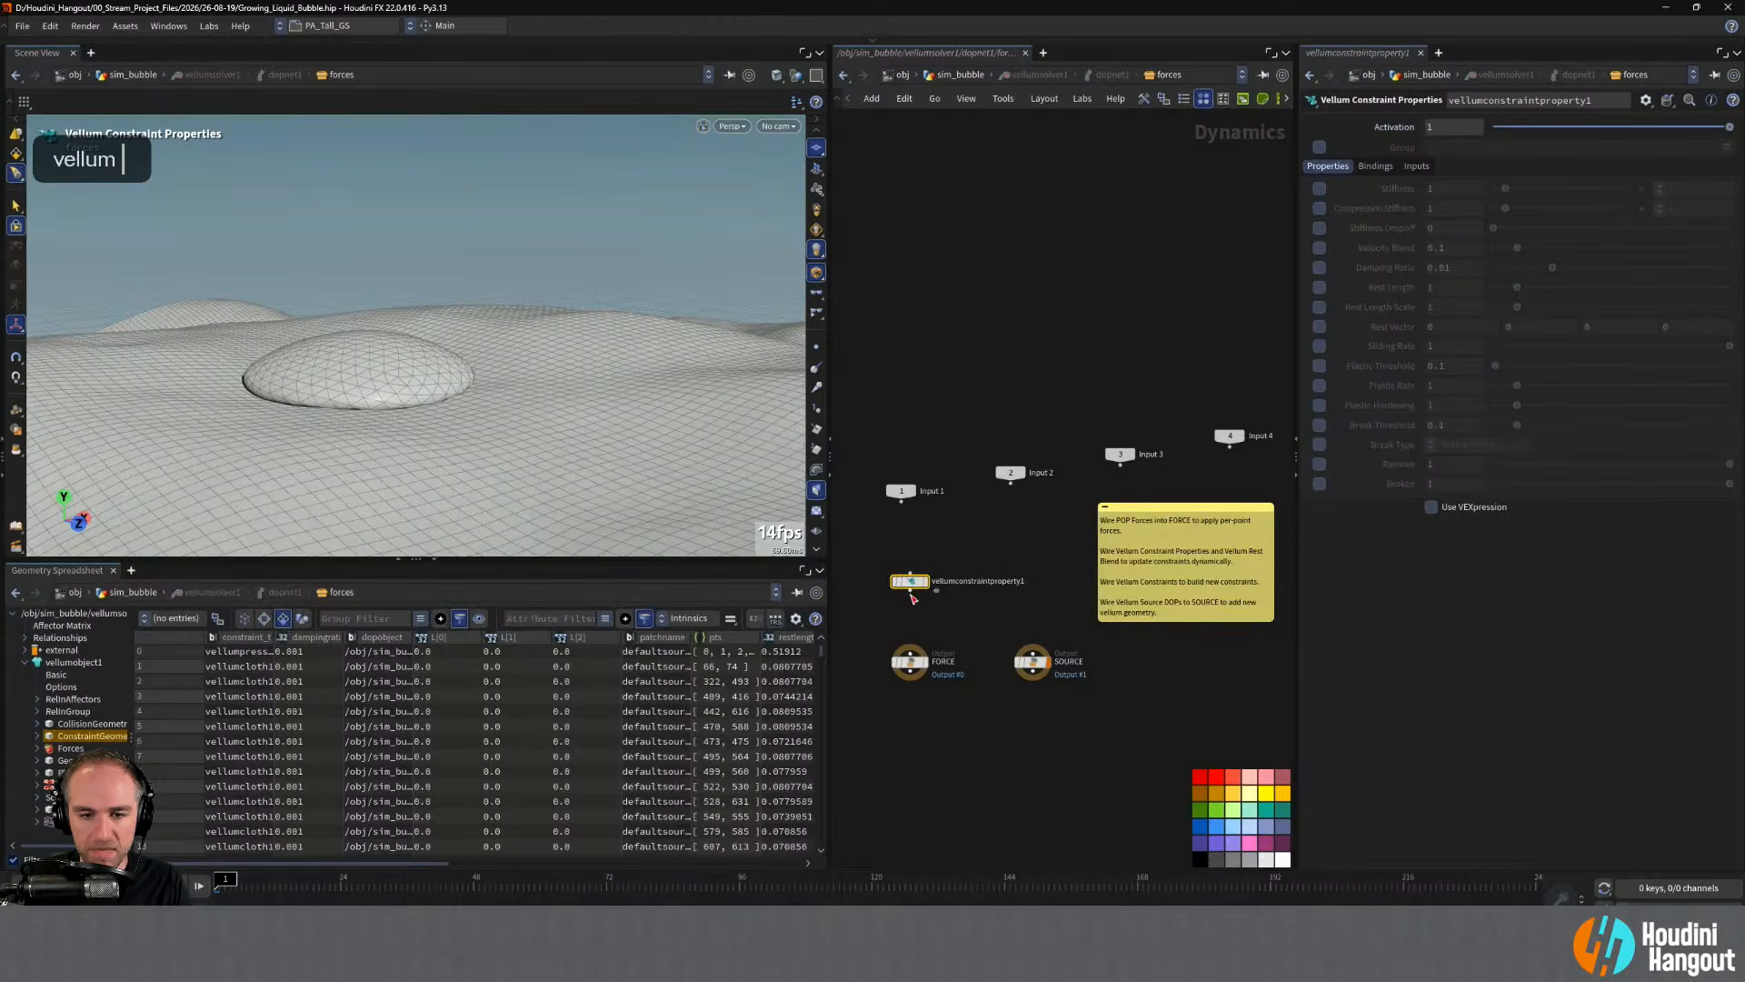
left_click_drag(910, 593, 909, 652)
left_click_drag(910, 581, 910, 595)
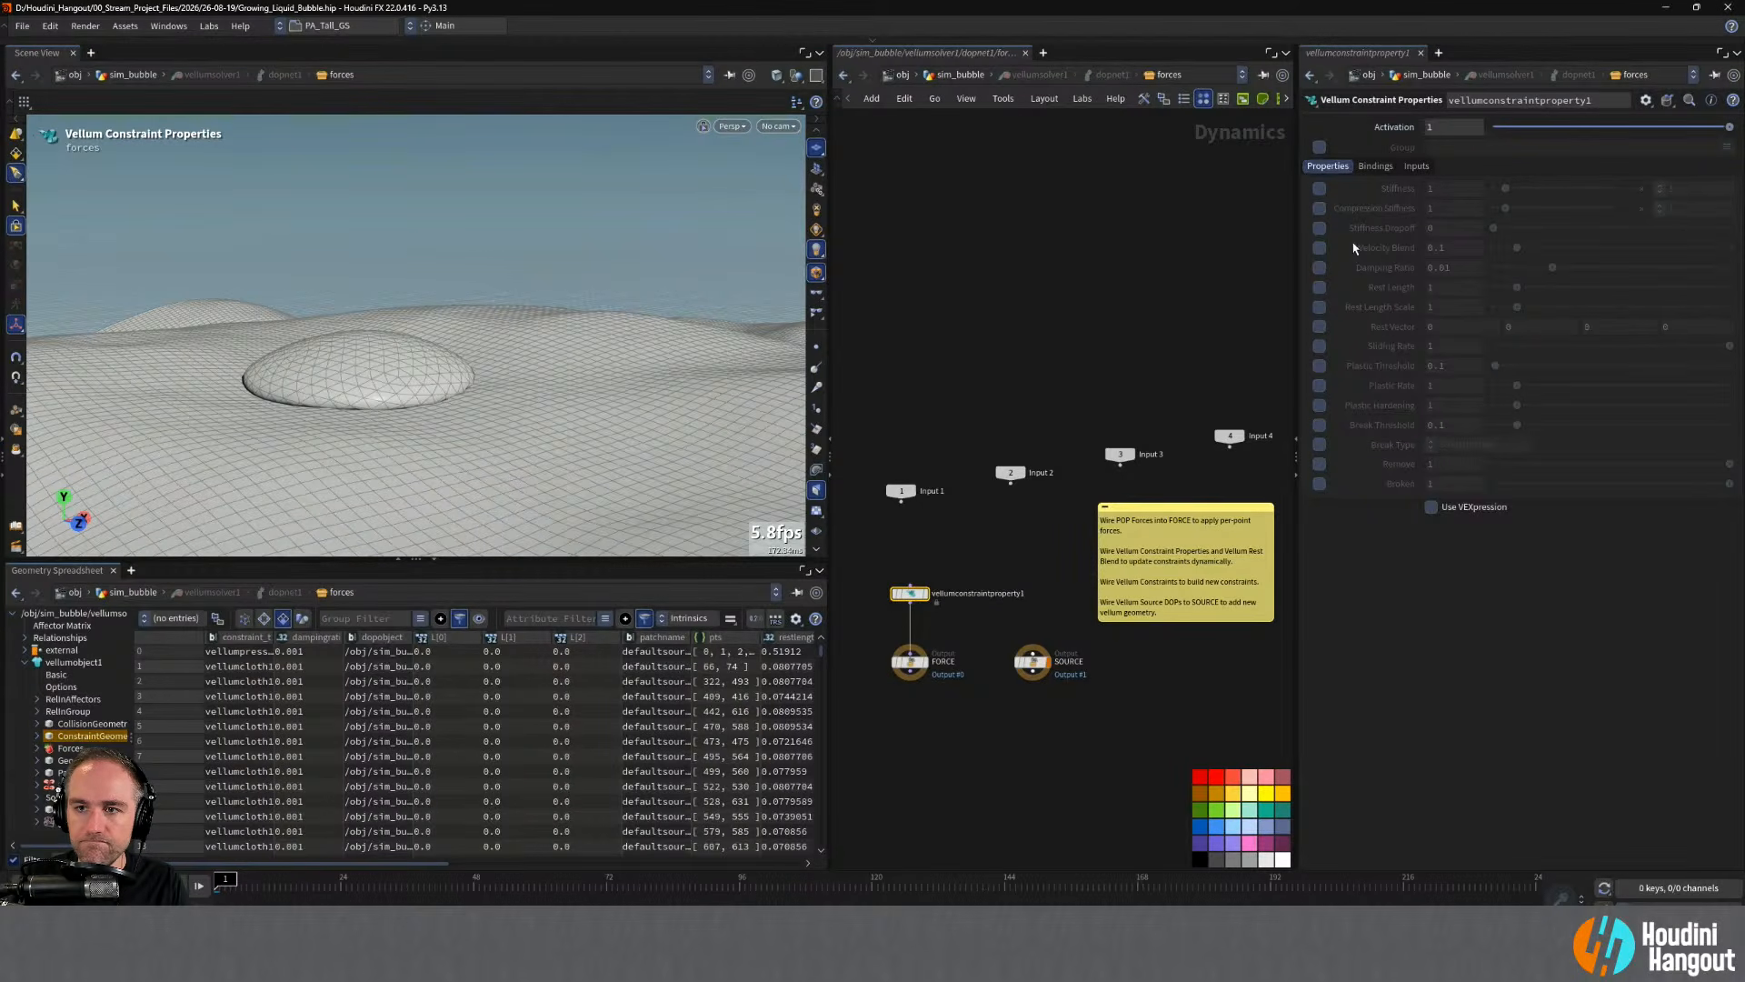
- Enable the stiffness override on the Vellum Constraint Properties node and set it to 6 with a multiplier of 10
left_click(1365, 169)
left_click(1327, 166)
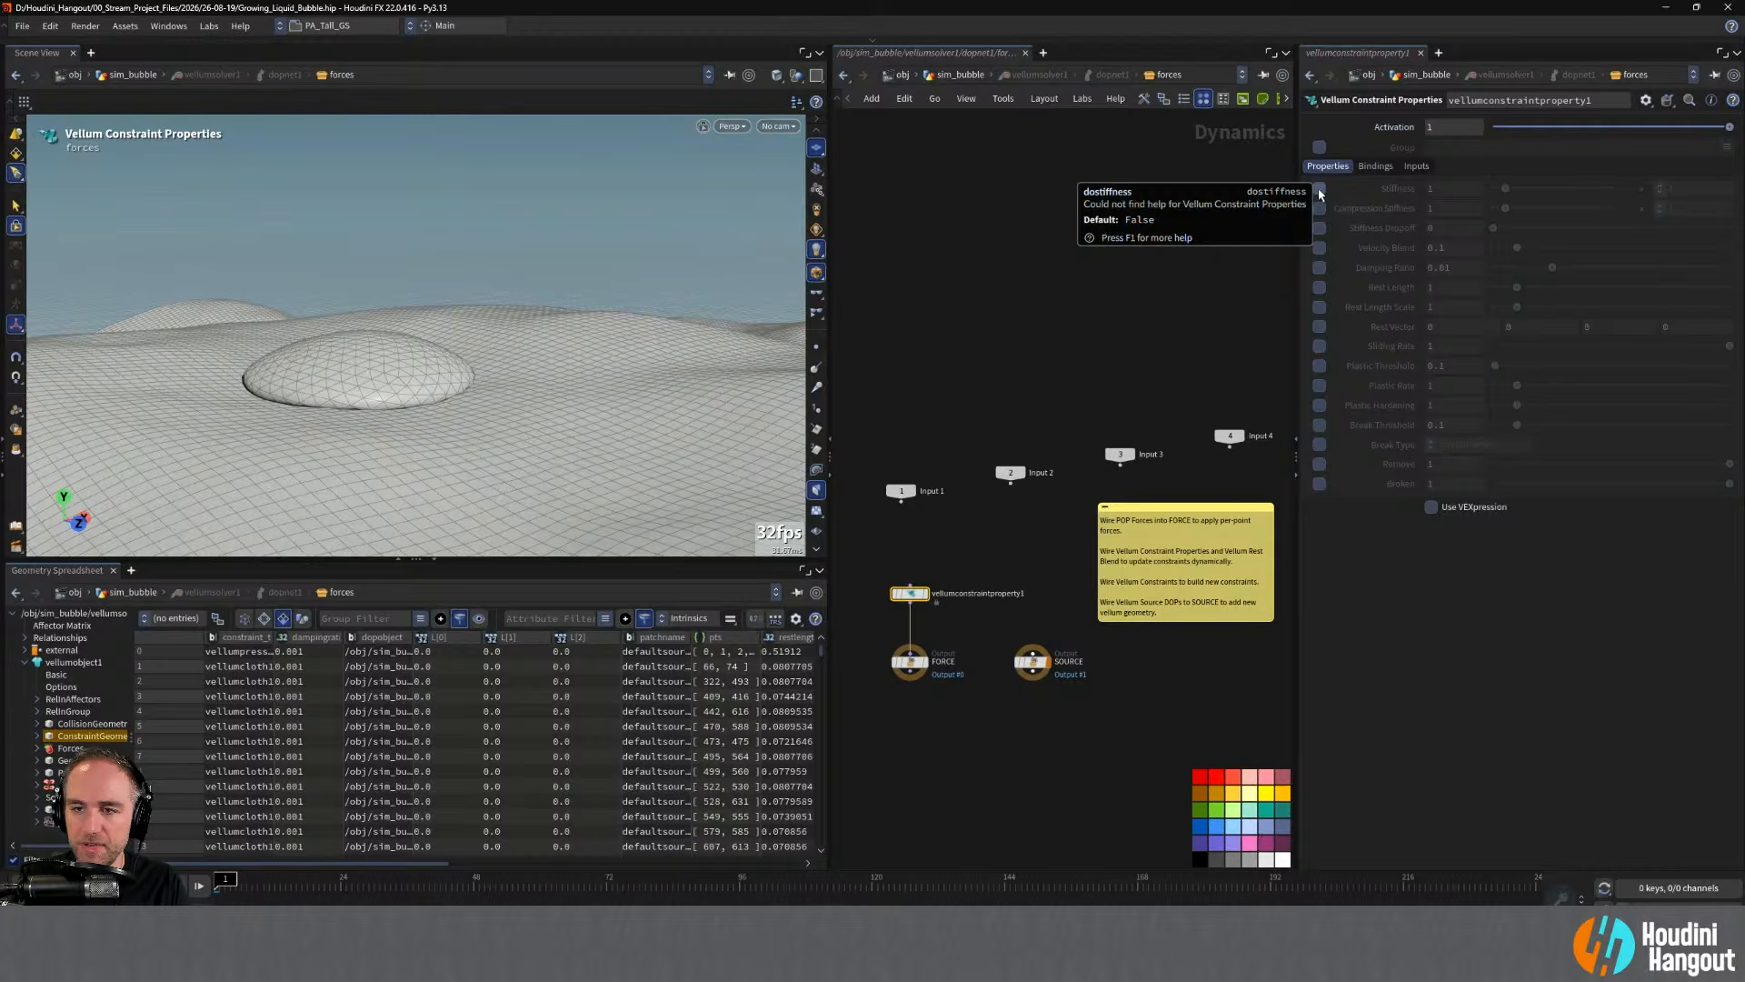
left_click(1319, 189)
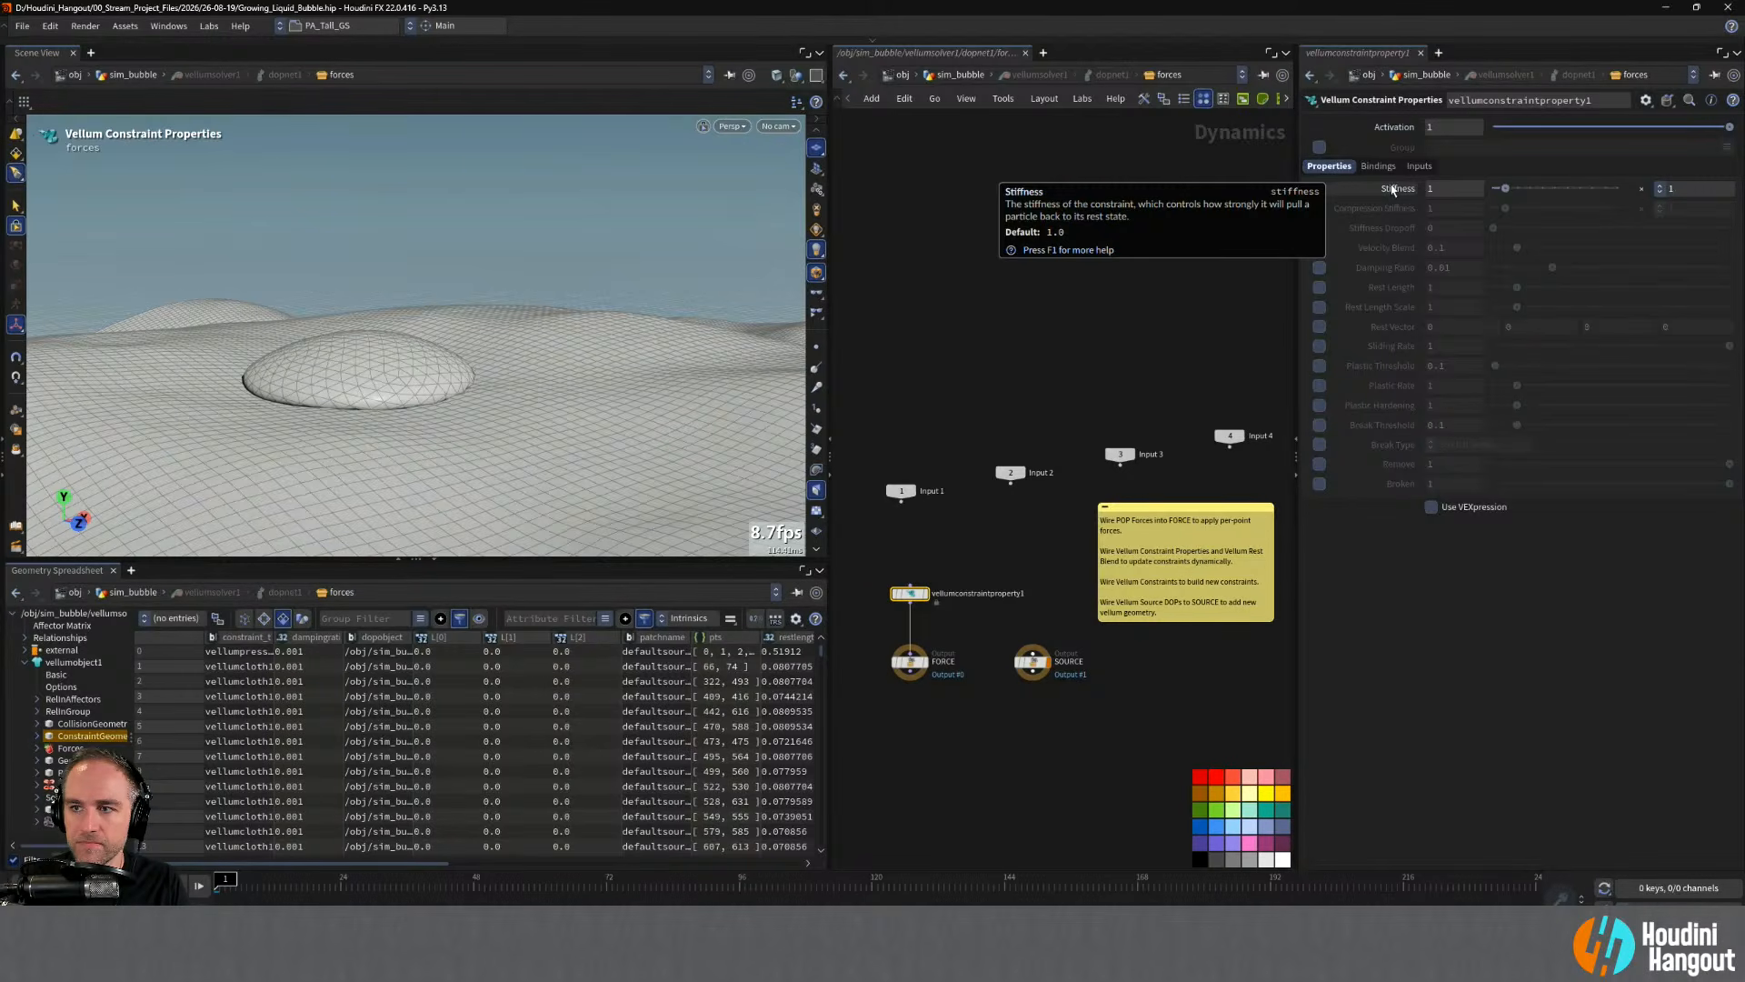
left_click(1696, 190)
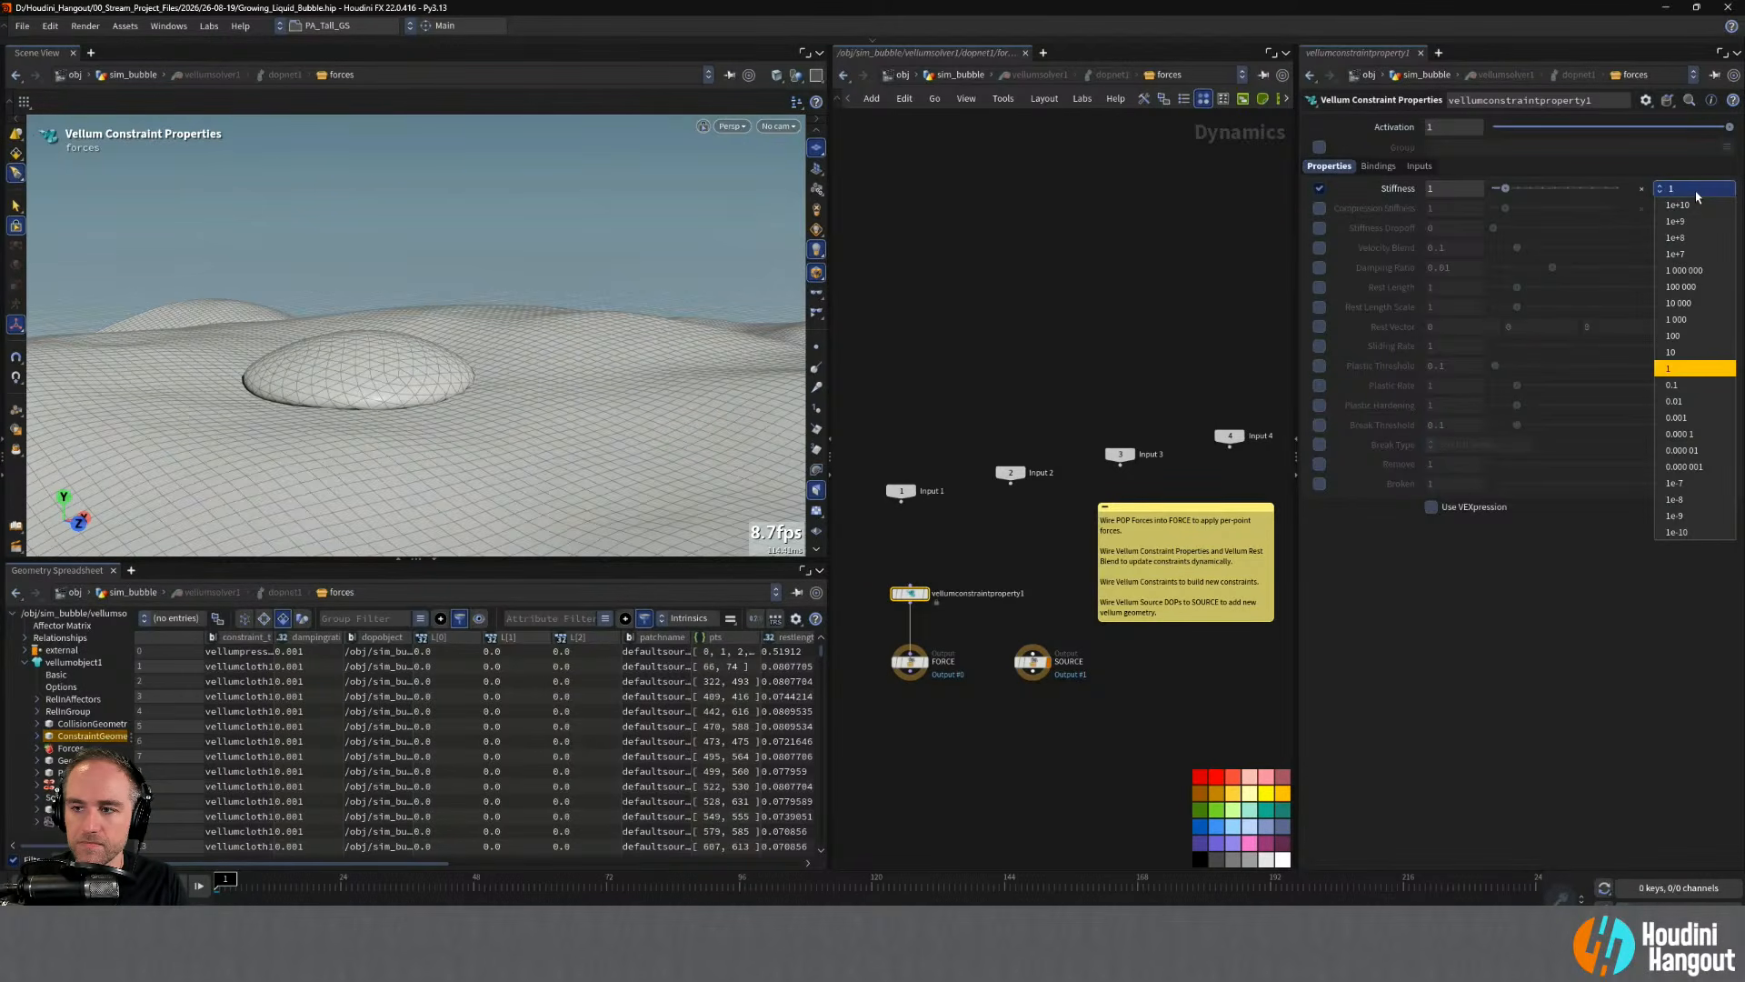
left_click(1677, 351)
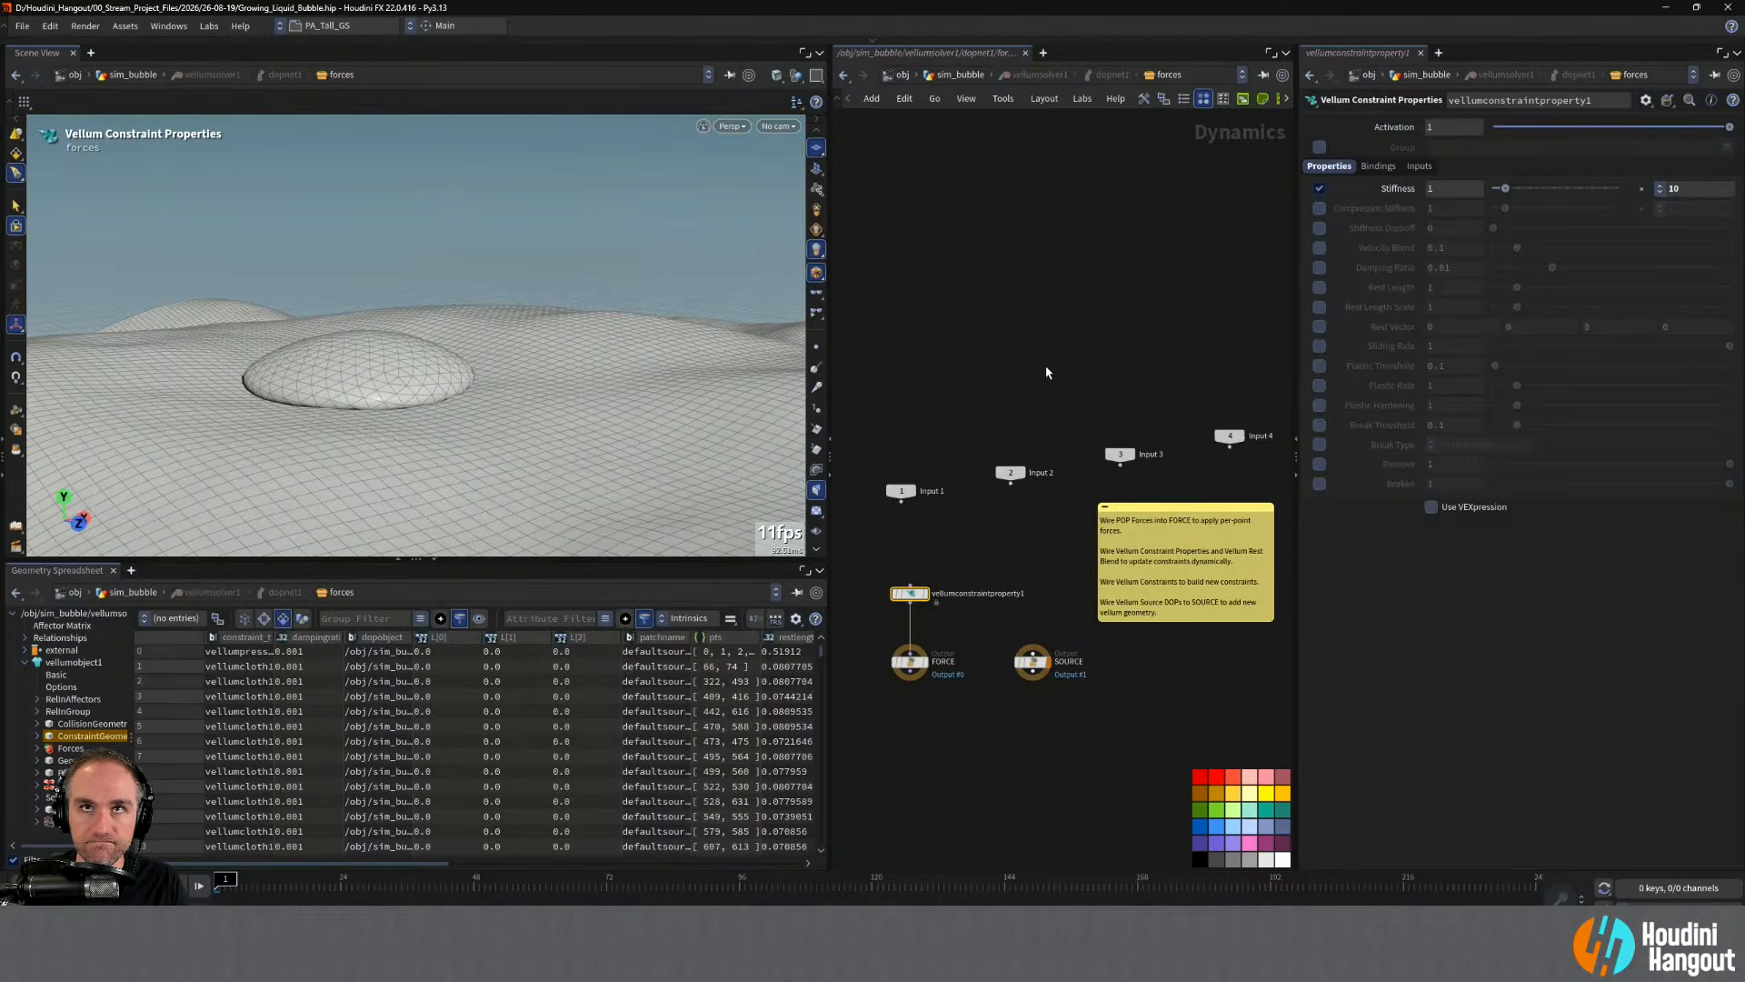
double_click(1445, 188)
type("6")
key("Return")
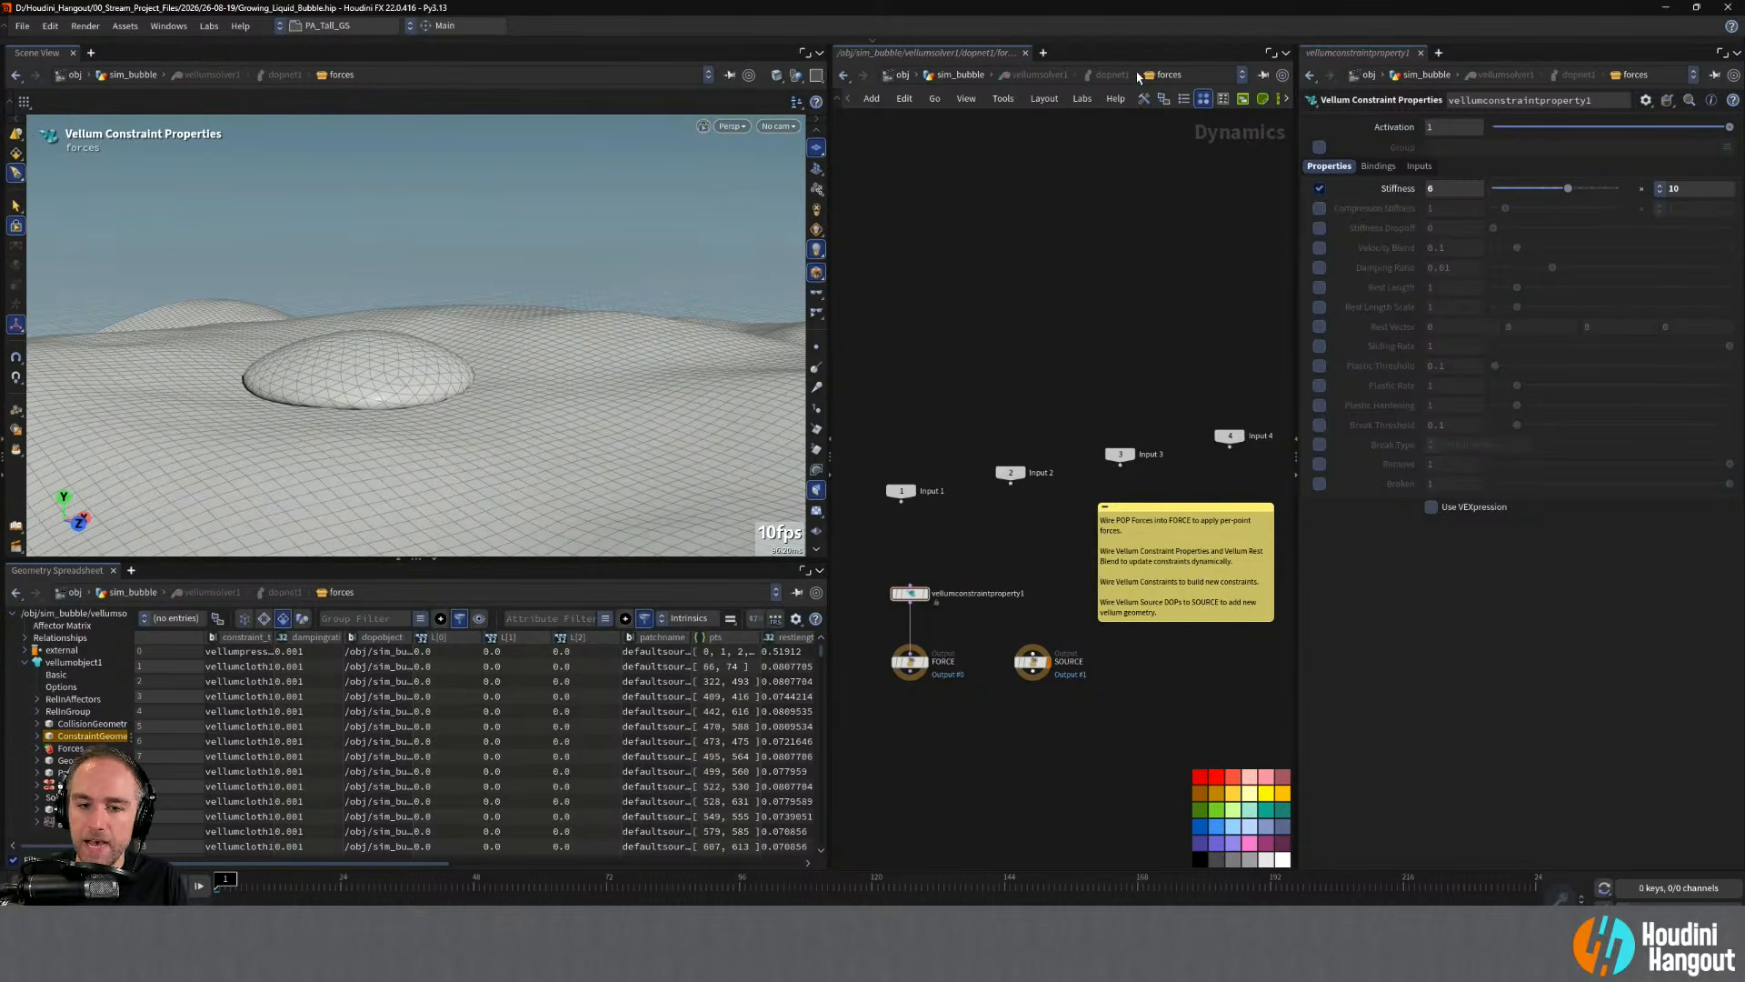
- Rename the constraint properties node to pressure_cloth_stiffness_anim and move it higher above FORCE
left_click_drag(915, 603, 915, 607)
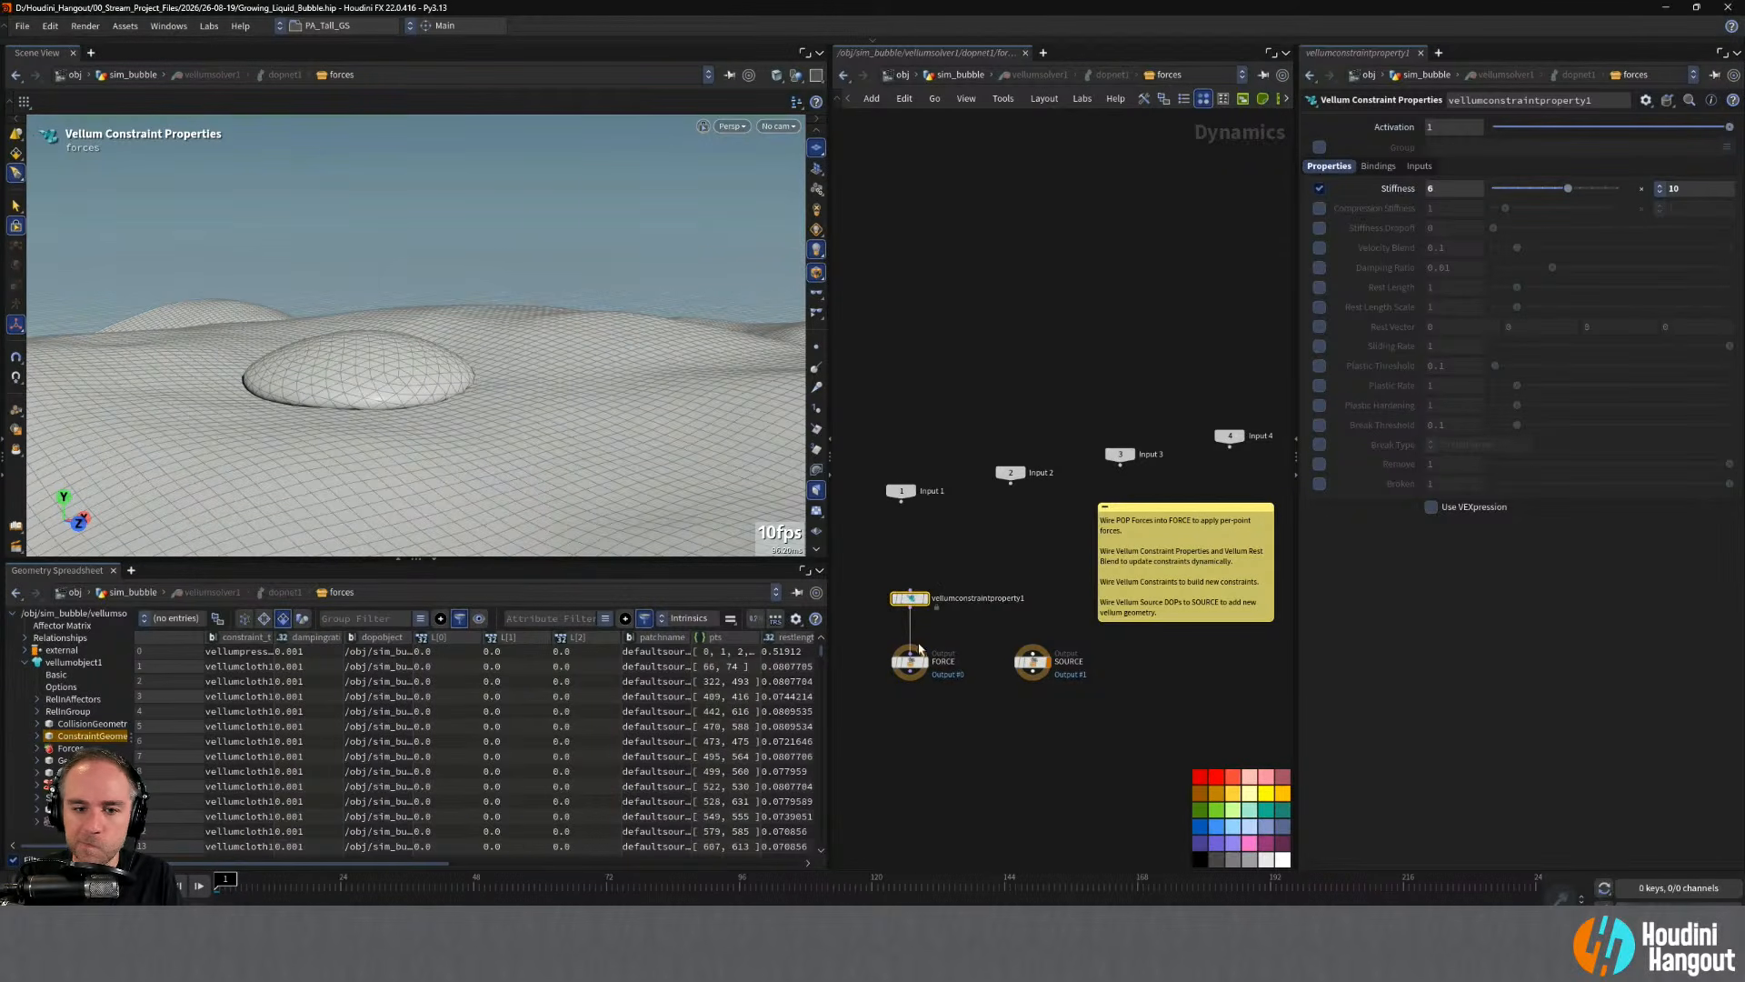
double_click(980, 597)
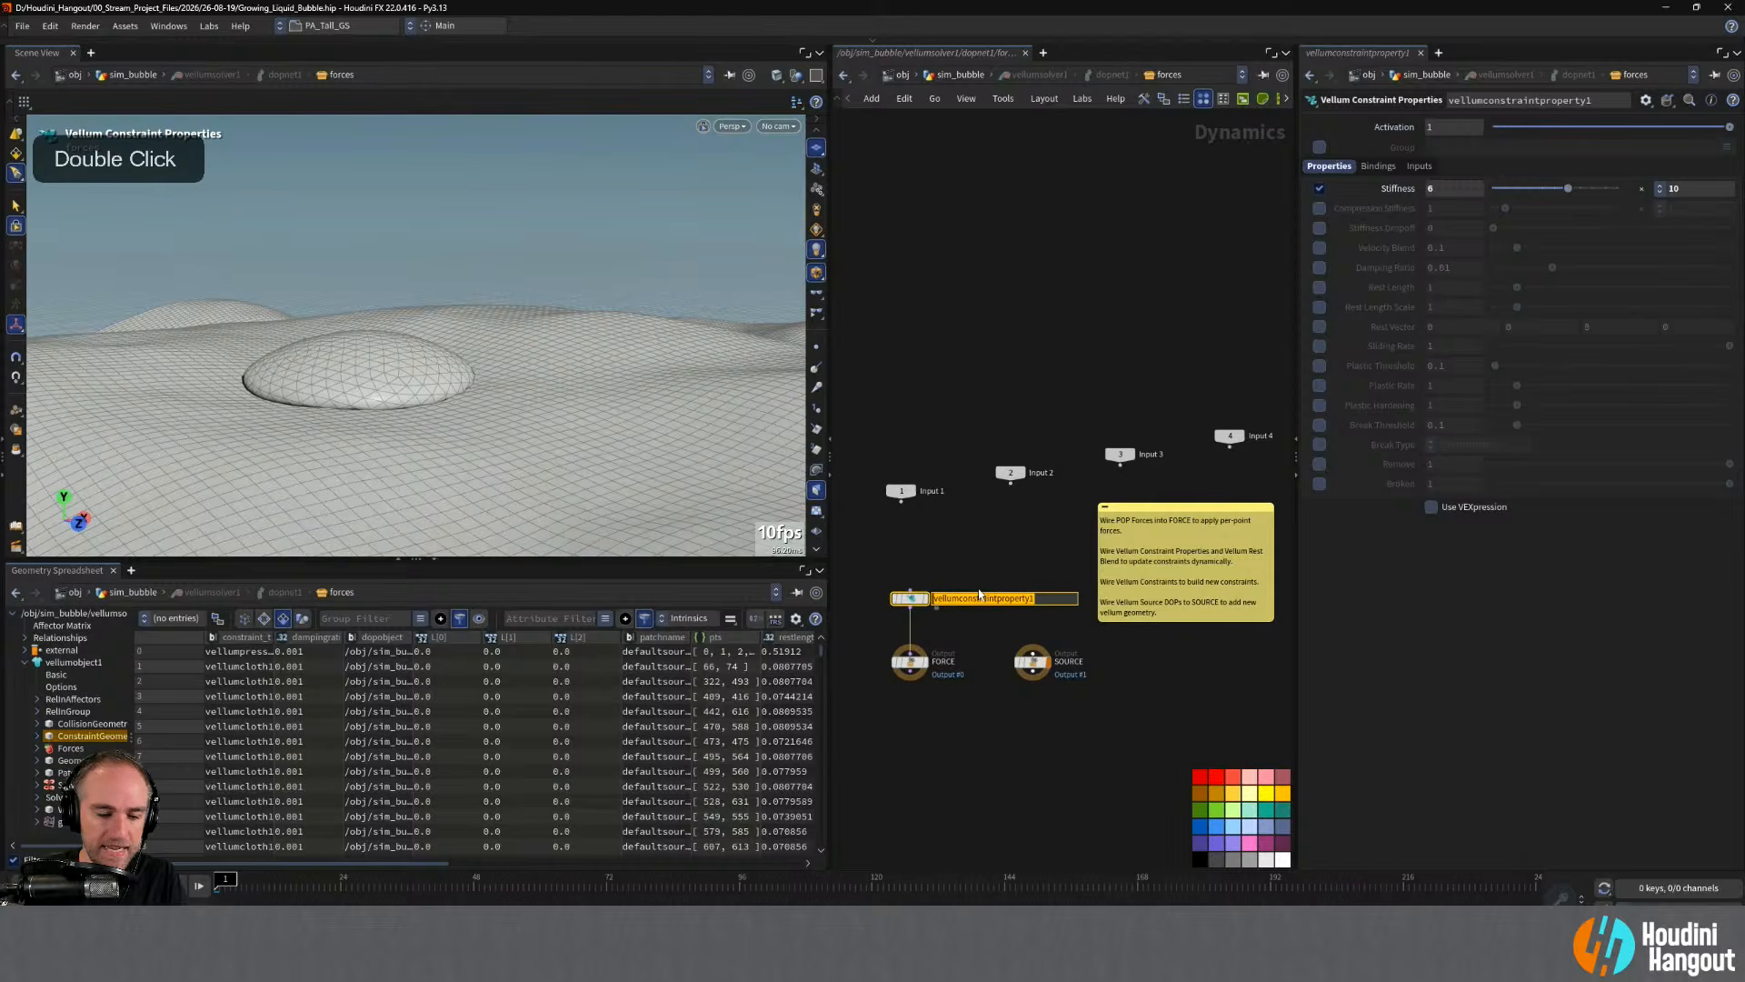
type("pressure")
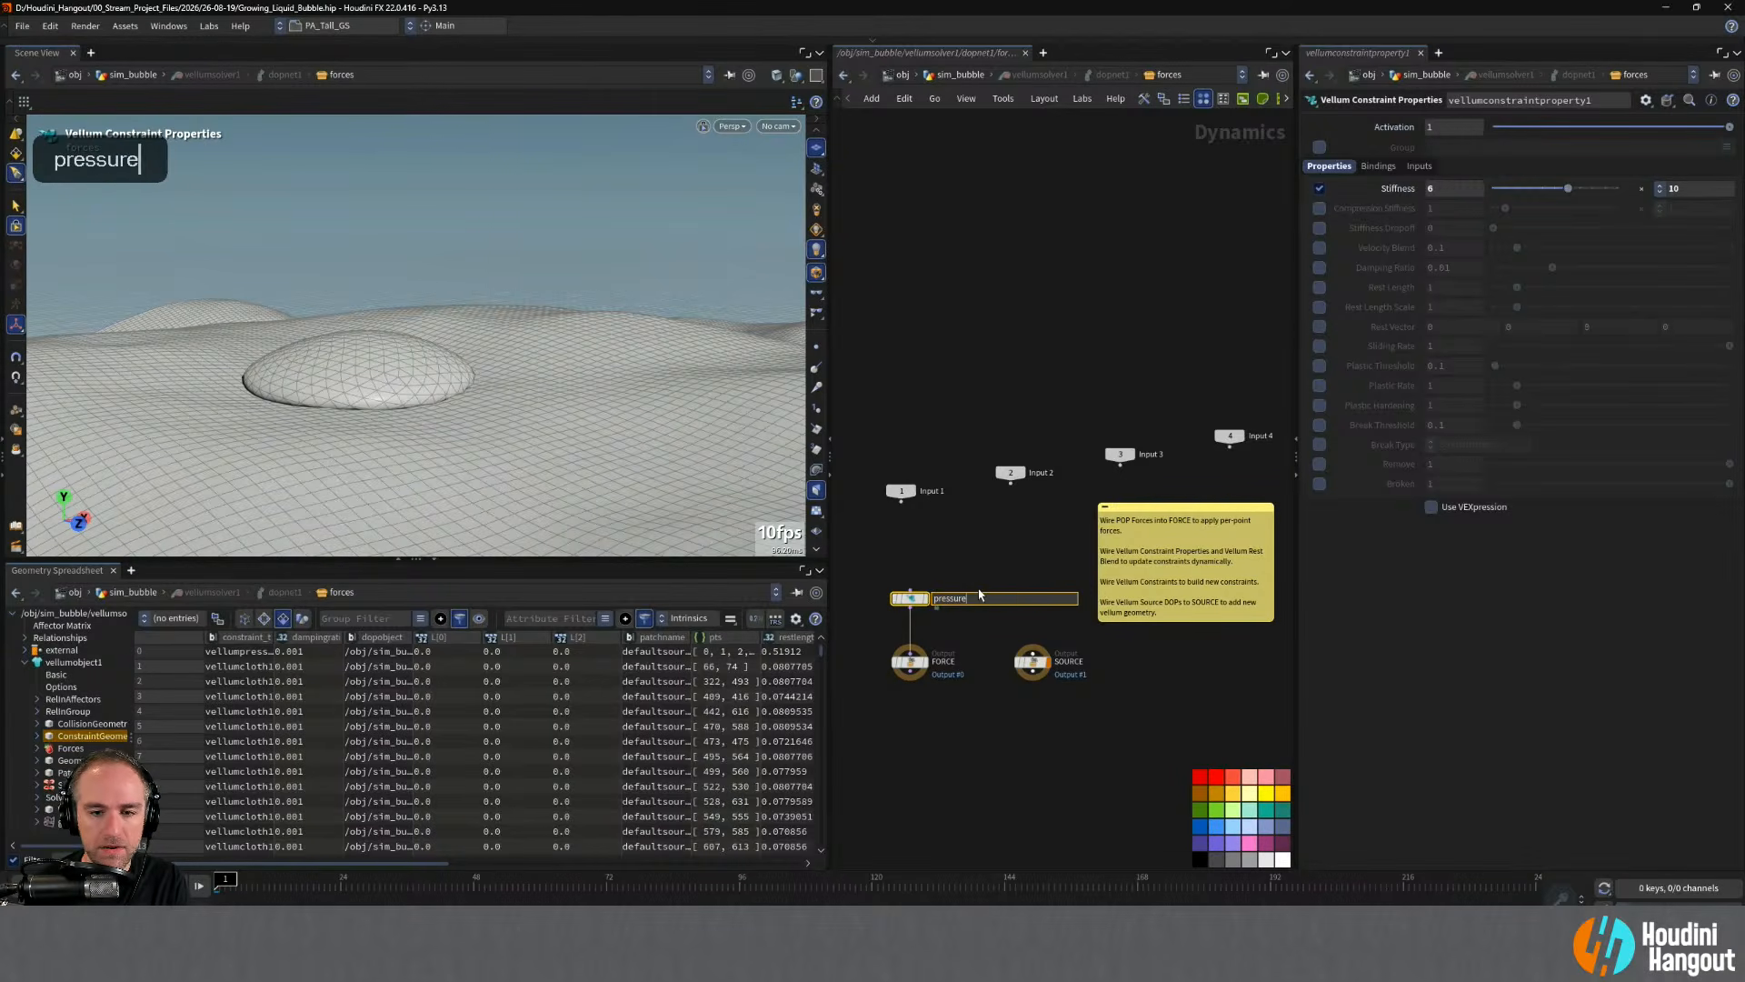
type("_cloth_")
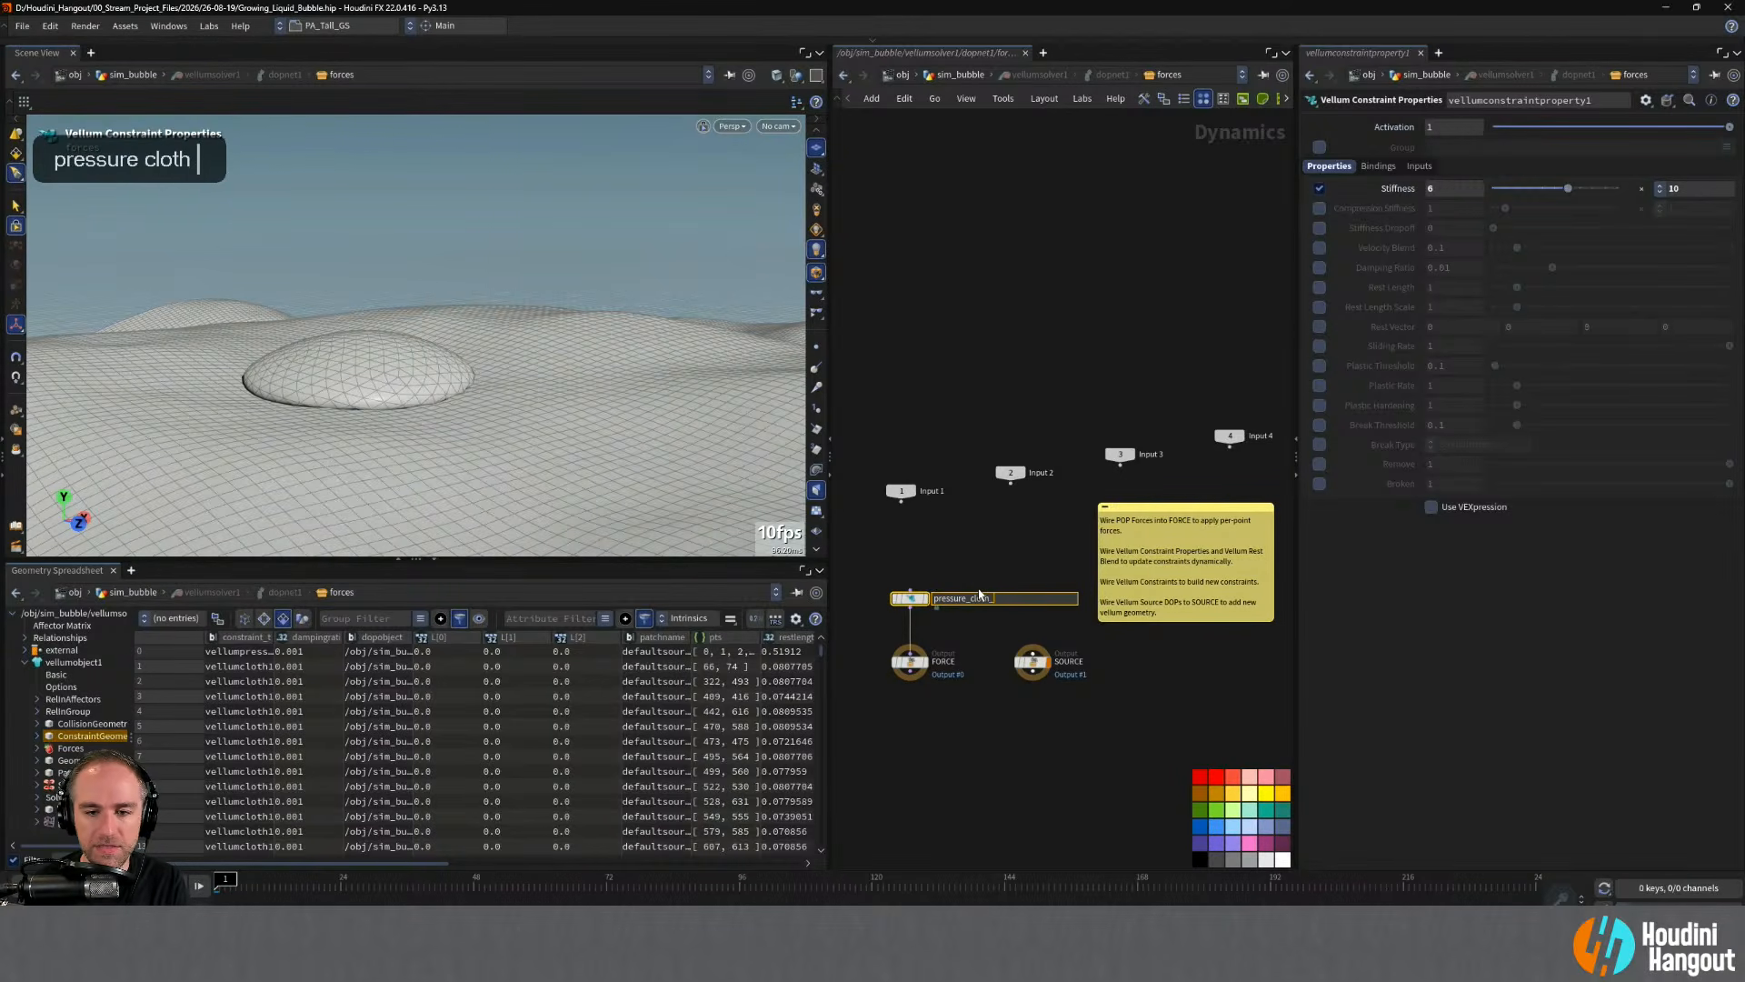
type("stiffness_anim")
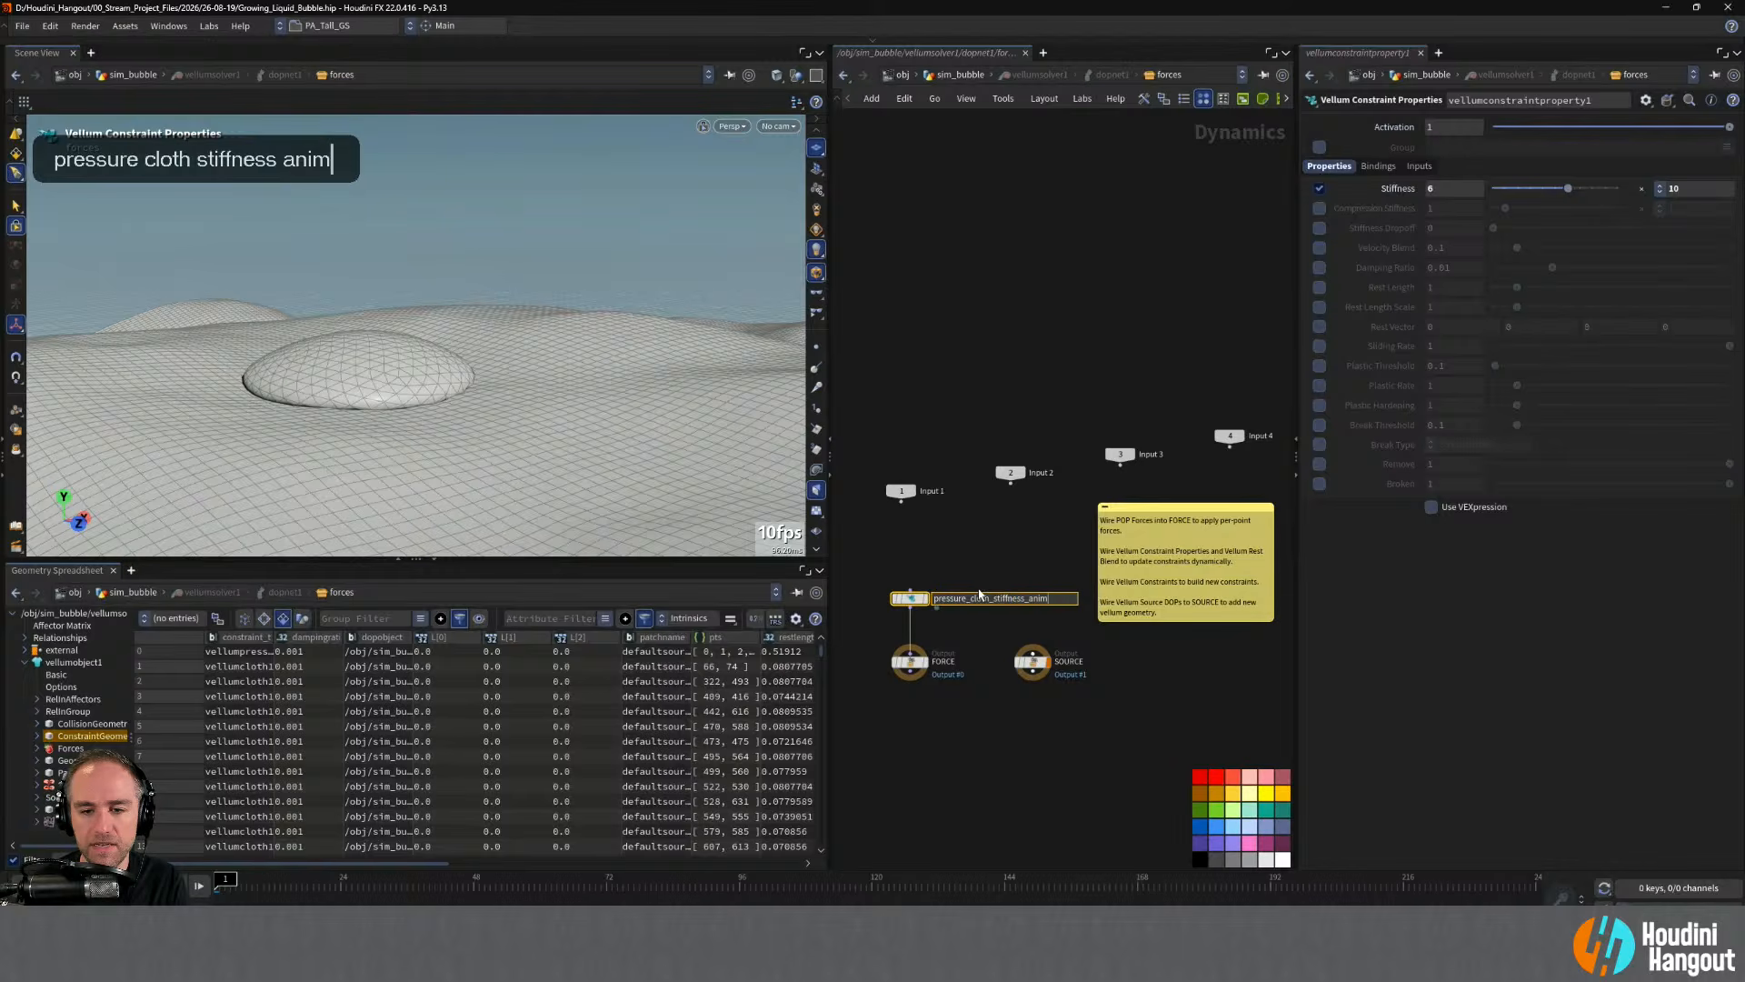
key("Return")
left_click_drag(909, 598, 909, 548)
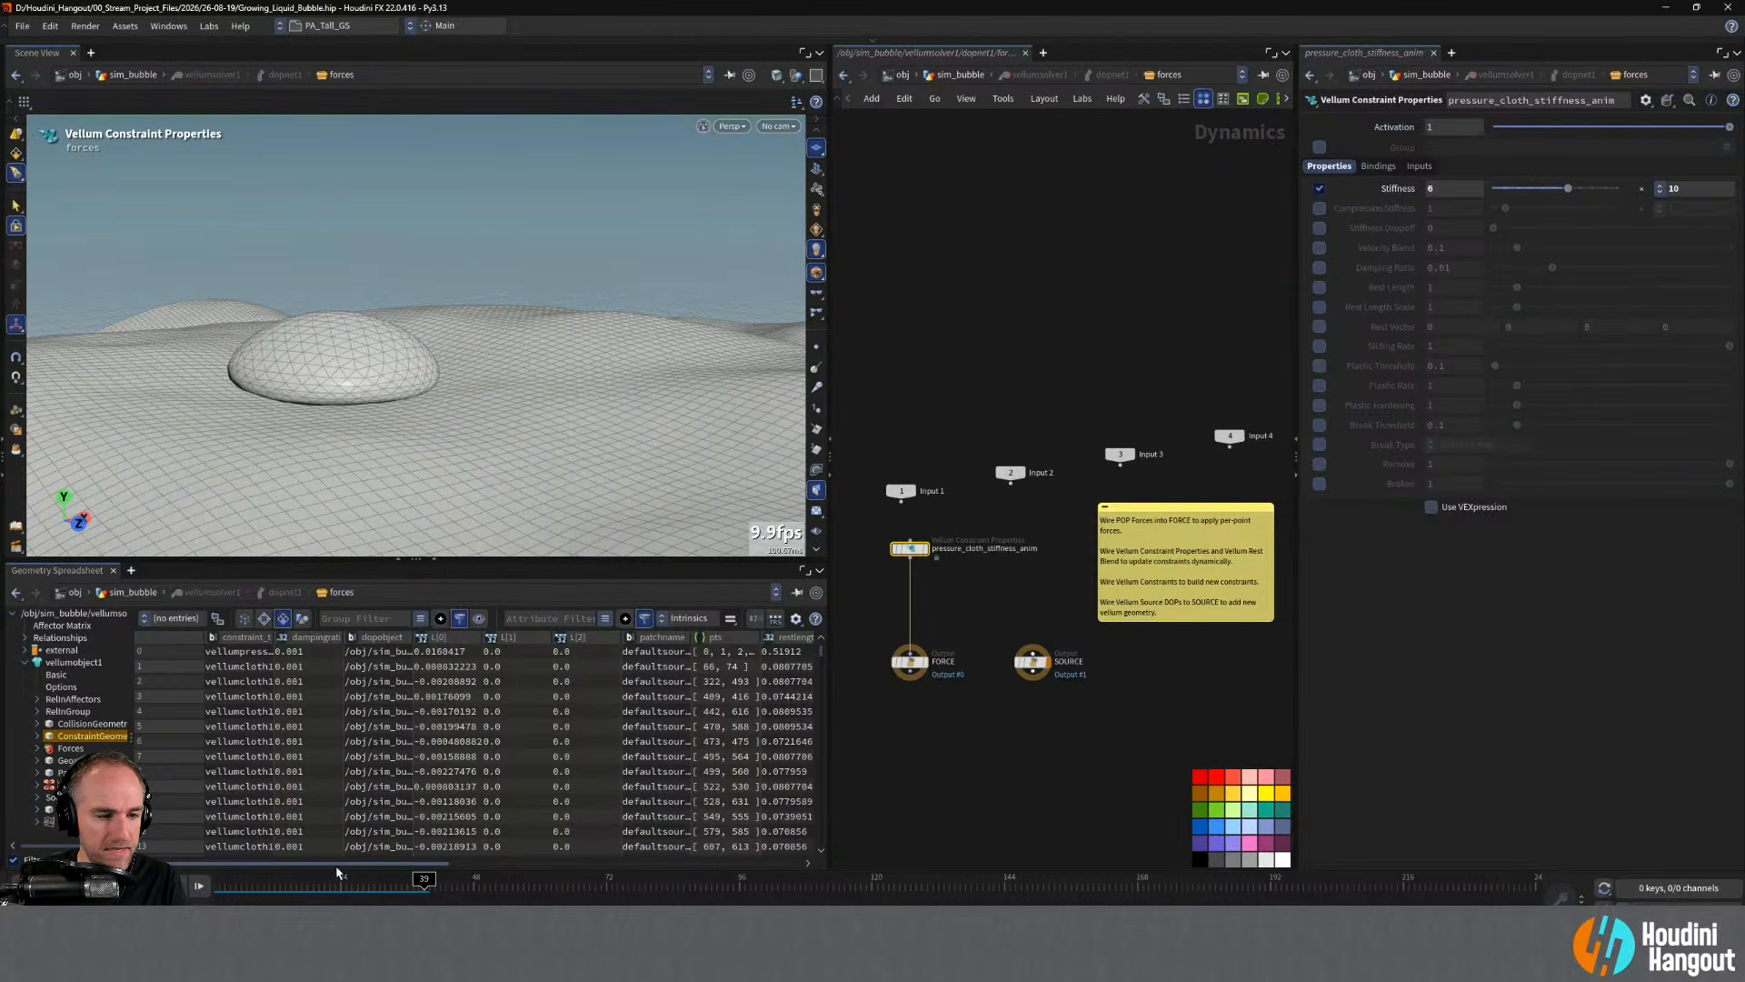
- Enable the node's group restriction and limit it to the pressure and stretch constraint groups
left_click_drag(332, 864, 192, 859)
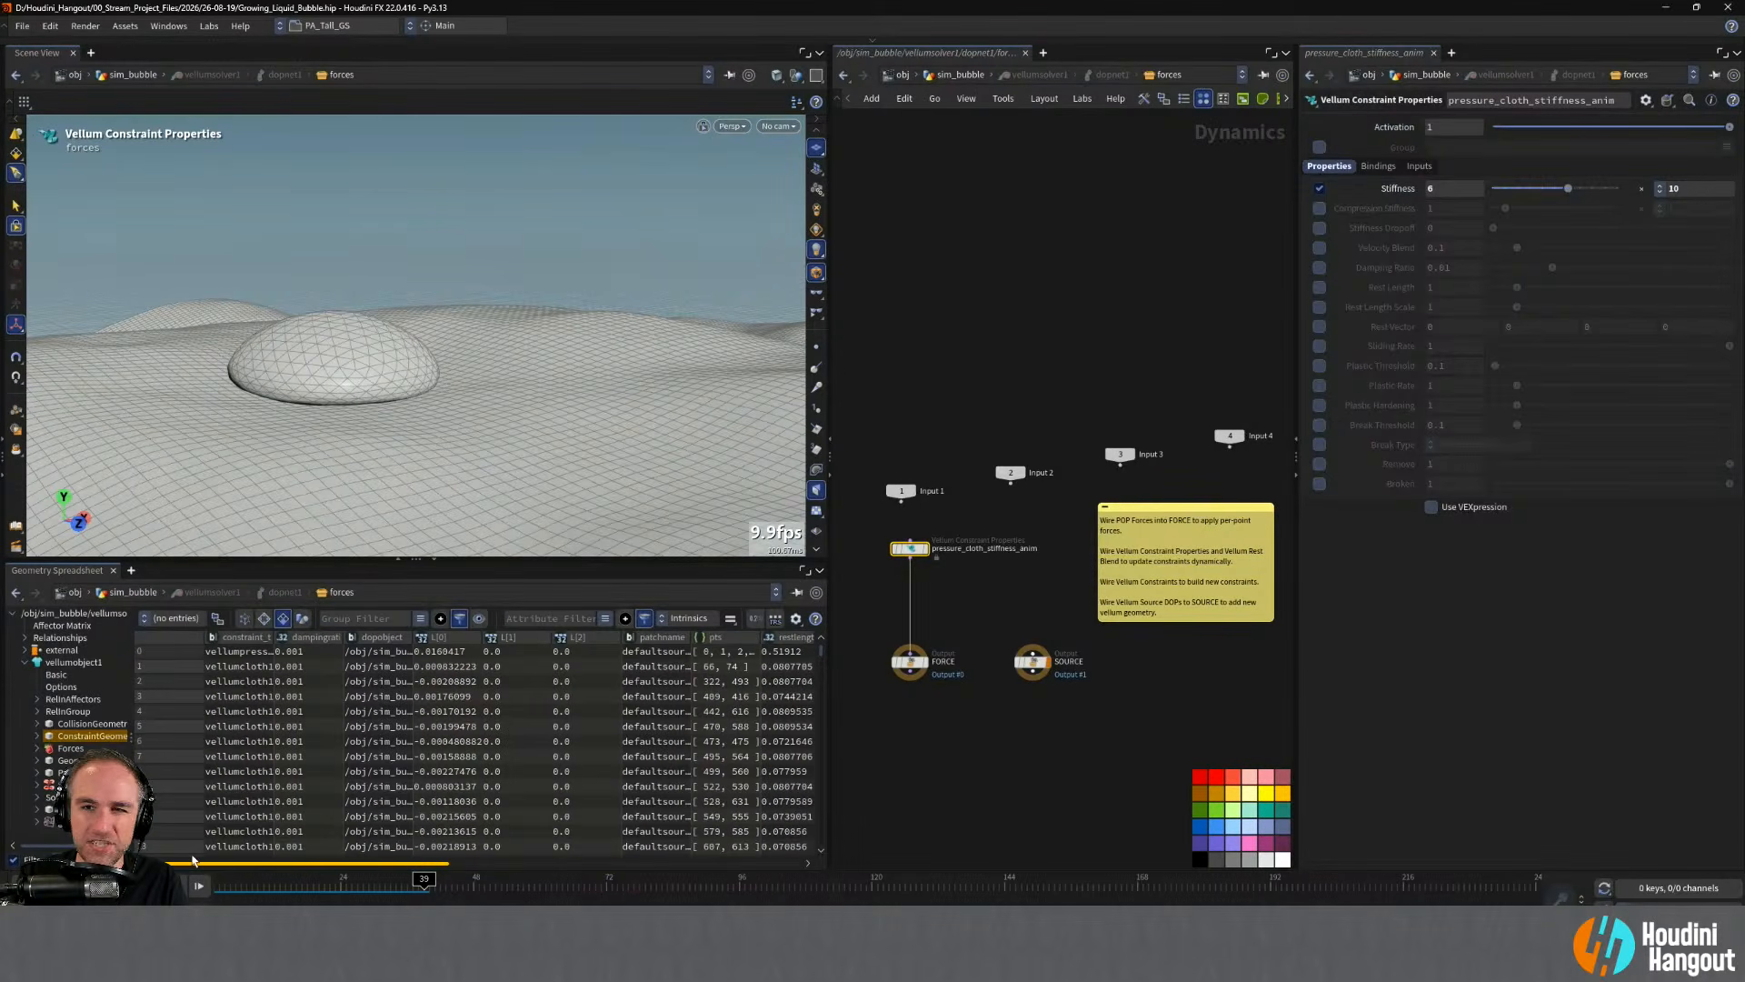
left_click(1318, 147)
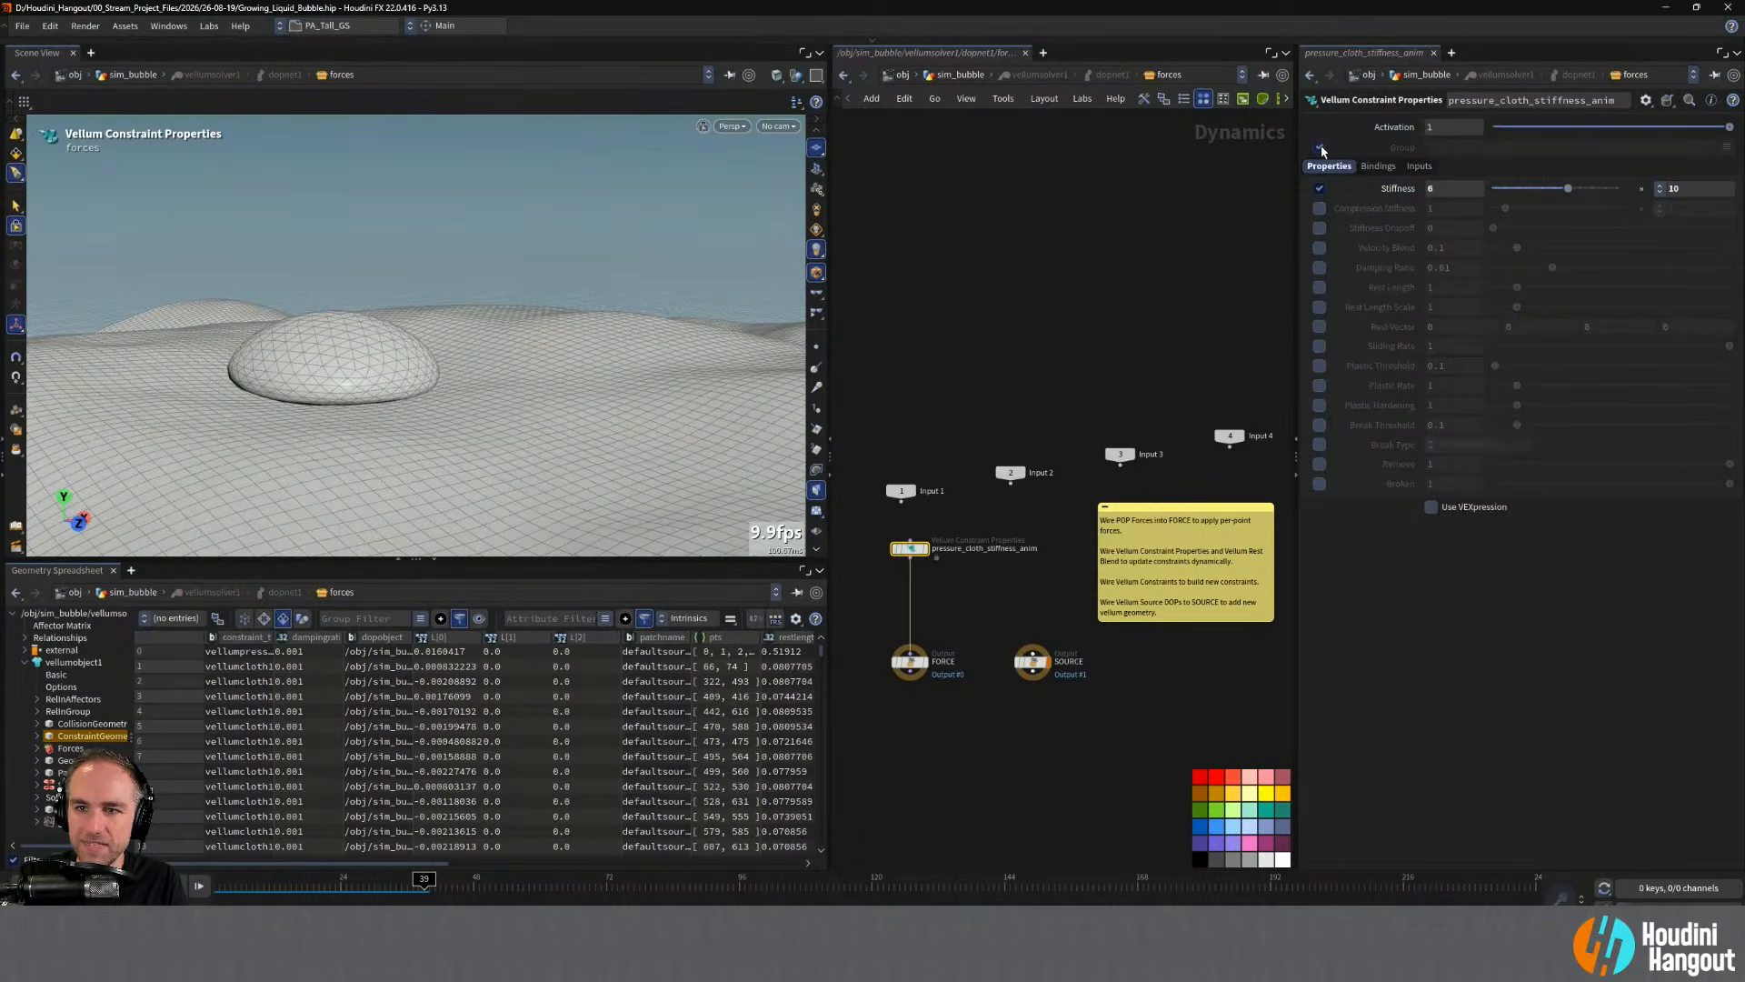
left_click(1727, 147)
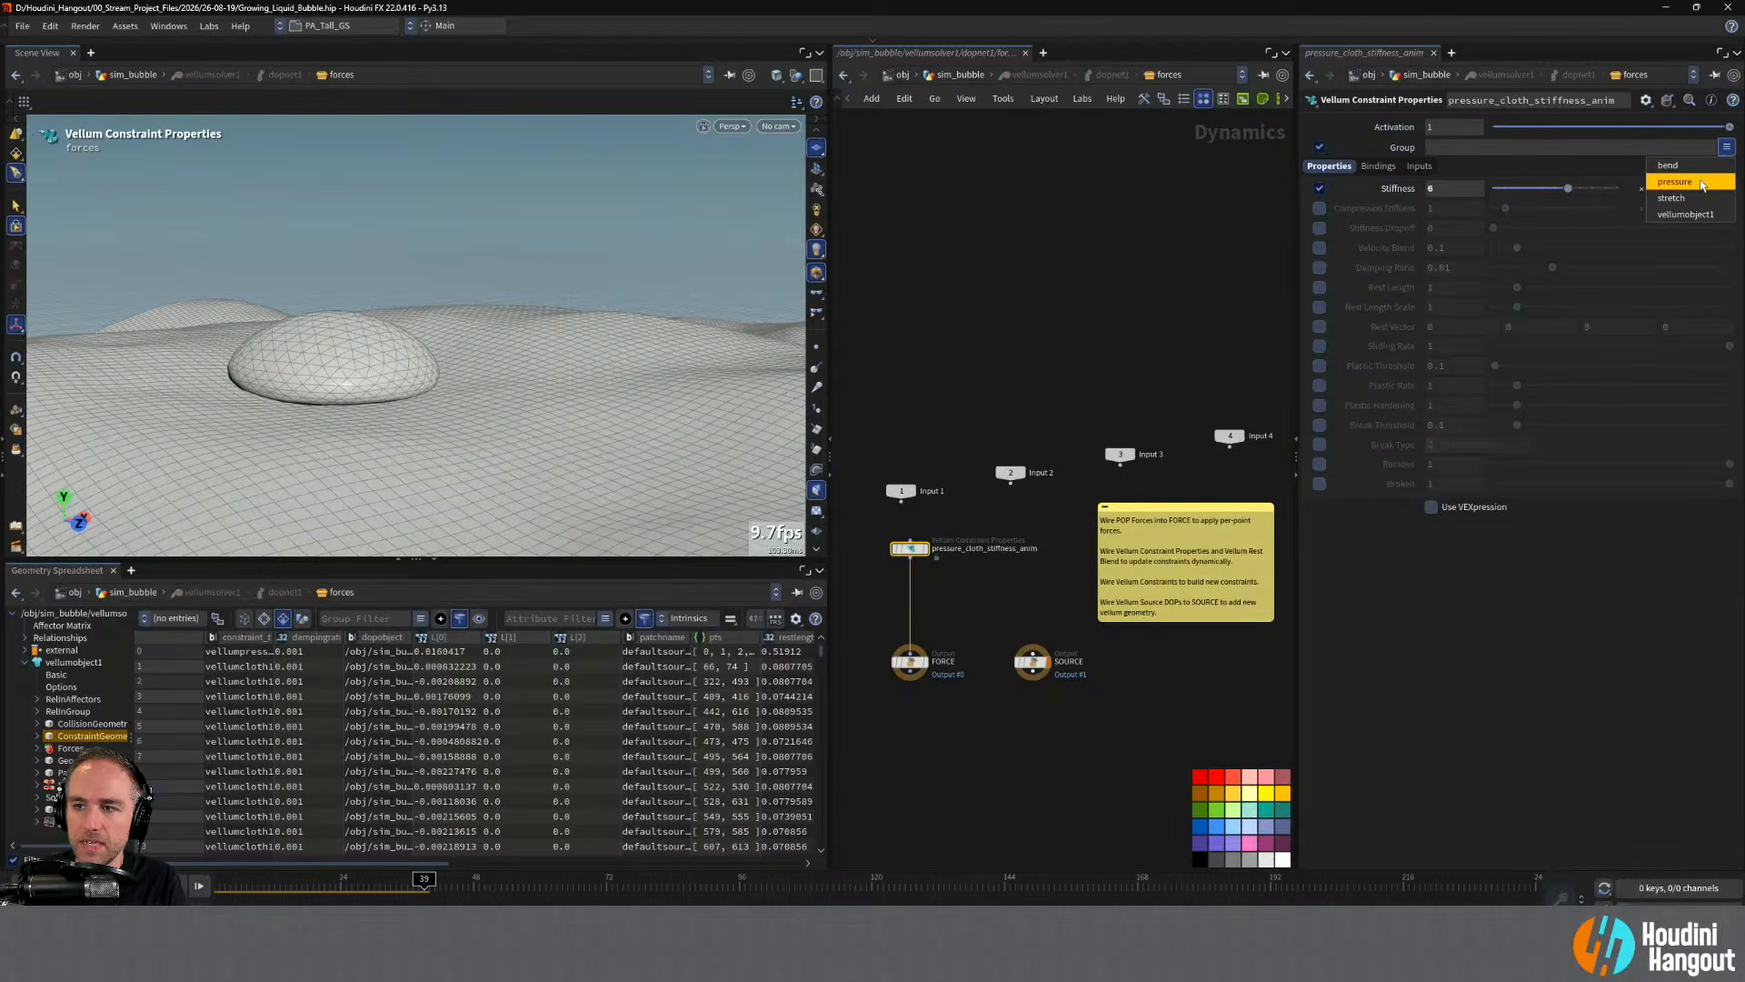
left_click(1701, 183)
left_click(1727, 147)
left_click(1681, 198)
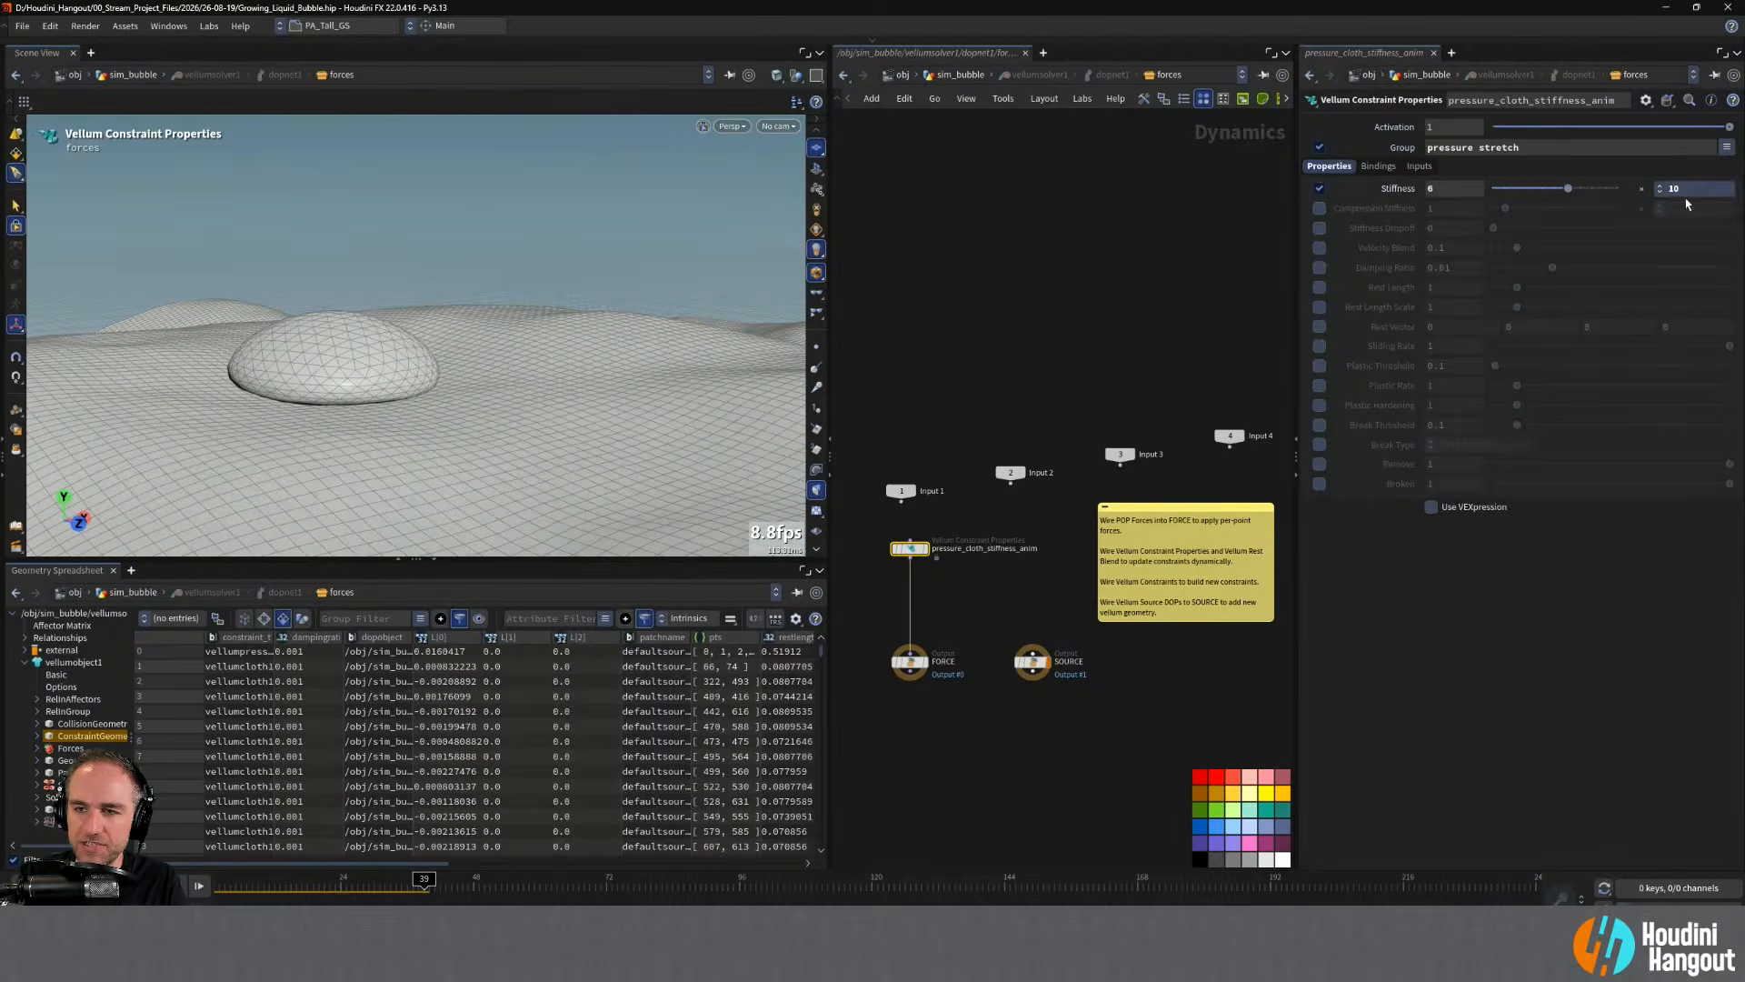
- Set stiffness keyframes at frames 48 and 96 and open the stiffness channel's curve in the Animation Editor
key("ctrl+Up")
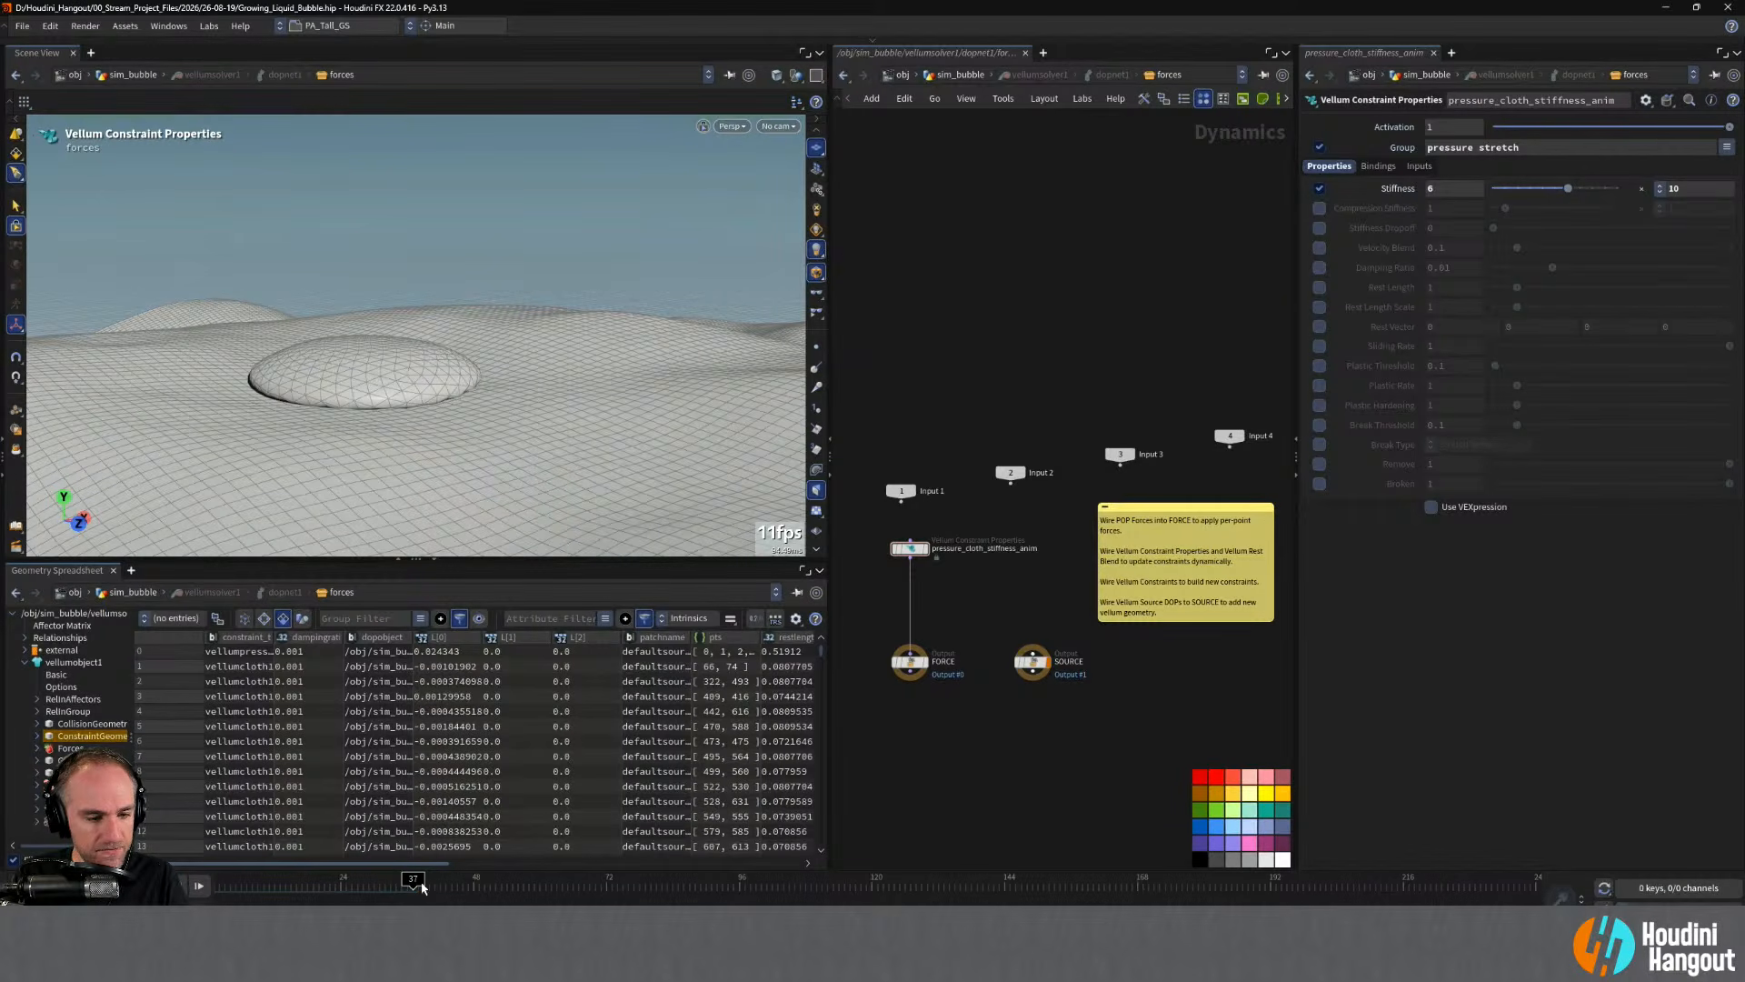
left_click_drag(421, 888, 469, 889)
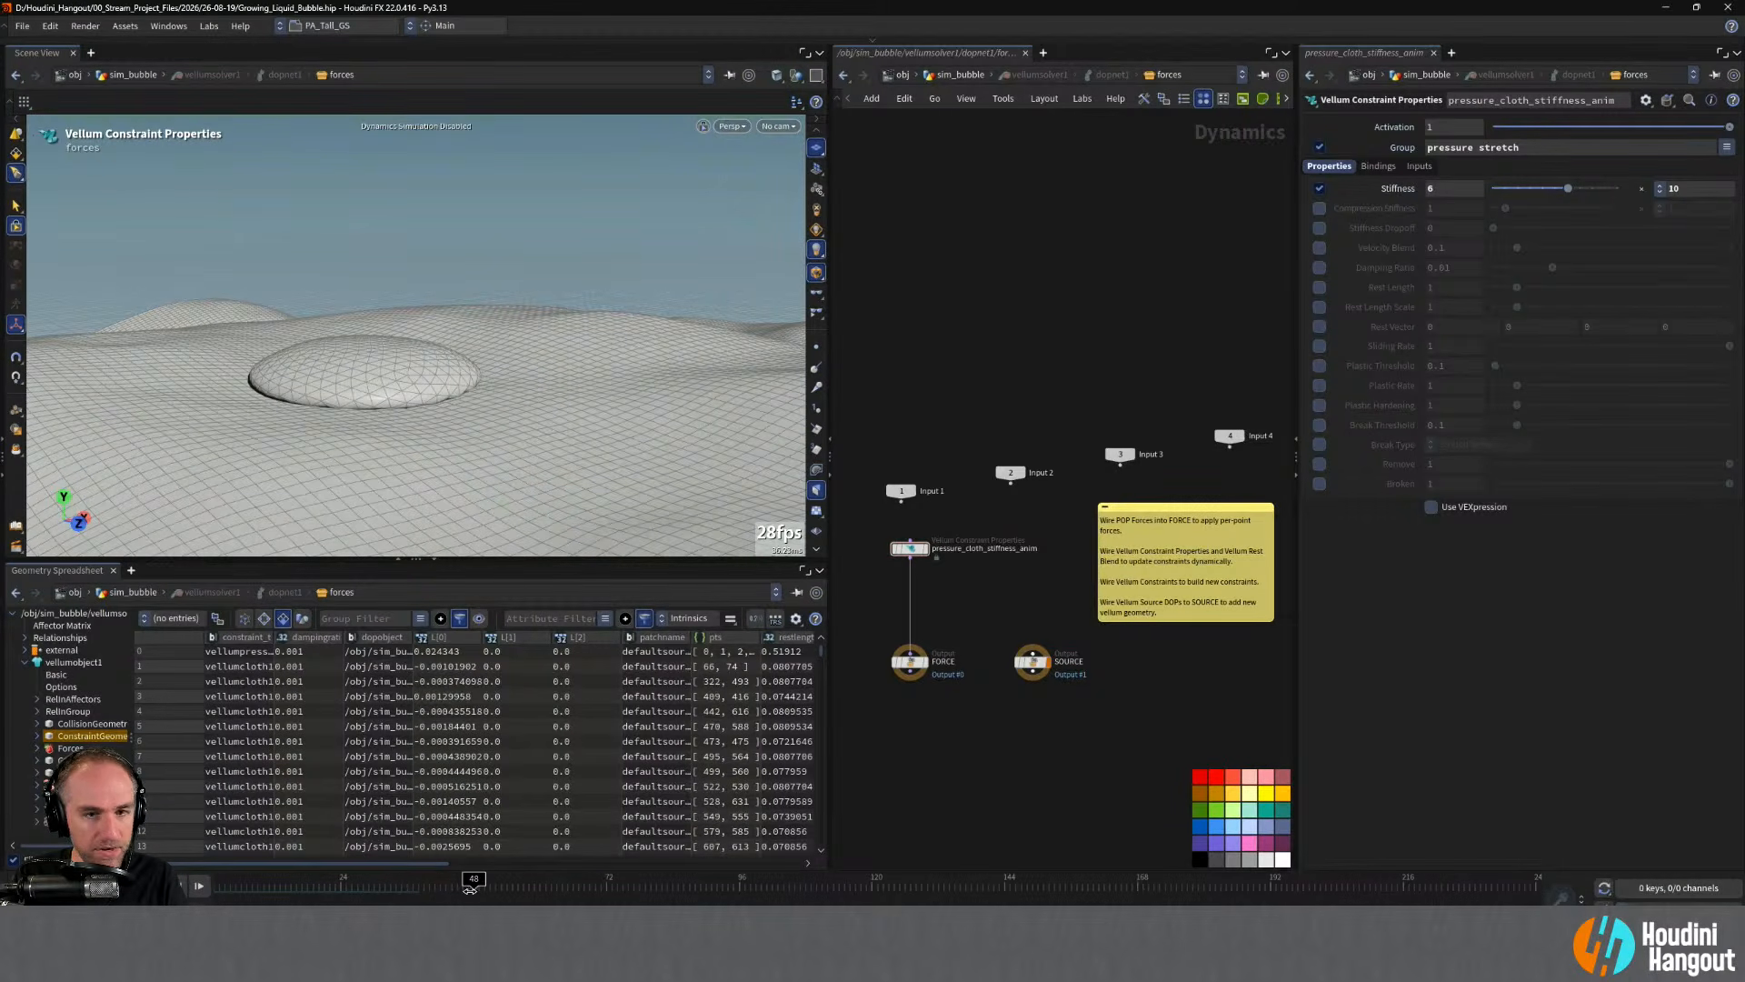
left_click(1398, 188, "alt")
left_click_drag(473, 877, 741, 903)
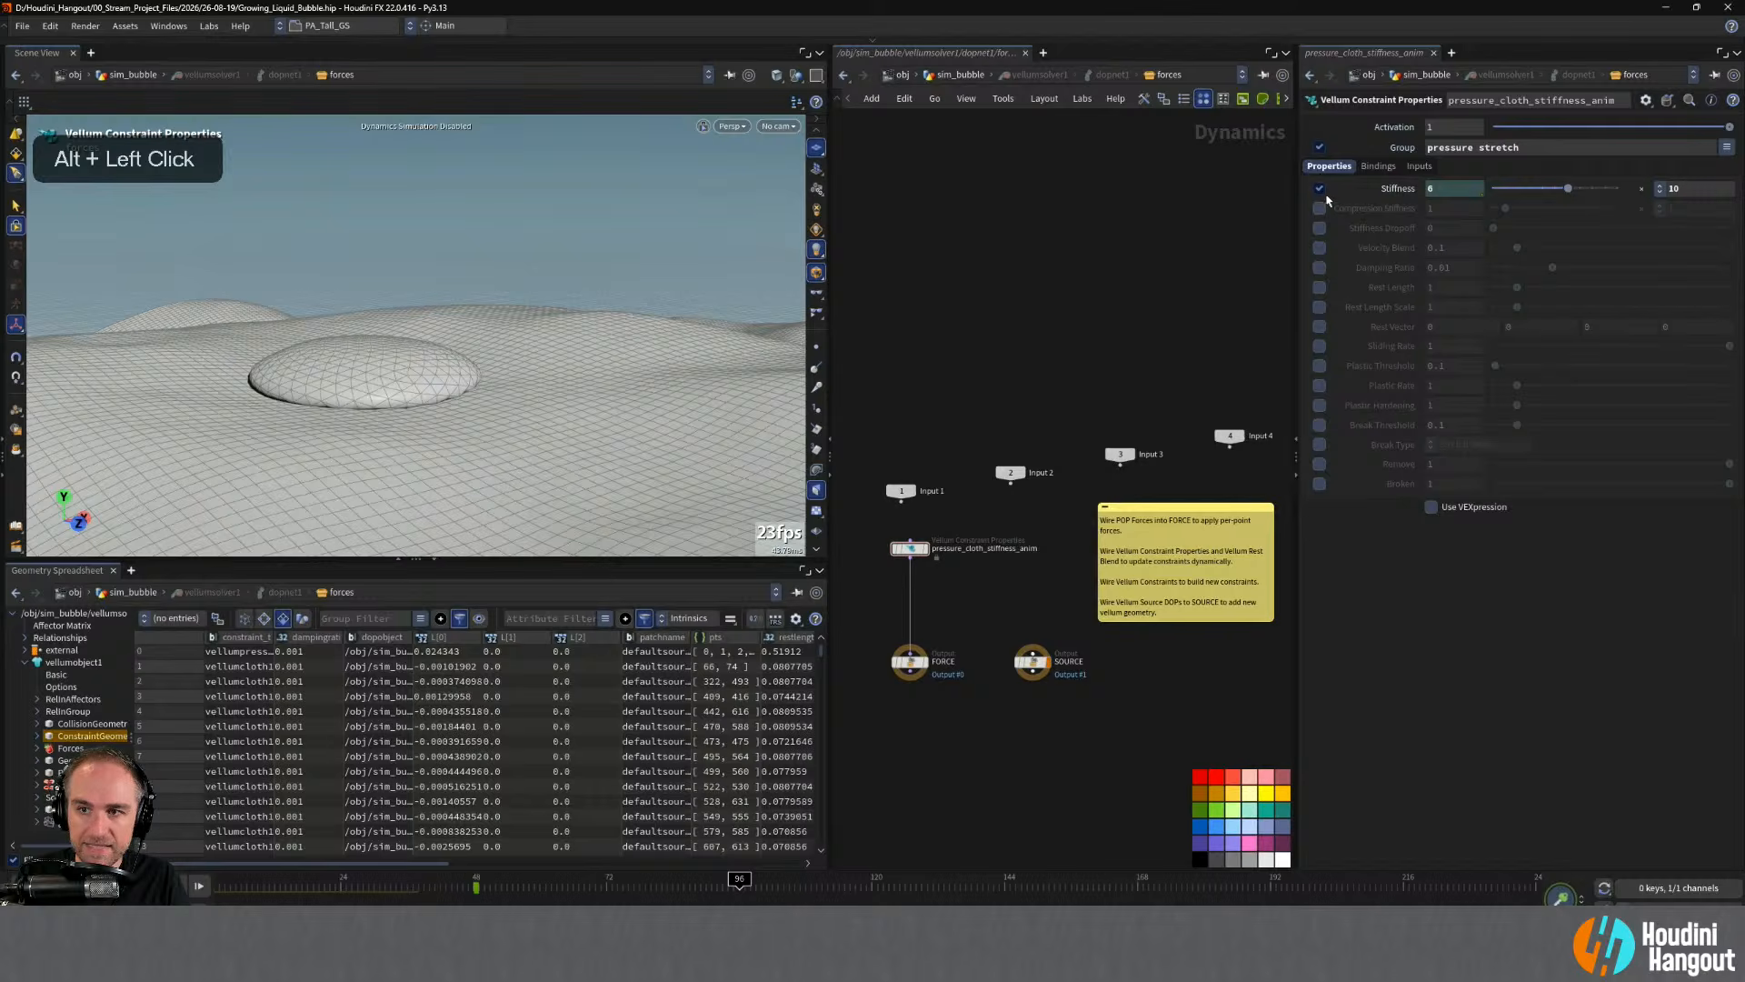
left_click(1438, 190, "alt")
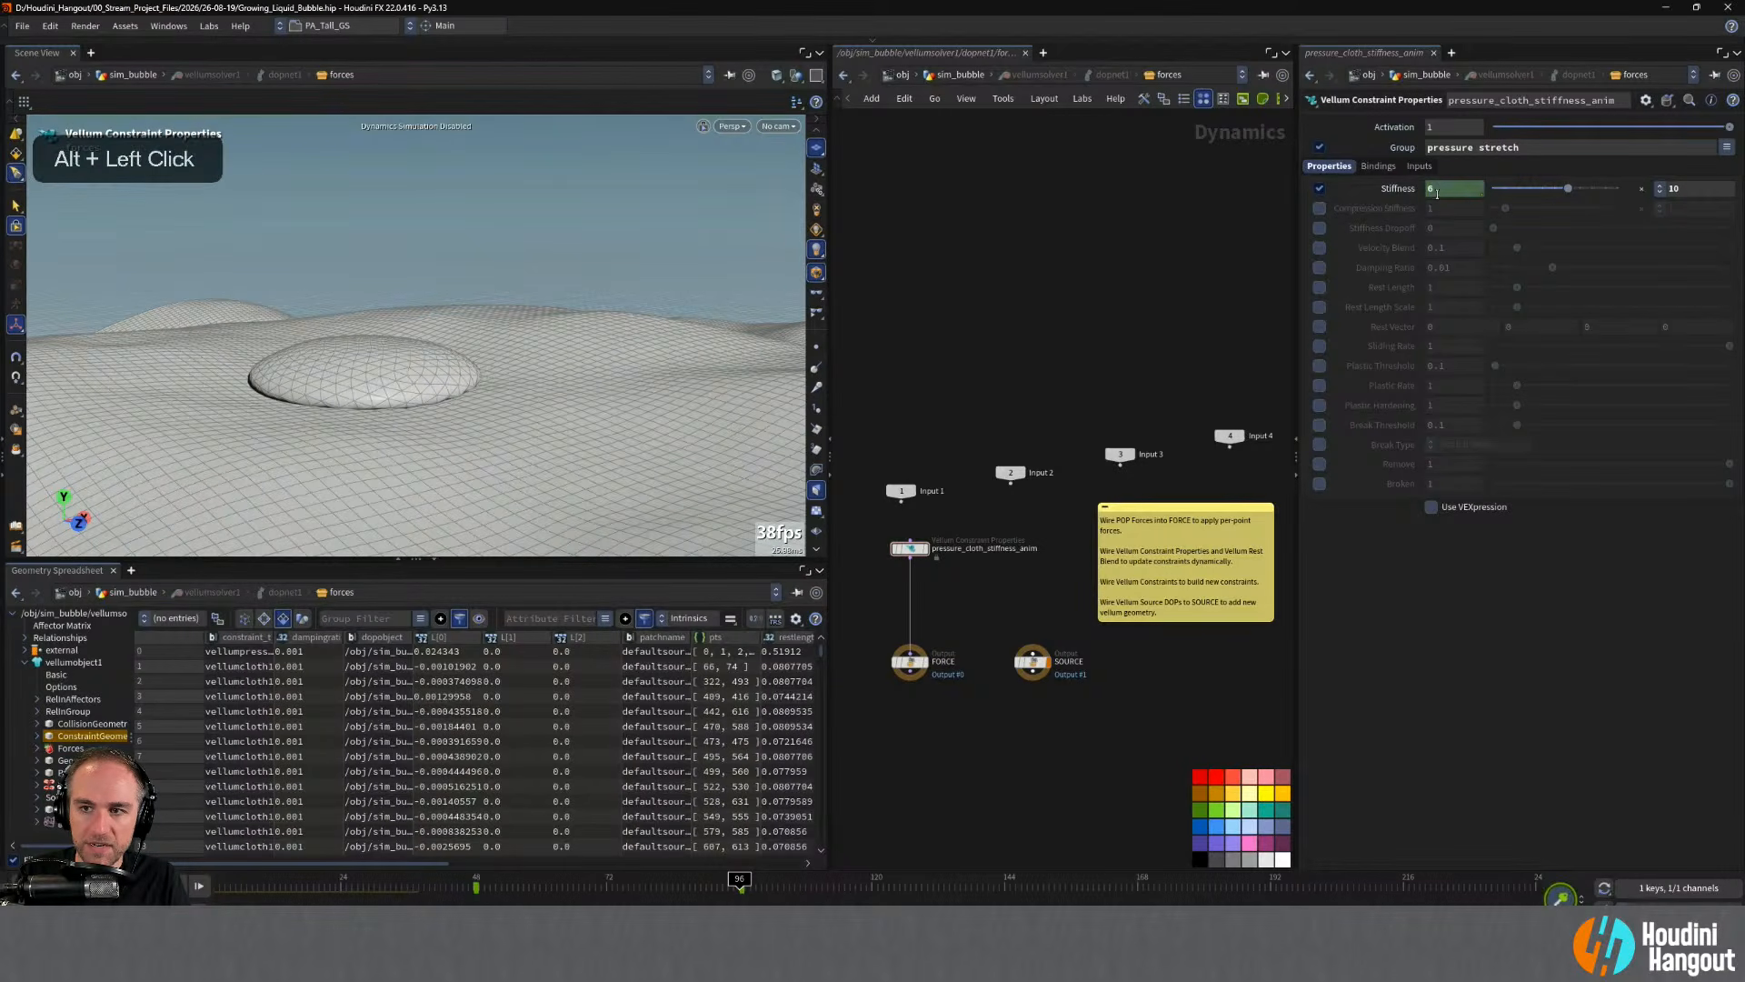
middle_click(1439, 188, "shift")
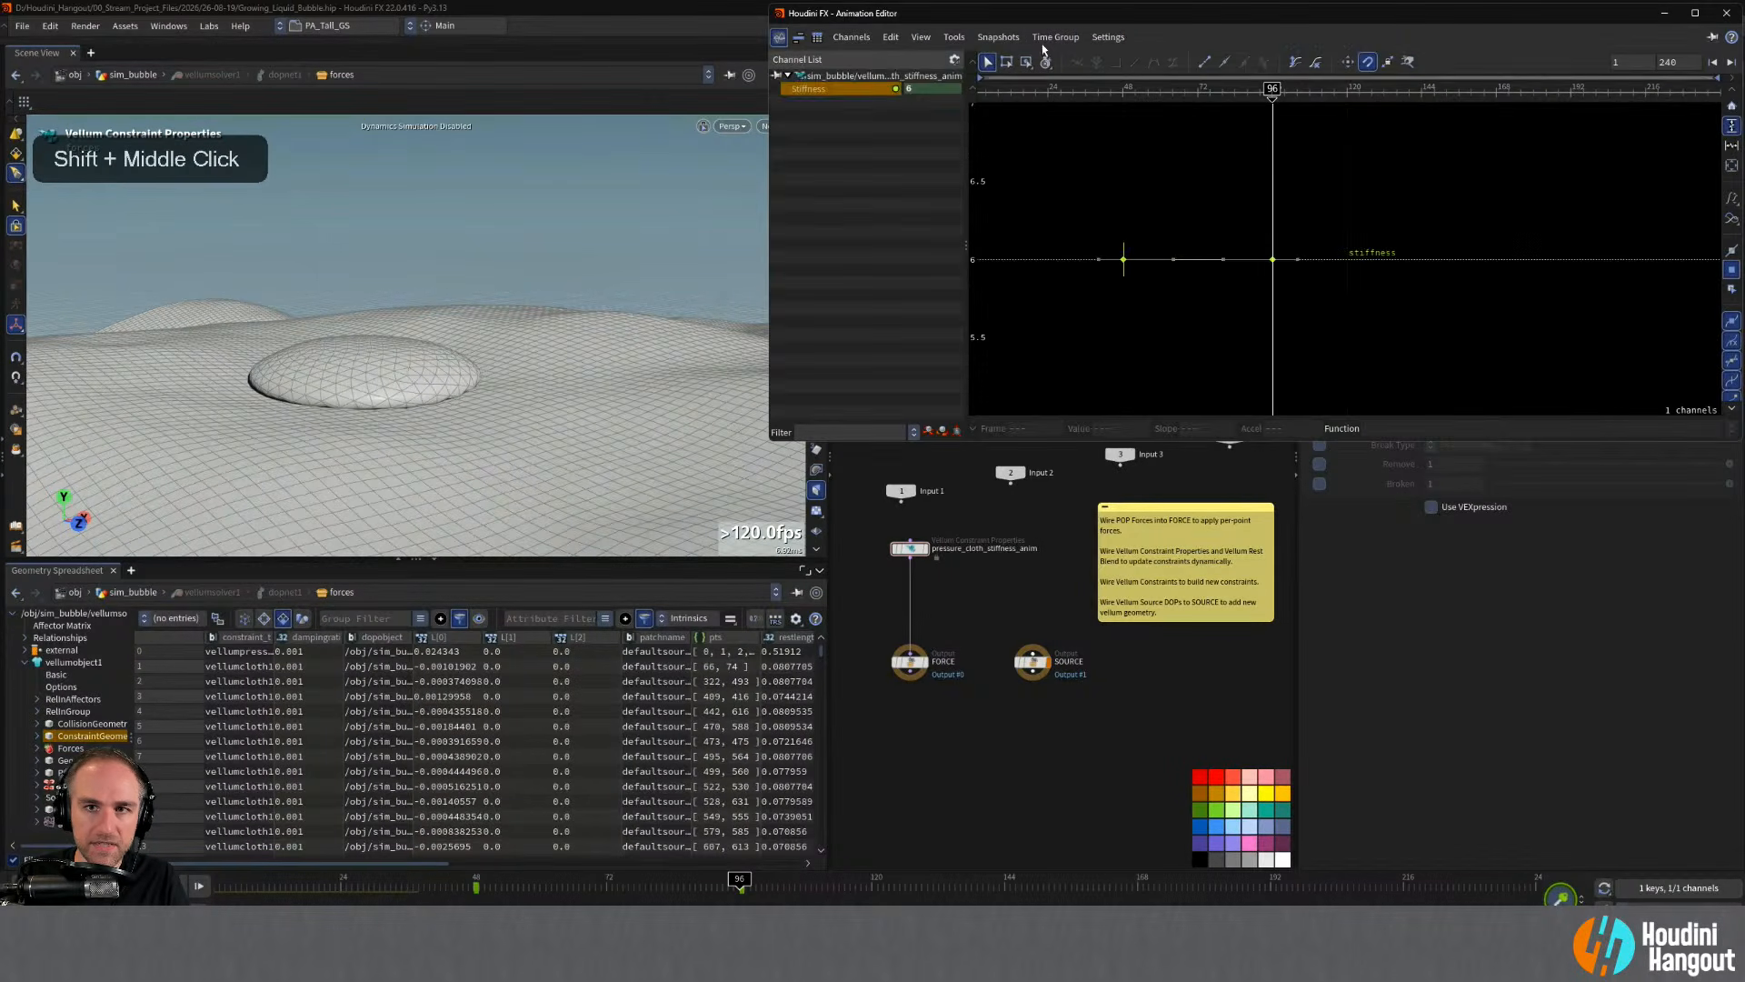
- Set the stiffness keyframe at frame 96 to 60000 in the Animation Editor and minimise the editor
left_click_drag(1127, 20, 906, 183)
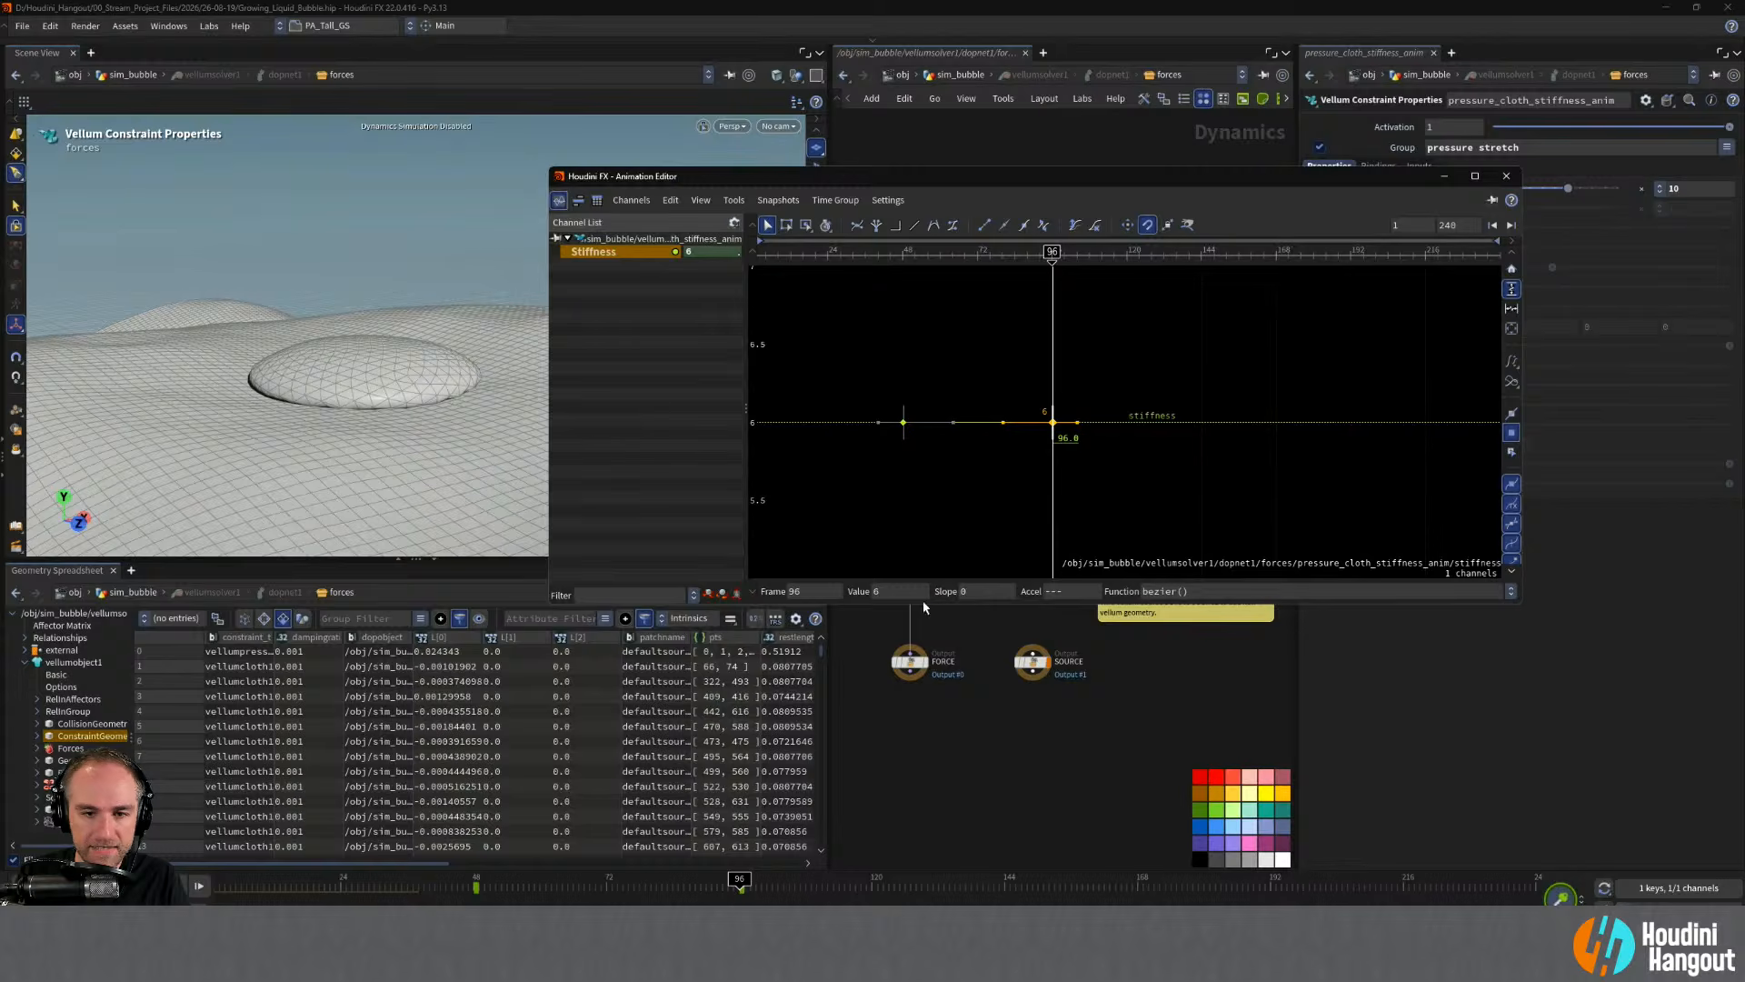
left_click(905, 590)
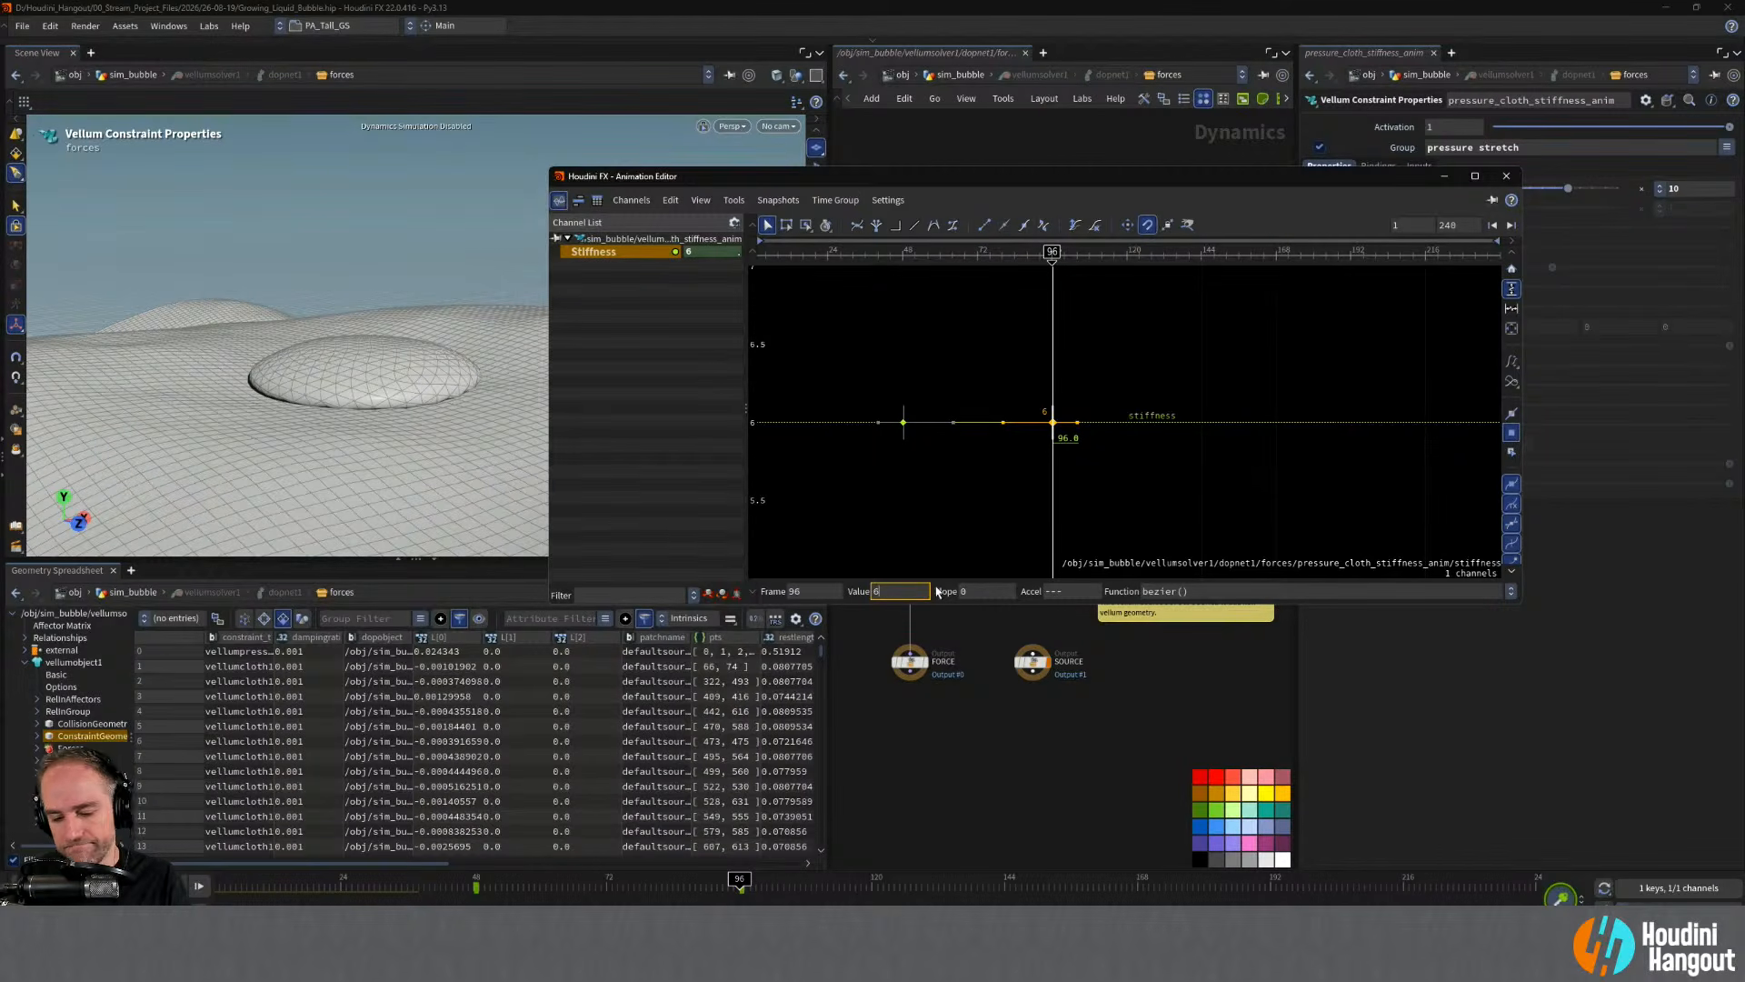
type("0000")
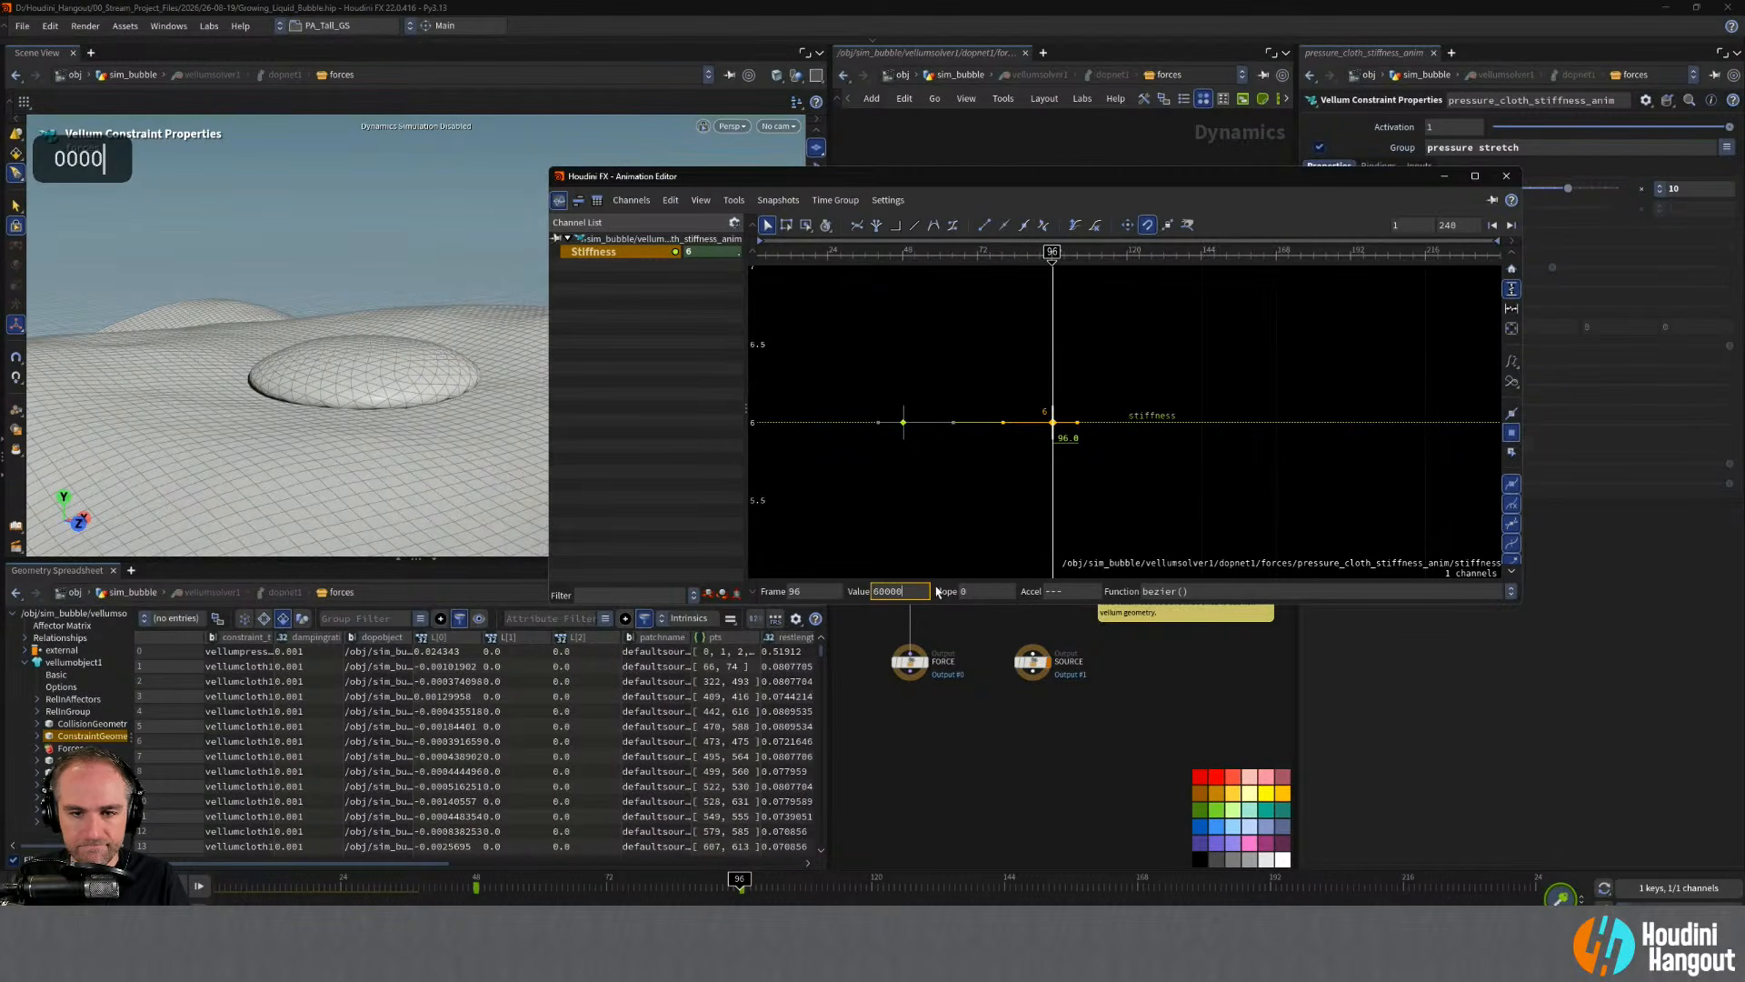
key("Return")
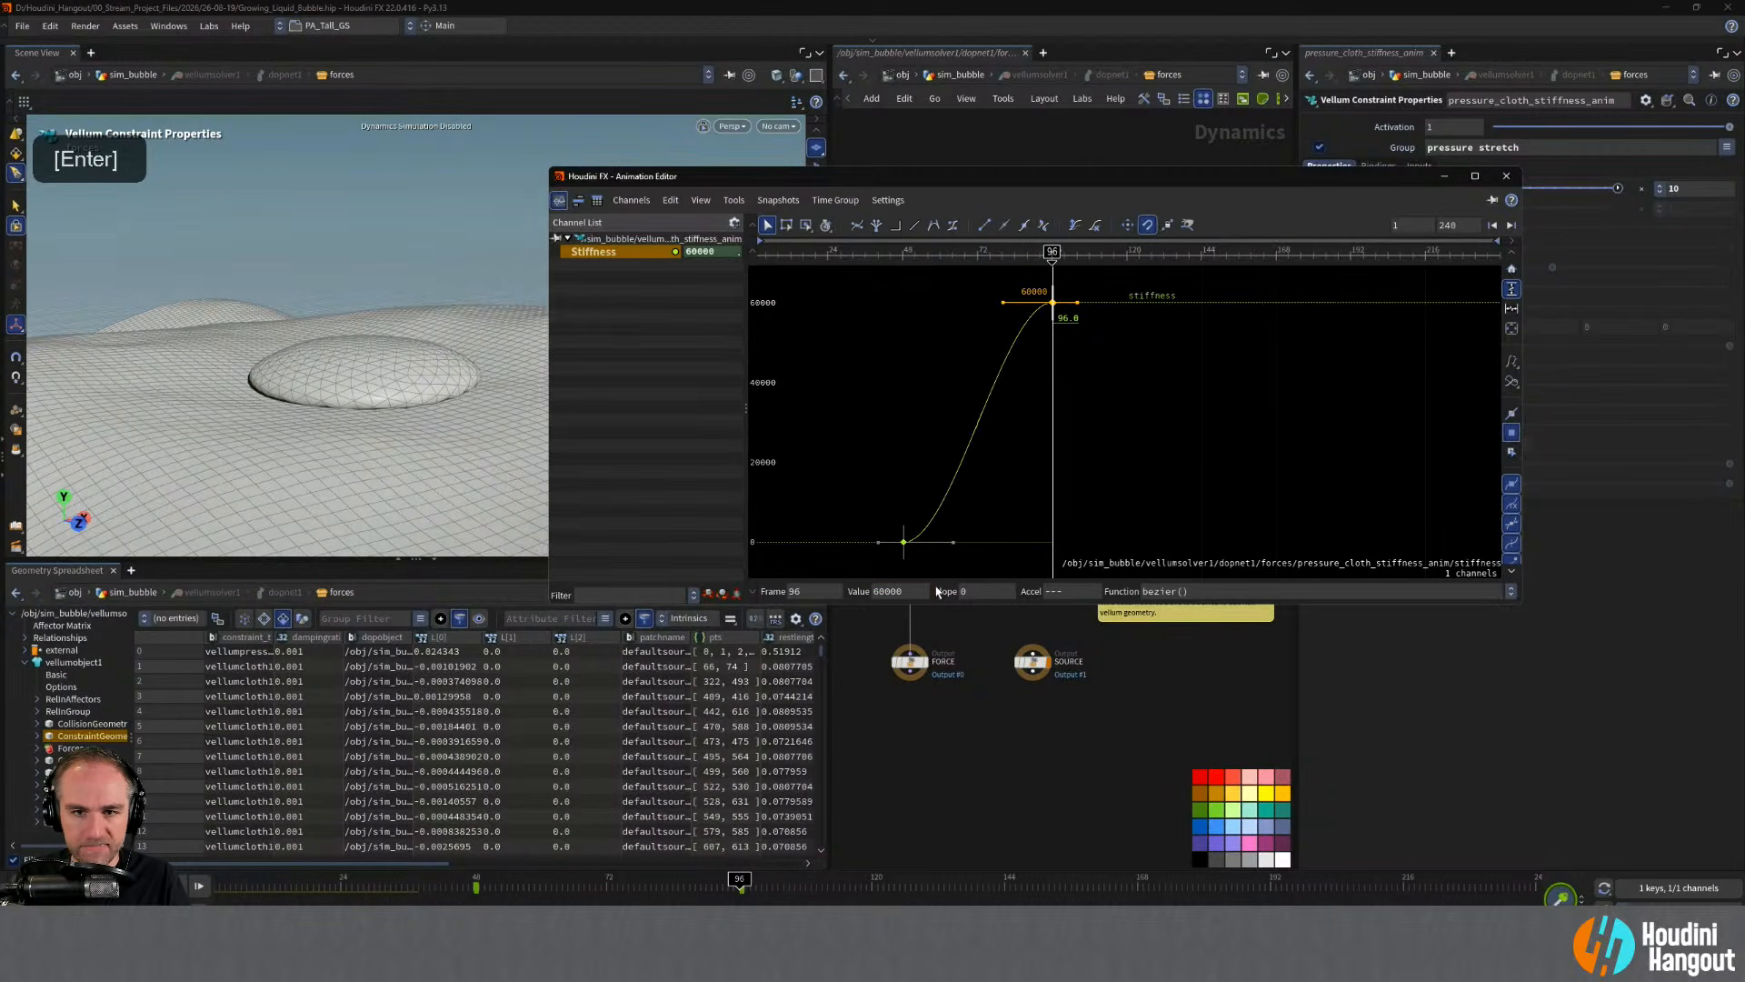
left_click(1001, 744)
left_click(1444, 175)
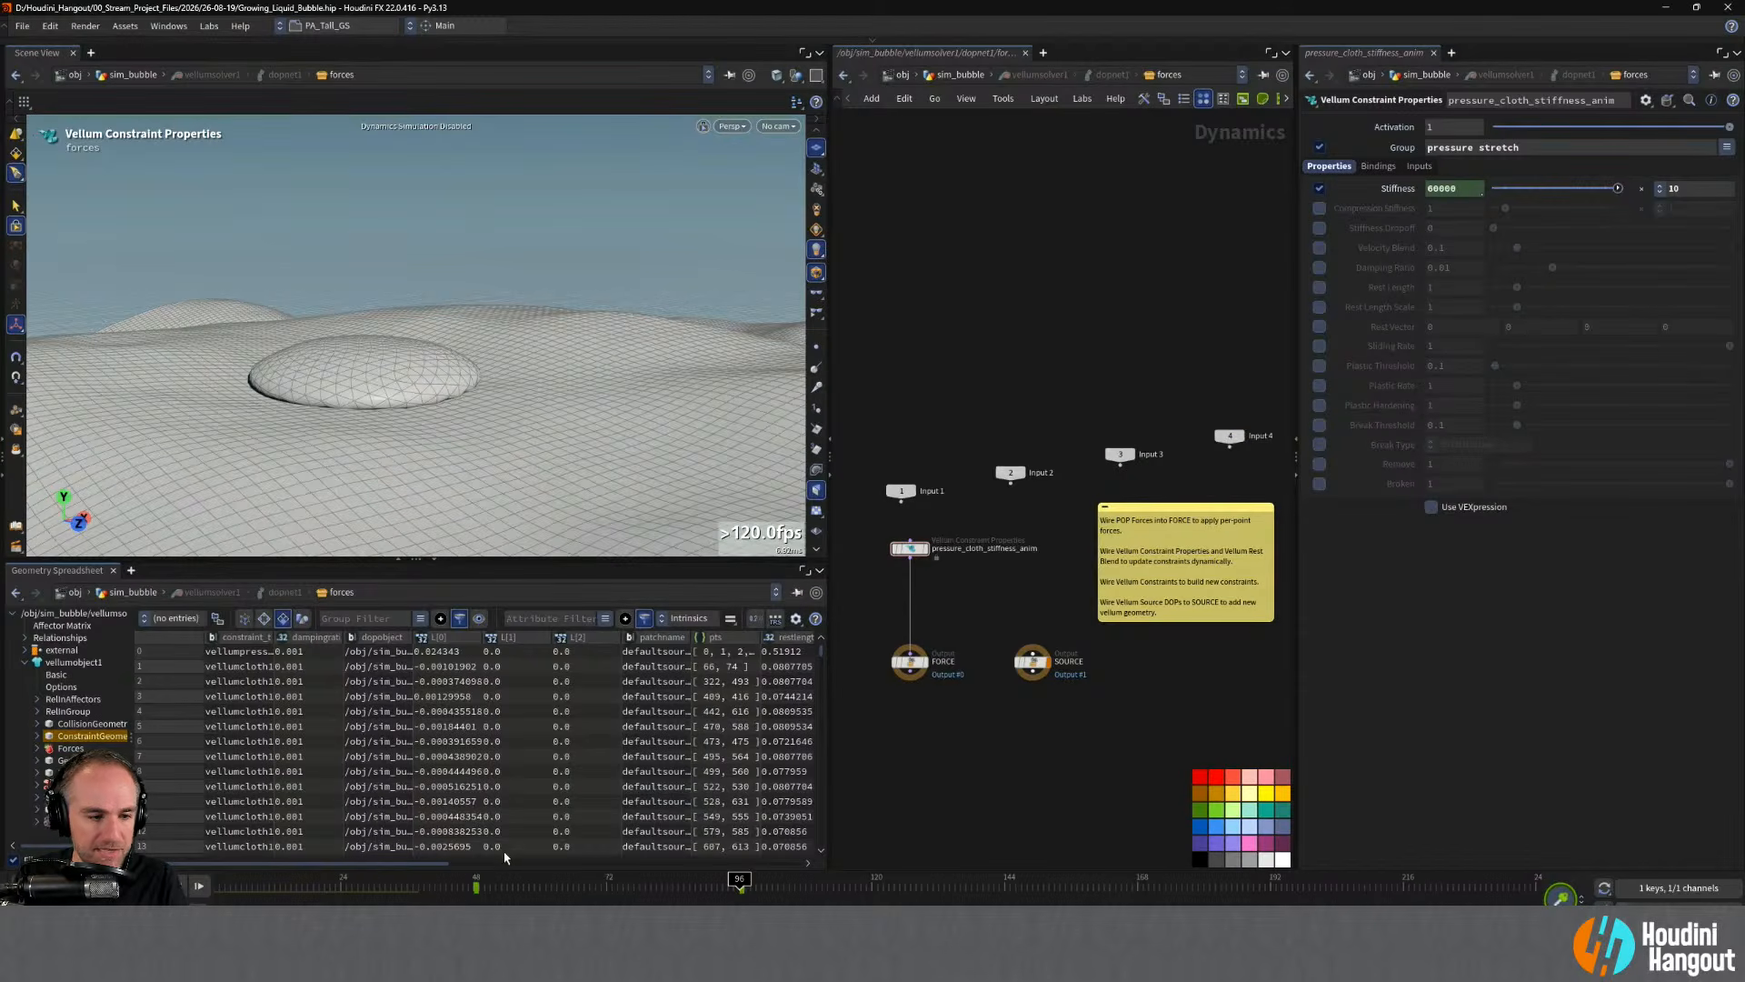
- Replay the bubble simulation from frame 1 with the animated stiffness, going up to the vellumsolver1 level and back into its forces network
key("ctrl+Up")
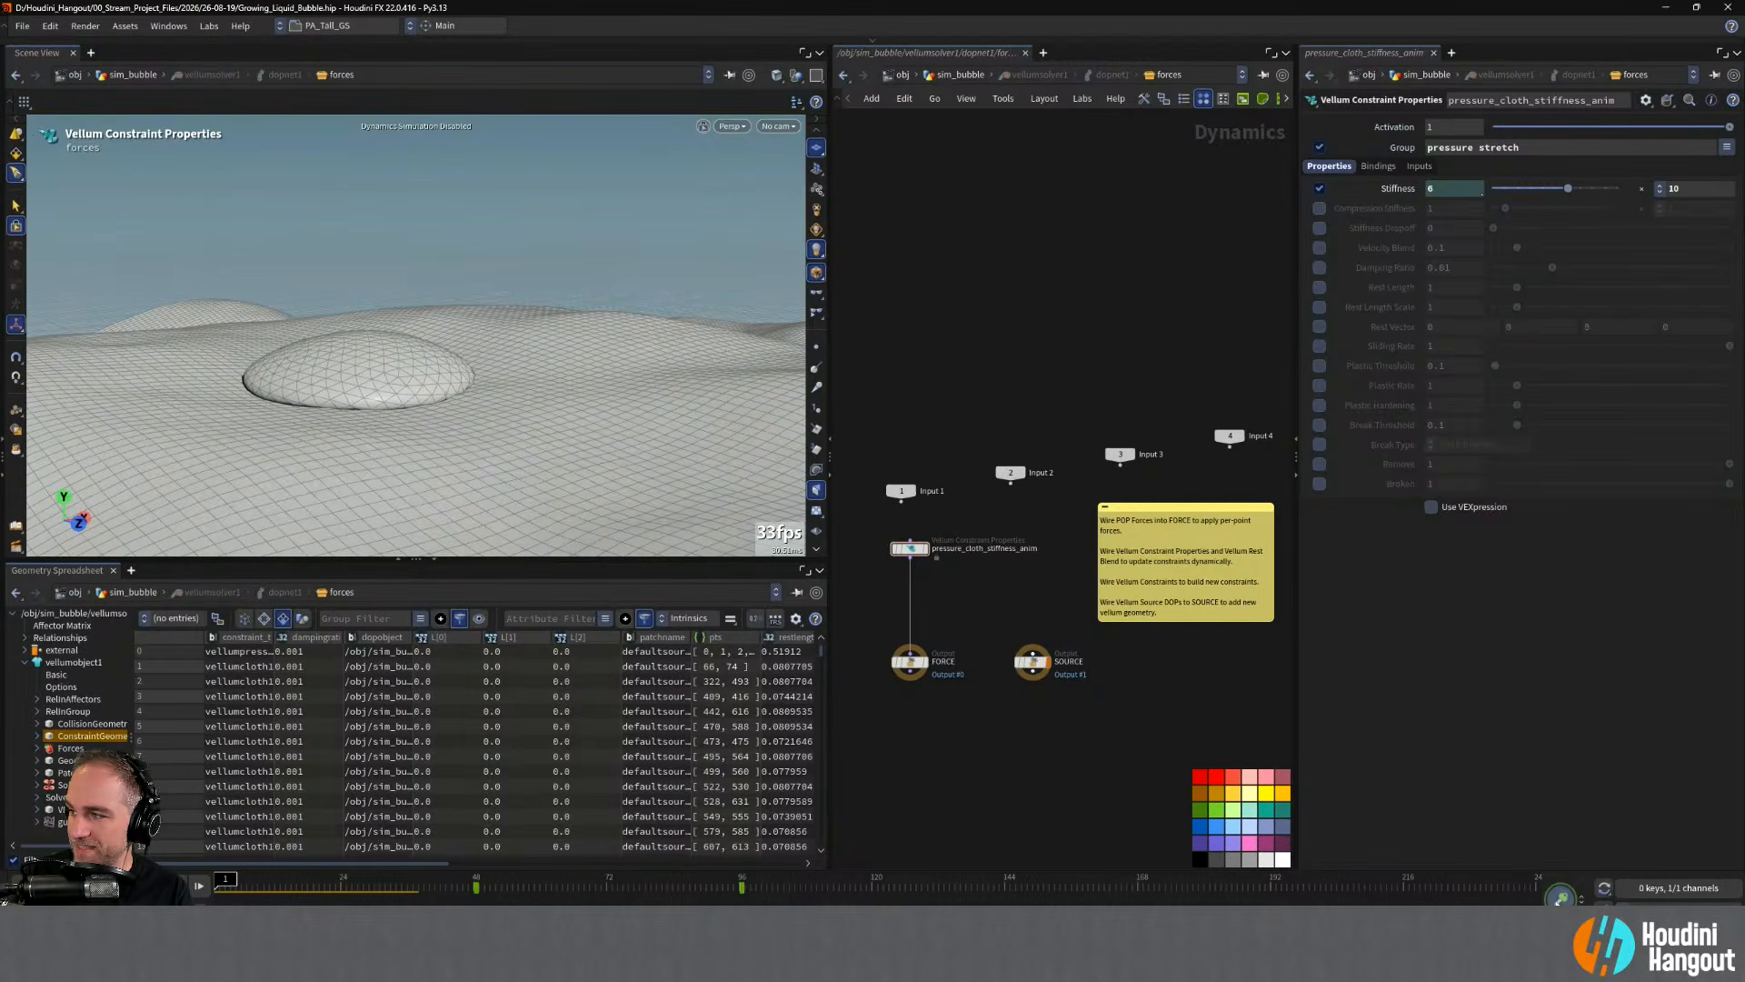
key("u")
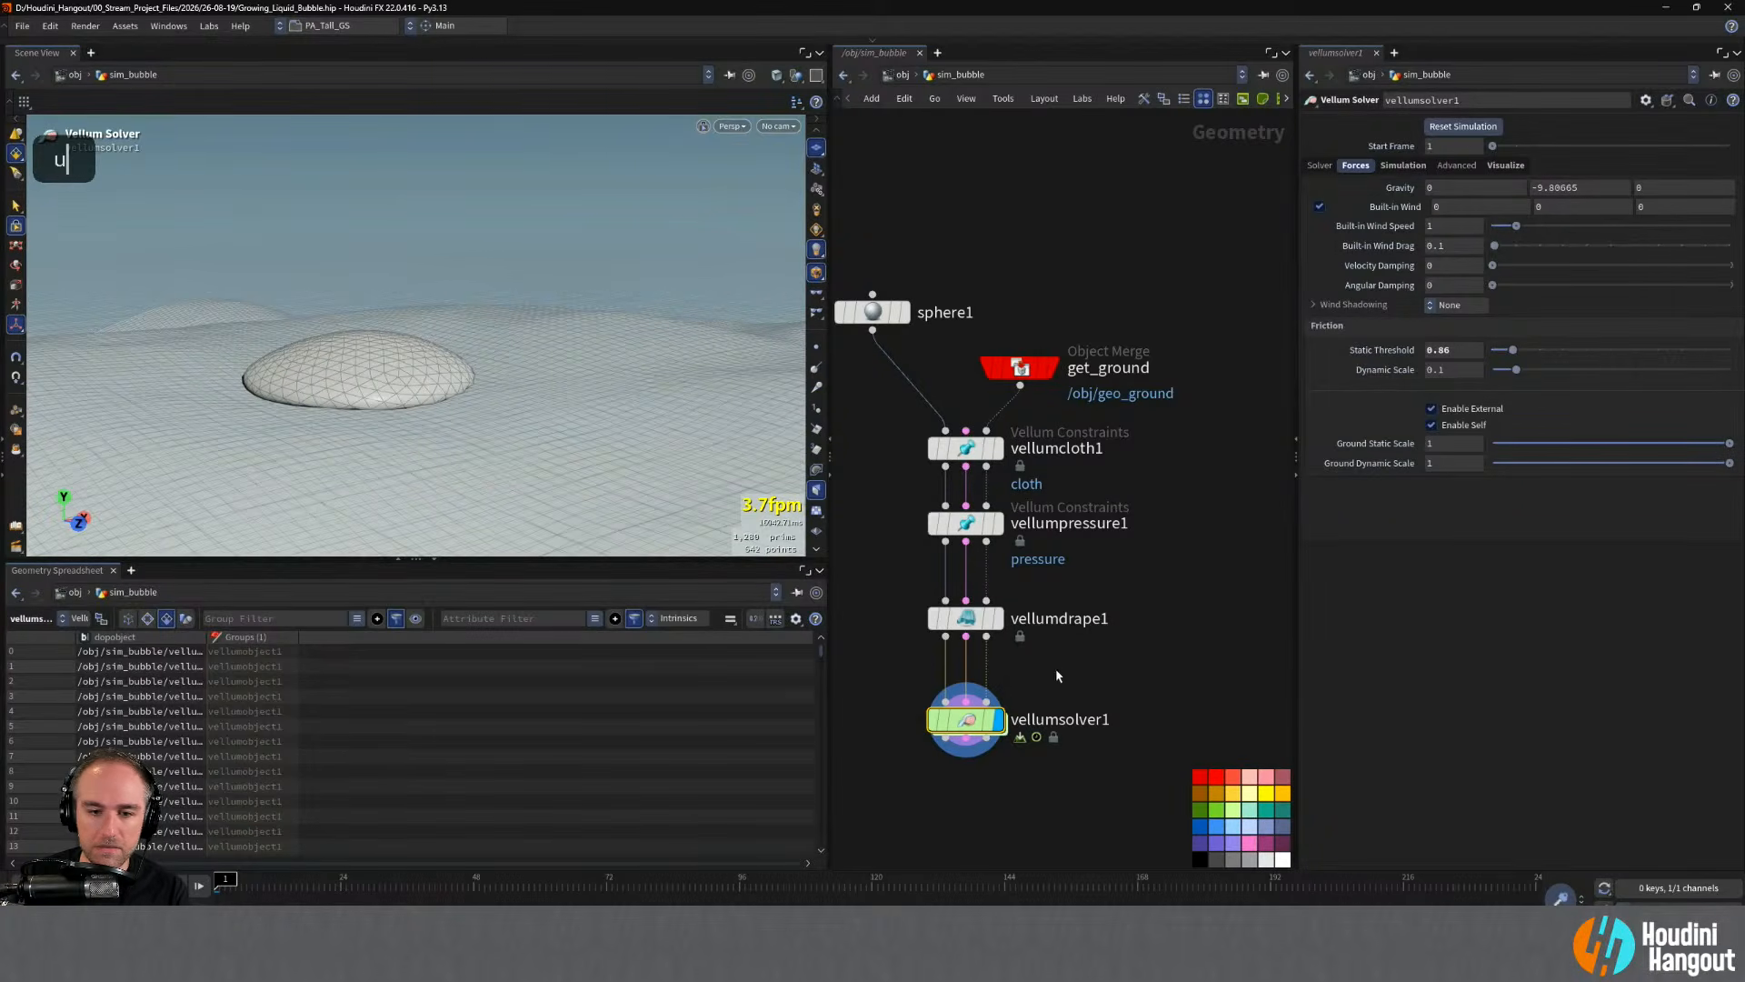
double_click(965, 719)
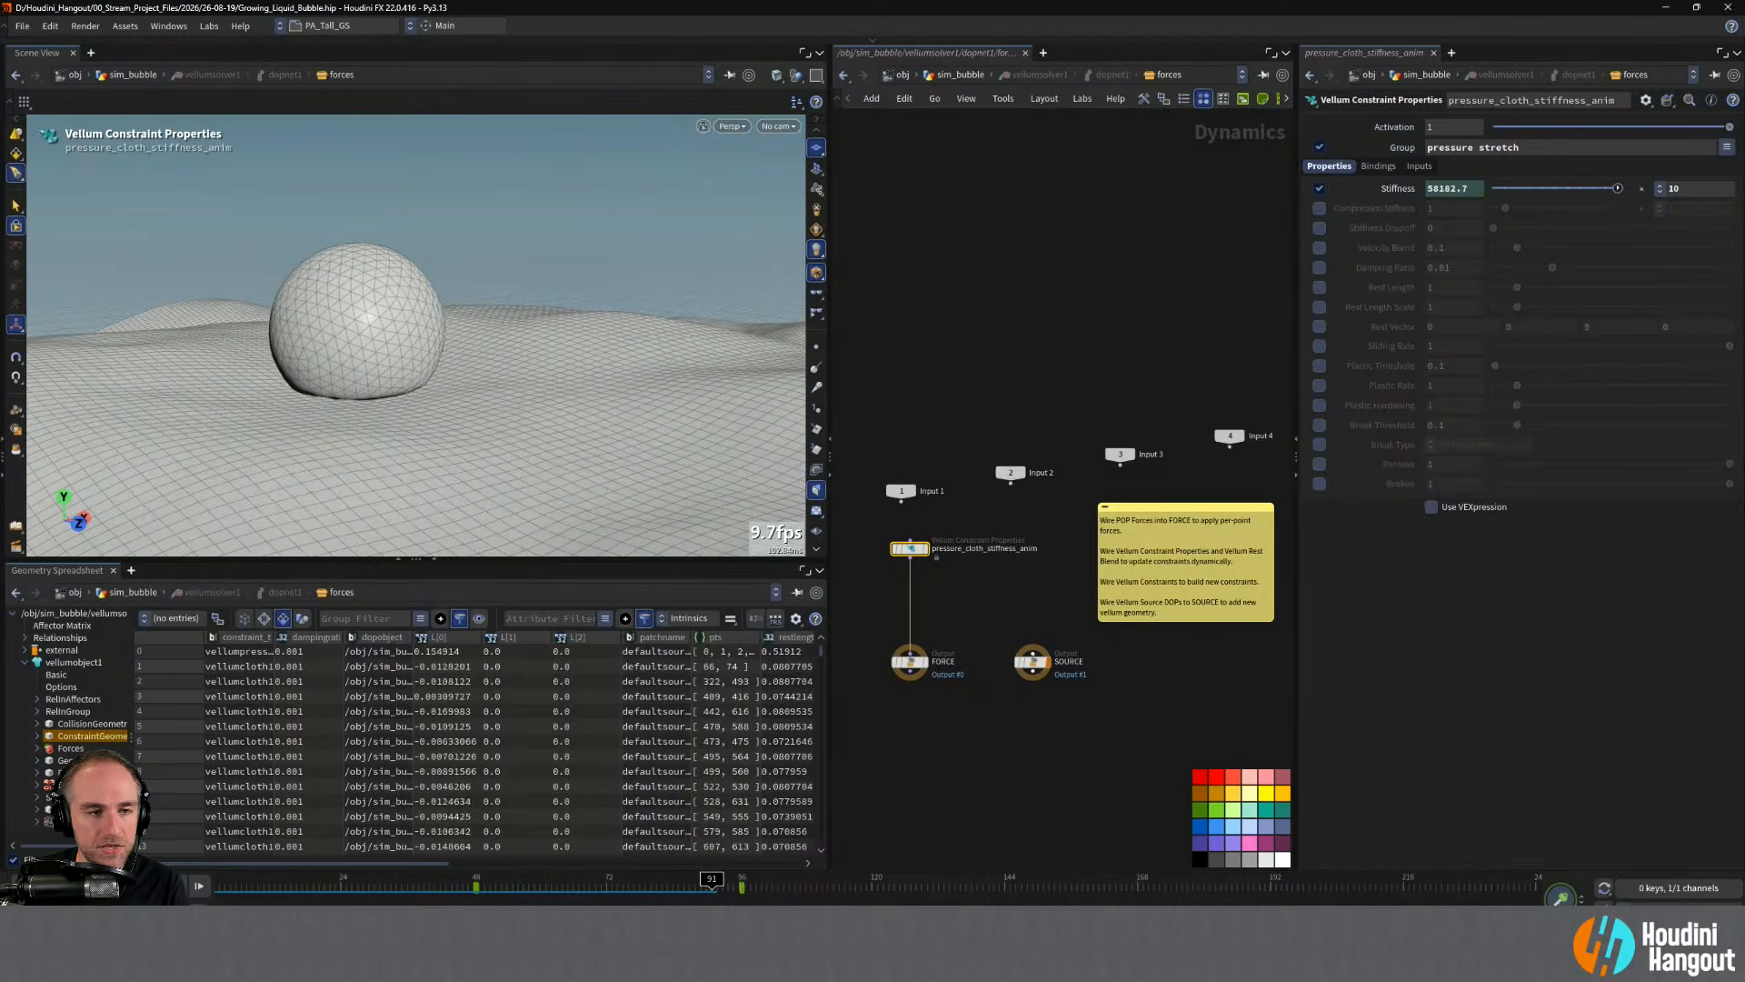
left_click(48, 886)
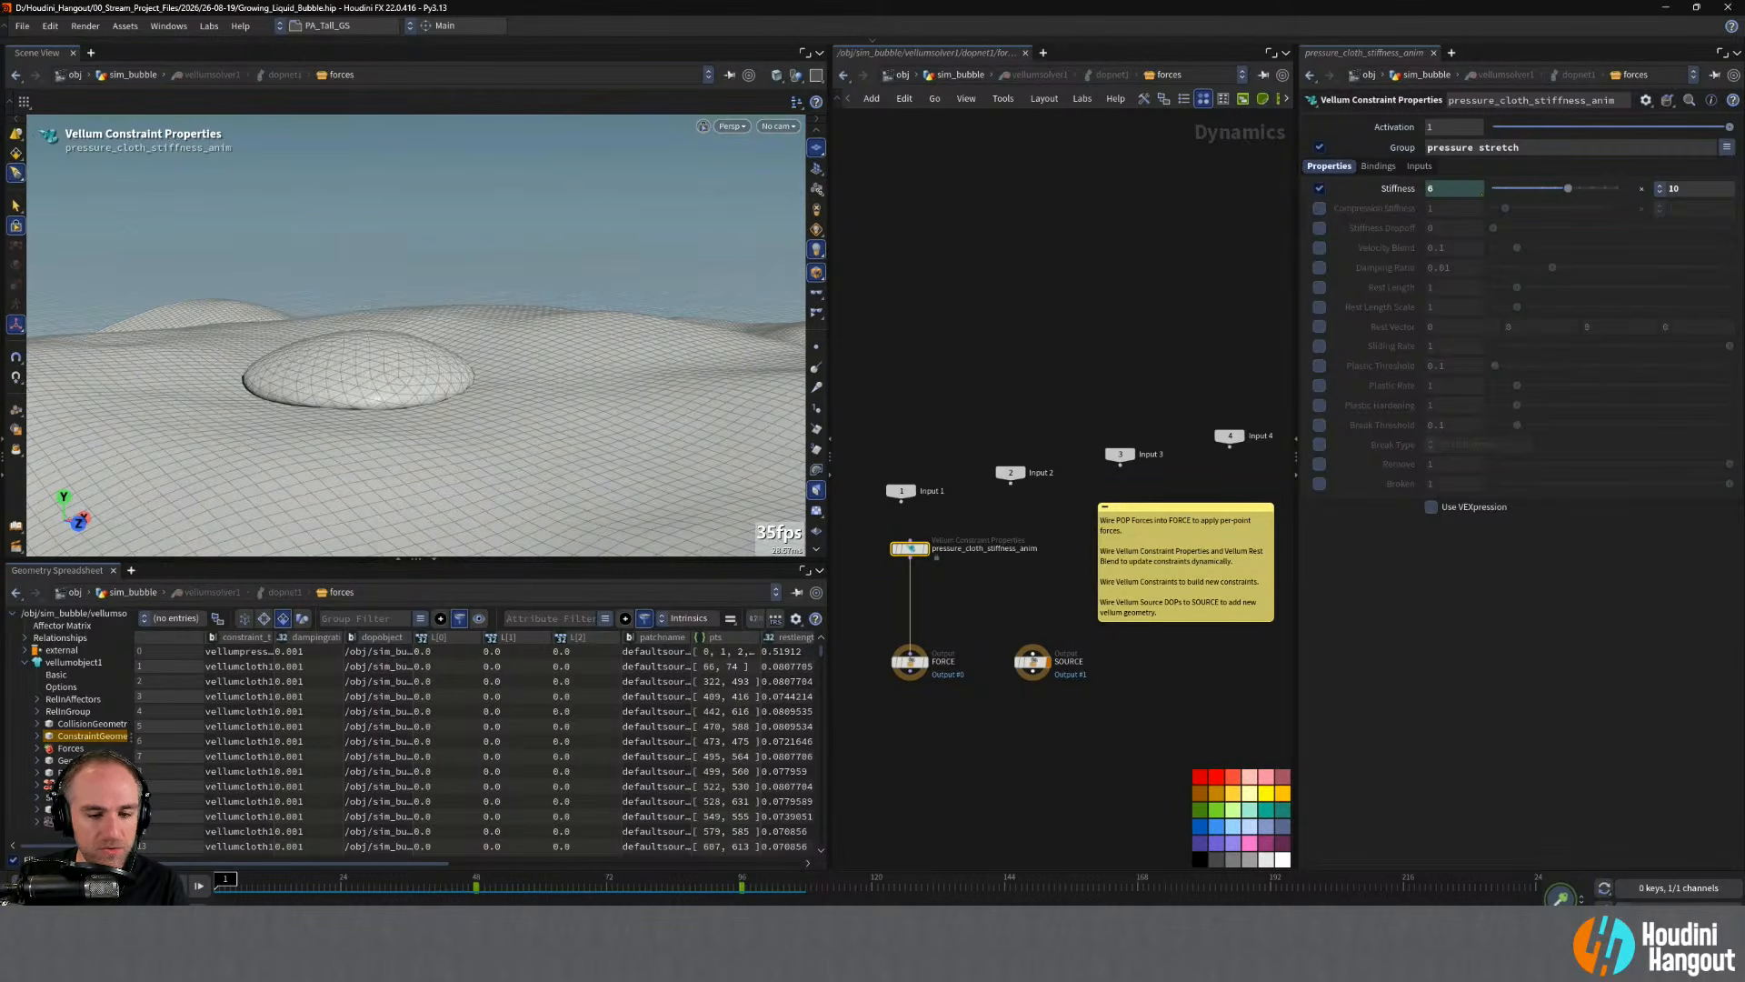
- Set the pressure stretch stiffness at frame 96 to 6000 and replay the simulation from the first frame
mouse_move(724, 882)
left_mouse_down()
mouse_move(535, 883)
mouse_move(739, 882)
left_mouse_up()
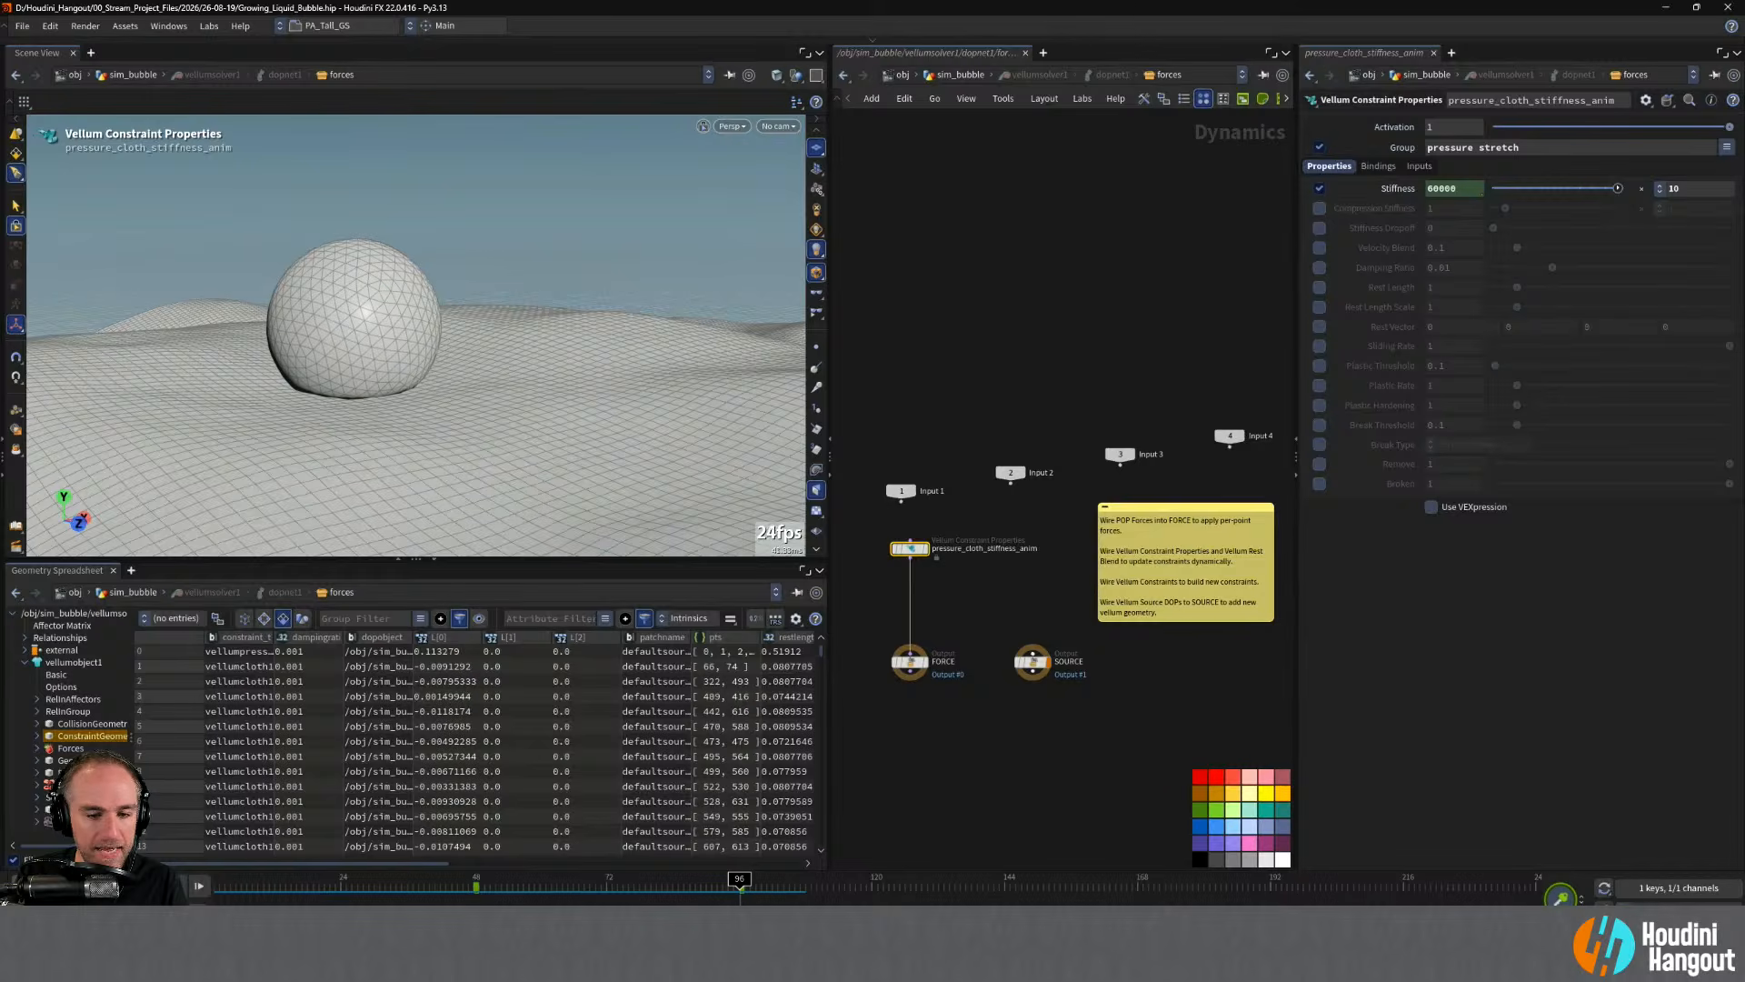
left_click(1461, 189)
key("BackSpace")
key("Return")
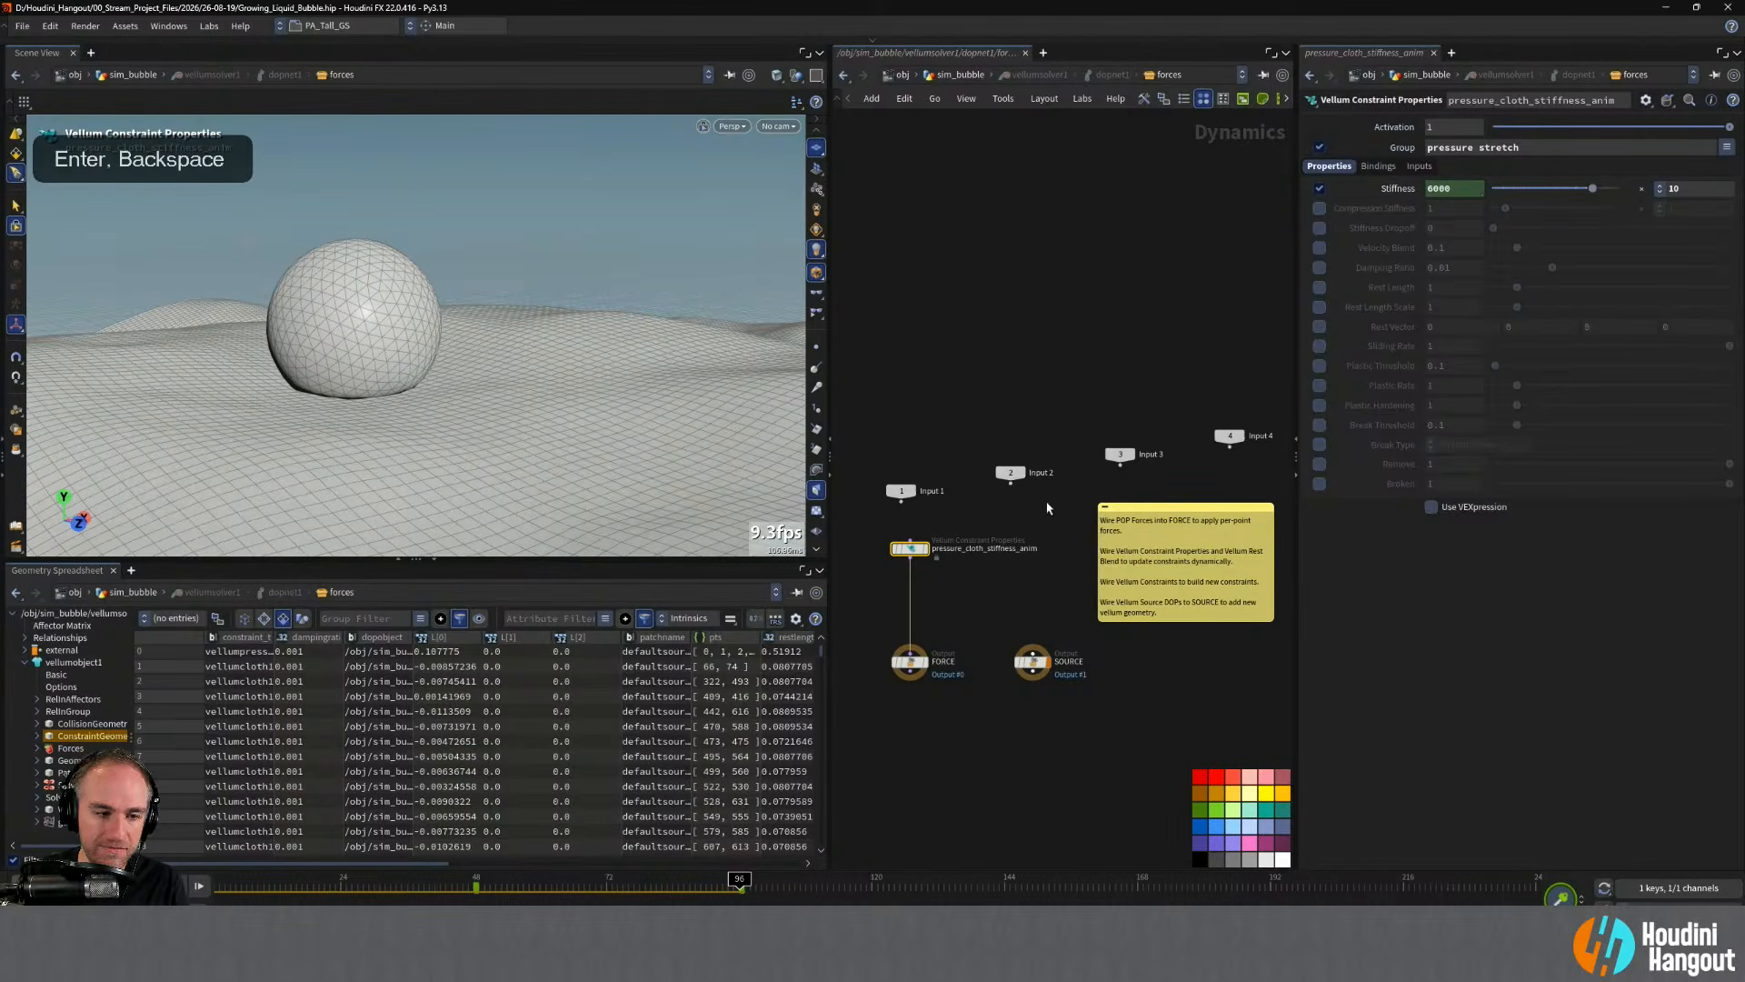
key("ctrl+Up")
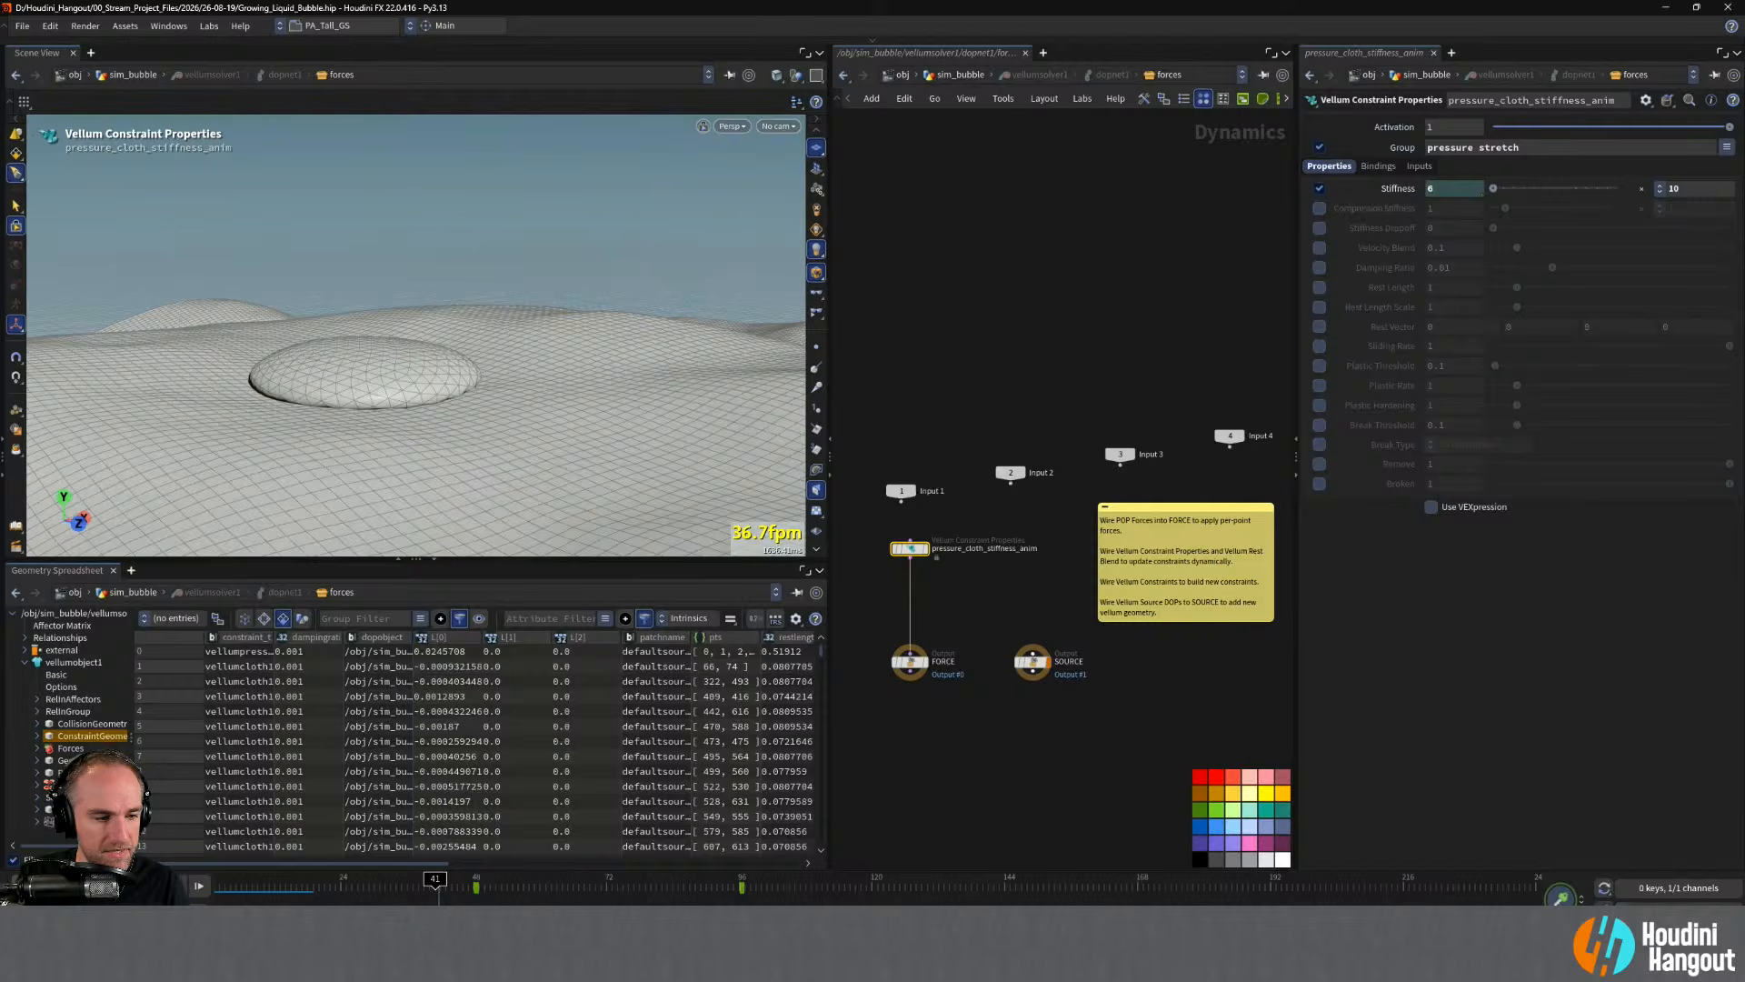
key("ctrl+Up")
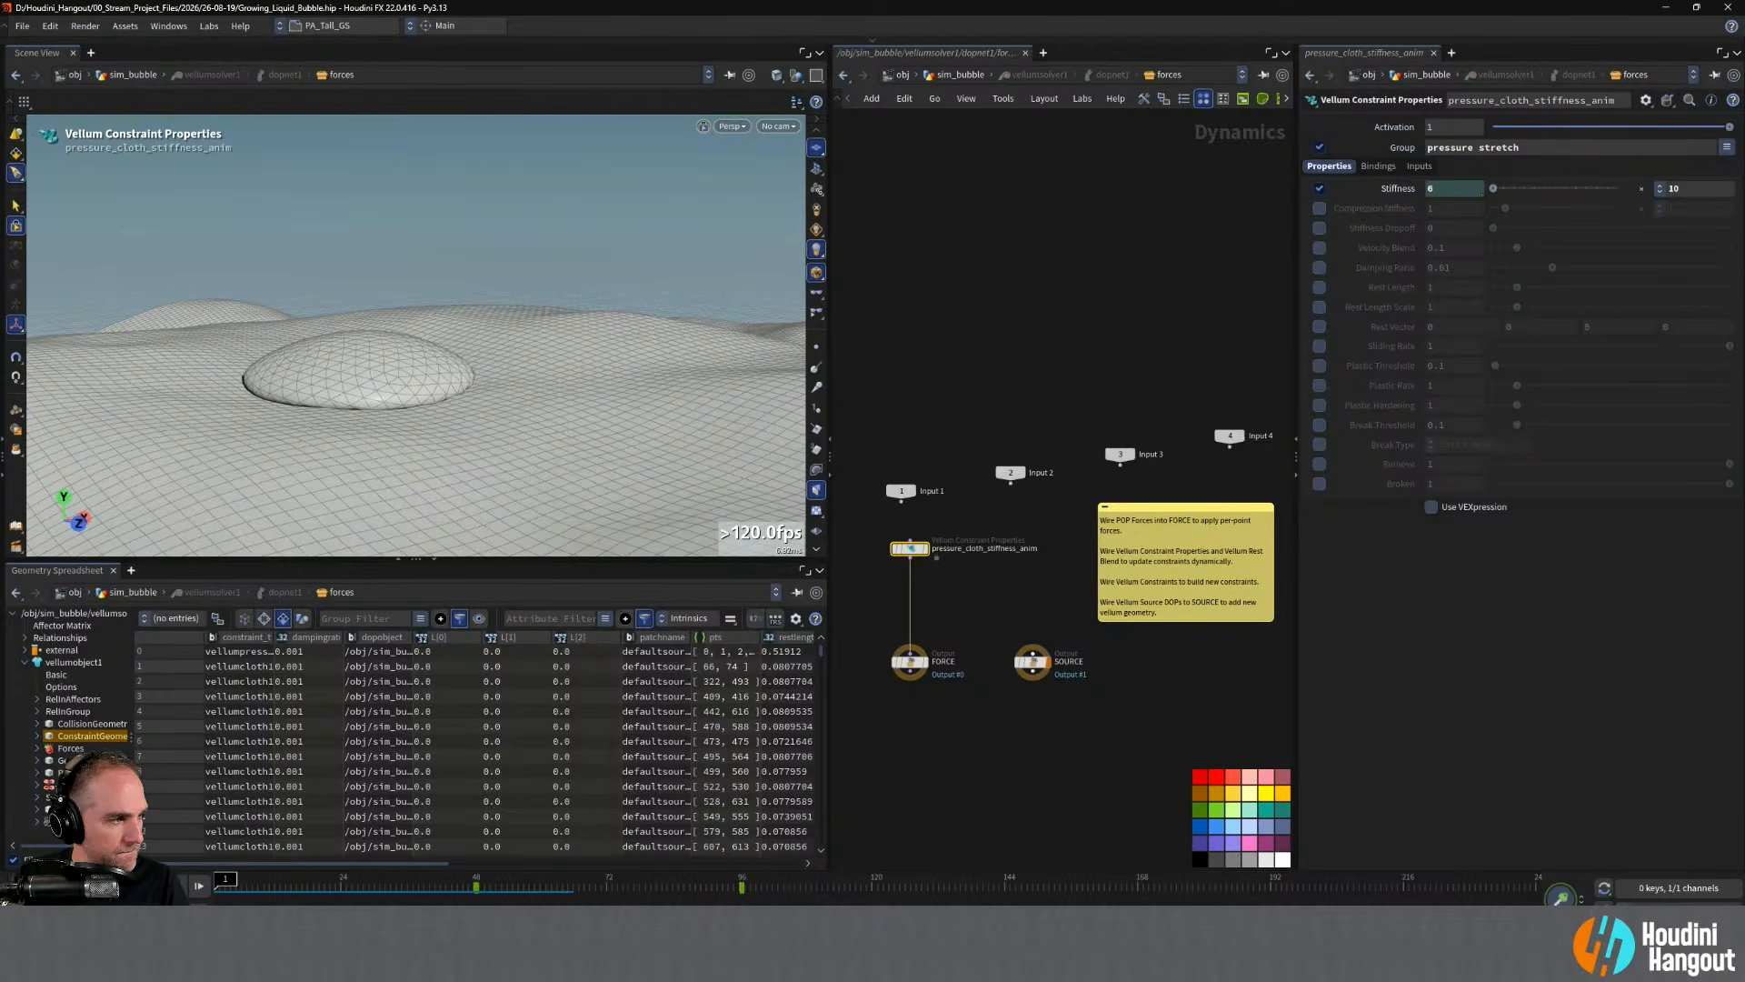
- Shift both stiffness keyframes 24 frames earlier, to frames 24 and 72, and replay the simulation from the start
middle_click_drag(474, 892, 745, 894)
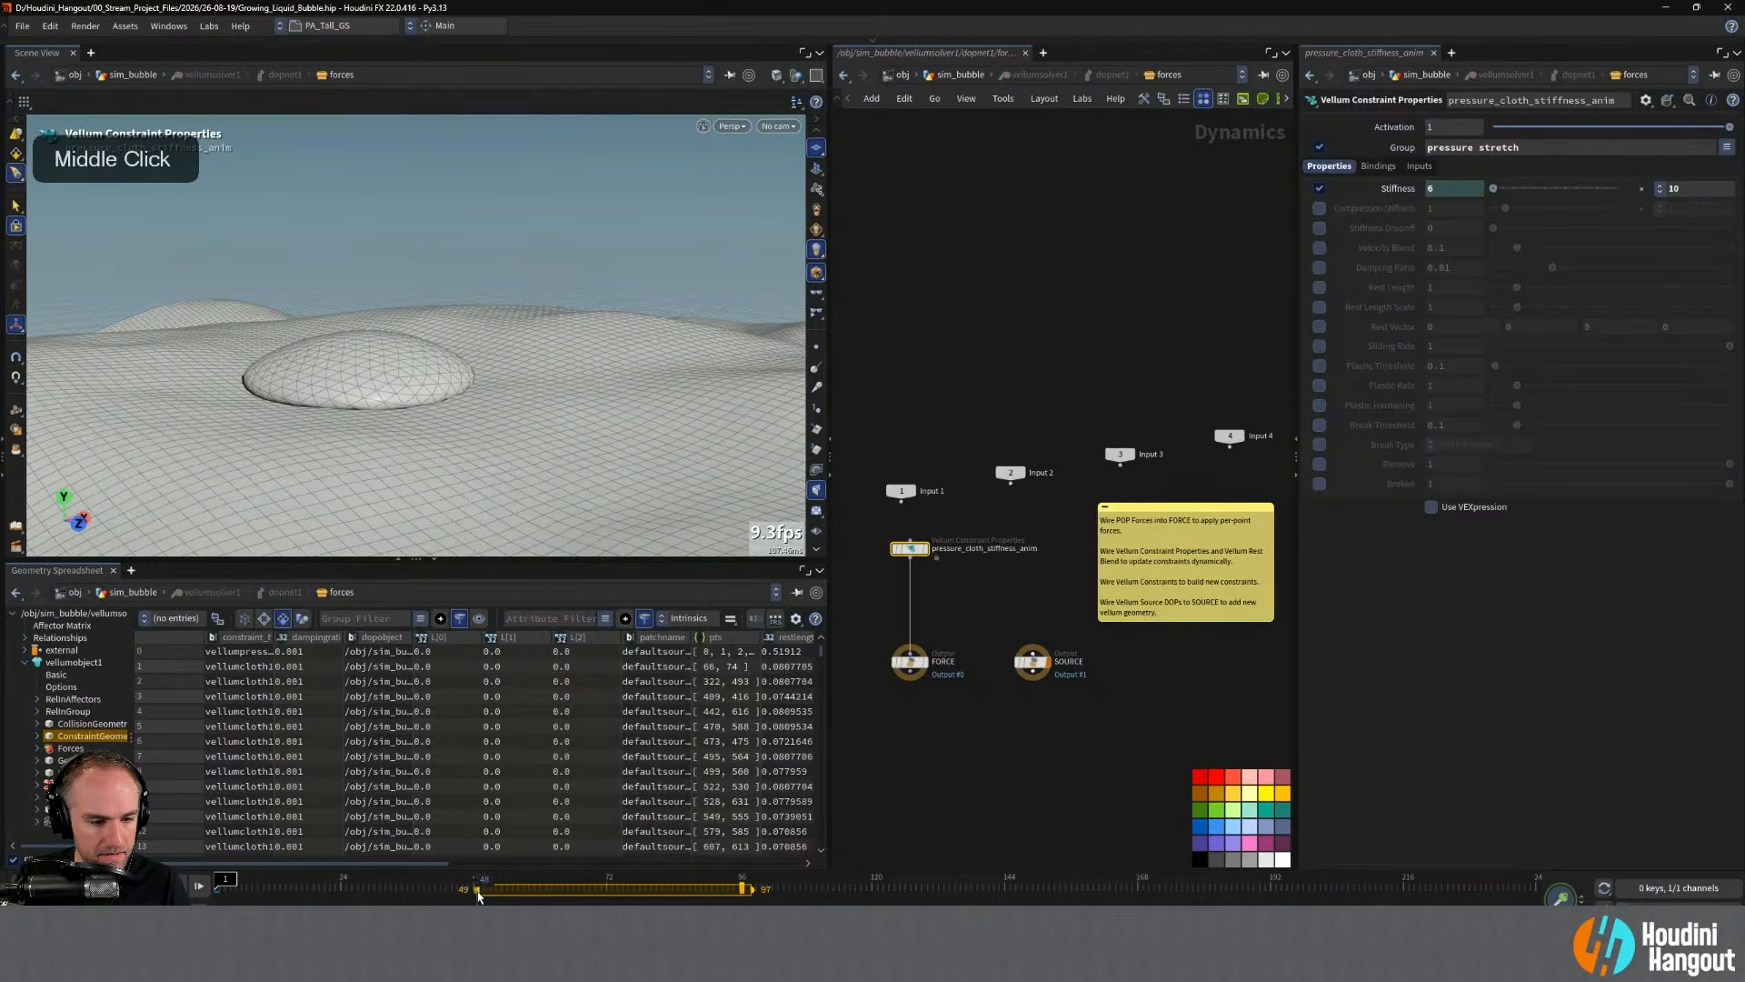
middle_click_drag(478, 896, 344, 894)
left_click(290, 879)
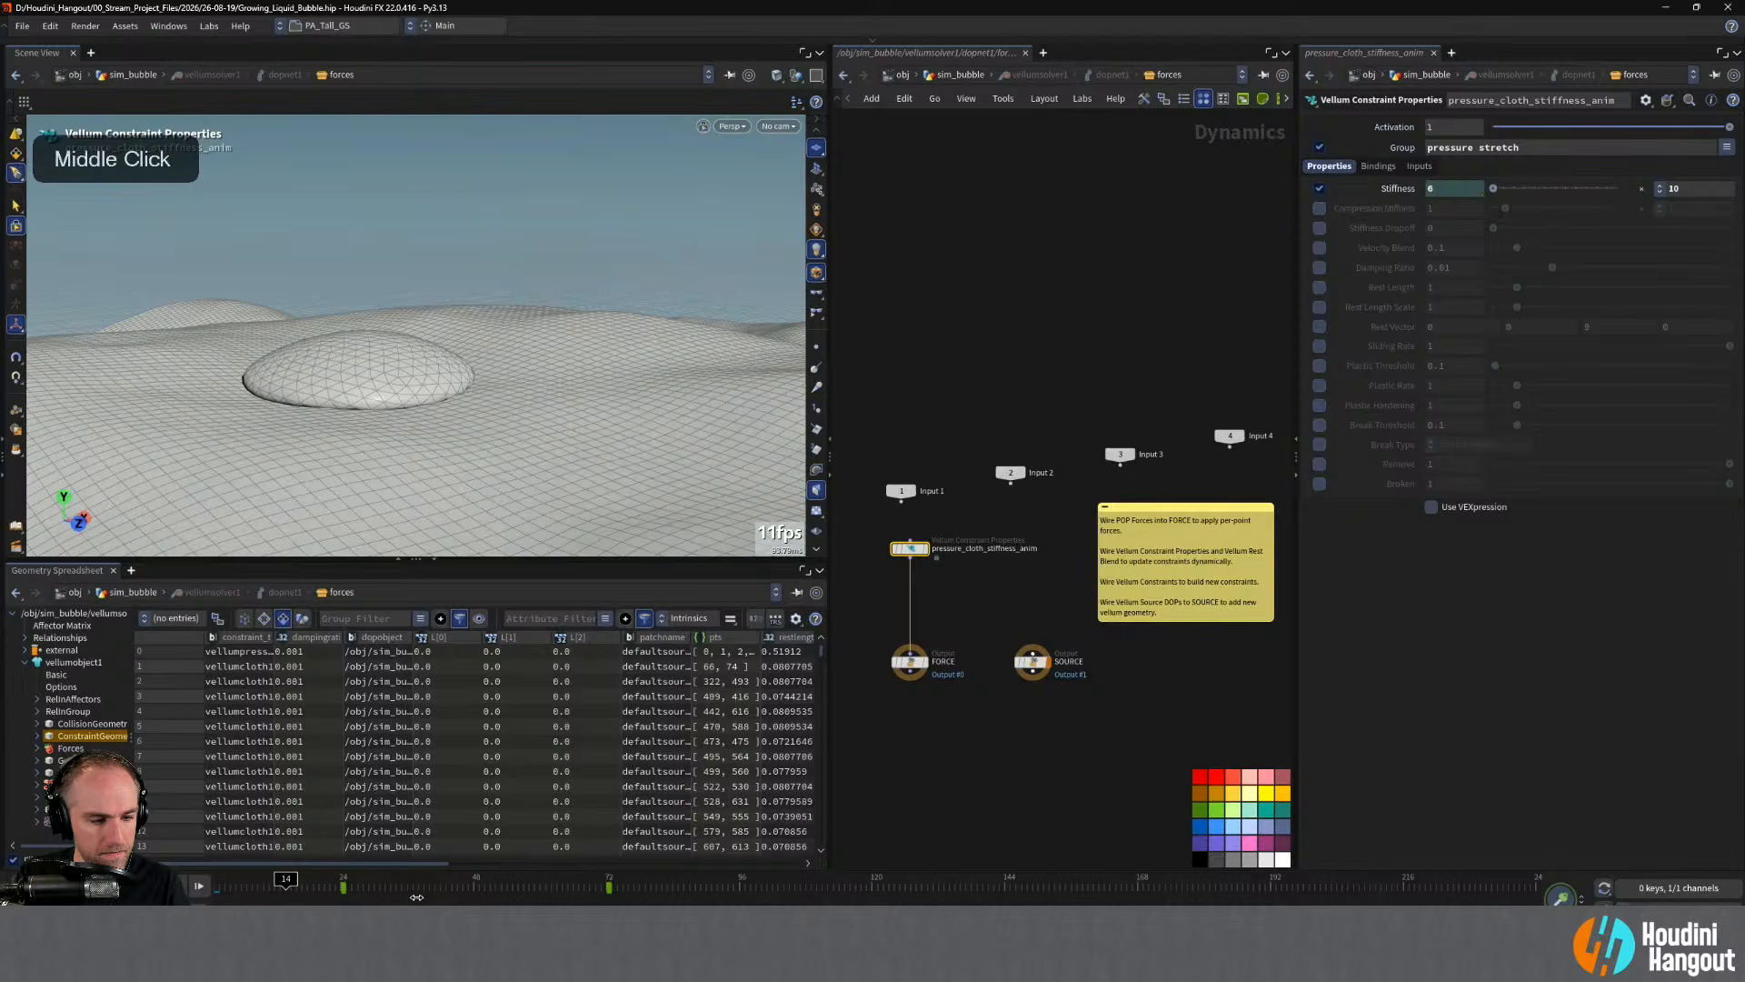
left_click(20, 886)
left_click(87, 886)
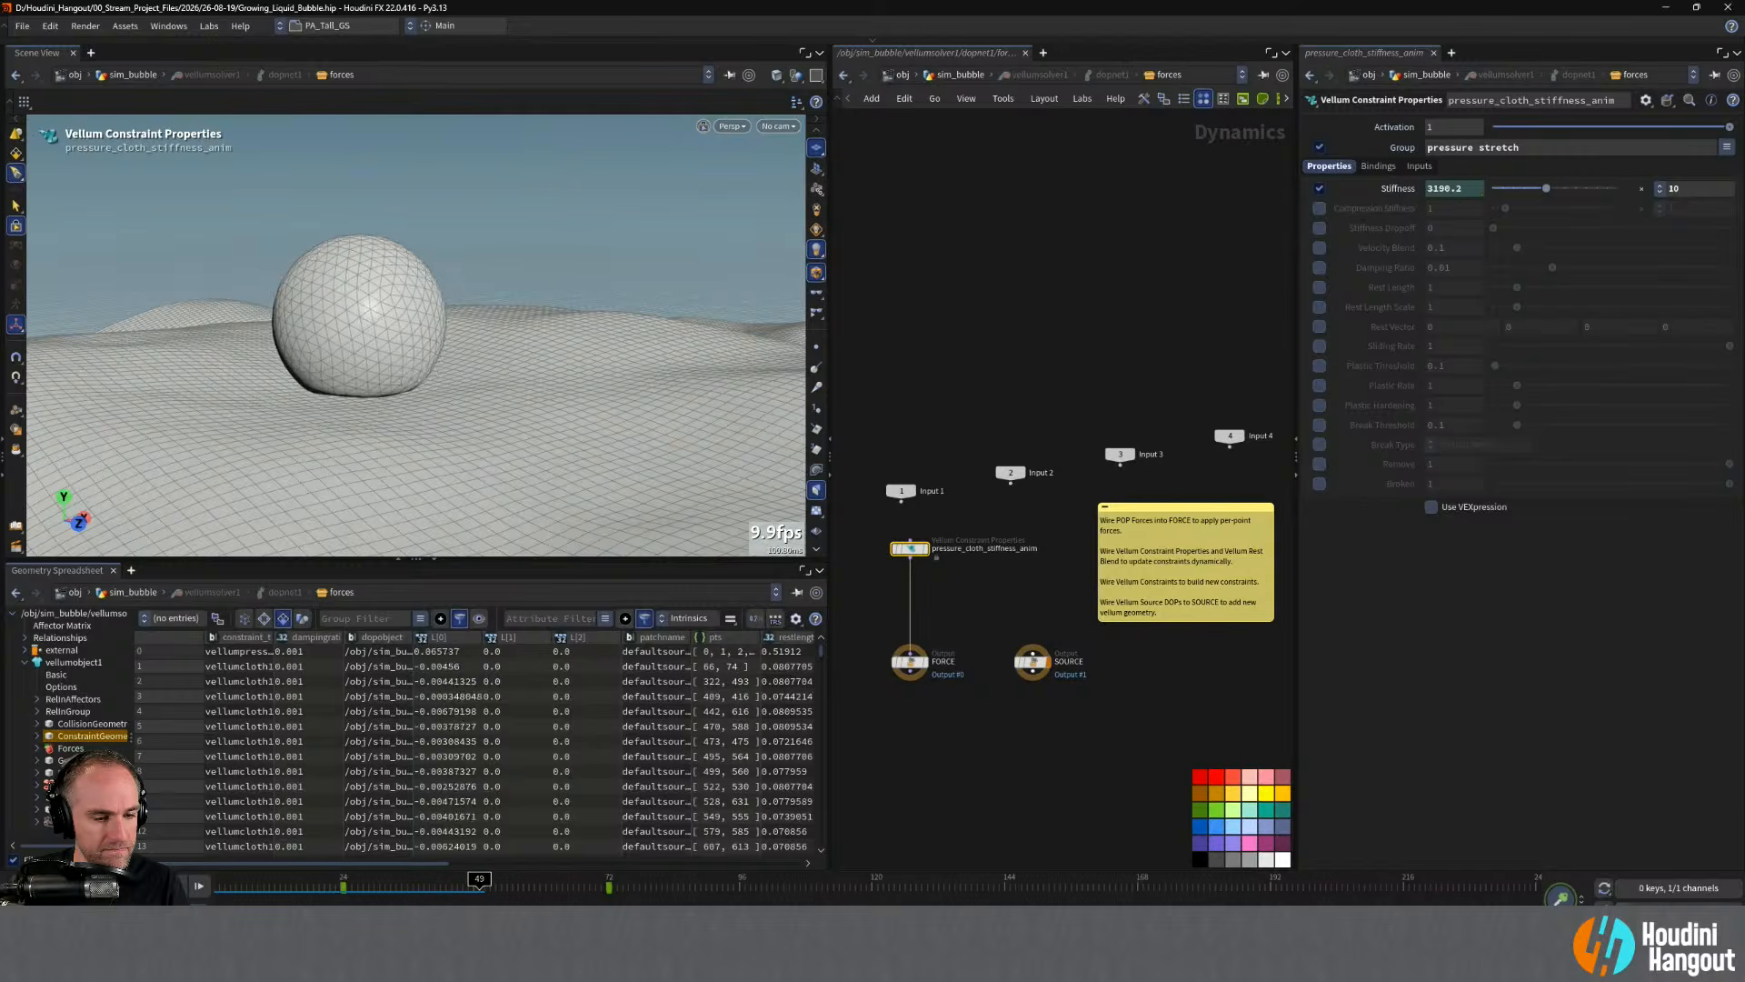
- Check the bubble just after frame 24, and set the stiffness keyframe at frame 72 to 125
mouse_move(362, 886)
left_mouse_down()
mouse_move(326, 884)
mouse_move(363, 883)
left_mouse_up()
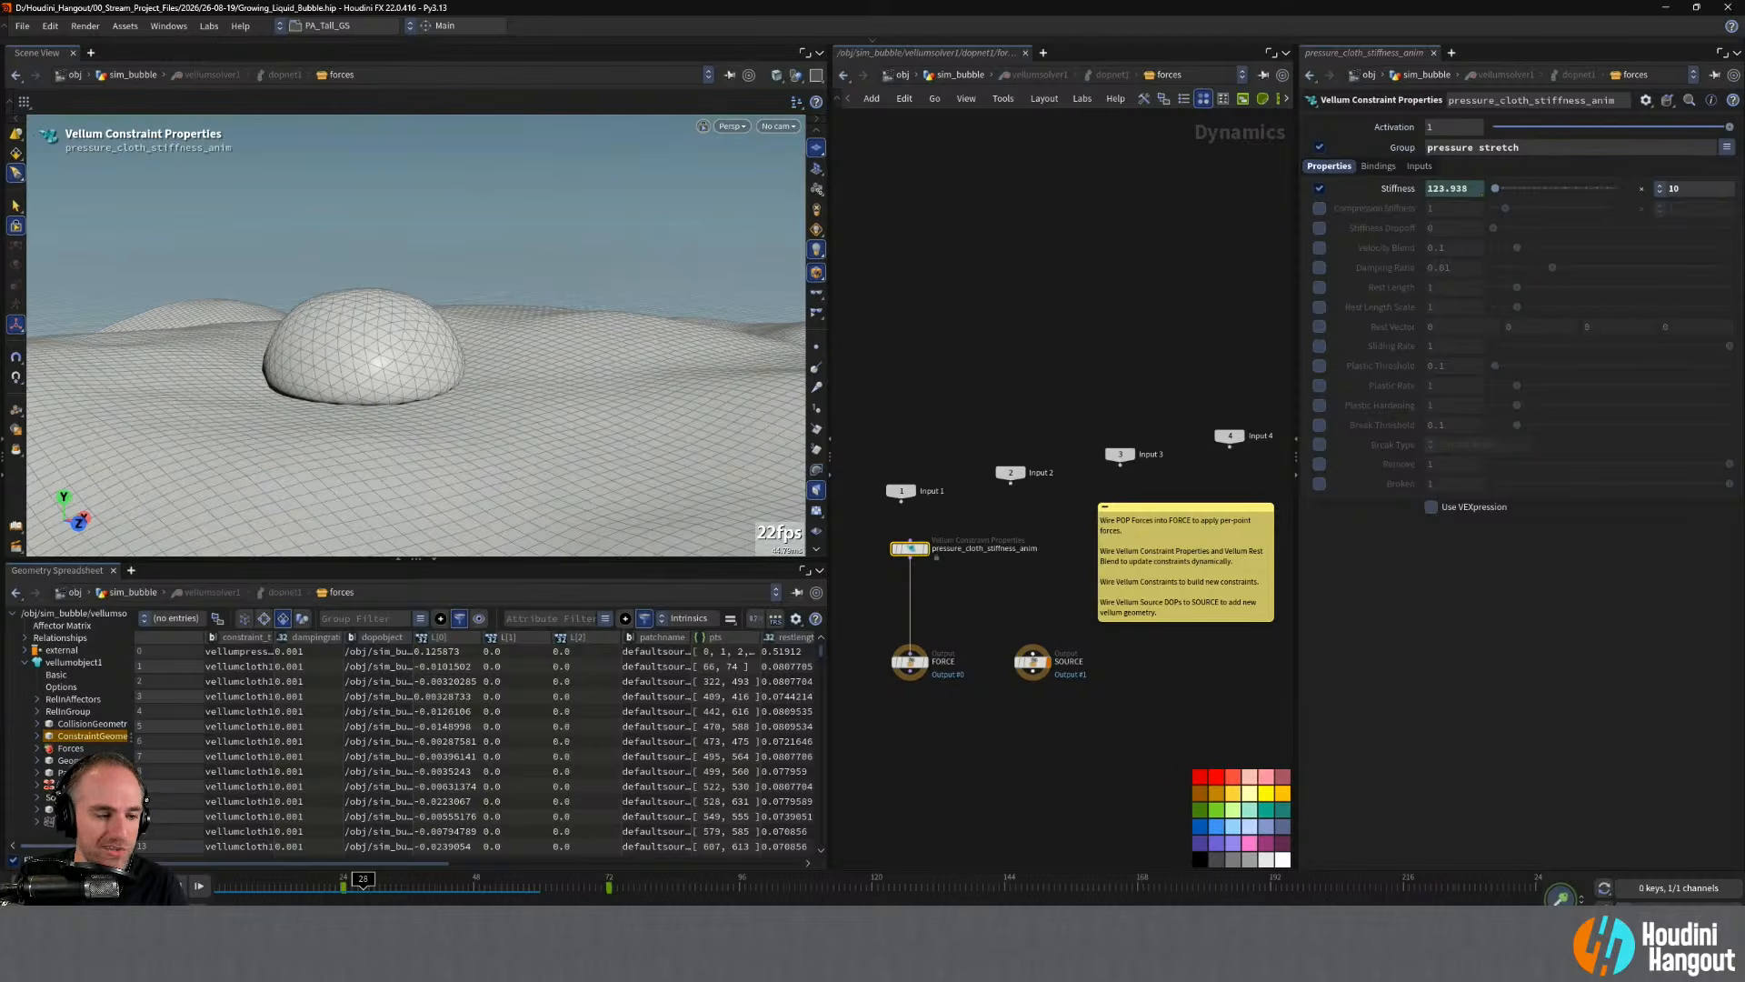
left_click(604, 882)
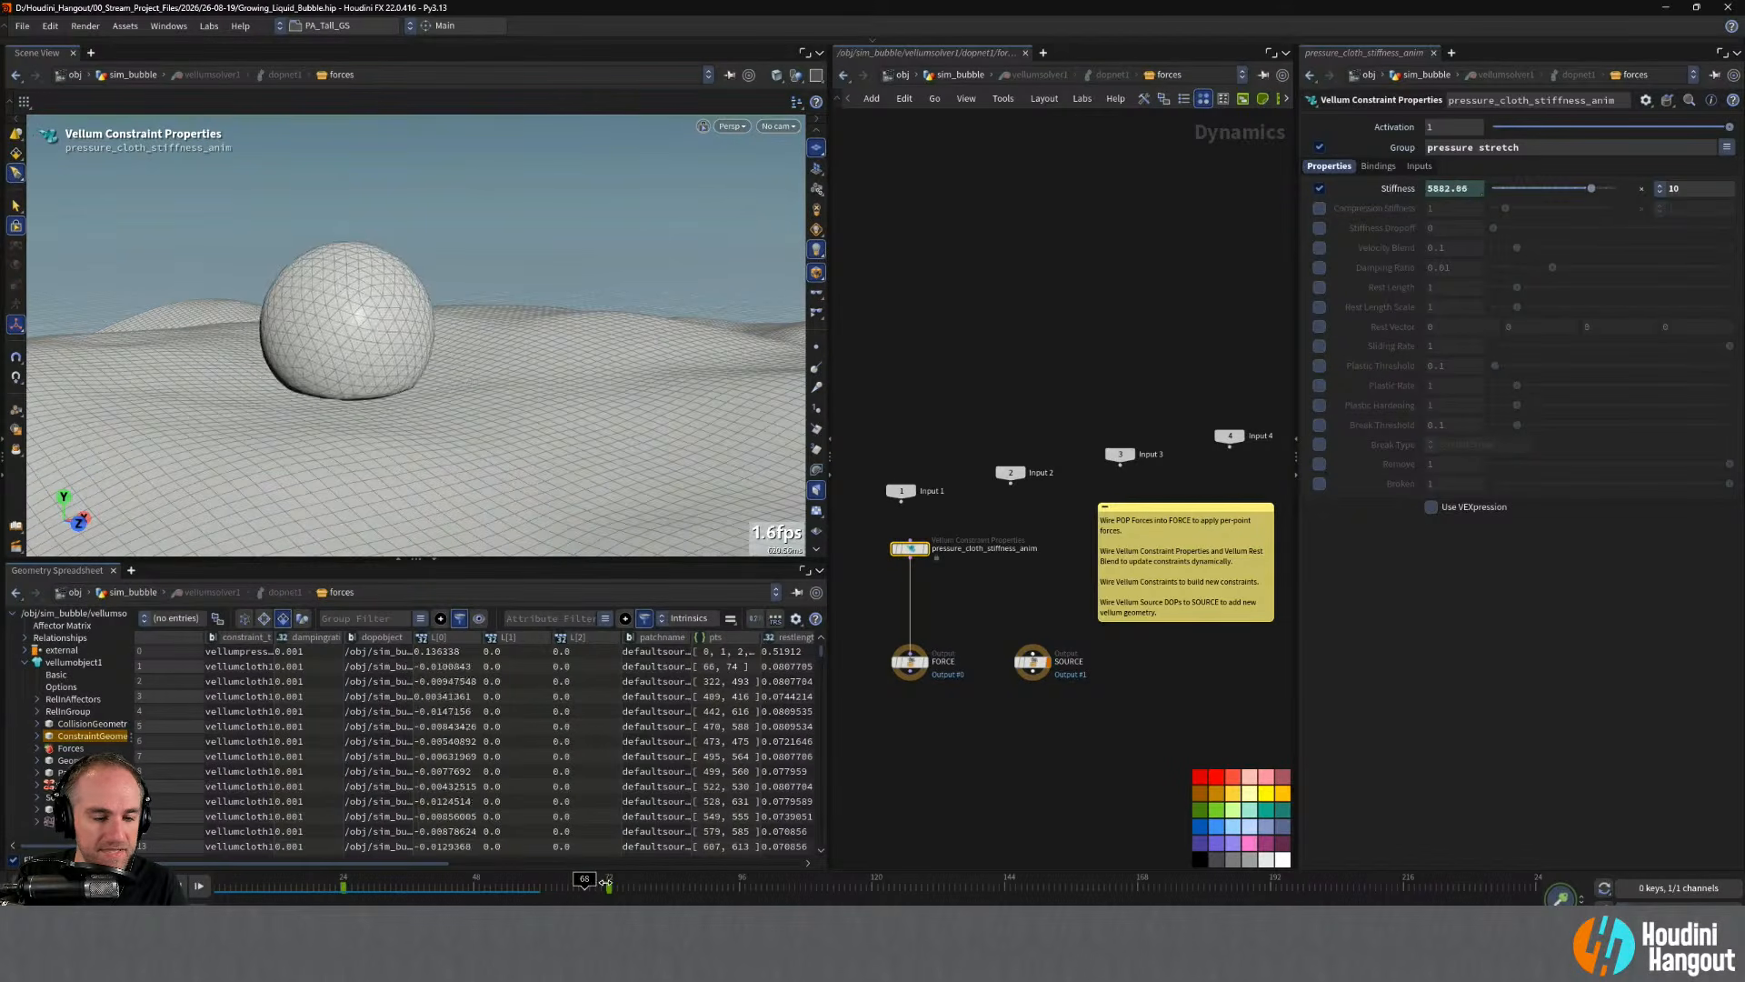
left_click_drag(605, 882, 607, 882)
double_click(1445, 190)
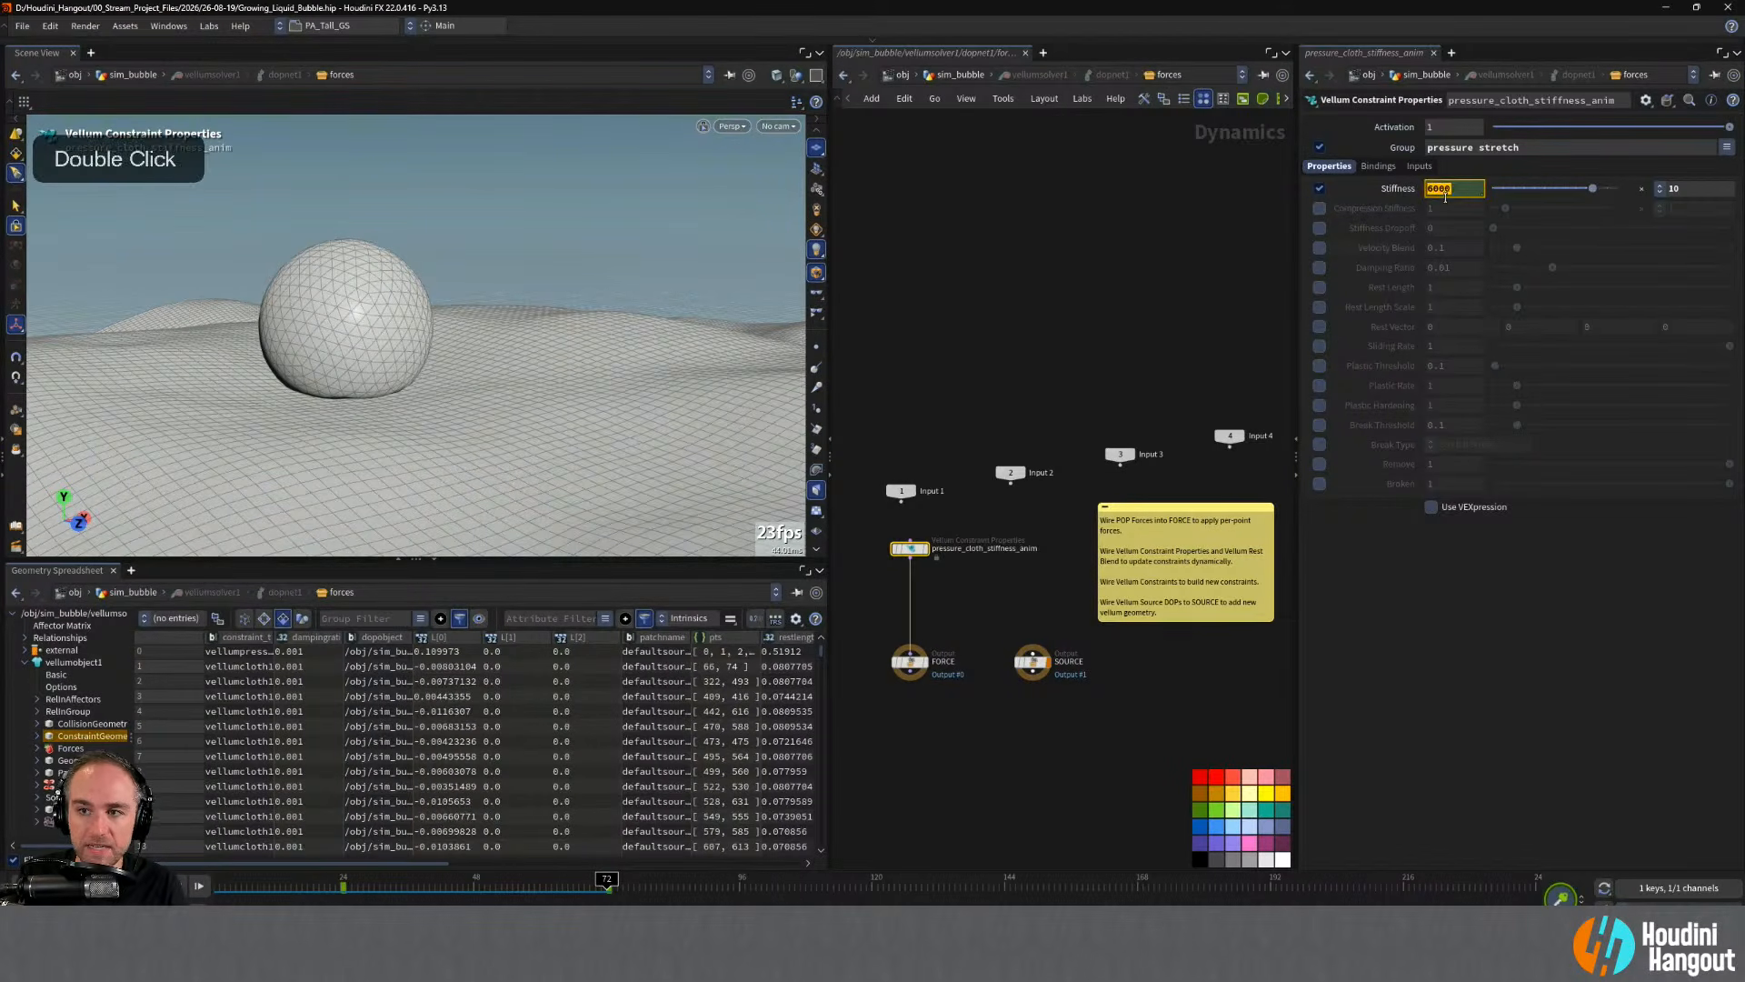
type("125")
key("Return")
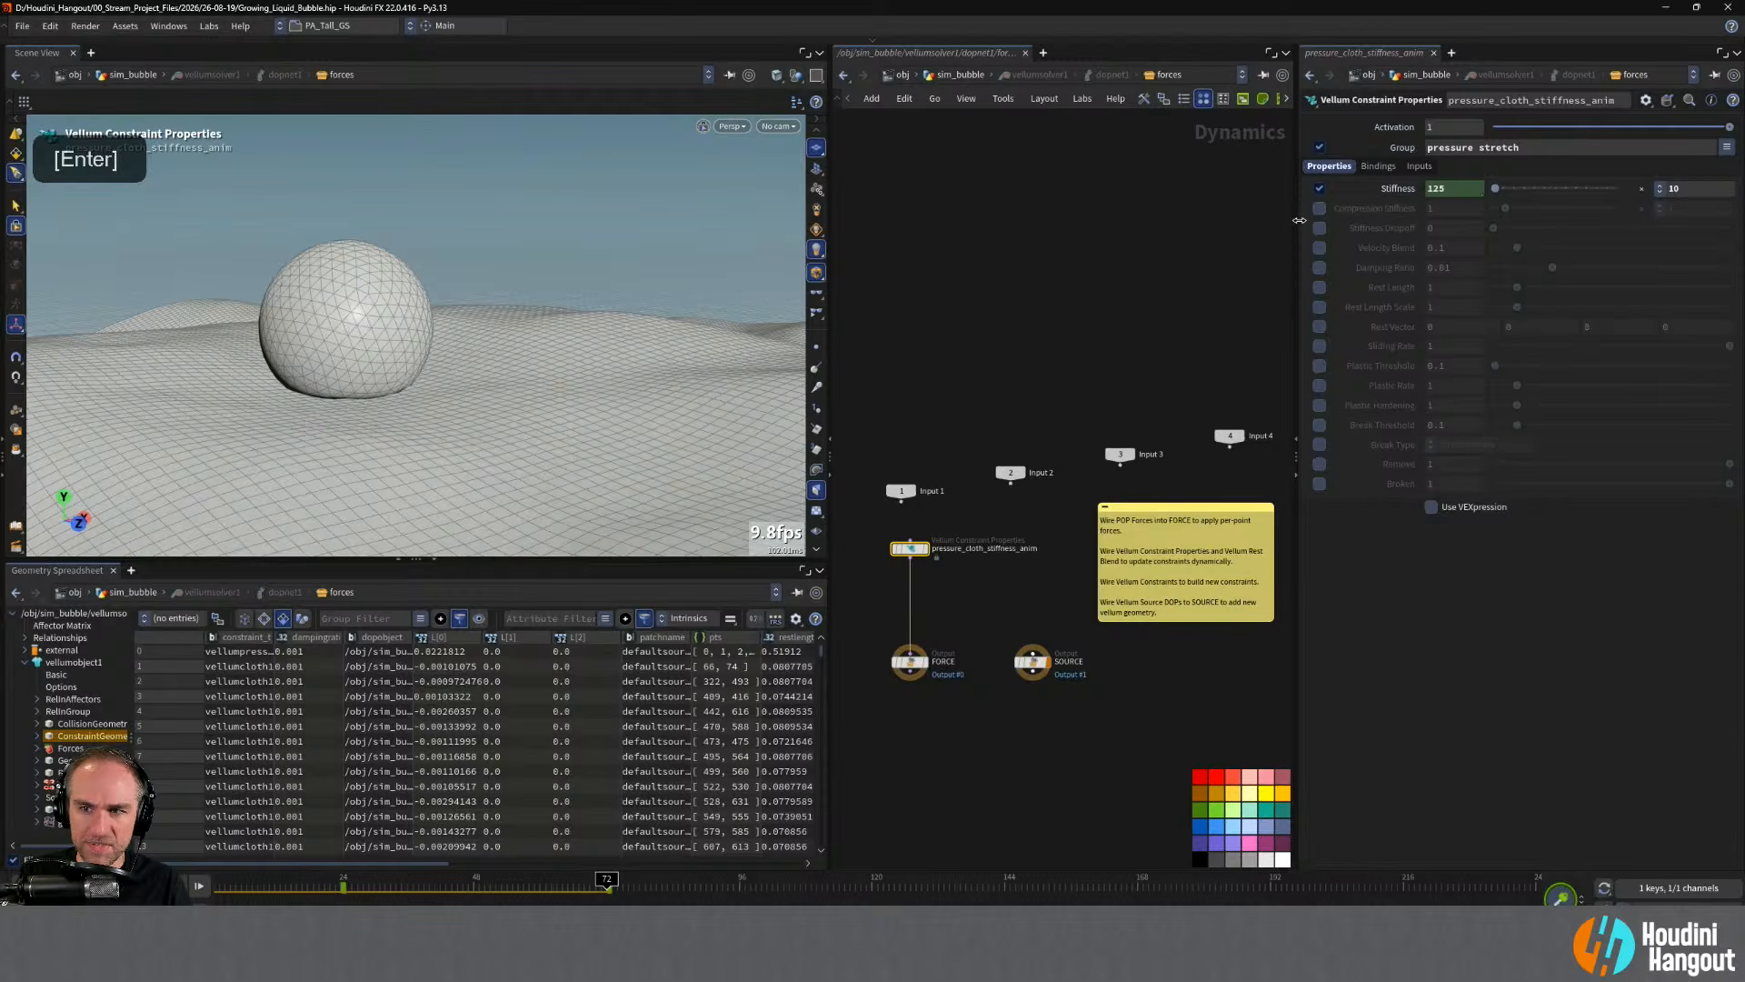
- Rewind to frame 1, filter the constraint geometry spreadsheet to the stiffness attribute, and check its values as the simulation plays
left_click(54, 886)
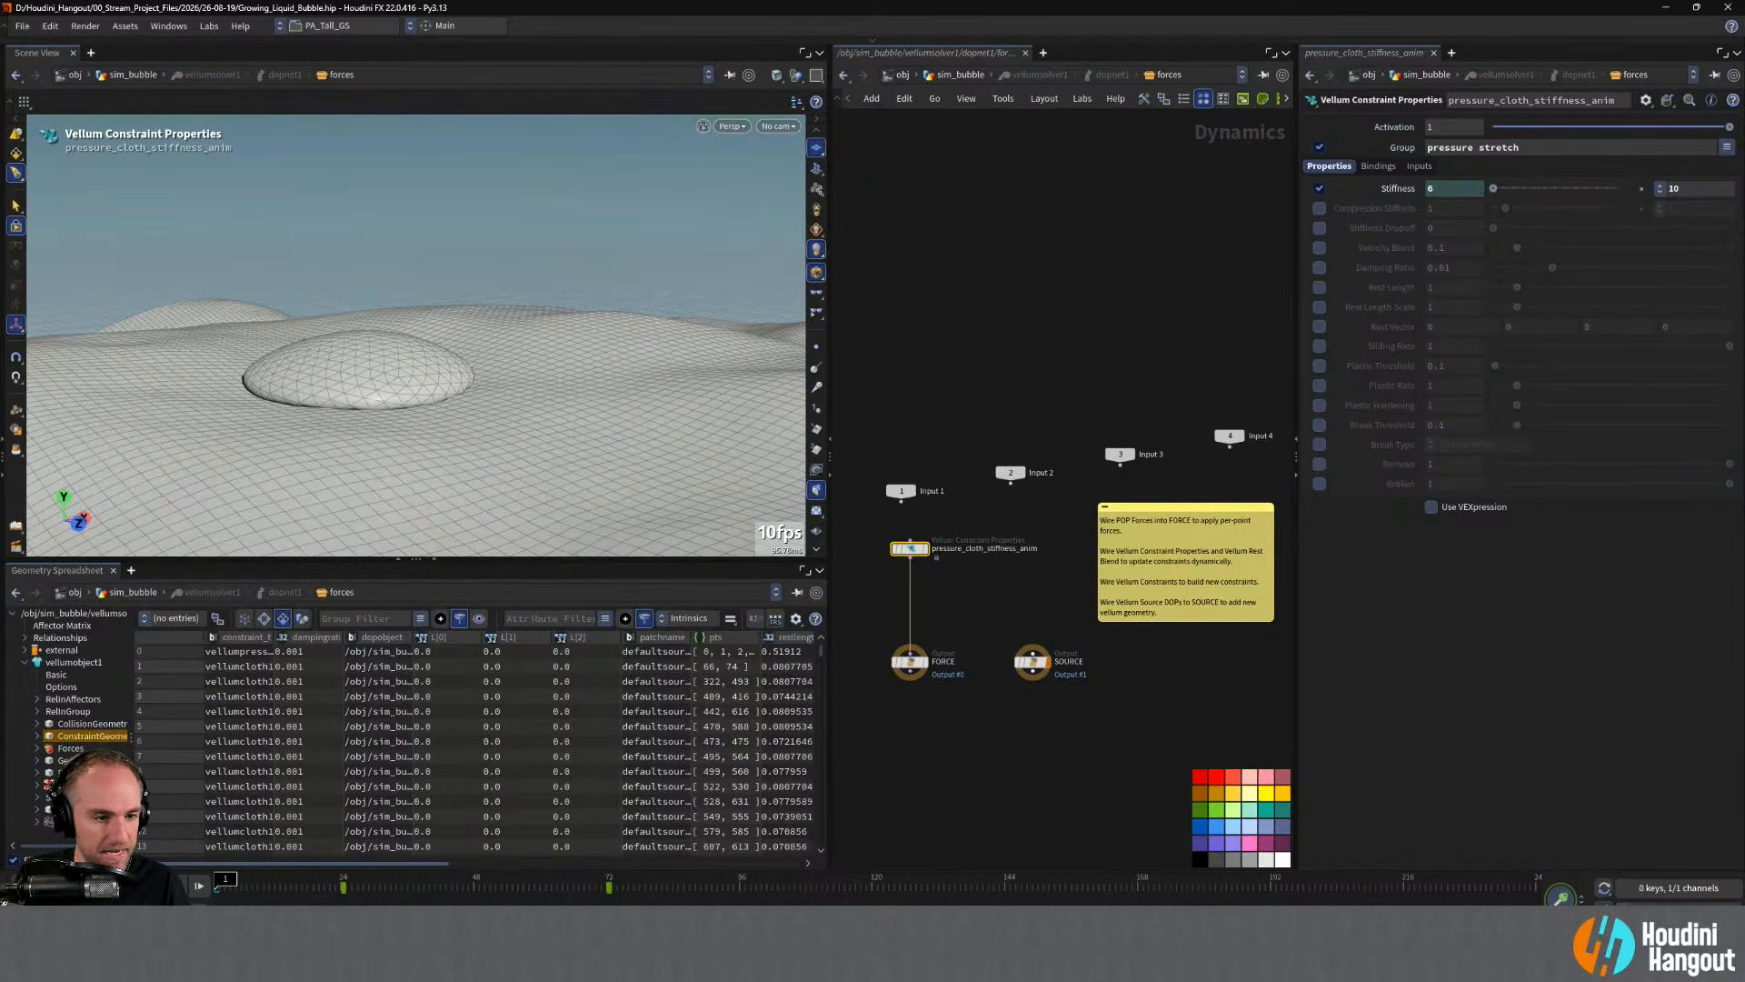
left_click(586, 619)
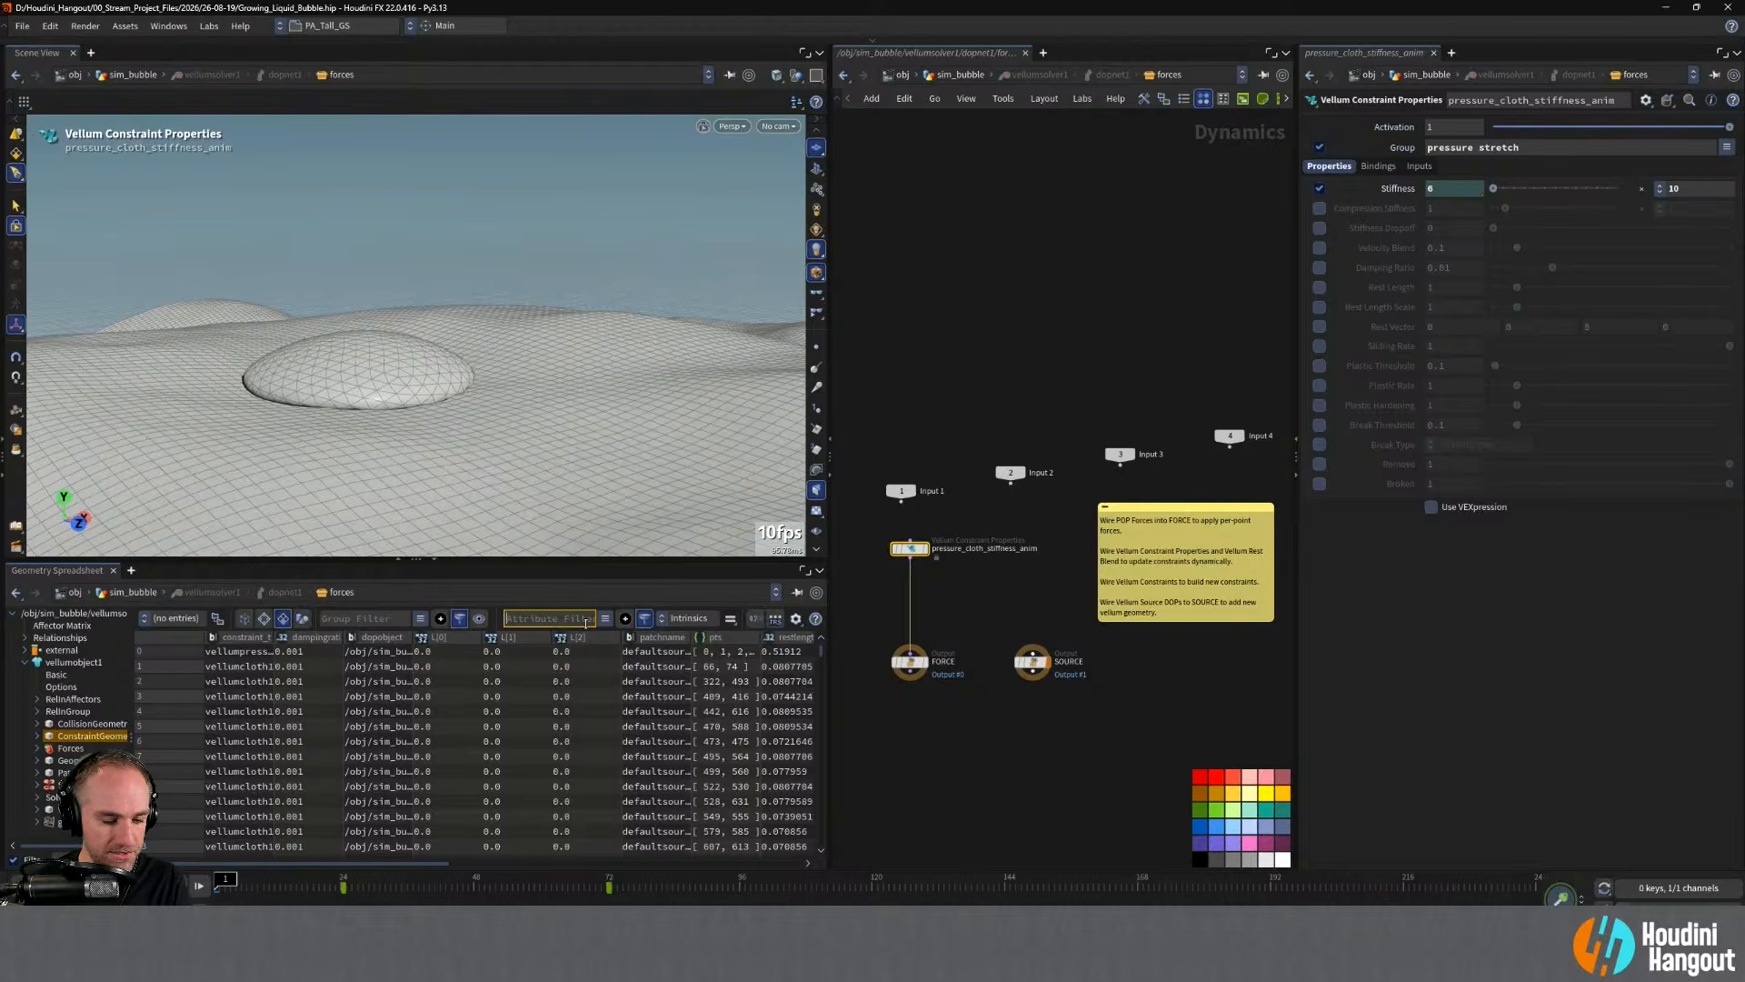
type("stiff")
type("ness")
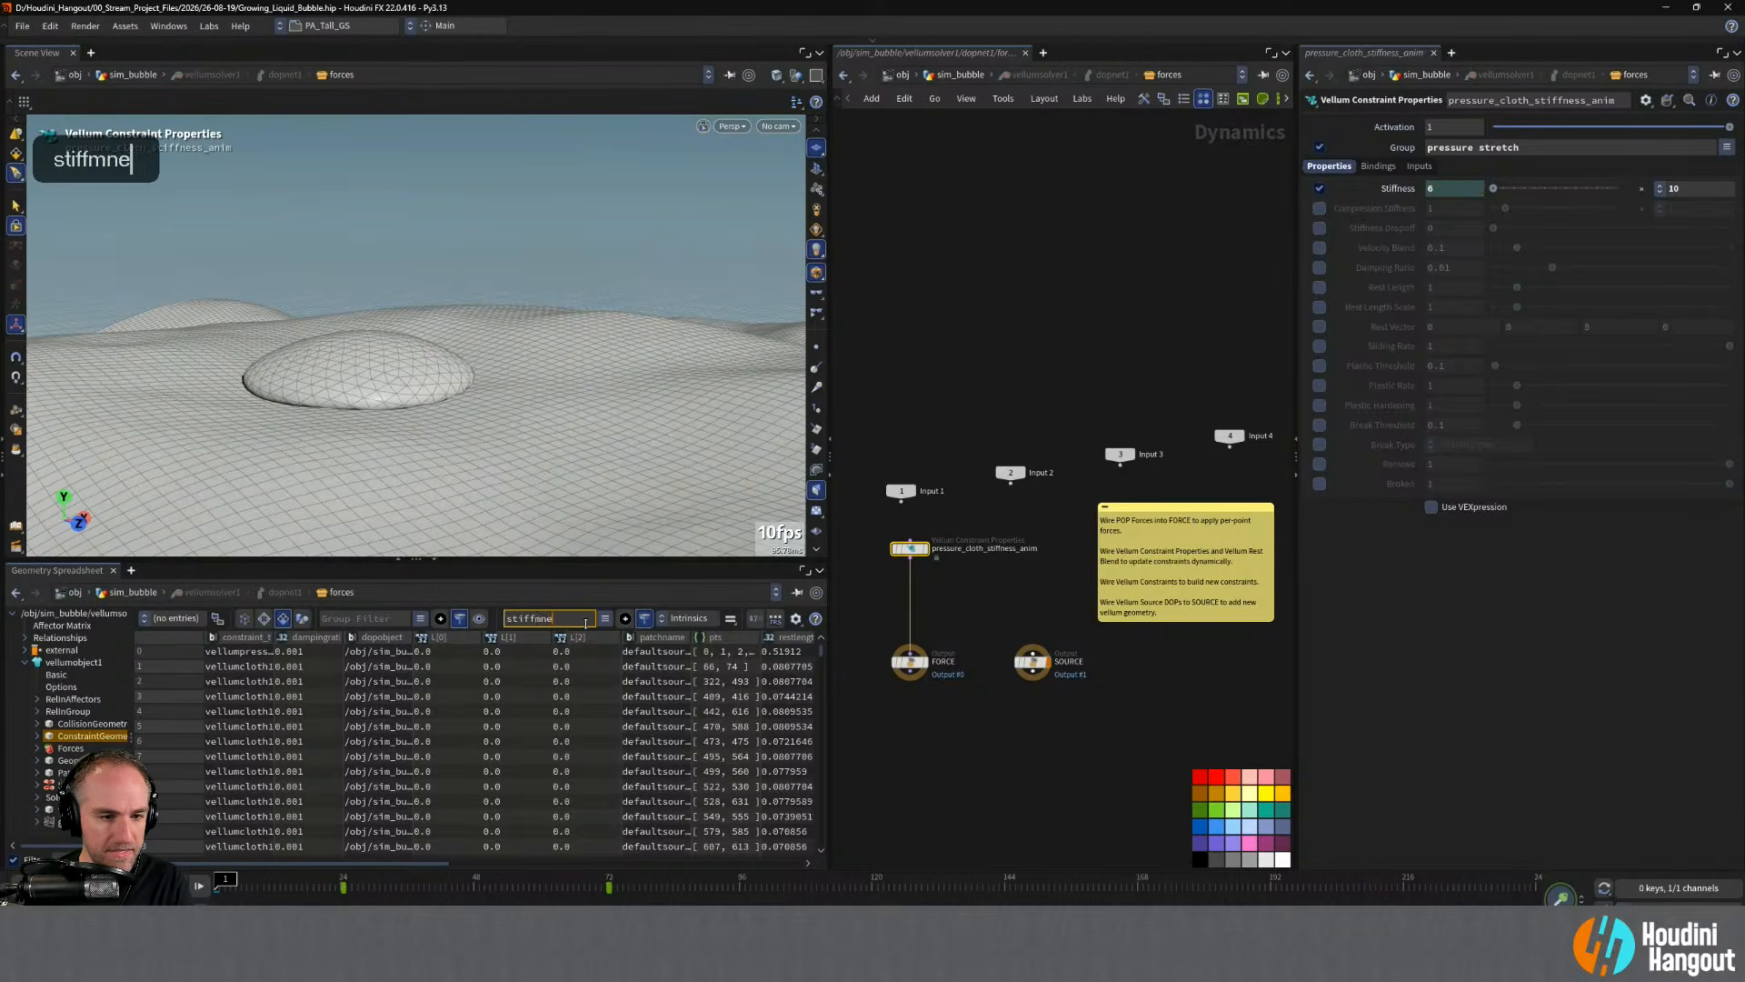
key("Return")
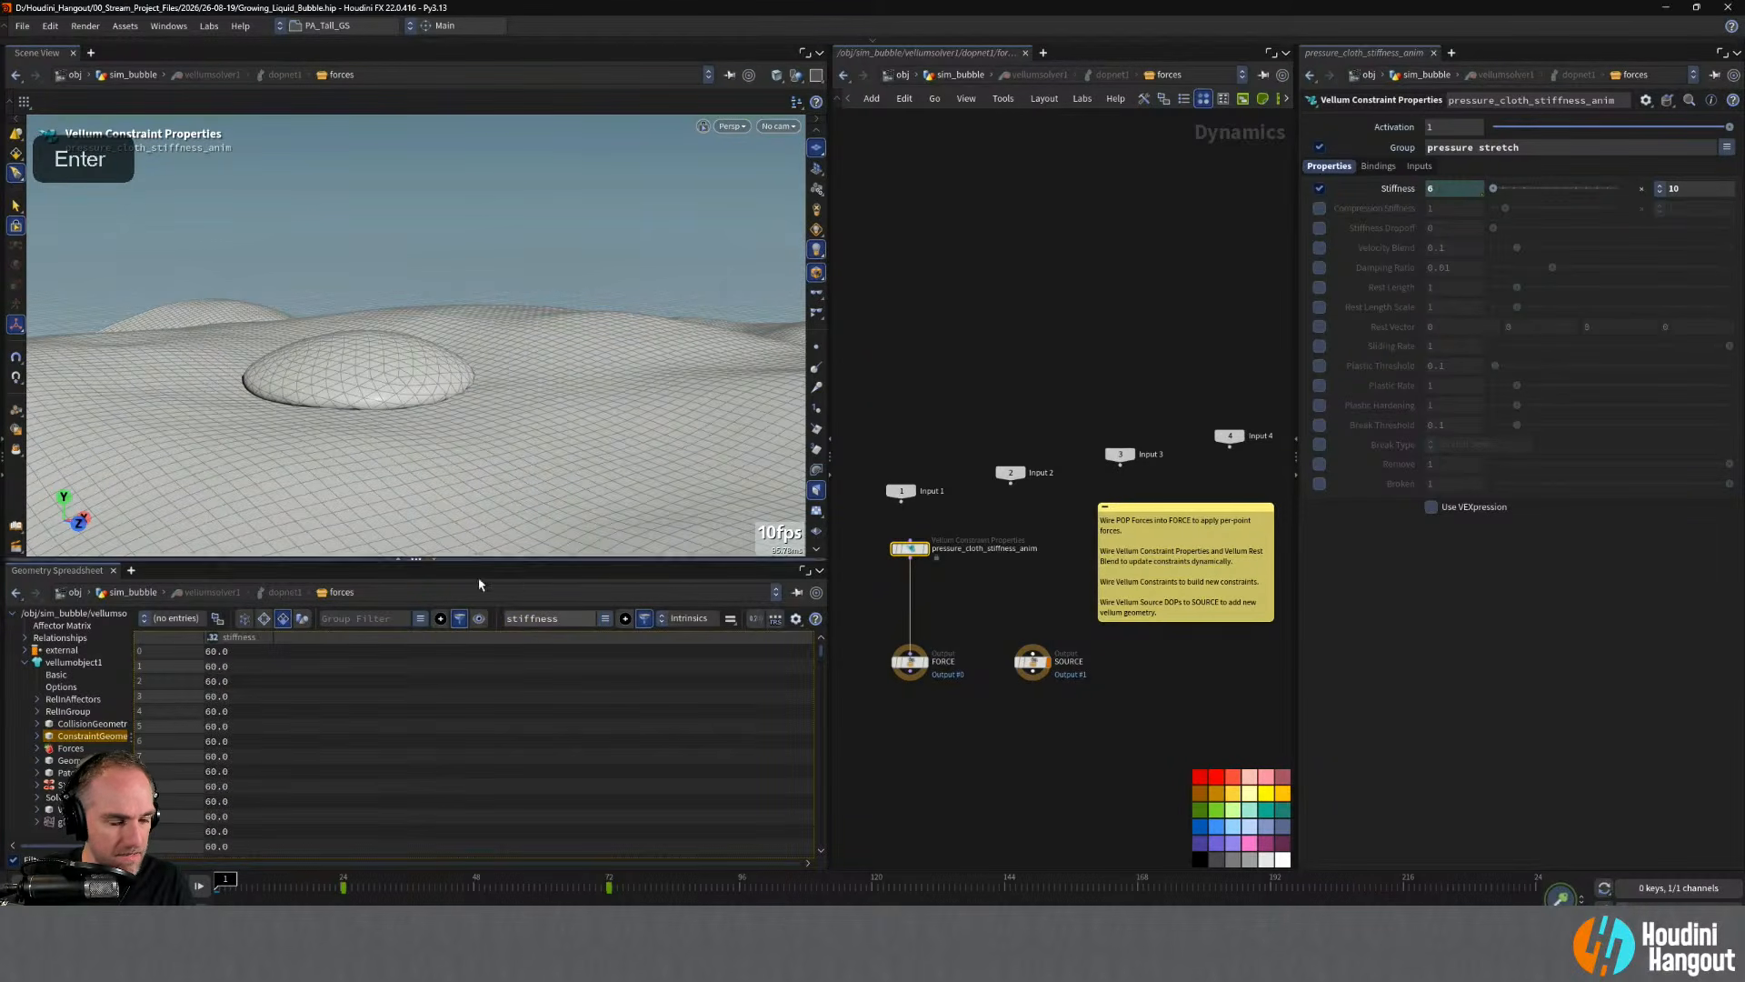
scroll(249, 721, "up", 1)
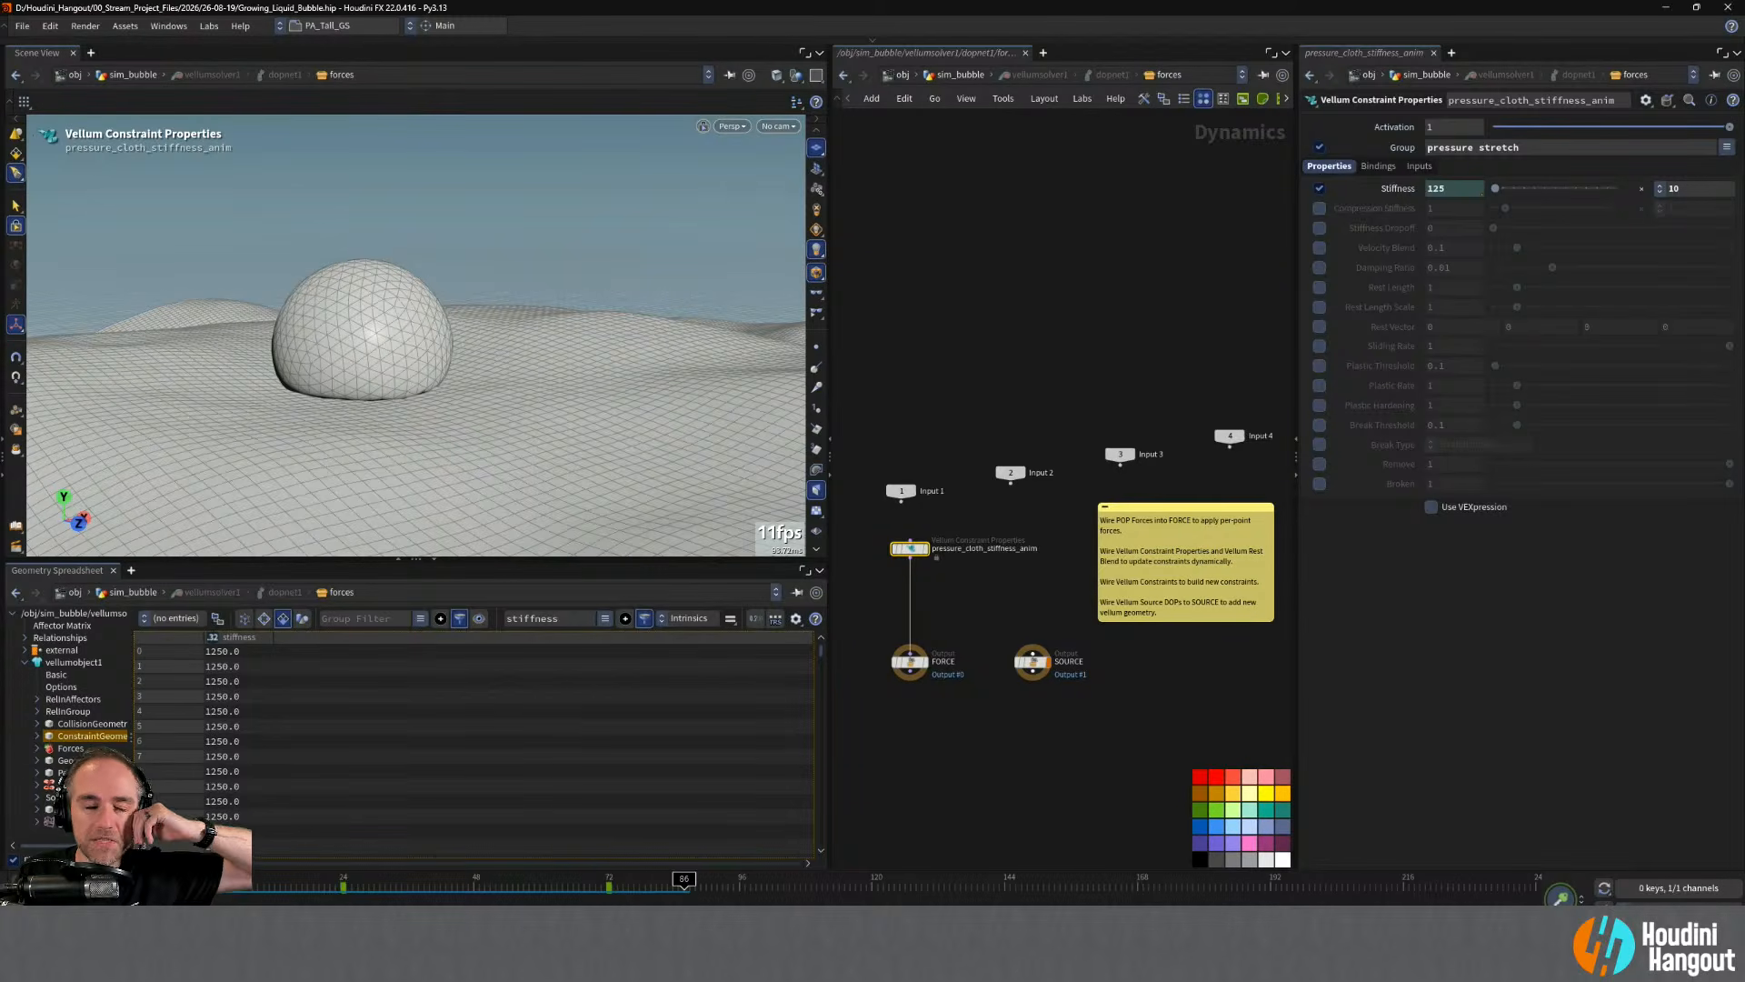
- Reshape the stiffness curve in the Animation Editor by lengthening the frame 24 key's outgoing handle and slightly shortening the frame 72 key's incoming handle
left_click_drag(291, 897, 607, 896)
middle_click(1463, 189, "shift")
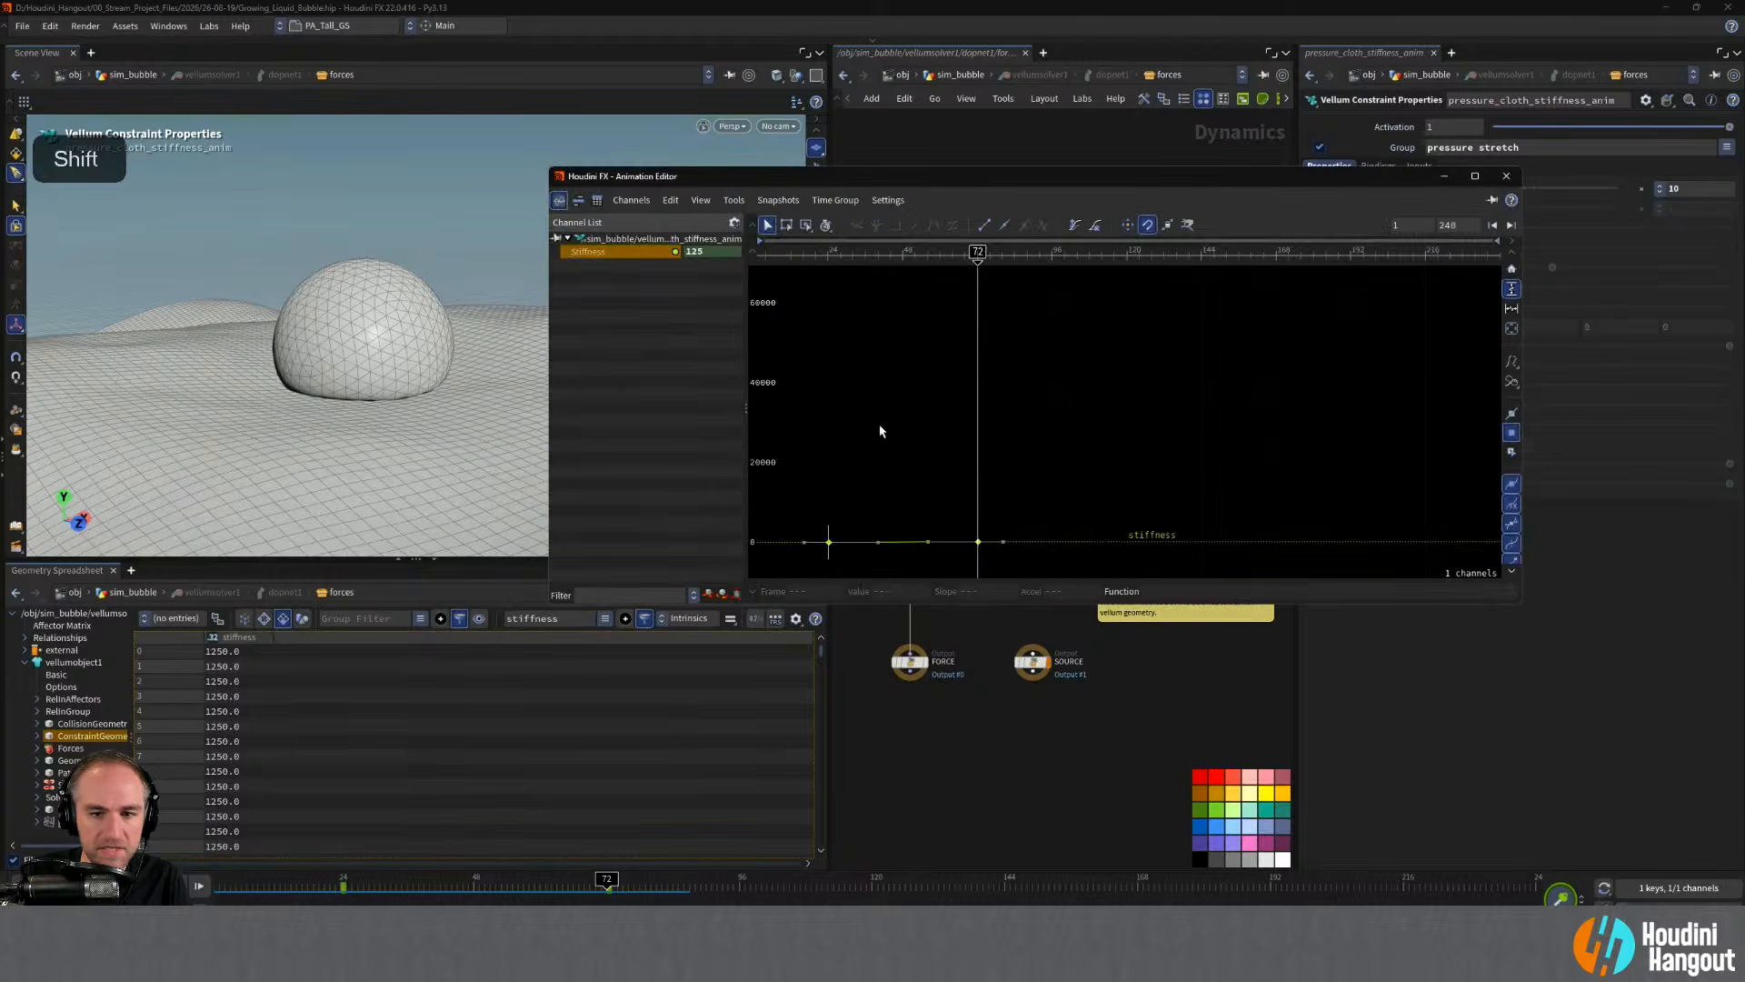
left_click(1509, 290)
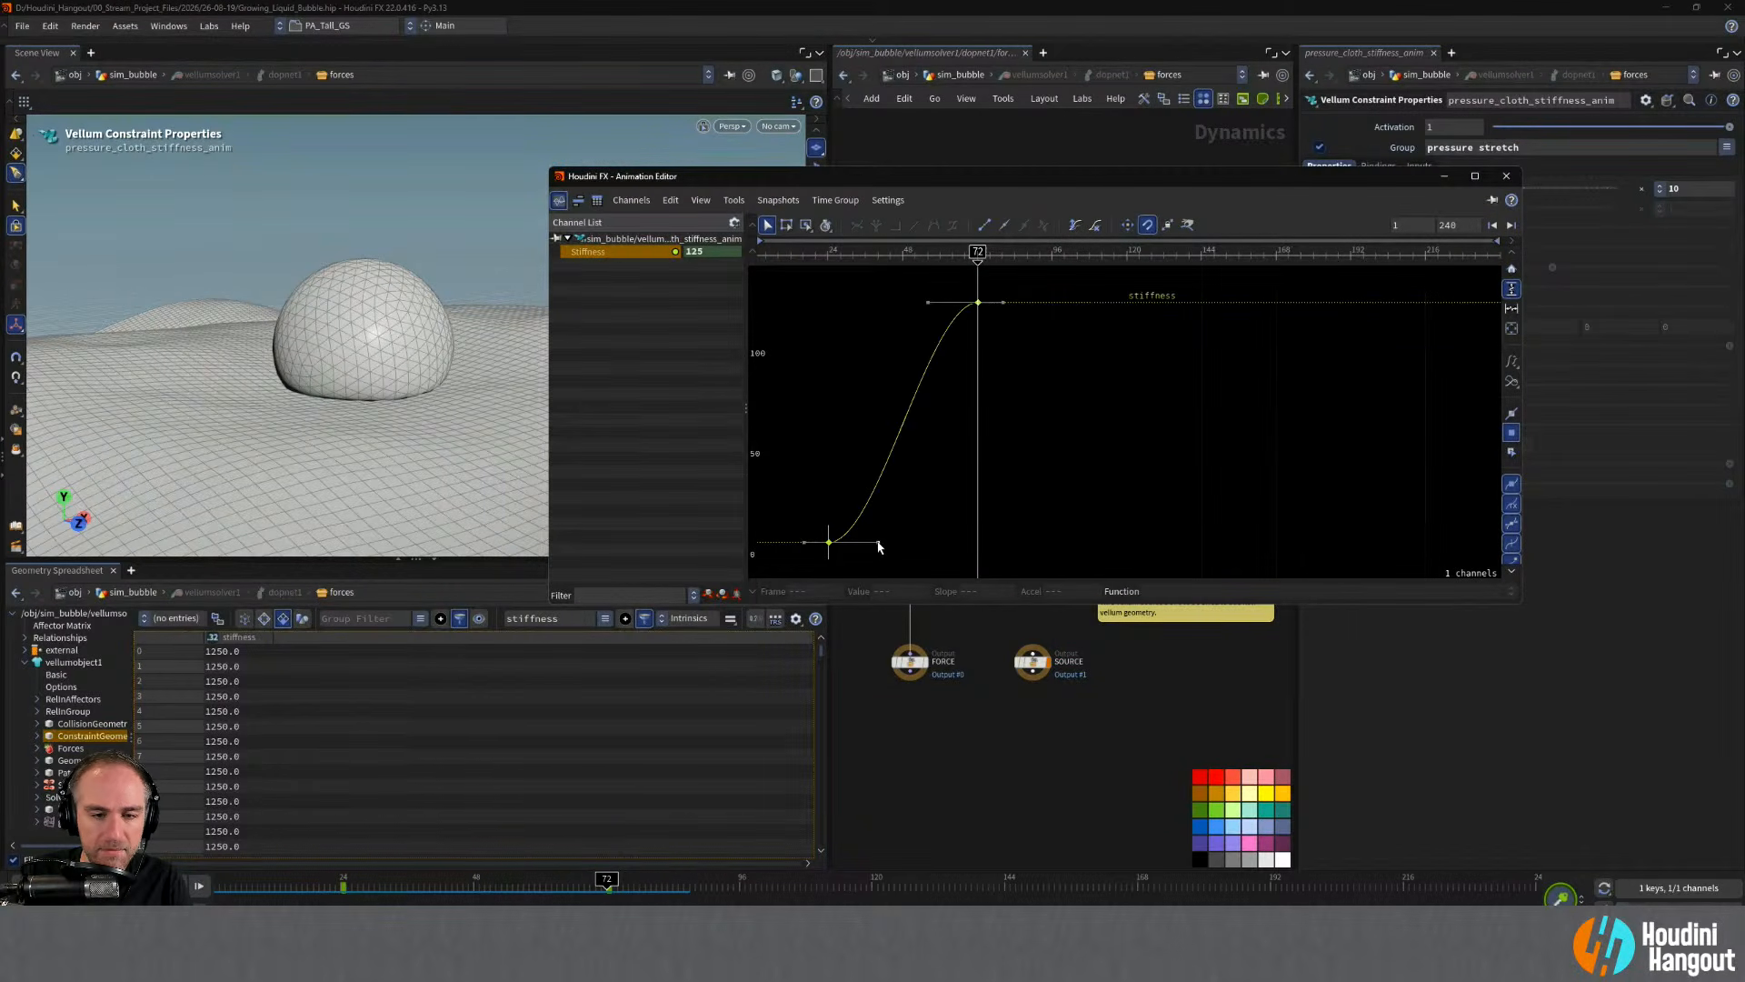
left_click_drag(878, 544, 950, 542, "ctrl")
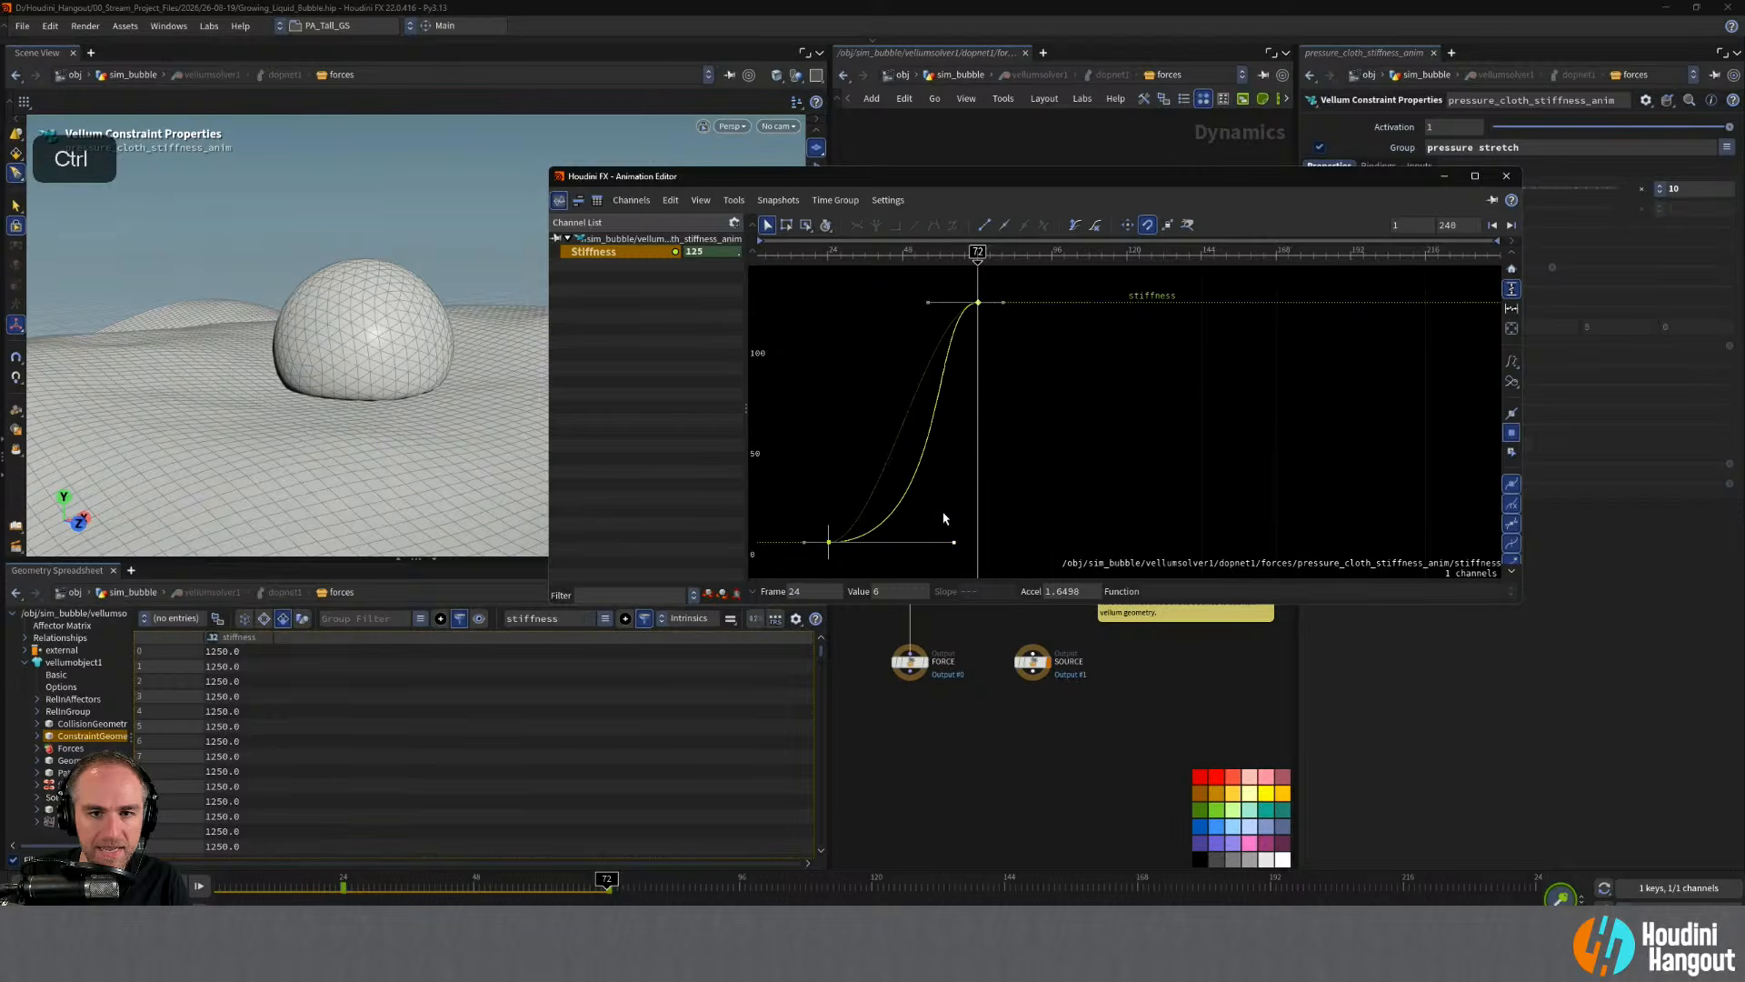
left_click_drag(933, 306, 936, 307, "ctrl")
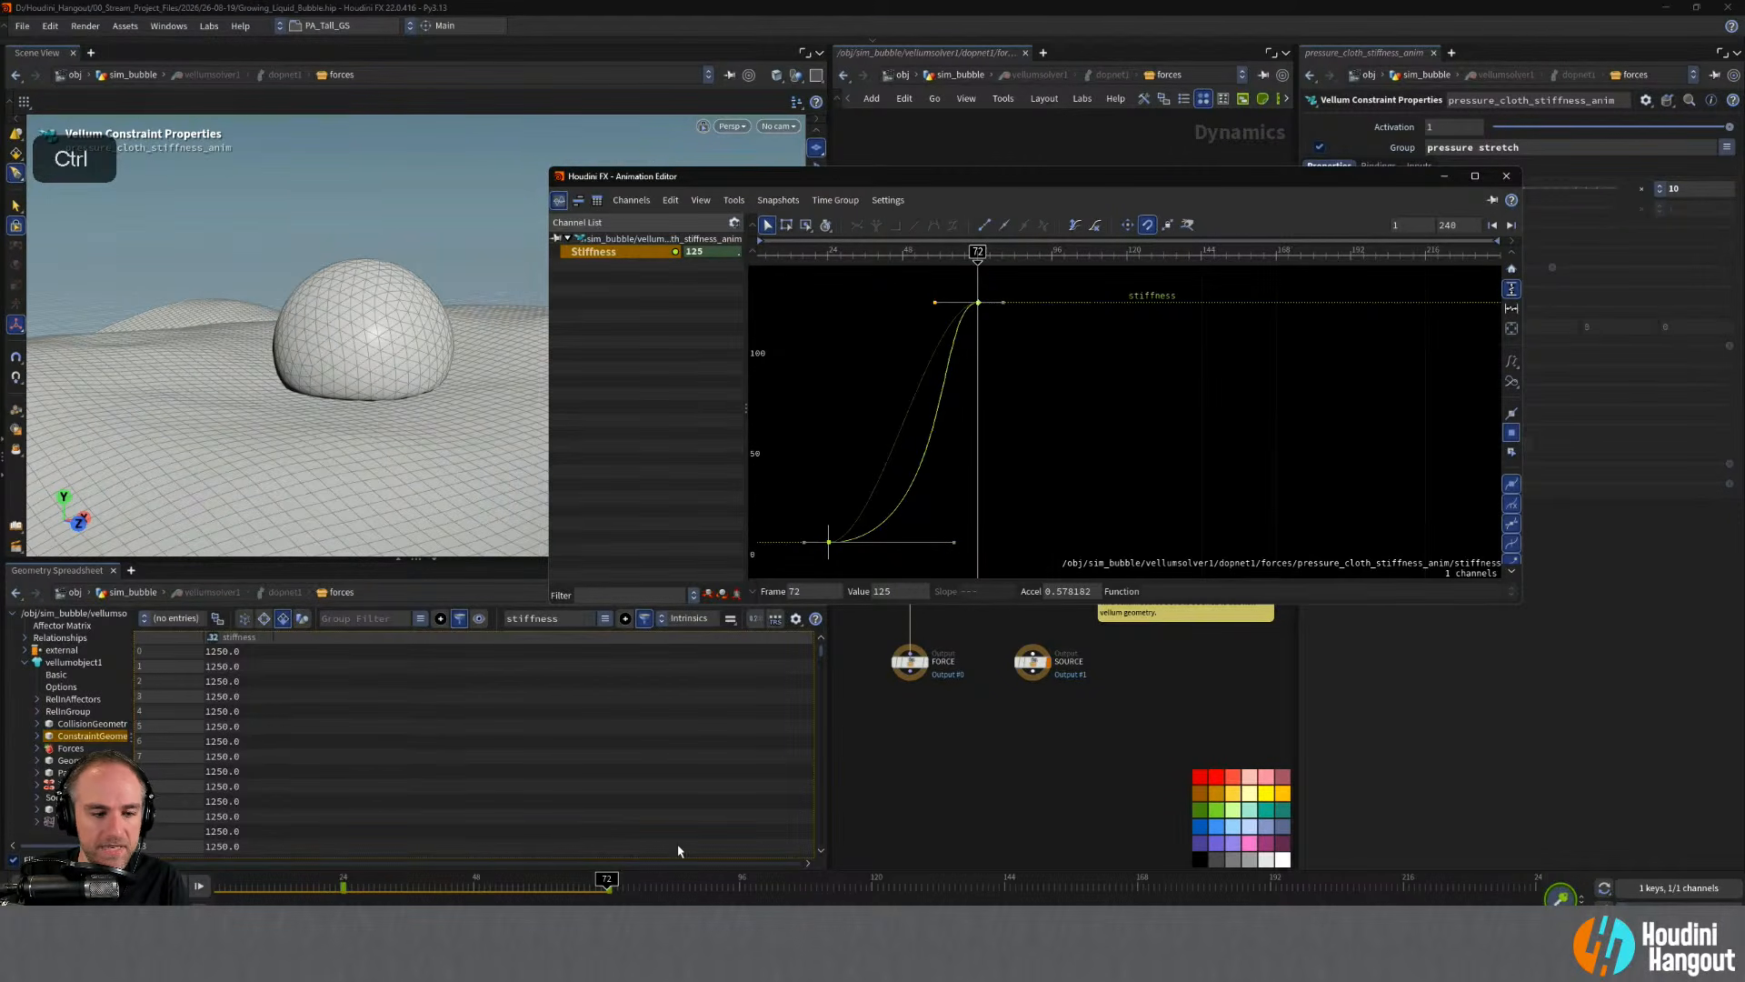
- Replay the simulation with the reshaped stiffness curve, return to frame 1, and minimise the Animation Editor
left_click(73, 887)
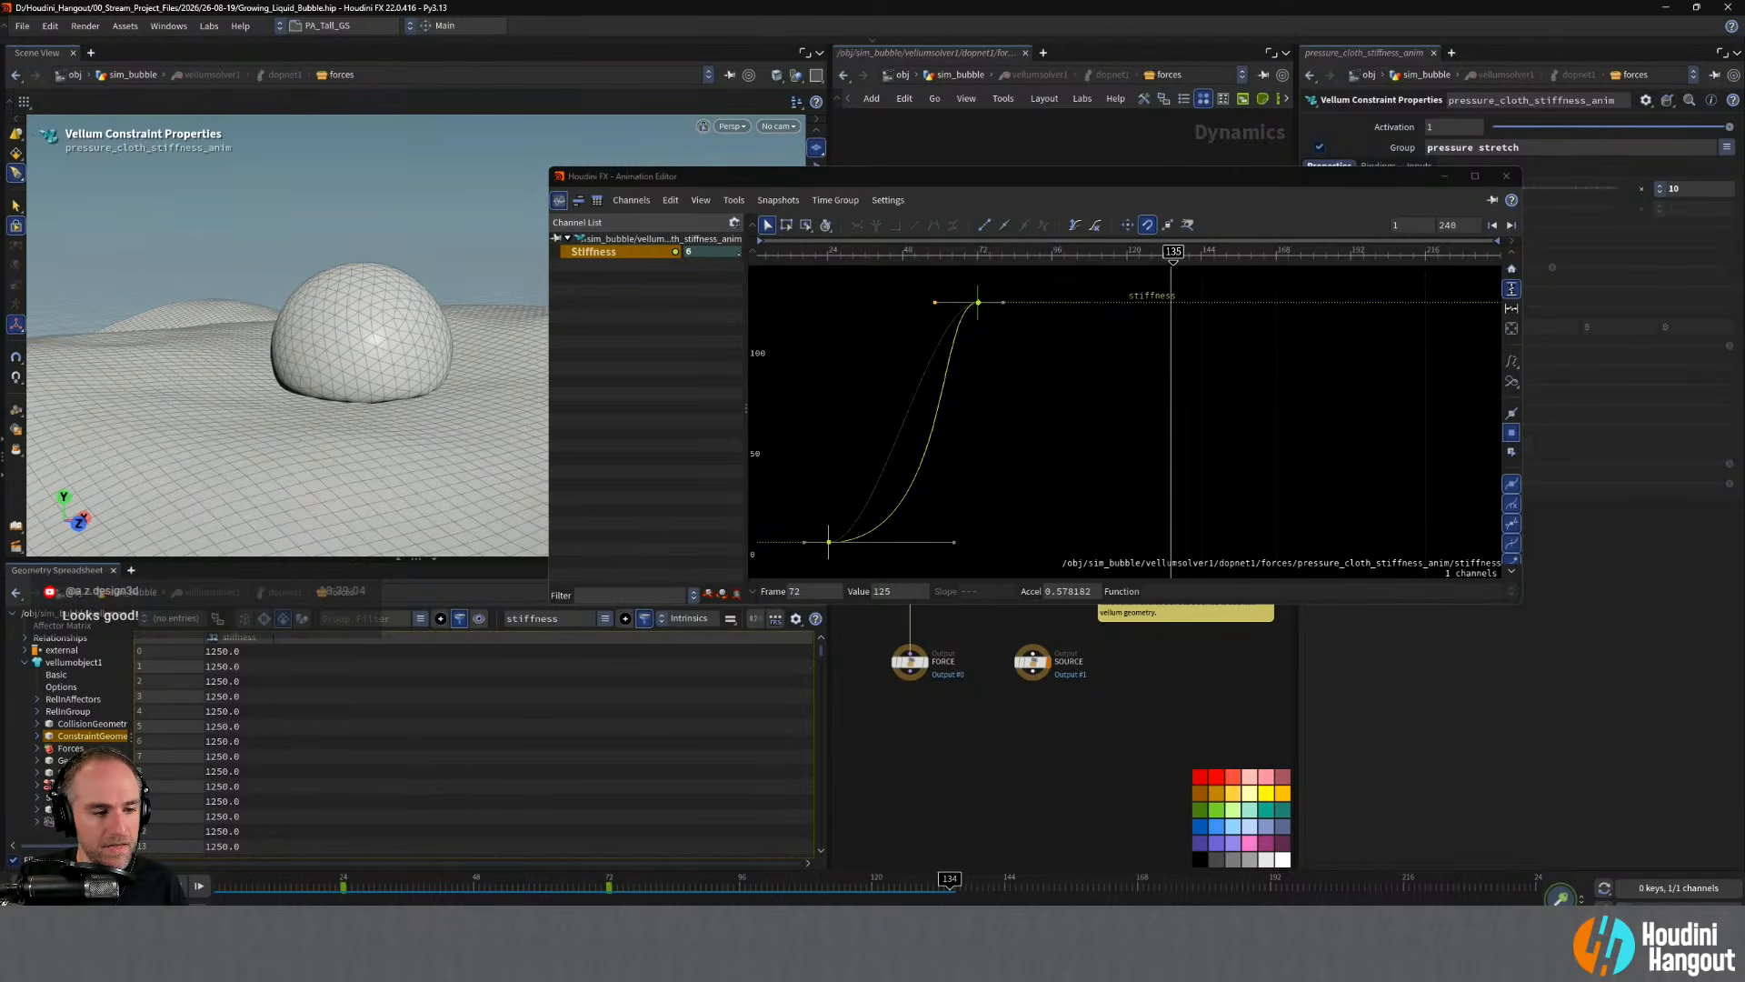
key("ctrl+Up")
left_click(1440, 176)
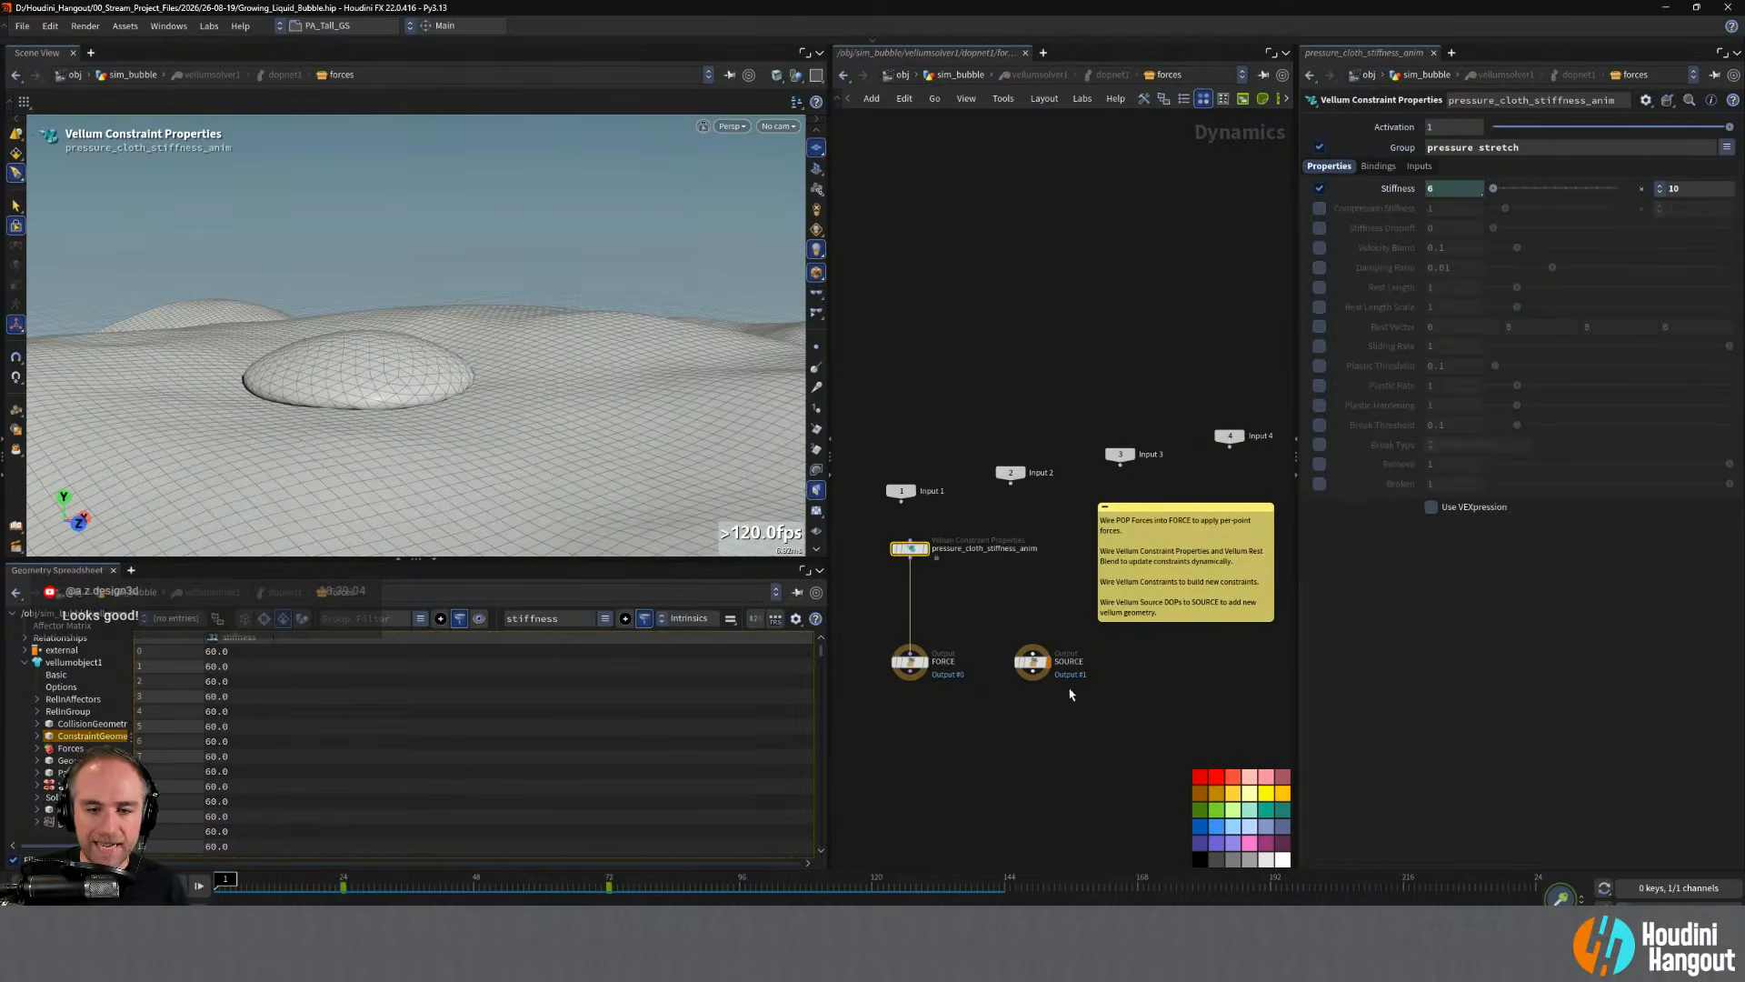
left_click(906, 757)
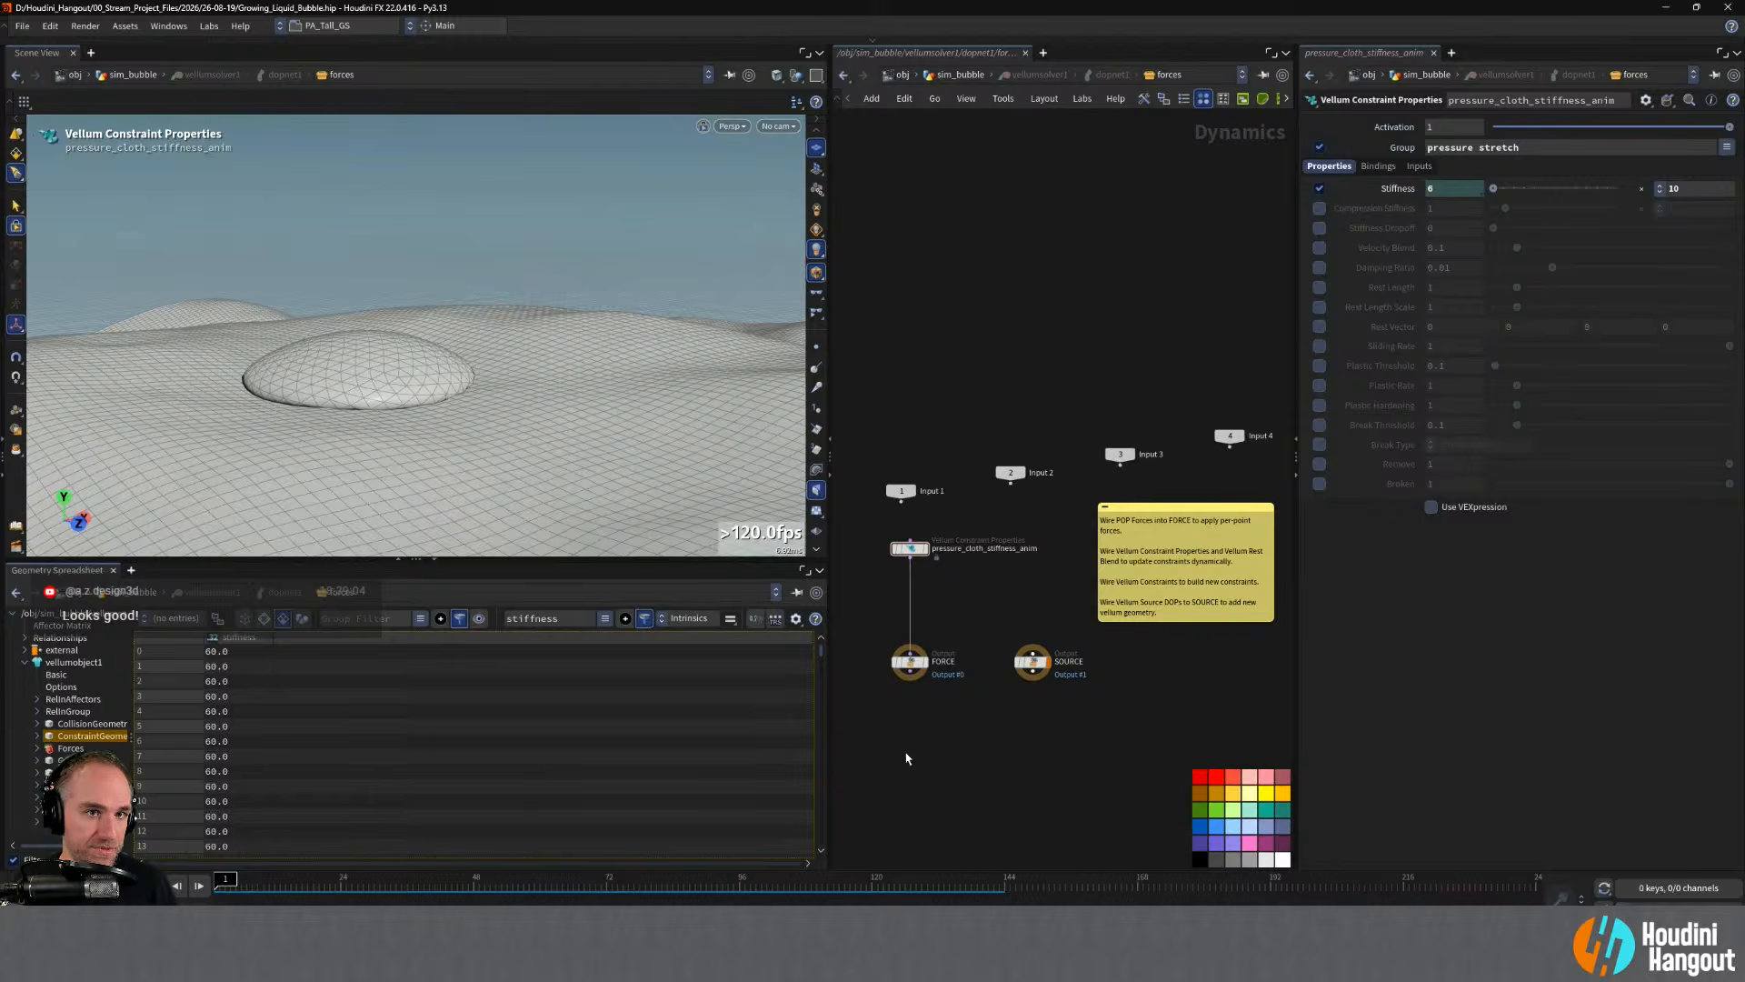
- View the bubble on the ground from a higher angle and go back up to the sim_bubble geometry network
left_click_drag(531, 298, 382, 436, "alt")
right_click_drag(382, 436, 343, 390, "alt")
left_click_drag(343, 390, 320, 380, "alt")
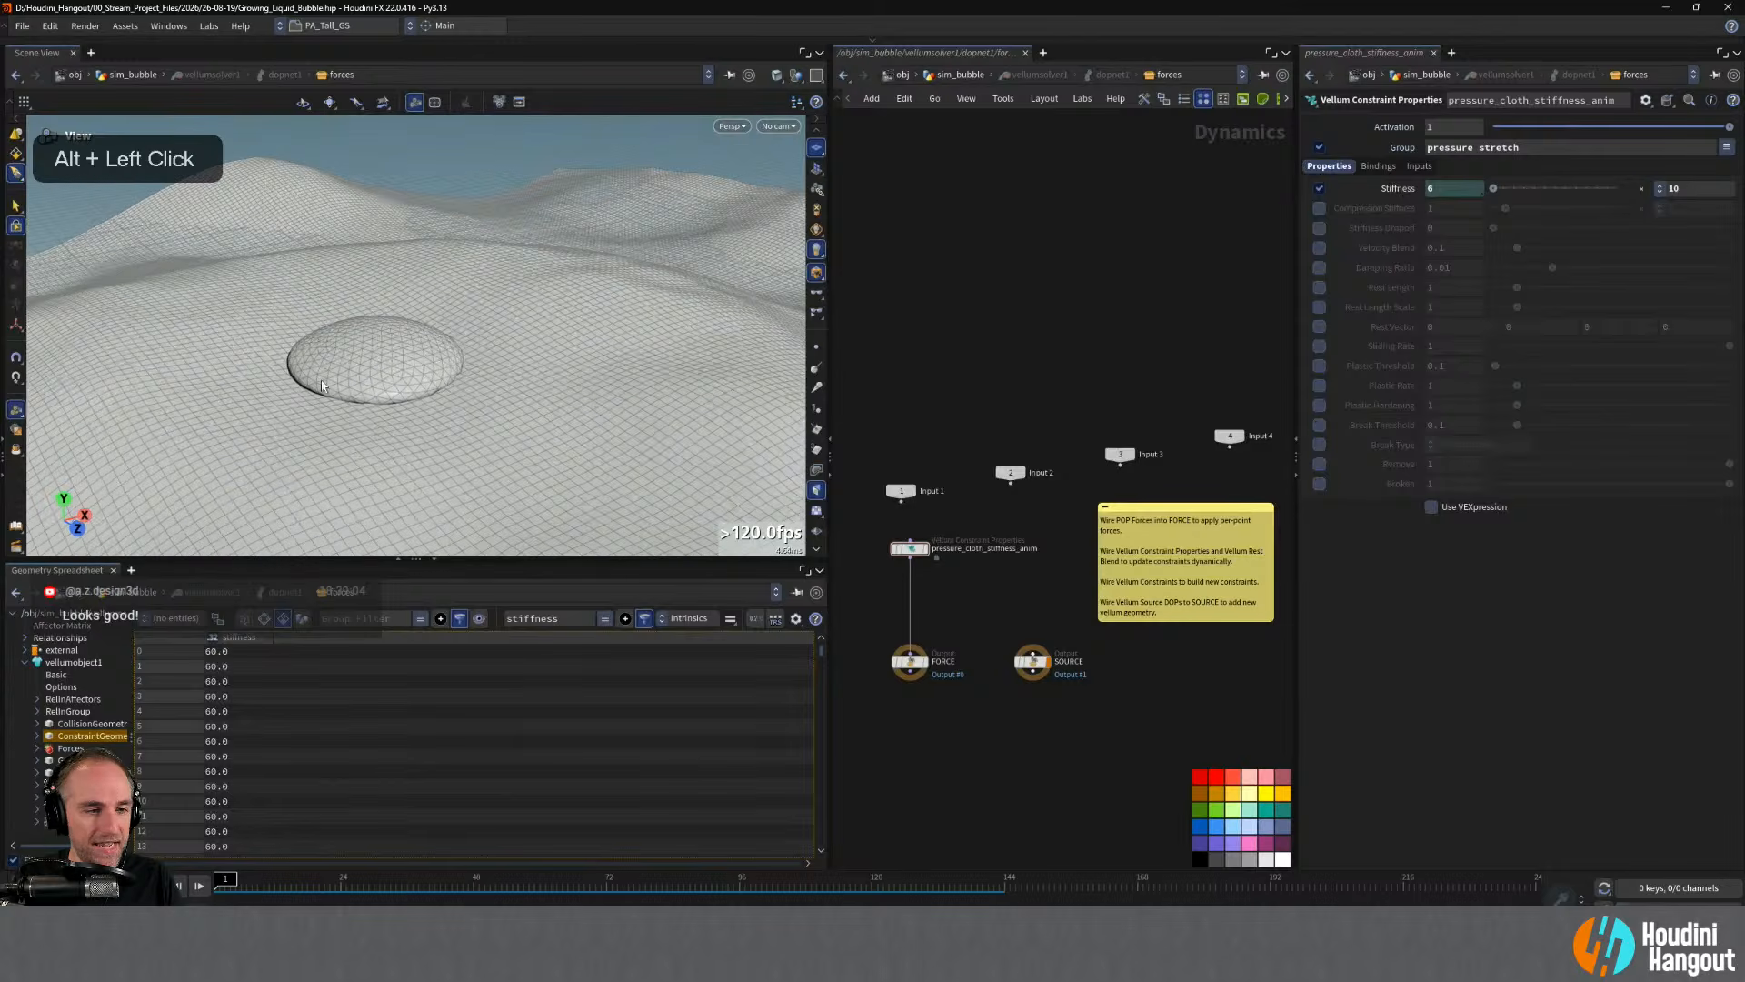
key("Return")
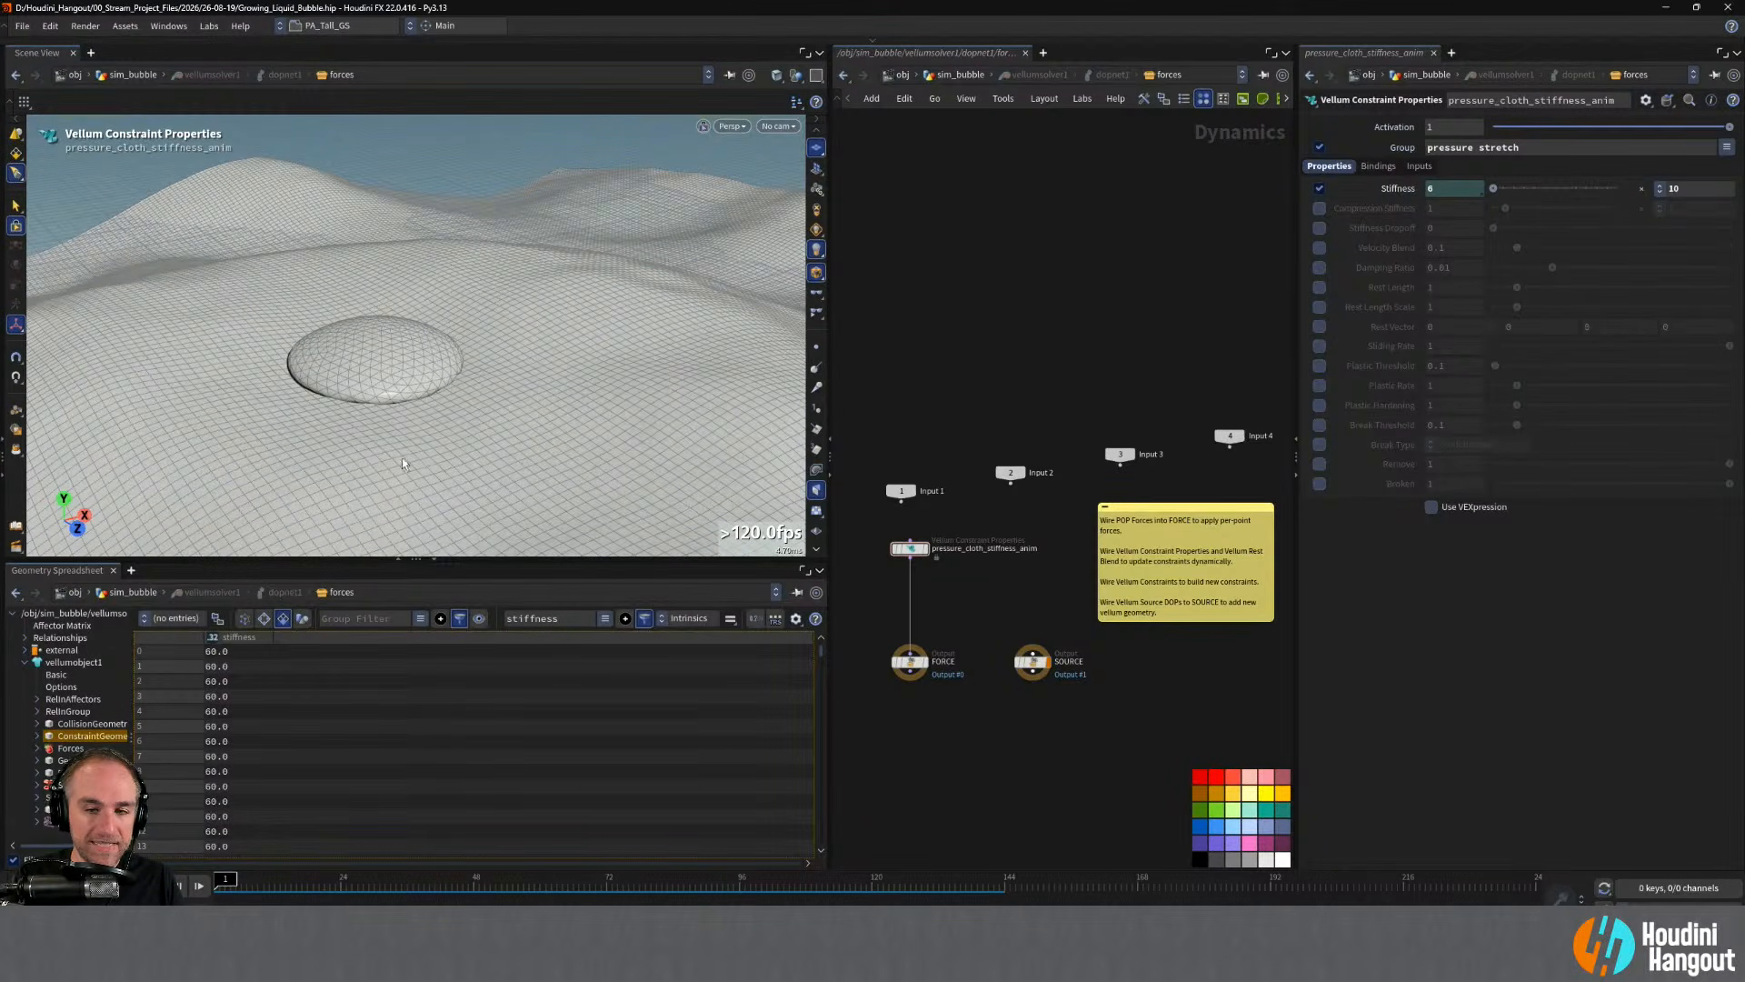
key("u")
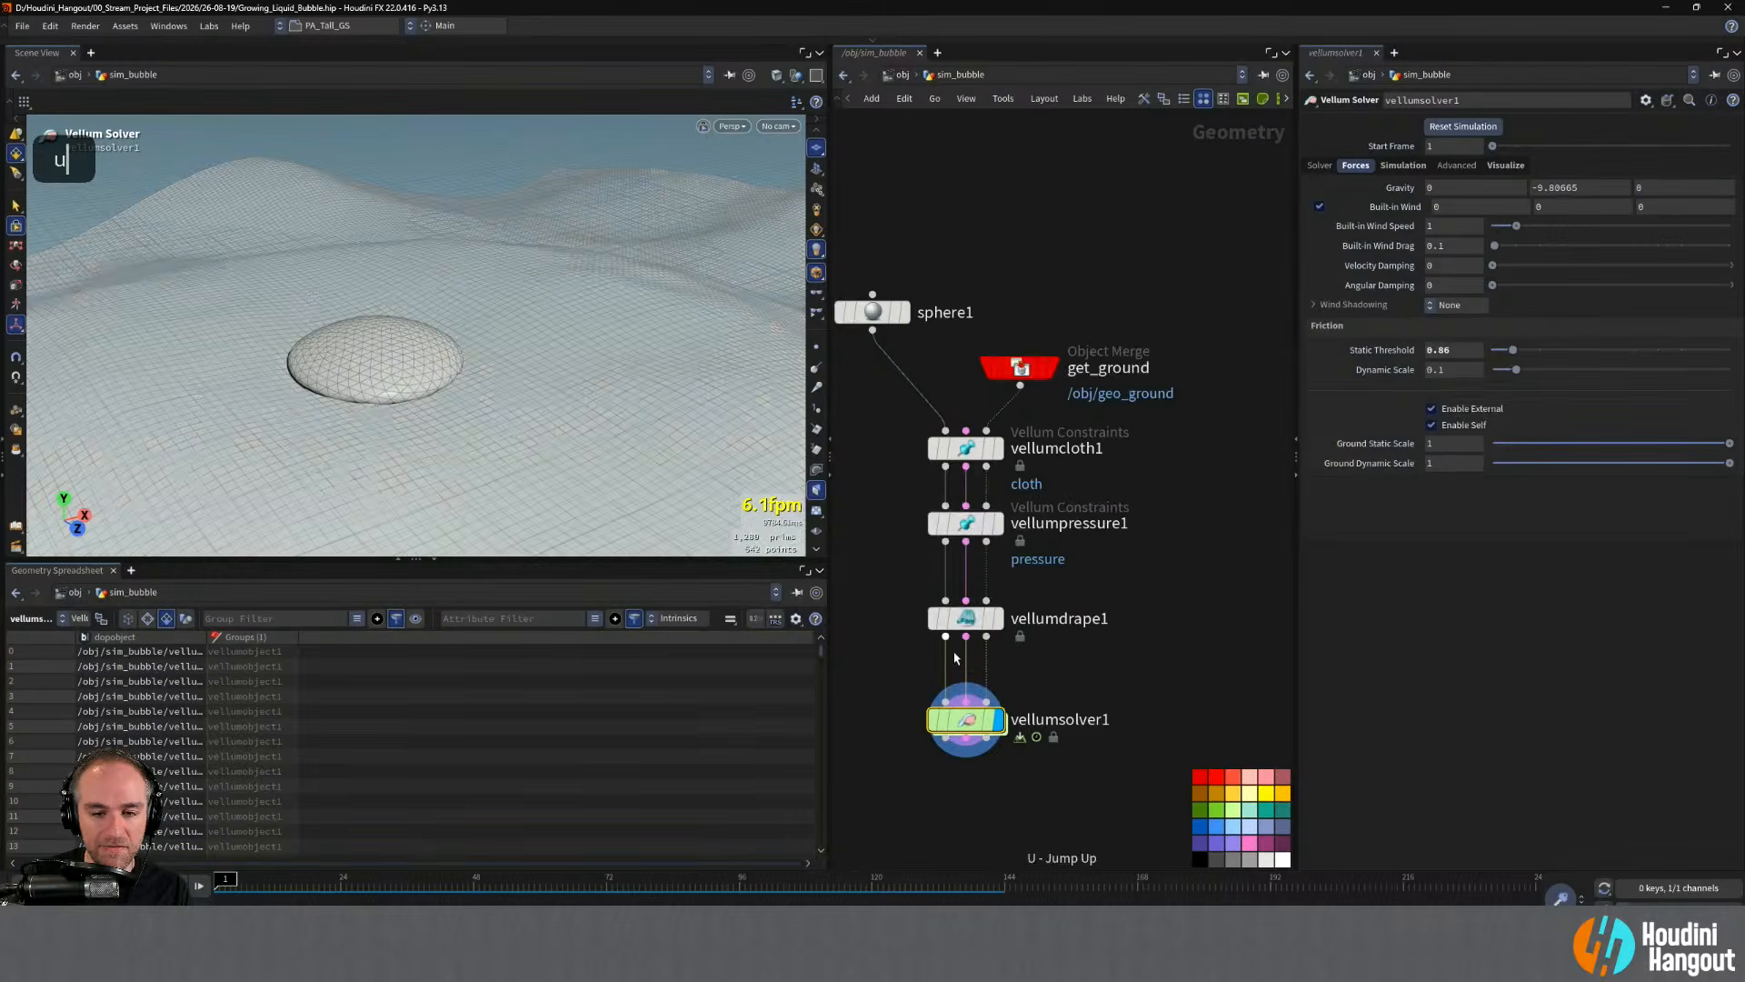
- Move vellumsolver1 down the network to open space below vellumdrape1, and display vellumdrape1
left_click_drag(968, 622, 969, 600)
middle_click_drag(968, 604, 968, 512)
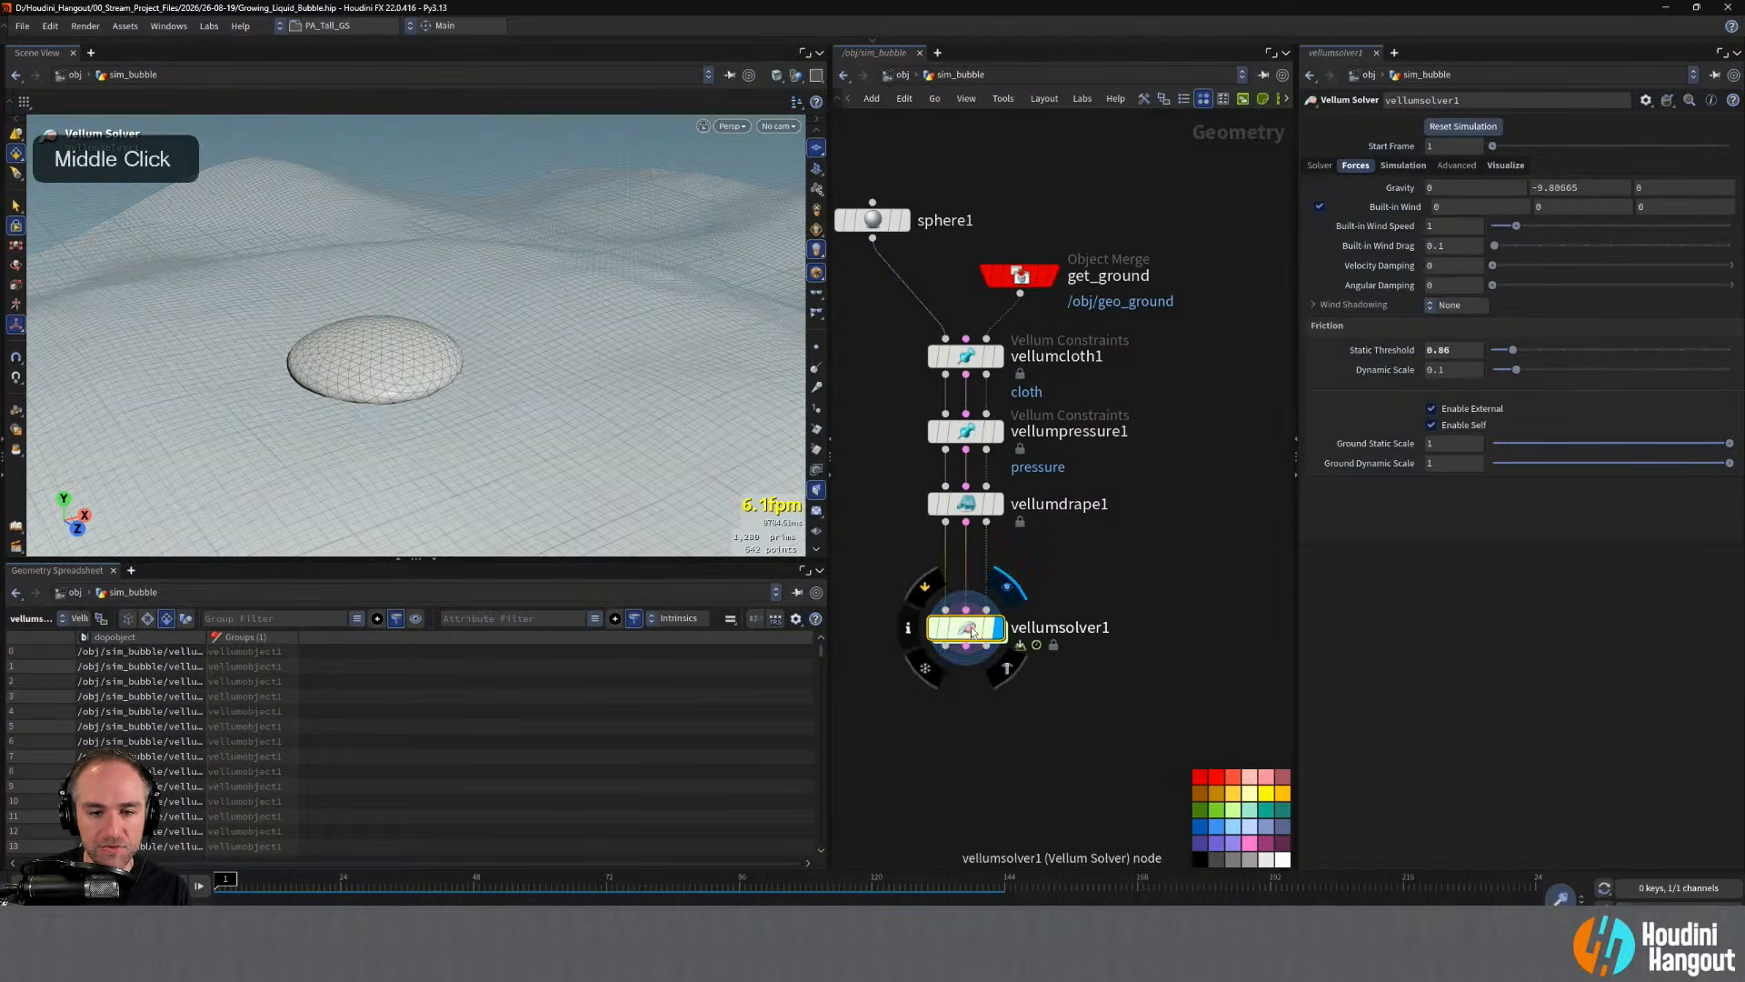
left_click_drag(966, 627, 966, 751)
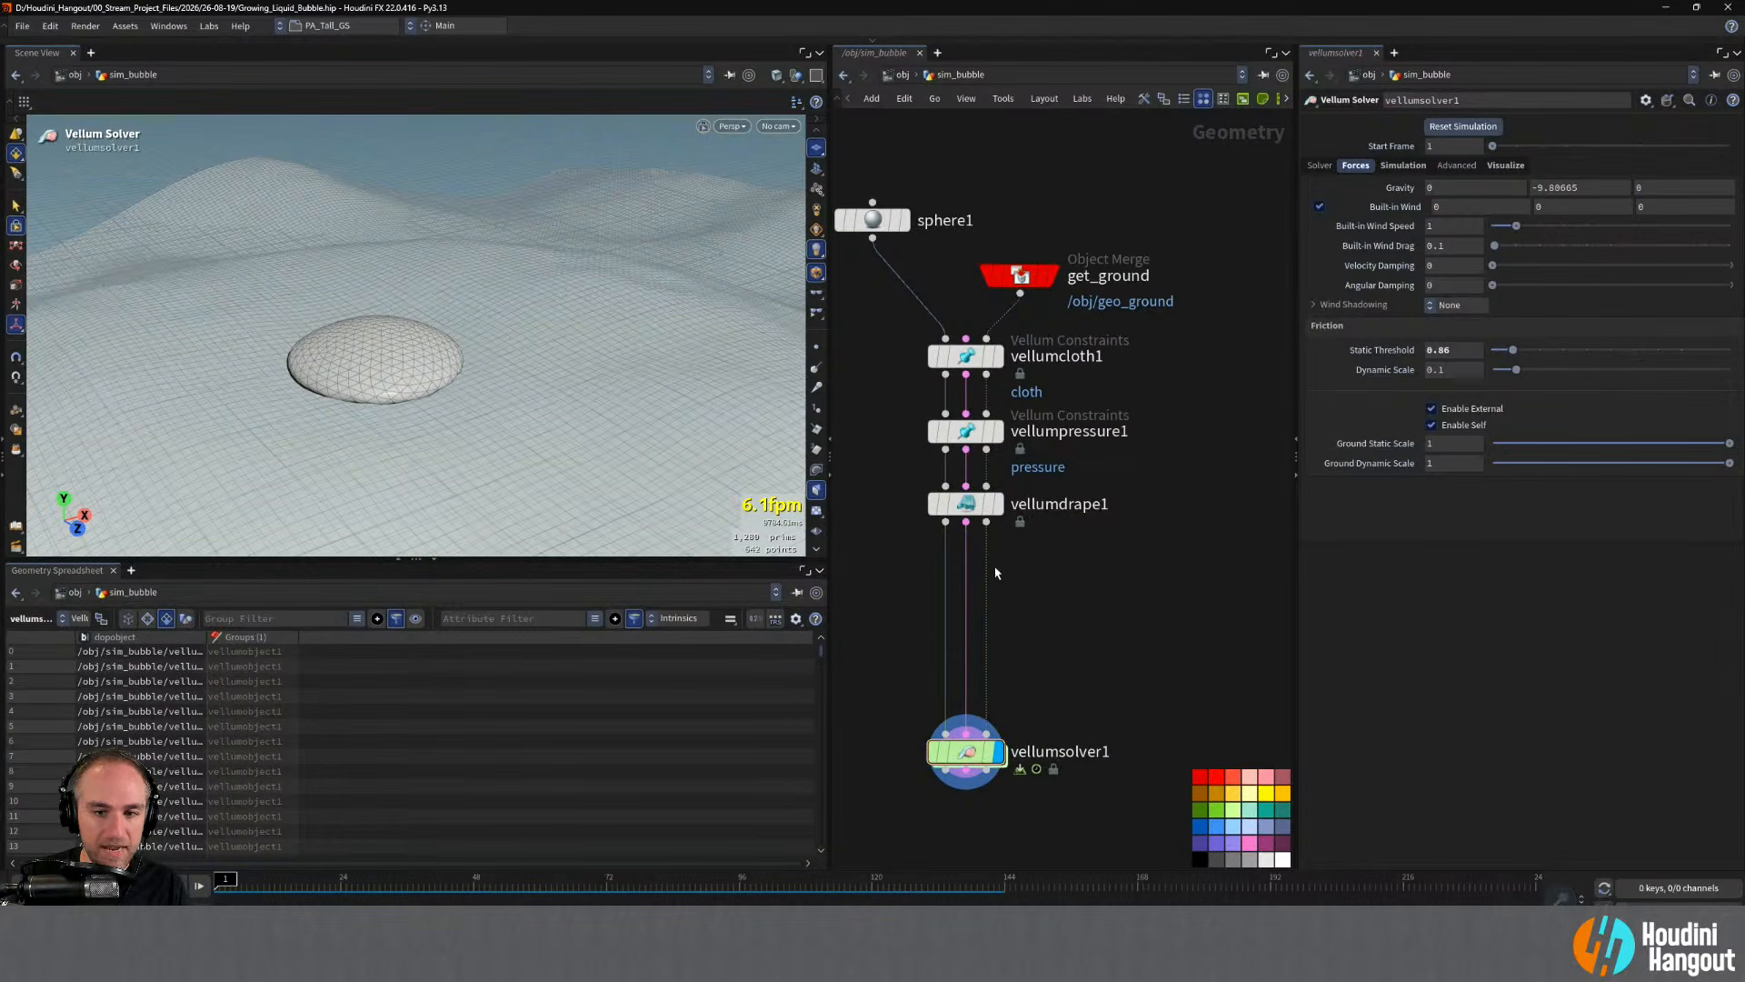
left_click(998, 504)
- Try a Vellum Attach Constraints node between vellumdrape1 and vellumsolver1 and look through its constraint geometry and attribute settings
key("Tab")
type("vellum")
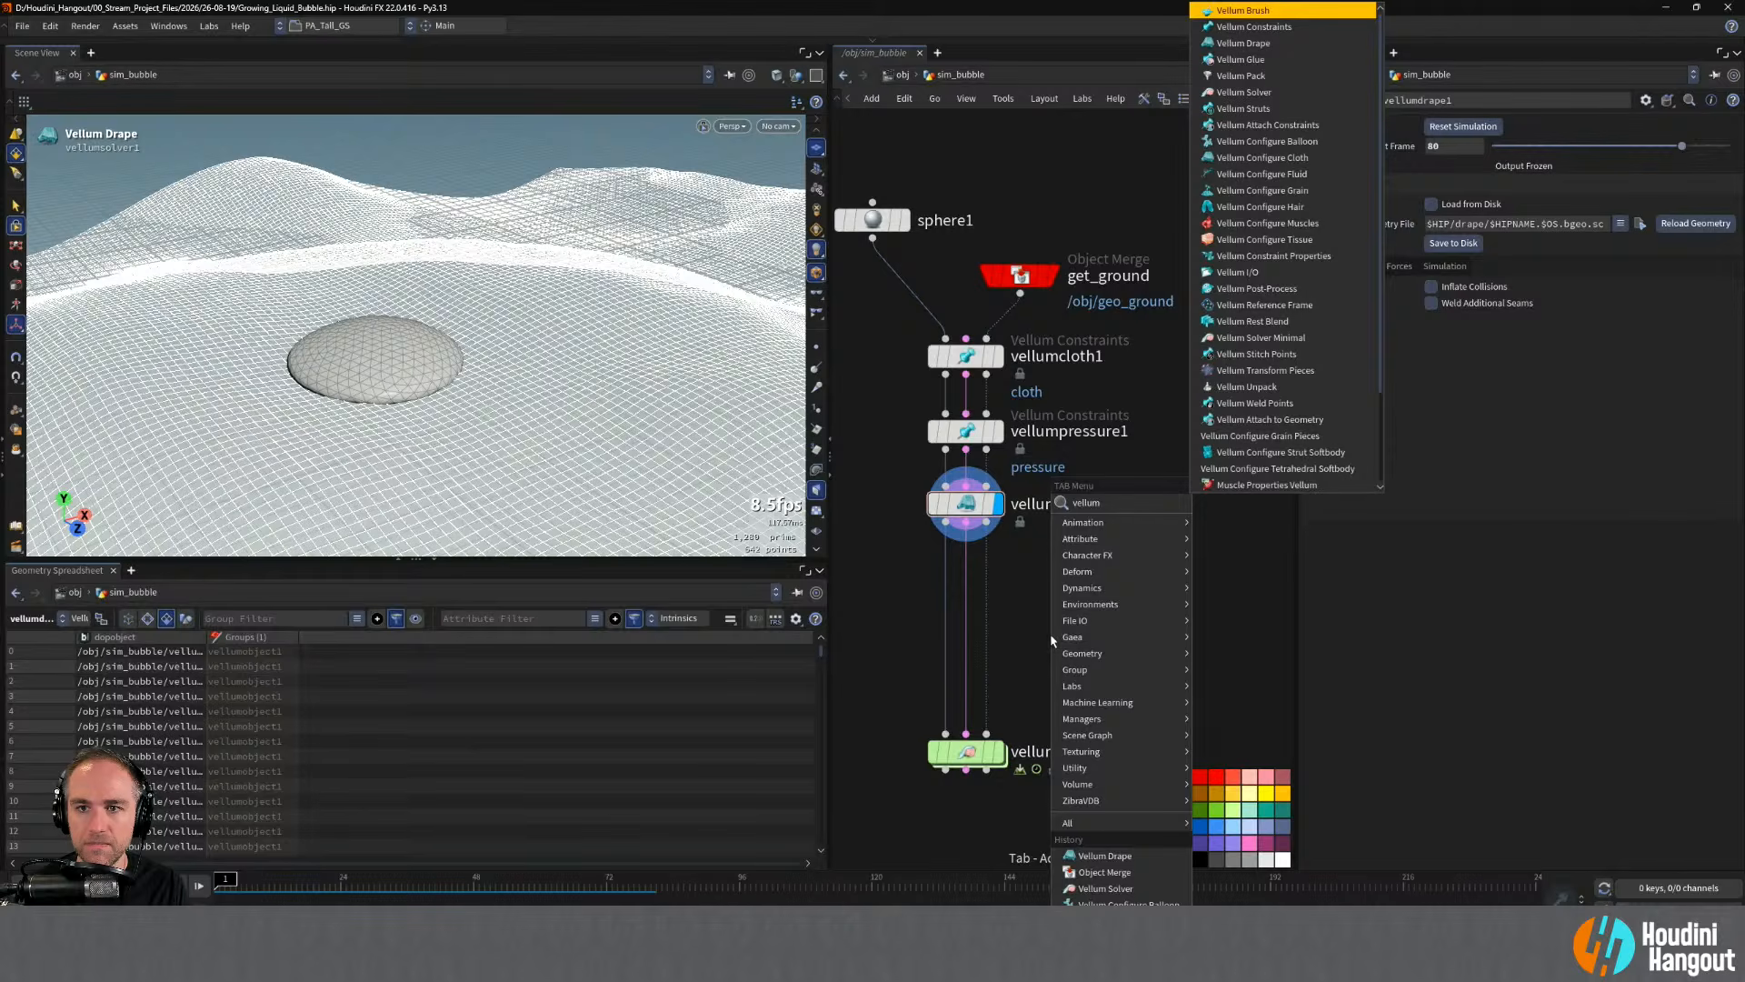
left_click(1266, 128)
left_click(951, 591)
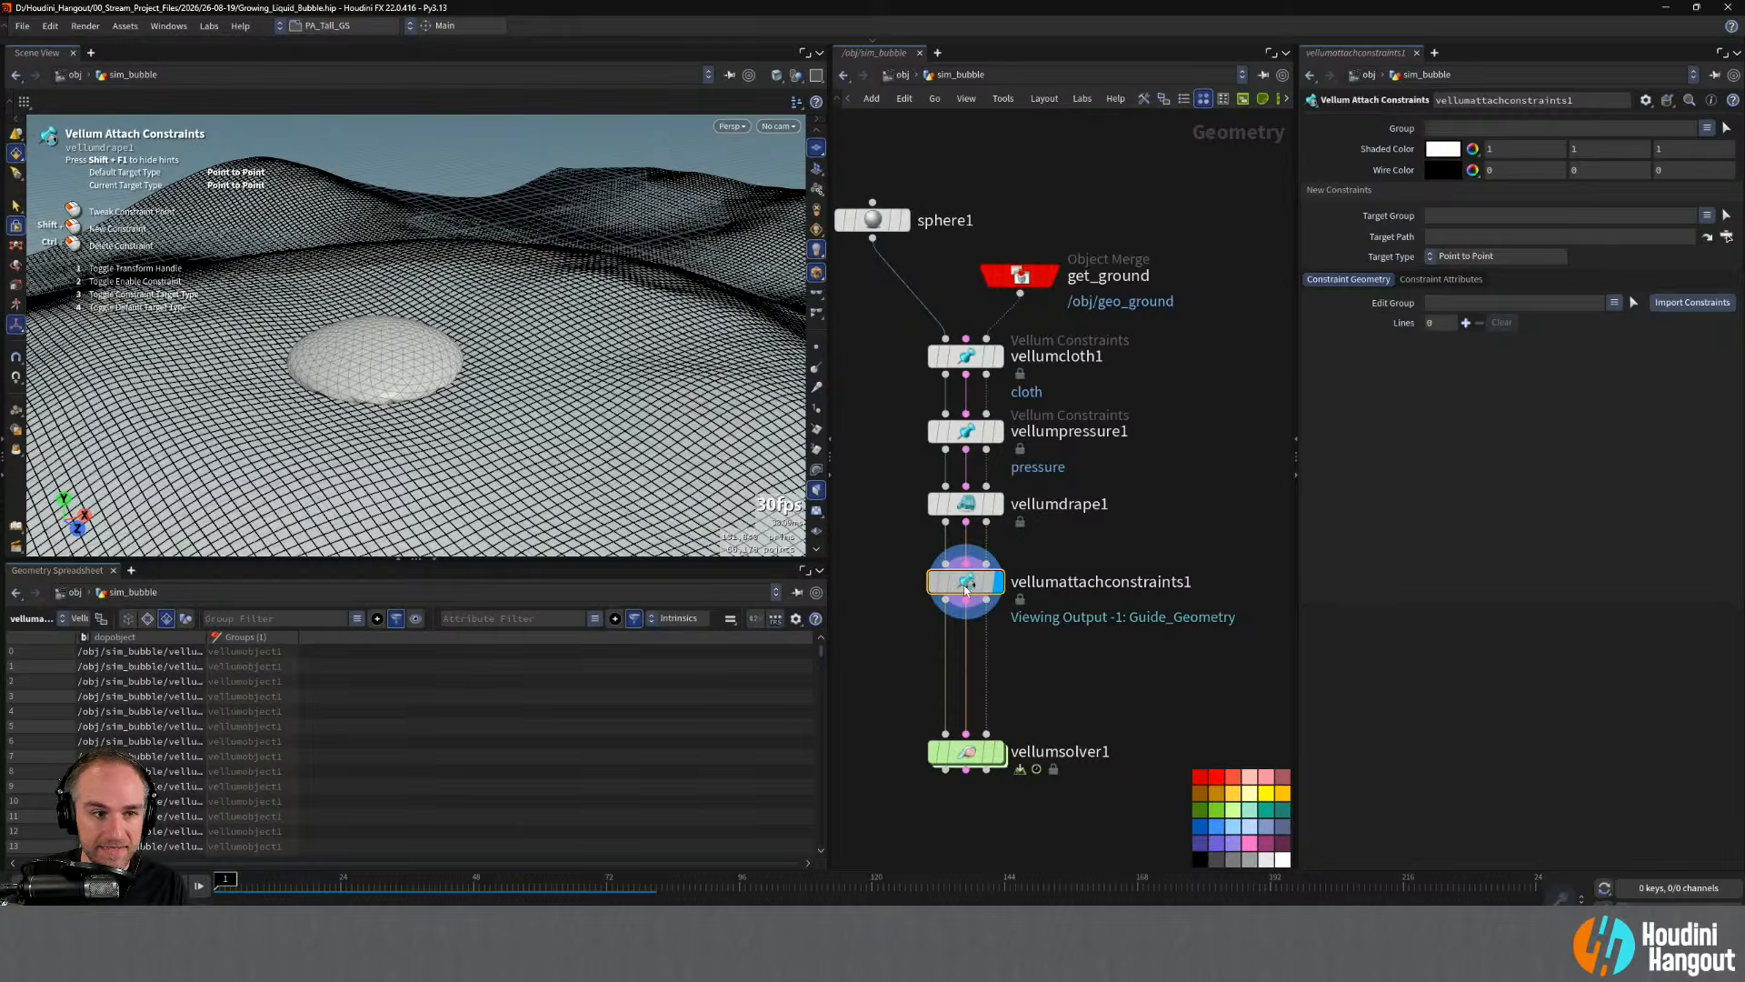
left_click_drag(400, 355, 382, 405, "alt")
right_click_drag(382, 405, 474, 341, "alt")
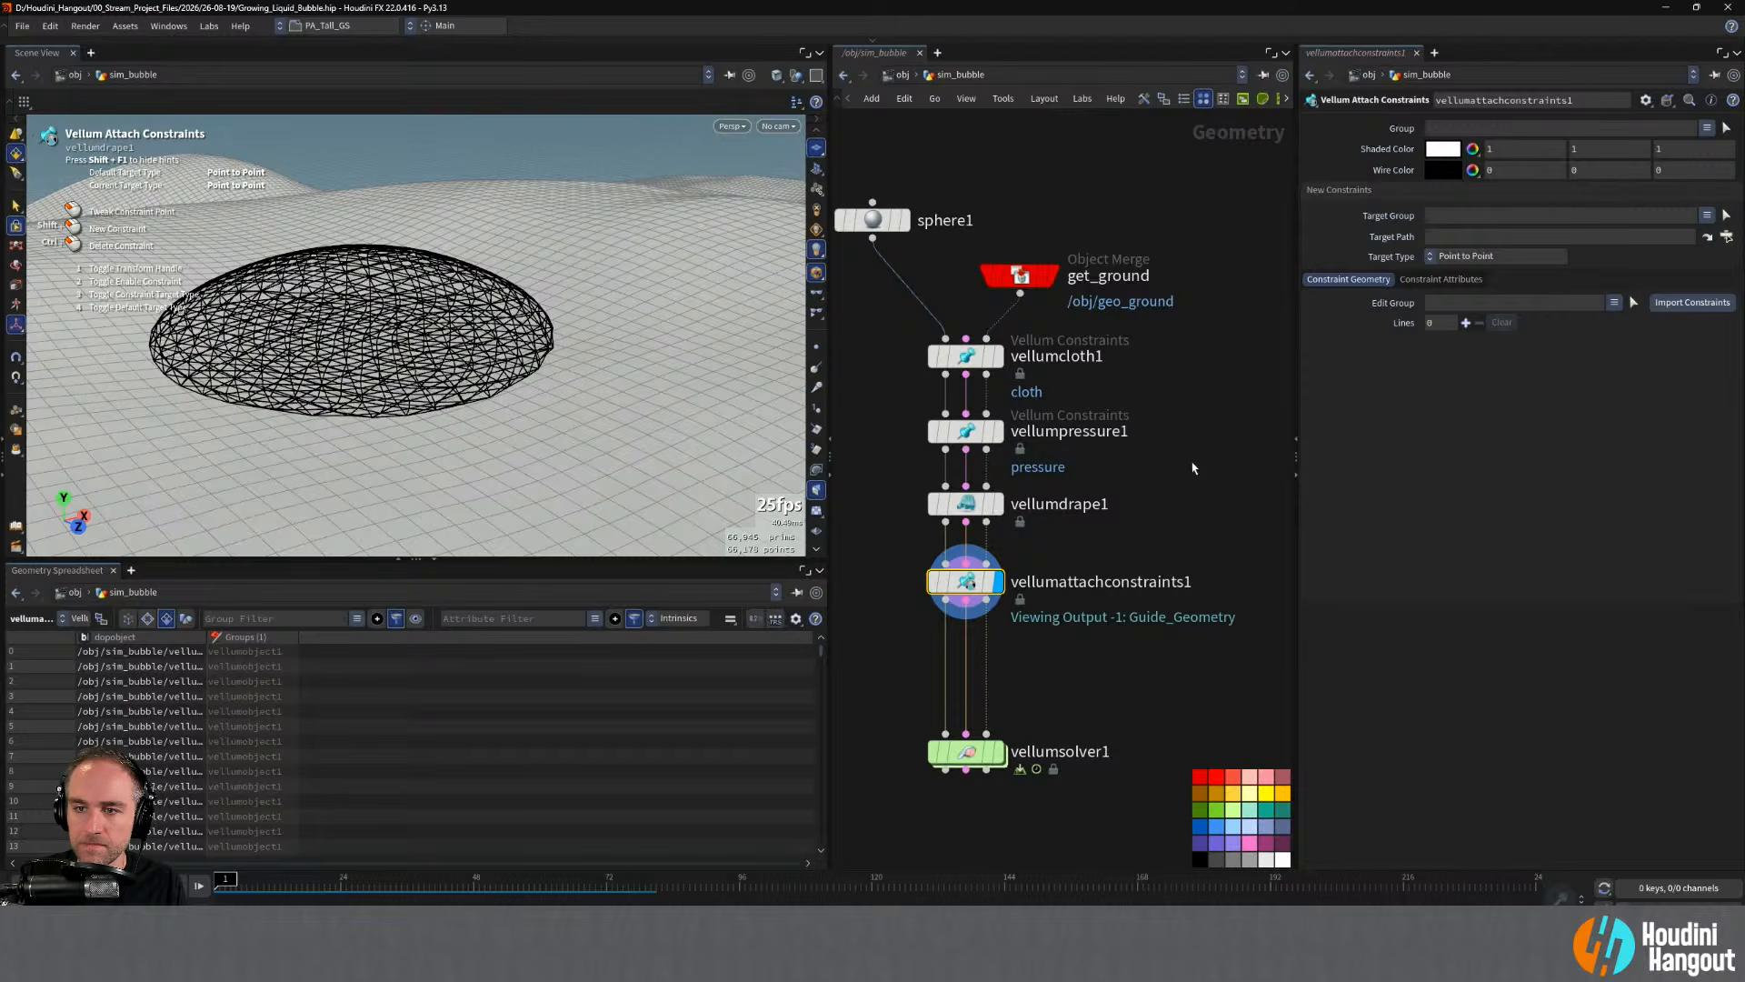
left_click(1441, 279)
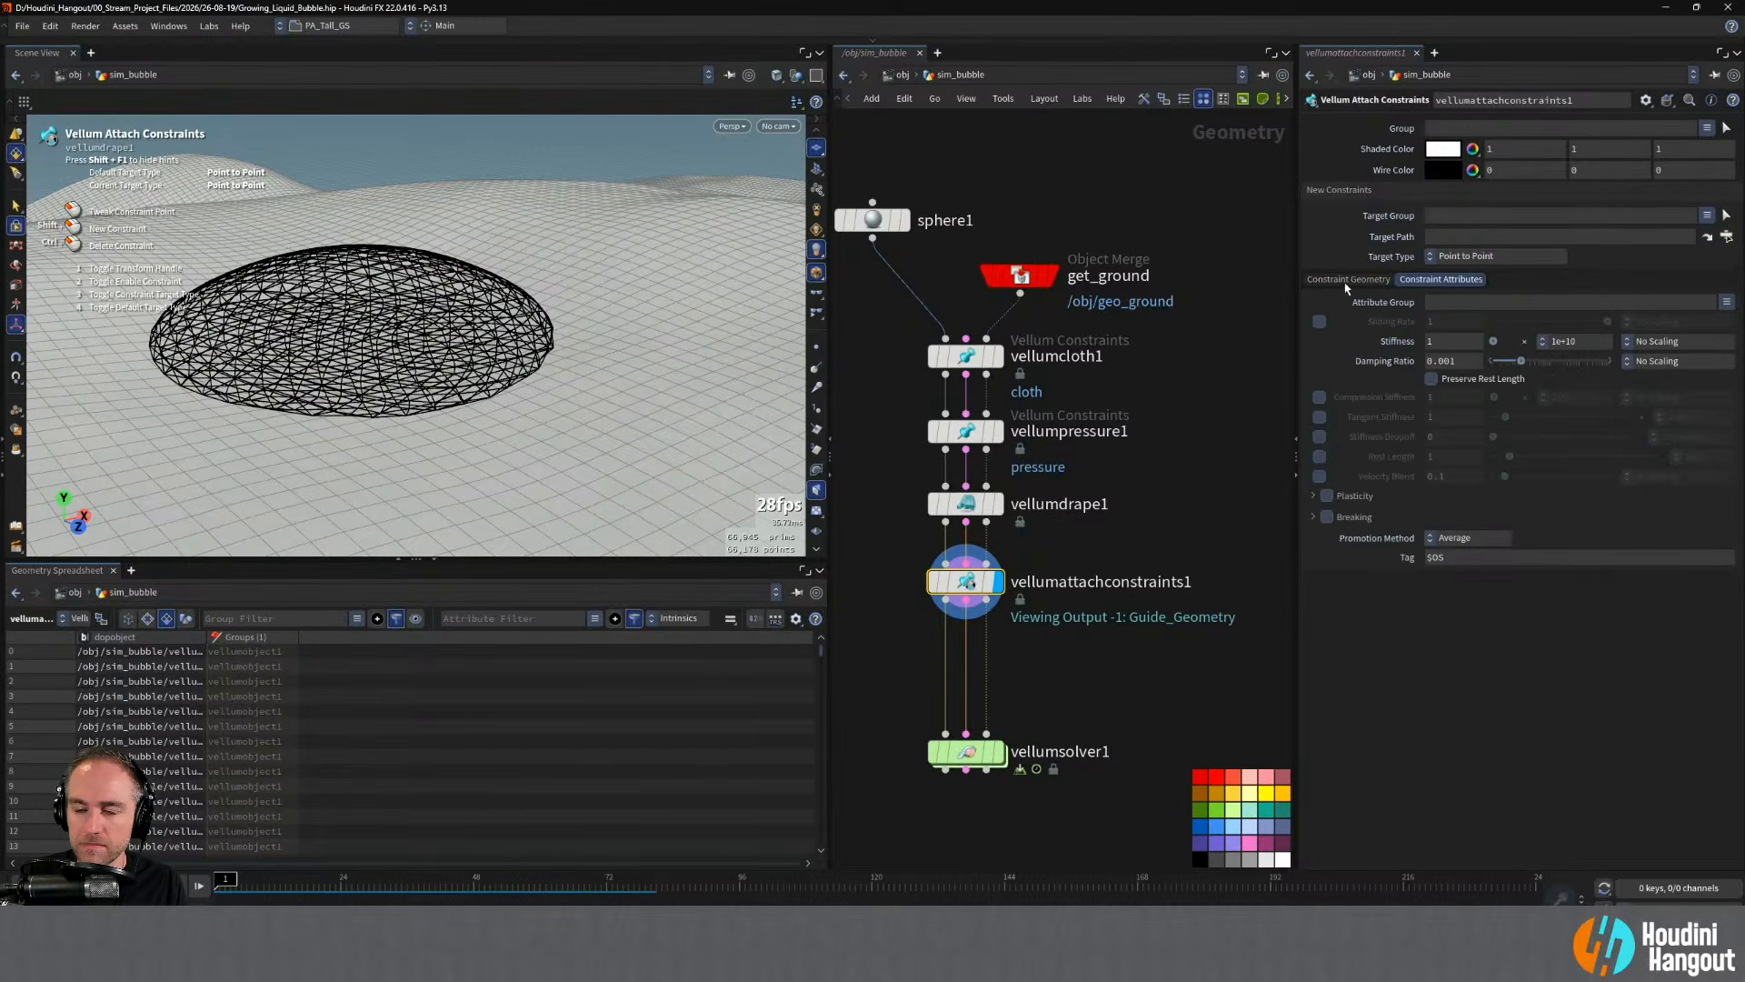
left_click(1345, 281)
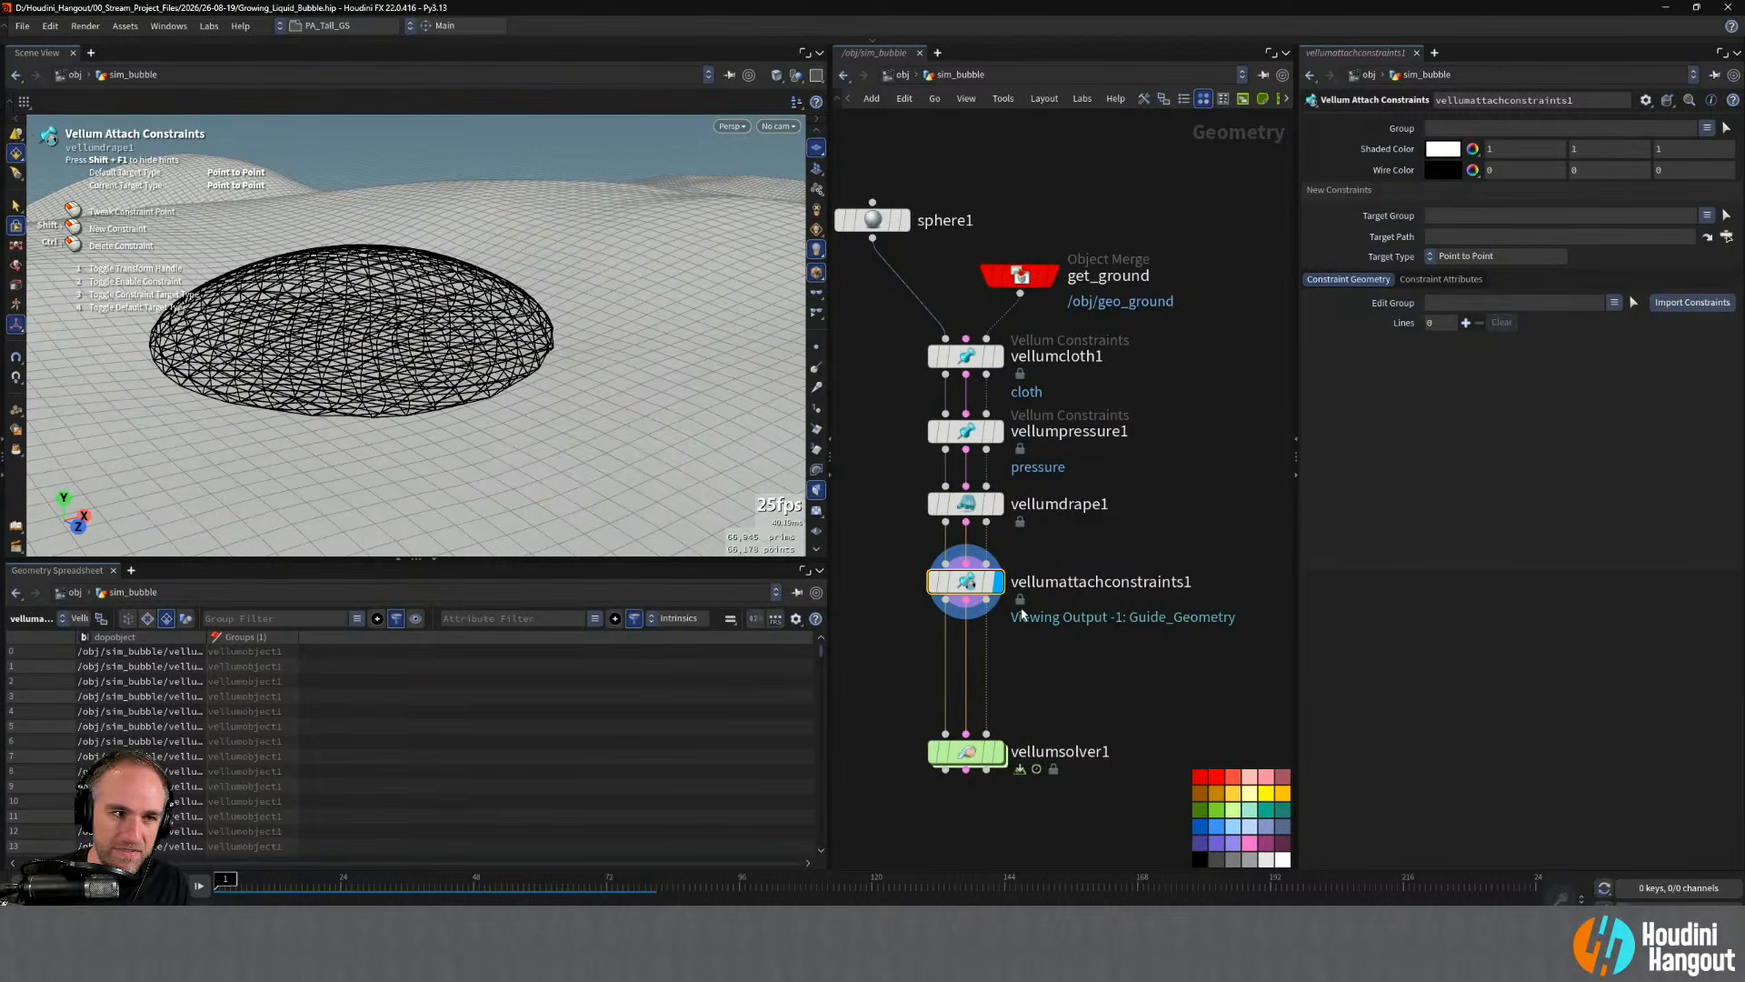
- Try to create a point-to-point constraint on the bubble's surface, and delete the Vellum Attach Constraints node
key("Escape")
key("Return")
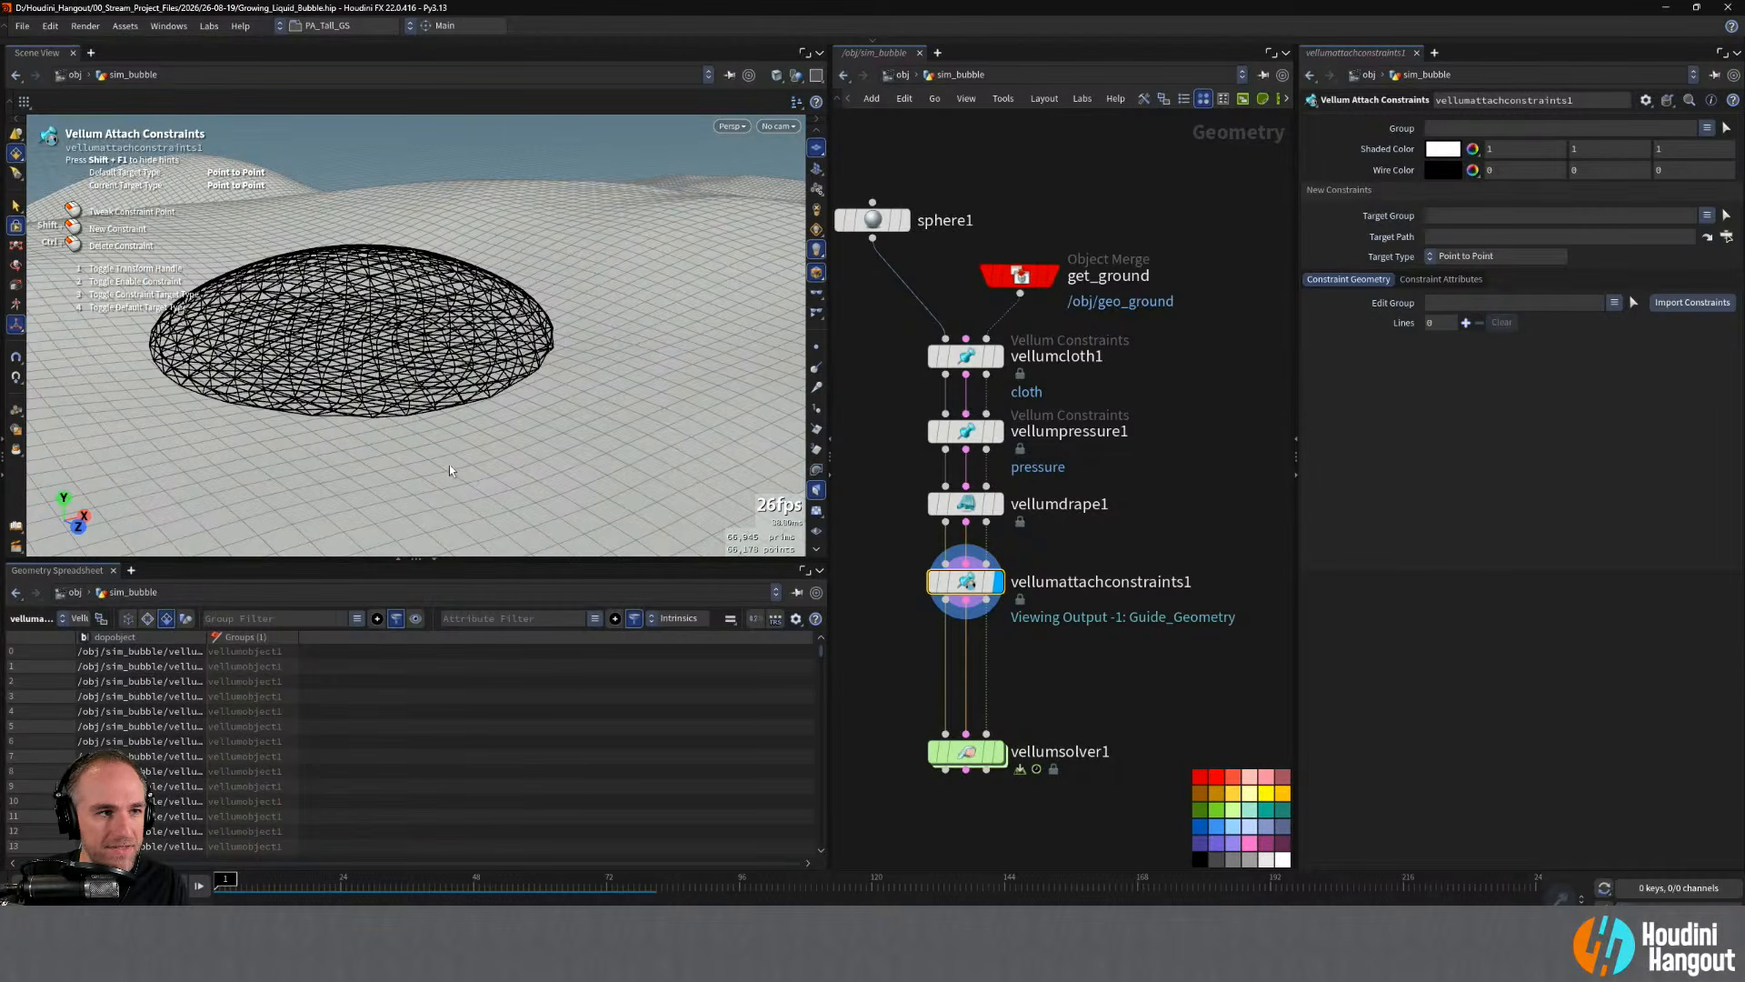
left_click(398, 378, "shift")
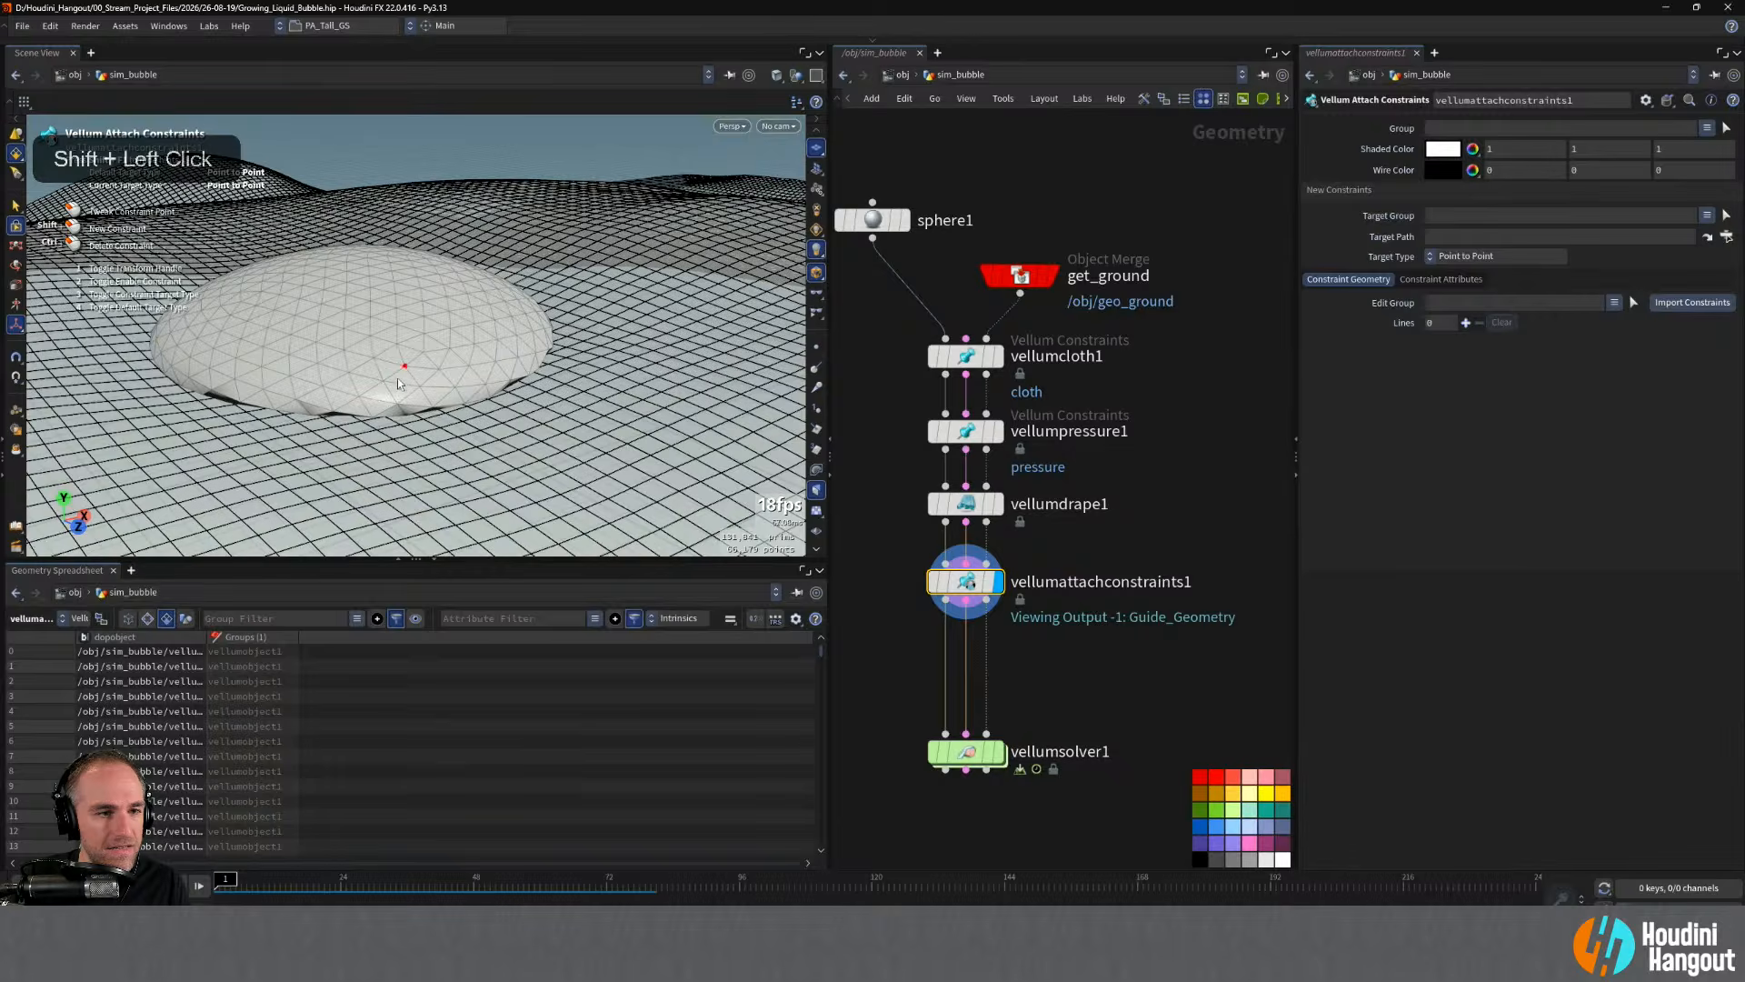
left_click(386, 389, "alt")
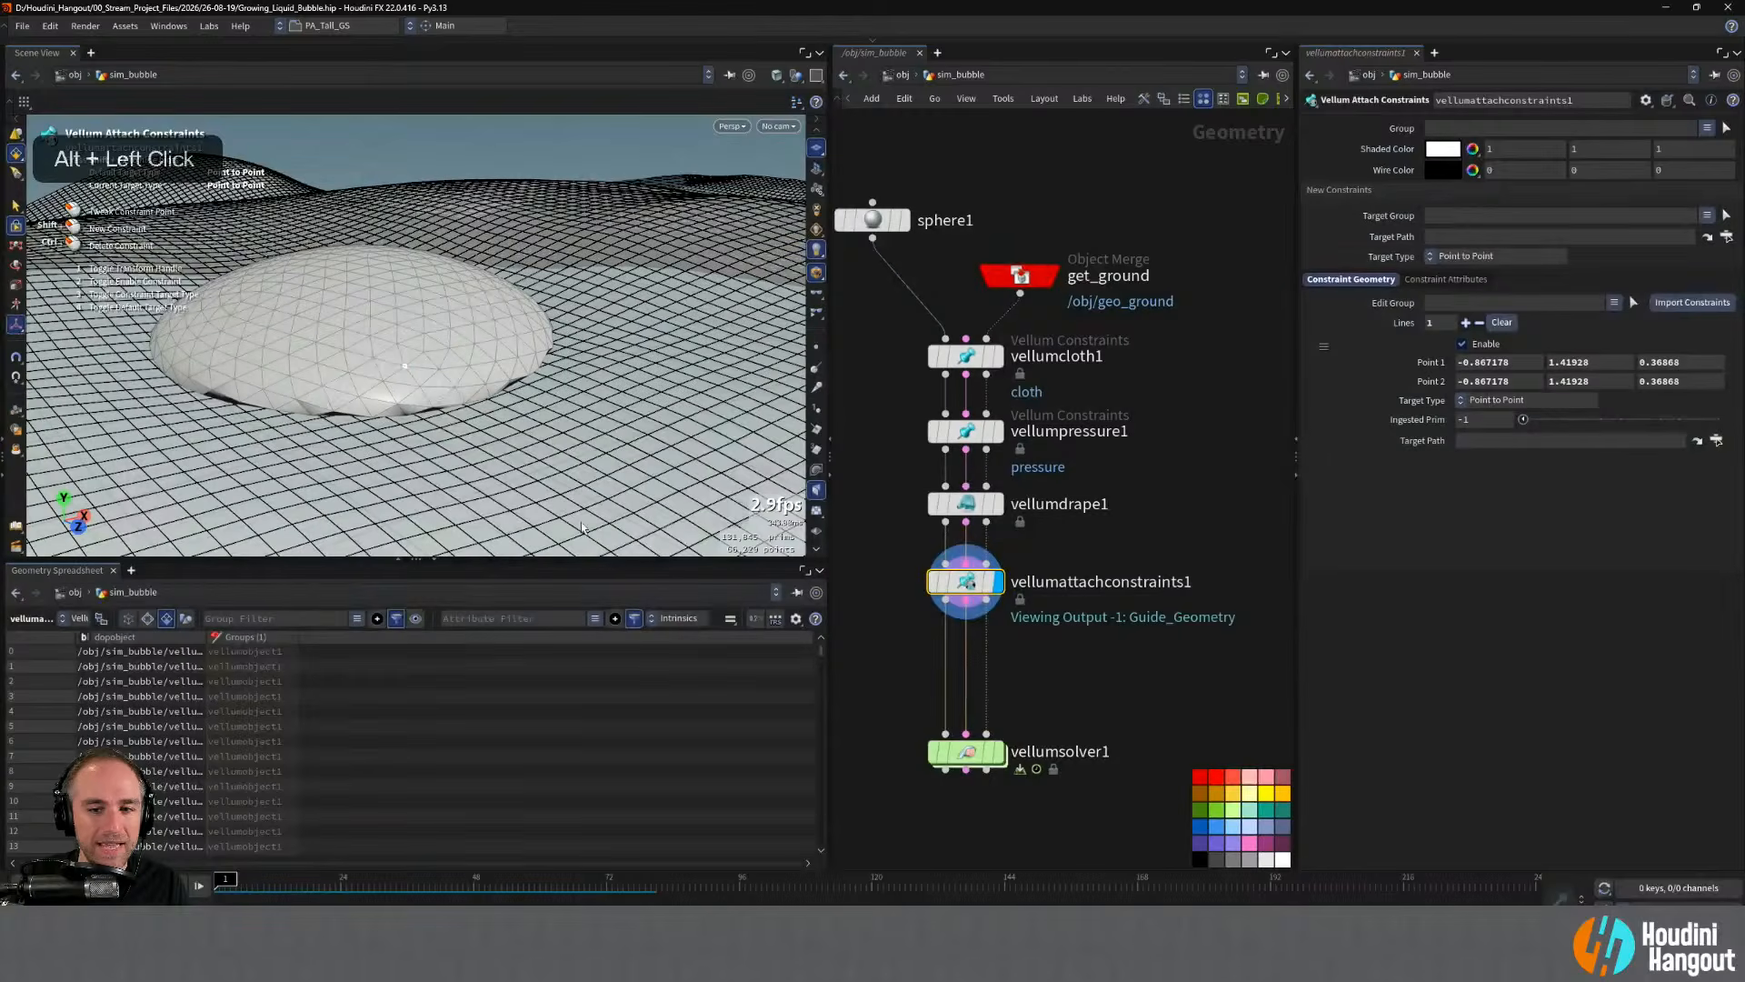
key("Delete")
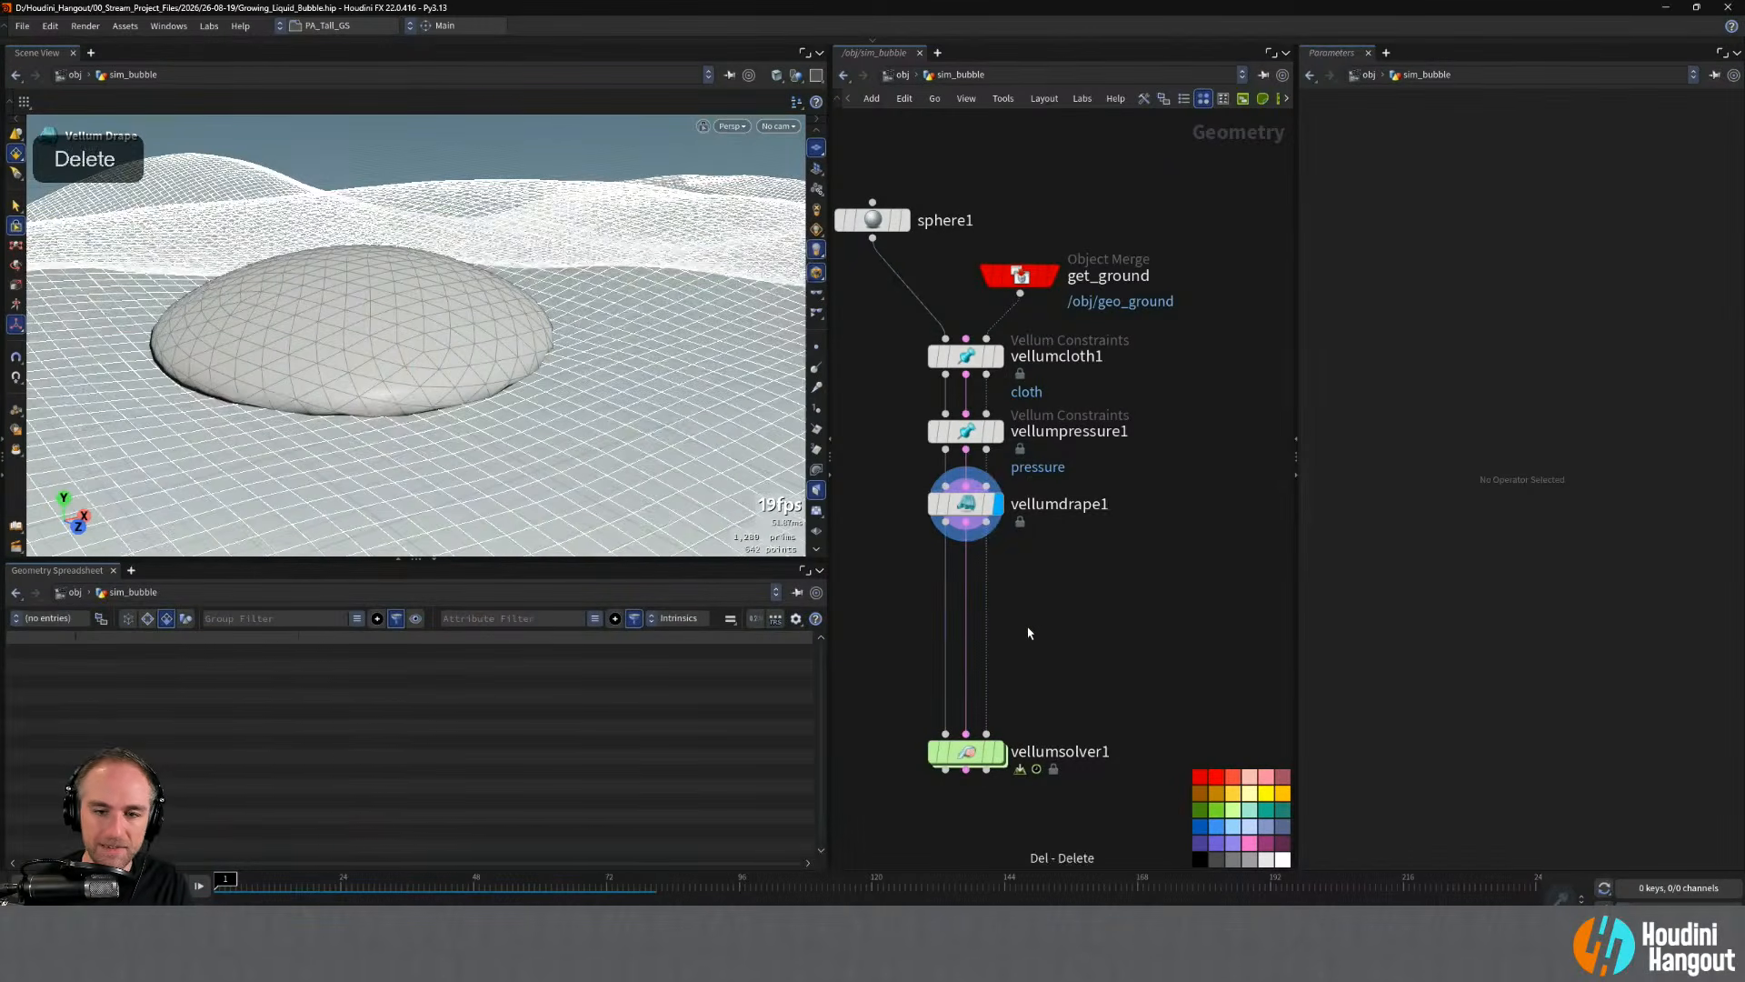
- Insert a Vellum Attach to Geometry node between vellumdrape1 and vellumsolver1, and display its constraint guides around the bubble
key("Tab")
type("vellum")
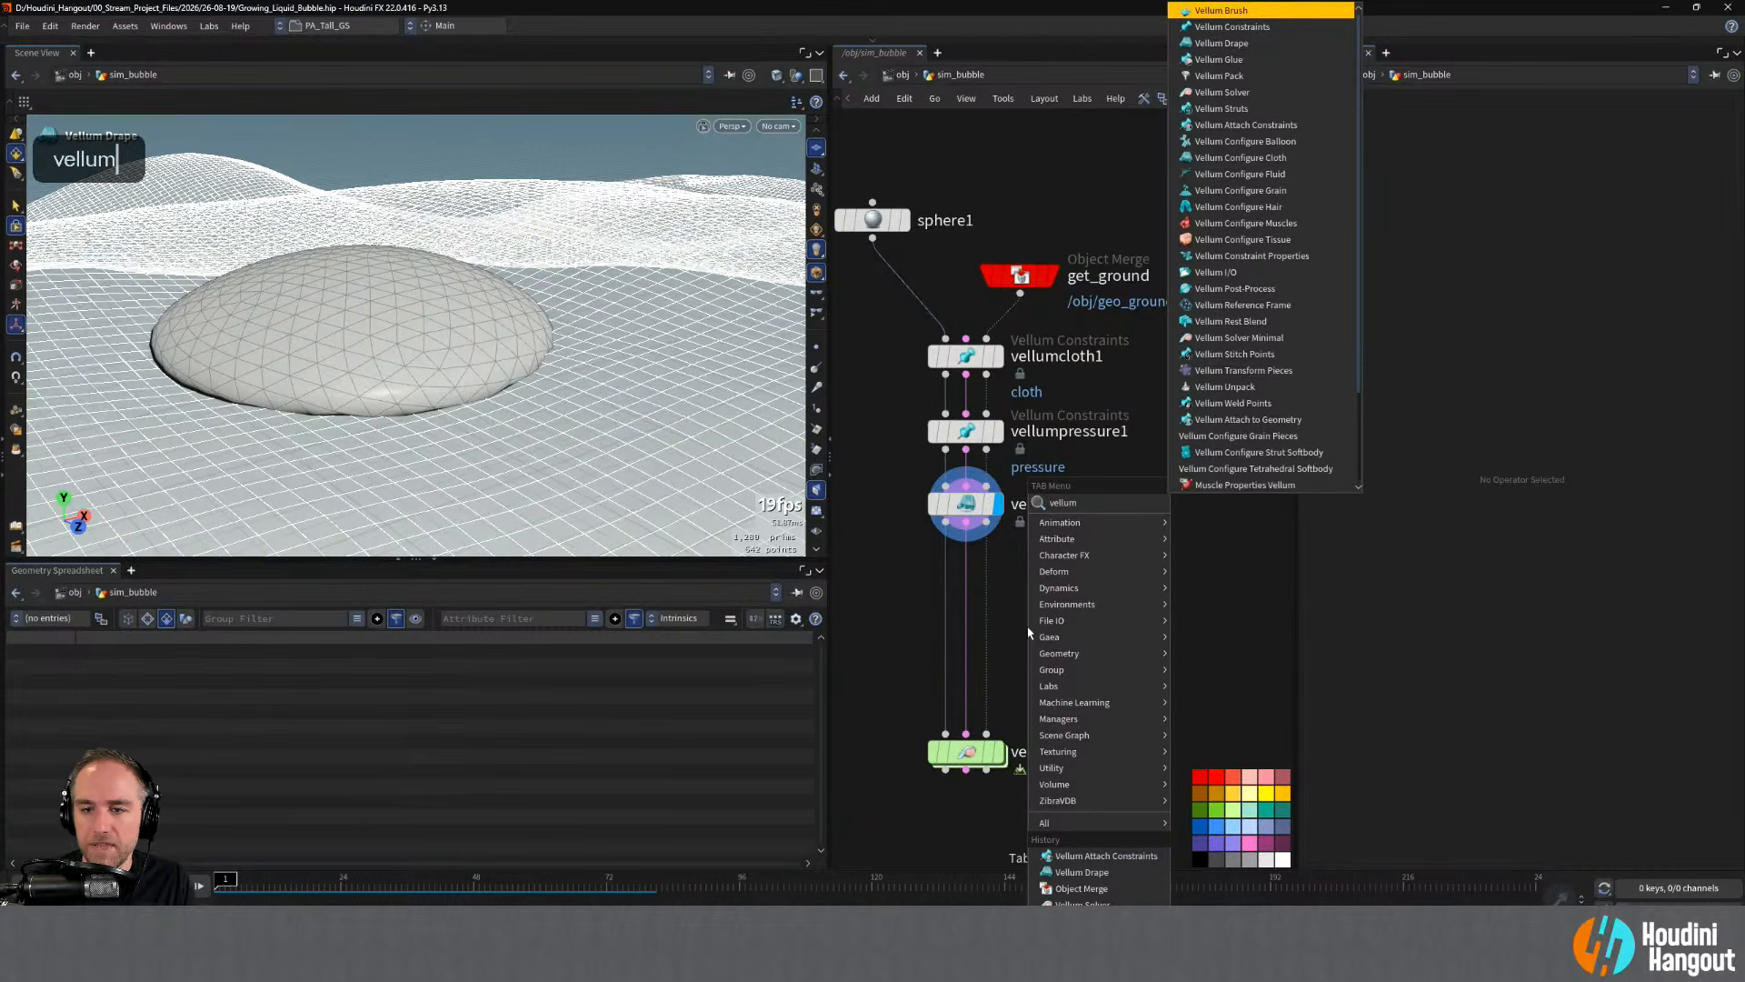
left_click(1248, 419)
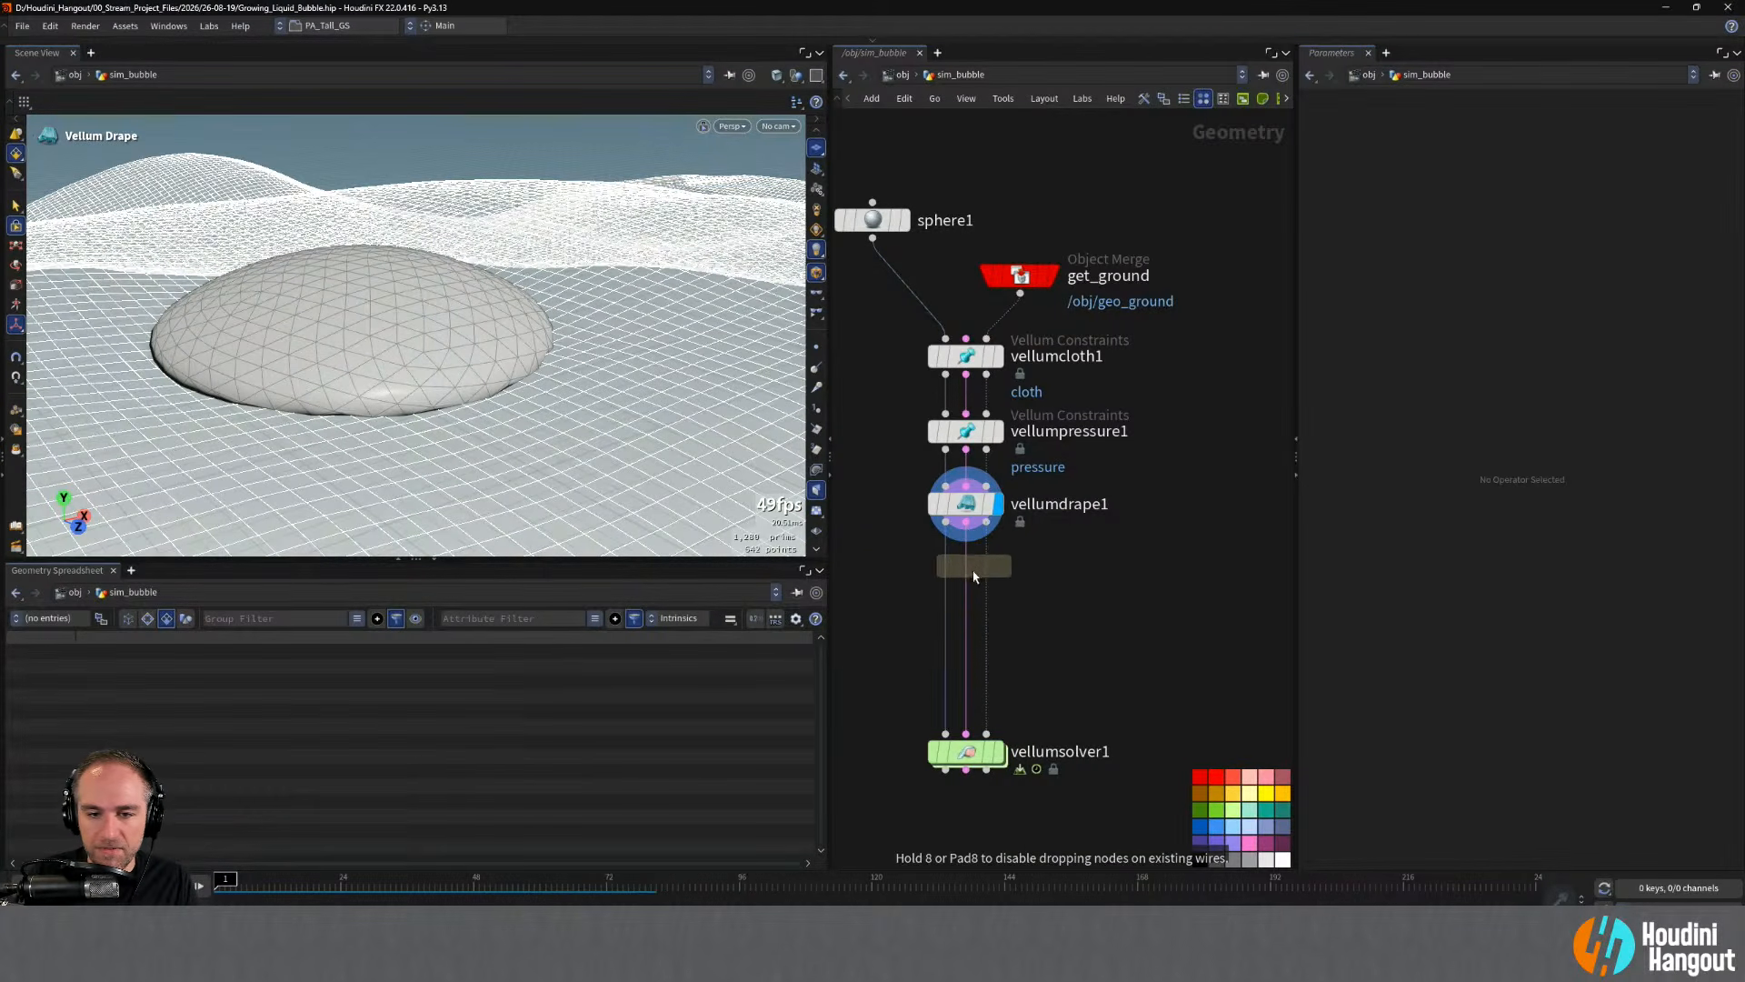
left_click(967, 609)
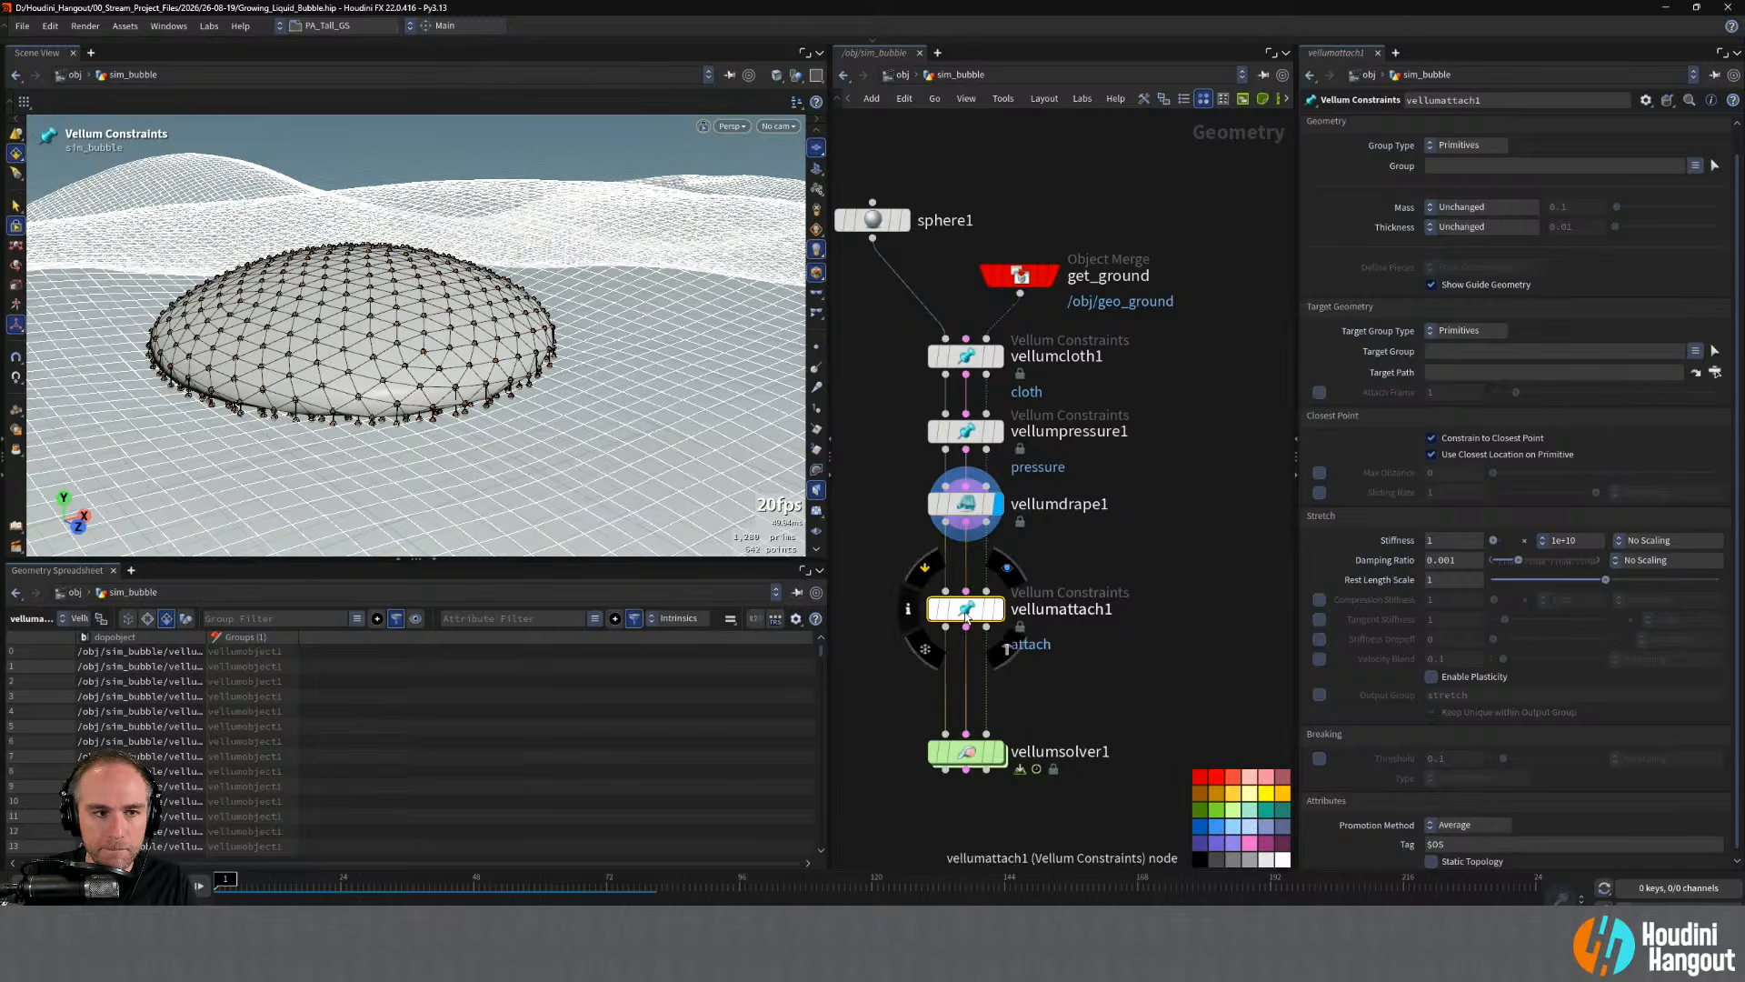
left_click_drag(965, 613, 965, 593)
left_click(998, 589)
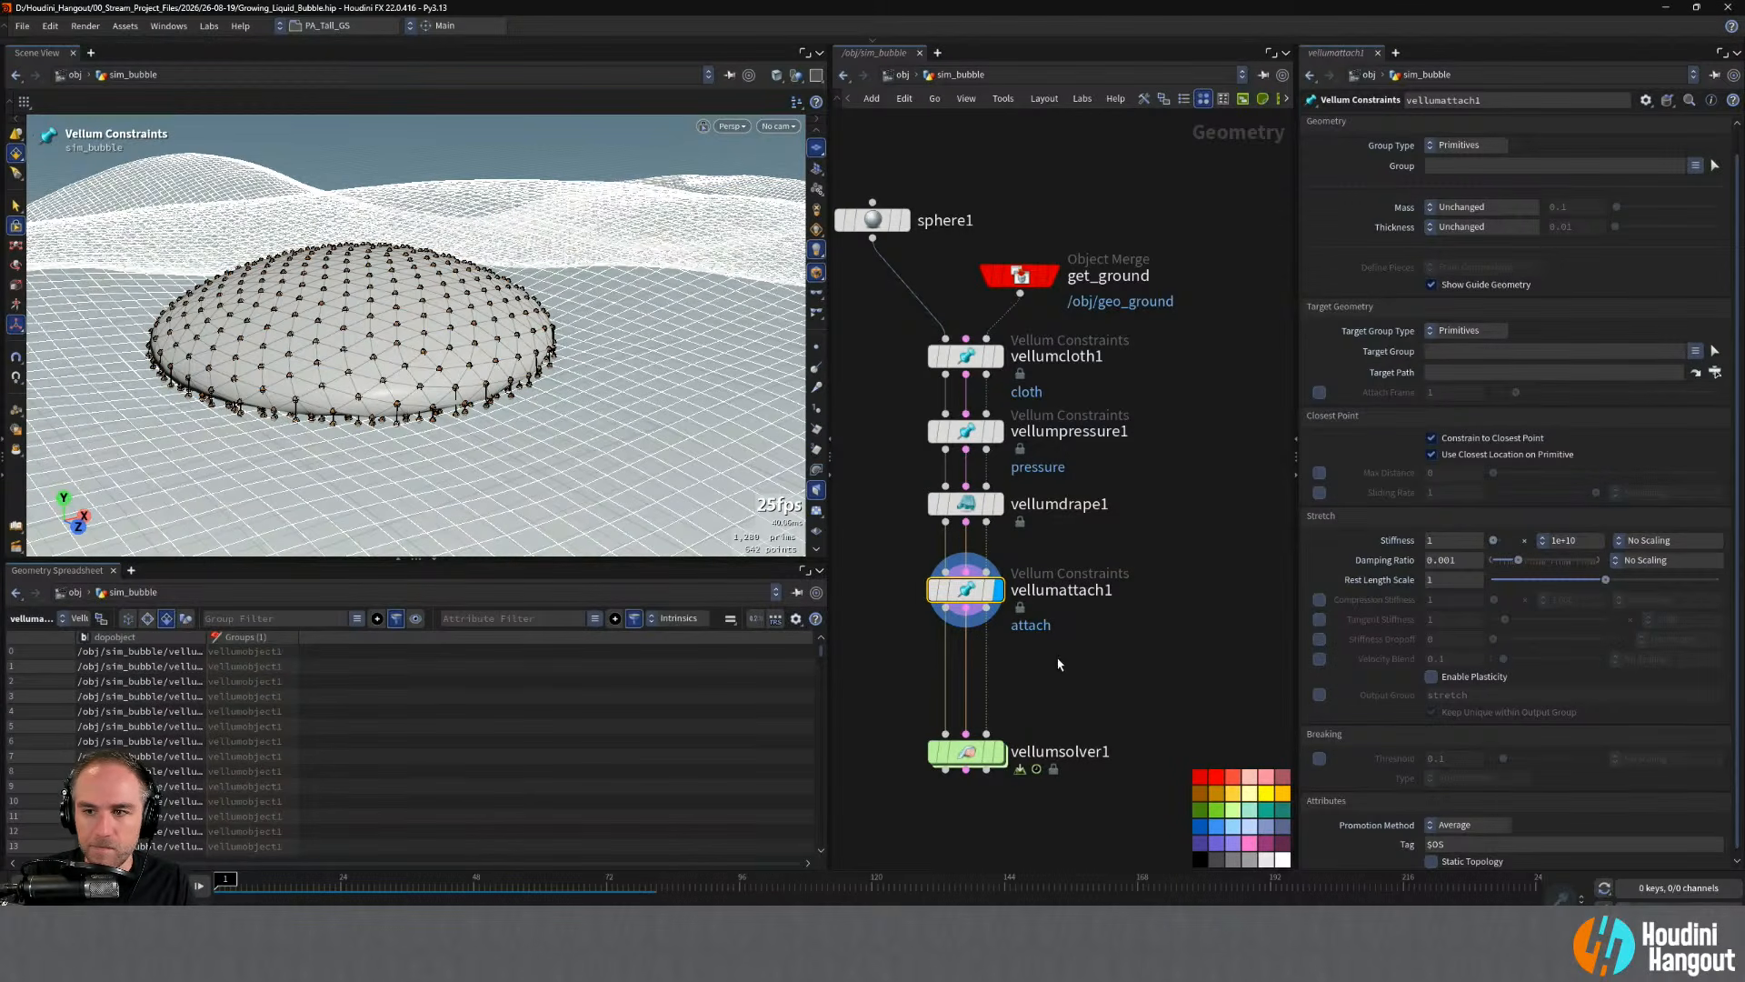
scroll(1375, 563, "down", 1)
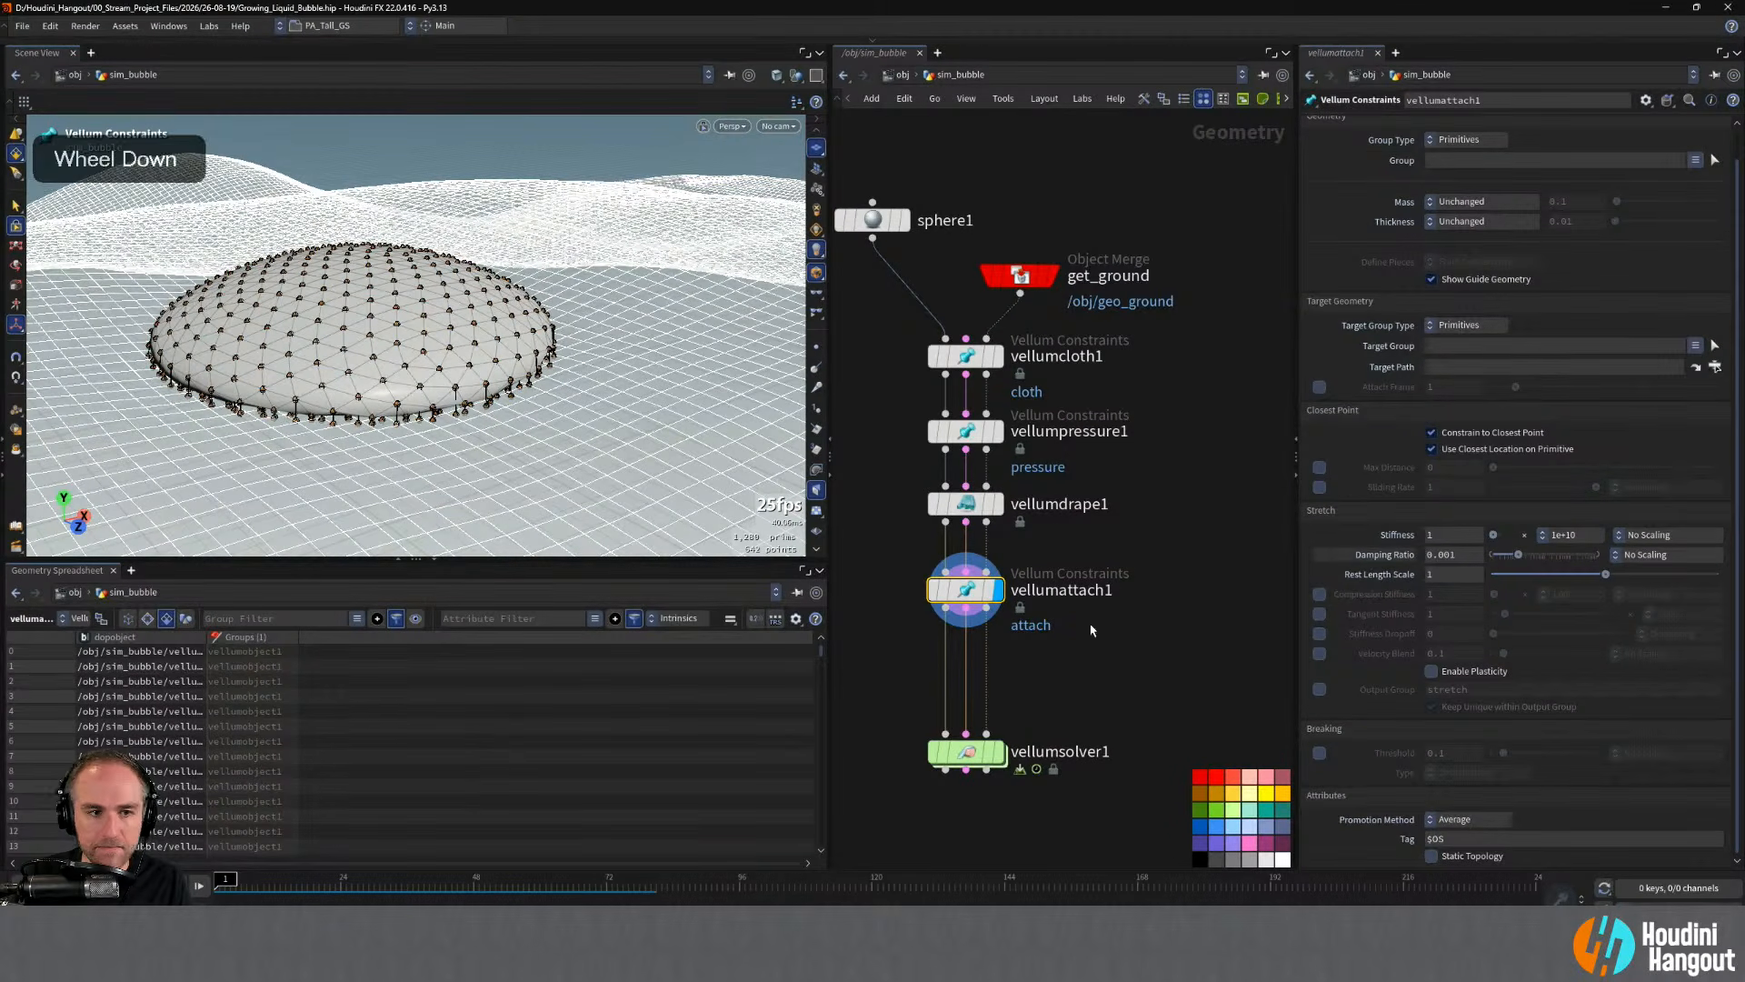
mouse_move(273, 381)
left_mouse_down("alt")
mouse_move(327, 393)
mouse_move(273, 391)
left_mouse_up("alt")
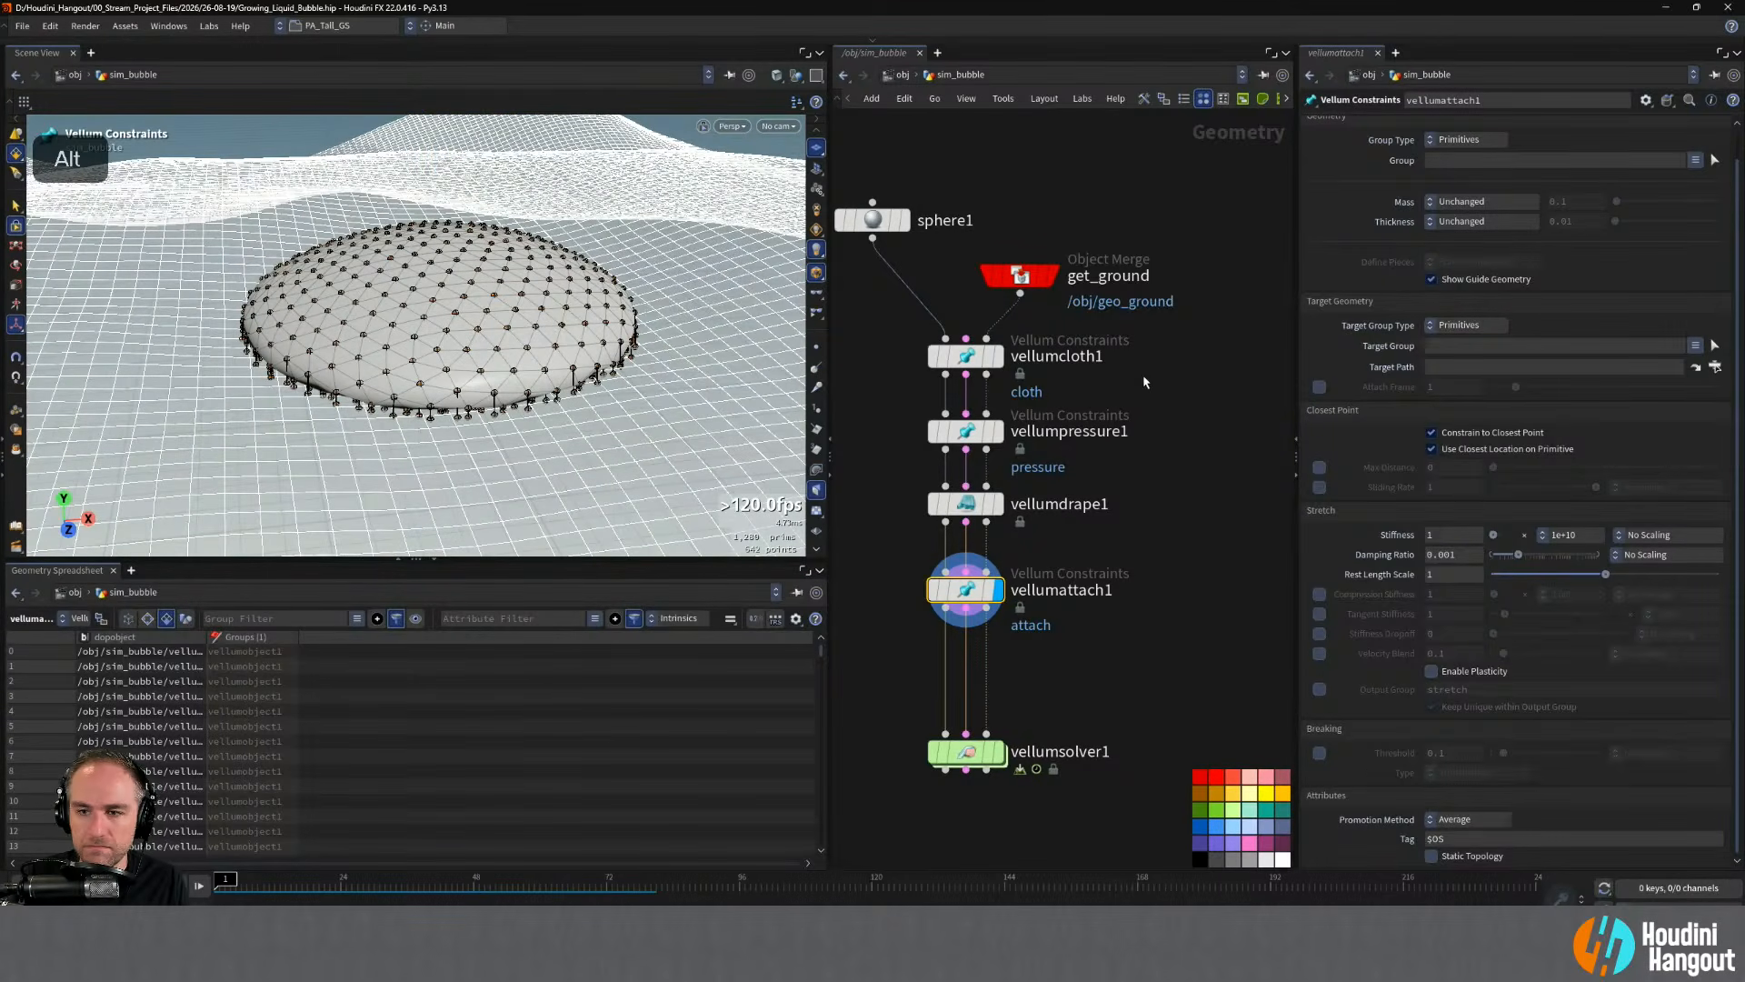
- Move vellumattach1 and vellumsolver1 further down the network to free space below vellumdrape1
mouse_move(968, 595)
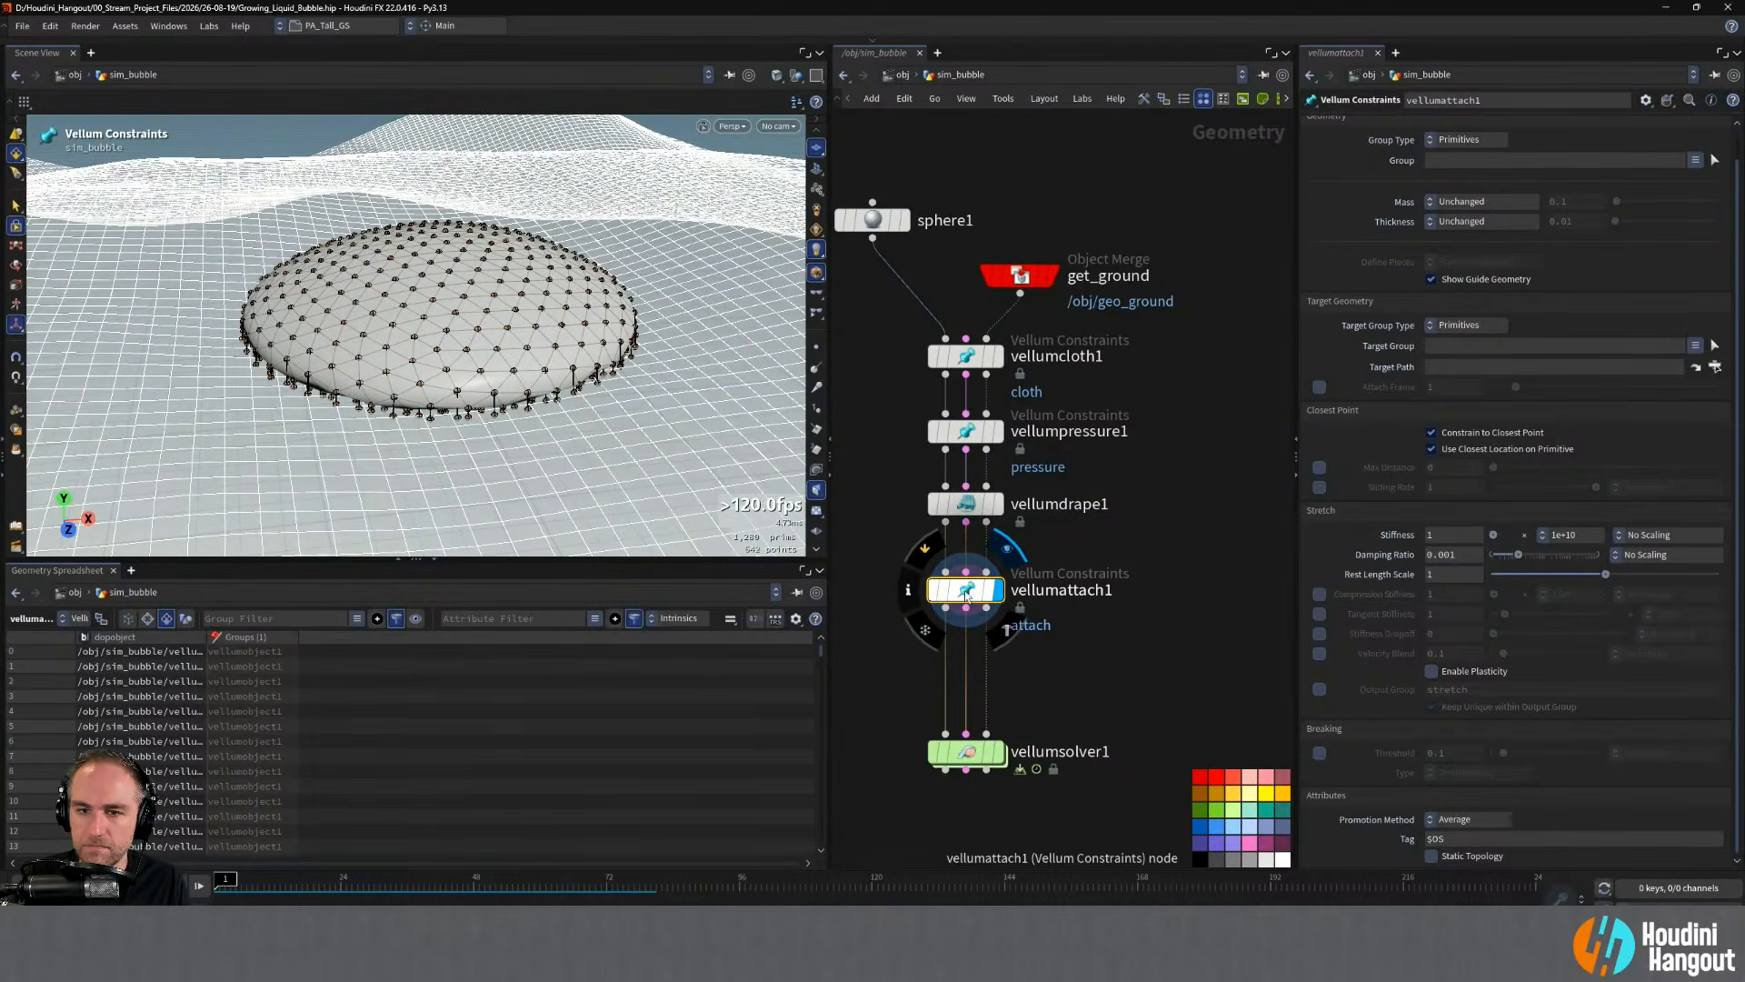
left_click_drag(968, 595, 967, 670)
mouse_move(966, 752)
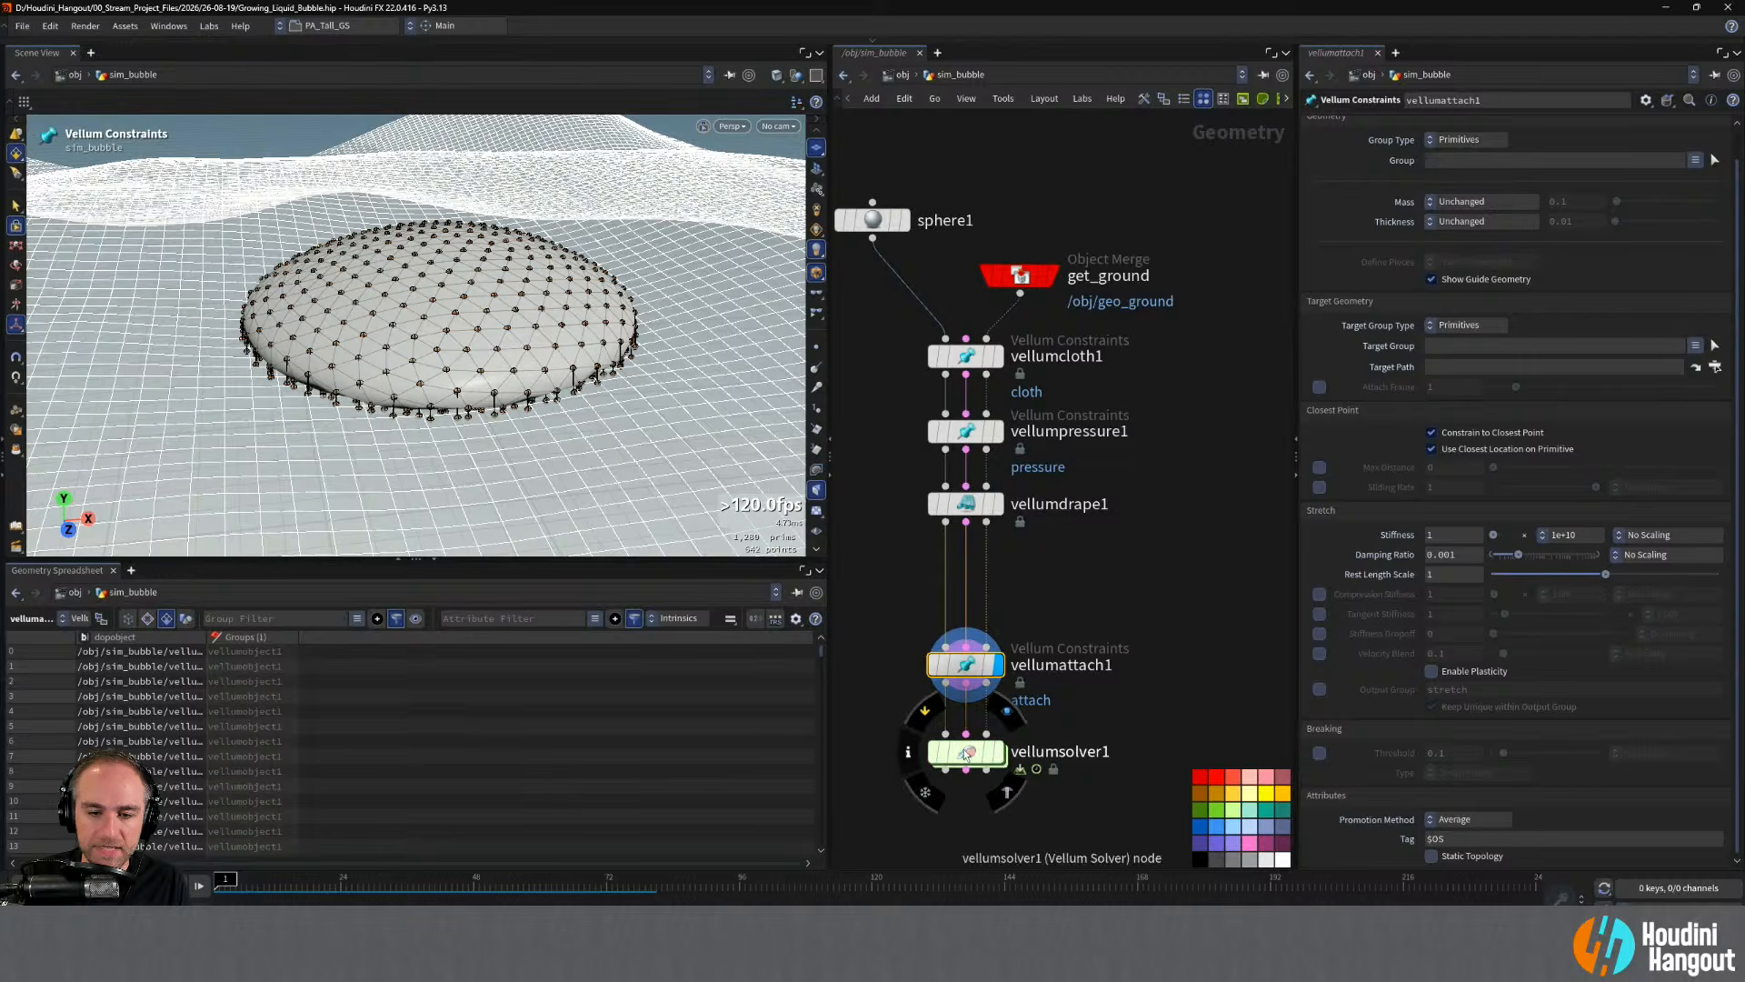
left_click_drag(965, 753, 965, 780)
middle_click_drag(919, 583, 971, 588, "alt")
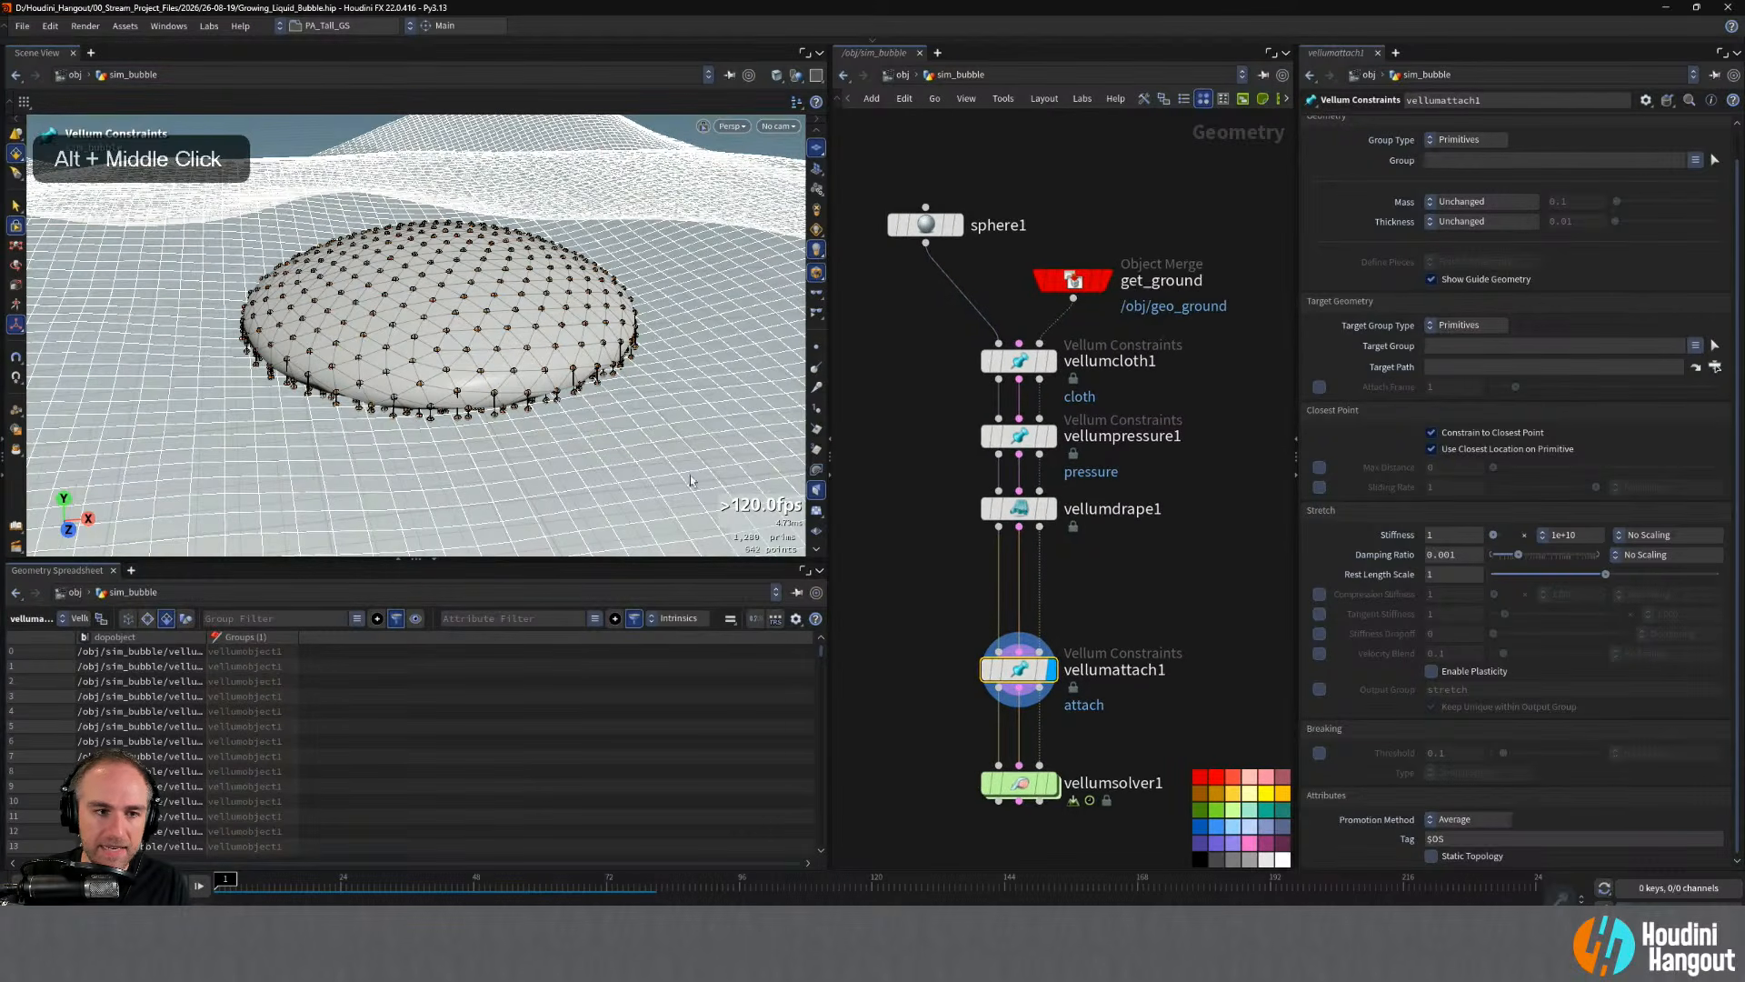
- Examine from the side and from above which bubble points the attach constraints tie to the ground
left_click_drag(690, 480, 680, 452, "alt")
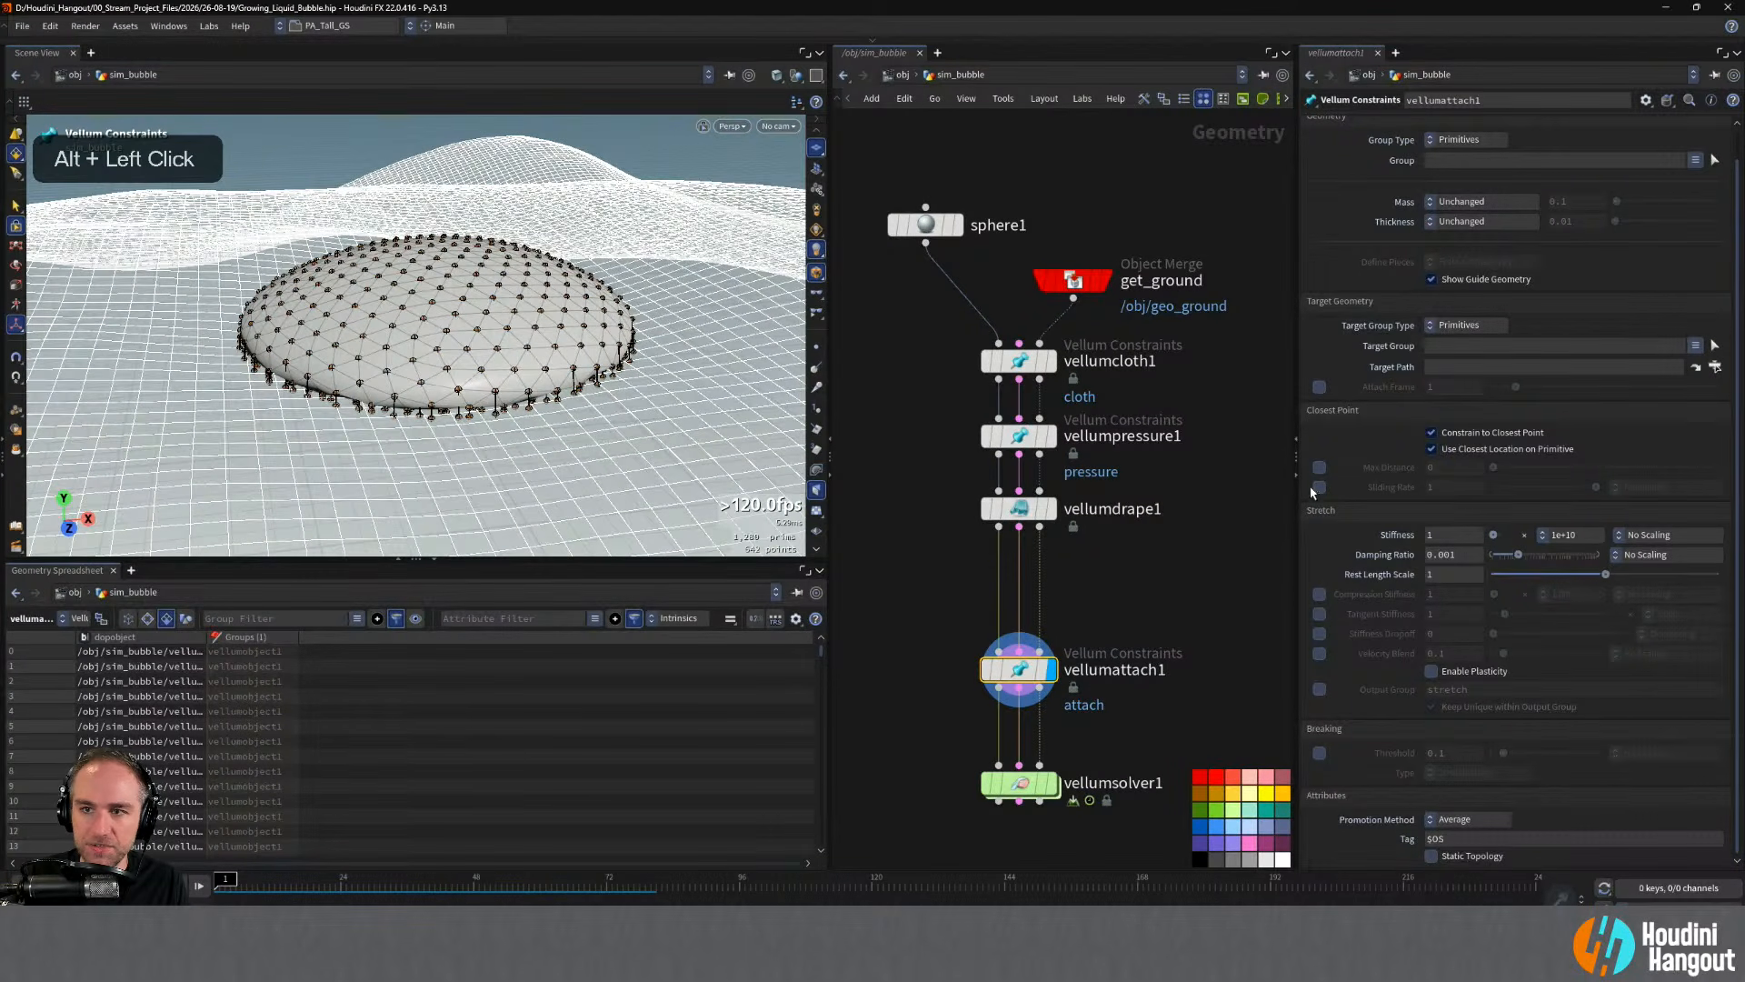
scroll(1352, 282, "up", 1)
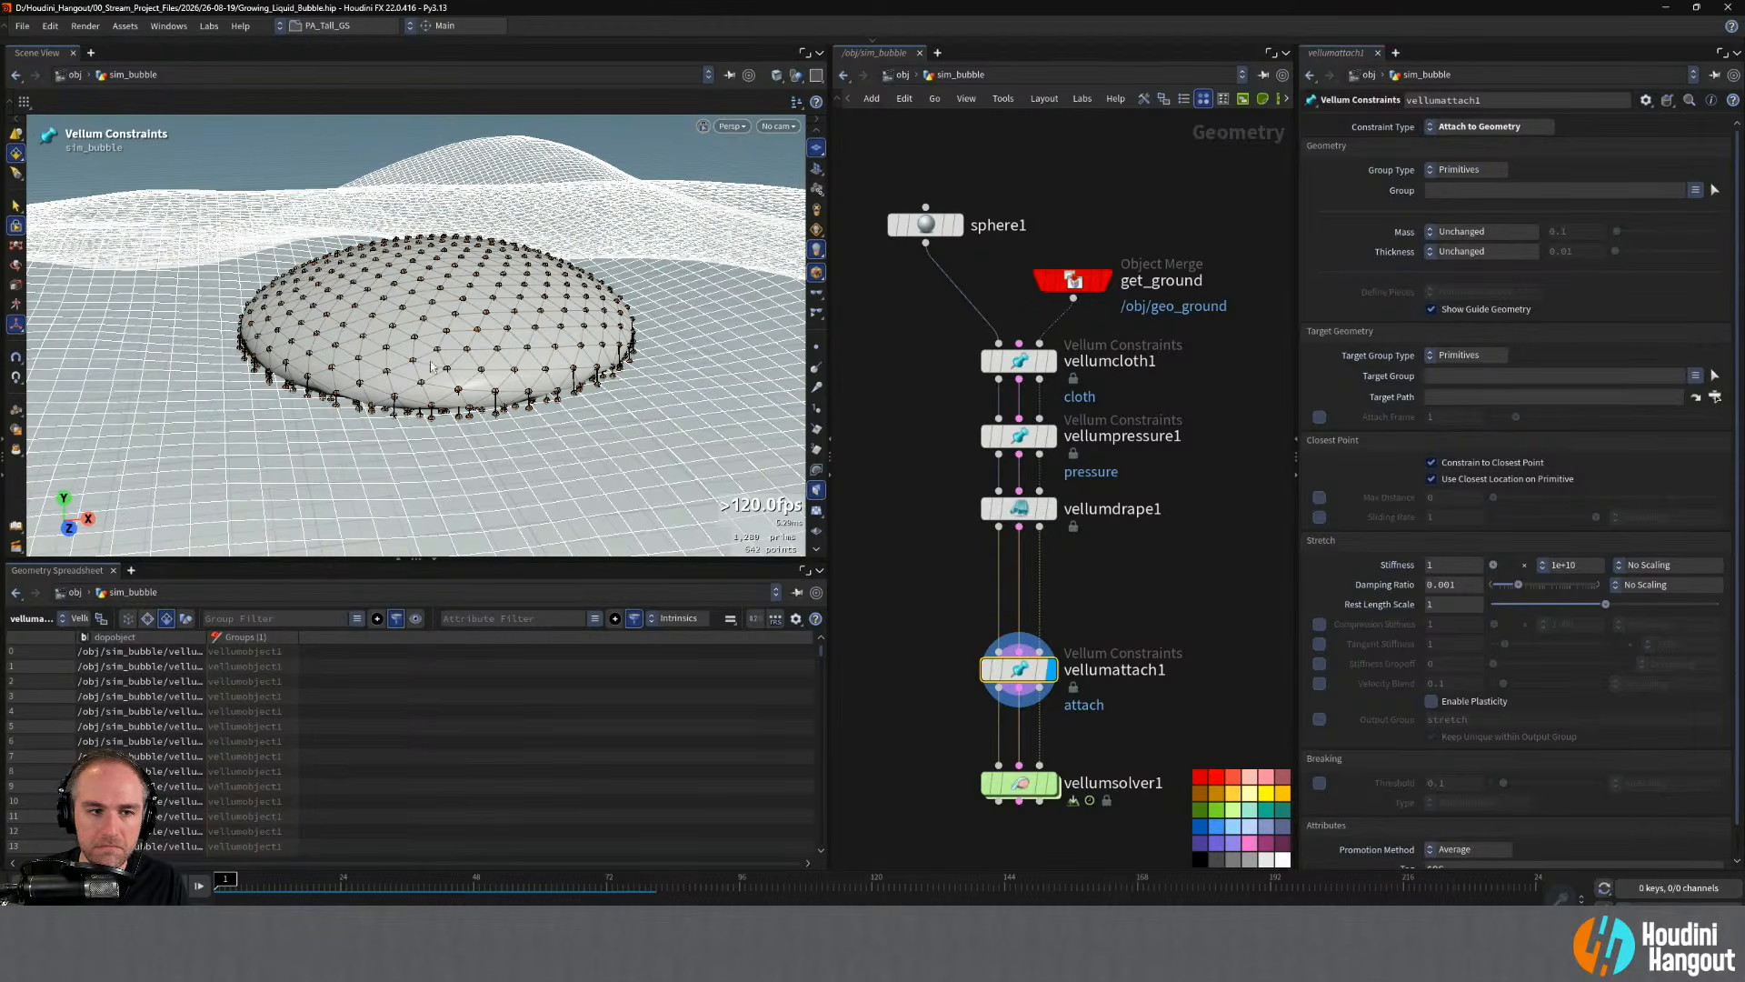
left_click_drag(430, 367, 490, 472, "alt")
middle_click_drag(491, 472, 568, 275, "alt")
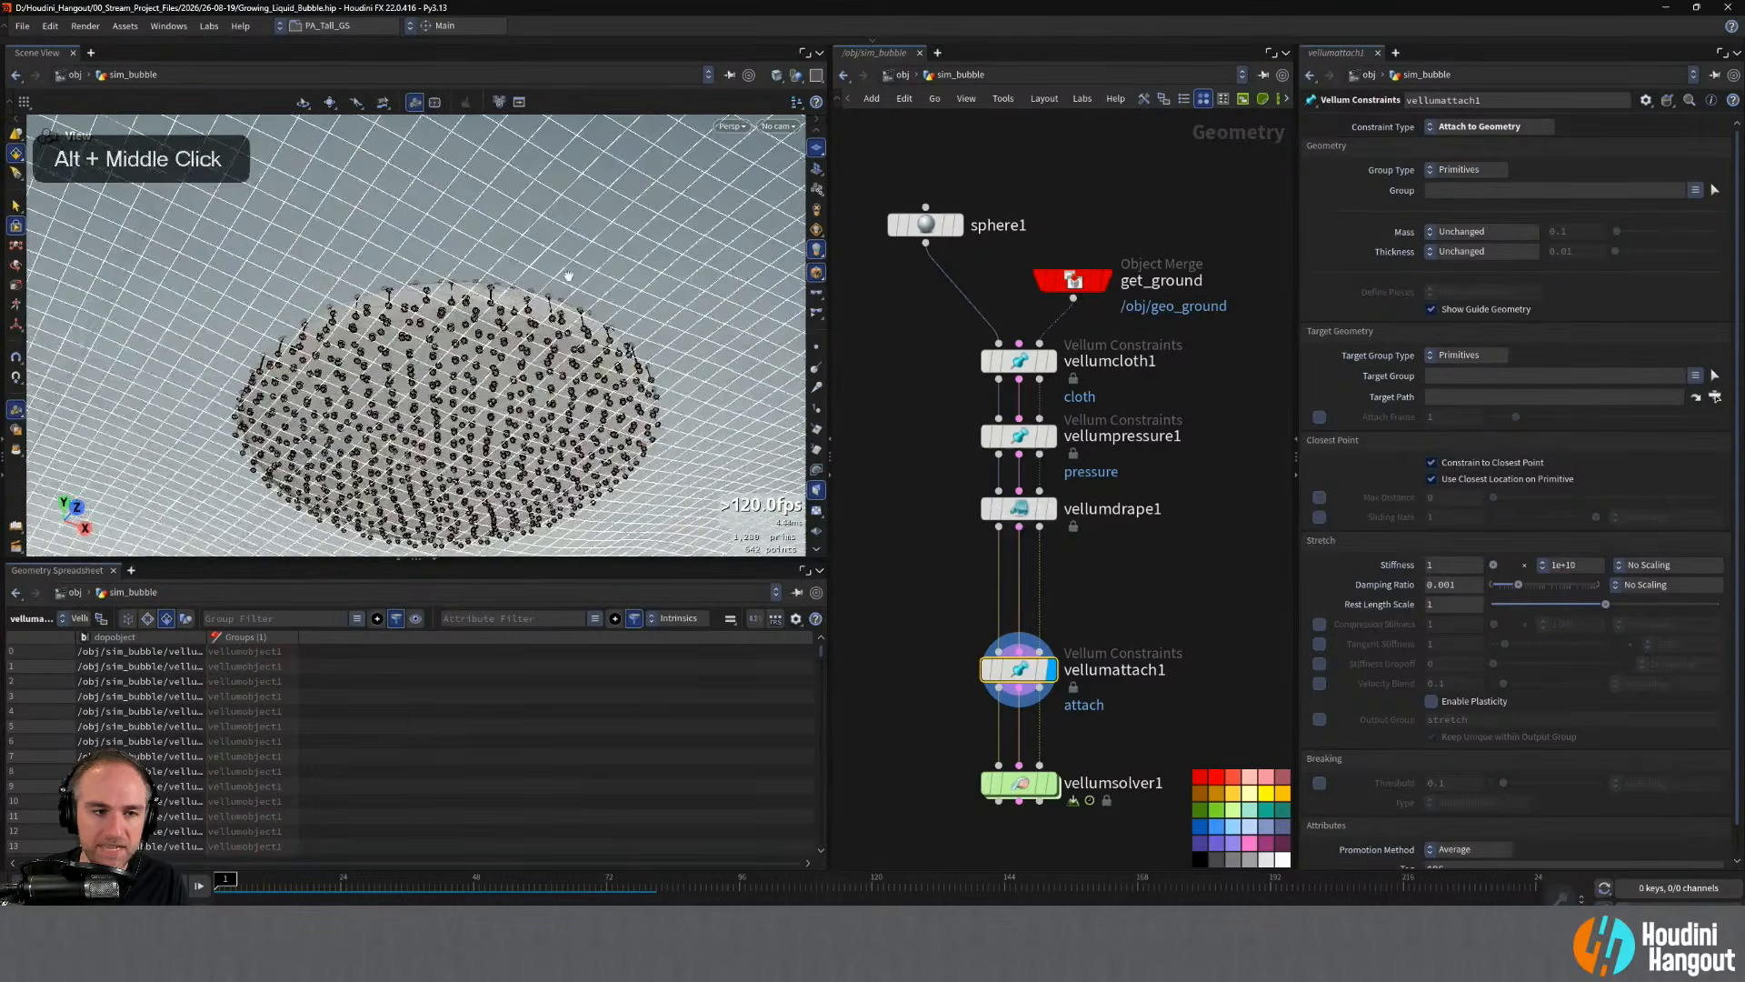
right_click_drag(568, 275, 636, 283, "alt")
left_click_drag(636, 283, 595, 486, "alt")
right_click_drag(595, 486, 518, 454, "alt")
left_click_drag(518, 454, 445, 472, "alt")
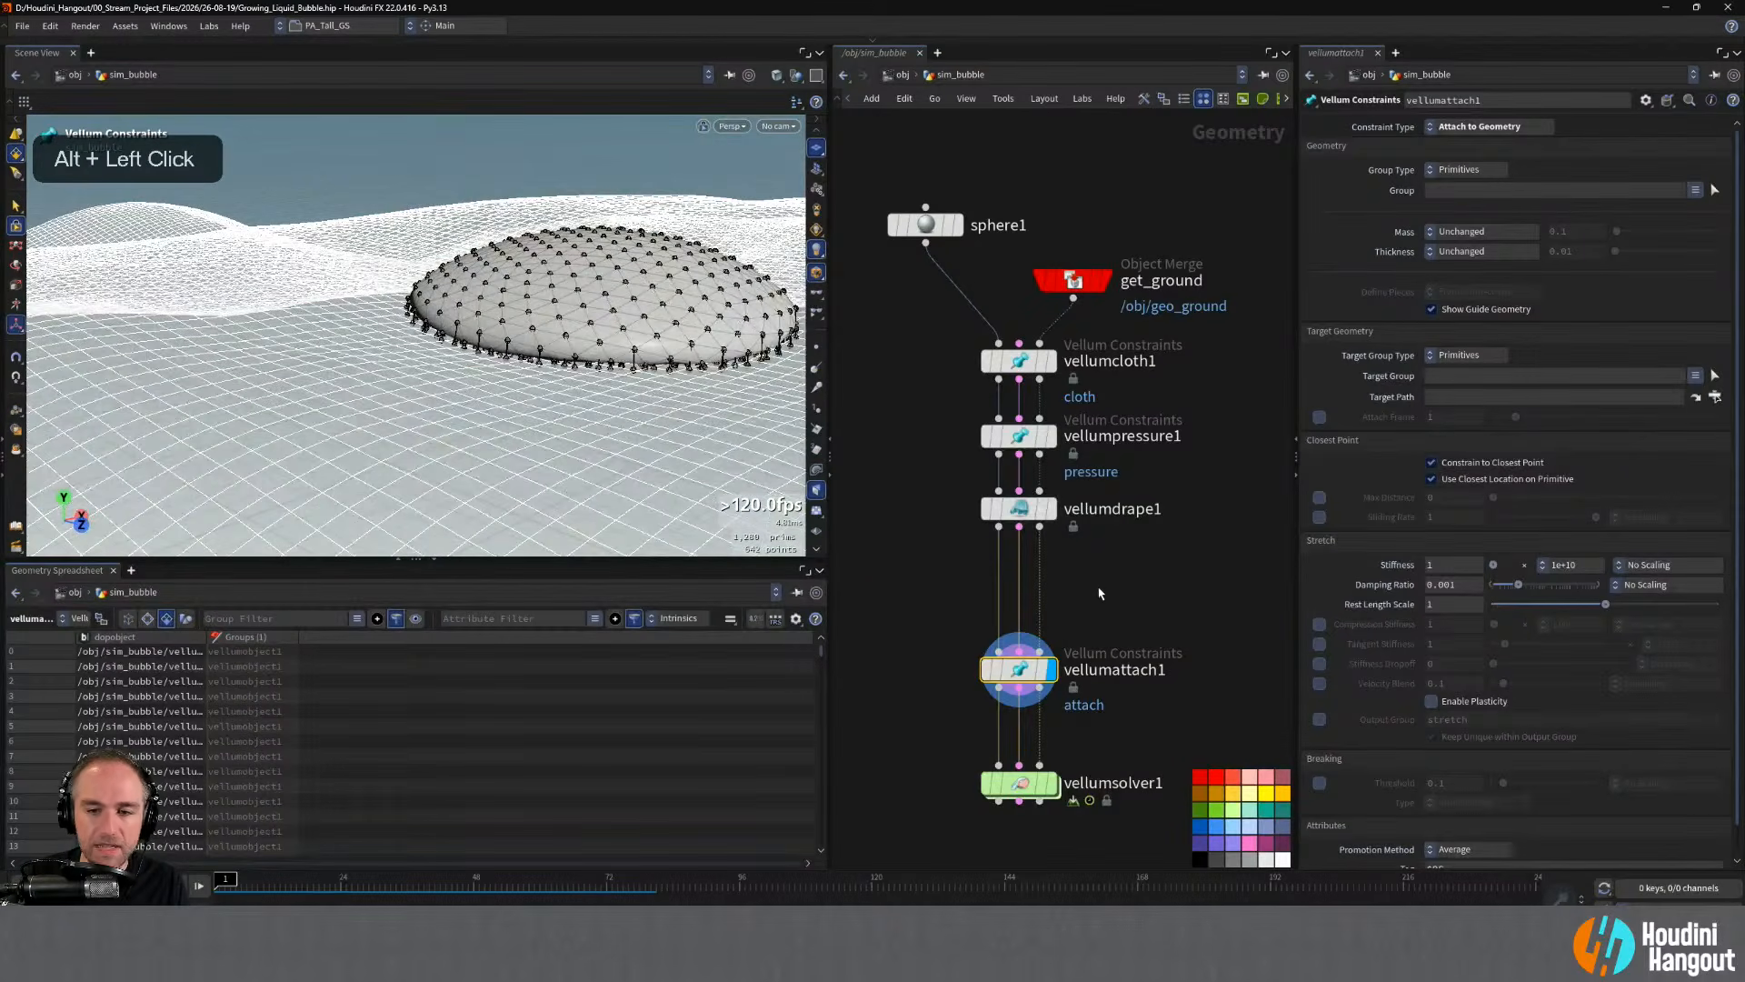
- Add a Distance from Geometry node beside the wires between vellumdrape1 and vellumattach1
key("Tab")
type("distanc")
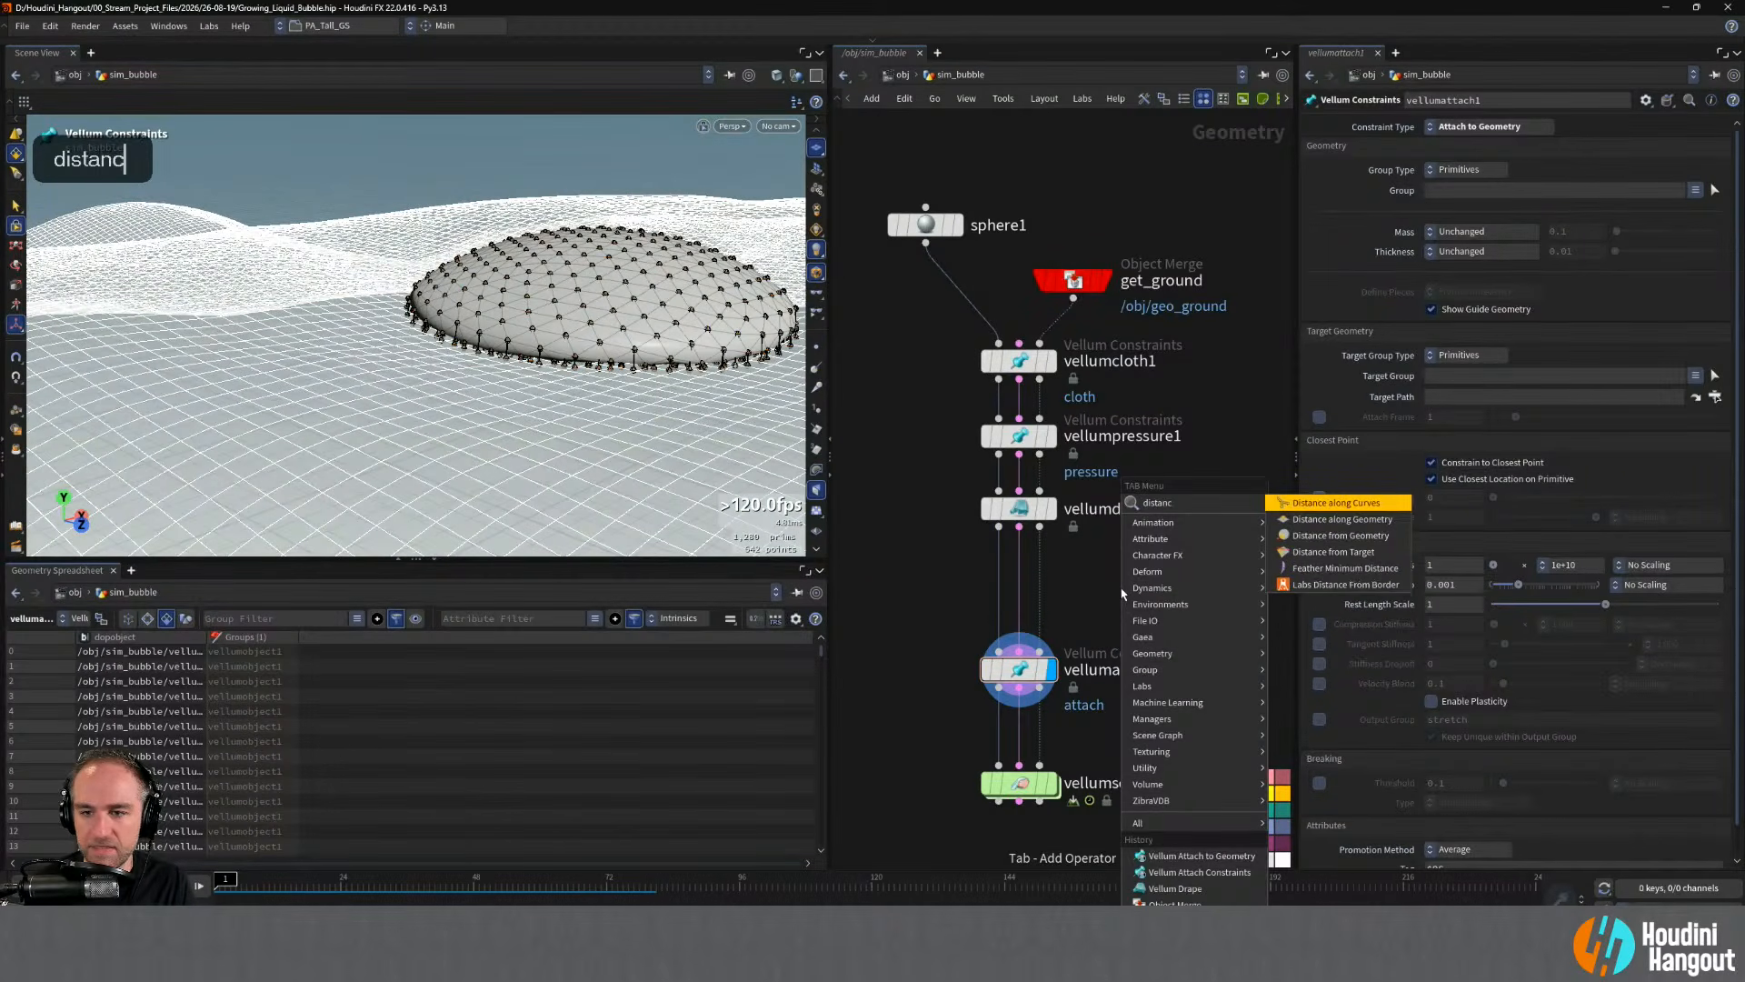
key("Down")
key("Down")
key("Return")
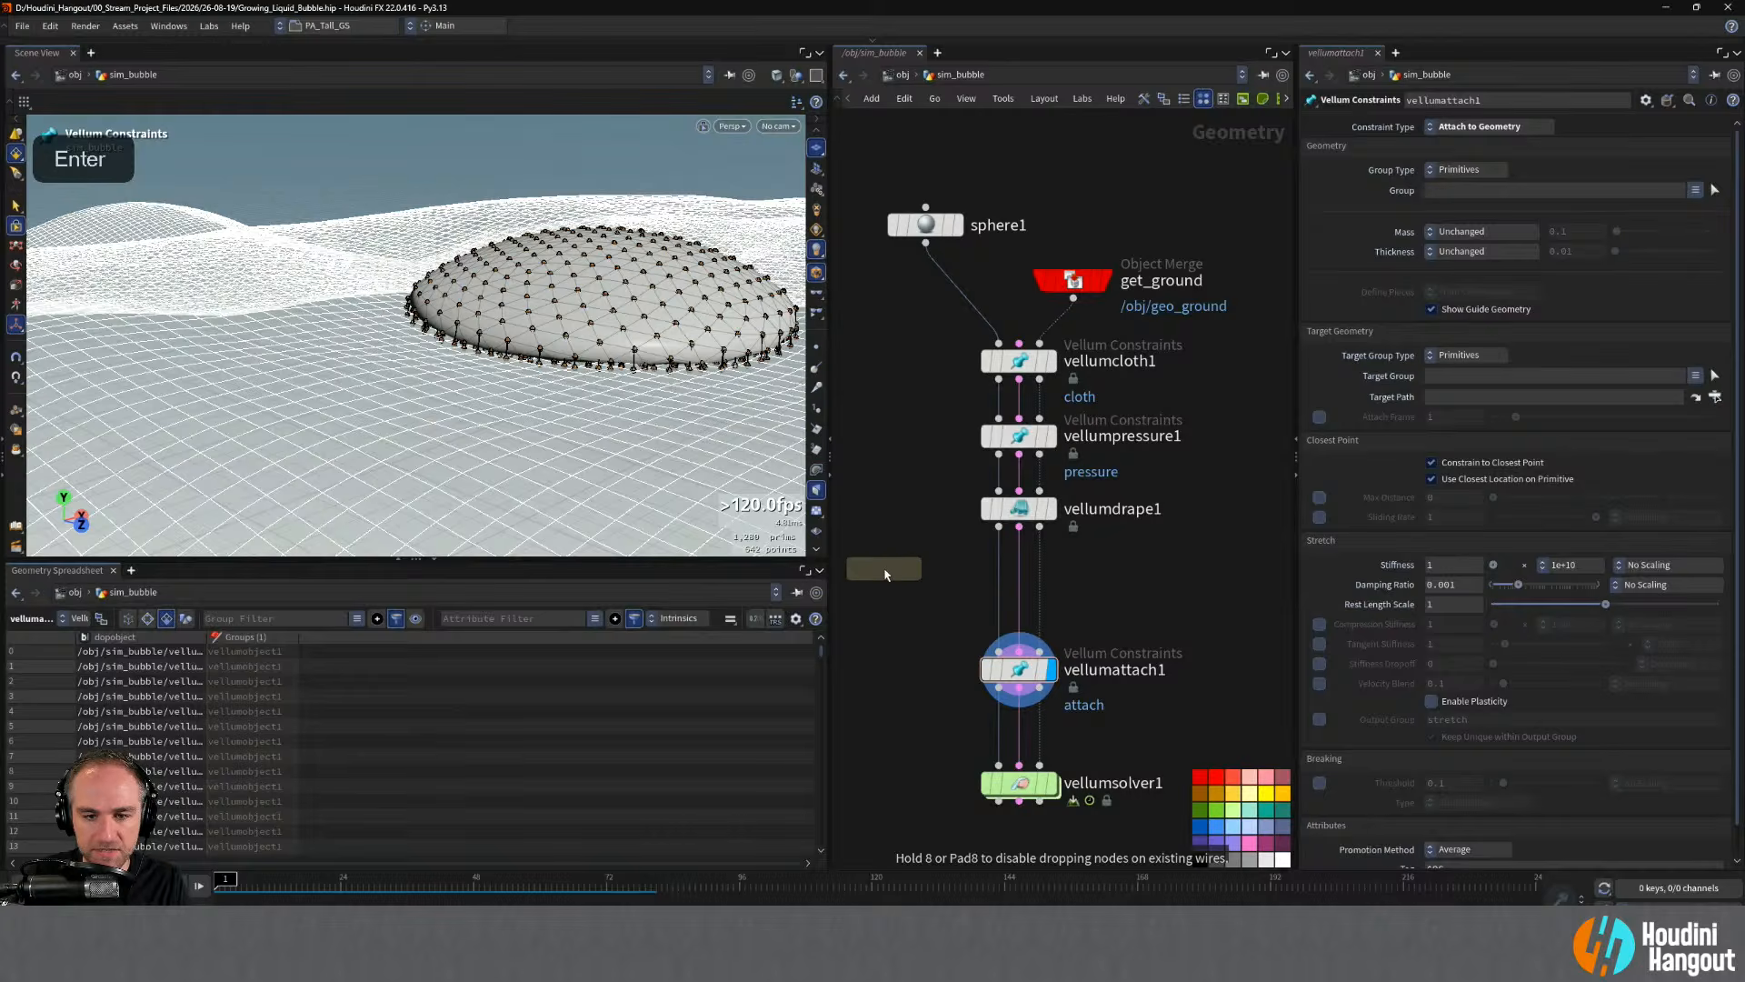
left_click(886, 623)
- Wire vellumdrape1's geometry and collision geometry outputs into distancefromgeometry1's first and second inputs, and display that node
left_click(877, 585)
left_click(999, 527)
left_click(908, 585)
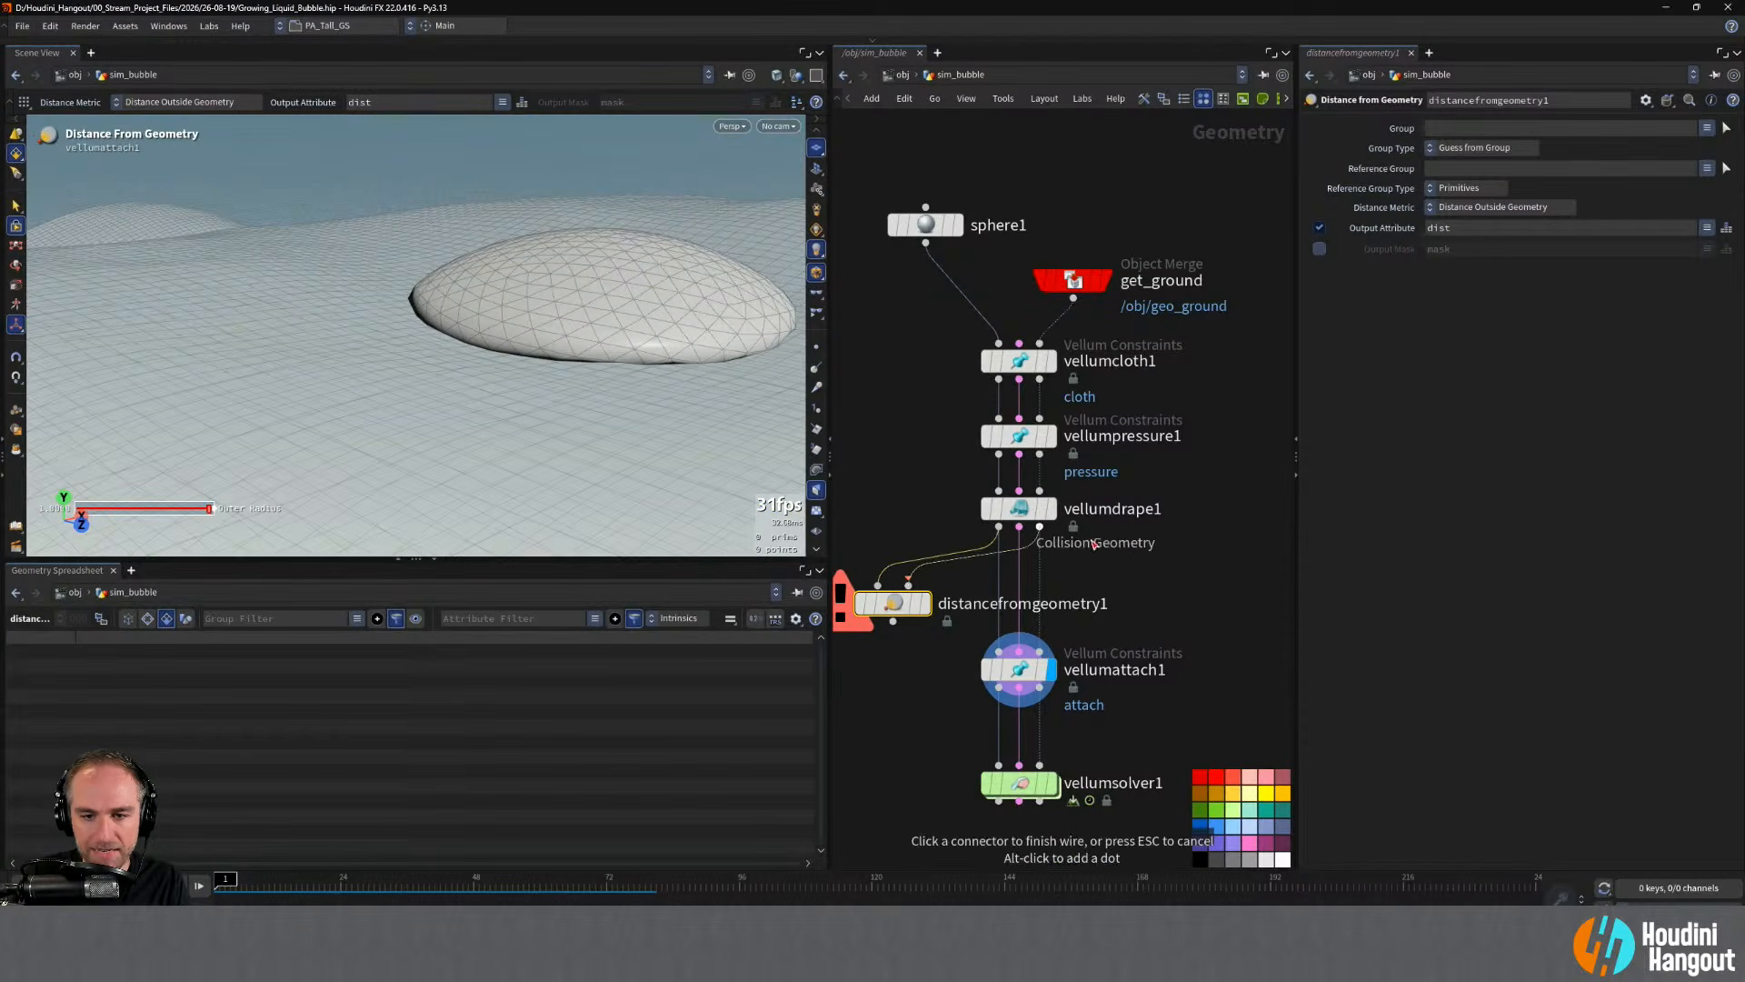
left_click(1040, 527)
key("r")
left_click(895, 607)
left_click_drag(895, 607, 907, 610)
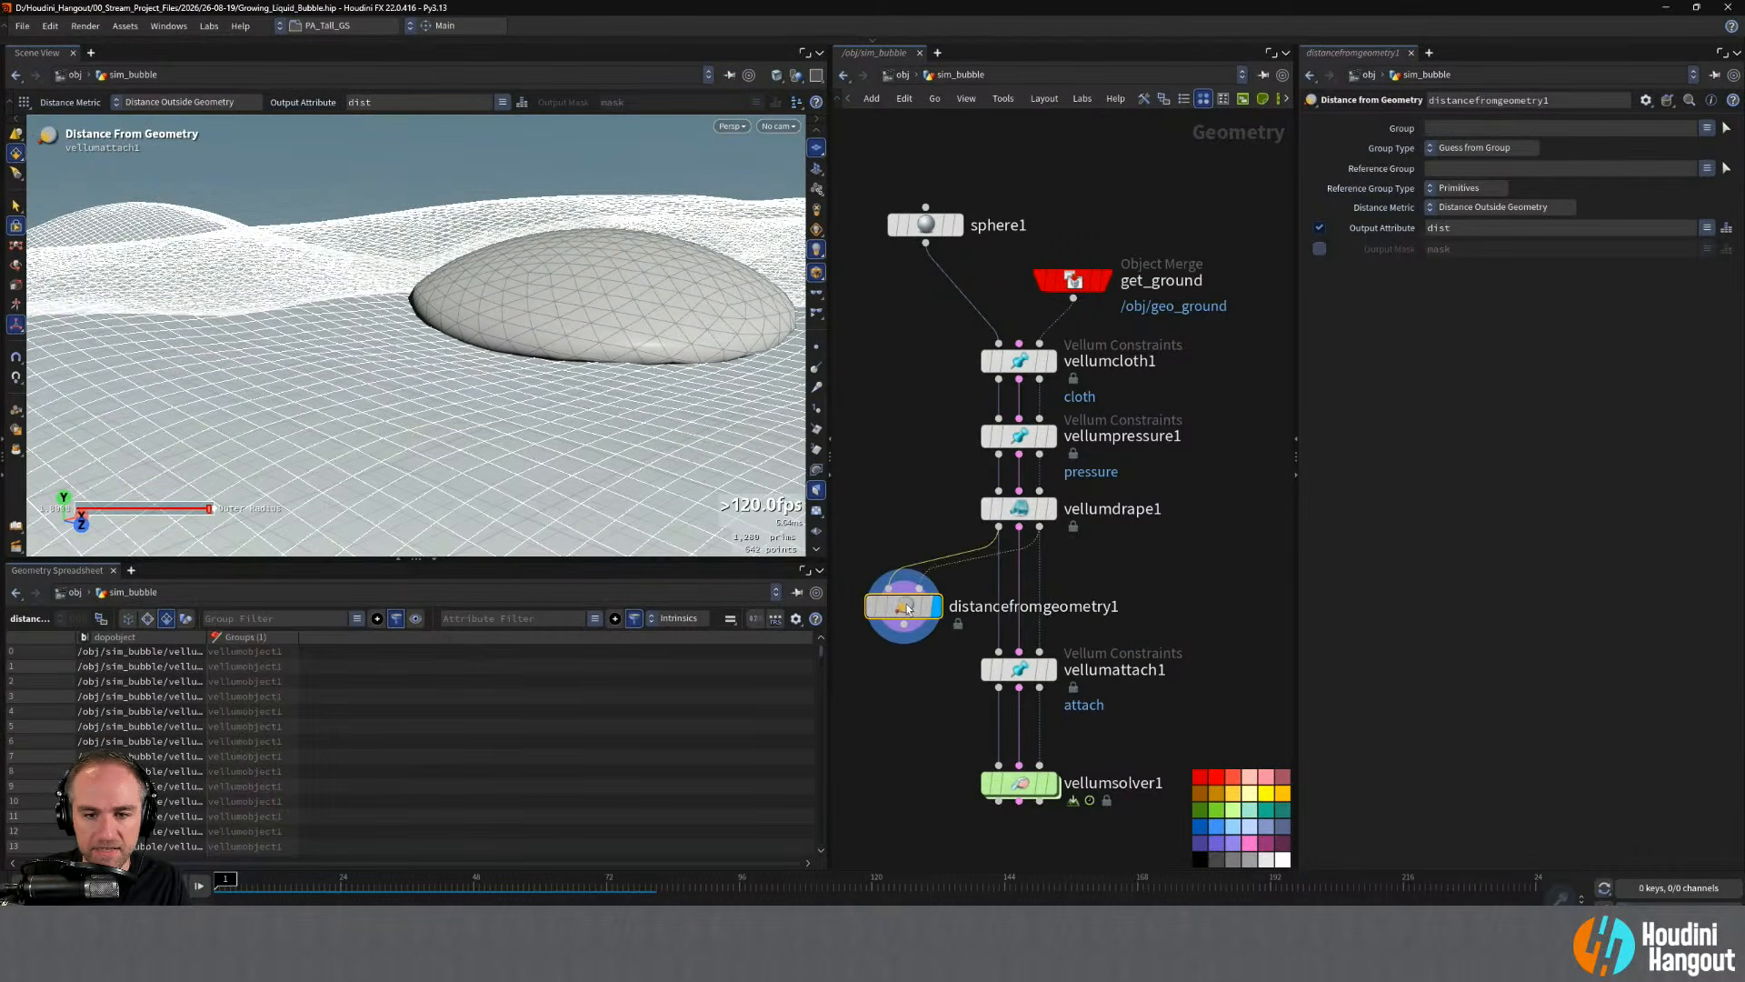
- Visualize the dist attribute as colour on the bubble and lower the visualizer's ramp maximum to 0.332
mouse_move(636, 300)
left_mouse_down("alt")
mouse_move(675, 230)
mouse_move(635, 300)
left_mouse_up("alt")
right_click_drag(635, 300, 864, 506, "alt")
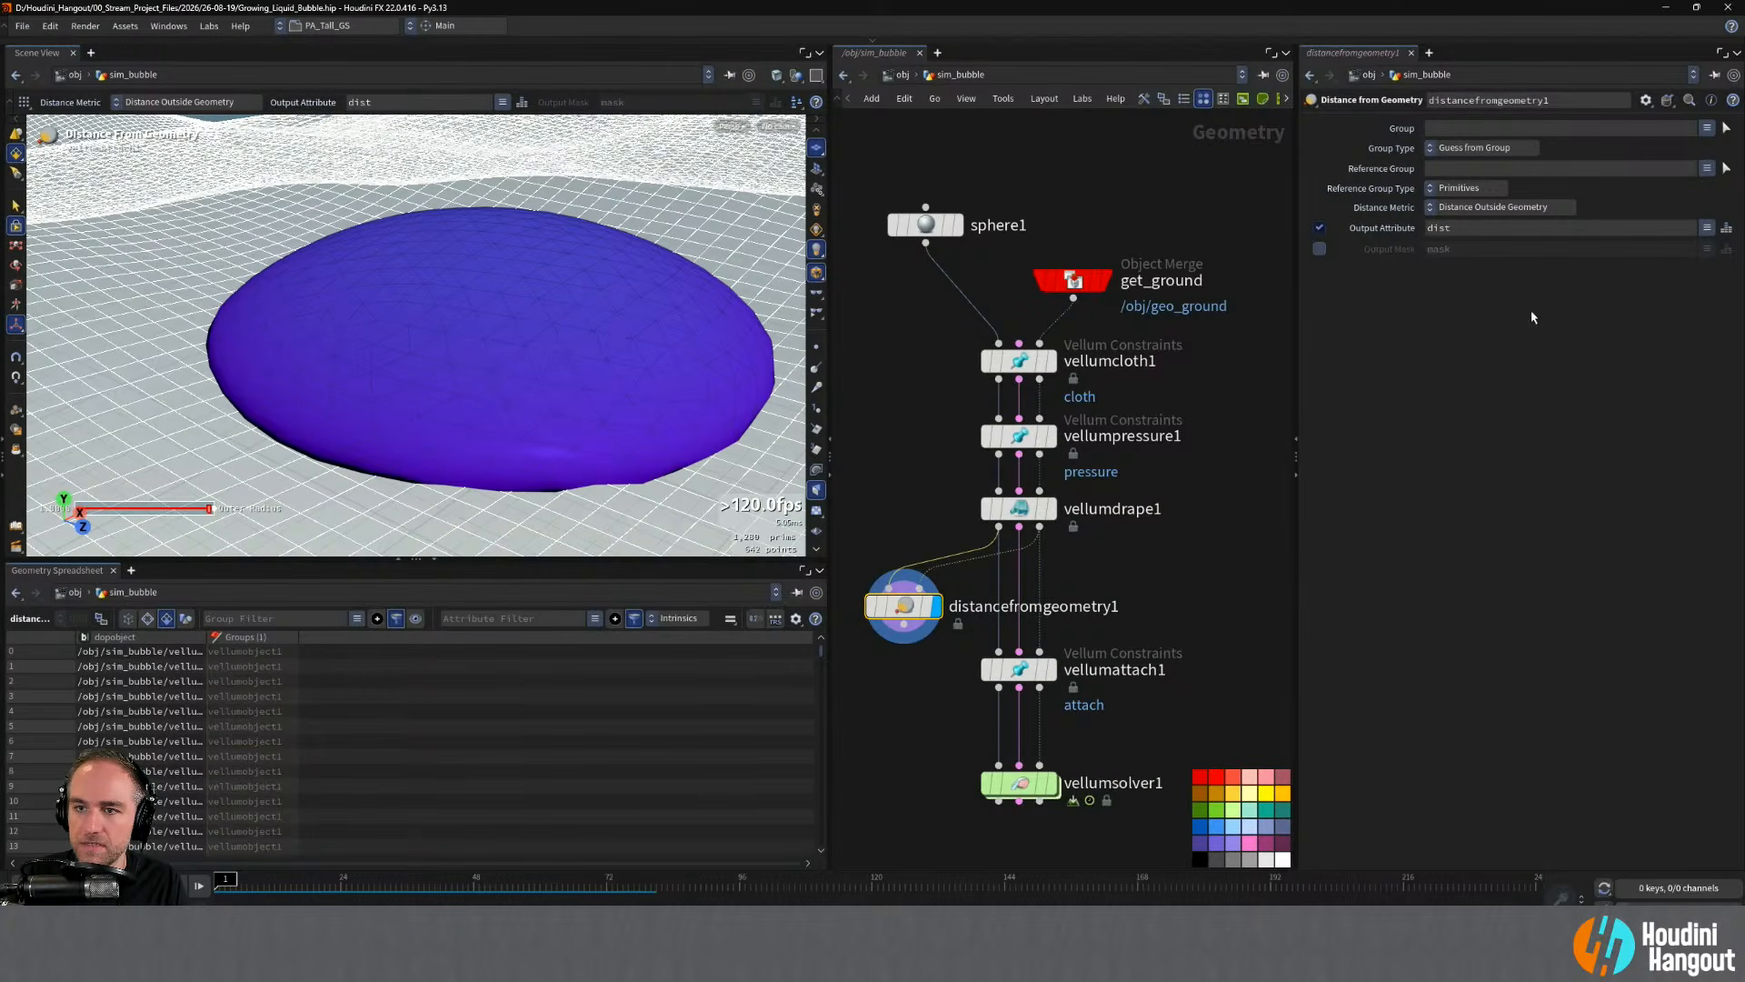
left_click(844, 600)
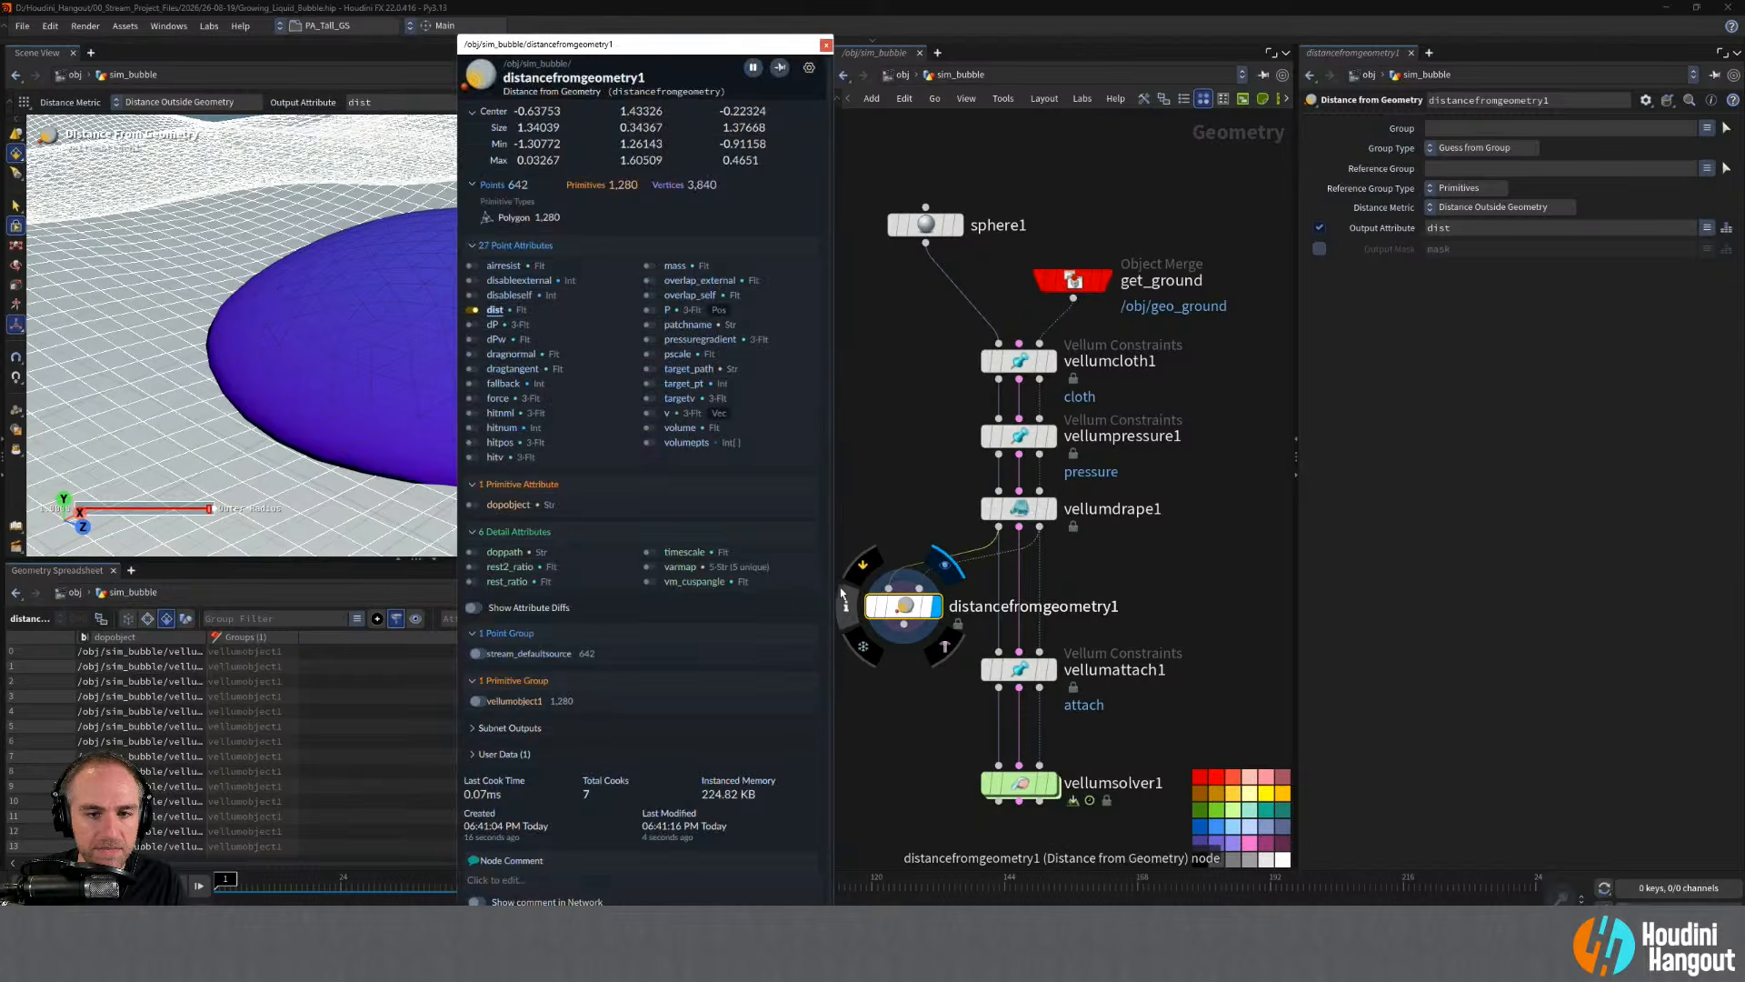
left_click(473, 309, "ctrl")
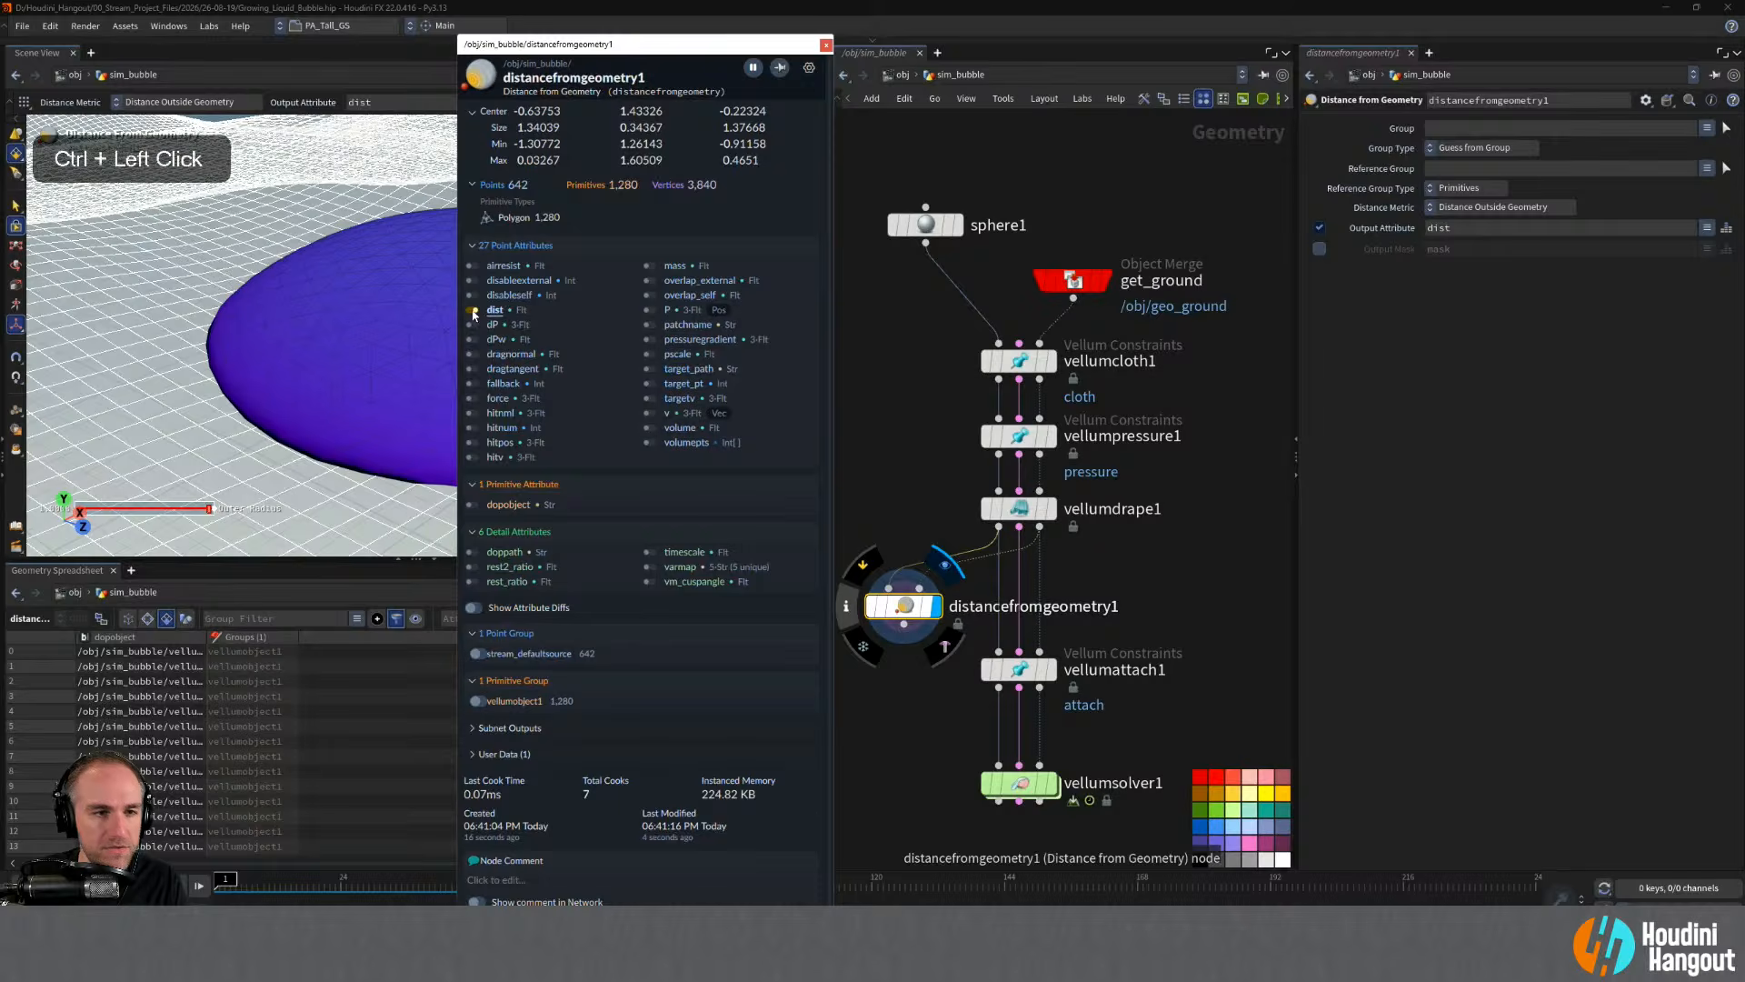
left_click_drag(450, 79, 1301, 221)
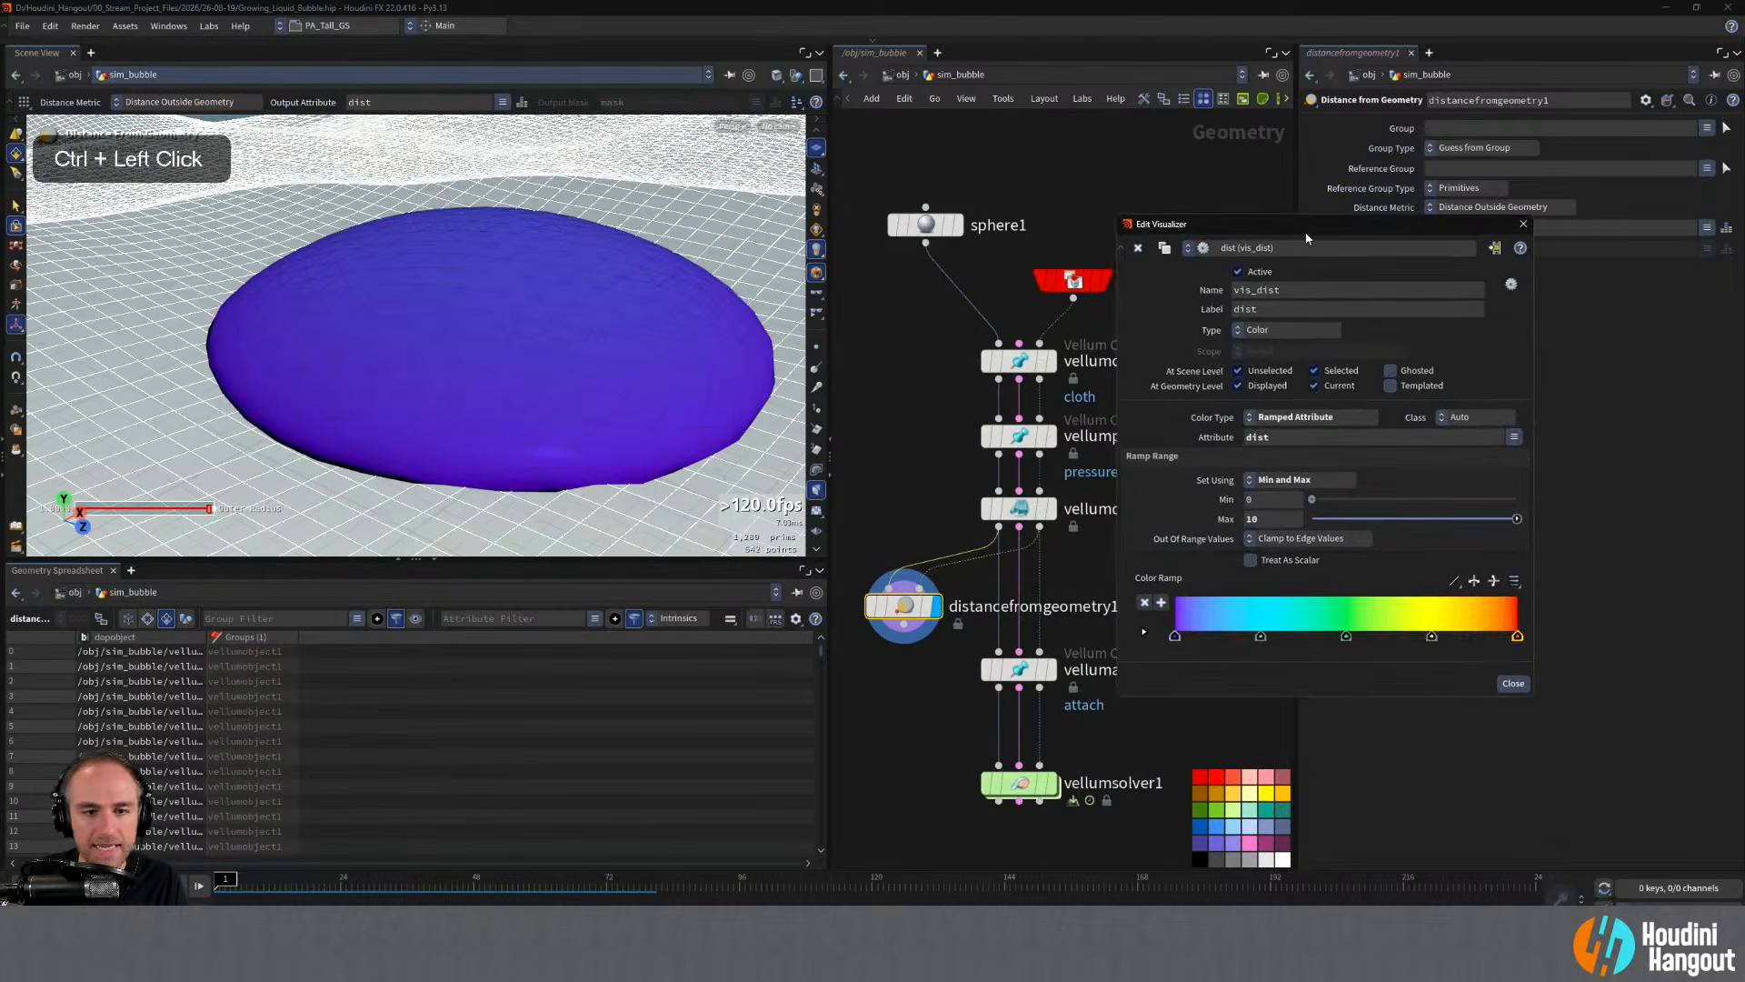
left_click(1513, 516)
left_click_drag(1513, 516, 1344, 534)
left_click_drag(726, 471, 732, 390, "alt")
left_click_drag(1337, 520, 1378, 516)
left_click_drag(311, 356, 343, 338, "alt")
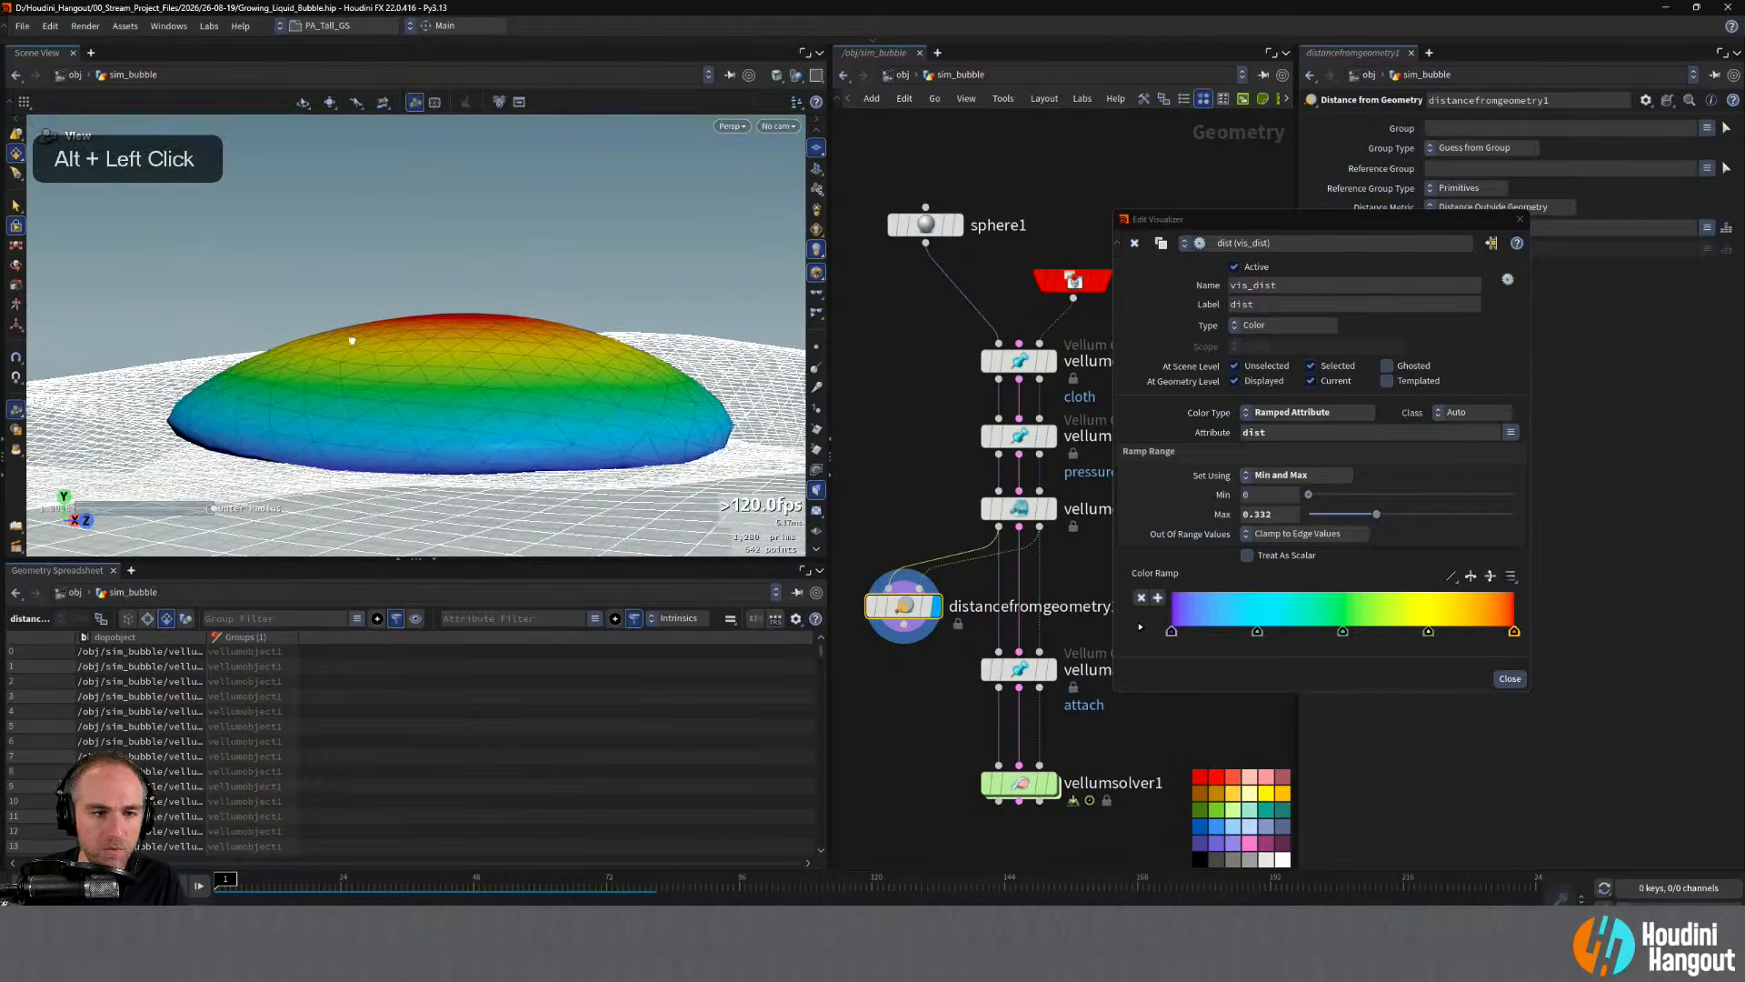
left_click(1520, 219)
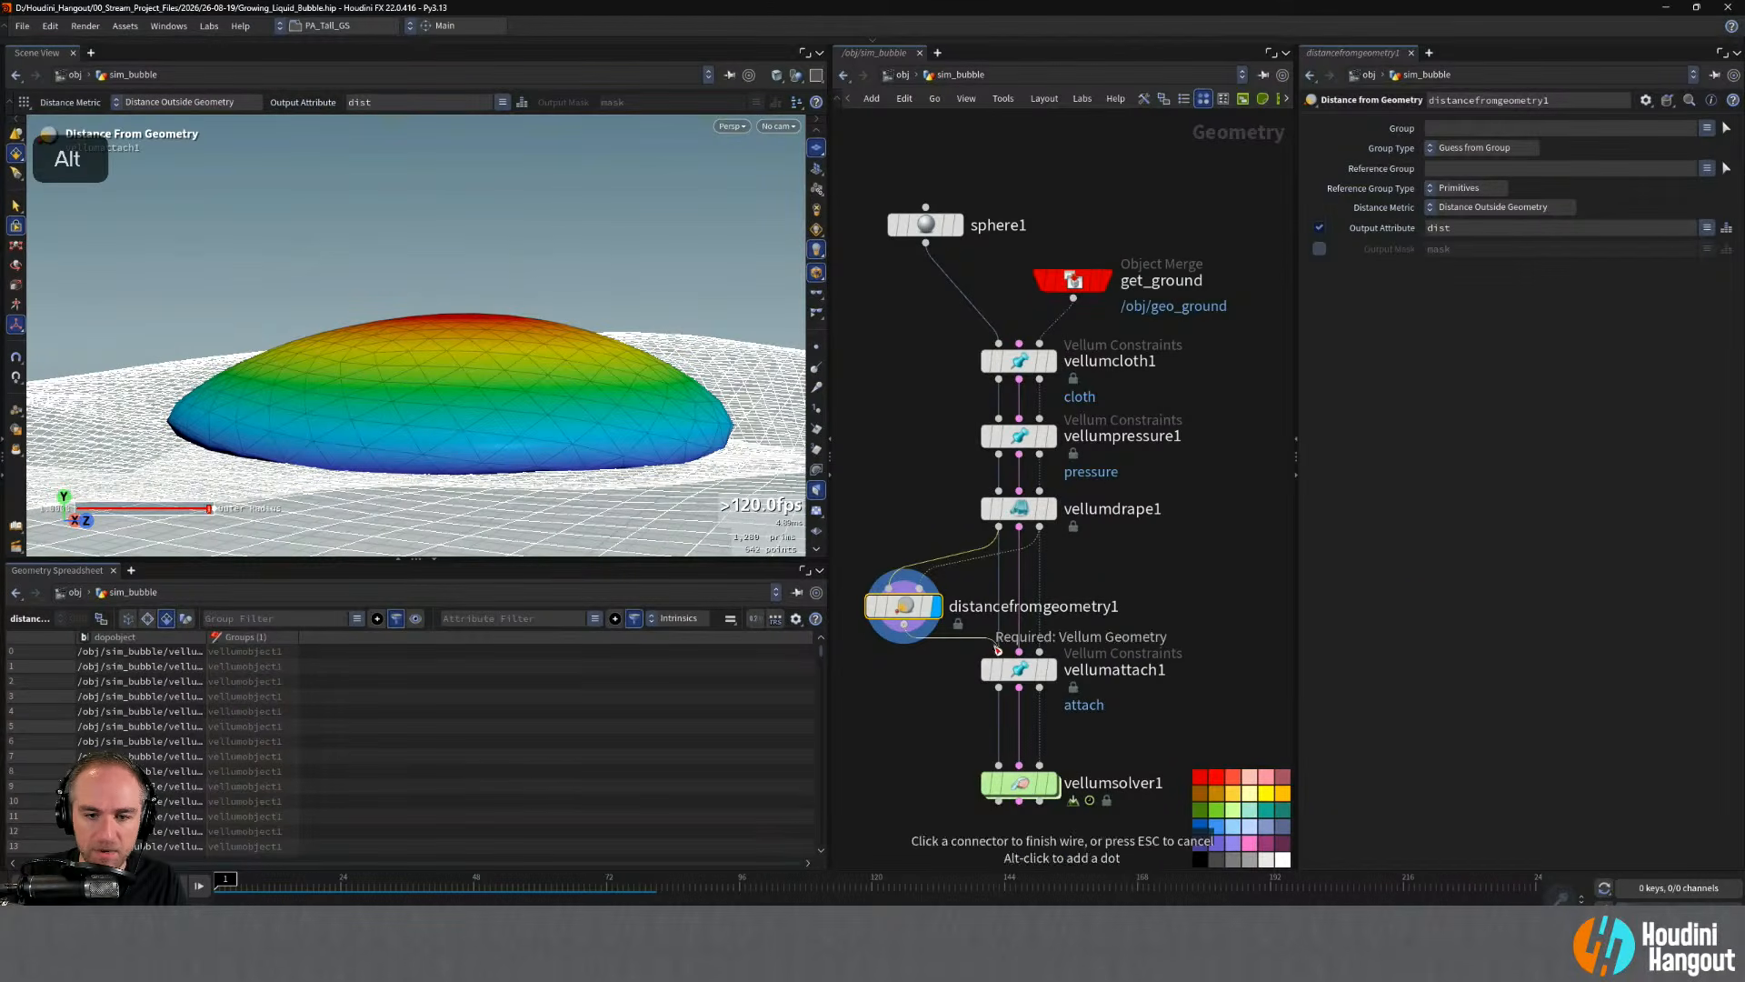
- Wire distancefromgeometry1 into vellumattach1's Vellum geometry input and place it closer to the node chain
left_click_drag(908, 615, 956, 603)
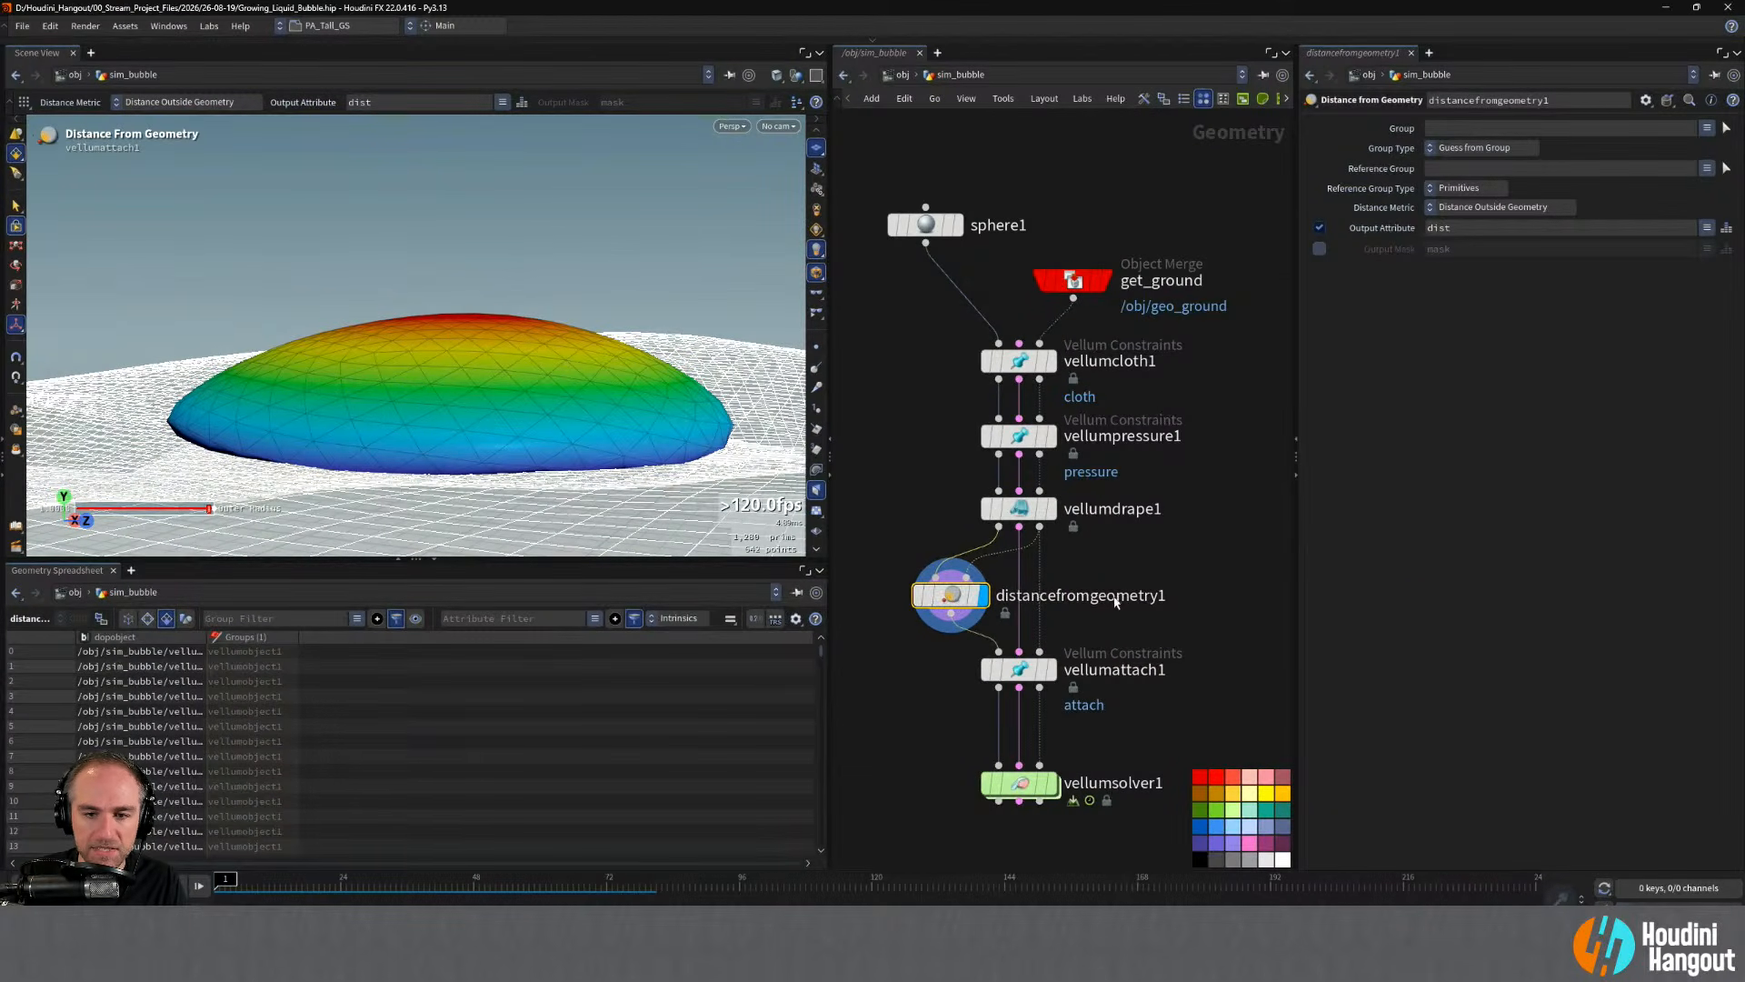
- Rename the distancefromgeometry1 node as dist_to_ground
double_click(1072, 595)
double_click(1116, 604)
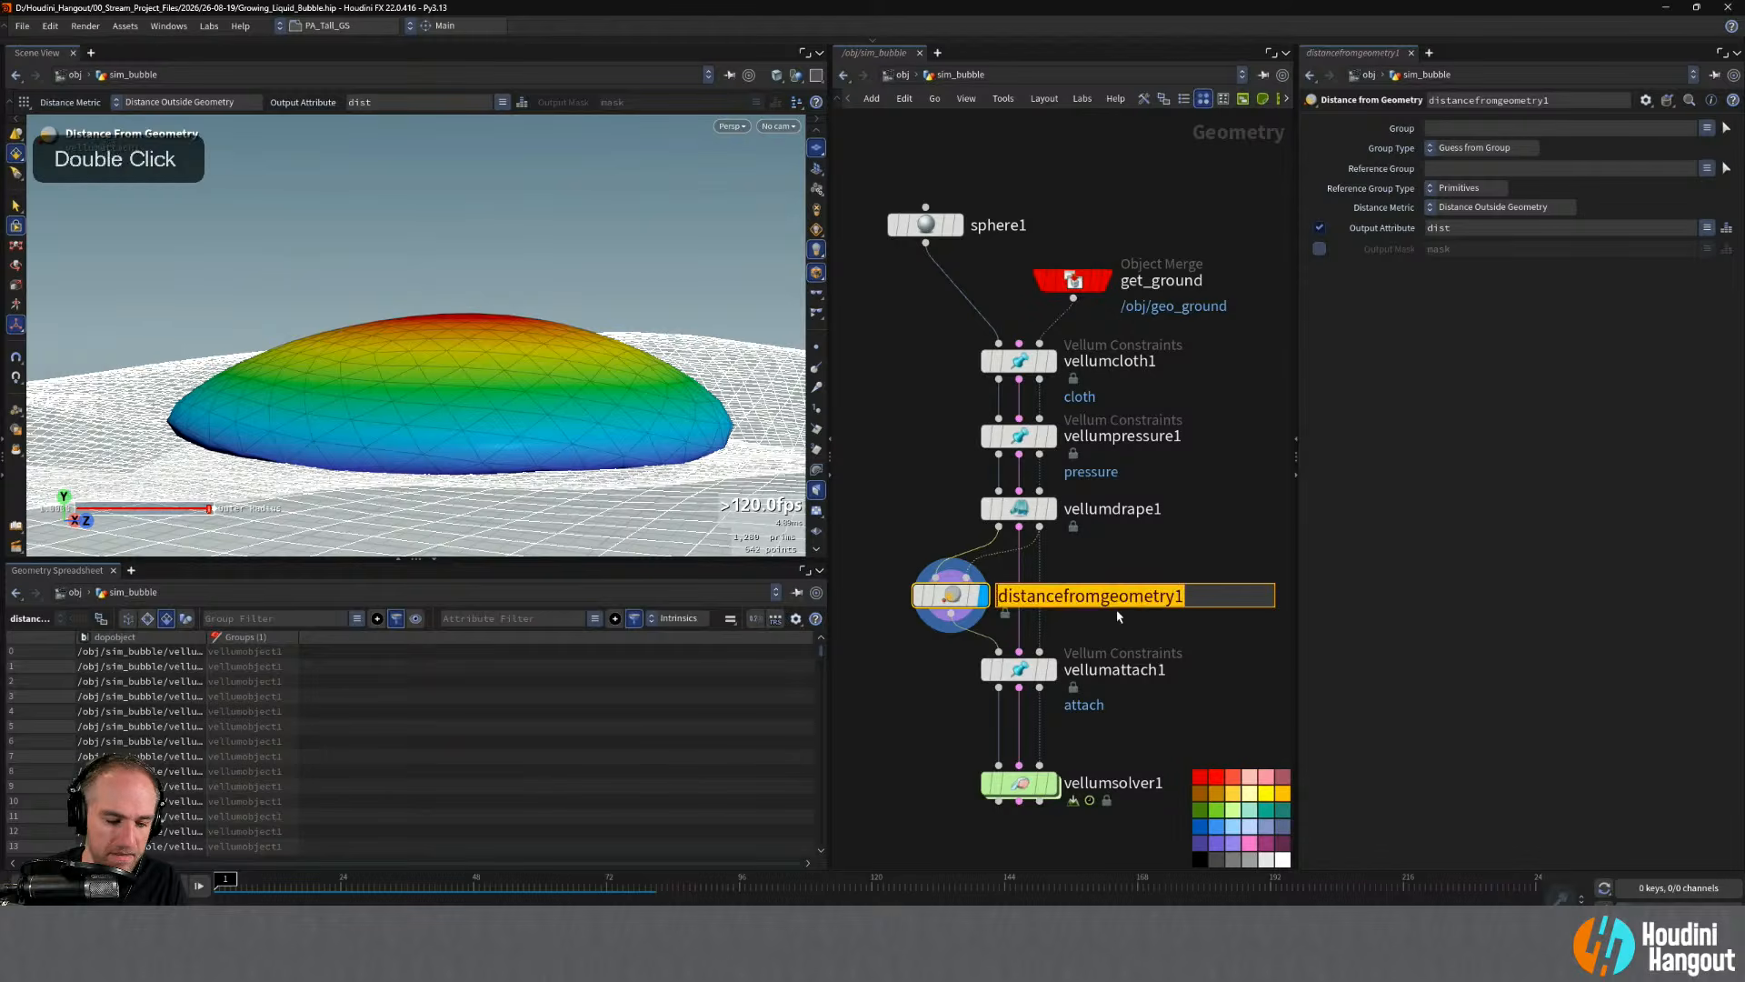
type("dist_to_ground")
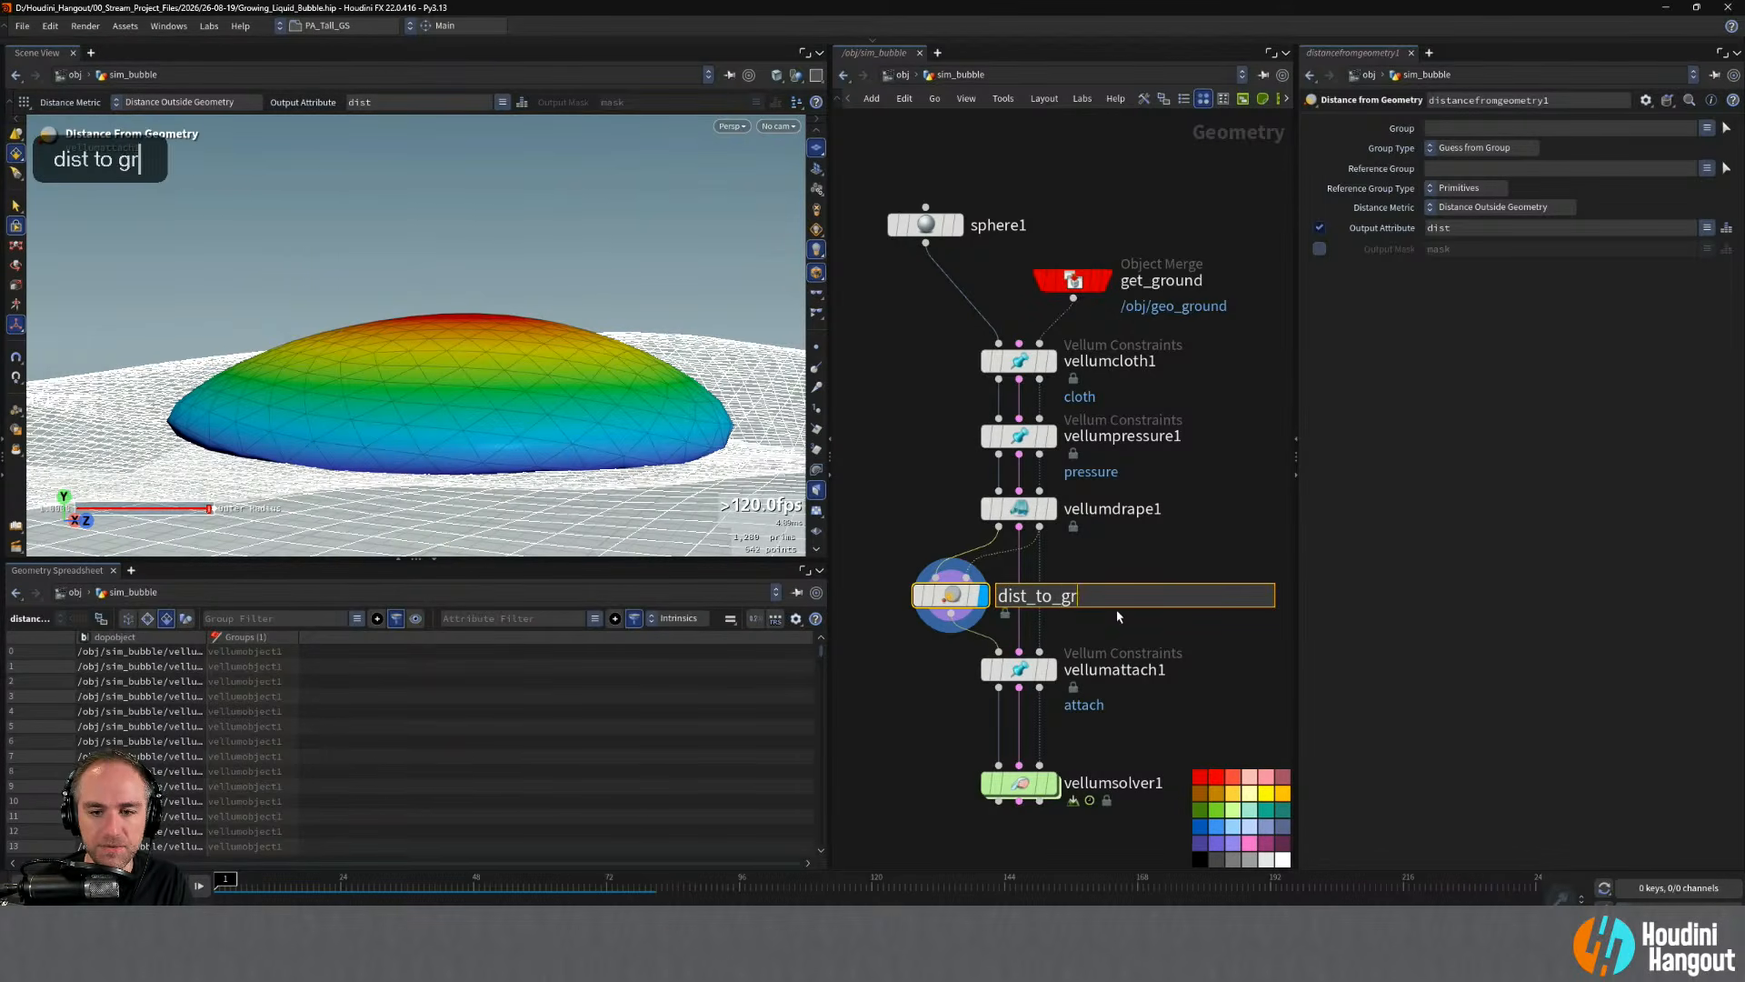
key("Return")
left_click_drag(1049, 658, 1049, 670)
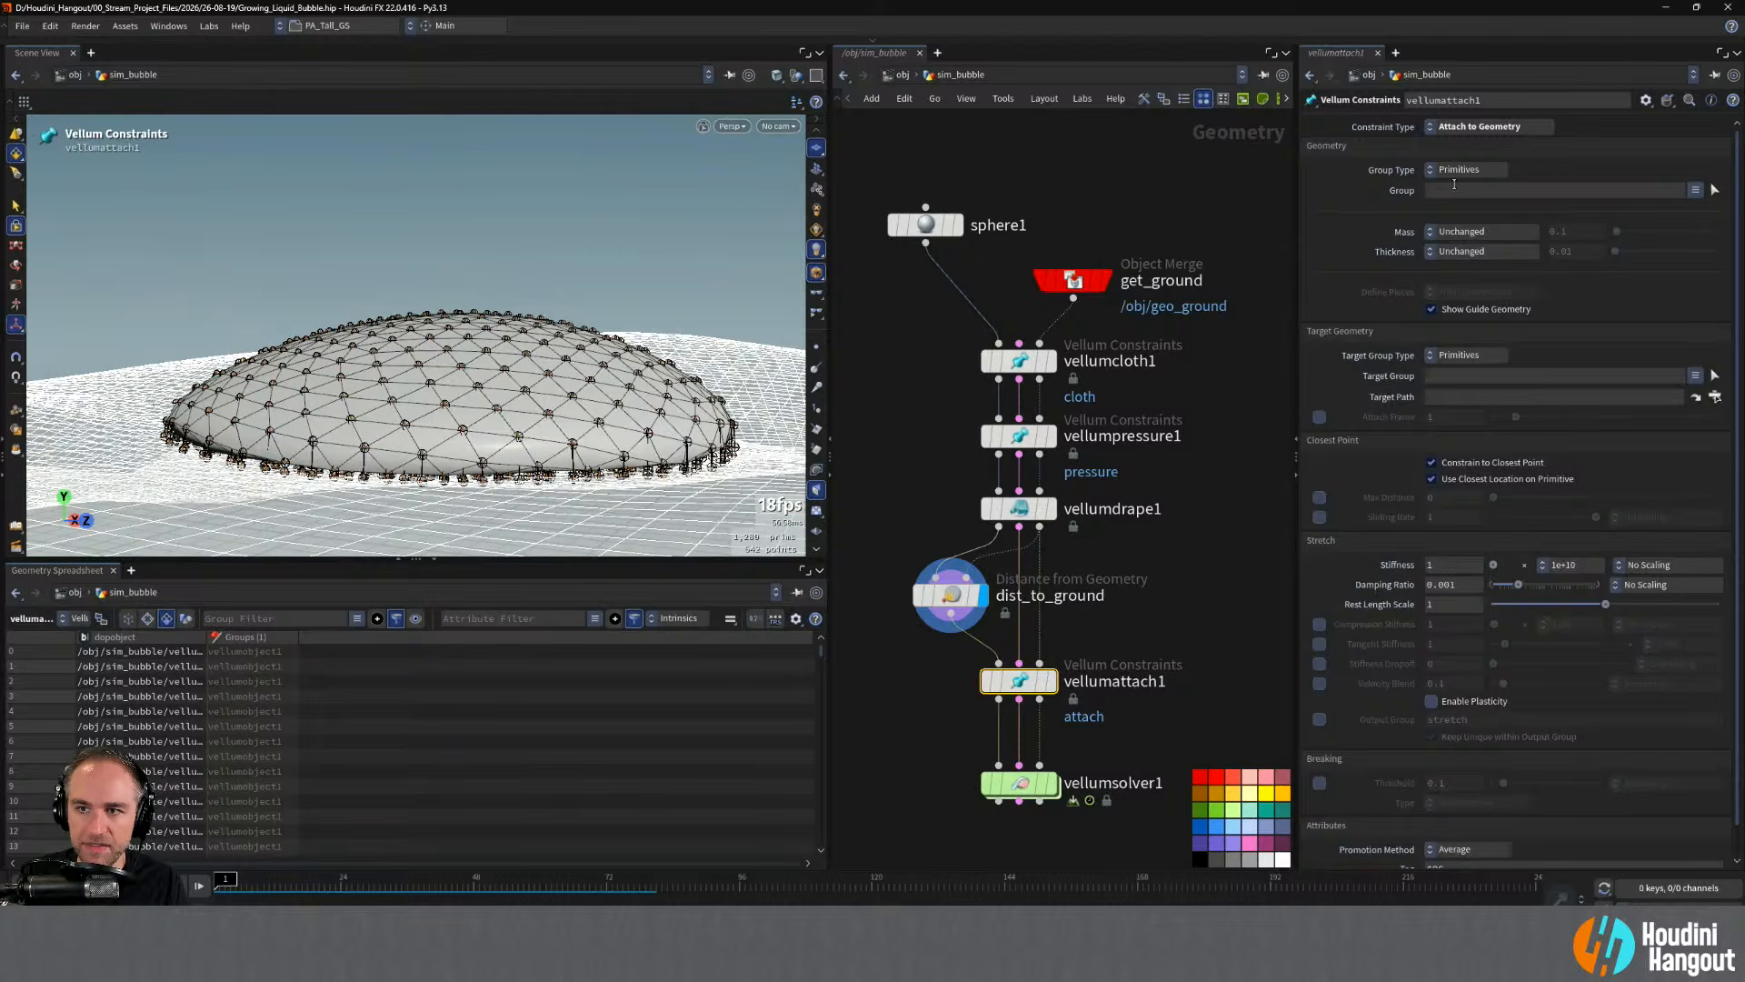
left_click(1446, 190)
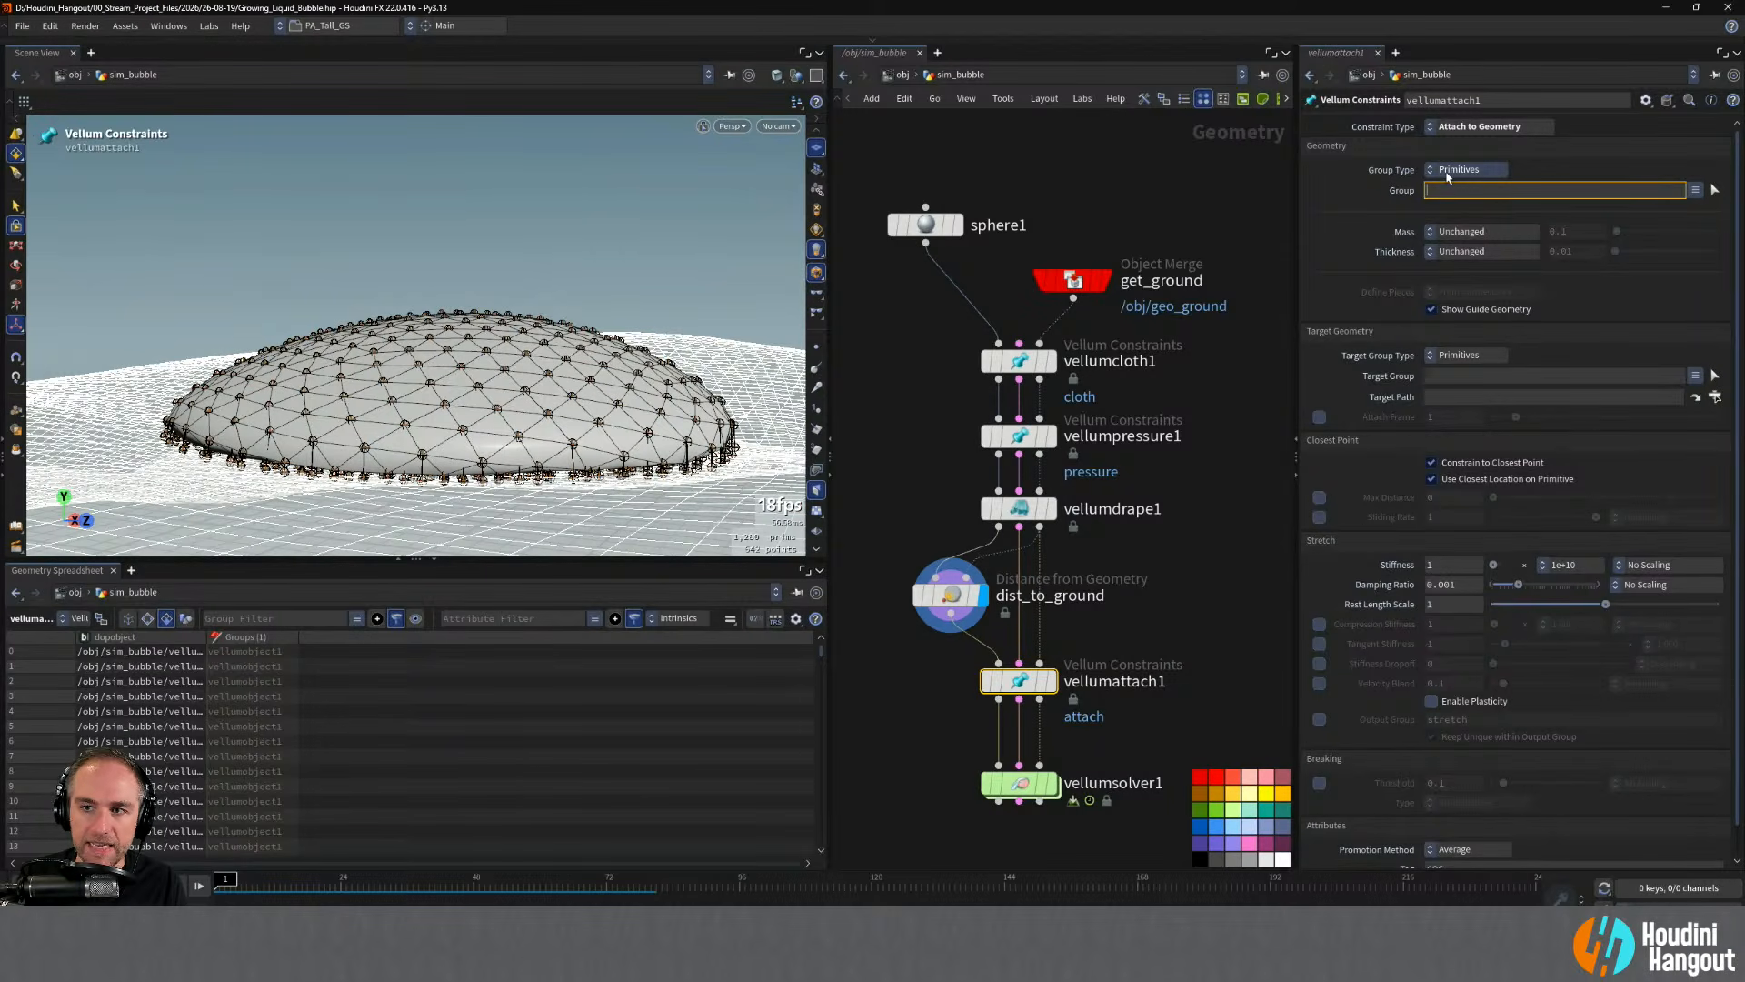
left_click(1448, 173)
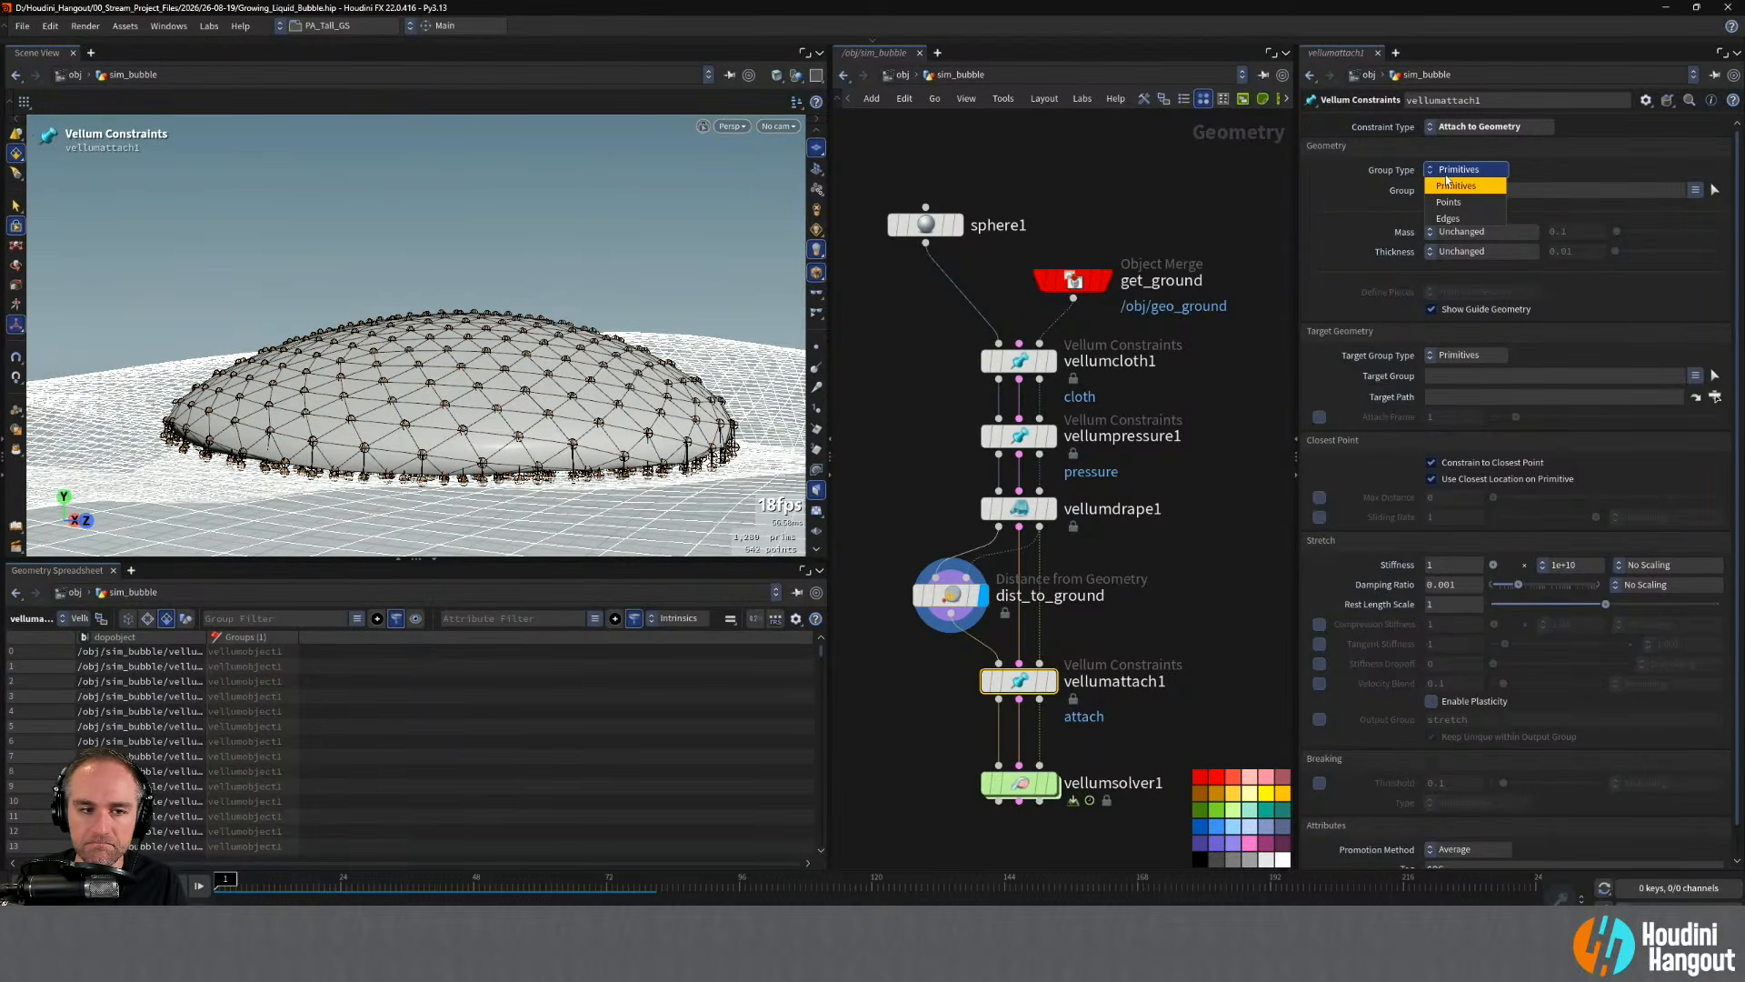
left_click(1449, 201)
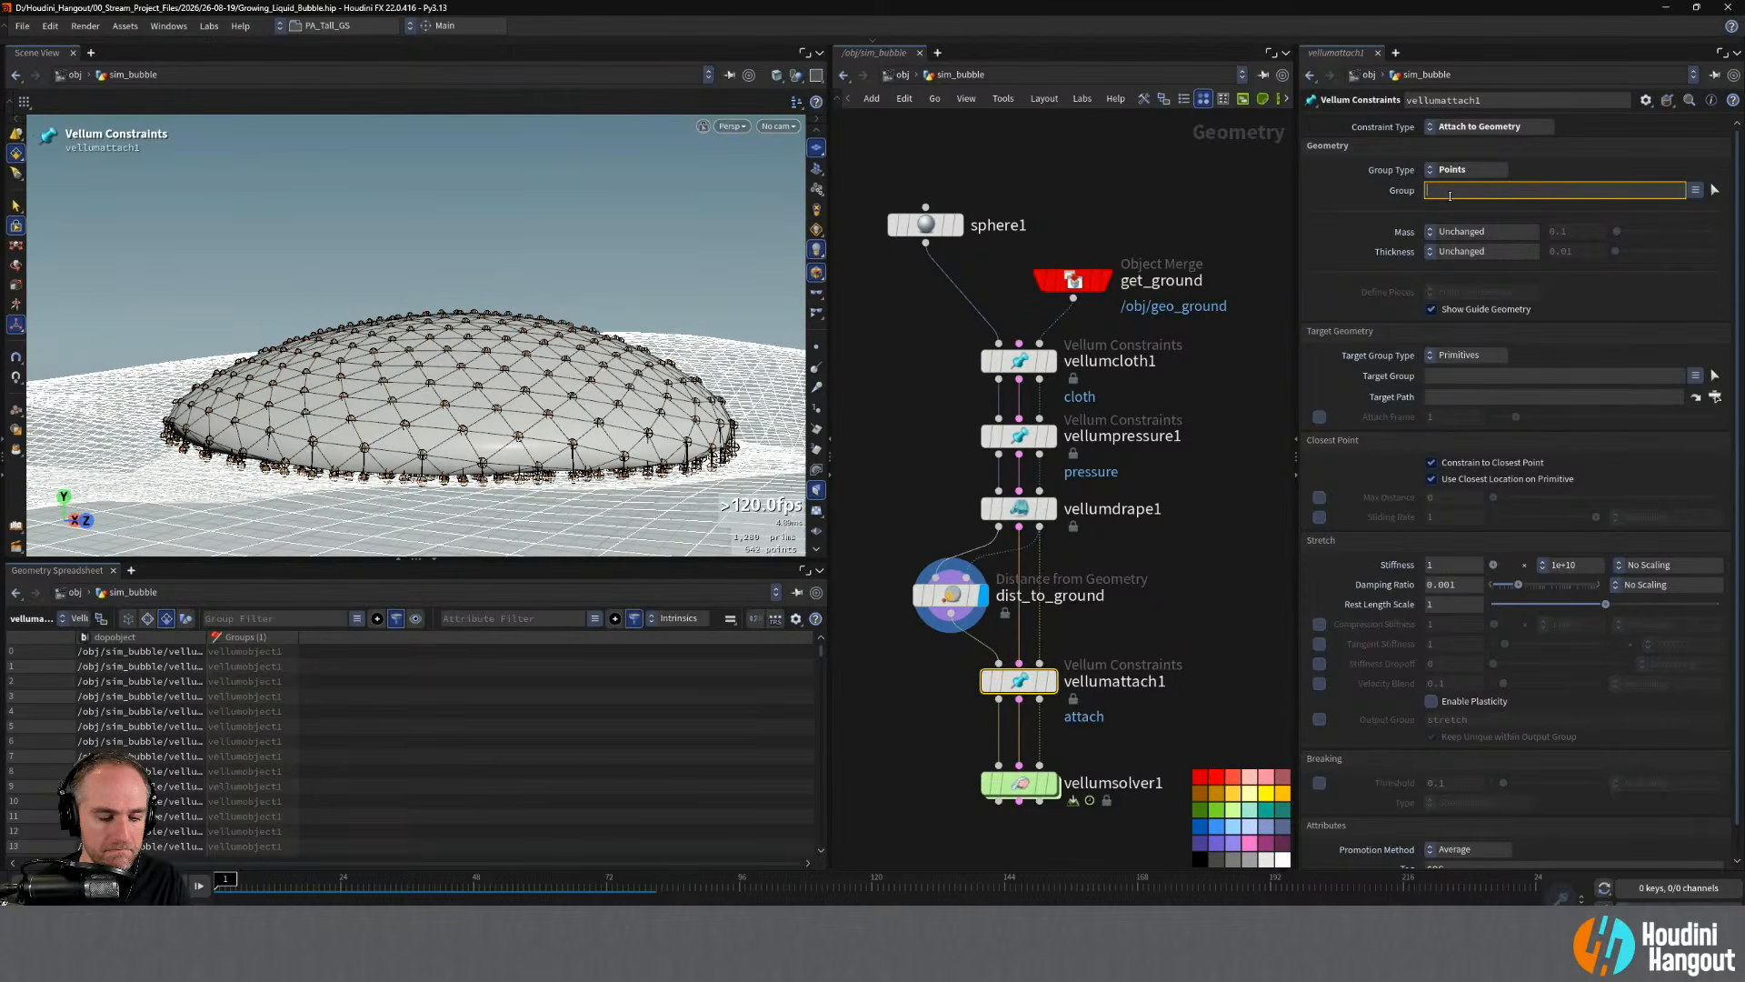
type("@dist")
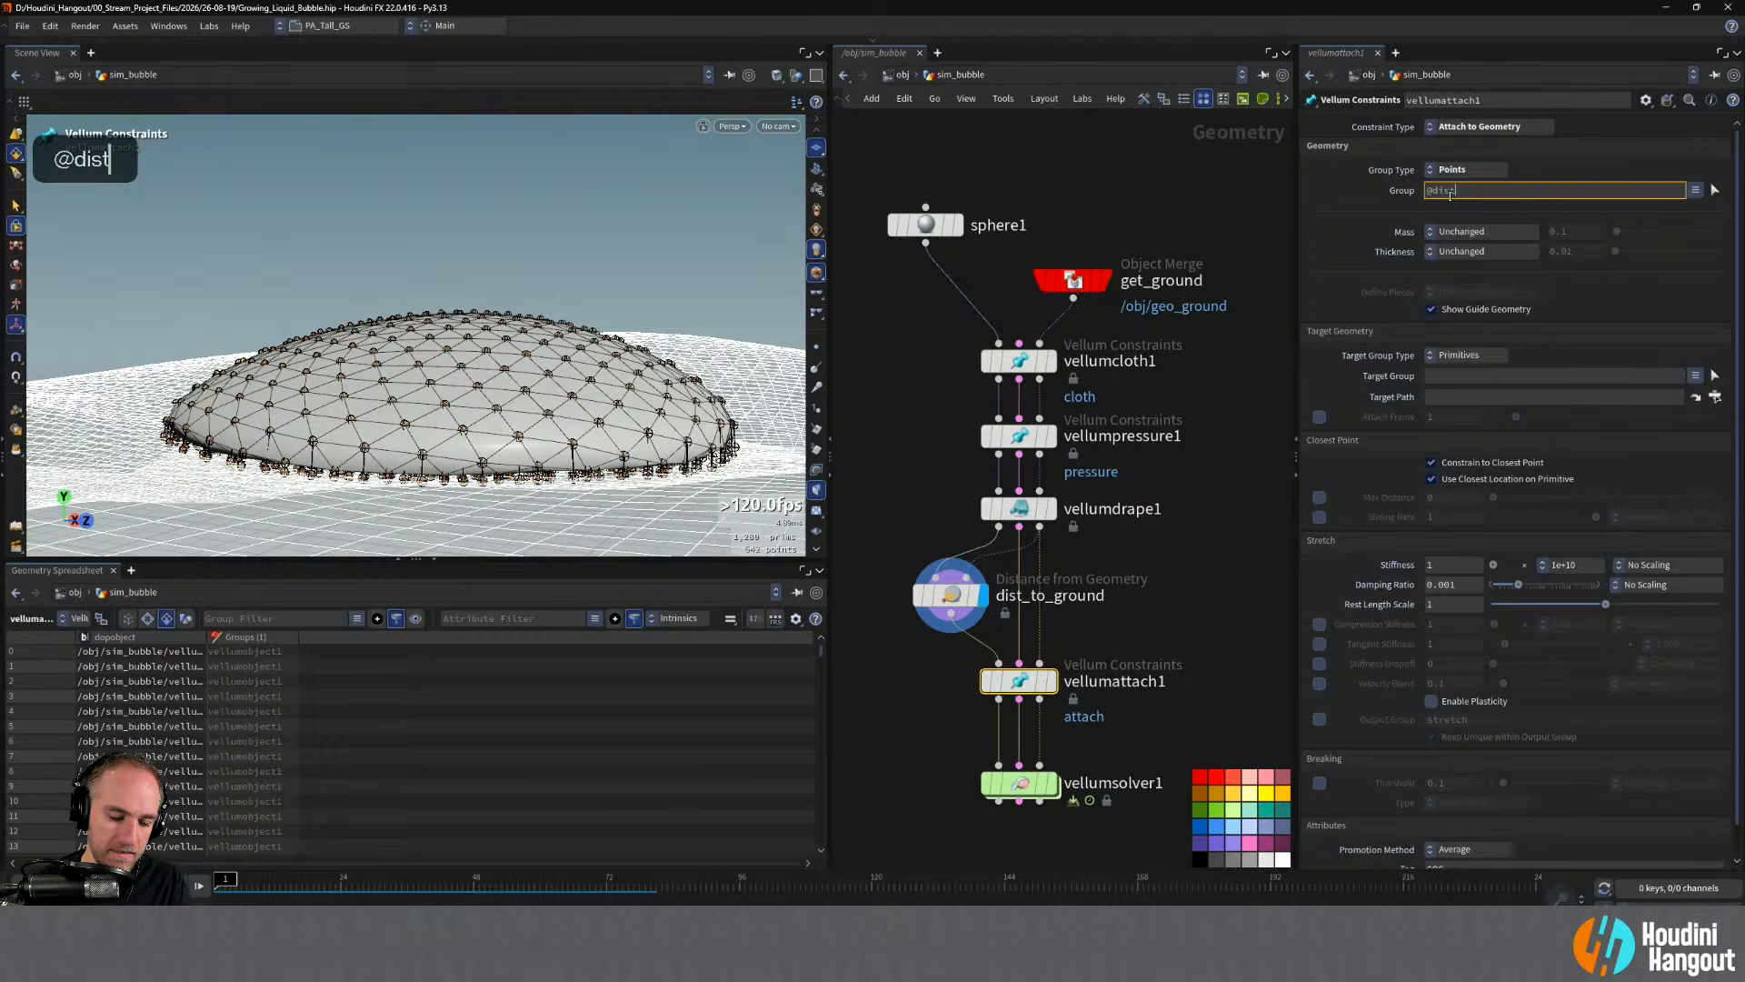
type("<")
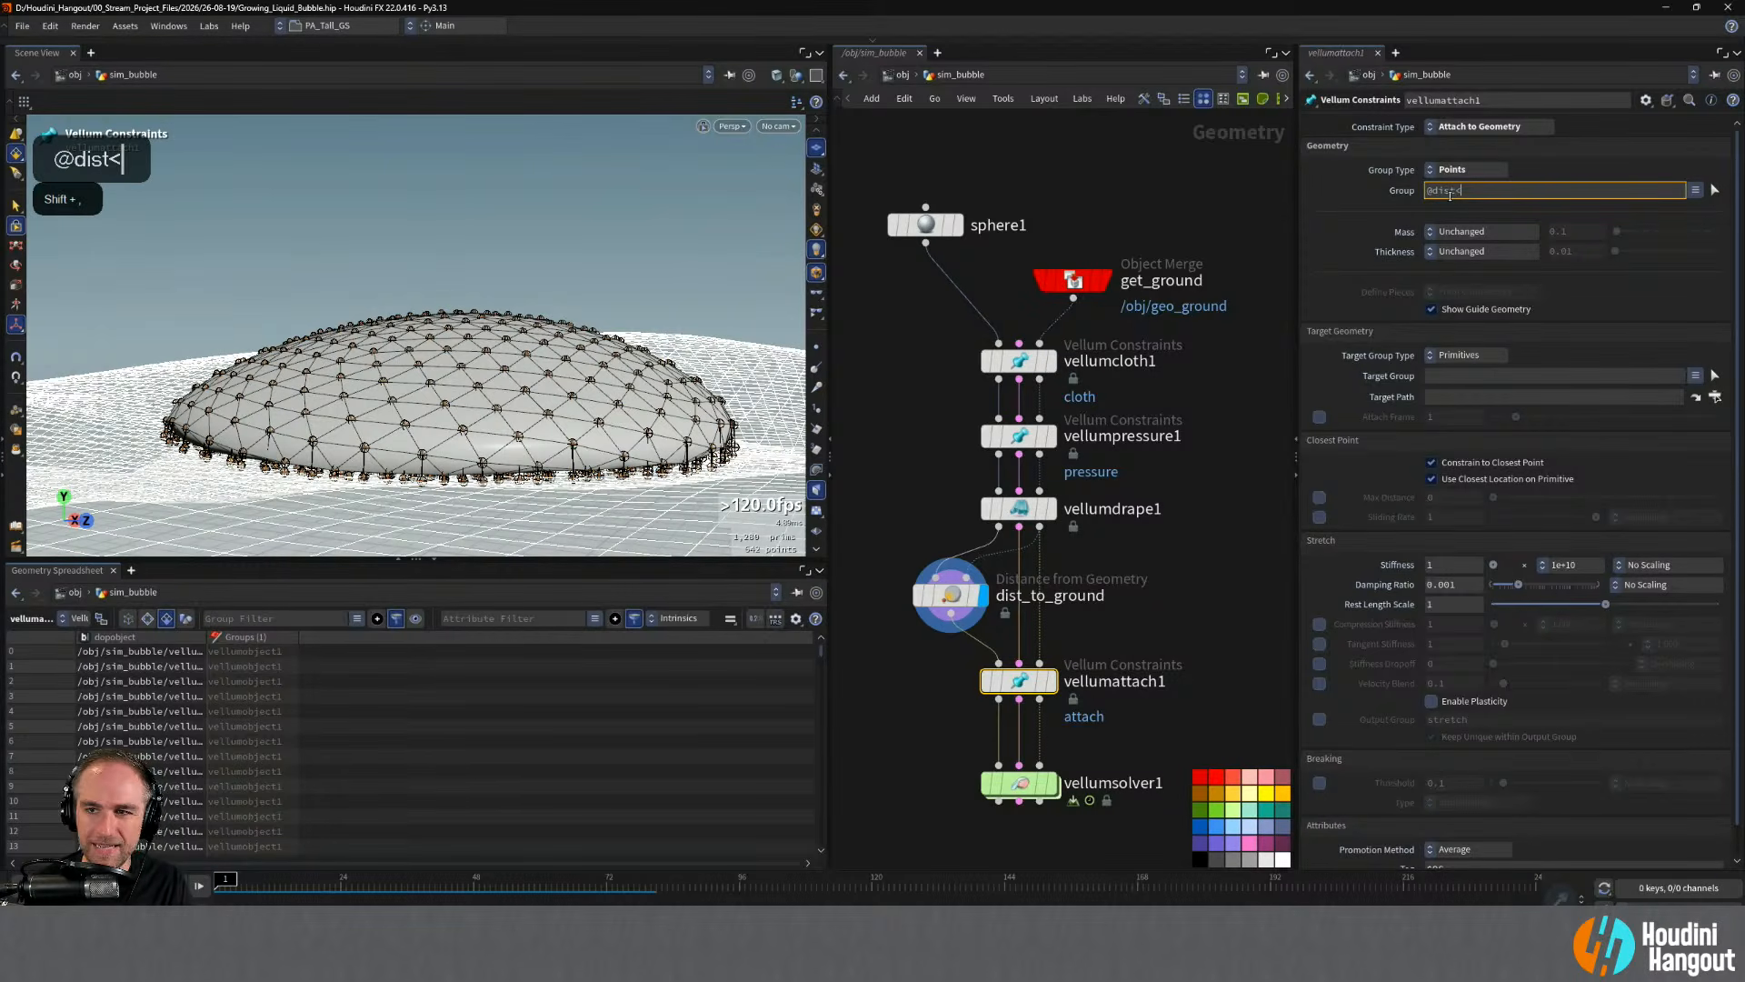
type("0.1")
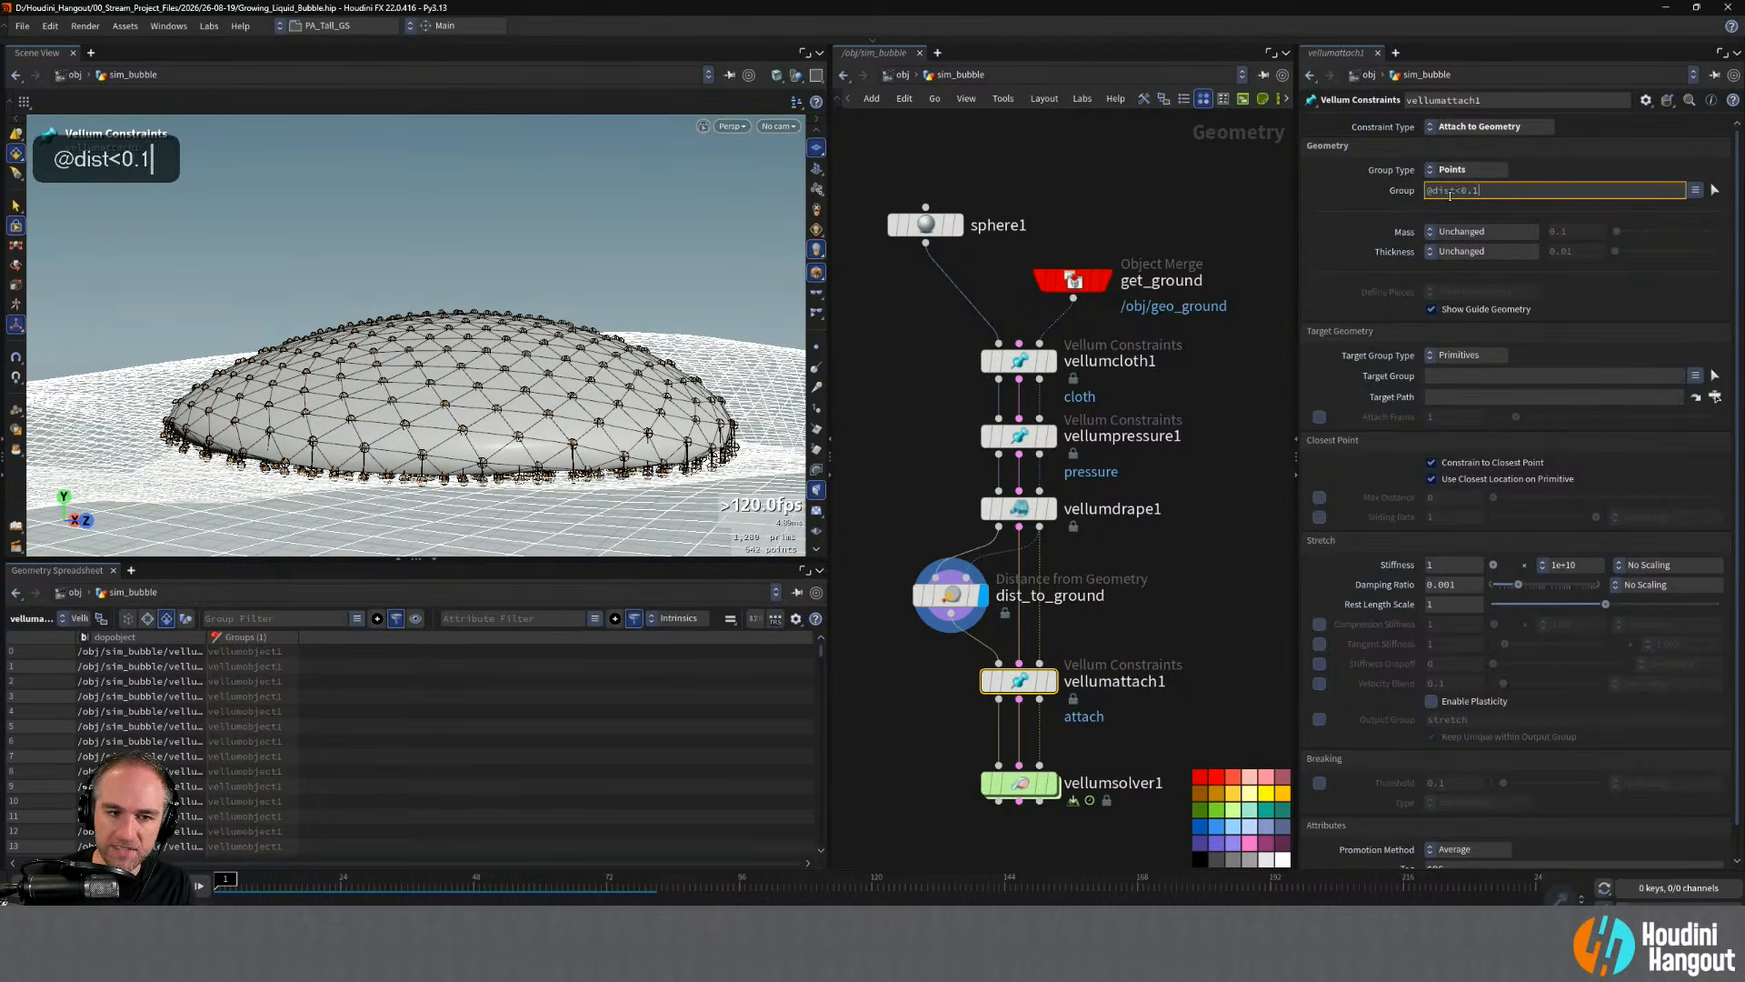
key("Return")
left_click(1474, 190)
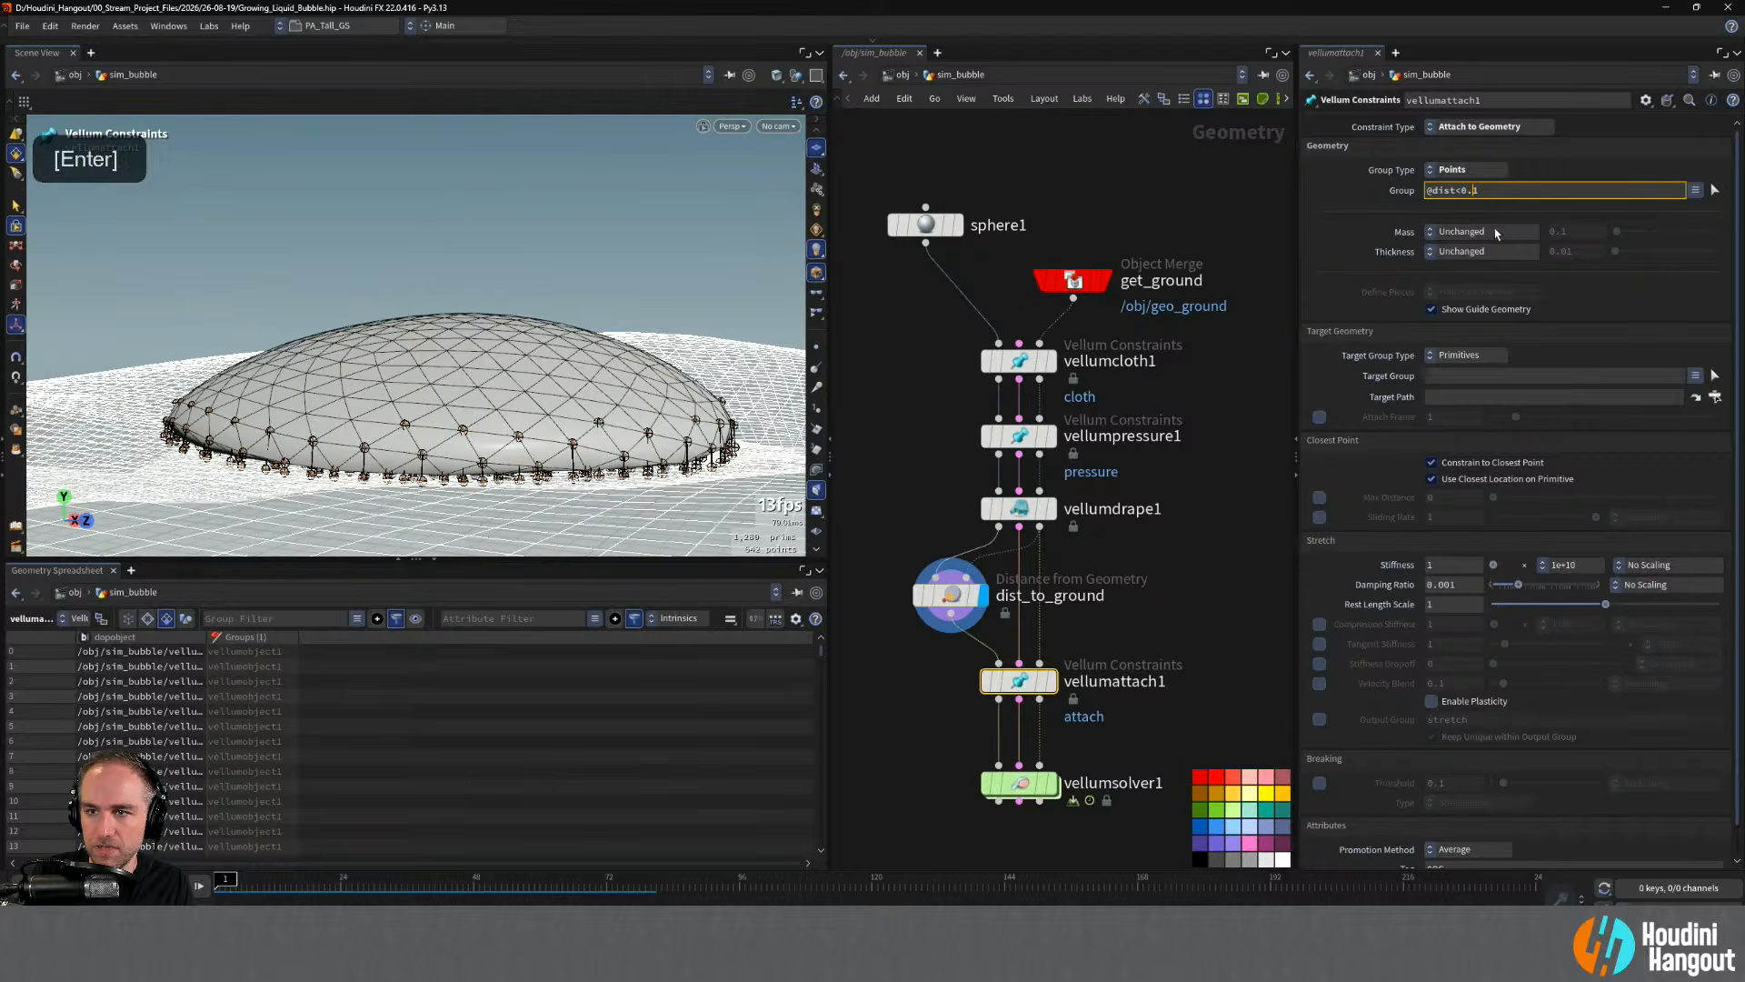
type("0")
key("Return")
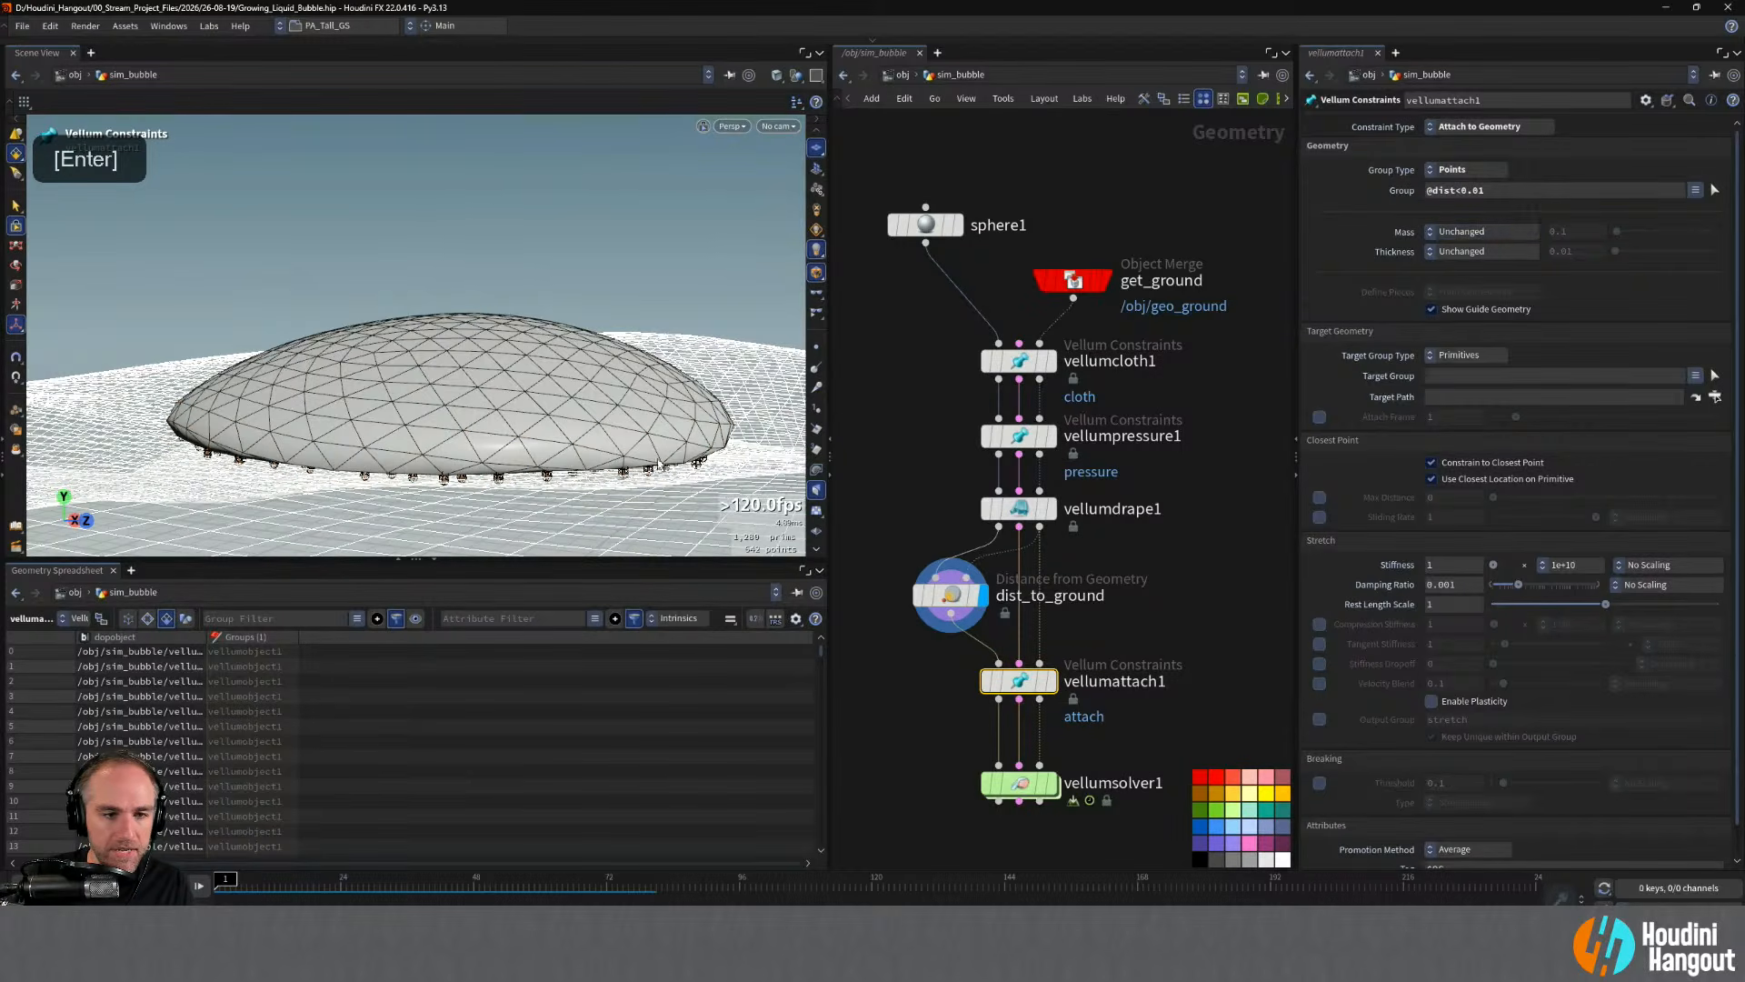
left_click_drag(520, 509, 557, 399, "alt")
middle_click_drag(557, 399, 624, 281, "alt")
right_click_drag(624, 281, 618, 273, "alt")
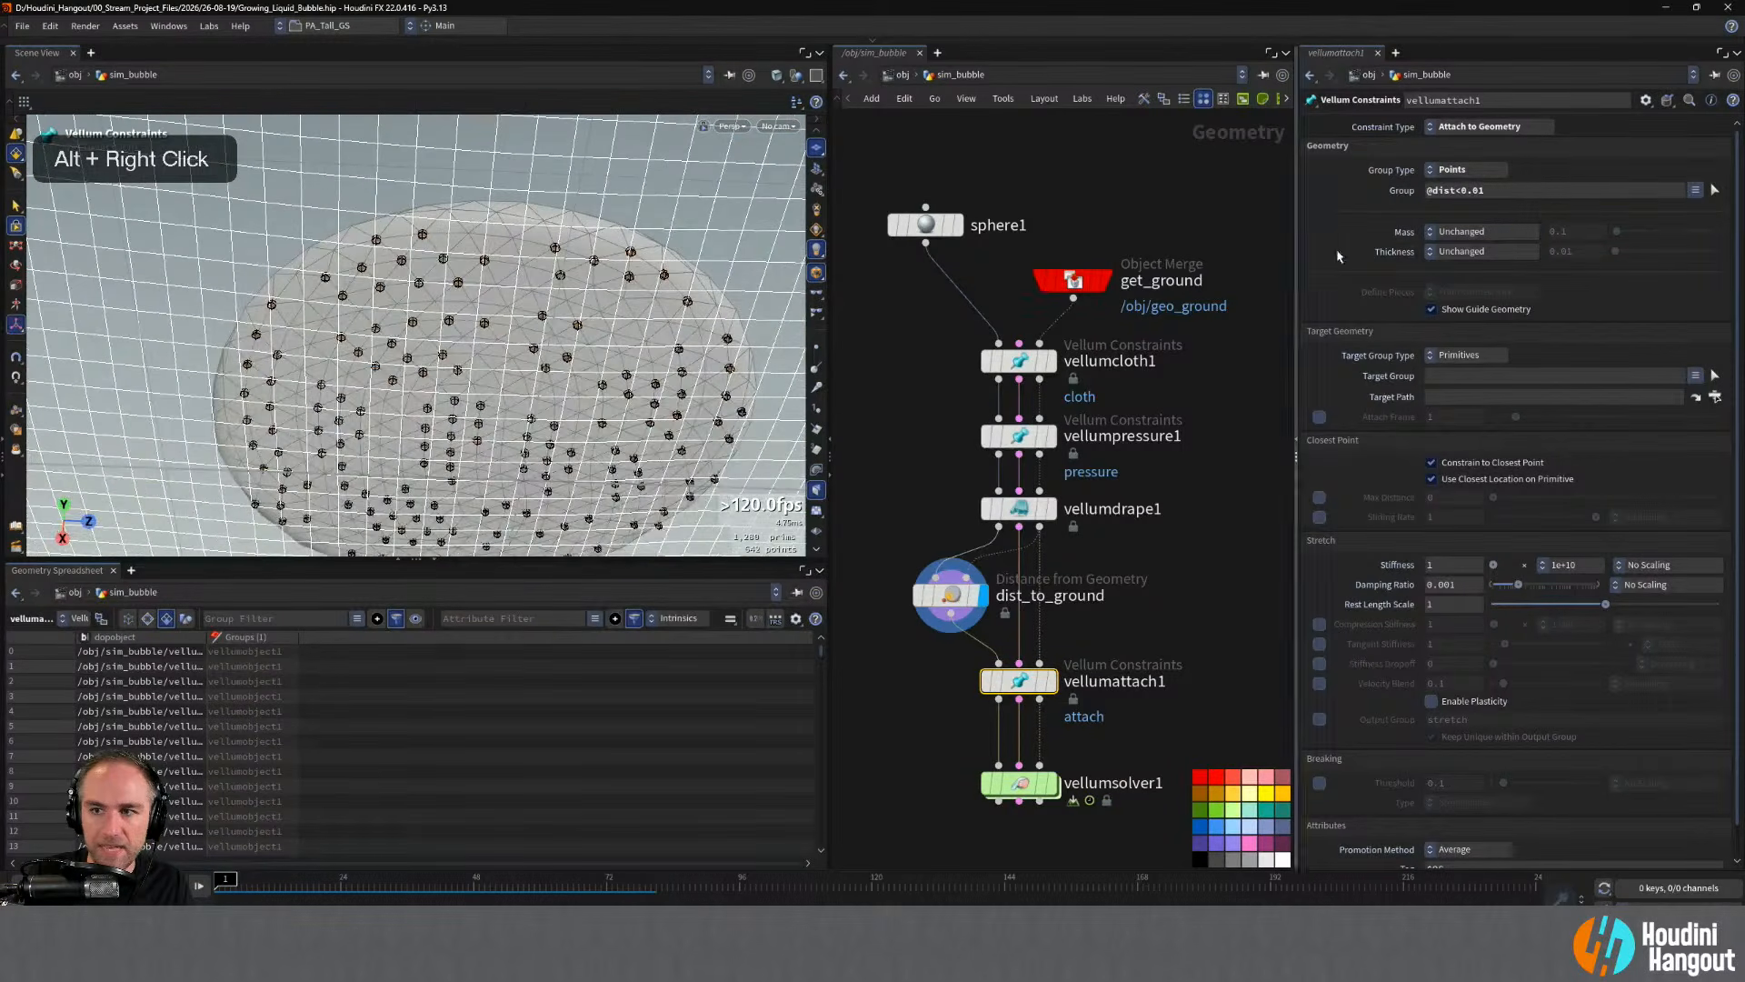
left_click(1479, 191)
type("2")
key("Return")
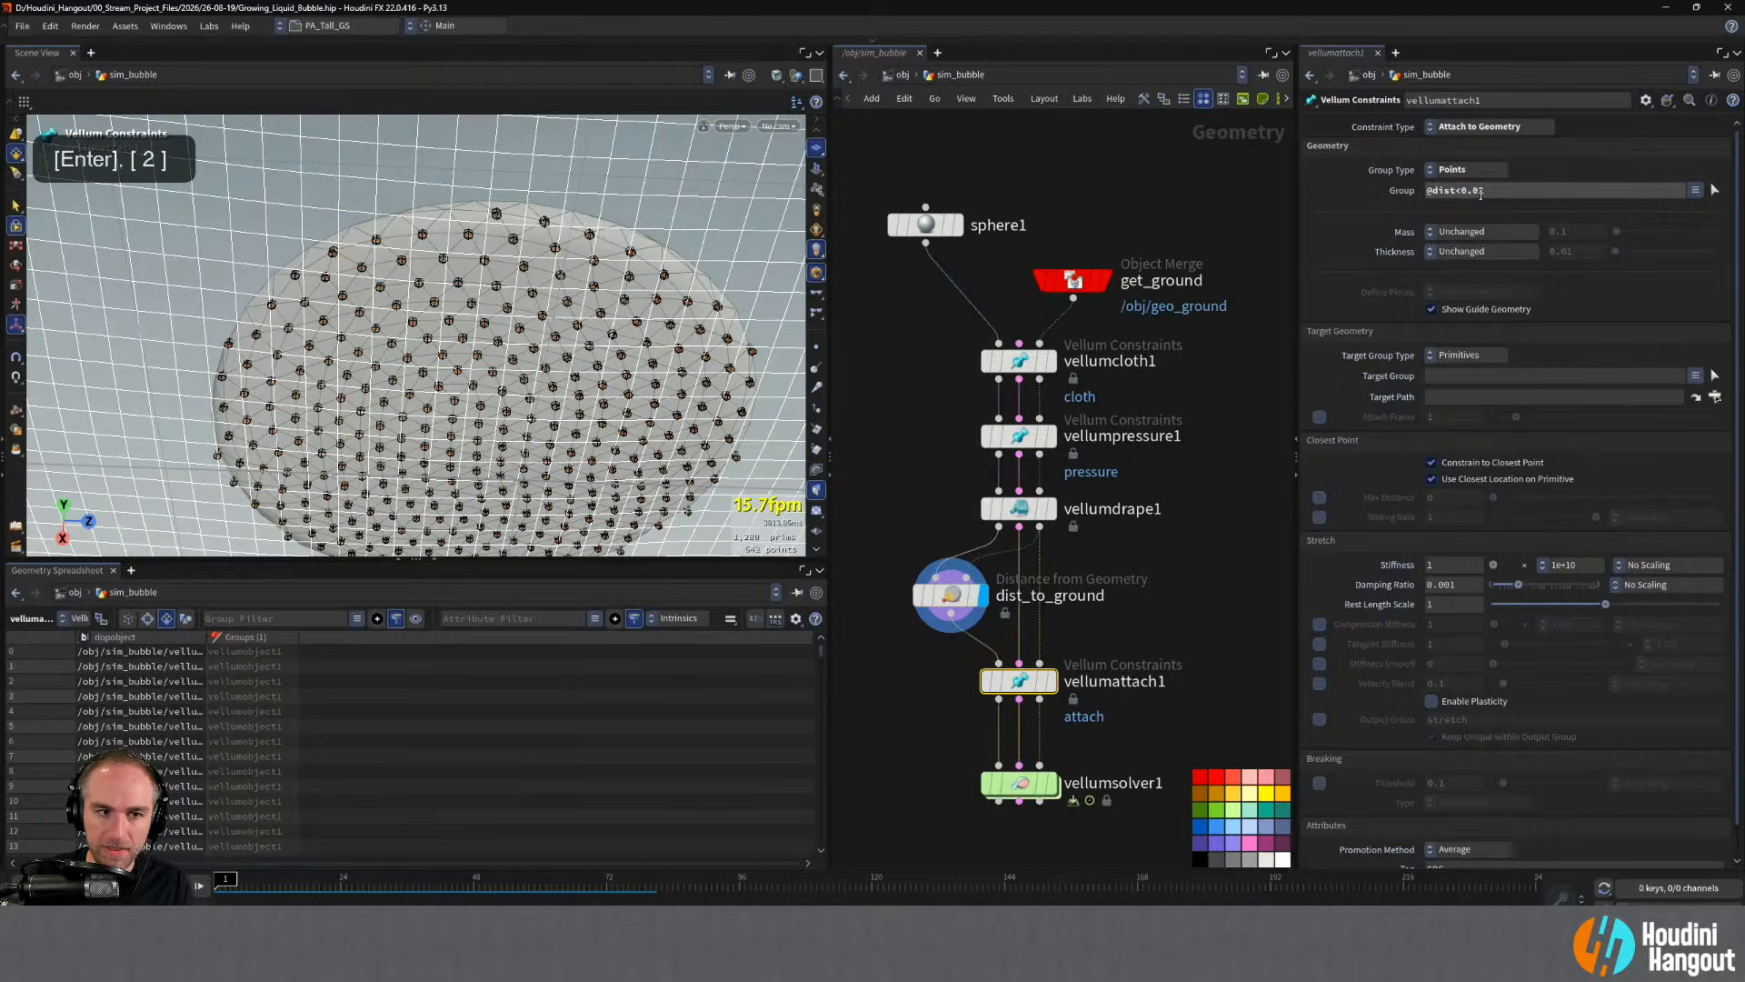
- Examine the attach constraints along the bubble's lower rim and underside from several angles
left_click_drag(637, 364, 562, 300, "alt")
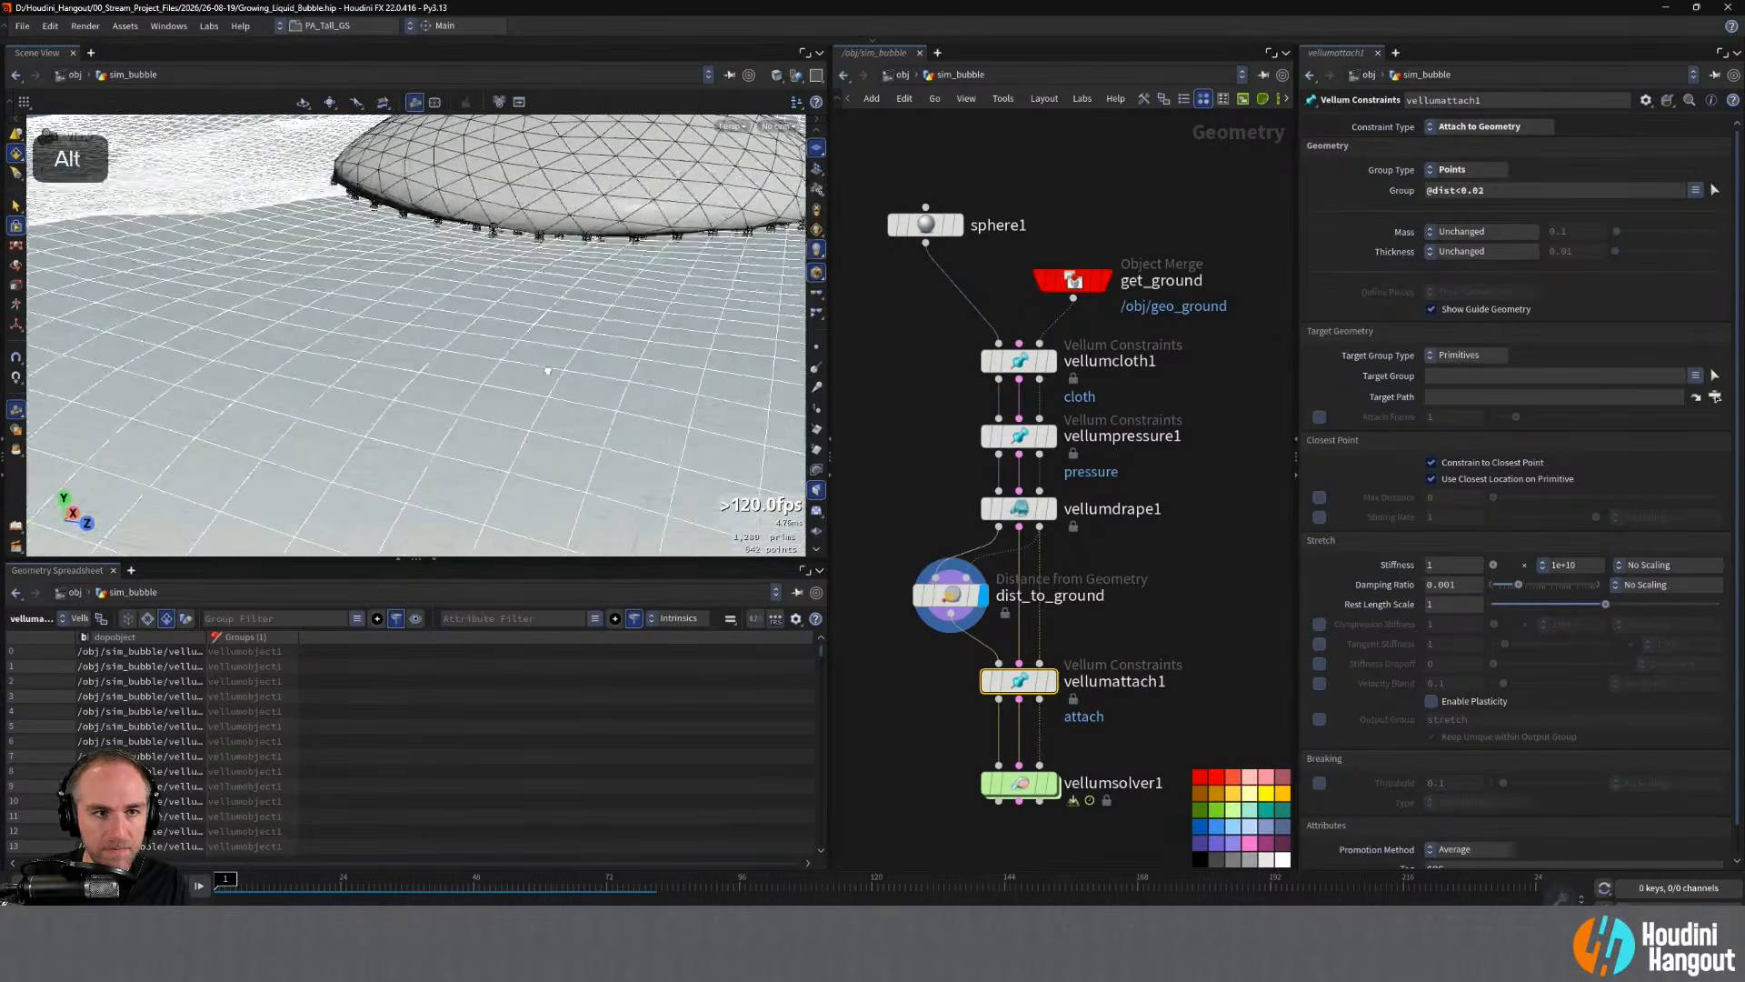
right_click_drag(562, 300, 559, 291, "alt")
mouse_move(559, 291)
left_mouse_down("alt")
mouse_move(555, 261)
mouse_move(572, 273)
left_mouse_up("alt")
right_click_drag(573, 272, 727, 210, "alt")
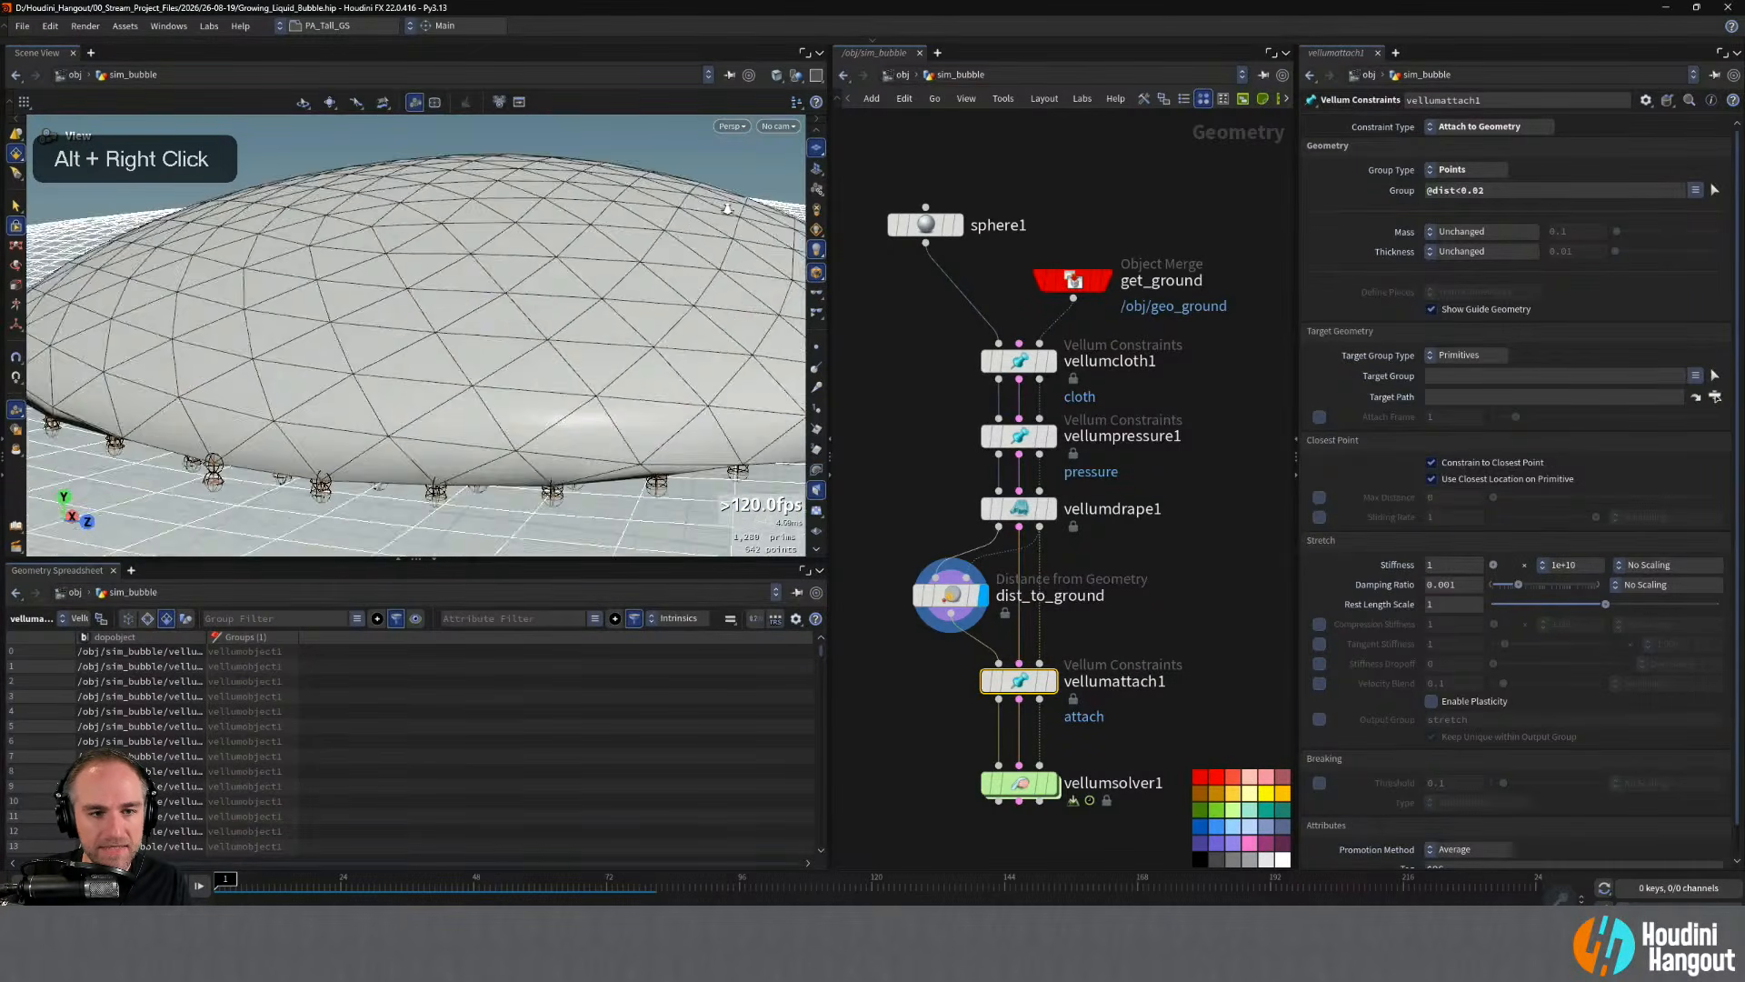
left_click_drag(728, 210, 545, 264, "alt")
right_click_drag(546, 263, 491, 254, "alt")
left_click_drag(490, 254, 455, 245, "alt")
left_click_drag(392, 350, 393, 387, "alt")
middle_click_drag(392, 386, 393, 405, "alt")
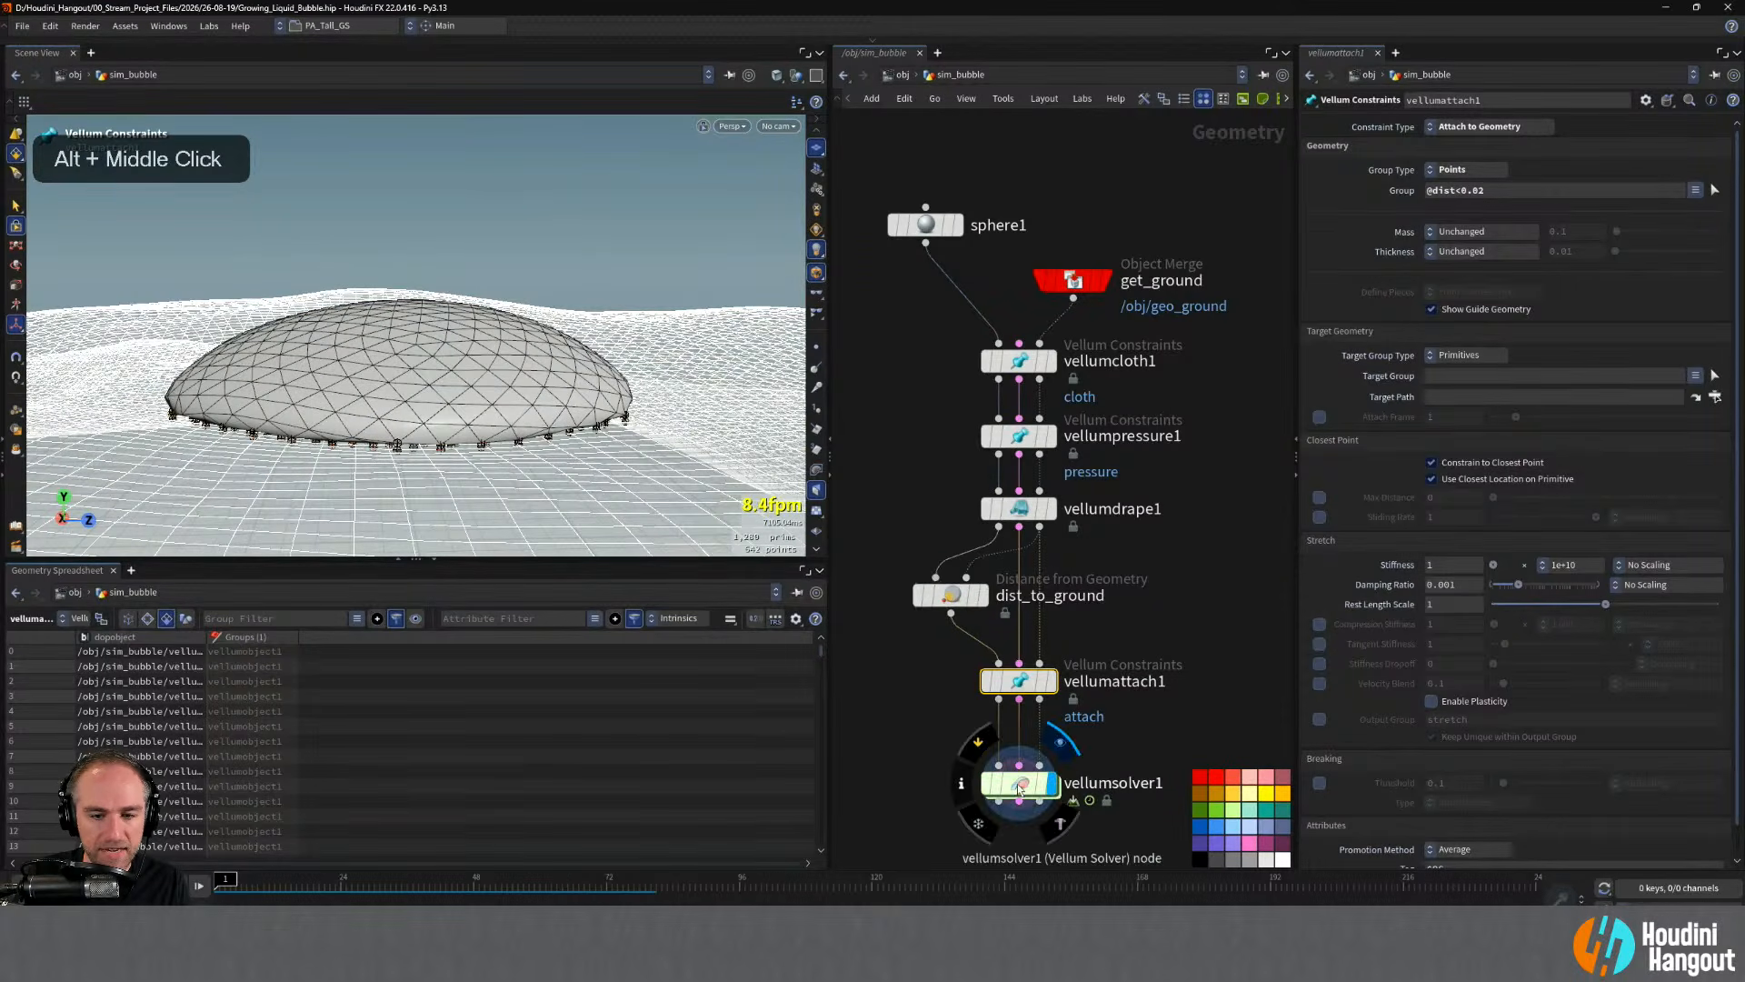
- Display vellumsolver1, check the stretch stiffness multiplier options of vellumattach1, and select the solver again
left_click(1052, 783)
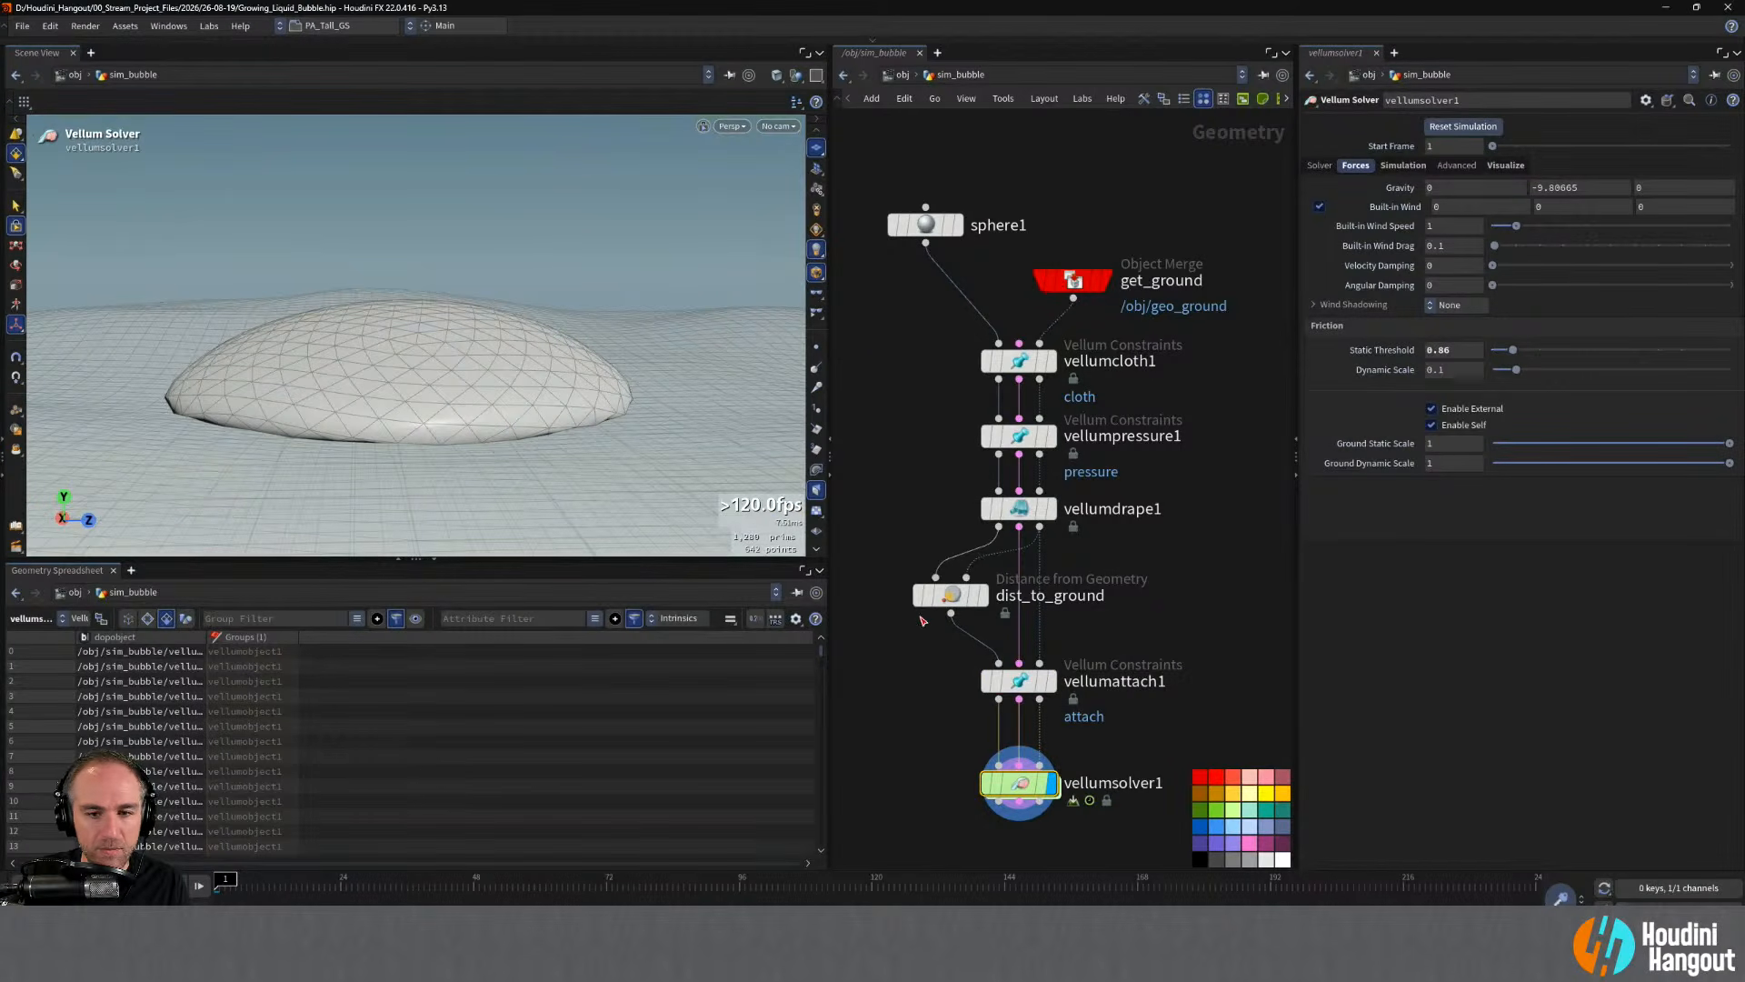
left_click(950, 595)
left_click(1018, 681)
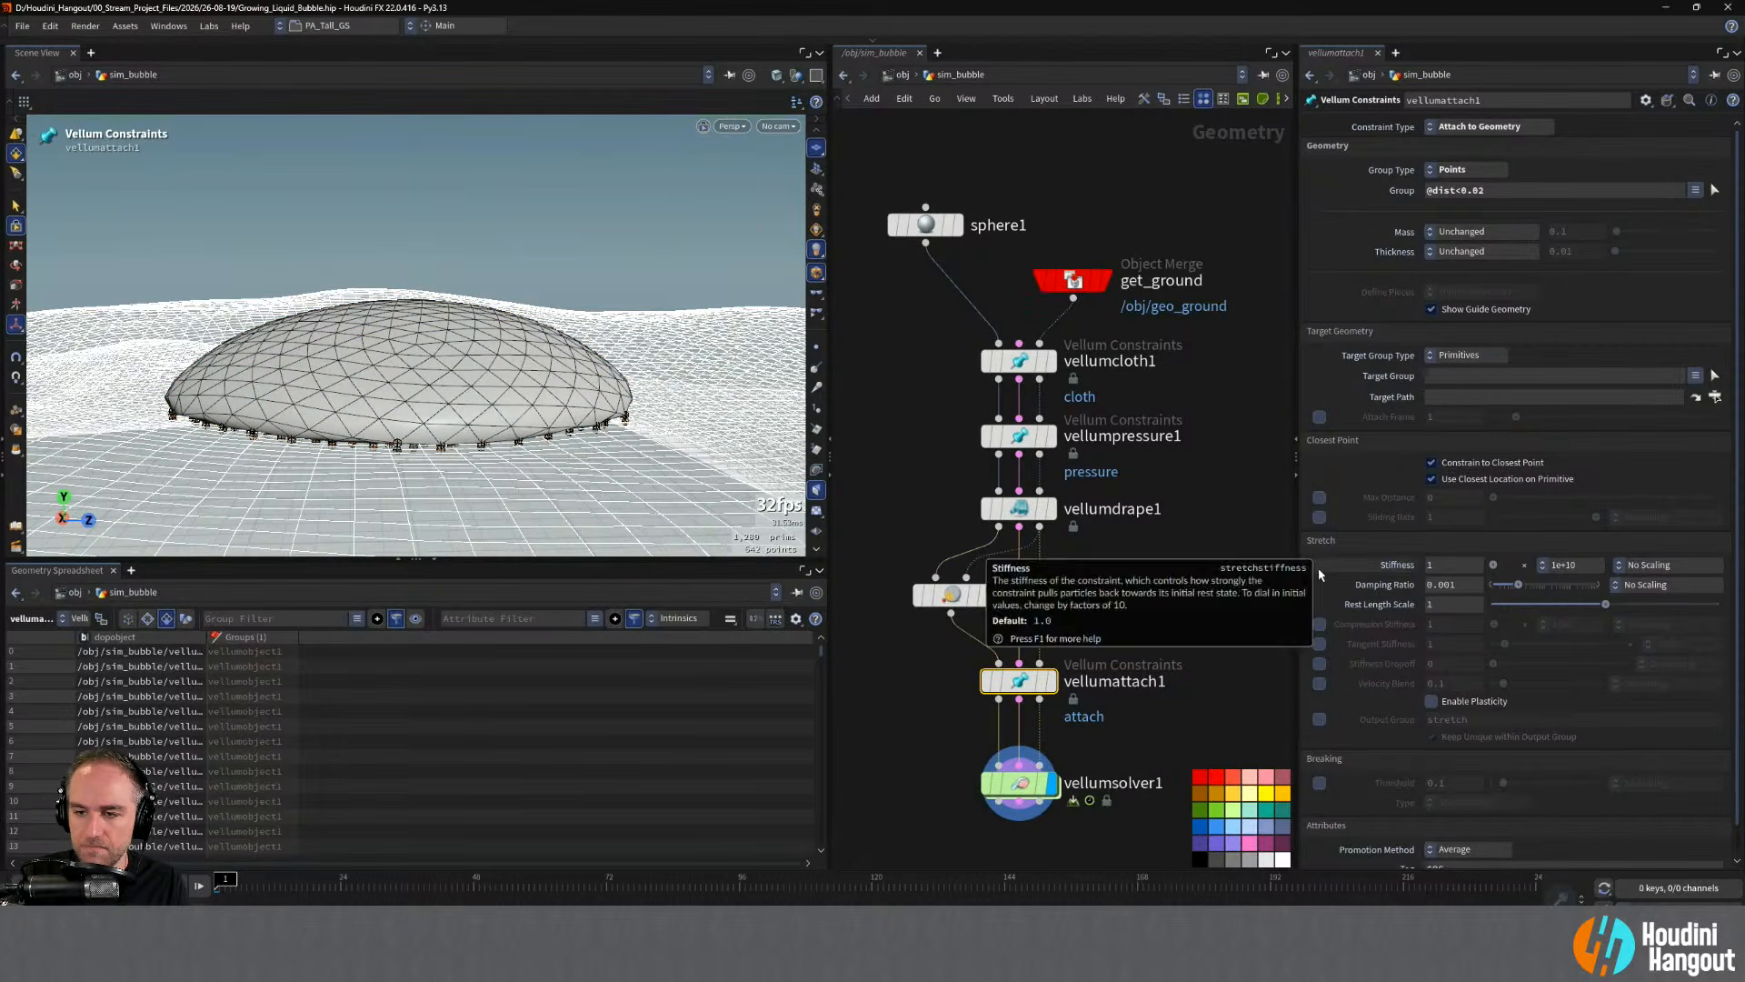
left_click(1568, 572)
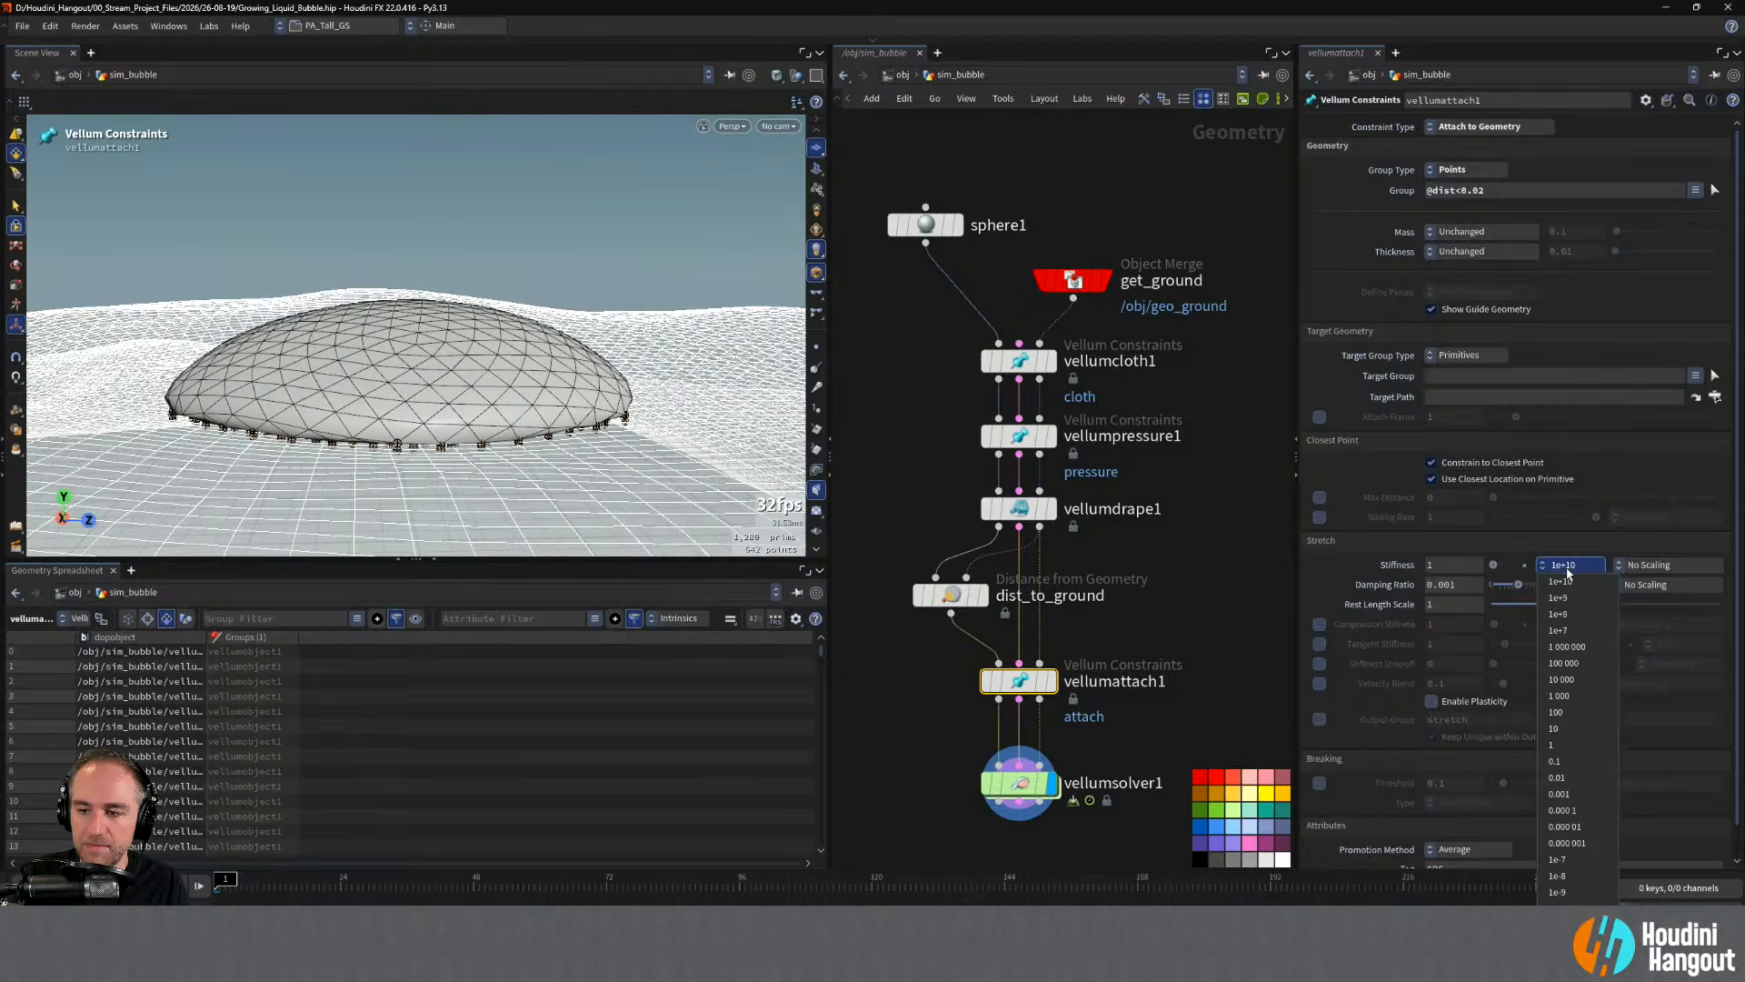
left_click(1118, 772)
left_click(986, 800)
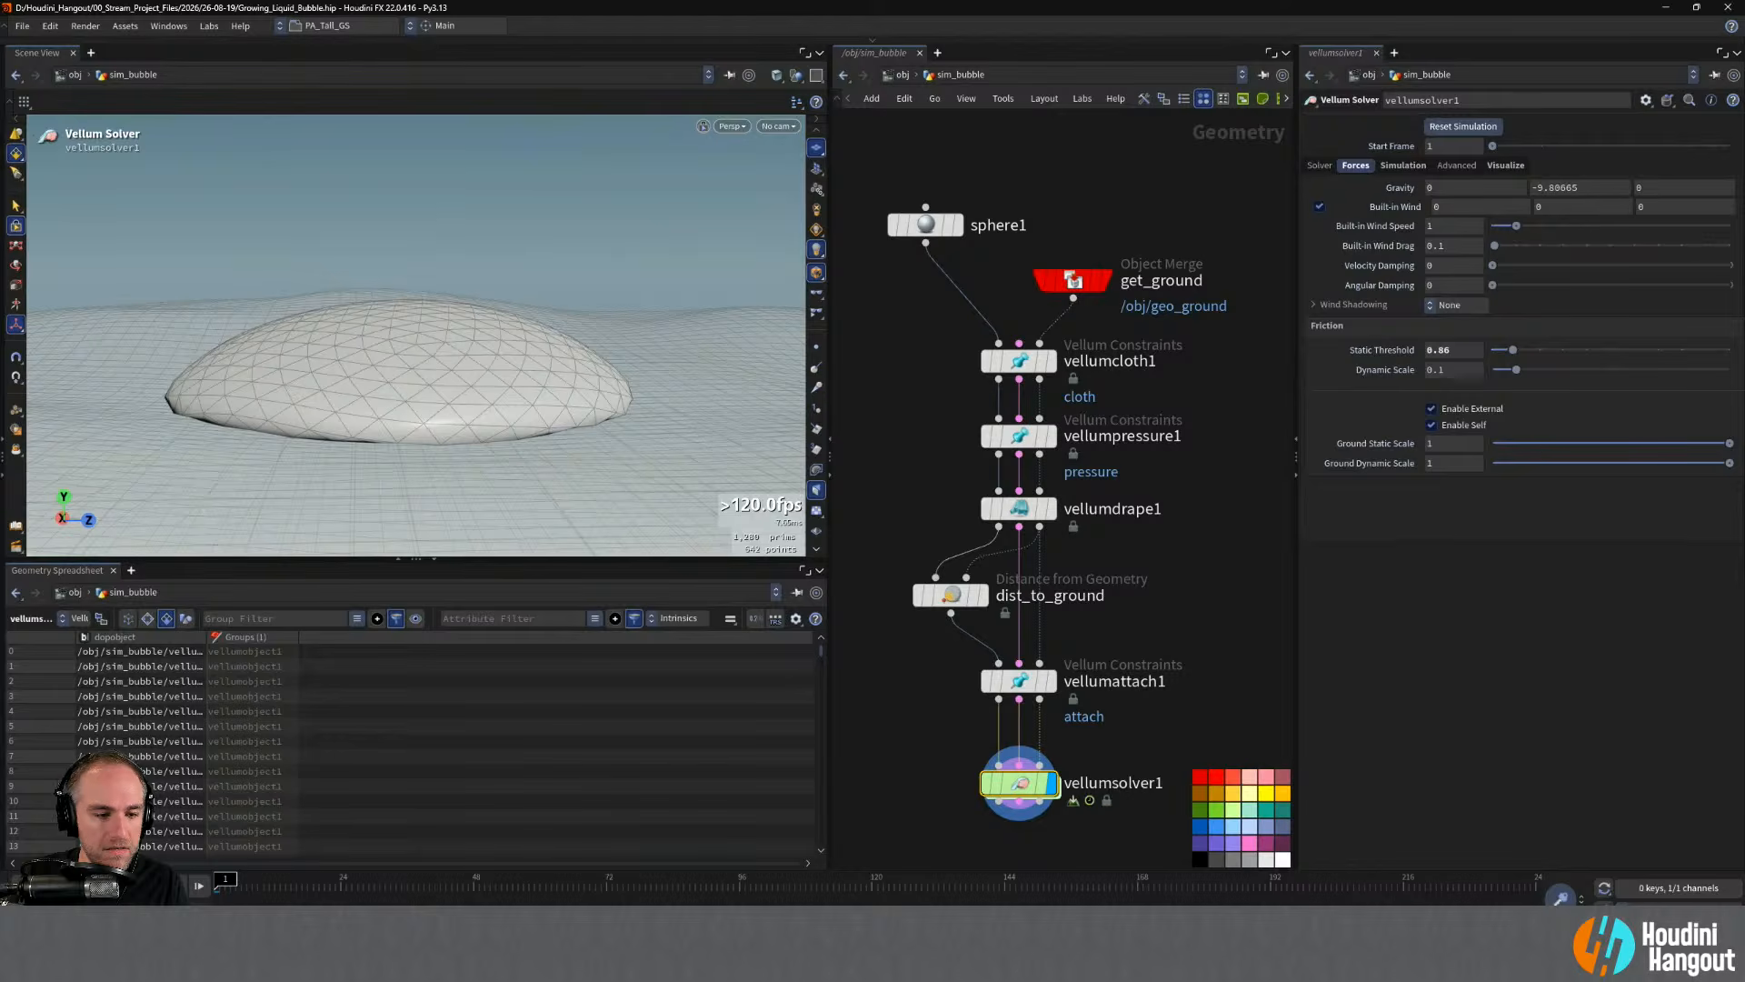
- Play the vellumsolver1 simulation from the first frame to frame 80 and inspect the bubble's dome, rim and underside
left_click(291, 874)
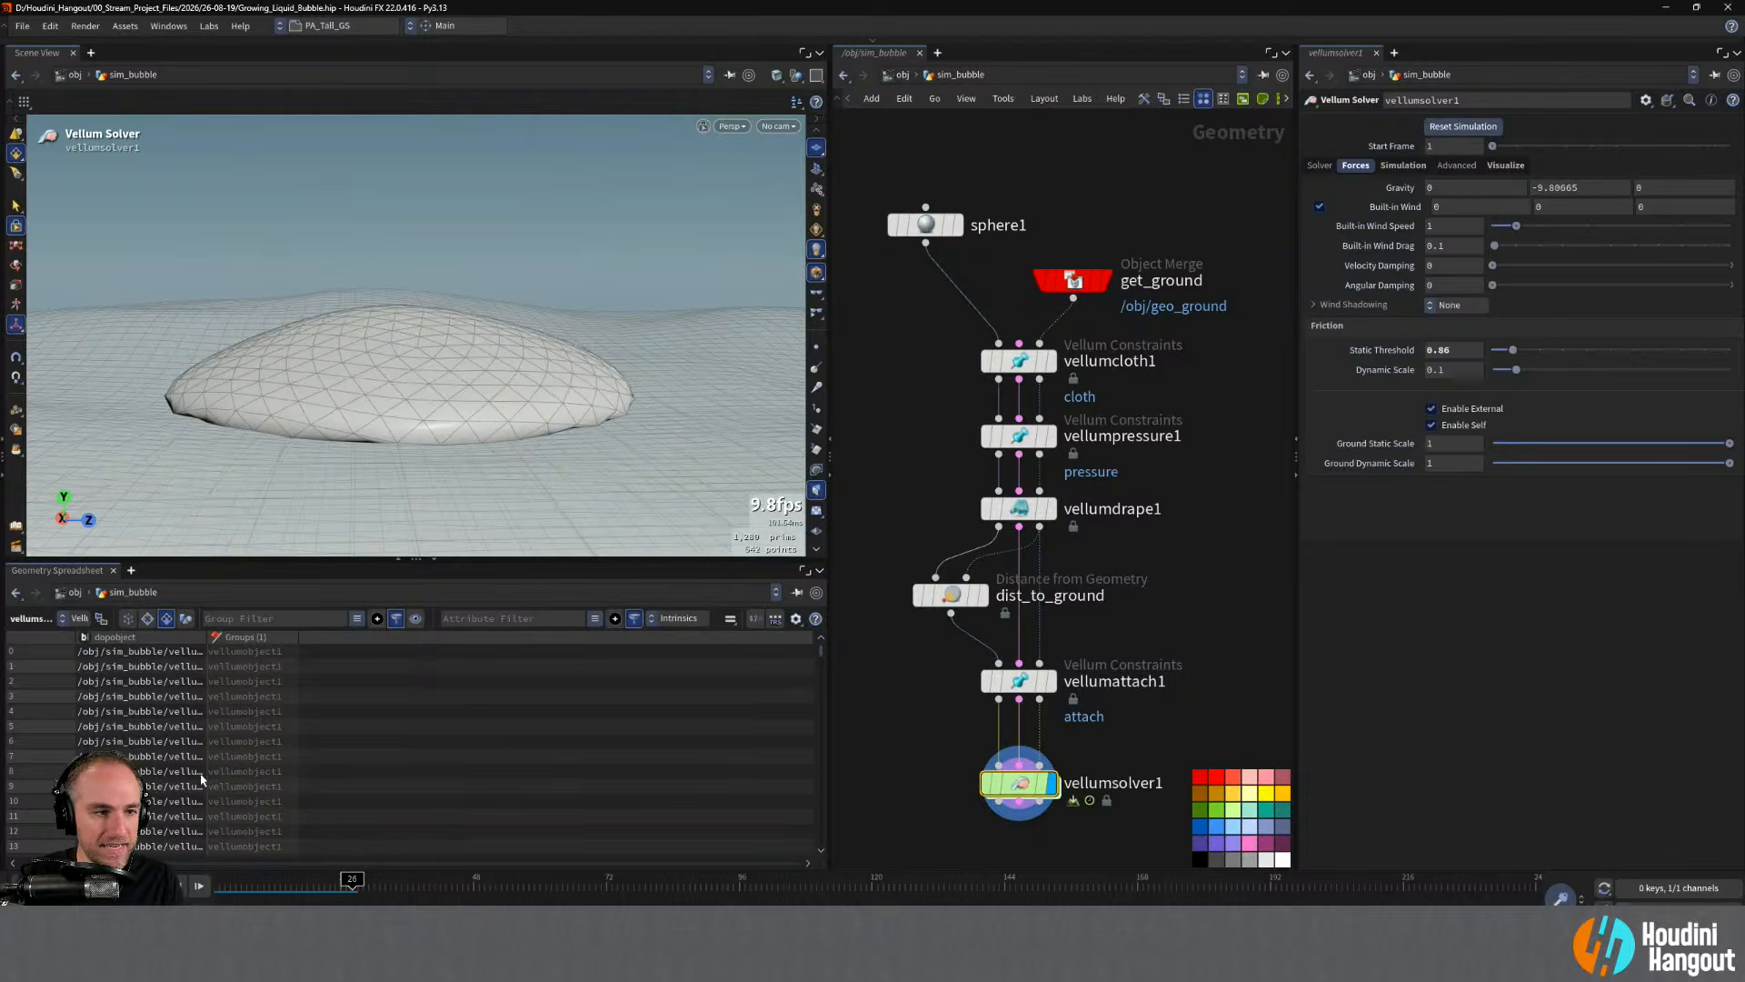
key("ctrl+Up")
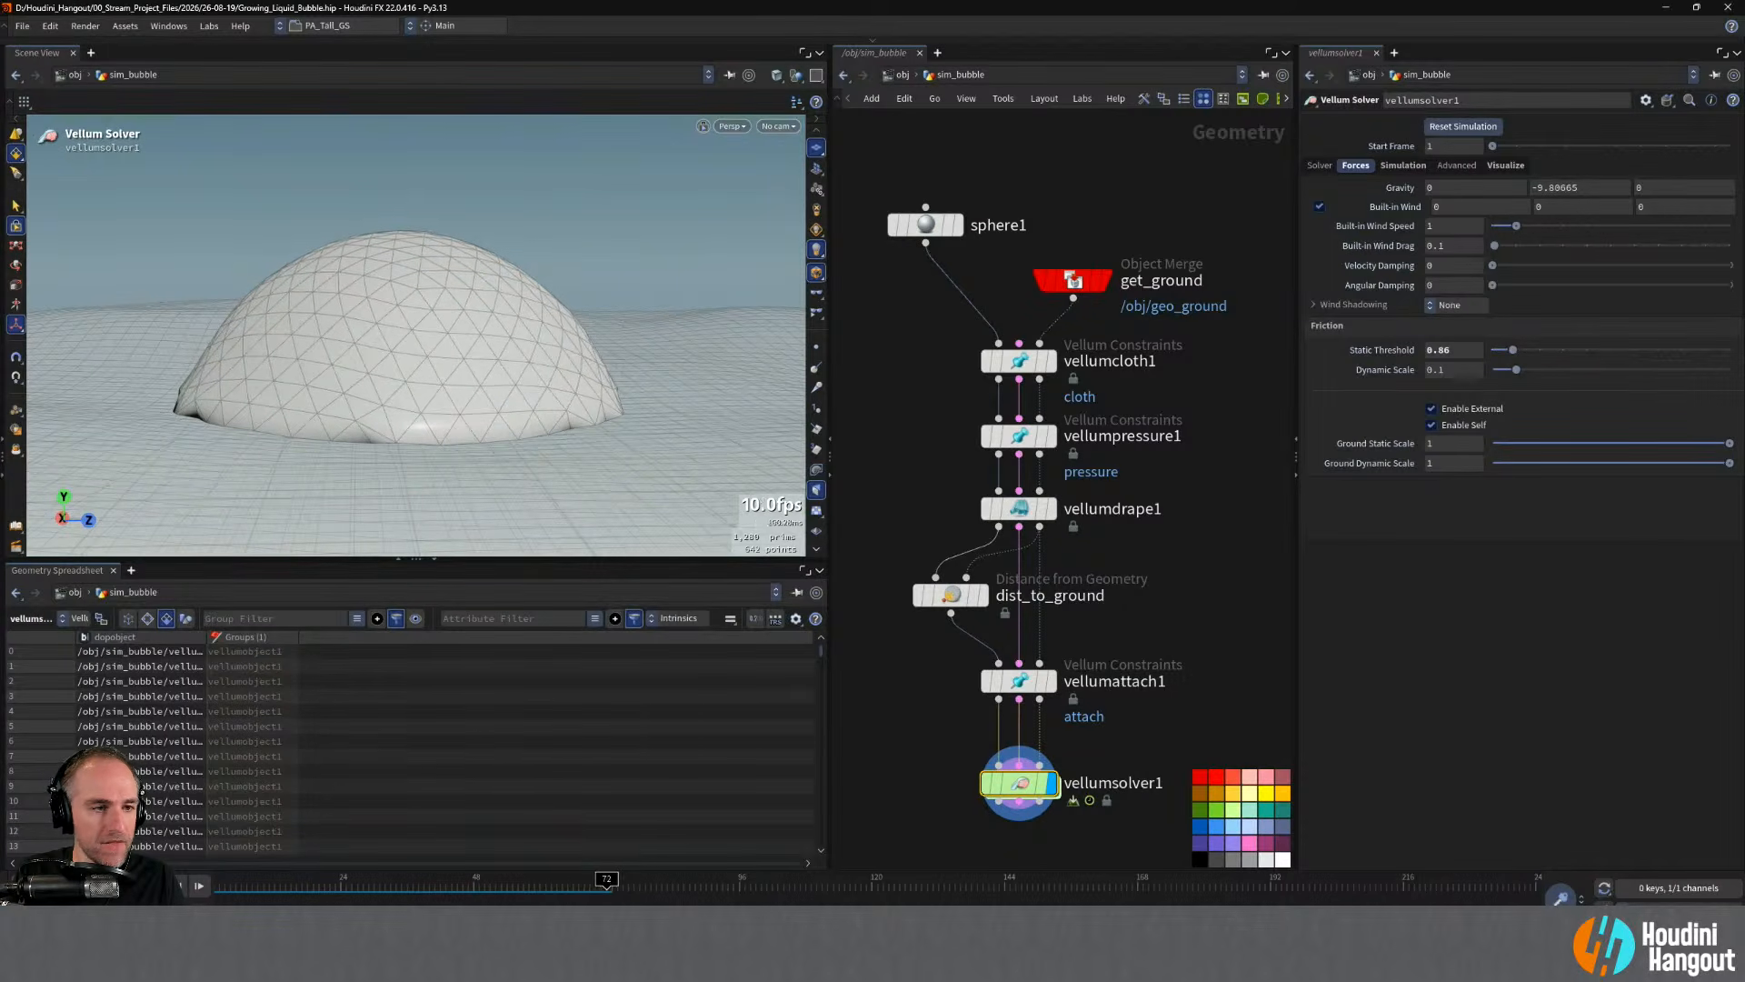
left_click_drag(409, 345, 510, 281, "alt")
right_click_drag(509, 280, 343, 405, "alt")
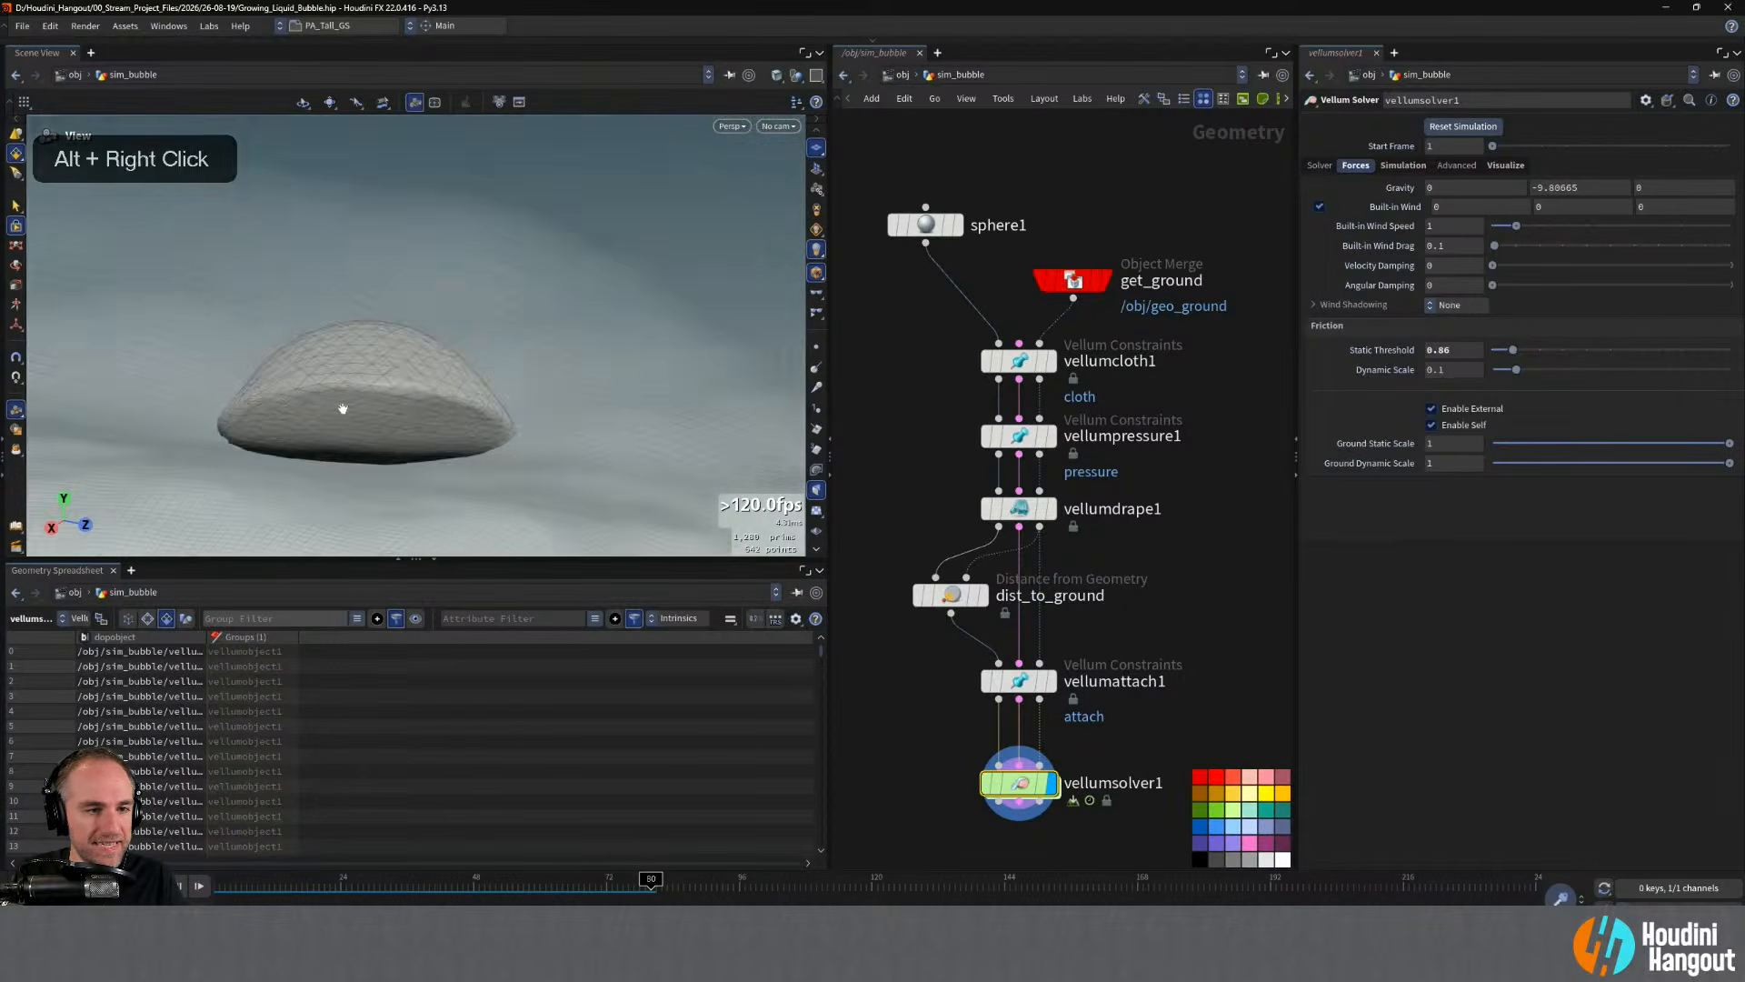
middle_click_drag(343, 405, 438, 334, "alt")
left_click_drag(438, 333, 420, 386, "alt")
middle_click_drag(420, 386, 418, 468, "alt")
right_click_drag(418, 468, 359, 422, "alt")
left_click_drag(359, 423, 389, 424, "alt")
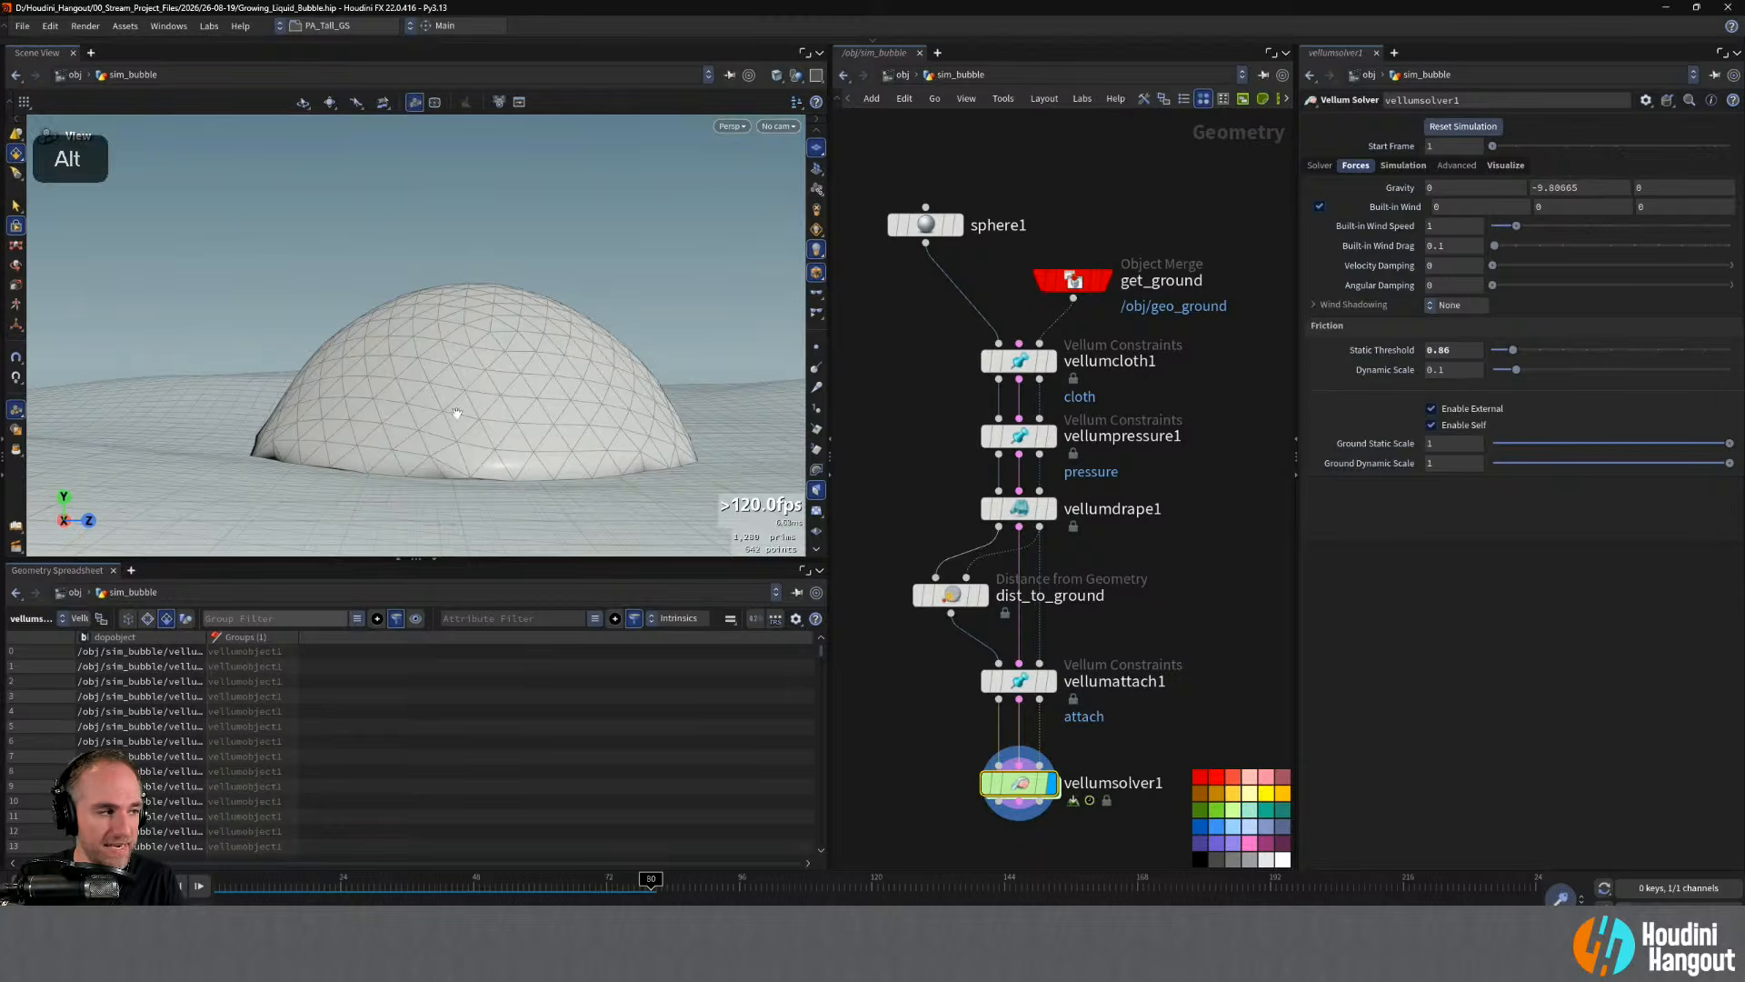
left_click_drag(389, 424, 483, 390, "alt")
right_click_drag(482, 390, 438, 360, "alt")
left_click_drag(437, 361, 479, 257, "alt")
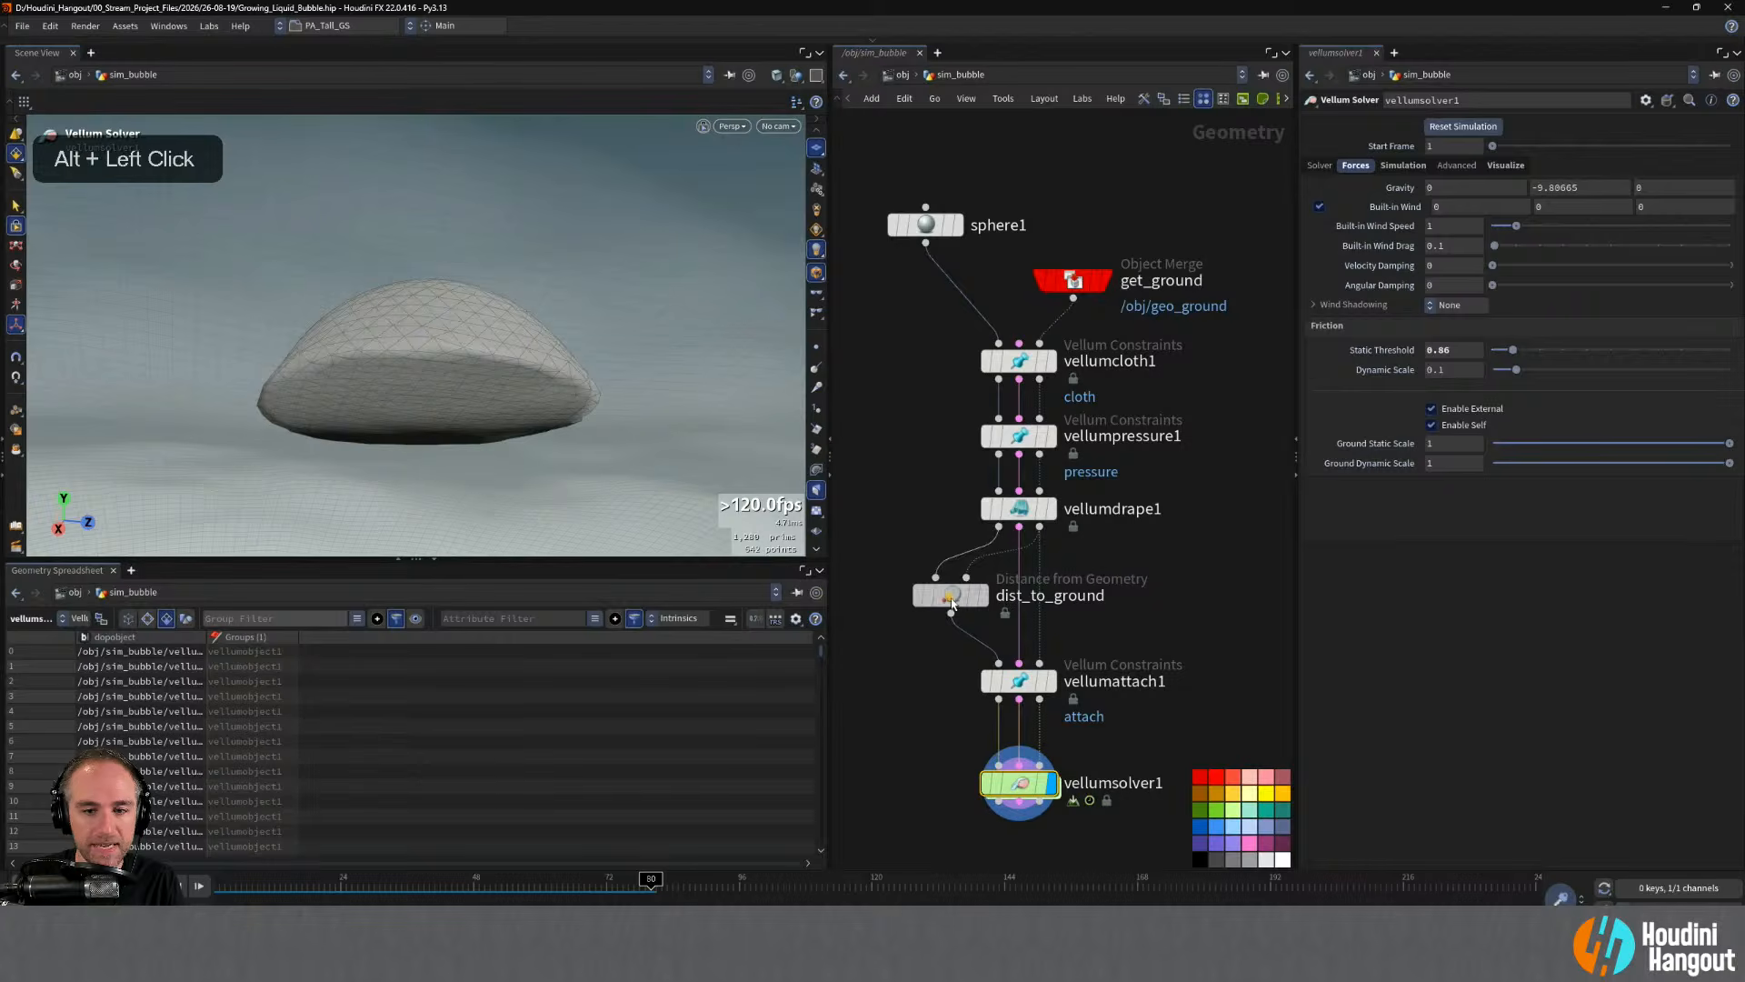
left_click_drag(950, 595, 953, 600)
right_click_drag(382, 400, 378, 420, "alt")
left_click_drag(378, 421, 662, 490, "alt")
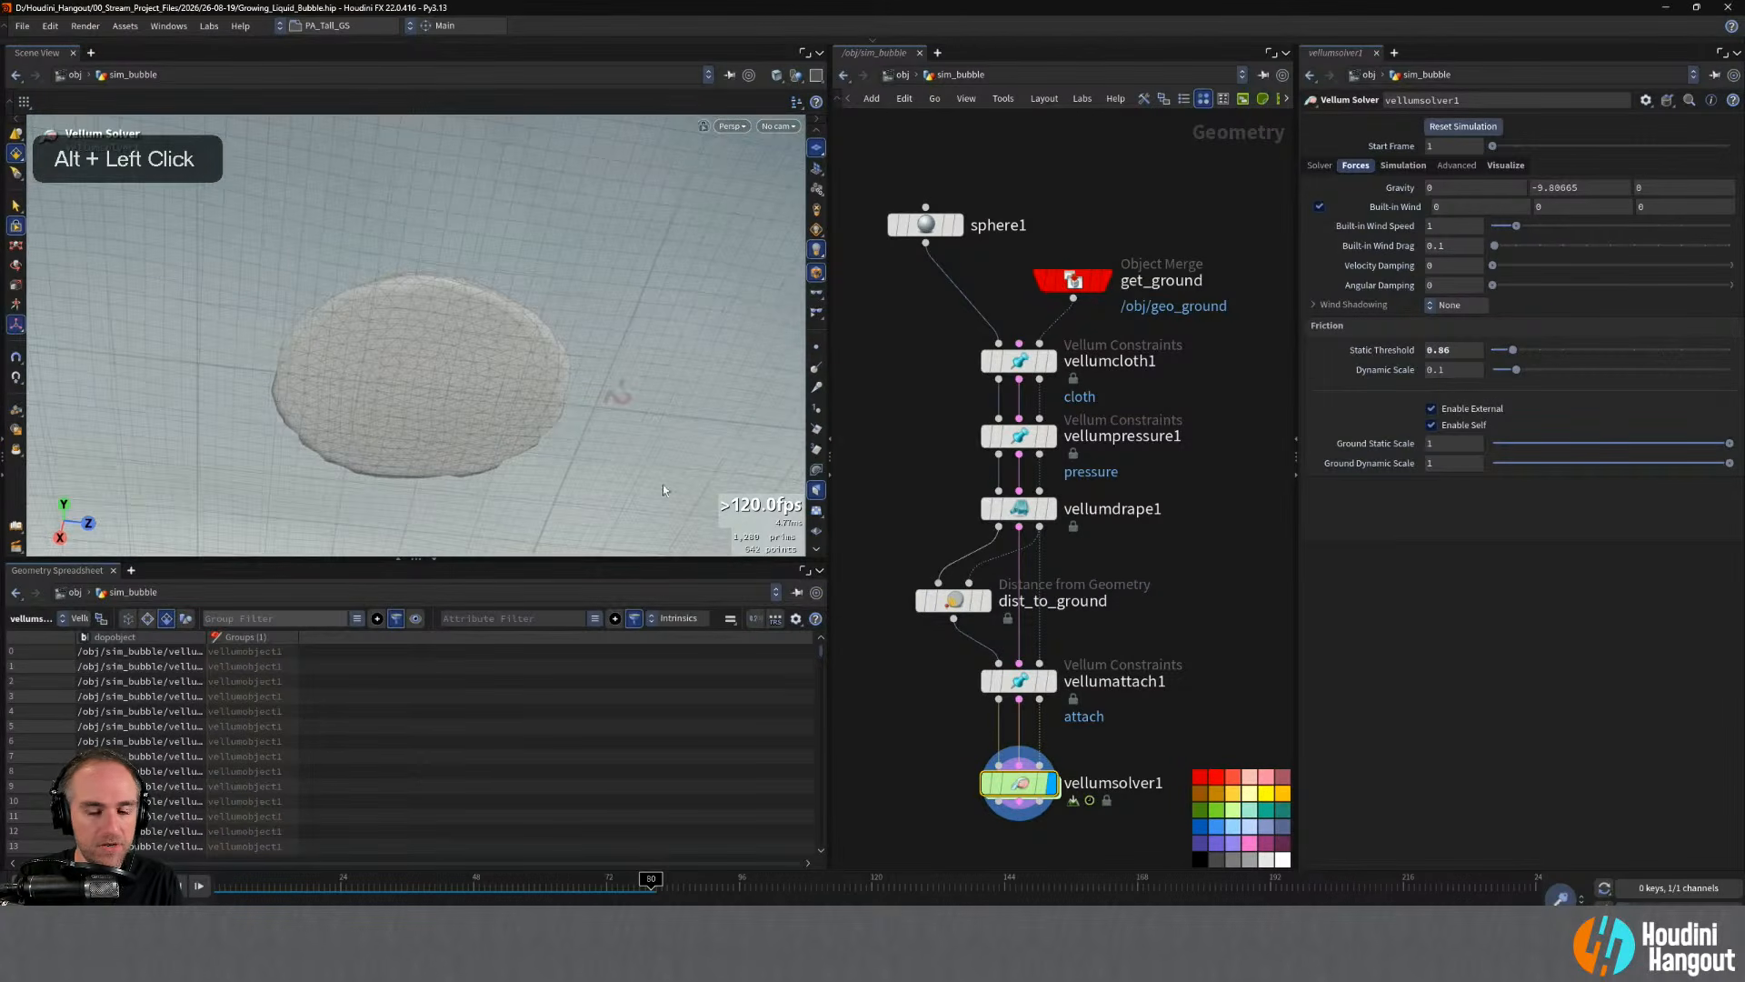
key("Tab")
type("sd")
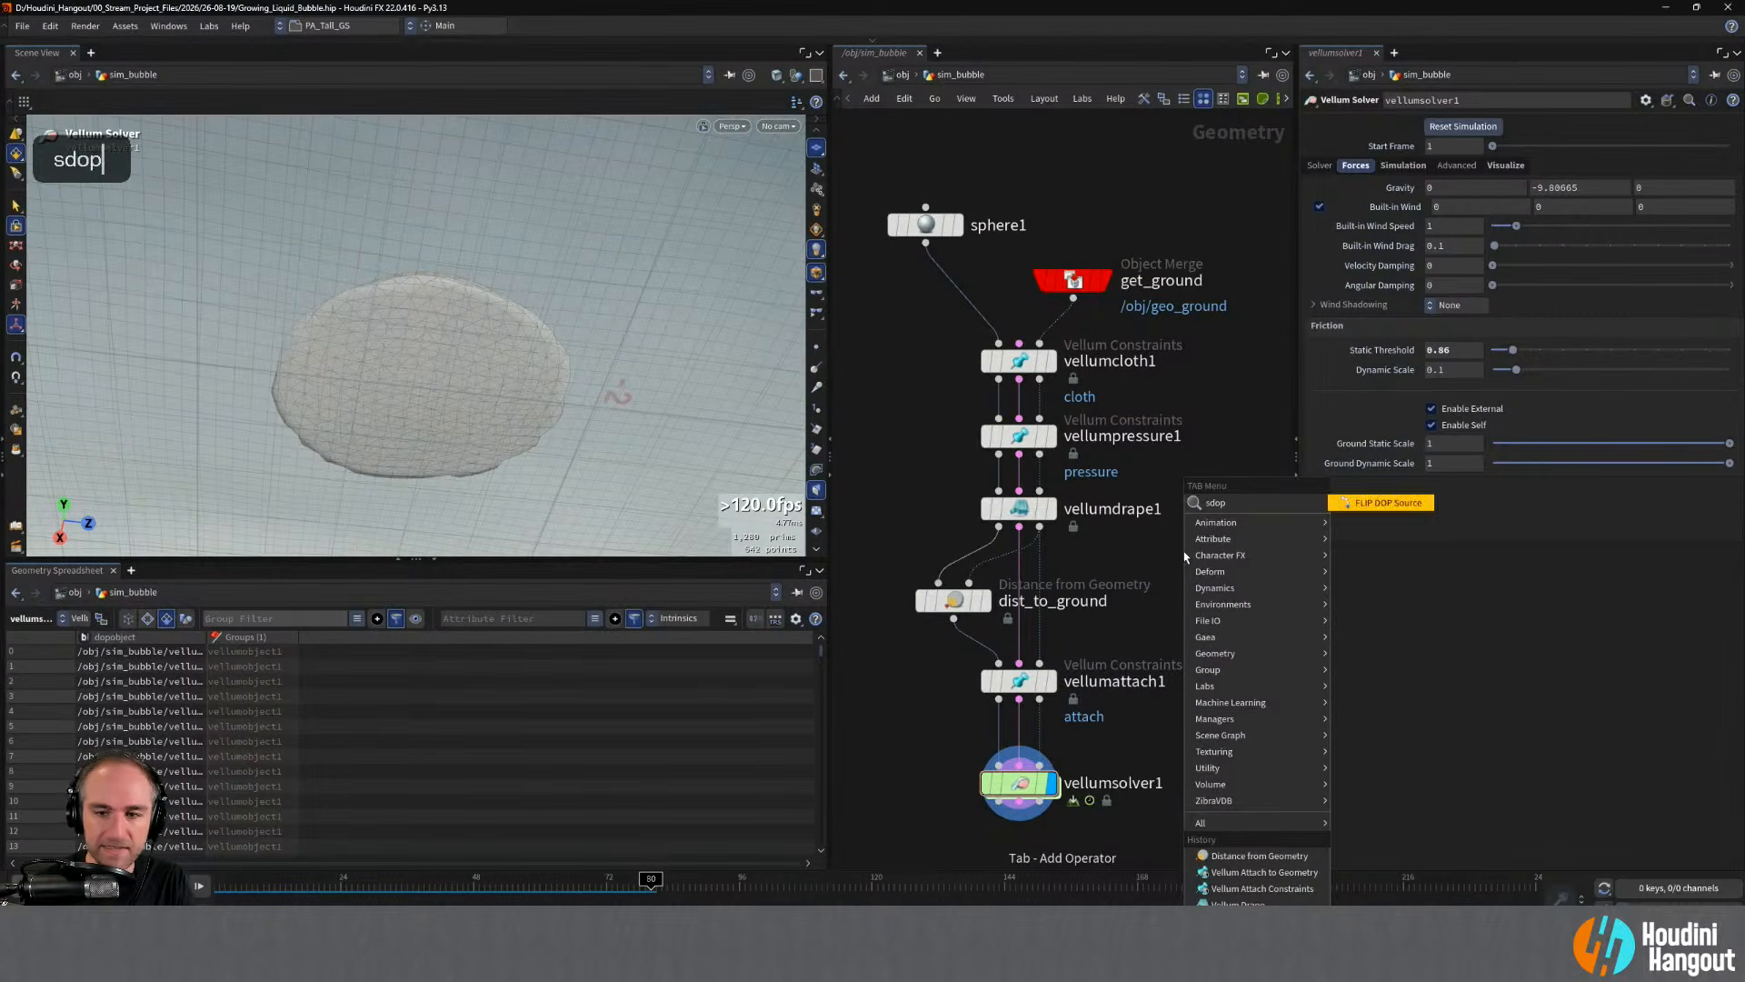
key("BackSpace")
type("phere")
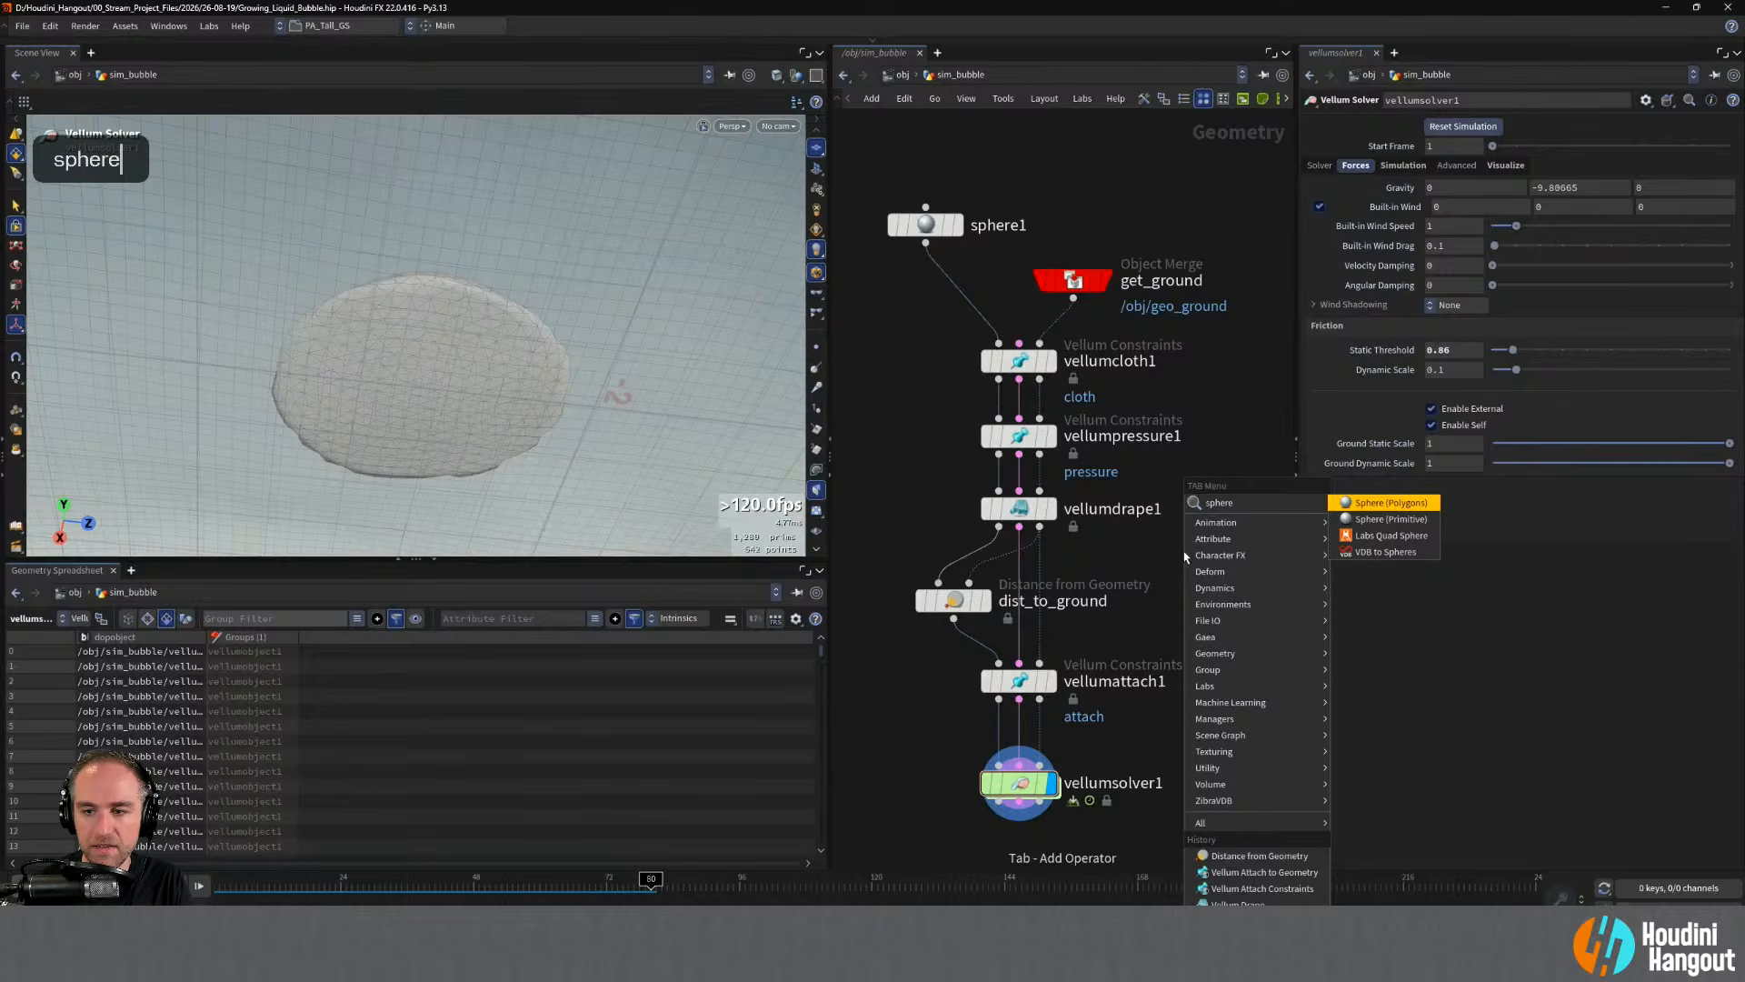
key("Escape")
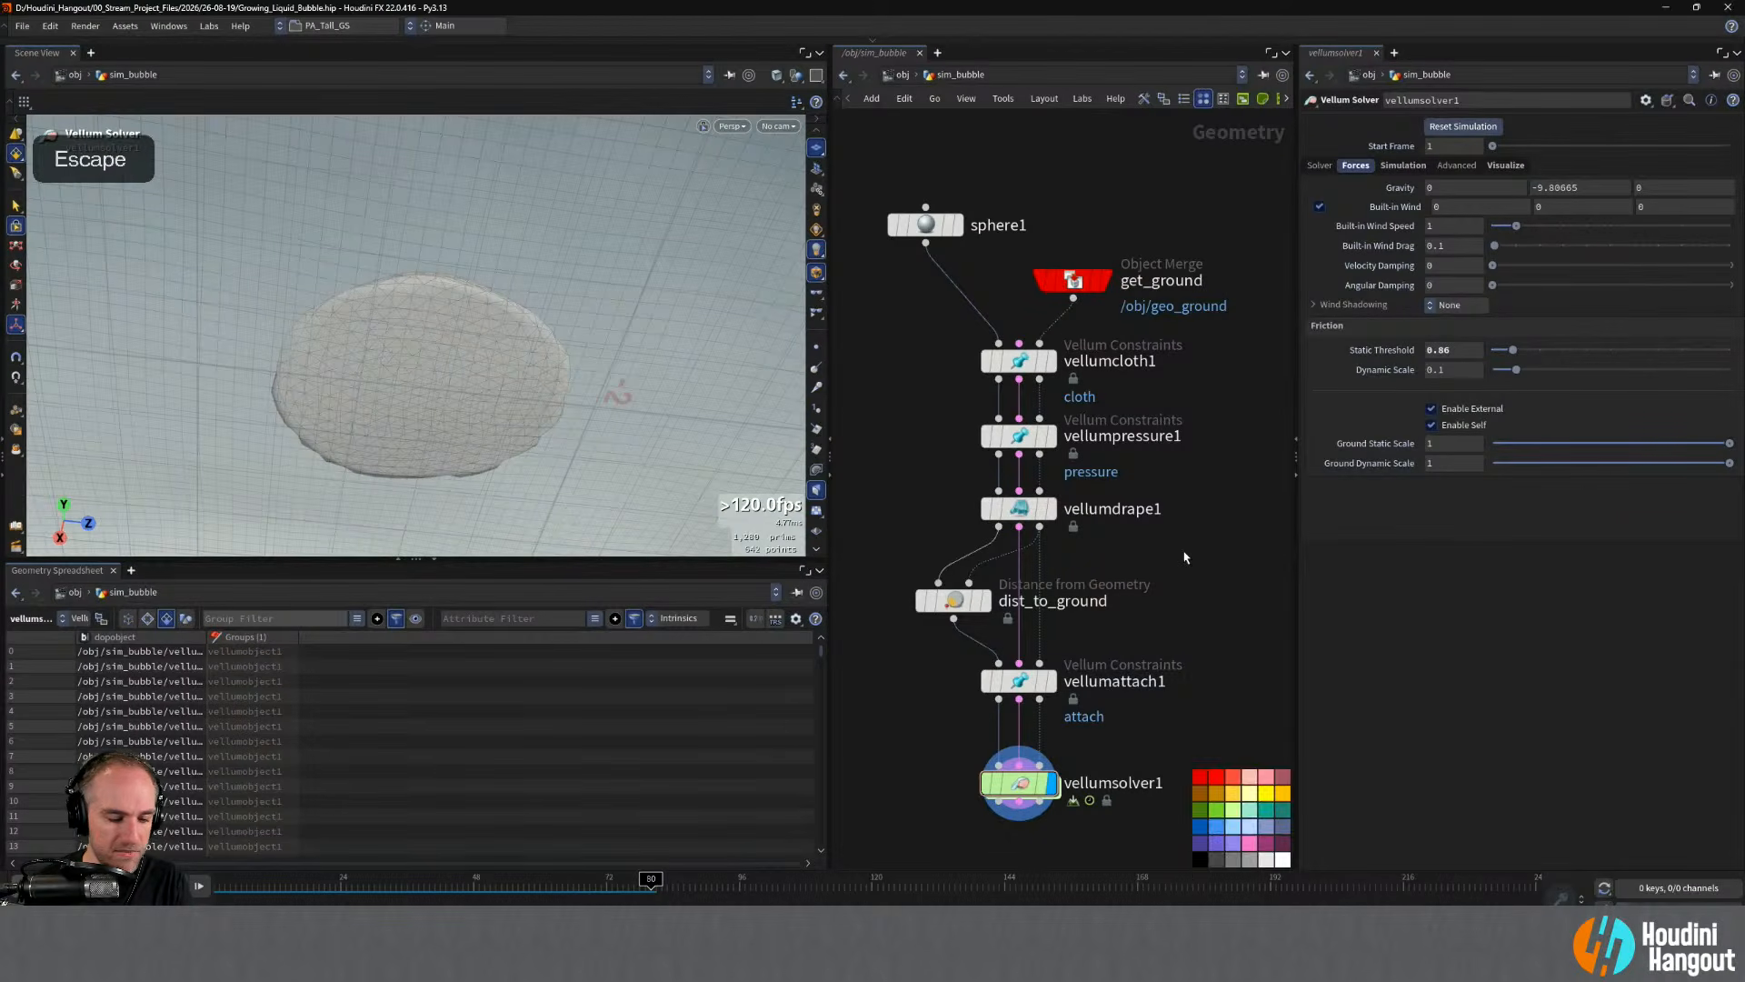
key("c")
key("i")
key("r")
key("c")
key("l")
key("s")
key("p")
key("h")
key("e")
key("r")
key("e")
key("ctrl+z")
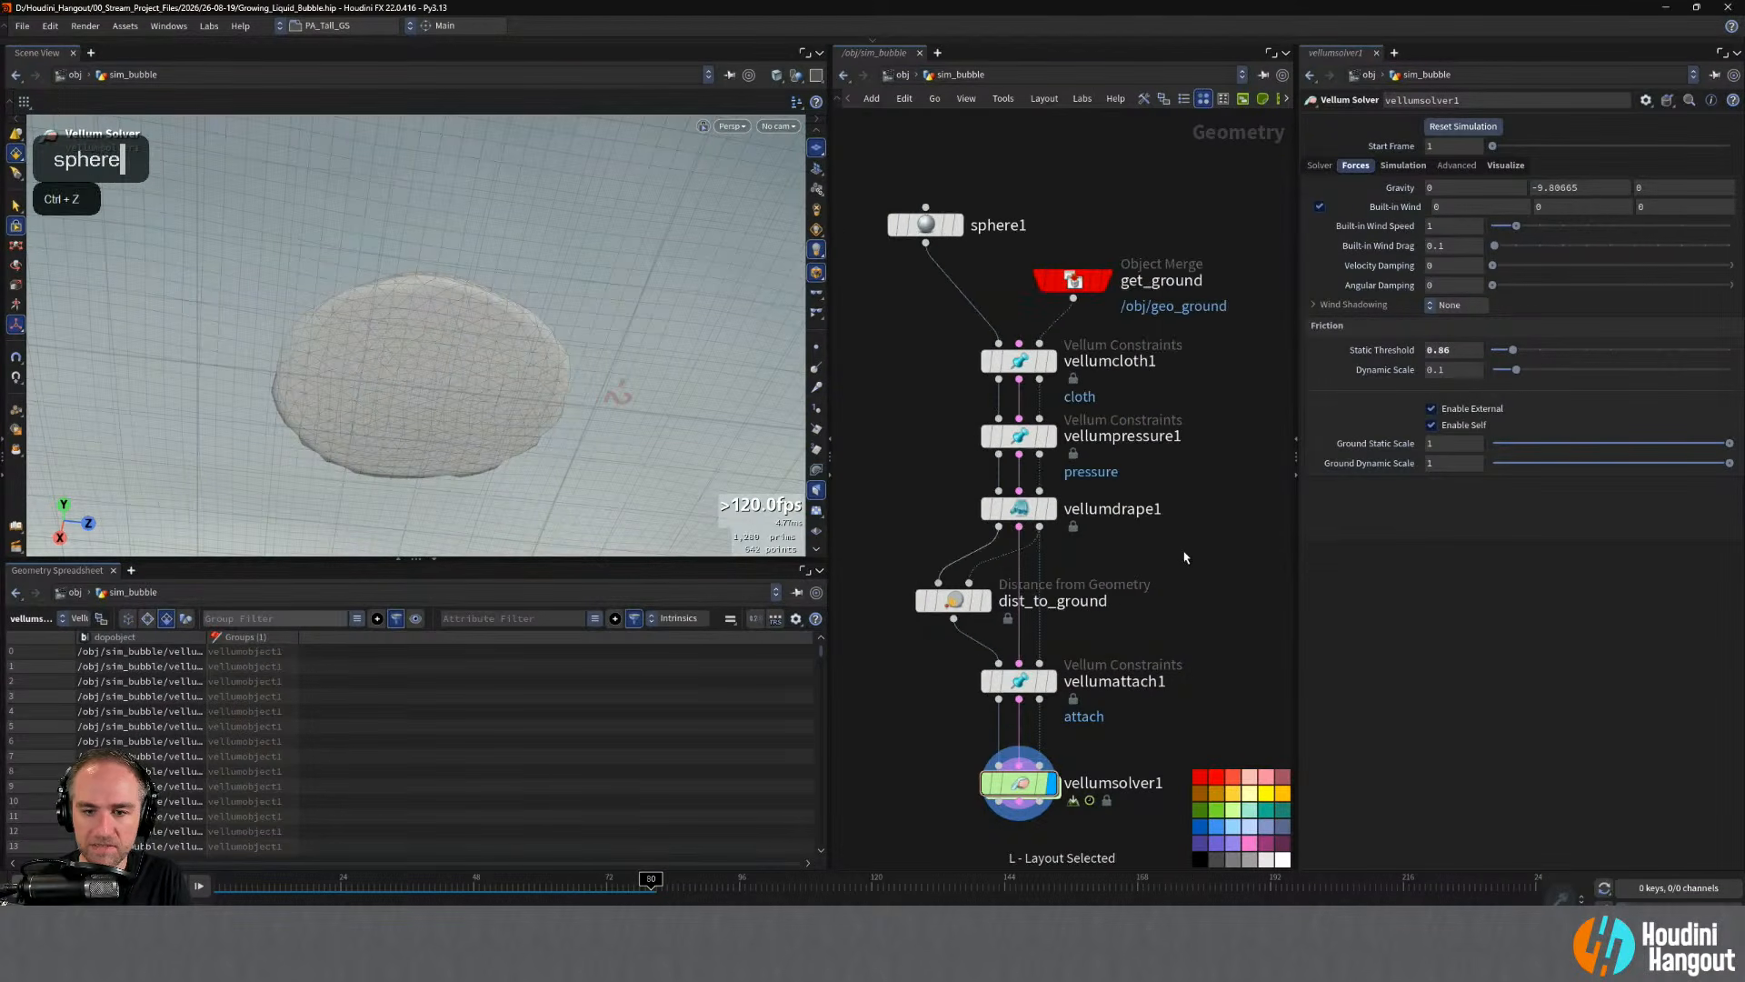
- Add a polygon Circle node beside vellumdrape1 and wire it into dist_to_ground's second input
middle_click_drag(1188, 573, 1187, 546)
right_click_drag(1187, 545, 1172, 536)
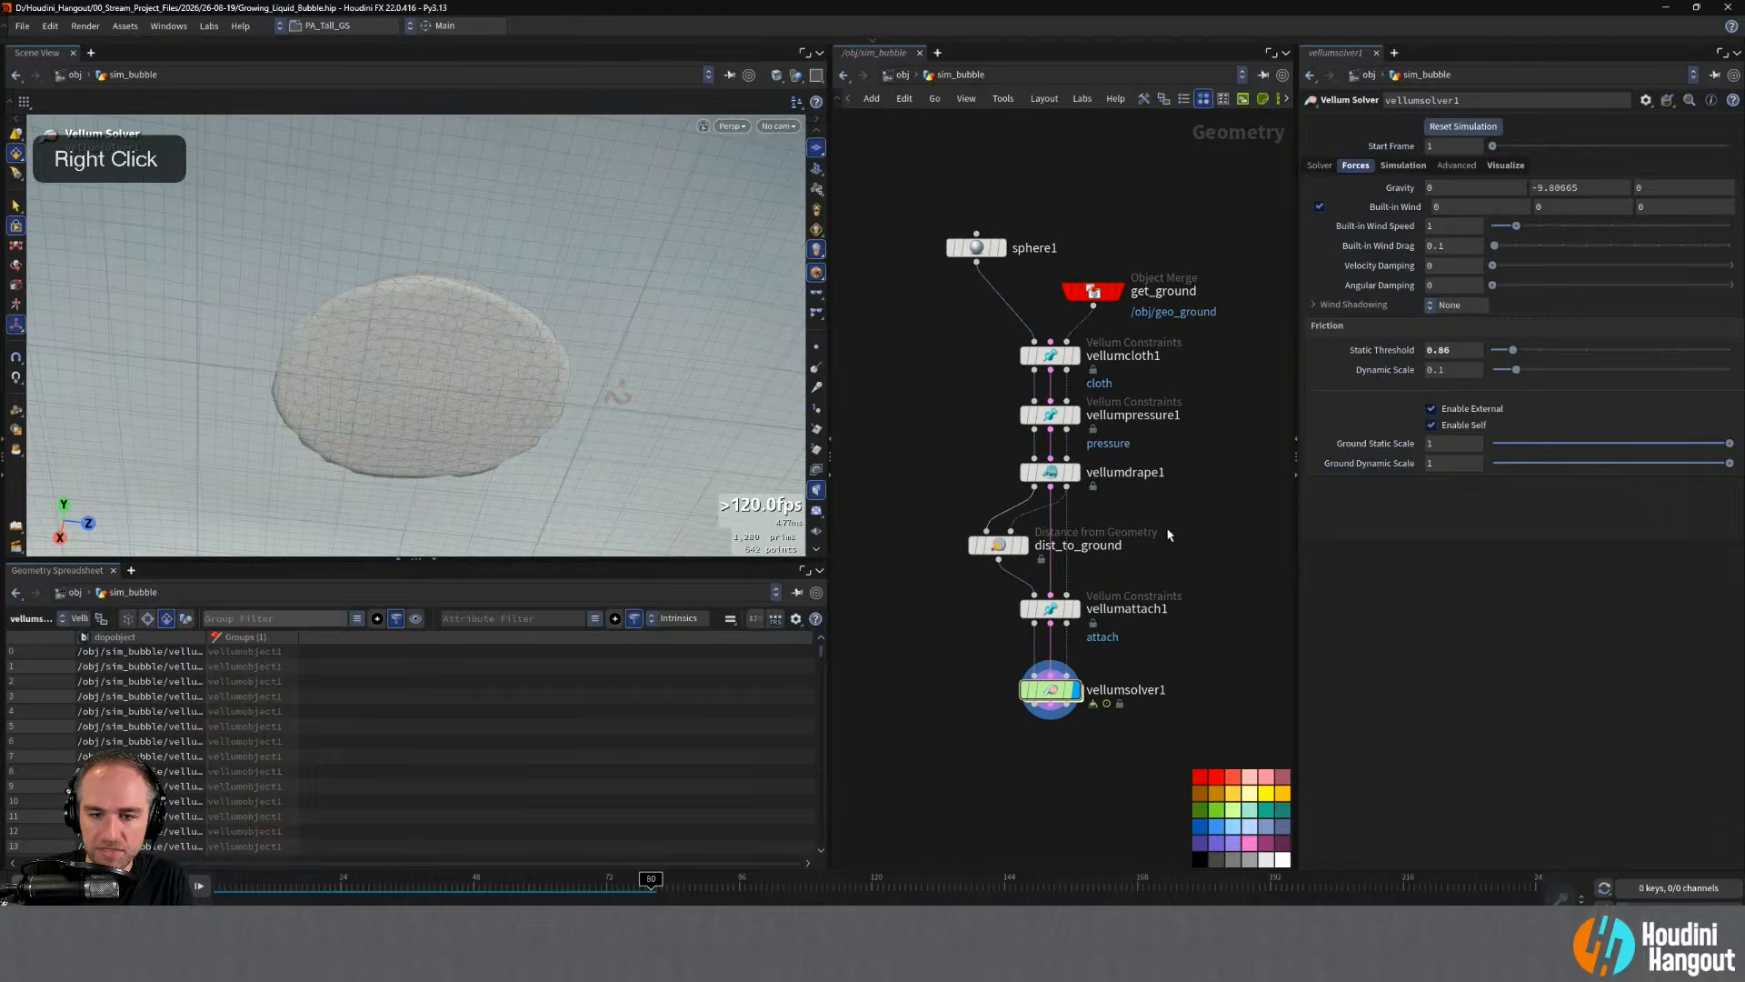
key("Tab")
type("circle")
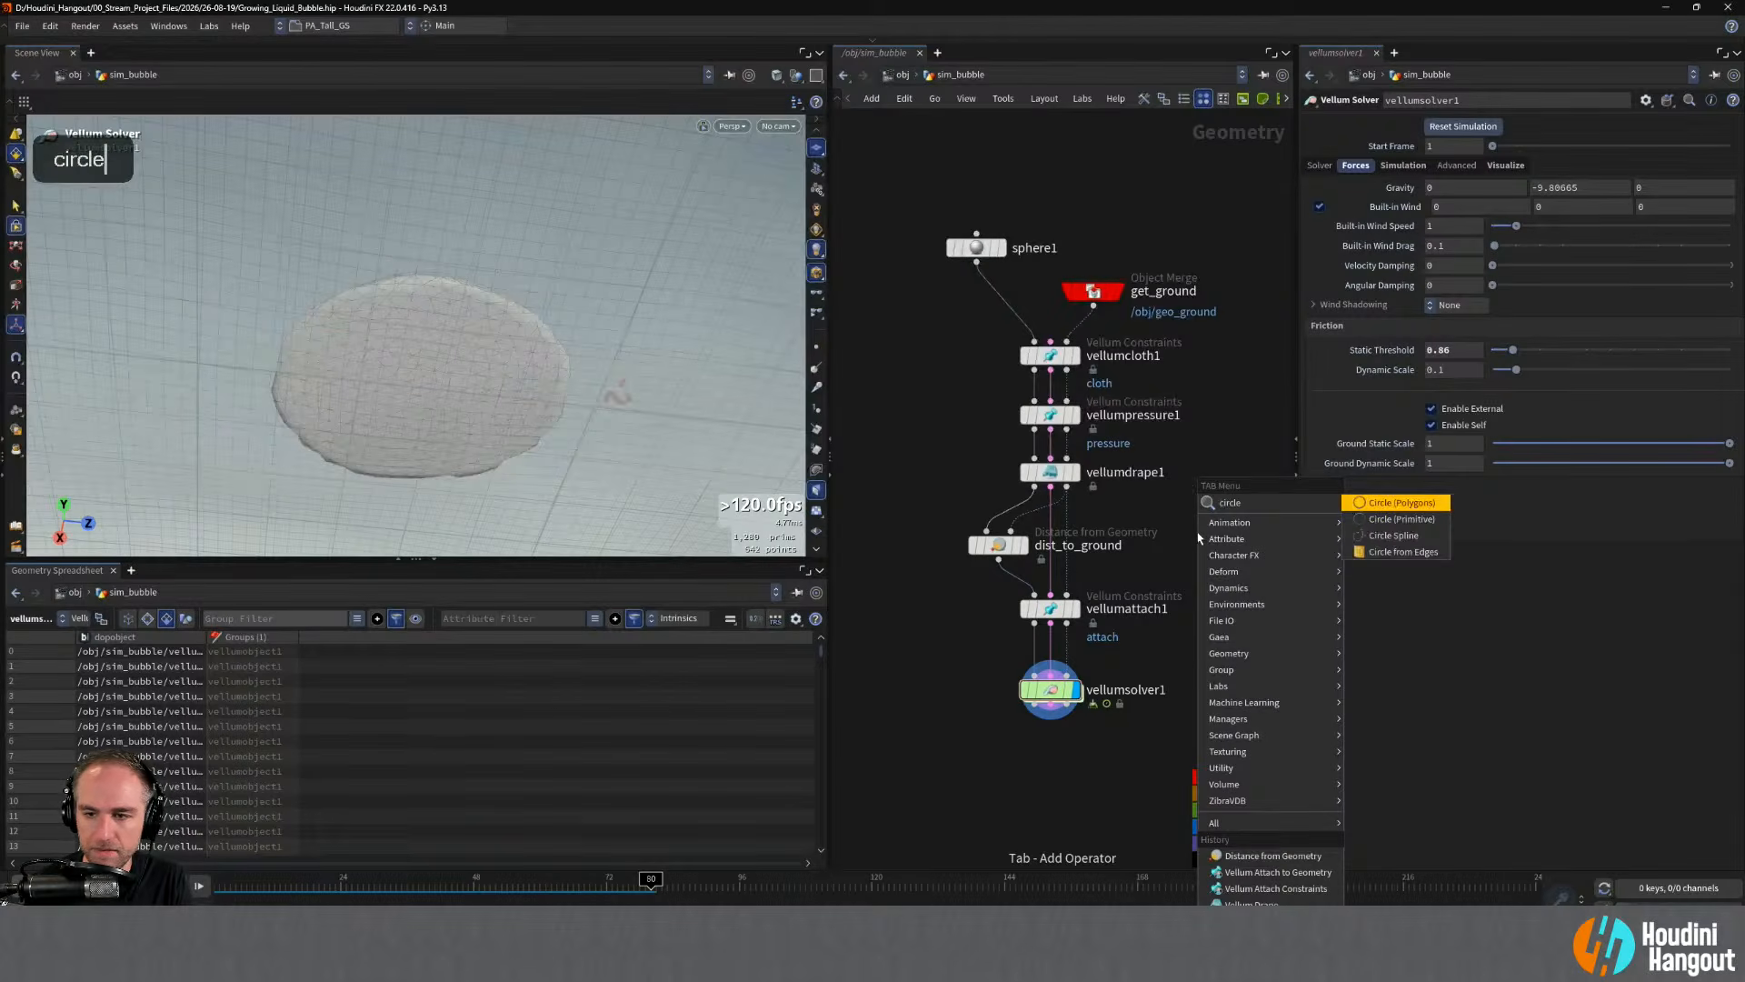
key("Return")
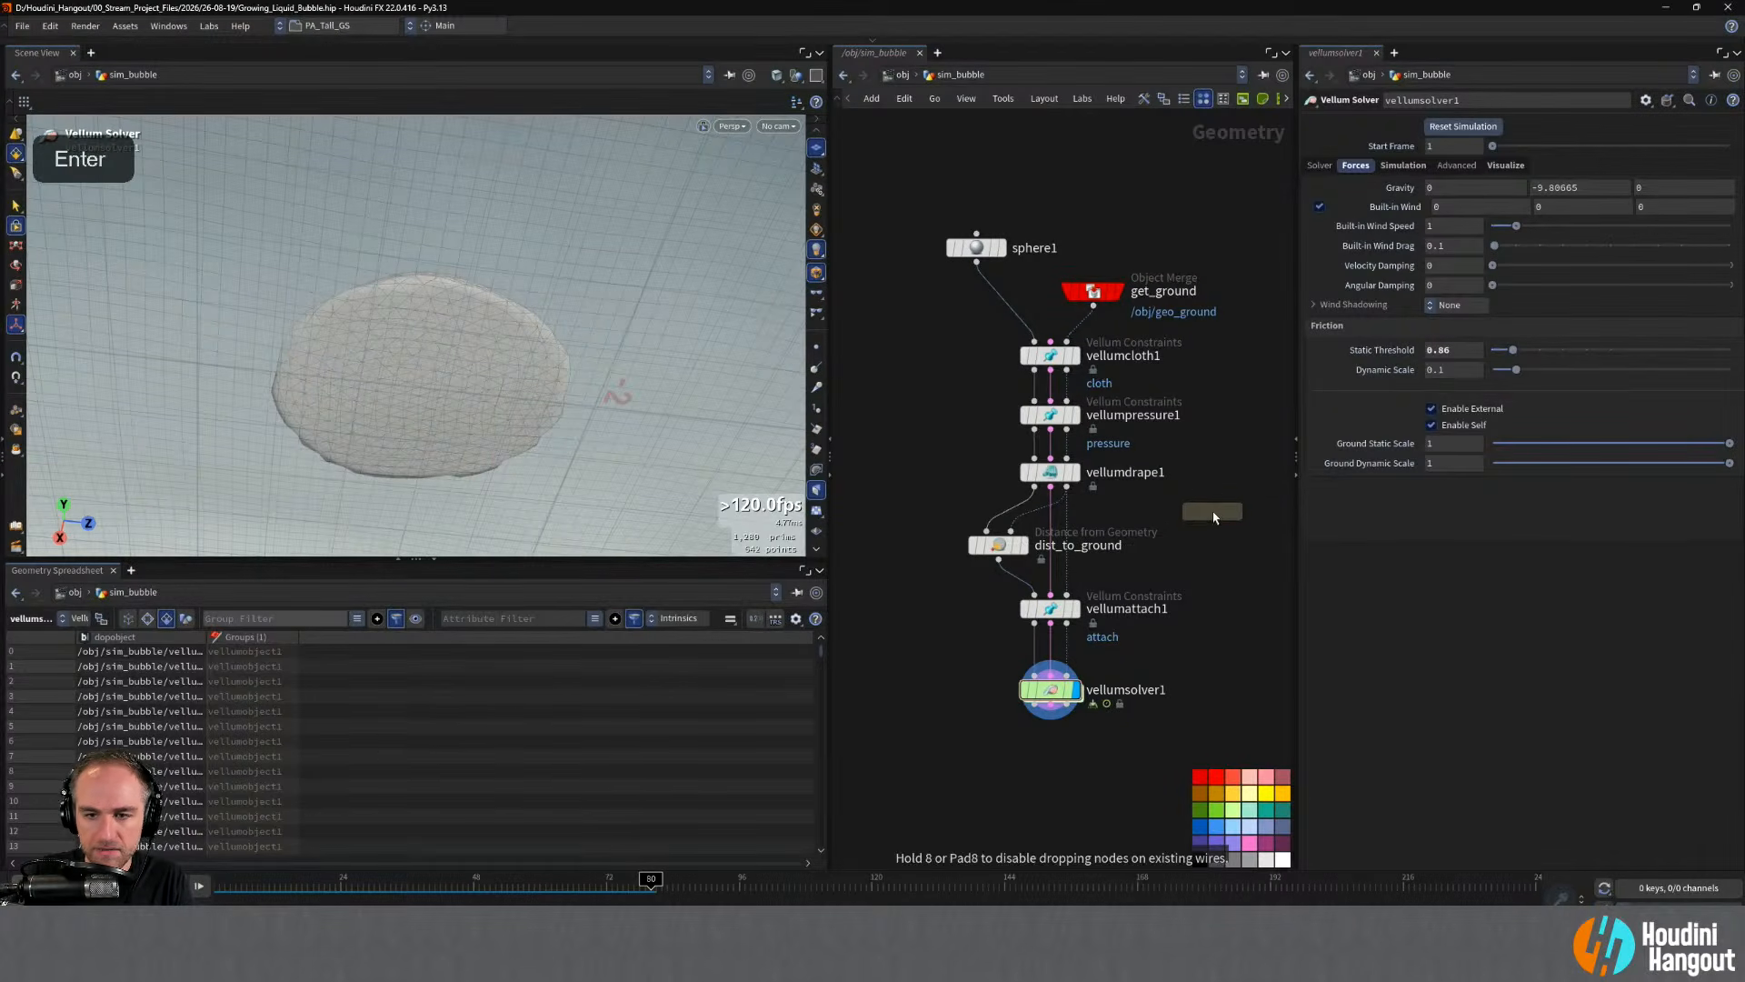
left_click(1214, 516)
left_click_drag(1213, 514, 1211, 479)
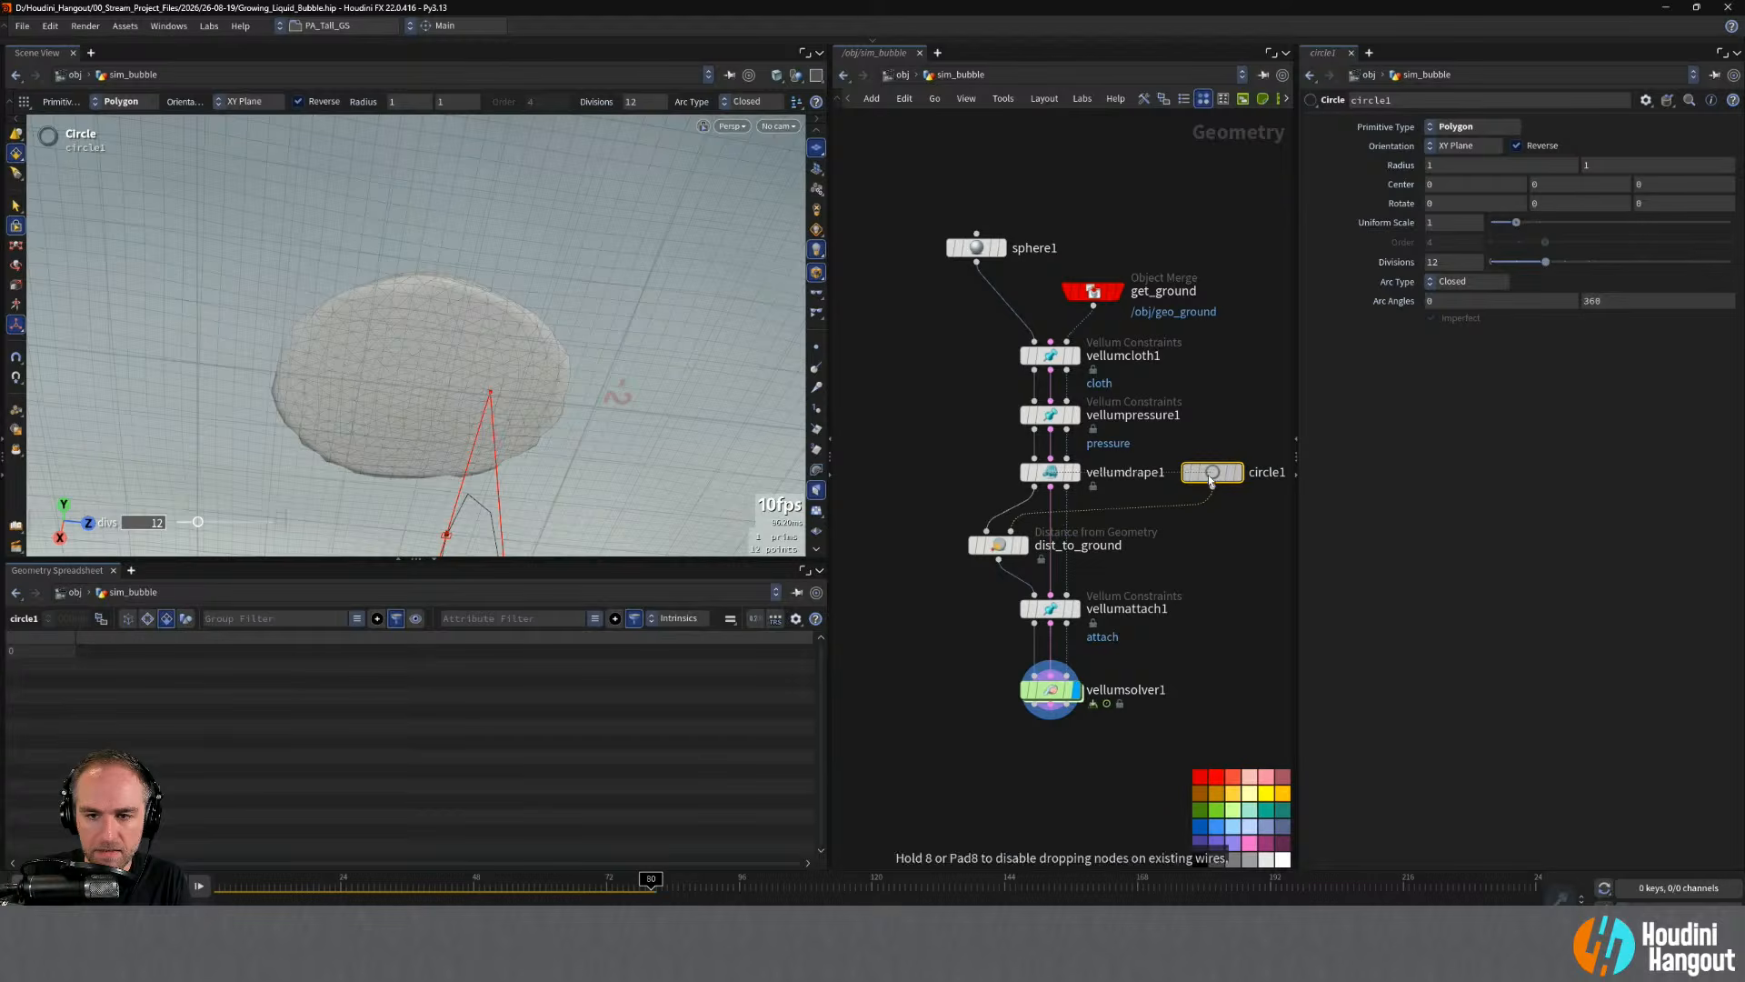
- Set the circle's orientation to ZX Plane and check its placement relative to the bubble
left_click(1464, 147)
left_click(1473, 194)
right_click_drag(482, 472, 300, 499, "alt")
middle_click_drag(463, 504, 488, 327, "alt")
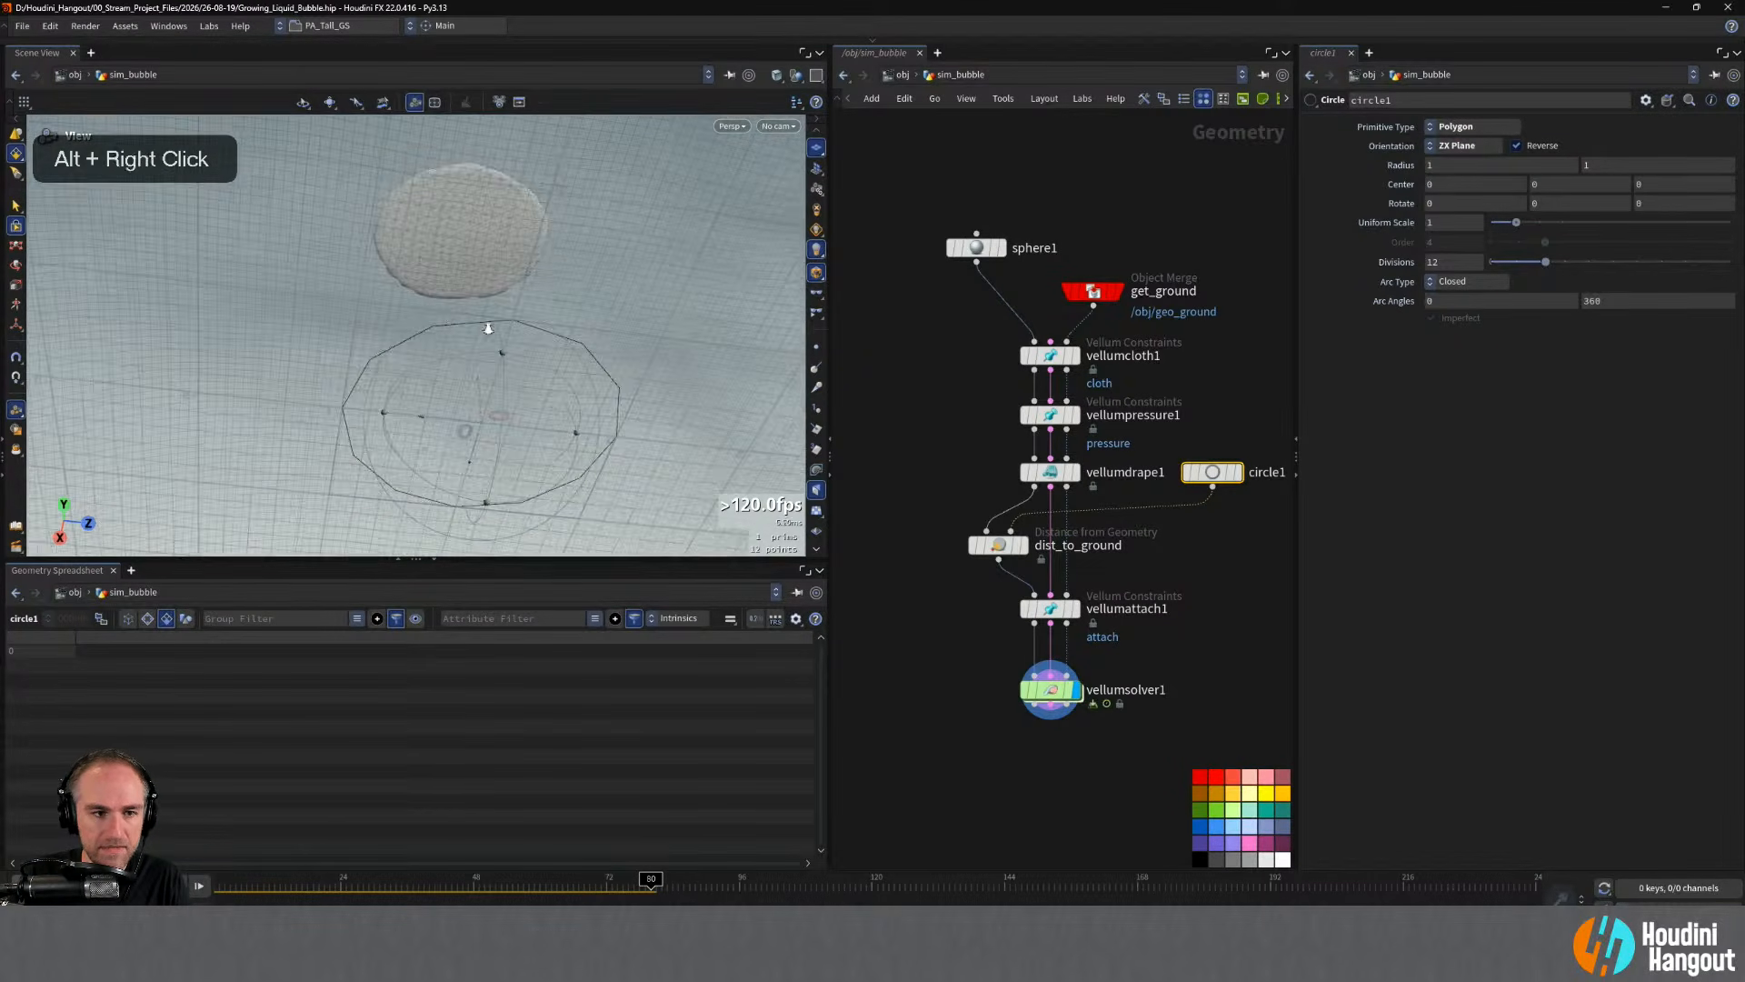
- Raise circle1 toward the bubble and delete the circle node
right_click_drag(487, 327, 400, 382, "alt")
left_click_drag(477, 409, 495, 233, "alt")
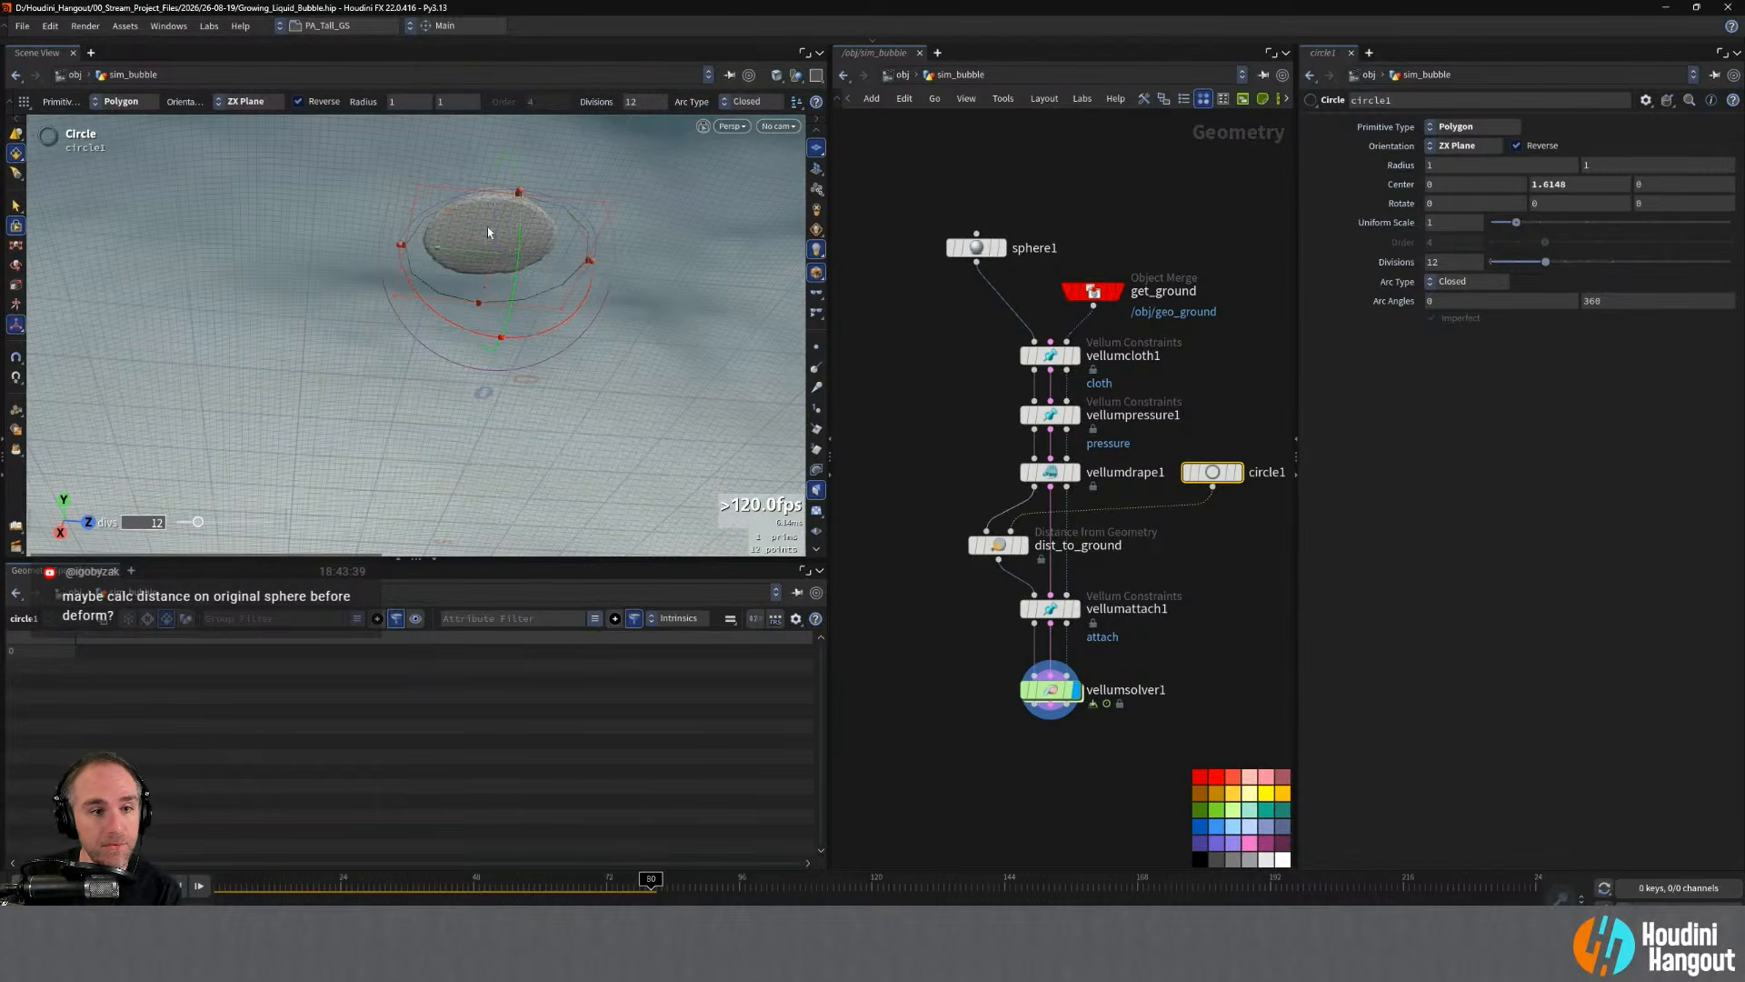
key("Delete")
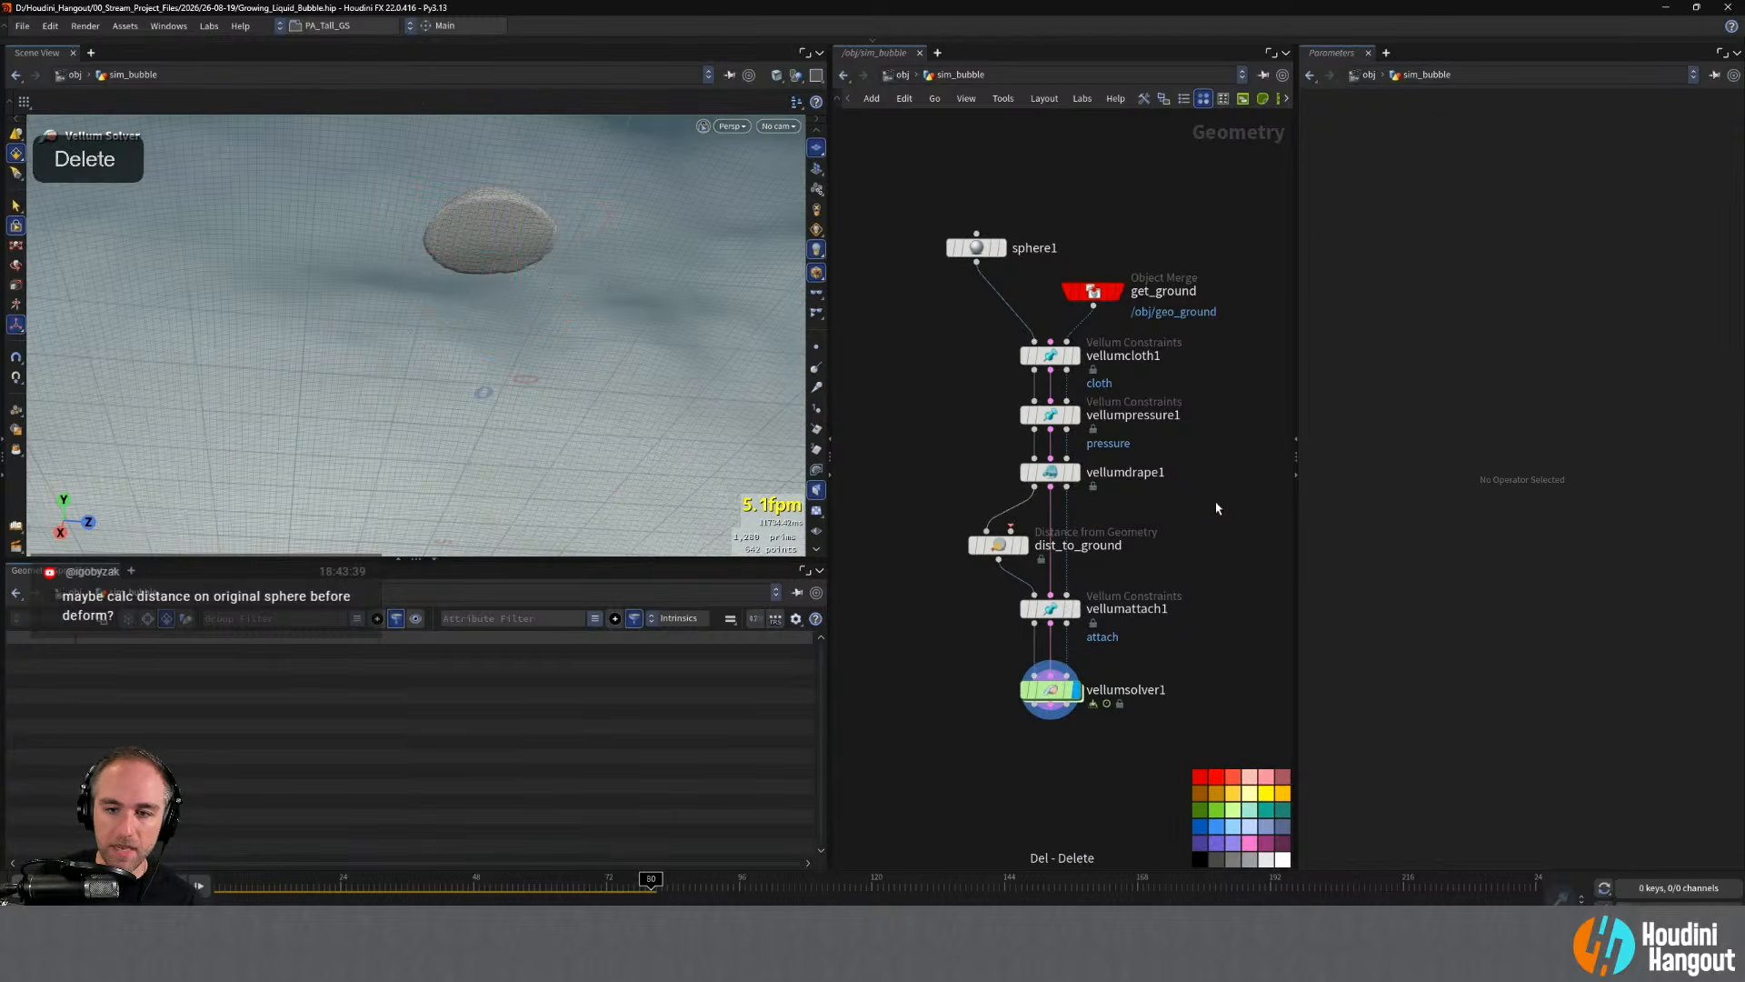
- Move dist_to_ground from after to before vellumdrape1 and wire vellumpressure1's geometry and collision outputs into its two inputs
left_click_drag(1000, 546, 891, 437)
left_click_drag(1059, 473, 1060, 545)
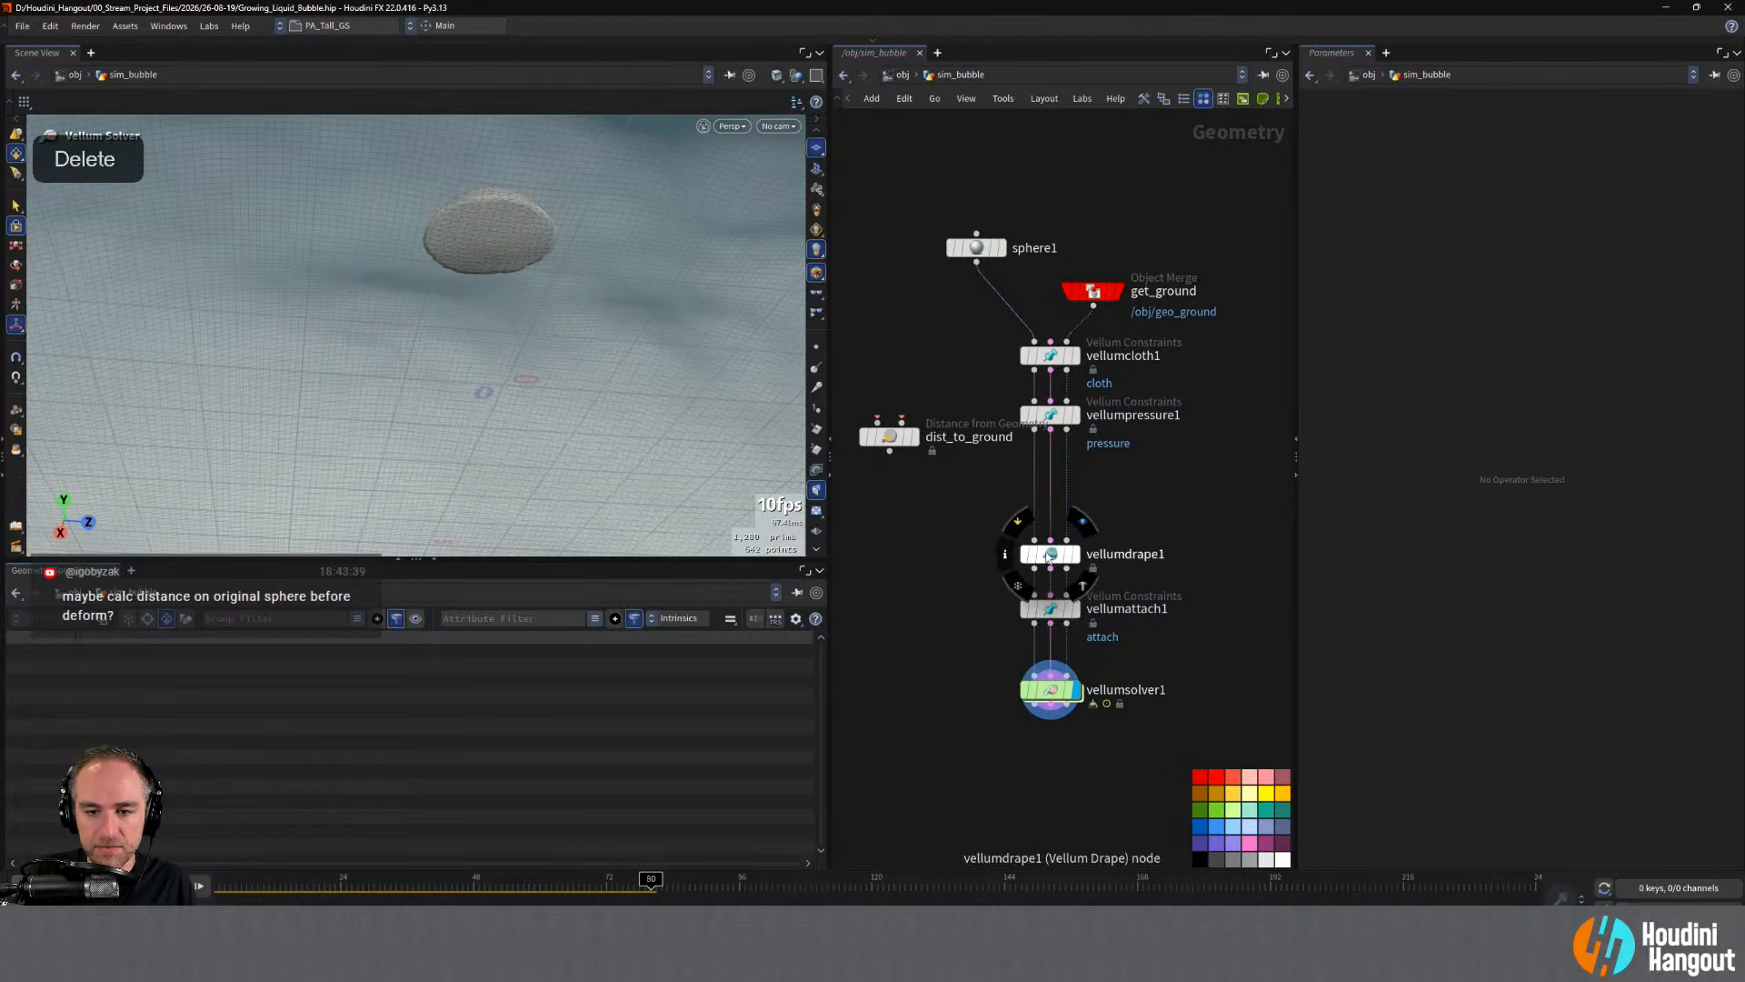
left_click_drag(889, 436, 1020, 445)
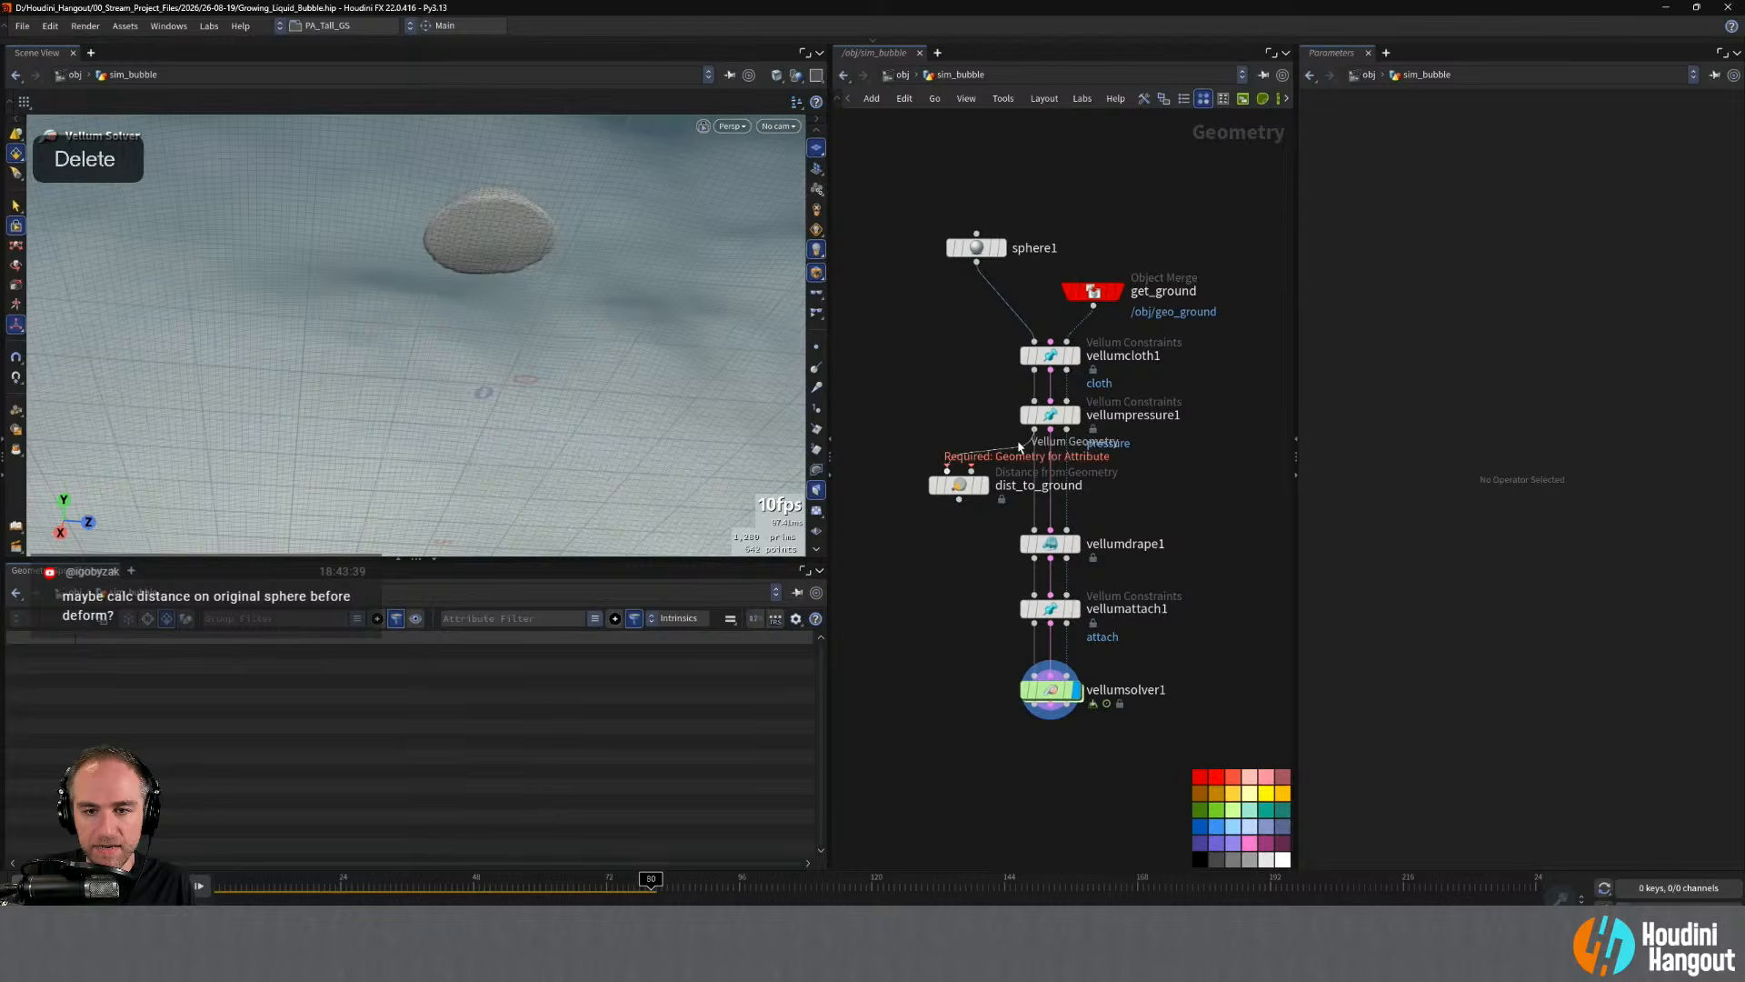
left_click(974, 470)
left_click(1066, 430)
- Display dist_to_ground and examine the distance gradient on the undeformed sphere from several angles above and below the ground
left_click(985, 486)
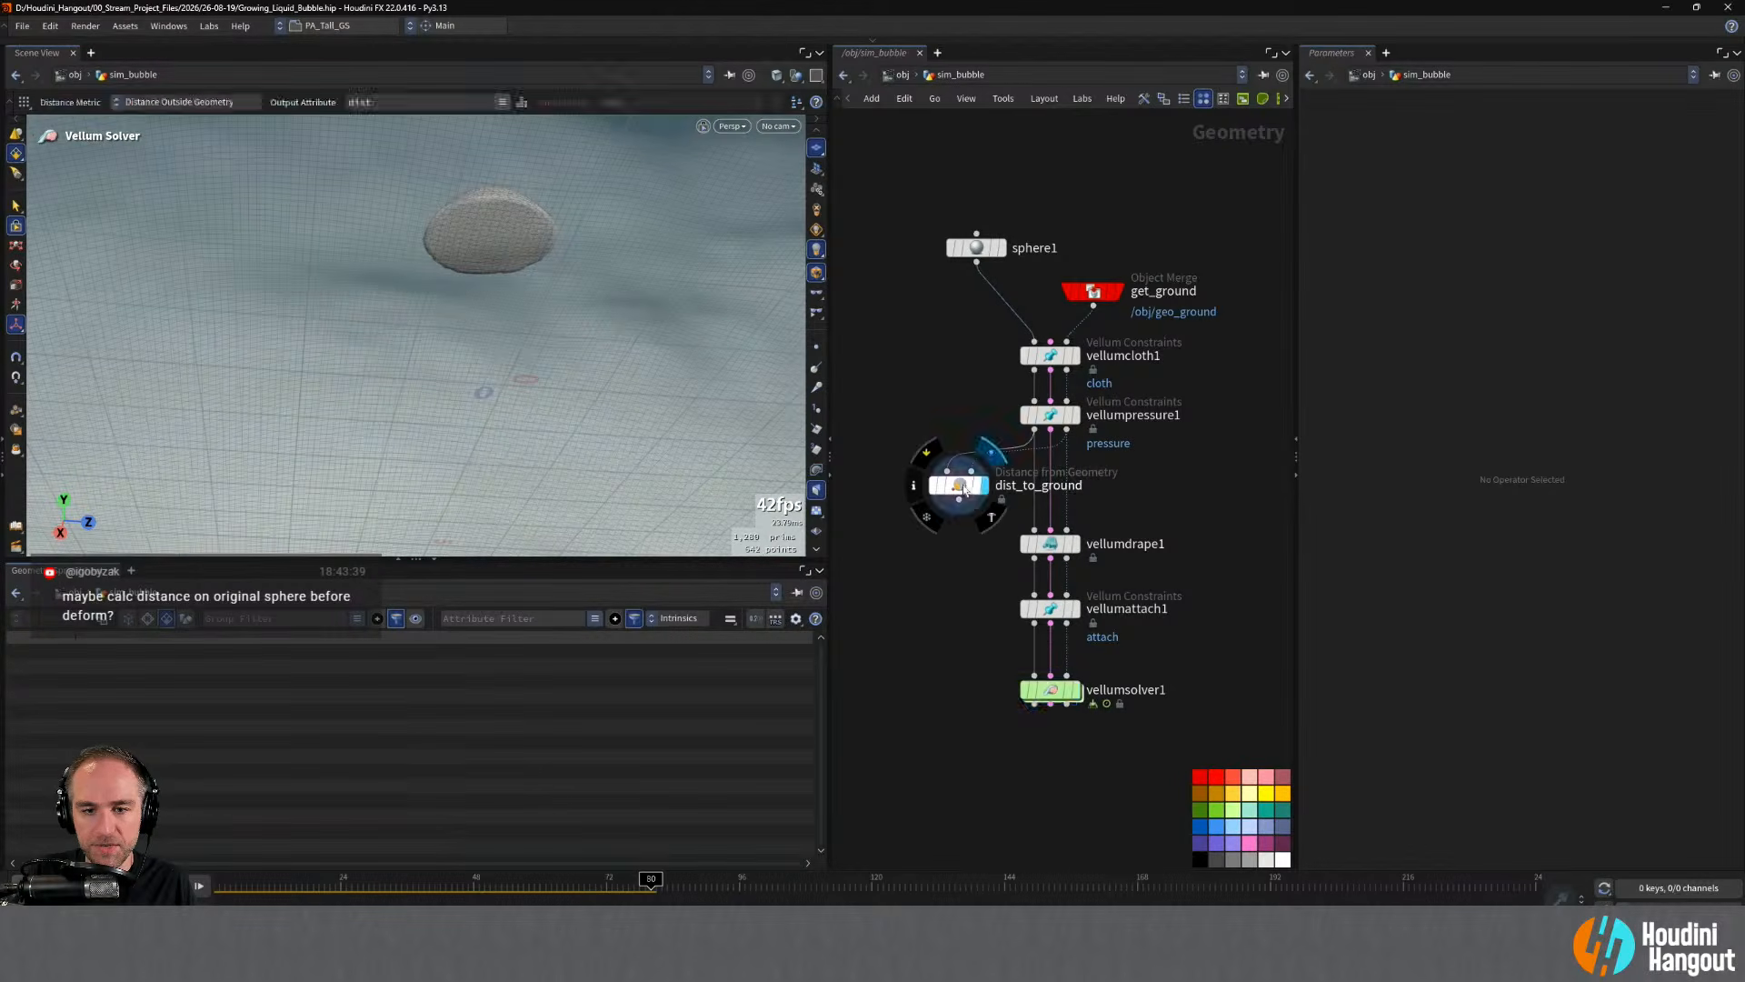
right_click_drag(560, 306, 555, 302, "alt")
left_click_drag(555, 302, 547, 352, "alt")
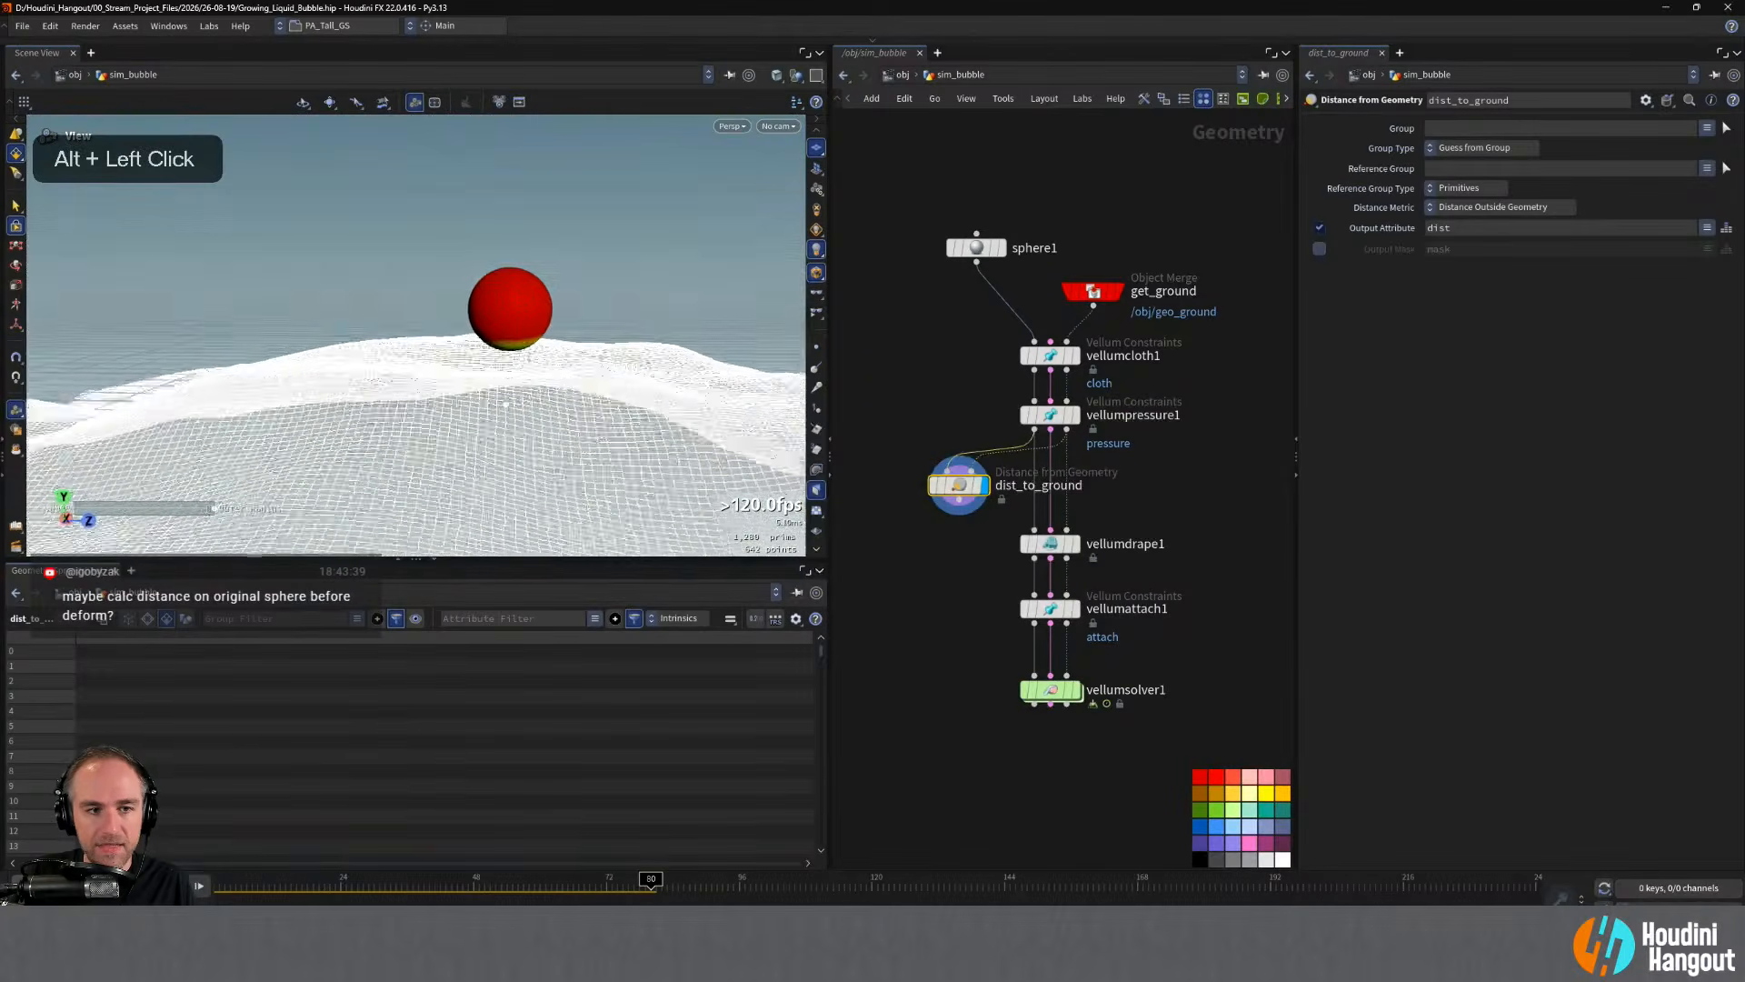
right_click_drag(547, 352, 595, 286, "alt")
left_click_drag(595, 286, 440, 331, "alt")
right_click_drag(440, 331, 533, 304, "alt")
left_click_drag(533, 304, 499, 351, "alt")
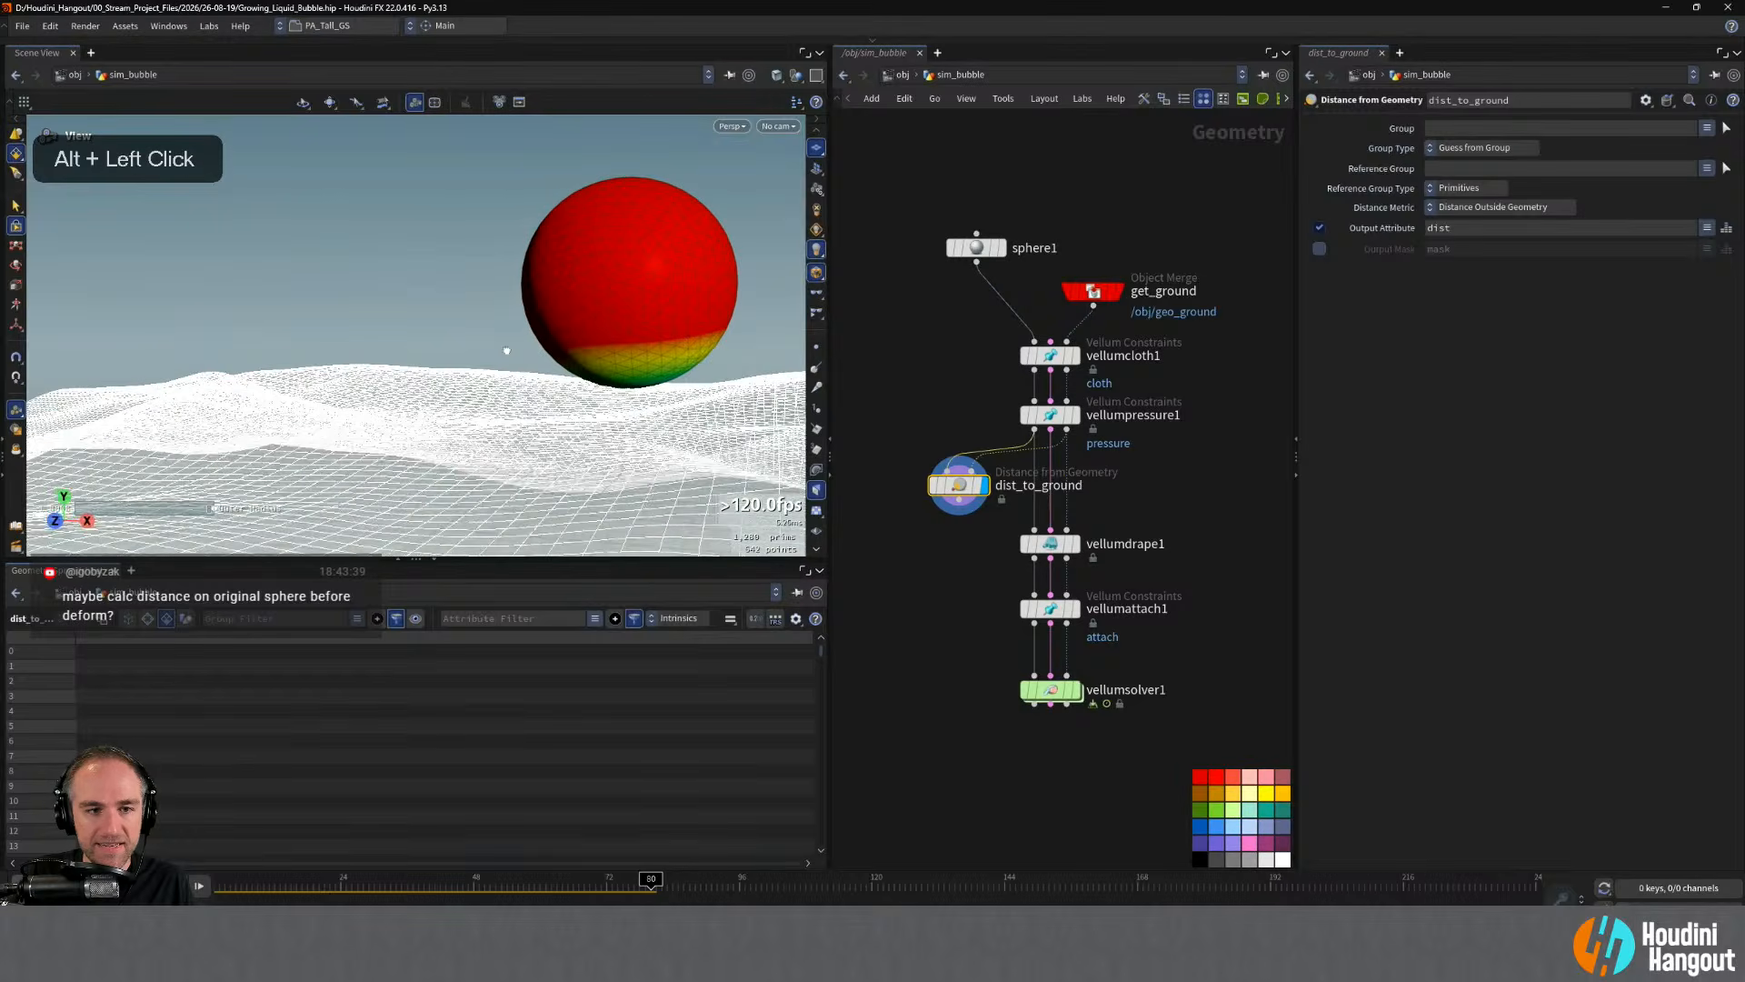
middle_click_drag(499, 351, 562, 268, "alt")
left_click_drag(561, 267, 706, 246, "alt")
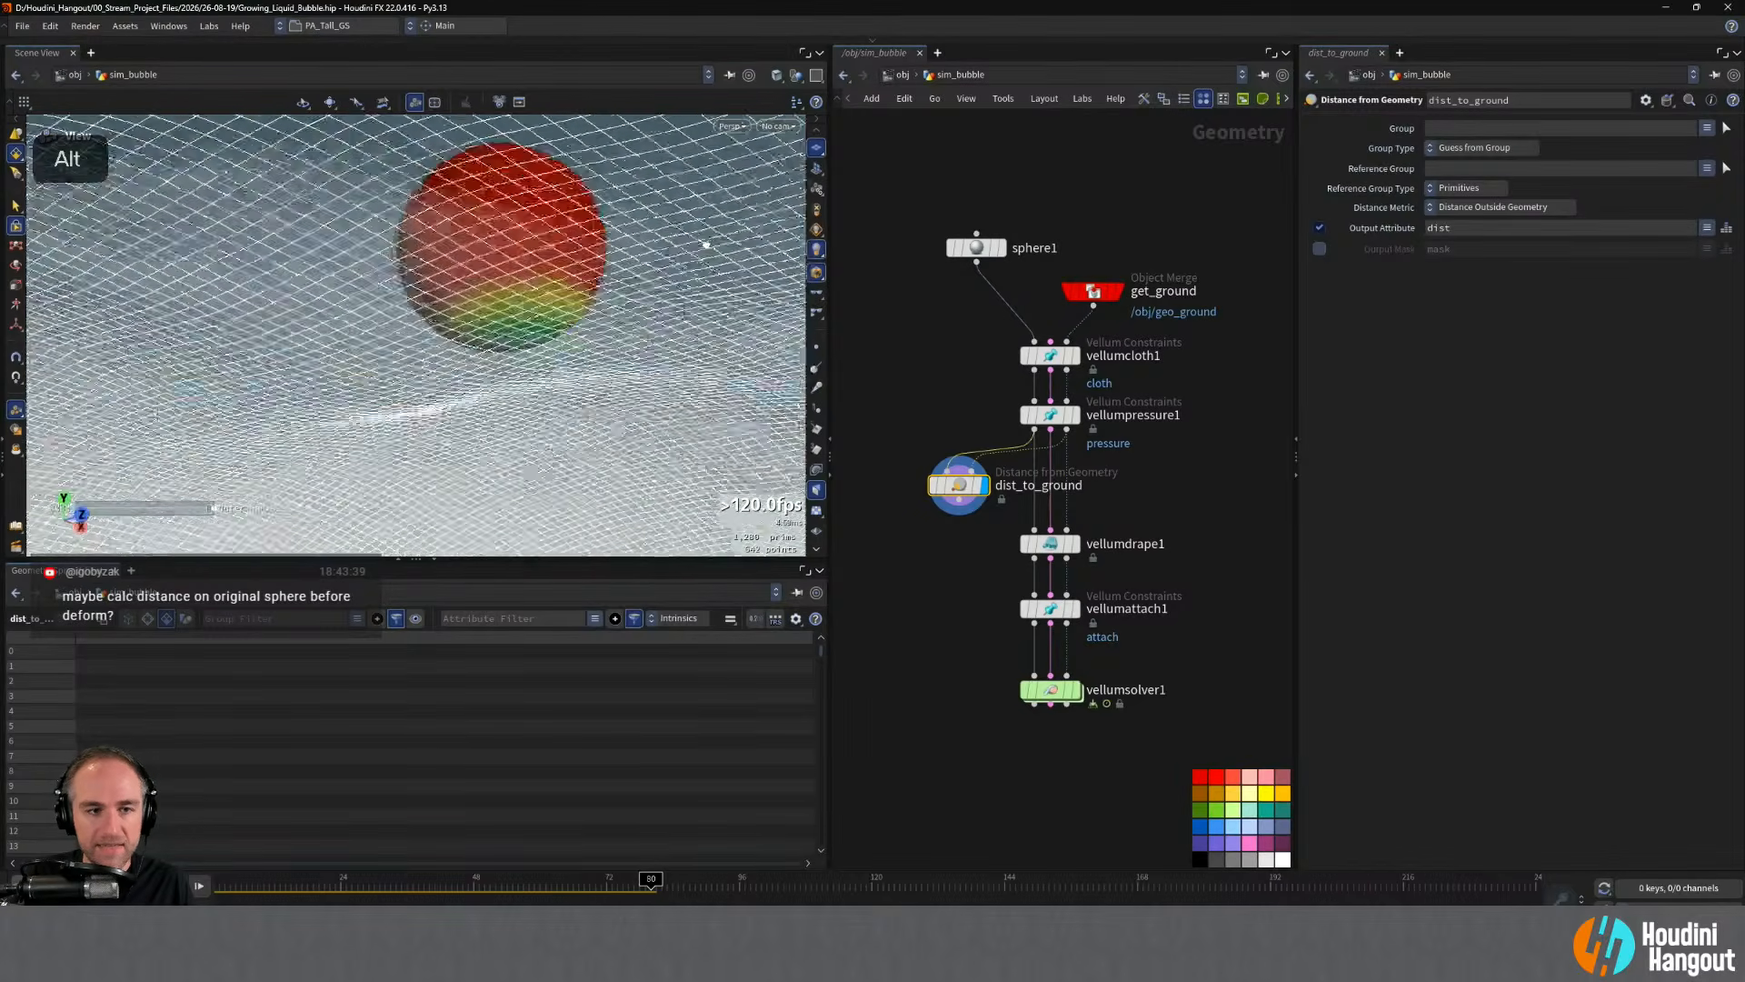
middle_click_drag(547, 288, 541, 365, "alt")
left_click_drag(542, 364, 591, 390, "alt")
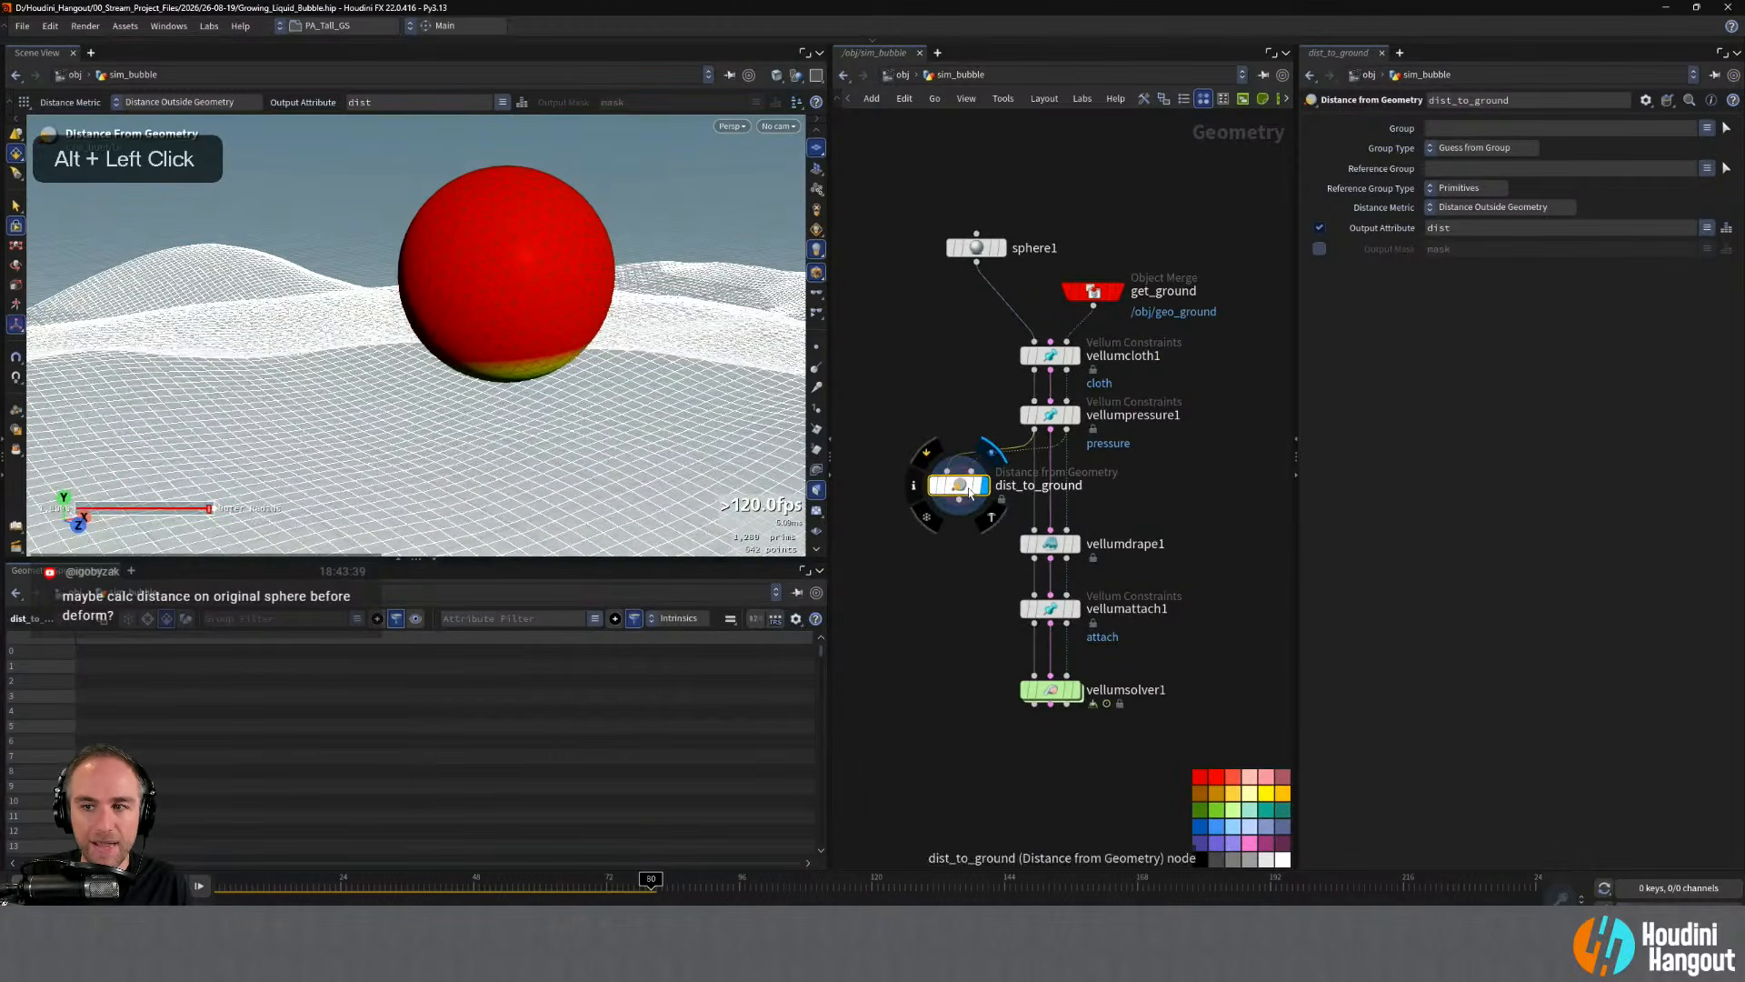
- Wire dist_to_ground's output into vellumdrape1's first input and display vellumdrape1
left_click(959, 508)
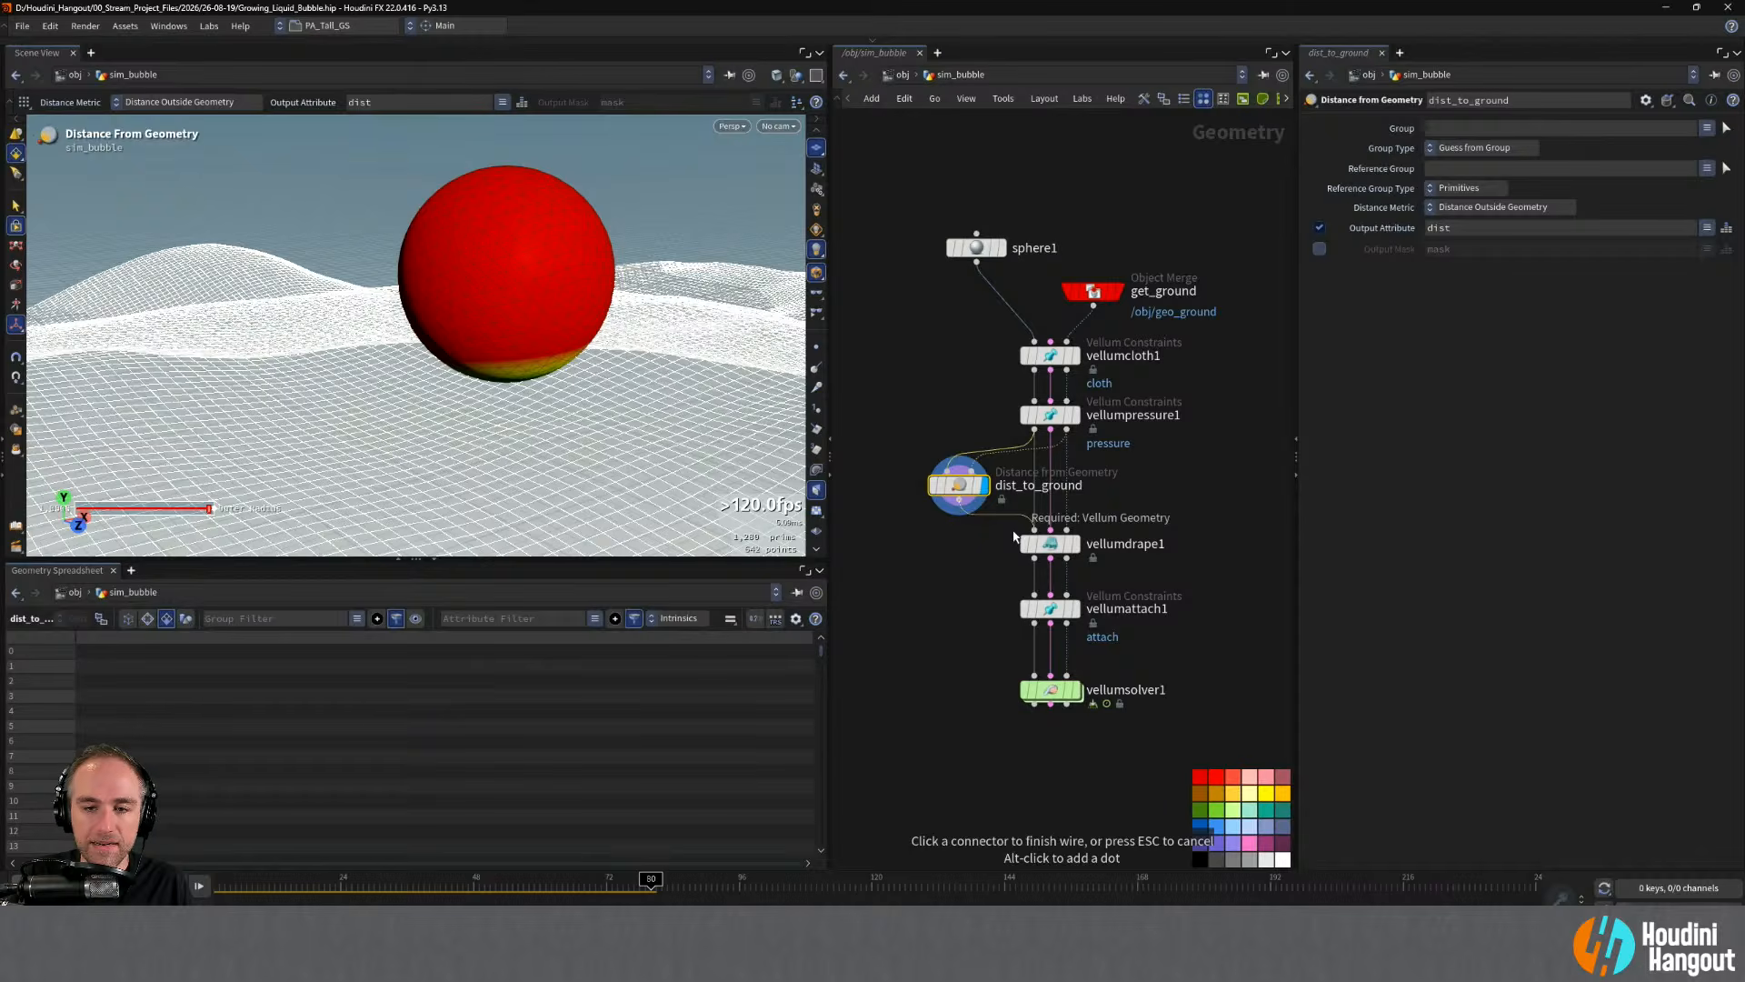
left_click(1018, 535)
left_click_drag(957, 486, 984, 488)
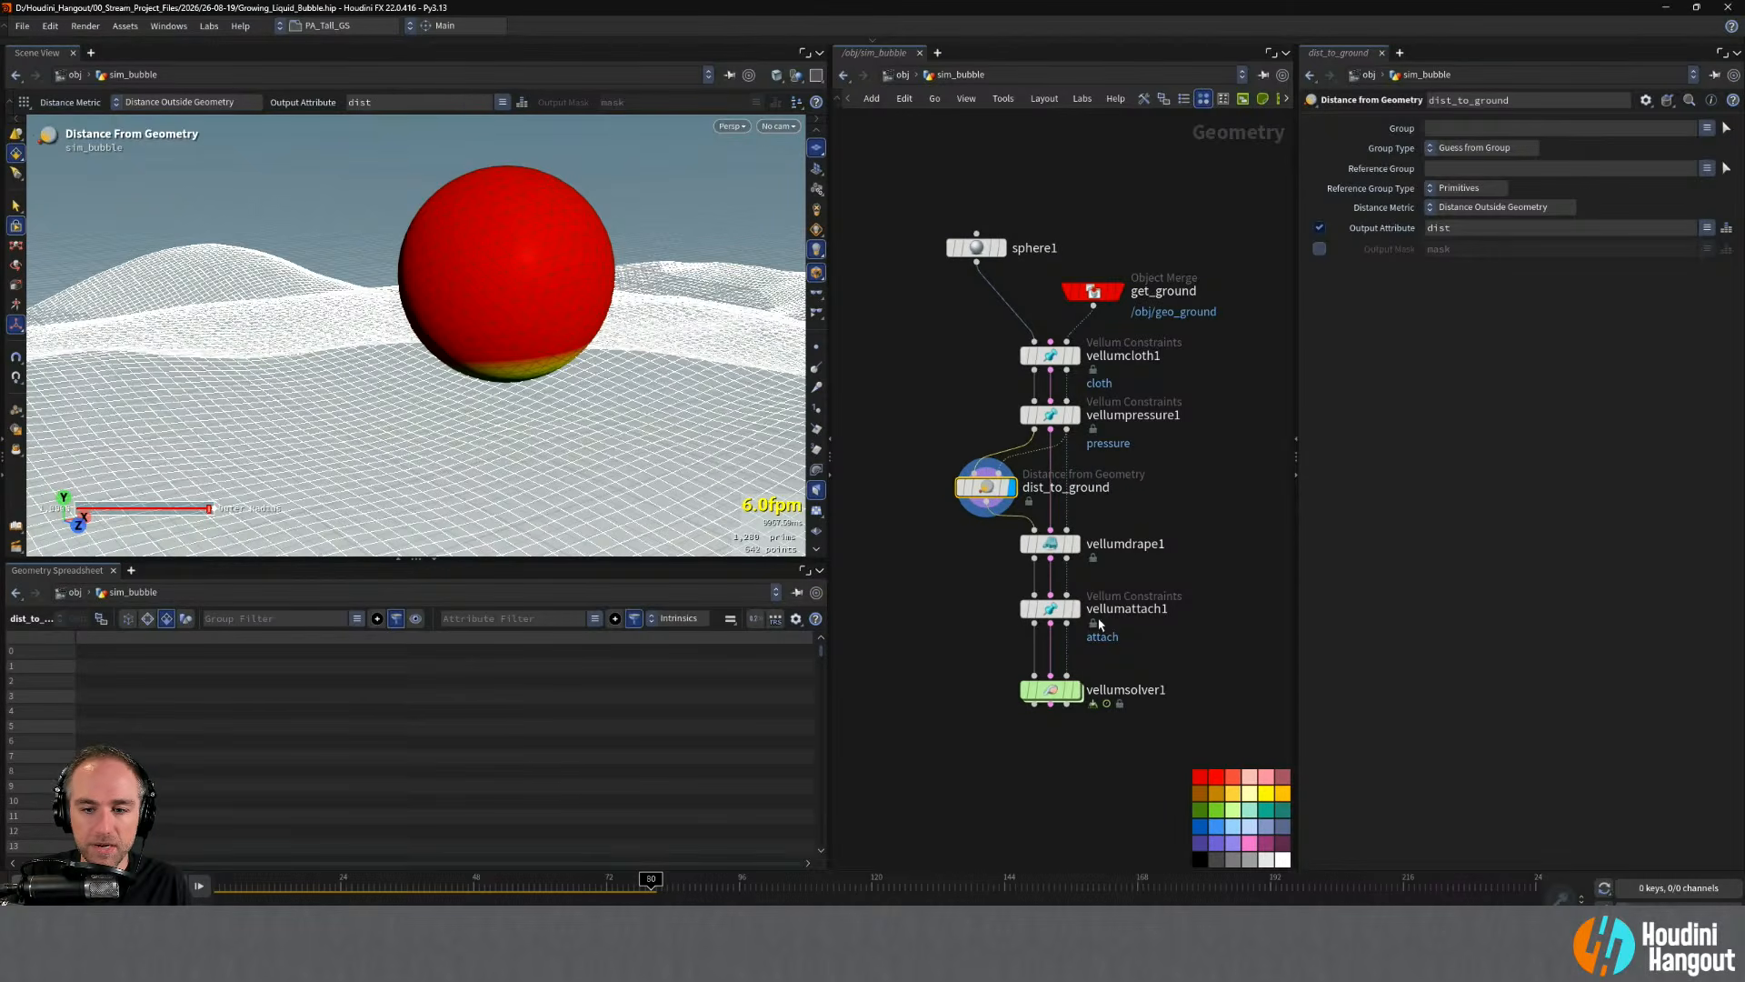
left_click(1075, 543)
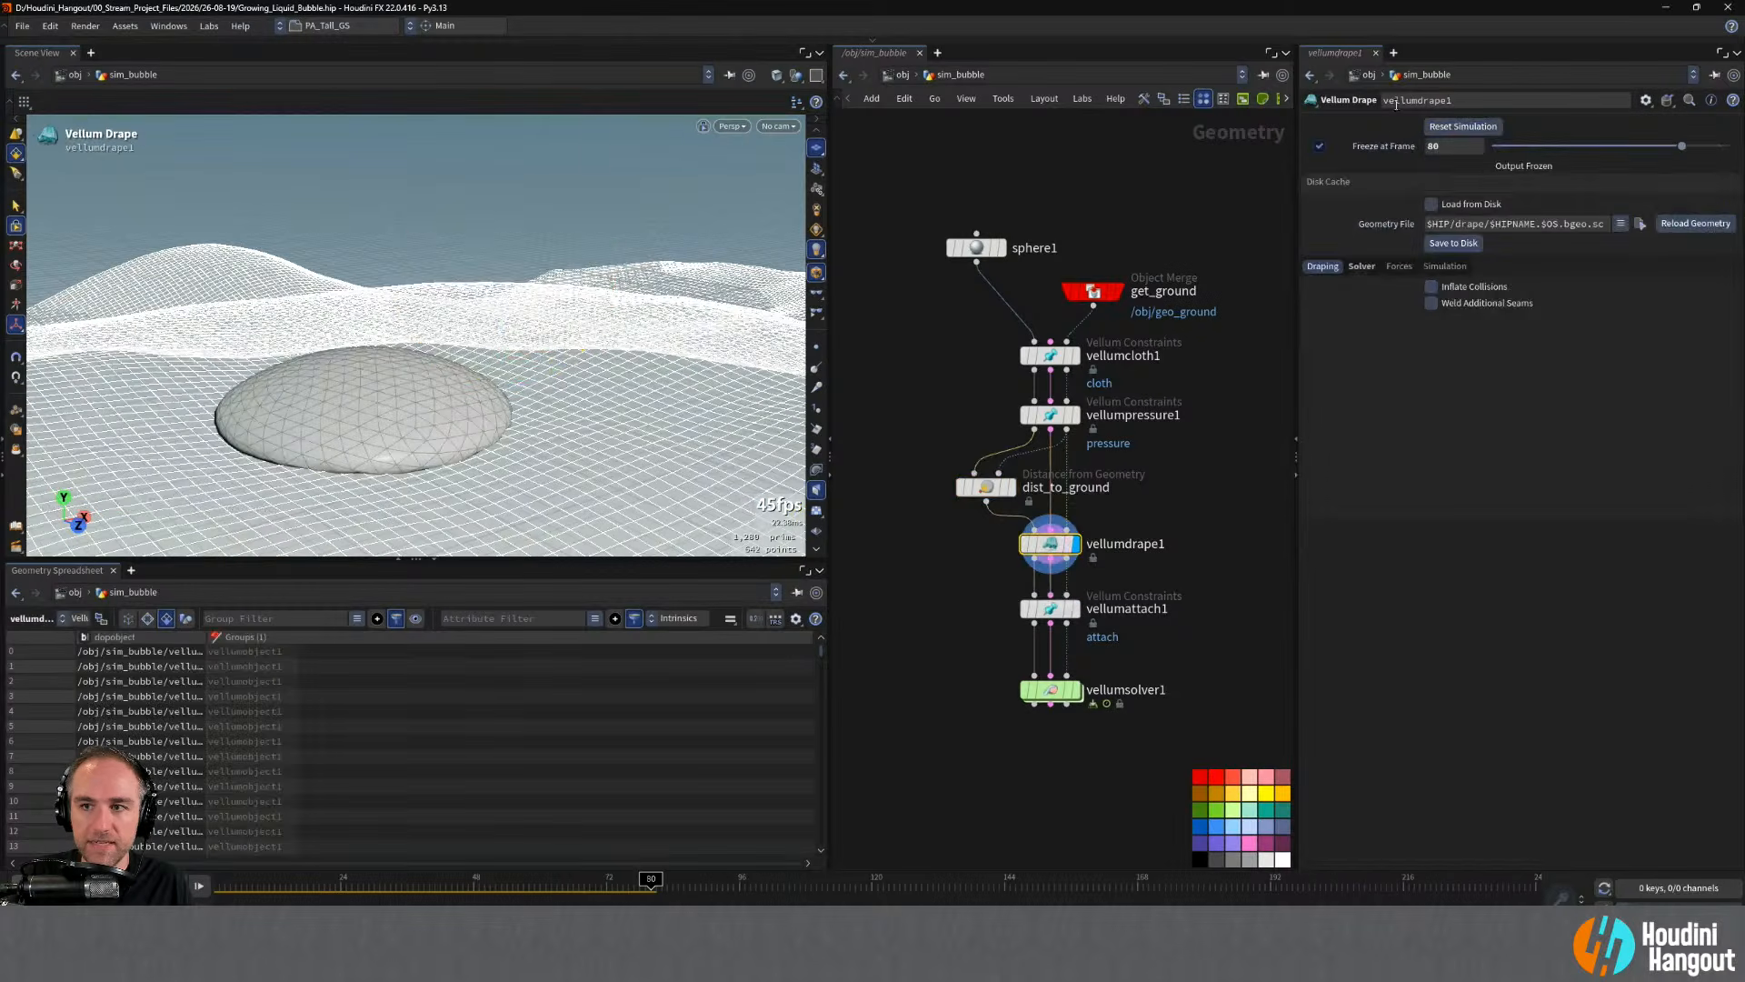
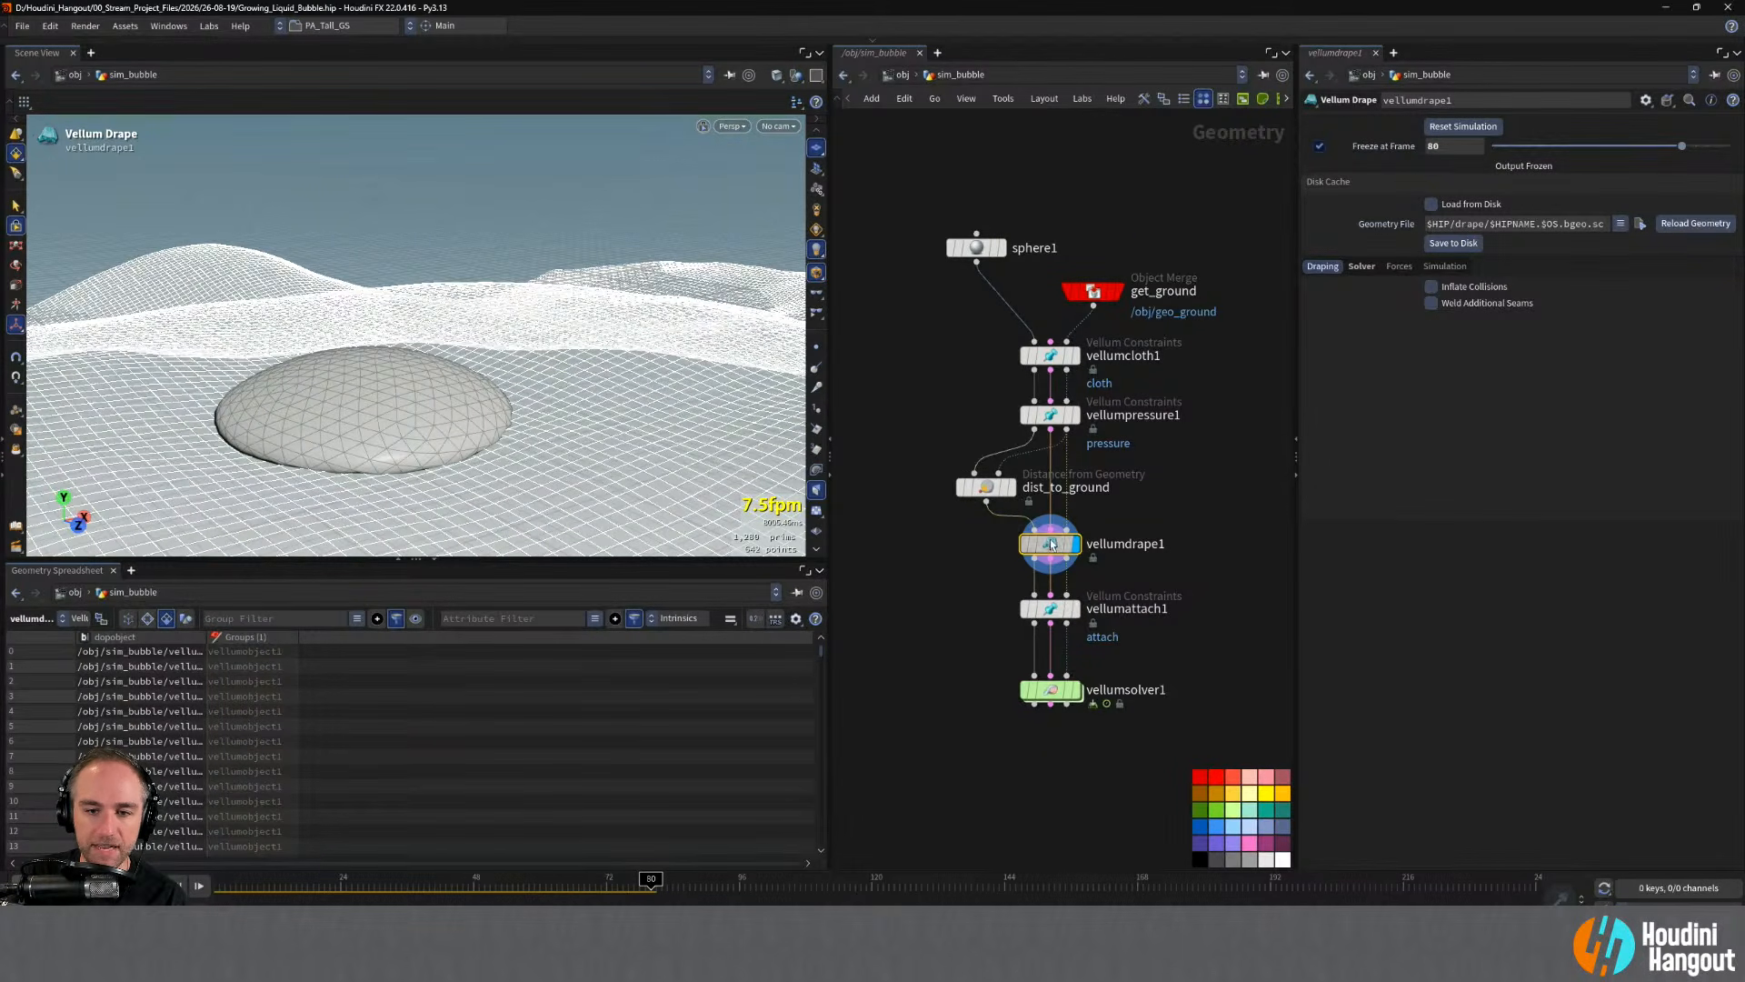
- Display vellumattach1 and examine the draped bubble's rim and underside for attach constraints
left_click(1048, 611)
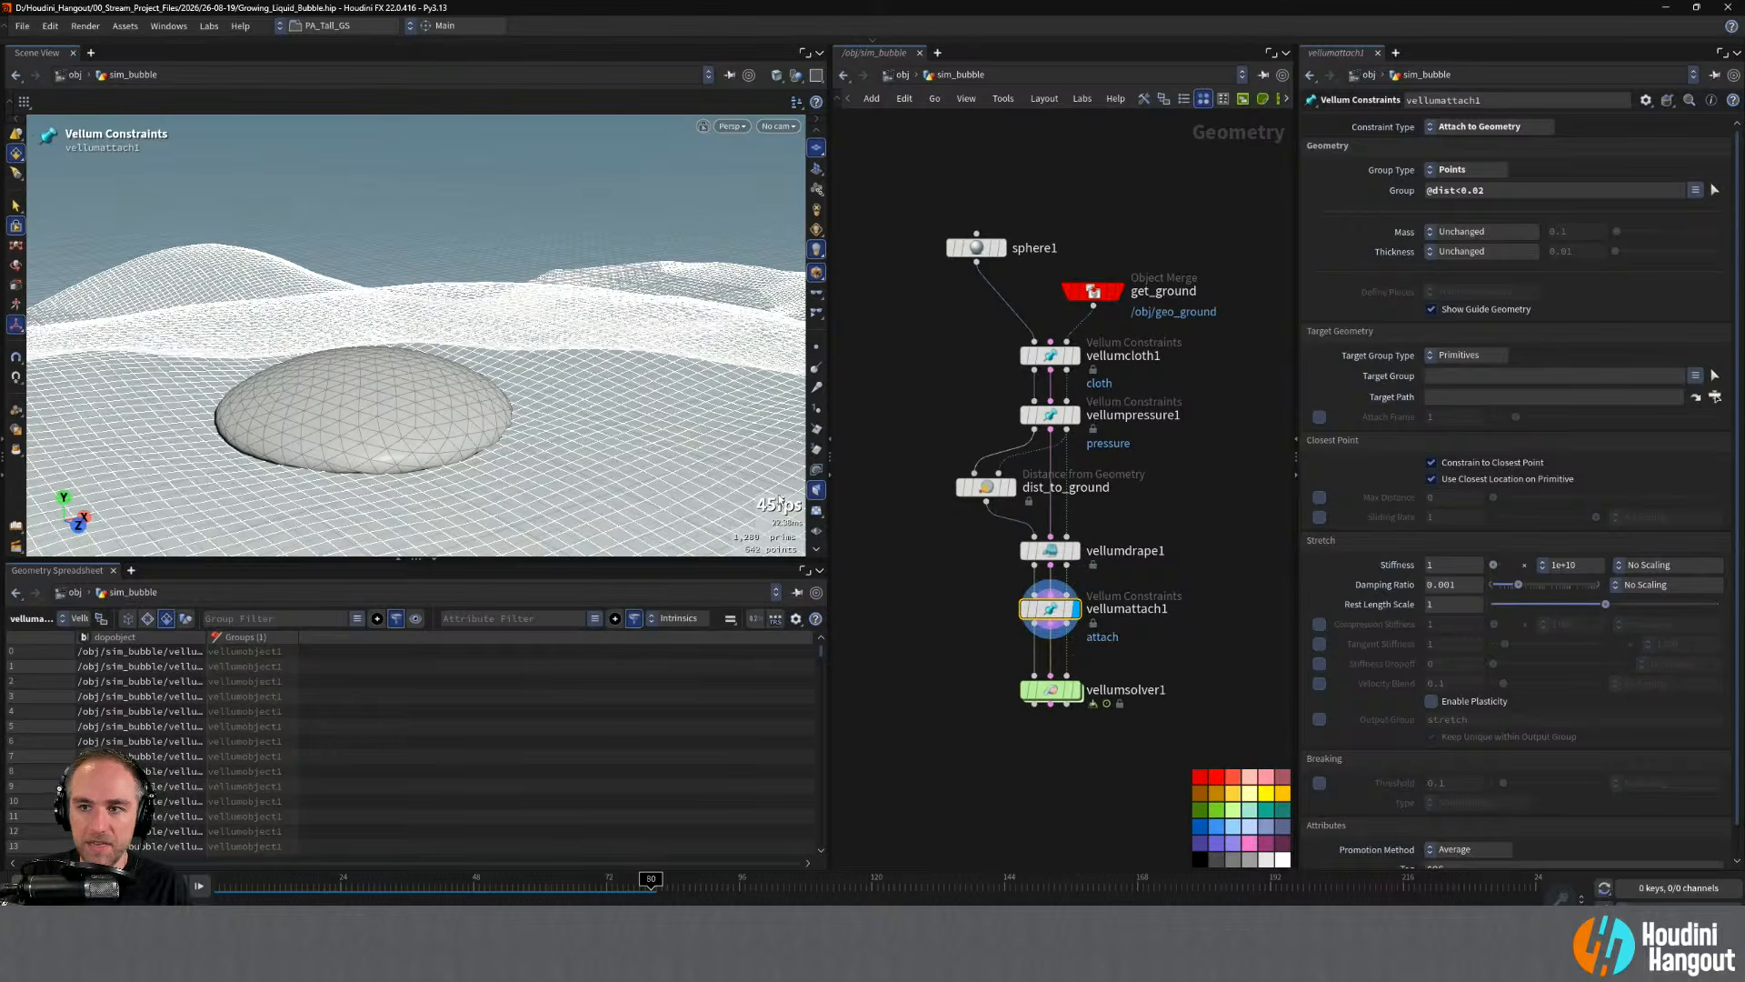
left_click_drag(547, 459, 518, 373, "alt")
middle_click_drag(518, 373, 545, 350, "alt")
left_click_drag(546, 350, 486, 404, "alt")
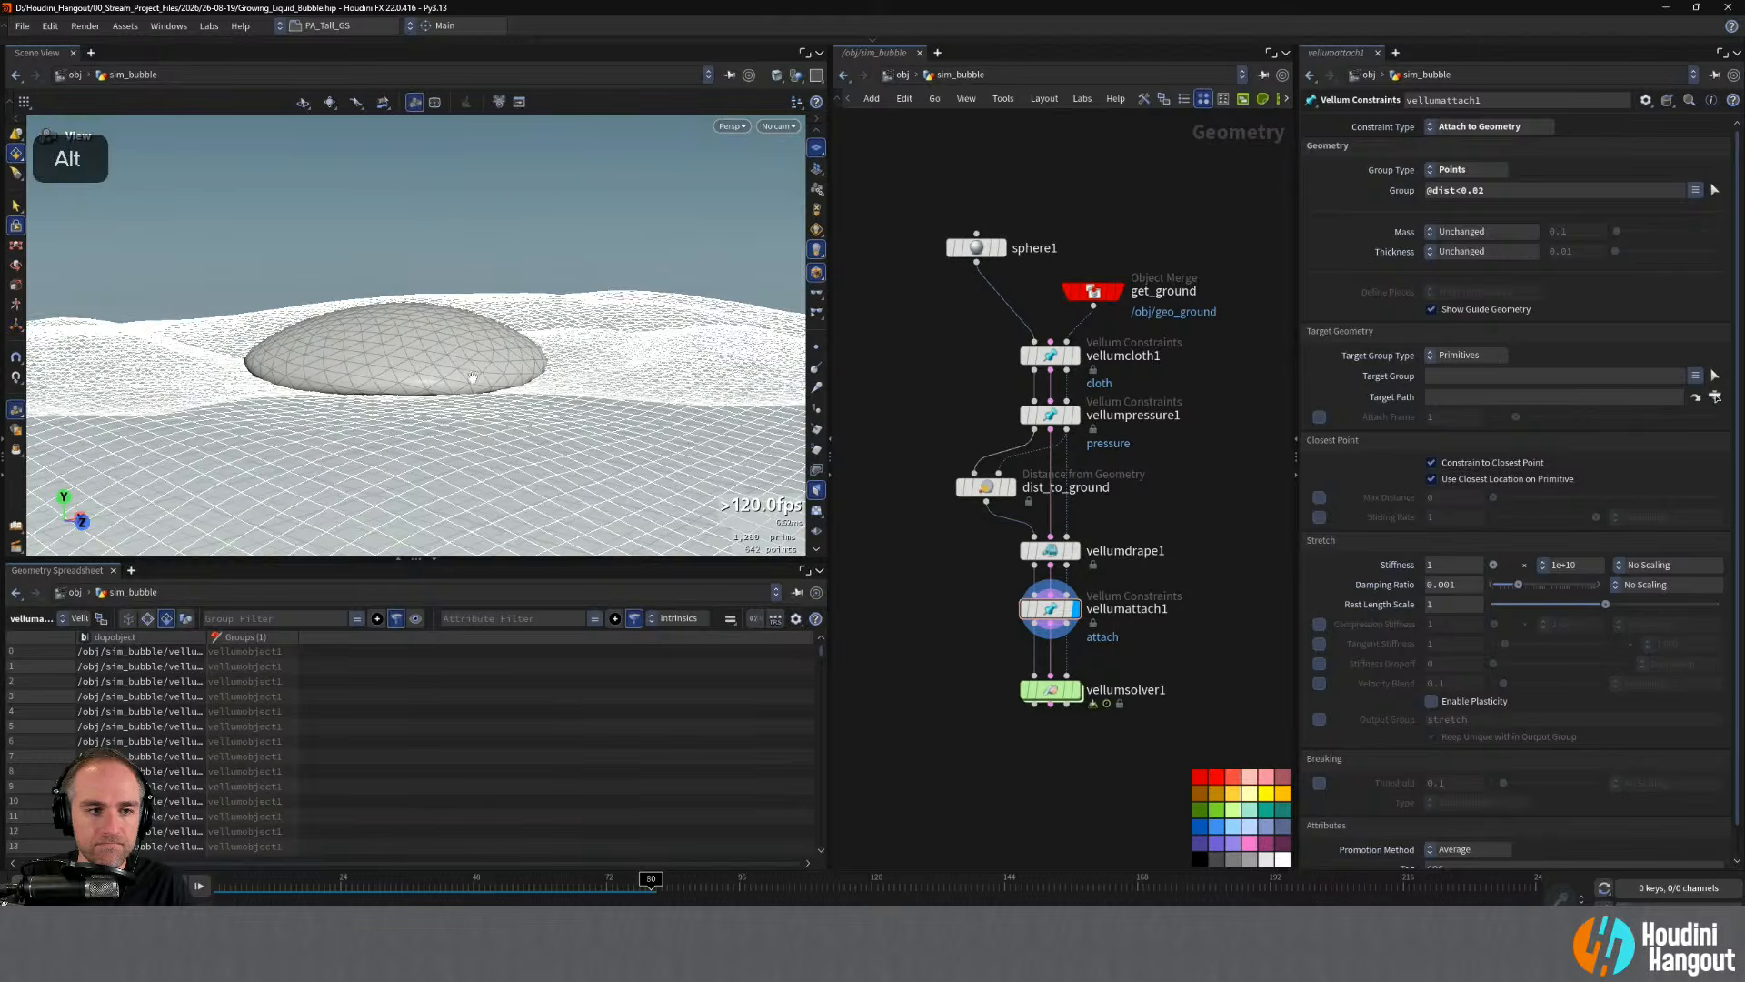
left_click_drag(688, 448, 641, 282, "alt")
middle_click_drag(641, 282, 619, 191, "alt")
right_click_drag(620, 191, 603, 226, "alt")
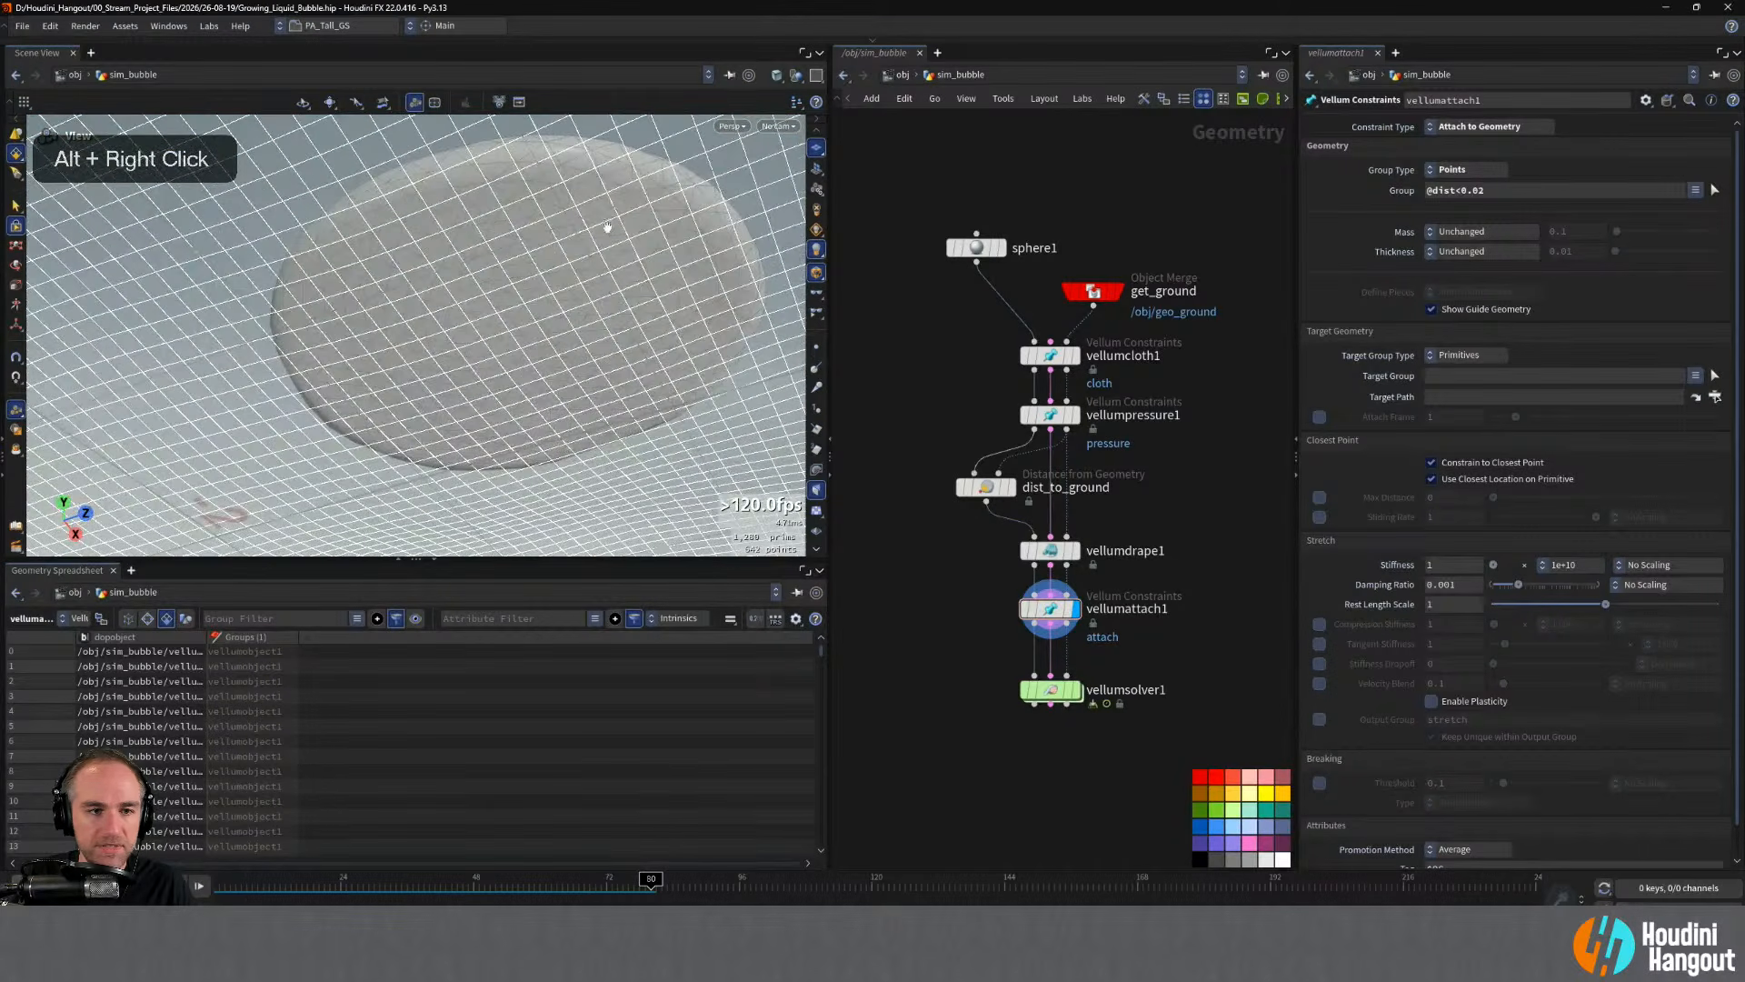
left_click_drag(1062, 620, 1061, 626)
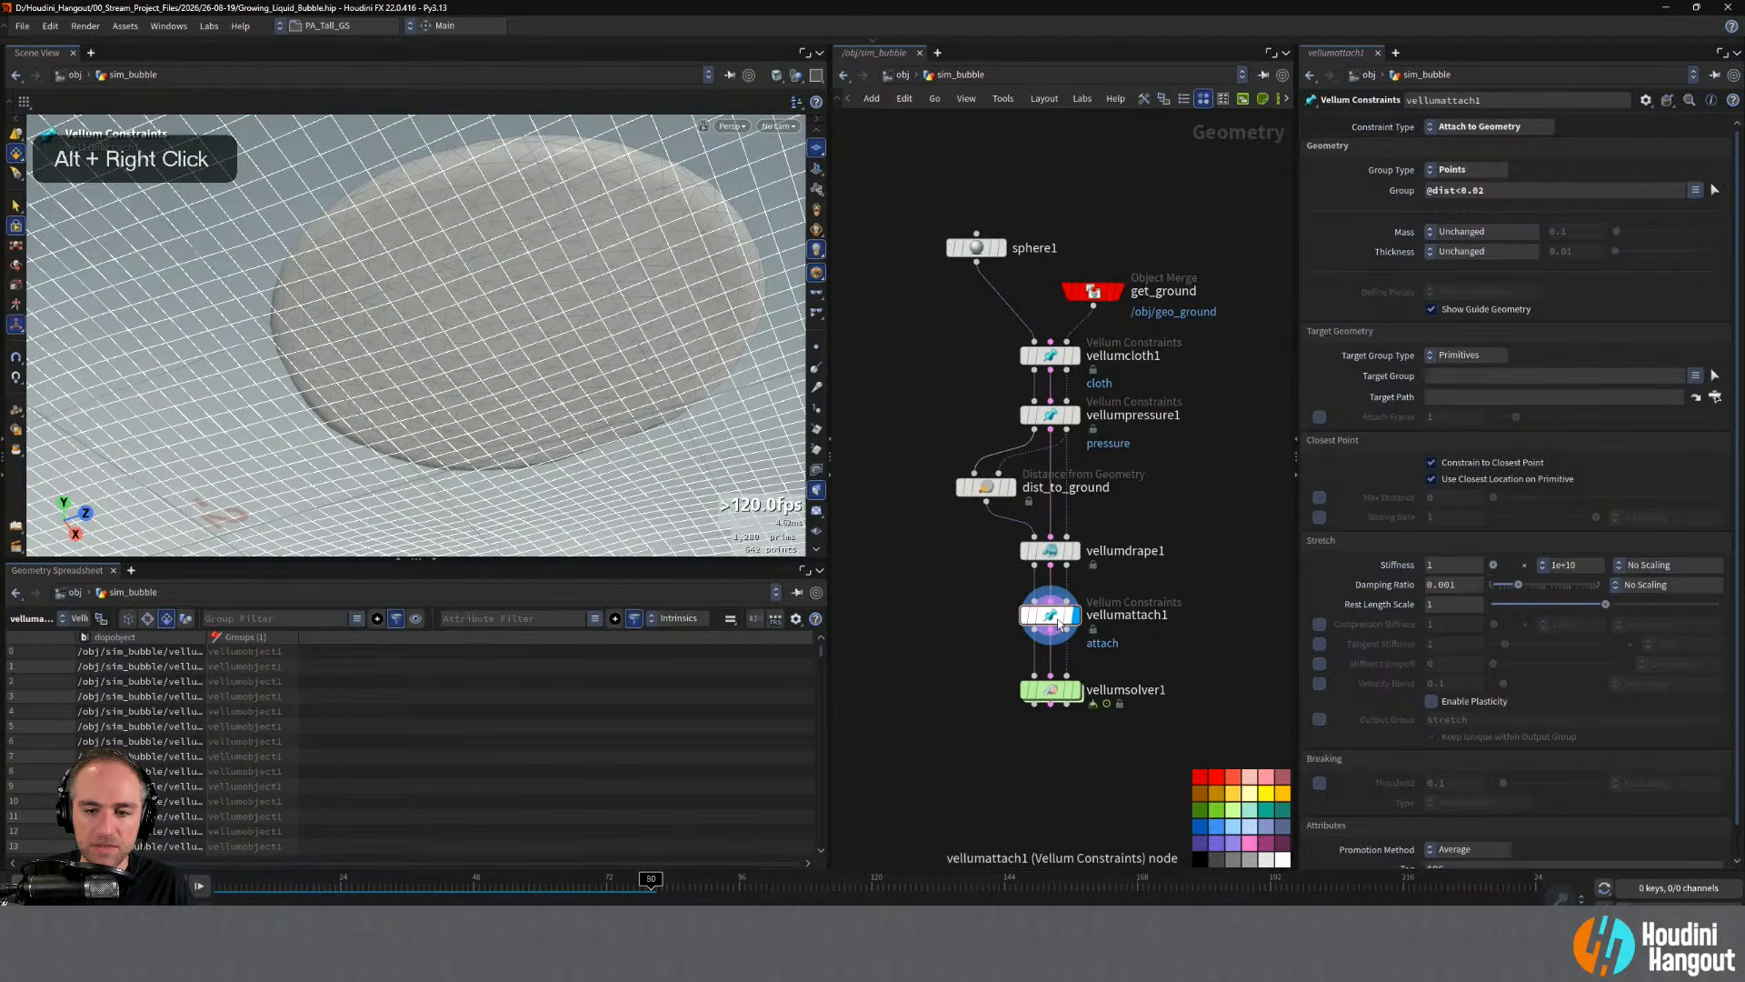
left_click_drag(1486, 194, 1472, 194)
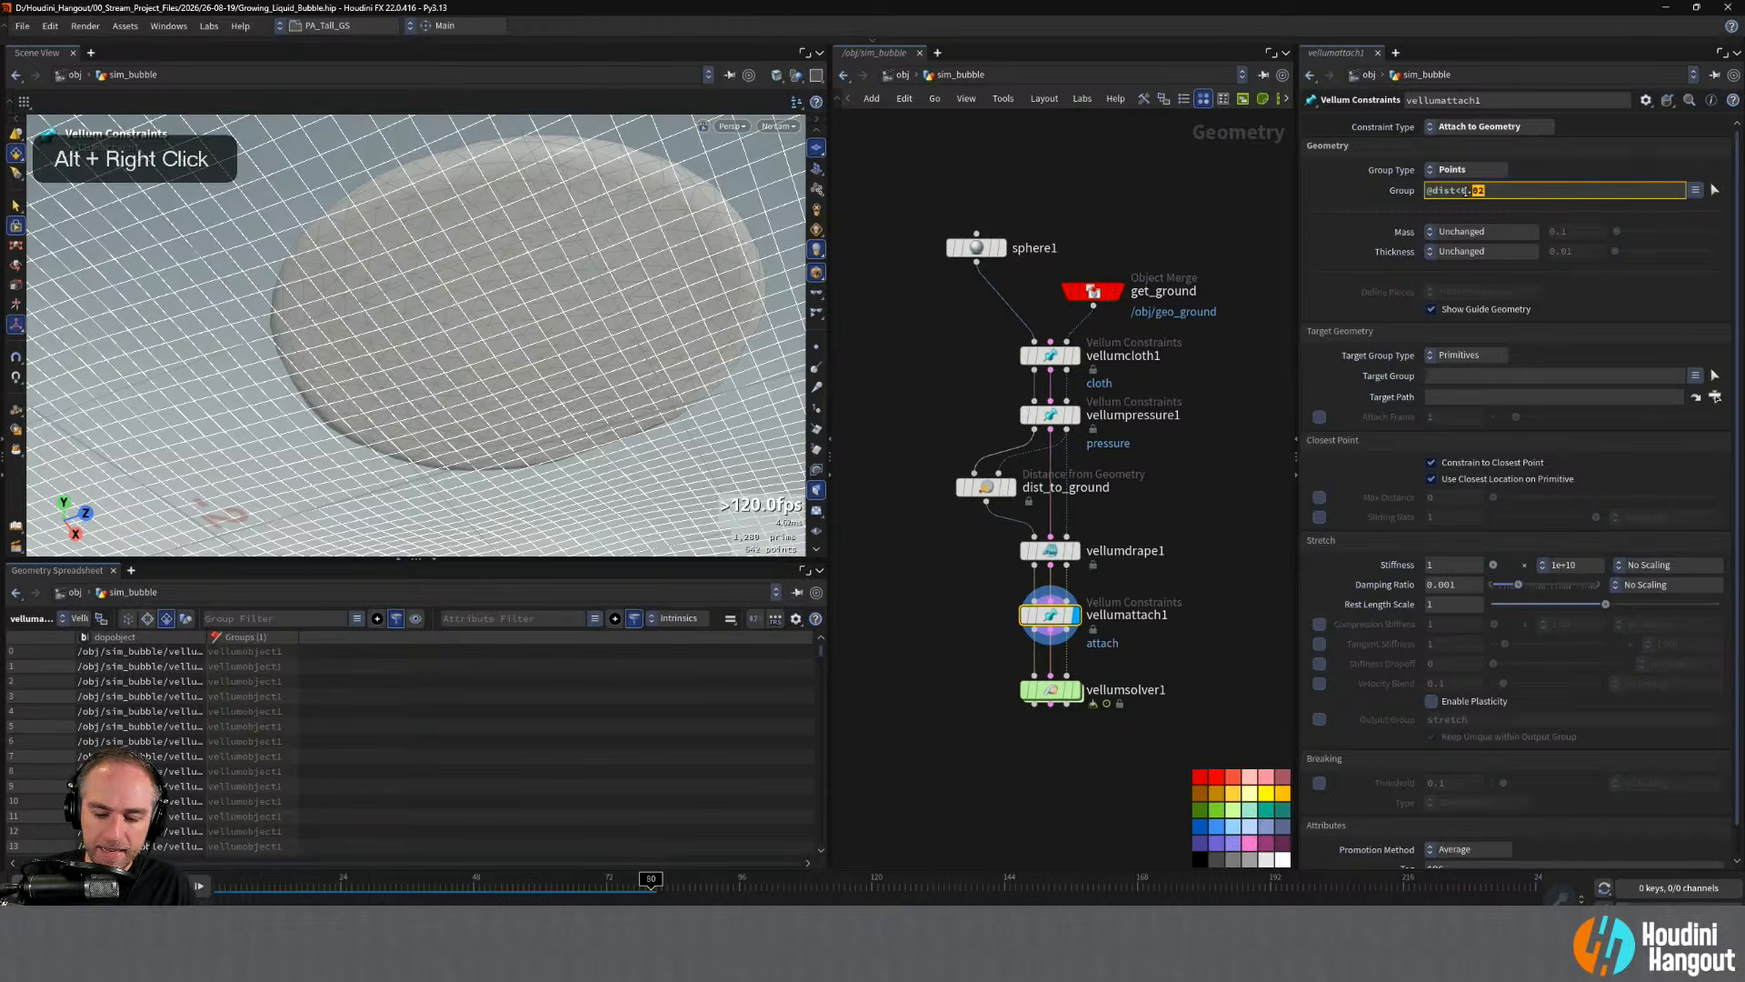
type("2")
key("Return")
left_click_drag(647, 289, 509, 378, "alt")
middle_click_drag(509, 377, 437, 355, "alt")
left_click_drag(437, 355, 371, 480, "alt")
right_click_drag(371, 479, 372, 437, "alt")
left_click_drag(372, 436, 375, 338, "alt")
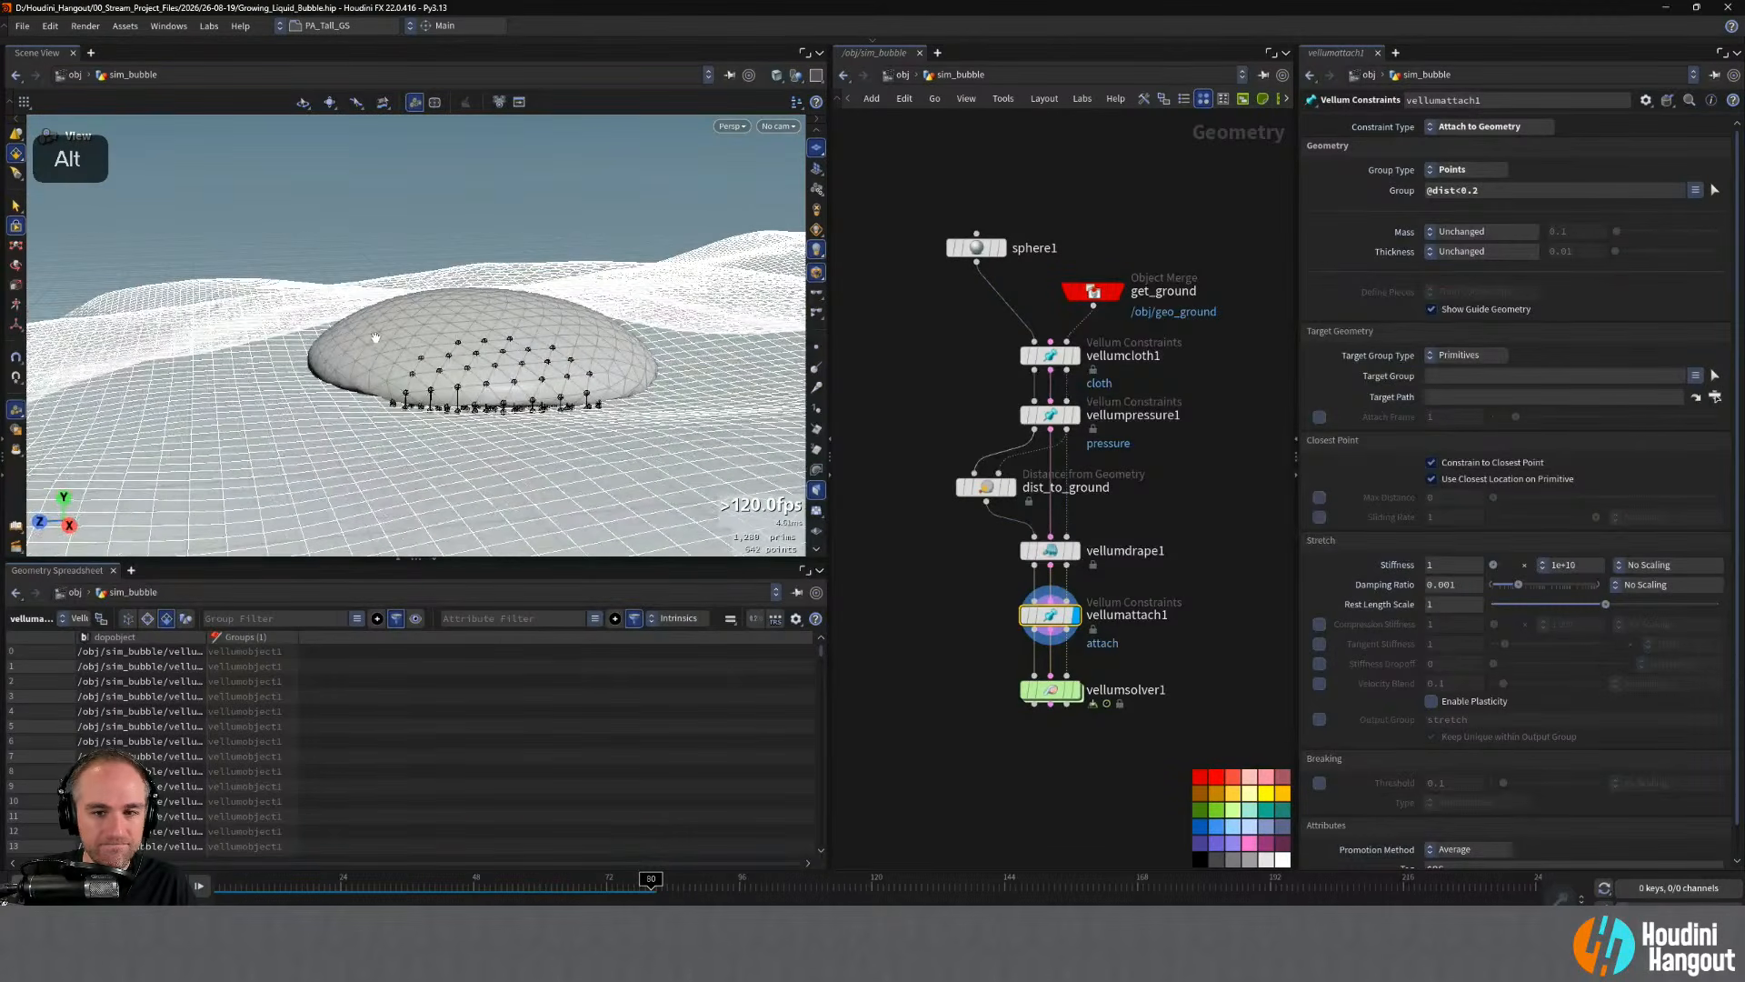
key("Return")
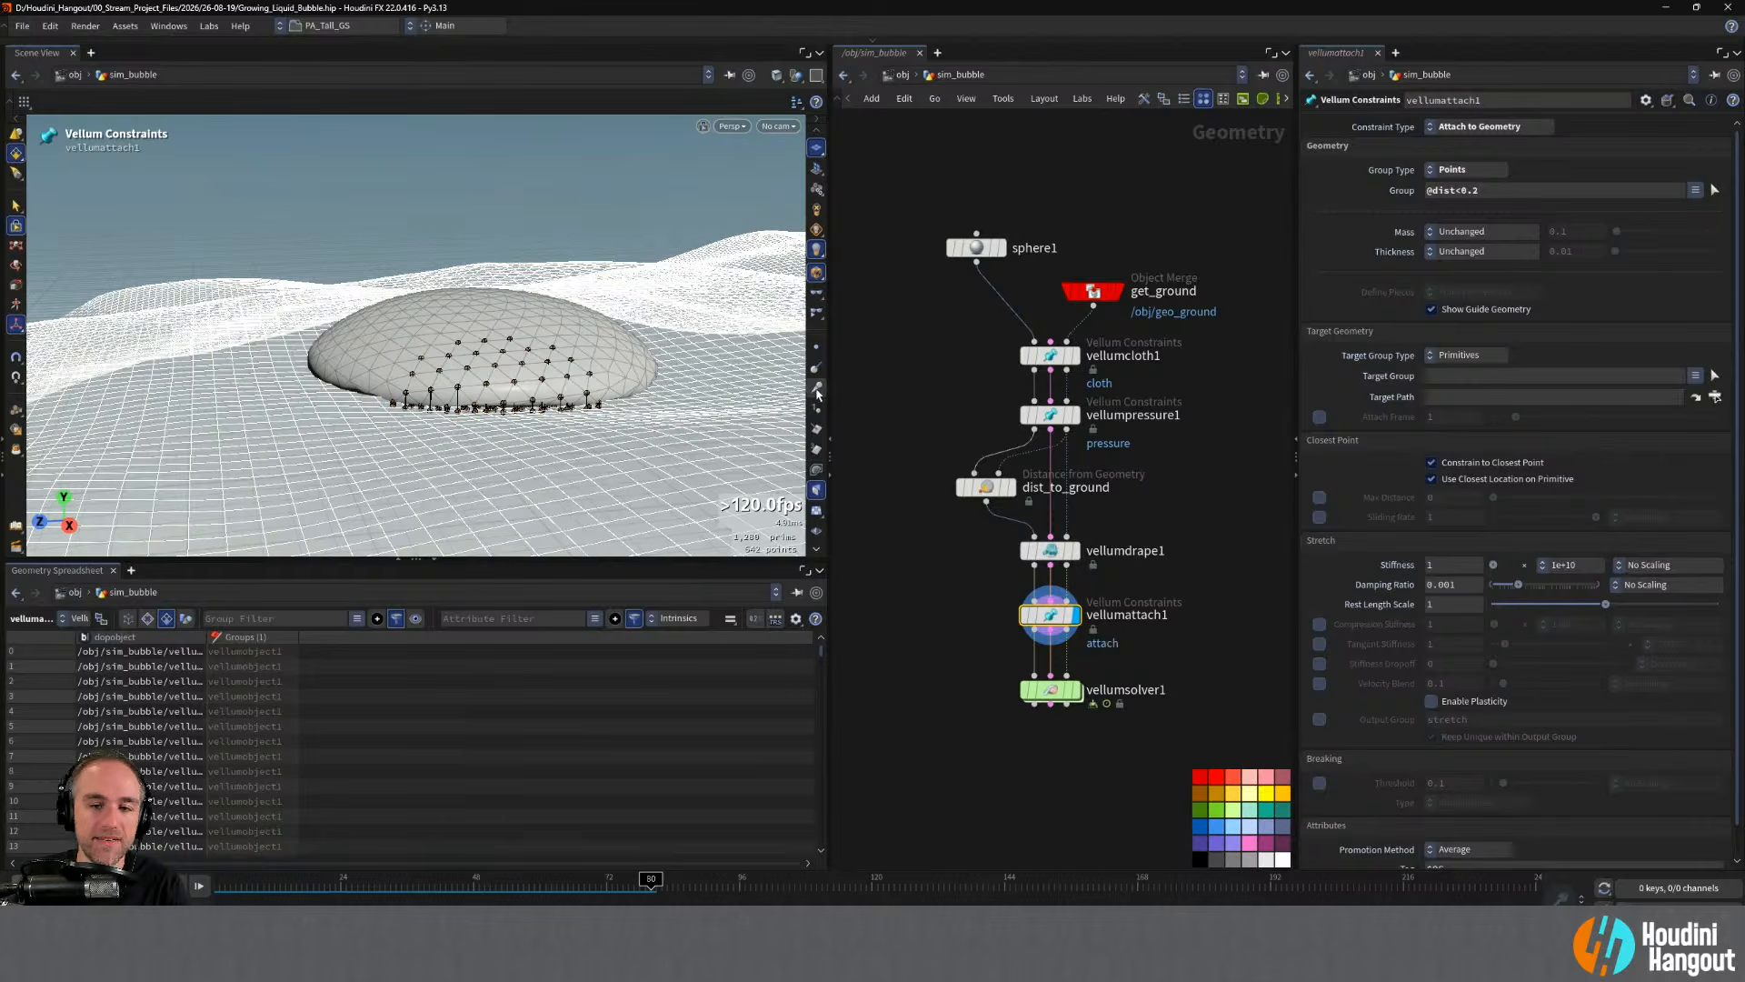
- Pull dist_to_ground out of the node chain and move vellumdrape1 up beneath vellumpressure1
mouse_move(989, 491)
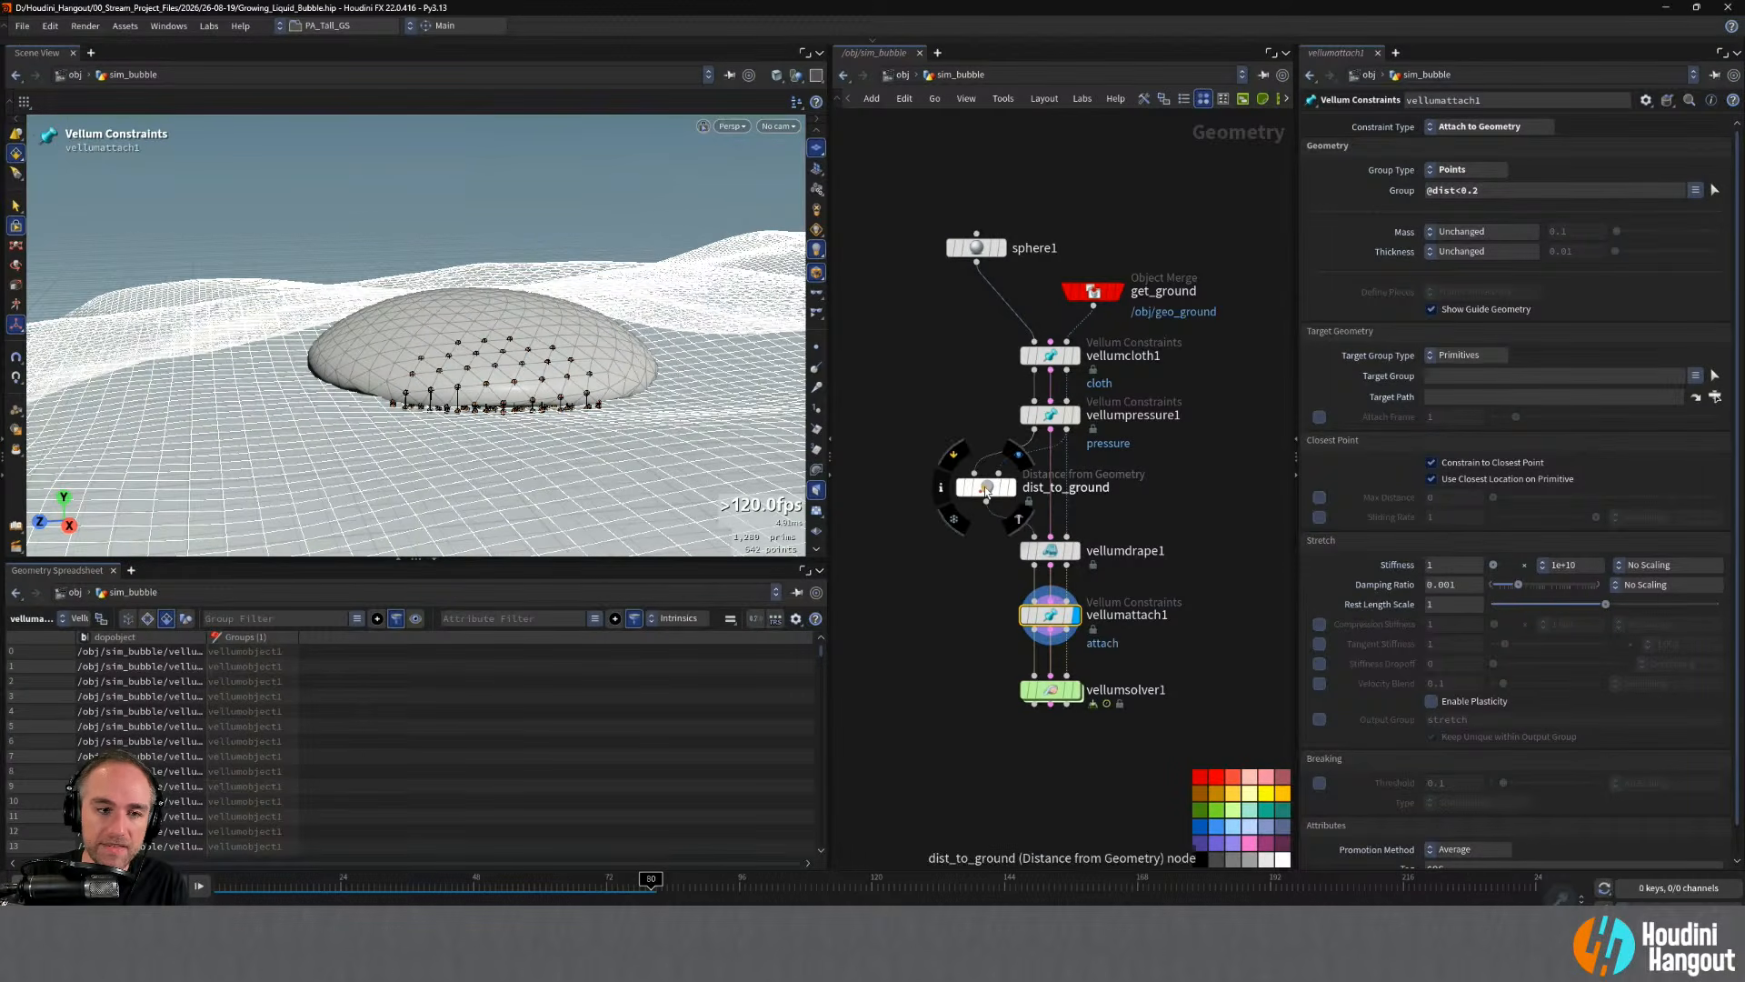
left_click_drag(986, 491, 894, 600)
left_click_drag(1054, 550, 1056, 477)
left_click(1050, 477)
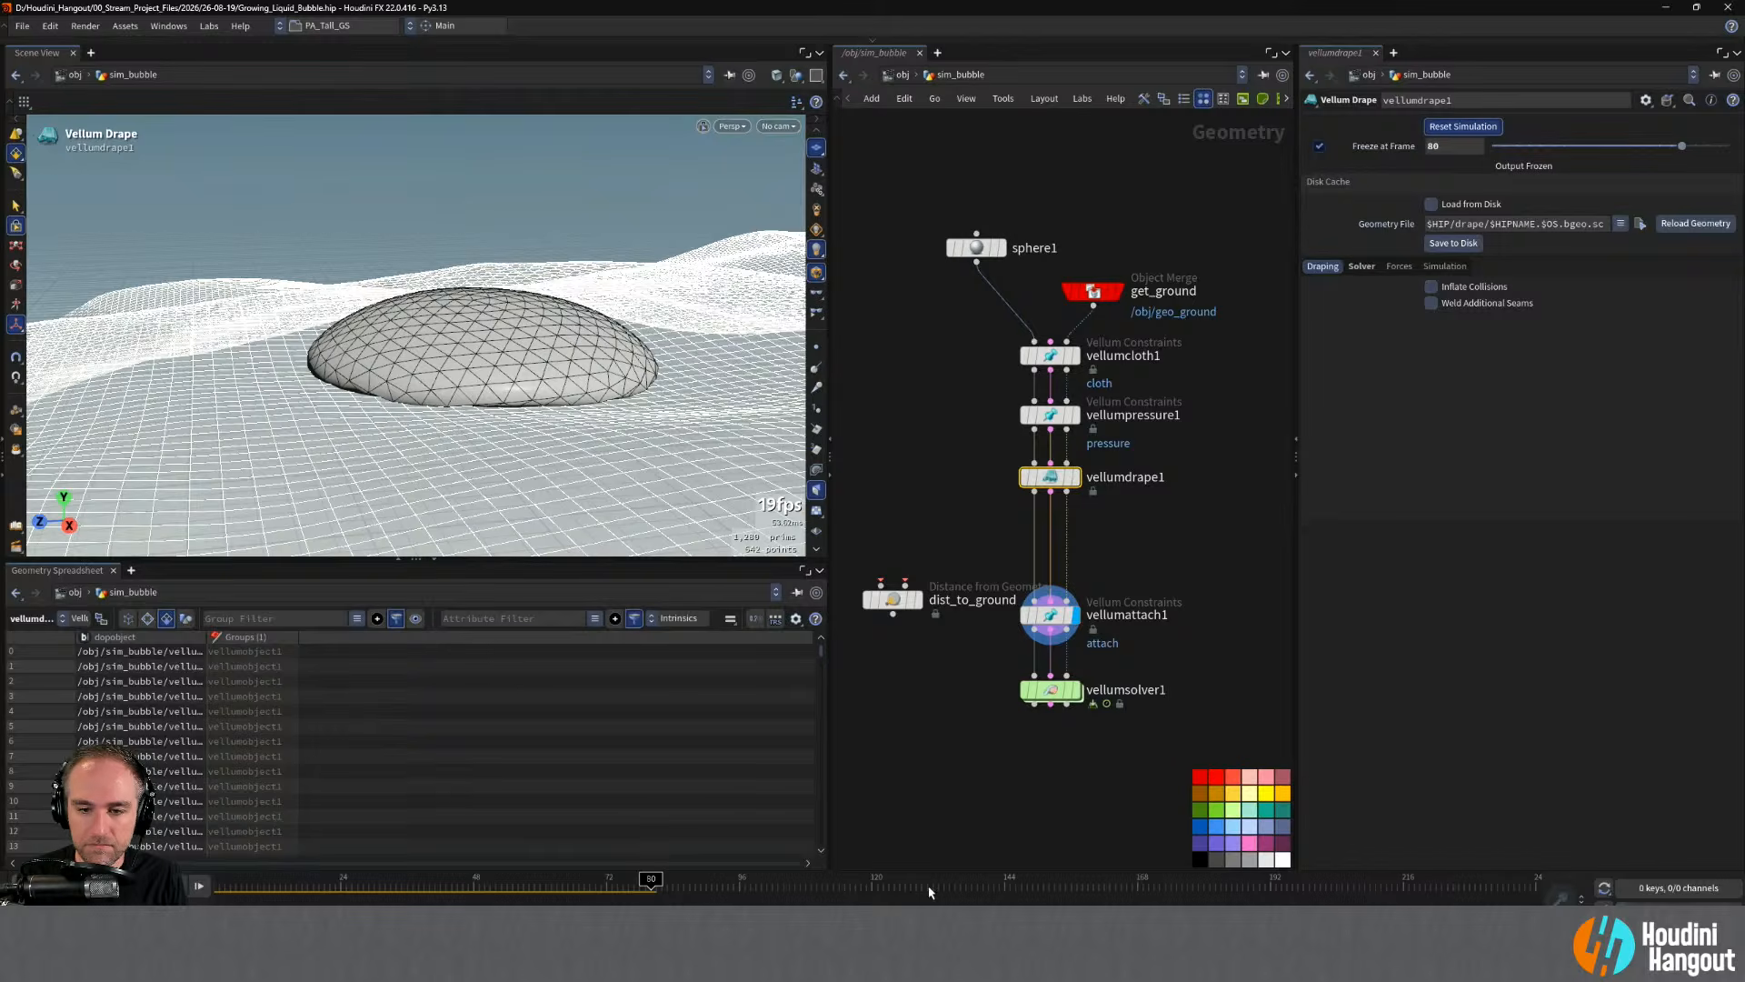
- Move vellumattach1 up beneath vellumdrape1 and wire its geometry output into dist_to_ground's first input
left_click(1065, 694)
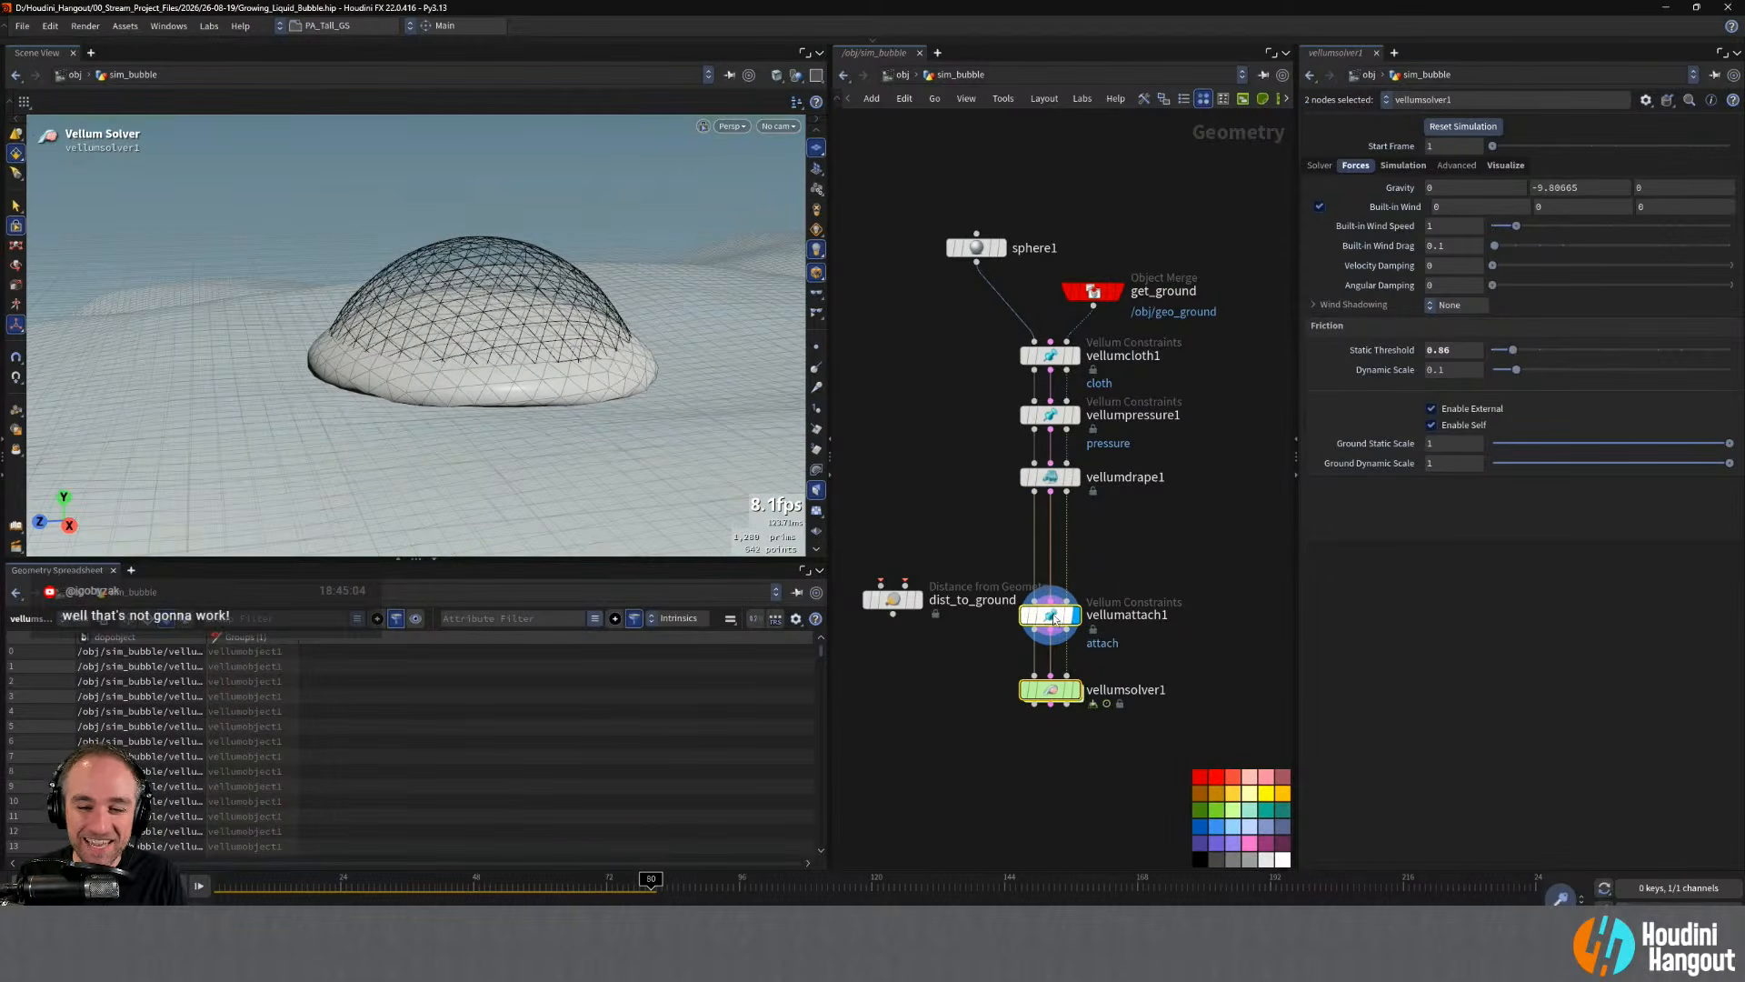
left_click_drag(1053, 617, 1053, 536)
left_click_drag(891, 601, 918, 625)
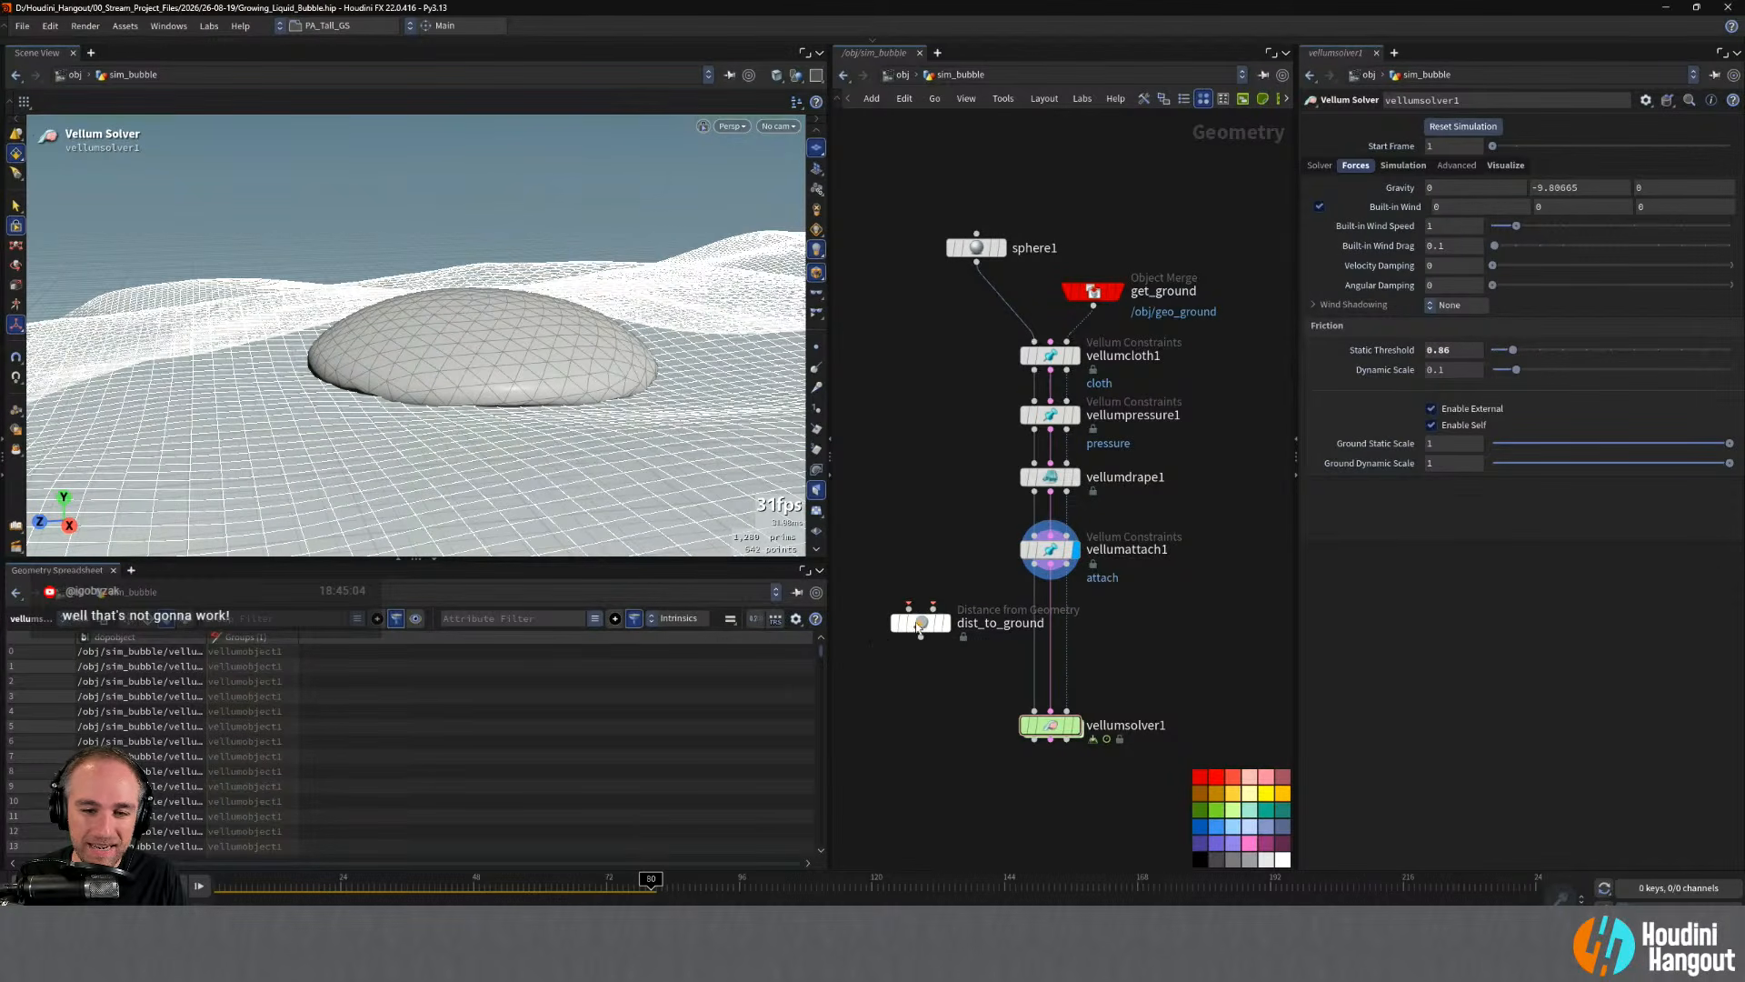
left_click(910, 608)
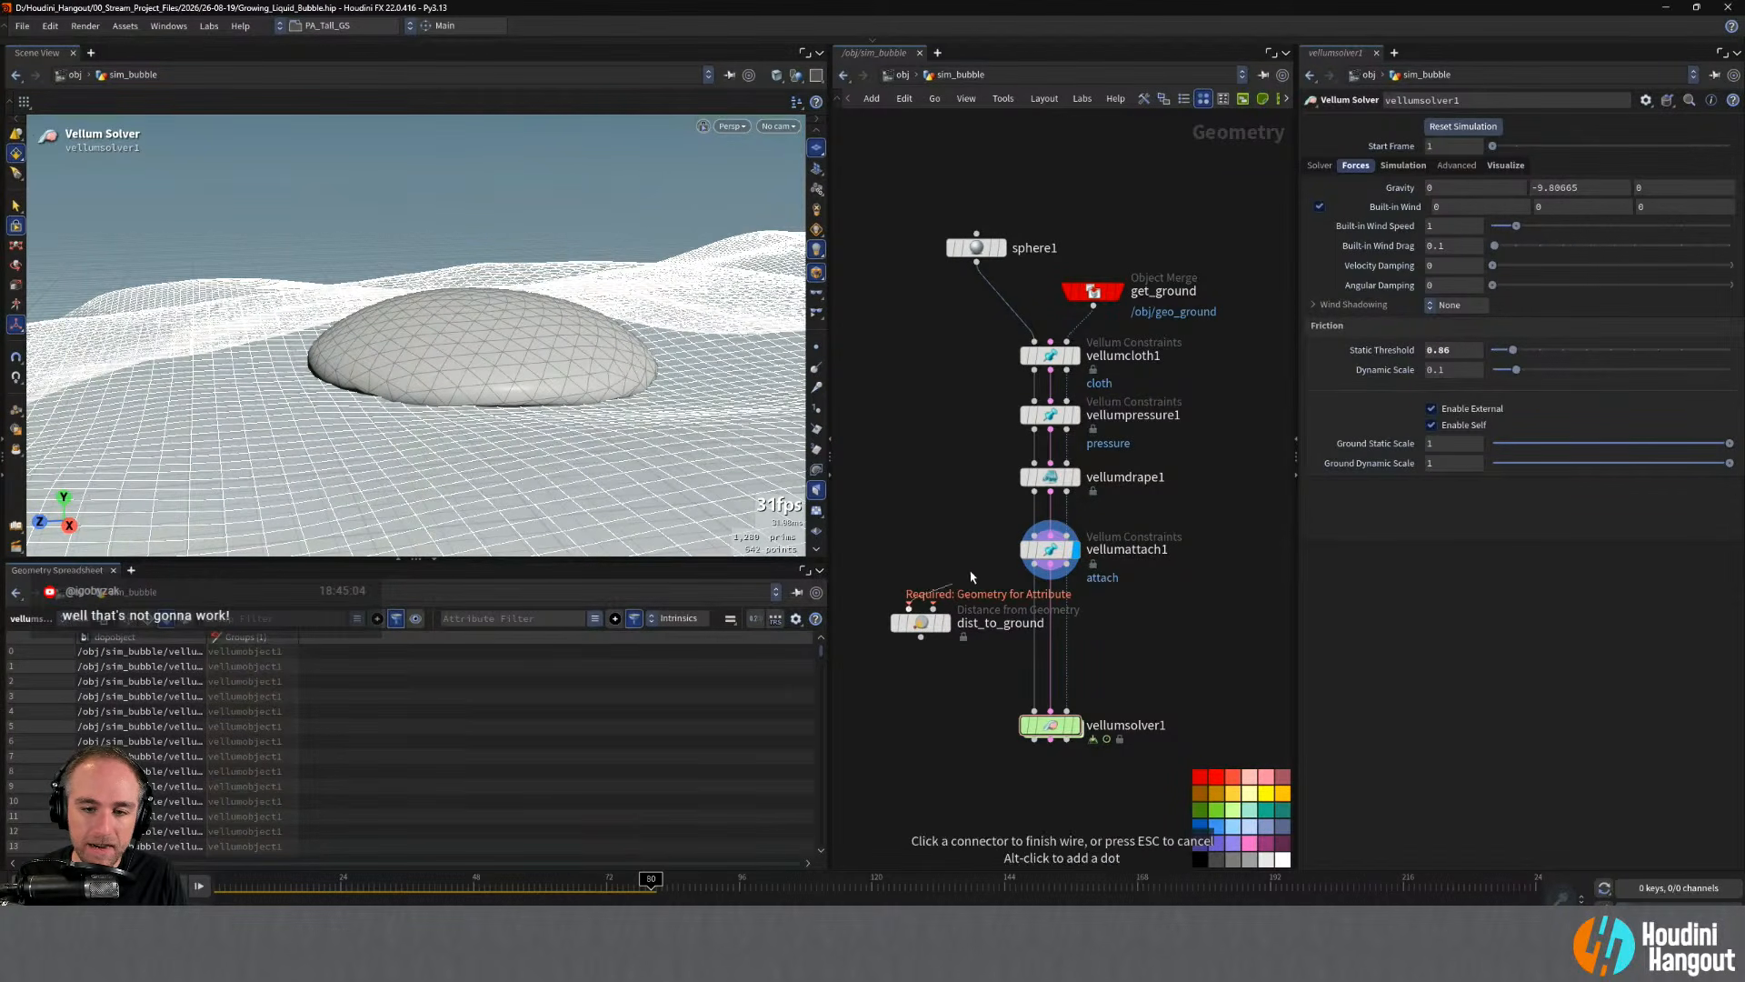
left_click(1034, 565)
left_click_drag(928, 629, 945, 638)
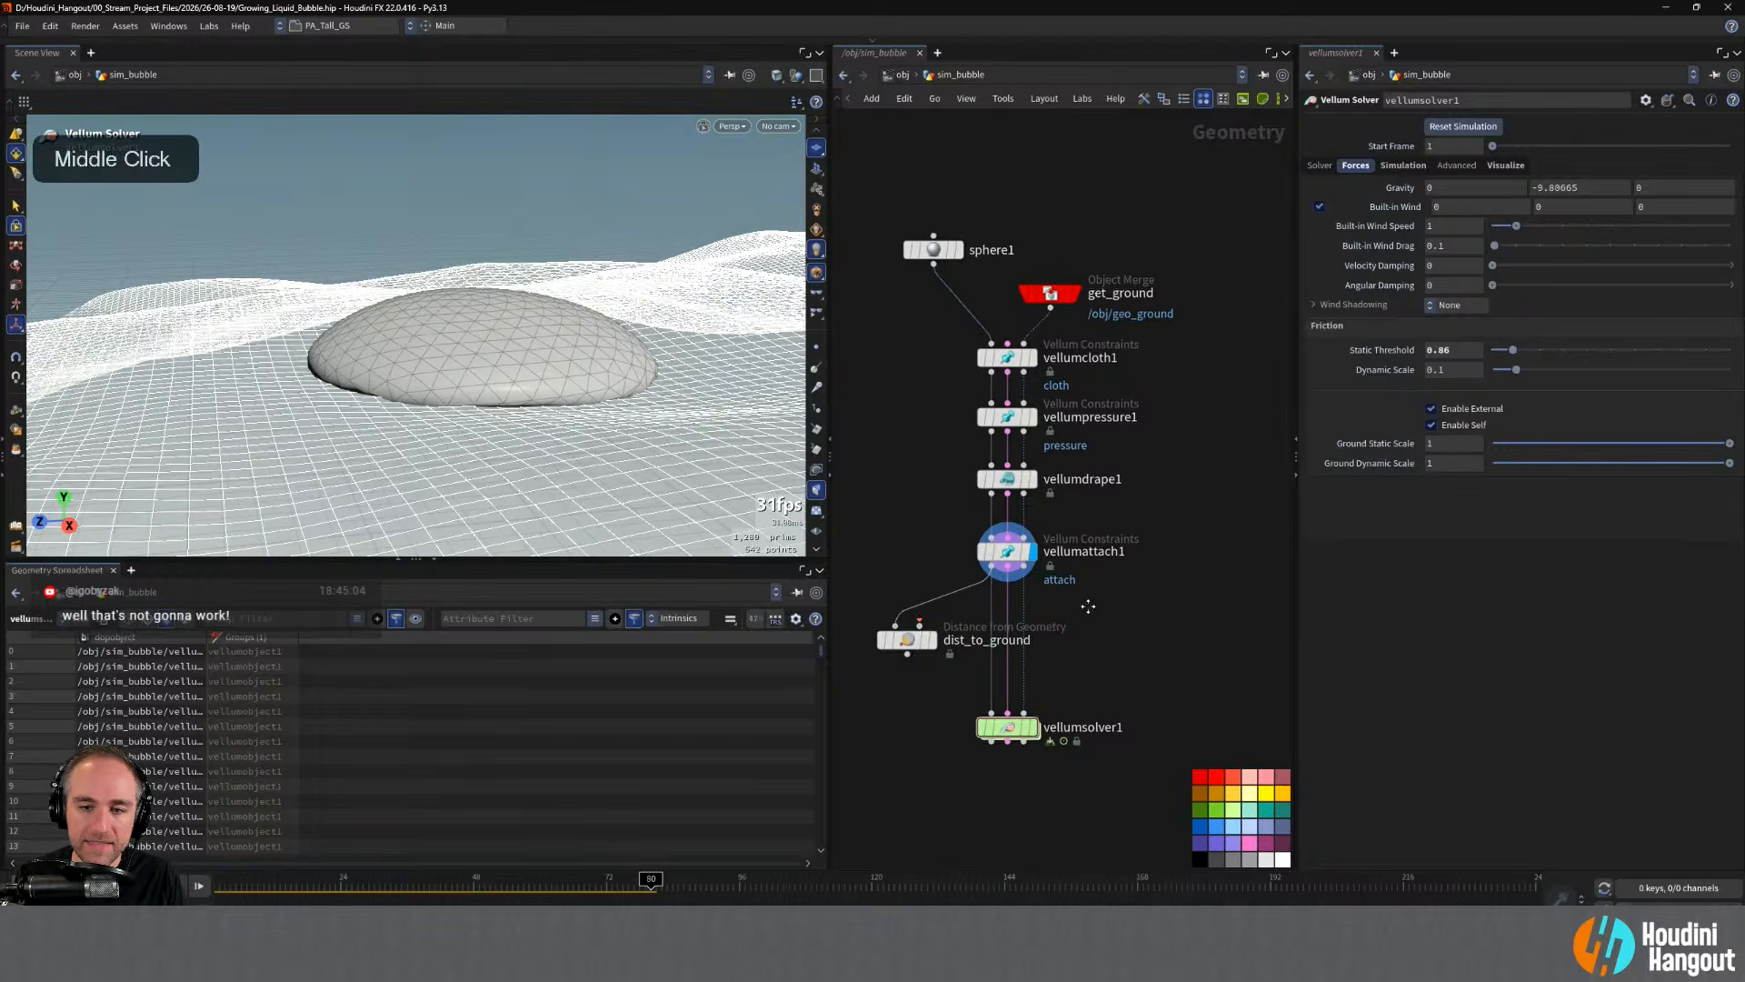
- Add a polygon Circle node beside the chain near vellumattach1
middle_click_drag(963, 608, 855, 610)
key("Tab")
type("cir")
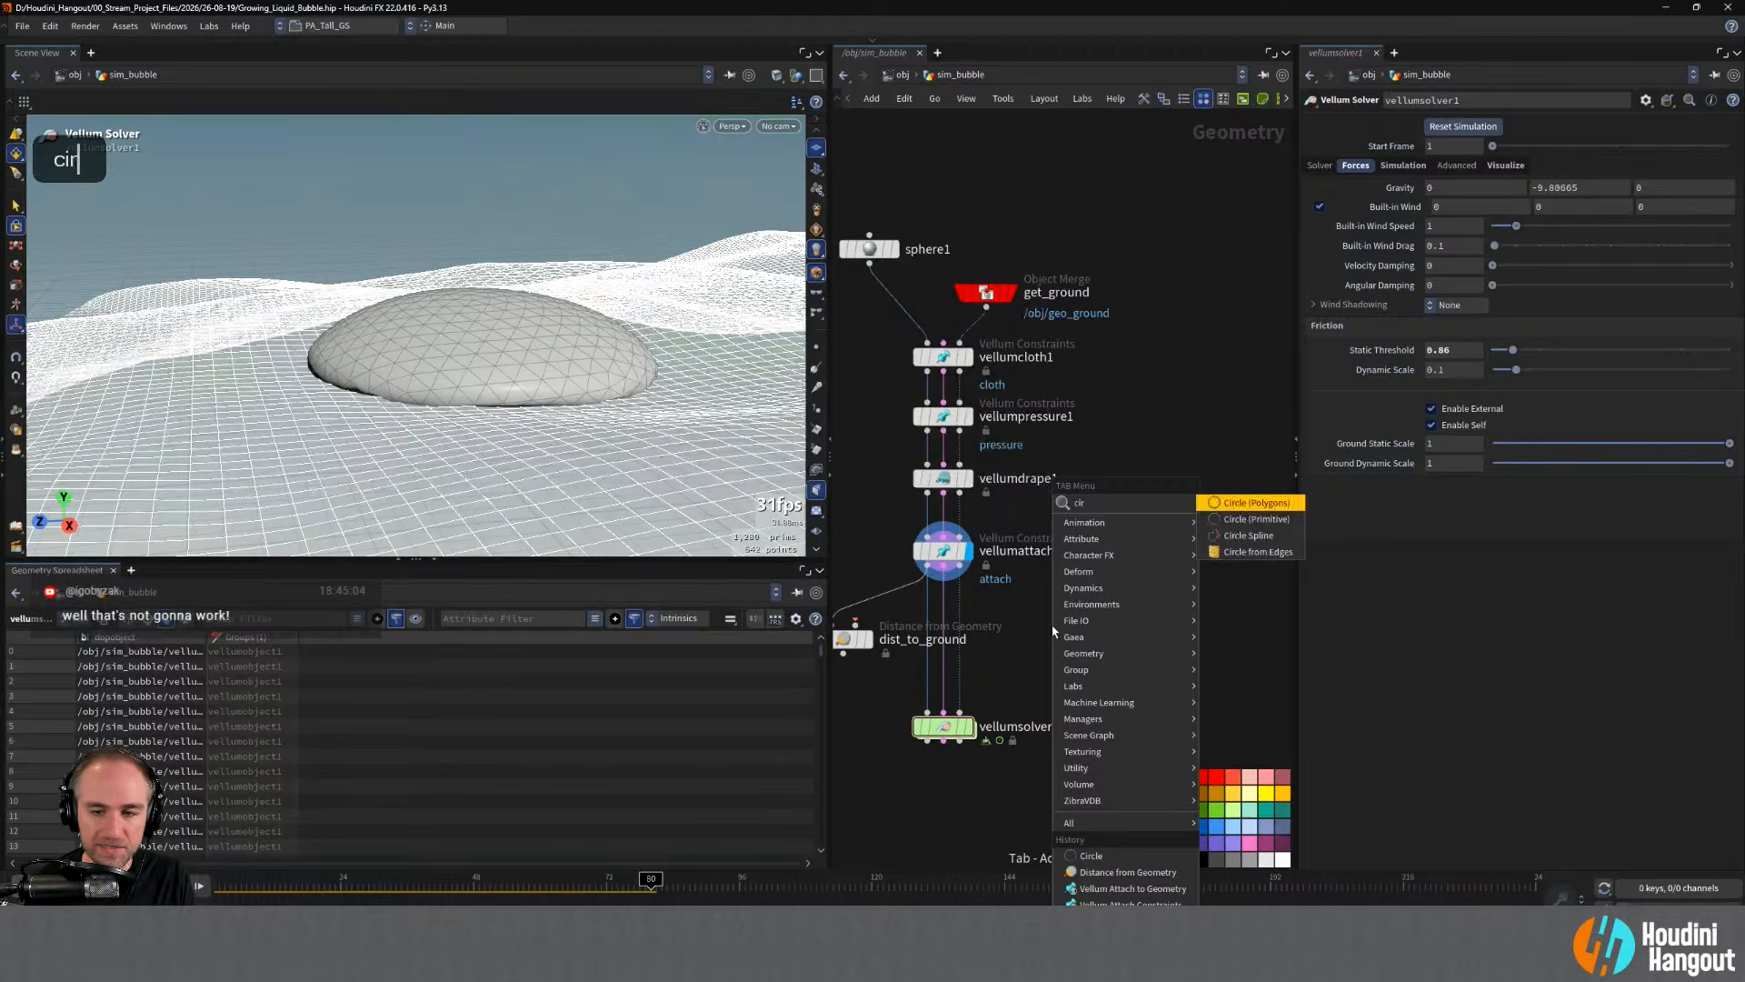
type("cle")
key("Return")
left_click(1070, 607)
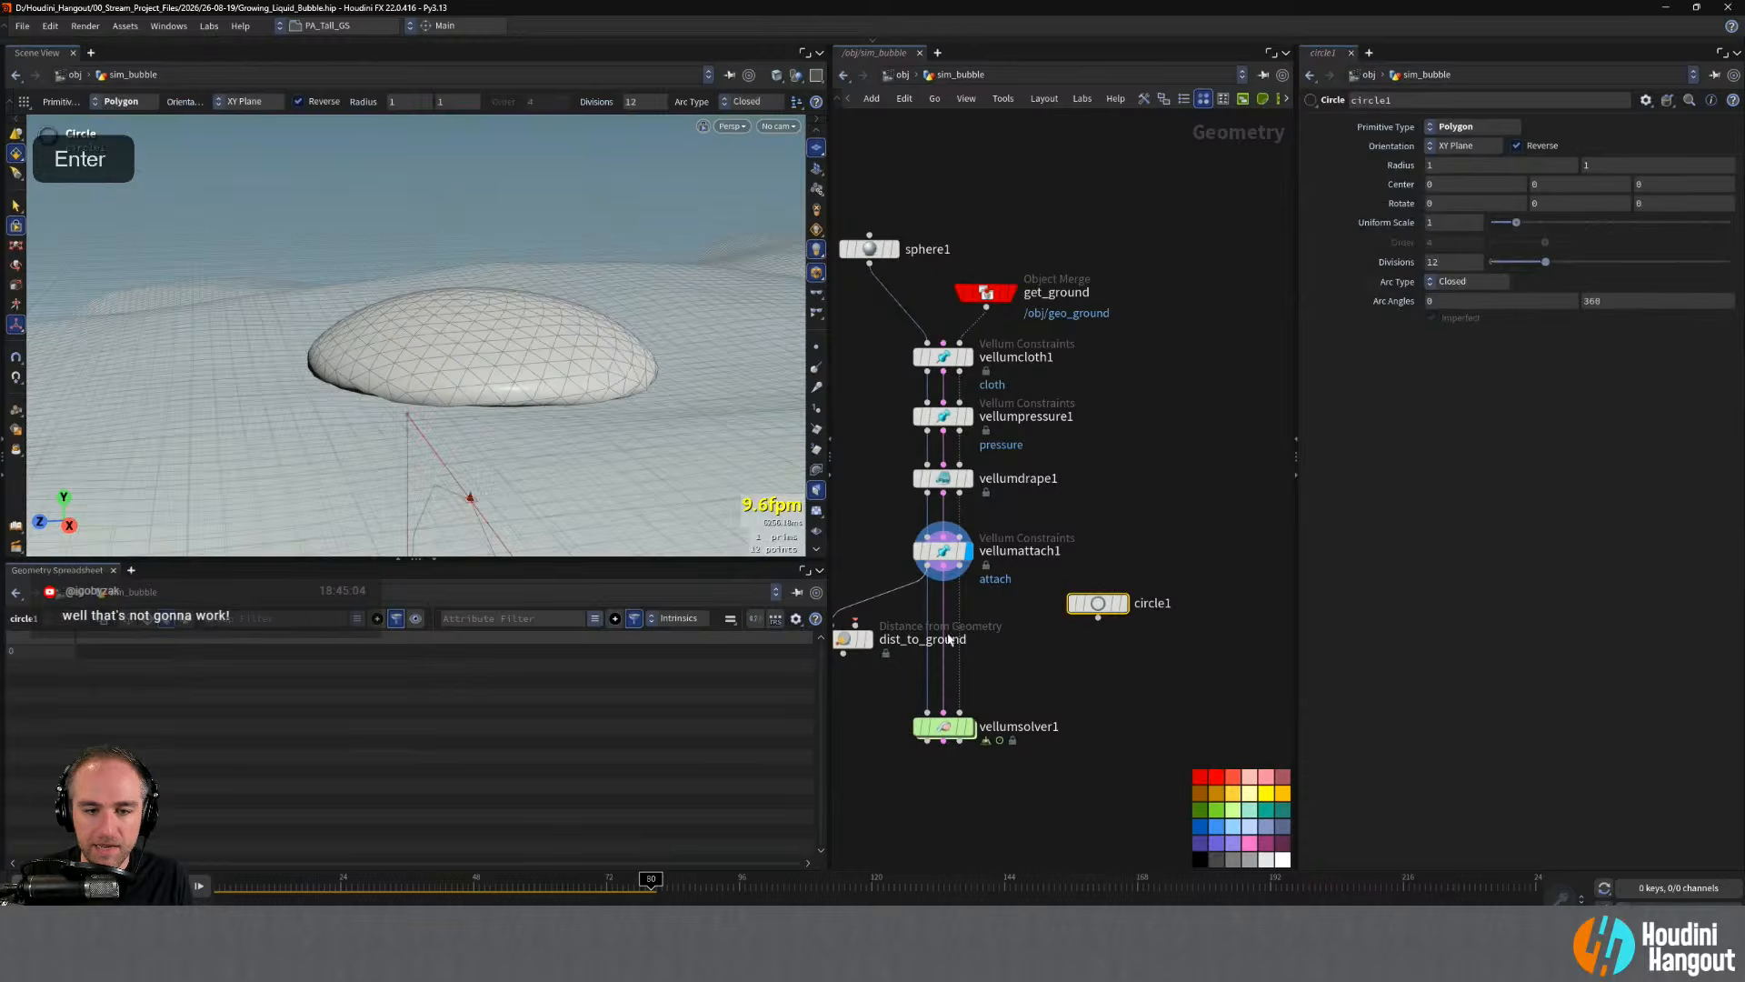
- Wire circle1 into dist_to_ground's second input, connect dist_to_ground to vellumsolver1's first input, and display dist_to_ground
left_click_drag(866, 623, 1019, 645)
left_click_drag(926, 712, 1050, 589)
left_click(1044, 650)
left_click(1016, 650)
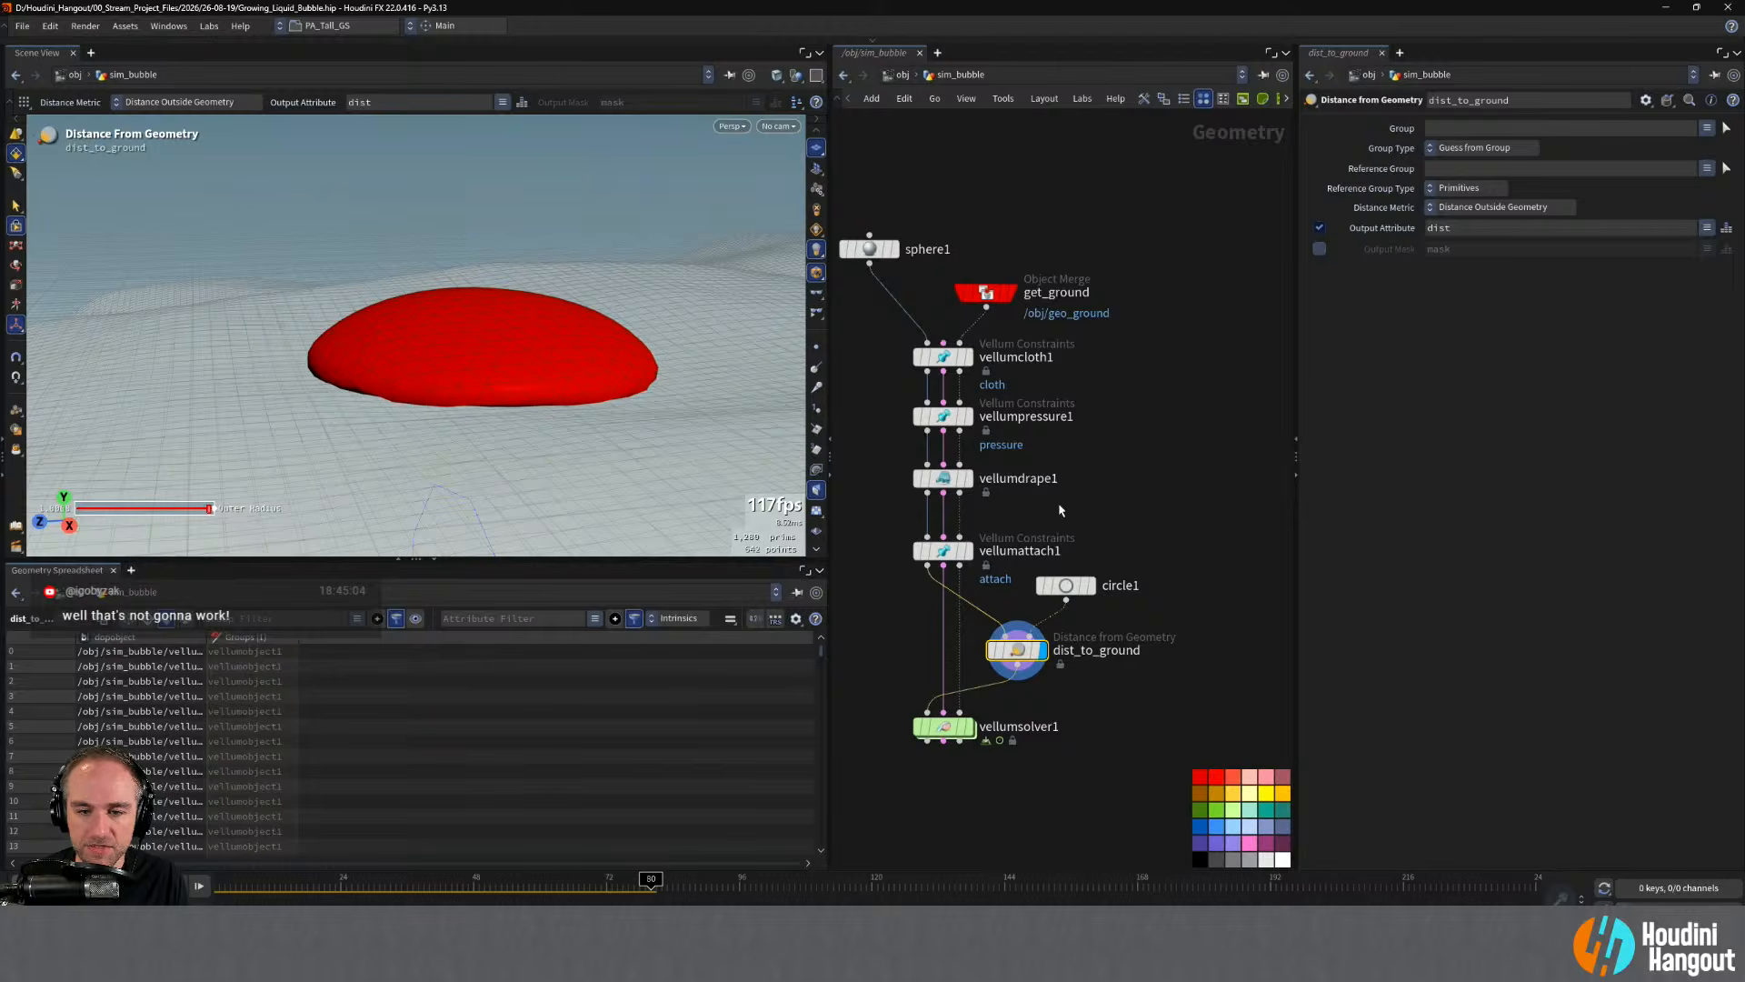
- Set circle1's orientation to ZX Plane and raise its center to about 1.35 in Y, around the bubble
right_click_drag(585, 411, 1241, 525, "alt")
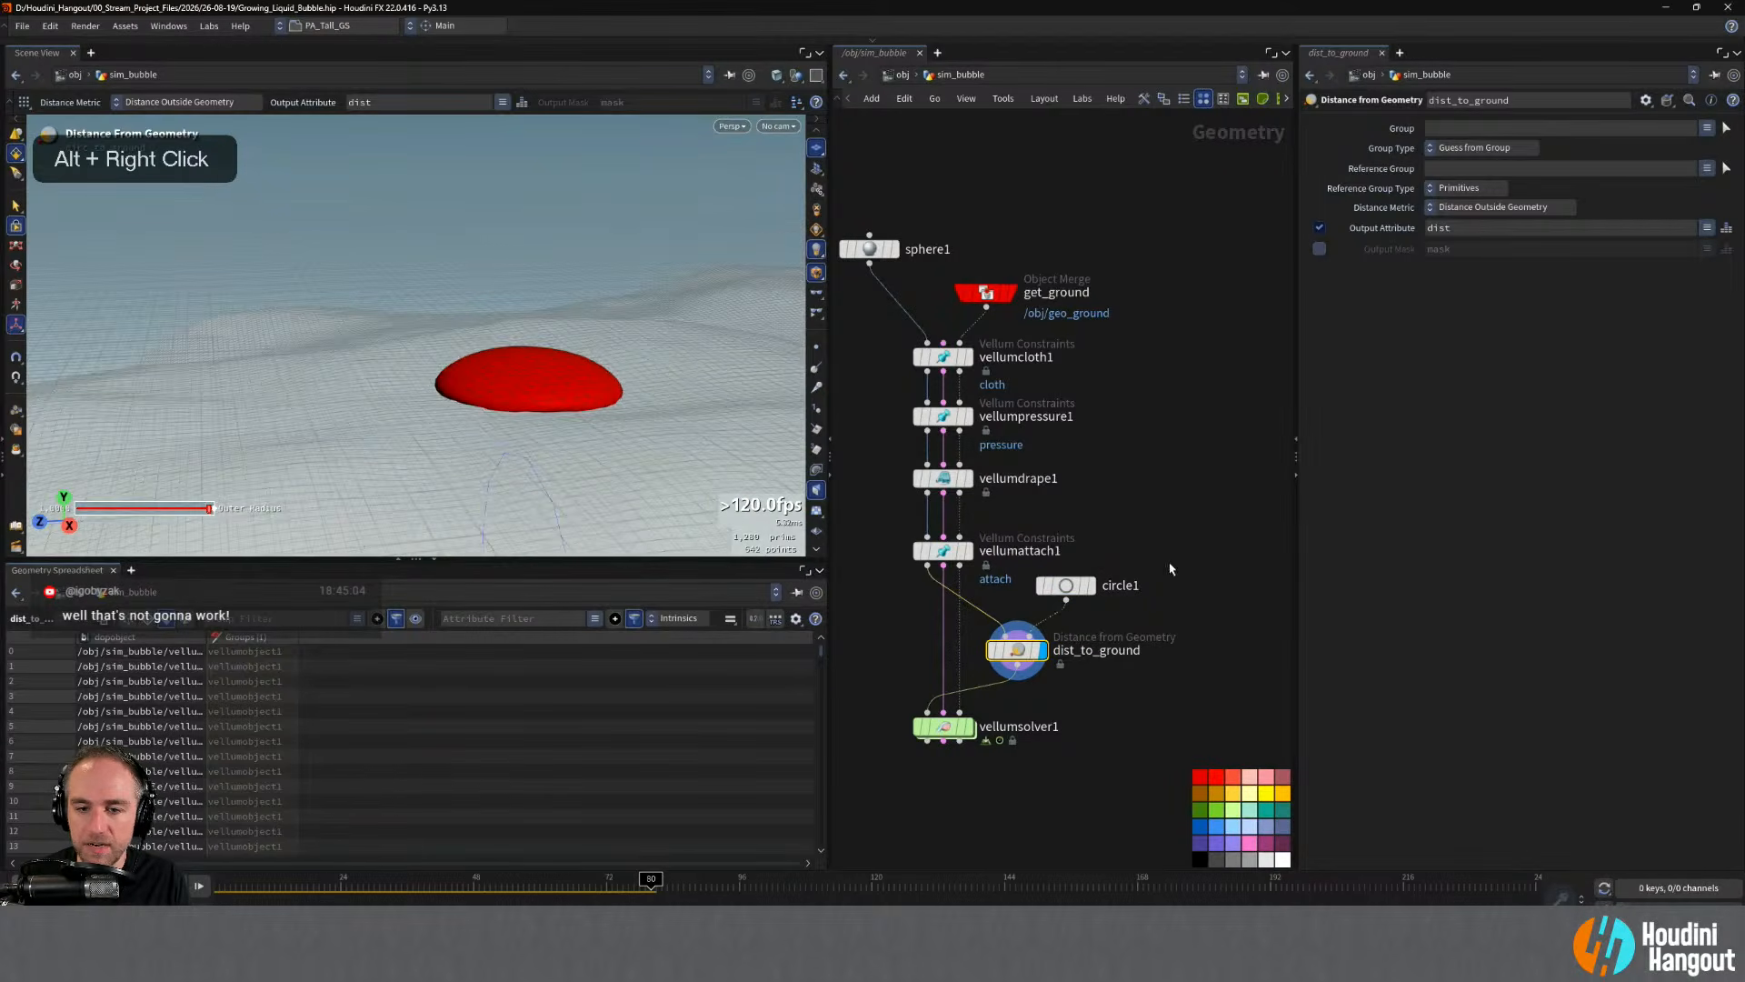
left_click(1065, 585)
left_click(1495, 147)
left_click(1463, 193)
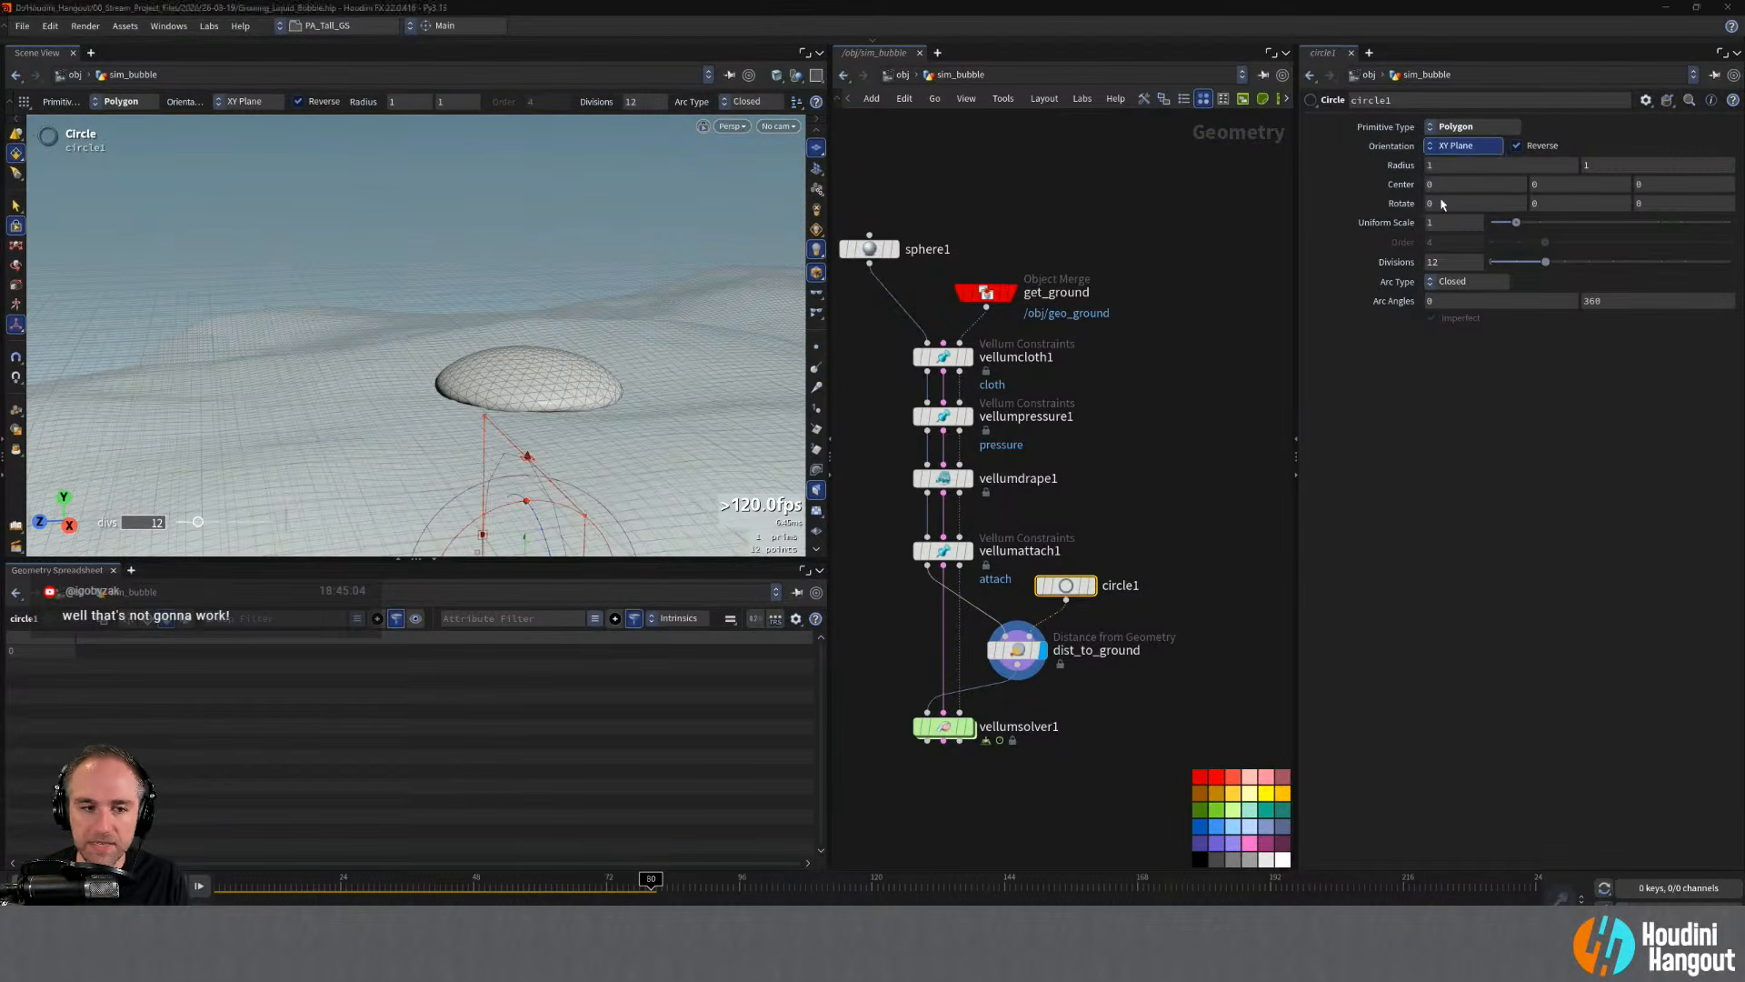
middle_click_drag(514, 537, 520, 456, "alt")
left_click_drag(544, 439, 559, 268)
left_click_drag(588, 378, 537, 388, "alt")
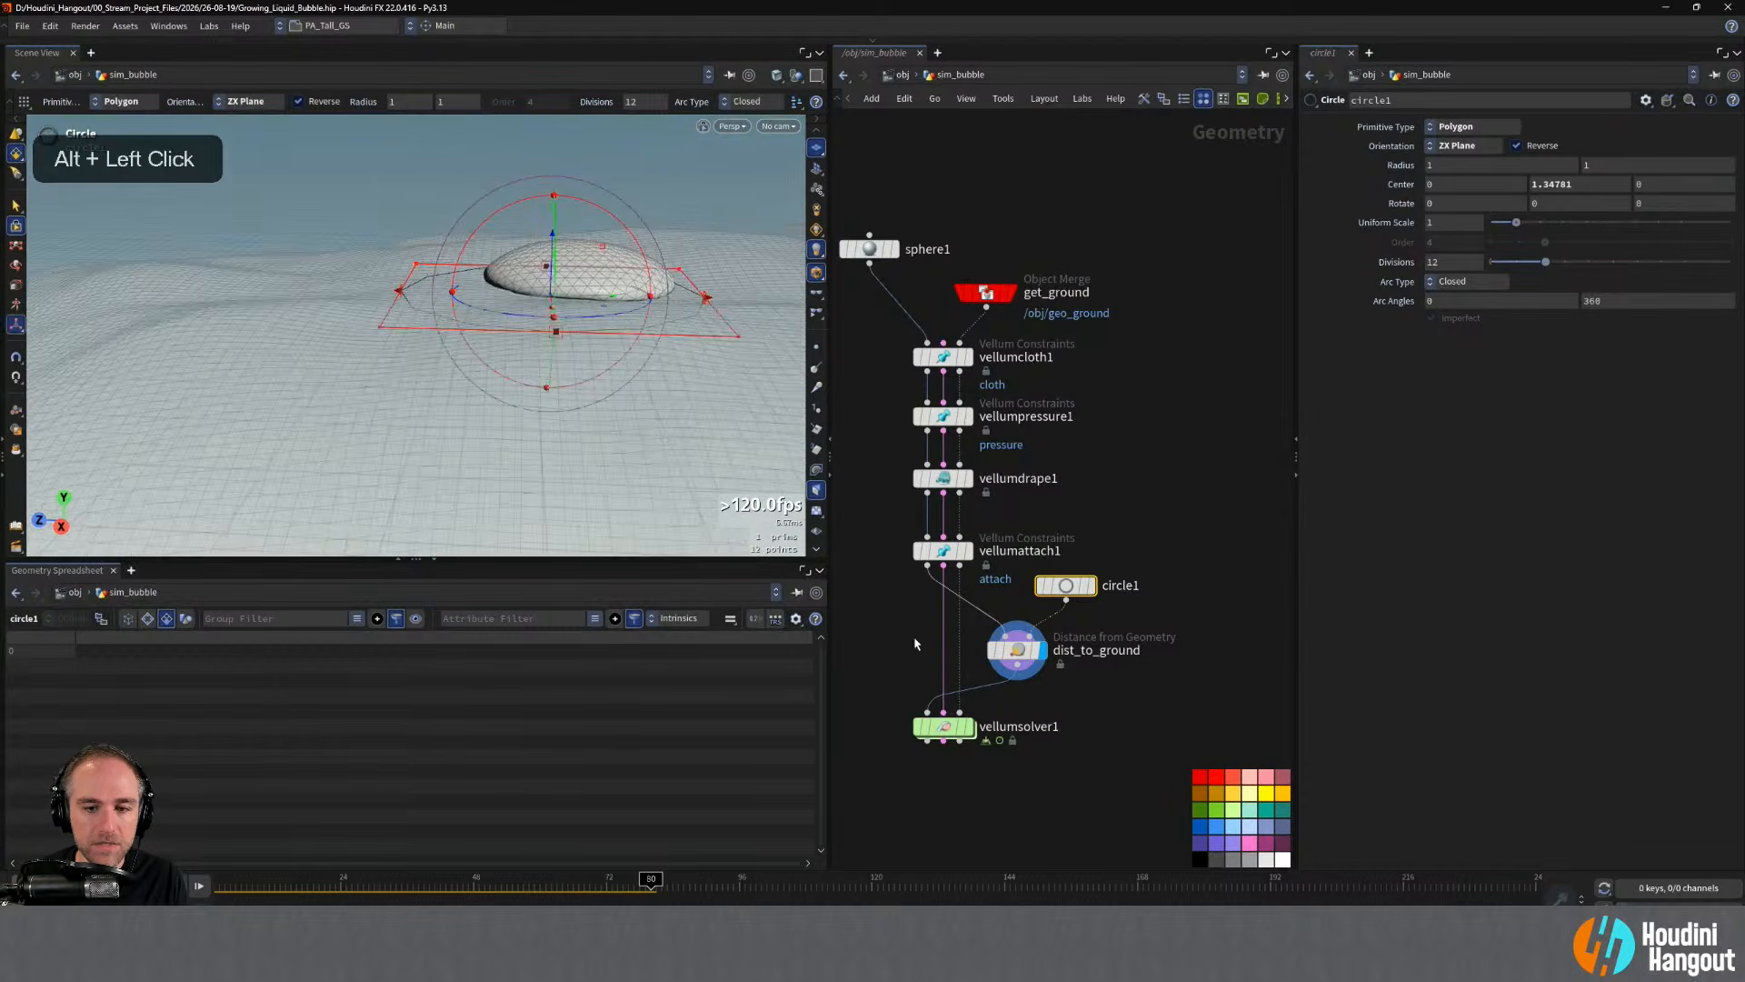
- Compare dist_to_ground's color gradient on the bubble with circle1's placement, alternating between the two nodes
left_click(1015, 663)
left_click_drag(648, 378, 647, 312, "alt")
left_click(1065, 584)
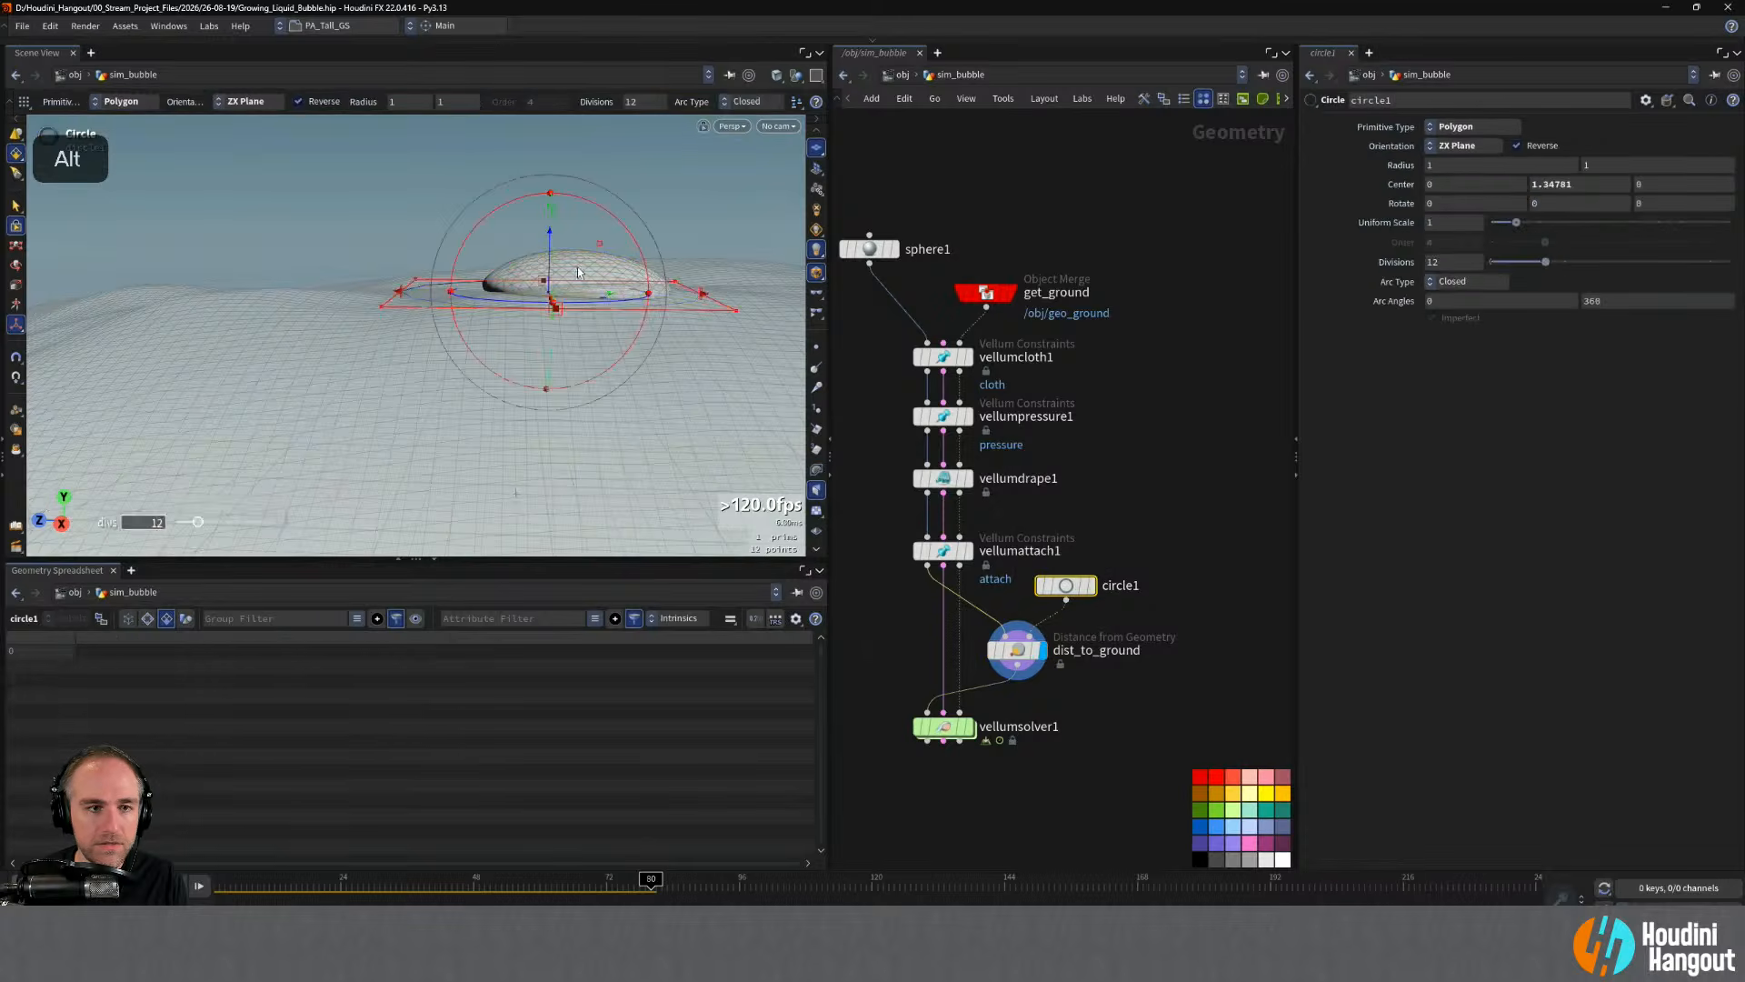
right_click_drag(545, 319, 581, 315, "alt")
left_click_drag(581, 315, 546, 327, "alt")
left_click(1016, 648)
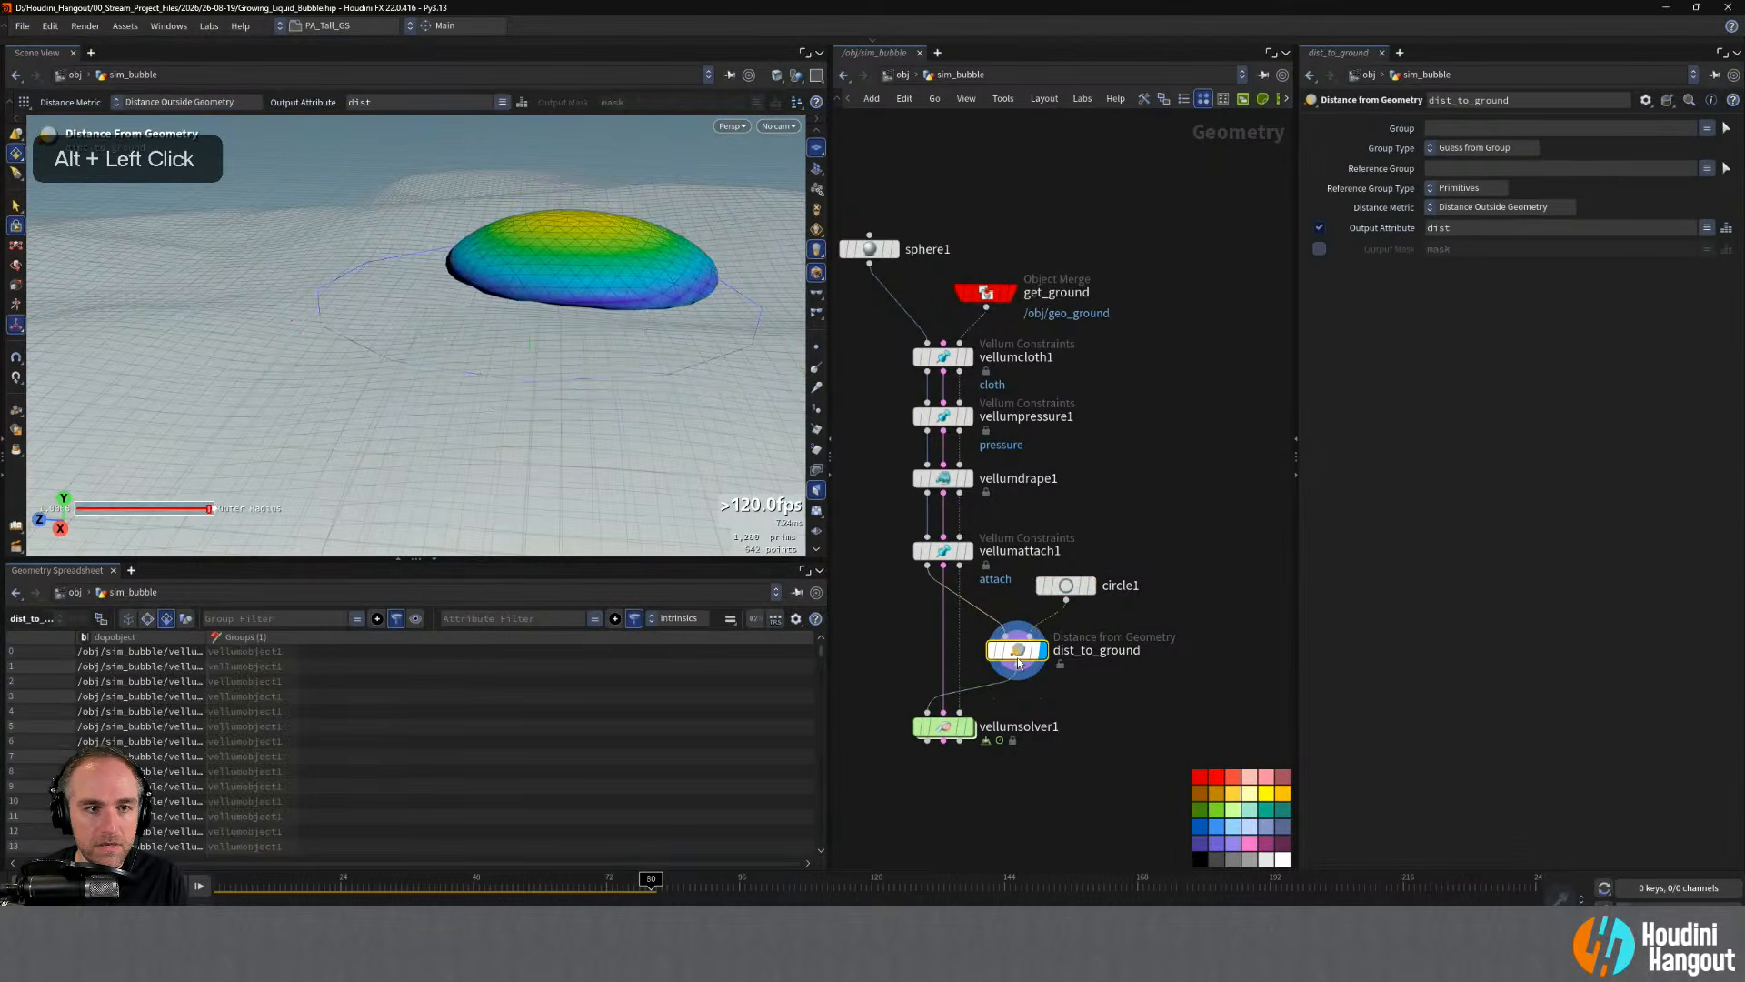
left_click(1066, 585)
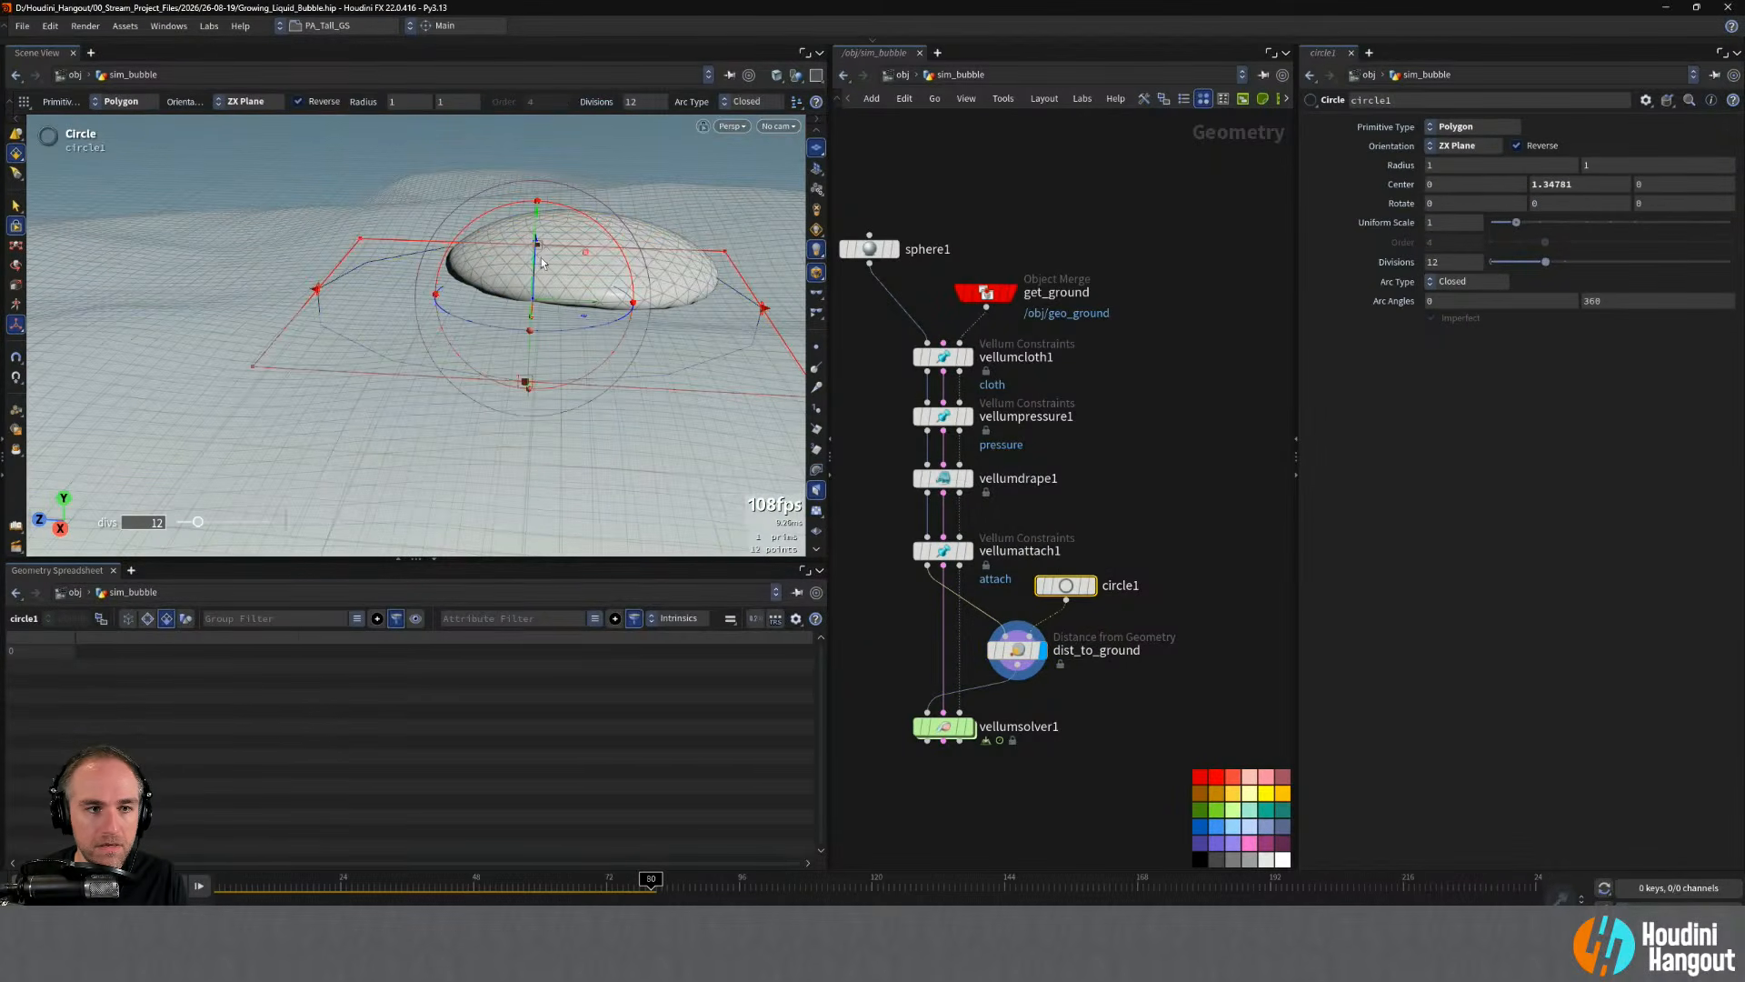
- Move circle1 to a center of about -0.70 in X and 1.21 in Y, and set its uniform scale to 0.29
left_click_drag(541, 263, 469, 358, "alt")
left_click_drag(591, 298, 740, 304)
middle_click_drag(739, 304, 489, 314, "alt")
right_click_drag(489, 315, 480, 314, "alt")
mouse_move(548, 239)
left_mouse_down()
mouse_move(546, 280)
mouse_move(538, 245)
left_mouse_up()
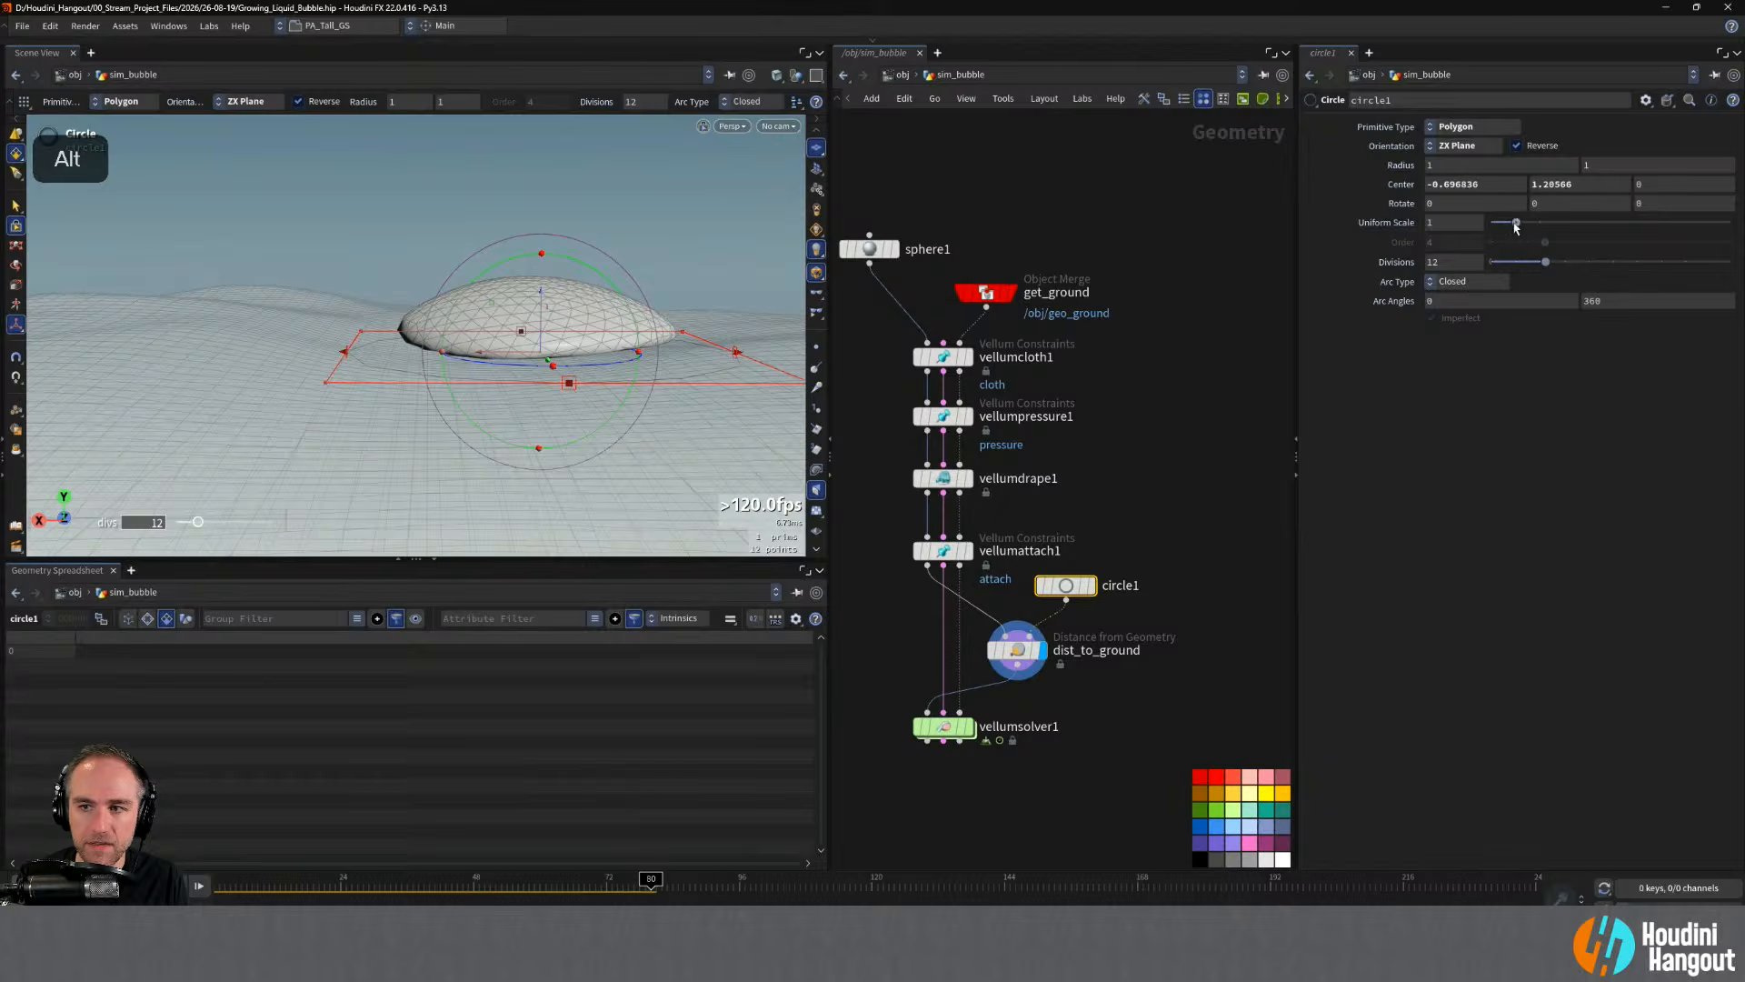
left_click_drag(1516, 227, 1503, 225)
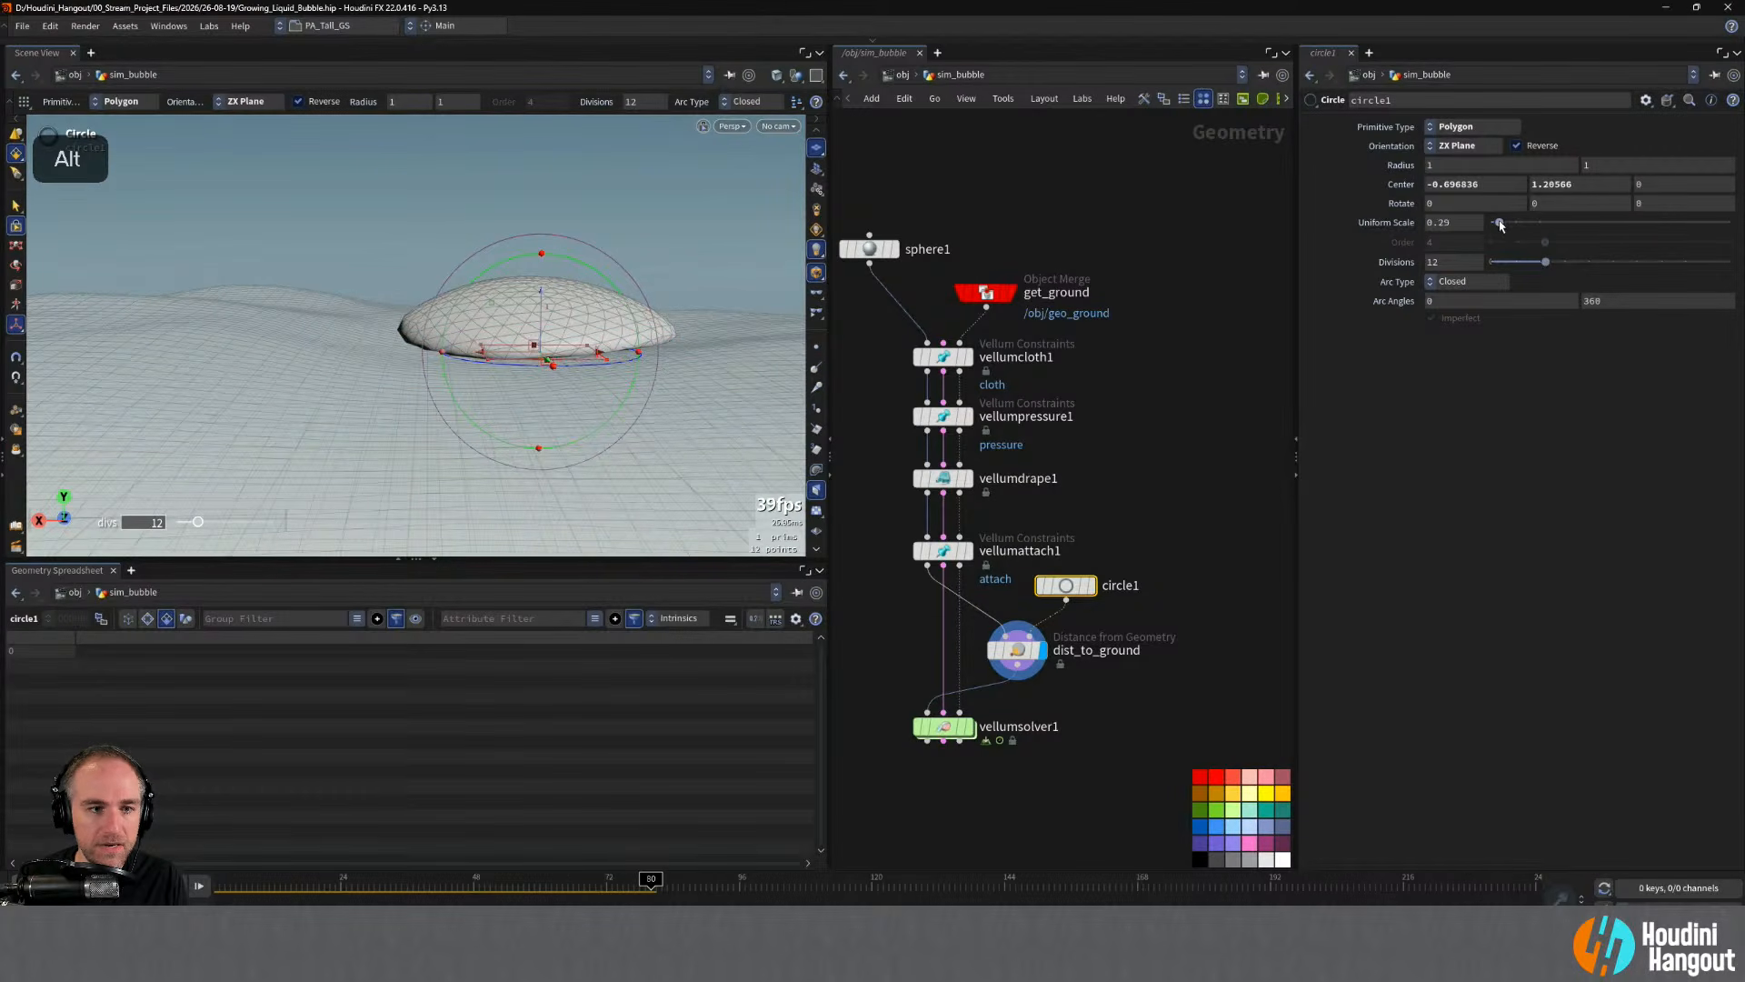
- Shift circle1 across the bubble's underside to a center of about -0.66 in X and -0.22 in Z
left_click_drag(551, 363, 683, 261, "alt")
middle_click_drag(684, 261, 679, 173, "alt")
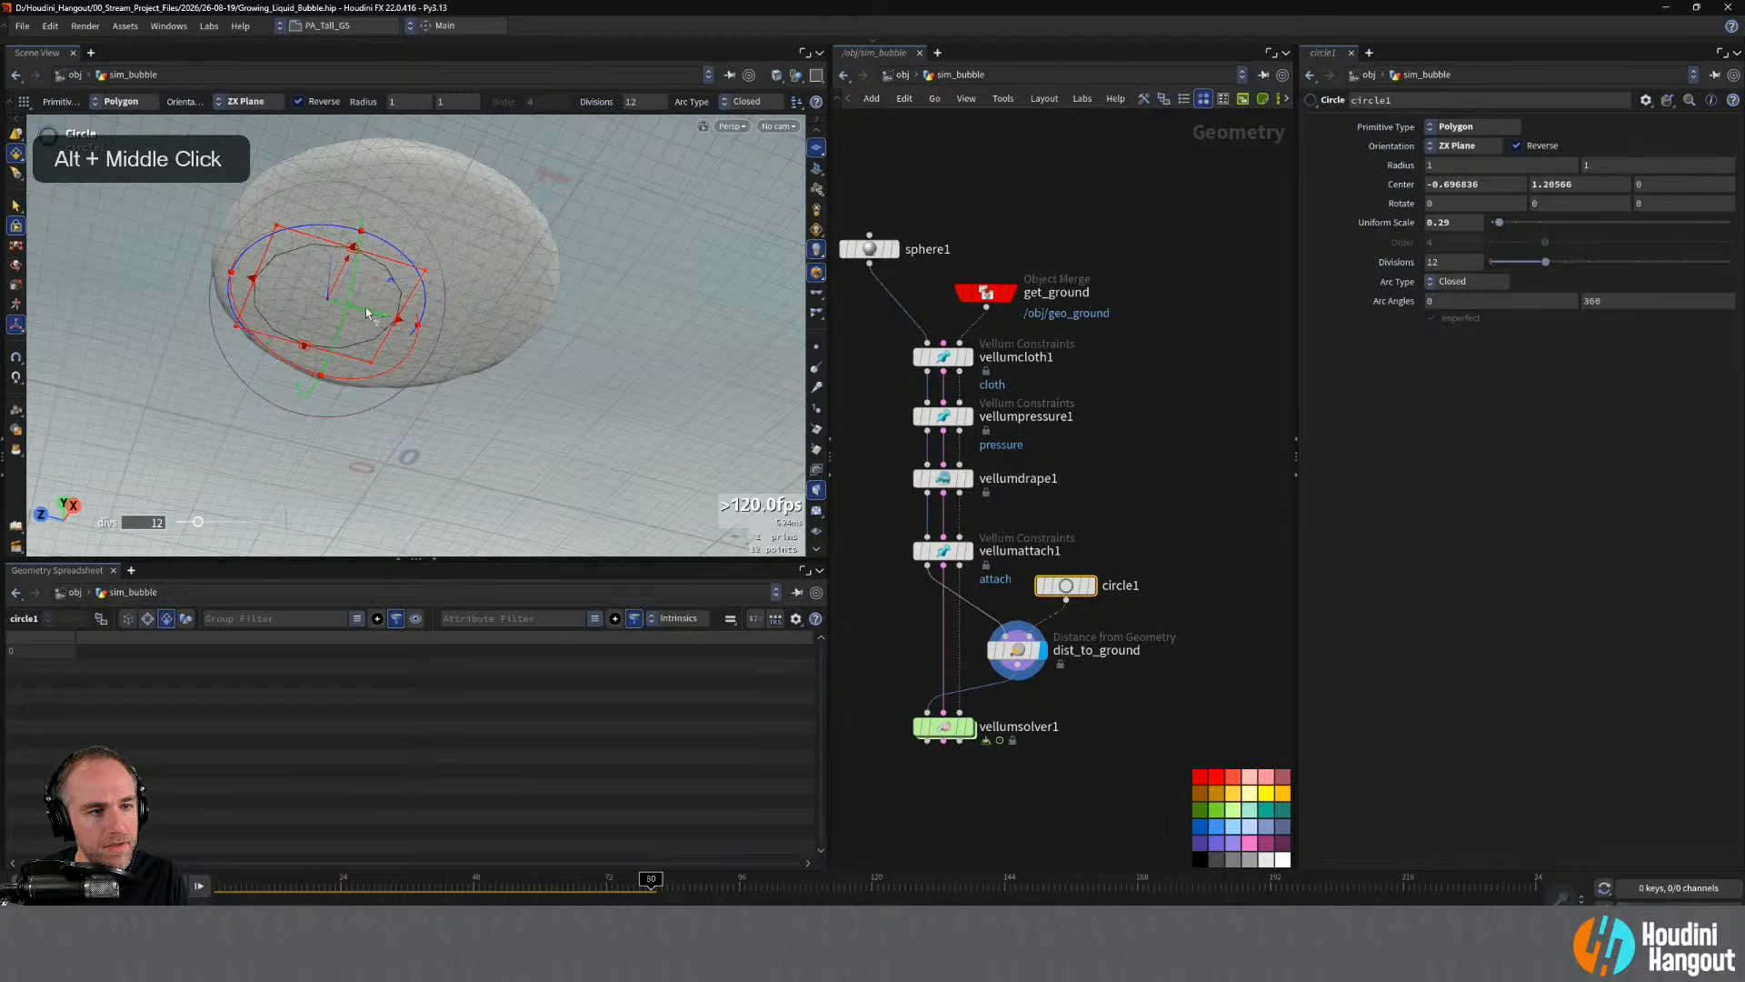
left_click_drag(420, 315, 284, 312, "alt")
left_click_drag(289, 260, 339, 428, "alt")
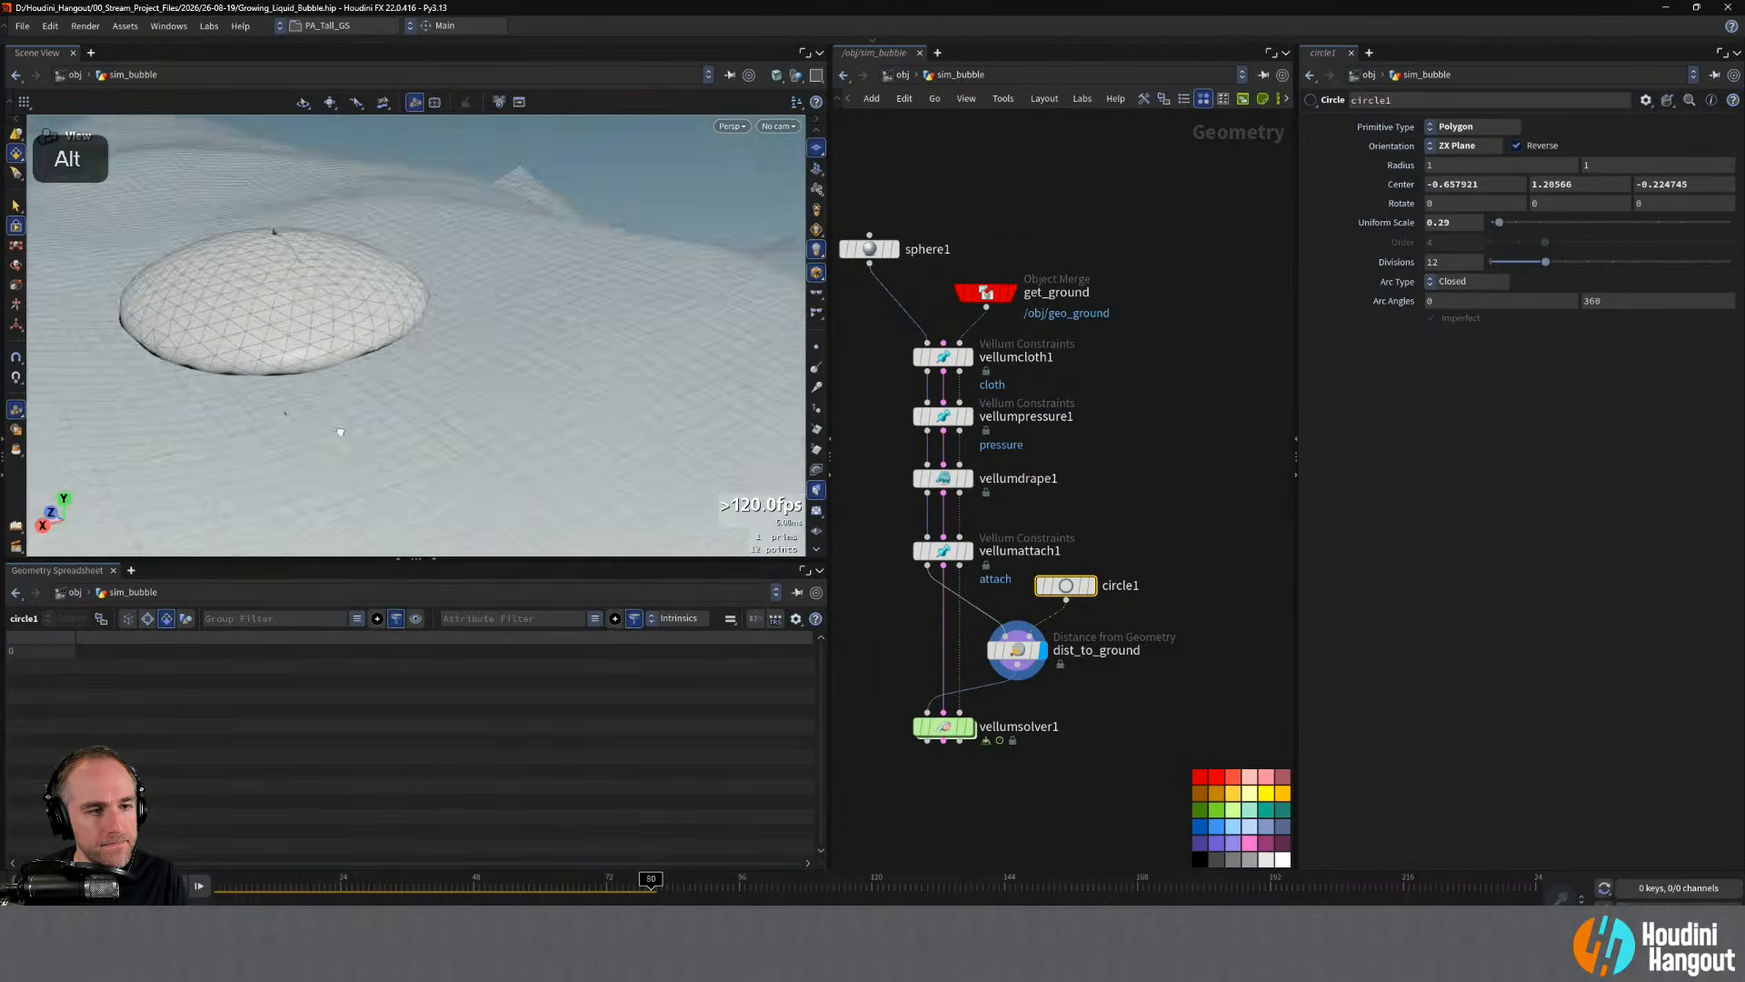
- Display vellumsolver1 and examine circle1's placement against the bubble's underside
right_click_drag(339, 428, 328, 400, "alt")
key("Return")
mouse_move(941, 730)
left_click(975, 694)
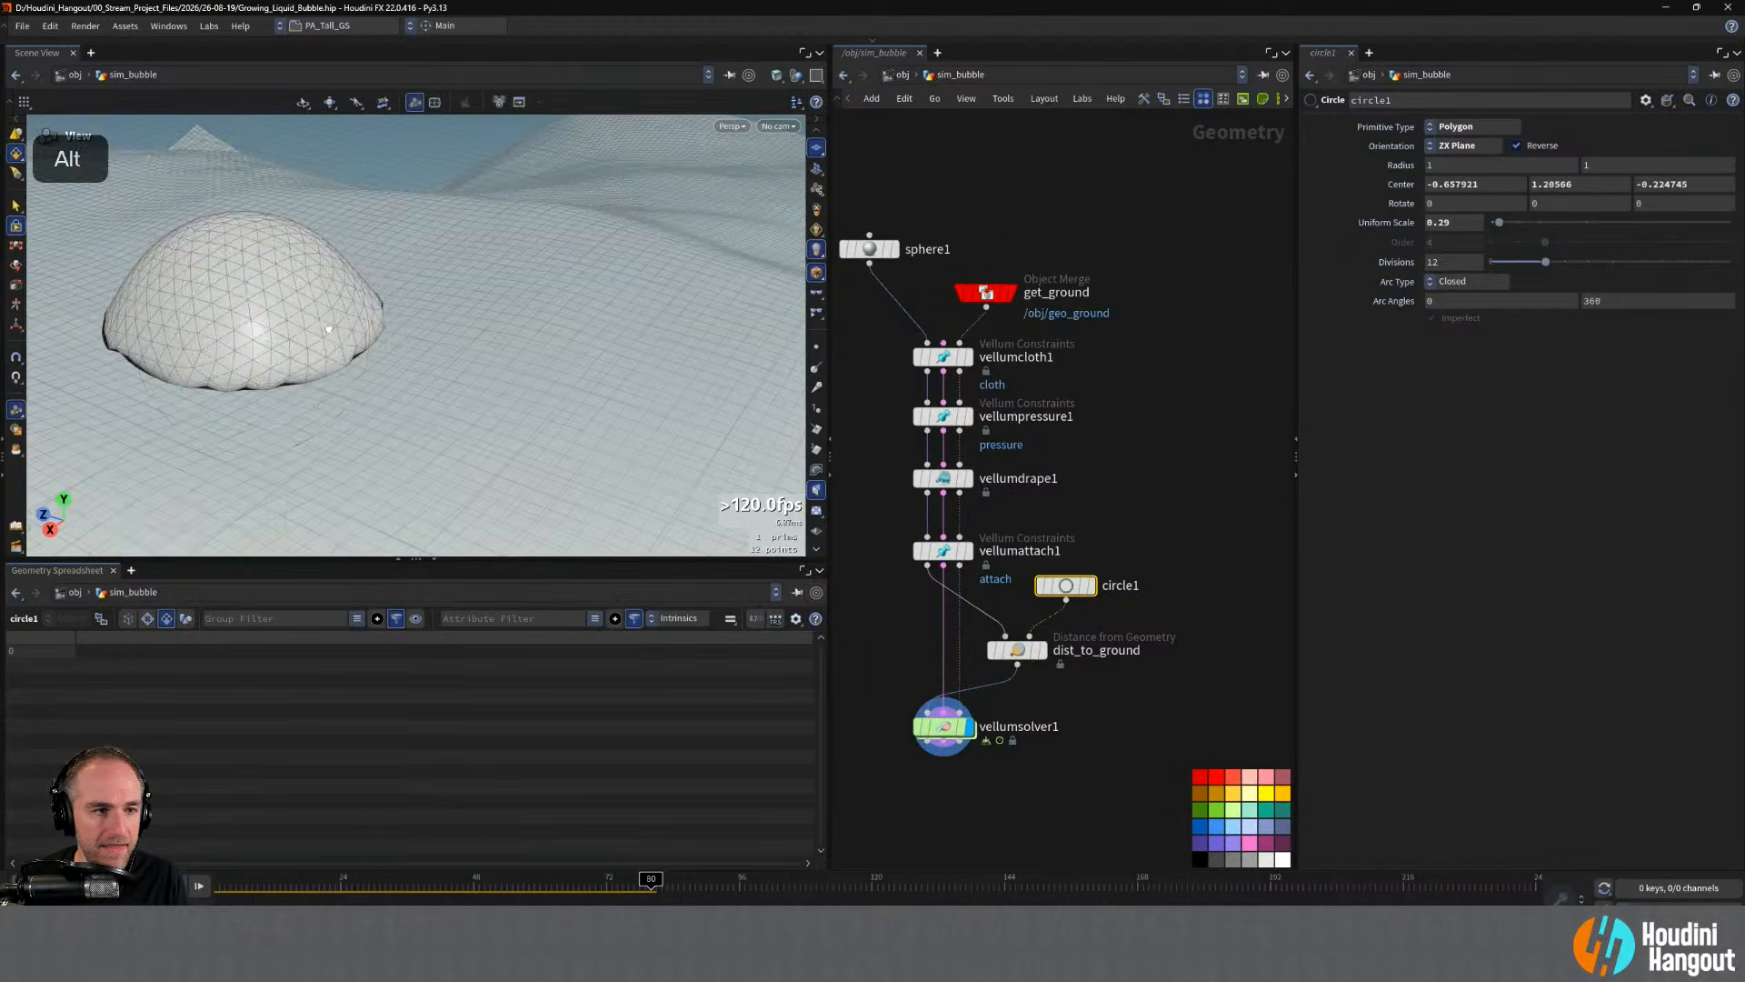
left_click_drag(300, 237, 304, 312, "alt")
middle_click_drag(304, 312, 355, 336, "alt")
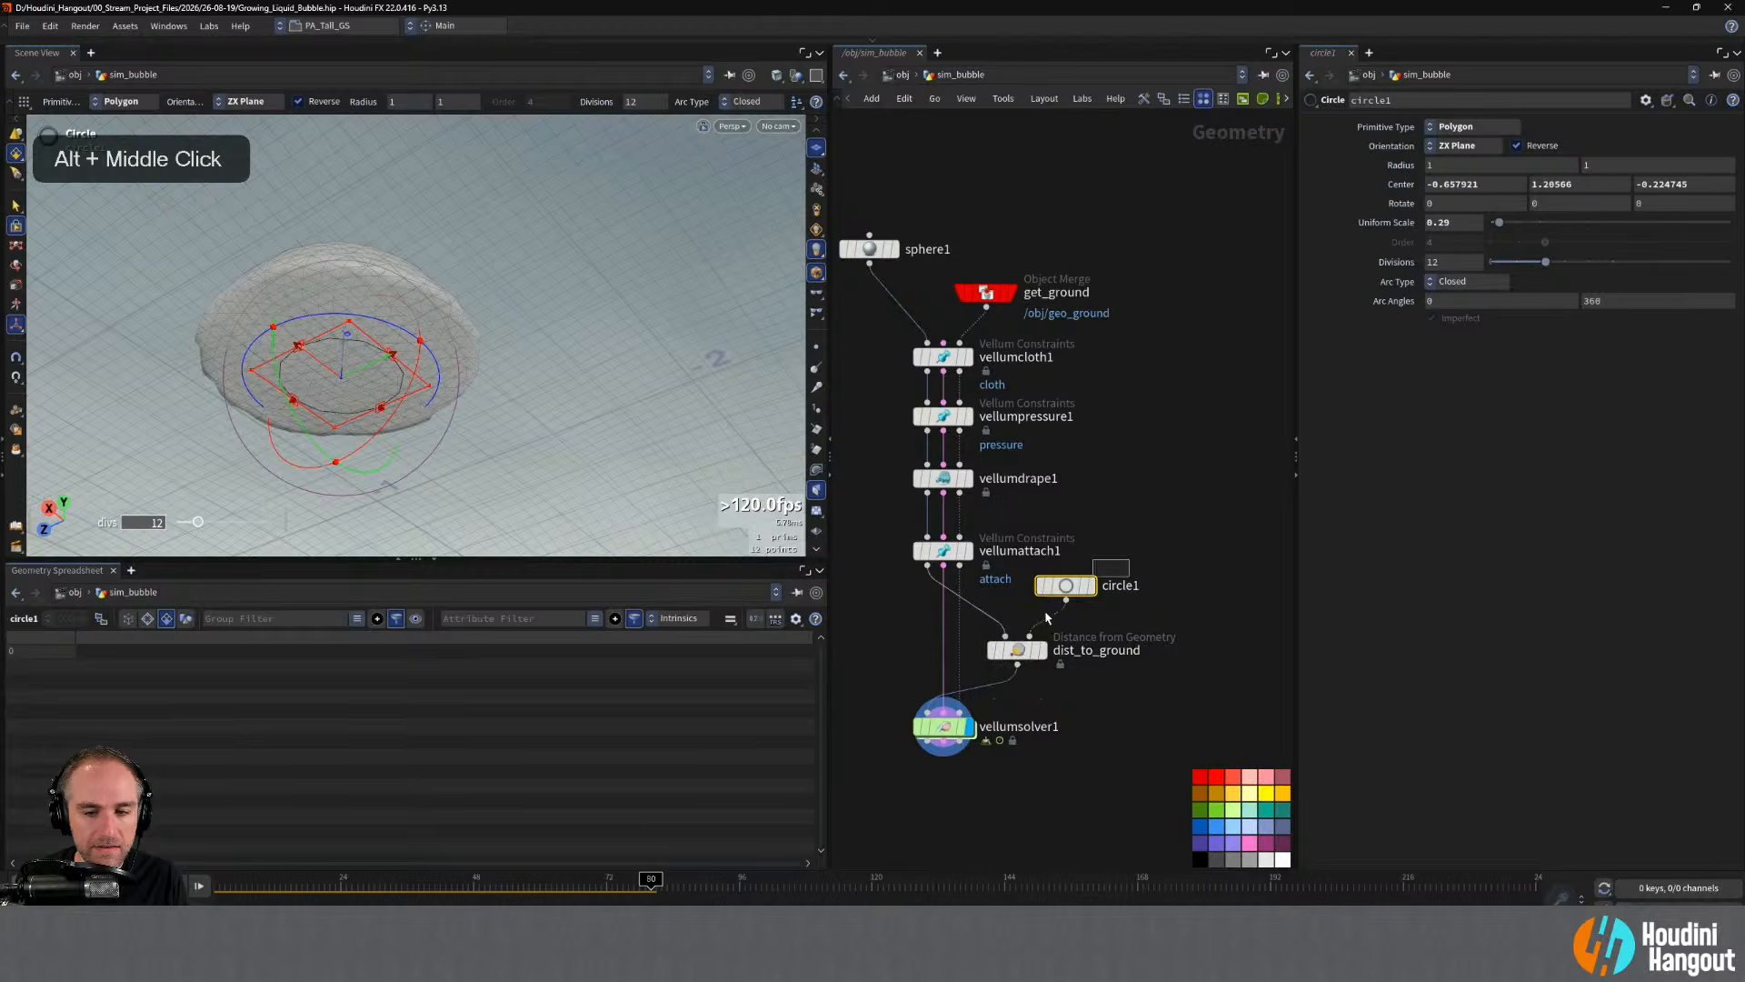
- Pull circle1 and dist_to_ground out of the solver wire to beside vellumdrape1, and move vellumattach1 down toward vellumsolver1
left_click(1008, 654, "shift")
left_click_drag(1005, 663, 1052, 538)
left_click(1053, 538)
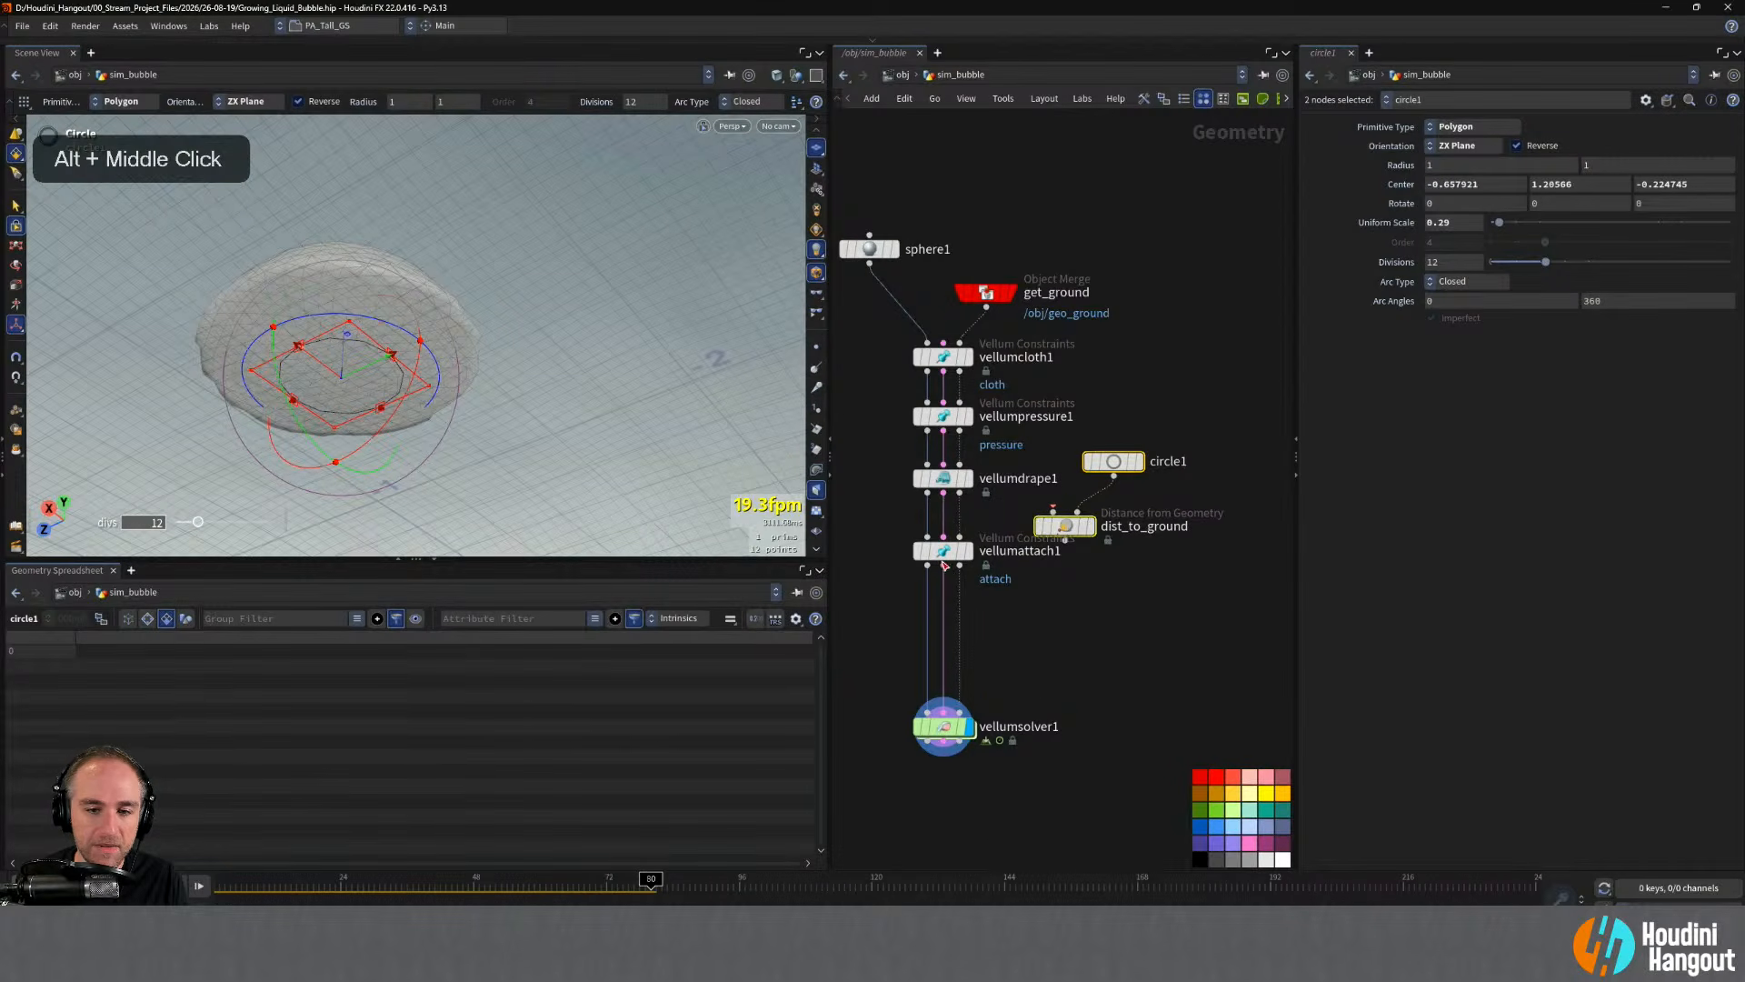
key("Escape")
left_click_drag(945, 559, 945, 637)
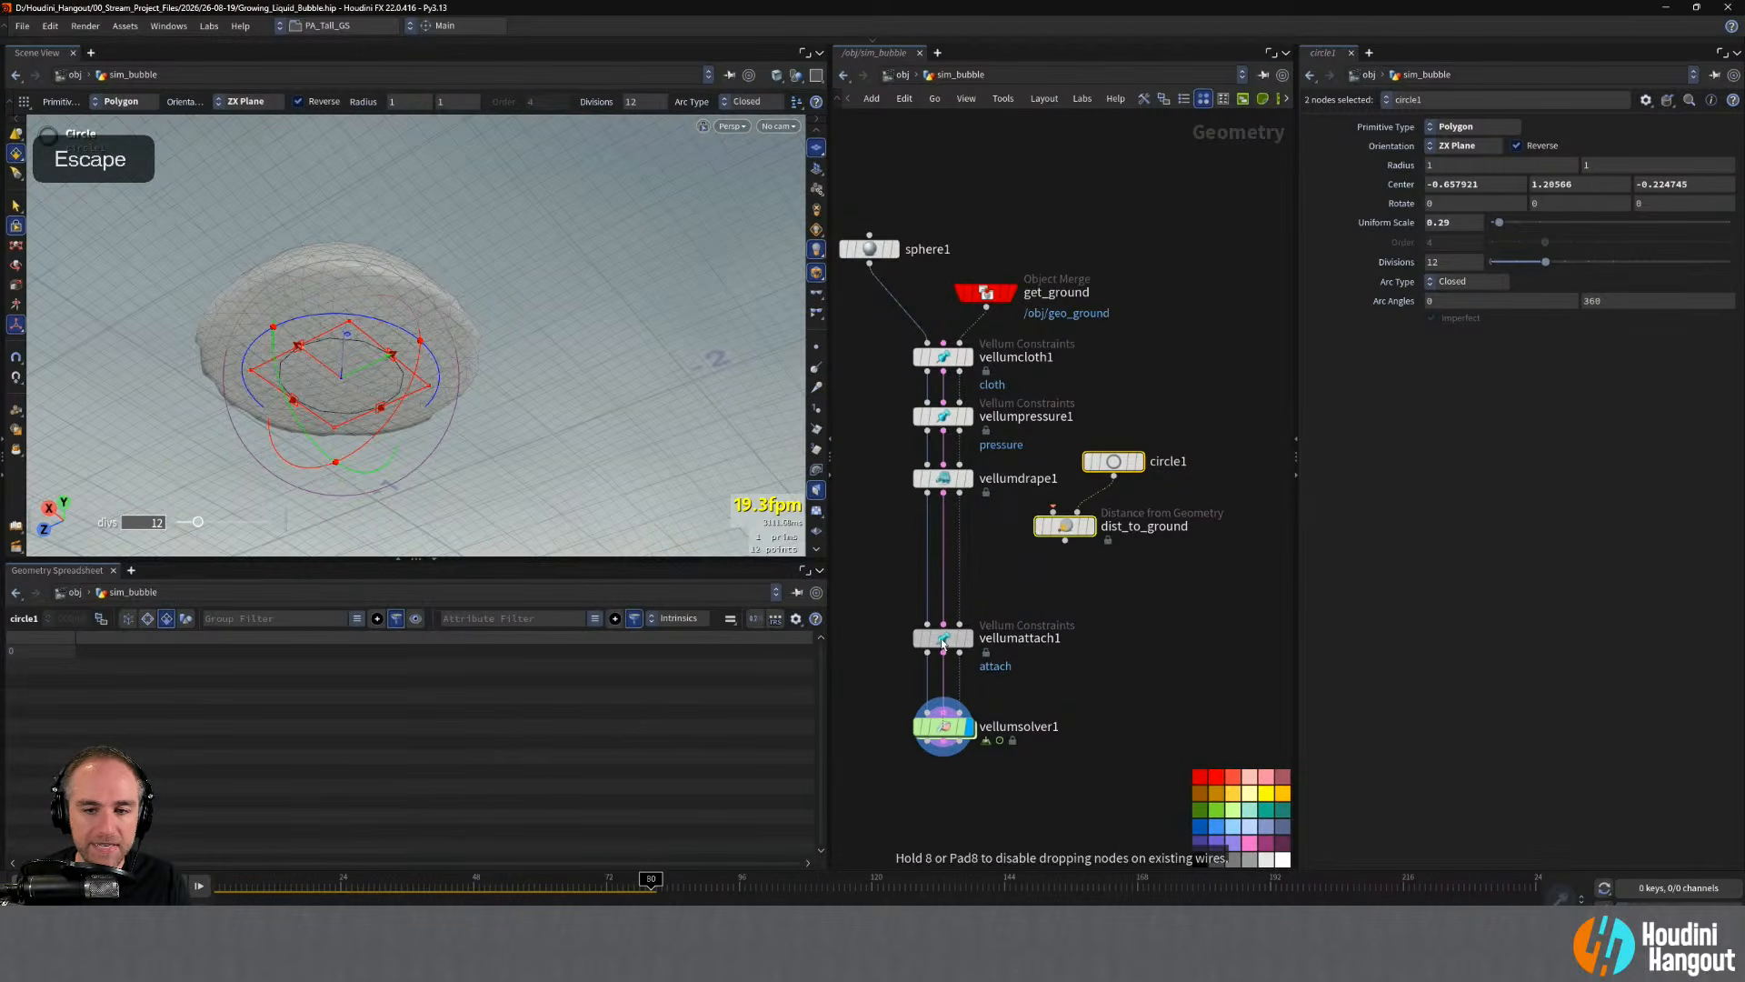
left_click(1052, 512)
left_click(1005, 526)
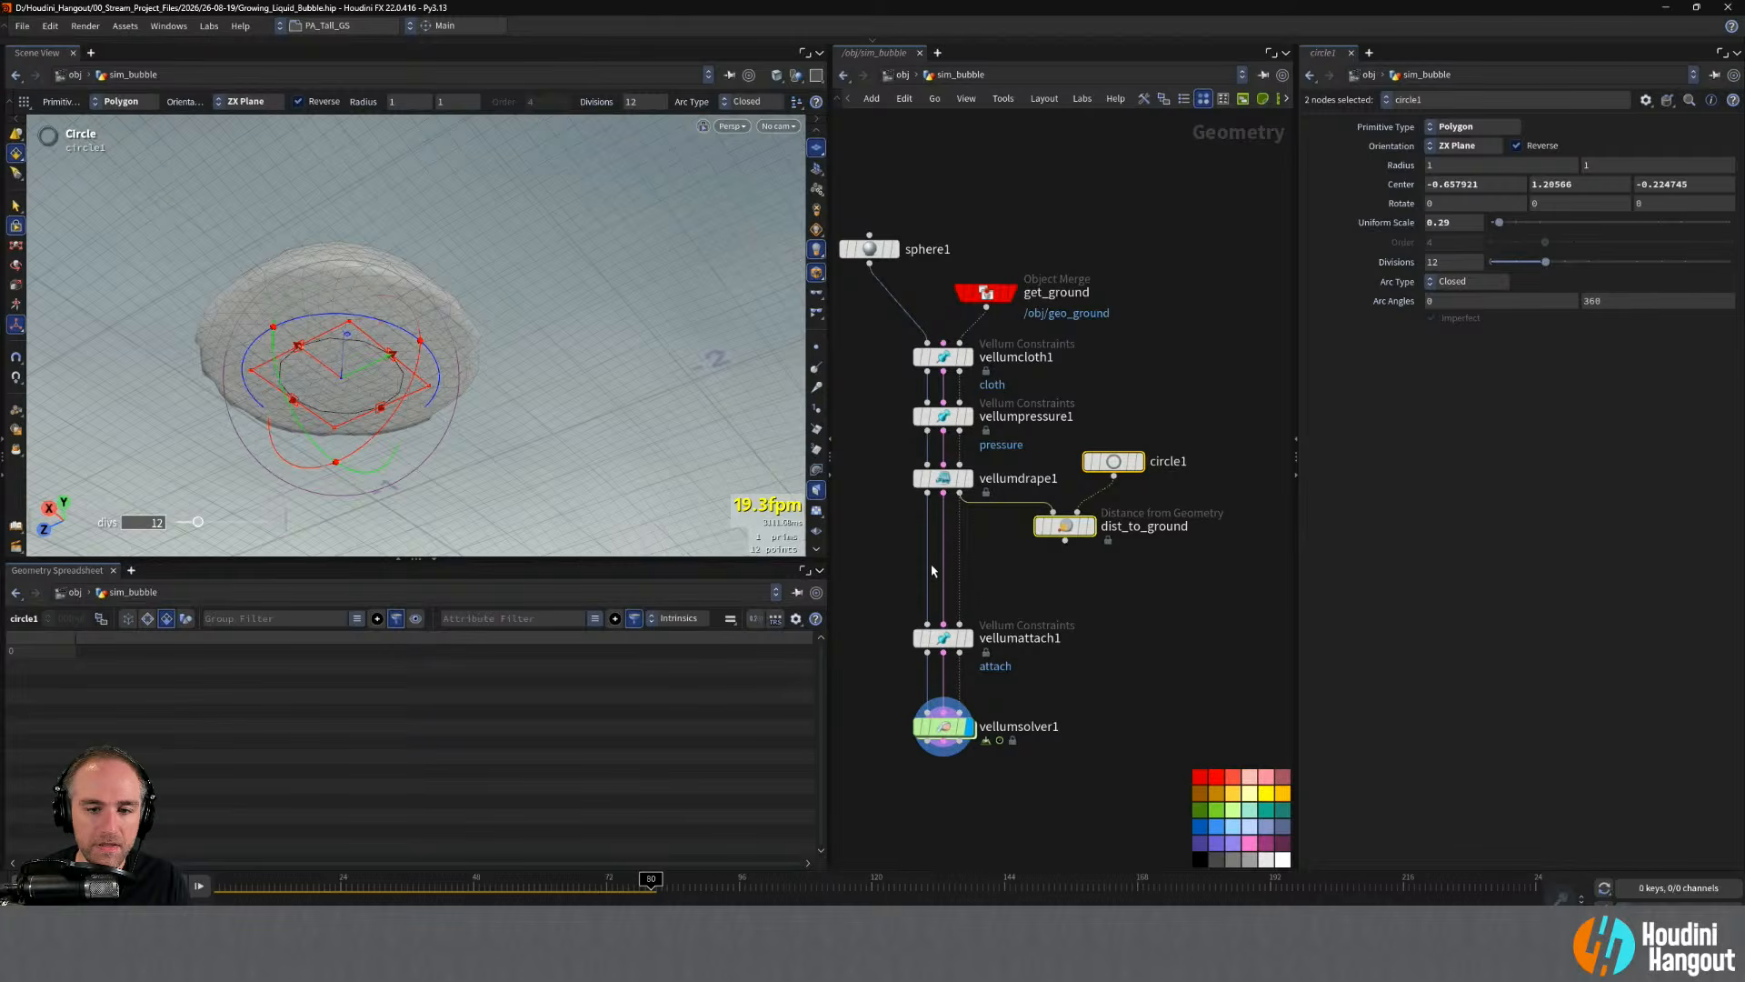
key("ctrl+z")
left_click_drag(923, 562, 1007, 495)
key("y")
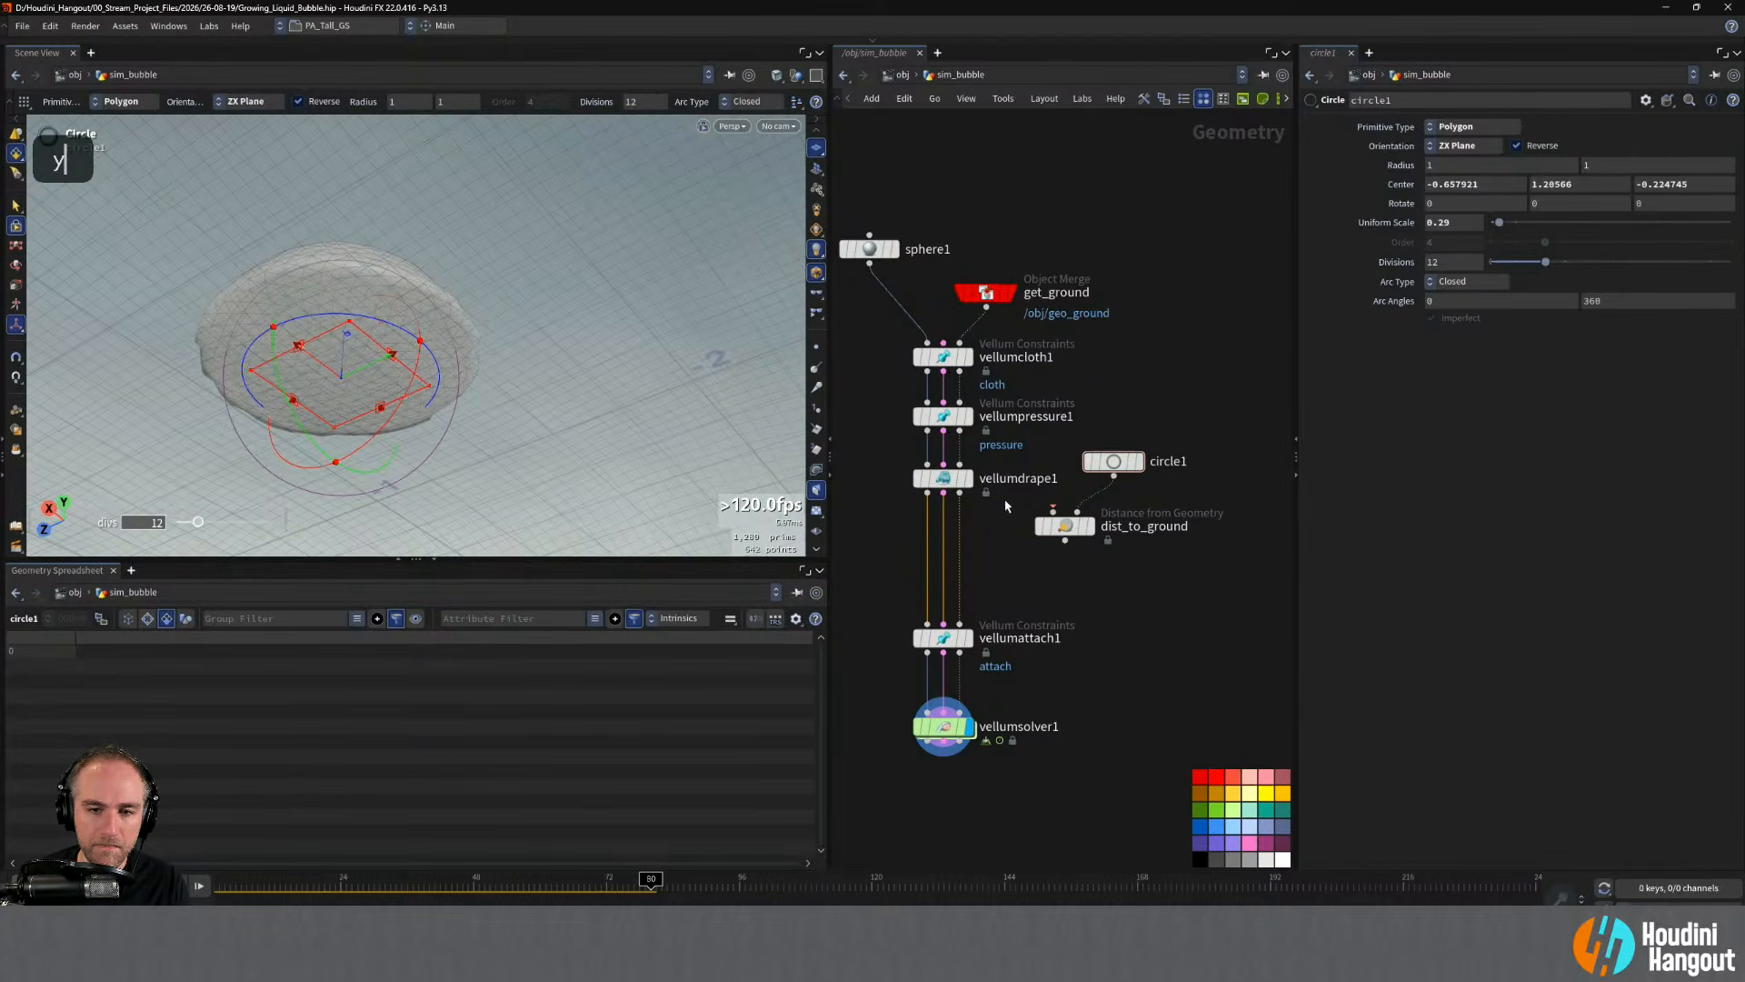
left_click_drag(929, 561, 908, 583)
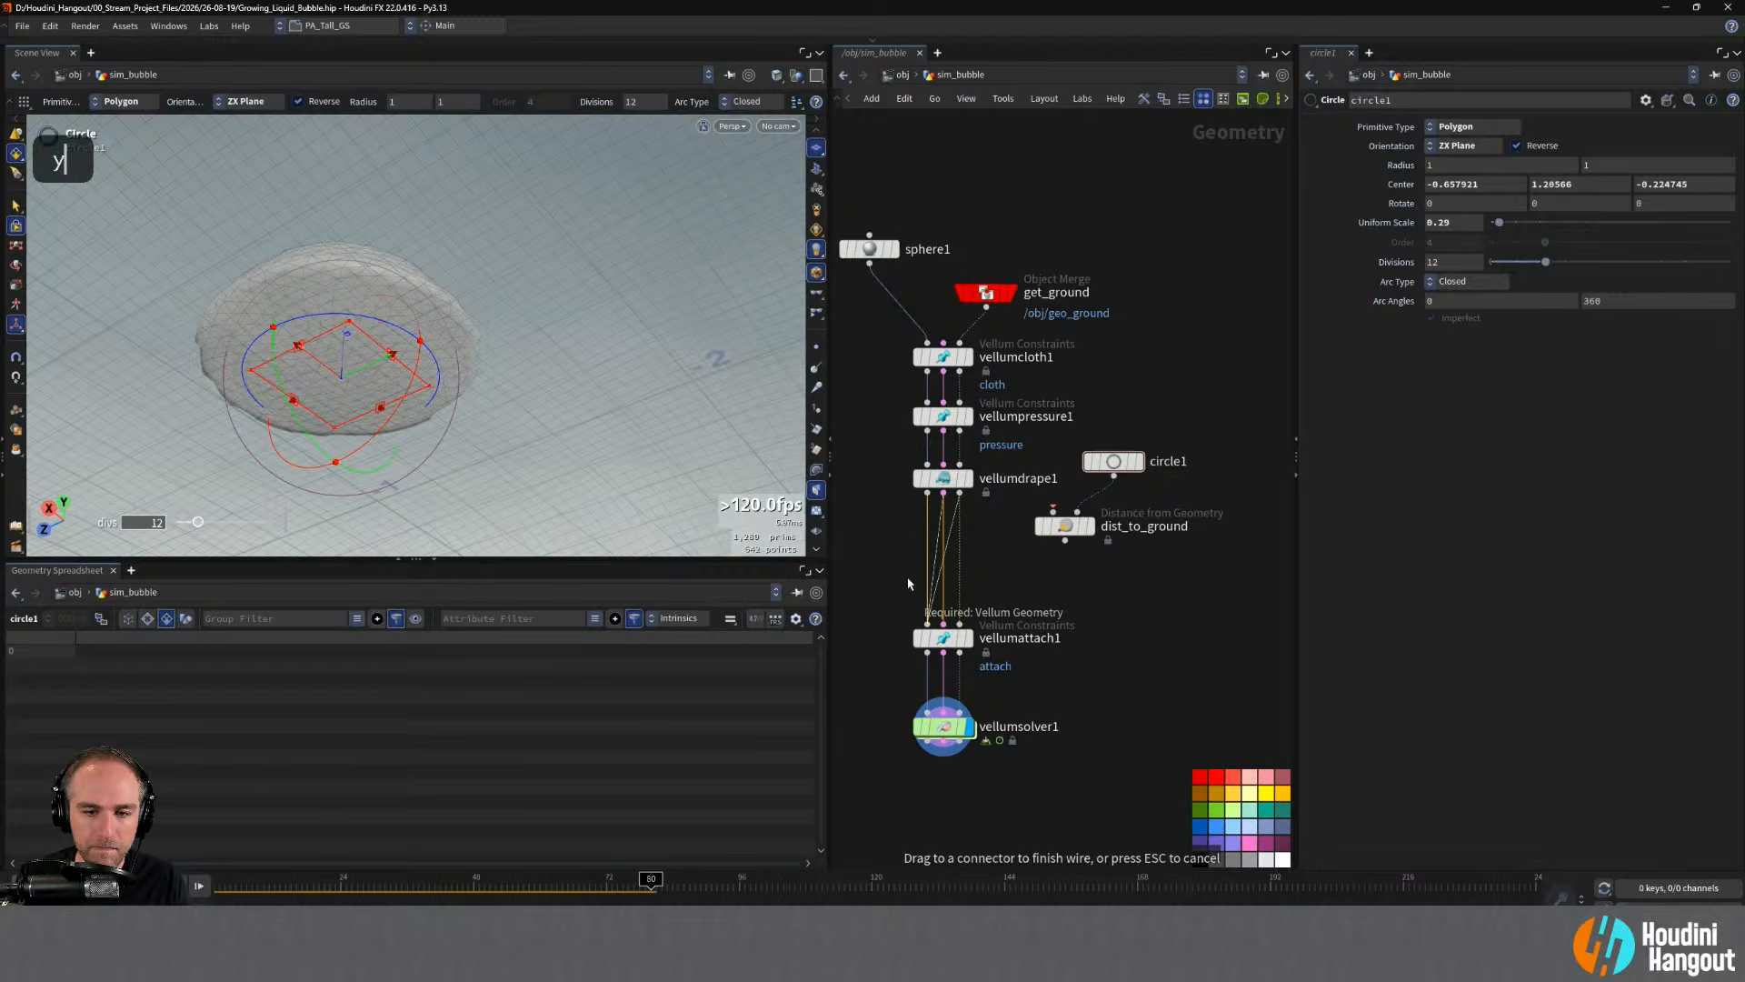
key("Escape")
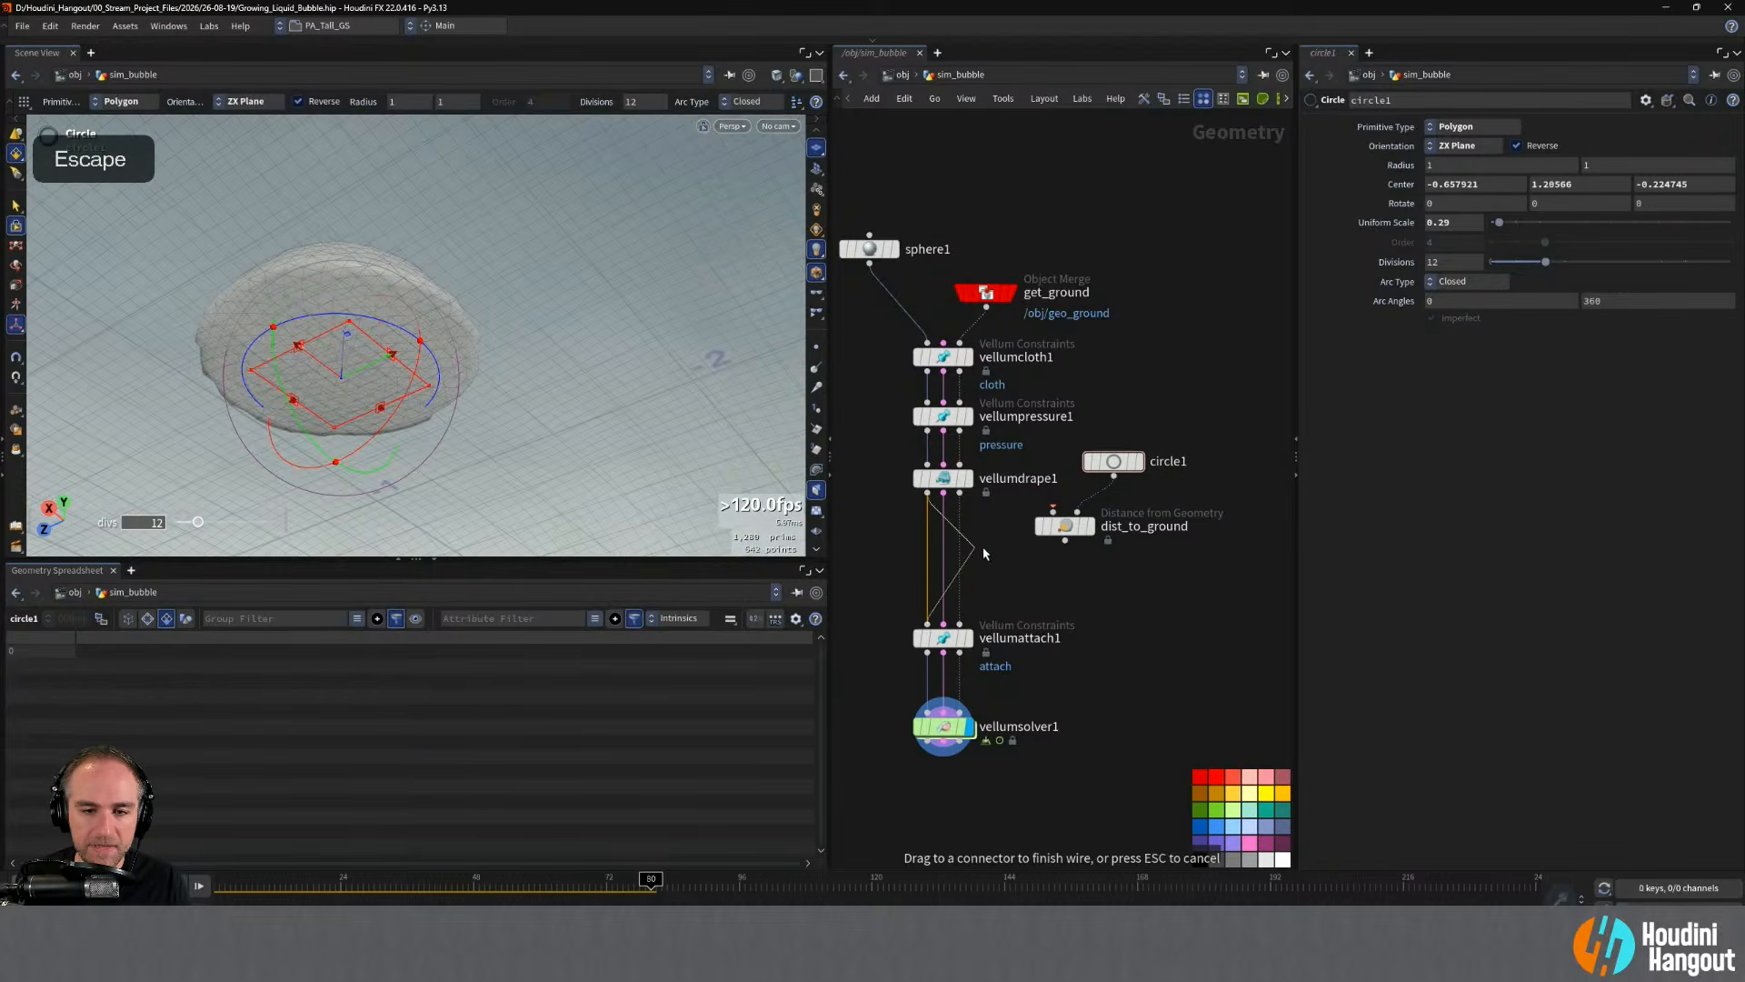
- Insert dist_to_ground into the first wire between vellumdrape1 and vellumattach1, and display it
left_click(1054, 521)
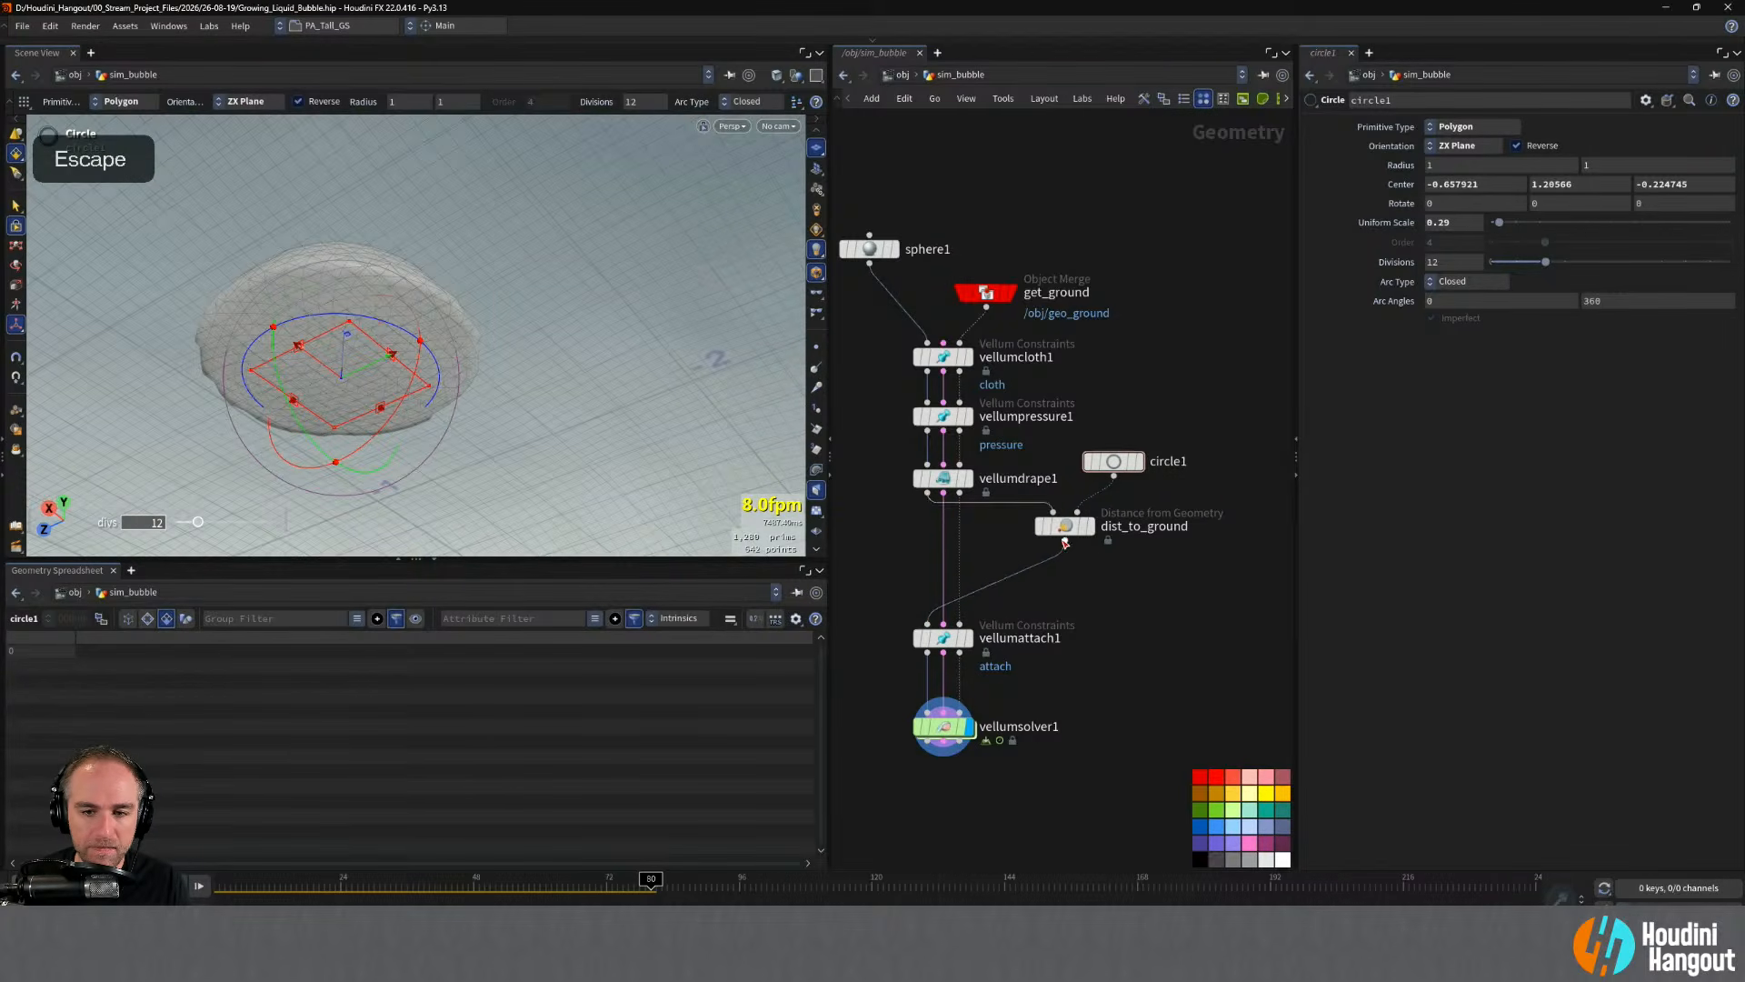
left_click_drag(1059, 527, 1030, 563)
left_click(1054, 552)
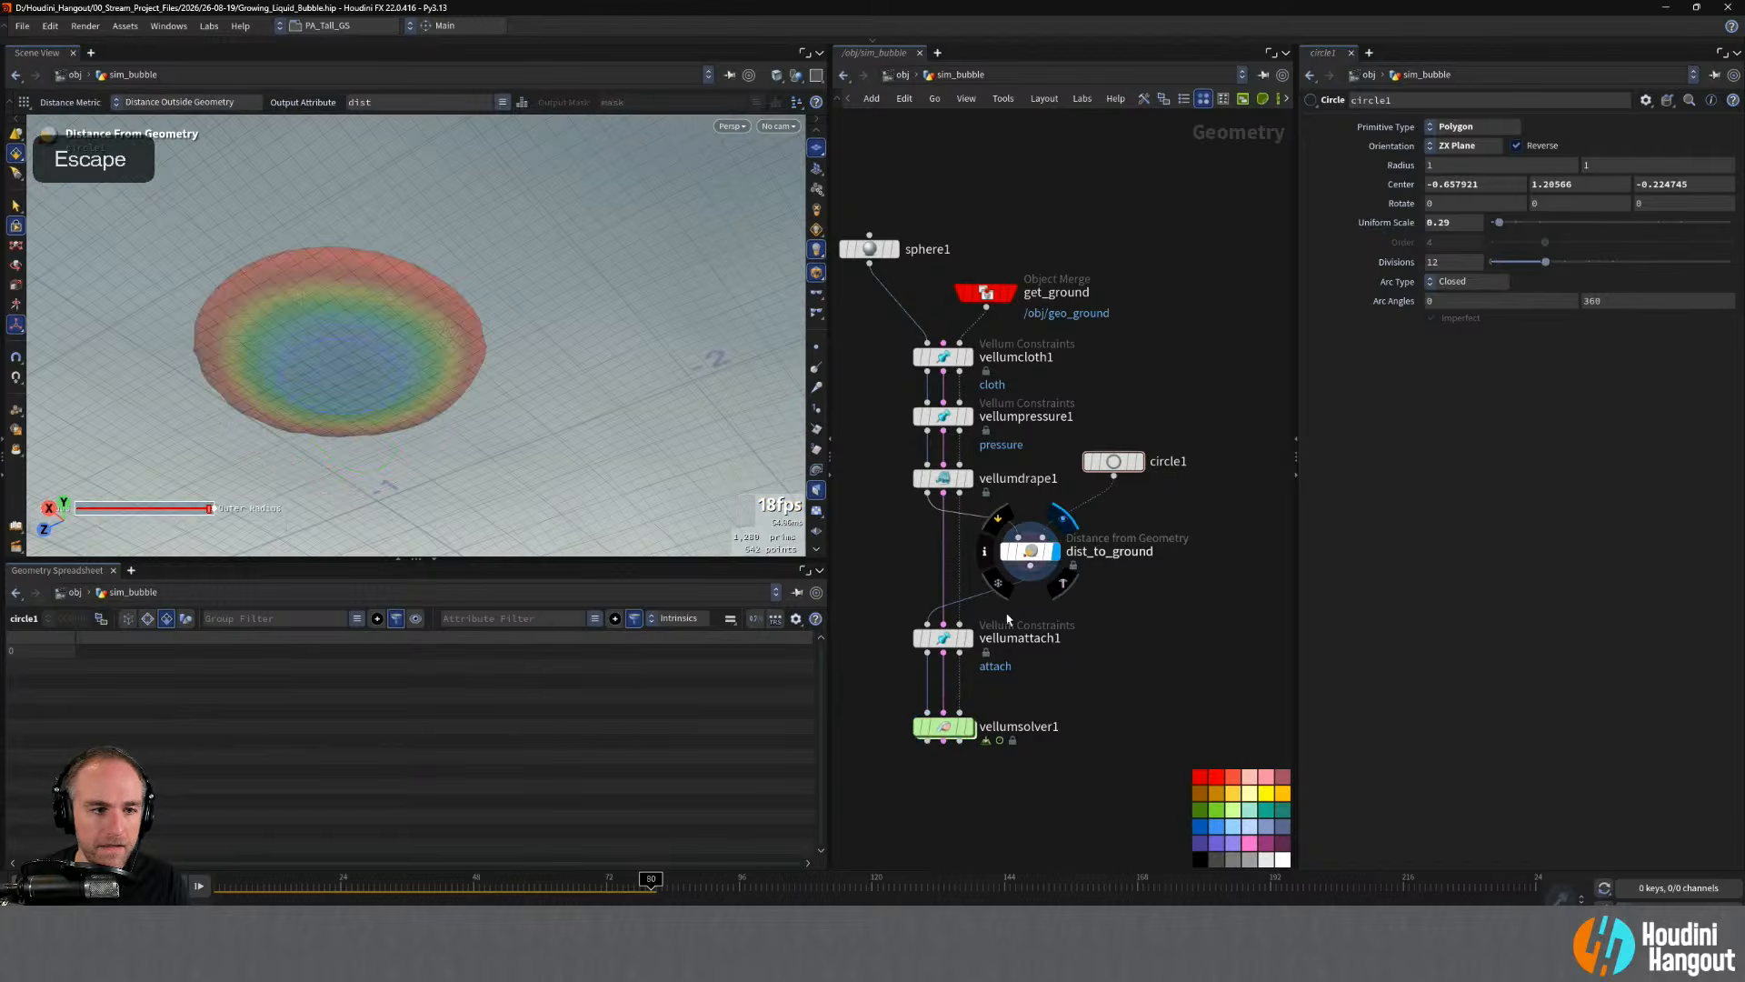
left_click(967, 637)
left_click(945, 642)
left_click_drag(382, 345, 363, 358, "alt")
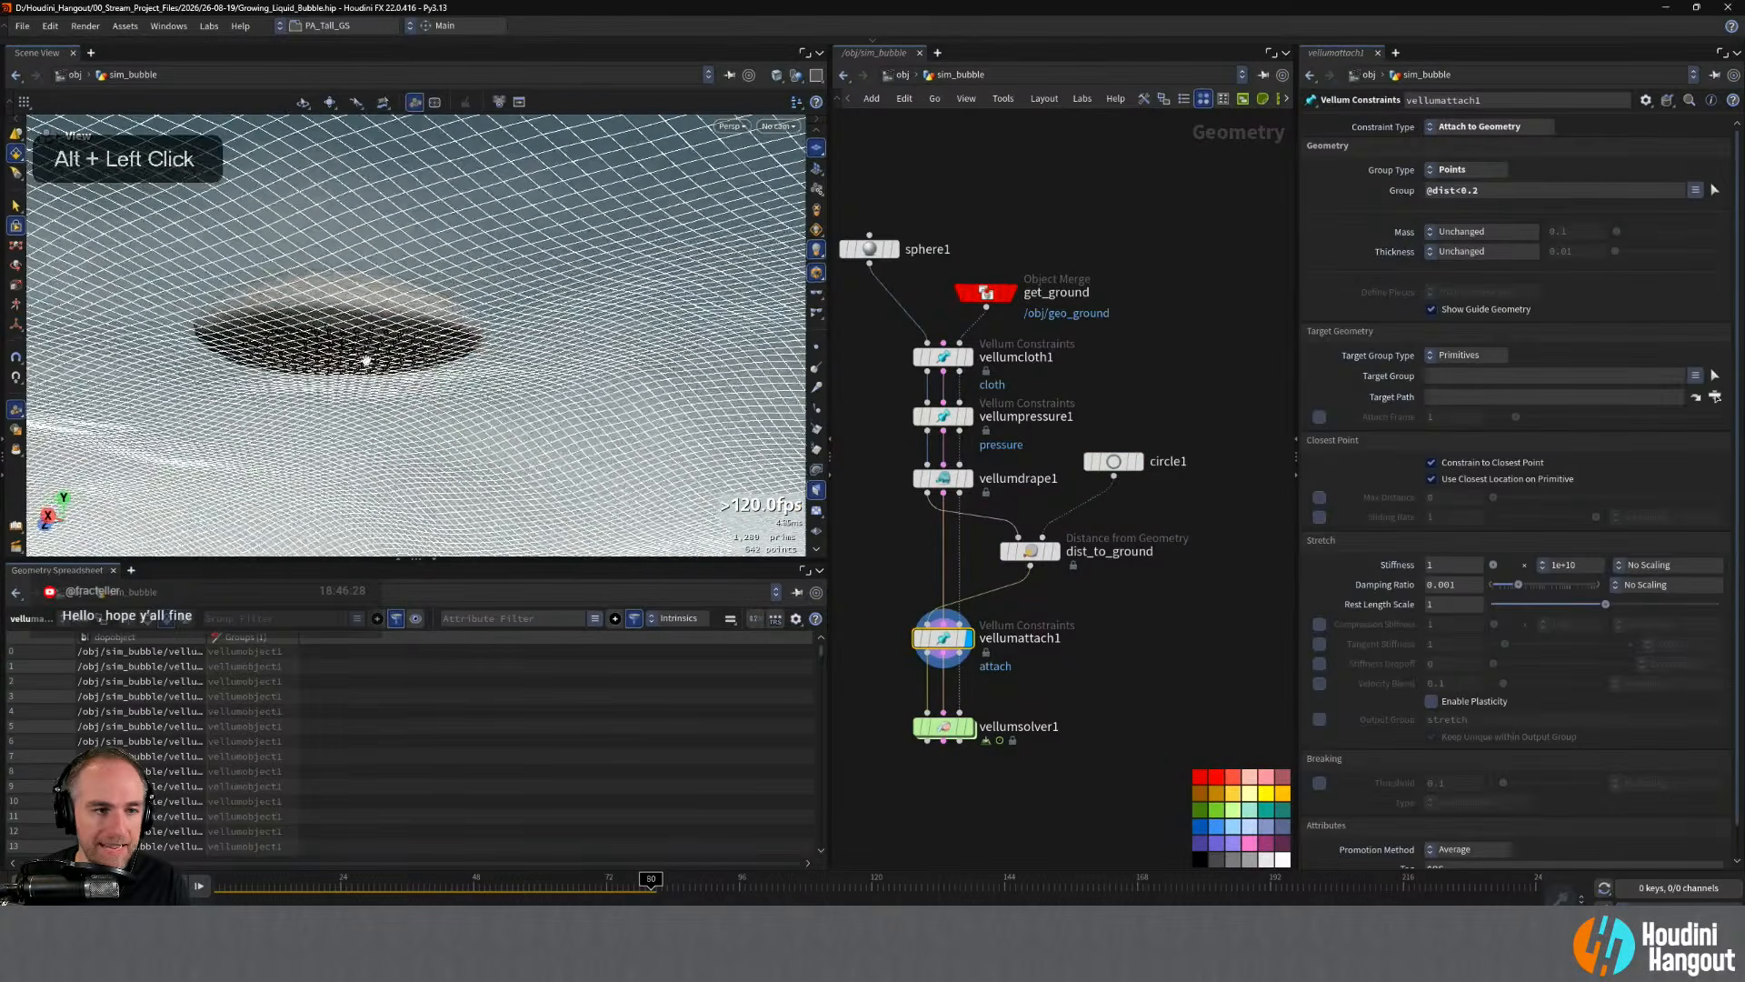
right_click_drag(363, 358, 425, 277, "alt")
left_click_drag(424, 276, 462, 313, "alt")
right_click_drag(462, 313, 343, 284, "alt")
left_click_drag(343, 283, 366, 202, "alt")
double_click(1475, 190)
type("1")
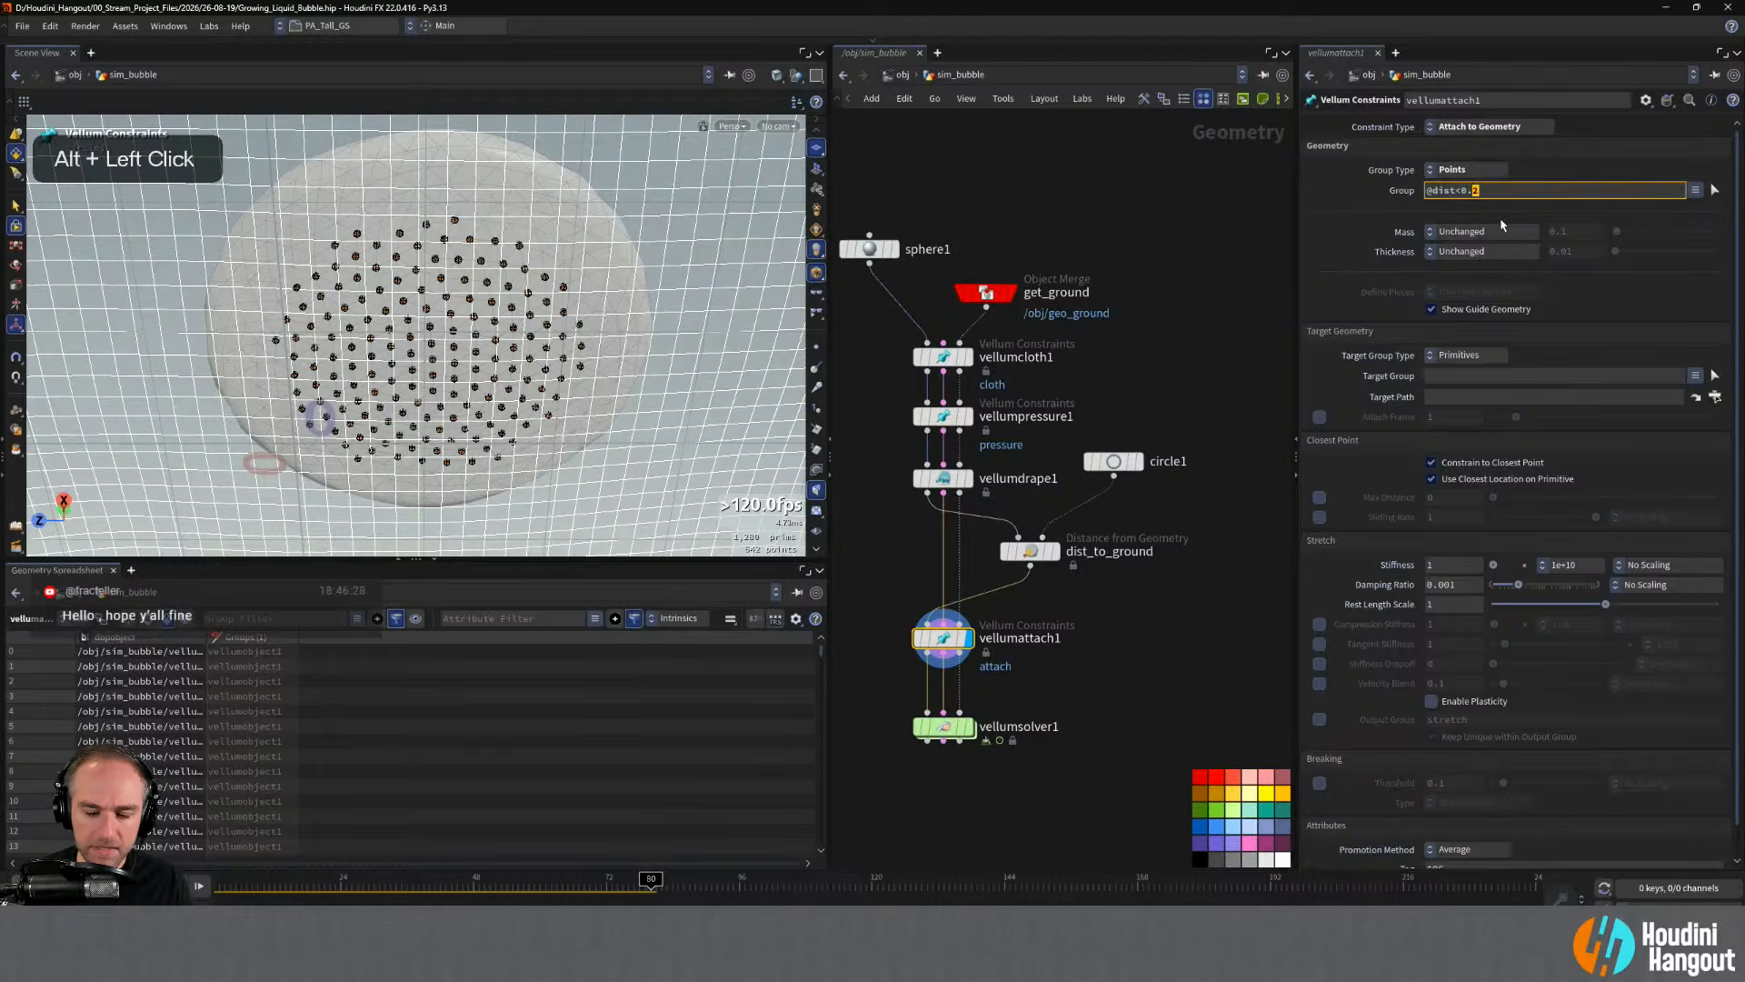
key("Return")
right_click_drag(463, 284, 400, 300, "alt")
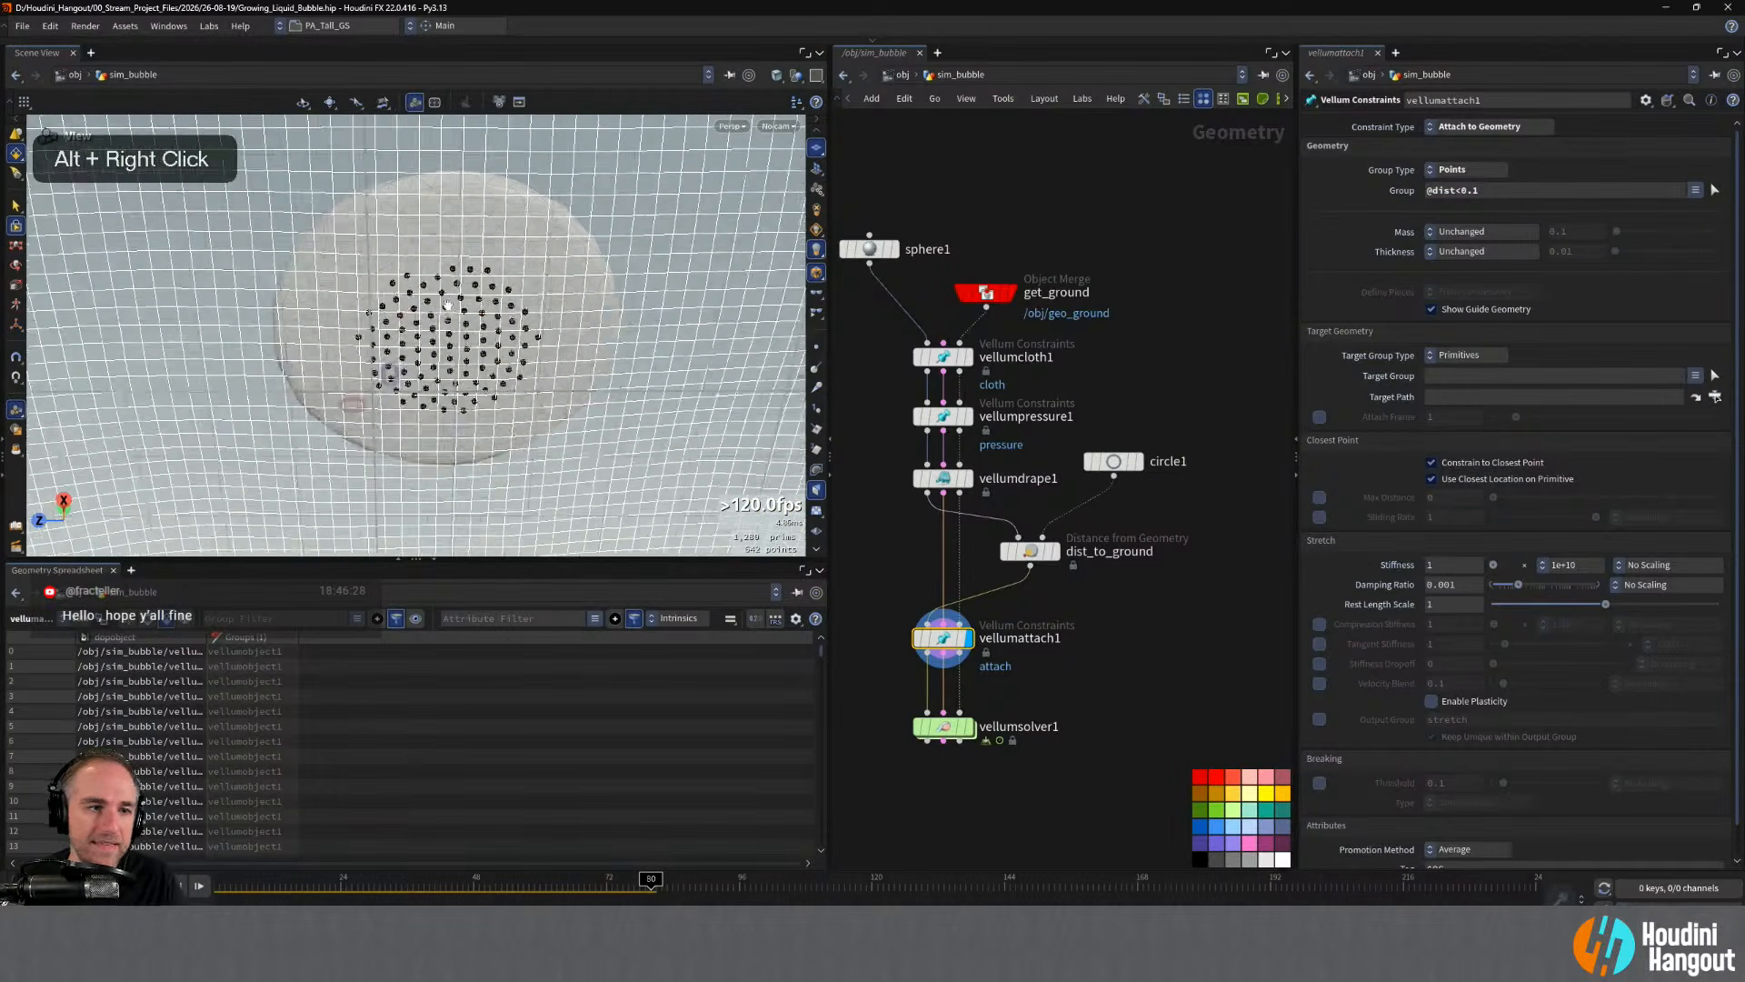
left_click_drag(400, 300, 427, 264, "alt")
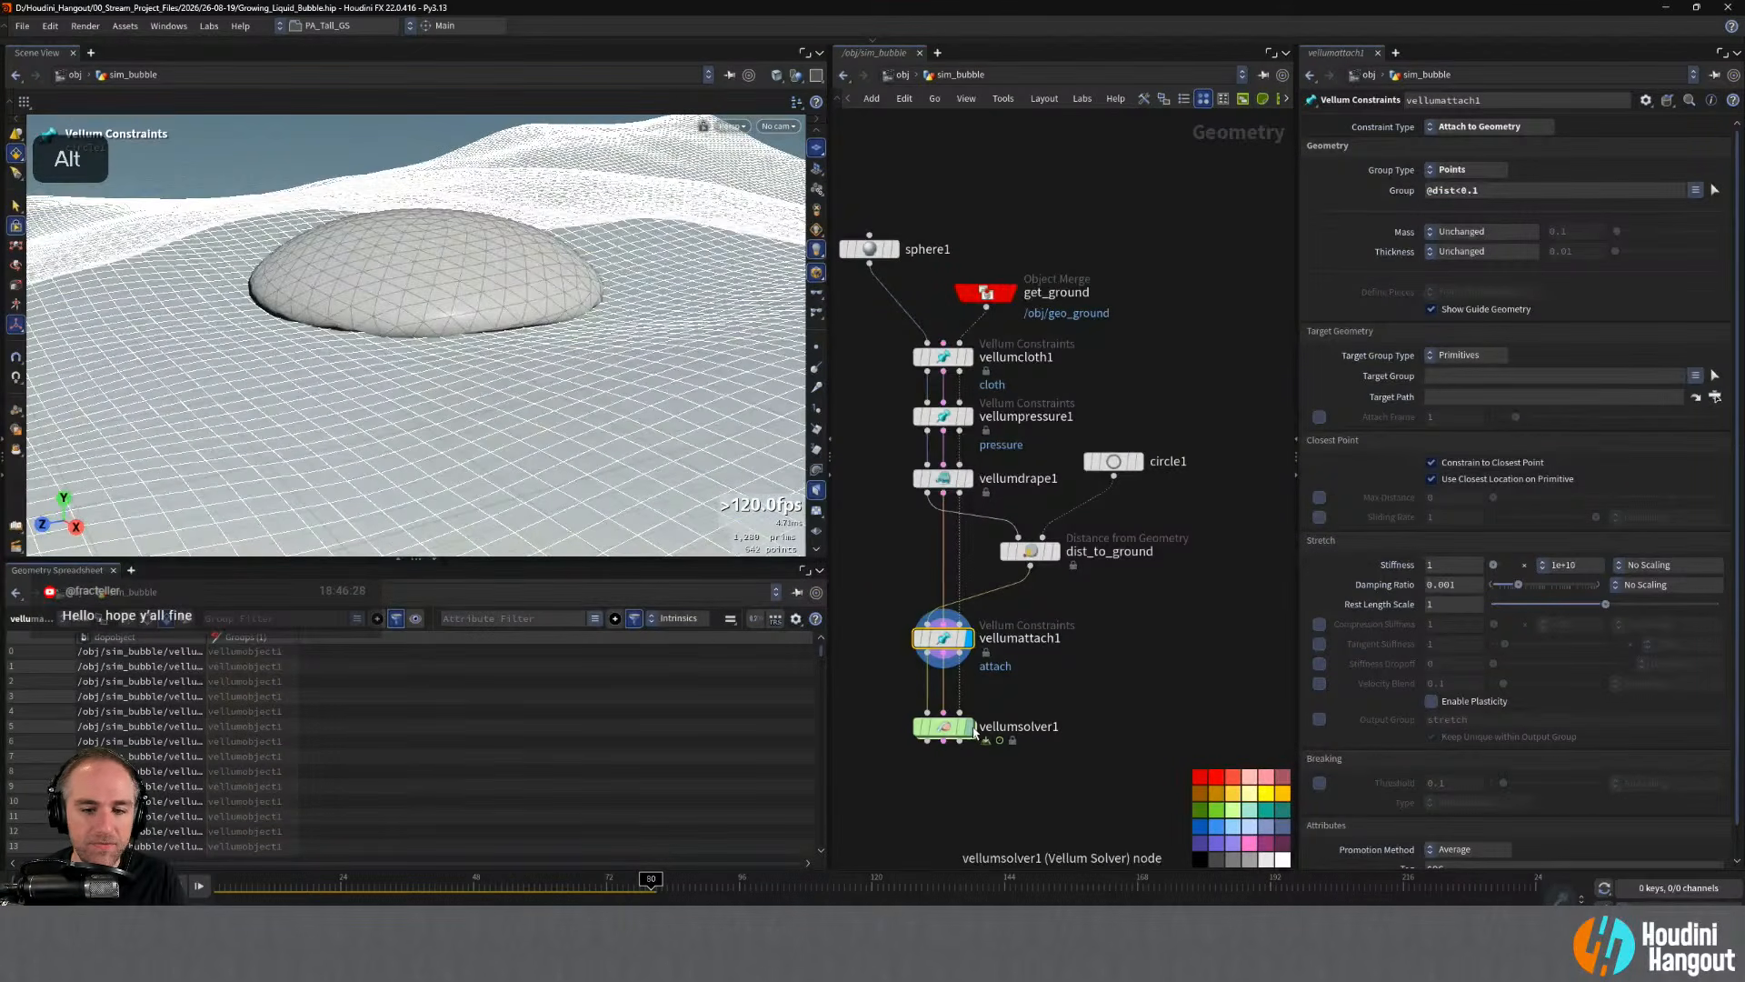
- Display vellumsolver1 with its parameters and return the timeline to frame 1
left_click(969, 727)
left_click(943, 727)
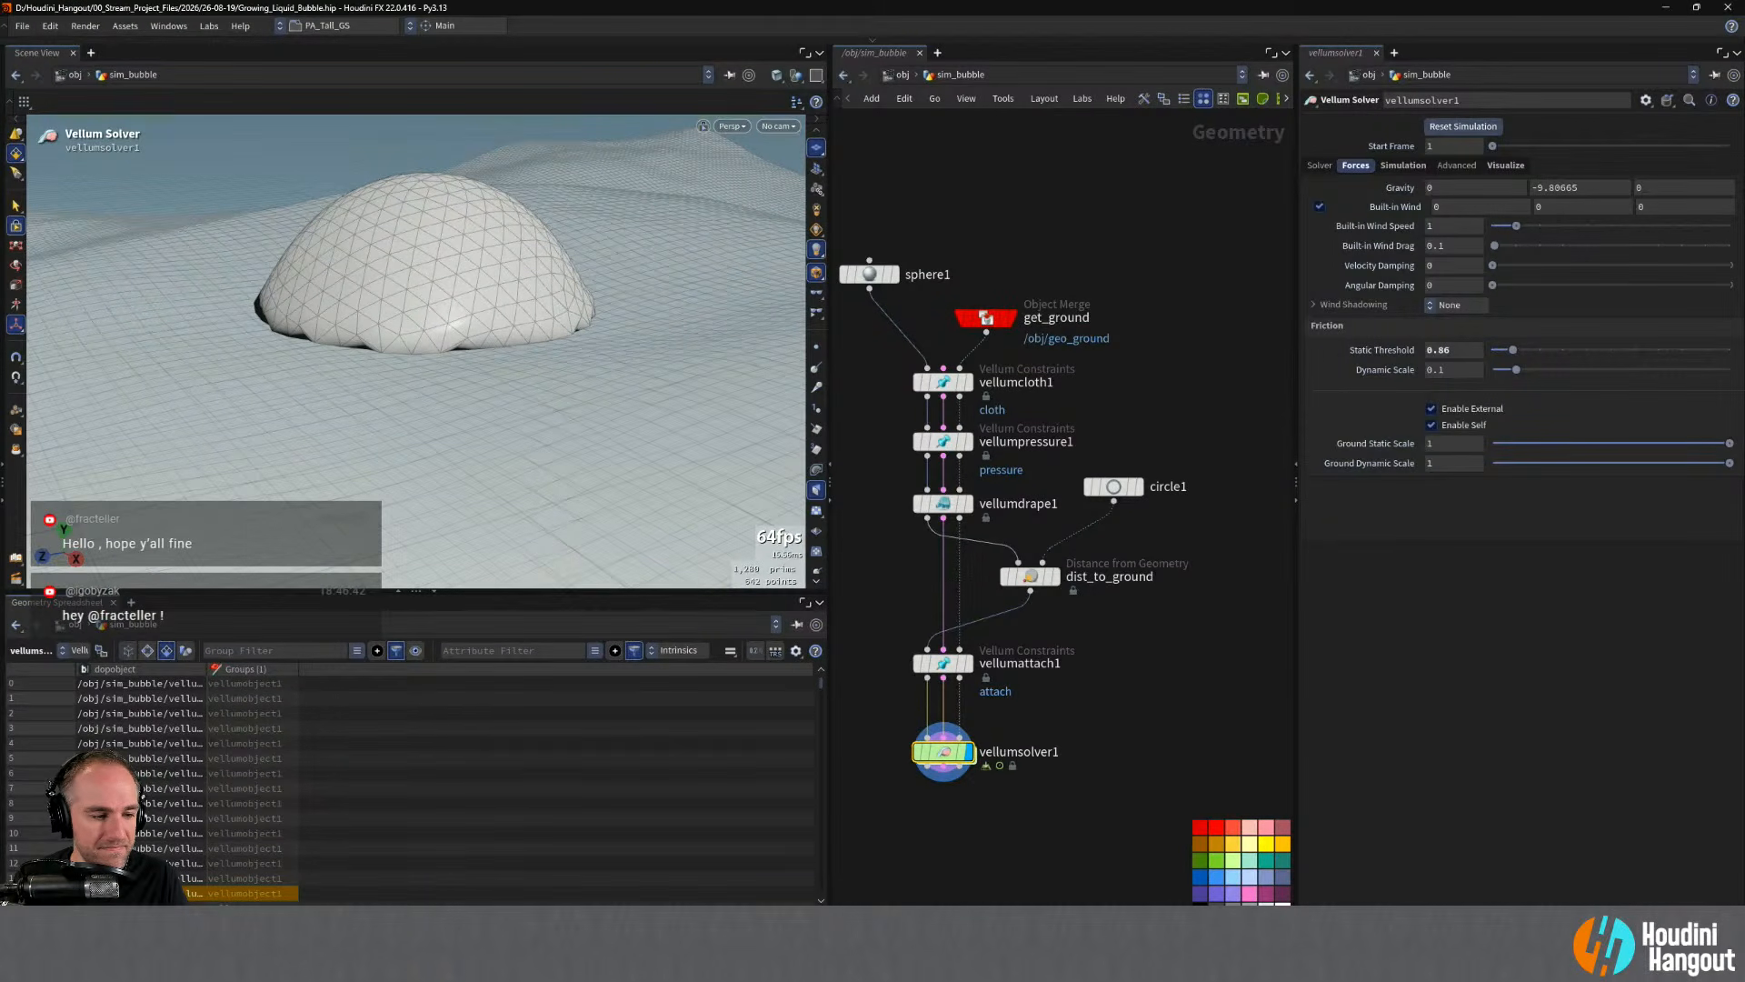
key("Escape")
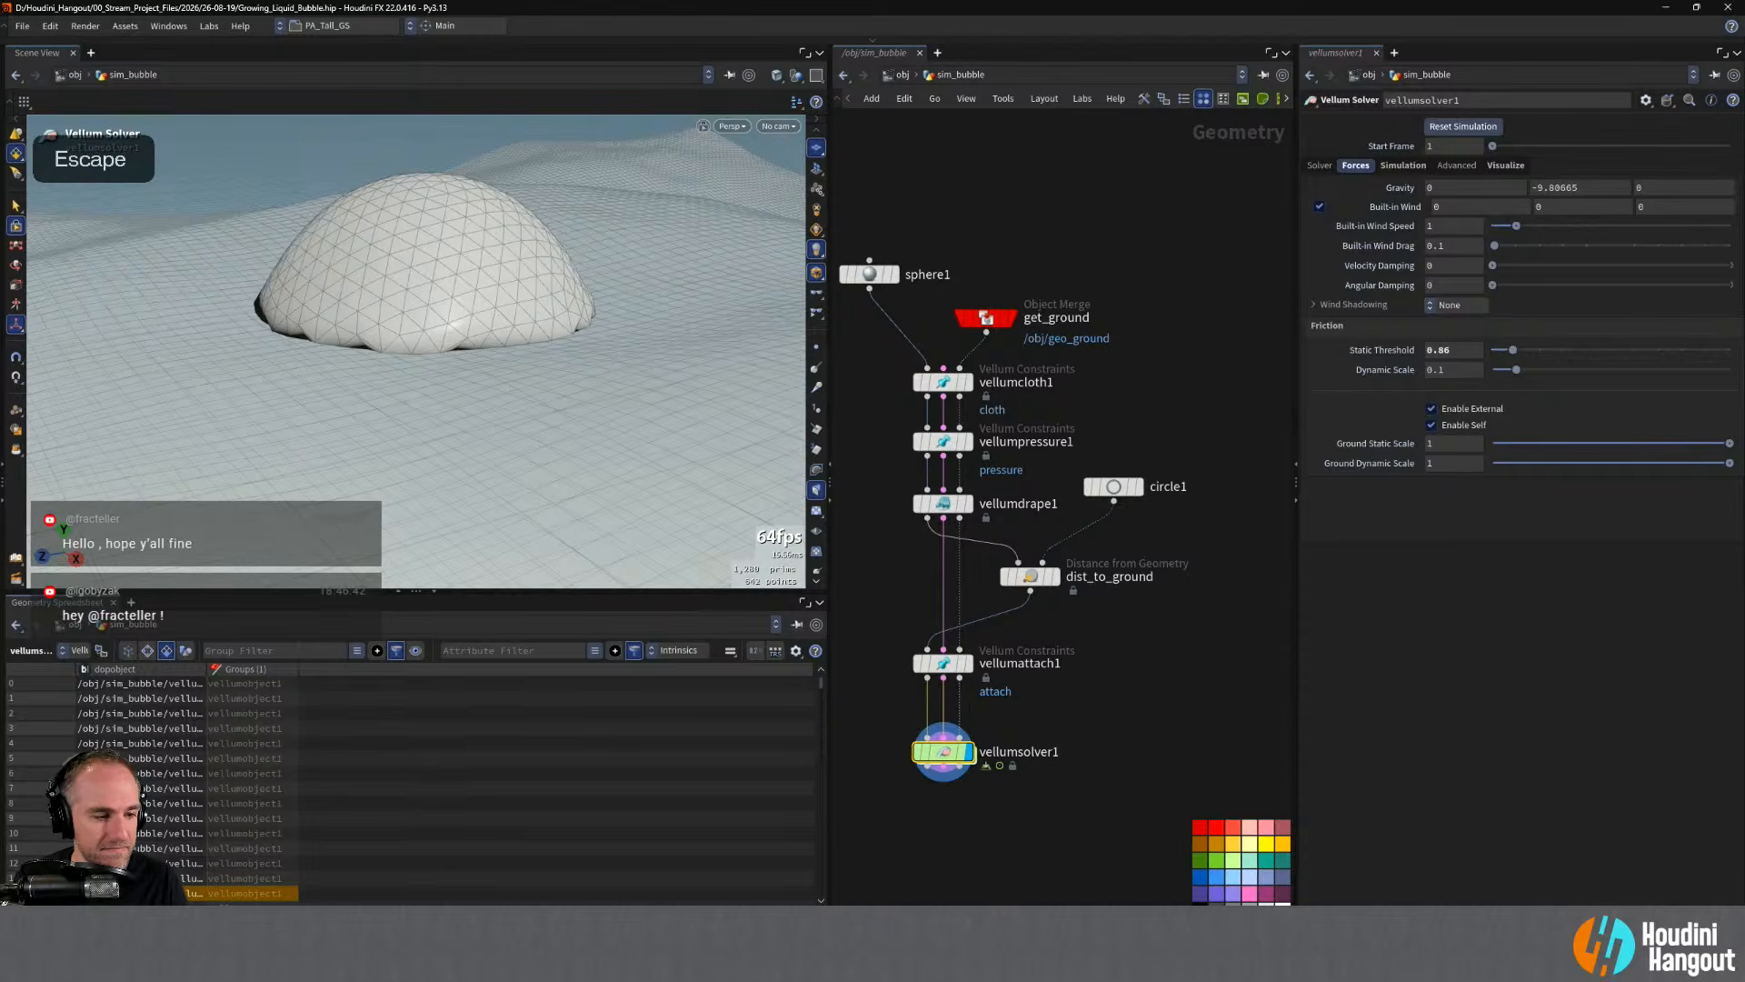
double_click(943, 751)
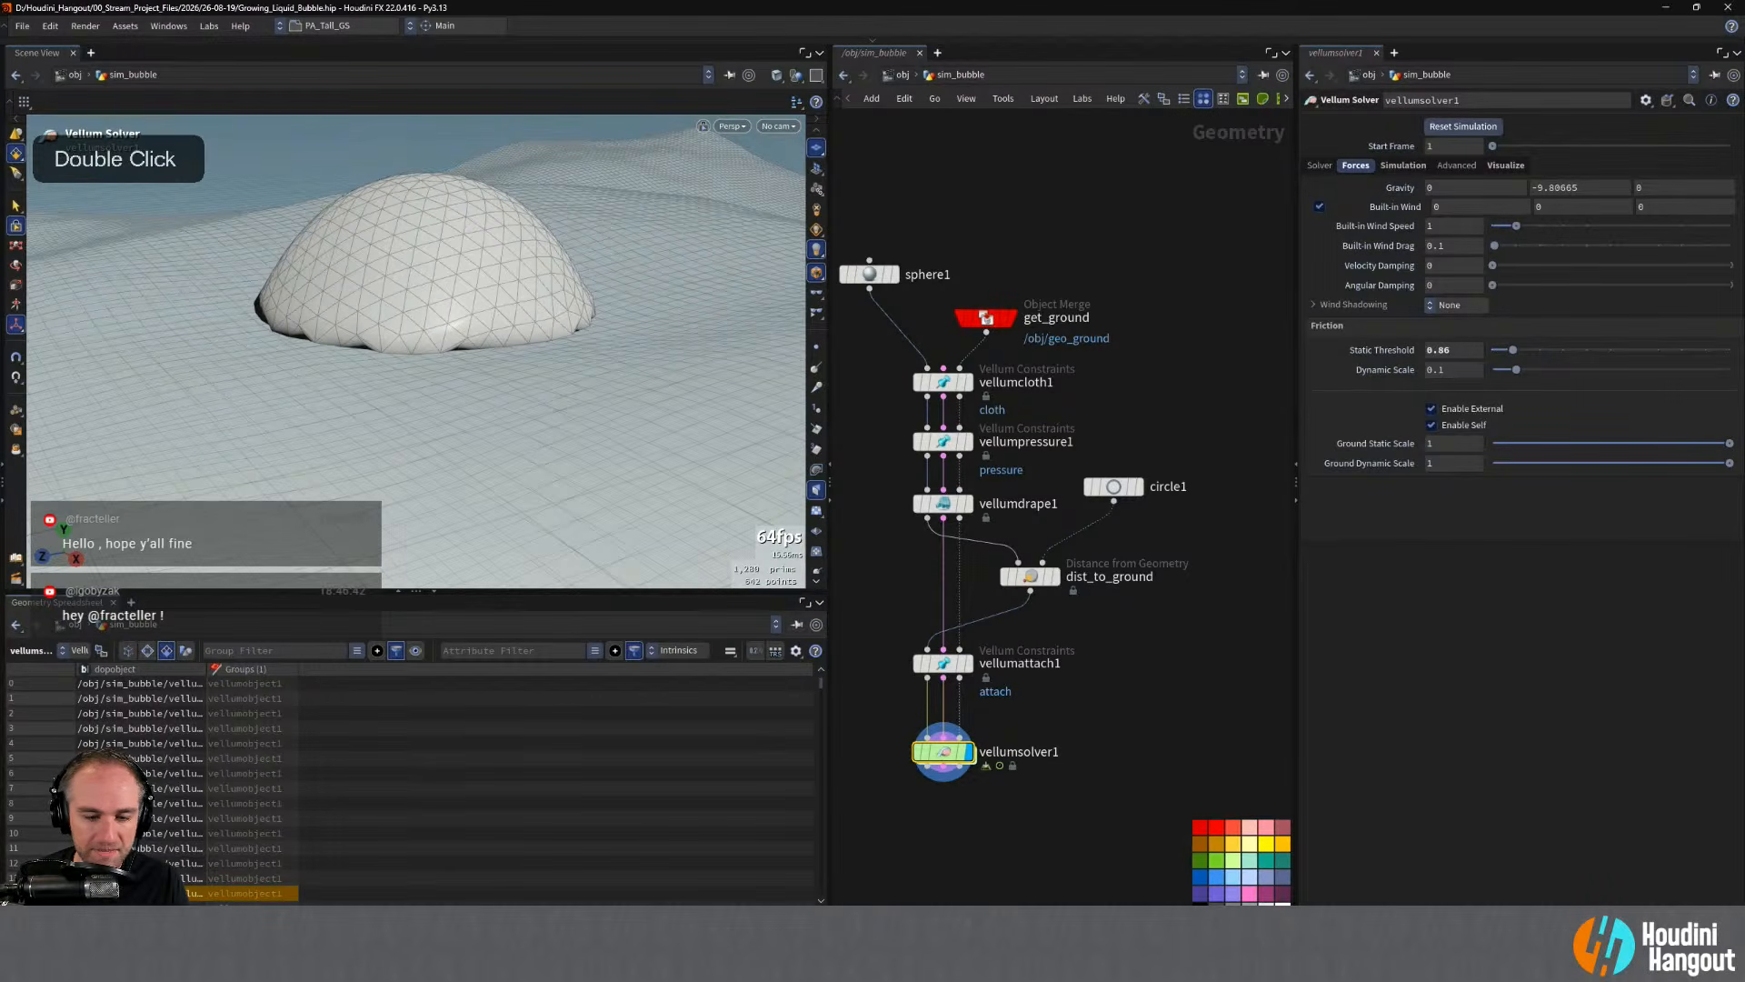
key("ctrl+Up")
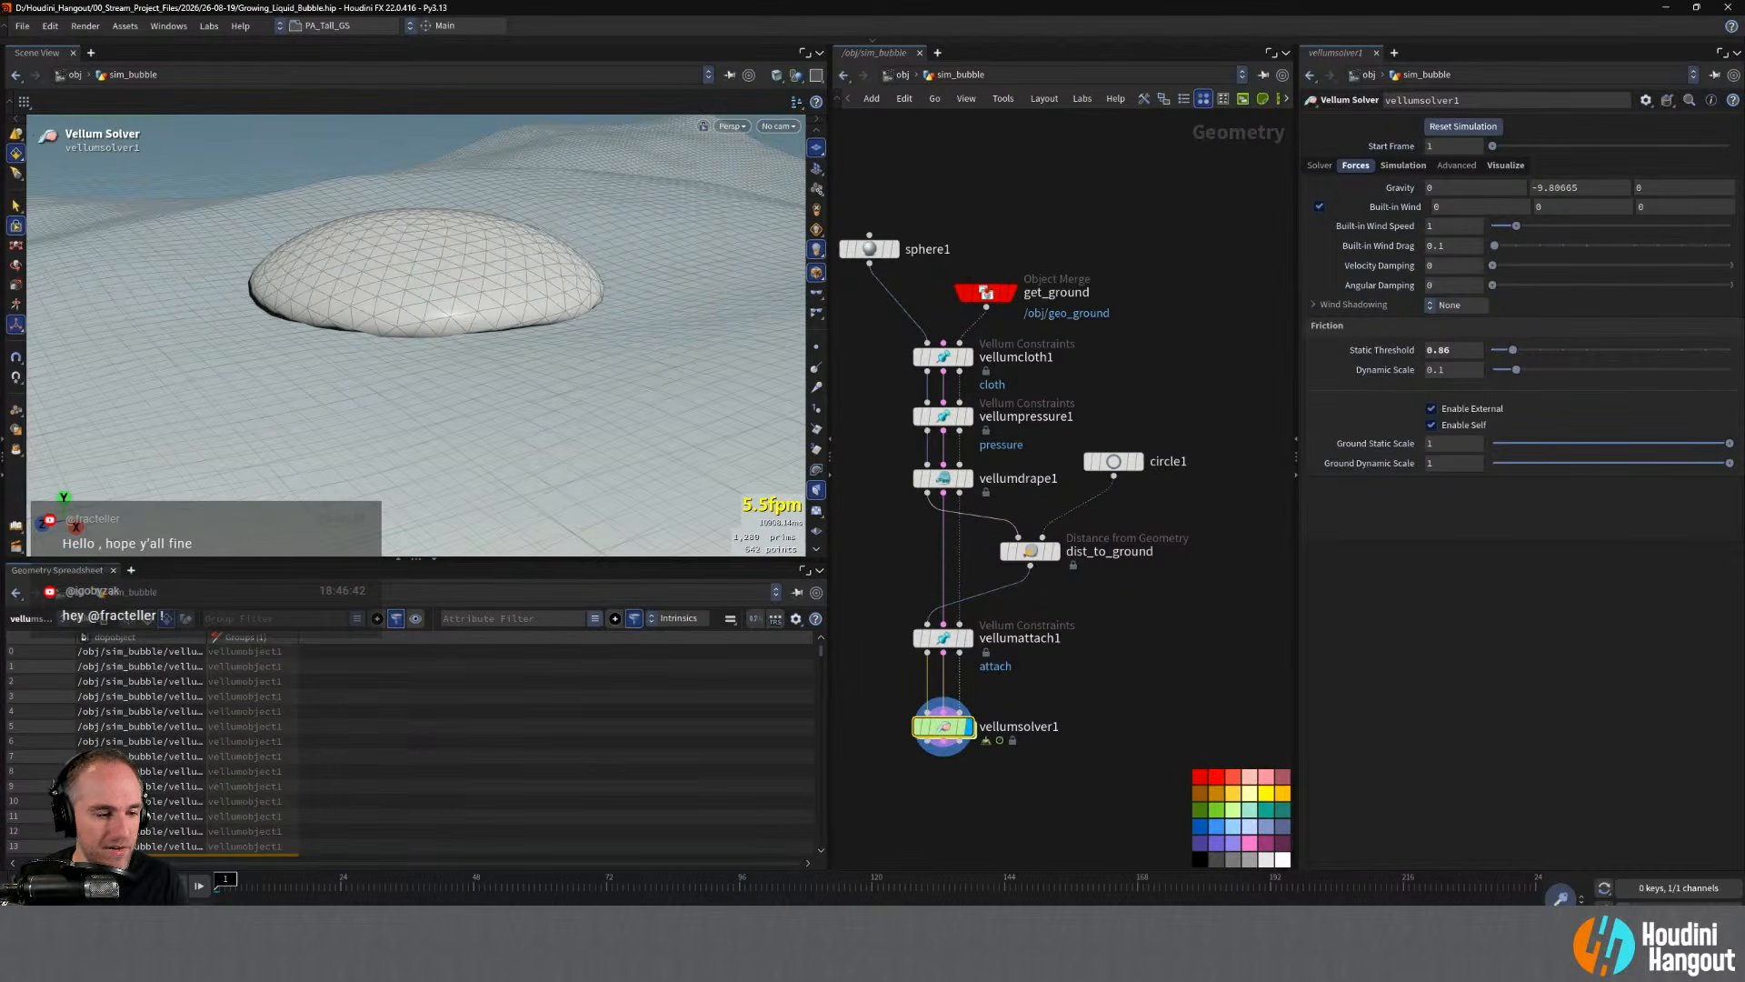
- Play the bubble simulation from frame 1 twice, examining its growth and ground contact from the side
right_click_drag(419, 309, 377, 312, "alt")
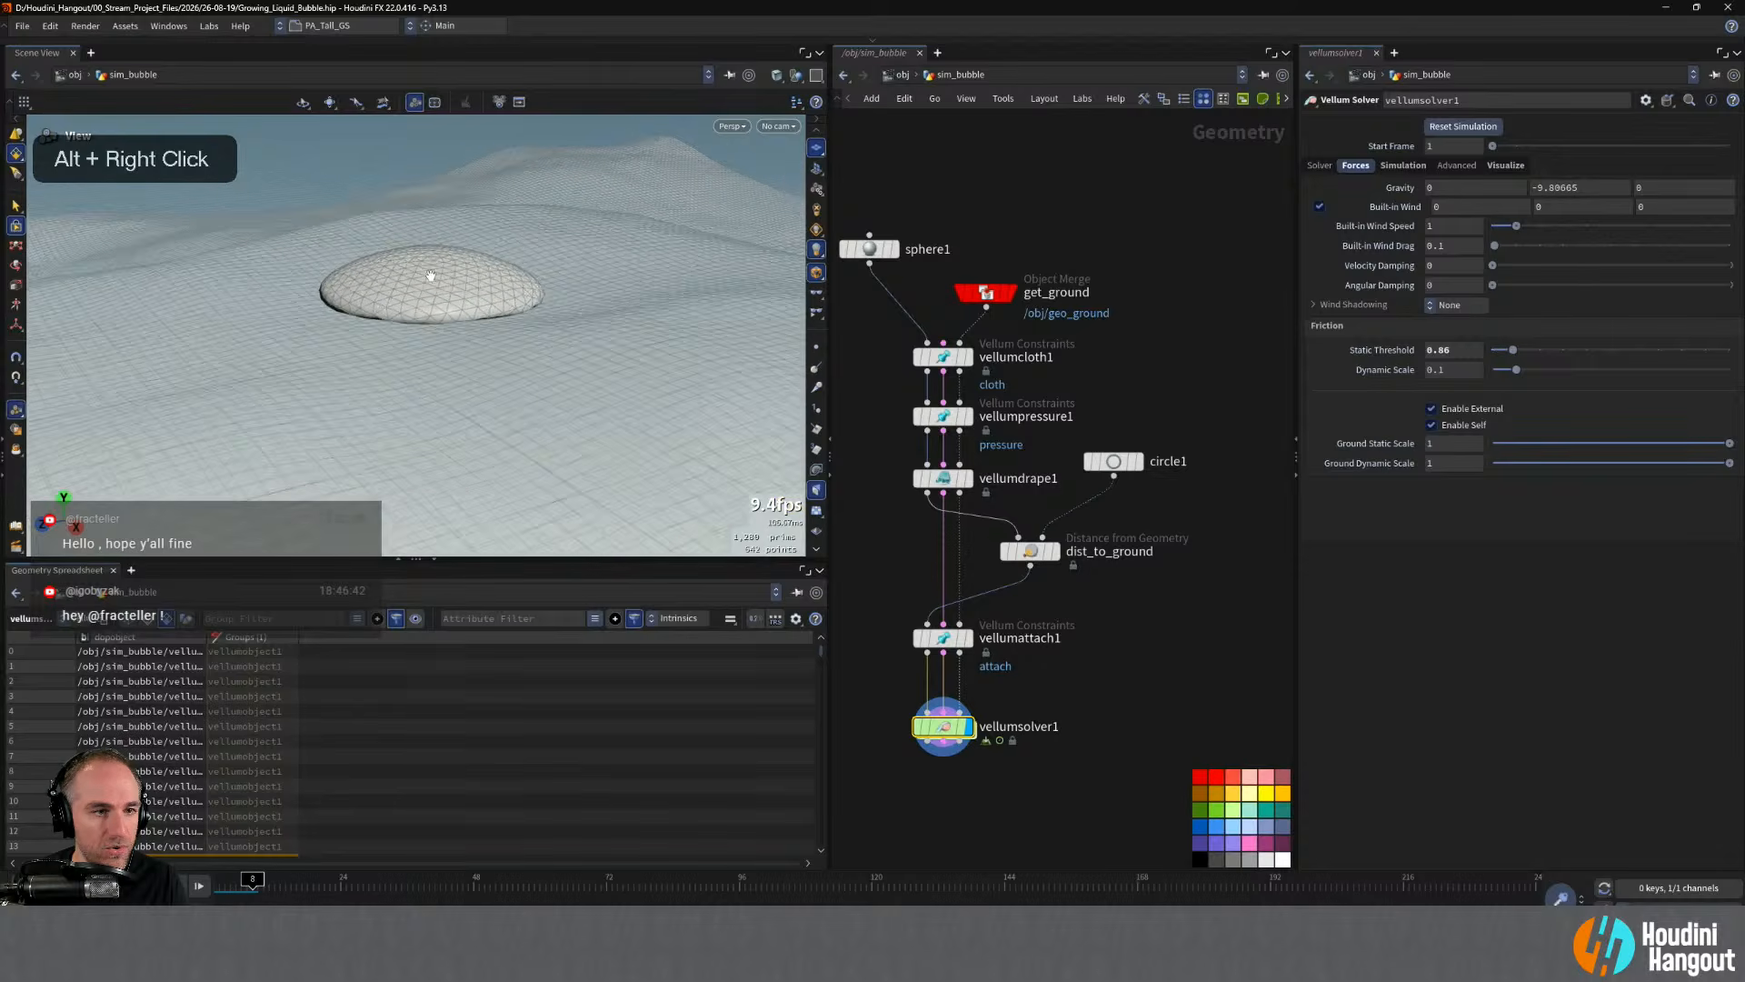
middle_click_drag(411, 300, 411, 341, "alt")
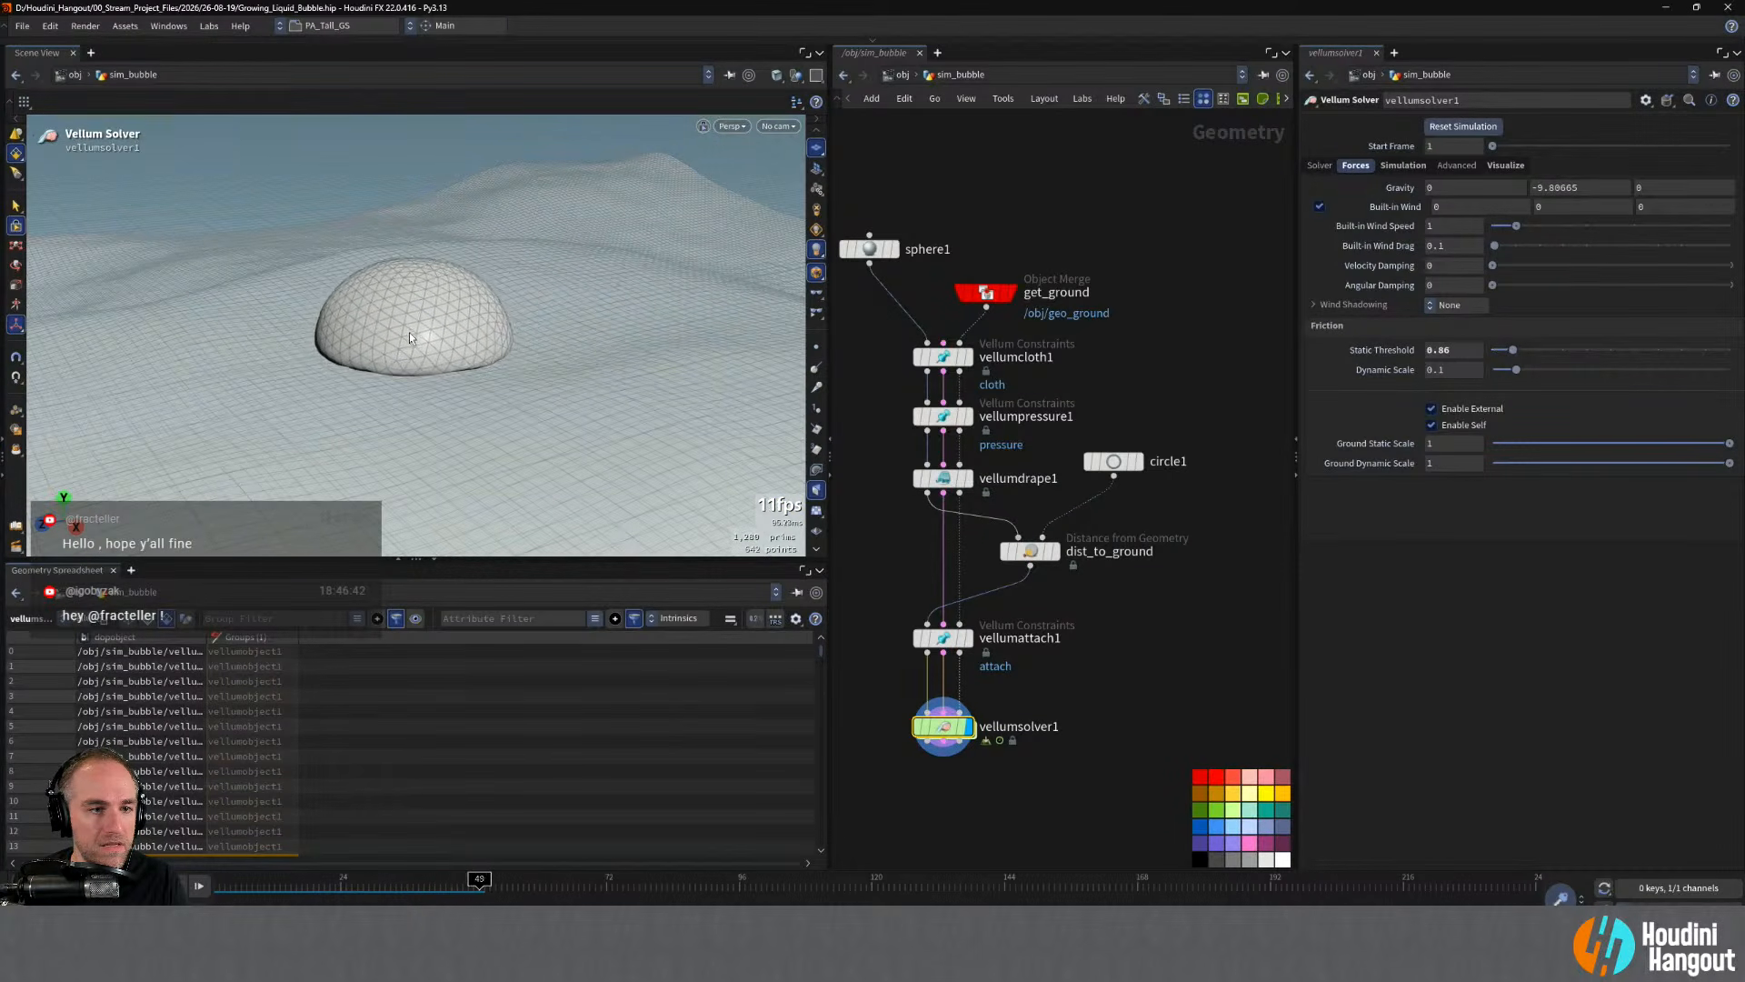
left_click_drag(410, 338, 584, 308, "alt")
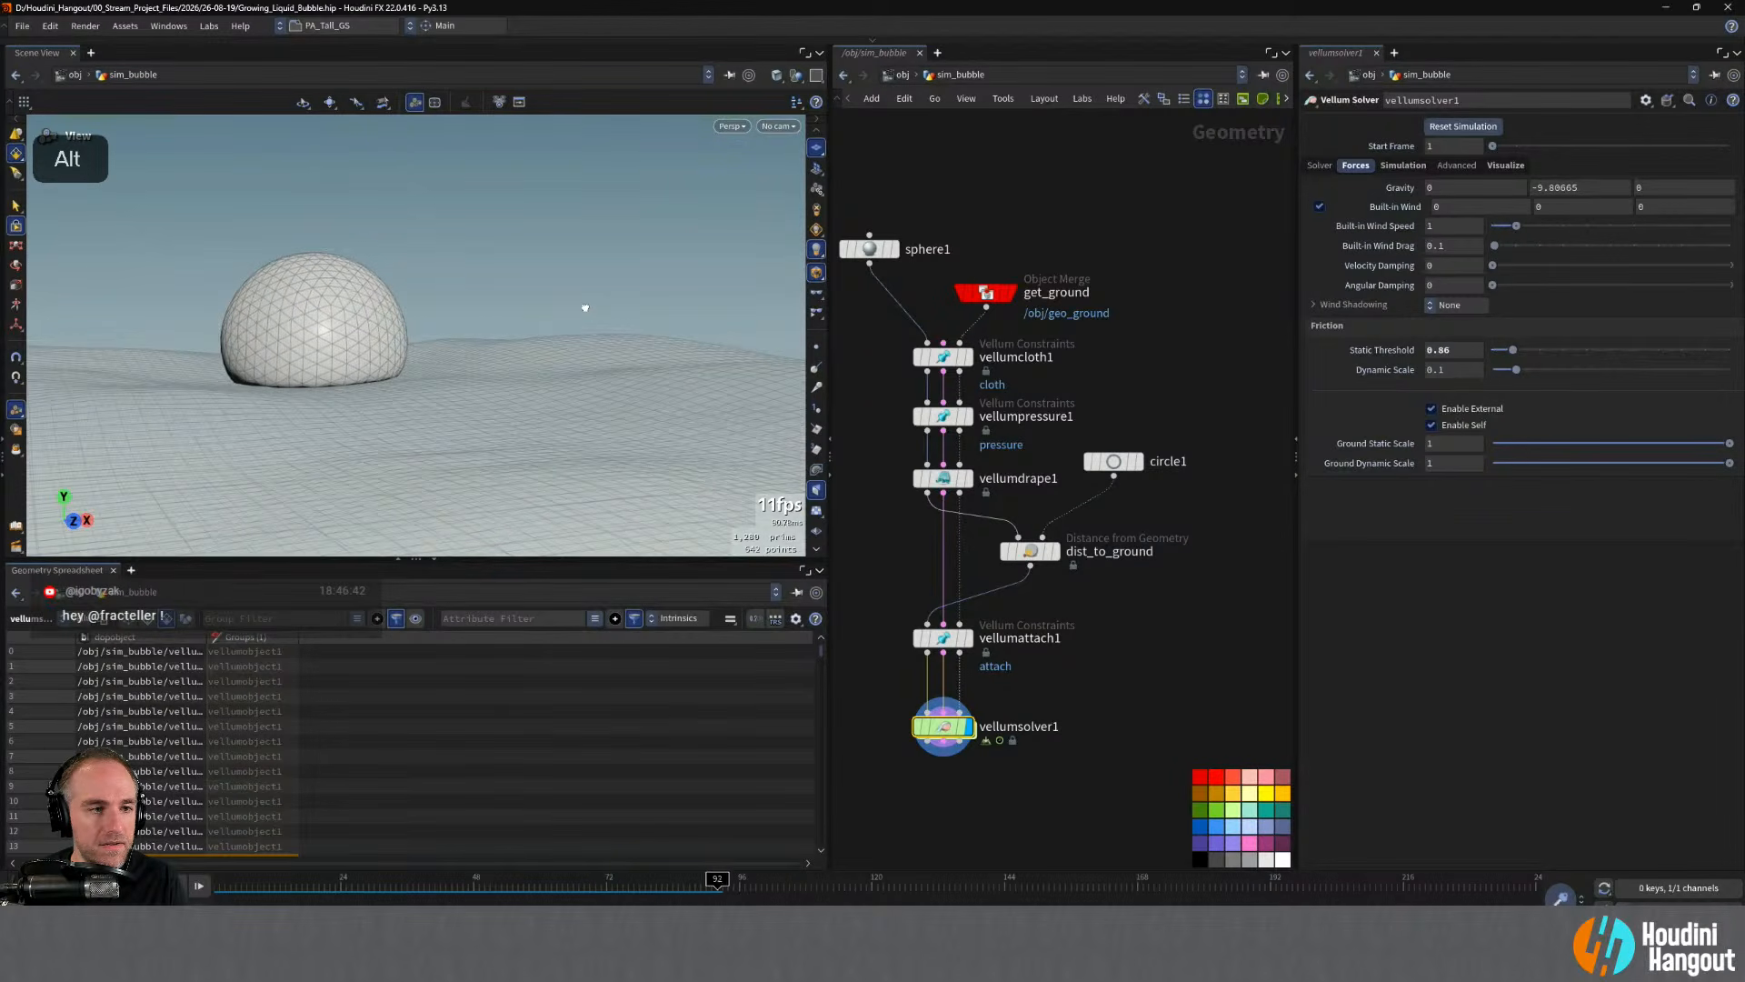
right_click_drag(580, 309, 595, 319, "alt")
middle_click_drag(595, 320, 668, 340, "alt")
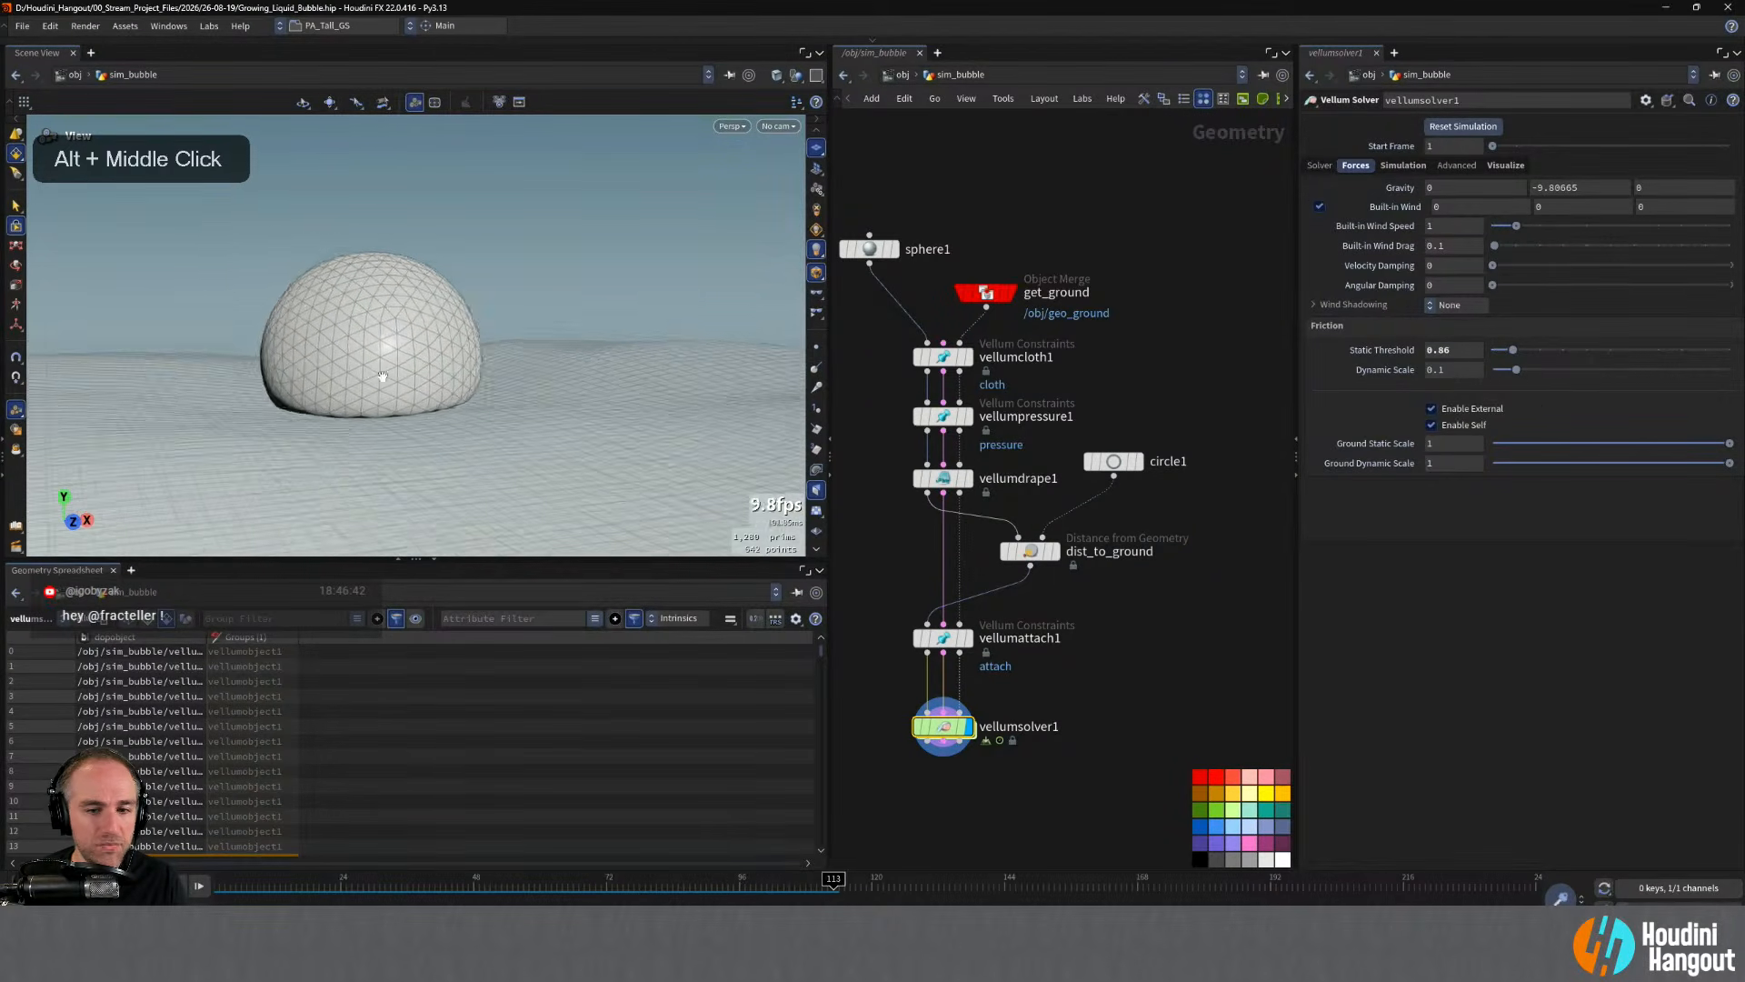
left_click_drag(668, 340, 622, 366, "alt")
key("ctrl+Up")
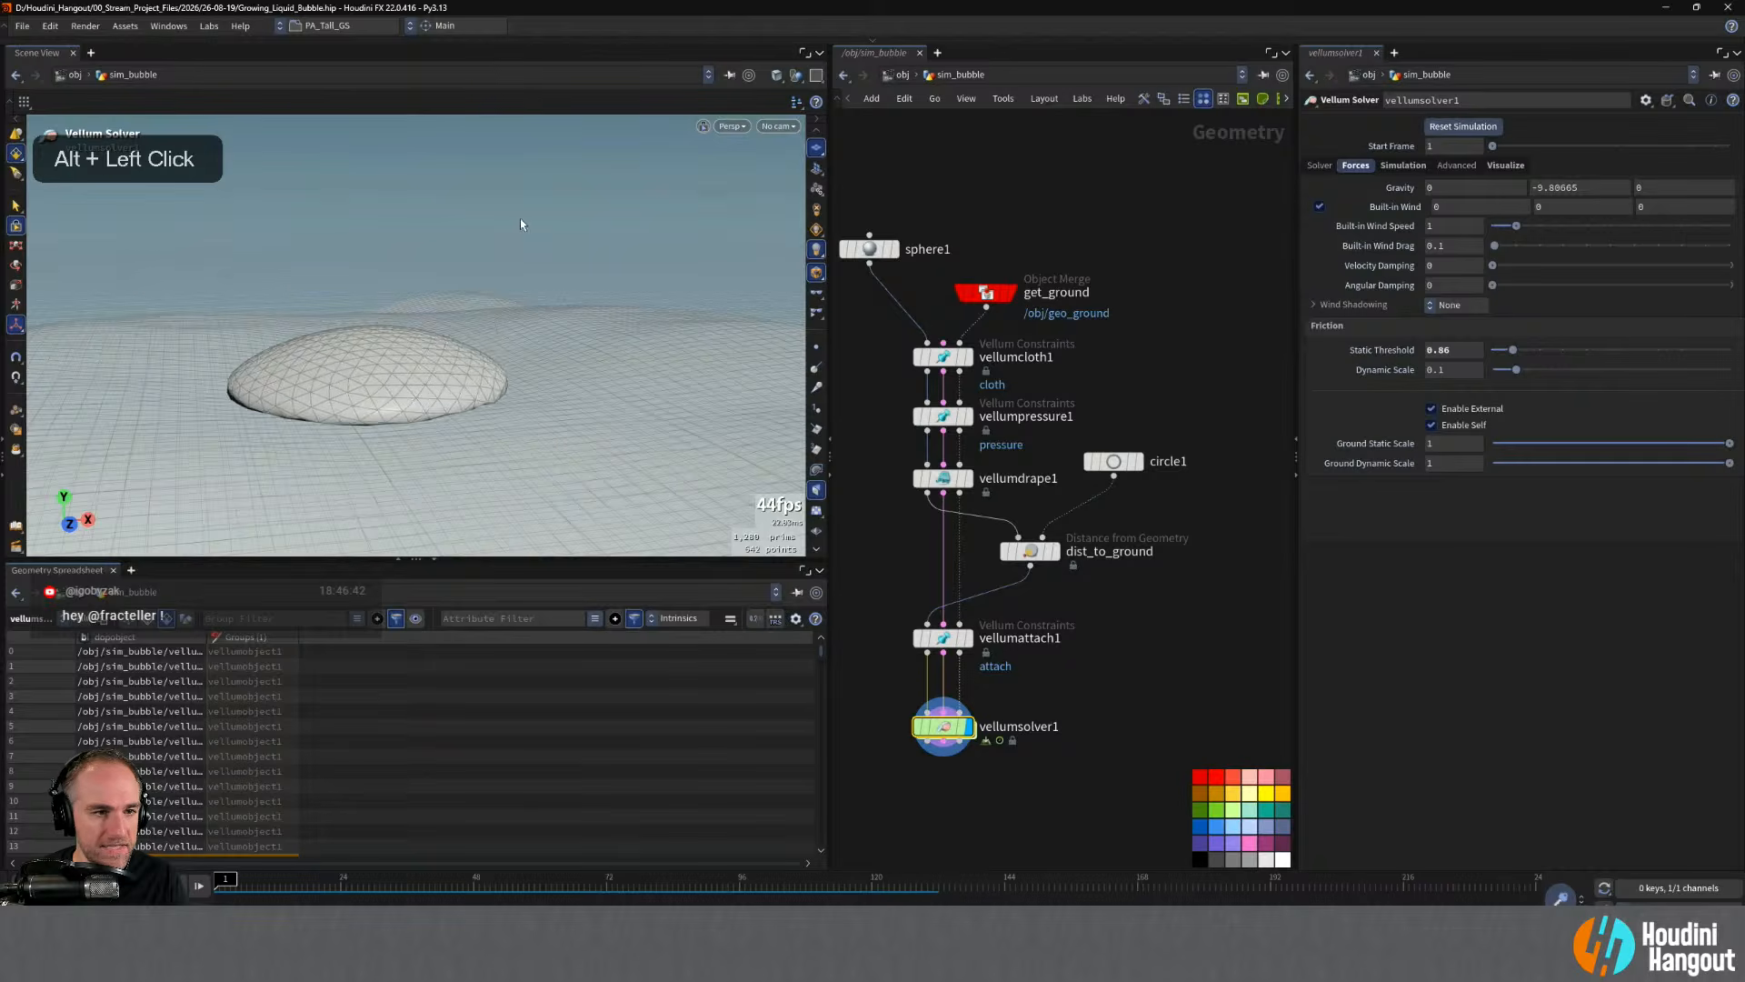
right_click_drag(400, 304, 421, 327, "alt")
middle_click_drag(397, 329, 405, 326, "alt")
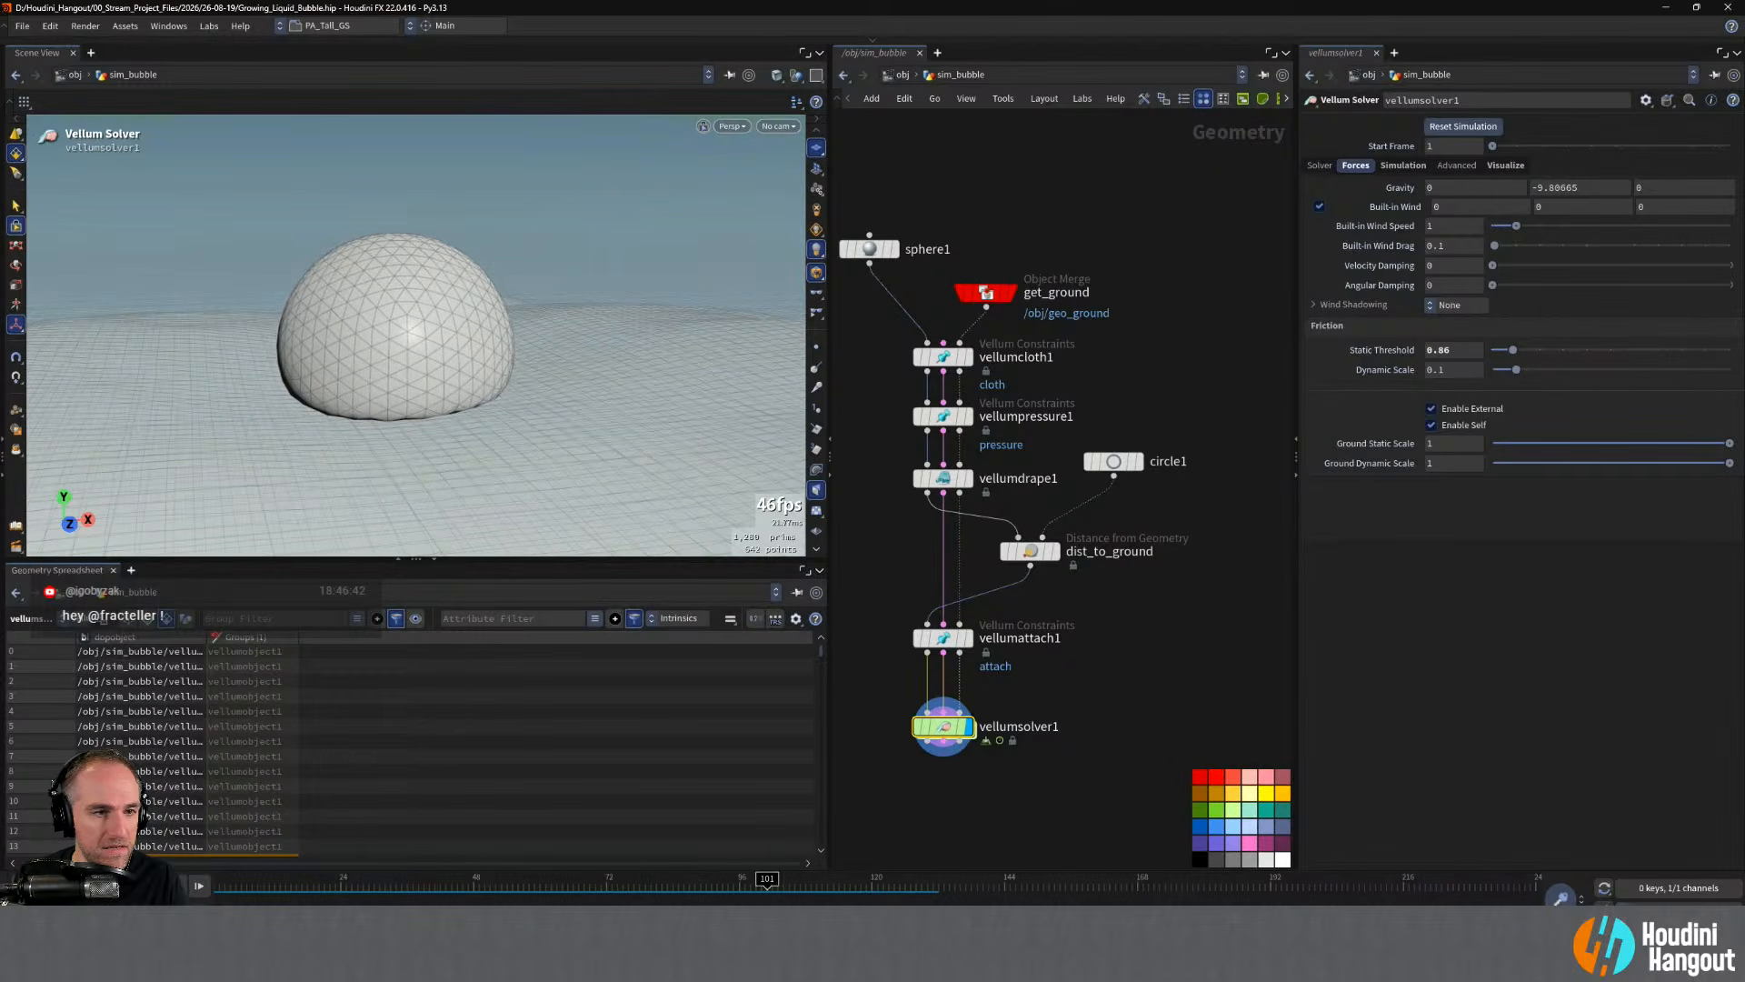
key("ctrl+Up")
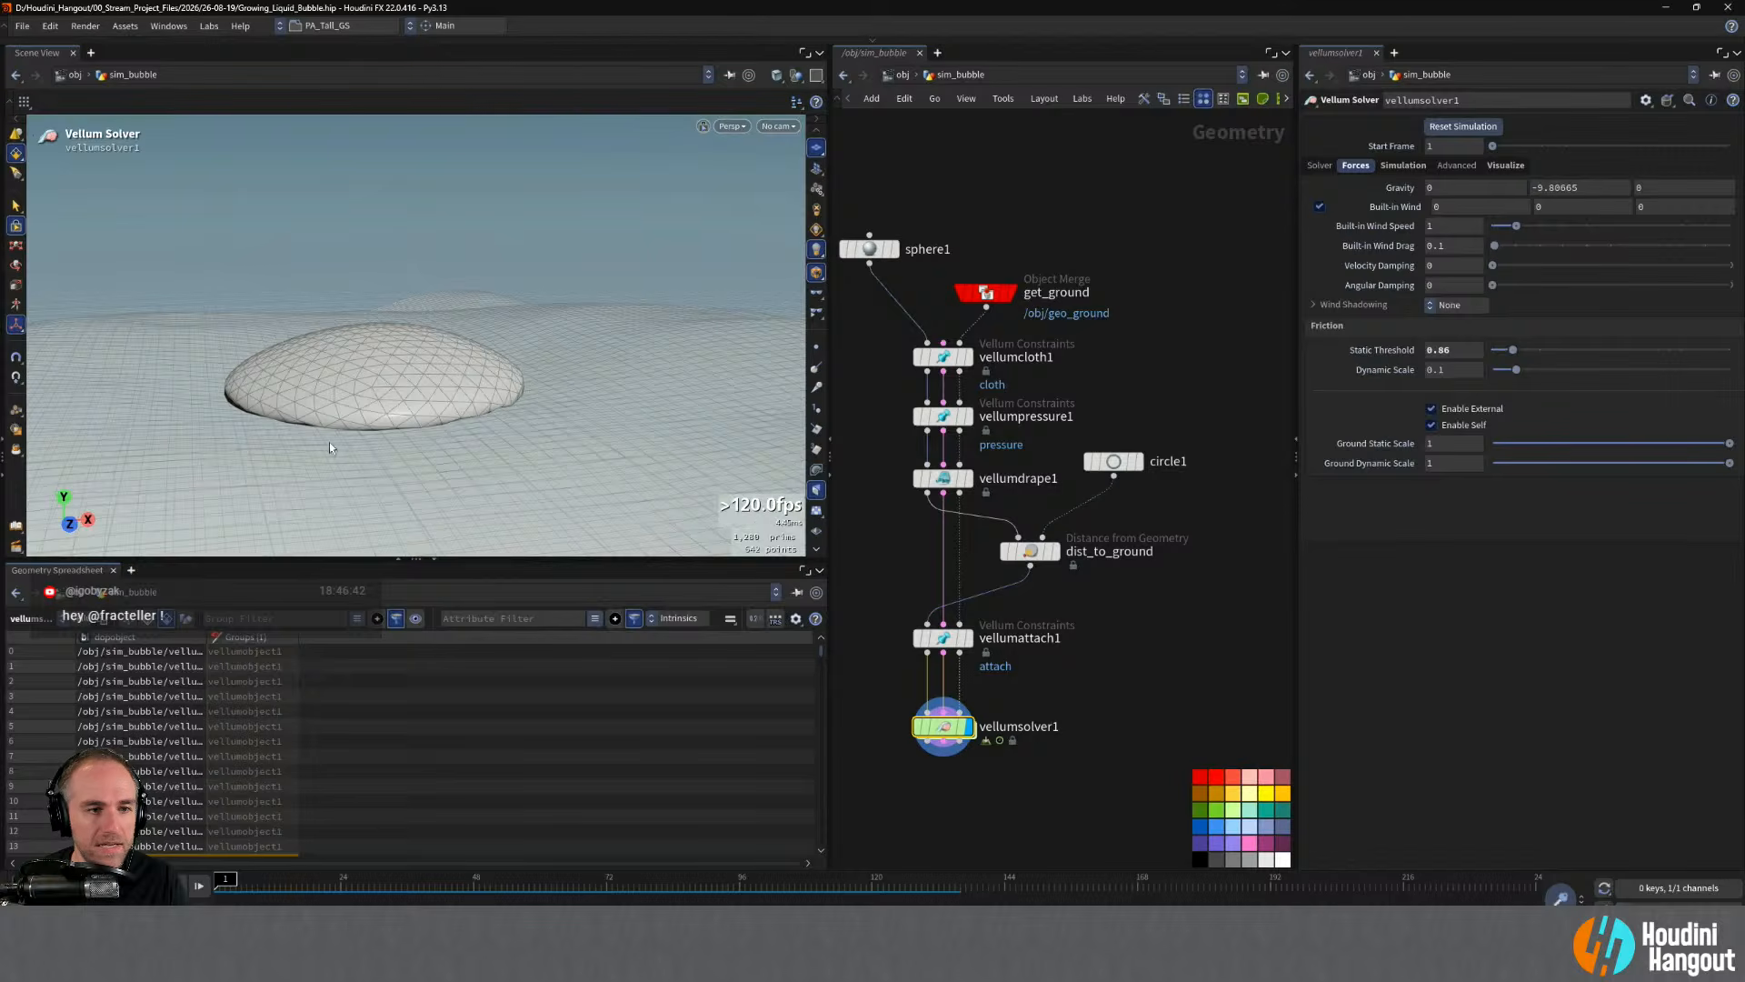
- Display vellumattach1 at frame 1 and inspect the bubble's attachment to the ground from below and above
left_click_drag(329, 447, 373, 397, "alt")
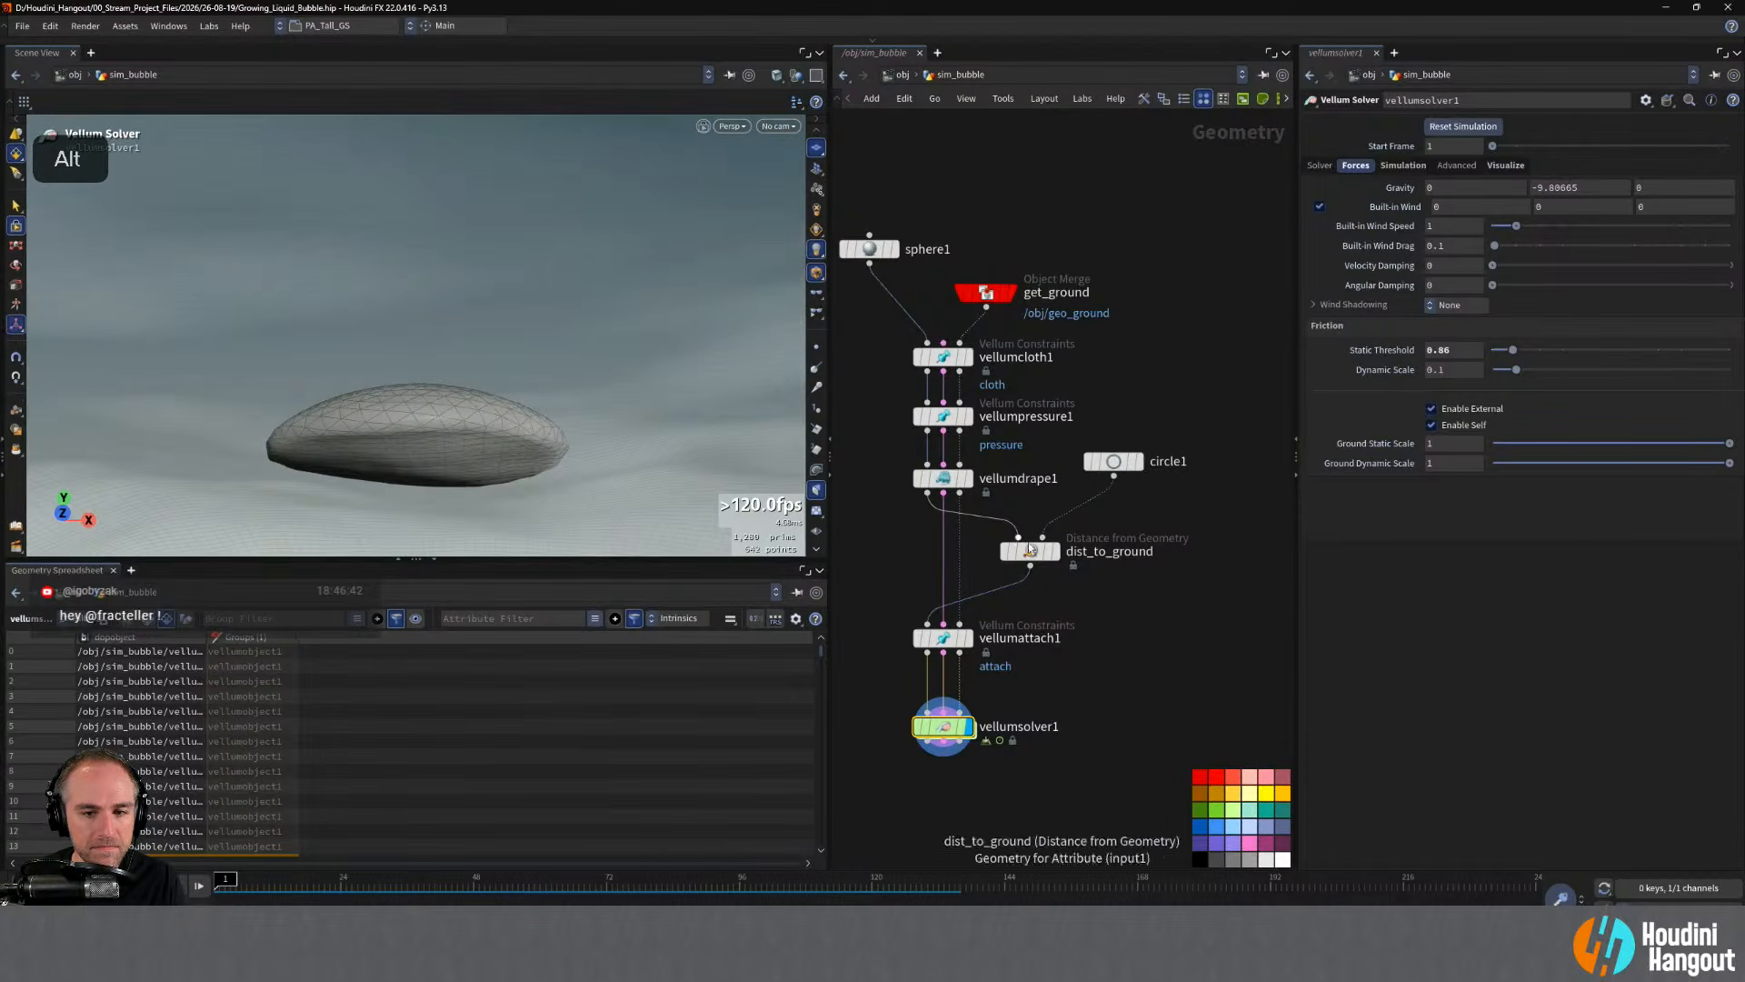
left_click(969, 638)
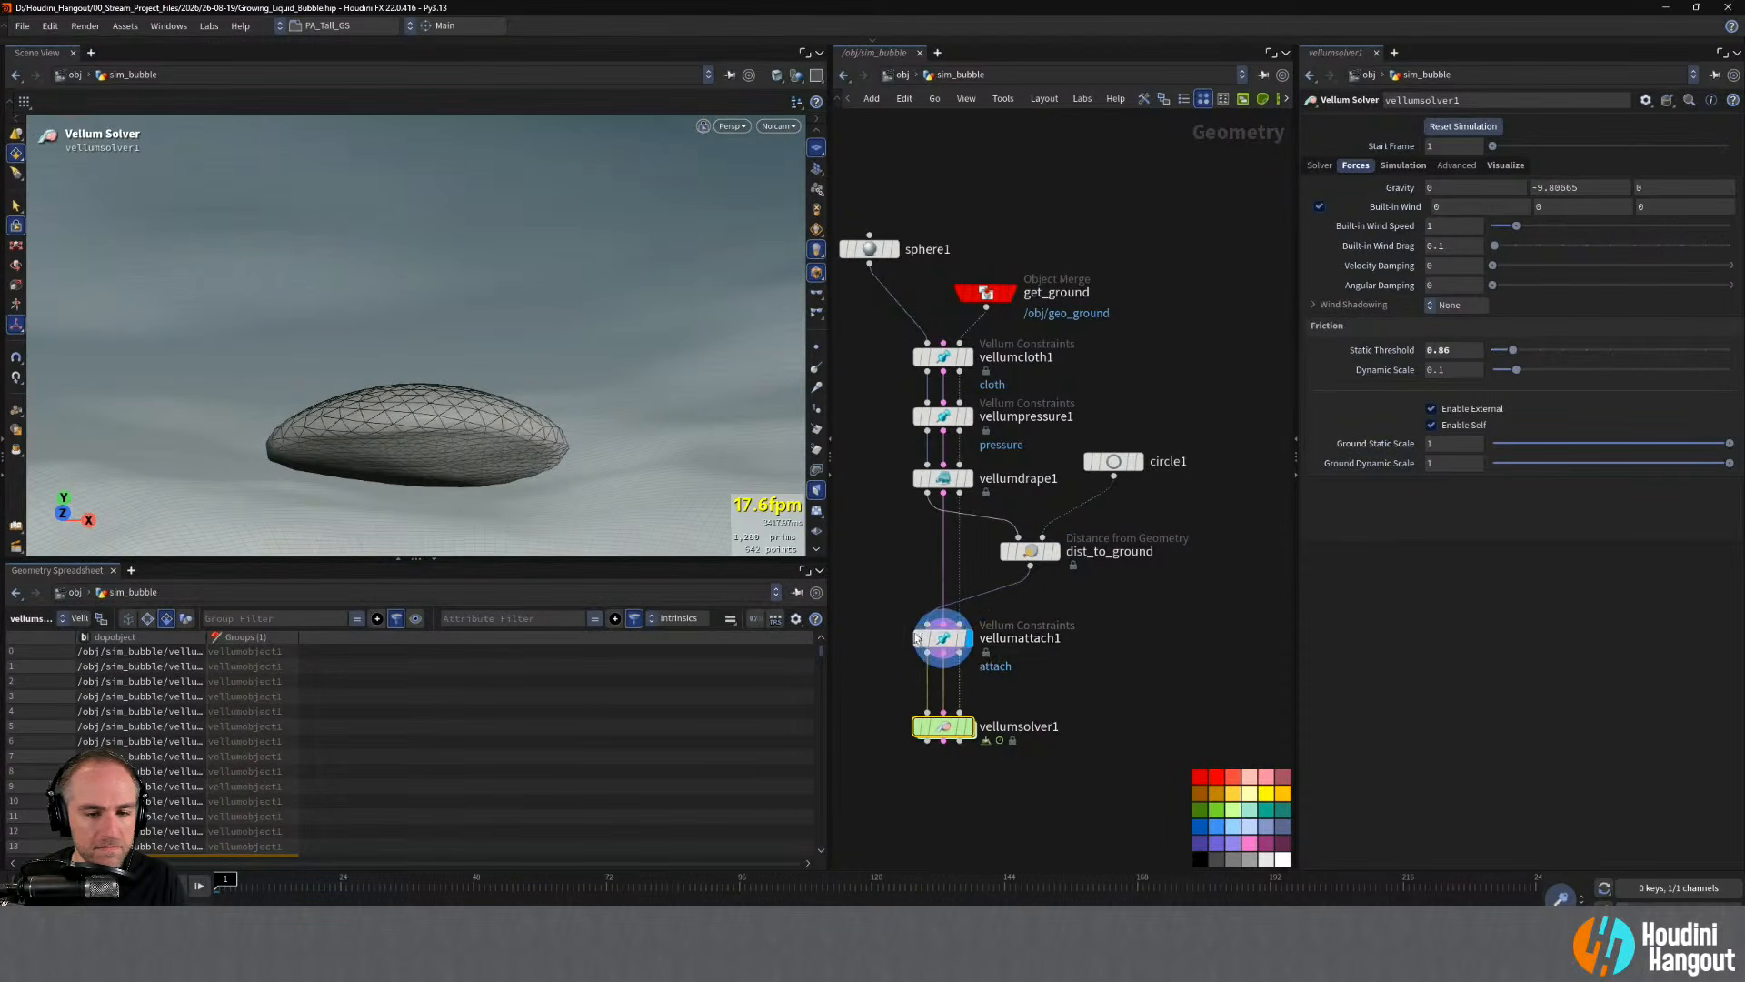
left_click(942, 638)
left_click_drag(383, 482, 430, 486, "alt")
right_click_drag(431, 436, 439, 369, "alt")
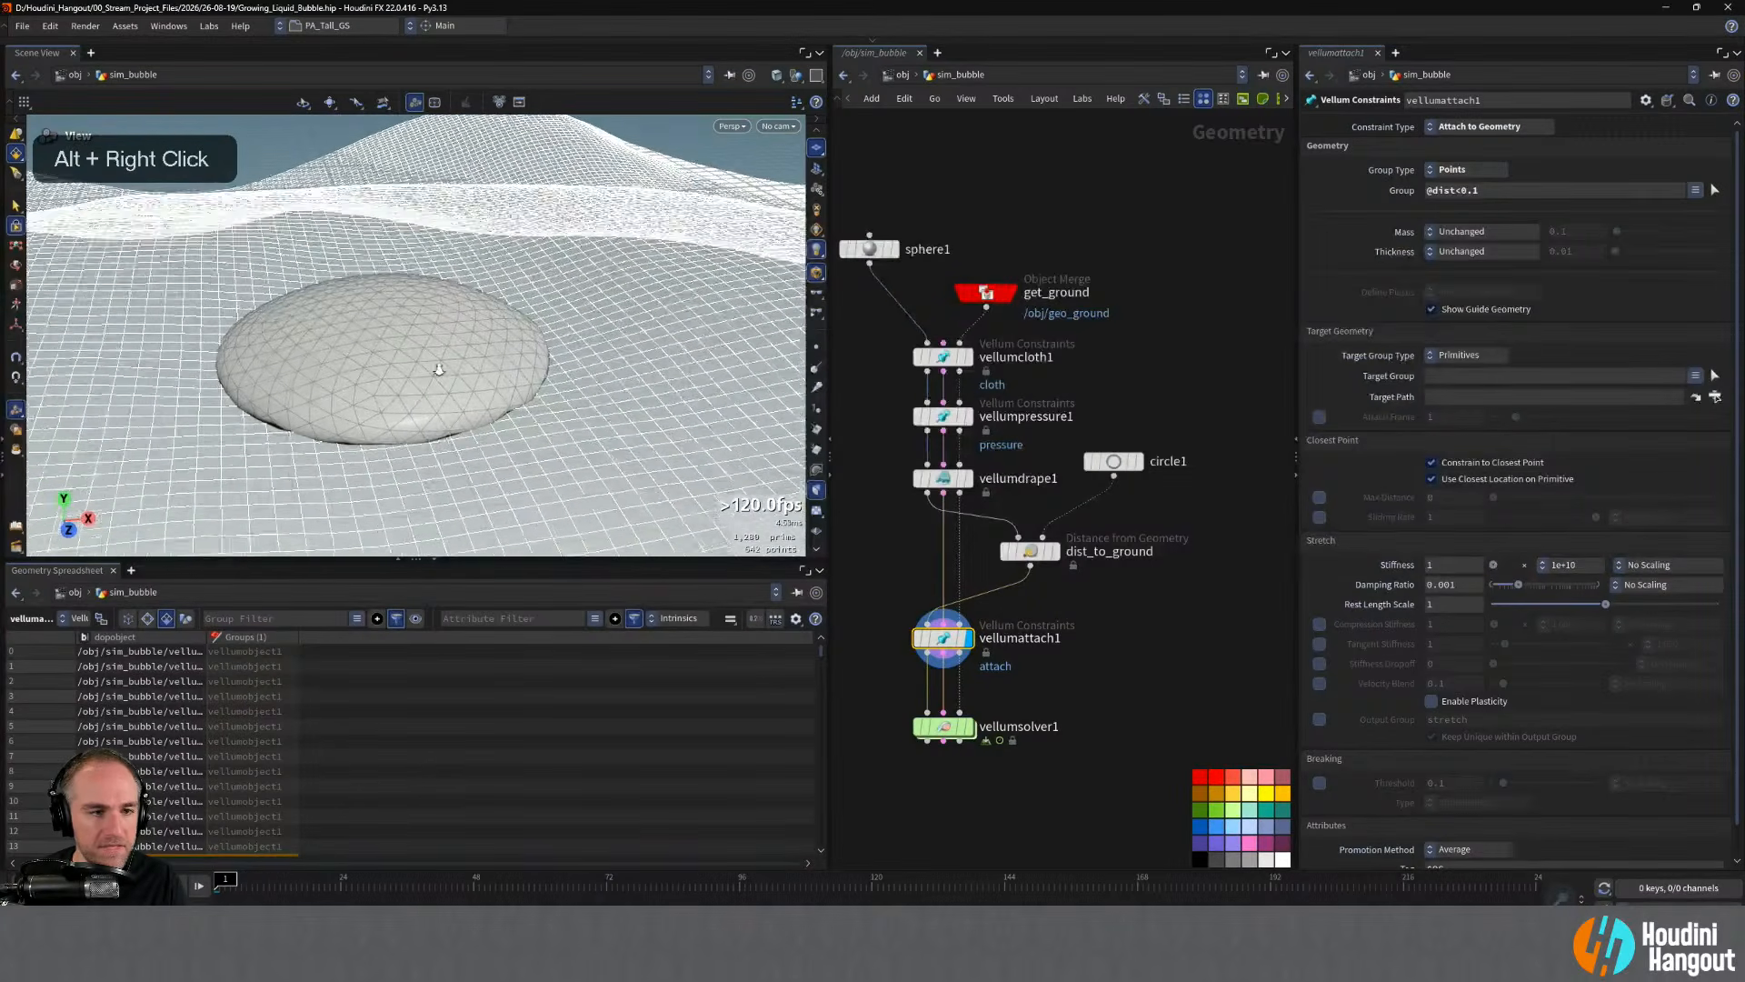
- Display vellumsolver1, frame the bubble, and start a flipbook render of the current viewport to MPlay
left_click(969, 726)
left_click(942, 726)
middle_click_drag(294, 288, 320, 264, "alt")
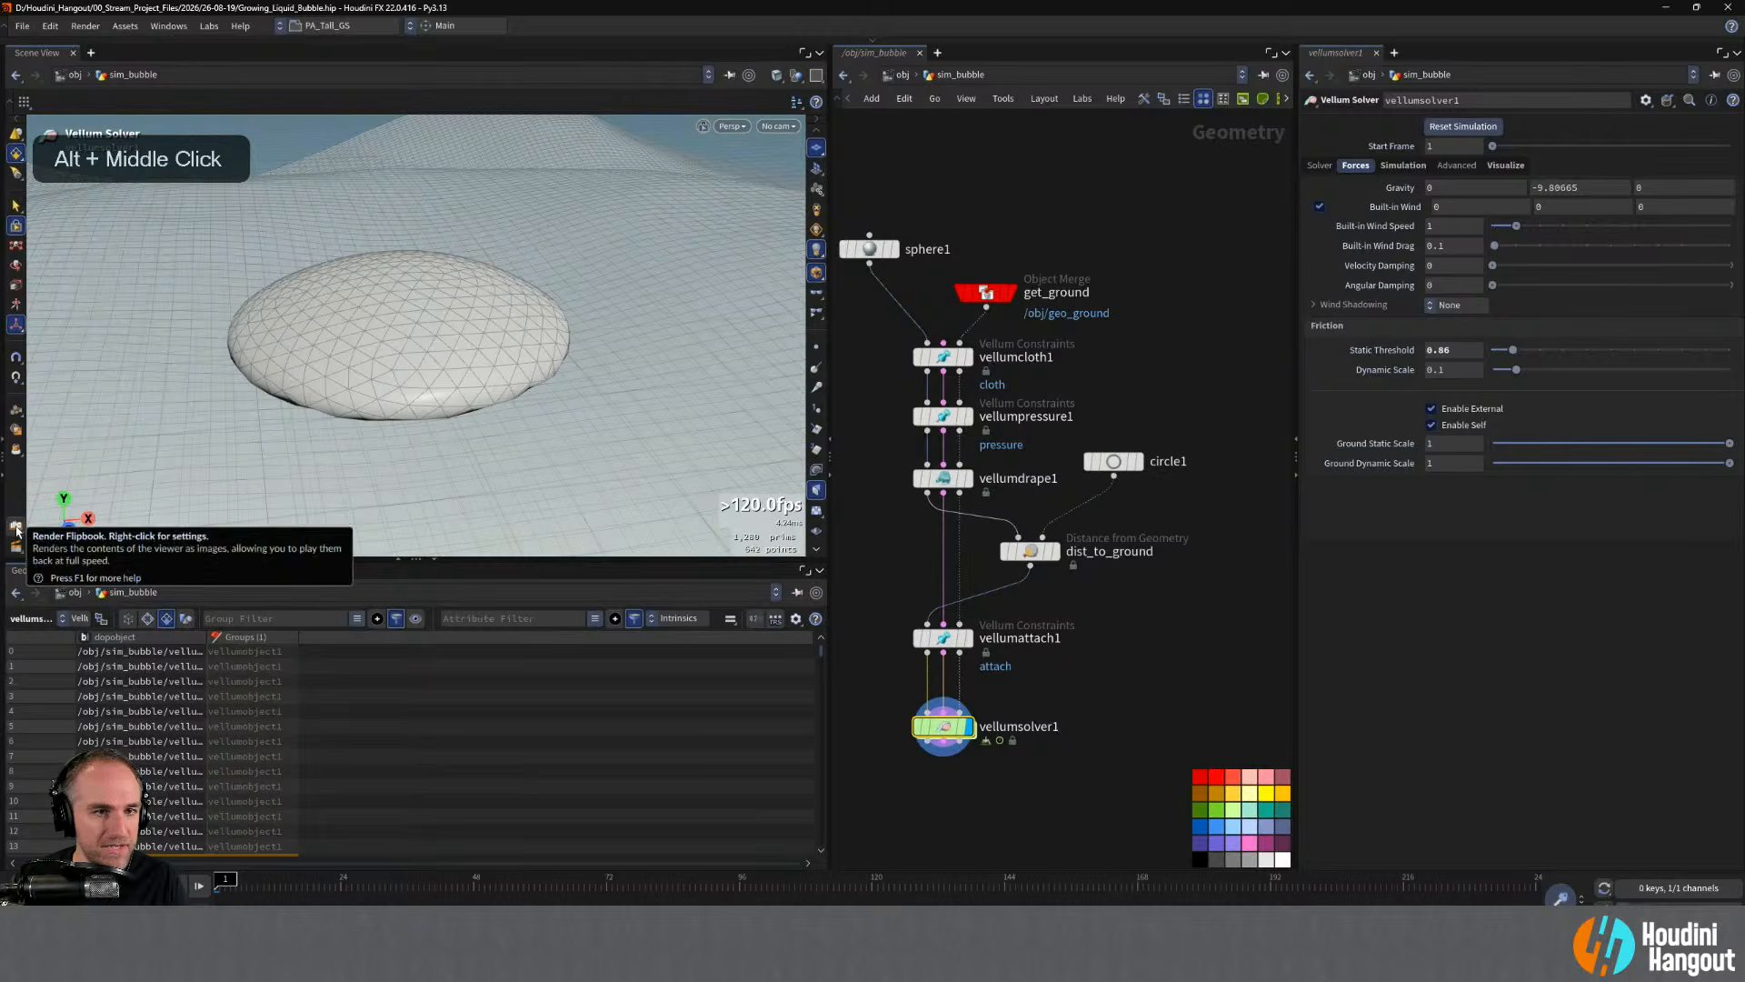
left_click(16, 528)
left_click_drag(142, 353, 378, 356)
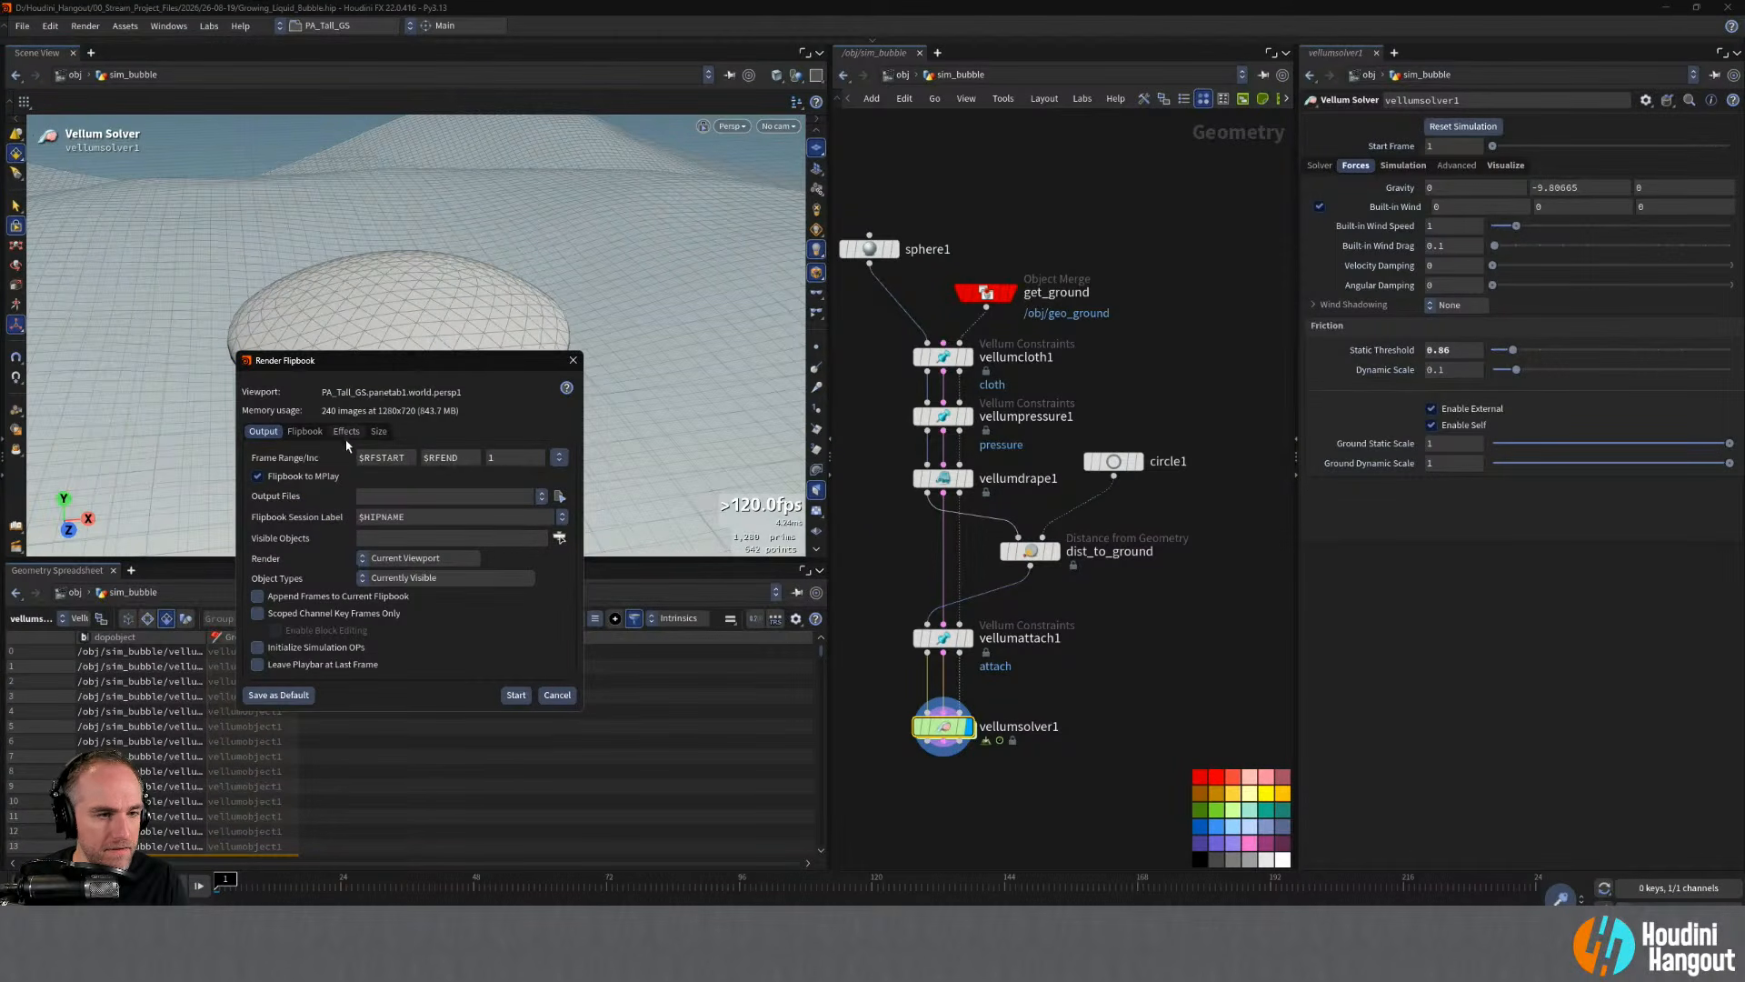
left_click(515, 694)
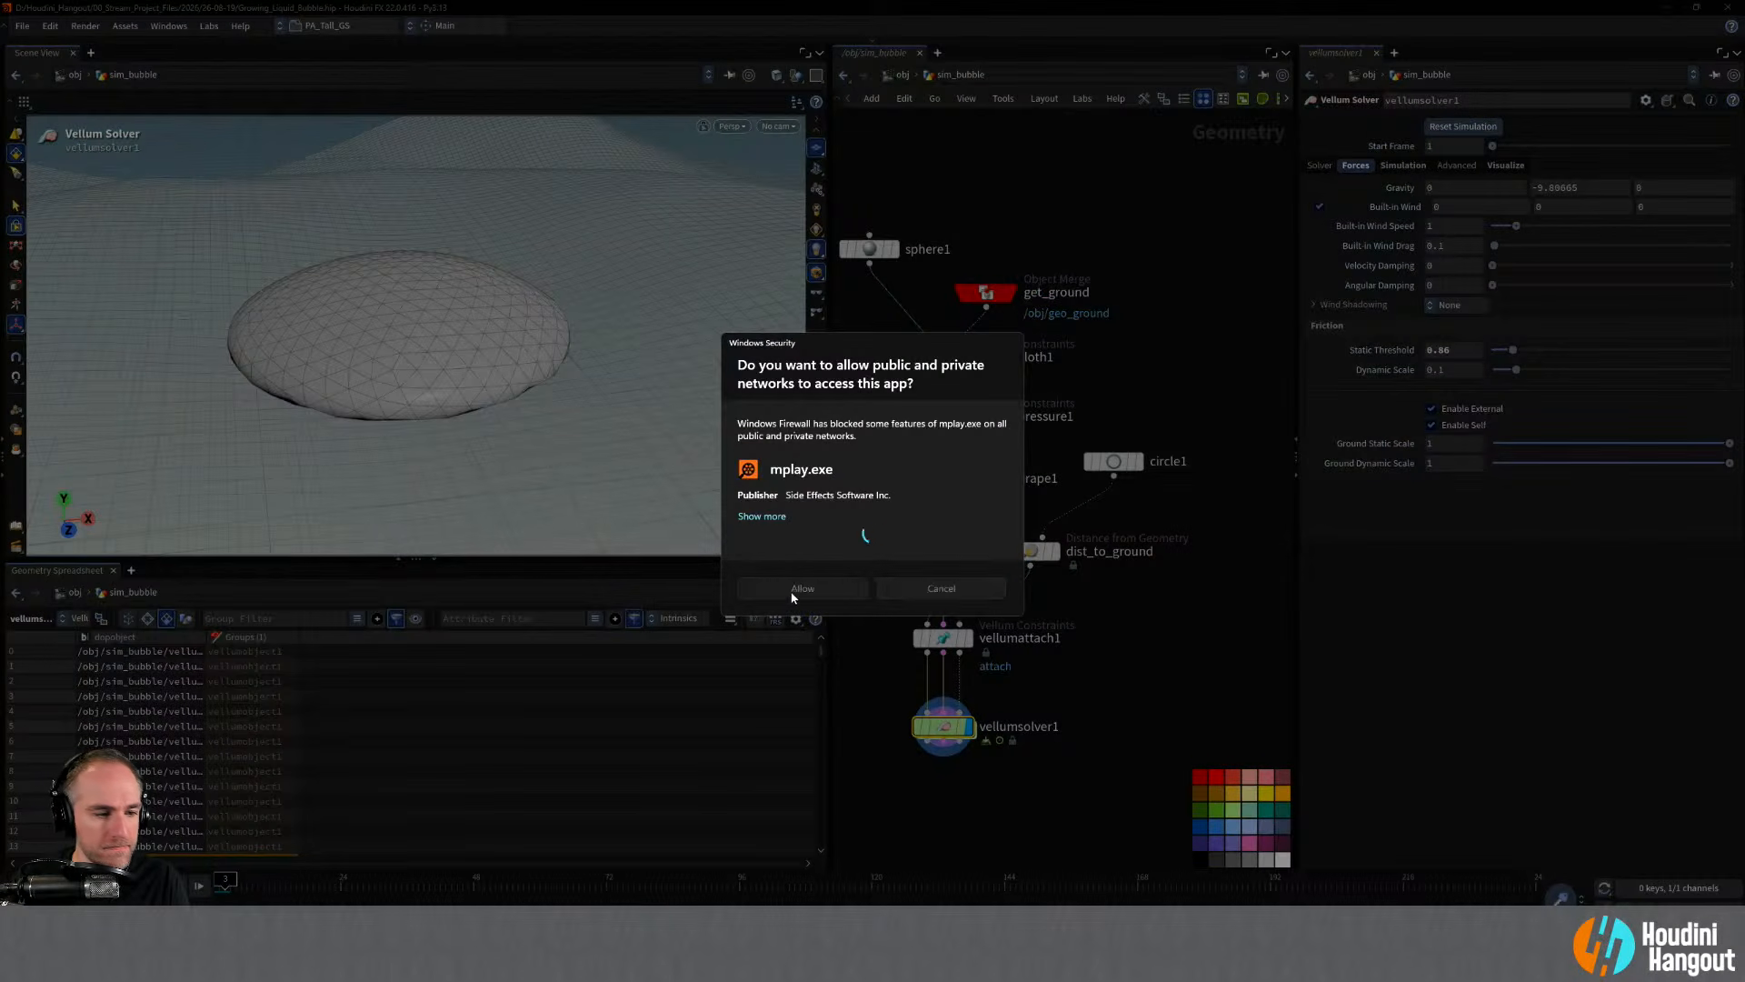
- Allow mplay.exe through the Windows firewall, render the flipbook with vellumattach1 active, and stop it once the bubble has grown
left_click(790, 597)
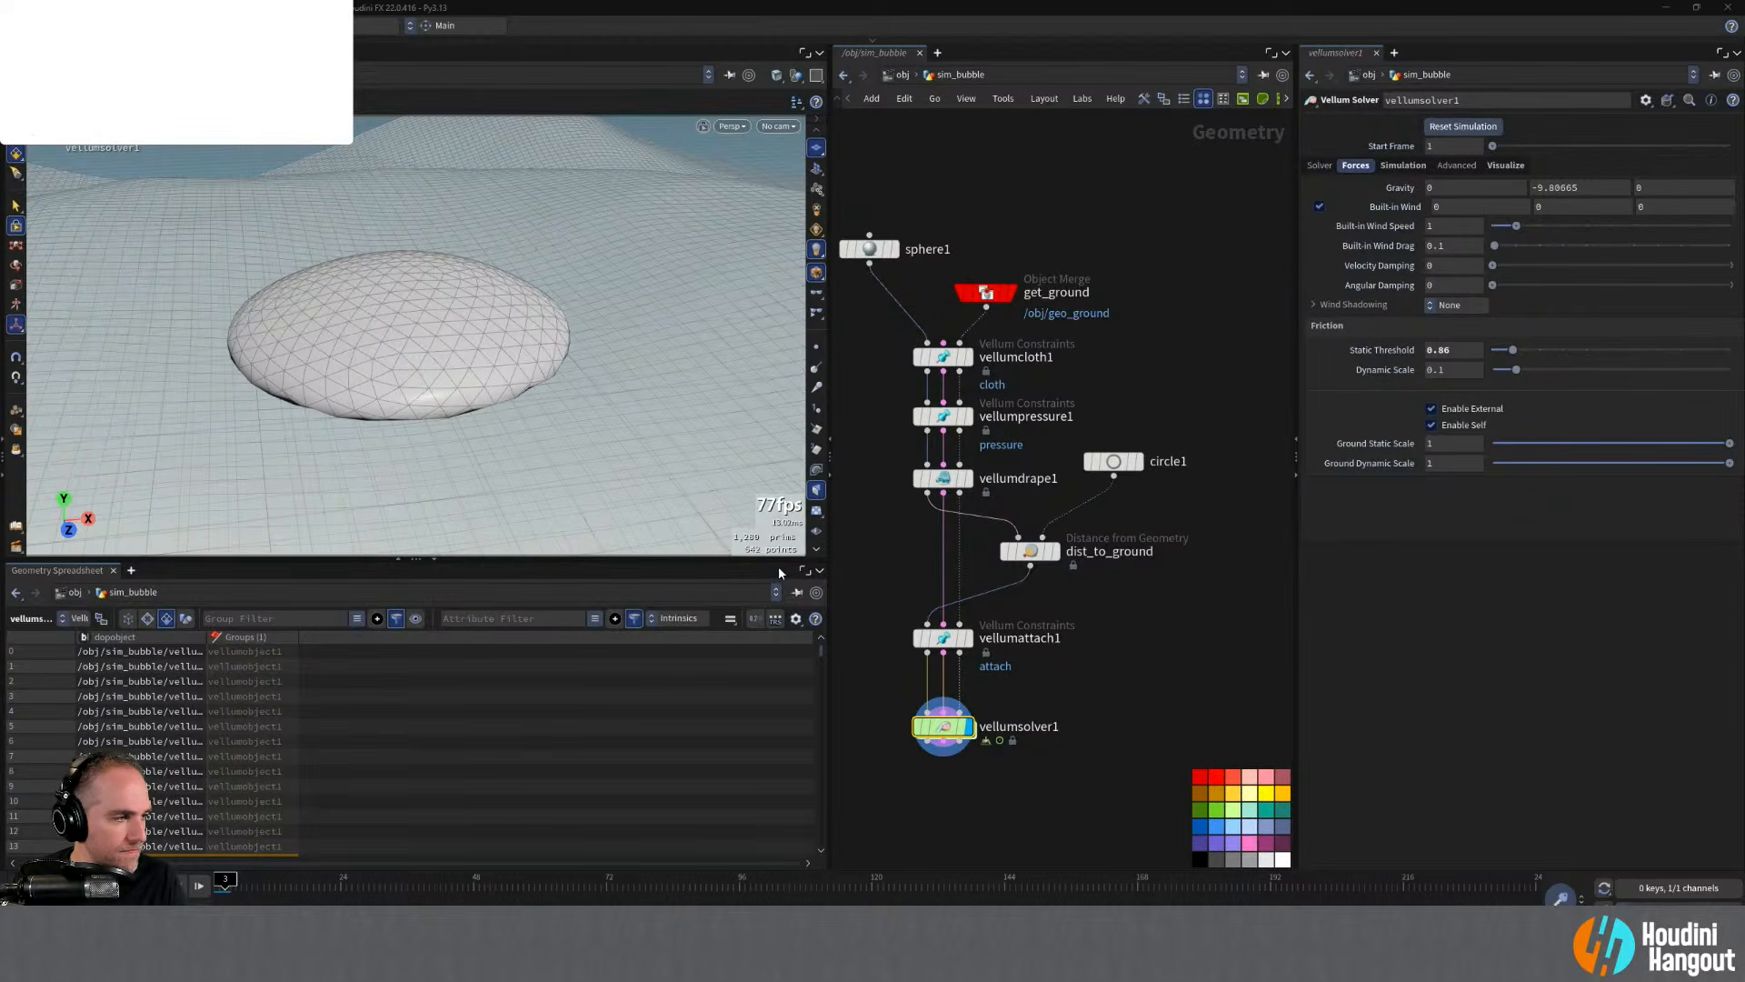
left_click_drag(210, 43, 623, 153)
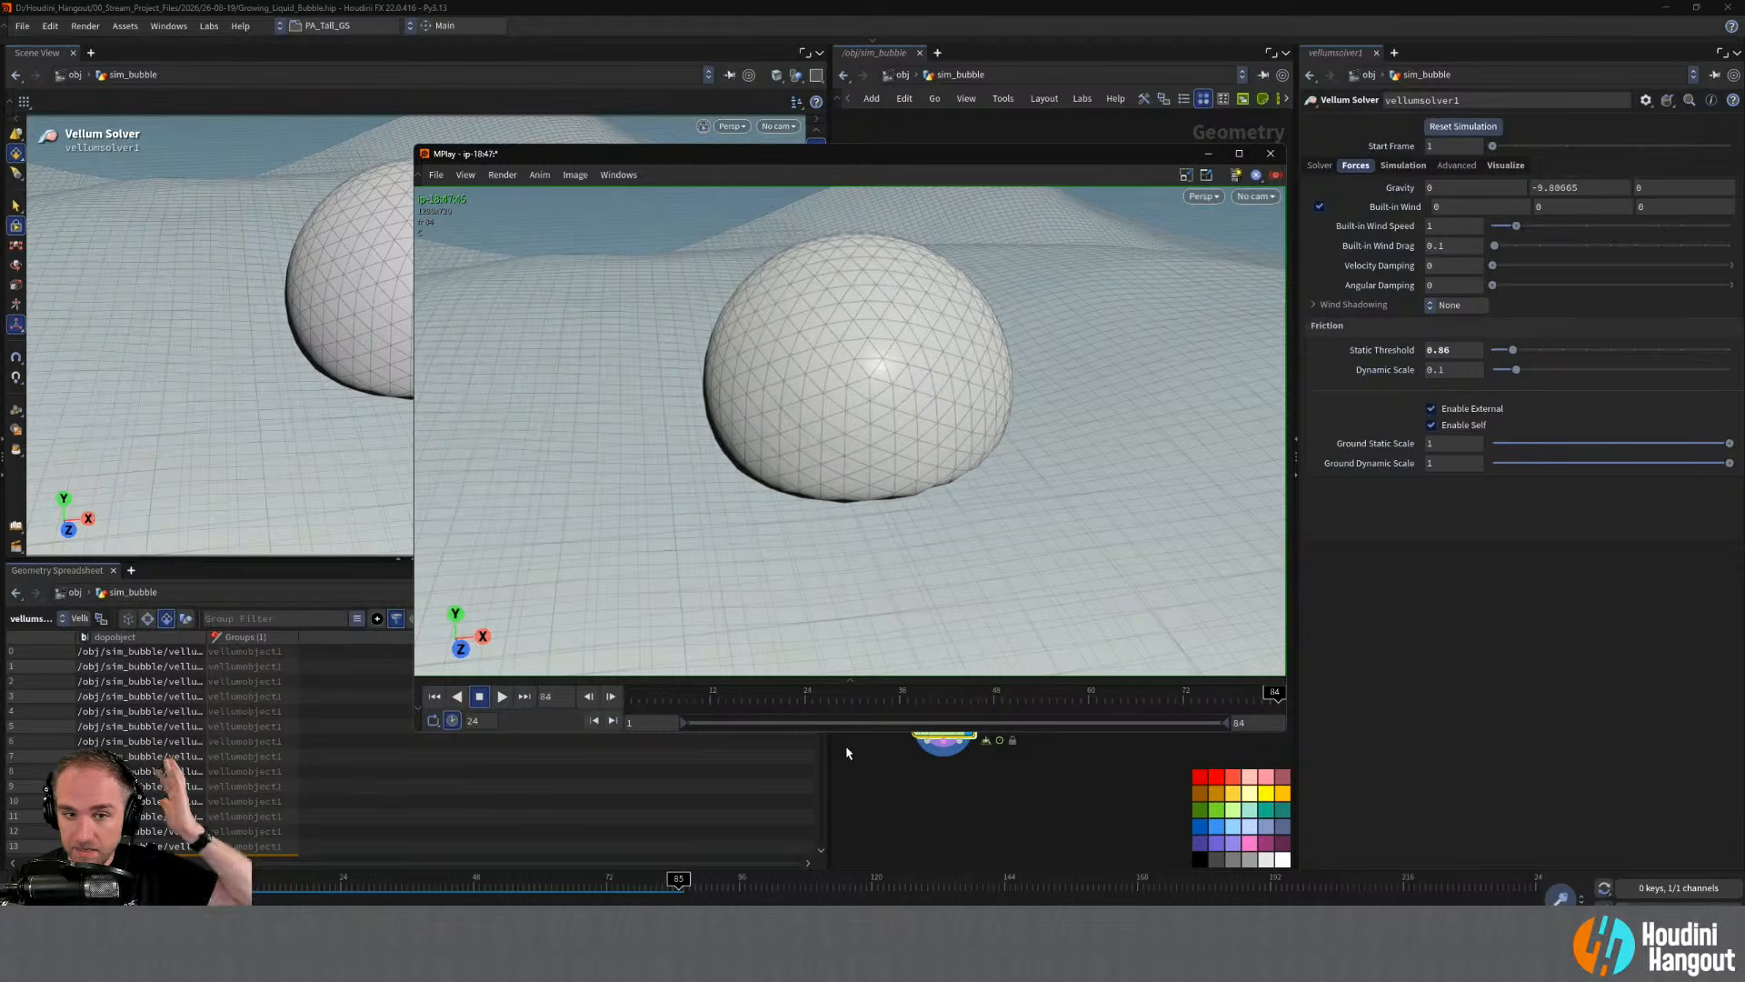
left_click(856, 811)
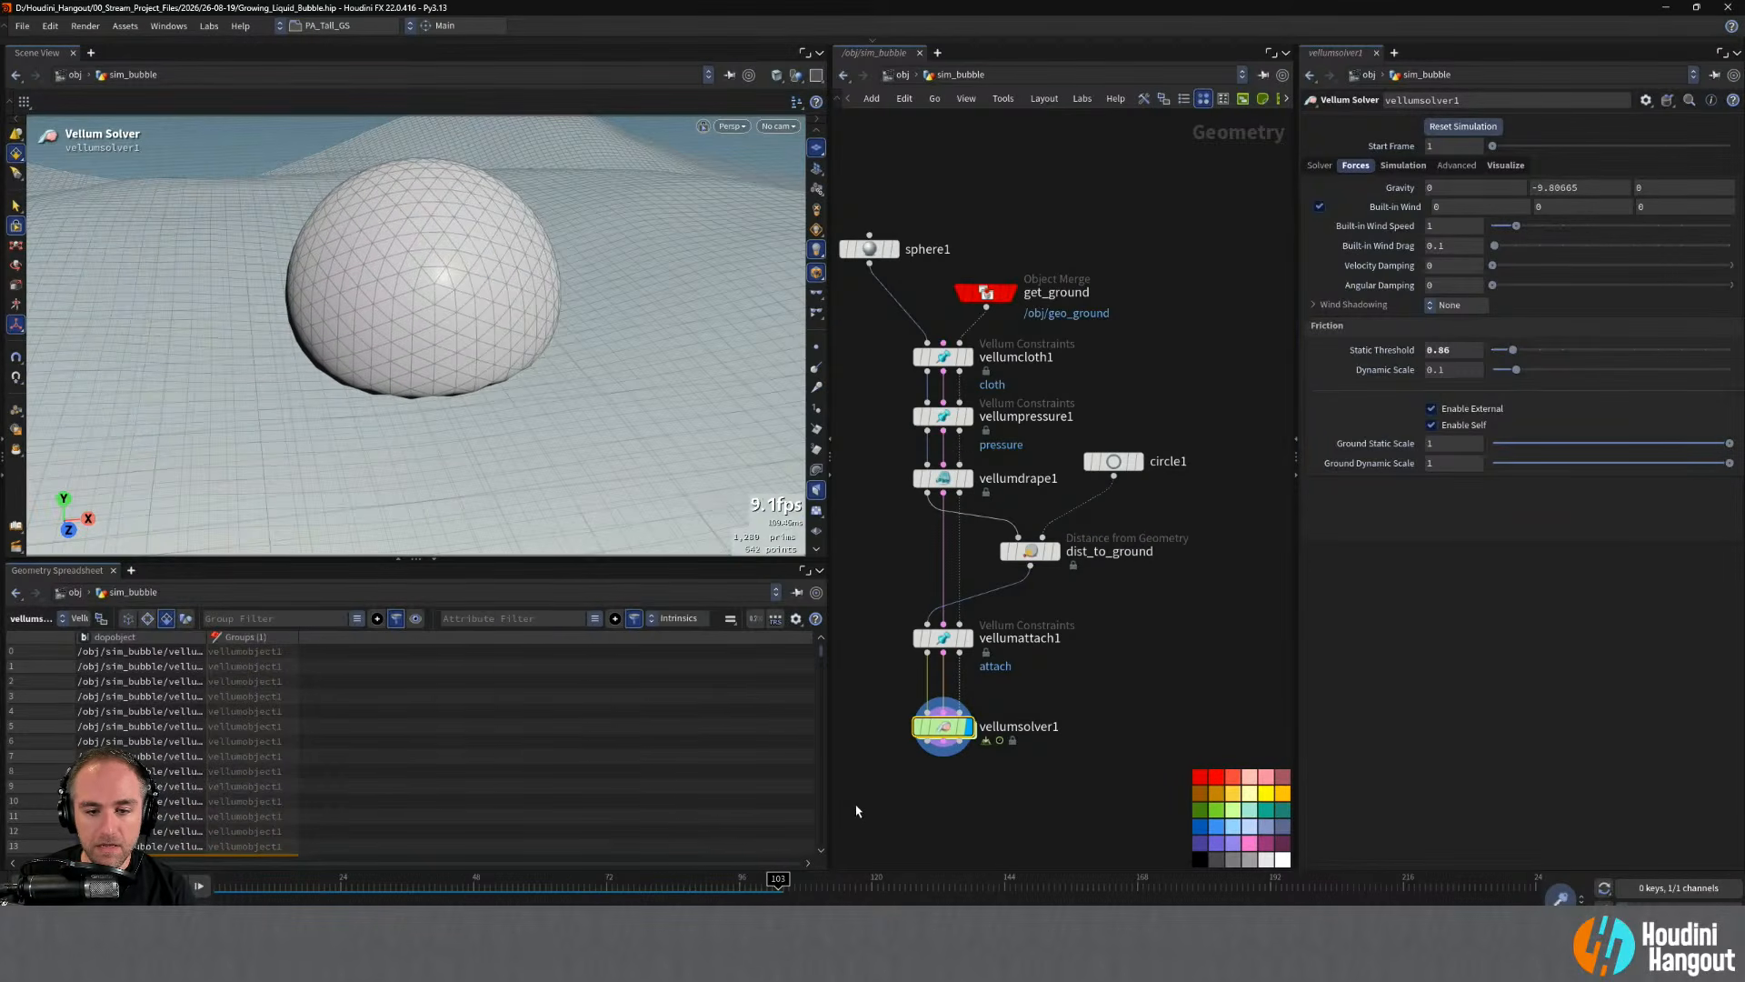
key("Escape")
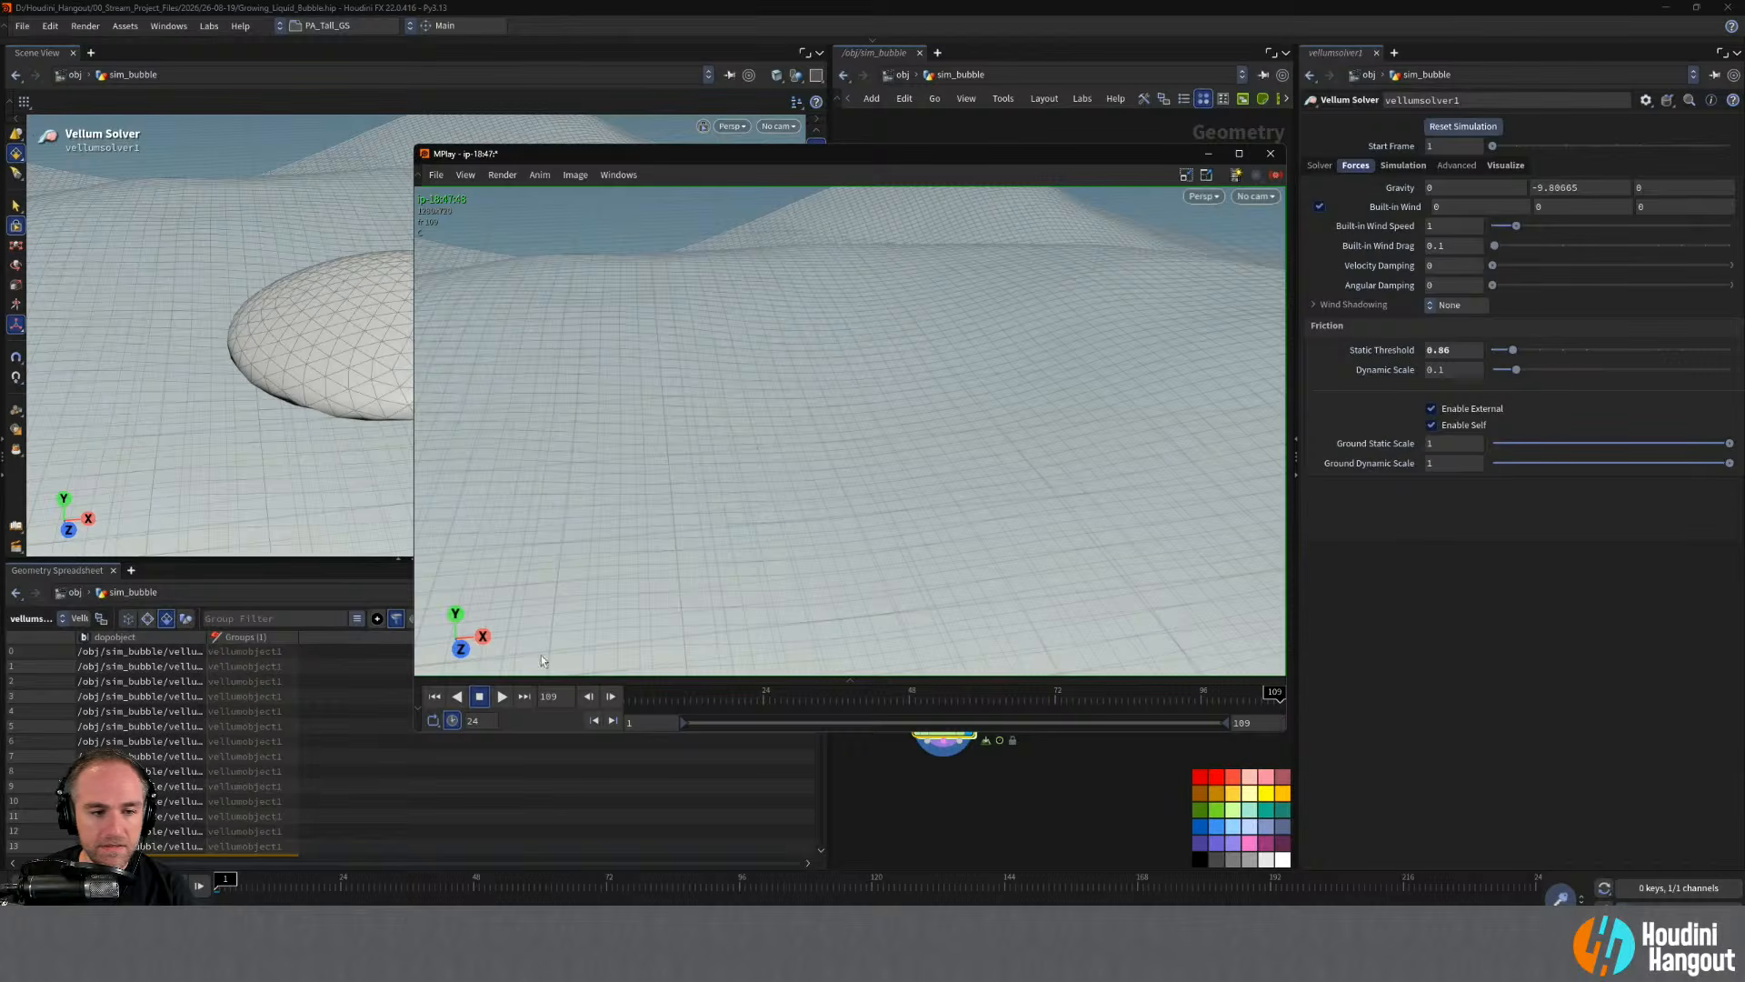
- Render a second flipbook of the bubble with vellumattach1 bypassed and stop it near frame 108
left_click(15, 526)
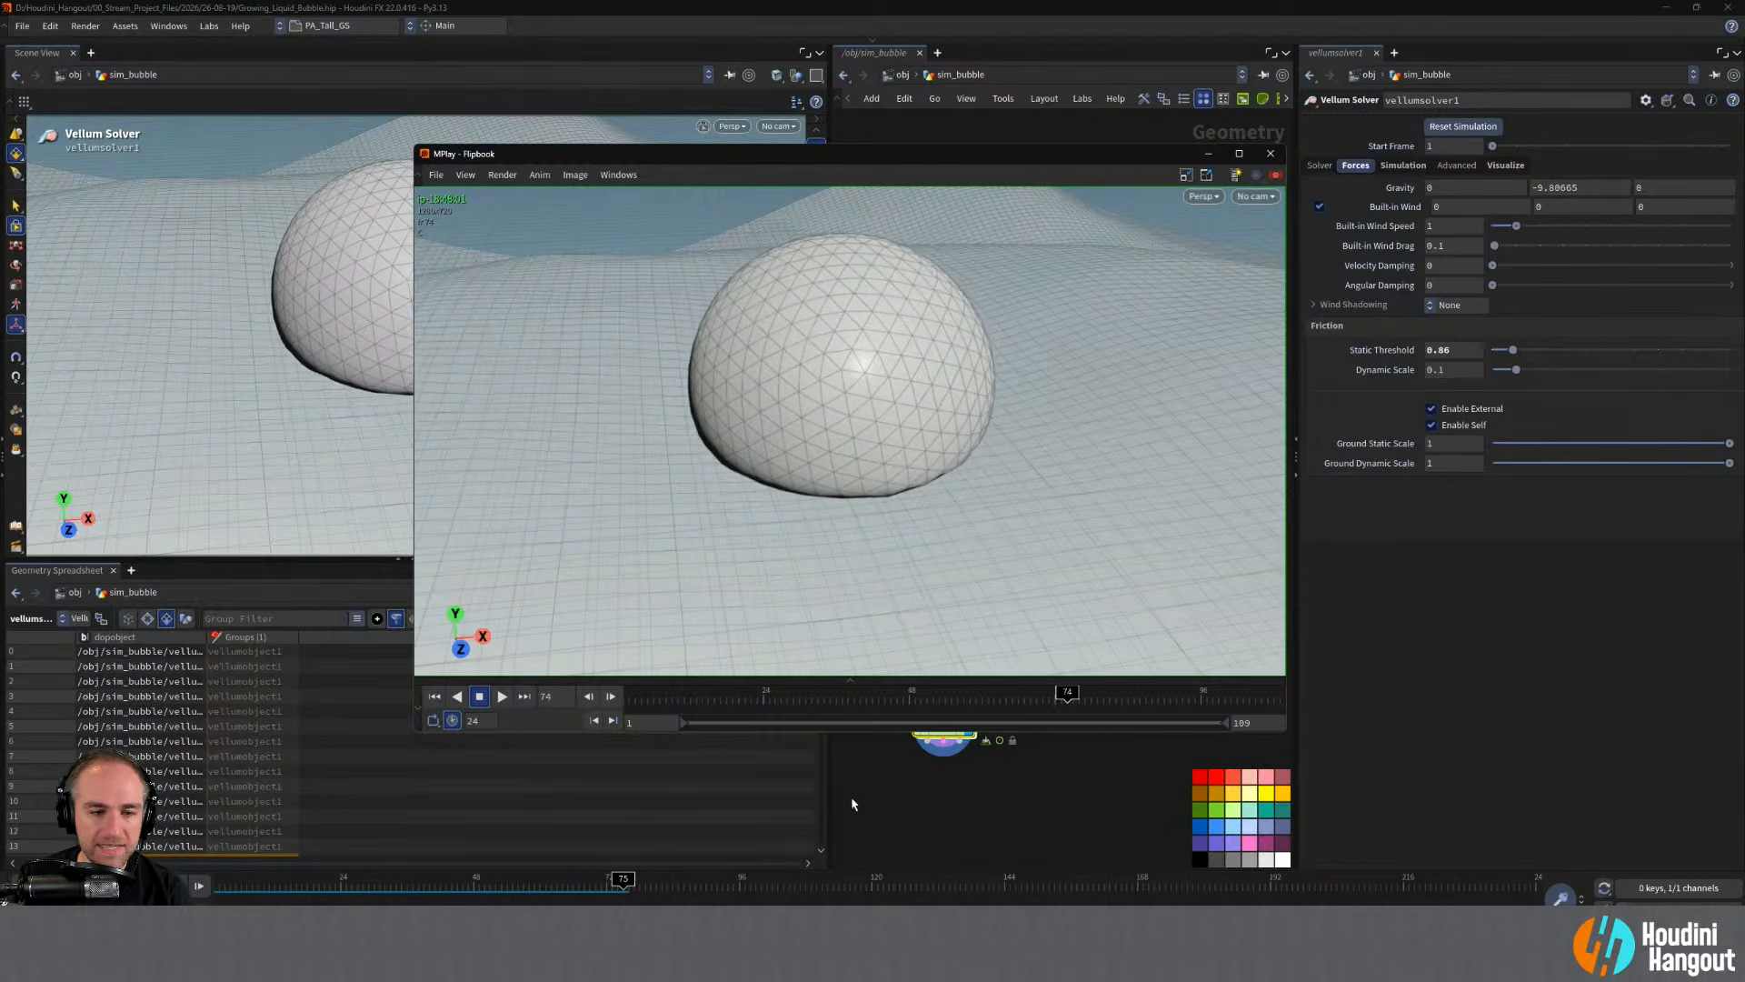
left_click(478, 697)
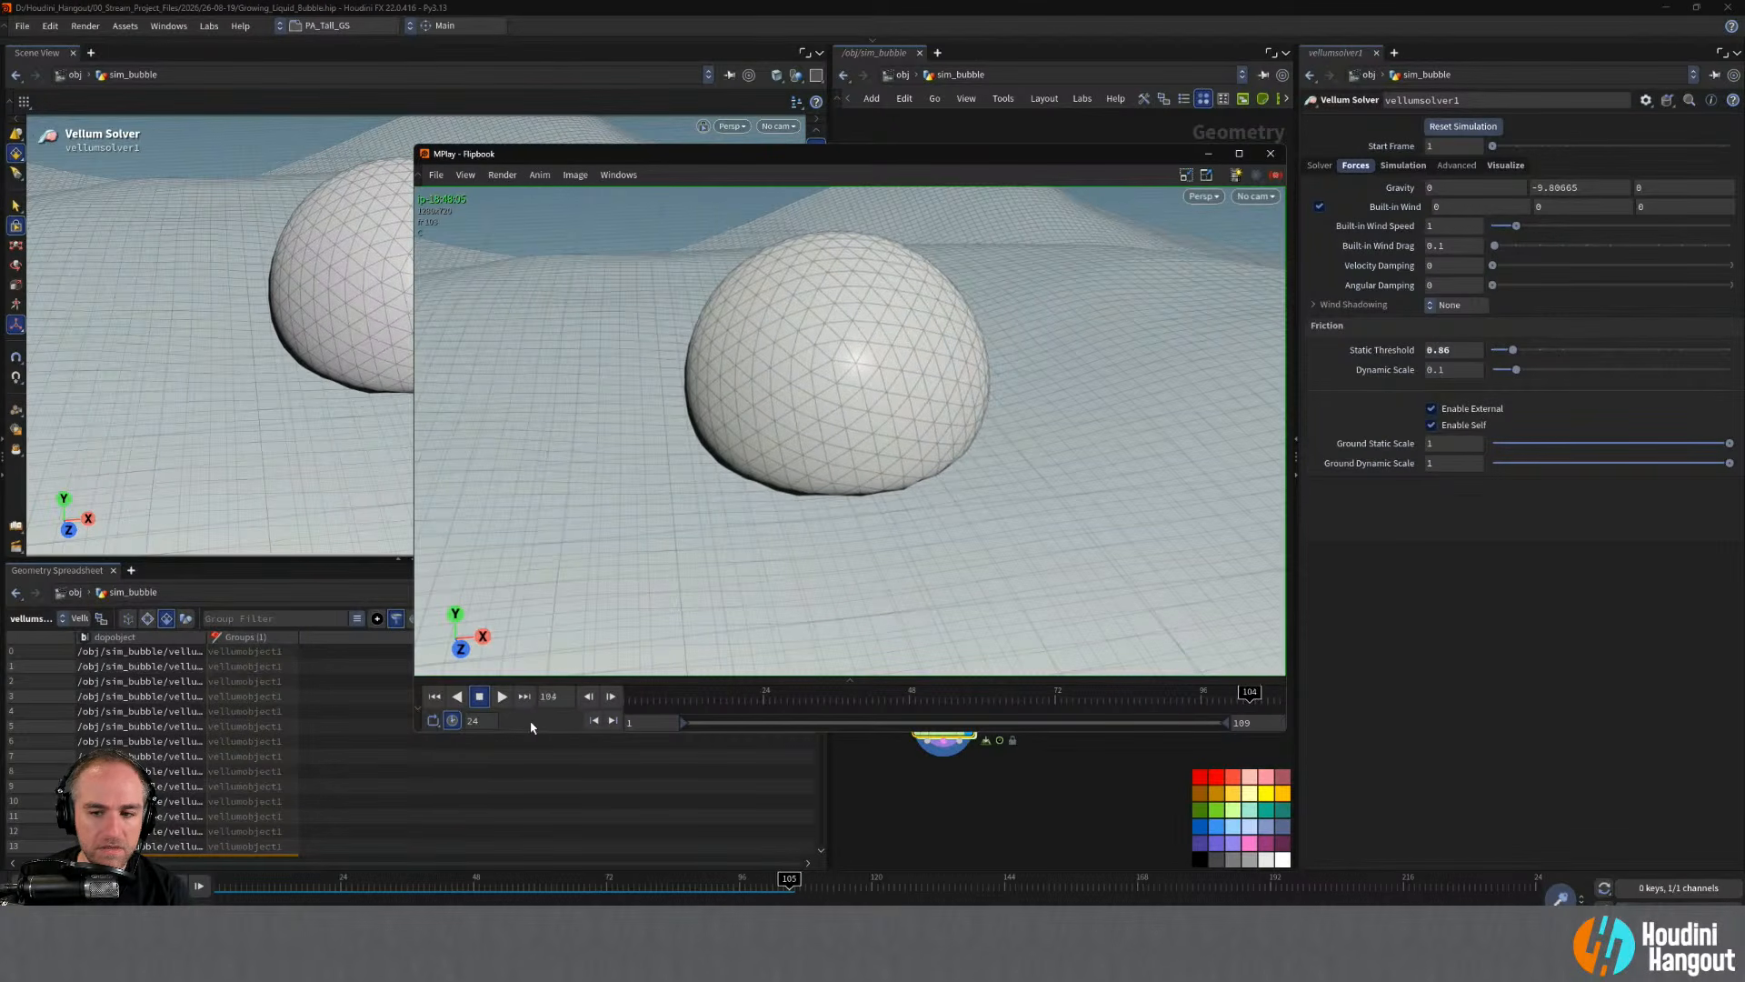
key("Escape")
left_click(937, 834)
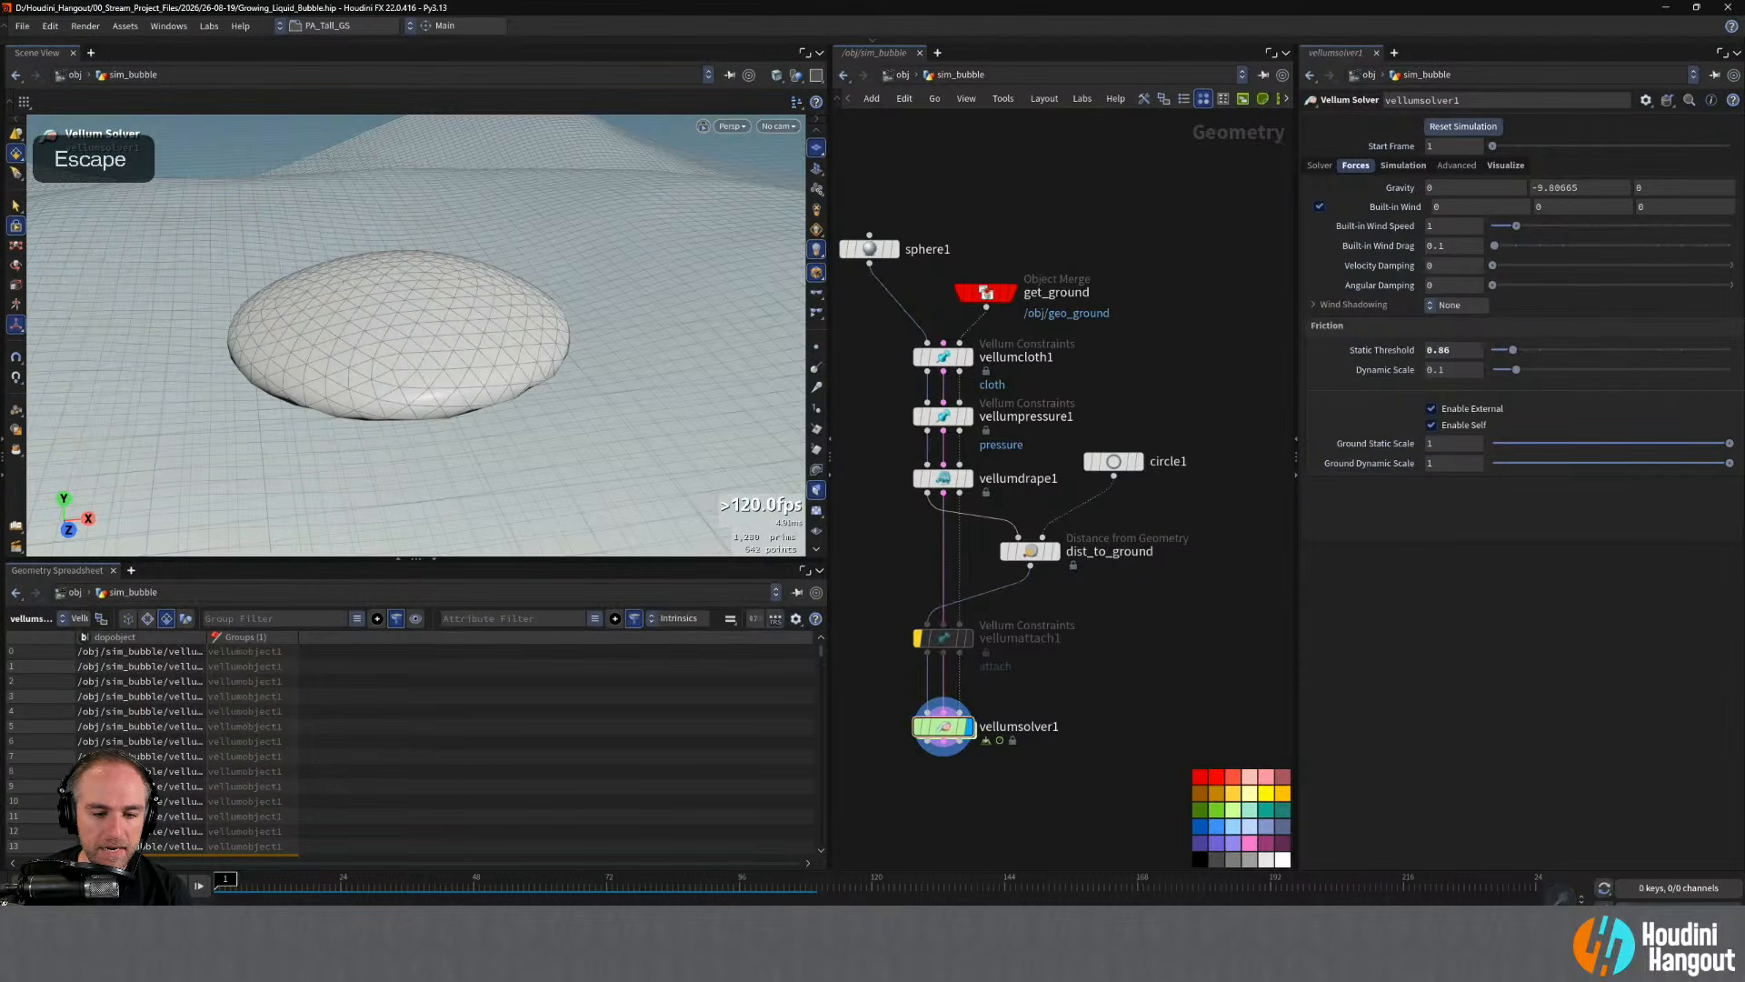
- Show MPlay's Sequence List and arrange both windows so the two flipbook sequences and the image are visible together
key("alt+Tab")
left_click(604, 179)
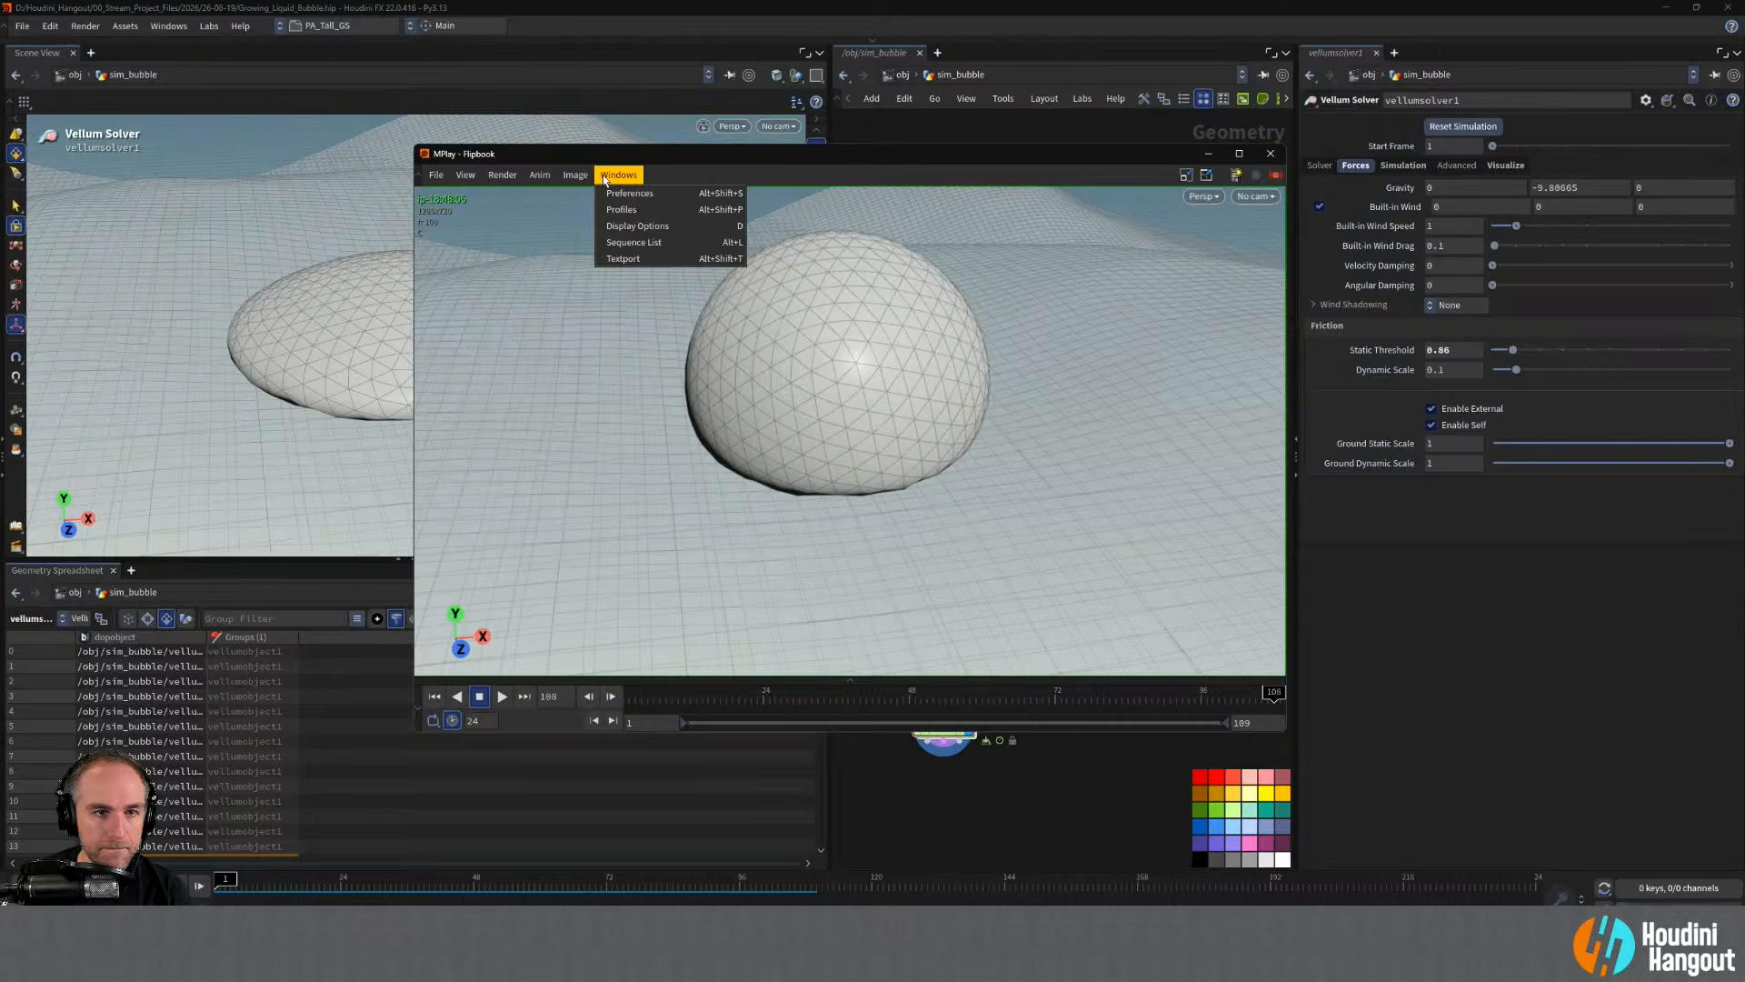
left_click(629, 241)
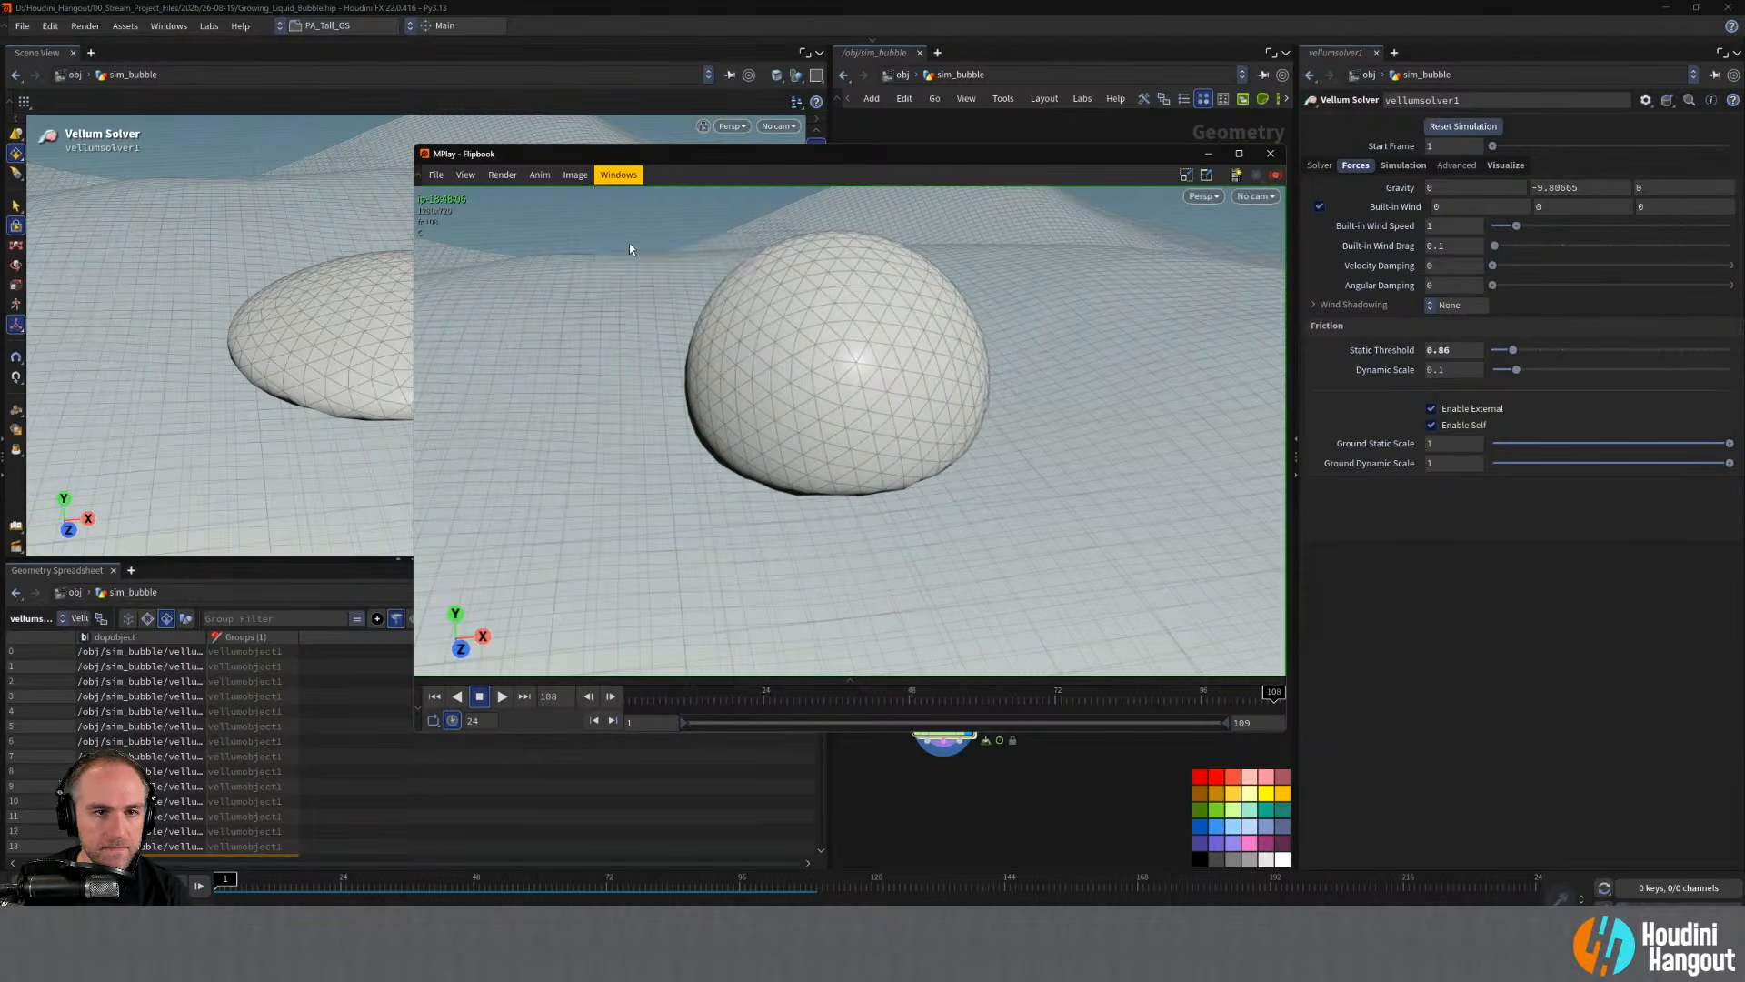
left_click_drag(509, 153, 360, 204)
left_click_drag(785, 155, 965, 258)
left_click_drag(486, 196, 413, 57)
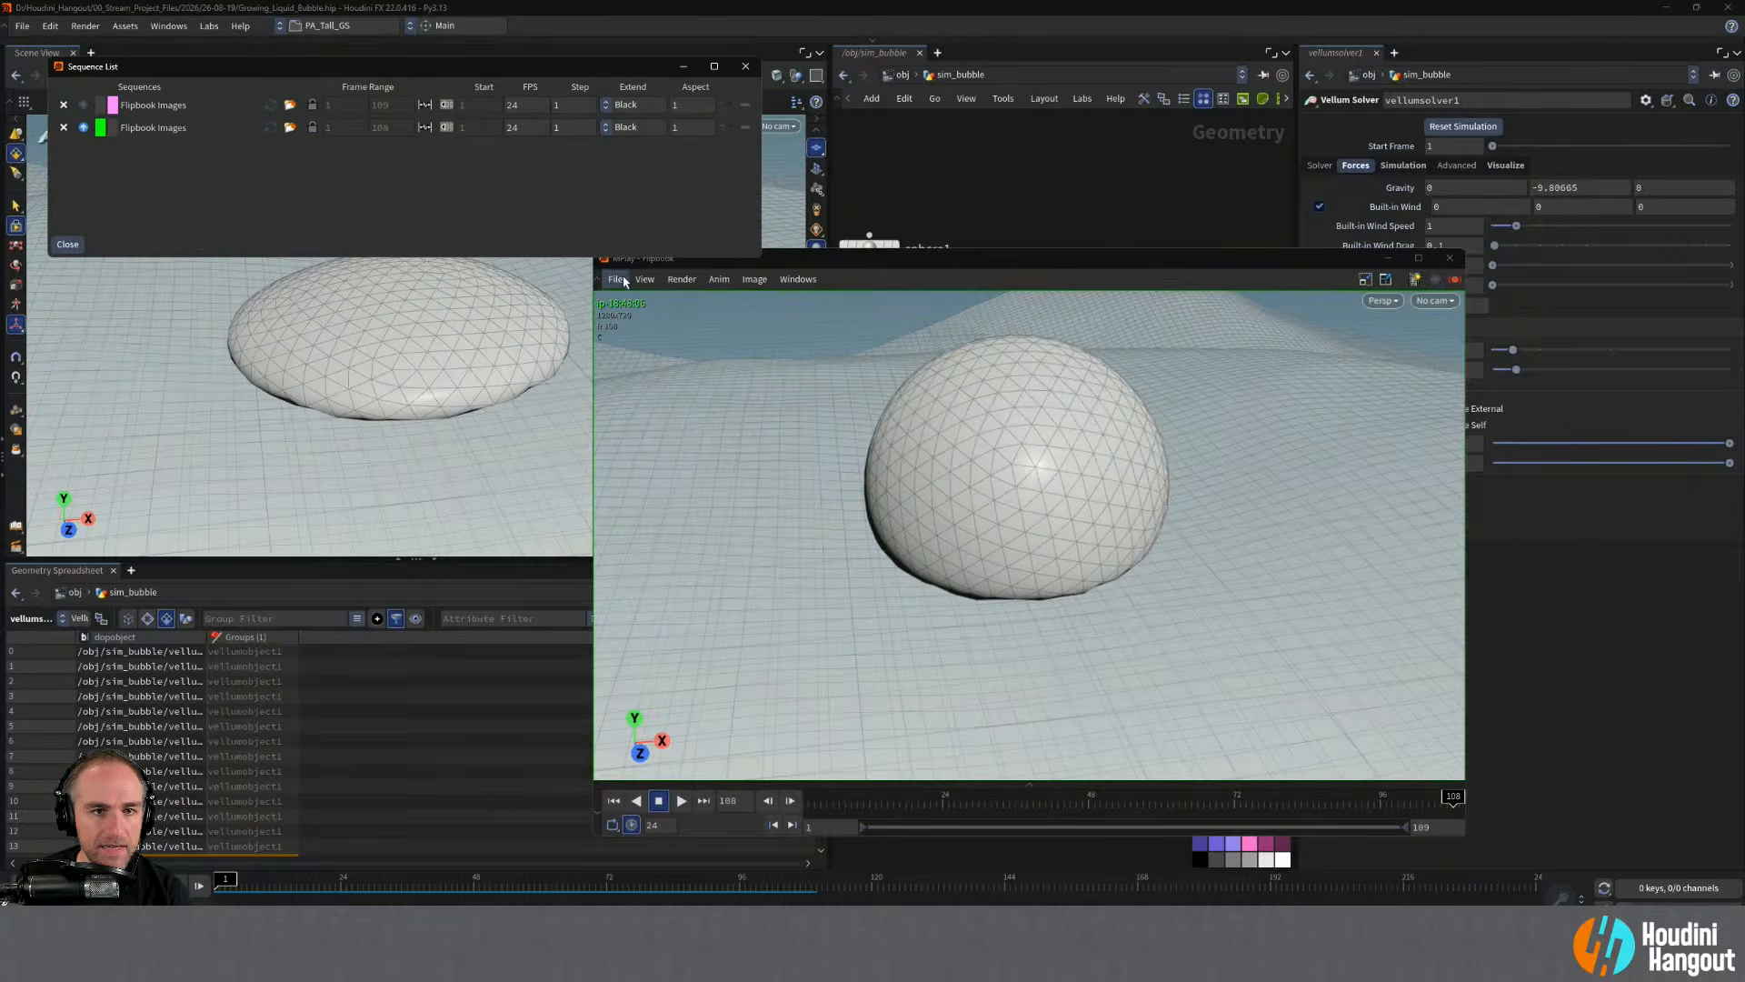
- Compare the two flipbooks in MPlay with the split placed at about 0.5 across the bubble
left_click_drag(745, 258, 685, 276)
left_click(692, 304)
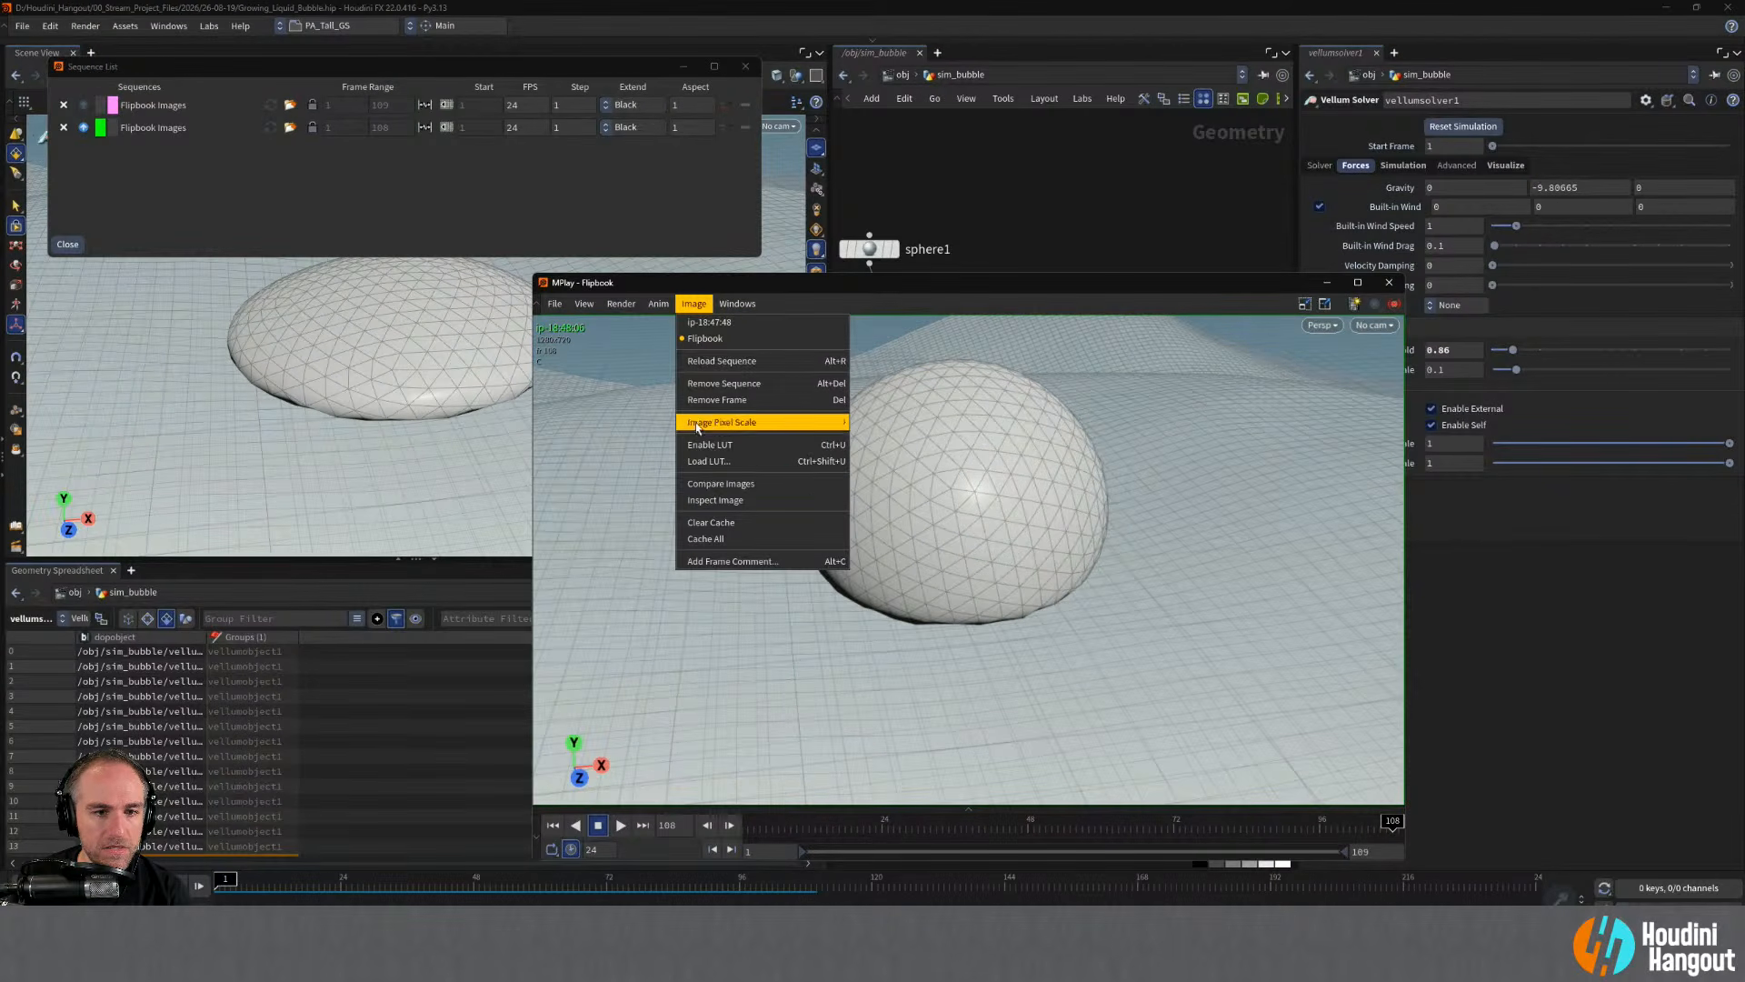
left_click(702, 488)
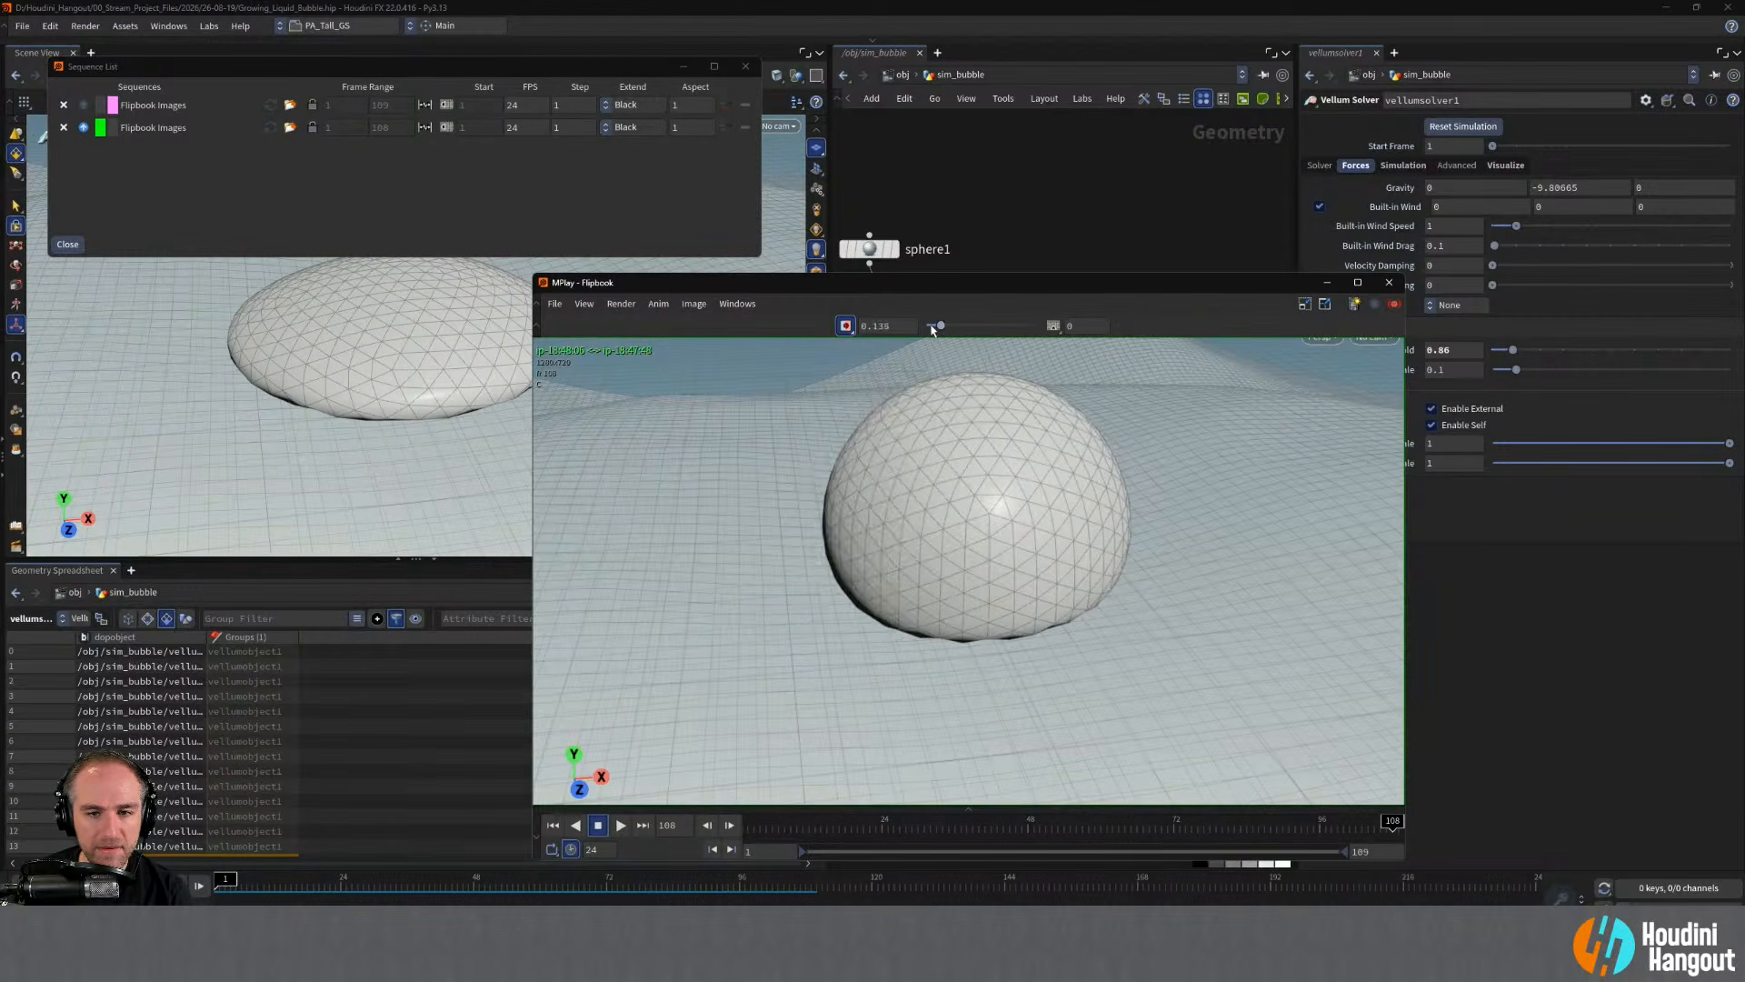
left_click_drag(978, 325, 982, 340)
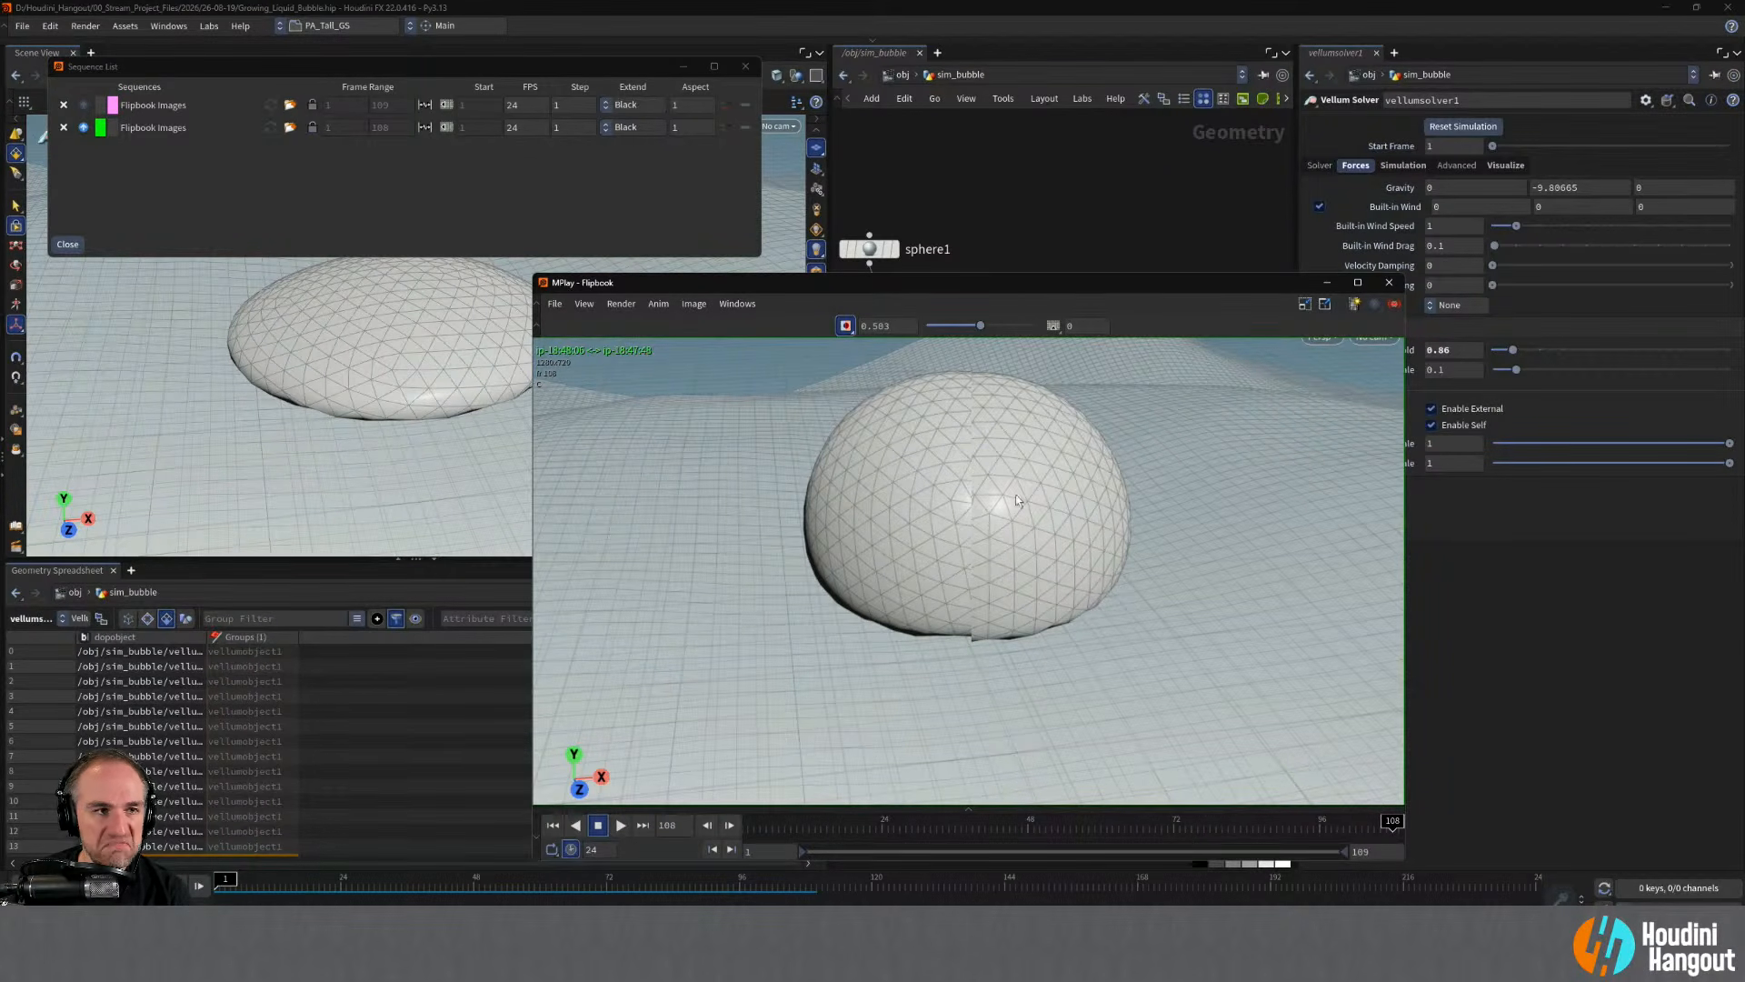
- Play the split flipbook comparison from its first frame, examine the bubble's base, and close MPlay
left_click(552, 825)
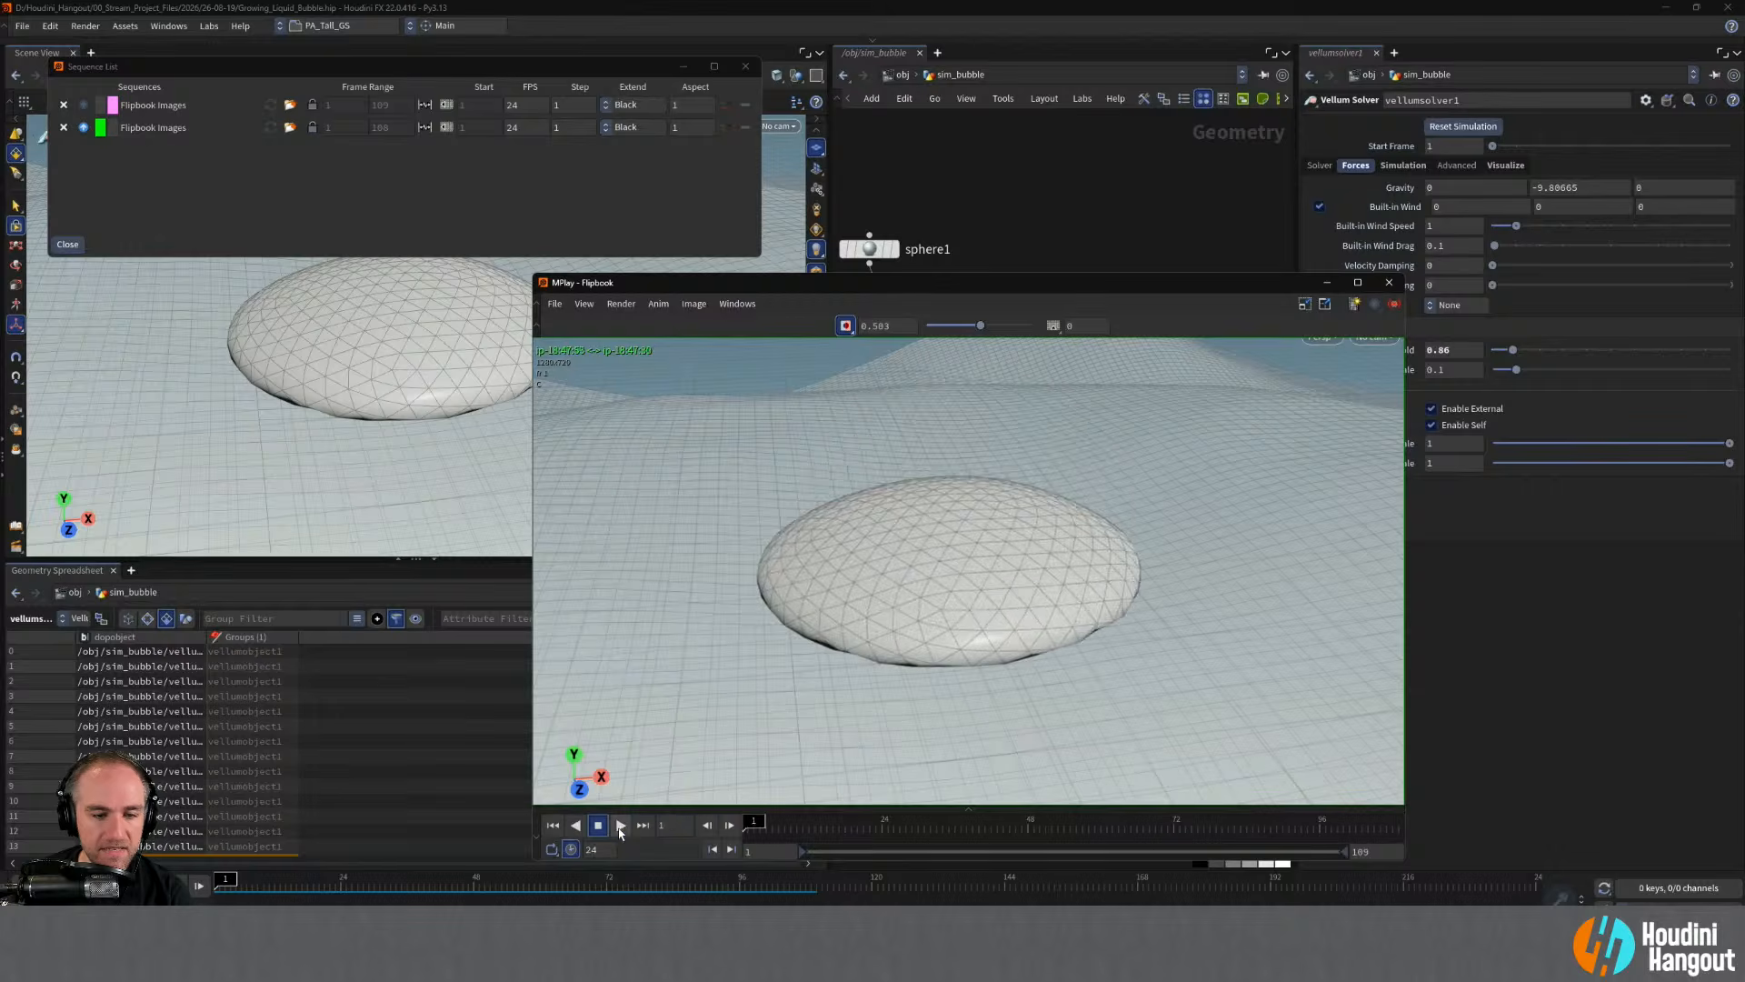
left_click(620, 824)
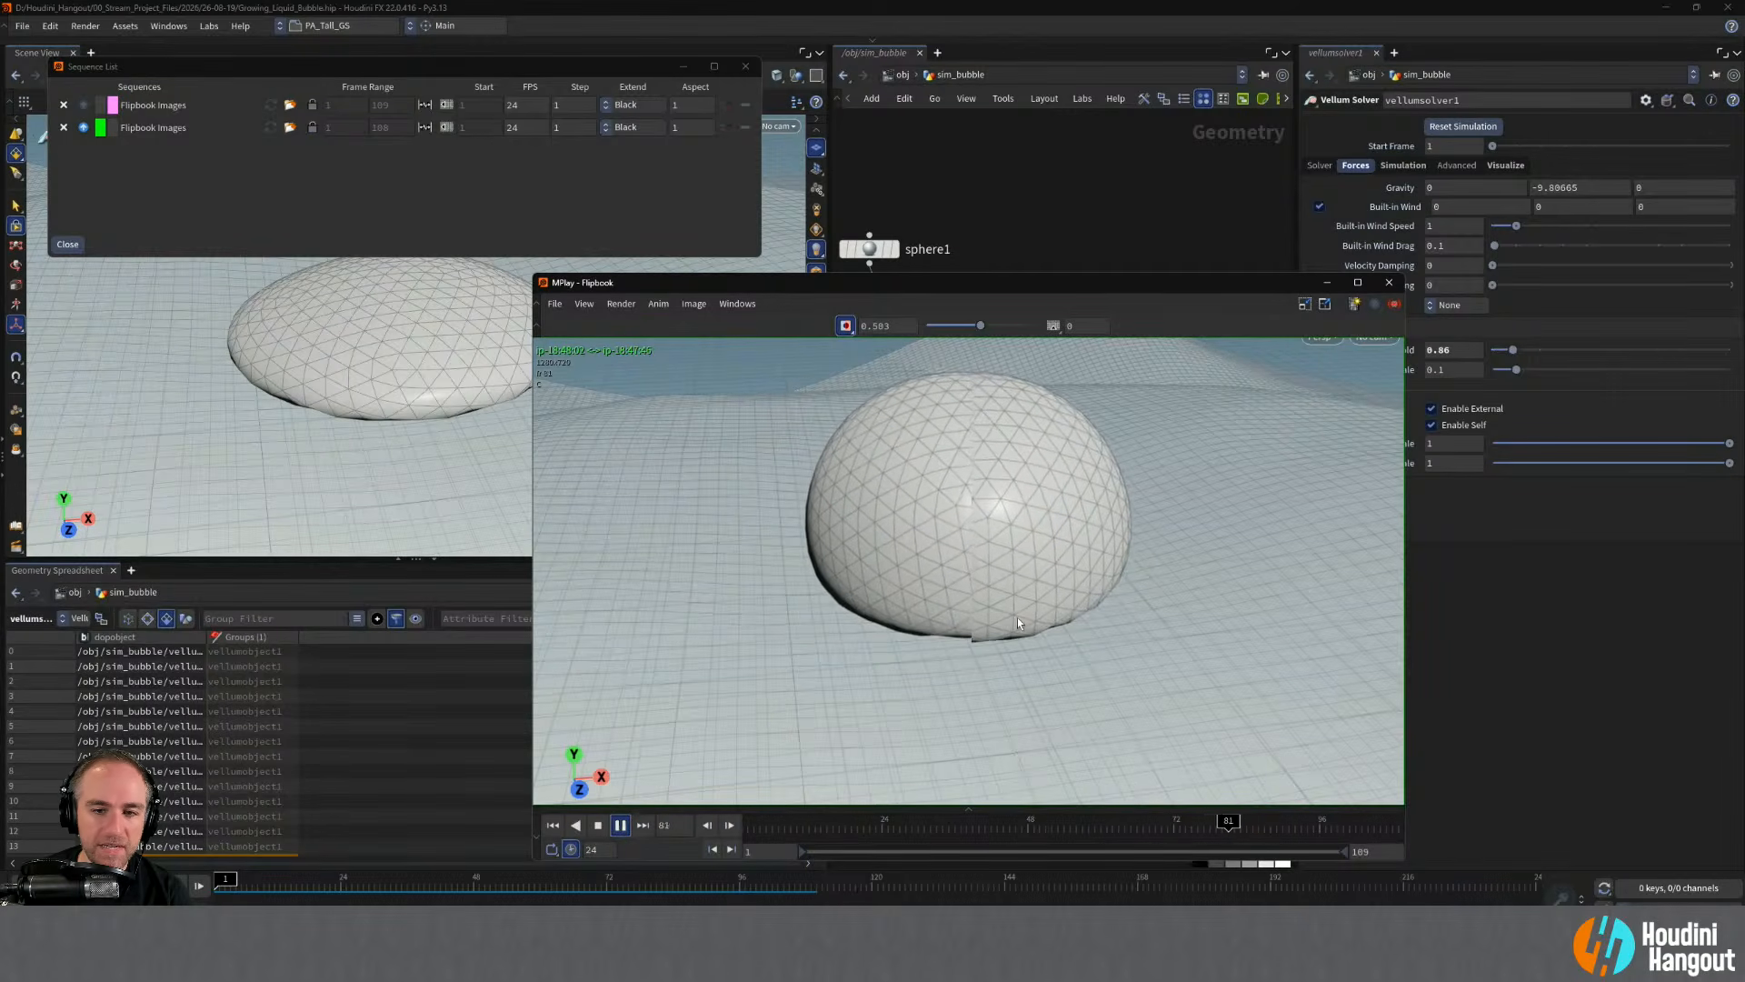
left_click(1391, 283)
left_click(1389, 283)
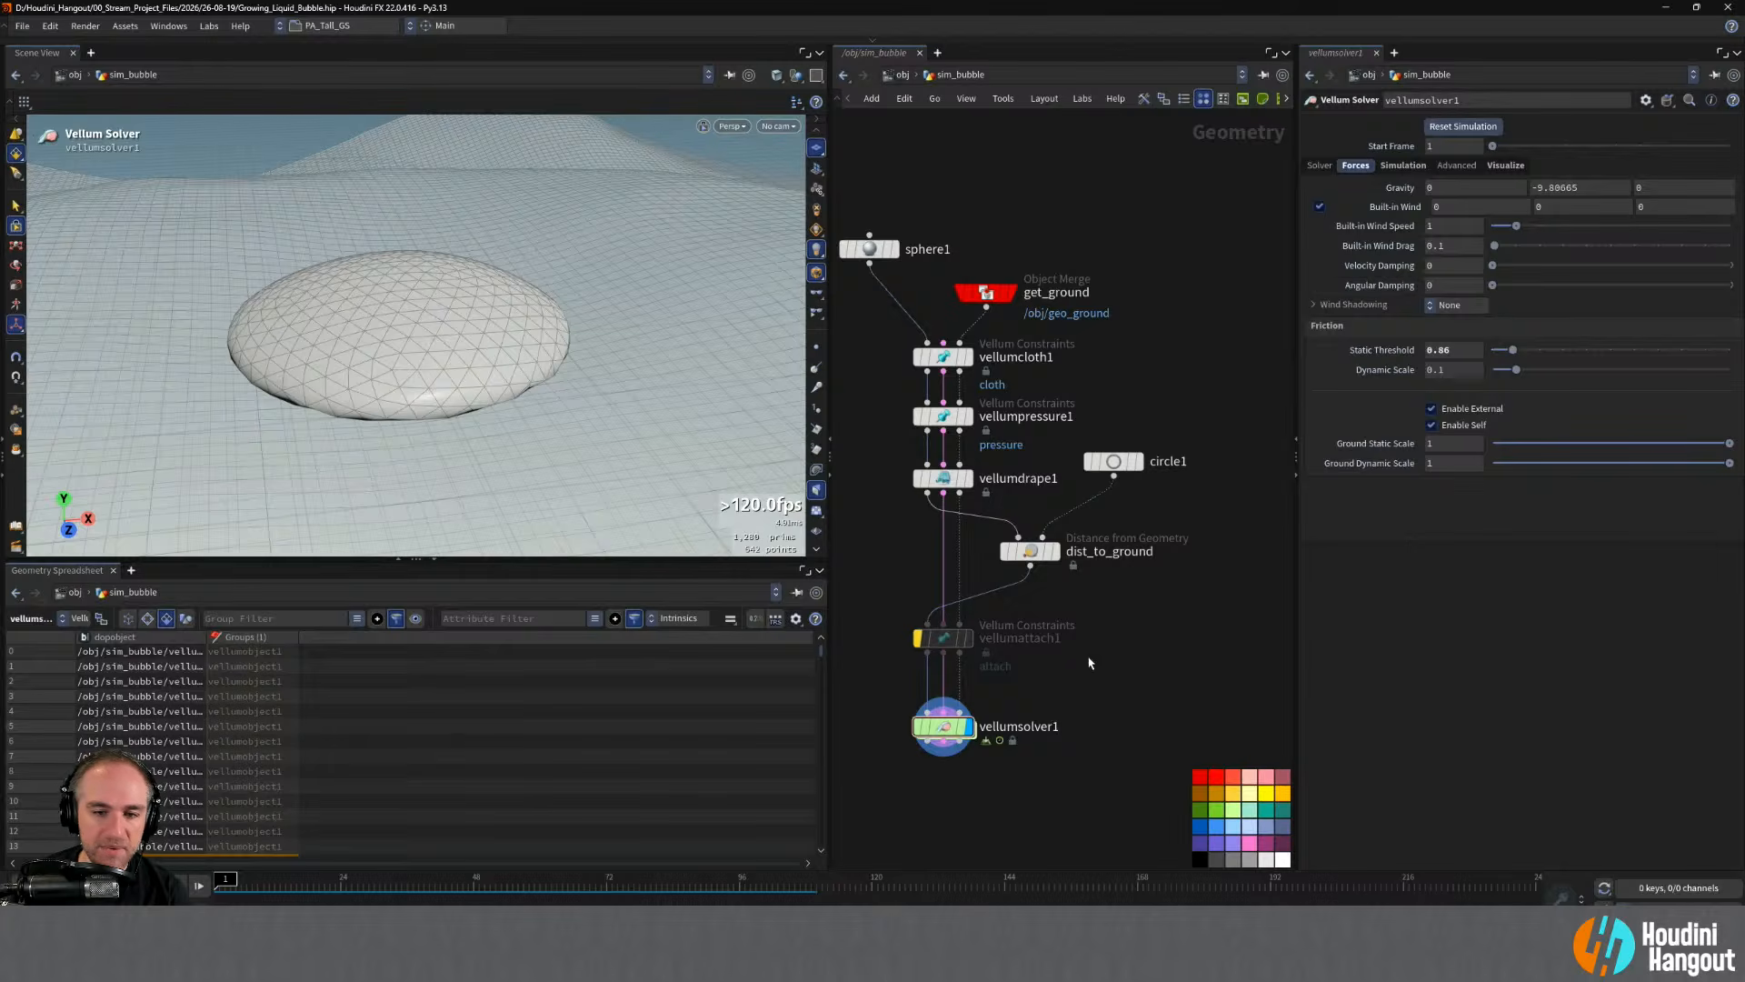
- Re-enable vellumattach1 and, inside vellumsolver1's forces network, key pressure_cloth_stiffness_anim's Stiffness at 125 on frame 72
left_click(915, 638)
double_click(941, 727)
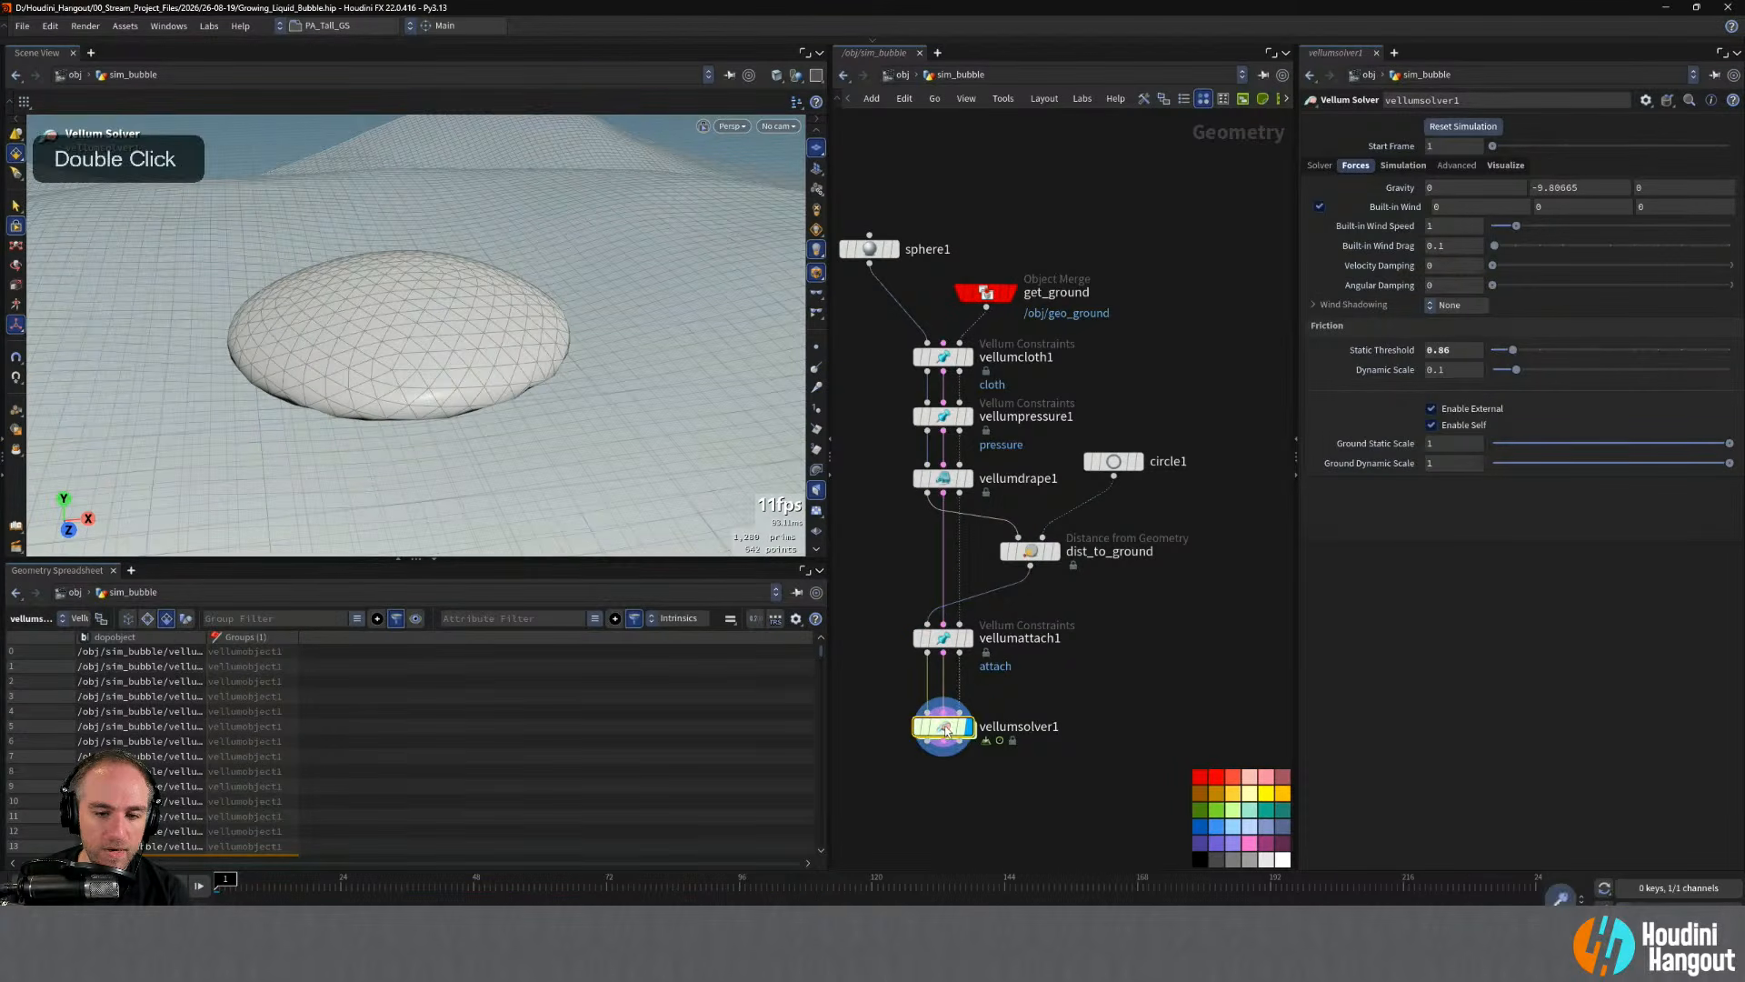
middle_click(609, 898)
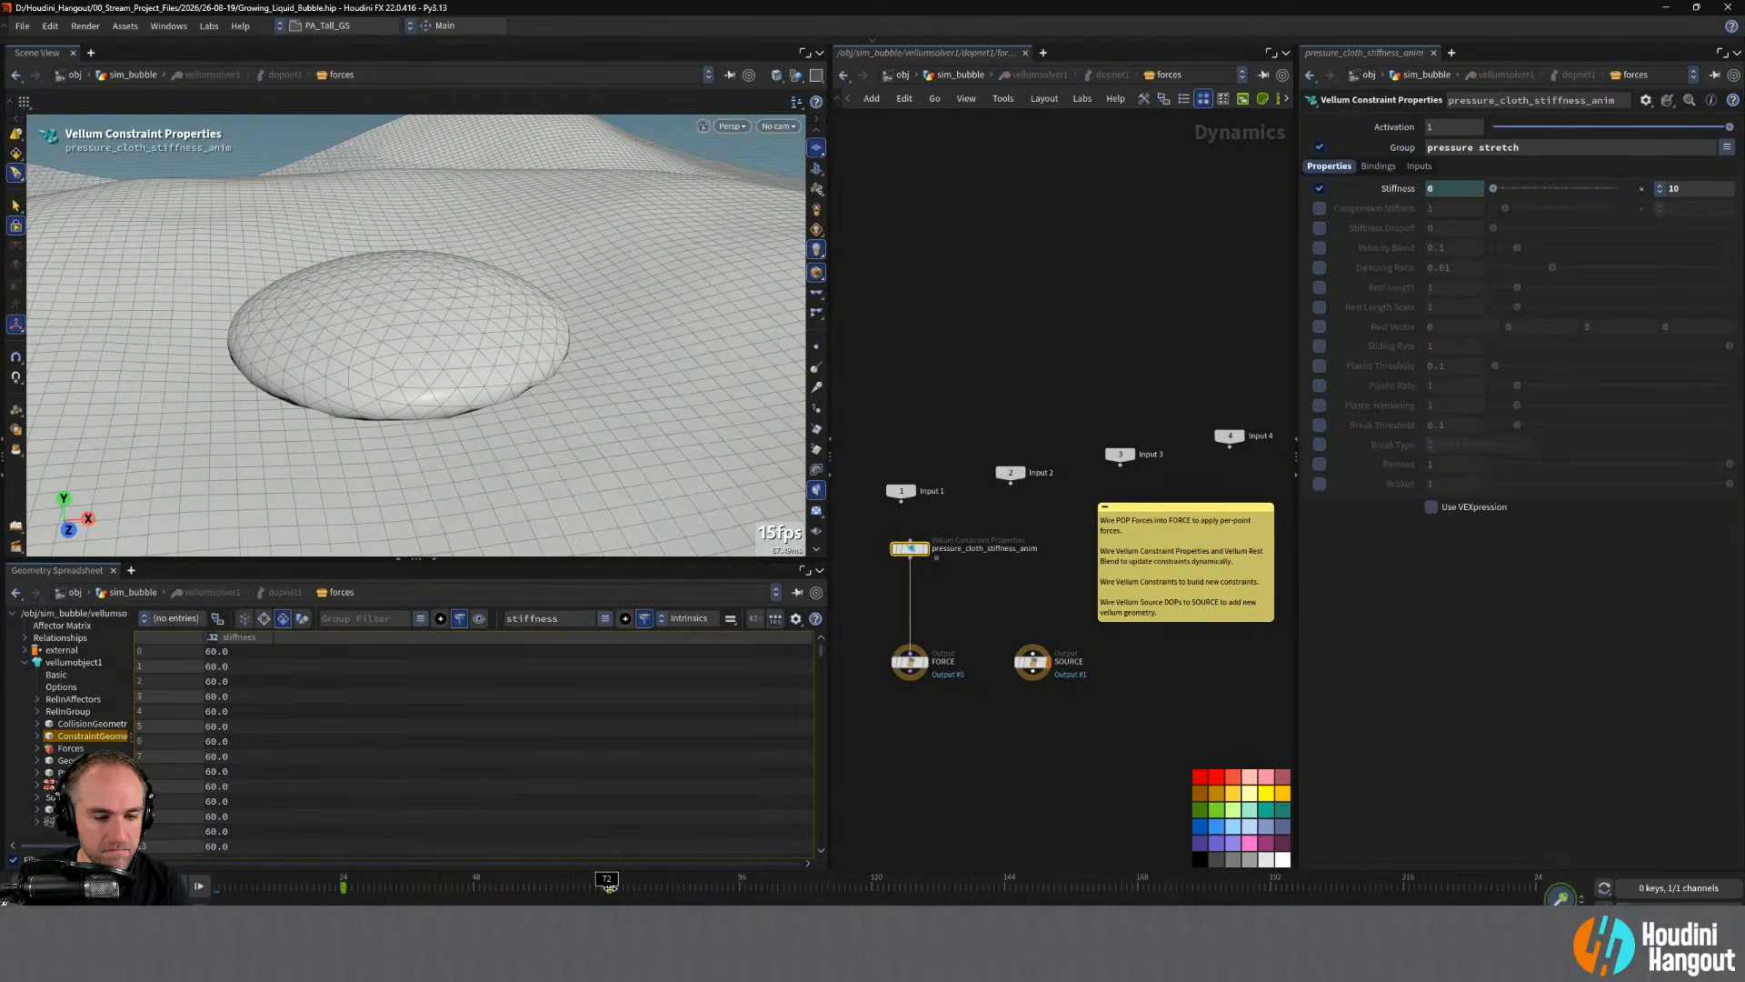
type("125")
key("Return")
- Run the simulation past frame 50 to check the slower inflation and return to frame 1
middle_click_drag(609, 889, 225, 900)
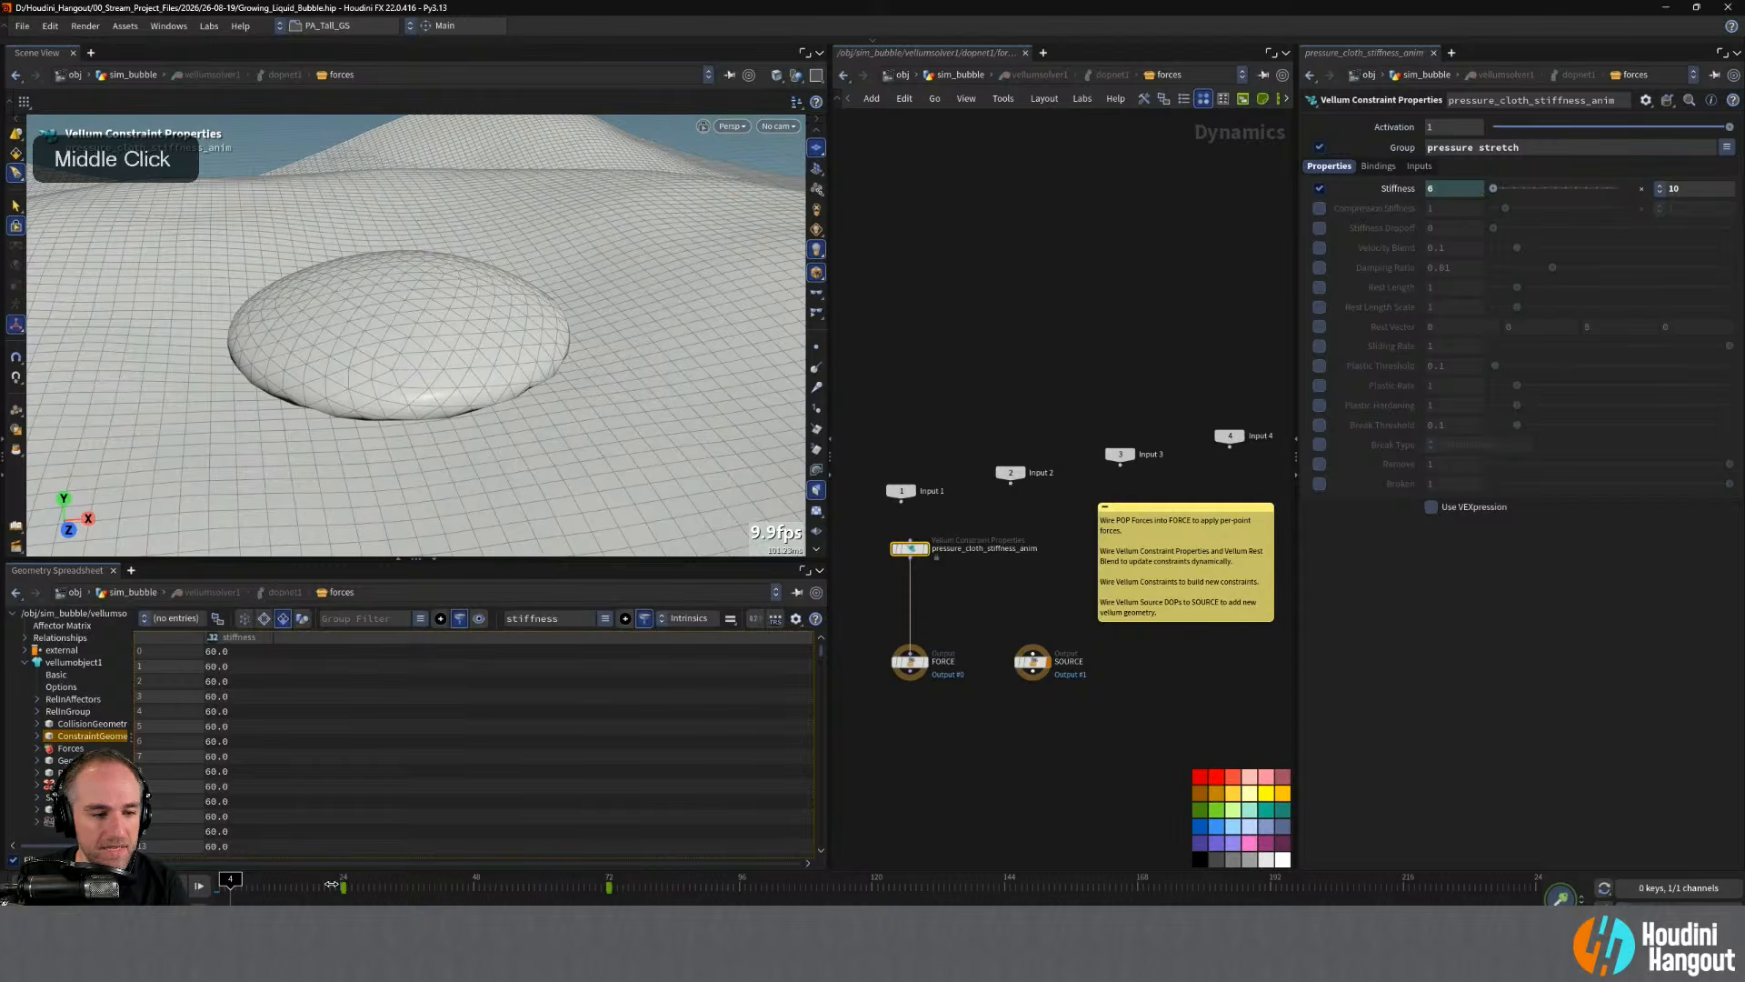
middle_click_drag(331, 883, 259, 888)
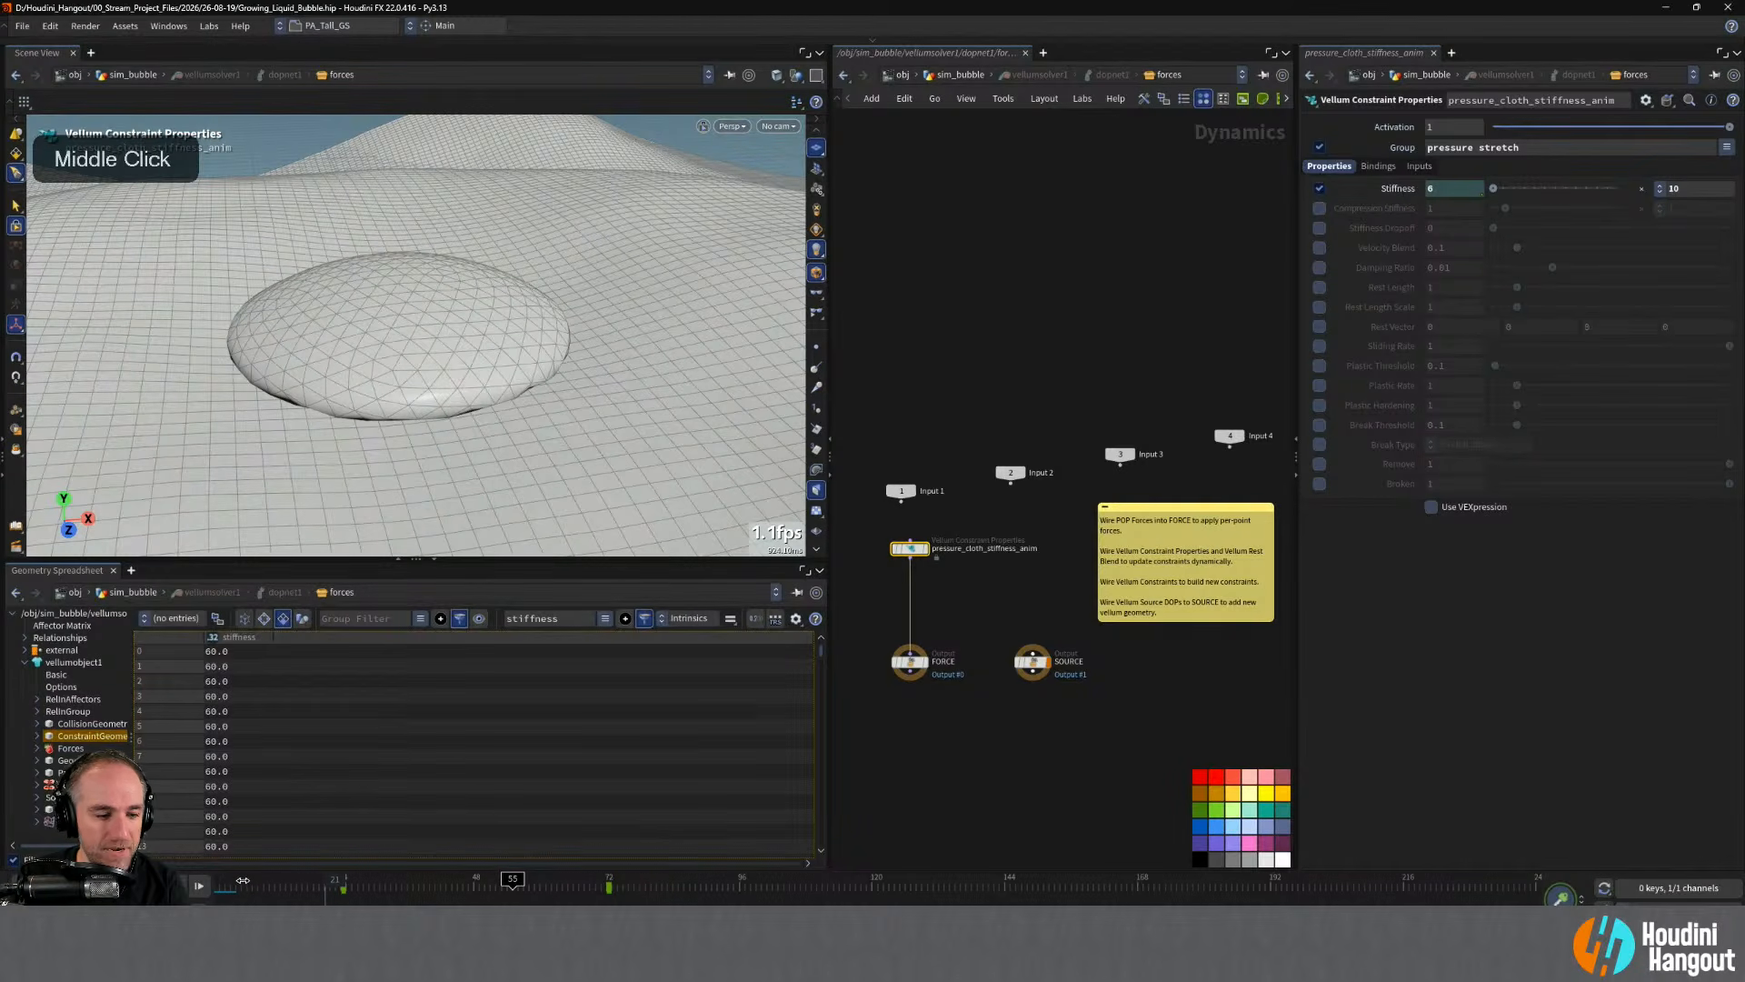
middle_click_drag(242, 880, 242, 880)
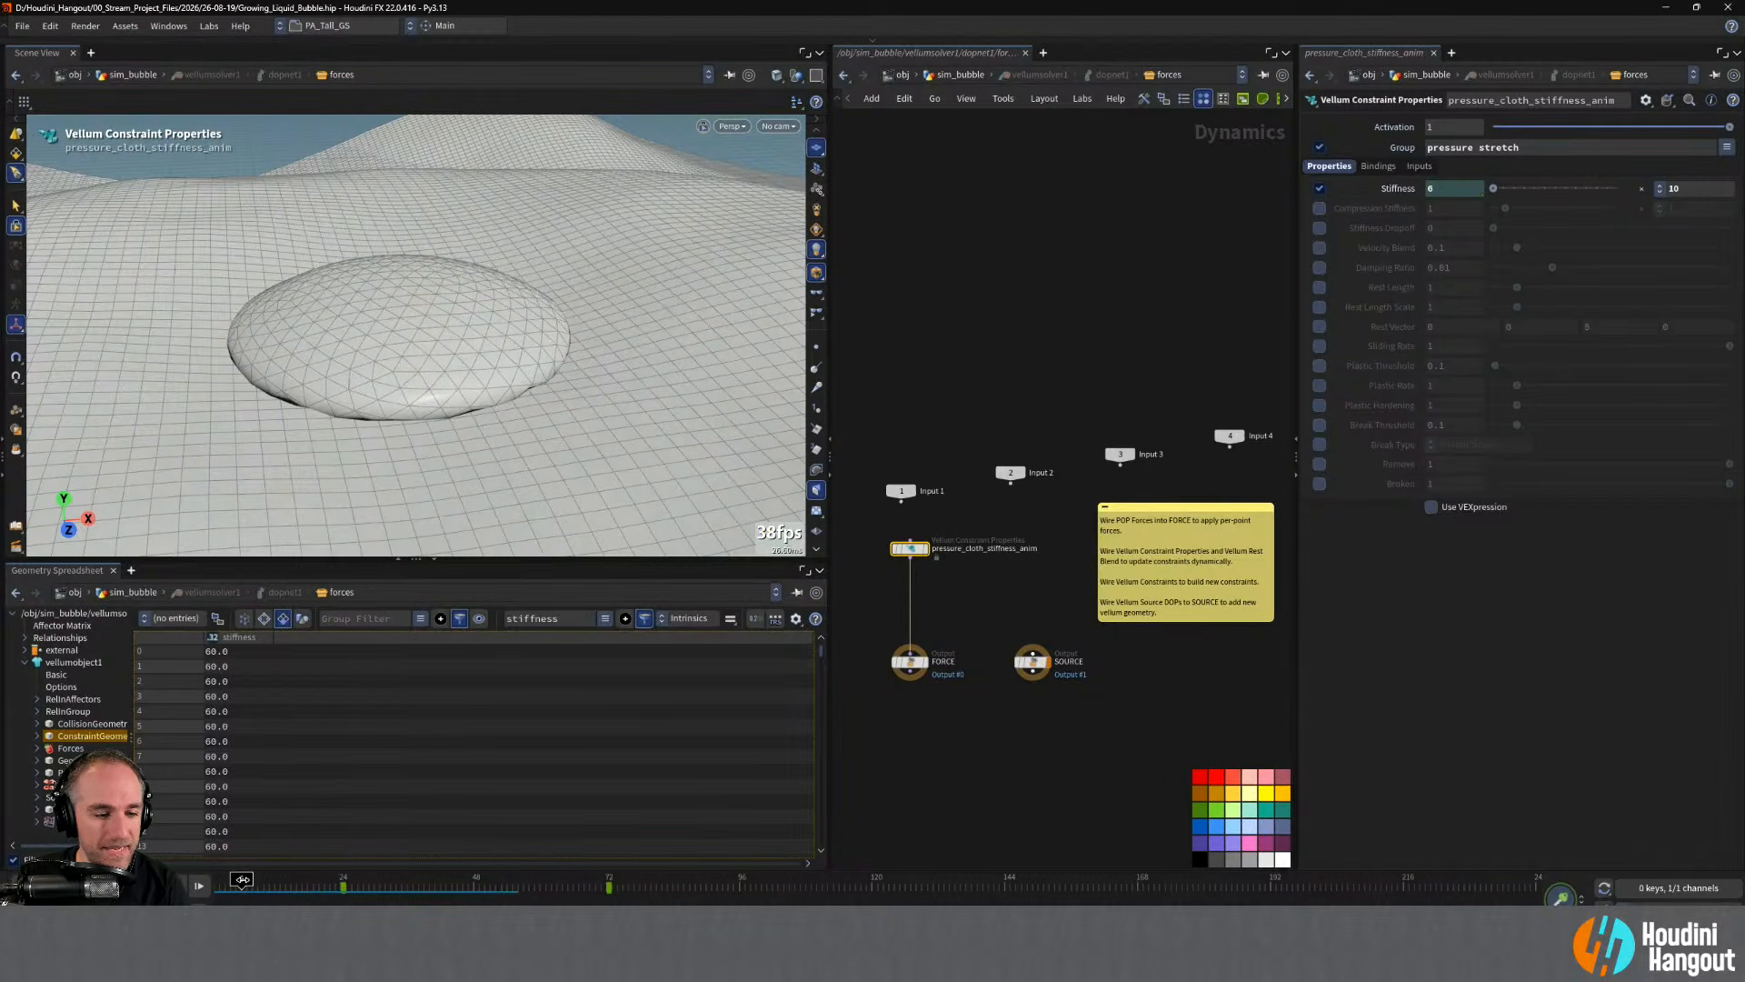
left_click_drag(255, 880, 216, 879)
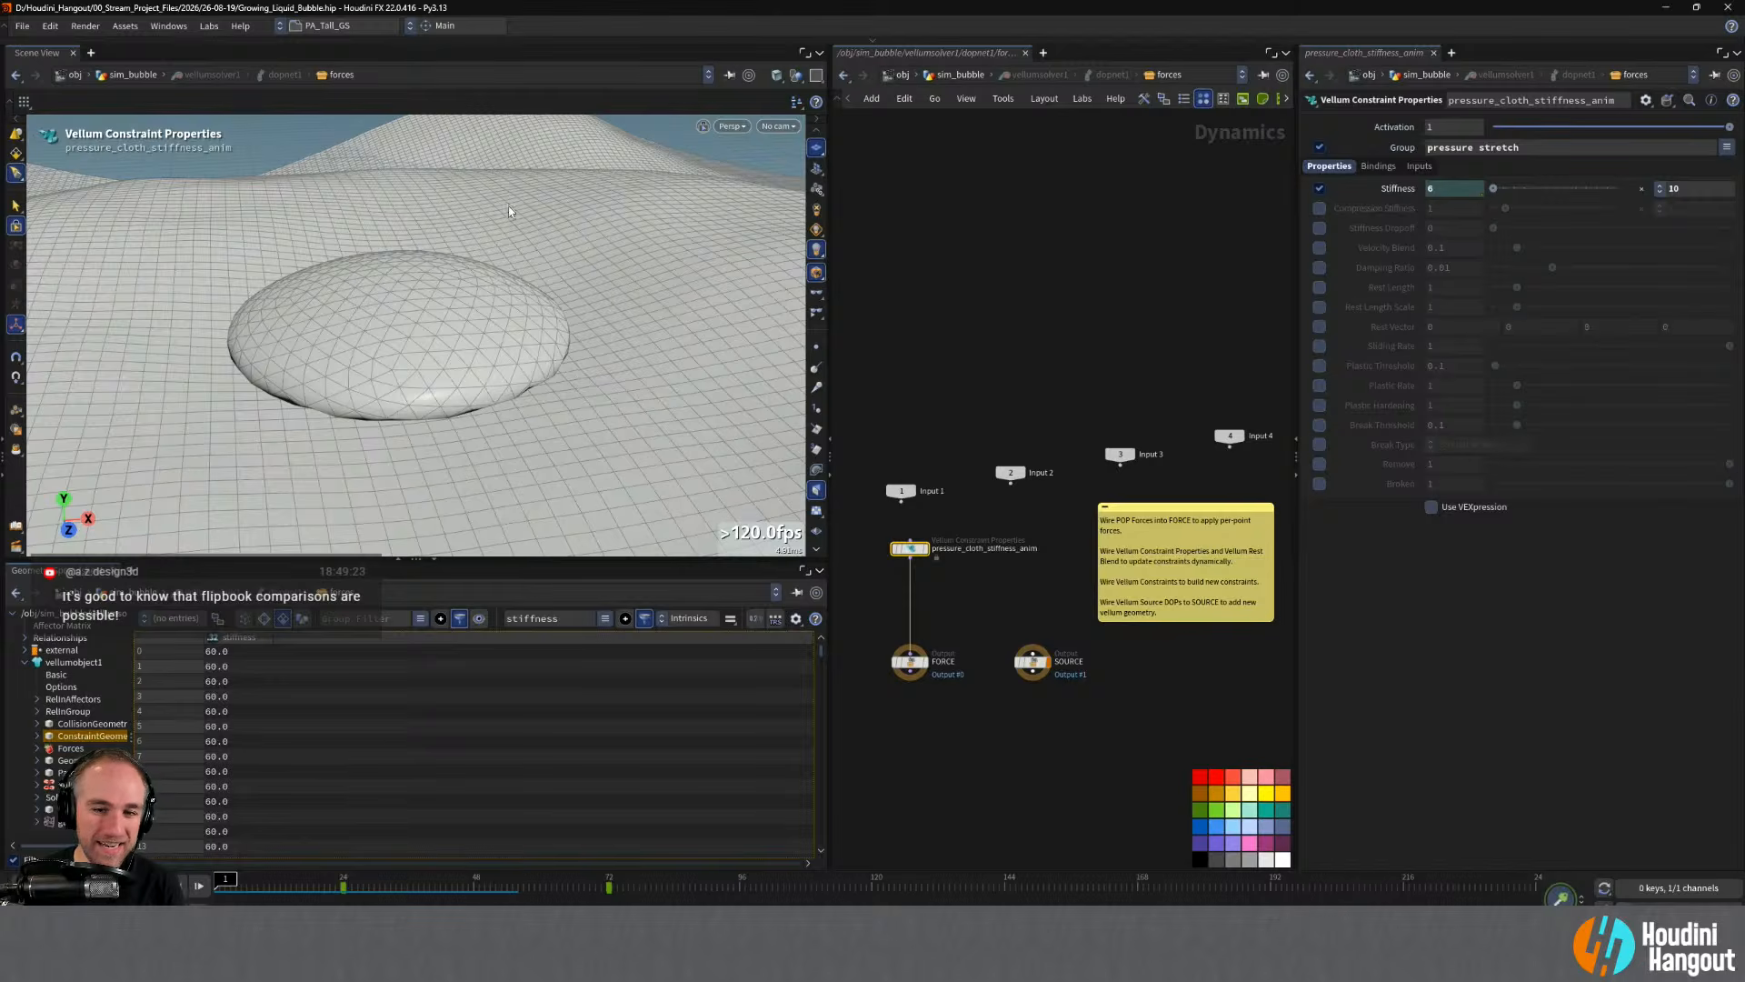
- Switch to the browser, scrub the Pantene reference video to study the liquid bubble's growth, and minimize the browser
left_click(1039, 340)
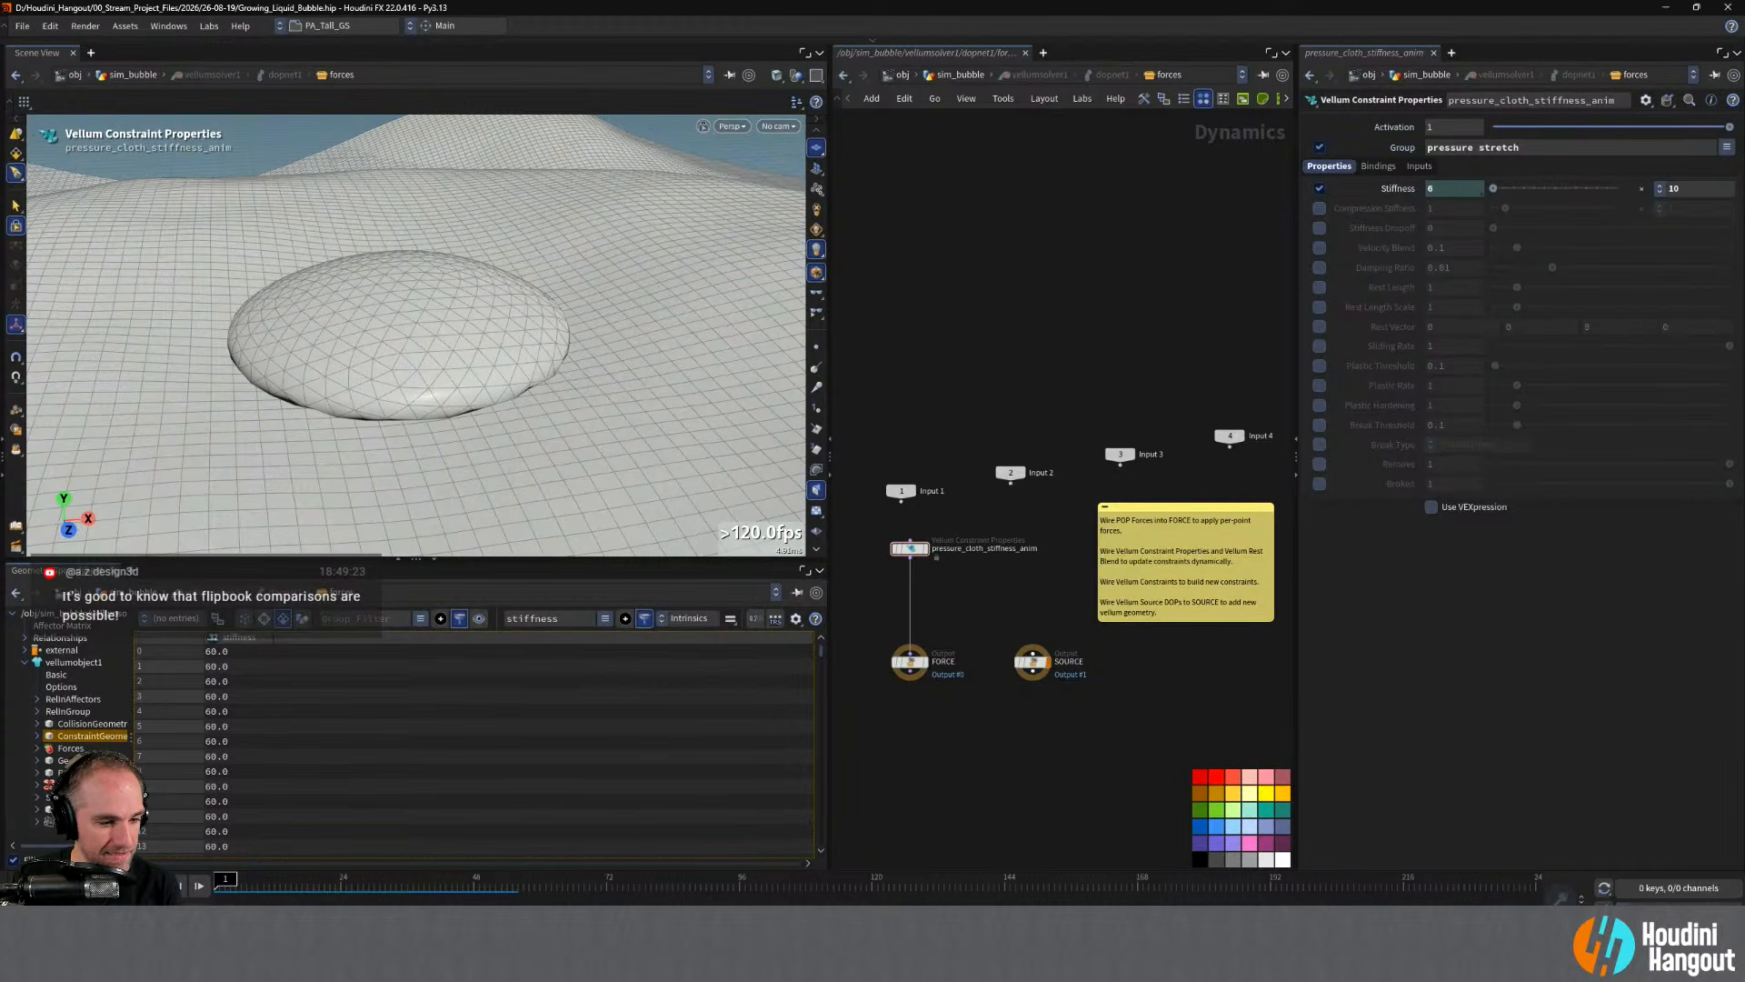
left_click(209, 882)
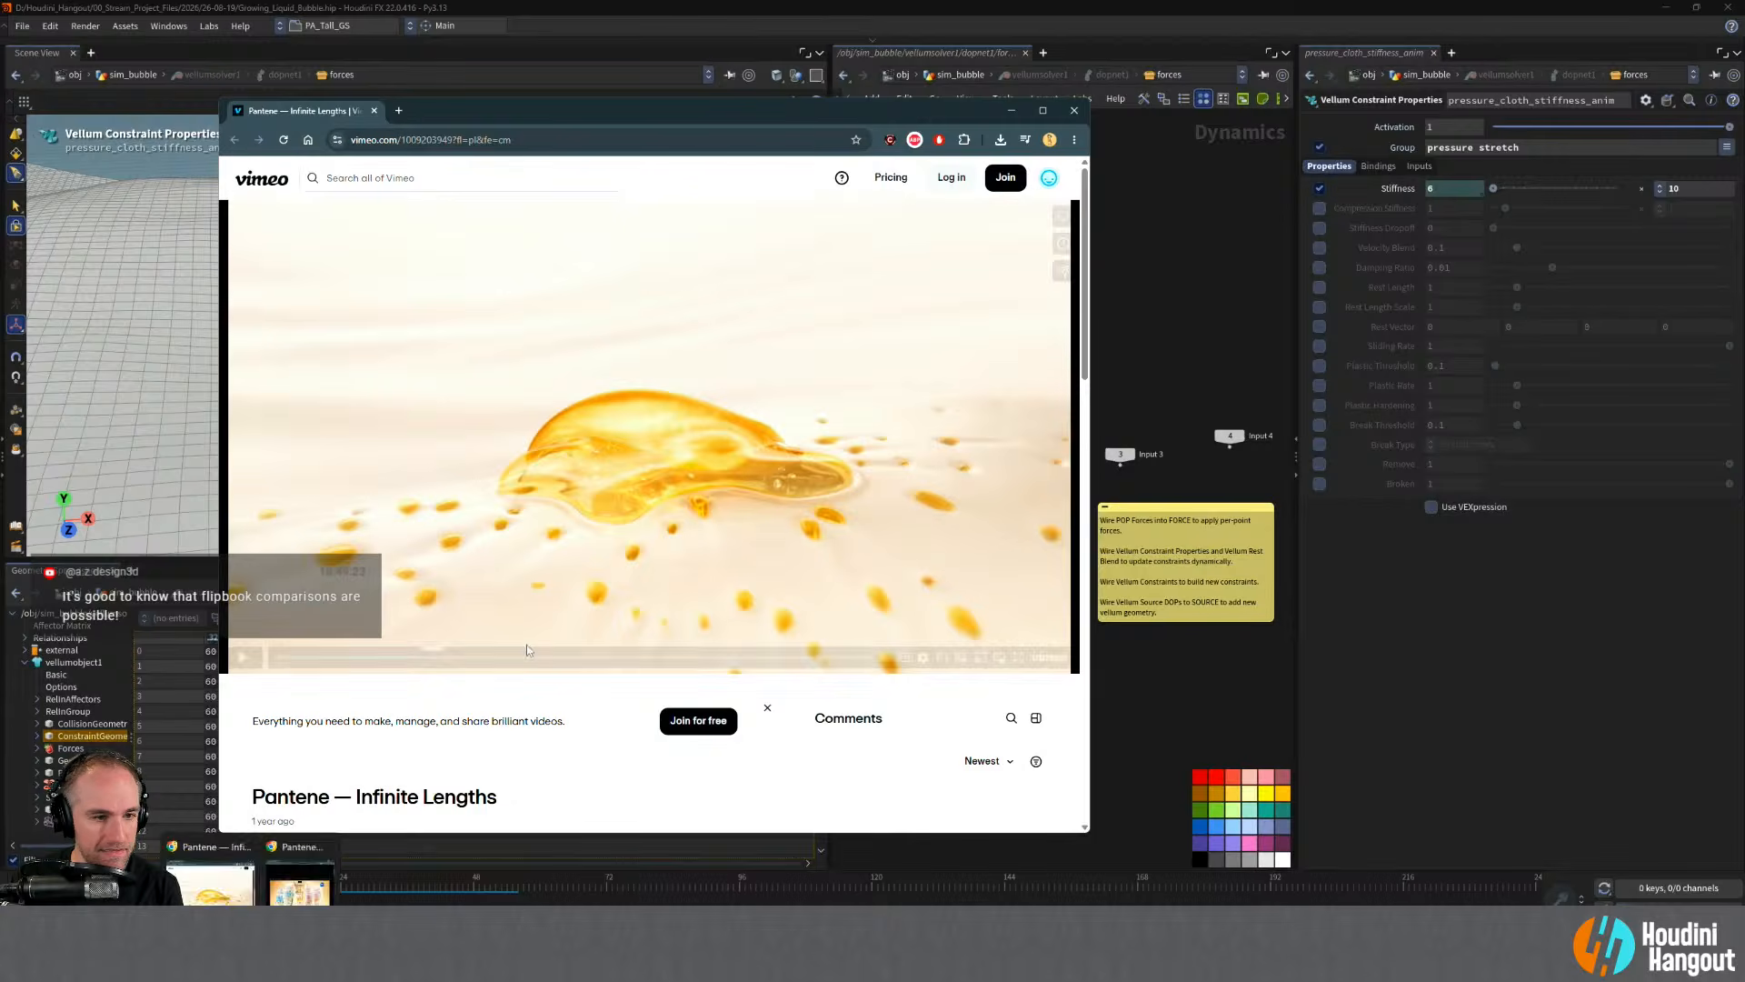
left_click_drag(436, 656, 474, 646)
left_click(1011, 110)
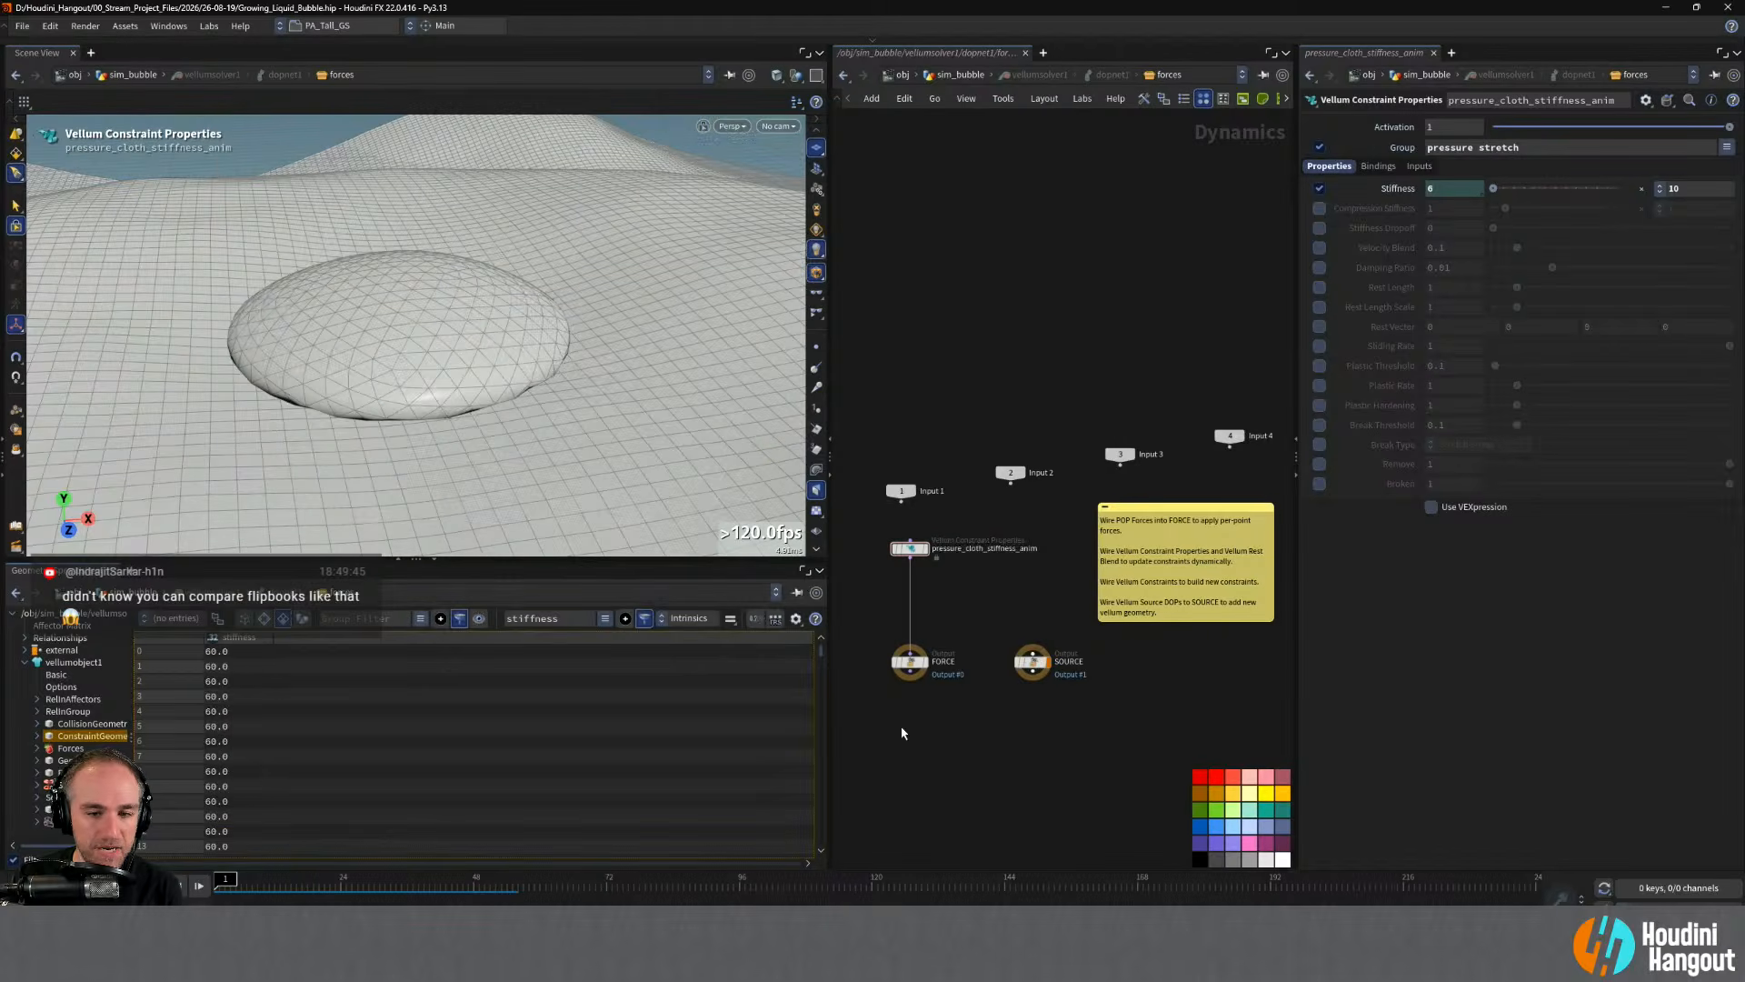
- Set the Stiffness of pressure_cloth_stiffness_anim to 100 on the frame 72 key and restart from frame 1
left_click(916, 553)
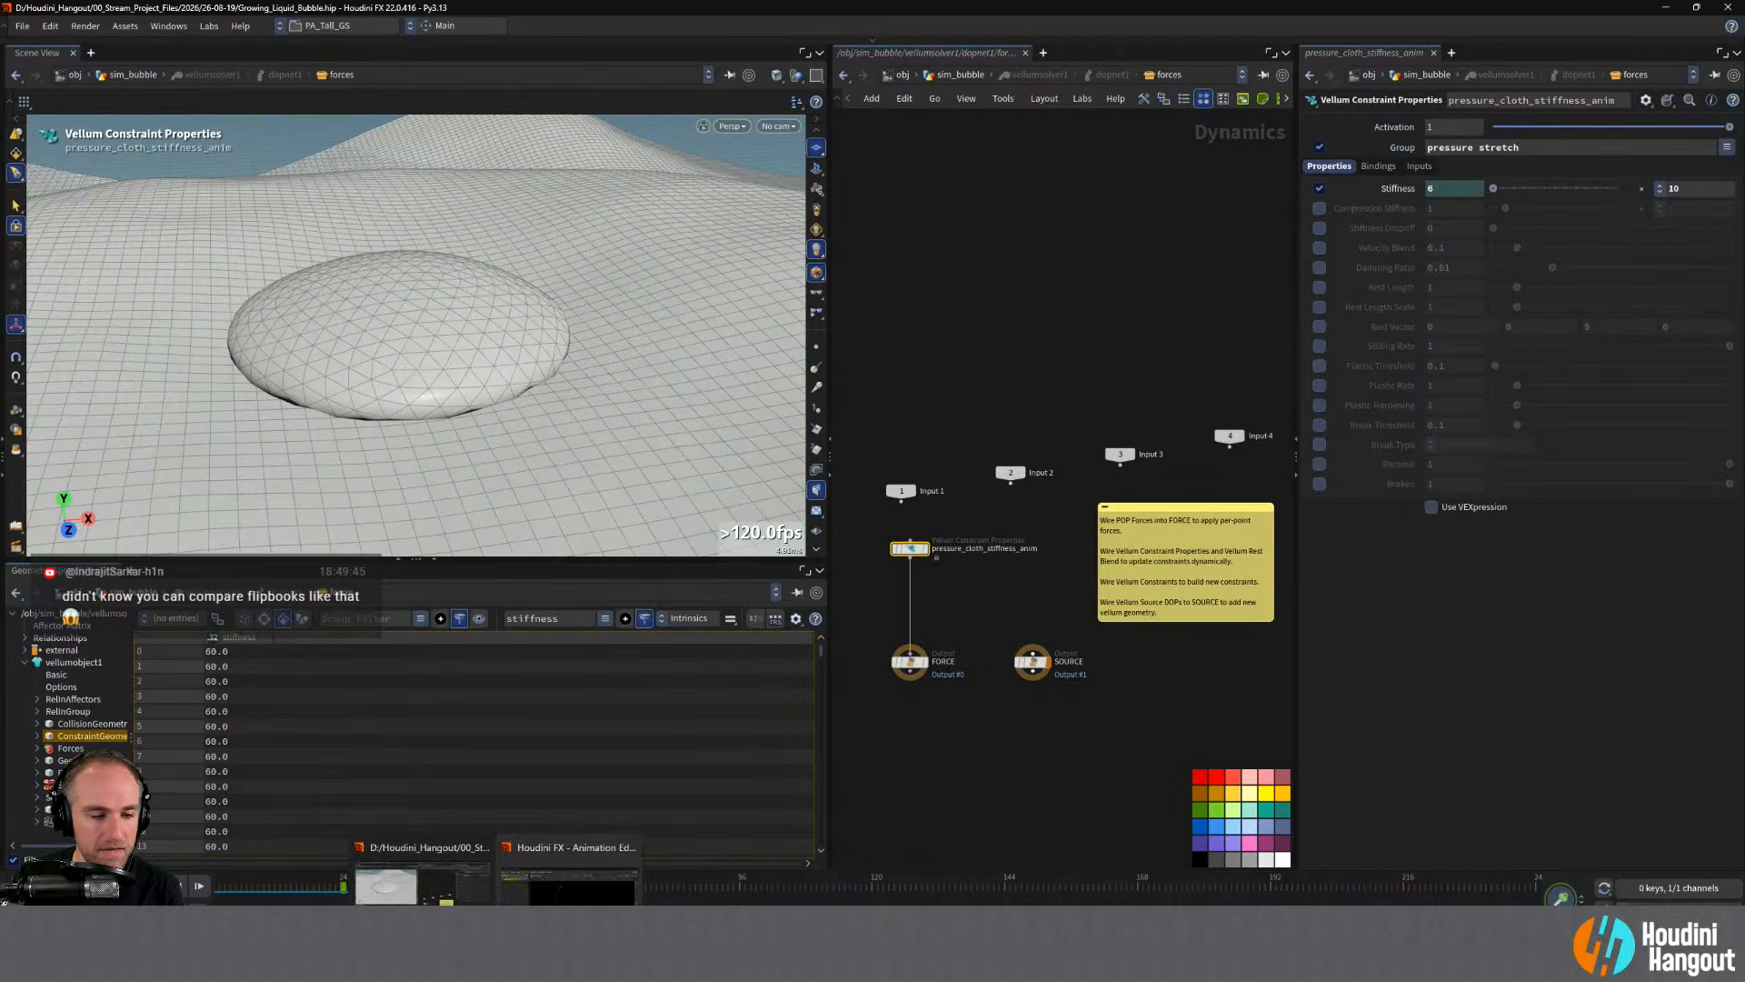
left_click(609, 891)
left_click(608, 877)
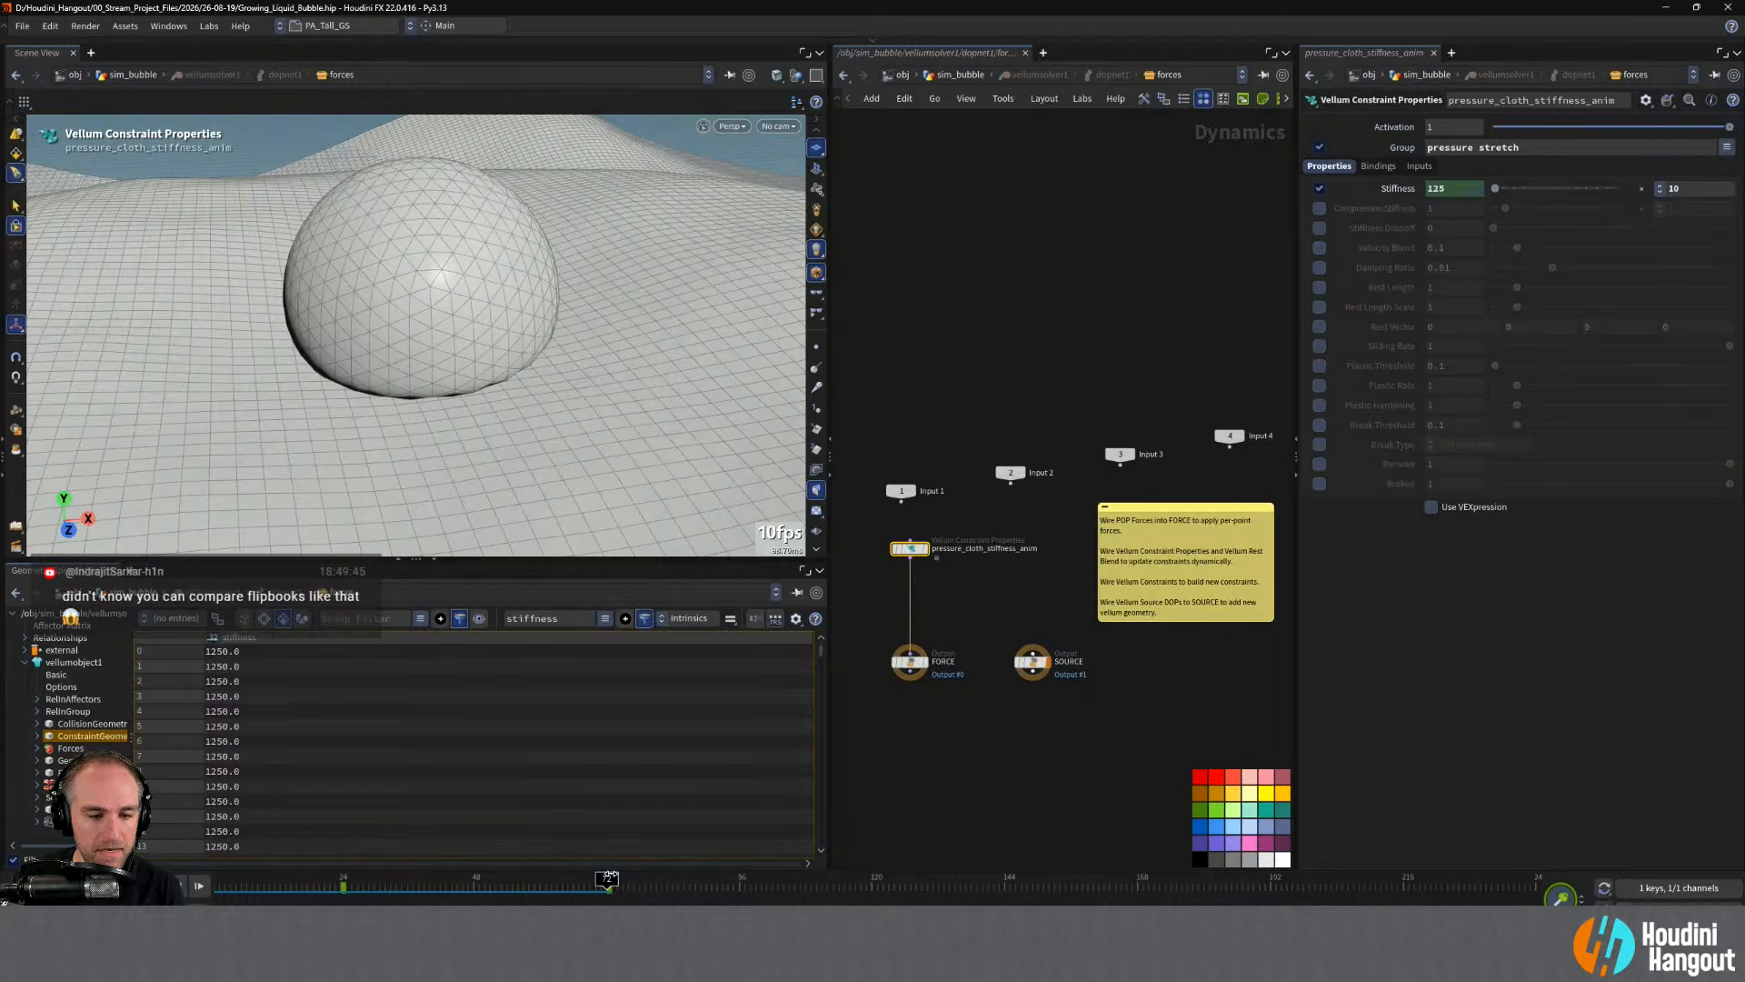
double_click(1463, 187)
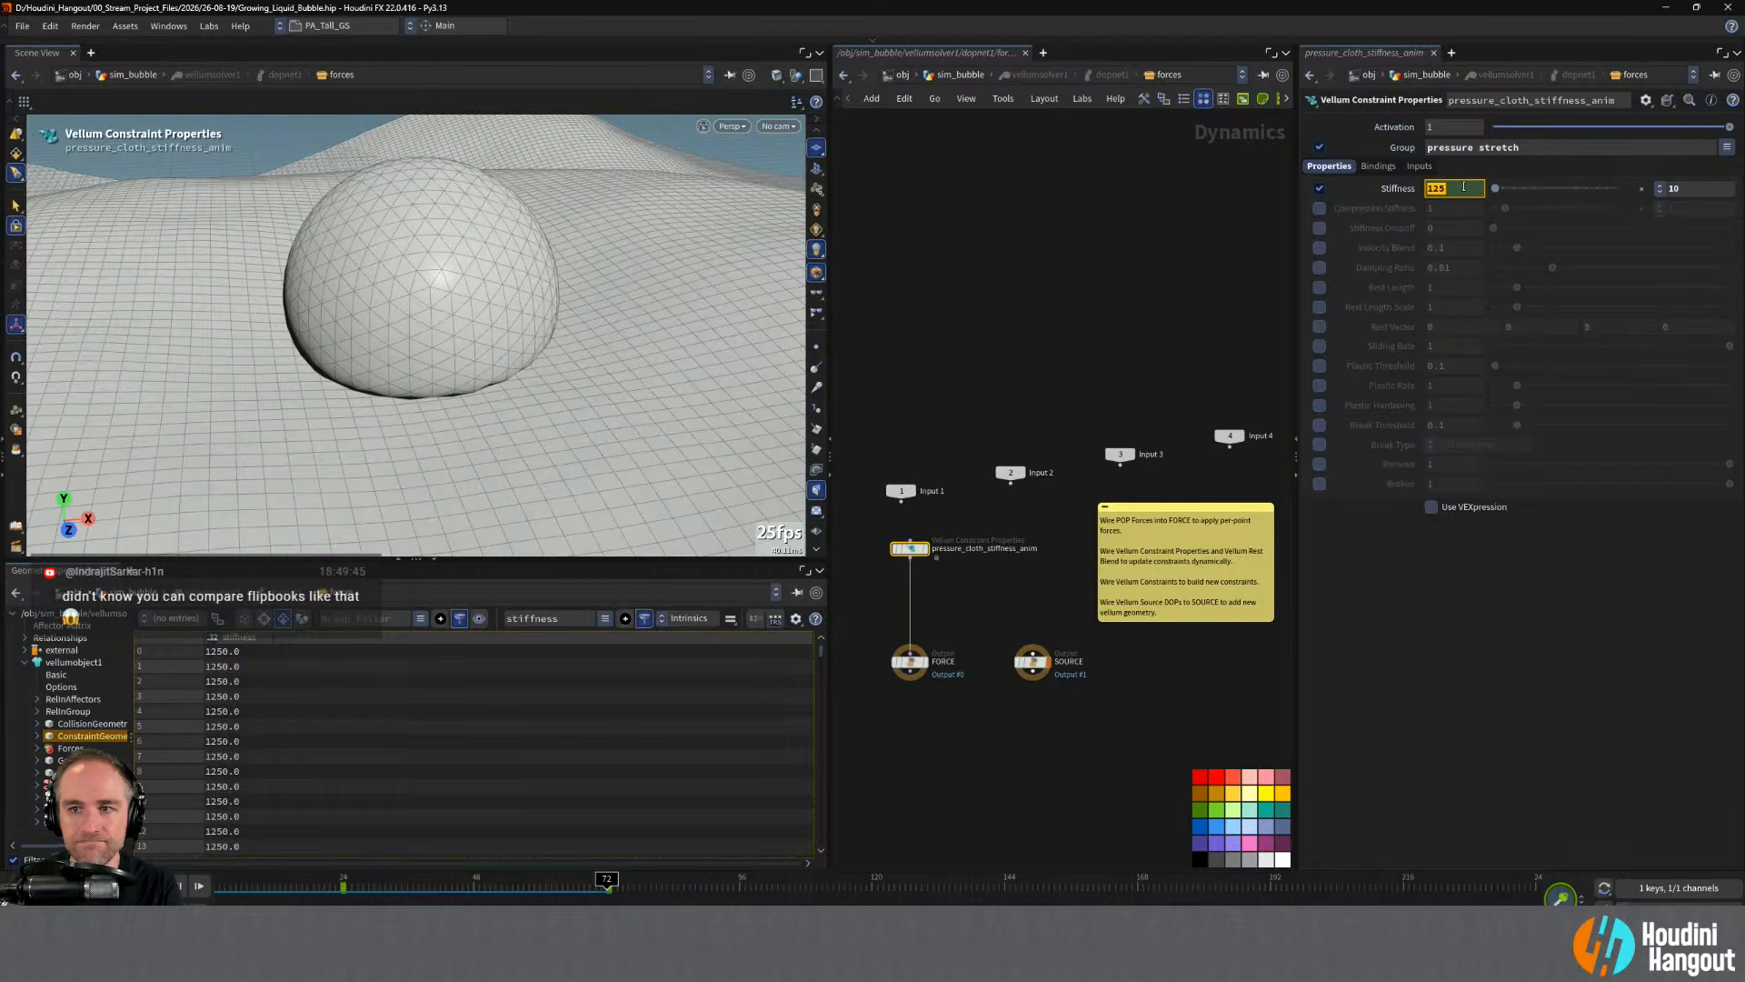
type("100")
key("Return")
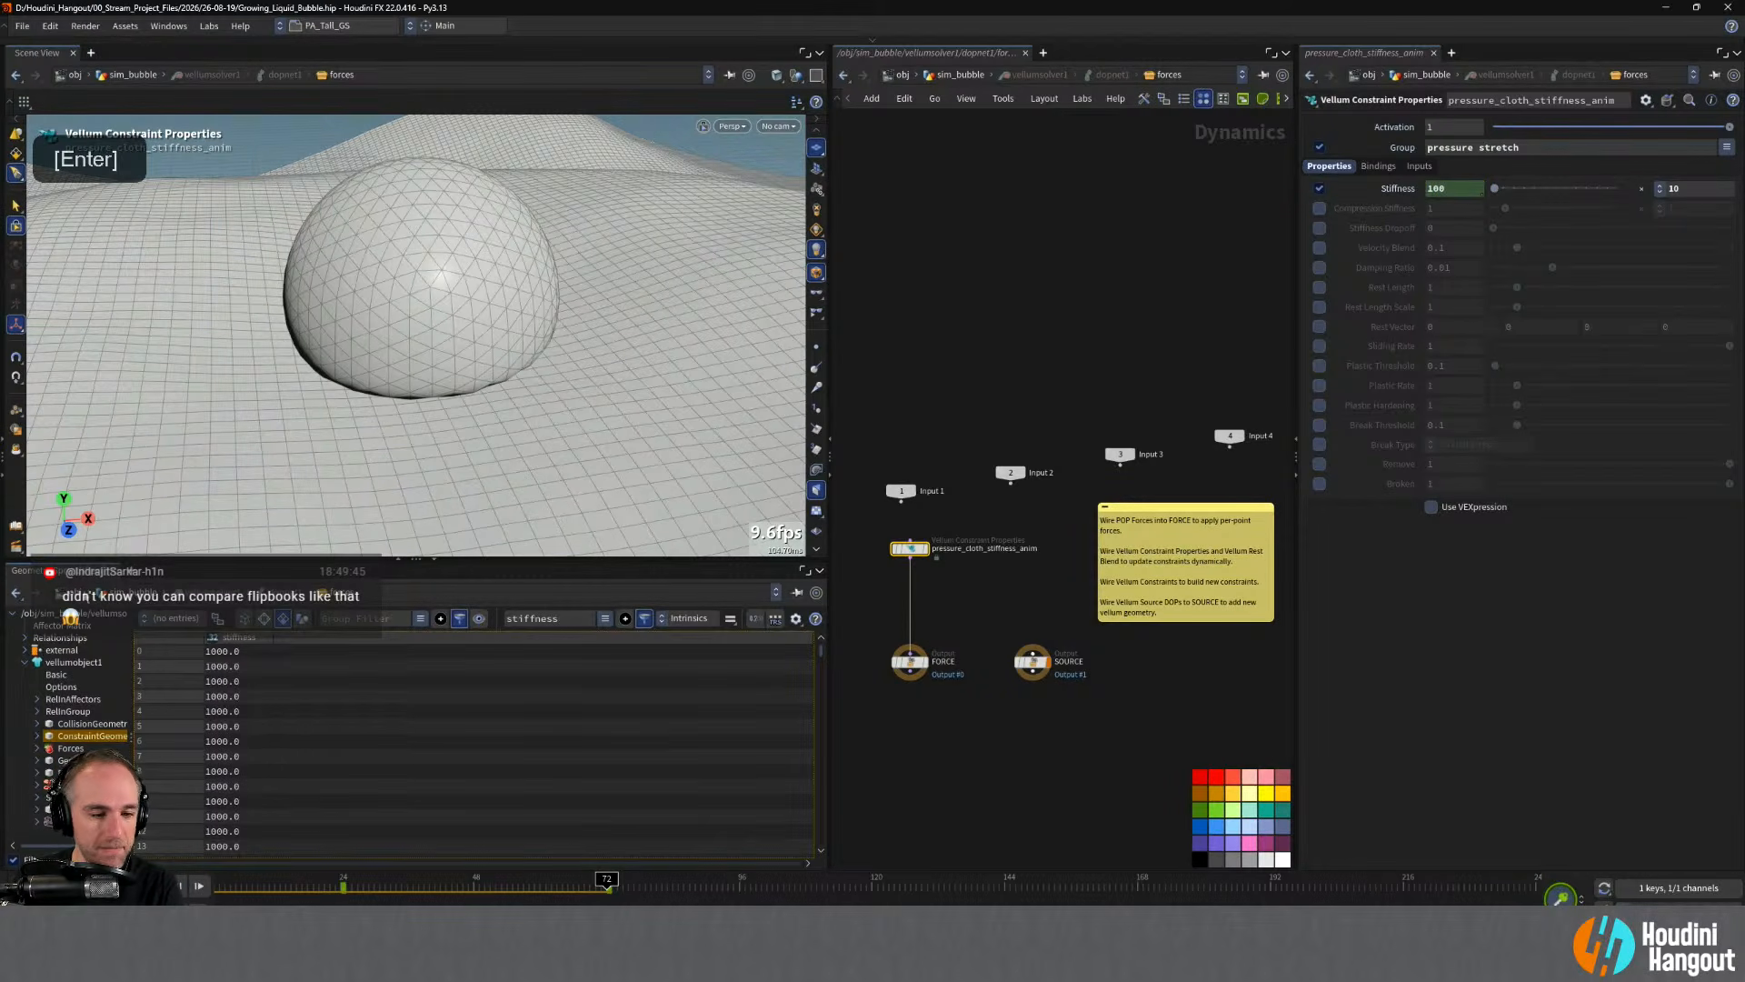
key("ctrl+Up")
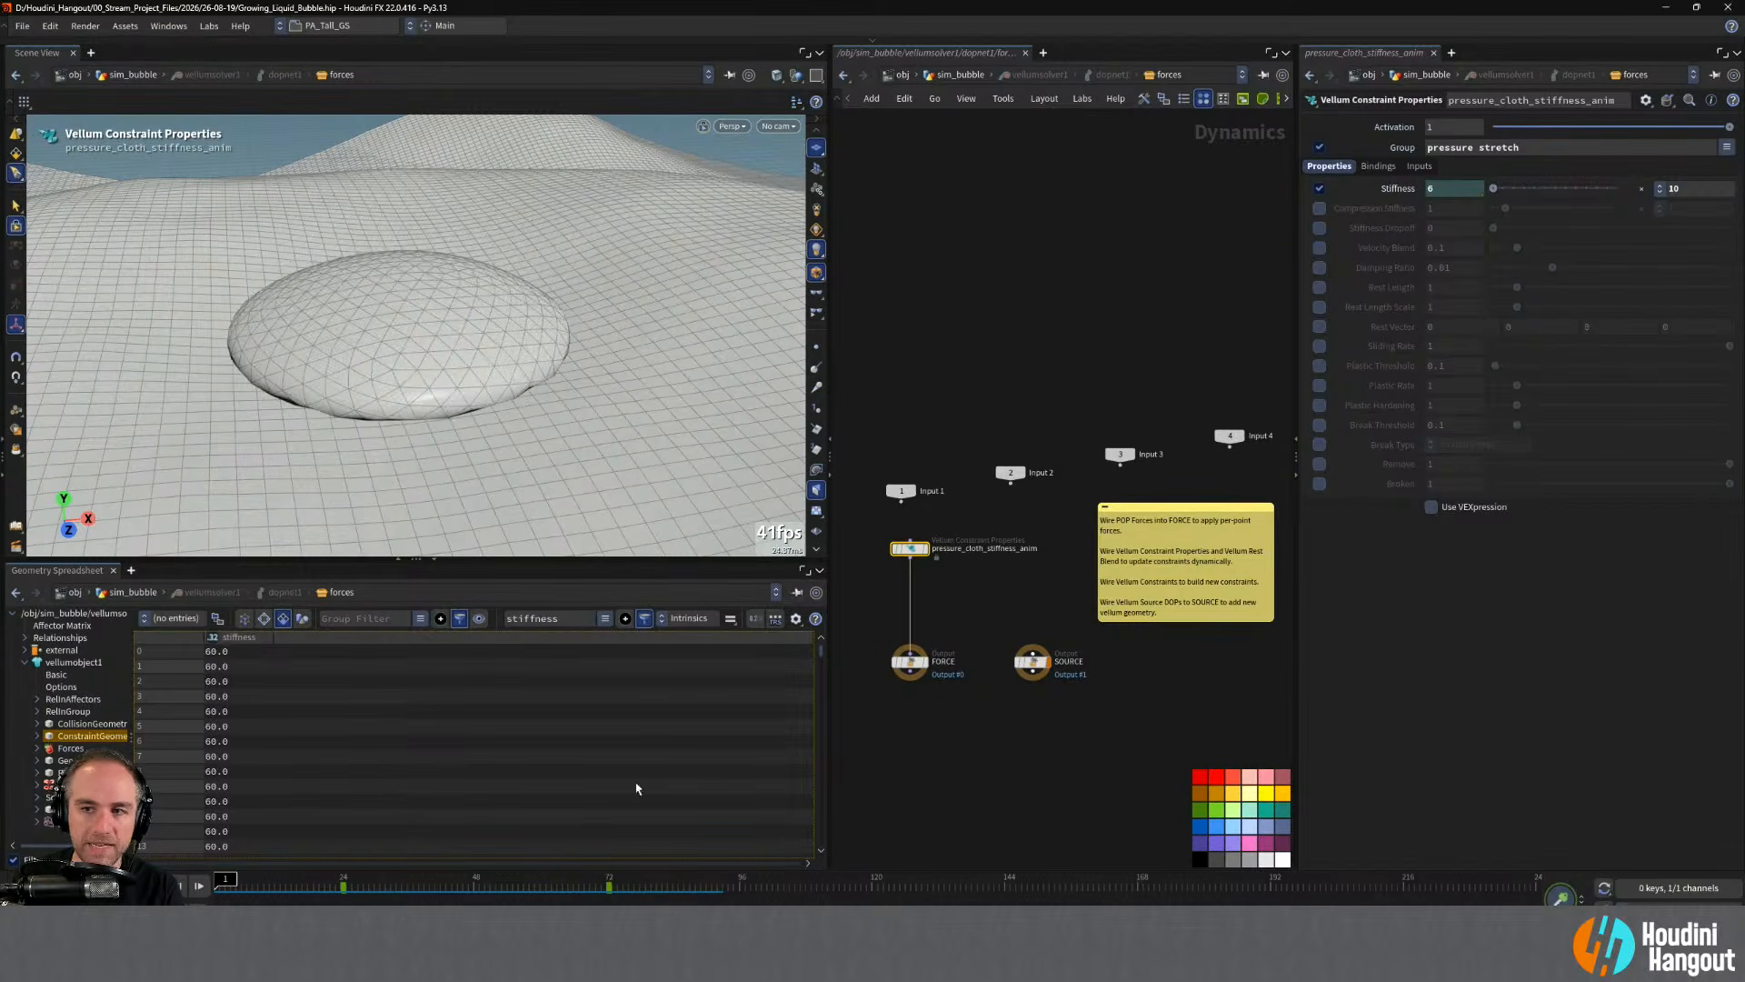
- Set the Stiffness key on frame 72 to 75
left_click(611, 881)
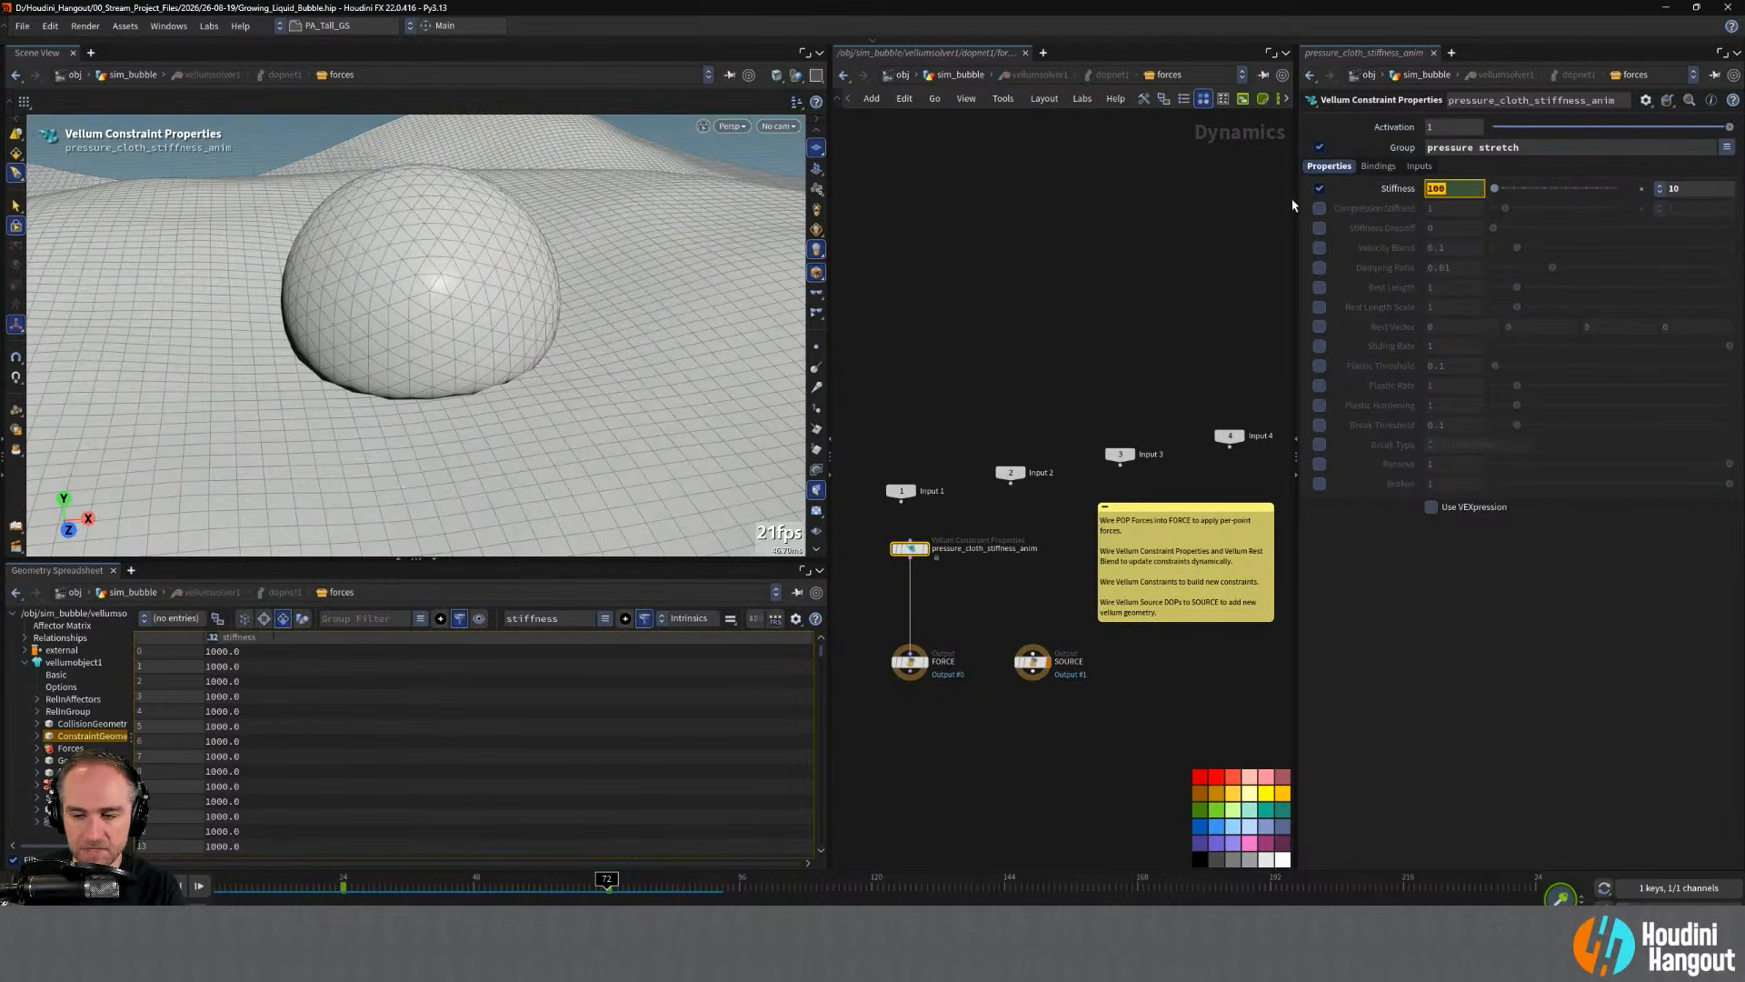
type("75")
key("Return")
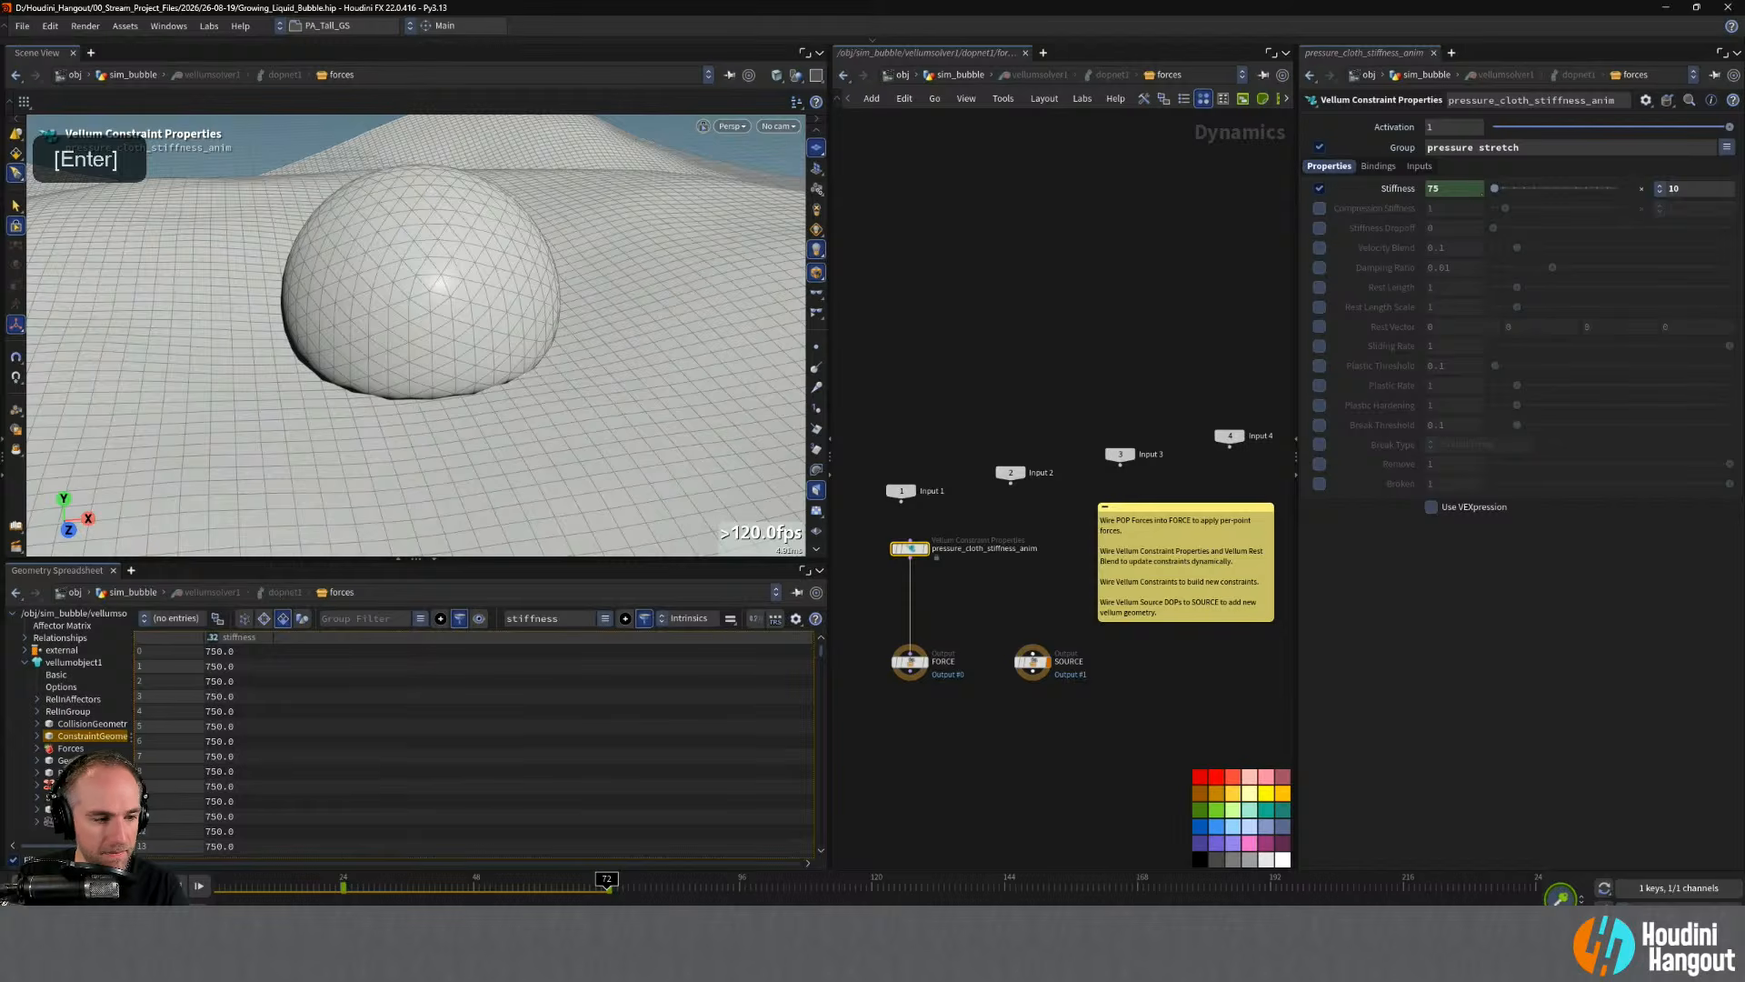
- Play the simulation from frame 1 and examine the bubble's inflation and ground contact from a low side view
key("ctrl+Up")
key("Up")
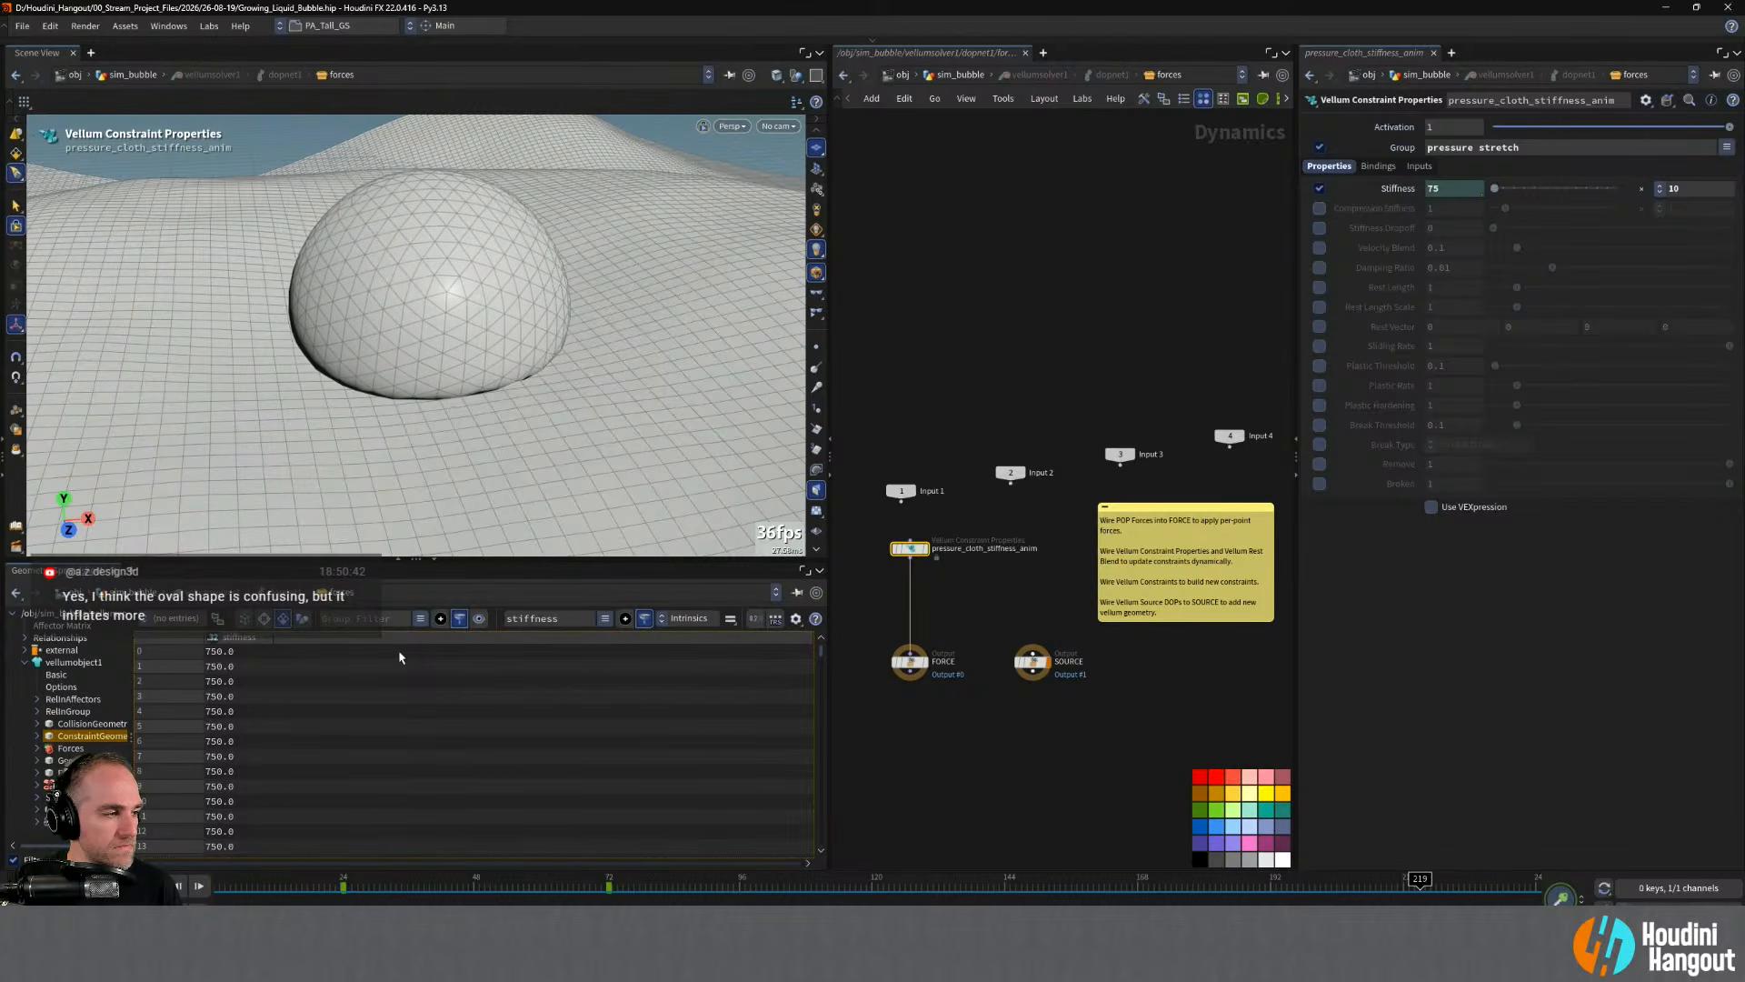
left_click_drag(460, 325, 448, 315, "alt")
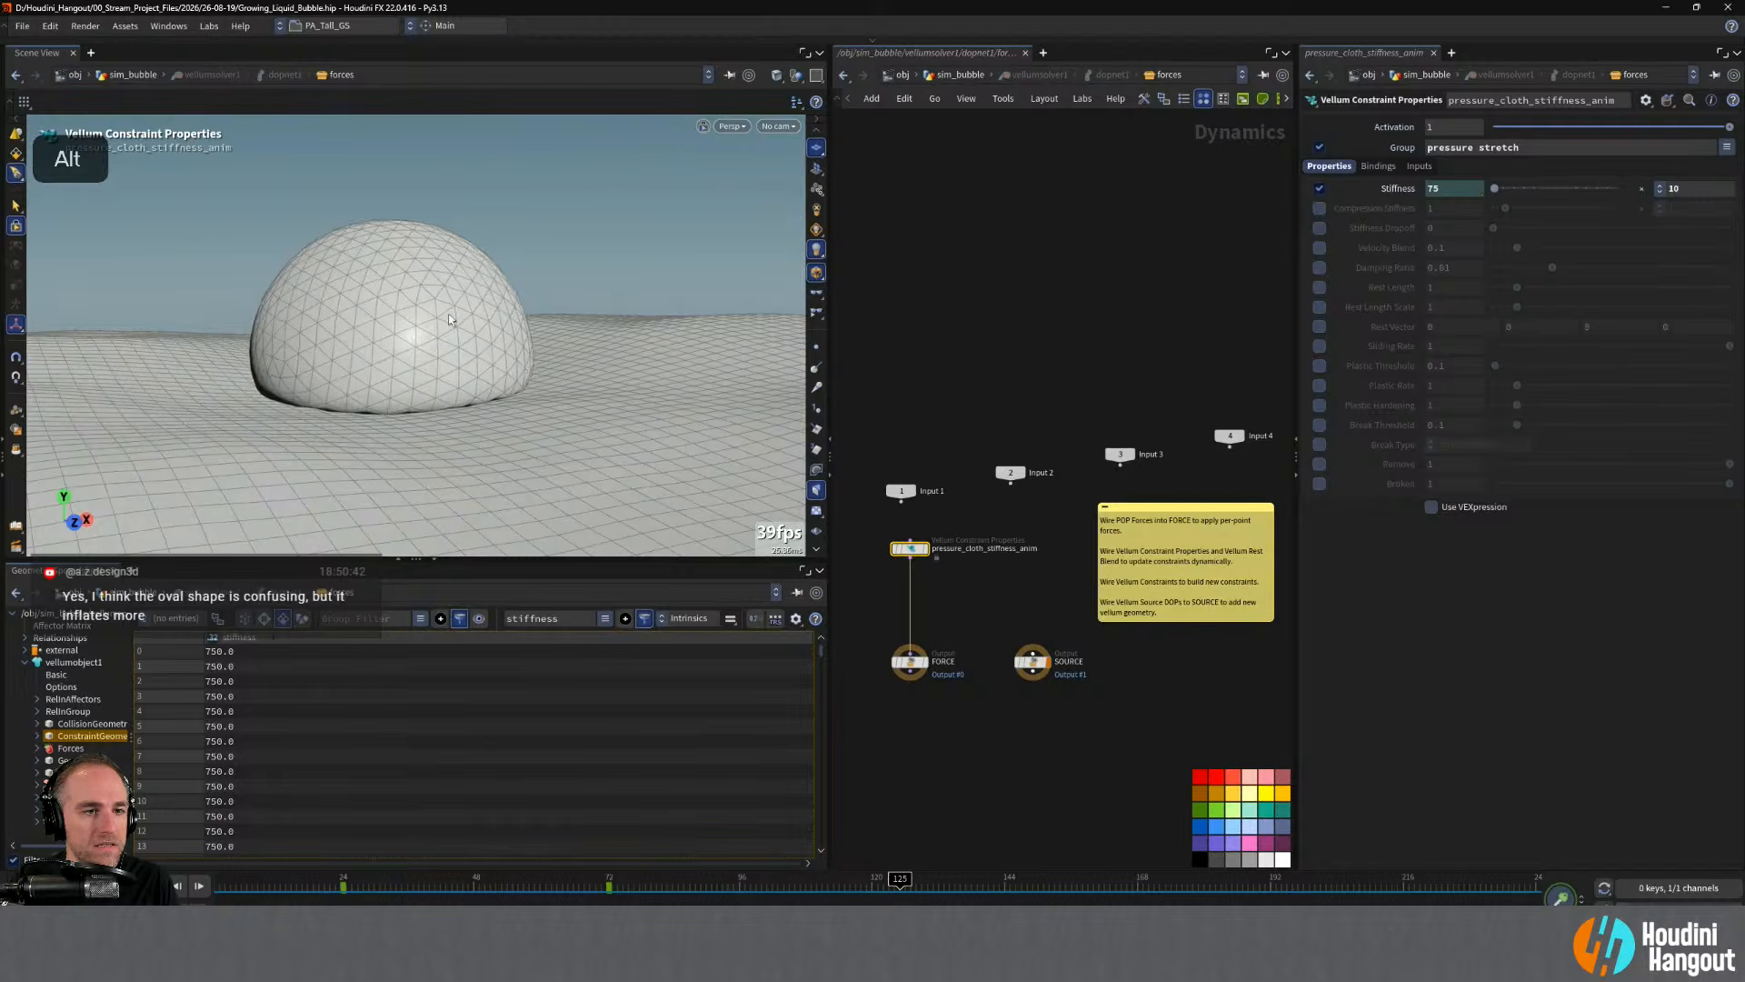
right_click_drag(449, 314, 361, 330, "alt")
left_click_drag(361, 330, 384, 336, "alt")
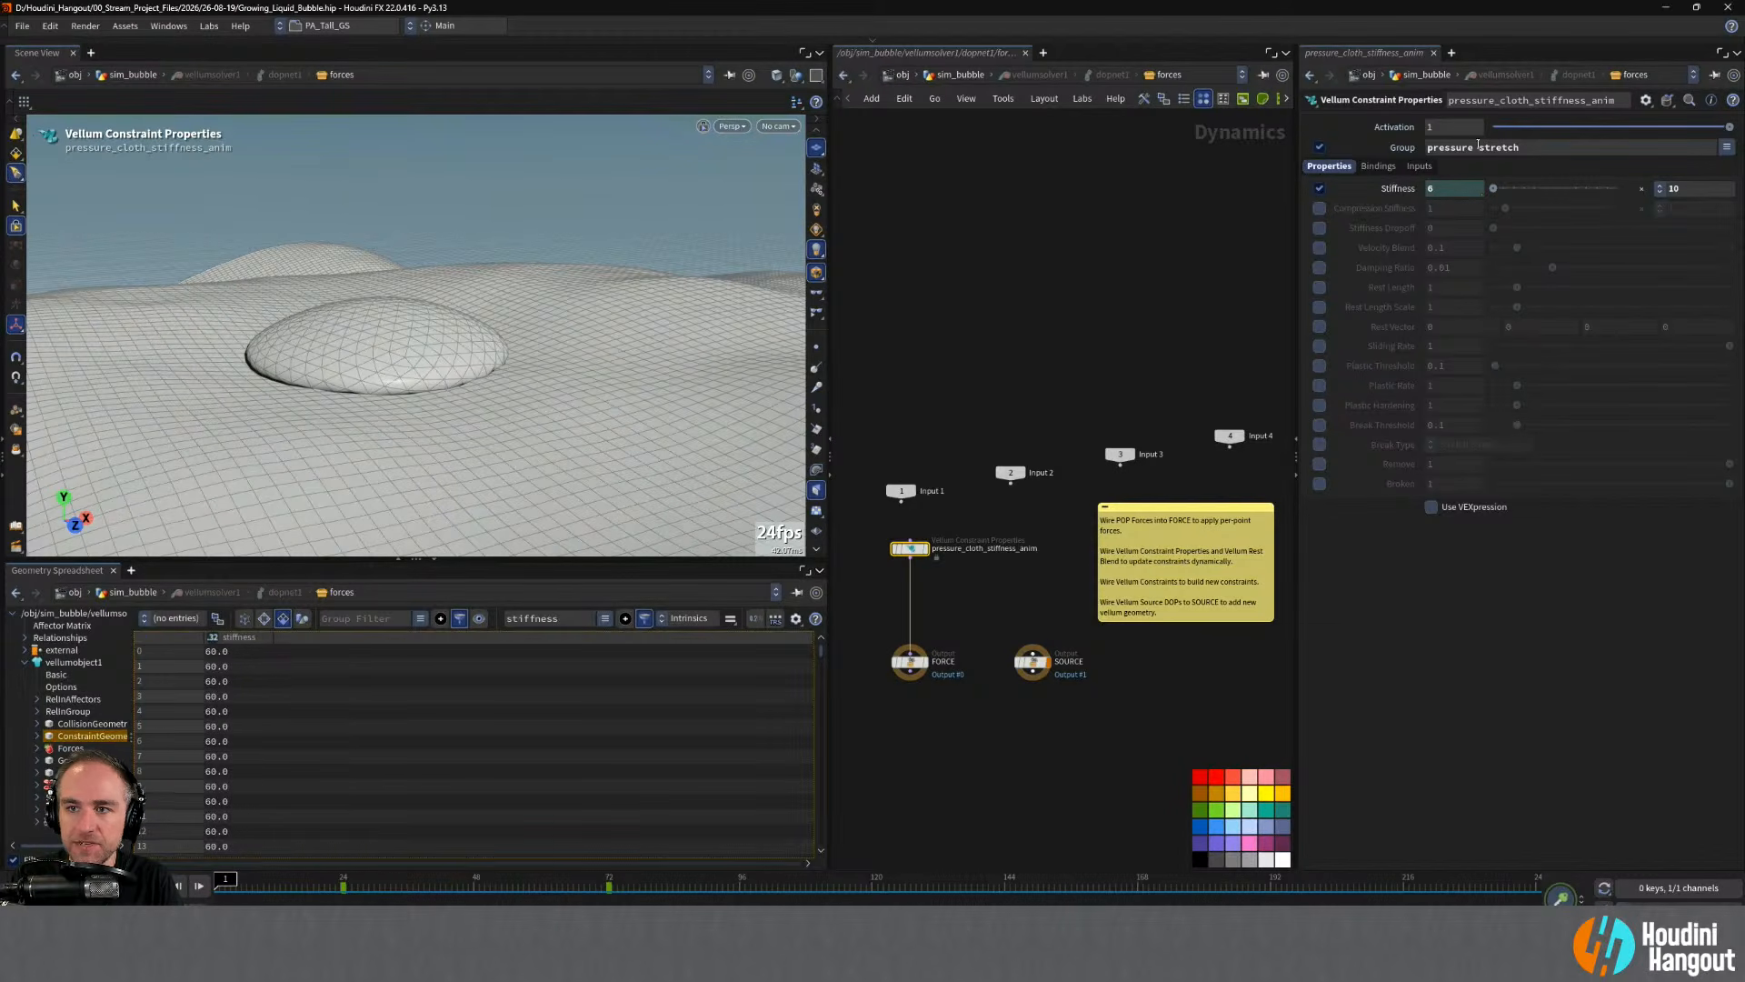
- Remove pressure from the constraint properties' Group, leaving only stretch, and test the simulation before returning to frame 1
left_click_drag(1479, 147, 1346, 143)
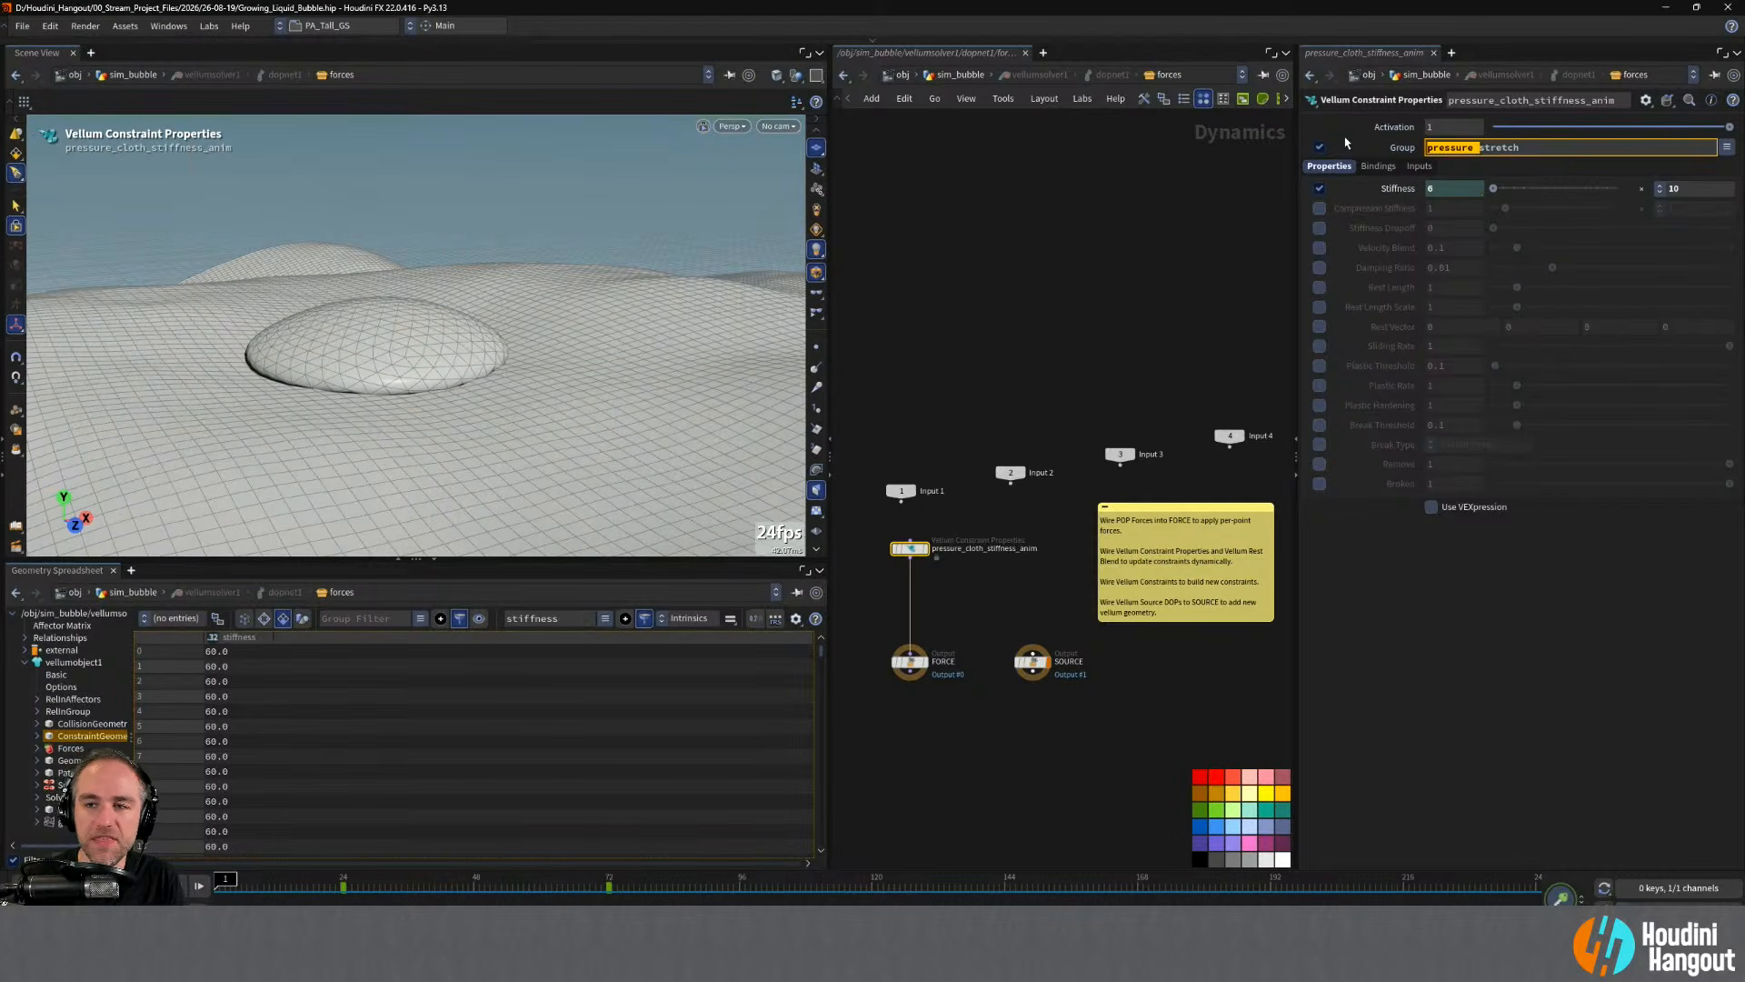
key("Return")
key("BackSpace")
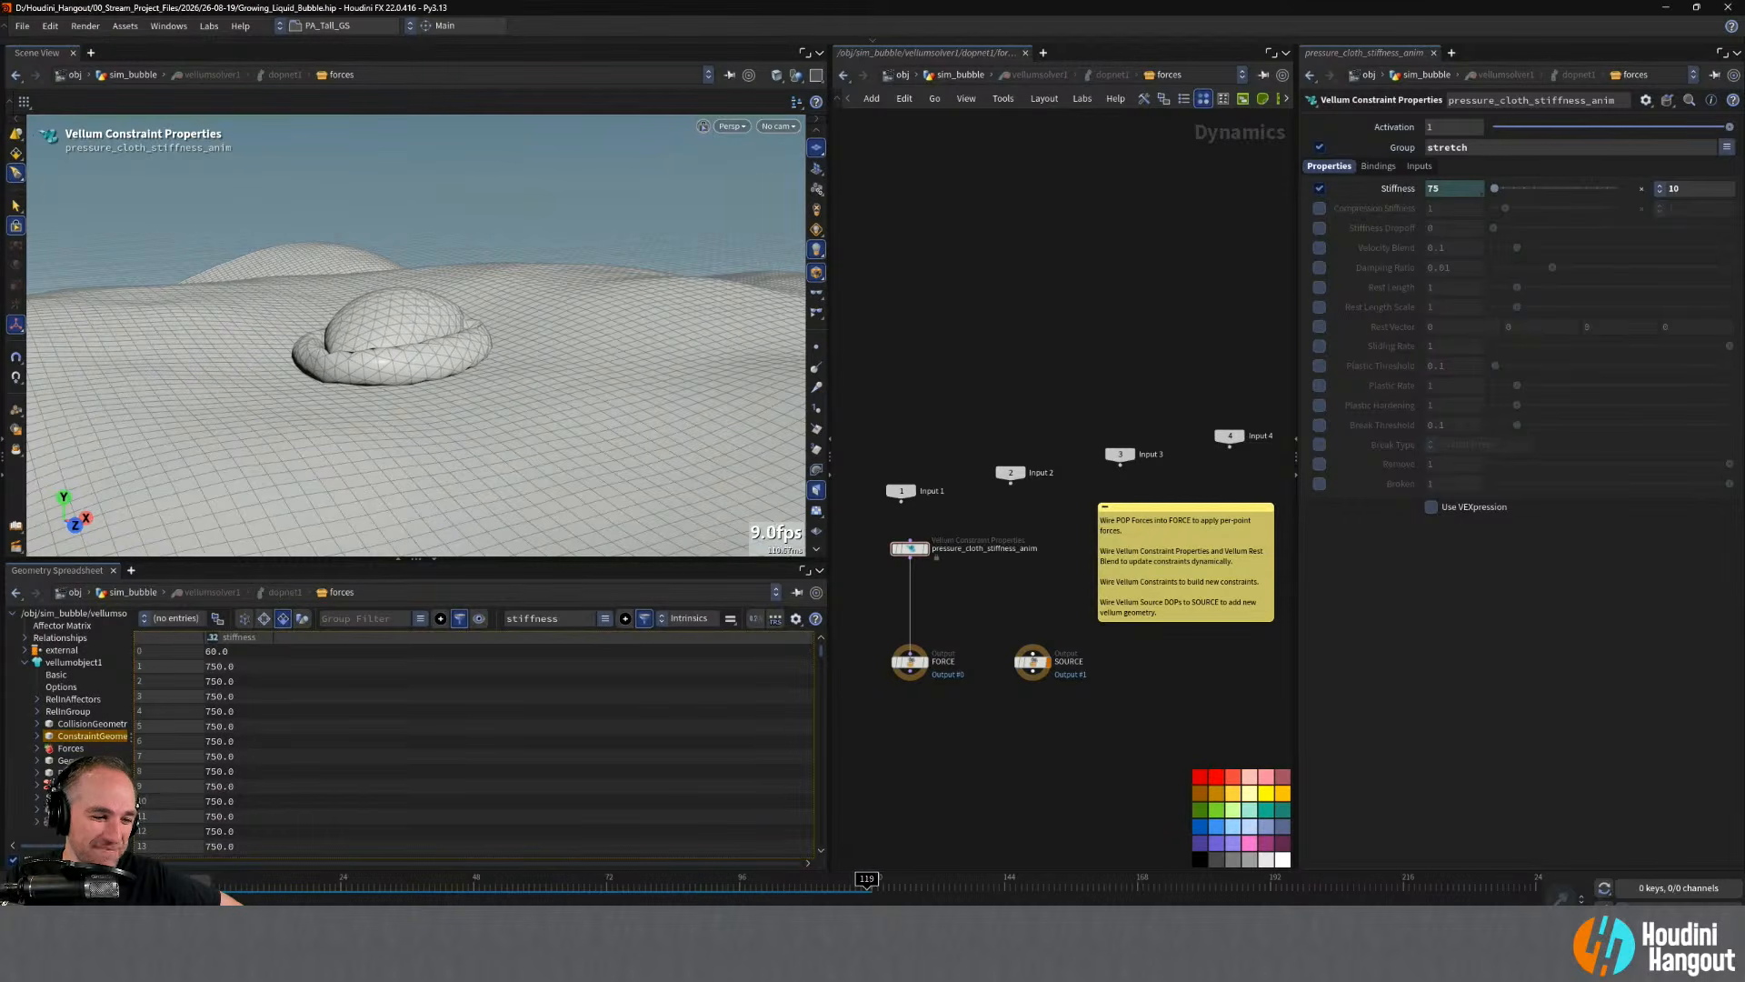
key("ctrl+Up")
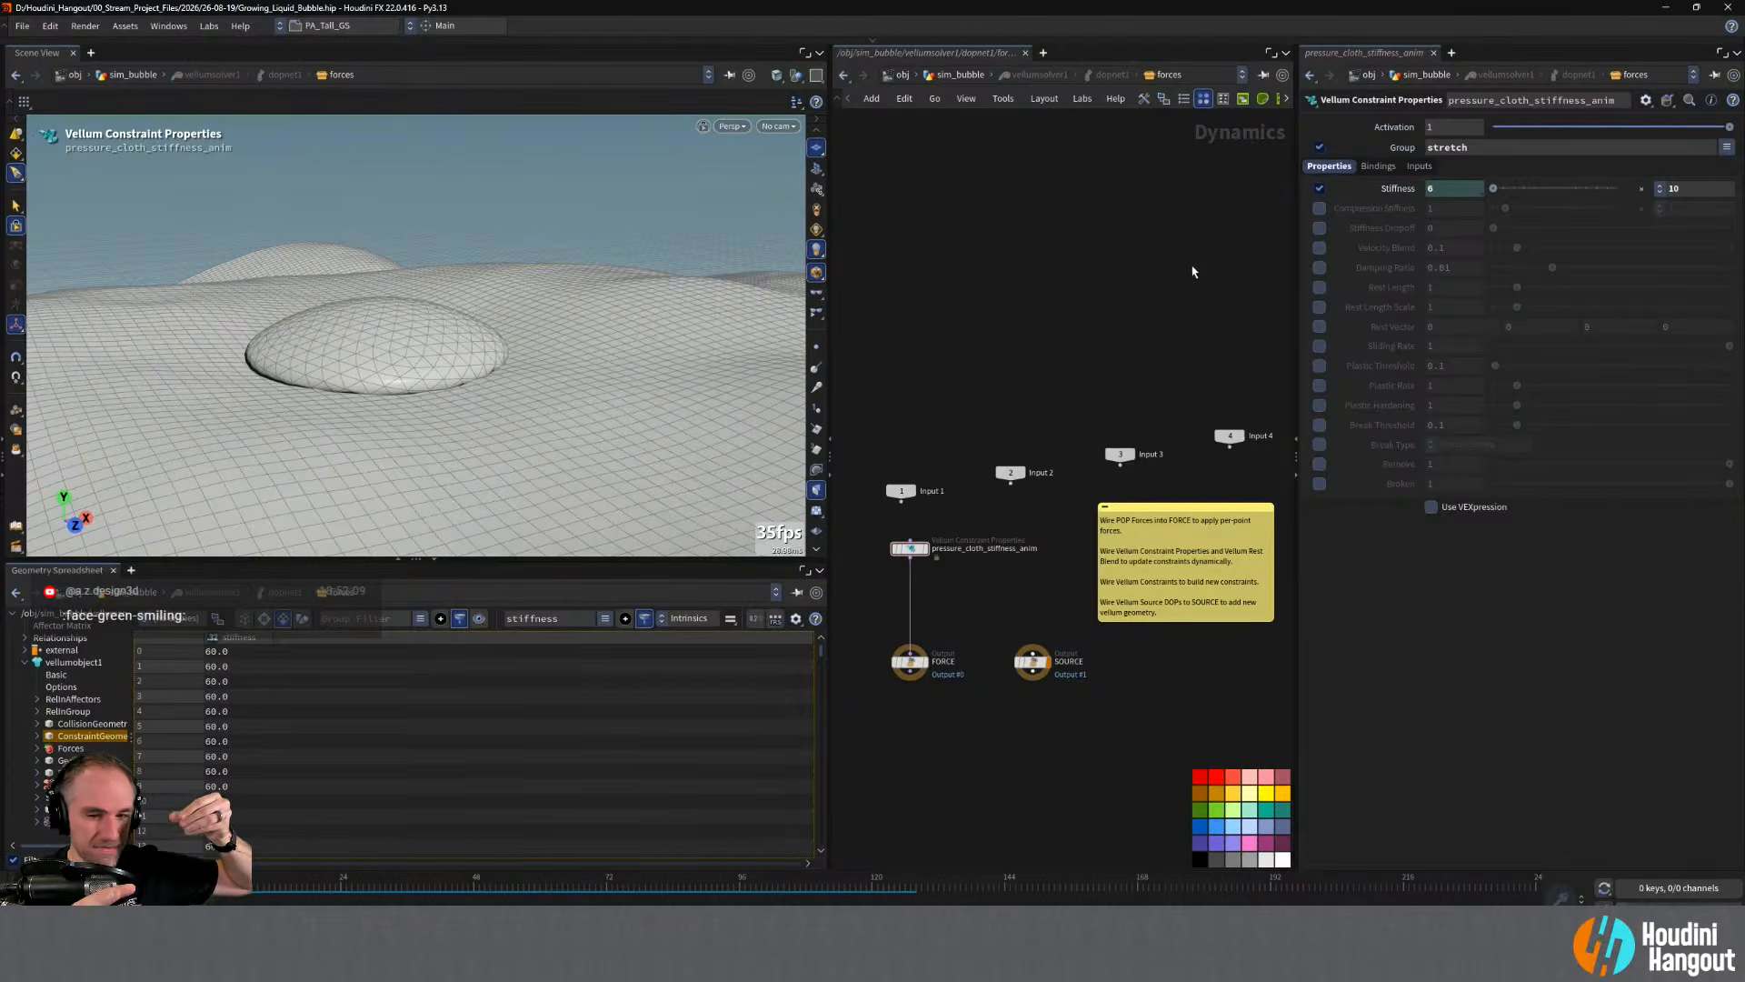
- Add pressure to the Group alongside stretch and start the simulation from frame 1
left_click(1725, 146)
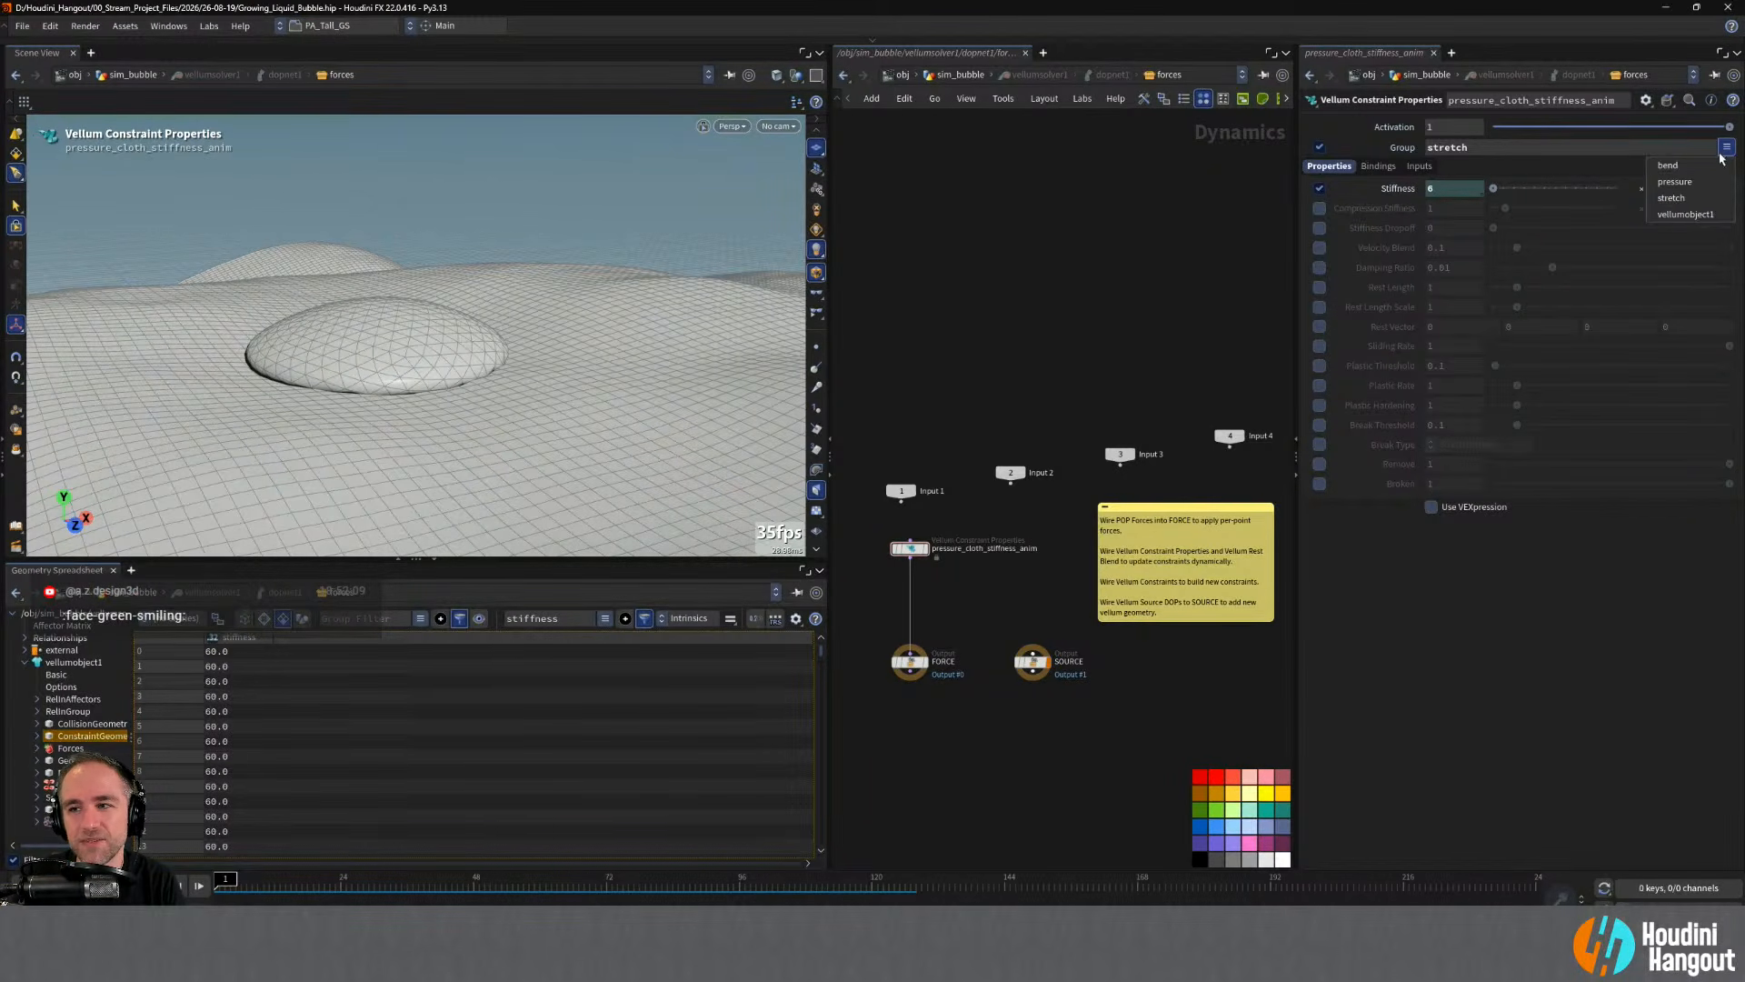
left_click(1672, 183)
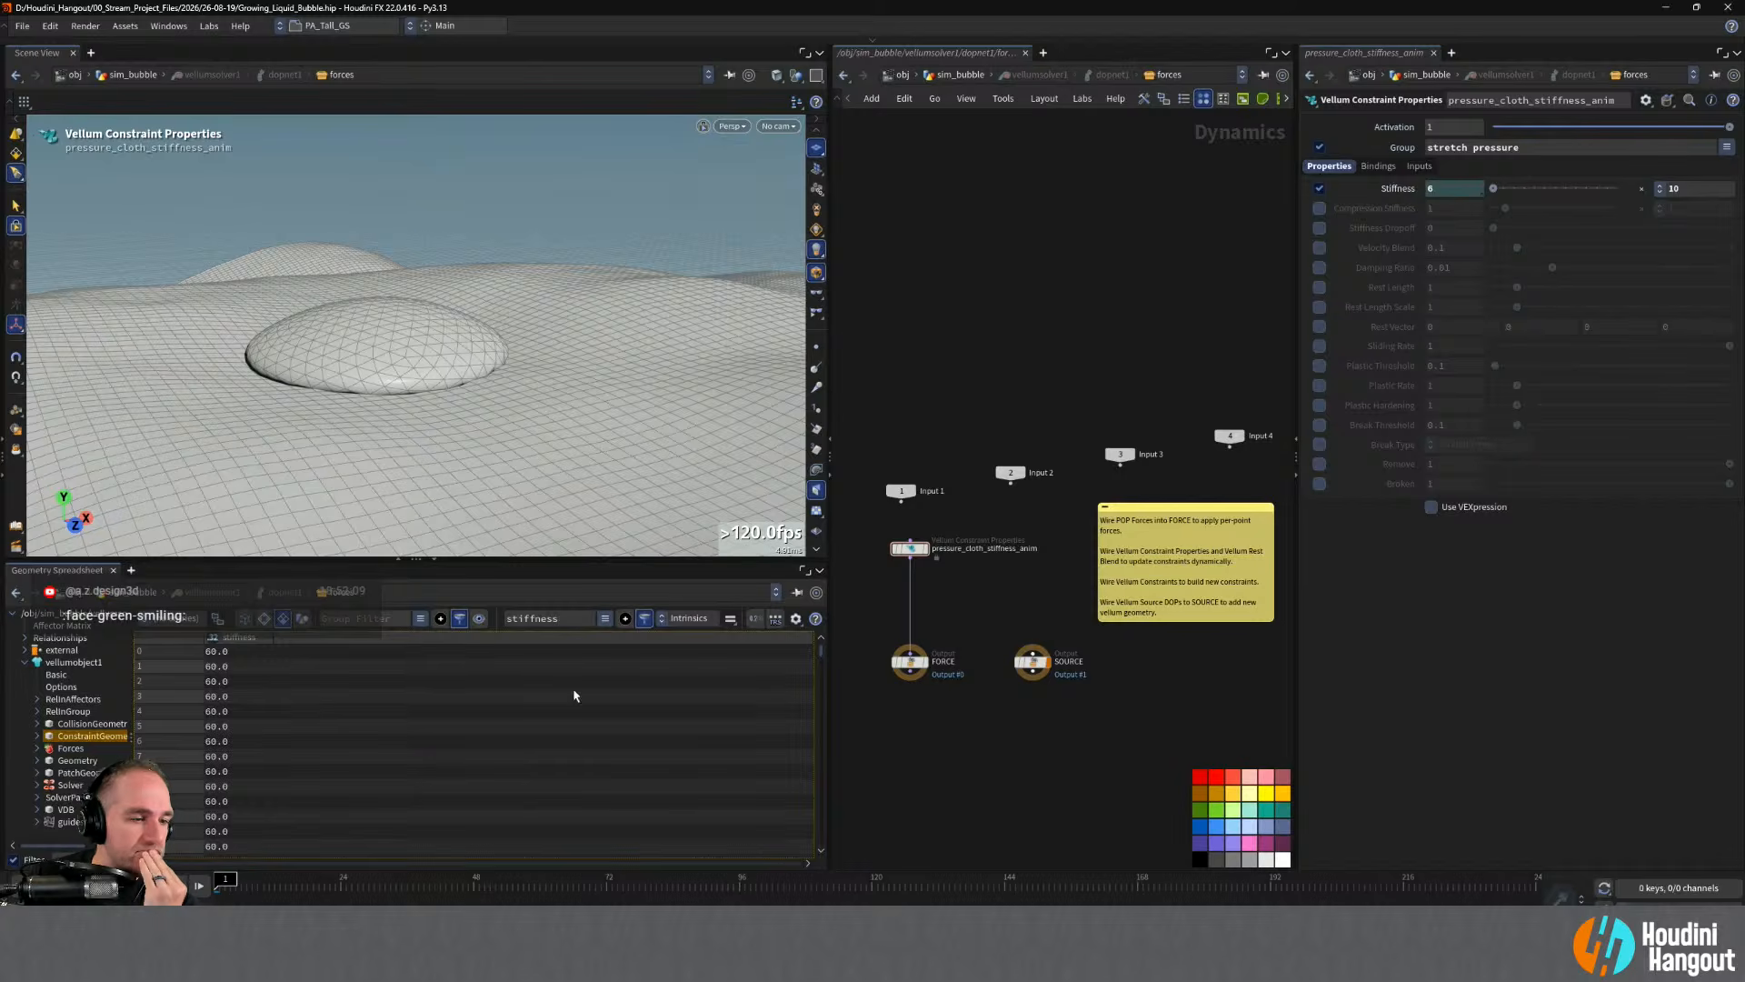
key("Up")
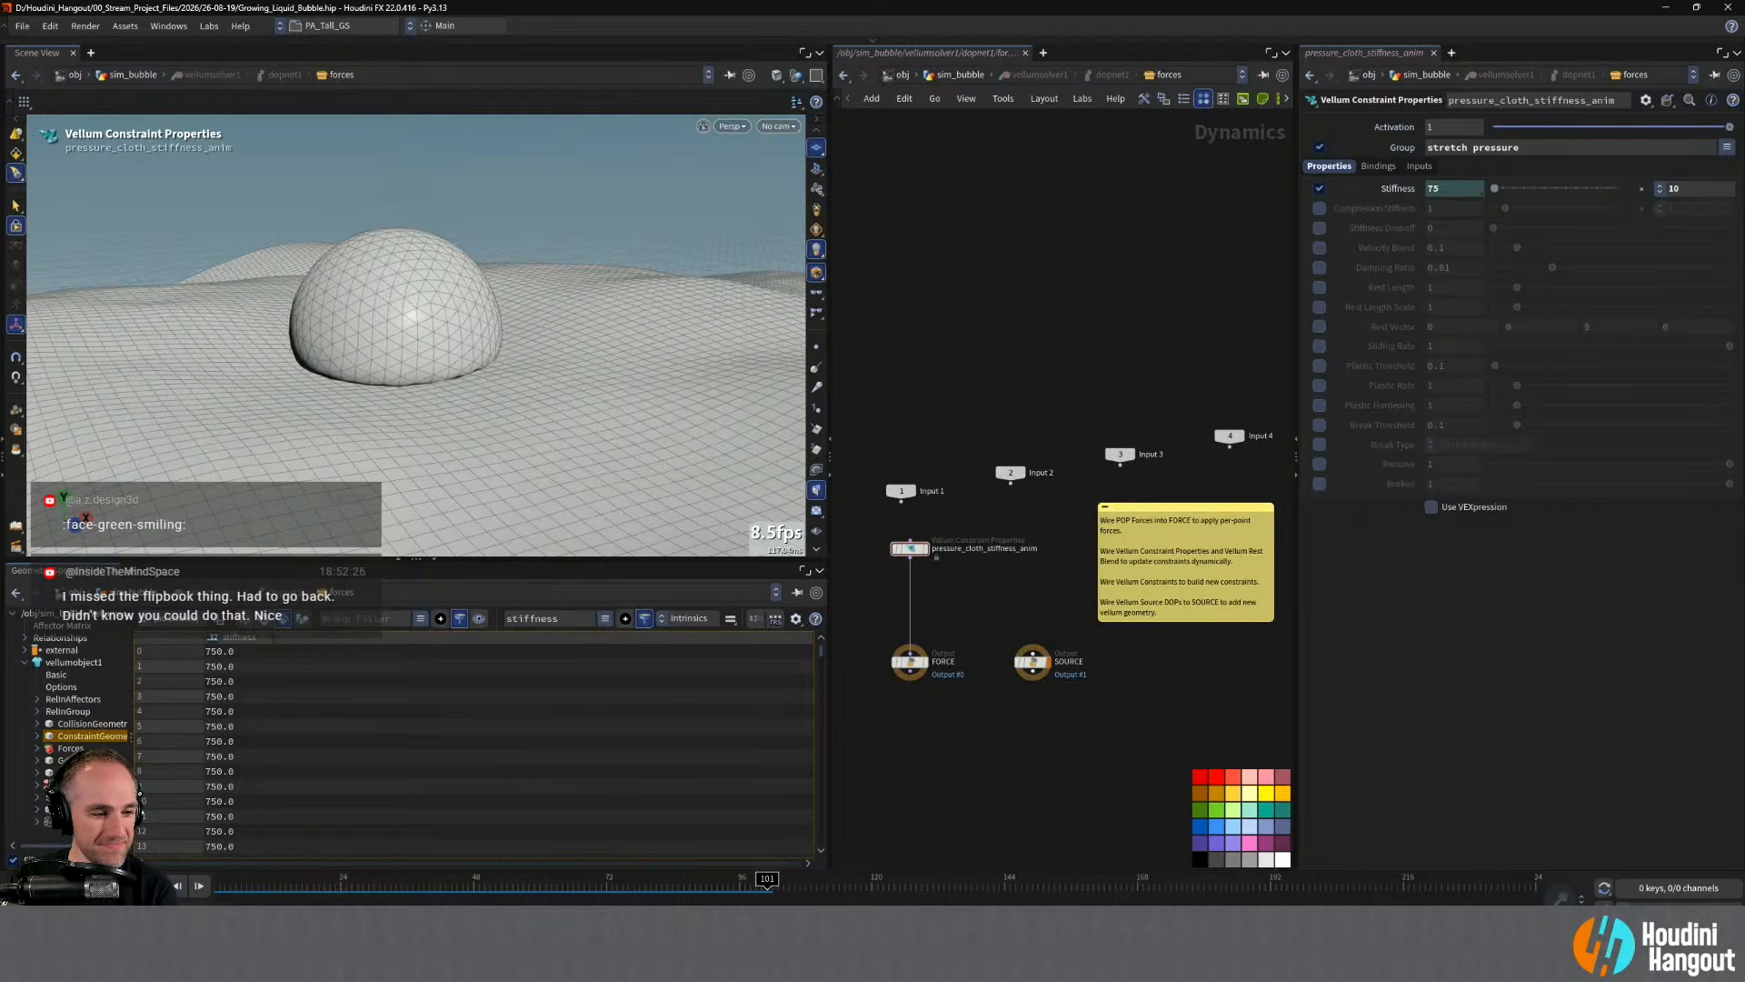
- Replay the simulation repeatedly from frame 1 to examine how the bubble inflates and settles with stretch and pressure animated together
key("ctrl+Up")
key("Up")
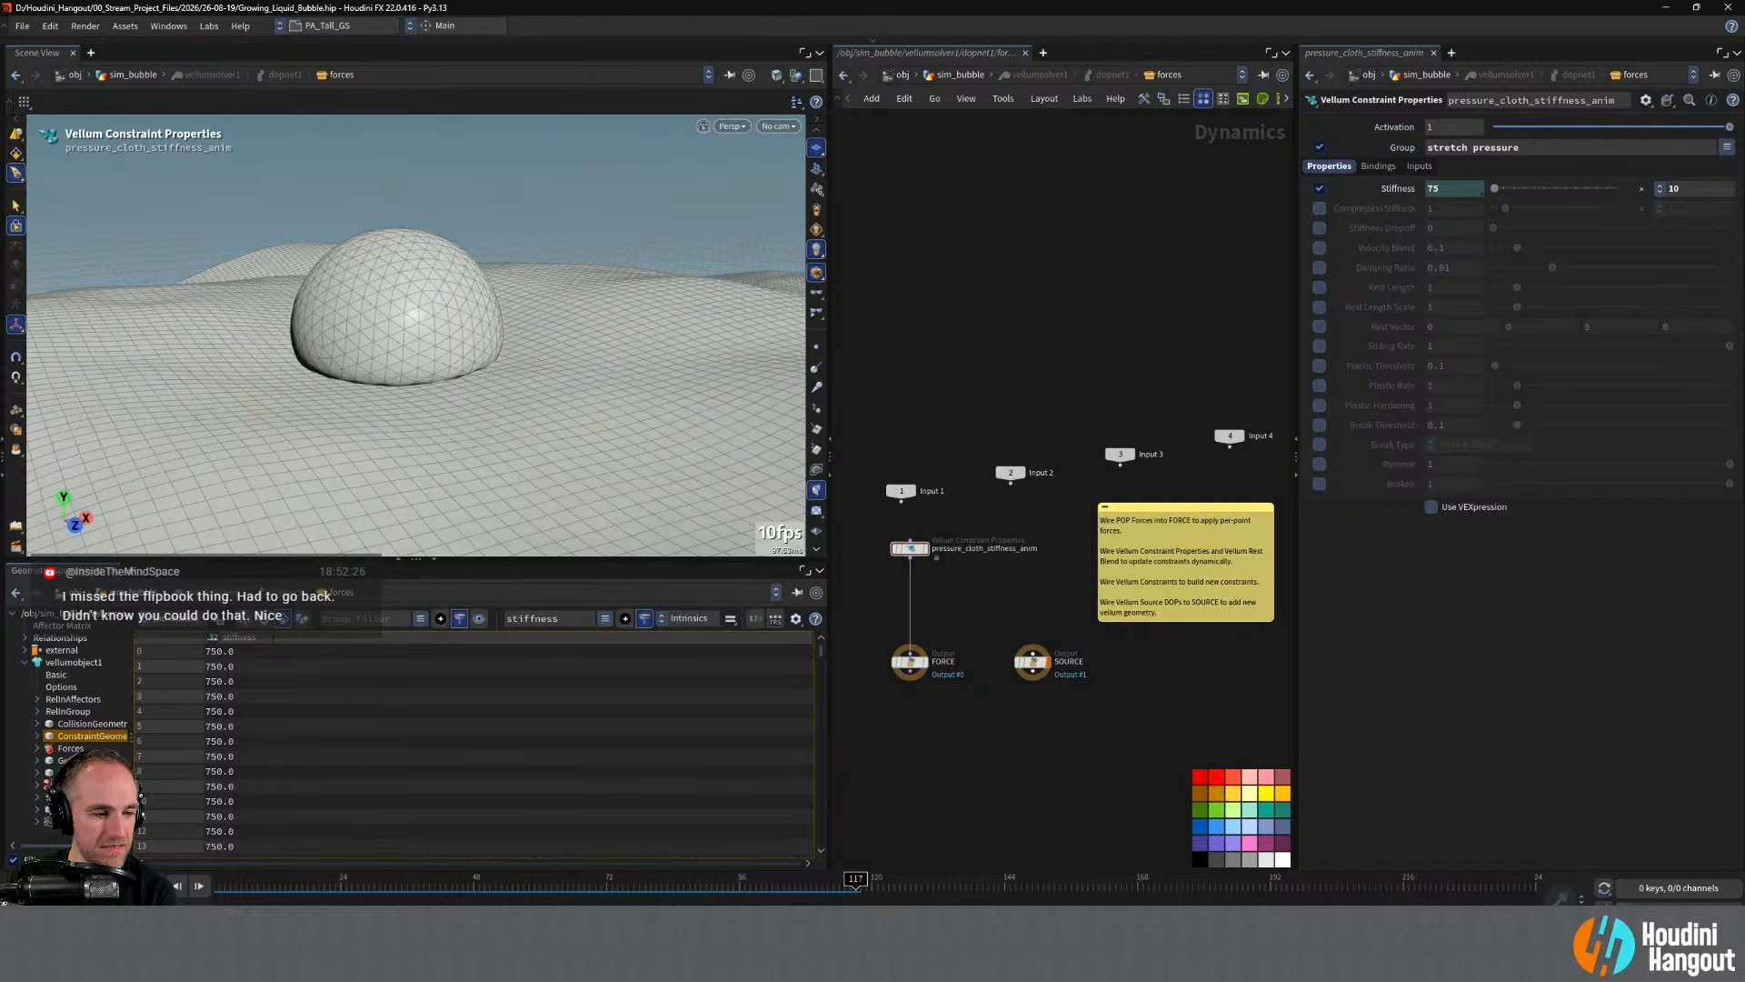
key("ctrl+Up")
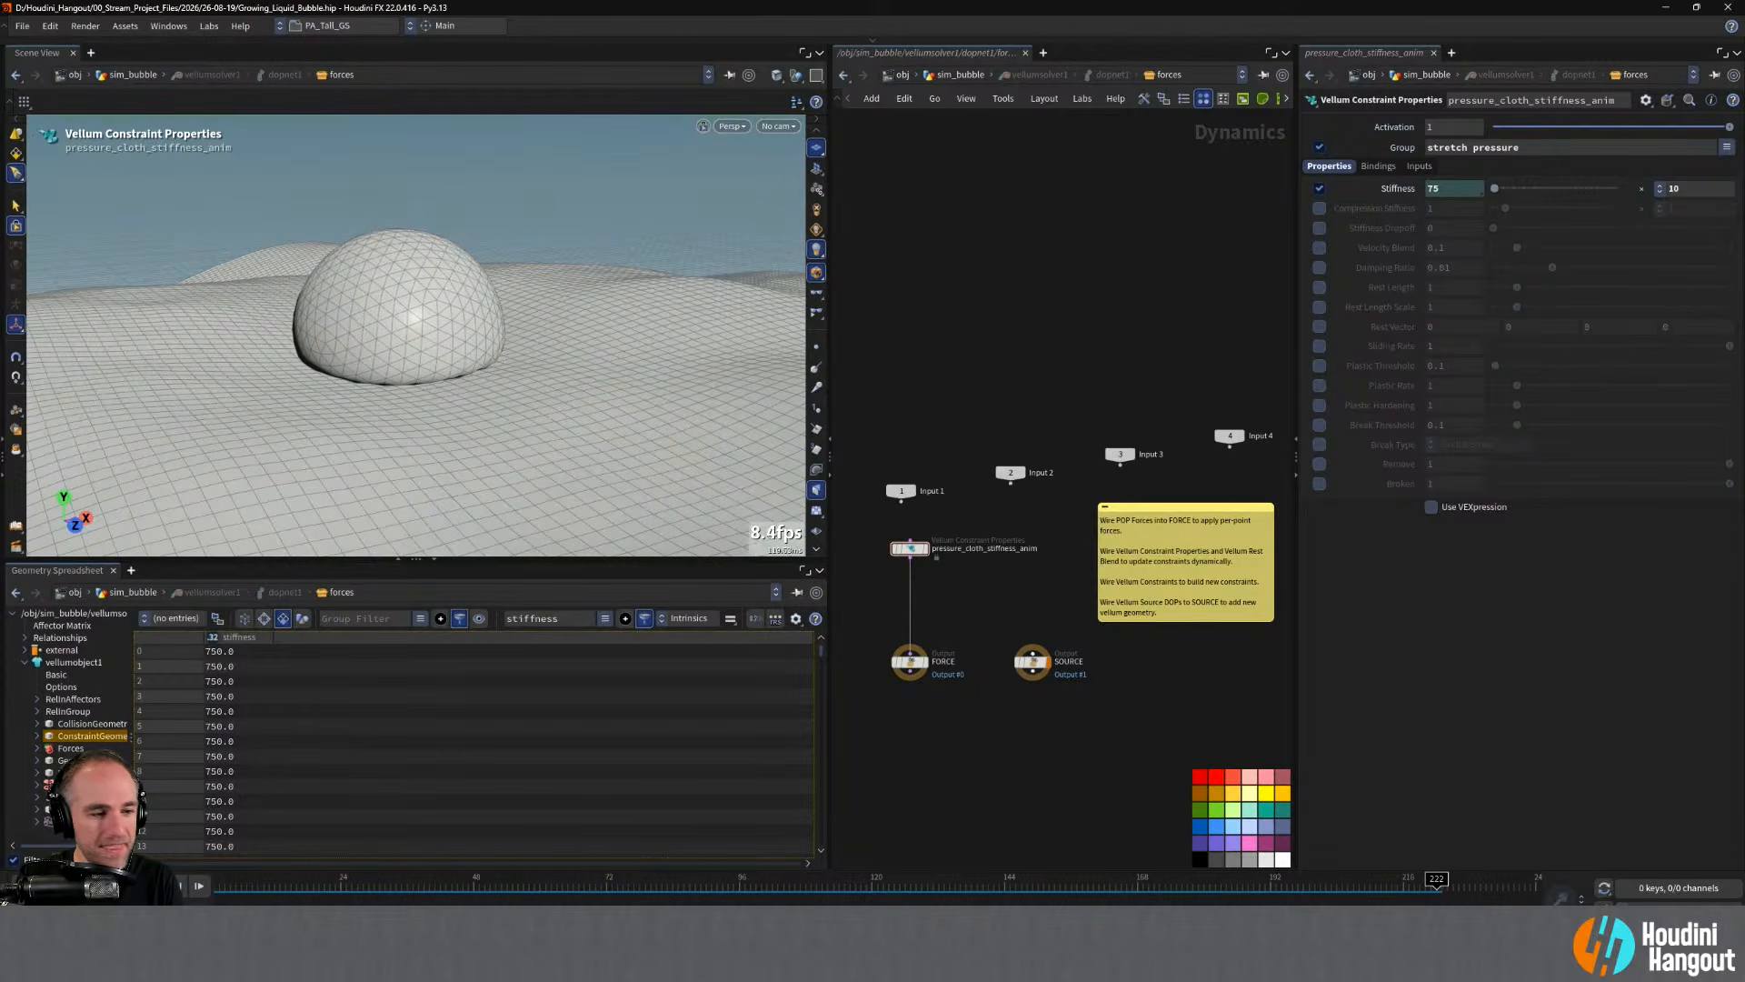
type("6")
key("Return")
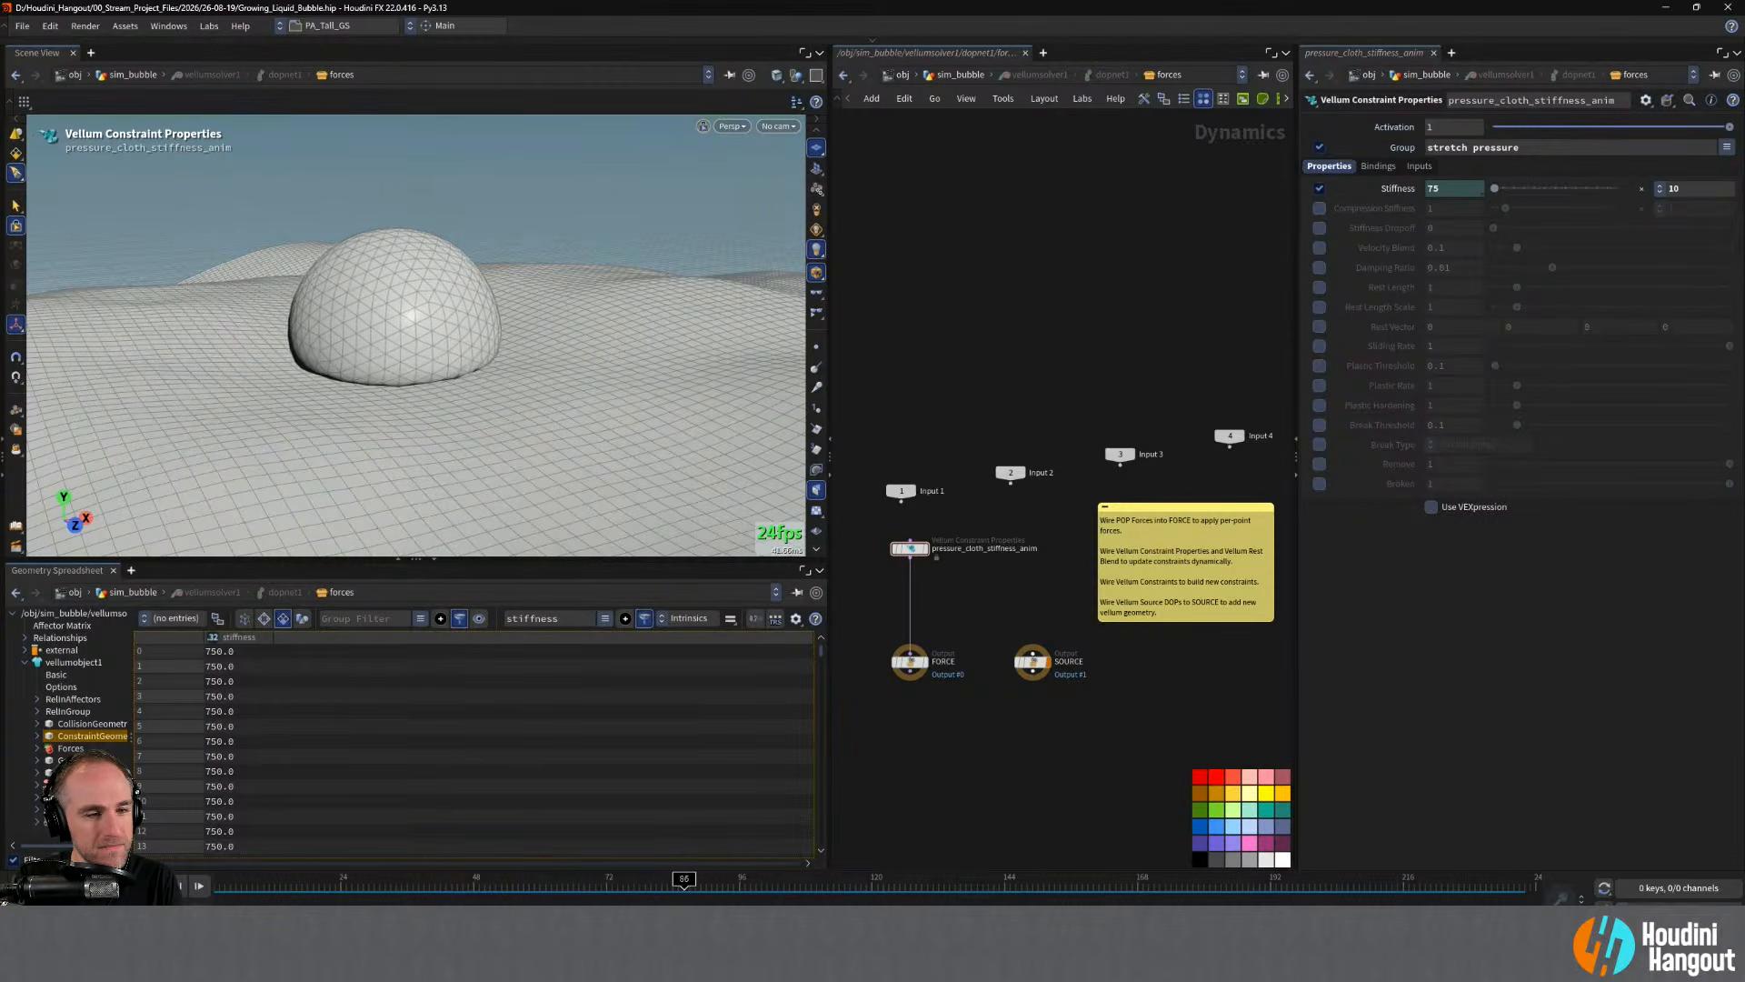
key("ctrl+Up")
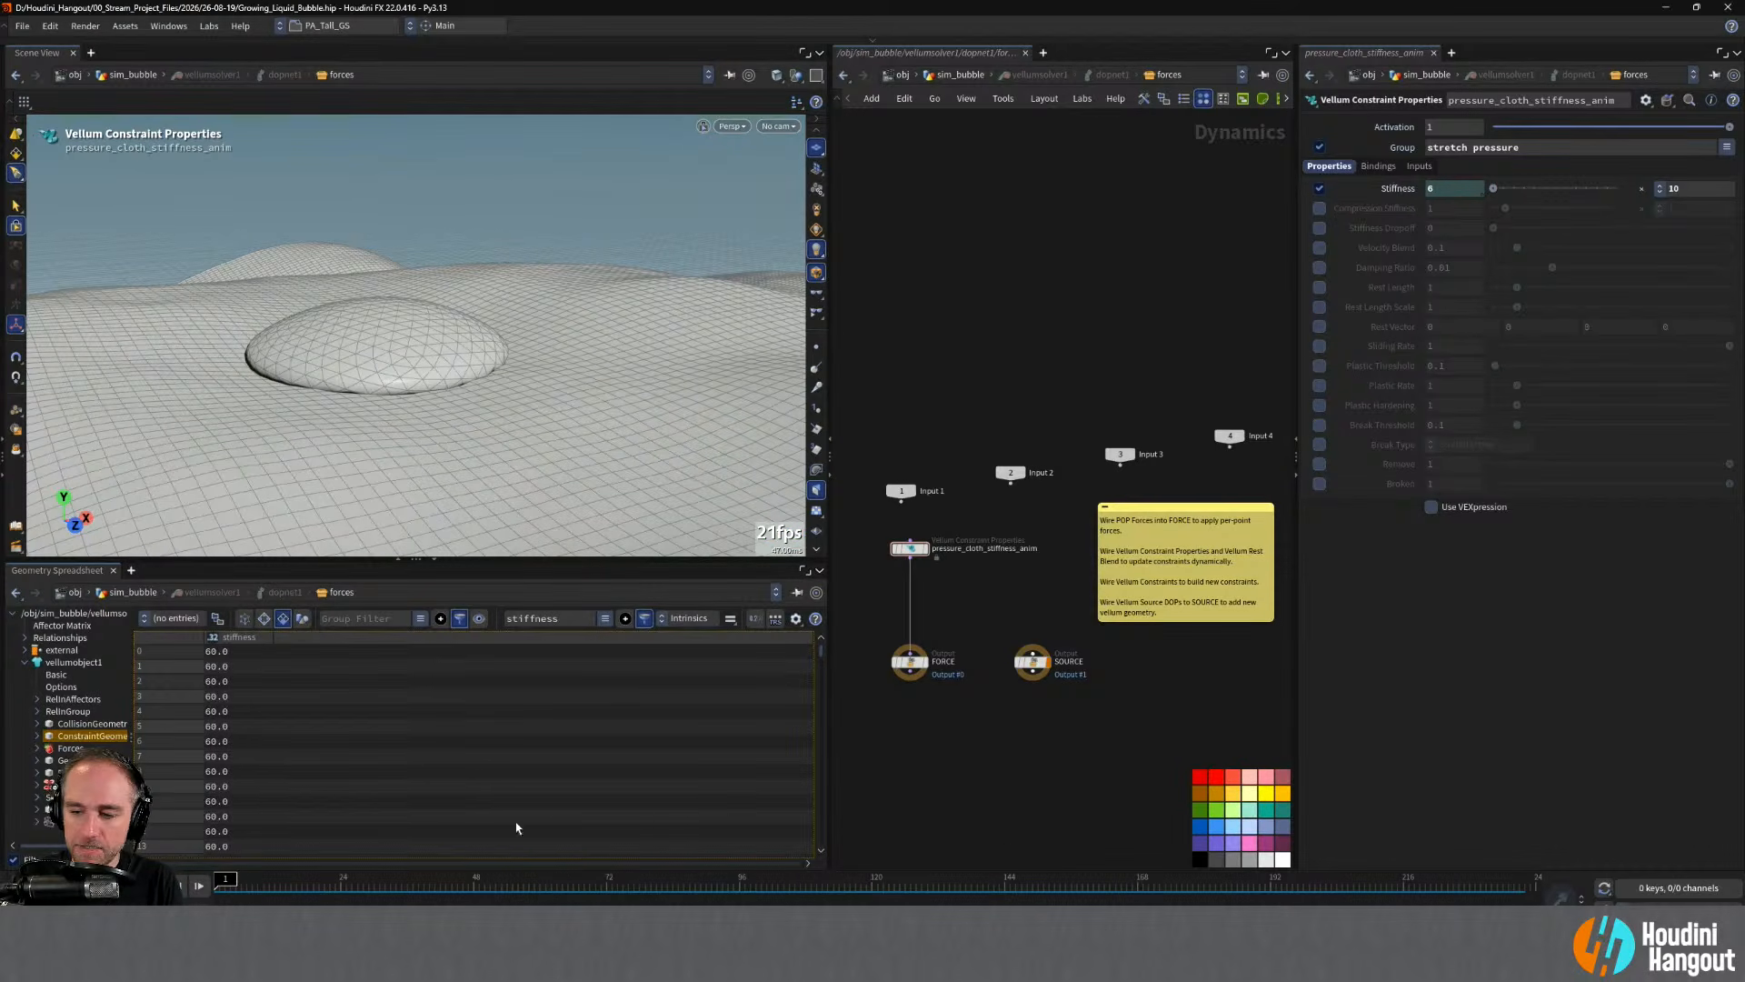
- Go up to the object level, clear the selection and view the bubble on the ground from a lower angle
key("u")
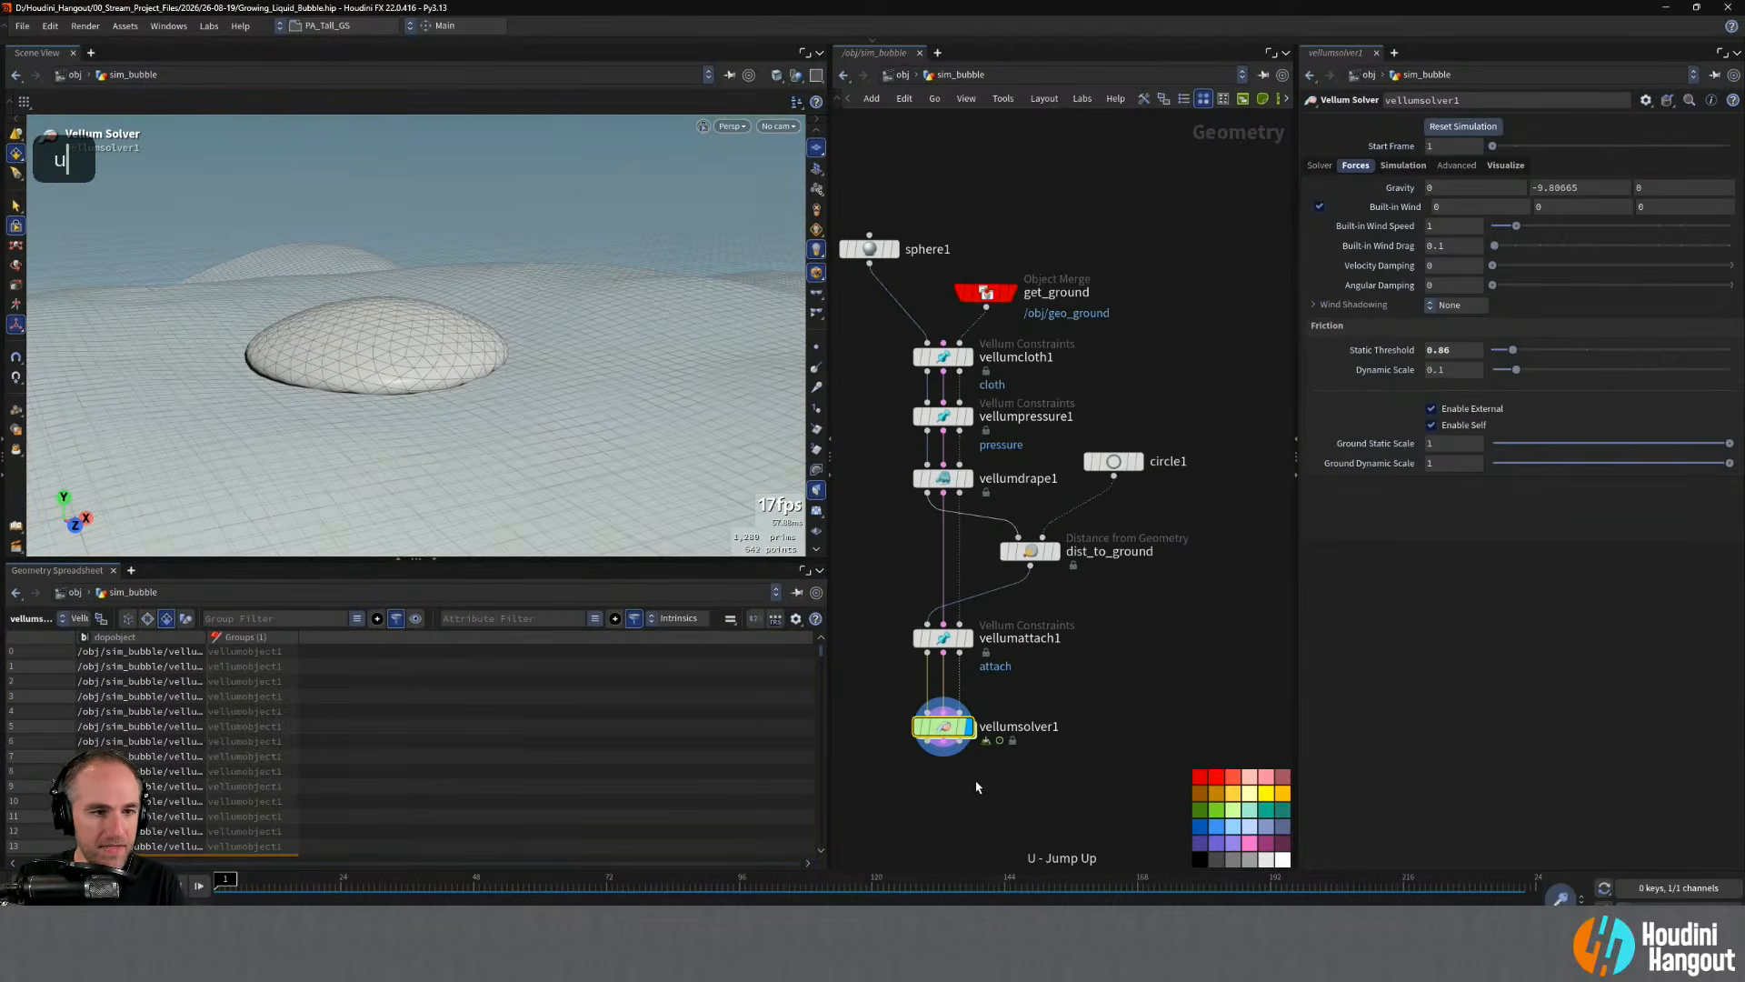
key("u")
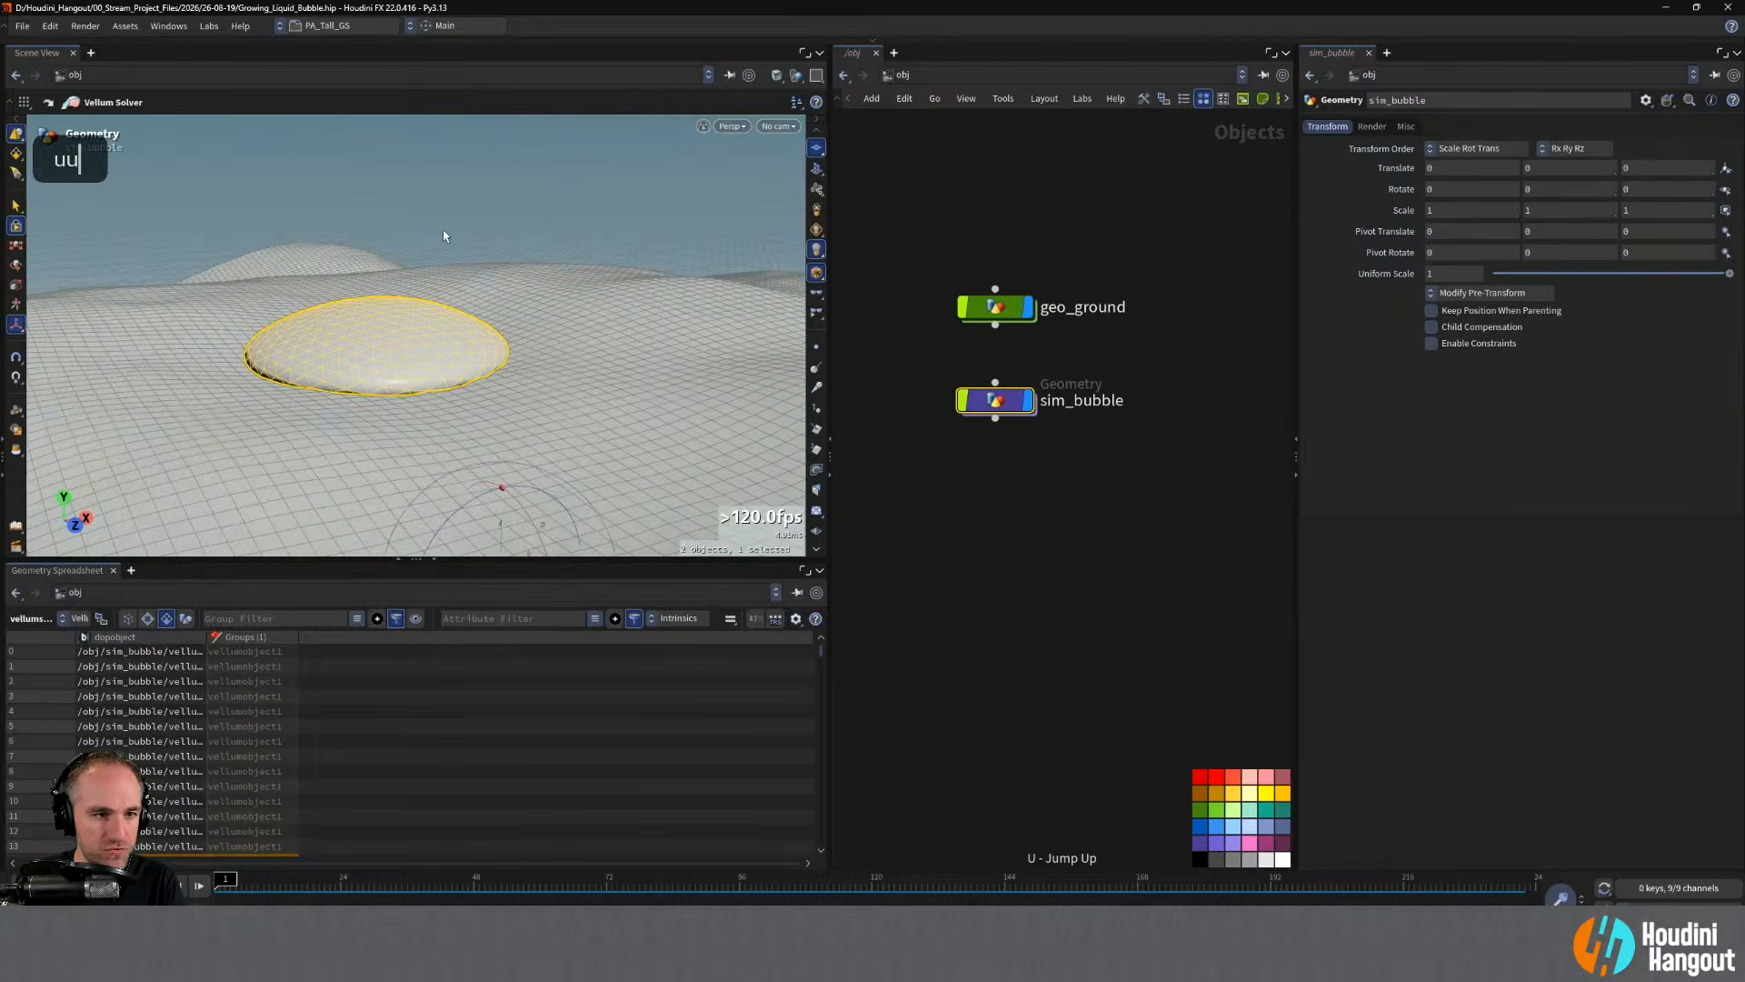
left_click_drag(472, 522, 338, 429, "alt")
key("Return")
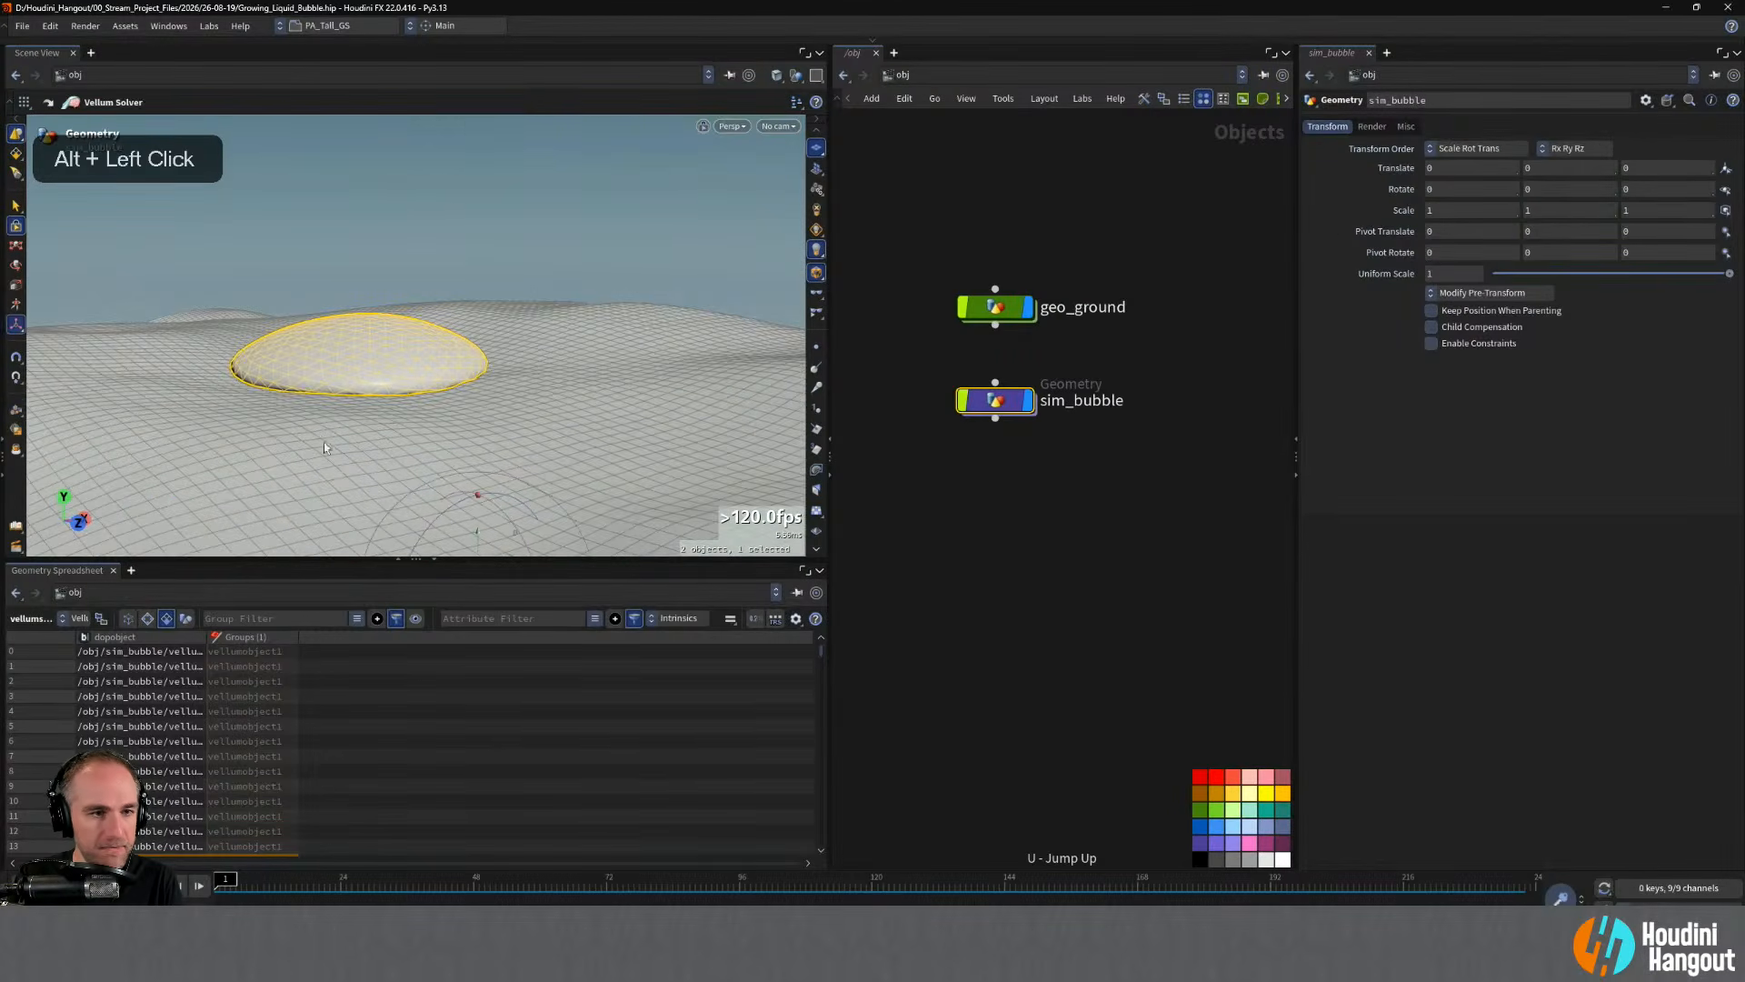
left_click(916, 551)
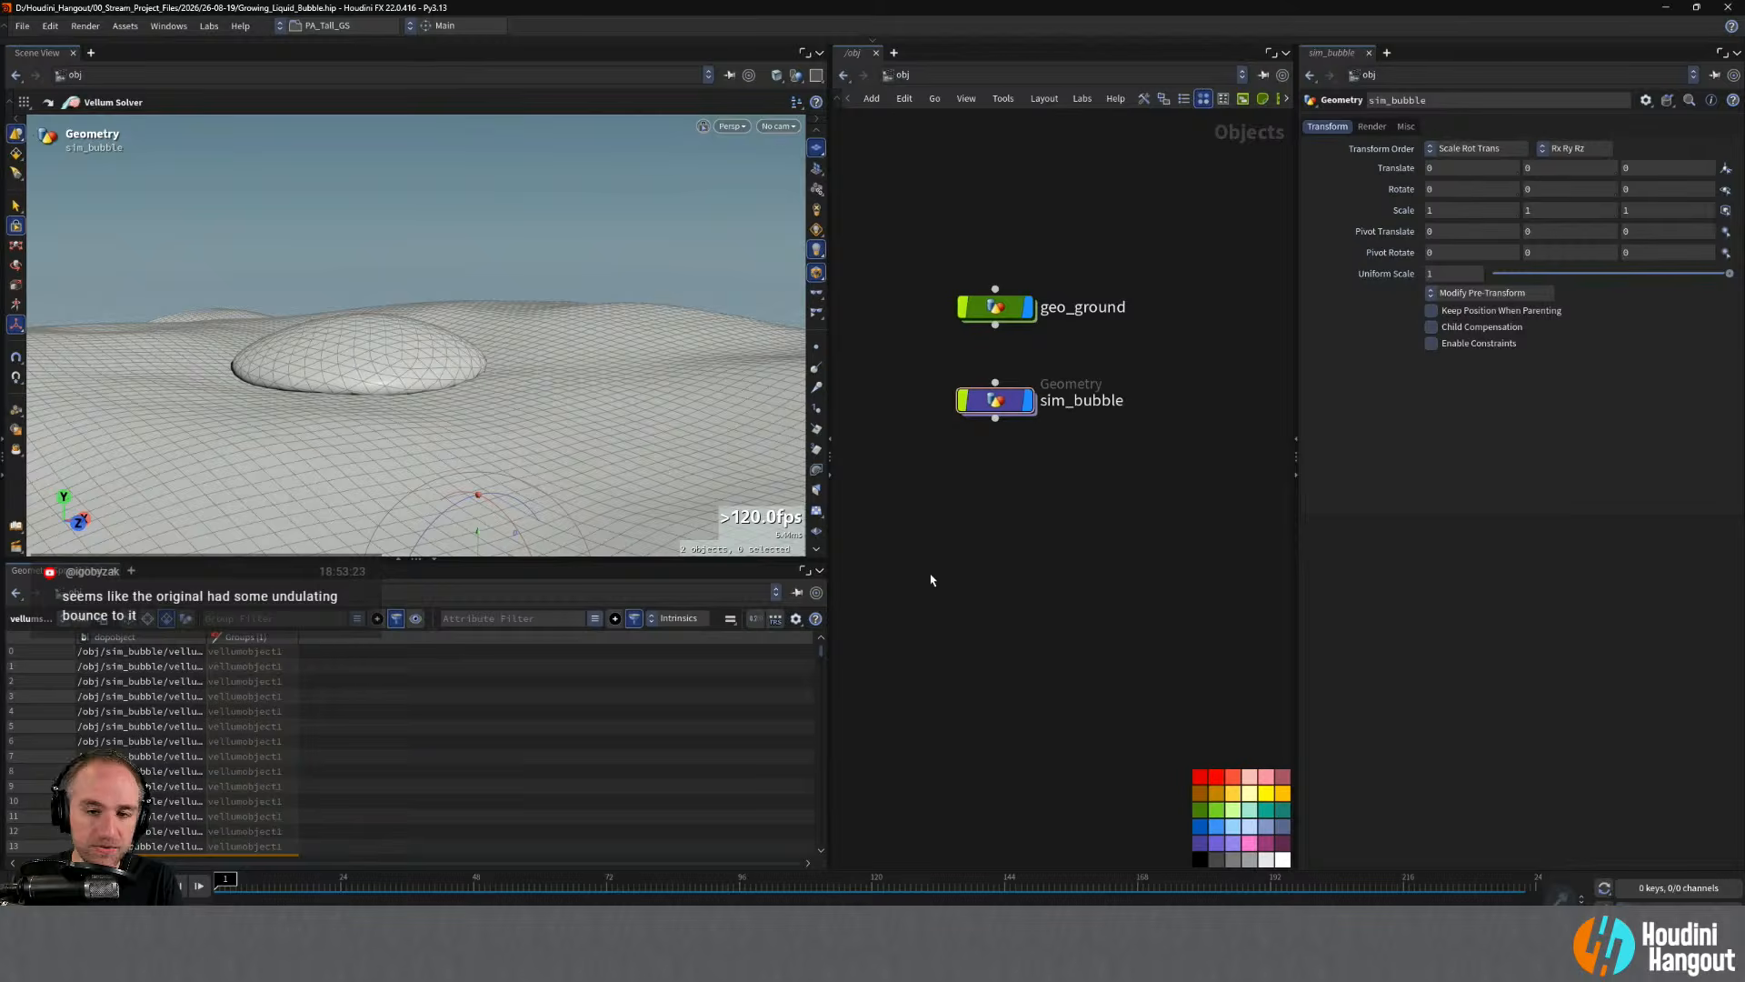
- Switch to the browser, replay the capsule shots in the Pantene reference video, minimize the browser and close the Animation Editor
key("alt+shift+g")
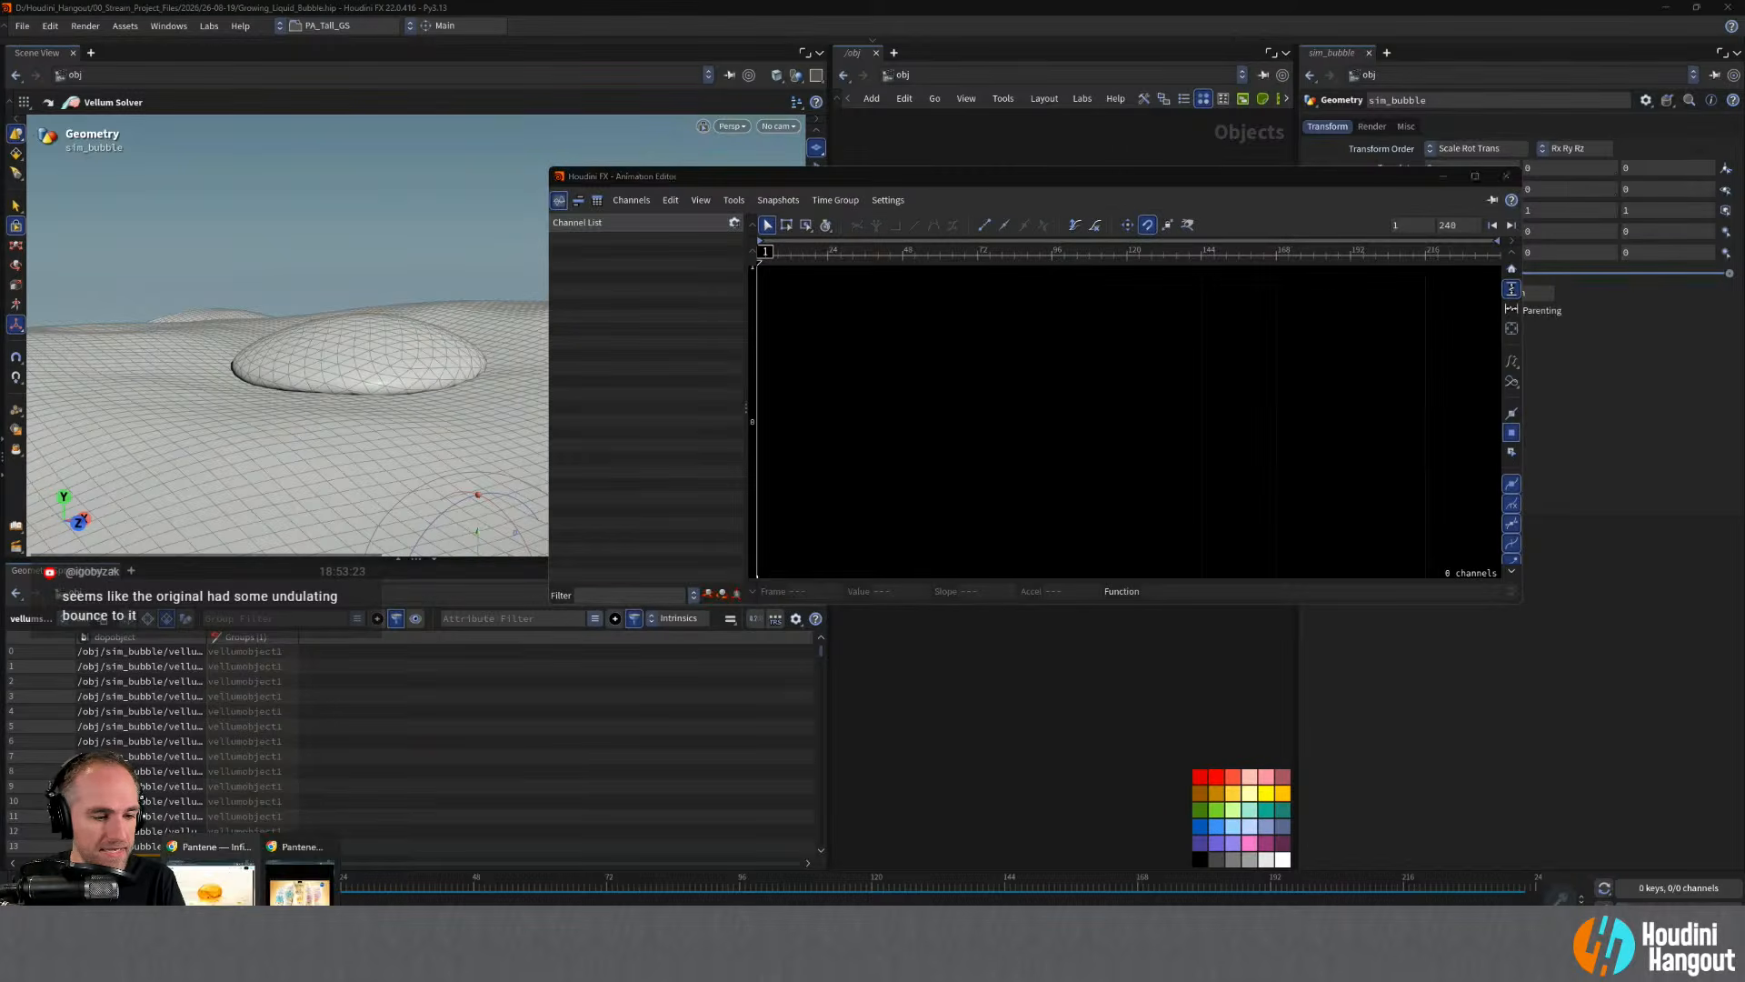
left_click(218, 877)
left_click_drag(465, 664, 431, 664)
left_click(244, 666)
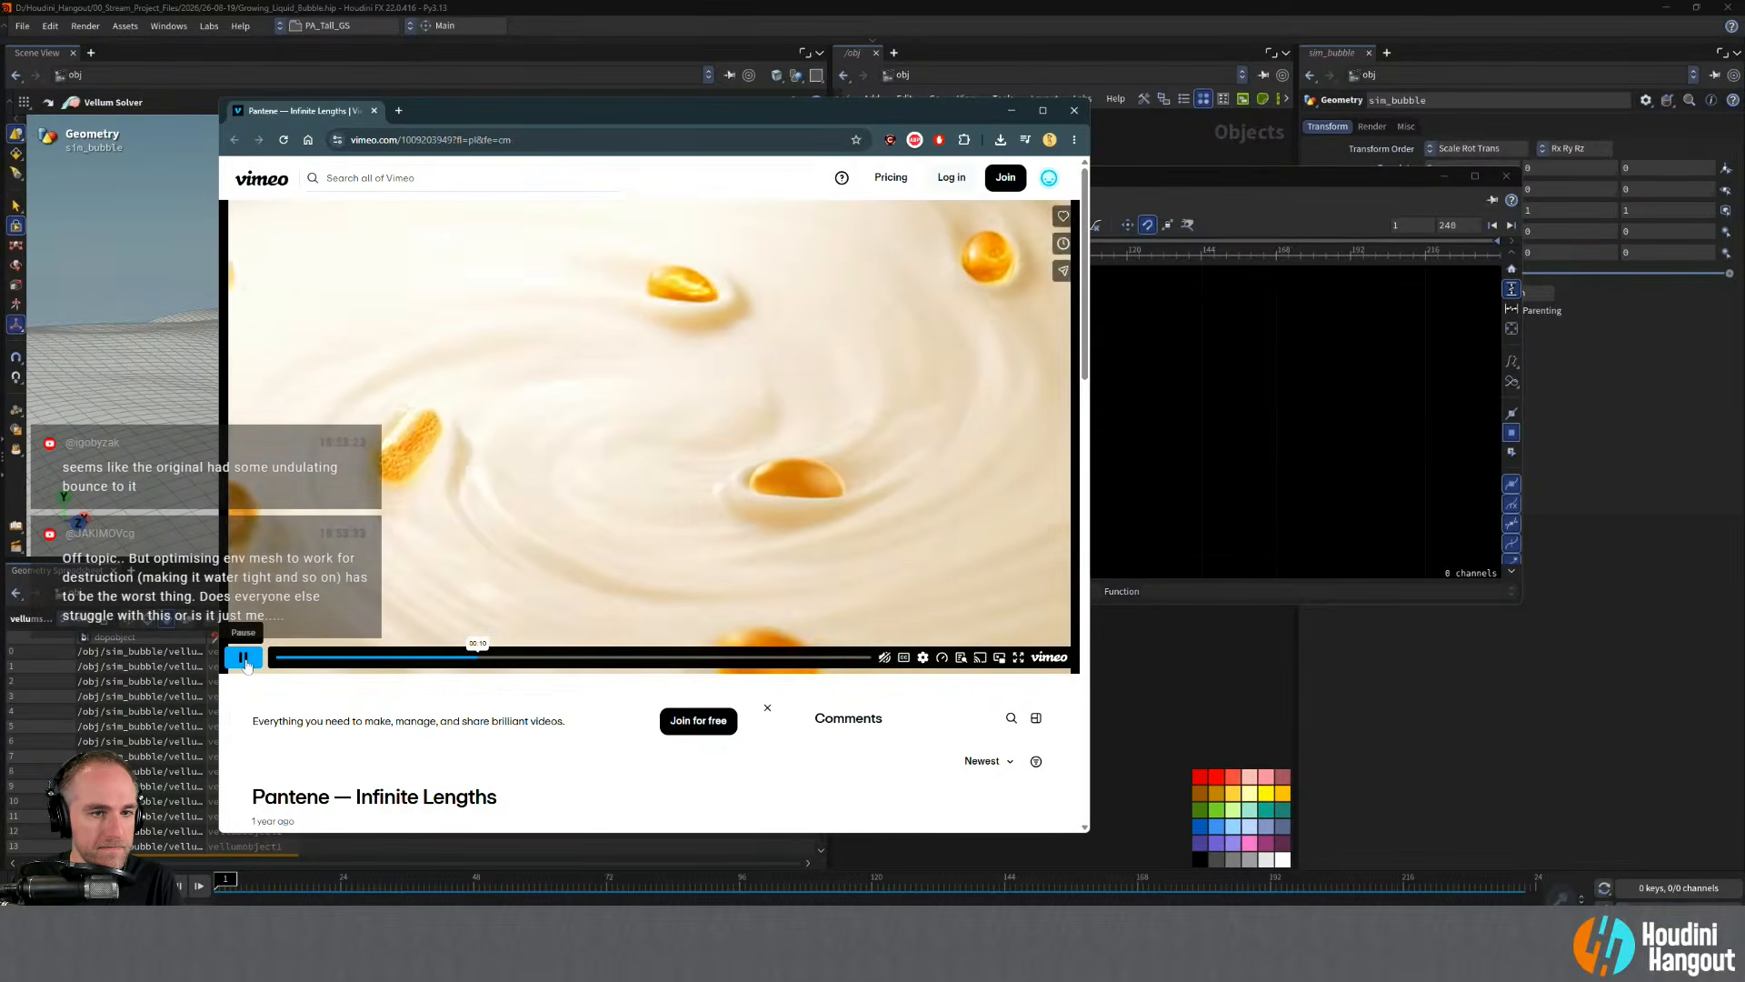
left_click(458, 656)
mouse_move(458, 656)
left_mouse_down()
mouse_move(443, 658)
mouse_move(482, 660)
mouse_move(429, 660)
mouse_move(491, 661)
mouse_move(449, 657)
left_mouse_up()
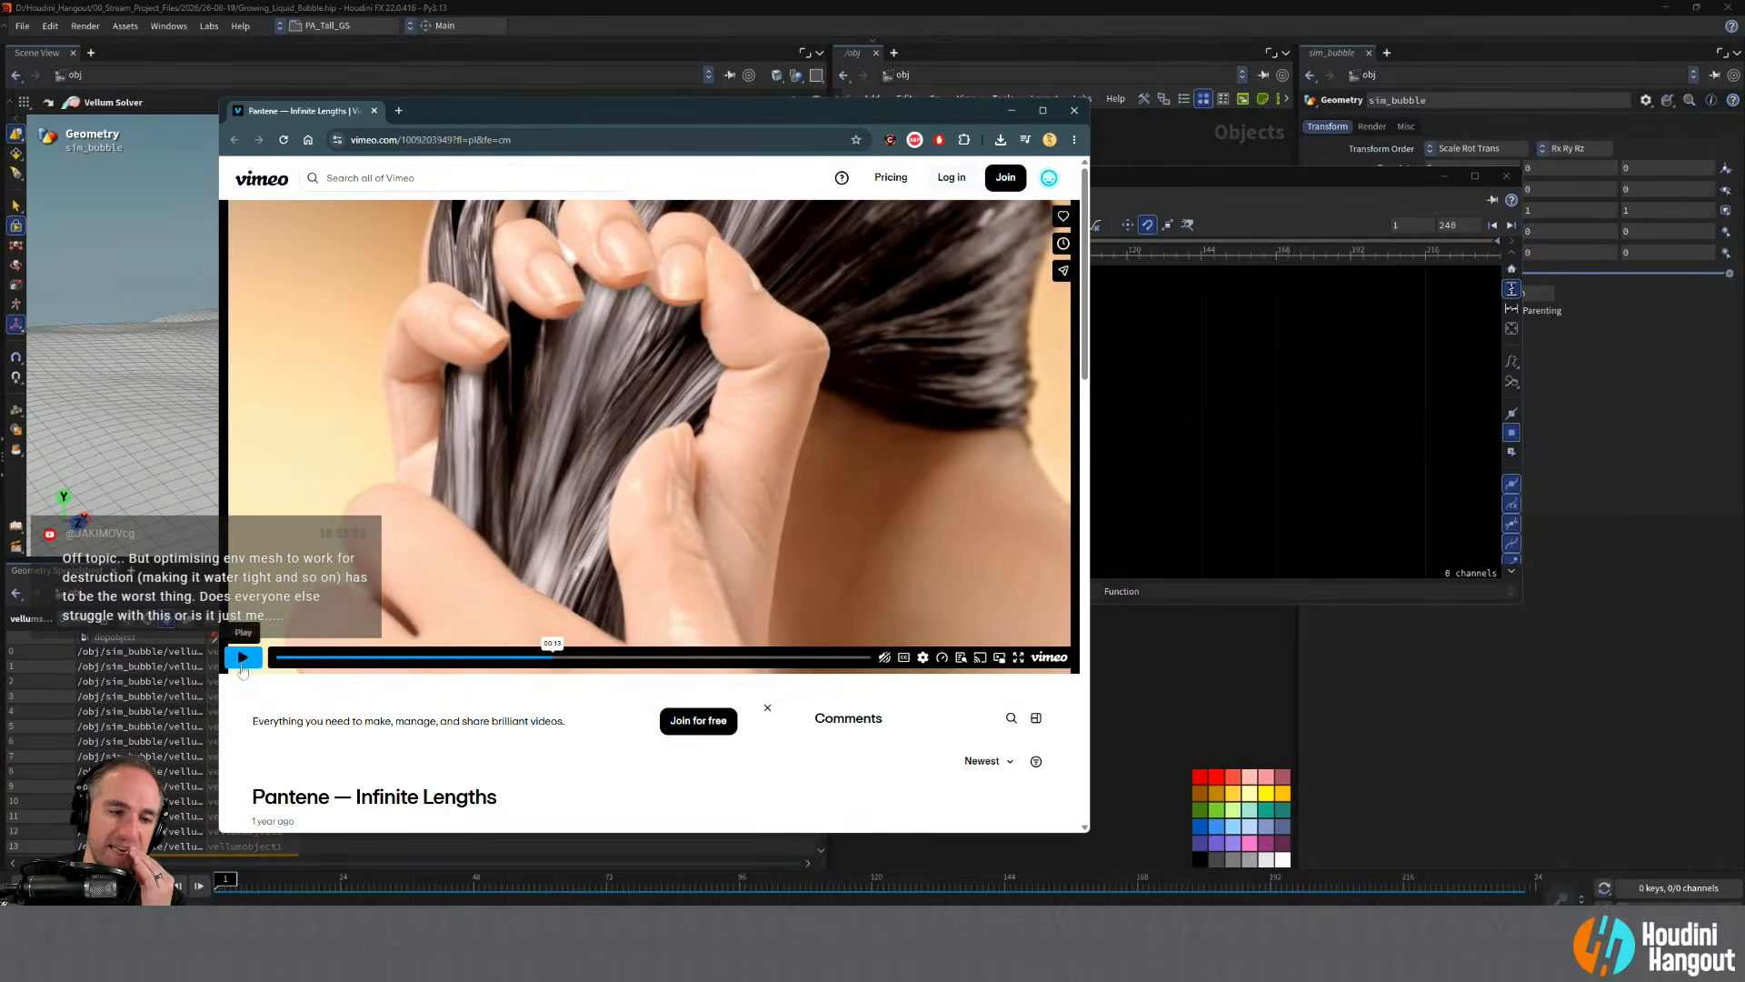
left_click(476, 662)
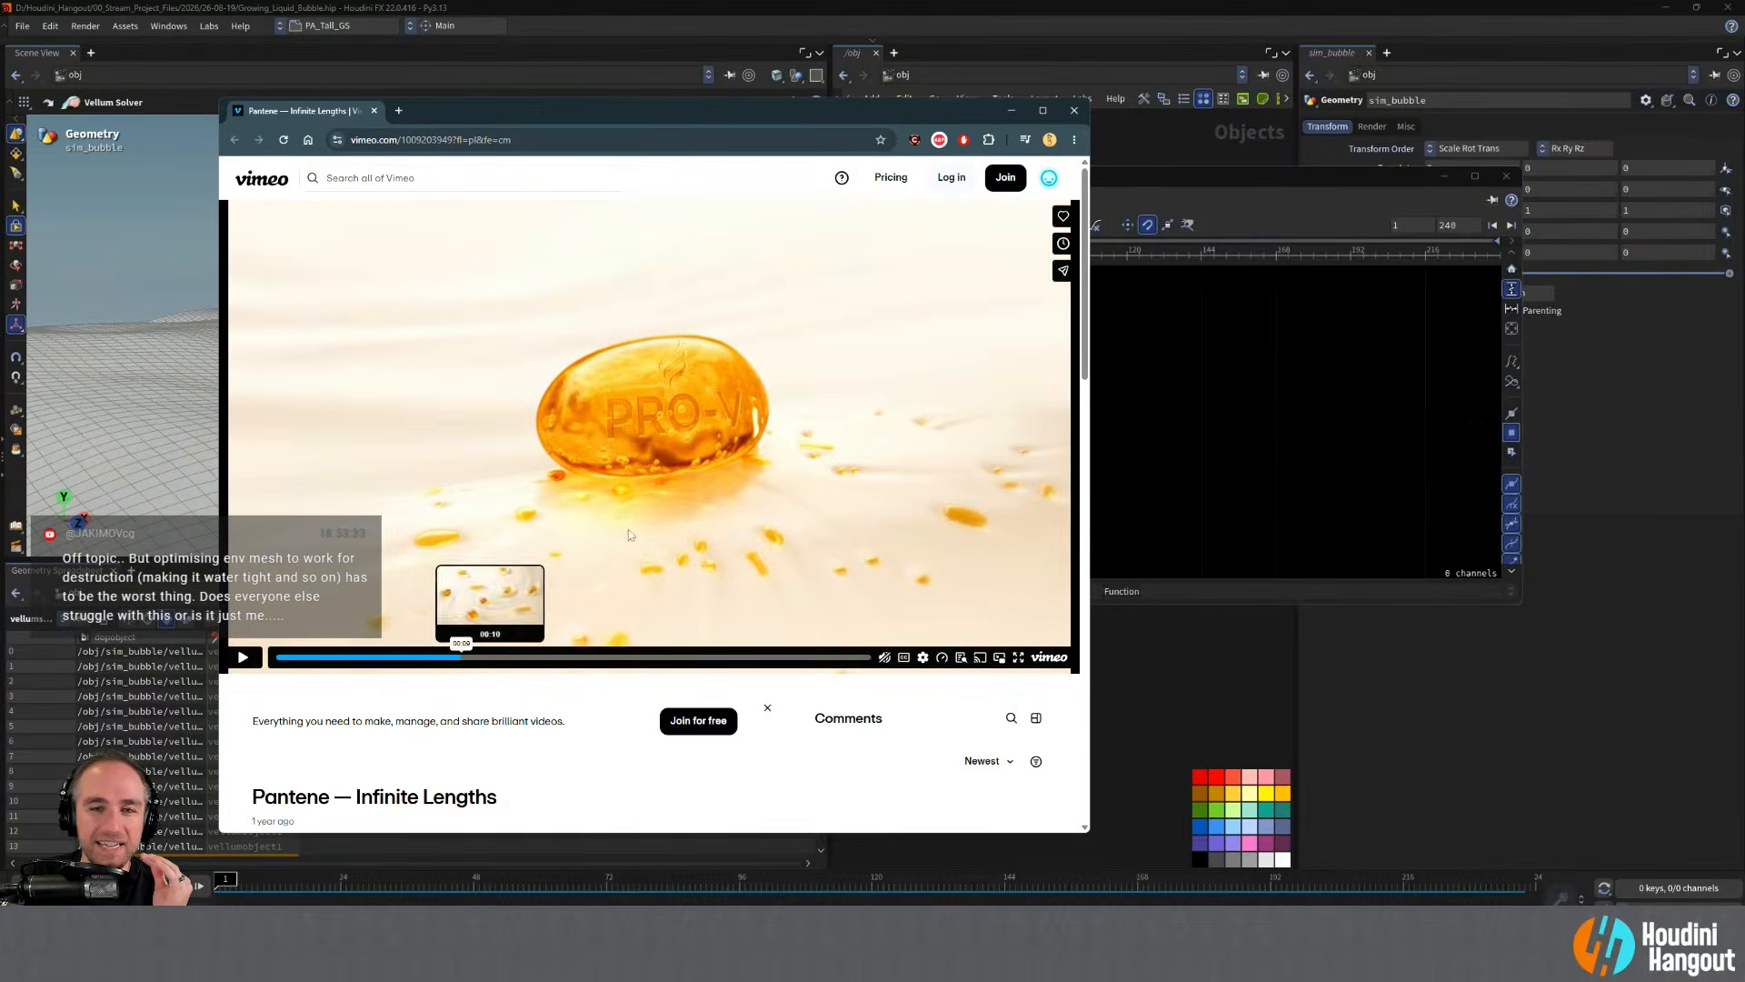
left_click(1010, 110)
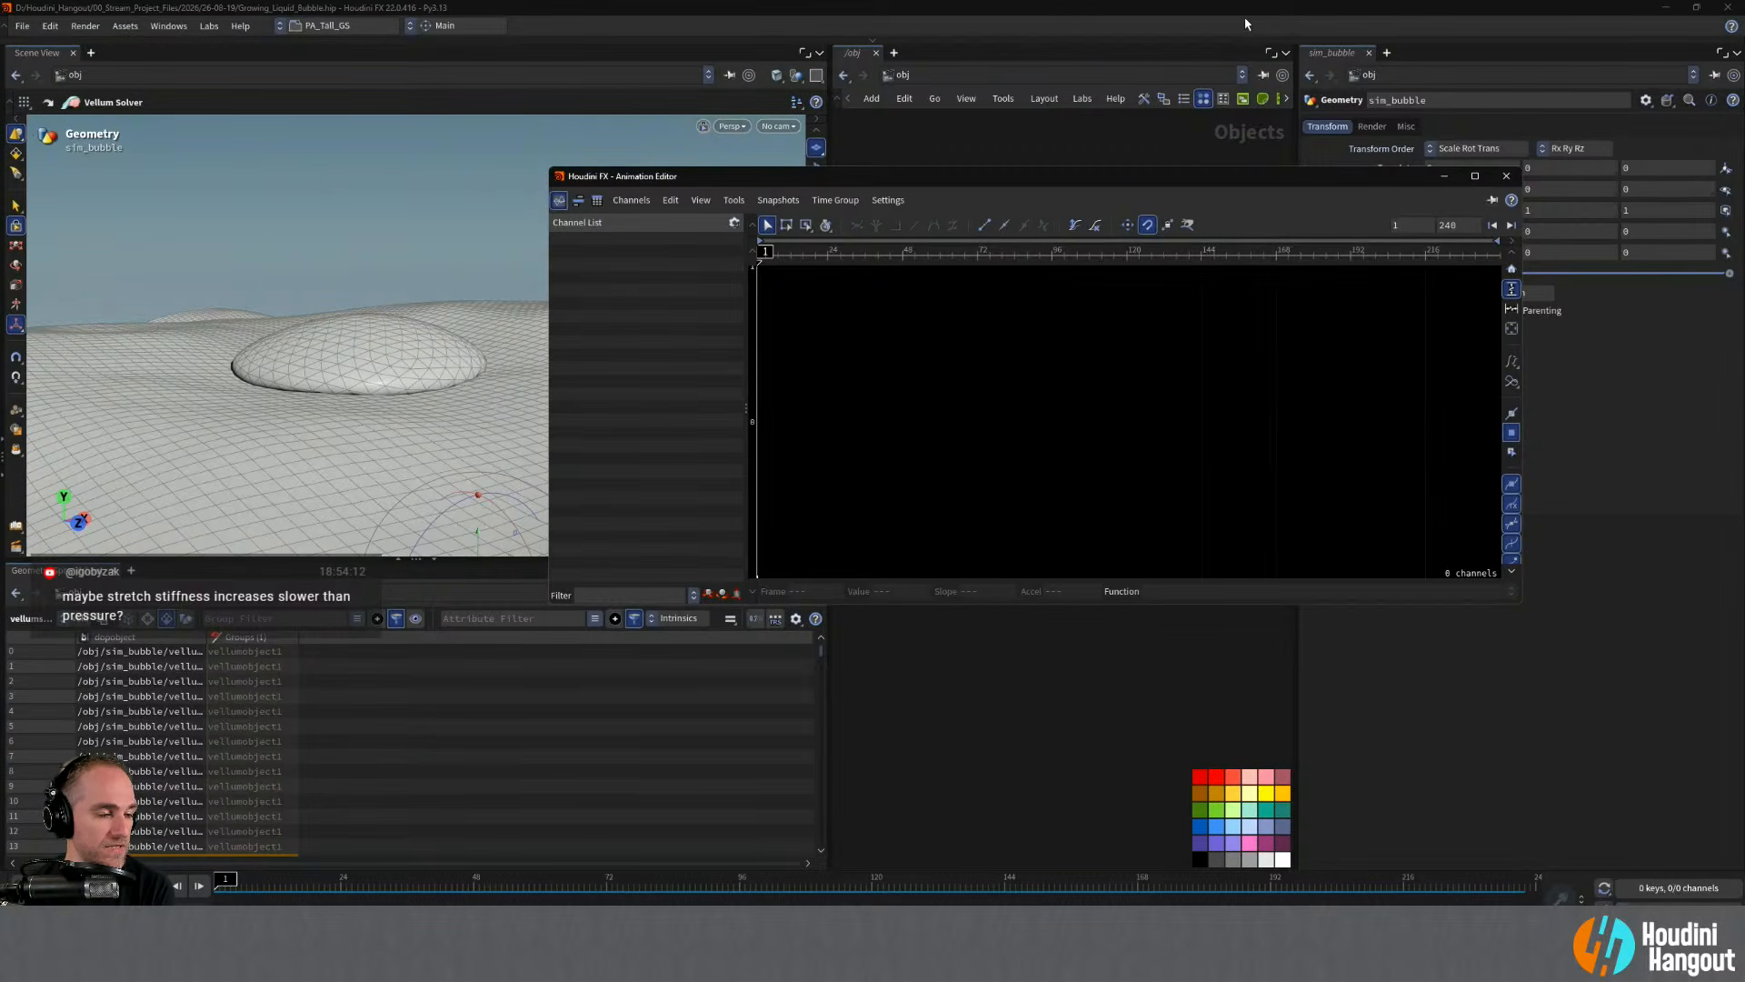
left_click(1506, 176)
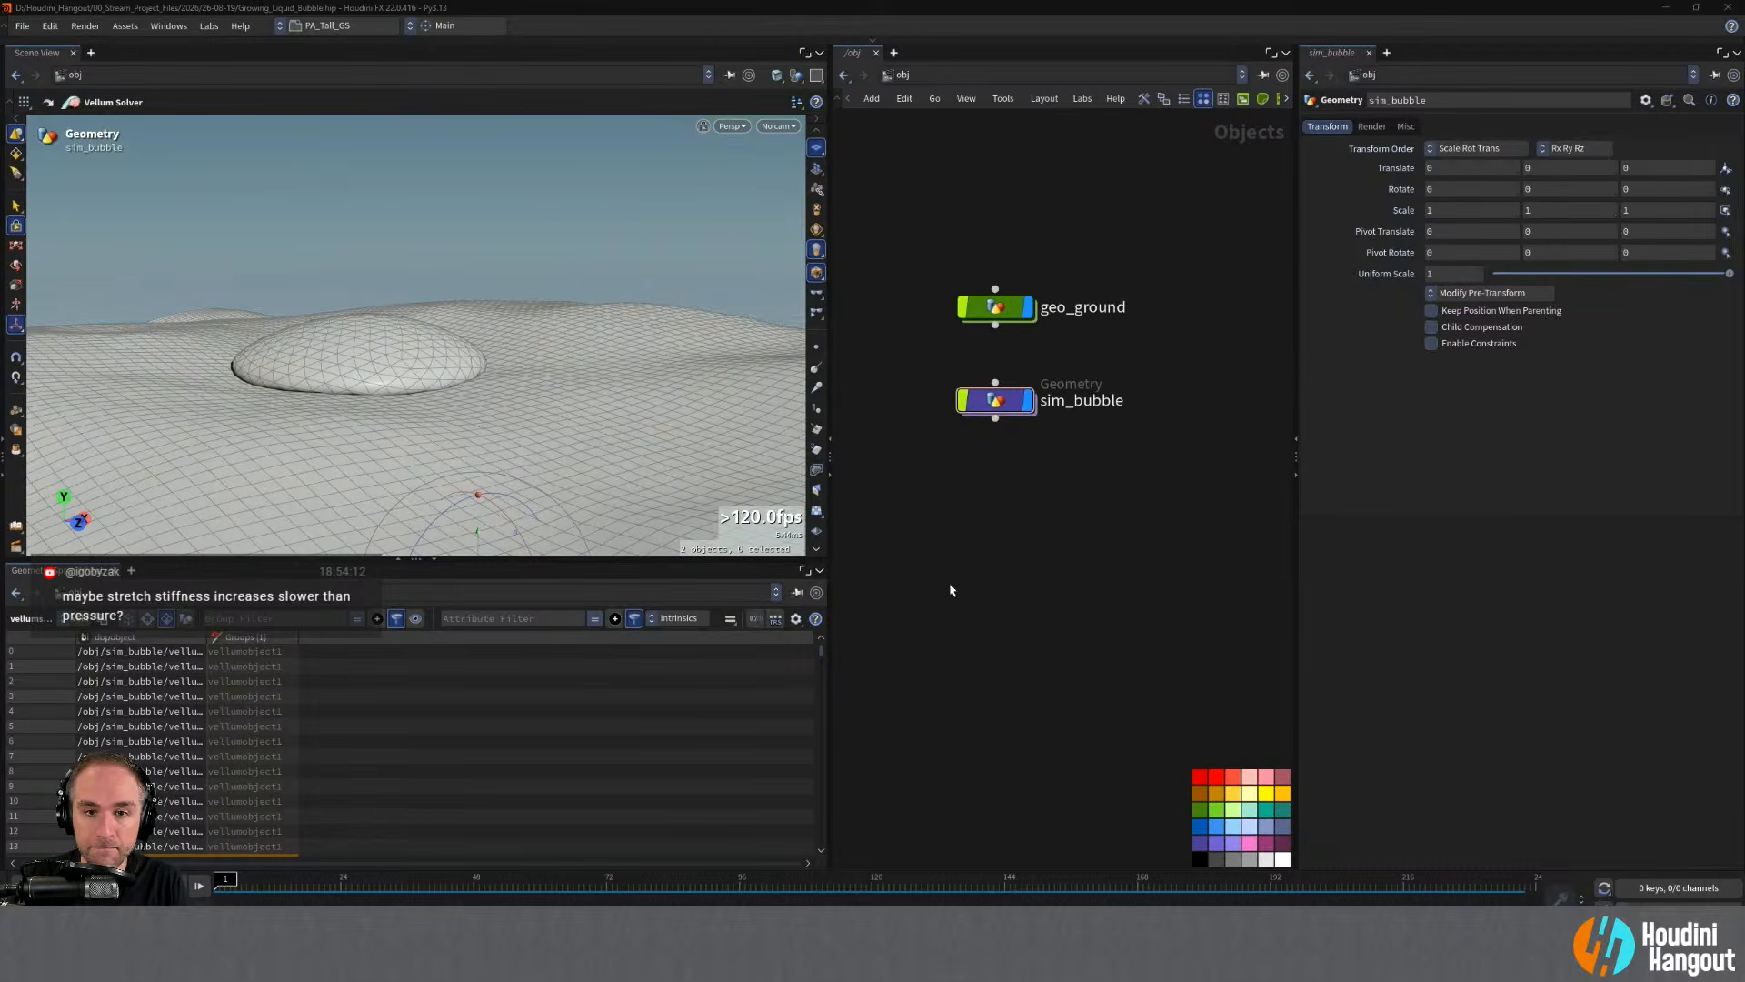
- Enter vellumsolver1 inside sim_bubble and rename the constraint properties node to pressure_stiffness_anim
double_click(995, 400)
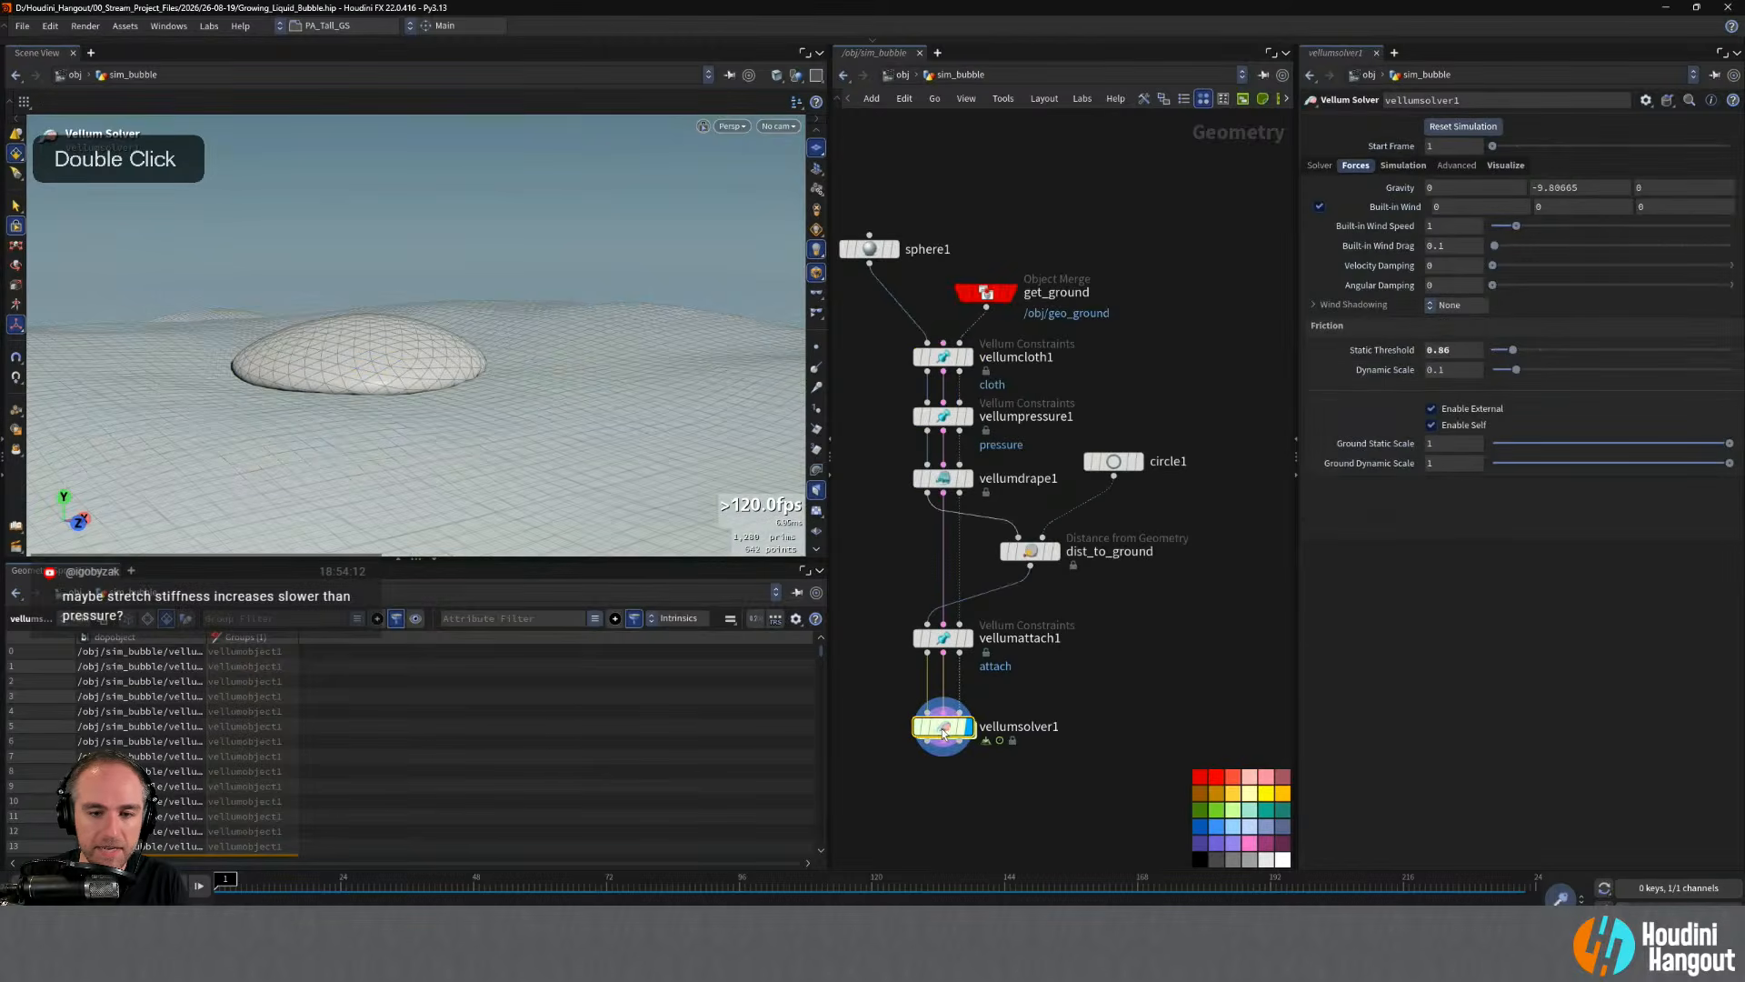
double_click(927, 739)
right_click_drag(945, 602, 961, 582)
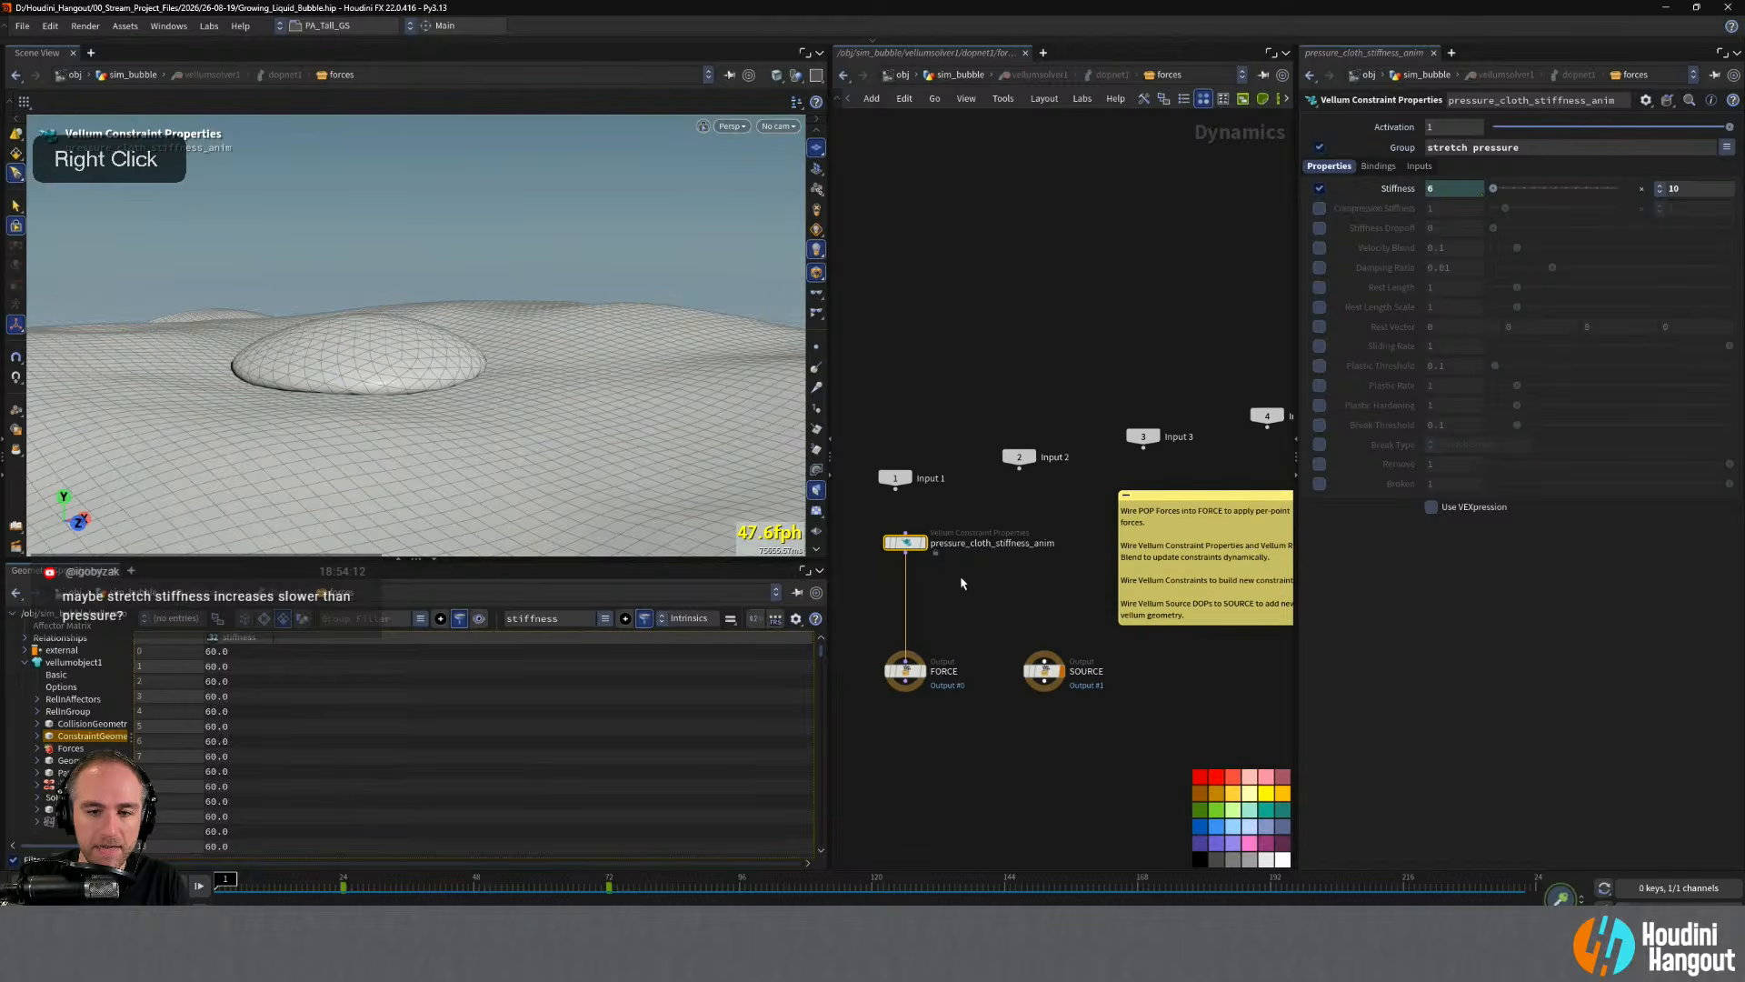
double_click(955, 544)
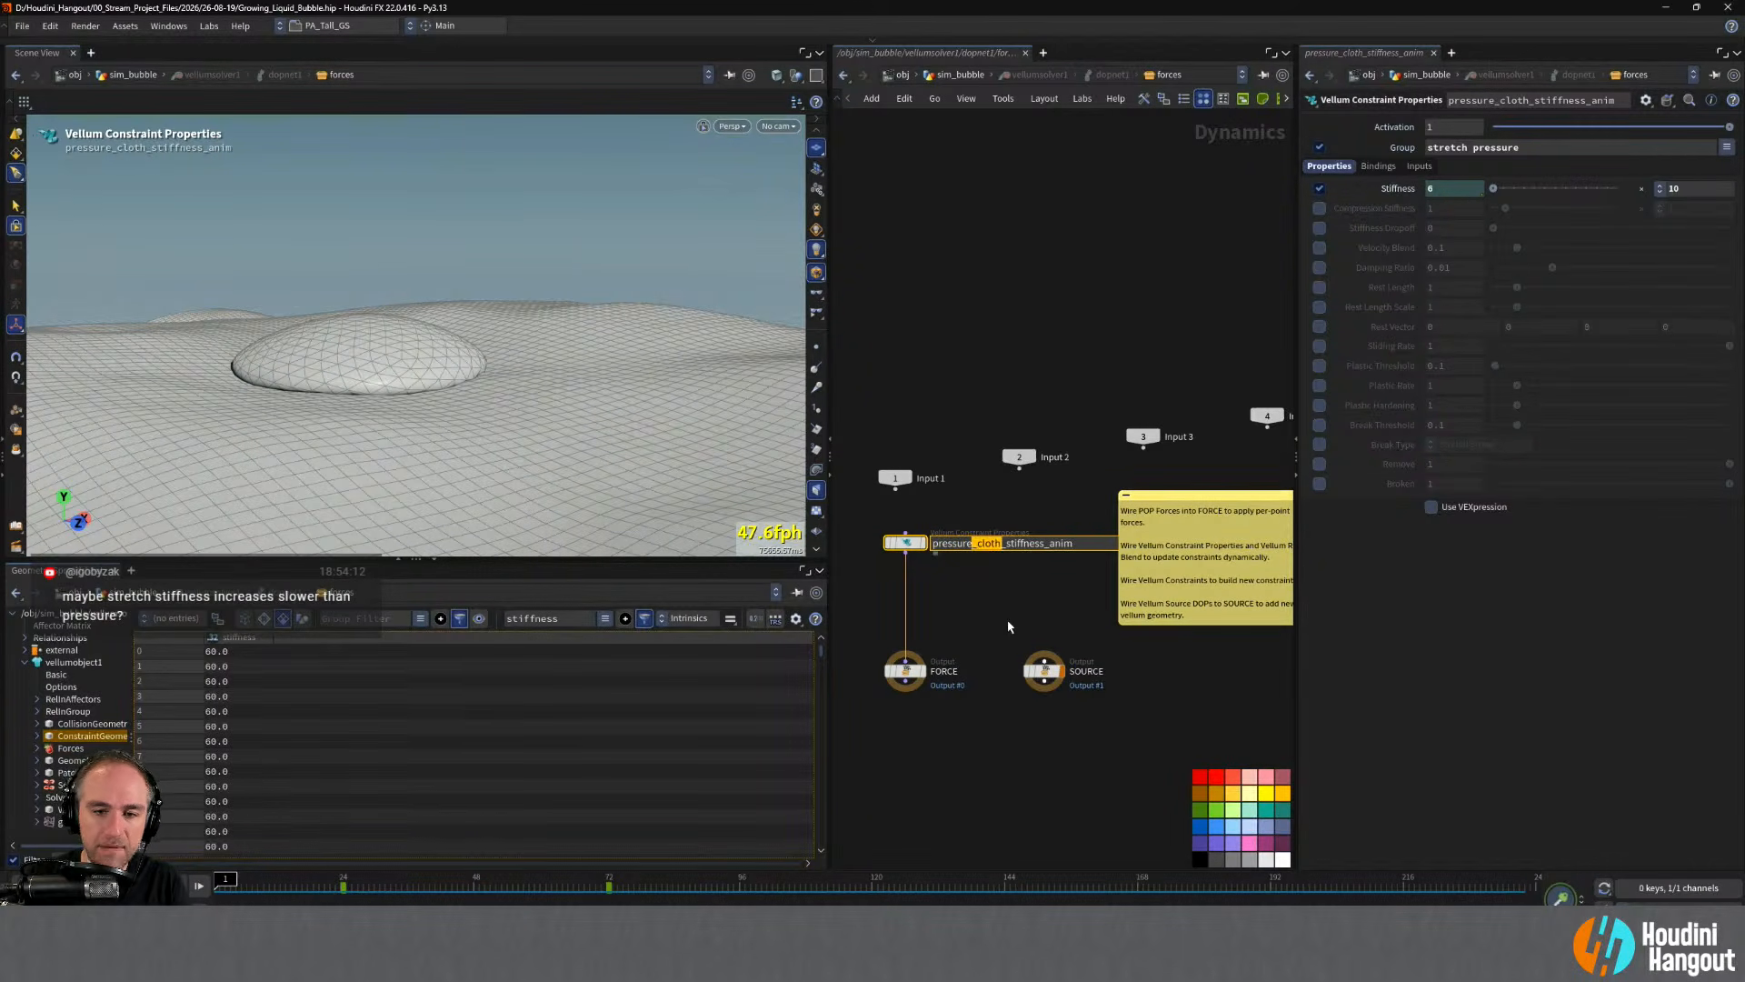
key("BackSpace")
key("Return")
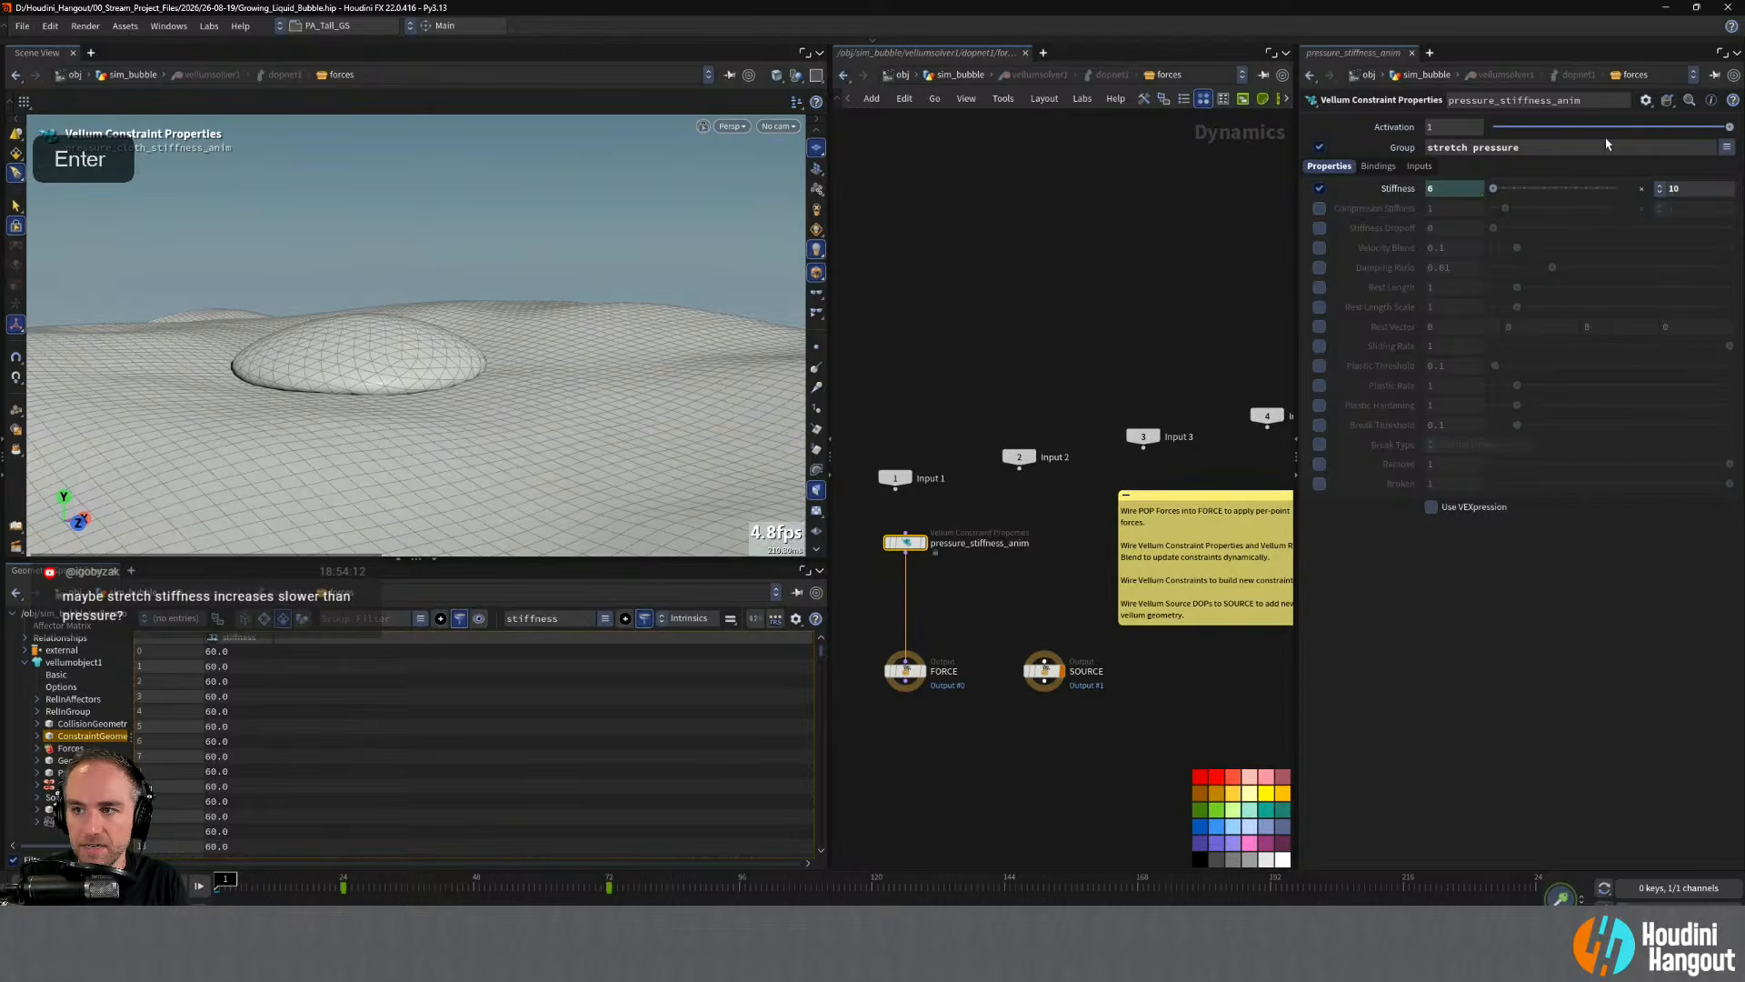
- Limit the Group of pressure_stiffness_anim to pressure only, play the simulation and return to frame 1
left_click(1726, 147)
left_click(1702, 184)
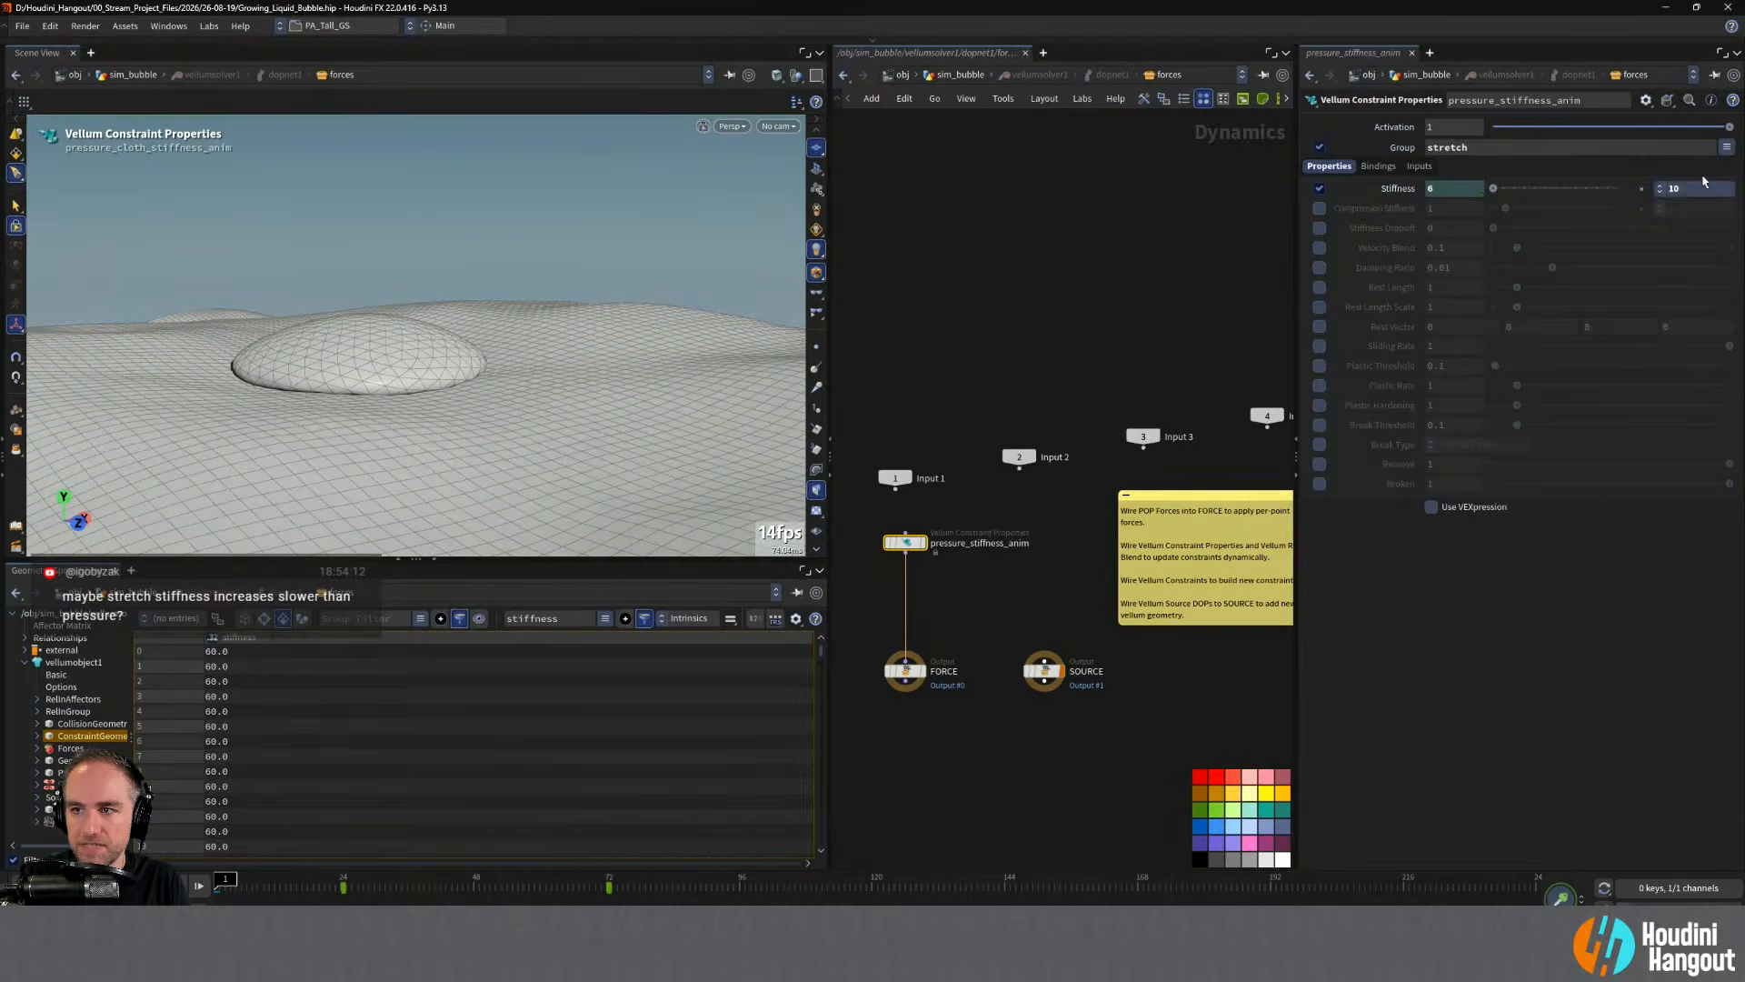
left_click(1725, 146)
left_click(1705, 198)
left_click(1726, 146)
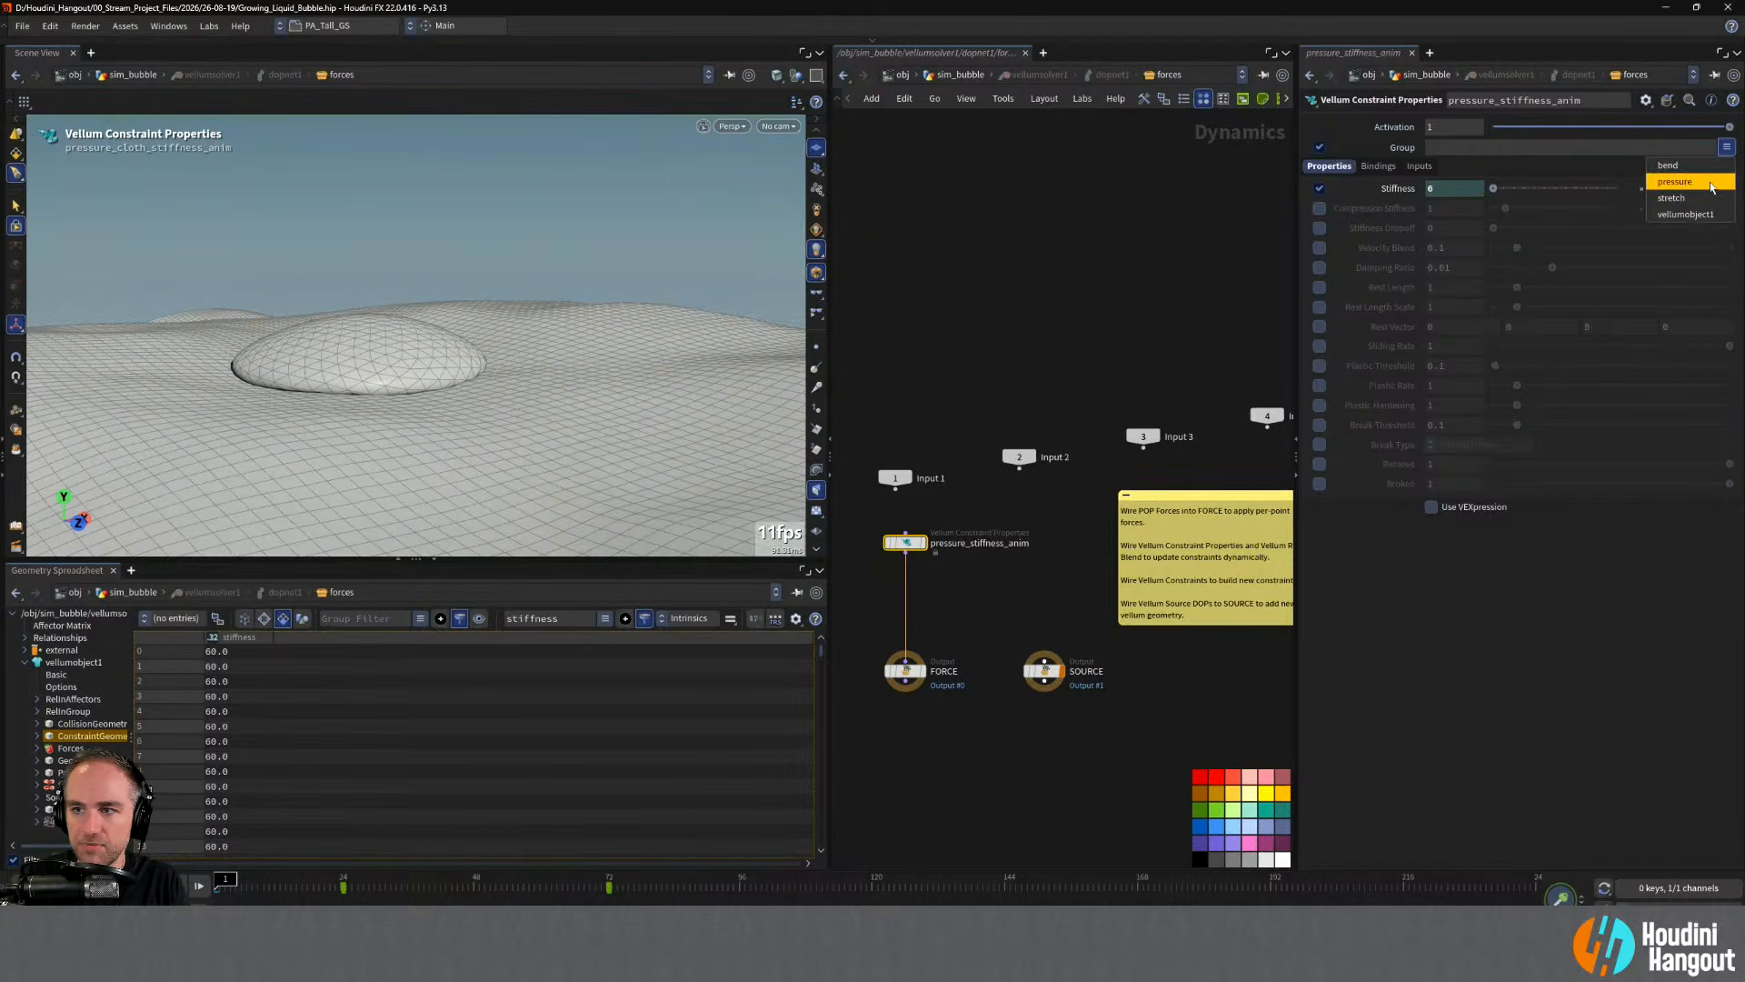
left_click(1708, 181)
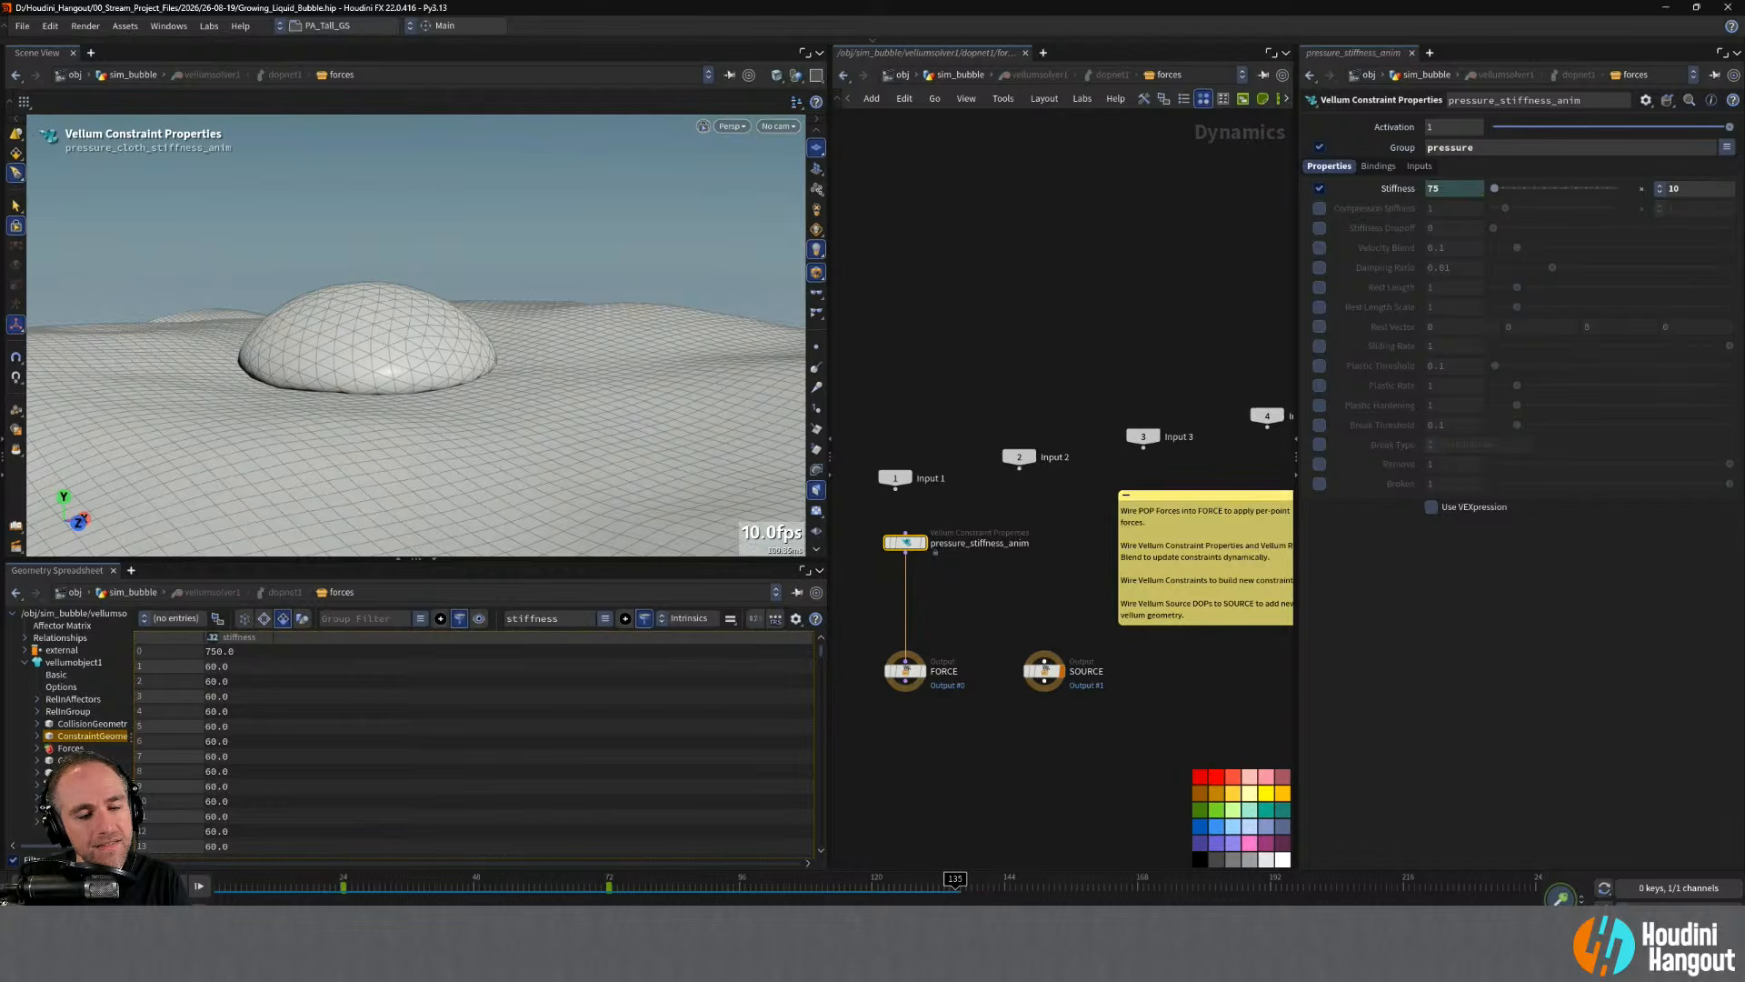
key("ctrl+Up")
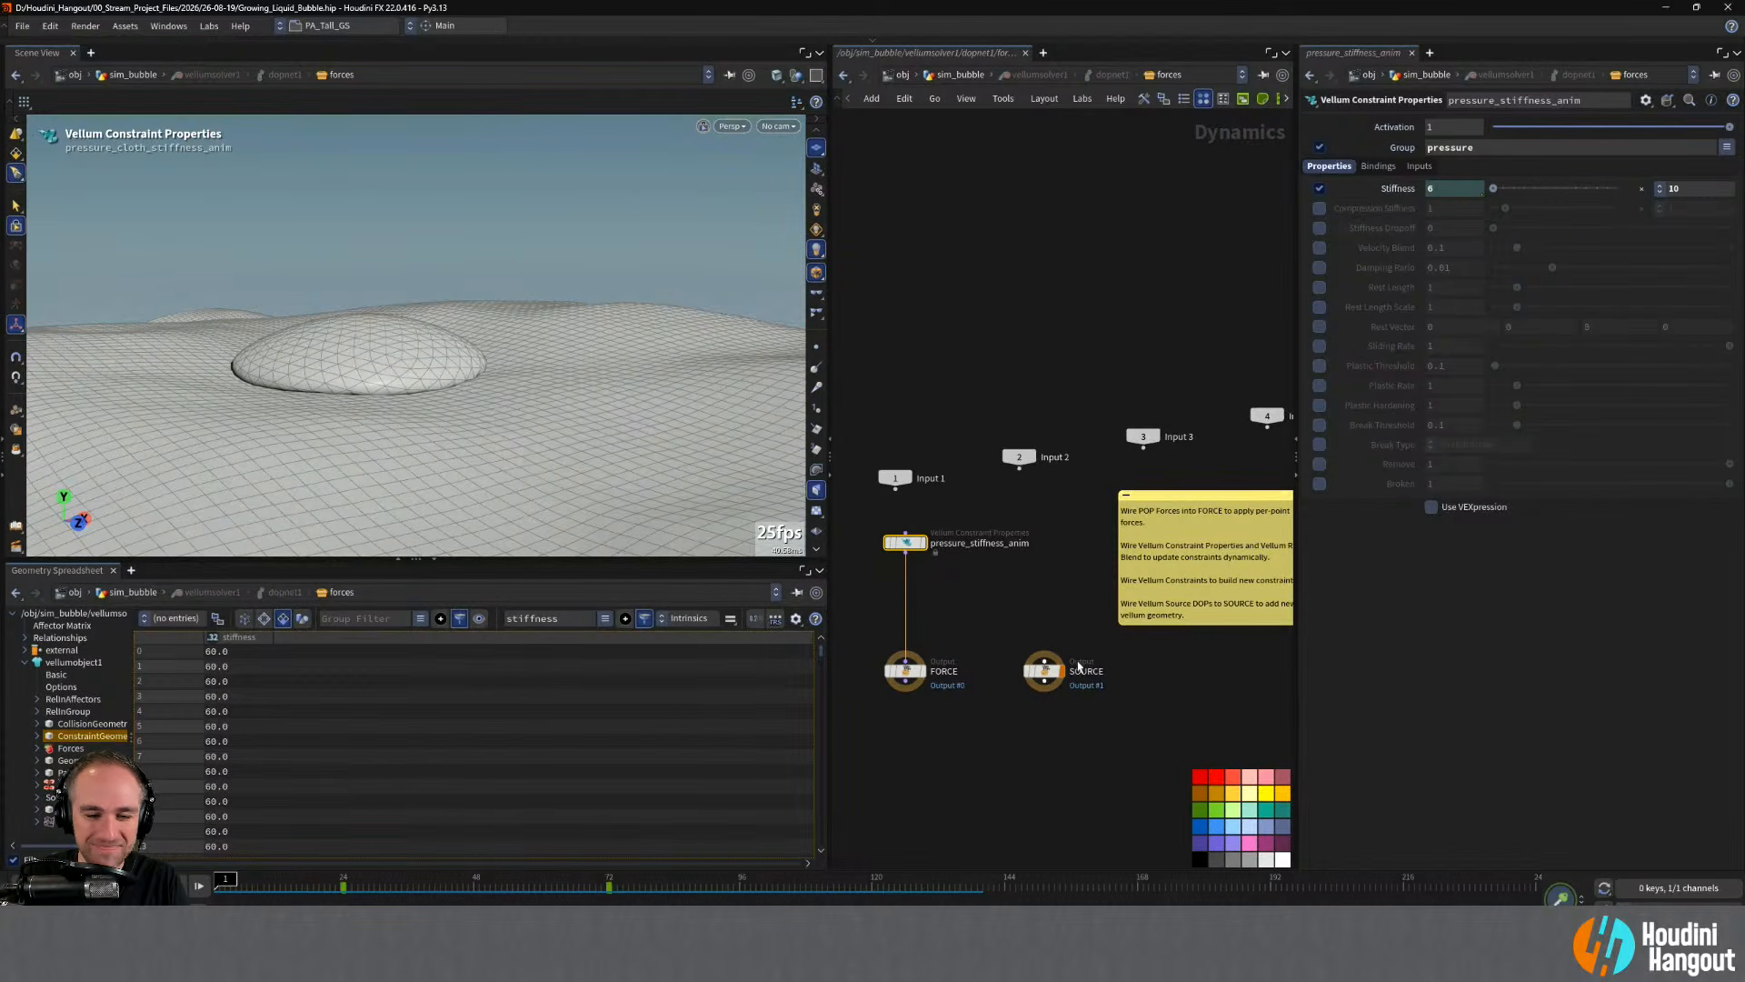
- Set the Stiffness key on frame 72 to 125, replay the simulation from frame 1 and rewind
left_click(608, 889)
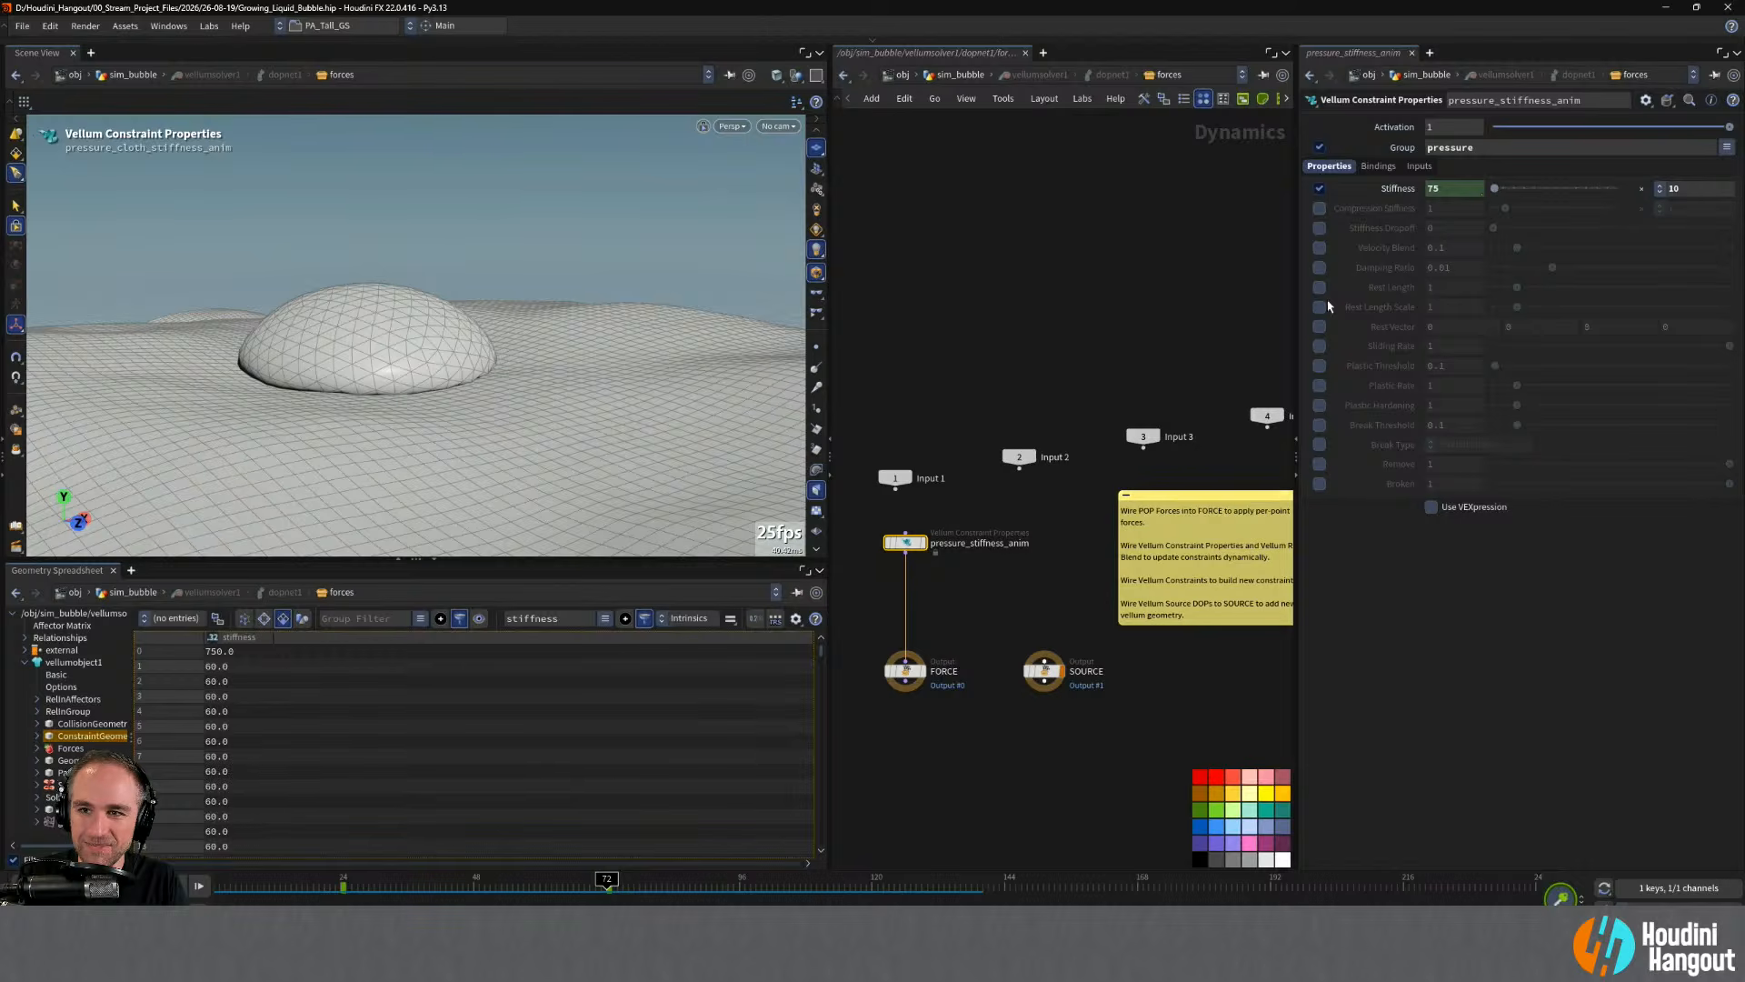
double_click(1438, 191)
type("125")
key("Return")
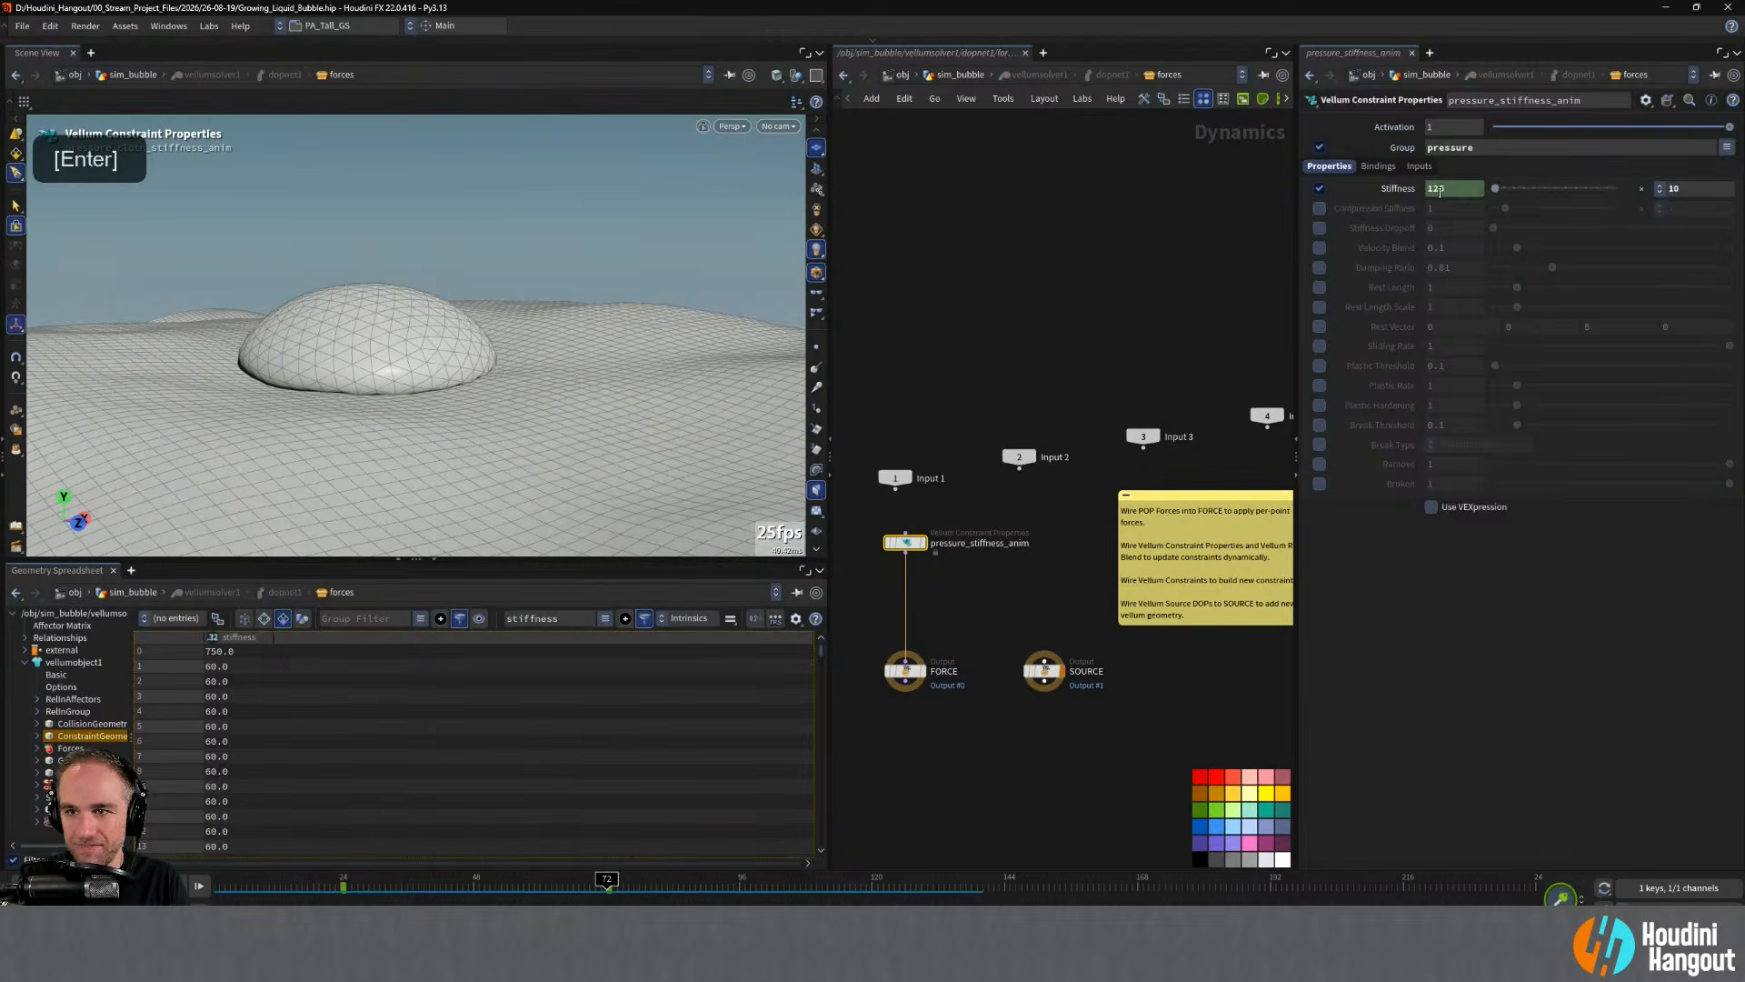
key("ctrl+Up")
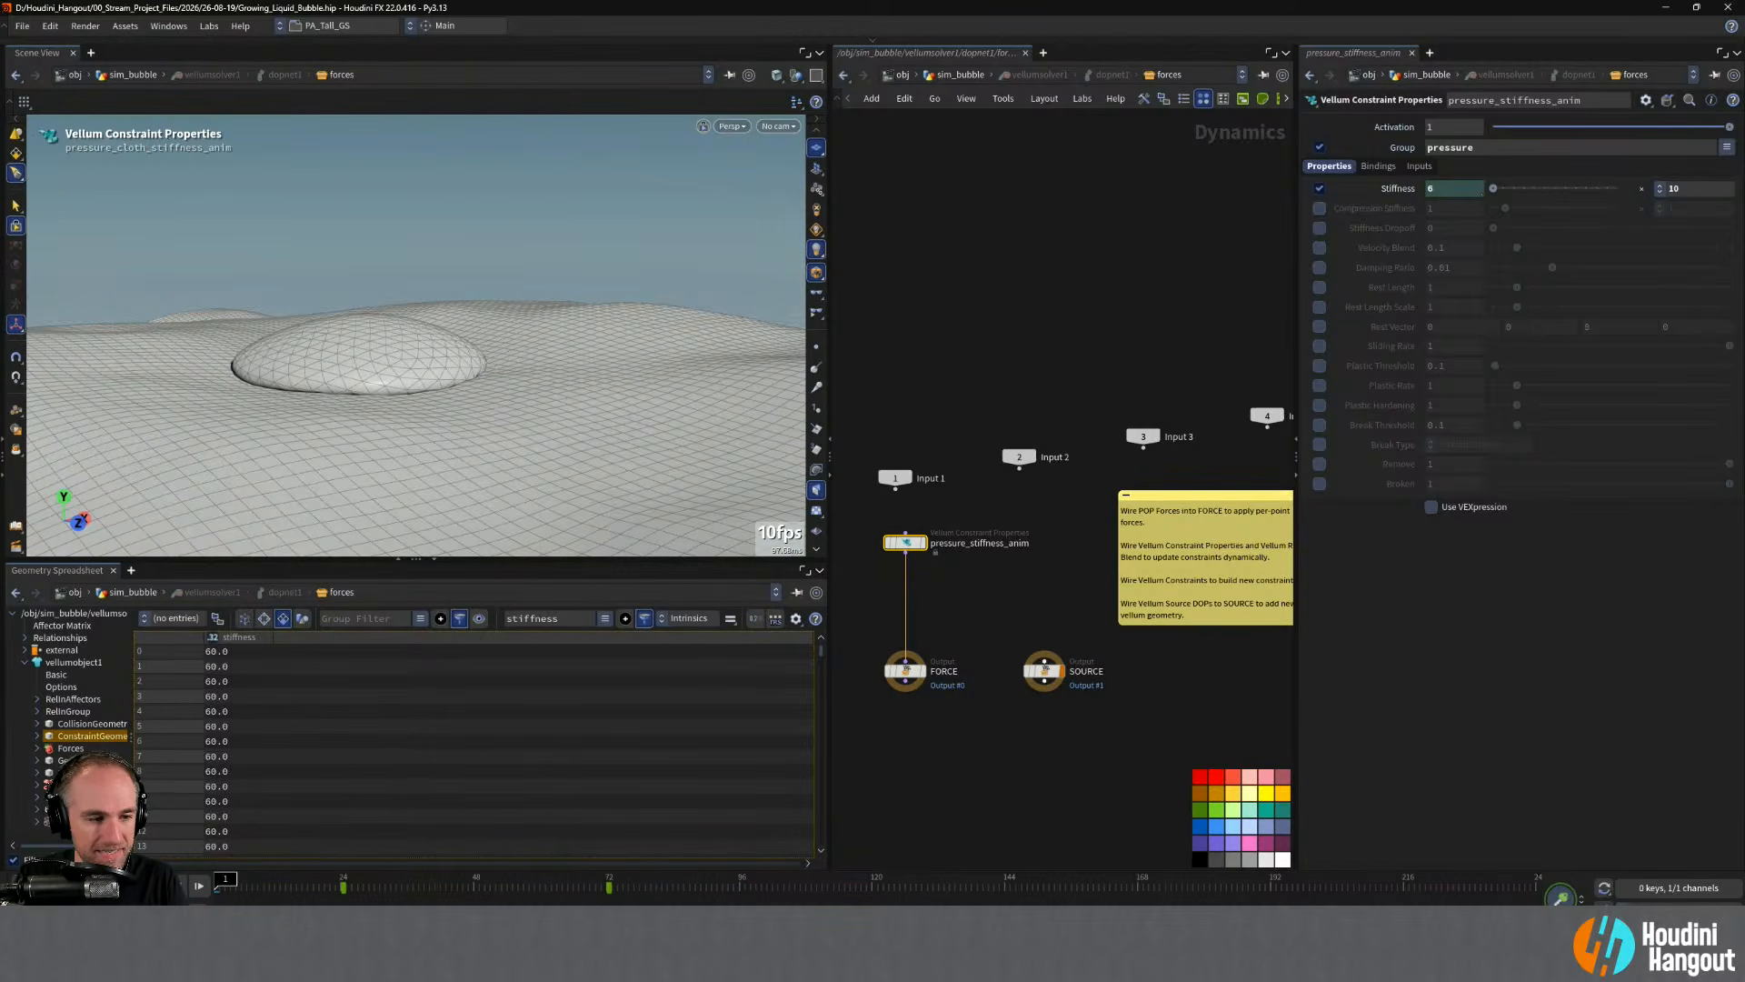
key("Up")
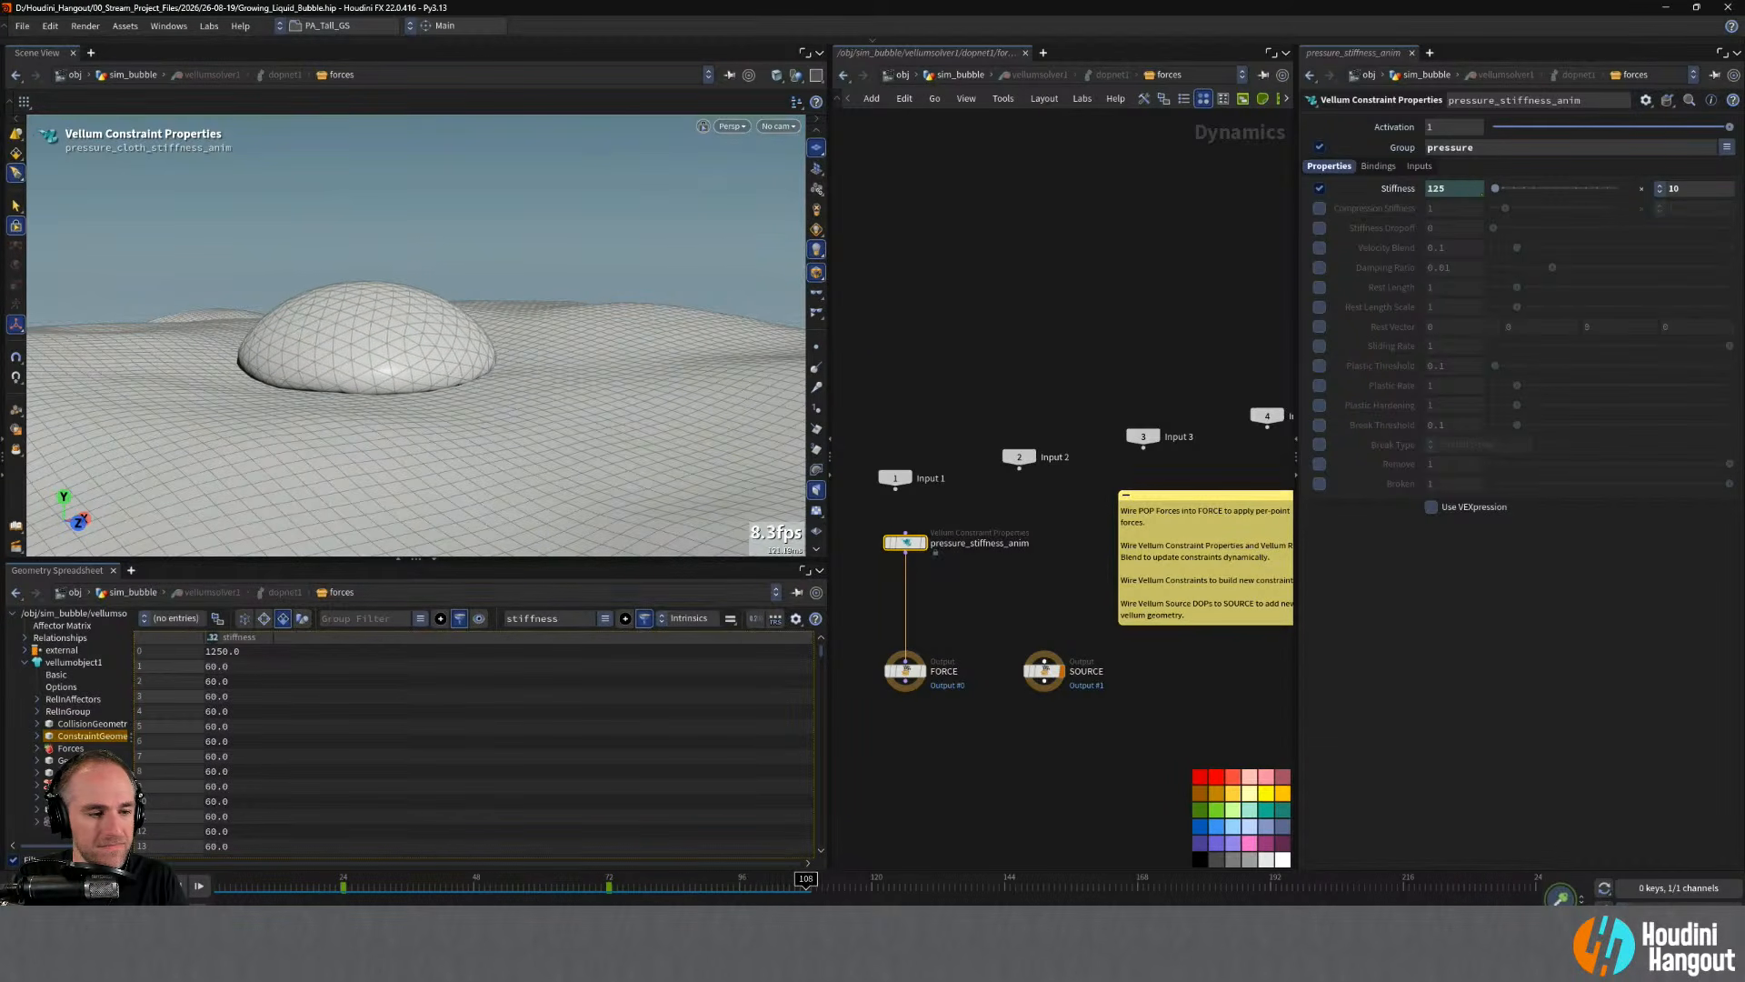
key("ctrl+Up")
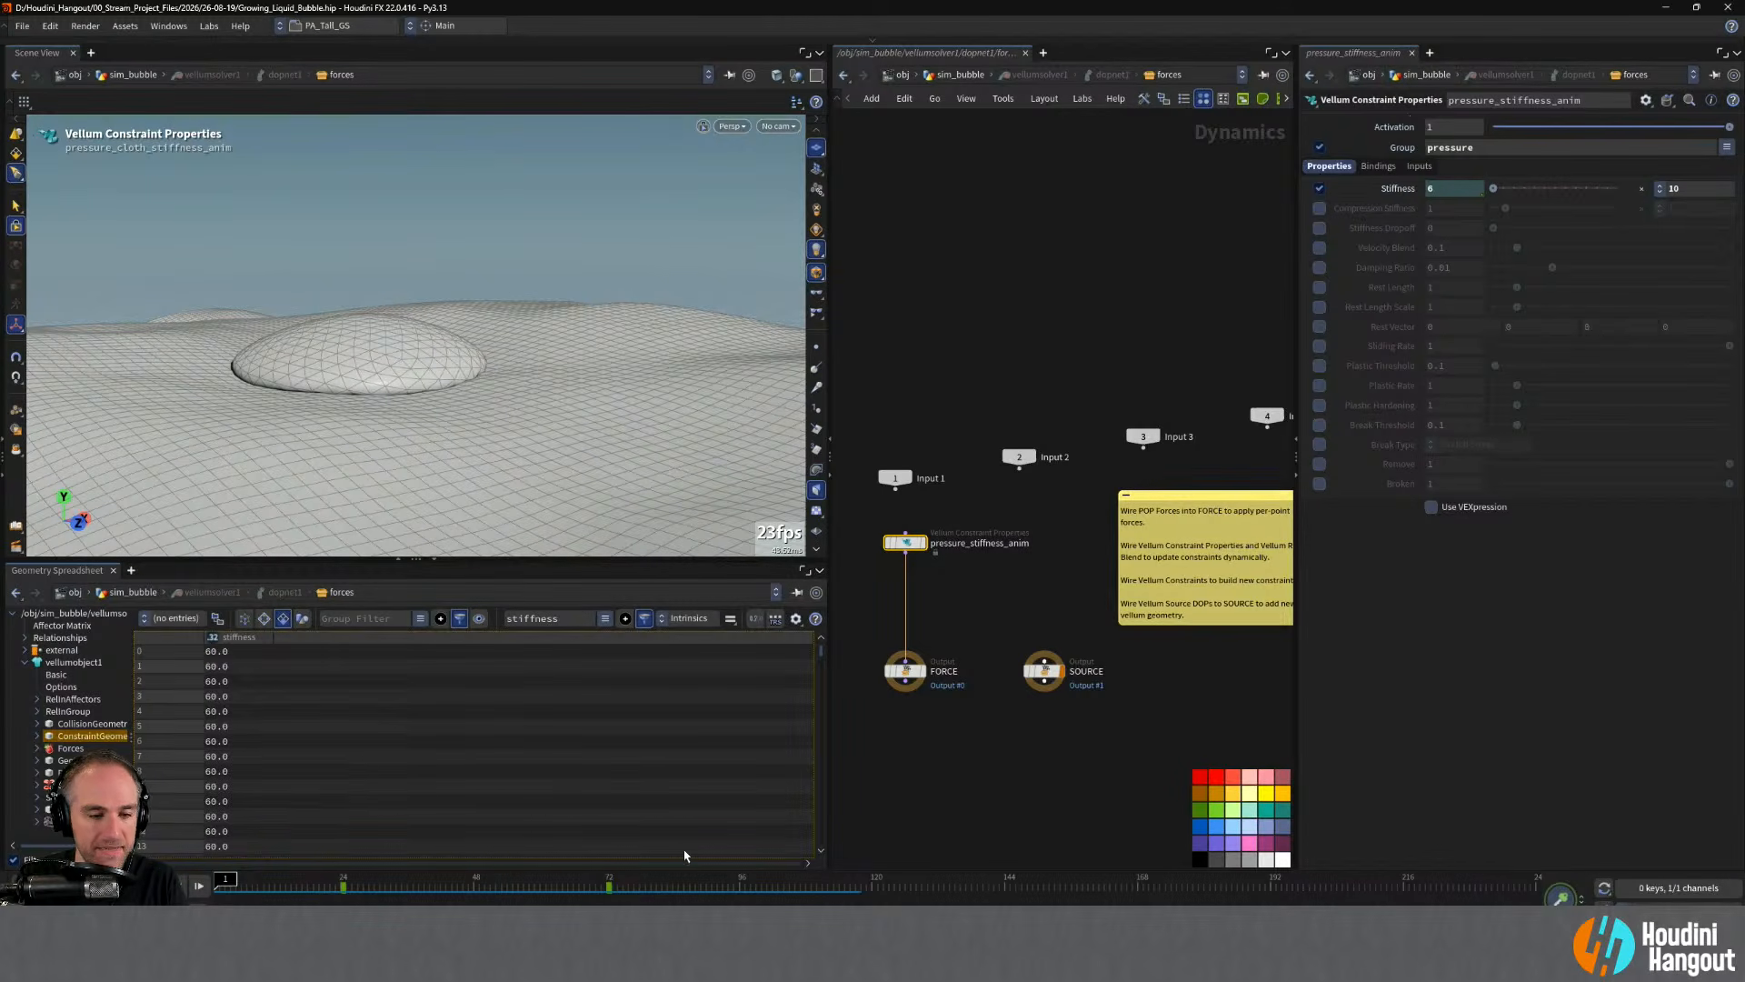
- Set the Stiffness key of pressure_stiffness_anim on frame 72 to 250
left_click(602, 883)
double_click(1451, 188)
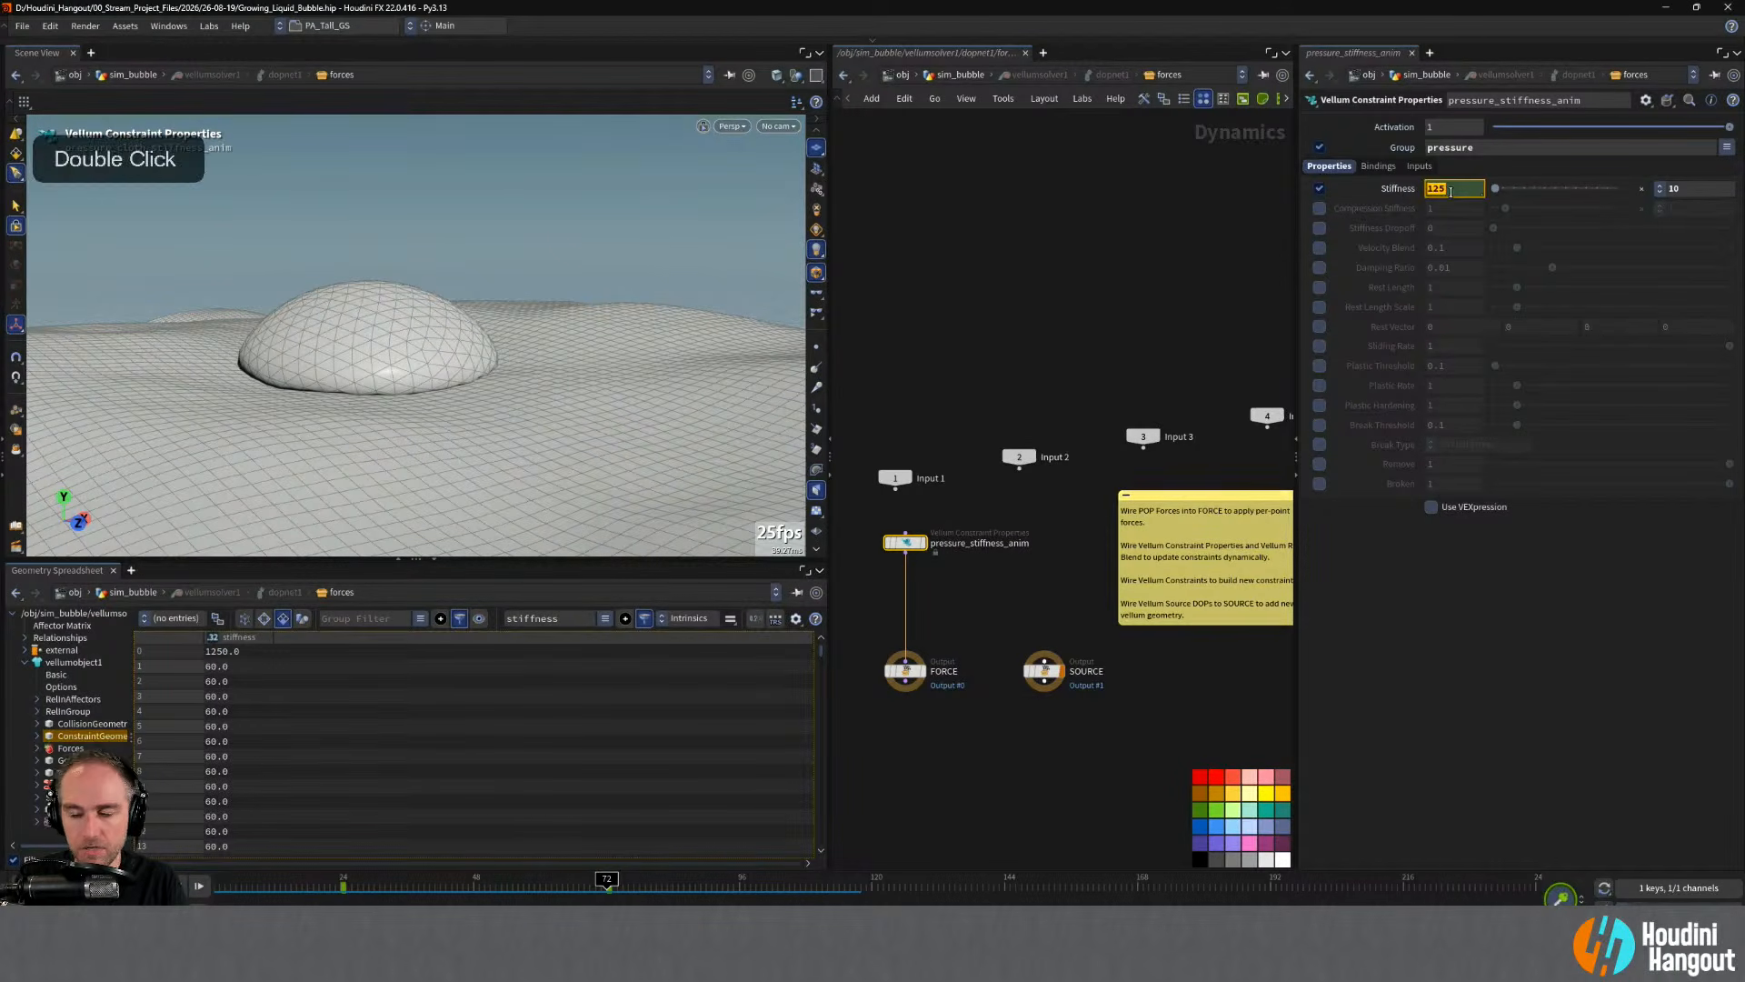
type("250")
key("Return")
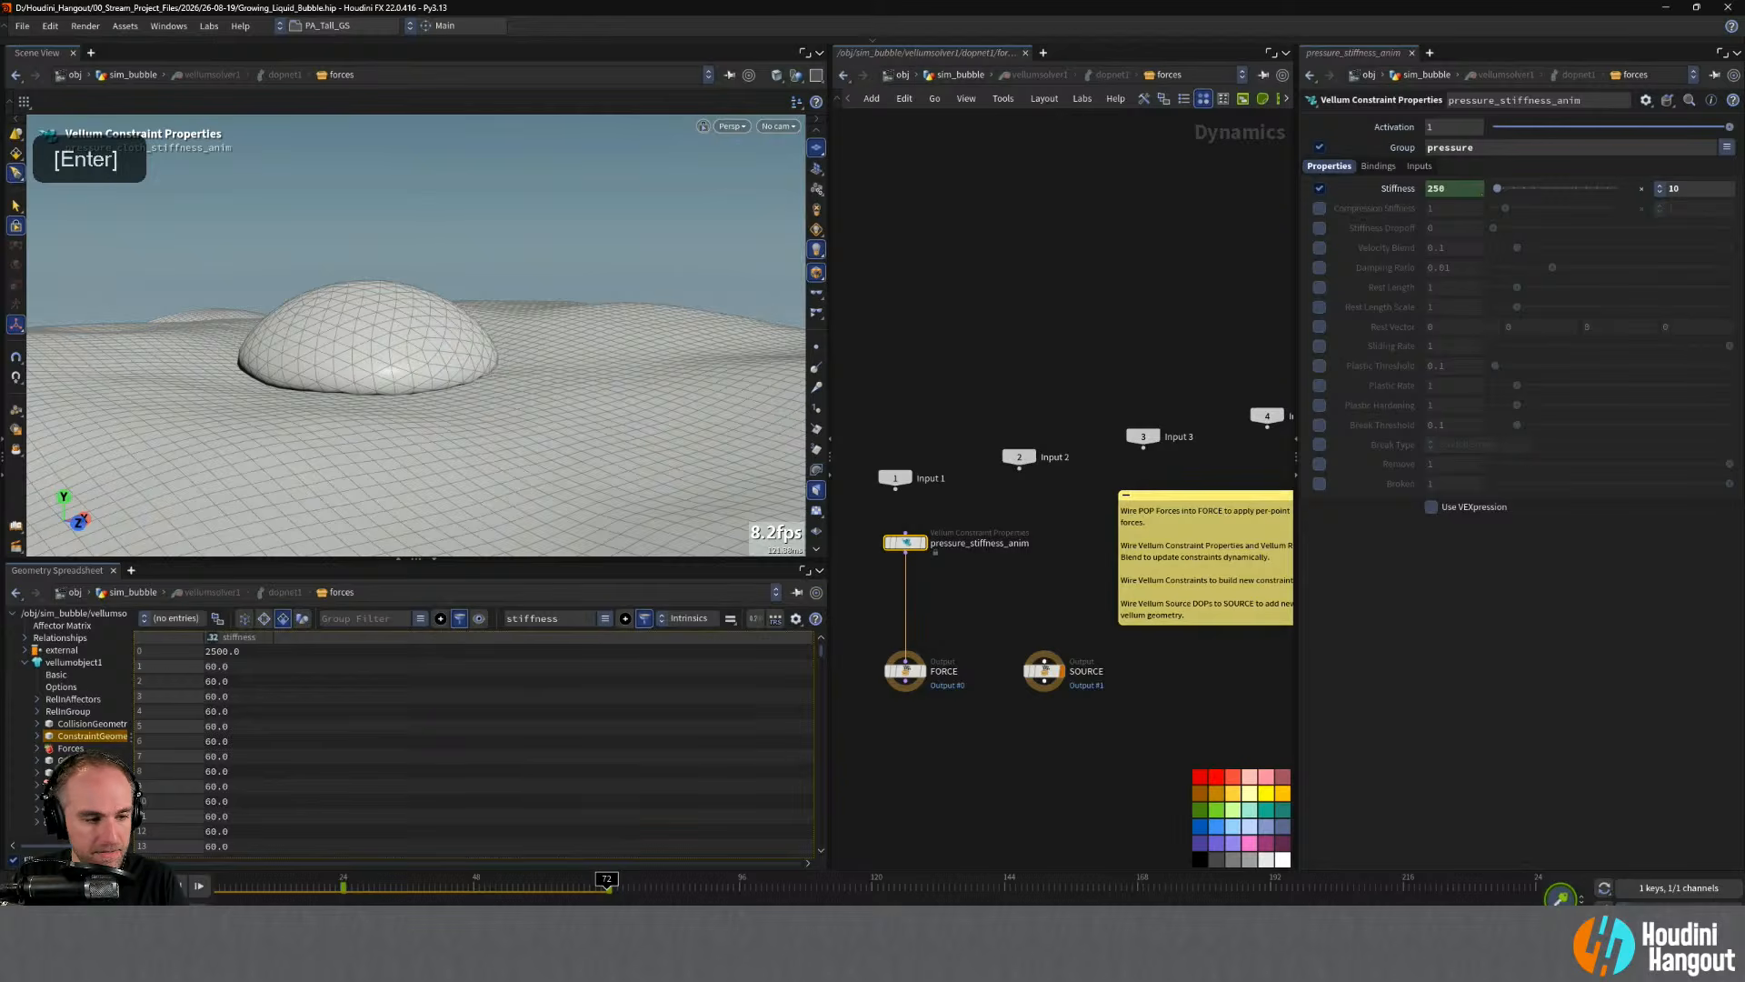
- Replay the simulation from frame 1 to check the bubble's growth, and return to frame 1
key("ctrl+Up")
key("Up")
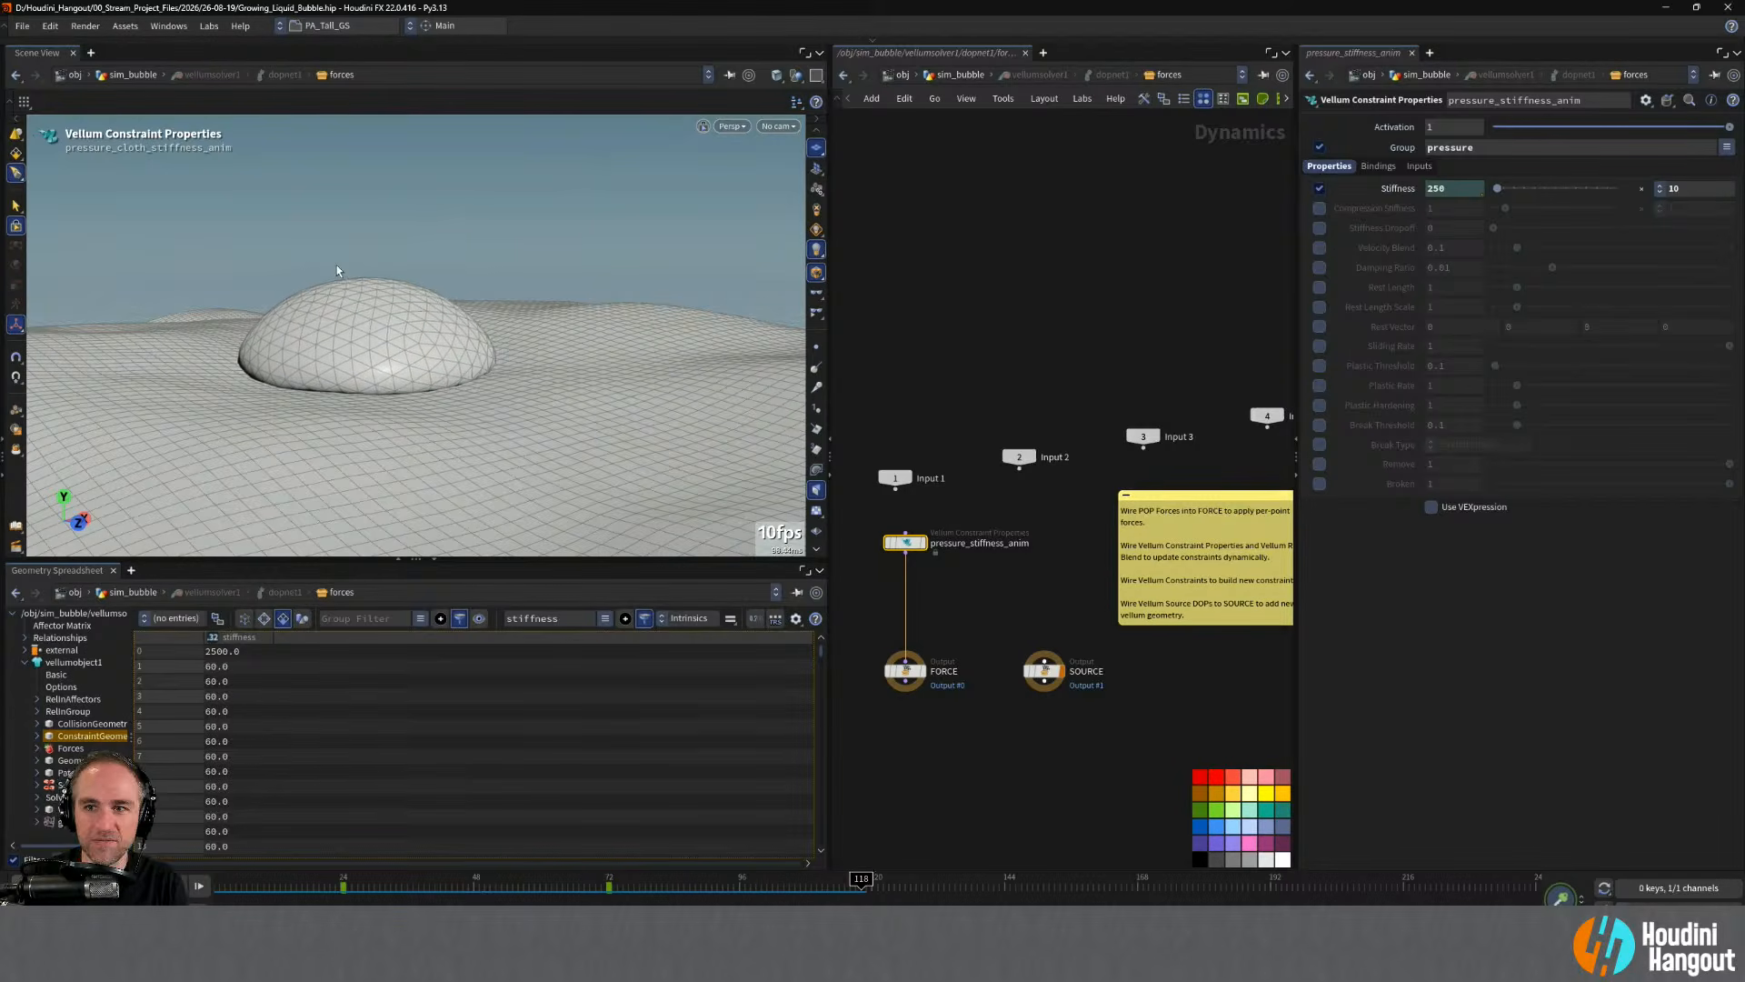
left_click(219, 888)
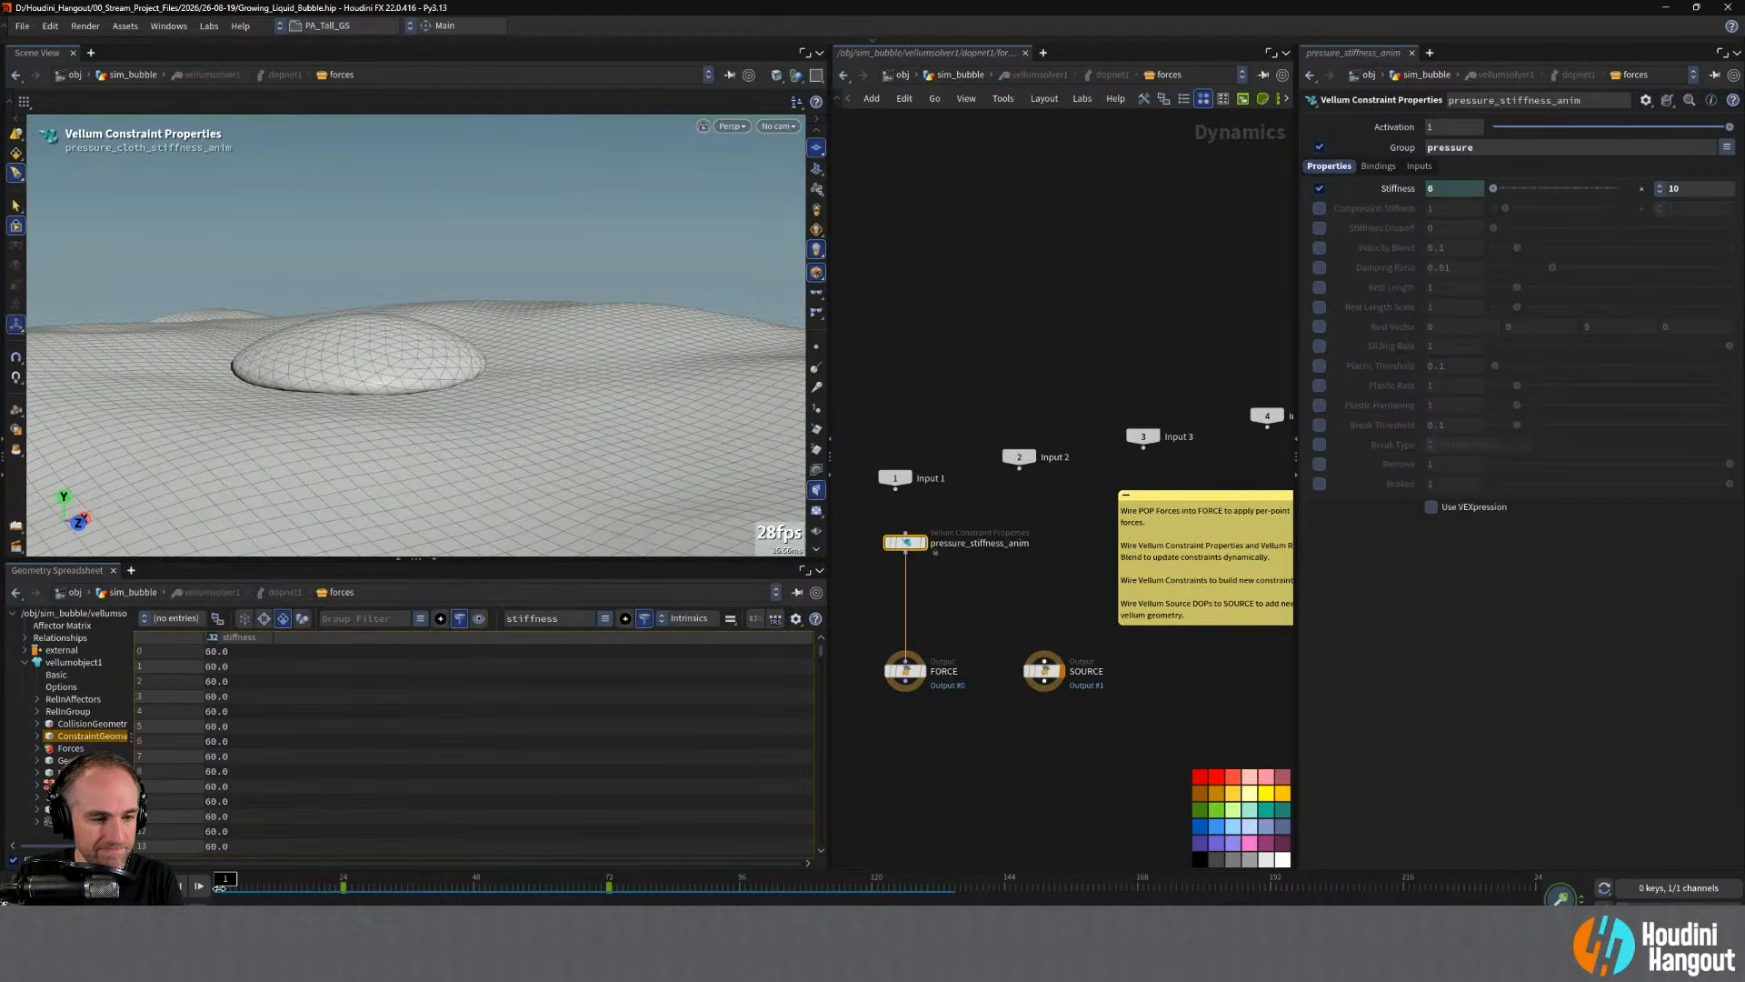
mouse_move(226, 883)
left_mouse_down()
mouse_move(603, 901)
mouse_move(225, 902)
left_mouse_up()
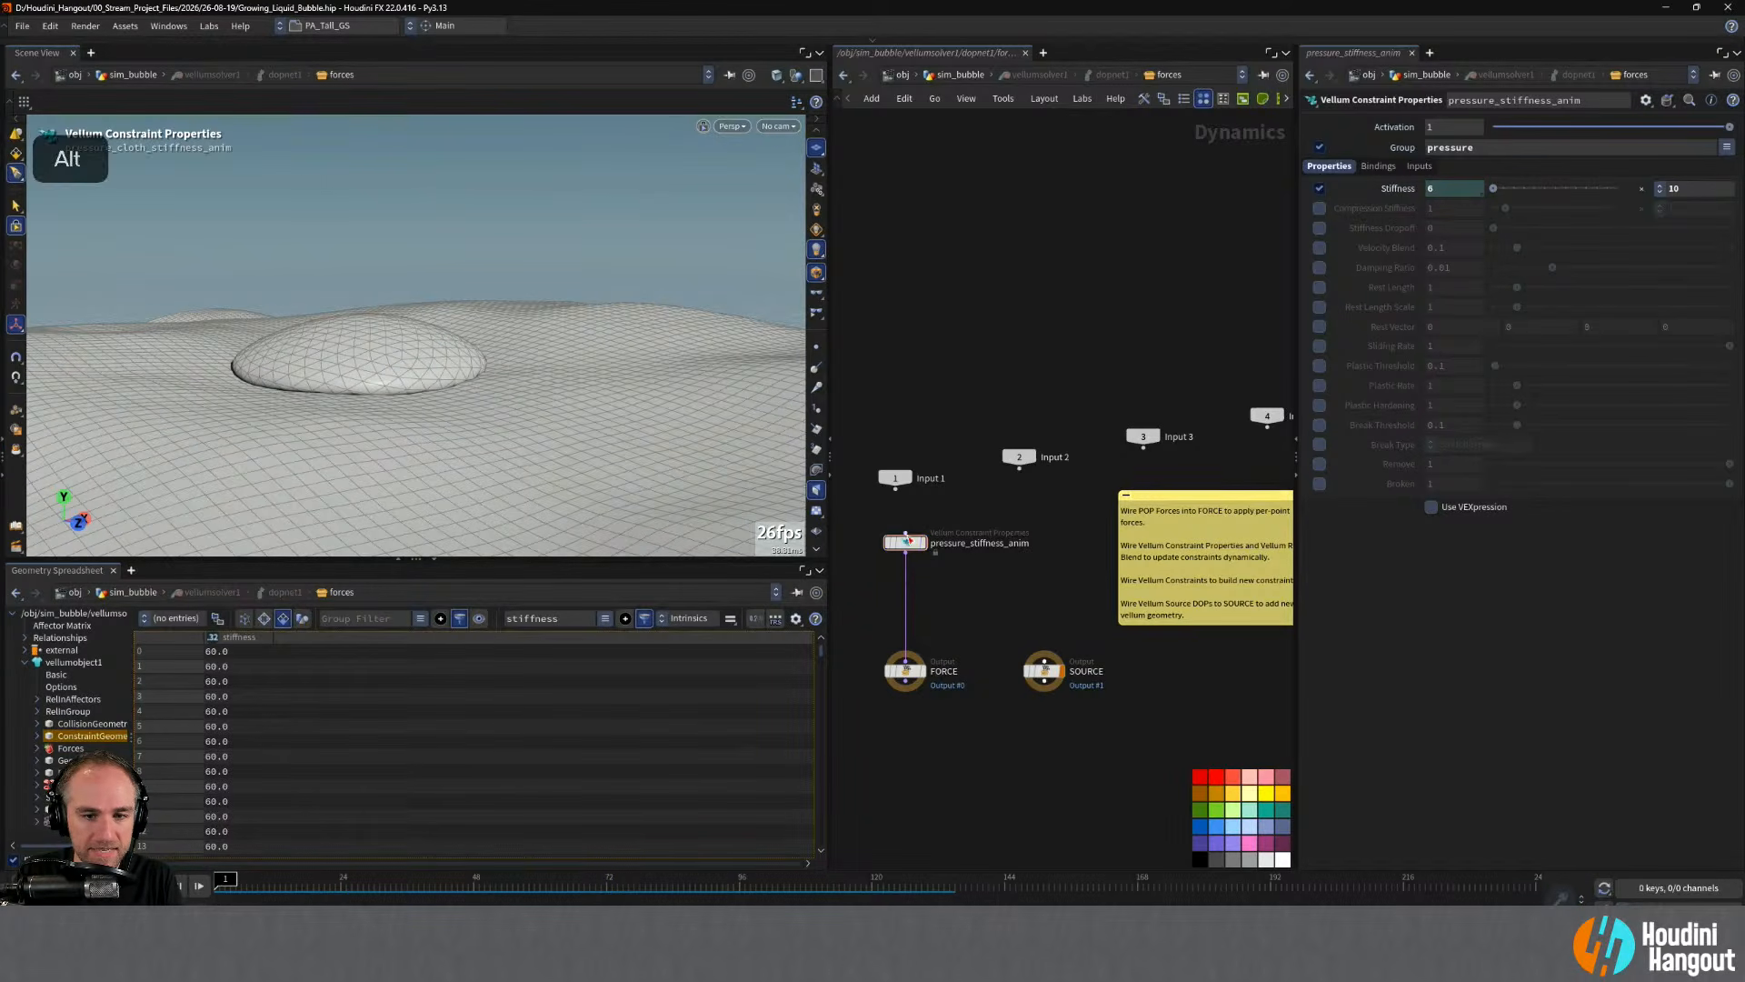
- Duplicate pressure_stiffness_anim into the wire above FORCE and set the copy's Group to stretch
left_click_drag(905, 543, 920, 612, "alt")
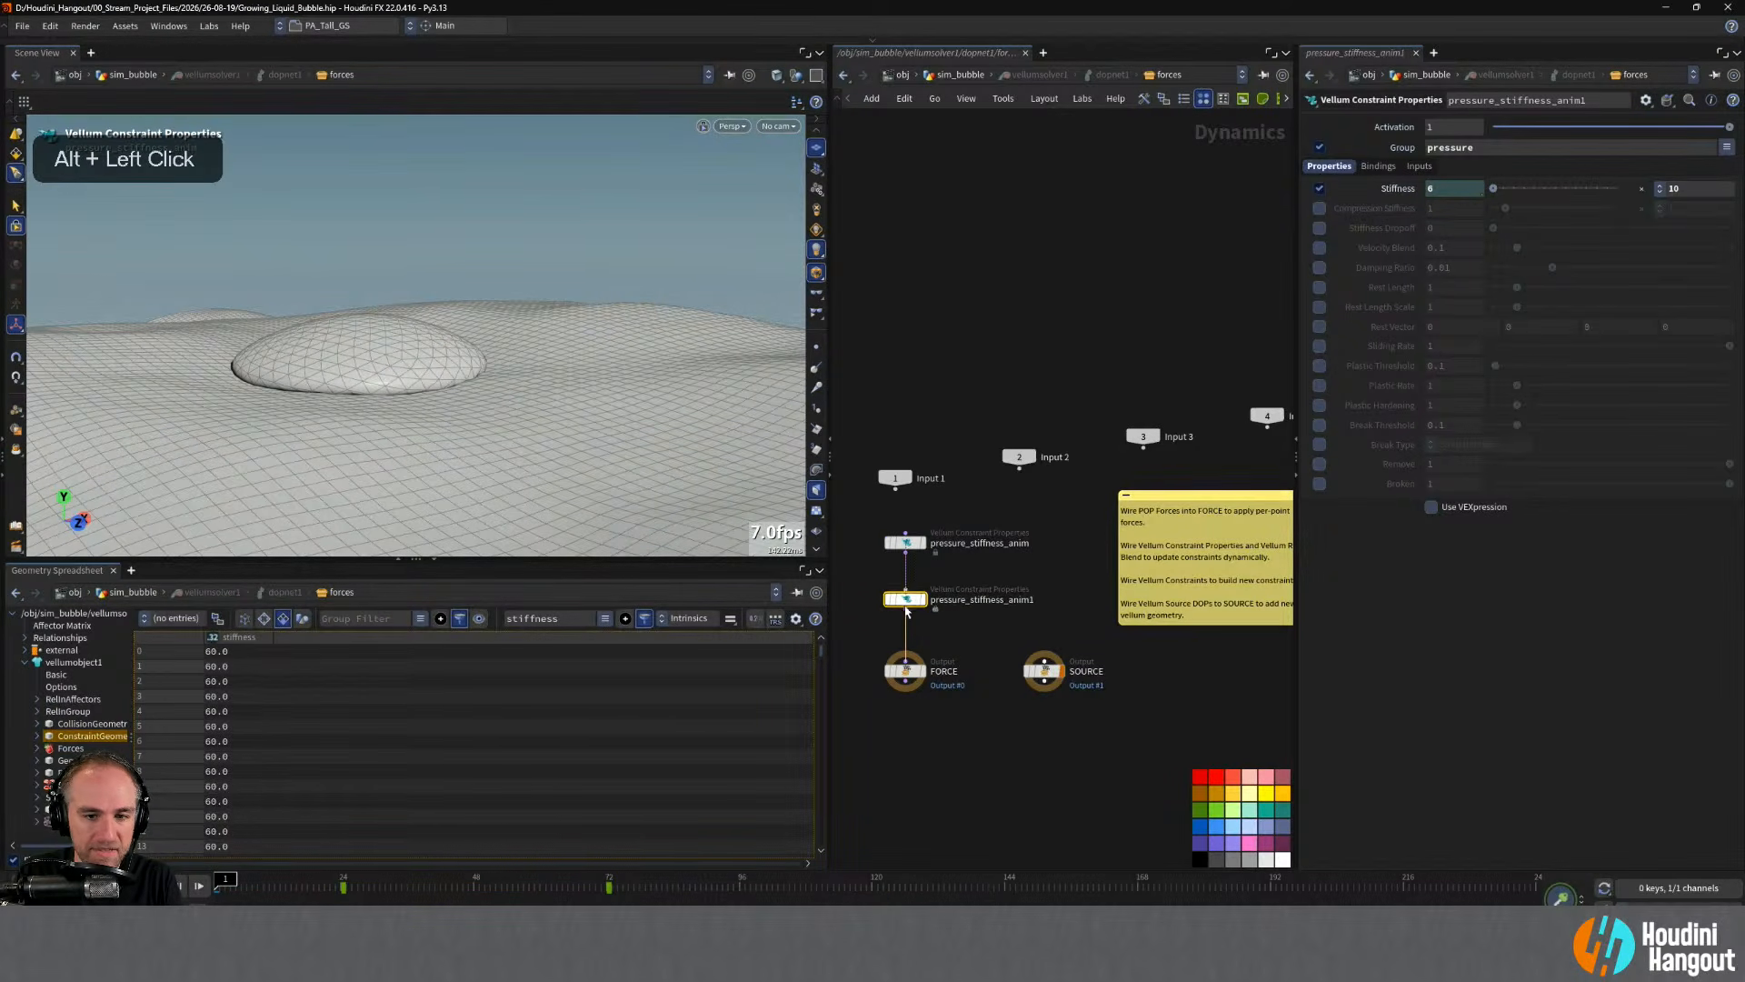
left_click(1726, 147)
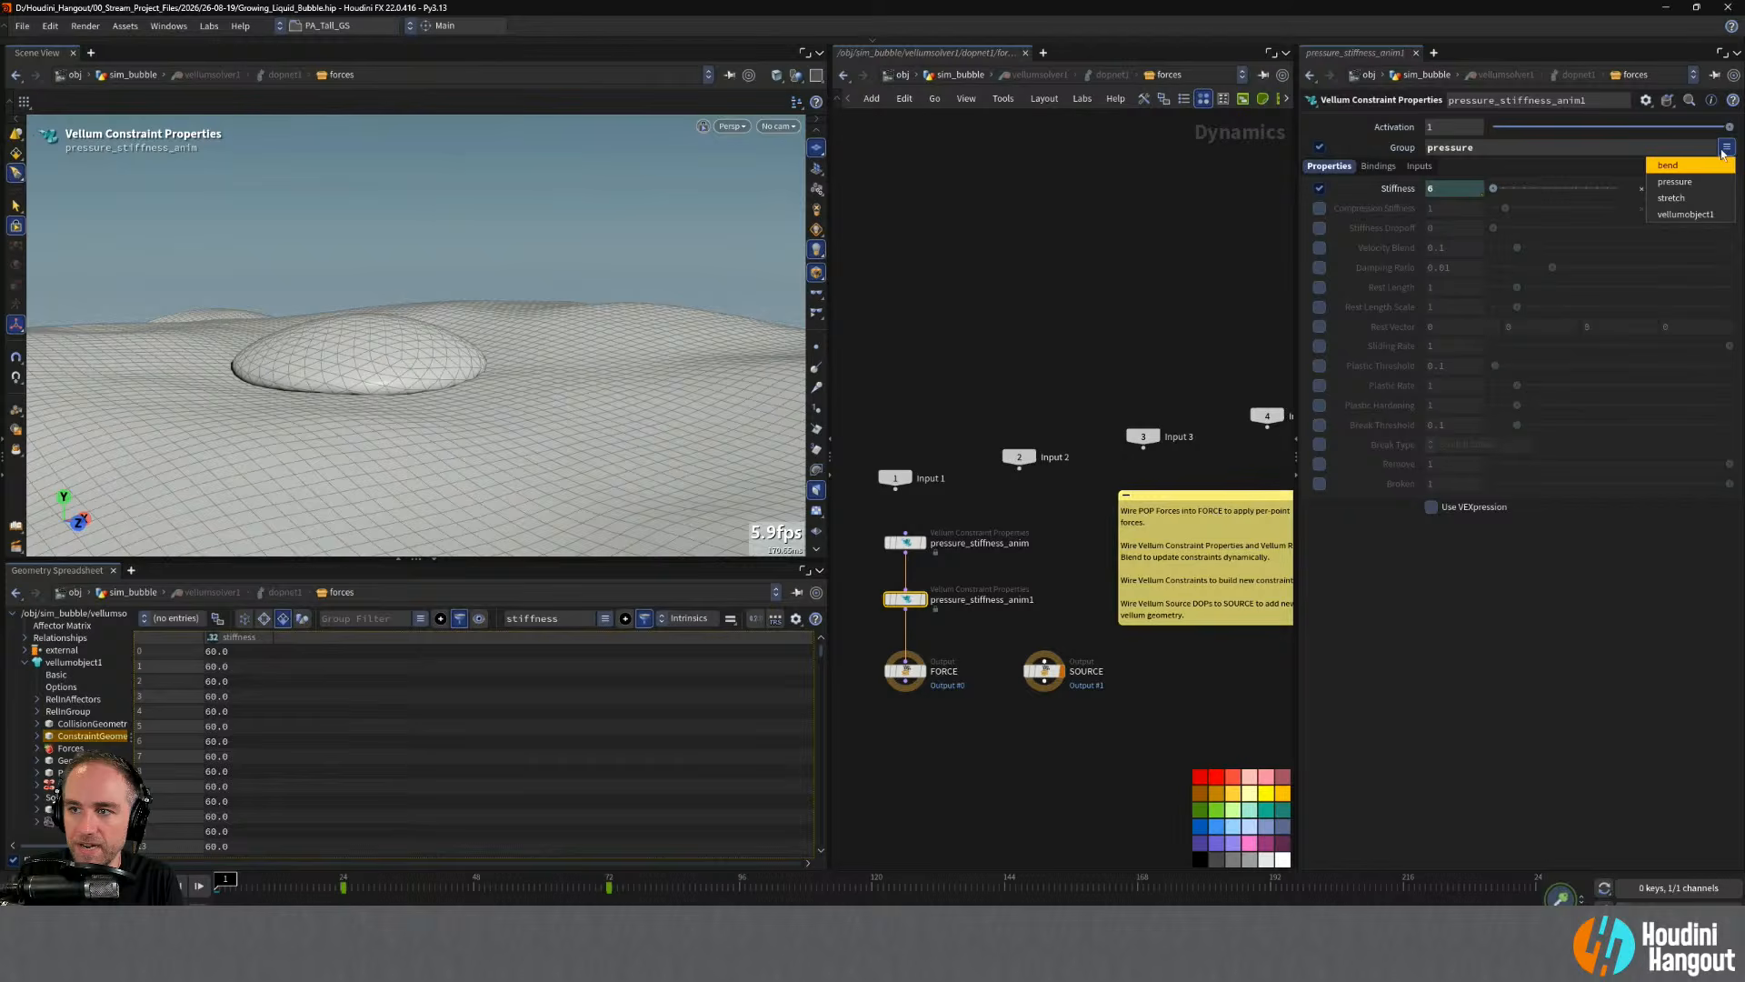
left_click(1689, 198)
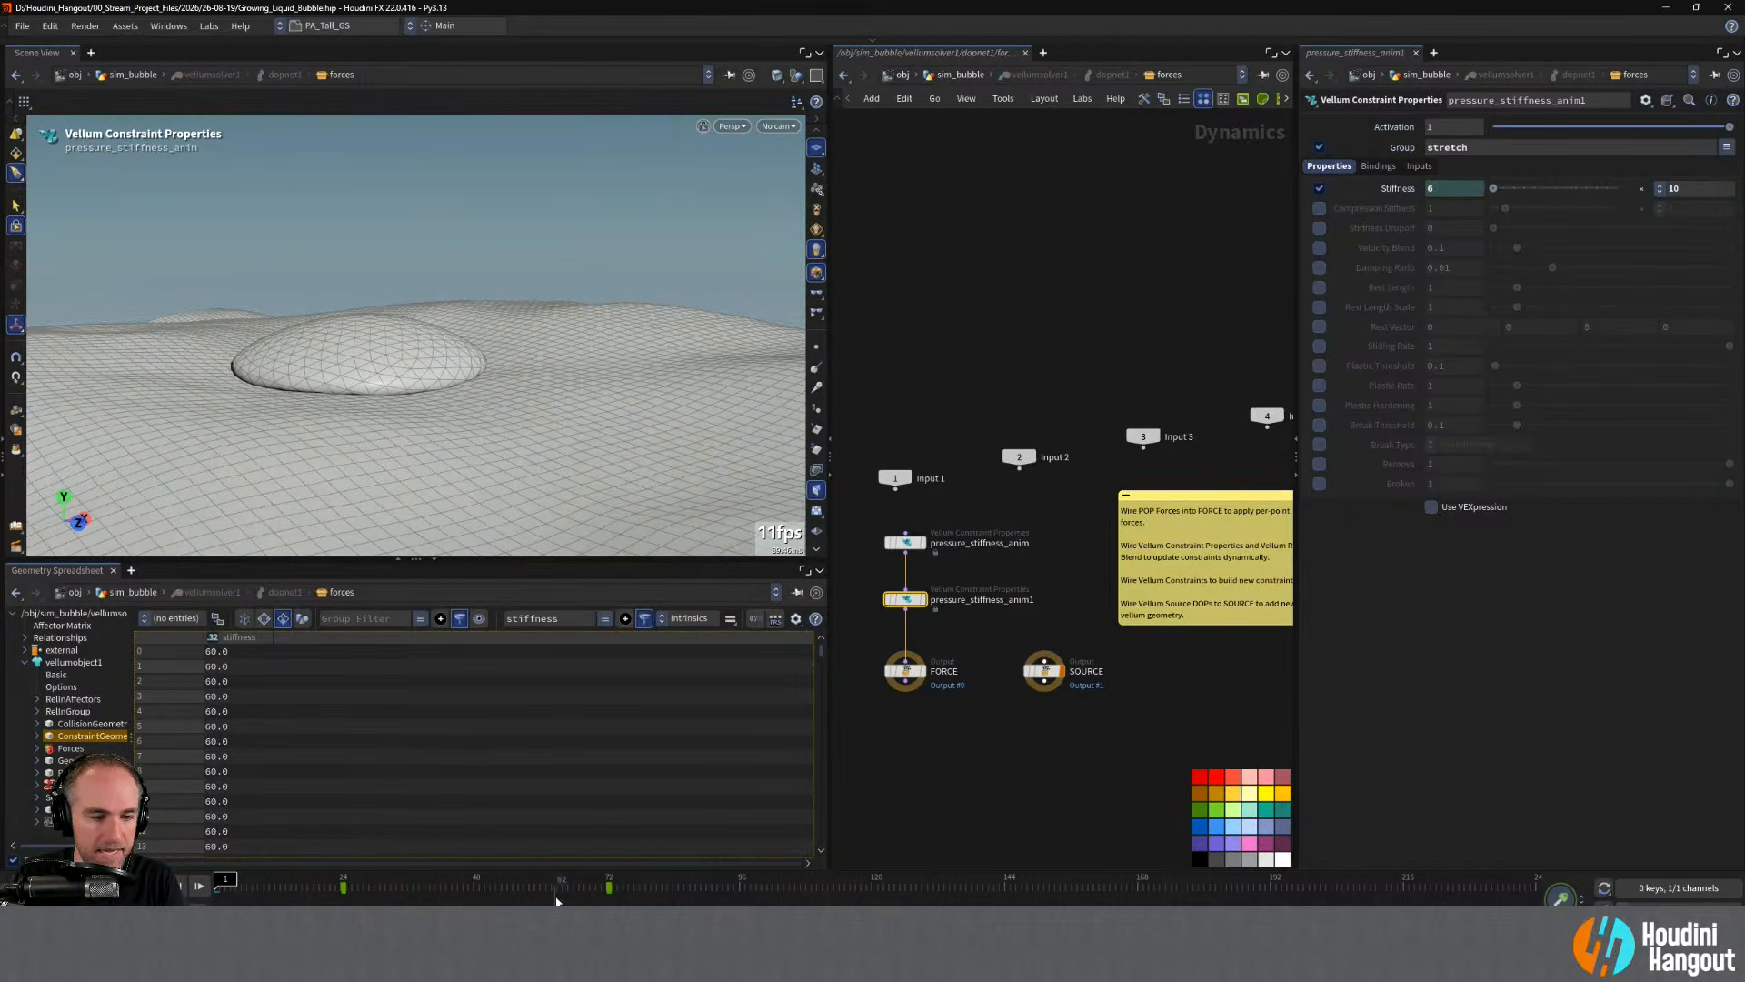
- Open the duplicate's Stiffness curve in the Animation Editor and make the segment between its two keys straight
middle_click(1389, 188, "shift")
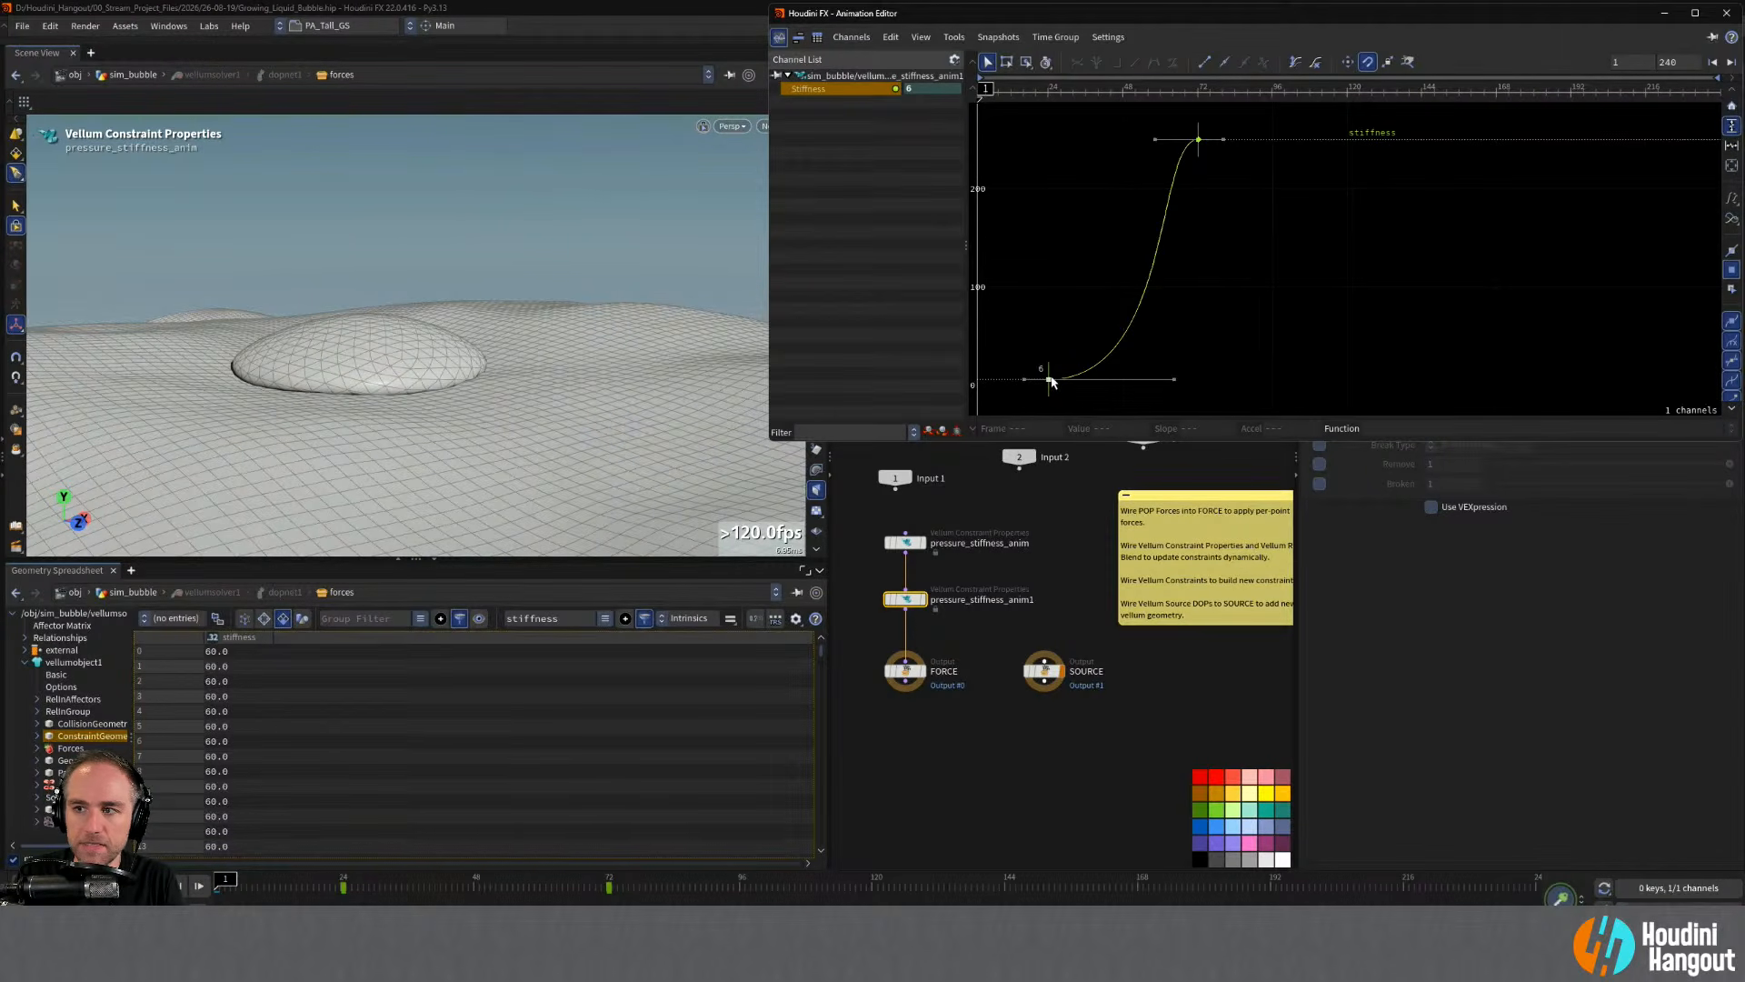
left_click_drag(1067, 150, 1260, 349)
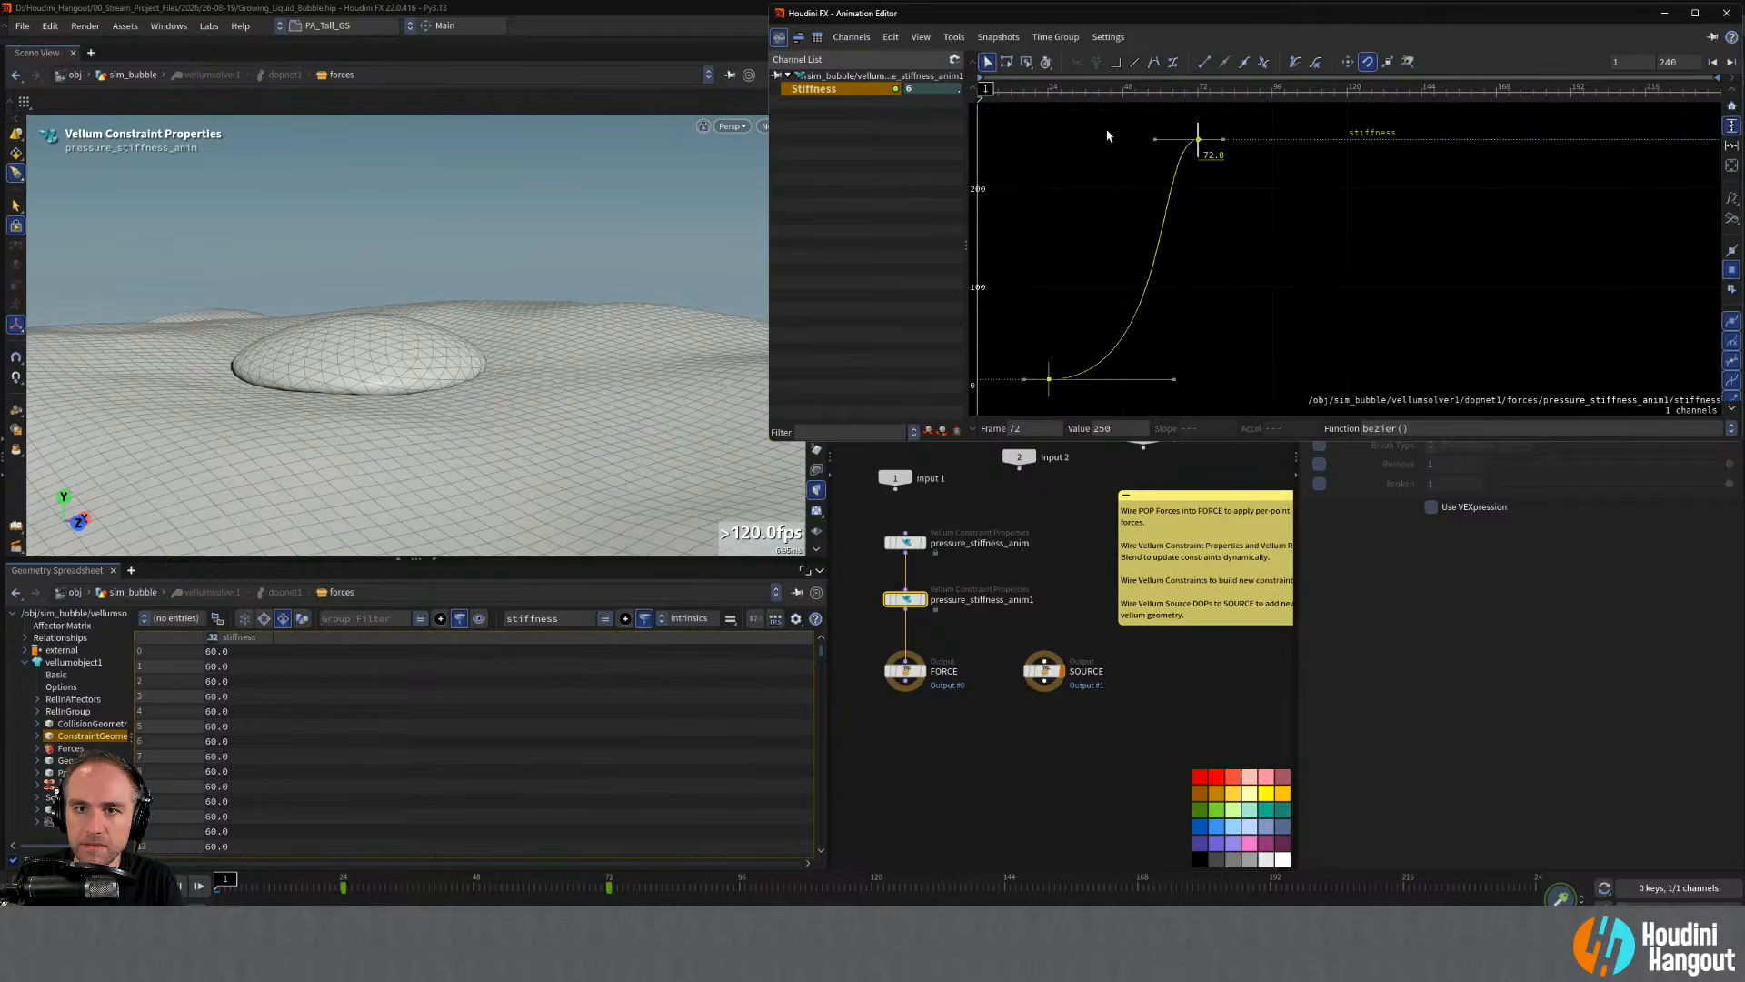
left_click_drag(1127, 191, 1193, 300)
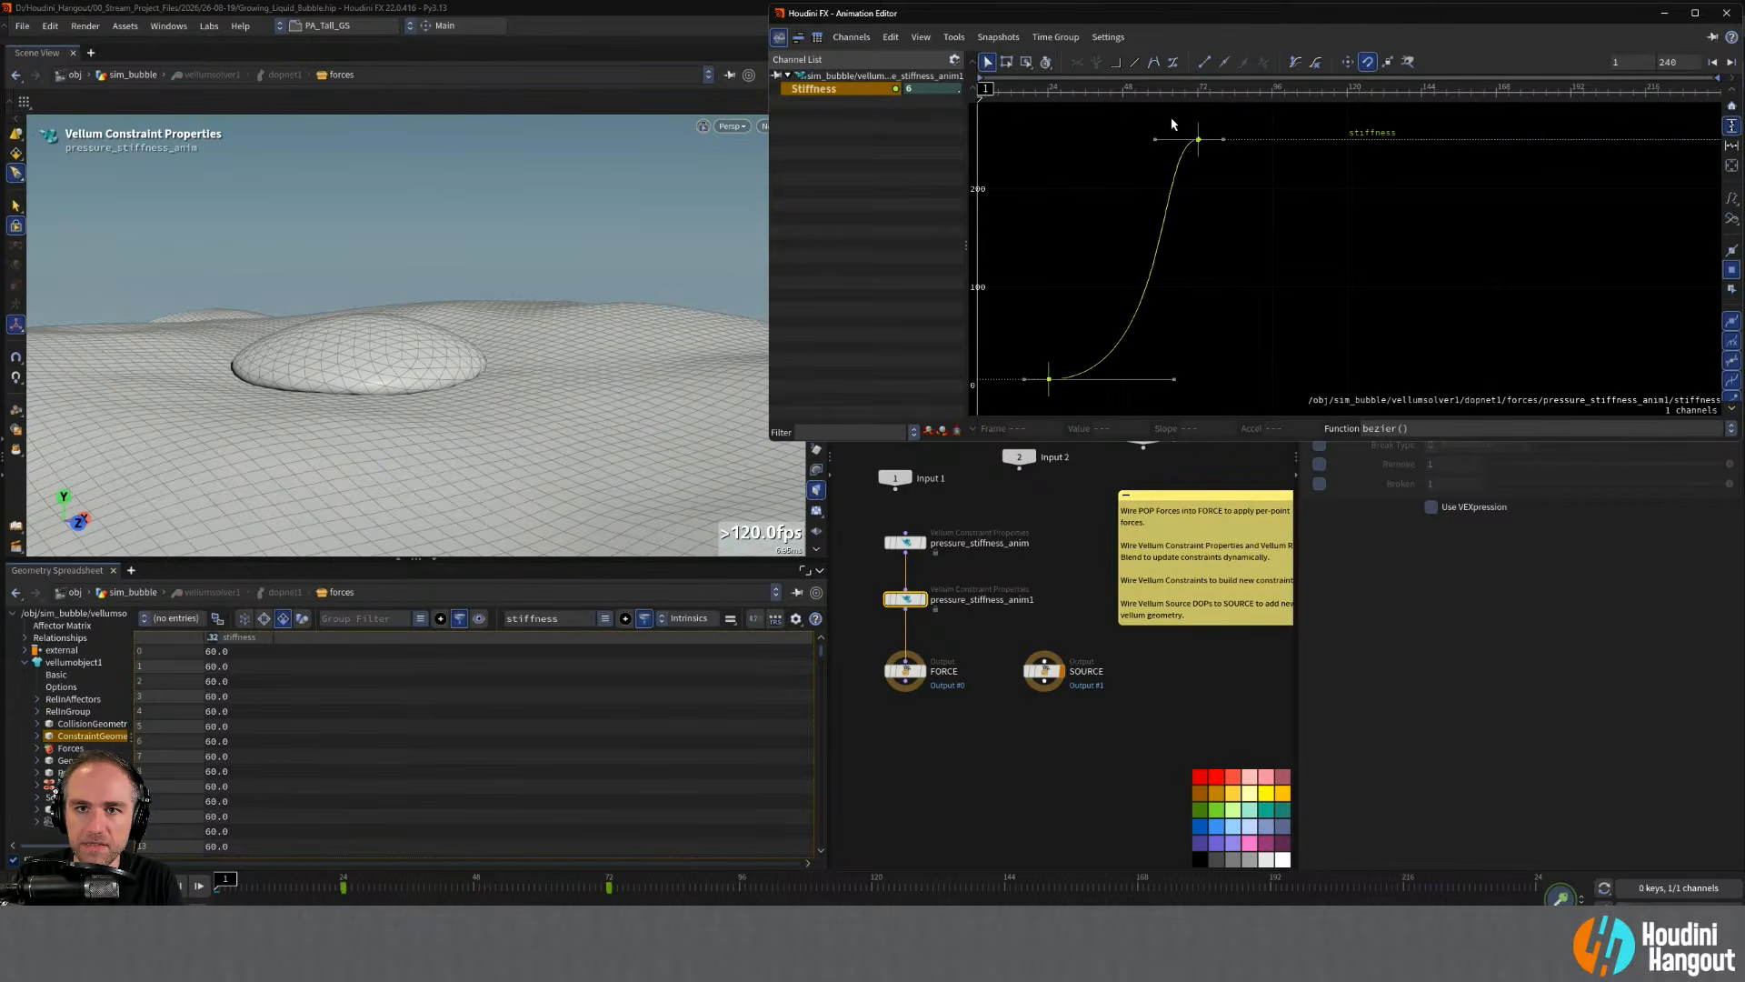
left_click(1132, 63)
left_click(1101, 261)
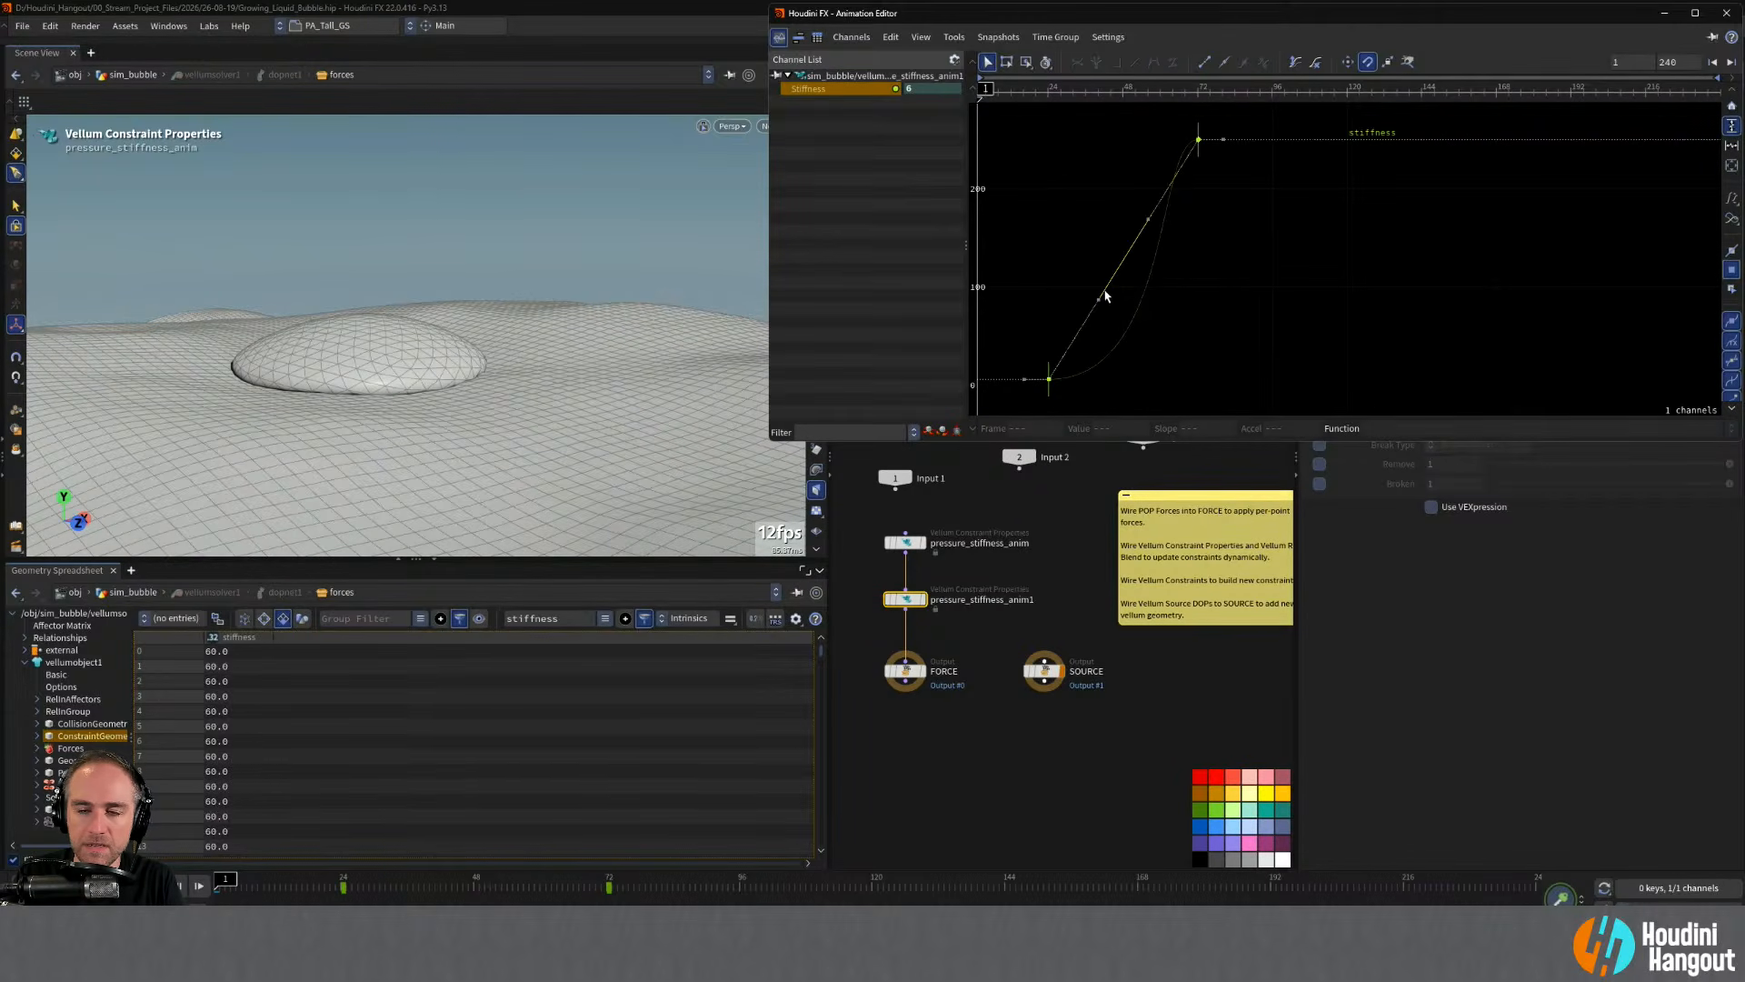
- Move the first Stiffness key to frame 48 and the last key to frame 96 with a value of 60
left_click_drag(1052, 397, 1118, 403)
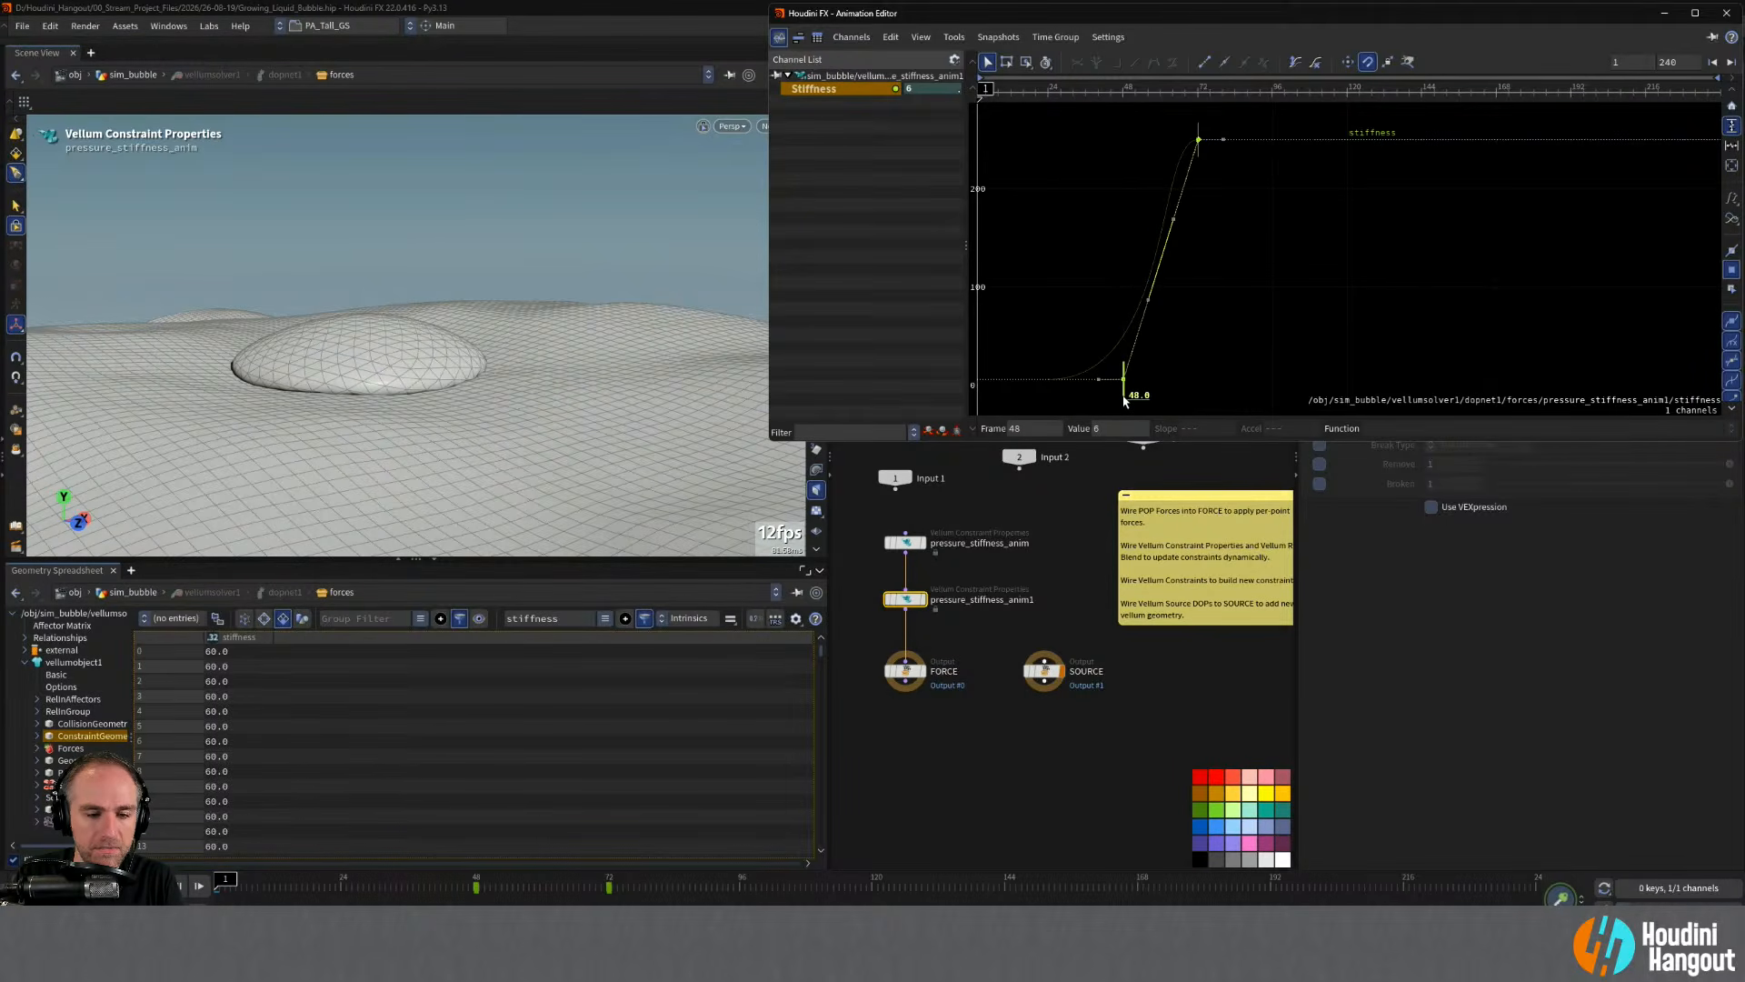
left_click_drag(1197, 160, 1289, 323)
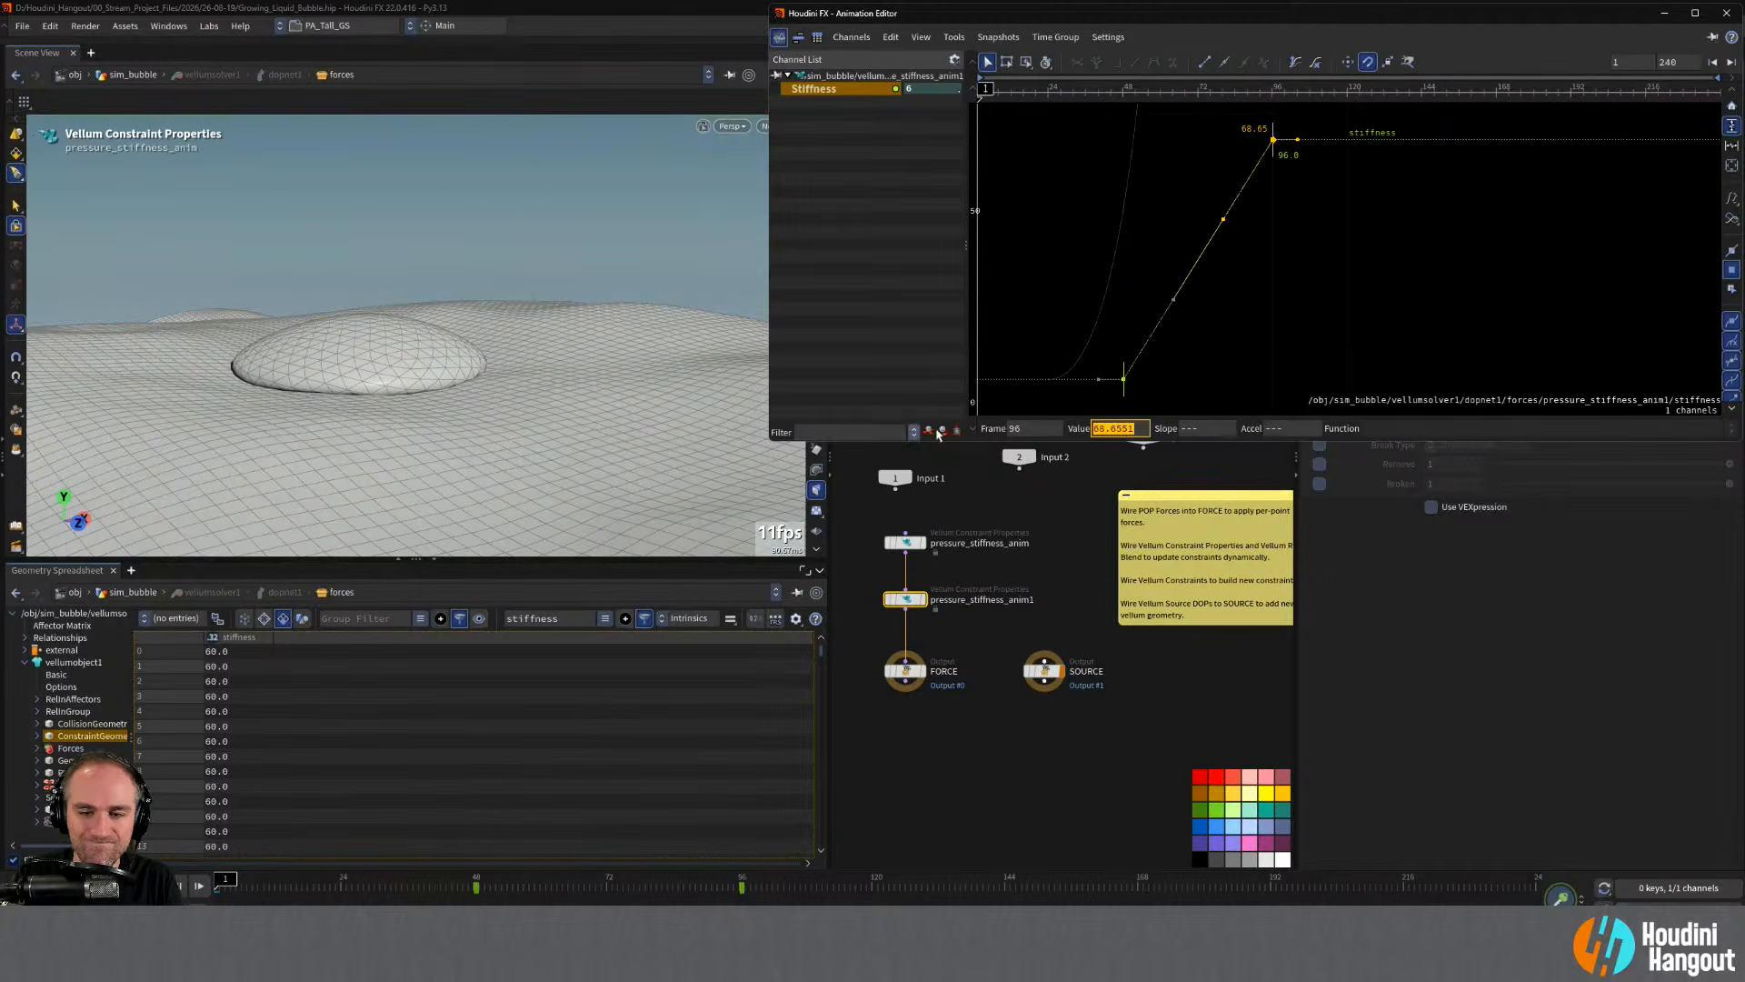
type("60")
key("Return")
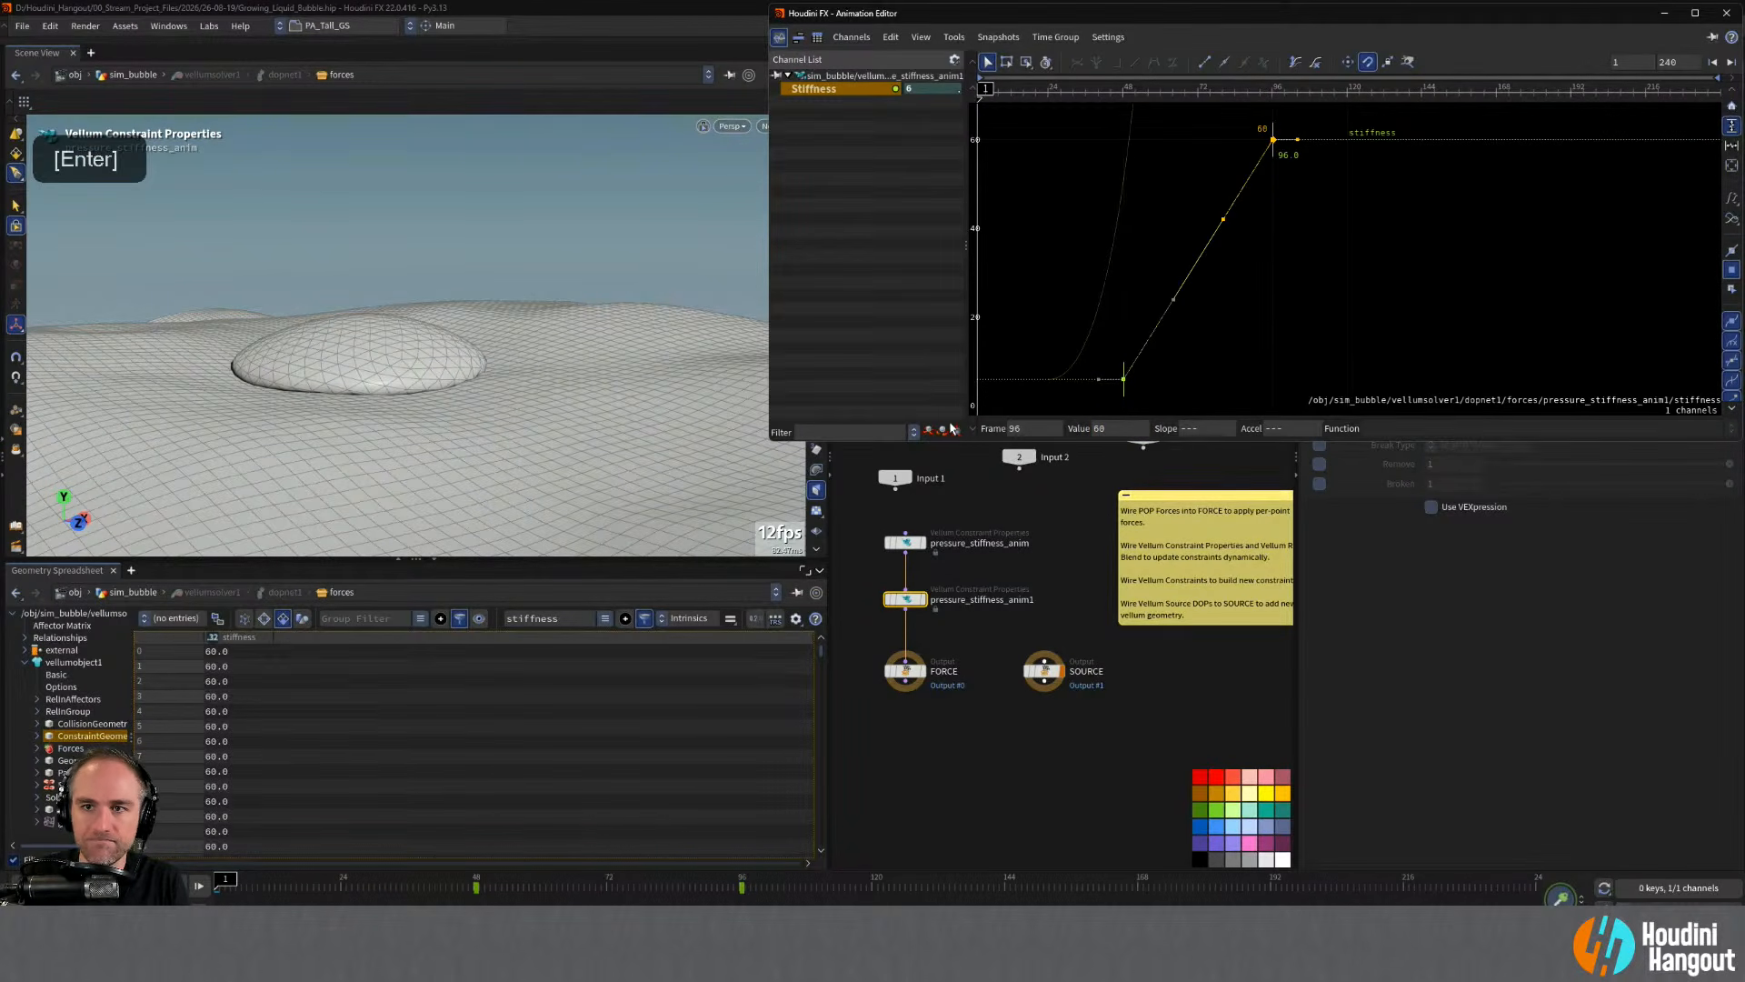
- Extend the outgoing tangent of the Stiffness key on frame 48 and set its slope to 0
left_click_drag(1172, 301, 1202, 373)
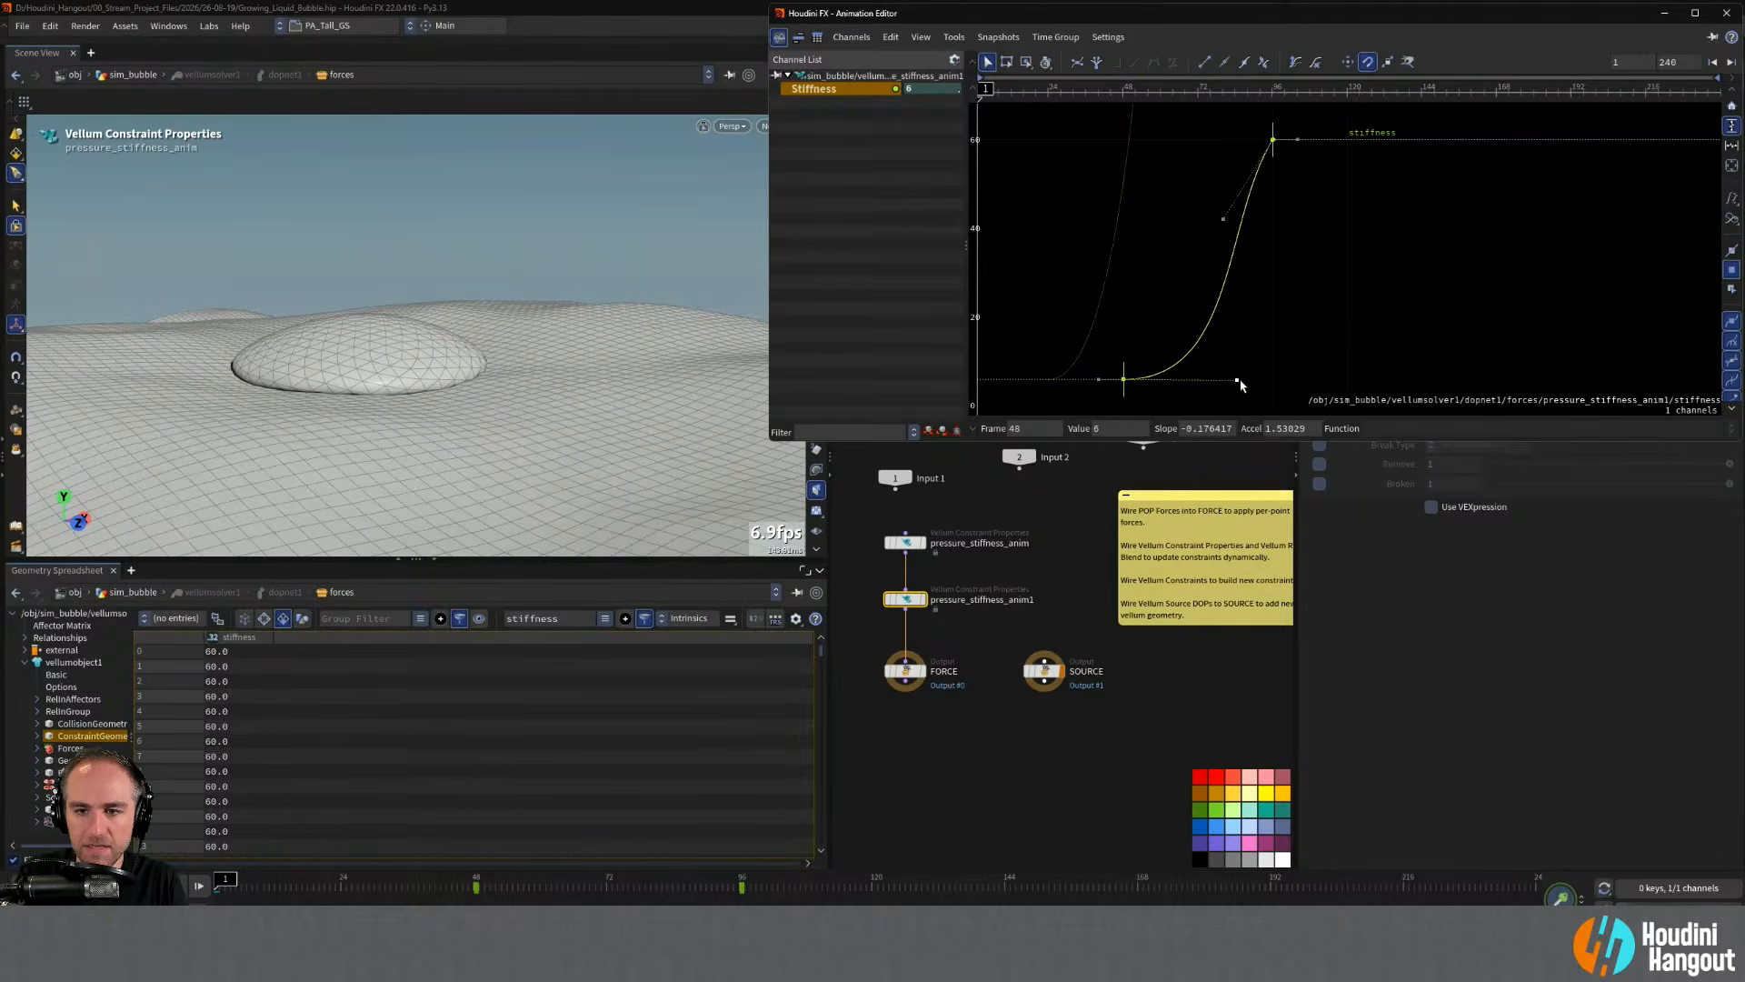
left_click(1213, 421)
left_click(1240, 380)
left_click_drag(1237, 381, 1233, 381)
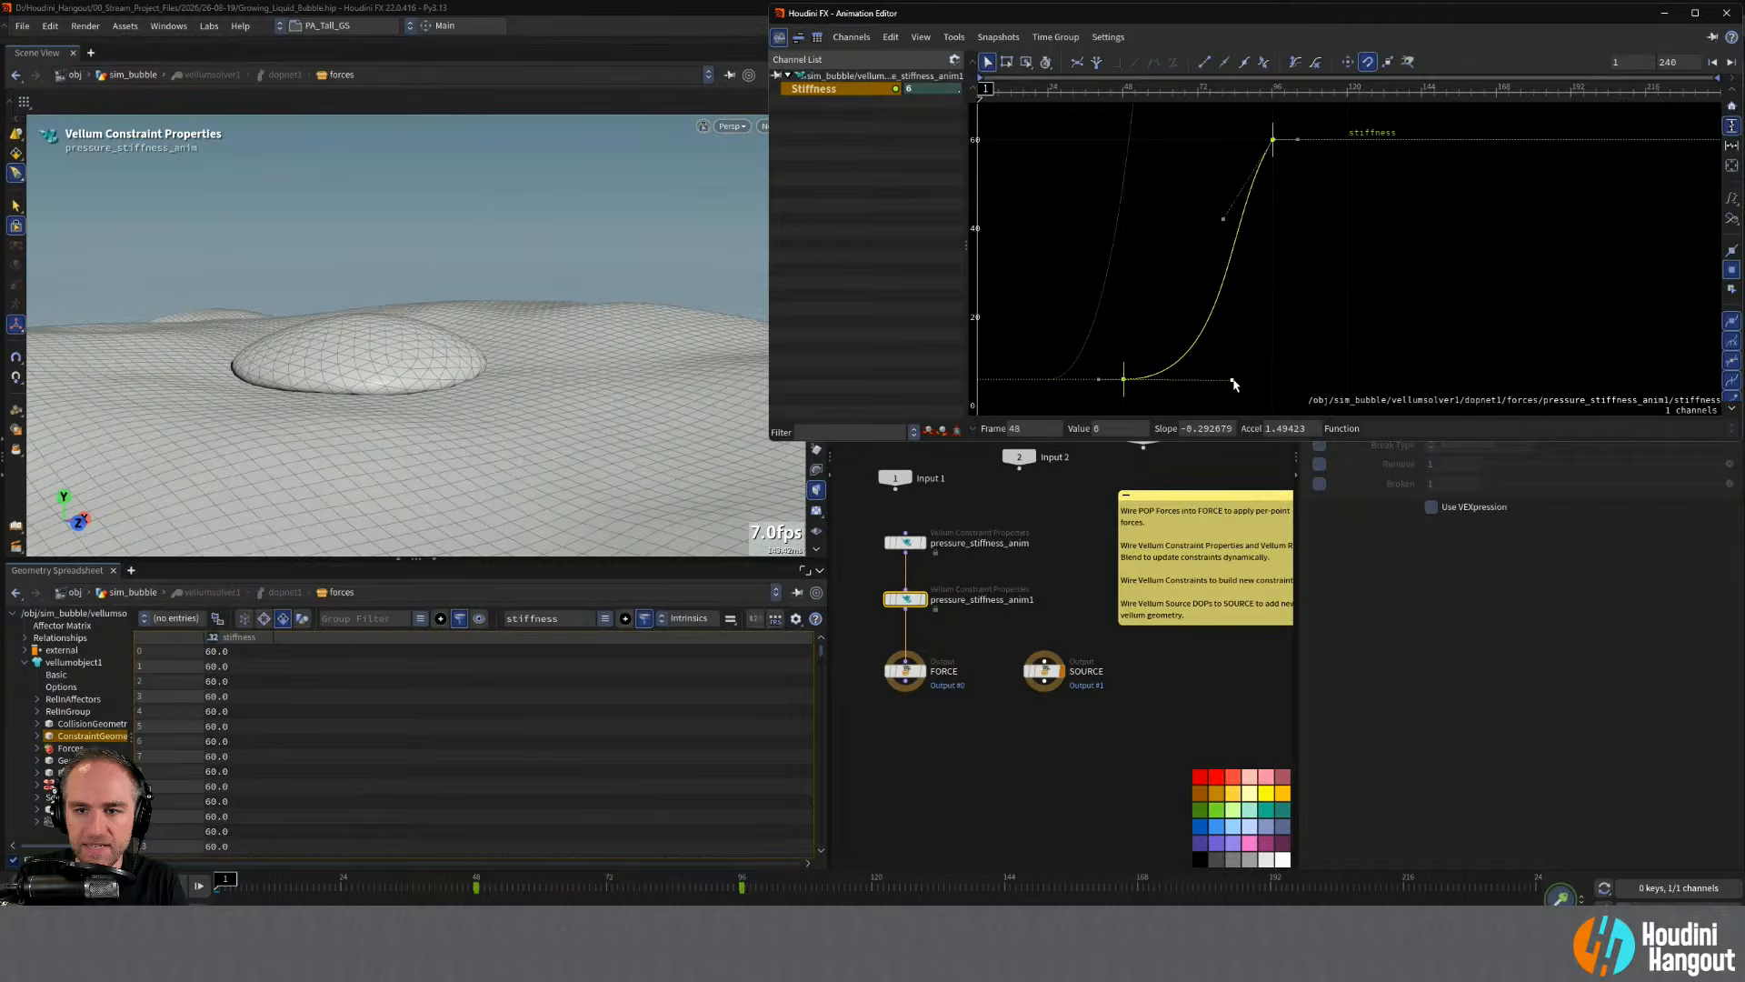
double_click(1210, 427)
type("0")
key("Return")
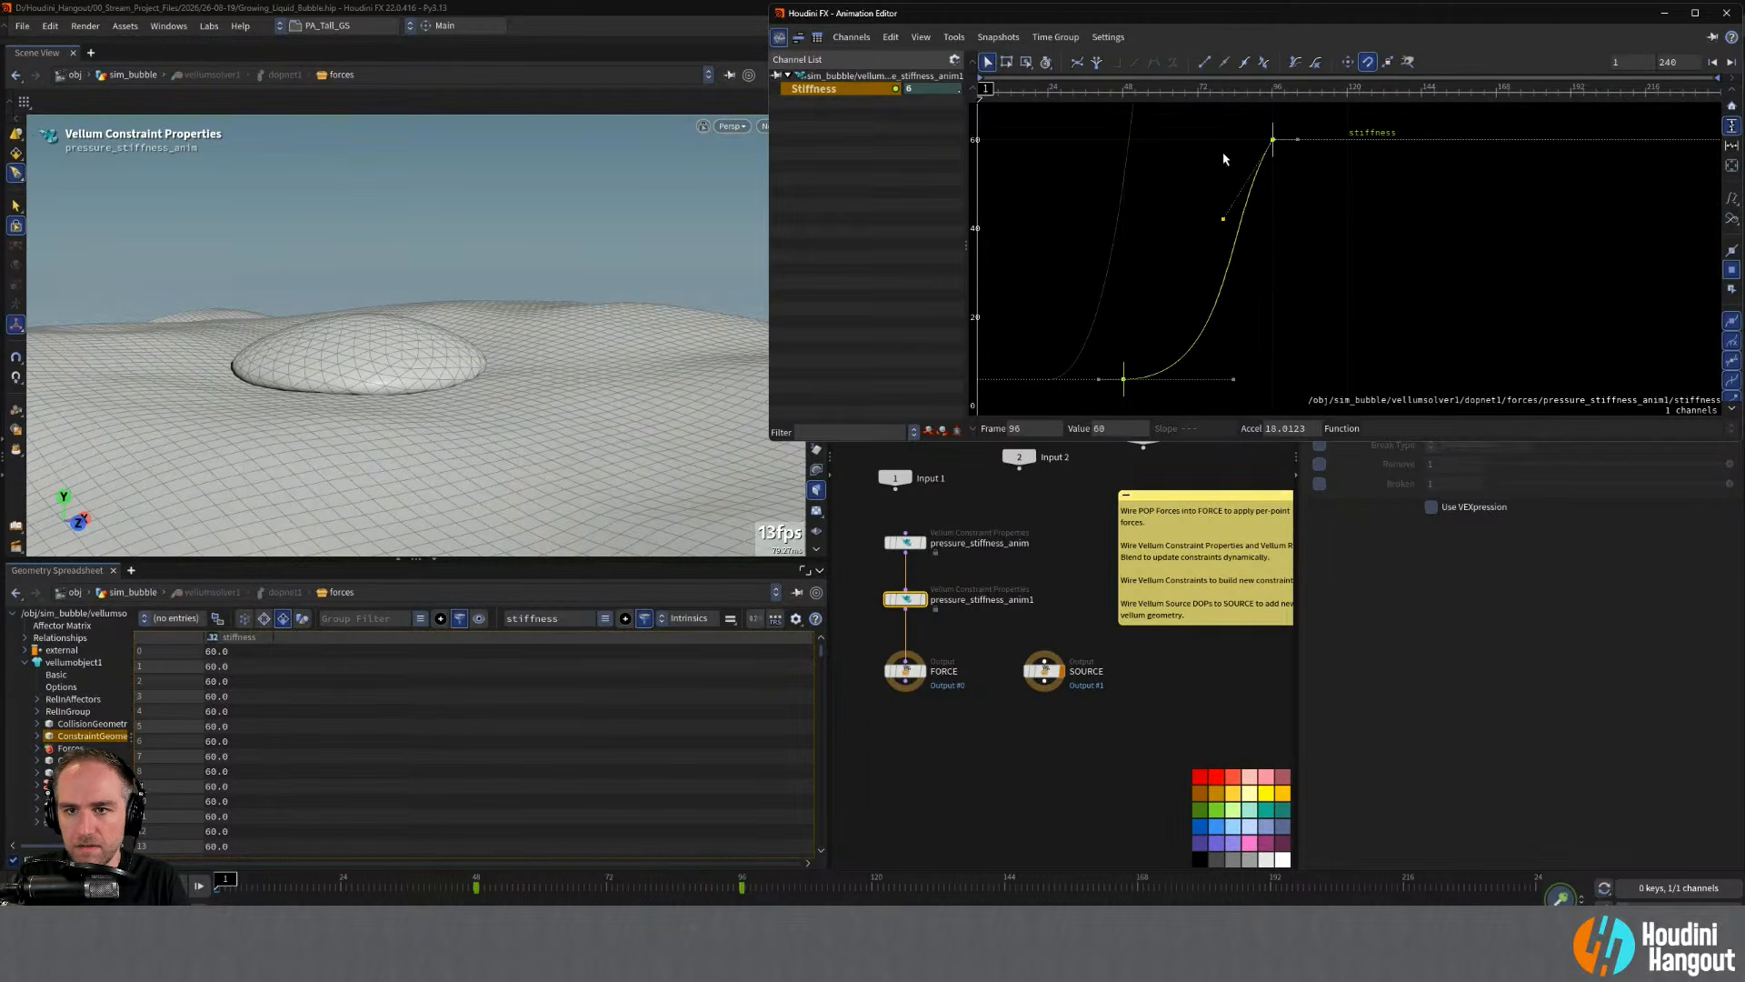
- Extend the incoming tangent of the Stiffness key on frame 96 and set its slope to 0
left_click_drag(1183, 177, 1192, 196)
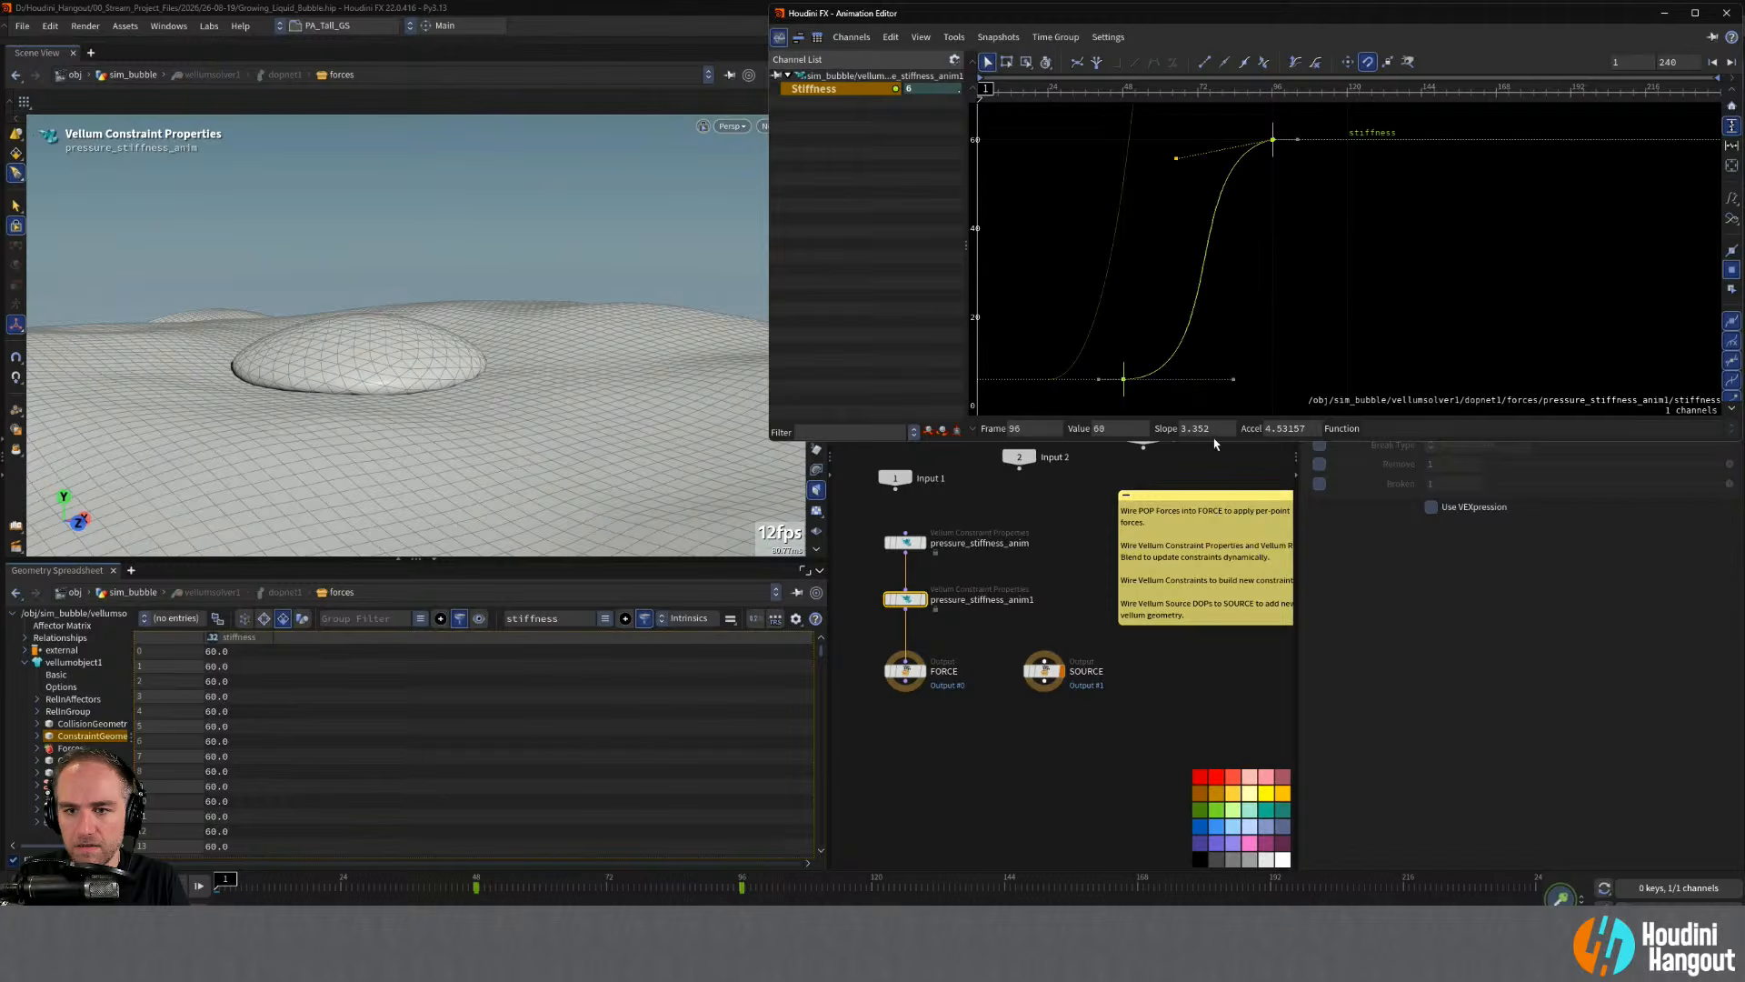
double_click(1198, 428)
type("0")
key("Return")
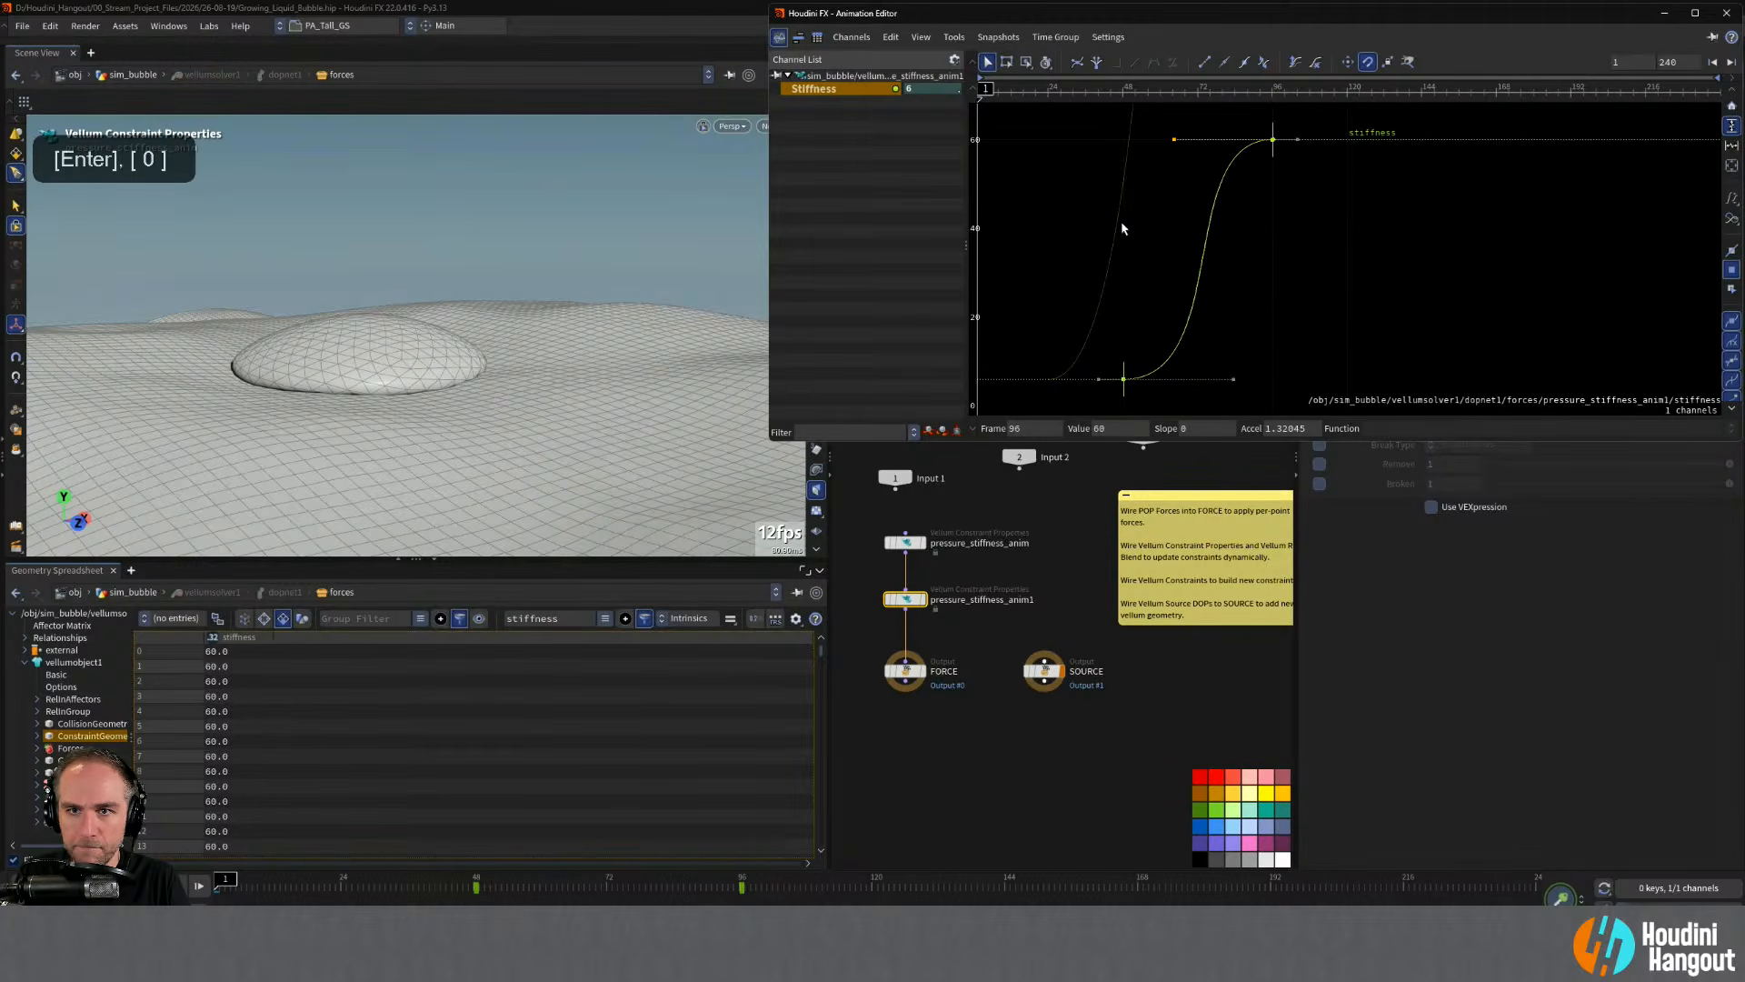
- Adjust the horizontal tangent lengths to a long ease at the first Stiffness key and a shorter one at frame 96
left_click_drag(1174, 139, 1236, 146, "ctrl")
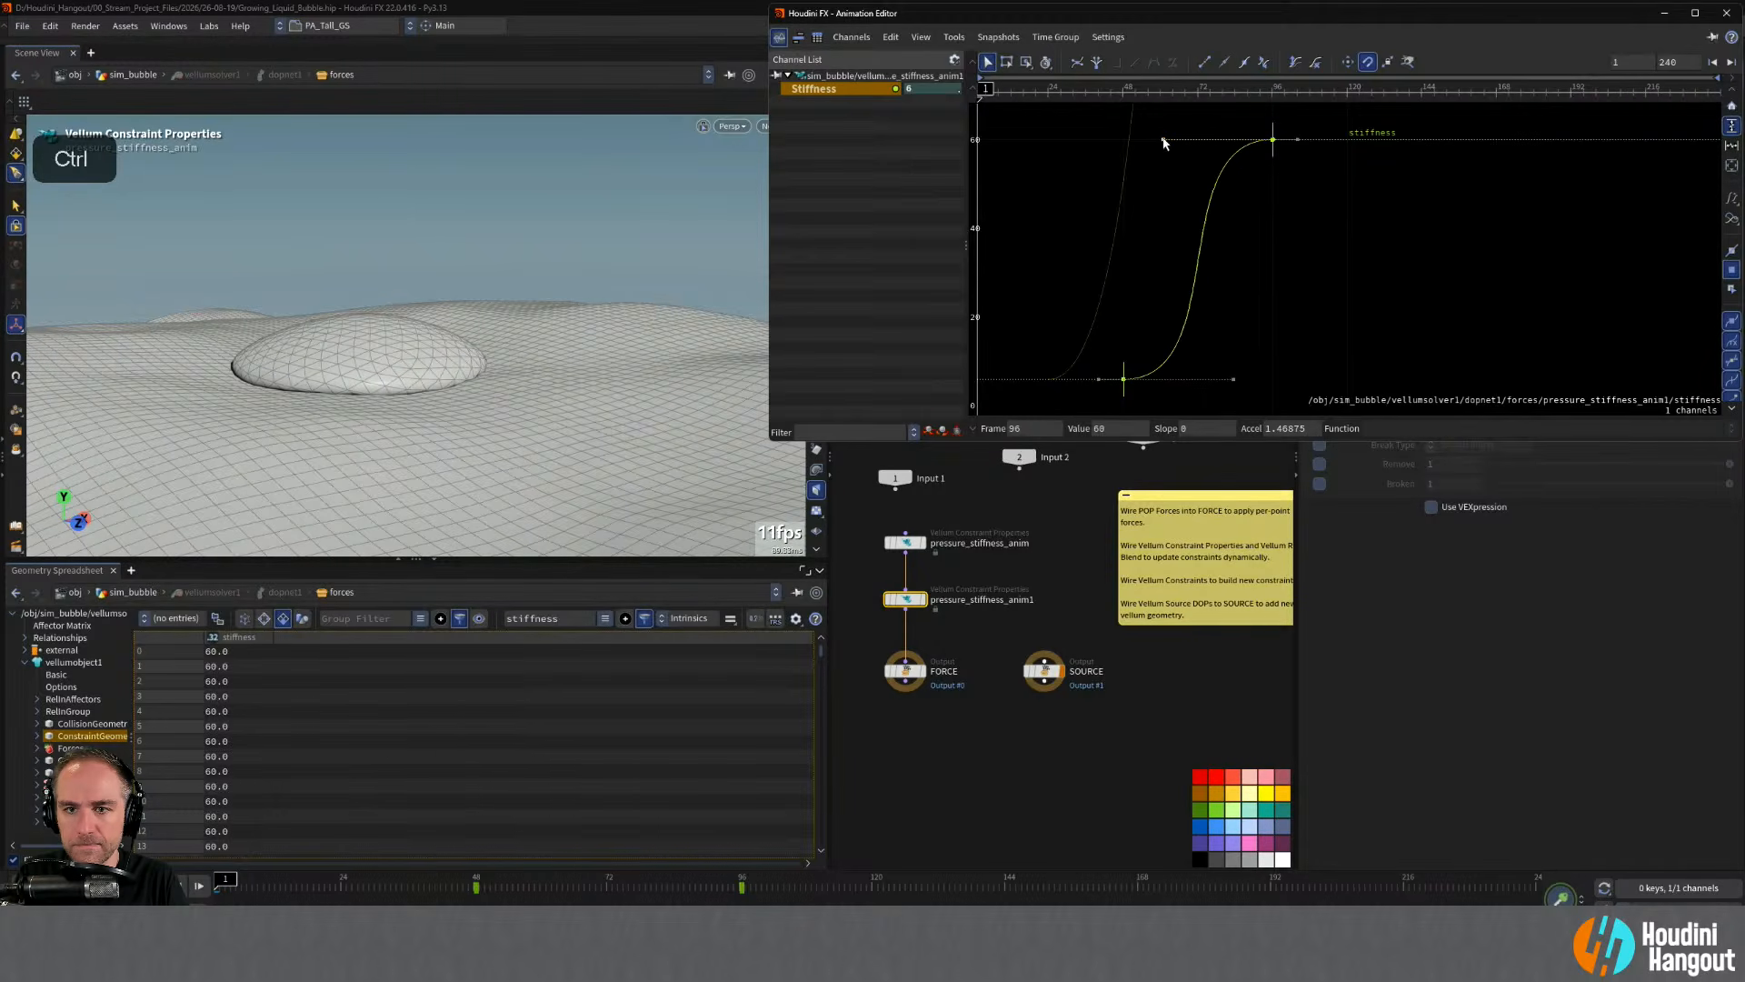
left_click_drag(1233, 382, 1196, 382, "ctrl")
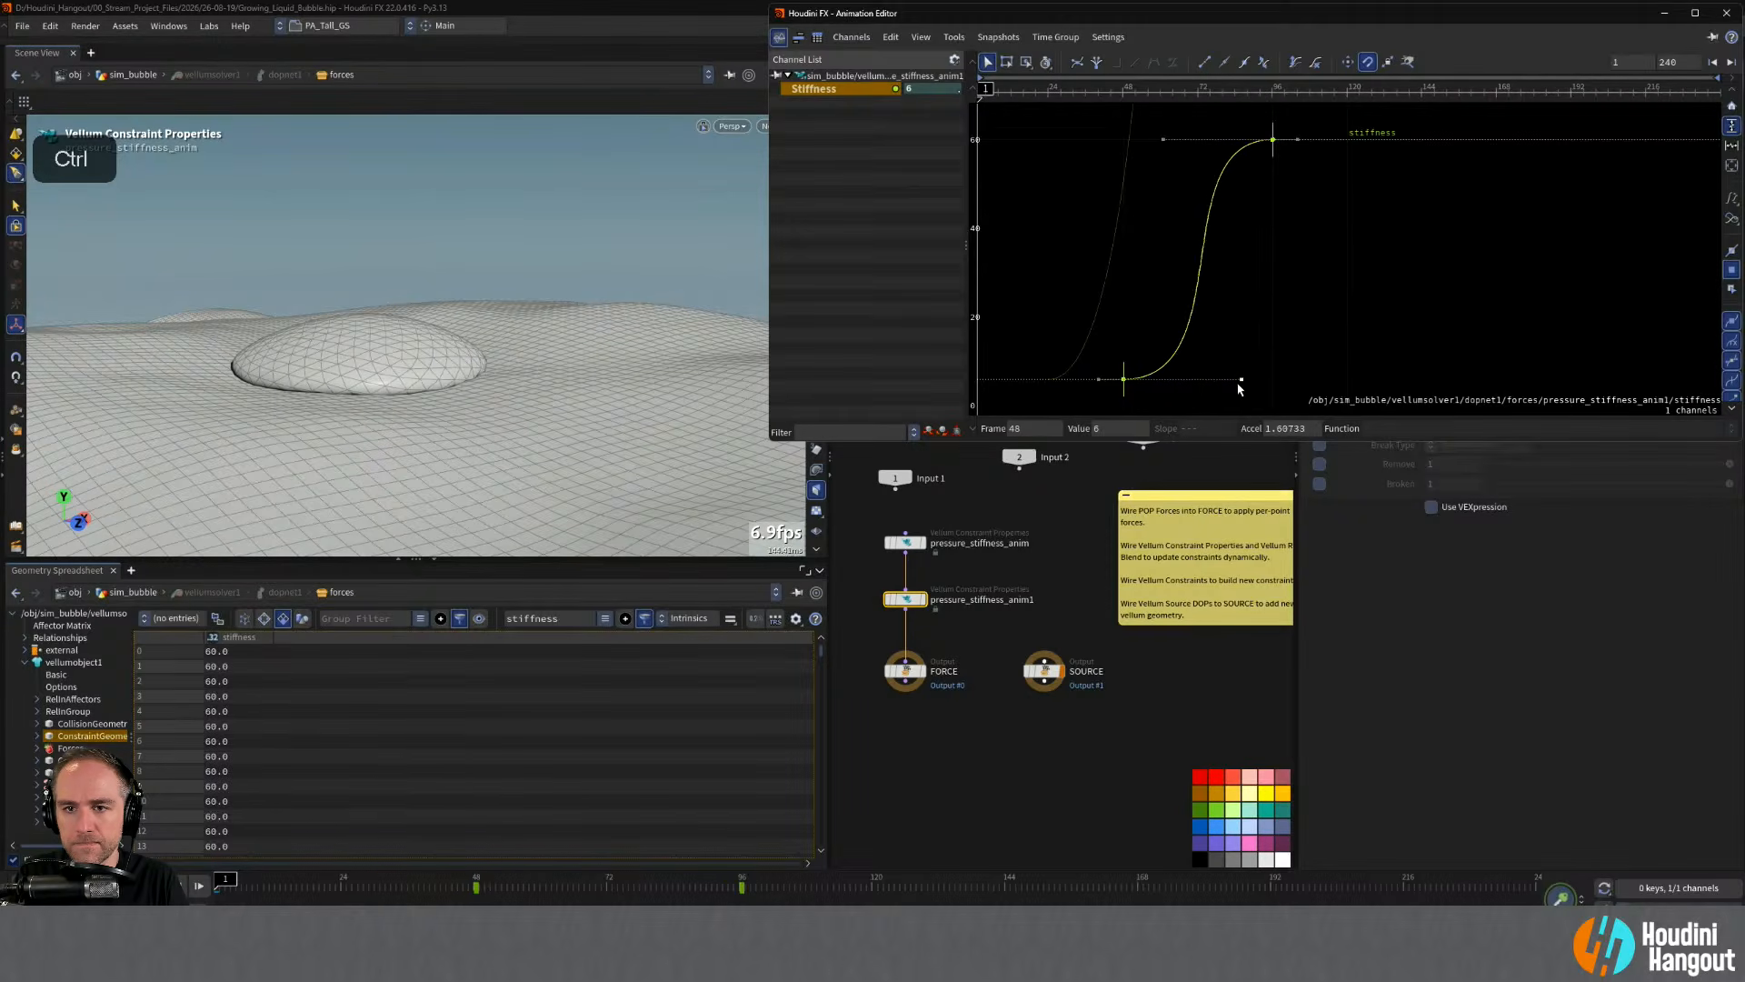
left_click_drag(1228, 383, 1233, 381, "ctrl")
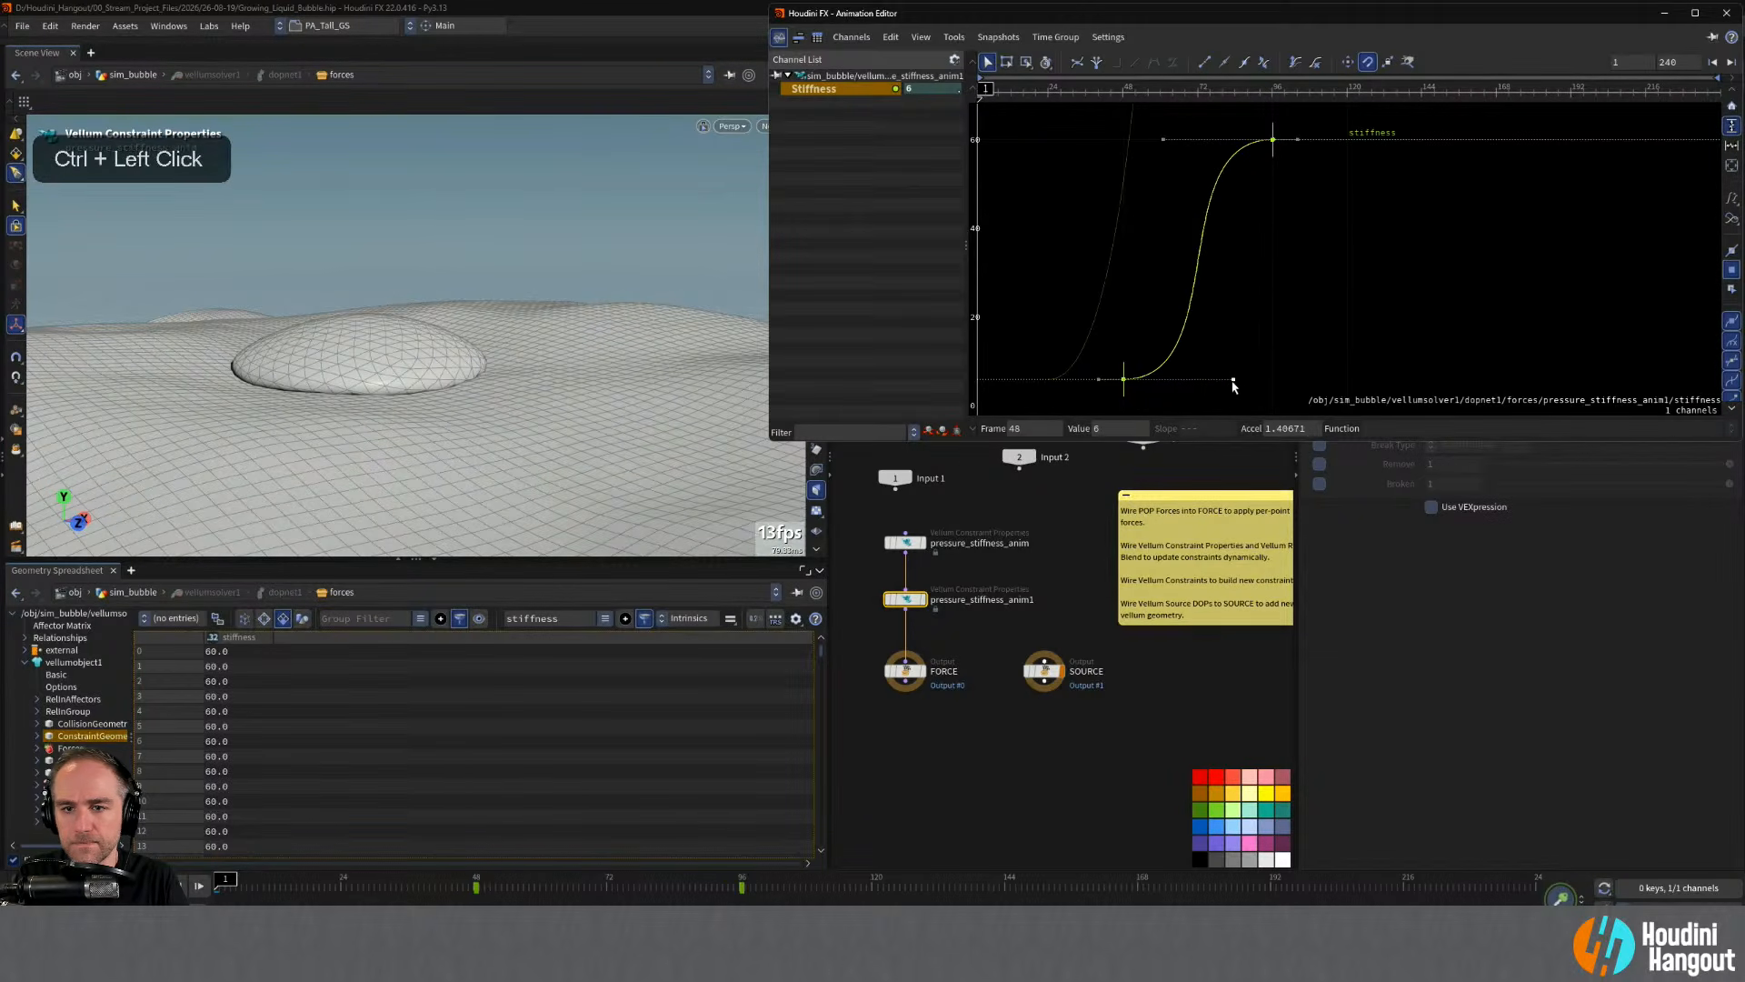
left_click(1166, 139, "ctrl")
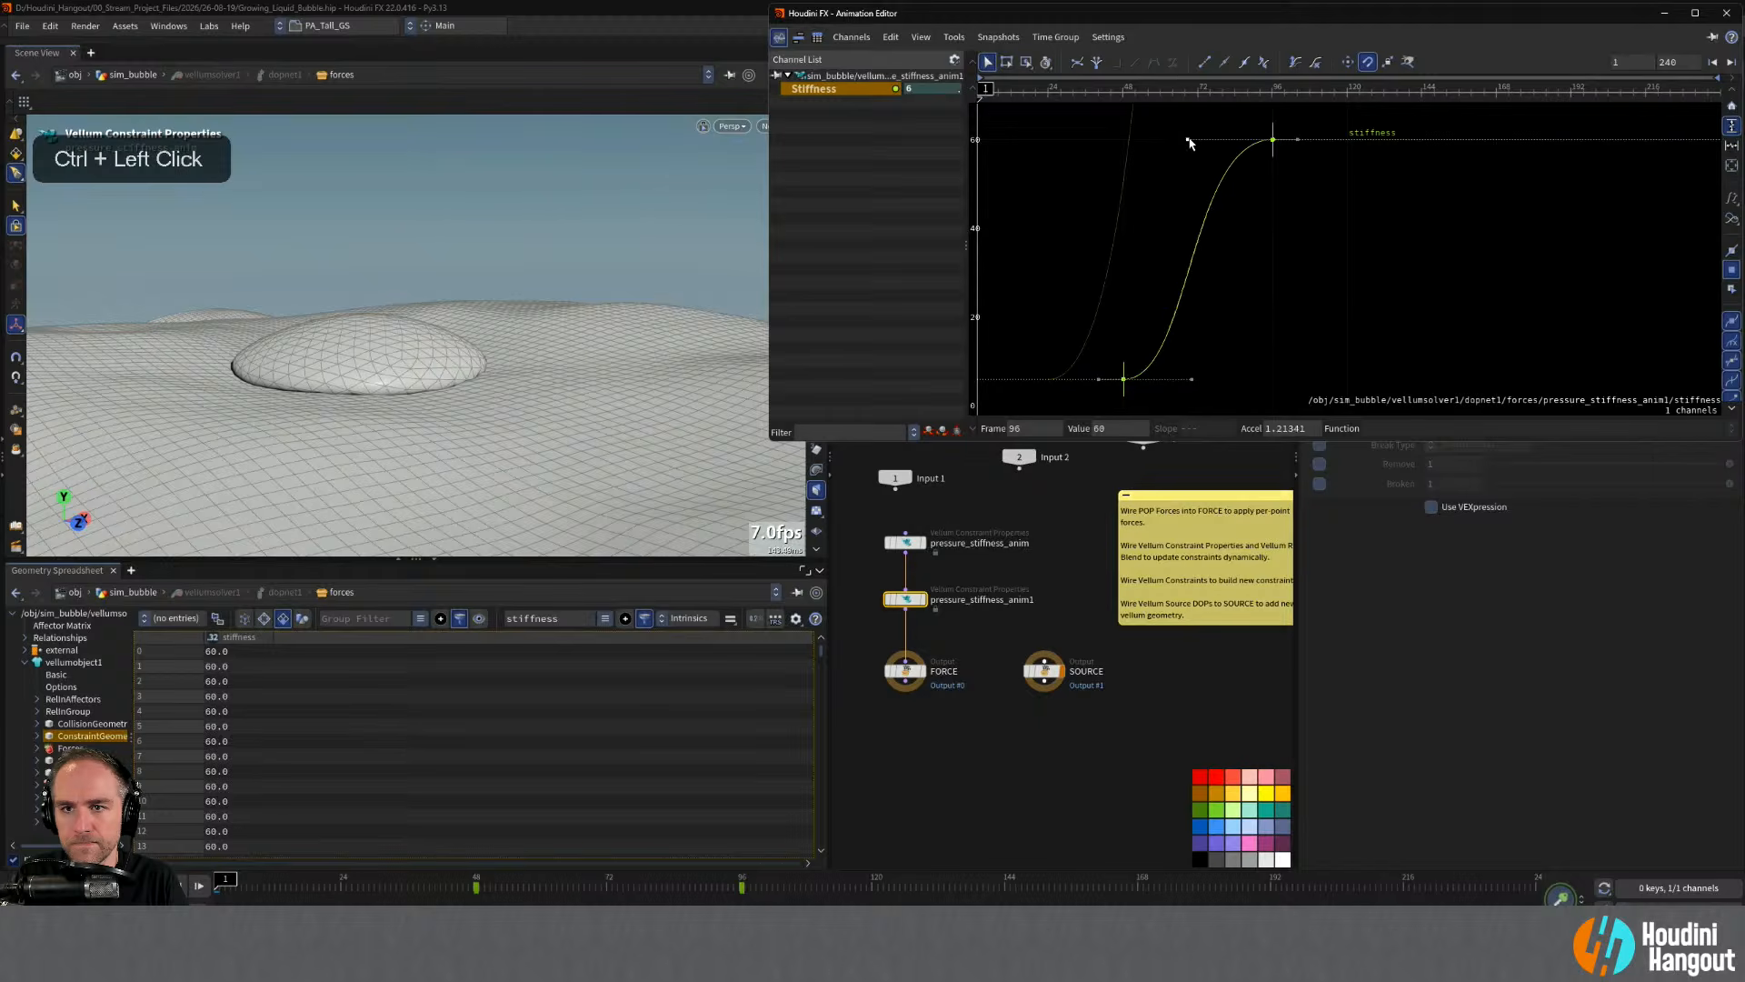
left_click_drag(1190, 143, 1209, 146, "ctrl")
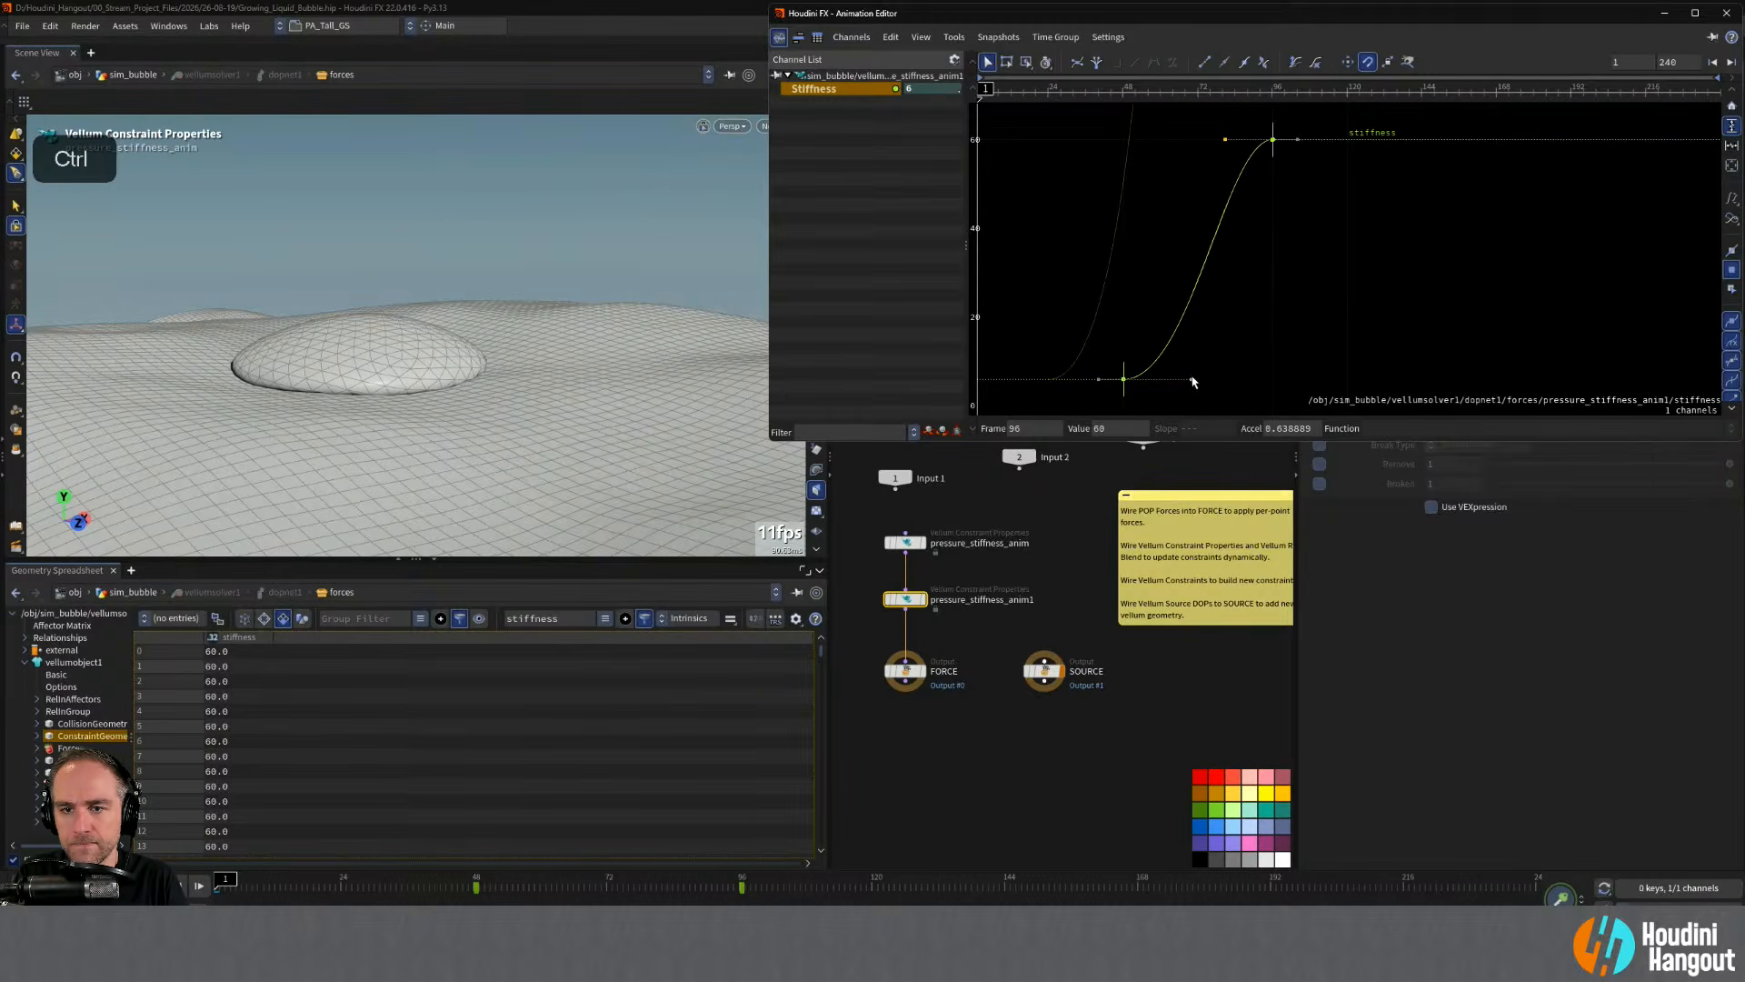
left_click_drag(1192, 381, 1208, 381, "ctrl")
left_click_drag(1218, 320, 1219, 309, "ctrl")
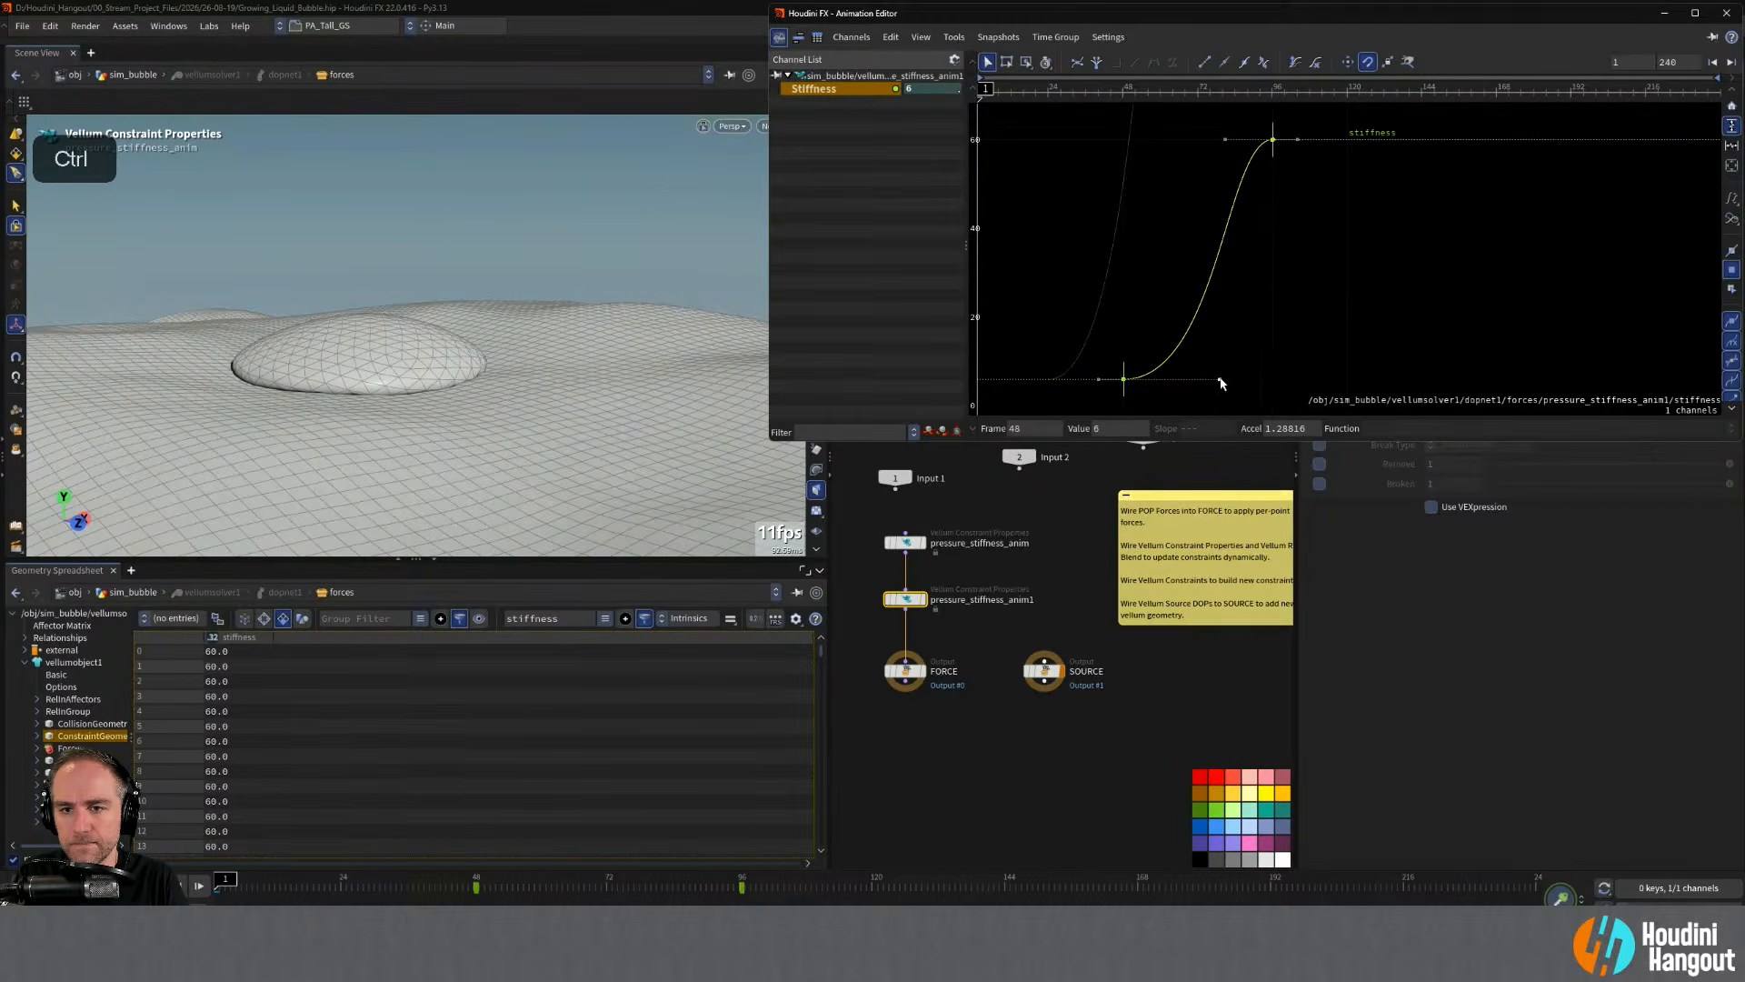
left_click_drag(1221, 382, 1233, 380, "ctrl")
- Play the simulation, rewind to frame 1 and set the stretch Stiffness key on frame 96 to 30
left_click(162, 886)
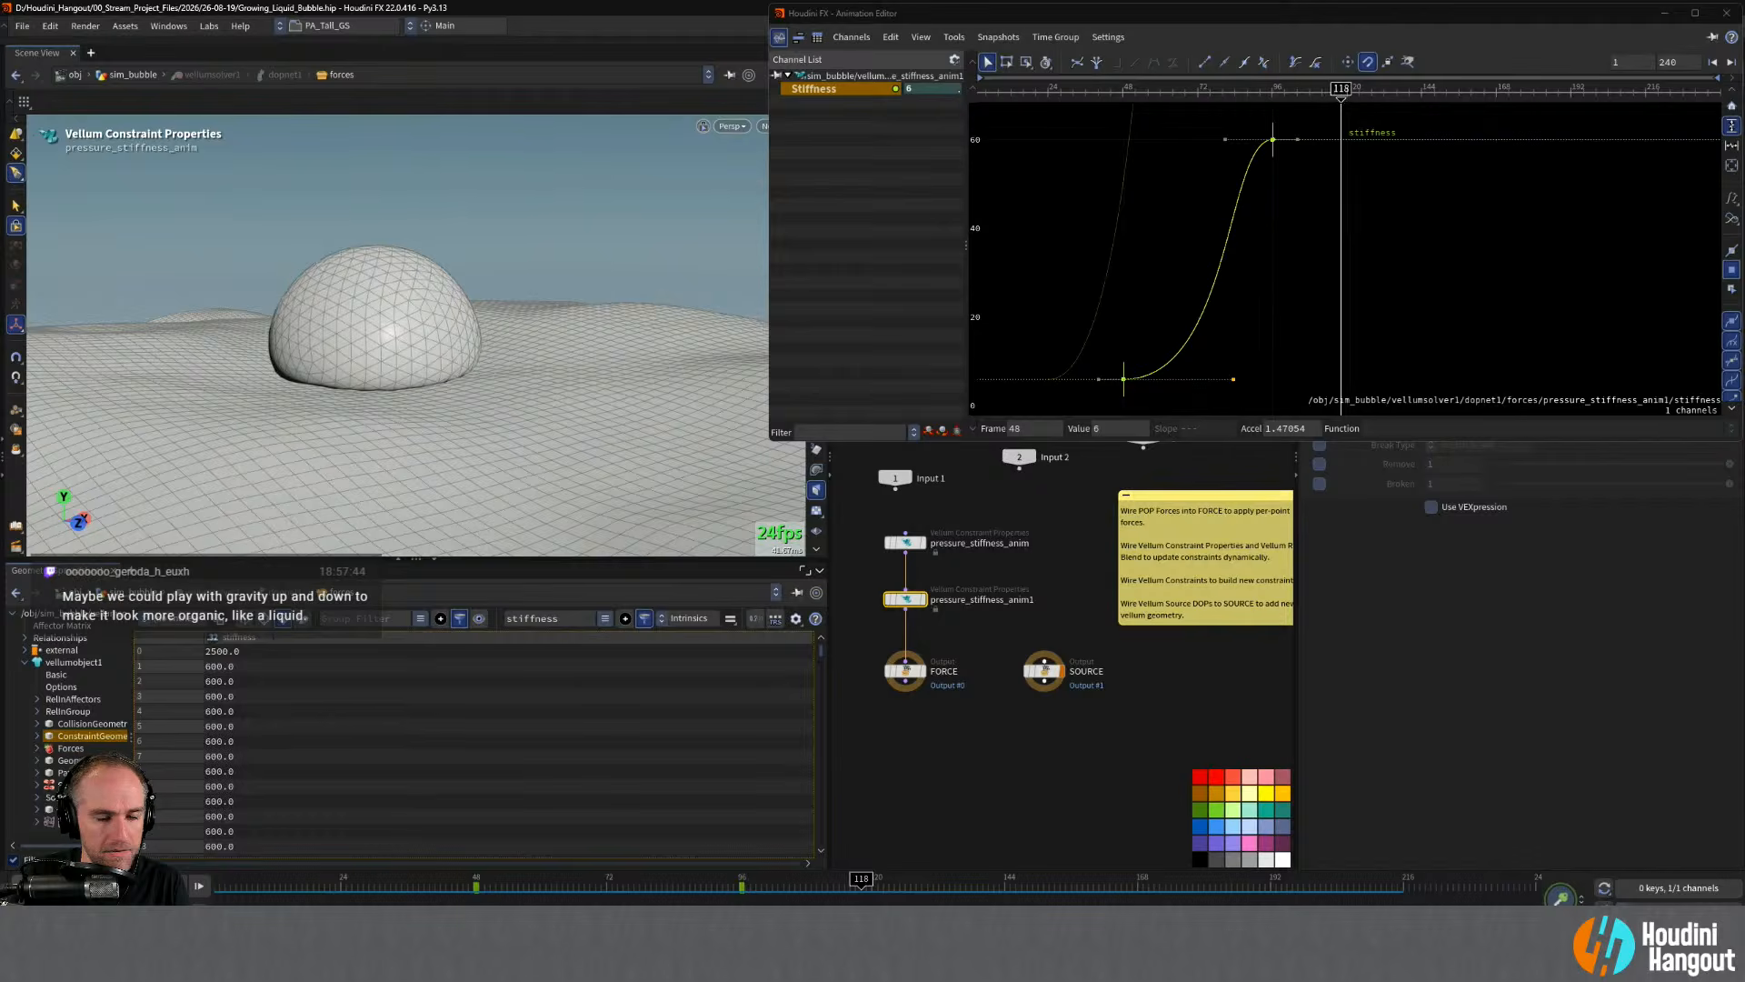
key("ctrl+Up")
left_click(1273, 141)
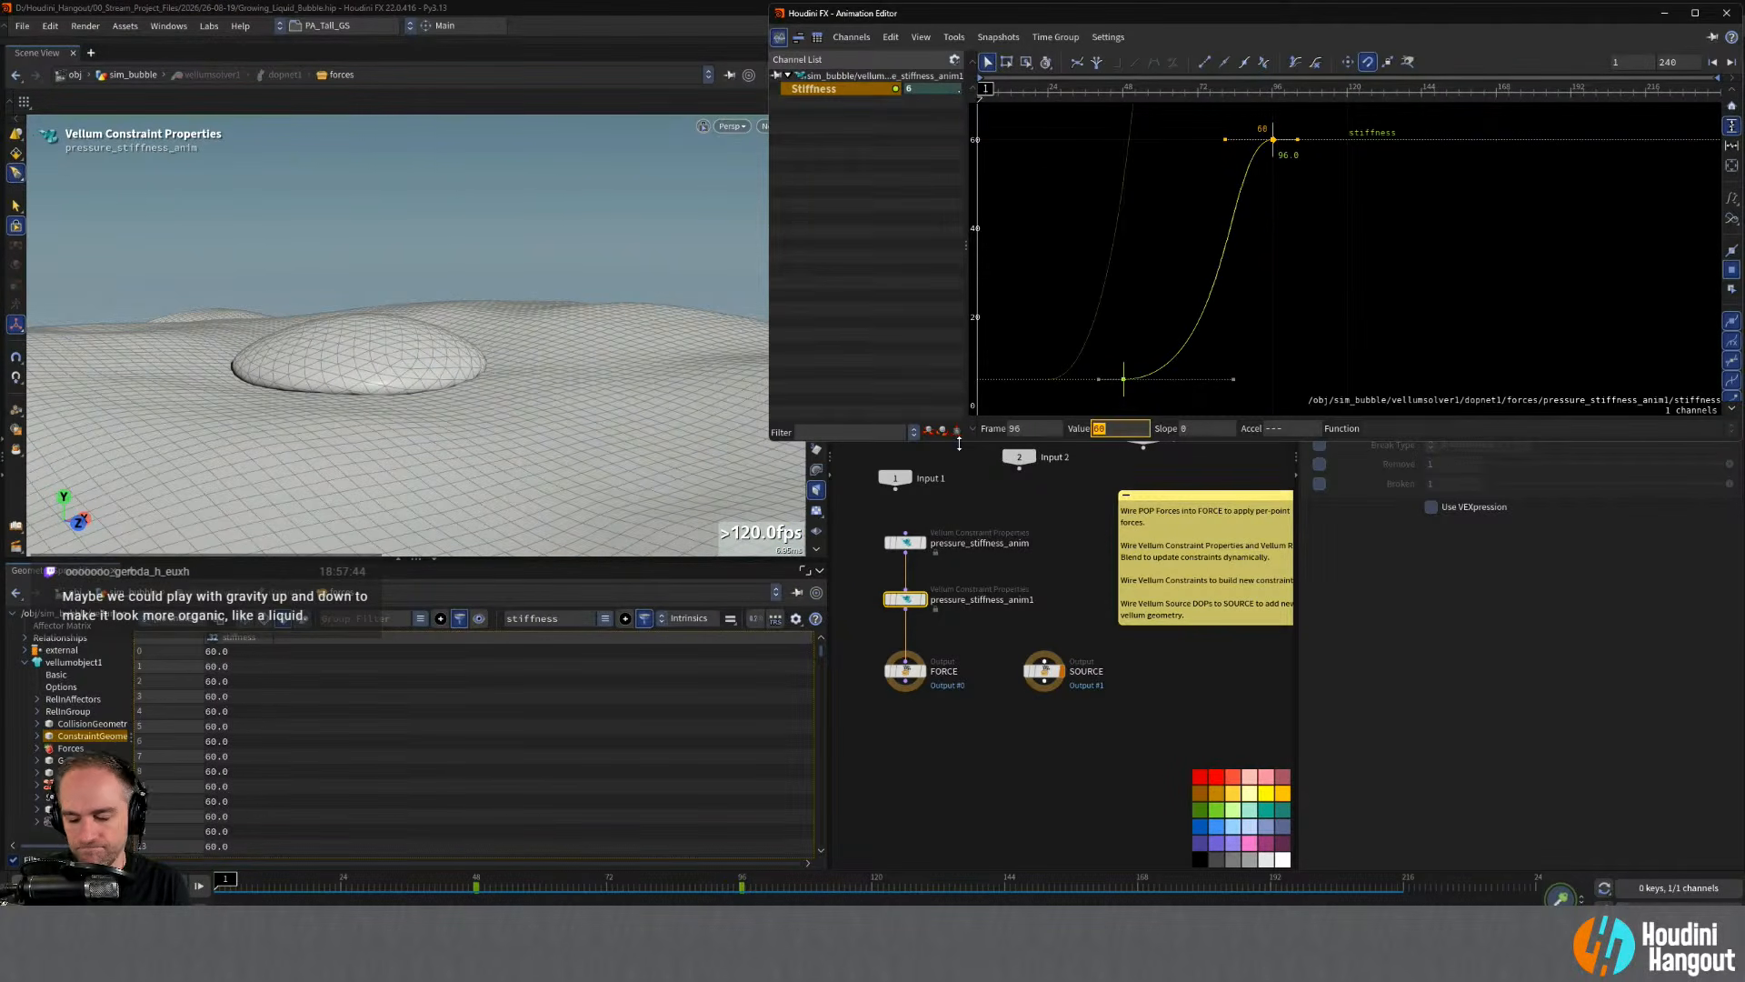
type("30")
key("Return")
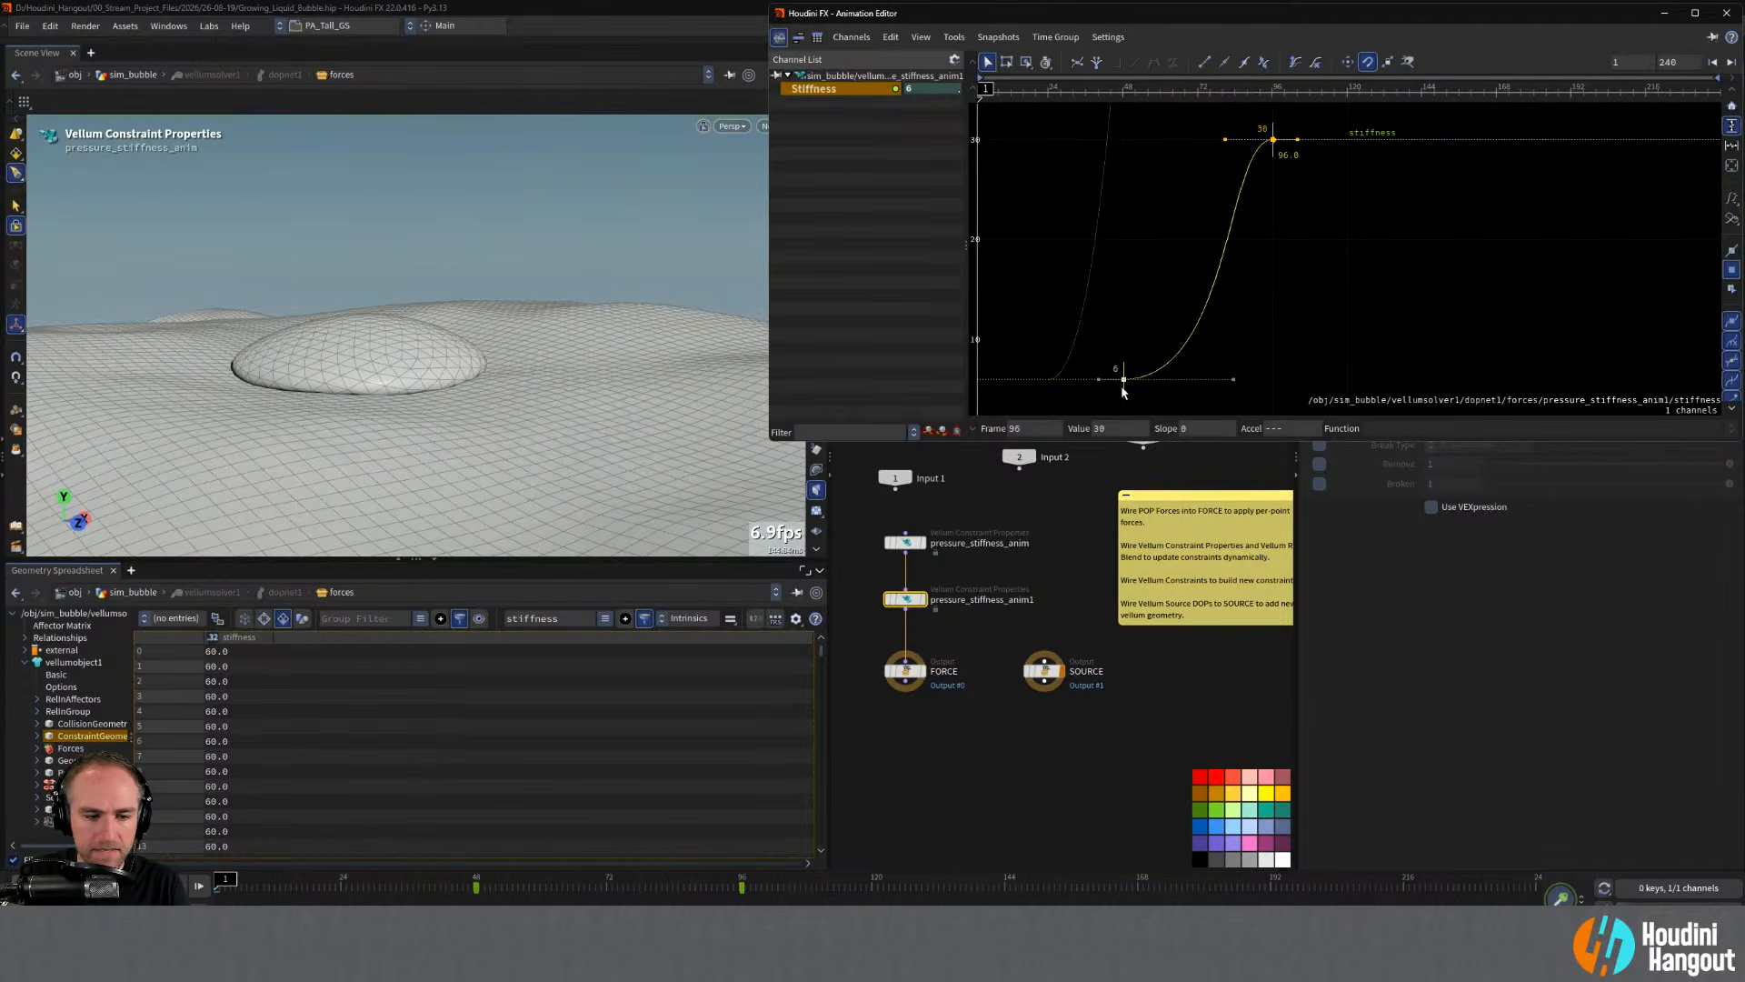
- Move the first stretch Stiffness key to frame 24, replay the simulation and rewind to frame 1
left_click_drag(1122, 398, 1052, 393)
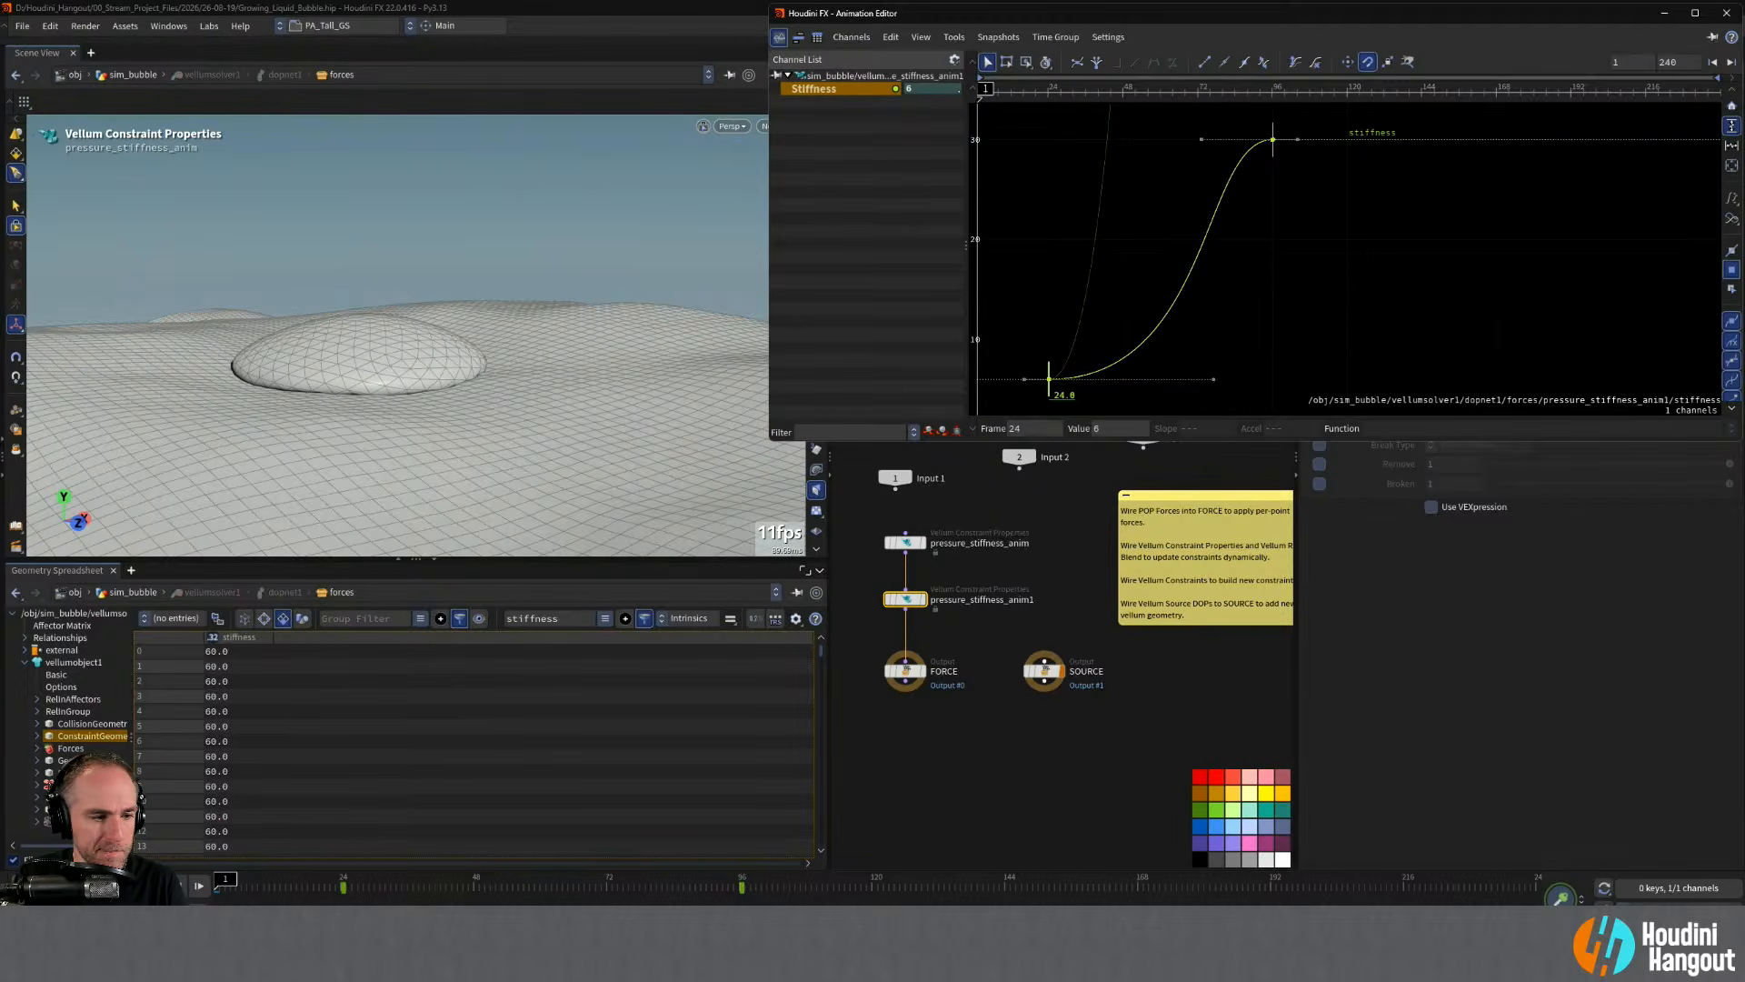
left_click(176, 886)
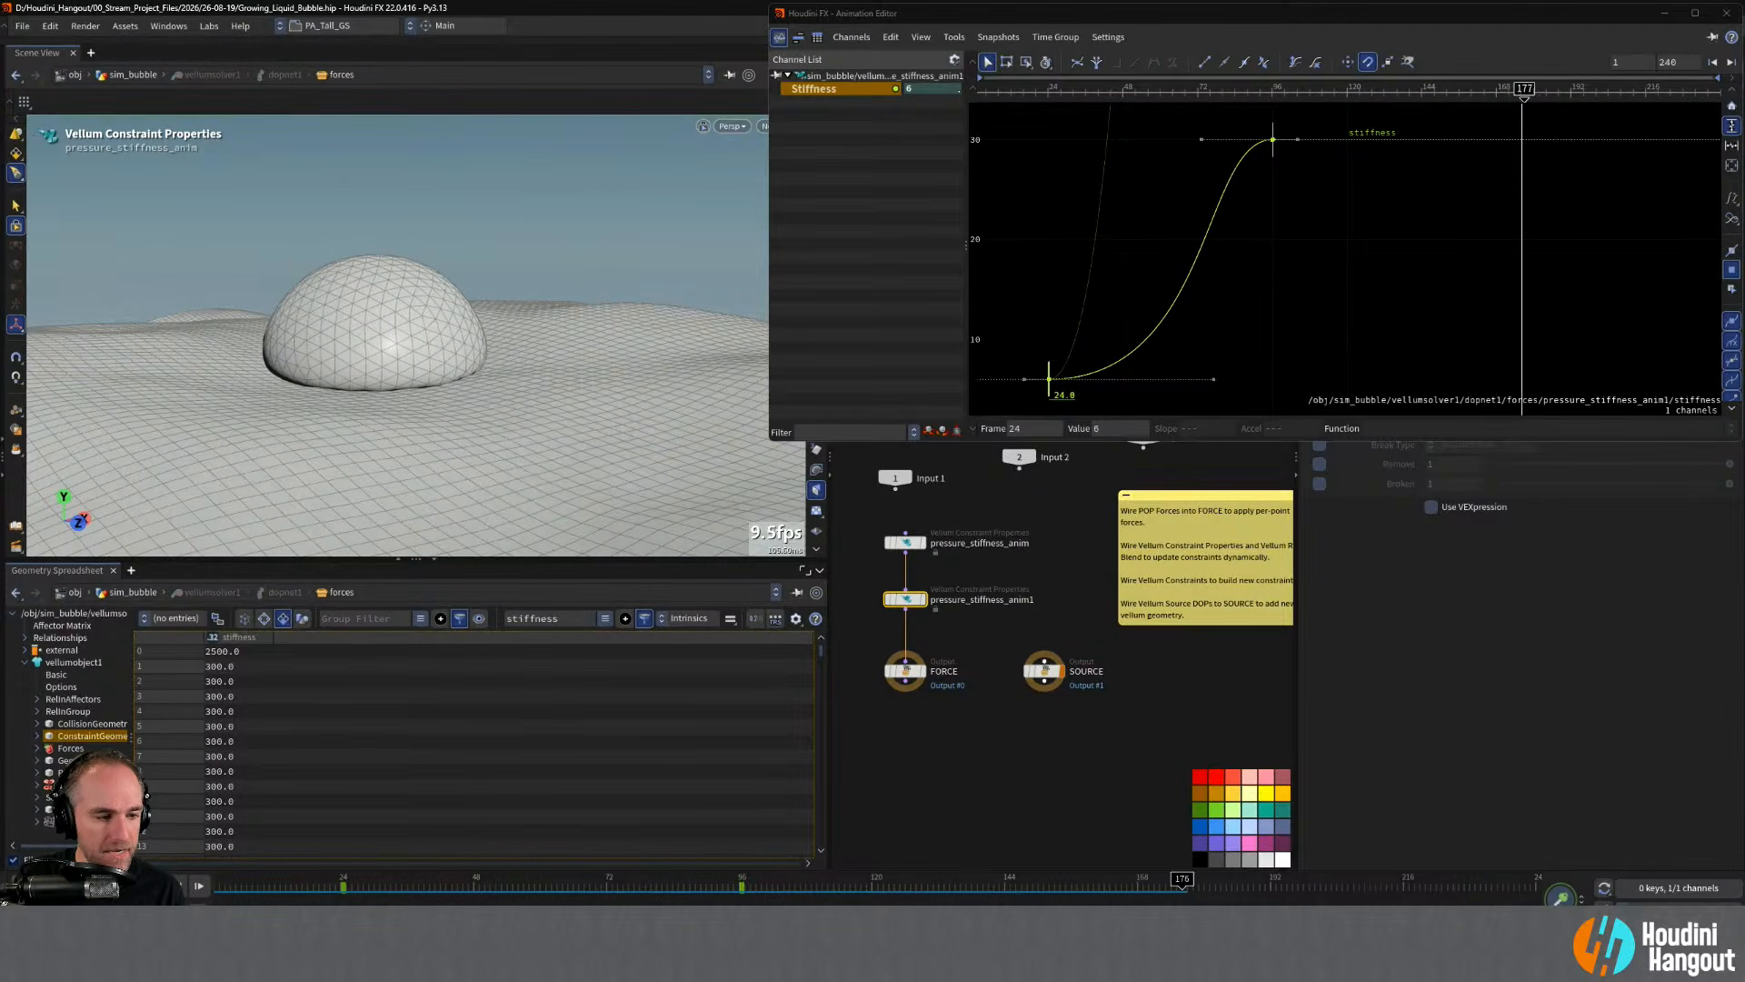
key("ctrl+Up")
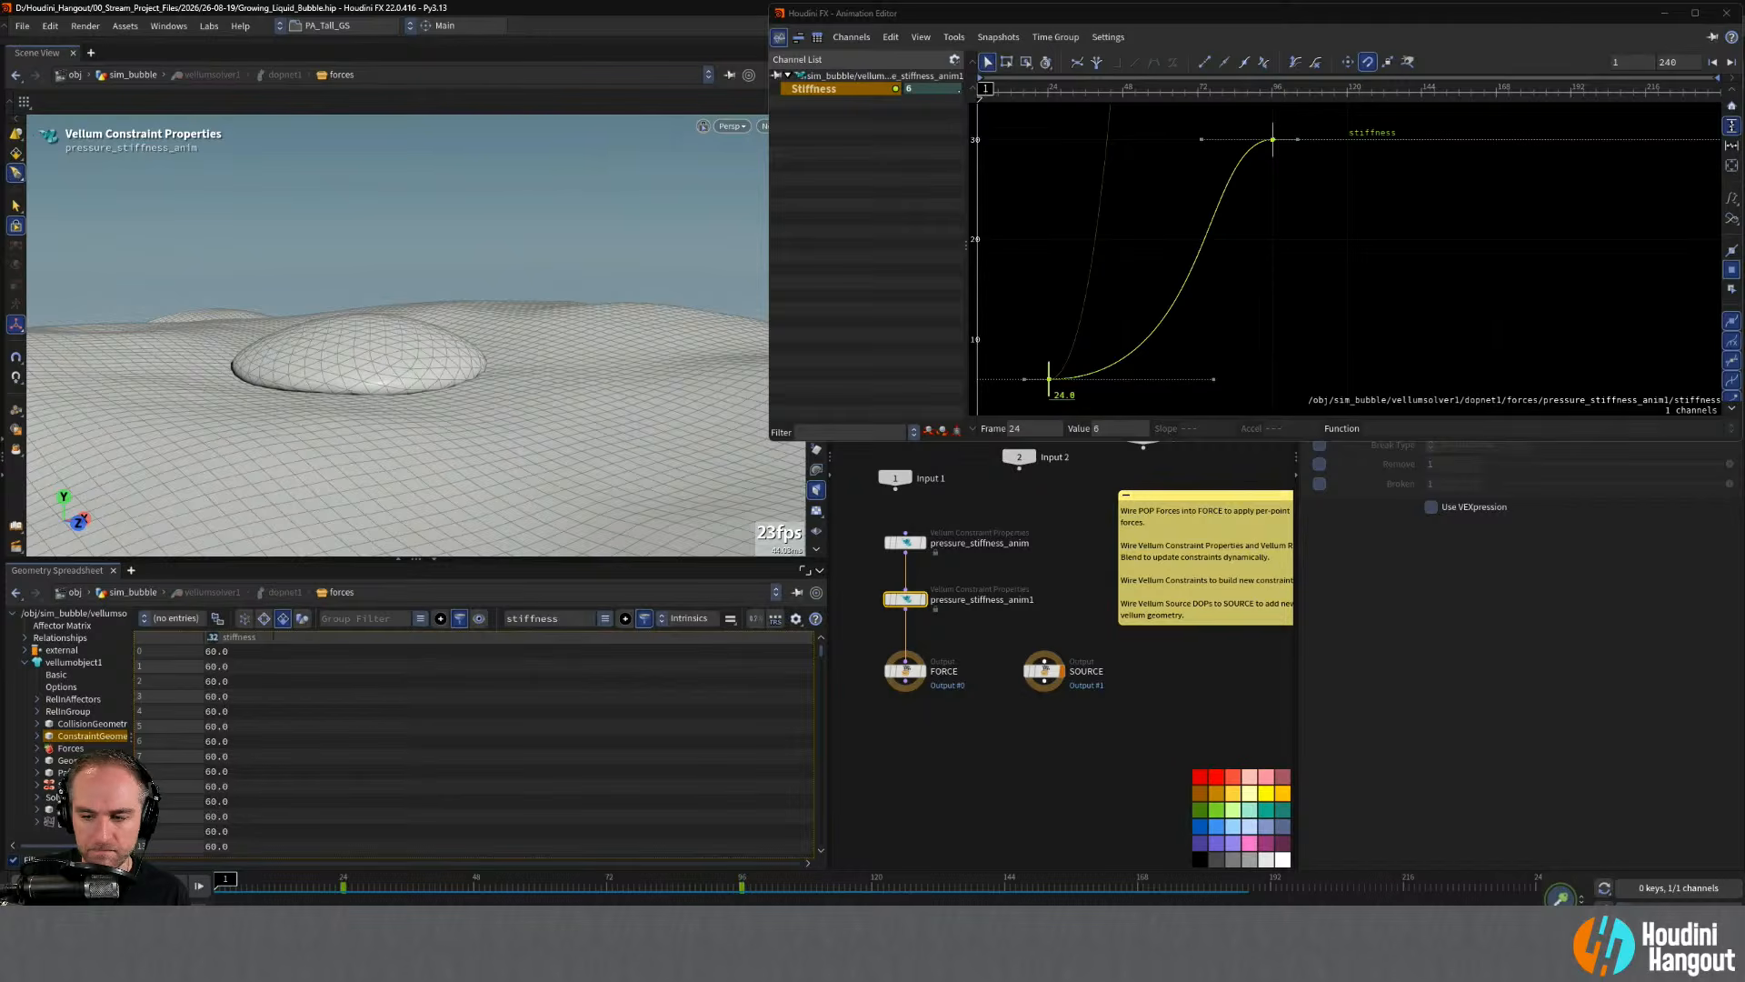
- Set the timeline's end frame to 120 and play the simulation over the shortened range
double_click(1527, 904)
type("120")
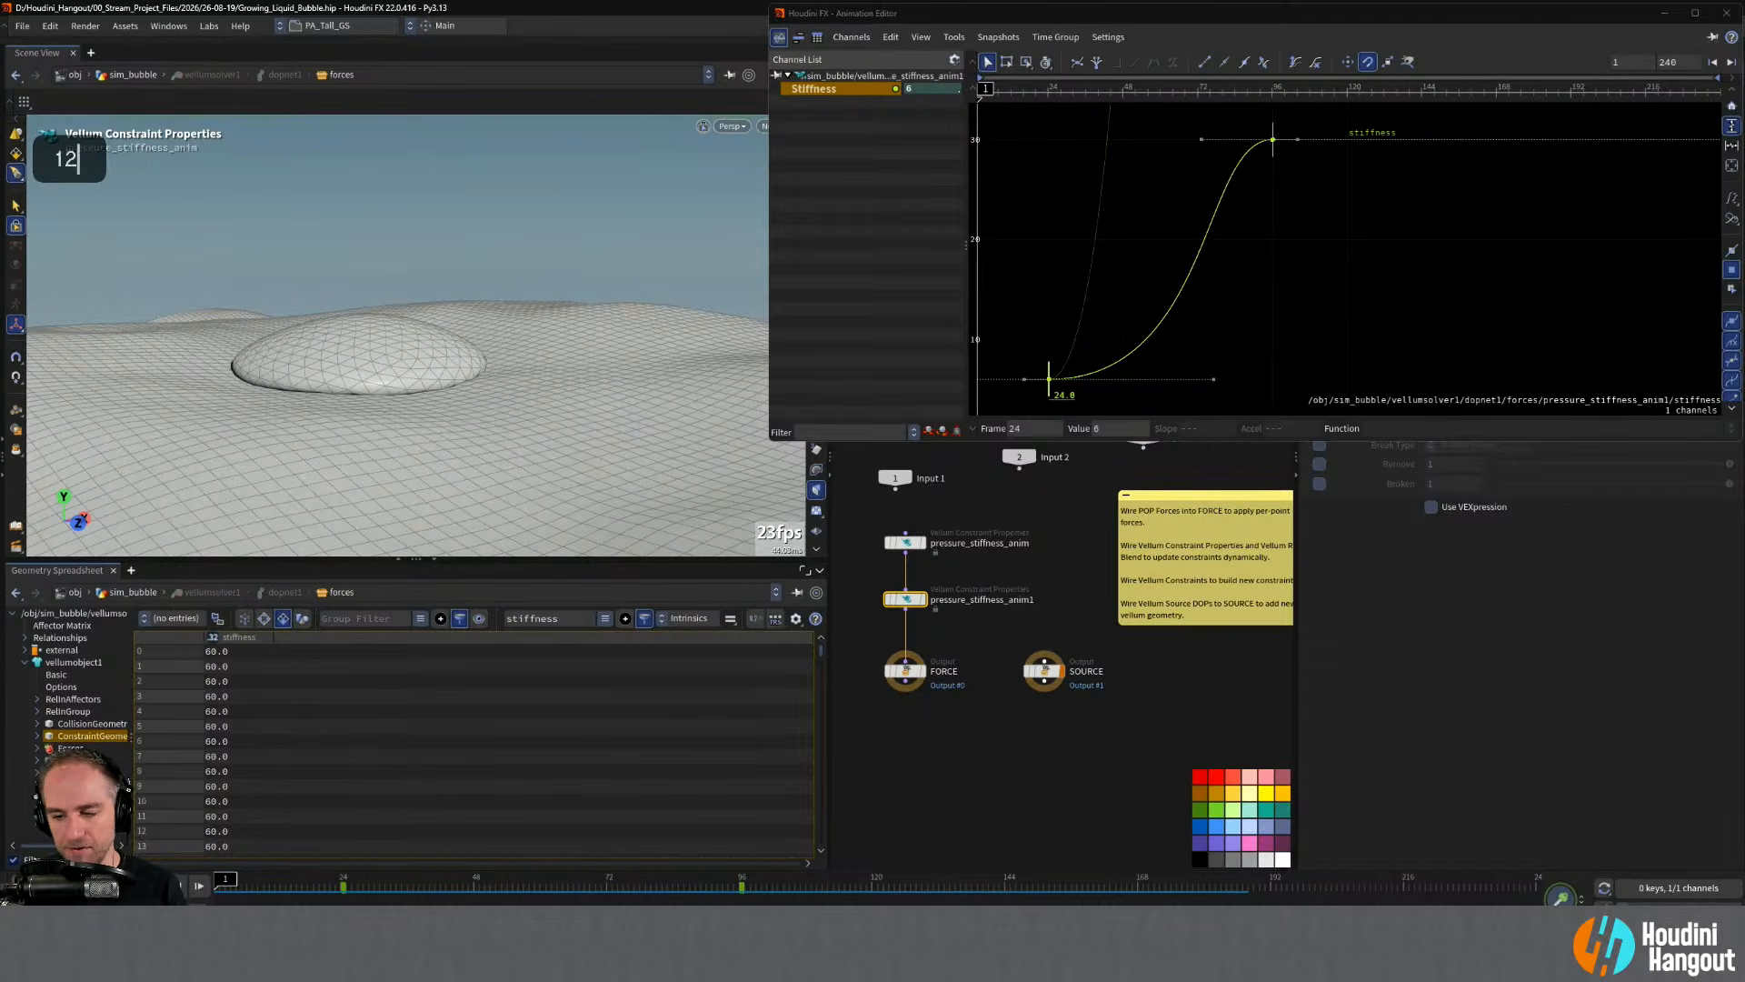
key("Return")
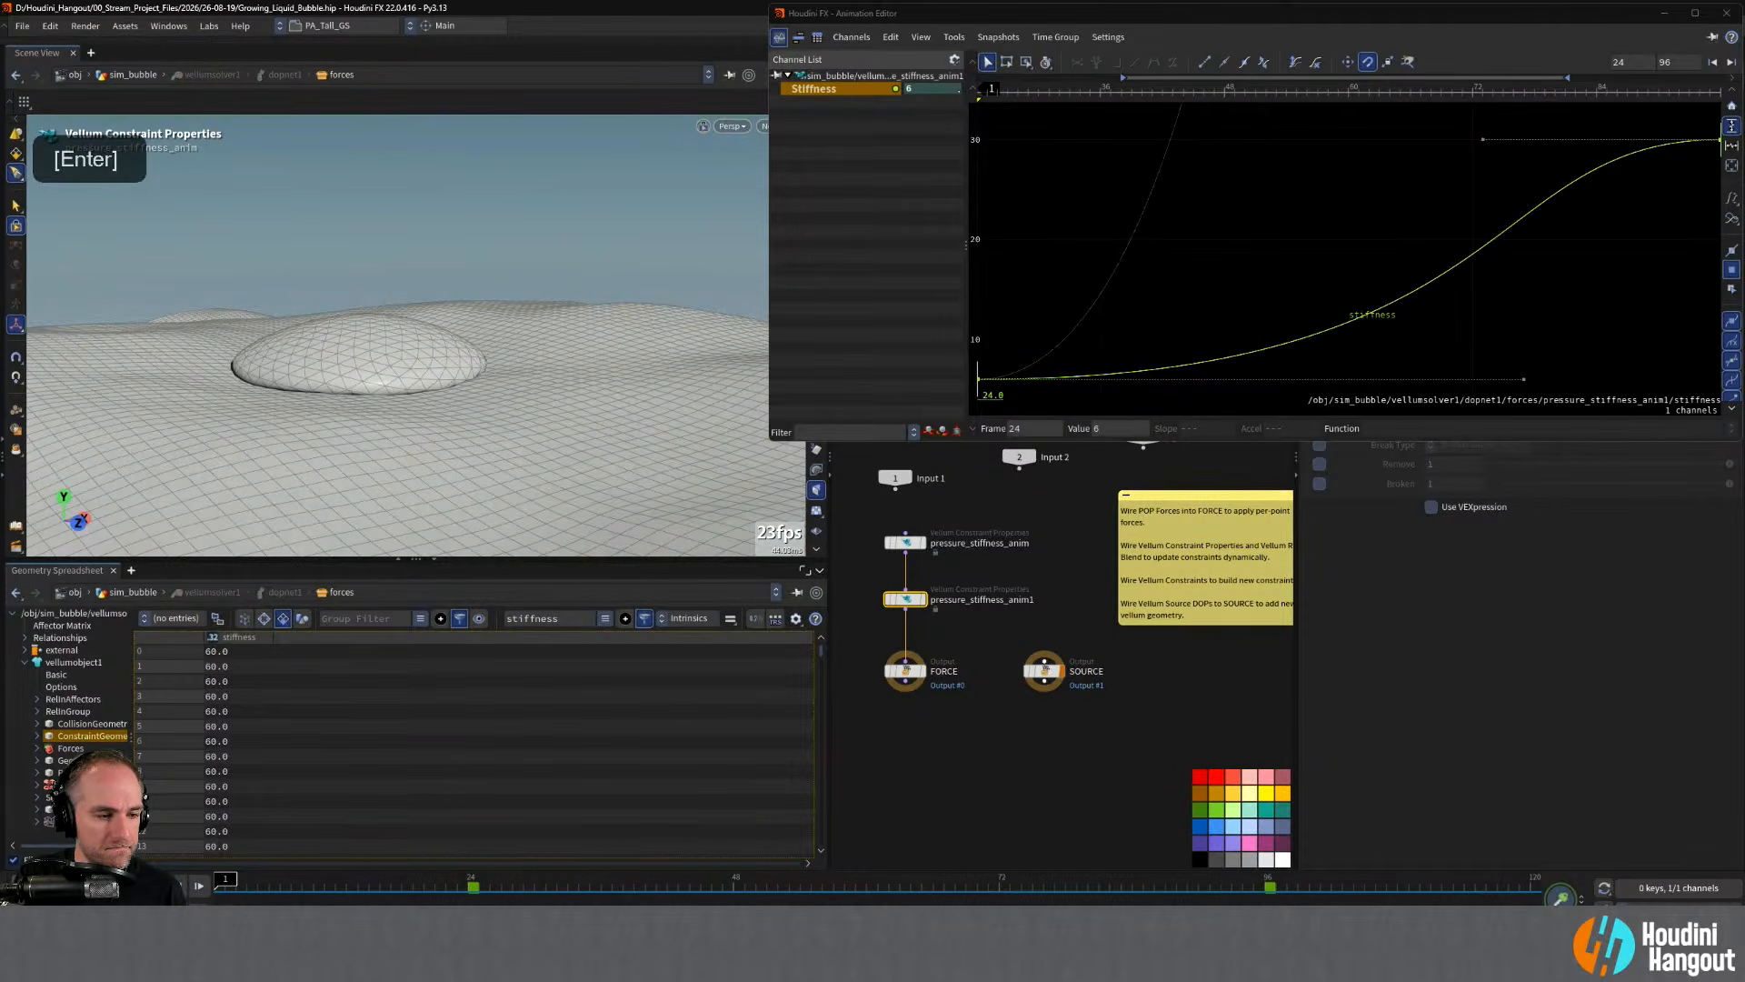
key("Up")
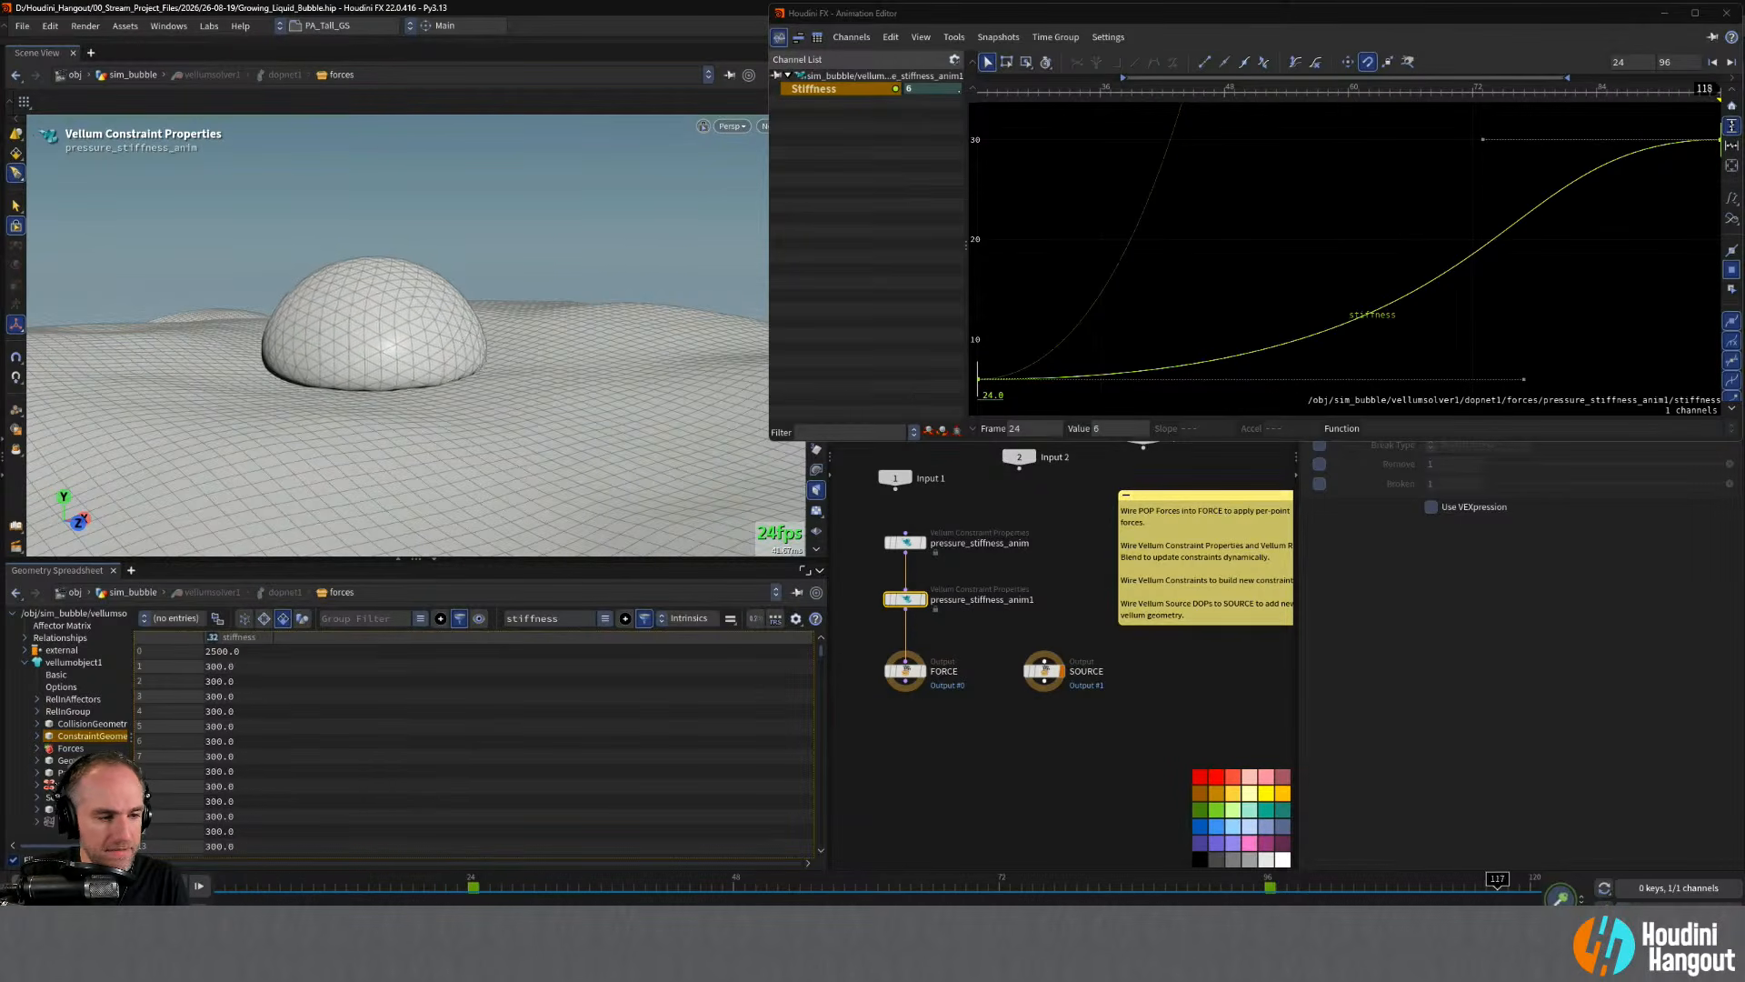
- Set the stretch Stiffness key on frame 96 to 15
middle_click_drag(1347, 416, 1527, 264, "alt")
right_click_drag(1526, 265, 1545, 300, "alt")
middle_click_drag(1546, 300, 1516, 329, "alt")
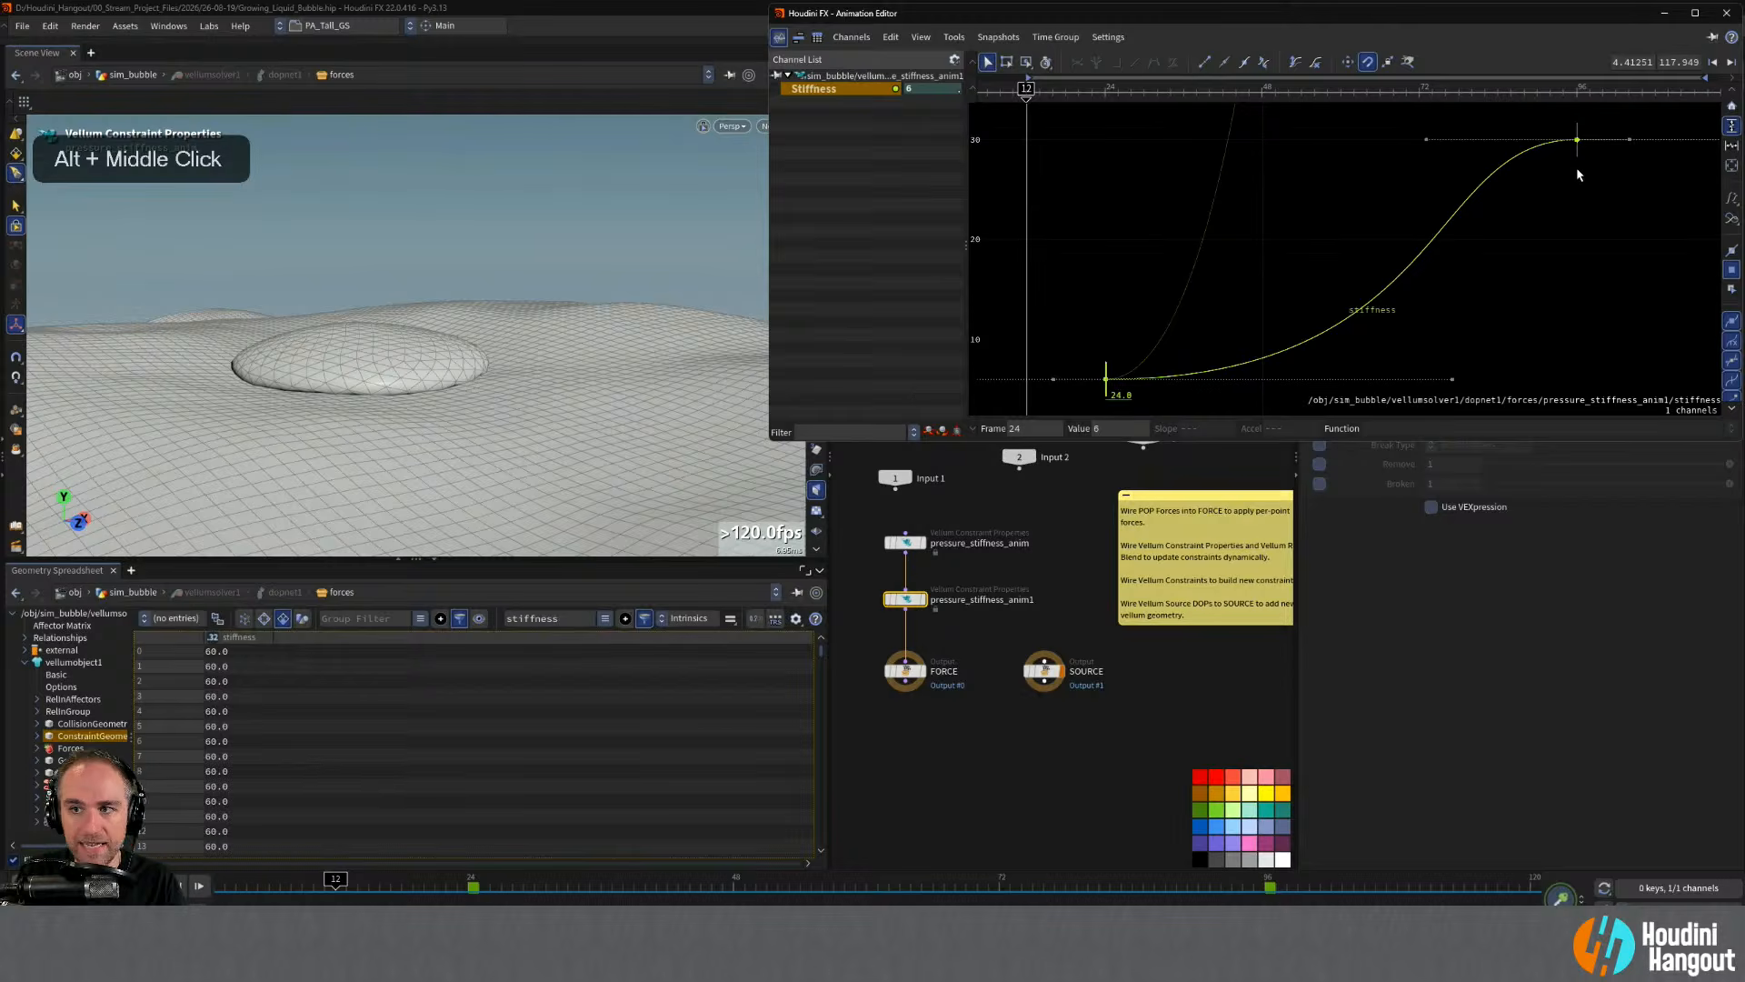
left_click_drag(1550, 119, 1588, 186)
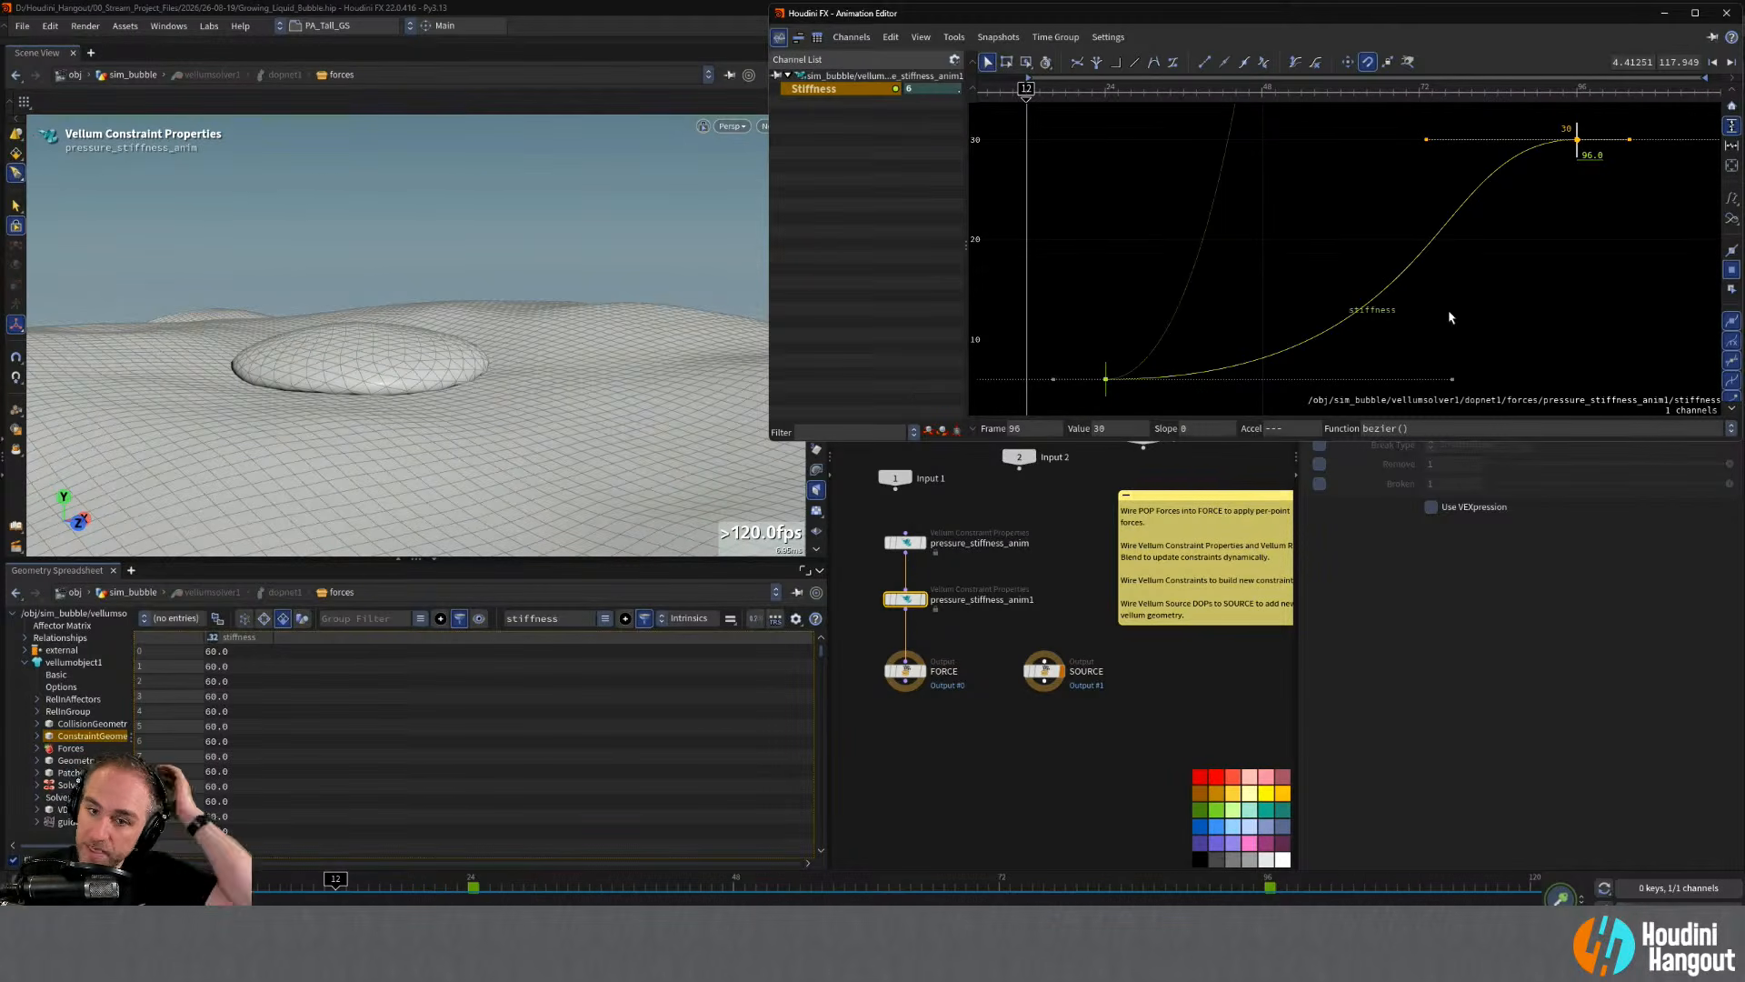
type("15")
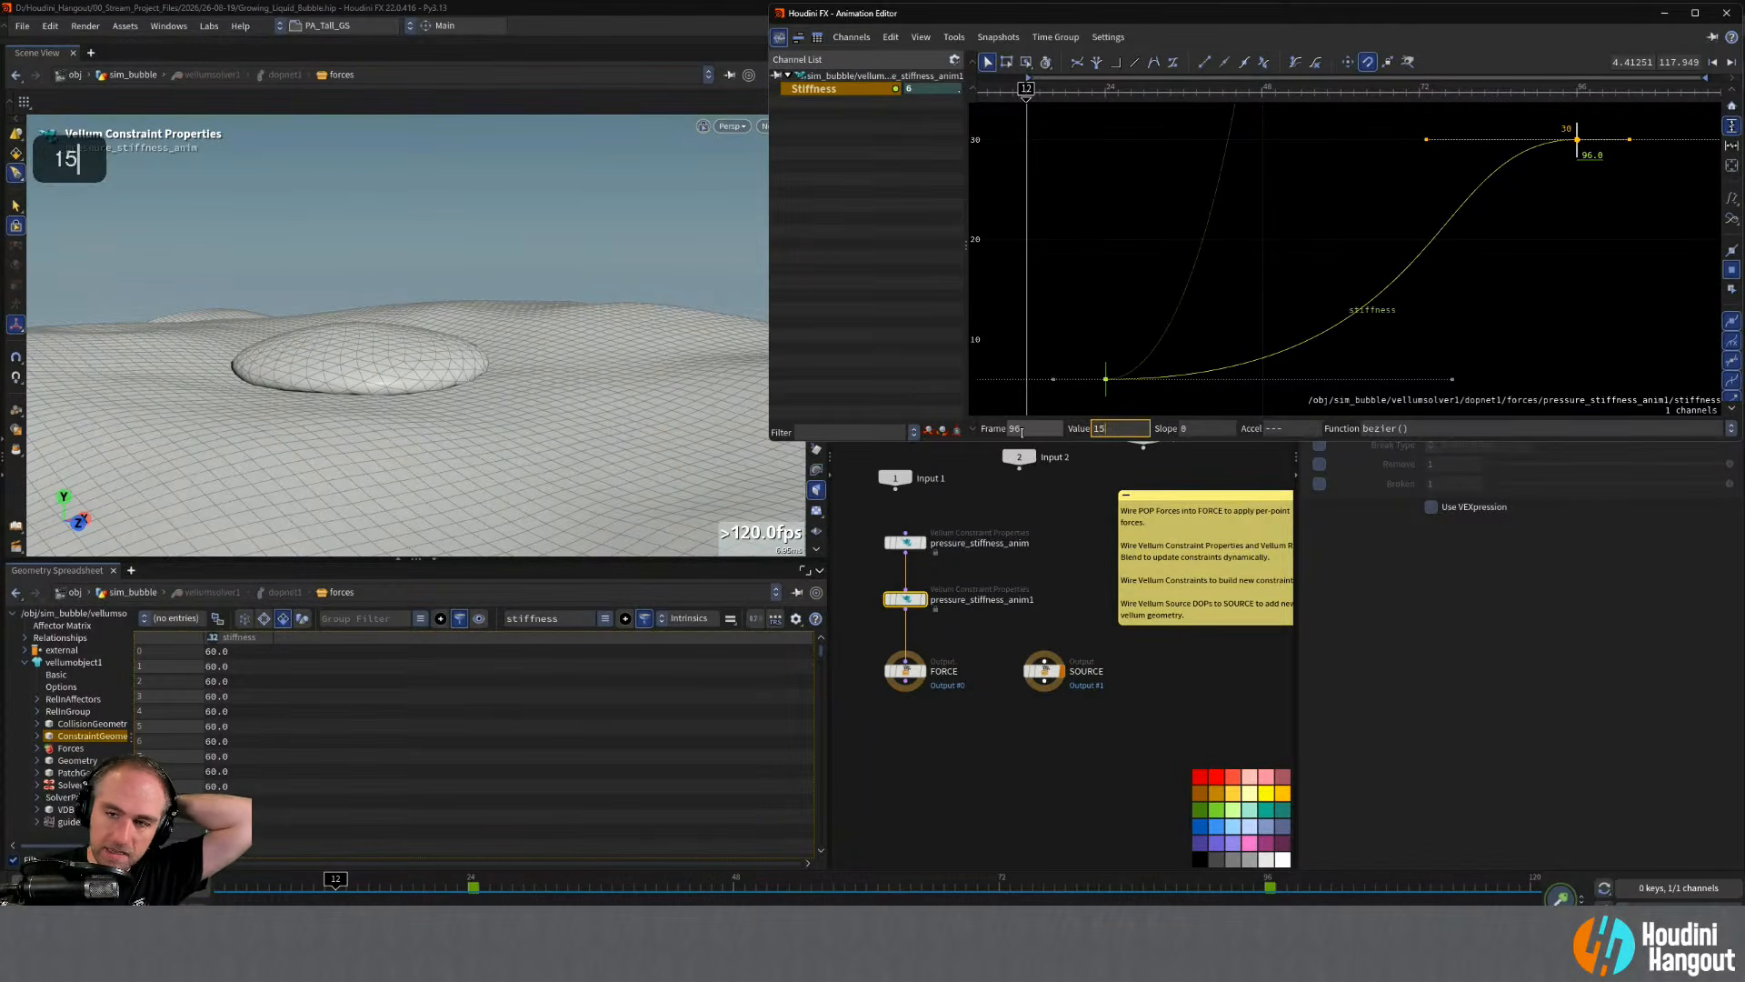
key("Return")
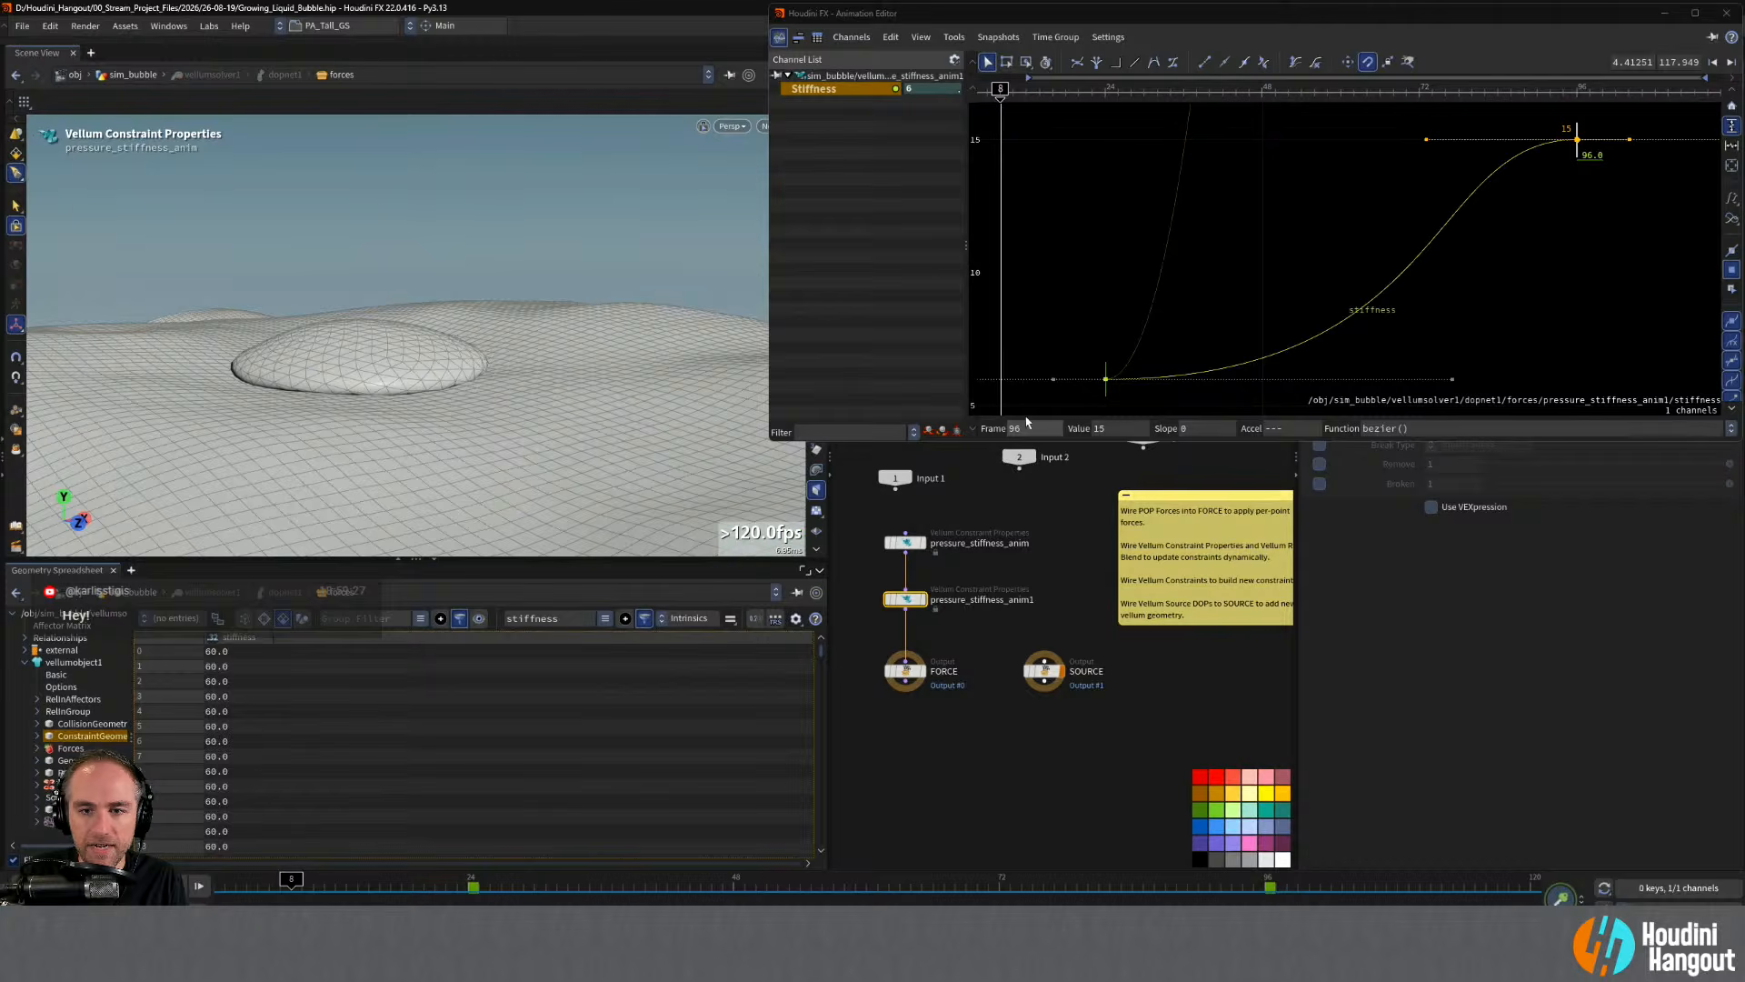
- Move the first stretch Stiffness key to frame 48 and replay the simulation from the start
left_click_drag(1111, 386, 1267, 400)
key("ctrl+z")
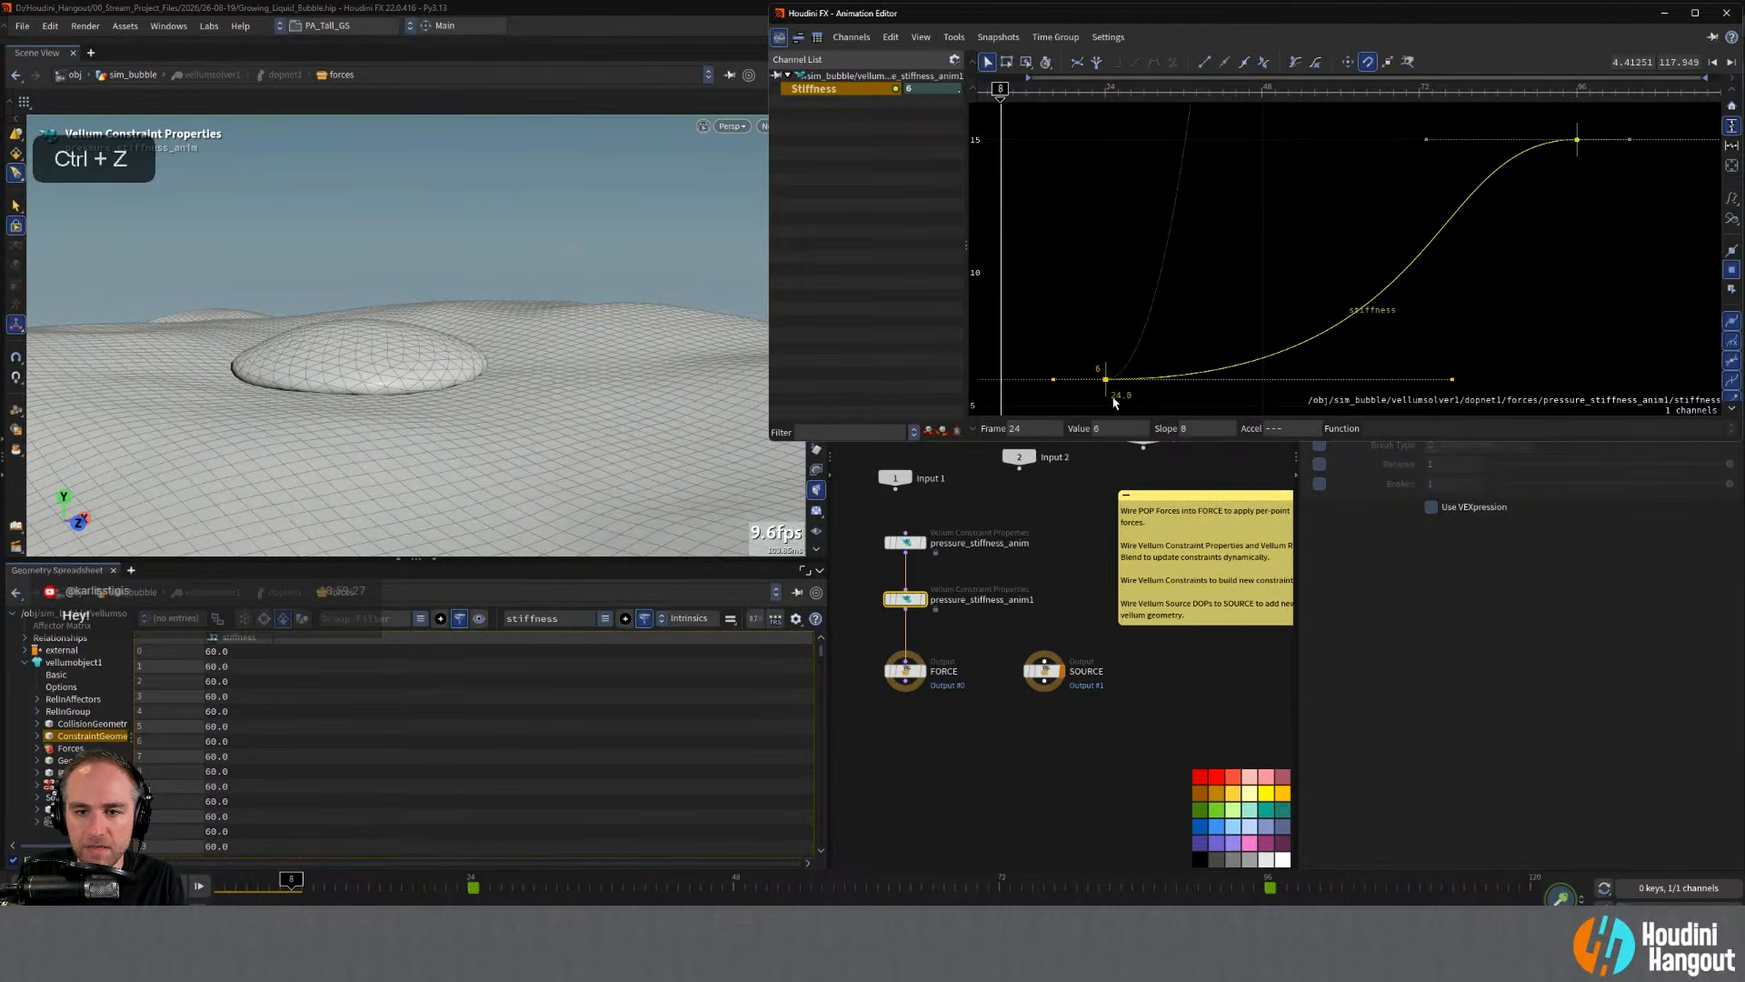
left_click_drag(1108, 396, 1268, 393)
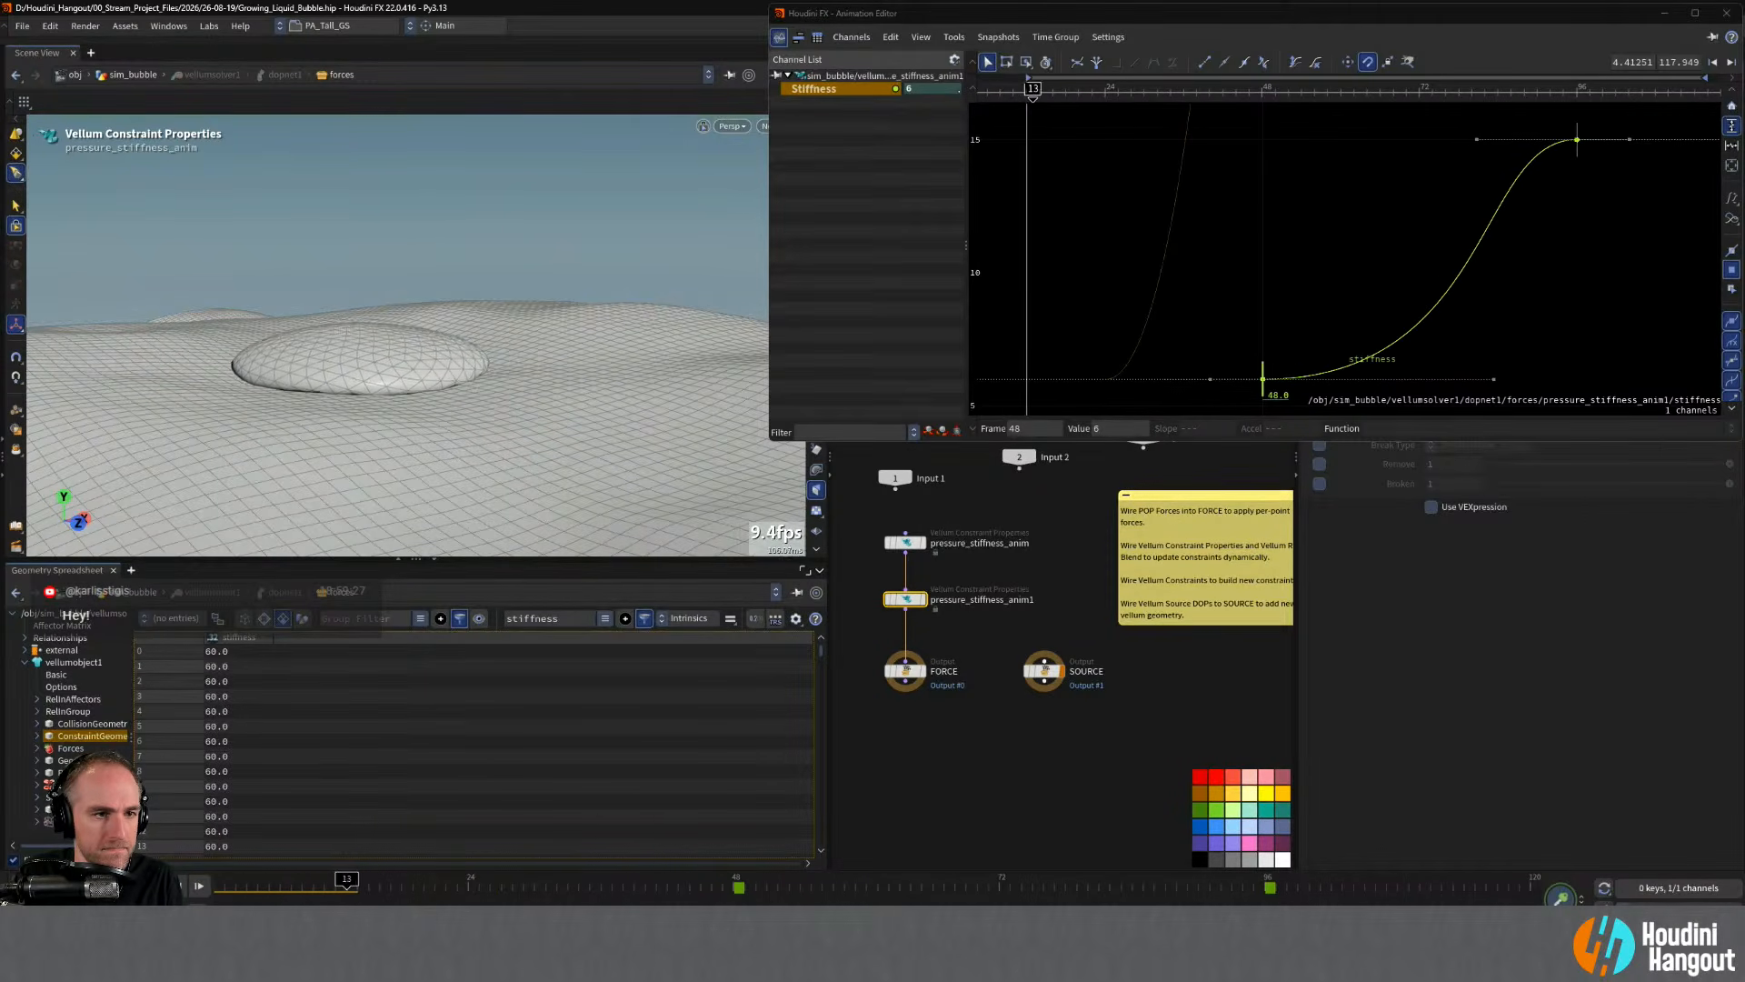
key("ctrl+Down")
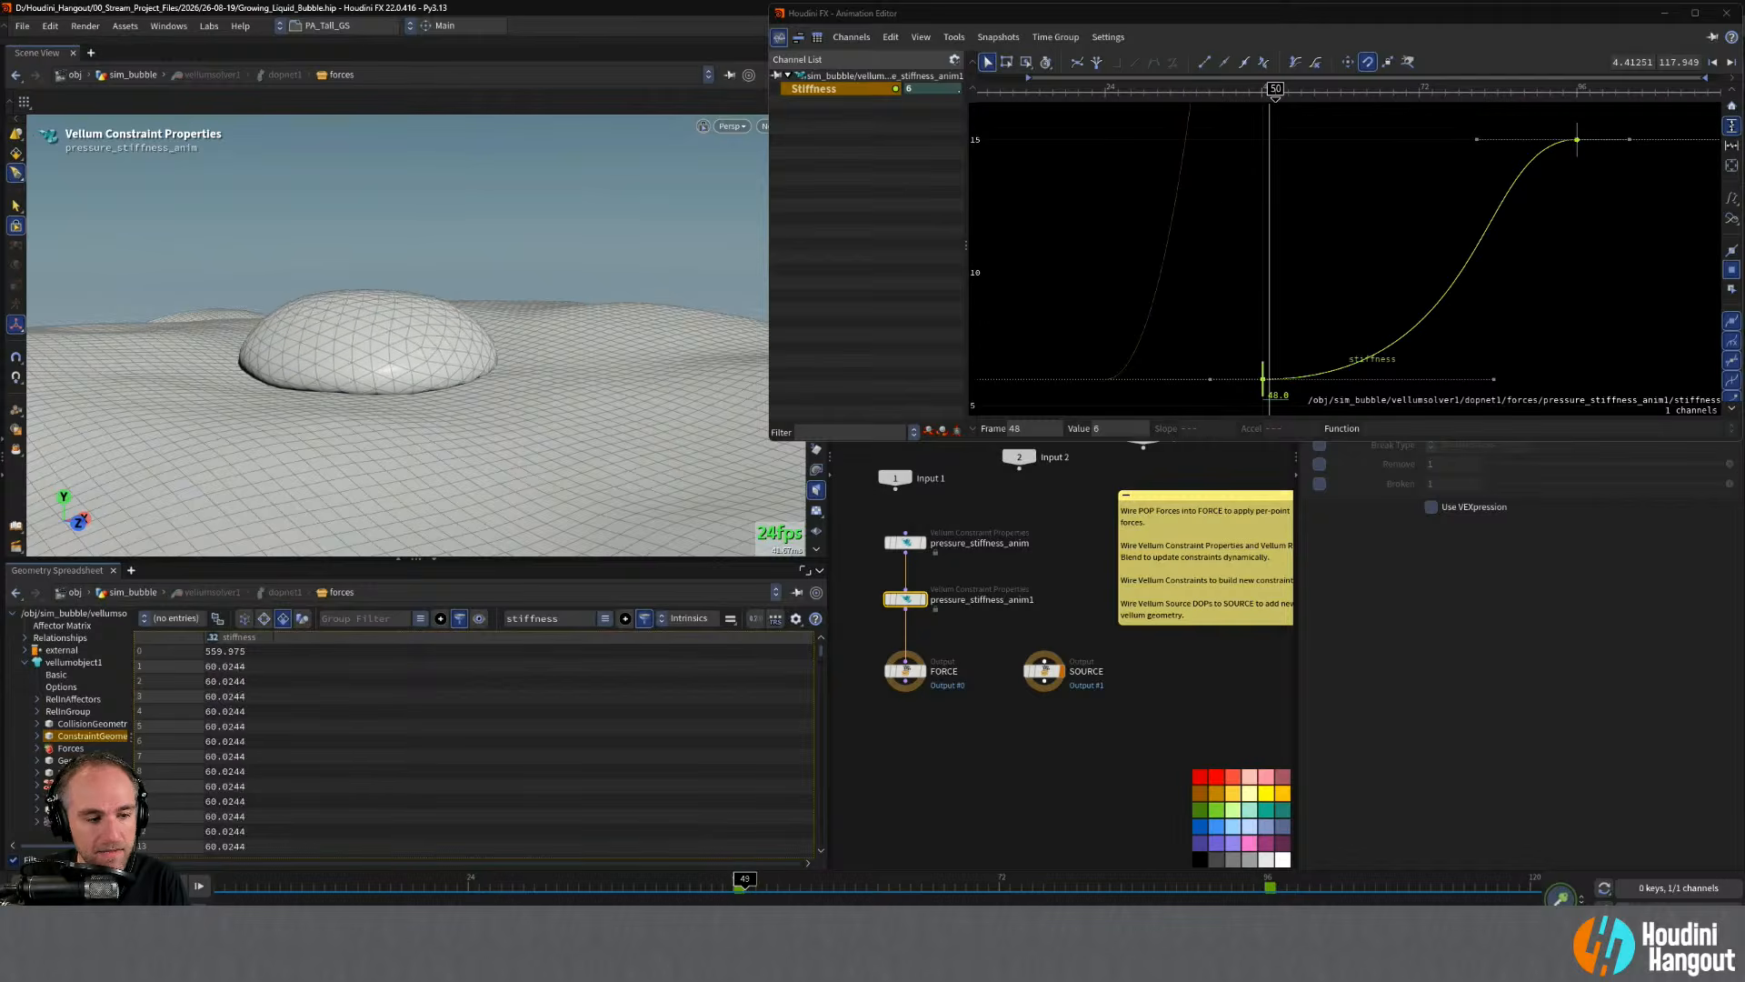
- Lengthen the incoming tangent of the frame 96 Stiffness key and set the key's value to 10
left_click_drag(1477, 143, 1424, 148, "ctrl")
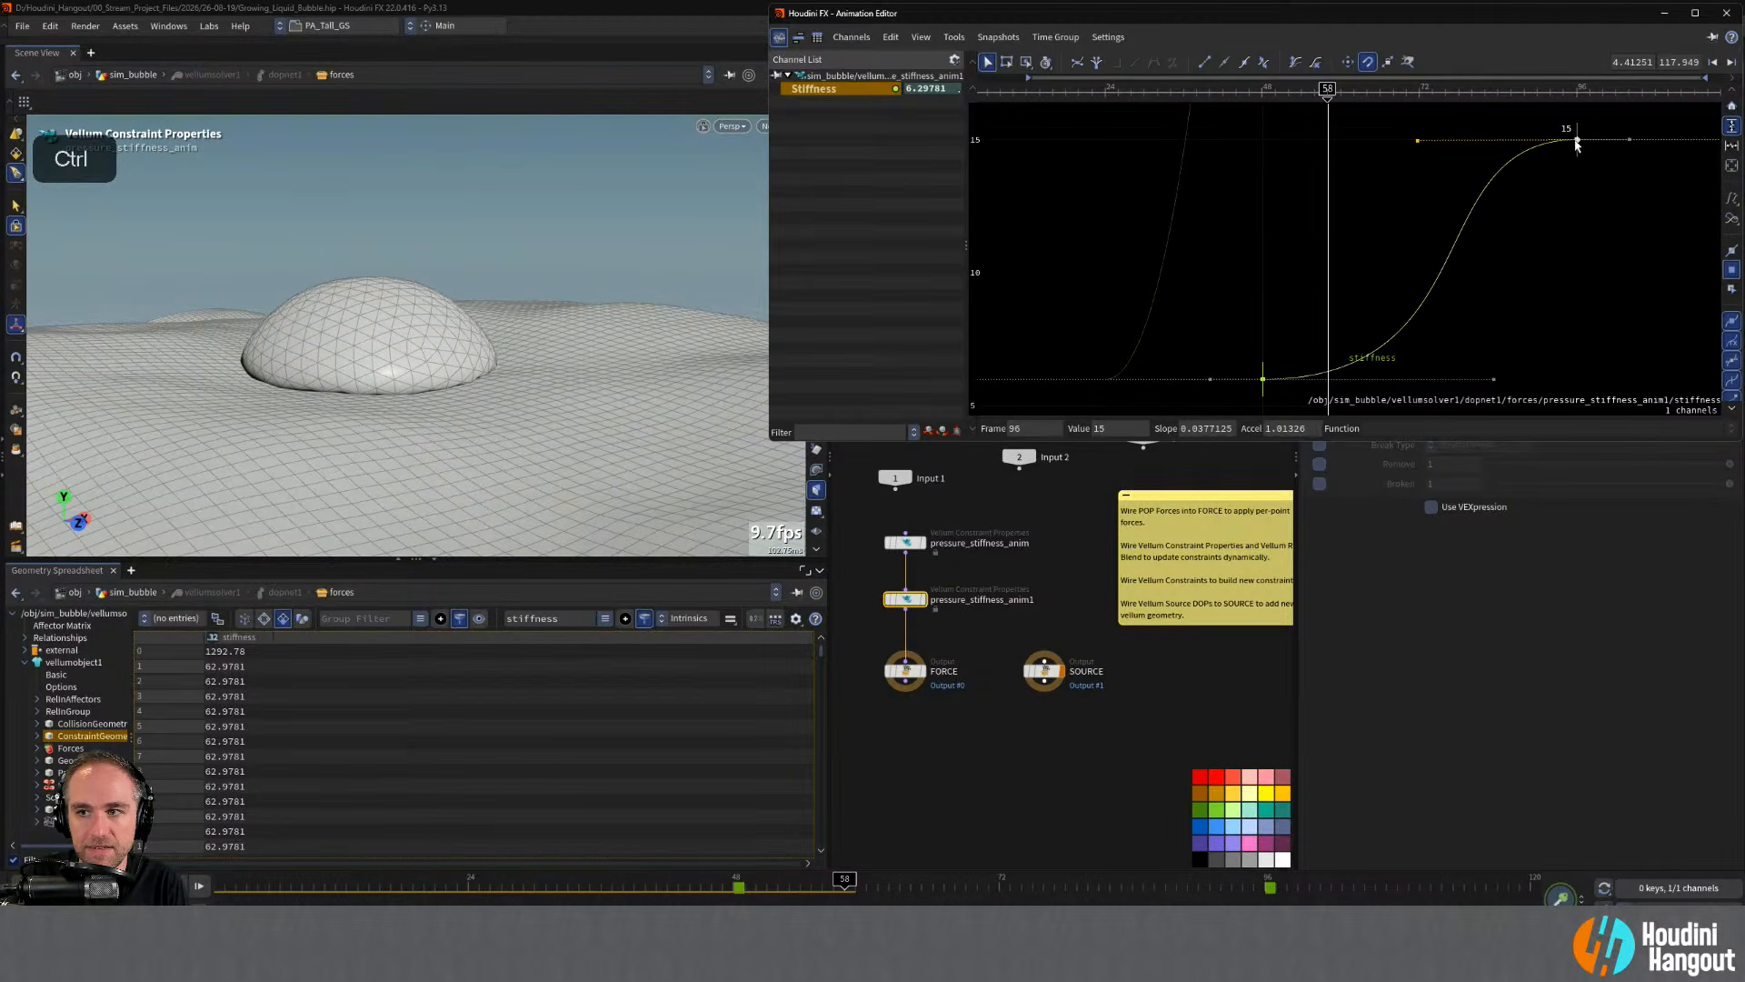
left_click_drag(1575, 140, 1576, 178, "ctrl")
key("ctrl+z")
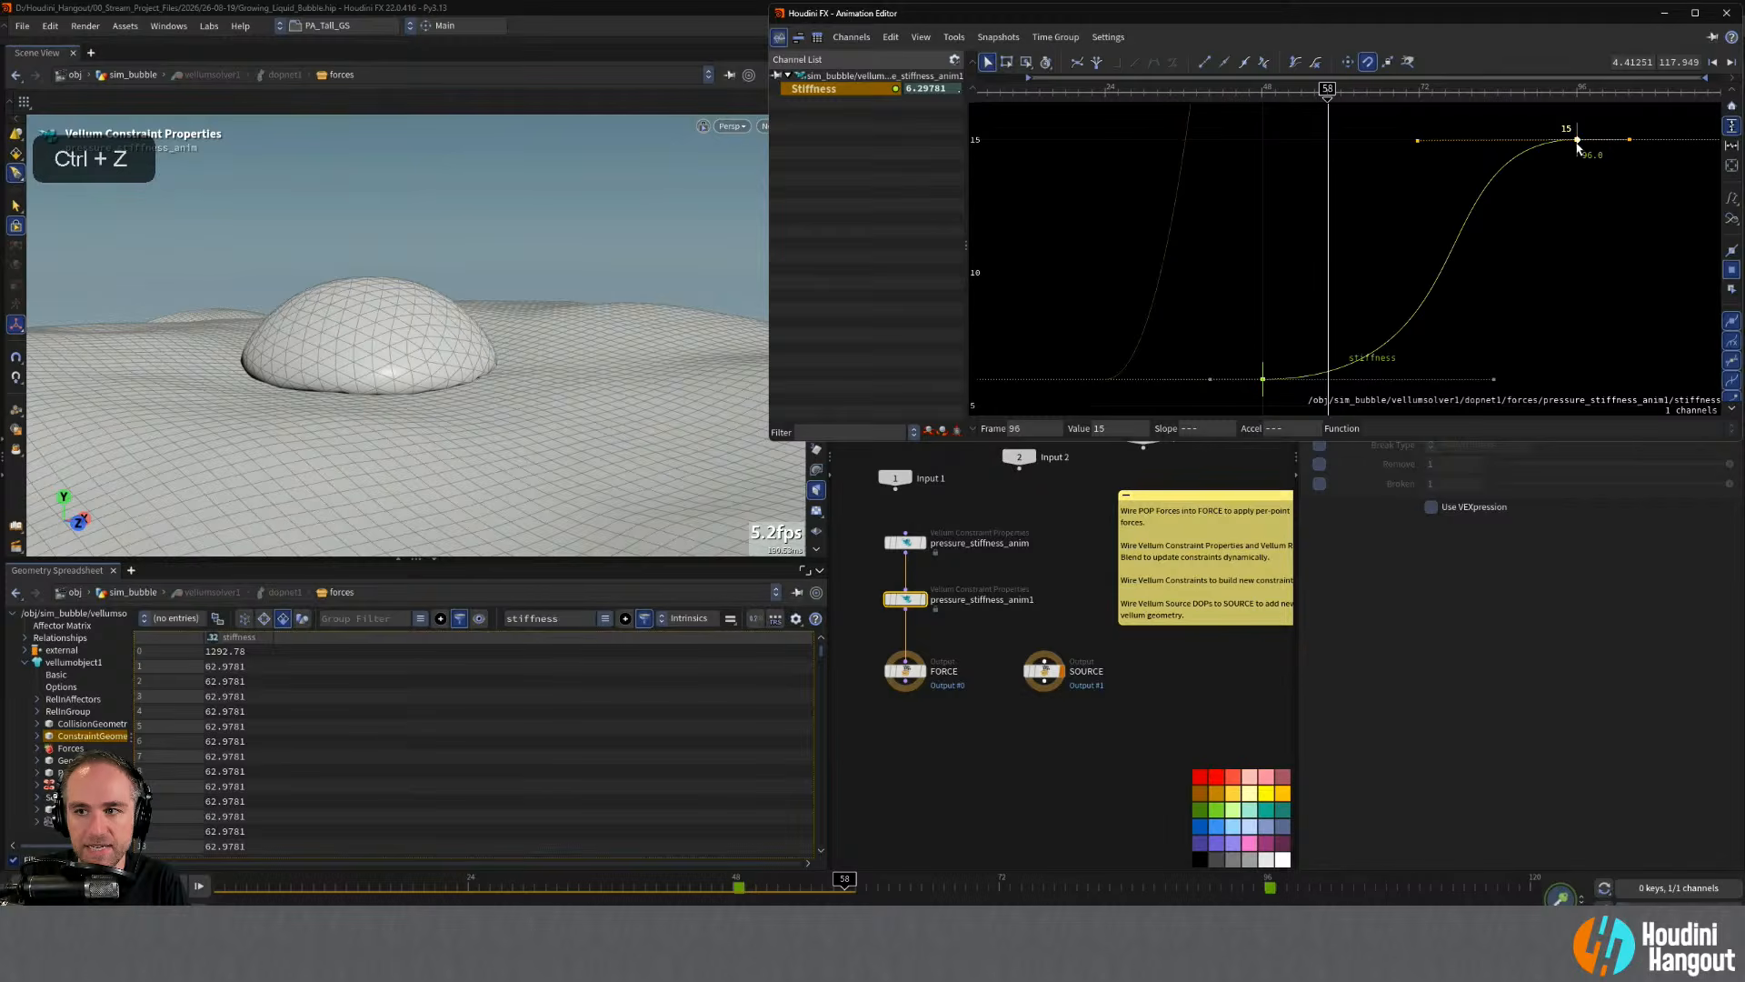
left_click(1118, 429)
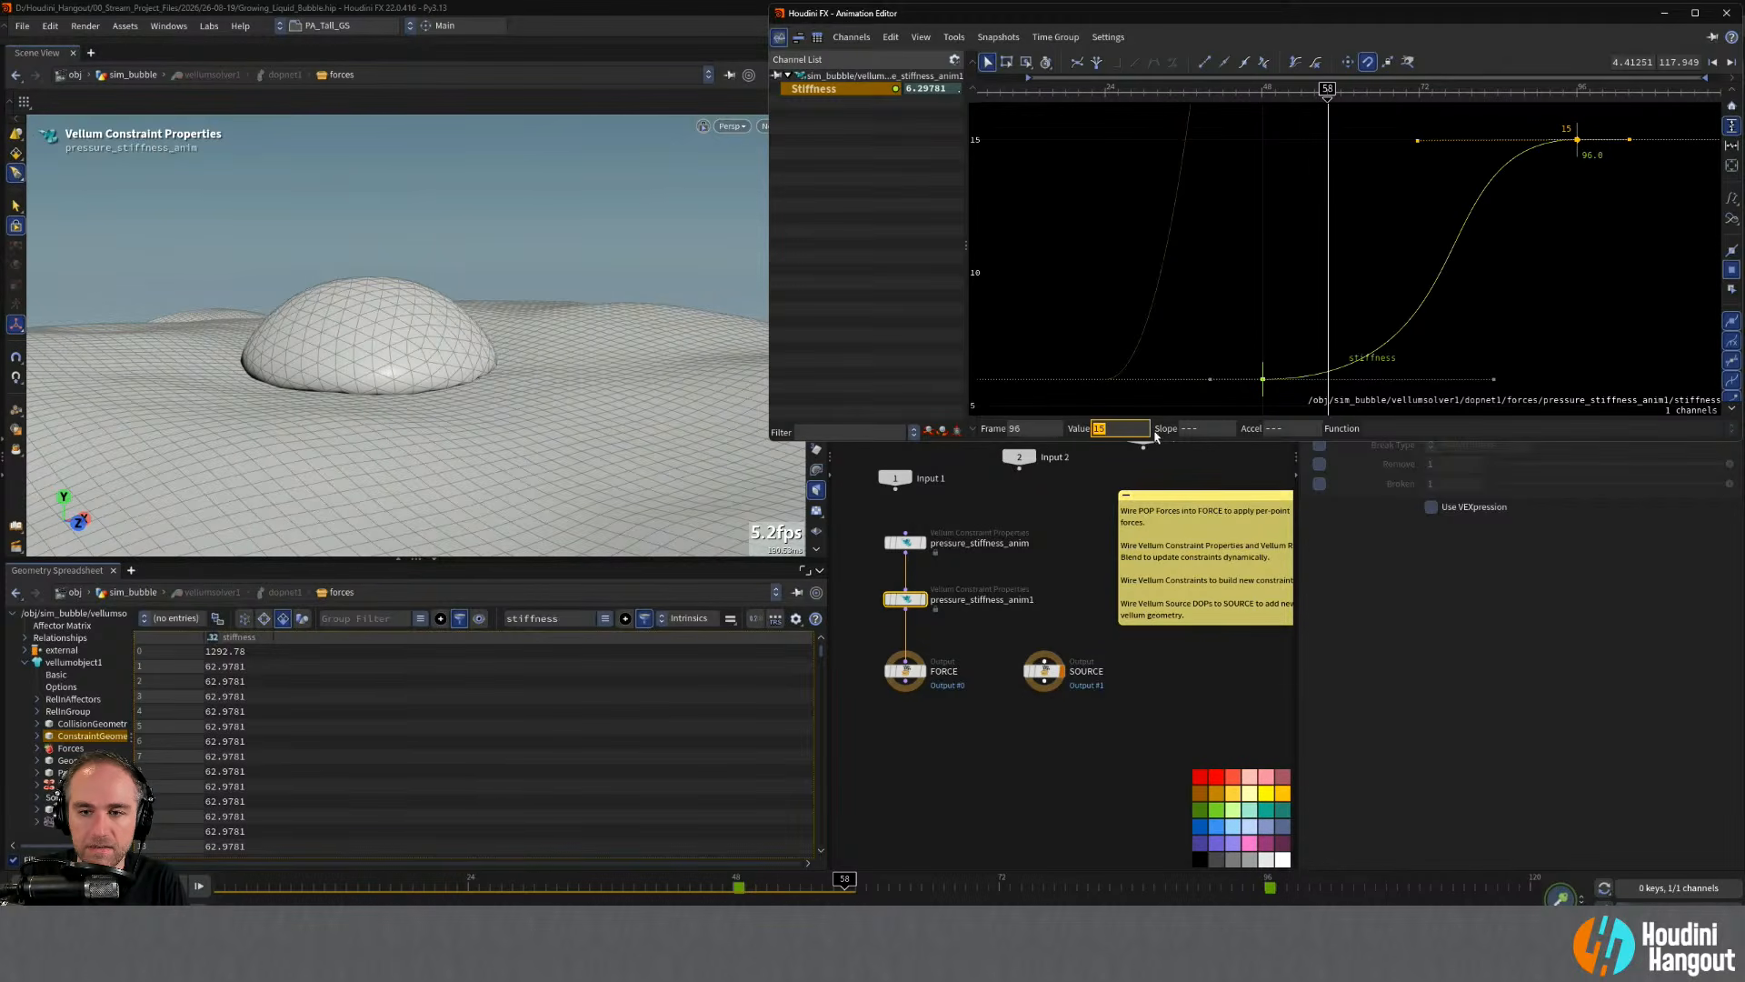
type("10")
key("Return")
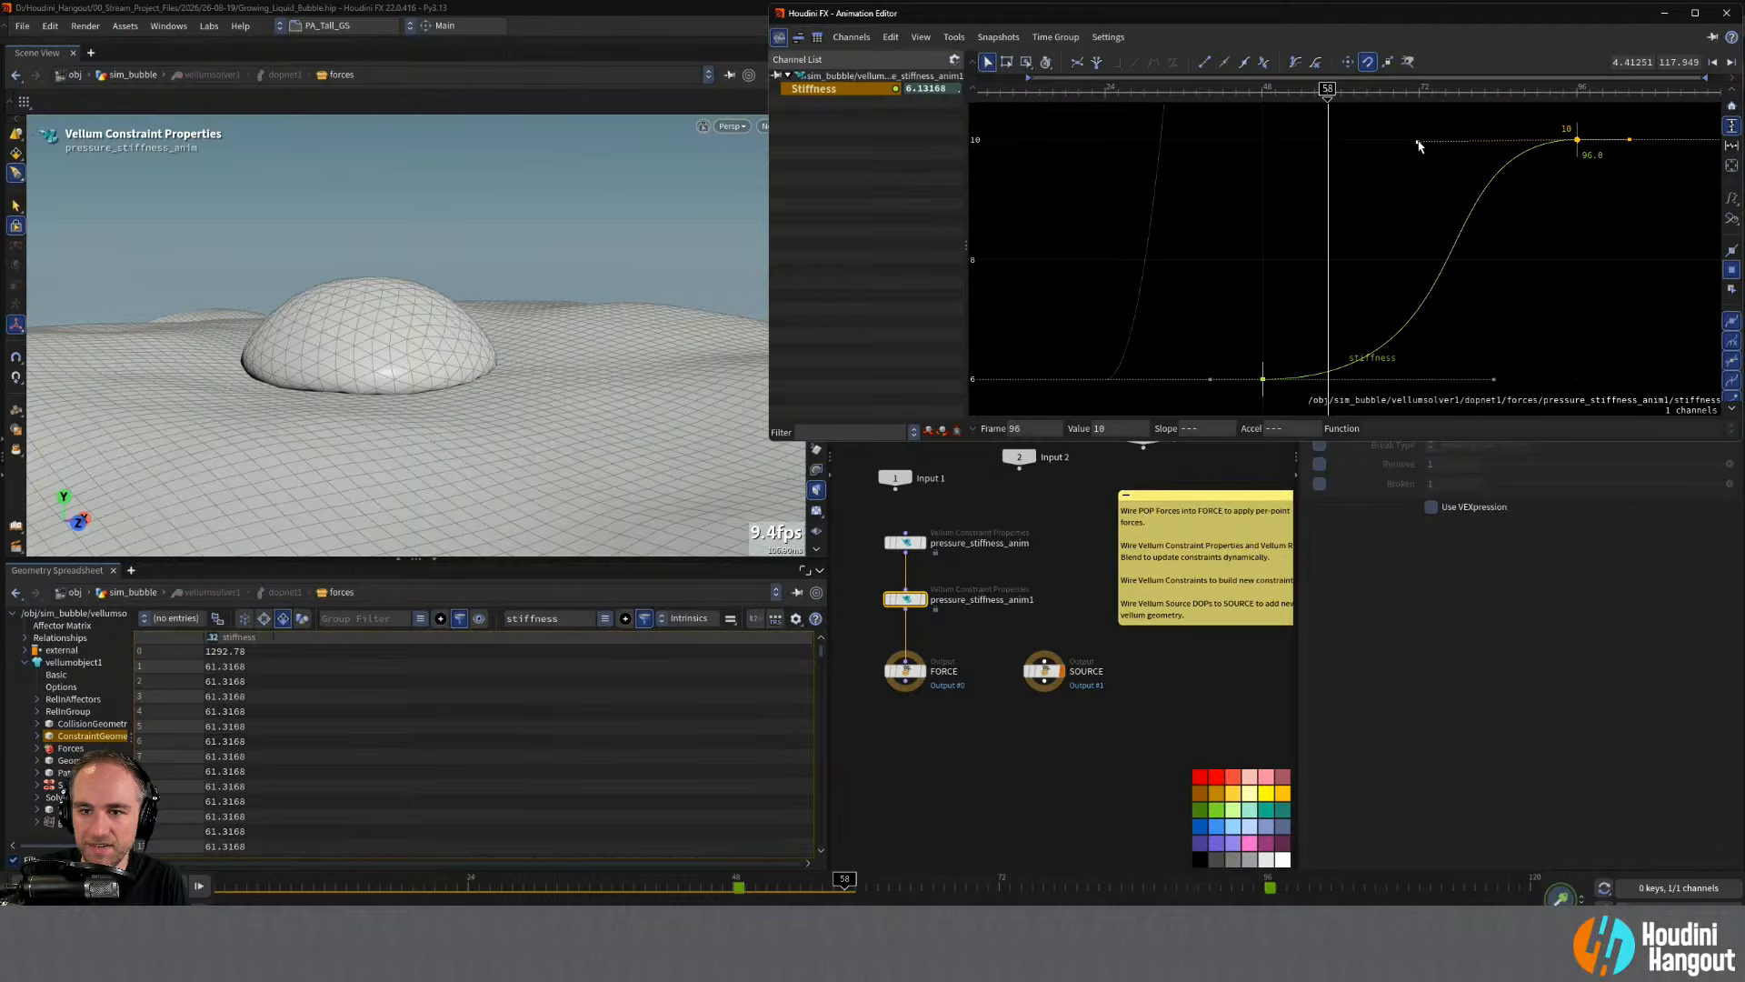
- Shorten the incoming tangent at frame 96, then switch the segment between the two Stiffness keys to linear interpolation
left_click_drag(1418, 143, 1455, 147, "ctrl")
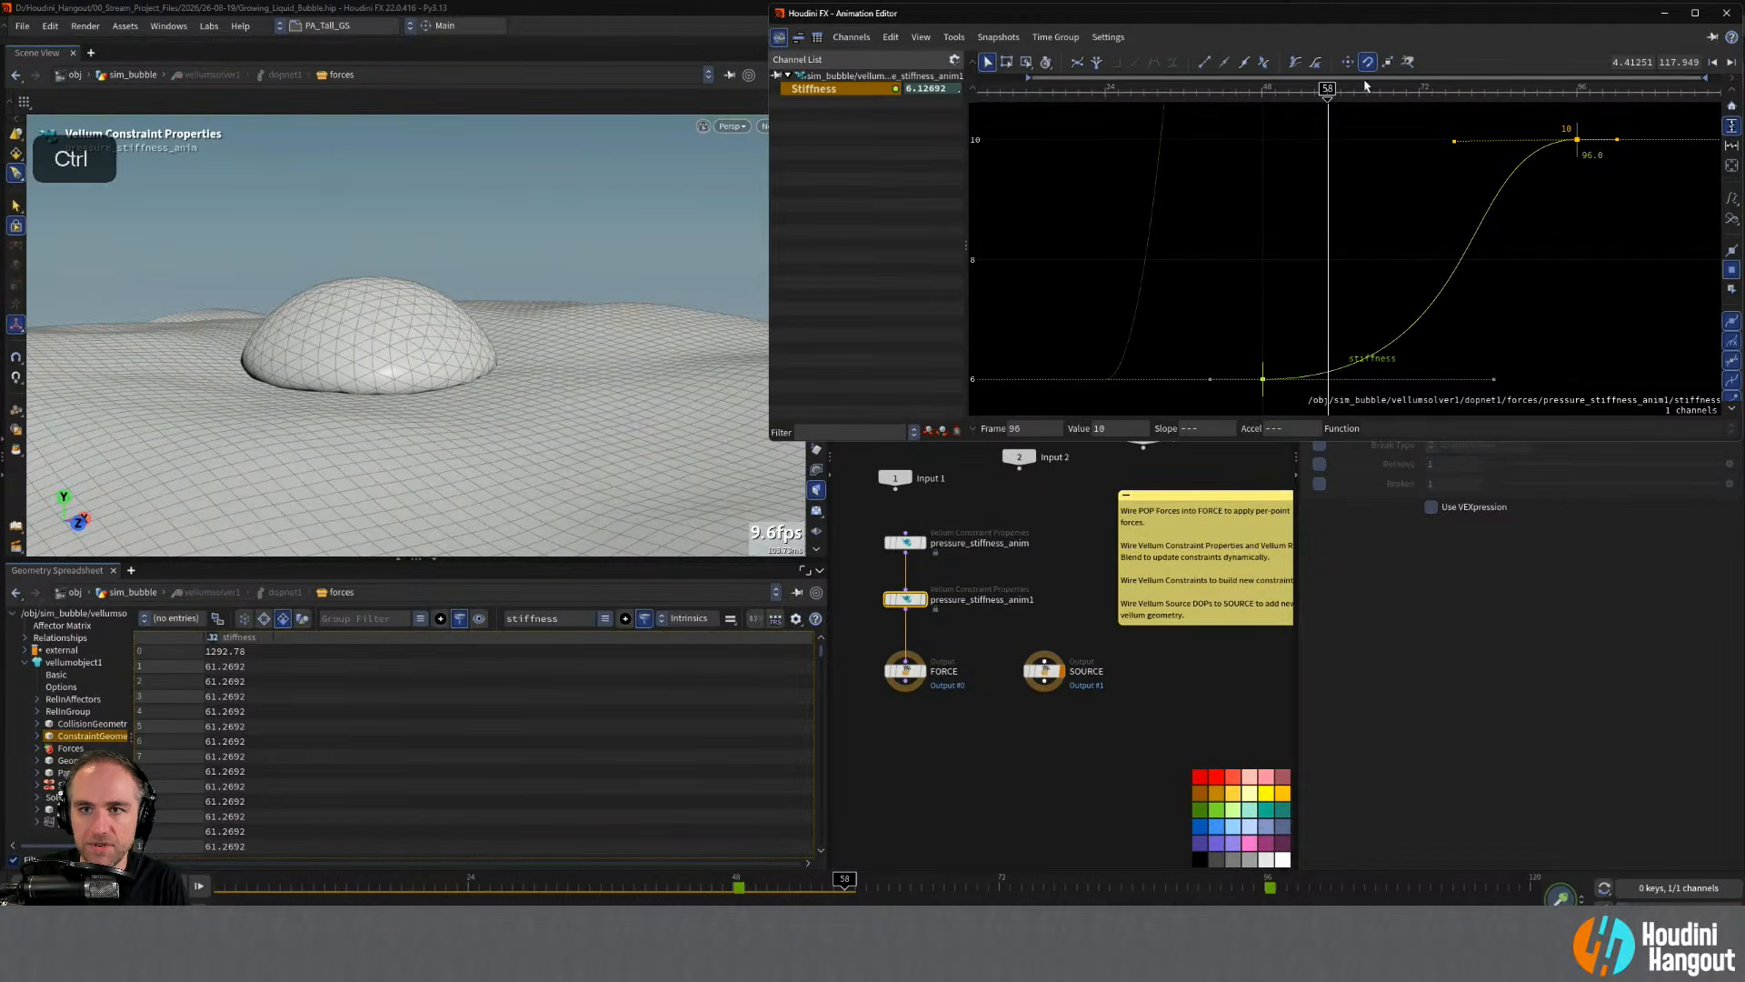
left_click_drag(1409, 309, 1474, 353)
left_click(1134, 64)
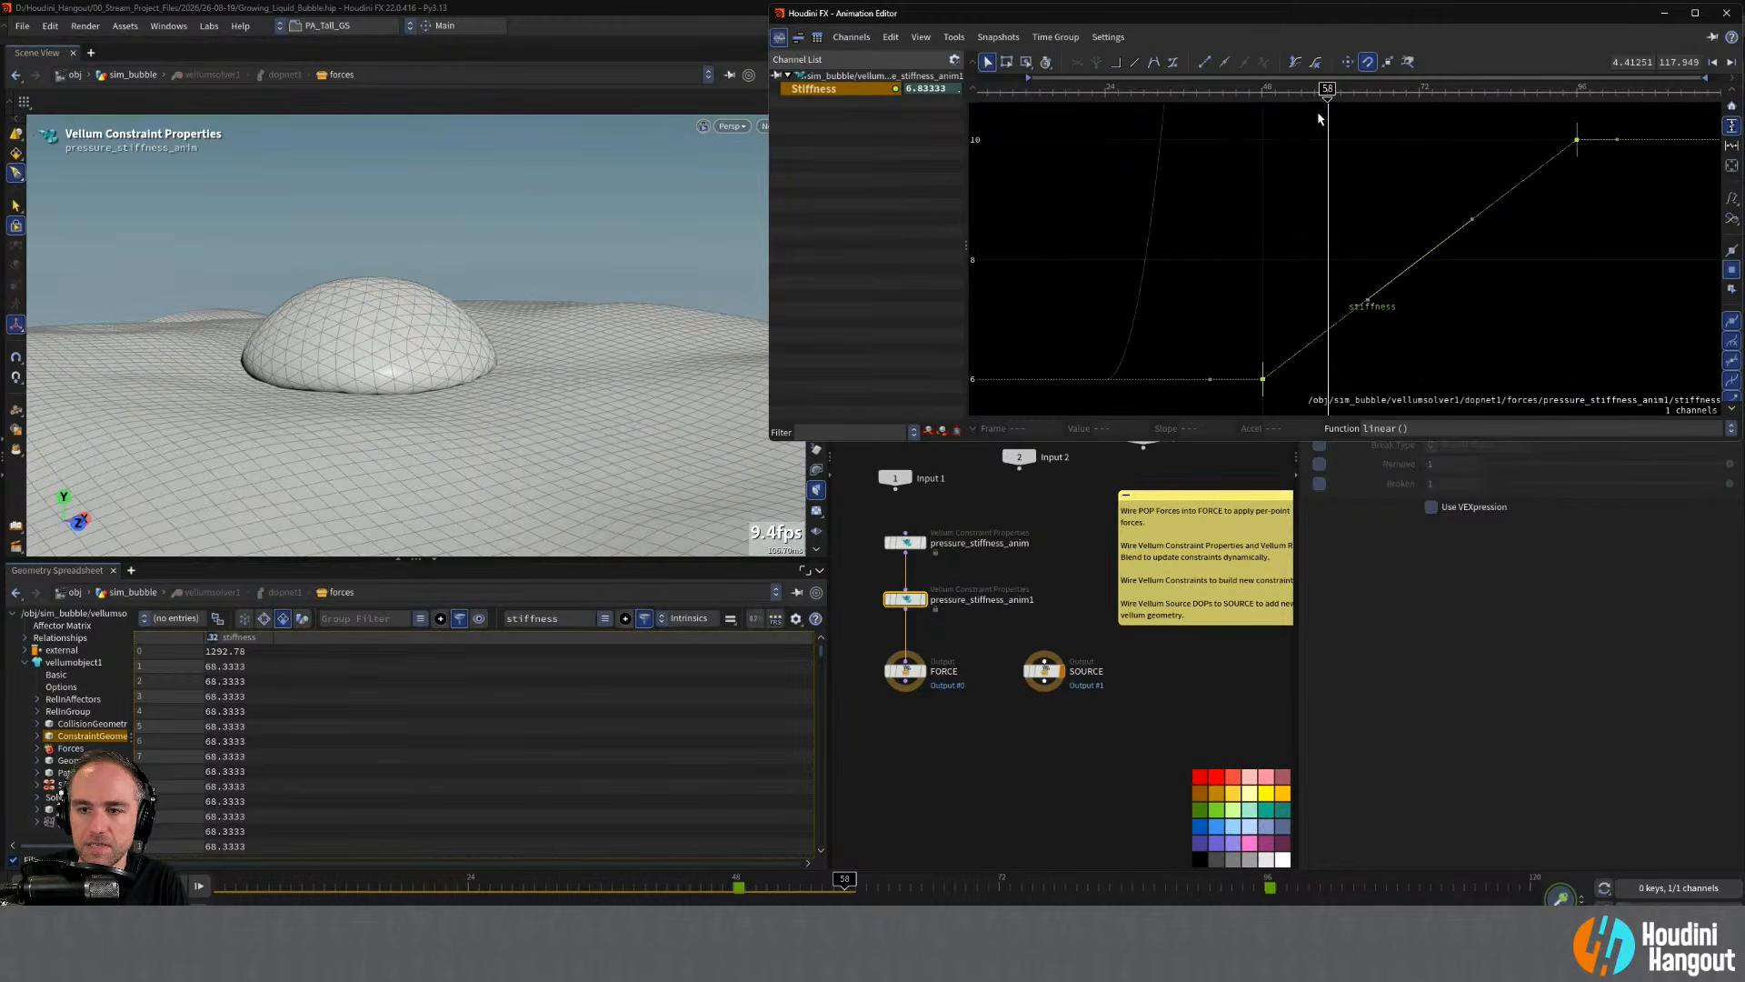
- Scrub the timeline, play the simulation with the linear stiffness ramp and rewind to frame 1
left_click_drag(1326, 95, 1373, 95)
left_click_drag(897, 99, 771, 125)
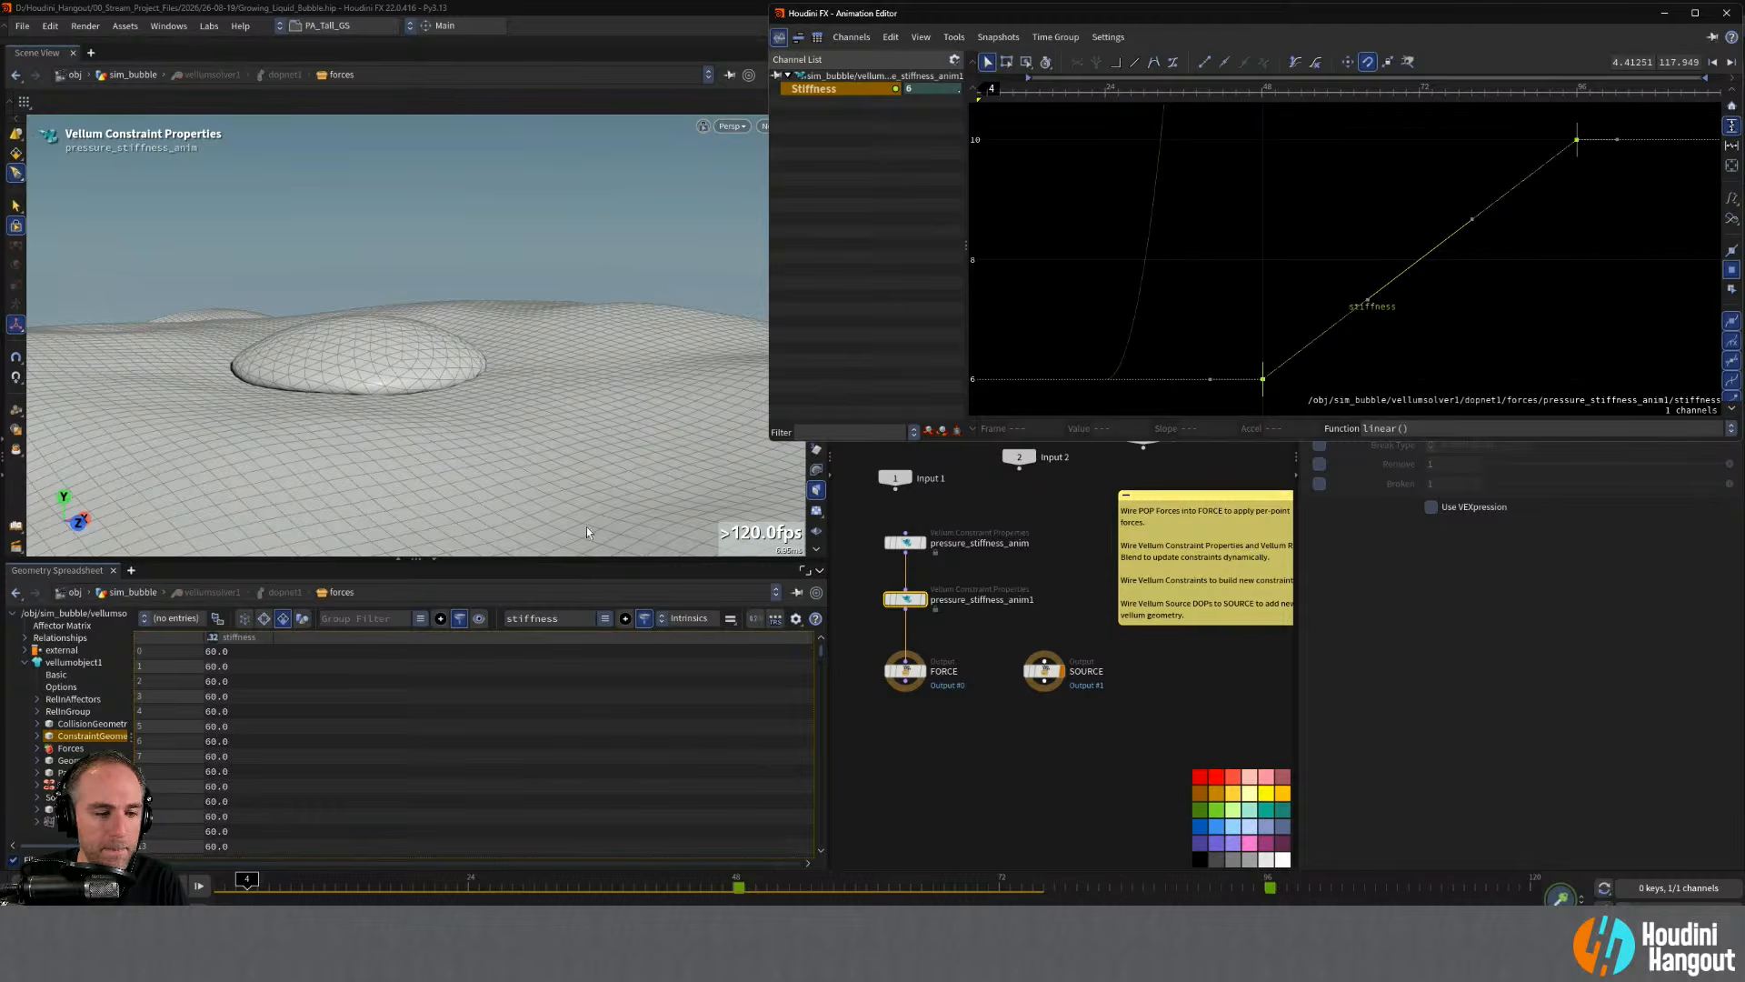
left_click(26, 887)
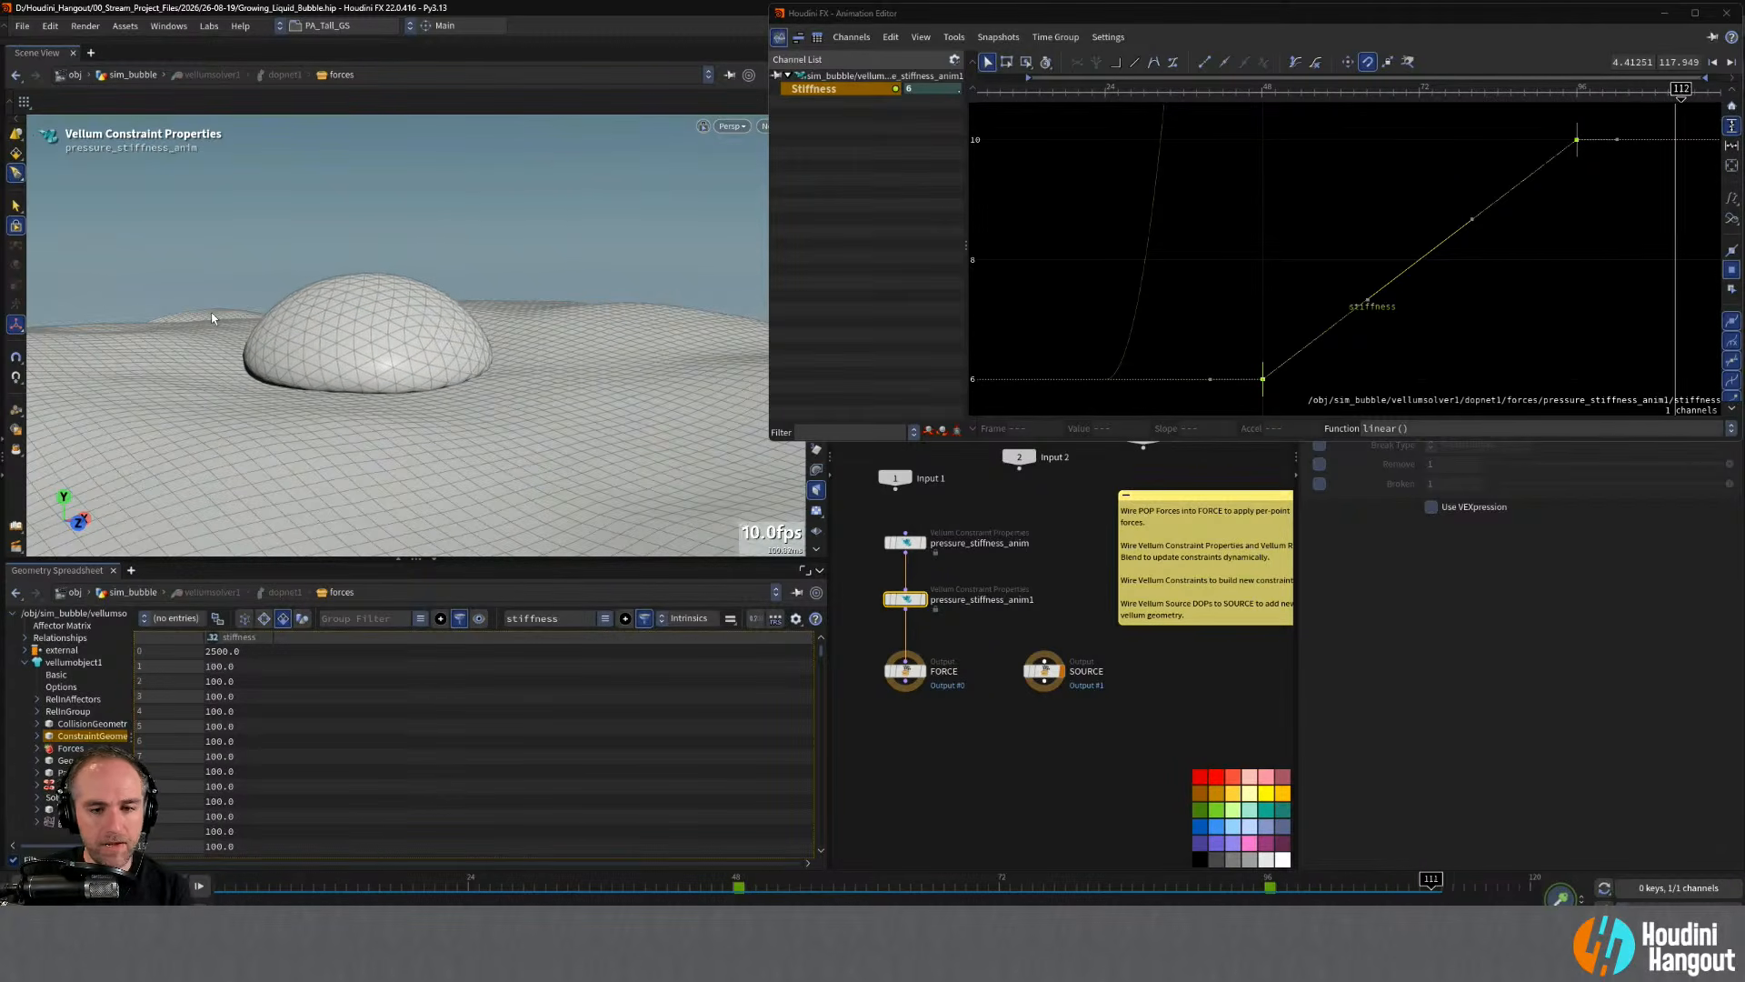
left_click_drag(1040, 90, 976, 90)
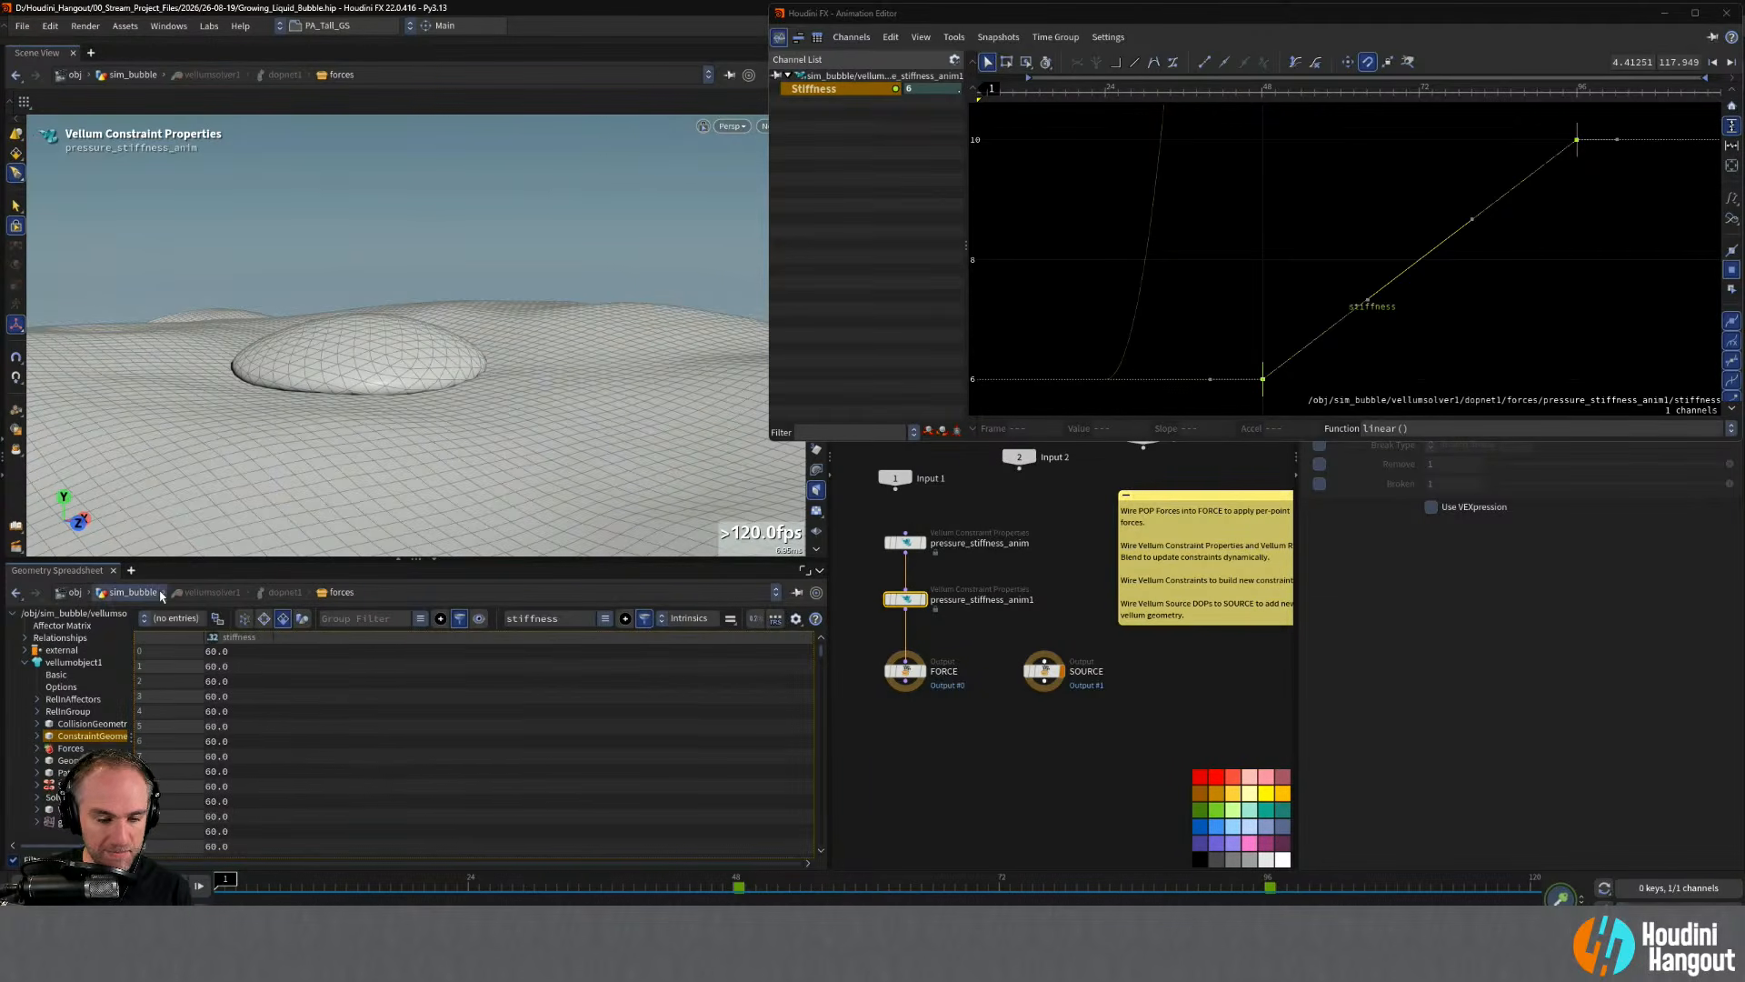
key("Up")
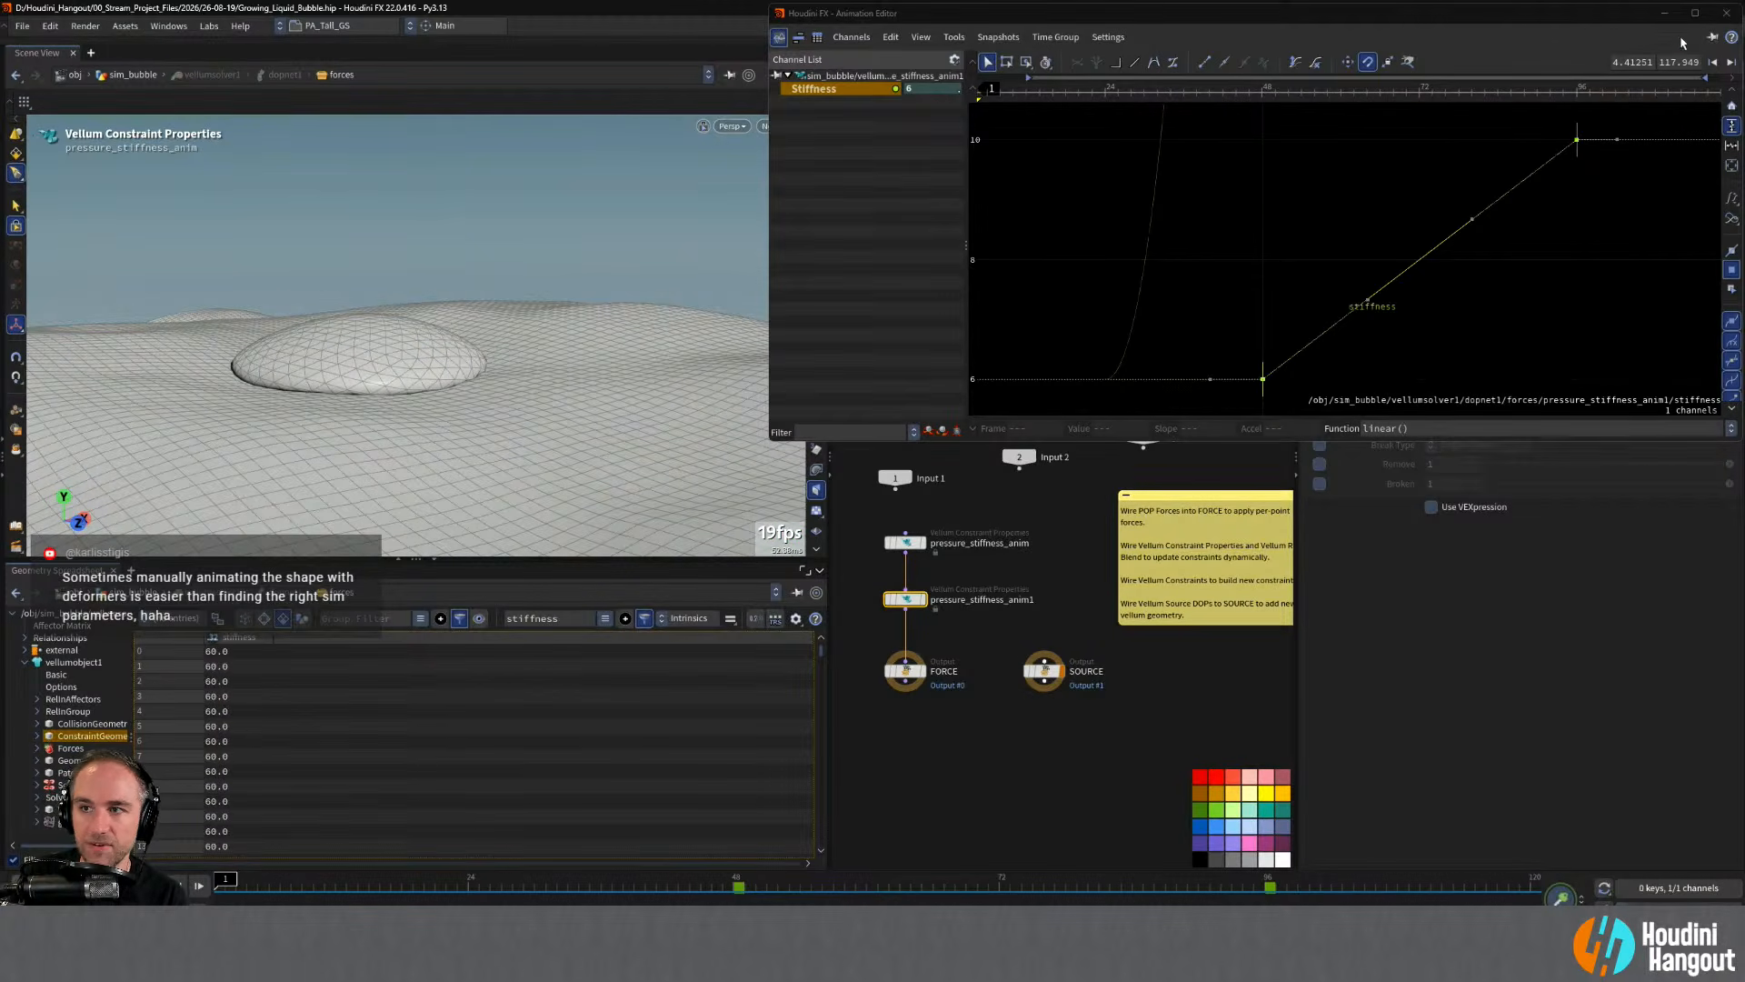
- Close the Animation Editor, set the pressure Stiffness key on frame 72 to 500 in pressure_stiffness_anim and replay the simulation
left_click(1726, 13)
left_click(905, 543)
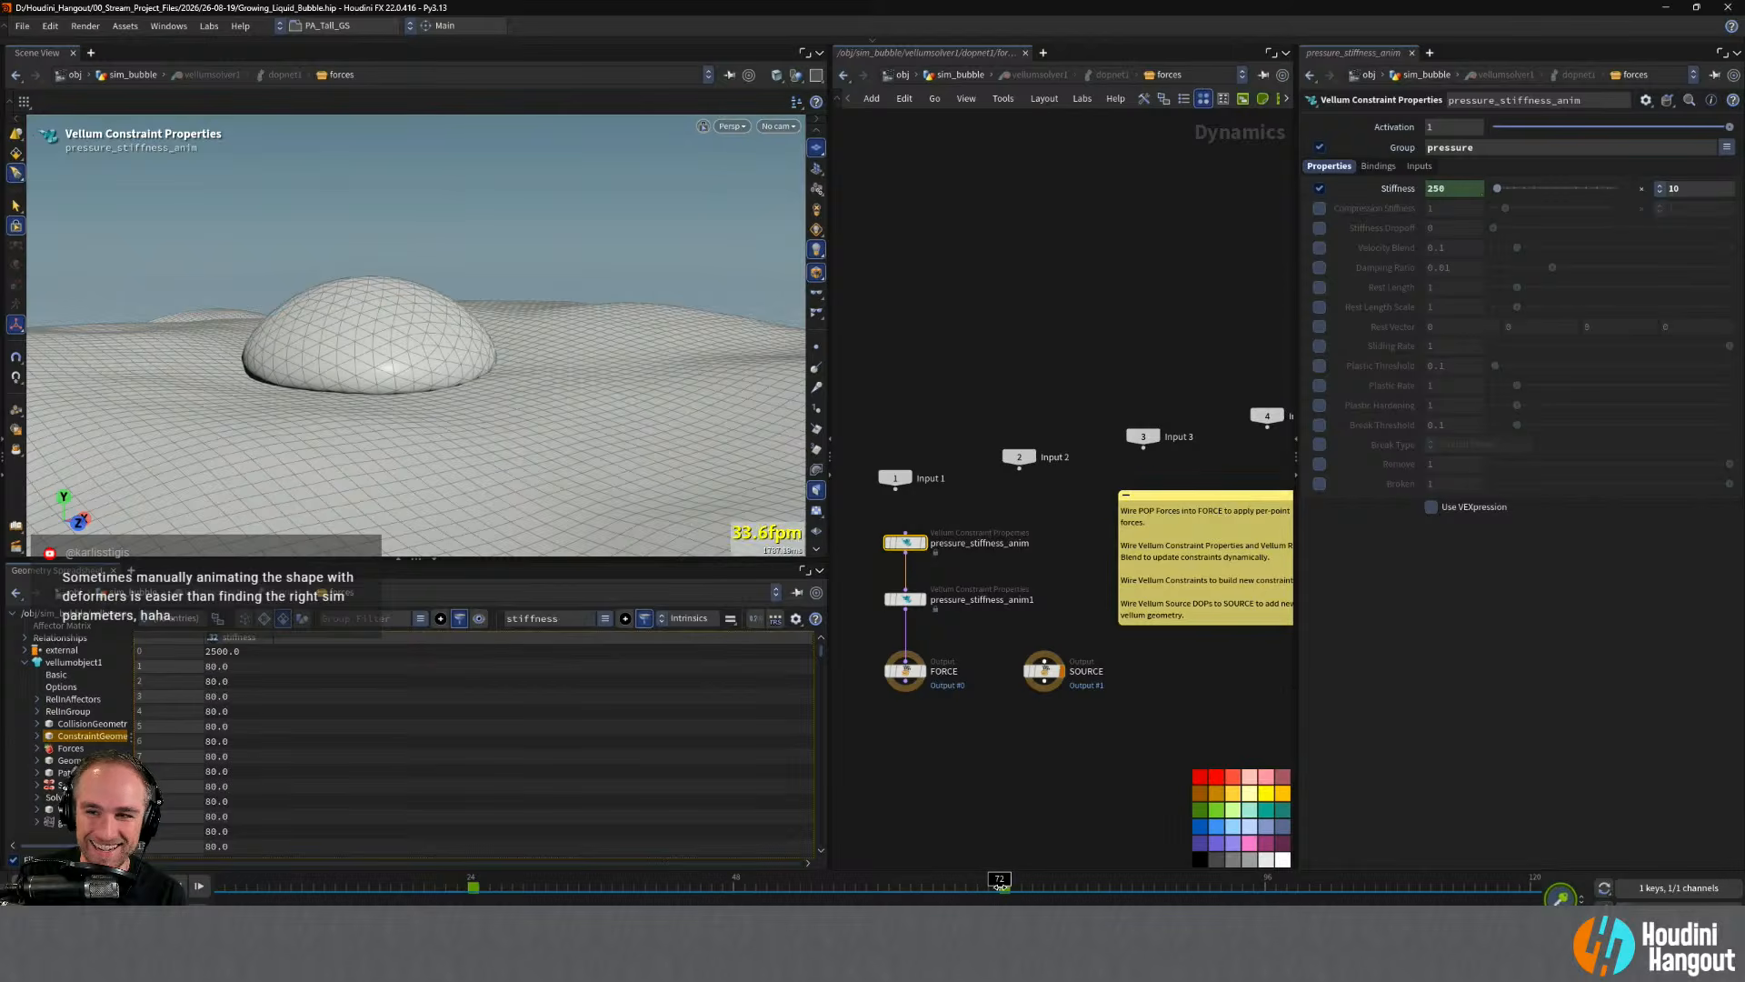
double_click(1454, 192)
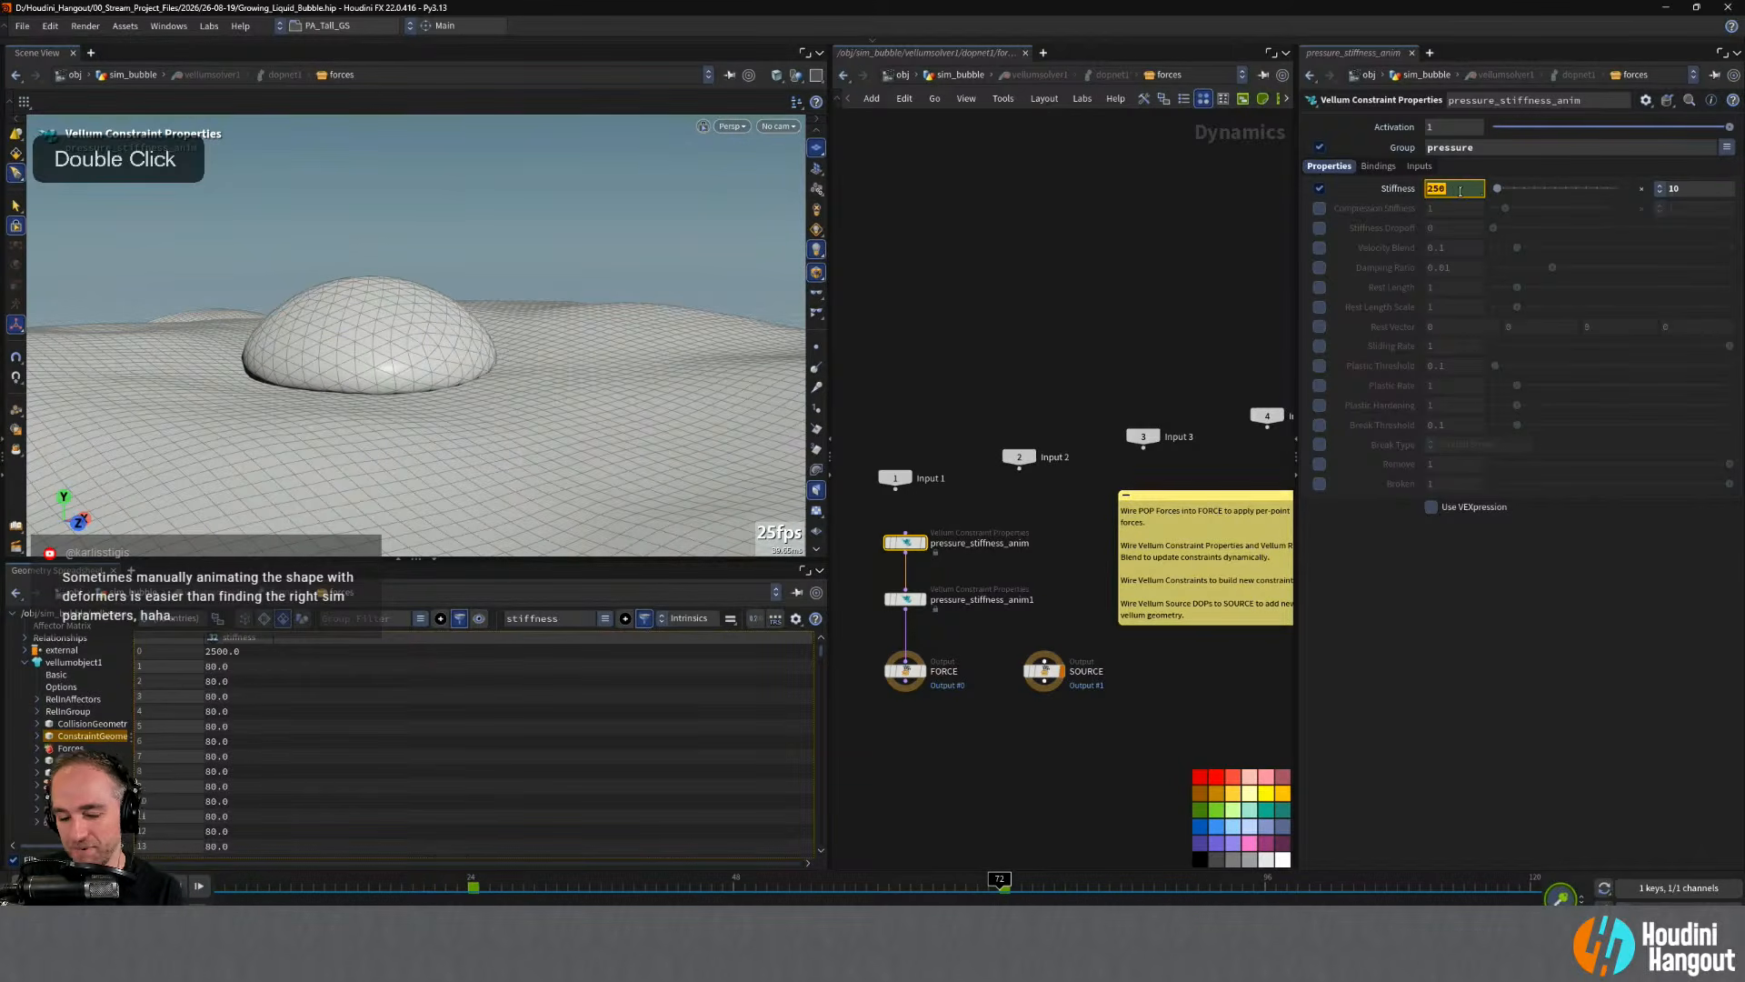
type("500")
key("Return")
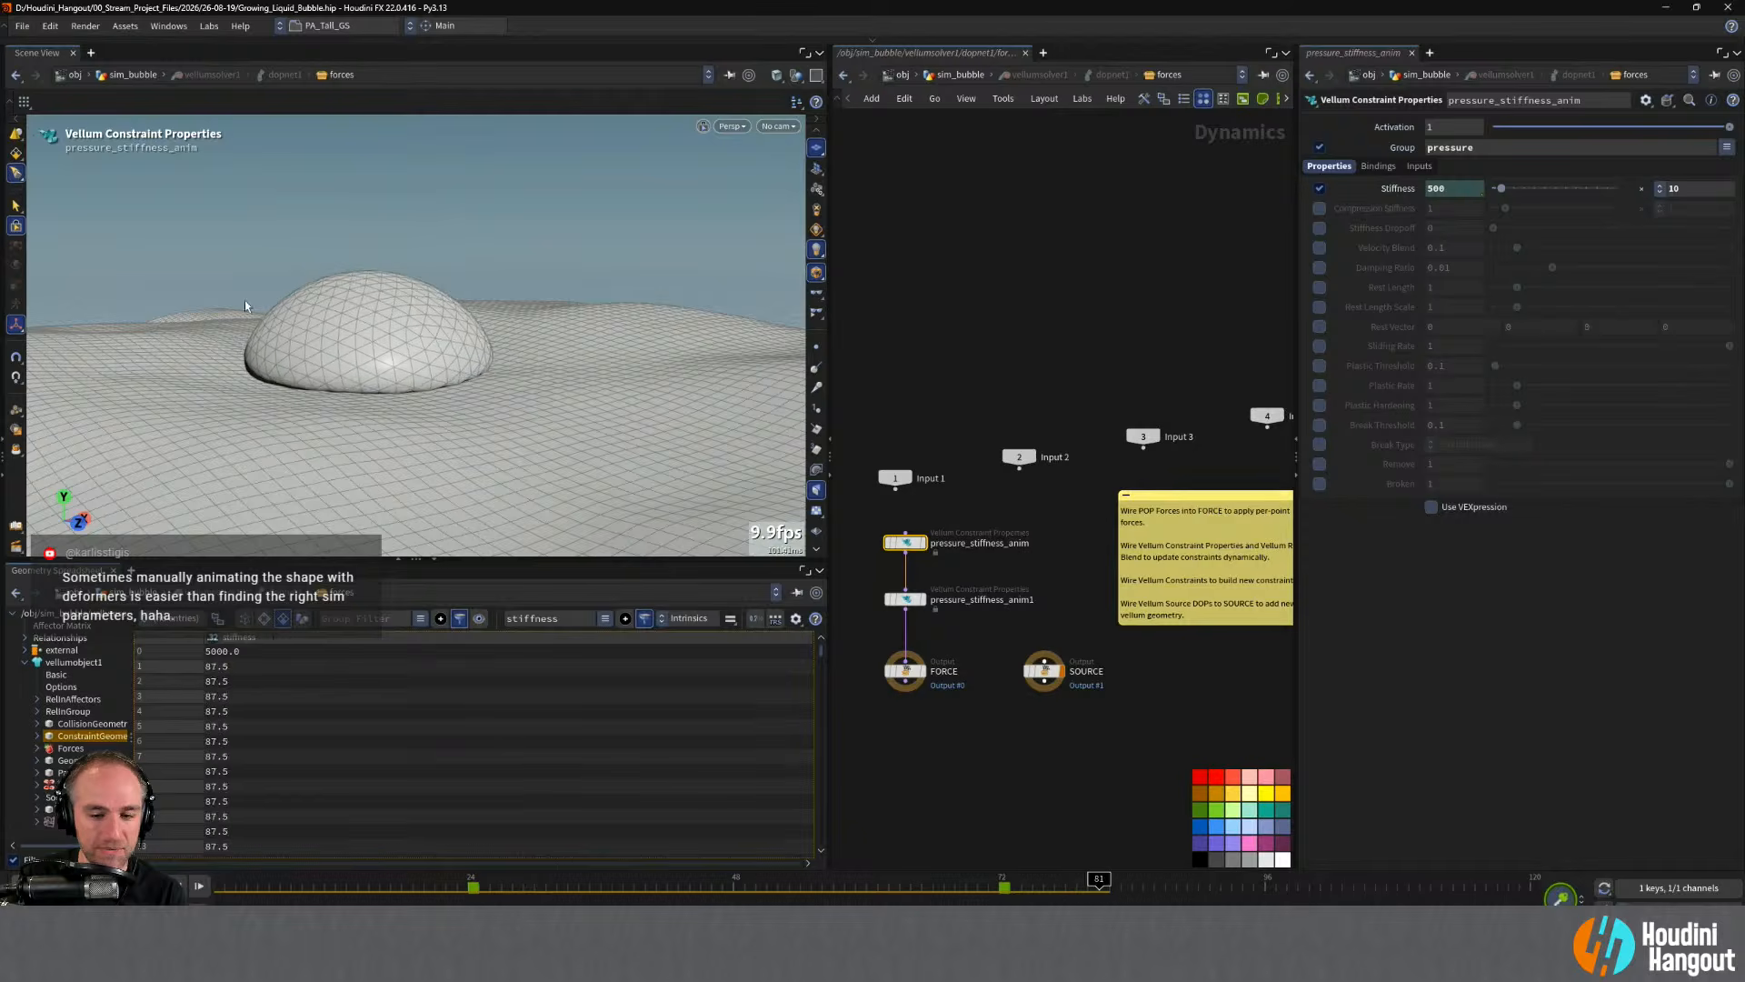
key("ctrl+Up")
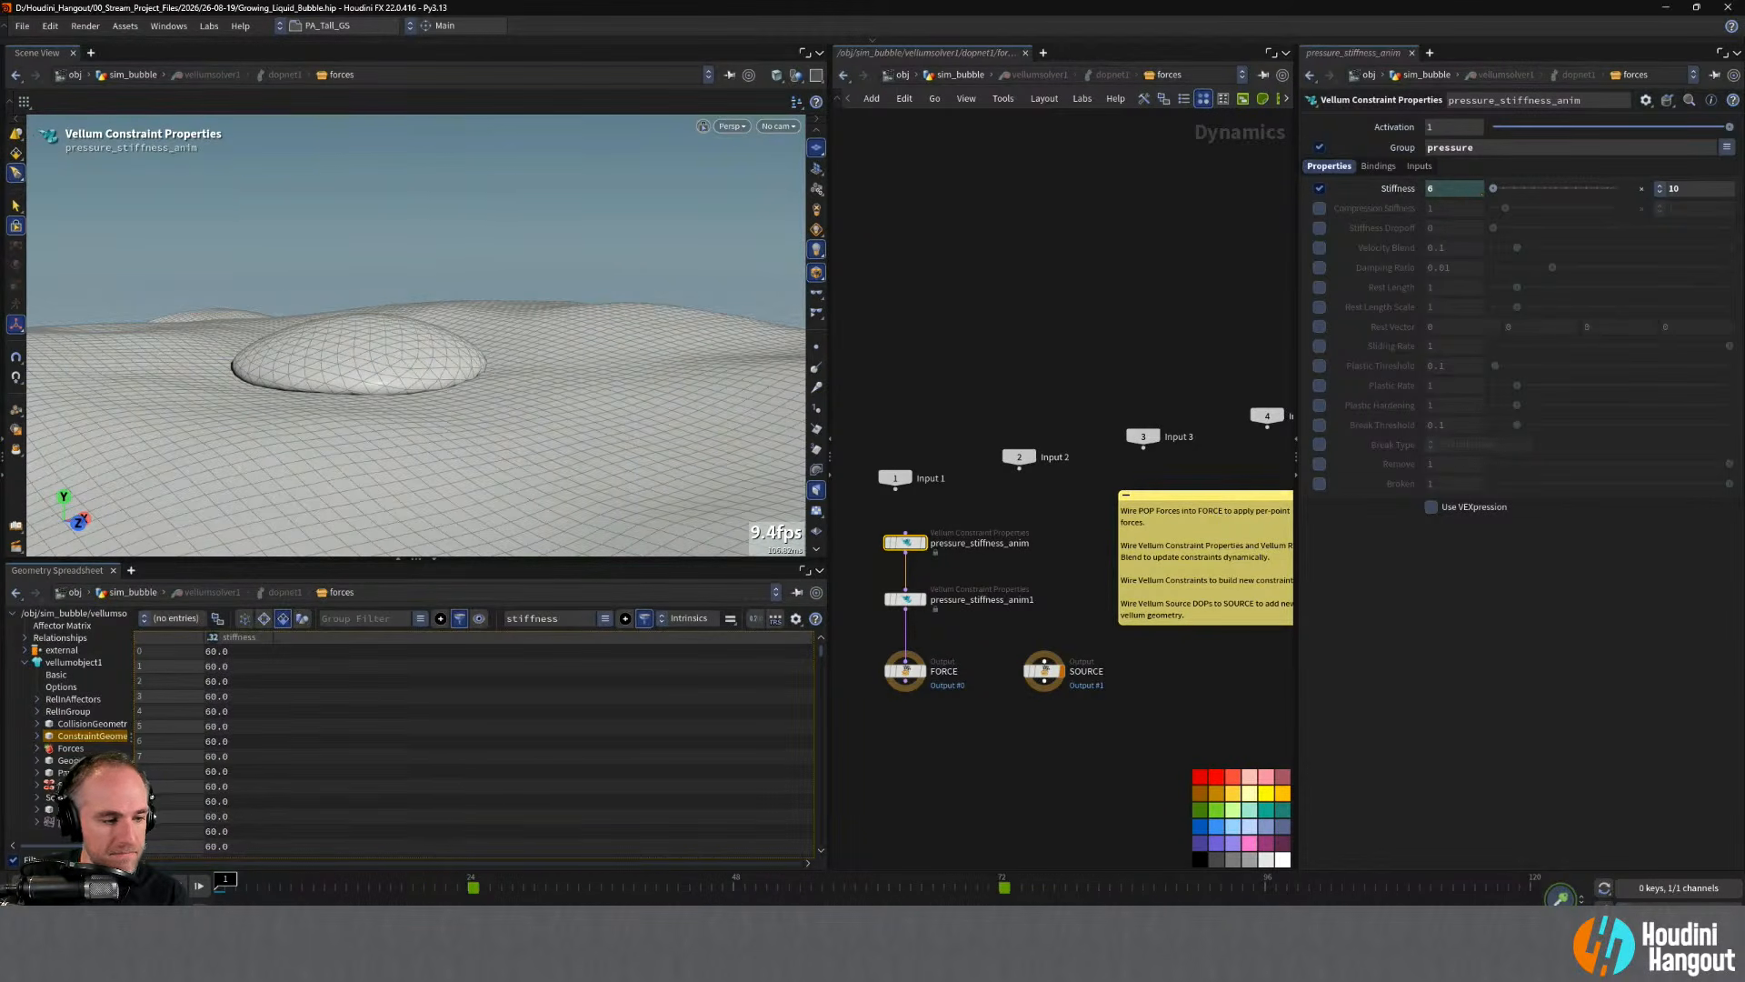
key("Escape")
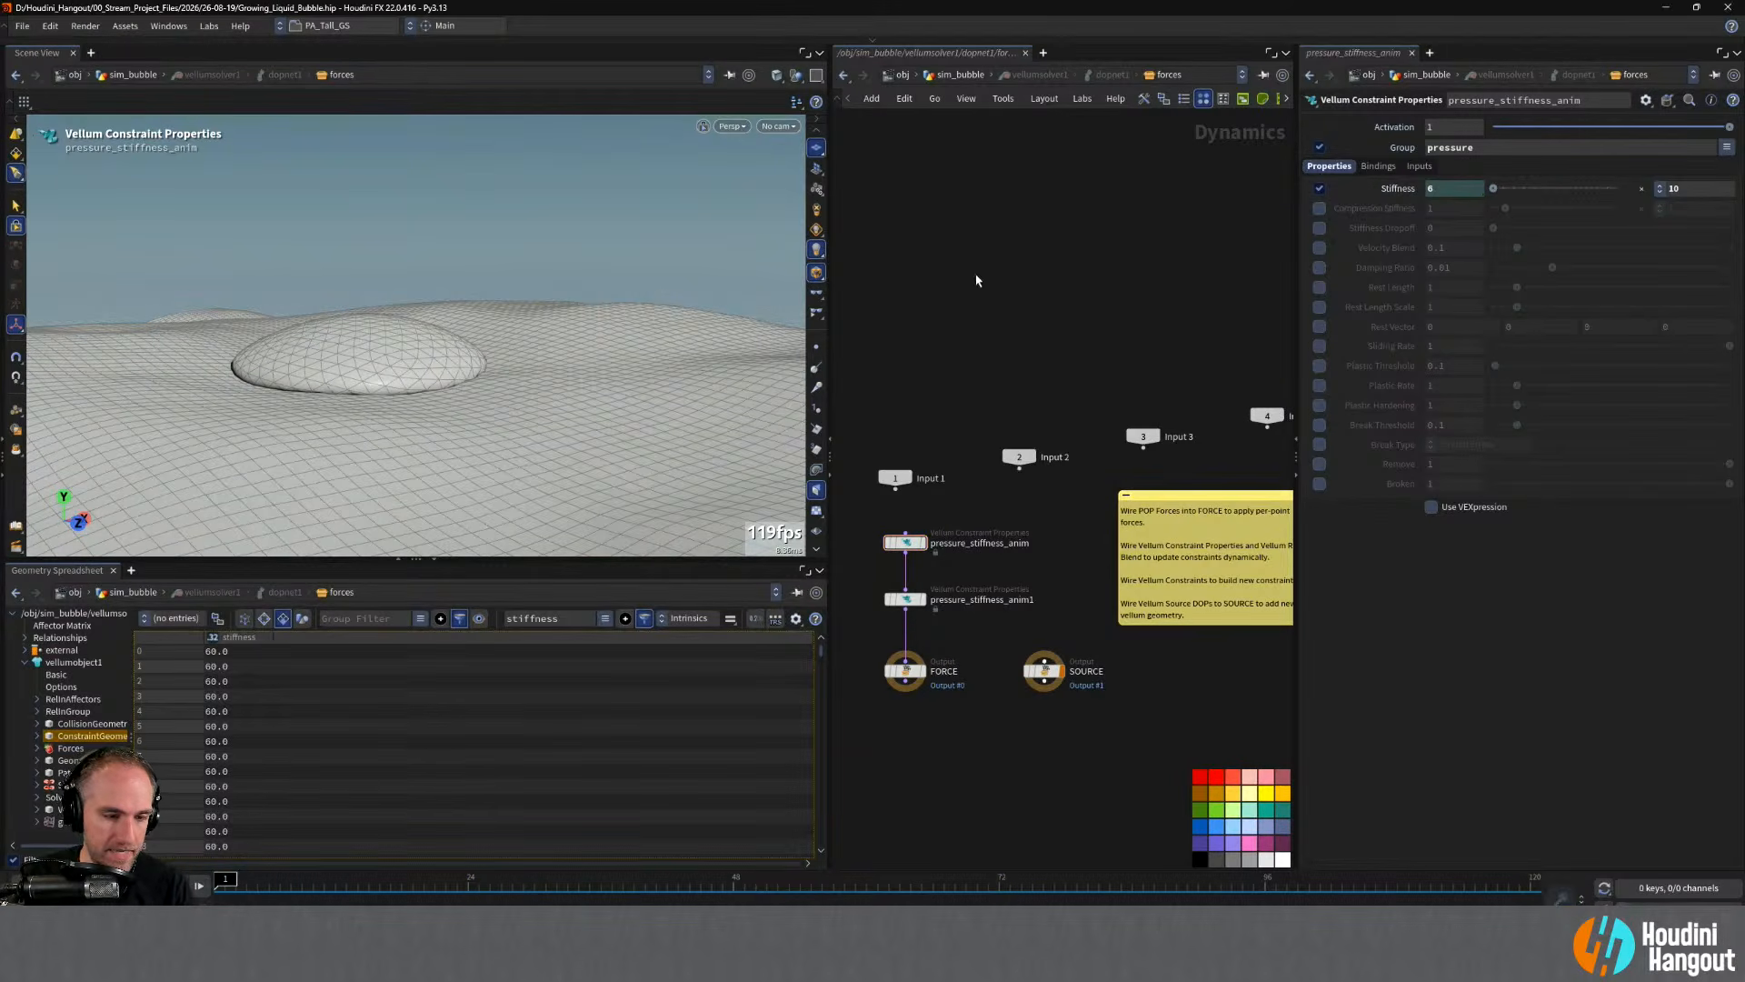
- Leave the forces network for the object level and view the bubble from a higher angle
key("u")
key("u")
key("u")
key("u")
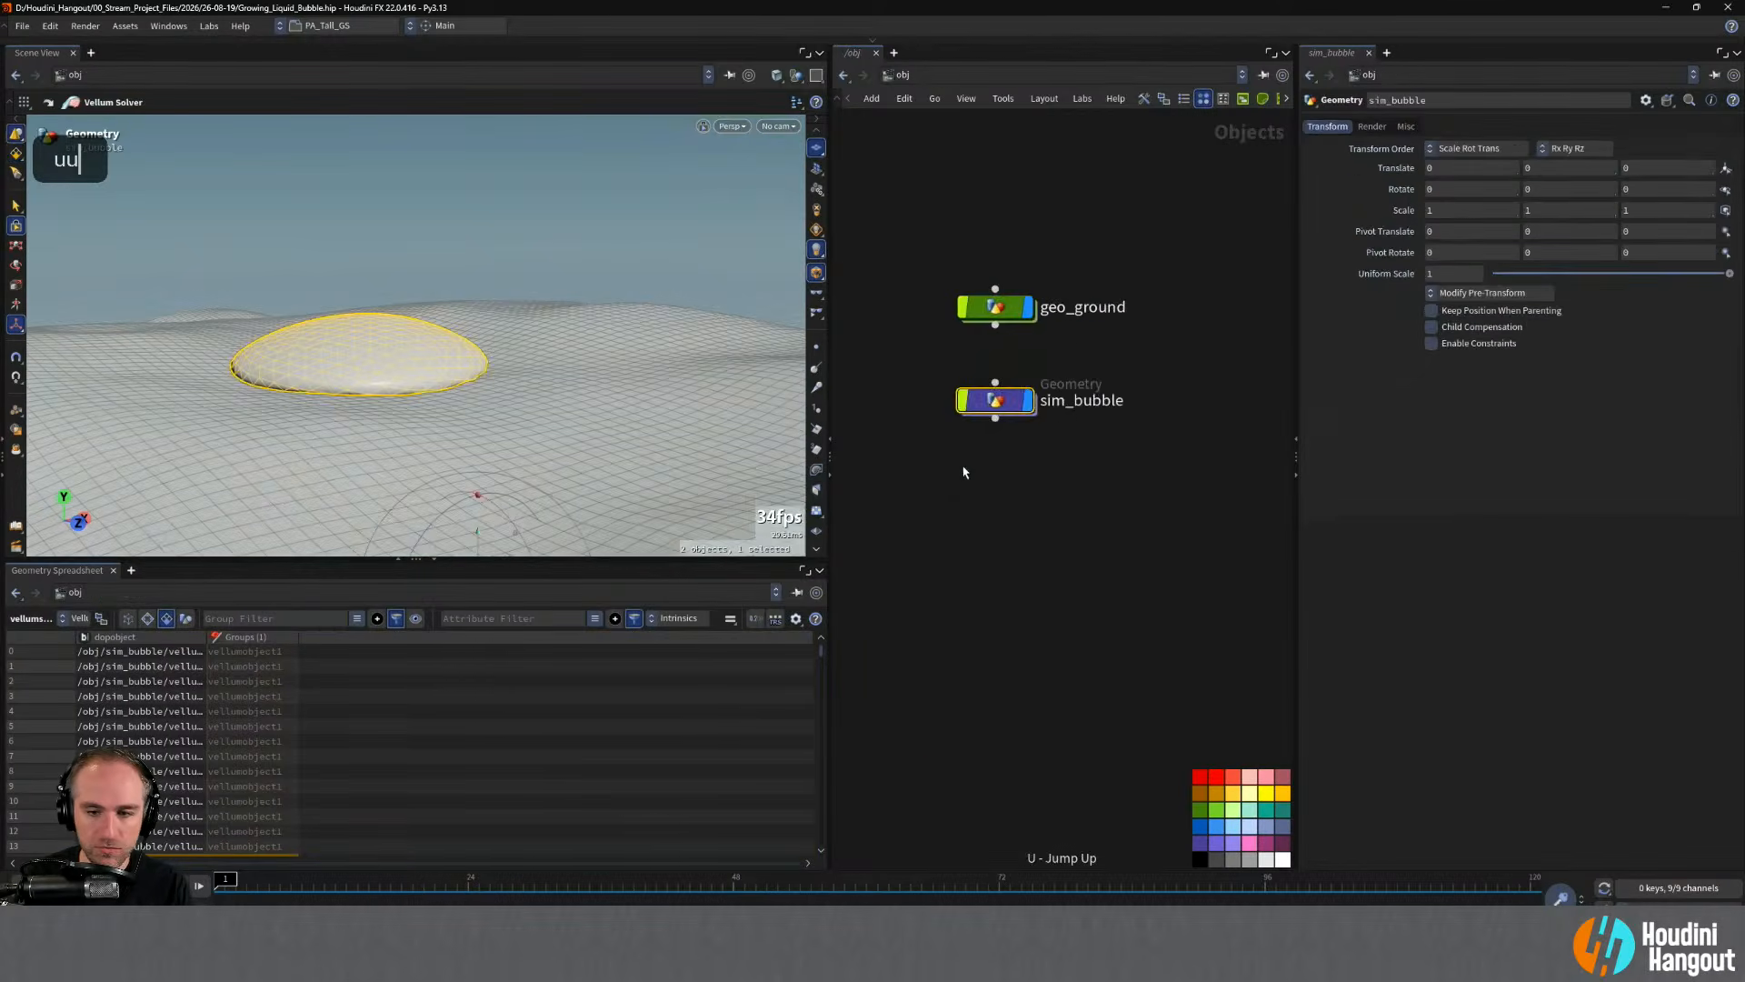
left_click(977, 511)
middle_click_drag(999, 512, 983, 513)
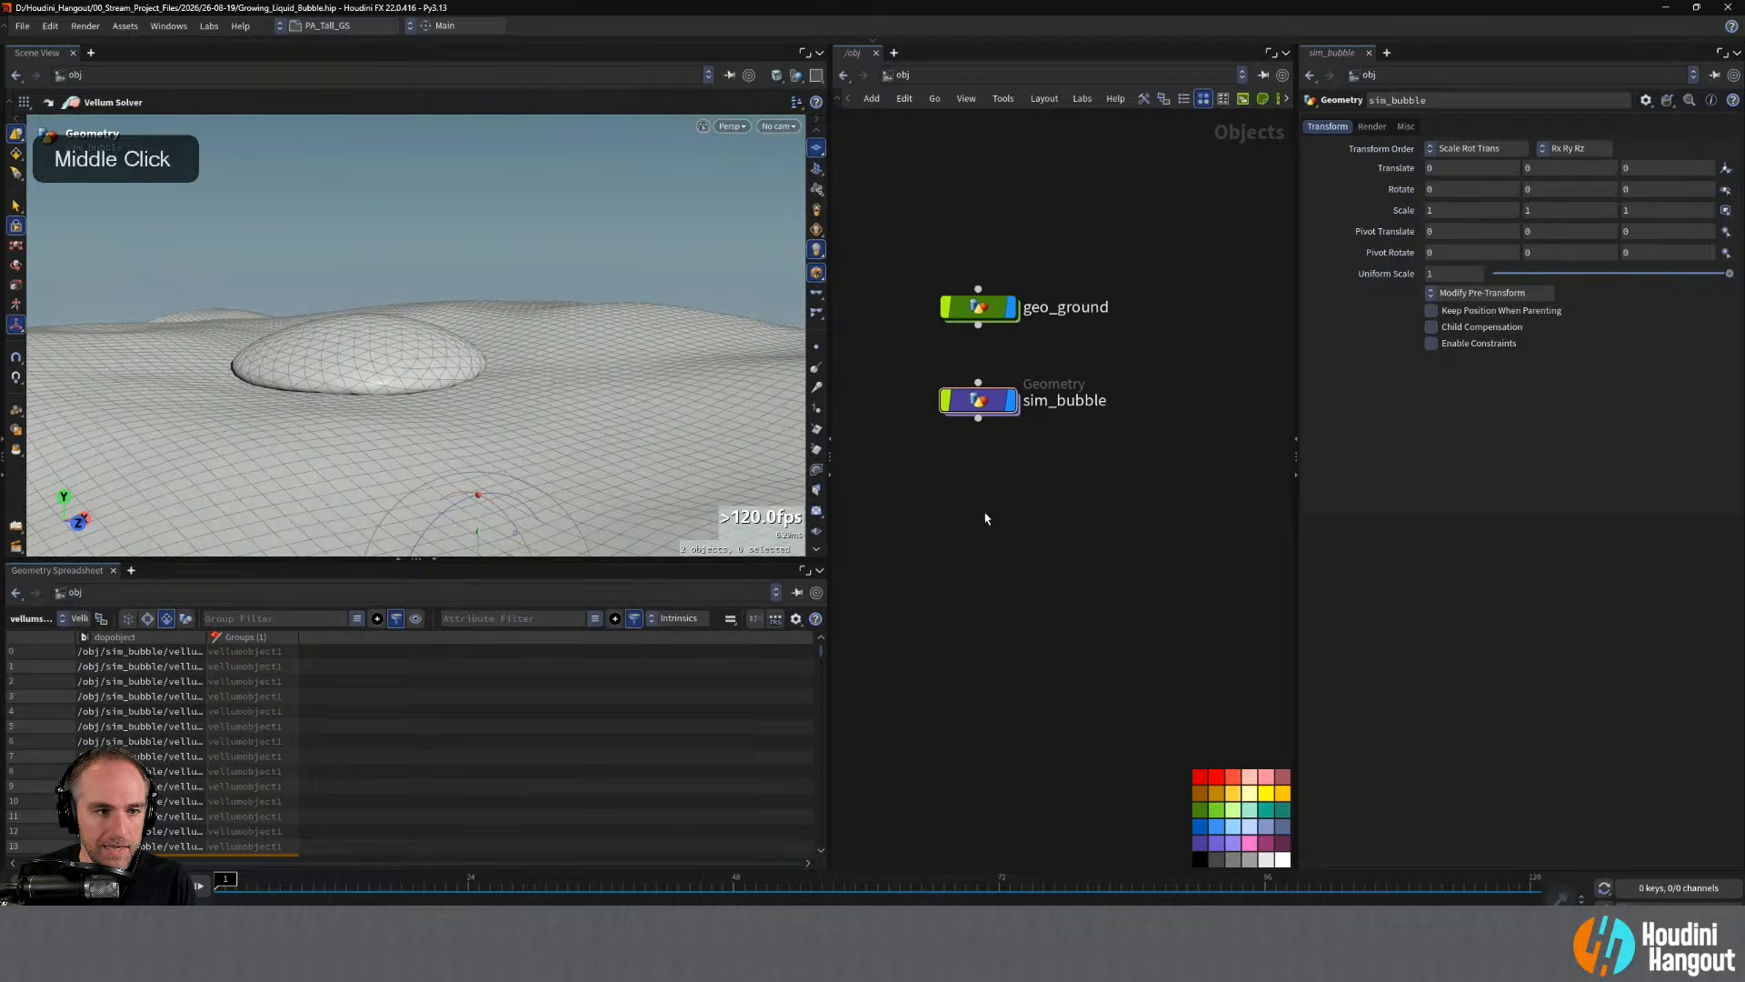
middle_click_drag(372, 353, 390, 357, "alt")
left_click_drag(391, 356, 445, 362, "alt")
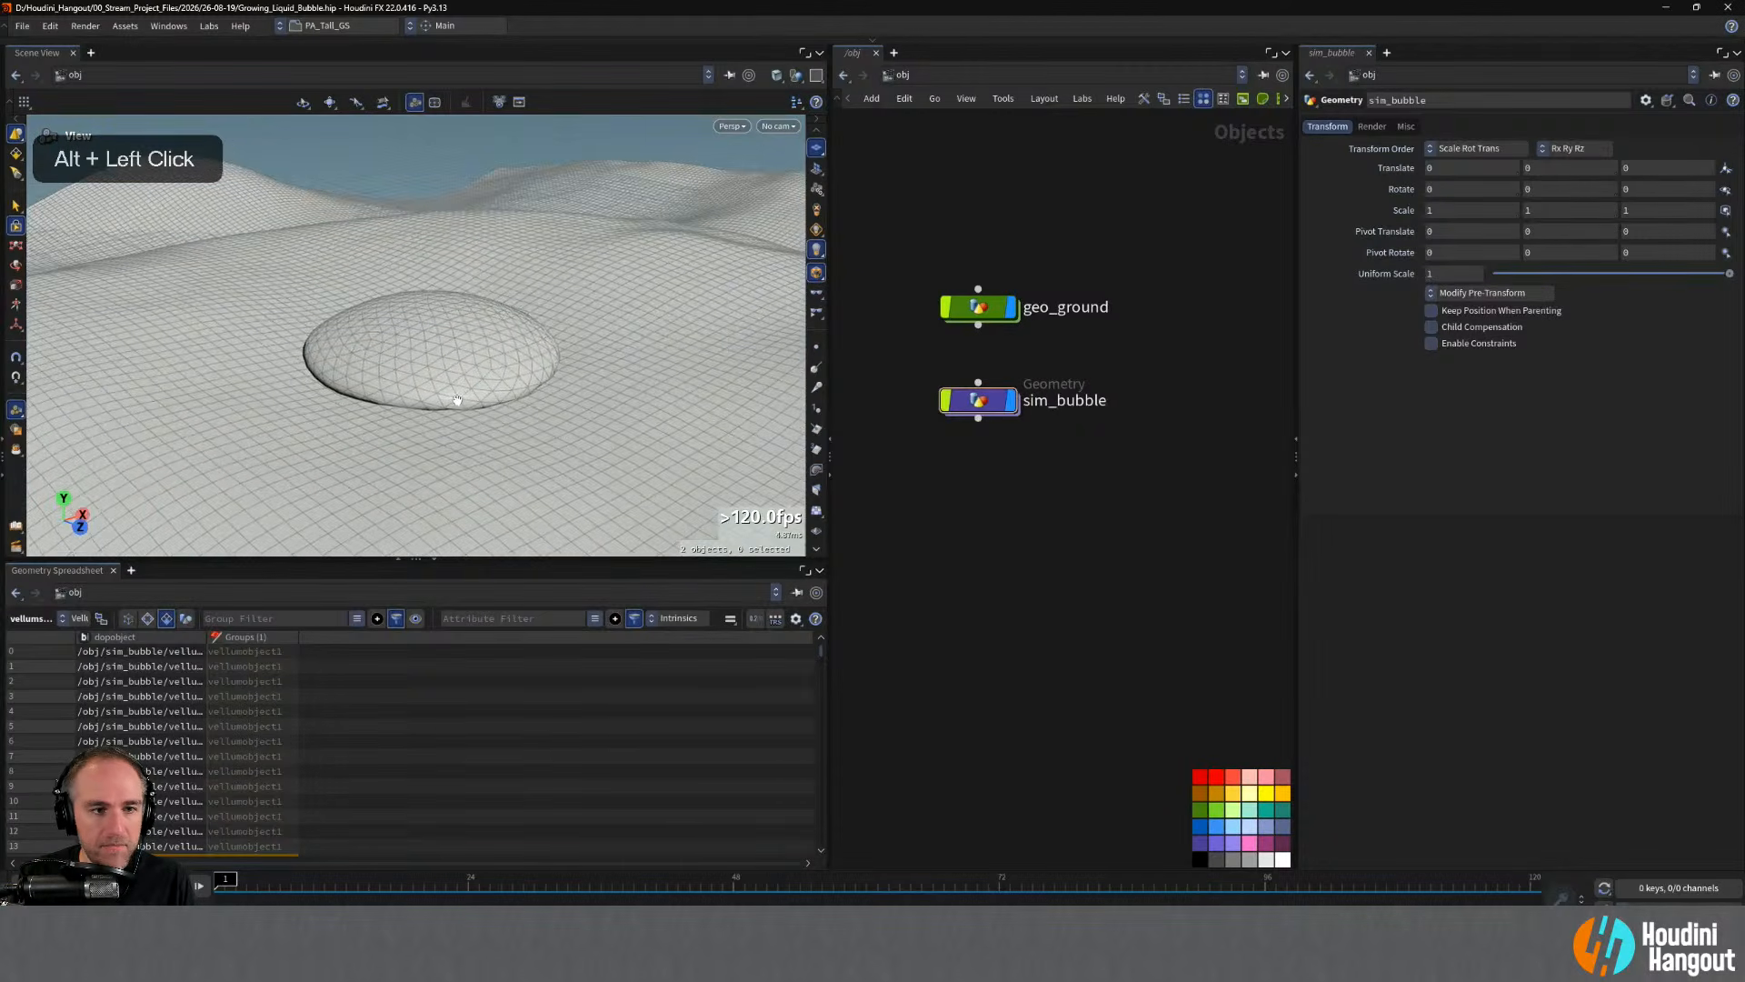
right_click_drag(446, 362, 463, 364, "alt")
middle_click_drag(462, 364, 423, 343, "alt")
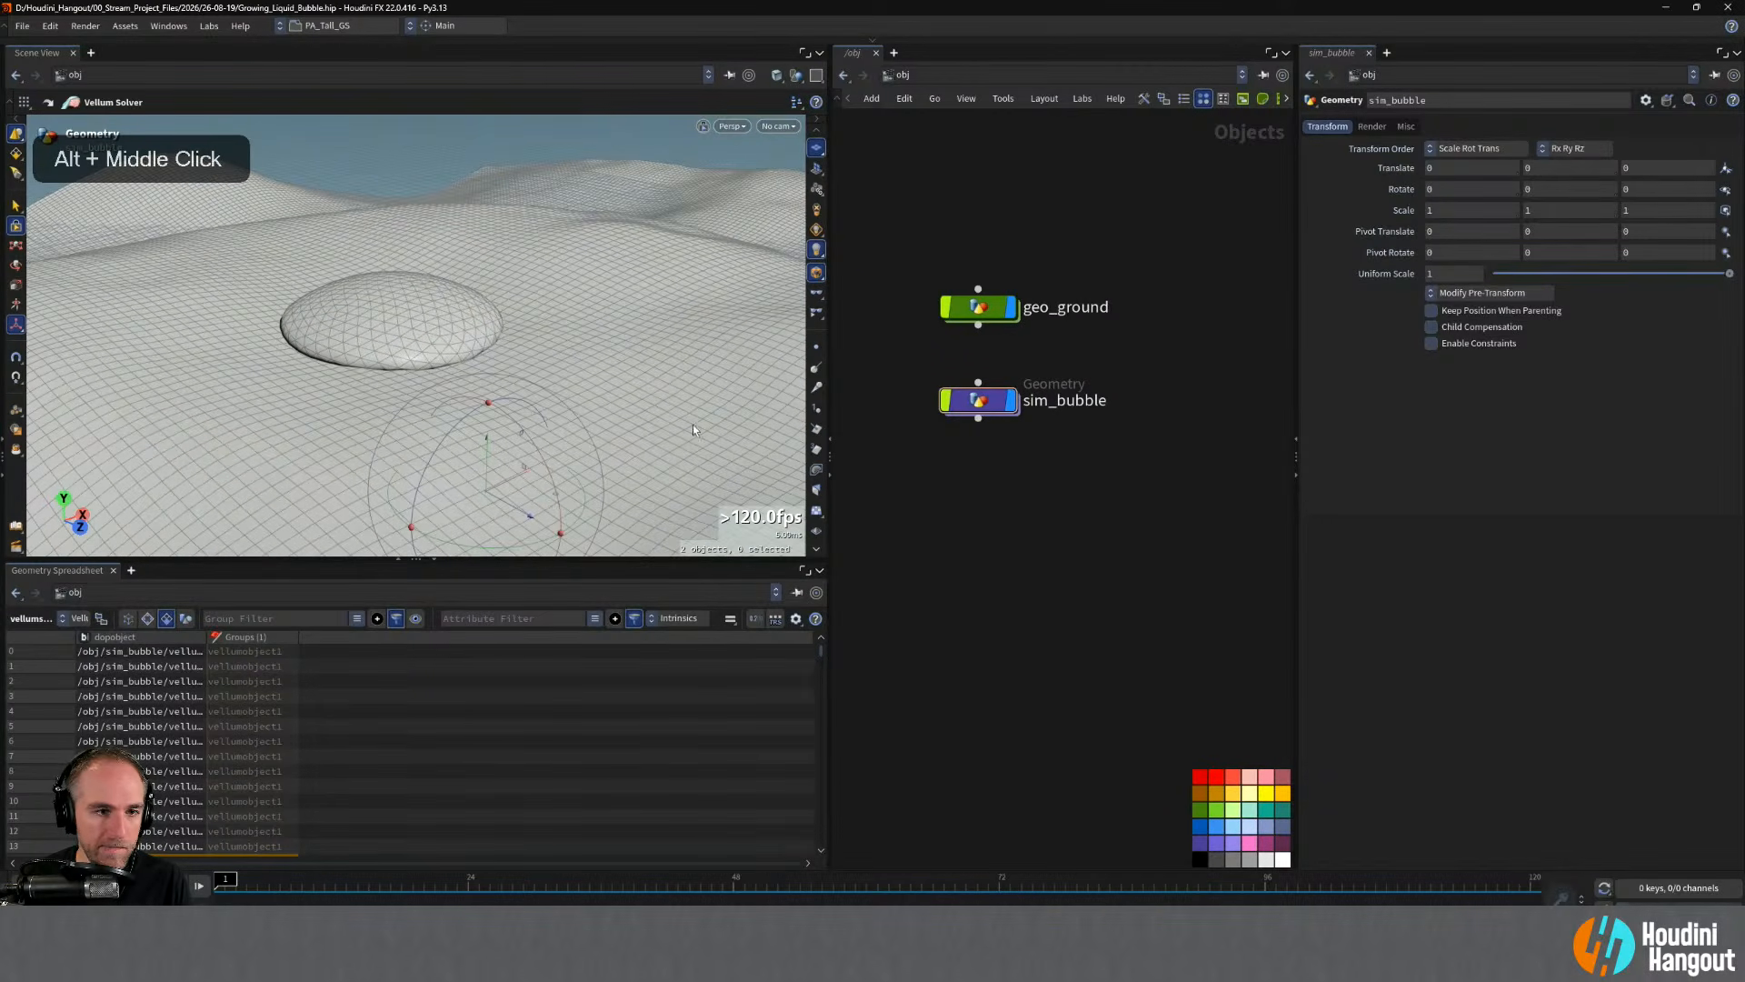
- Add a Geometry object named sim_particles below sim_bubble and color its node the same purple as sim_bubble
key("Tab")
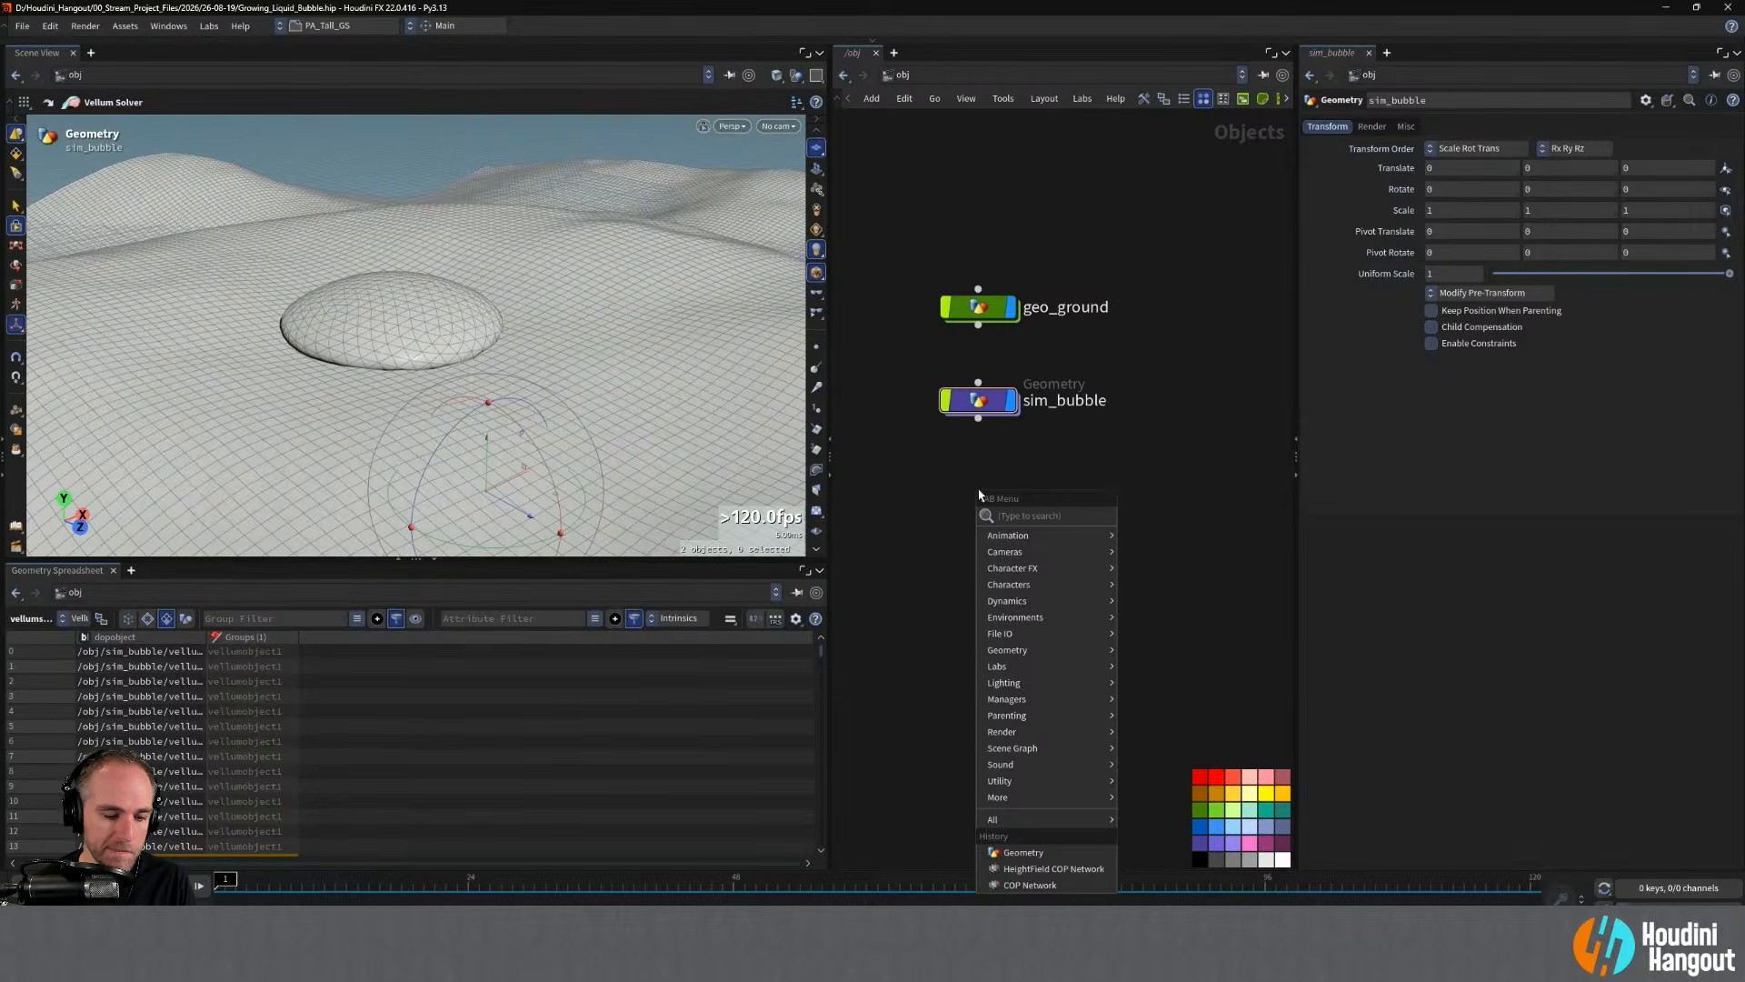
type("geo")
key("Return")
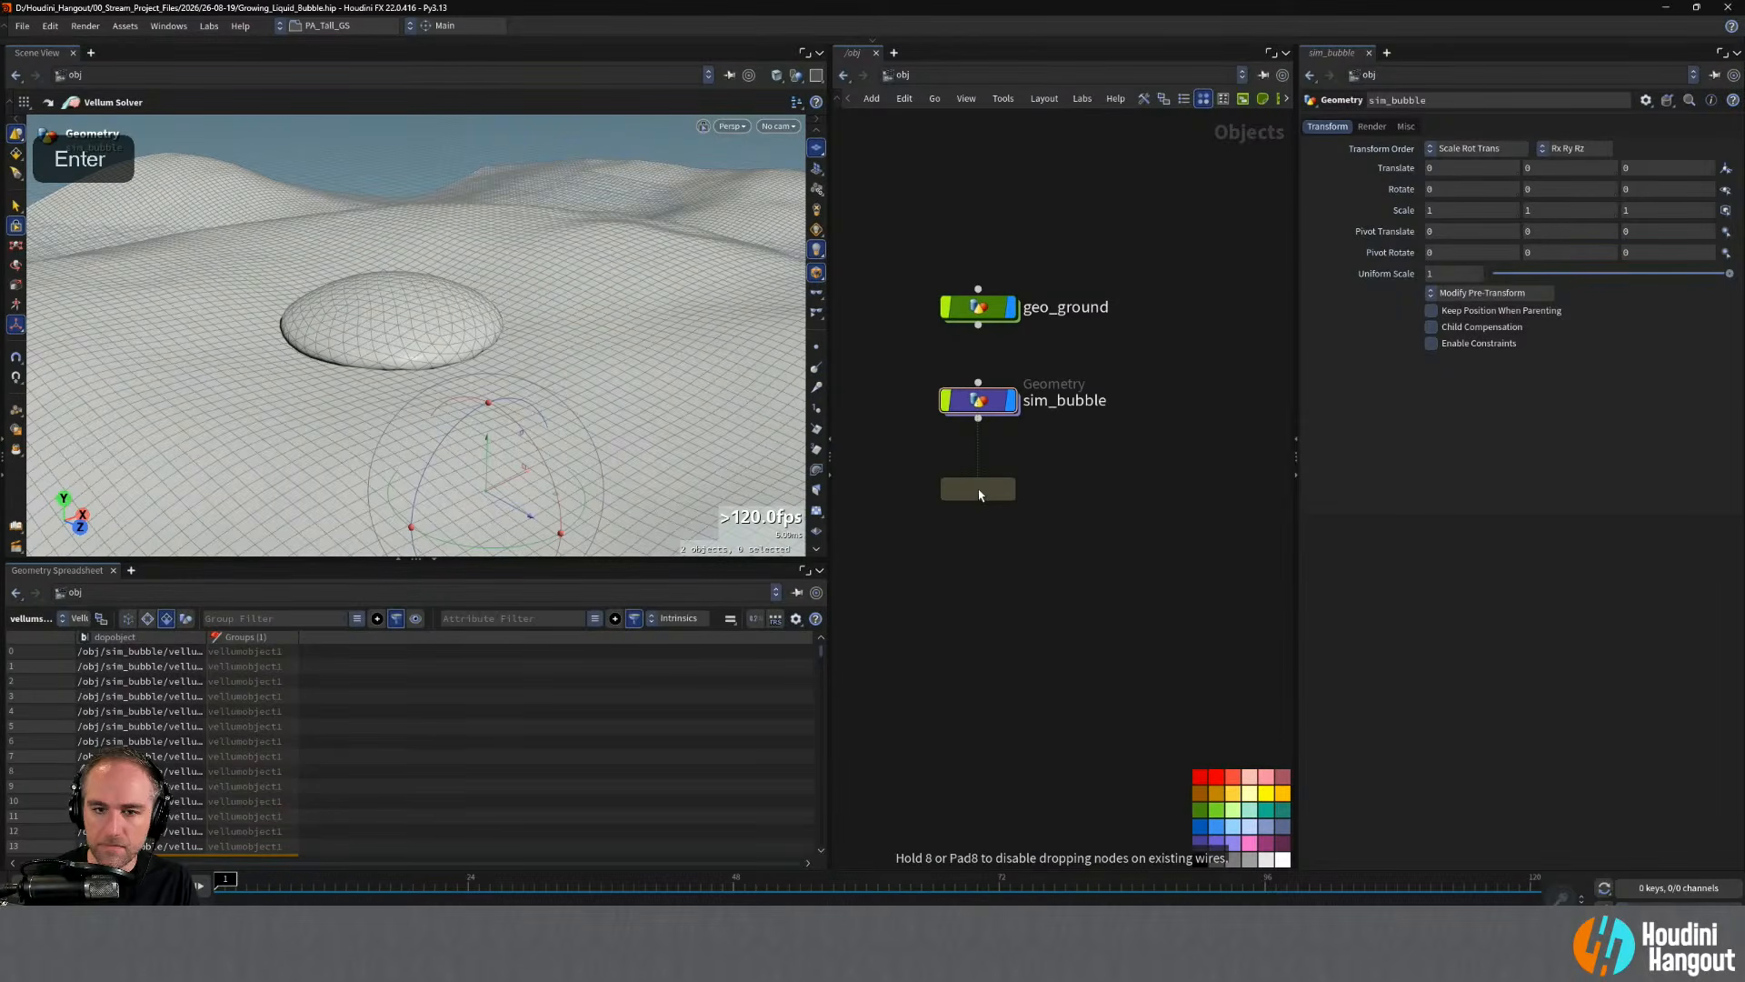
left_click(980, 494)
double_click(1037, 499)
type("sim_")
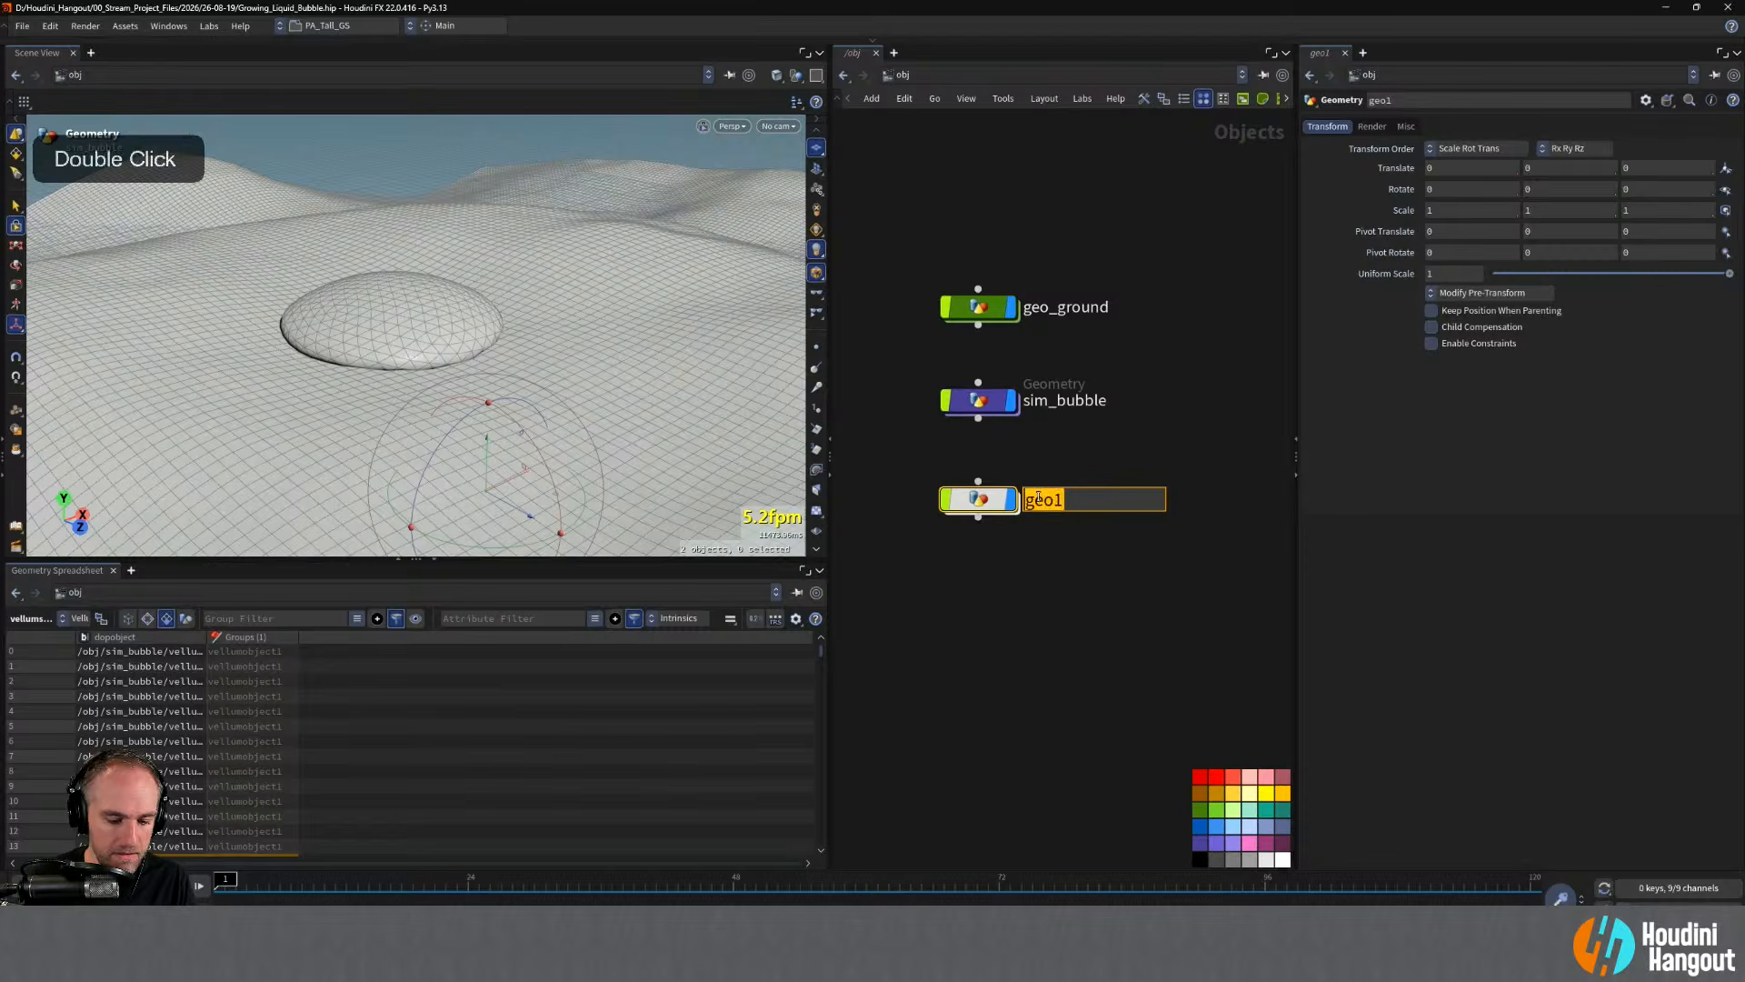
type("particles")
key("Return")
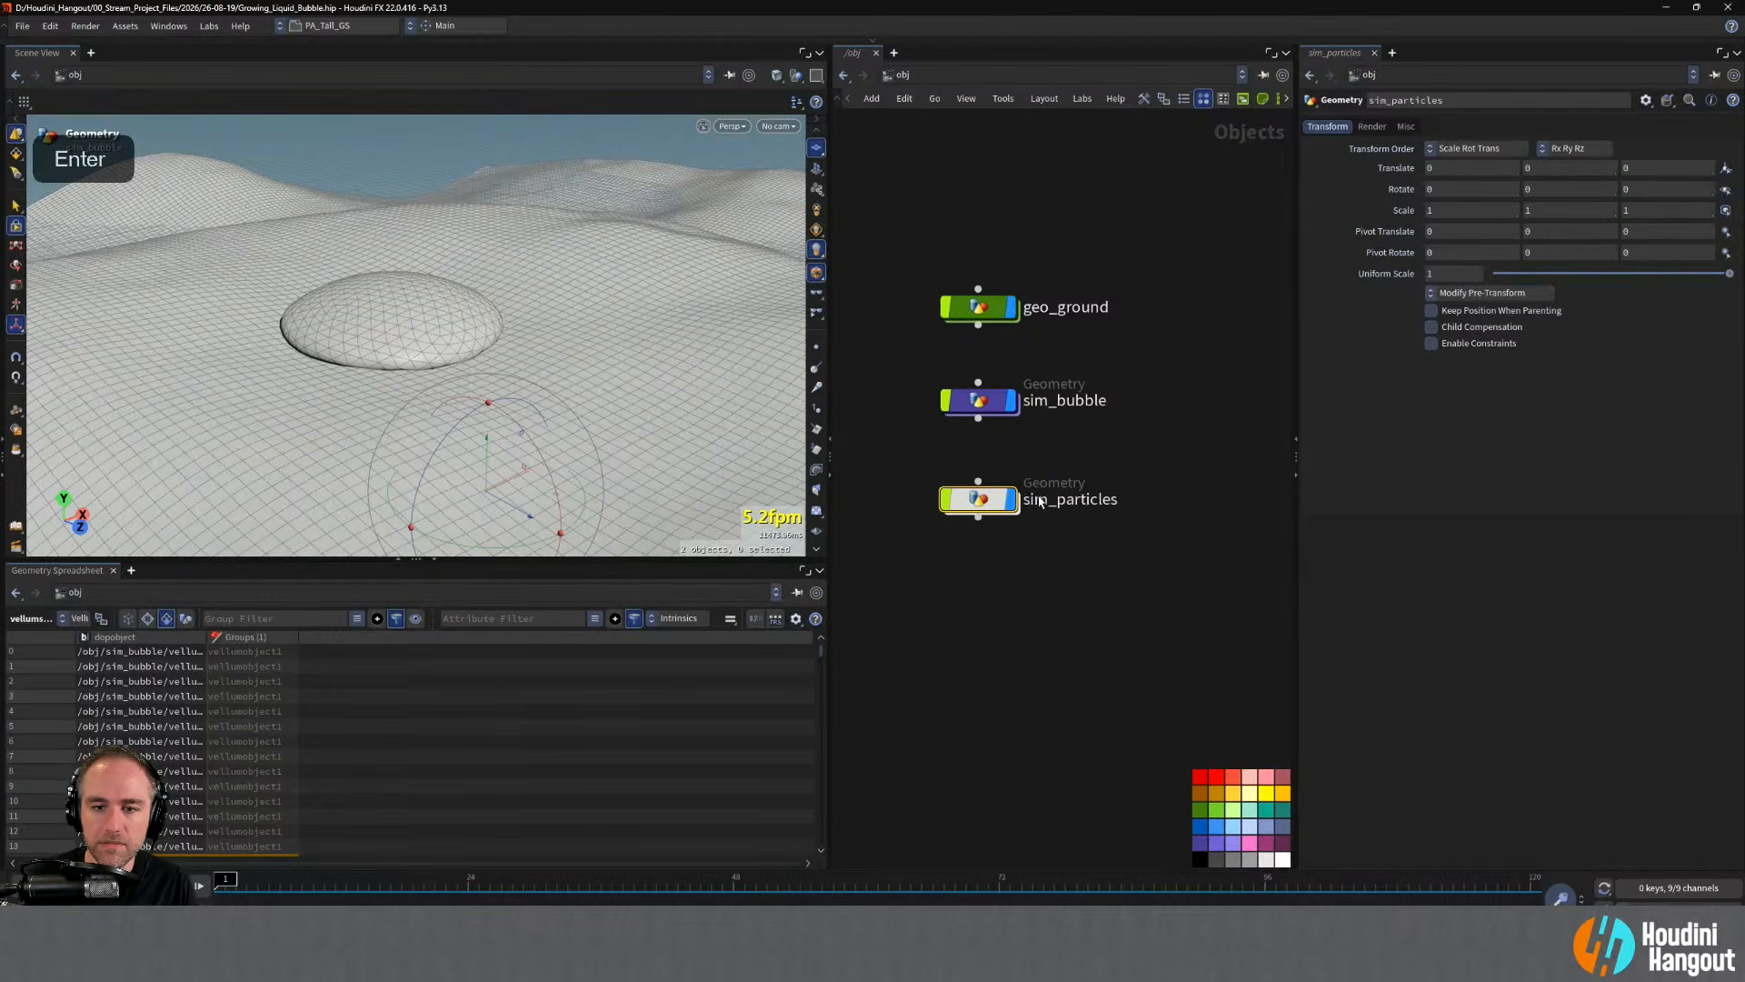
left_click(1202, 833)
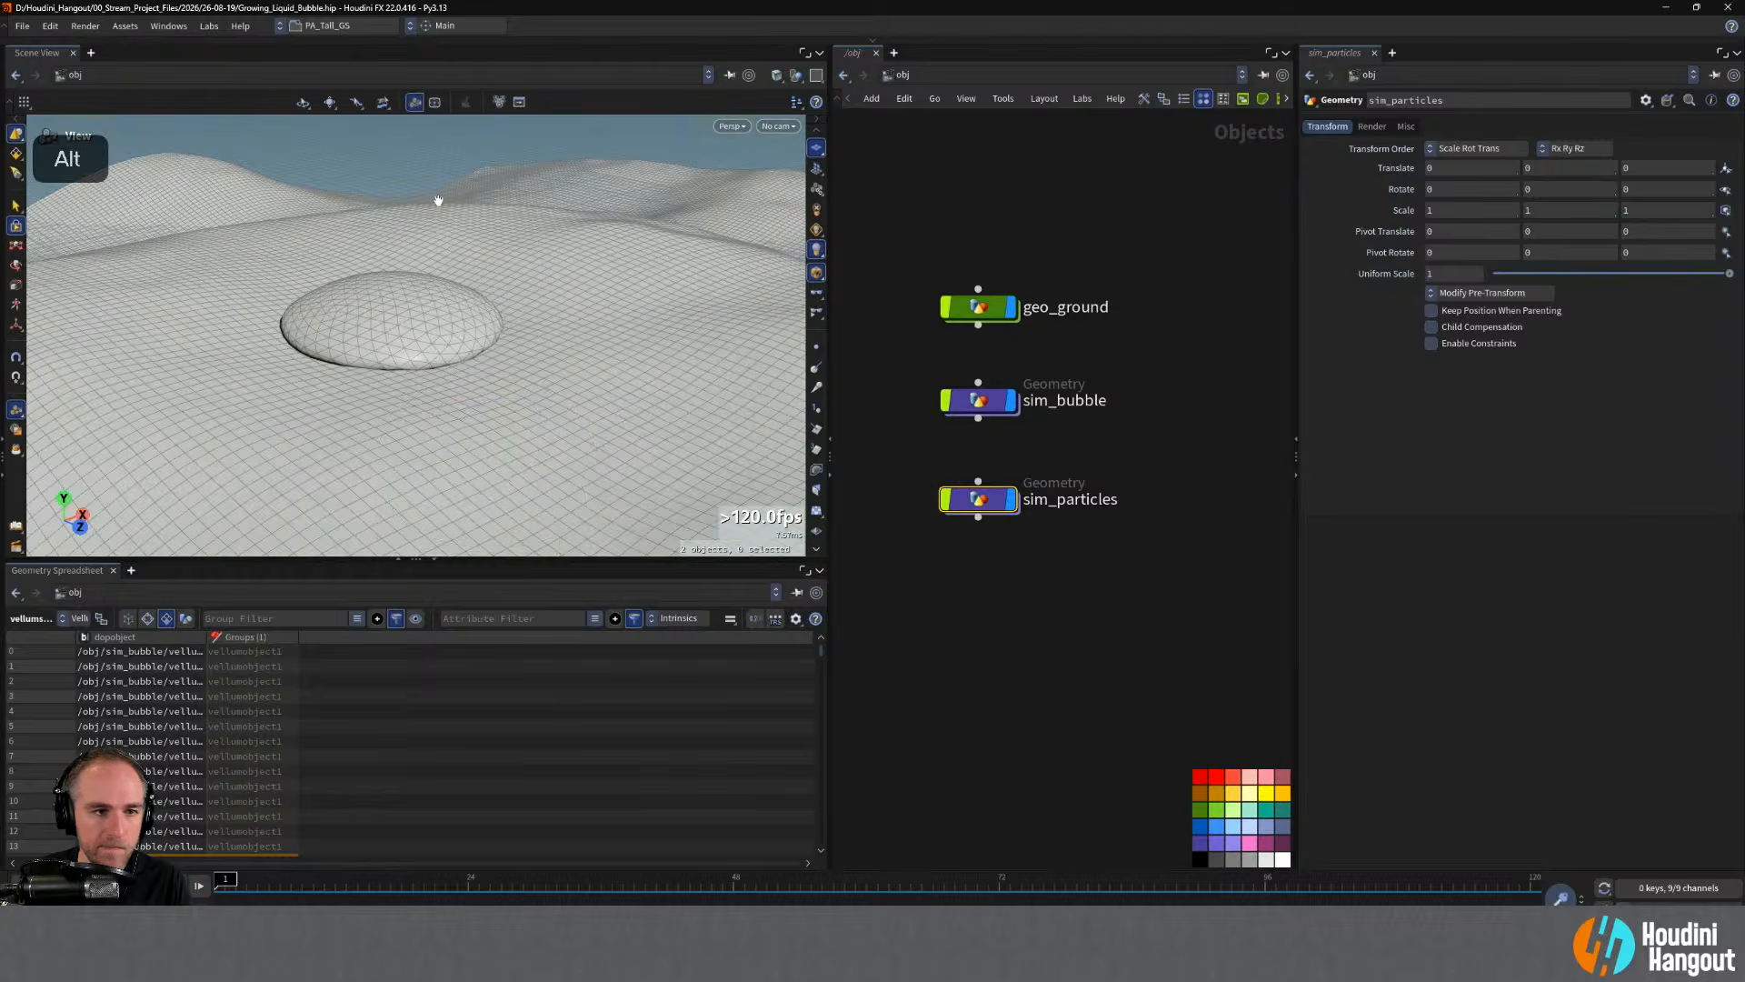
- View the bubble and surrounding ground from farther away, then switch to the browser with the Pantene reference video on Vimeo
left_click_drag(437, 199, 411, 289, "alt")
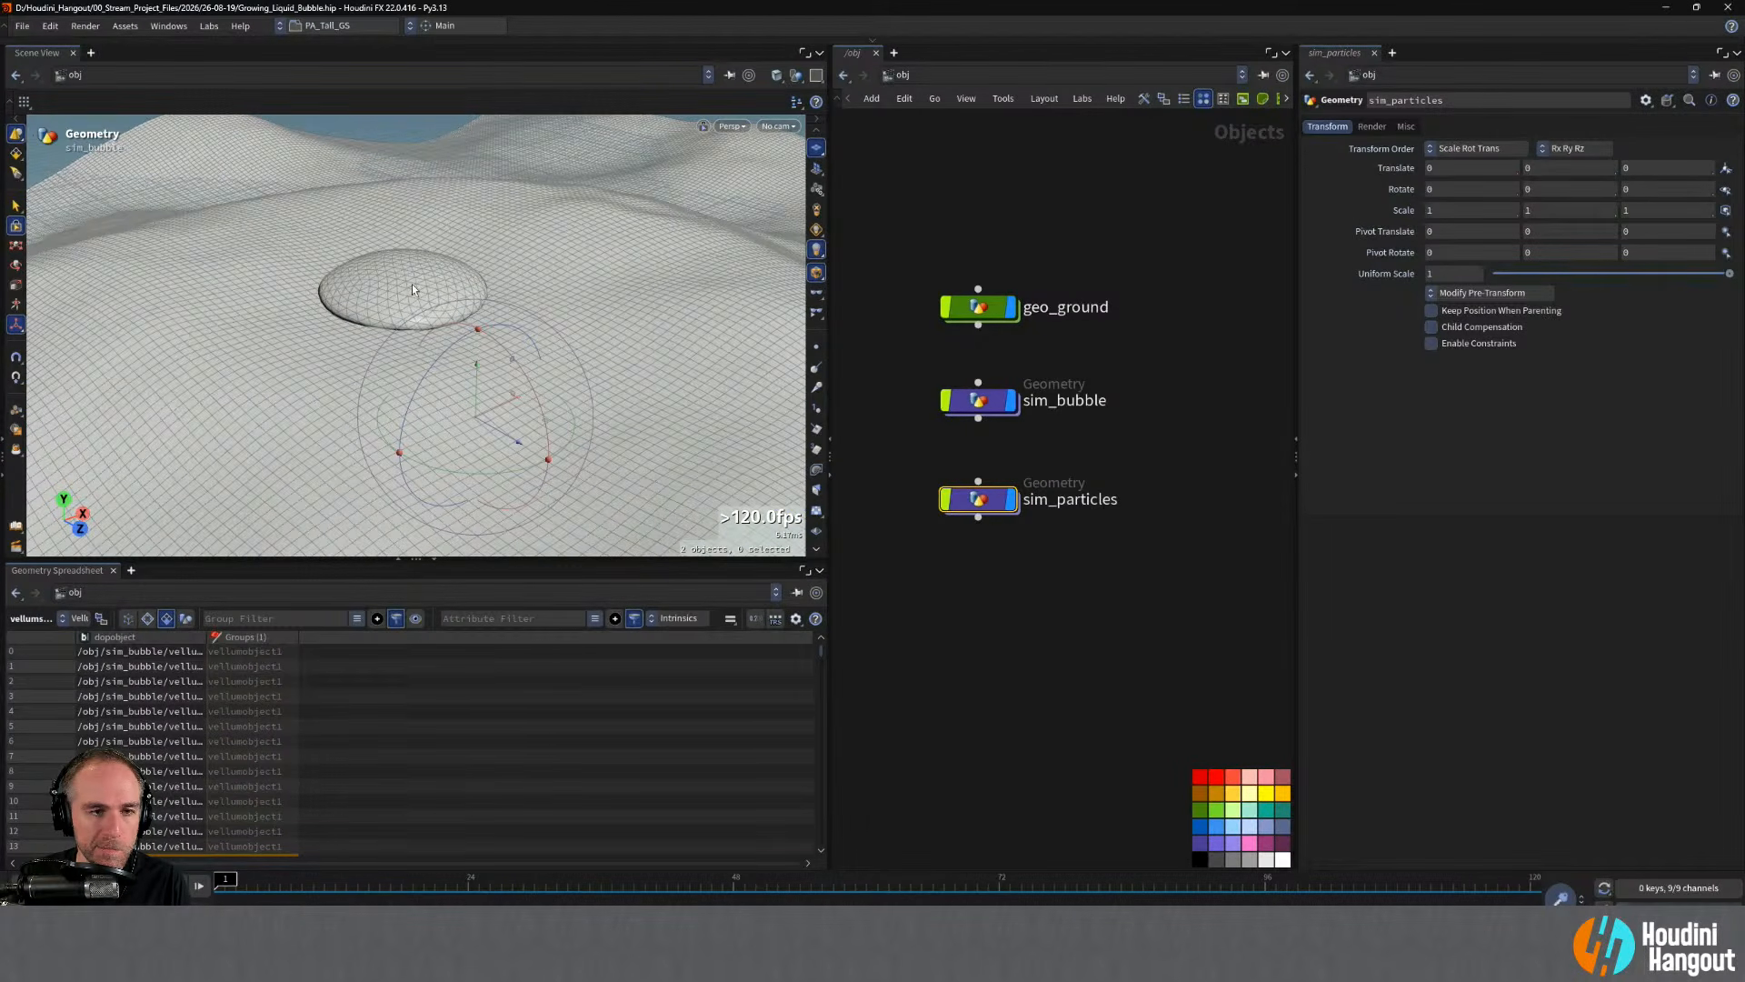
middle_click_drag(502, 233, 456, 271, "alt")
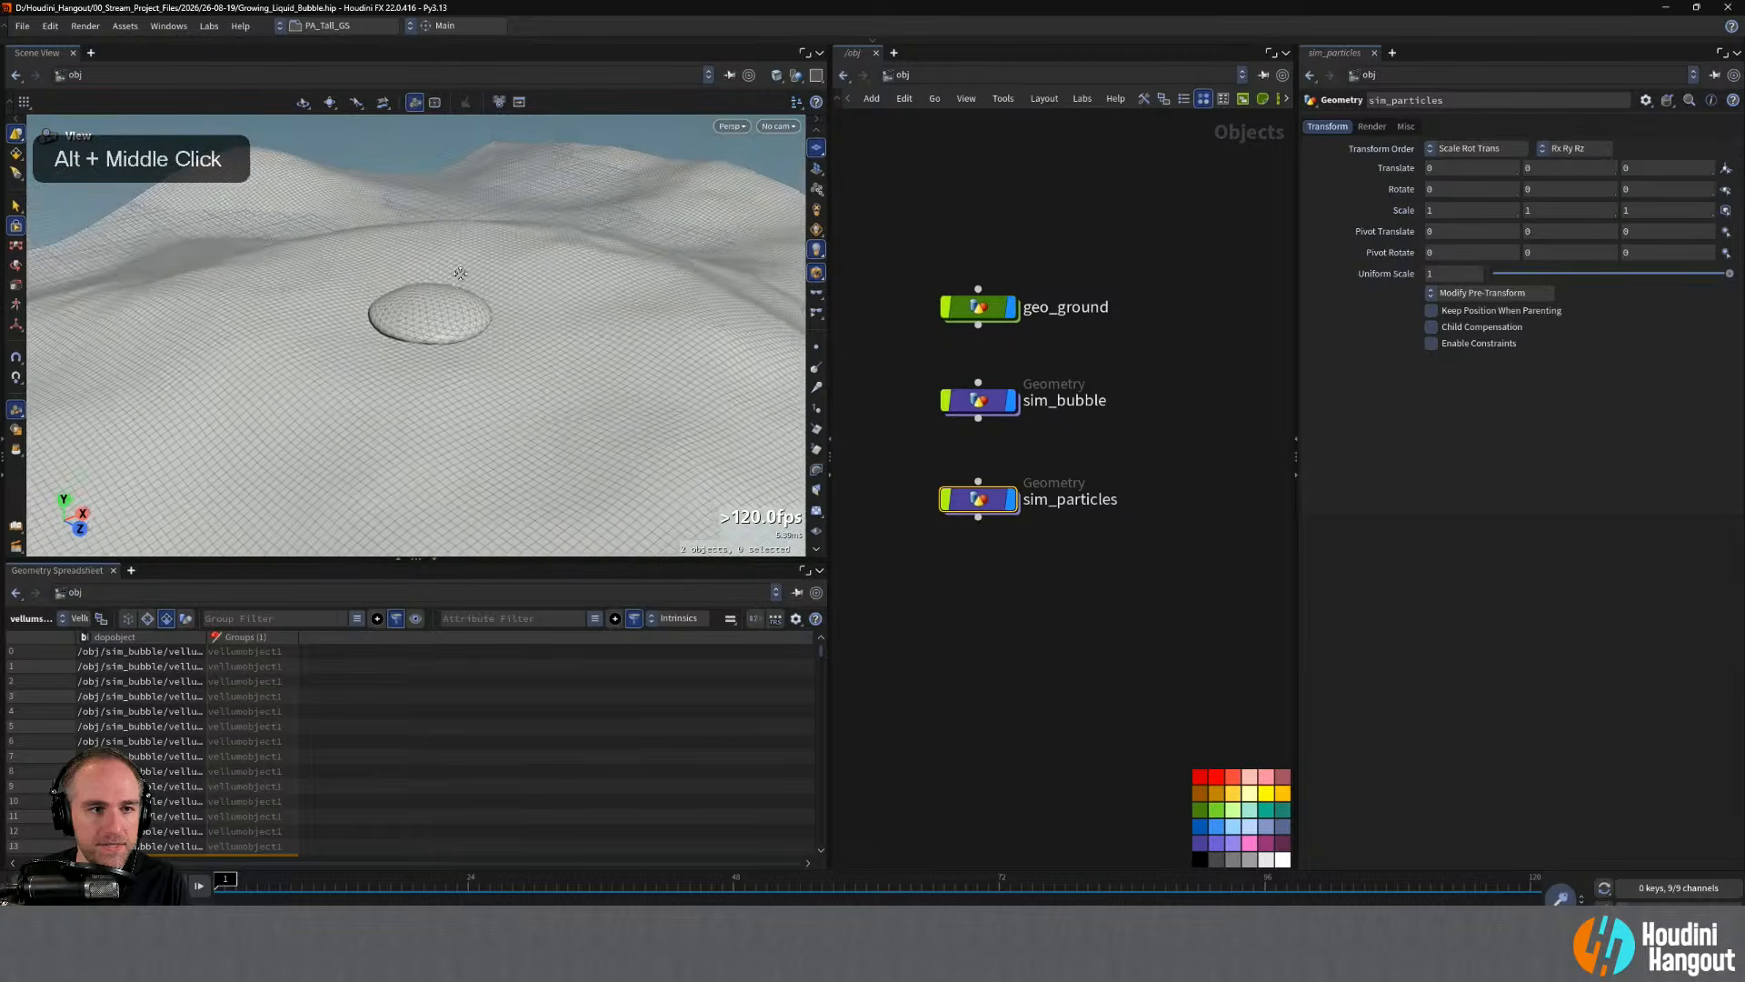
left_click_drag(456, 271, 536, 294, "alt")
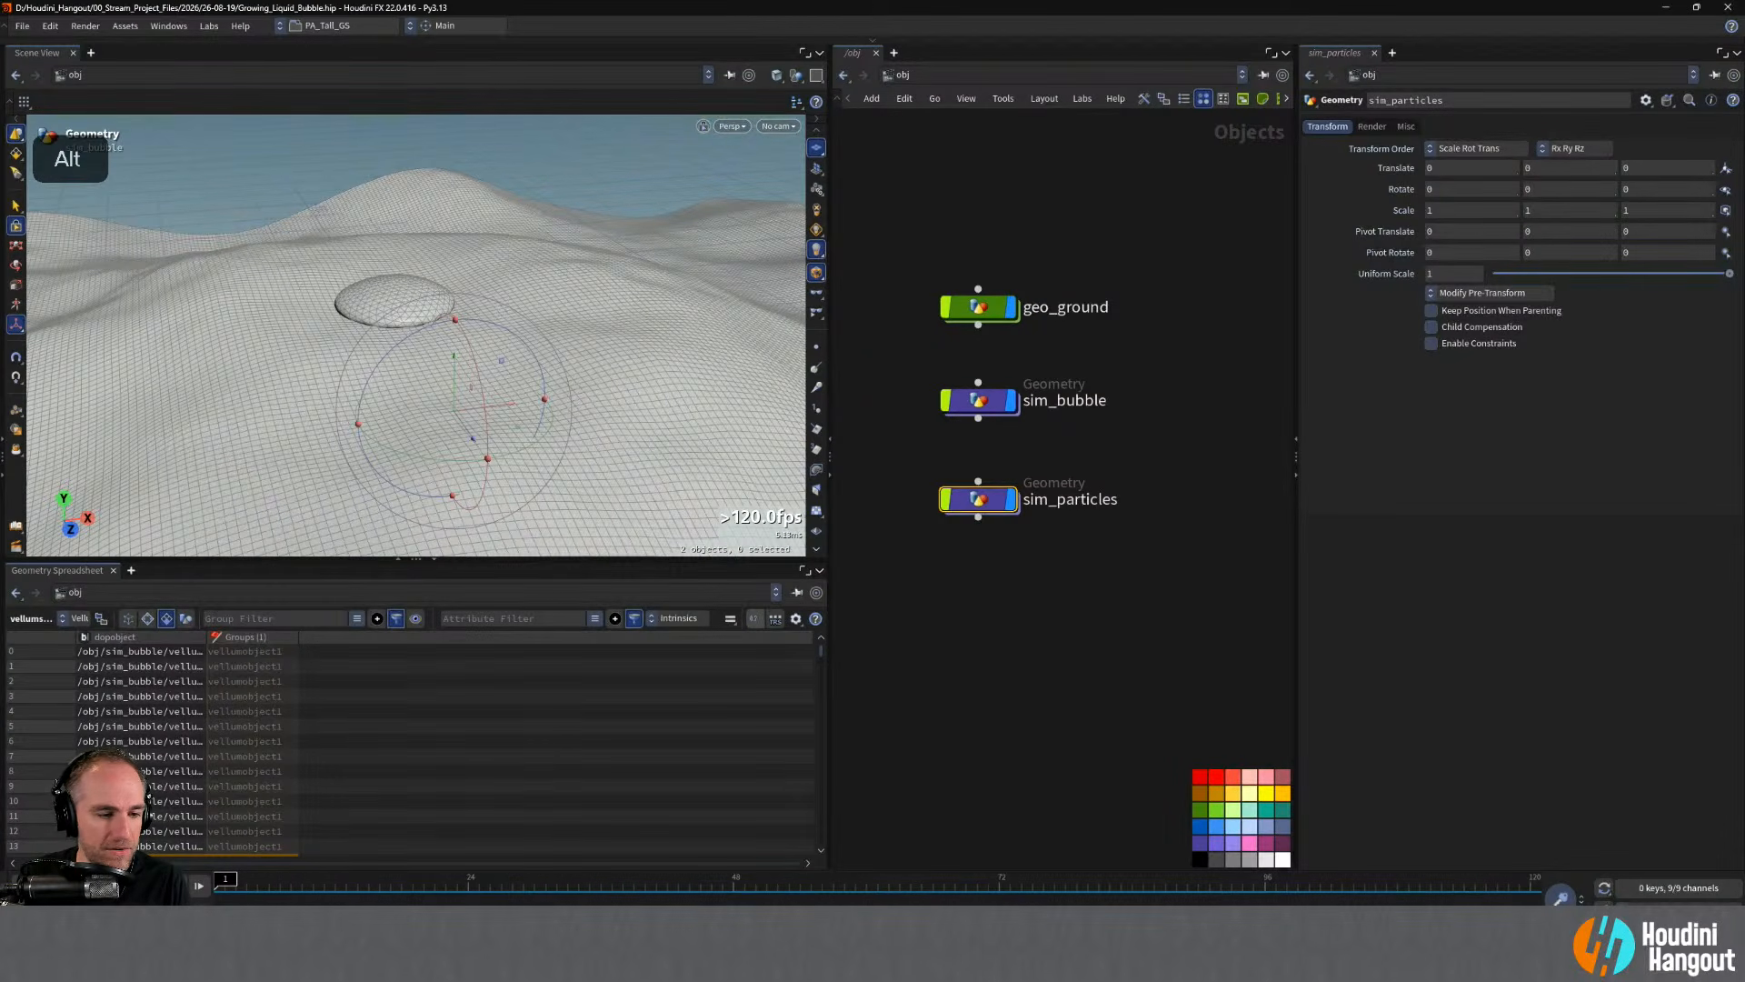
key("alt+Tab")
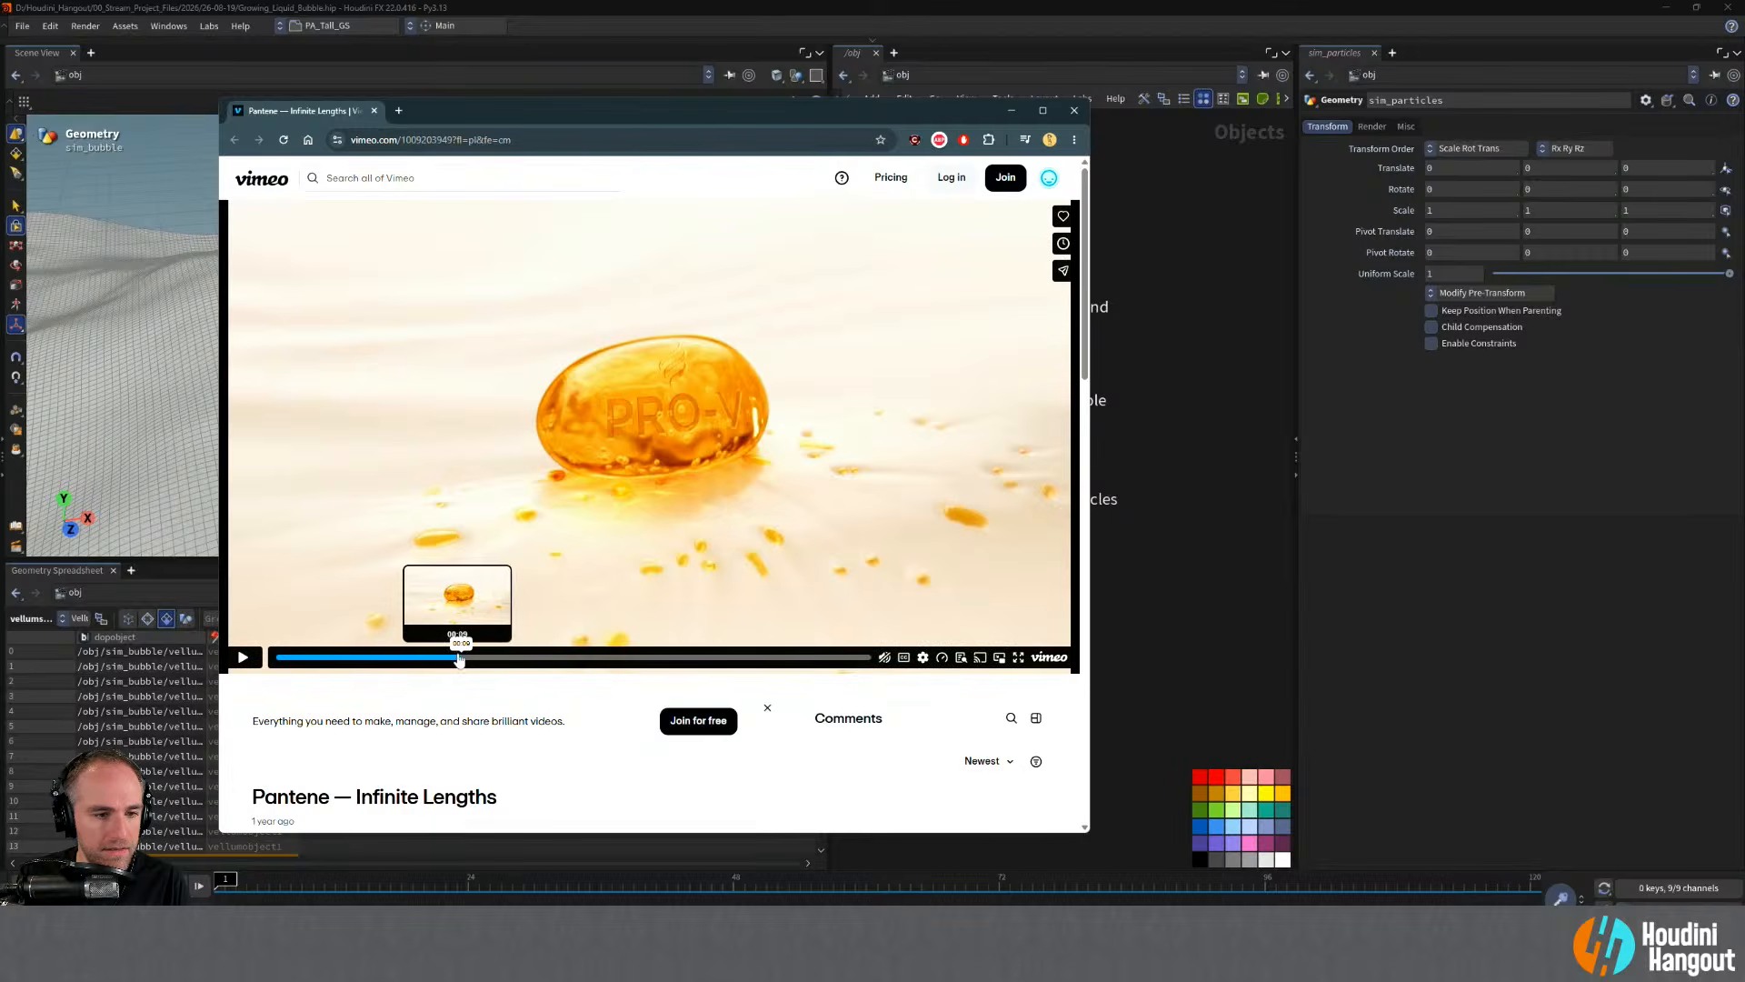
- Scrub the Pantene reference video around the PRO-V capsule shot to examine the surrounding droplets, and switch back to Houdini
mouse_move(459, 658)
left_mouse_down()
mouse_move(421, 657)
mouse_move(491, 656)
mouse_move(423, 657)
mouse_move(483, 658)
mouse_move(441, 661)
left_mouse_up()
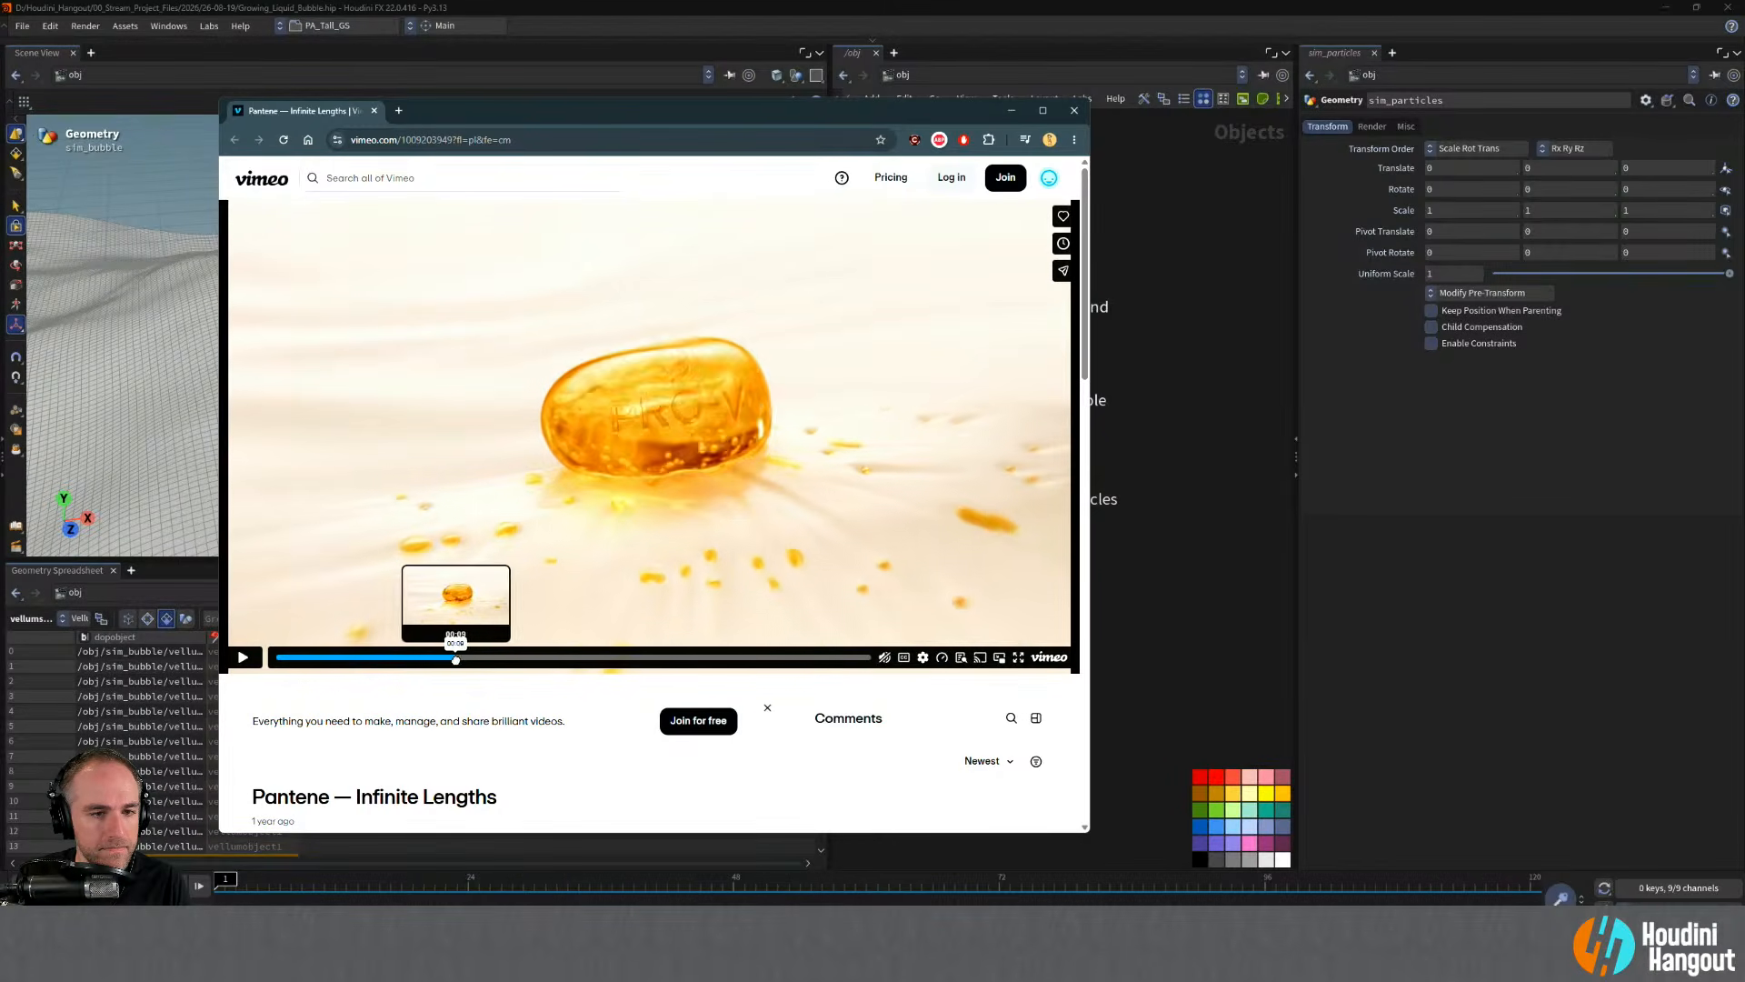
left_click_drag(471, 658, 463, 657)
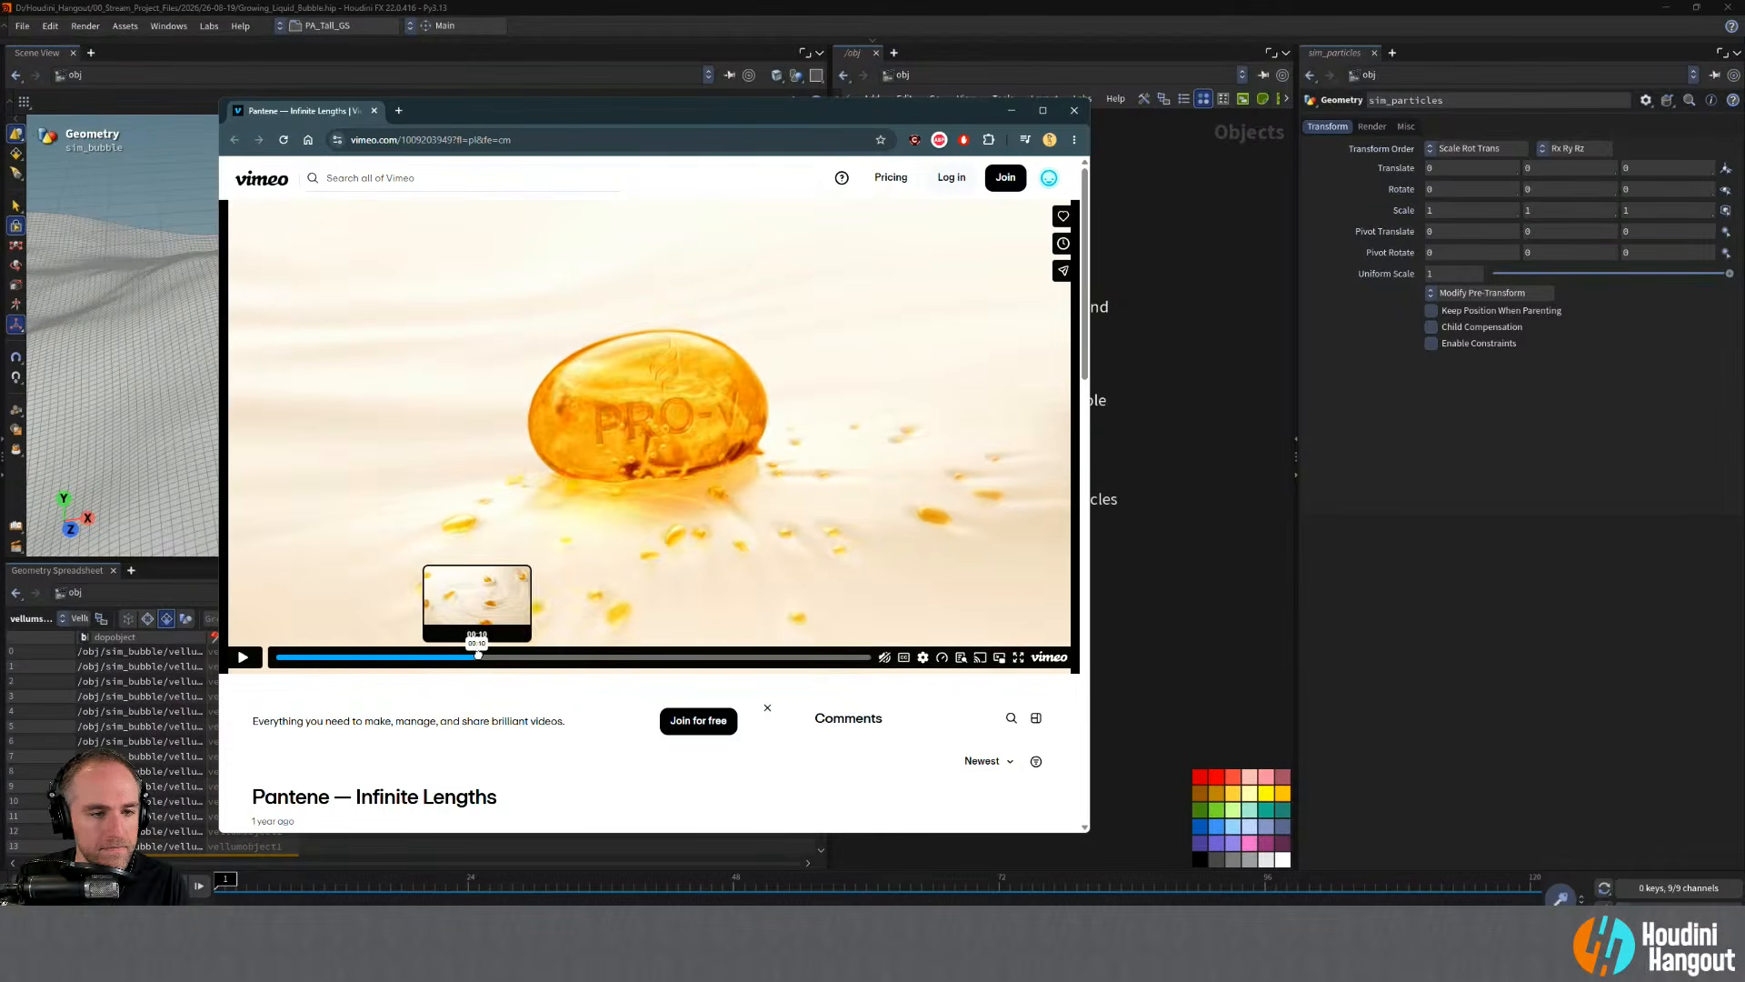
mouse_move(478, 654)
left_mouse_down()
mouse_move(445, 656)
mouse_move(494, 654)
mouse_move(440, 647)
mouse_move(492, 645)
mouse_move(434, 645)
mouse_move(463, 635)
left_mouse_up()
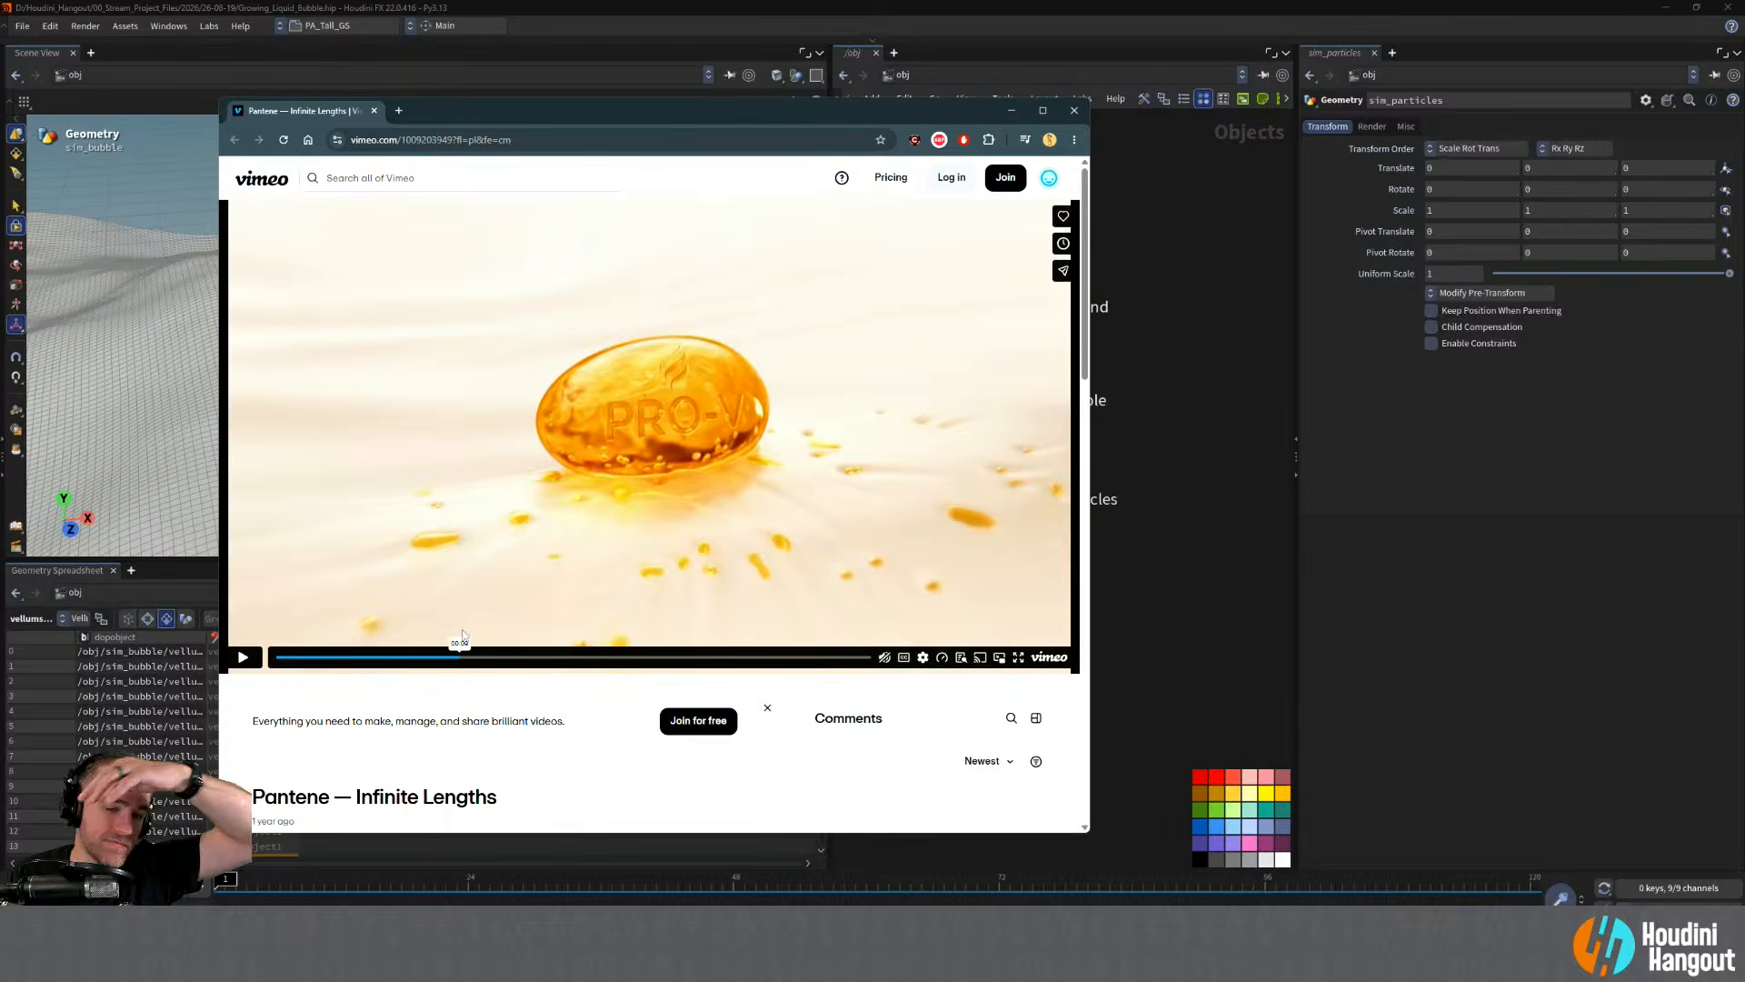
left_click(1128, 561)
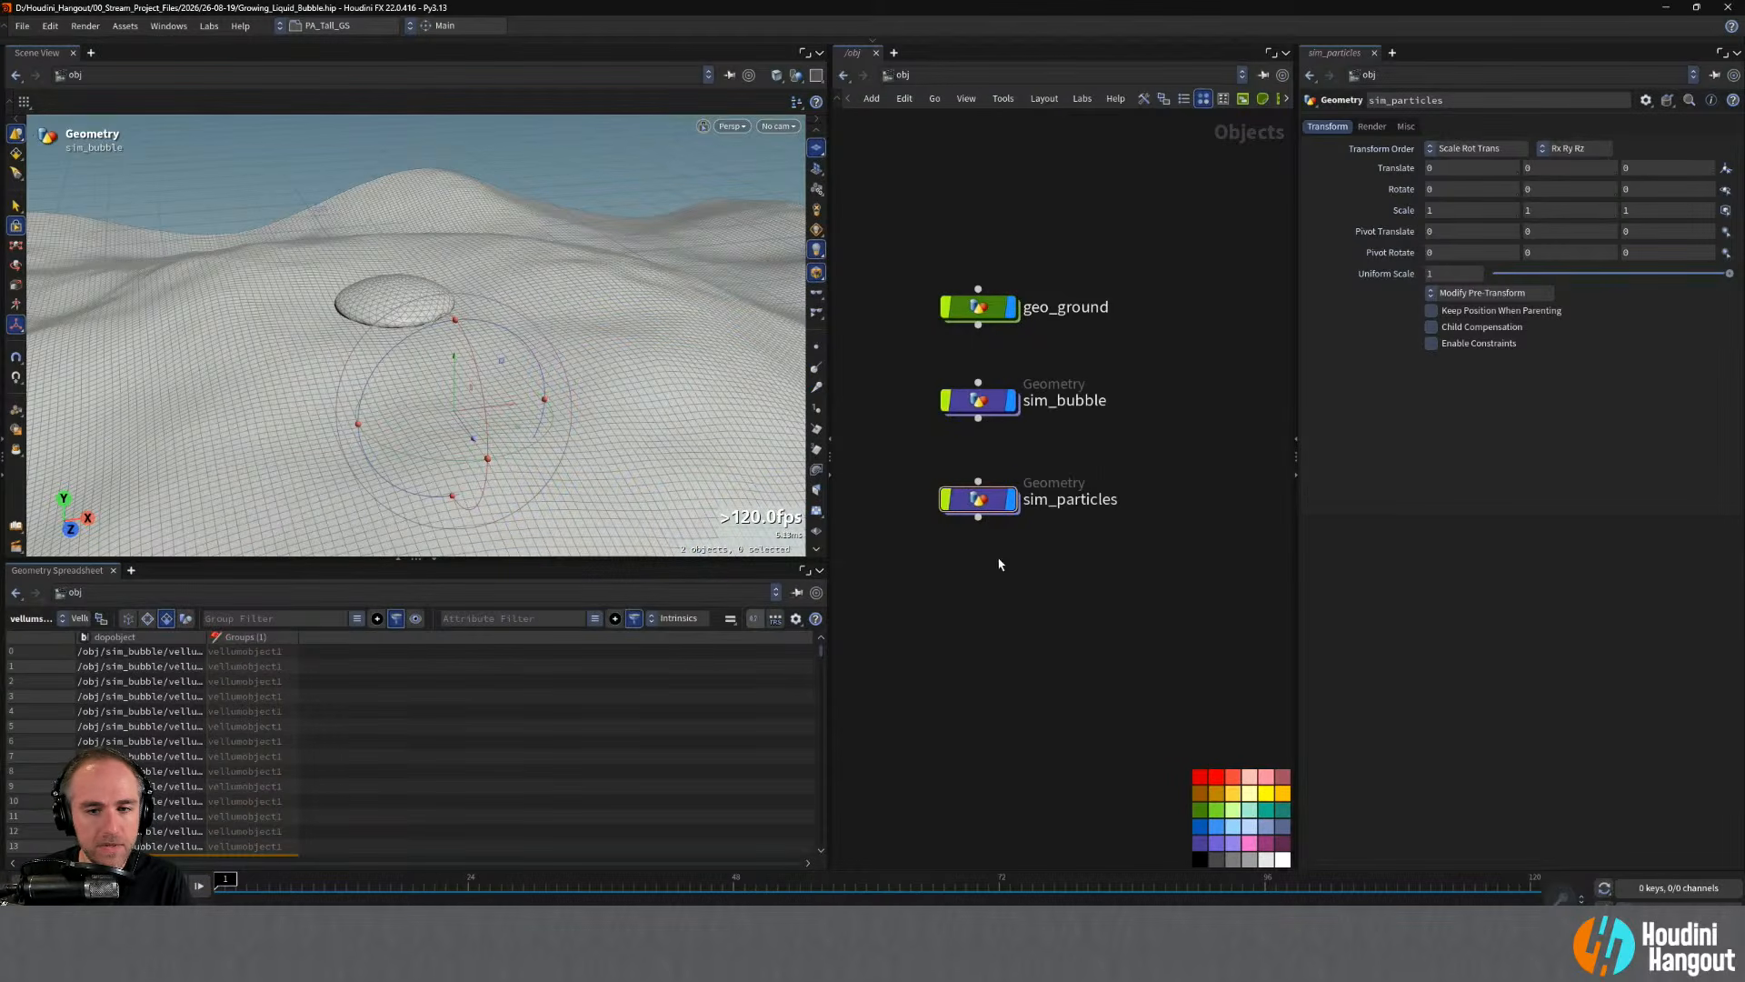
- Copy the get_ground Object Merge node from sim_bubble into the empty sim_particles network
double_click(974, 494)
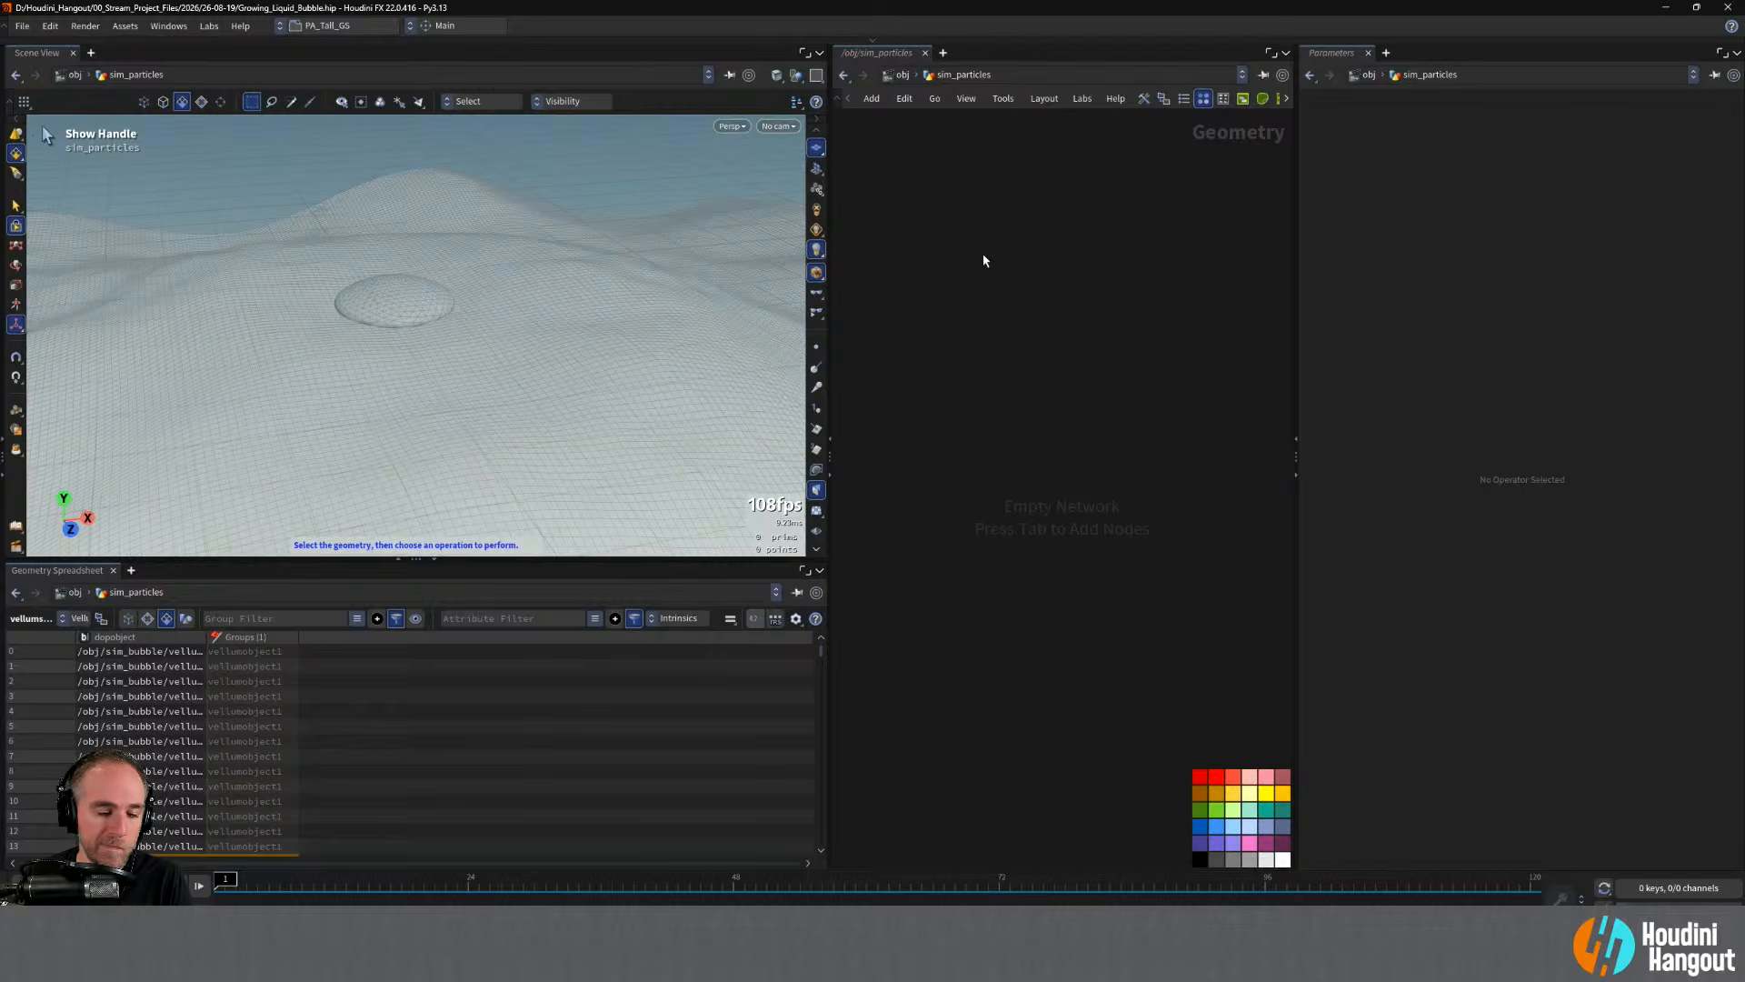
key("u")
double_click(975, 397)
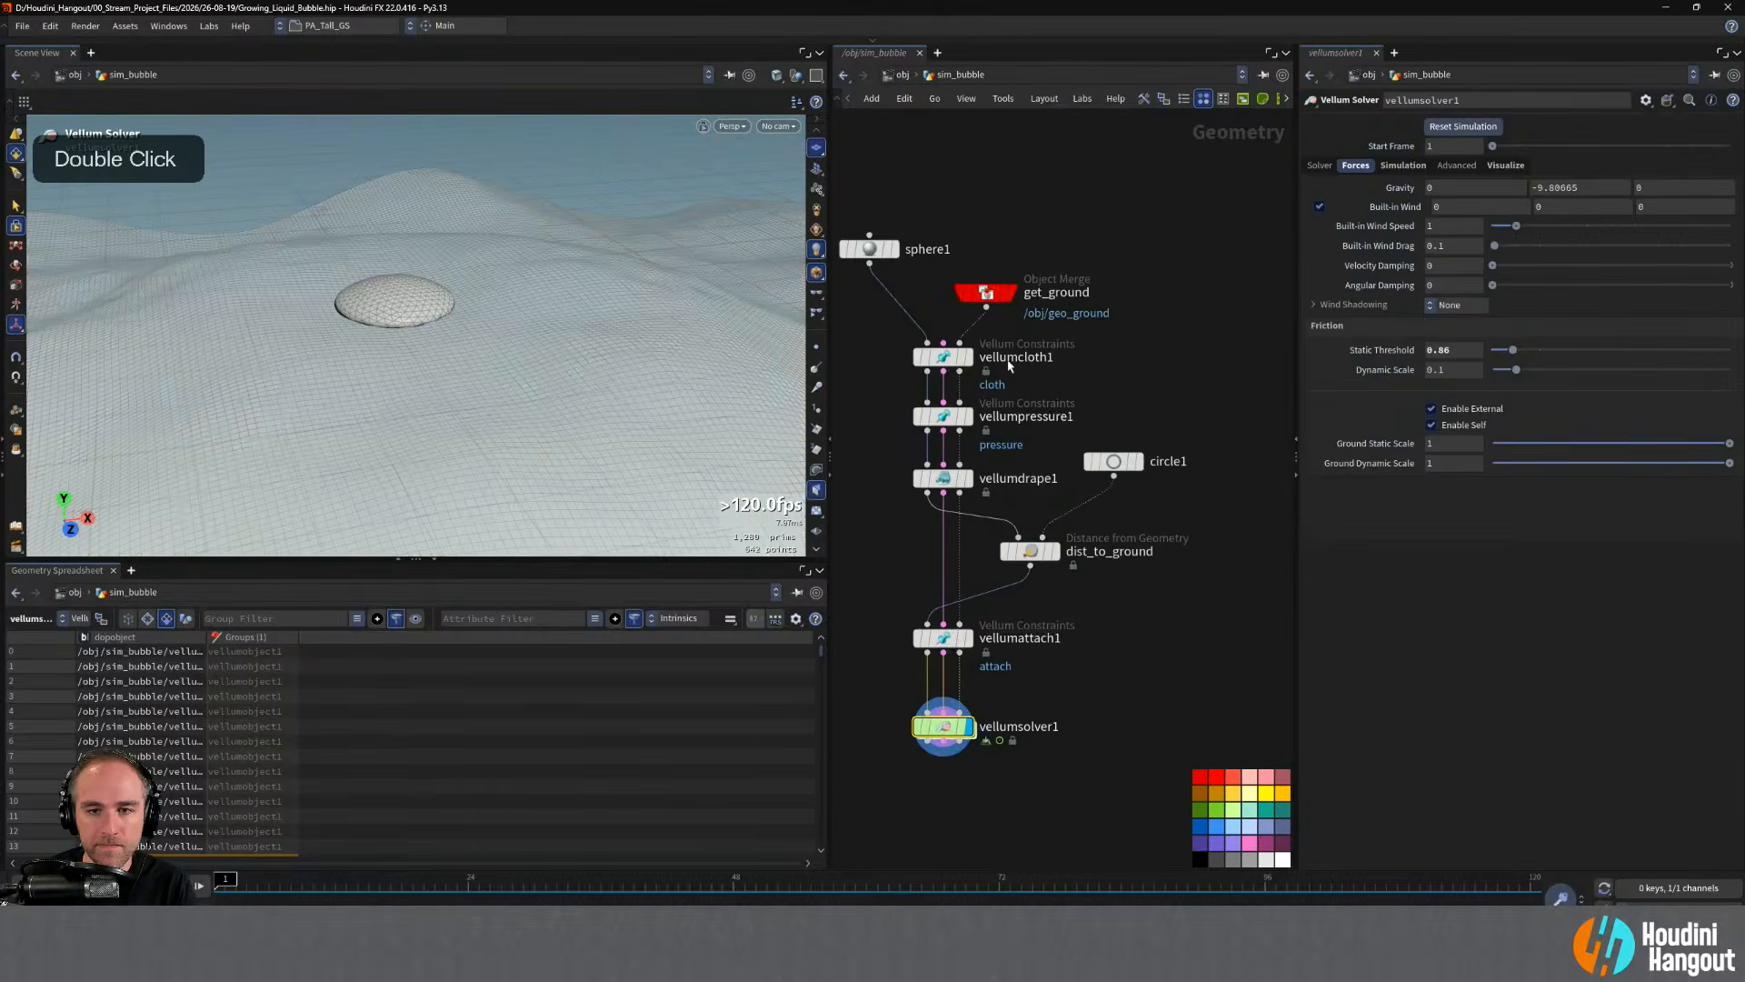
left_click(986, 292)
key("ctrl+c")
key("u")
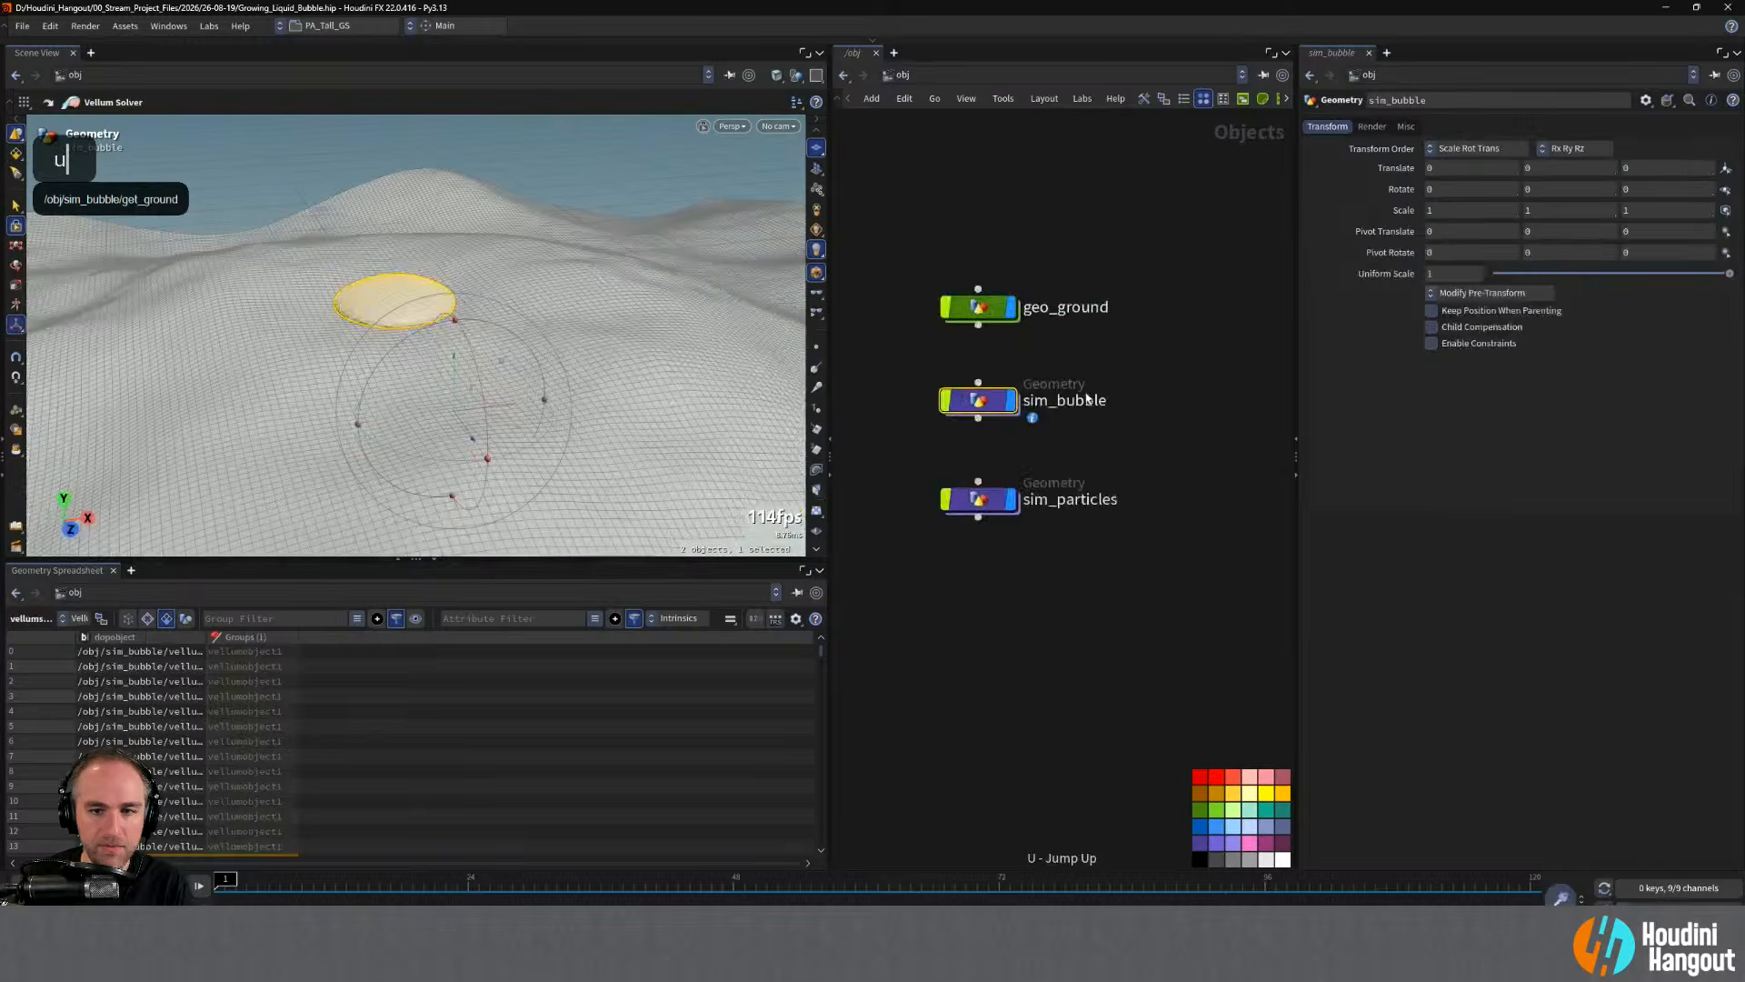
double_click(977, 501)
key("ctrl+v")
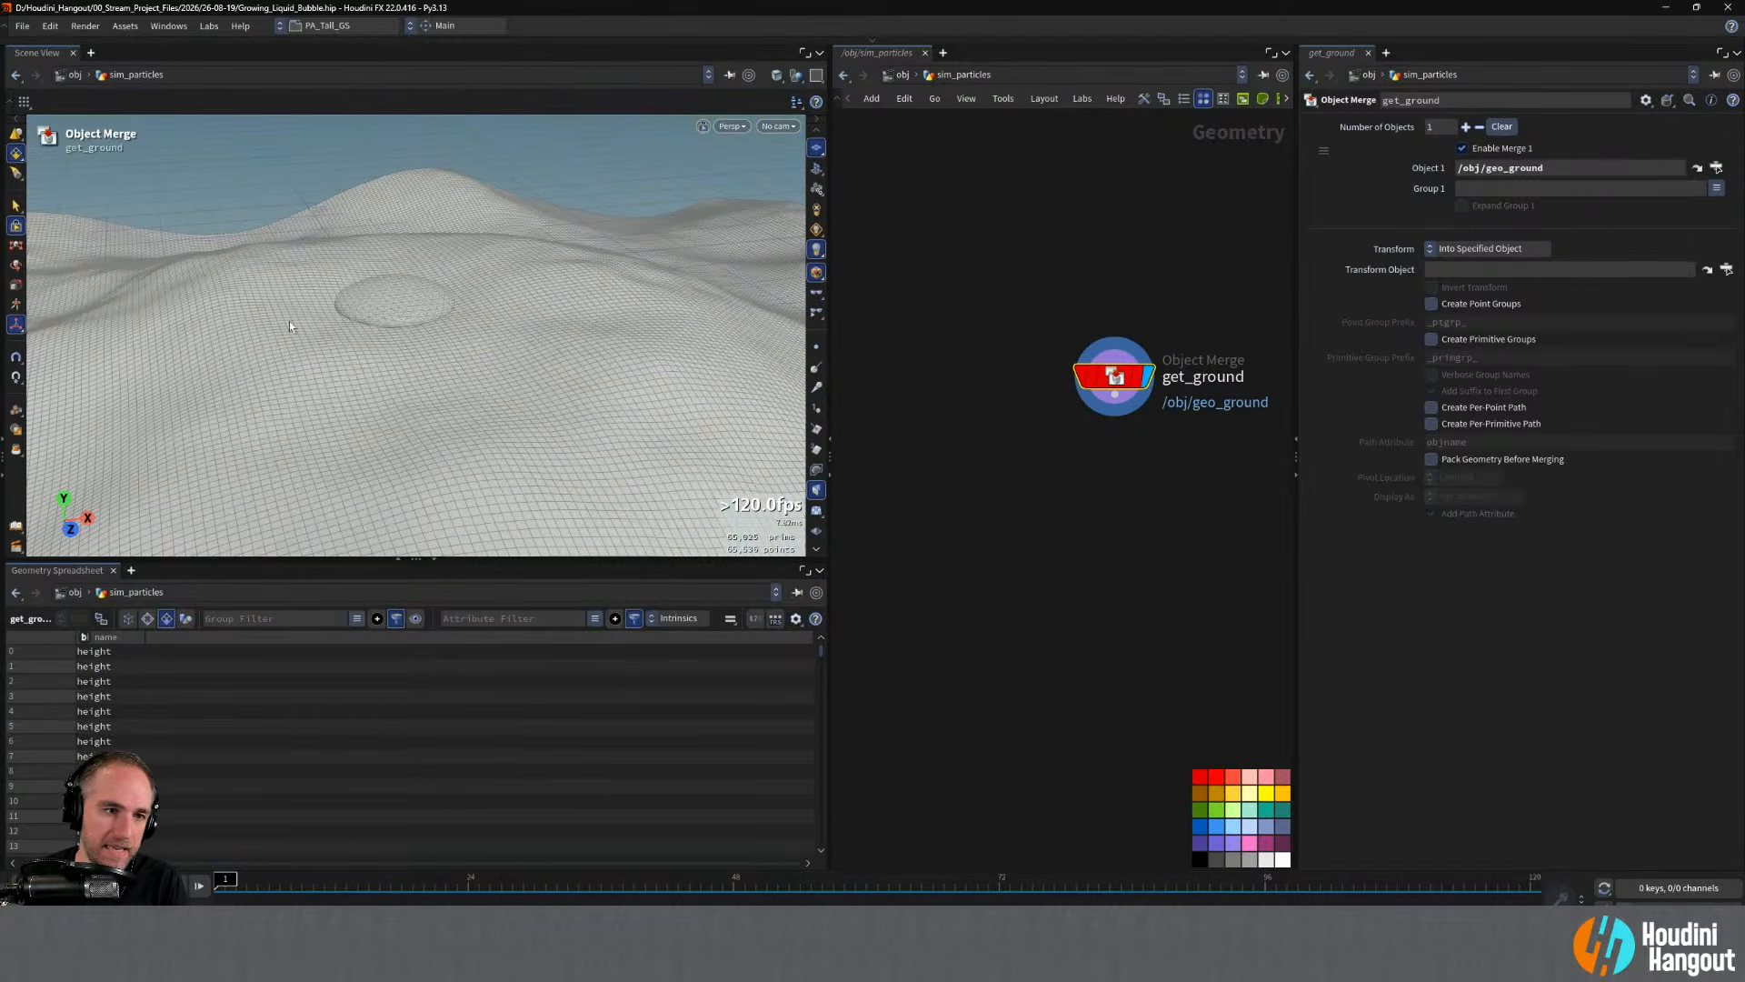
- Examine how droplets gather around the forming capsule in the reference video and compare it with the bubble's growth over the timeline
left_click_drag(409, 273, 417, 307, "alt")
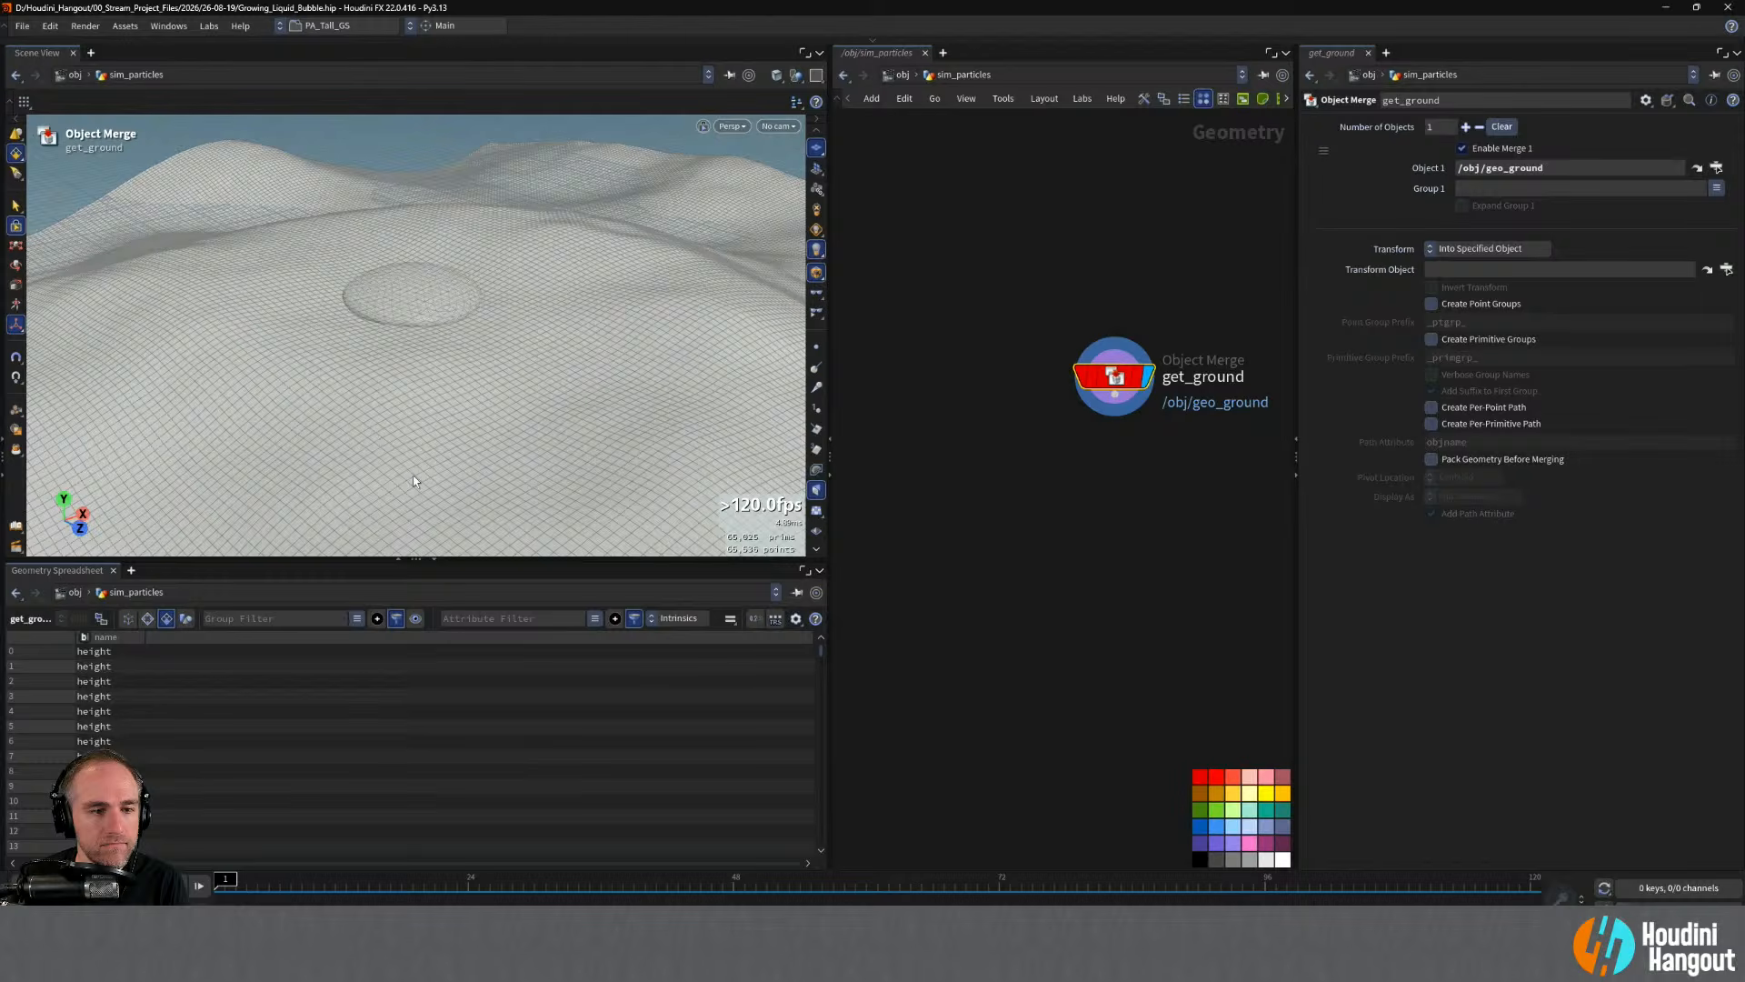
key("alt+Tab")
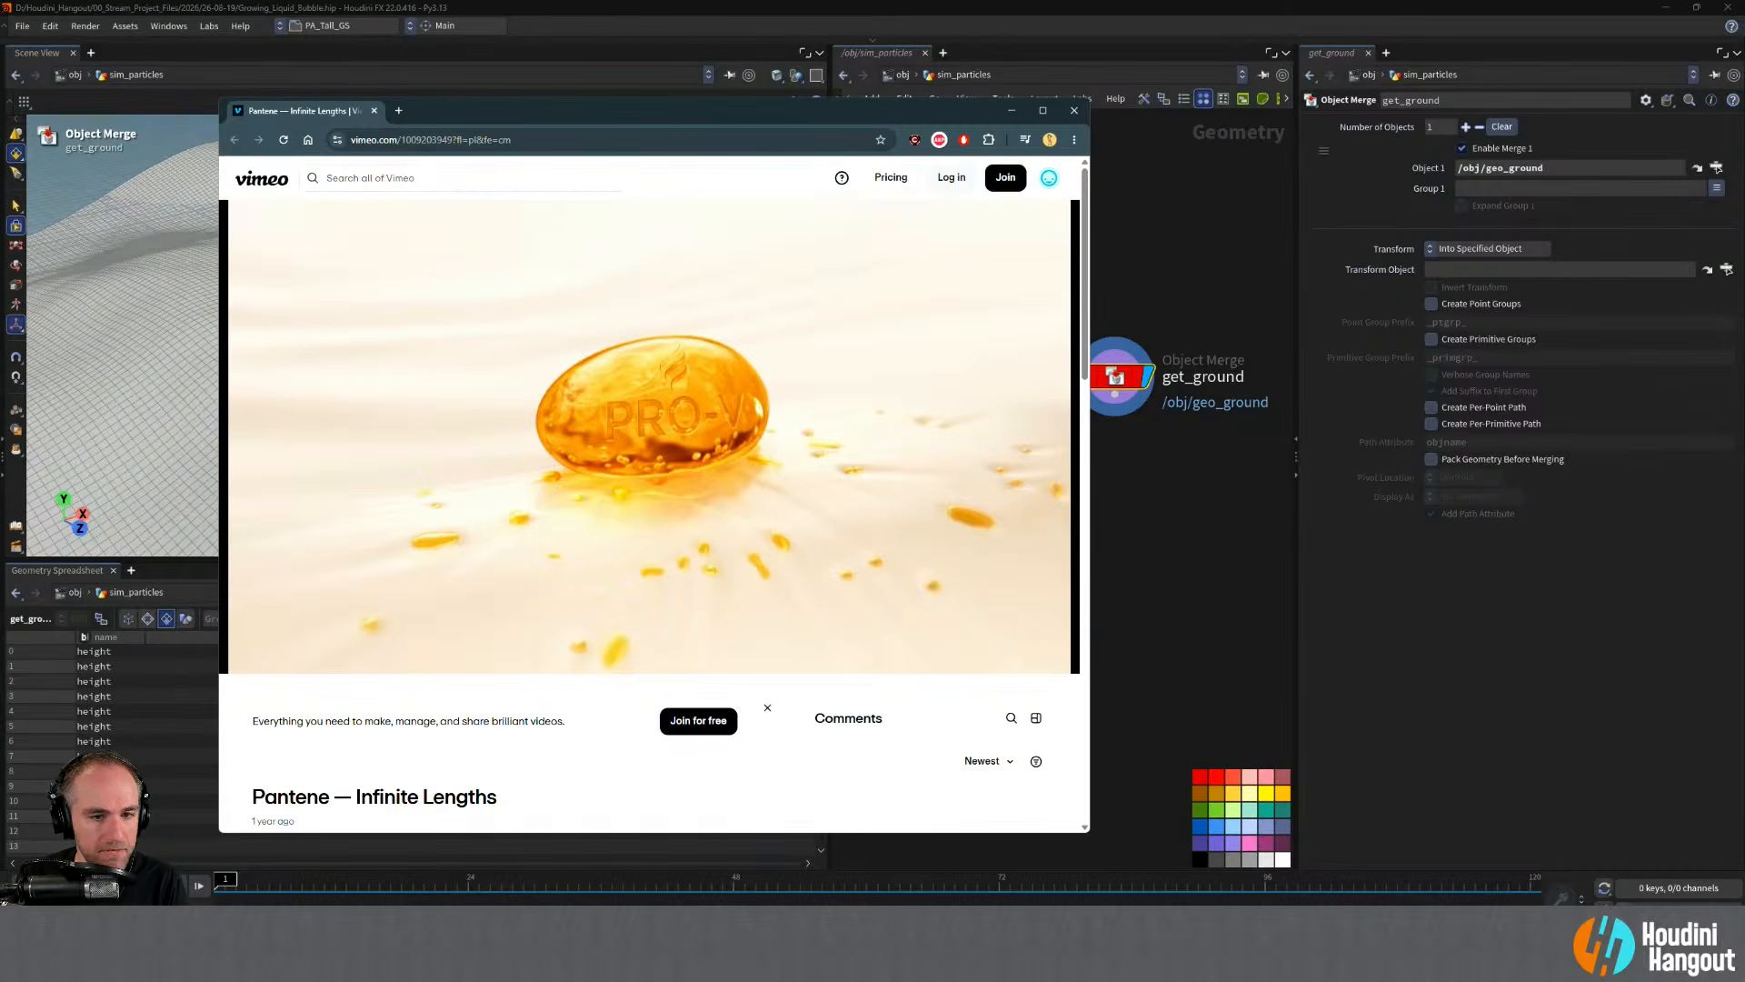
mouse_move(882, 530)
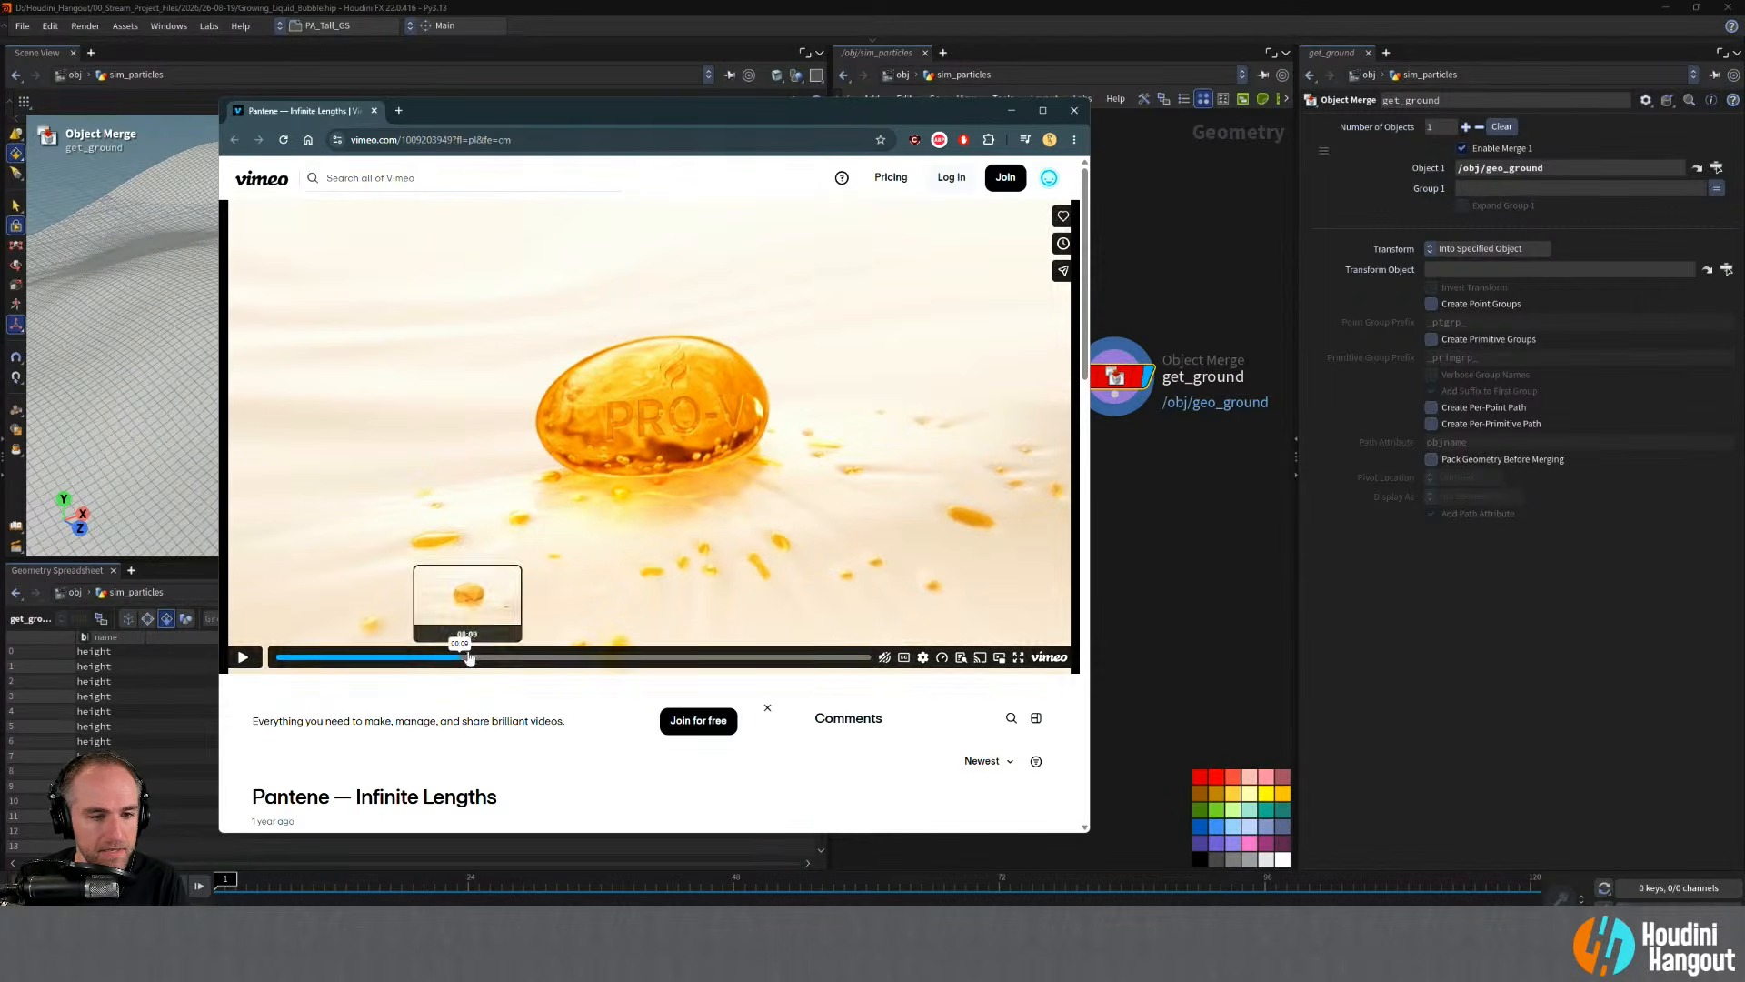
mouse_move(465, 656)
left_mouse_down()
mouse_move(413, 651)
mouse_move(434, 644)
left_mouse_up()
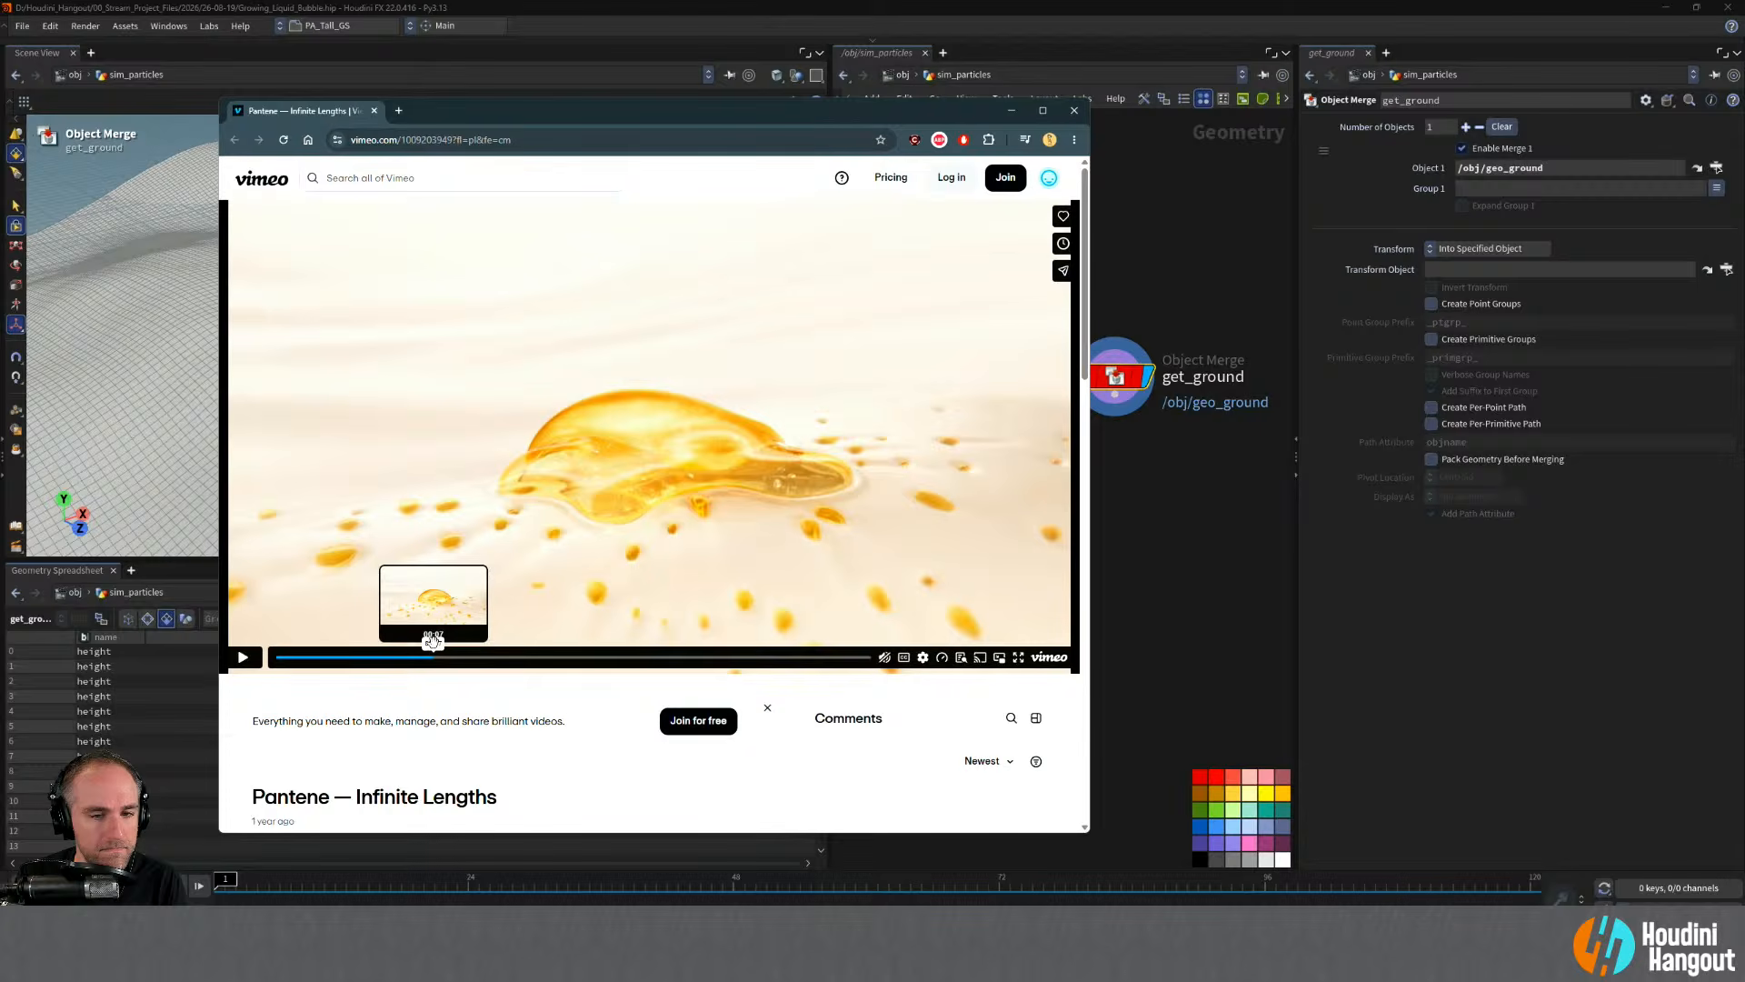
left_click_drag(431, 641, 432, 642)
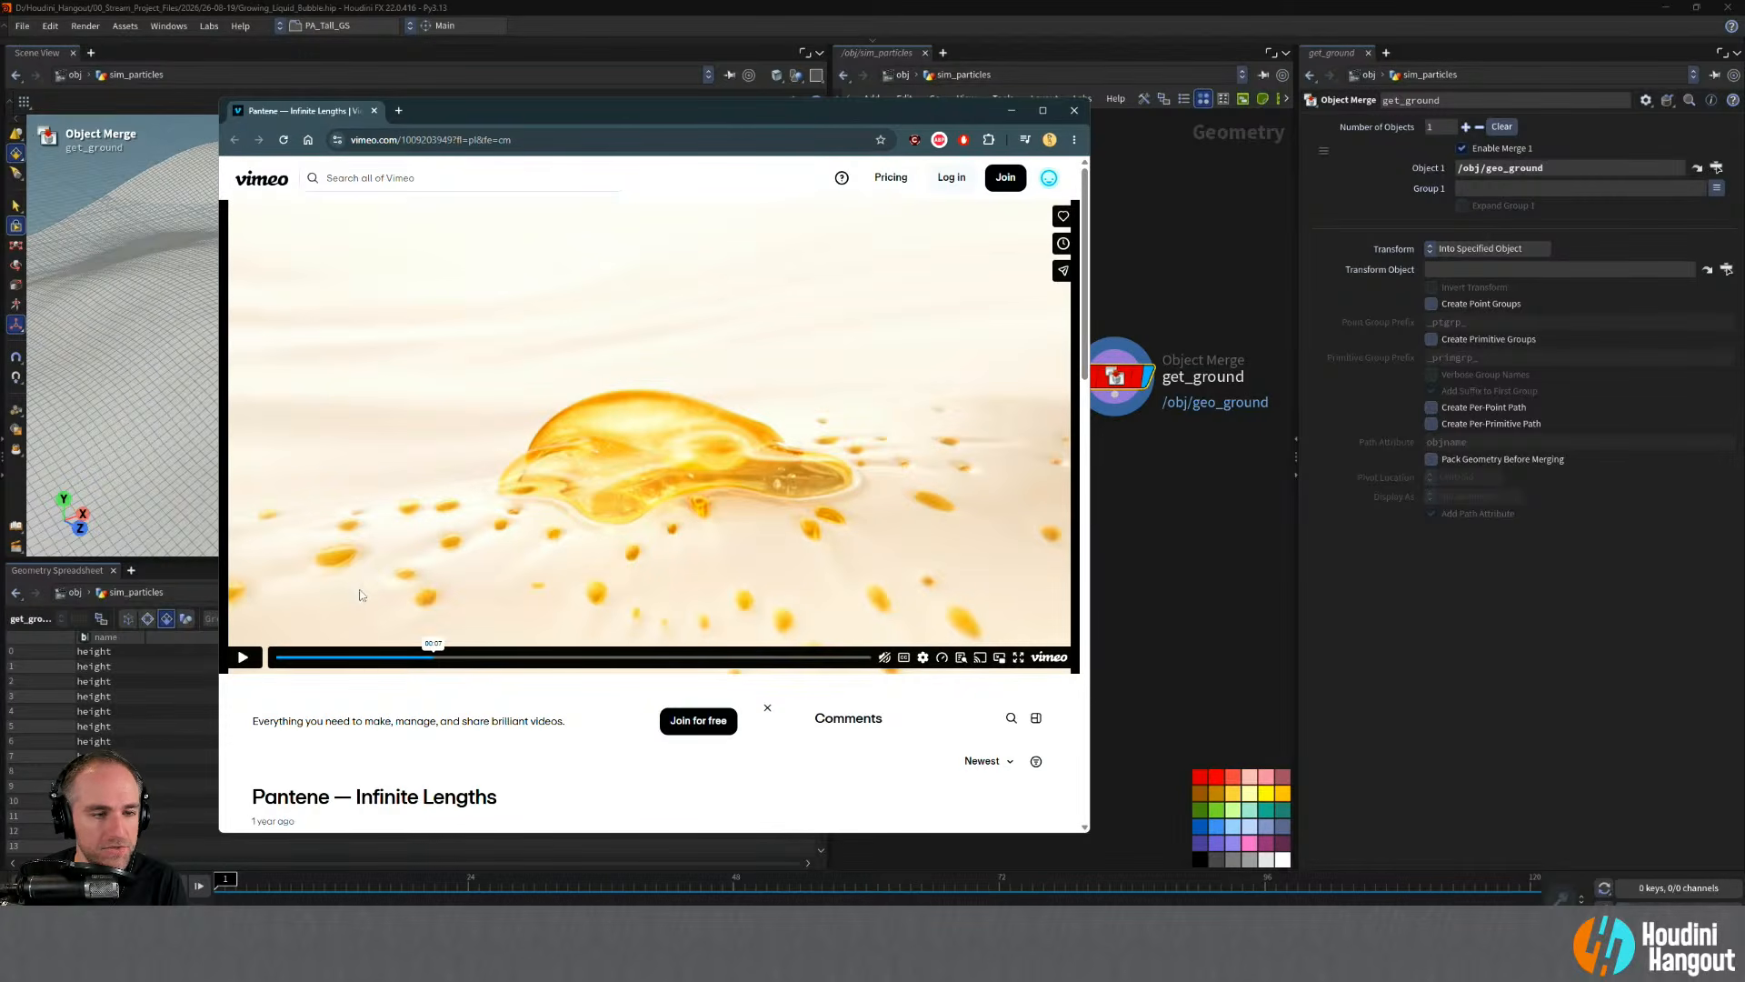
left_click(1224, 472)
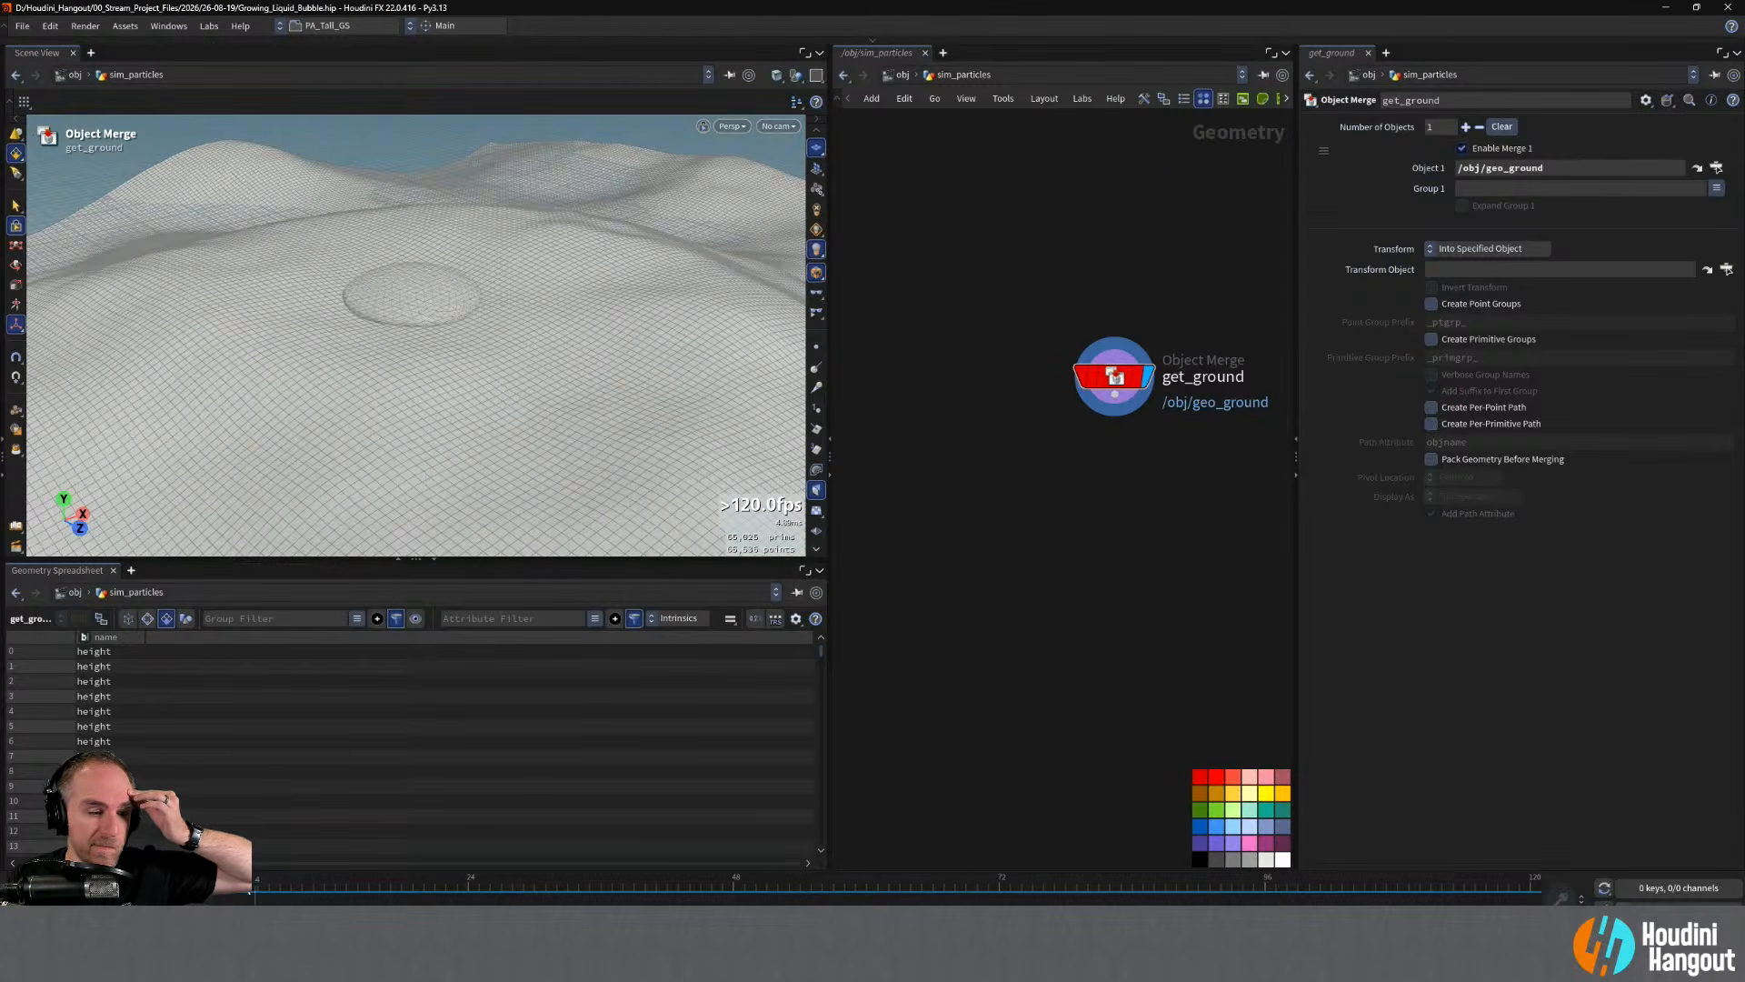
left_click_drag(250, 894, 657, 896)
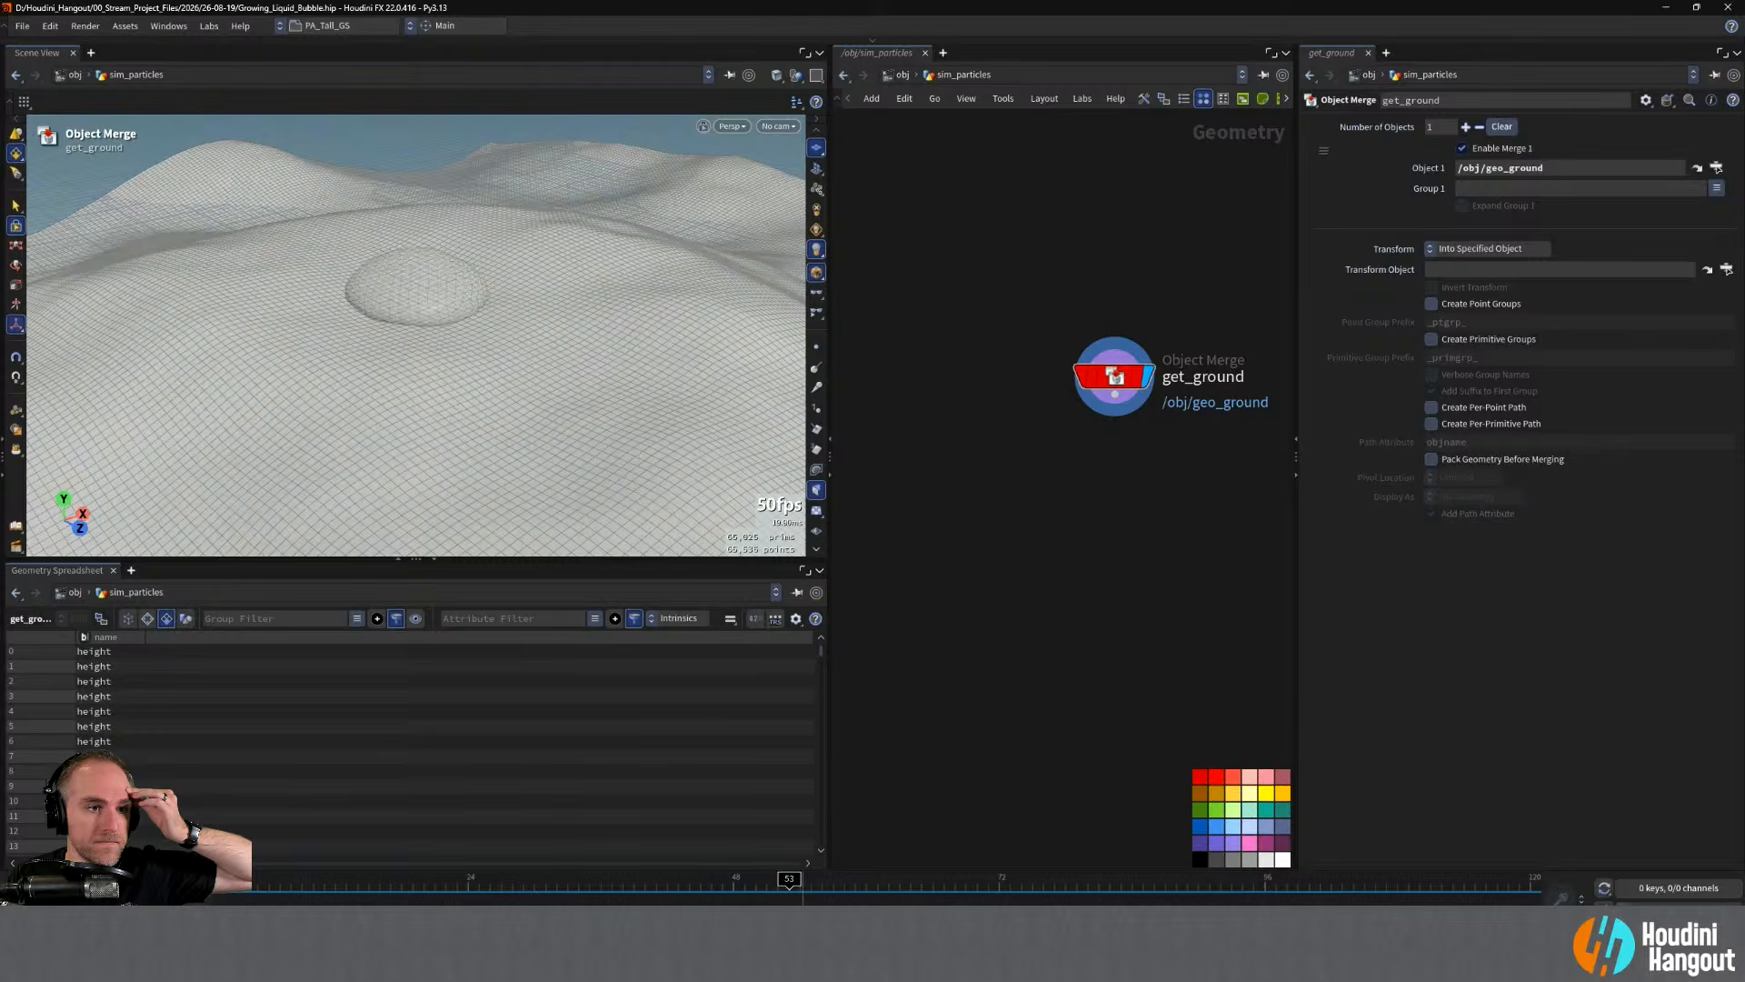
left_click_drag(793, 896, 232, 896)
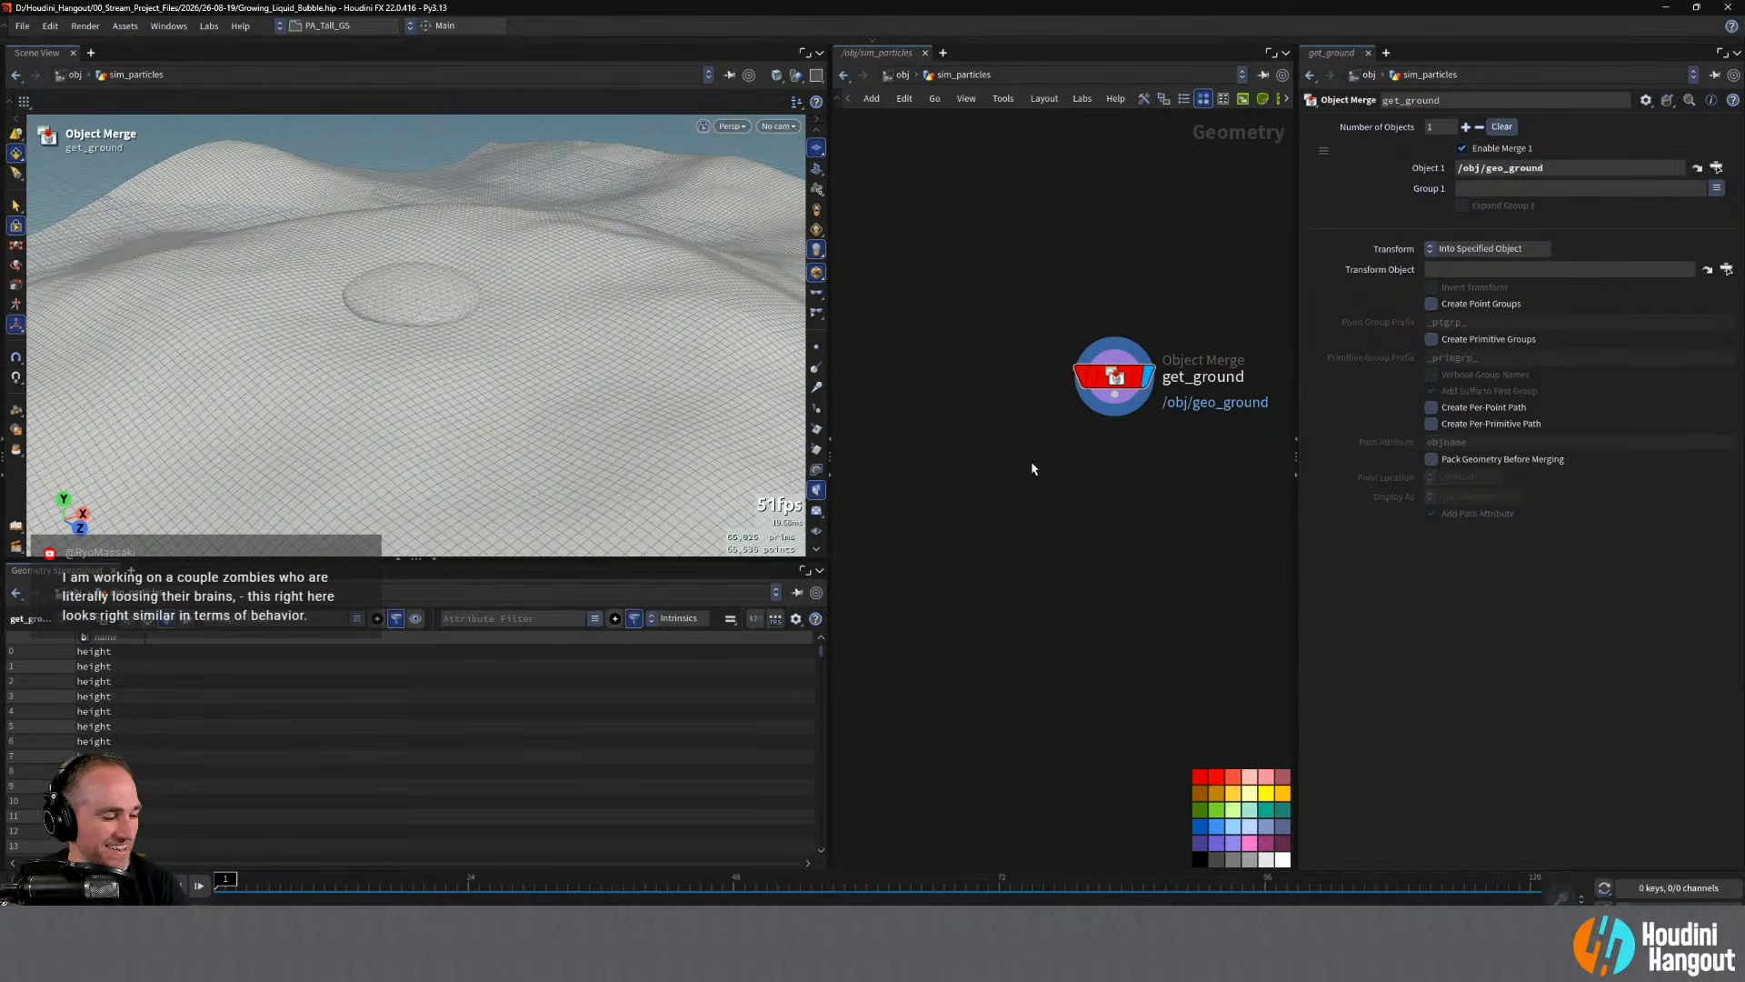
- Set the stretch Stiffness key on frame 96 to 20 in pressure_stiffness_anim1, replay the simulation and return to the sim_bubble network
key("u")
double_click(979, 399)
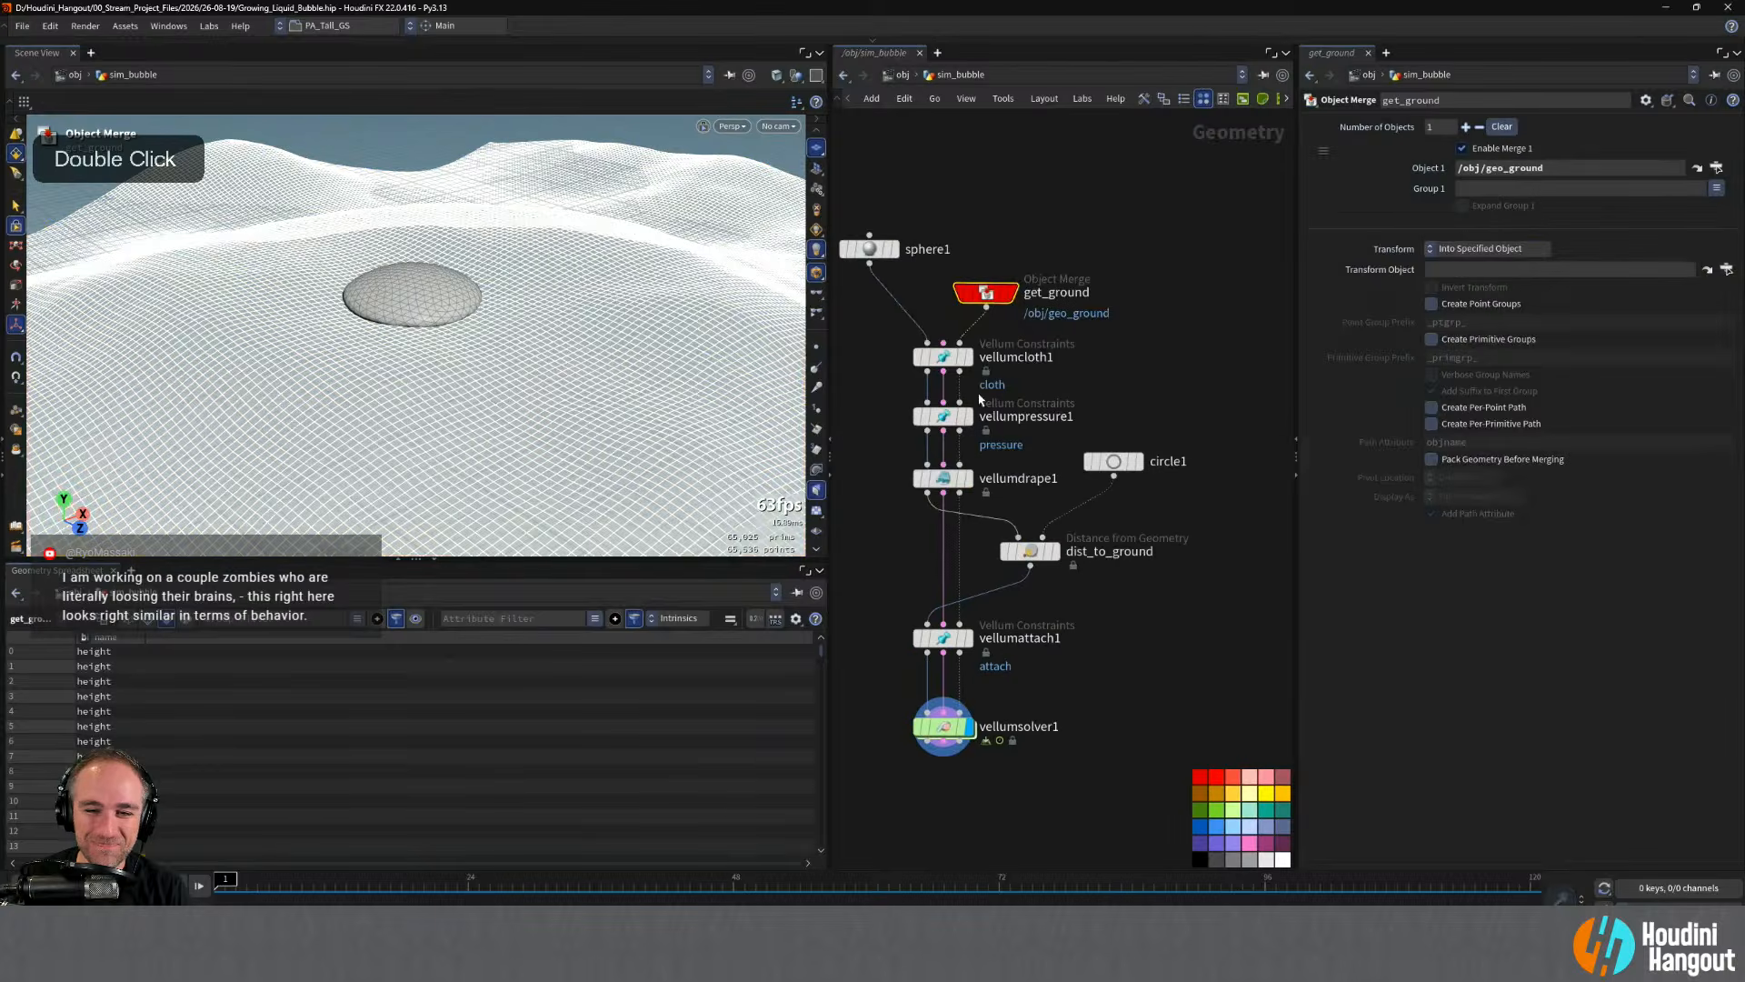
double_click(942, 726)
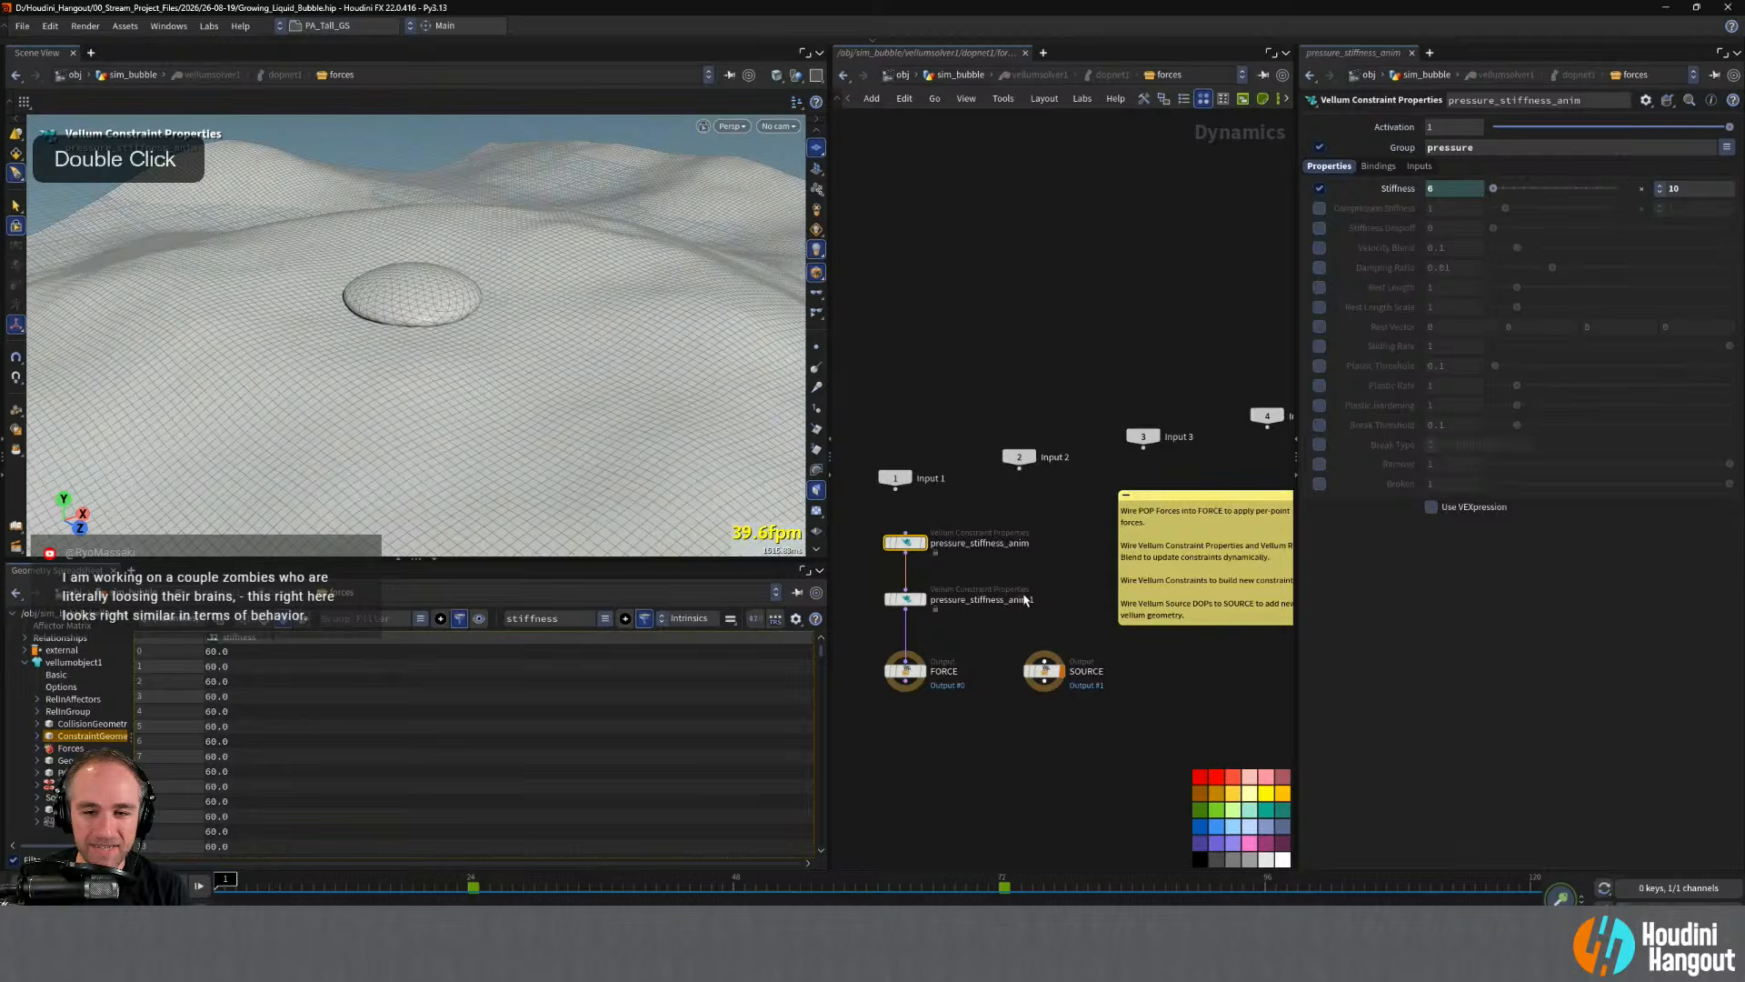
left_click(905, 600)
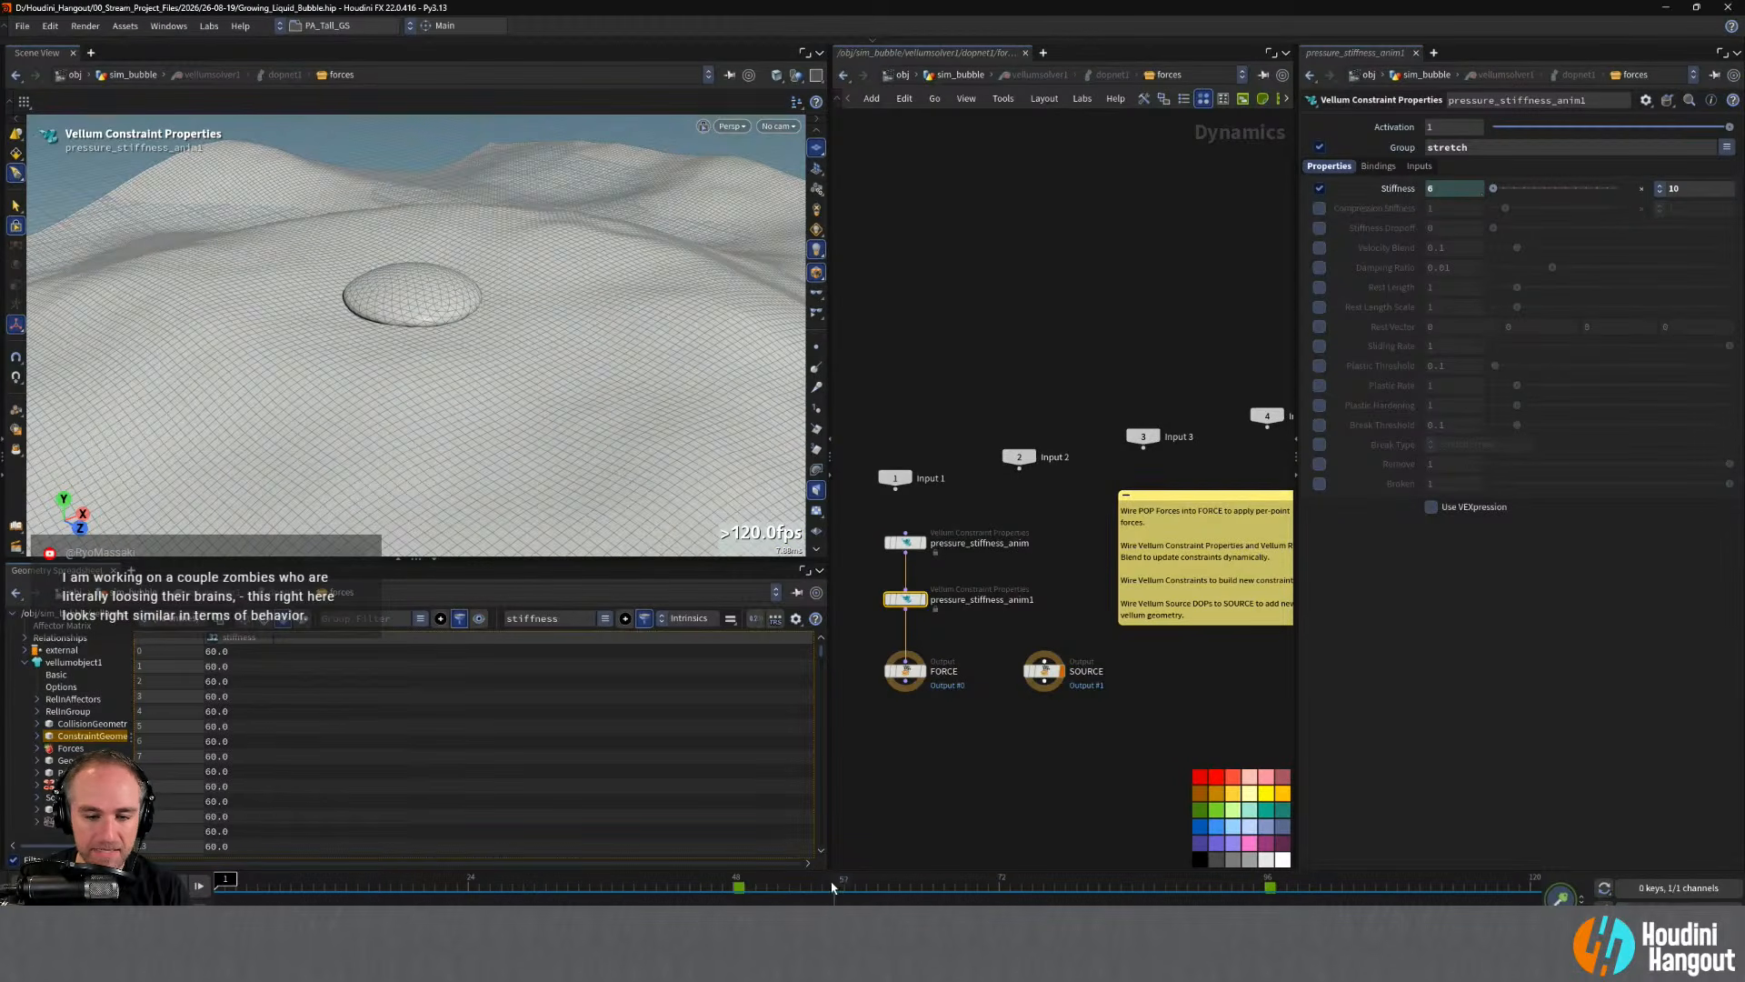
left_click(1269, 887)
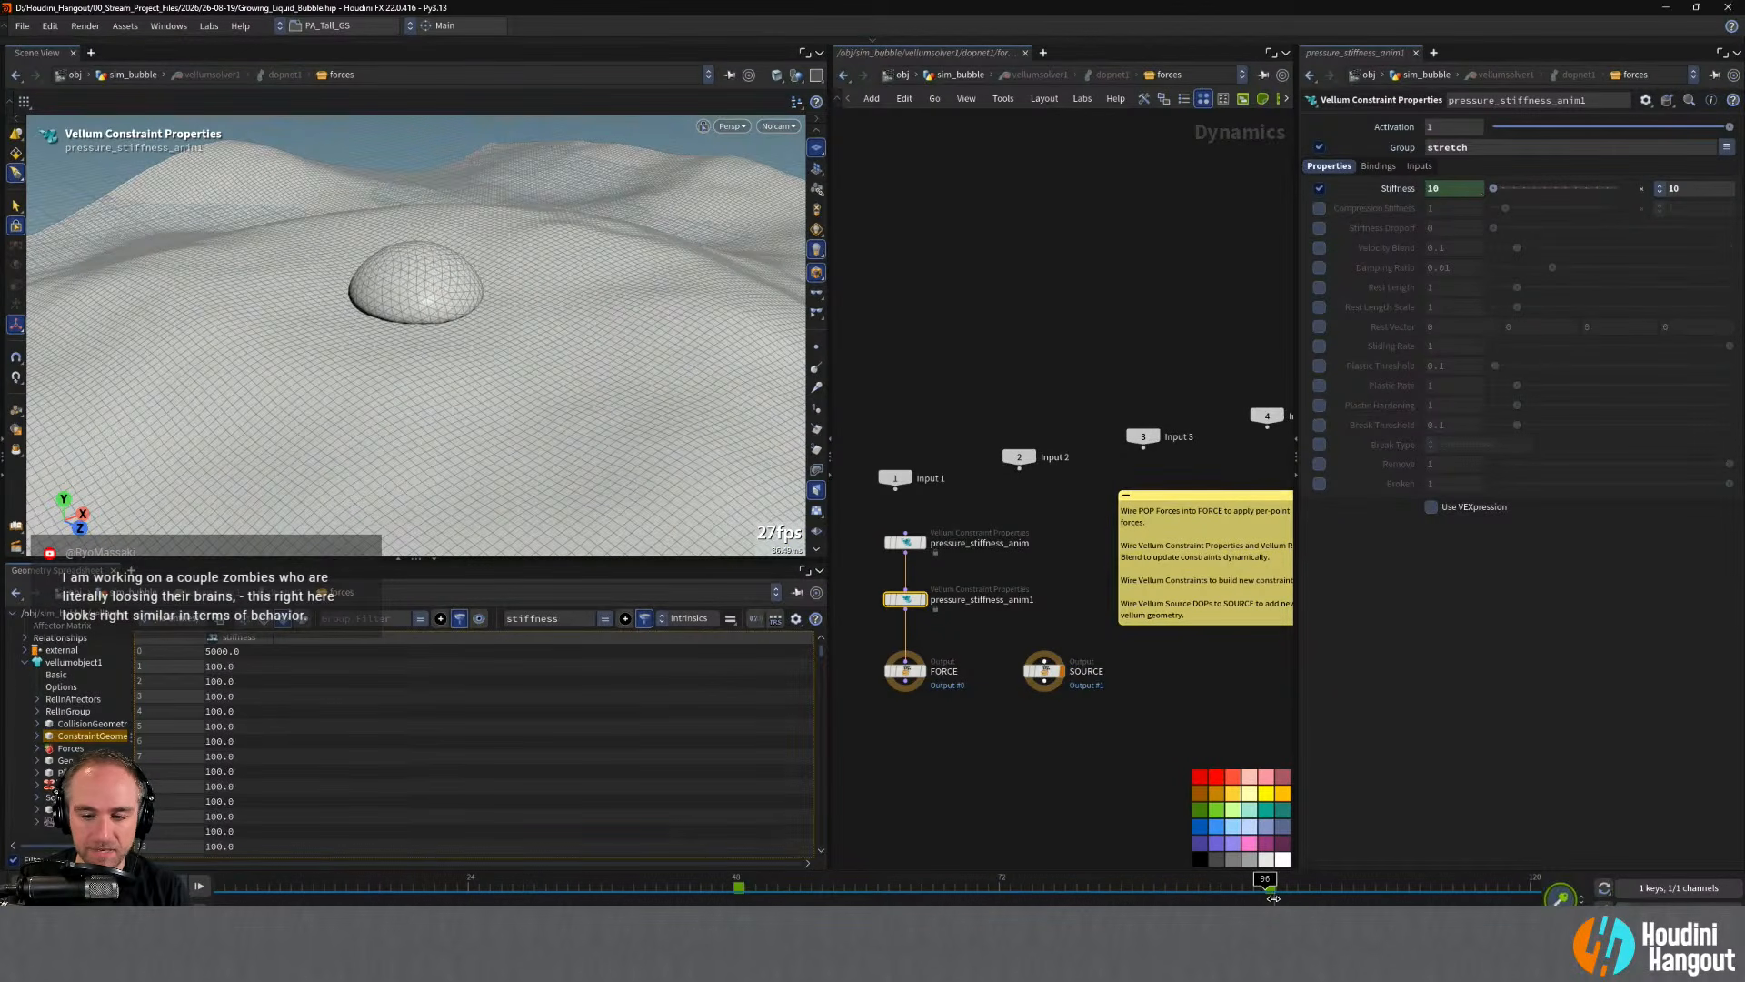
double_click(1455, 181)
type("20")
key("Return")
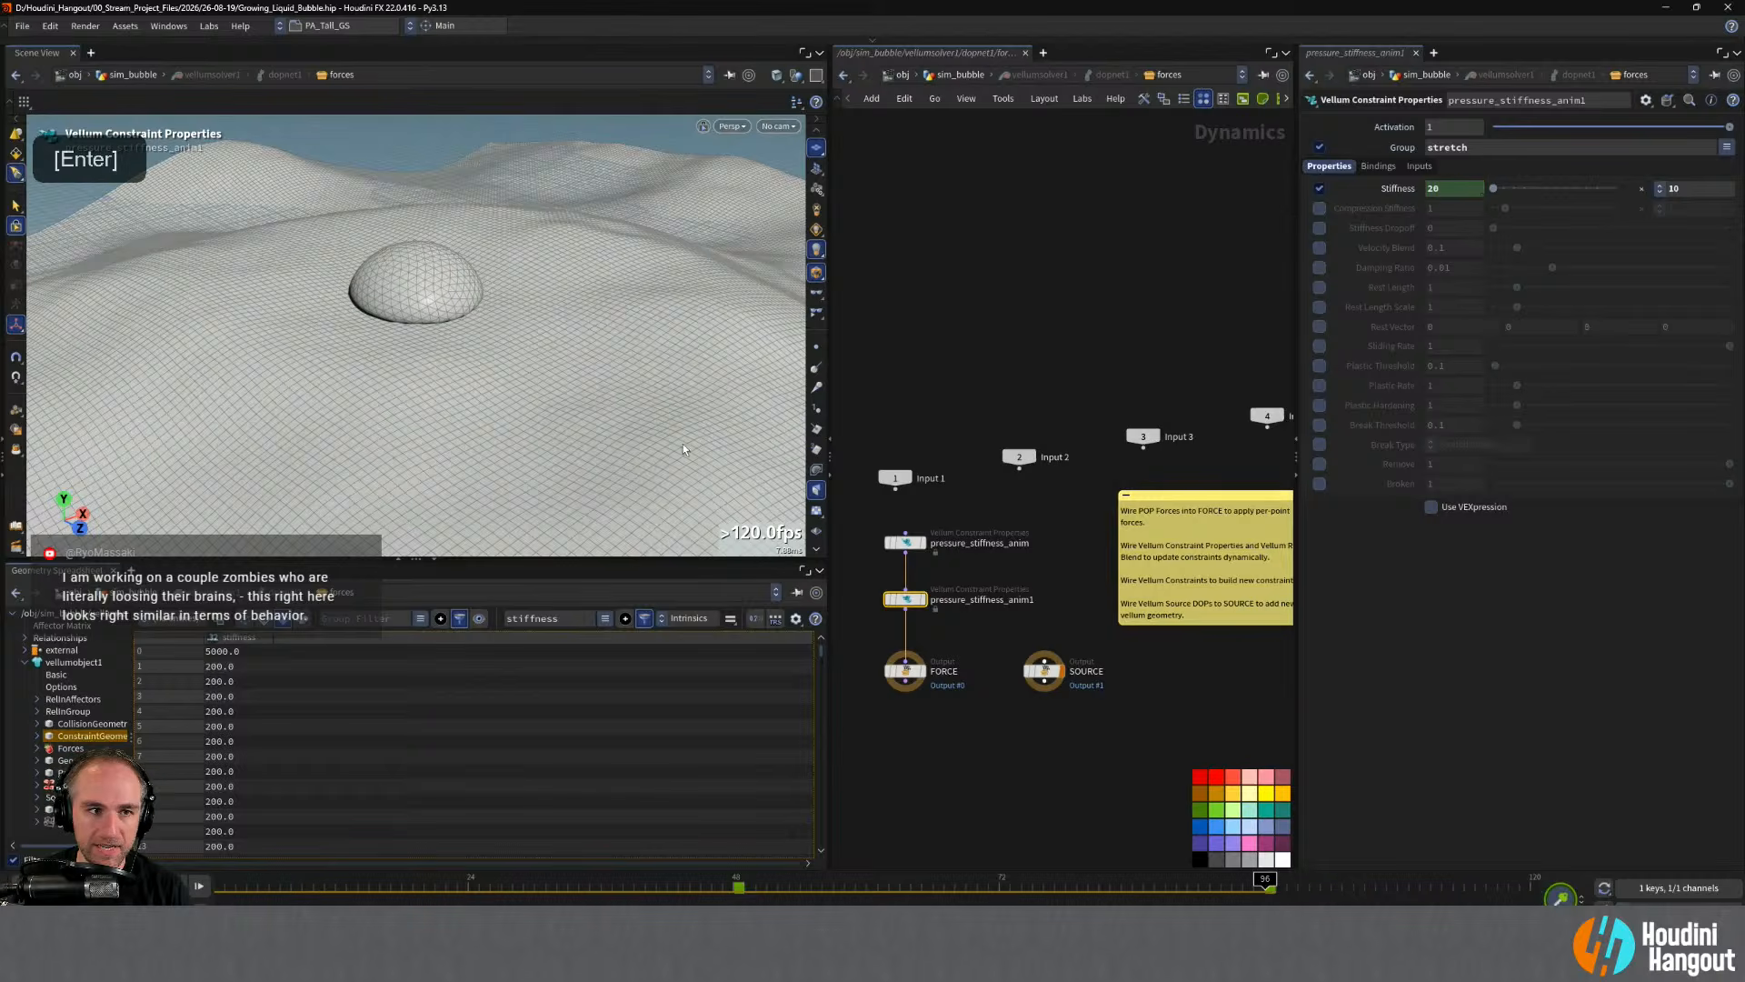
left_click(858, 302)
key("ctrl+Up")
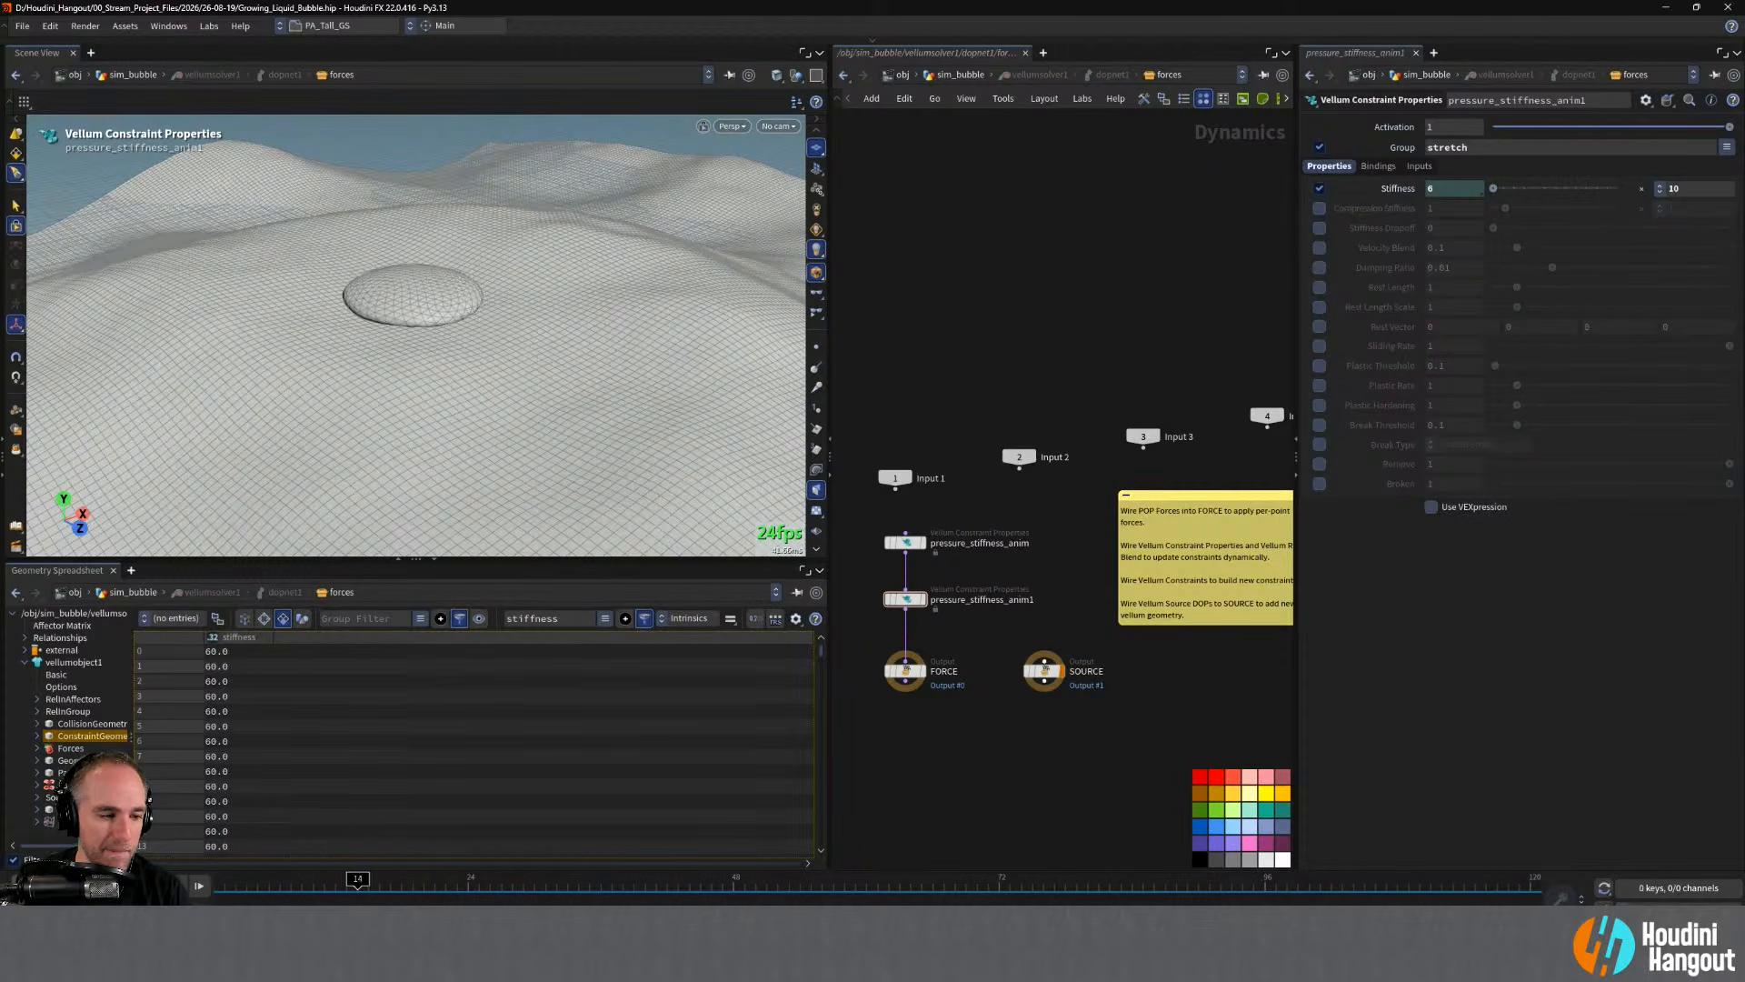
key("u")
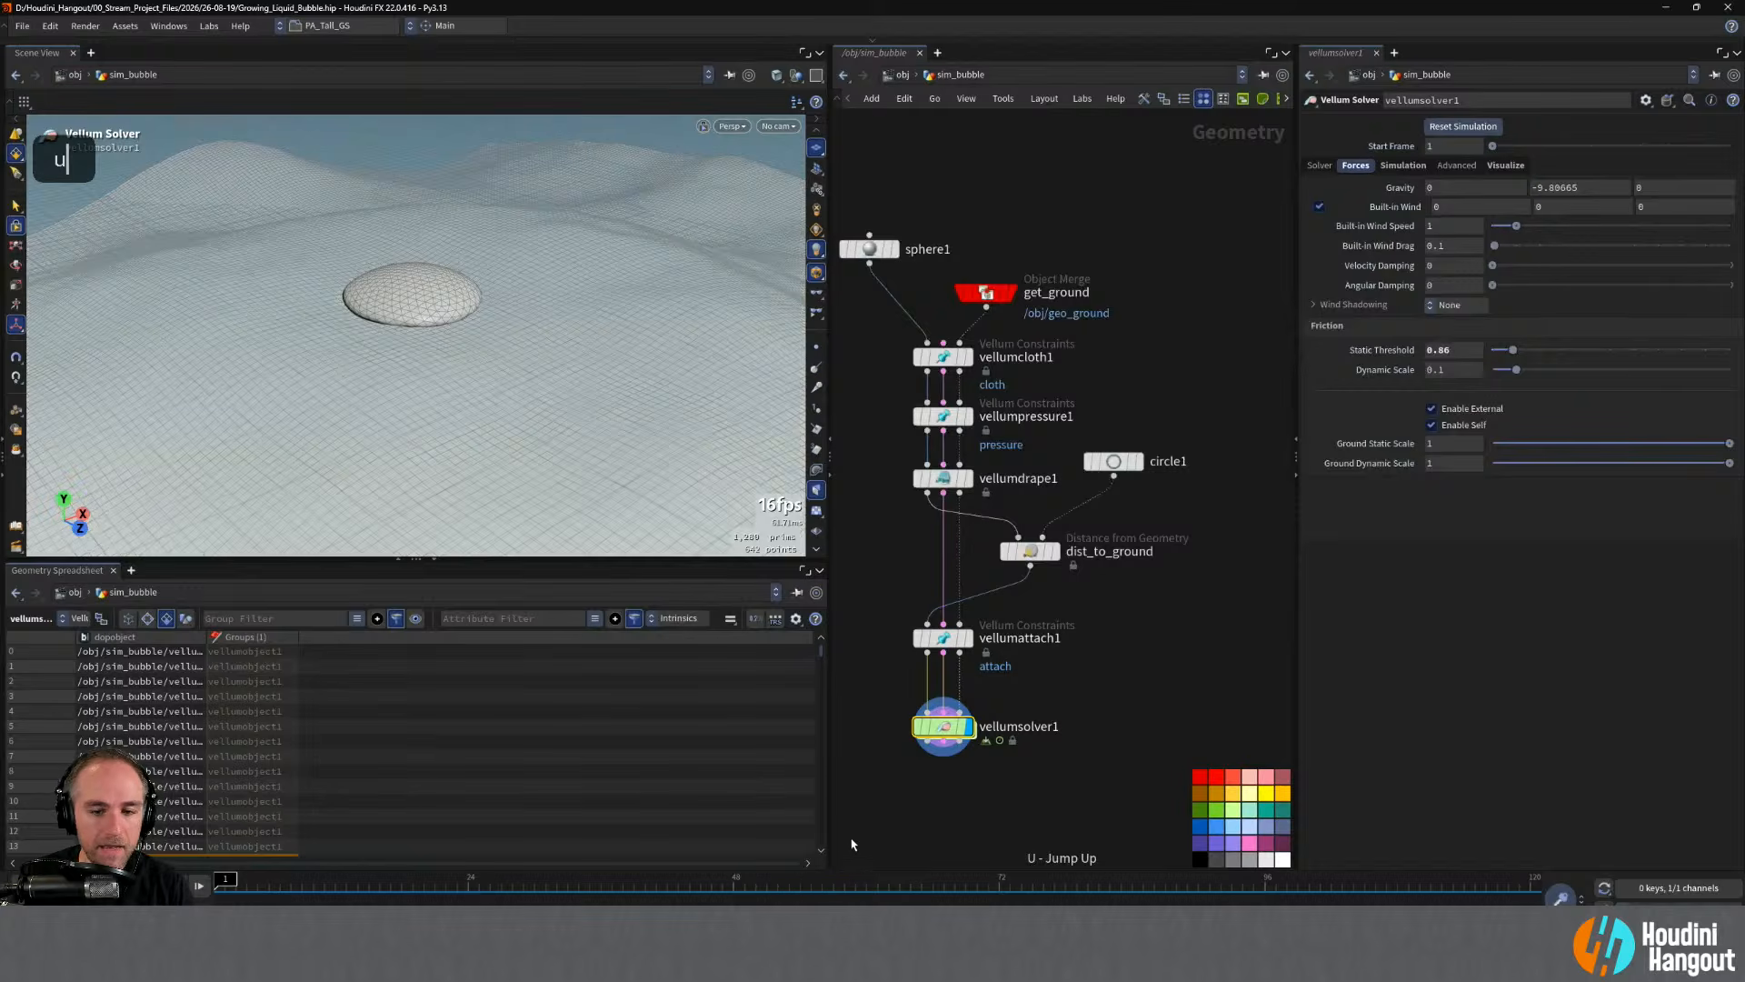
- Add a Null node below vellumsolver1 in sim_bubble, connected to the solver's first output
key("u")
left_click(979, 615)
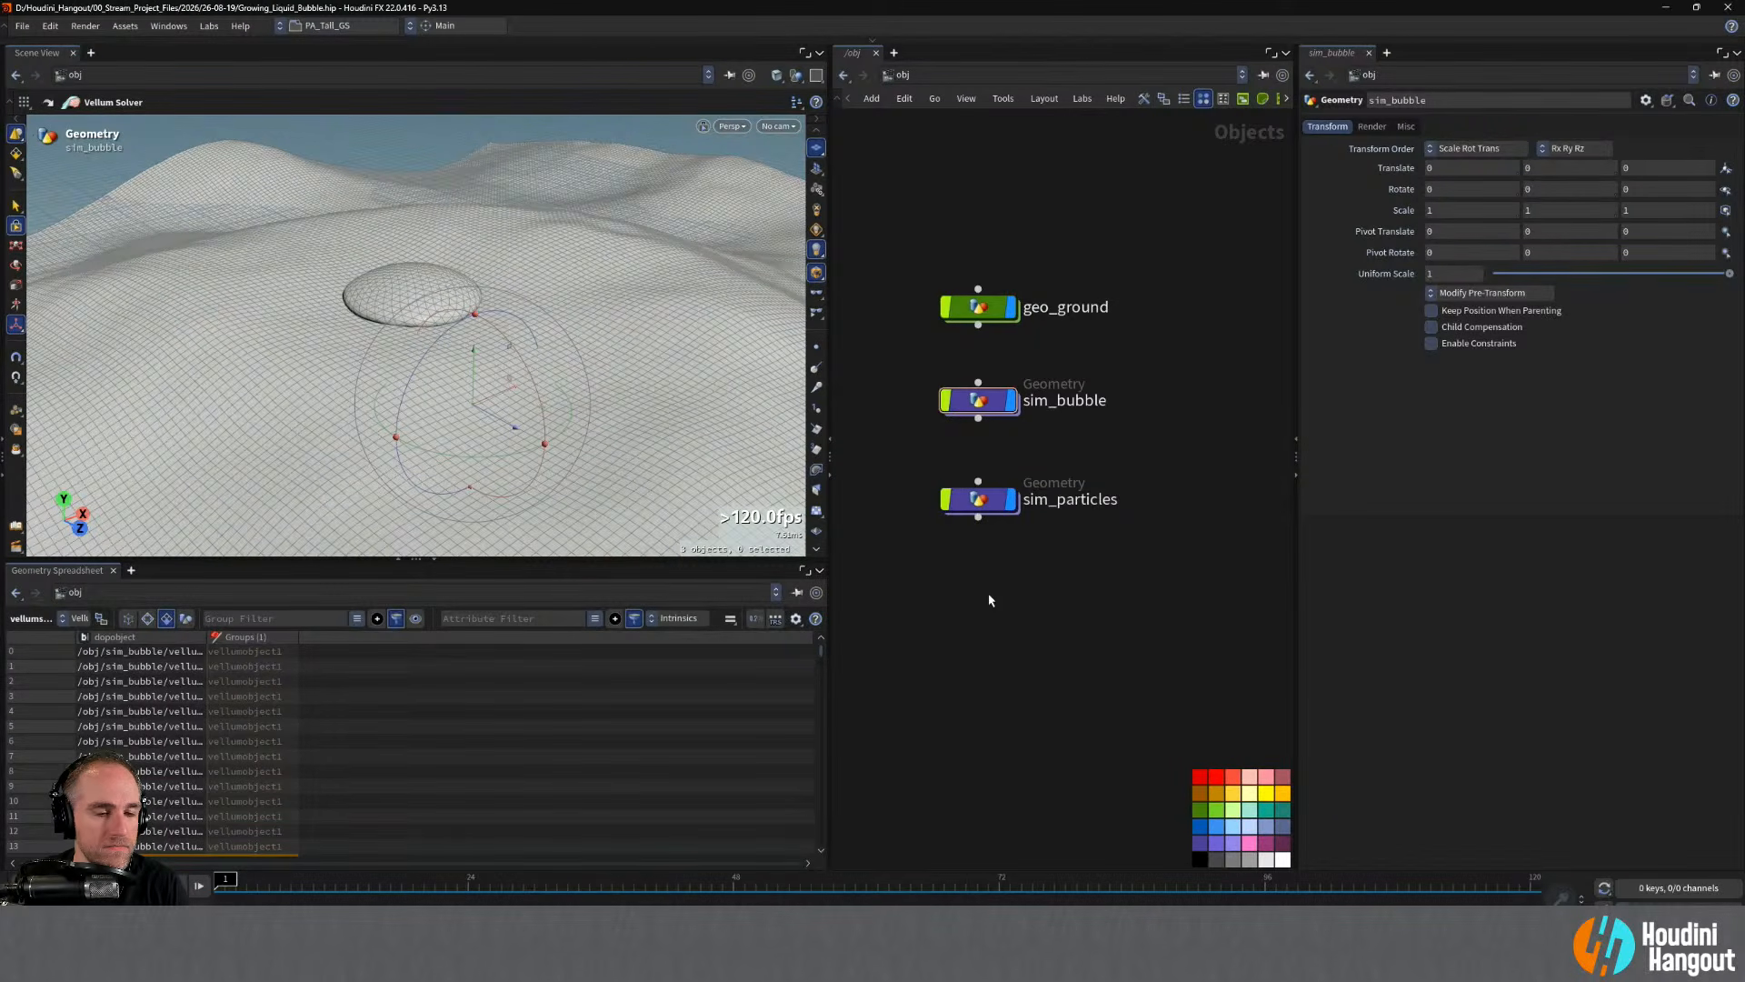
double_click(978, 499)
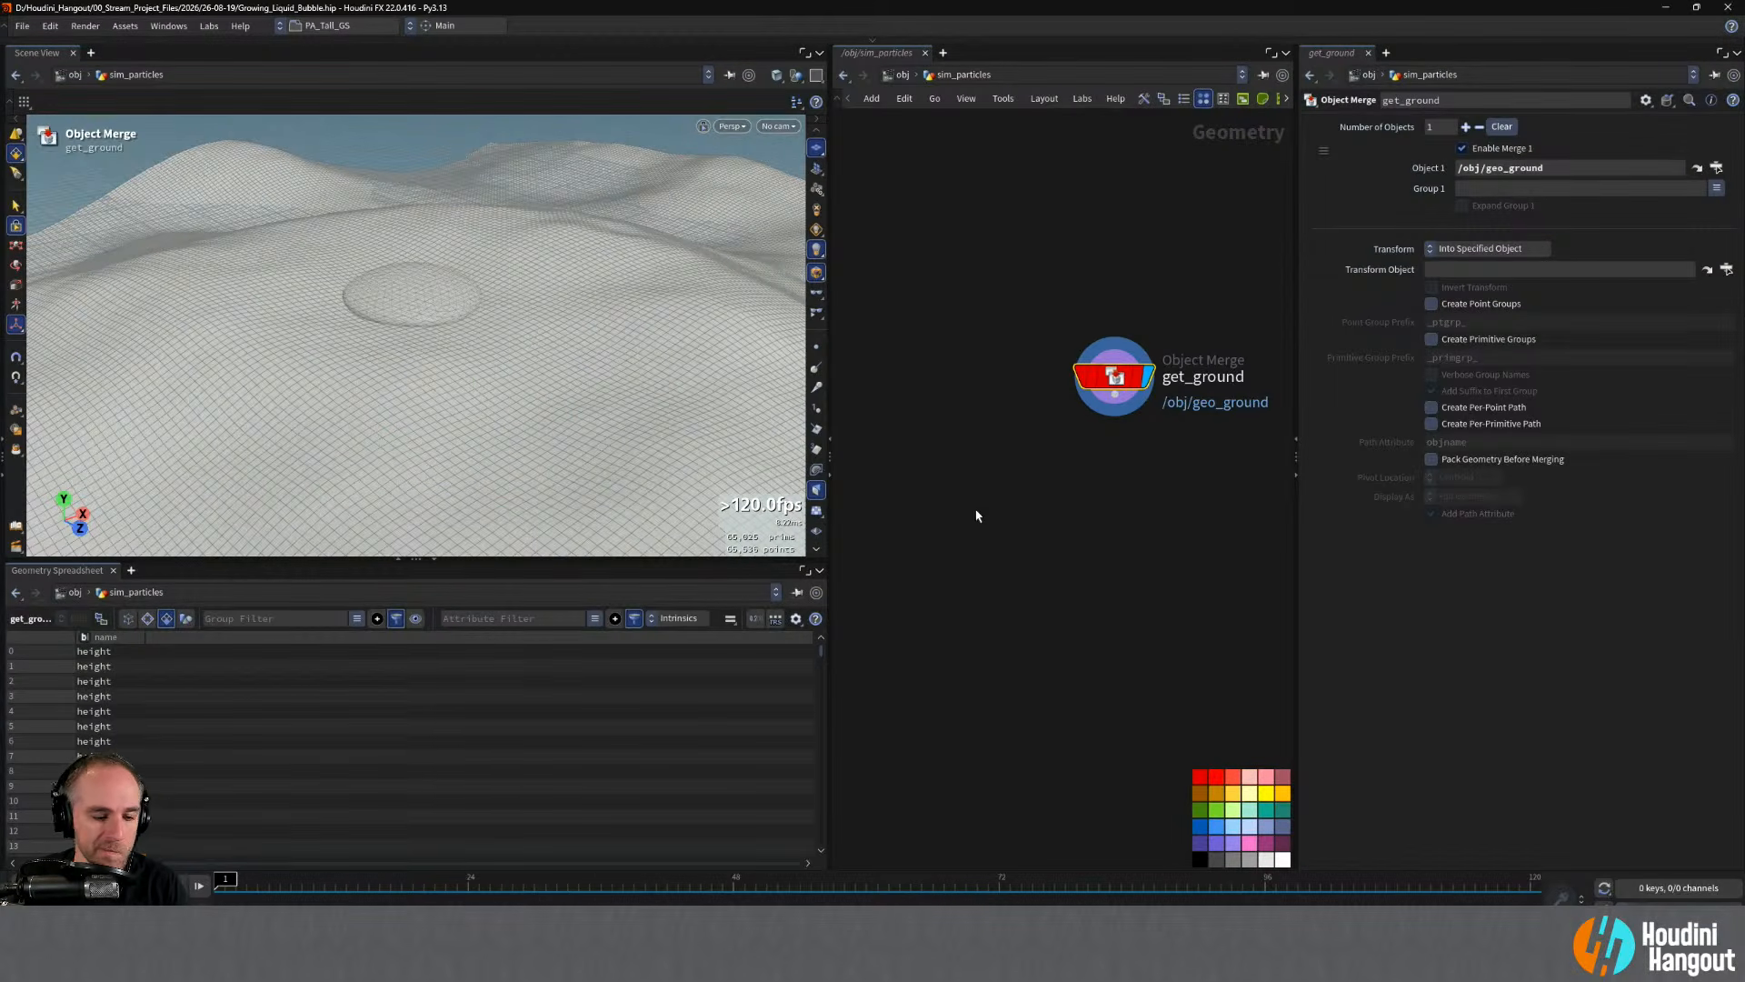
key("u")
double_click(974, 403)
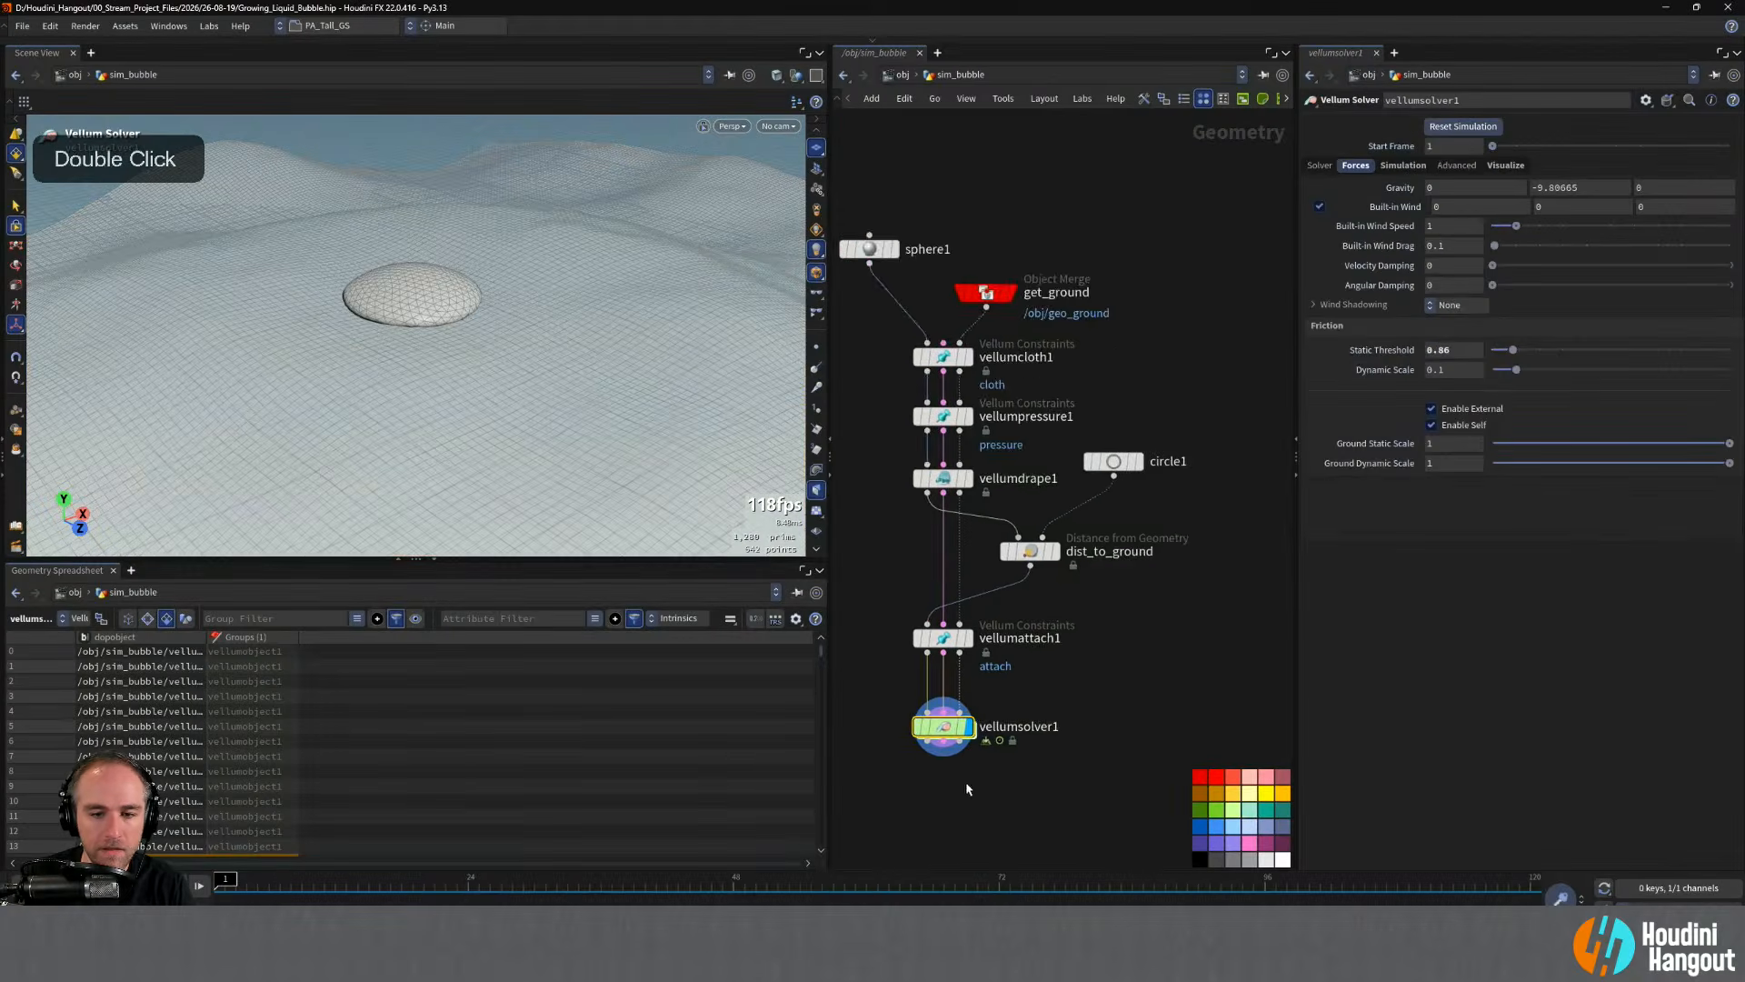
middle_click_drag(968, 781, 1047, 631)
key("Tab")
type("null")
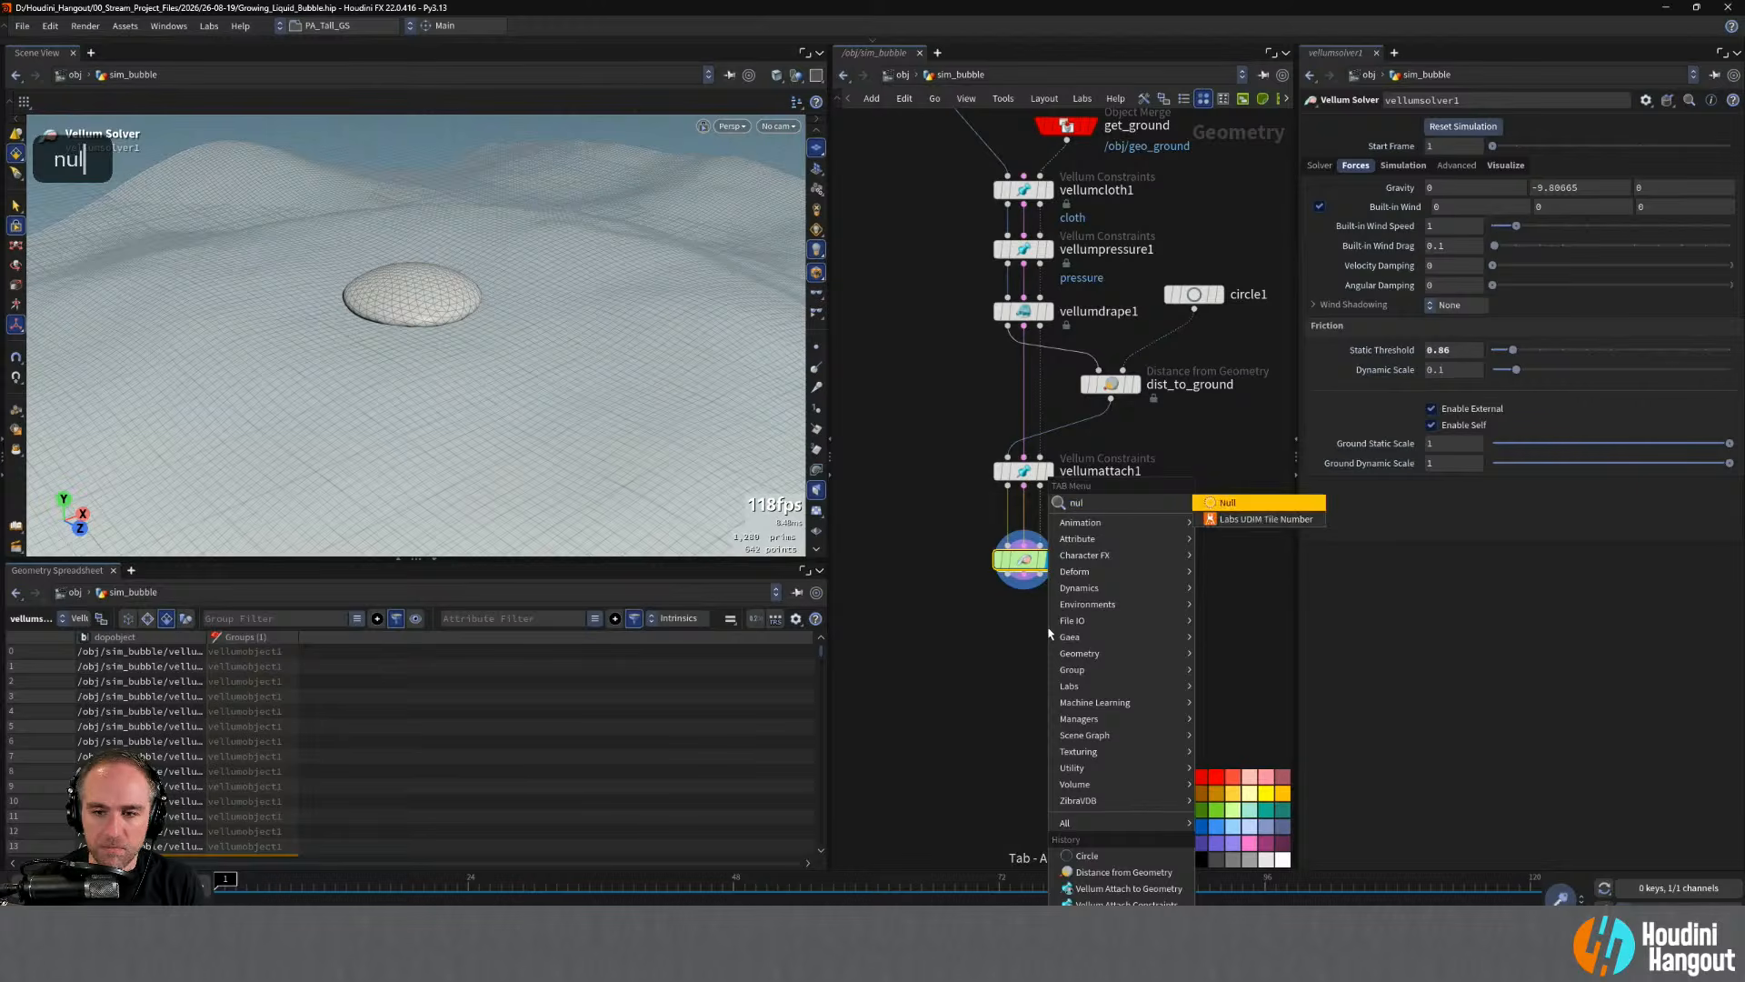
key("Return")
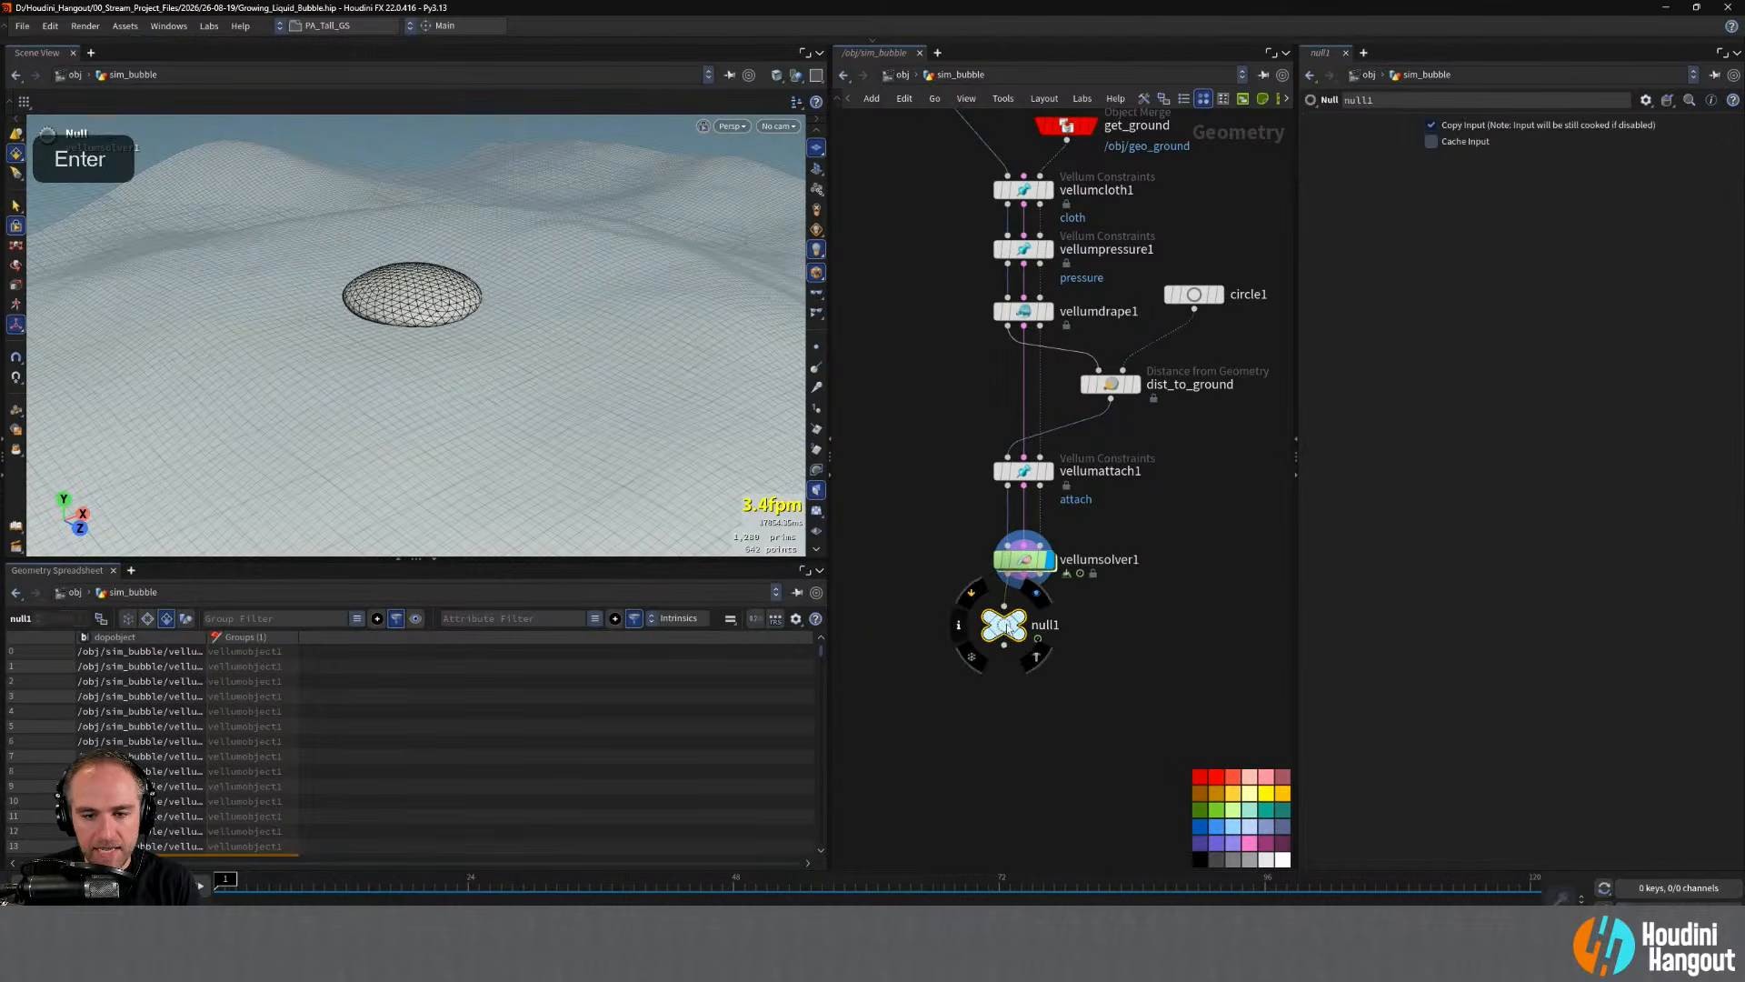
left_click(997, 671)
- Rename the Null node as OUT_BUBBLE_SIM and color it green
double_click(1036, 651)
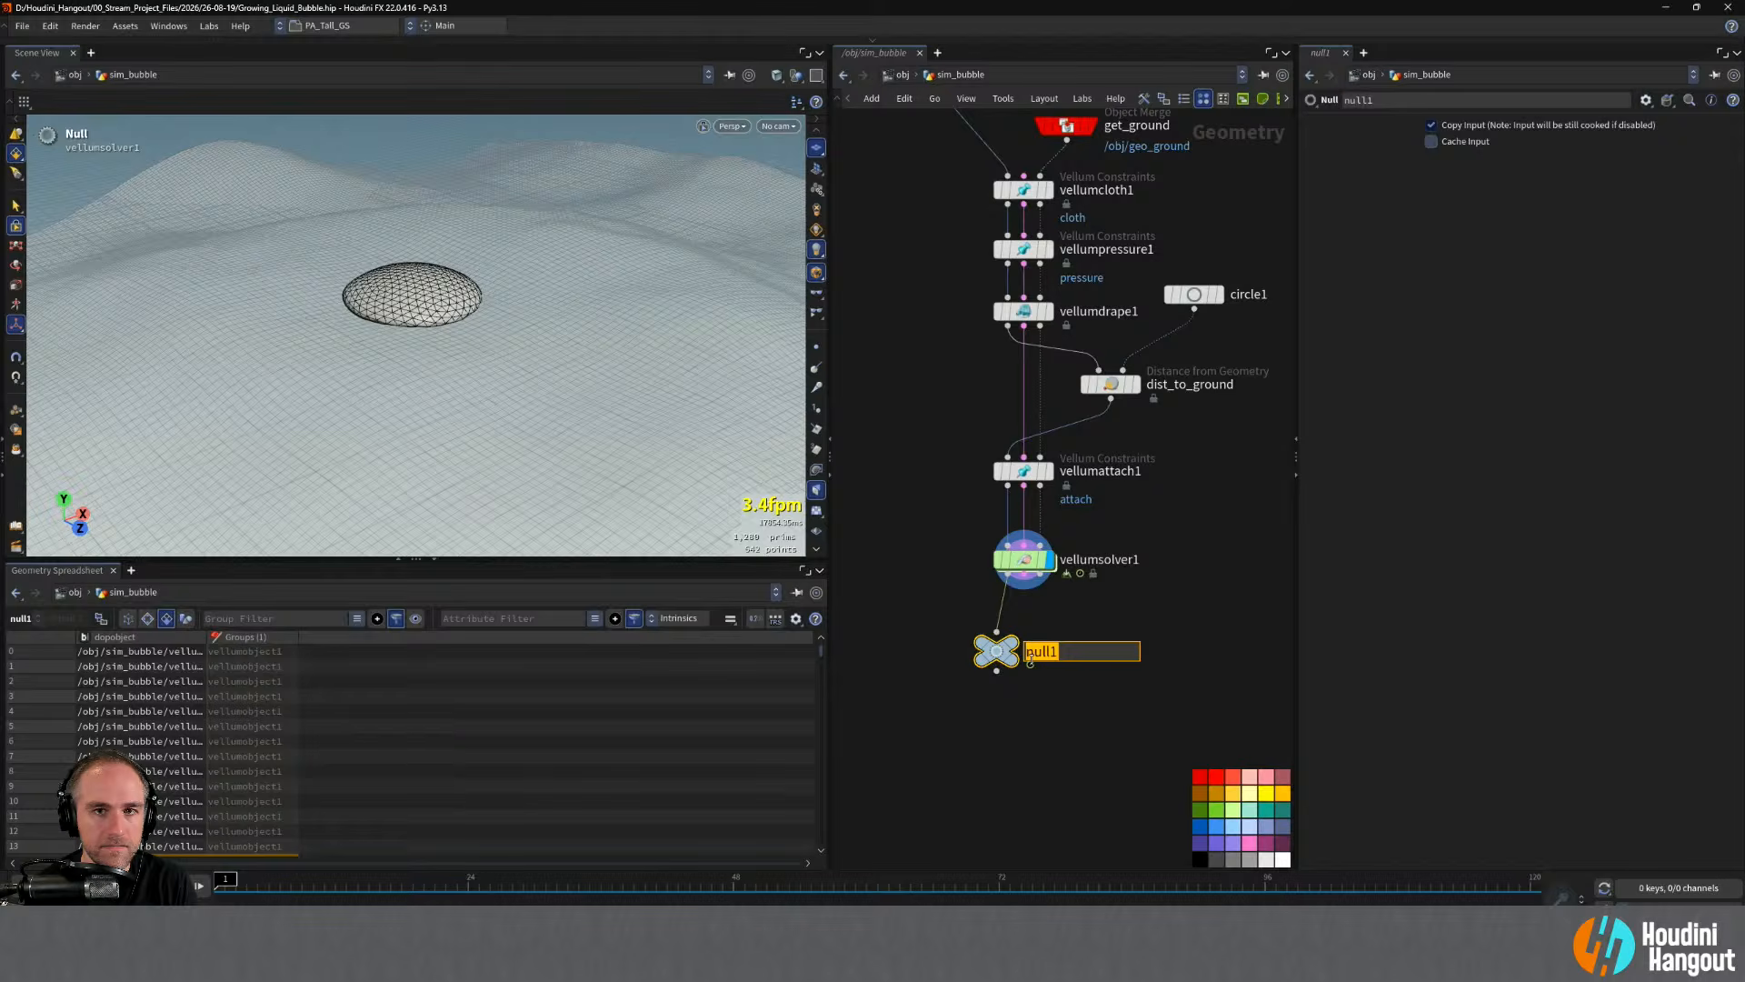
type("bu")
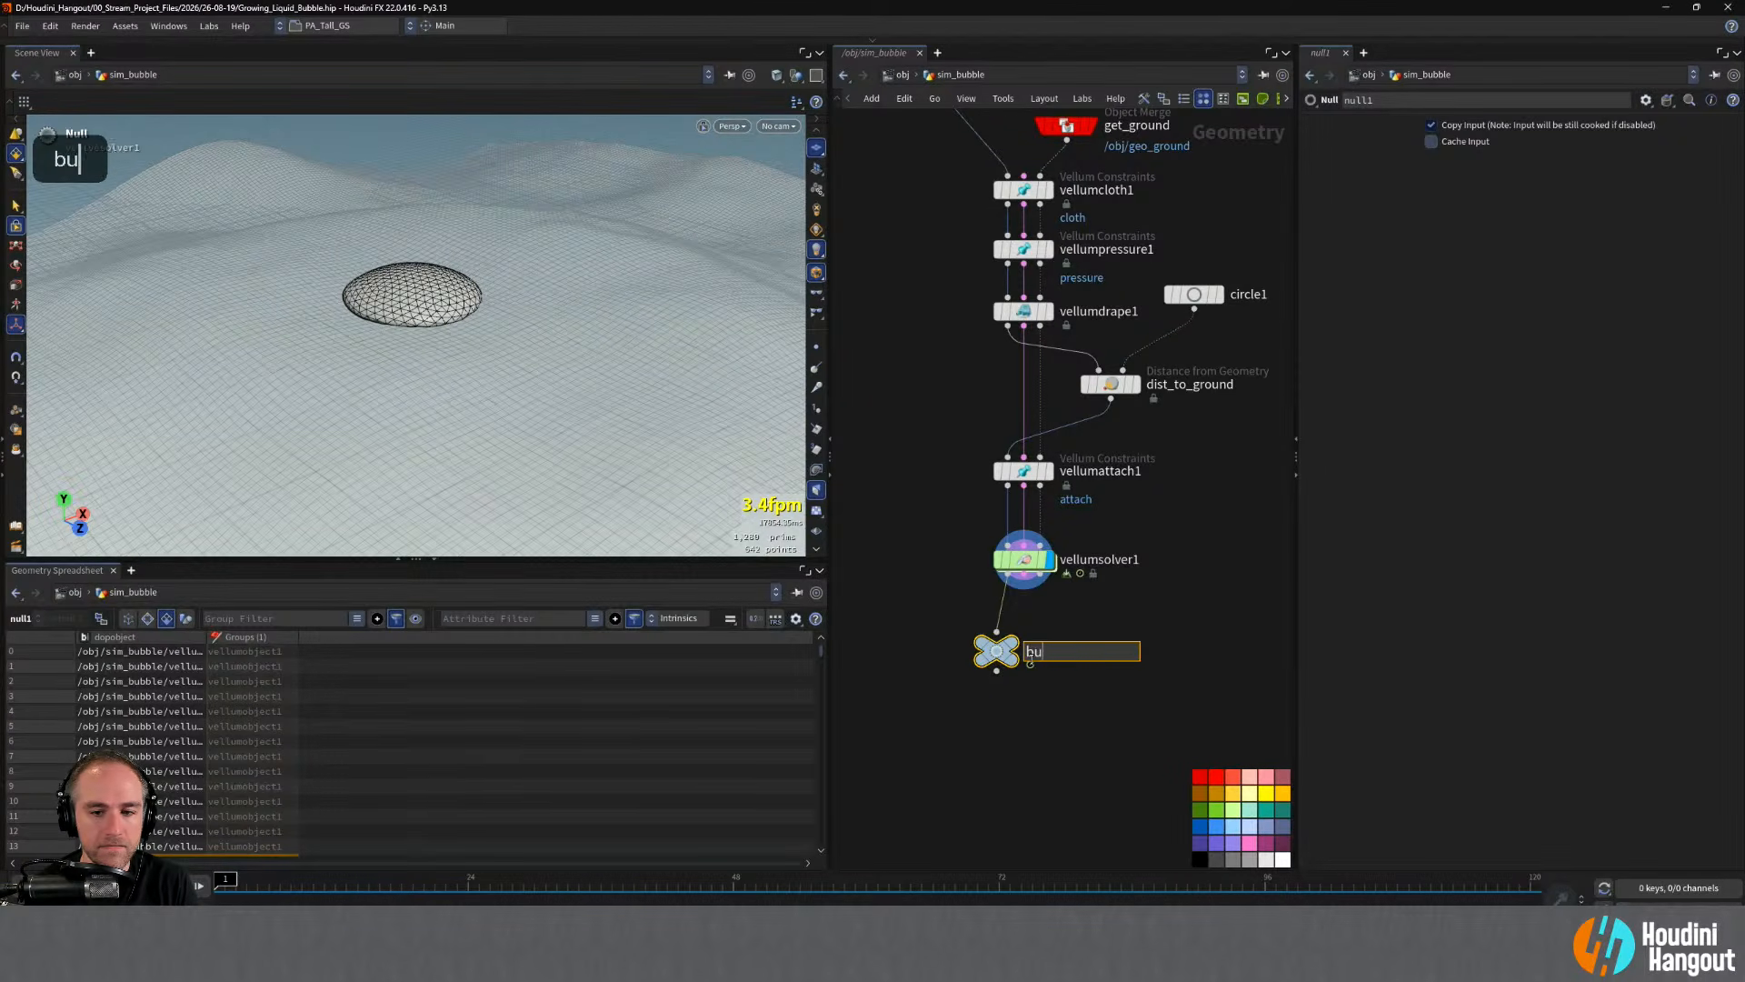
type("bble_")
key("BackSpace")
key("BackSpace")
key("BackSpace")
key("BackSpace")
key("BackSpace")
key("BackSpace")
key("BackSpace")
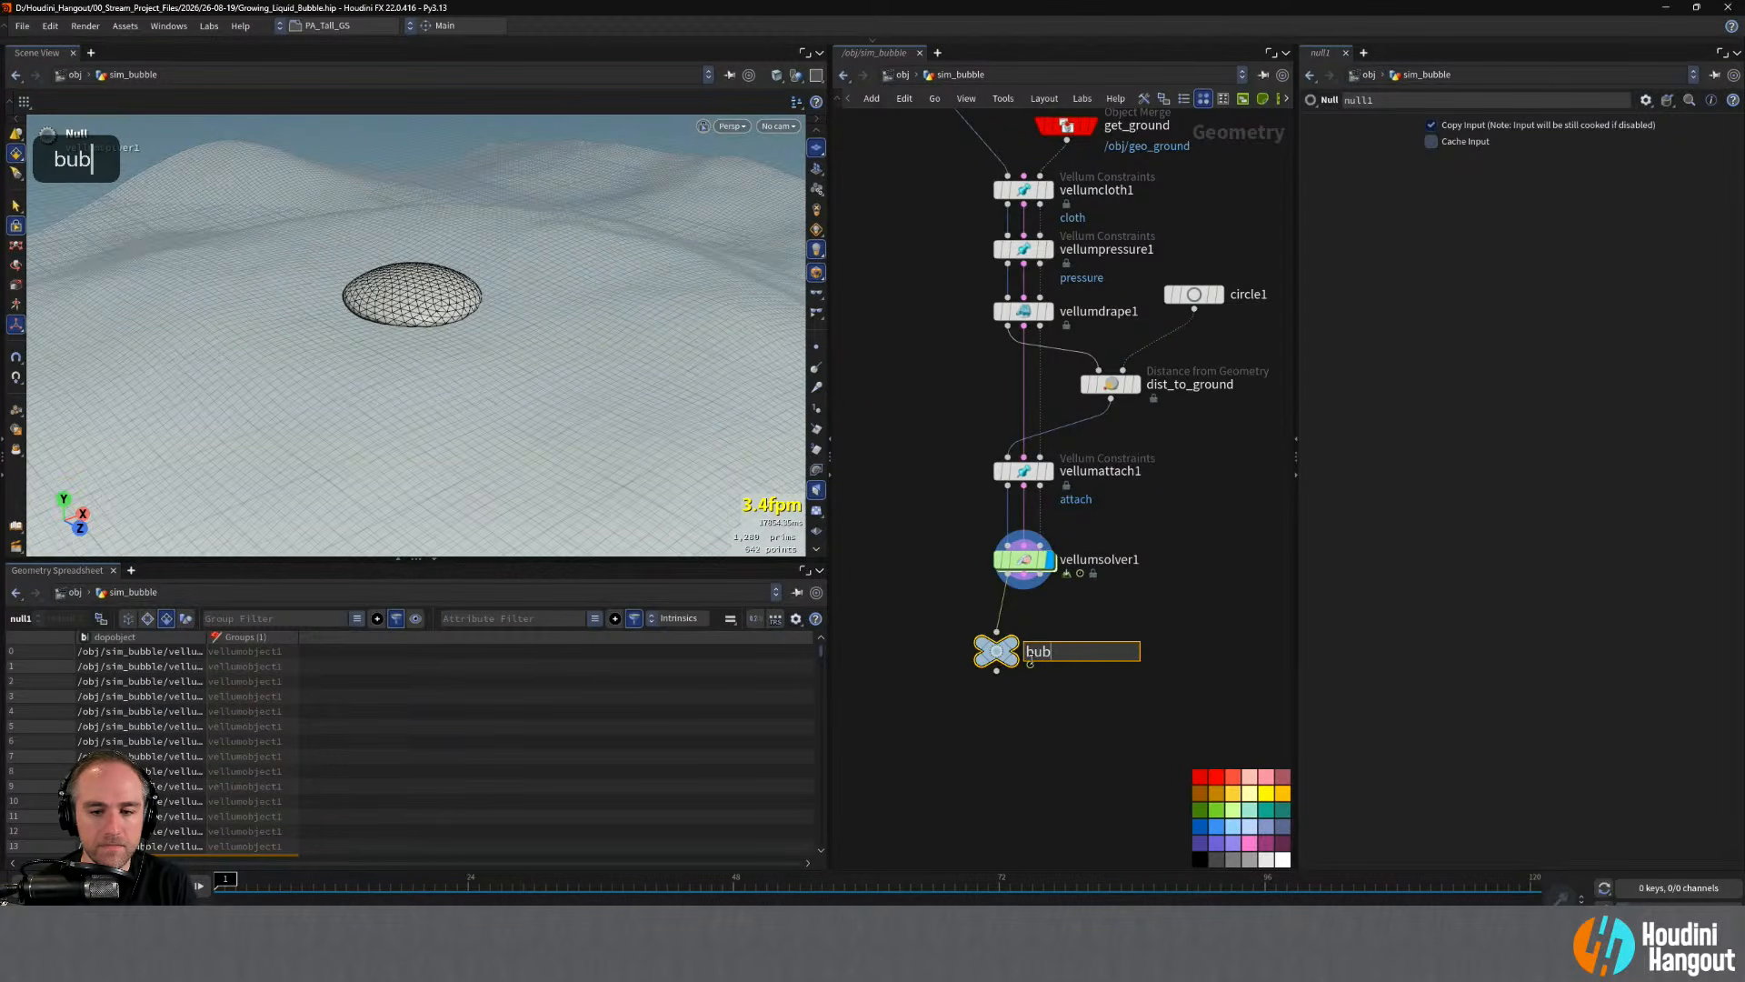
type("OUT_BU")
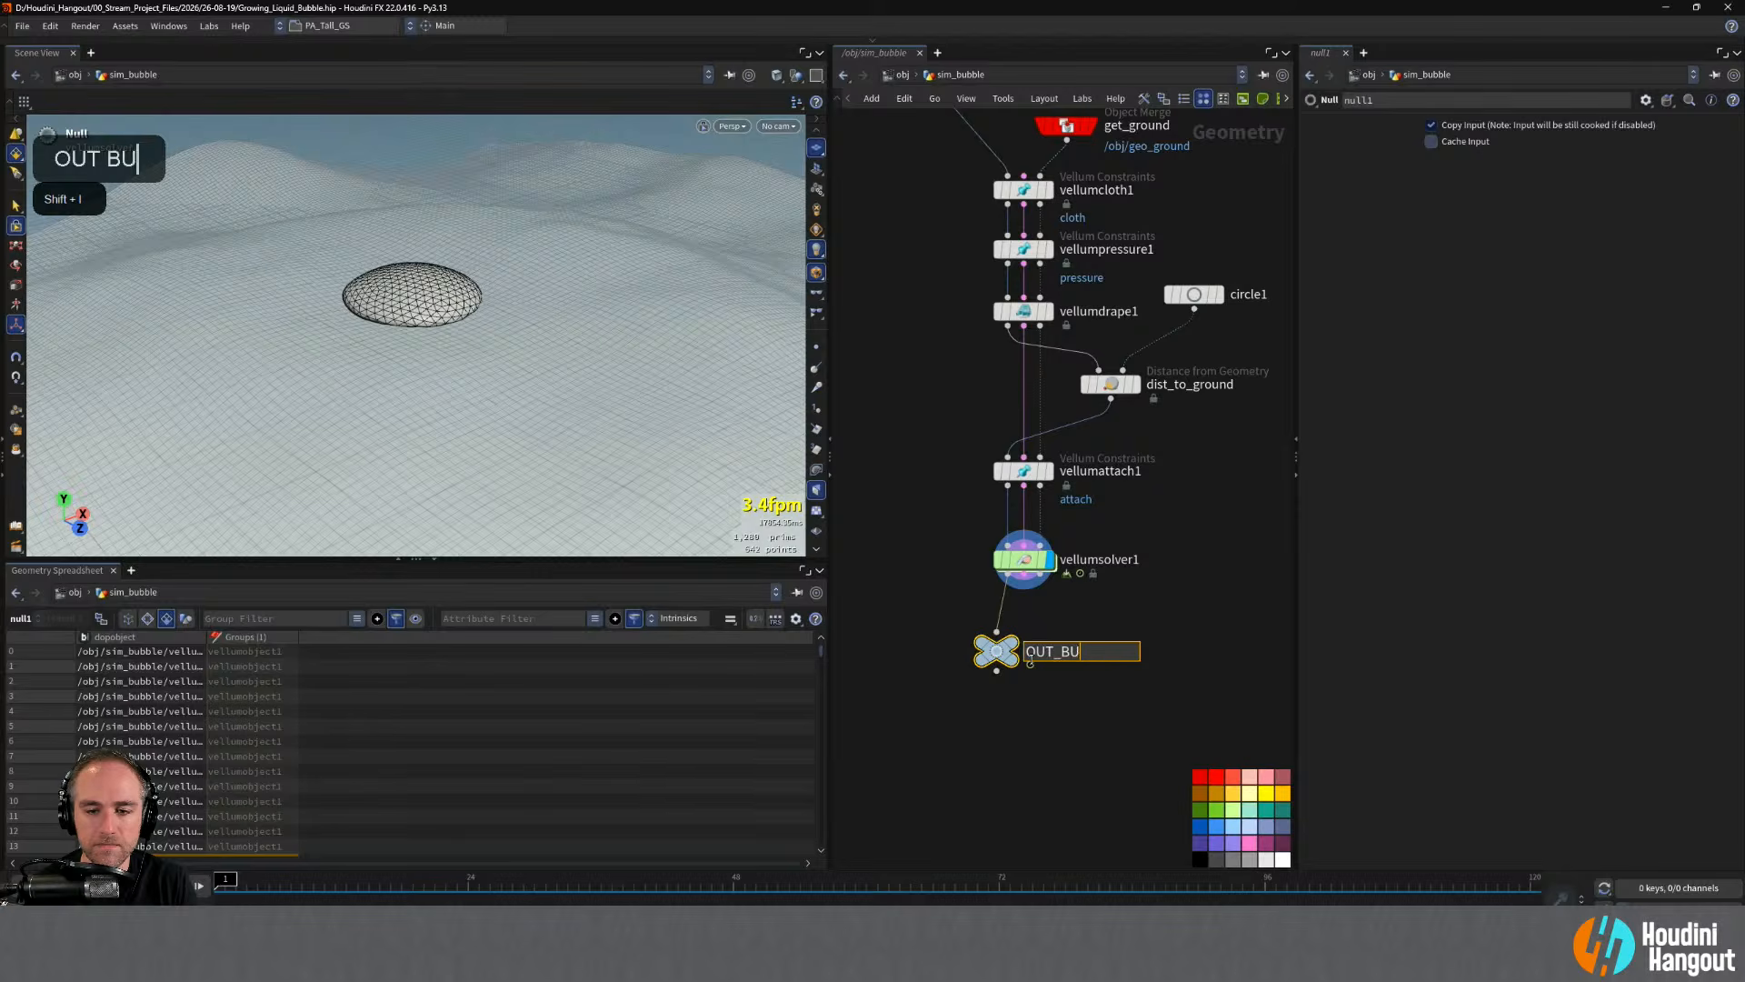
type("IBBLE_SIM")
key("Return")
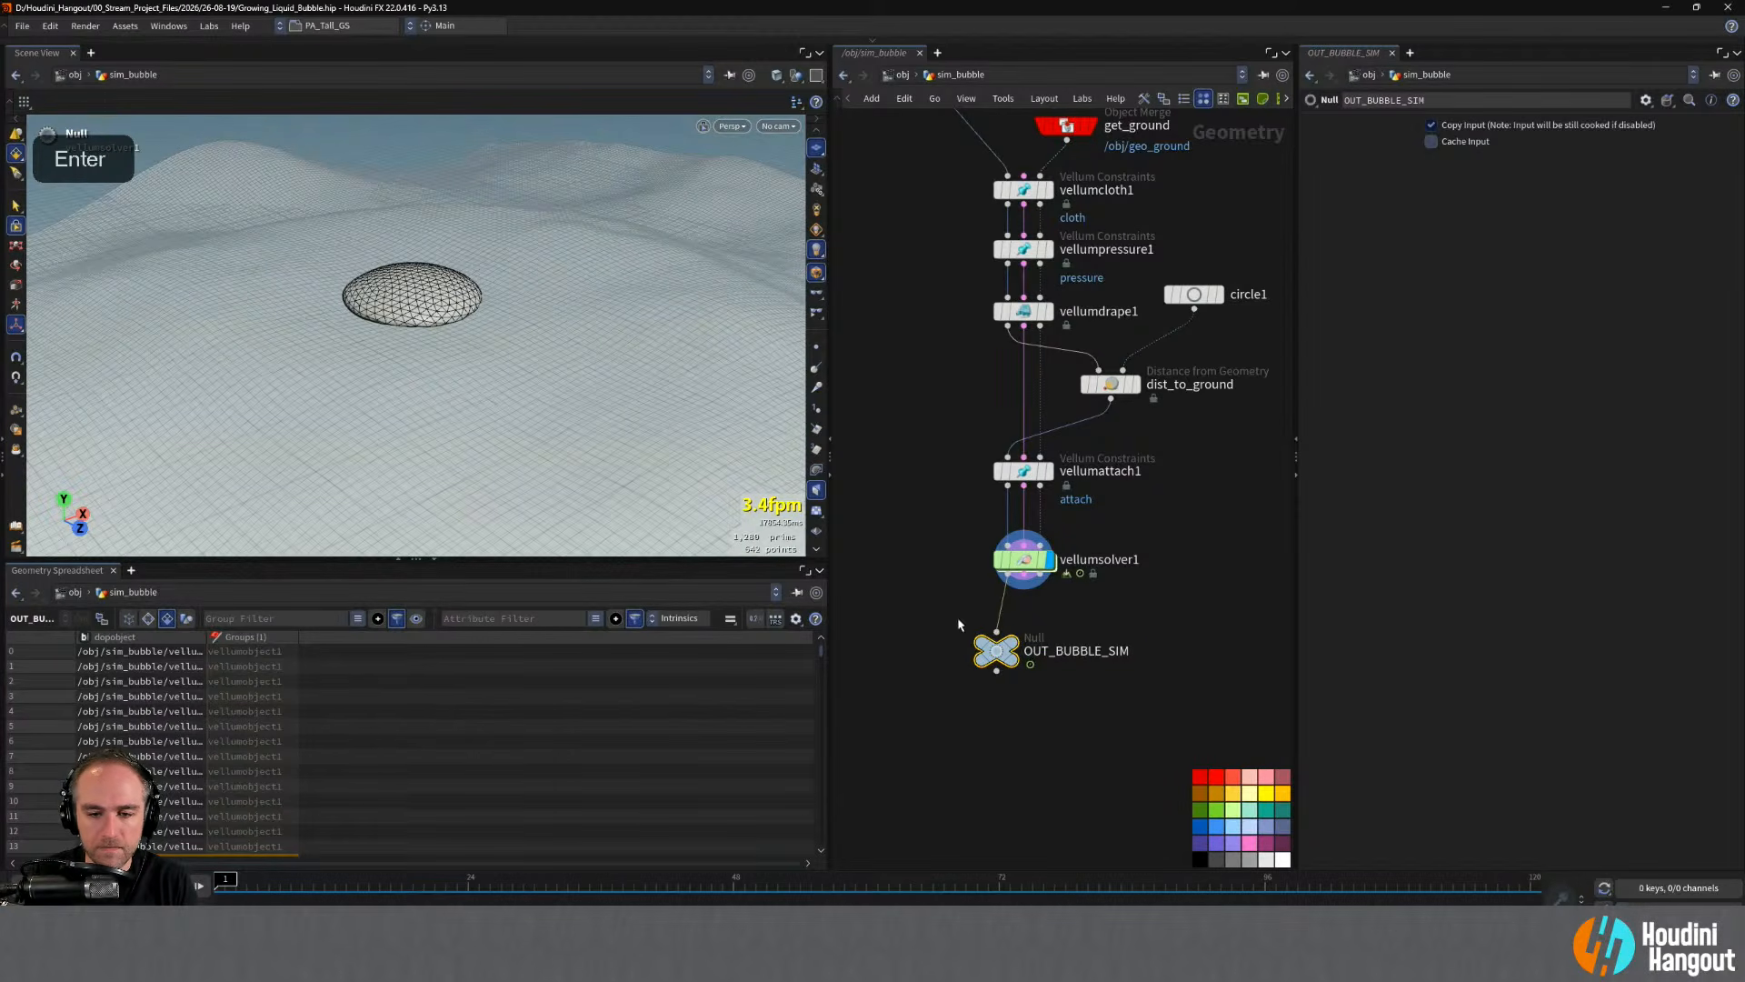
left_click(1198, 811)
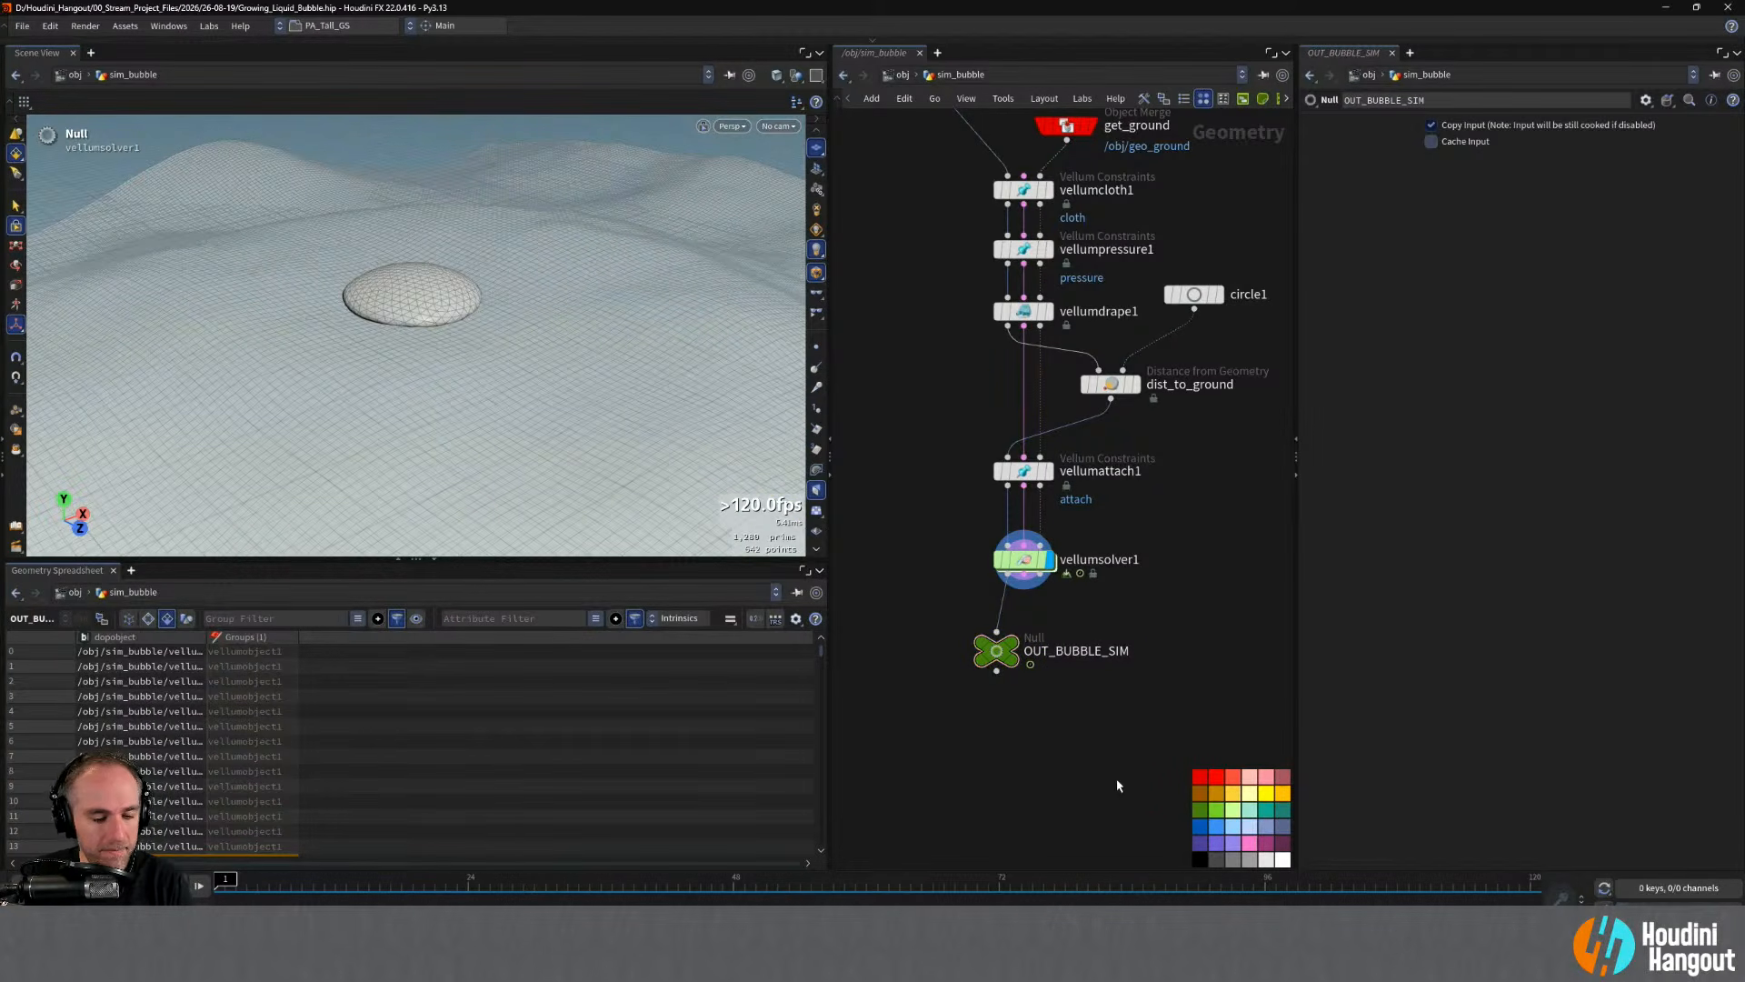
- In the sim_particles network, duplicate the get_ground Object Merge node and rename the copy get_bubble_sim
key("u")
left_click(976, 482)
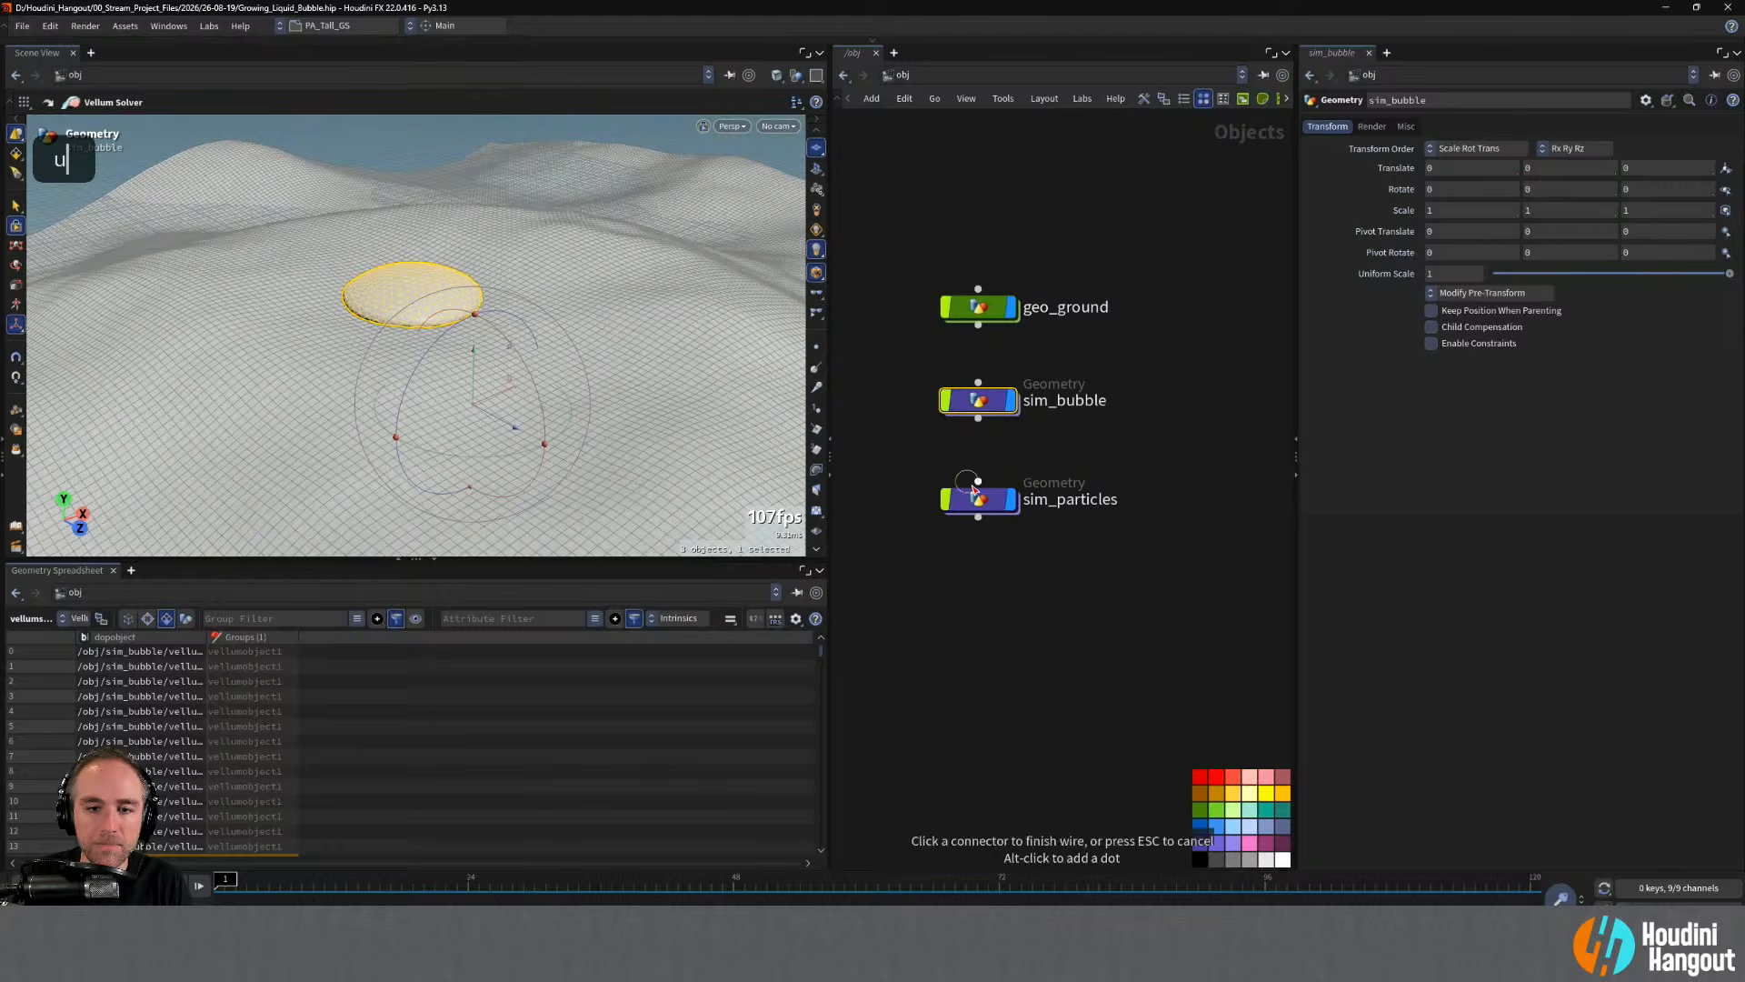
double_click(977, 498)
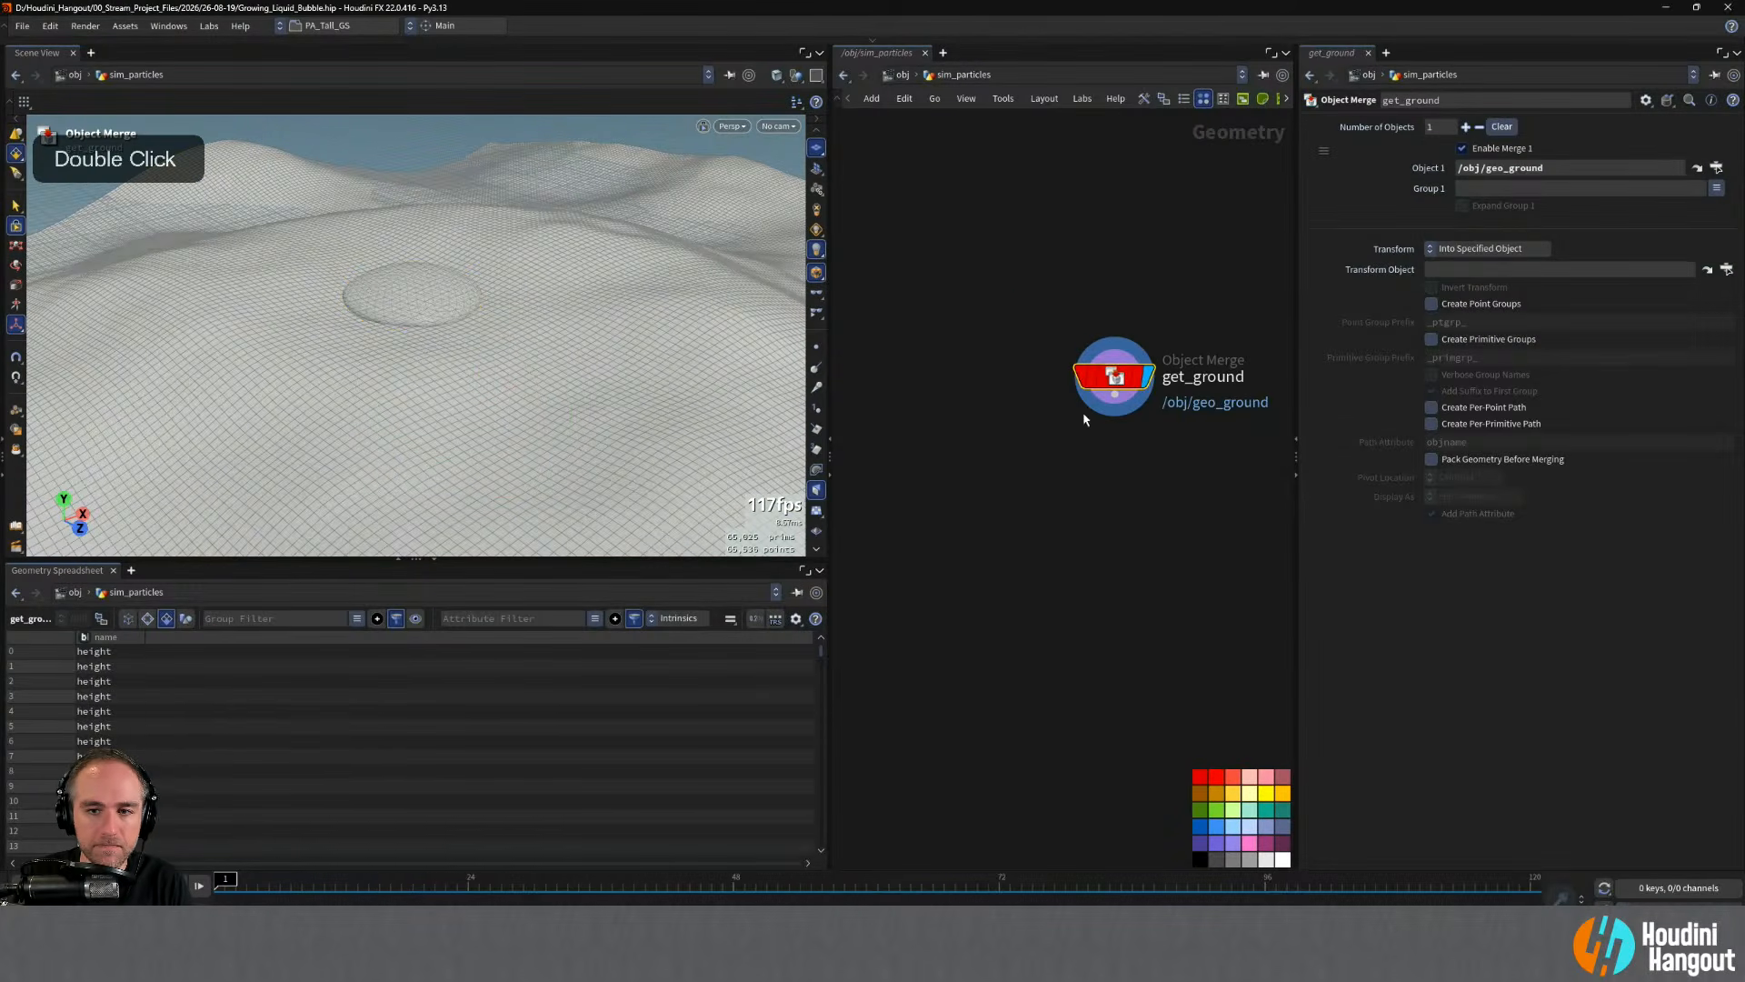
left_click_drag(1110, 380, 1114, 426, "alt")
left_click(1027, 431)
type("bubble_sim")
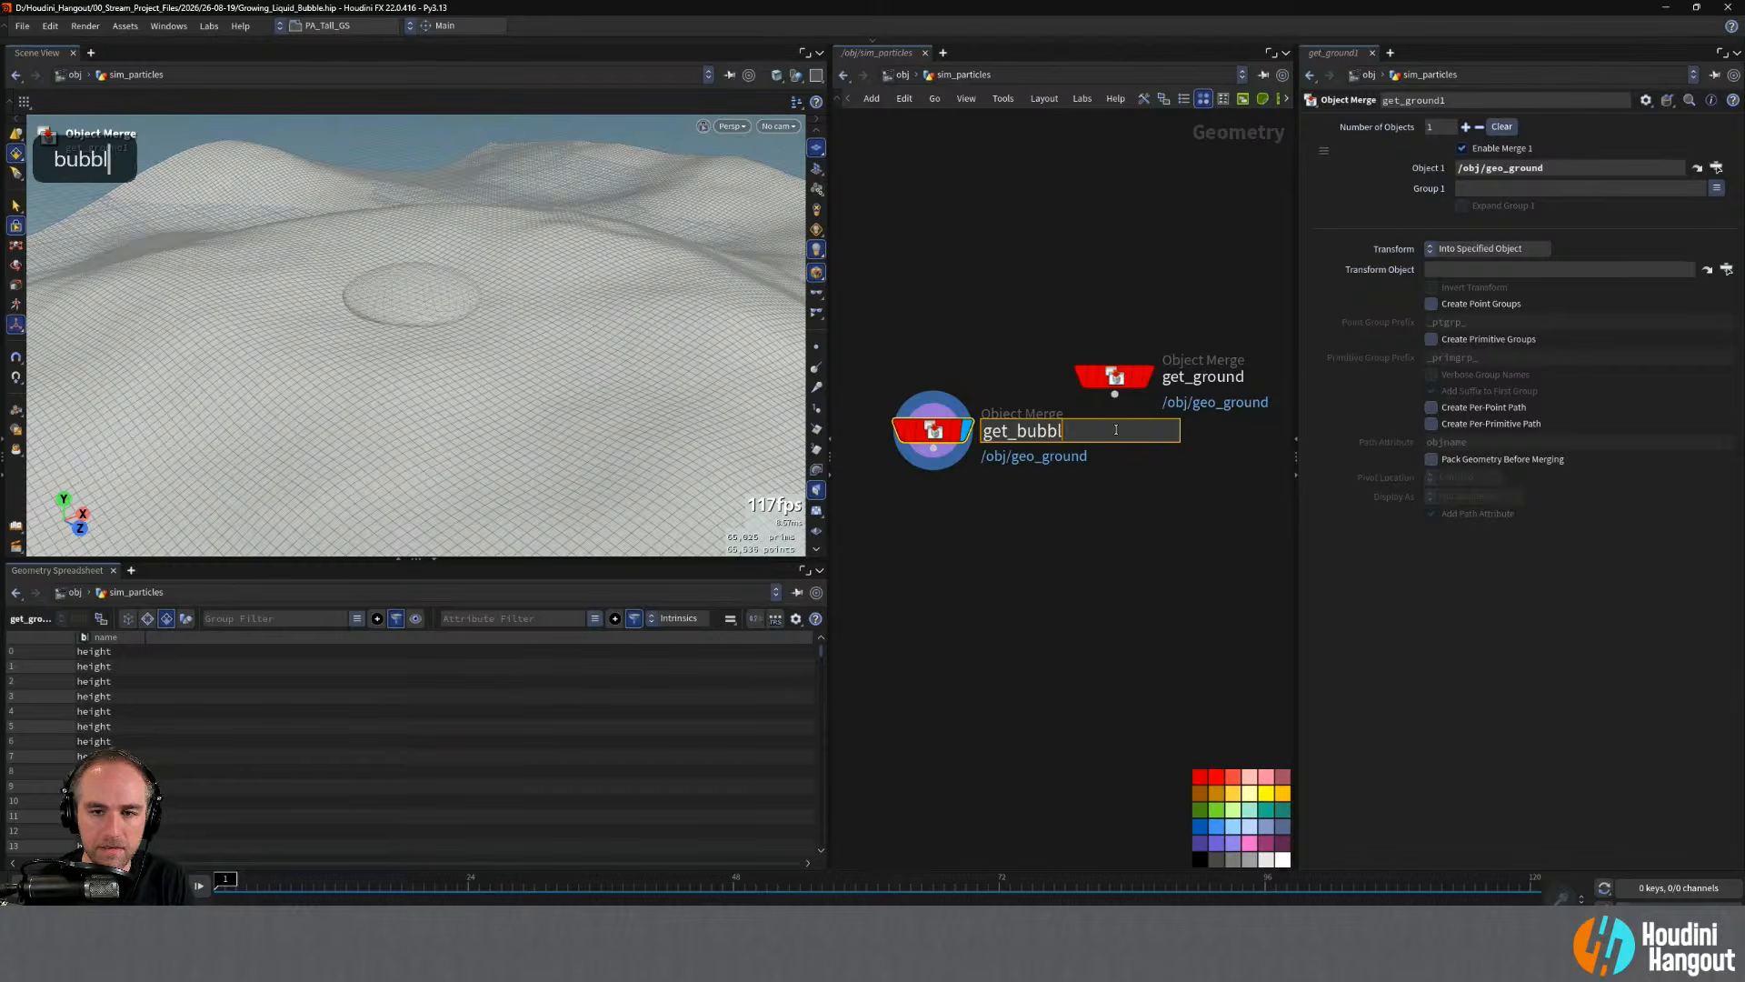
key("Return")
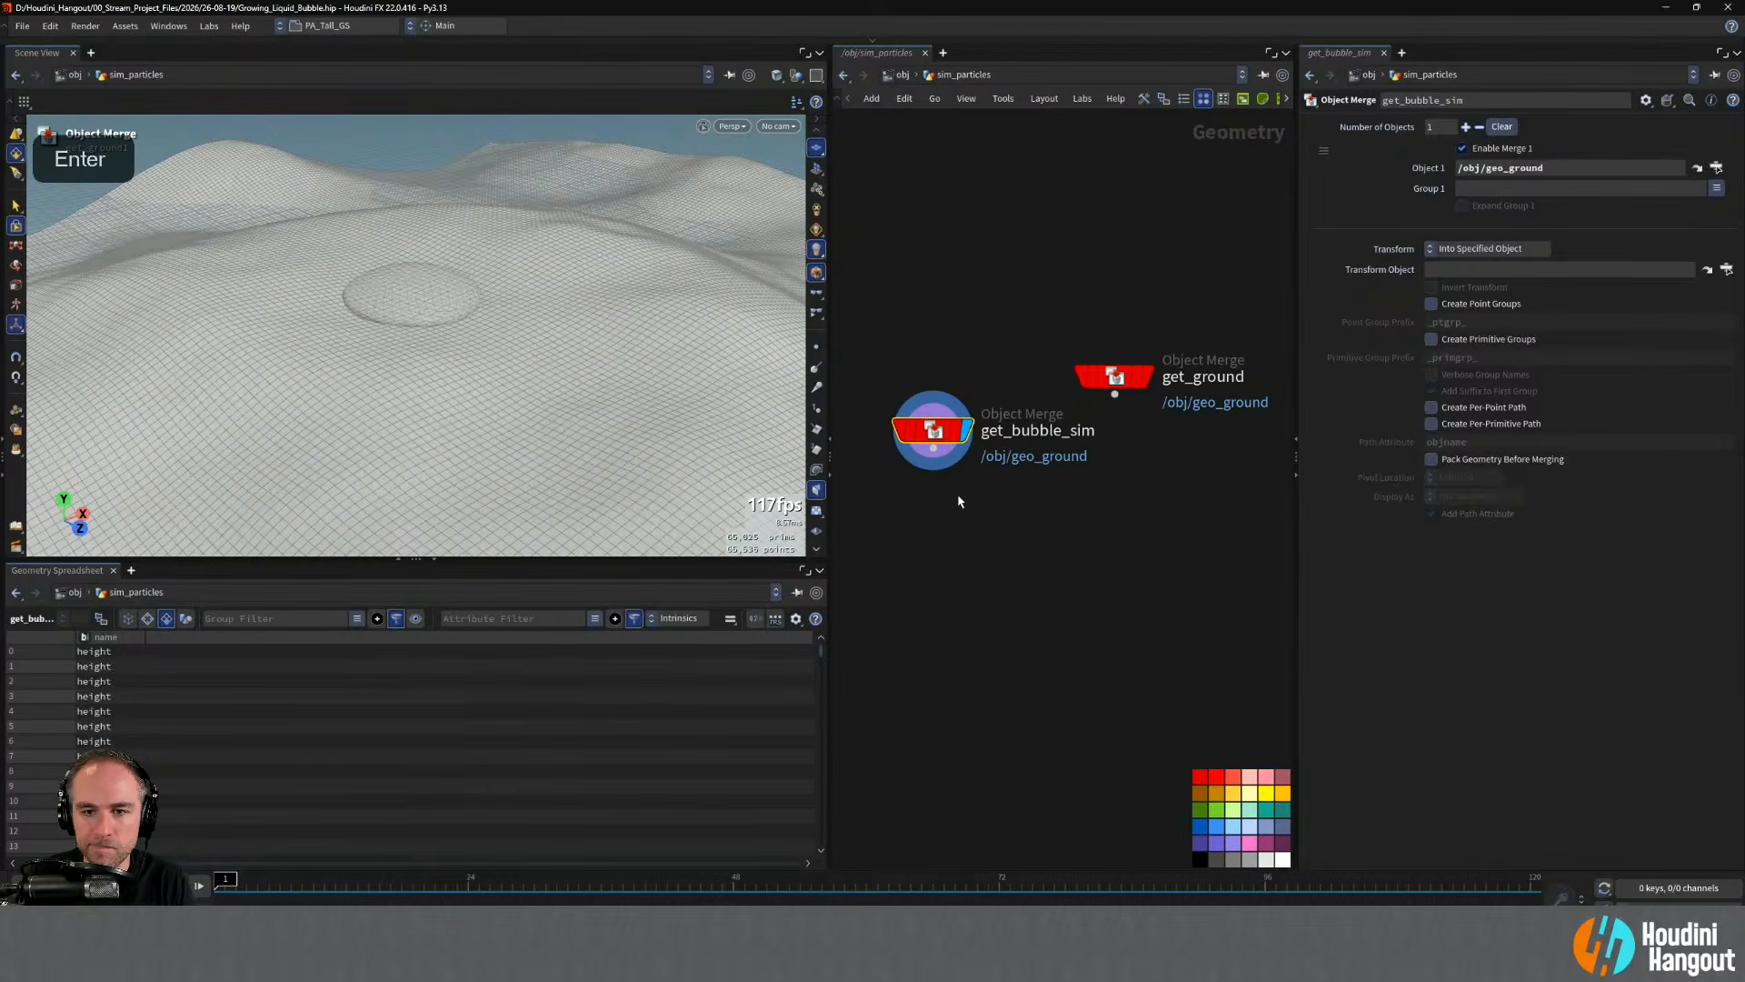
- Set Object 1 of get_bubble_sim to /obj/sim_bubble/OUT_BUBBLE_SIM and place the node level with get_ground
left_click(1716, 168)
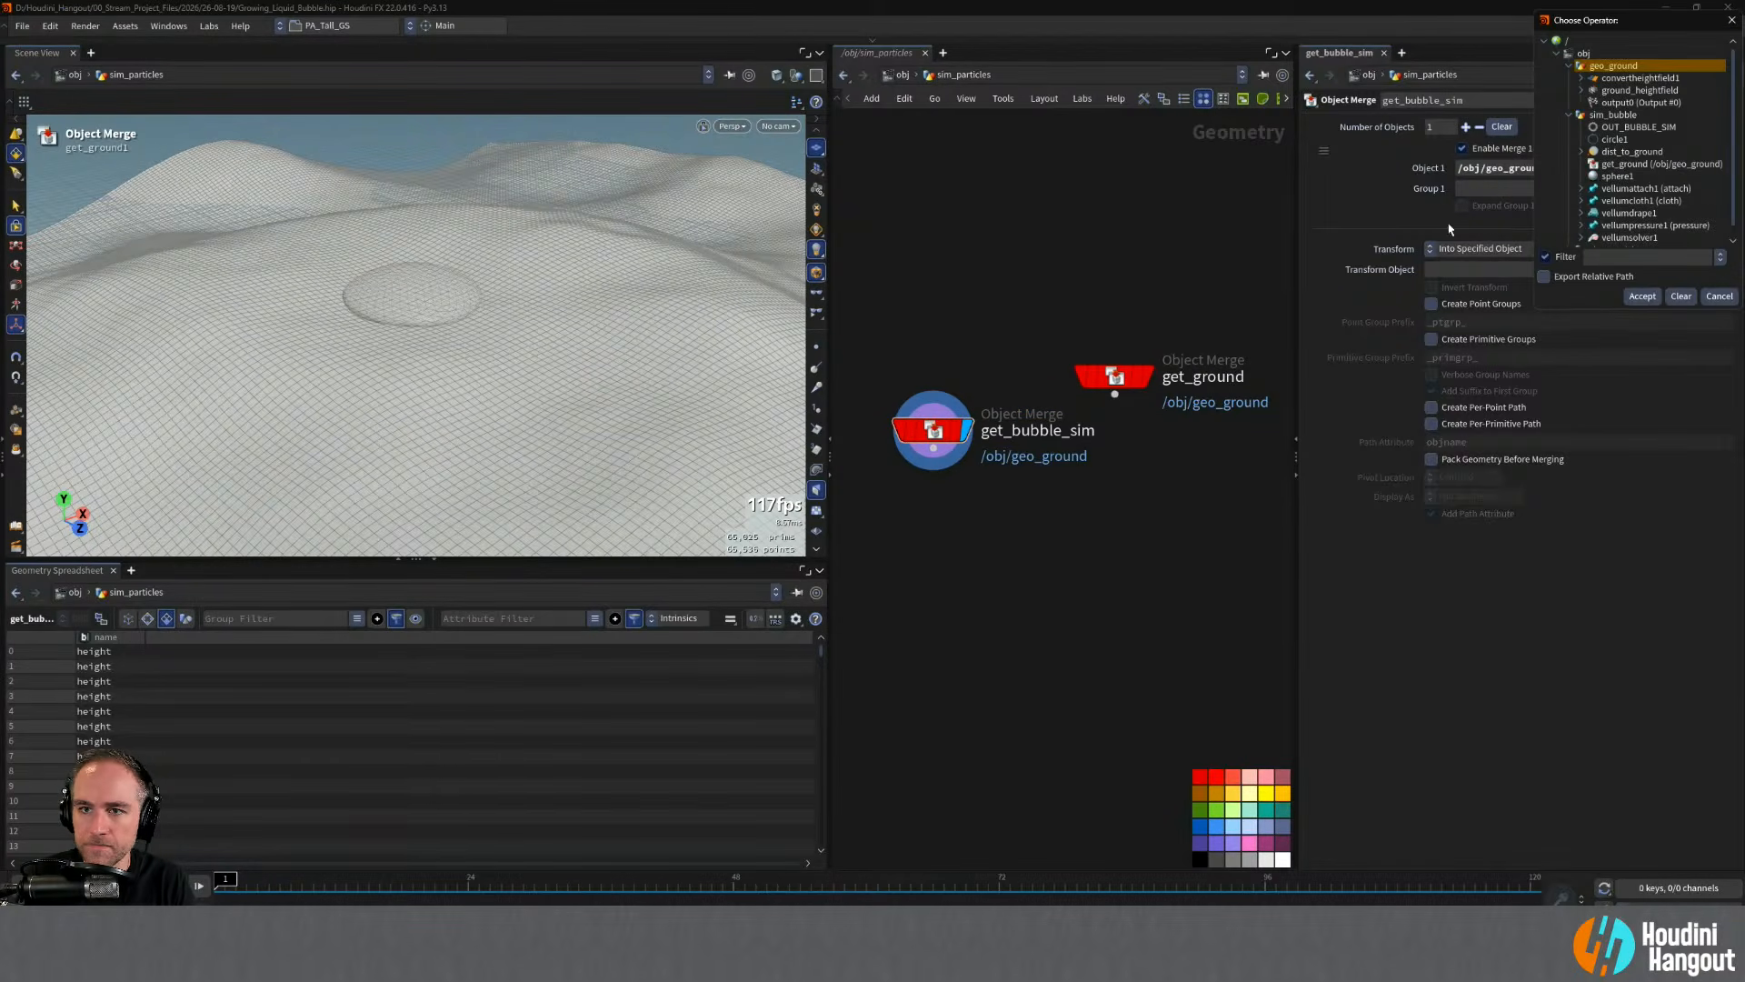
left_click(1643, 128)
left_click(1642, 297)
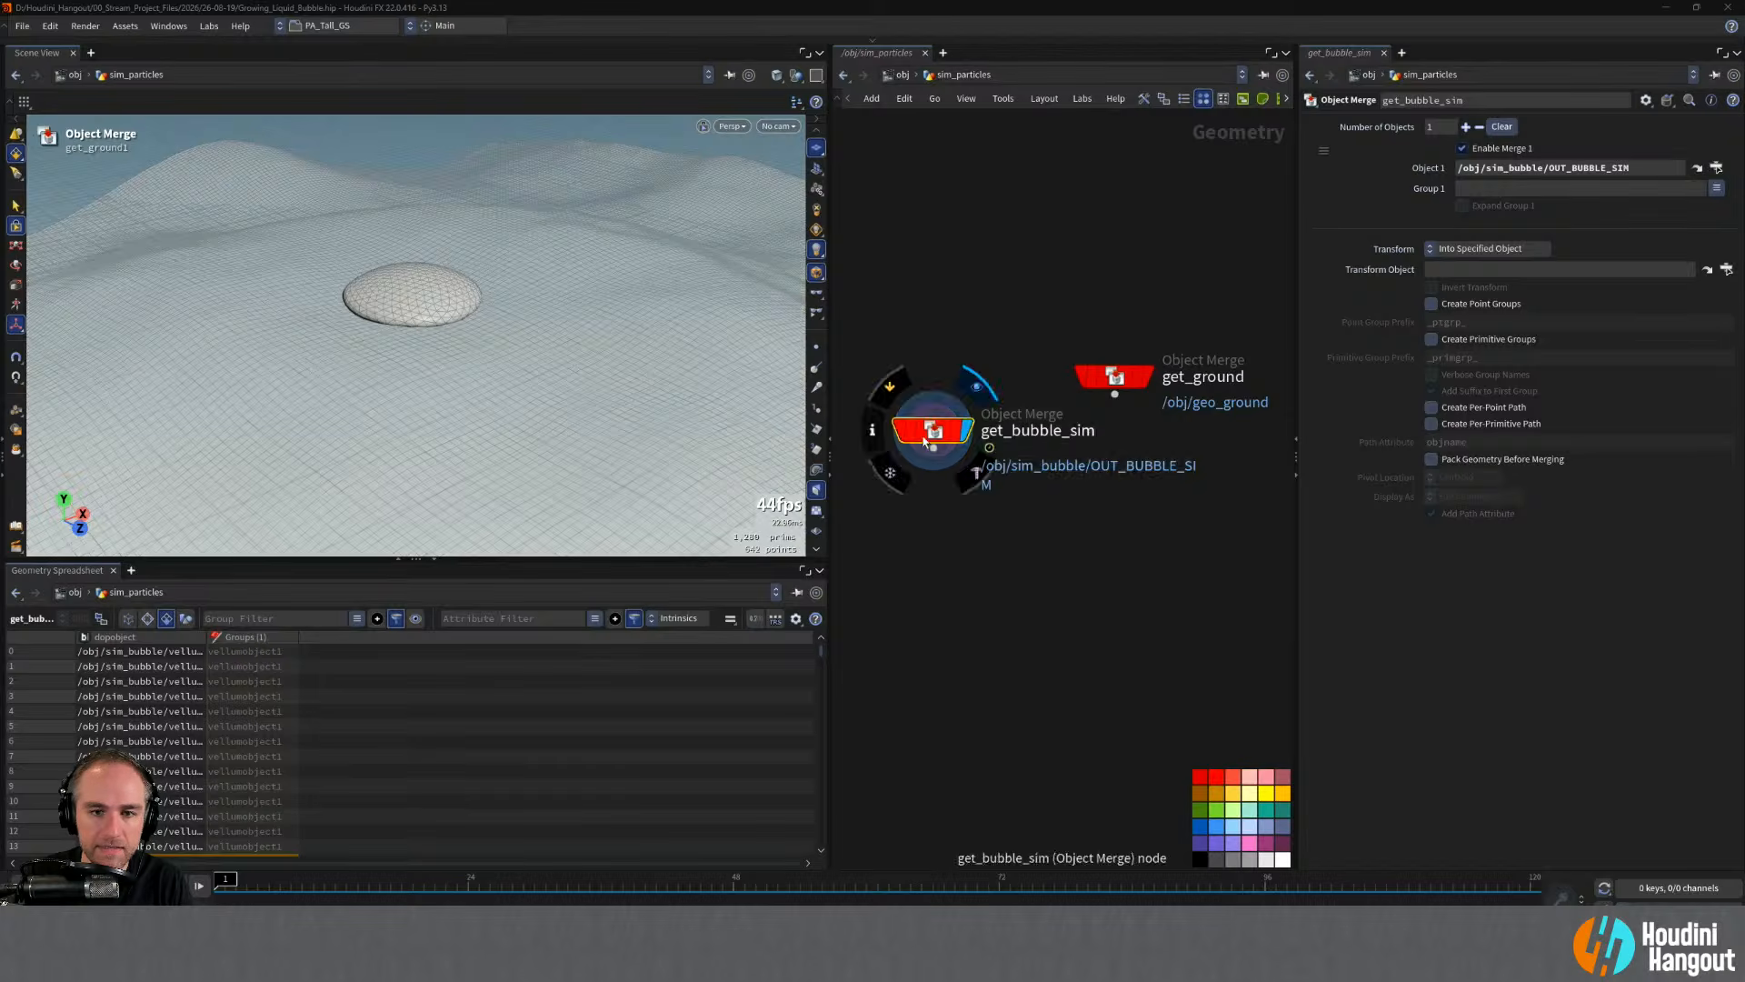
left_click_drag(926, 443, 883, 279)
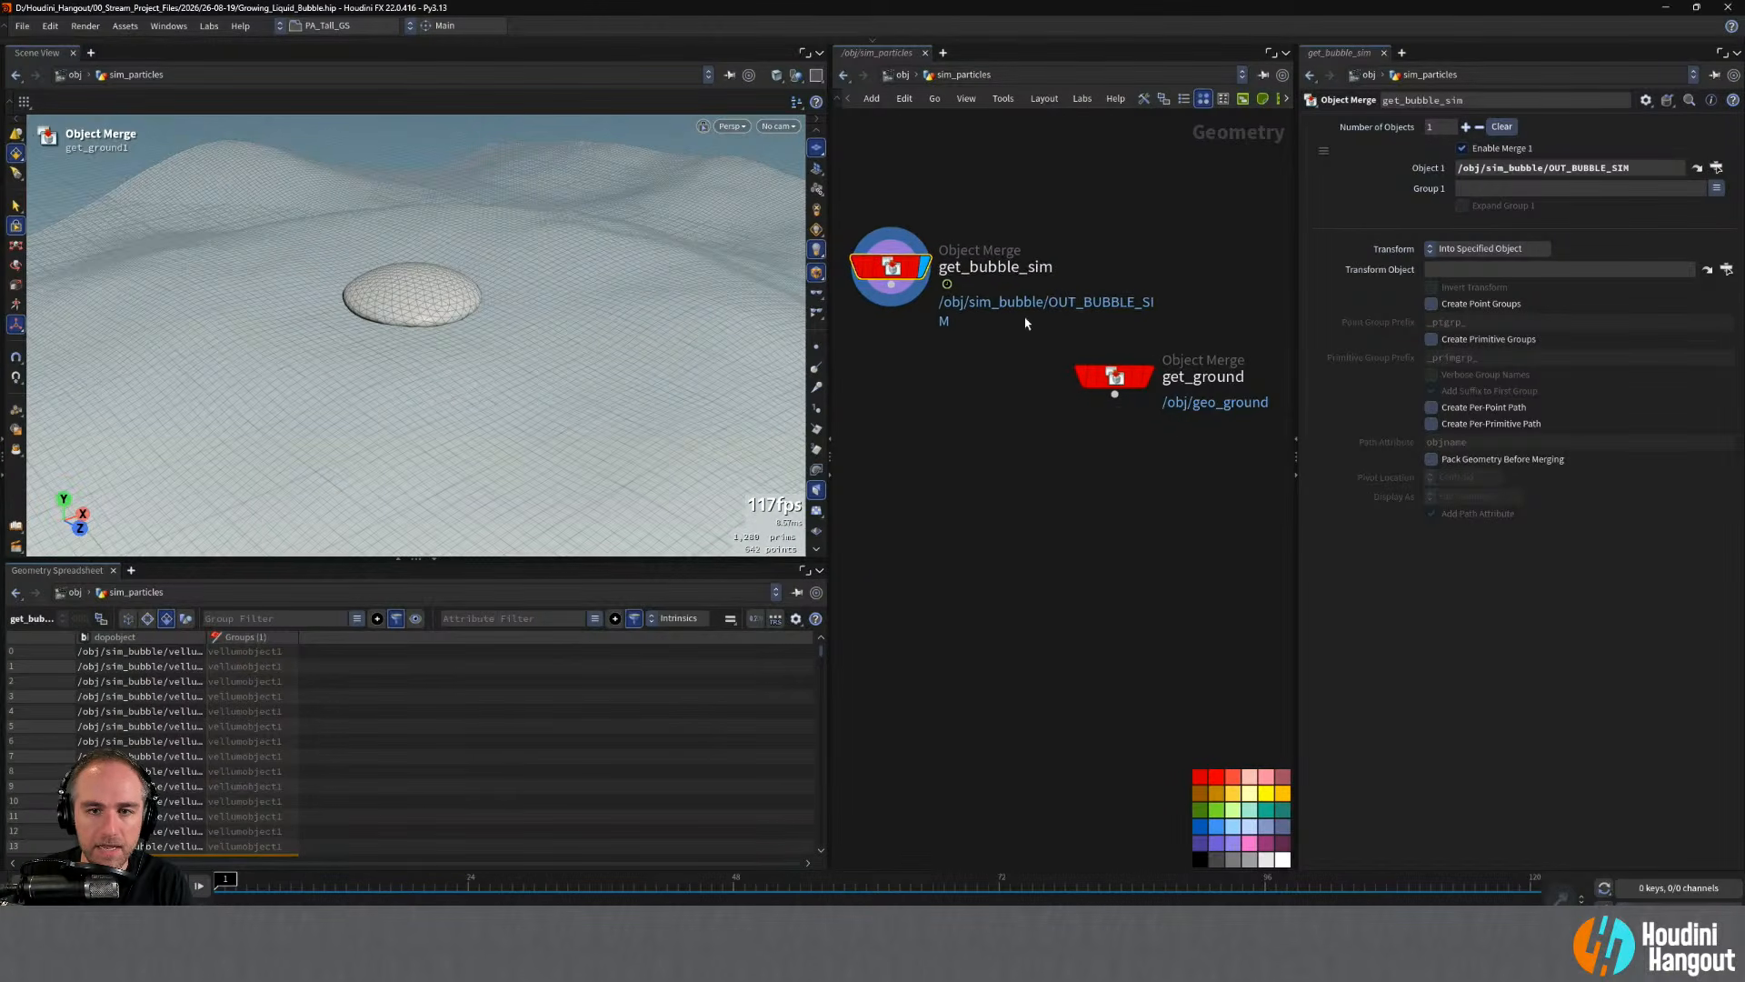
middle_click_drag(968, 414, 1053, 408)
left_click_drag(975, 263, 891, 373)
left_click(916, 538)
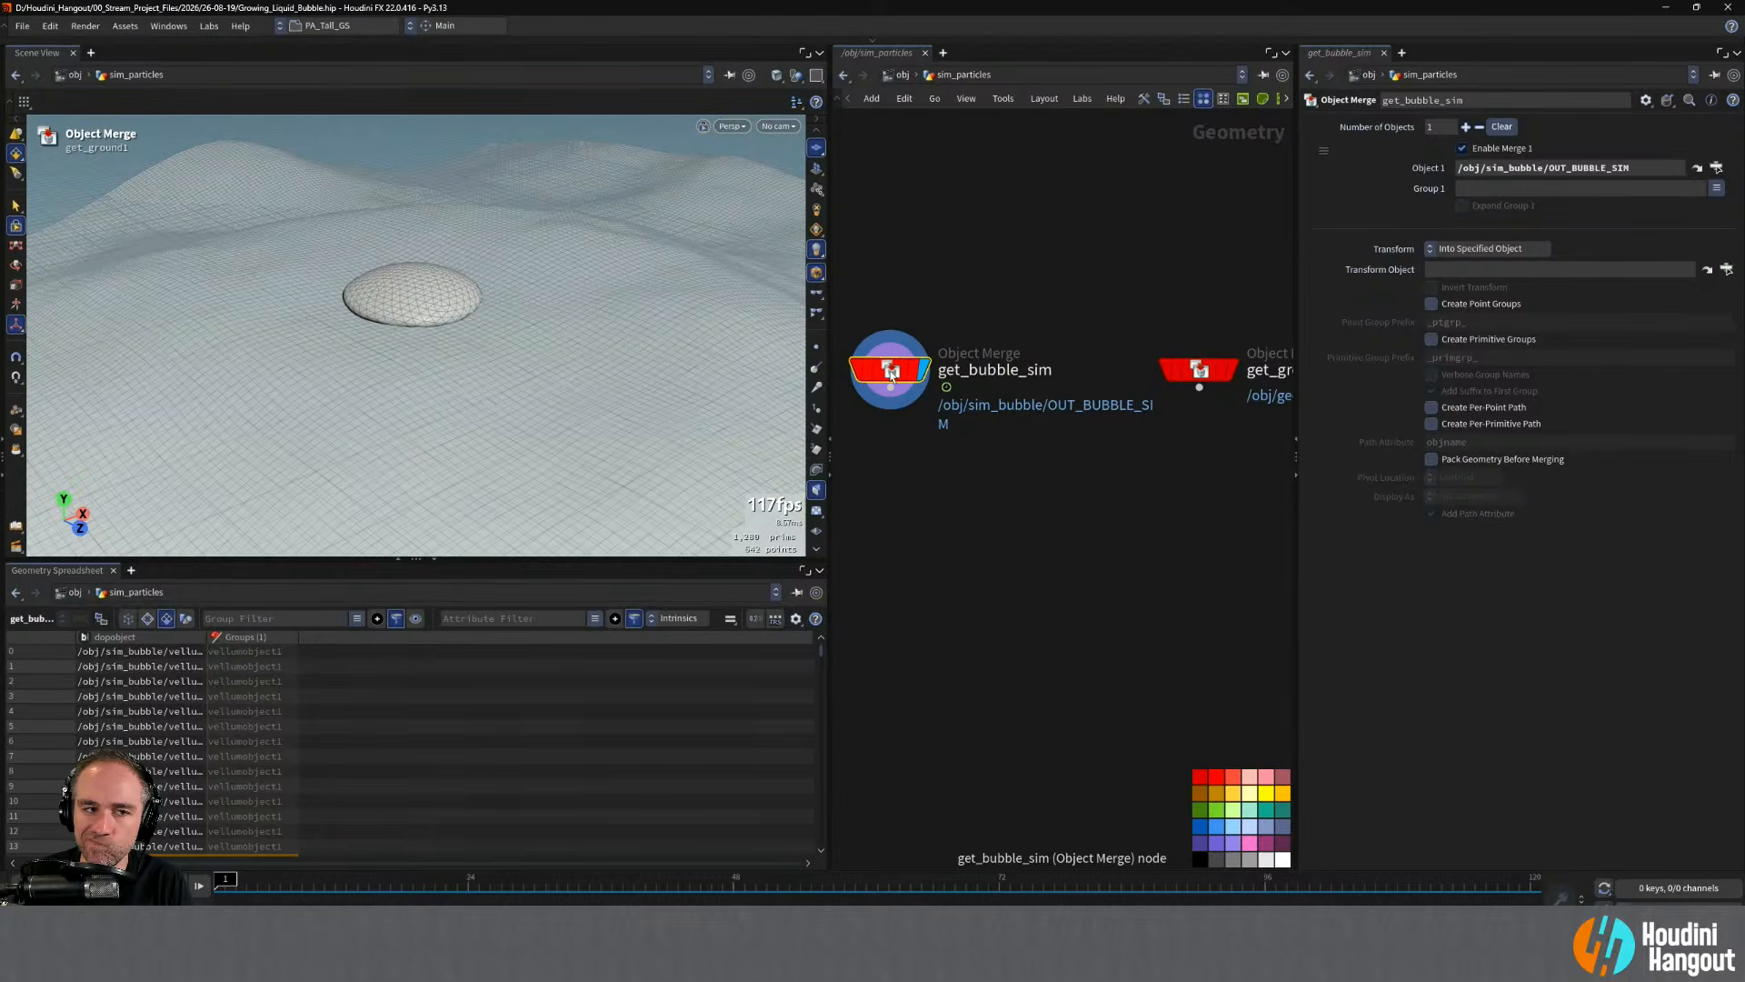
- Return to the sim_bubble network, insert a Null node between vellumdrape1 and dist_to_ground, and open its name for editing
left_click(966, 506)
key("u")
double_click(979, 404)
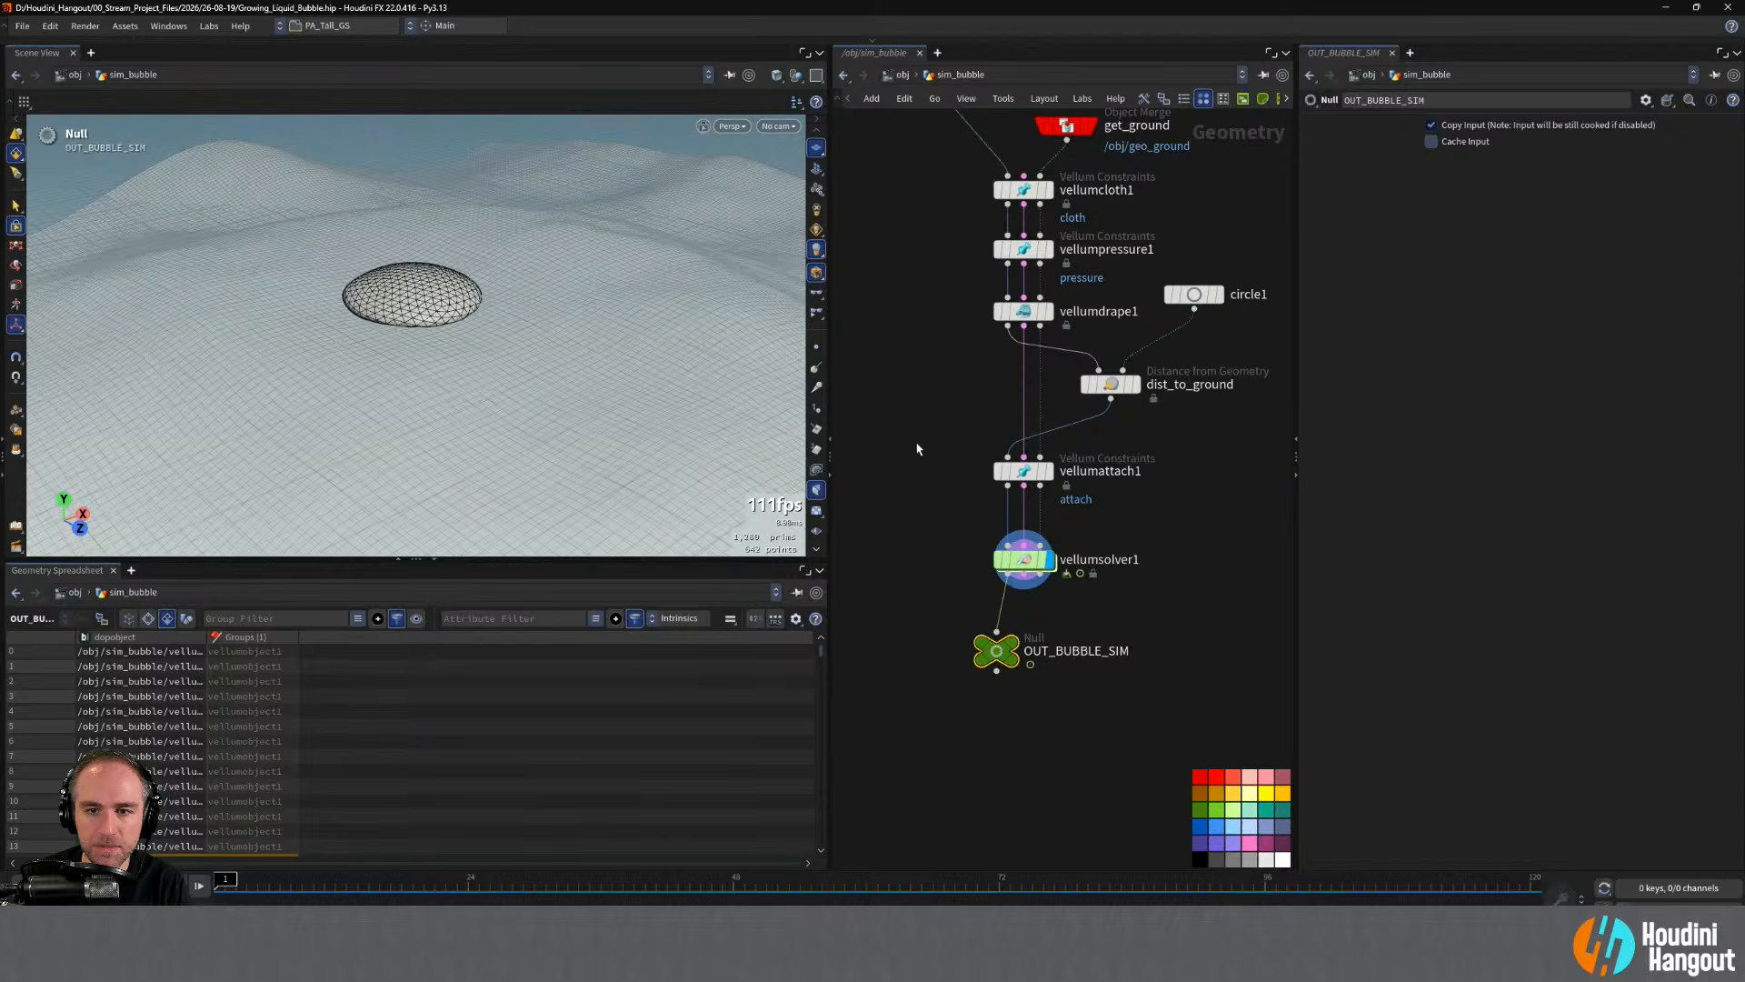
key("Tab")
type("null")
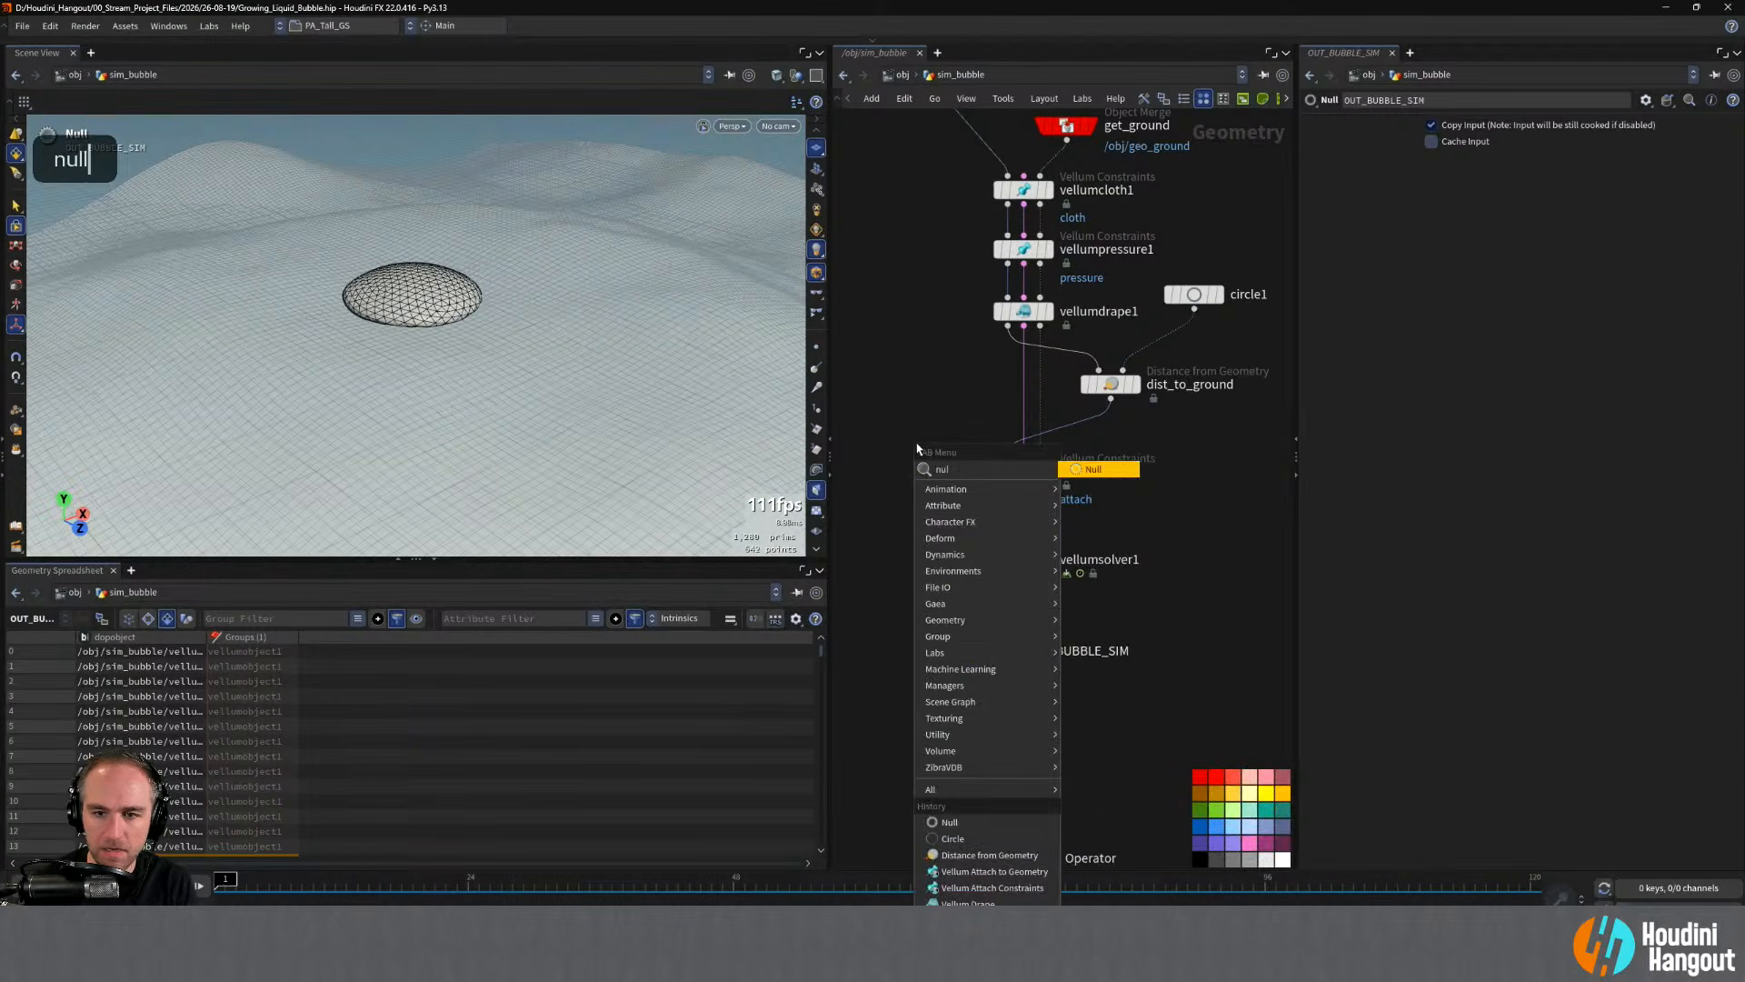
key("Return")
left_click(1077, 432)
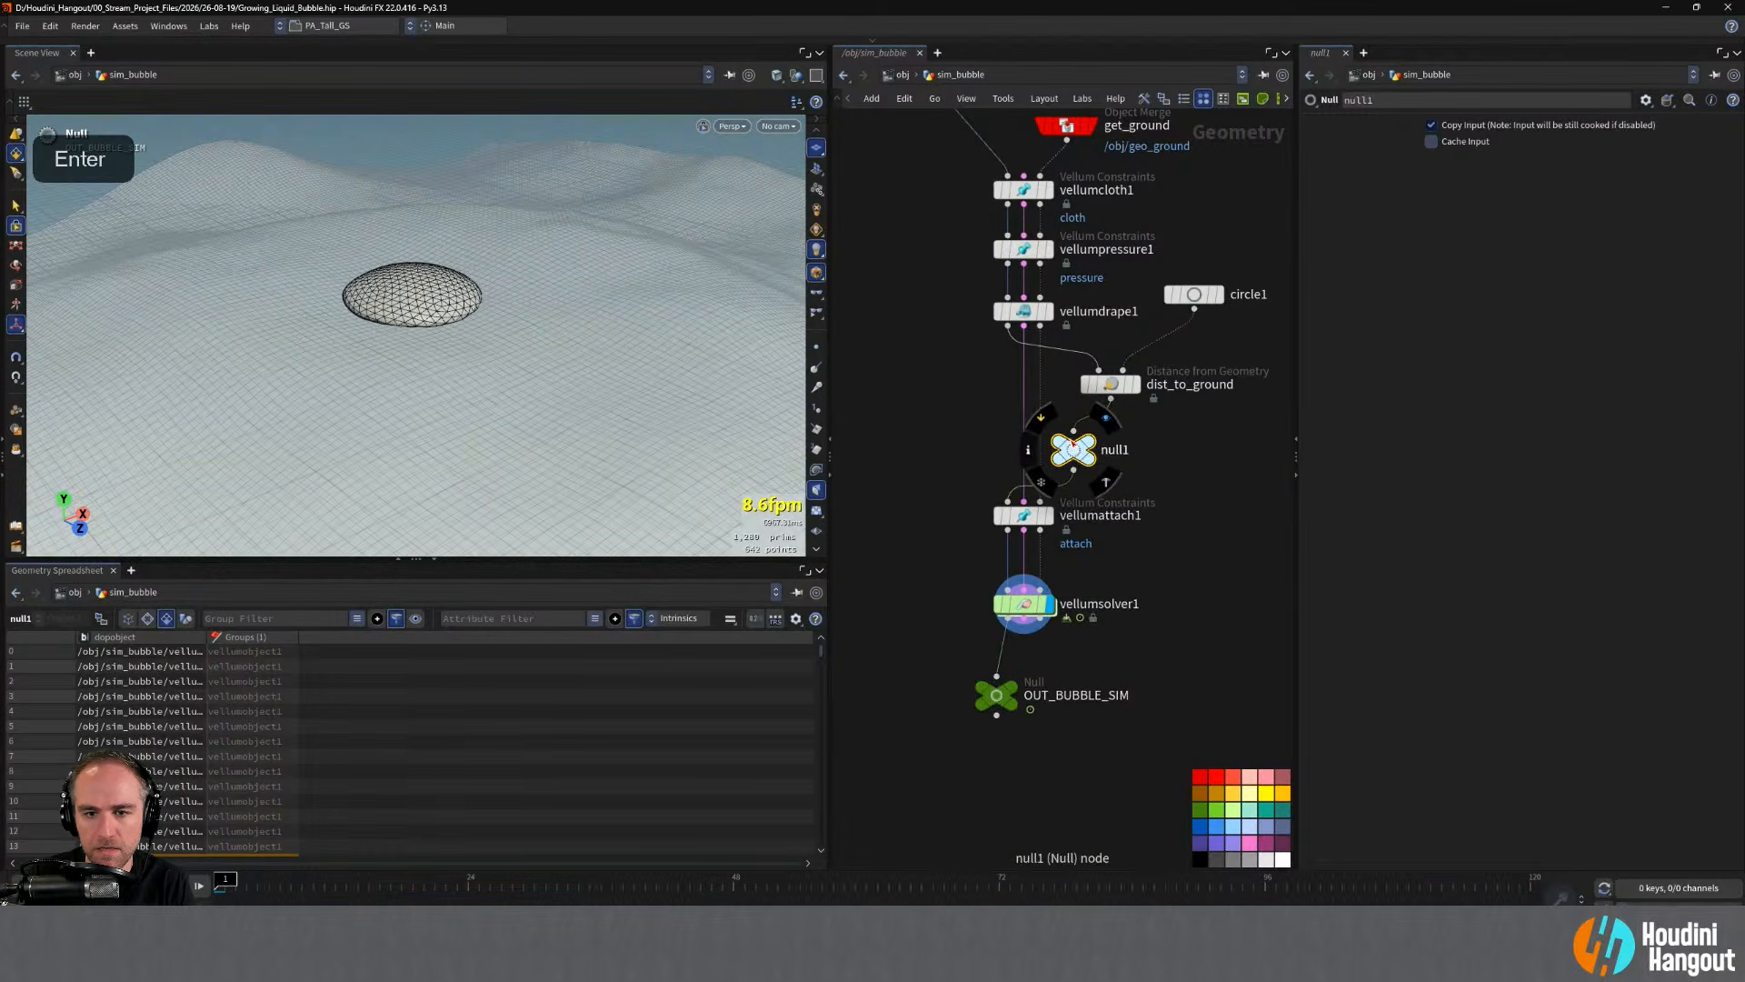
left_click_drag(1078, 435, 1089, 375)
double_click(1125, 376)
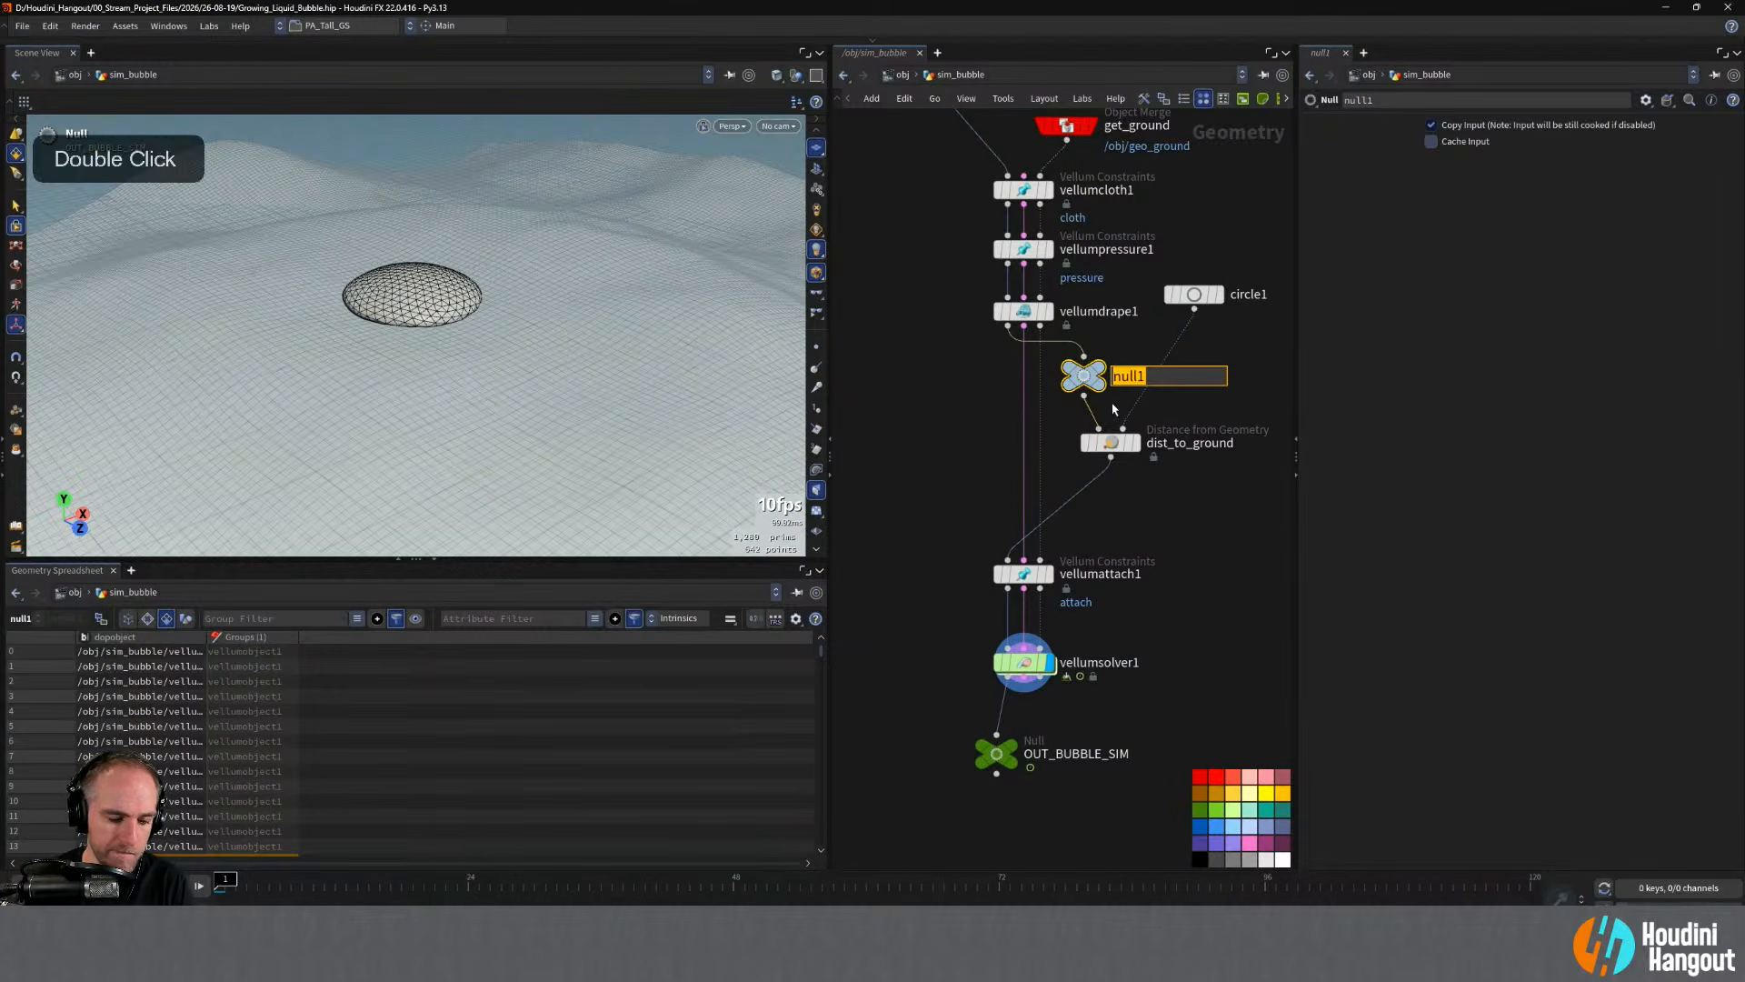
- Rename the null below the vellumdrape1 node as REST_BUBBLE
type("REST_BUBB")
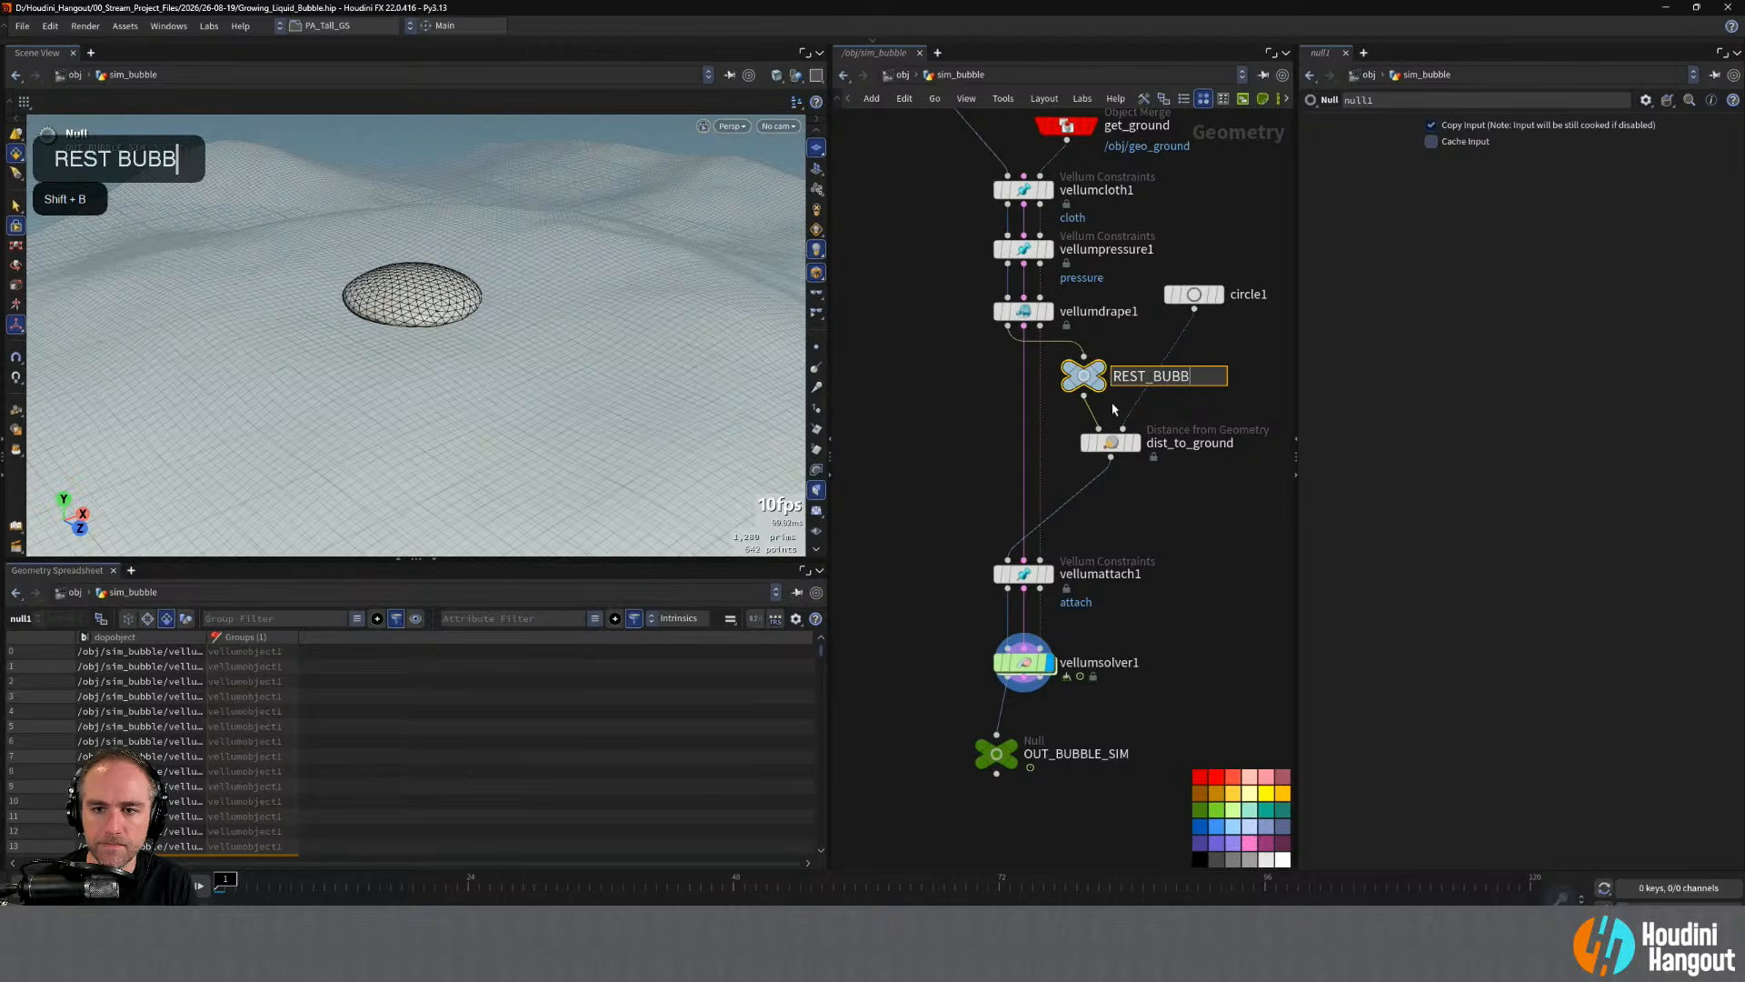
type("LE")
key("Return")
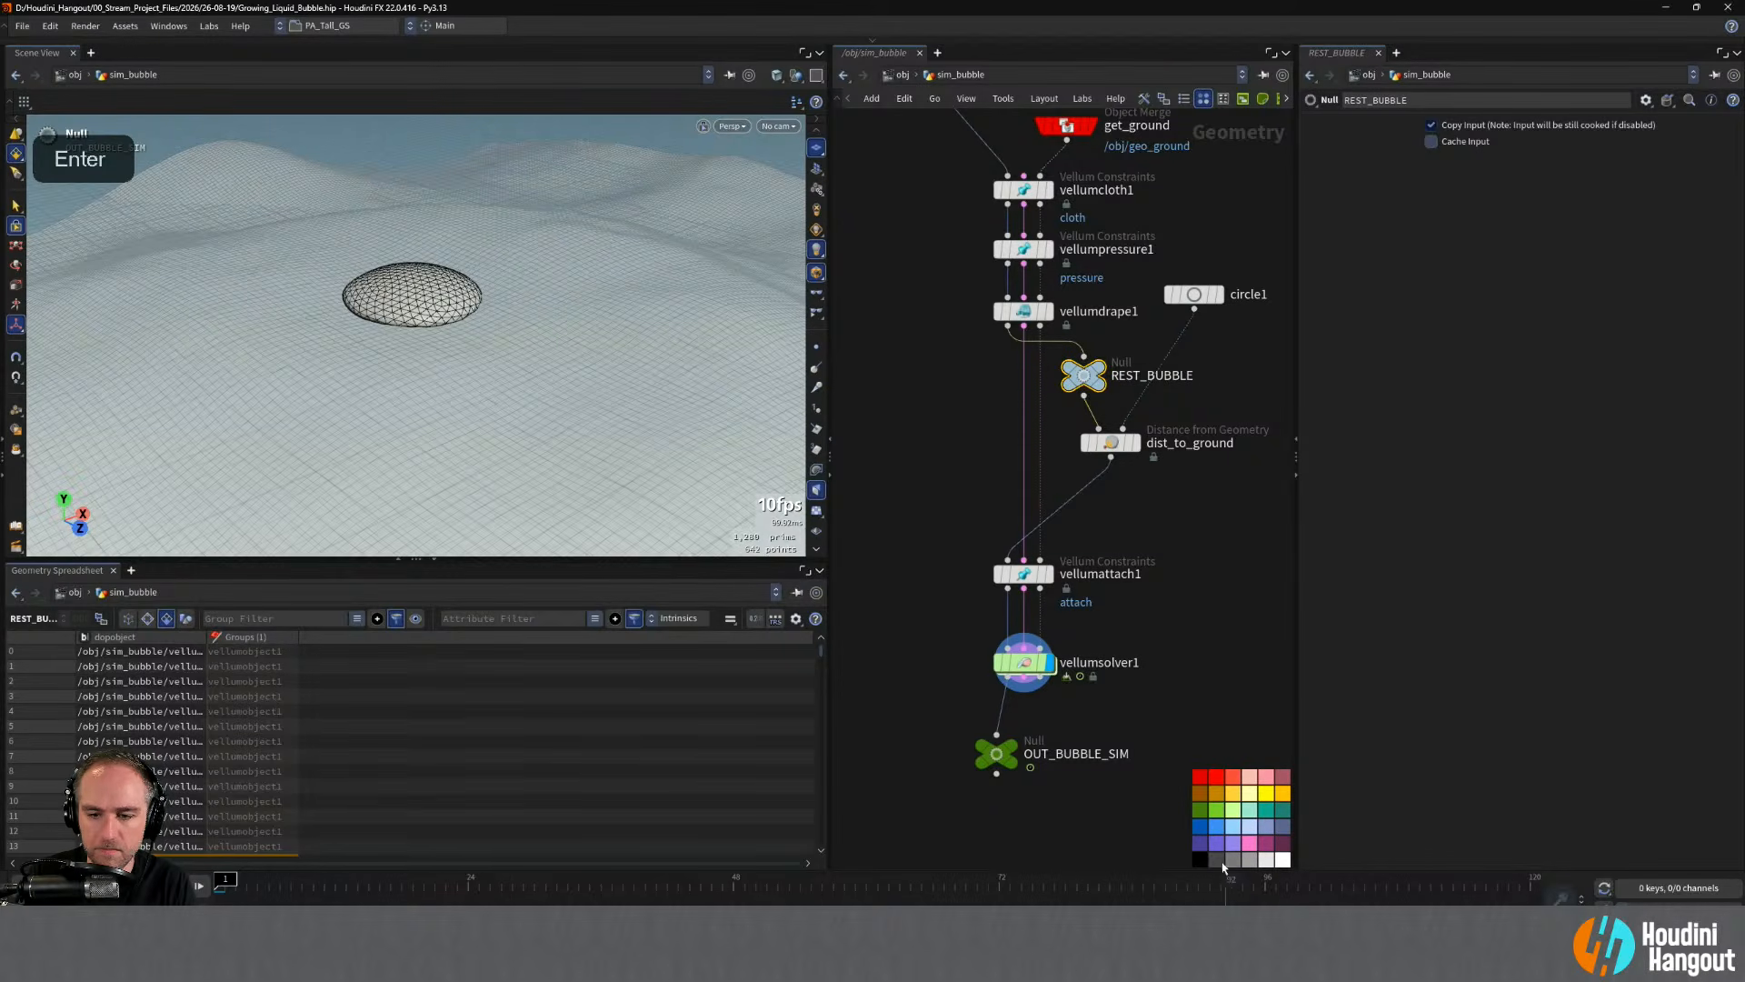
- In the sim_particles object, set the get_bubble_sim merge's source to REST_BUBBLE inside sim_bubble
key("u")
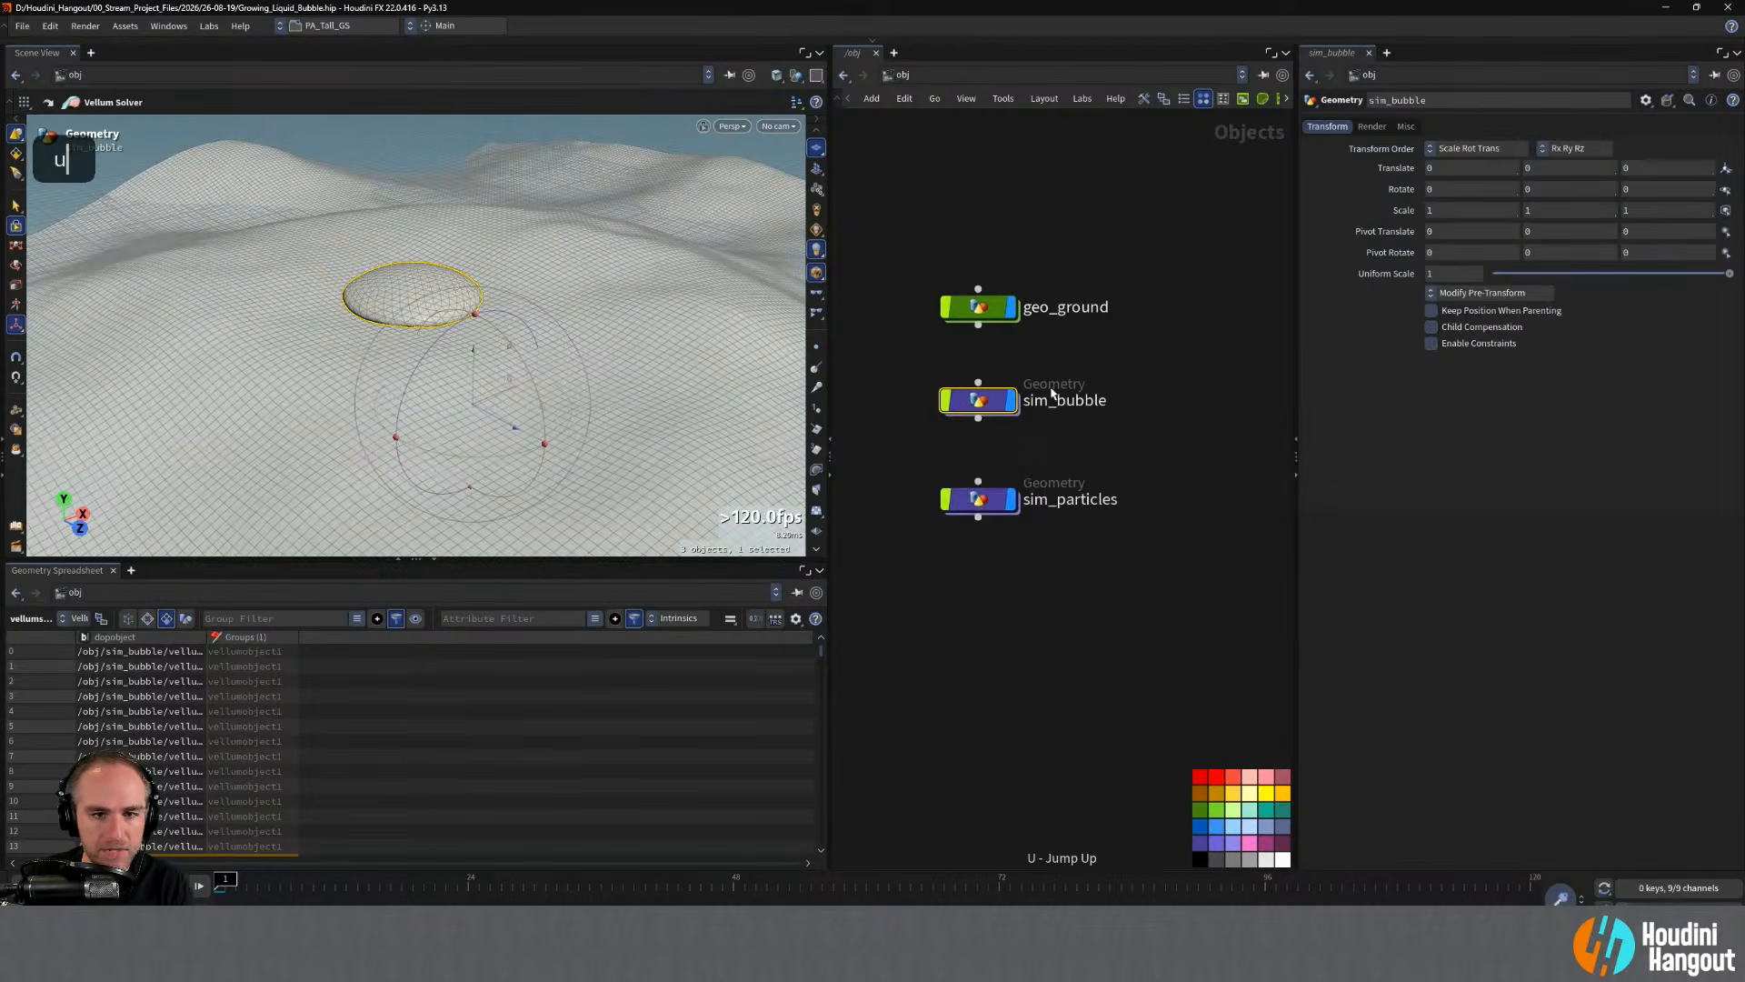
left_click(980, 500)
double_click(980, 502)
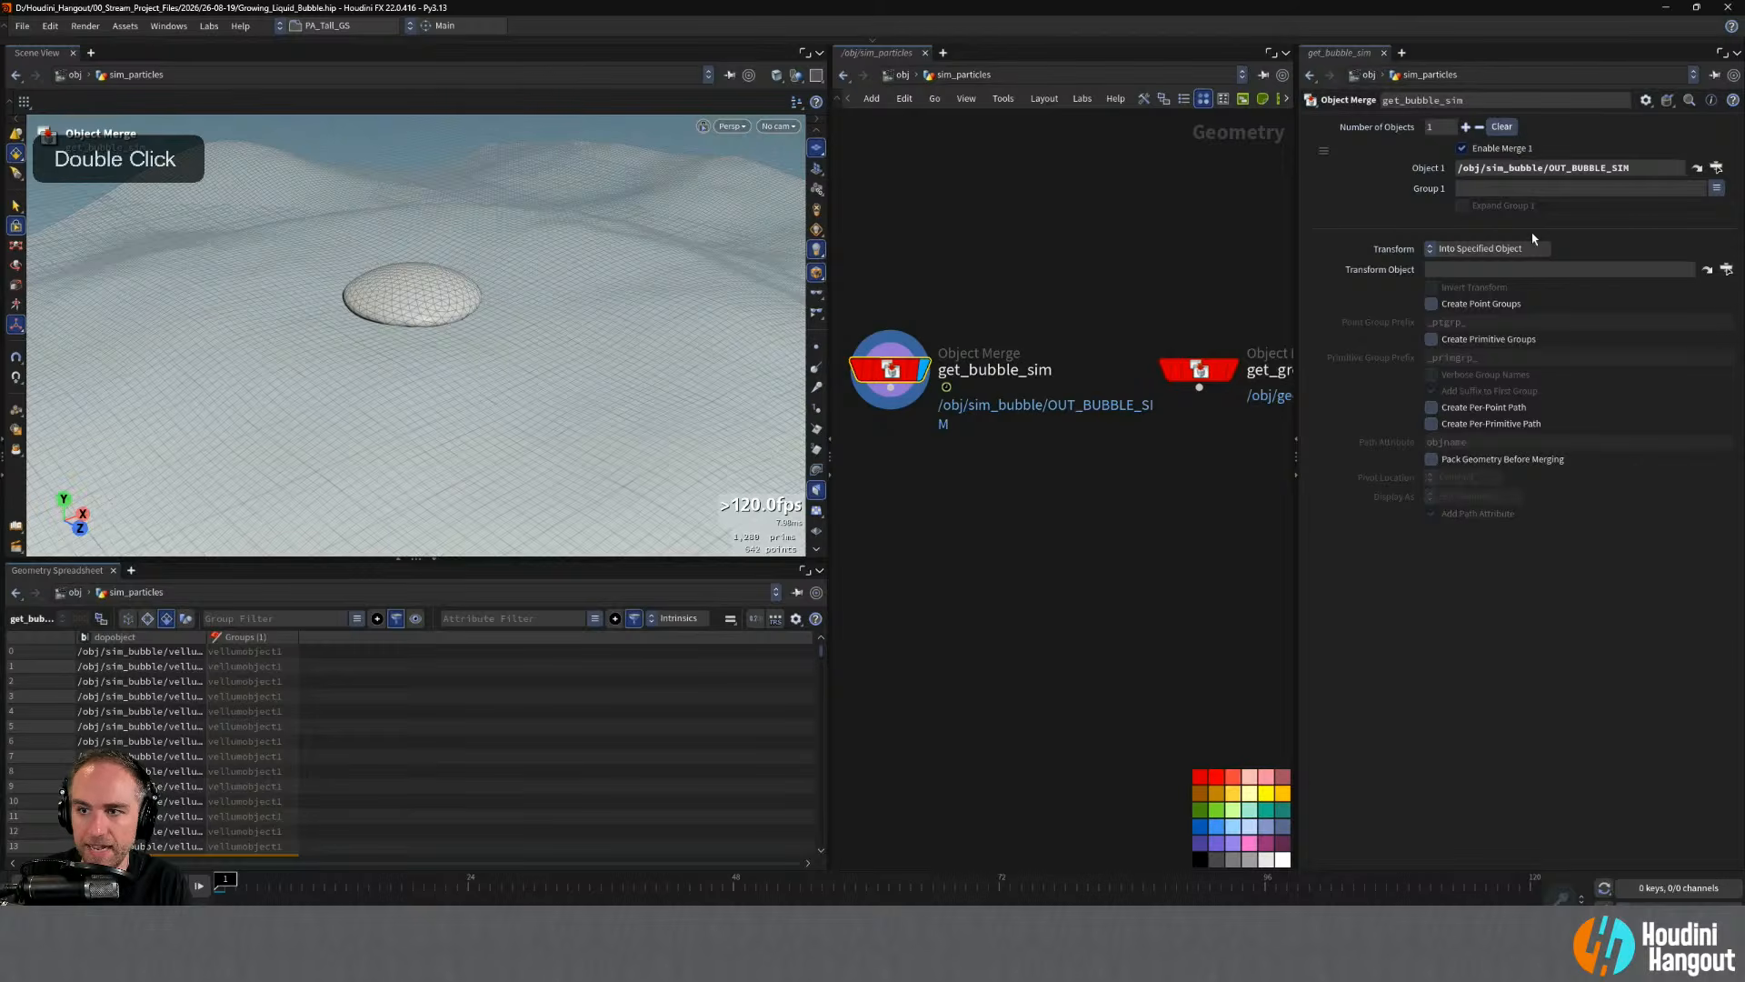
left_click(1715, 167)
left_click(1635, 259)
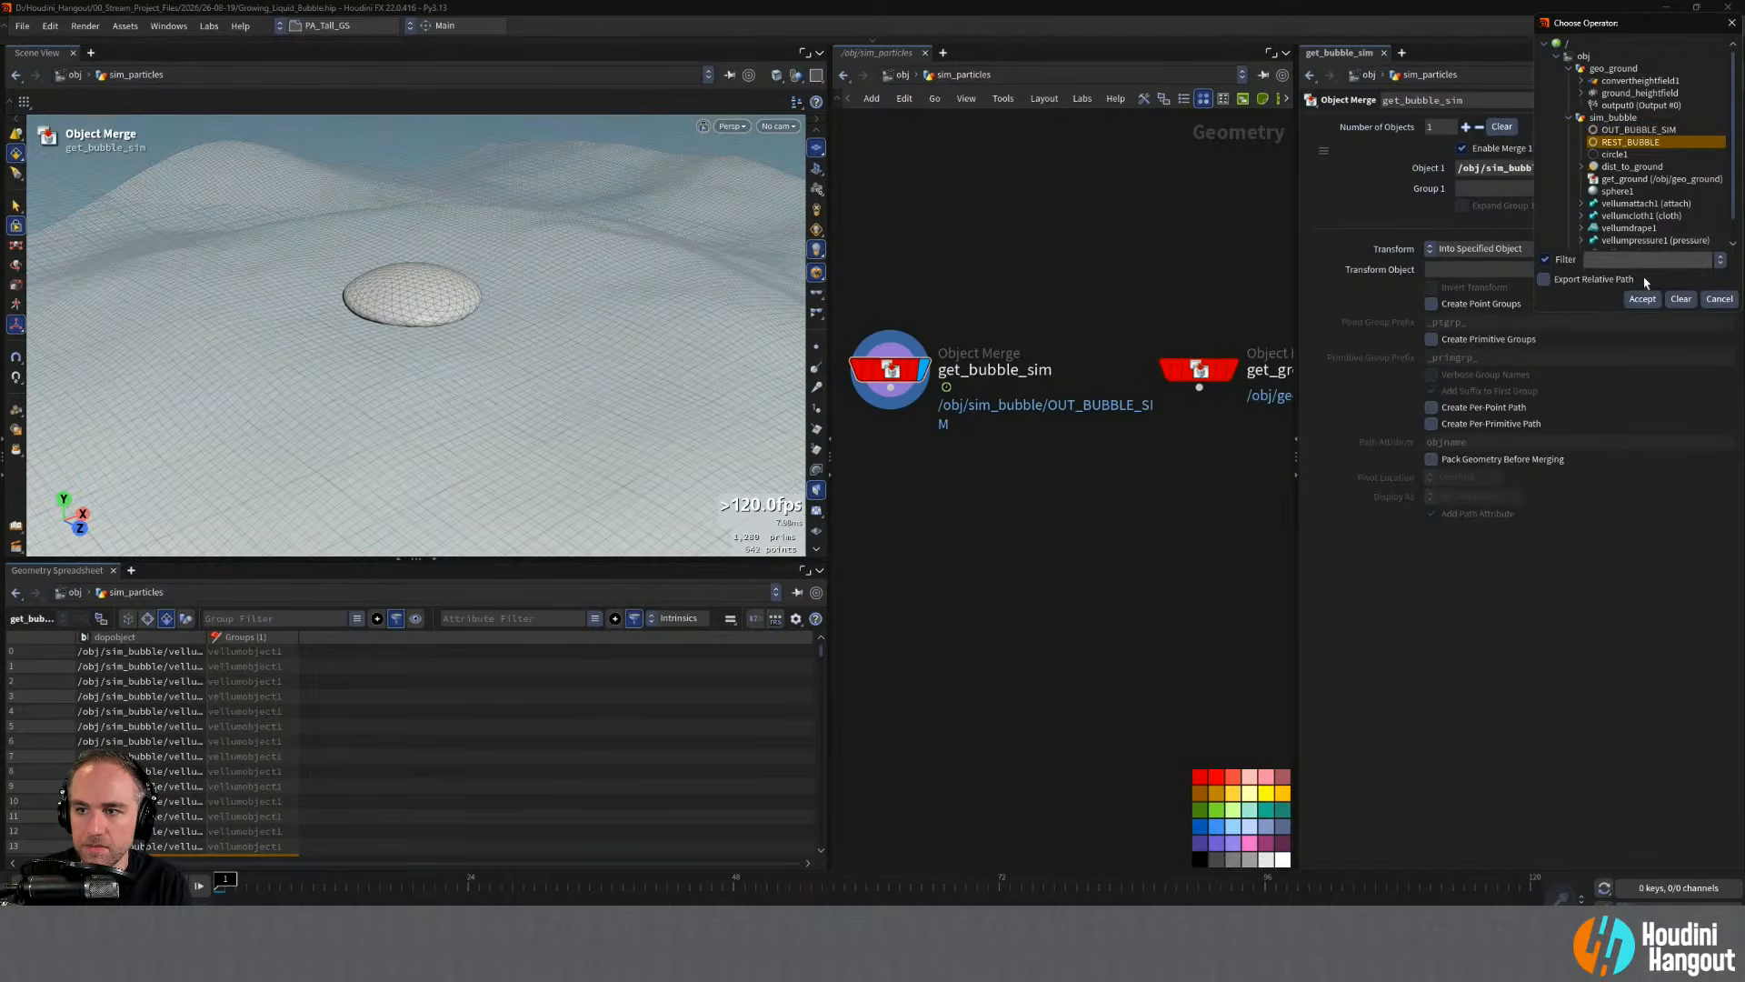
left_click(1641, 295)
- Rename the get_bubble_sim object merge as get_rest_bubble
double_click(968, 369)
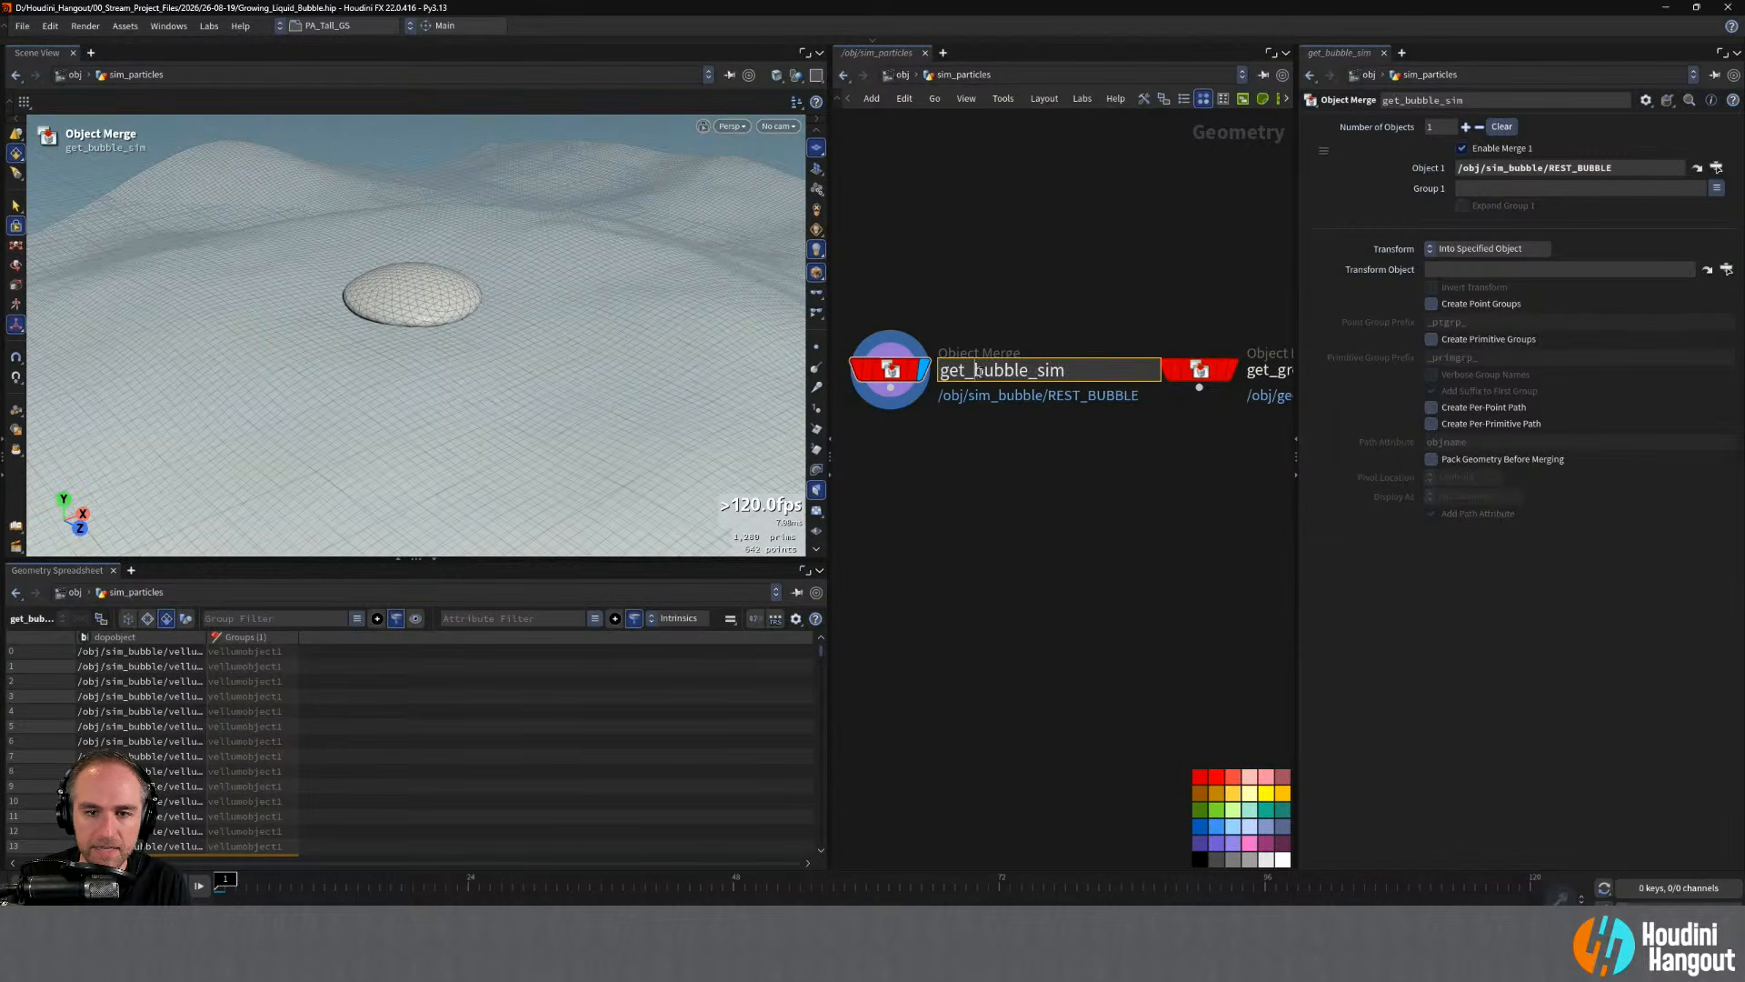
left_click_drag(974, 369, 1191, 378)
type("rest_bu")
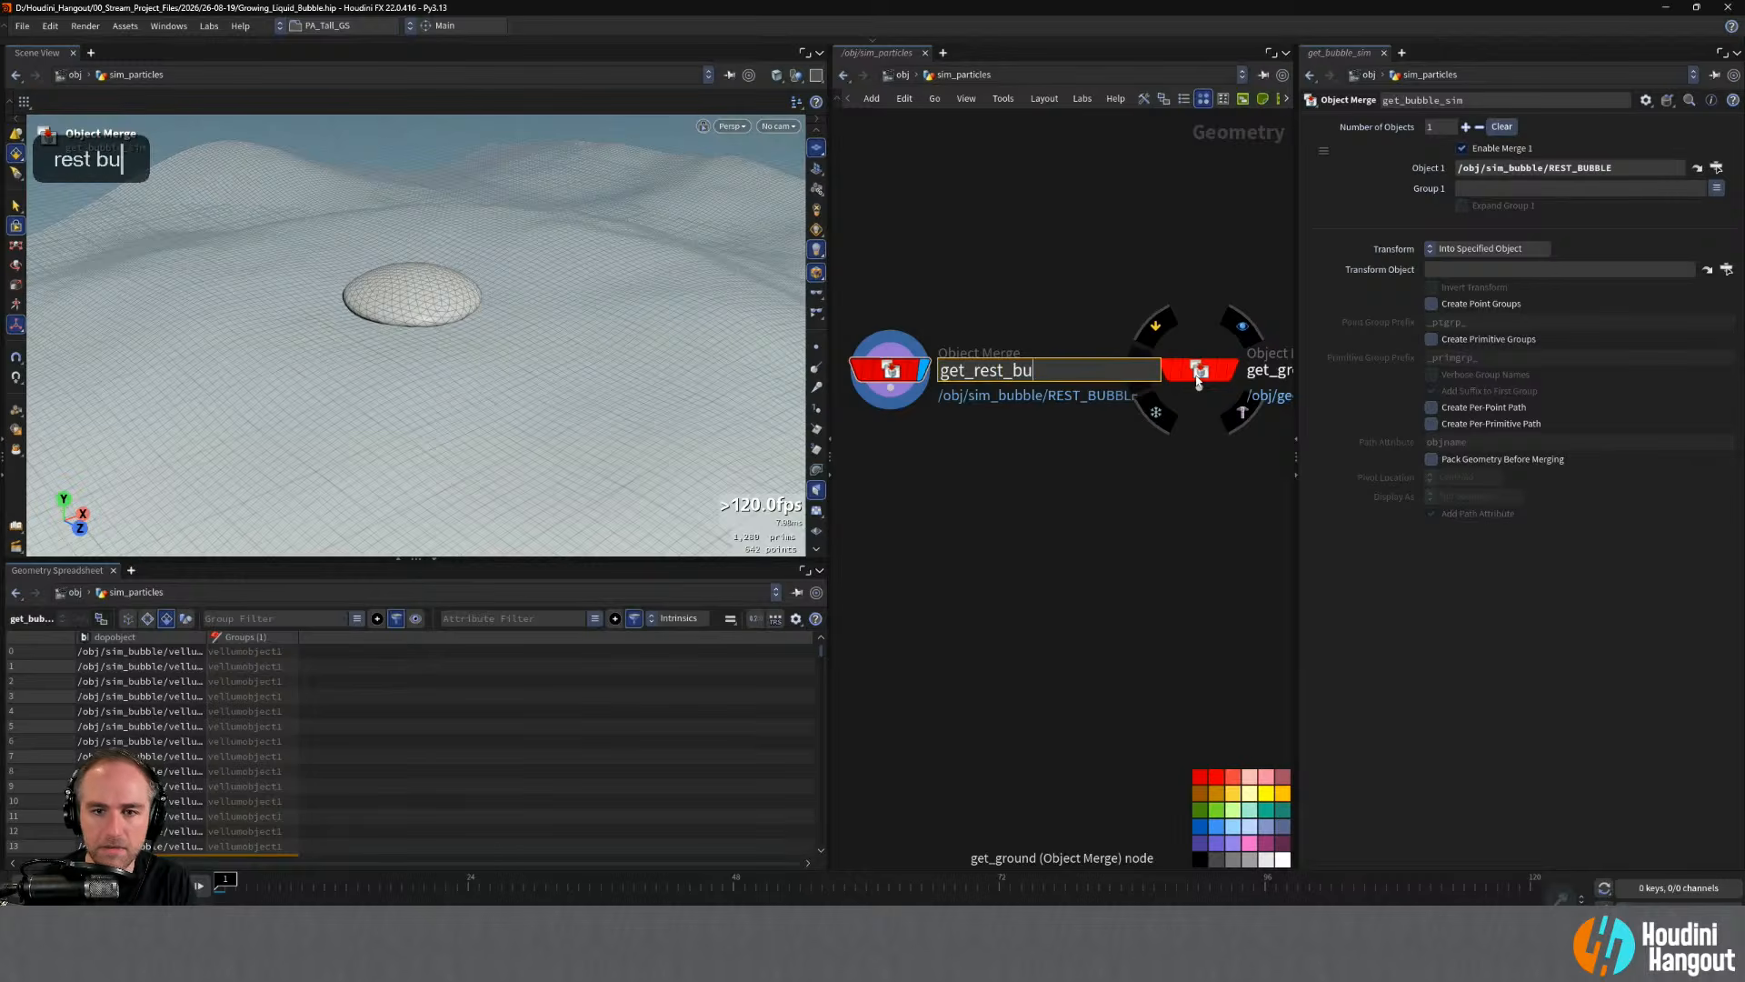
type("bble")
key("Return")
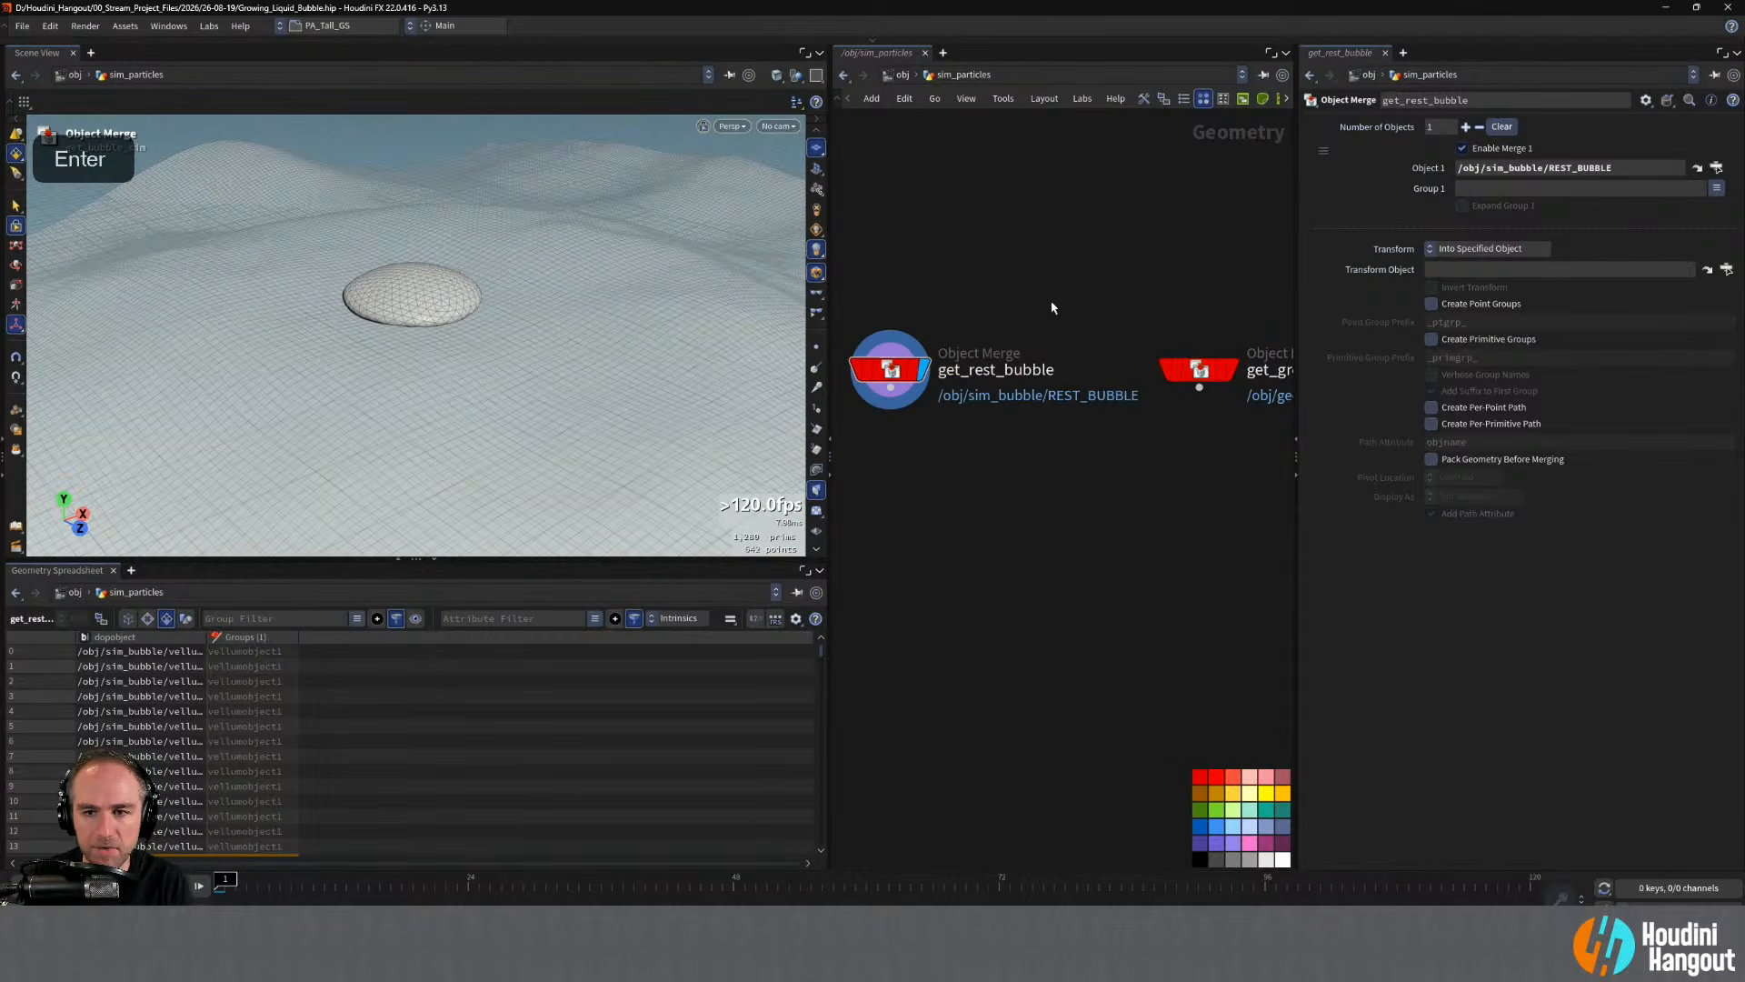
- Add a Distance from Geometry node below the two object merges in the sim_particles network
middle_click_drag(1147, 517, 1099, 495)
right_click_drag(1099, 495, 1183, 335)
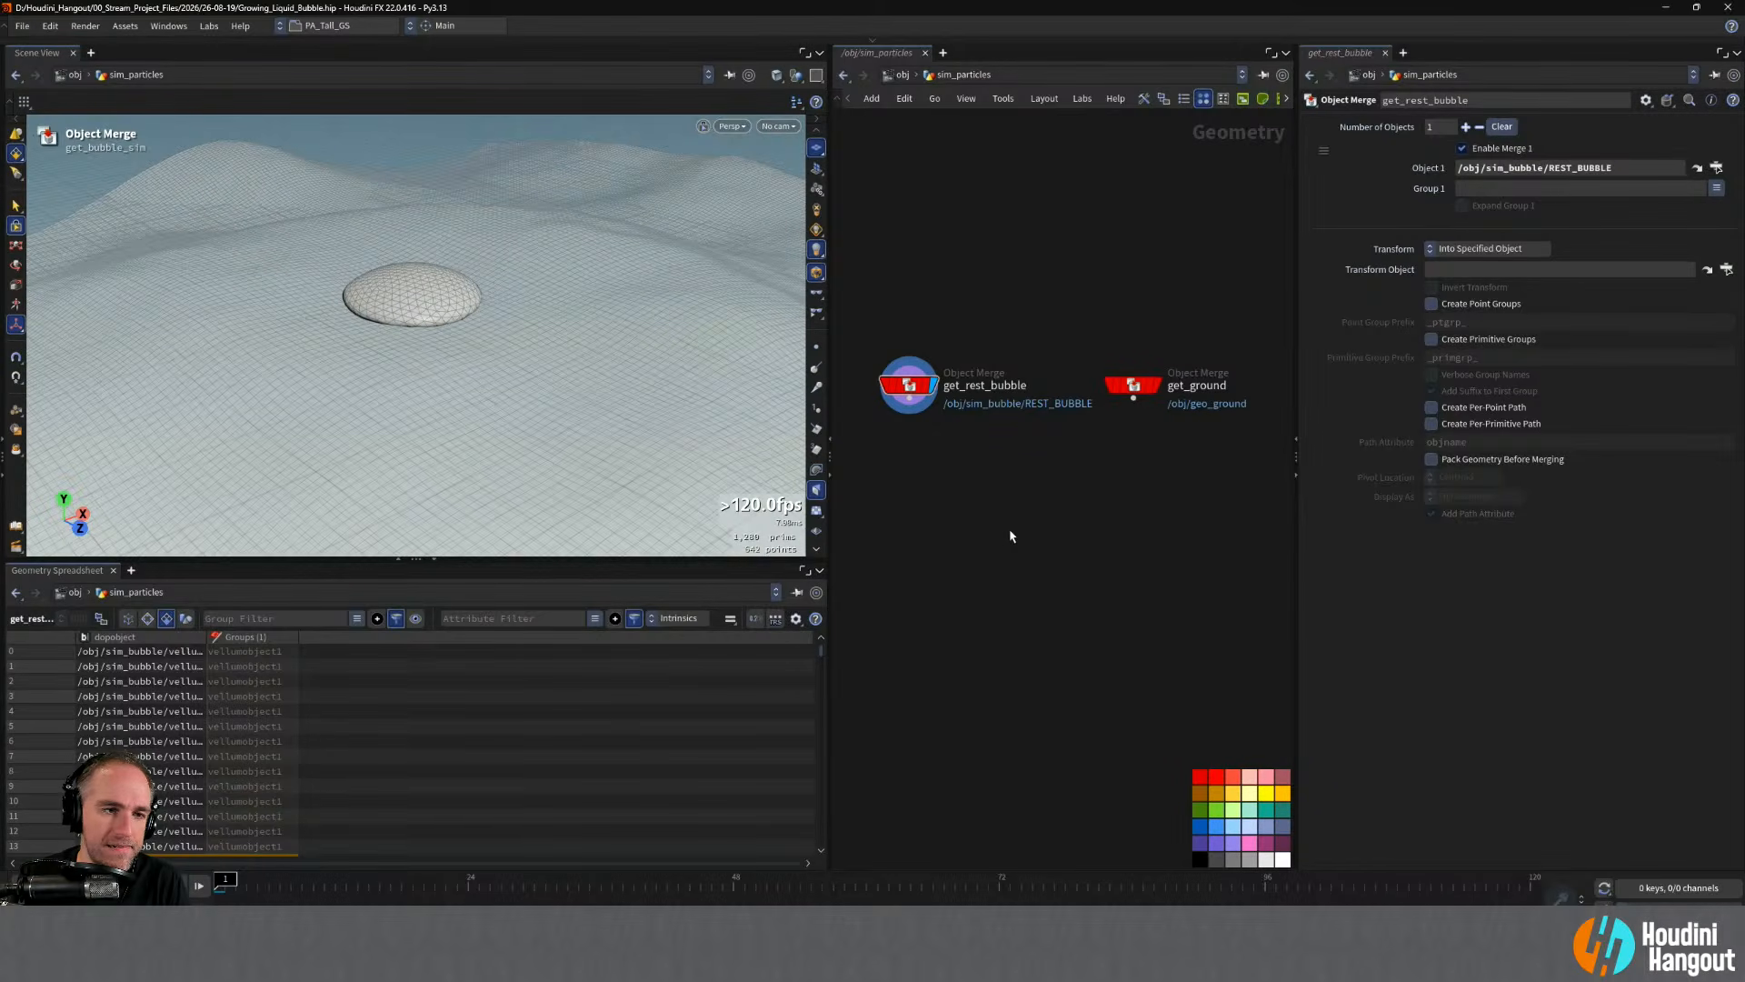
key("Tab")
type("dist")
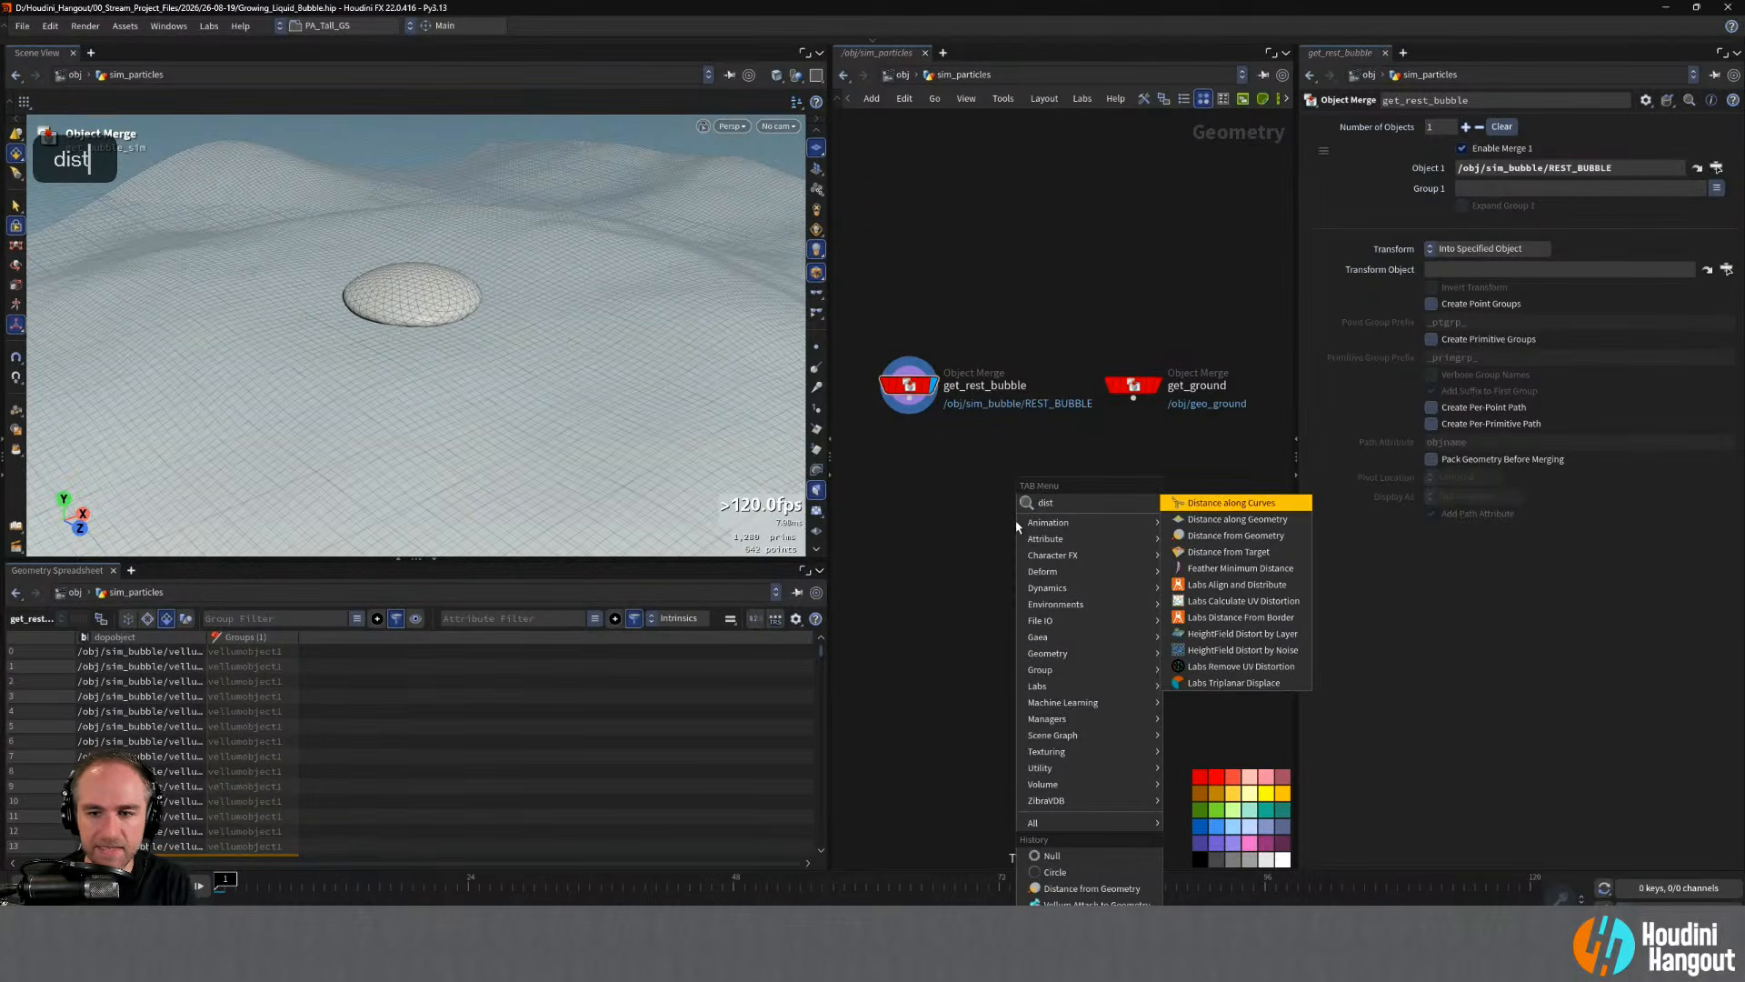
key("Down")
key("Down")
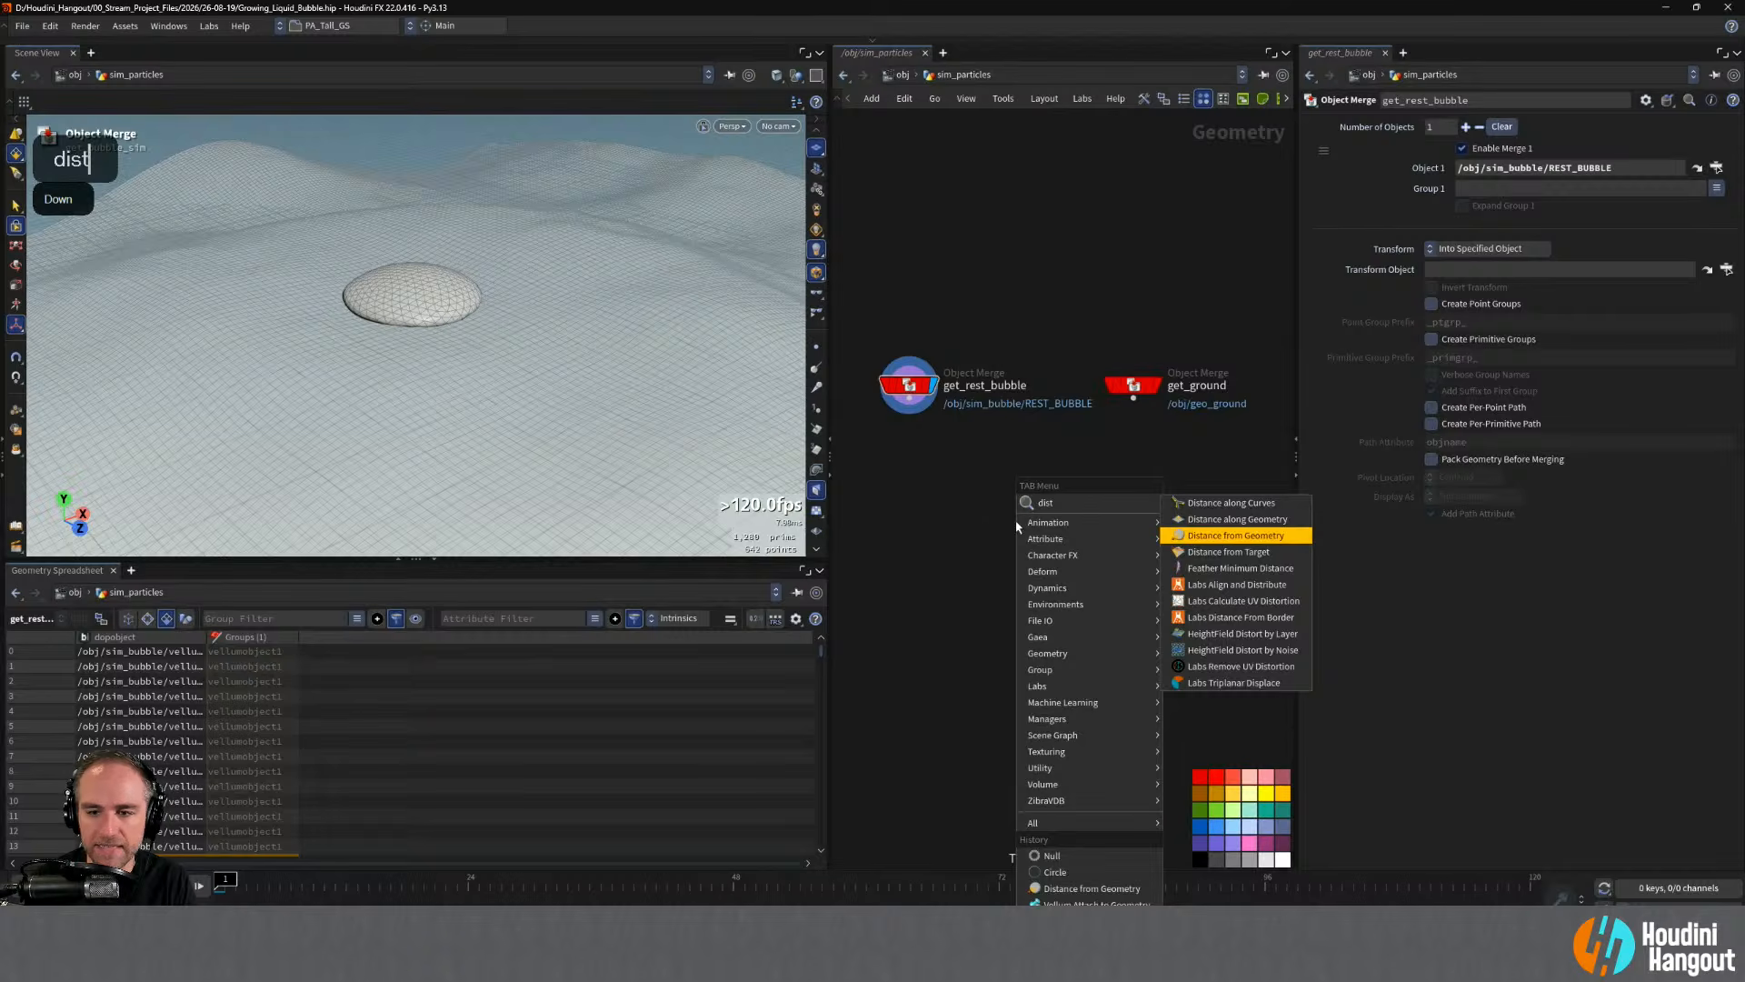
key("Return")
left_click(1016, 526)
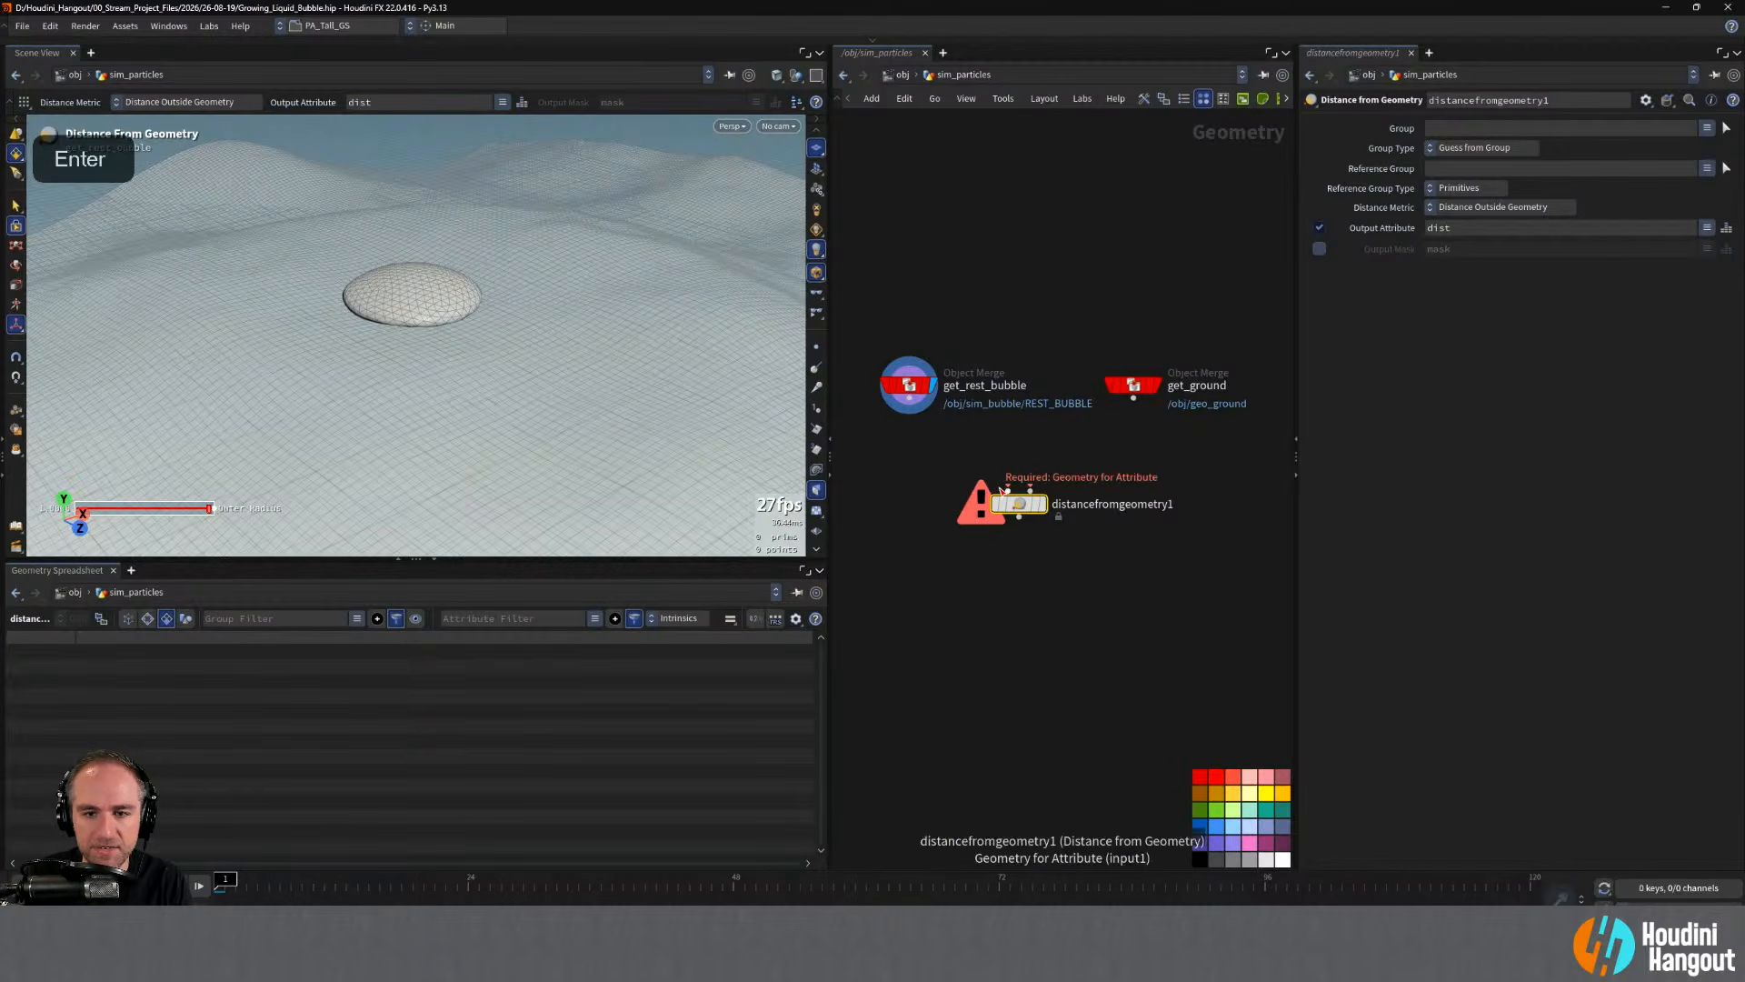
- Wire get_ground into the distance node's first input and get_rest_bubble into its second, display its result, and arrange both merges above it
left_click_drag(1008, 491, 912, 321)
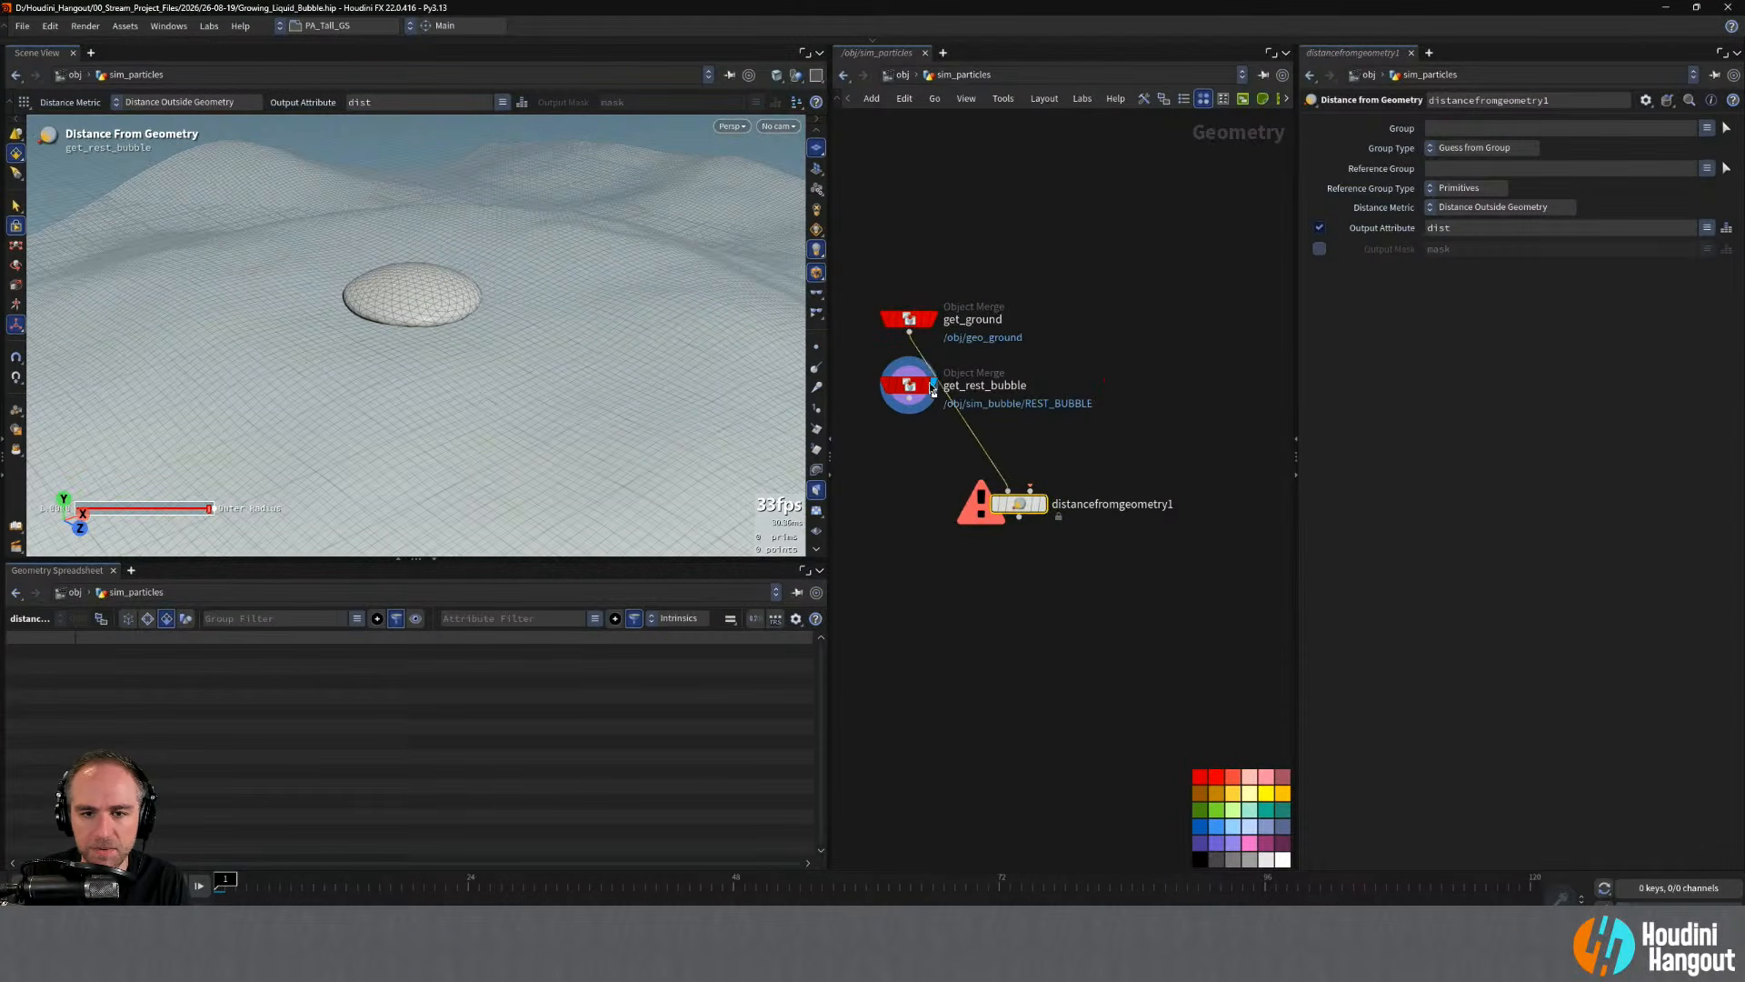
left_click_drag(910, 388, 1018, 489)
double_click(1115, 372)
left_click(1008, 489)
left_click(909, 332)
left_click(1042, 503)
left_click_drag(908, 319, 933, 395)
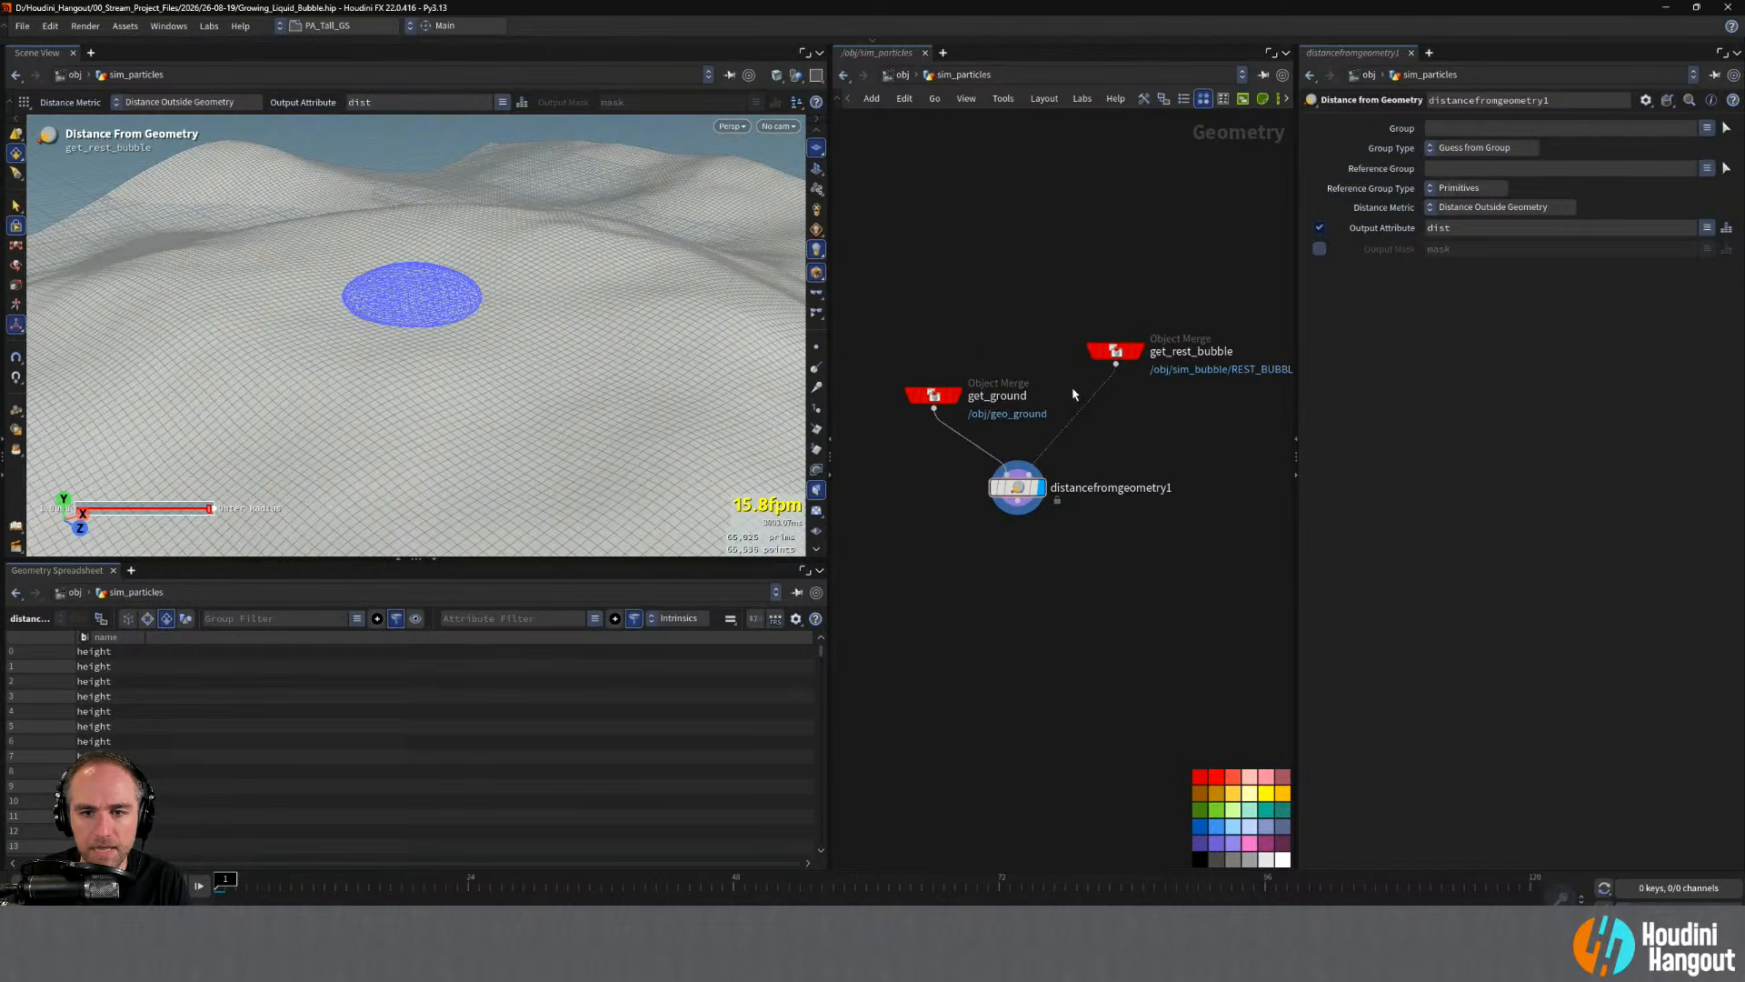
left_click_drag(1116, 351, 1096, 418)
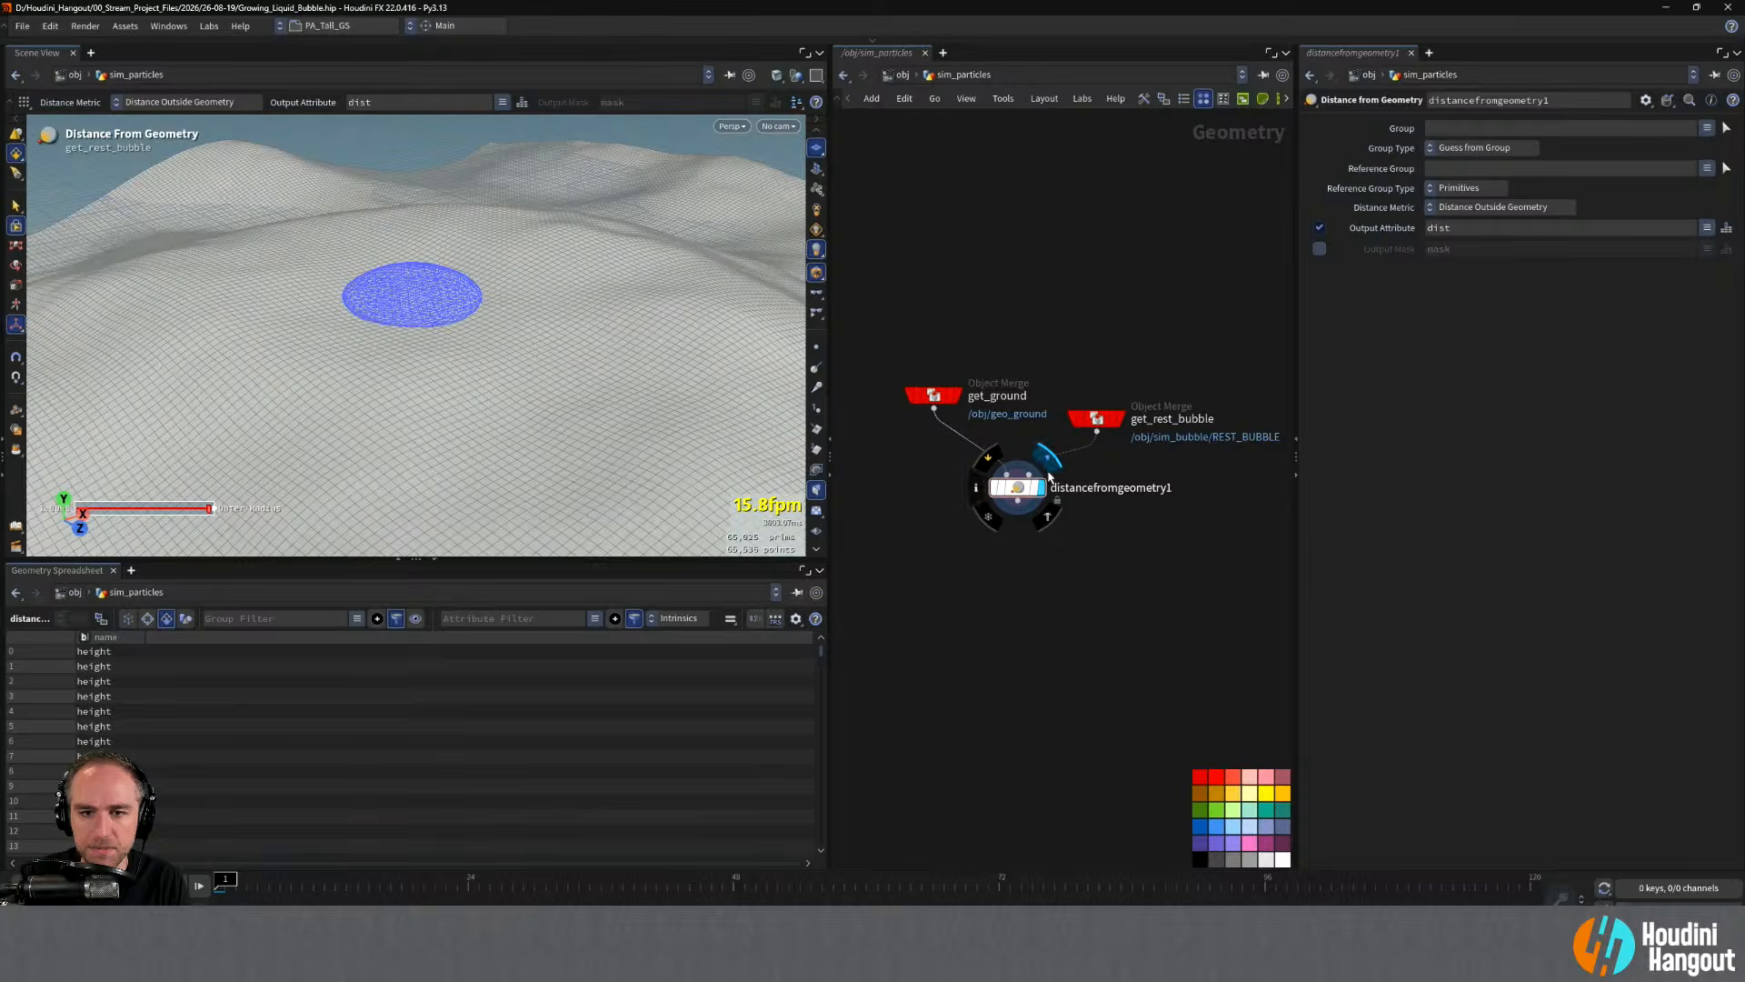
- Visualize the distance node's dist point attribute in the viewport
left_click(1047, 466)
left_click(597, 430)
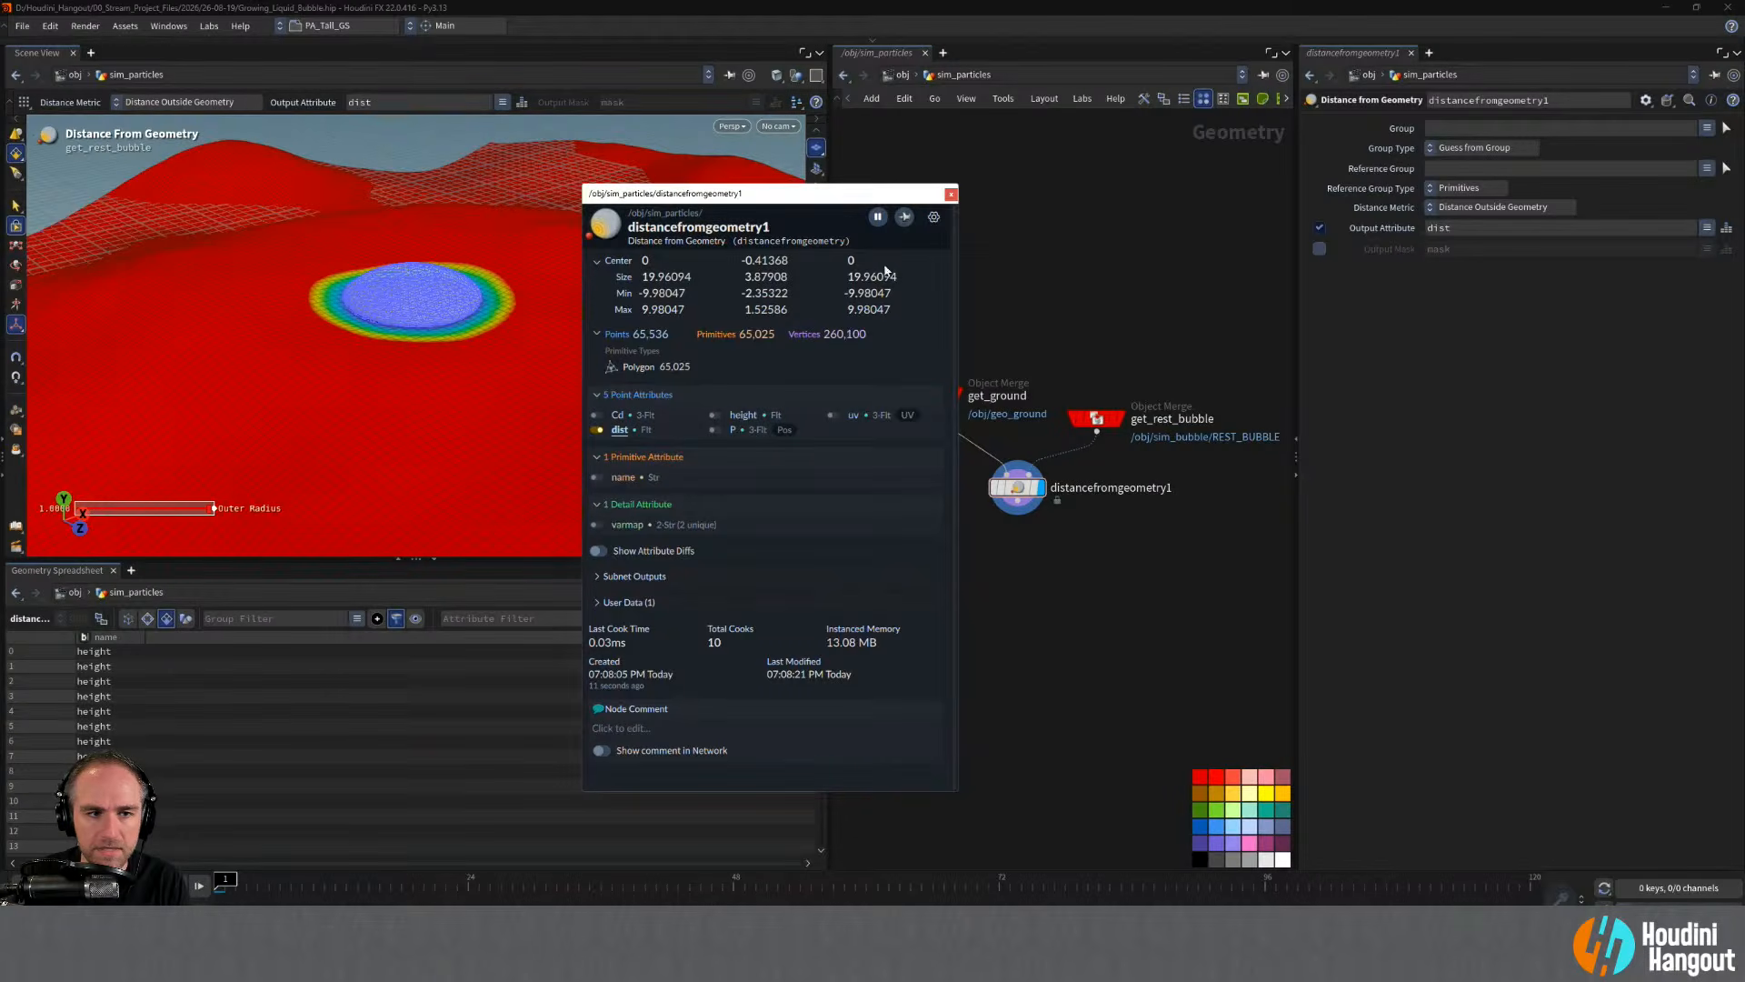
left_click(951, 196)
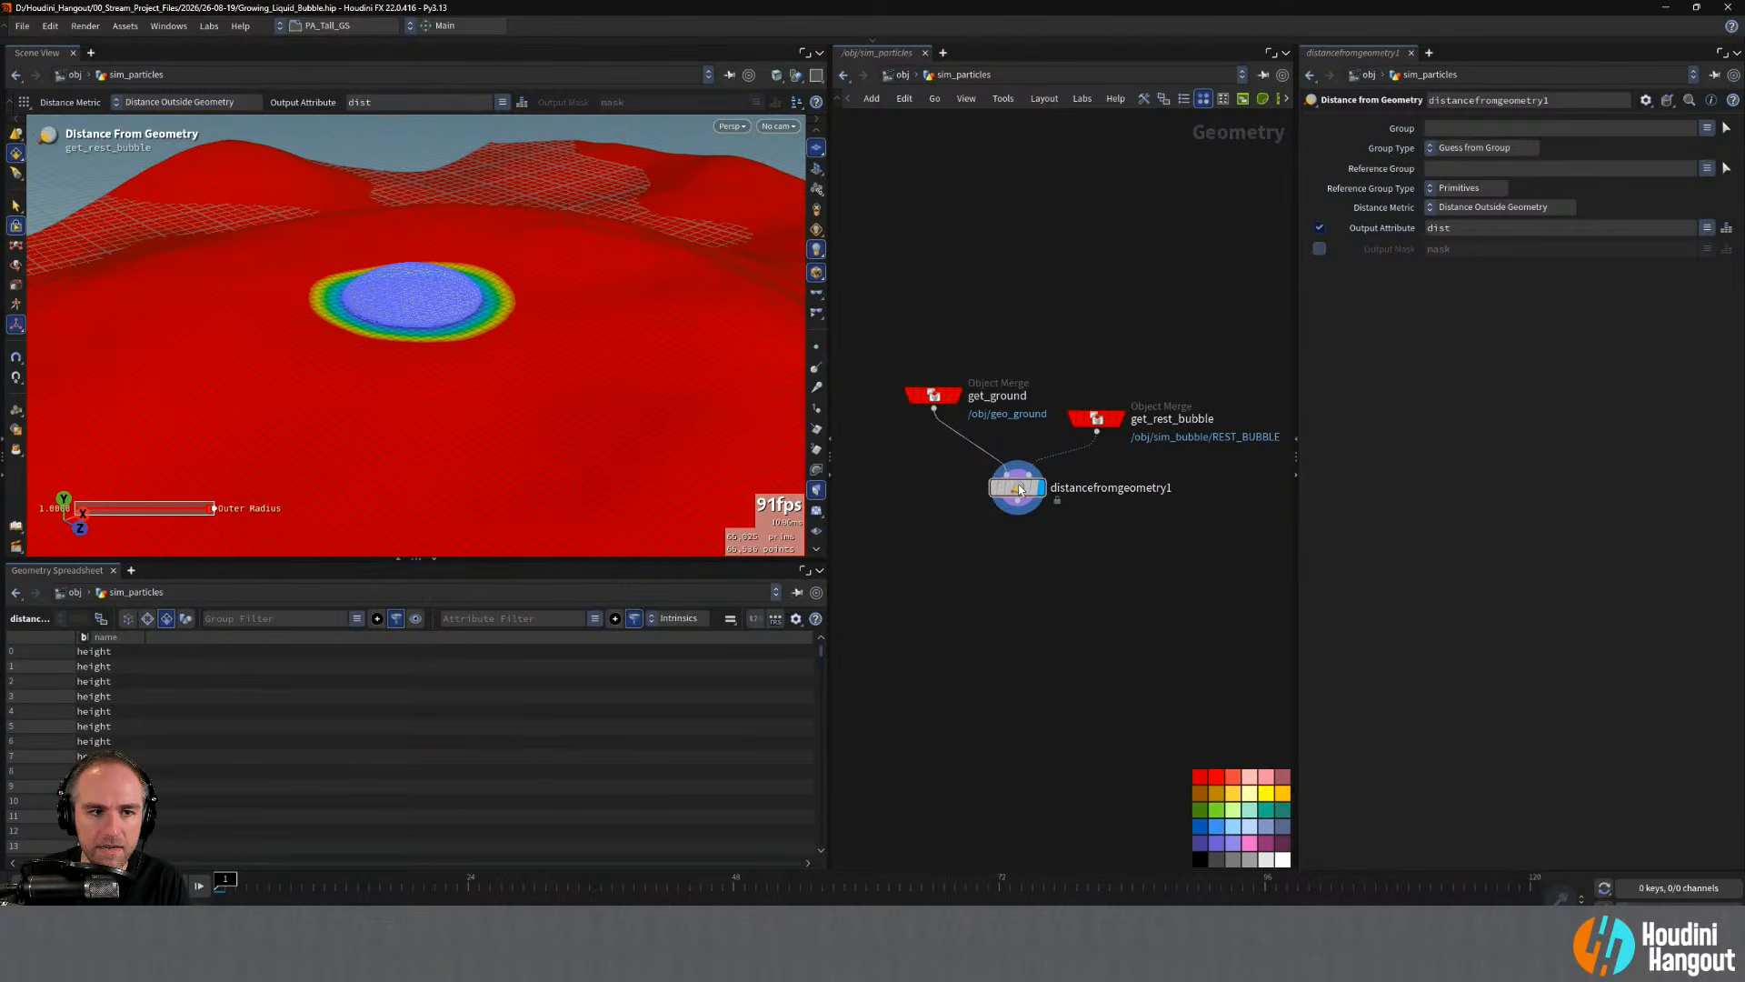
- Edit the dist visualizer so its color ramp range is set using Auto
left_click(1017, 489, "ctrl")
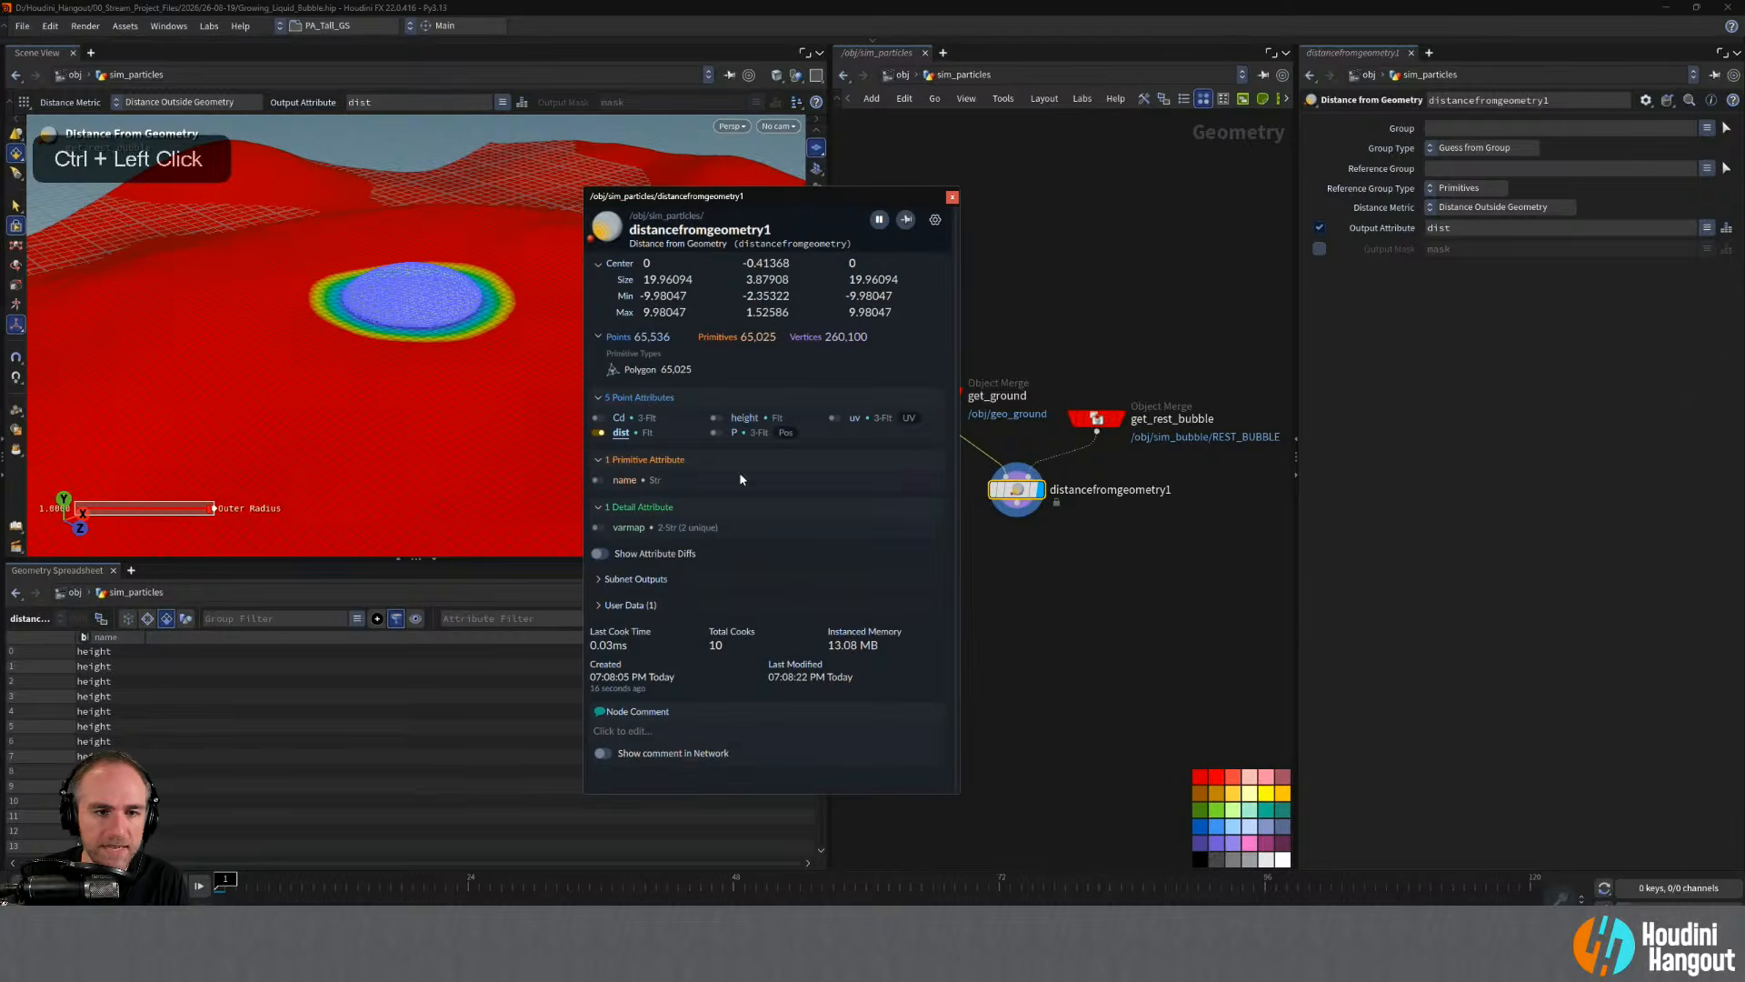
left_click(625, 441)
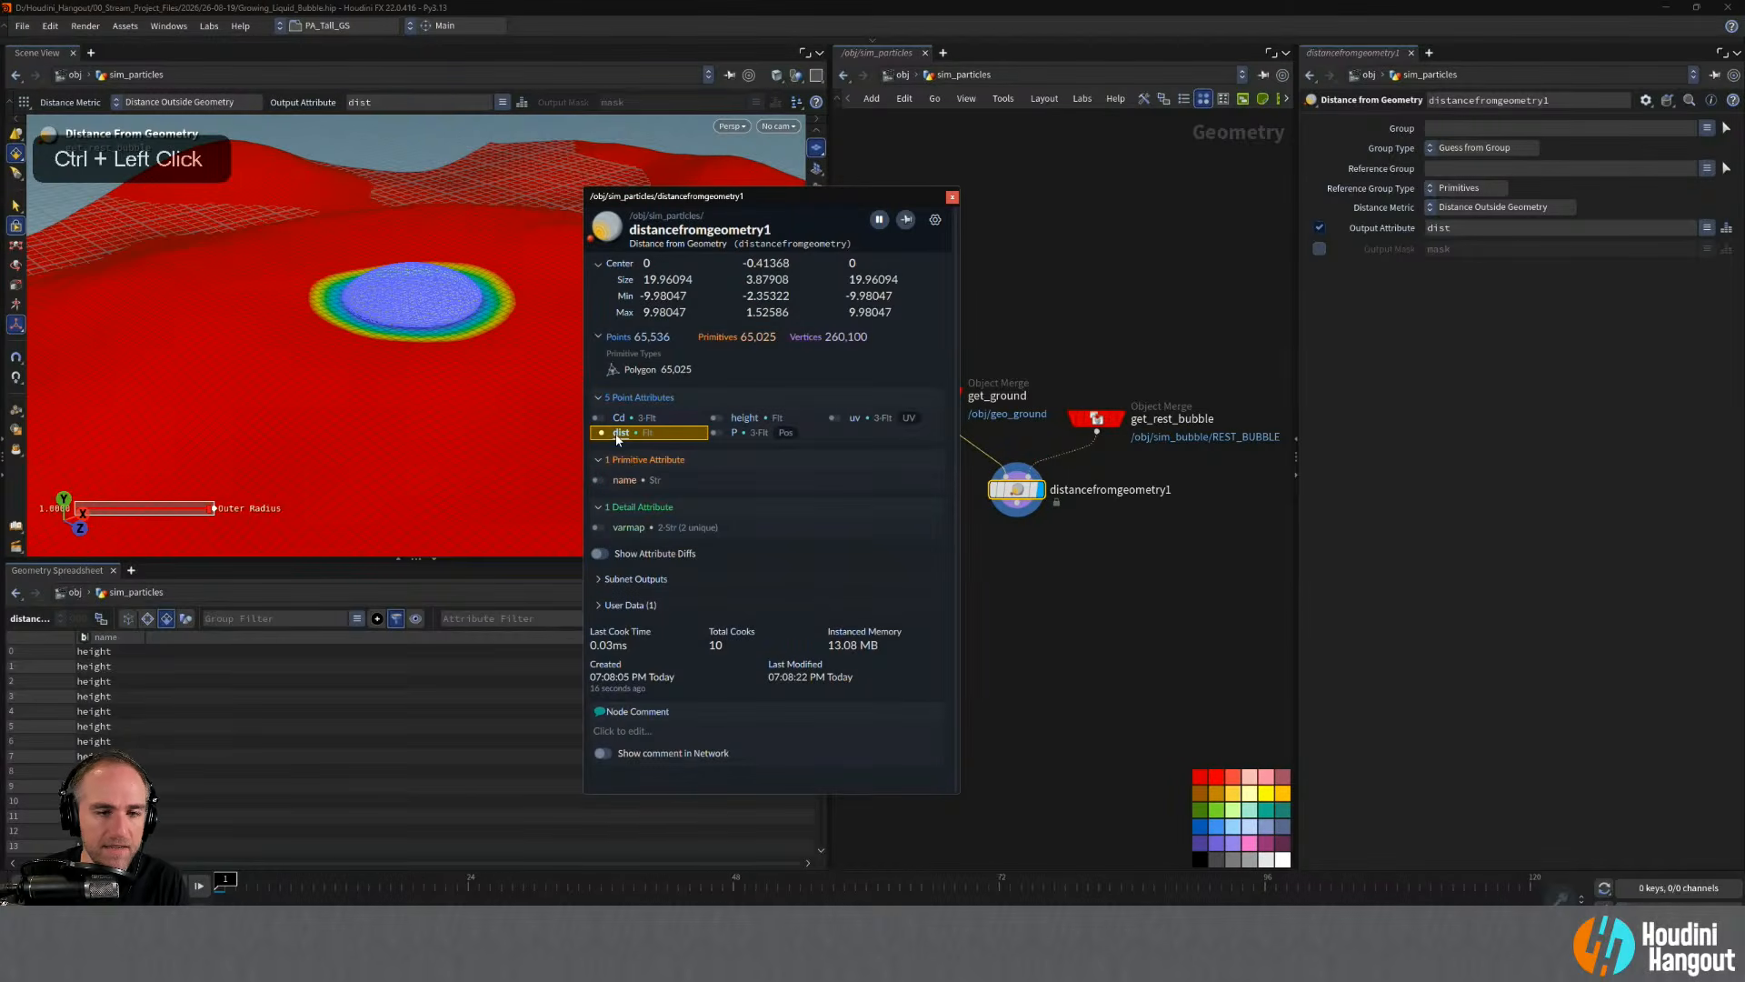
left_click(617, 440, "ctrl")
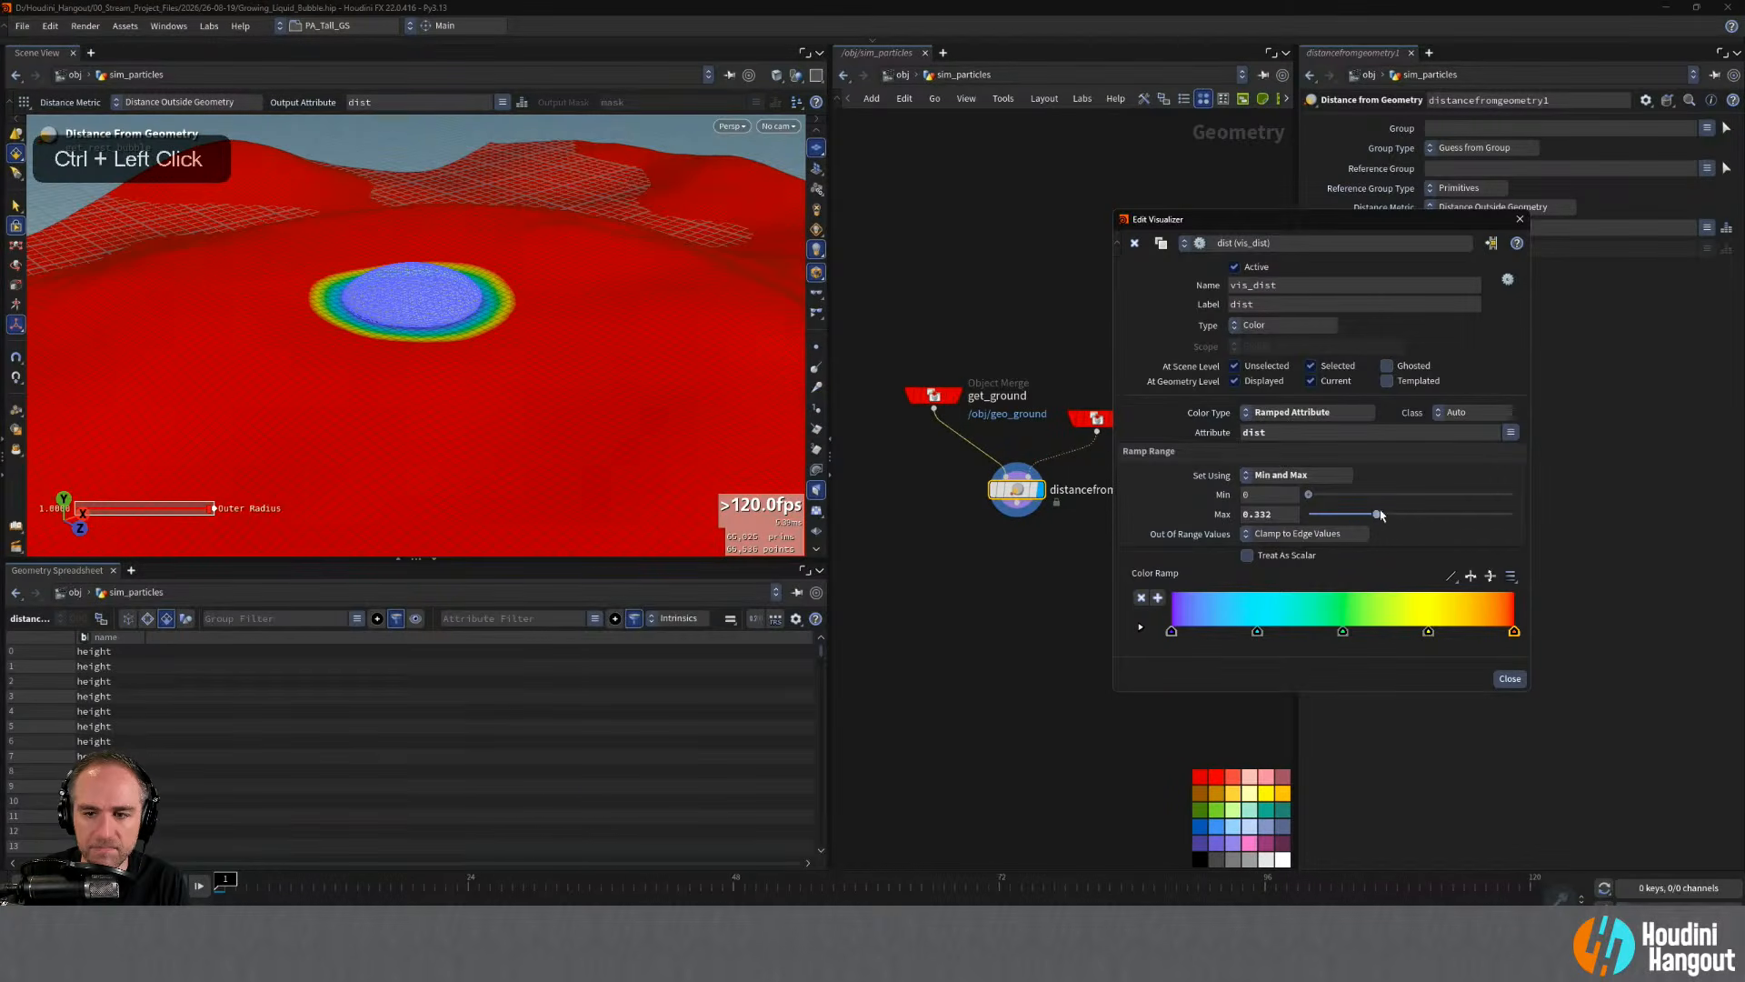
left_click_drag(1383, 515, 1511, 514)
left_click(1294, 475)
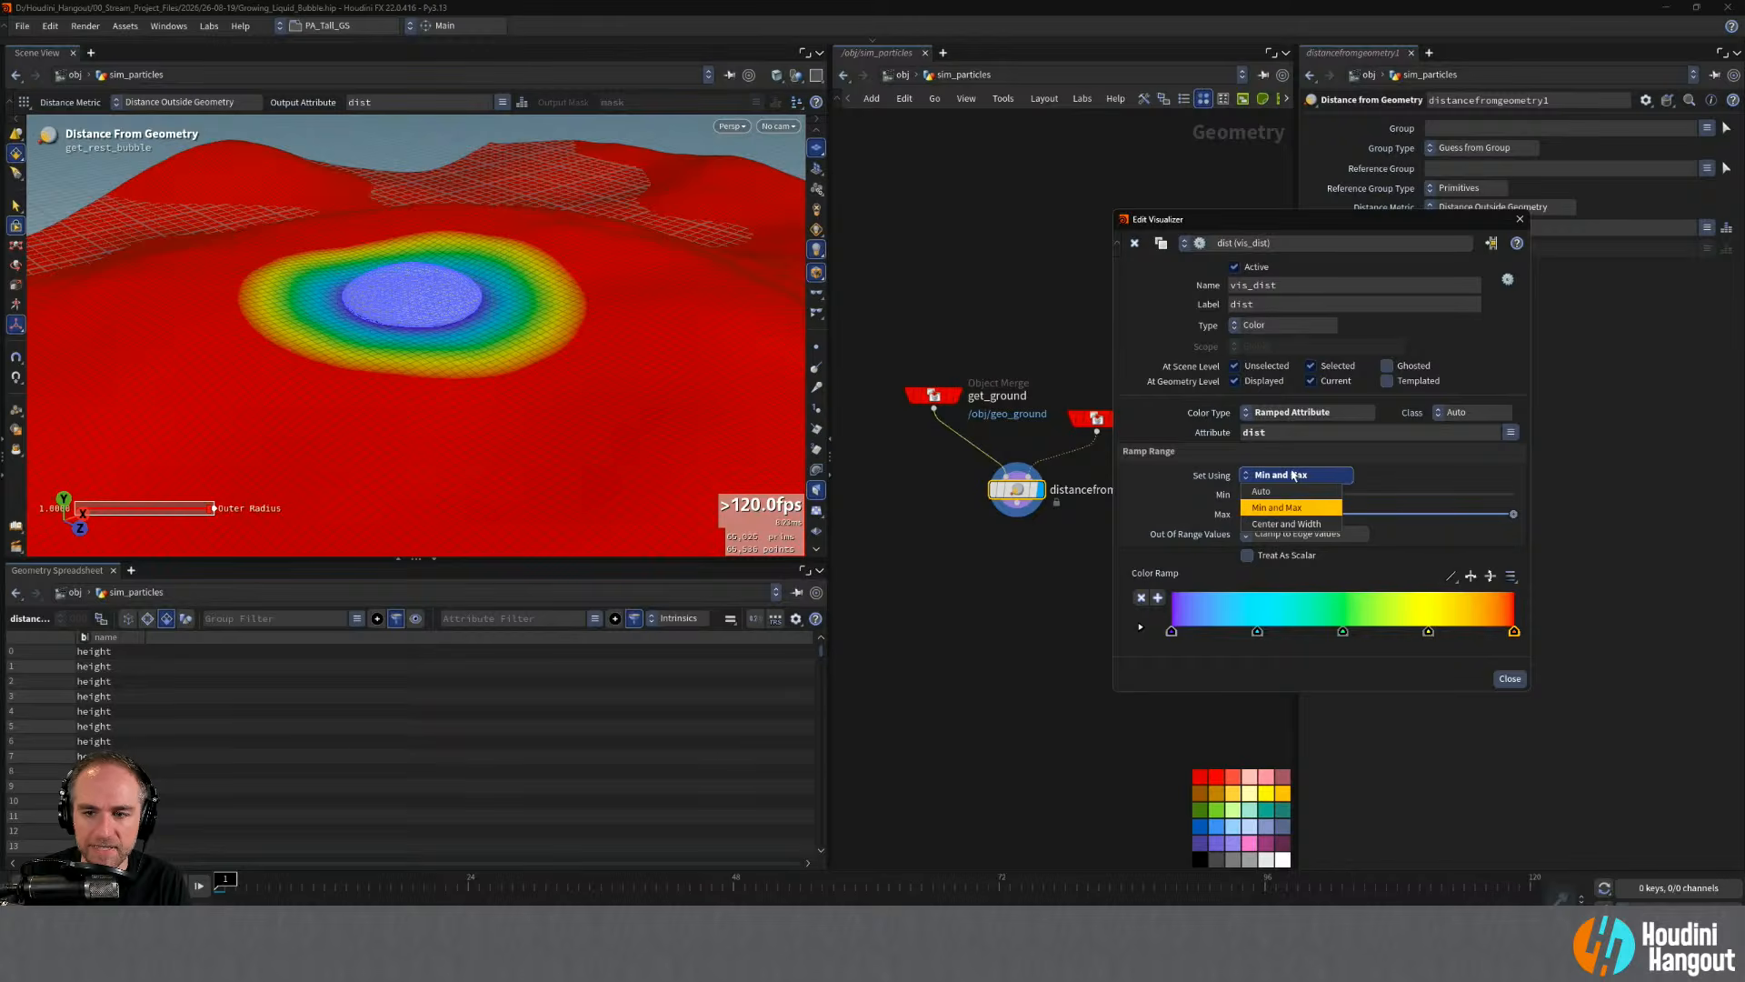
left_click(1278, 491)
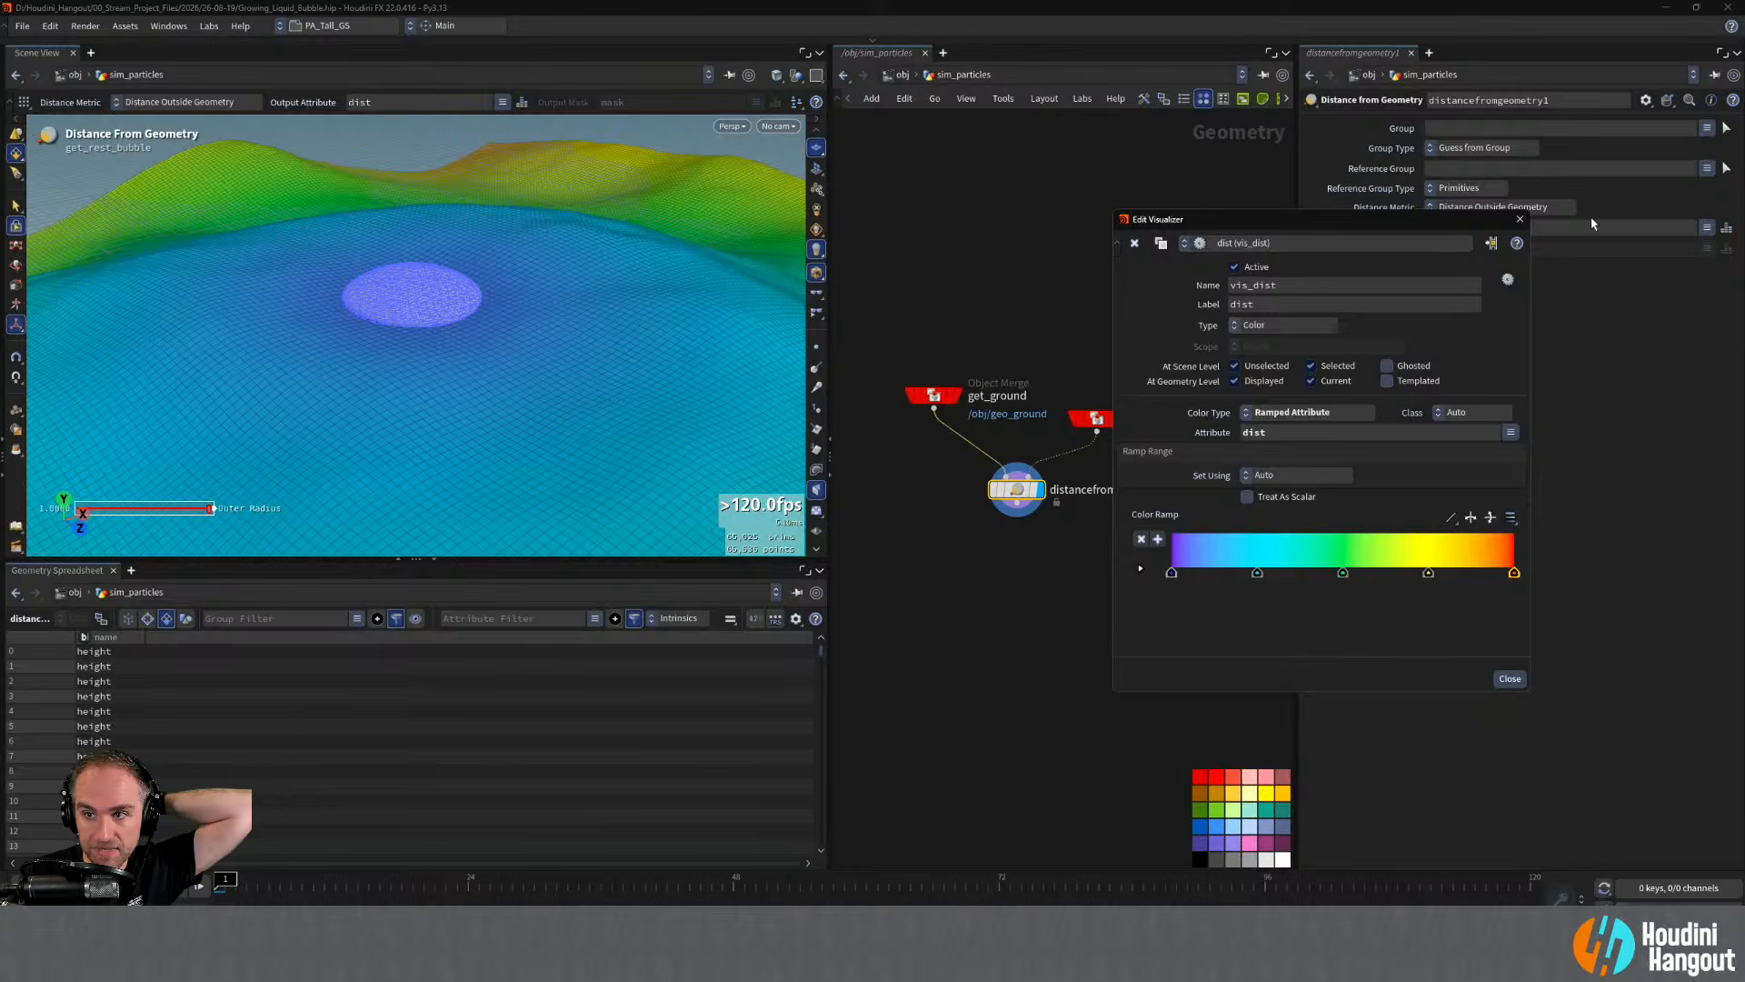
left_click(1520, 219)
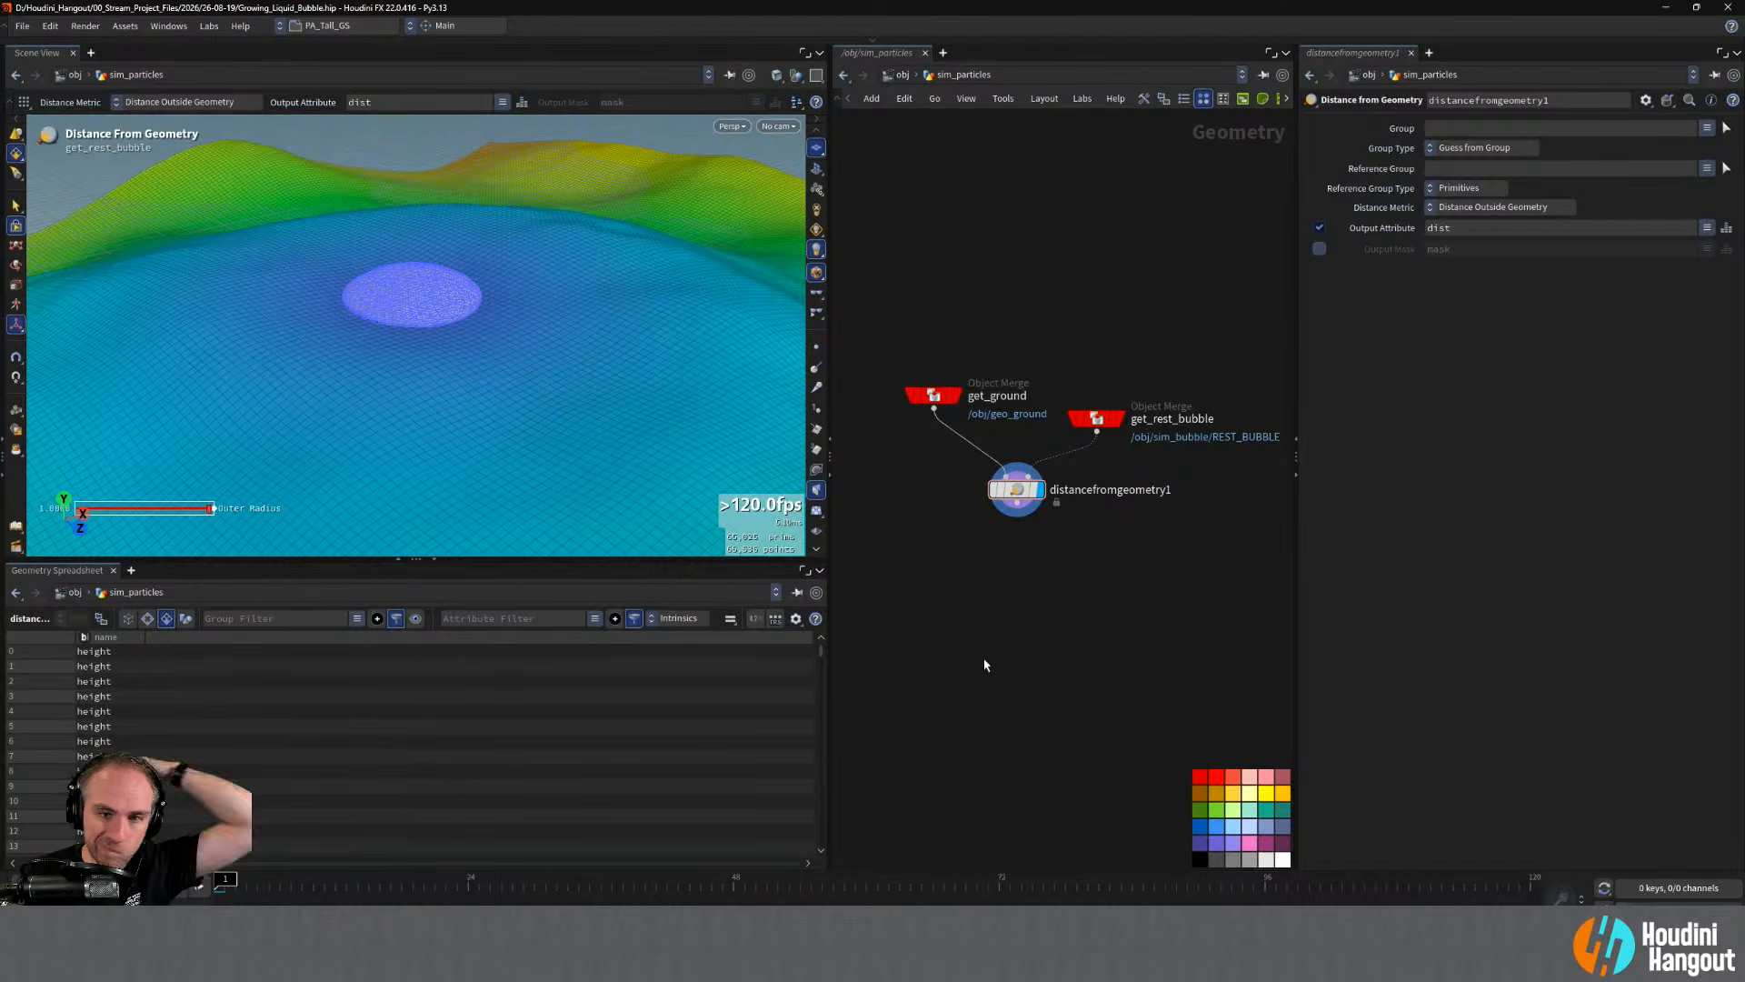
- Append an Attribute Remap node below the Distance from Geometry node
key("Tab")
type("remap")
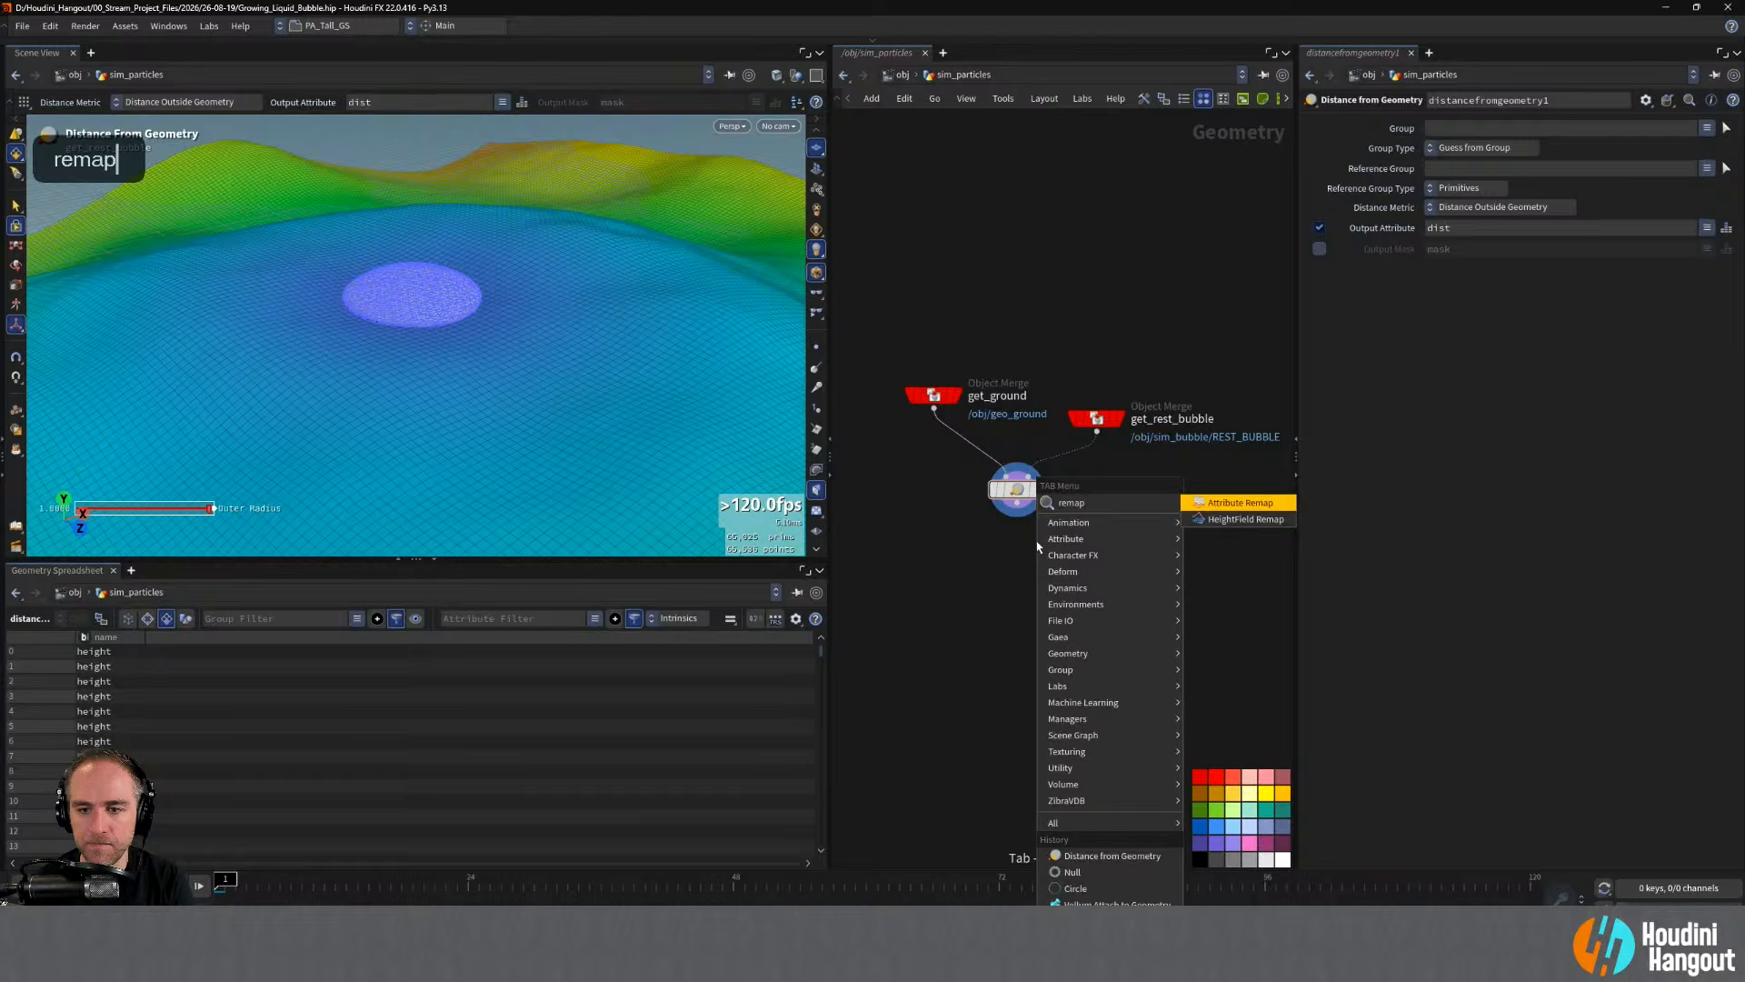
key("Return")
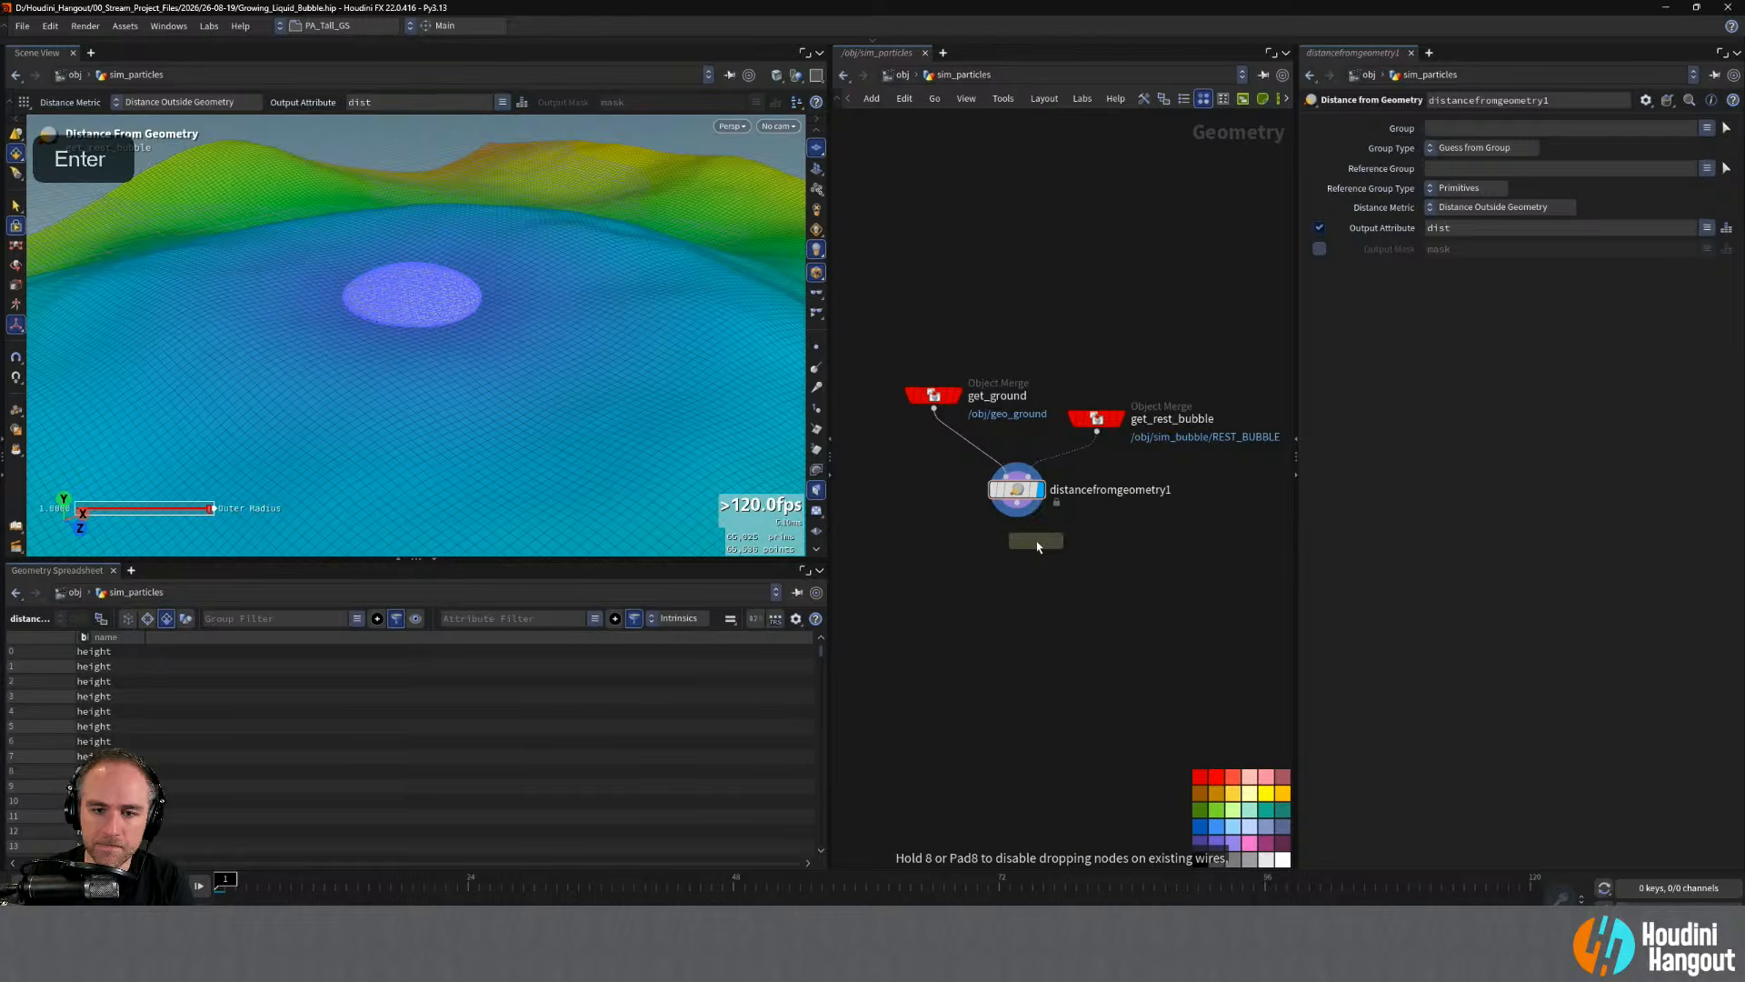
left_click(1017, 545)
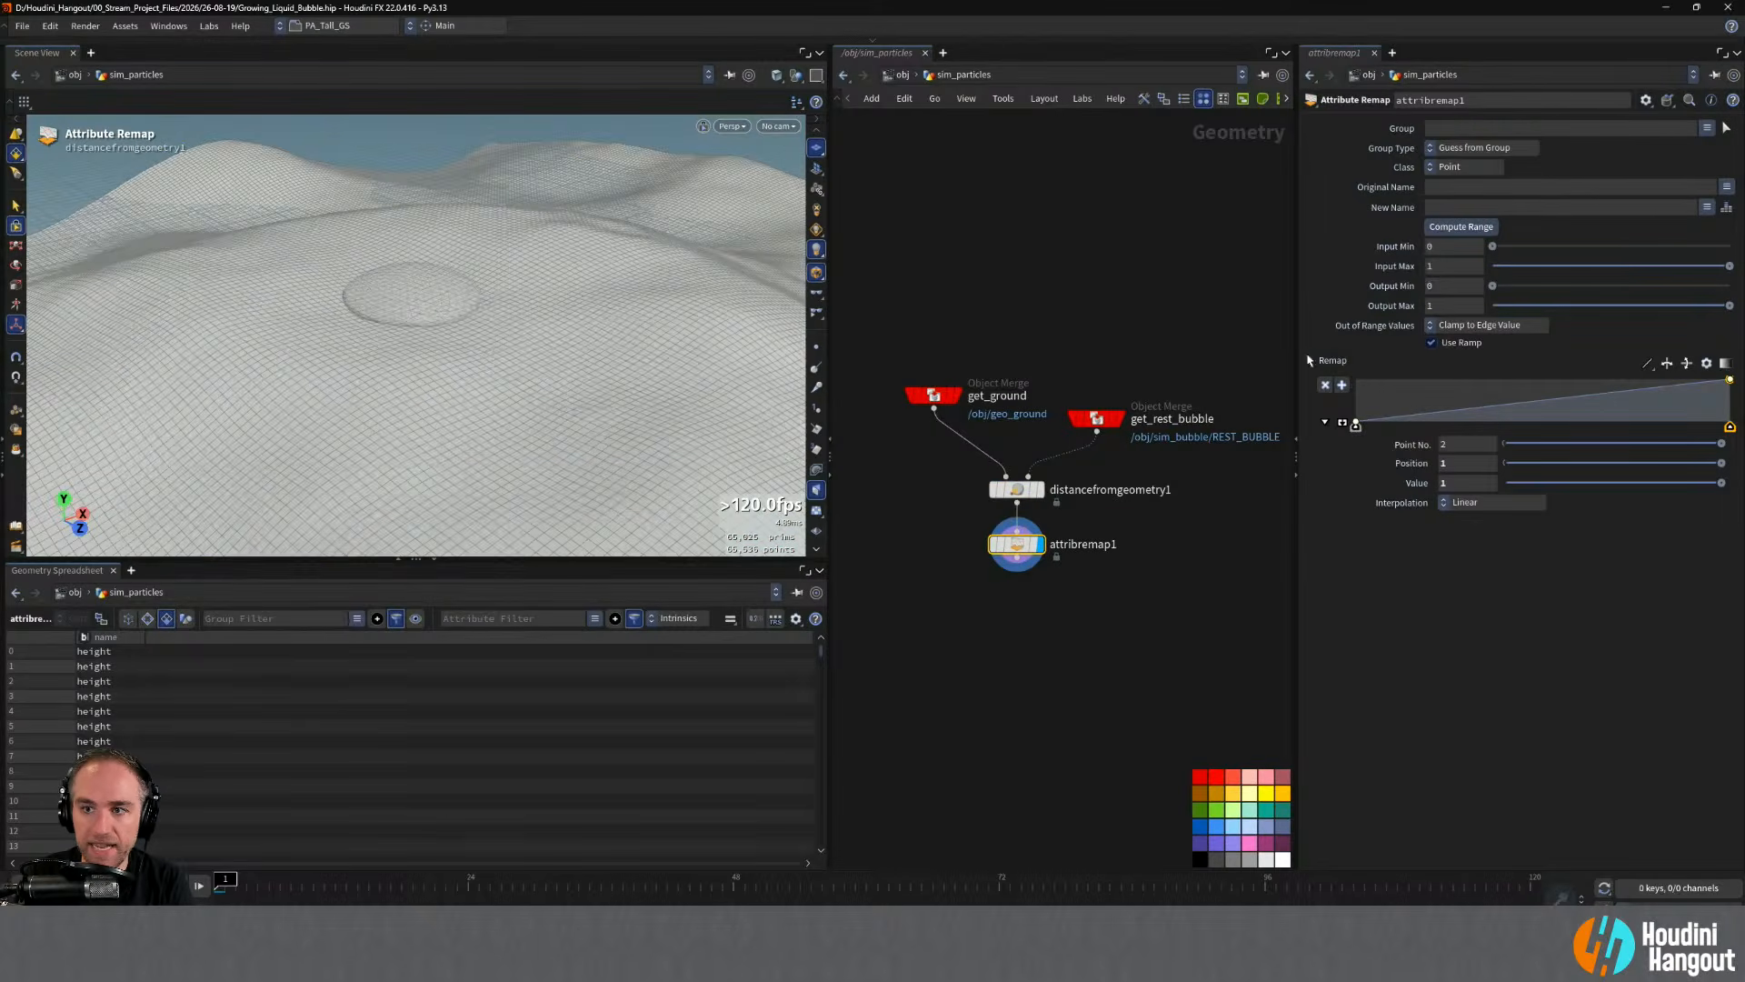
- Set the Attribute Remap's original attribute to dist and its new name to scatter
left_click(1726, 186)
left_click(1688, 209)
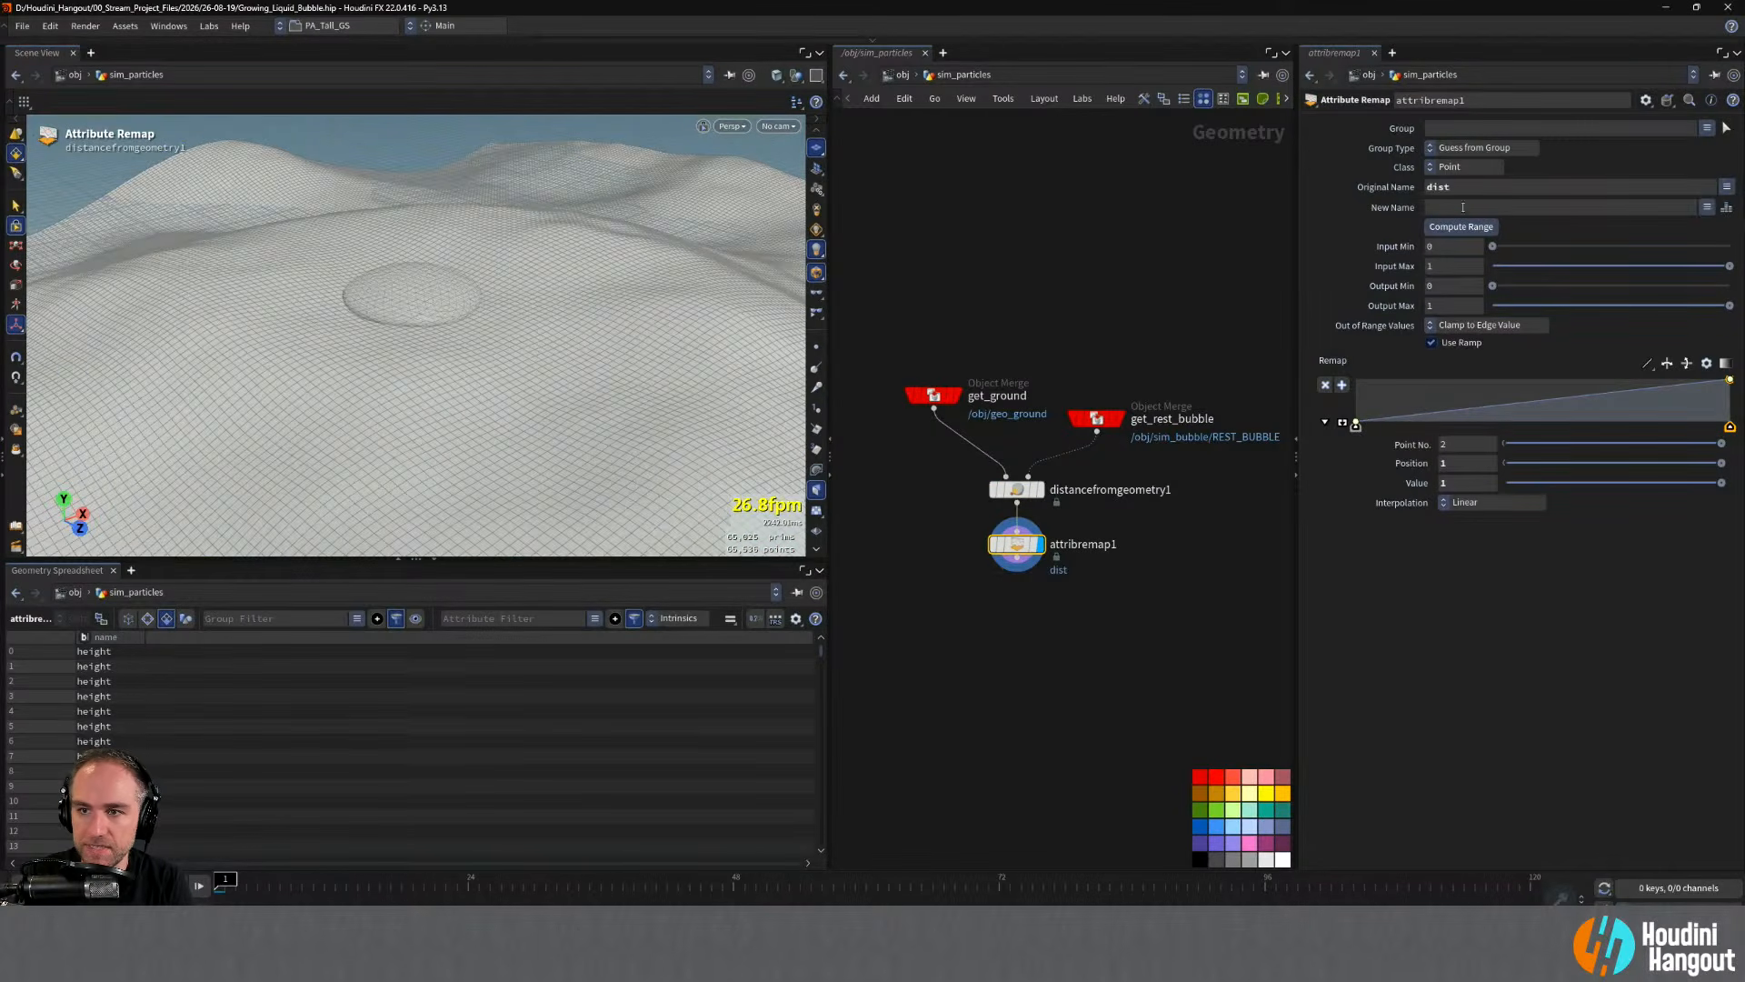
left_click(1463, 208)
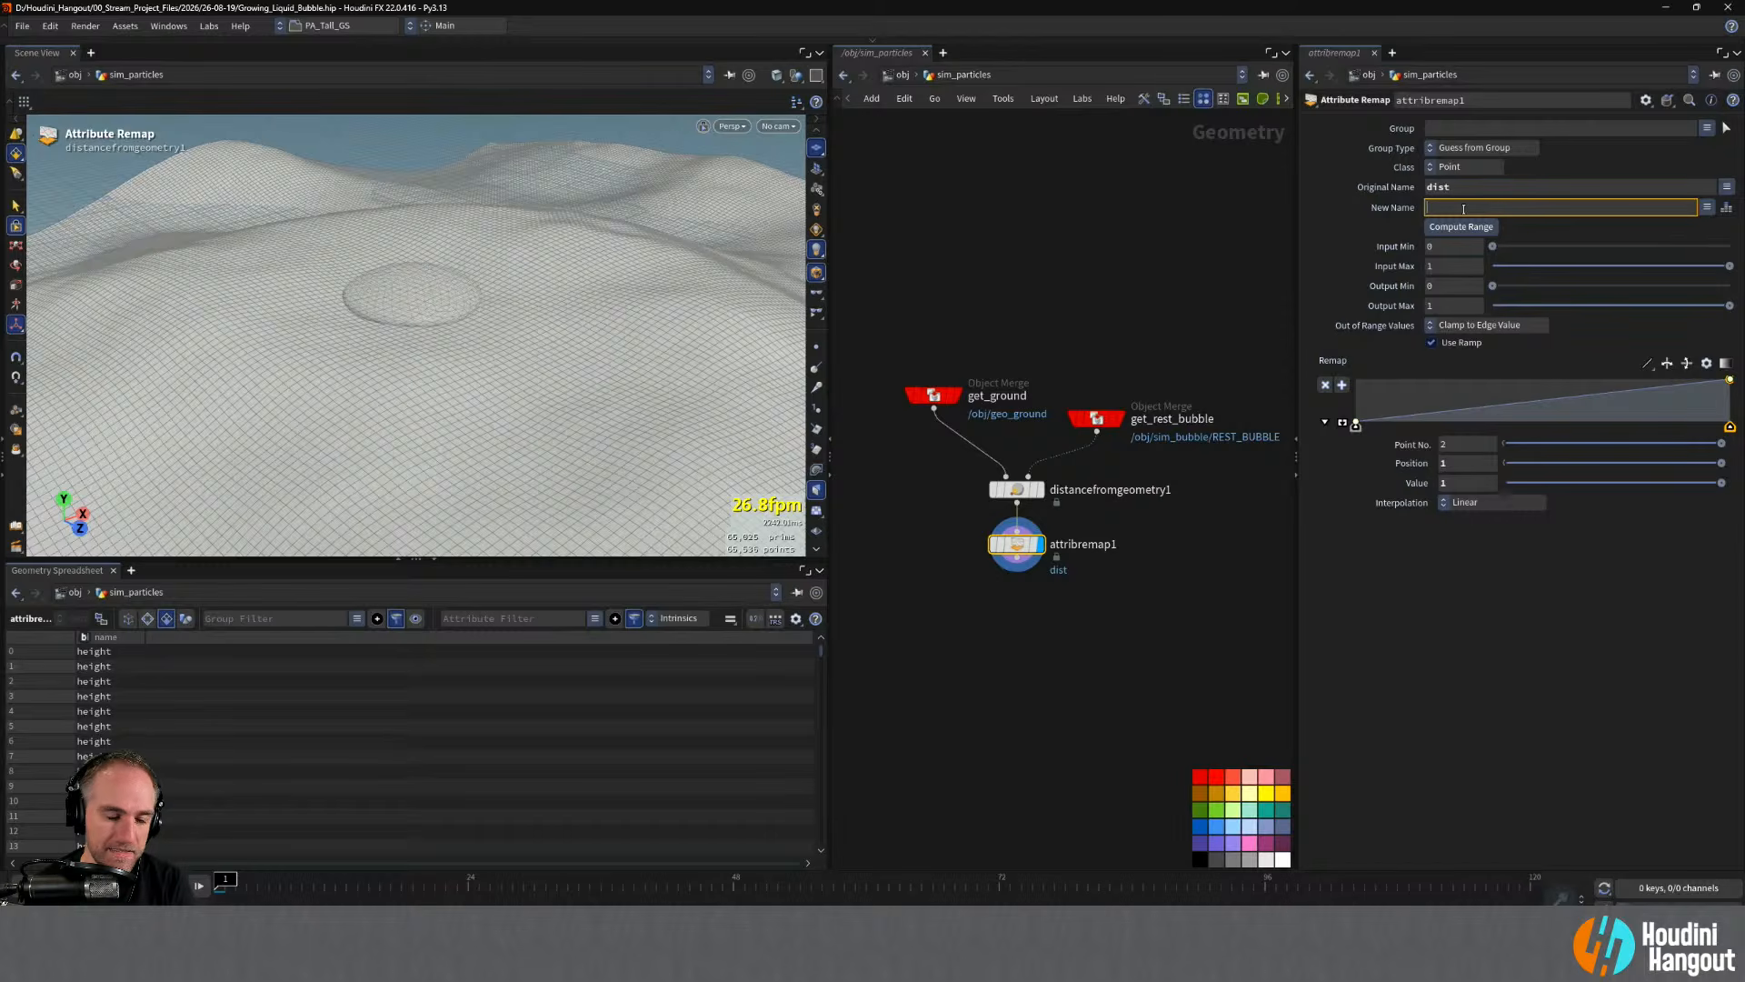
type("sca")
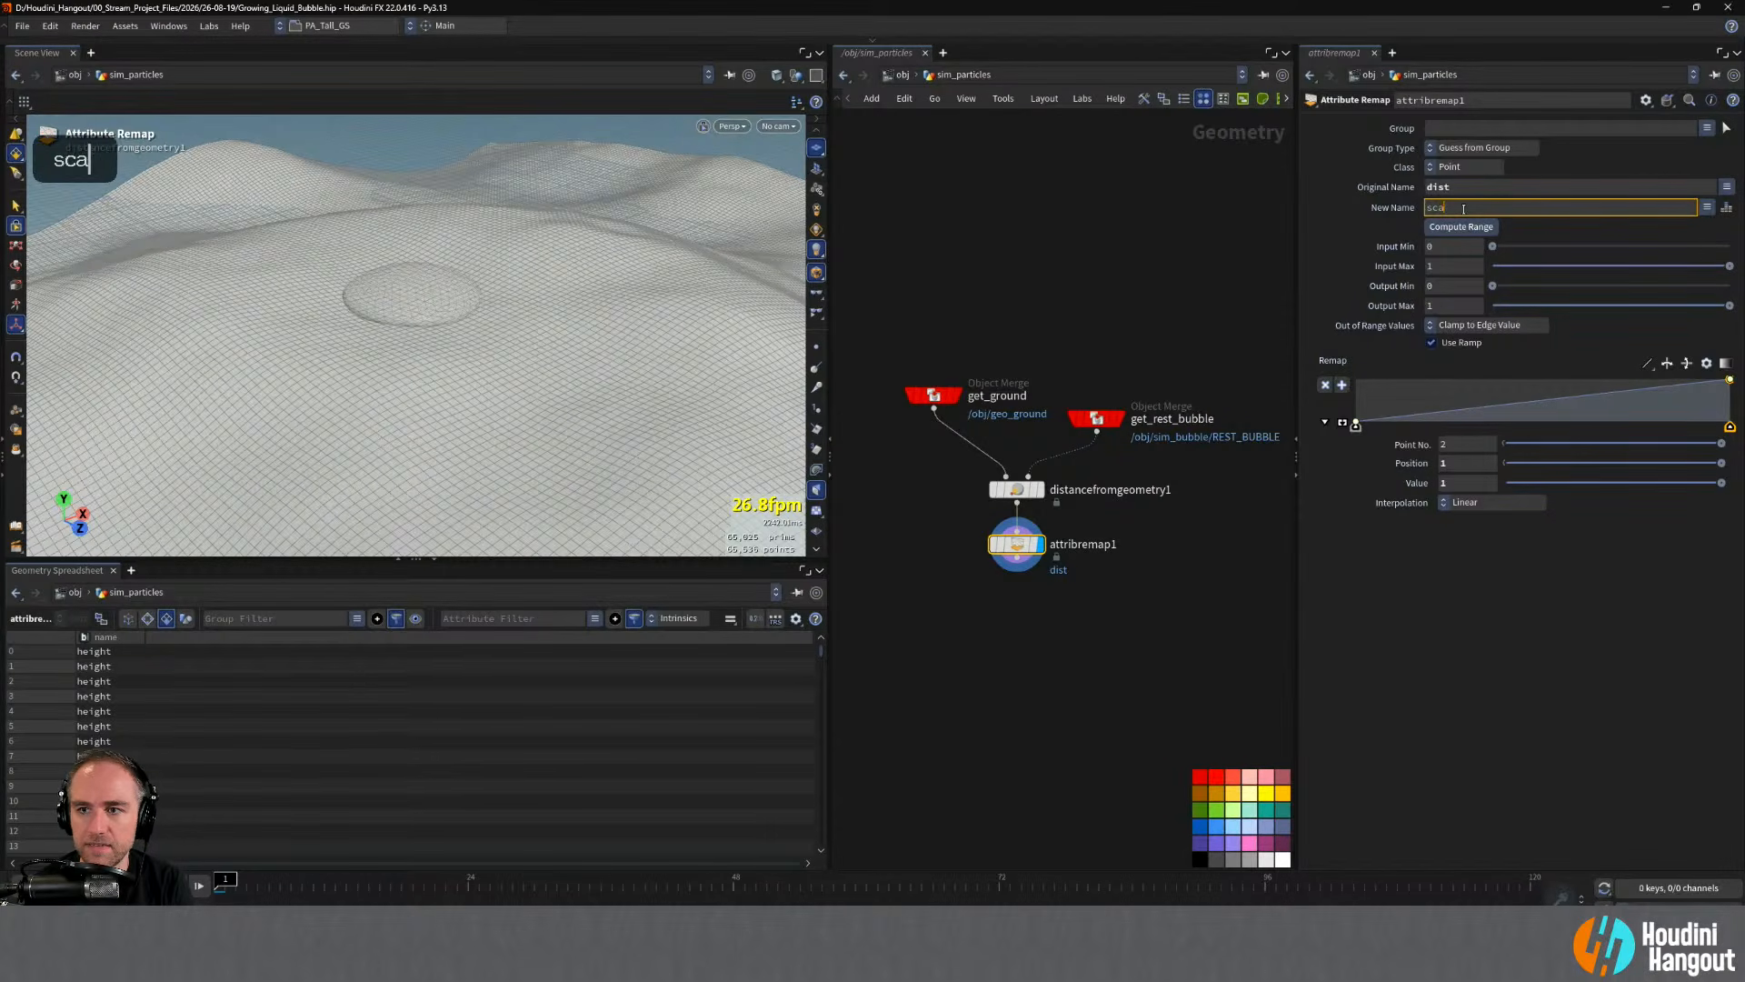
type("tter")
key("Return")
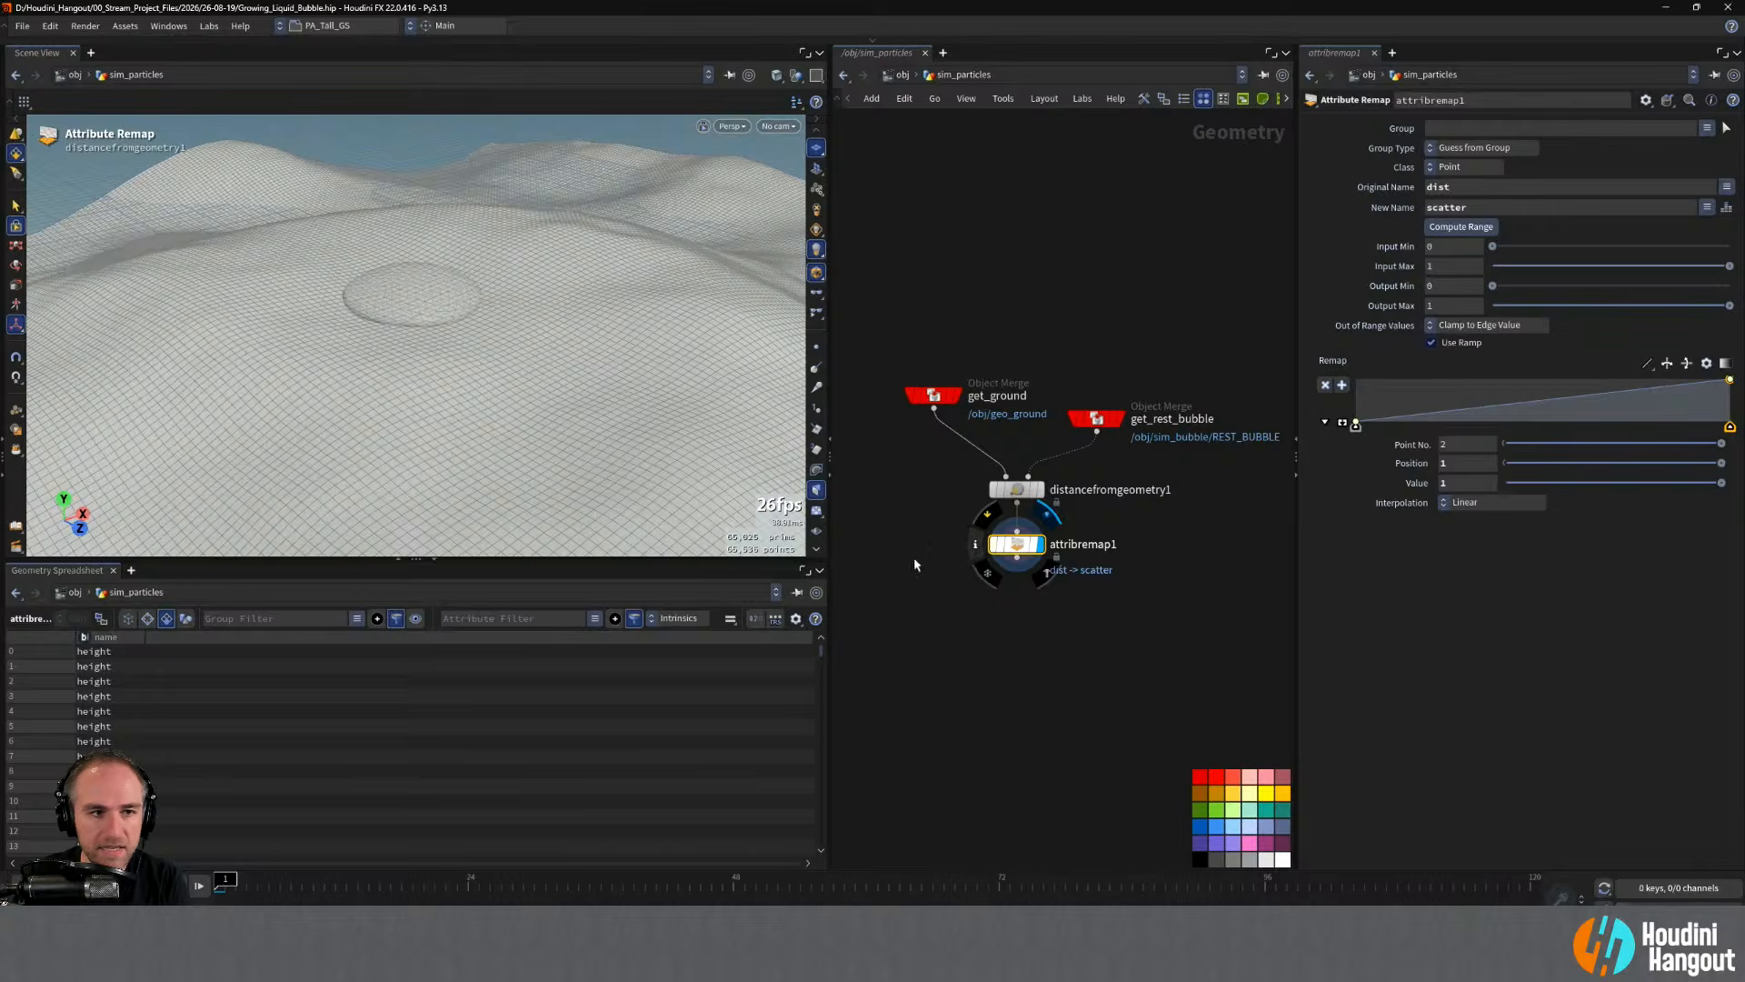
- Visualize the scatter point attribute in the viewport and compute the Attribute Remap's range from the data
left_click(976, 545)
left_click(826, 476)
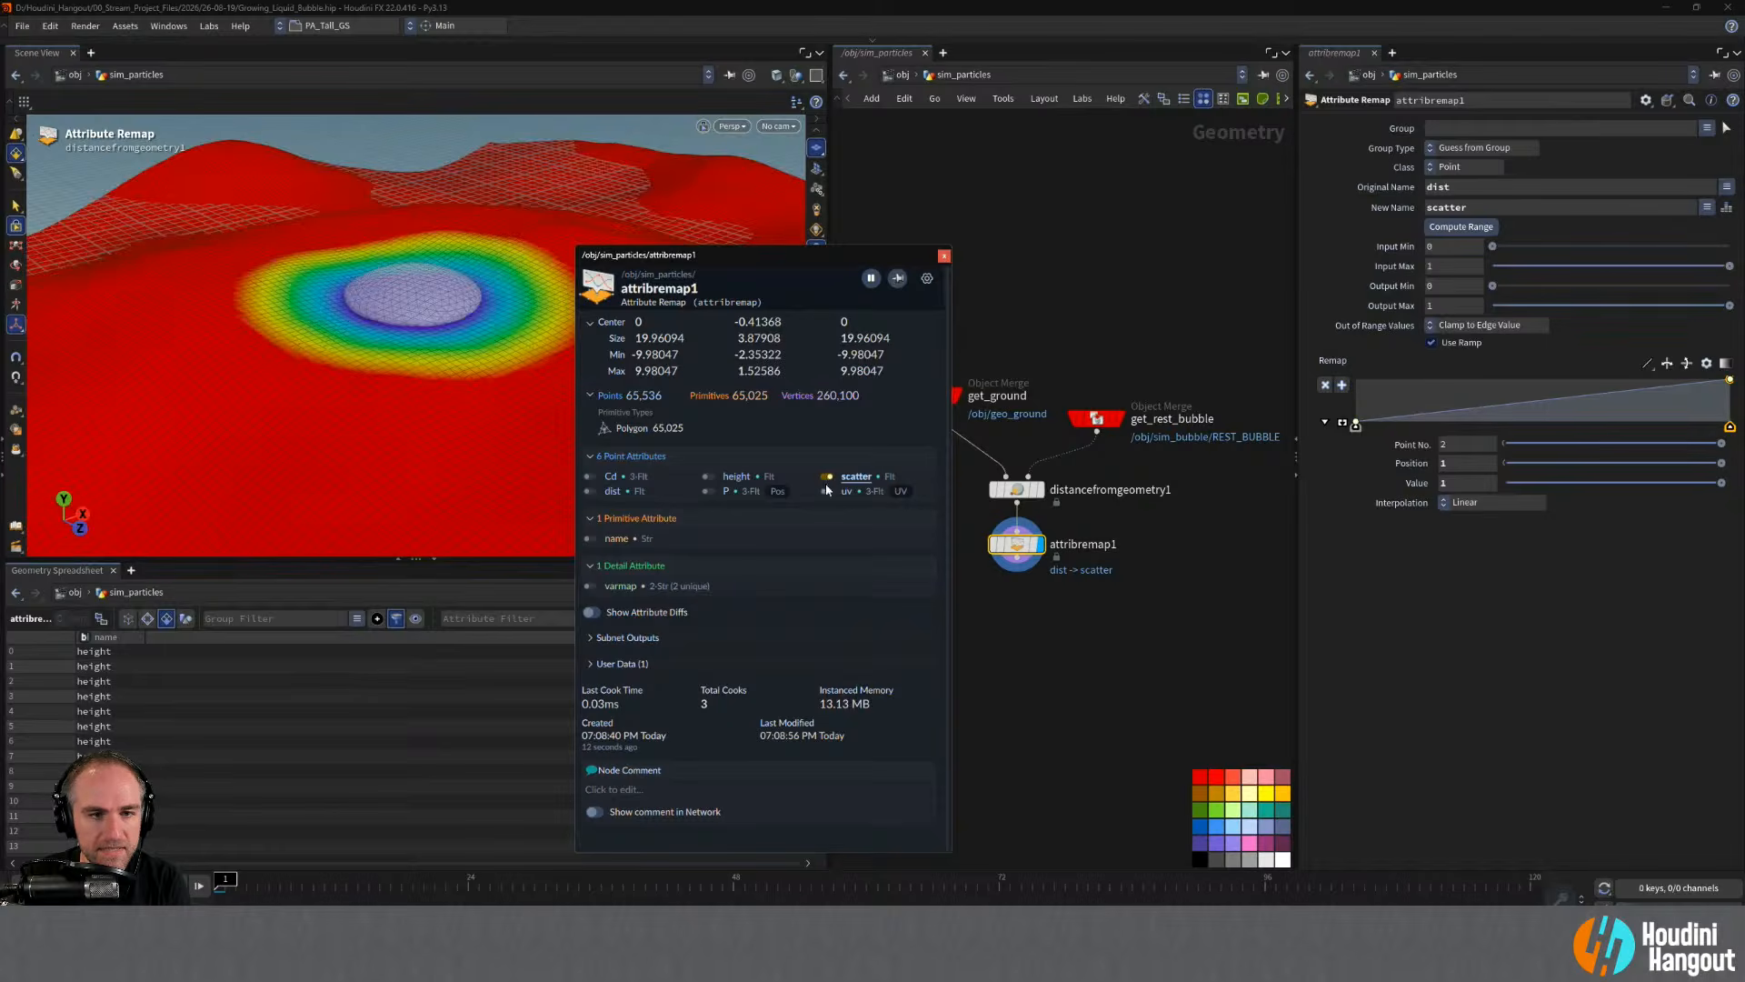
left_click(943, 257)
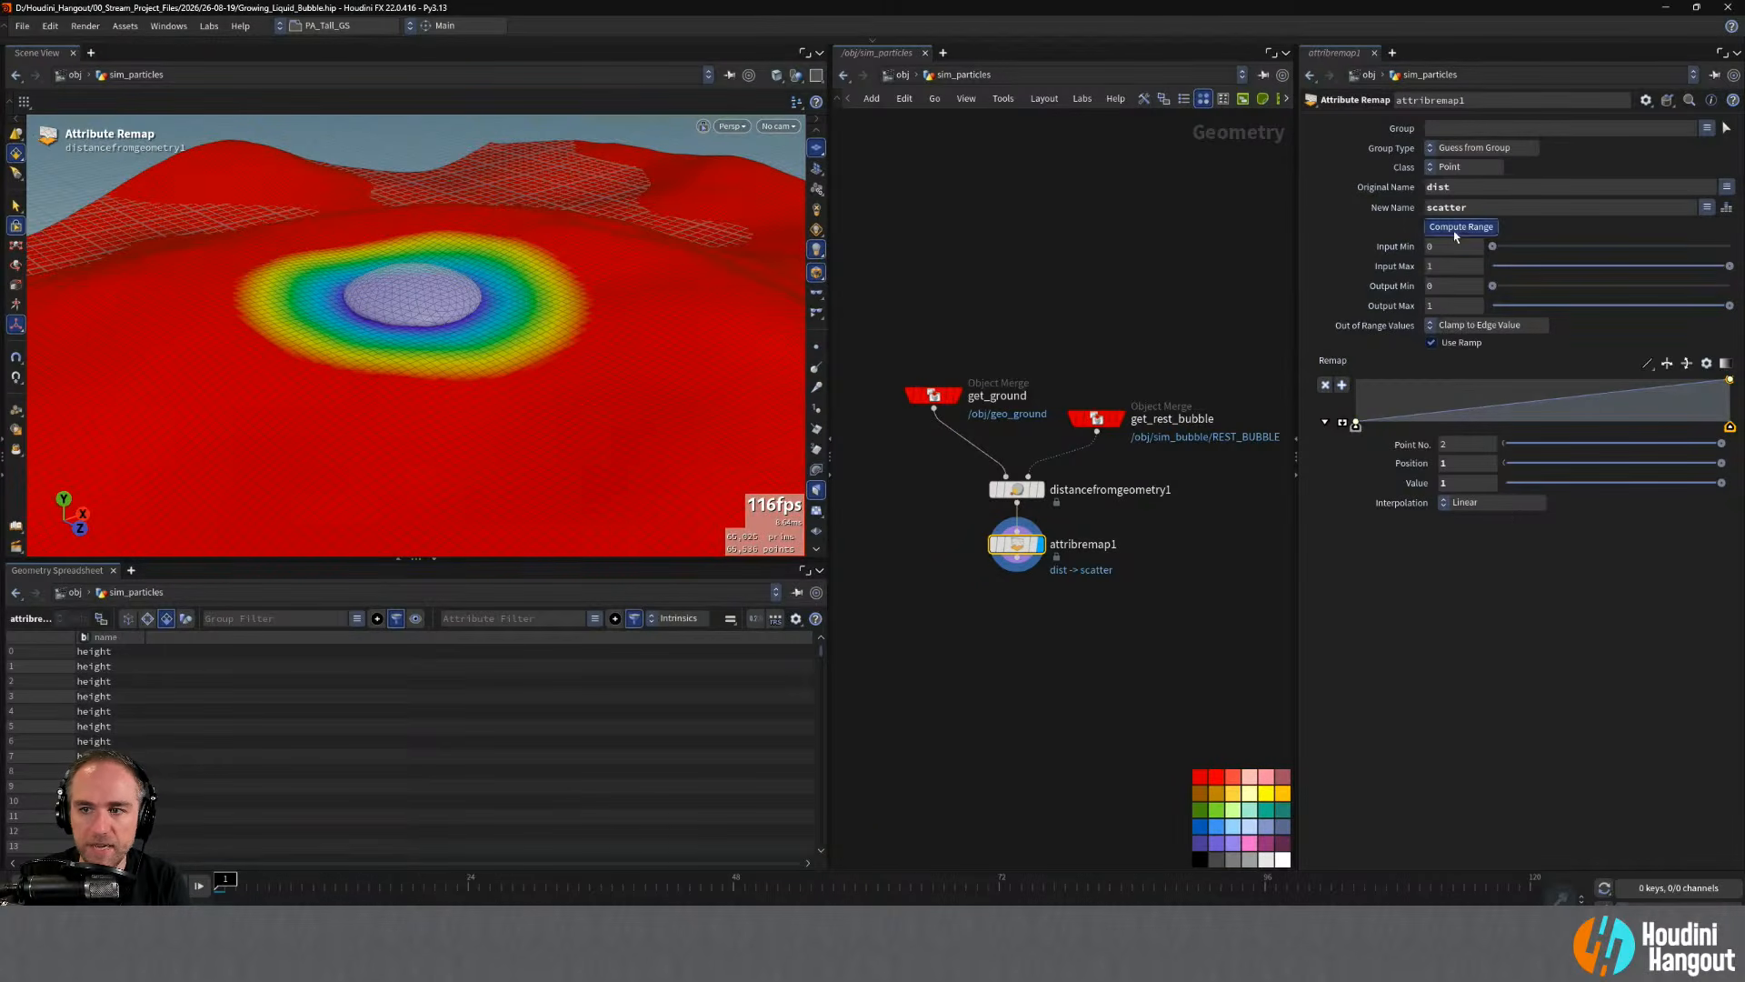
left_click(1485, 227)
- Try lowering the Attribute Remap's Output Max below 1
left_click_drag(1730, 305, 1625, 270)
left_click_drag(1730, 267, 1603, 315)
key("ctrl+z")
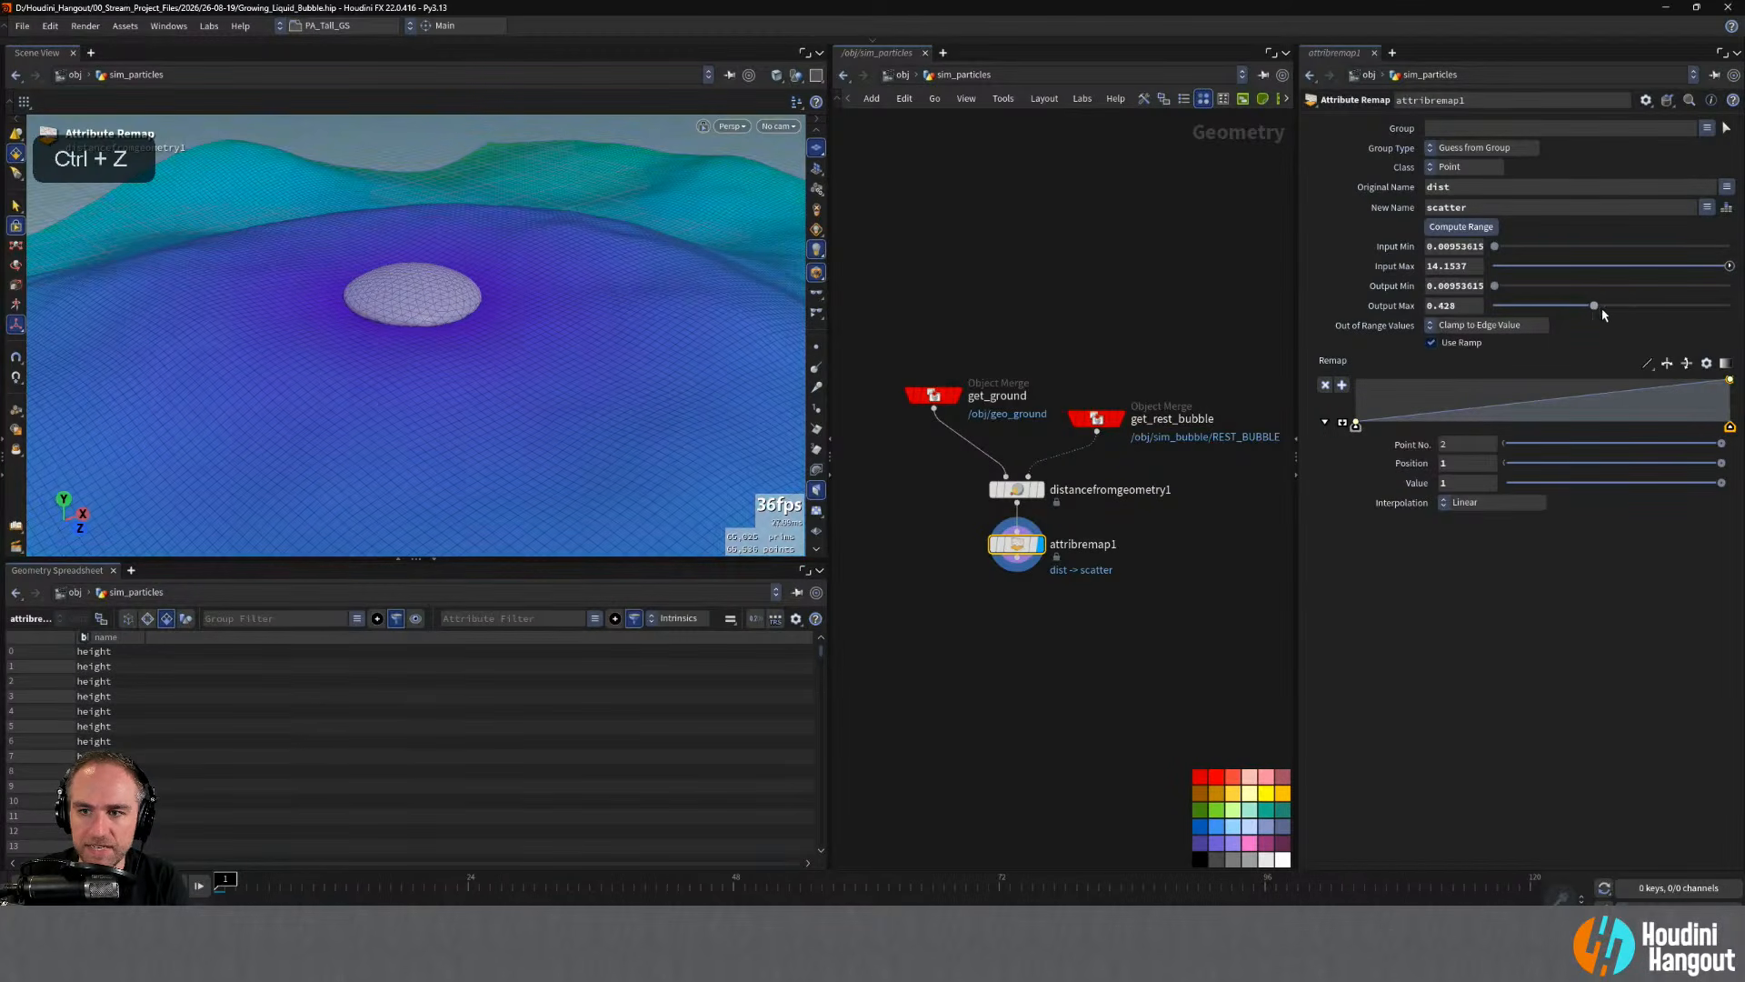
key("ctrl+z")
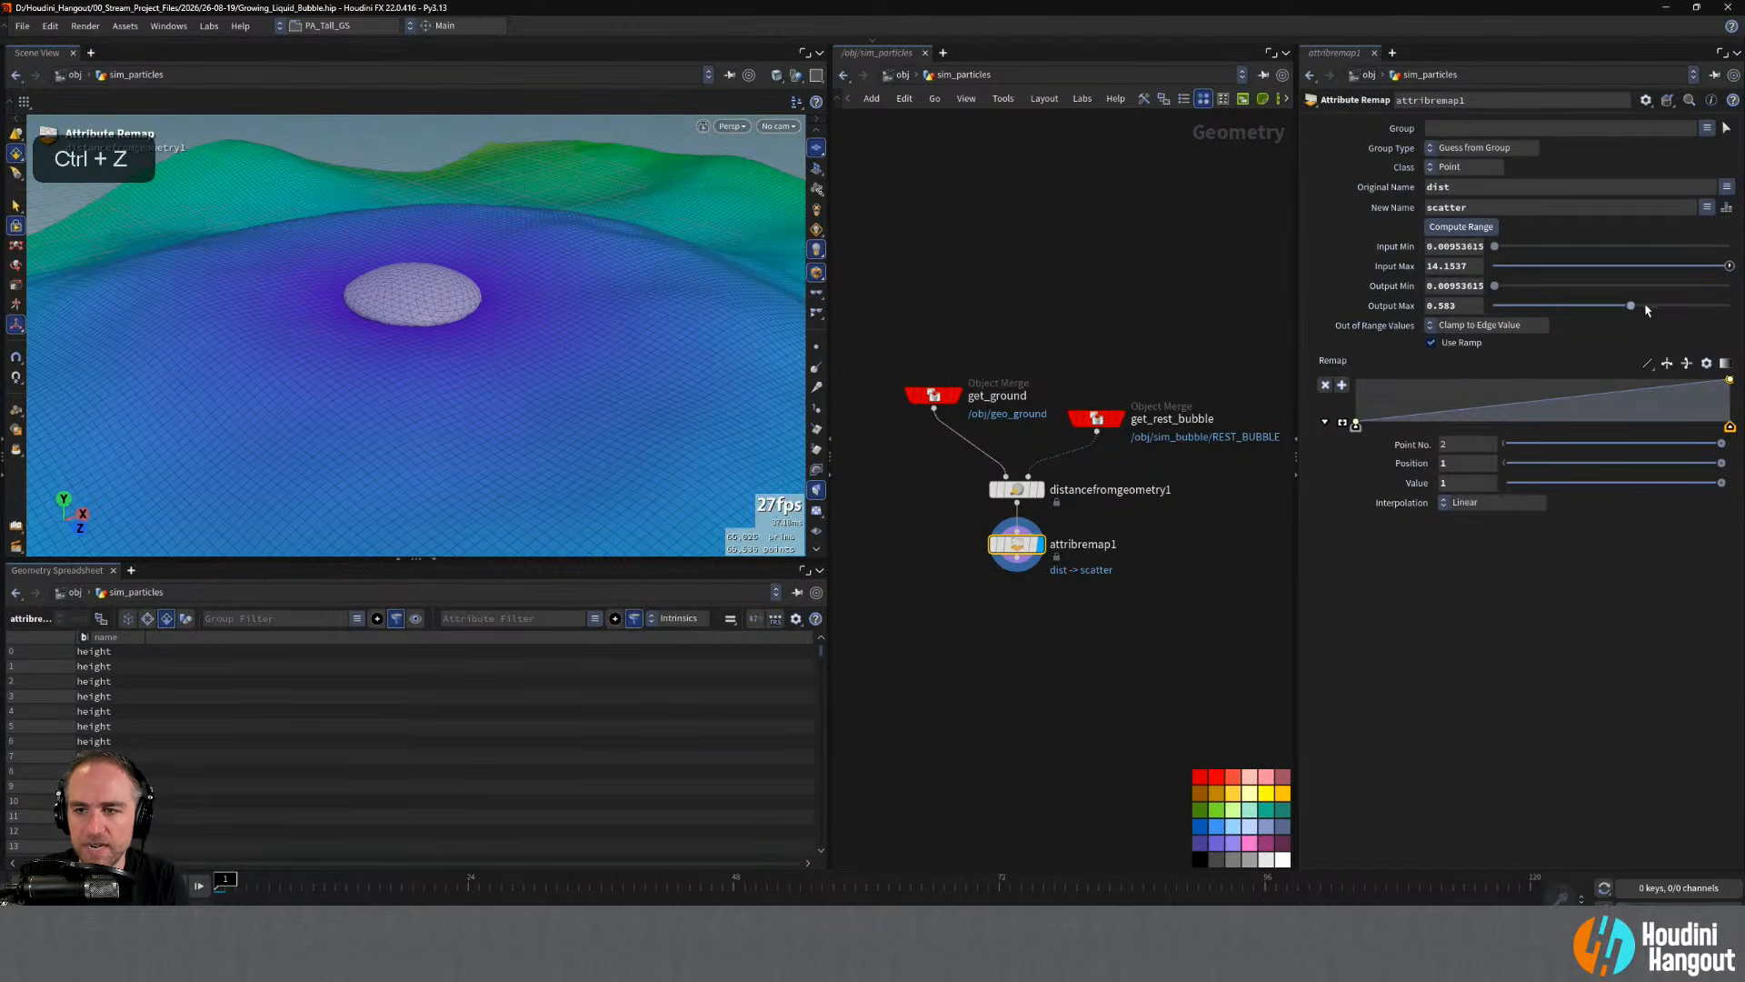
- Reset the Attribute Remap's Output Min to 0 and Output Max to 1
middle_click(1389, 289, "ctrl")
middle_click(1384, 309, "ctrl")
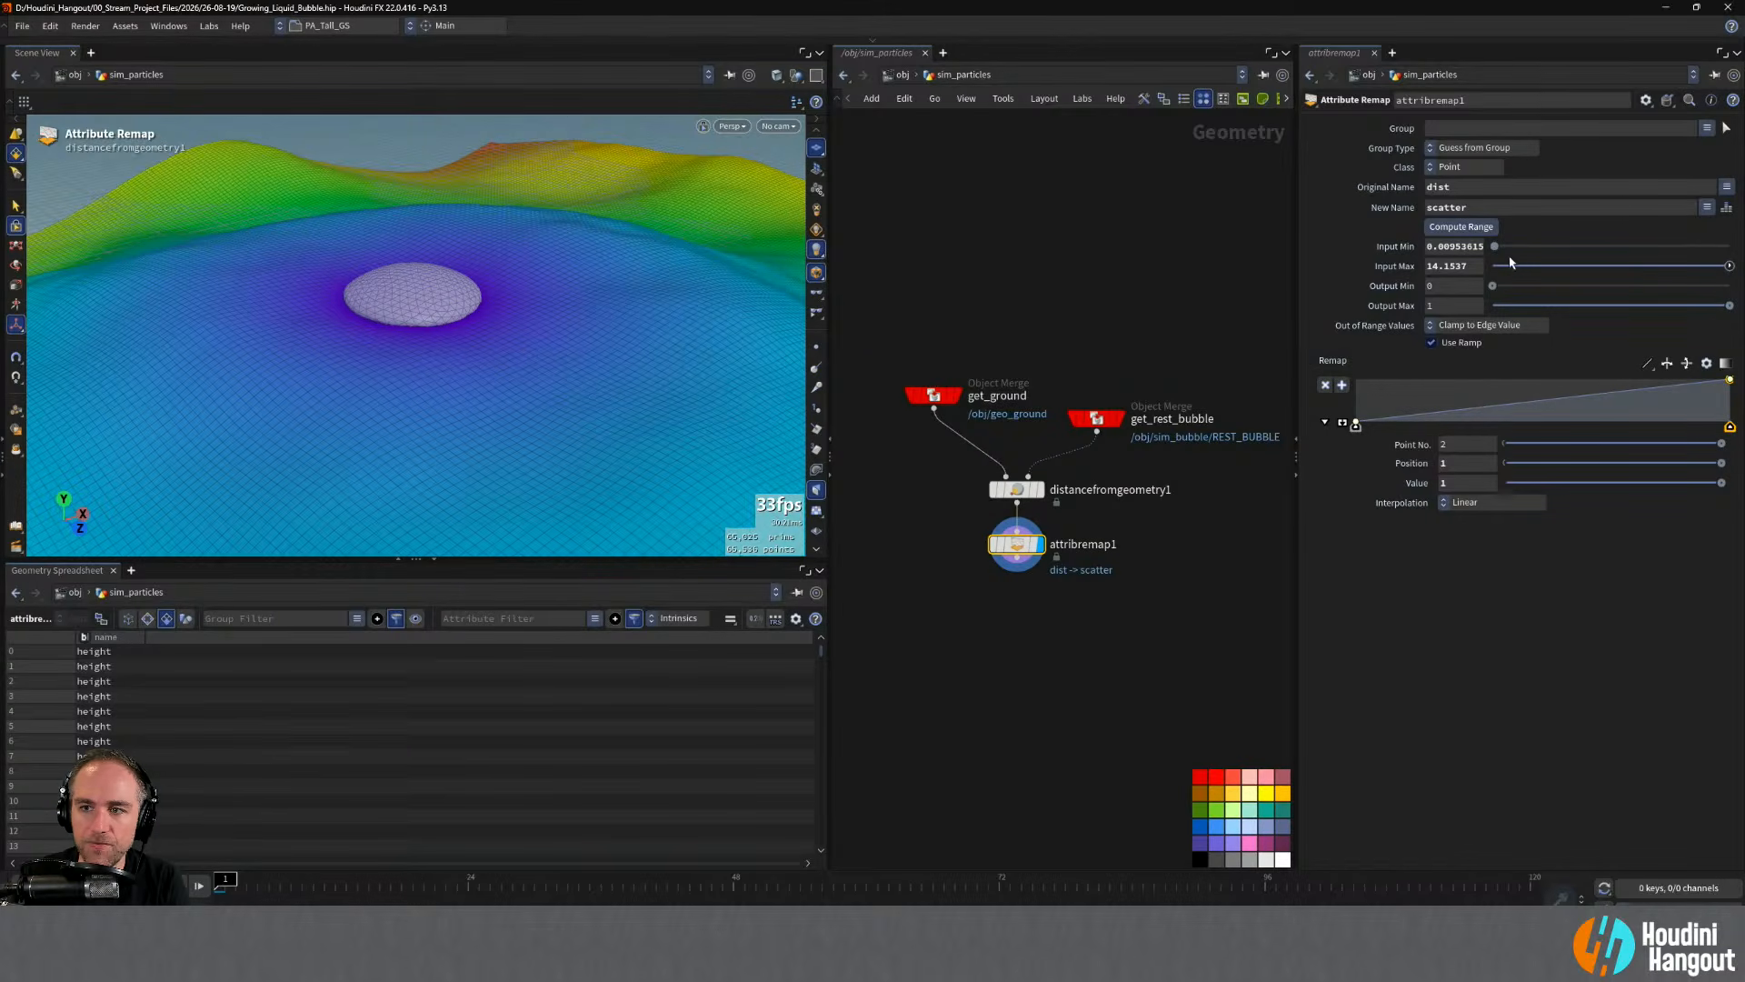
- Set the Attribute Remap's Input Min to about 0.316 and its Input Max to 1.9
left_click_drag(1491, 251, 1528, 248)
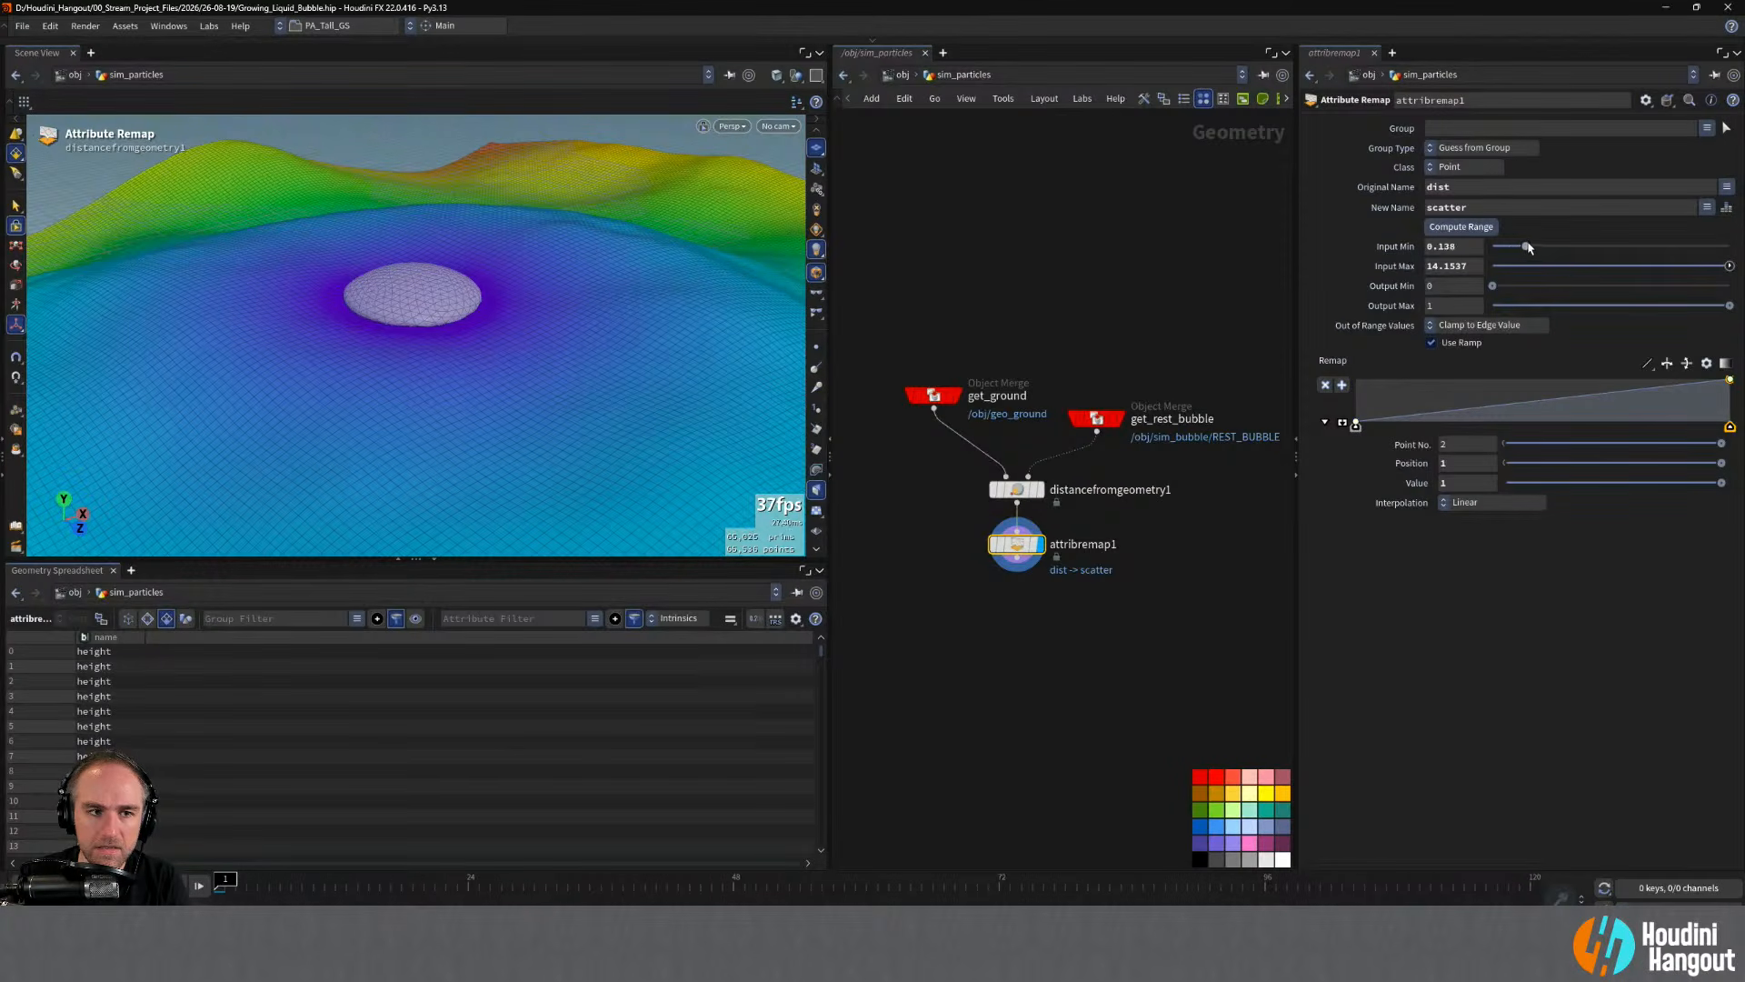
left_click_drag(1572, 247, 1567, 246)
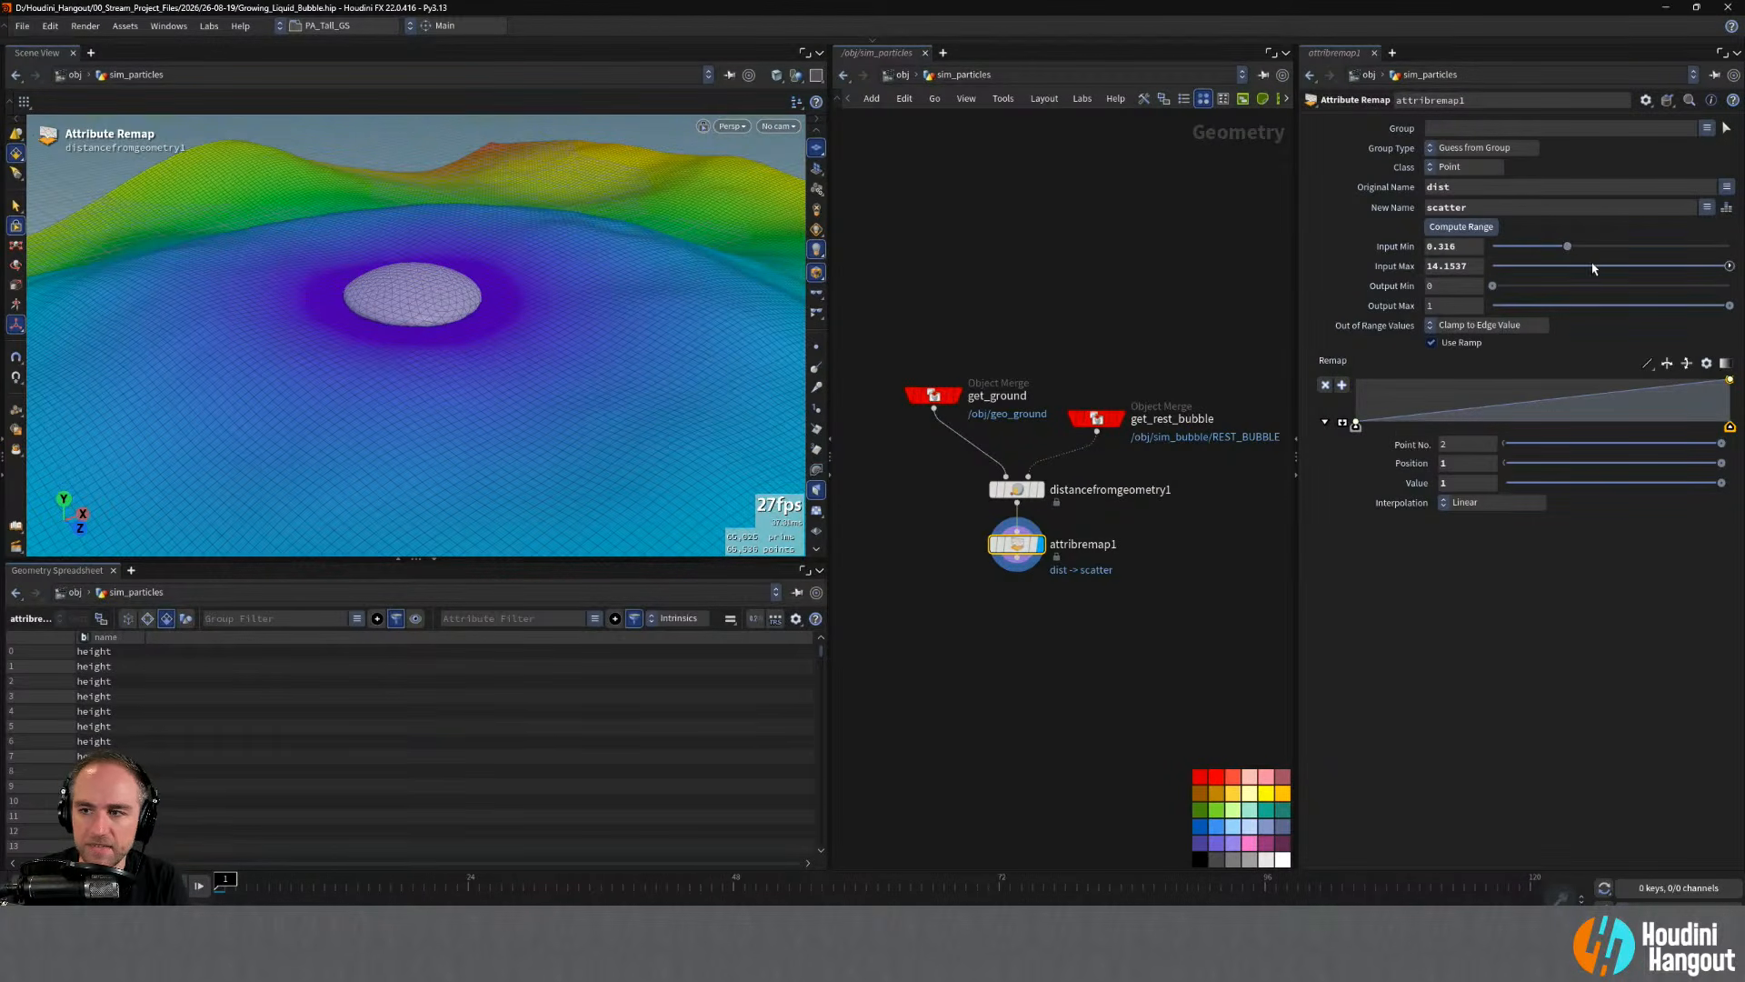
left_click(1729, 265)
middle_click_drag(1447, 266, 1523, 270)
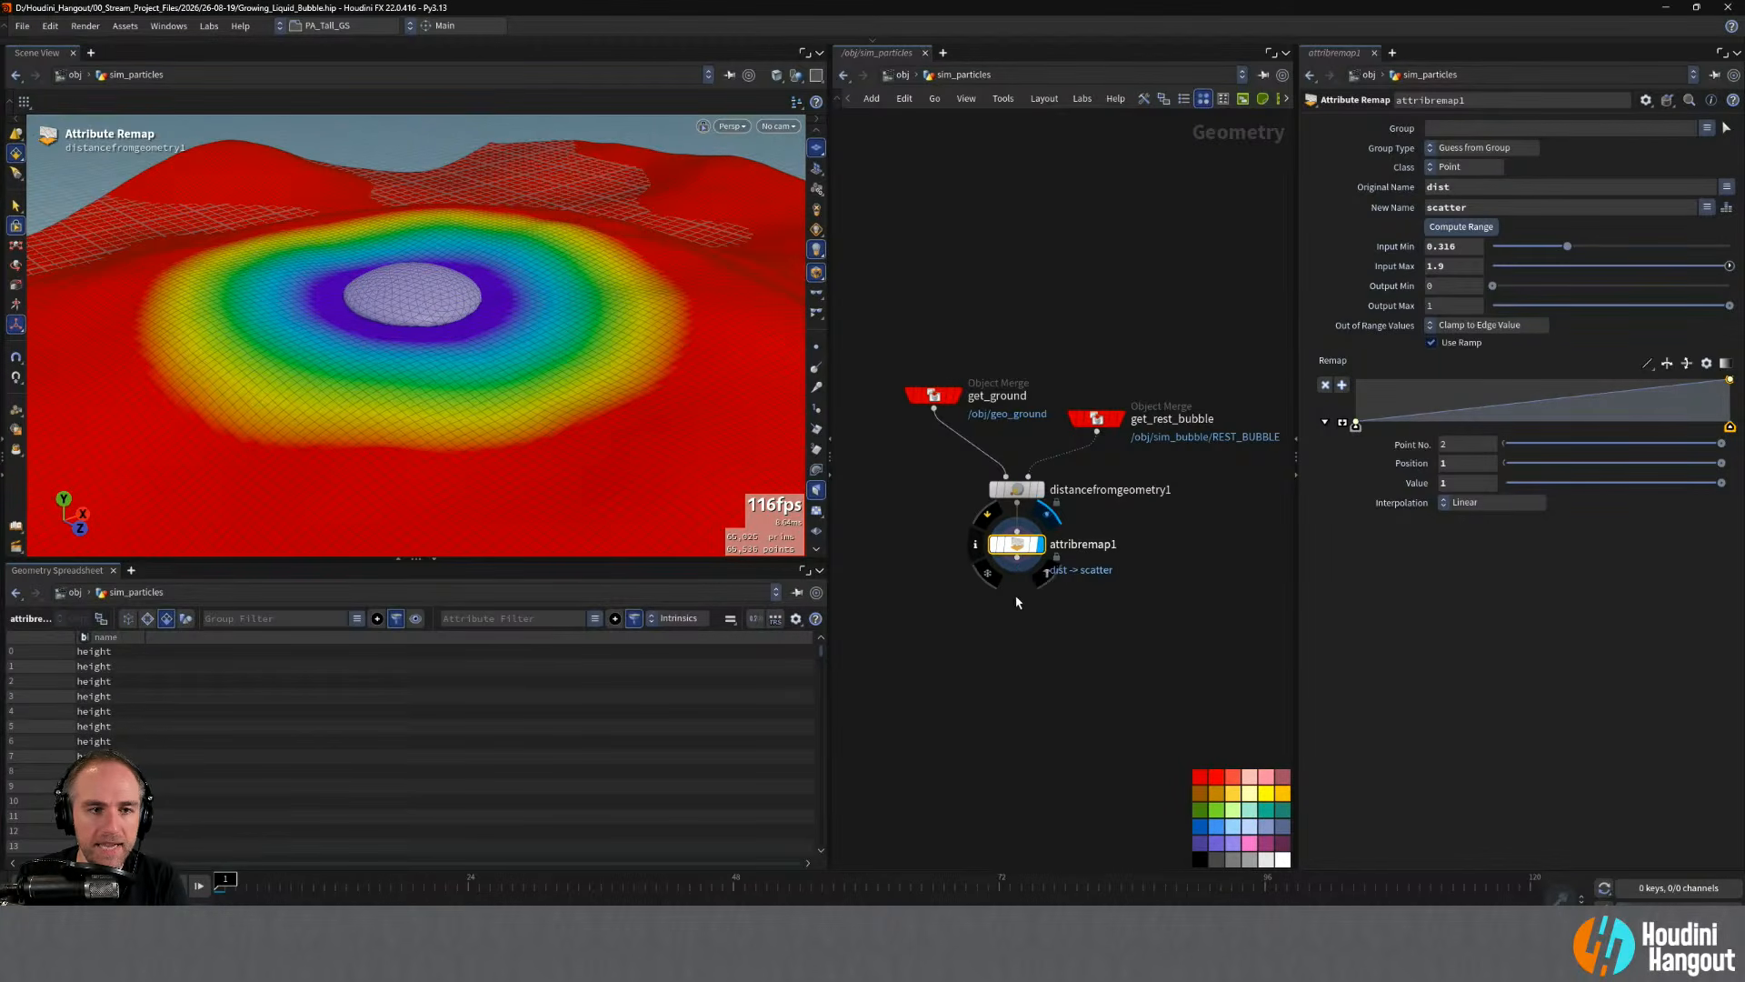
- Add a Scatter node after the Attribute Remap and display its output
left_click(1020, 570)
key("Tab")
type("scatter")
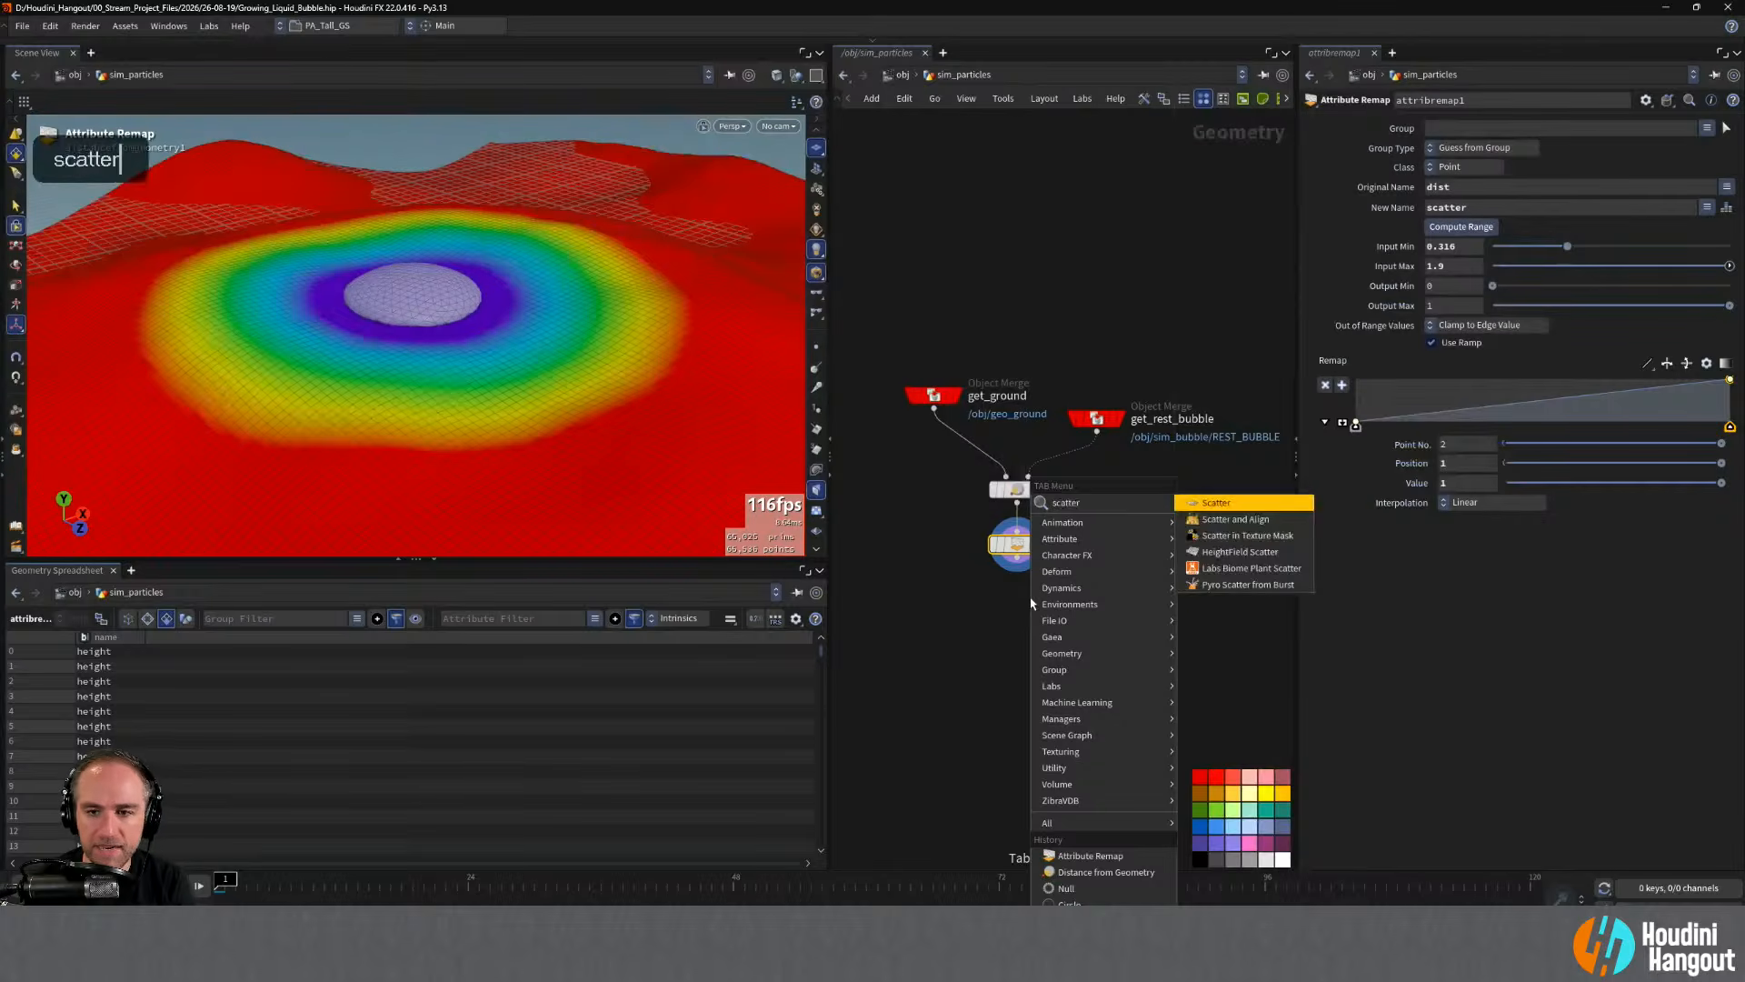
key("Return")
left_click(1025, 599)
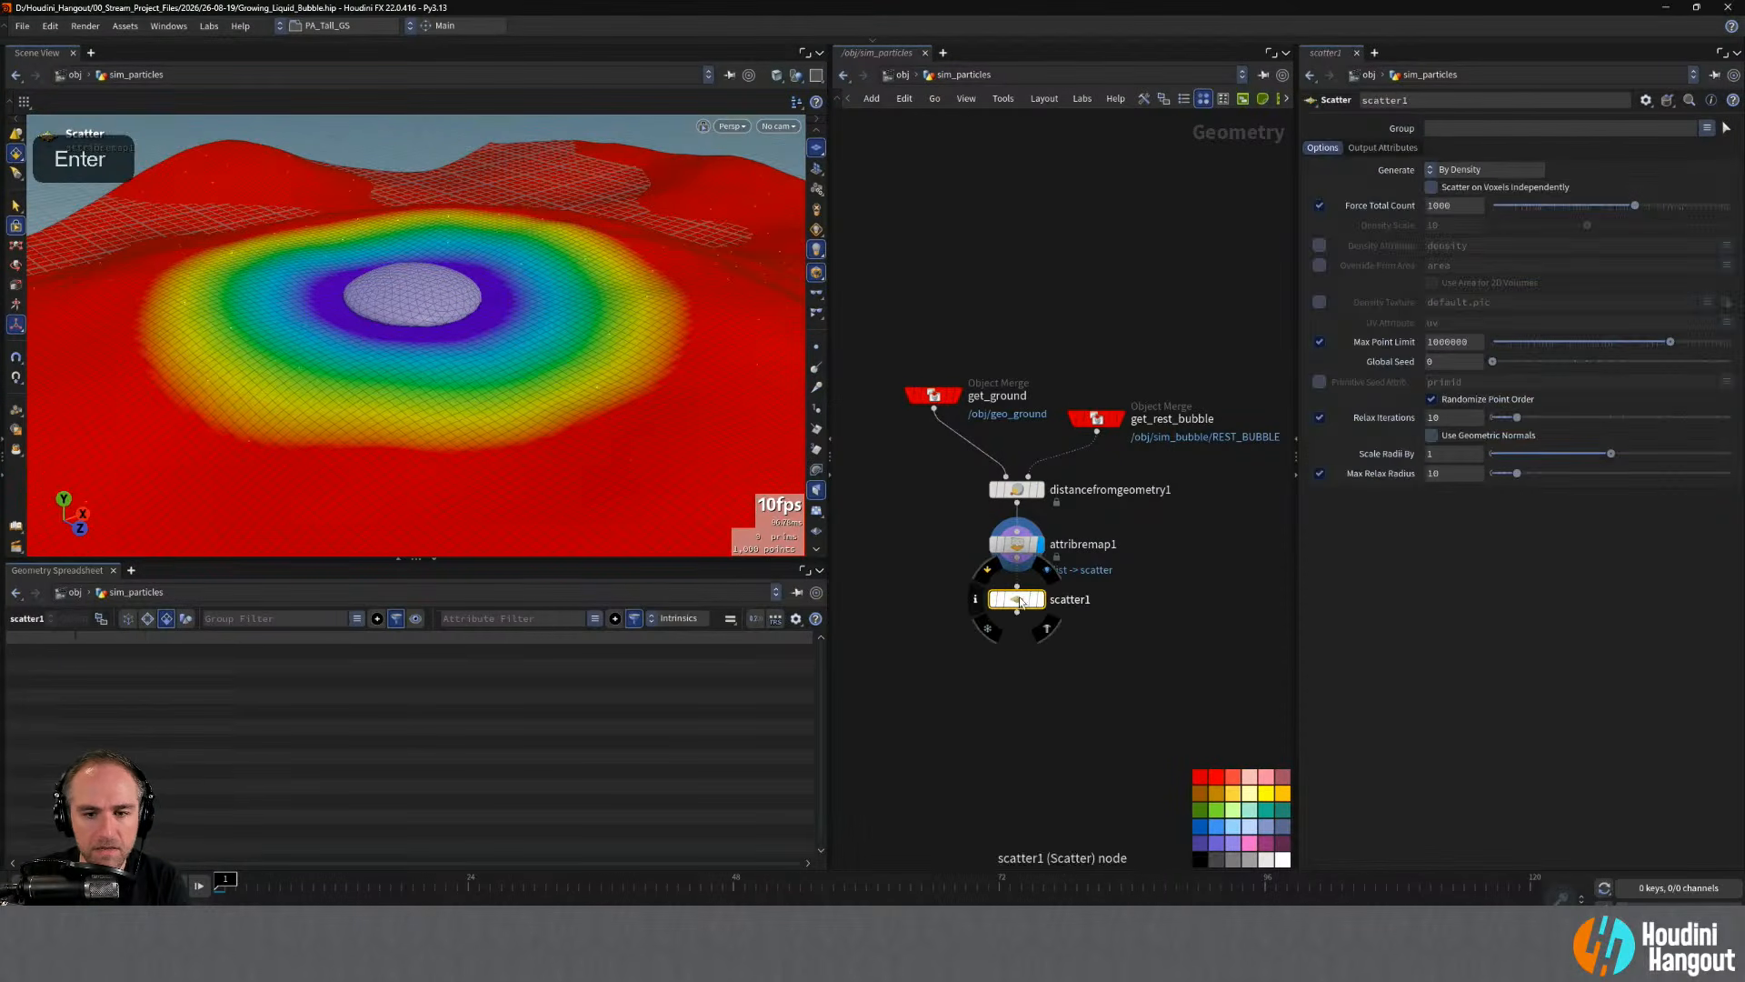
left_click(1042, 601)
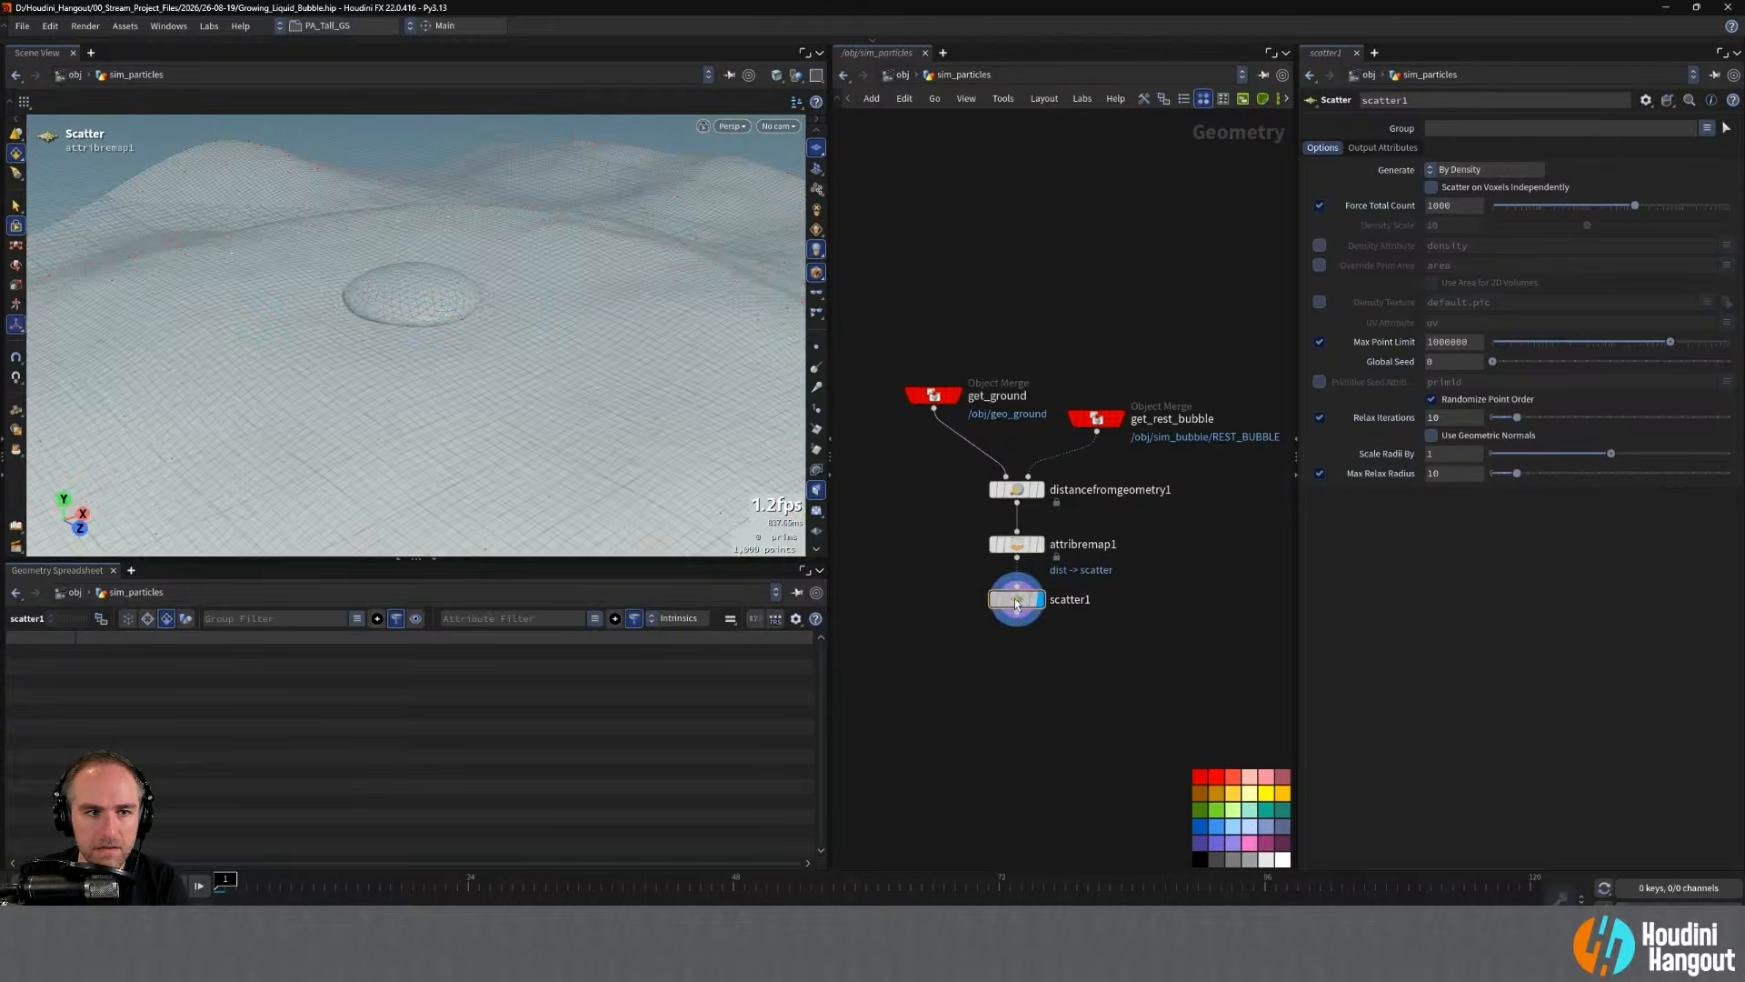
- Enable the Scatter node's Density Attribute and set it to scatter
left_click(1319, 245)
left_click(1726, 246)
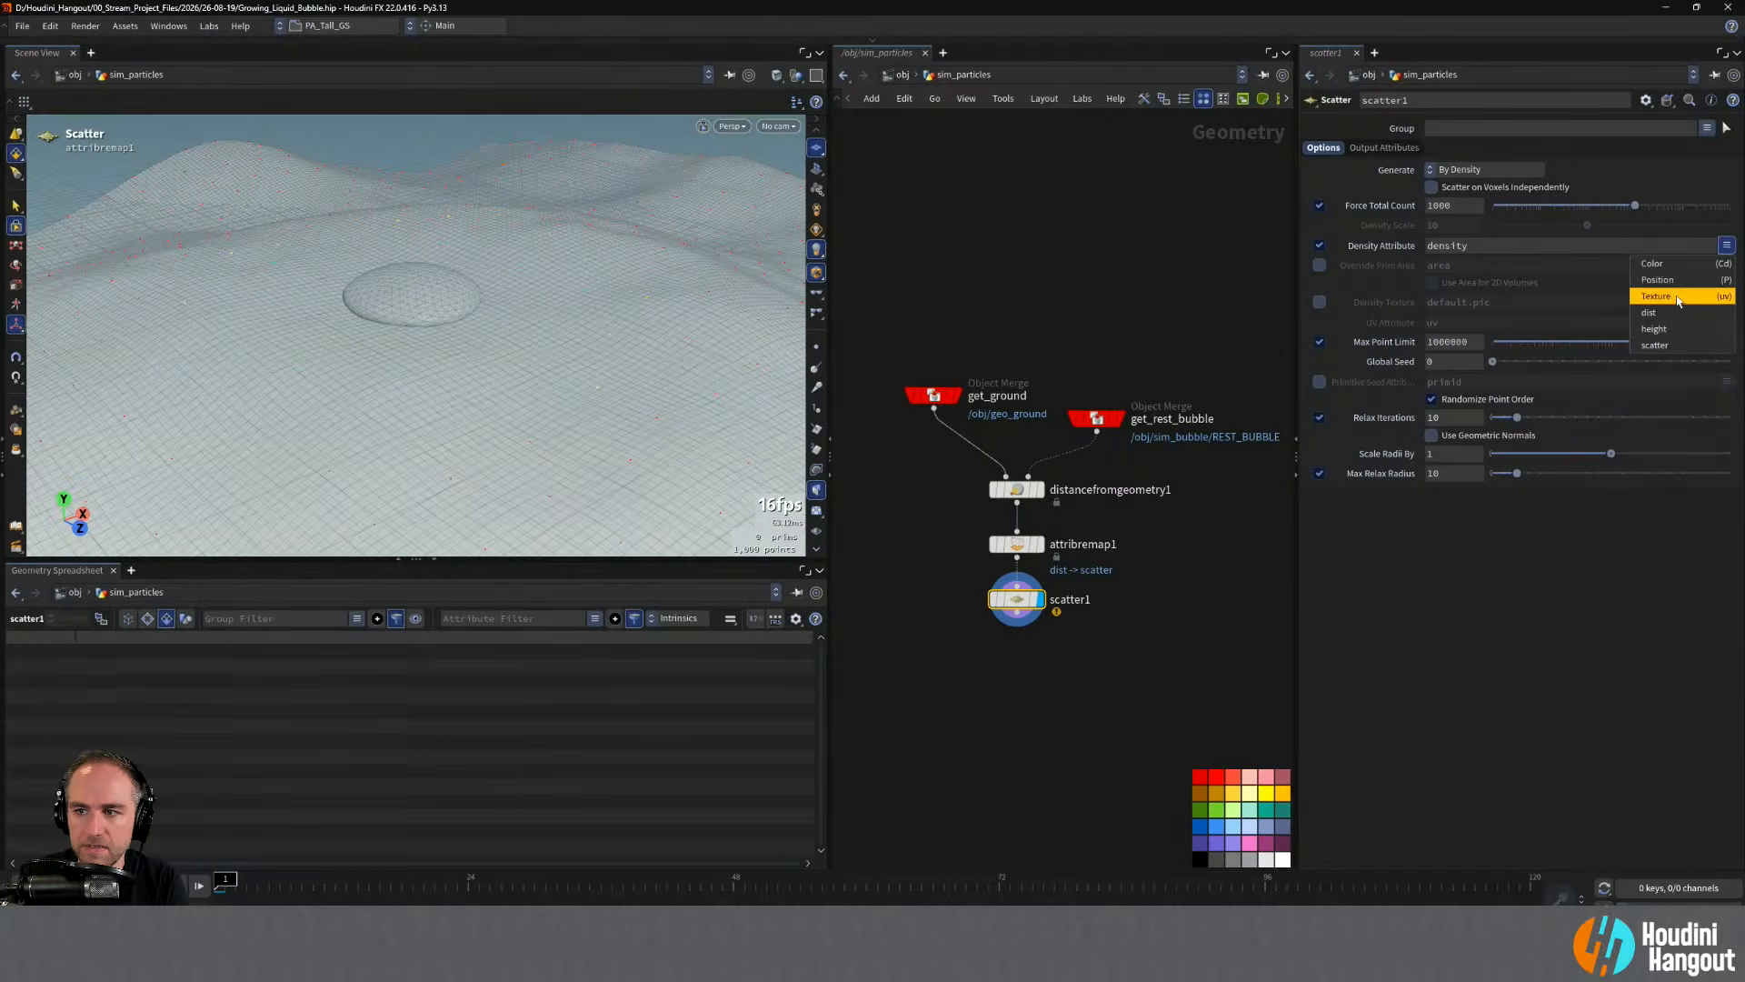
left_click(1672, 345)
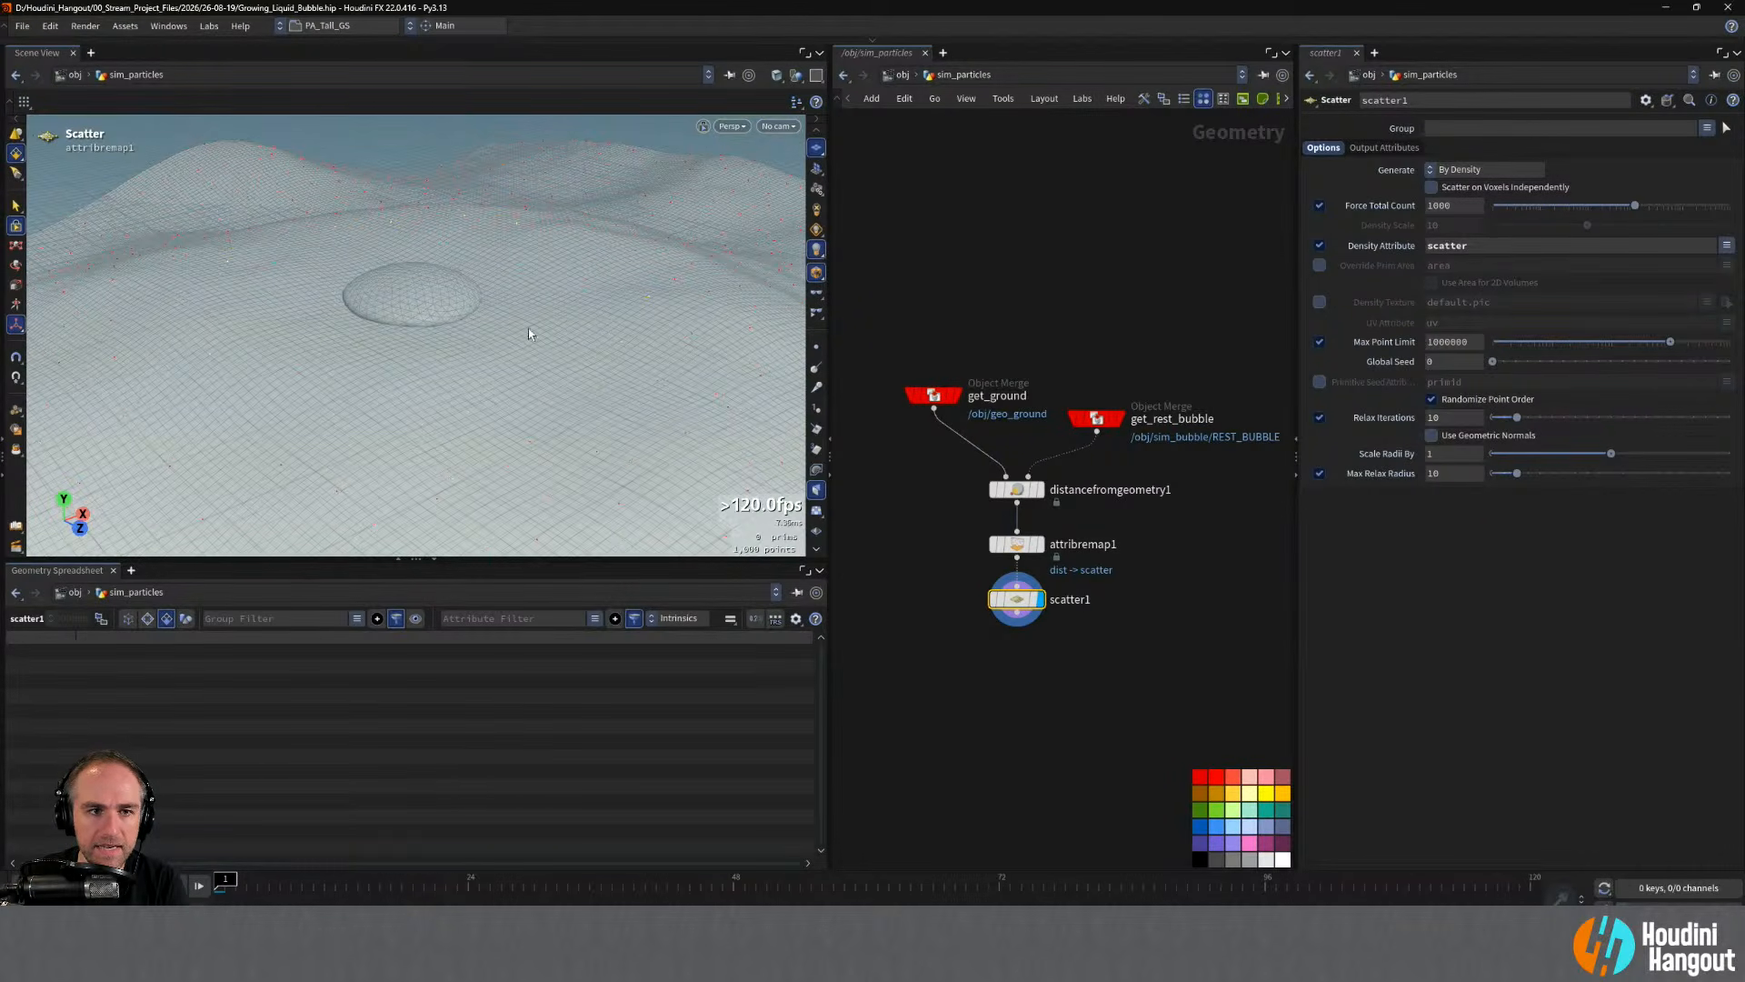
- Turn on point display in the viewport for the scattered points on the ground
right_click_drag(527, 328, 608, 328, "alt")
middle_click_drag(608, 327, 475, 272, "alt")
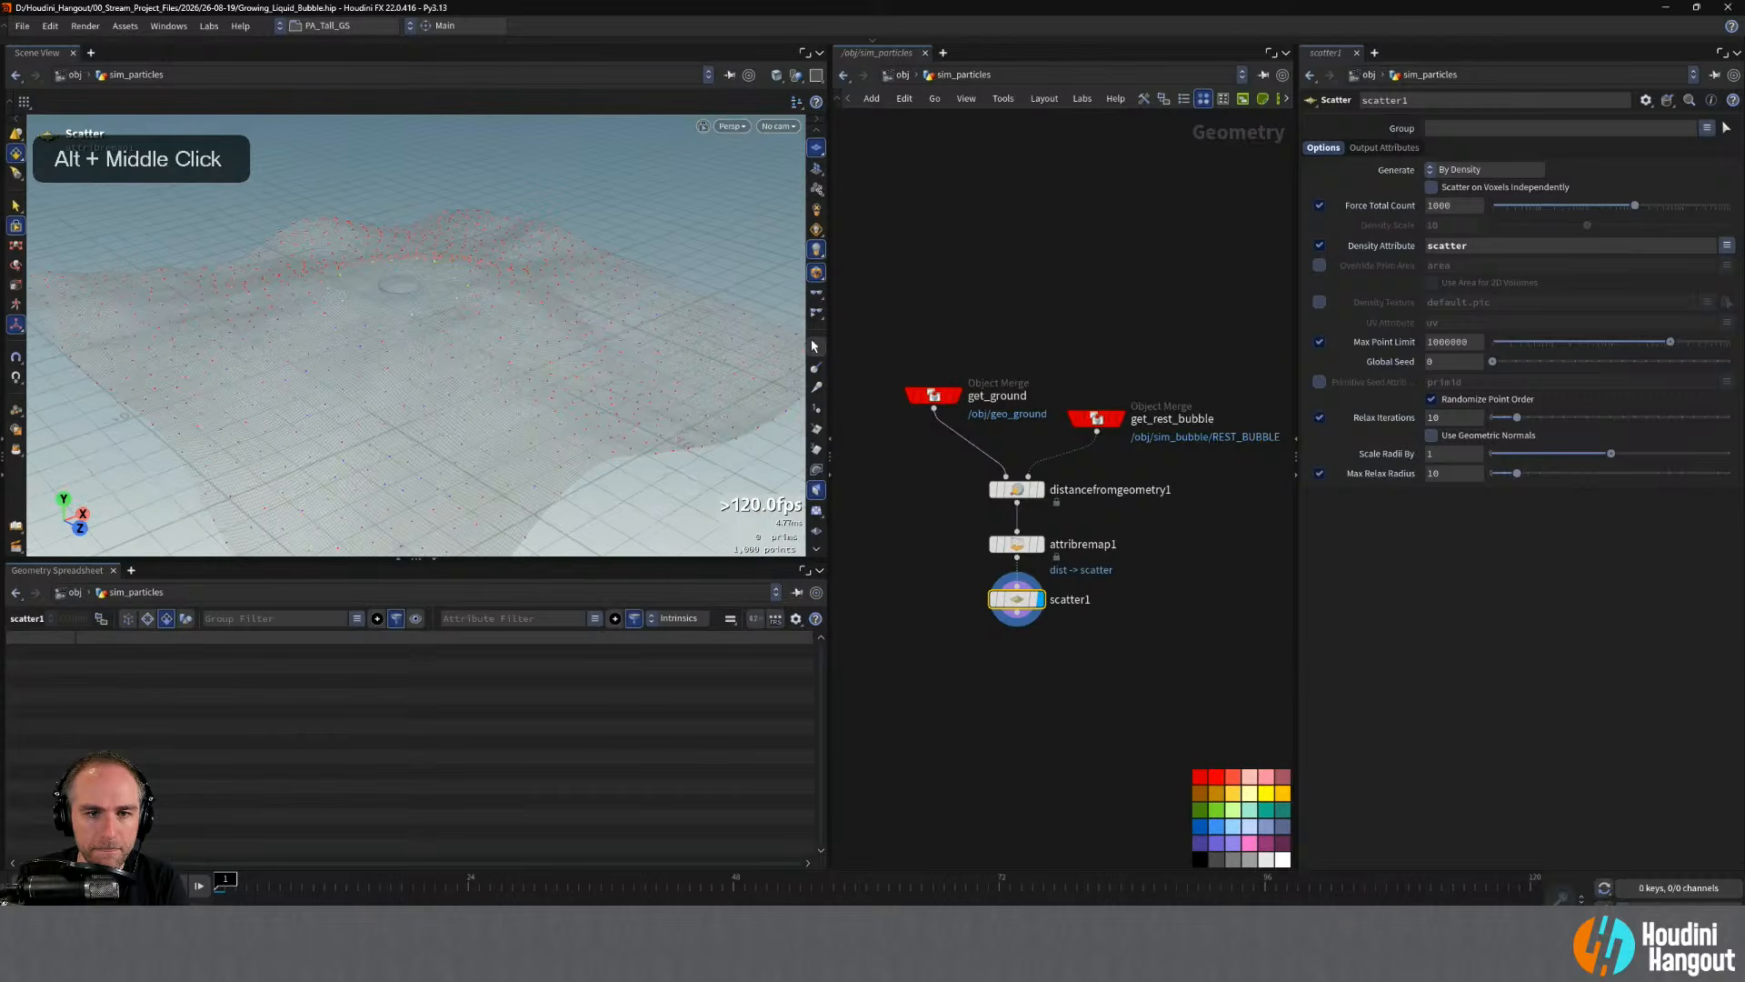
left_click(816, 346)
right_click_drag(409, 315, 445, 307, "alt")
left_click_drag(445, 307, 475, 311, "alt")
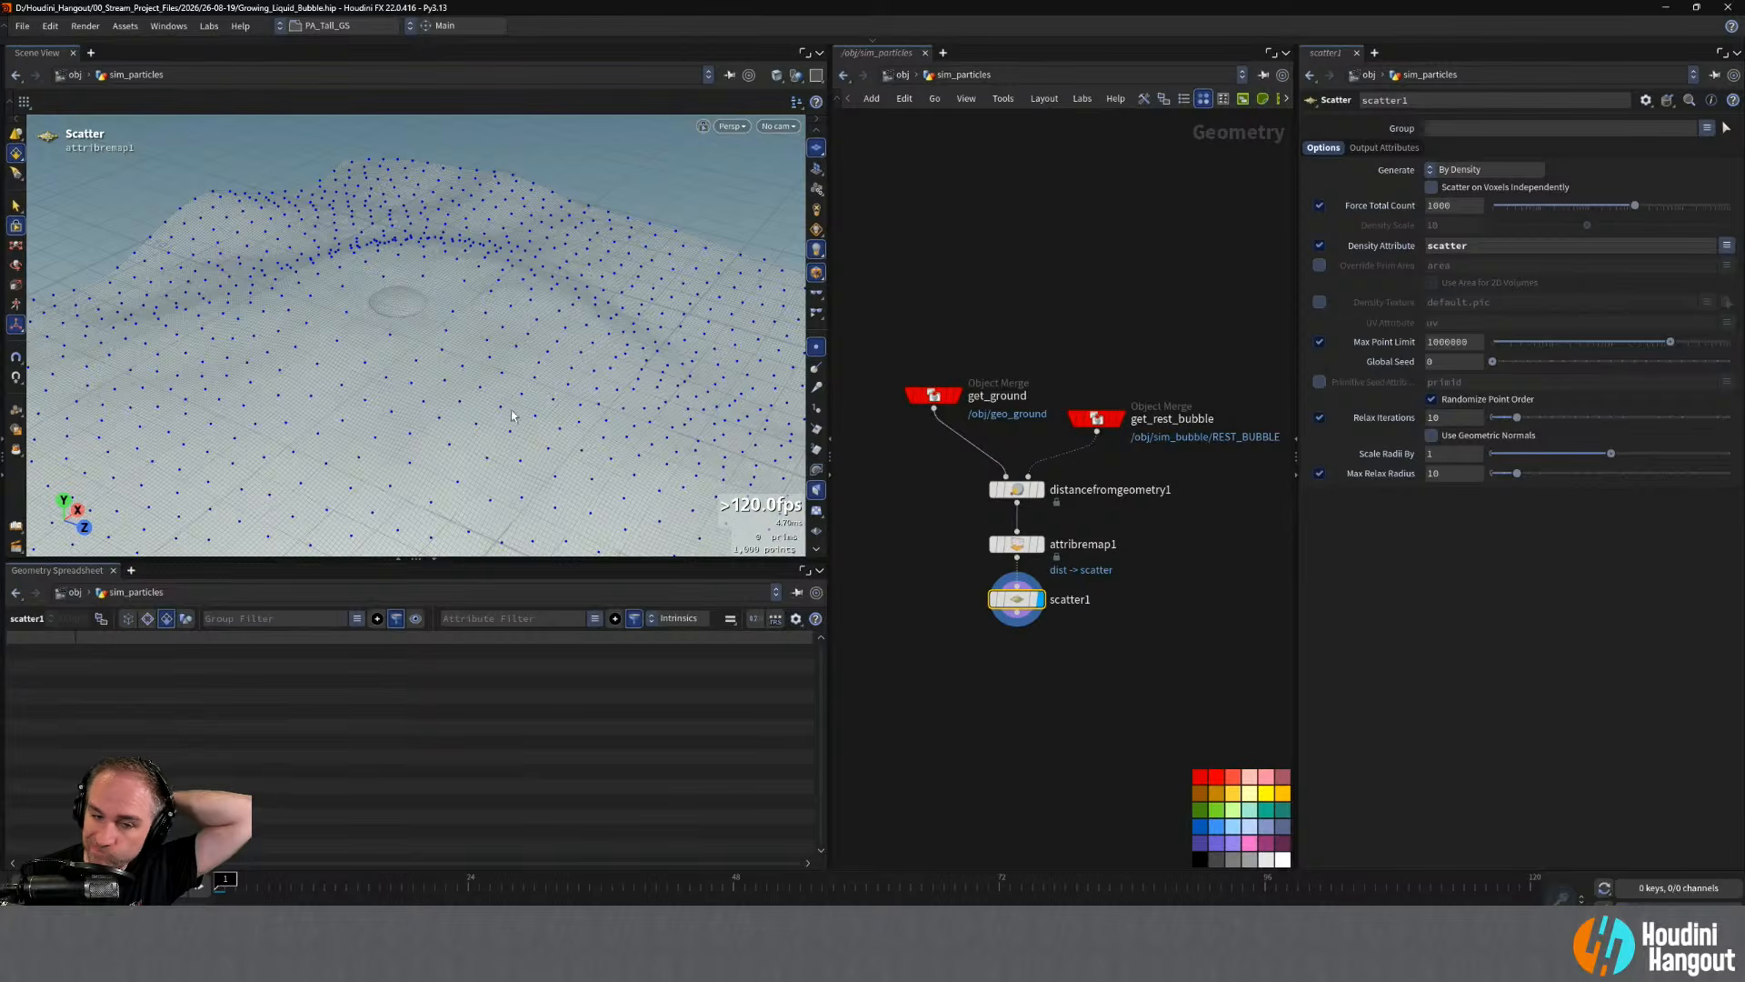
- Shape the Attribute Remap's ramp into a plateau, with inner points at value 1 near both ends and the end point lowered to 0
left_click(1016, 545)
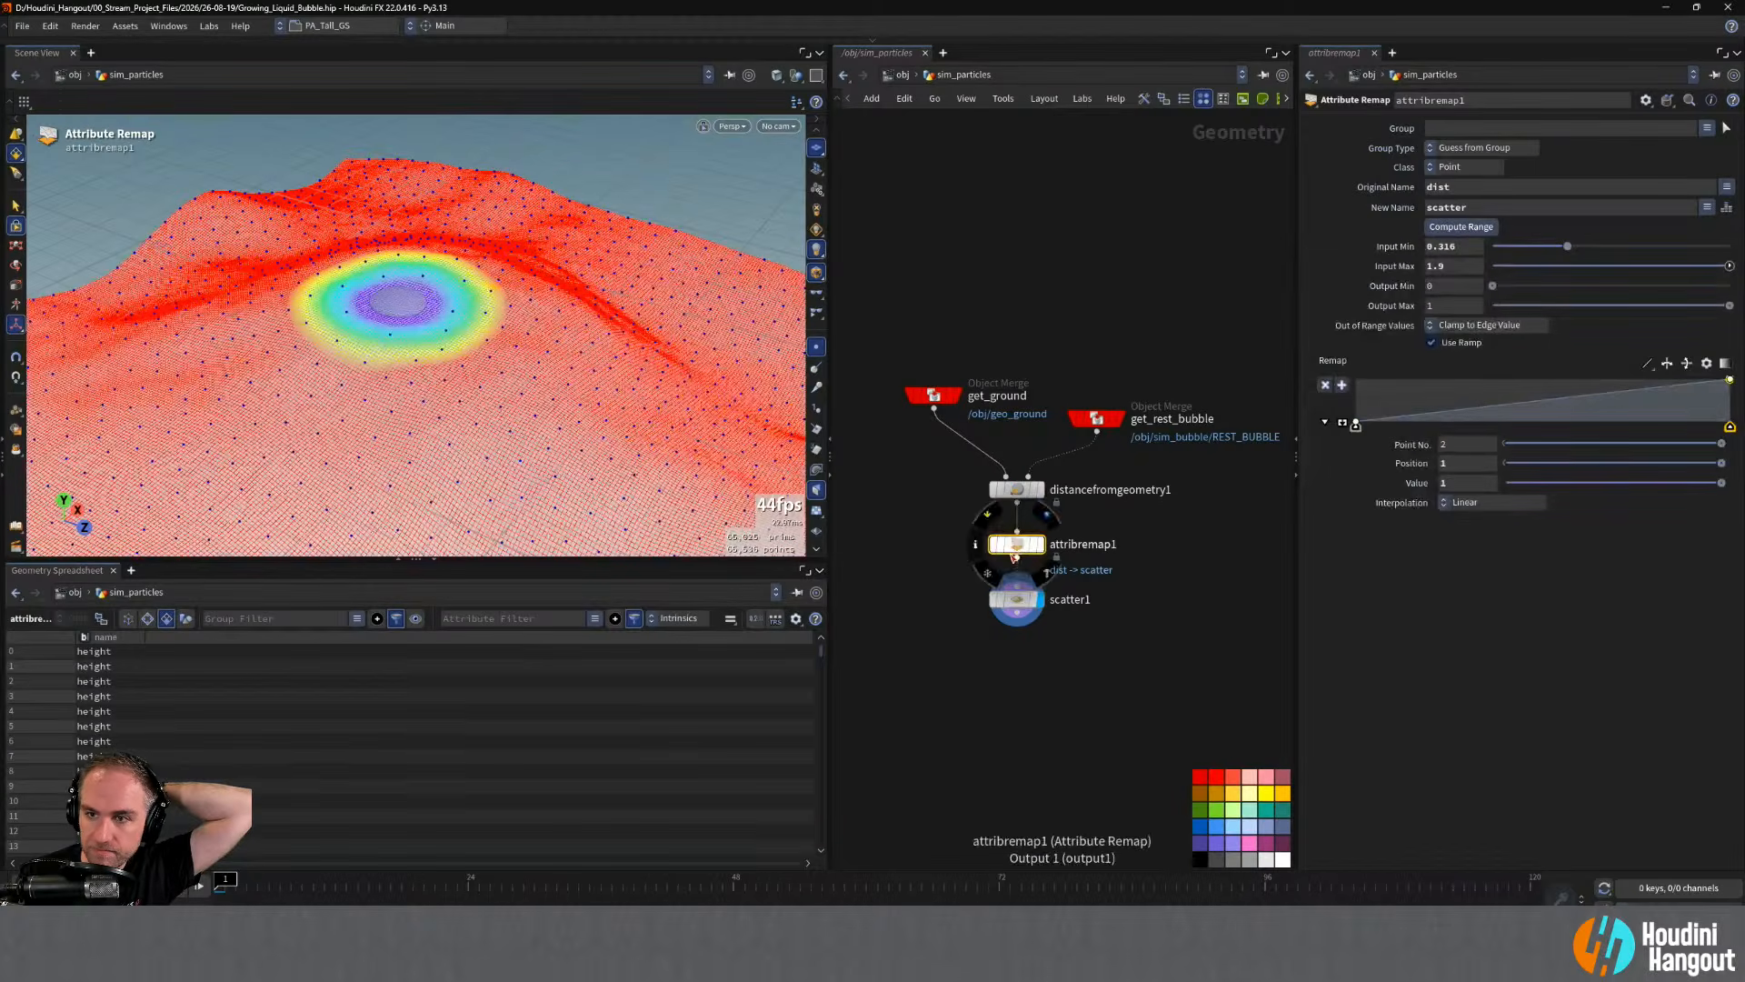
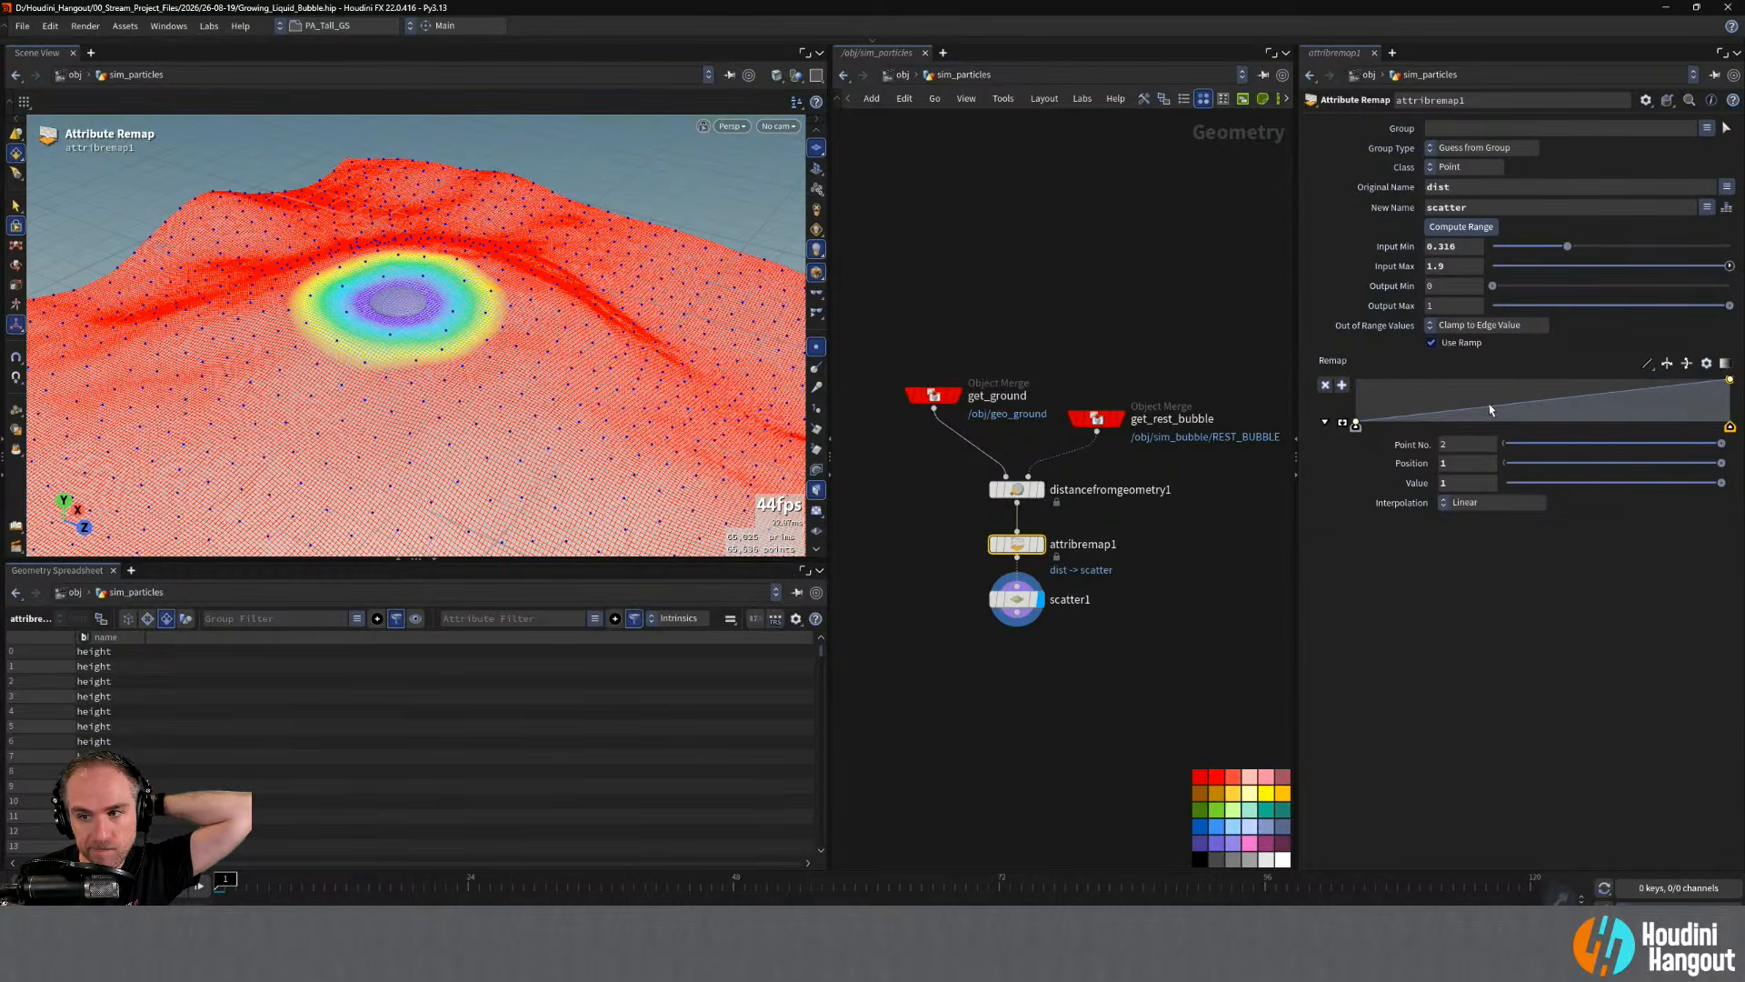
mouse_move(1489, 409)
left_mouse_down()
mouse_move(1465, 380)
mouse_move(1500, 379)
left_mouse_up()
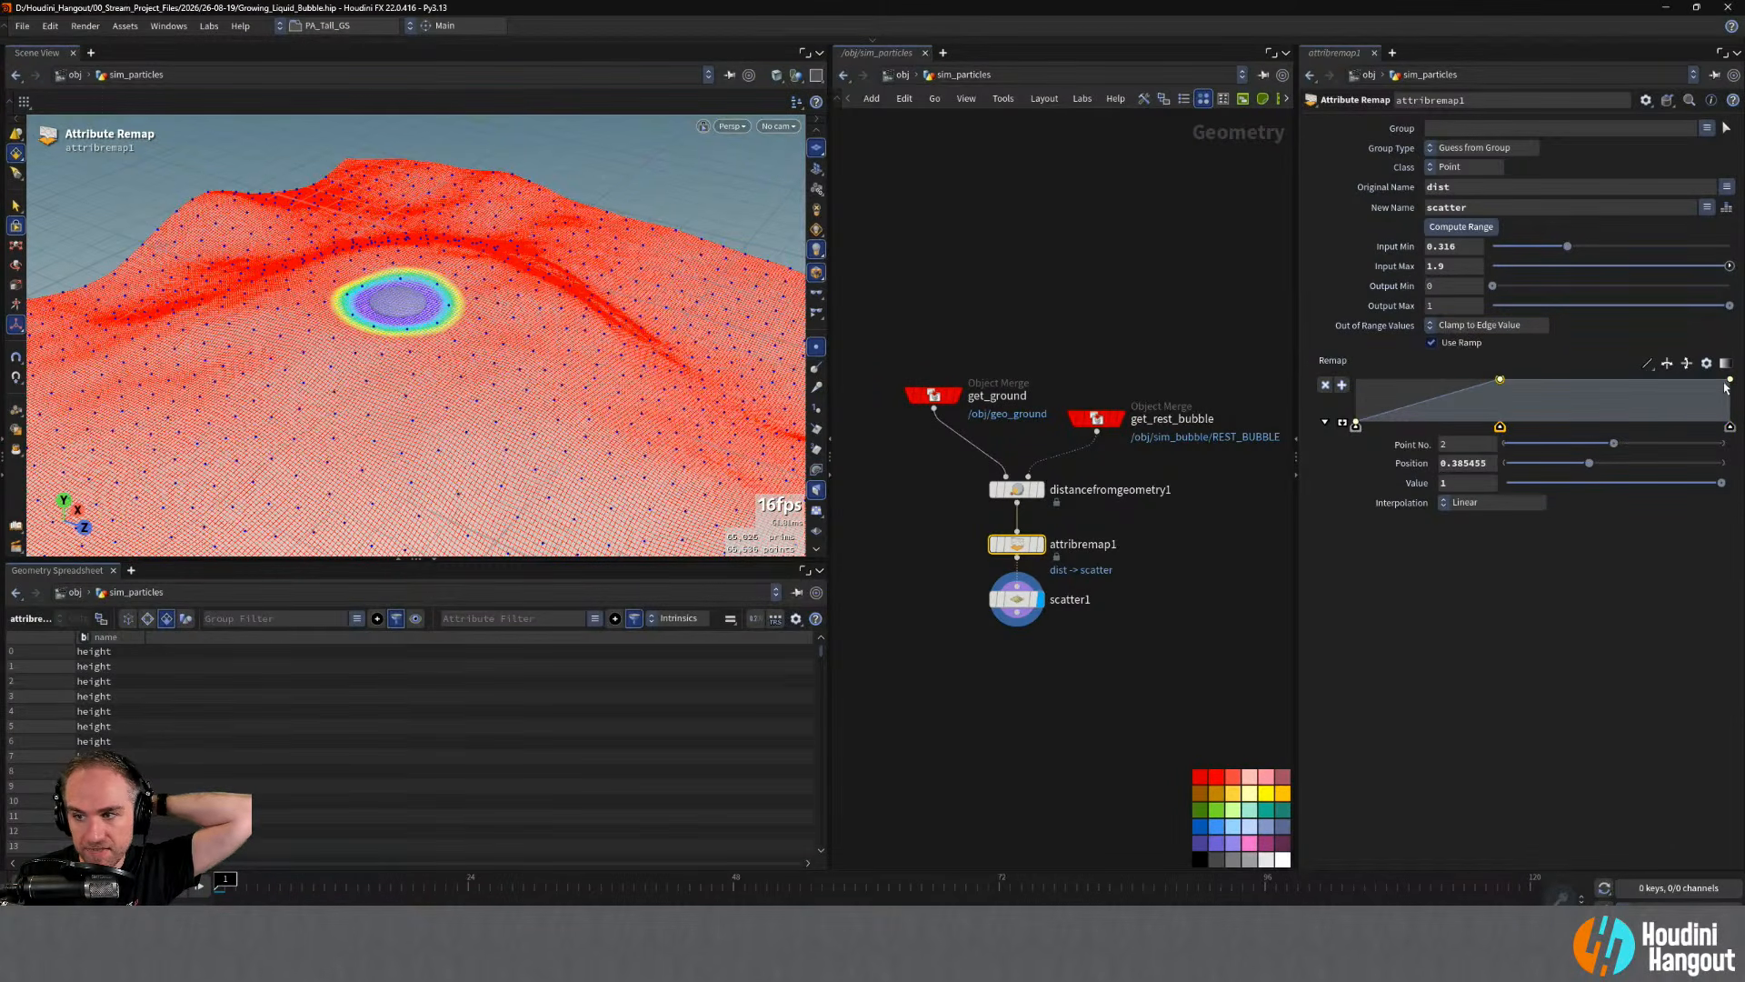
left_click_drag(1725, 386, 1727, 424)
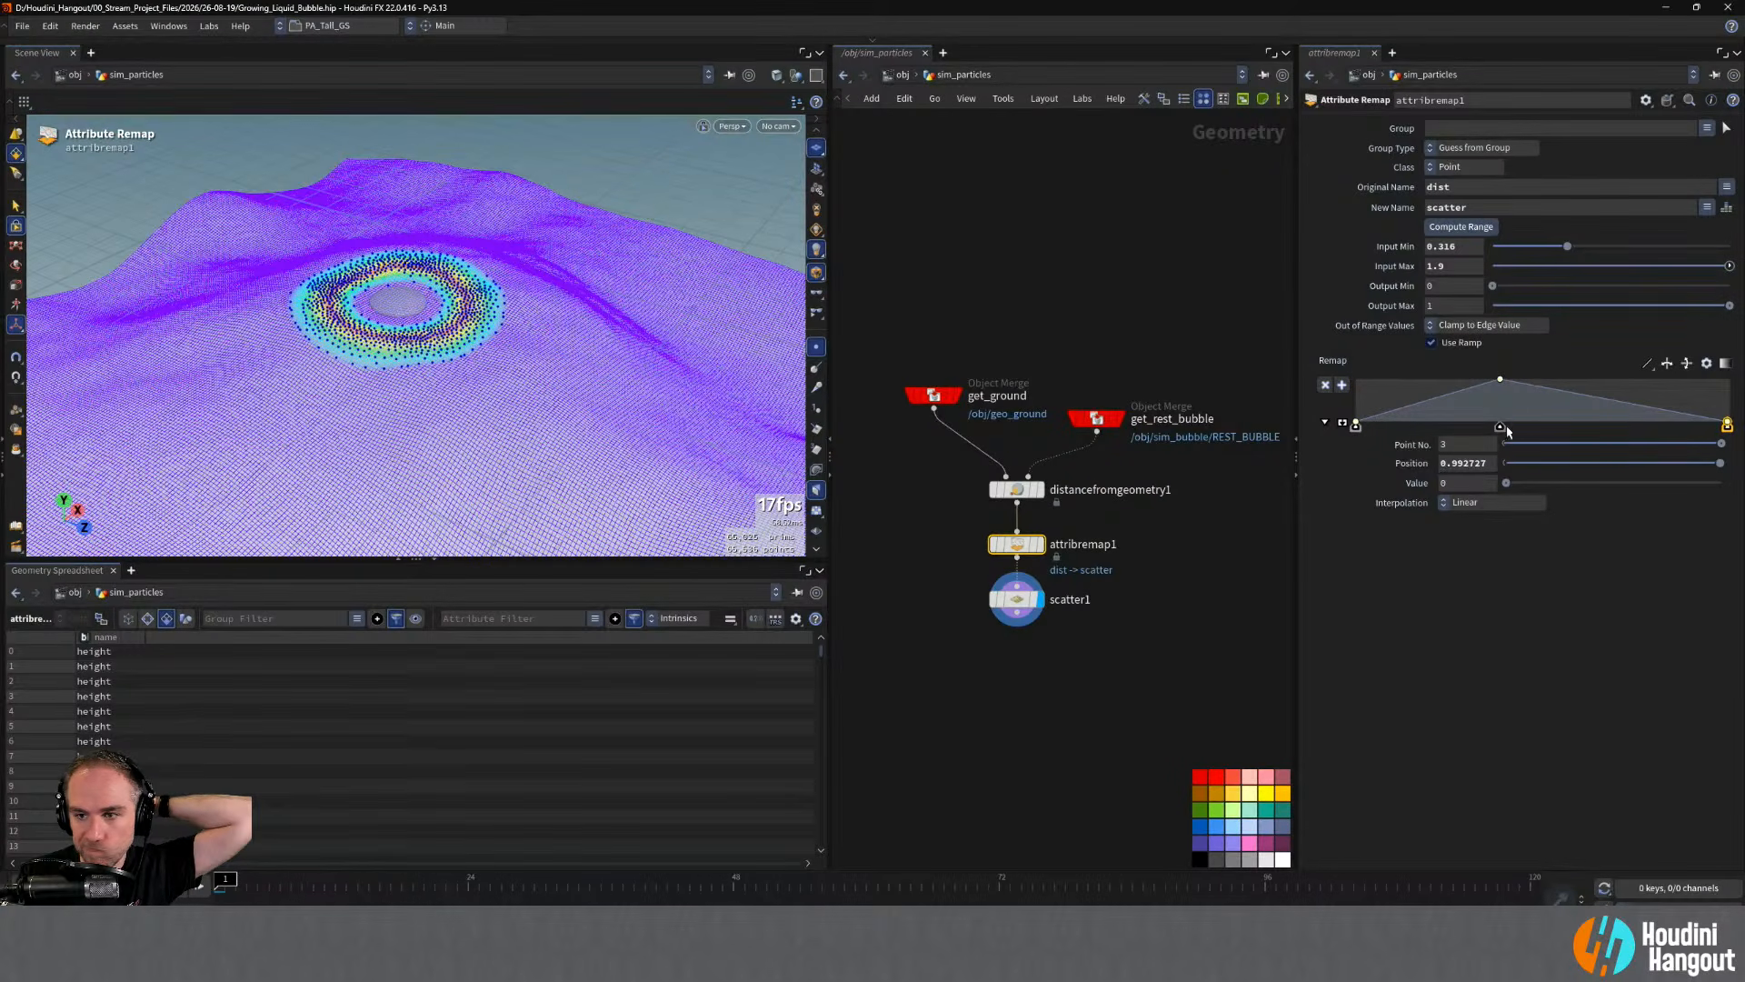
left_click_drag(1500, 427, 1369, 428)
left_click_drag(1633, 412, 1703, 379)
- Look through the remap ramp's interpolation options and the float ramp presets
left_click(1646, 363)
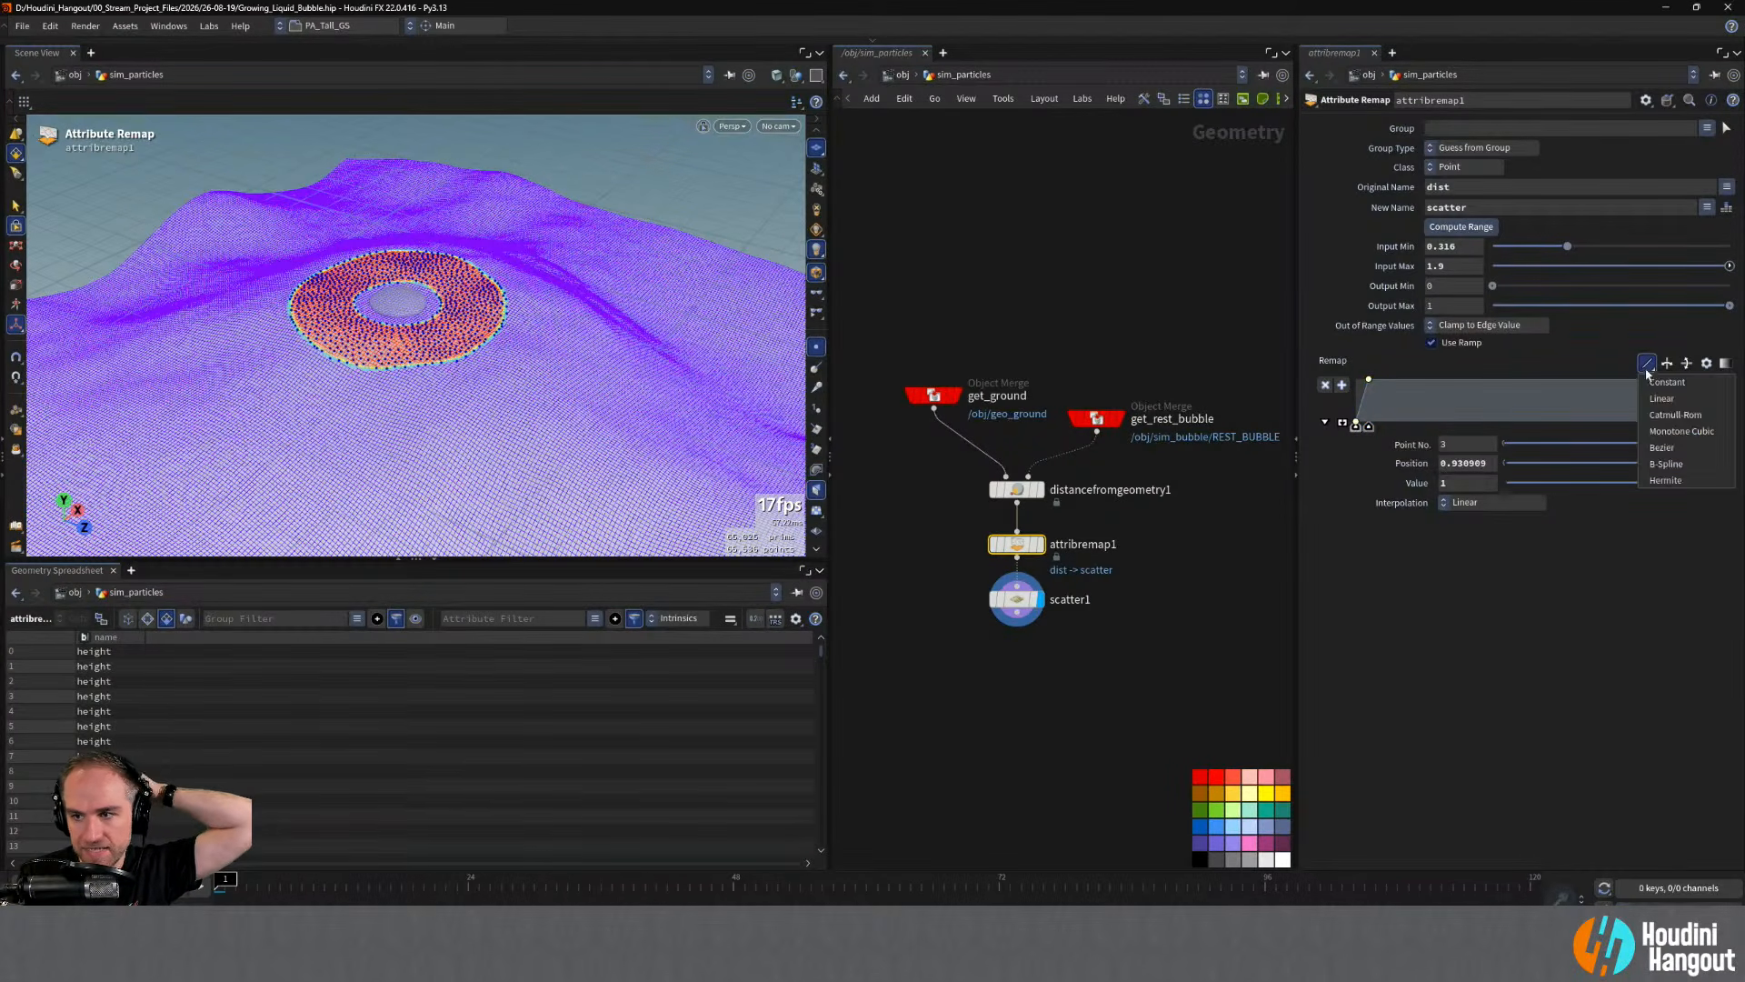
left_click(1650, 365)
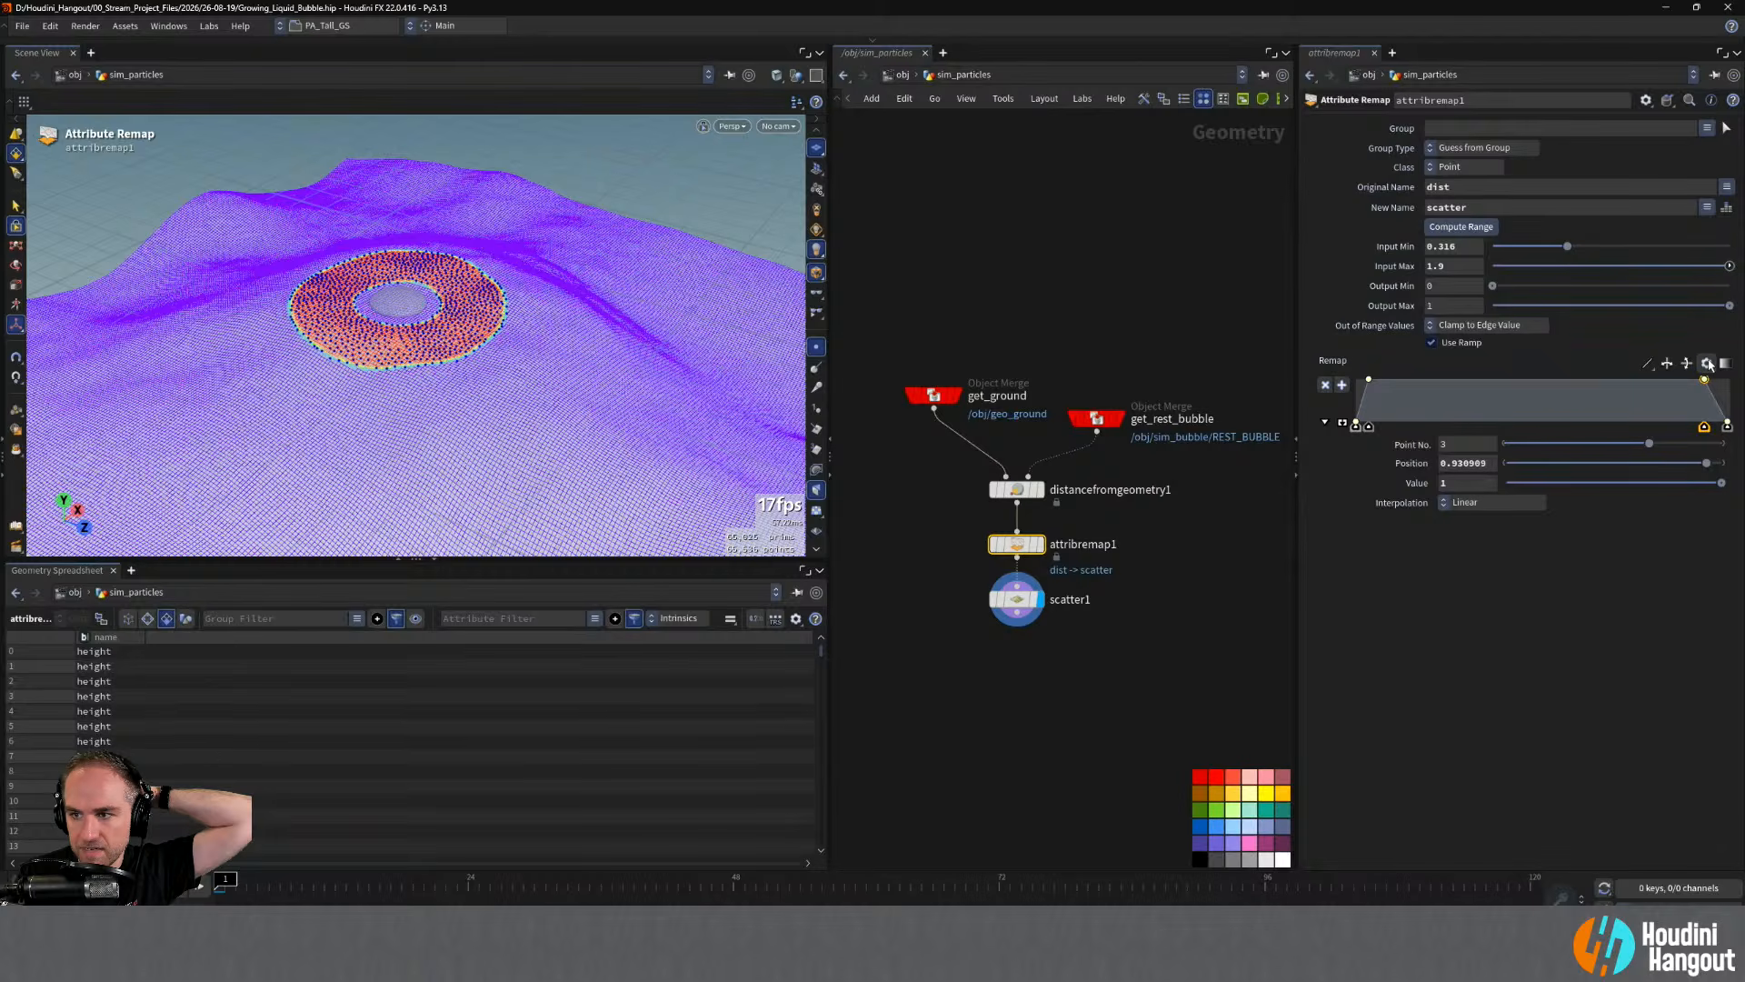
left_click(1708, 363)
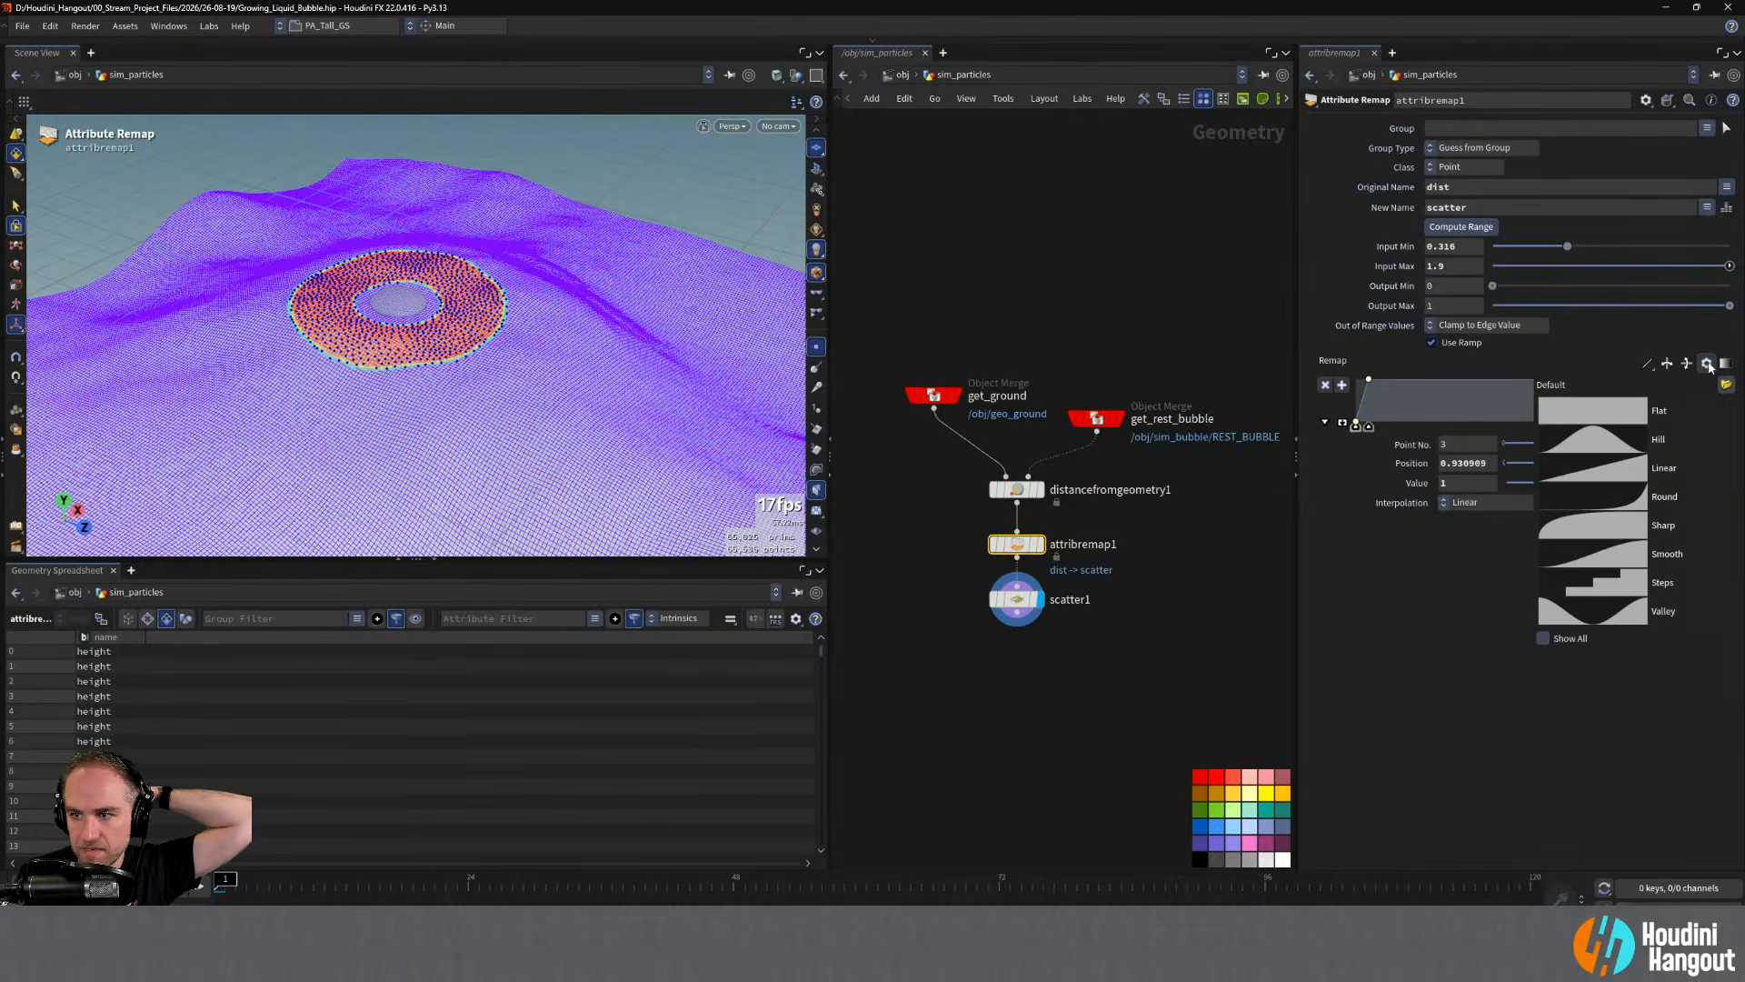
scroll(1583, 569, "down", 2)
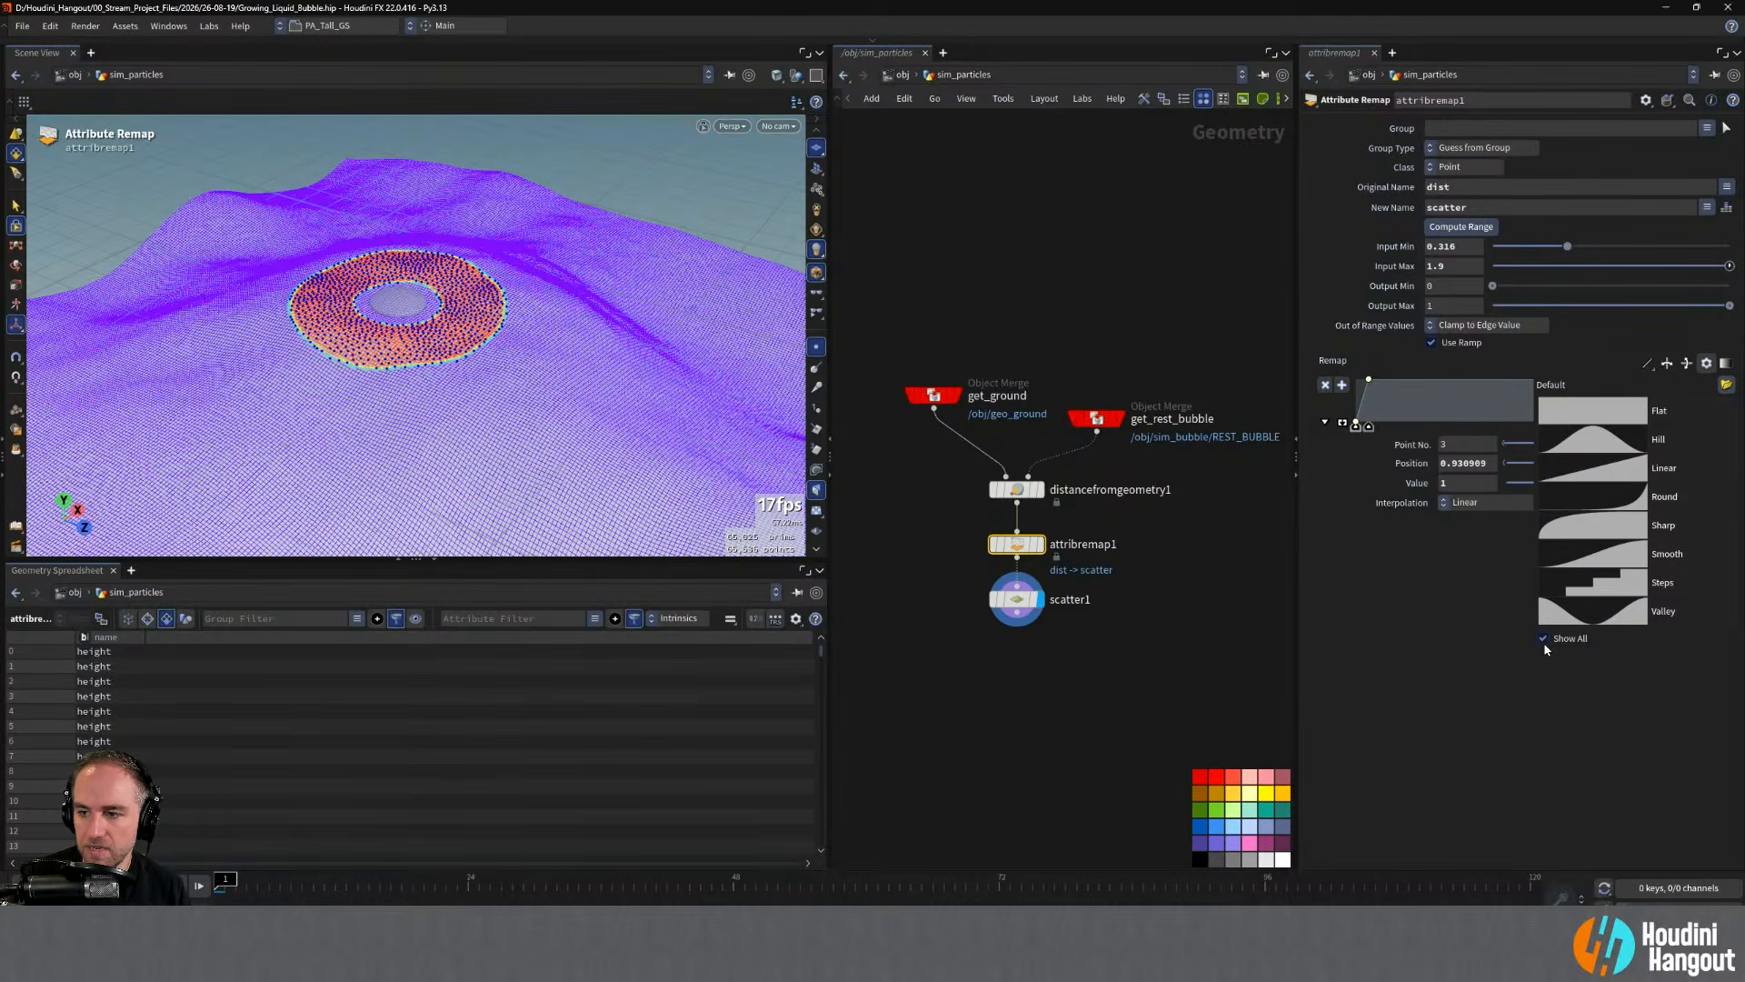
scroll(1611, 558, "down", 1)
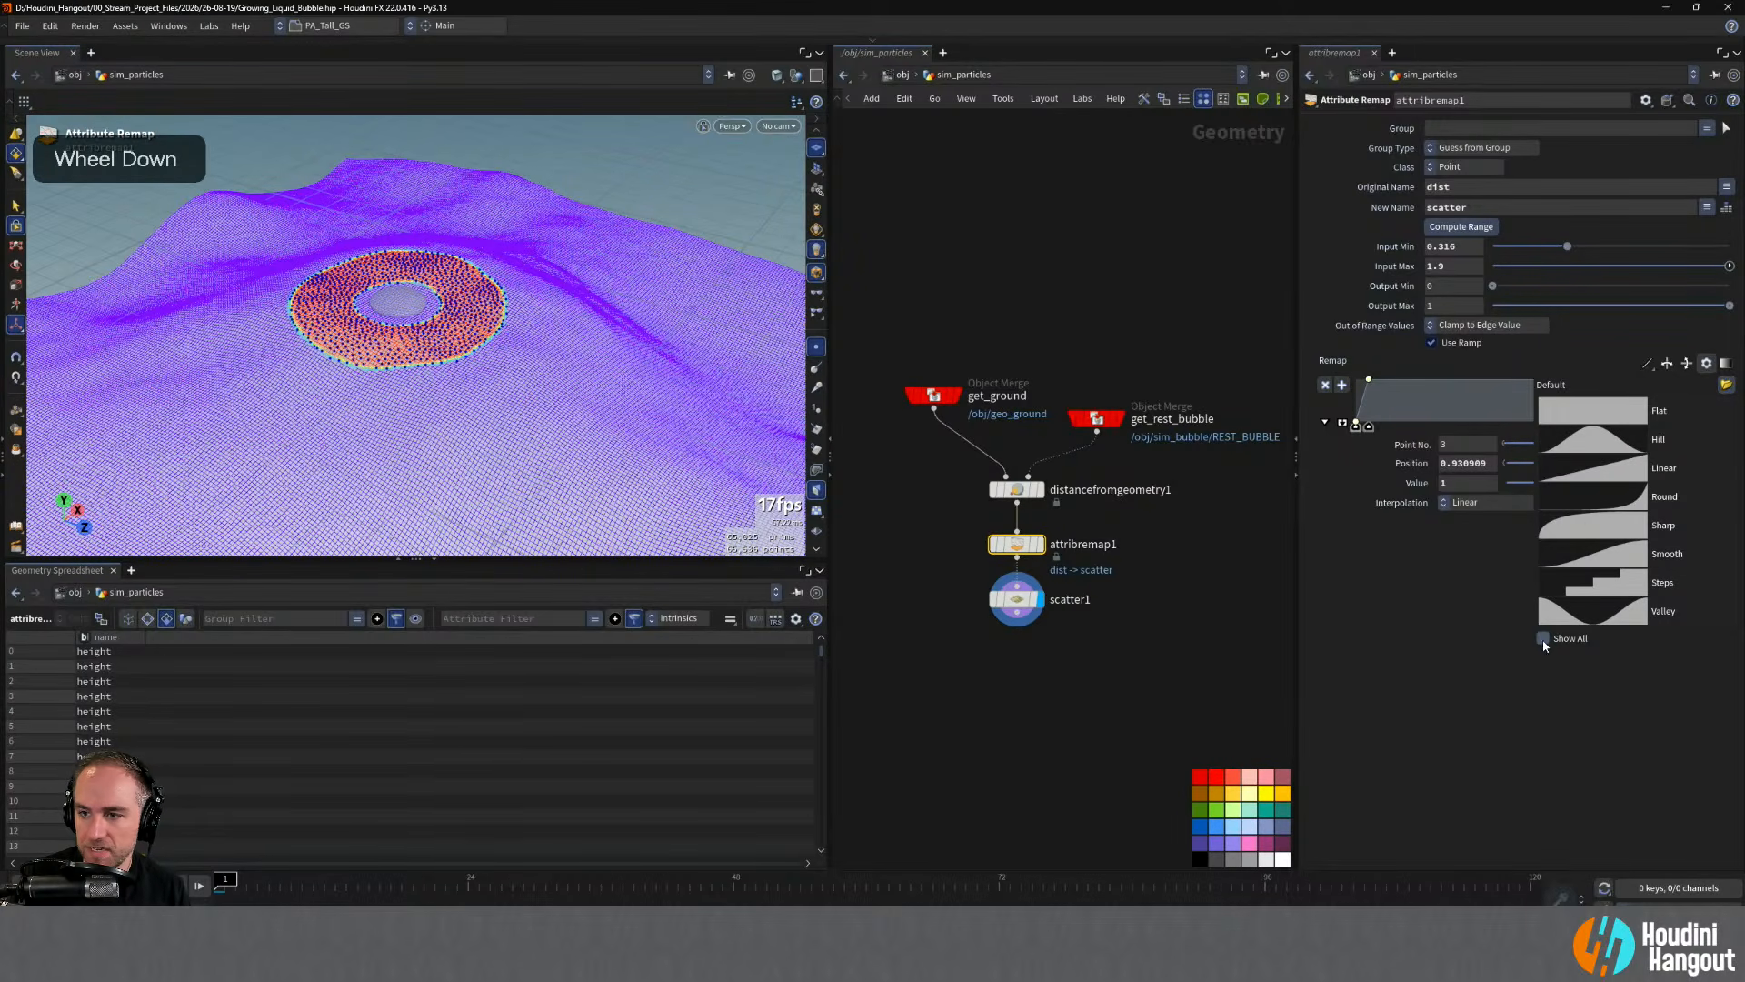
left_click(1727, 386)
left_click(713, 387)
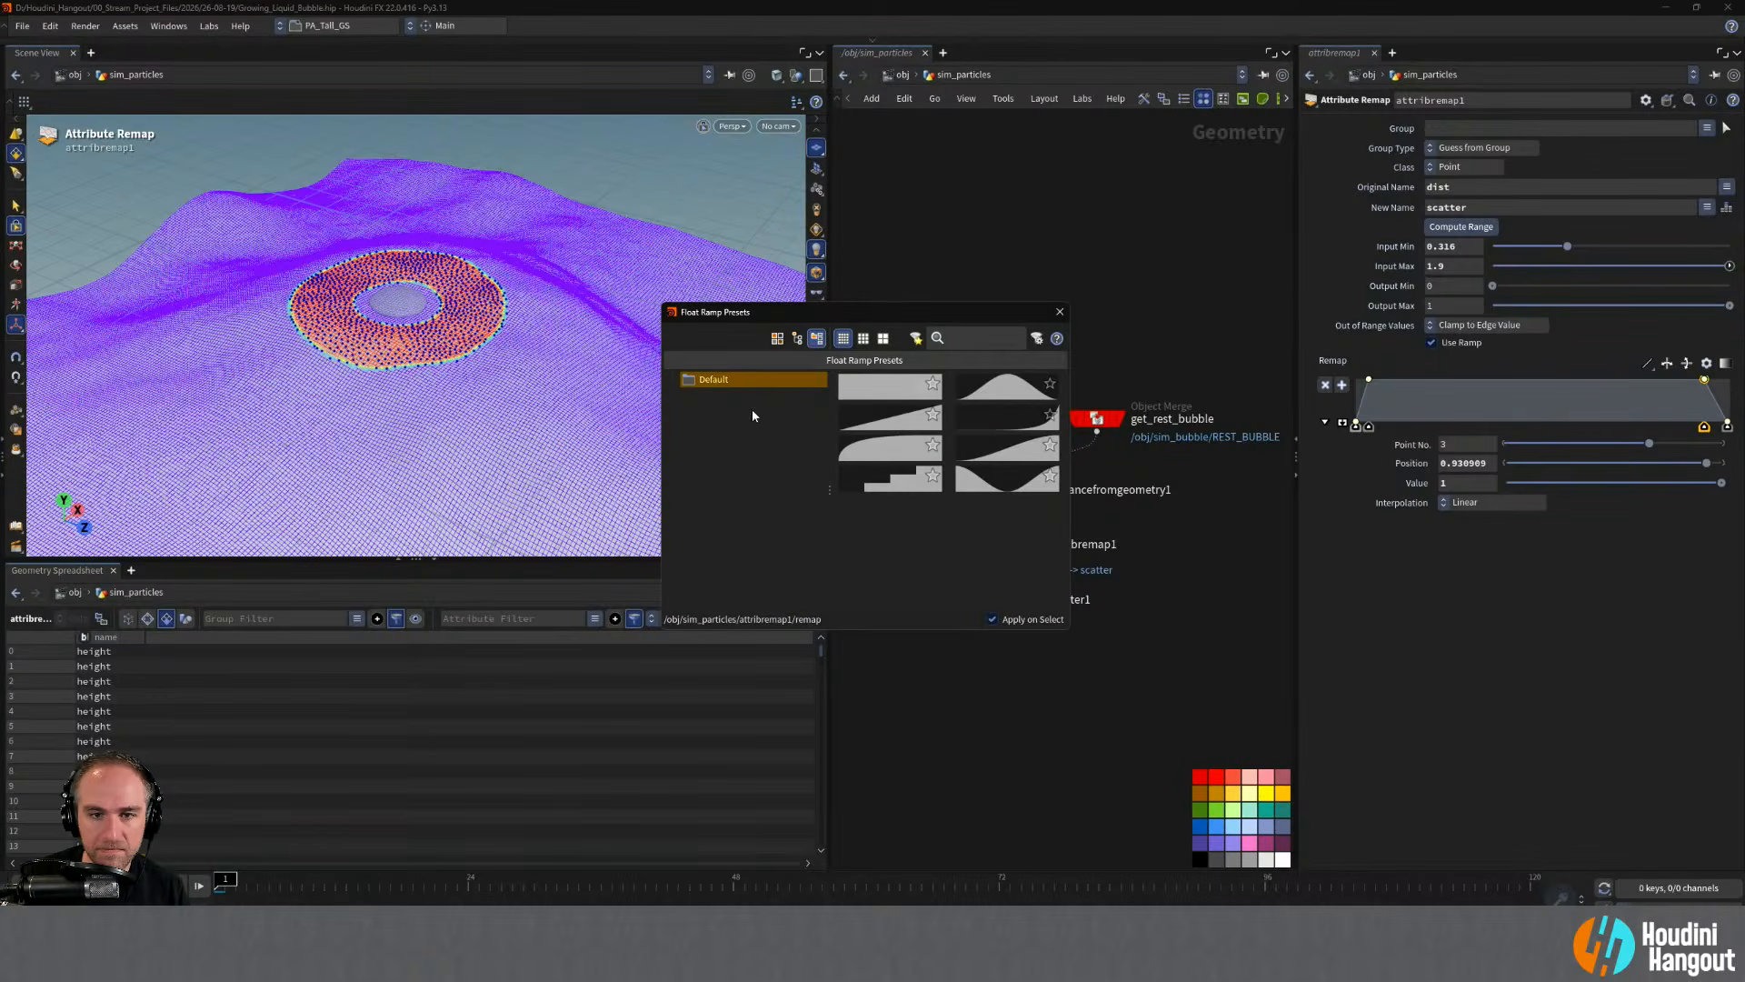
left_click(1059, 314)
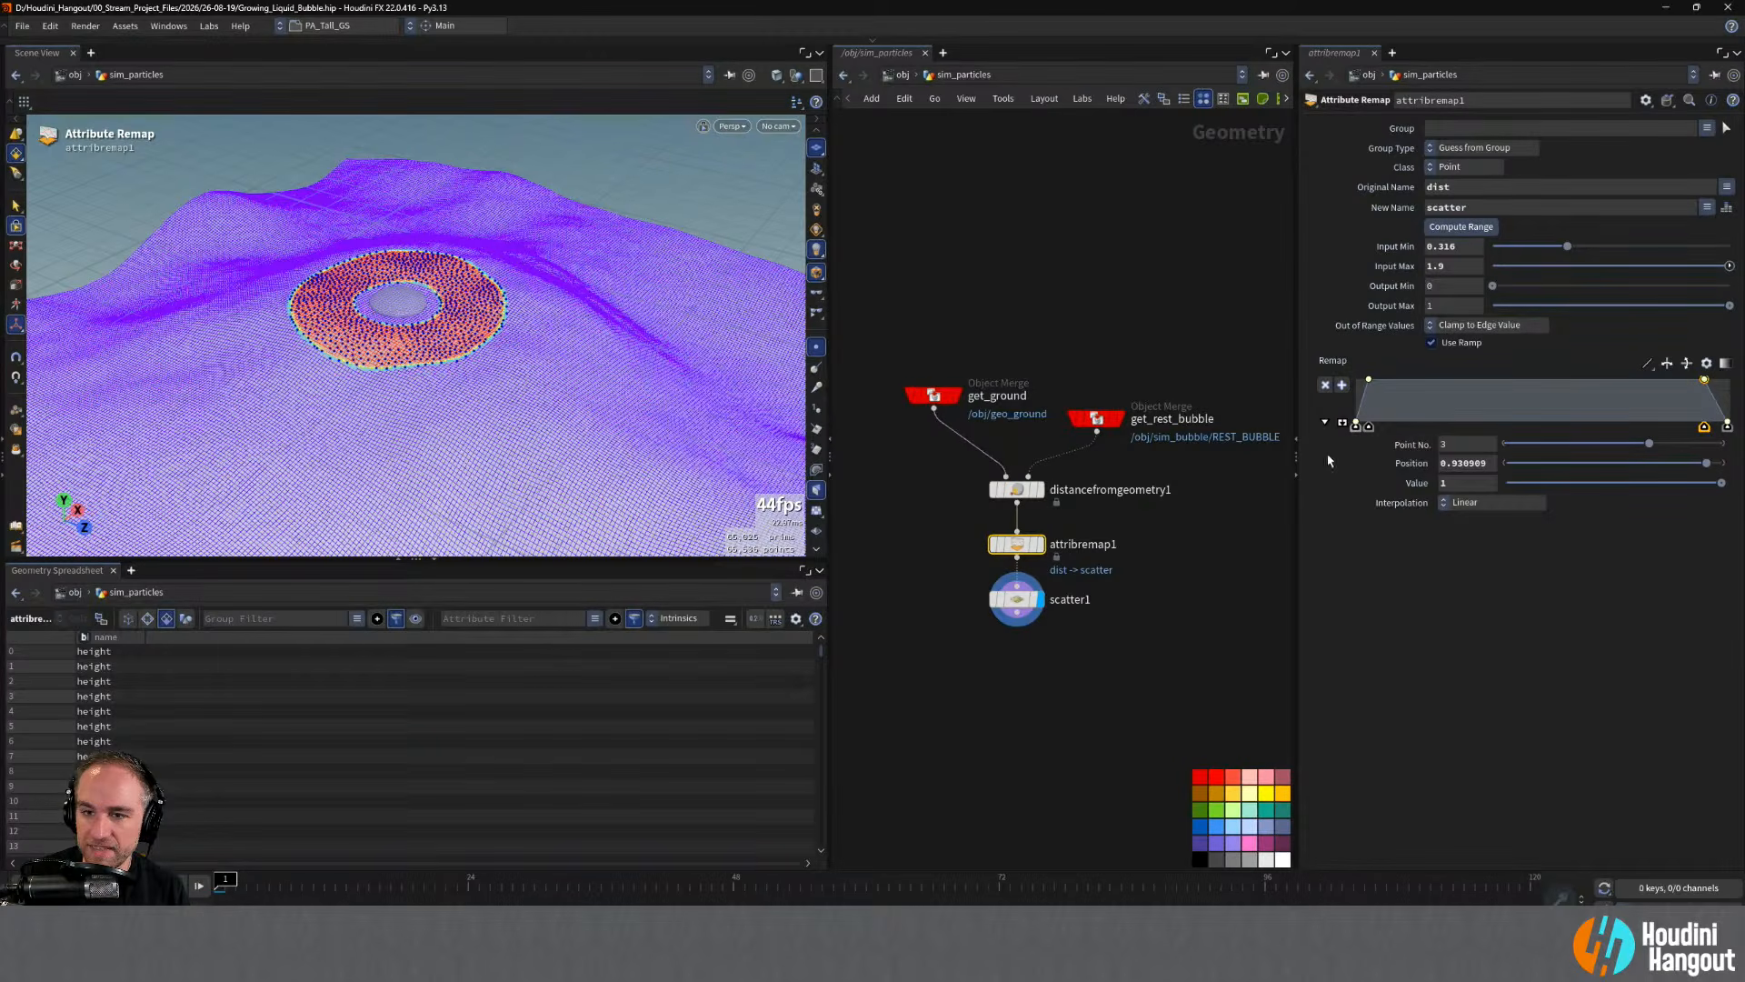
- Set the second ramp point's position to 0.05 and the third ramp point's position to 0.95
left_click(1369, 380)
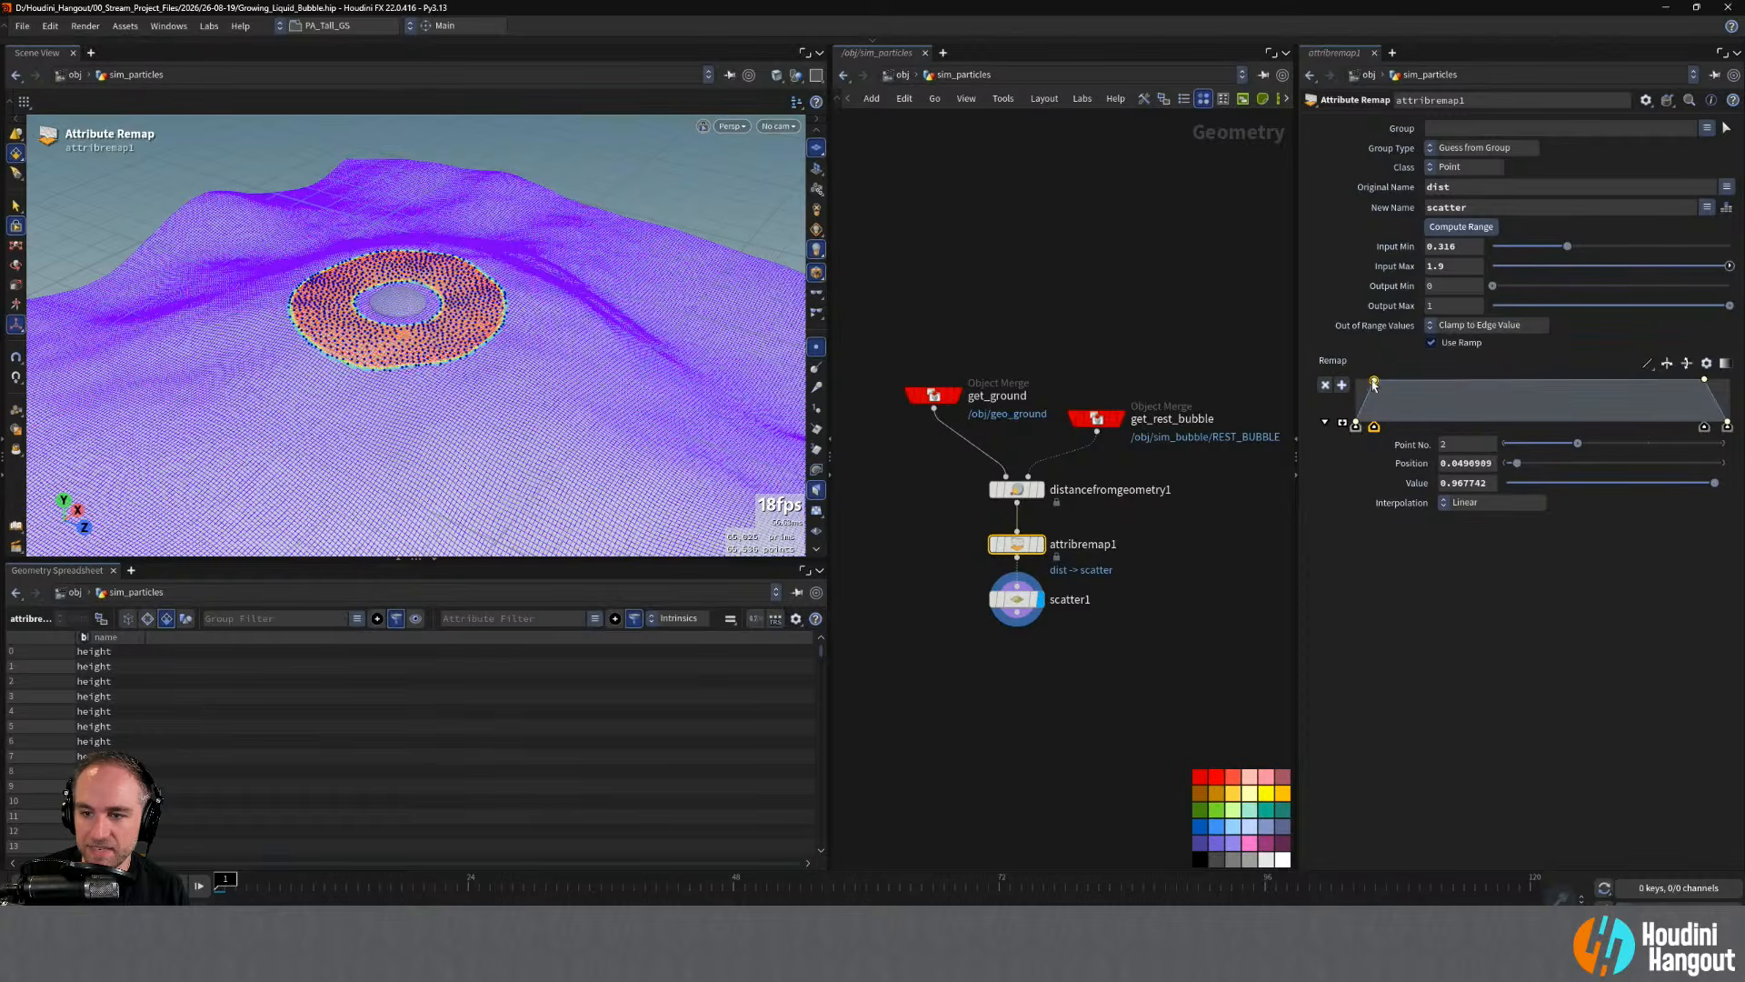
double_click(1460, 464)
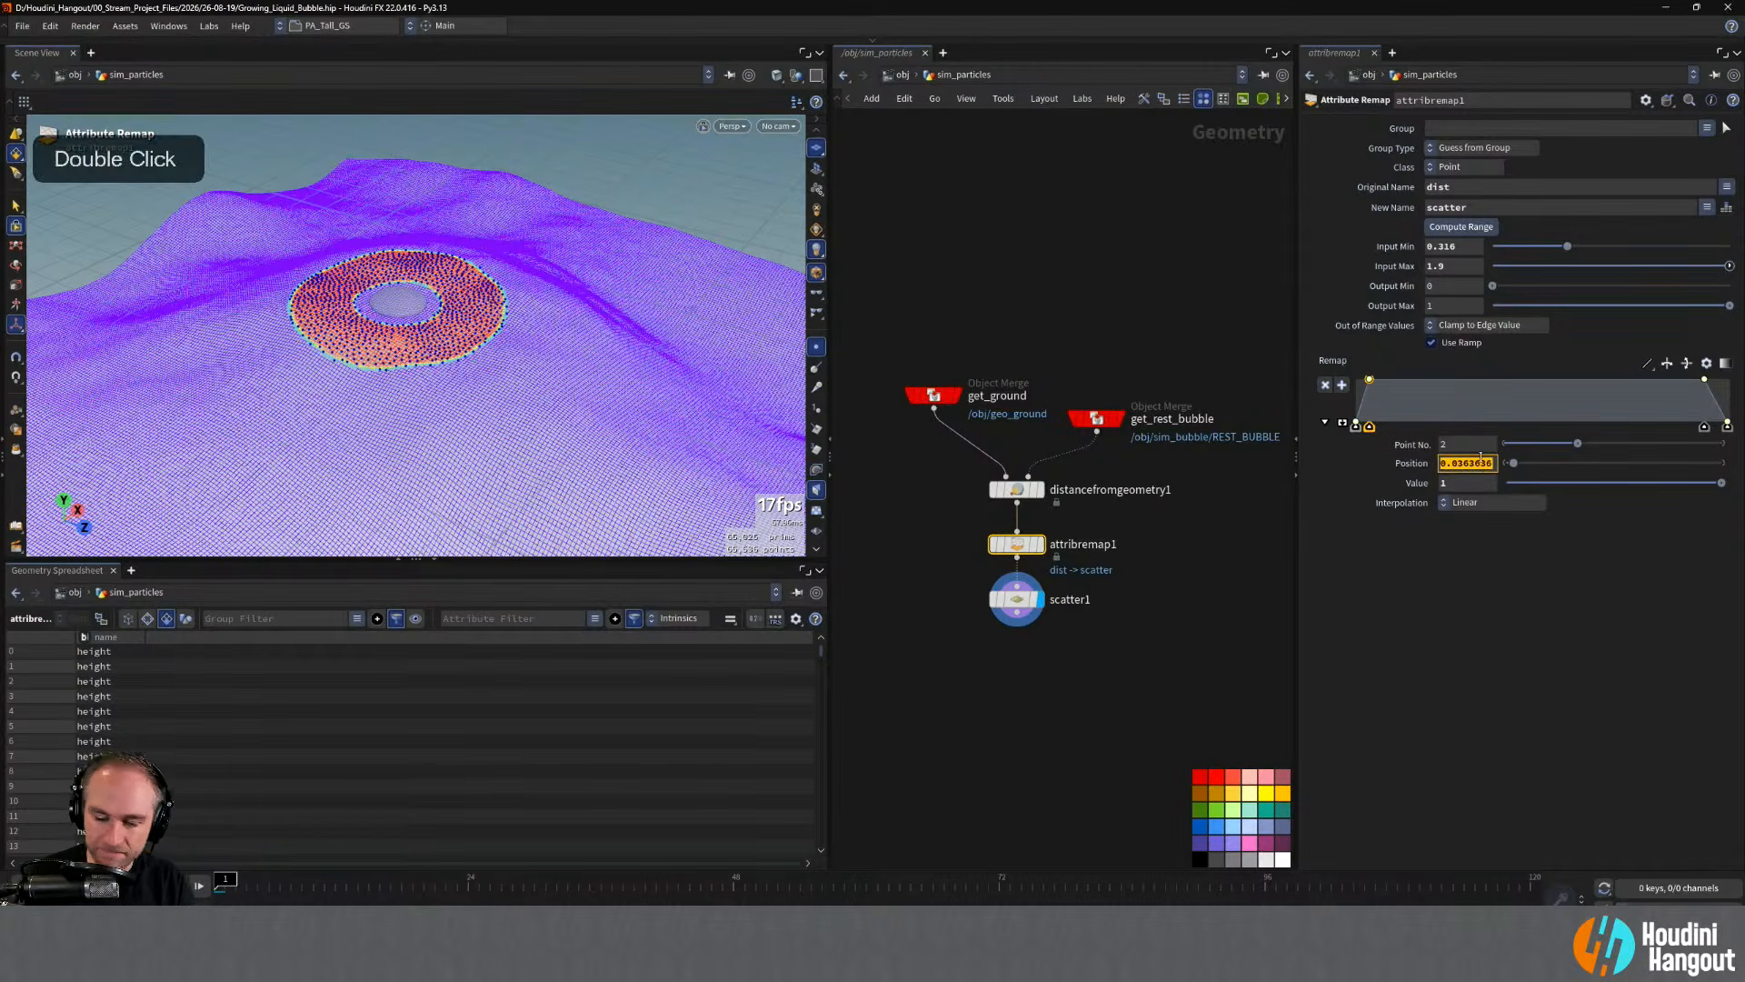
type("0.05")
key("Return")
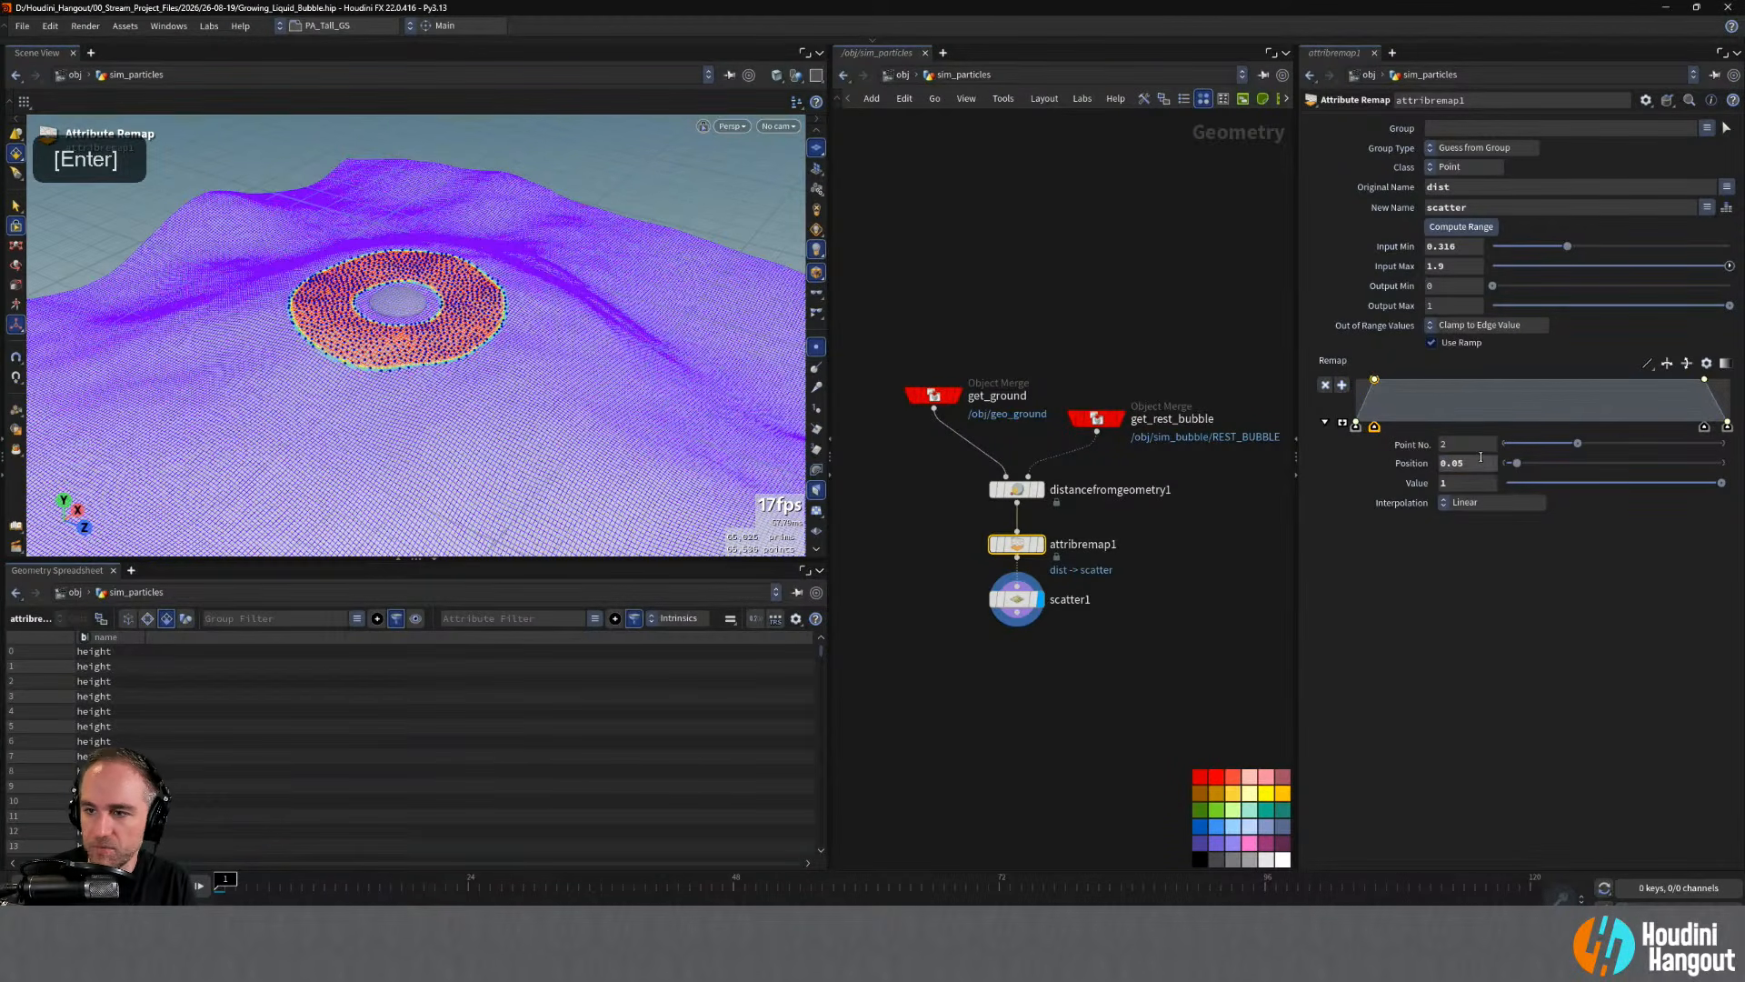
left_click(1704, 426)
double_click(1445, 464)
type("0.95")
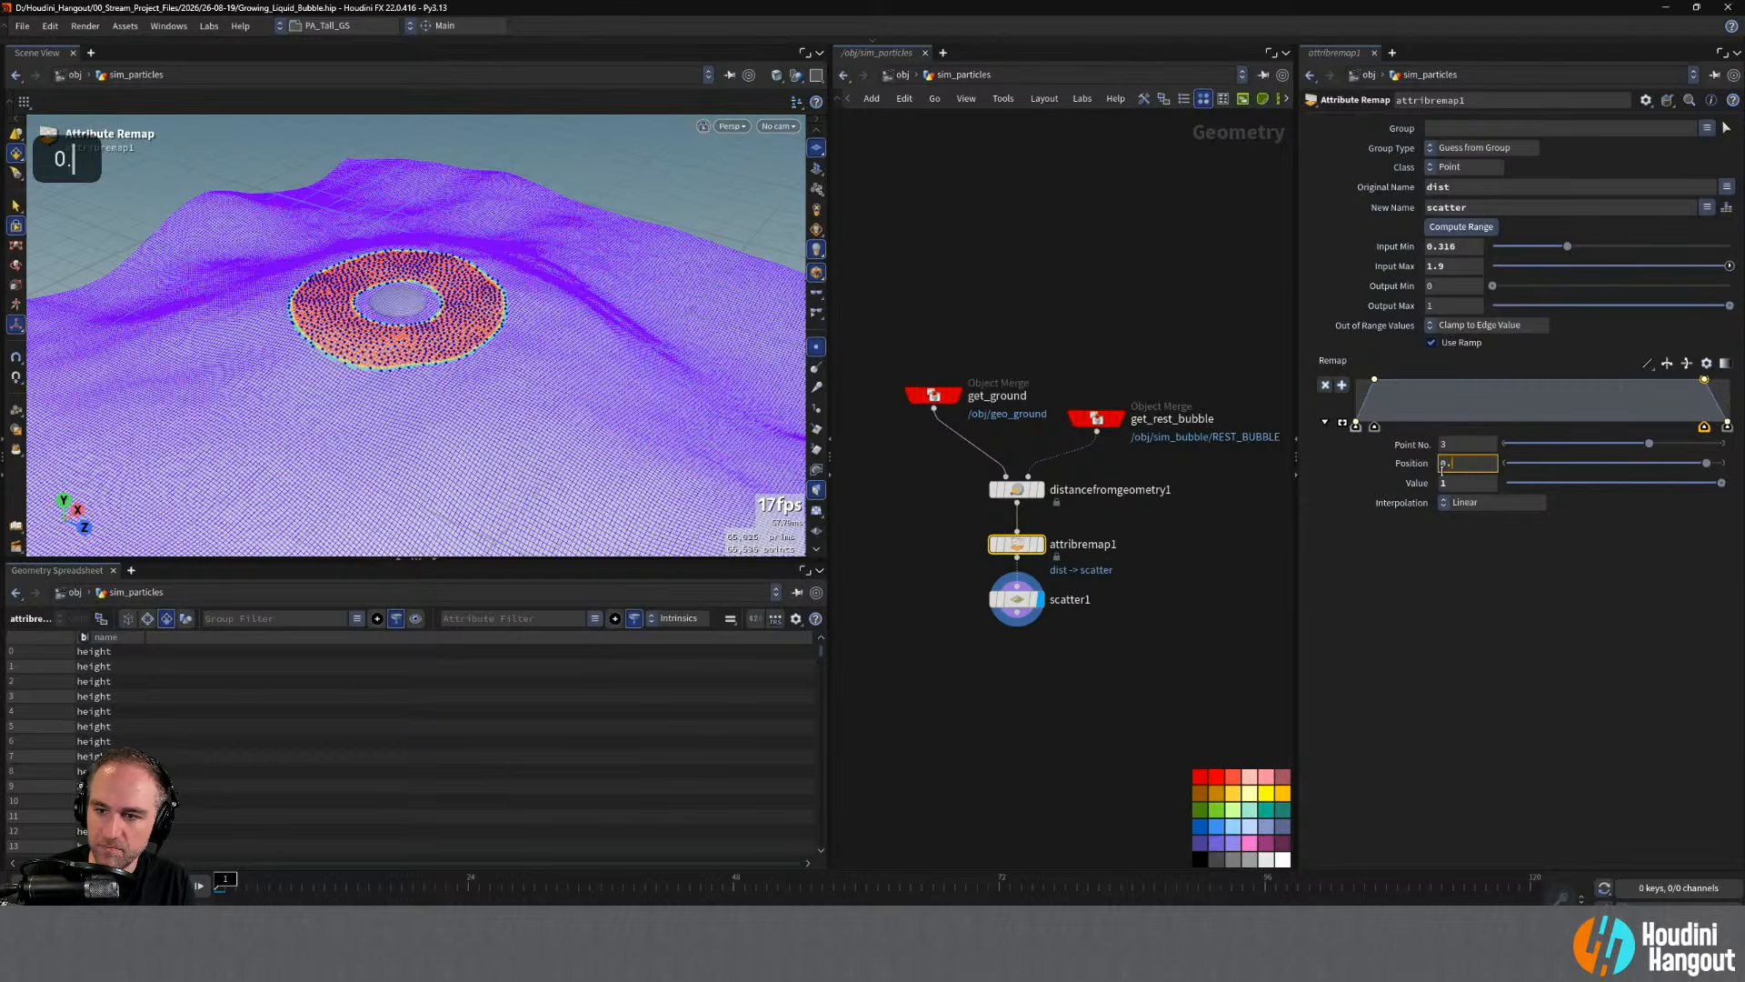
key("Return")
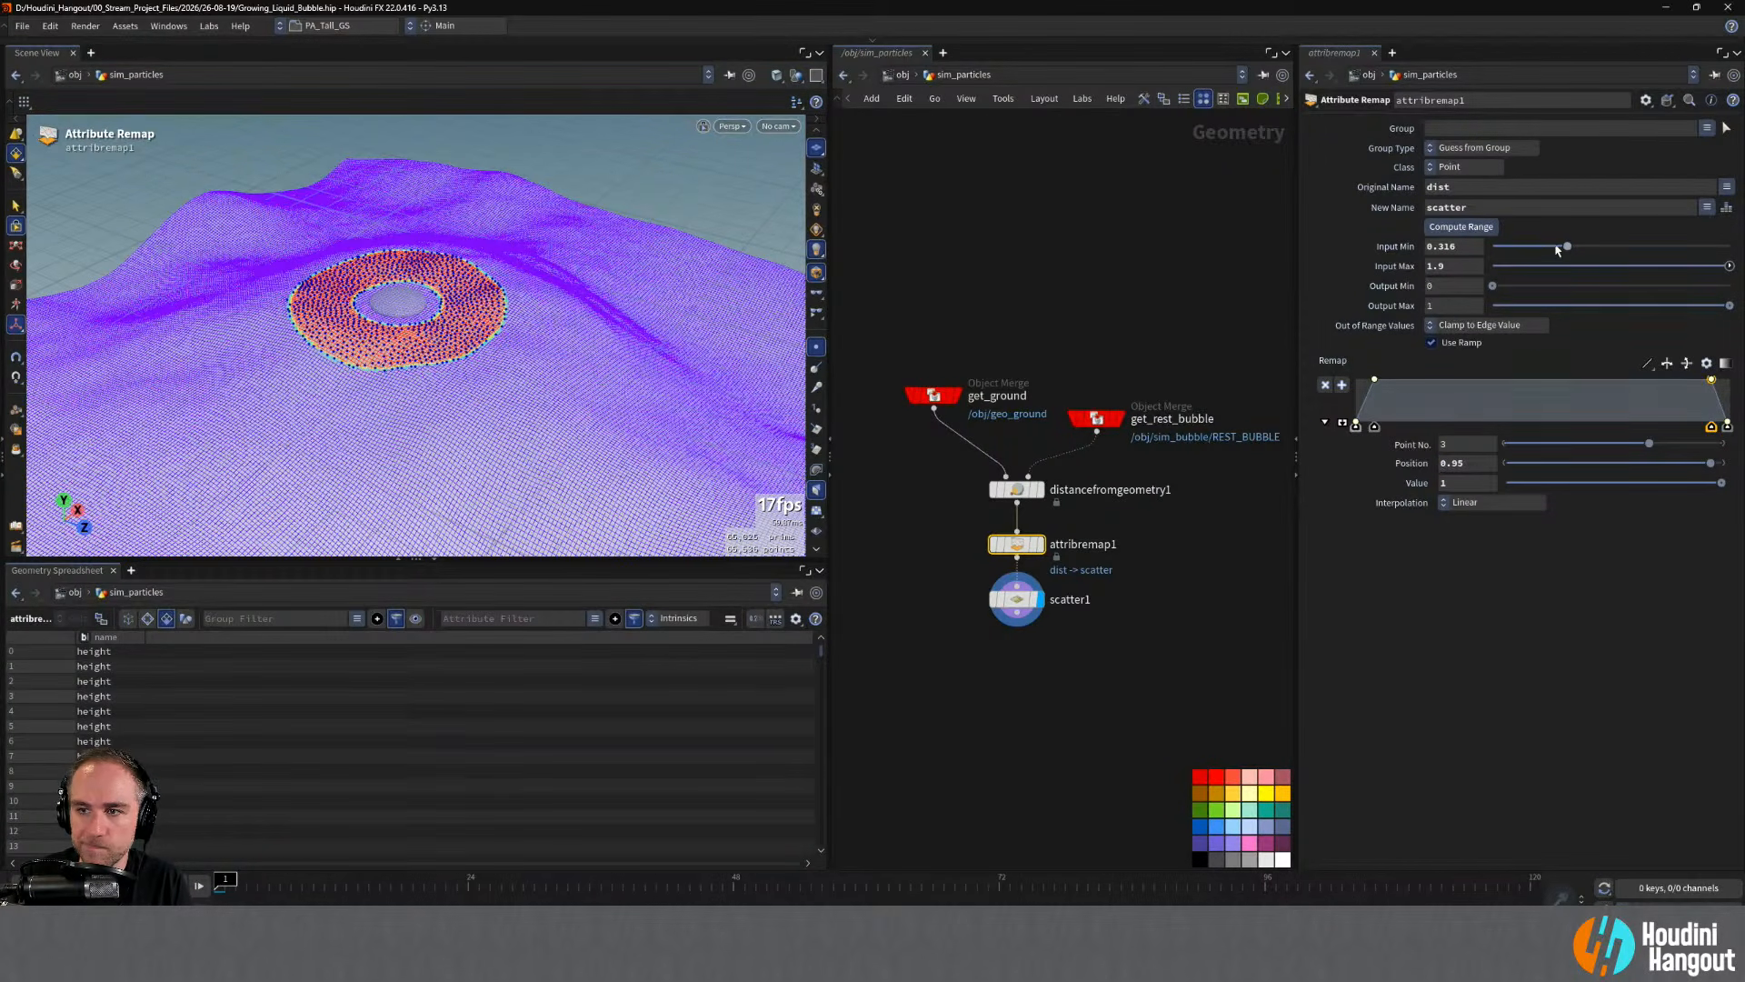
- Lower the Attribute Remap's Input Min to about 0.141 so scattering starts closer to the bubble
mouse_move(1557, 249)
left_mouse_down()
mouse_move(1529, 248)
mouse_move(1602, 247)
mouse_move(1509, 243)
mouse_move(1525, 245)
left_mouse_up()
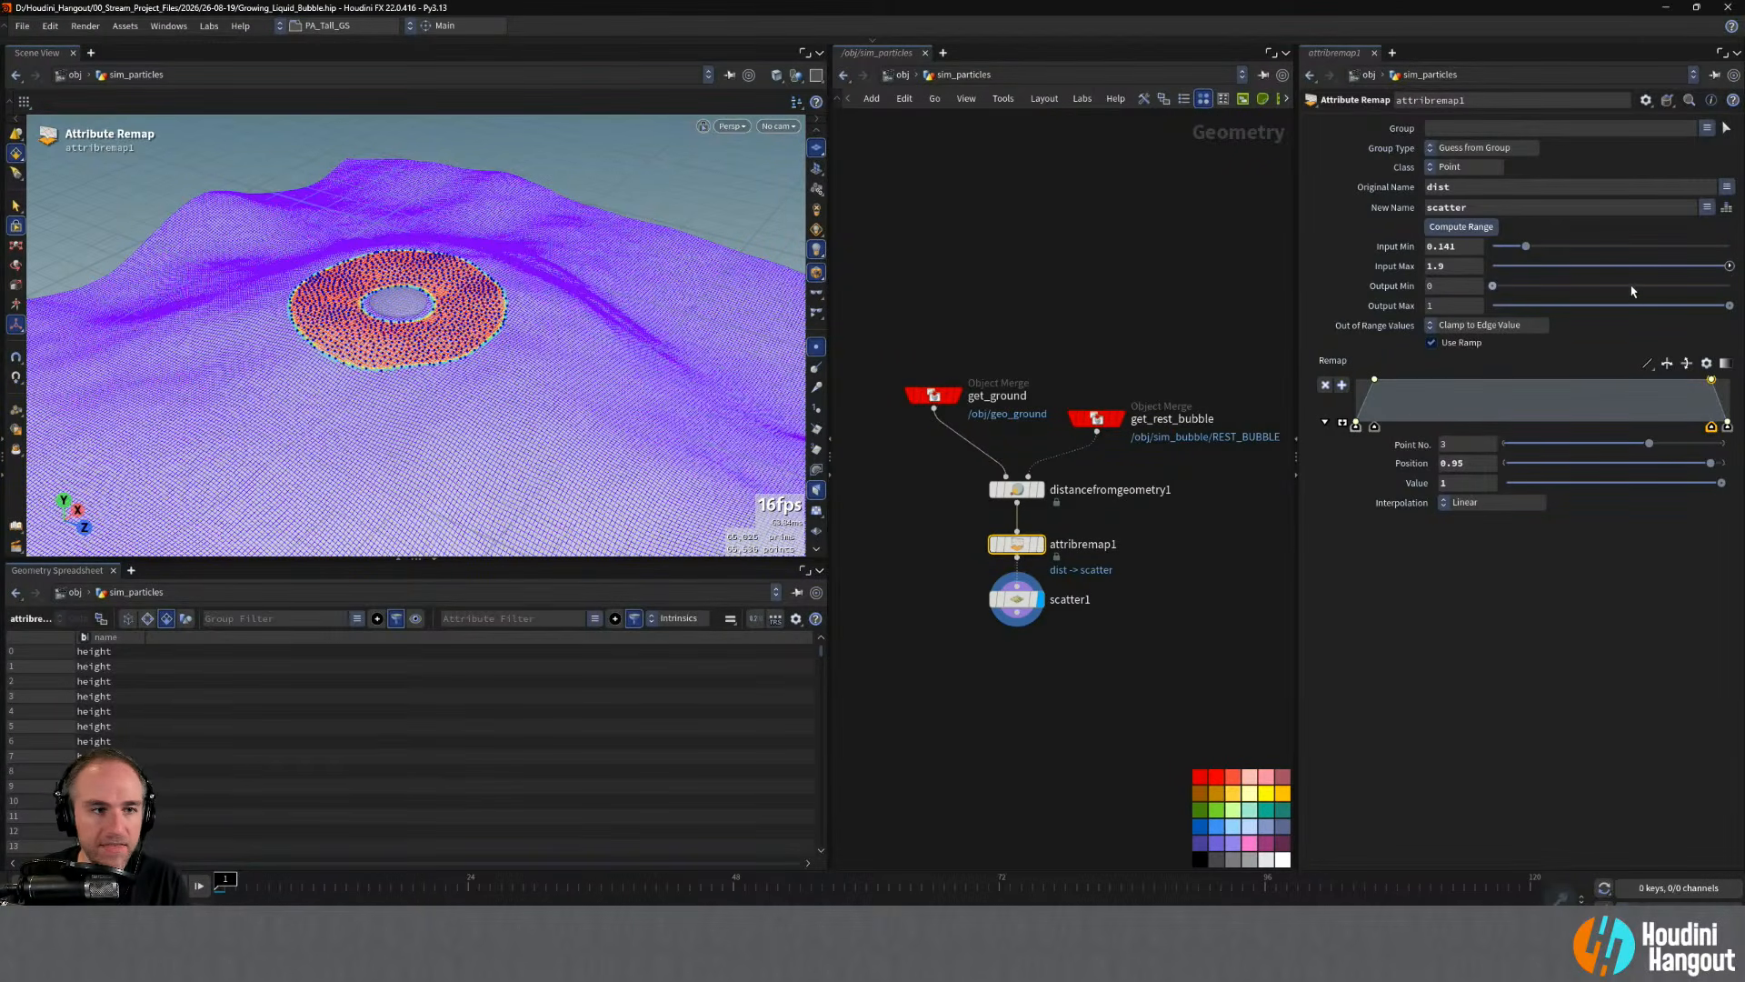
left_click_drag(420, 340, 383, 321, "alt")
right_click_drag(382, 321, 472, 328, "alt")
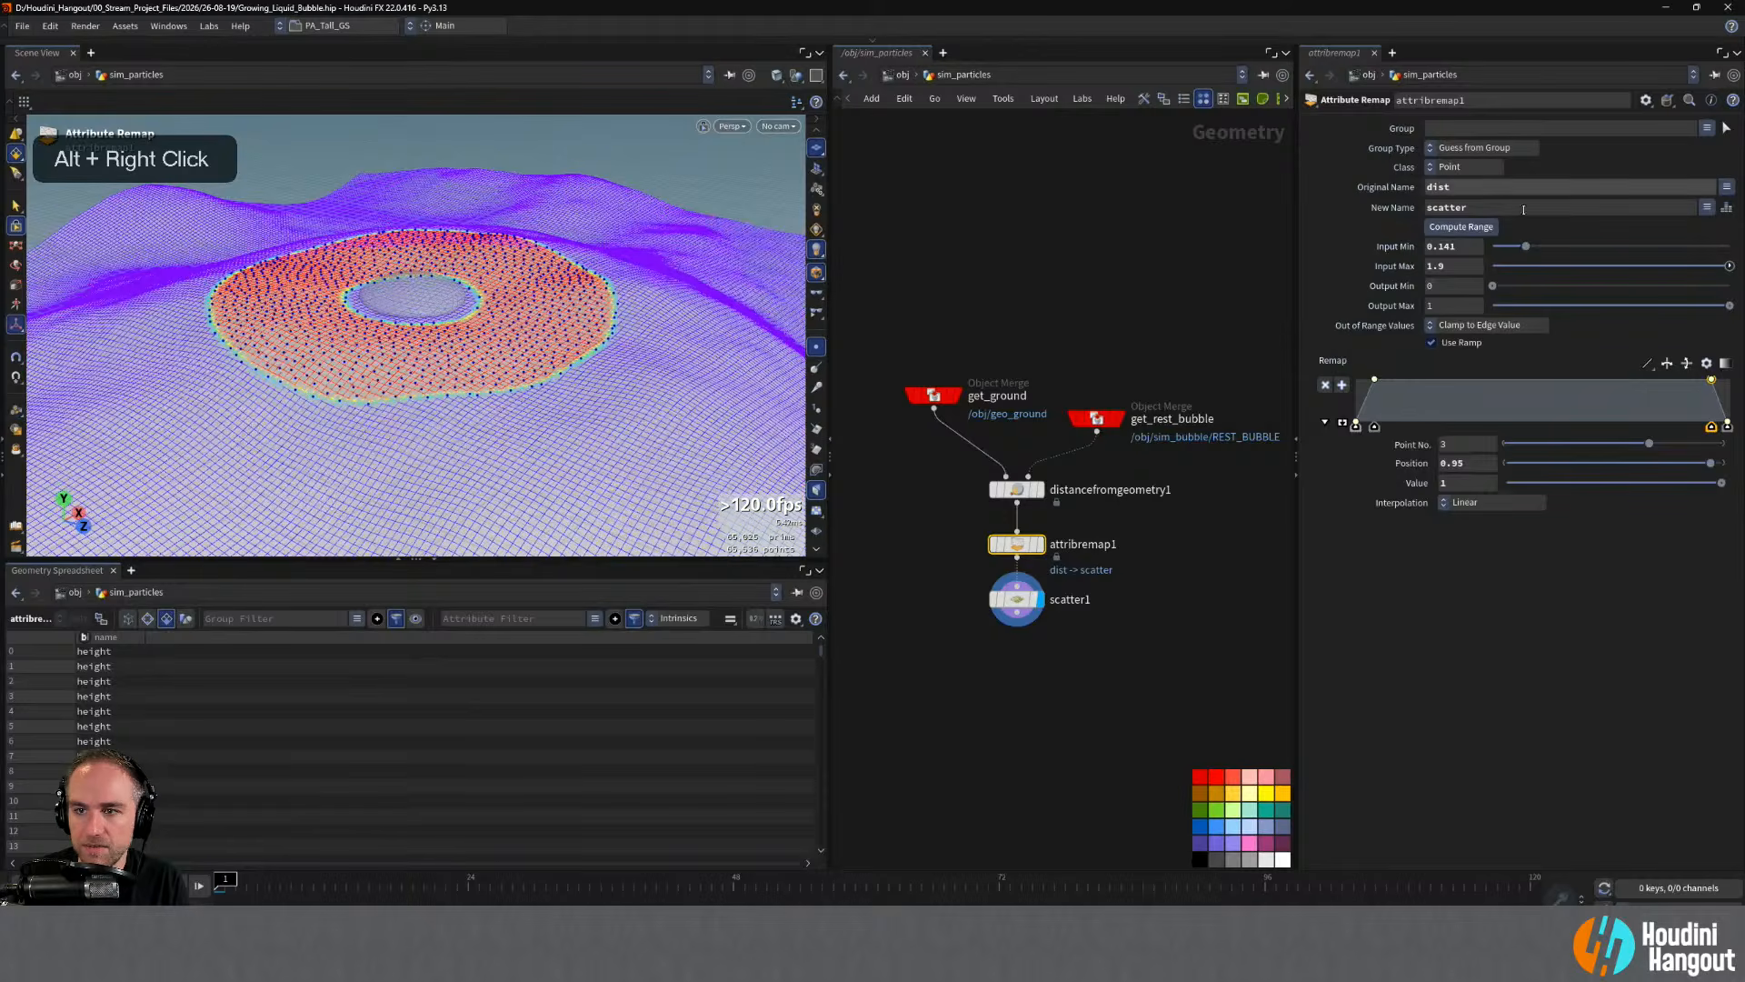
- Set the Scatter node's Force Total Count to 77 and its Relax Iterations to 1
left_click(1016, 599)
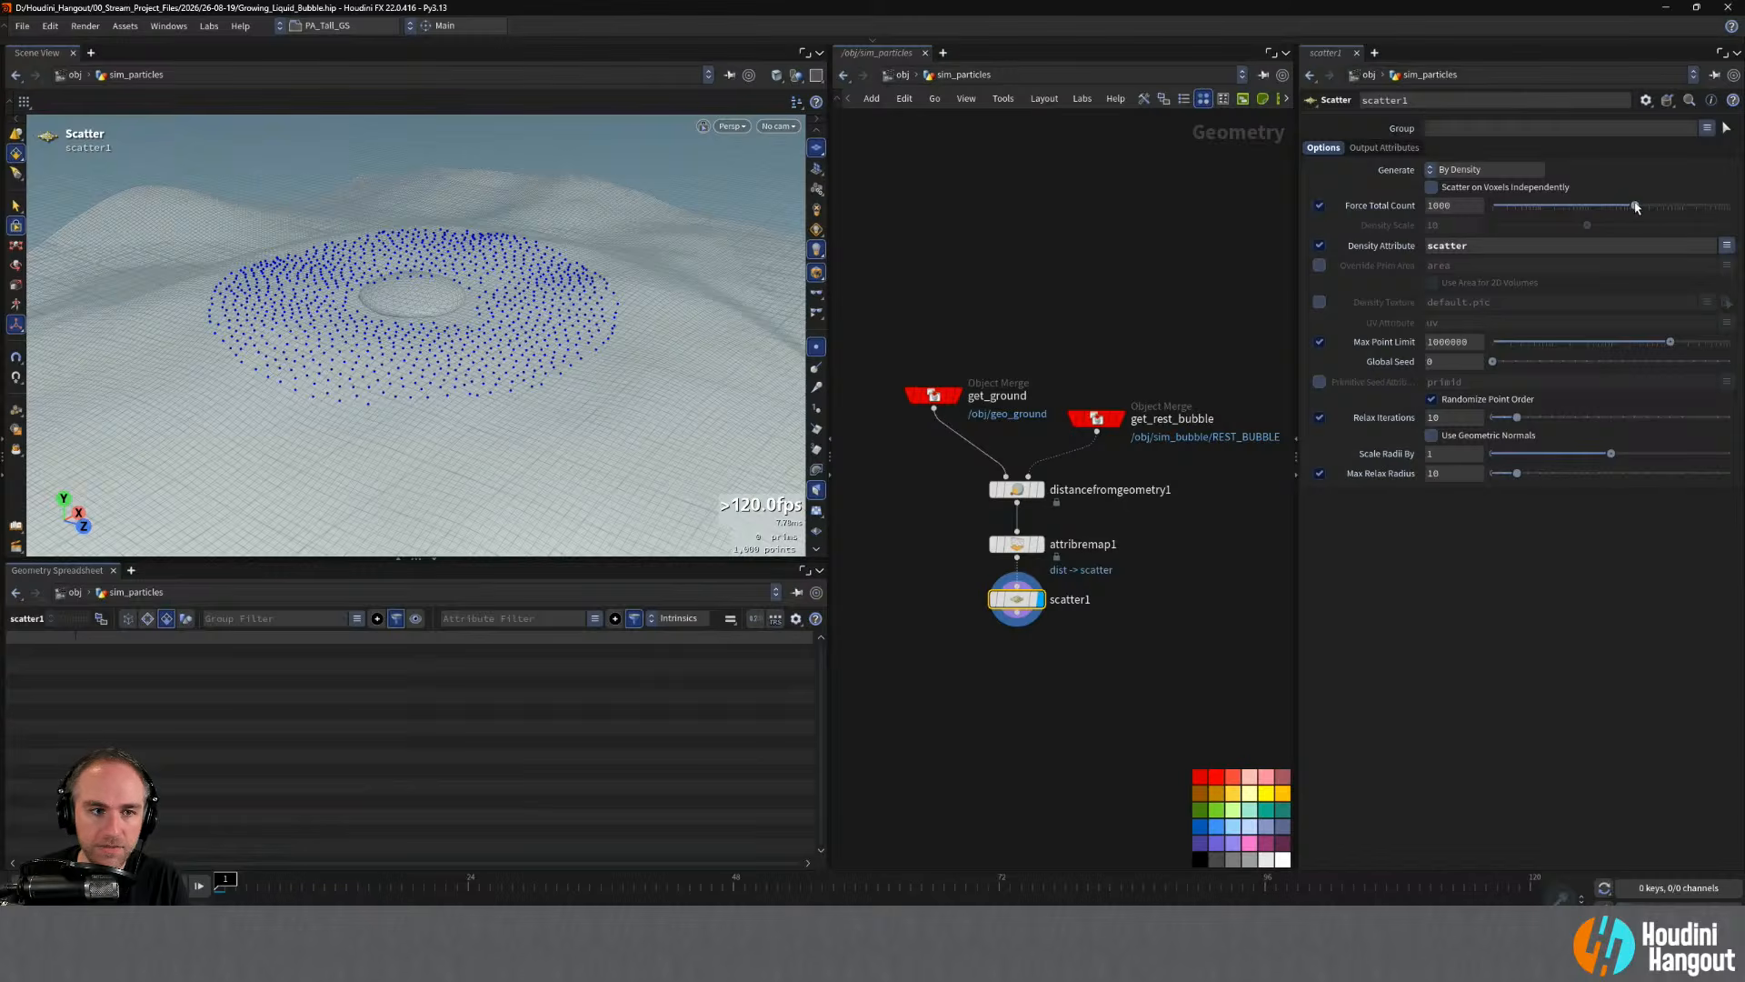
left_click_drag(1636, 208, 1581, 201)
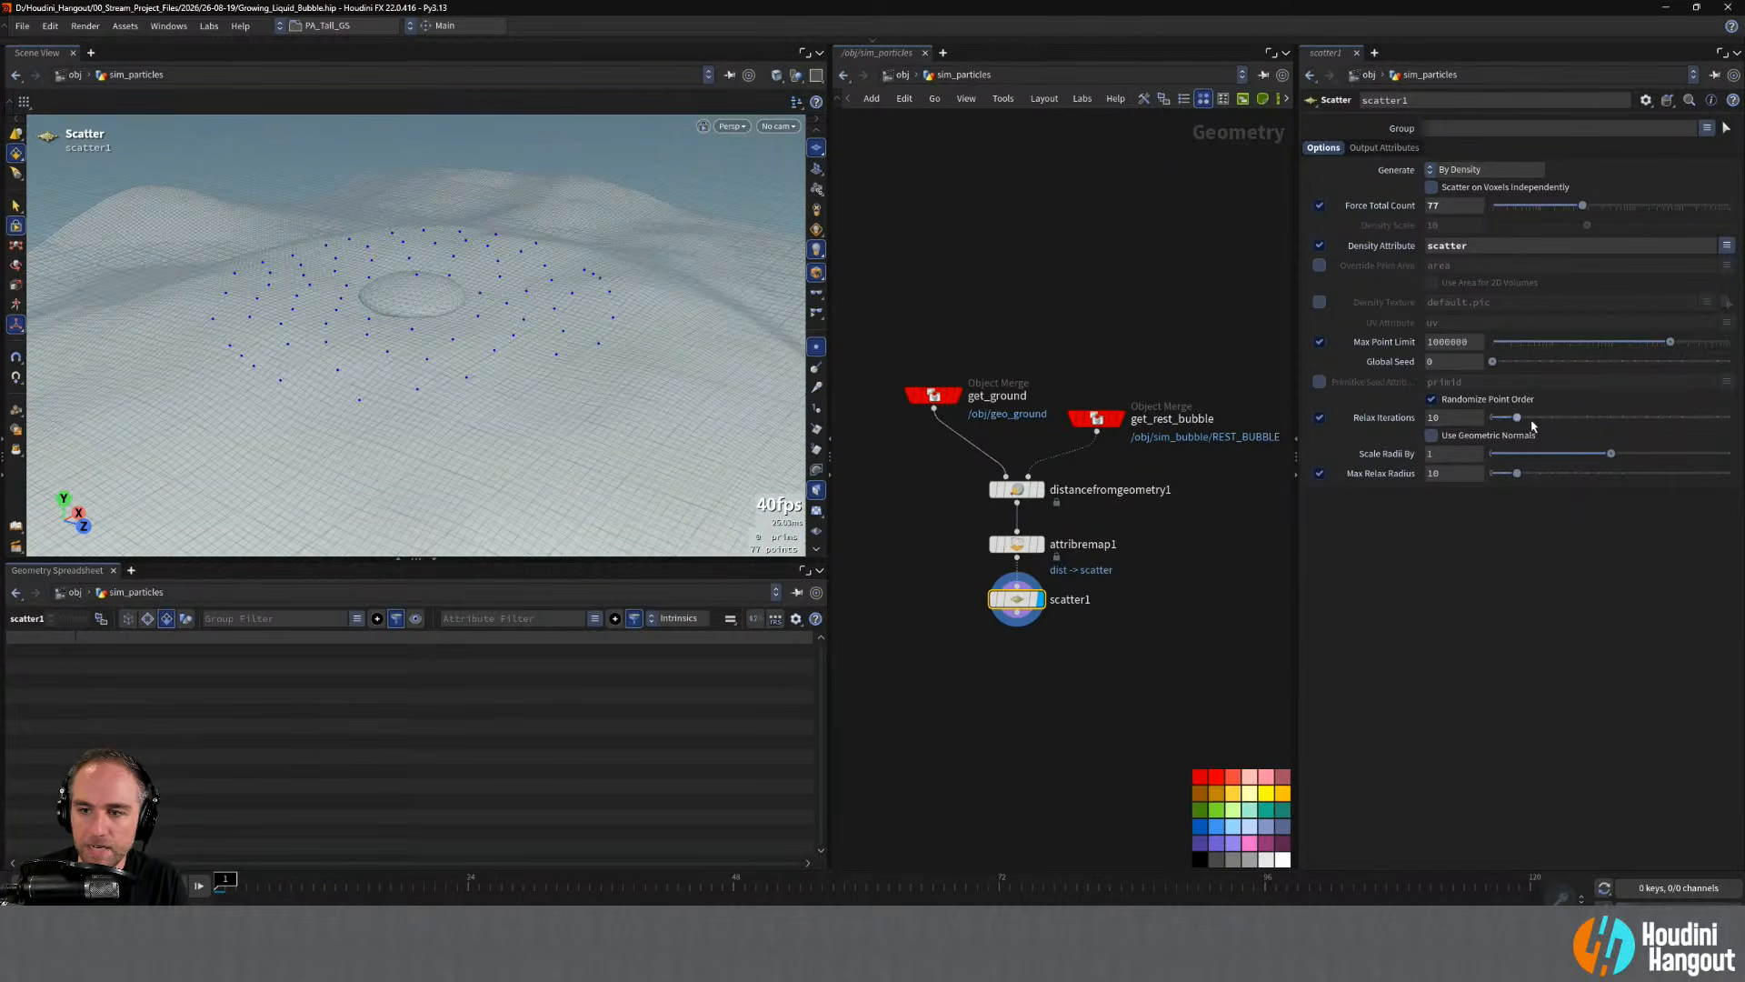
left_click_drag(1516, 420, 1498, 427)
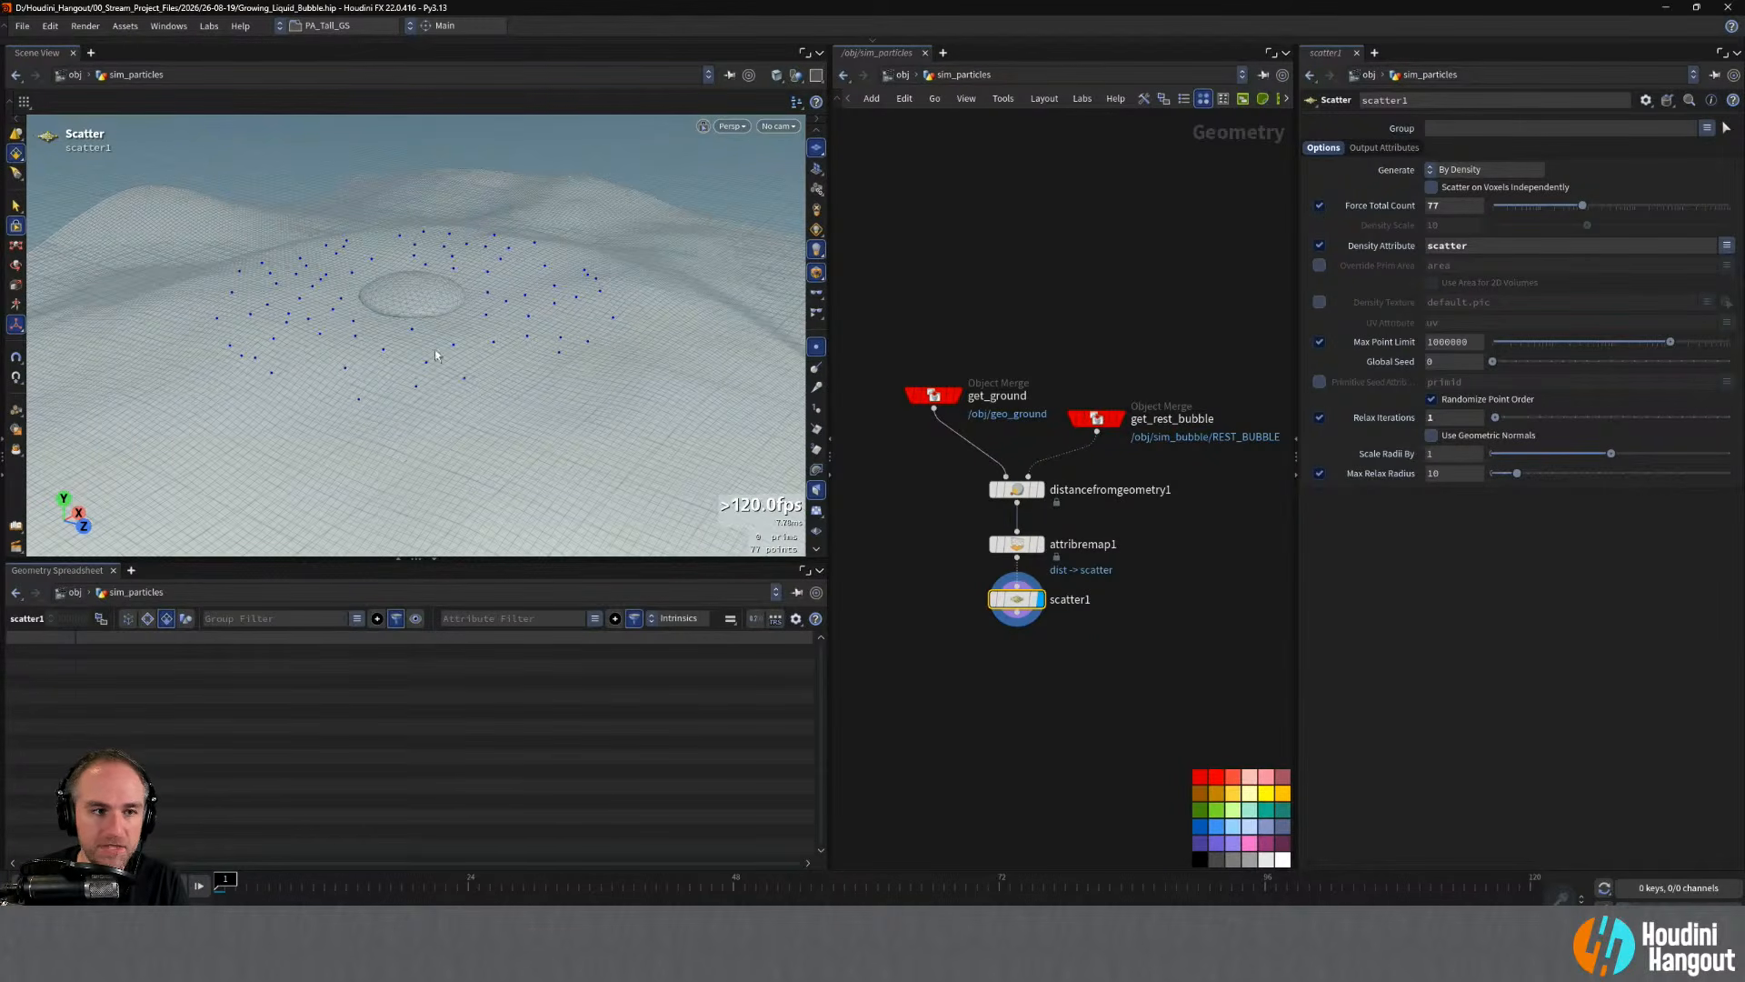
left_click_drag(363, 299, 390, 284, "alt")
right_click_drag(390, 284, 464, 269, "alt")
left_click_drag(464, 269, 443, 311, "alt")
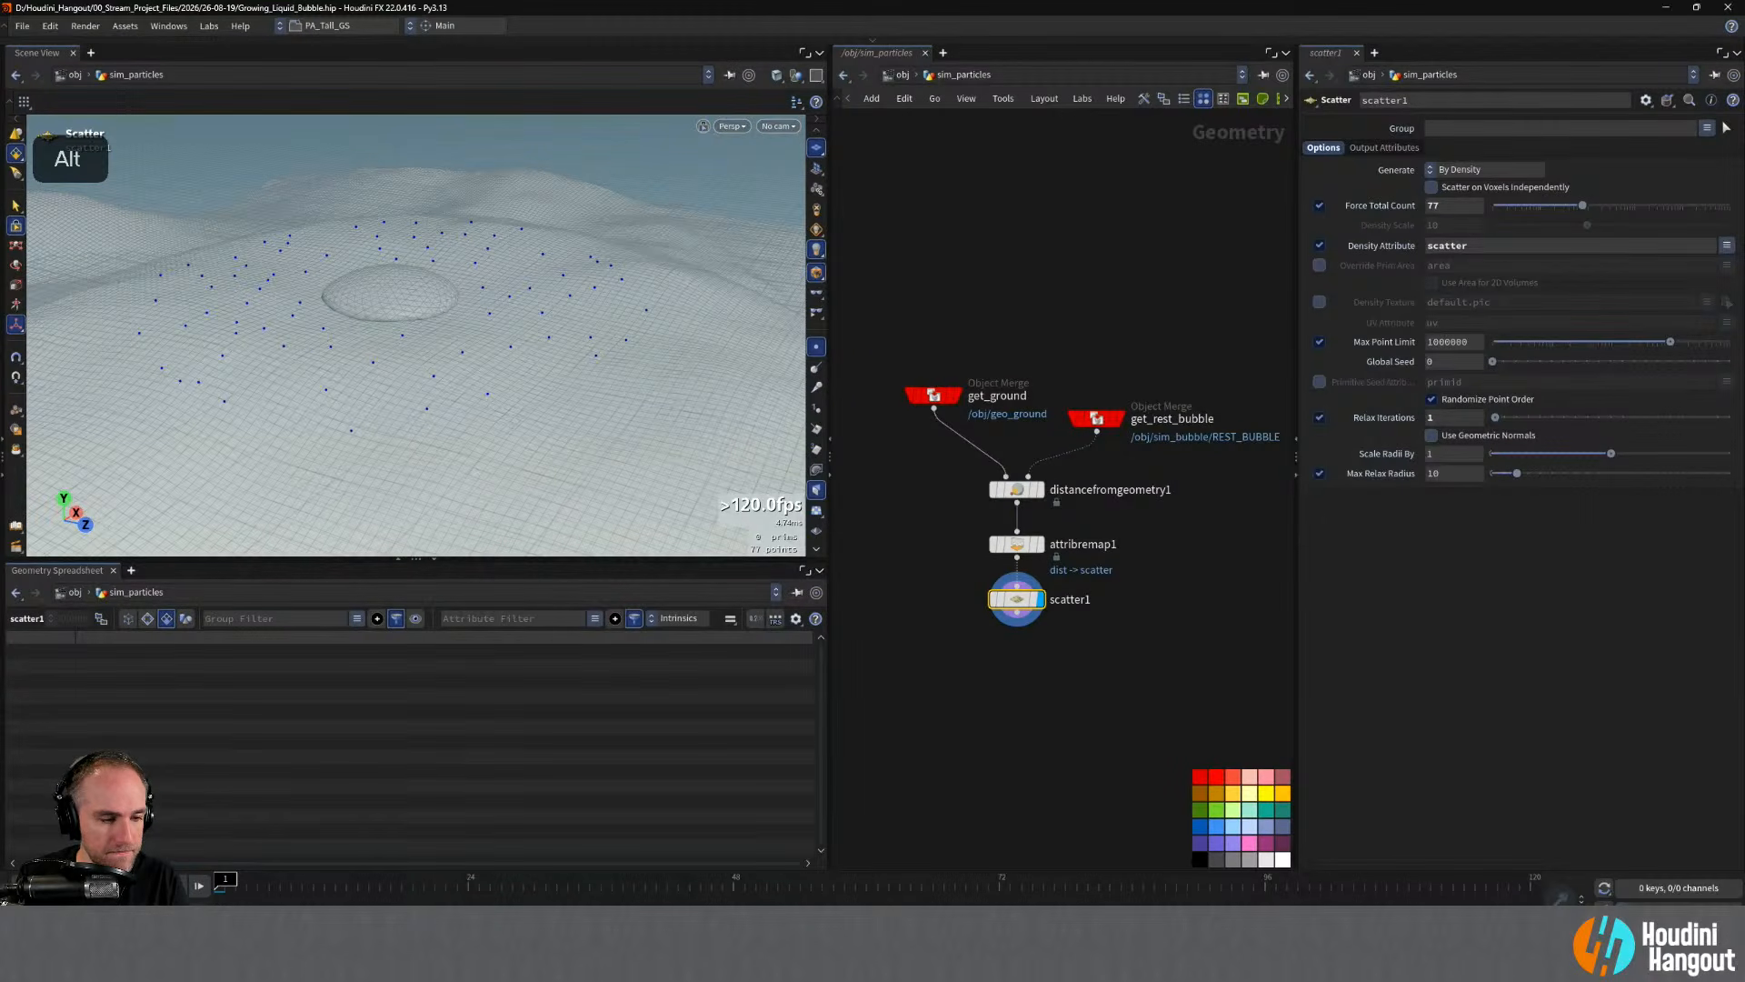
- Check the Vimeo reference video in the browser, and return to Houdini to examine the point distribution around the bubble
key("alt+Tab")
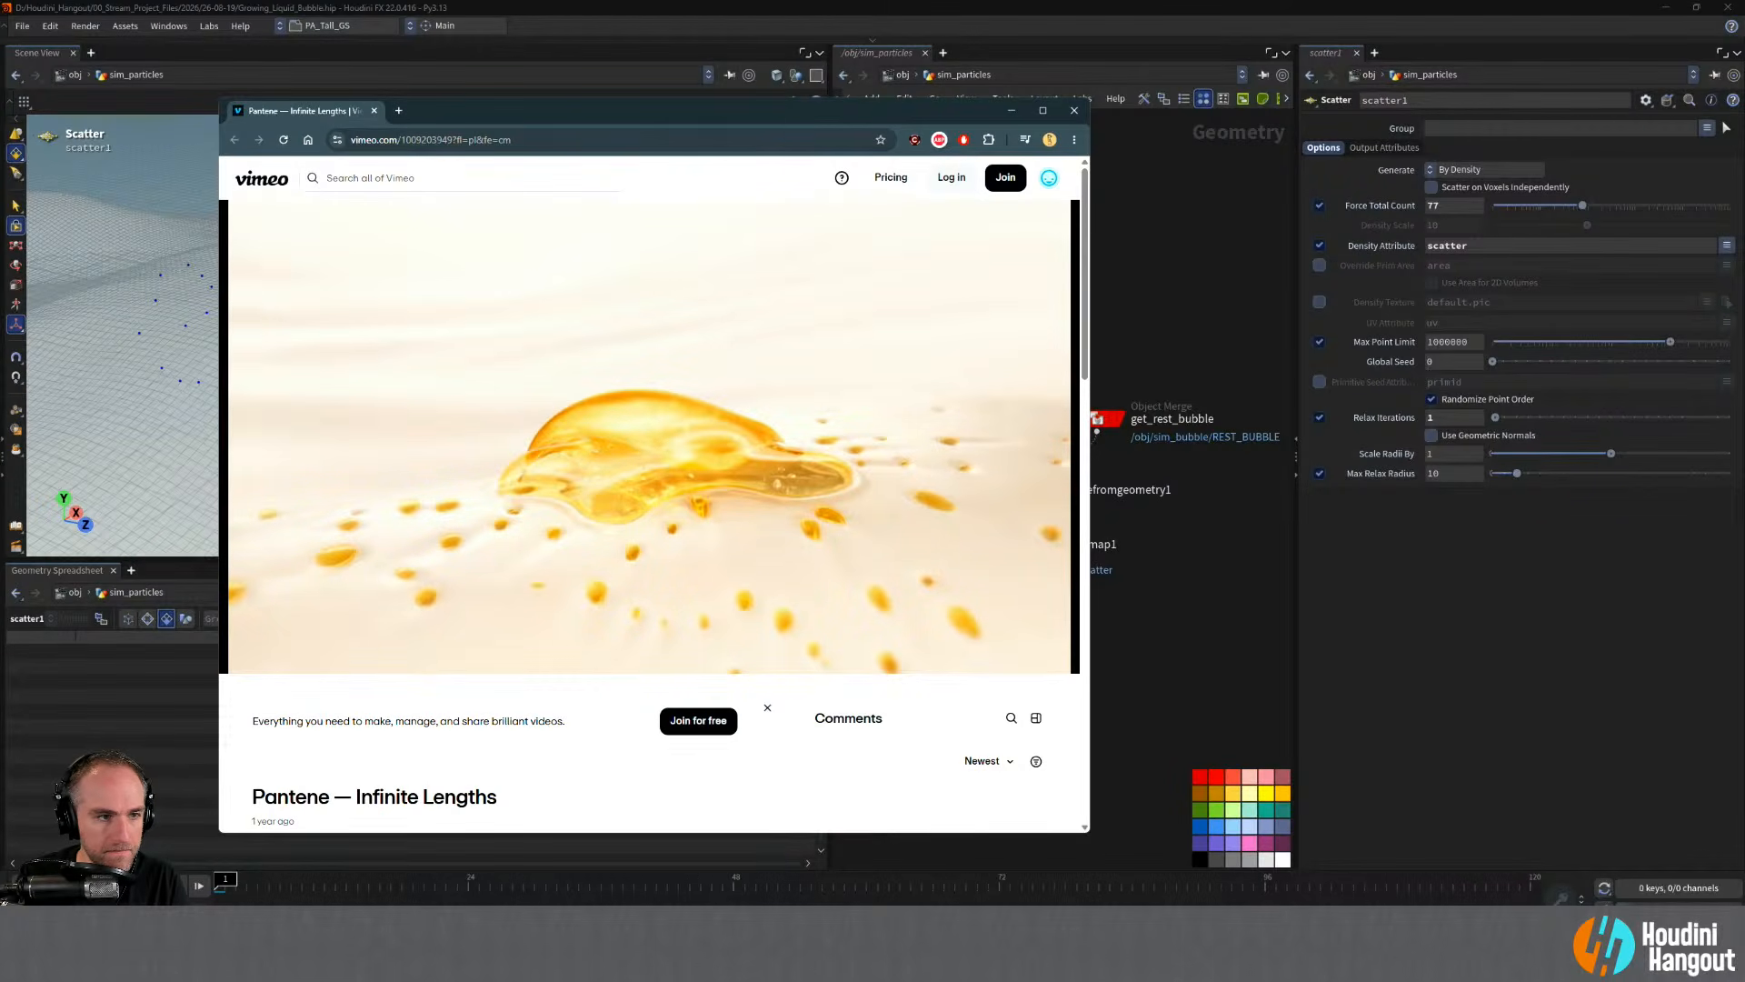
key("alt+Tab")
left_click_drag(436, 364, 526, 343, "alt")
middle_click_drag(526, 342, 467, 268, "alt")
left_click_drag(467, 268, 642, 284, "alt")
middle_click_drag(472, 216, 509, 291, "alt")
right_click_drag(509, 291, 441, 304, "alt")
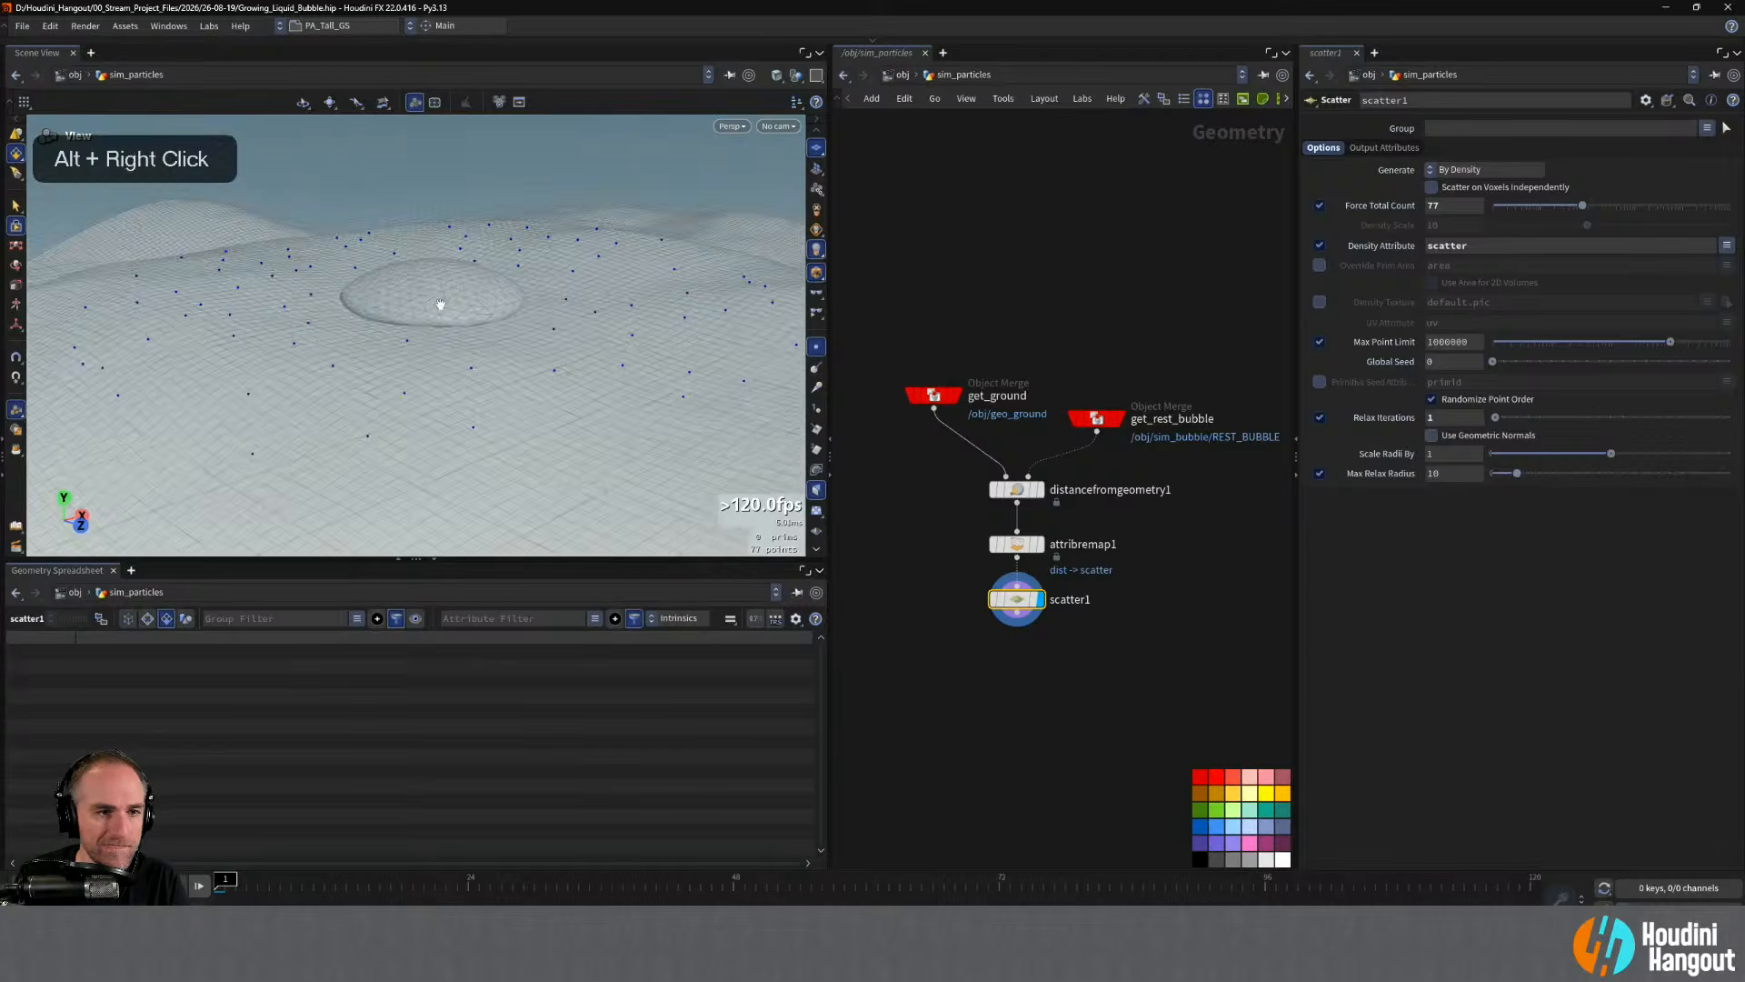
left_click_drag(441, 305, 482, 350, "alt")
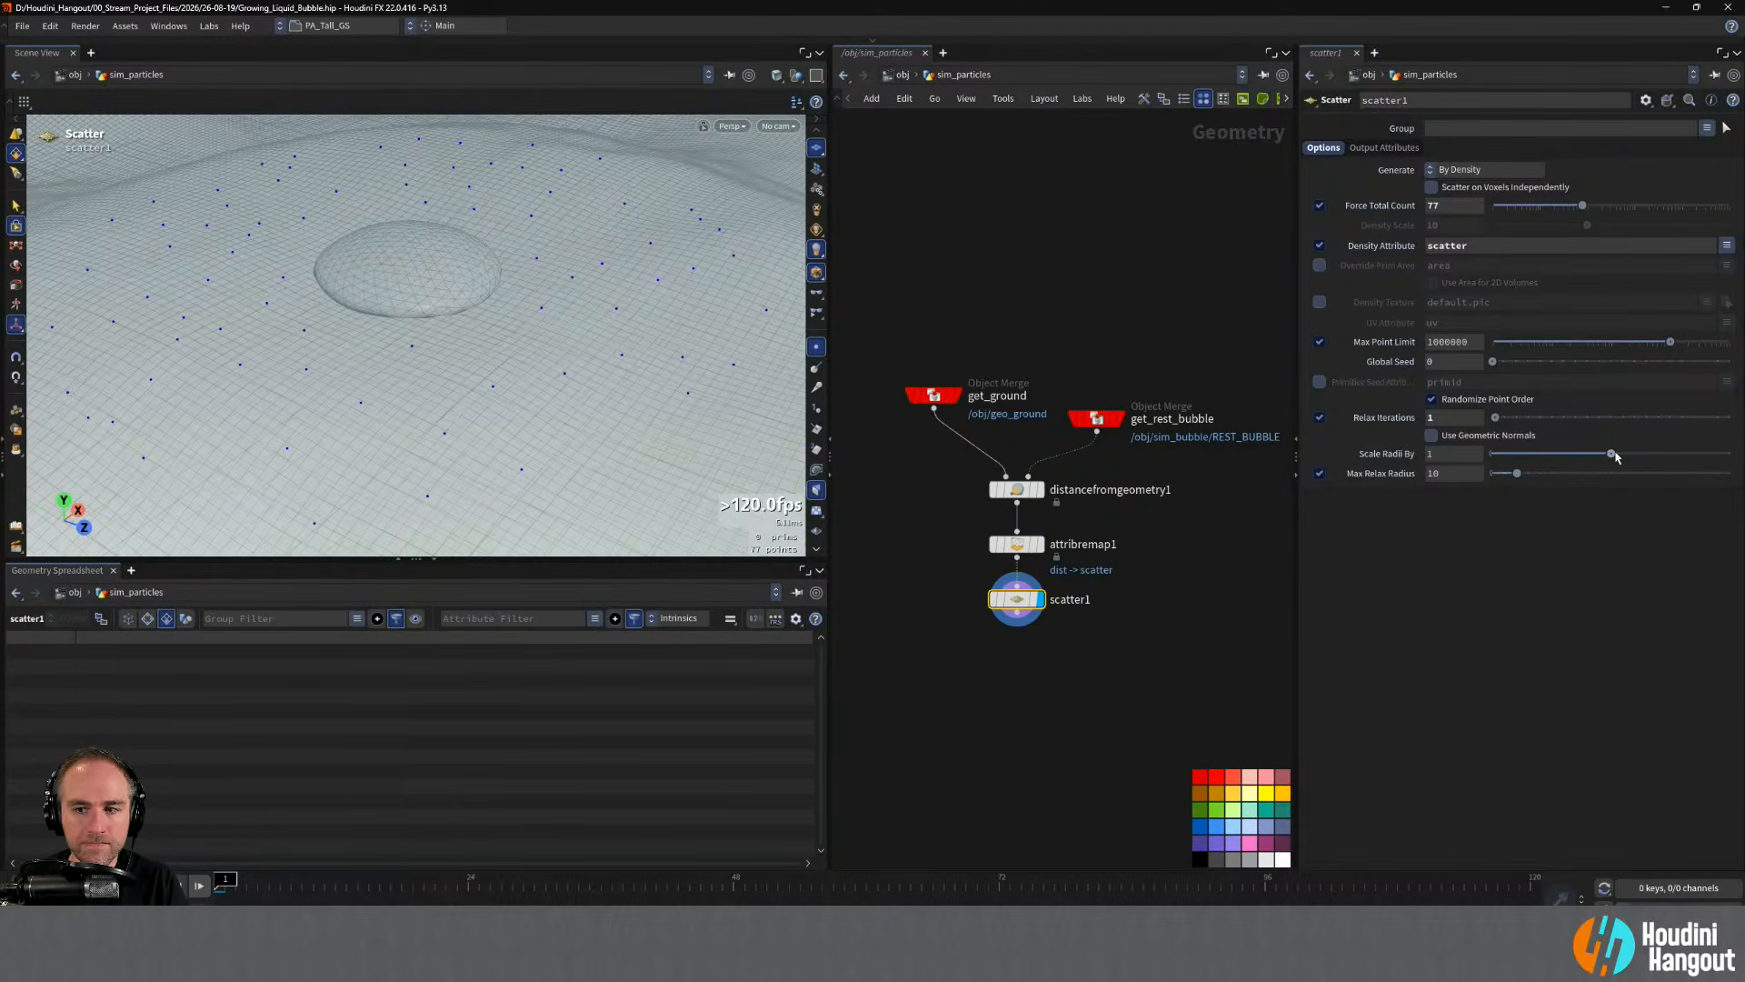
- Lower the Scatter node's Scale Radii By to 0.73 to make the point spacing around the bubble less even
left_click_drag(1614, 457, 1568, 453)
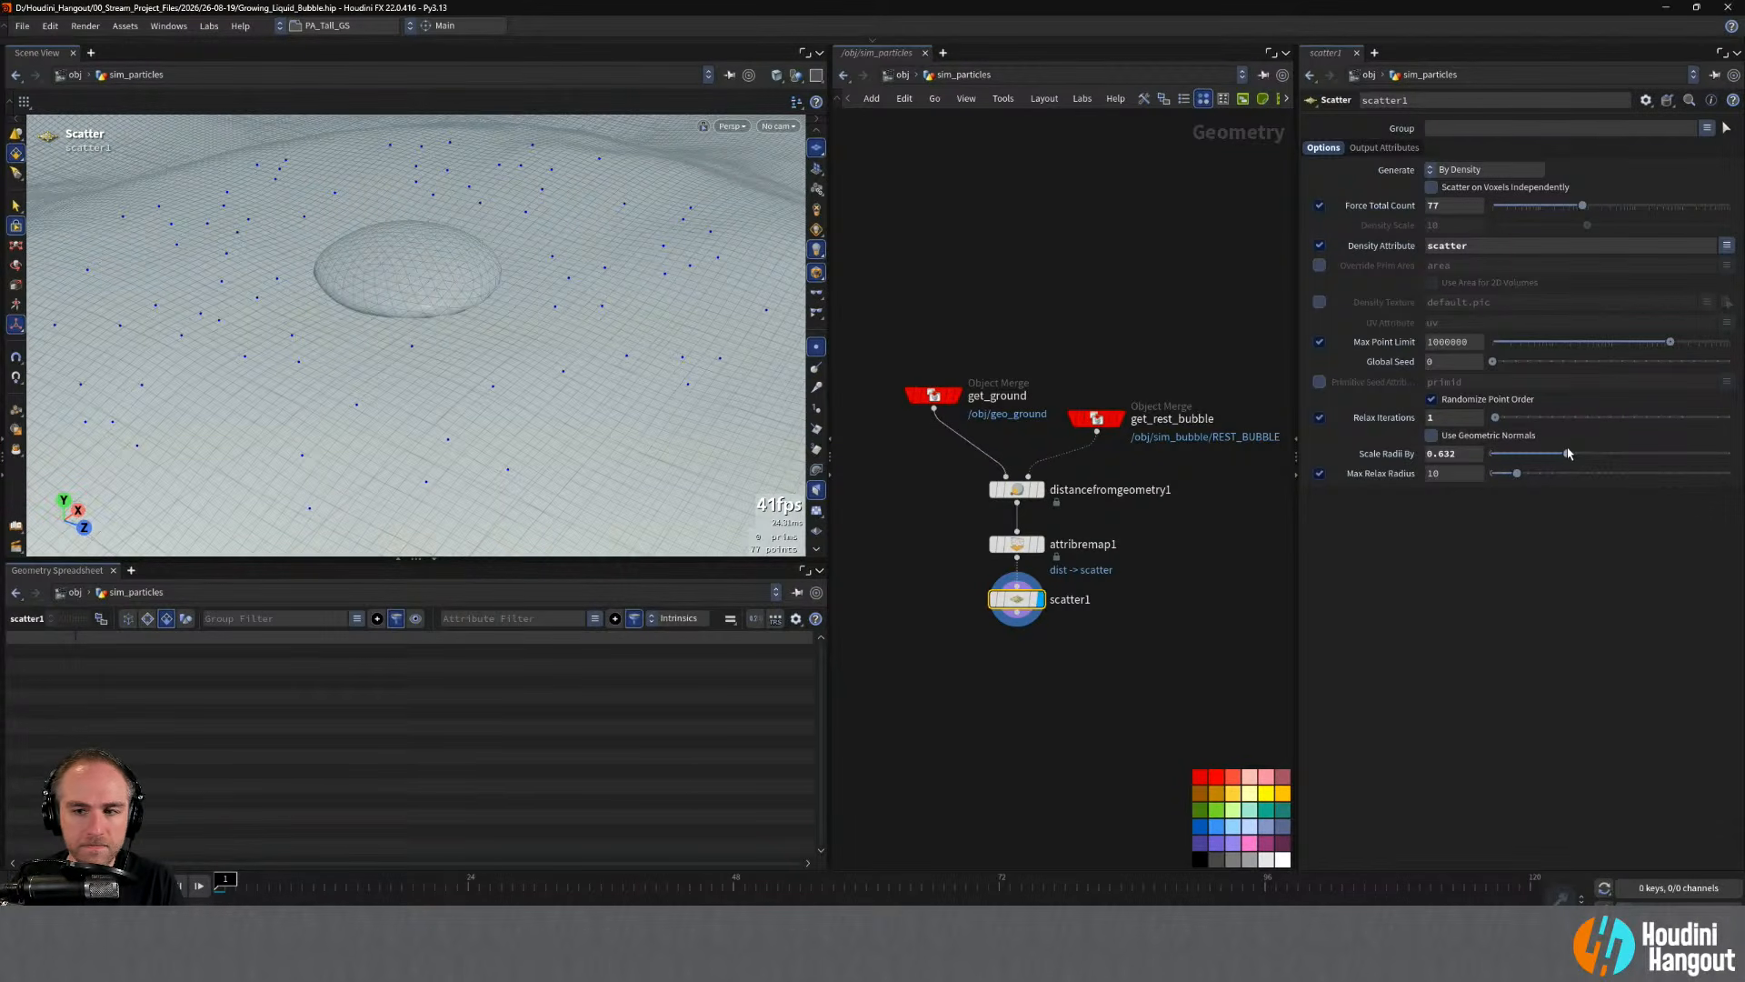
left_click_drag(291, 291, 227, 227, "alt")
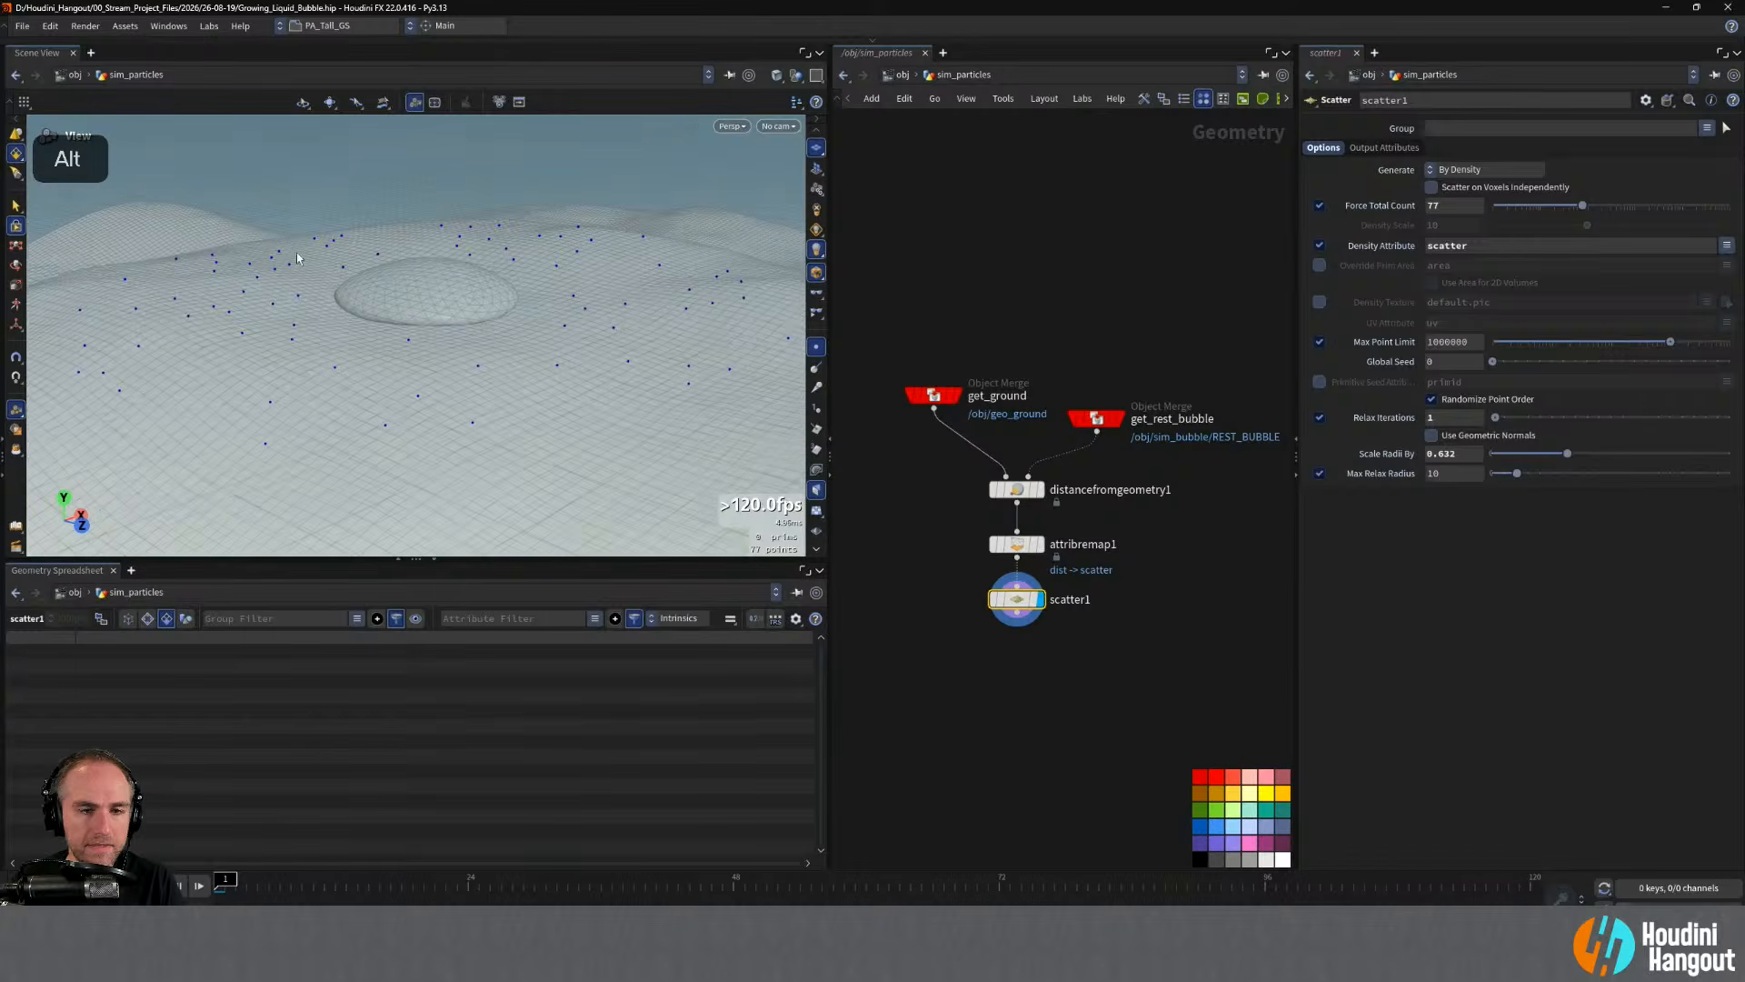
left_click_drag(1567, 453, 1579, 457)
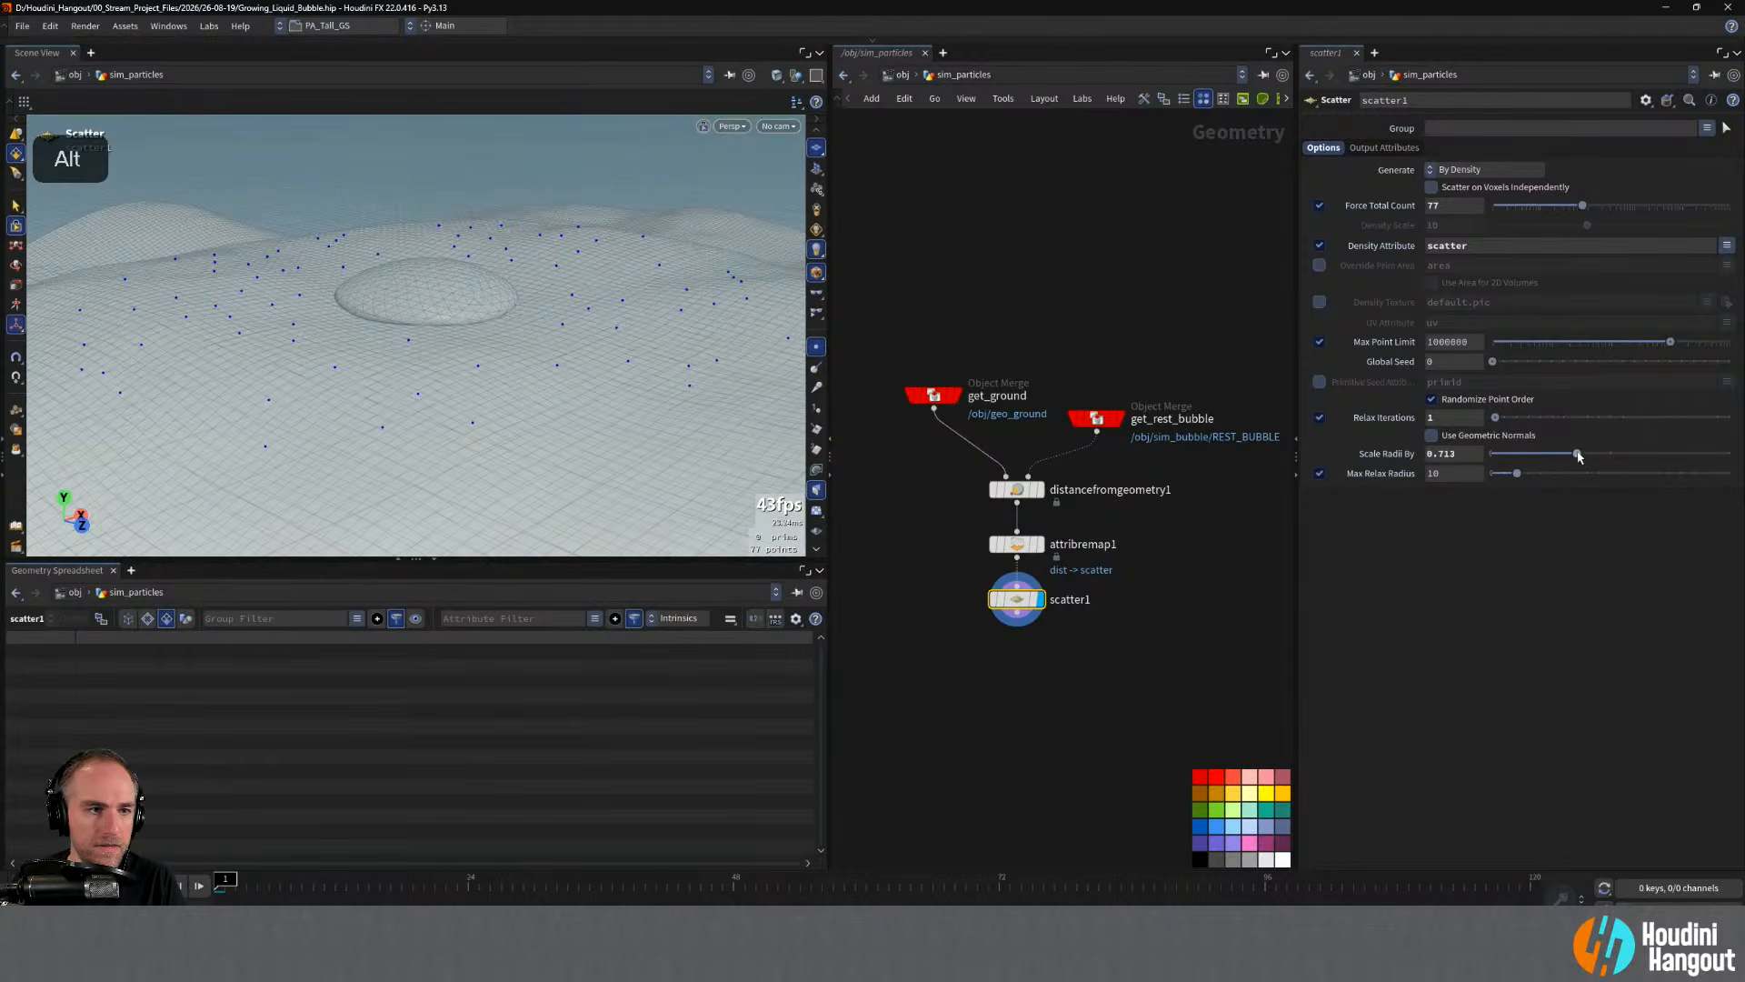
left_click_drag(499, 313, 499, 351, "alt")
right_click_drag(499, 351, 436, 335, "alt")
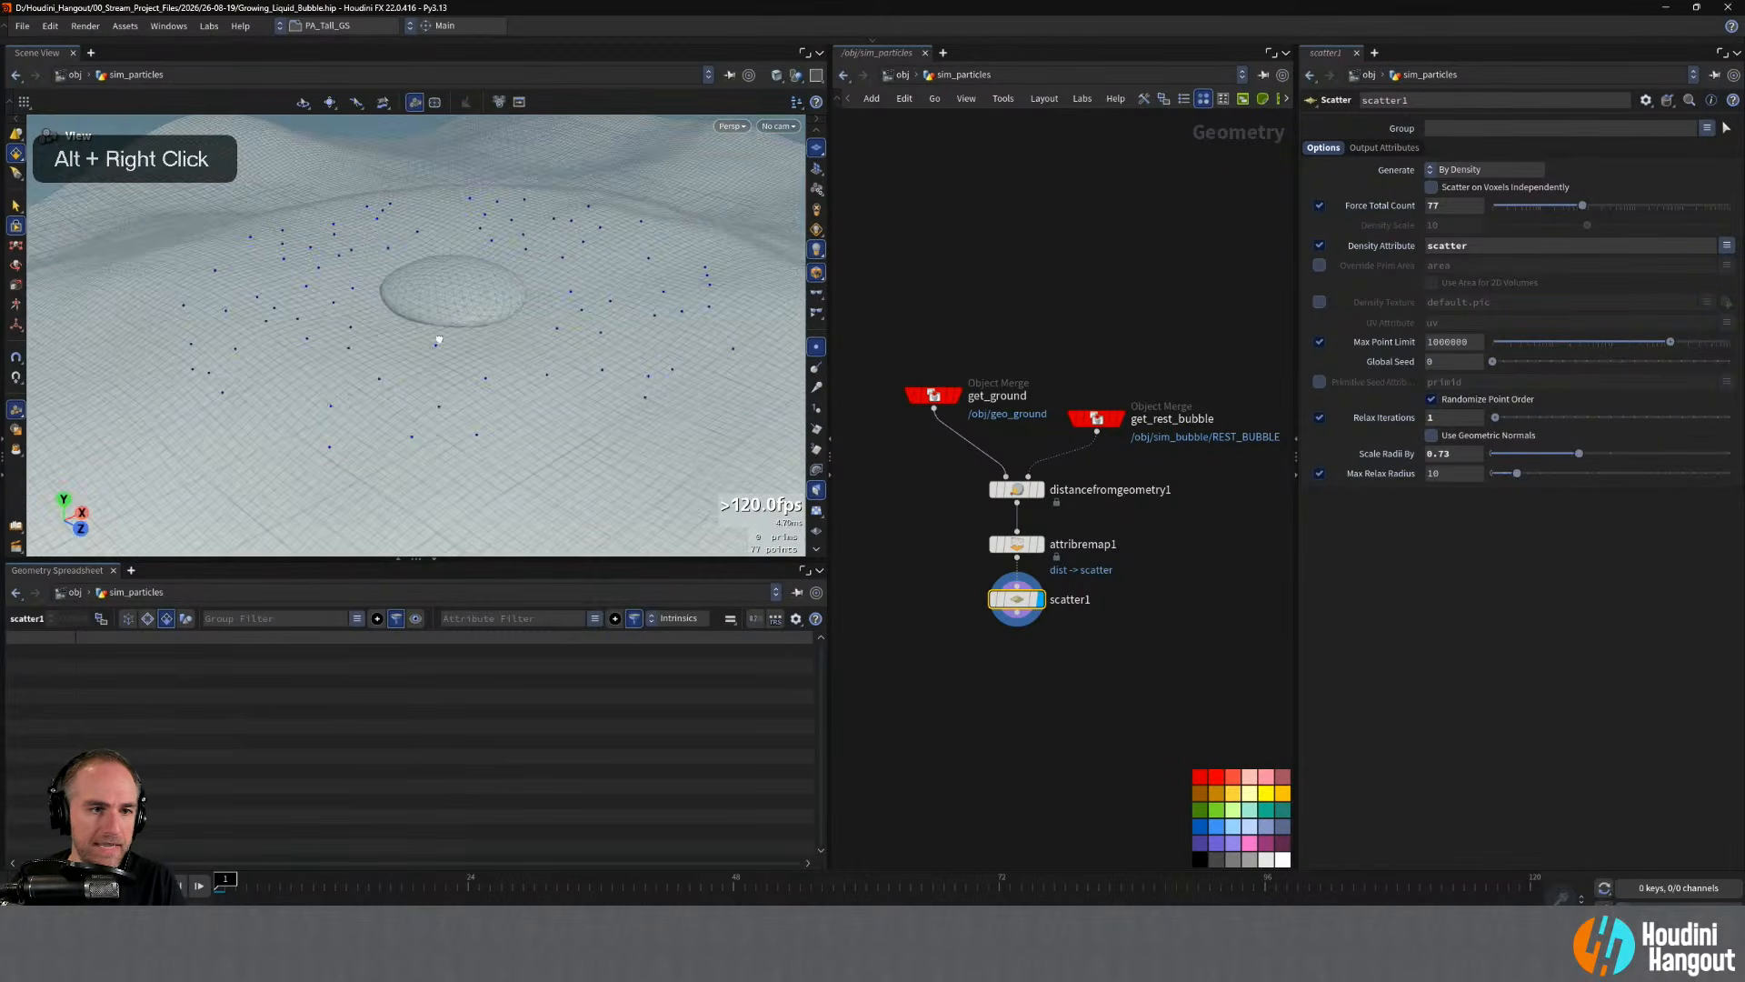
left_click_drag(436, 335, 477, 361, "alt")
key("Return")
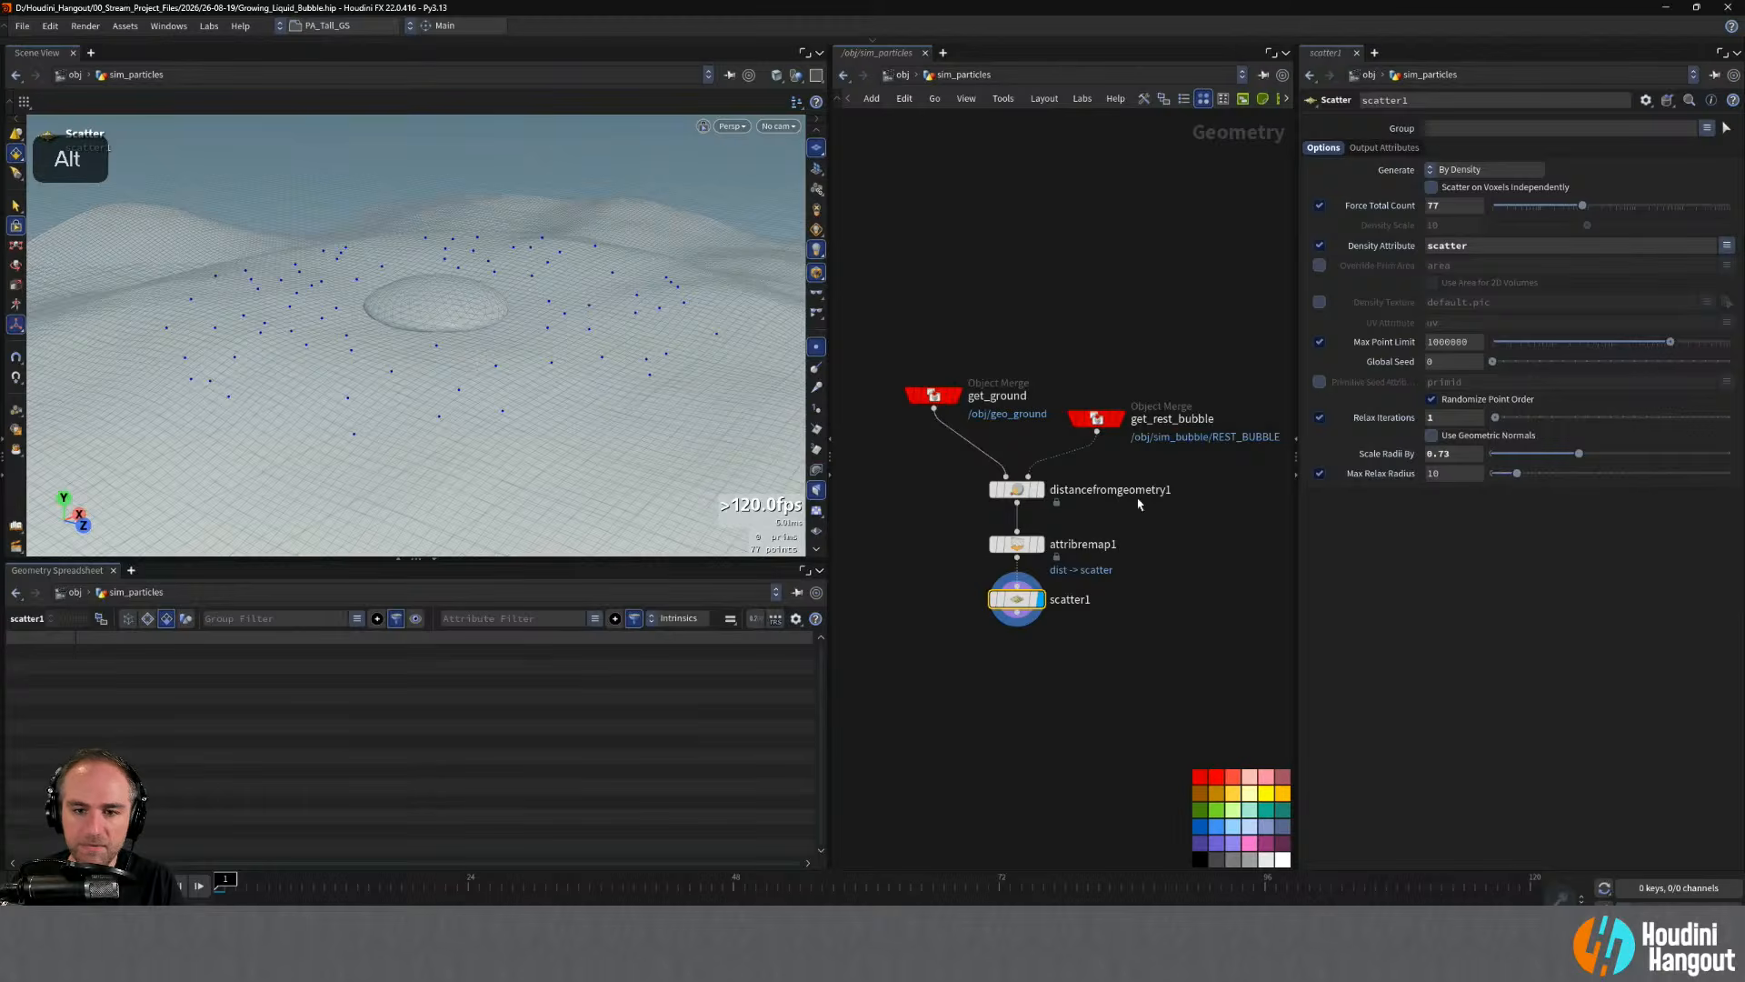
- Widen the scatter ring by setting the Attribute Remap's Input Max to 2.6, and raise the Scatter node's Force Total Count to 177
left_click(1016, 544)
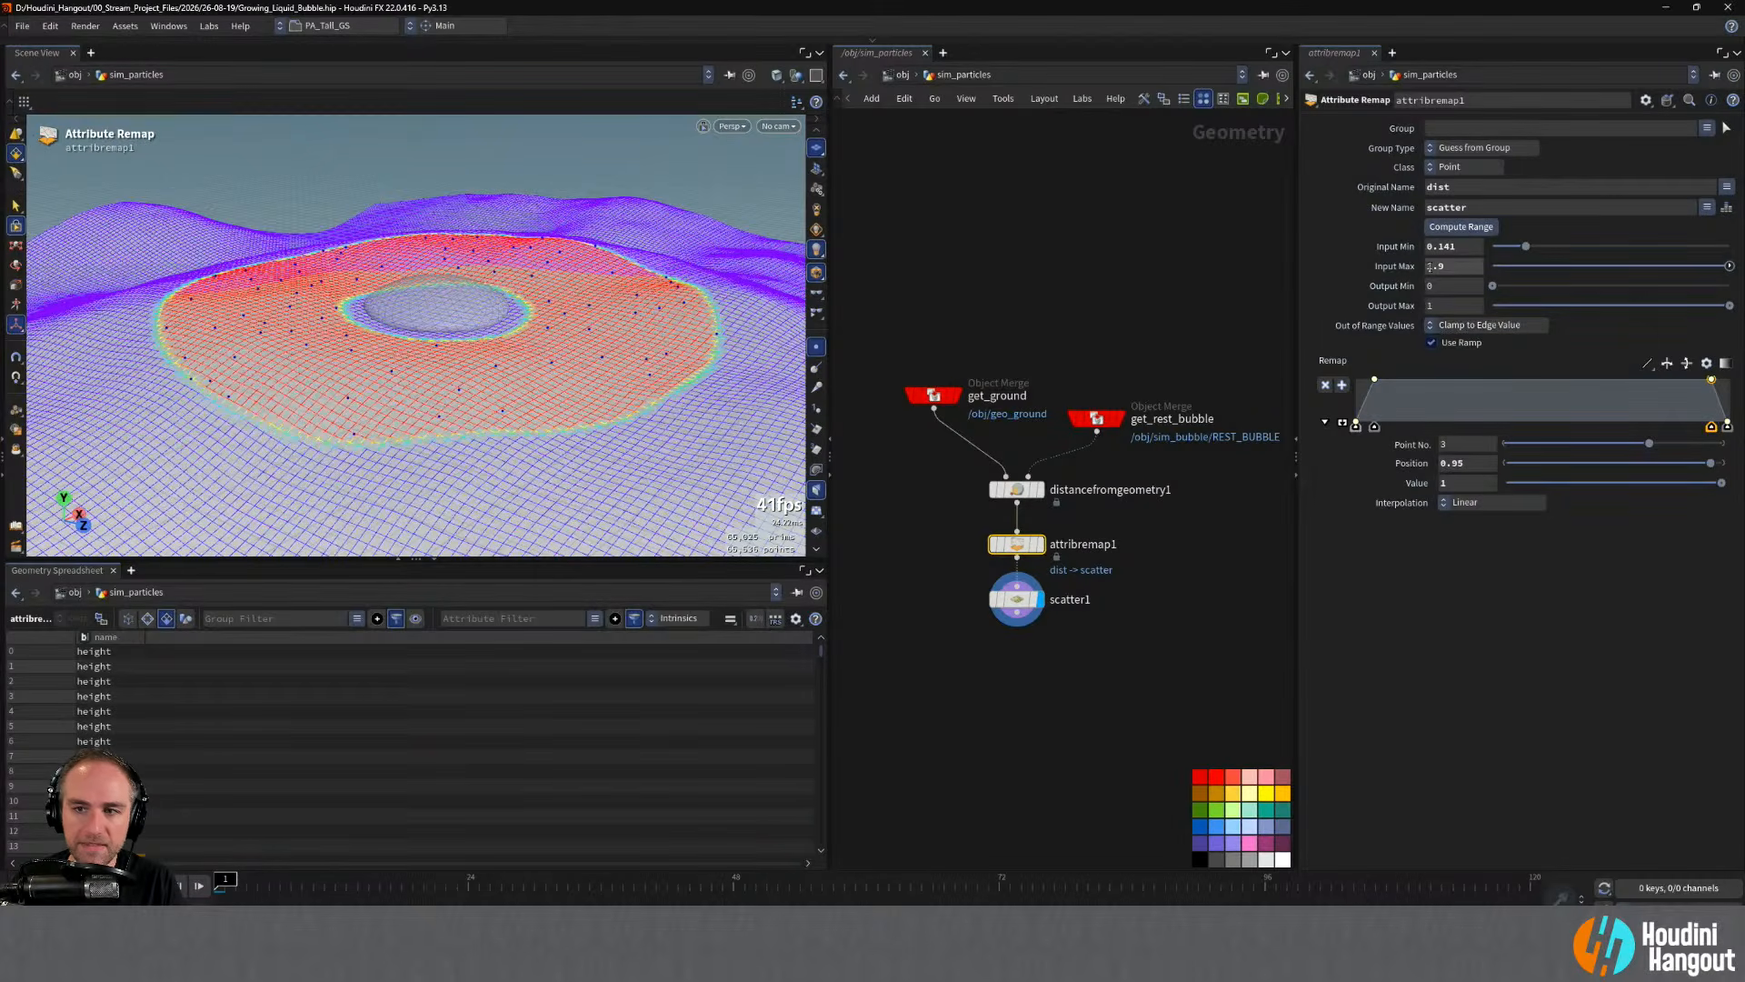
middle_click_drag(1461, 263, 1522, 264)
left_click(1016, 598)
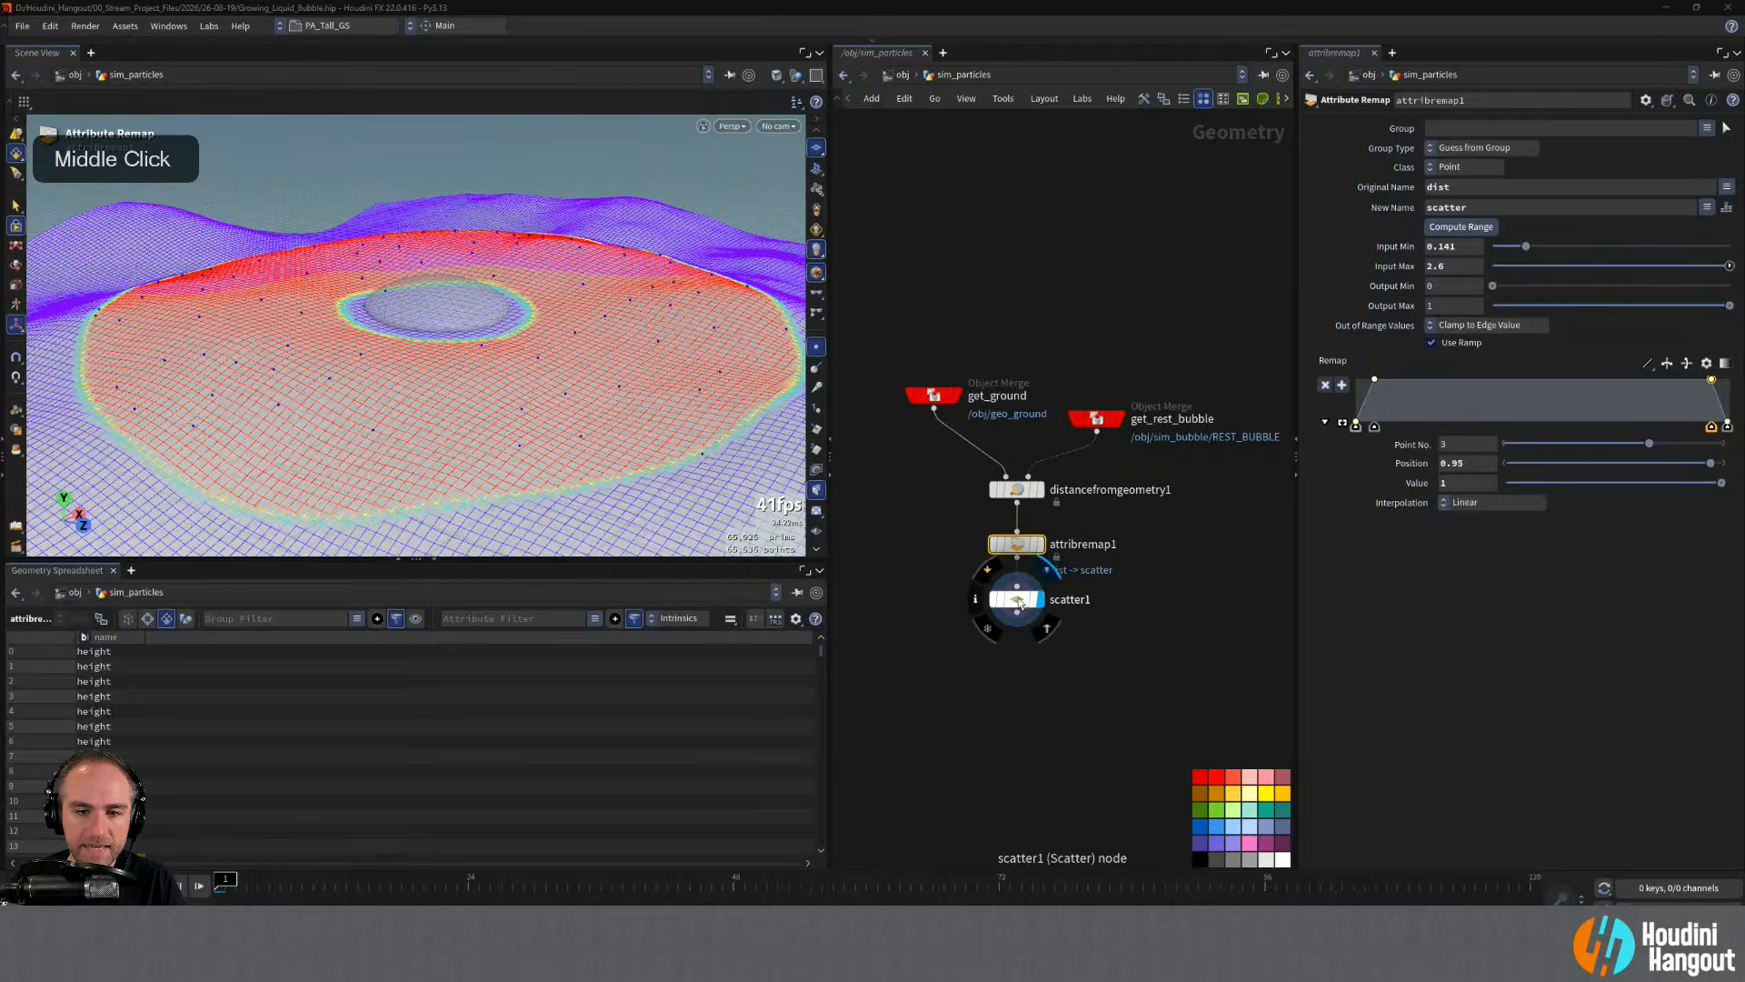
left_click_drag(1583, 205, 1602, 208)
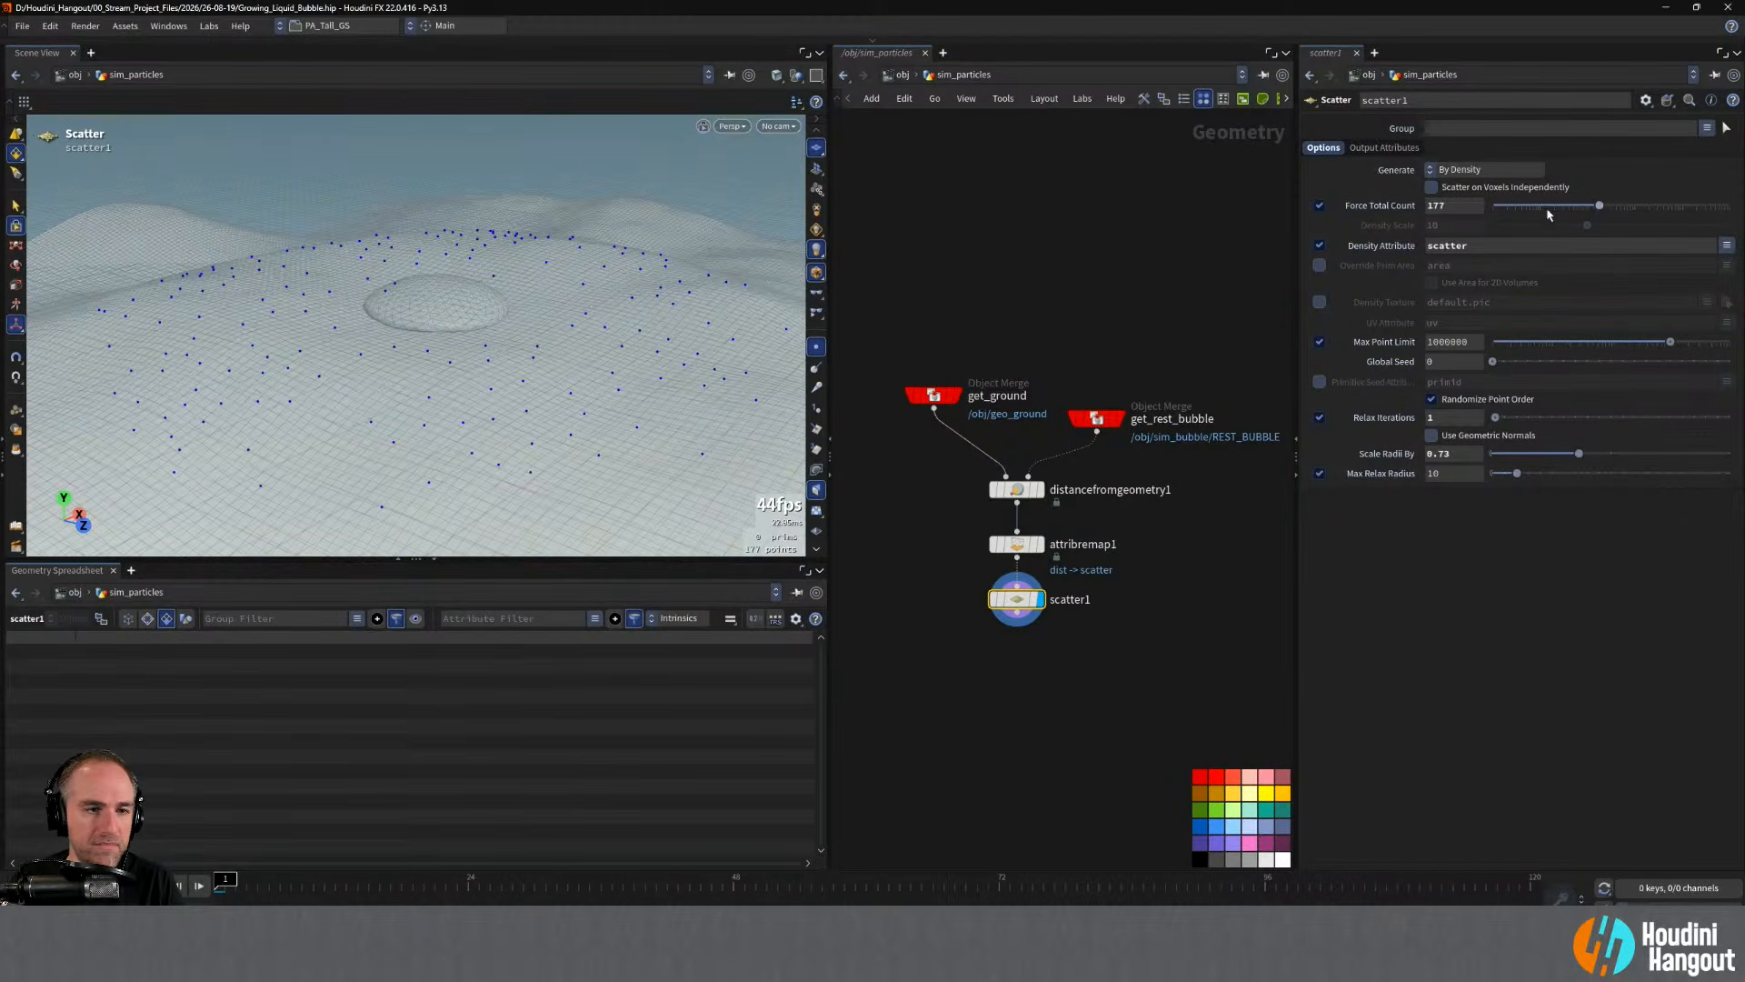
left_click_drag(545, 300, 454, 329, "alt")
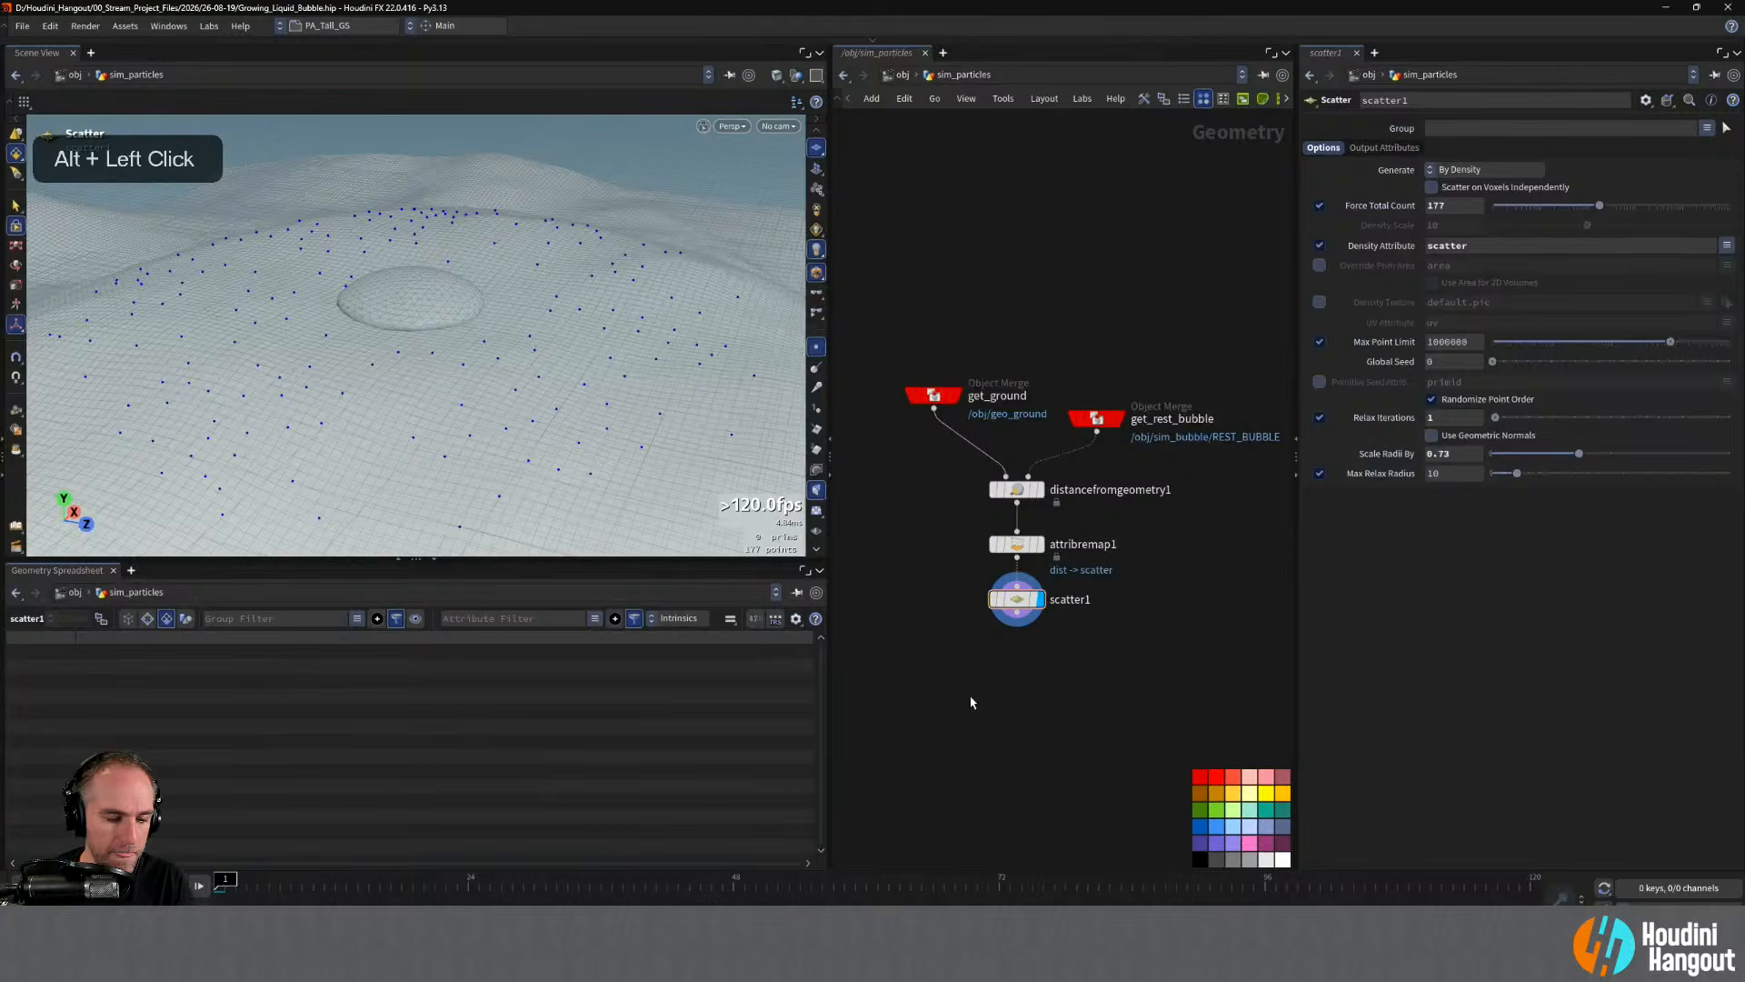
- Add a POP Network below the Scatter node, with the scattered points wired into its first input
key("Tab")
type("pop")
key("Return")
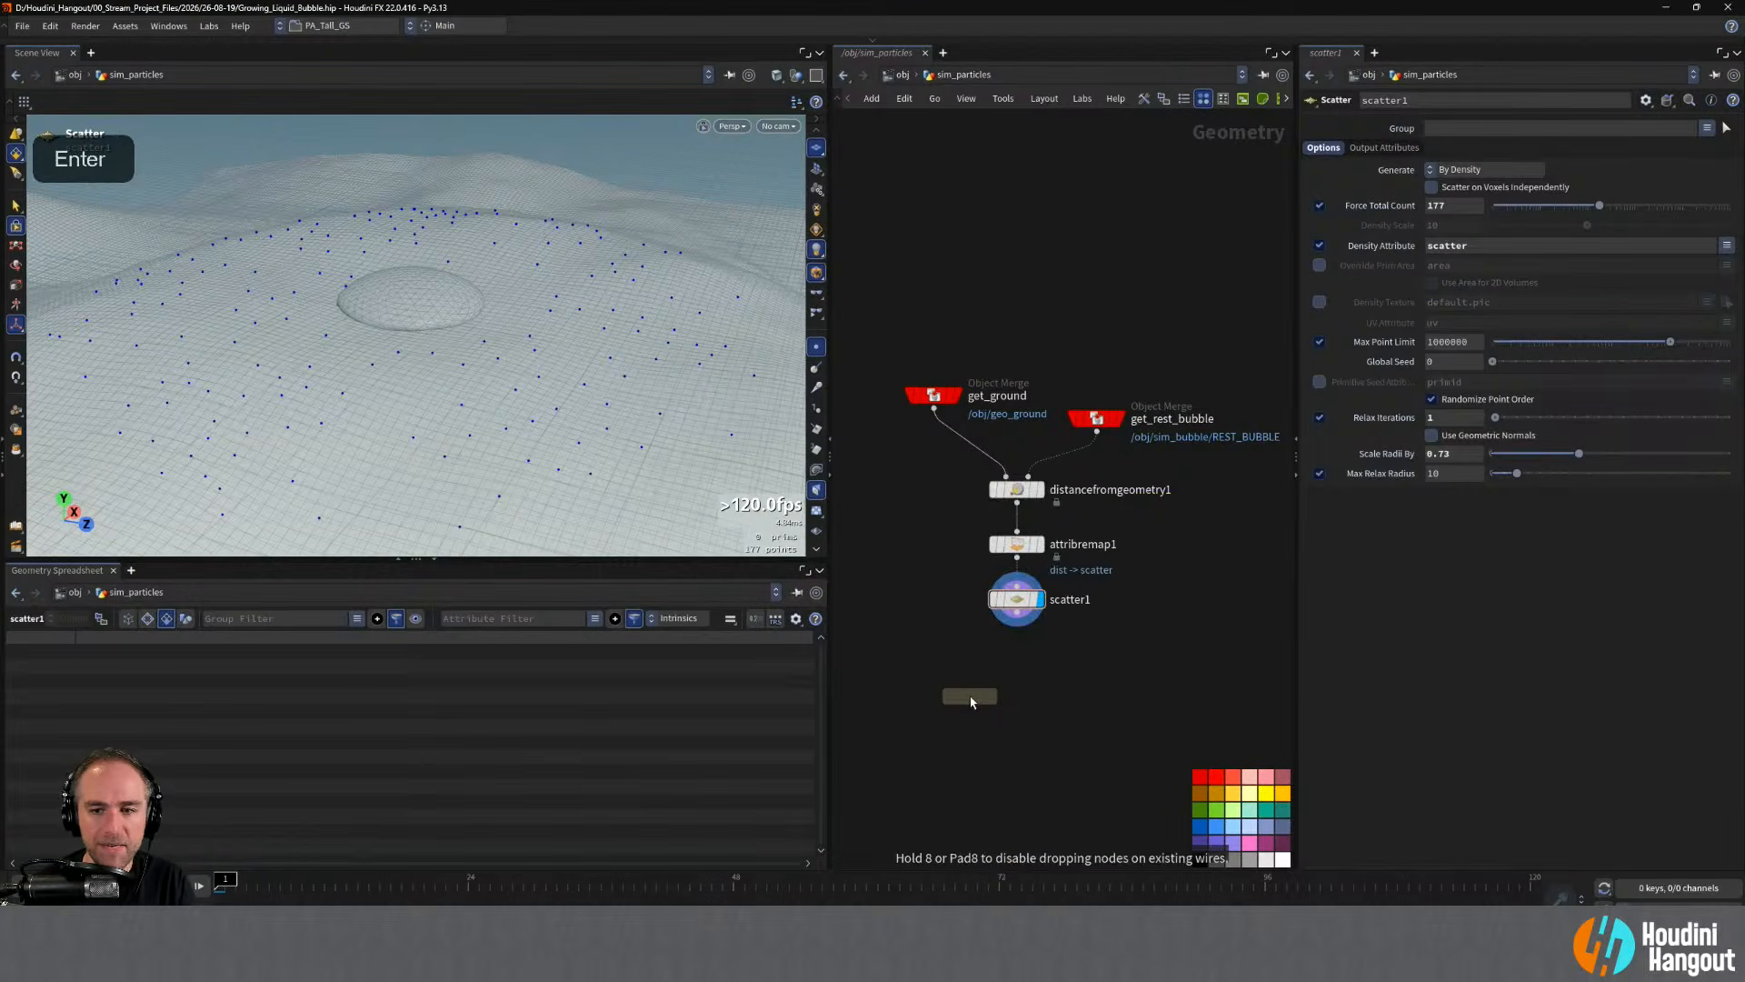
left_click(1023, 706)
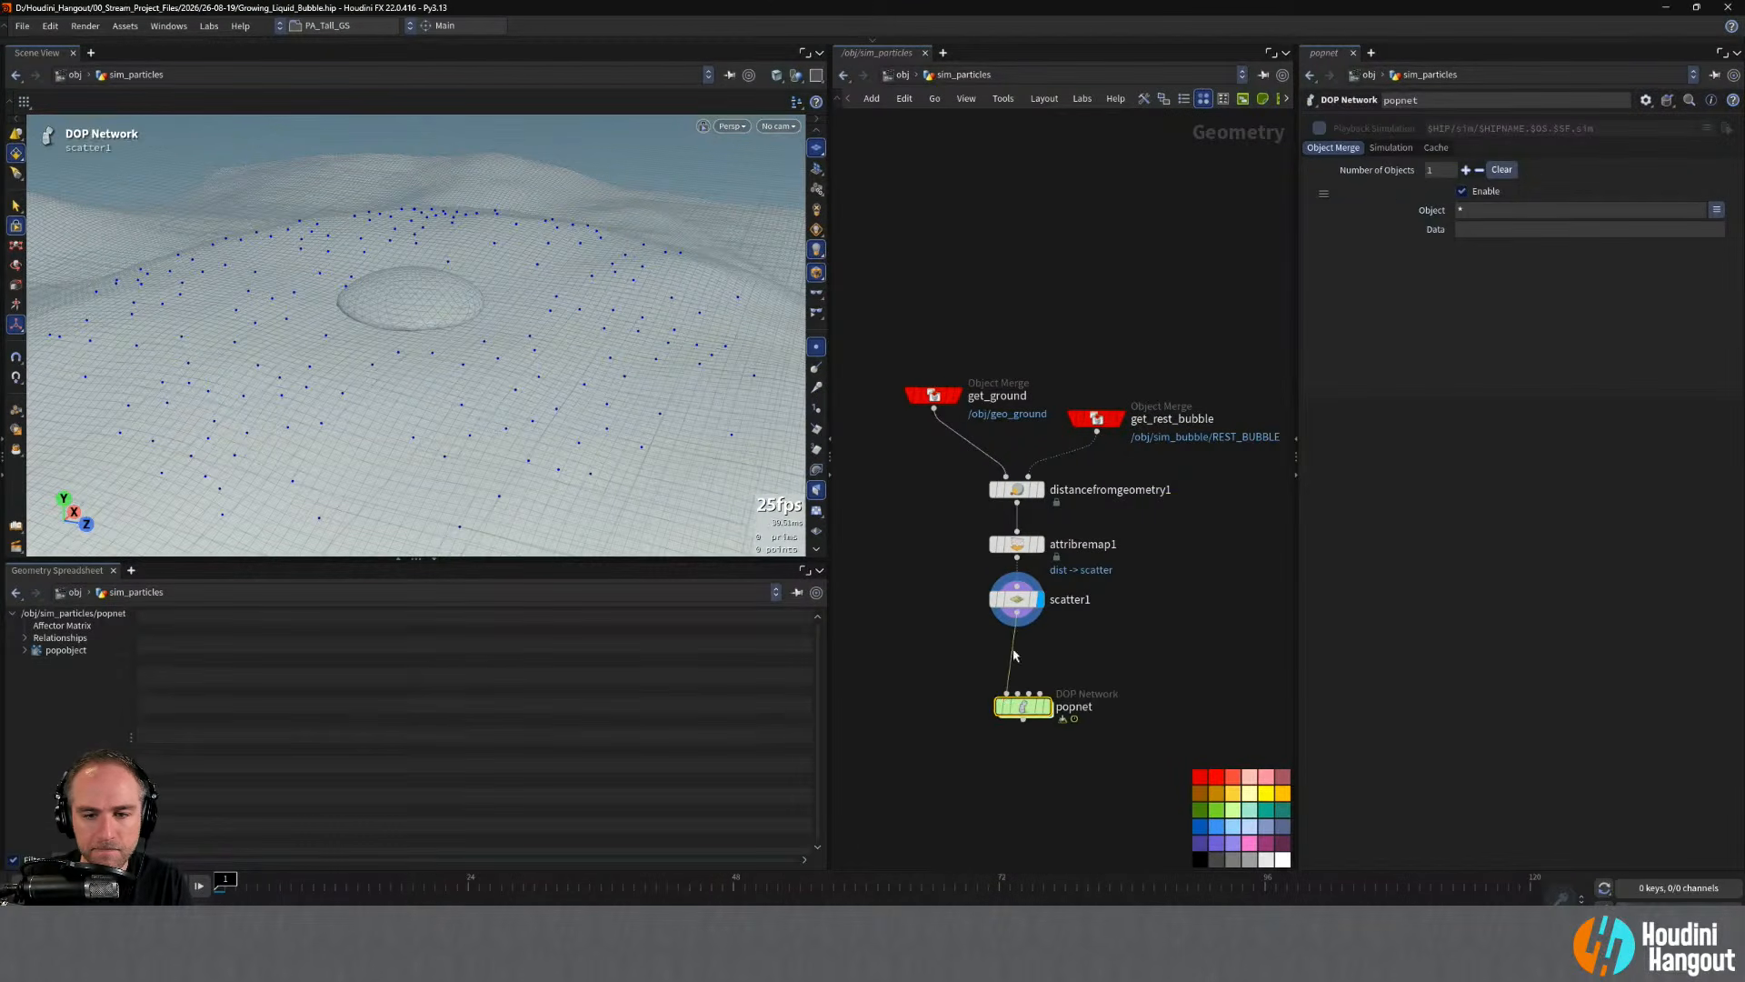
left_click_drag(1022, 706, 1016, 693)
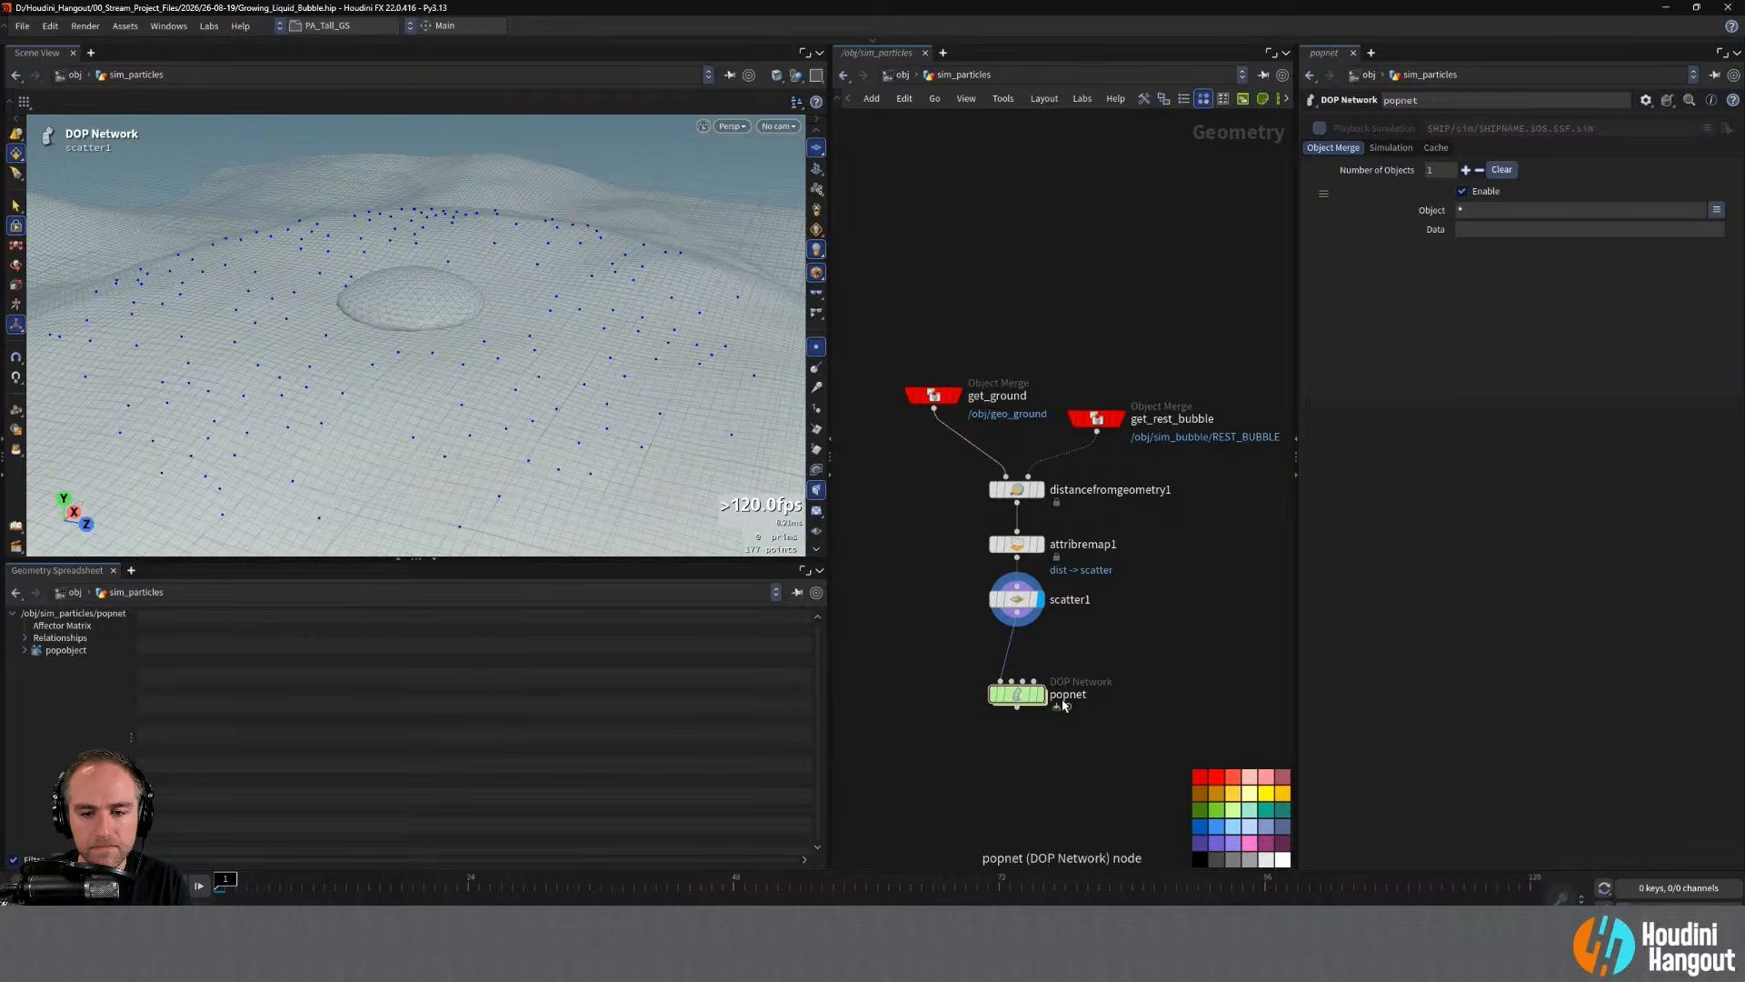
- Rename the POP network to drop_attract and go inside it
double_click(1065, 696)
type("d")
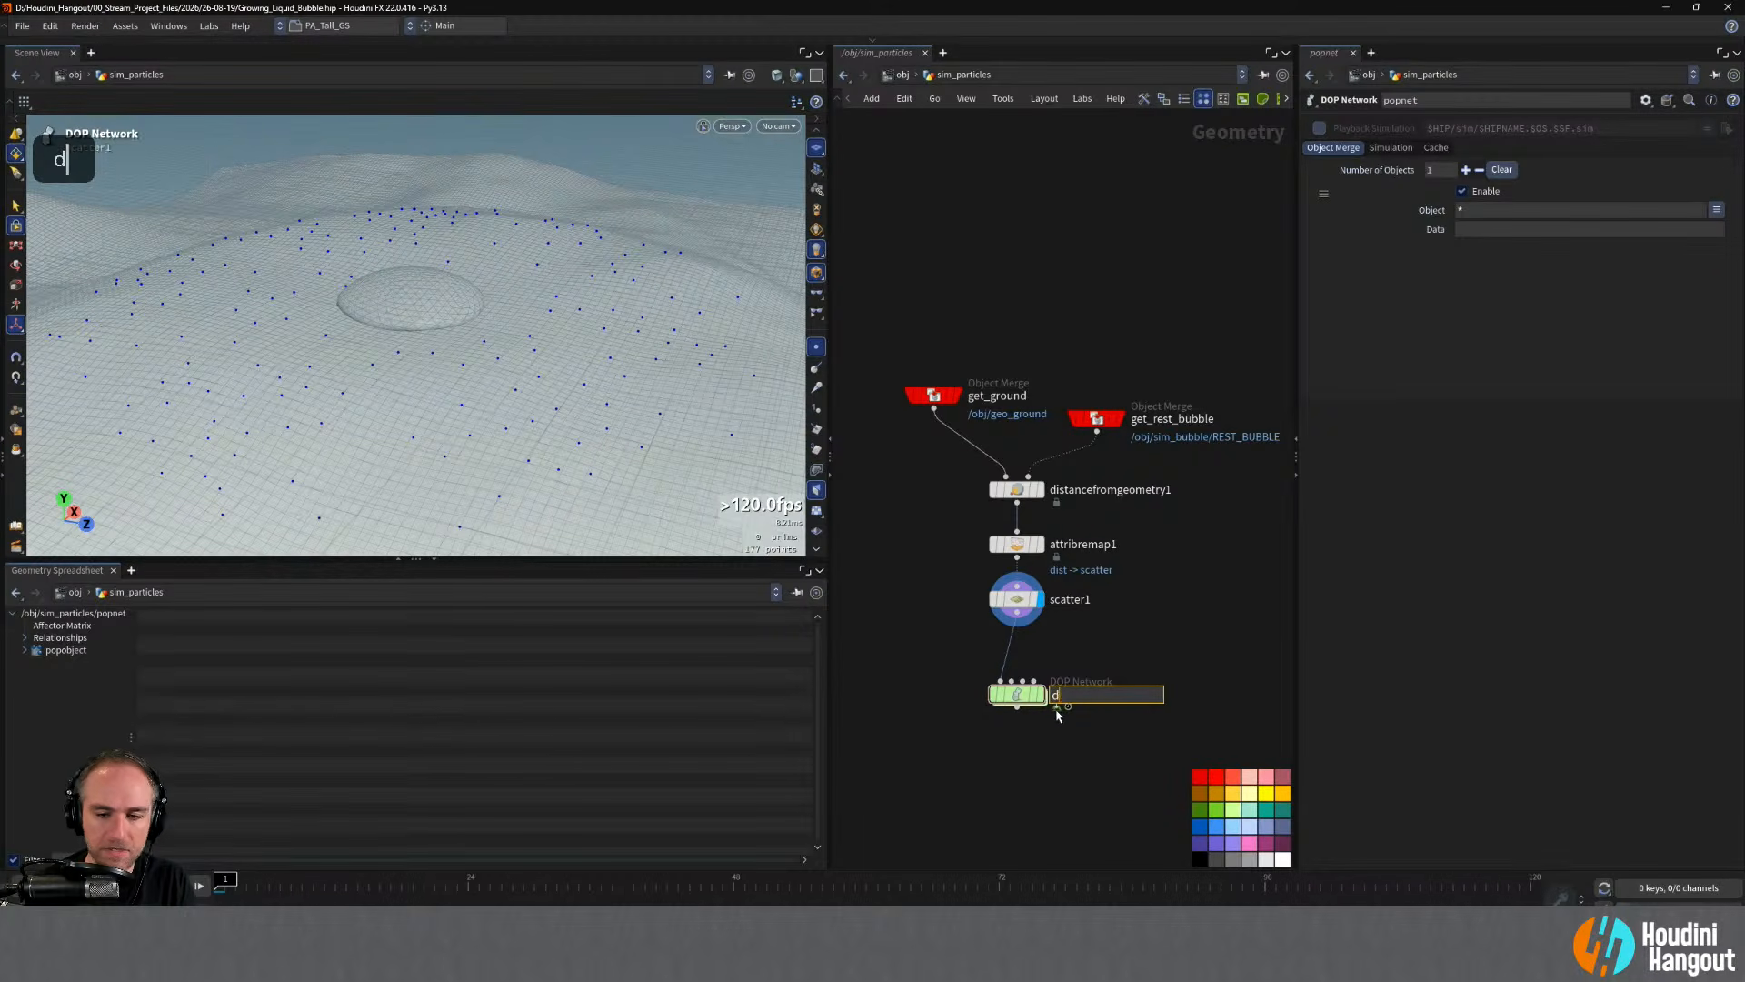
type("rop_attract")
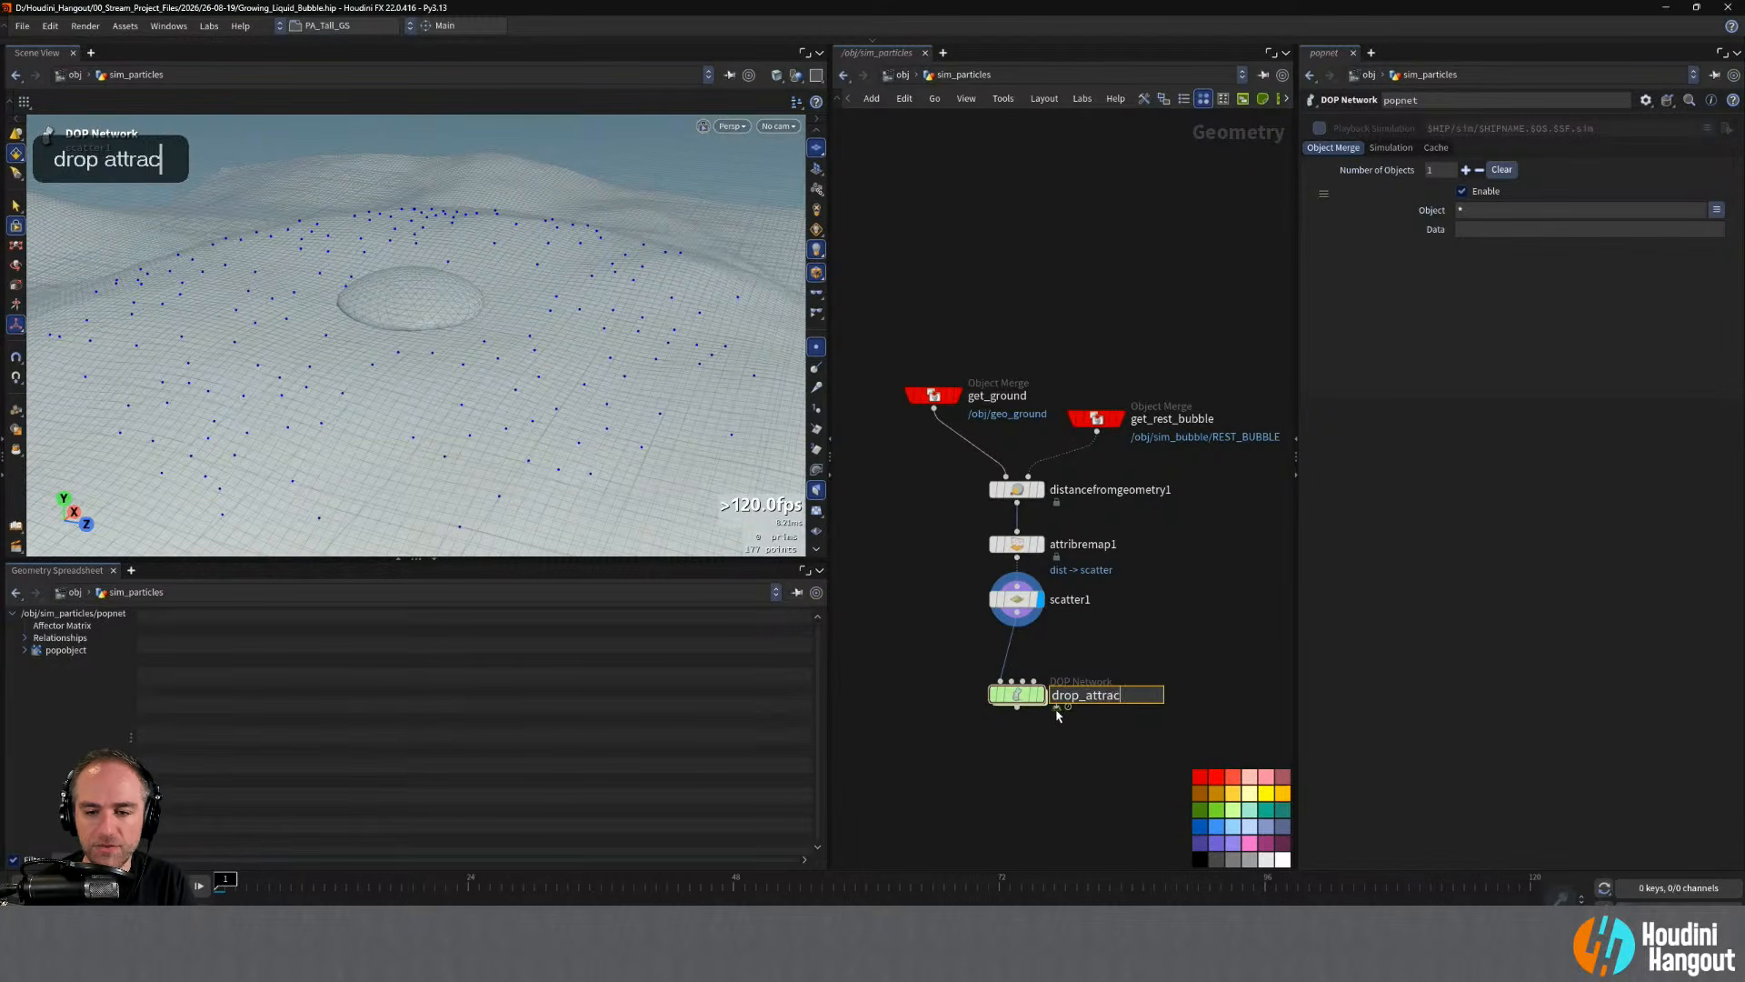
key("Return")
double_click(1038, 703)
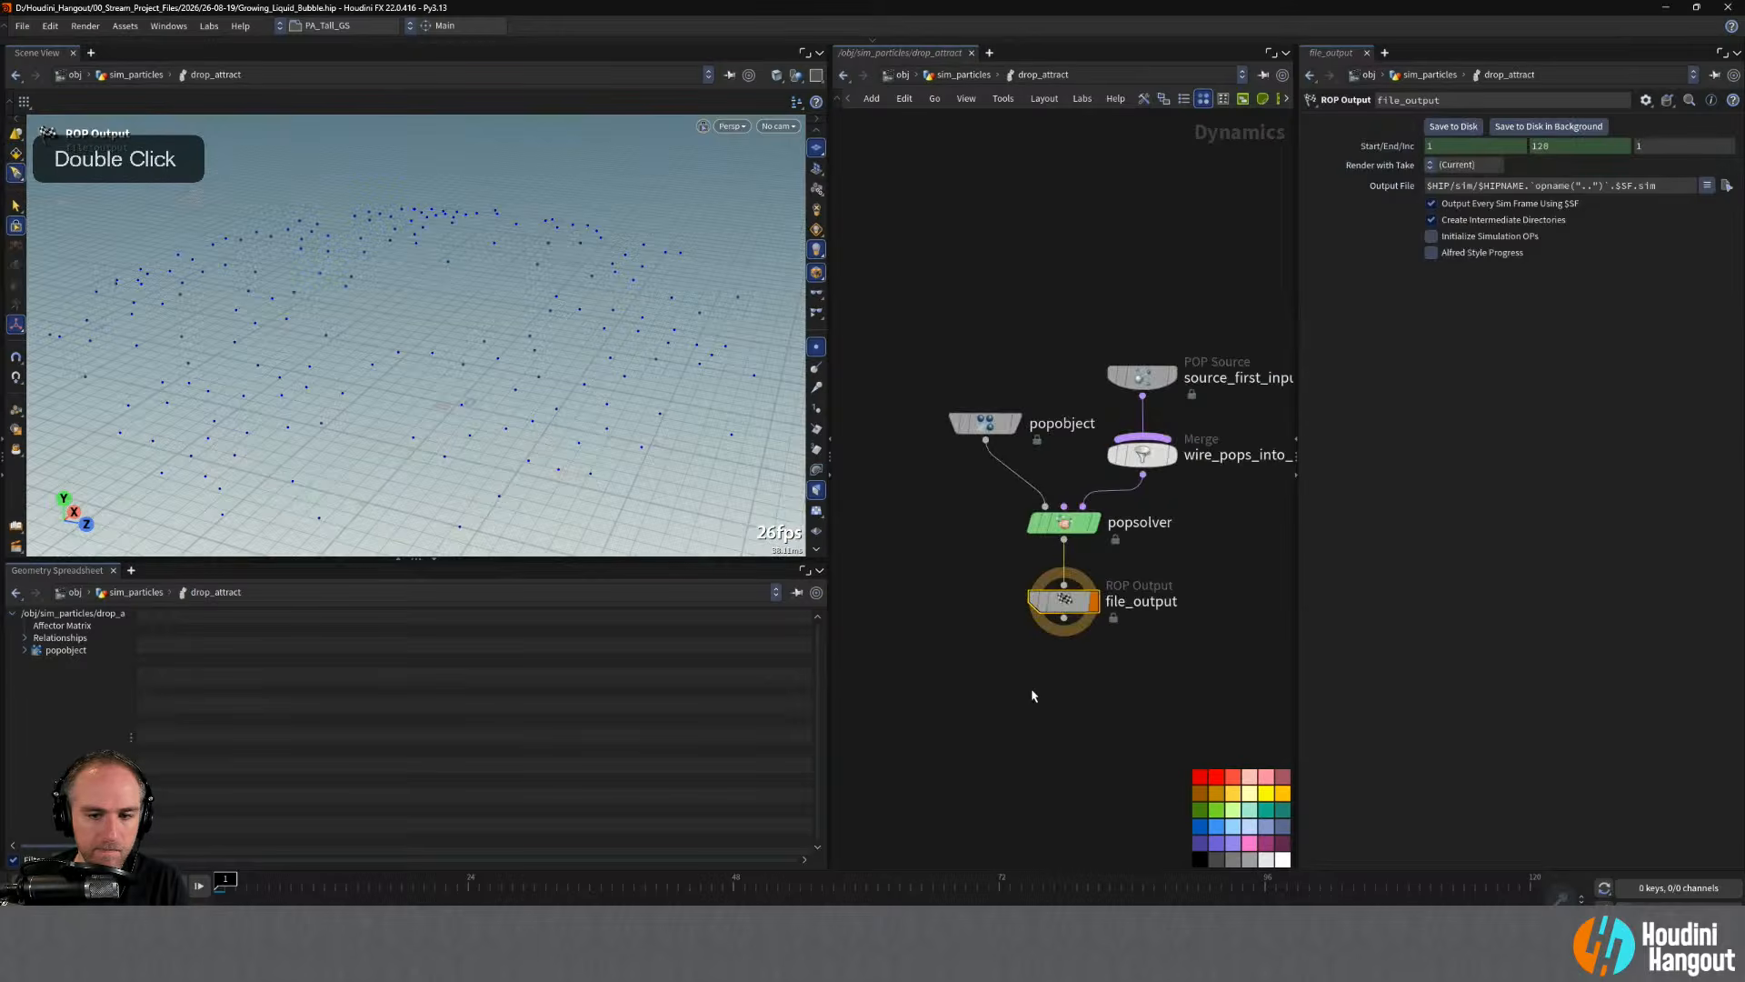
- Set the Emission Type of source_first_input to All Points and inspect its Impulse Activation birth setting
left_click_drag(1068, 304, 1175, 415)
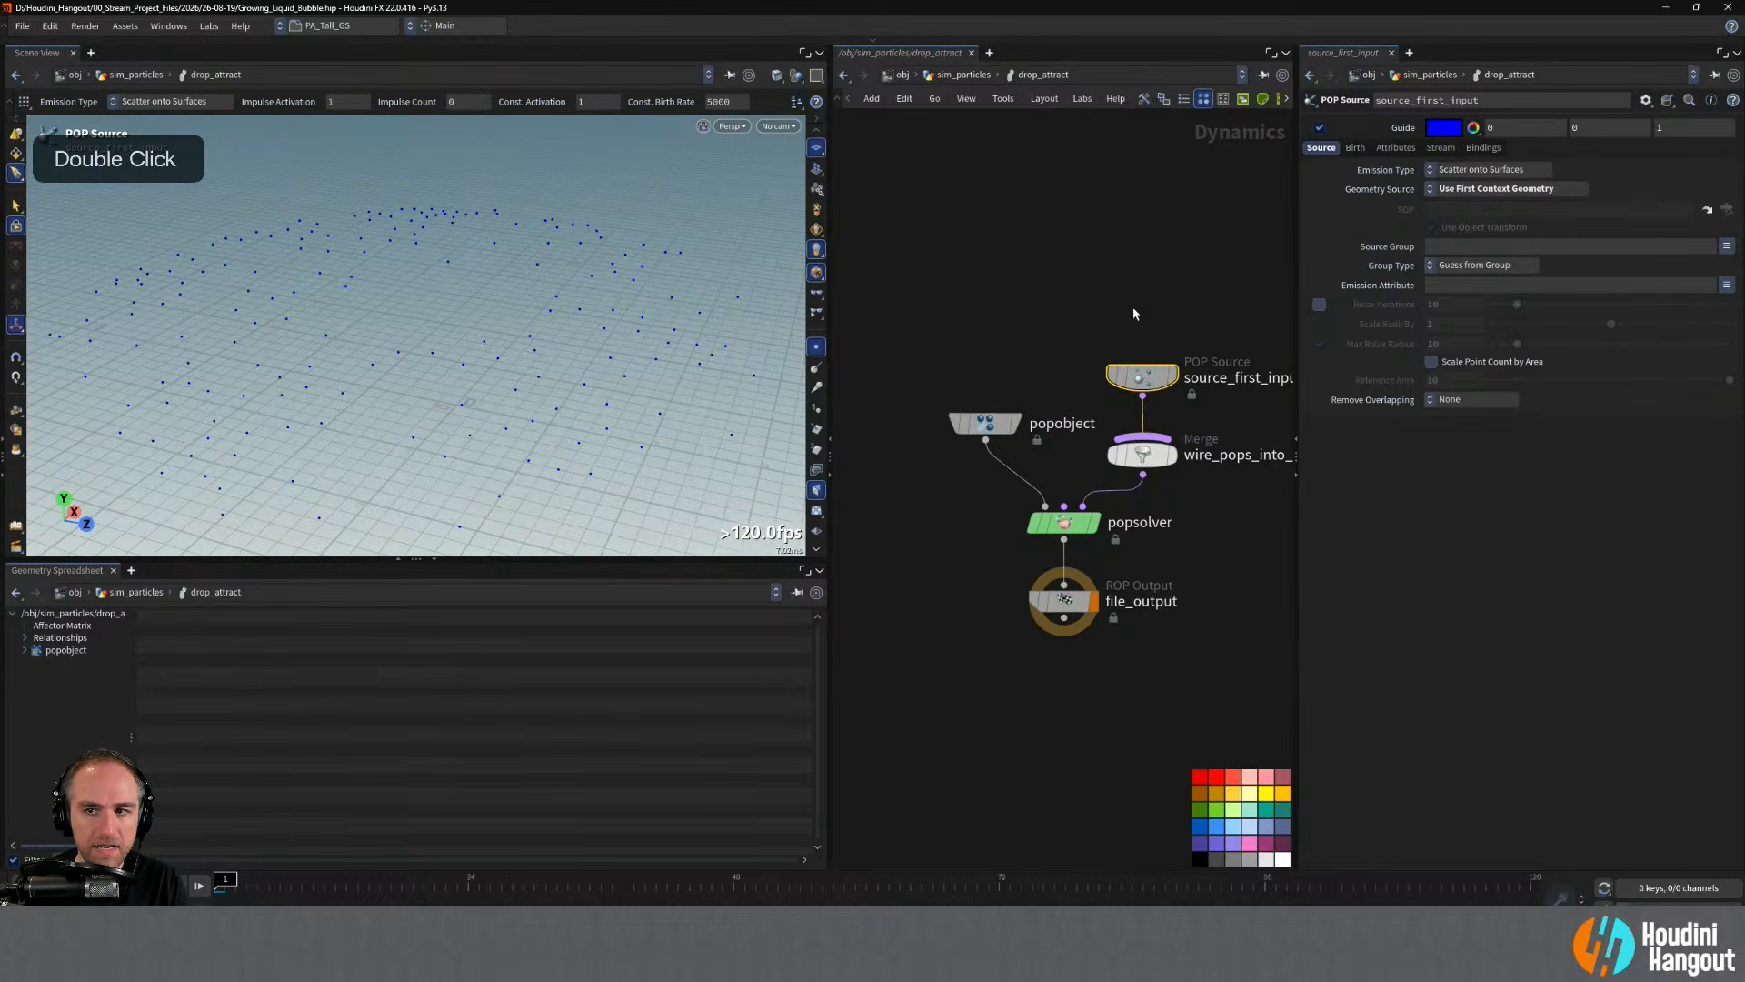
left_click(1465, 170)
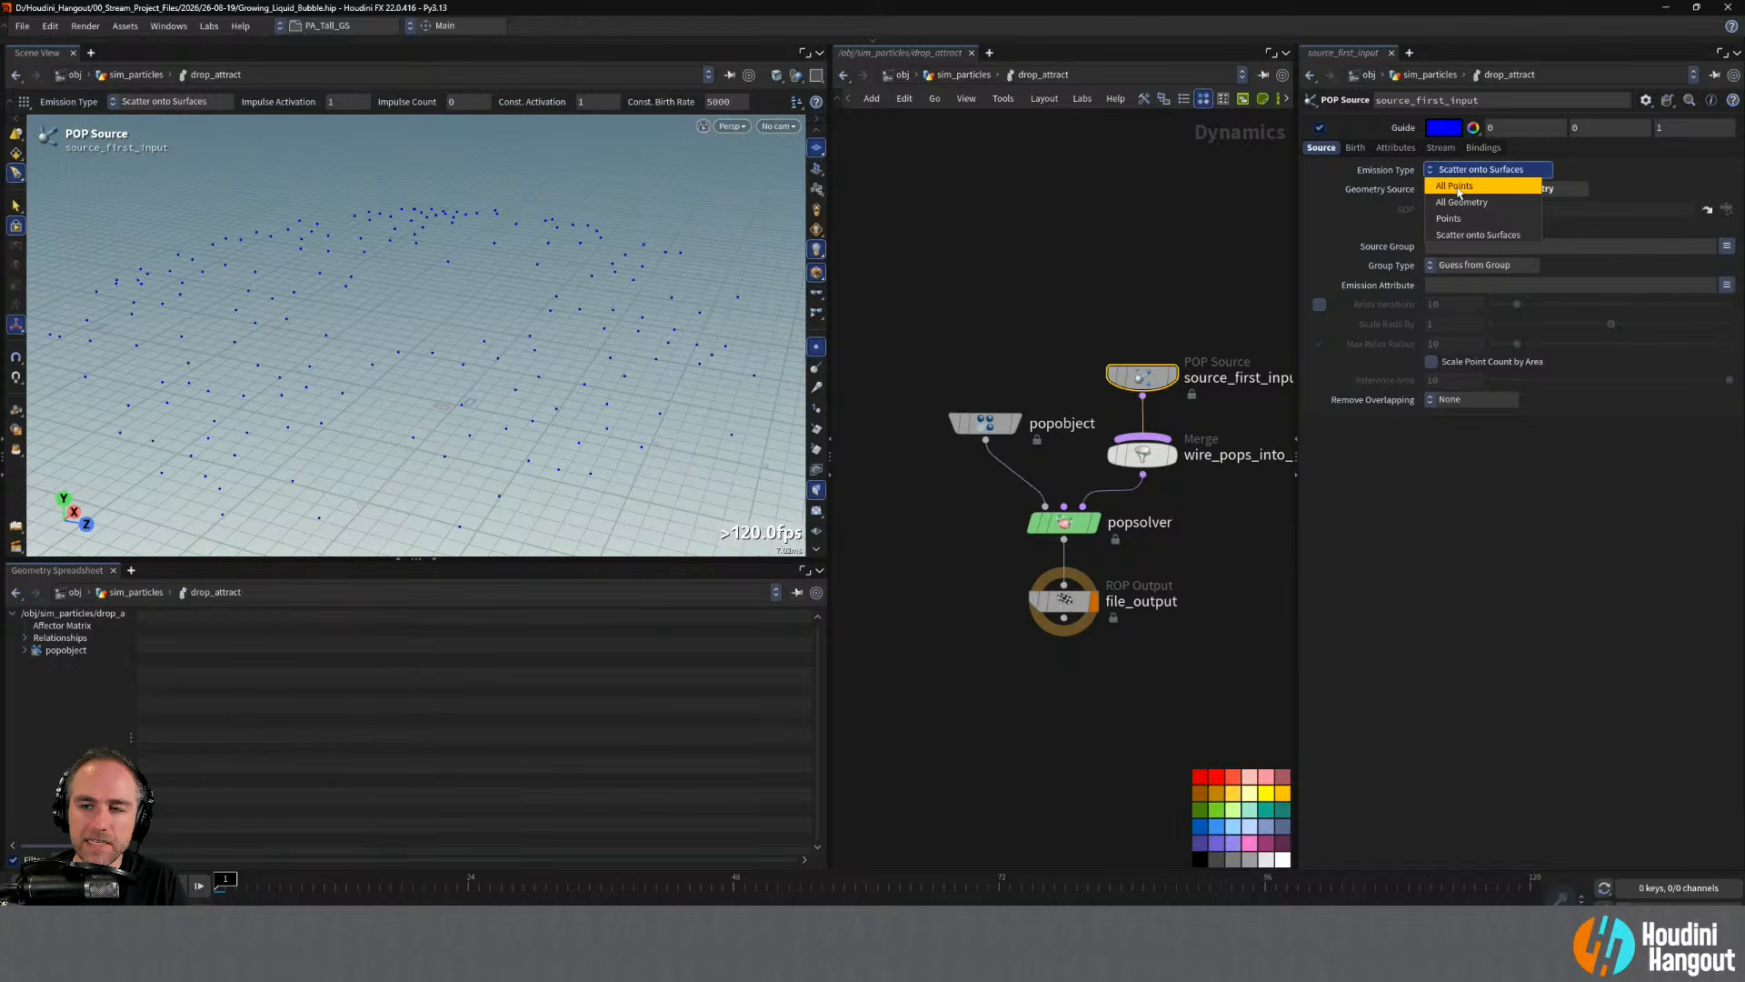
left_click(1458, 186)
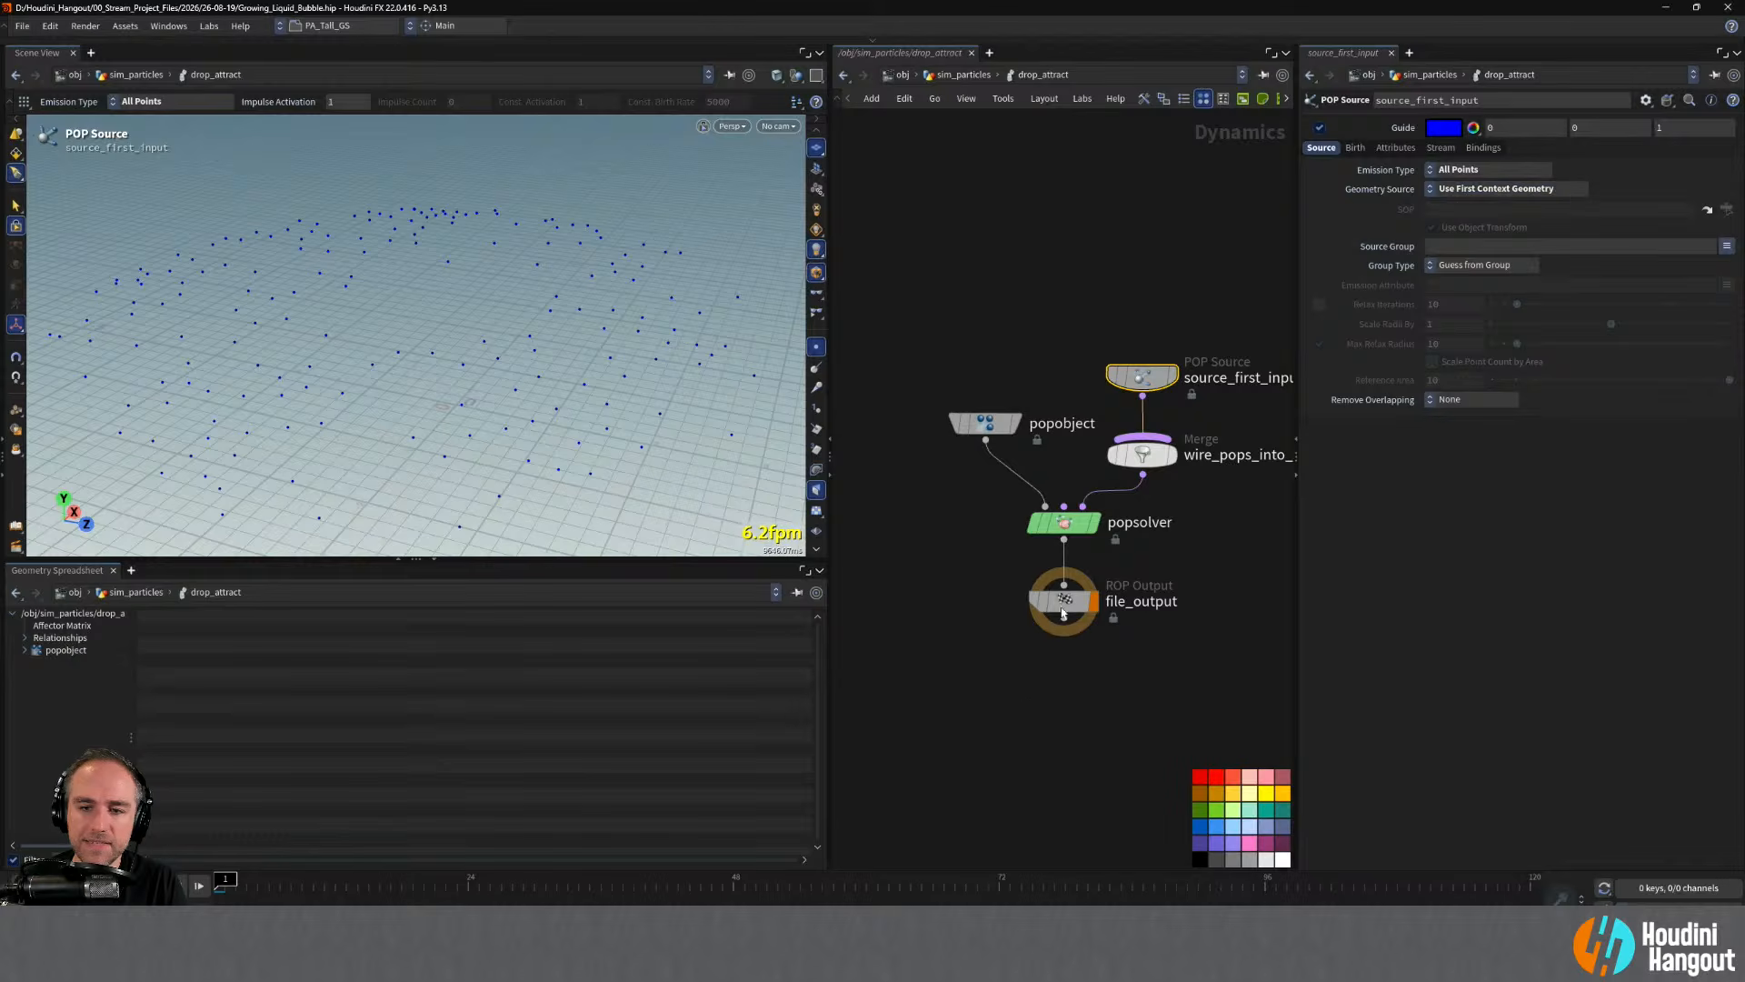
left_click(1355, 147)
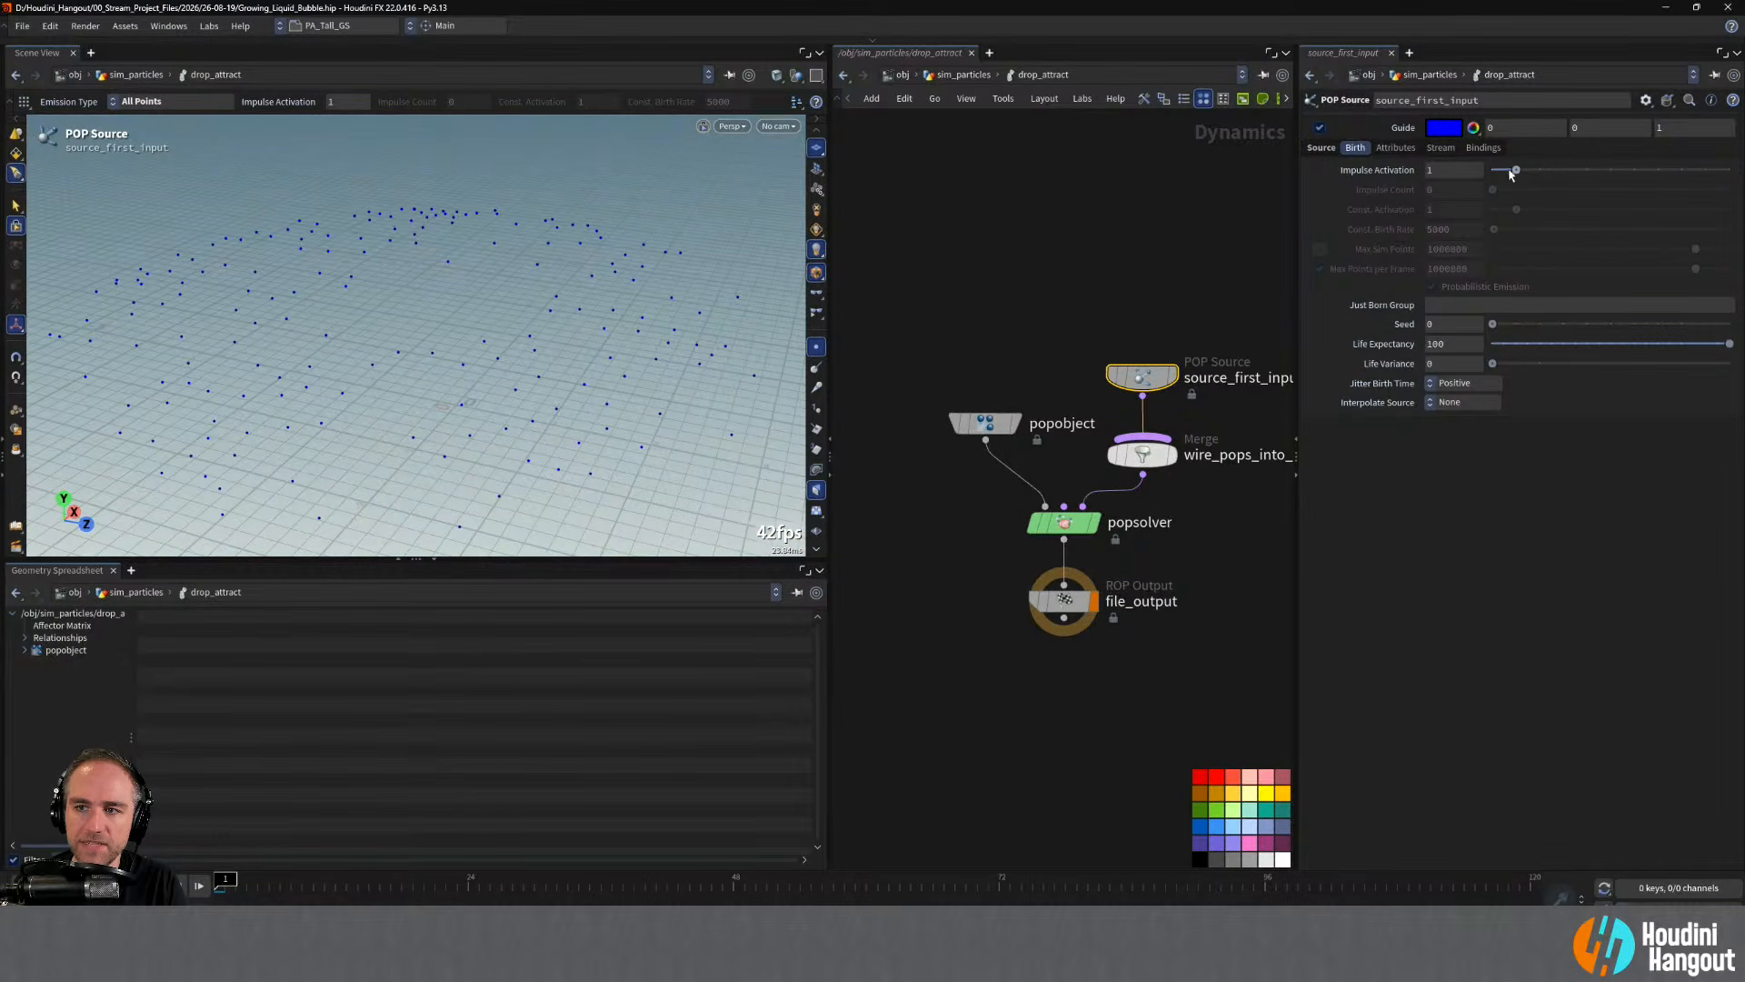
double_click(1431, 170)
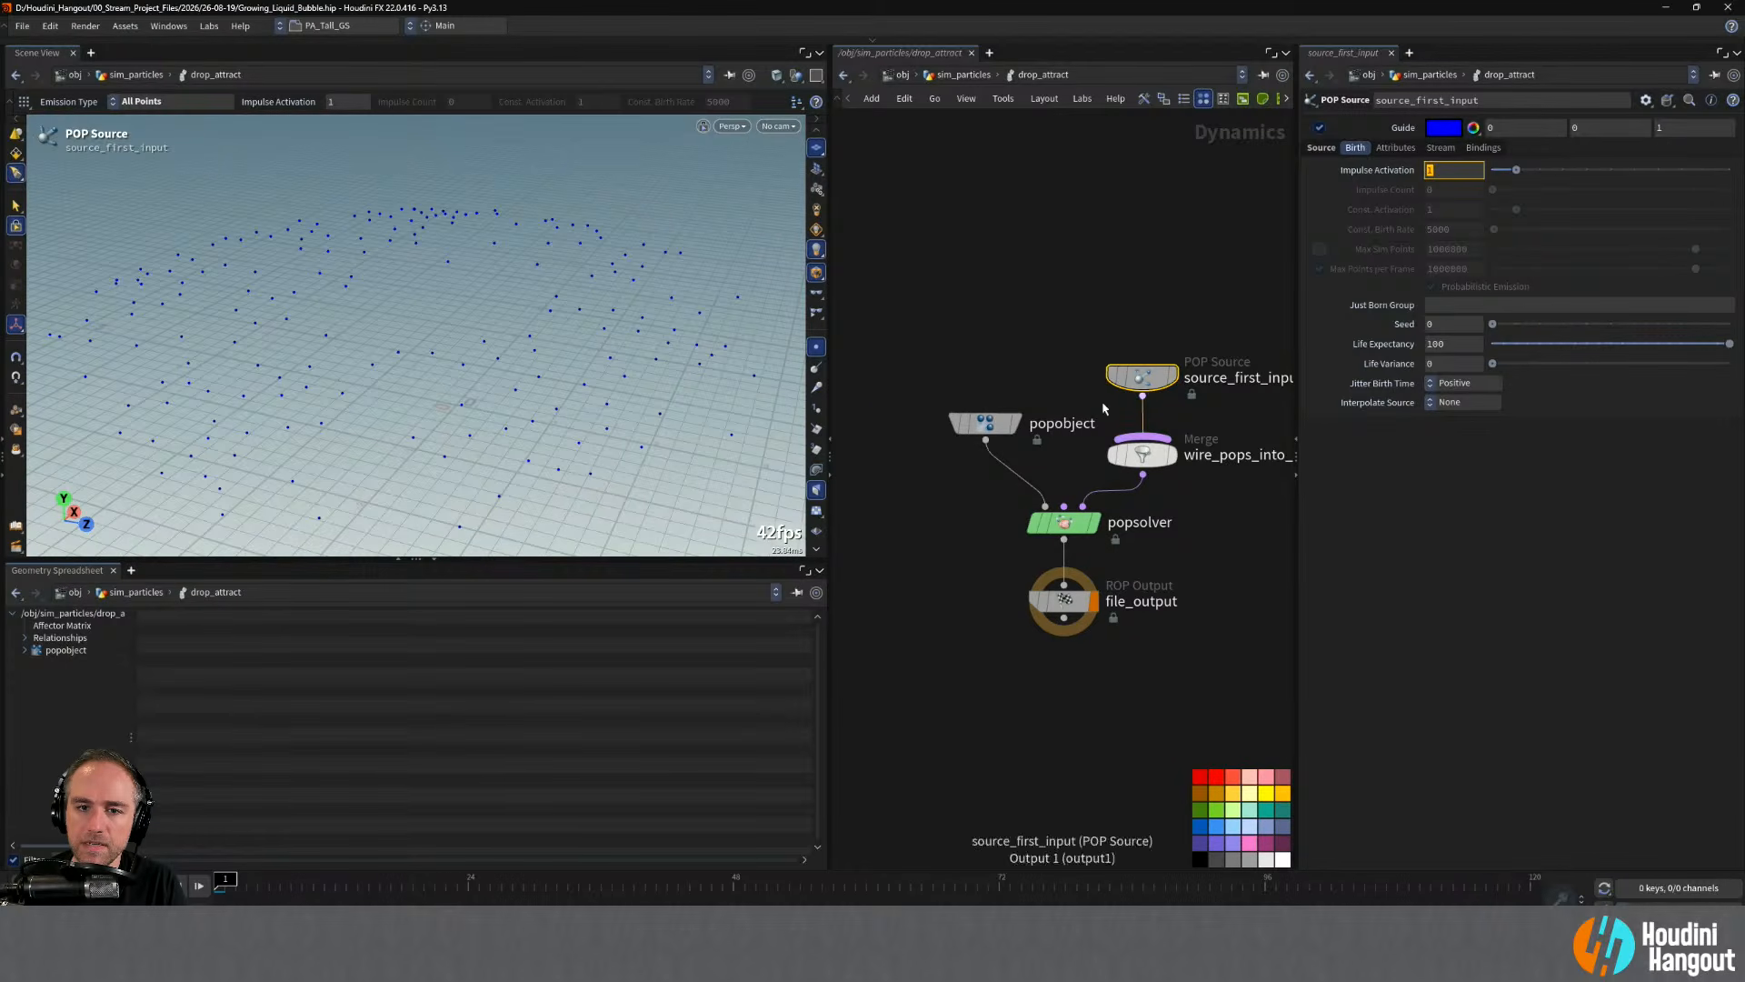
- Check the POP Object's collision and guide settings, and delete the source_first_input POP Source node
left_click(985, 423)
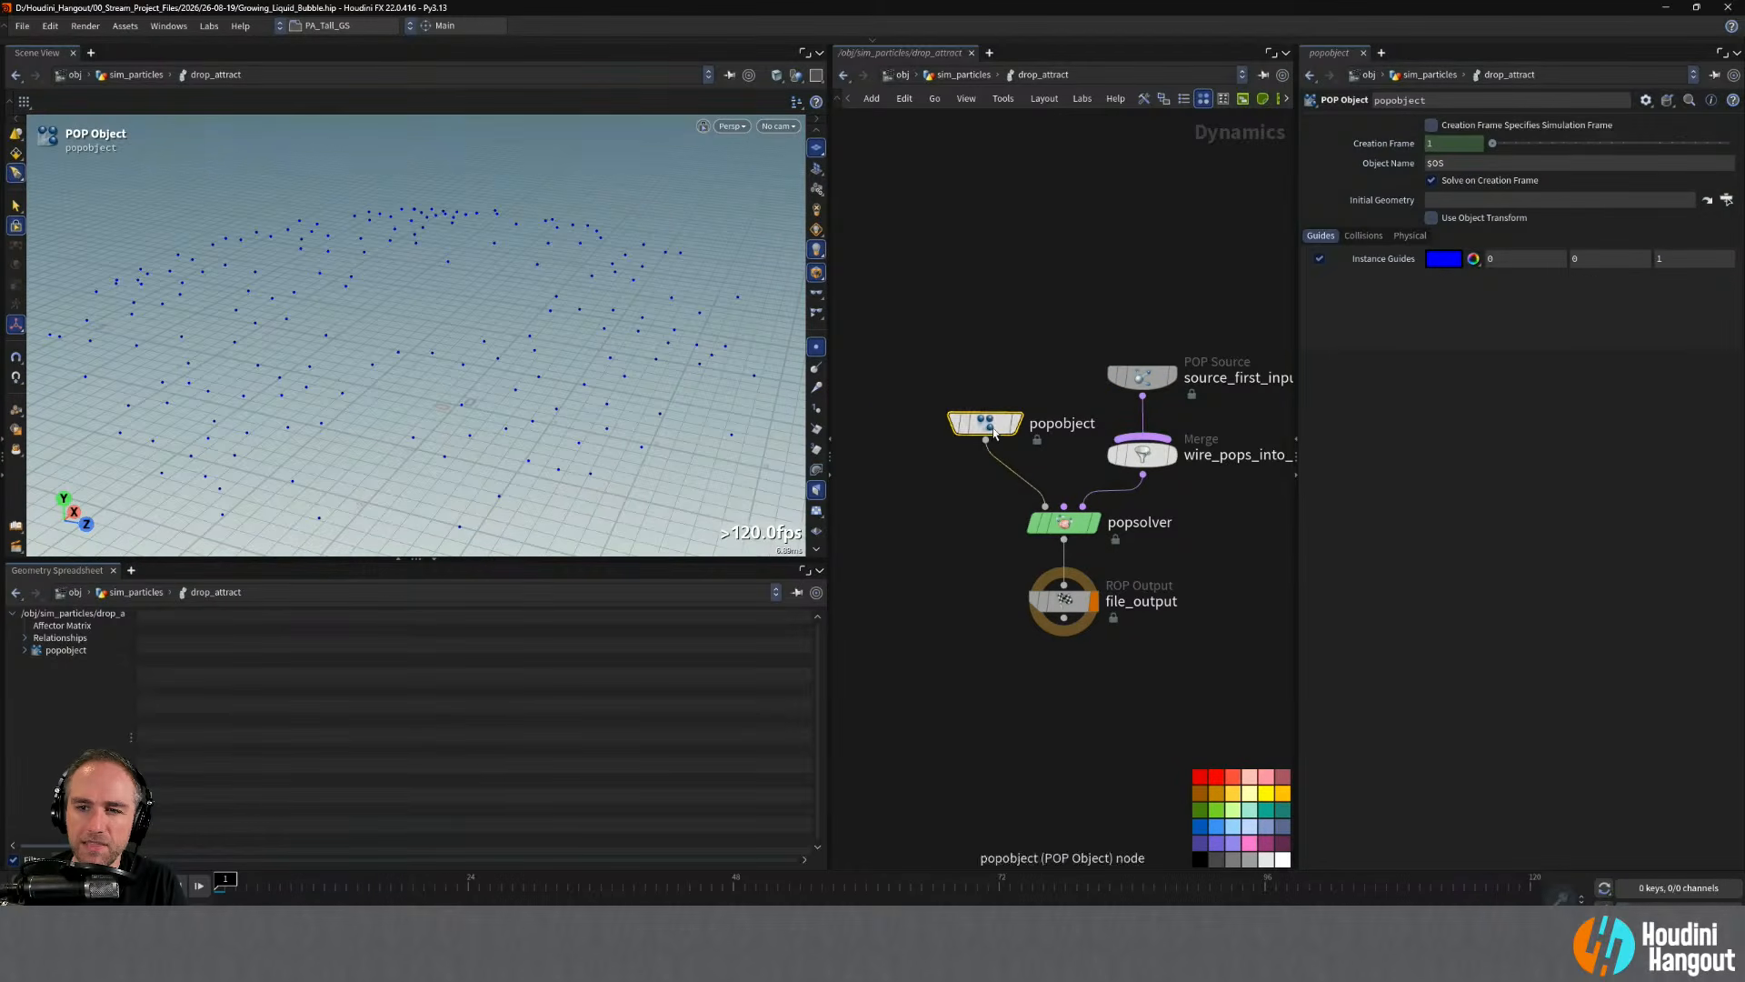
left_click(1364, 235)
left_click(1320, 236)
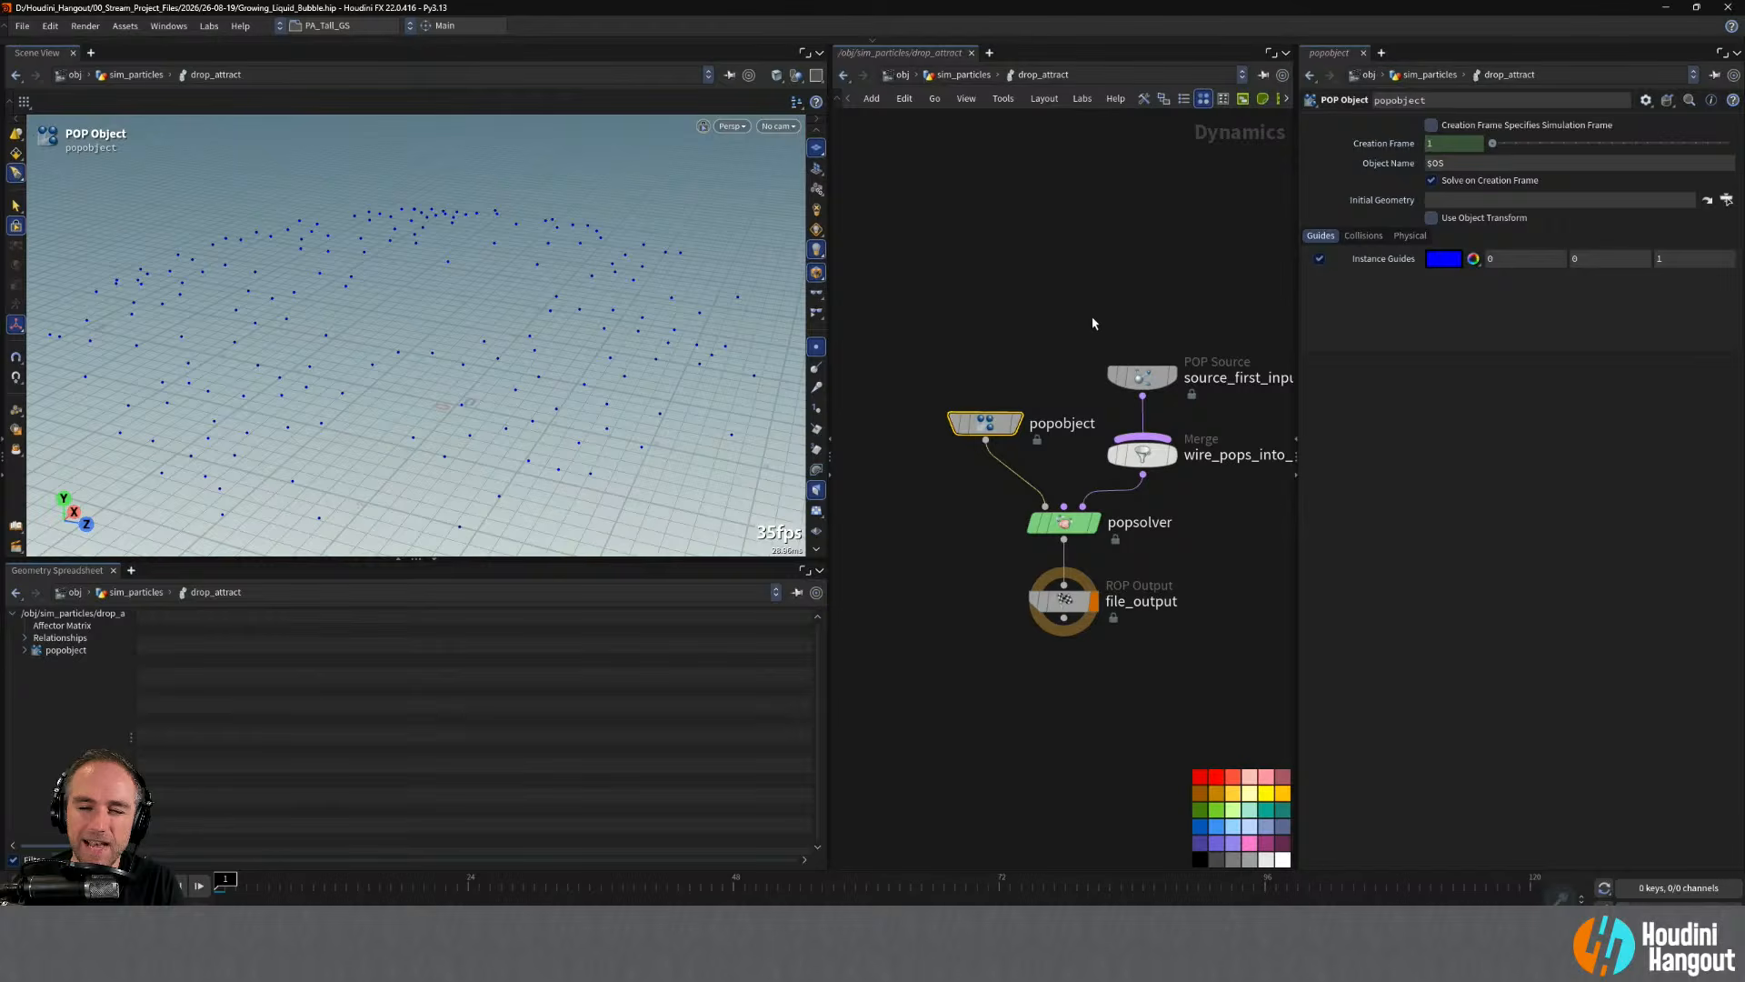
left_click(1147, 376)
key("Delete")
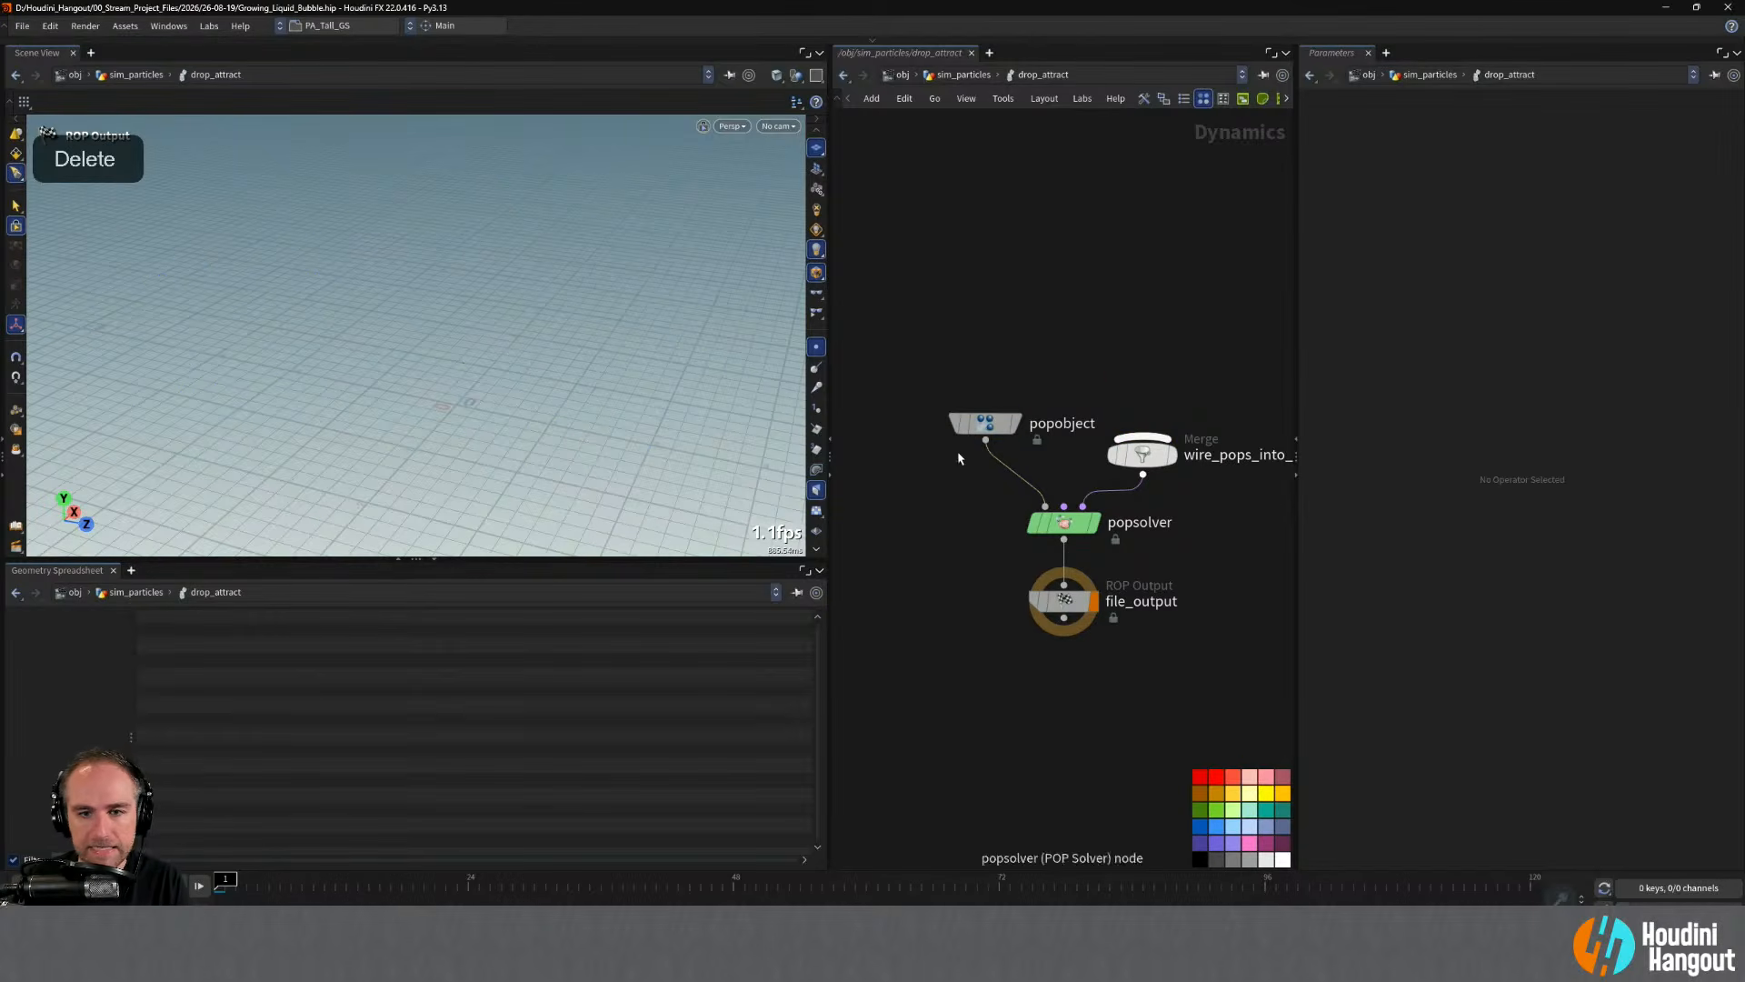
- Set the POP Object's Initial Geometry to the expression `opinputpath("..",0)`
left_click(981, 424)
left_click(1466, 198)
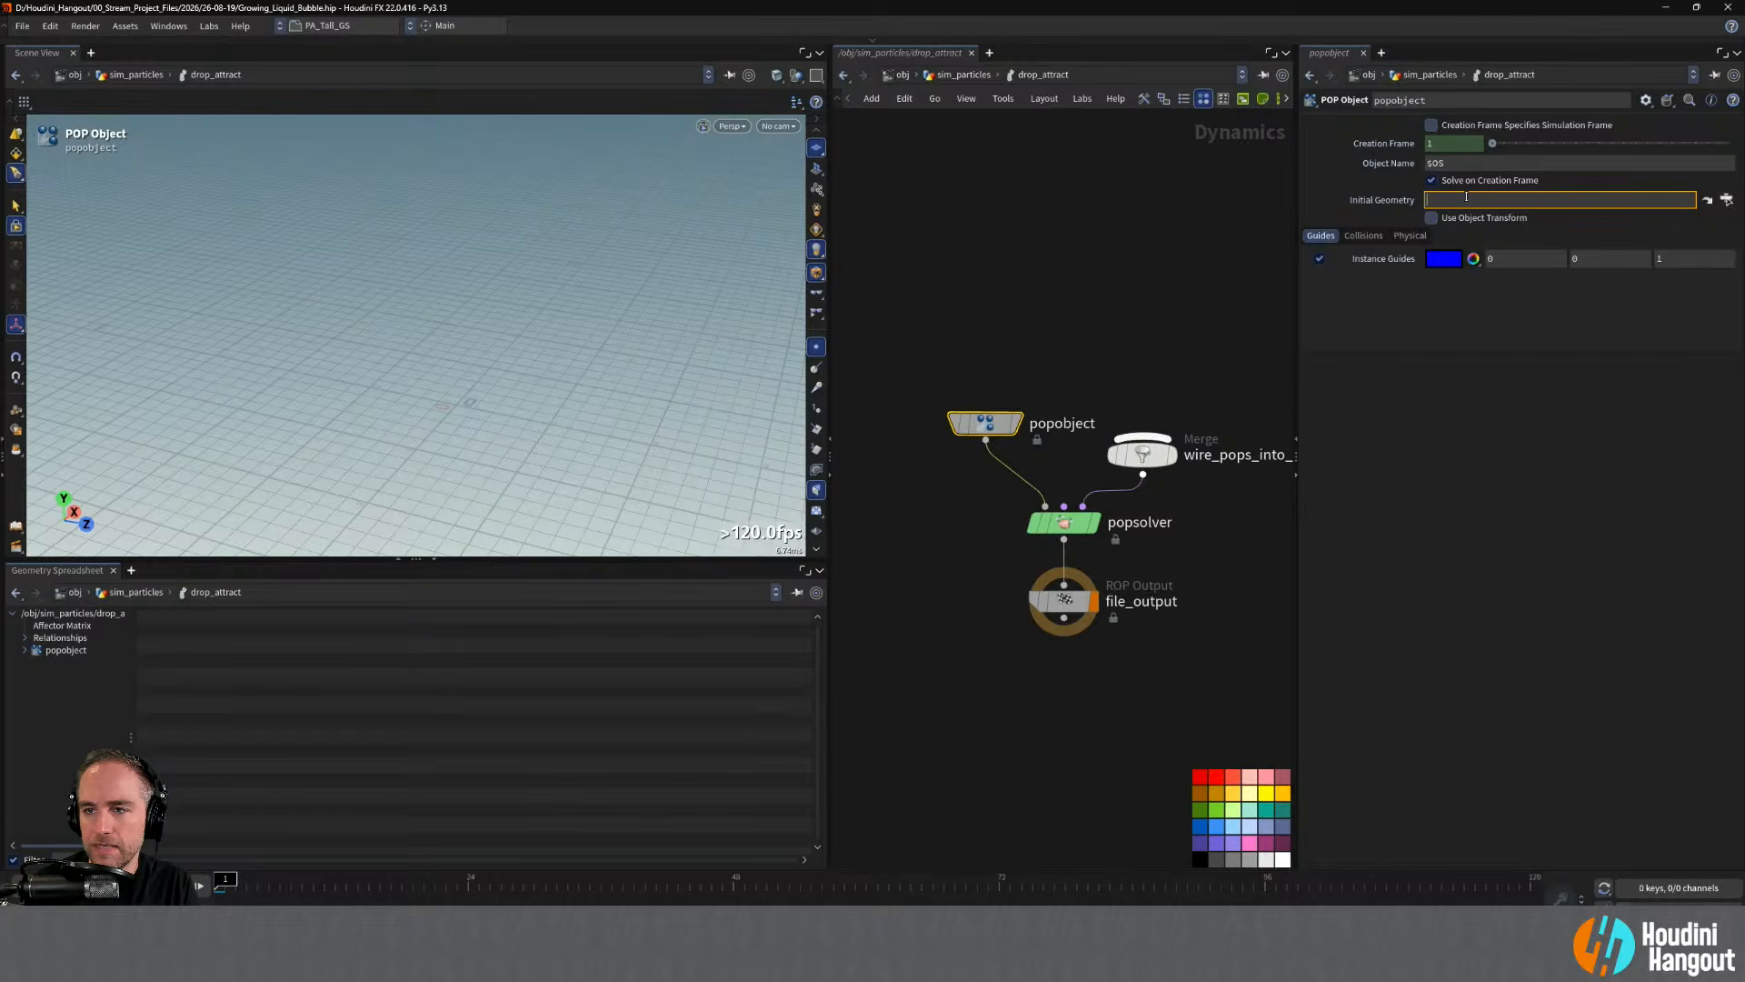
type("``opinput")
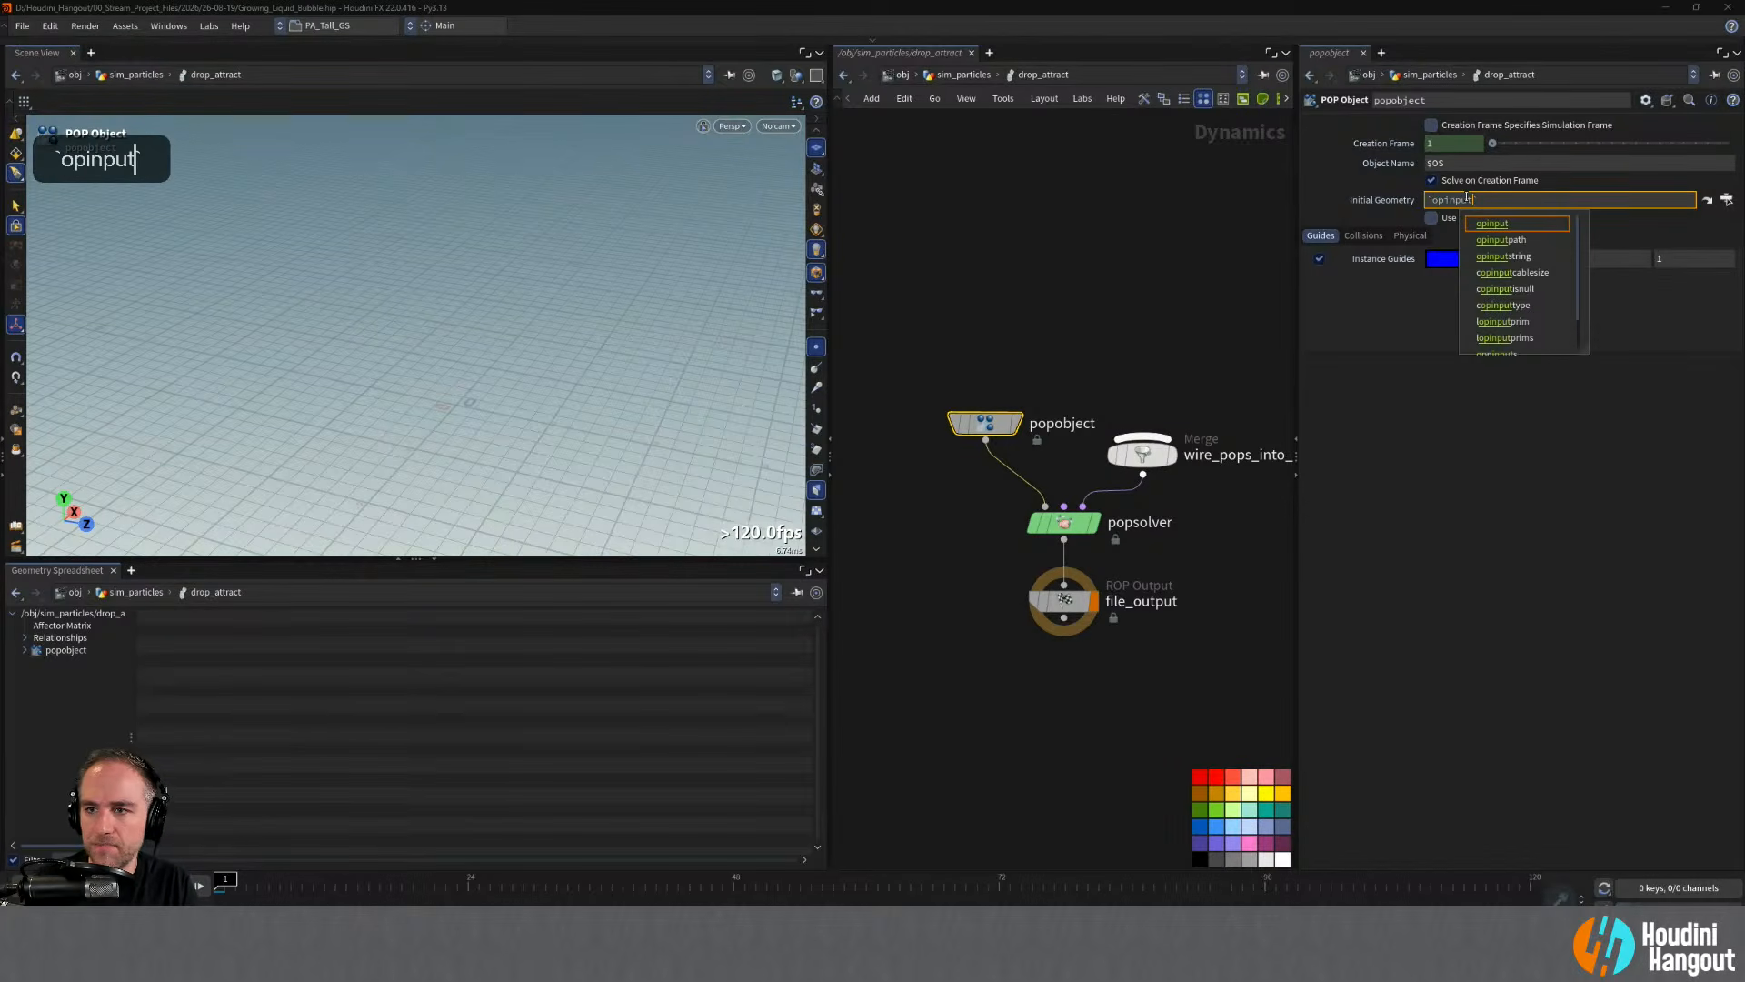
key("Return")
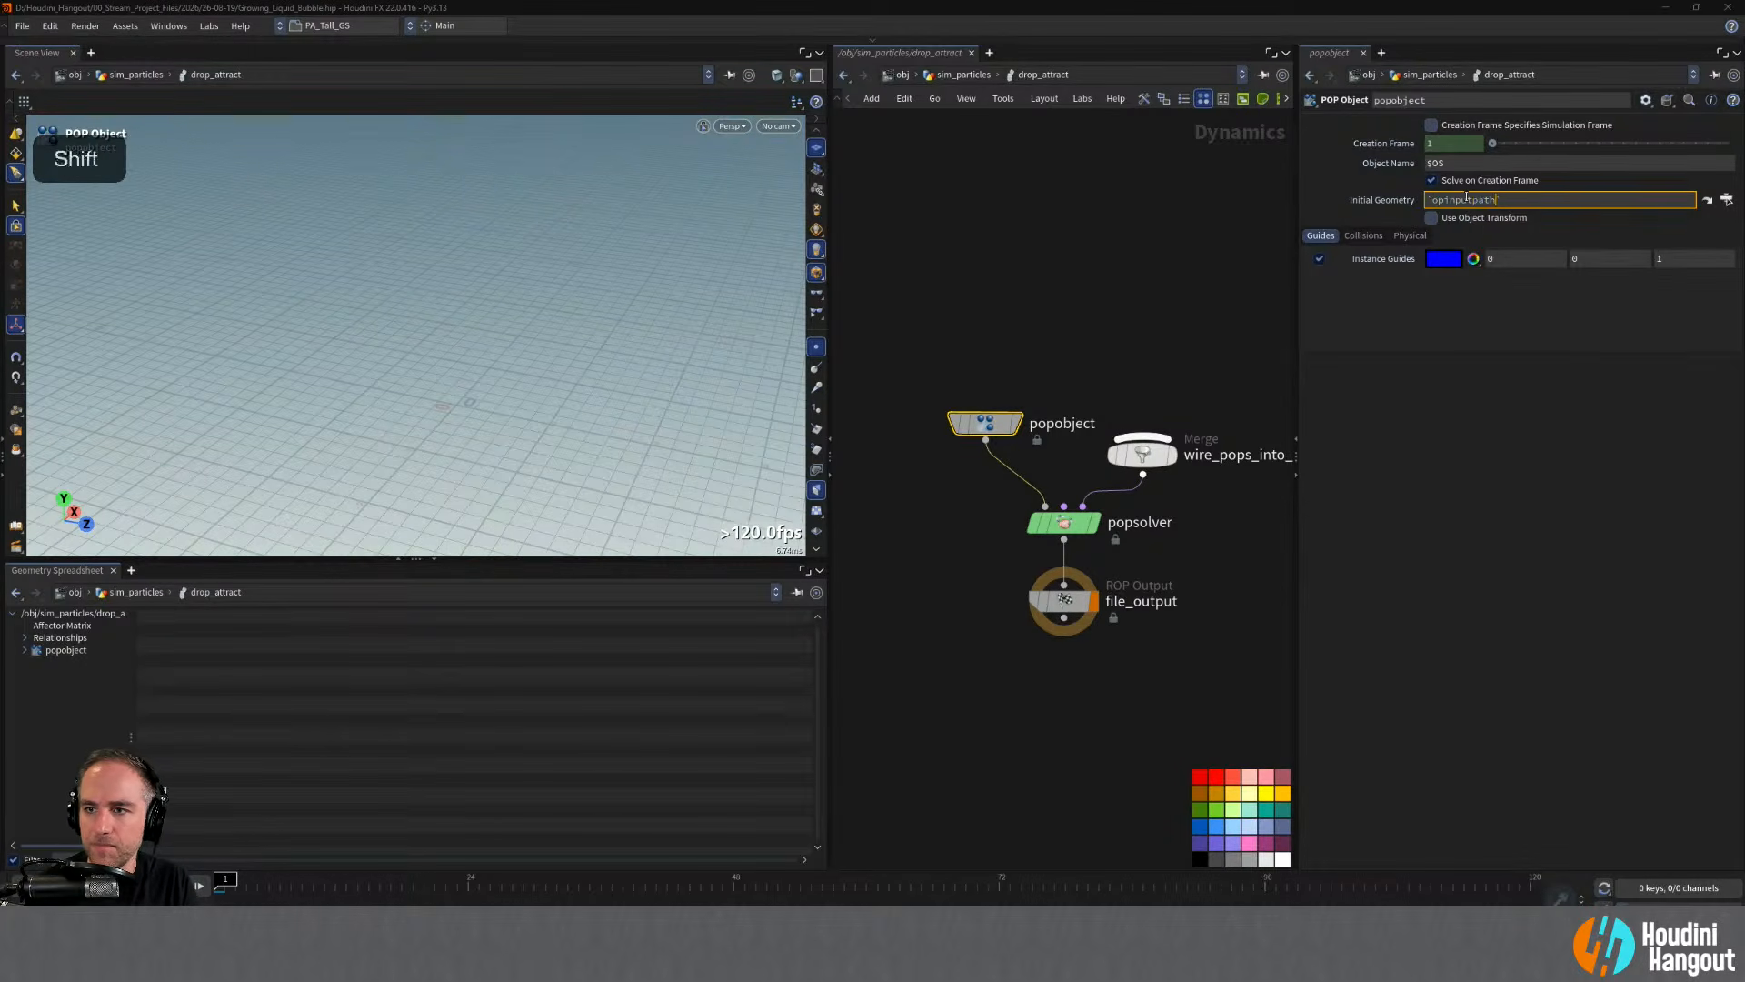
type("()")
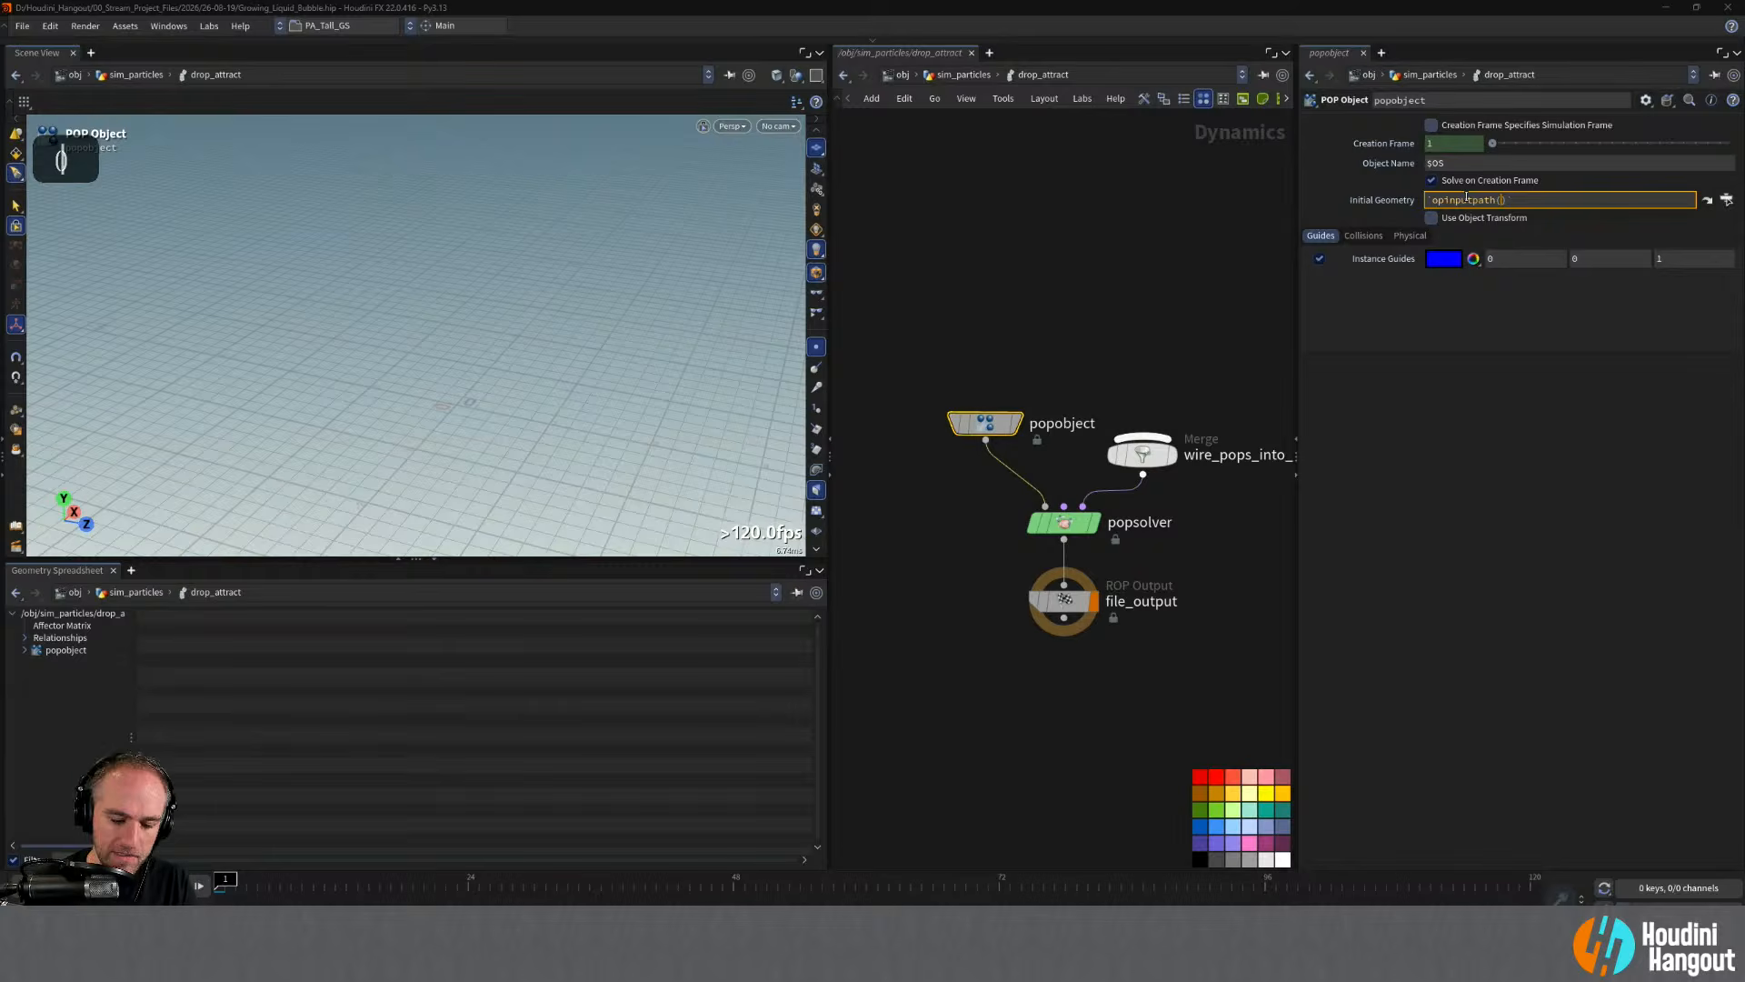
type("\"..\"")
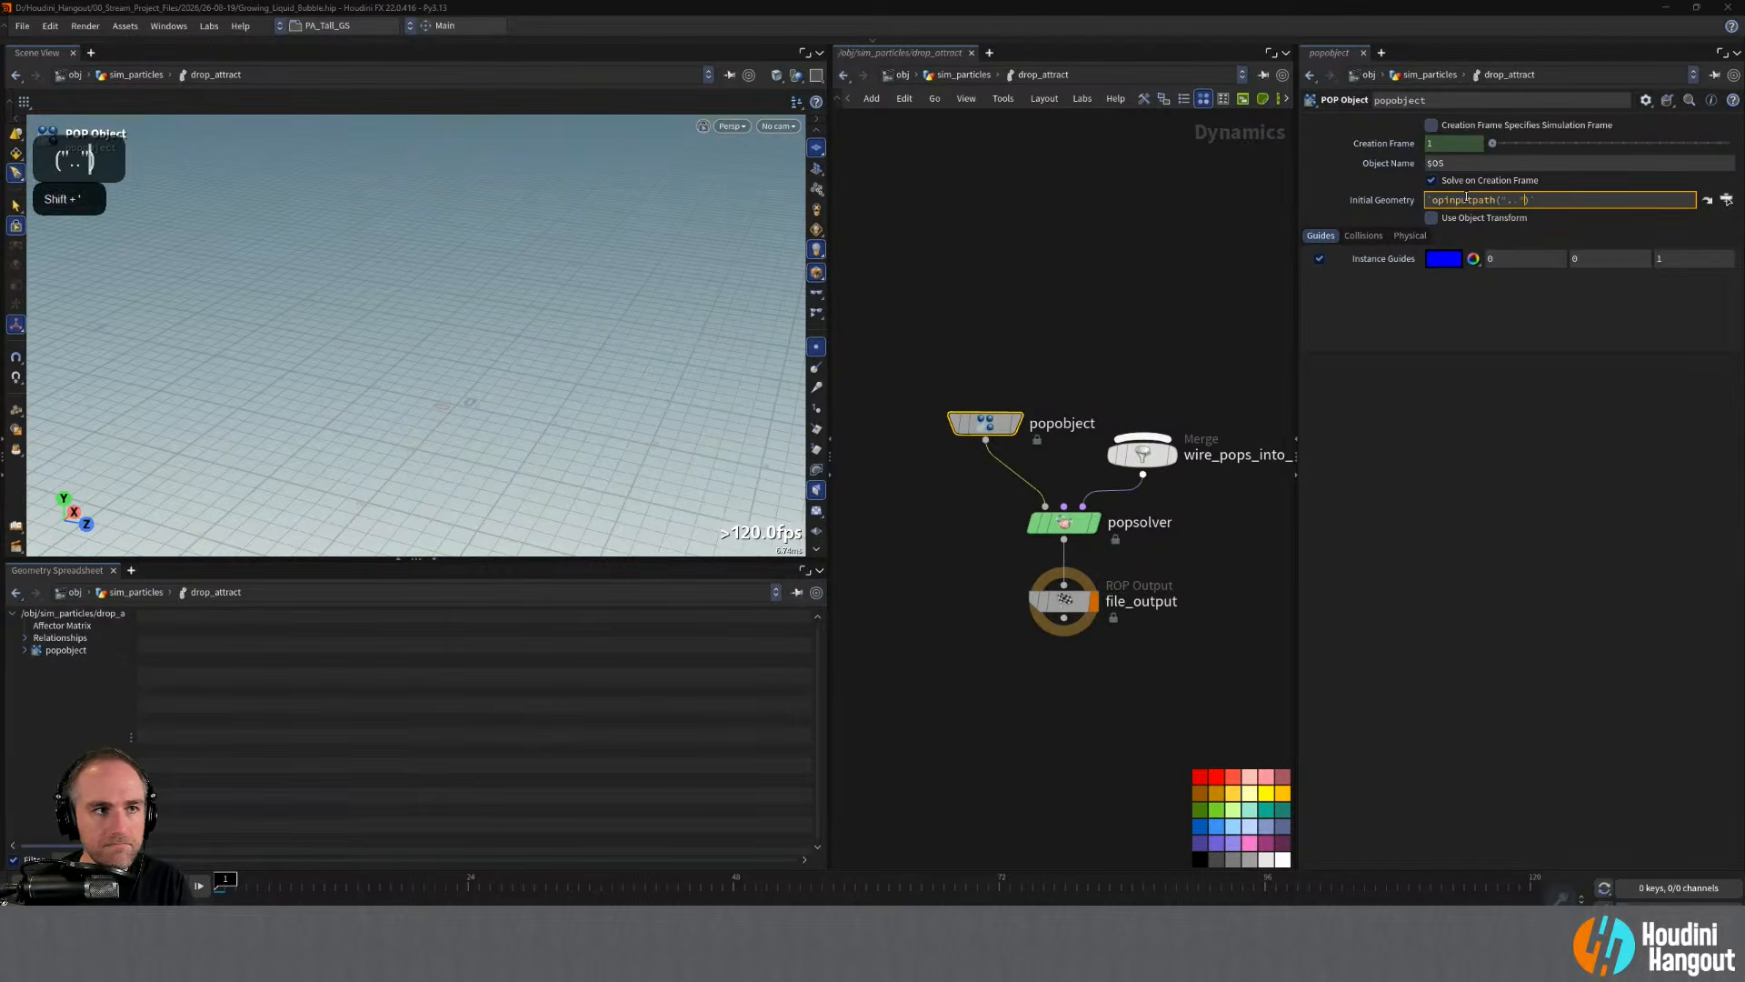
type(", 0")
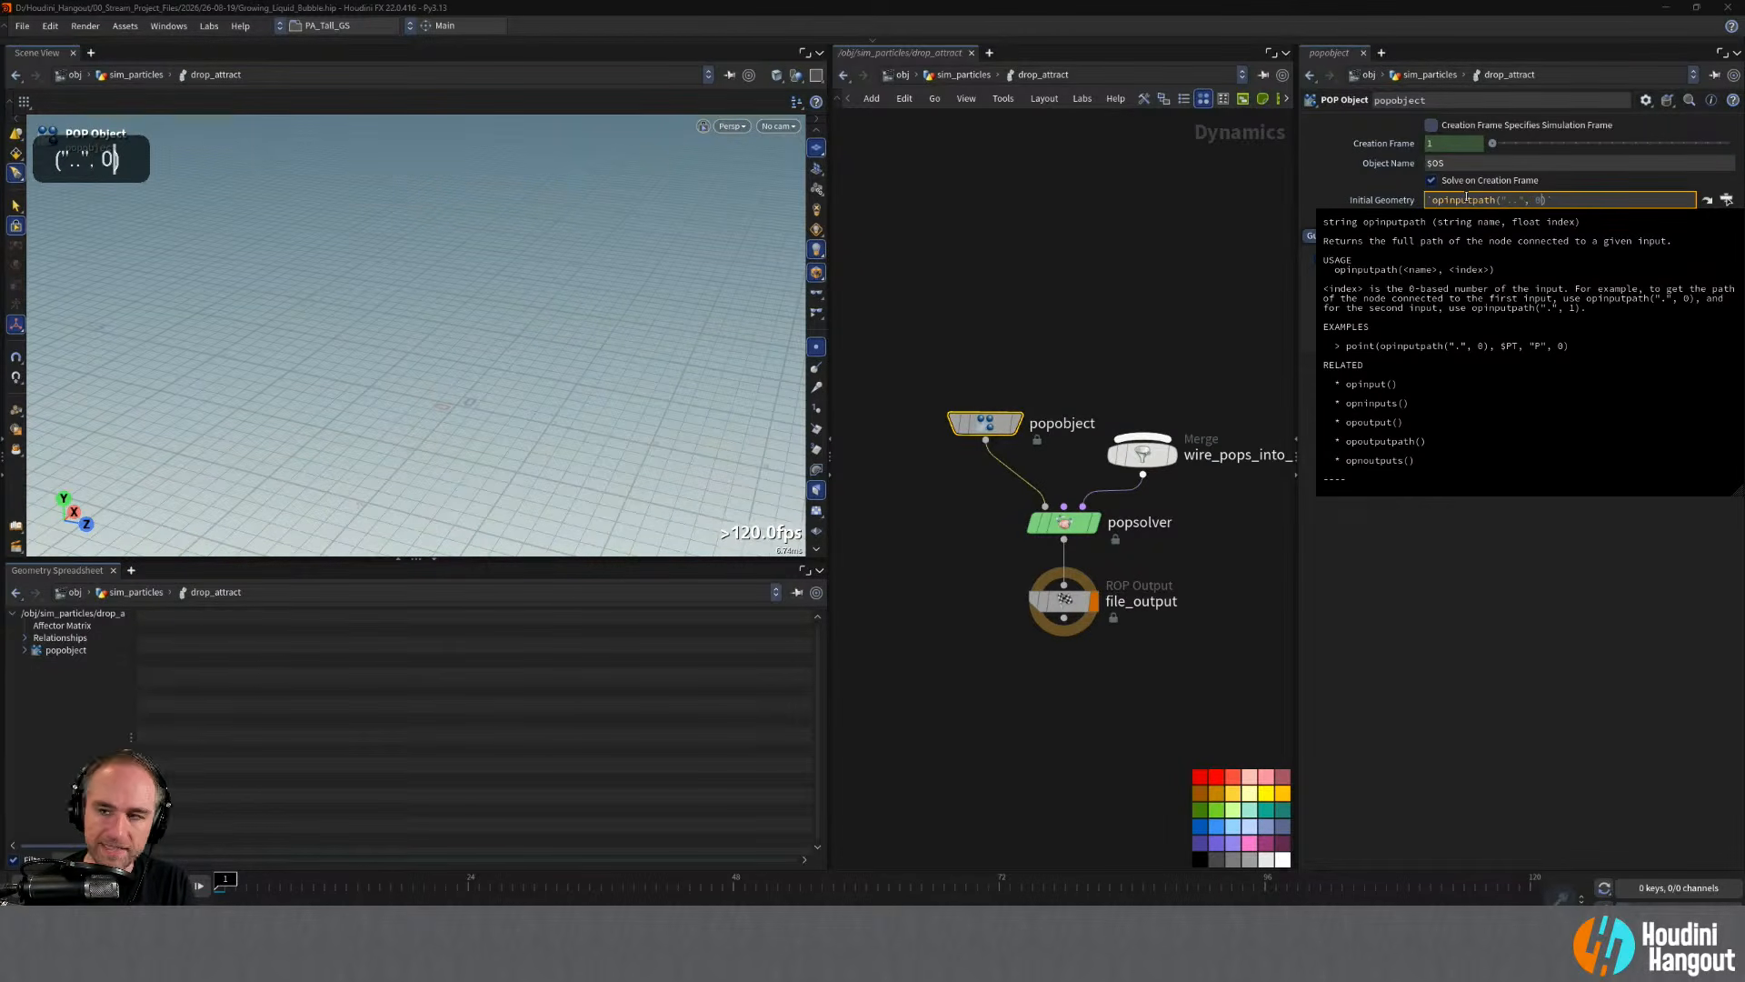
key("BackSpace")
key("BackSpace")
type("0")
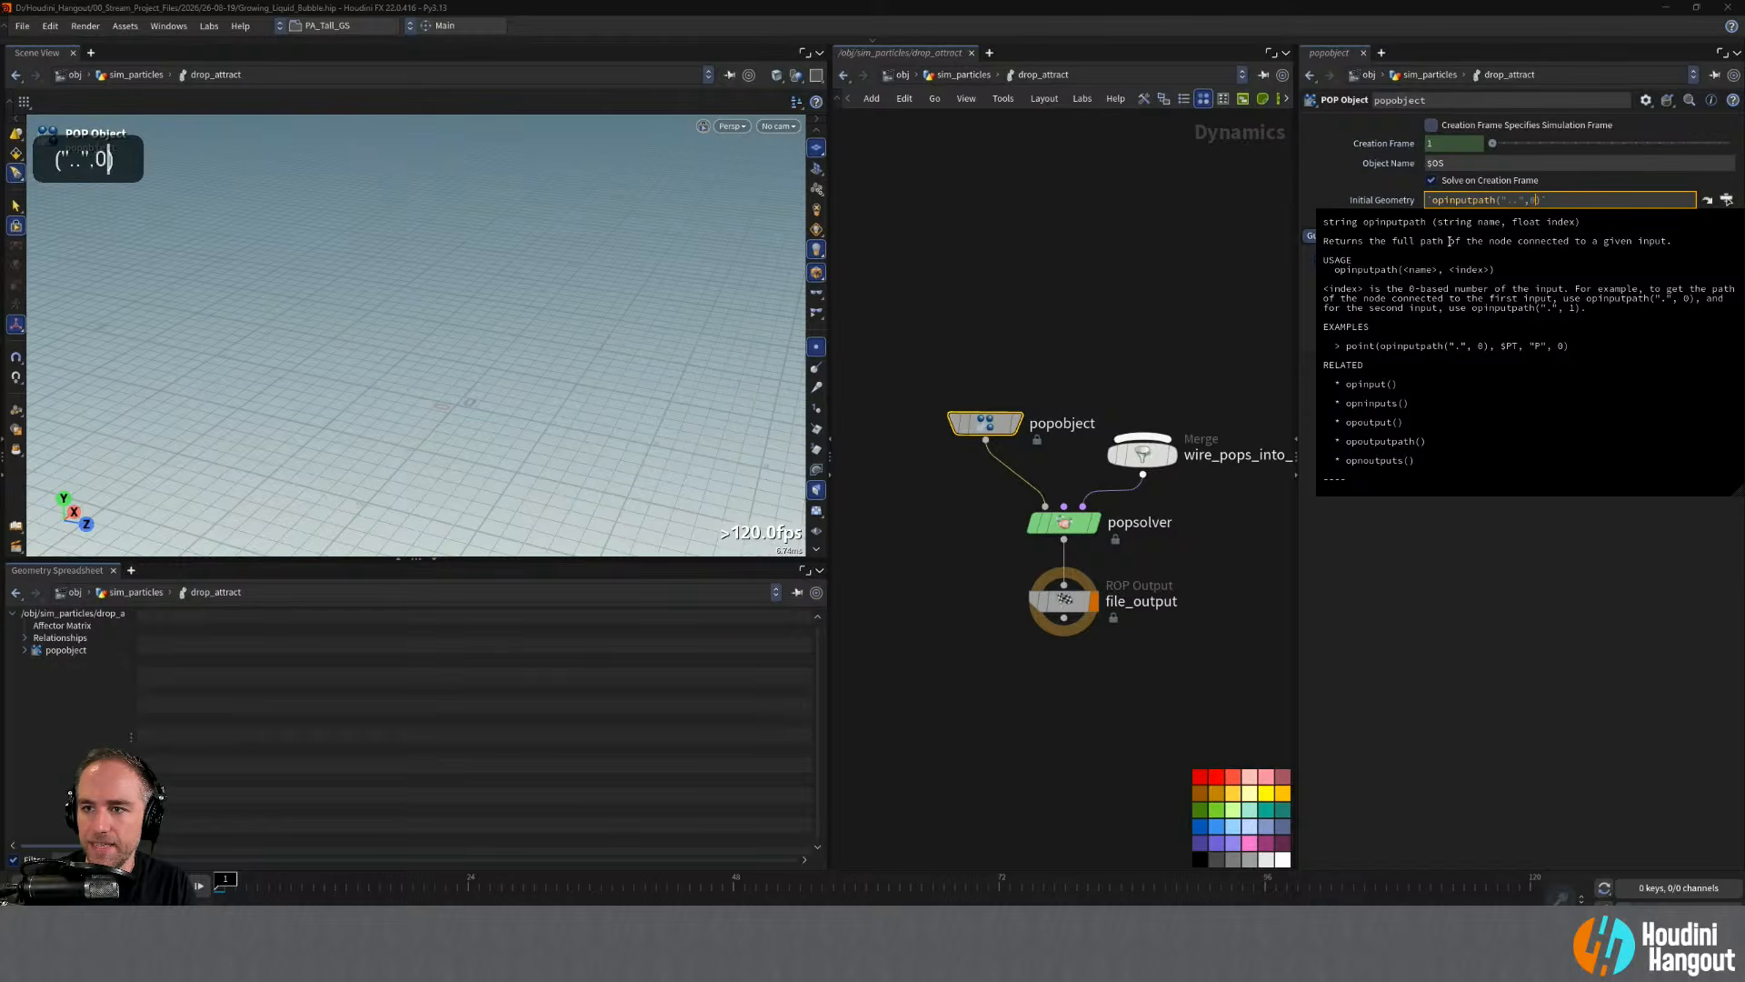
key("Return")
- Check the path the Initial Geometry expression evaluates to and the drop_attract network's first input, and return inside the network
middle_click(1402, 209)
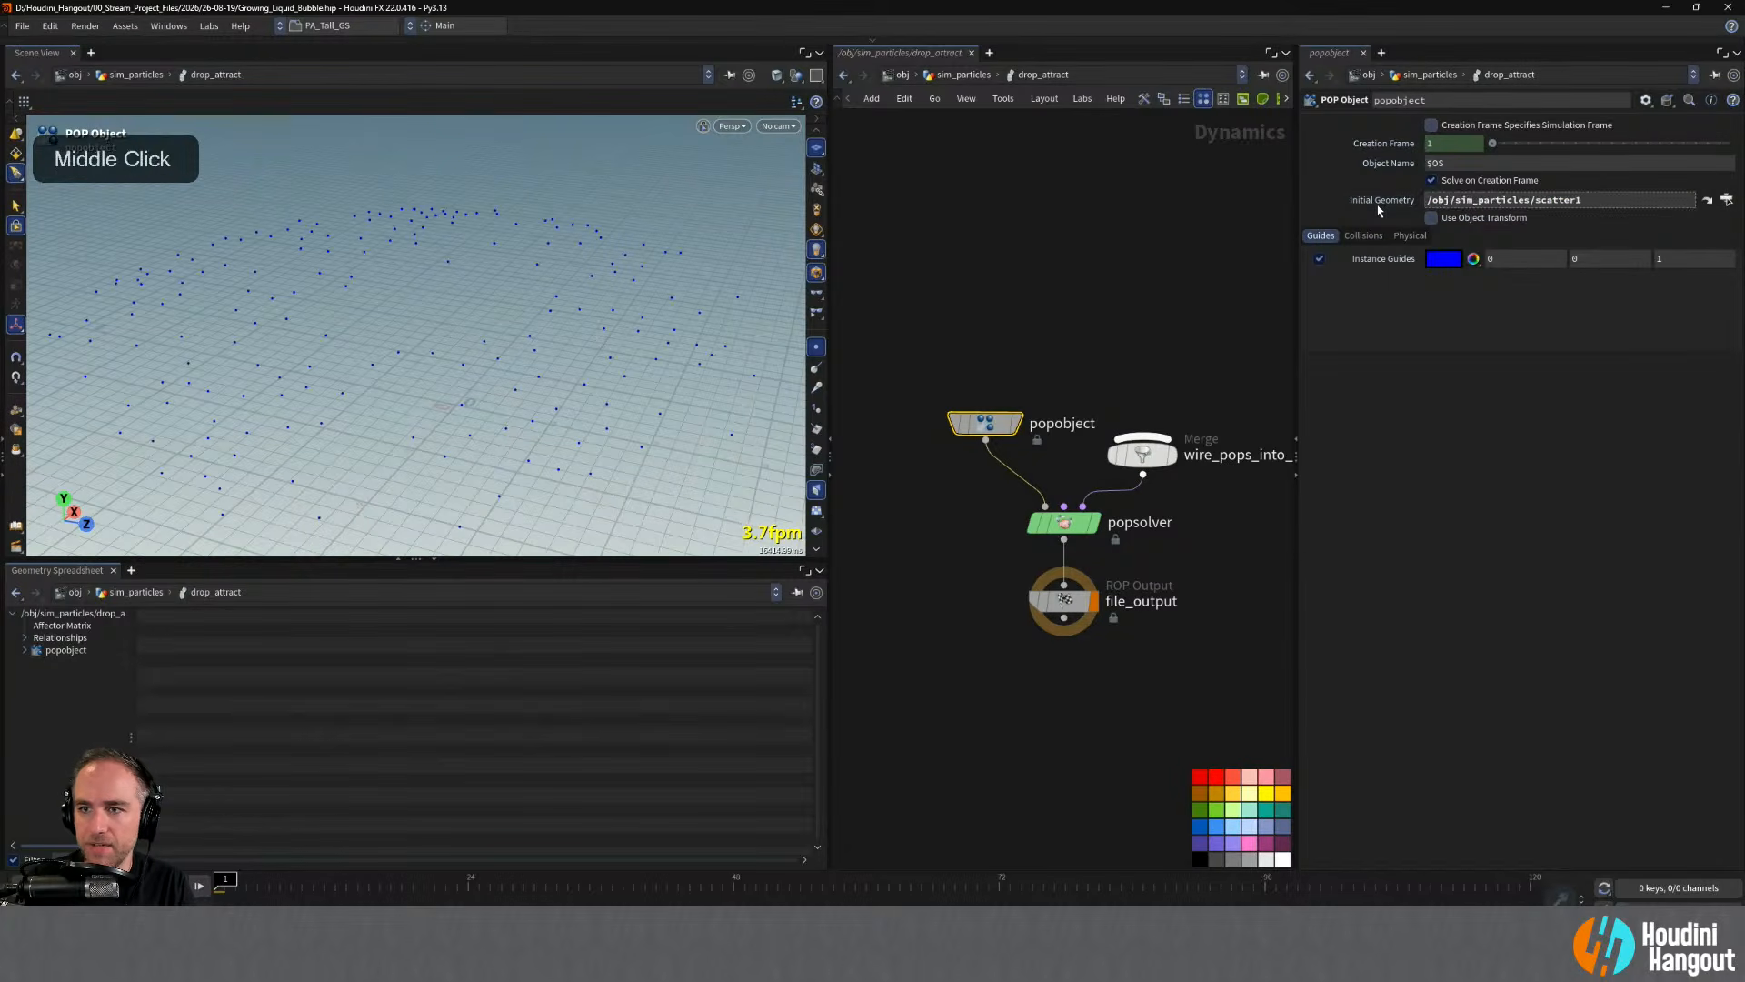
left_click(1433, 200)
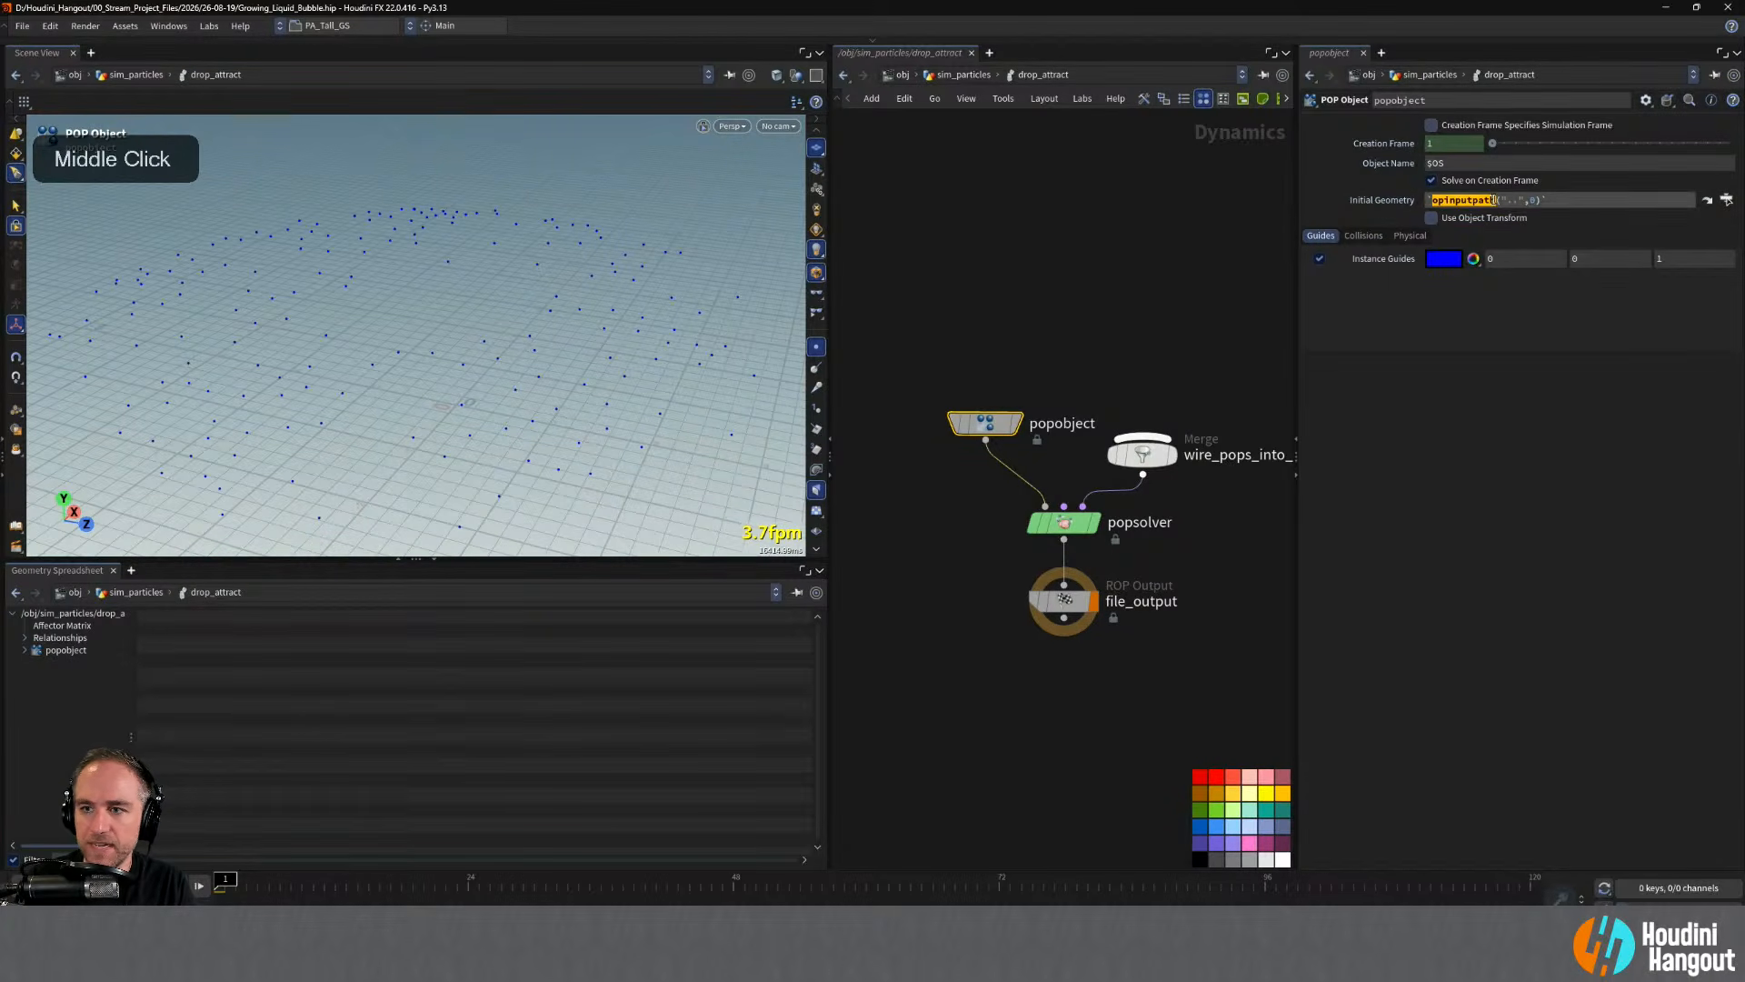
left_click(1509, 201)
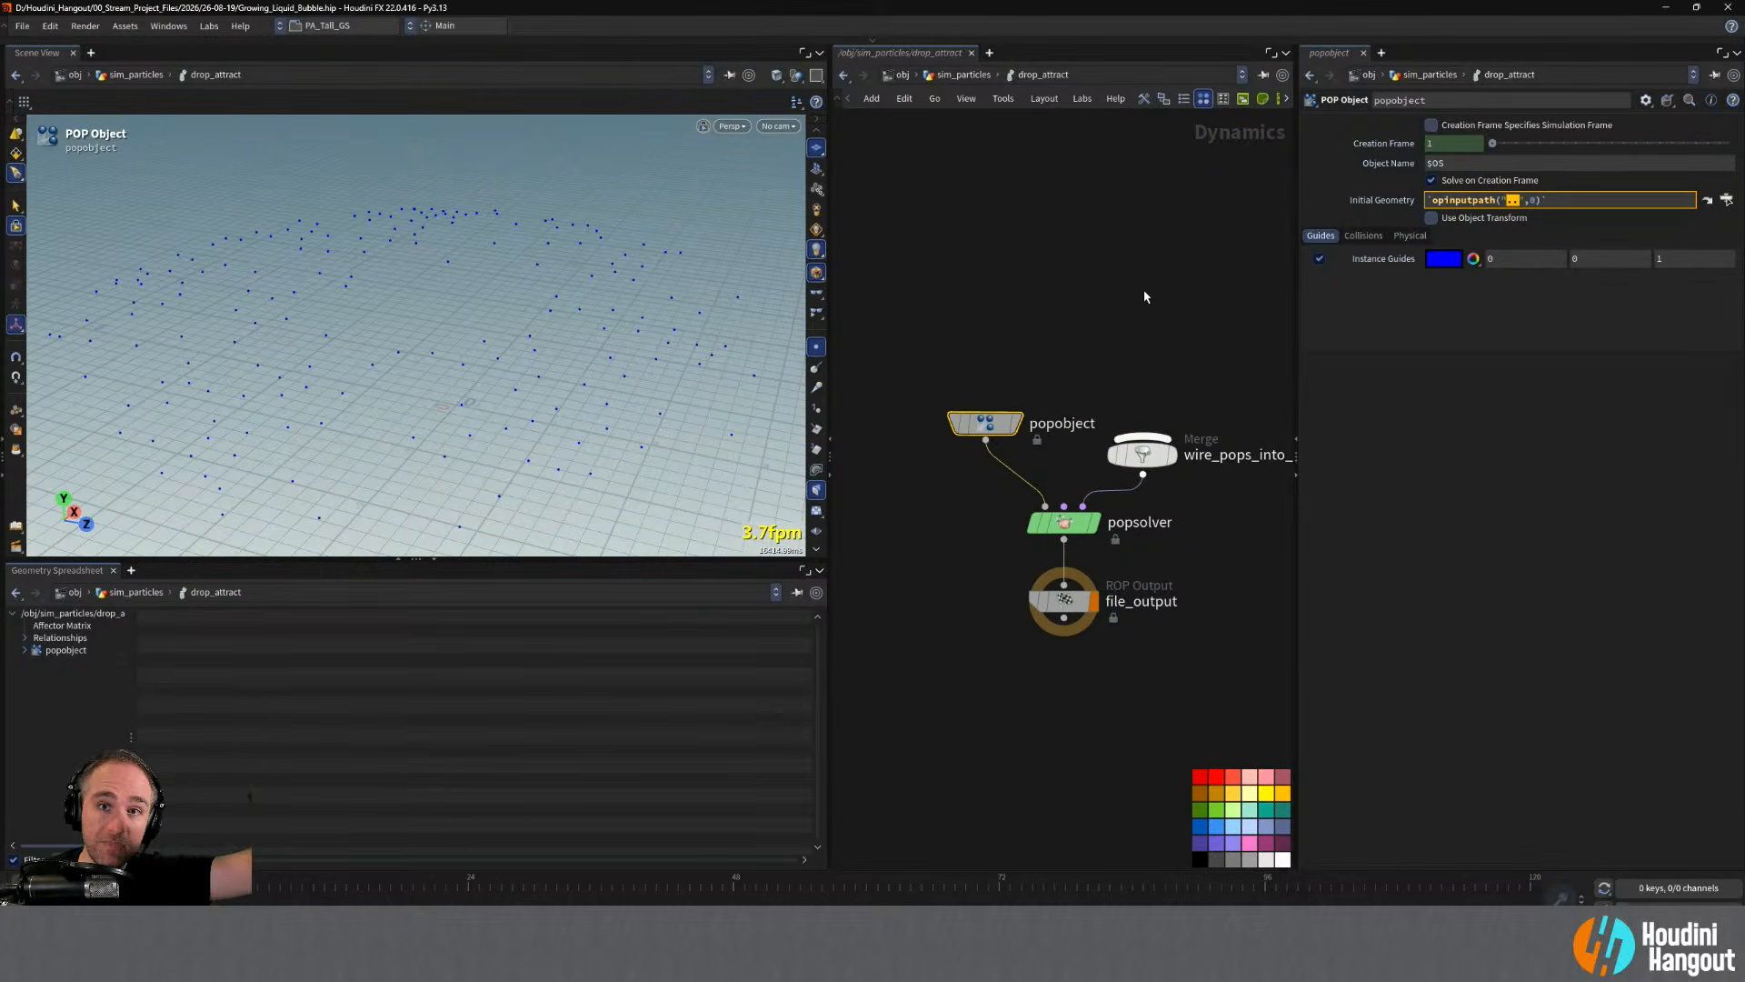
left_click(963, 75)
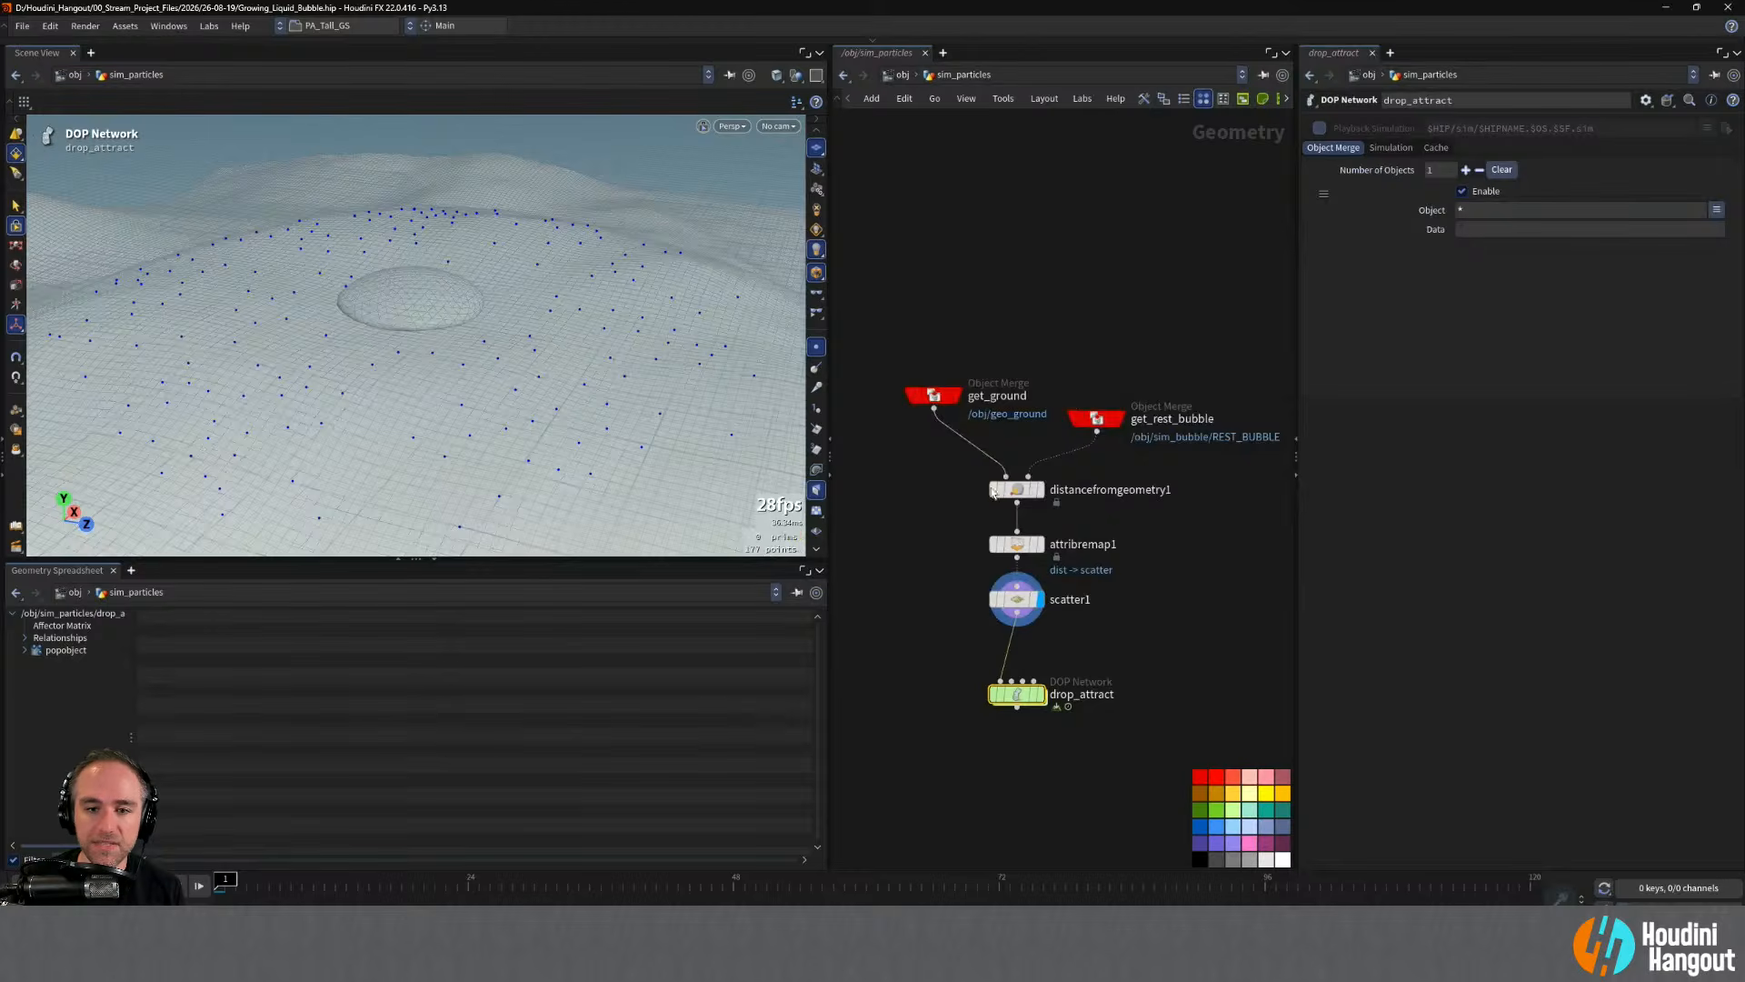
double_click(1017, 694)
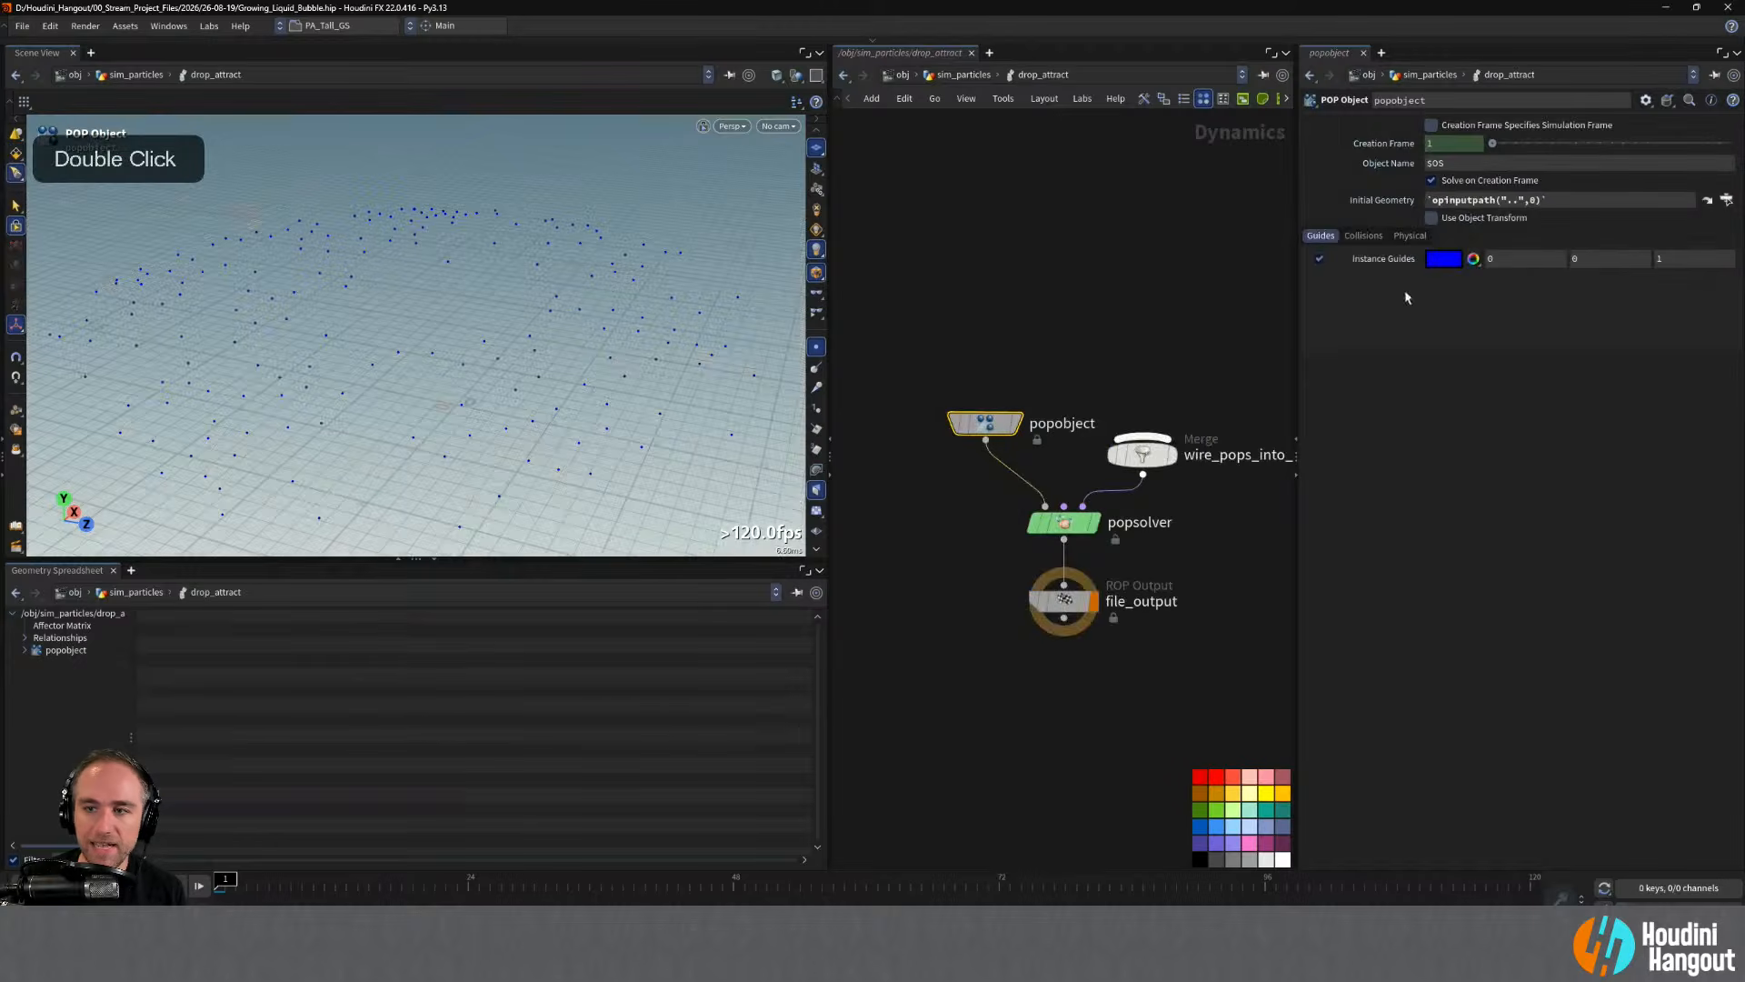
- Compare the POP Object's evaluated Initial Geometry path with the scatter1 node feeding drop_attract, and reopen the drop_attract network
left_click(936, 563)
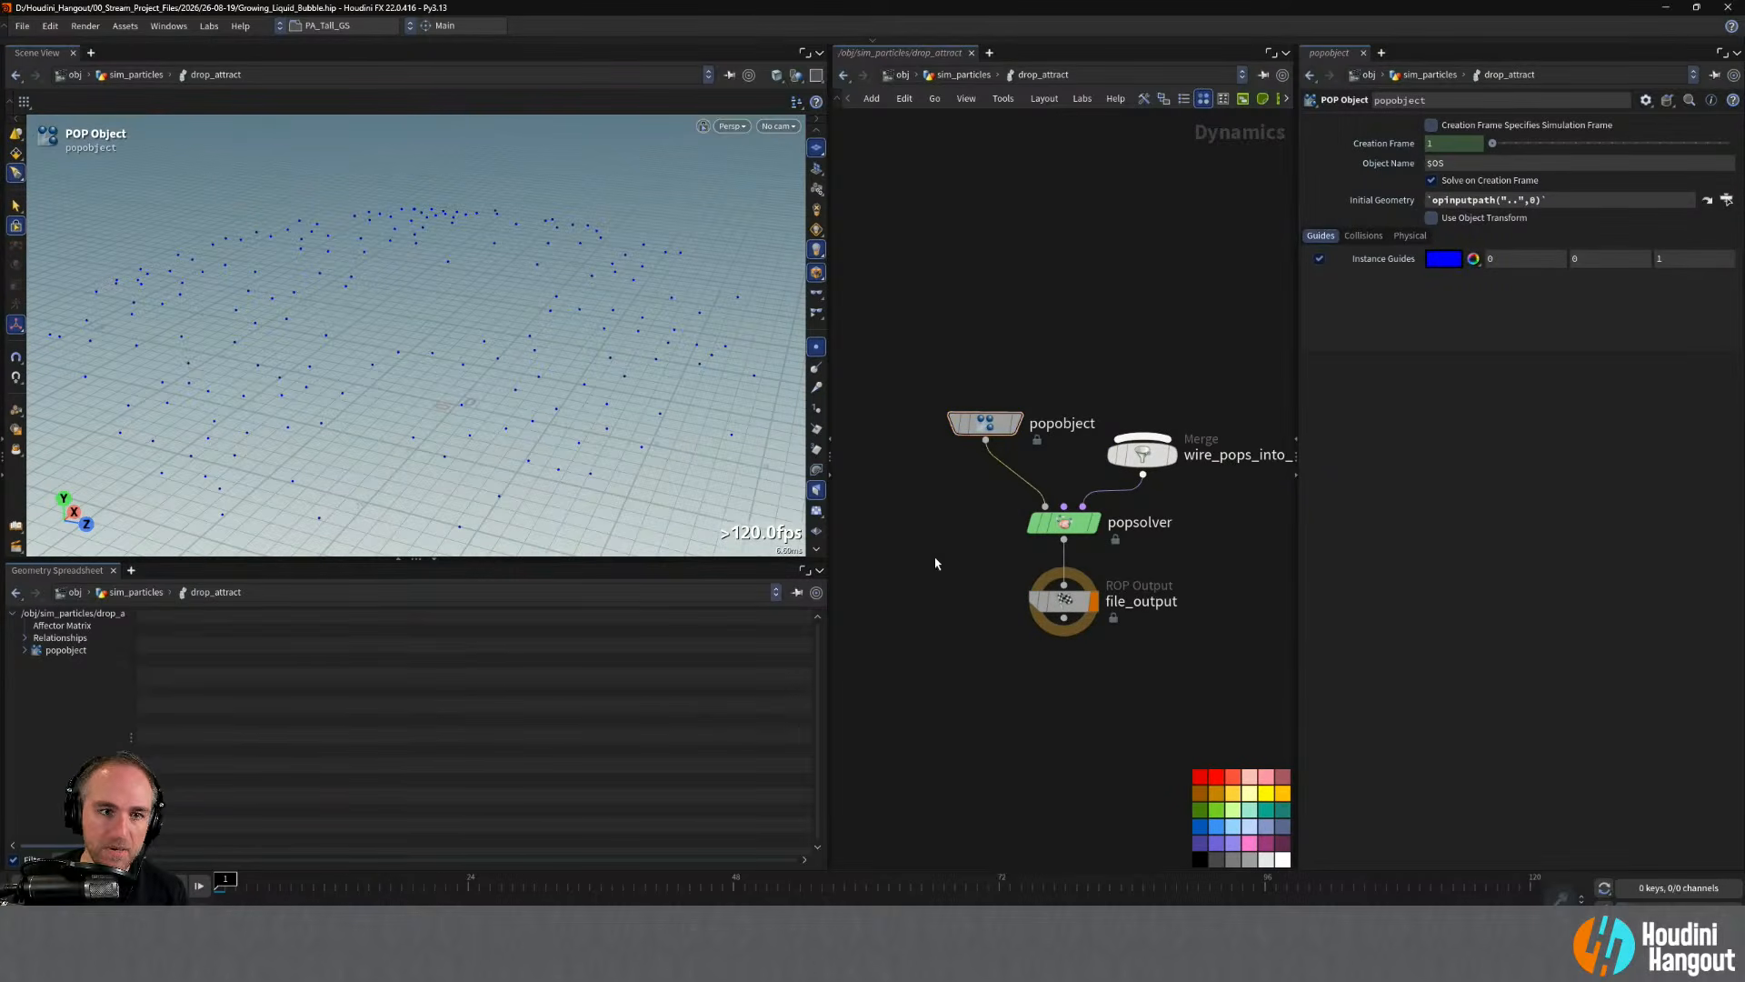
middle_click(1448, 197)
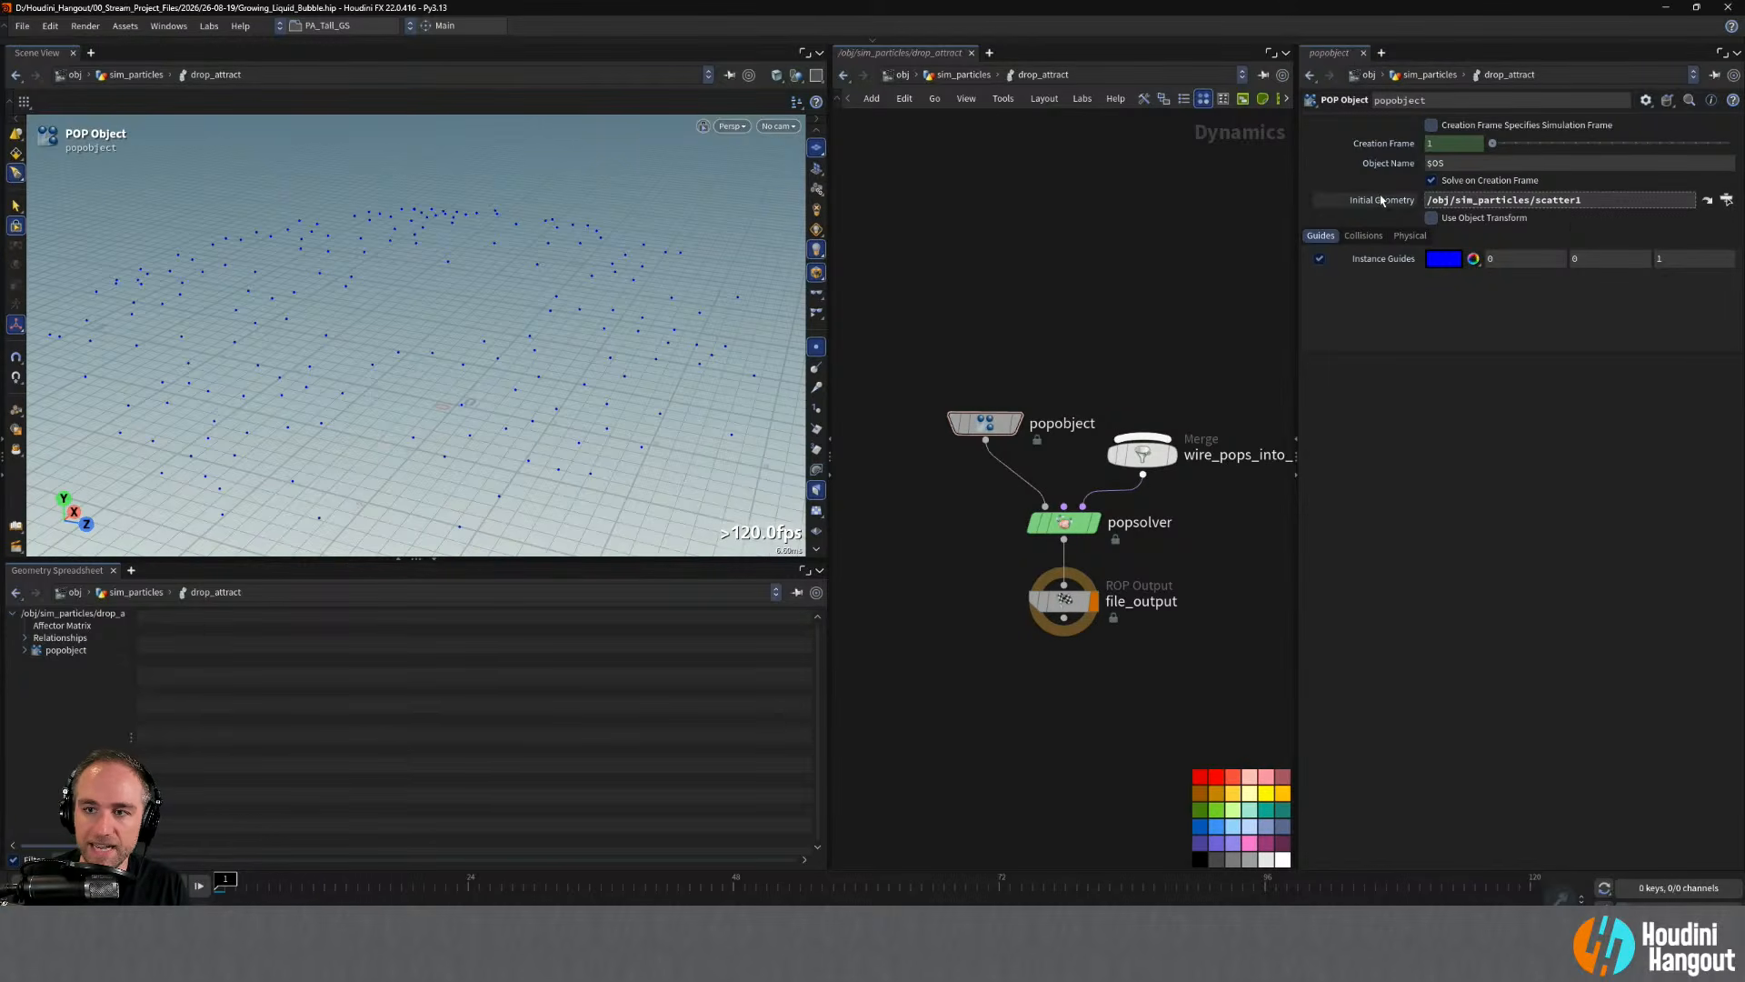
key("u")
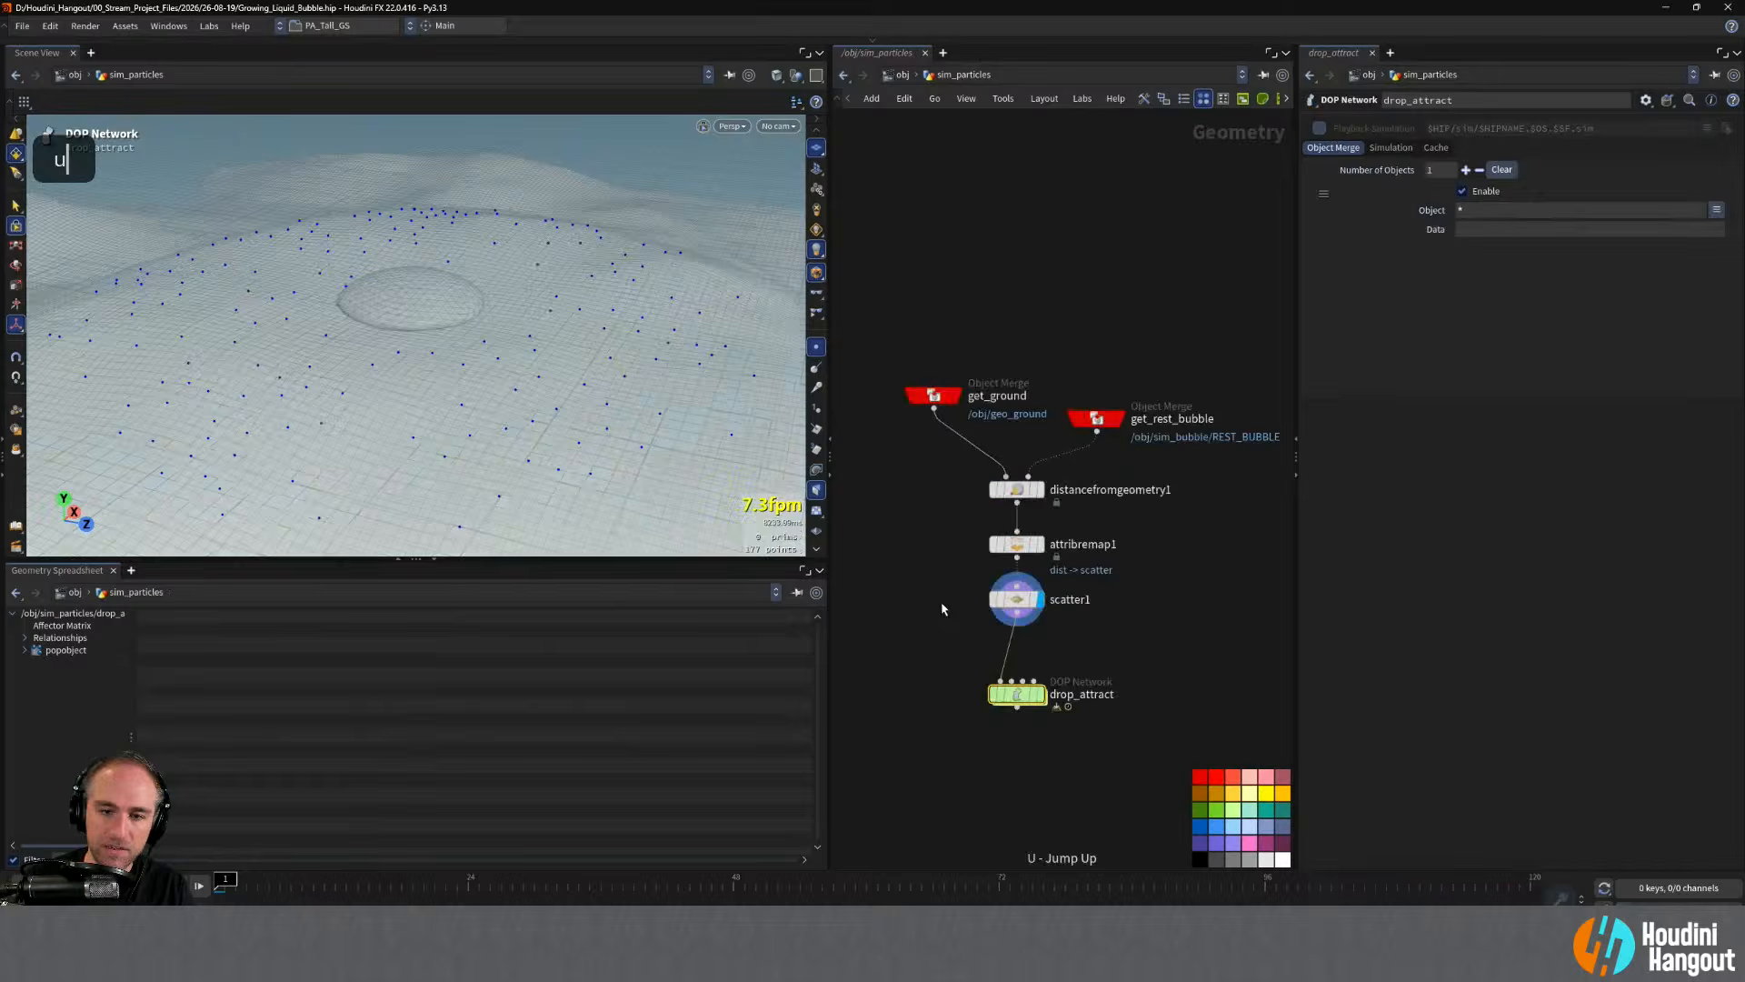
double_click(1017, 695)
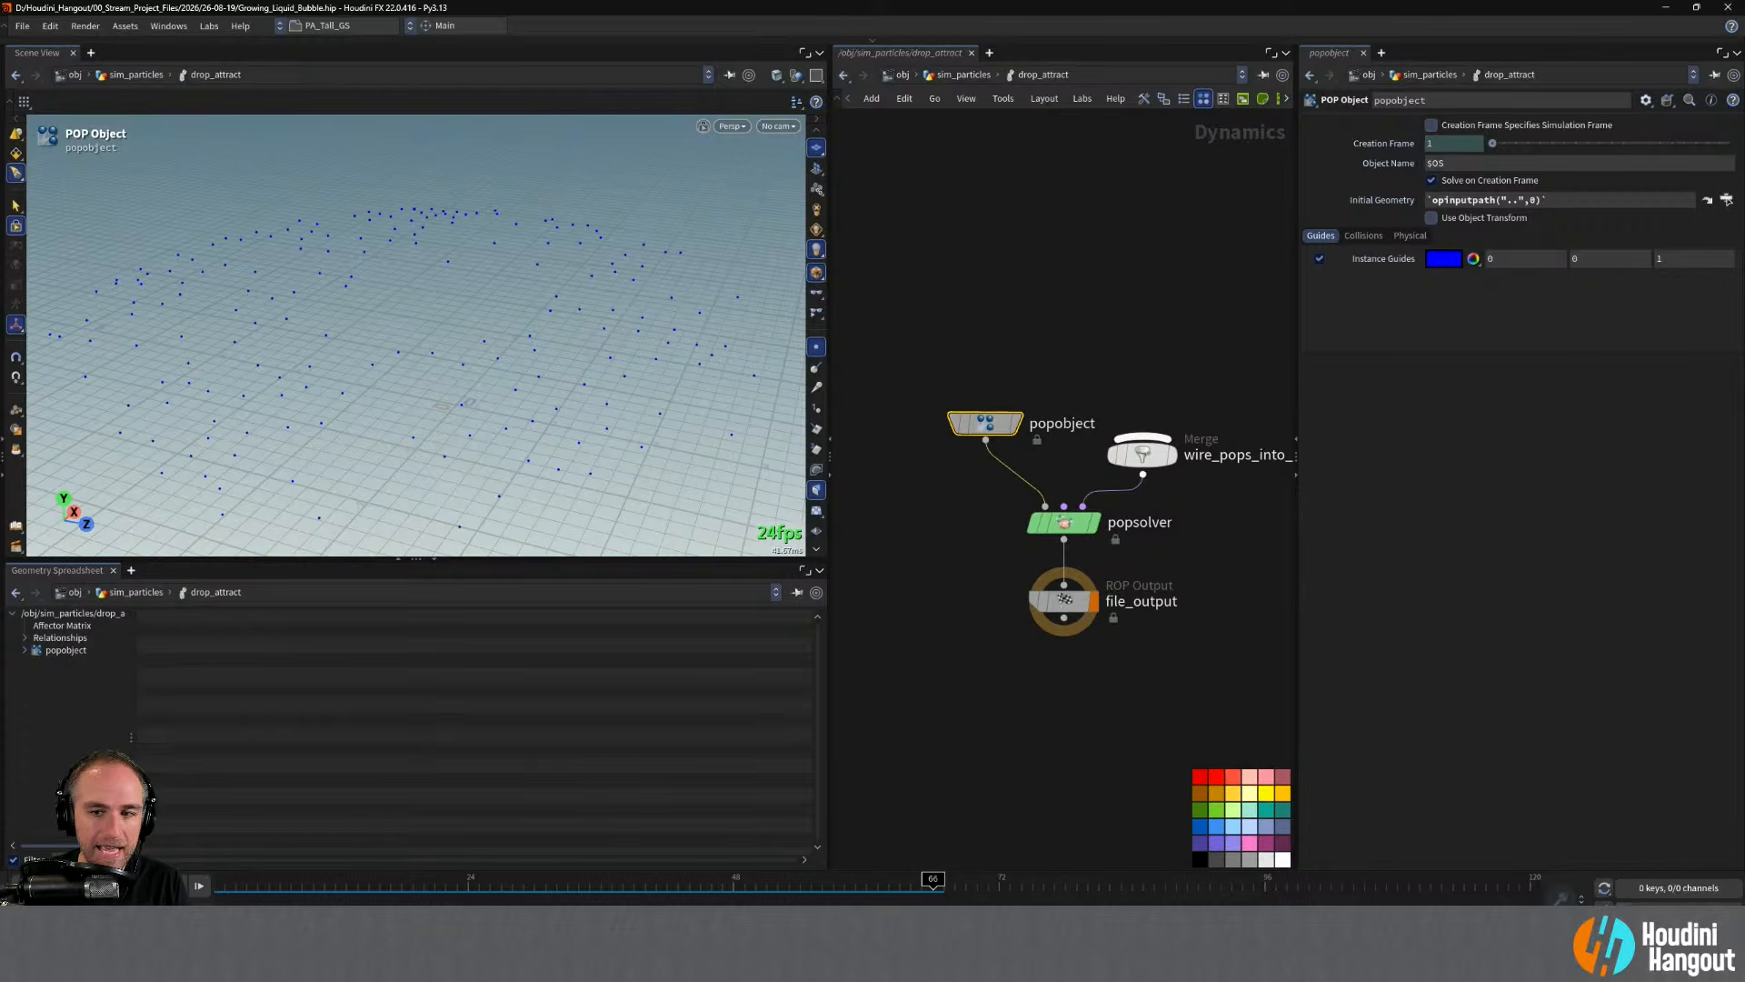
- Add a POP Attract node to the drop_attract network, placed unconnected above the popobject node
key("Tab")
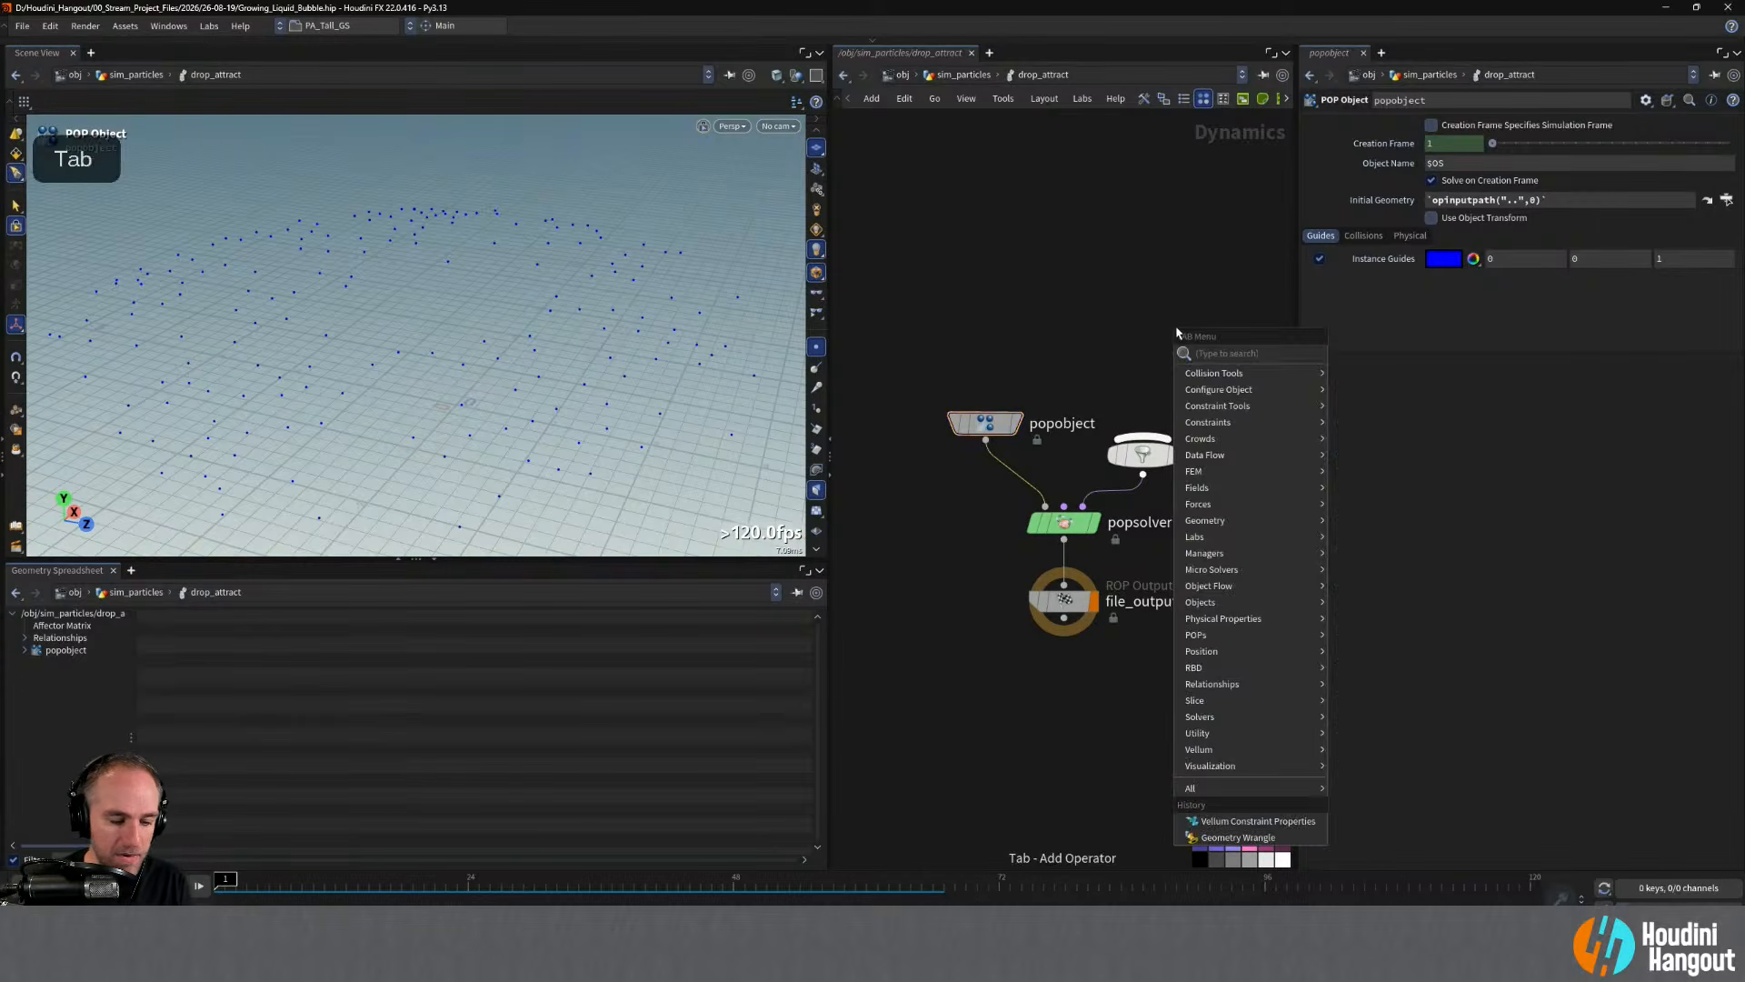
key("Return")
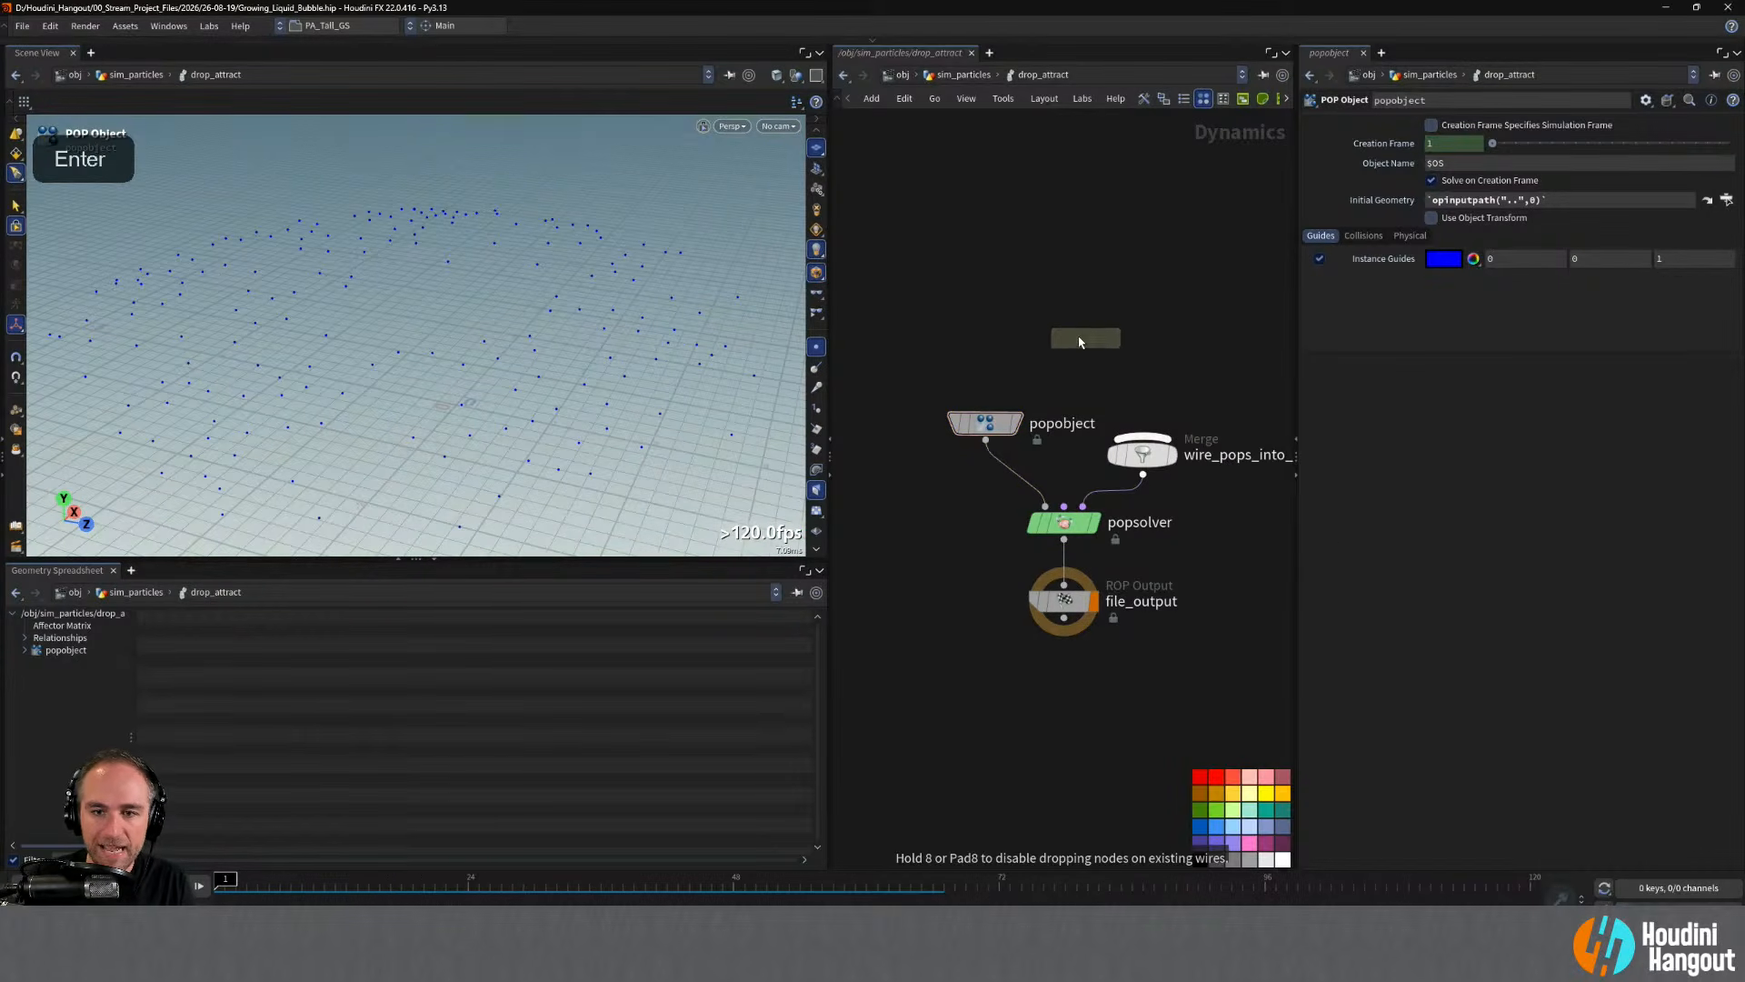
left_click(1056, 334)
left_click_drag(1056, 334, 1106, 334)
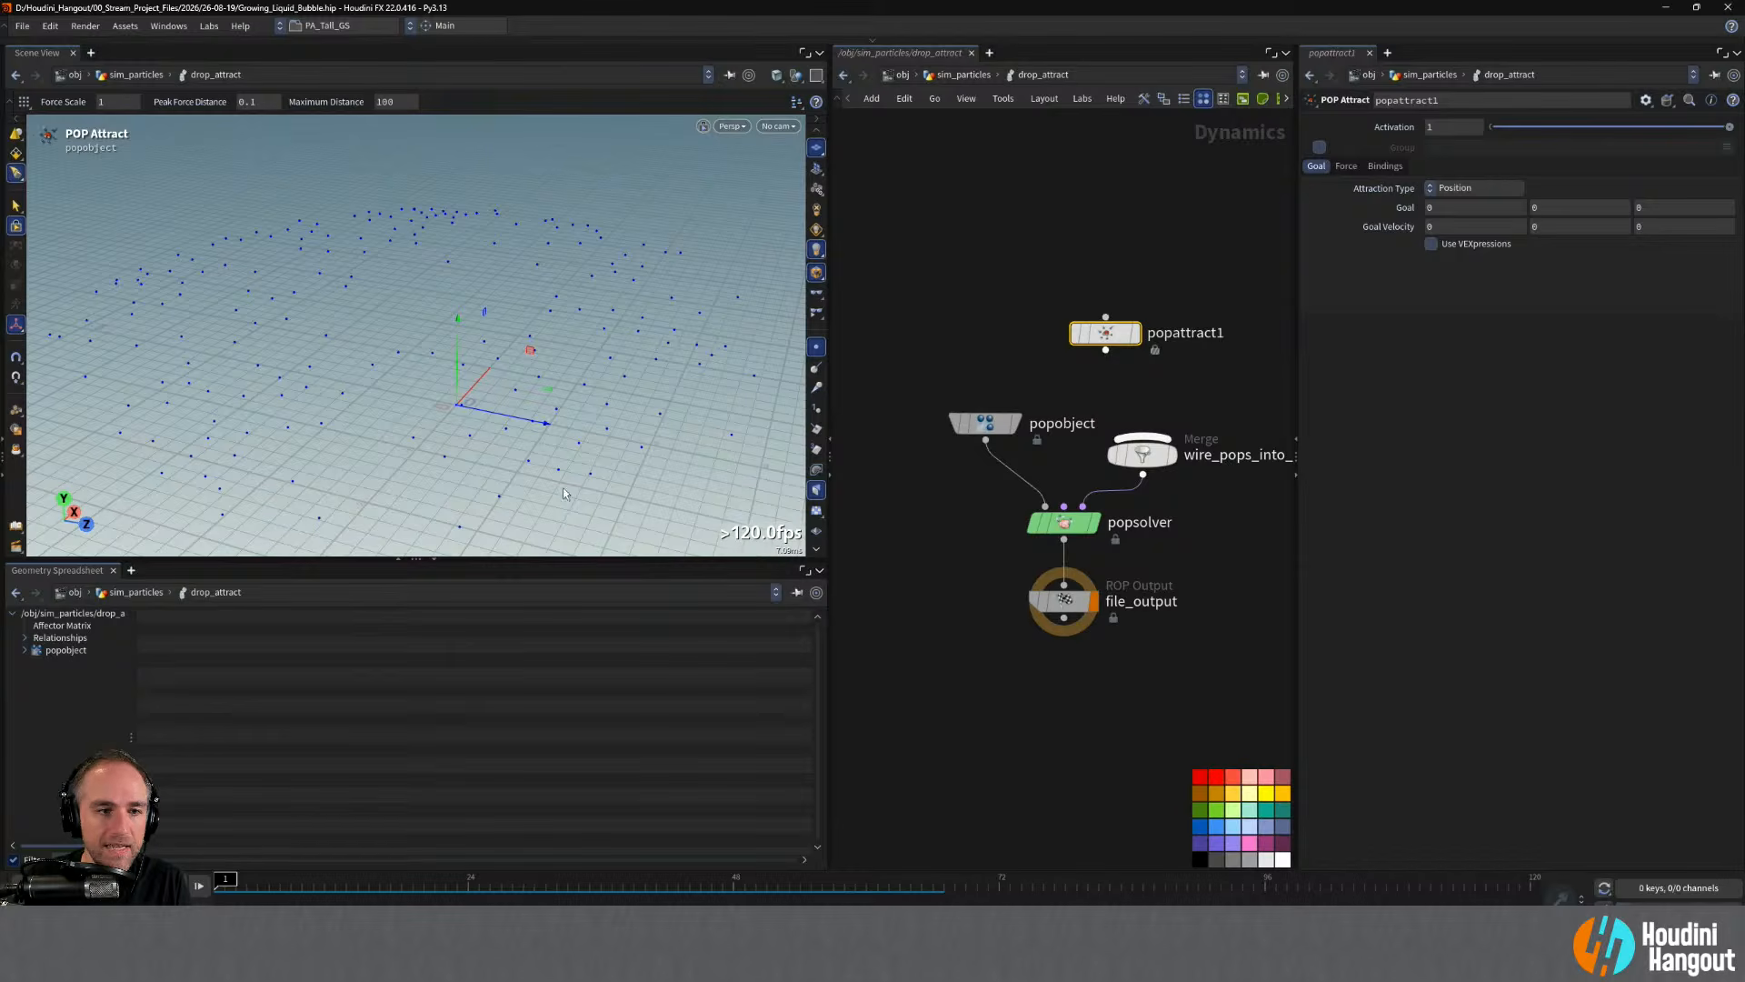
- Move the POP Attract goal position in the viewport to about (-0.55, 1.31, -0.07), above the middle of the particles
left_click_drag(468, 401, 527, 385)
key("alt")
right_click_drag(526, 385, 393, 292, "alt")
middle_click_drag(393, 292, 448, 363, "alt")
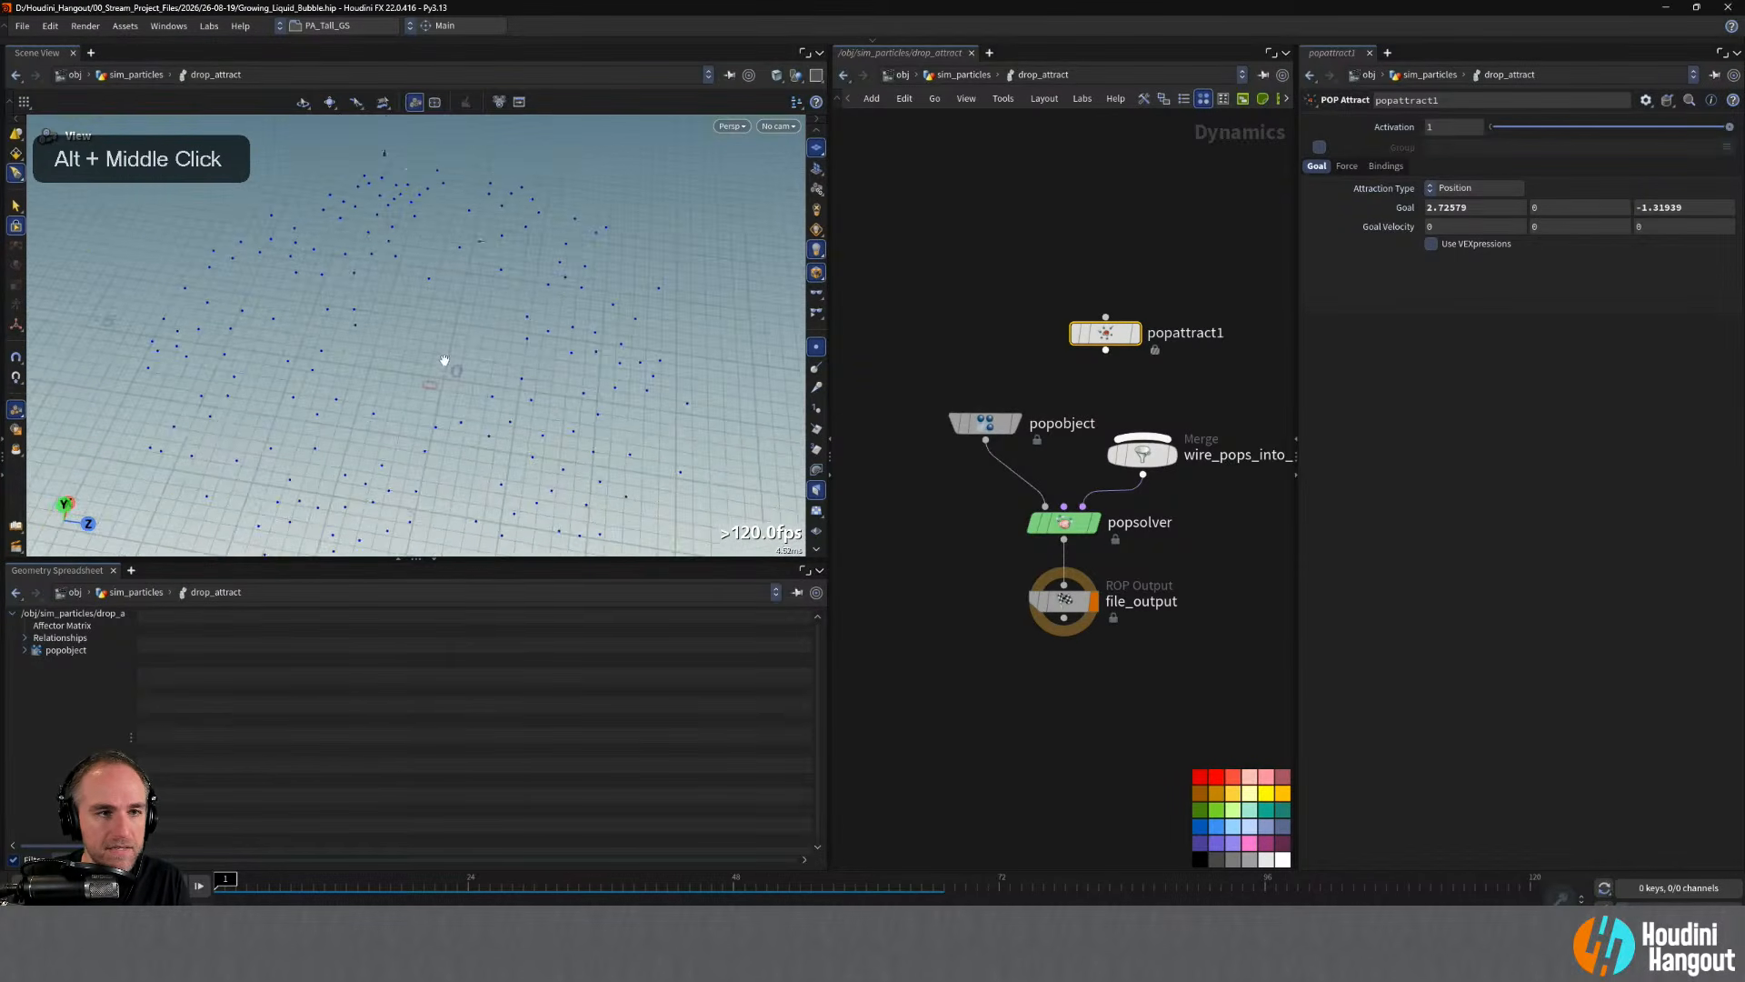
left_click_drag(448, 363, 496, 362, "alt")
left_click_drag(347, 222, 378, 358)
left_click_drag(506, 339, 505, 315)
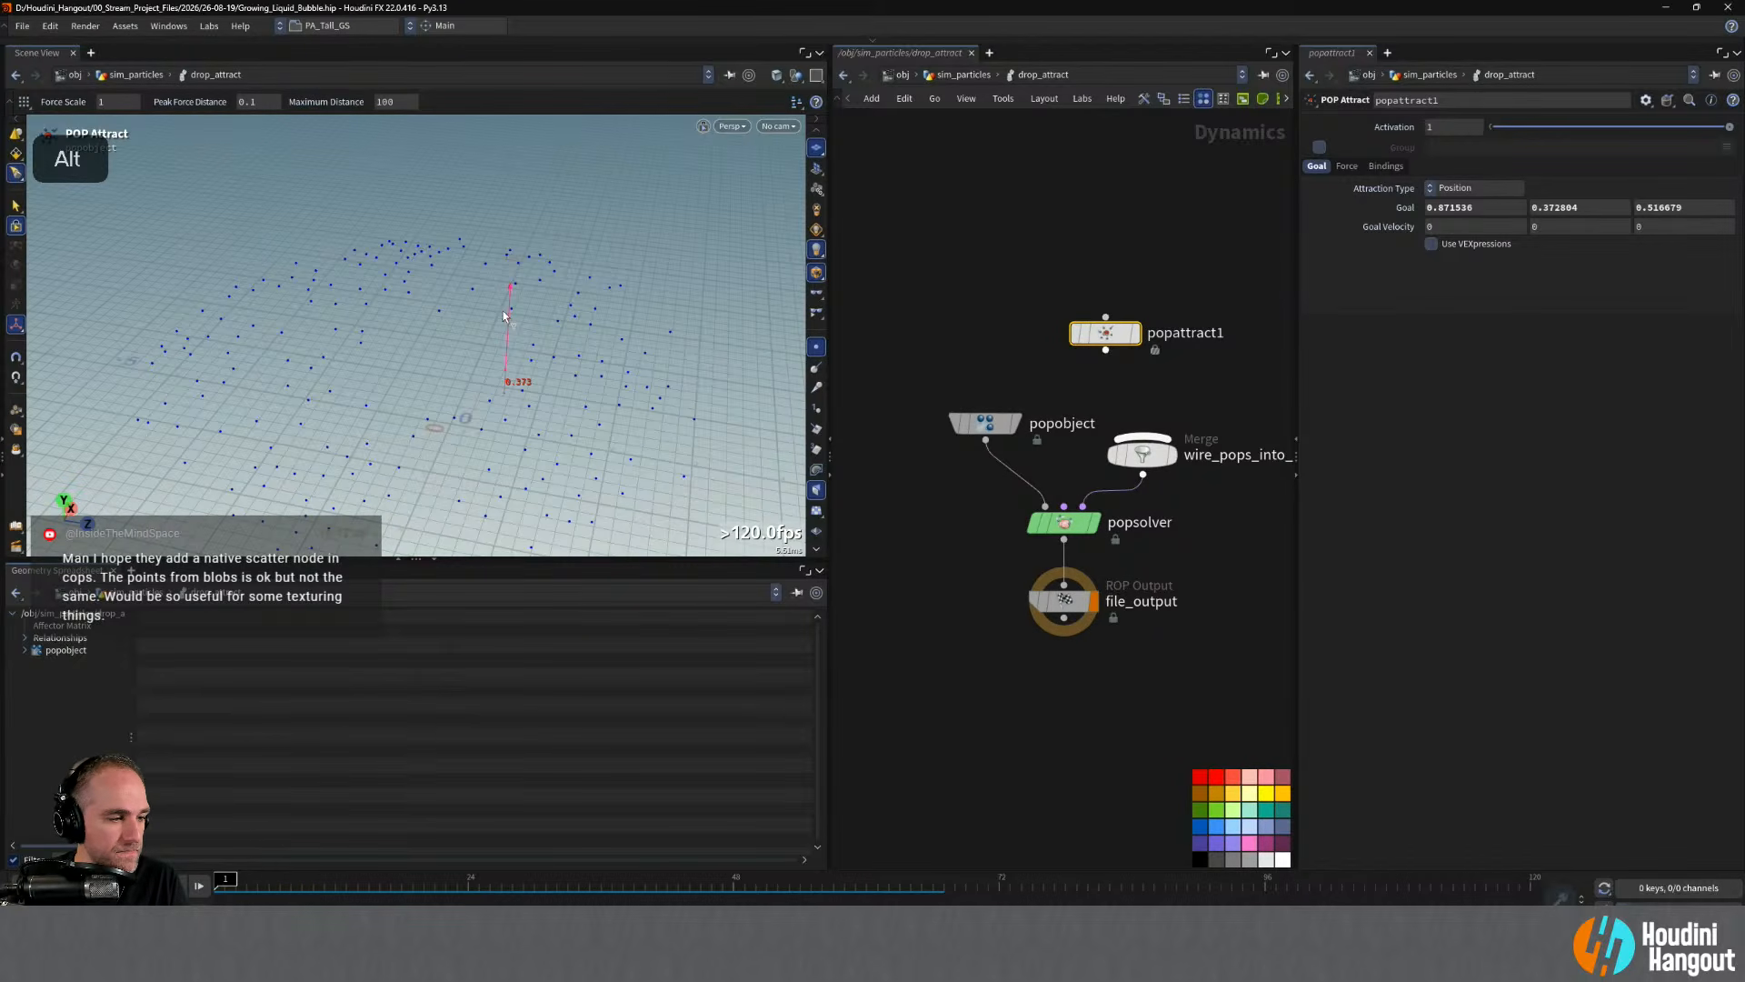
left_click_drag(499, 310, 584, 459)
left_click_drag(574, 362, 668, 392)
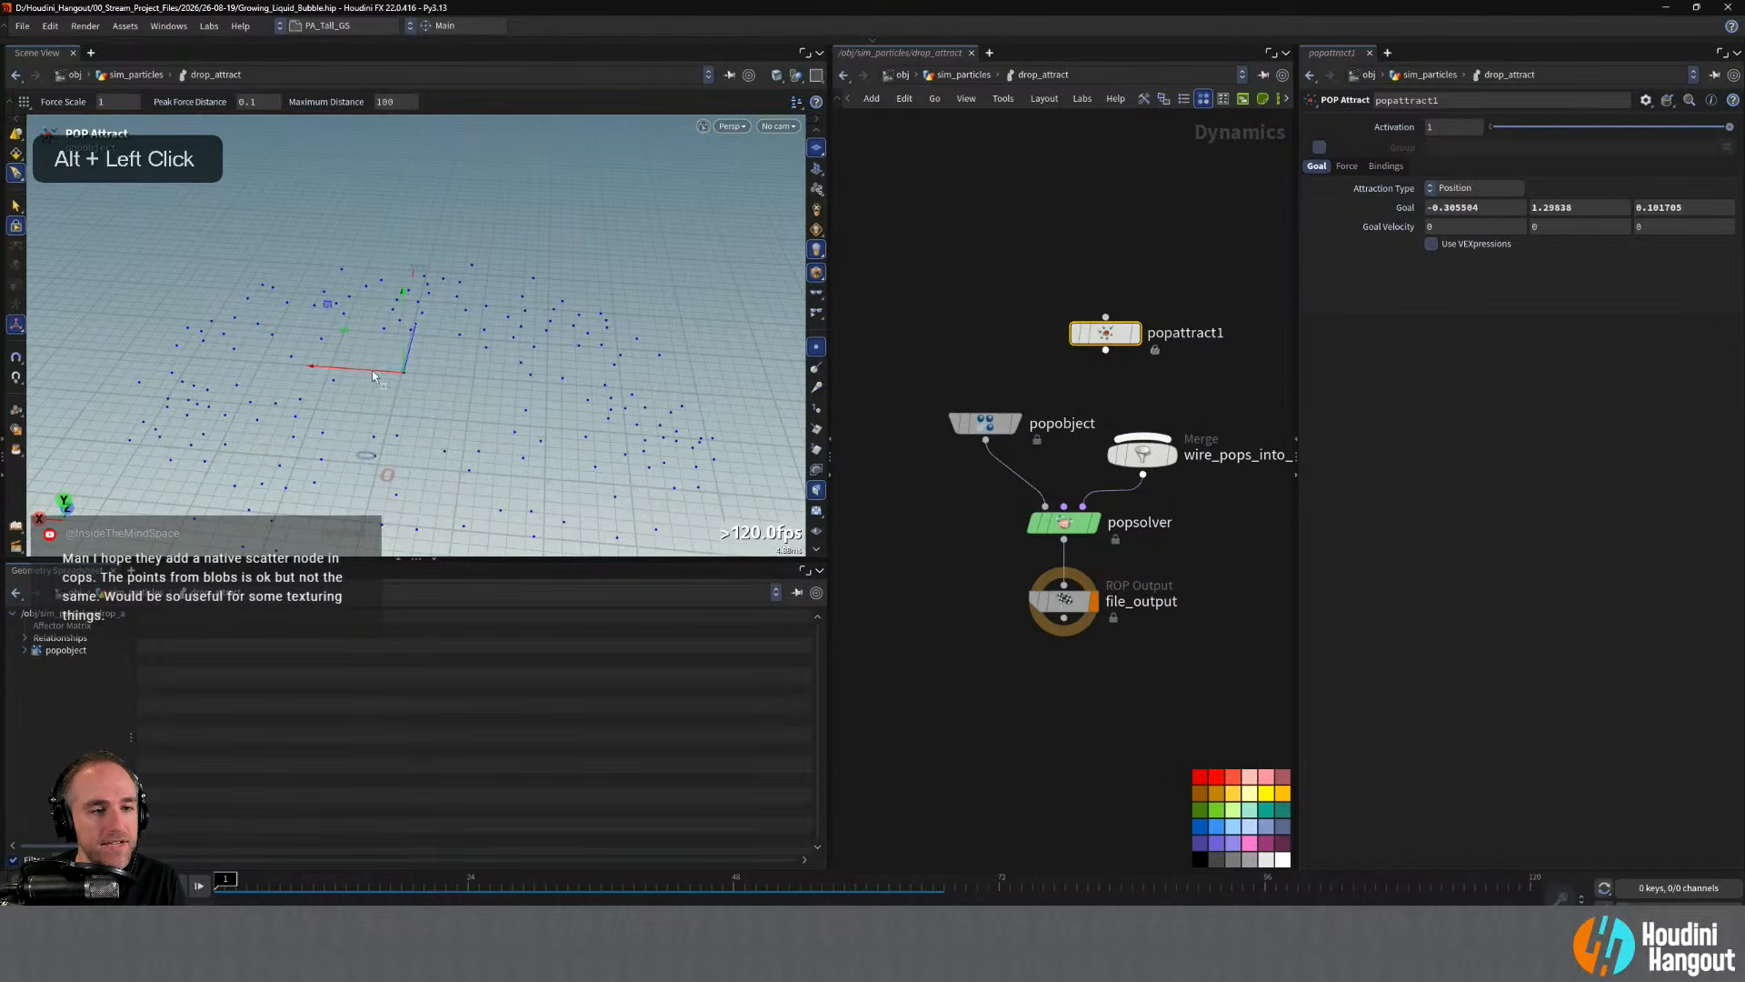
left_click_drag(373, 369, 276, 405)
left_click_drag(457, 362, 545, 343)
left_click_drag(423, 314, 42, 368)
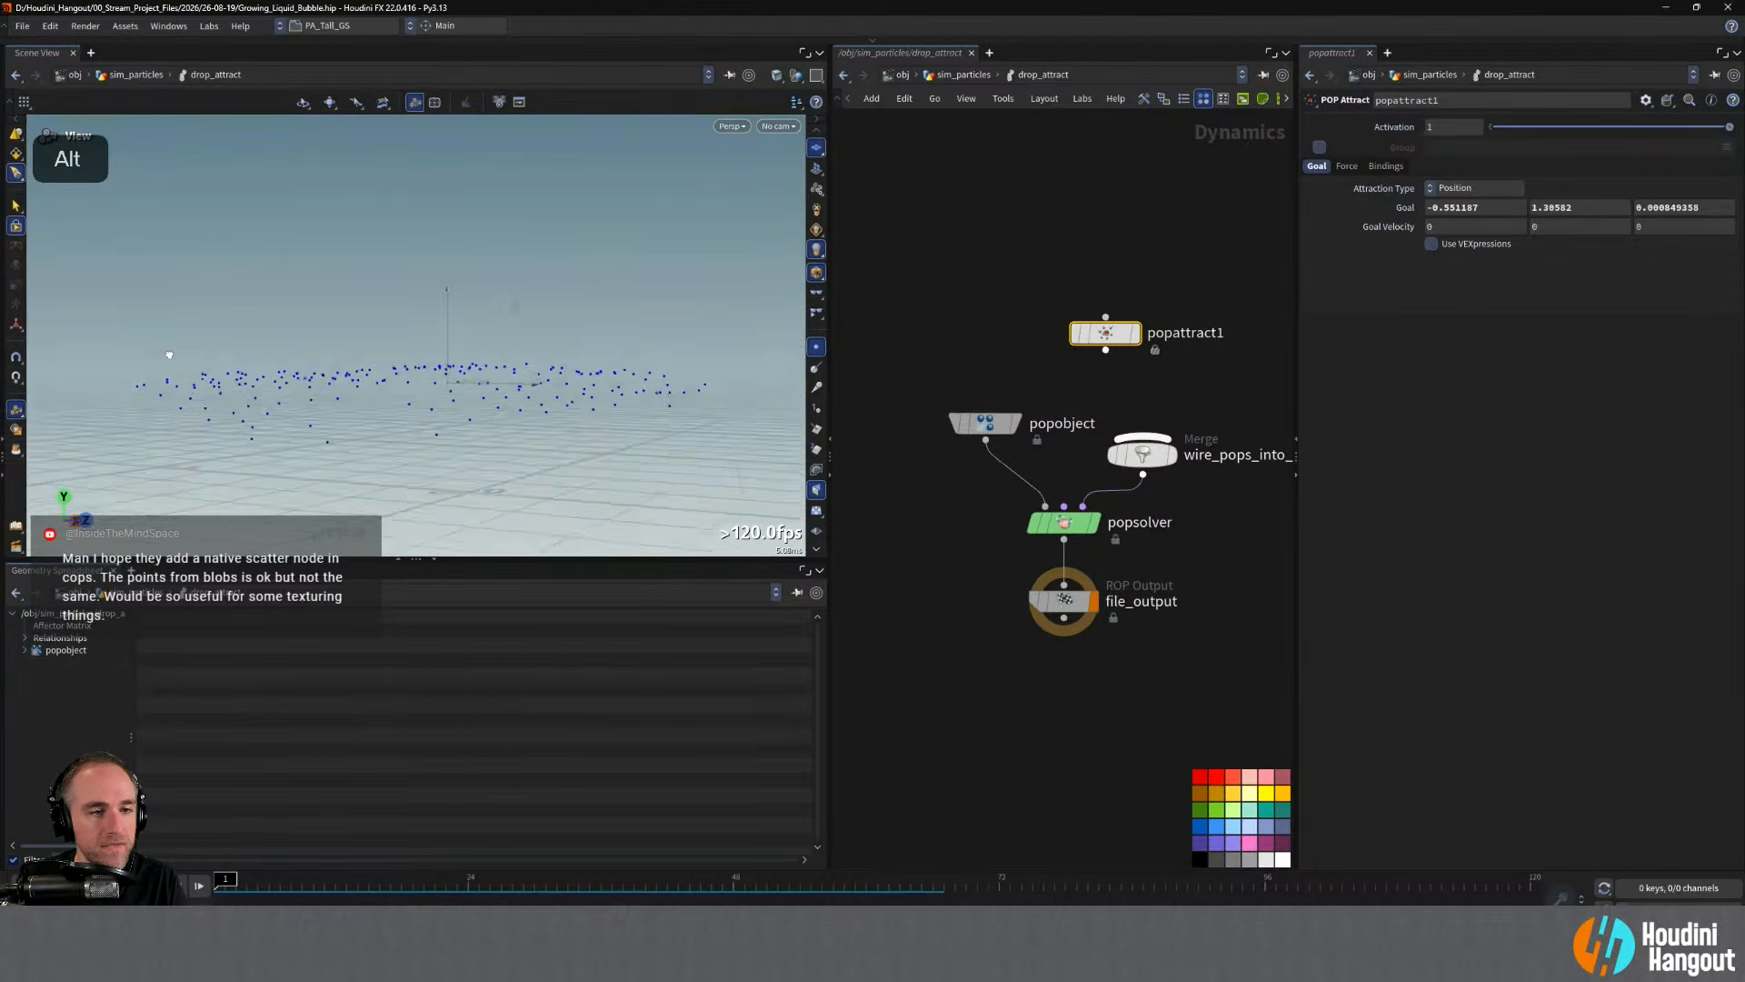
left_click_drag(627, 341, 357, 400, "alt")
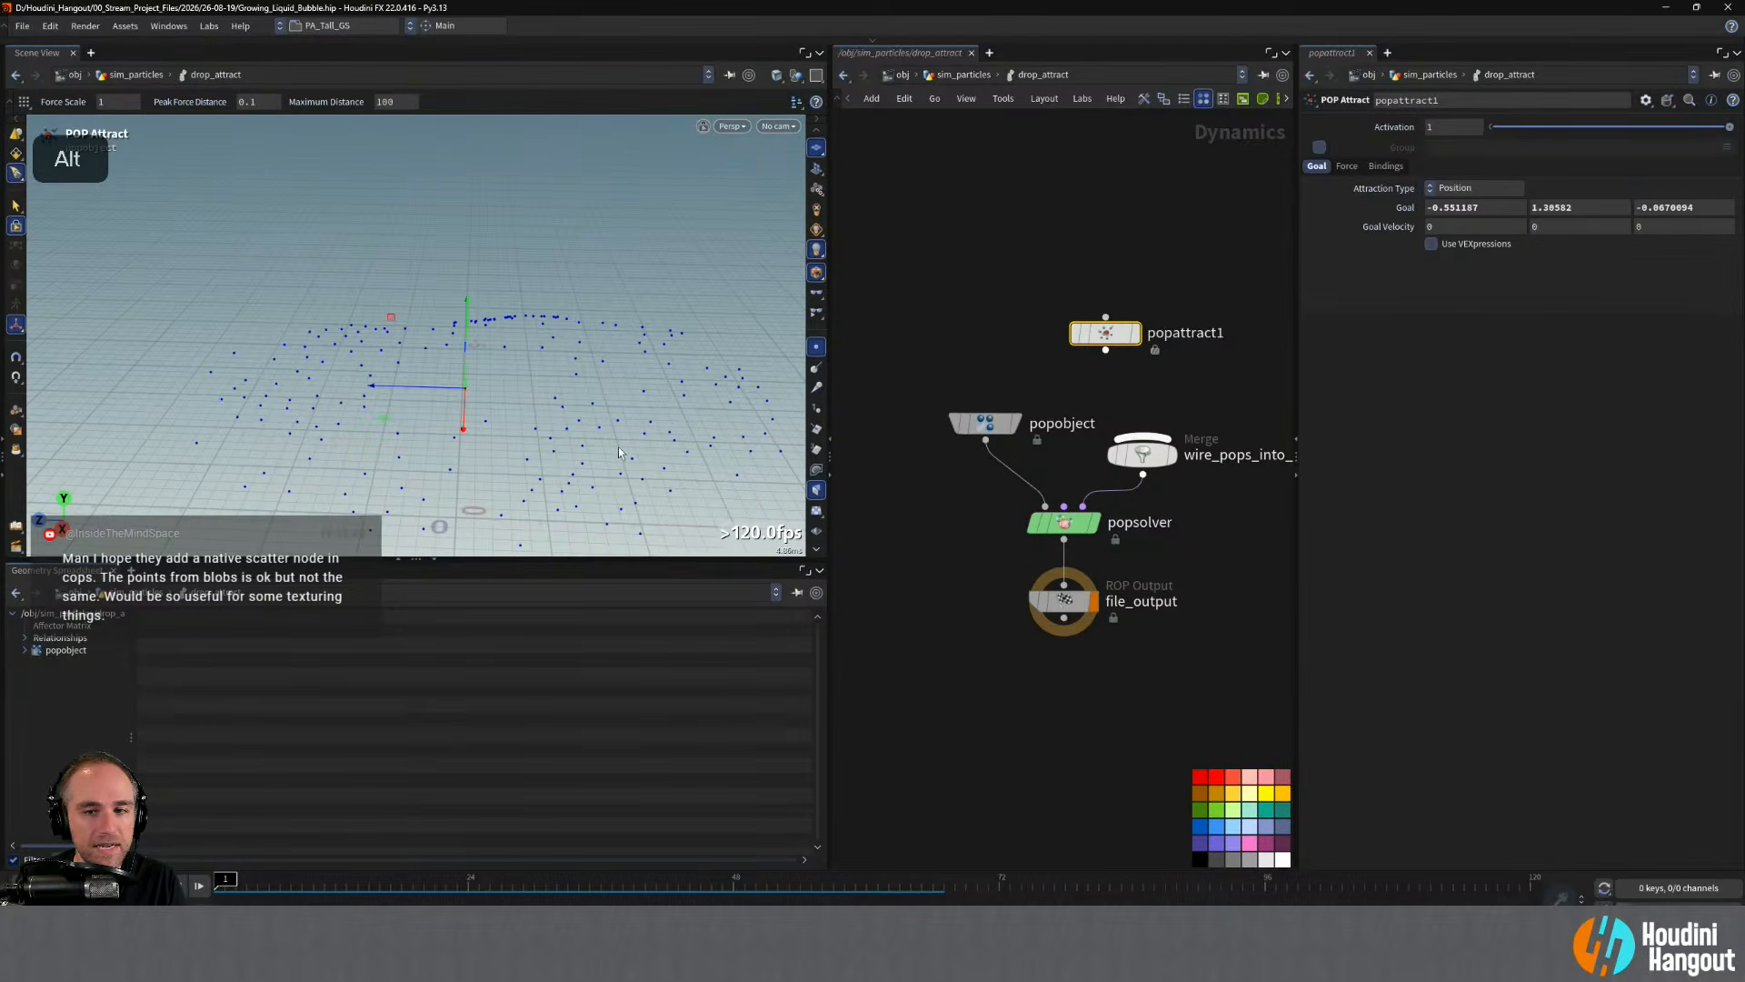
- Set the Attraction Type of popattract1 to Points
left_click(1469, 192)
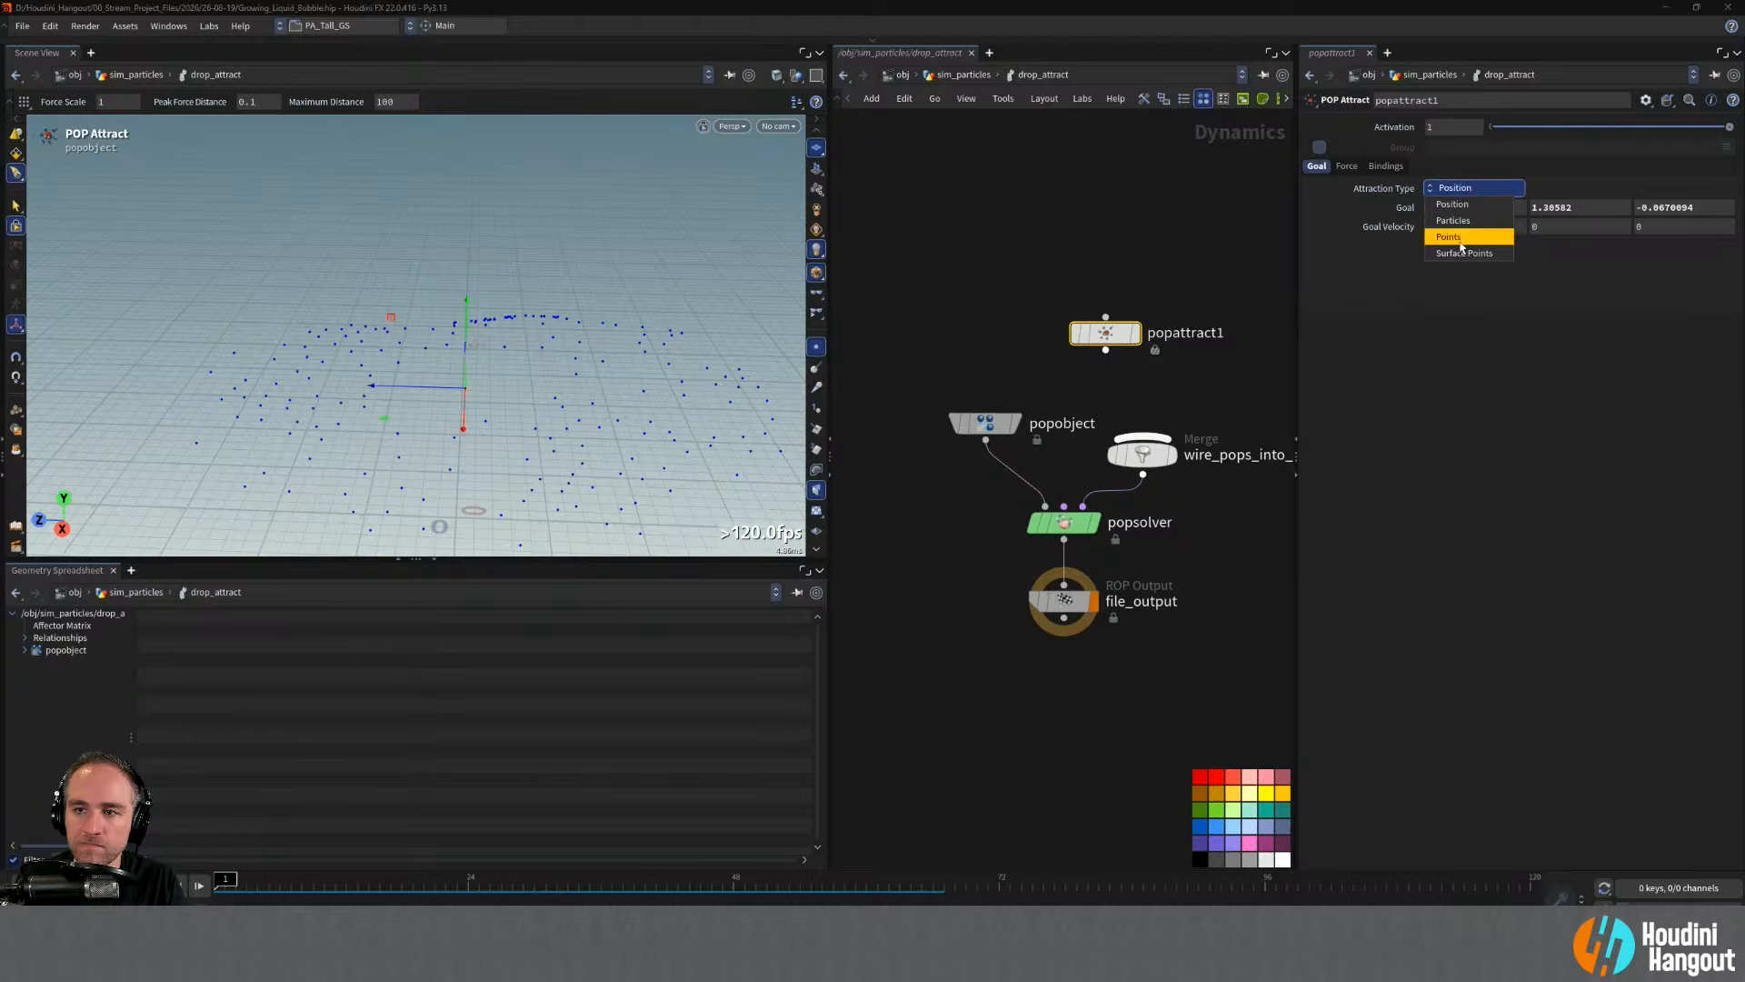
left_click(1459, 237)
left_click(1470, 195)
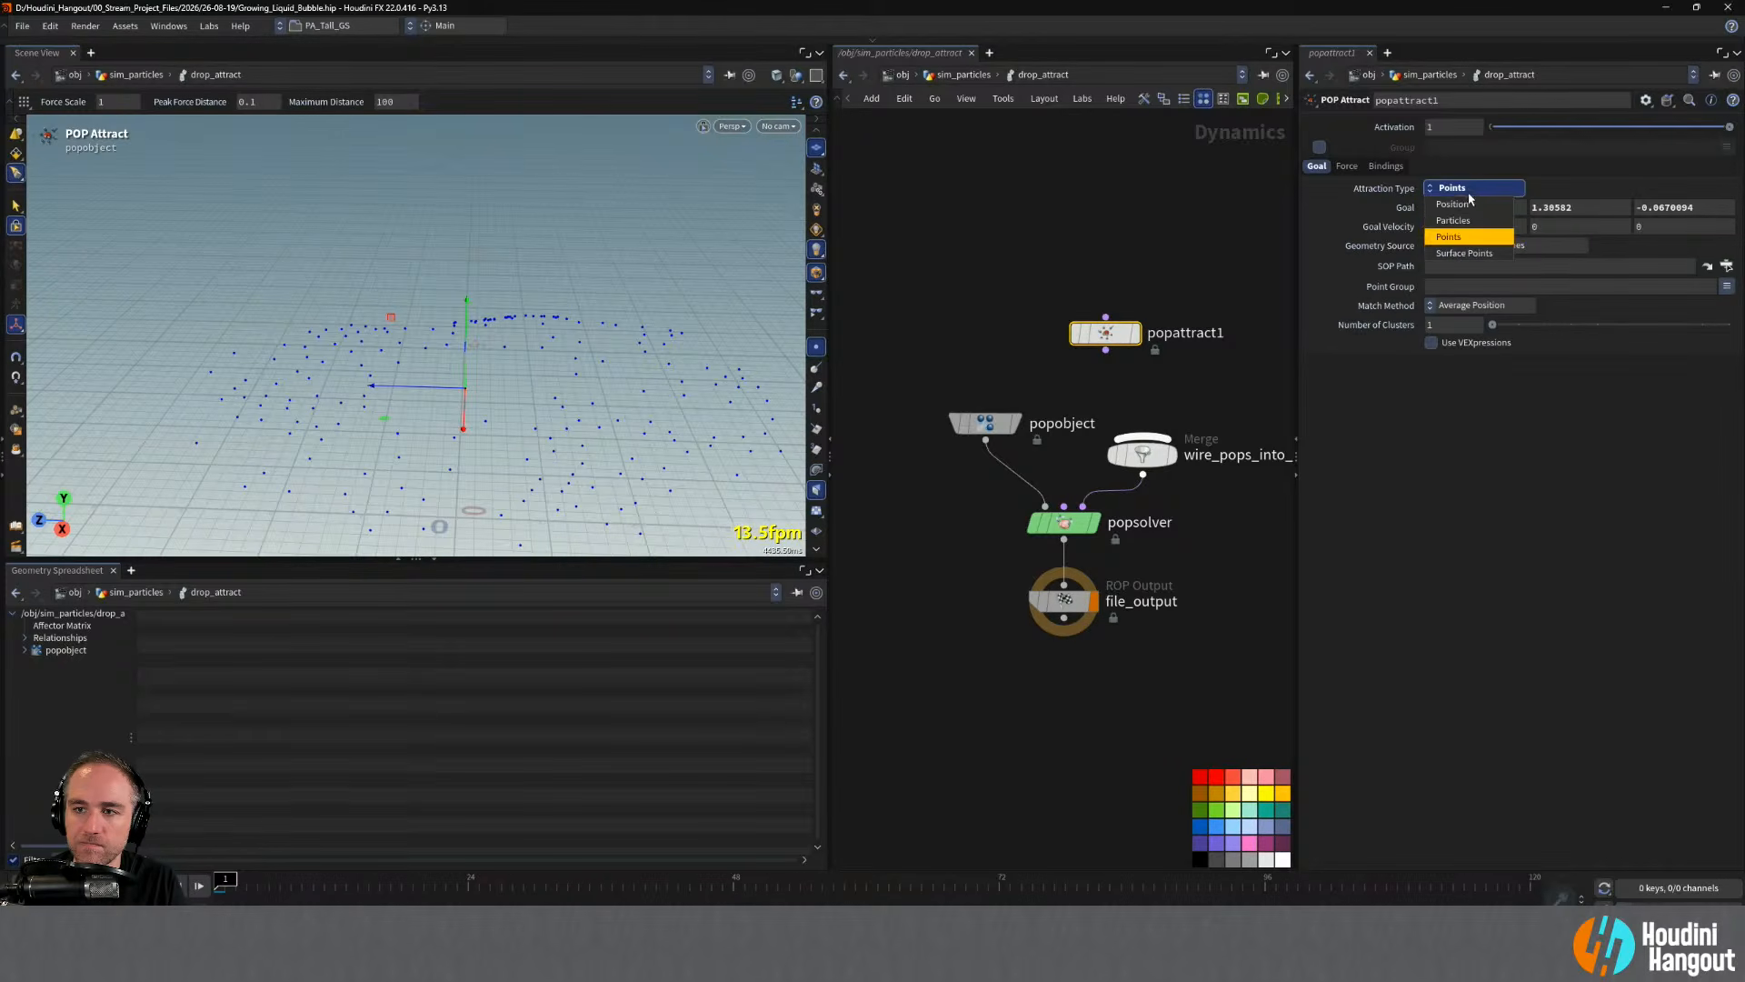
left_click(1179, 261)
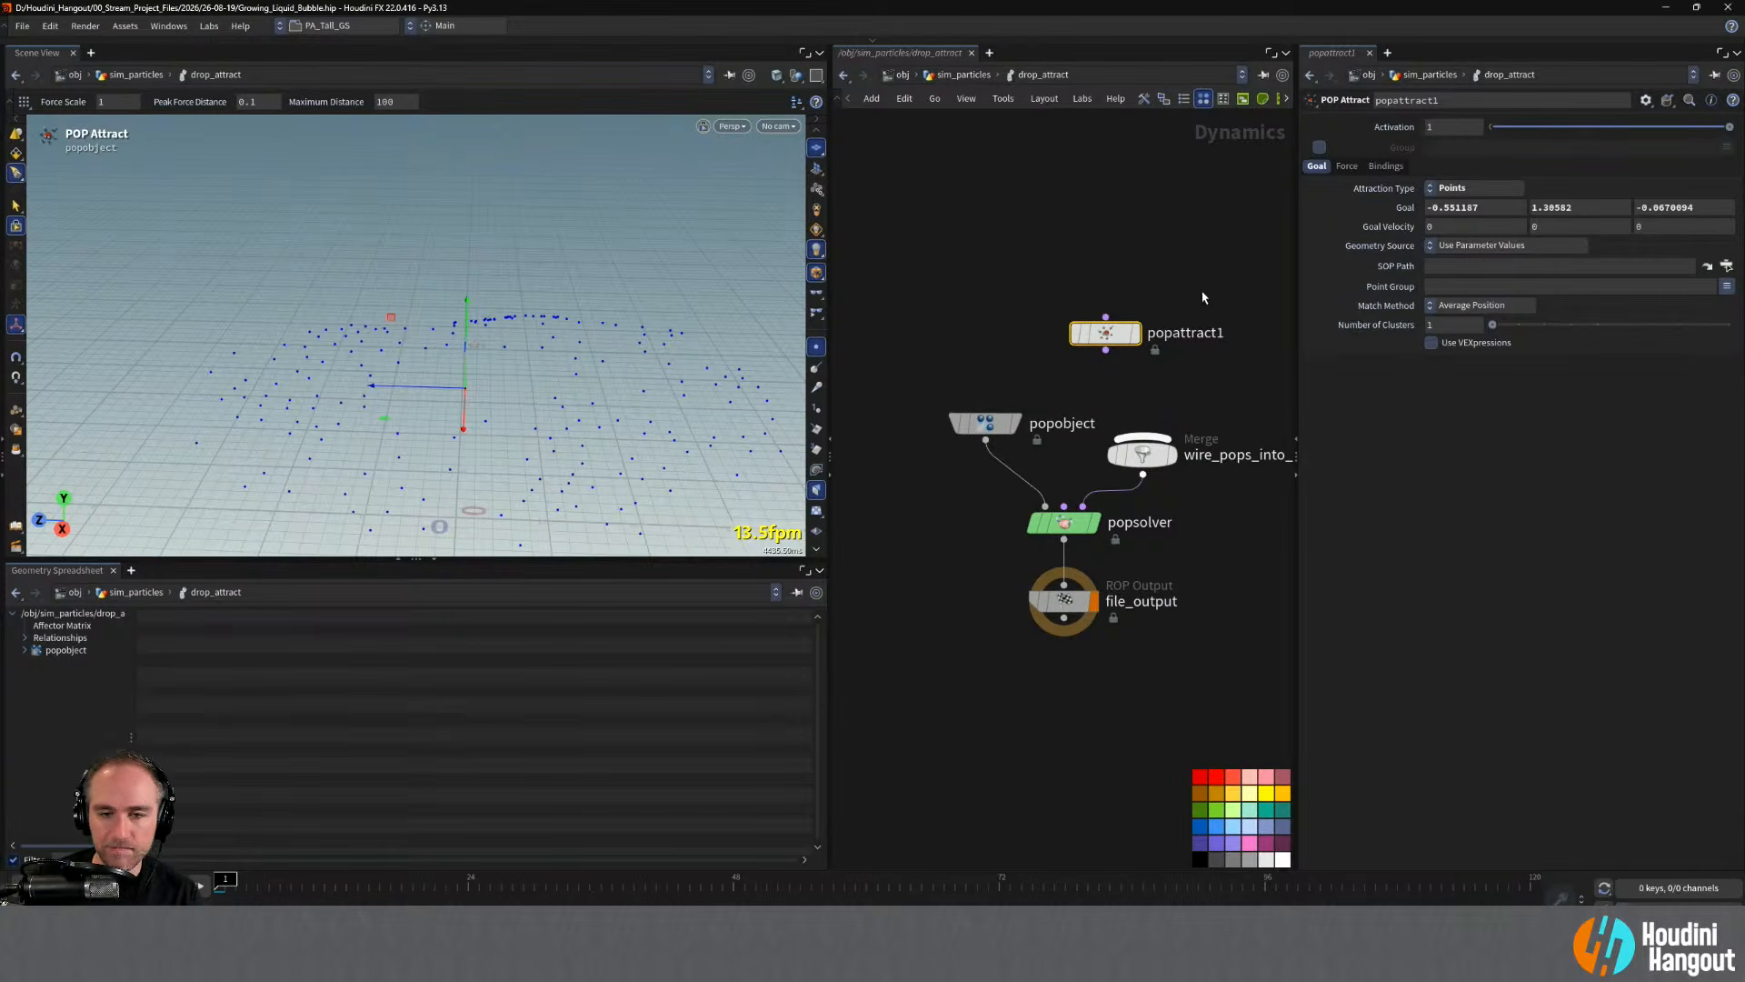
- Go back up to sim_particles, display get_ground, and turn off the point display in the viewport
key("u")
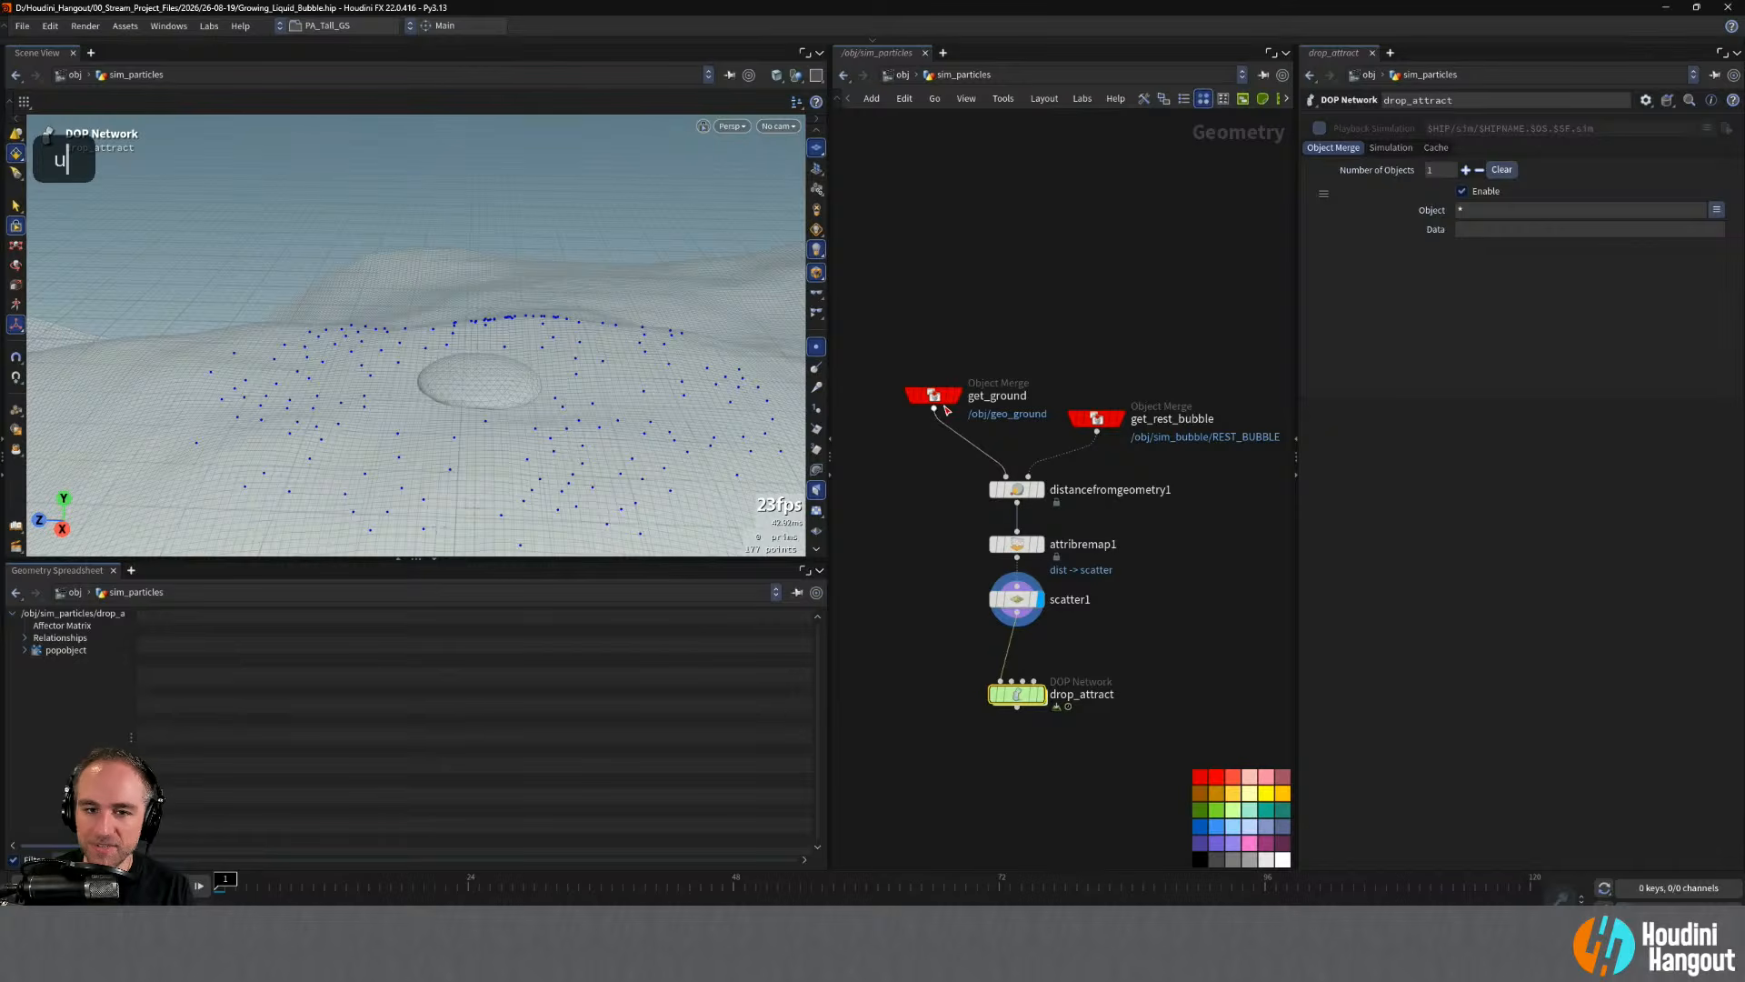
left_click(913, 394)
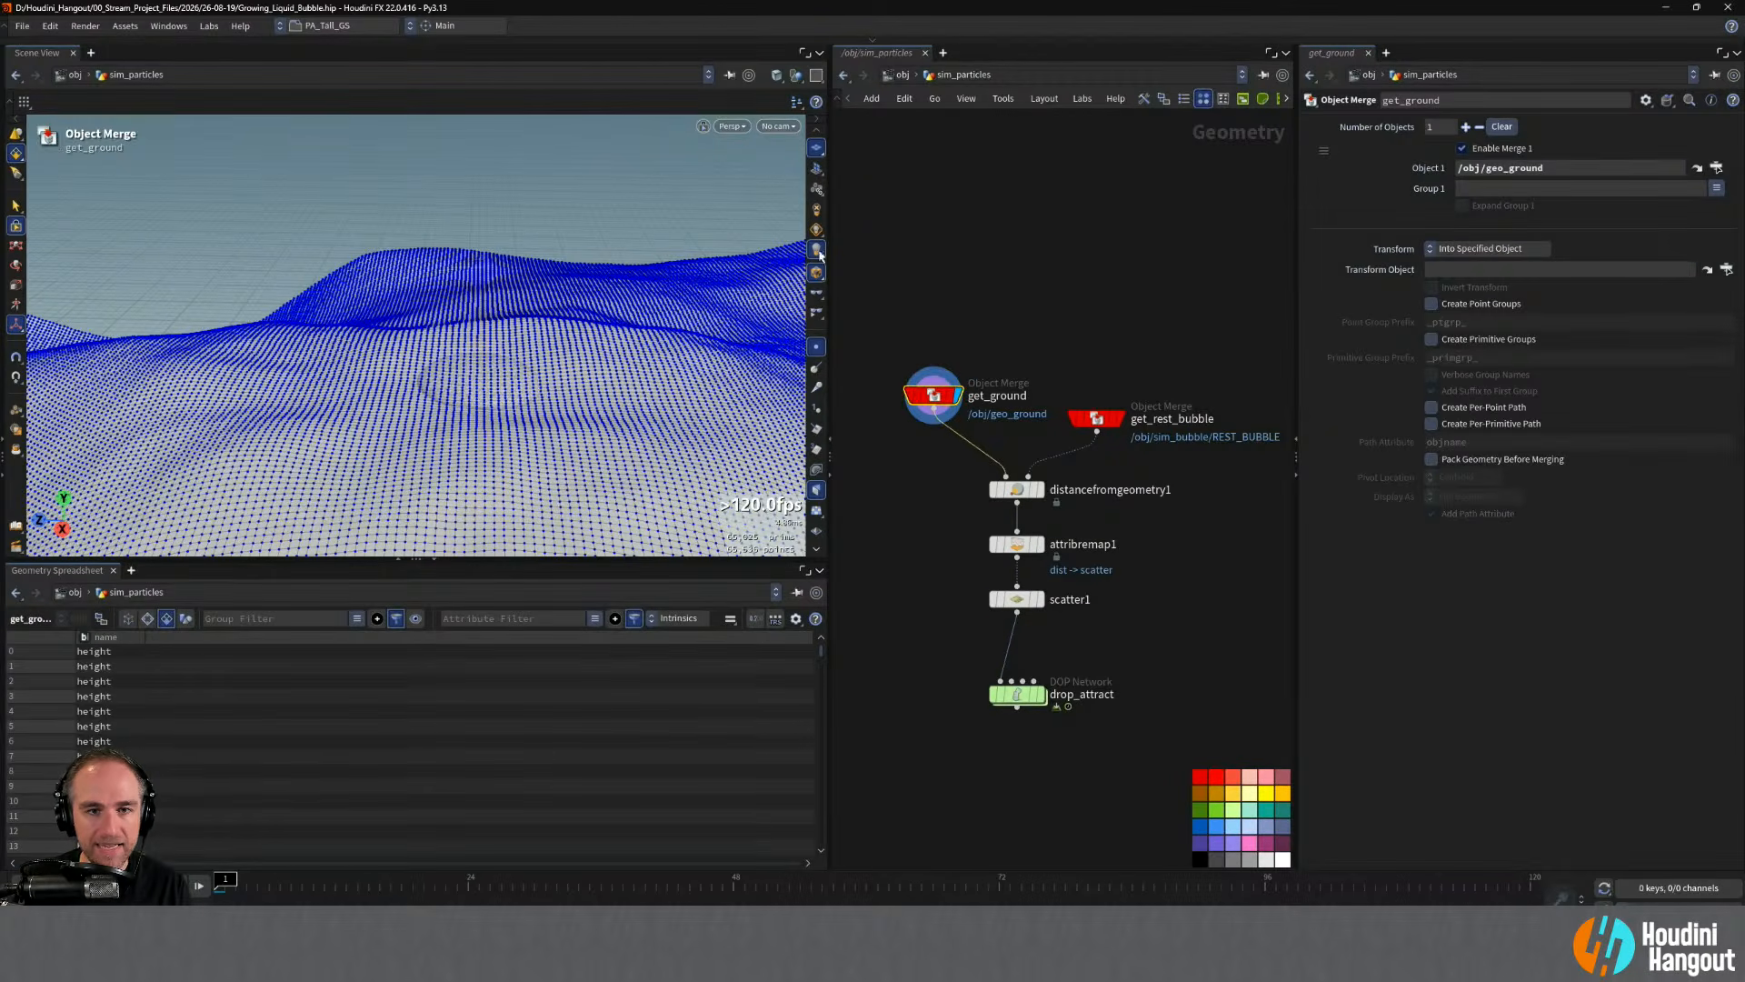
left_click(815, 345)
left_click_drag(437, 382, 414, 394, "alt")
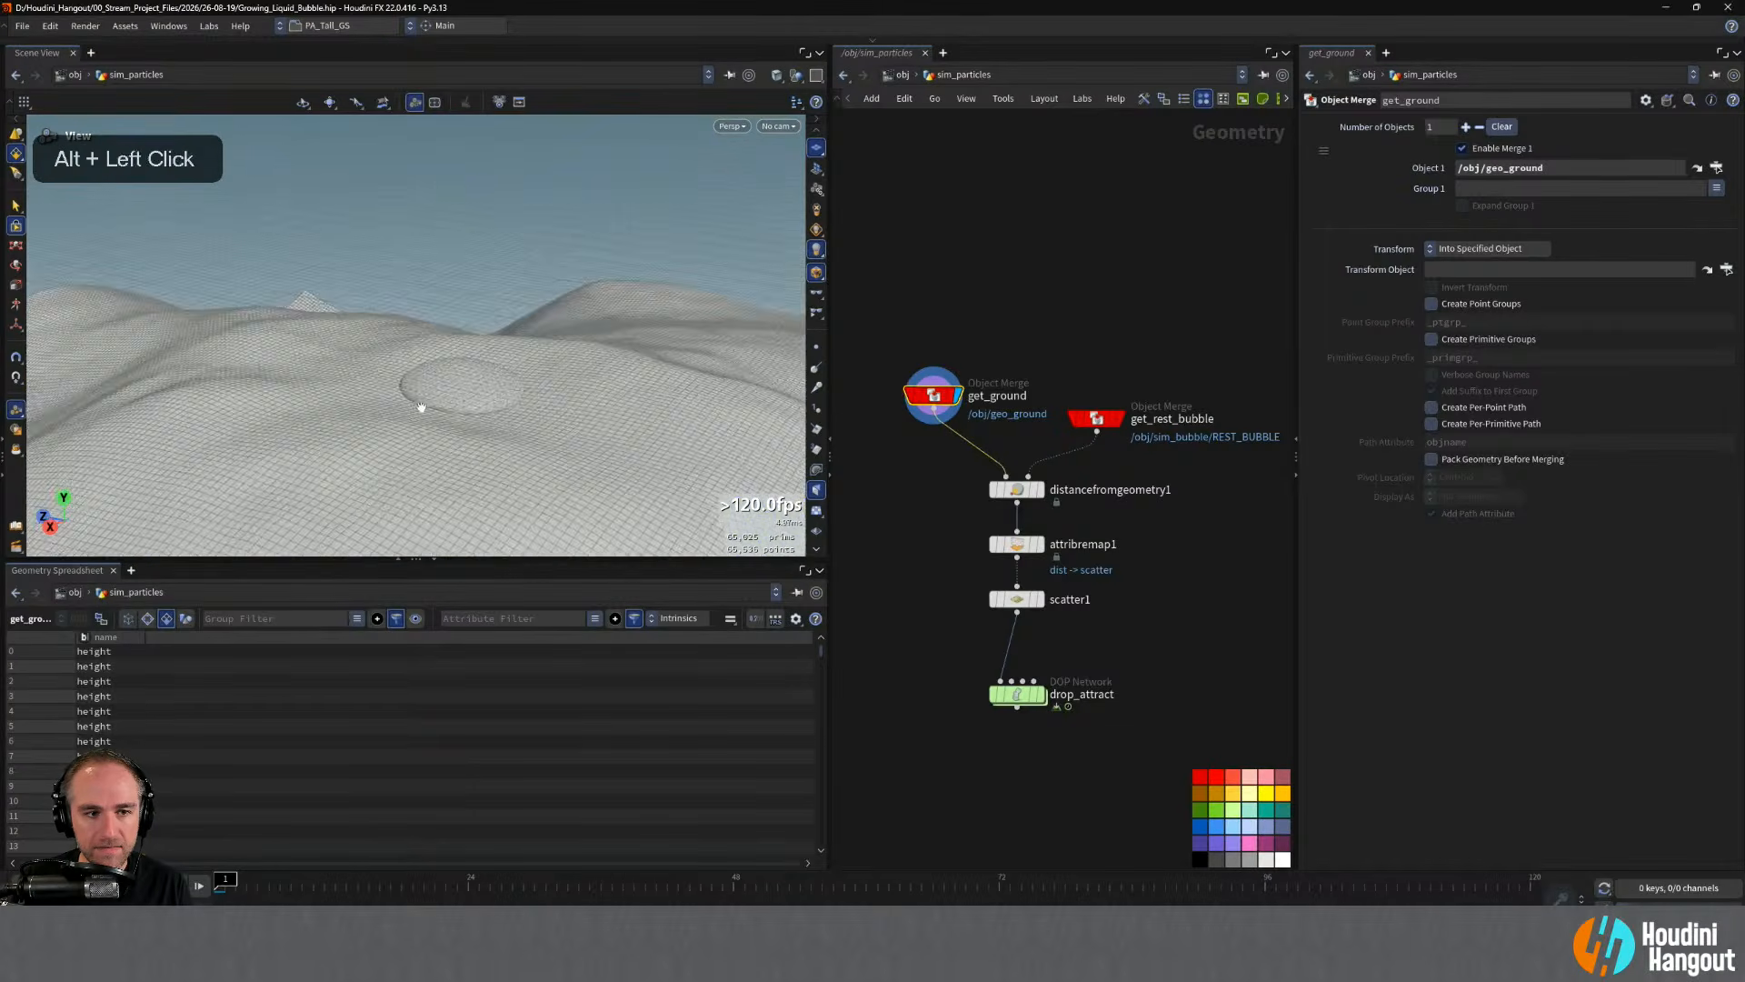
right_click_drag(413, 394, 471, 400, "alt")
mouse_move(471, 400)
left_mouse_down("alt")
mouse_move(506, 391)
mouse_move(525, 417)
mouse_move(495, 358)
mouse_move(477, 378)
left_mouse_up("alt")
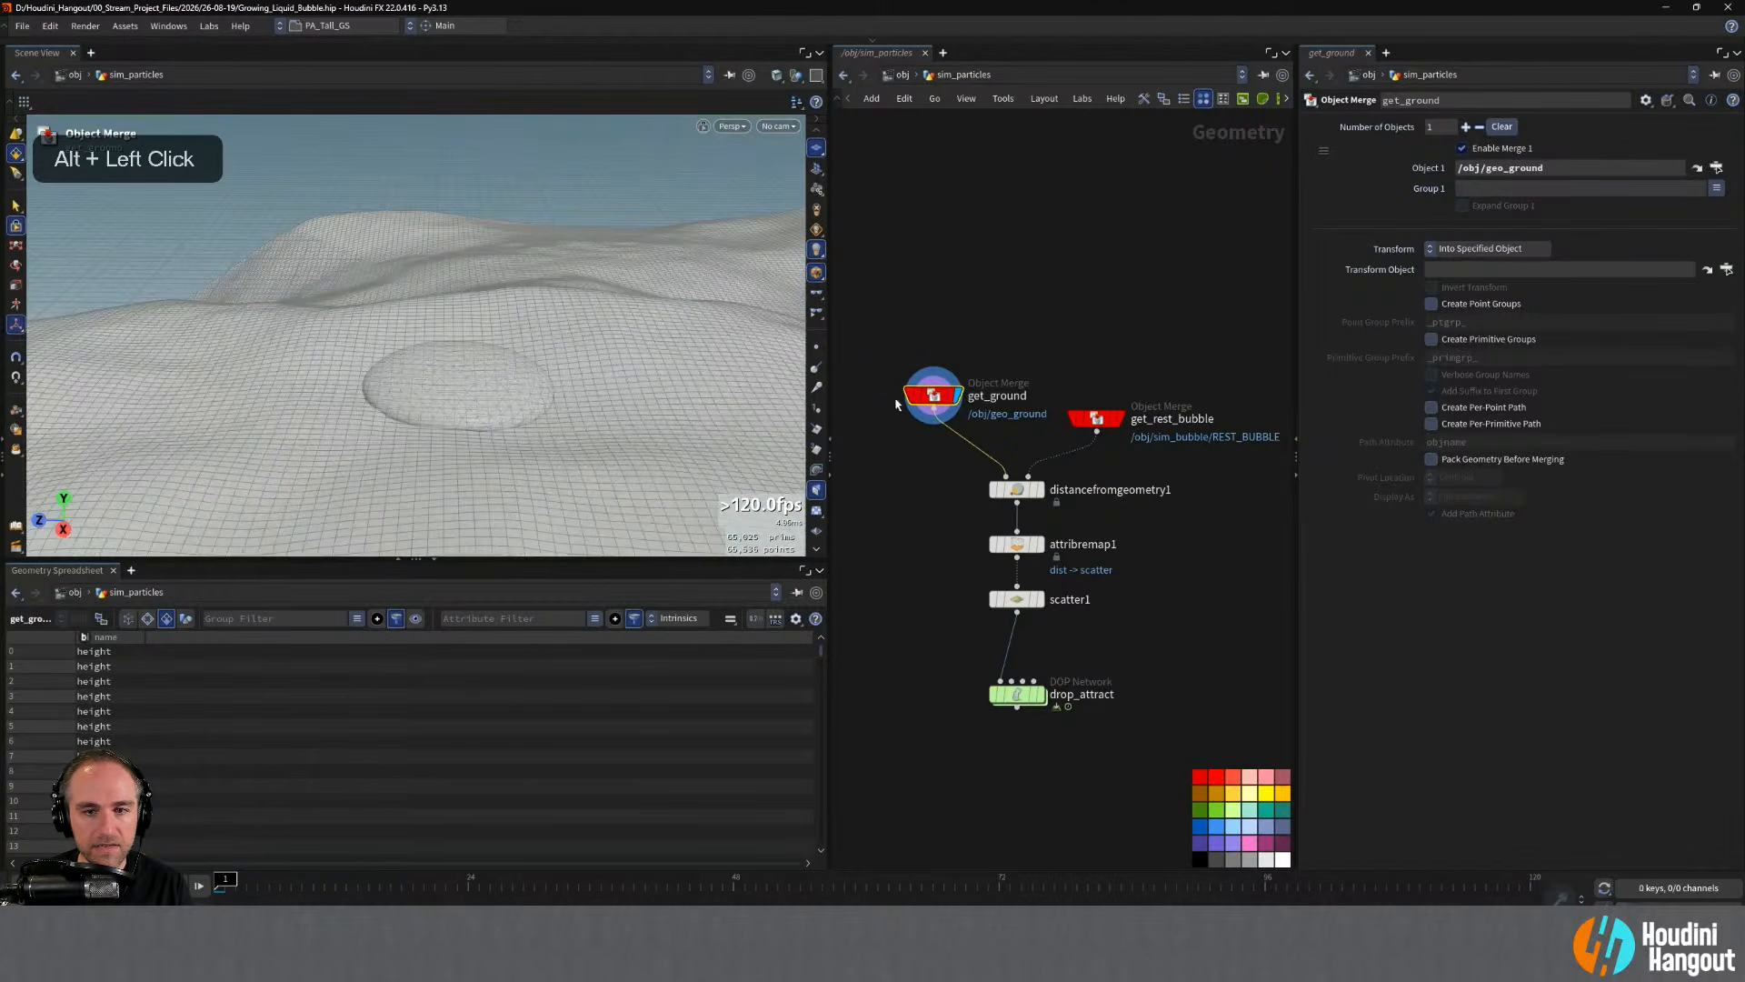
- Display get_rest_bubble, move it higher, and add a displayed Extract Centroid node connected below it
left_click(1116, 418)
left_click_drag(1116, 418, 1119, 349)
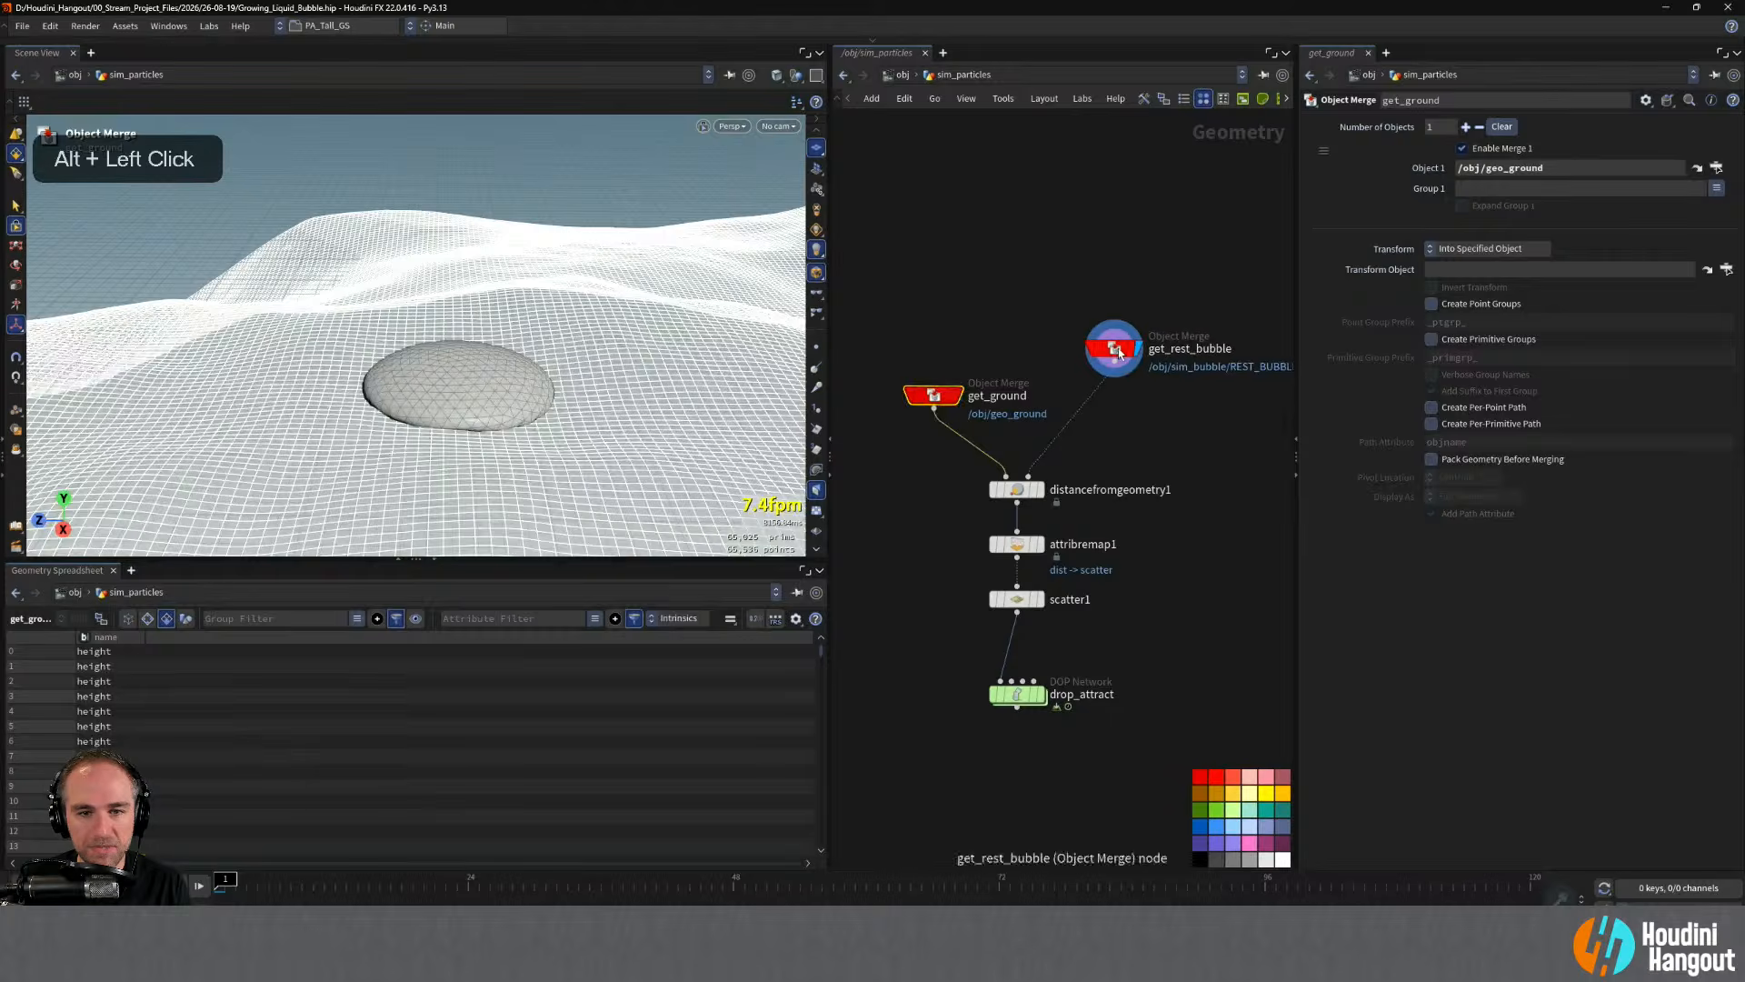
key("Tab")
type("centro")
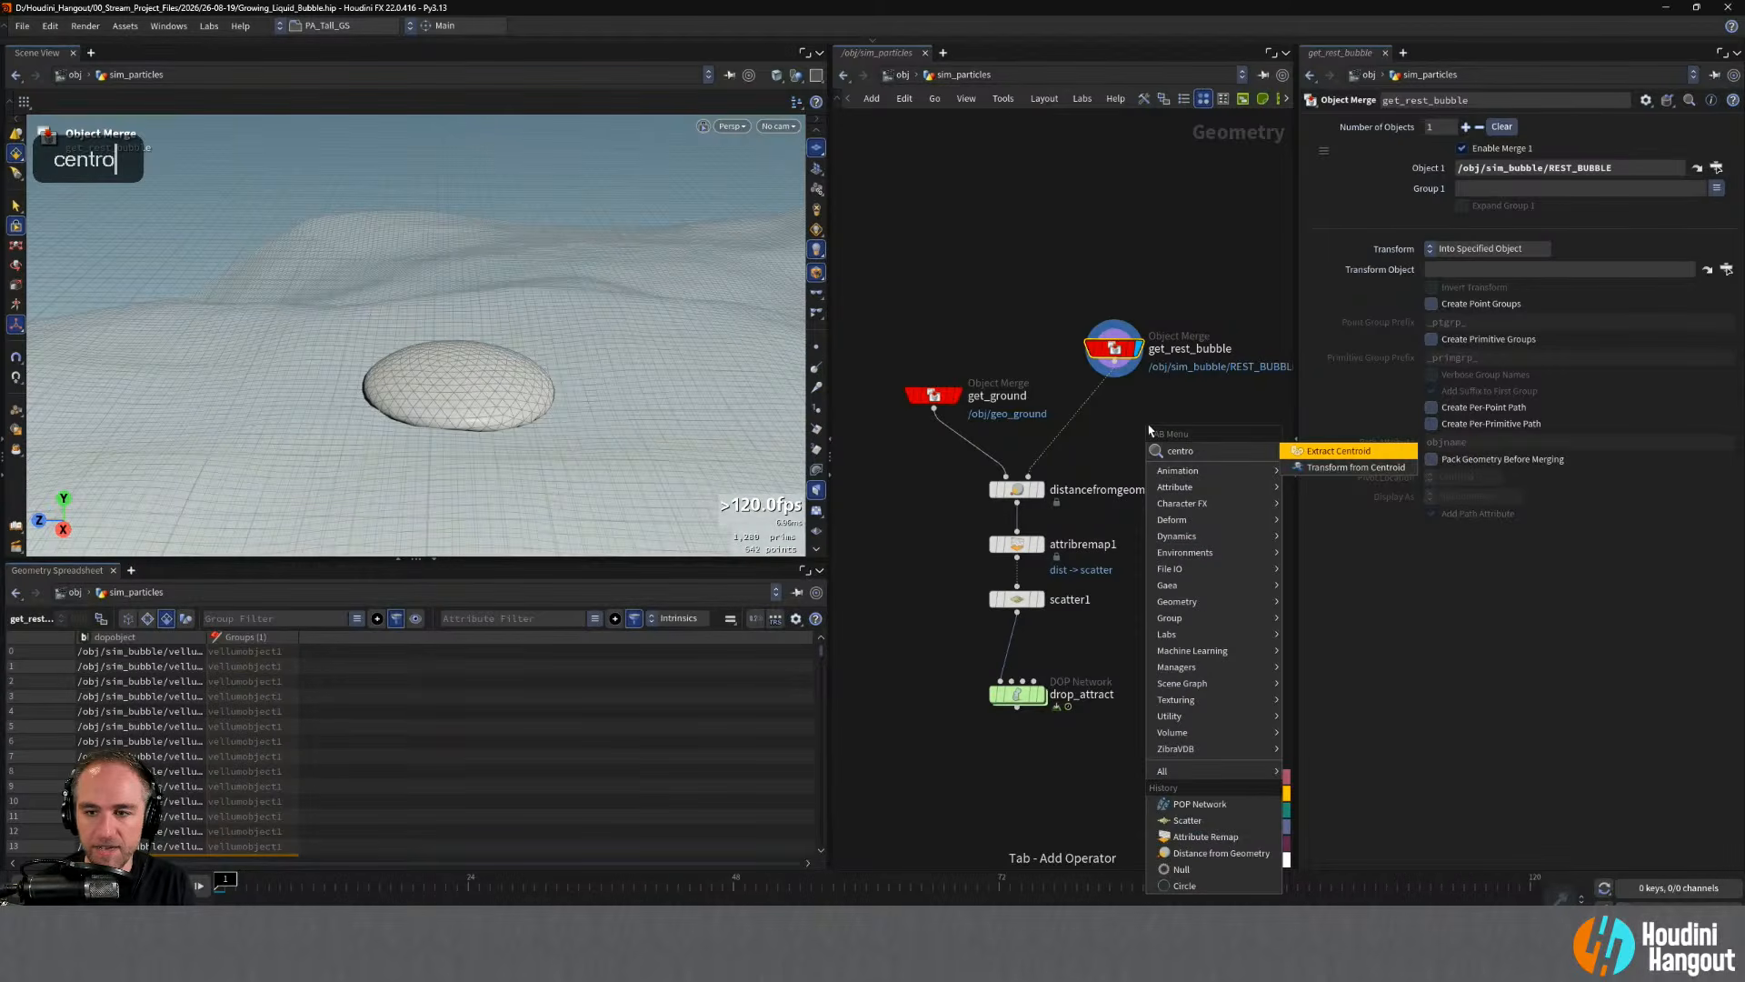
key("Return")
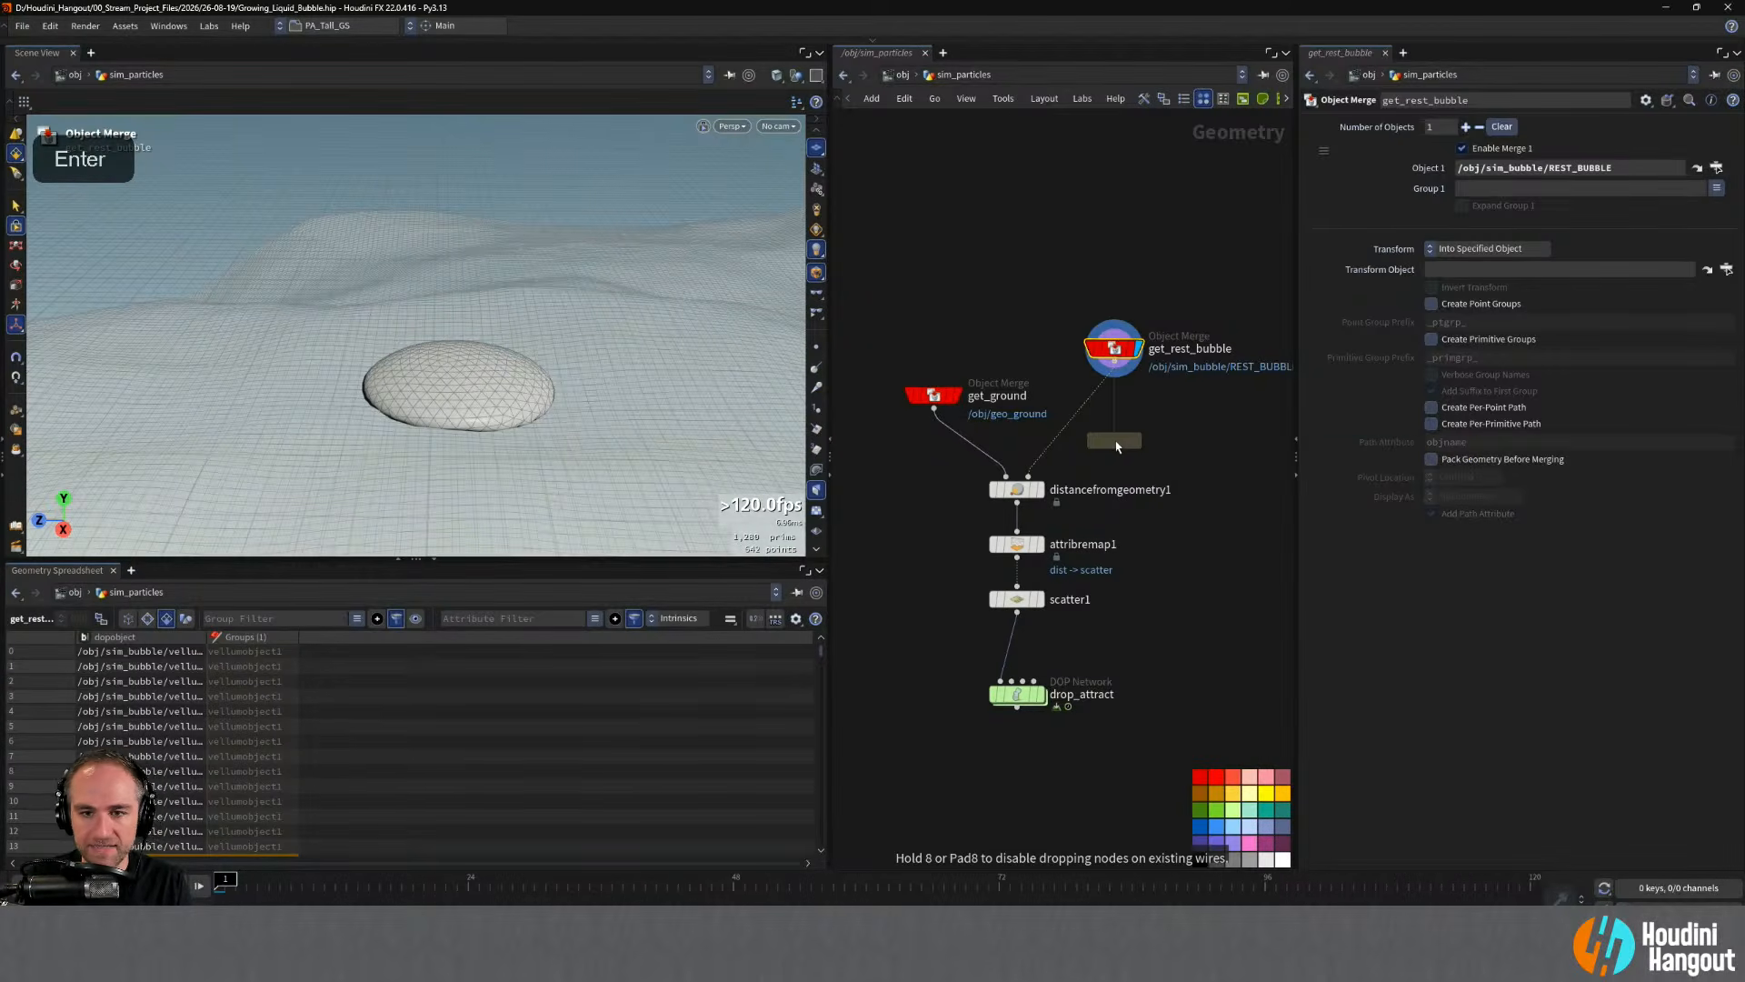
left_click(1142, 438)
left_click(1164, 438)
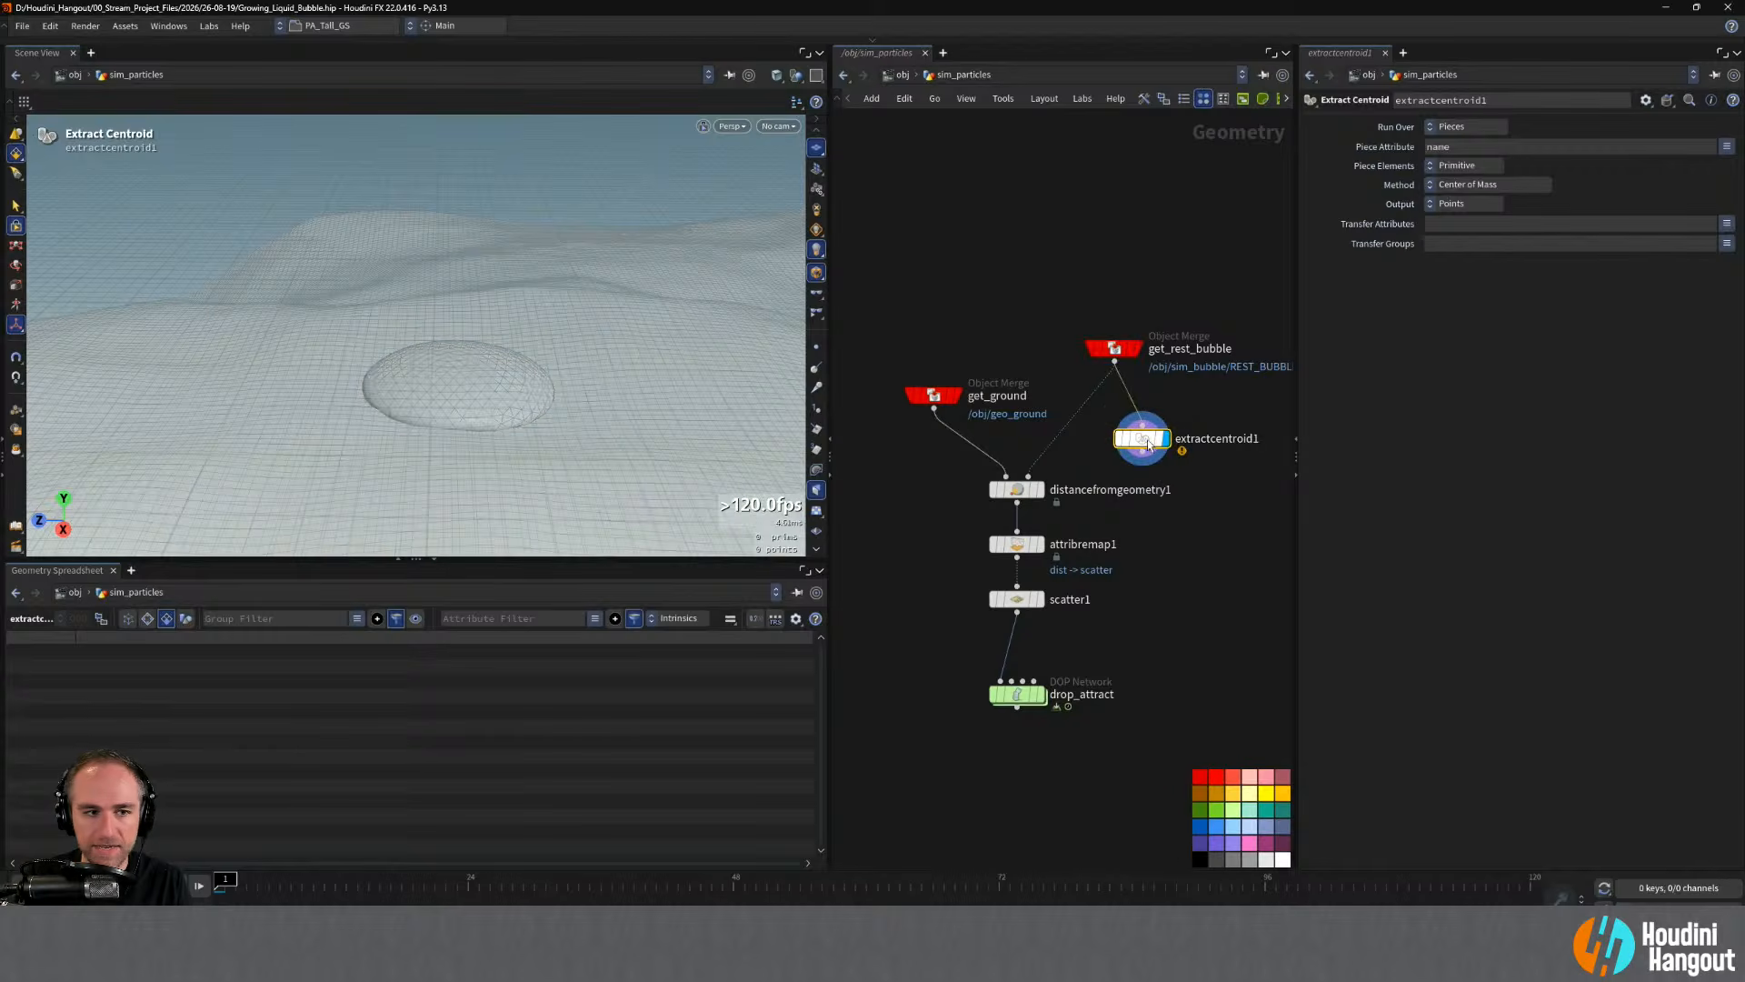
- Set the Extract Centroid's Run Over to Detail and inspect the centroid point inside the bubble
left_click_drag(569, 412, 487, 371, "alt")
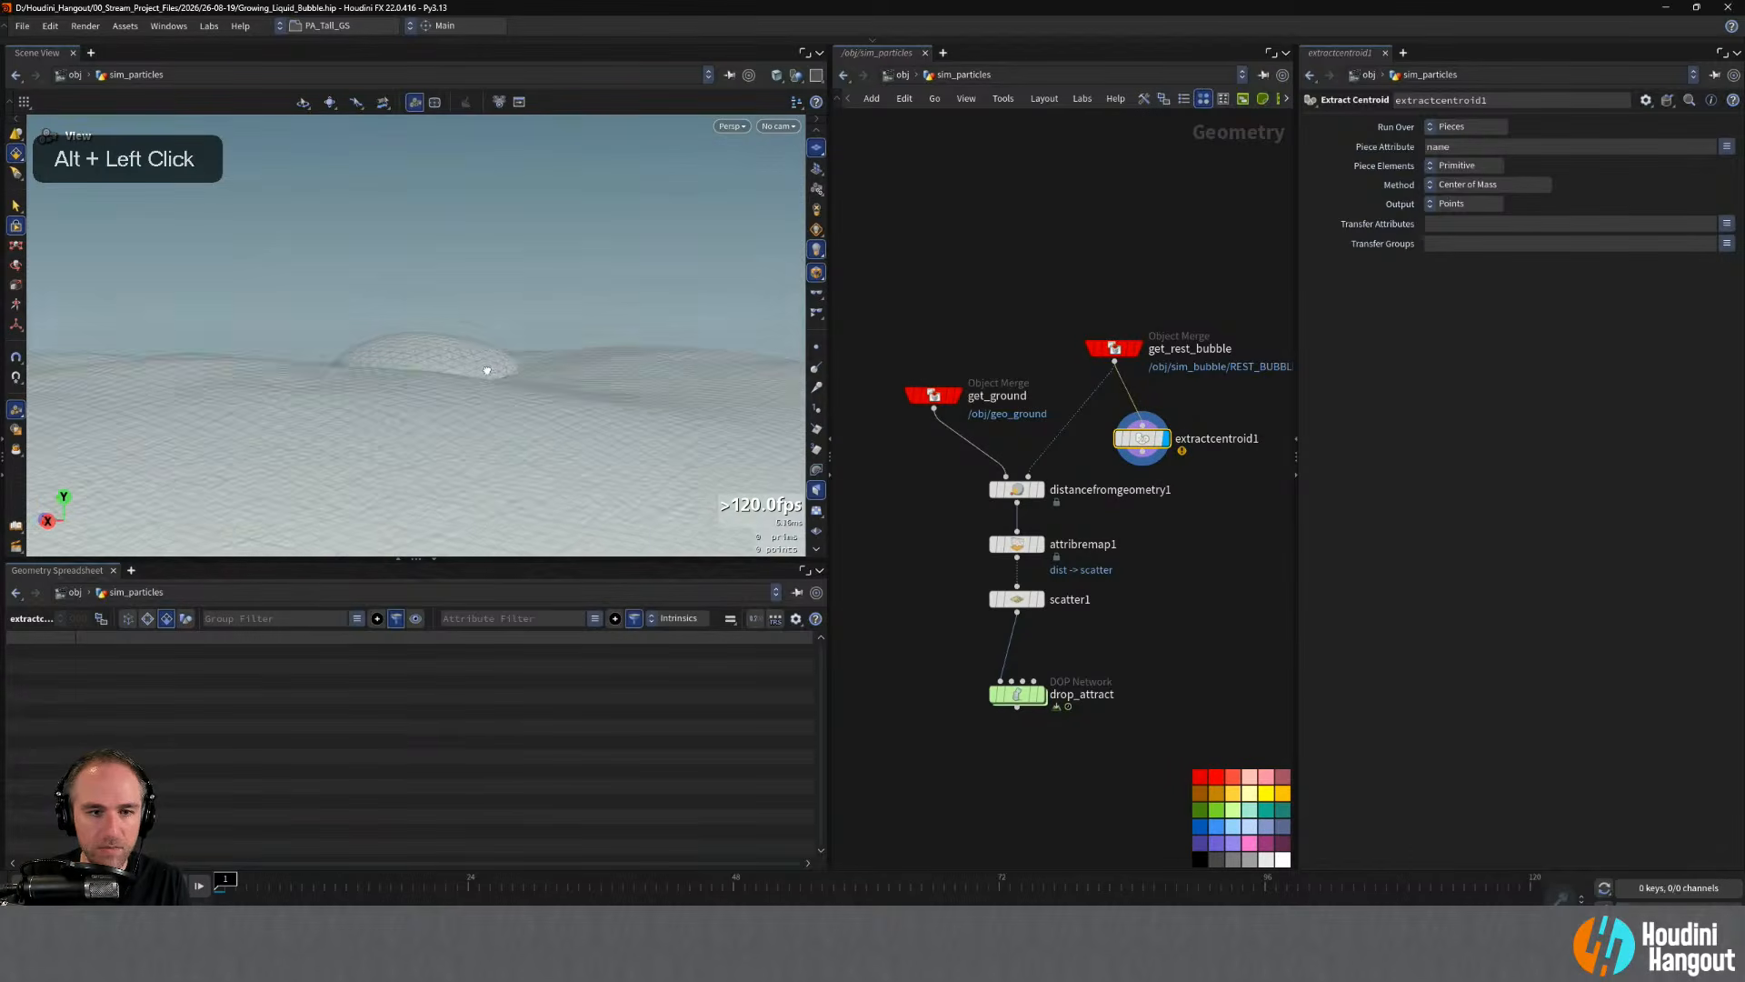
middle_click(1144, 443)
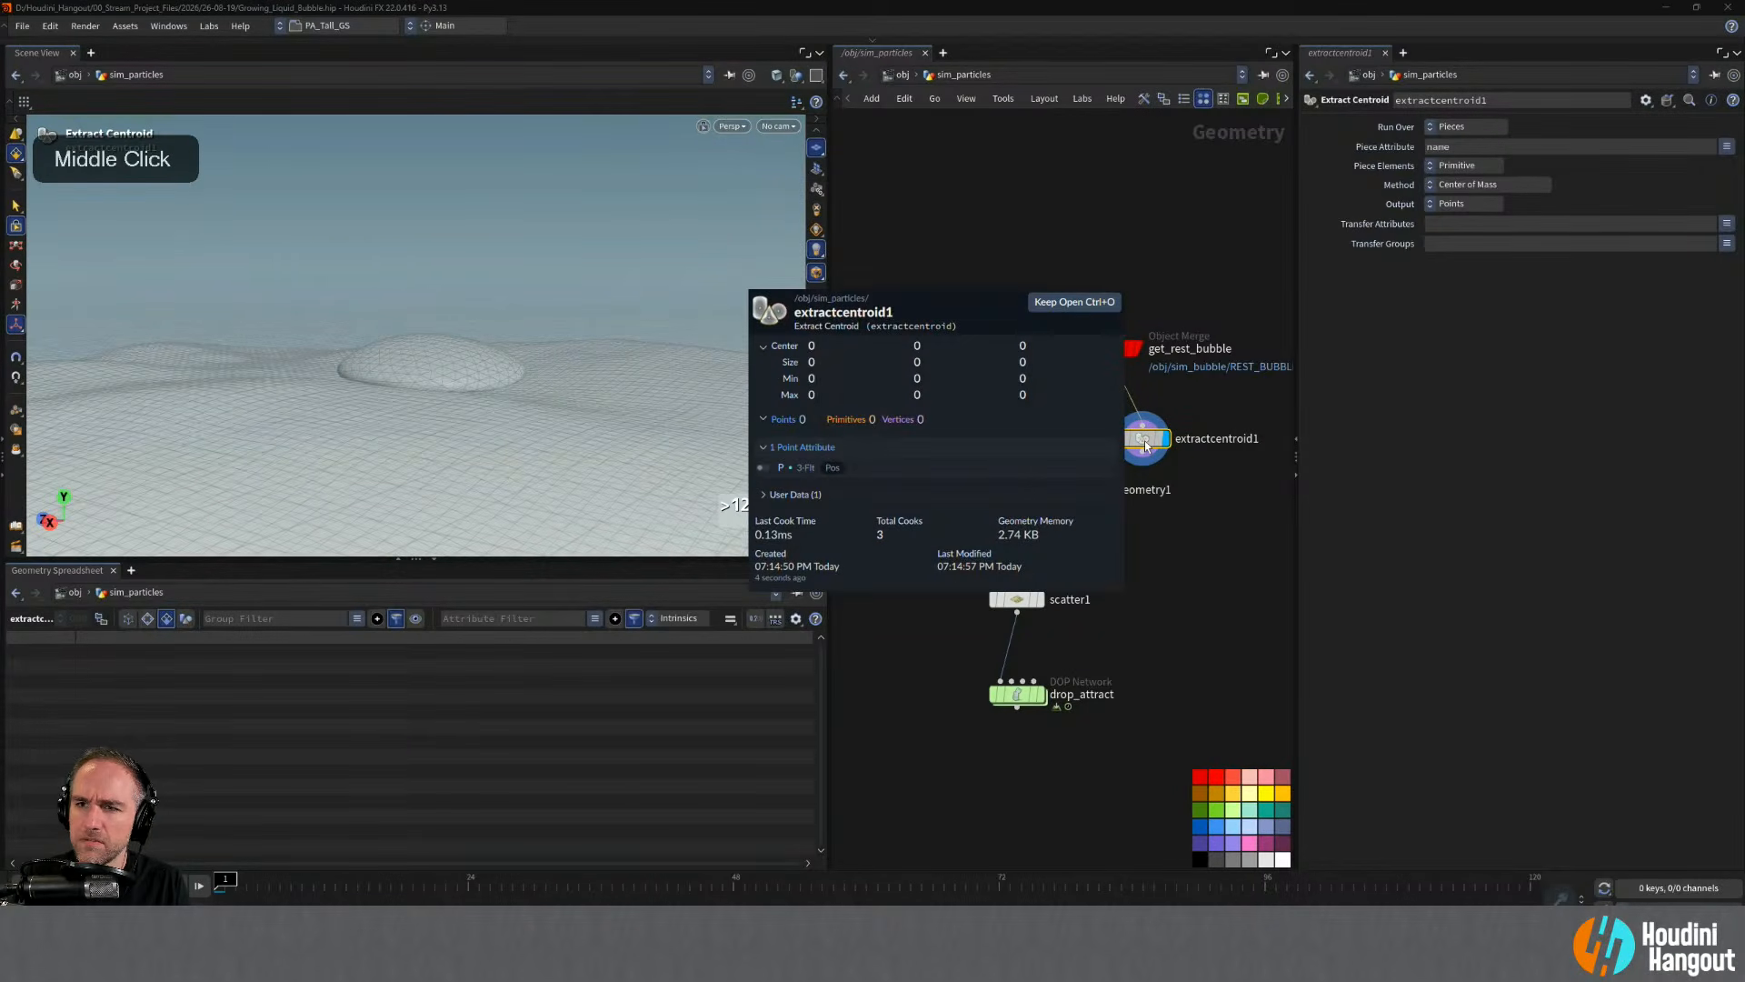
left_click(1464, 127)
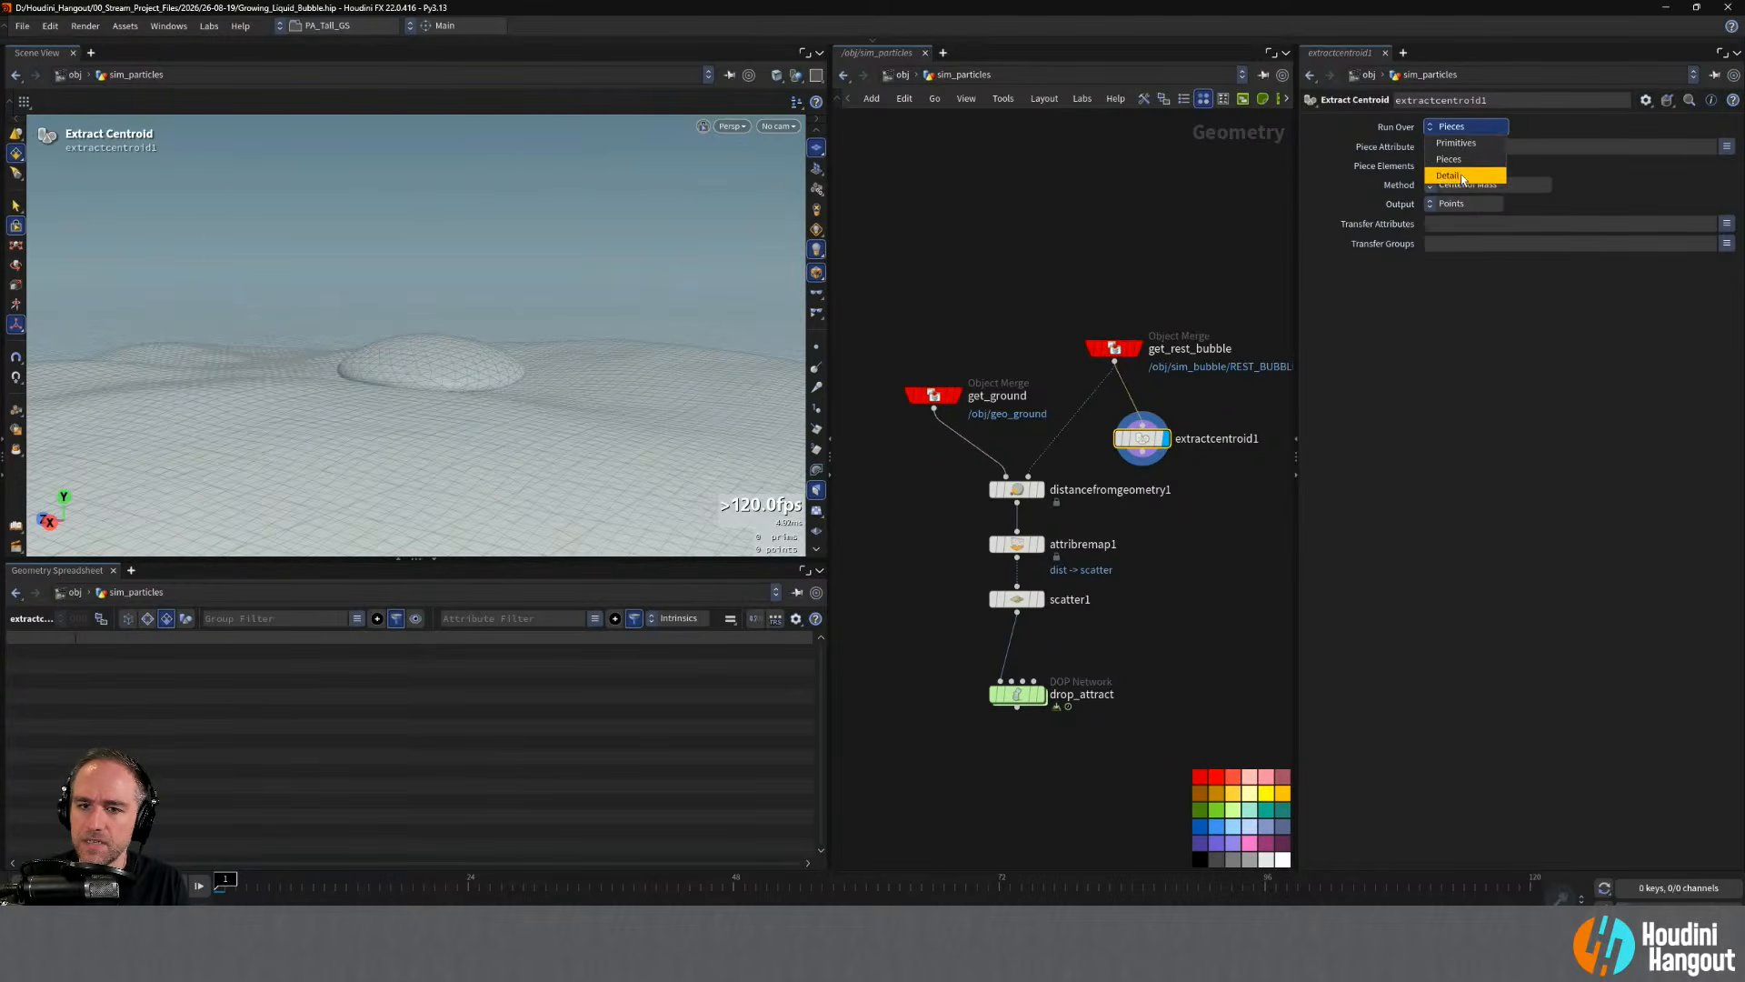
left_click(1462, 175)
left_click_drag(452, 350, 424, 428, "alt")
right_click_drag(426, 398, 491, 373, "alt")
left_click_drag(418, 375, 400, 344, "alt")
right_click_drag(399, 343, 416, 358, "alt")
left_click_drag(415, 358, 480, 436, "alt")
key("Return")
left_click_drag(1147, 464, 1144, 452)
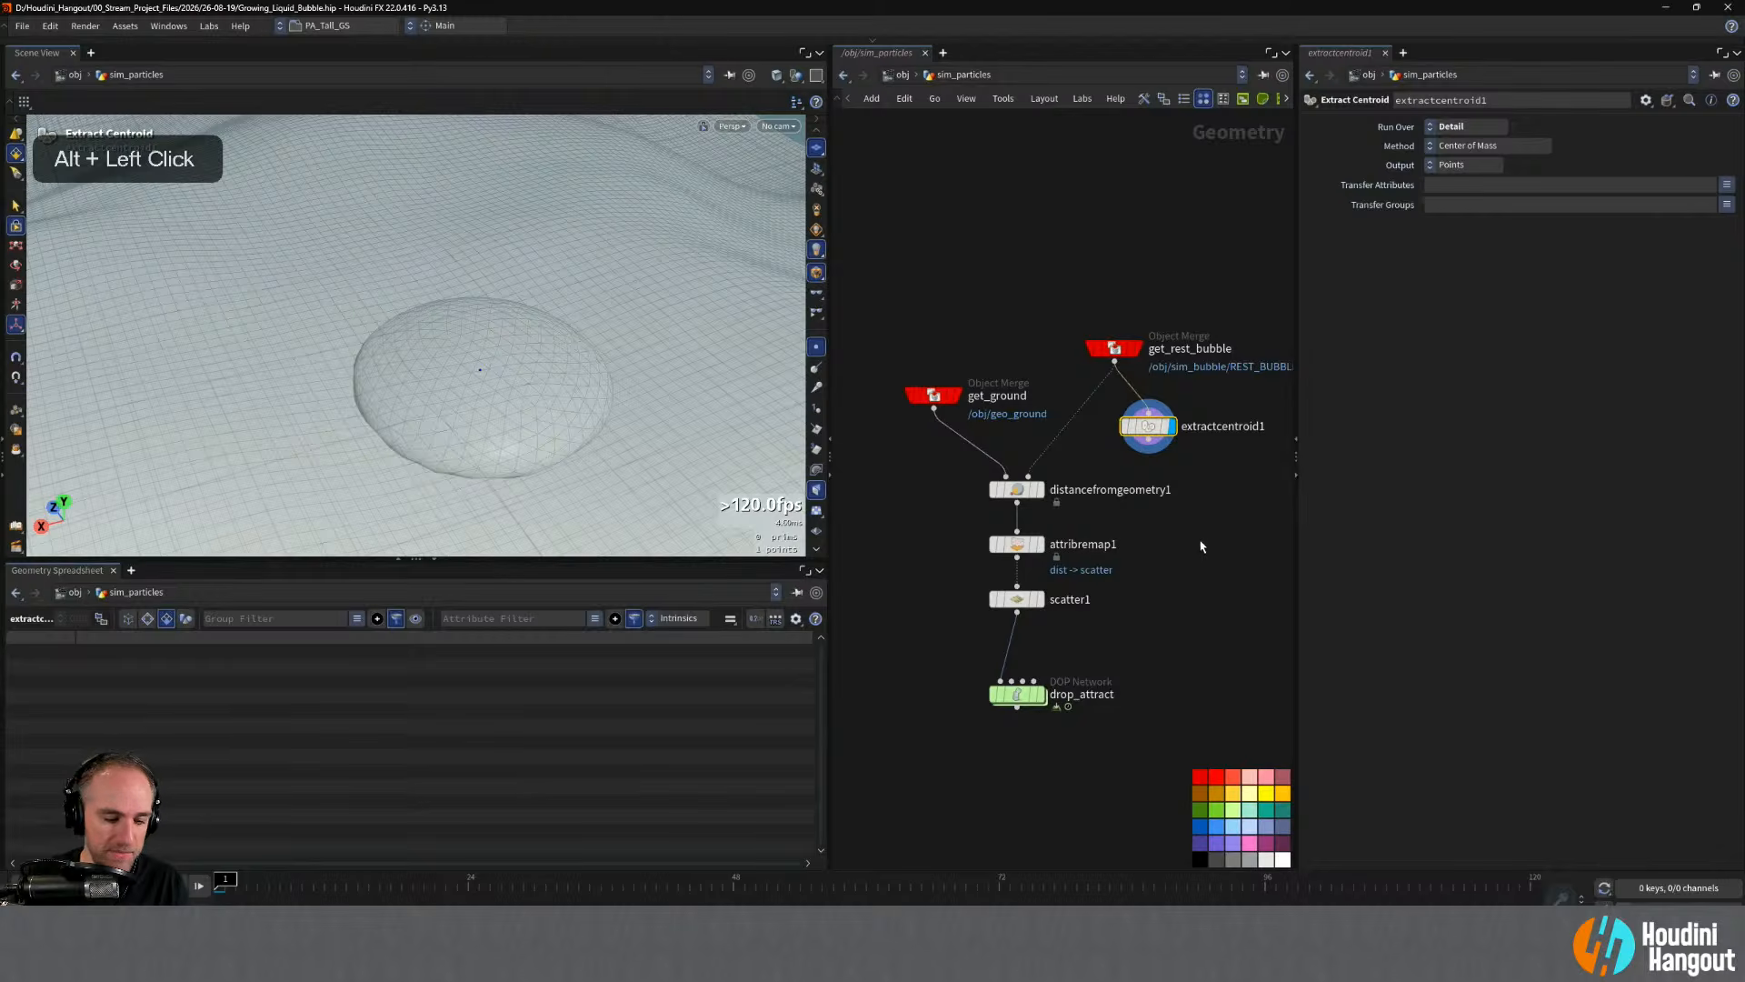
- Add a Ray node below extractcentroid1 and connect get_ground to its collision input
key("Tab")
type("ray")
key("Return")
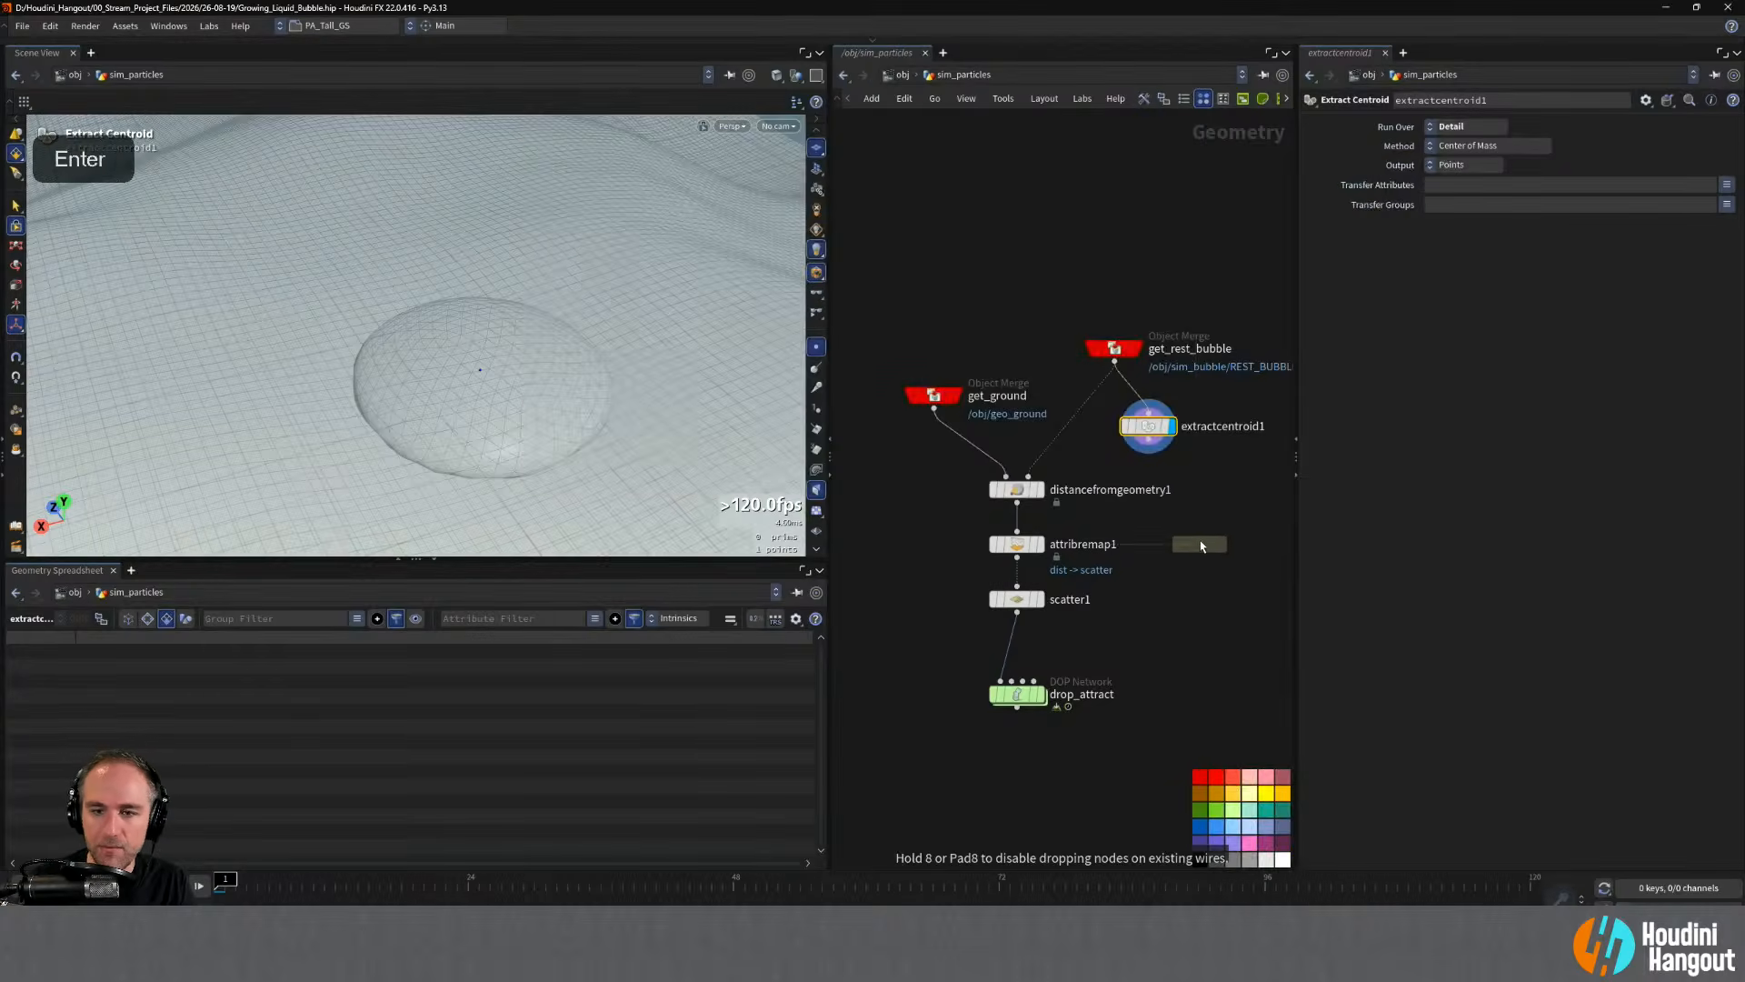
left_click(1157, 480)
left_click(1169, 467)
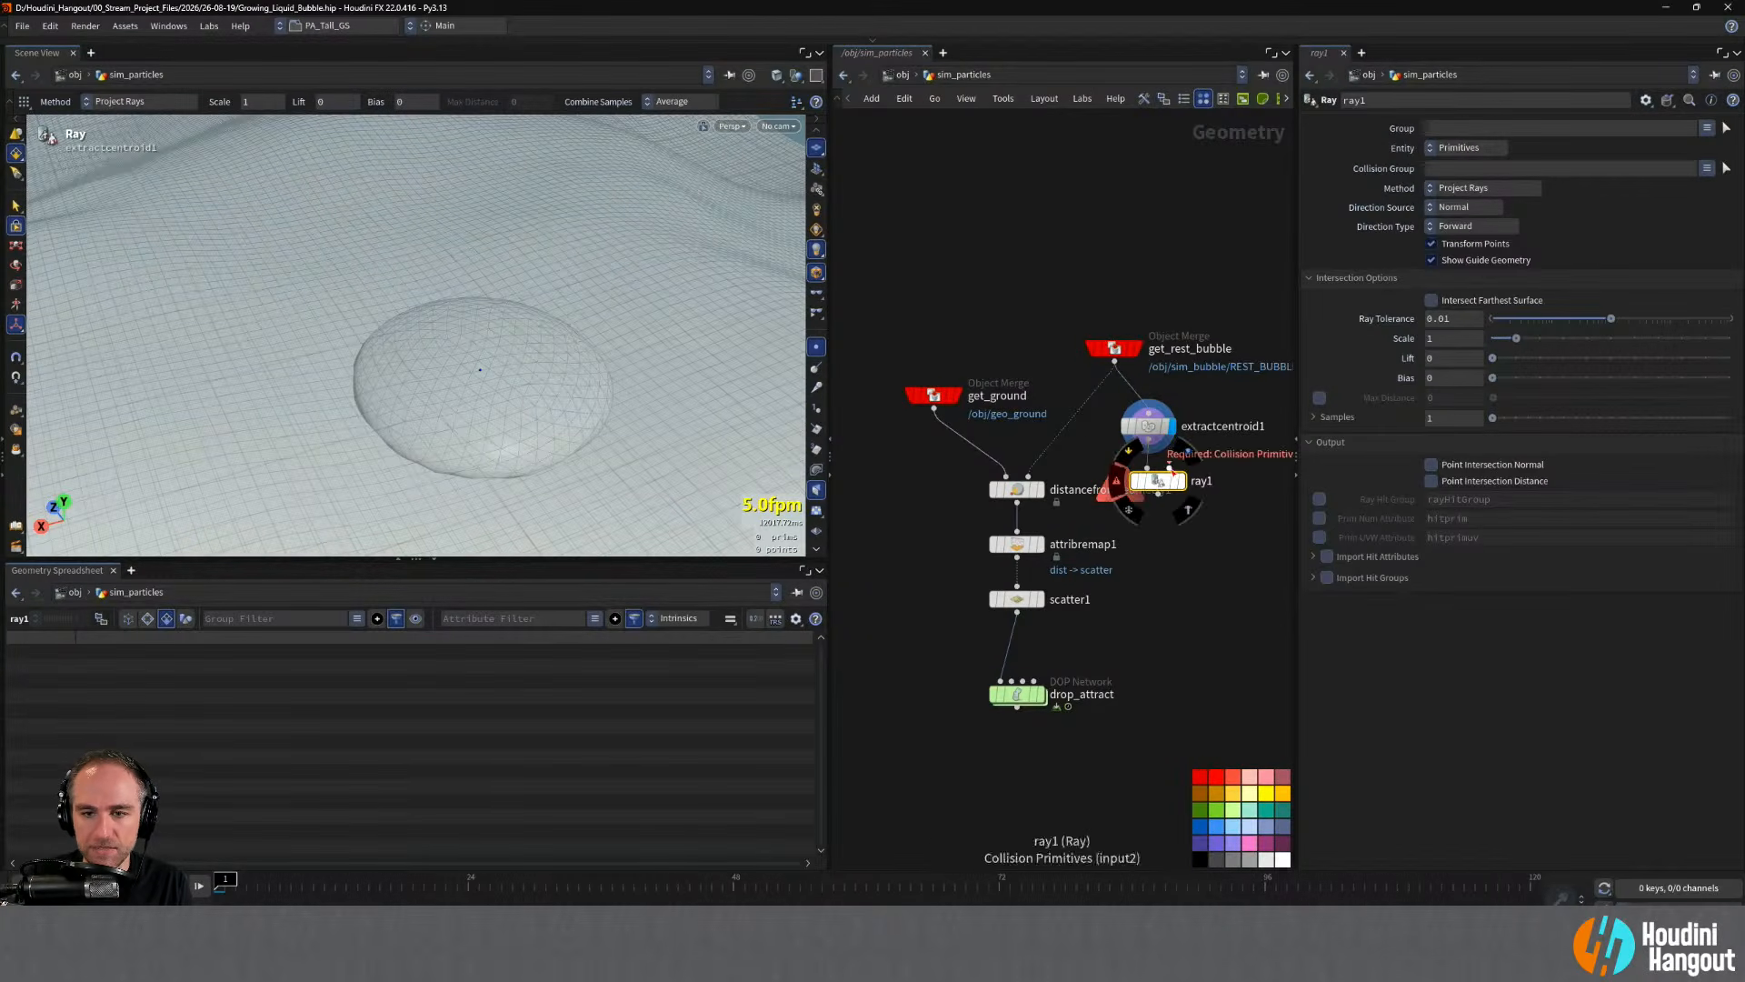
left_click(932, 417)
- Display ray1 and move it together with extractcentroid1 farther away from the scatter chain
left_click_drag(1158, 482, 1149, 485)
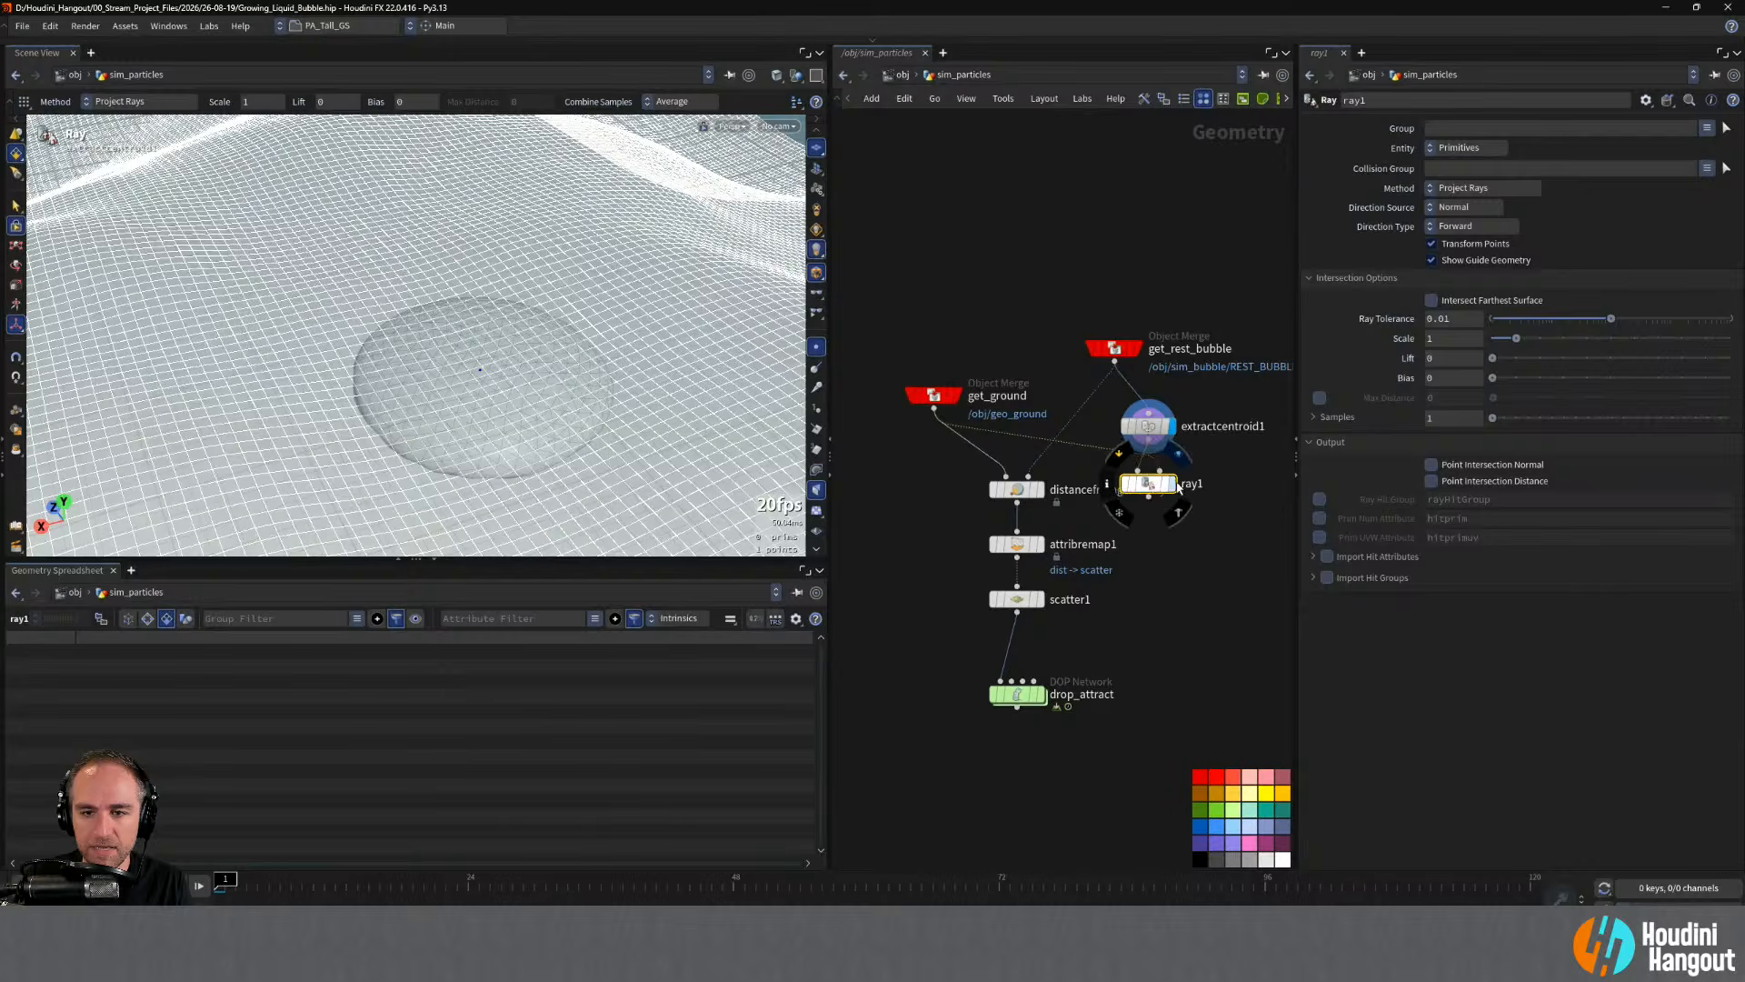
left_click(1171, 483)
left_click_drag(1100, 422, 1202, 473)
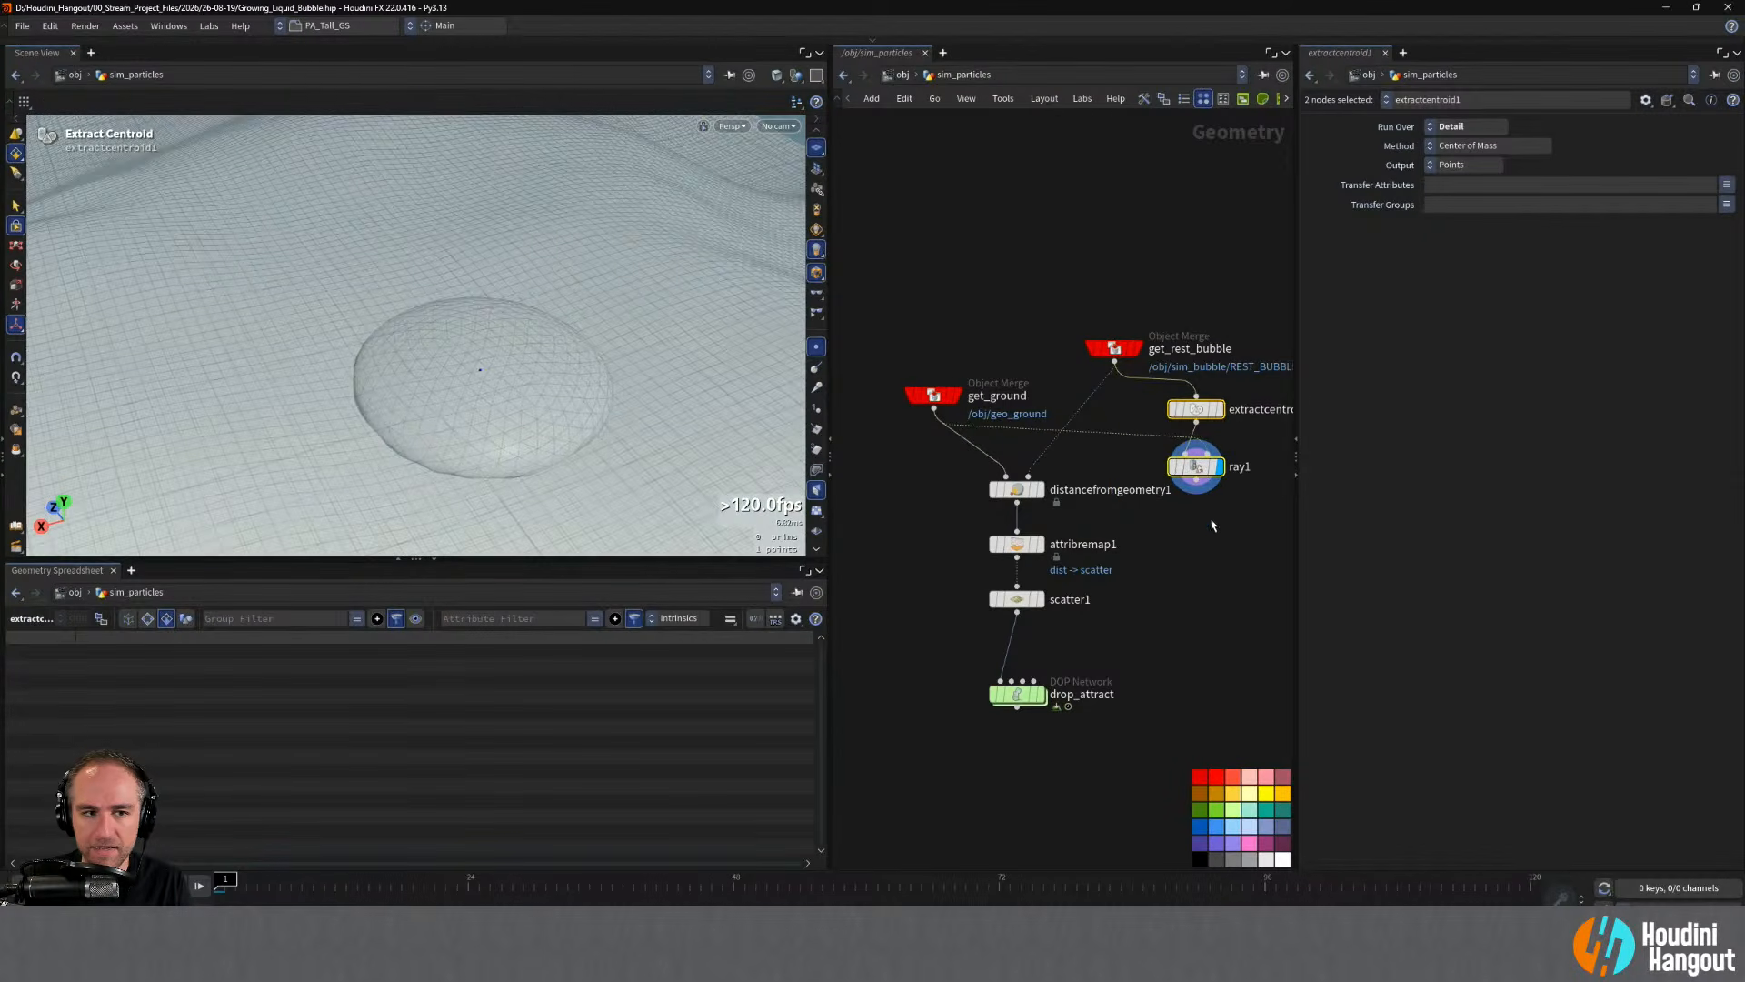
- Set ray1's Method to Minimum Distance and inspect the projected centroid point against the ground surface
left_click_drag(427, 309, 509, 273, "alt")
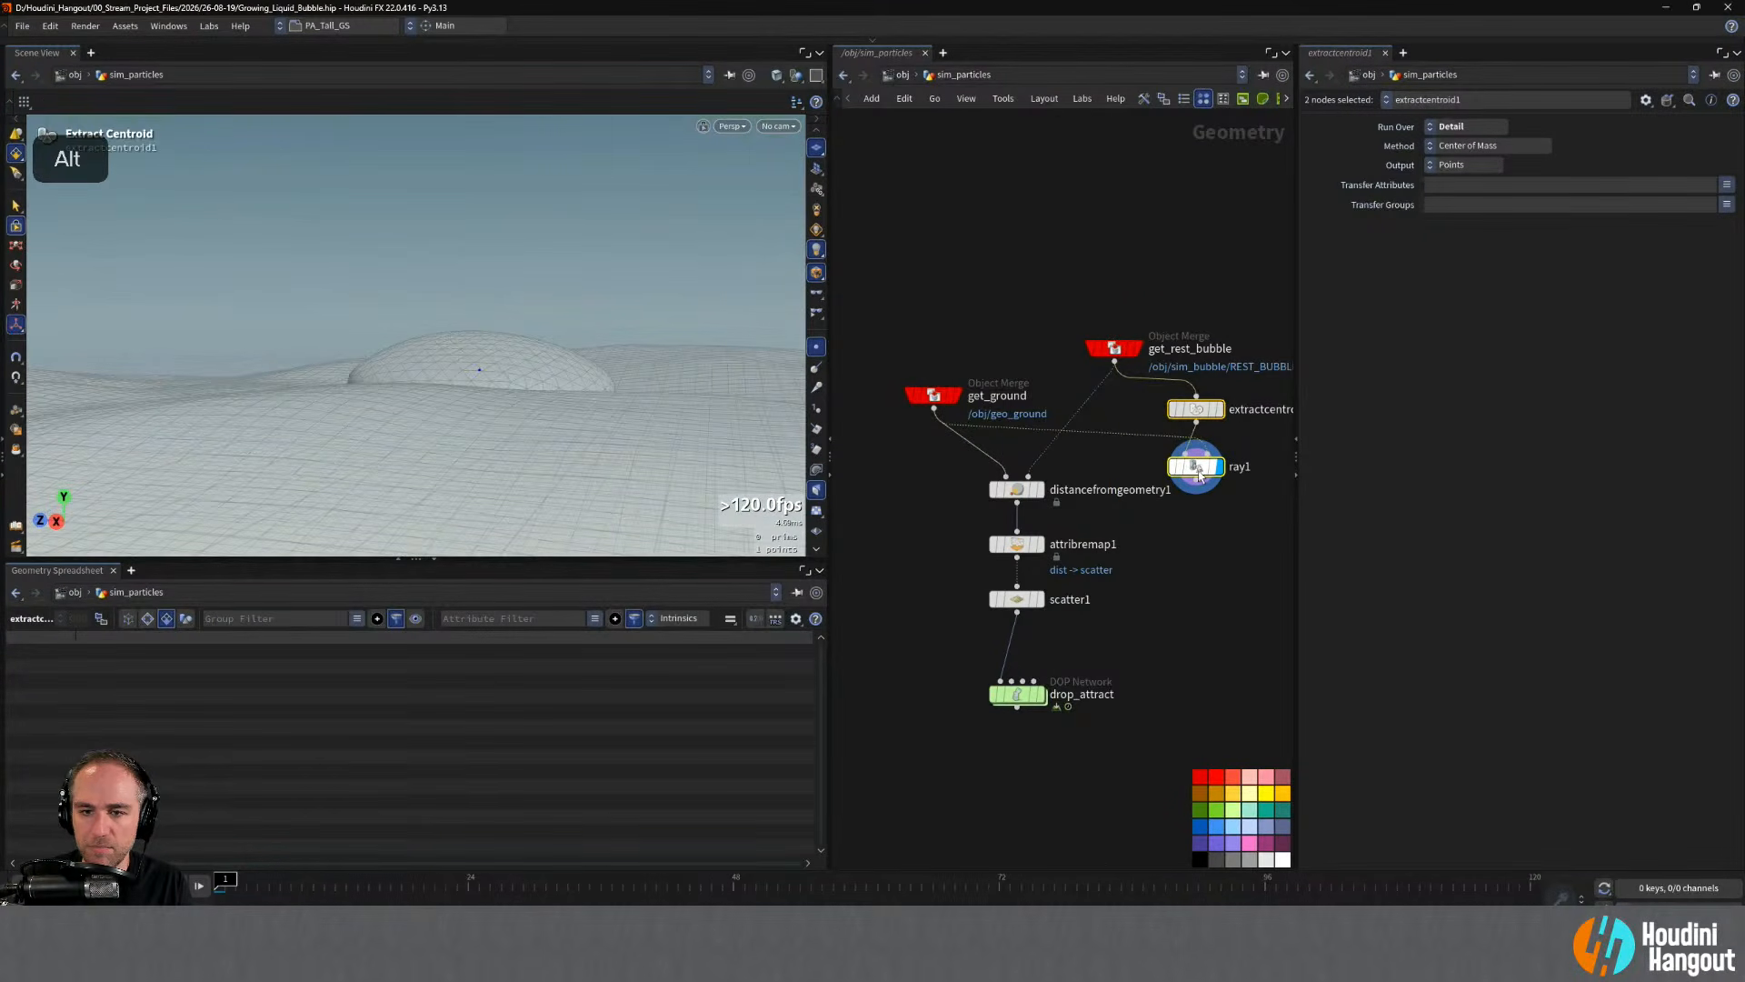
left_click(1199, 474)
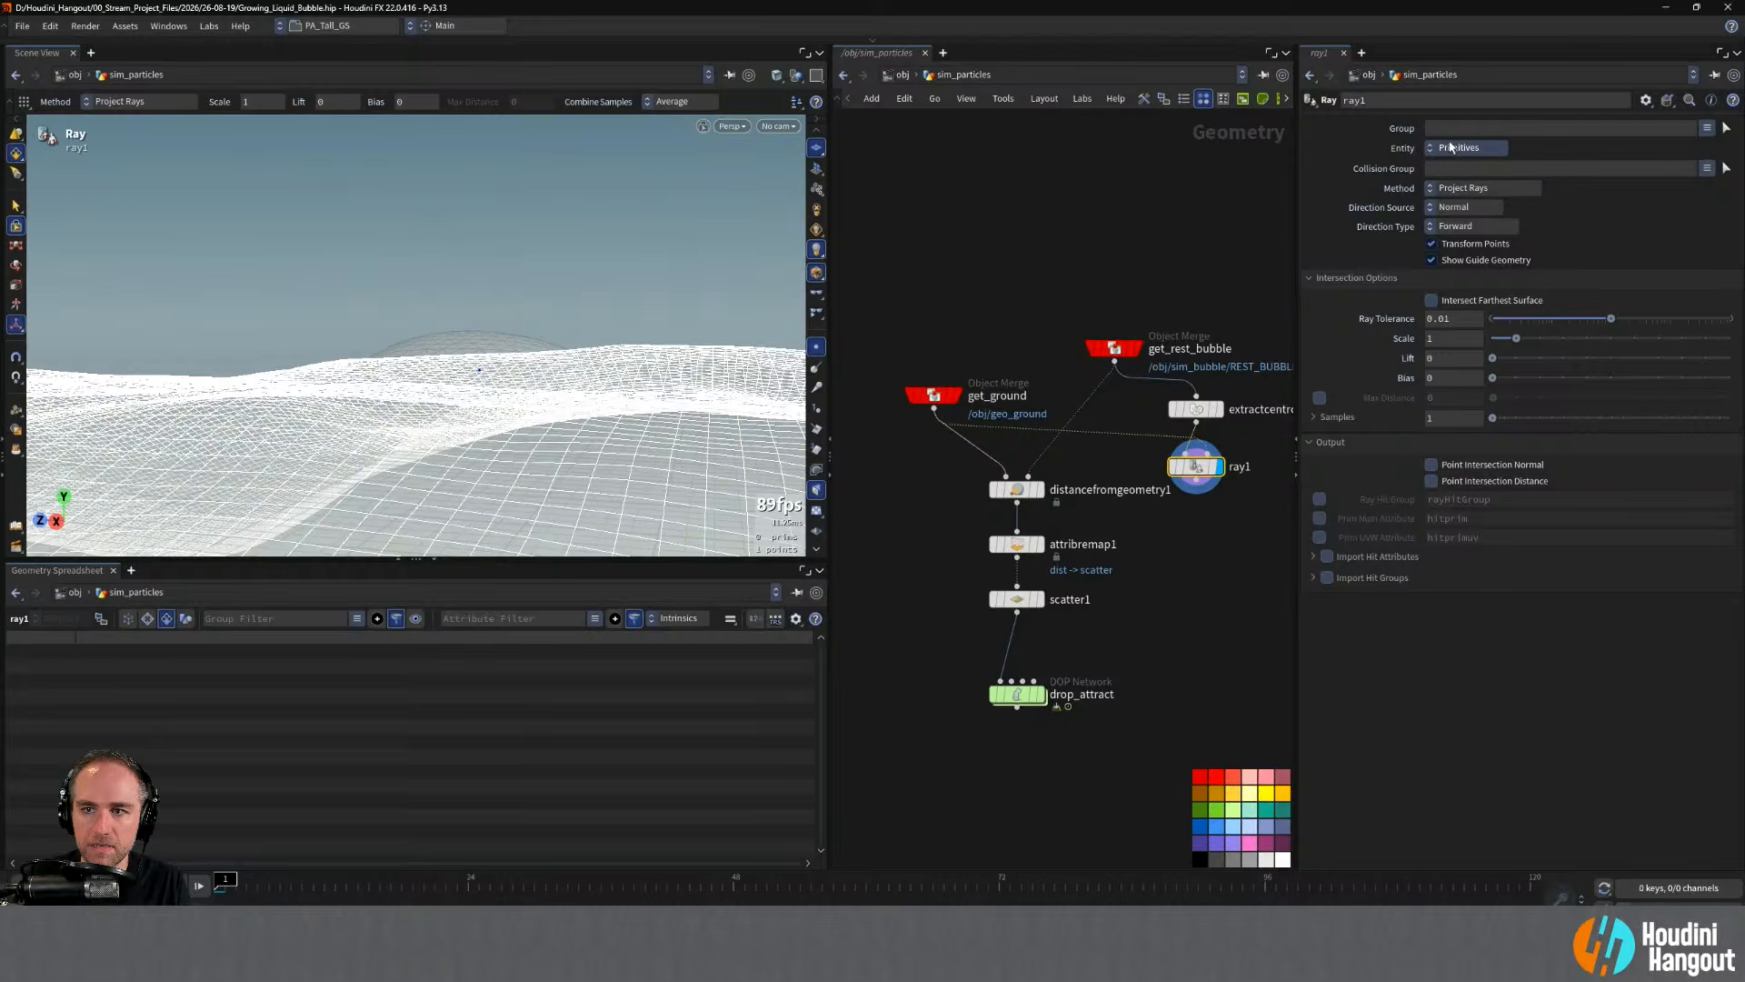
left_click_drag(581, 364, 872, 445, "alt")
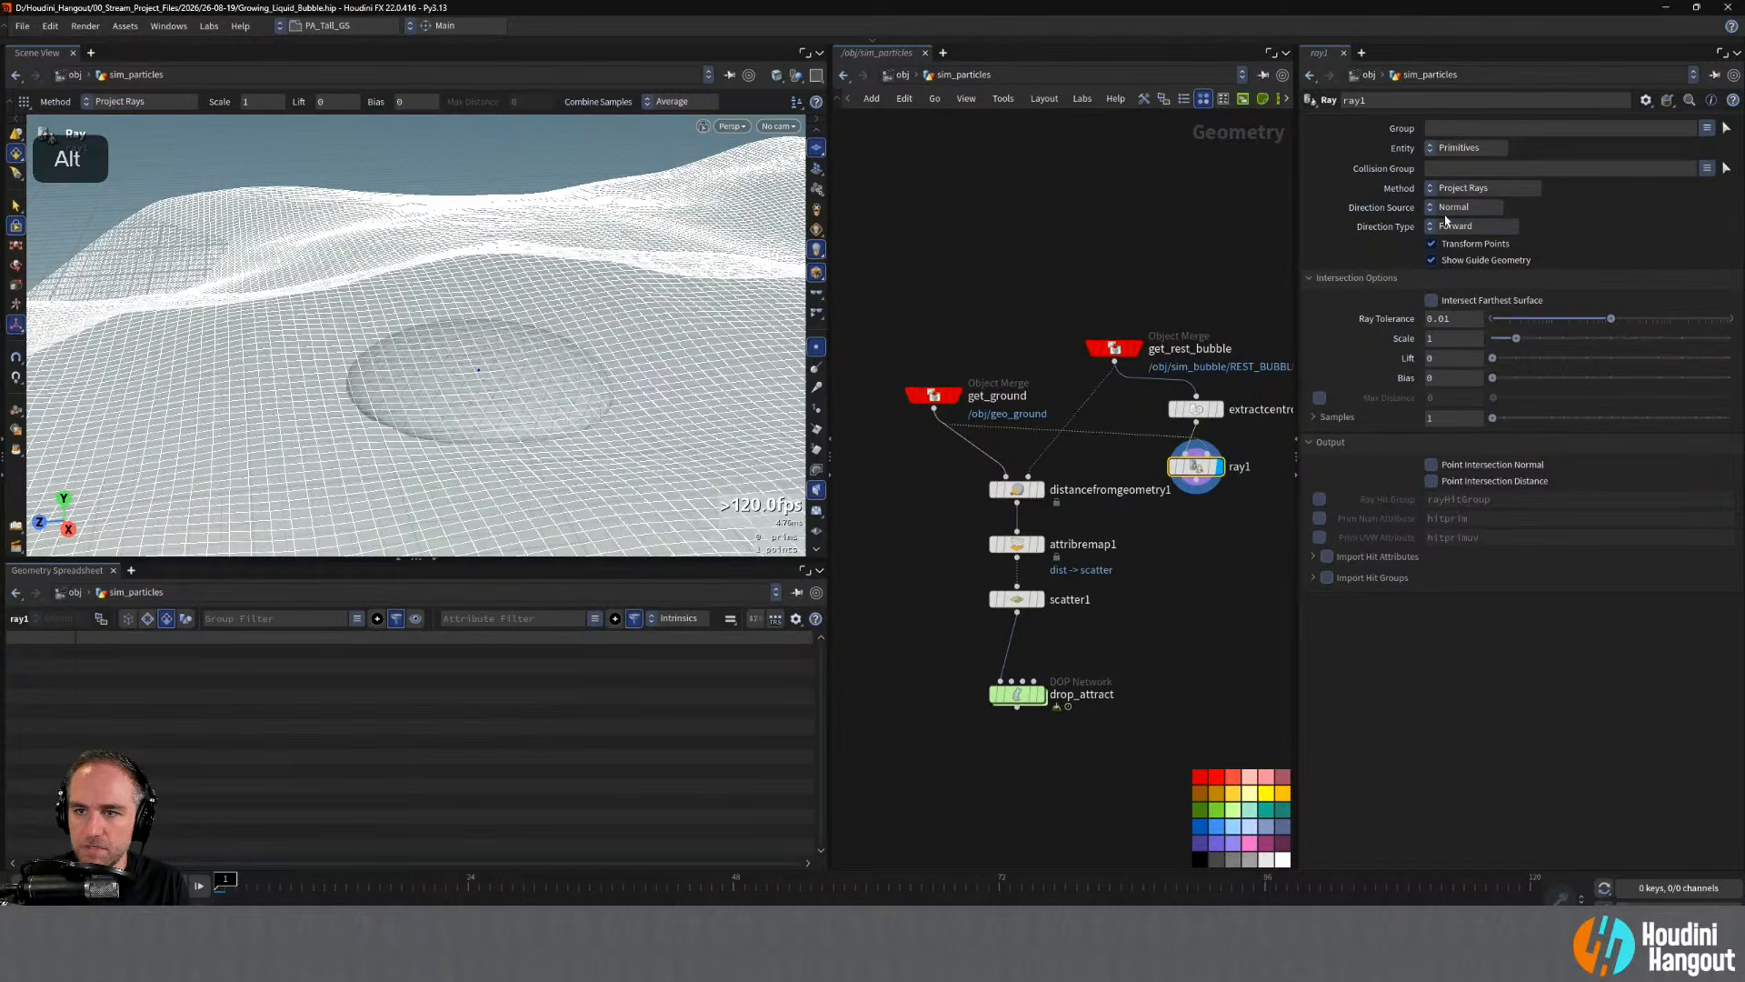
left_click(1453, 212)
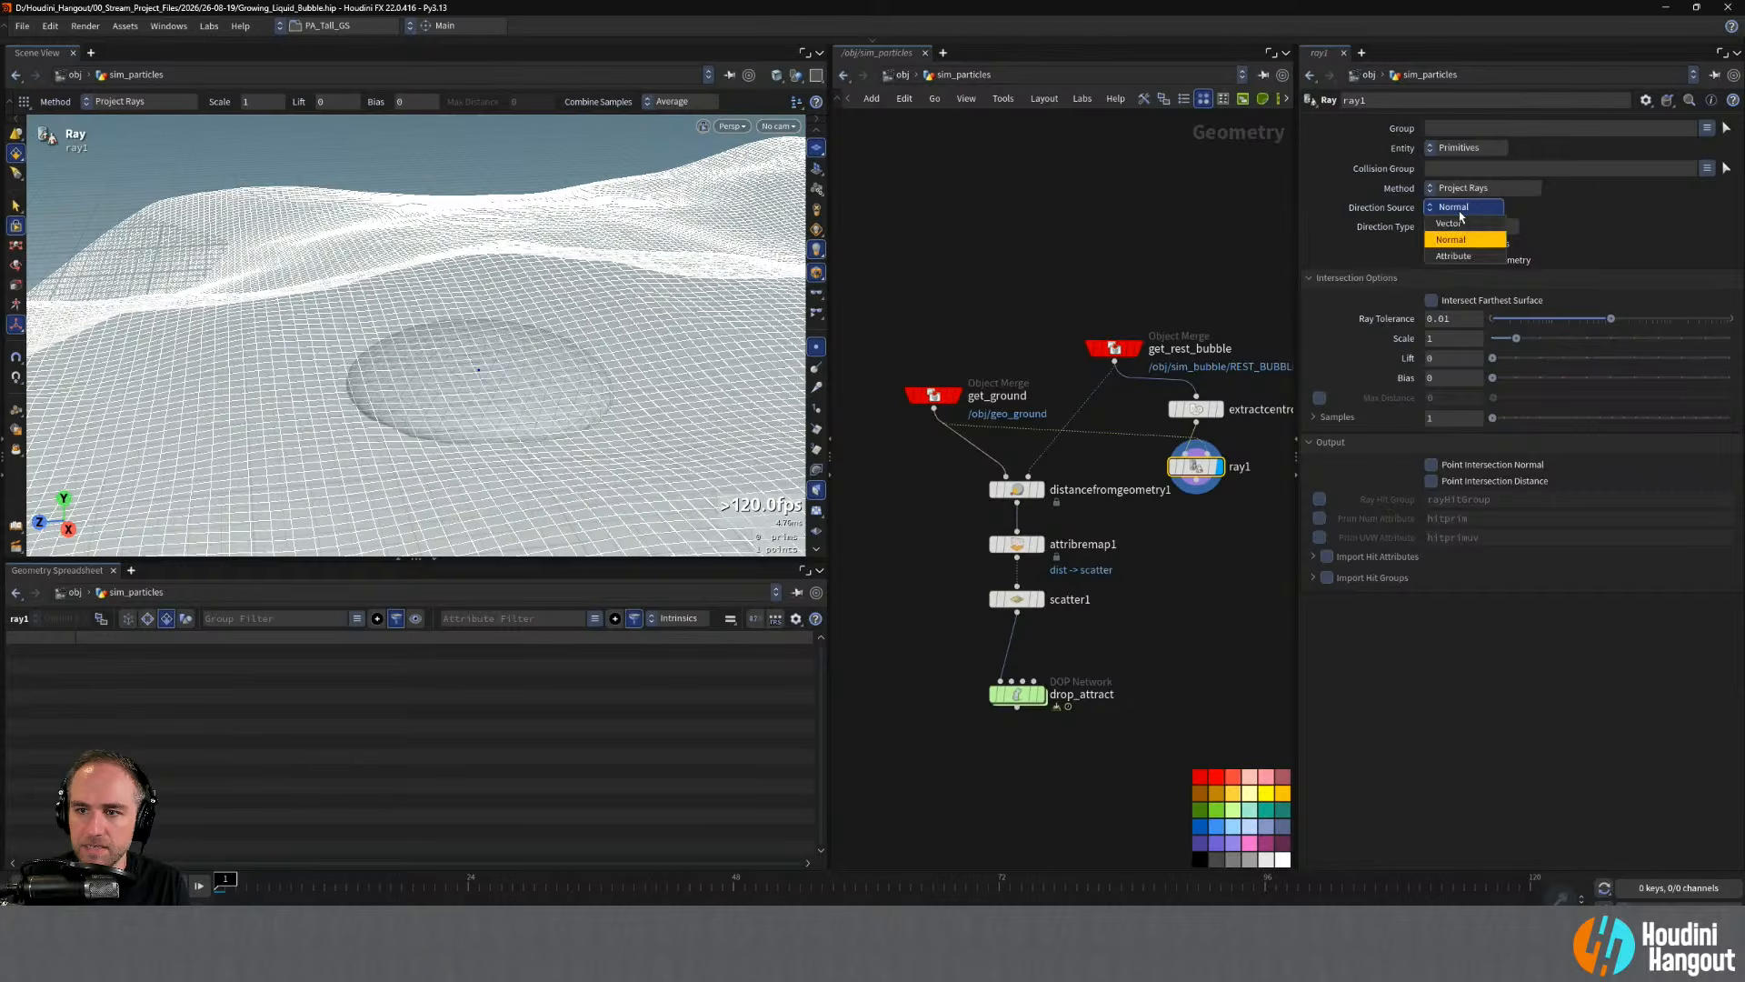
left_click(1491, 187)
left_click(1490, 188)
left_click(1491, 207)
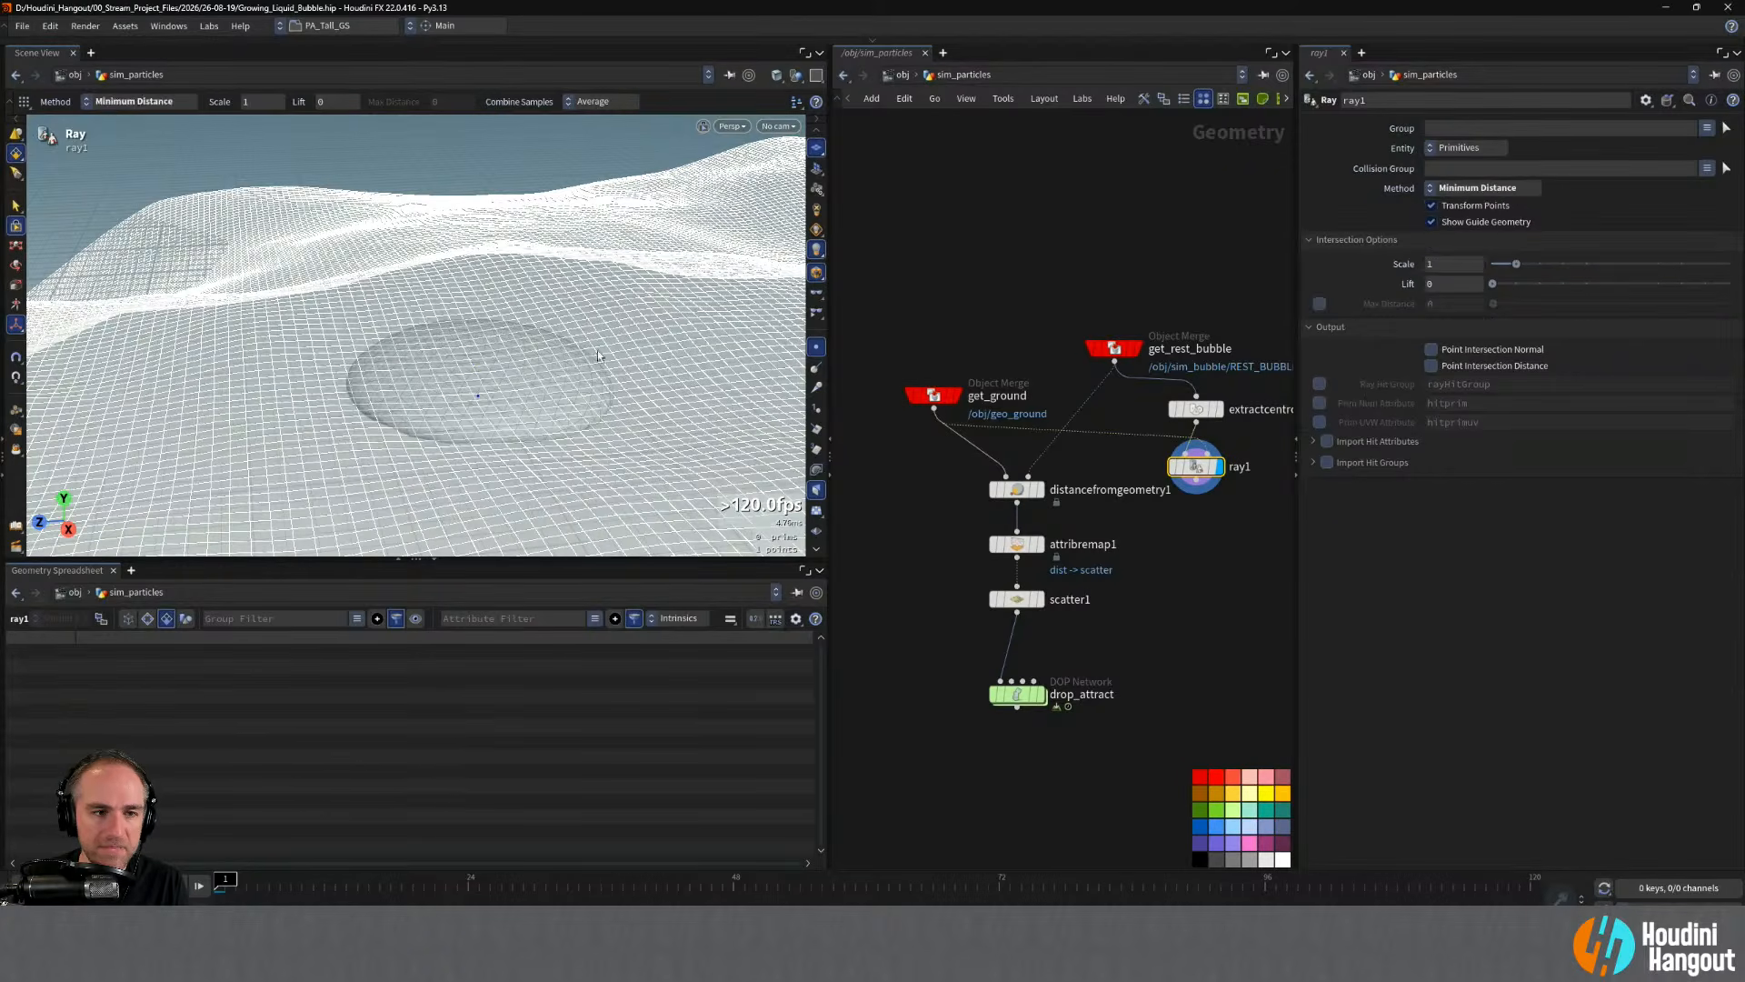
left_click_drag(597, 351, 591, 309, "alt")
left_click_drag(356, 383, 536, 463, "alt")
left_click_drag(35, 453, 89, 339, "alt")
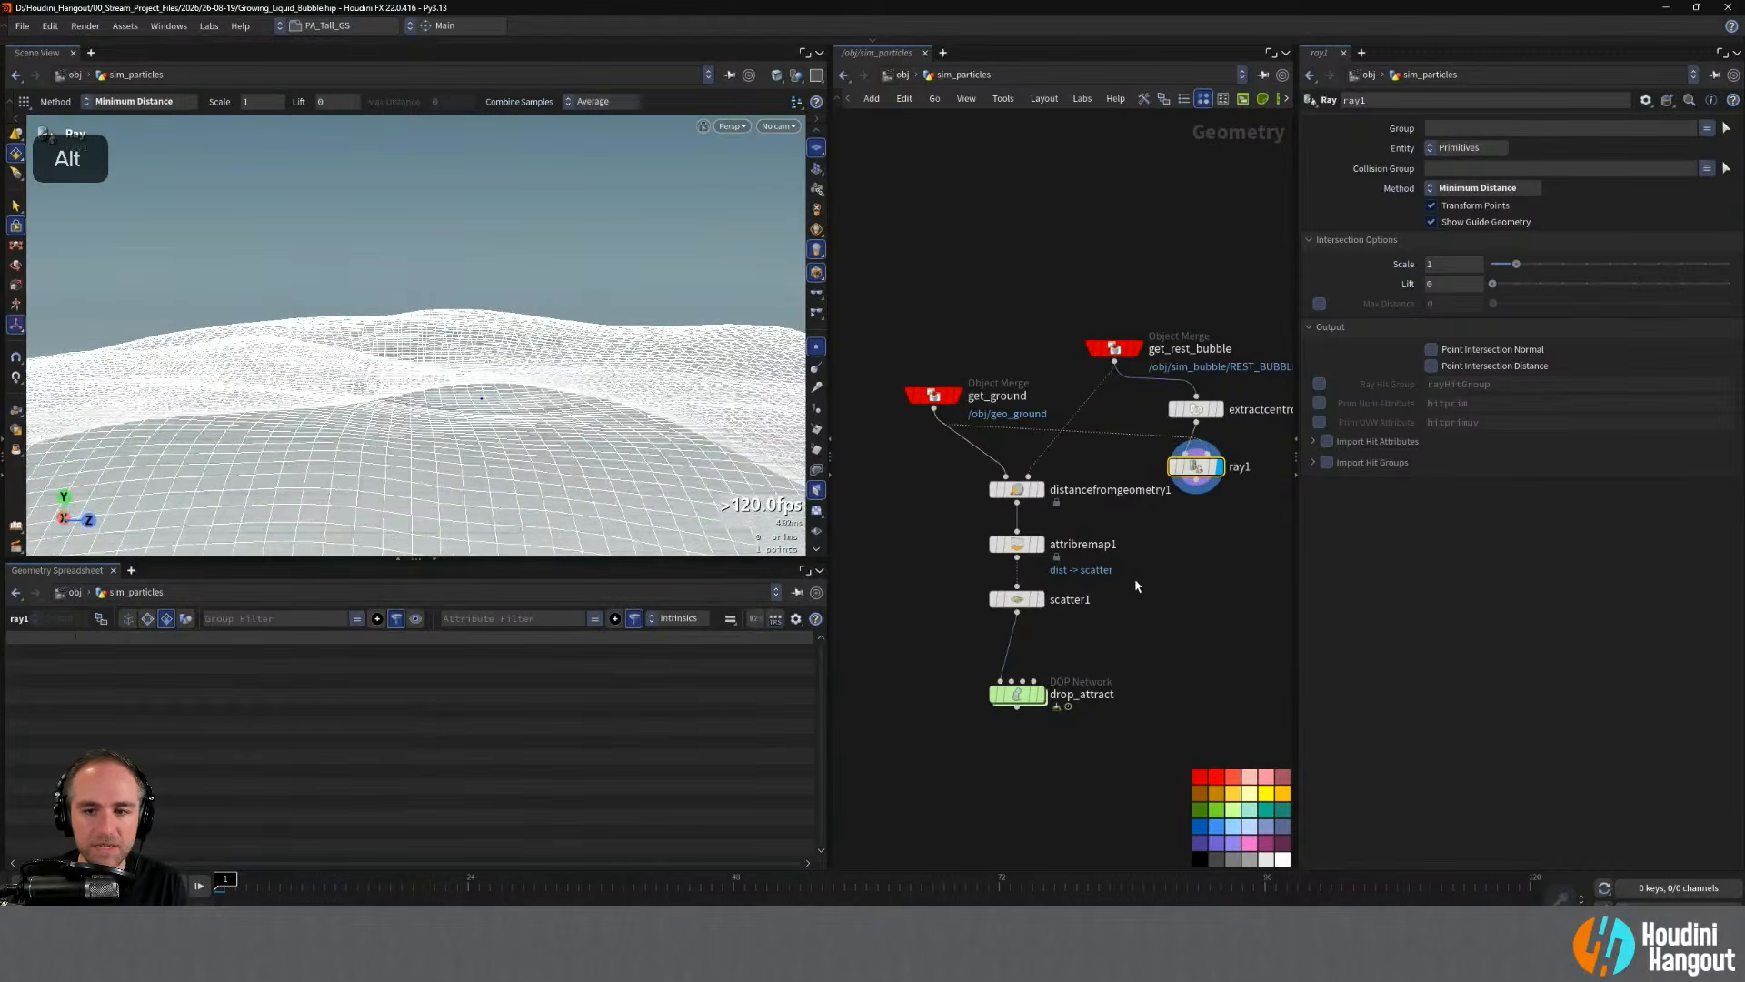
- Connect ray1's output to drop_attract's second input and reposition the extractcentroid1, ray1 and drop_attract nodes
middle_click_drag(1178, 577, 1067, 590, "alt")
left_click_drag(1026, 411, 1122, 503)
left_click(1106, 650)
left_click(1121, 526)
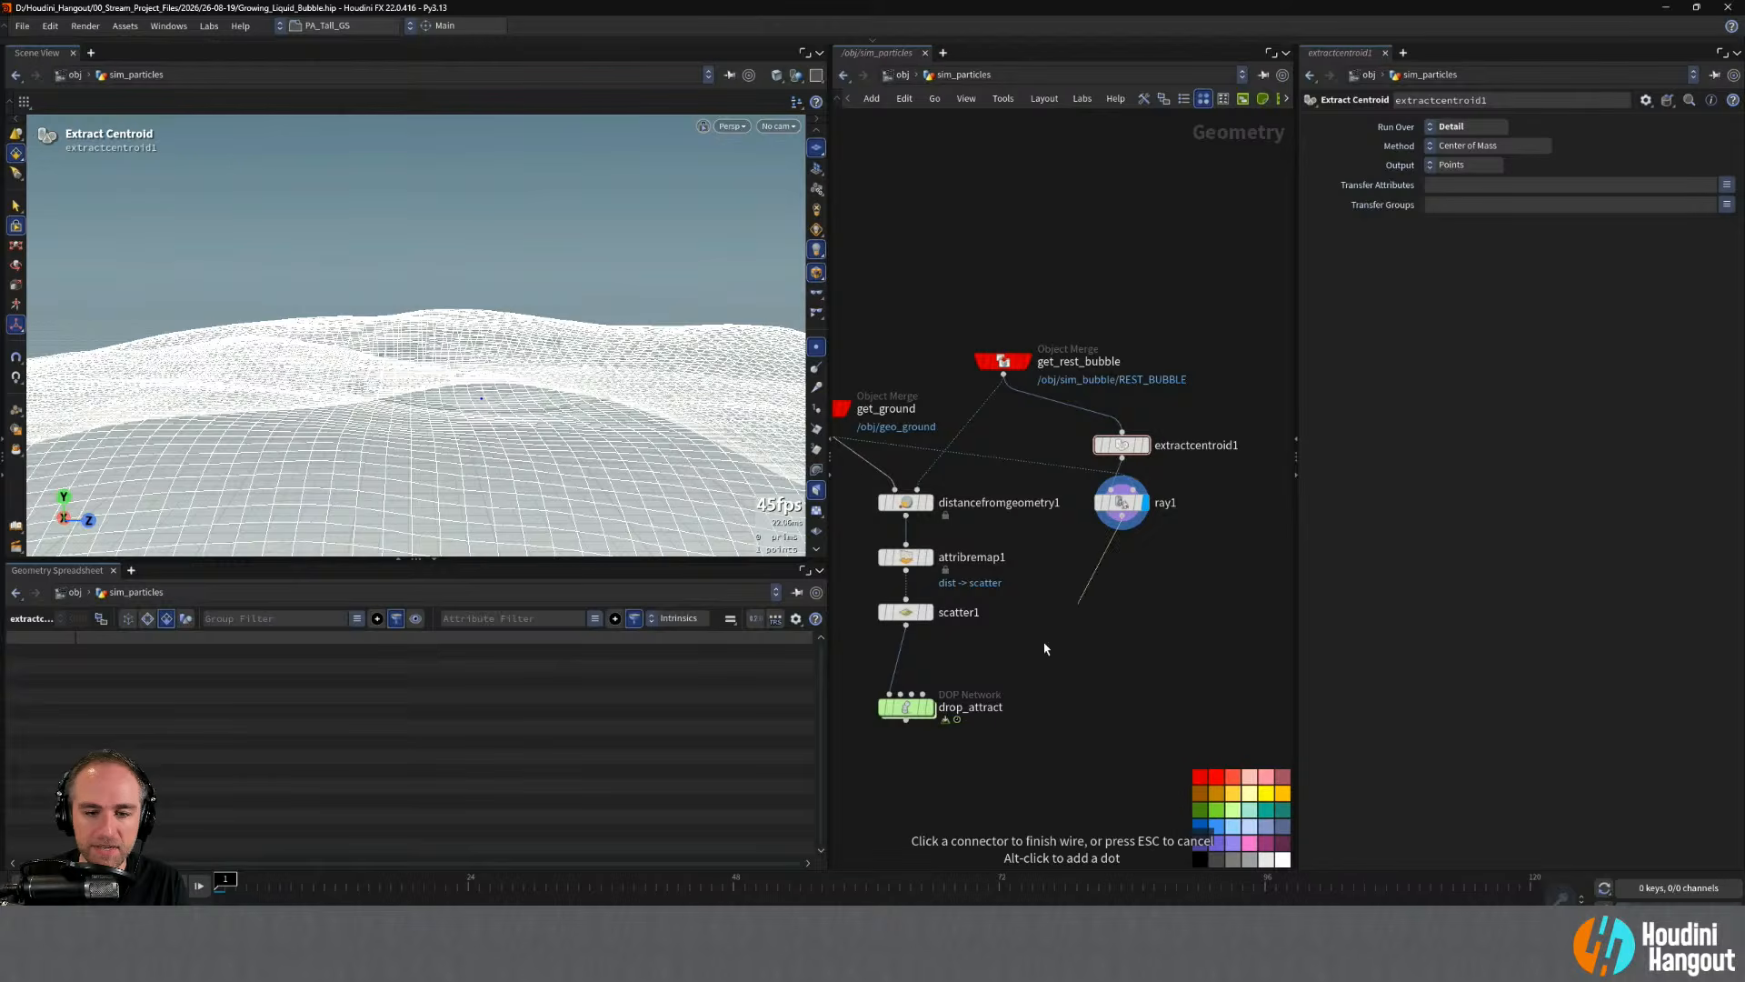
left_click(900, 695)
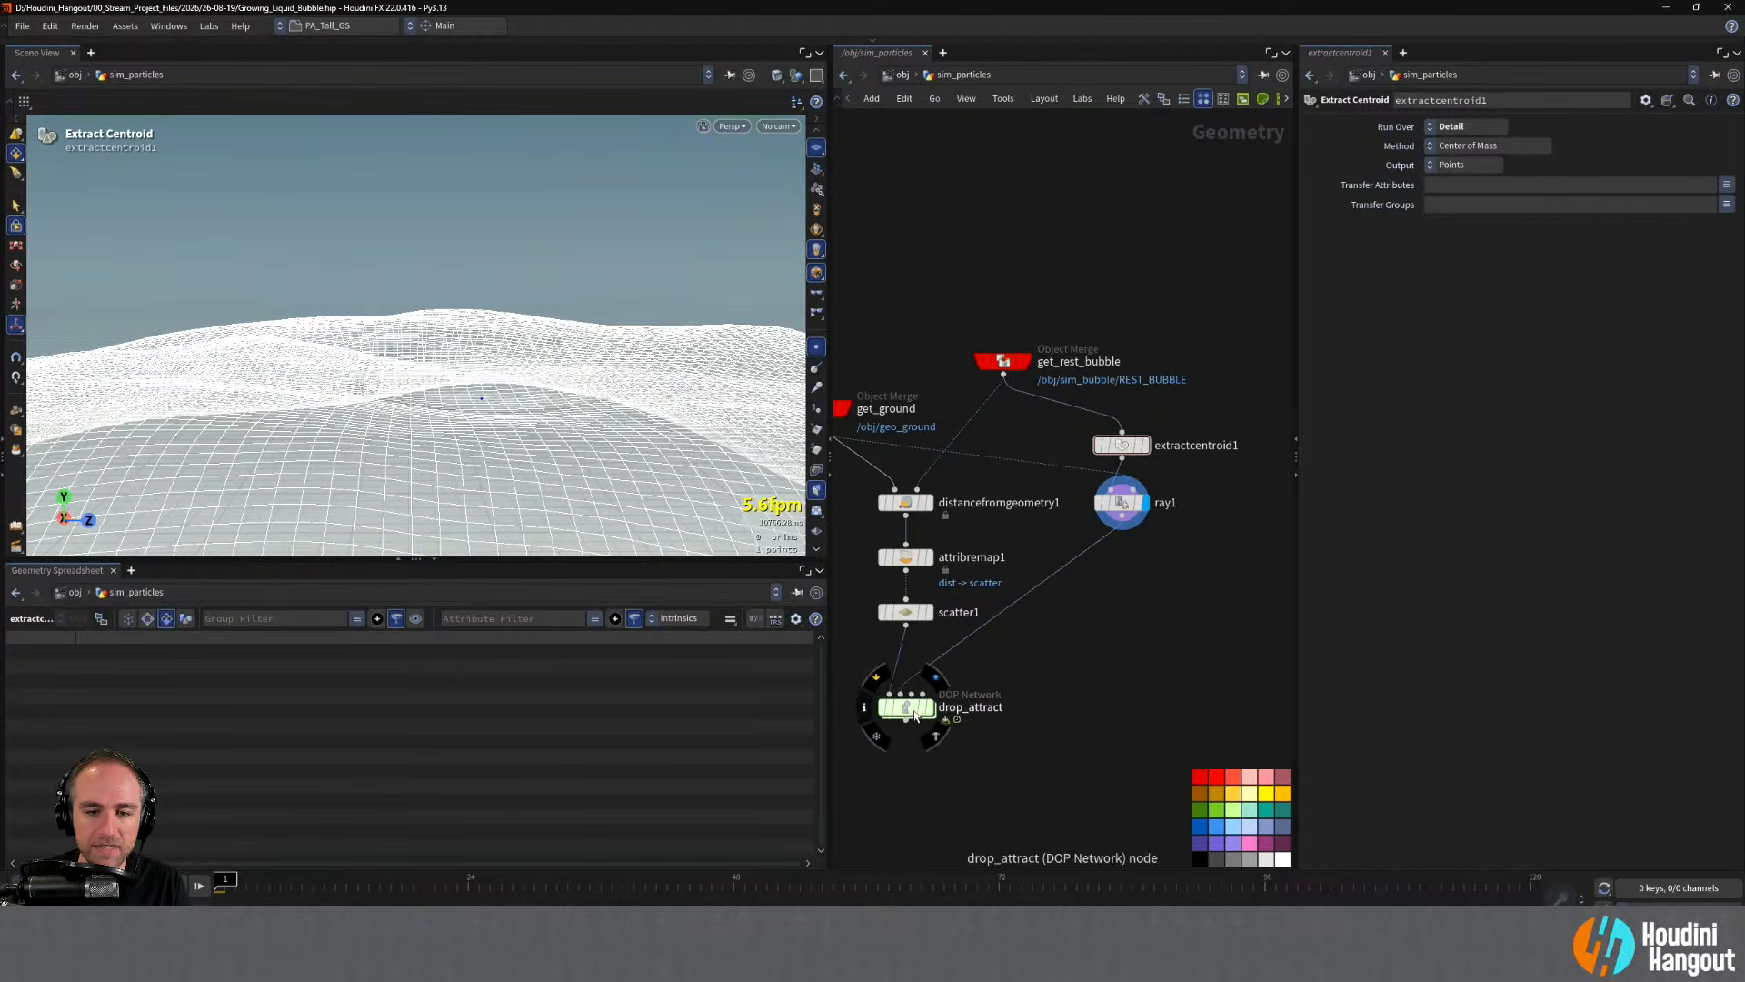
left_click_drag(902, 709, 974, 700)
left_click(451, 405, "alt")
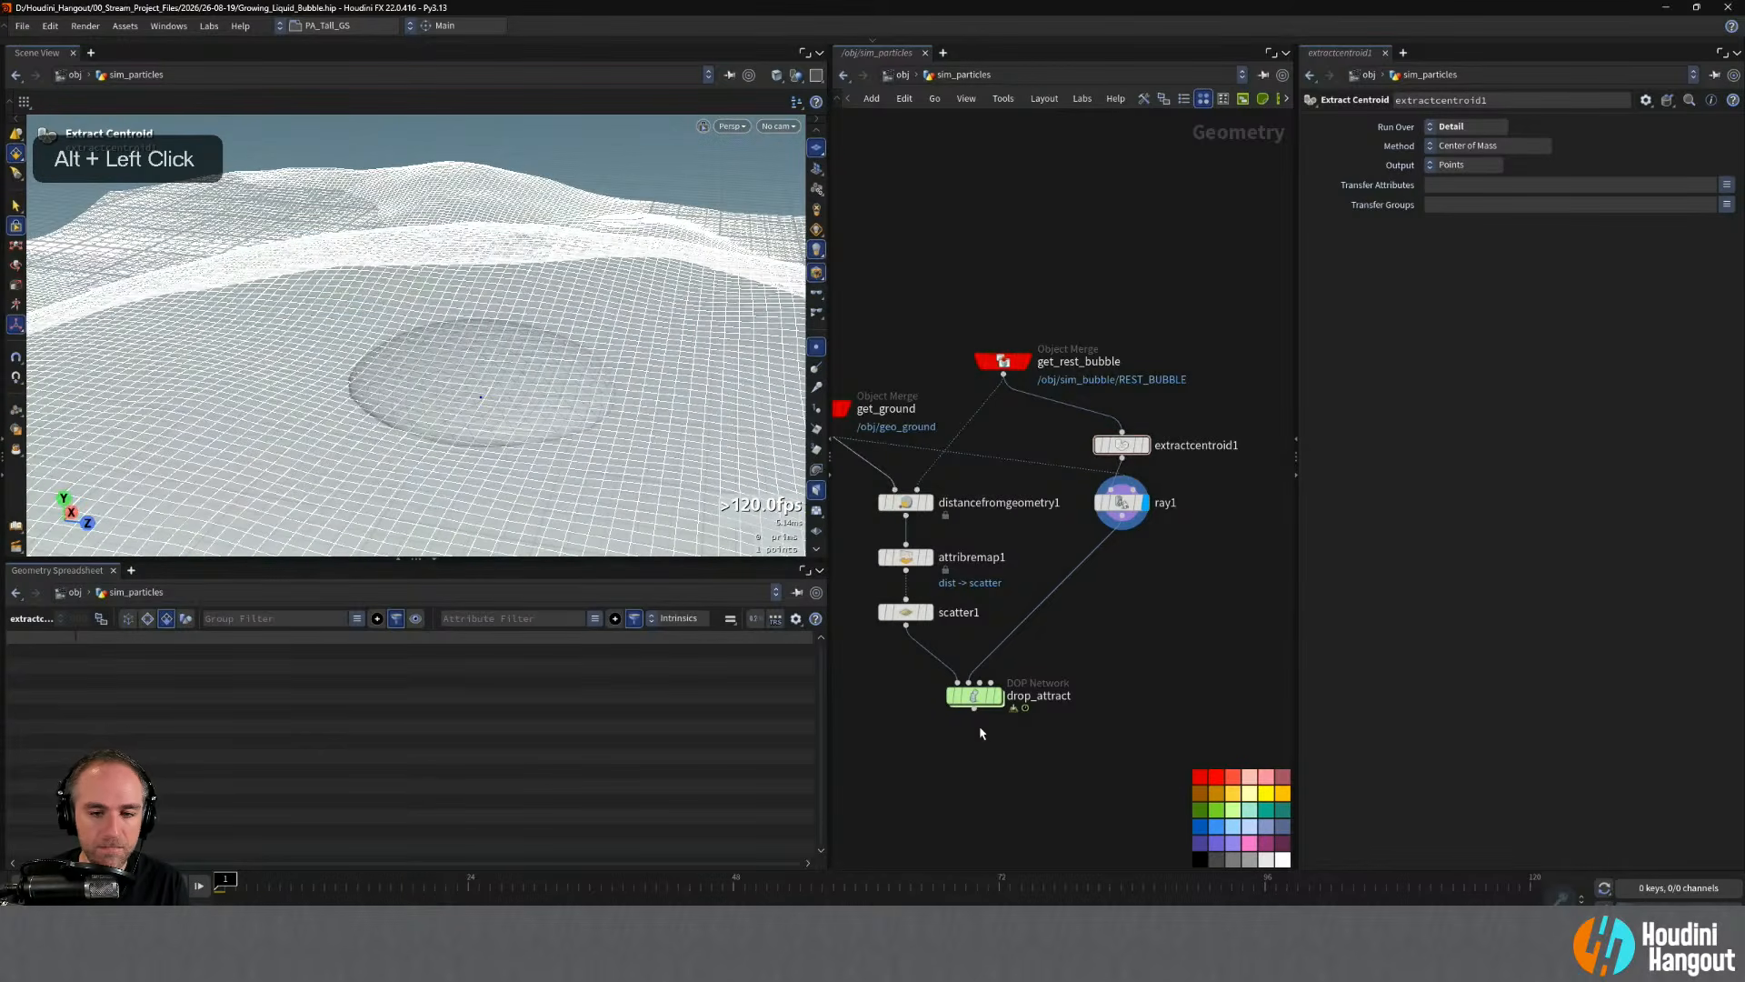
- Enter the drop_attract network and copy popobject's Initial Geometry expression, `opinputpath("..",0)`
left_click(972, 696)
double_click(971, 698)
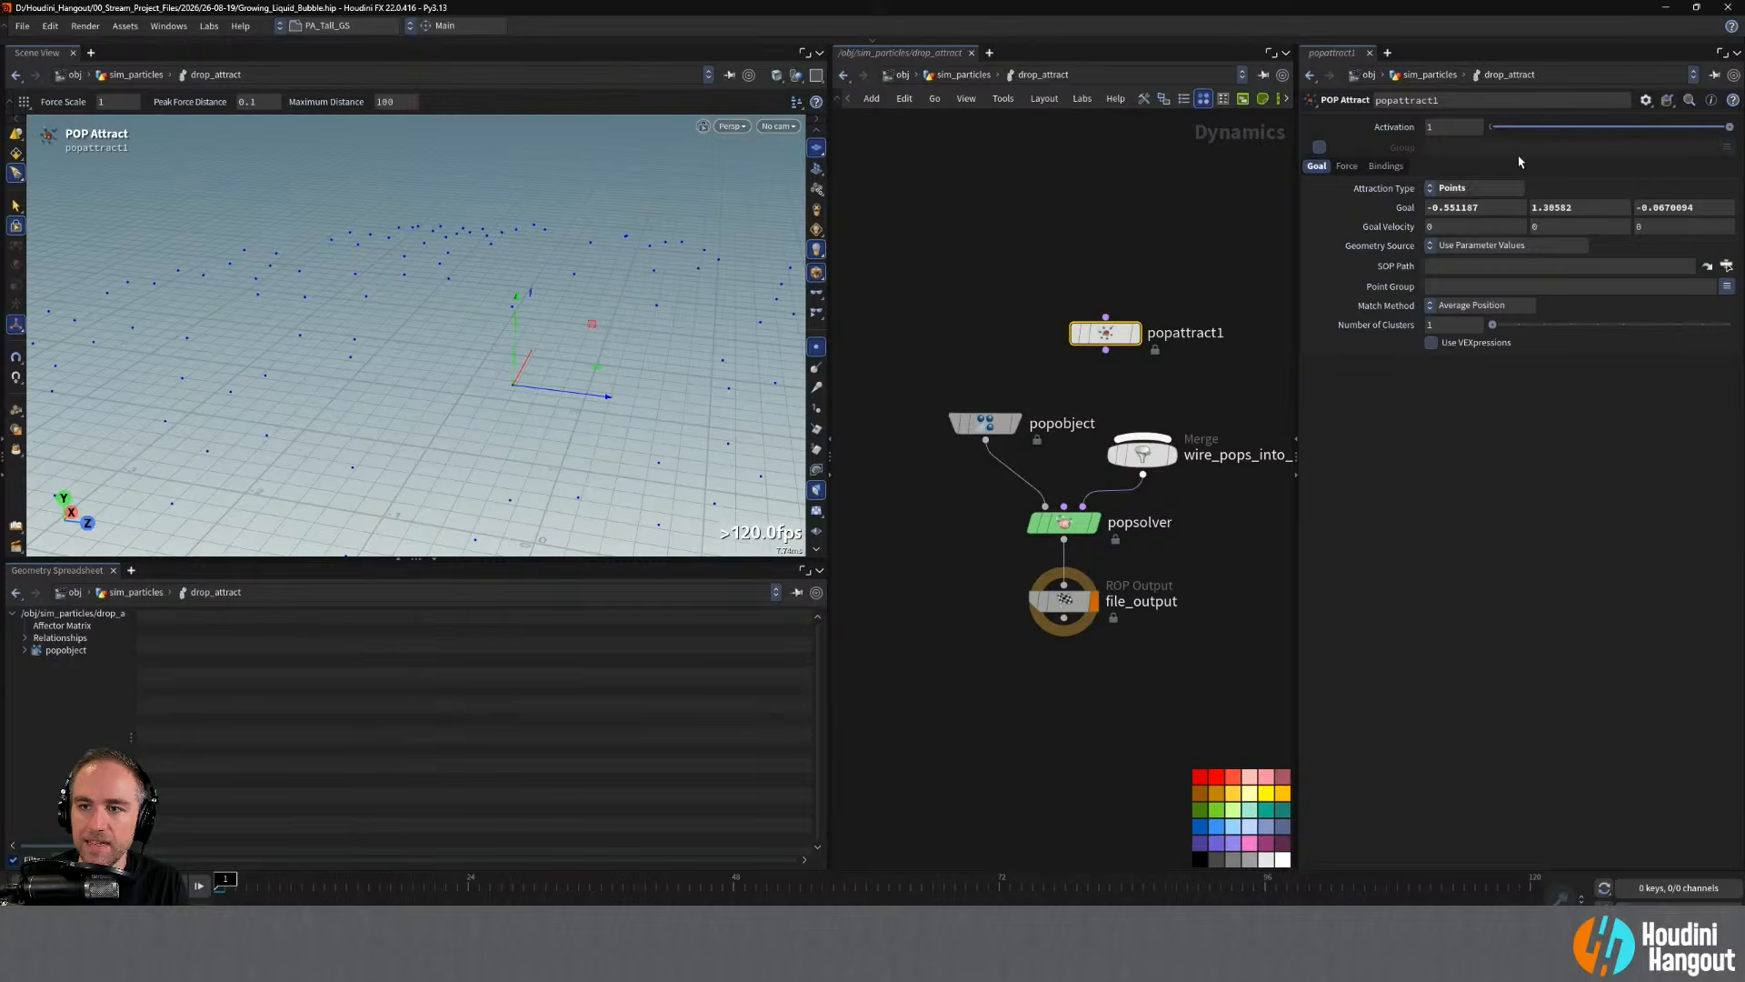
left_click(988, 424)
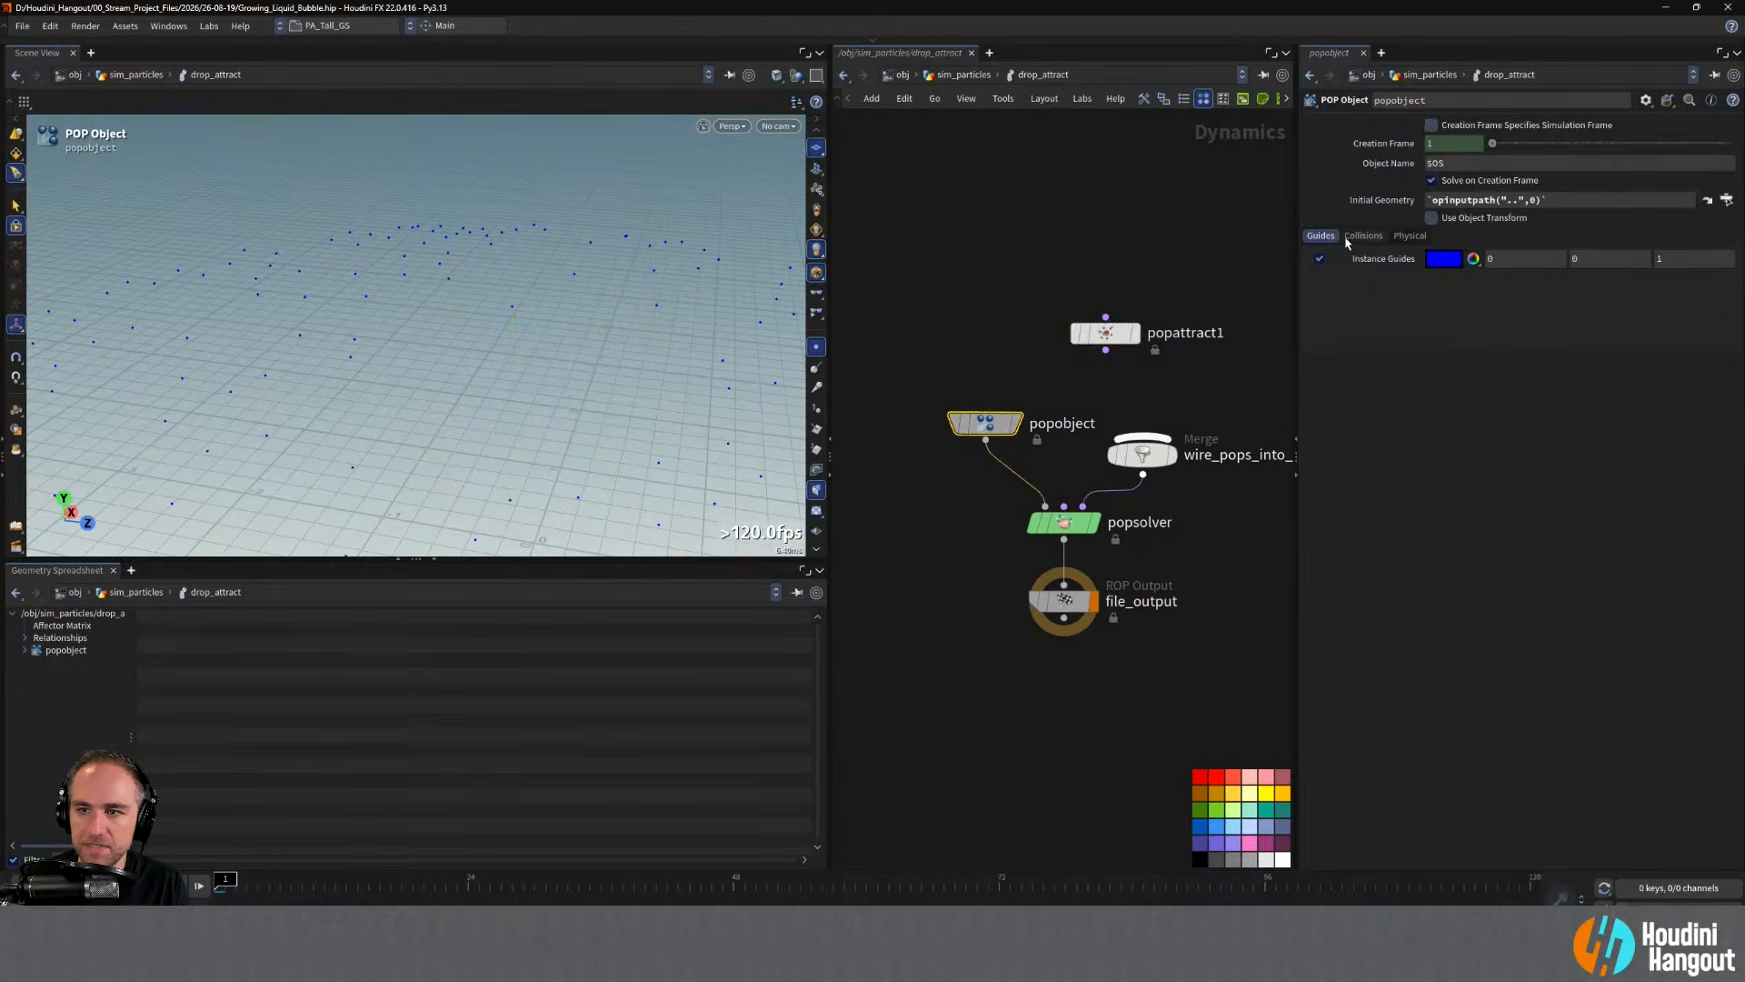
triple_click(1554, 204)
key("ctrl+c")
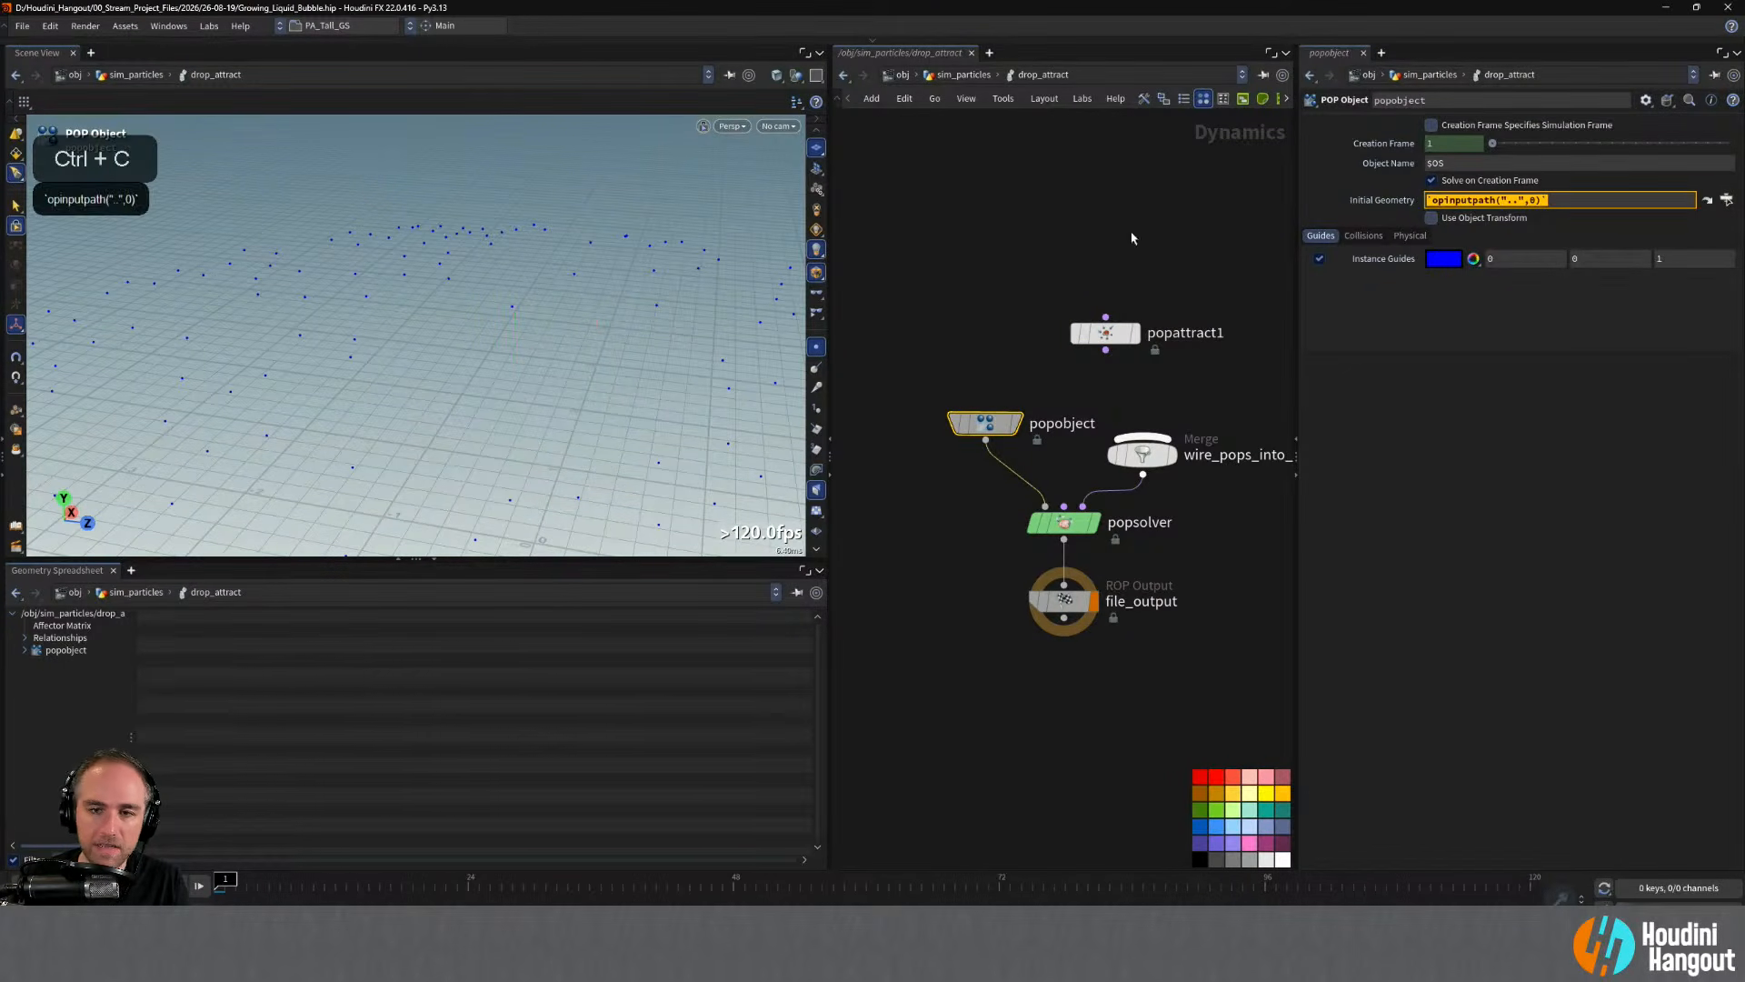
- Try `opinputpath("..",1)` as popattract1's SOP Path and reset the parameter to its default
left_click(1107, 334)
left_click(1535, 267)
key("ctrl+v")
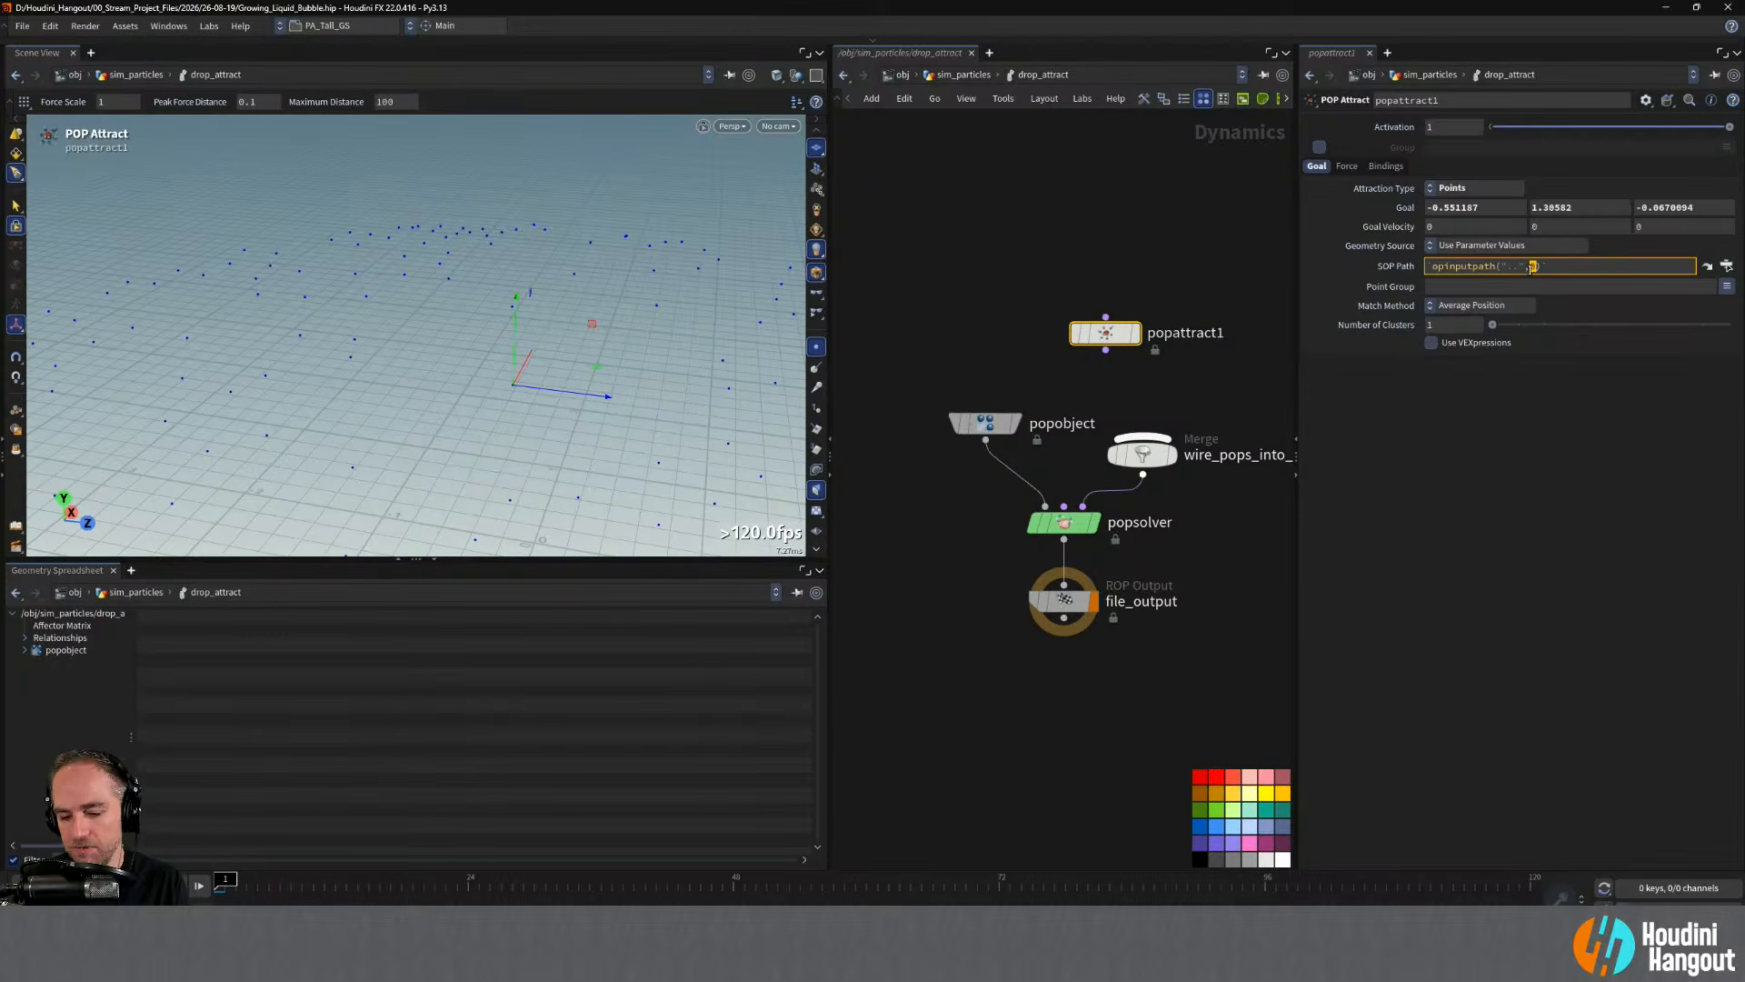
type("1")
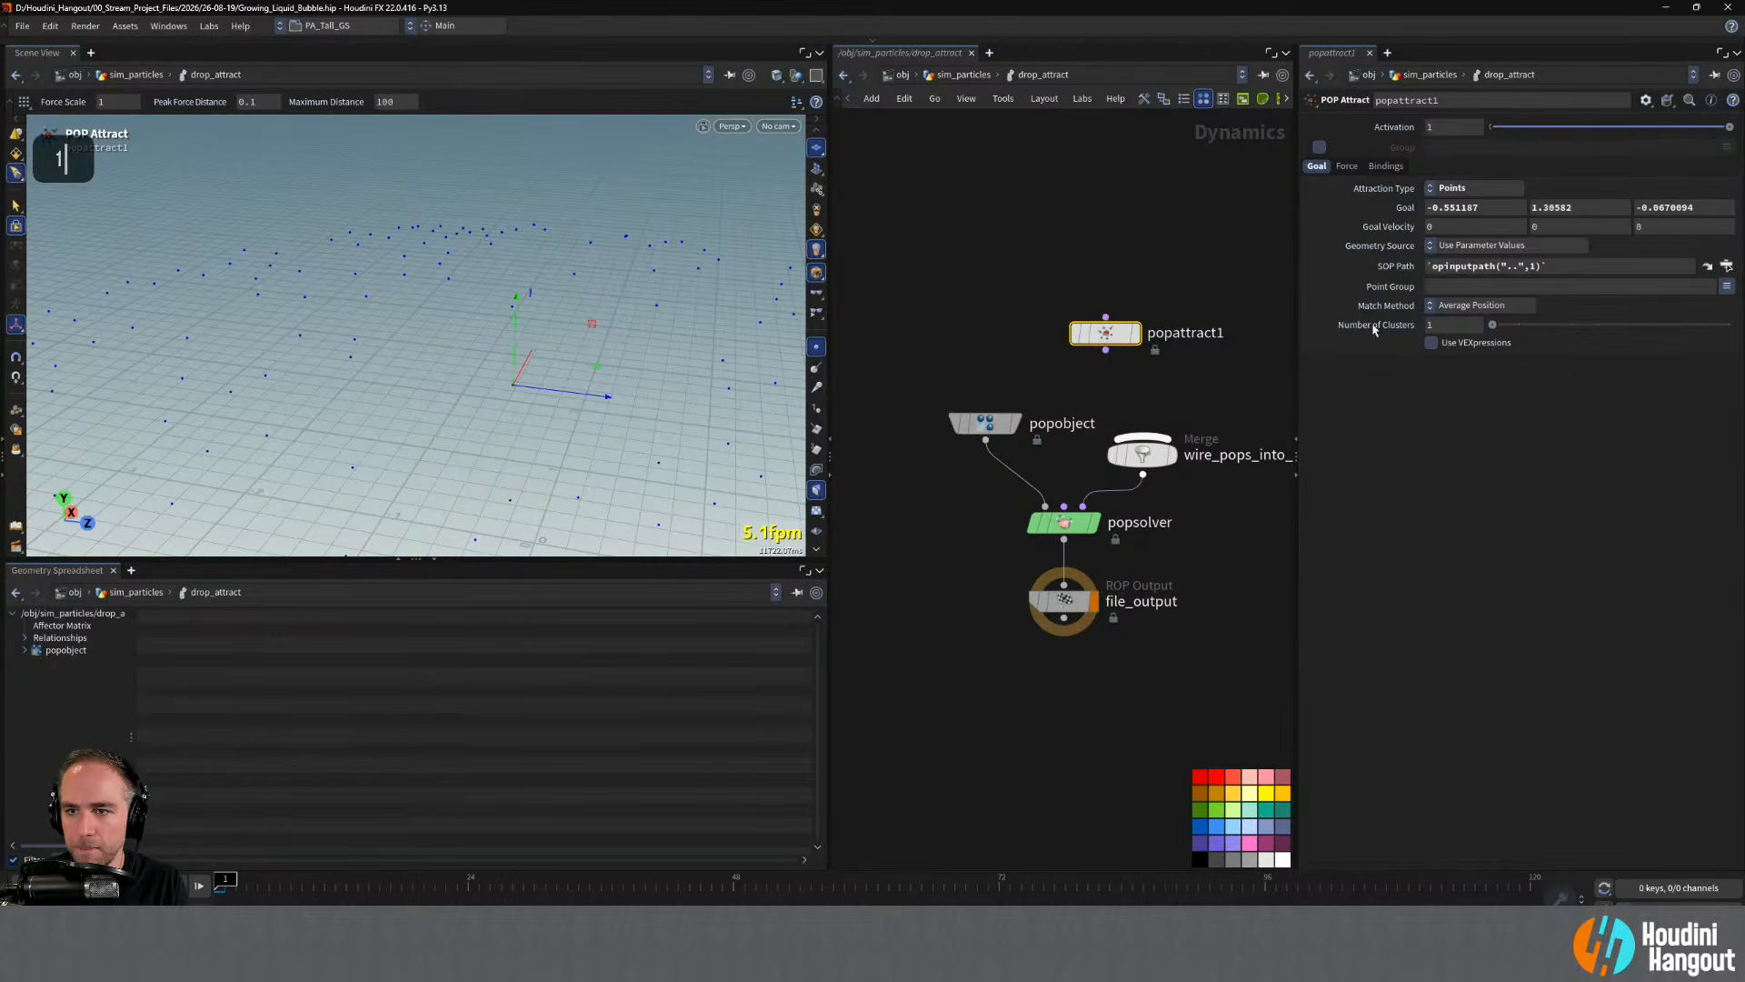
middle_click(1386, 269)
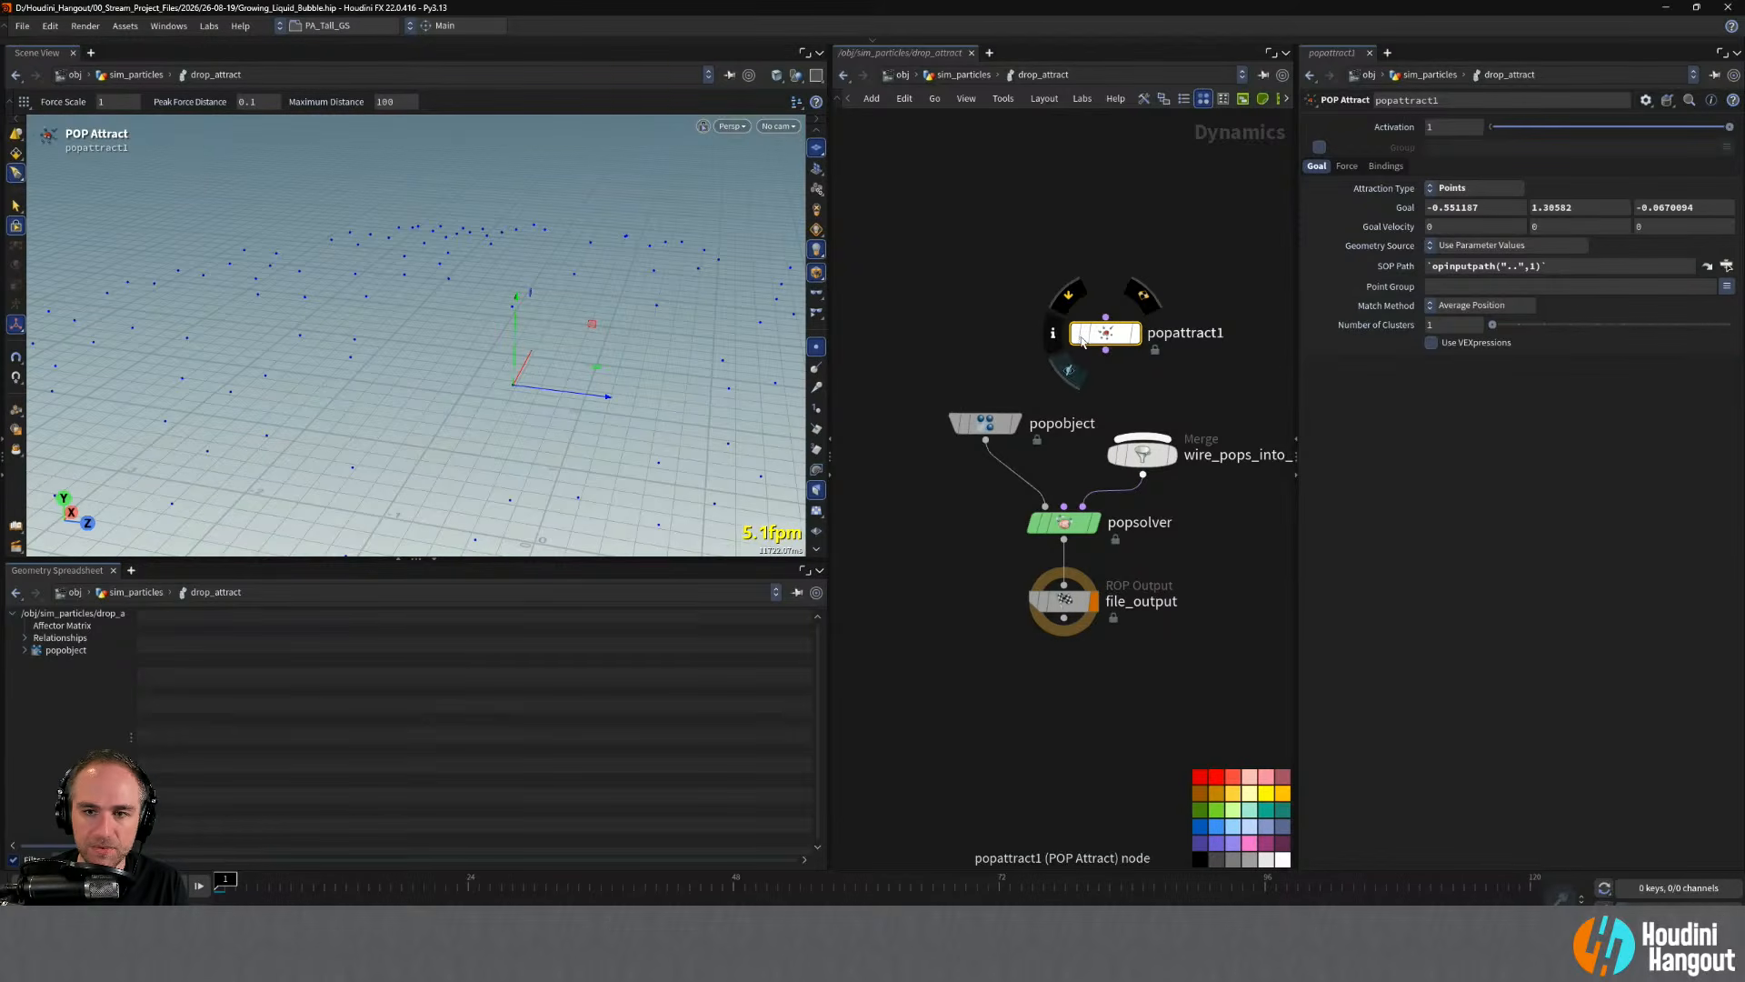
middle_click(1387, 273, "ctrl")
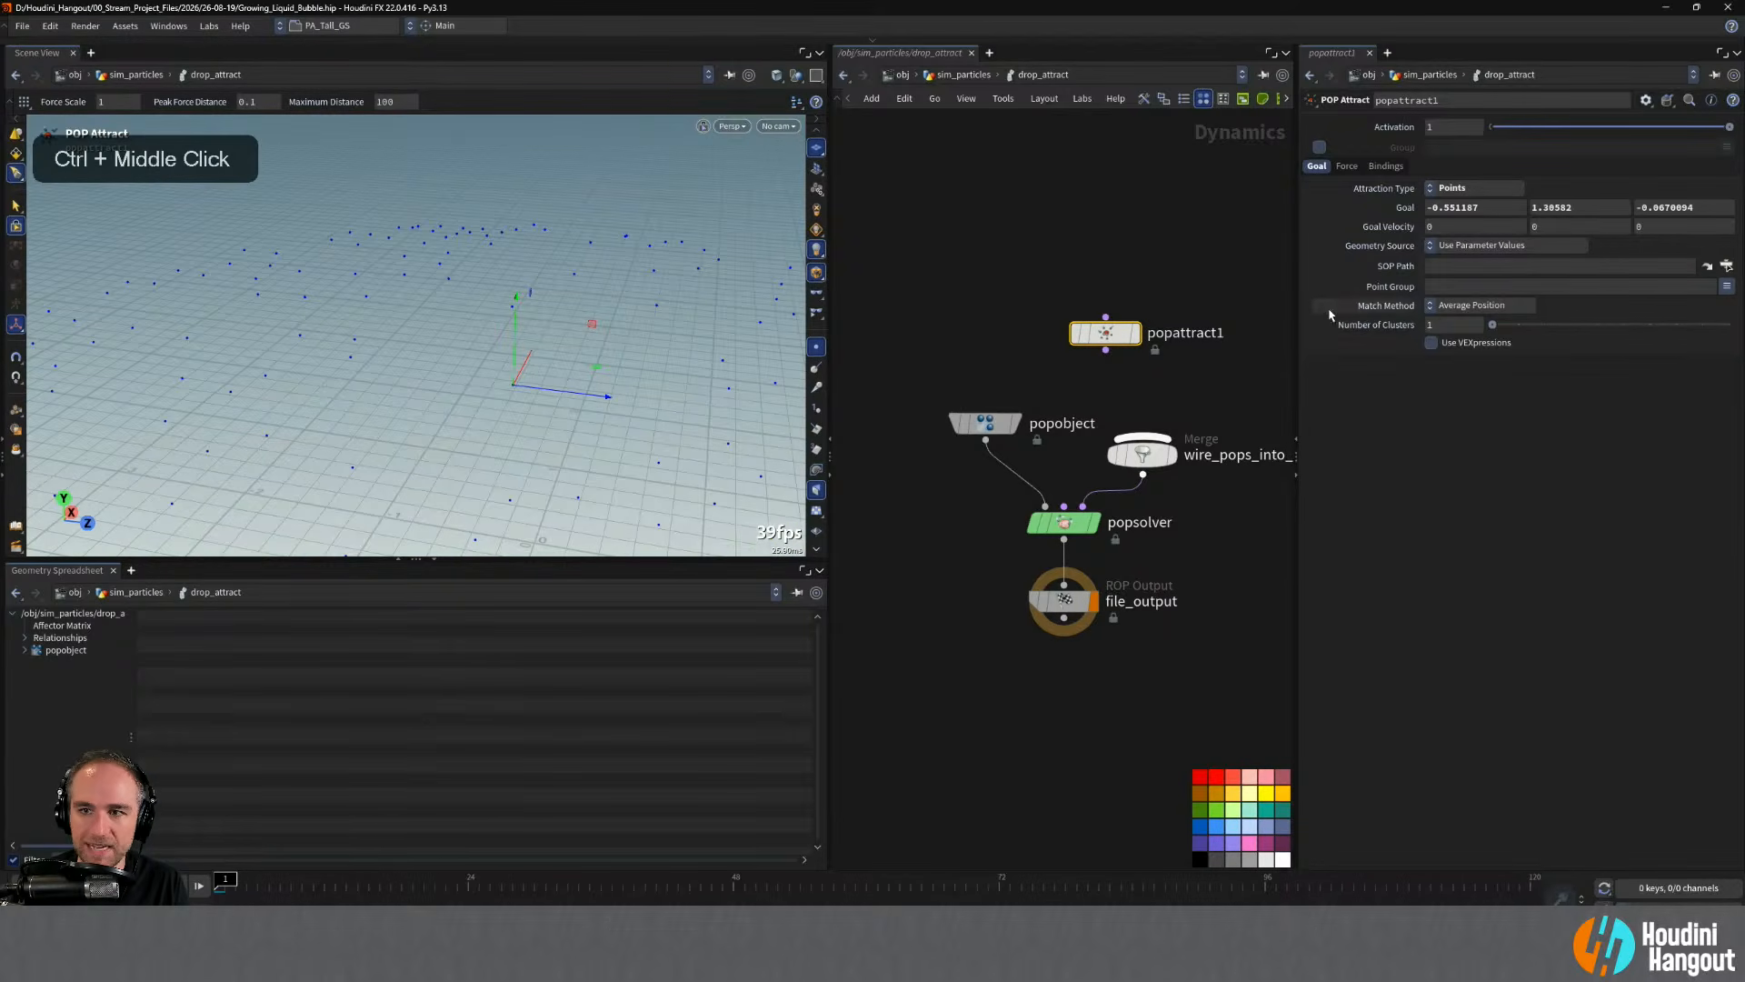
- Reset popattract1's Goal to its default and set its SOP Path to `opinputpath("..",1)`
middle_click(1402, 211, "ctrl")
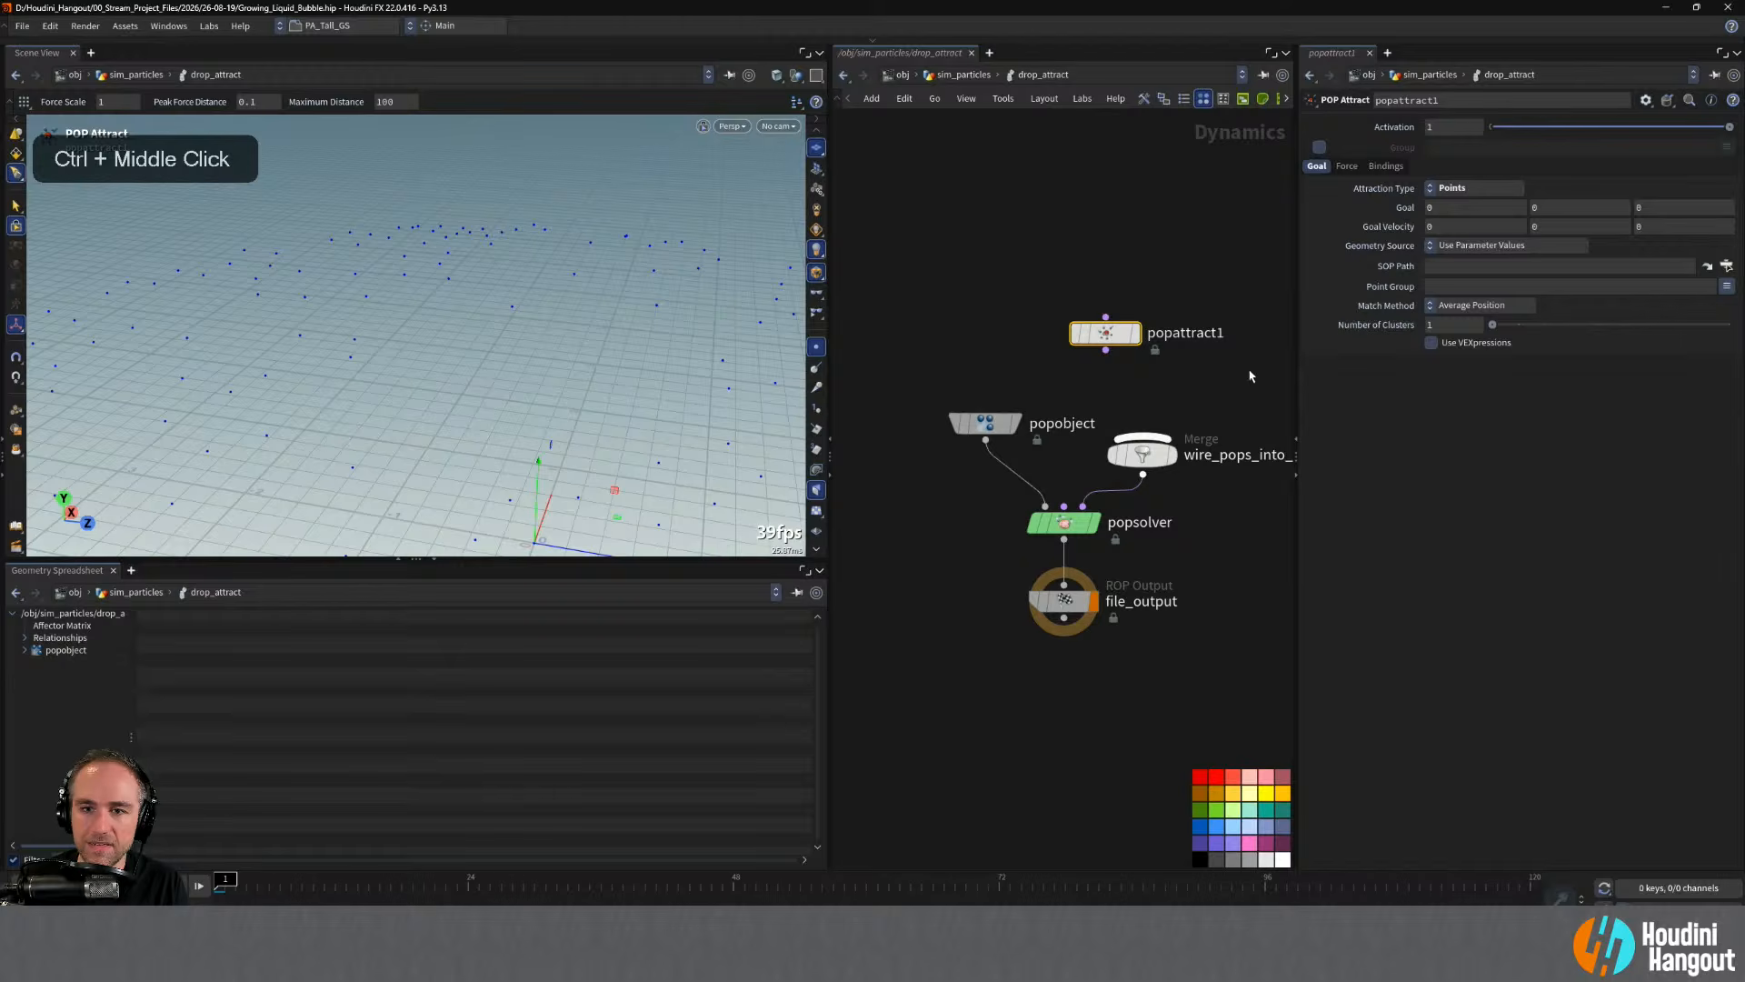
left_click(1452, 266)
key("ctrl+v")
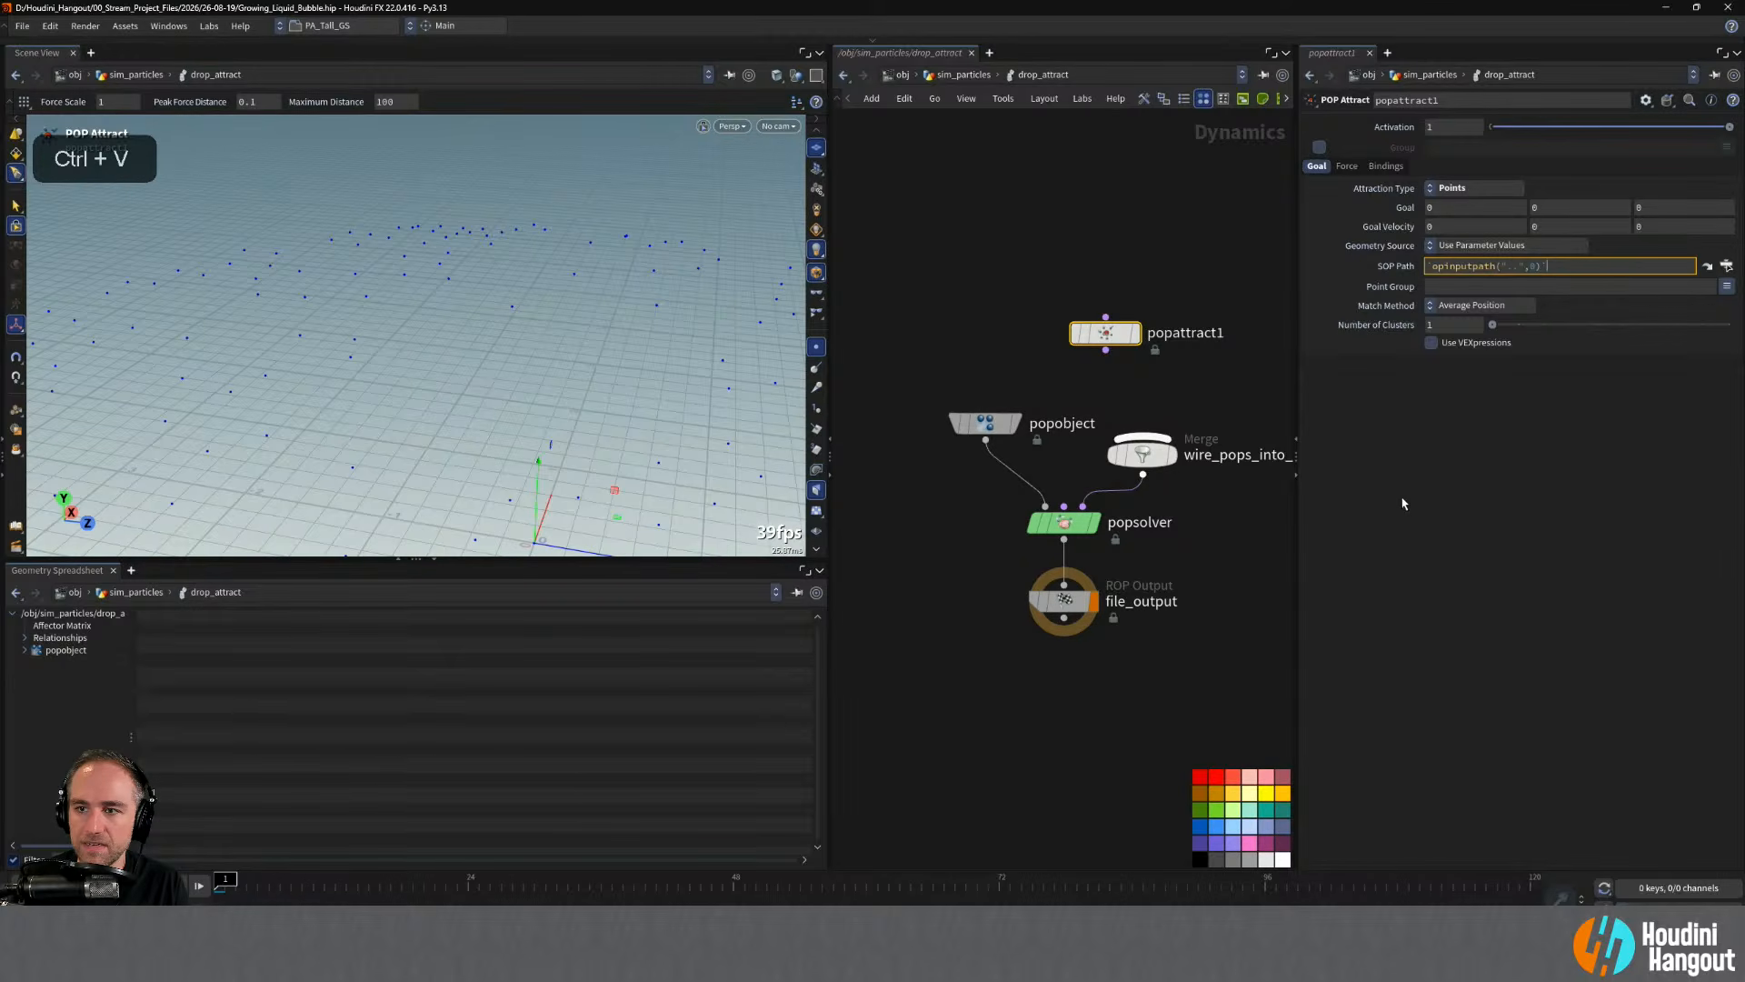
double_click(1533, 266)
type("1")
key("Return")
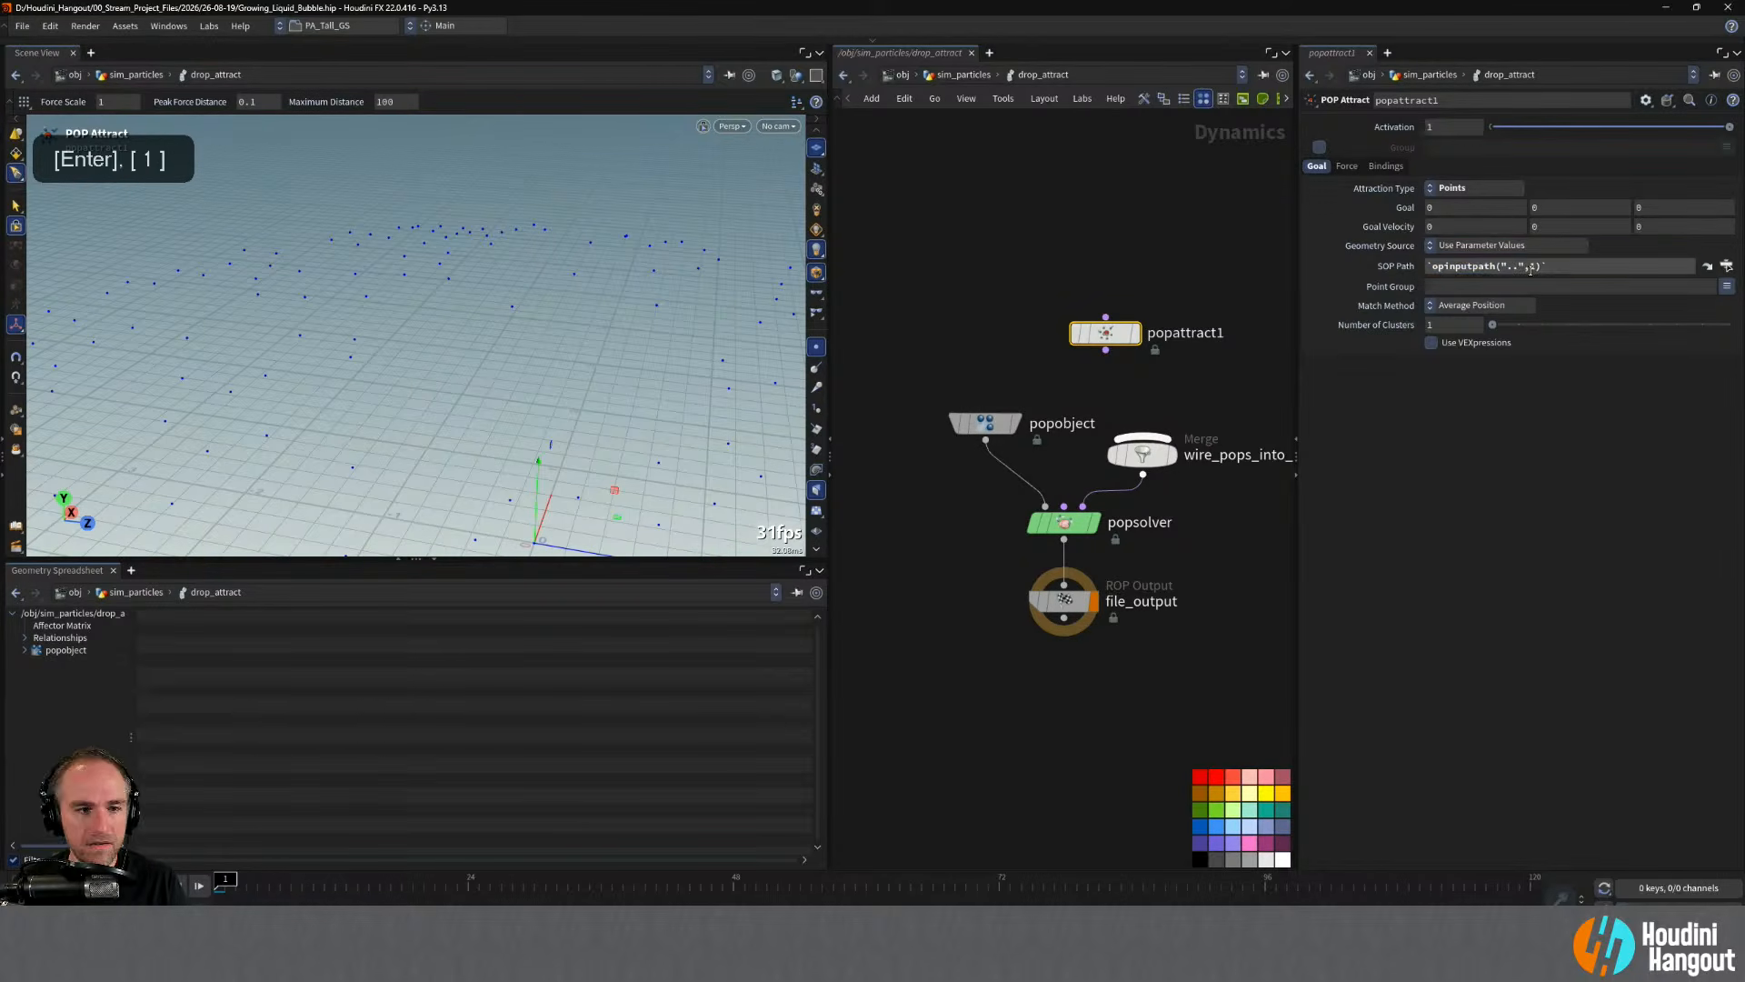
- Try Particles as popattract1's Attraction Type and Point per Particle as its Match Method, restoring Points and Average Position
left_click(1446, 191)
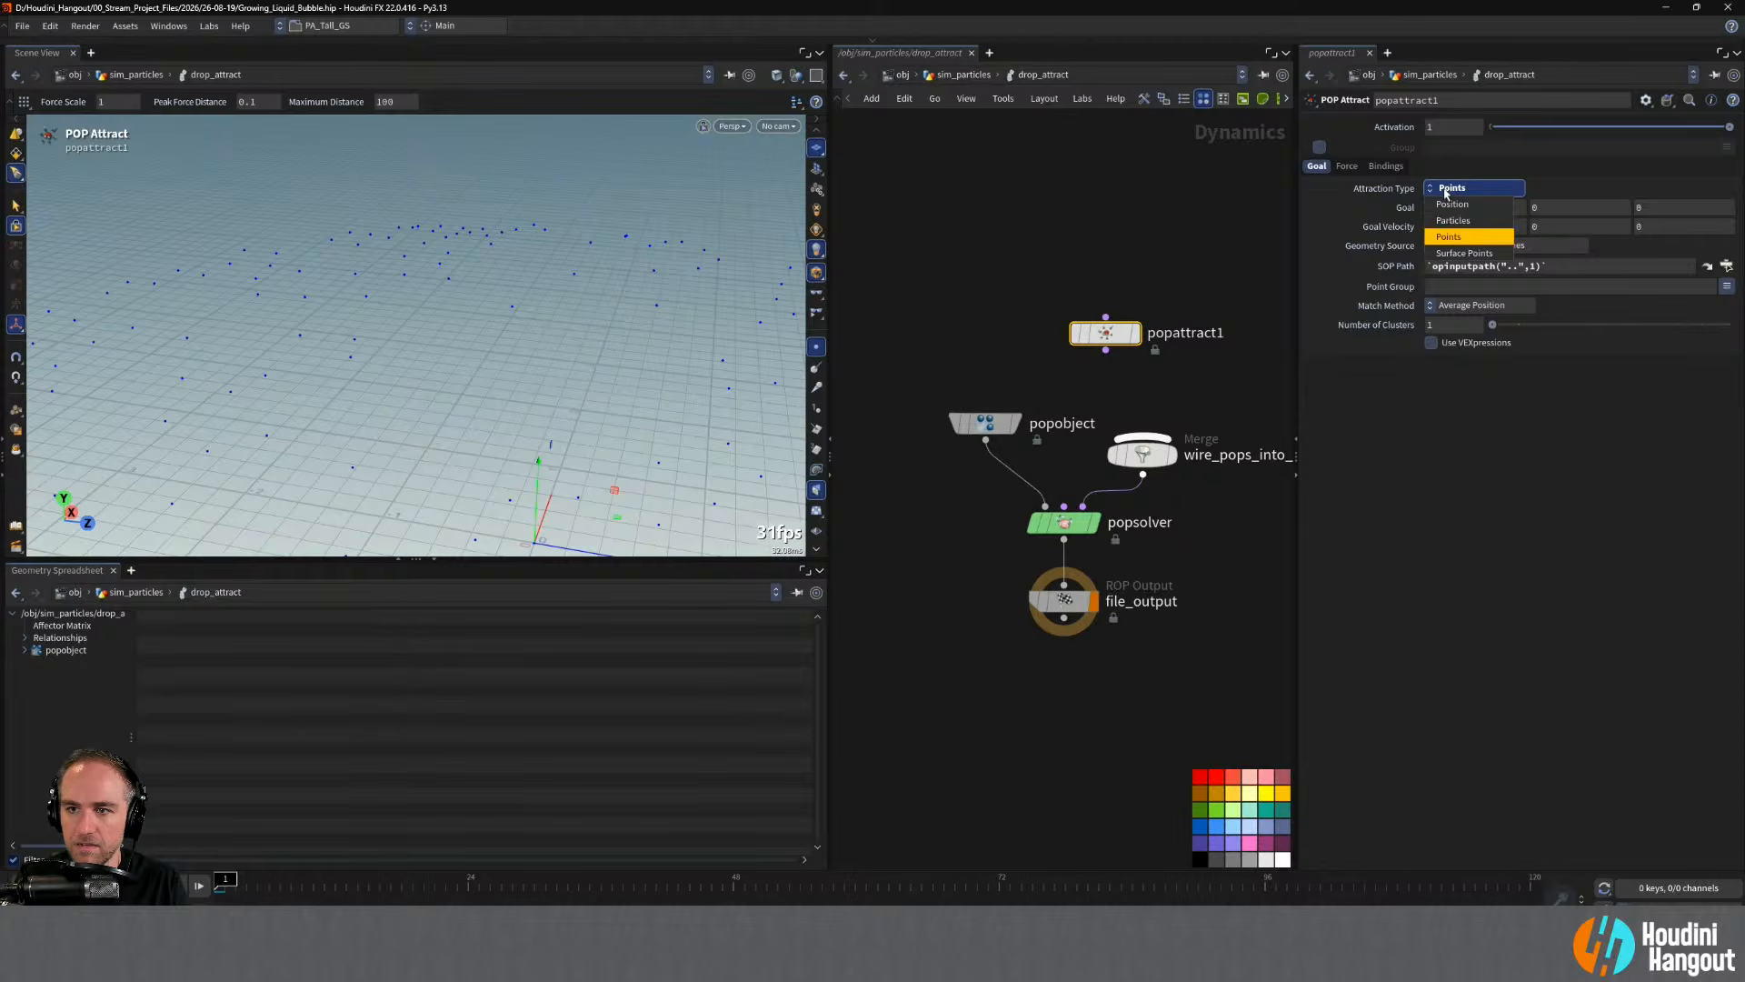
left_click(1456, 203)
left_click(1454, 188)
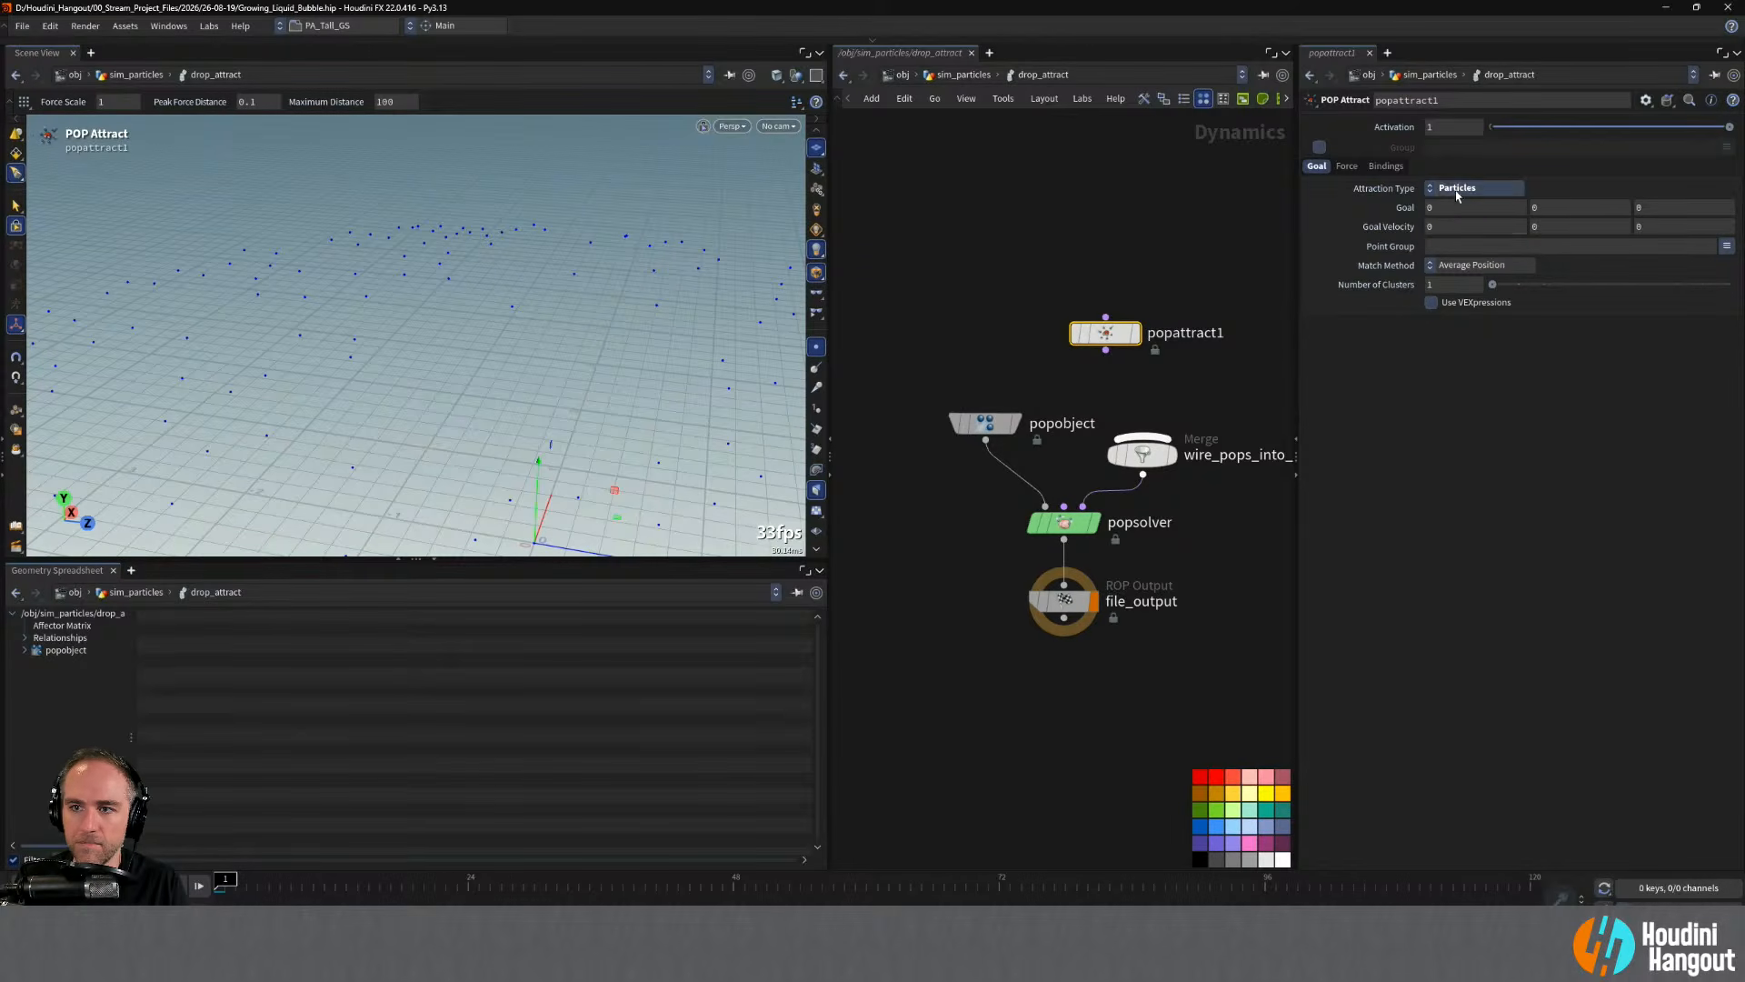
left_click(1454, 234)
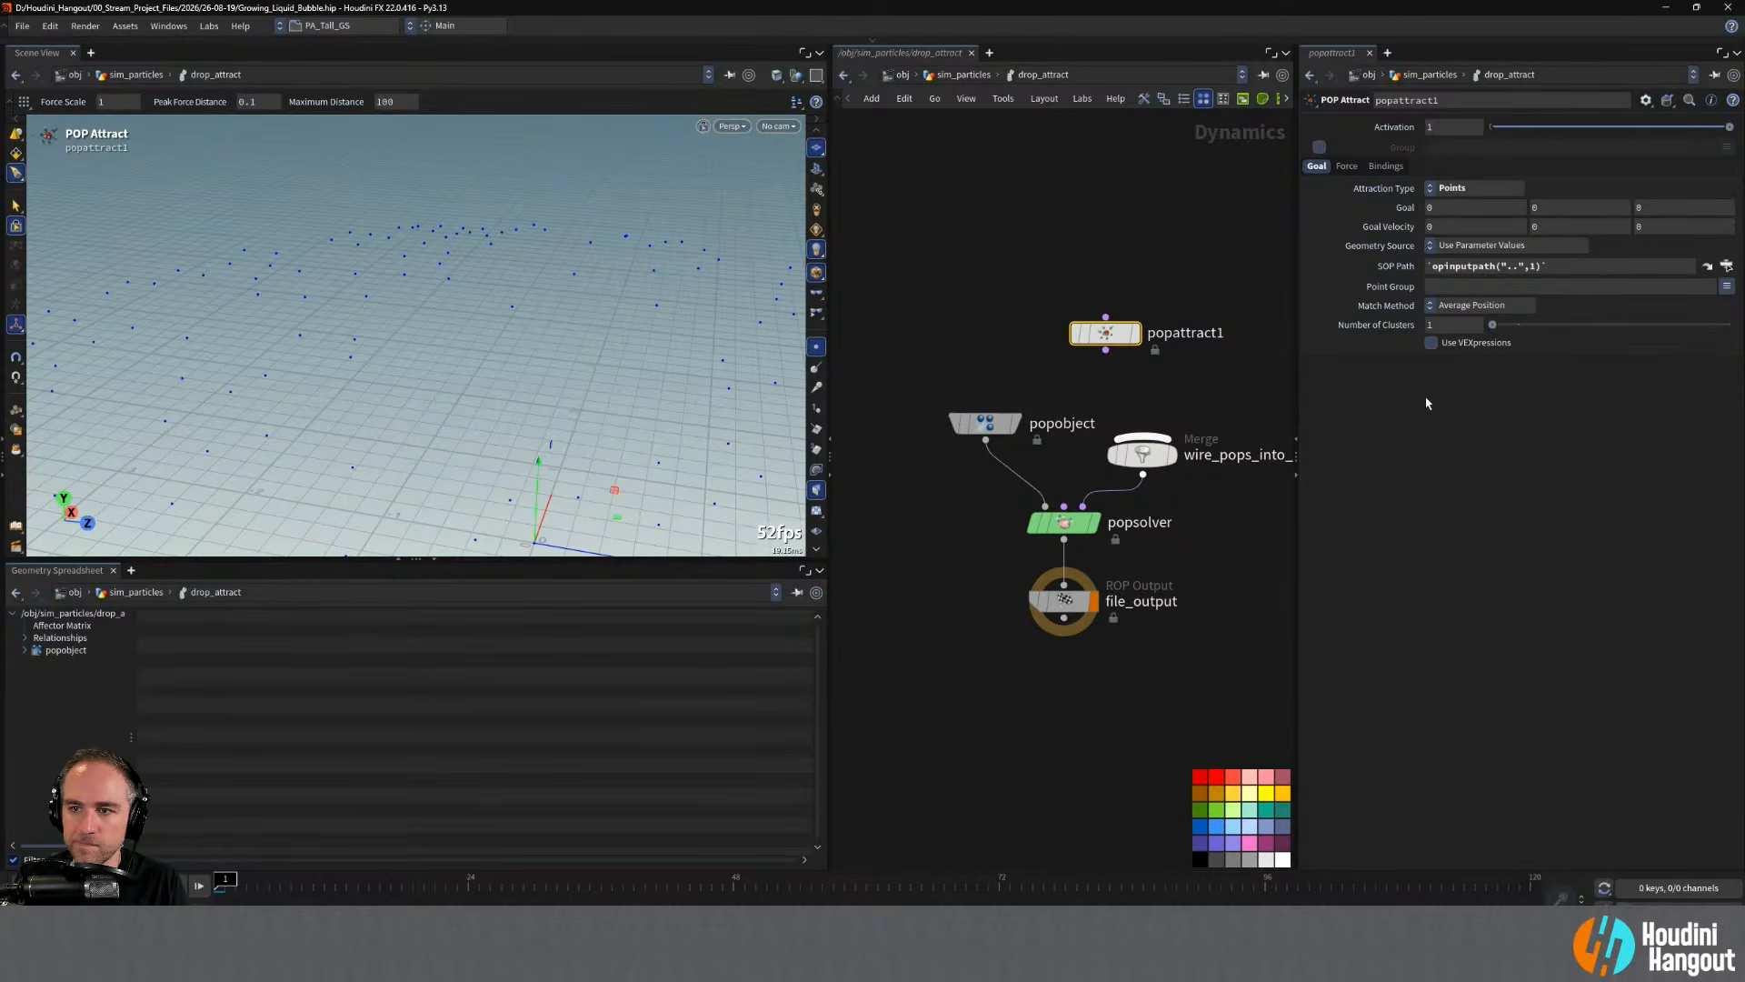
left_click(1454, 306)
left_click(1449, 335)
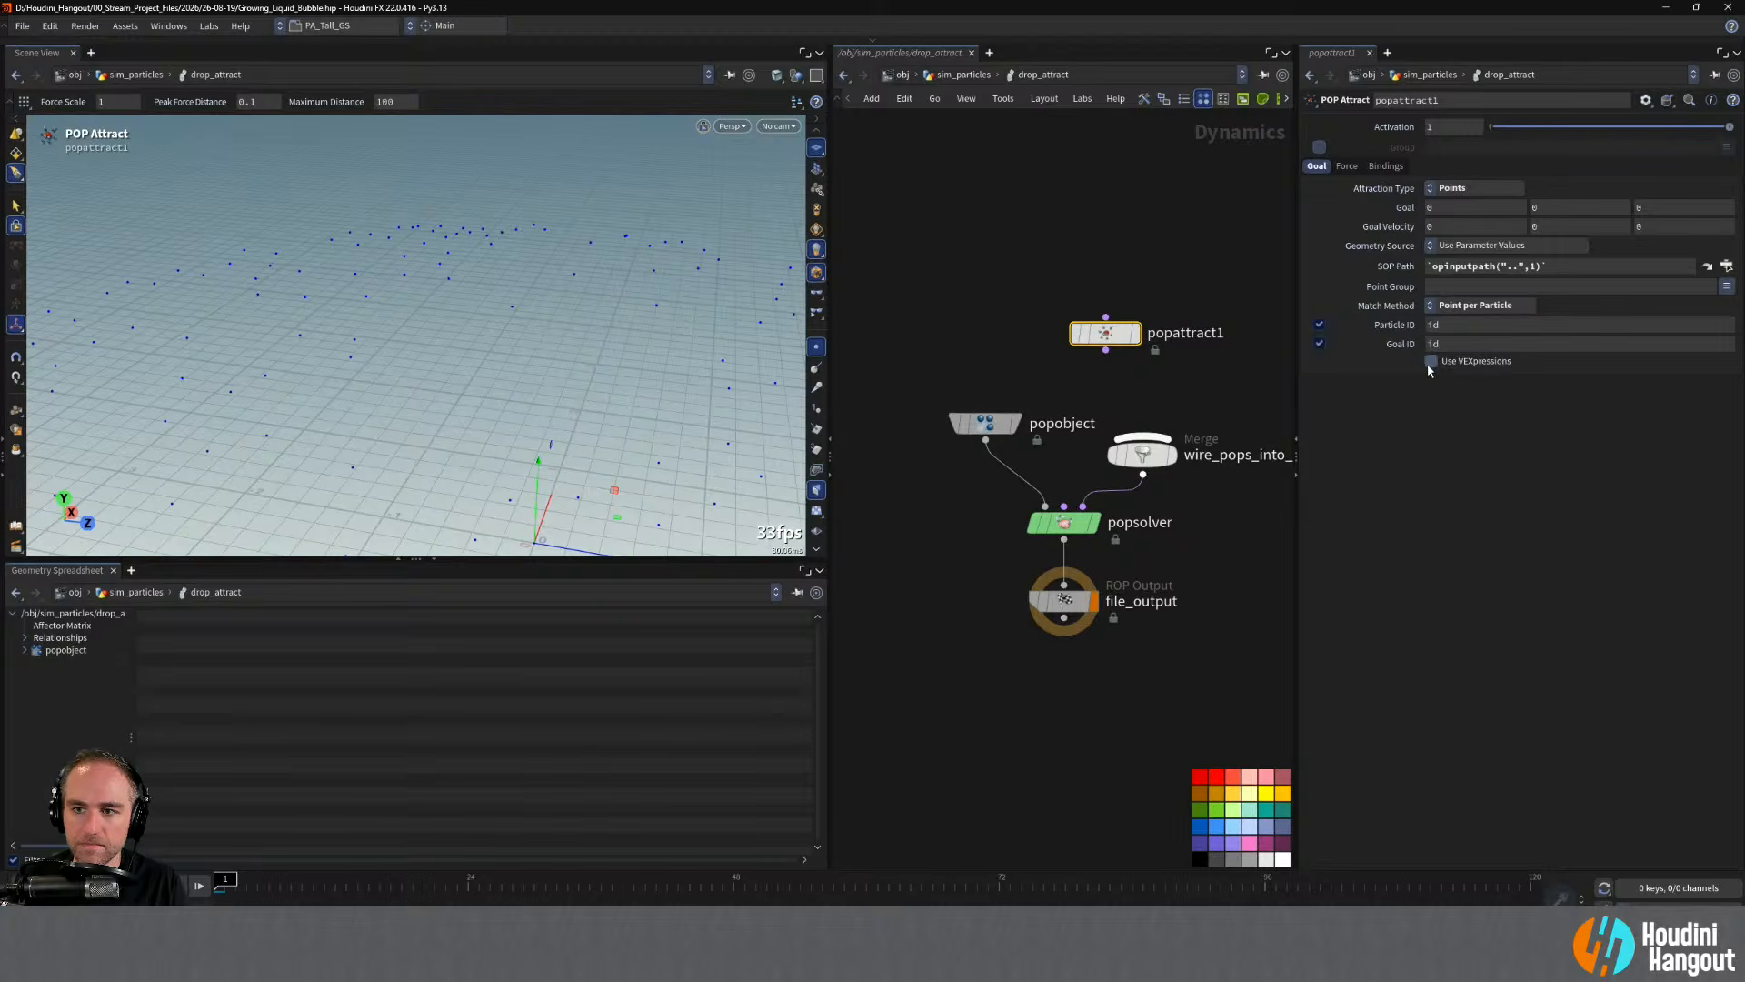
left_click(1464, 305)
left_click(1463, 309)
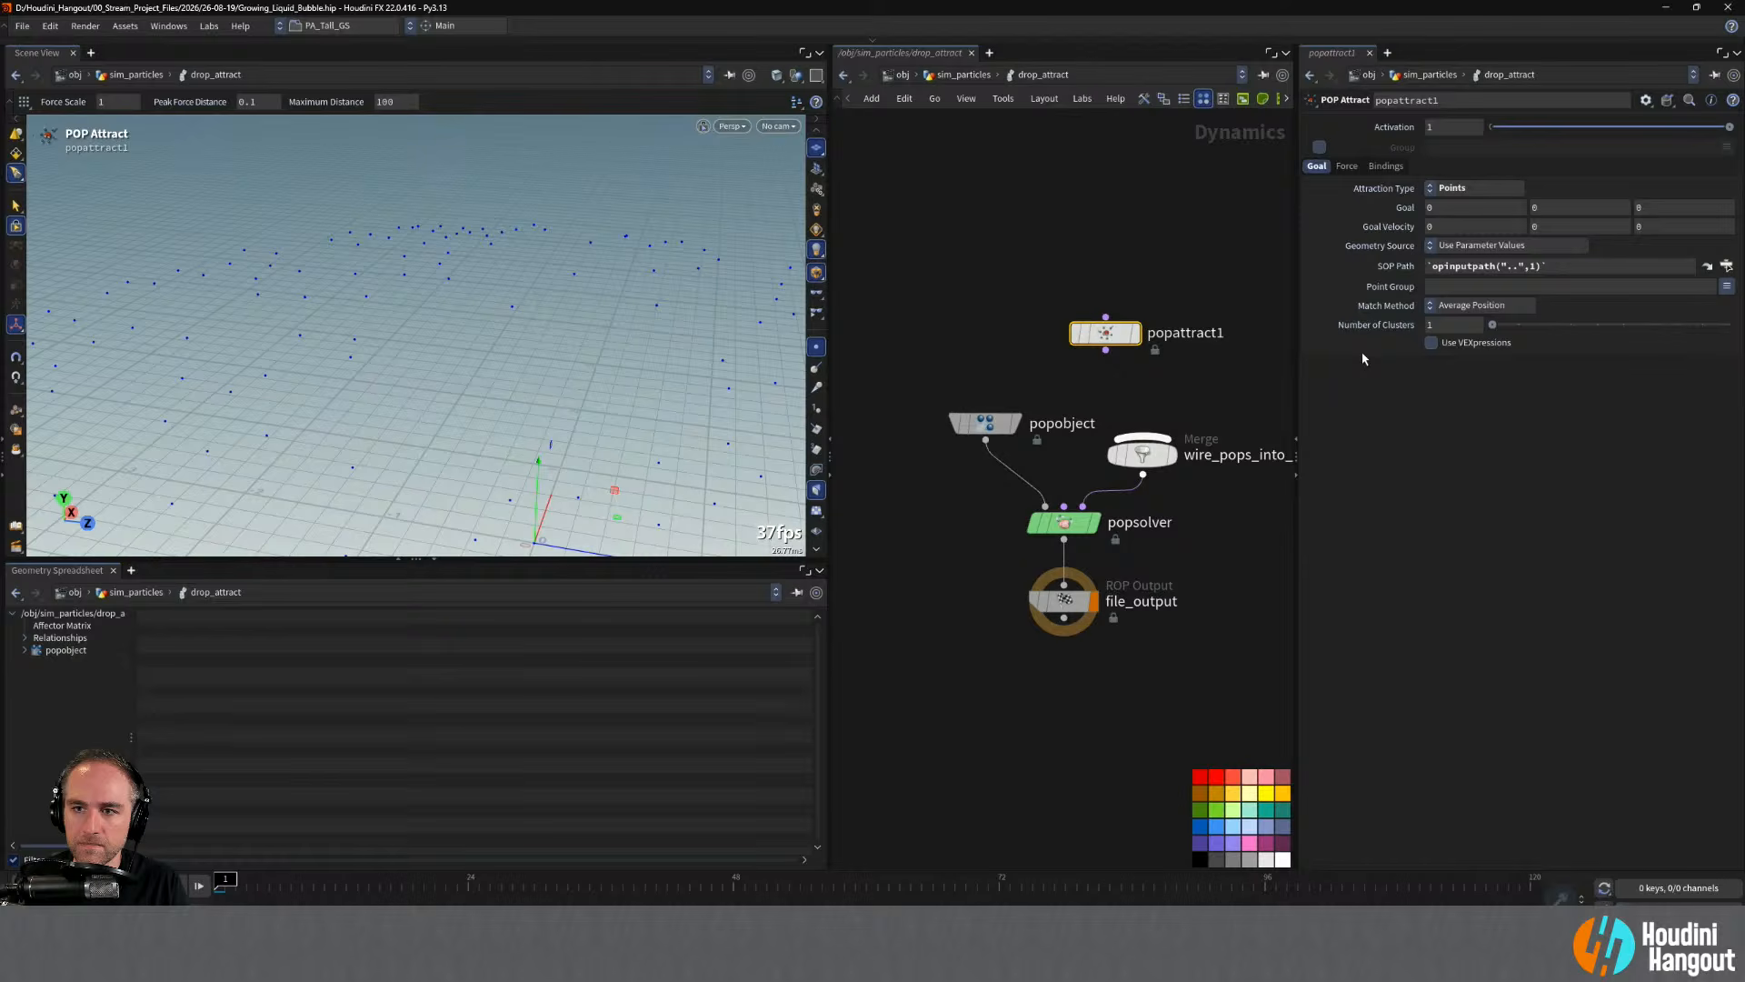
- Connect popattract1 to the merge node feeding popsolver and play the simulation to watch the points being attracted
left_click_drag(1105, 350, 1143, 439)
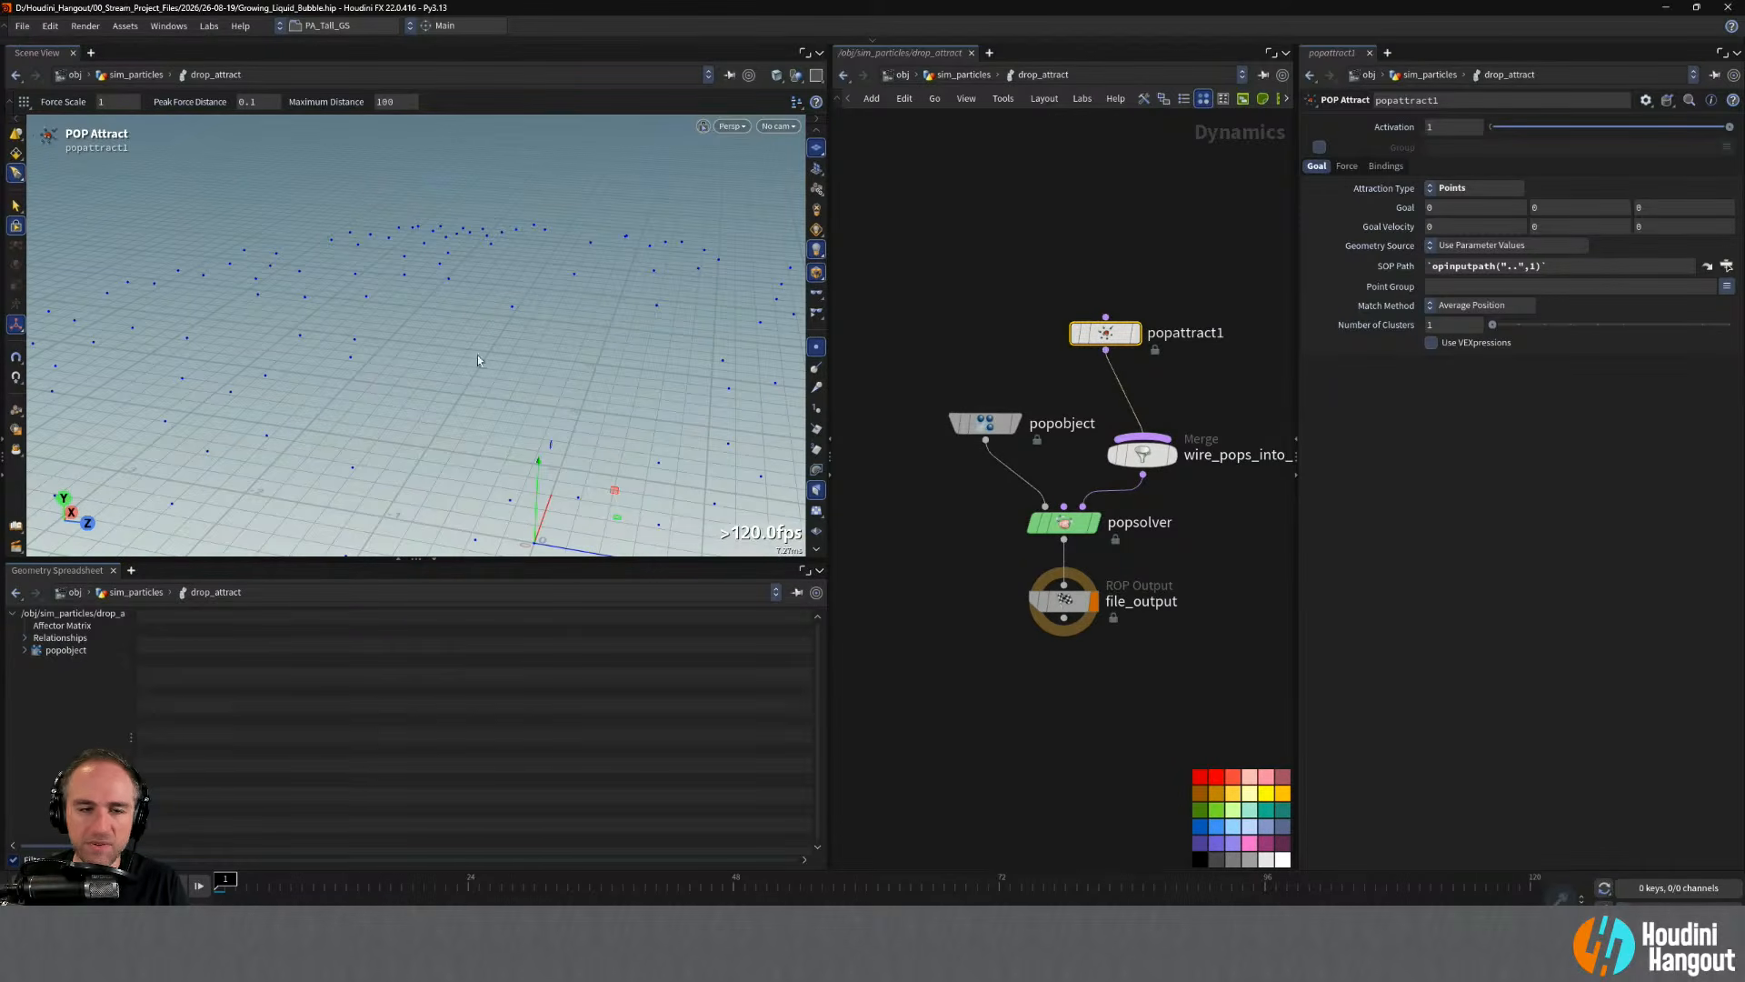
right_click_drag(477, 354, 577, 440, "alt")
left_click_drag(576, 440, 584, 436, "alt")
middle_click_drag(585, 436, 466, 313, "alt")
left_click_drag(466, 312, 460, 323, "alt")
right_click_drag(460, 323, 476, 364, "alt")
left_click_drag(476, 363, 553, 347, "alt")
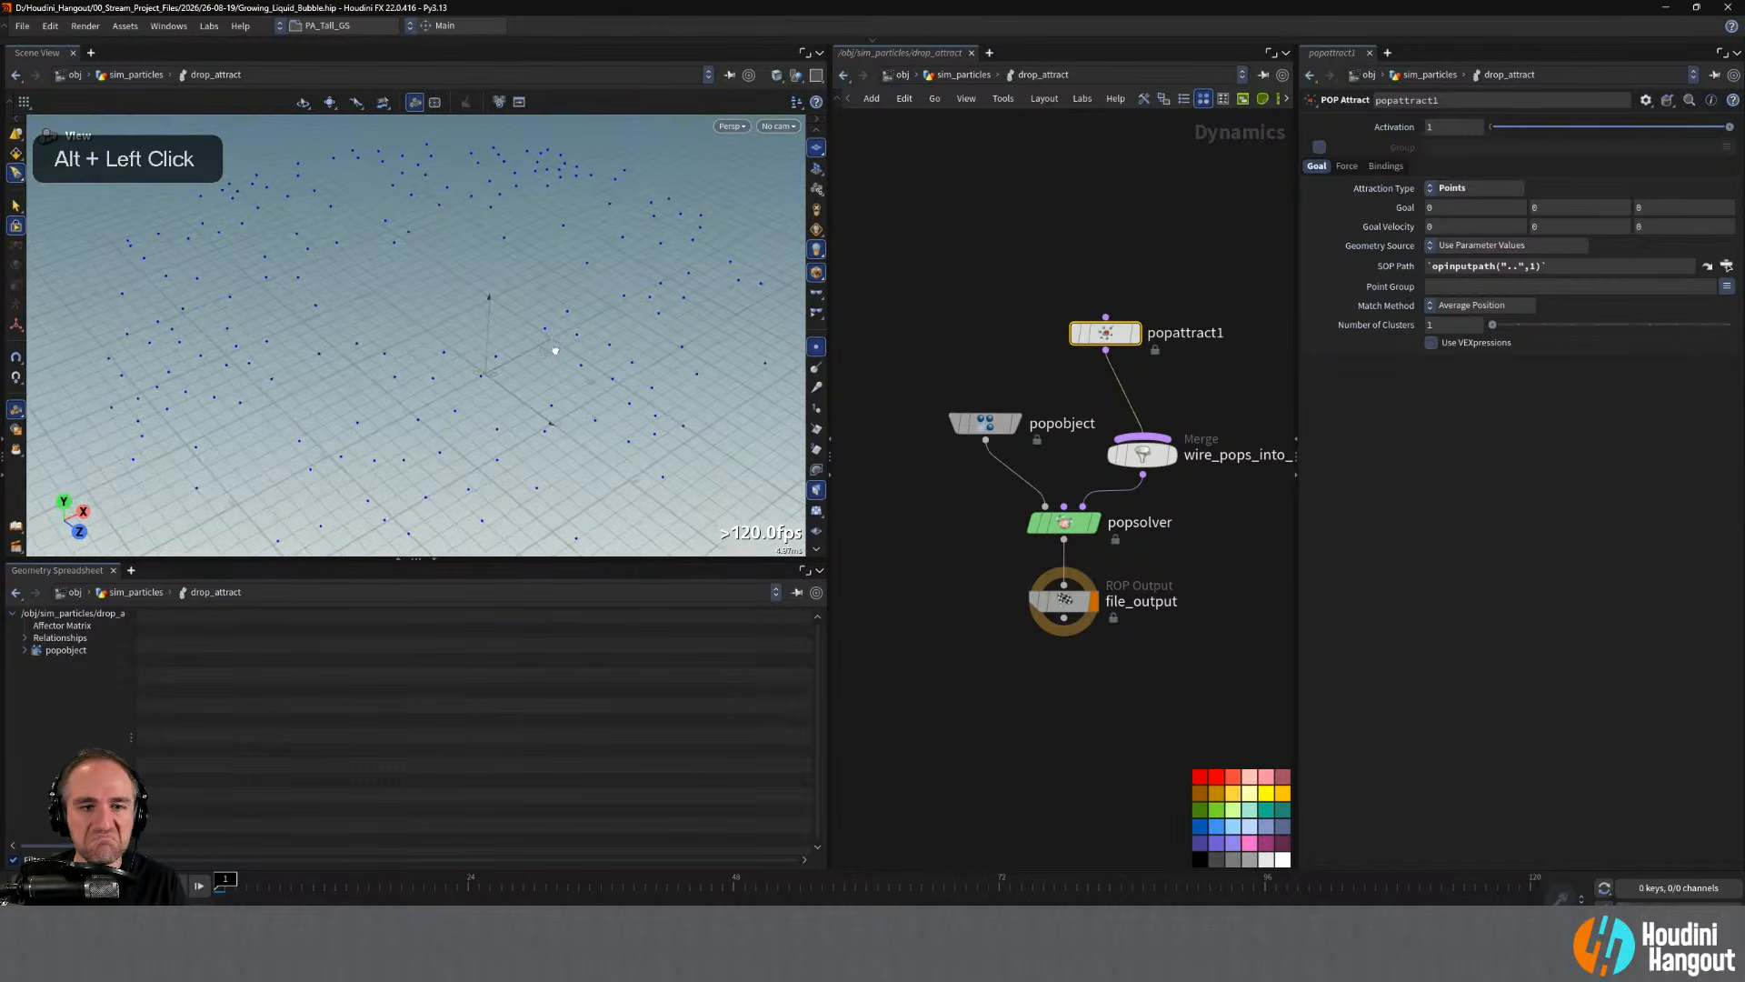
key("Return")
left_click(1345, 166)
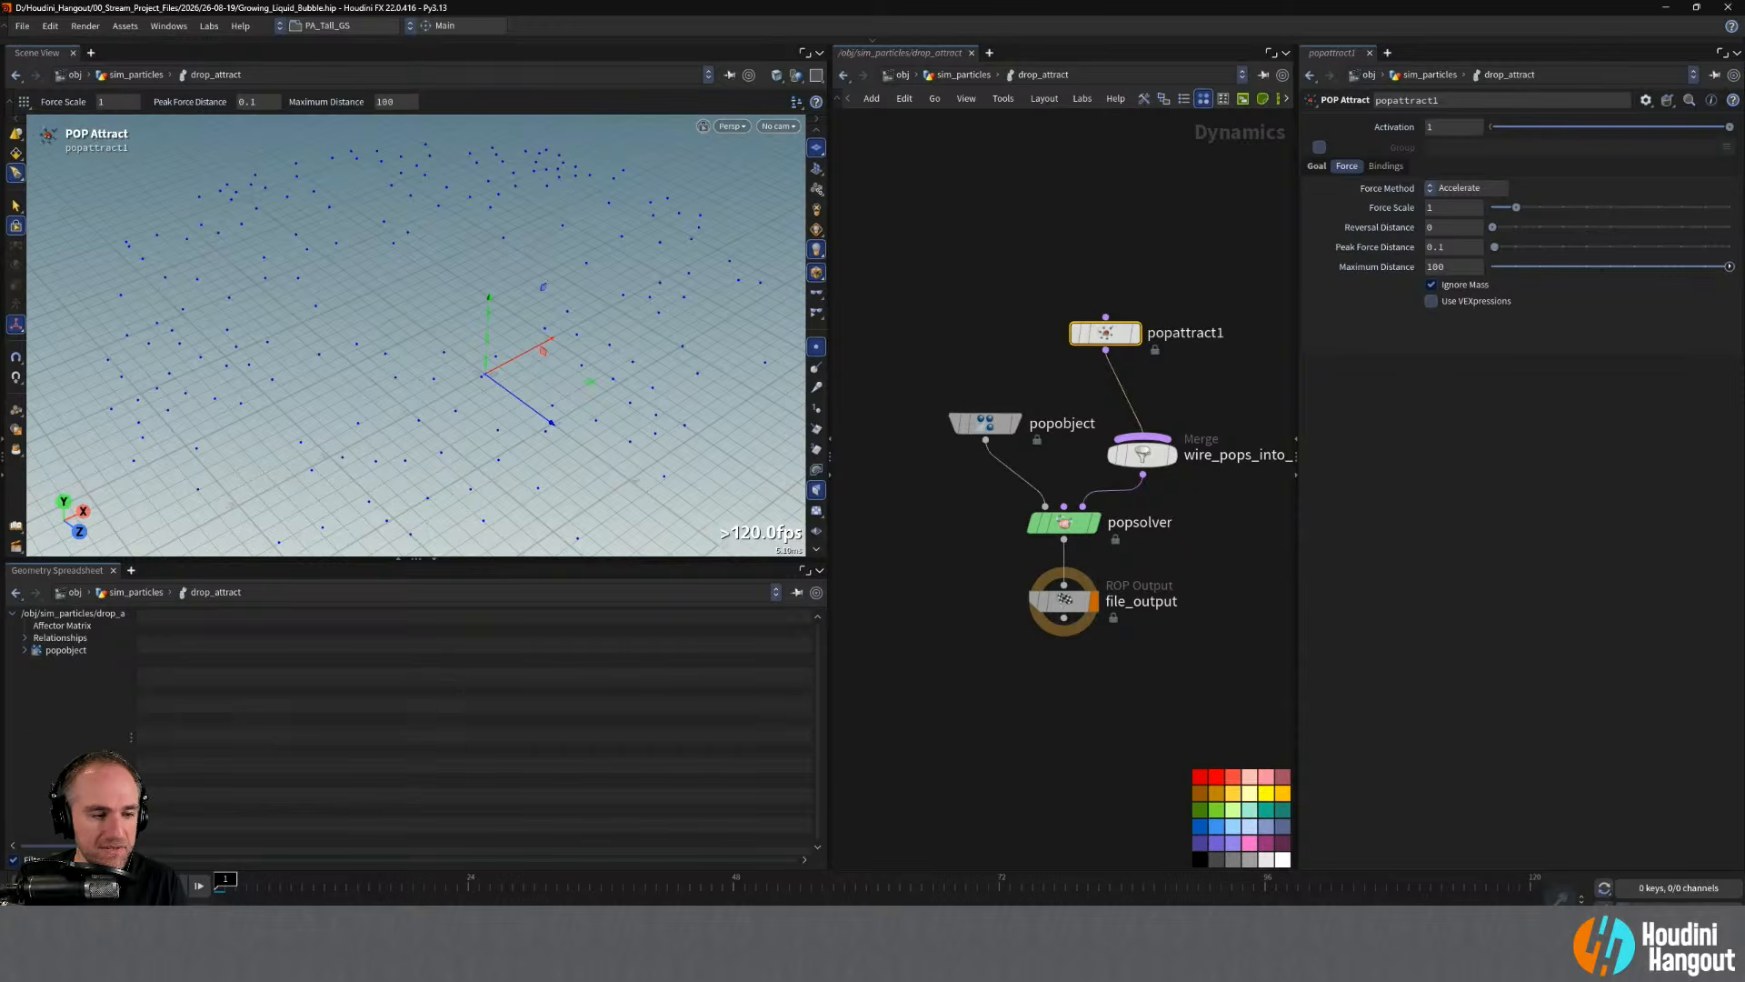
left_click(81, 886)
left_click_drag(448, 393, 467, 346, "alt")
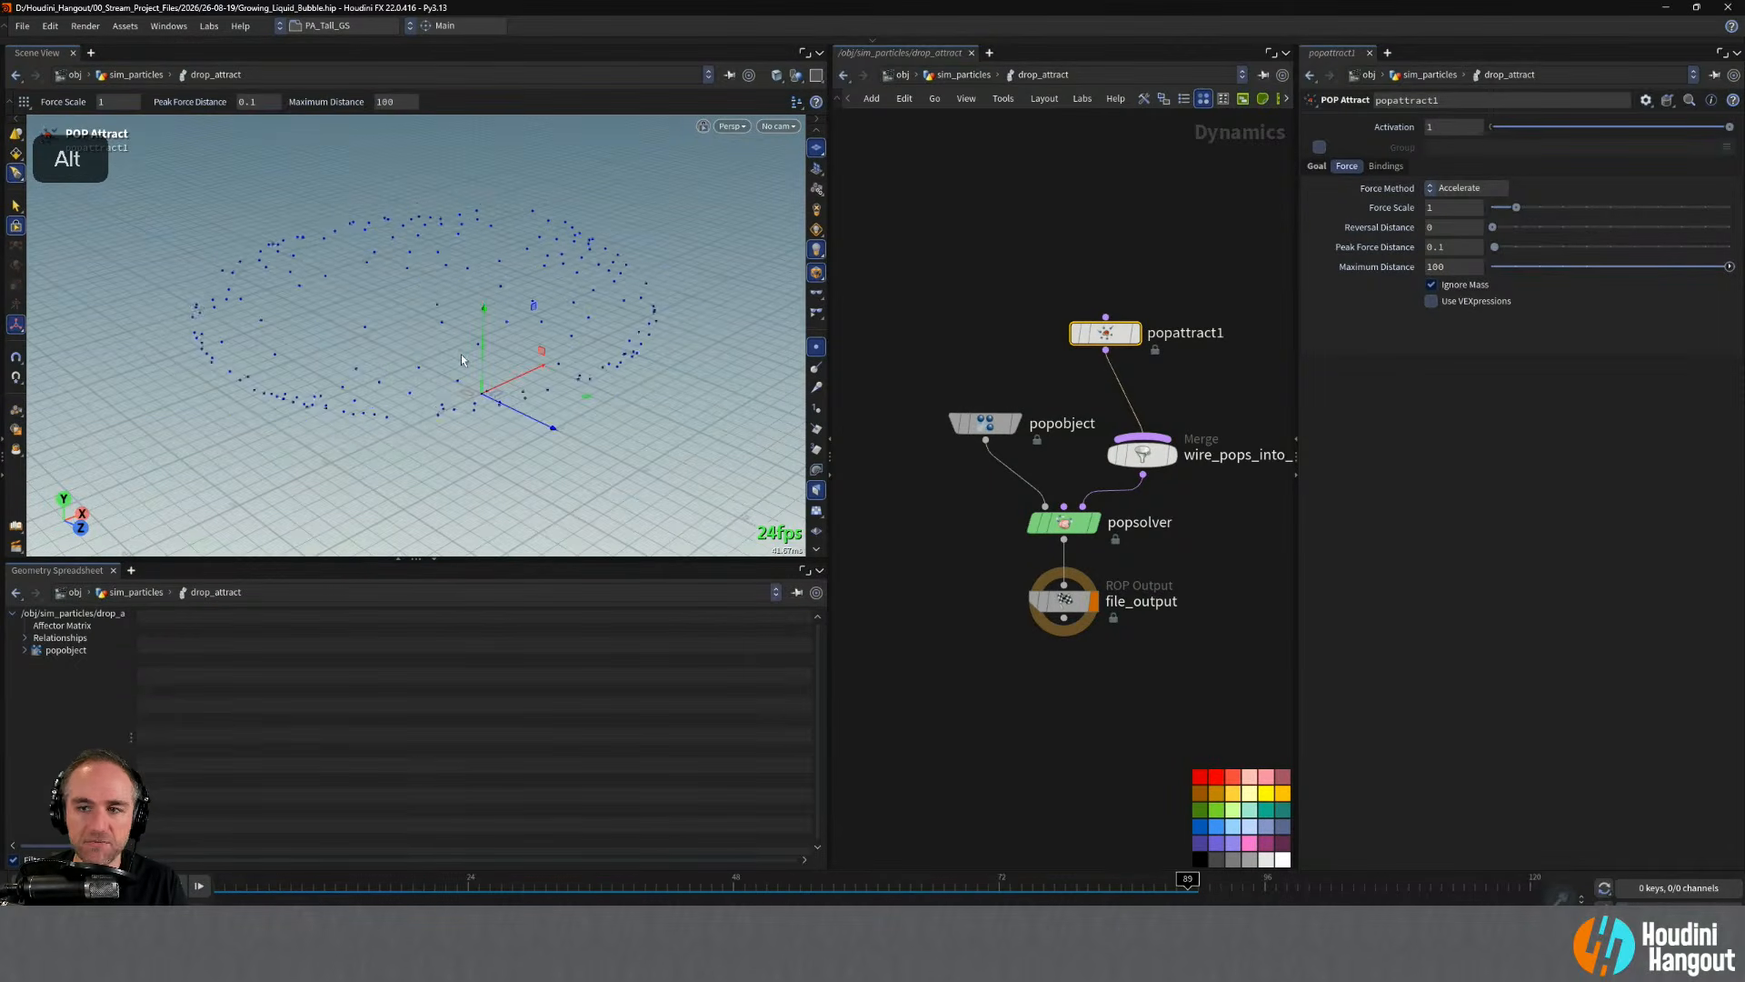
- Review popattract1's Goal and Force settings and align the node directly above the merge node
left_click(1318, 164)
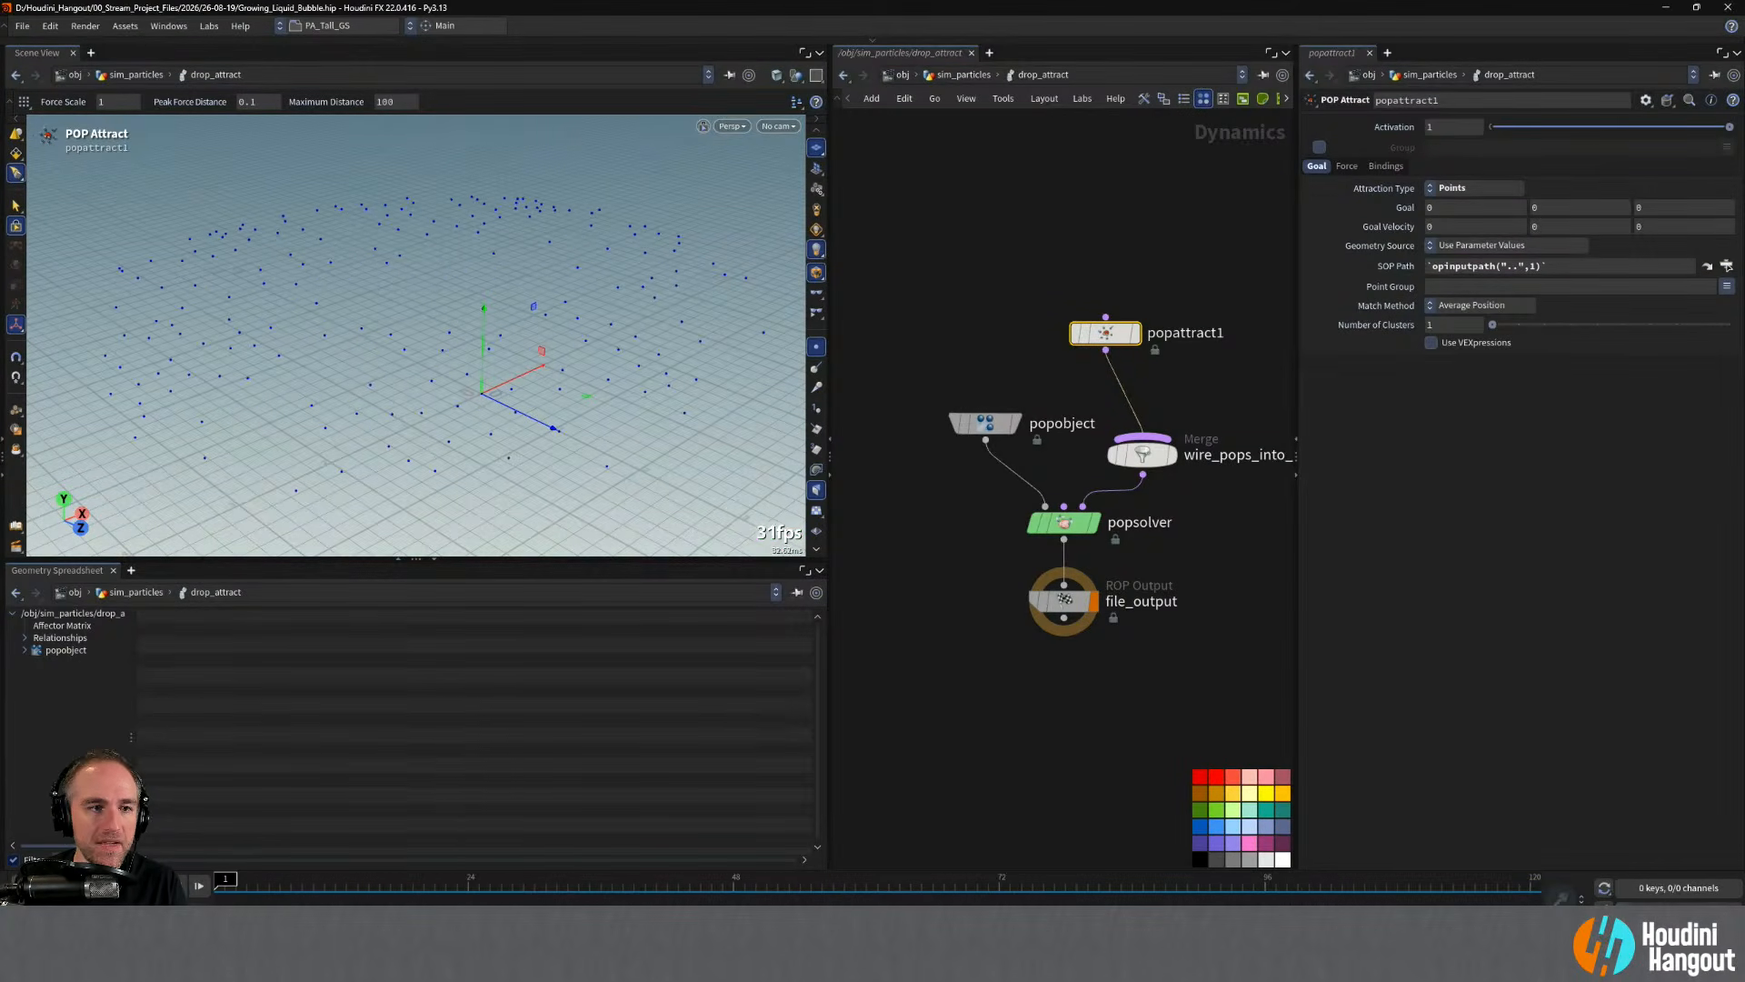
left_click(1350, 165)
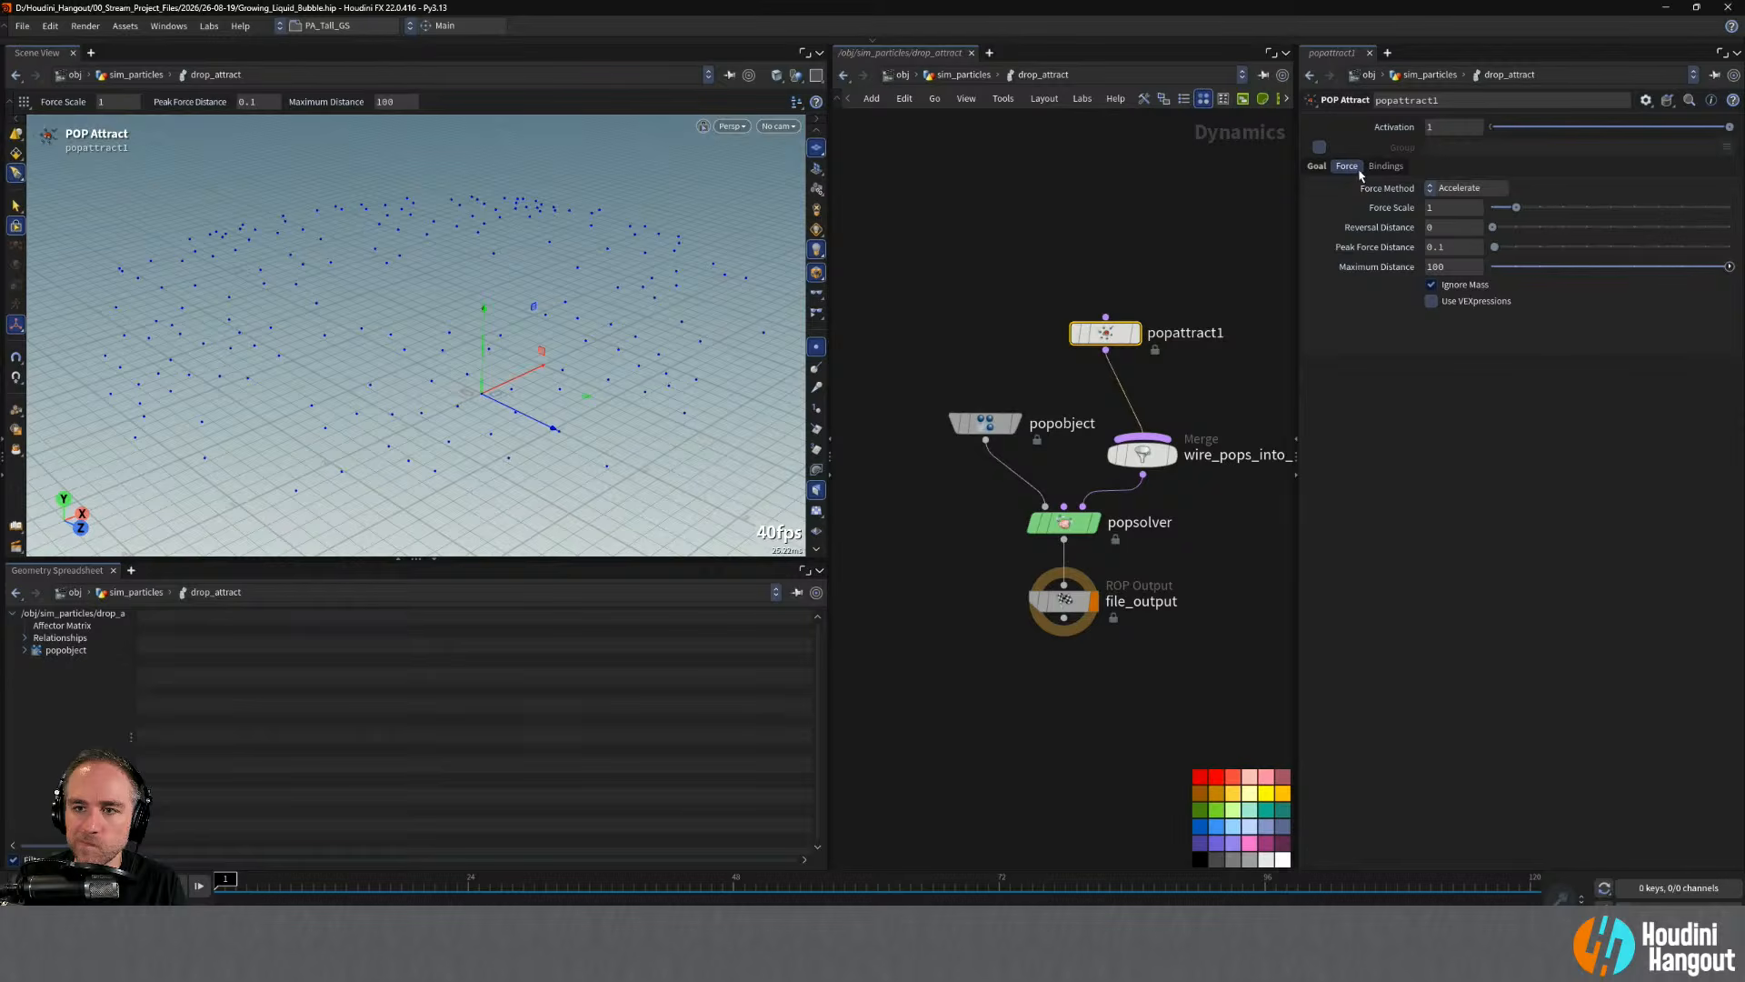
left_click_drag(409, 304, 446, 359, "alt")
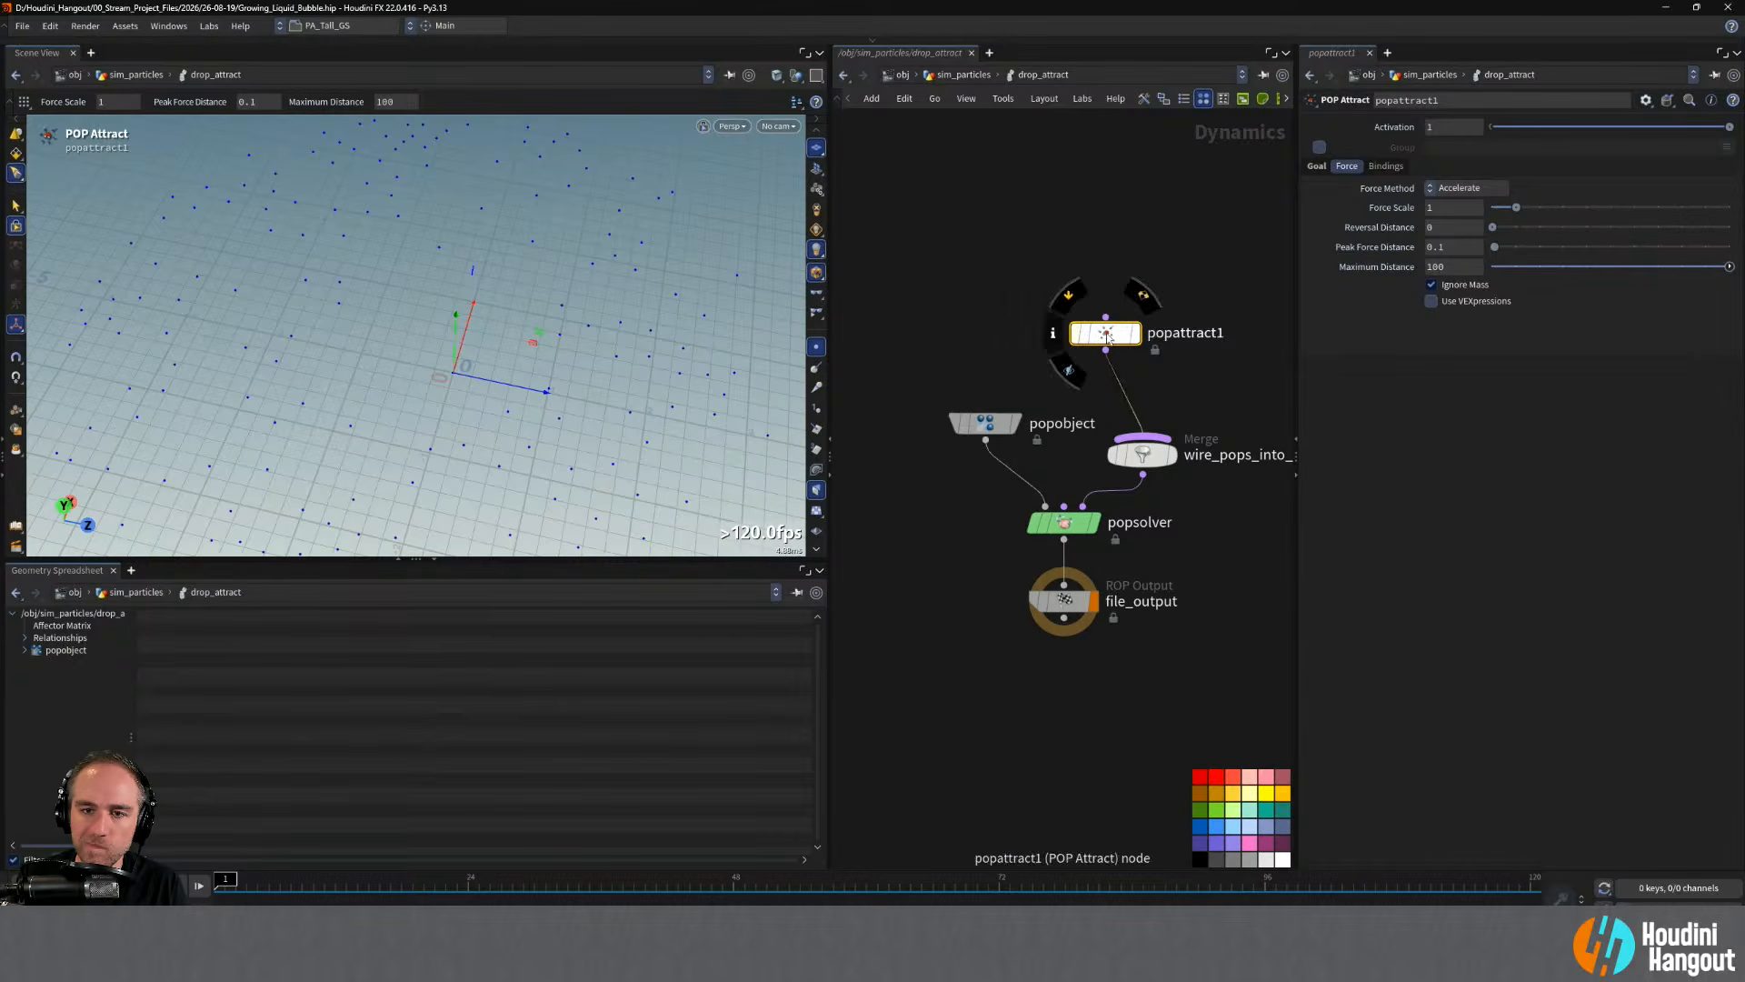
left_click_drag(1106, 333, 1142, 359)
mouse_move(995, 431)
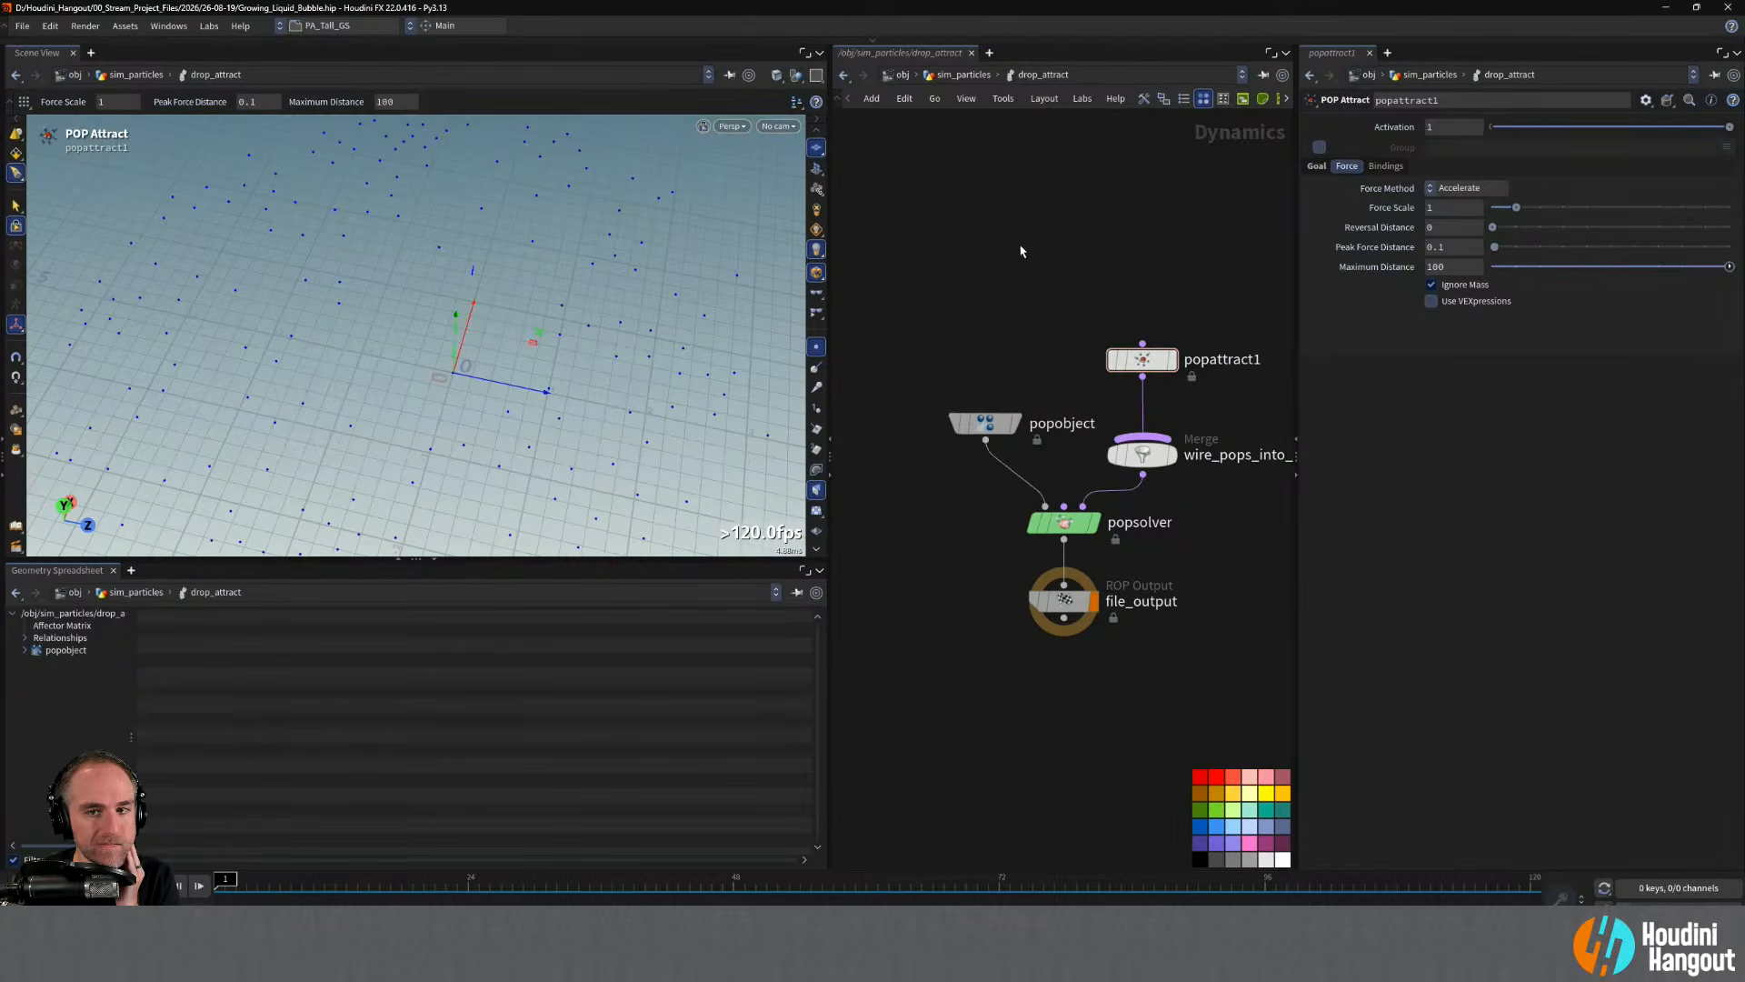
- Insert an Attribute Adjust Float node between scatter1 and drop_attract in the sim_particles network, aligned beneath scatter1
key("u")
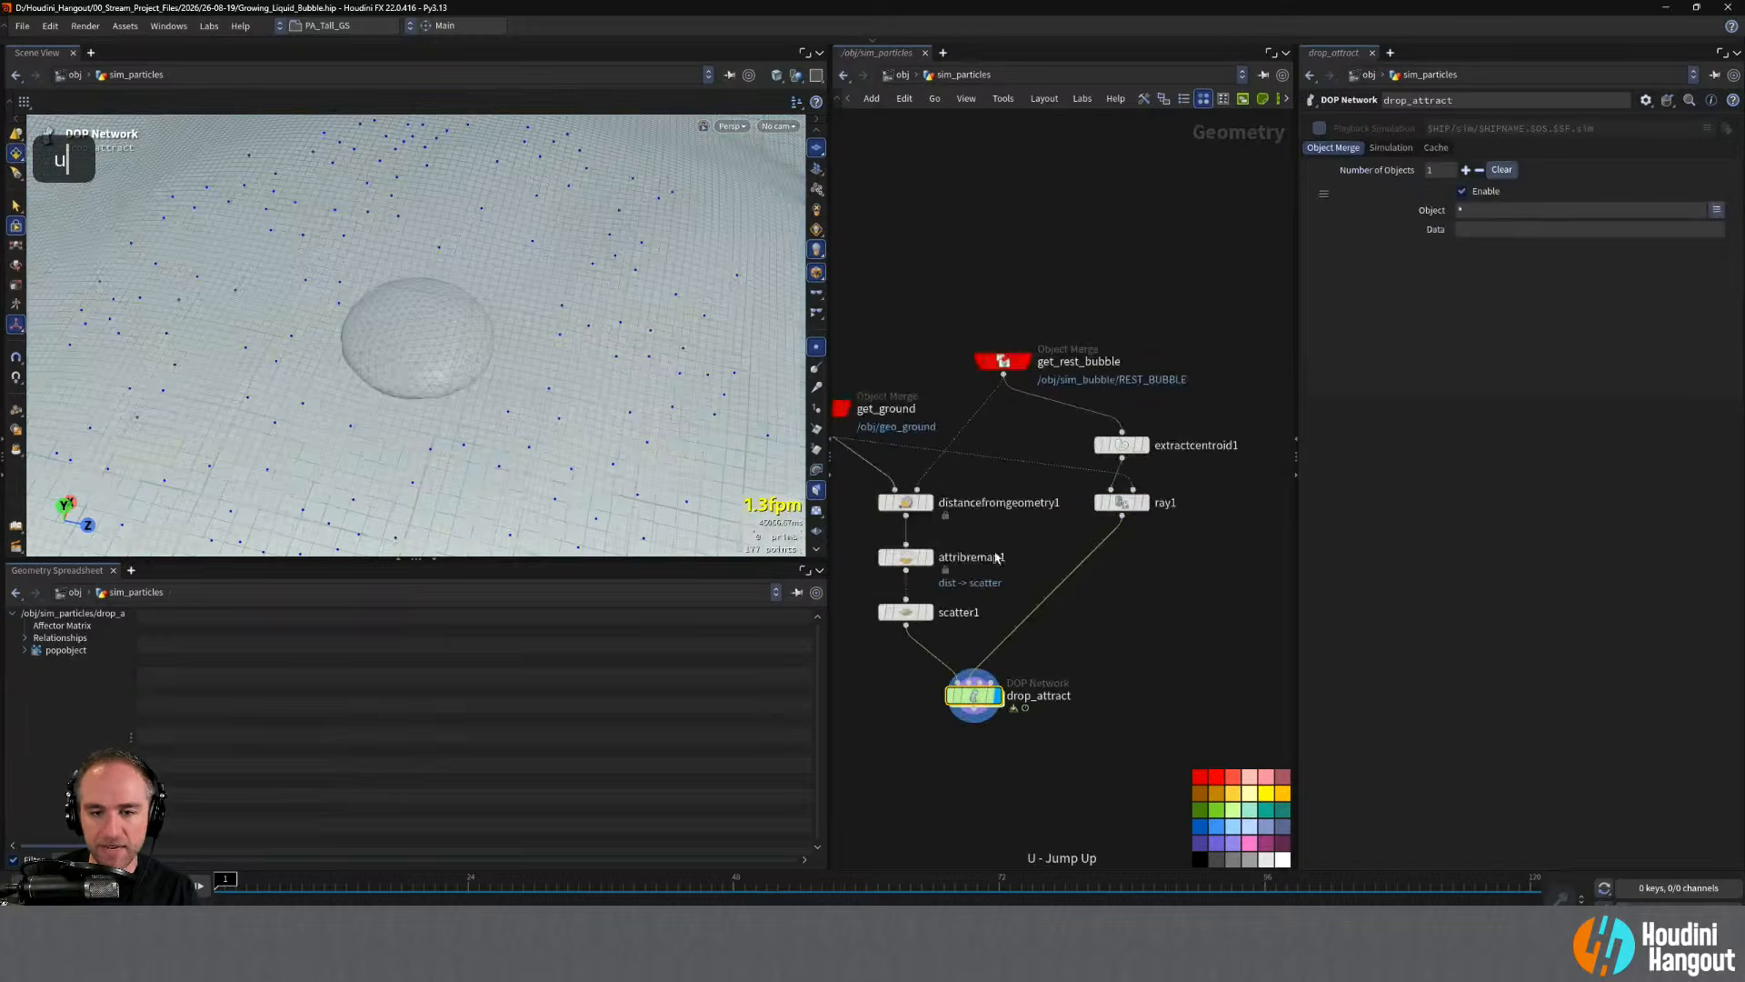
middle_click_drag(998, 627, 1090, 554)
key("Tab")
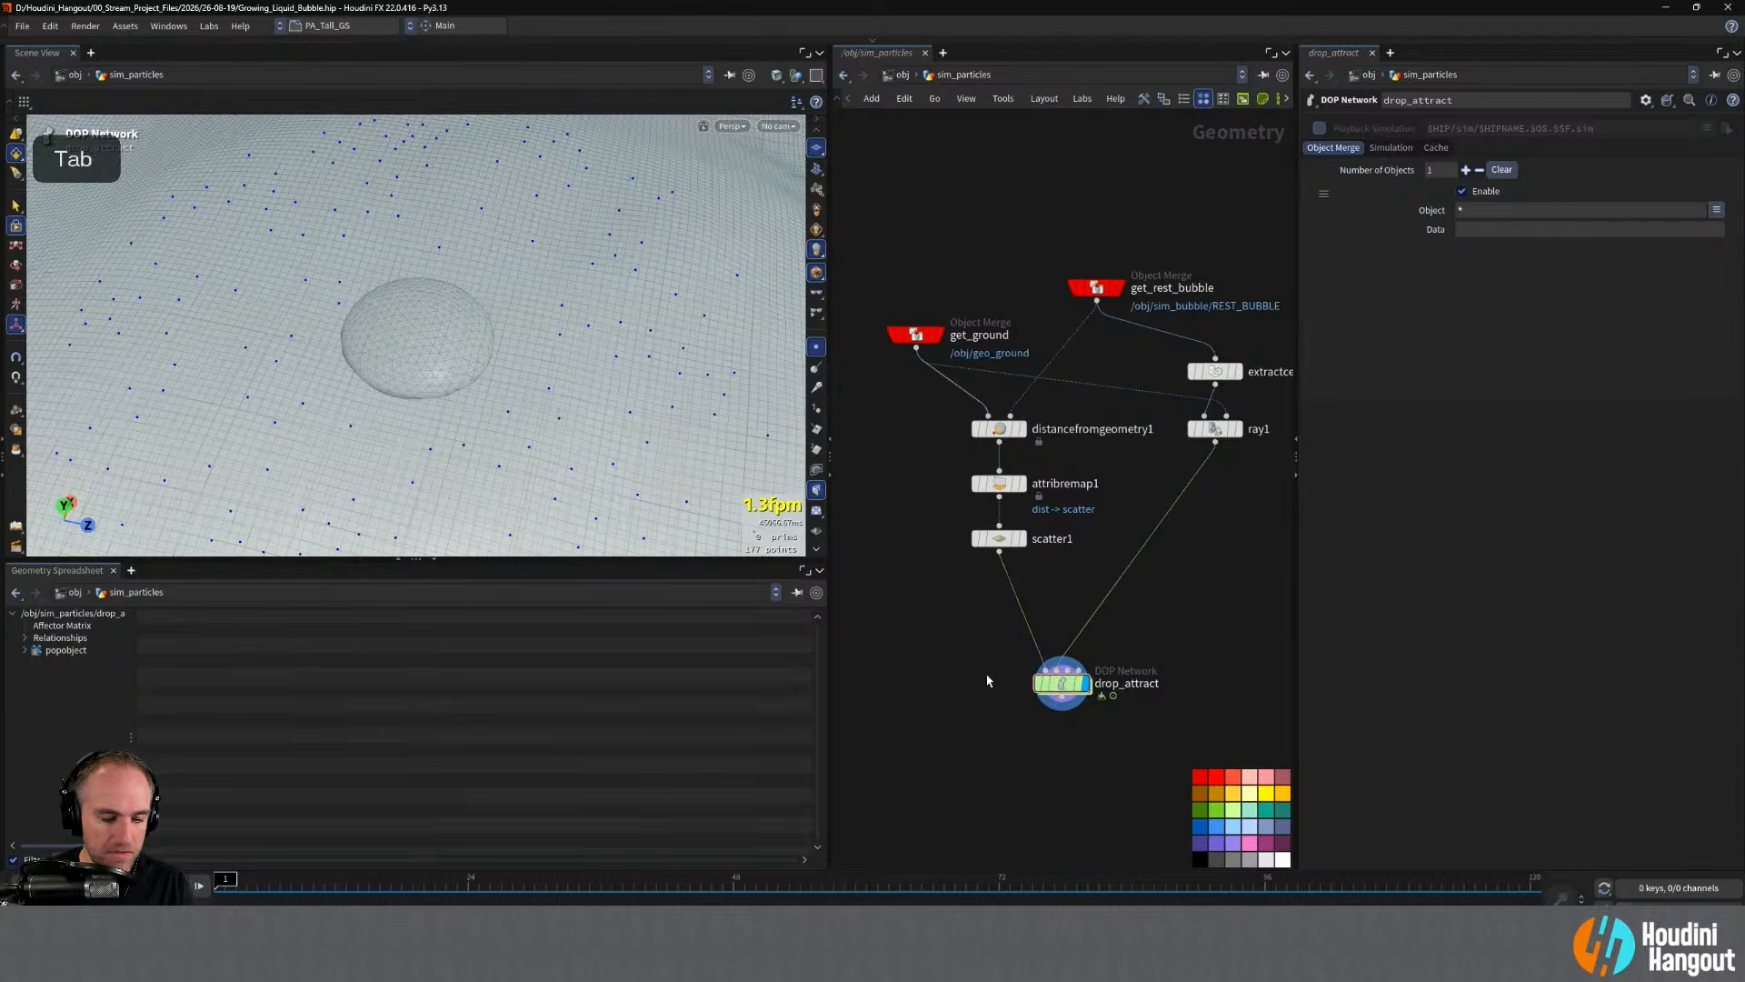
type("float")
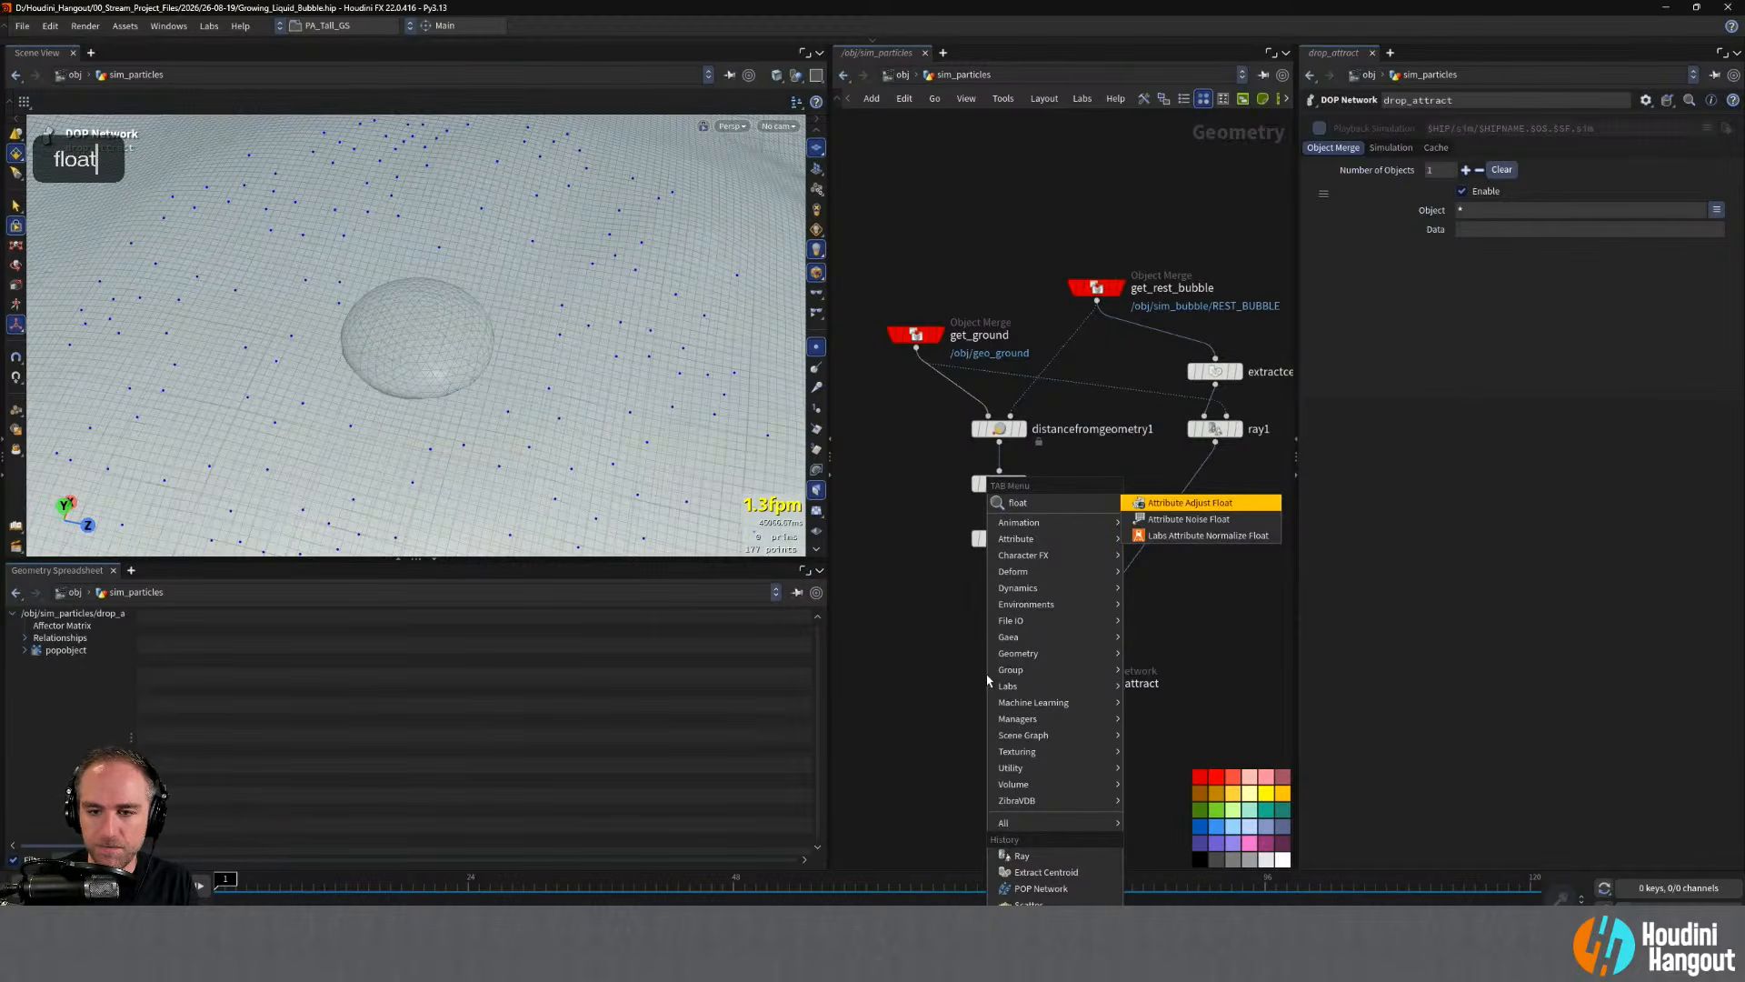
key("Return")
left_click(1010, 593)
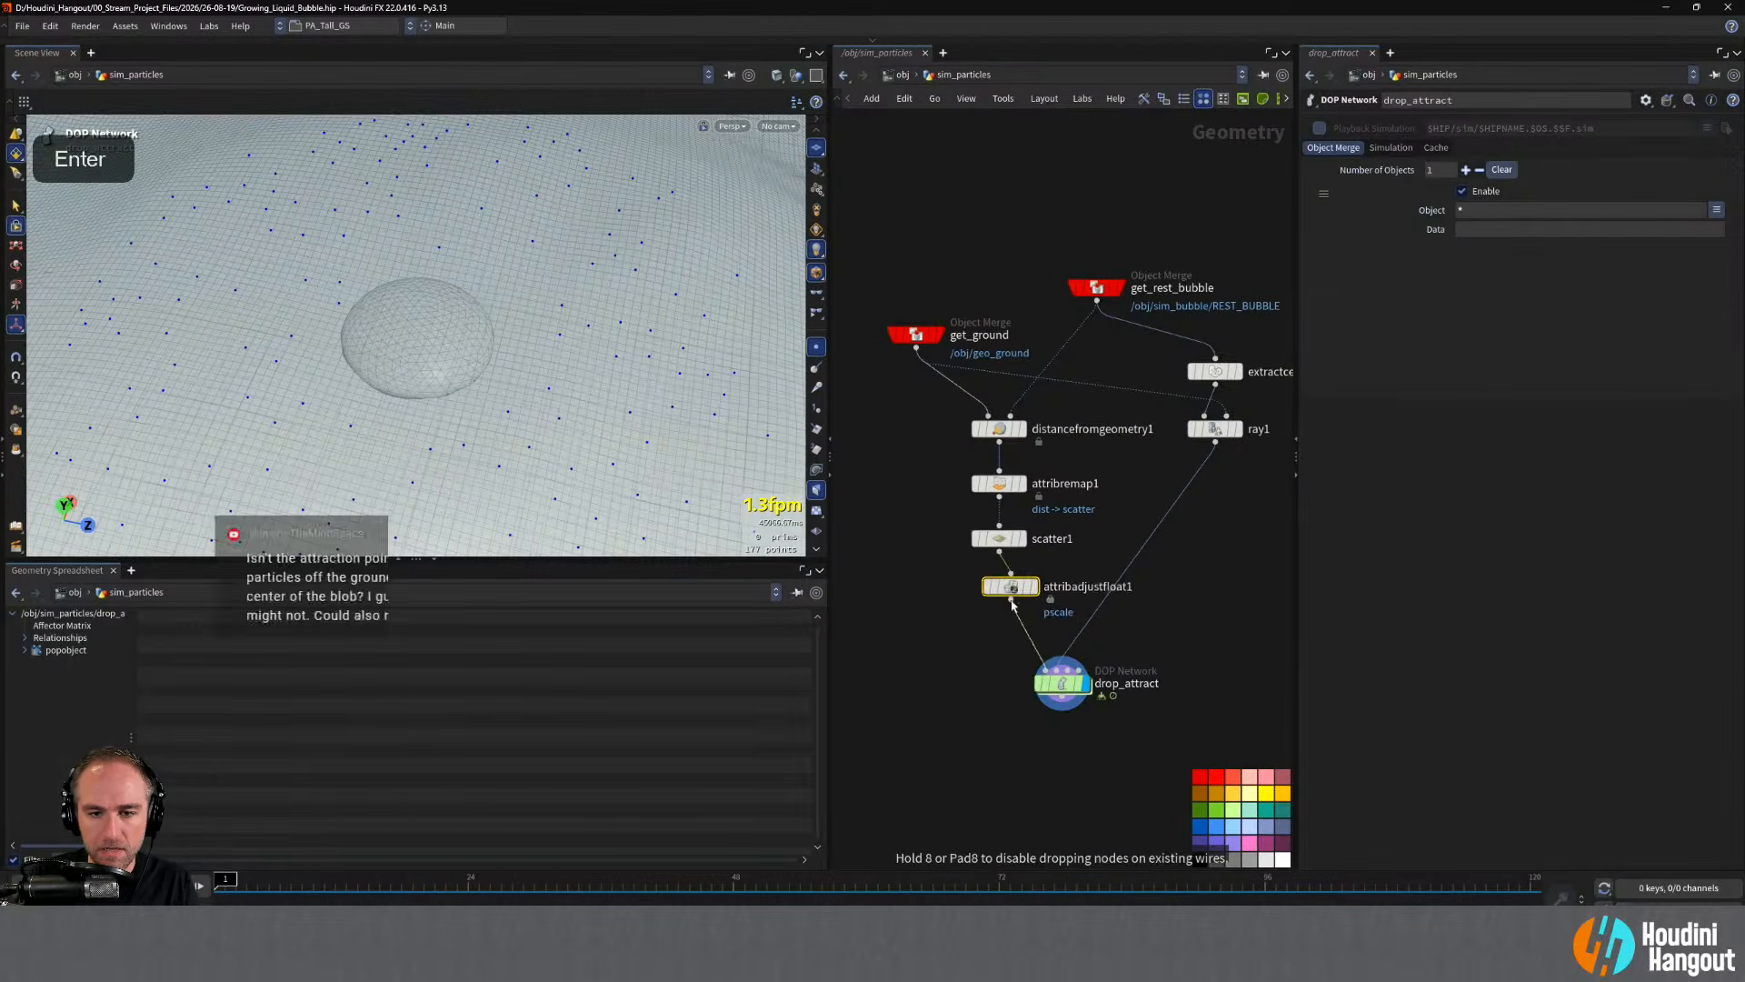
key("Escape")
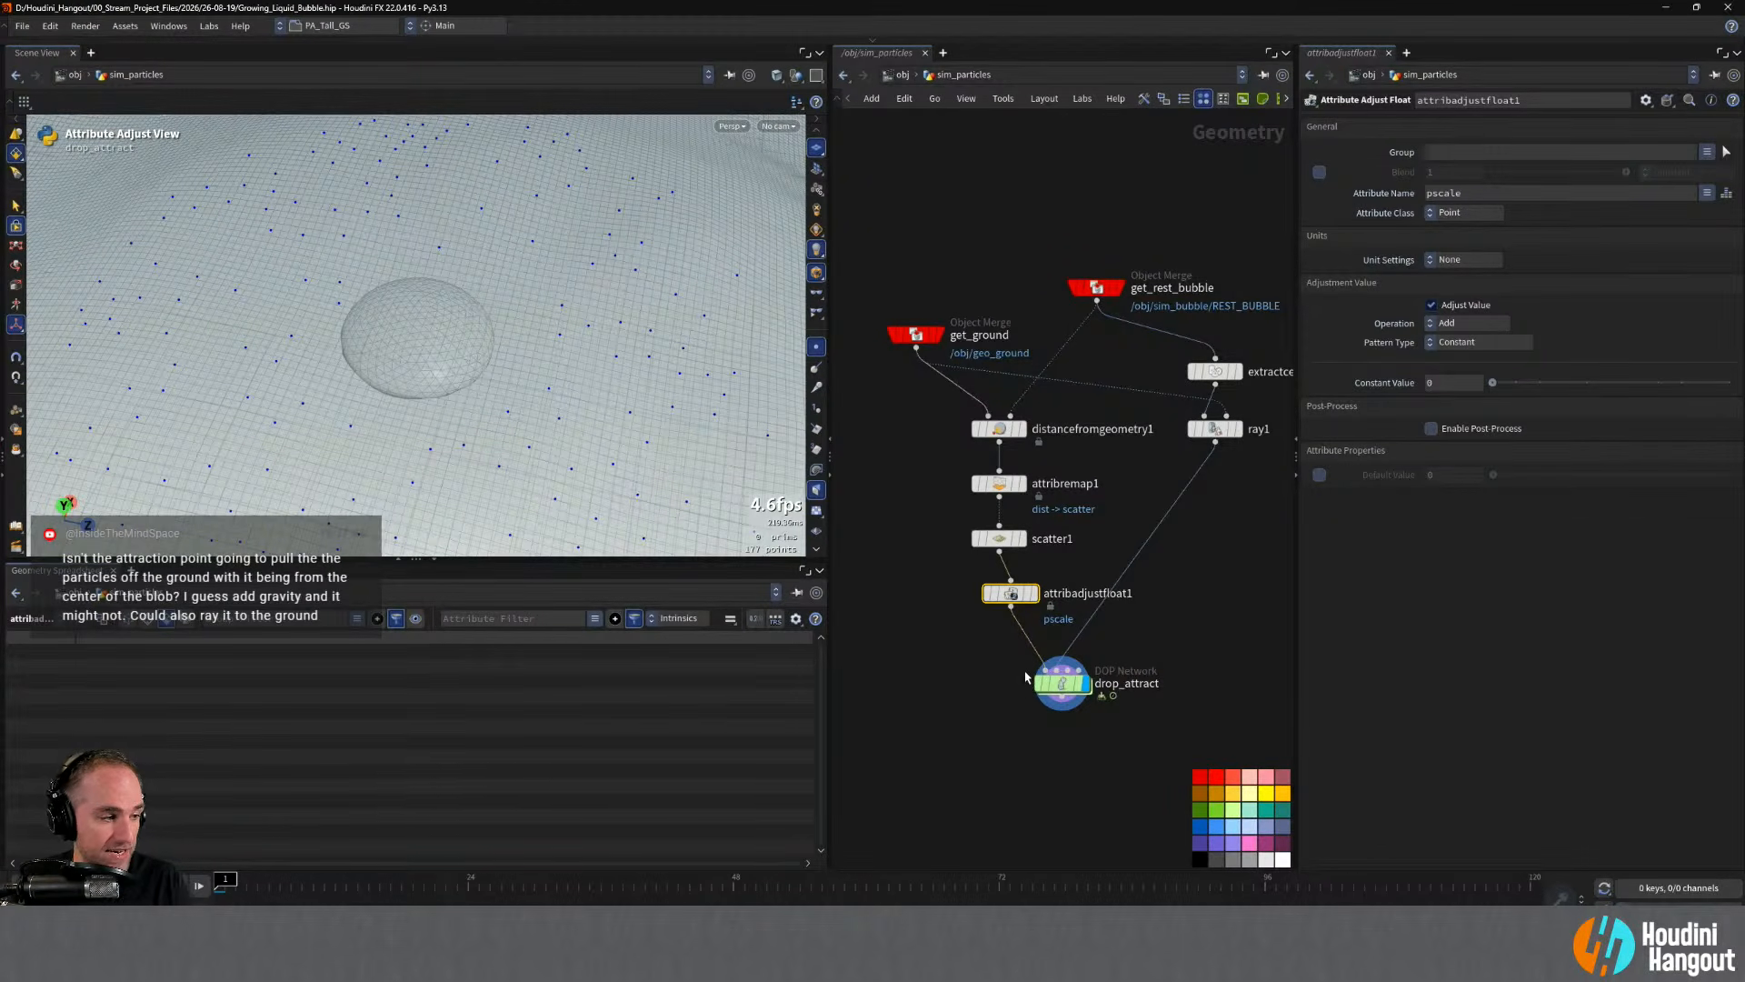
left_click_drag(1009, 595, 998, 597)
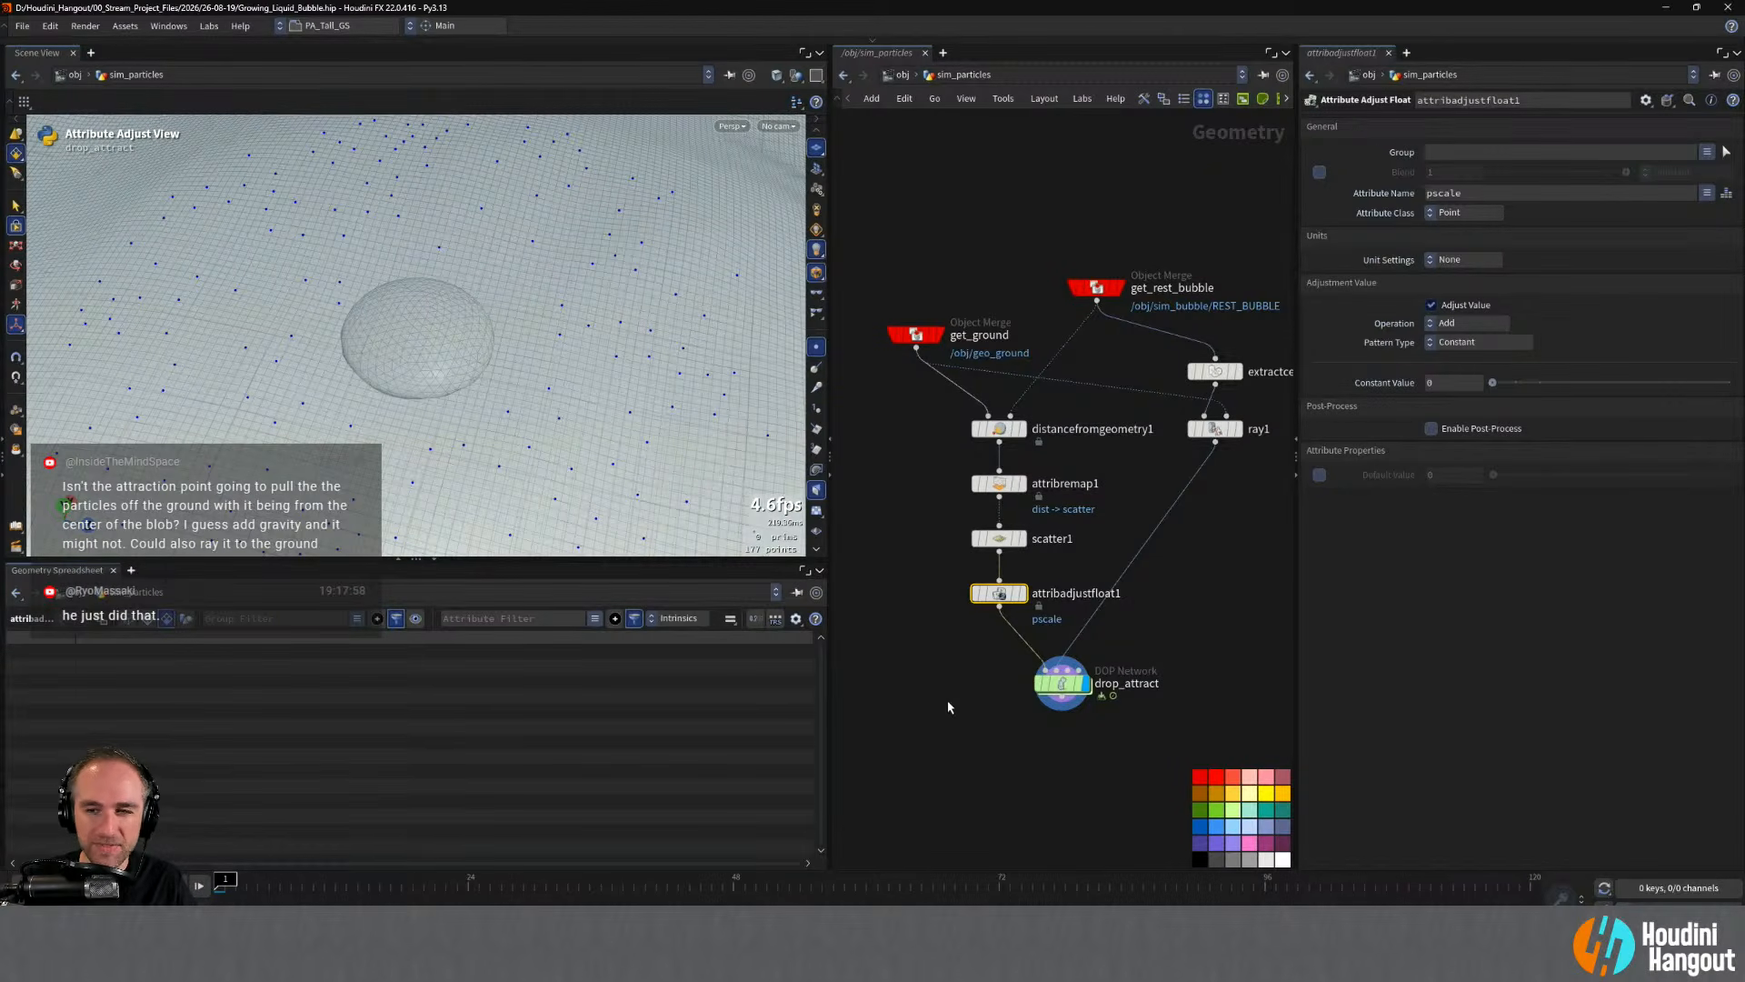
- Make attribadjustfloat1 adjust the mass attribute with Noise as its Pattern Type
type("mass")
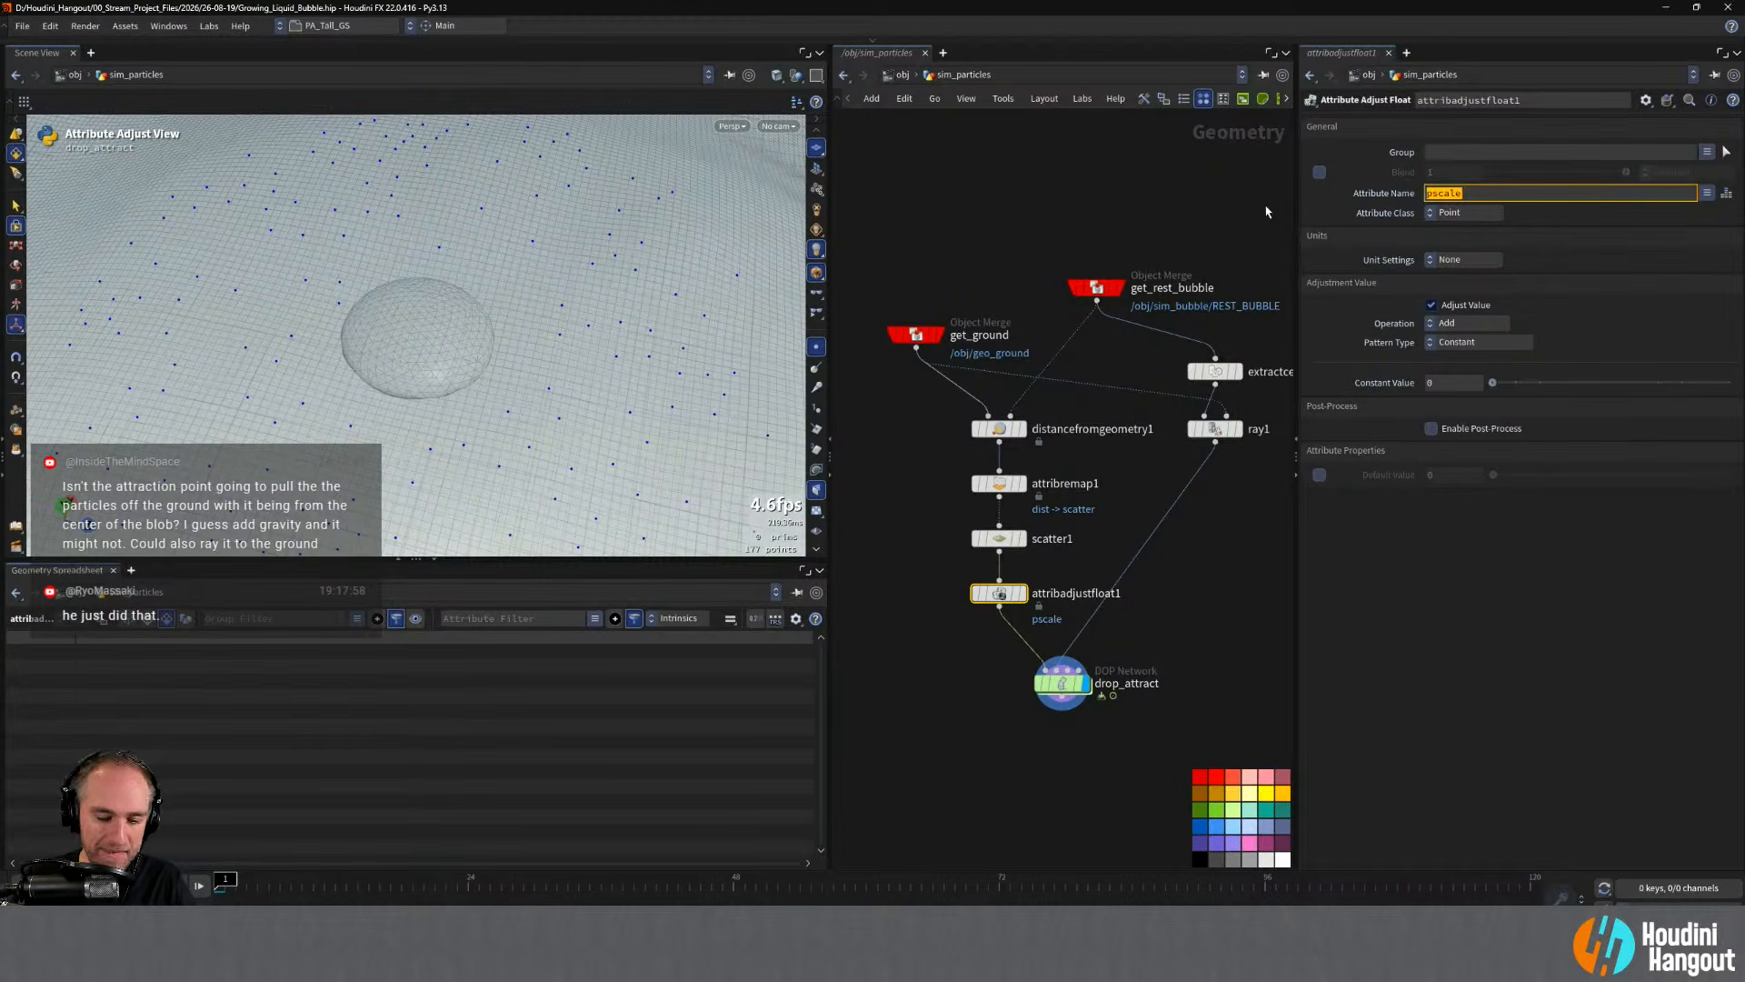
key("Return")
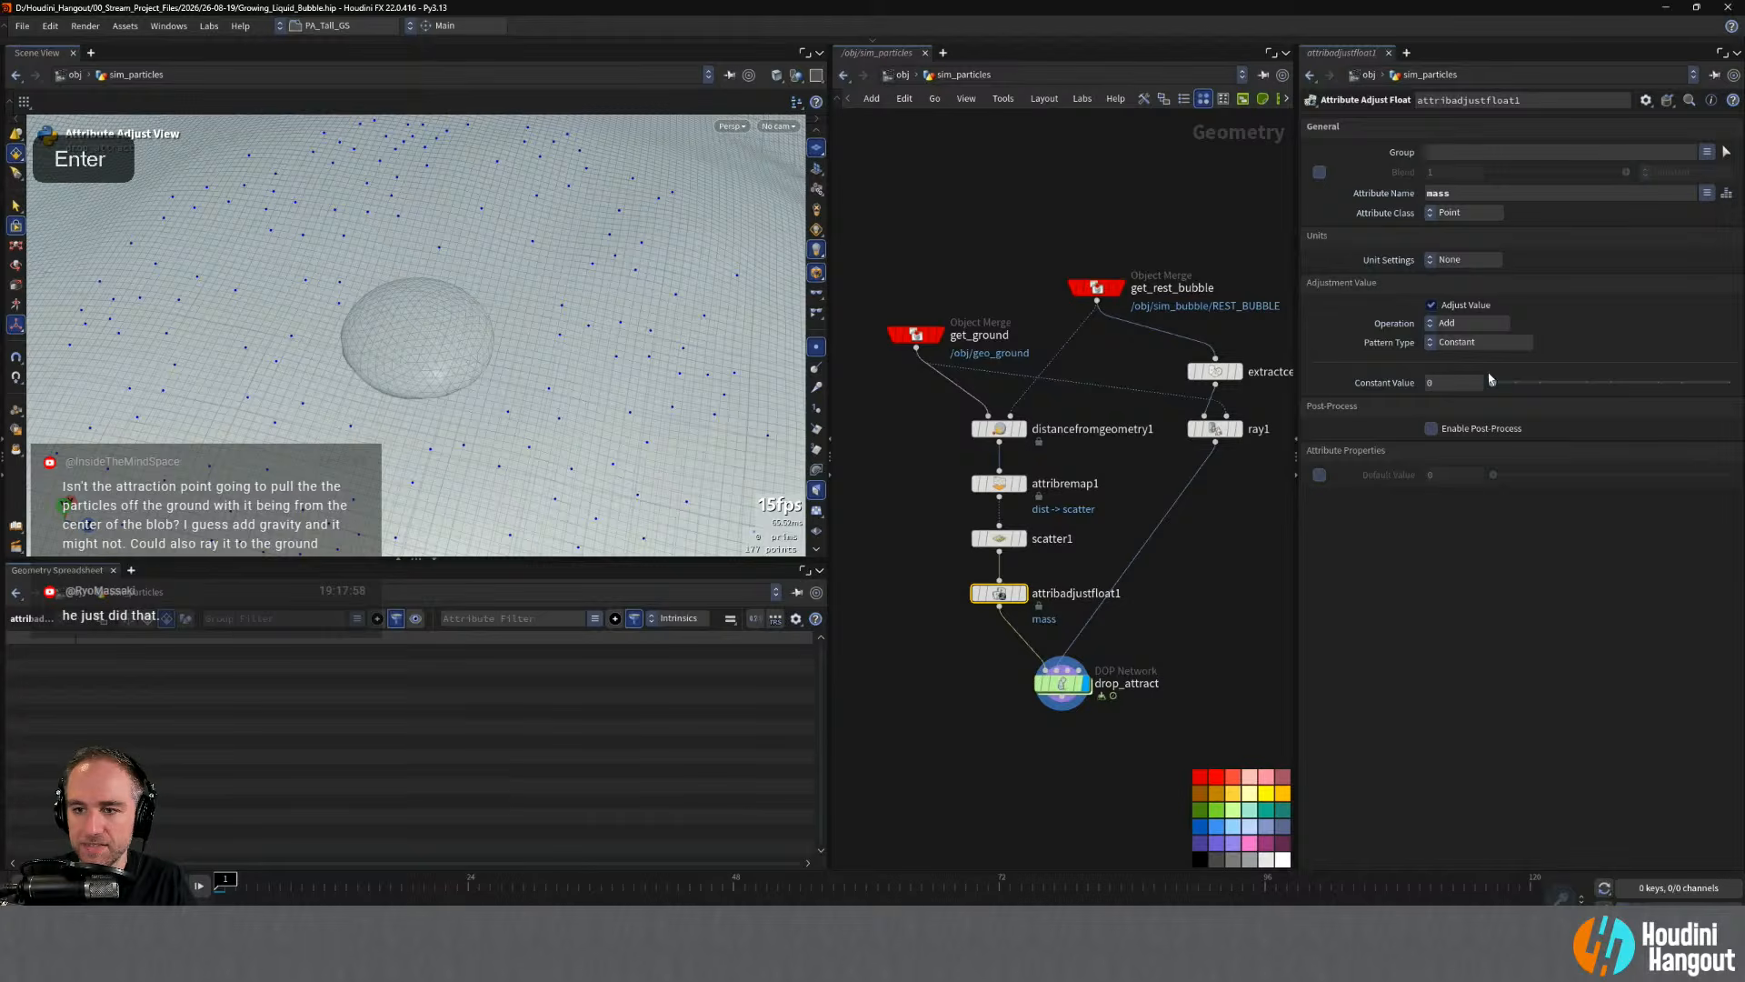
left_click(1465, 343)
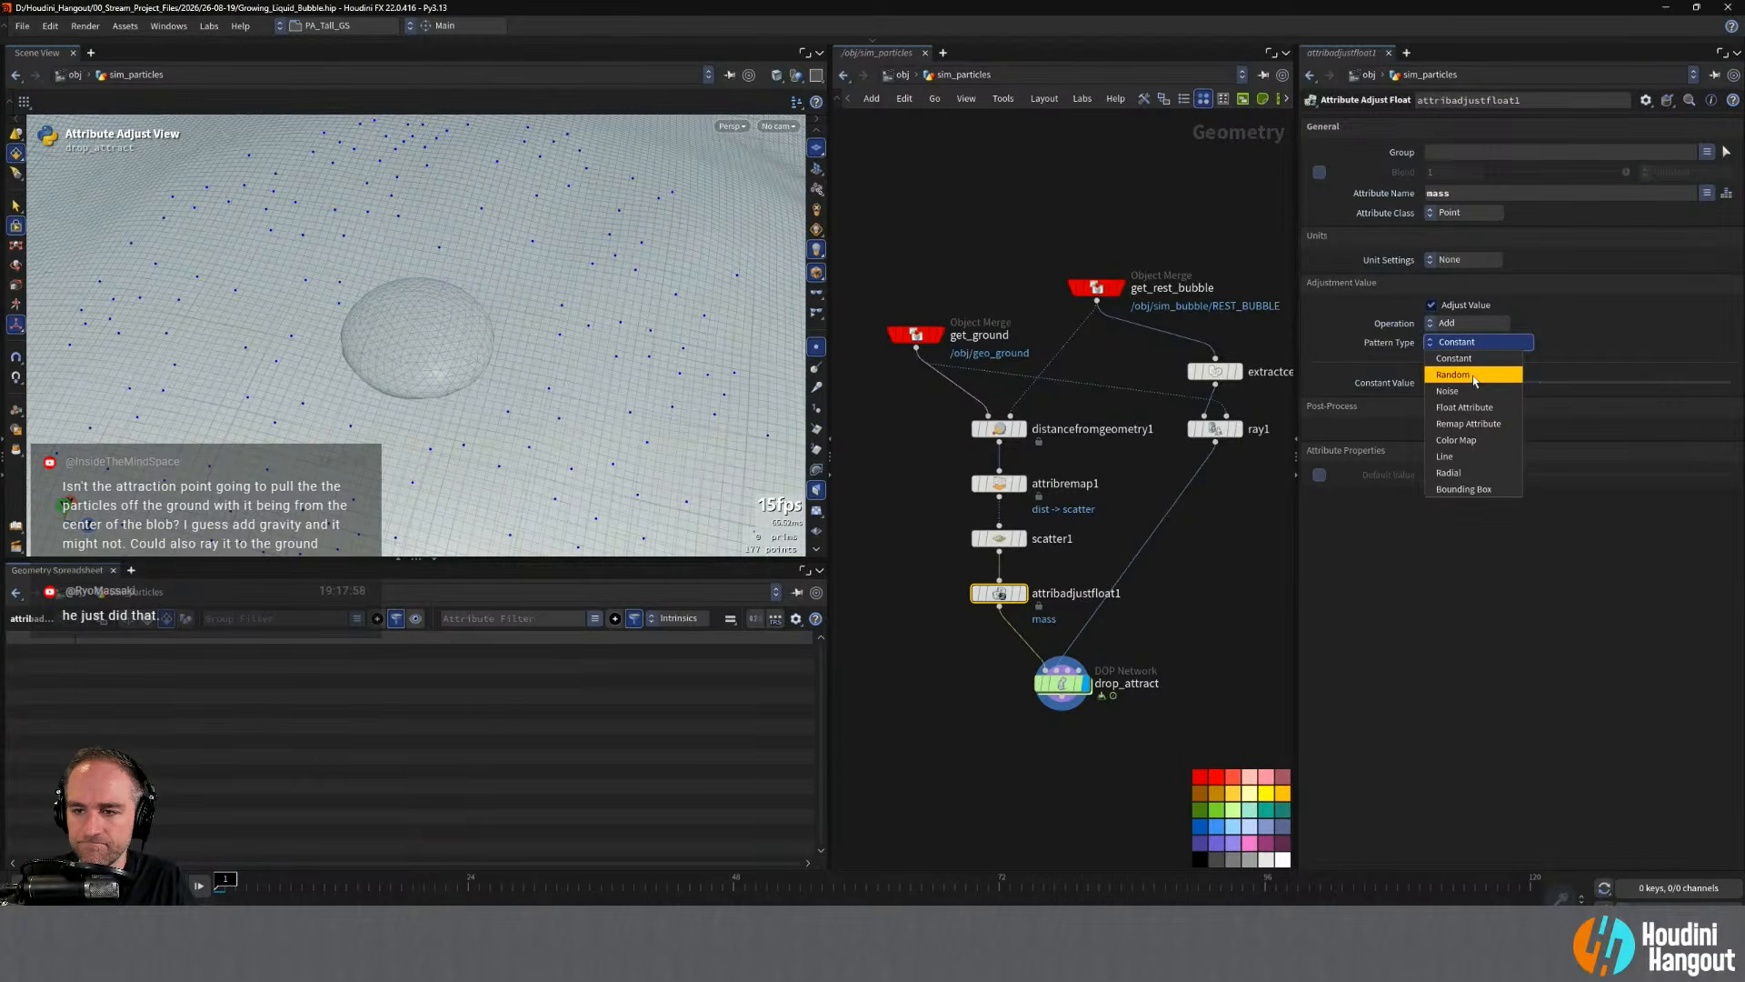
left_click(1472, 375)
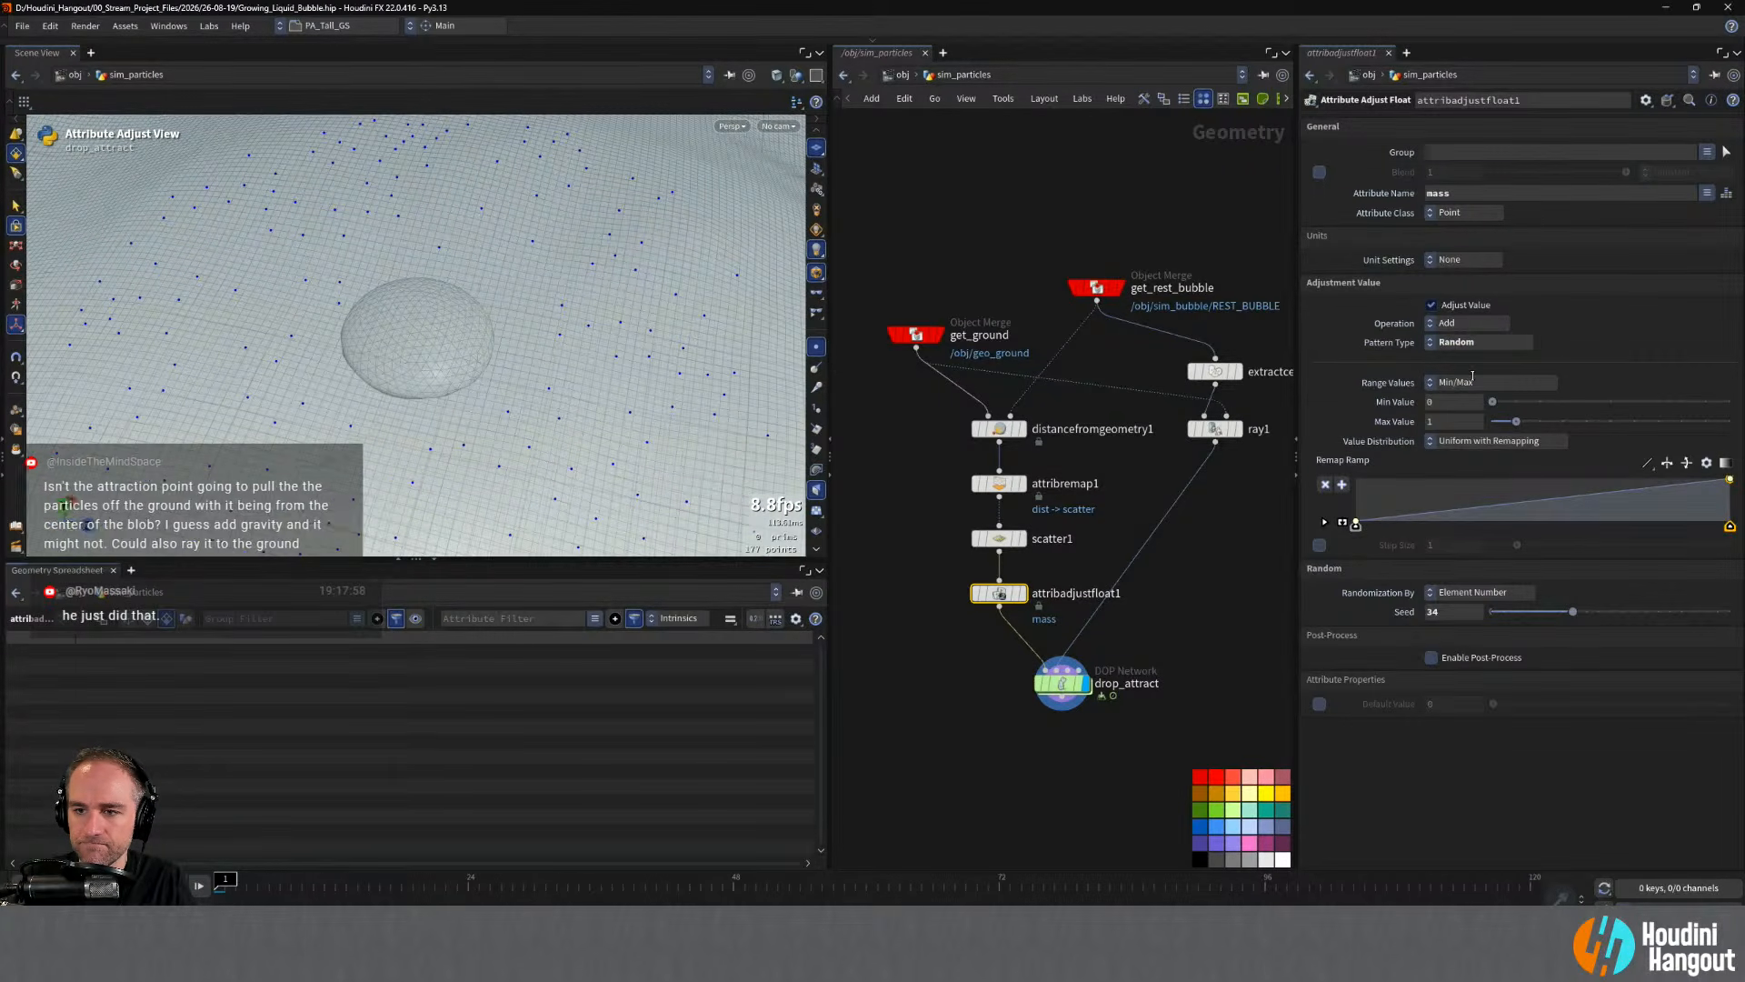
left_click(1465, 343)
left_click(1461, 389)
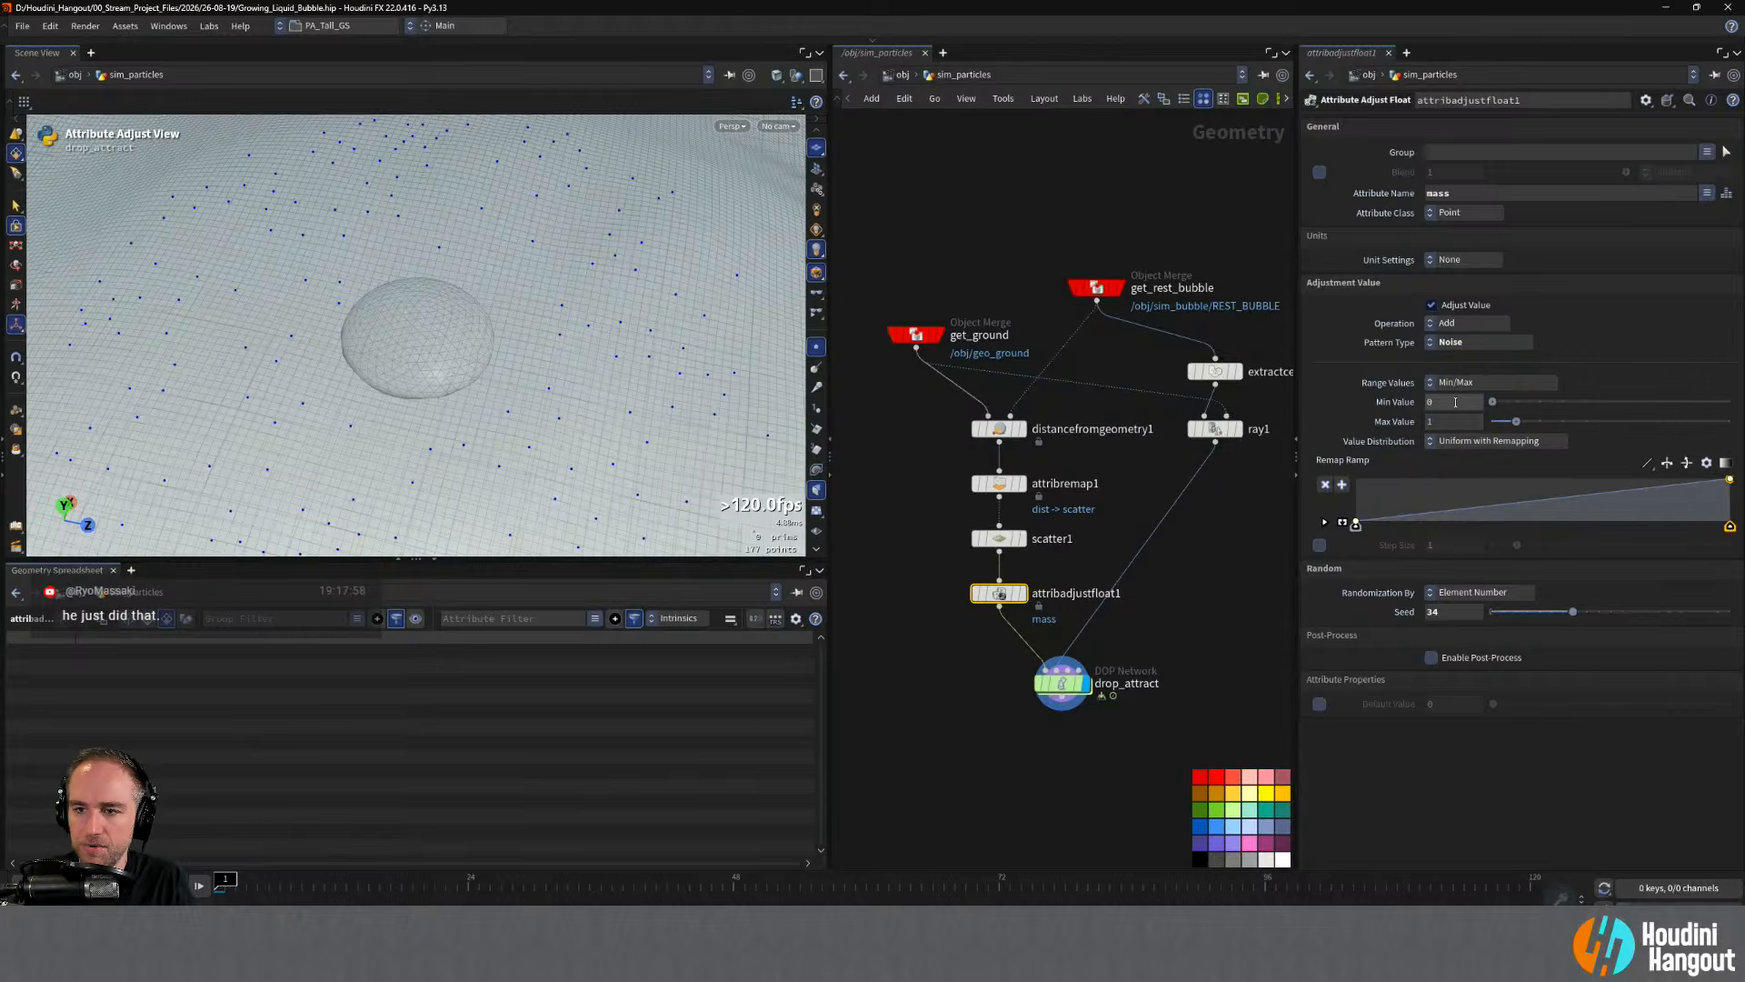
- Set the mass noise's Range Values to Middle ± Range Length, with Middle Value 0.1 and Range Length 0.05
left_click(1460, 383)
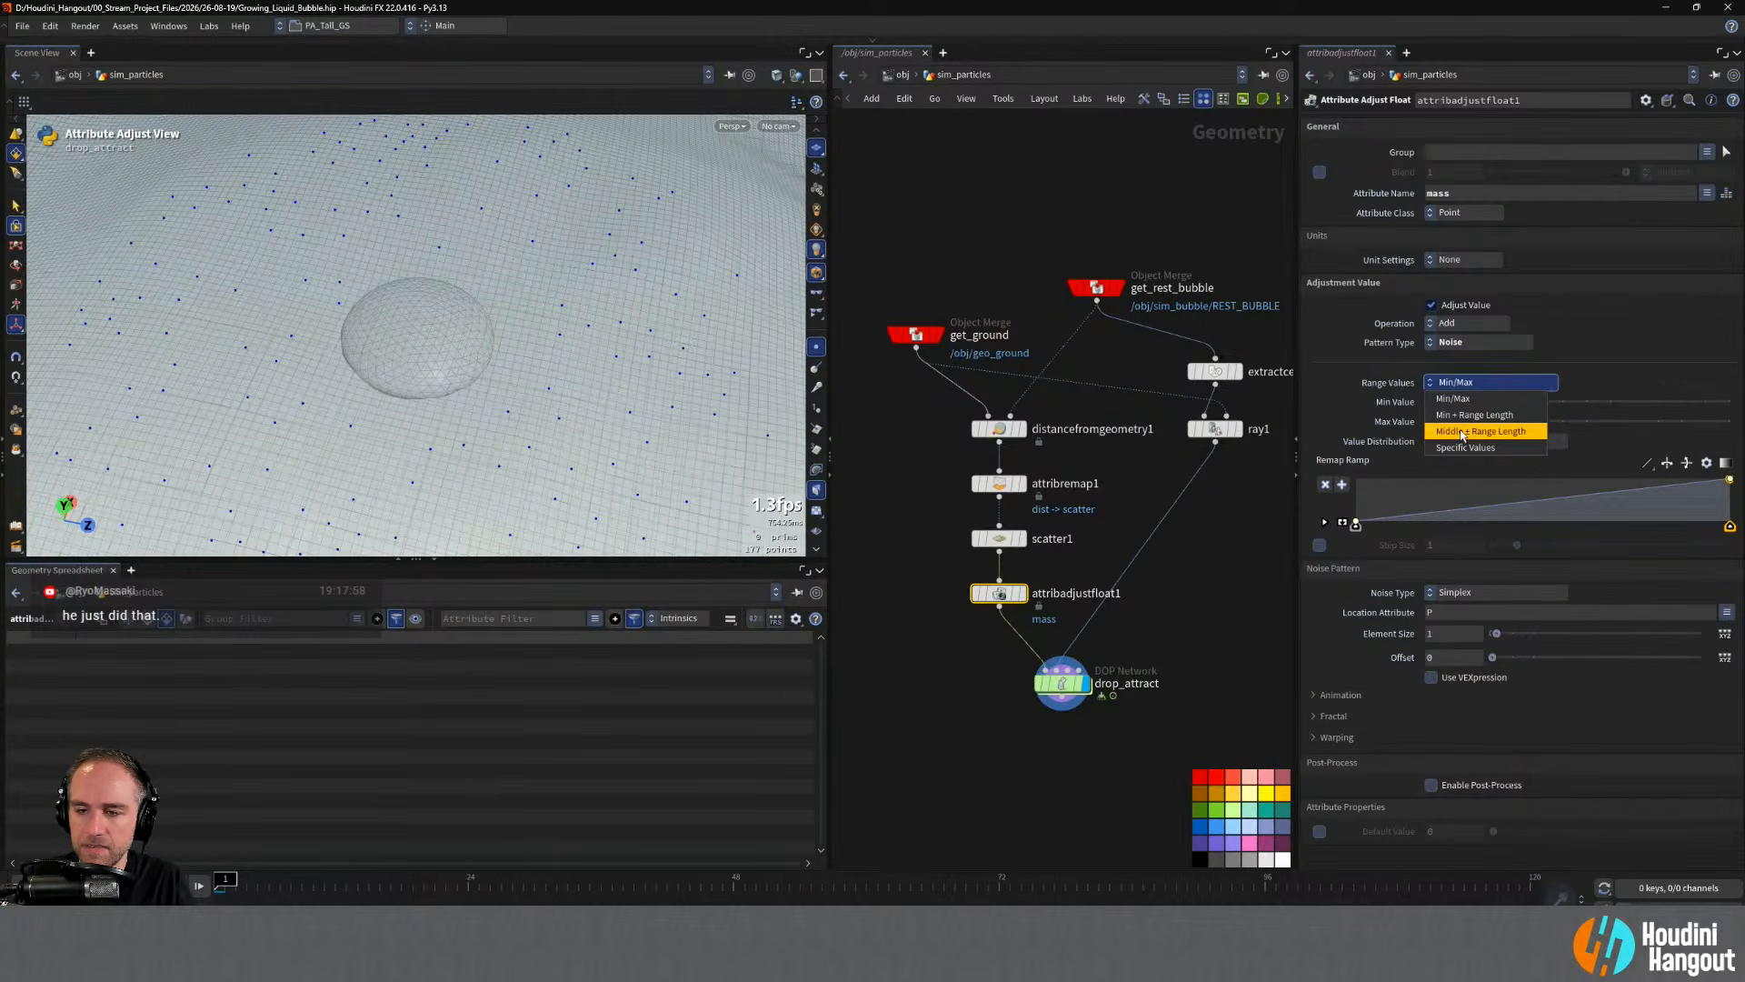
left_click(1462, 432)
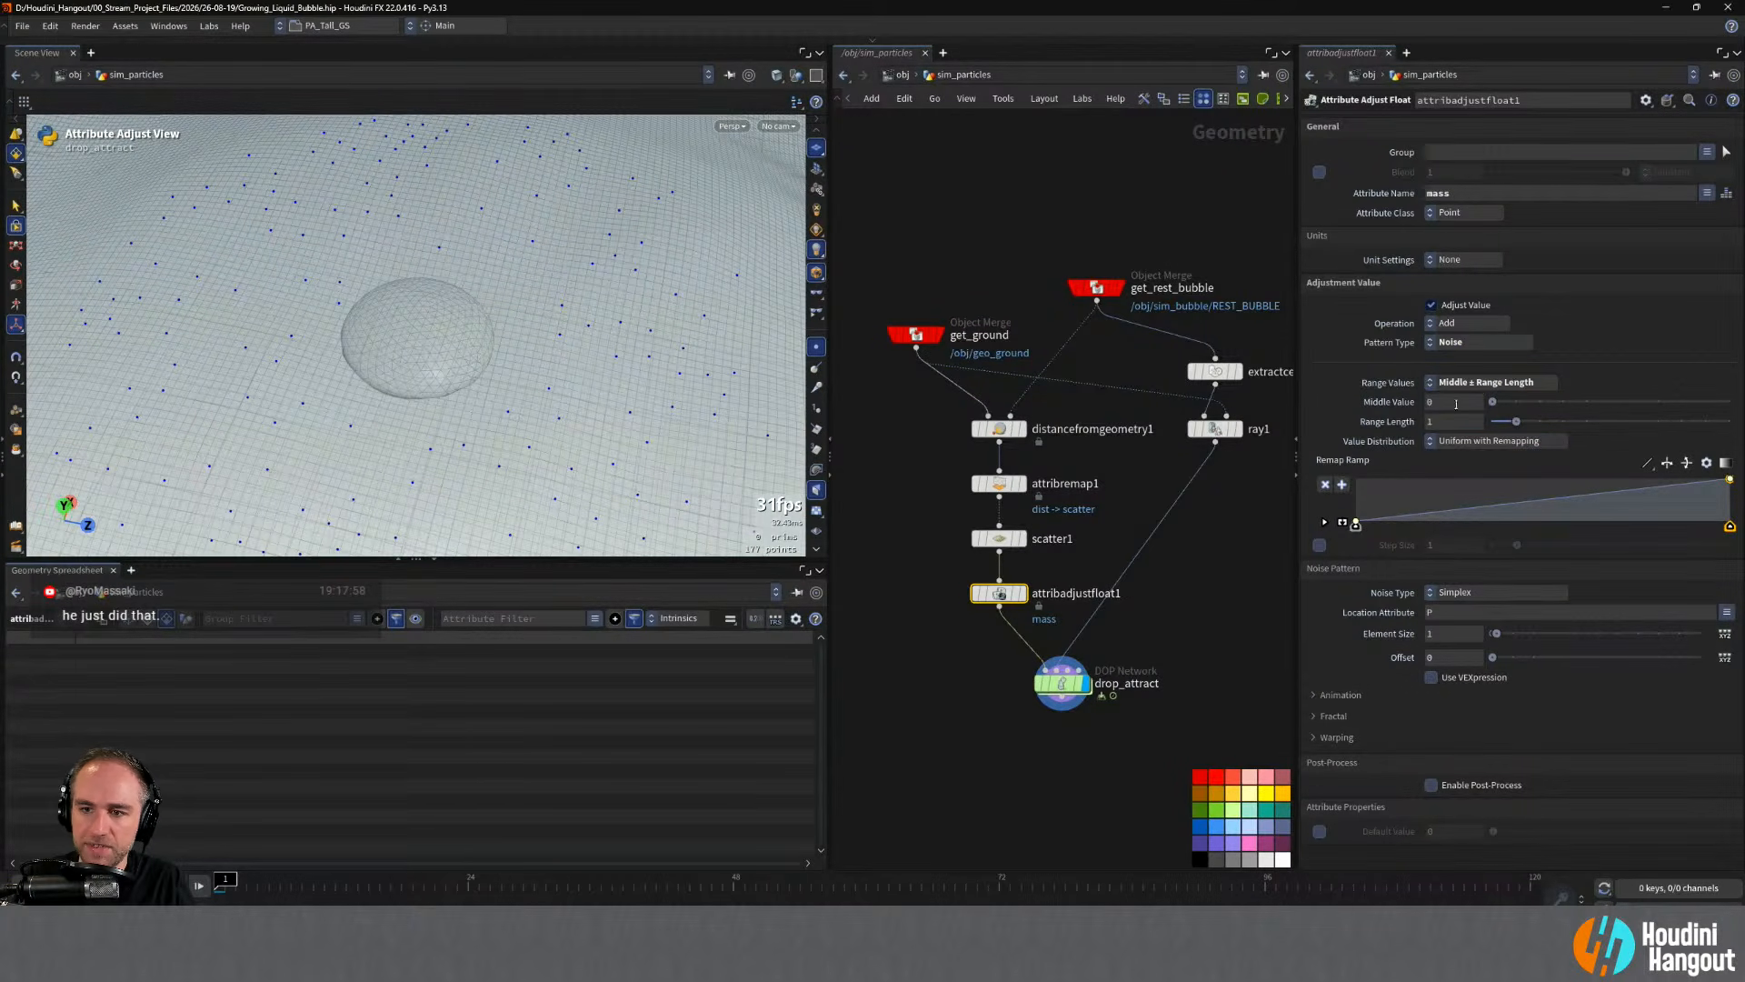
left_click(1456, 404)
type("0.1")
key("Return")
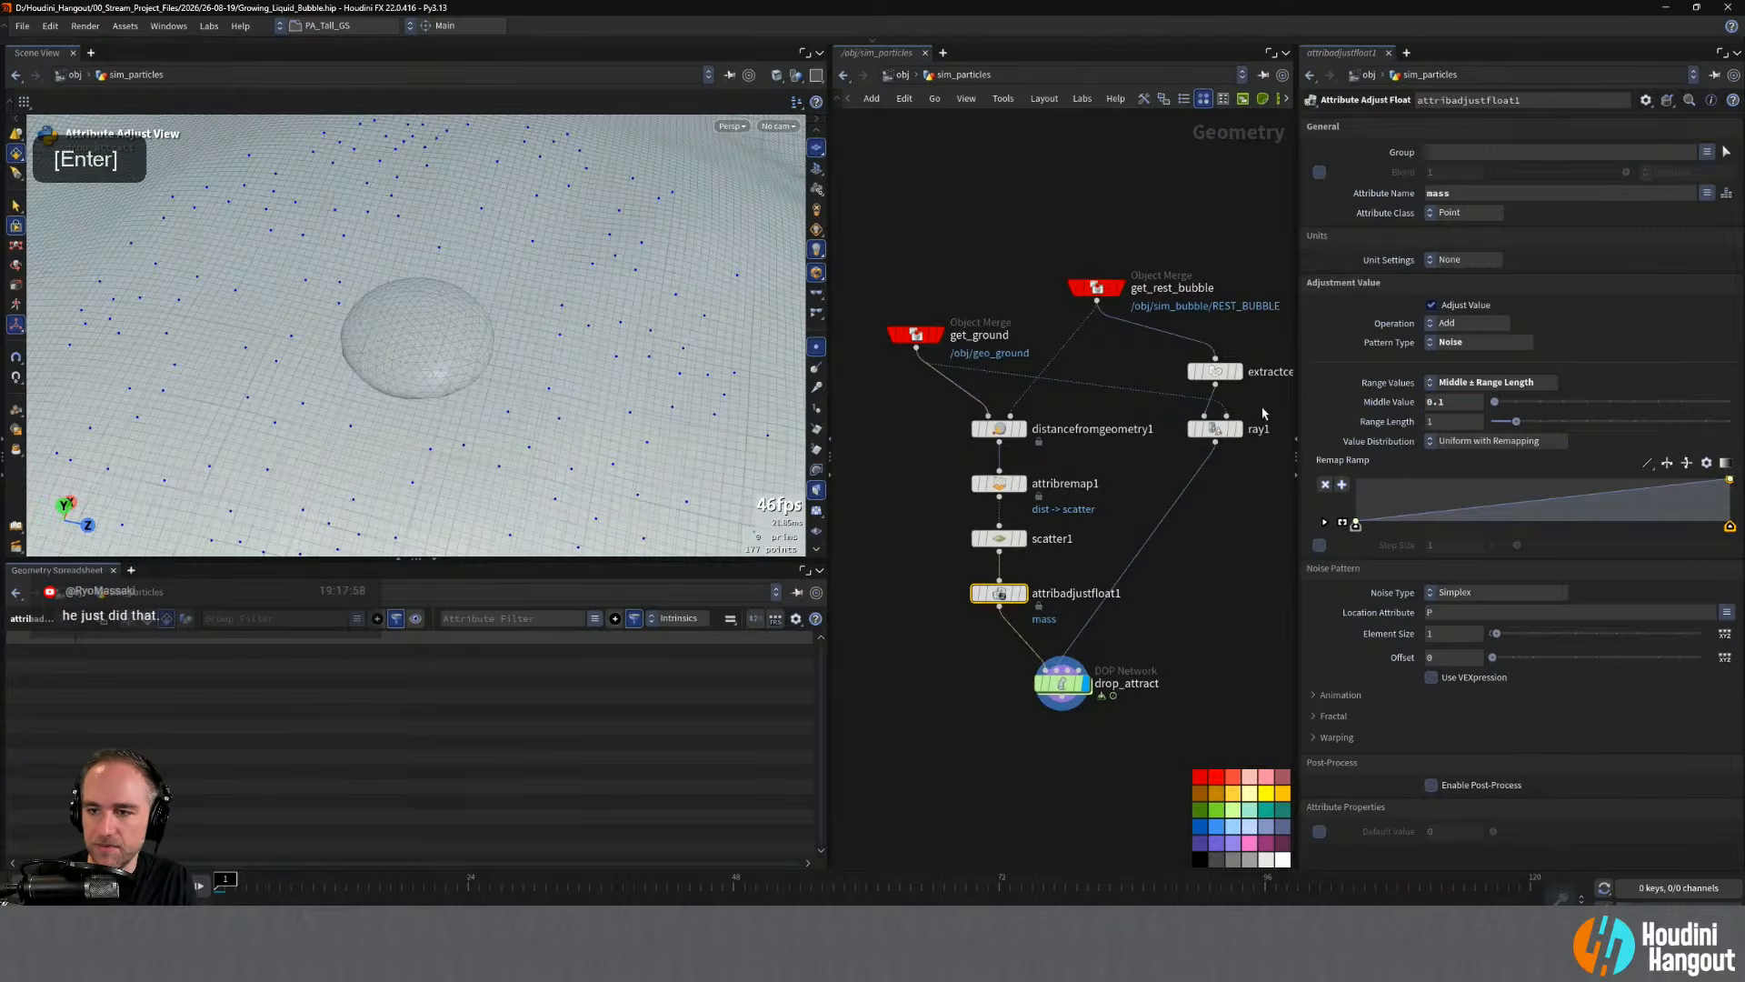
left_click_drag(1464, 424, 1248, 430)
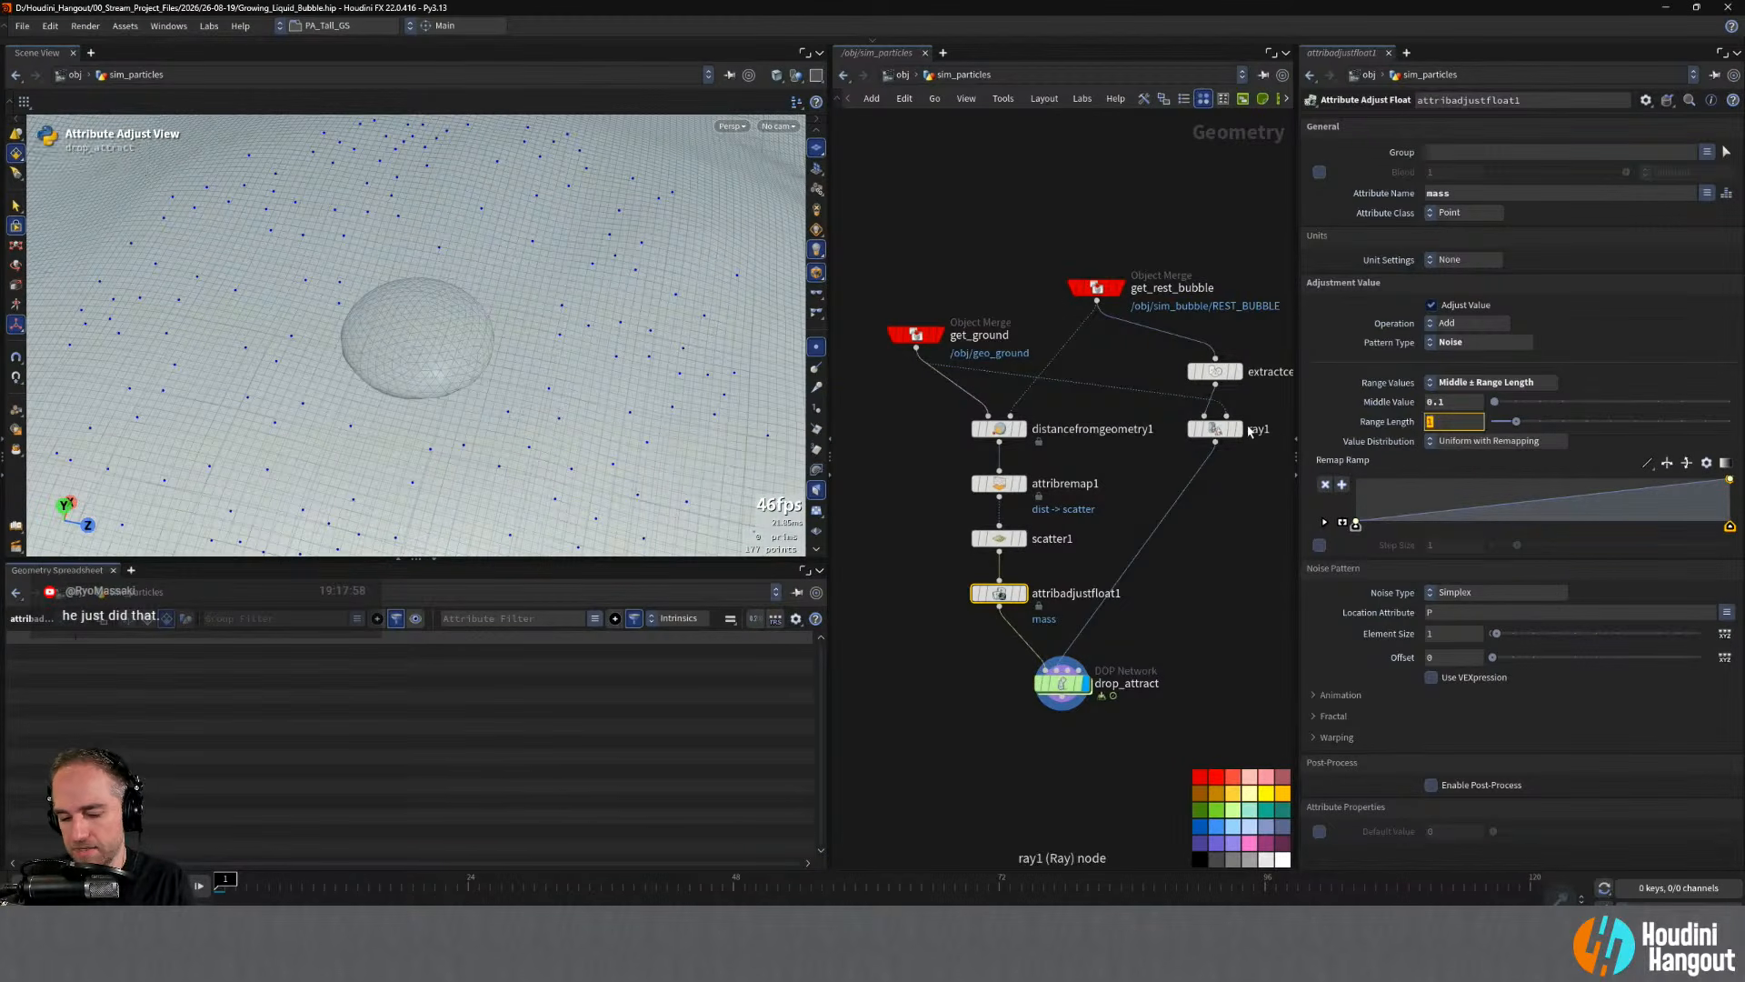
type(".")
key("Return")
double_click(1438, 424)
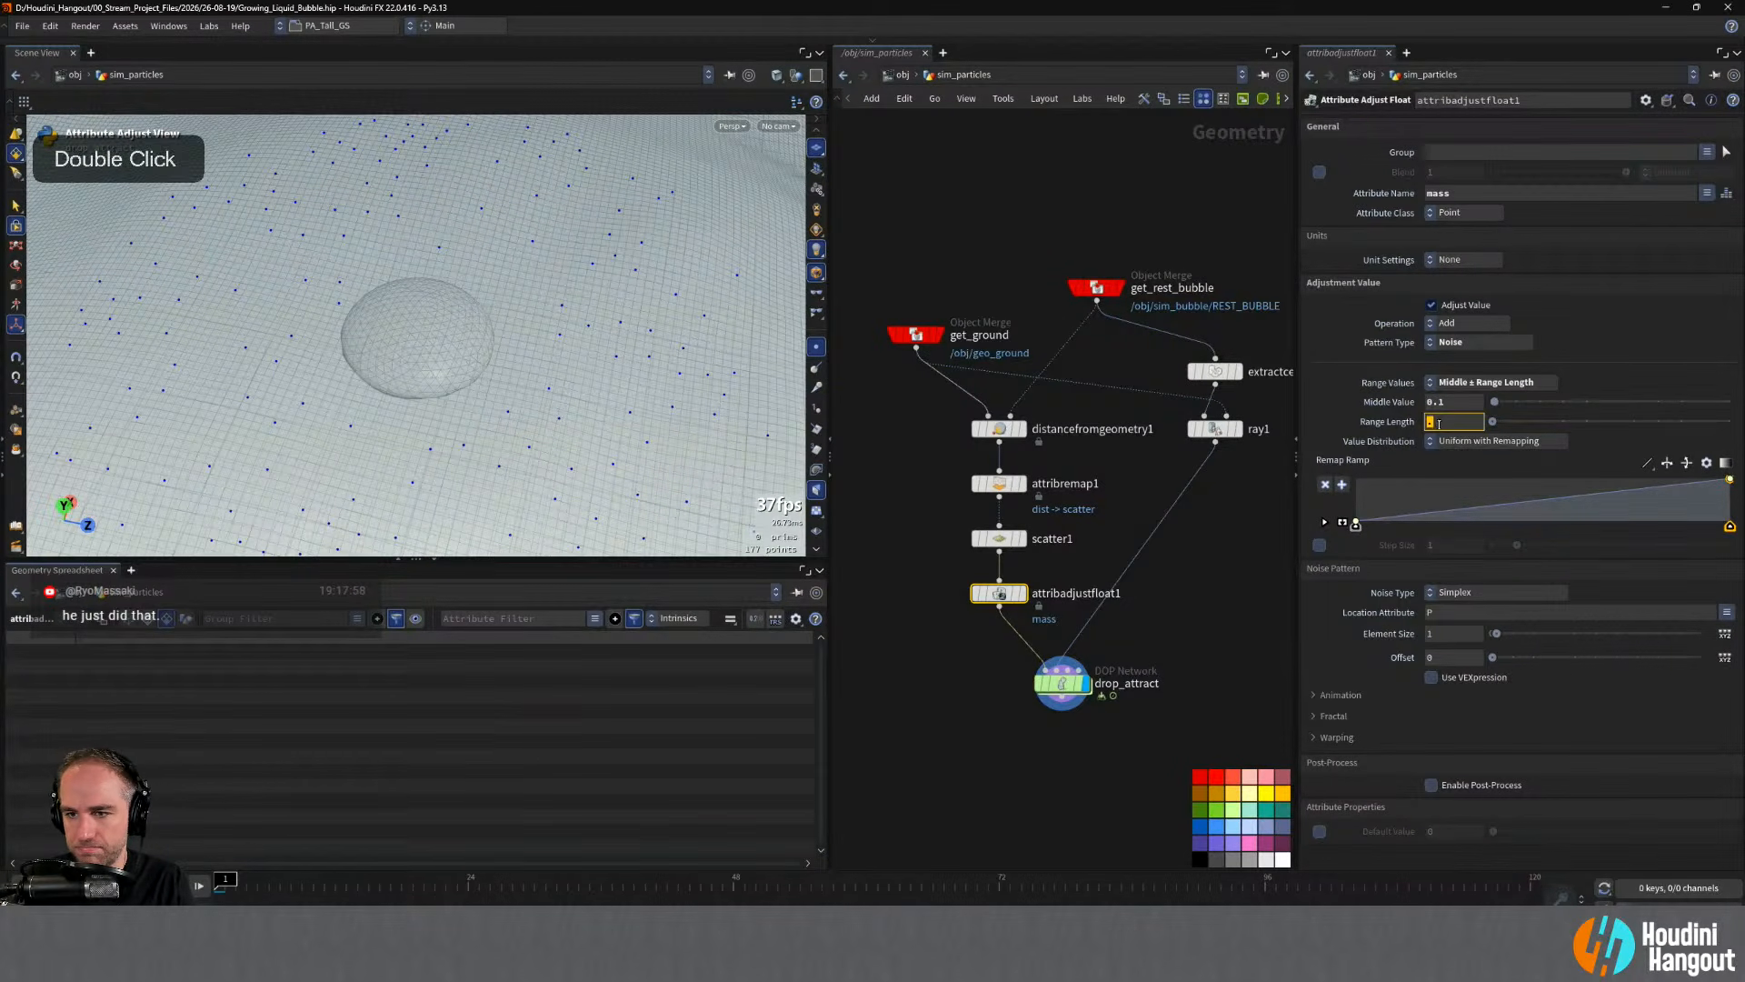
type("0.05")
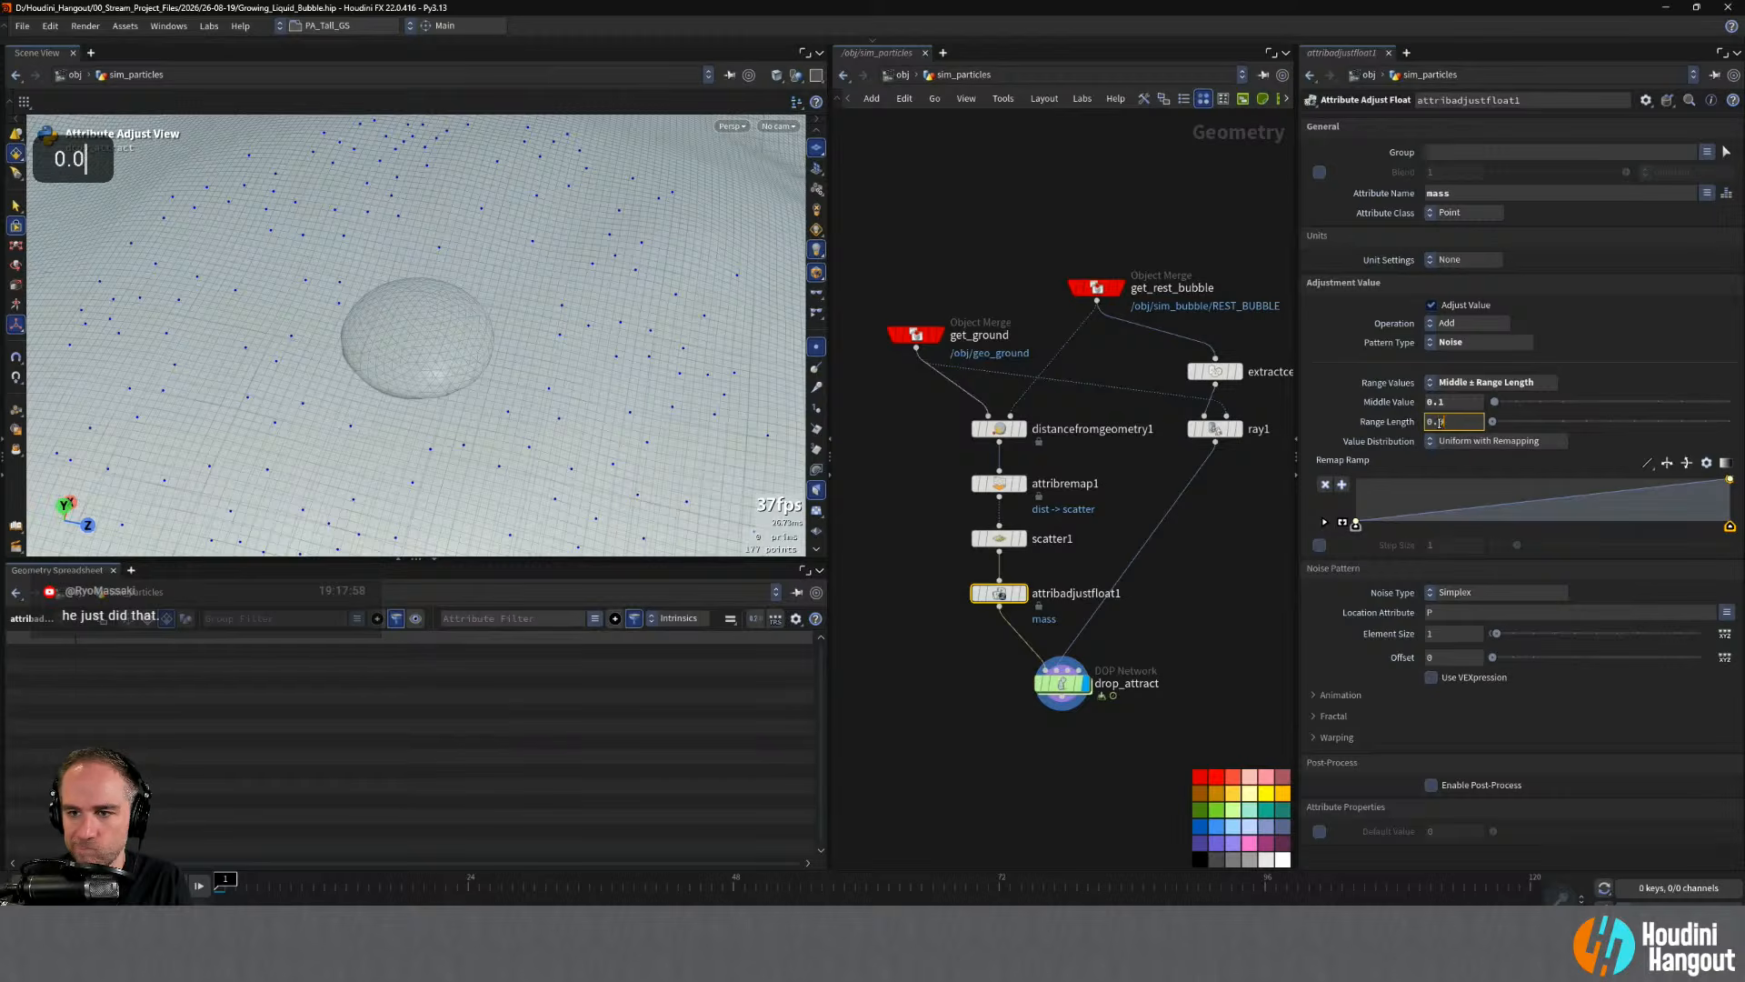
key("Return")
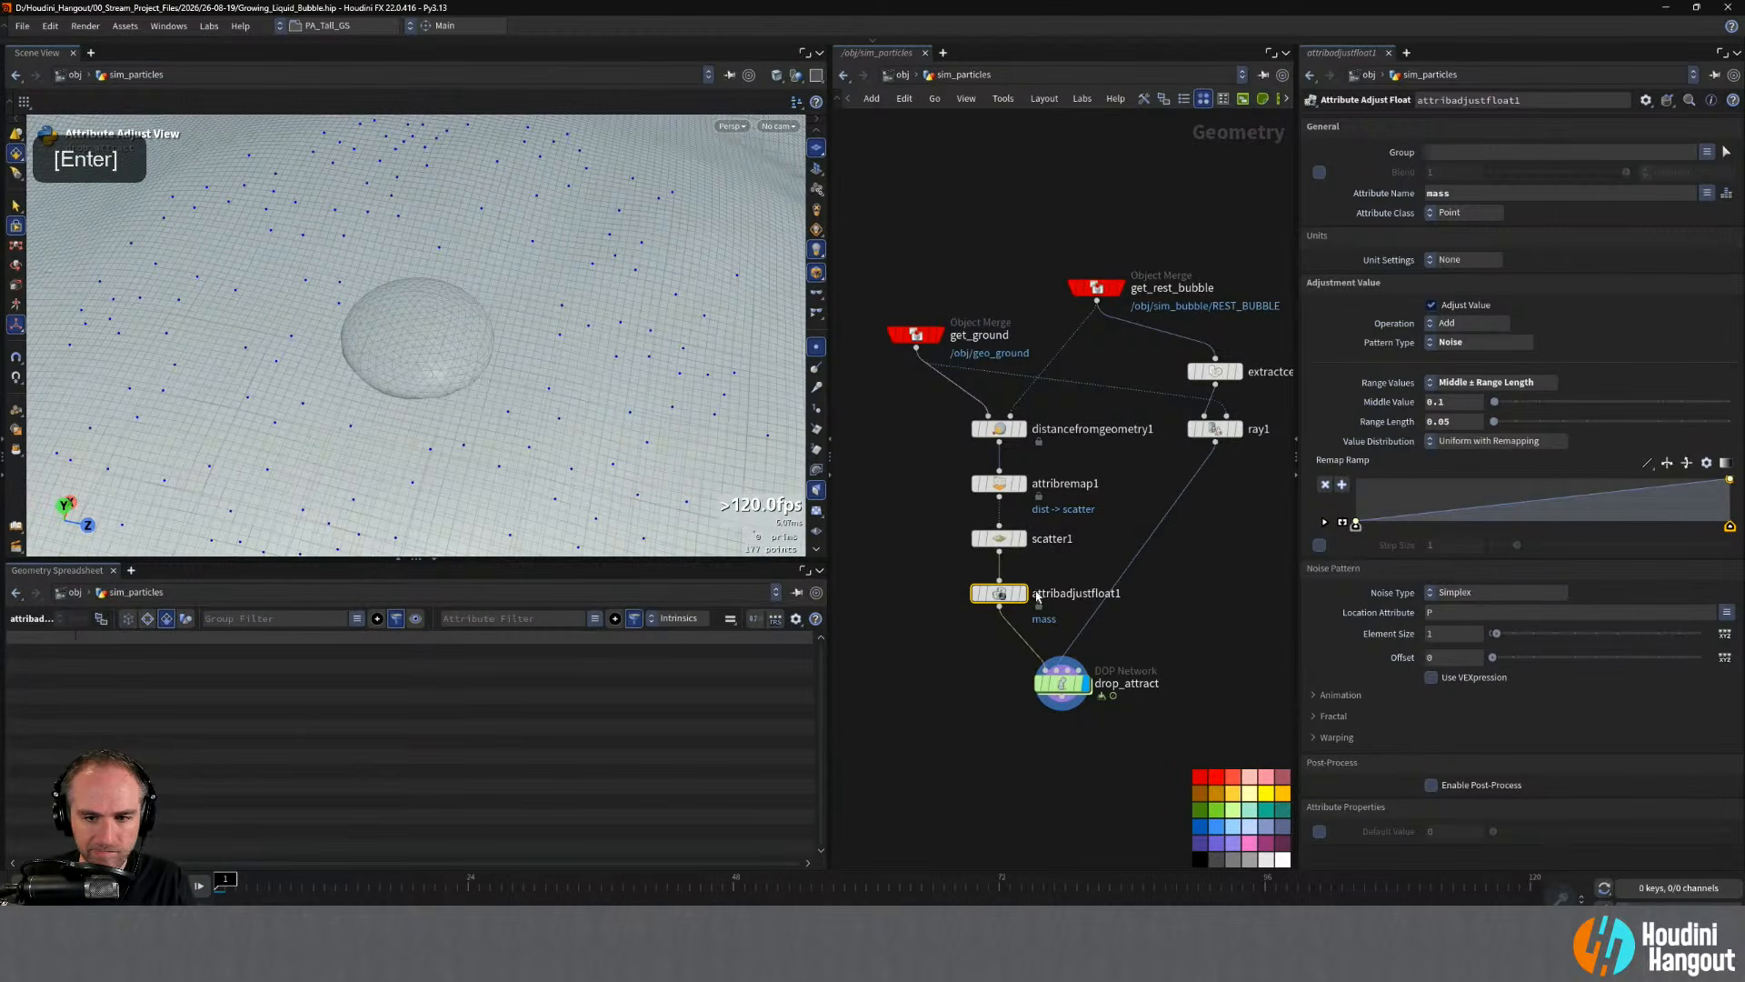
- Display attribadjustfloat1 and examine the points' mass values in the geometry spreadsheet
left_click(1021, 592)
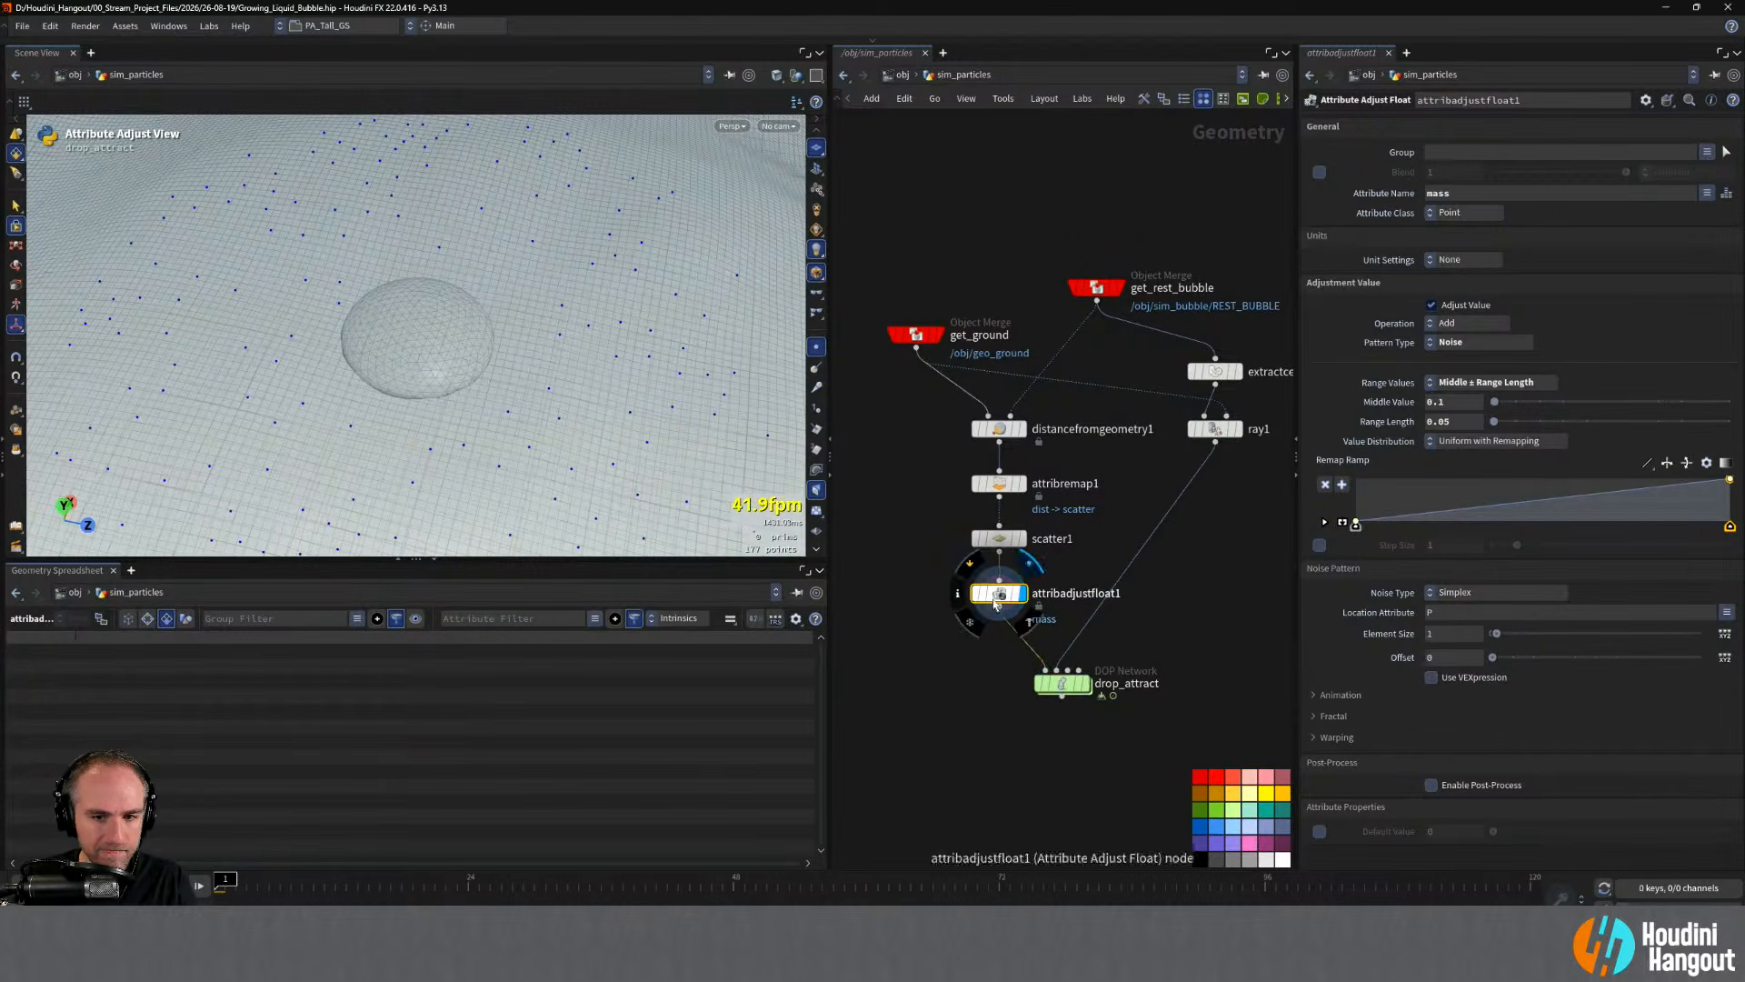
left_click(126, 618)
scroll(662, 722, "down", 1)
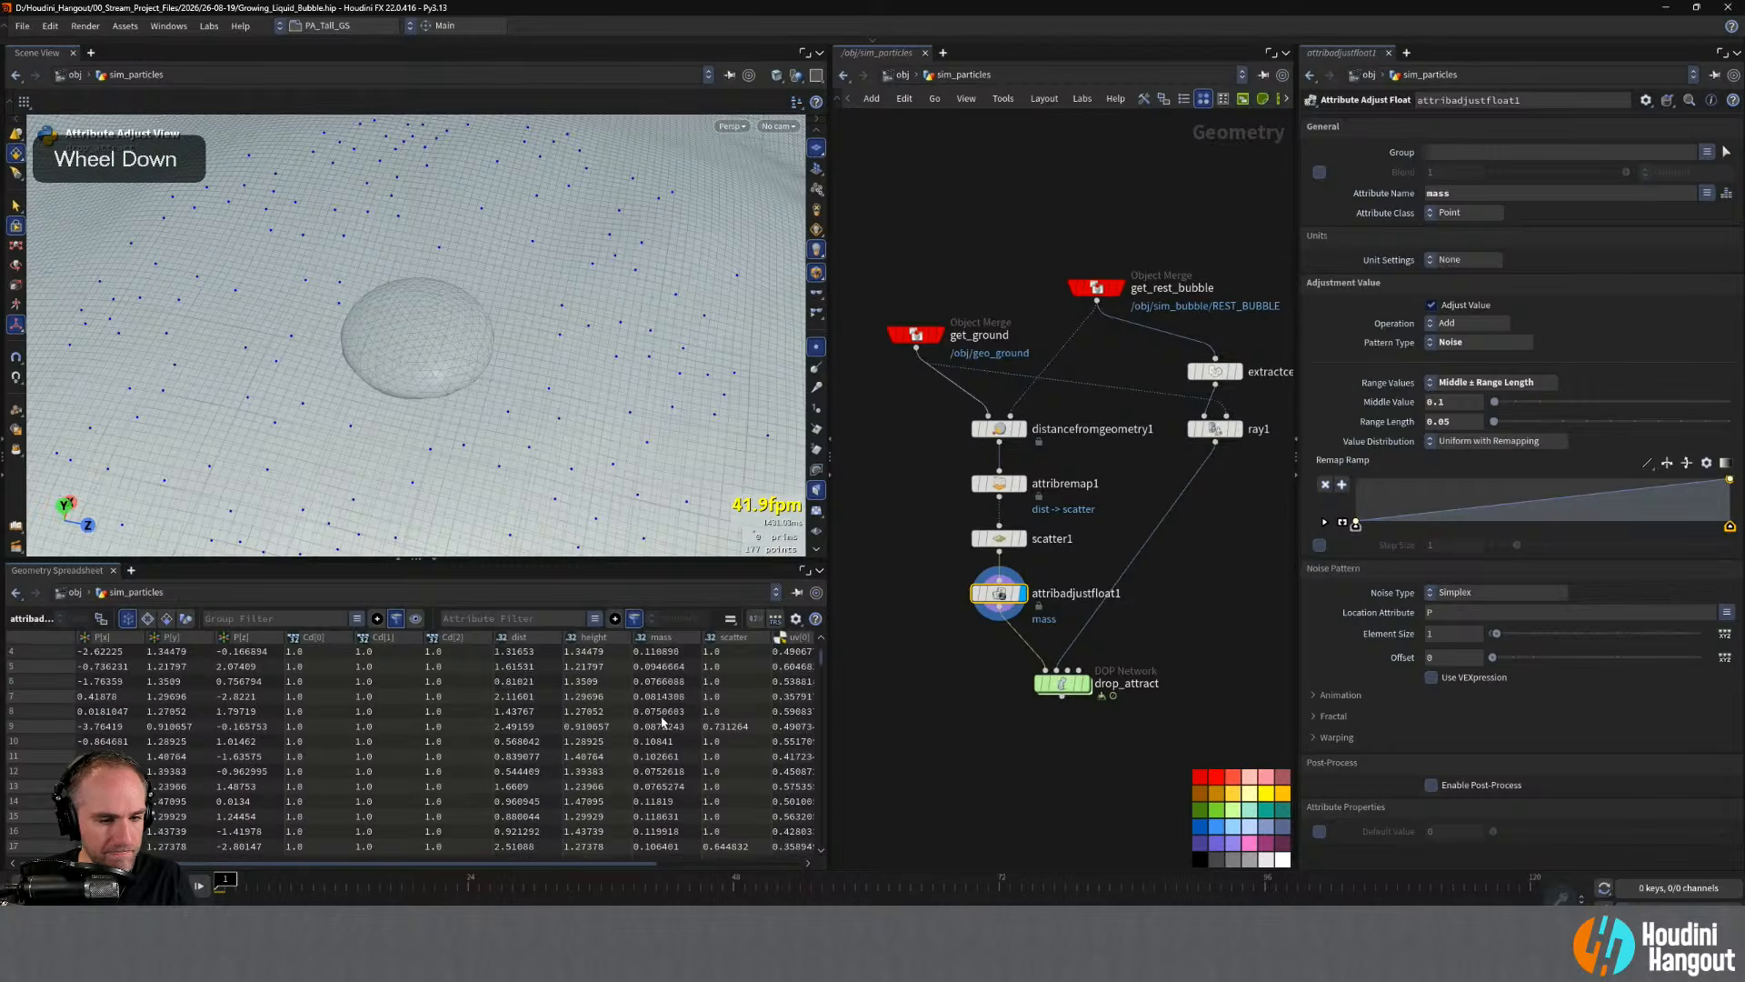
scroll(663, 727, "down", 20)
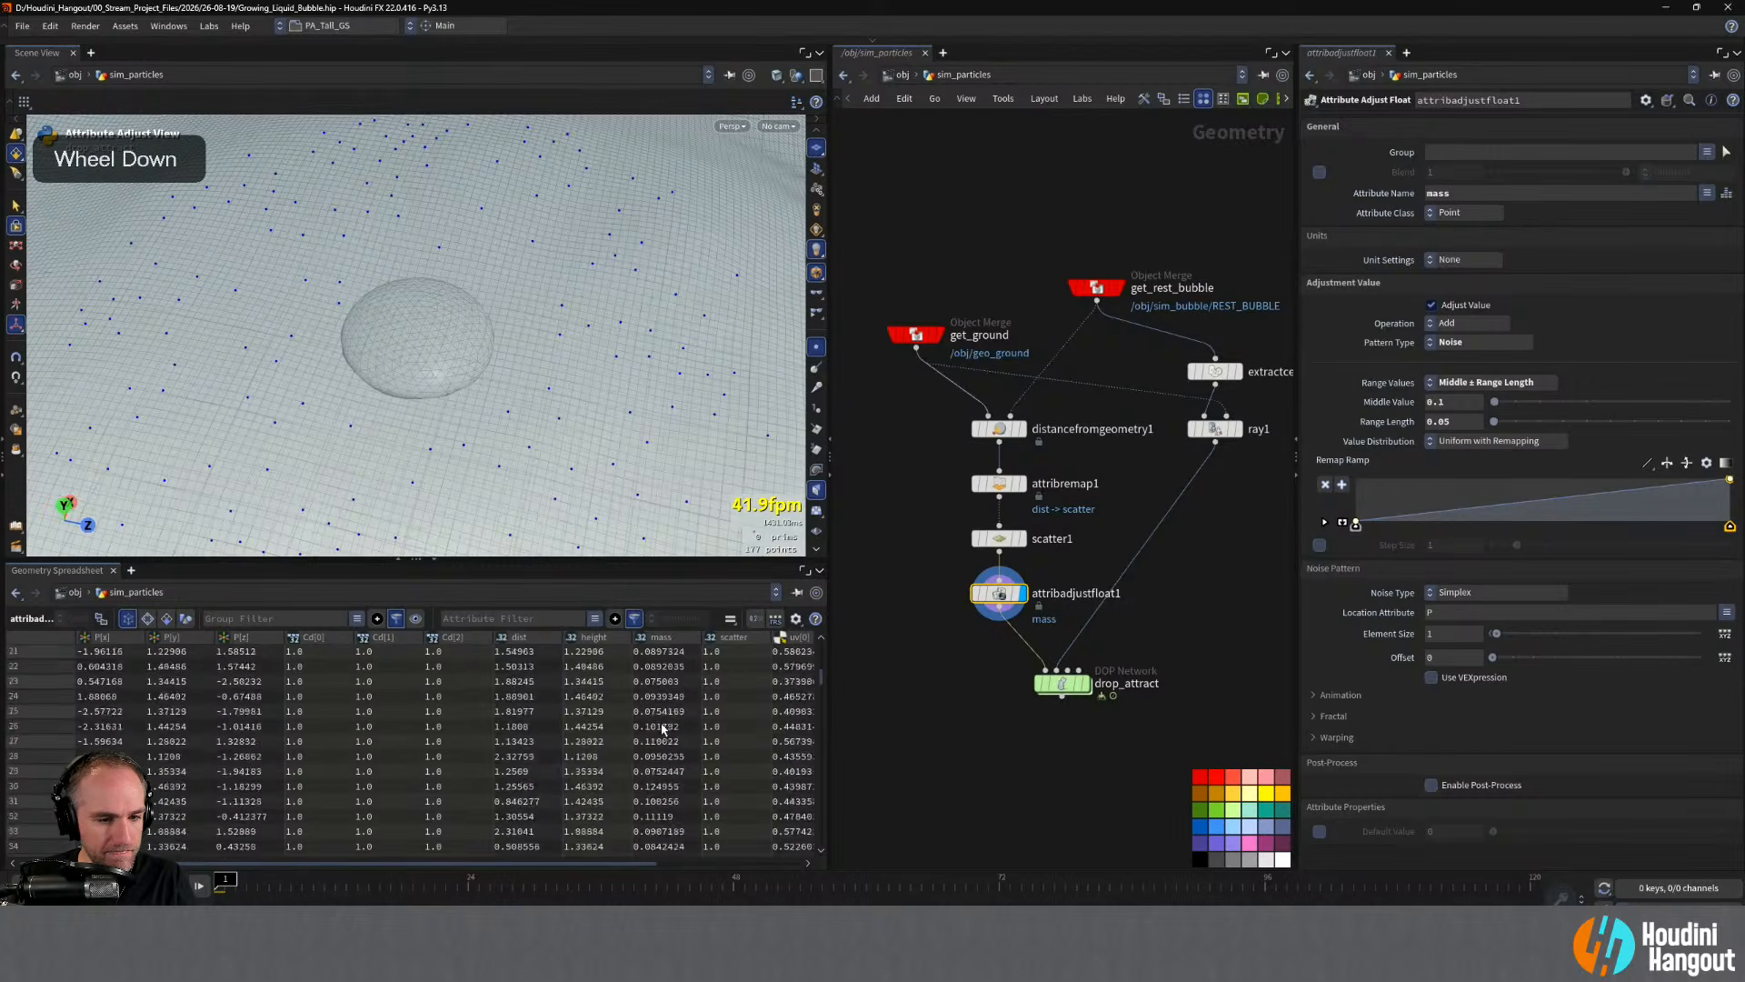
- Widen the mass variation by setting attribadjustfloat1's Range Length to 0.09
left_click_drag(1495, 424, 1494, 424)
left_click(1465, 423)
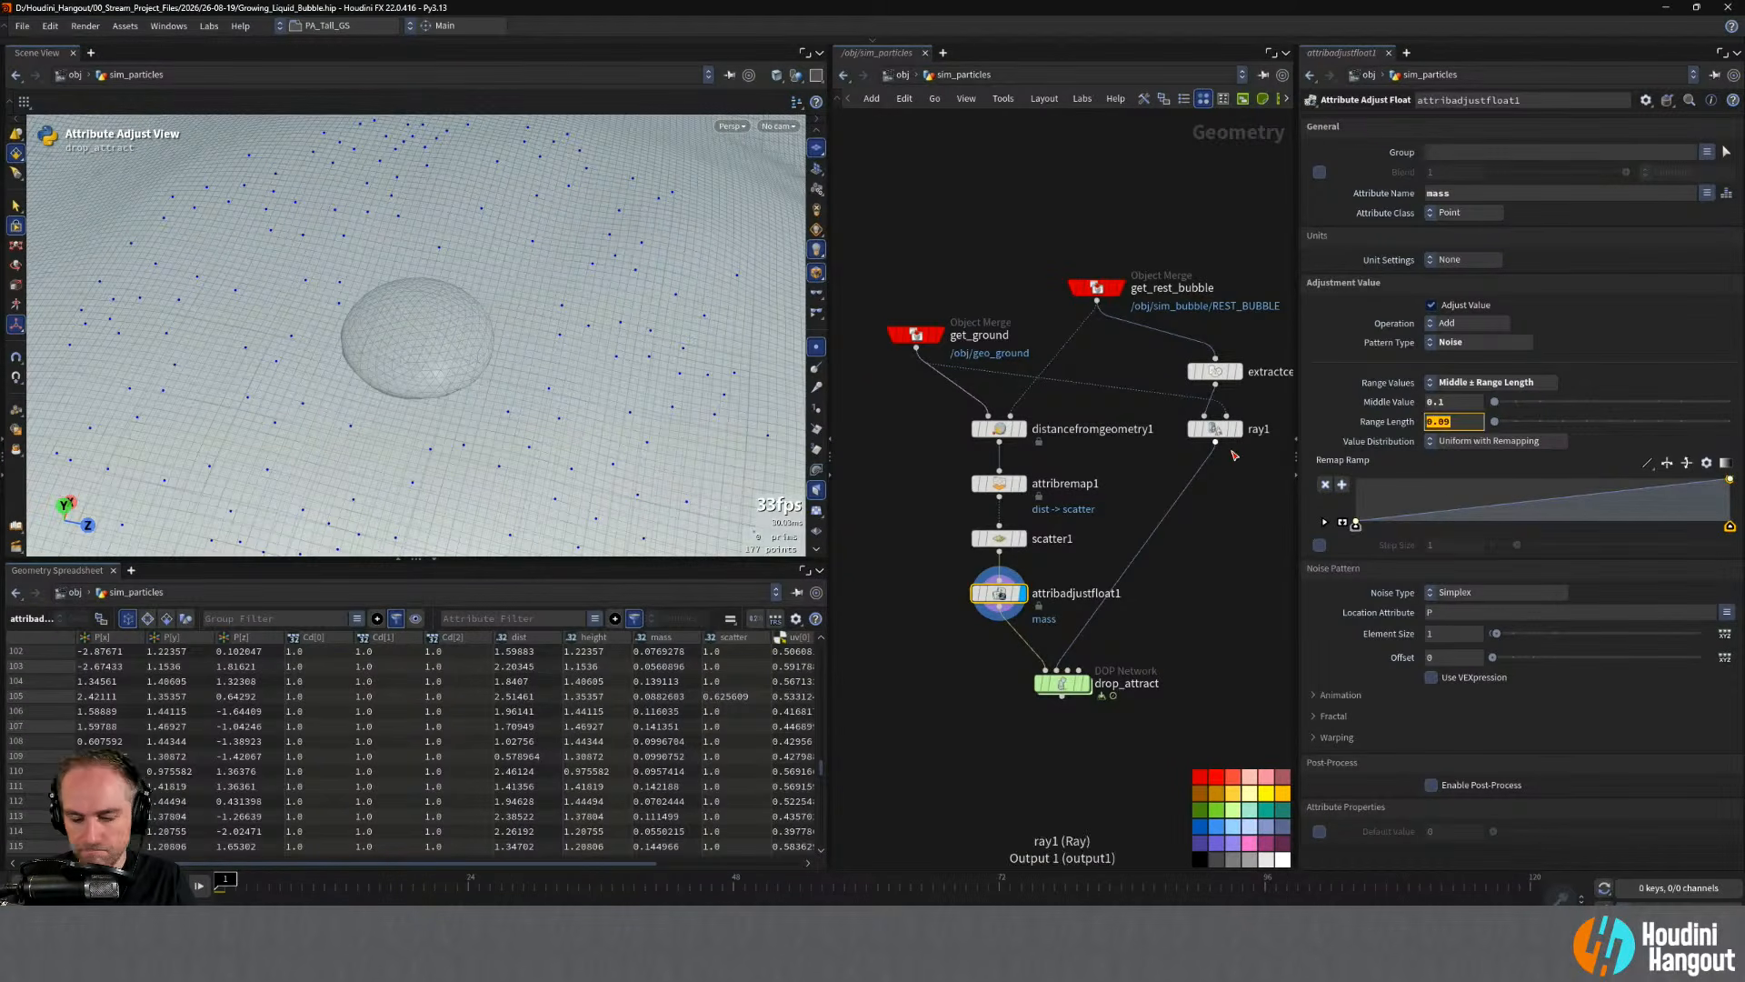
type("0.1")
key("Return")
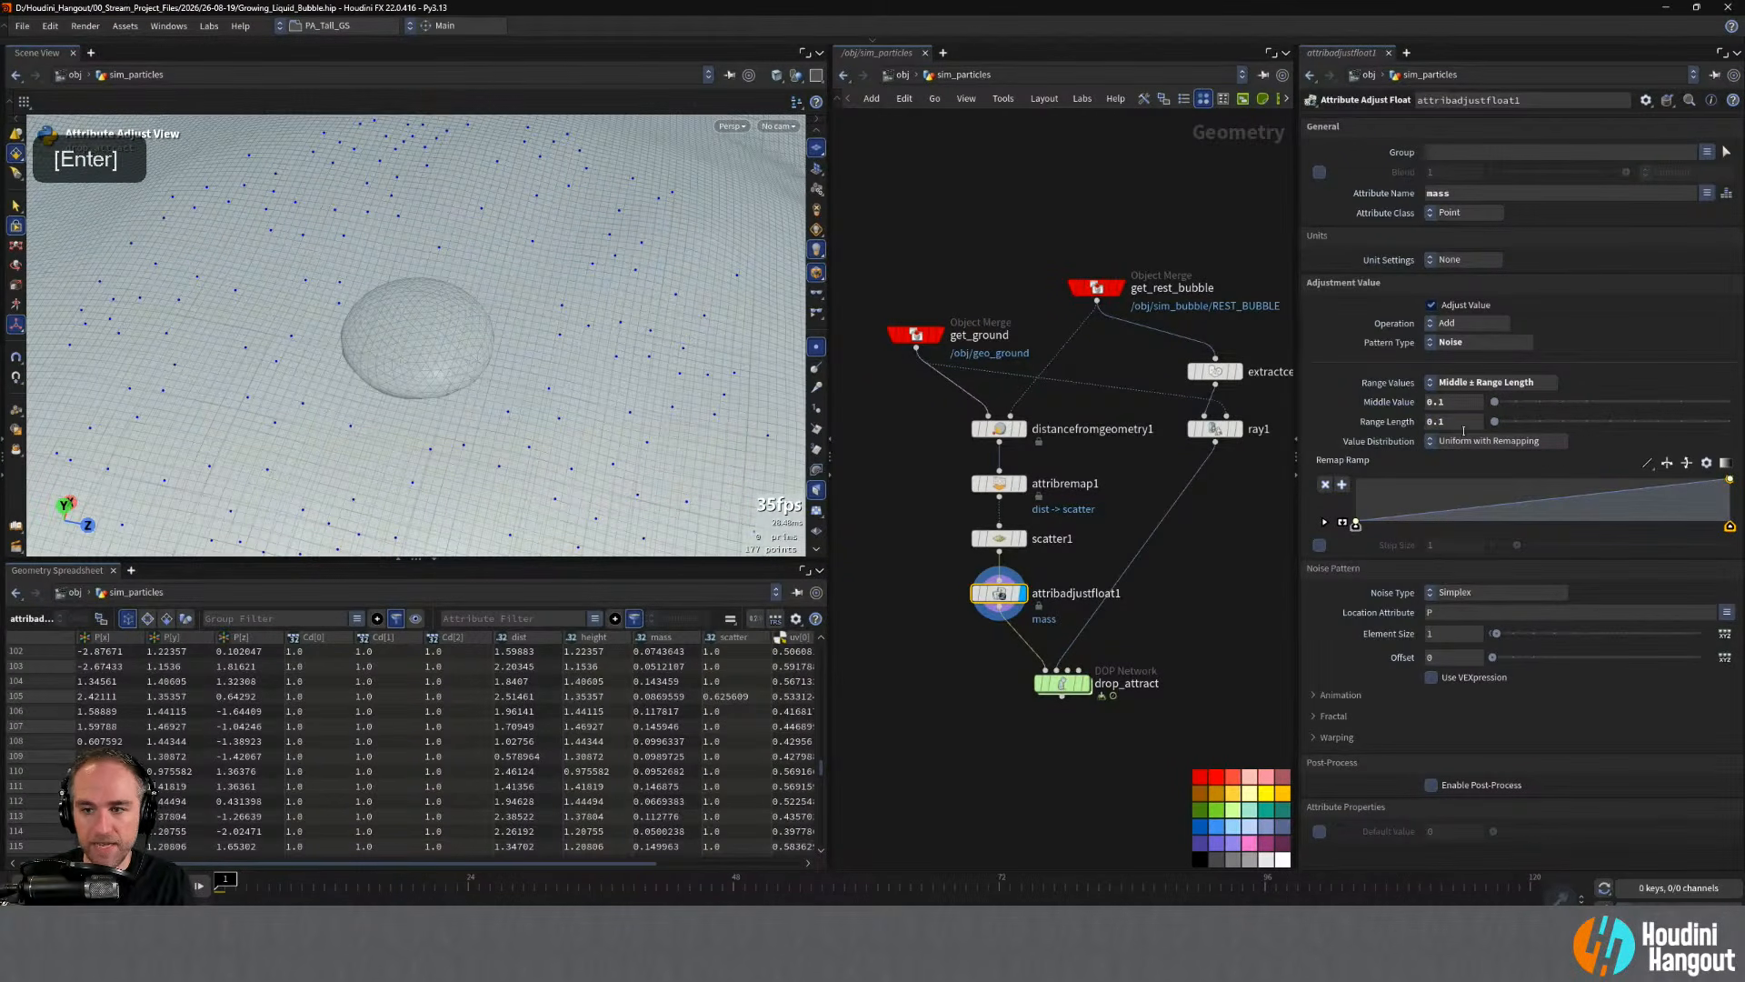
double_click(1441, 422)
type("09")
key("Return")
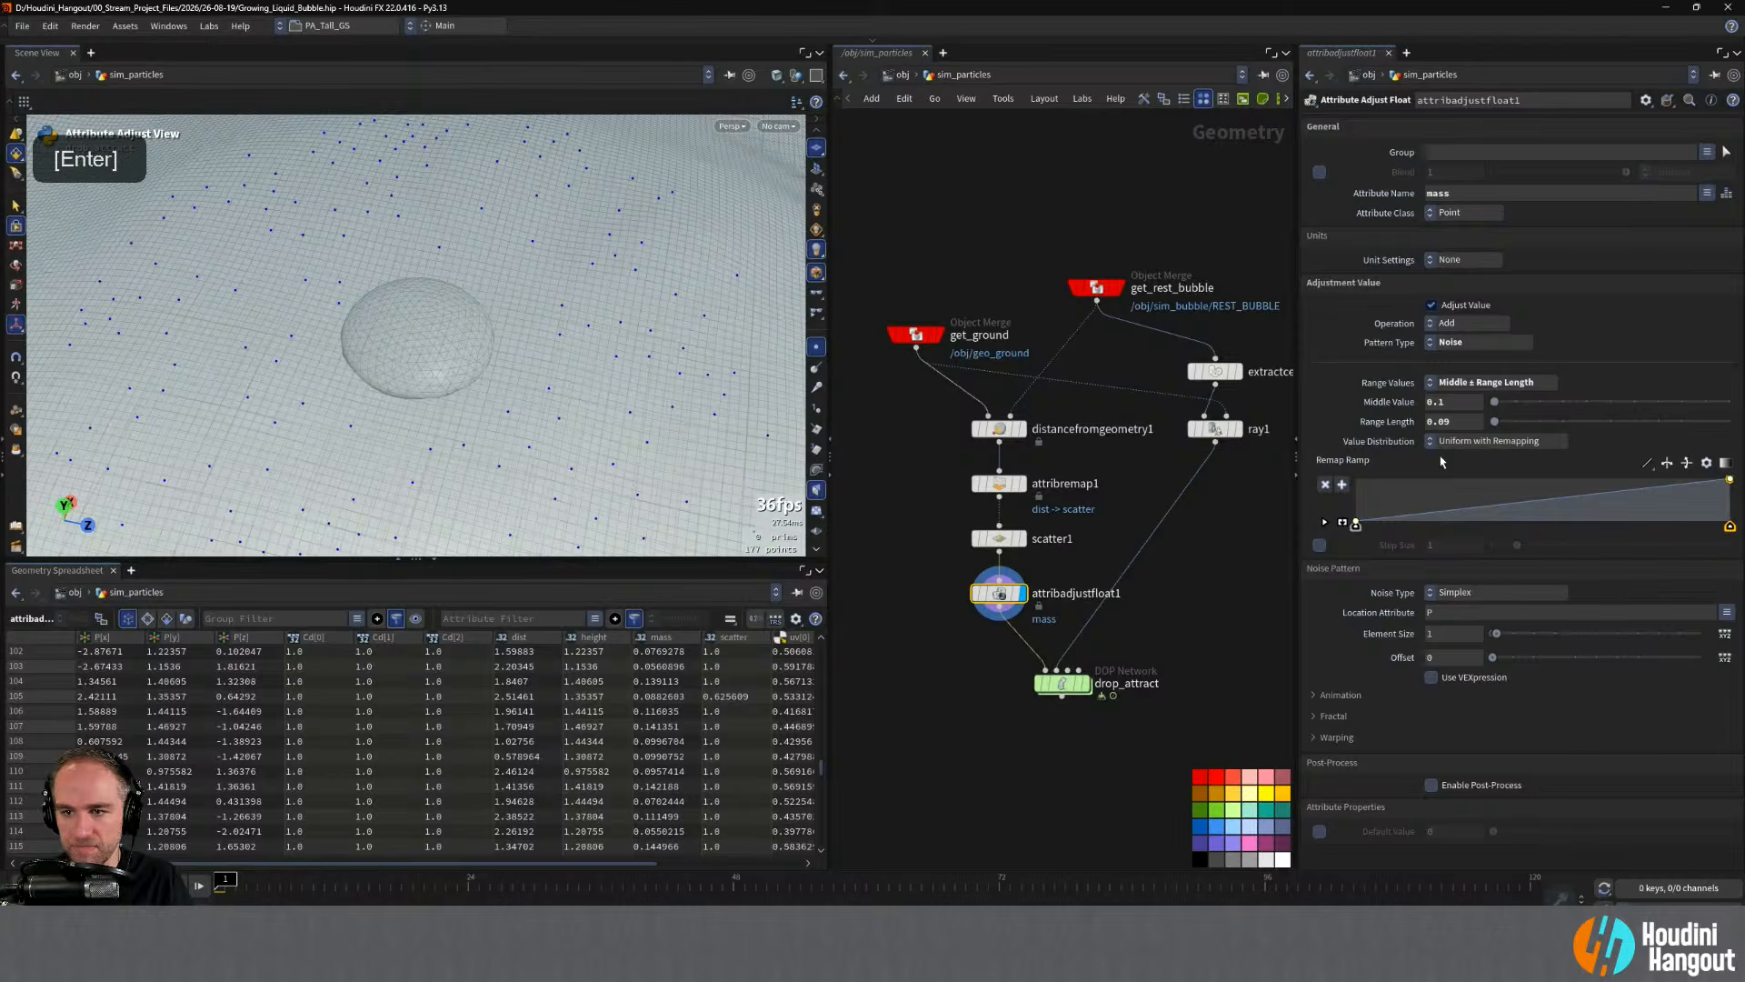
- Display drop_attract and, inside it, disable Ignore Mass on popattract1 and set its Force Scale to 0.1
left_click(1086, 683)
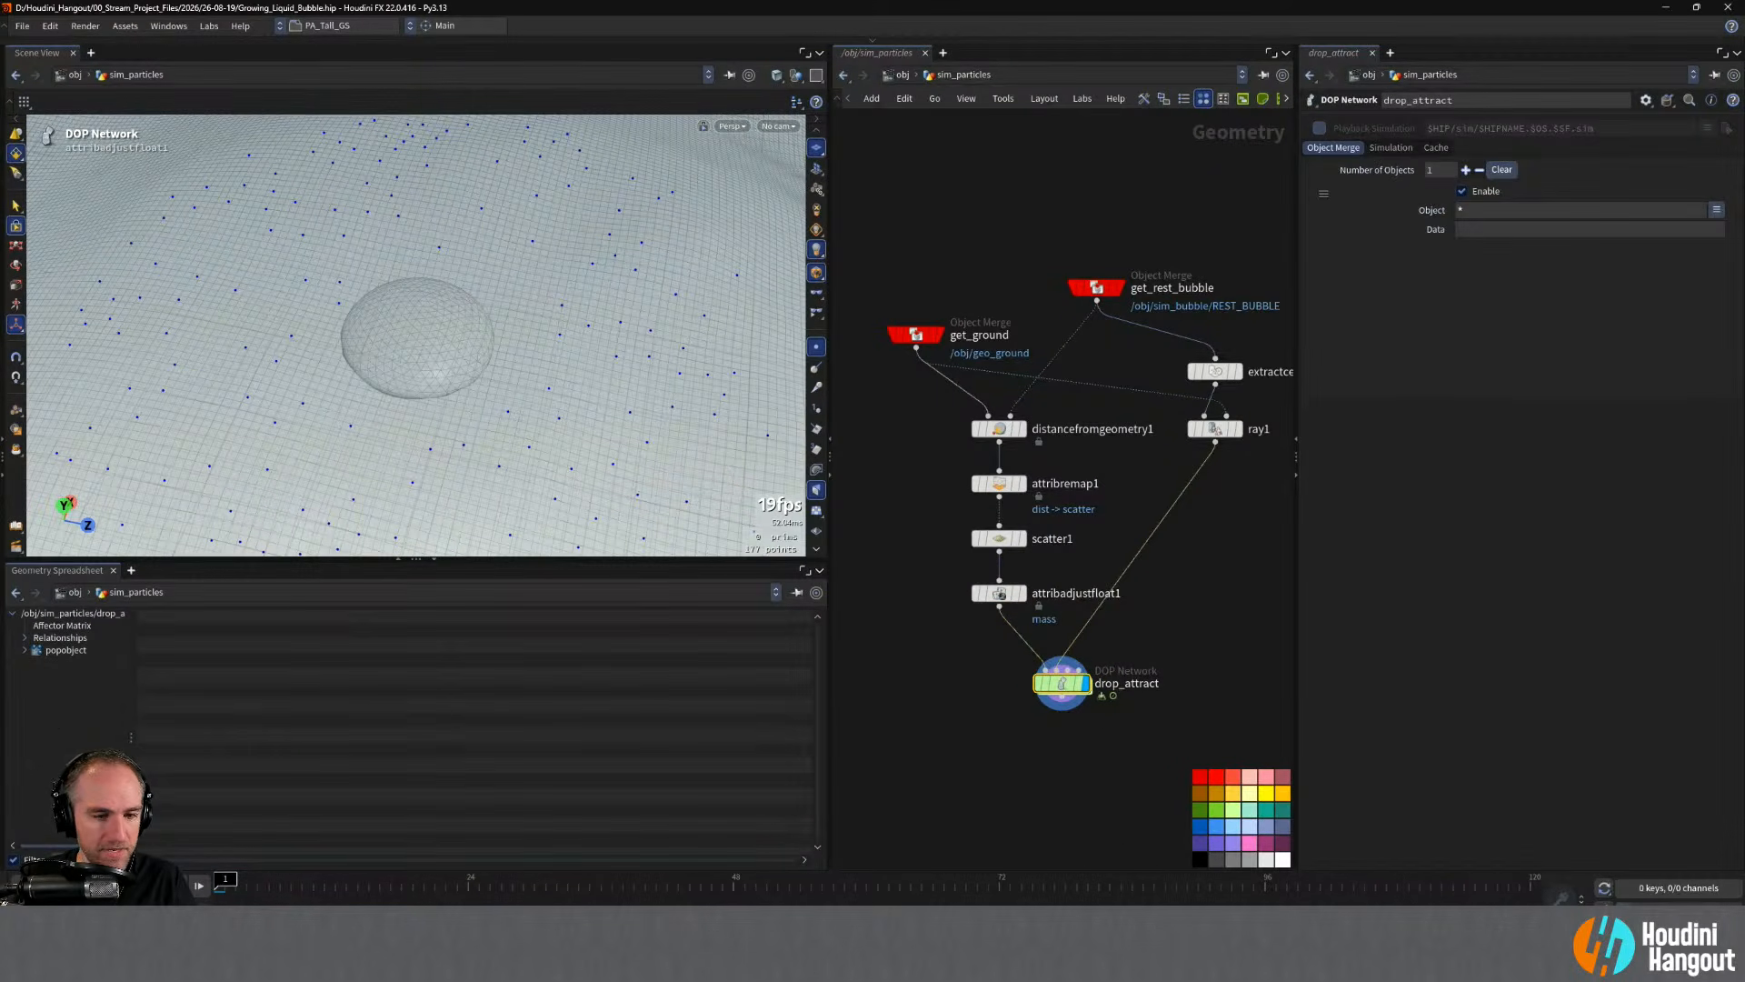
double_click(1090, 698)
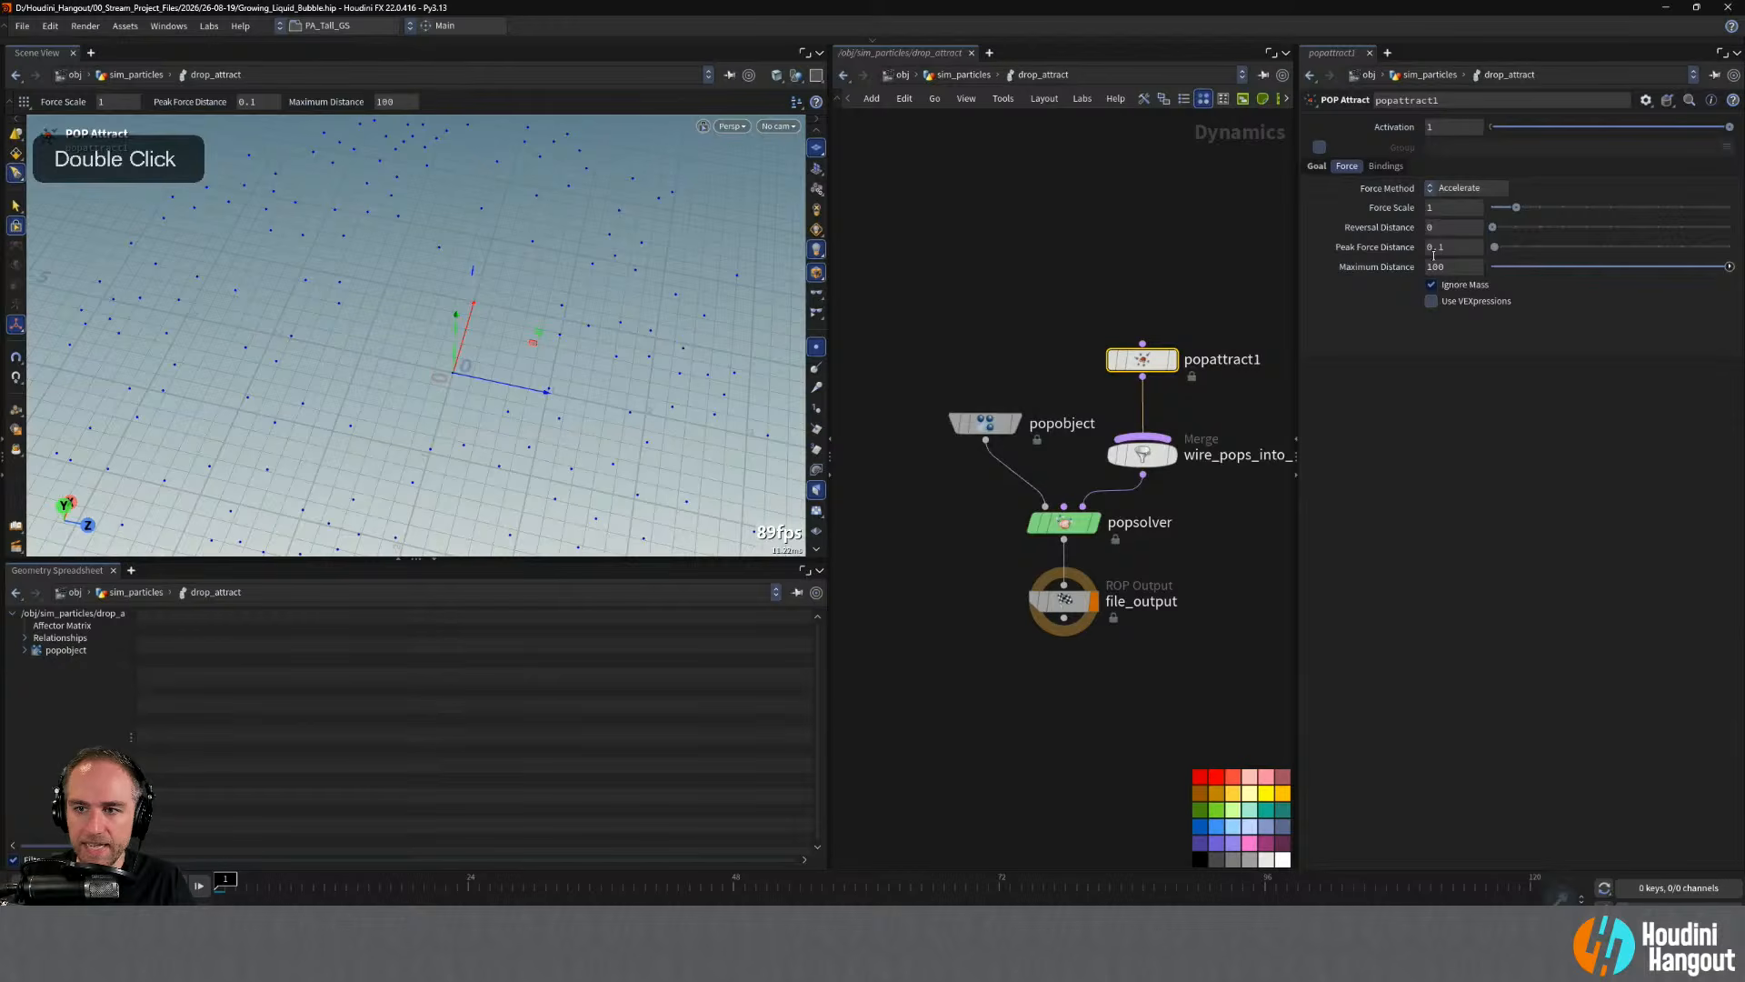
left_click(1435, 285)
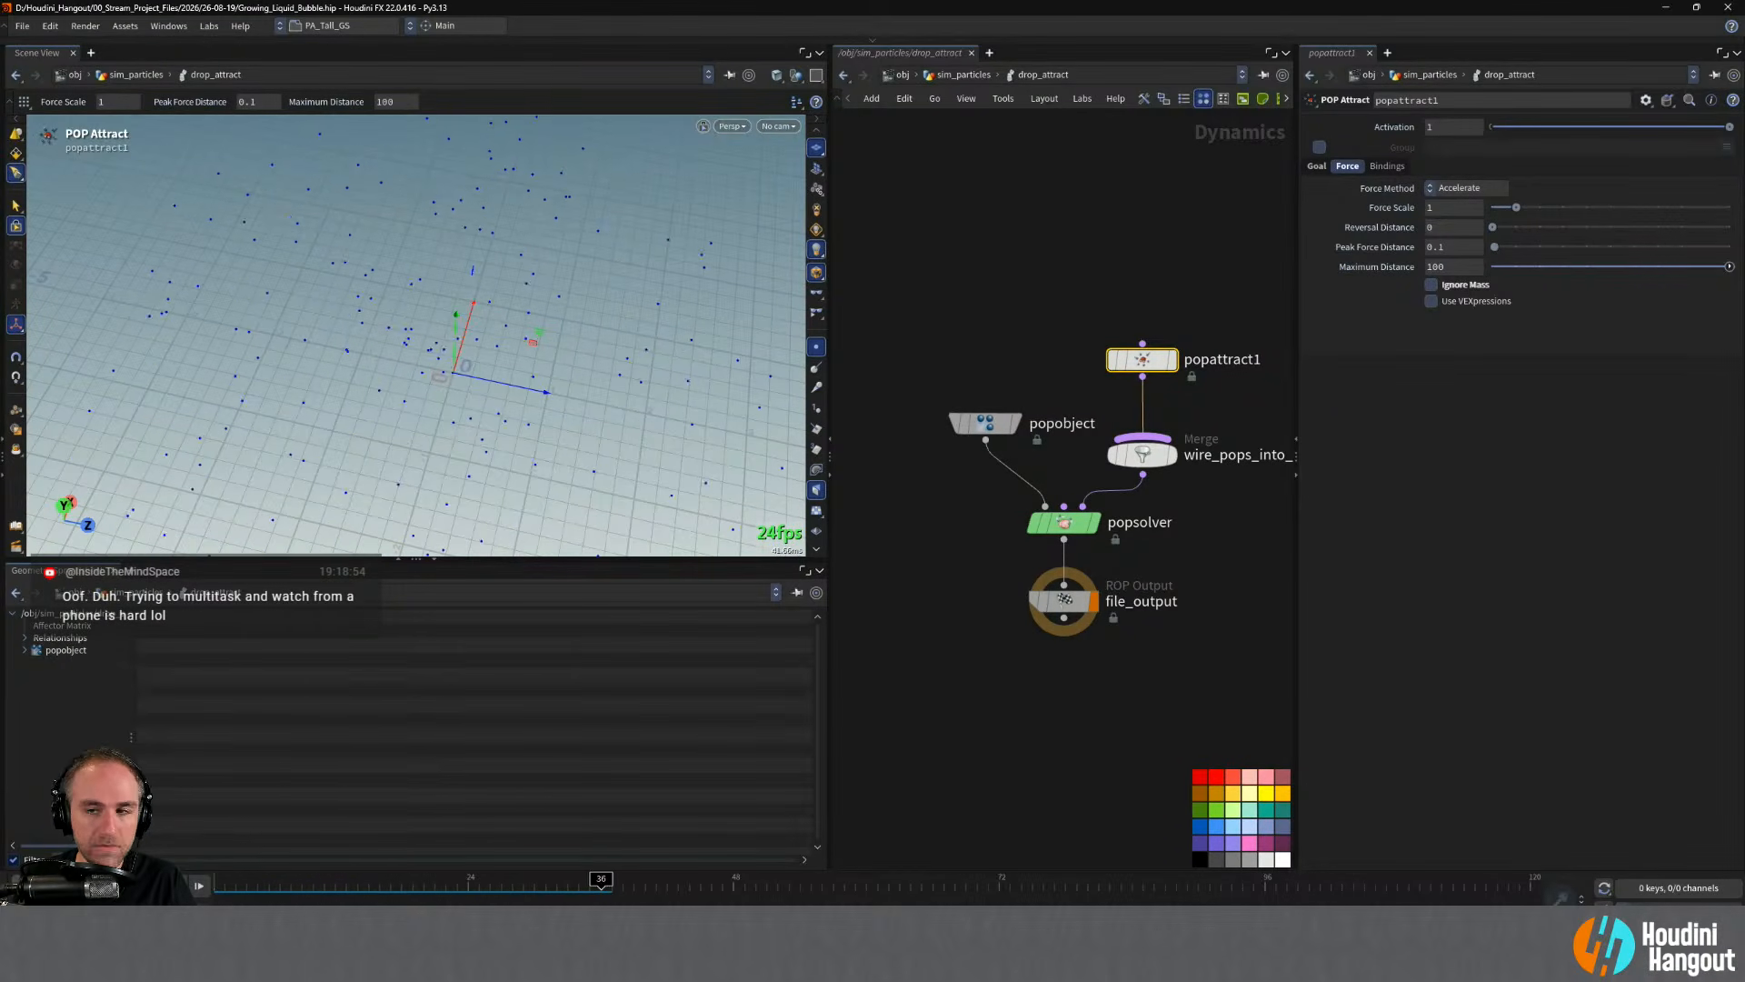
key("ctrl+Up")
left_click_drag(1466, 206, 1247, 223)
type("0.1")
key("Return")
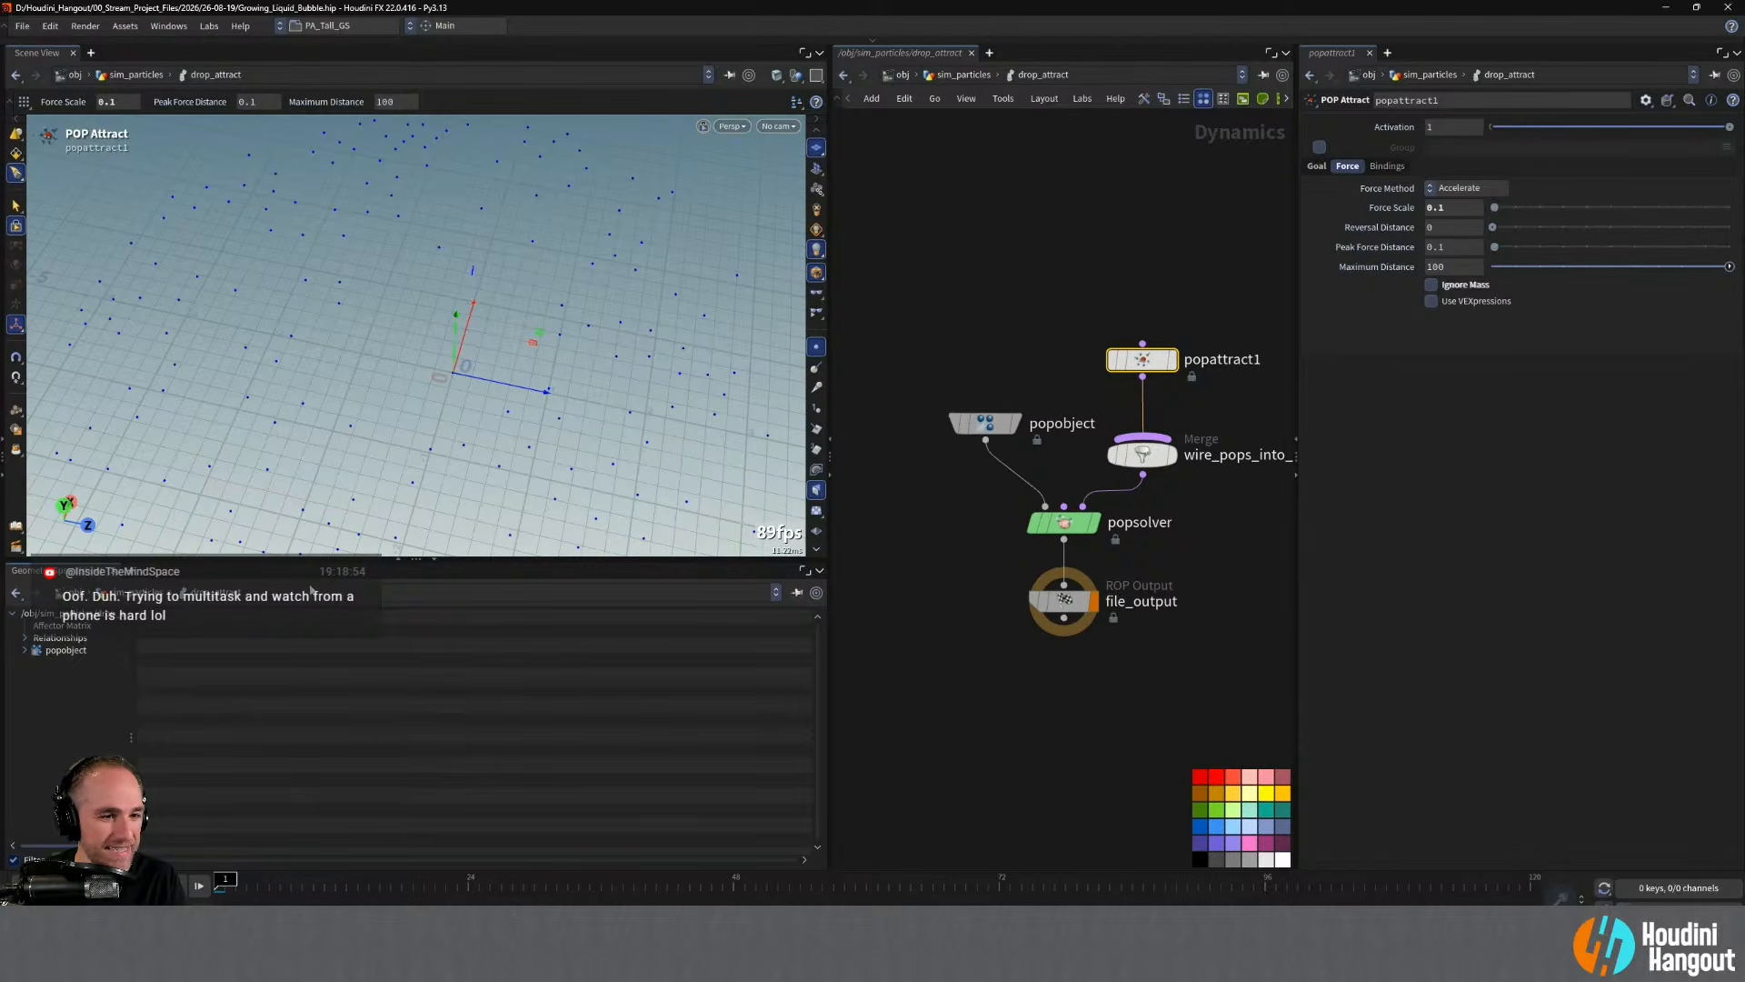
- Play the simulation and watch the points' attraction from low and elevated viewpoints, returning to the first frame
left_click_drag(536, 382, 582, 240, "alt")
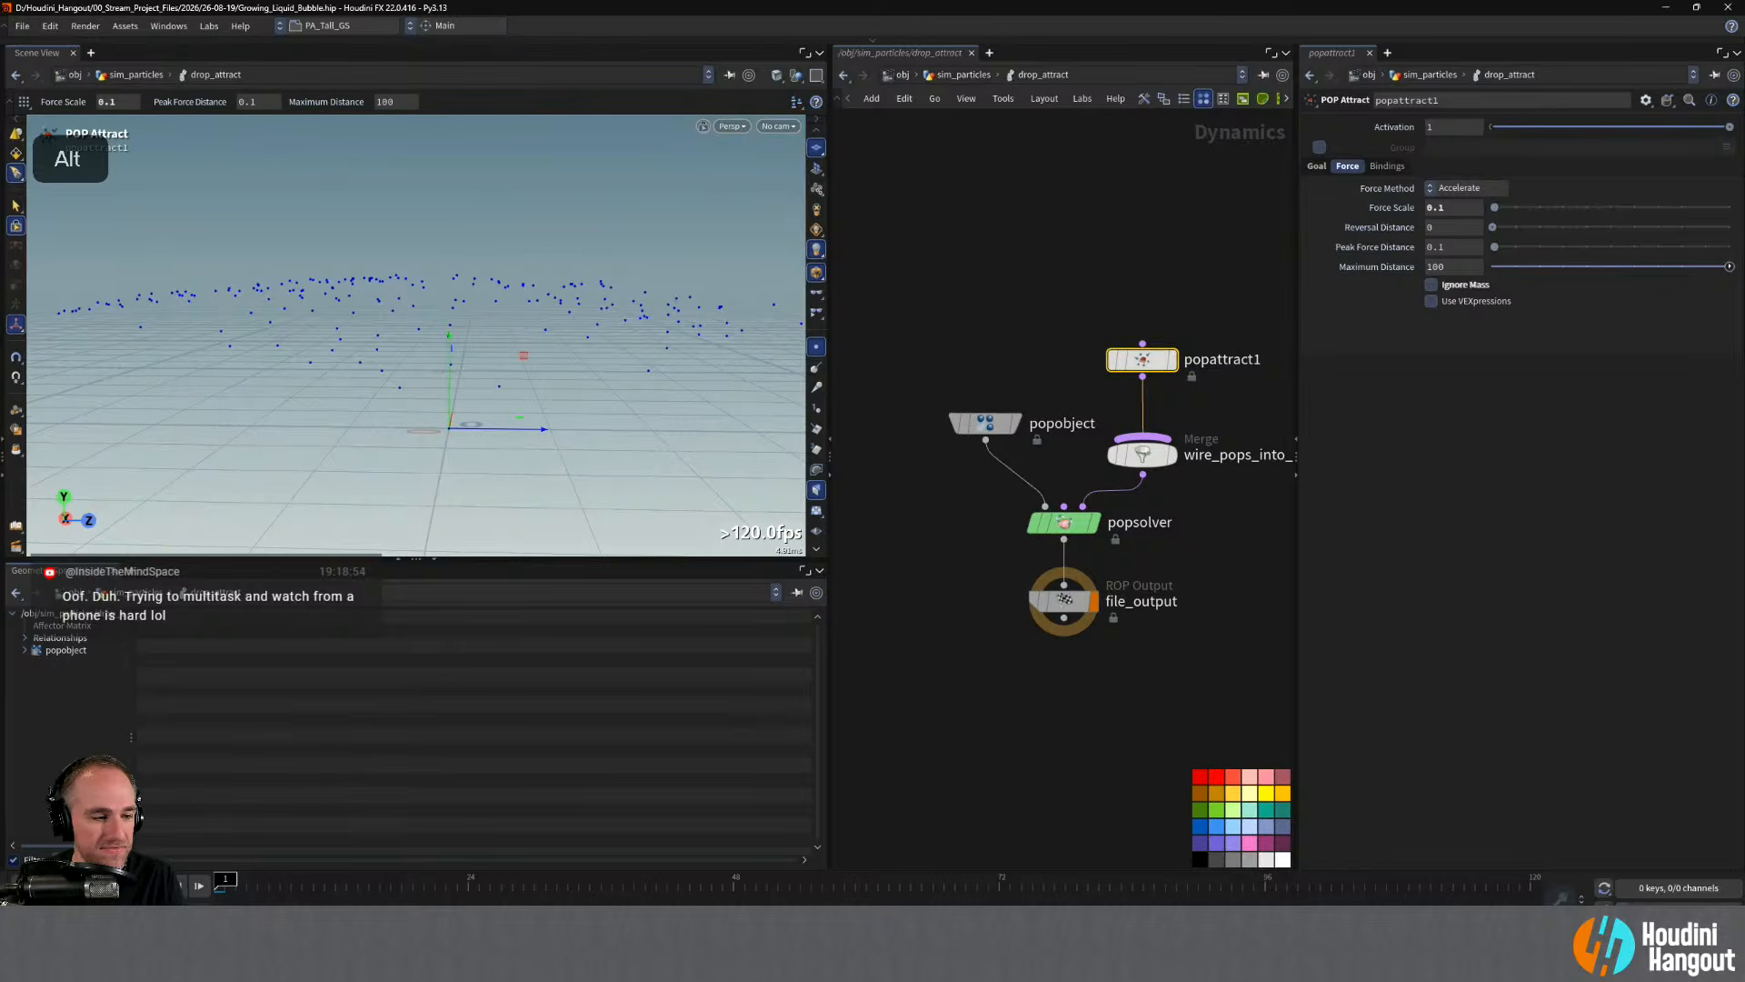
key("Up")
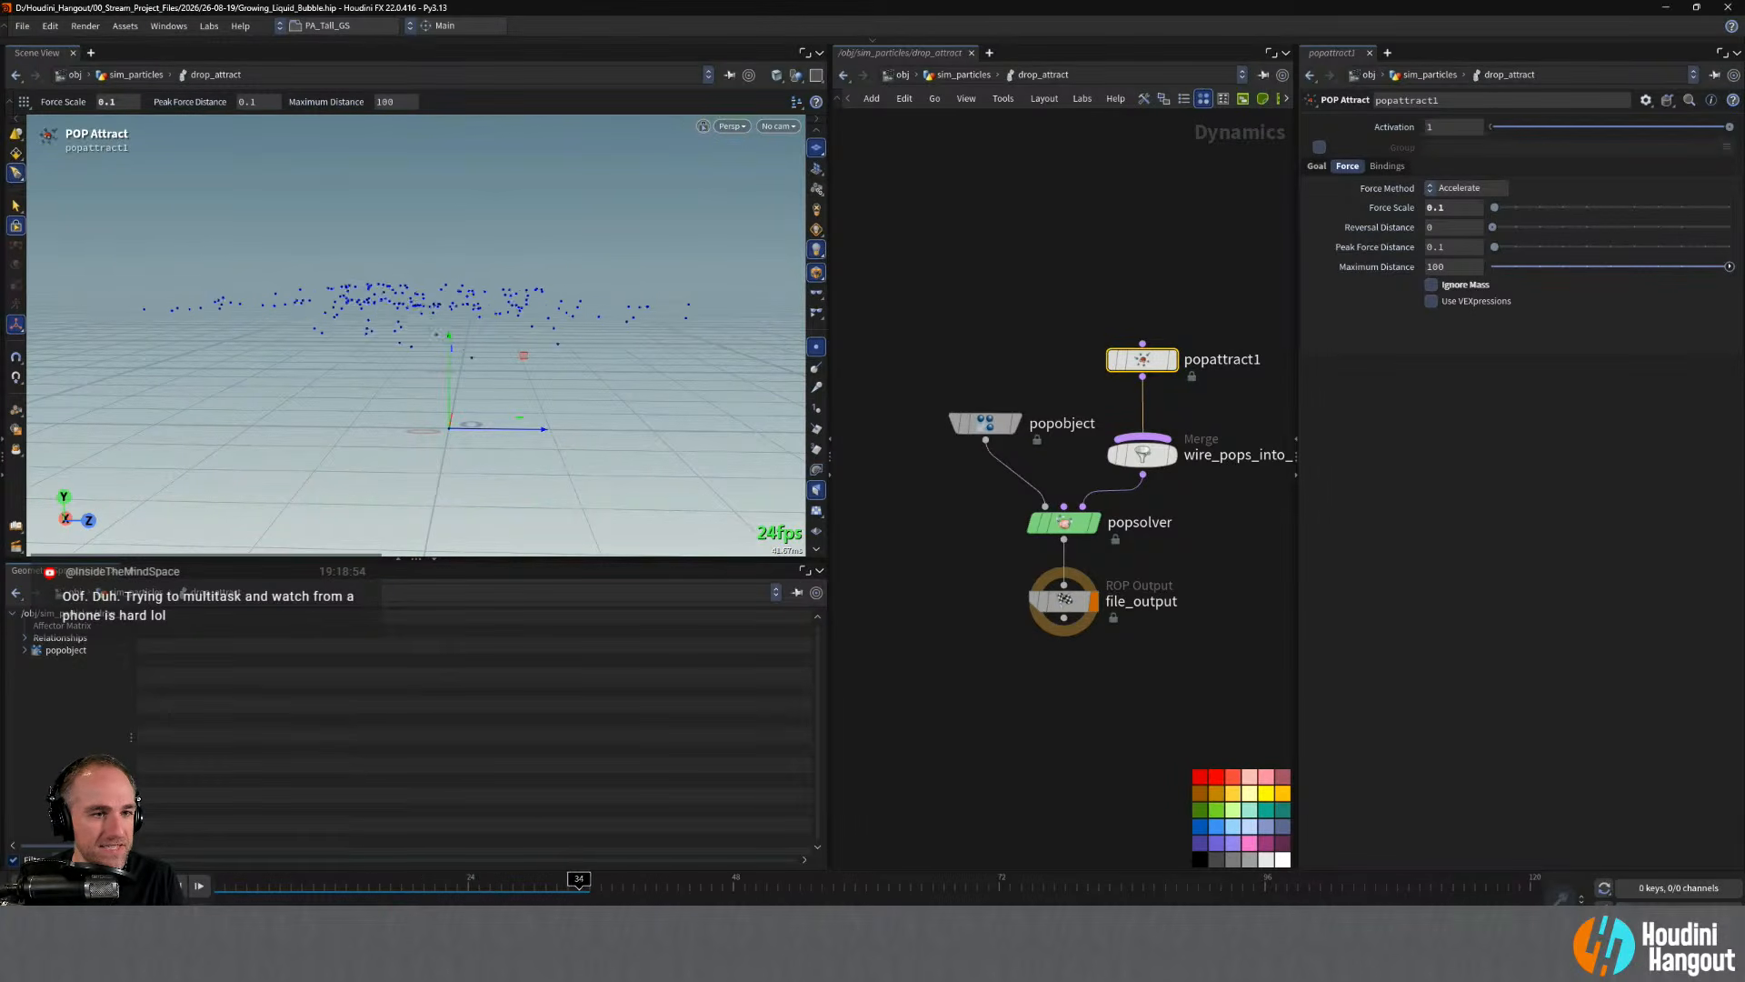
left_click_drag(409, 343, 436, 390, "alt")
right_click_drag(436, 390, 408, 436, "alt")
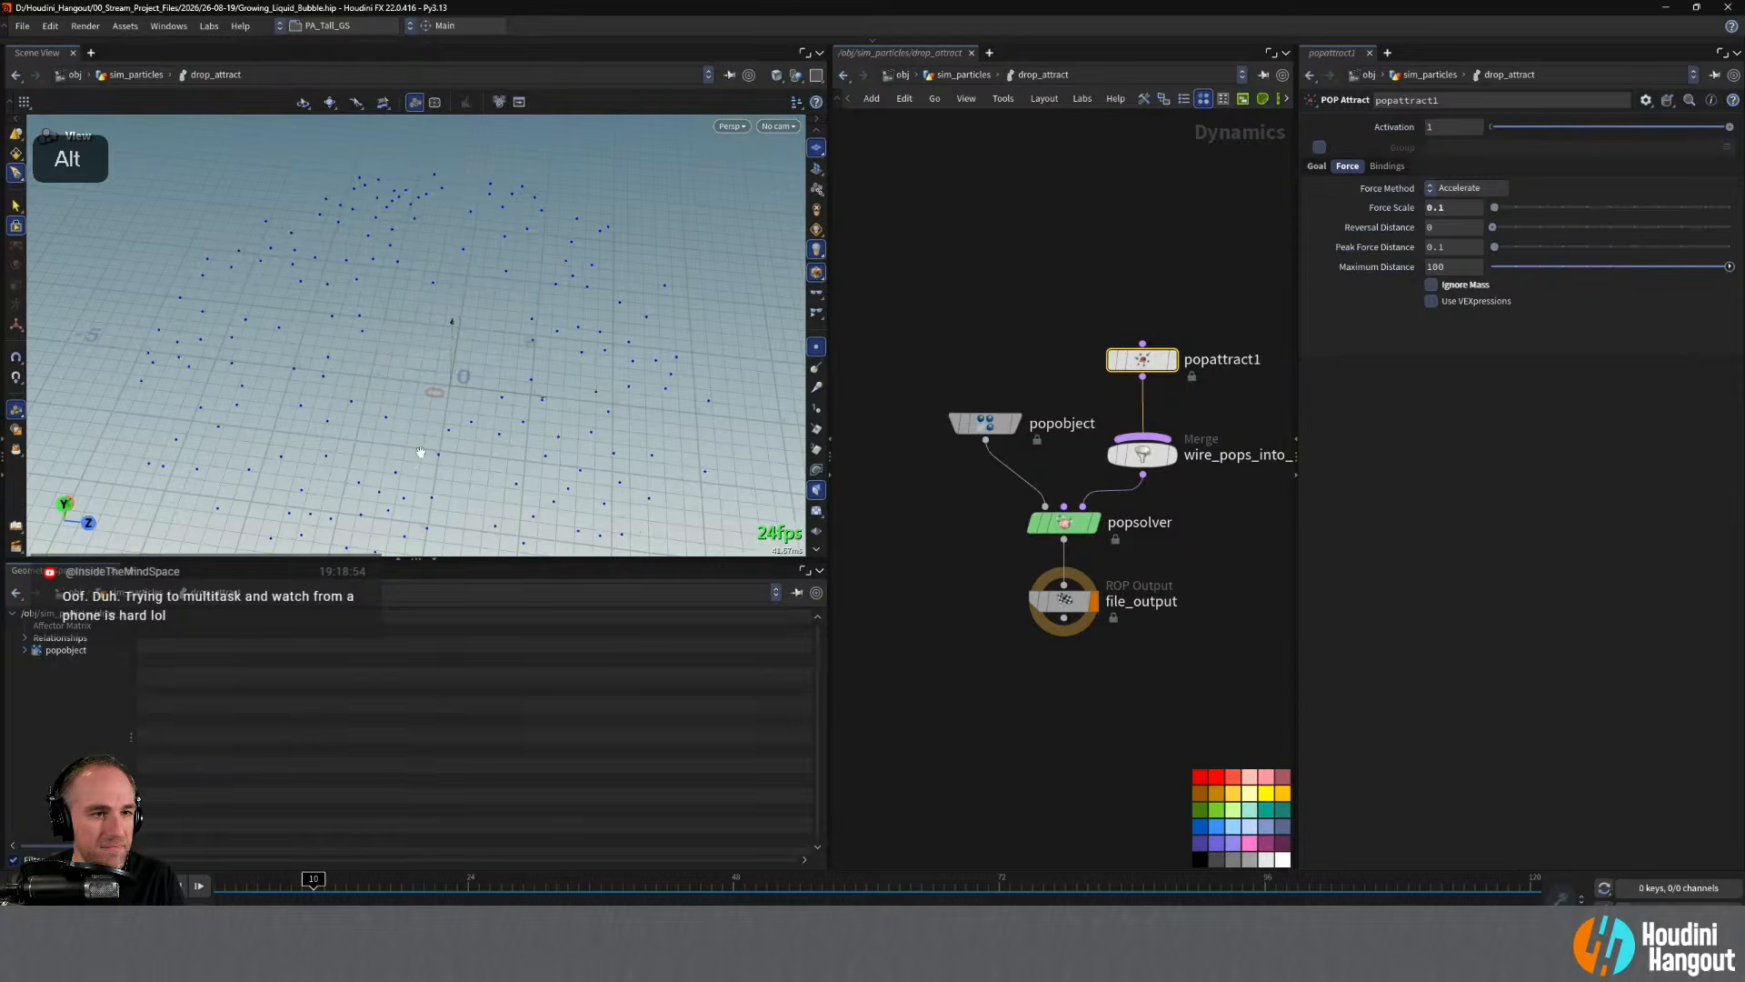
key("Return")
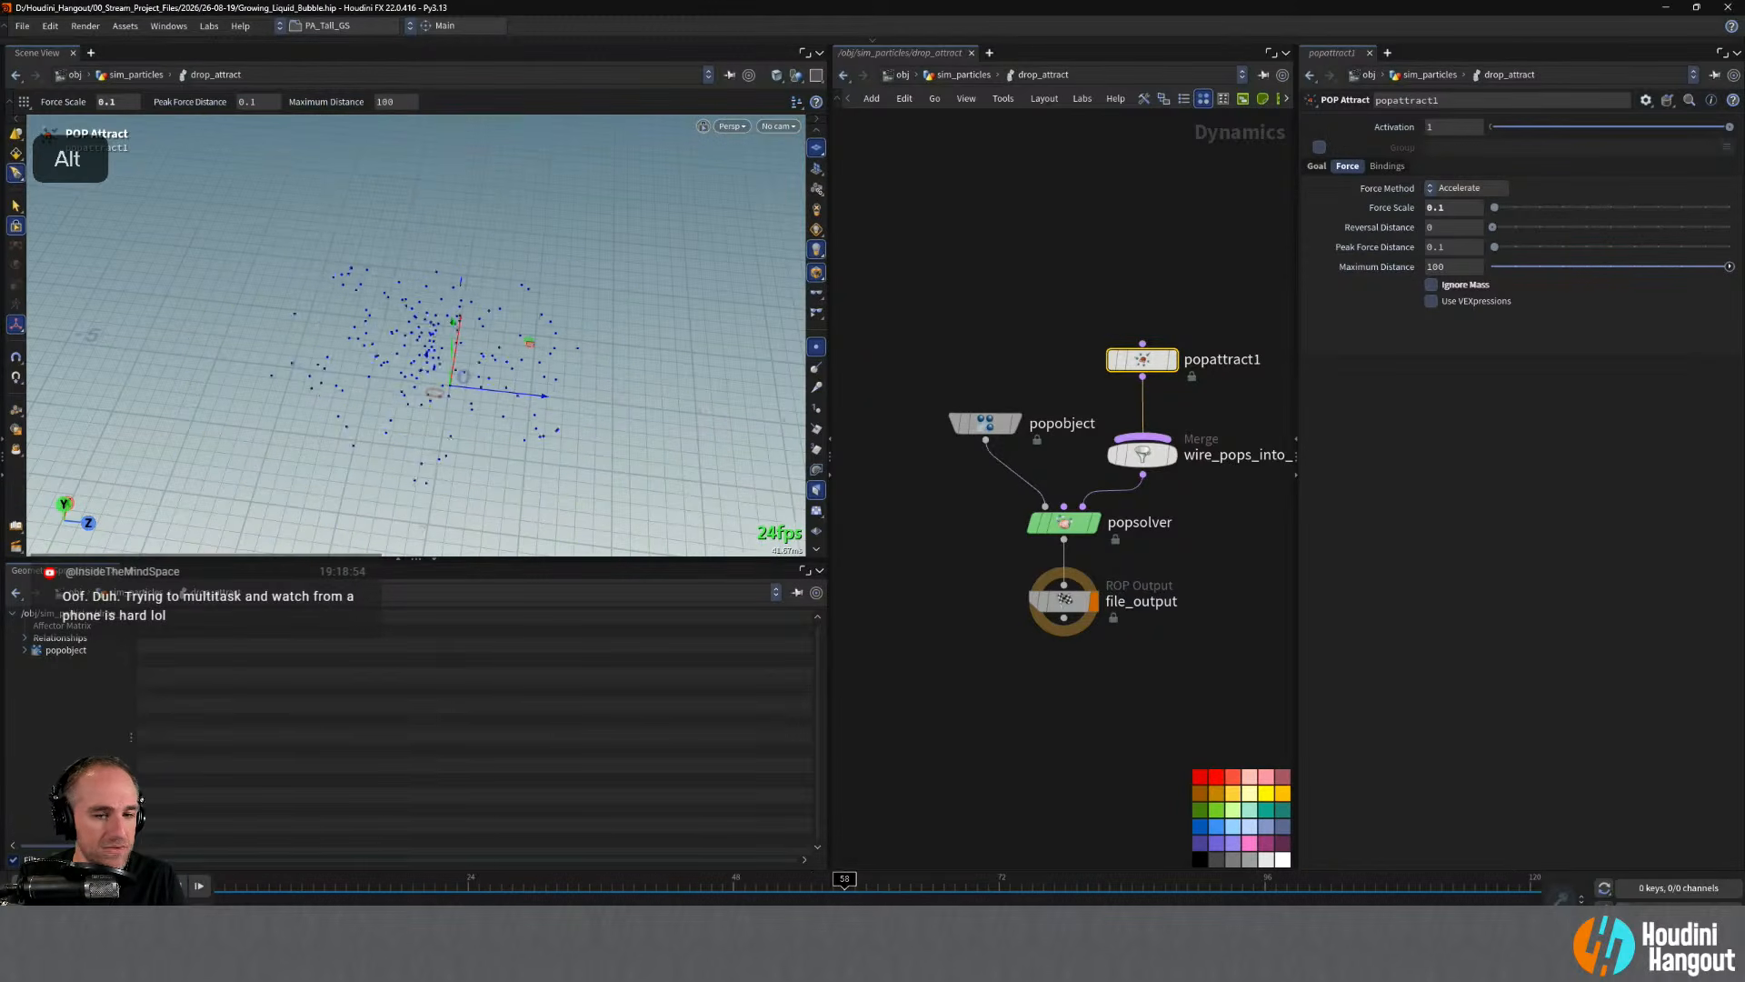
key("ctrl+Up")
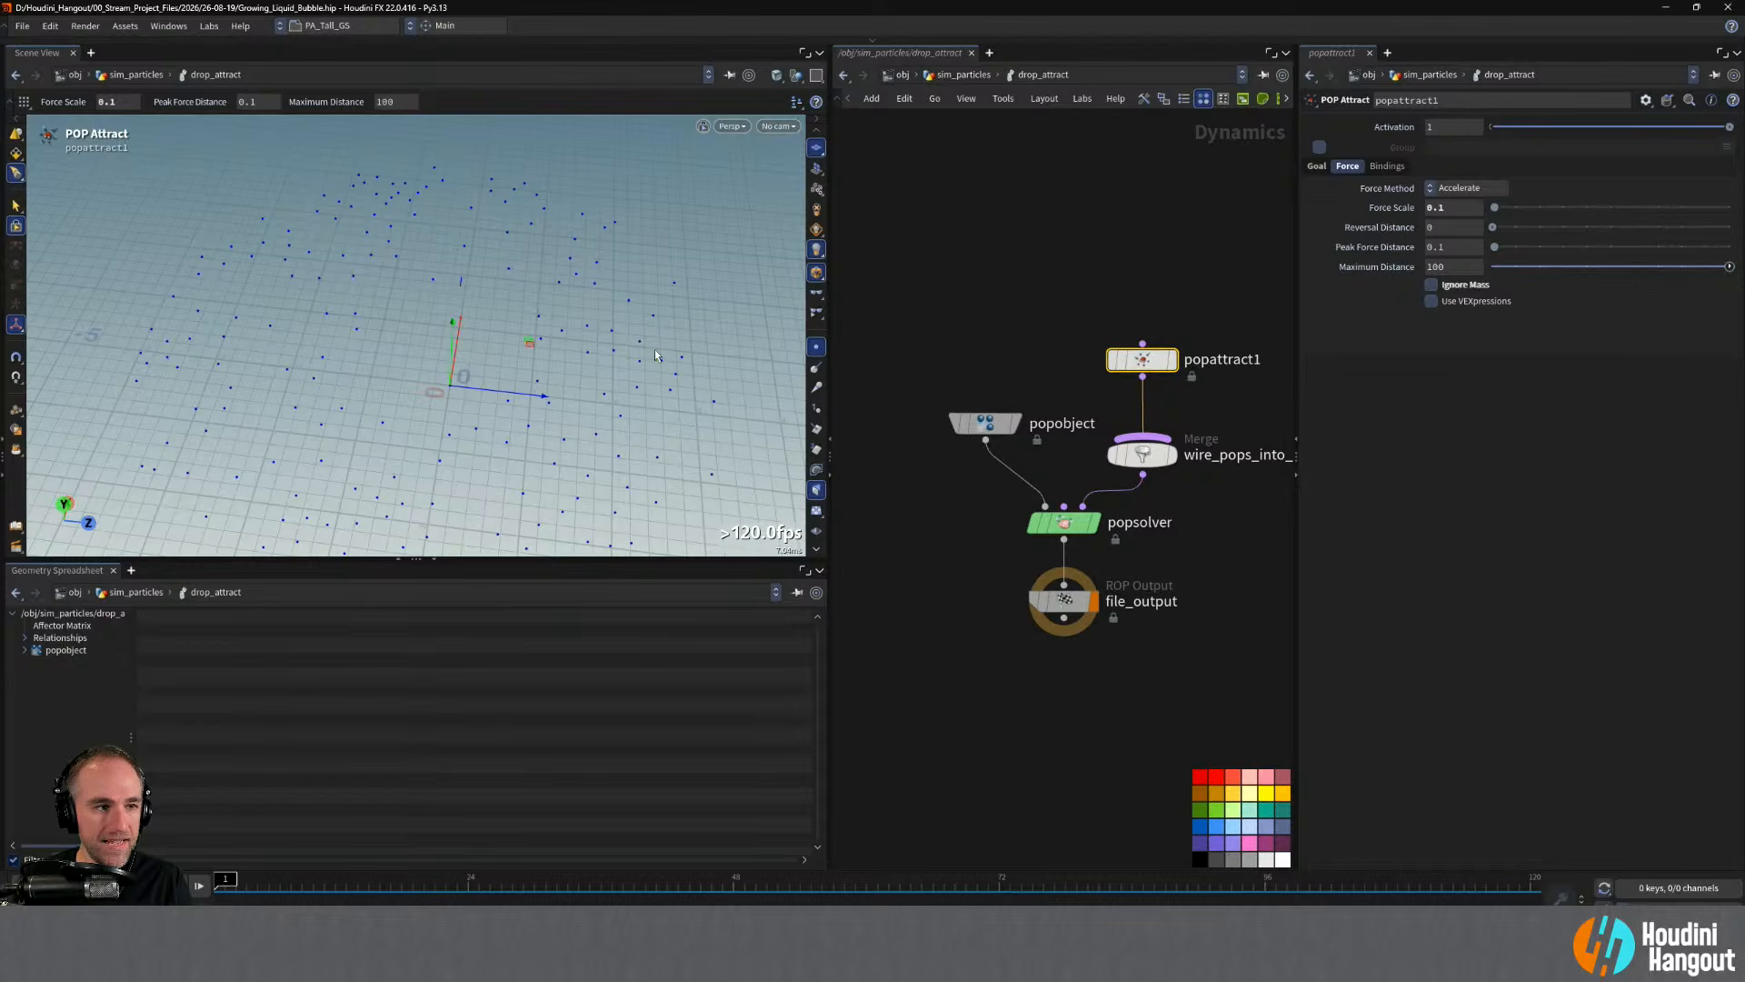
- Set popattract1's Maximum Distance to 5
left_click(1434, 266)
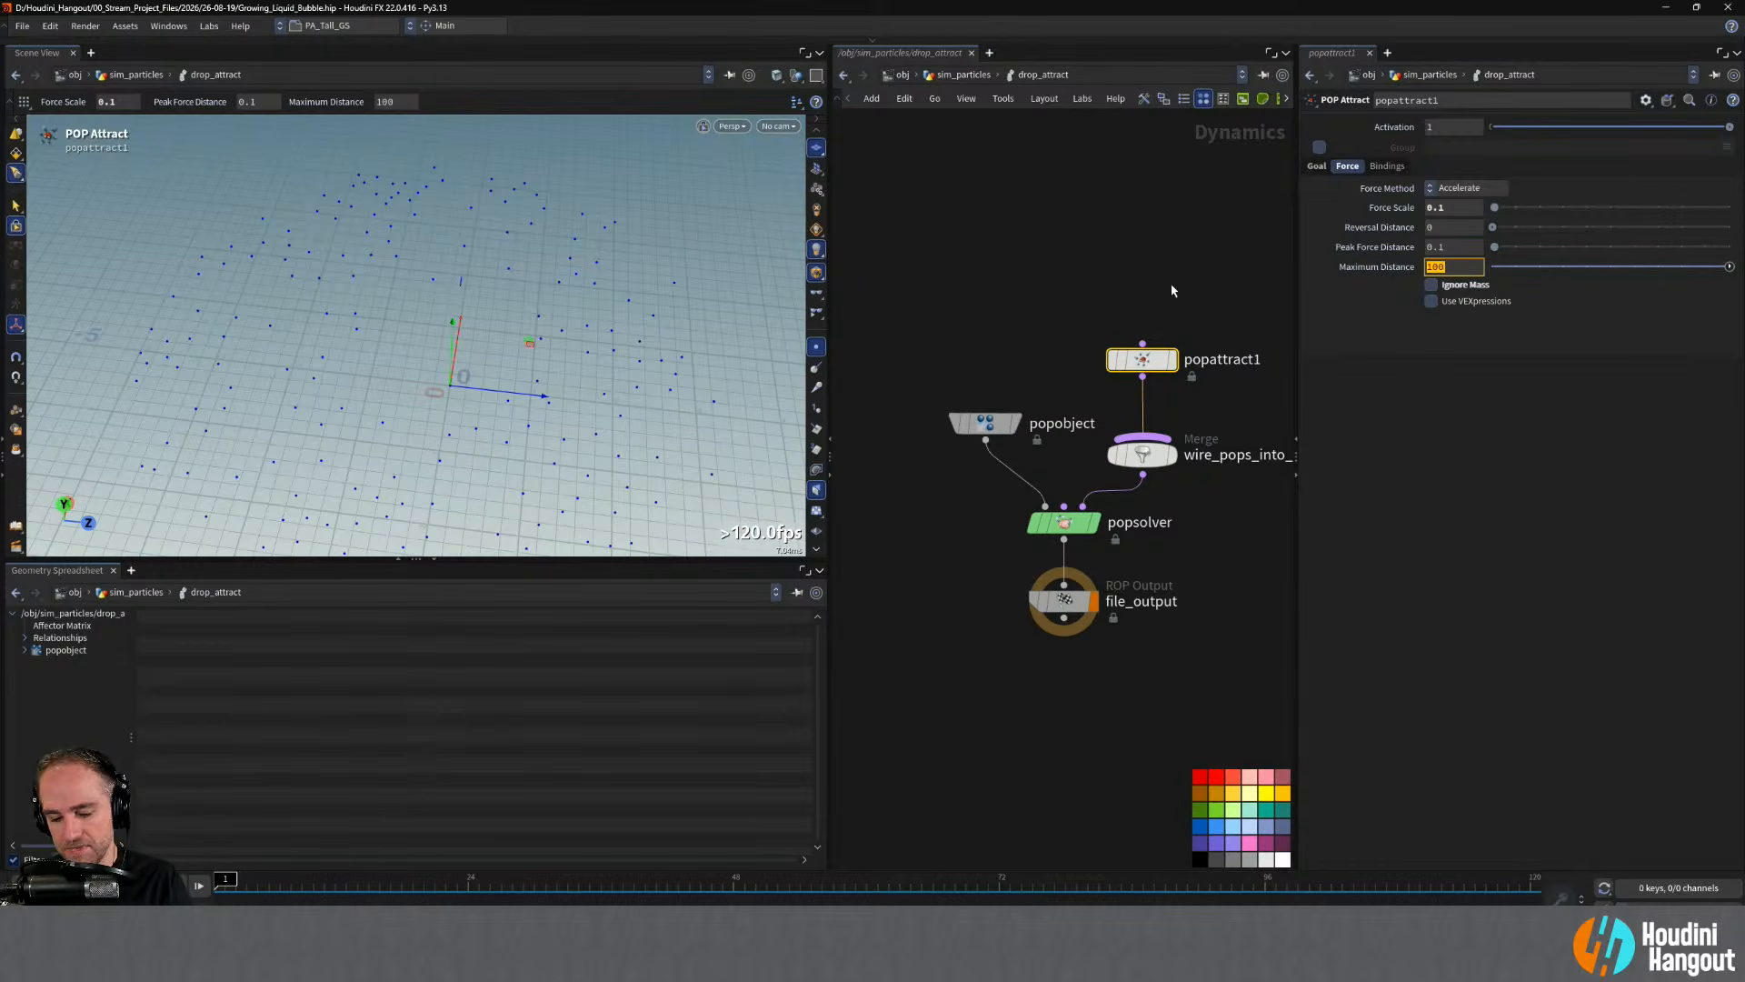
type("5")
key("Return")
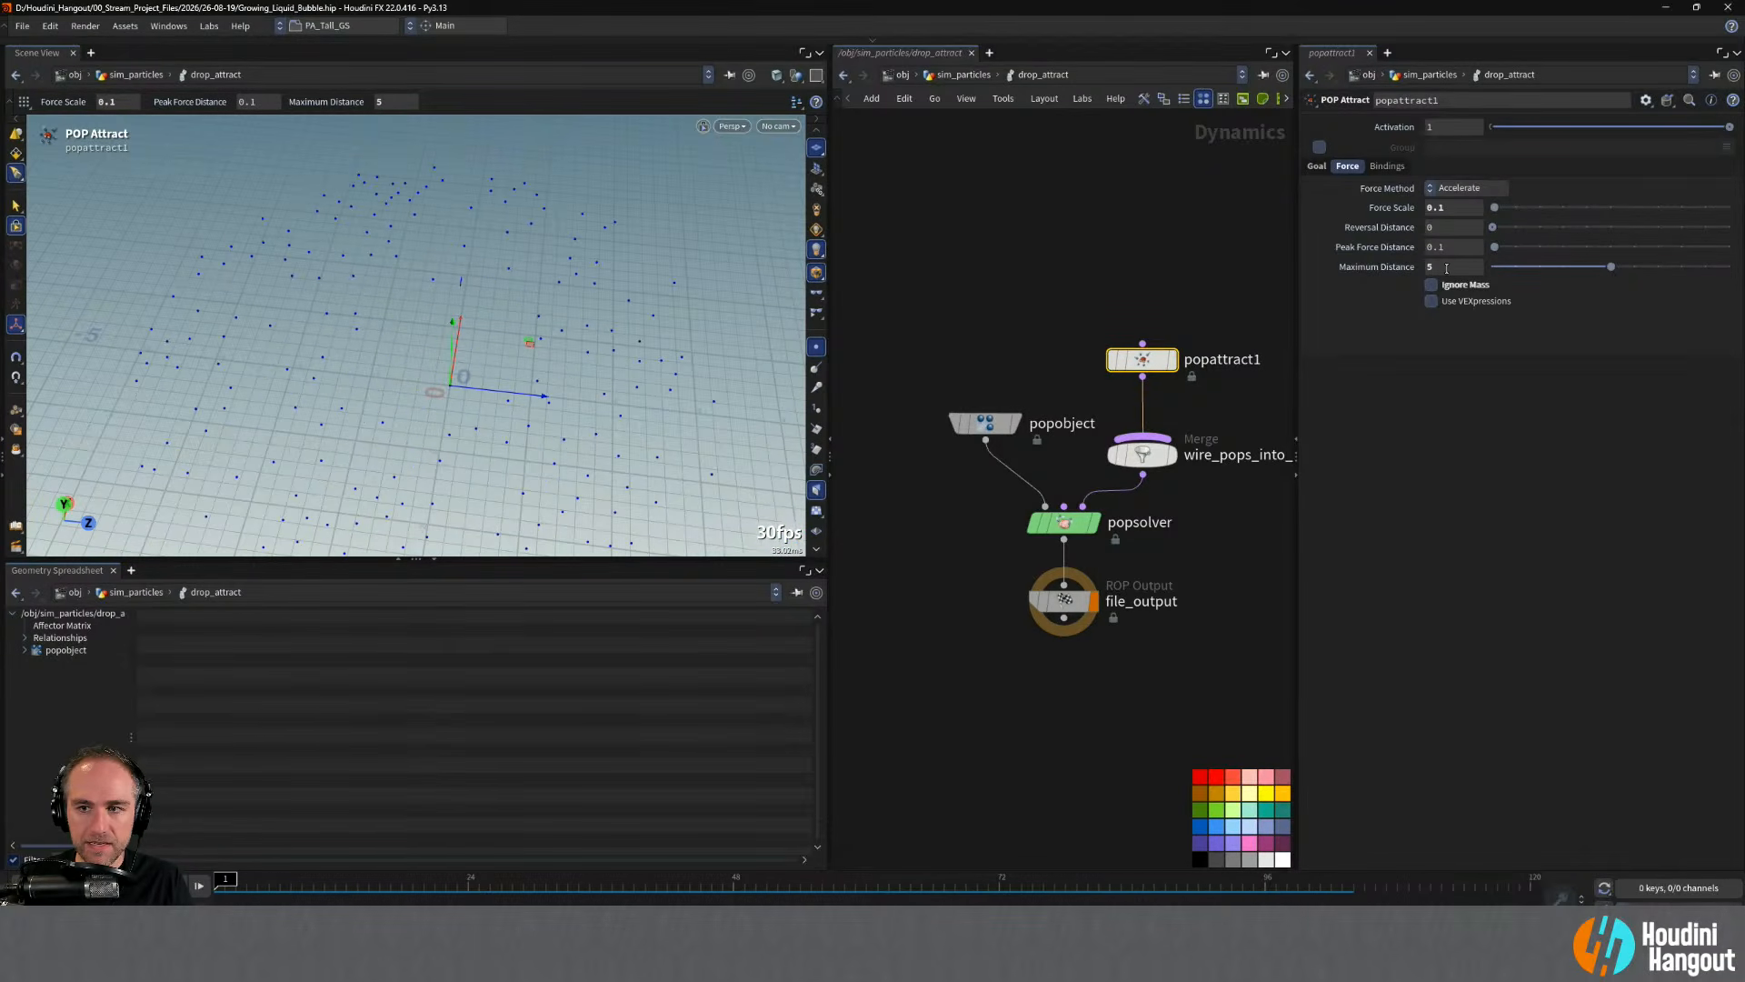
double_click(1446, 268)
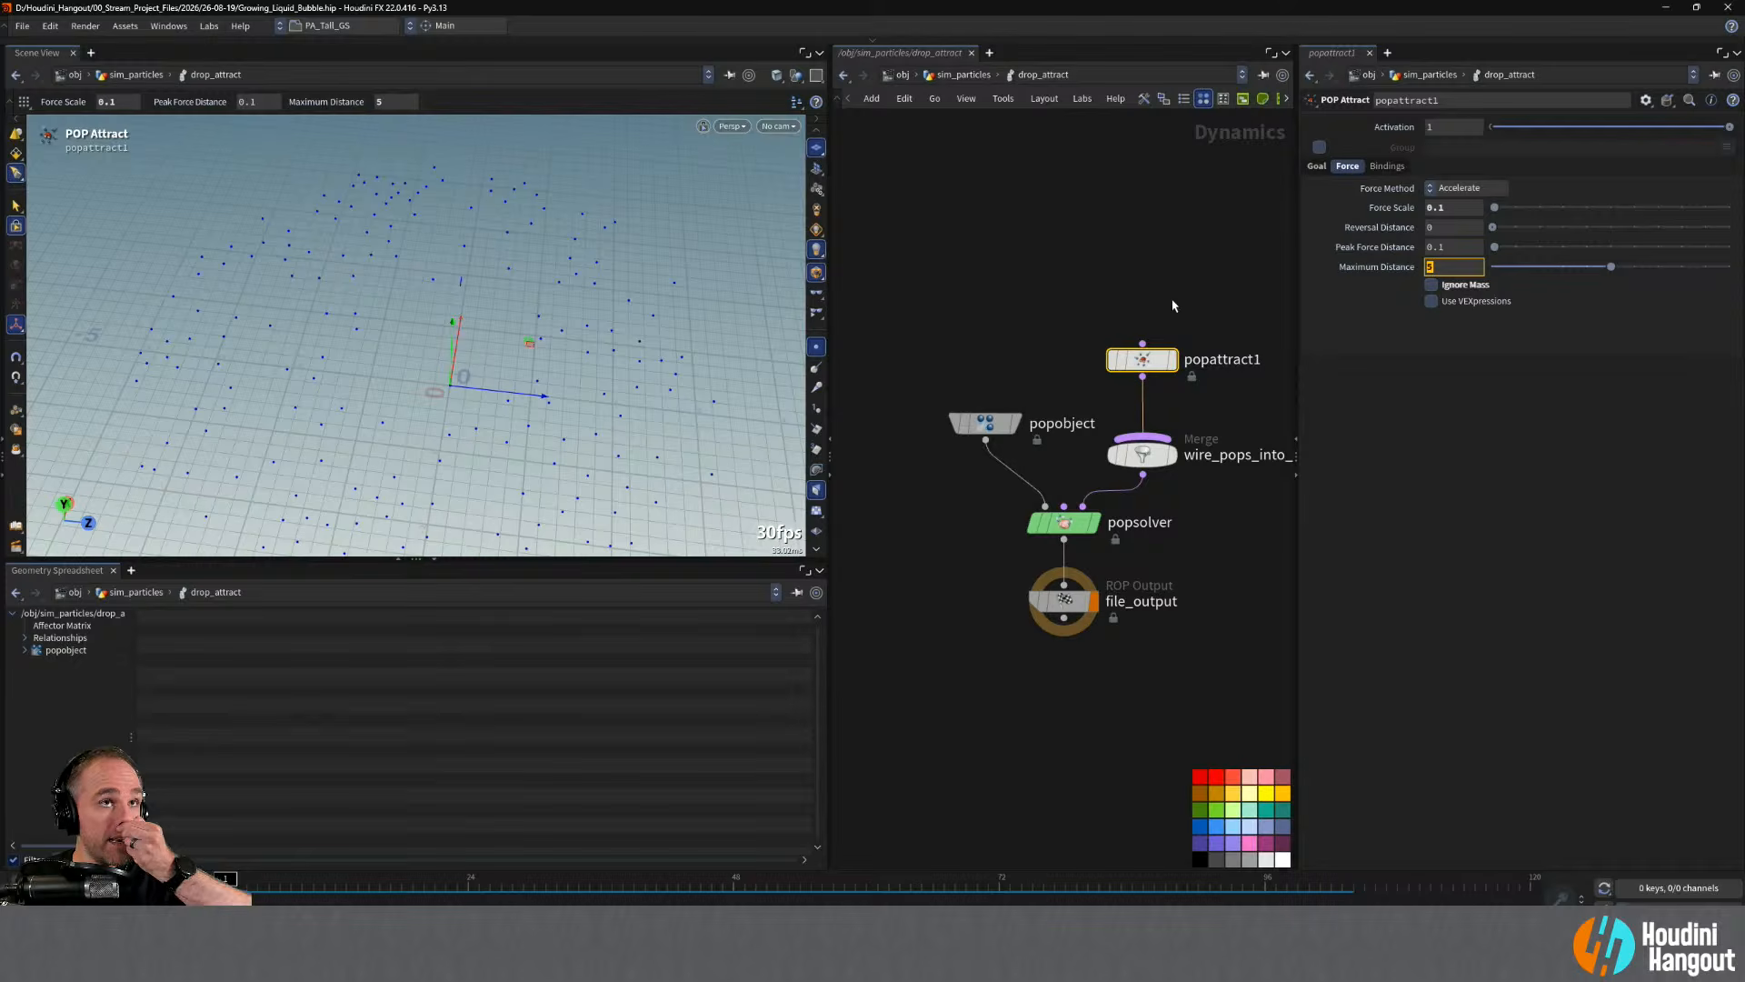
left_click(1103, 331)
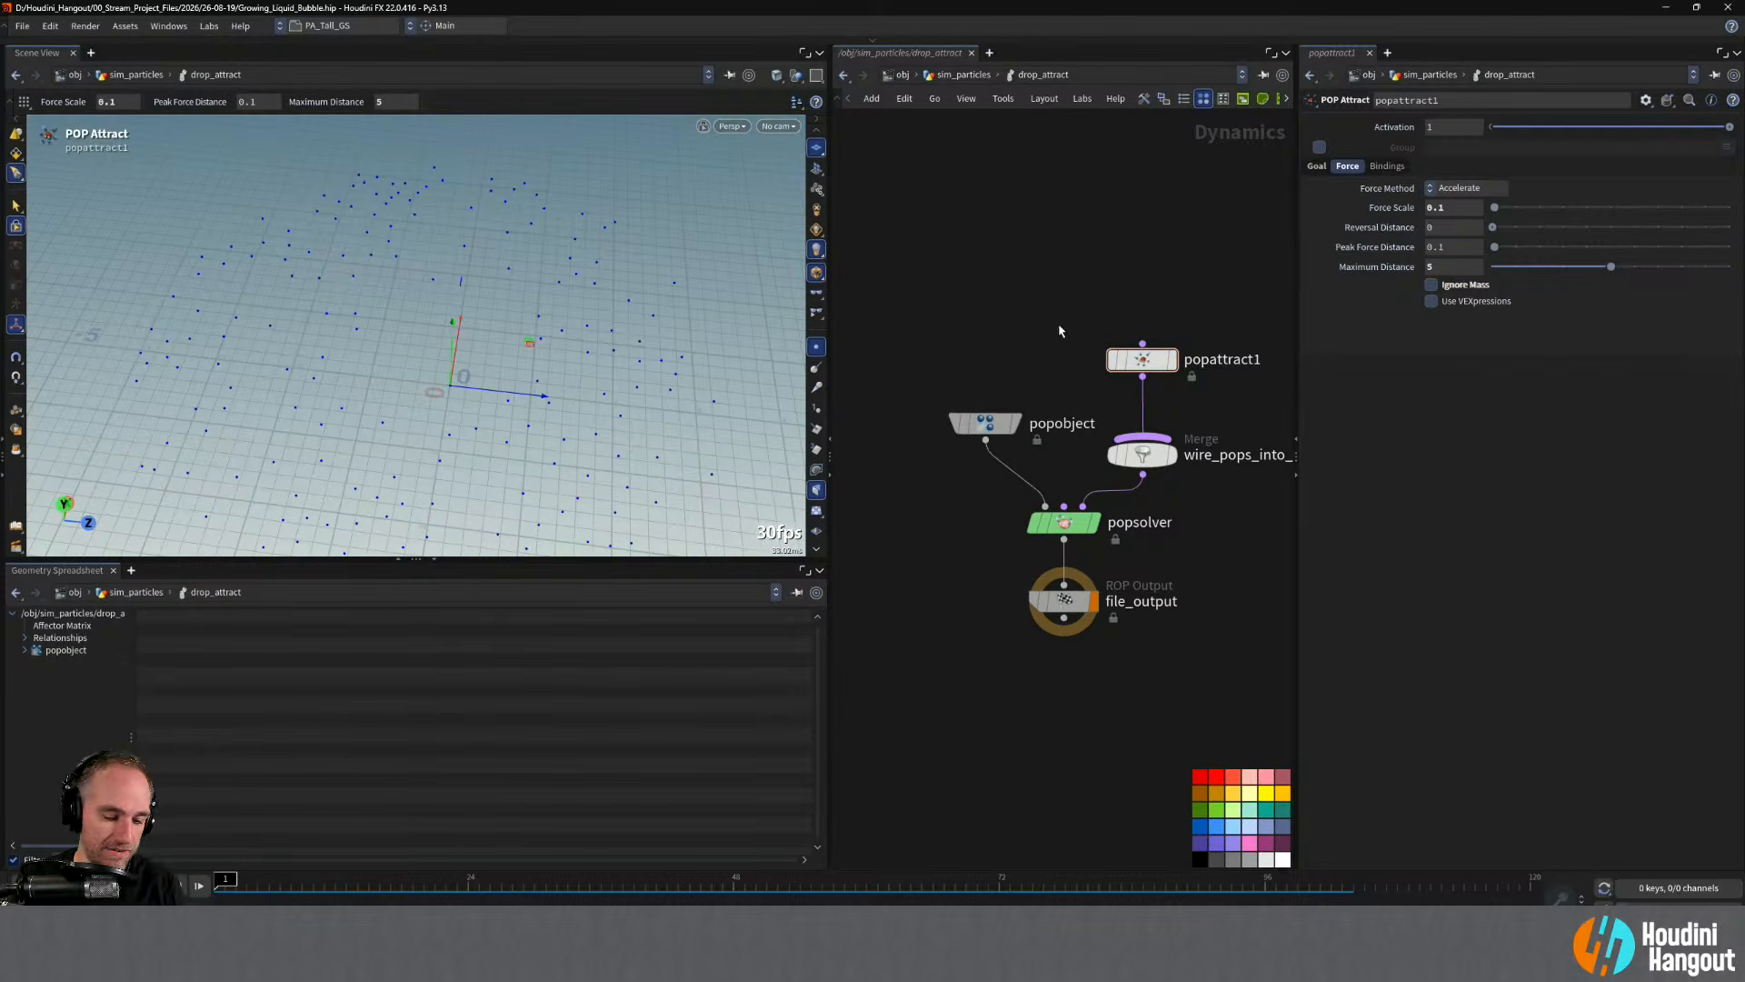
key("u")
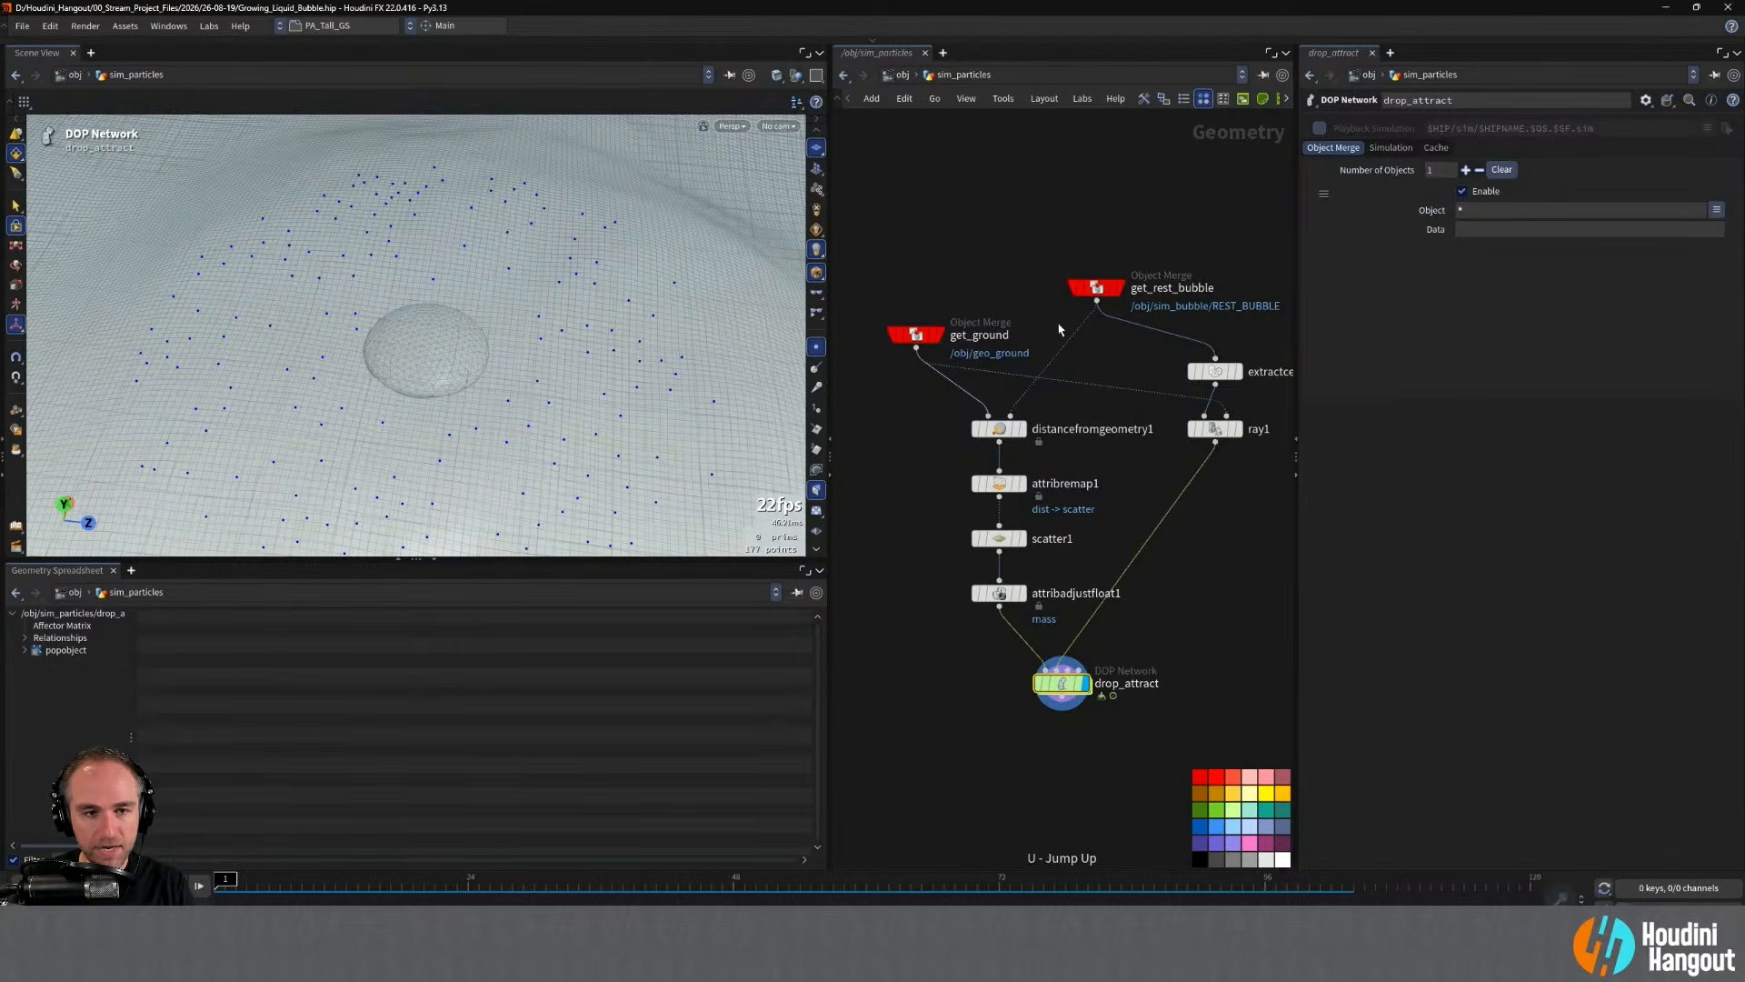
- Look through the available POP operators inside drop_attract for another node to influence the points
double_click(1069, 701)
key("Tab")
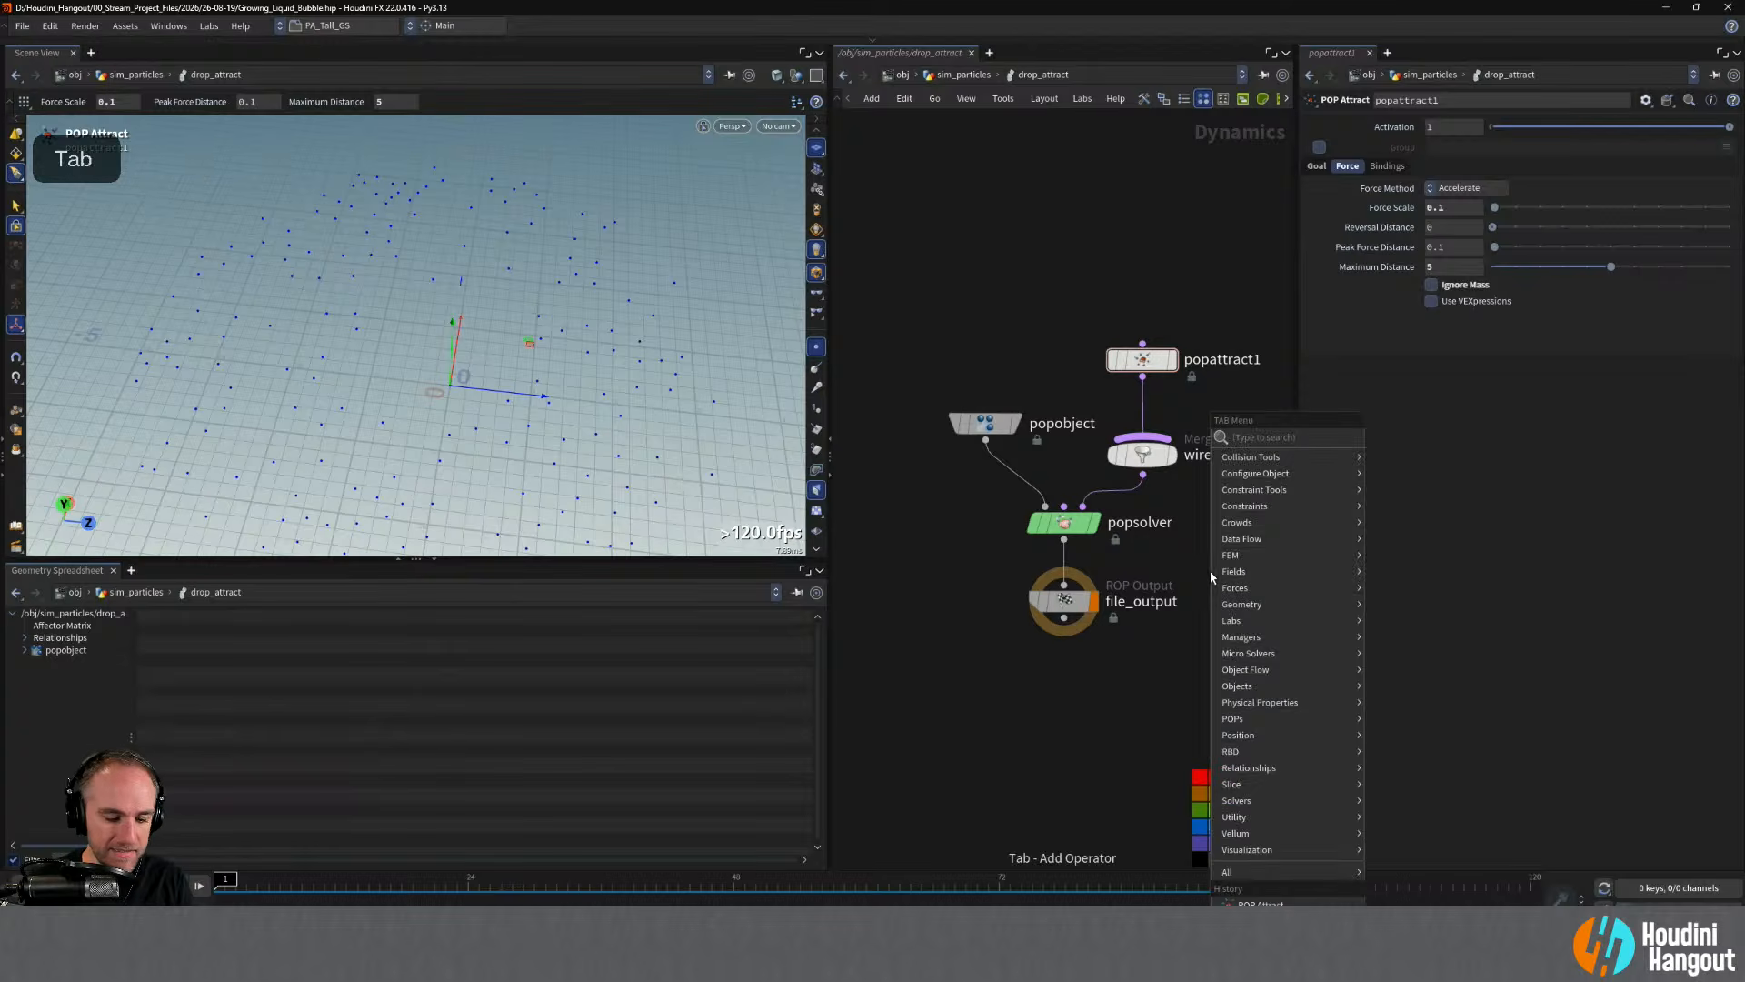
type("pop")
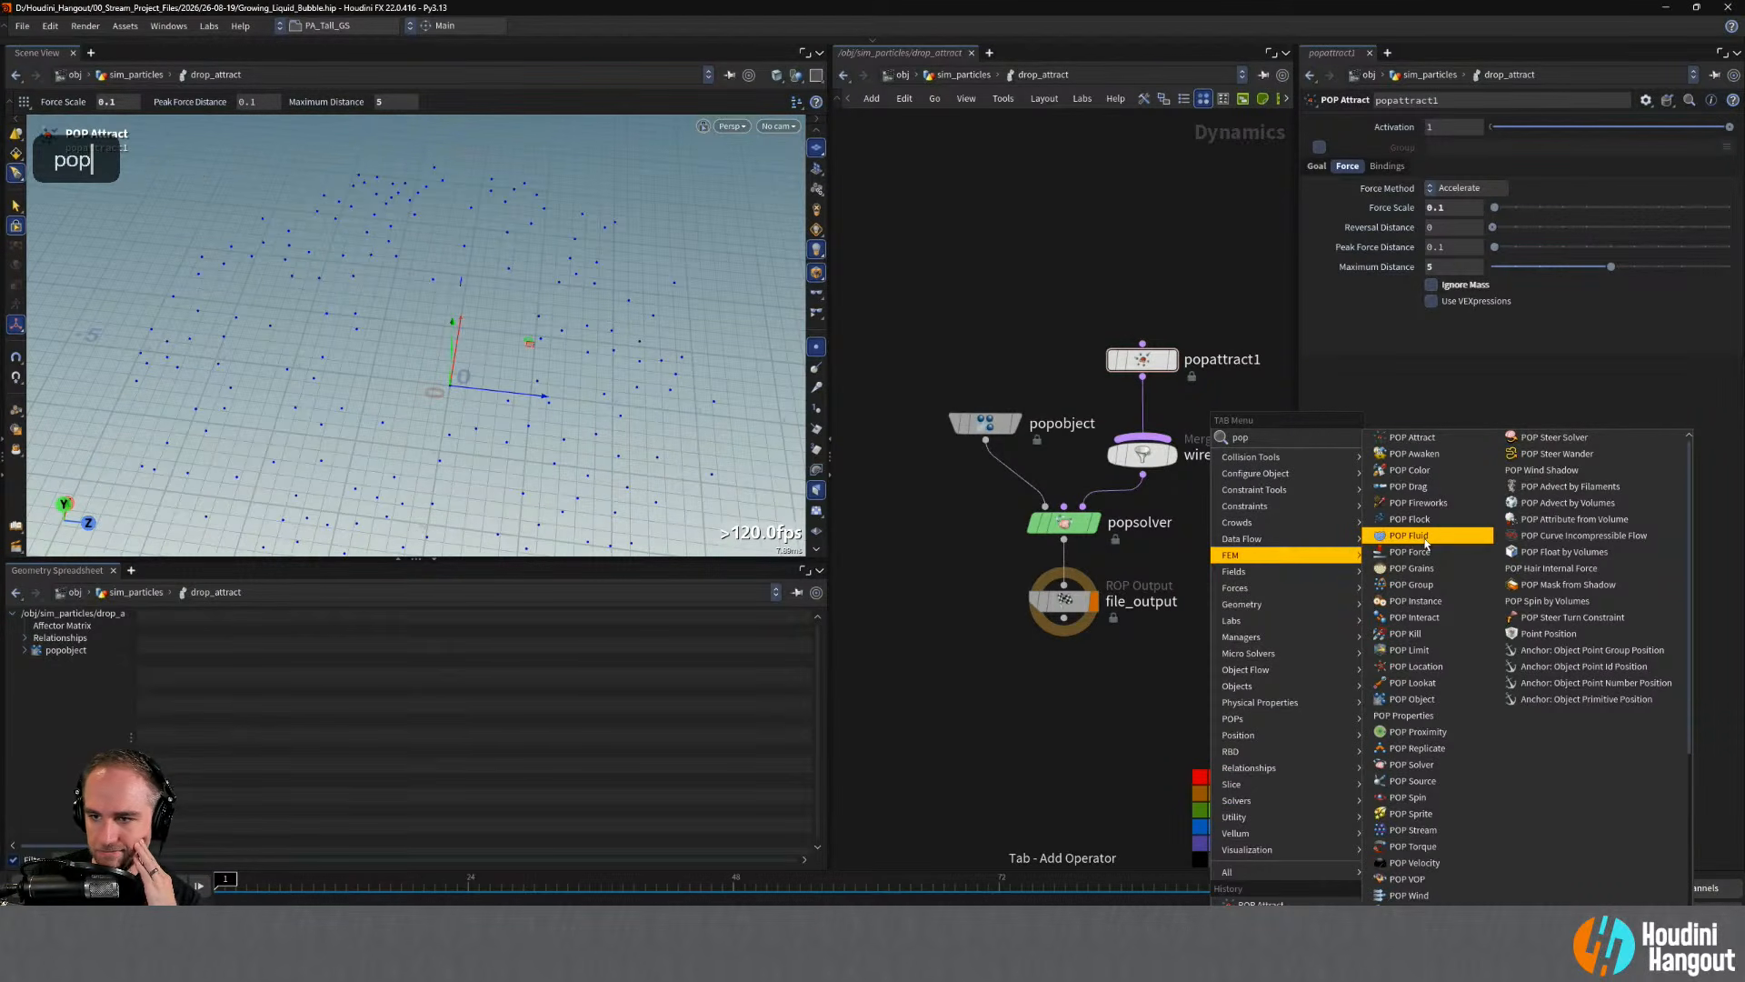
scroll(1425, 543, "down", 5)
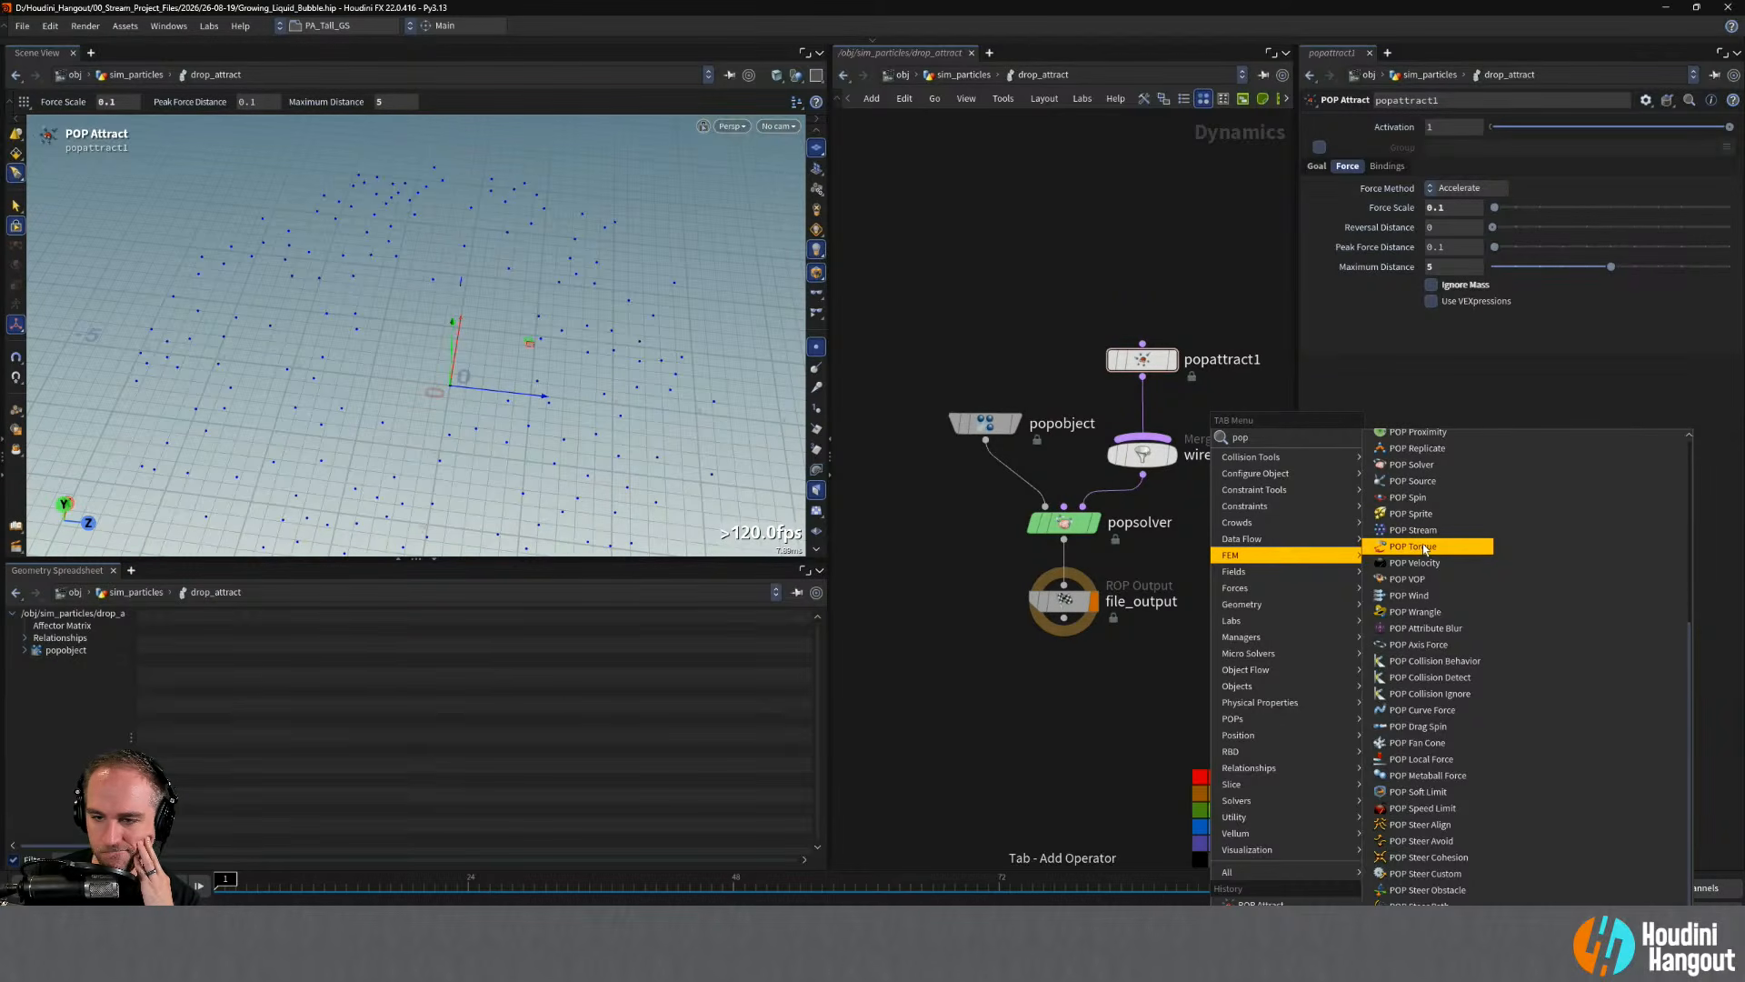
scroll(1401, 623, "up", 1)
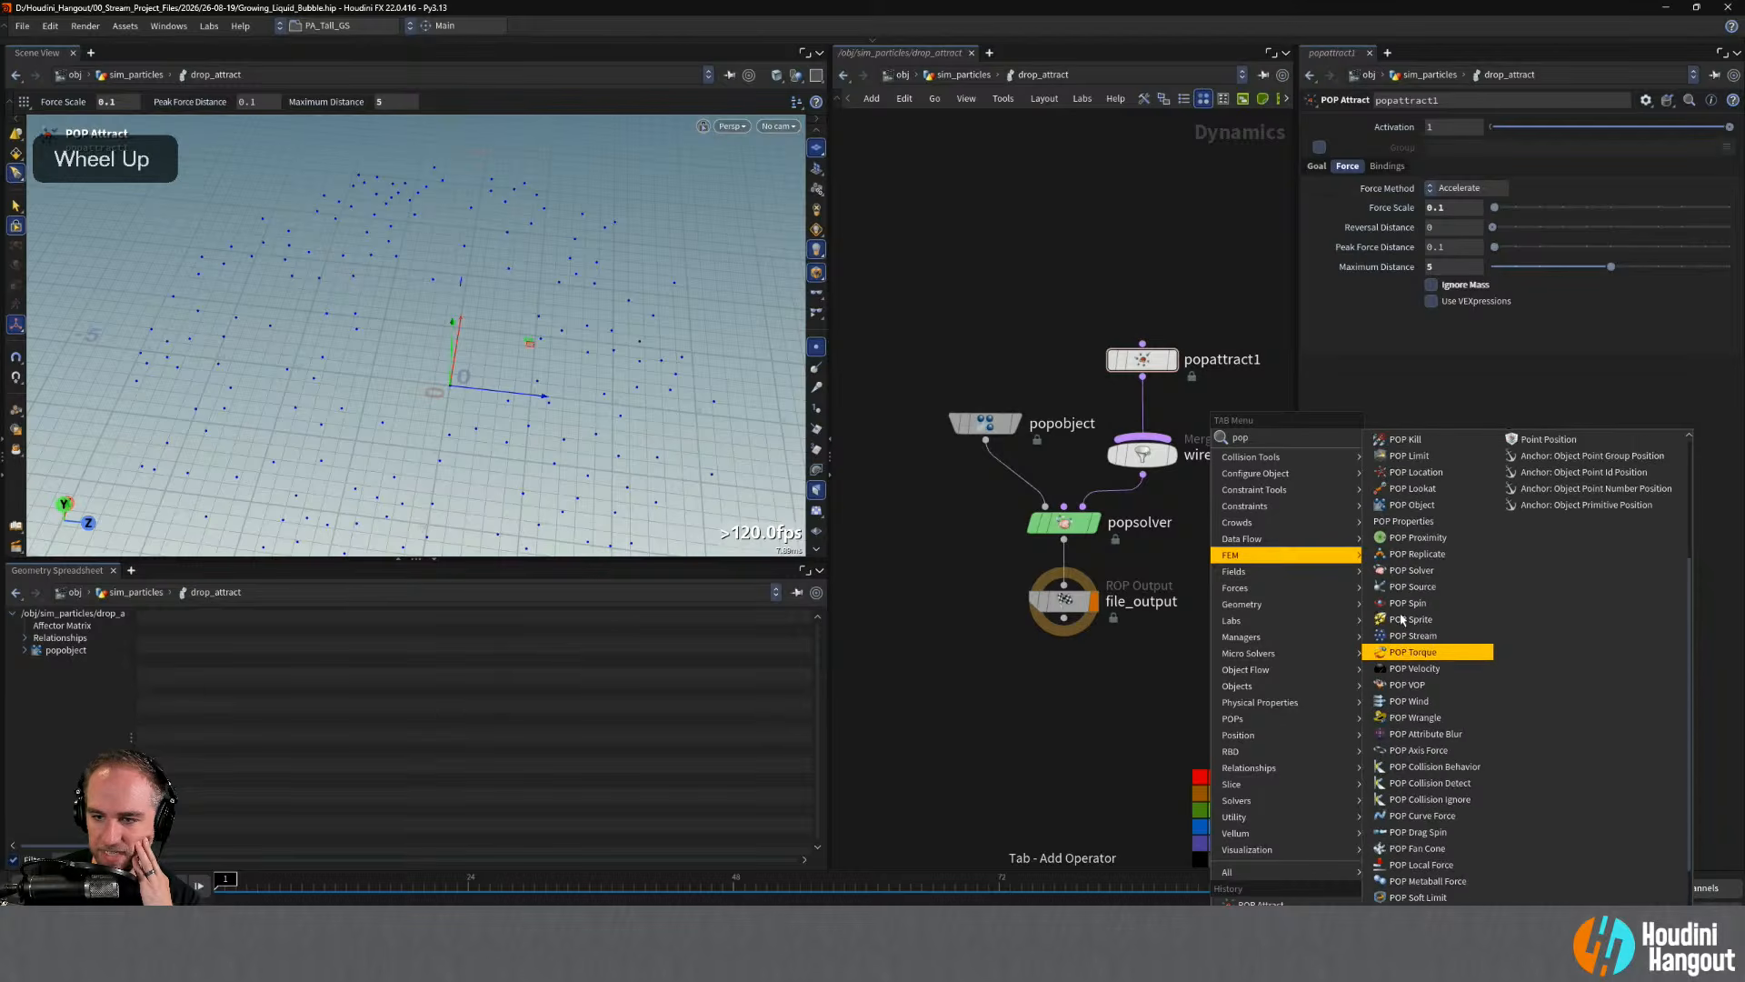
scroll(1401, 621, "up", 4)
scroll(1403, 616, "up", 2)
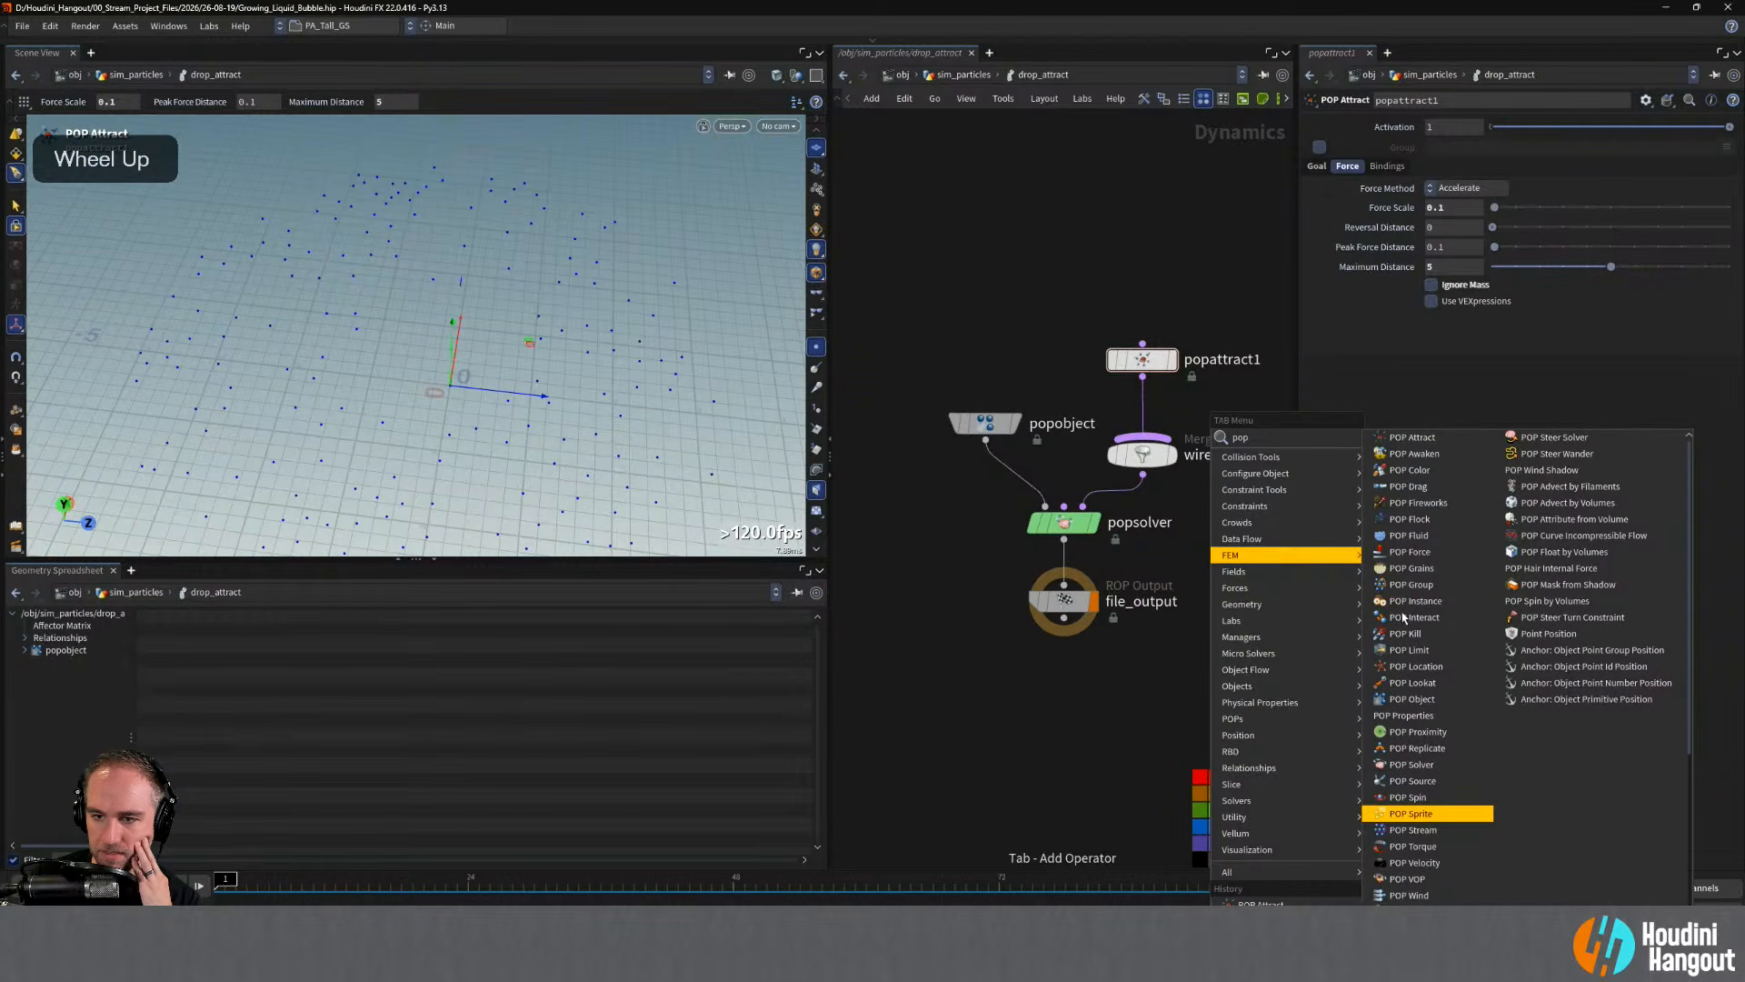
scroll(1403, 615, "down", 6)
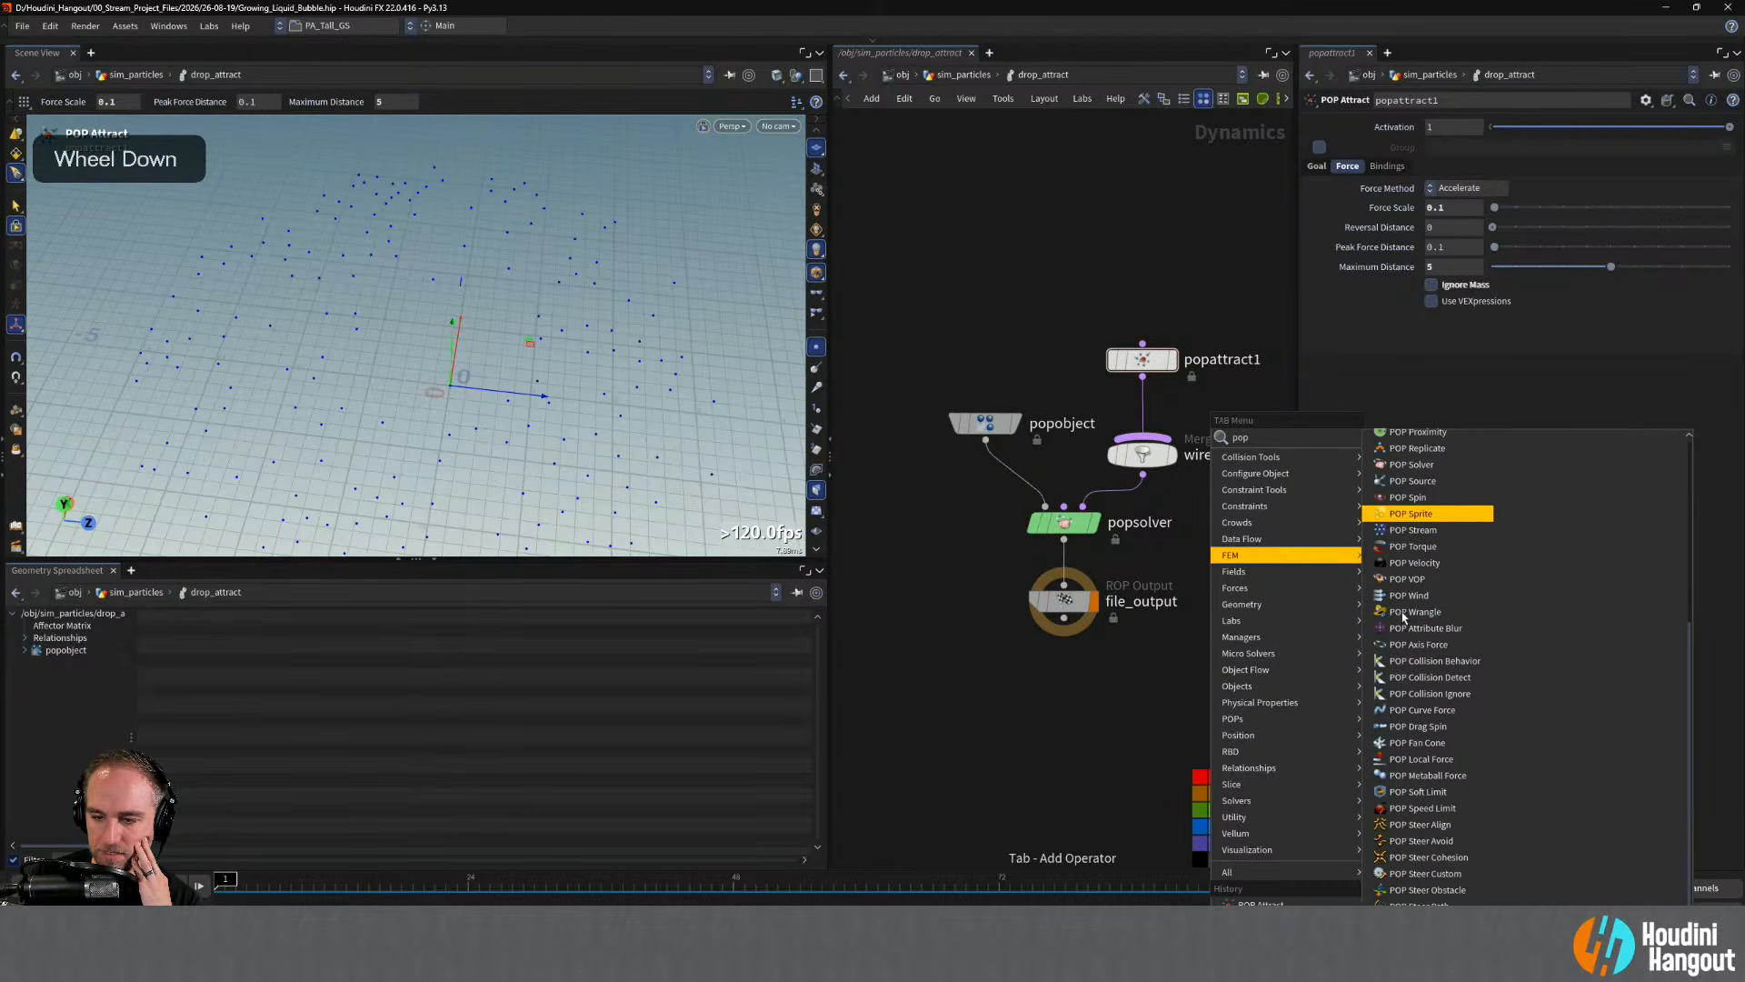
scroll(1403, 617, "up", 6)
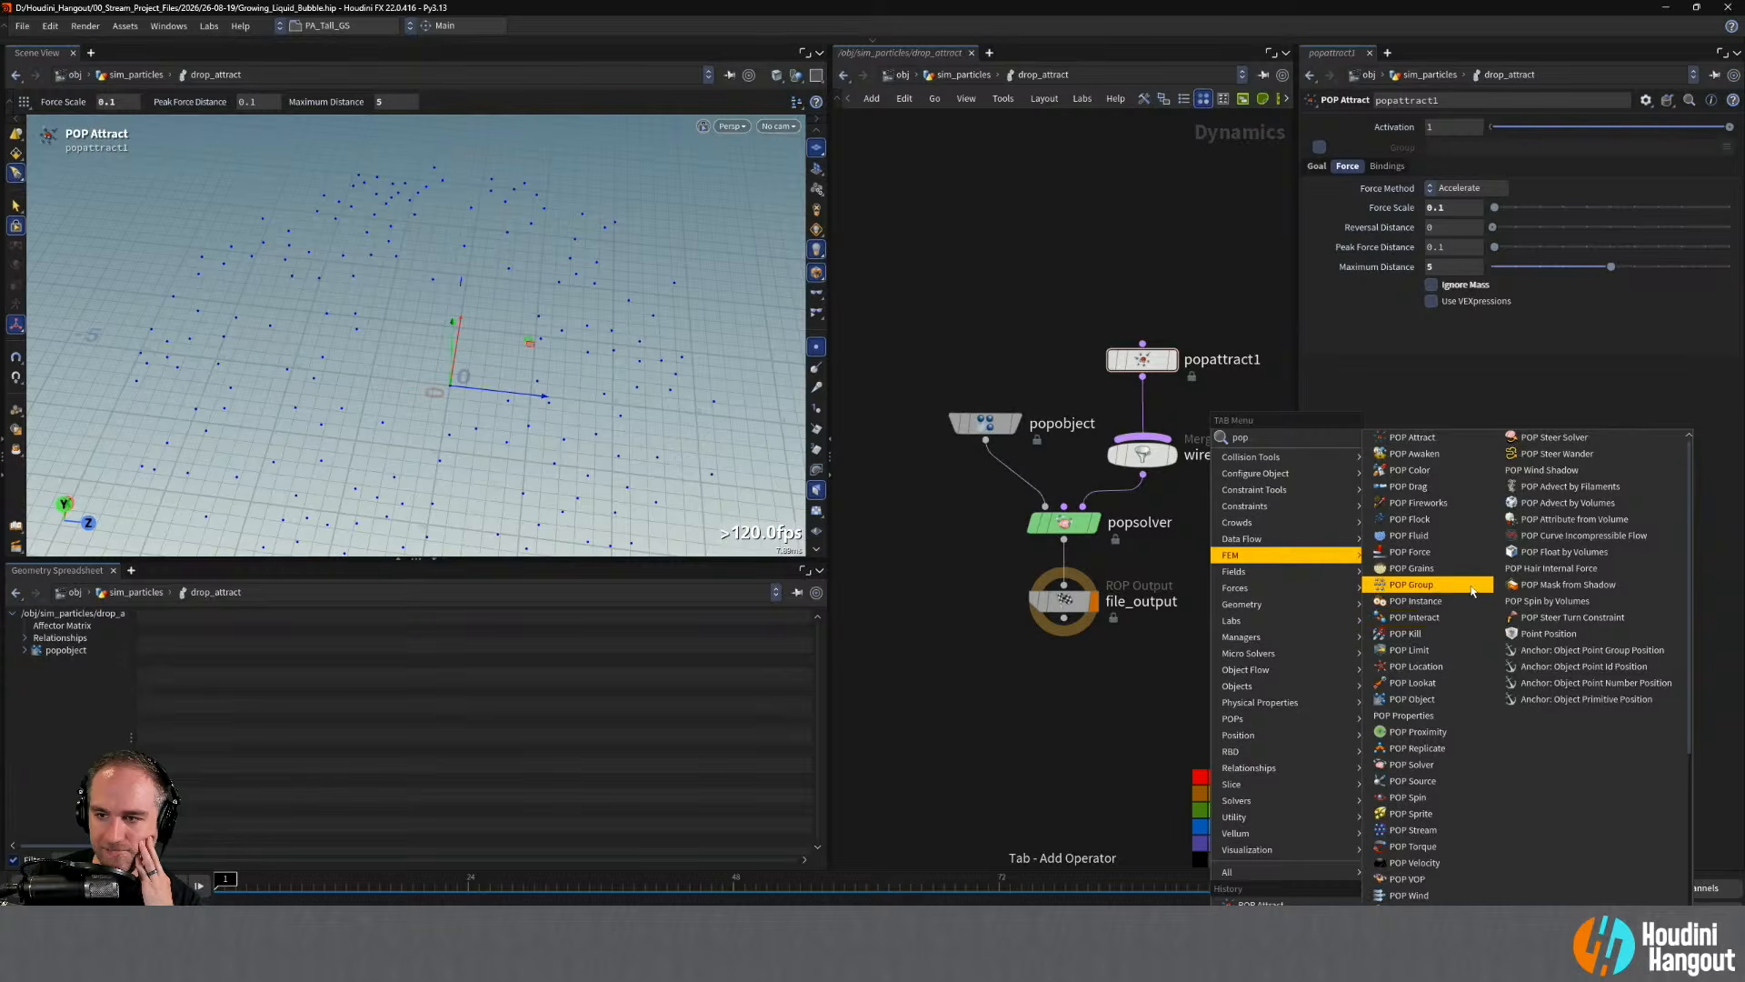
scroll(1455, 599, "down", 6)
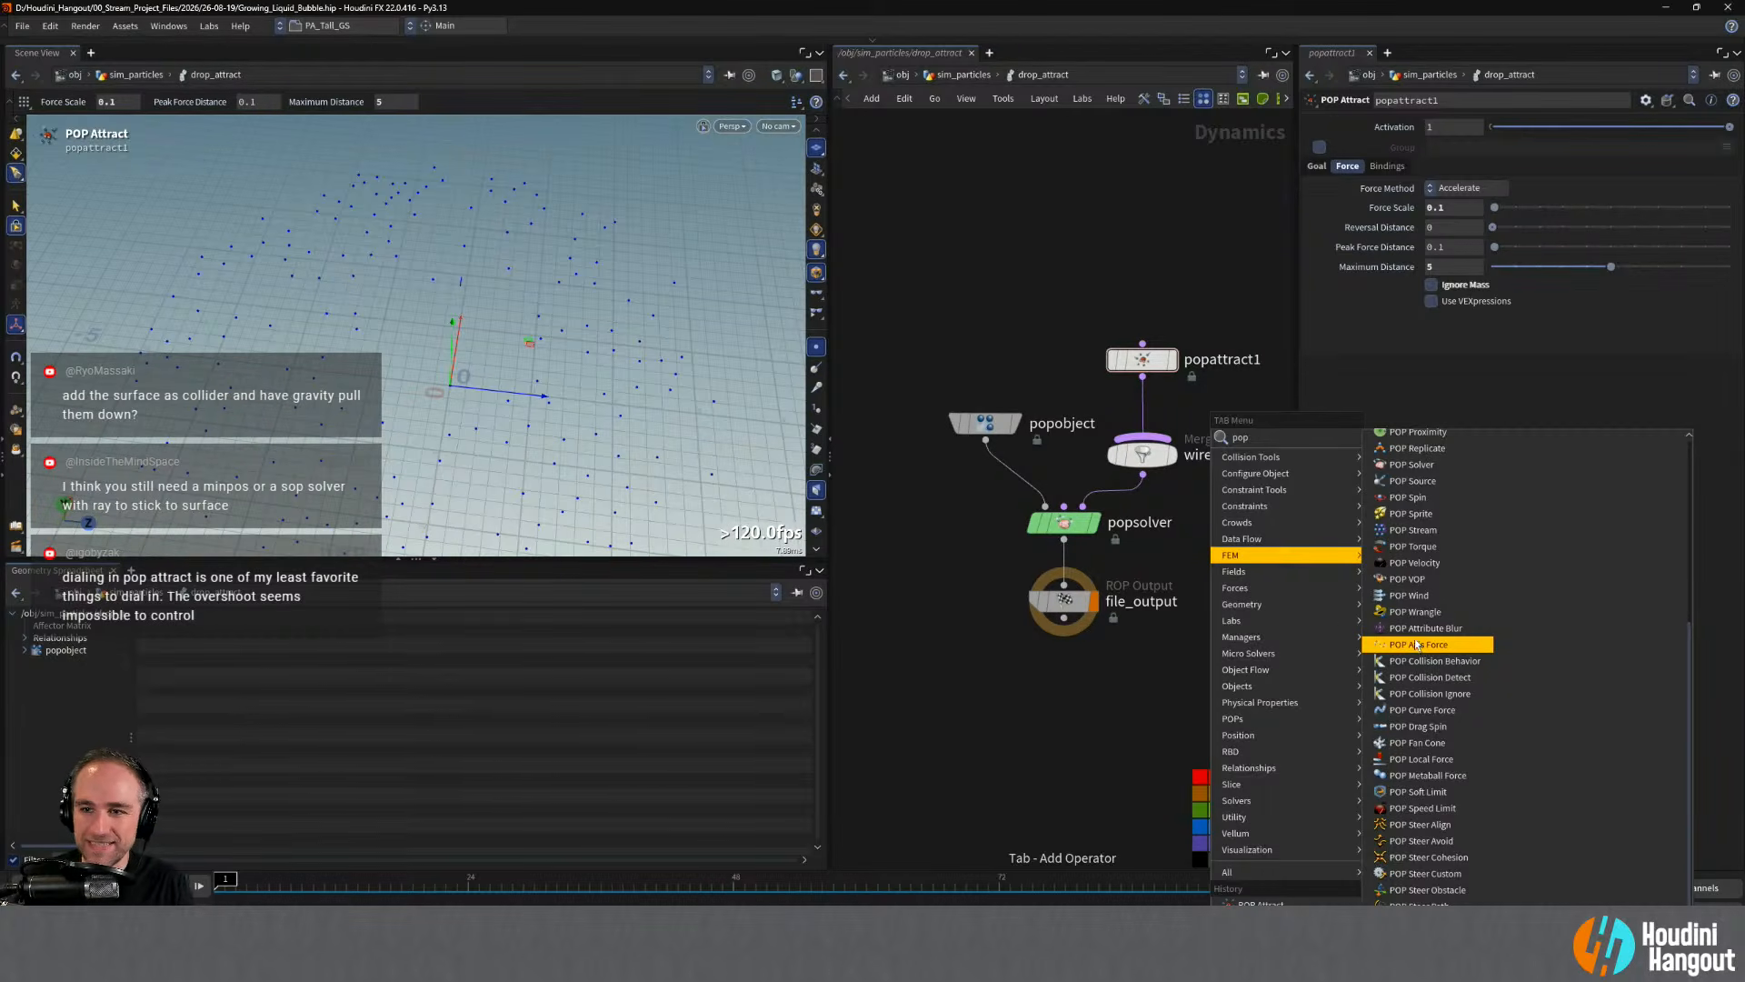
left_click(1063, 242)
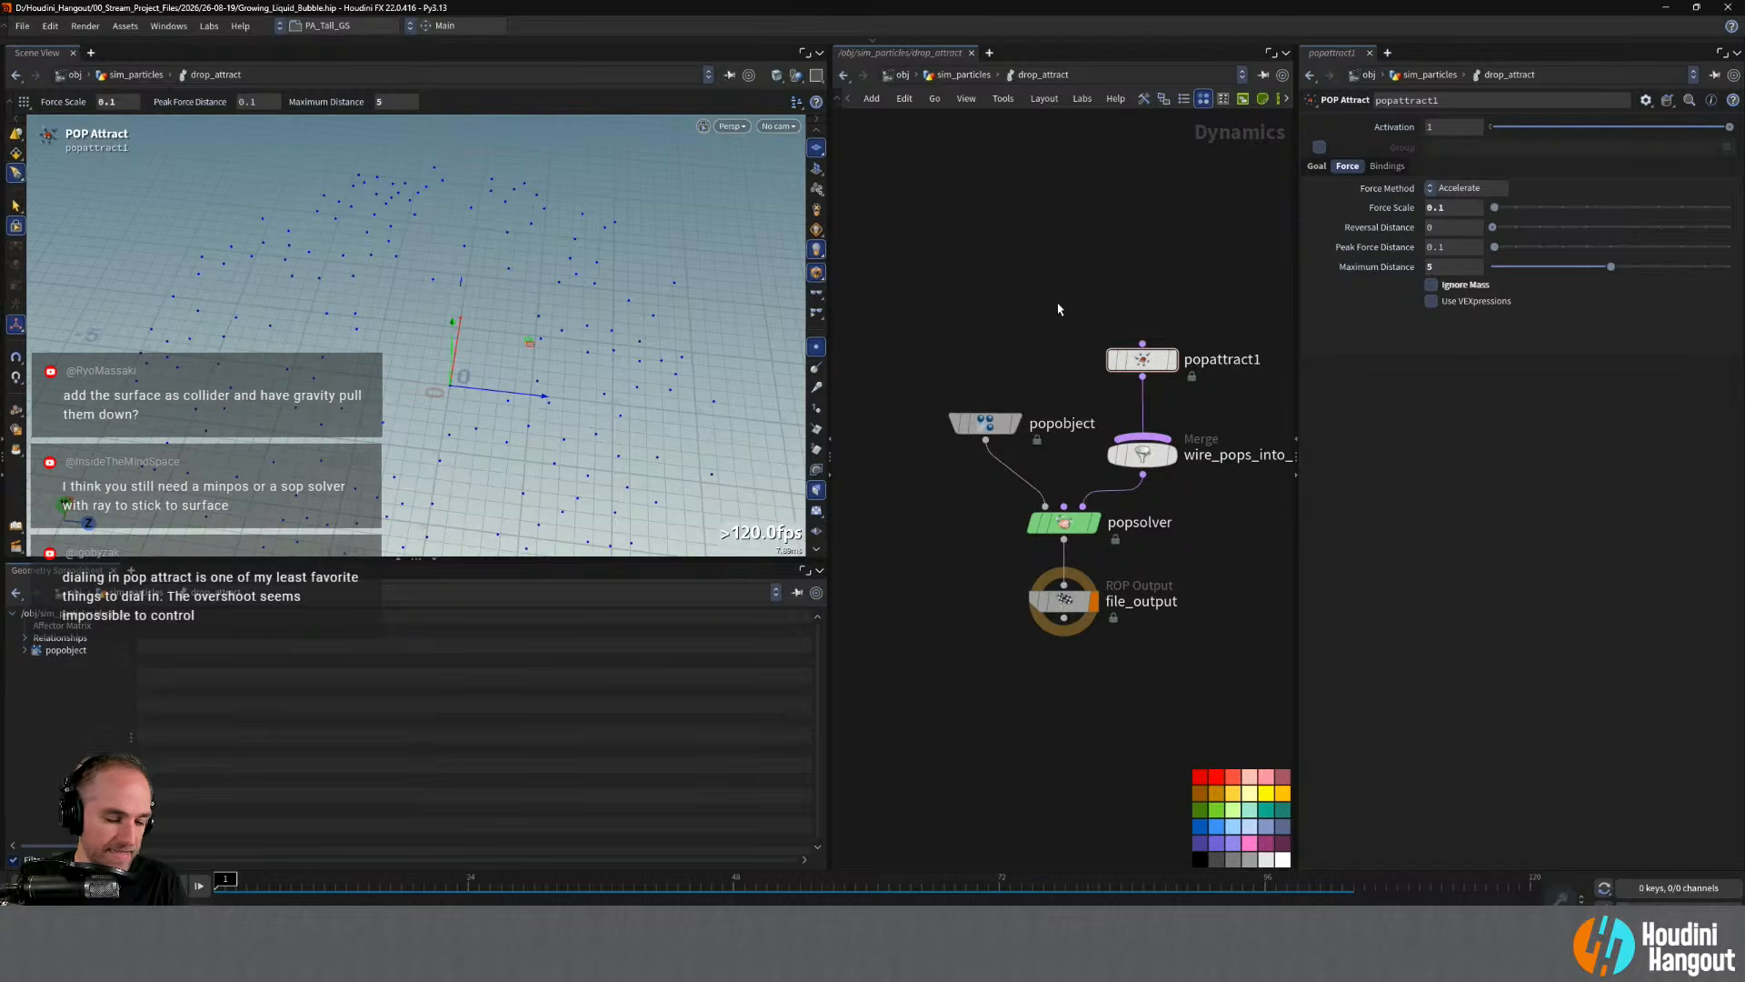
- Set attribadjustfloat1's mass Middle Value to 0.25 and its Range Length to 0.2
key("u")
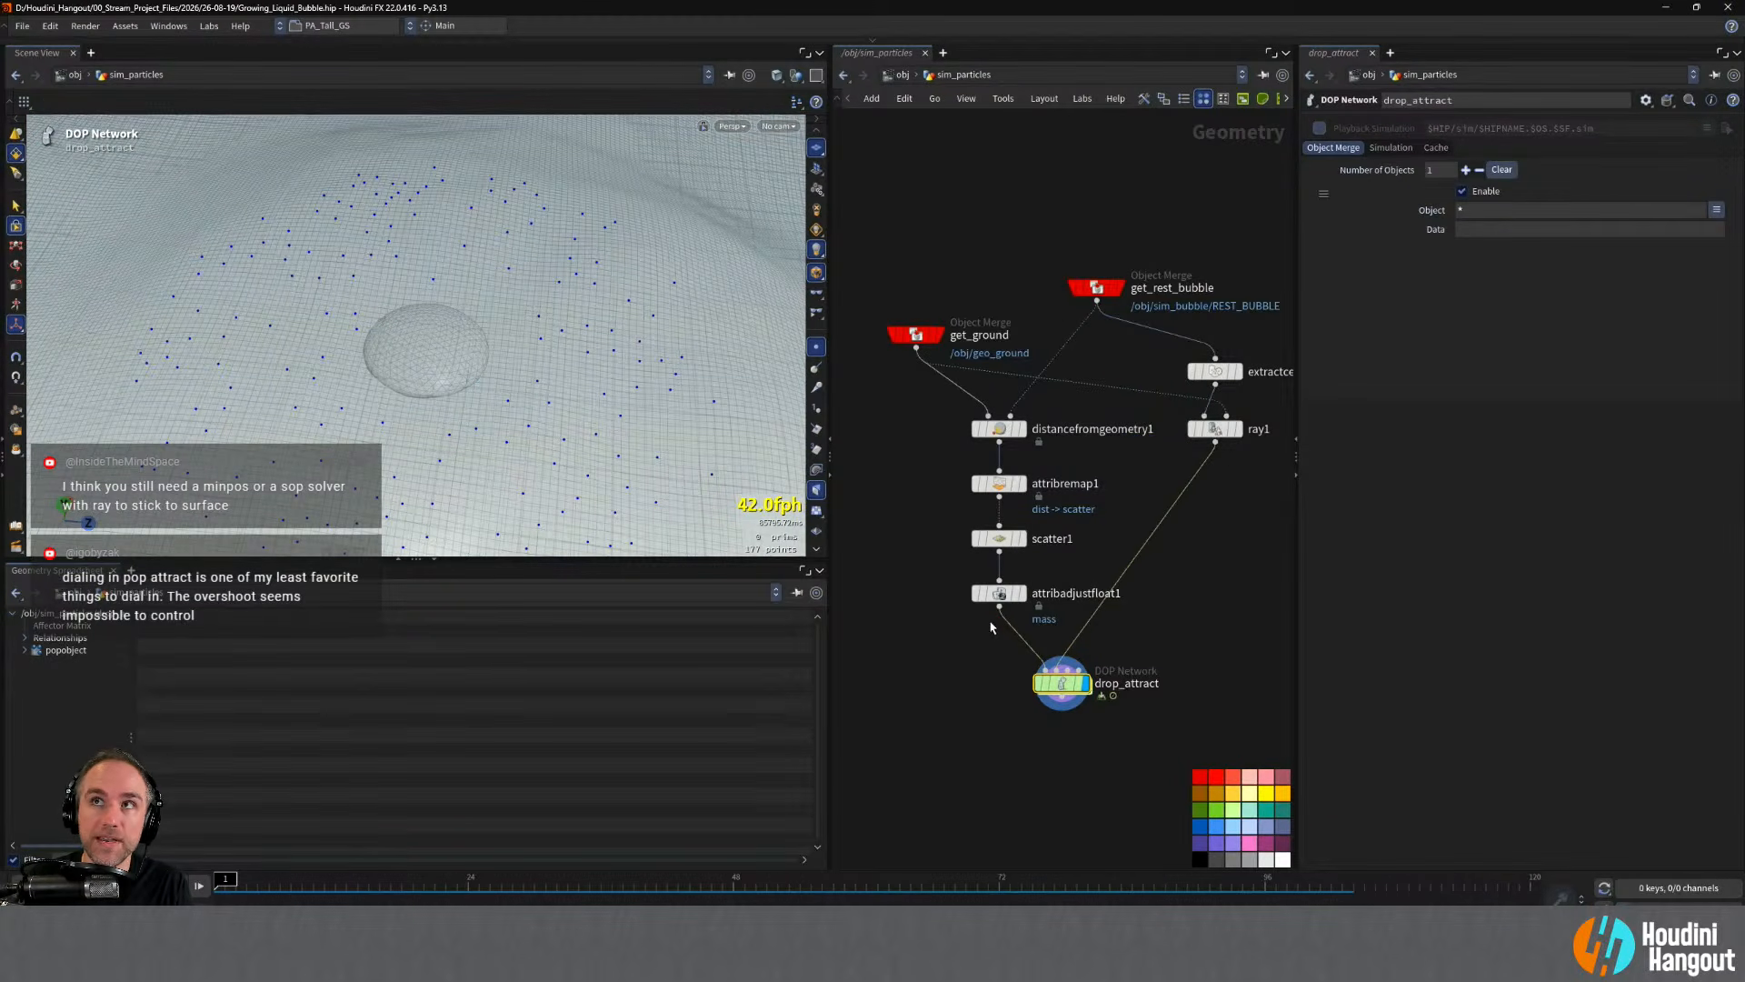
left_click(999, 594)
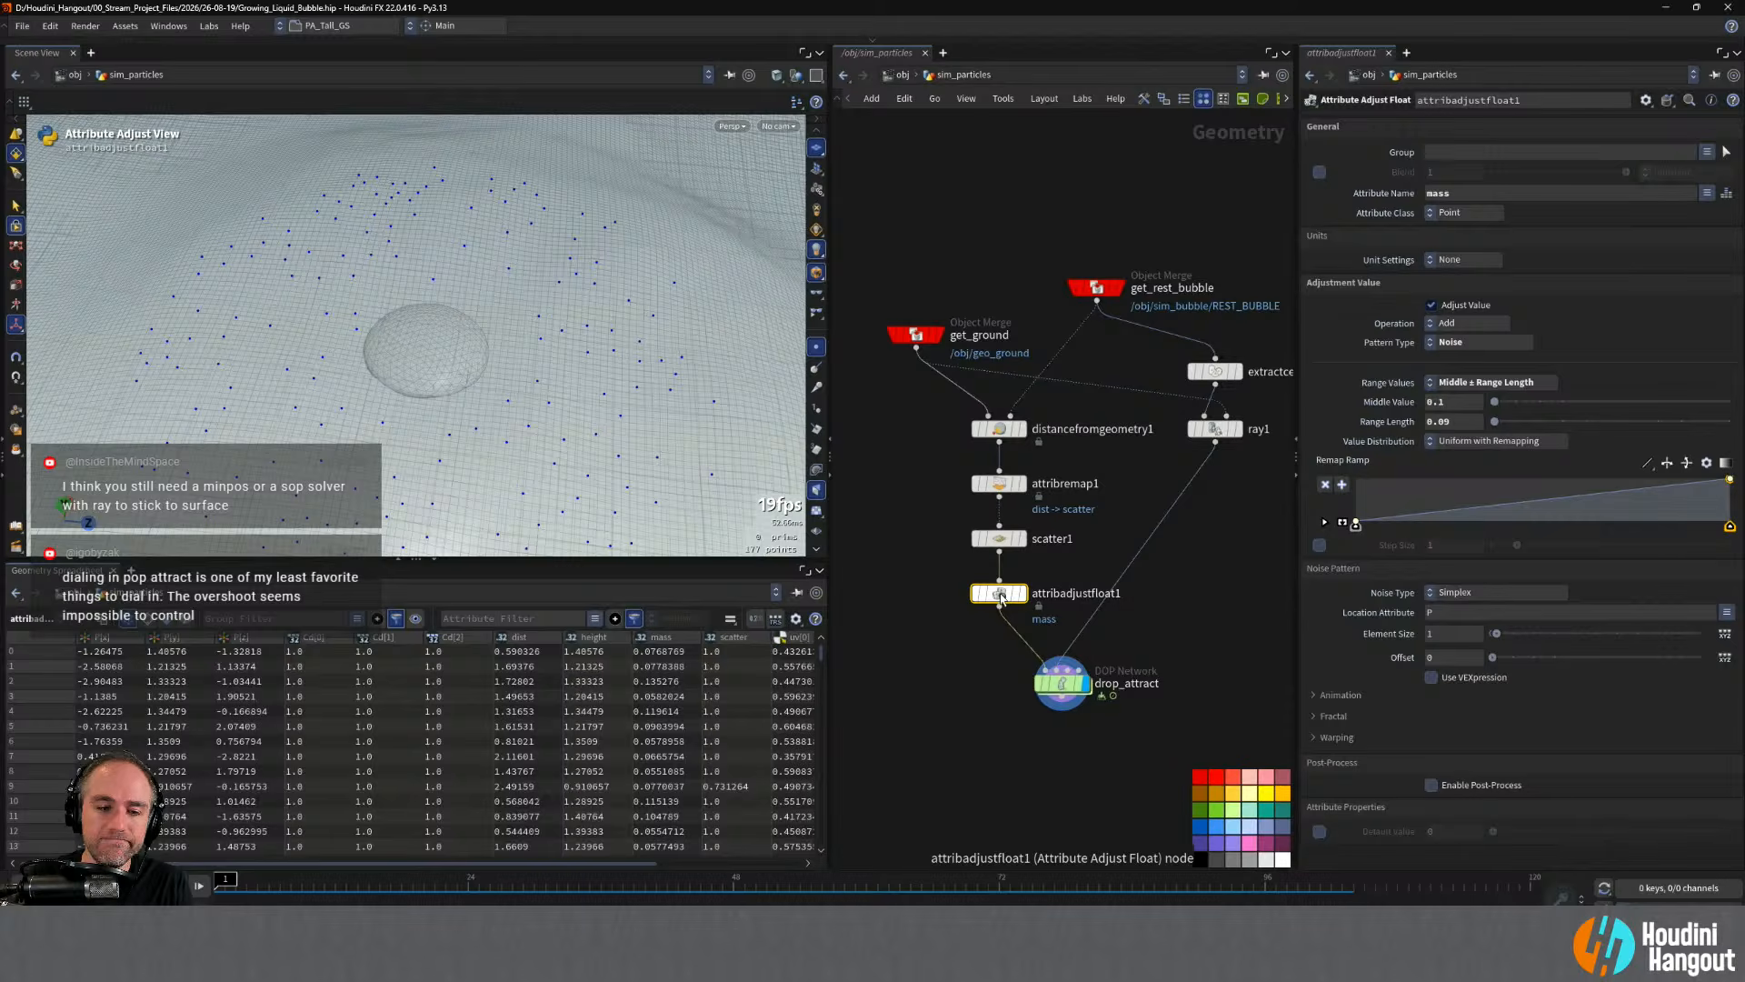
left_click(1439, 403)
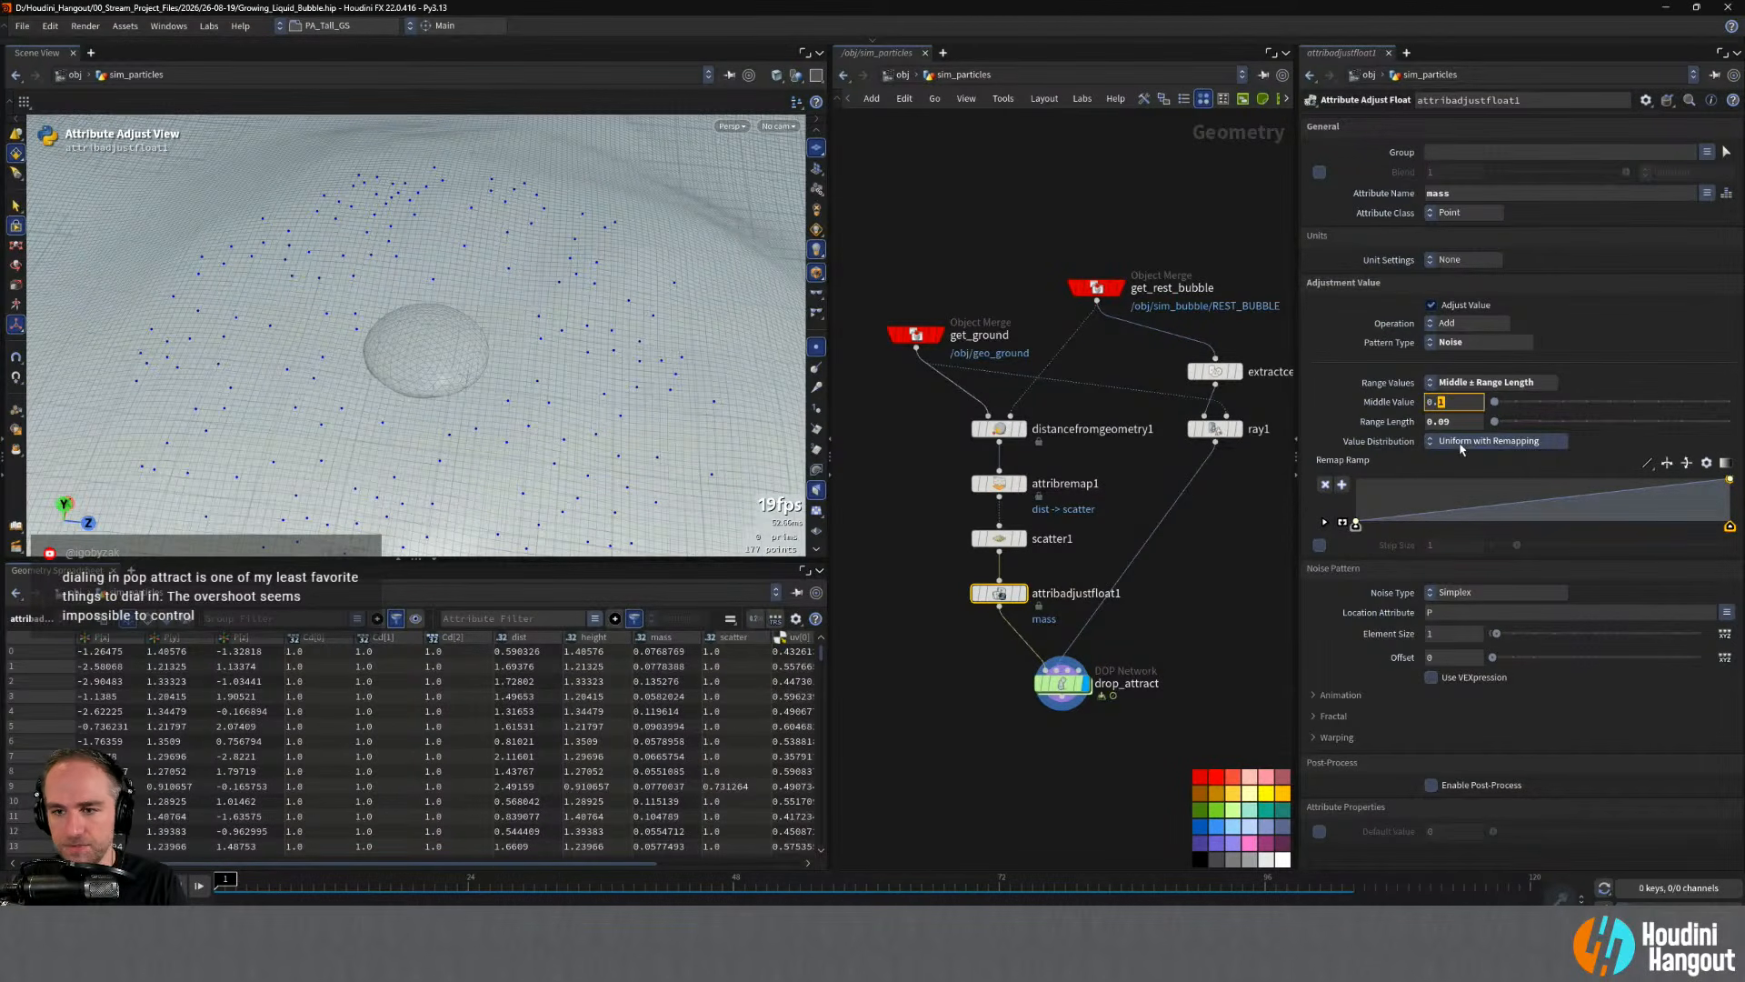
type("25")
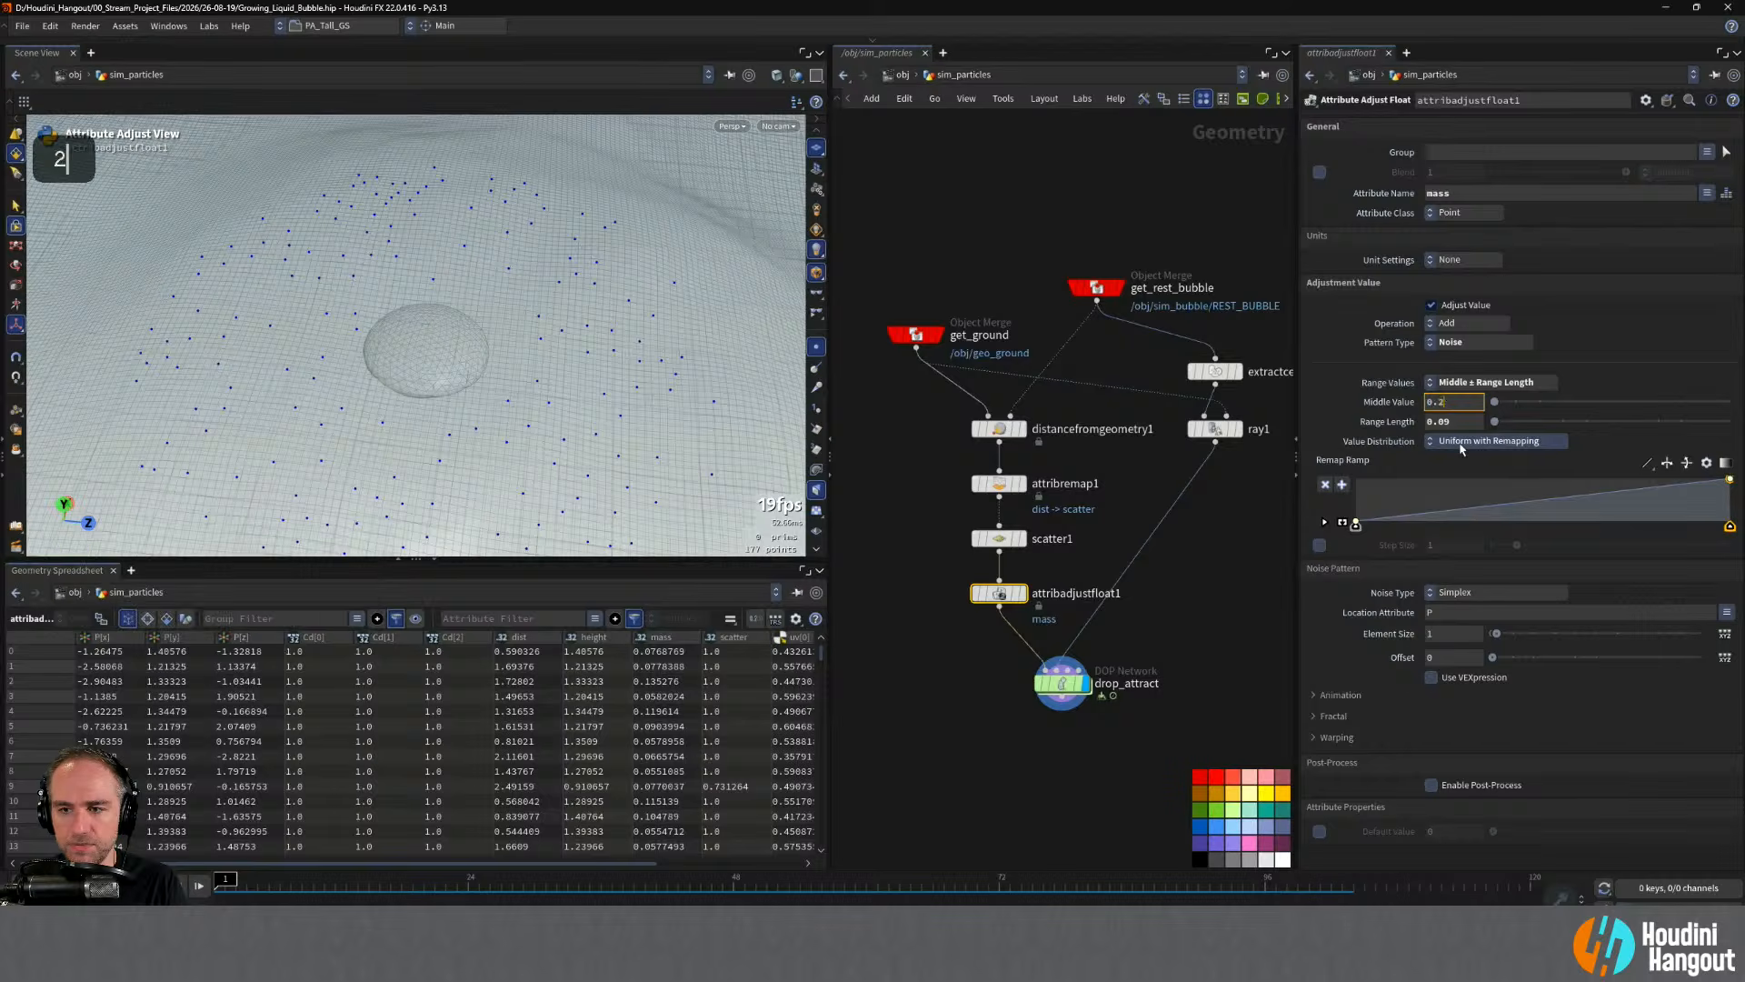
key("Return")
left_click(1444, 423)
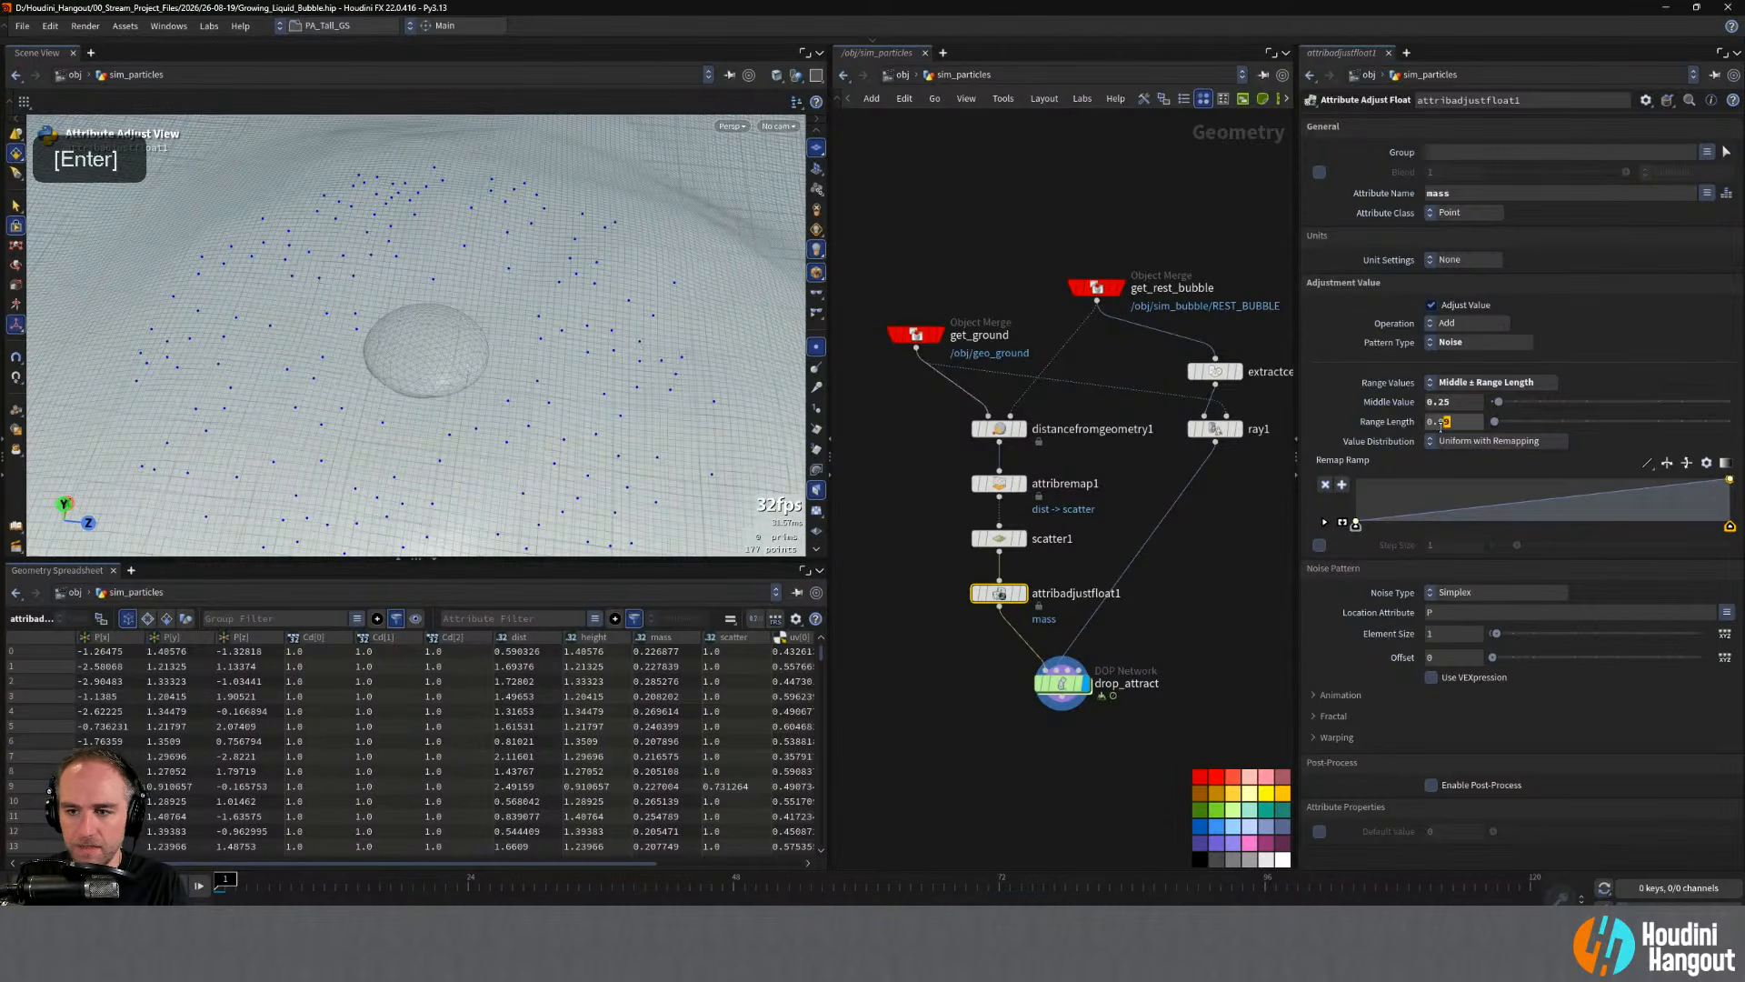
type("2")
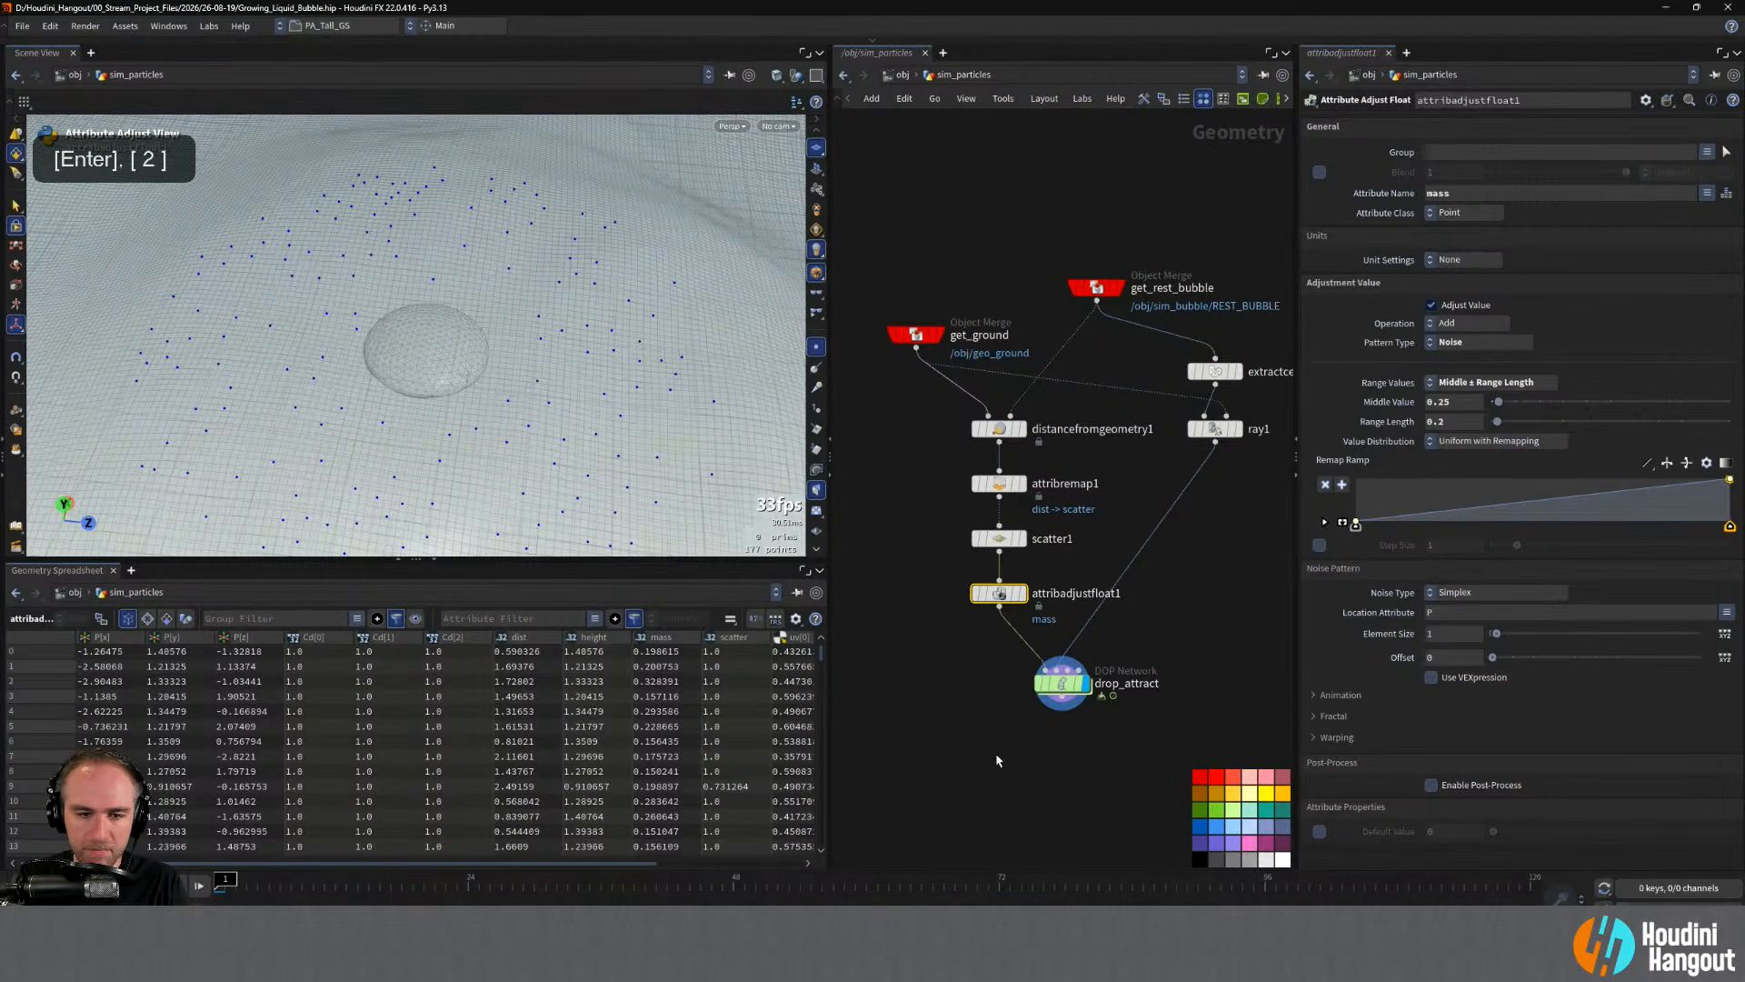
- Play the simulation in sim_particles to review the points' attraction with the adjusted mass range, returning to the first frame
type("u")
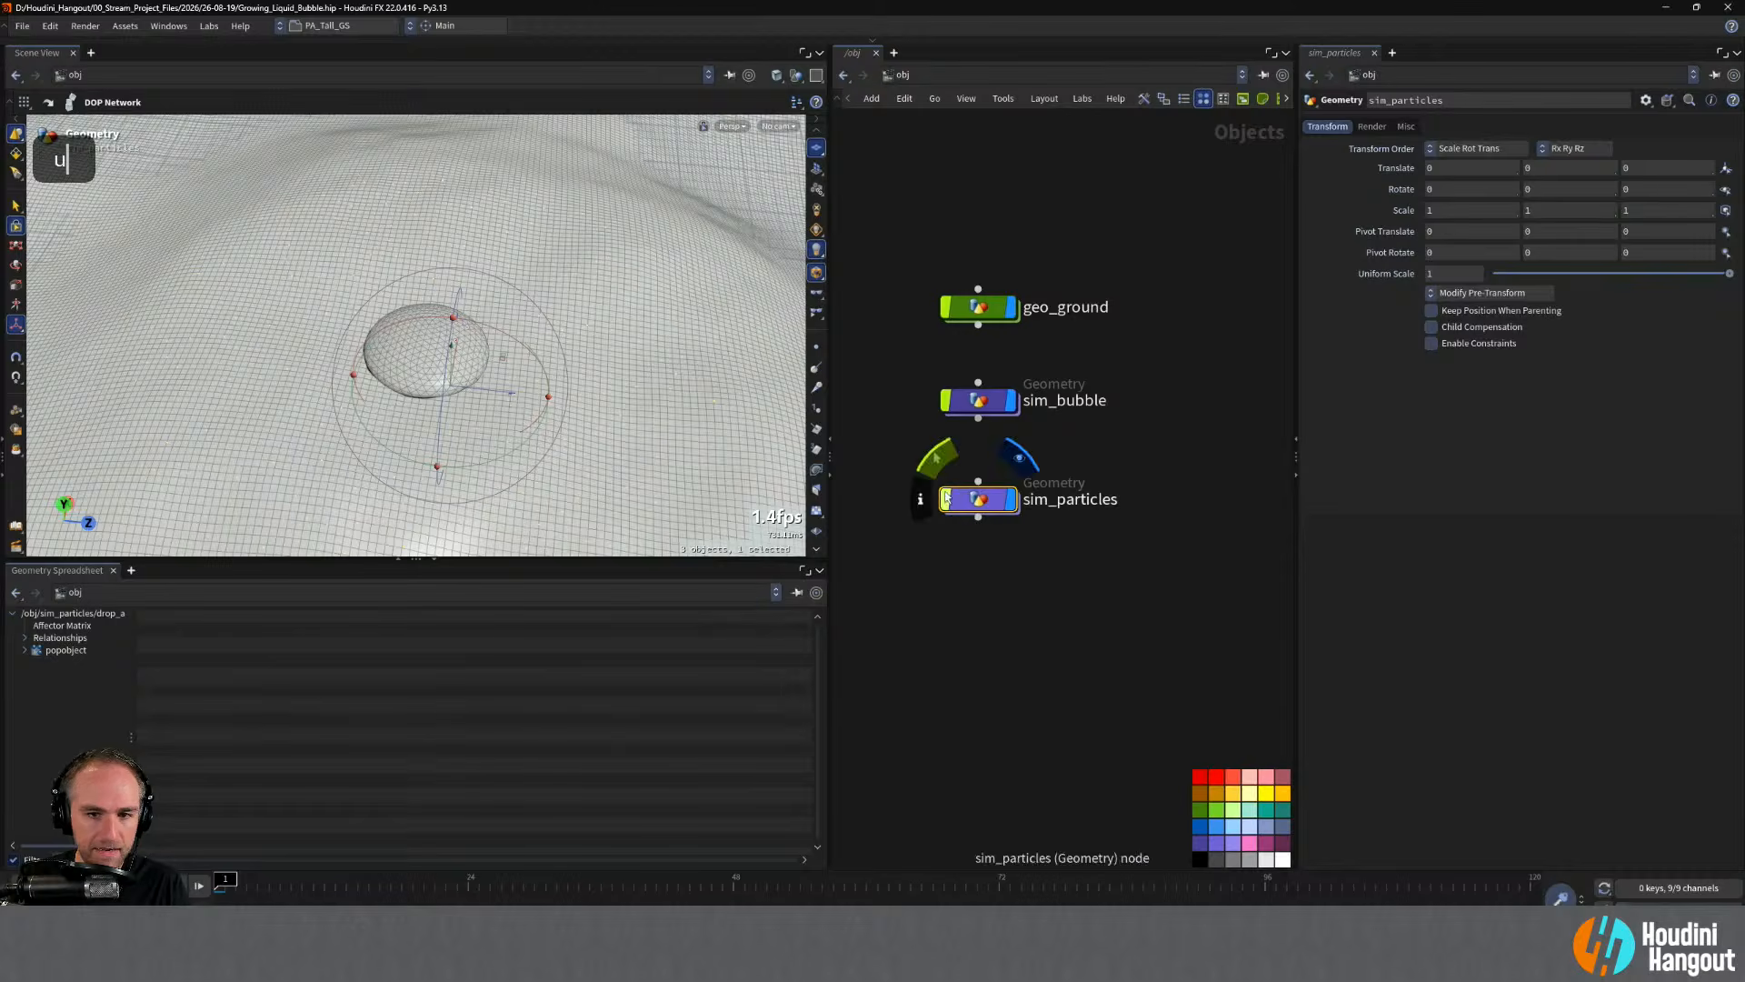
double_click(978, 499)
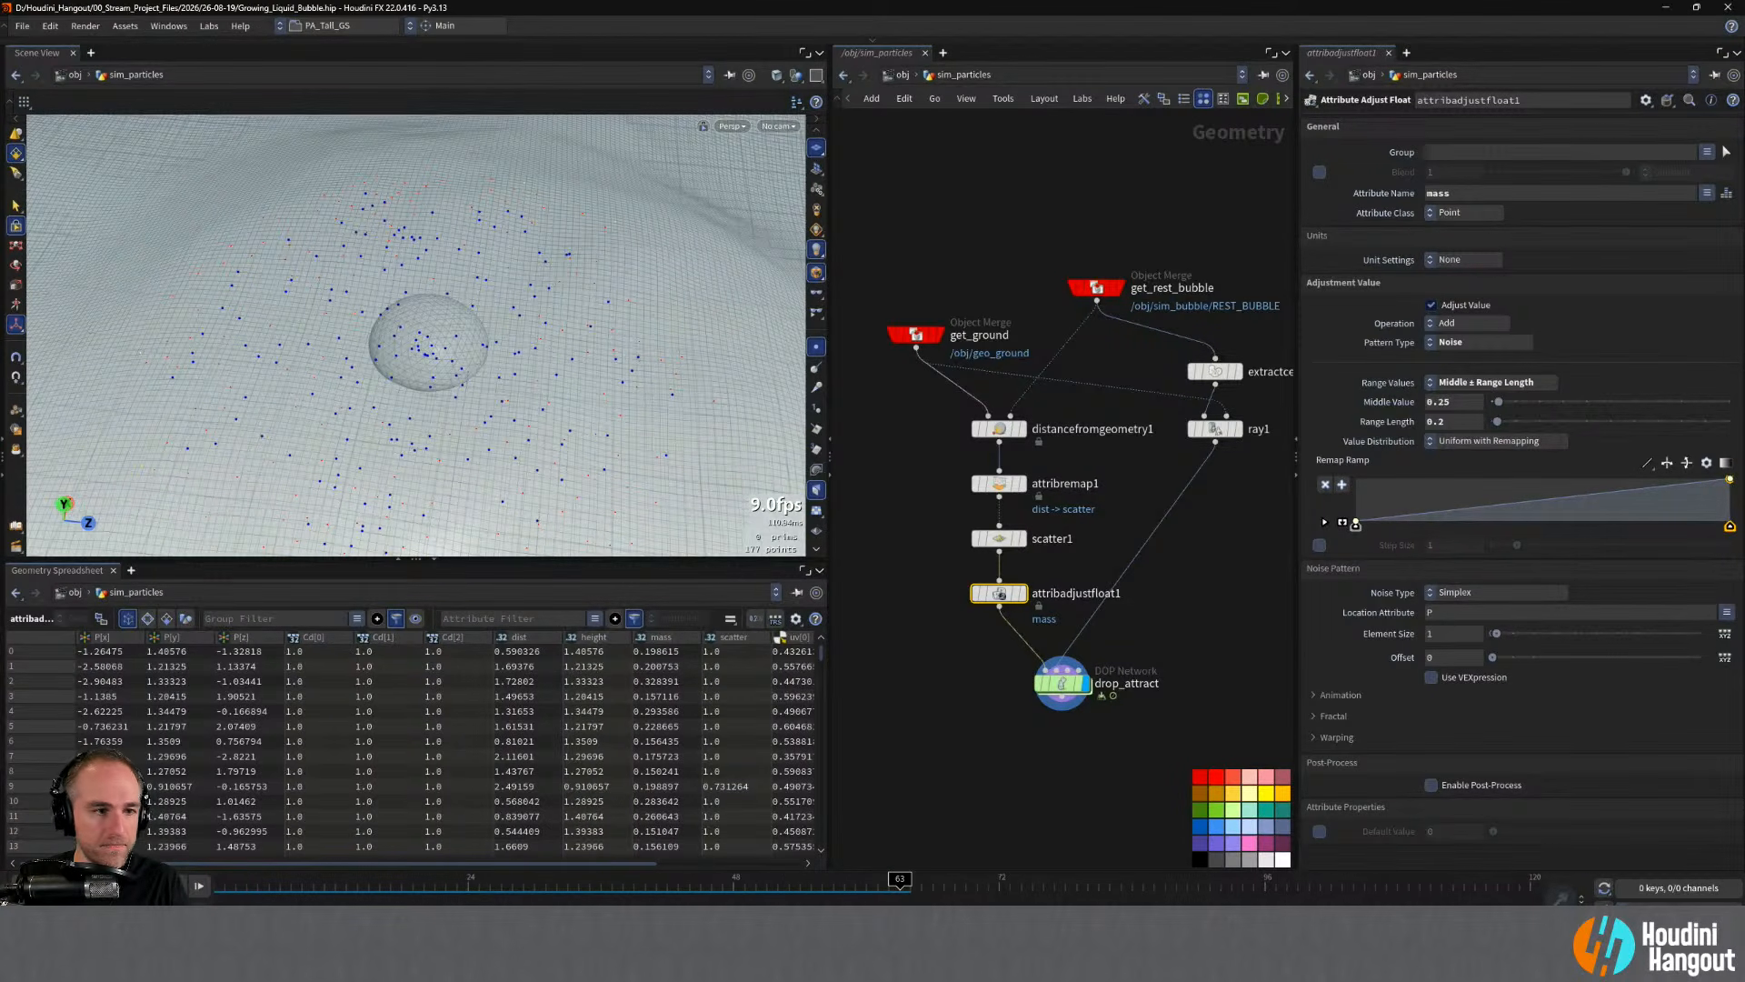
key("ctrl+Up")
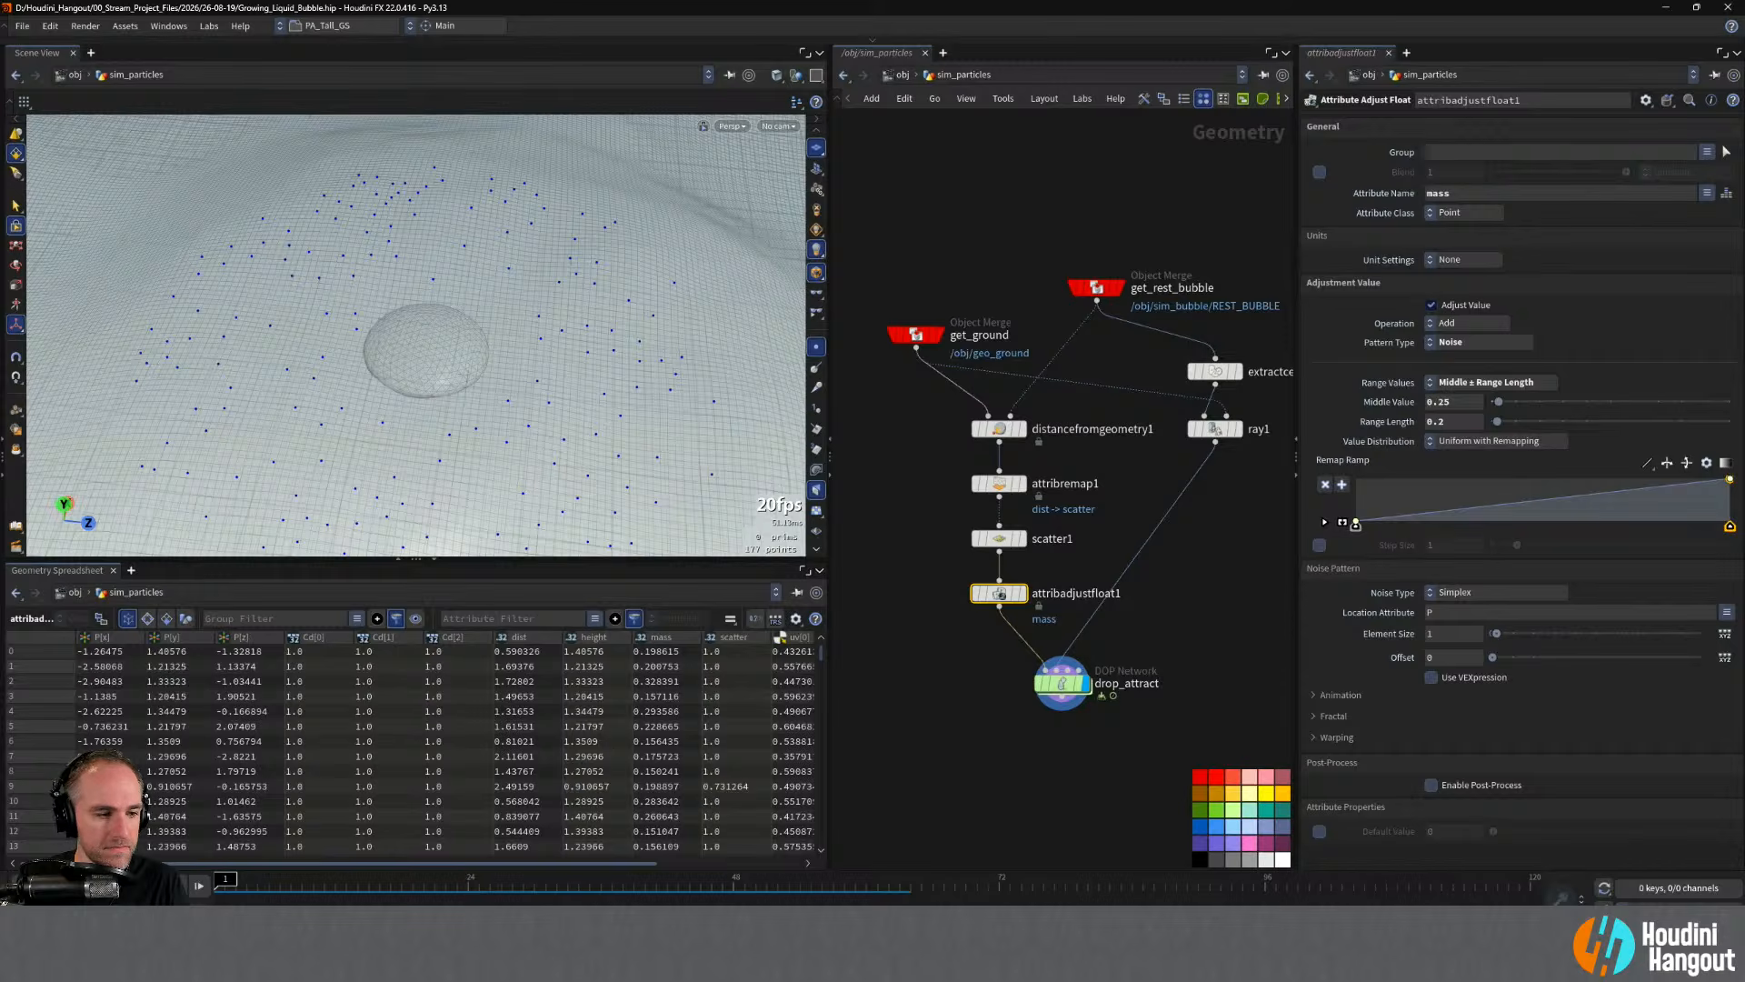
key("Up")
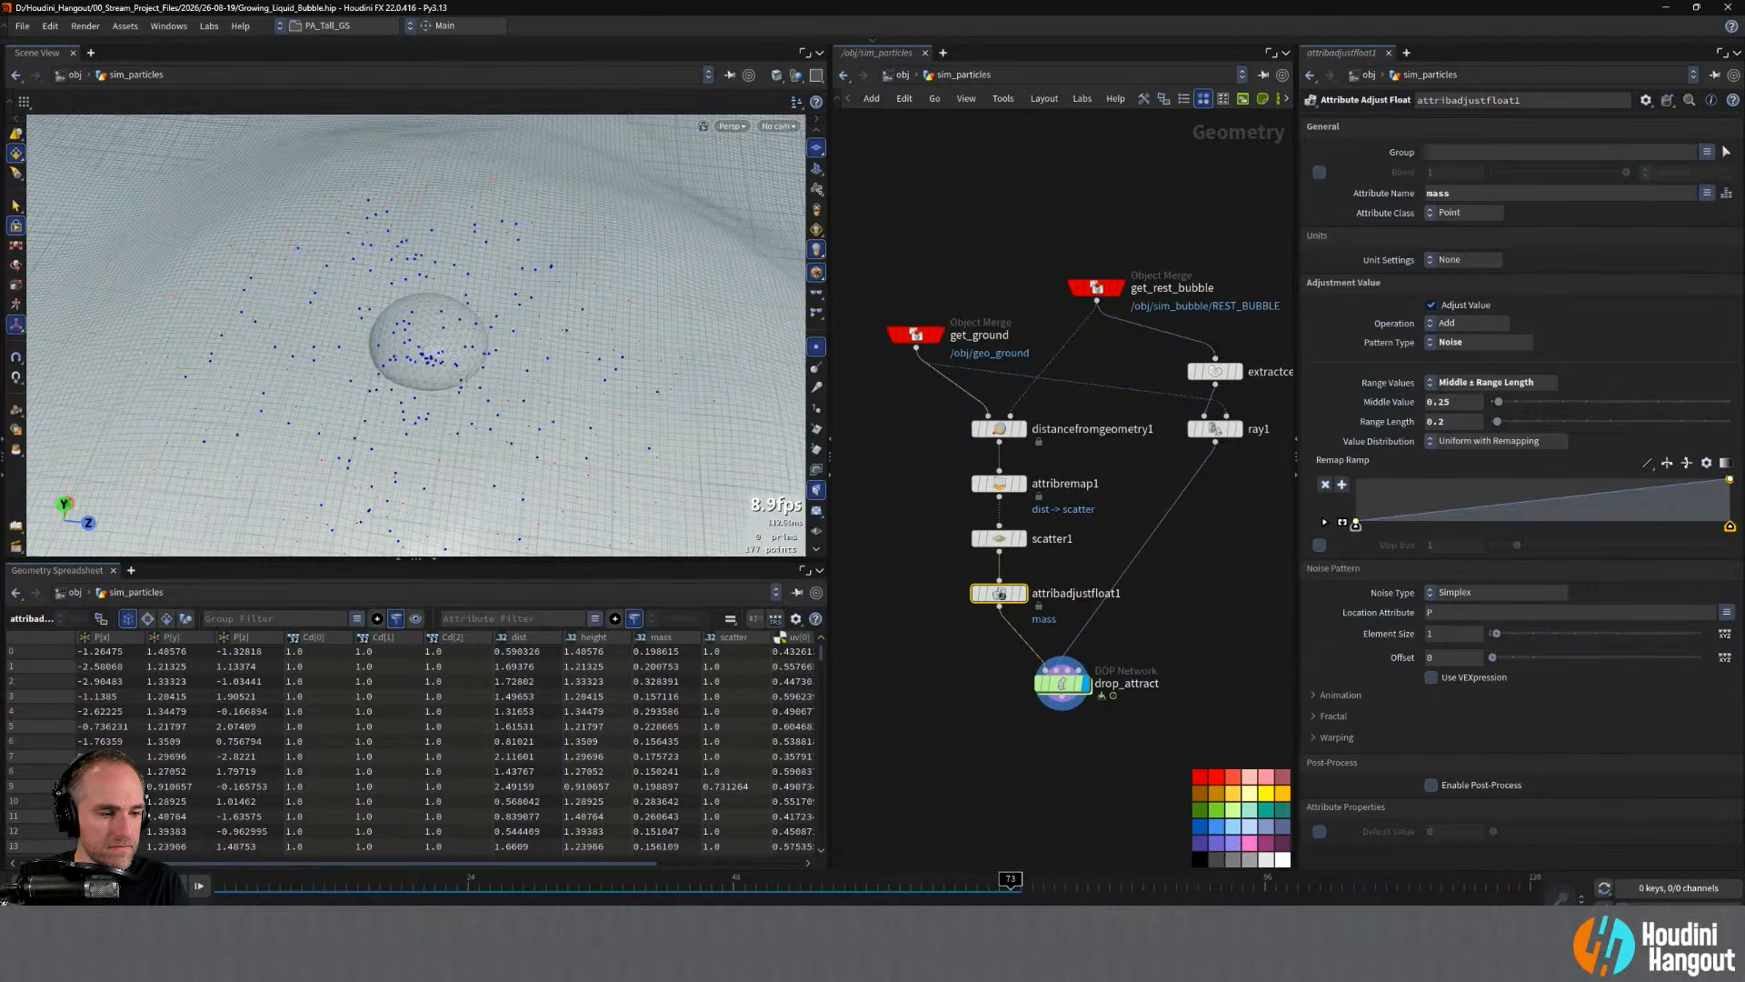
key("ctrl+Up")
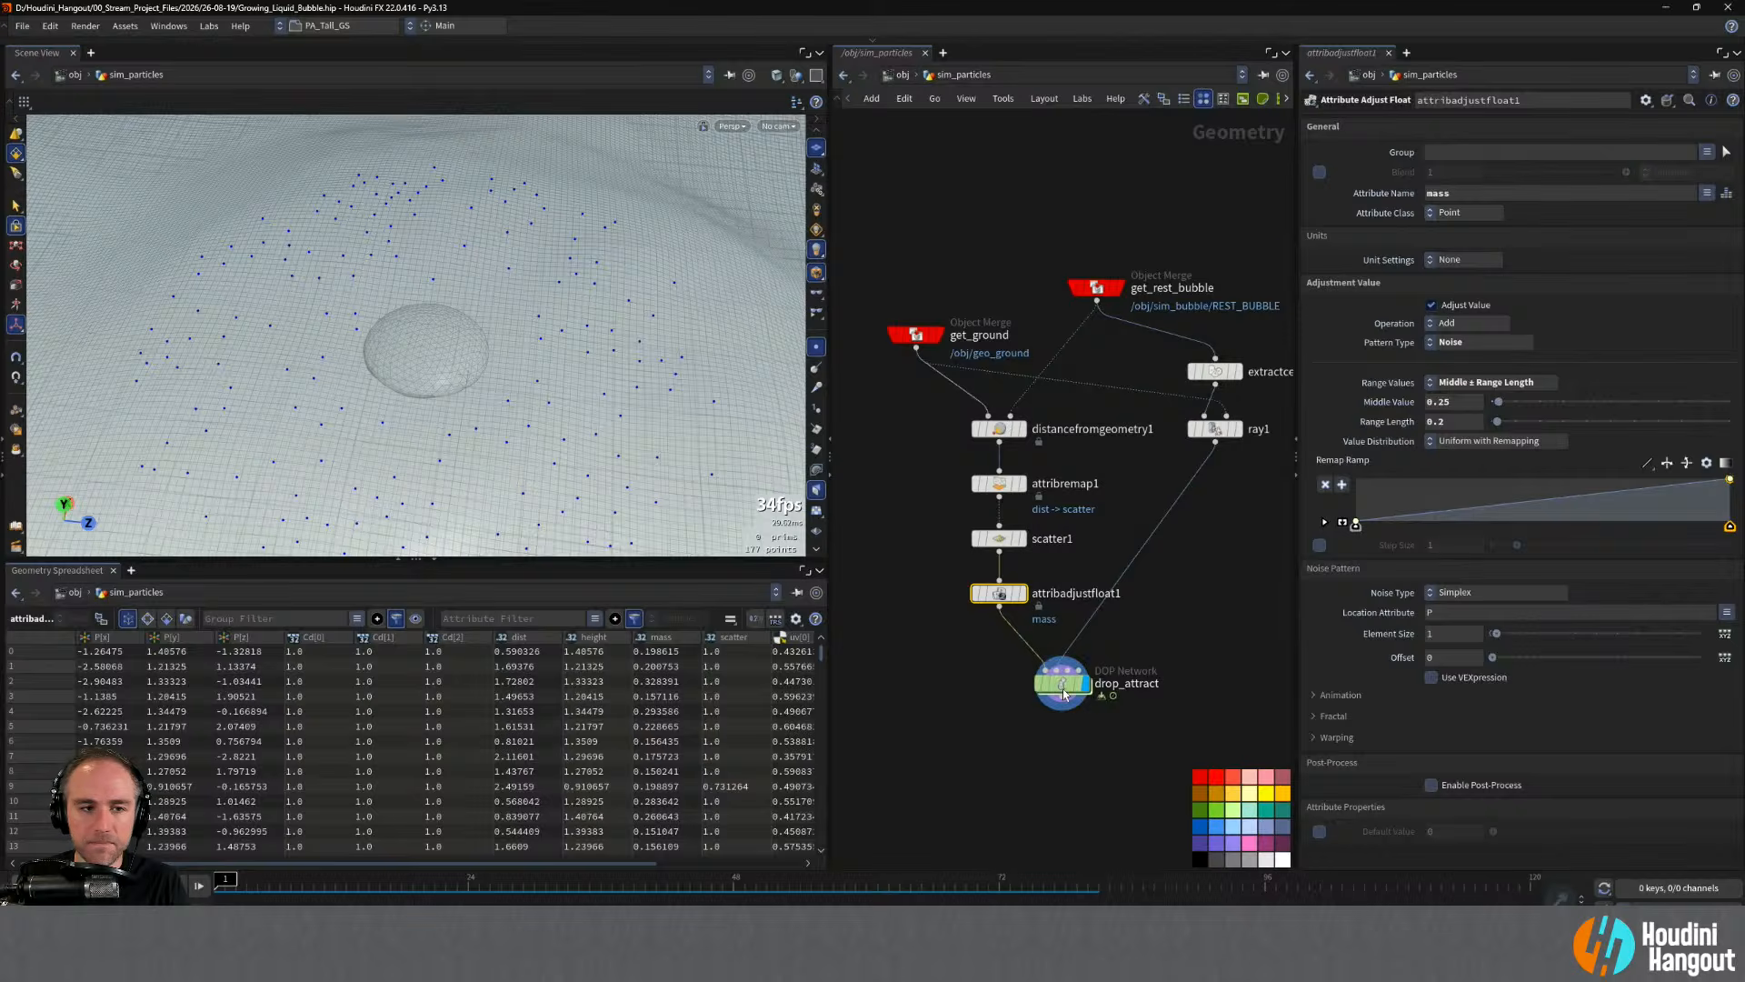
- Inspect popsolver's substep settings inside drop_attract and reset the simulation on the DOP network
double_click(1064, 694)
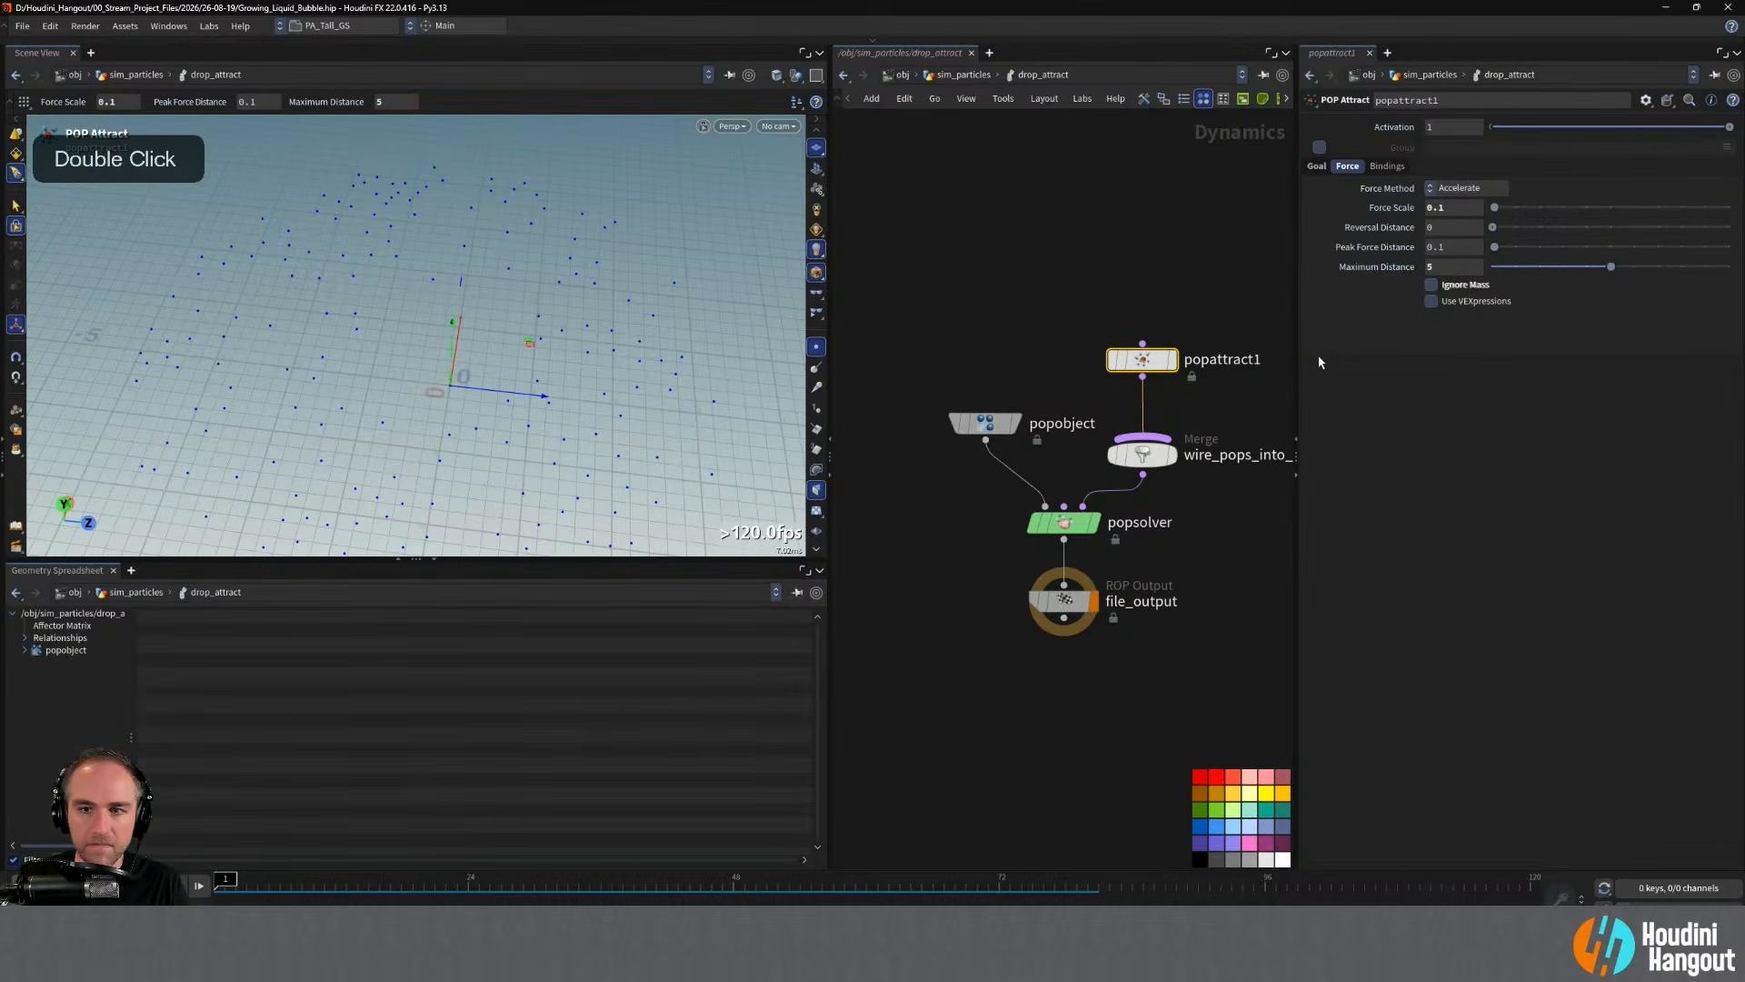
left_click(1064, 524)
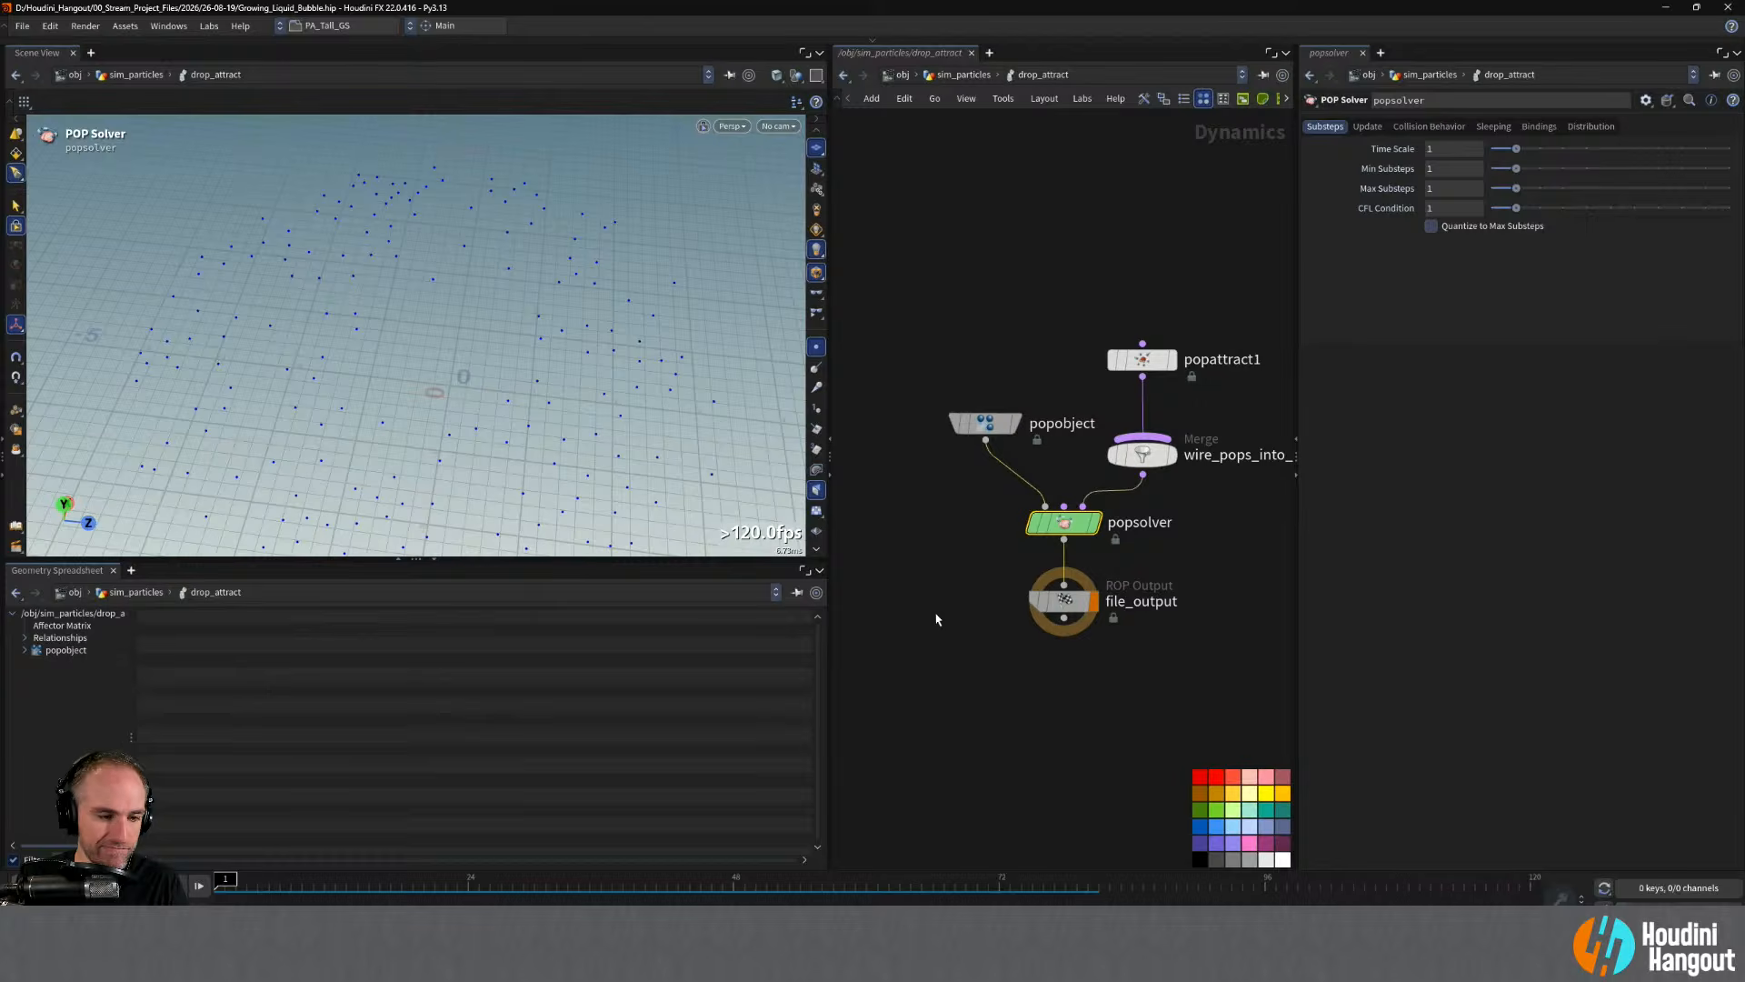
key("u")
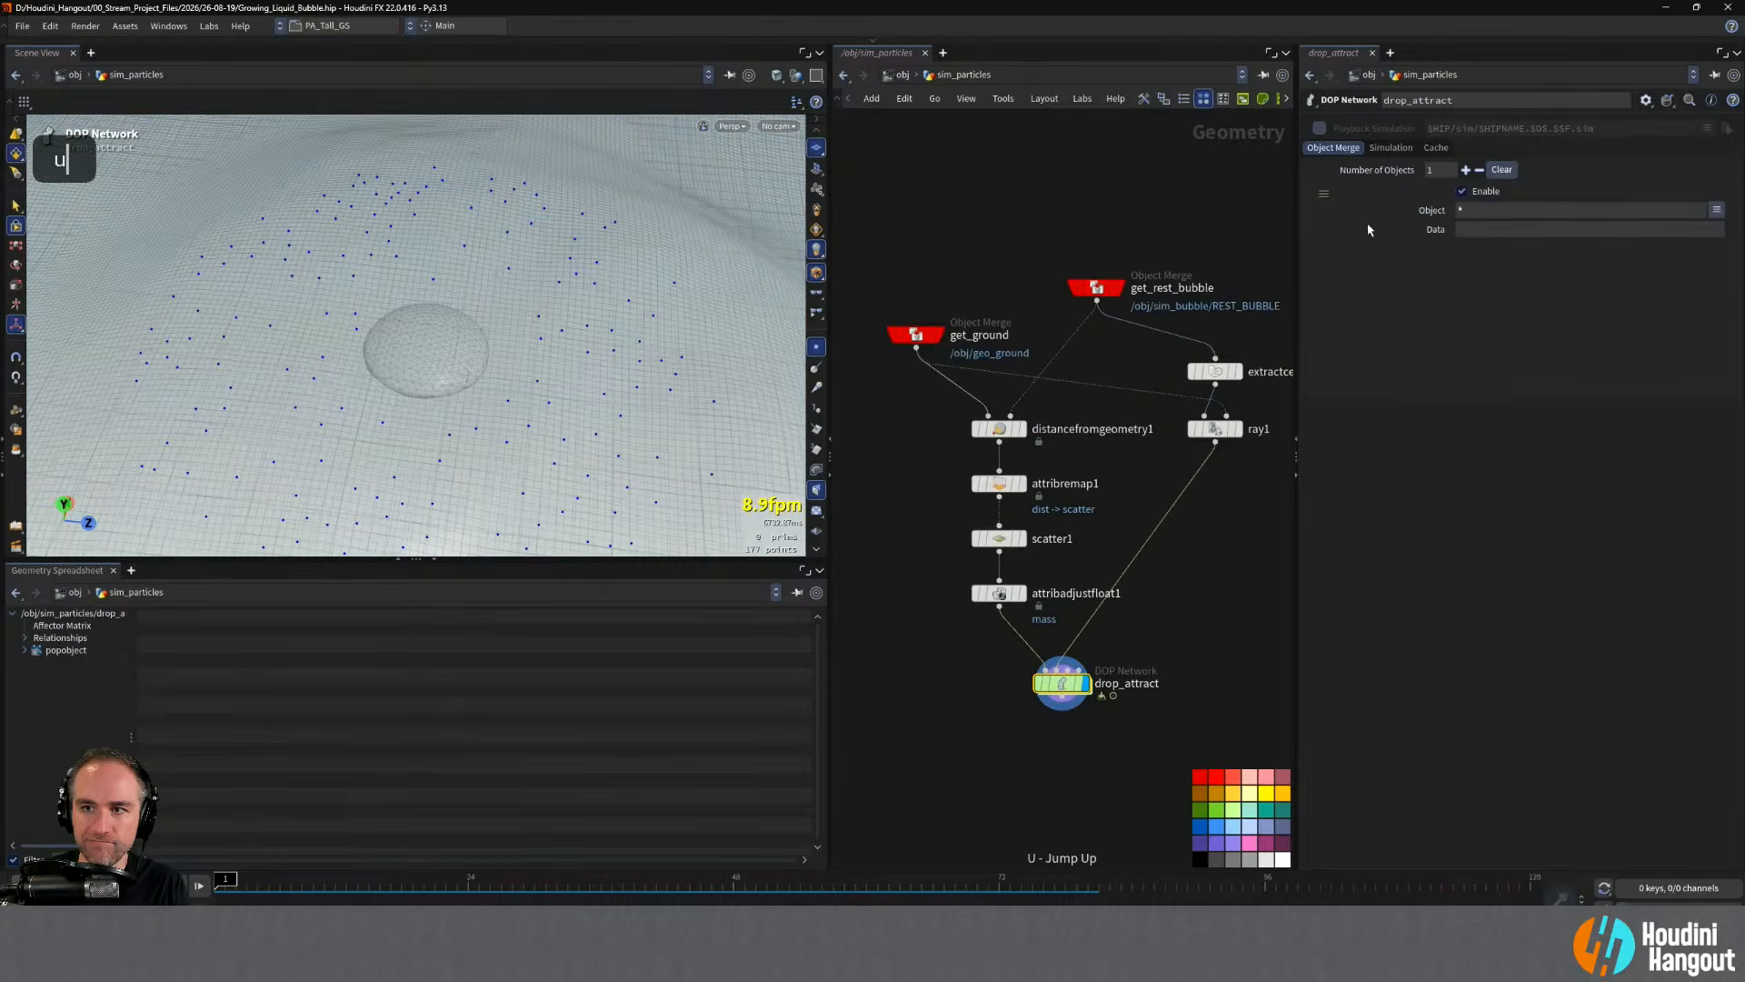
left_click(1391, 147)
left_click(1366, 171)
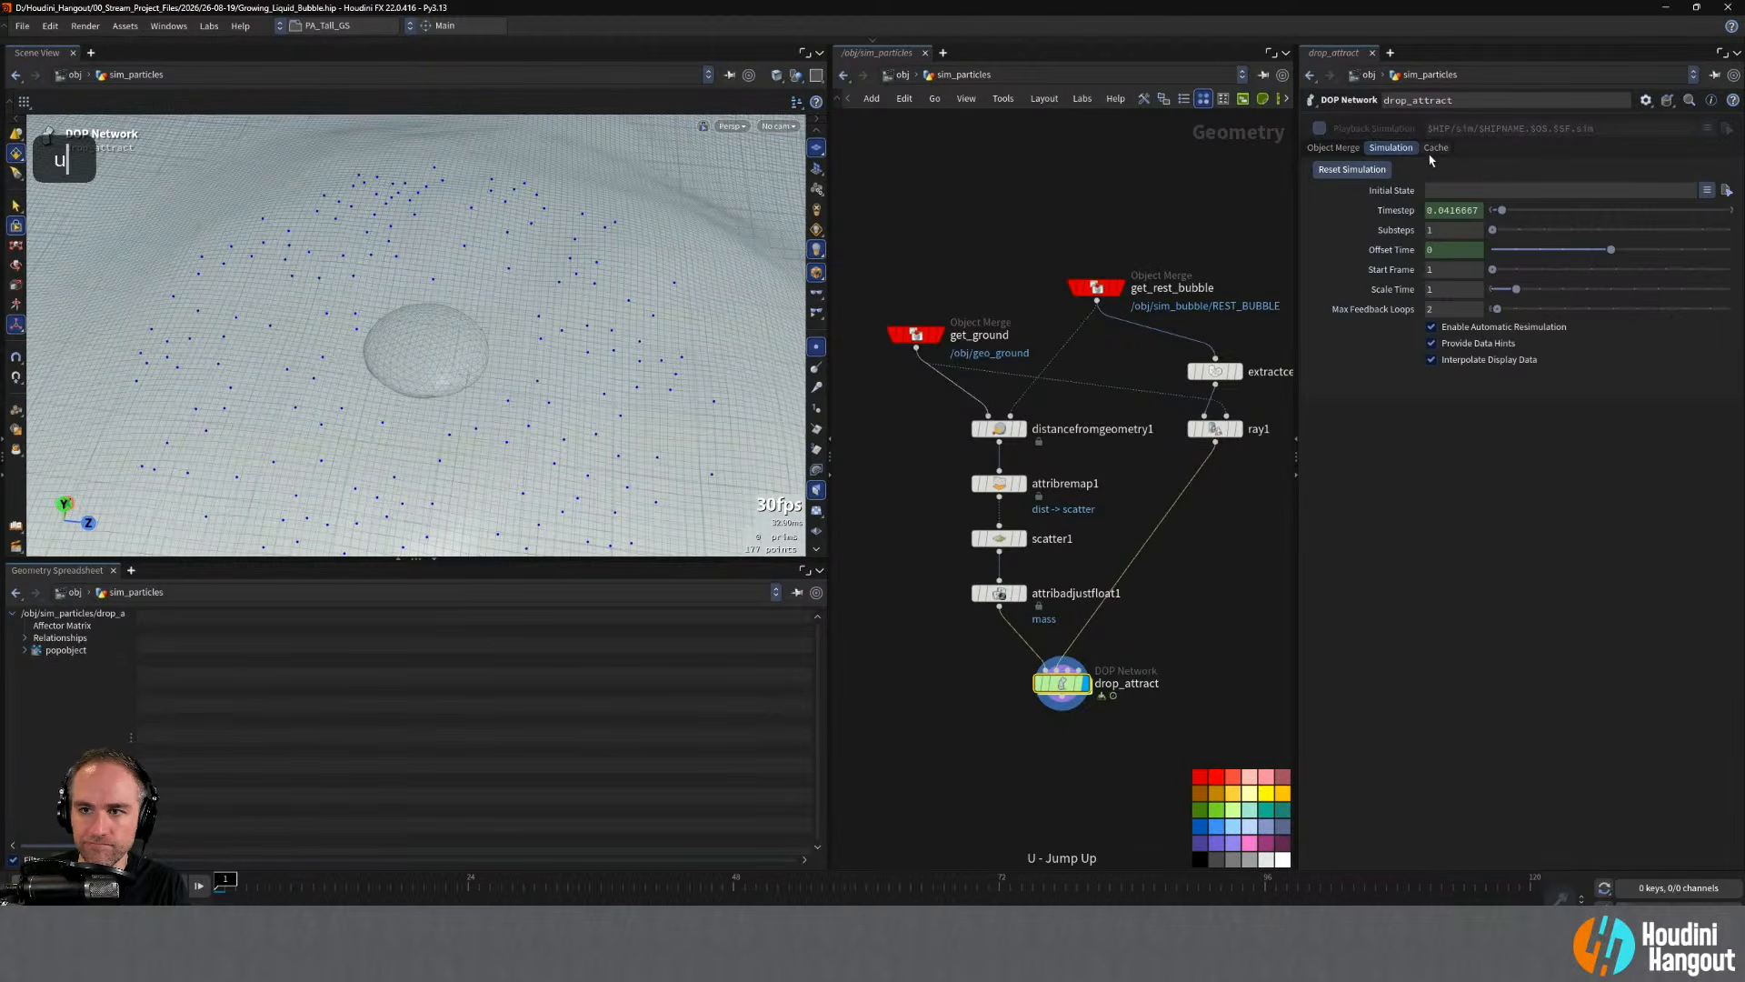
key("u")
double_click(978, 498)
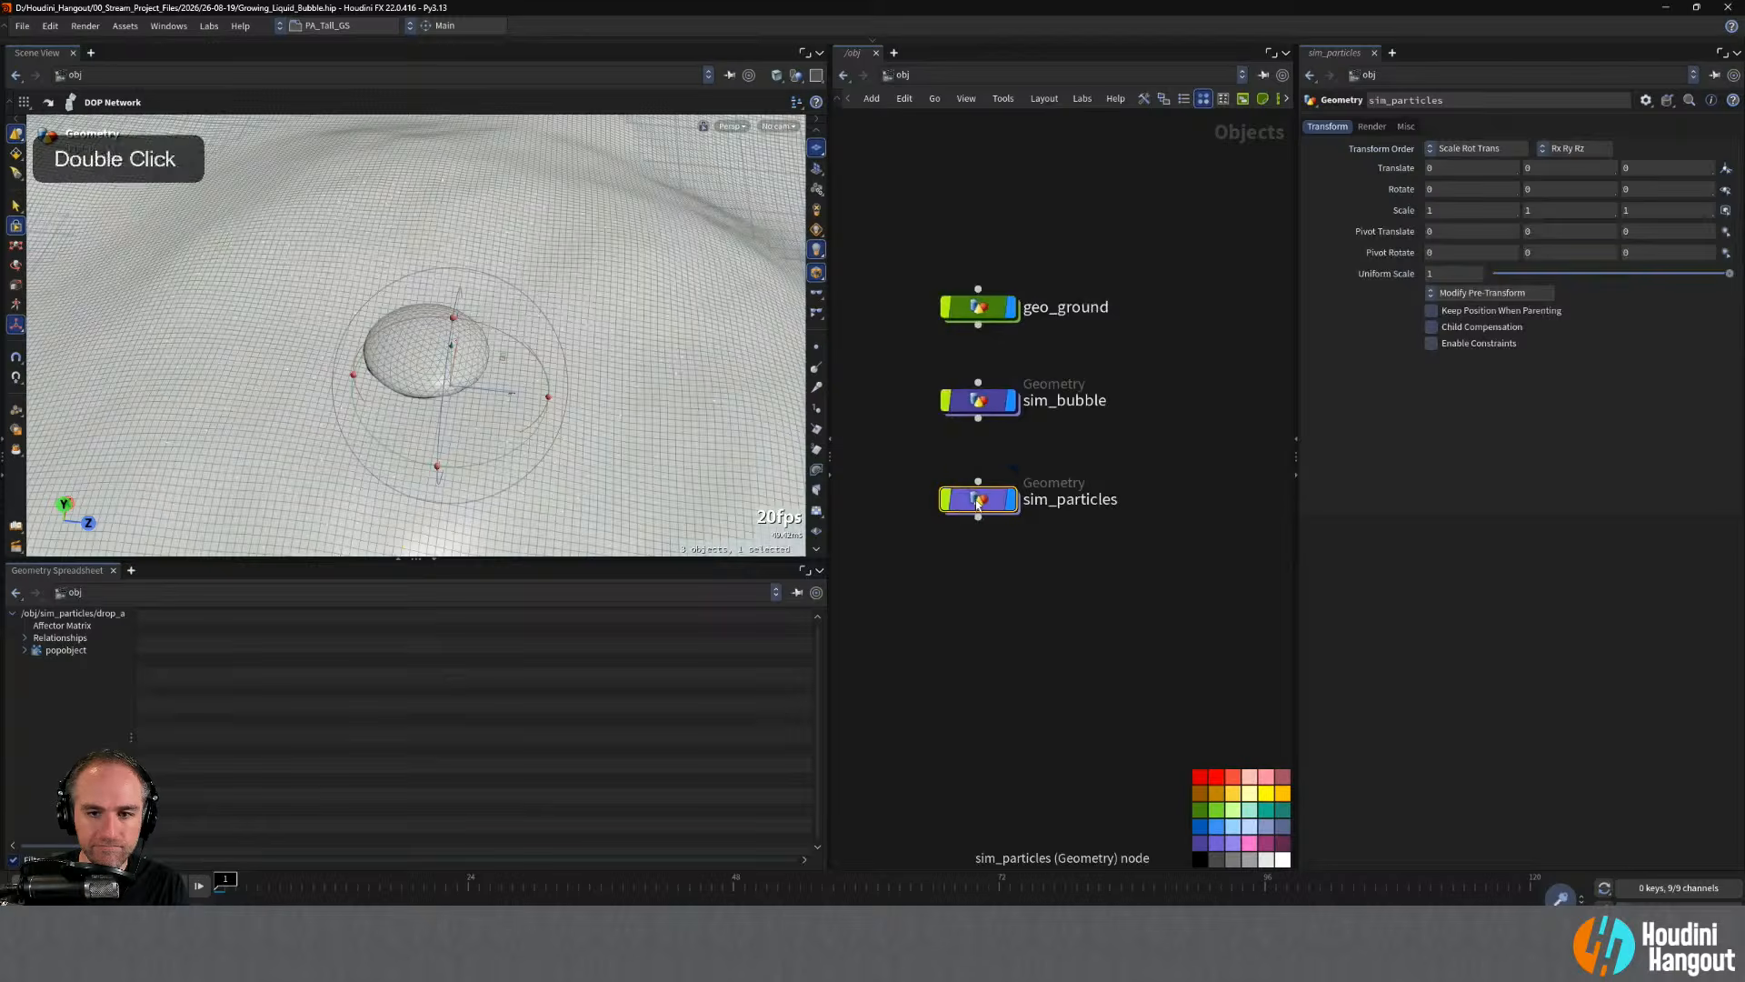
double_click(1059, 689)
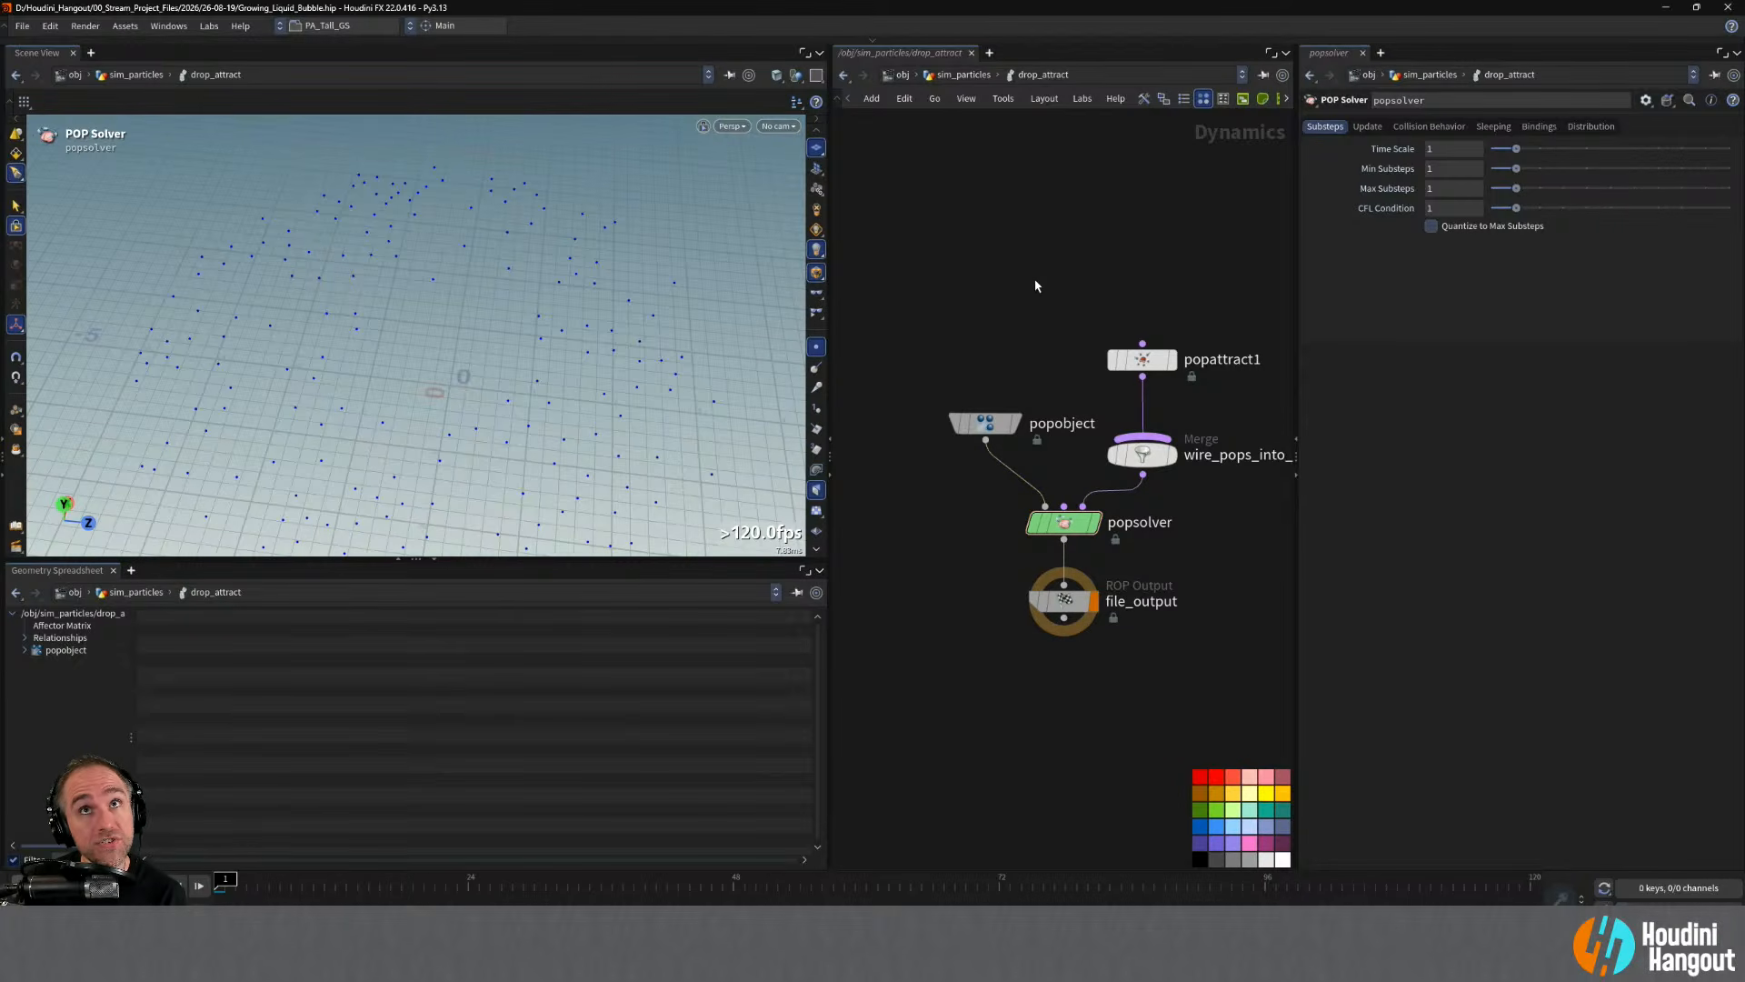
left_click(1142, 359)
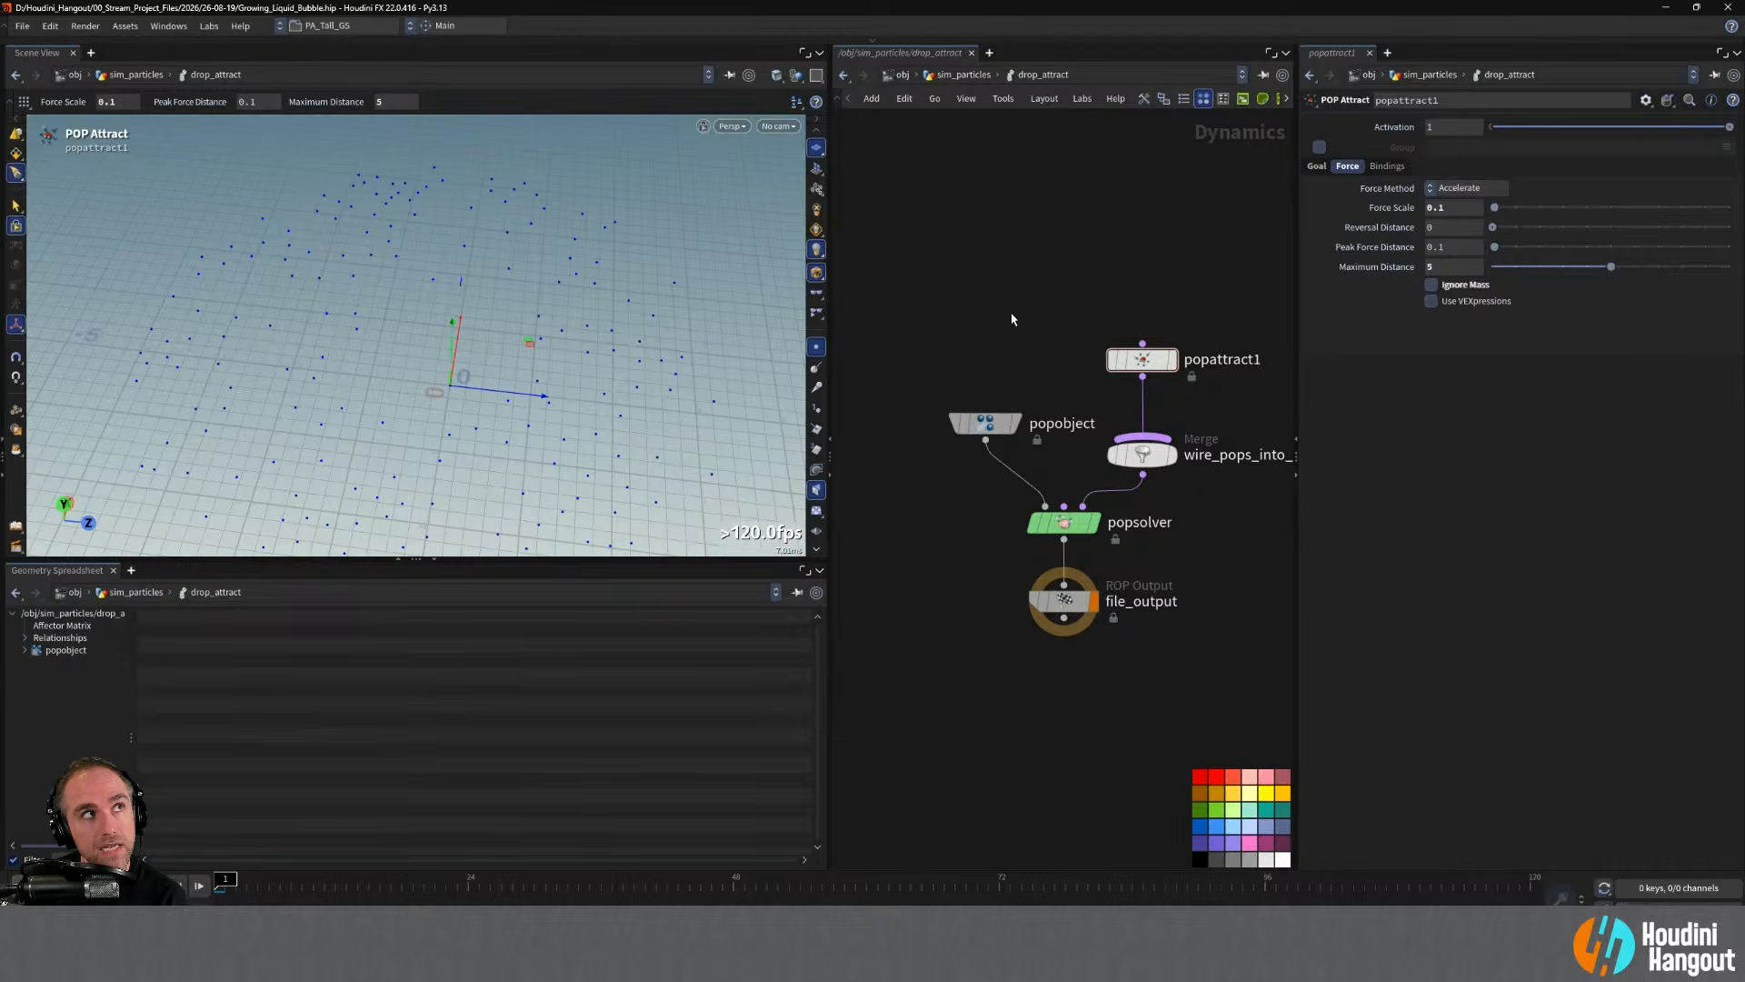
- Rename the get_rest_bubble Object Merge in sim_particles to get_sim_bubble
key("u")
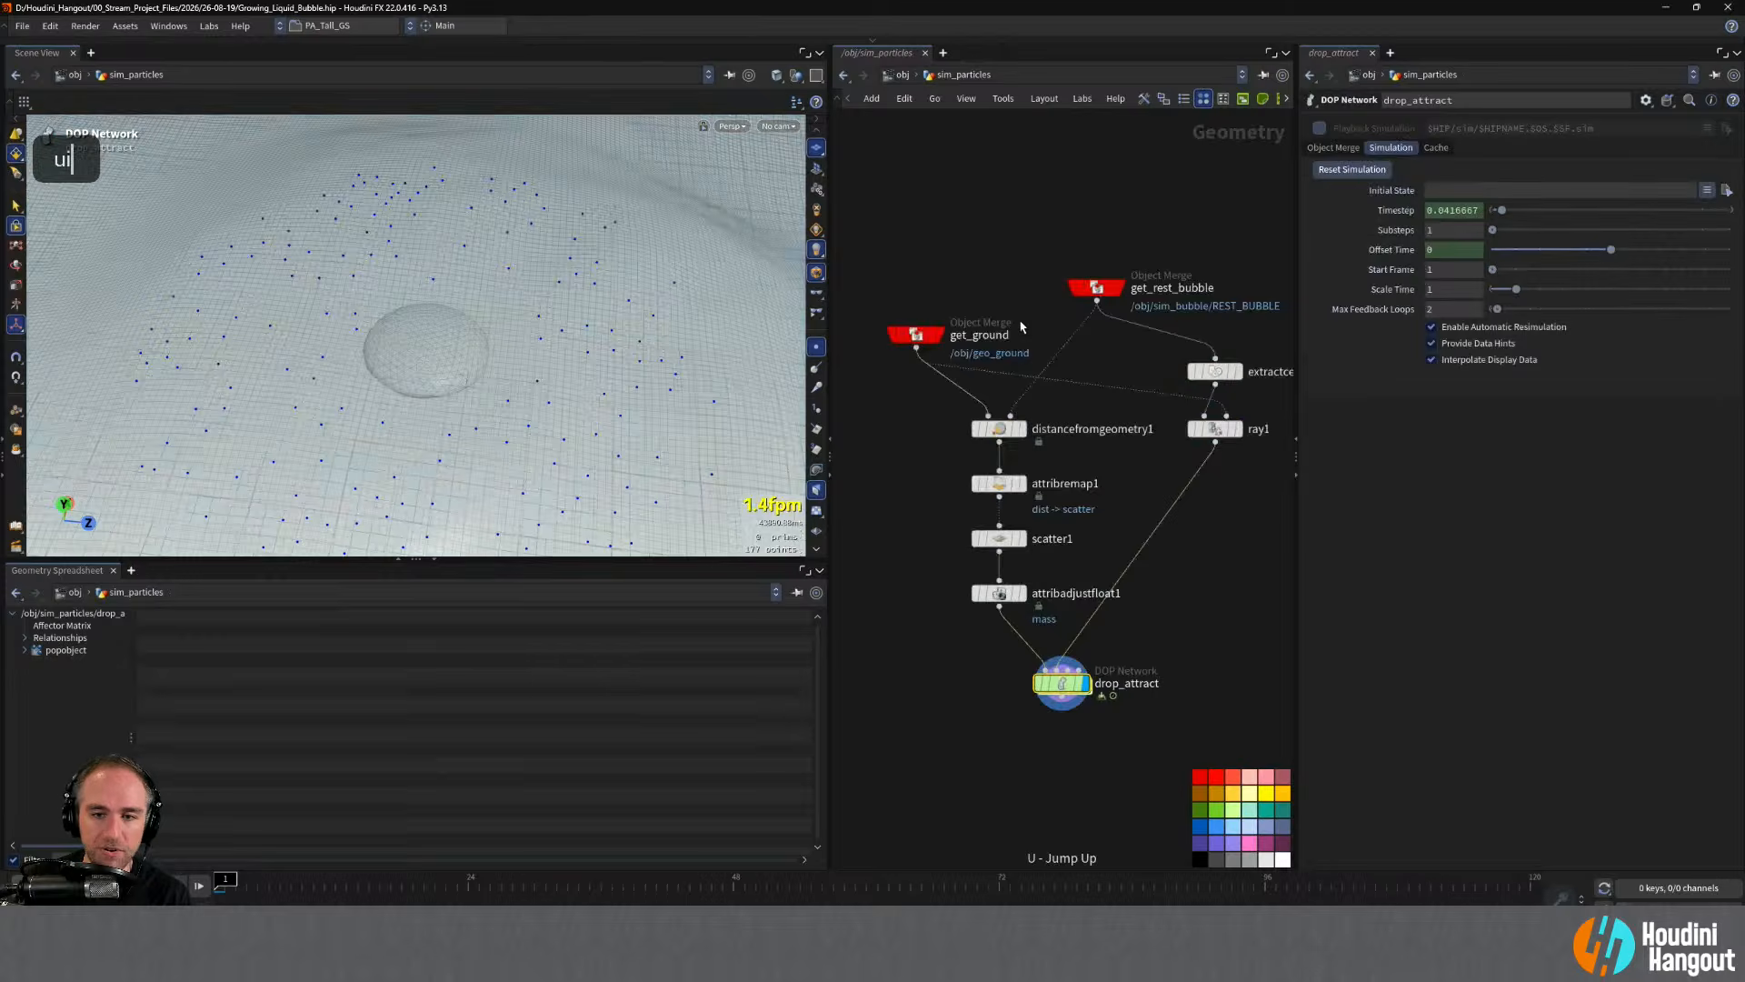
left_click(1097, 288)
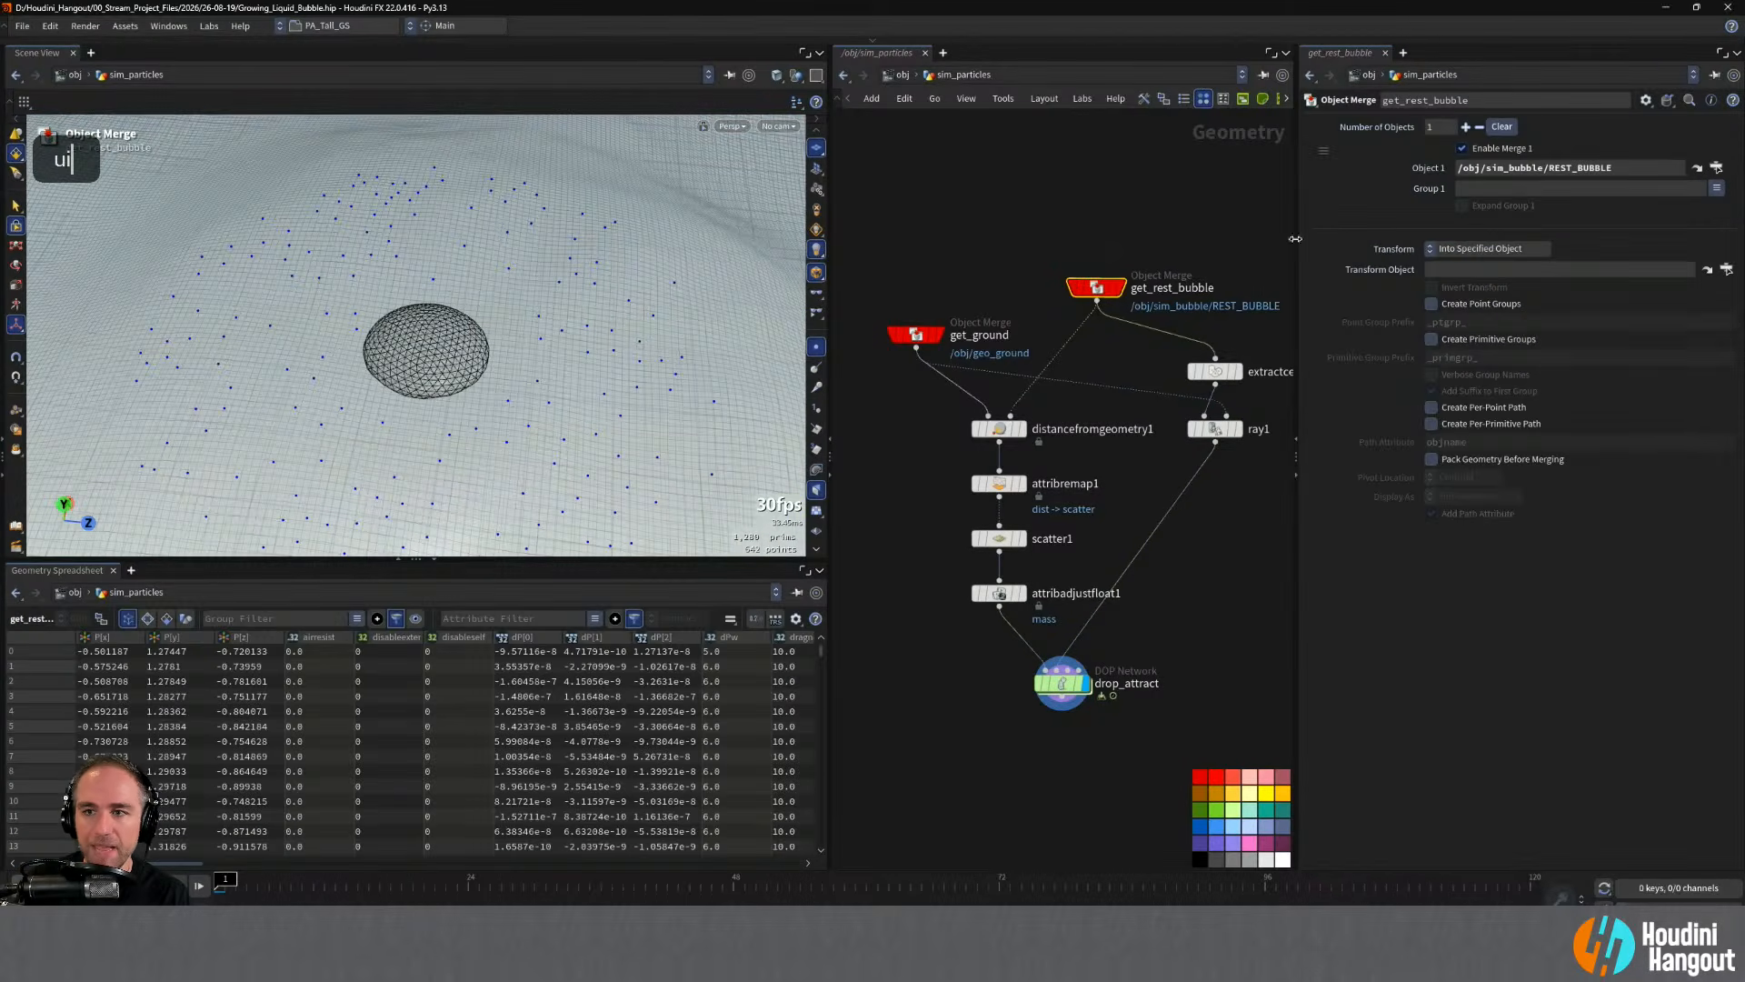
double_click(1173, 288)
left_click_drag(1157, 289, 1178, 289)
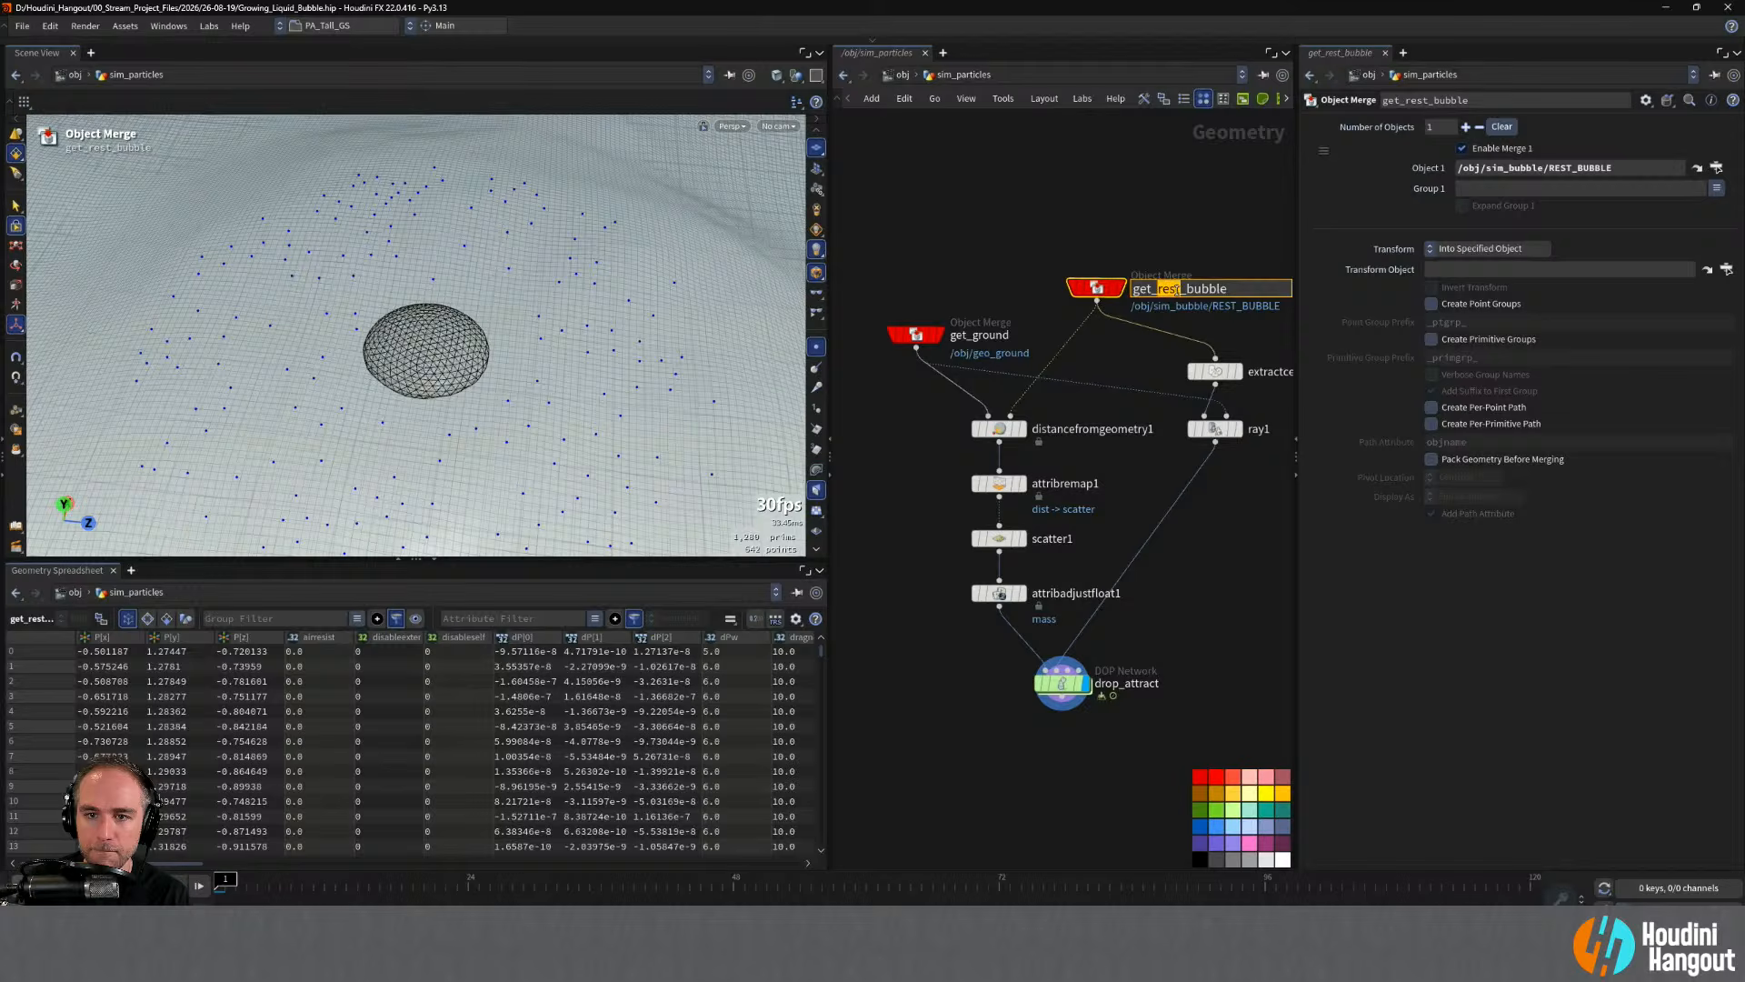
type("sim")
key("Return")
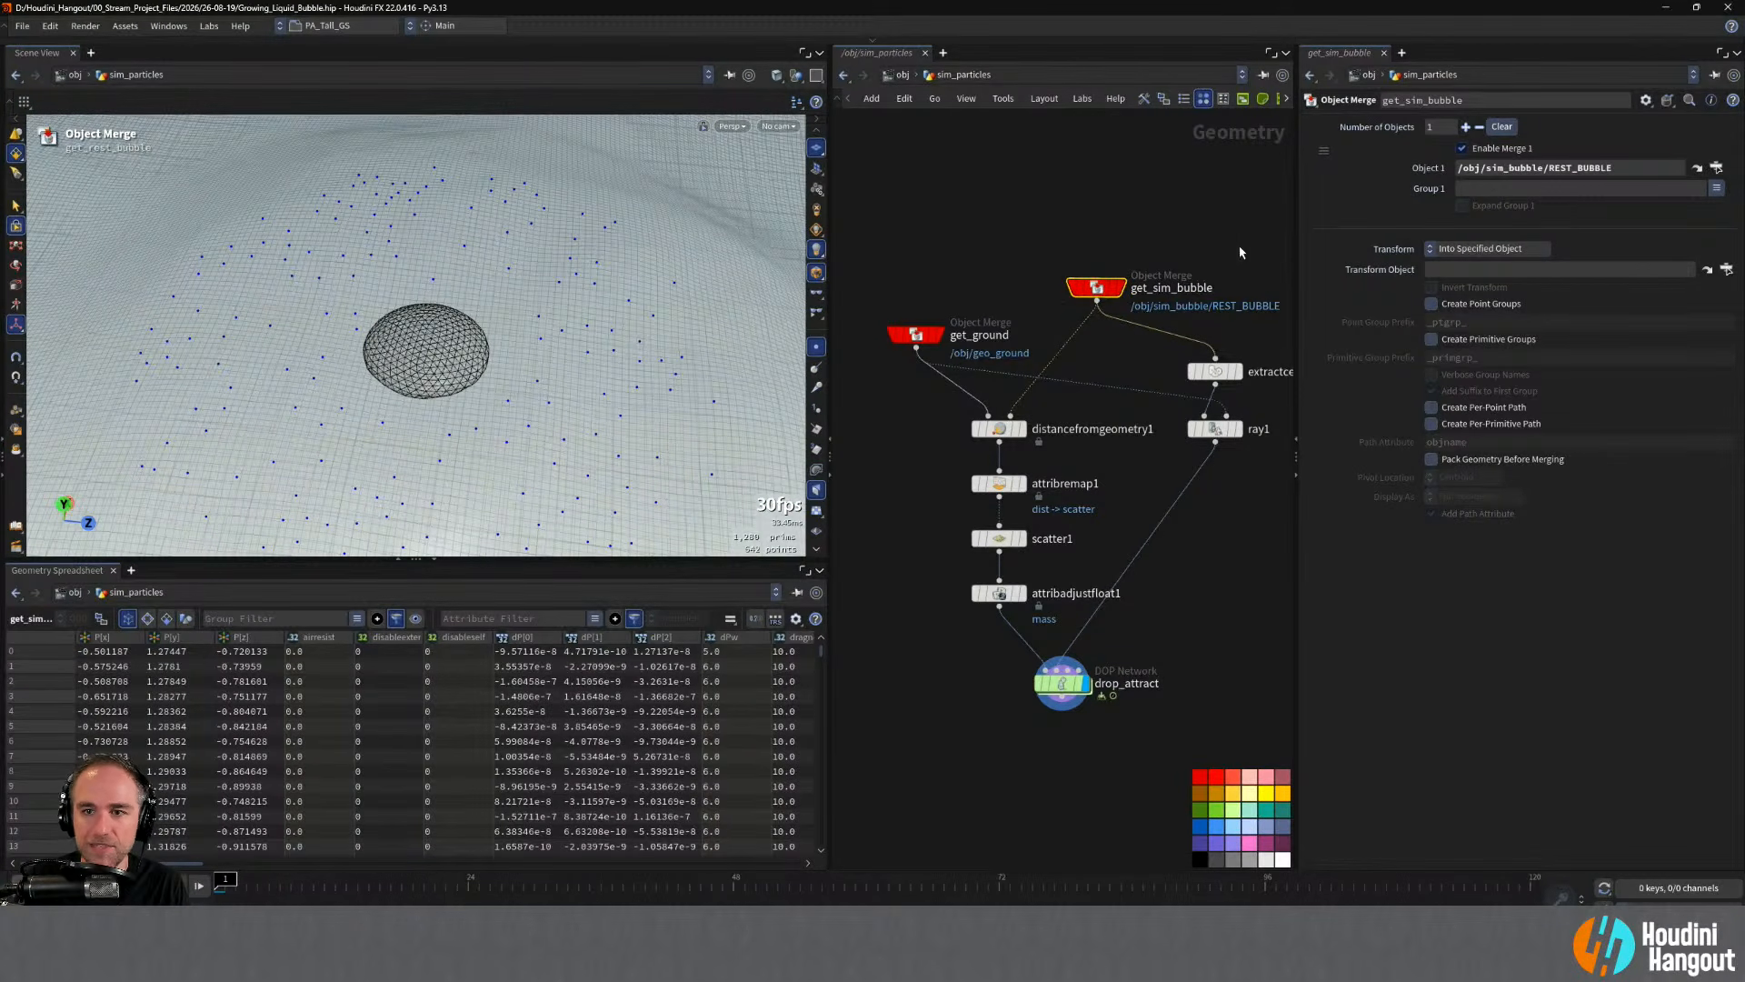
- Point get_sim_bubble's Object 1 at /obj/sim_bubble/OUT_BUBBLE_SIM
left_click(1715, 168)
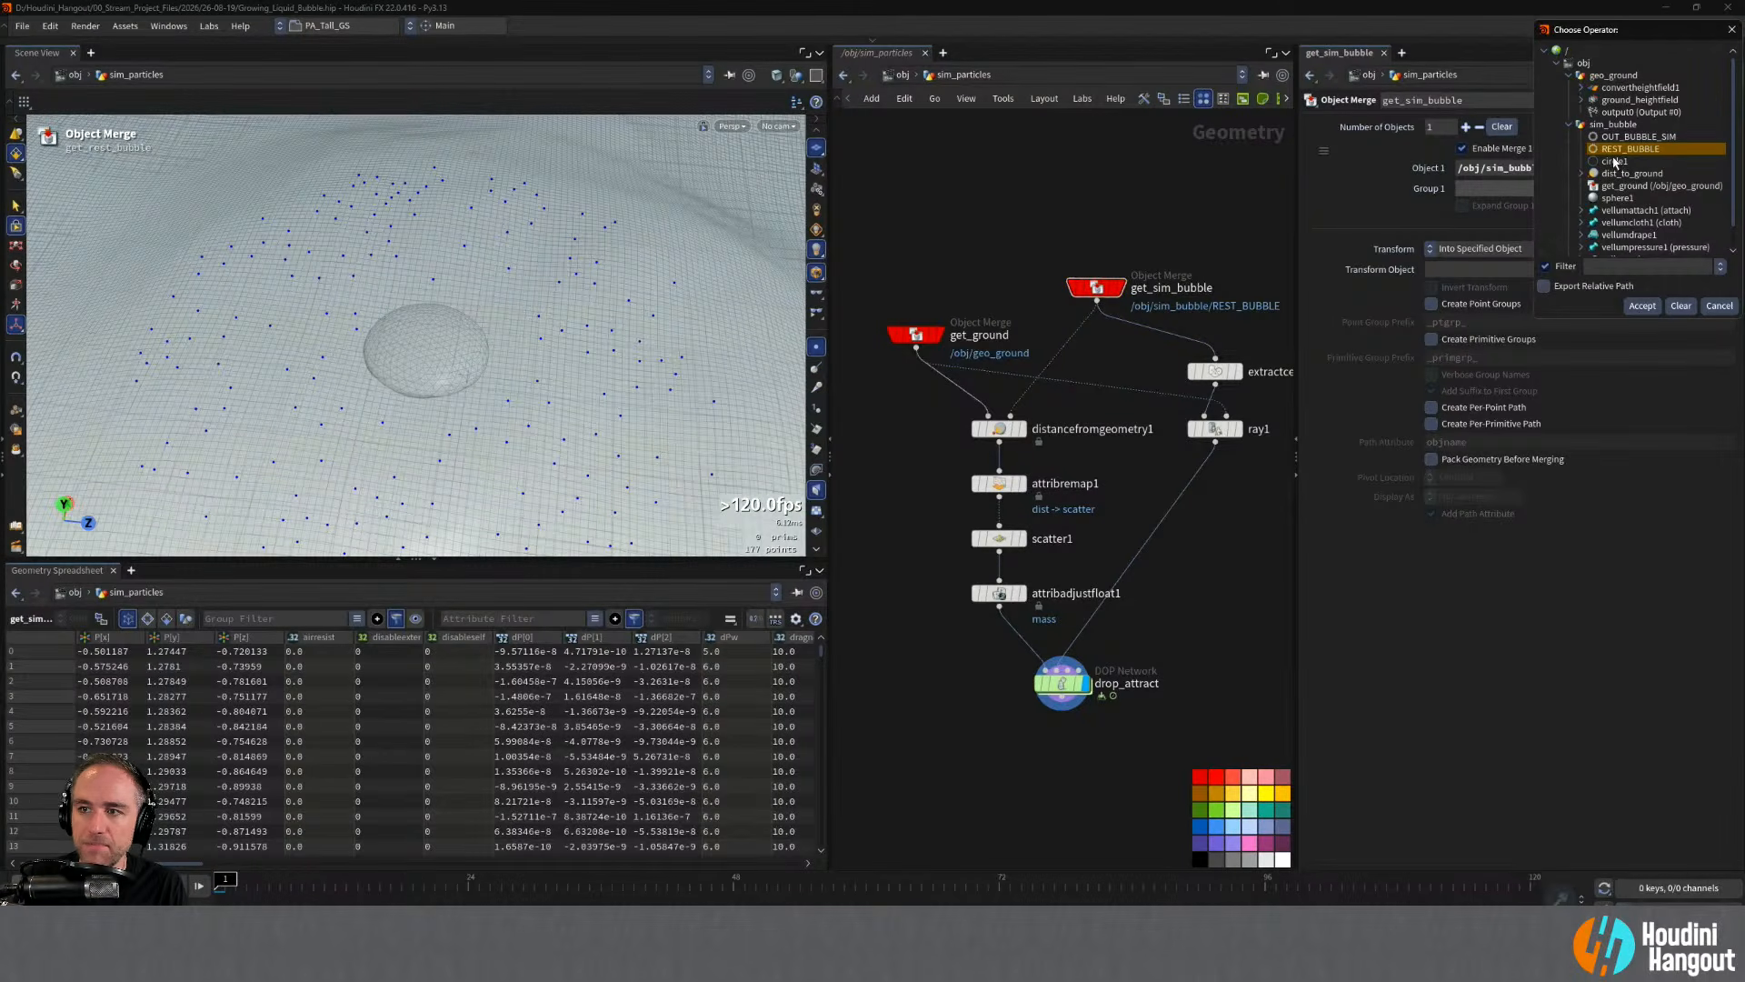
scroll(1614, 161, "down", 1)
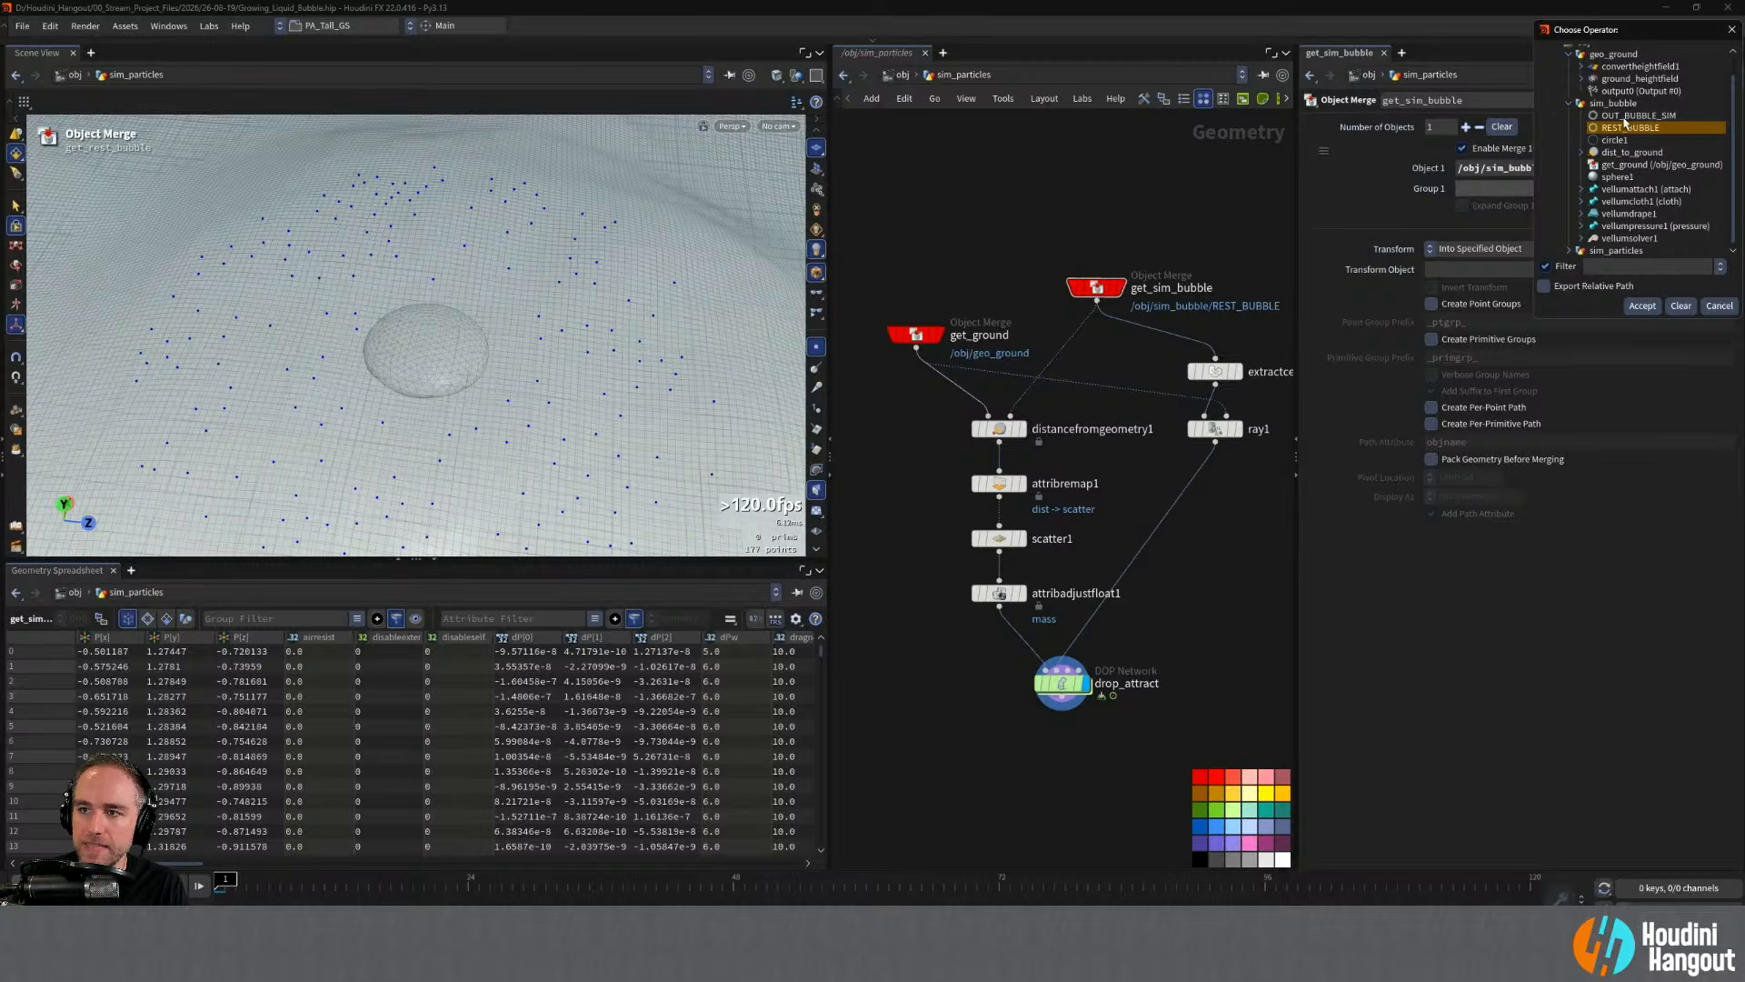
left_click(1625, 116)
left_click(1642, 306)
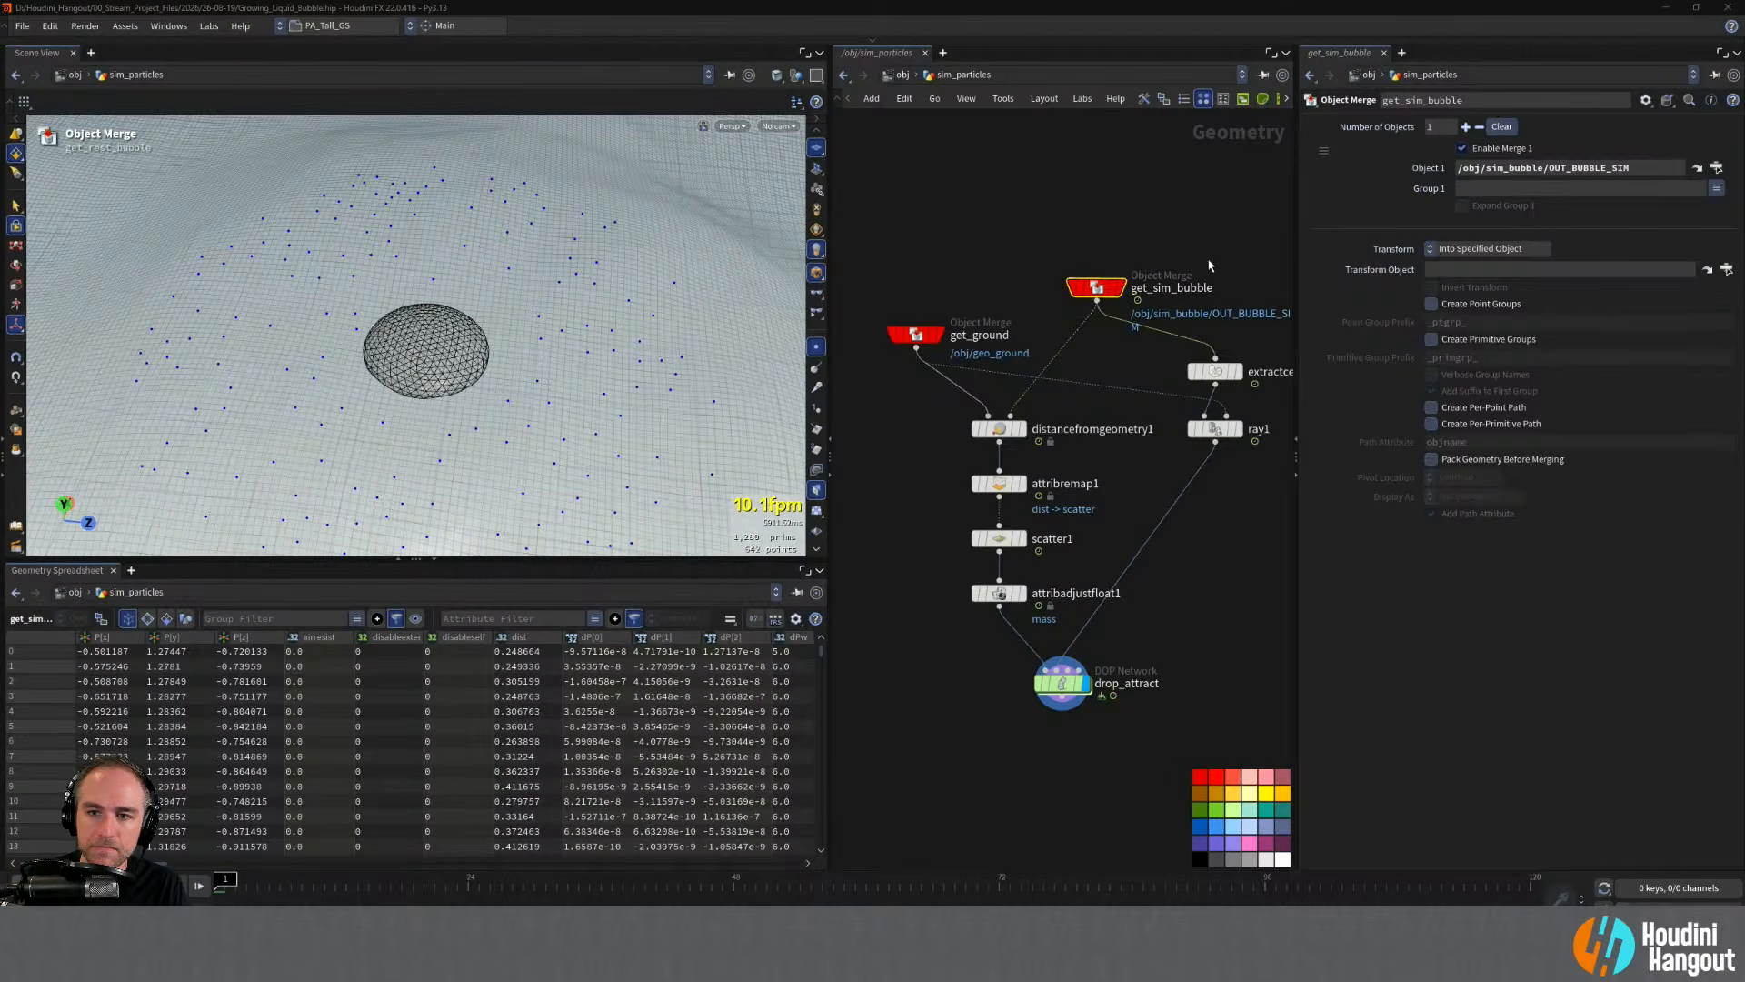
- Play the animation with extractcentroid1 and ray1 displayed, examining how the centroid point moves with the simulated bubble over the ground
middle_click_drag(1209, 265, 1132, 270)
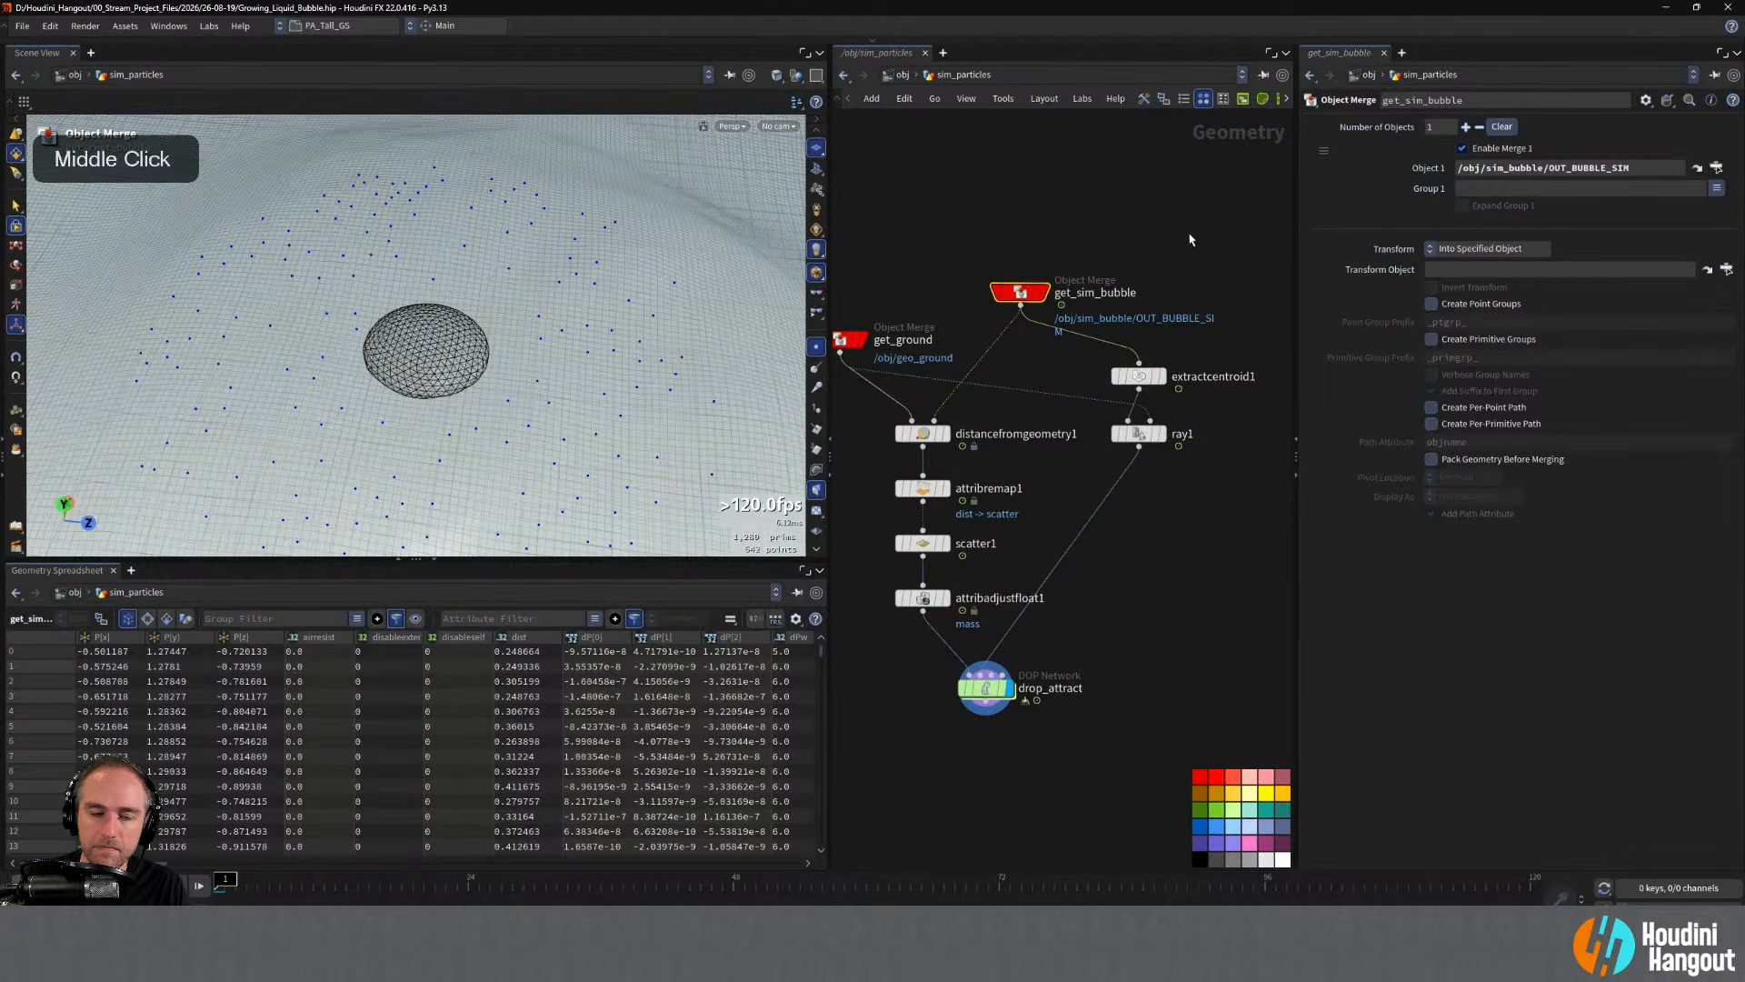
left_click(1162, 376)
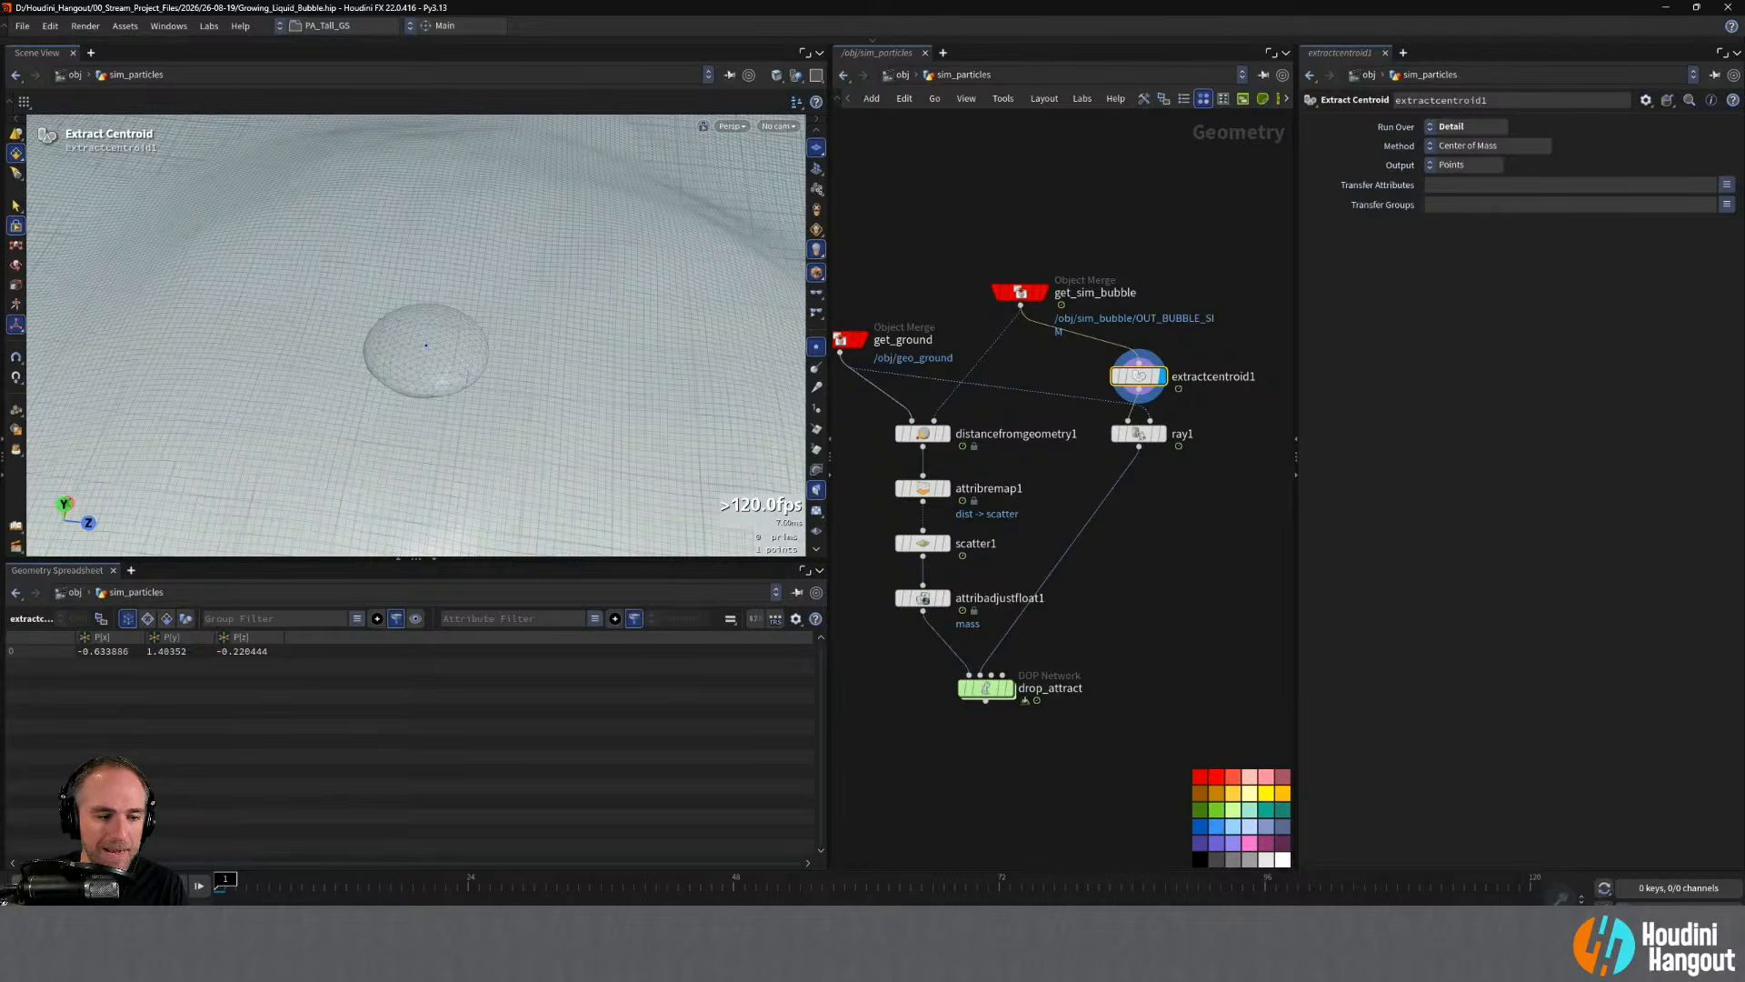
key("Up")
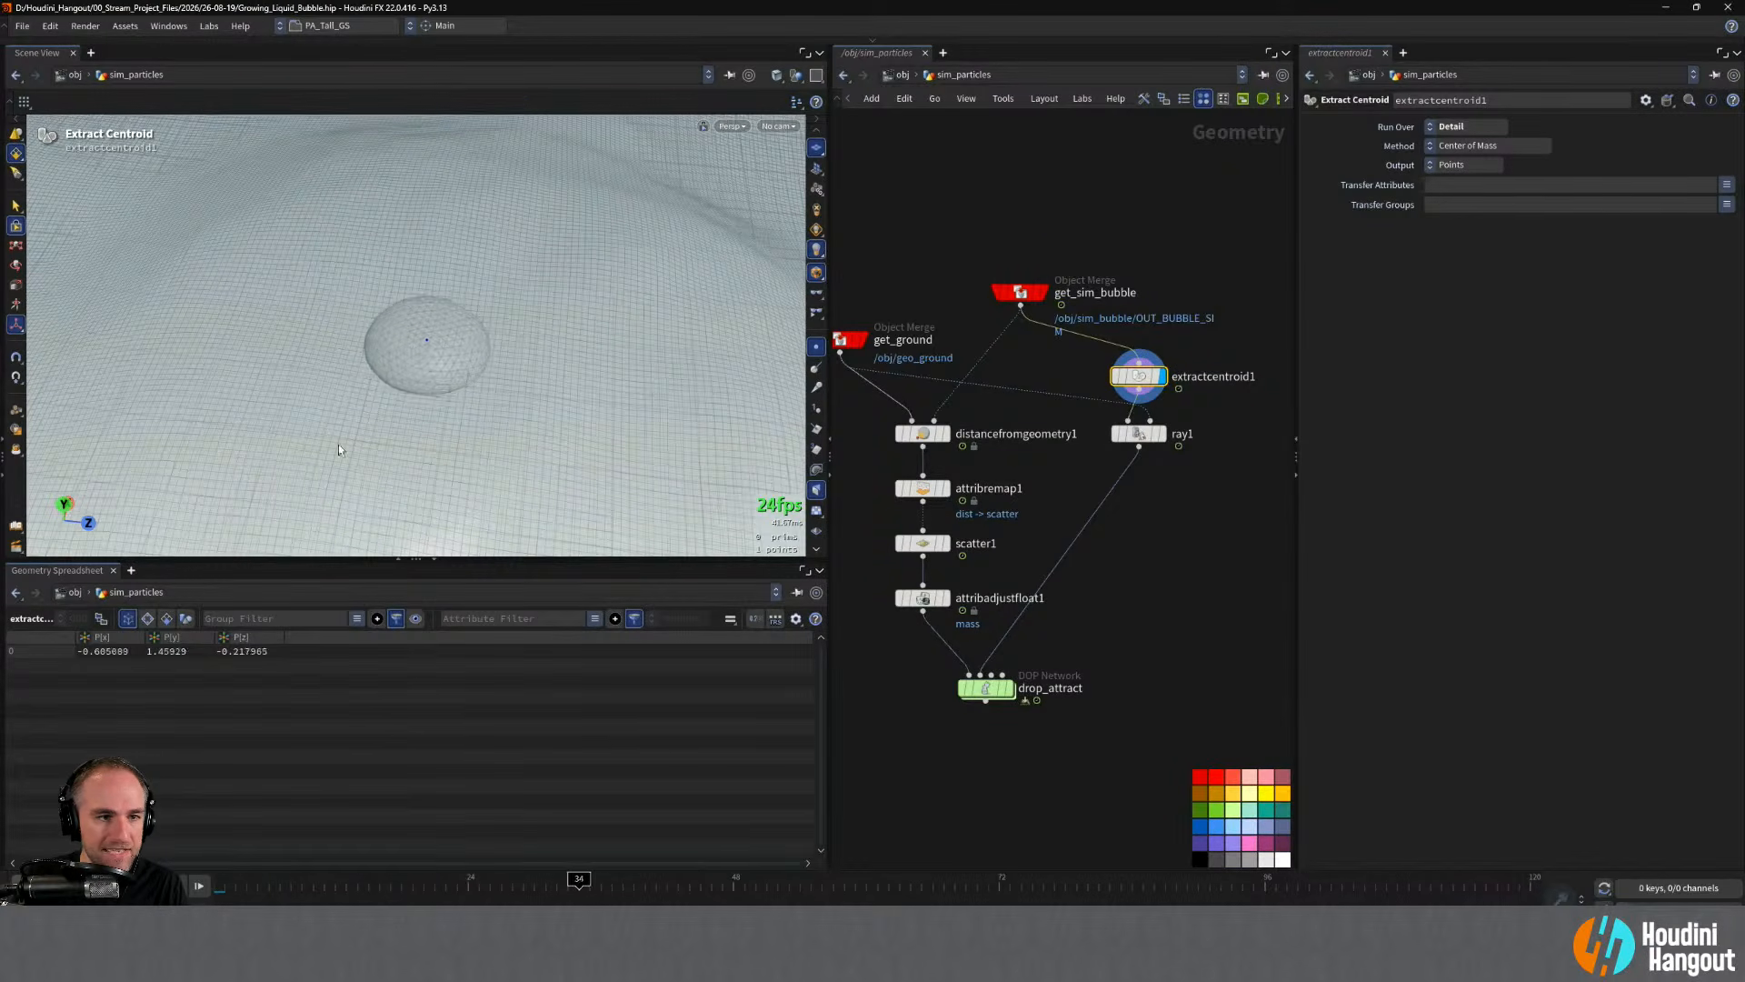
left_click_drag(335, 445, 218, 379, "alt")
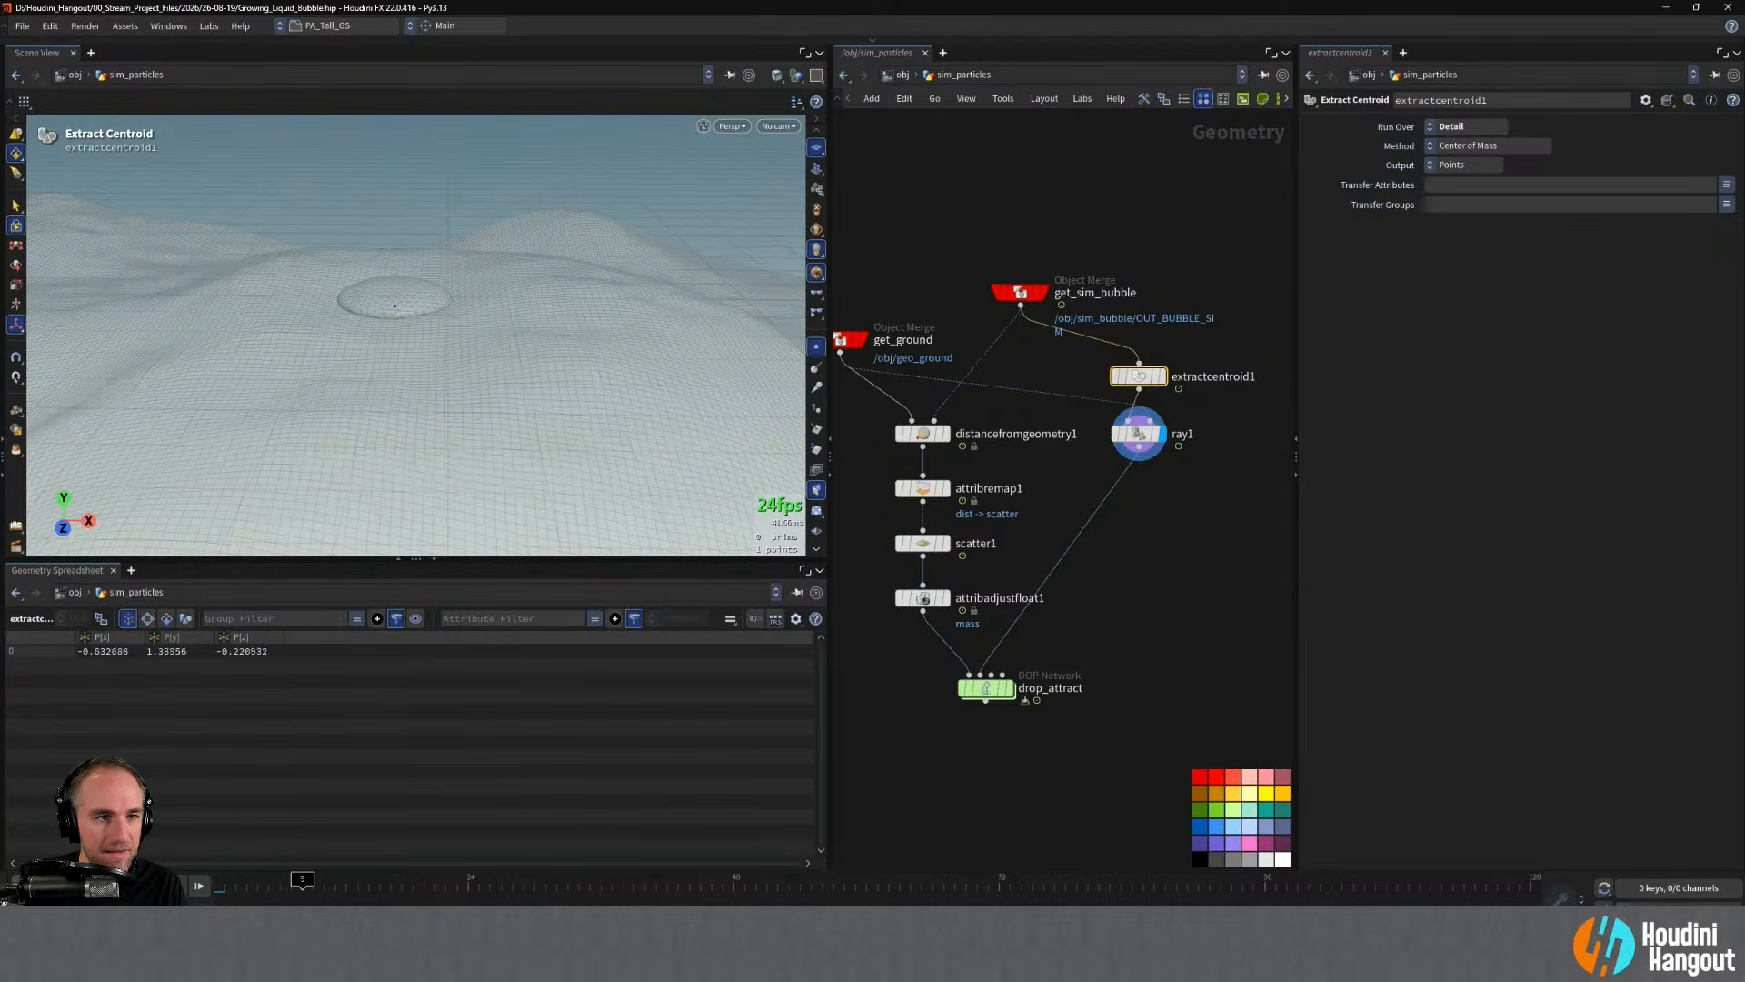
left_click_drag(417, 417, 424, 479, "alt")
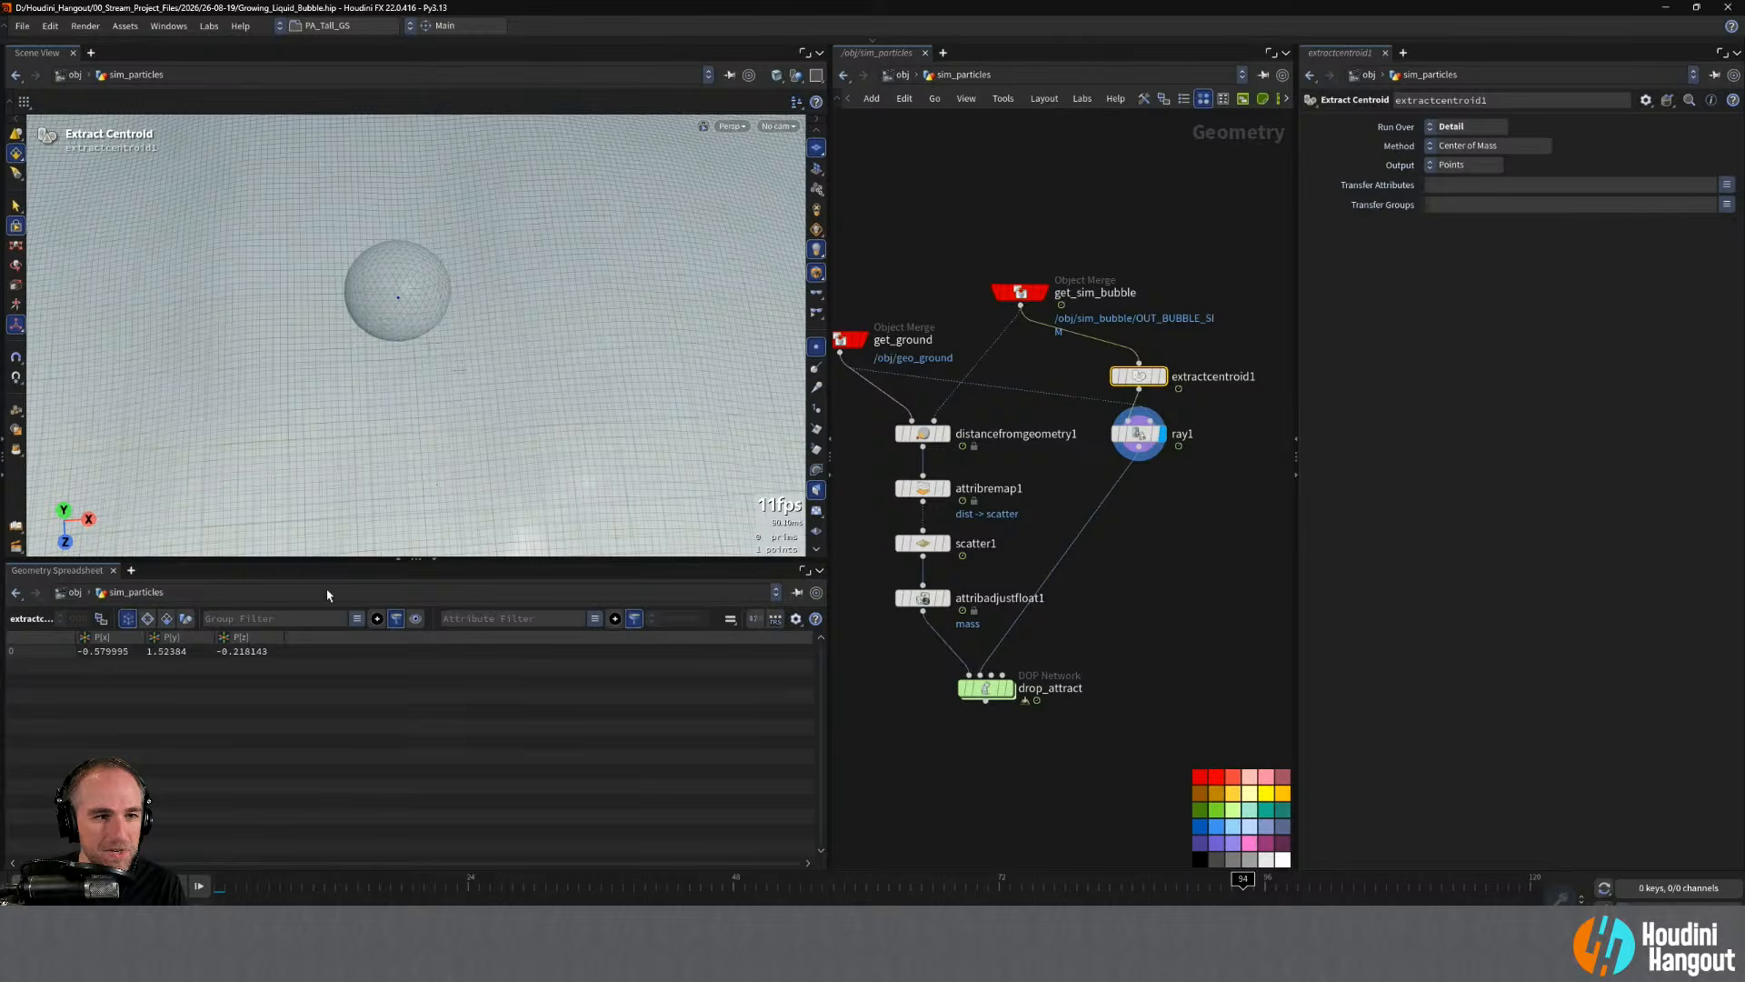
key("ctrl+Up")
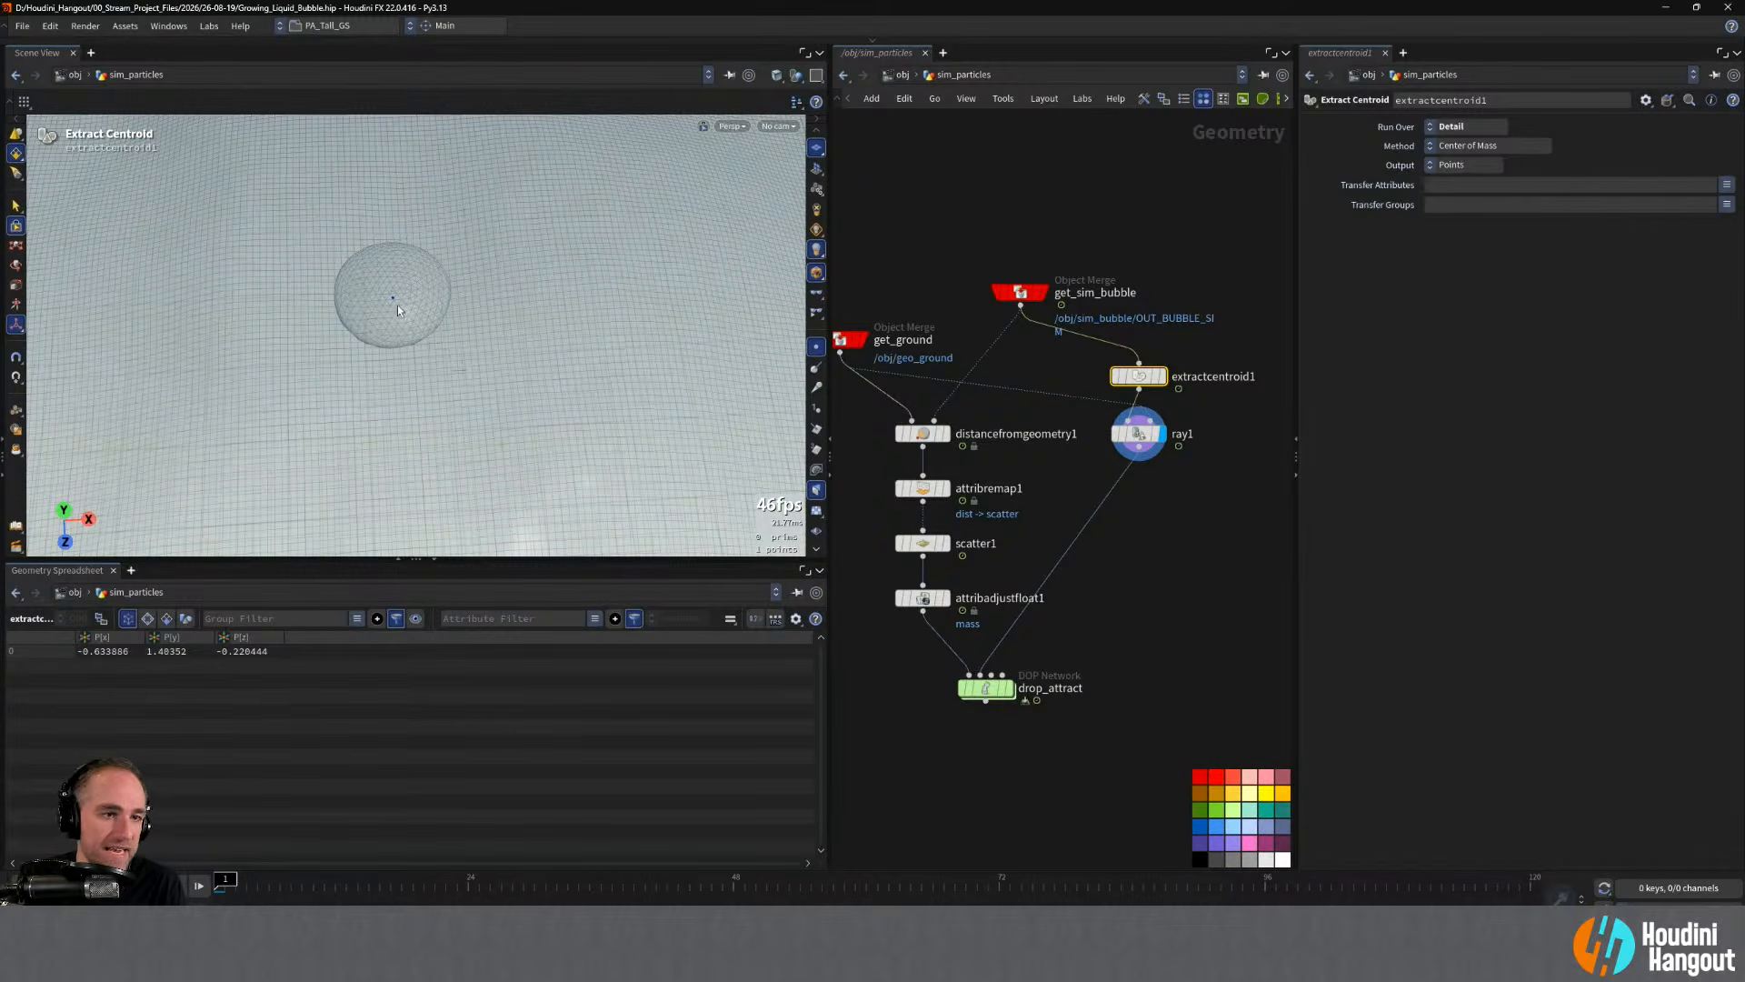
mouse_move(1015, 696)
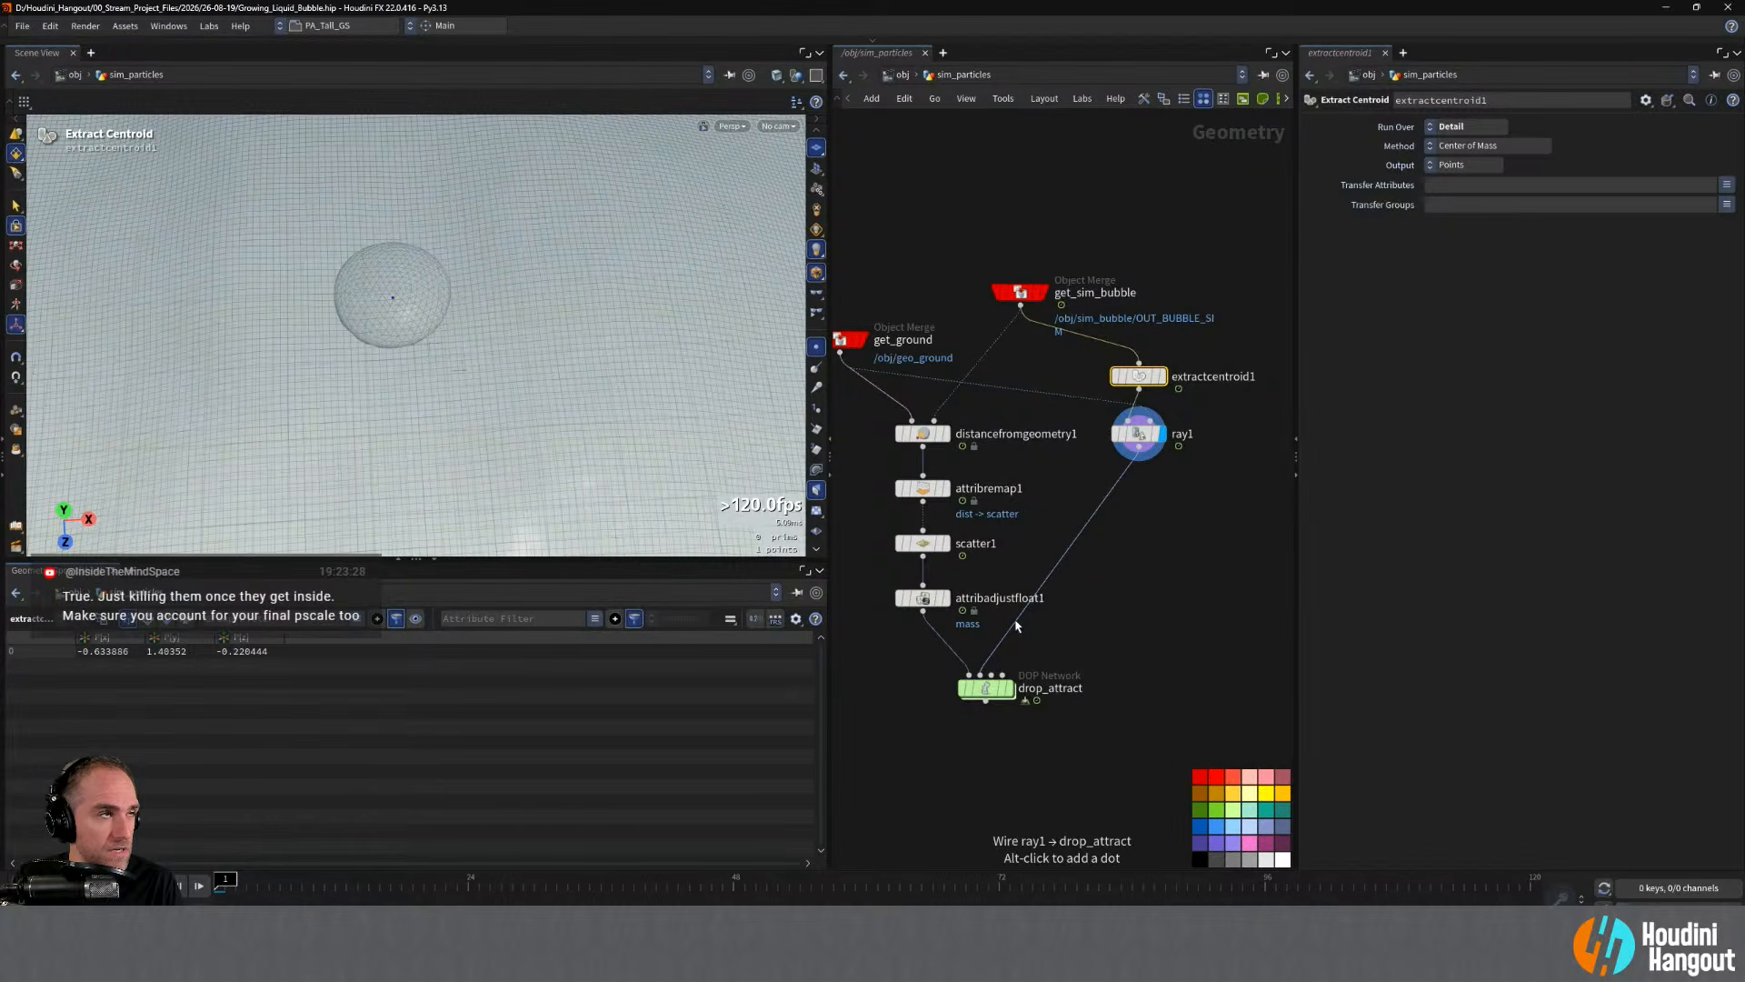
left_click_drag(356, 270, 342, 266, "alt")
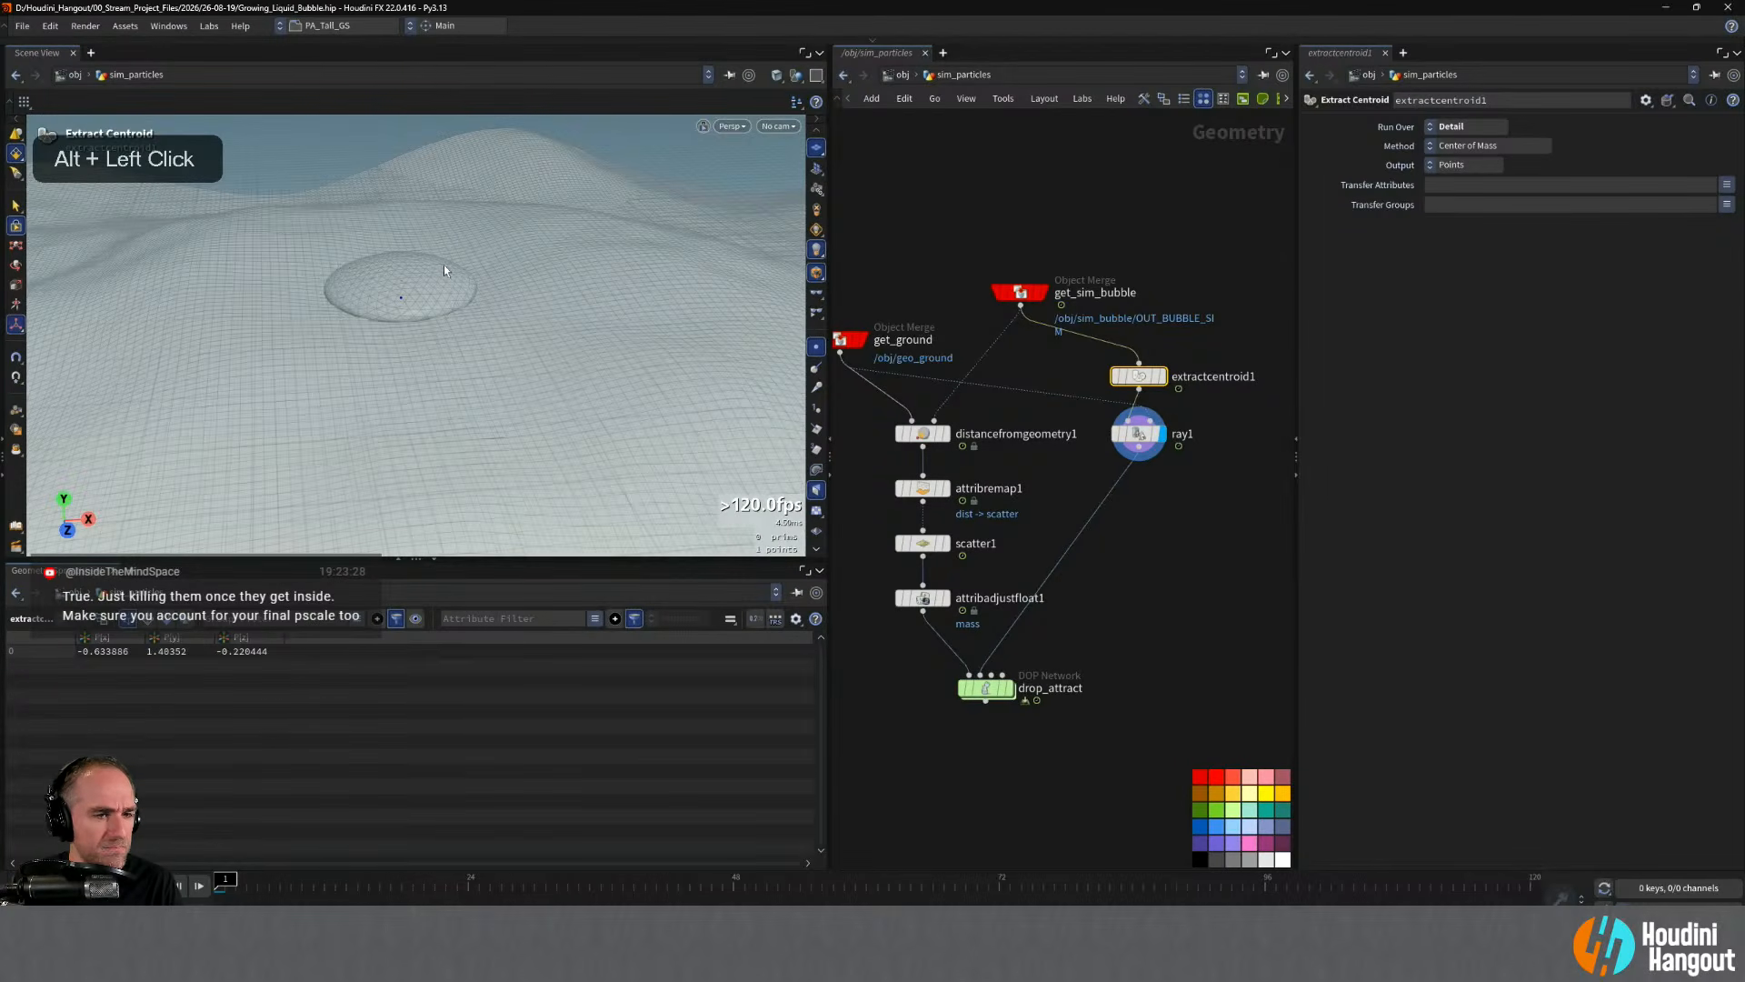
middle_click_drag(443, 270, 432, 315, "alt")
right_click_drag(432, 315, 473, 320, "alt")
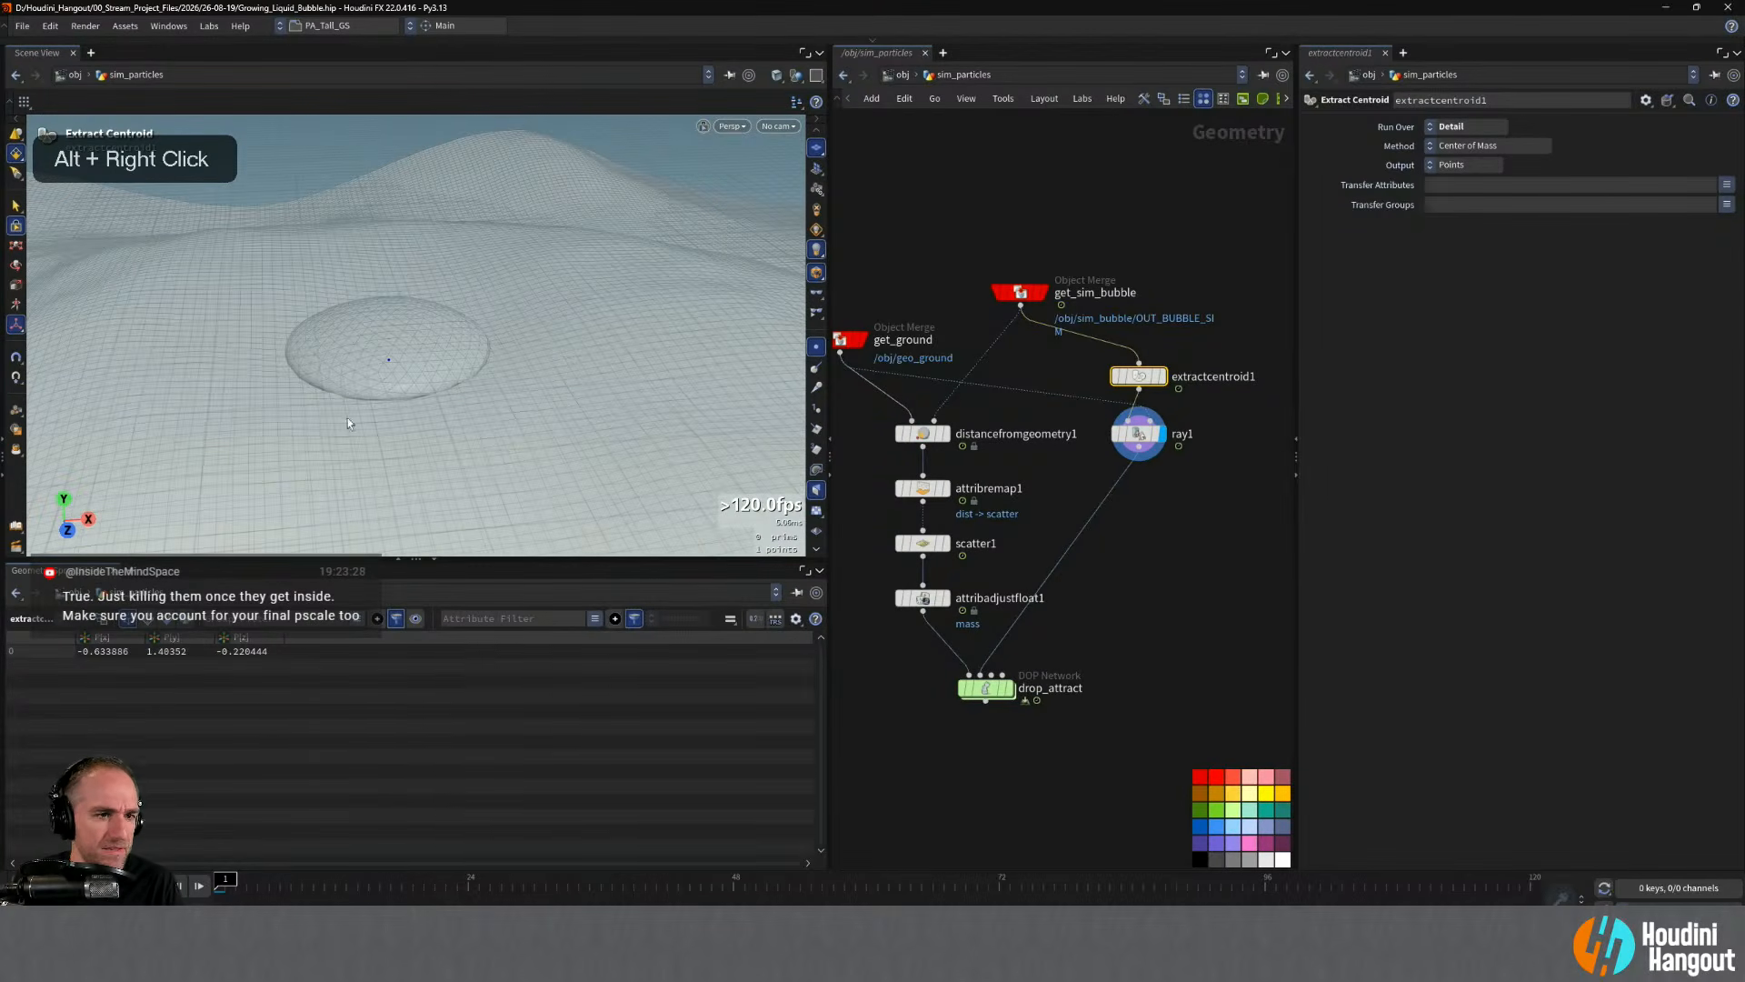
left_click(1123, 665)
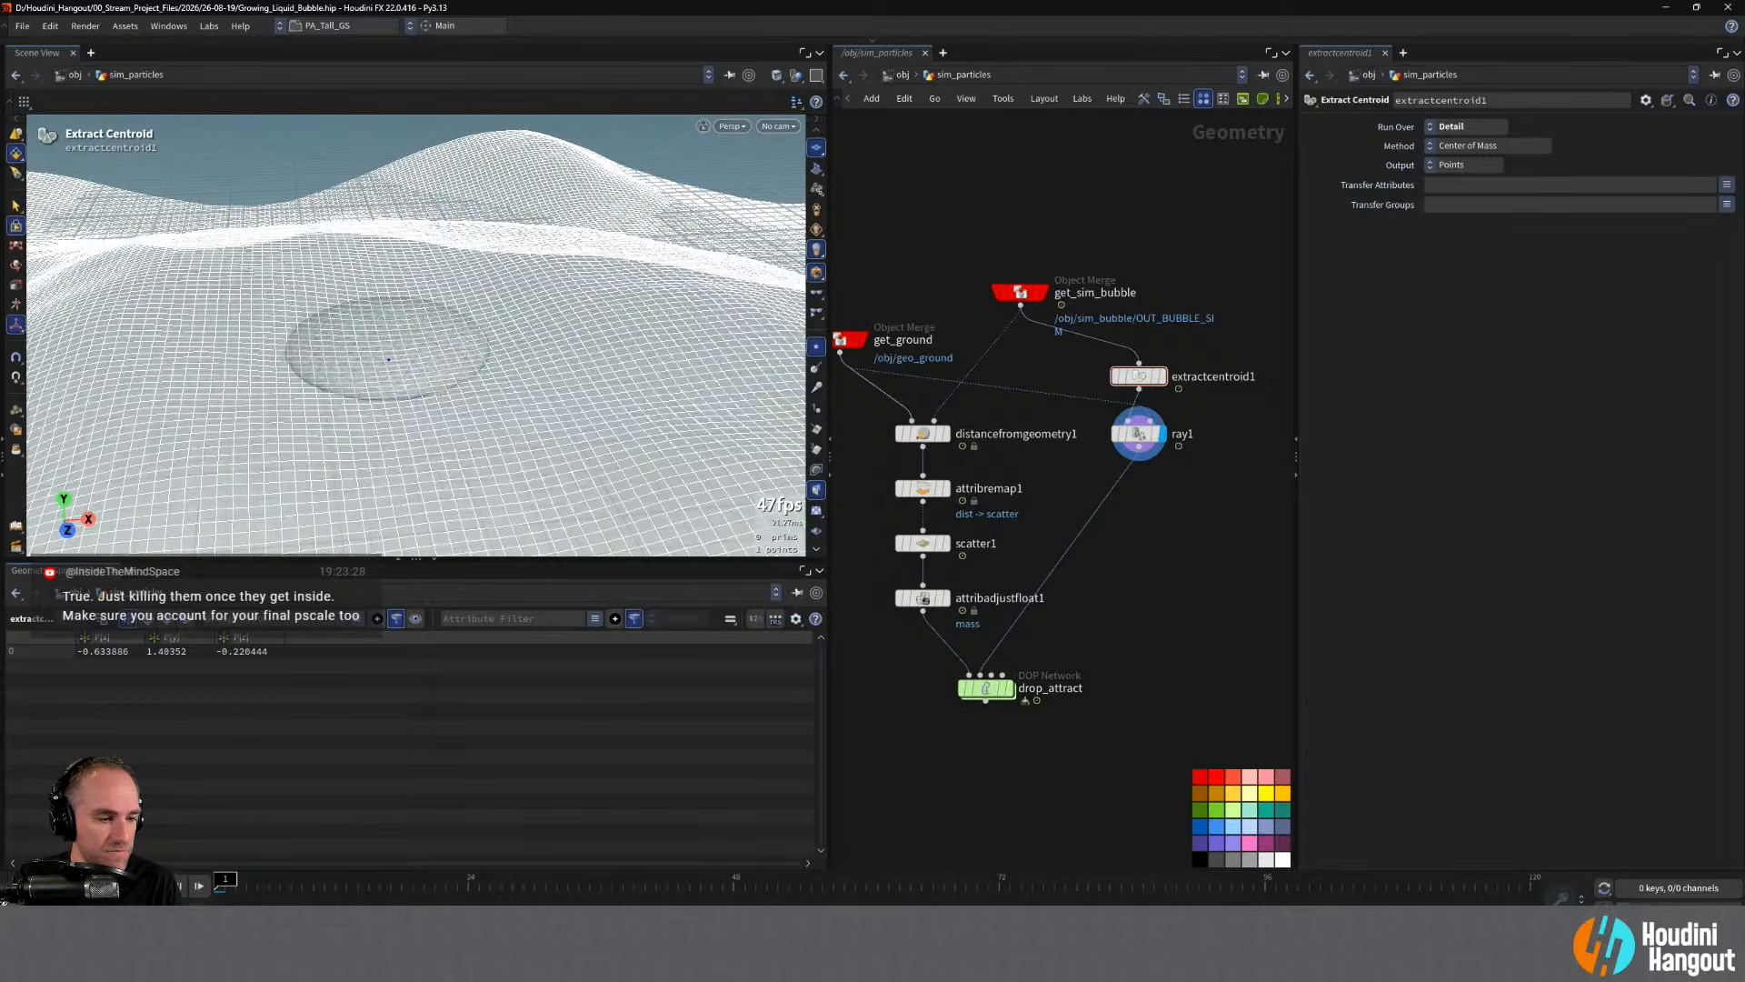
left_click(109, 886)
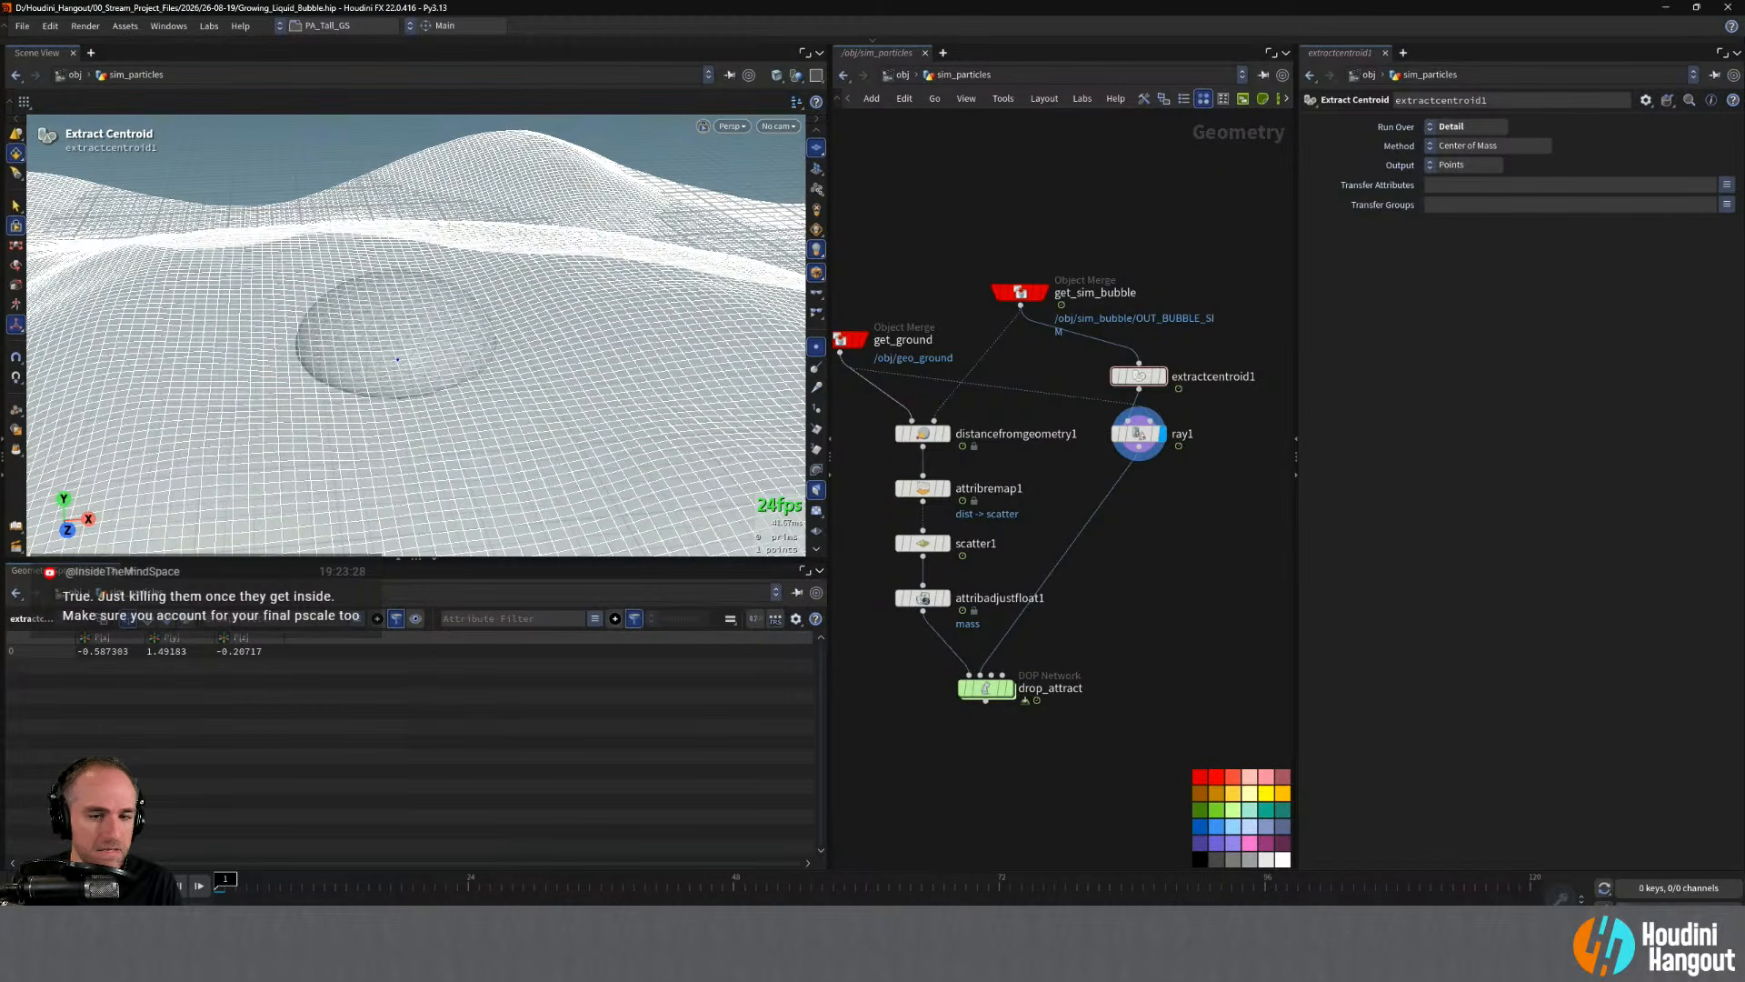
- Add a POP Kill node above popattract1 inside the drop_attract DOP network
left_click_drag(985, 688, 986, 707)
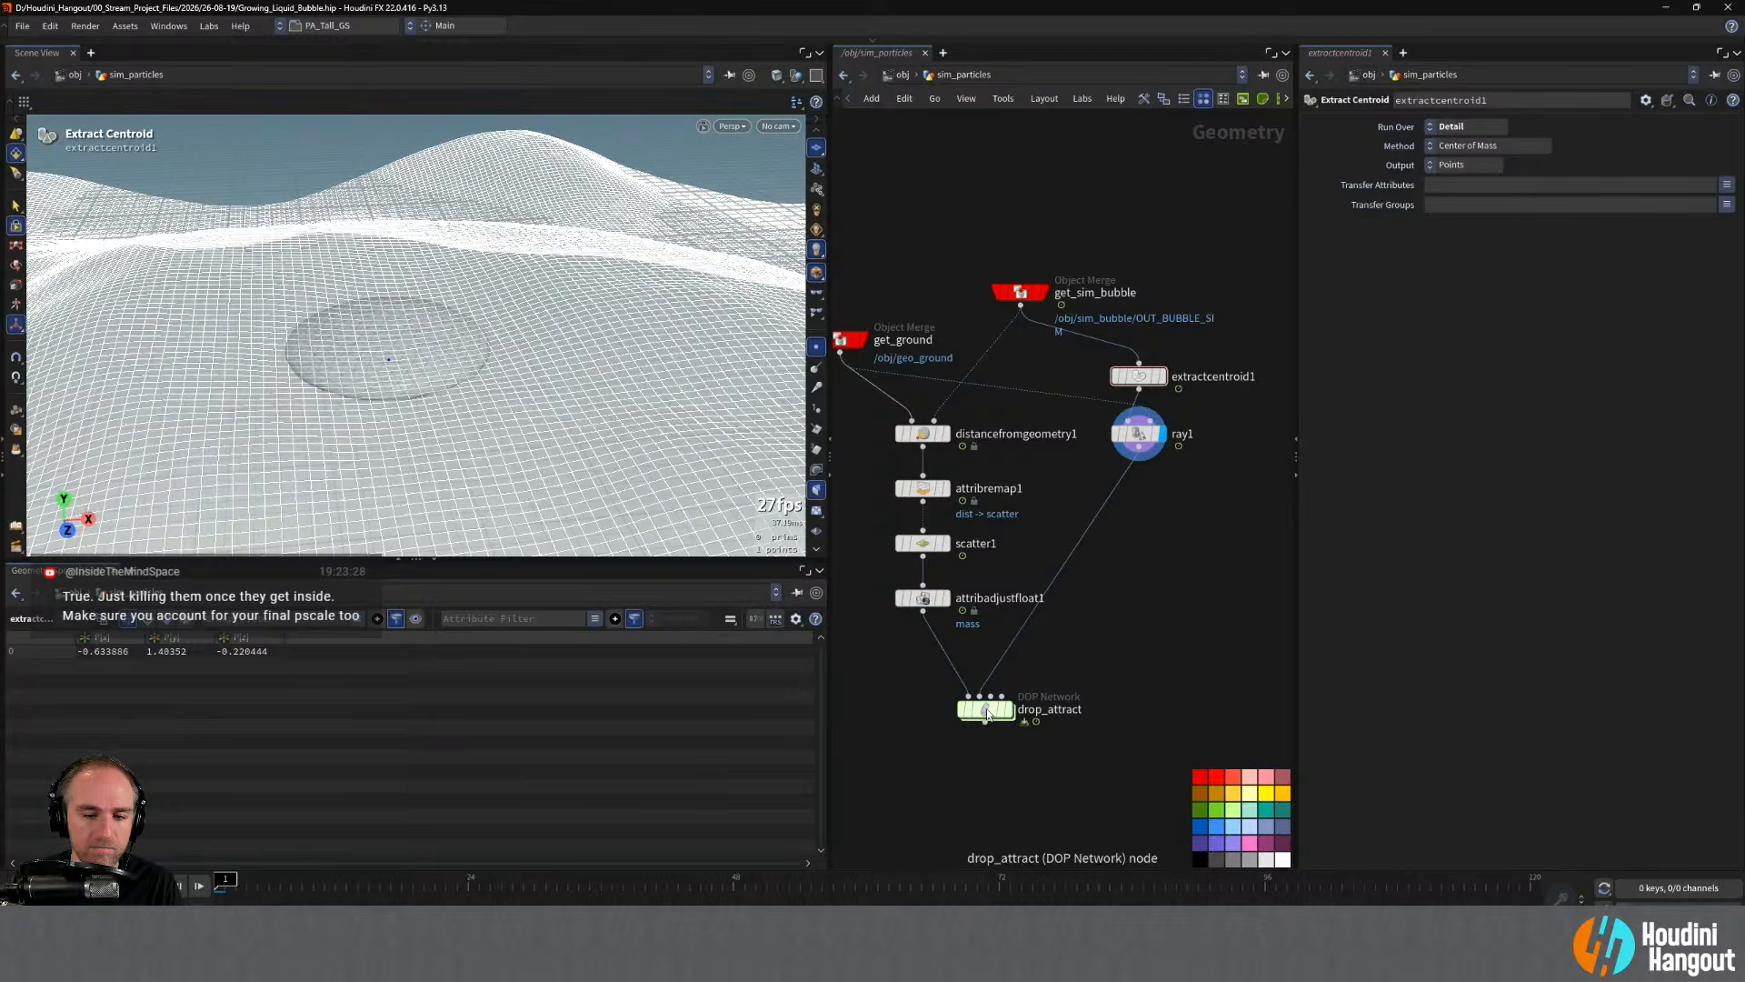
double_click(986, 707)
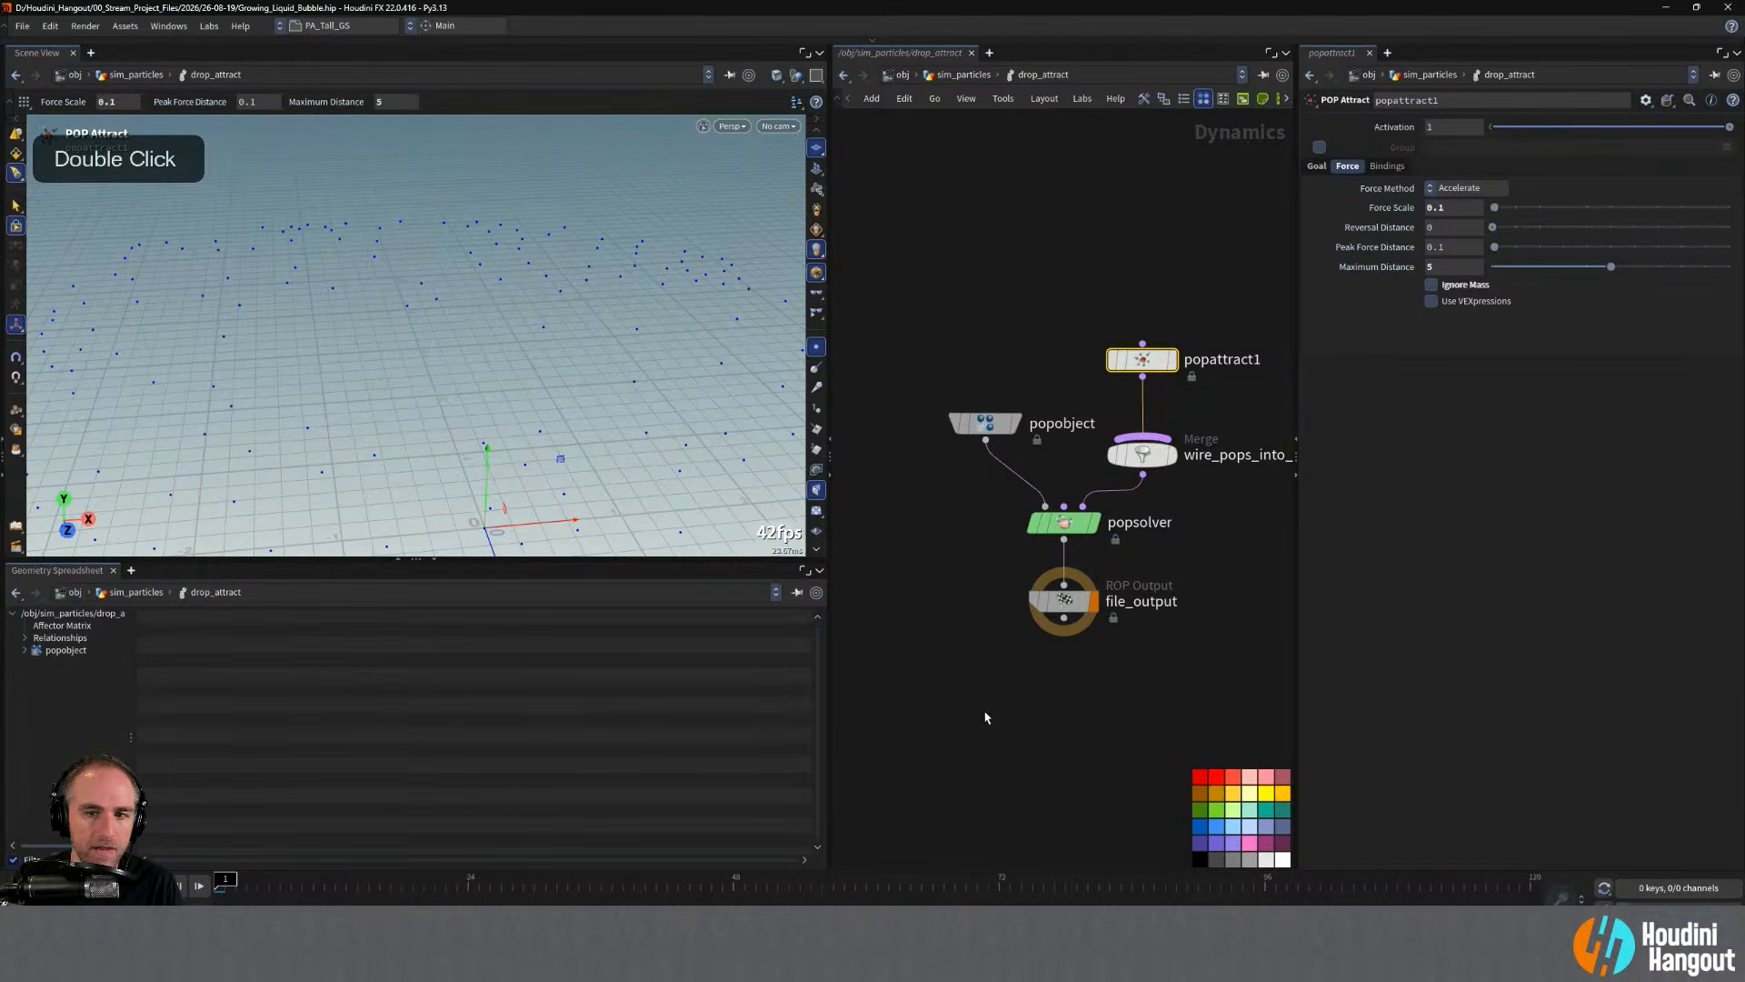
key("Tab")
type("pop")
key("Return")
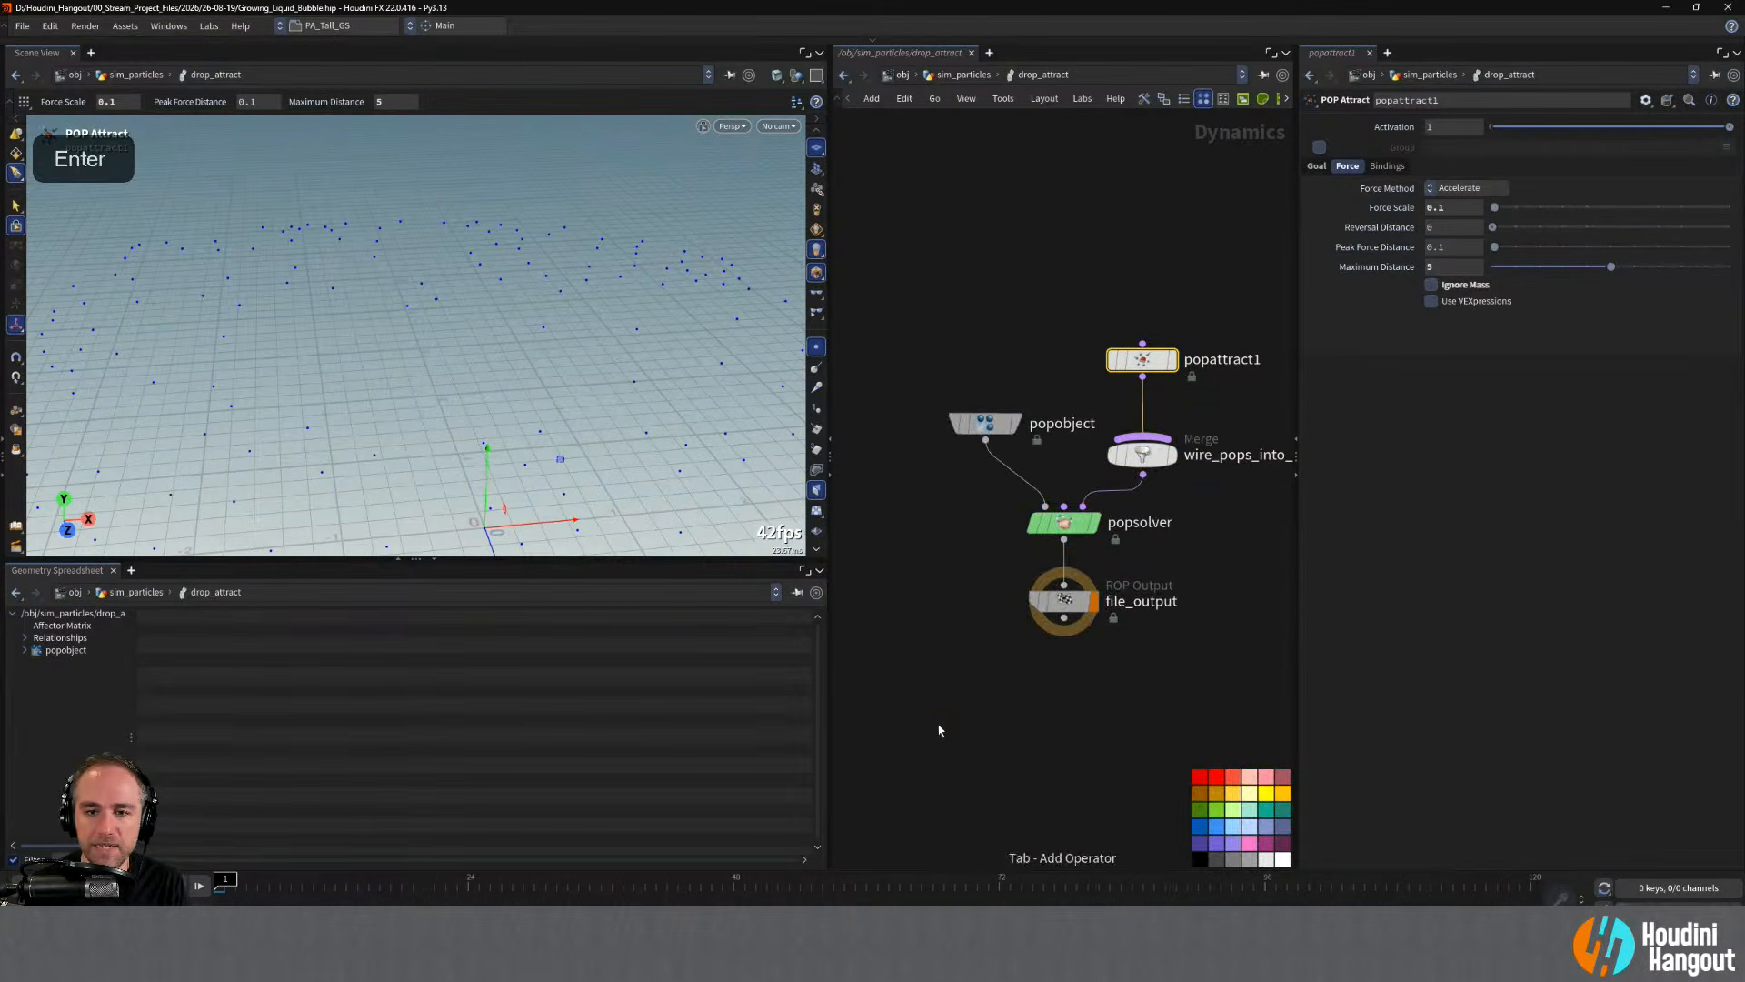
left_click(1147, 307)
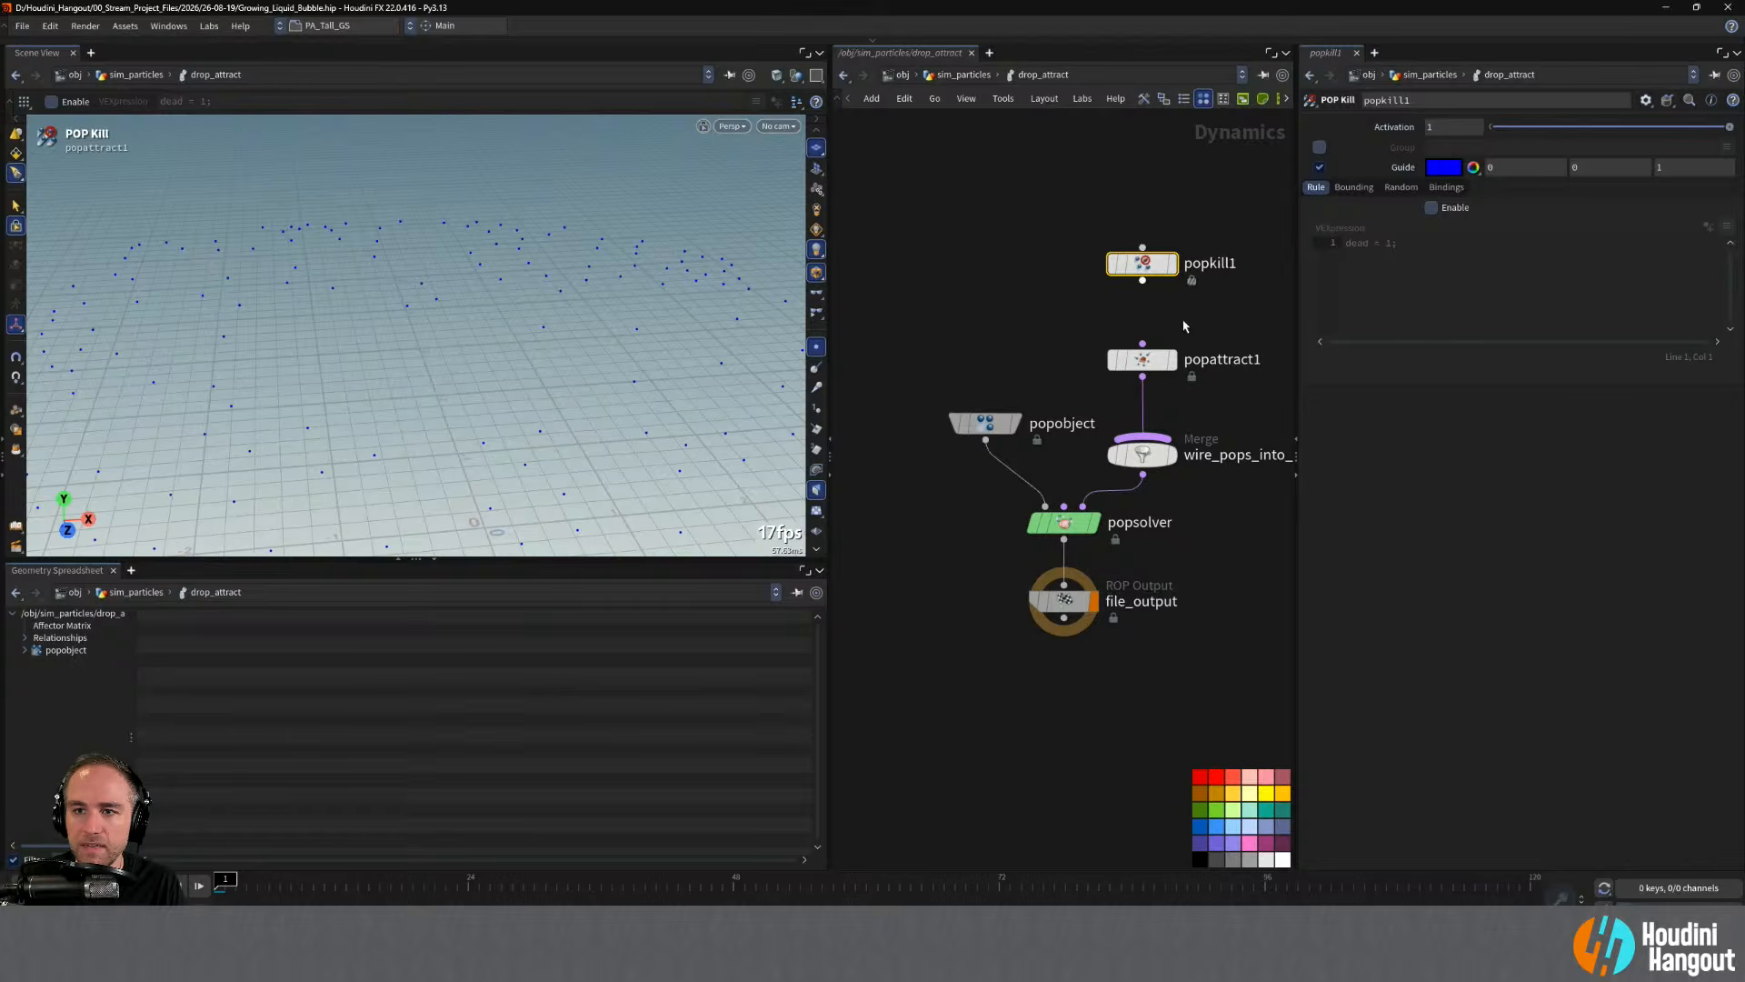
- Set popkill1's Bounding Type to Bounding Volume, undoing a trial adjustment of its Iso Surface
left_click(1355, 188)
left_click(1454, 225)
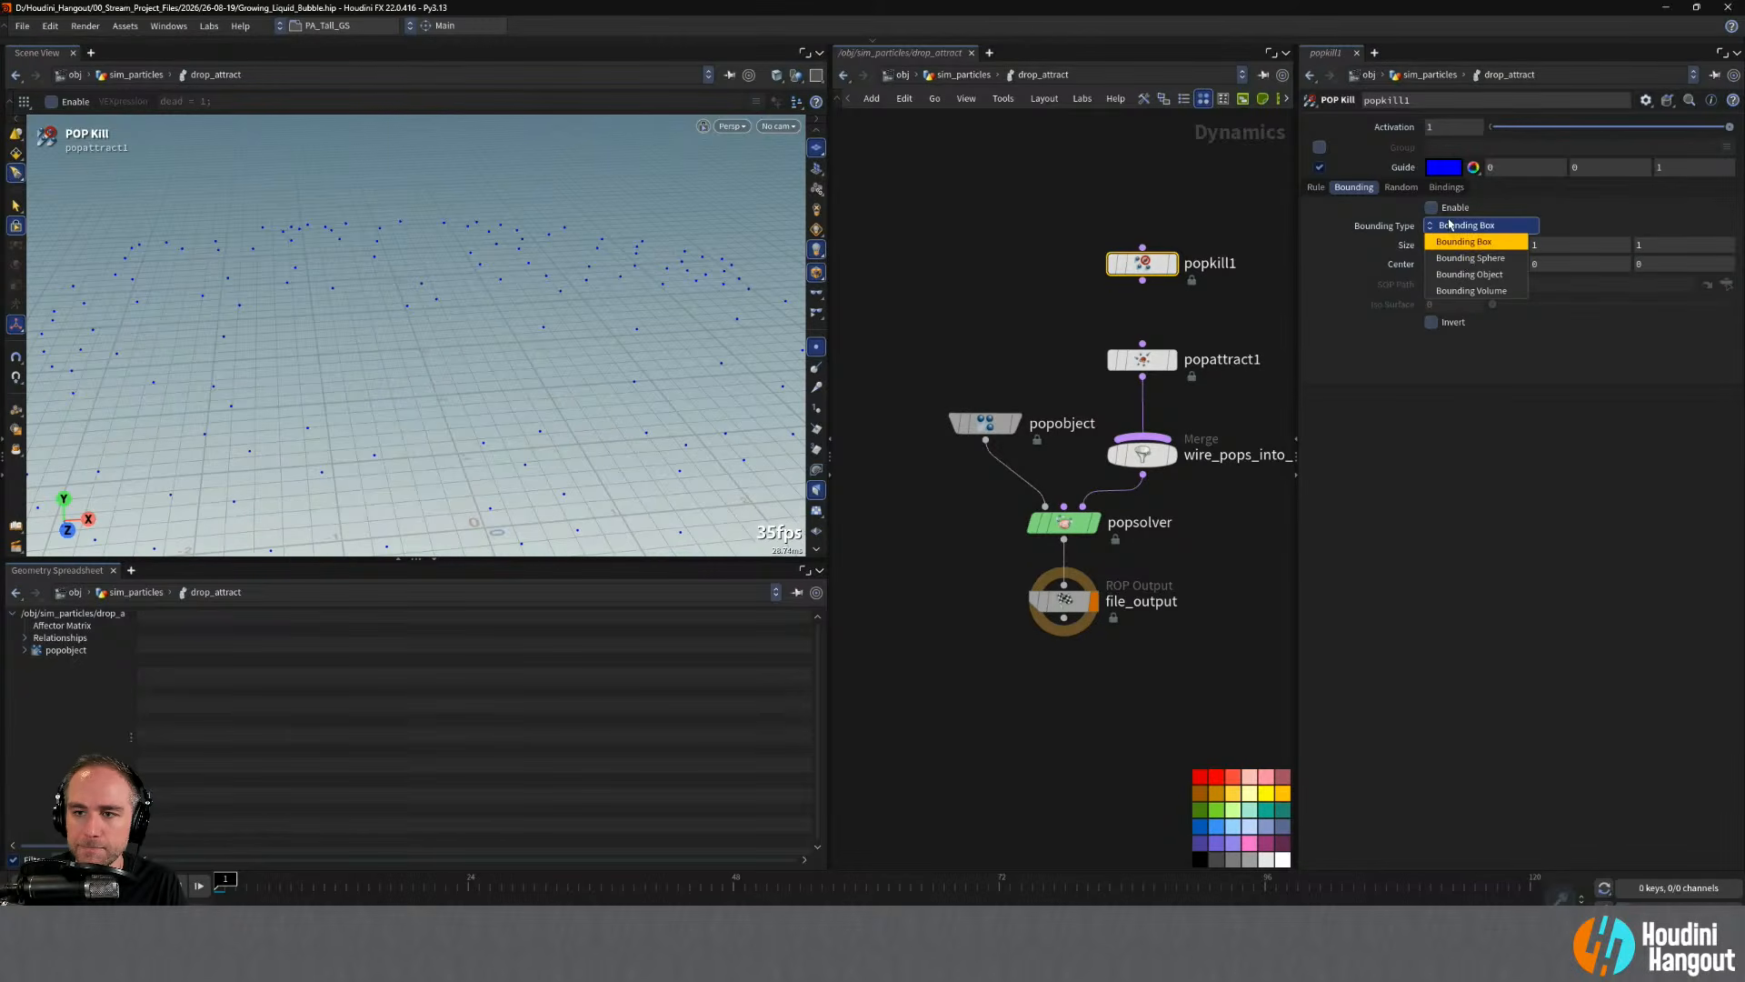
left_click(1469, 273)
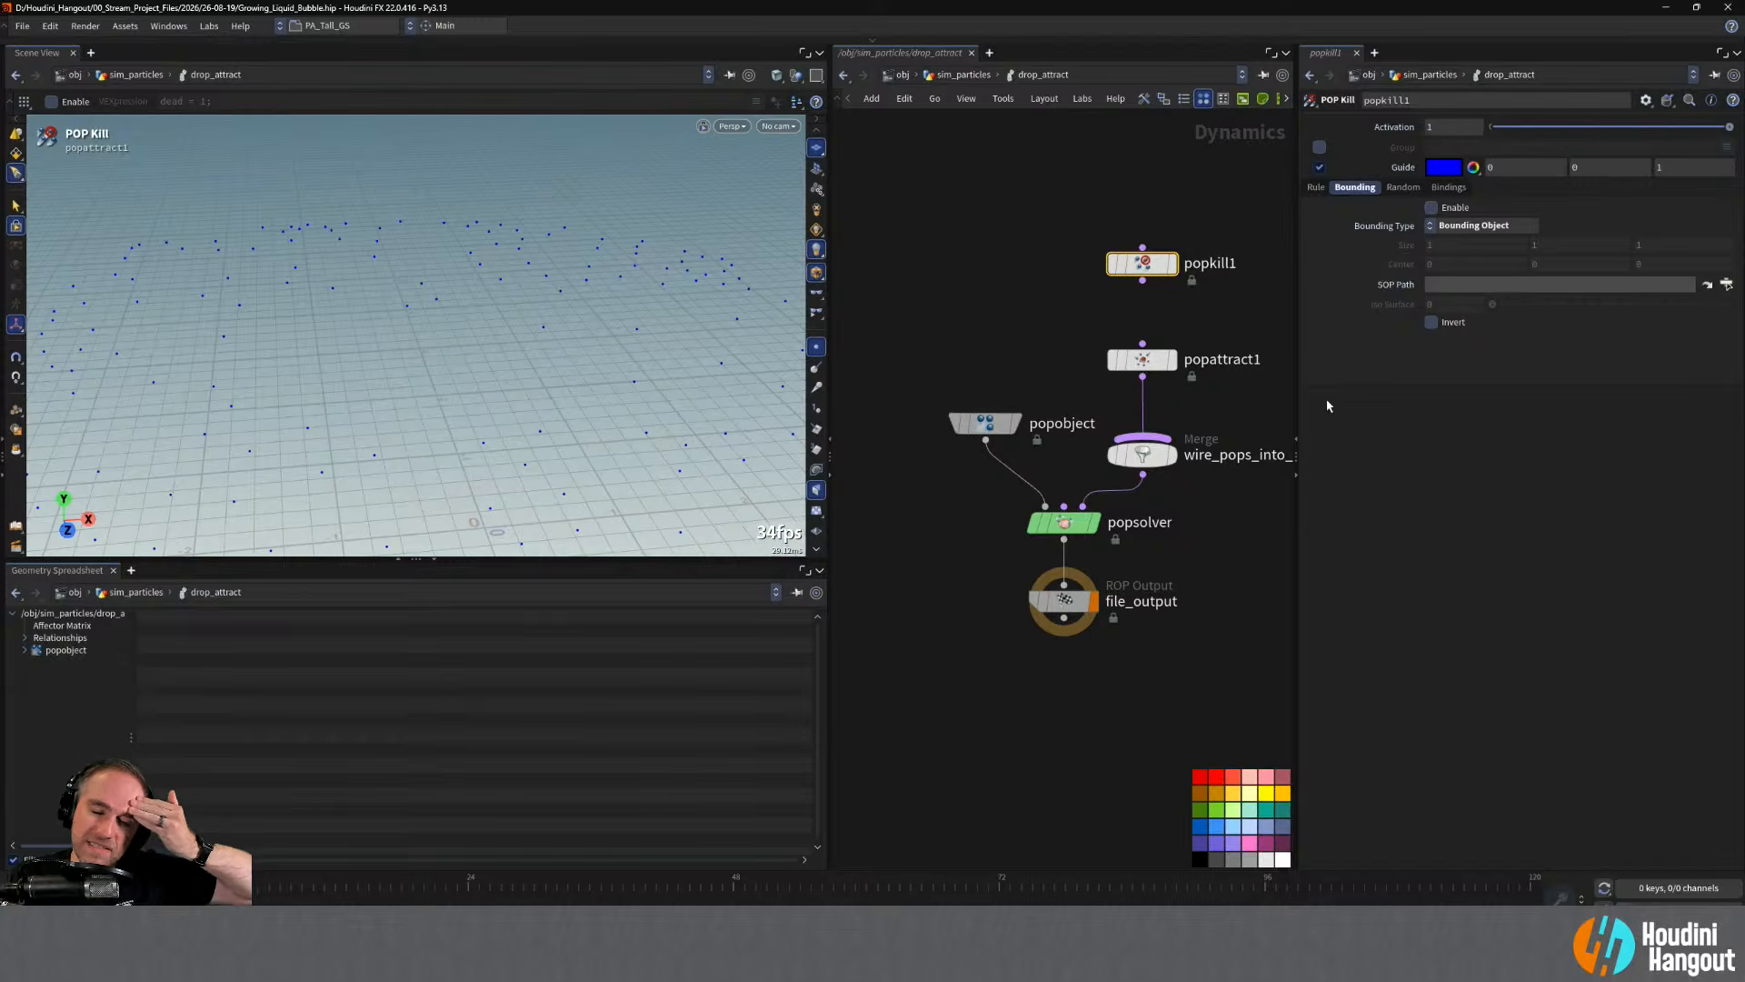
left_click(1468, 224)
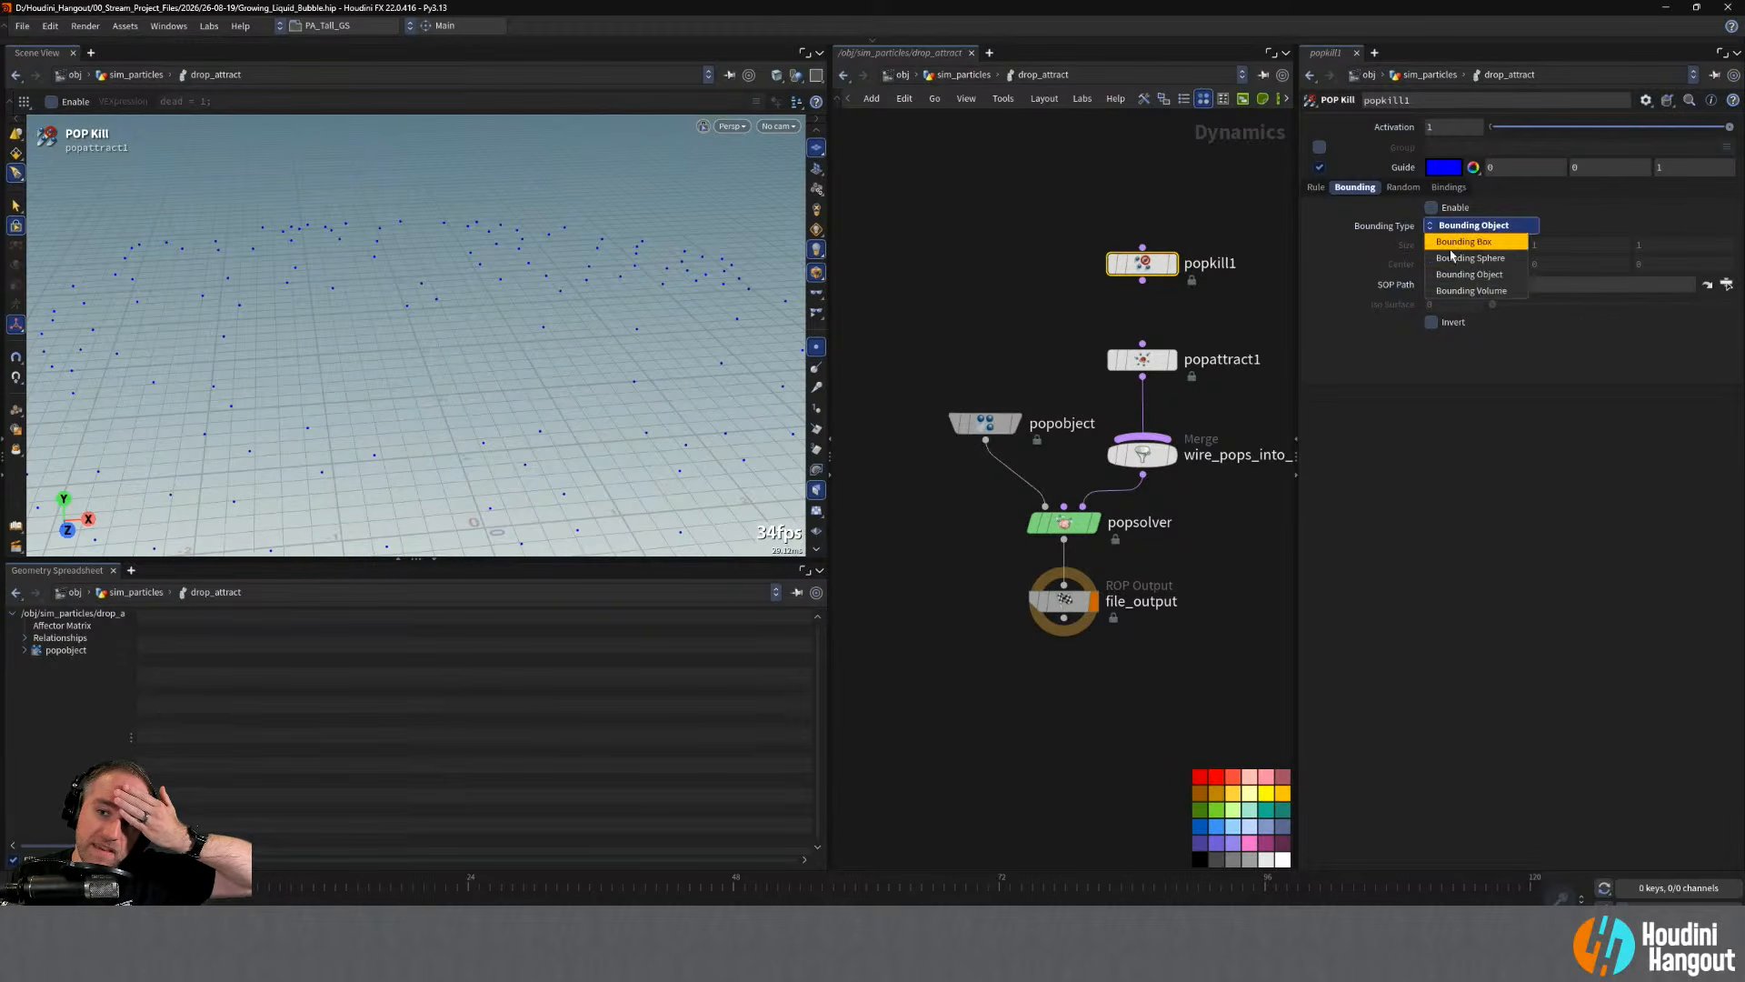
left_click(1468, 258)
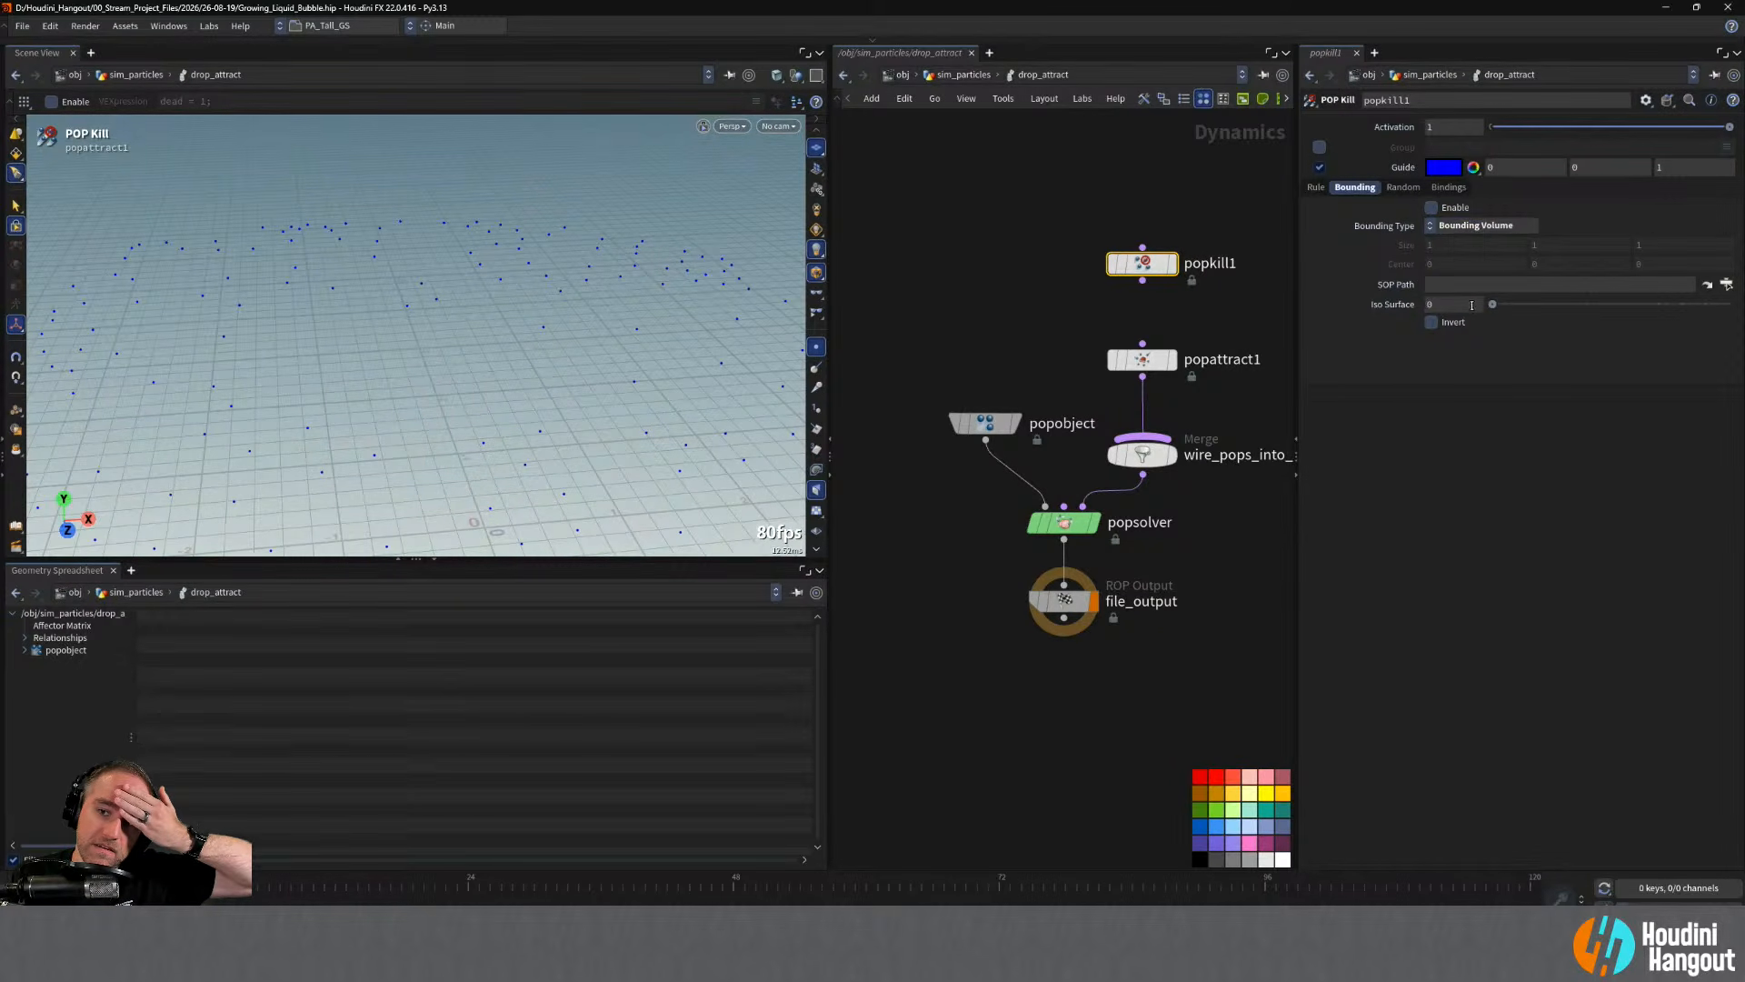
middle_click_drag(1454, 303, 1404, 319)
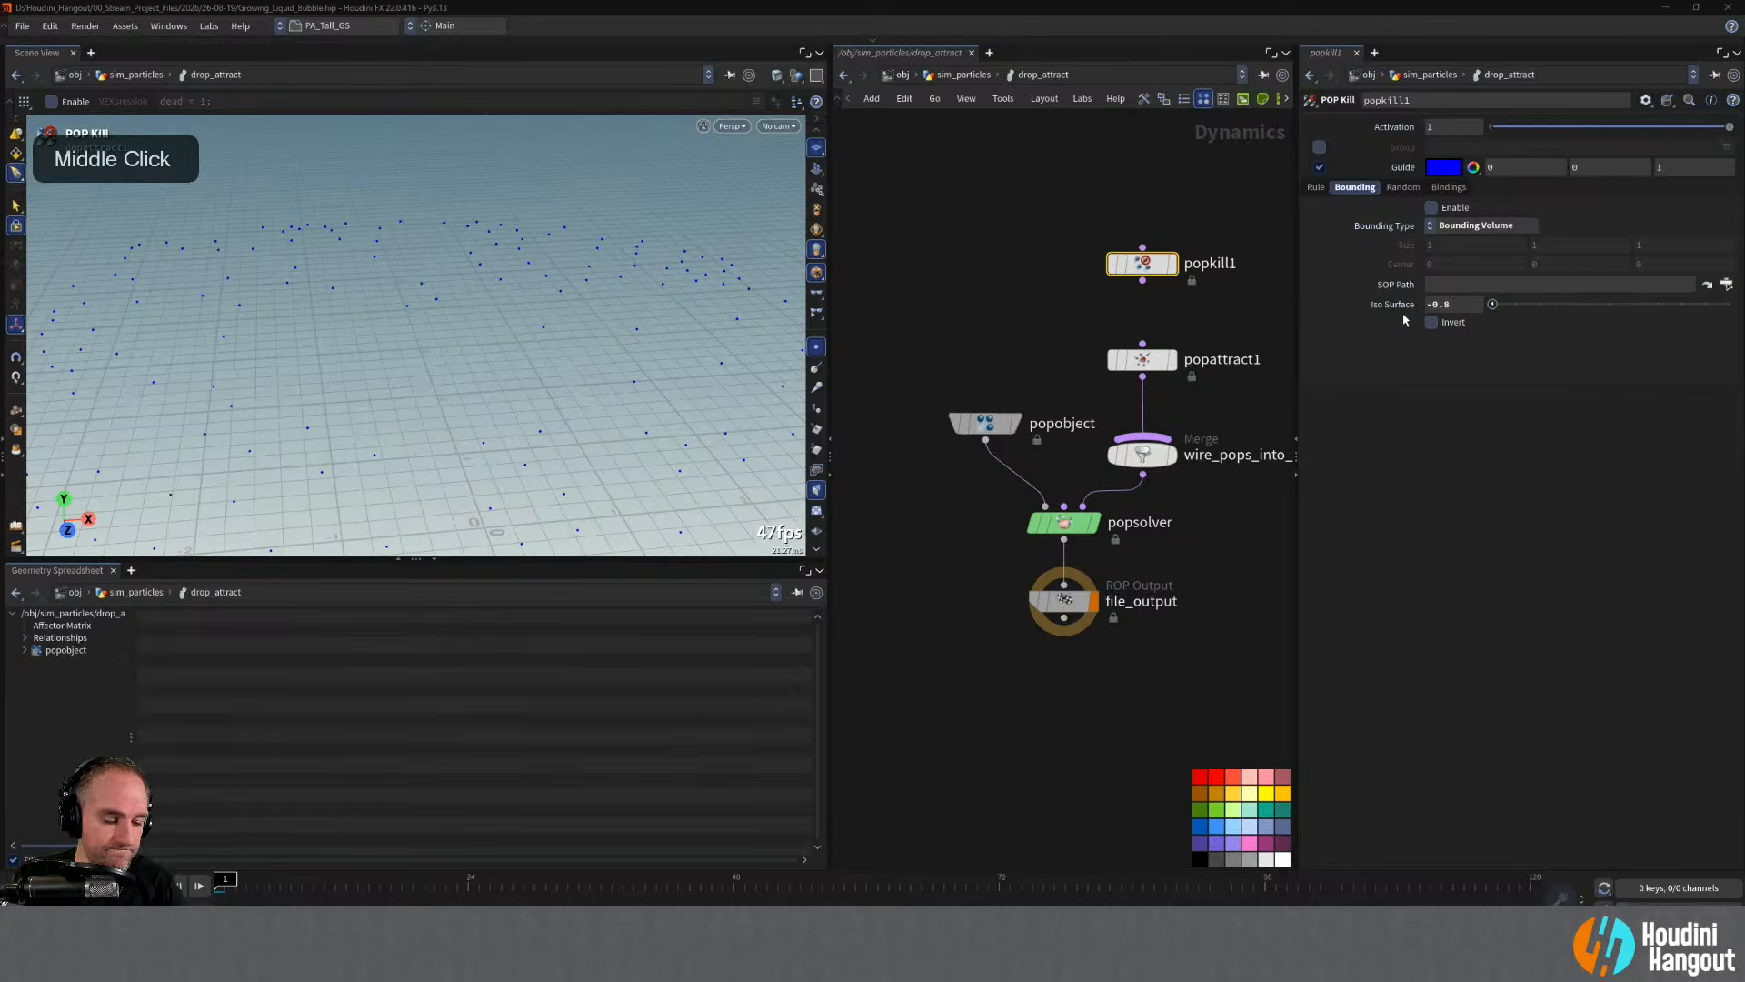
key("ctrl+z")
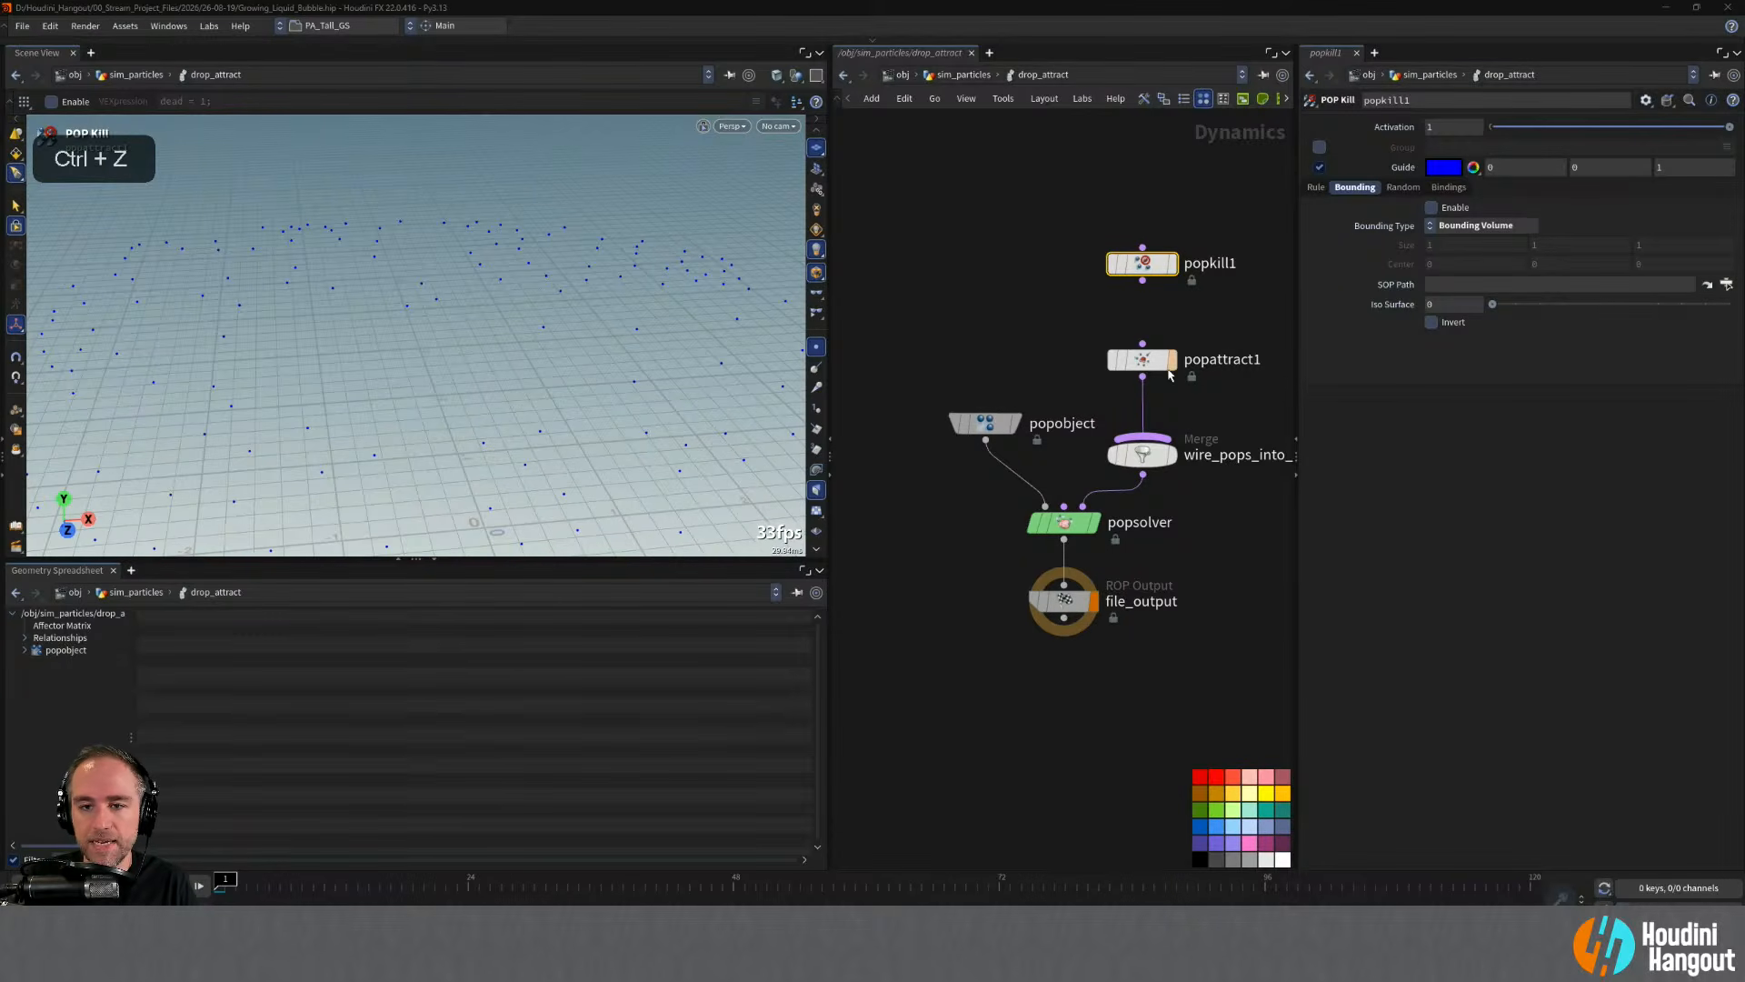
- Insert popkill1 between popattract1 and wire_pops_into_here, and move popobject aside to tidy the network
left_click_drag(1141, 271, 1139, 409)
middle_click_drag(1035, 349, 969, 334)
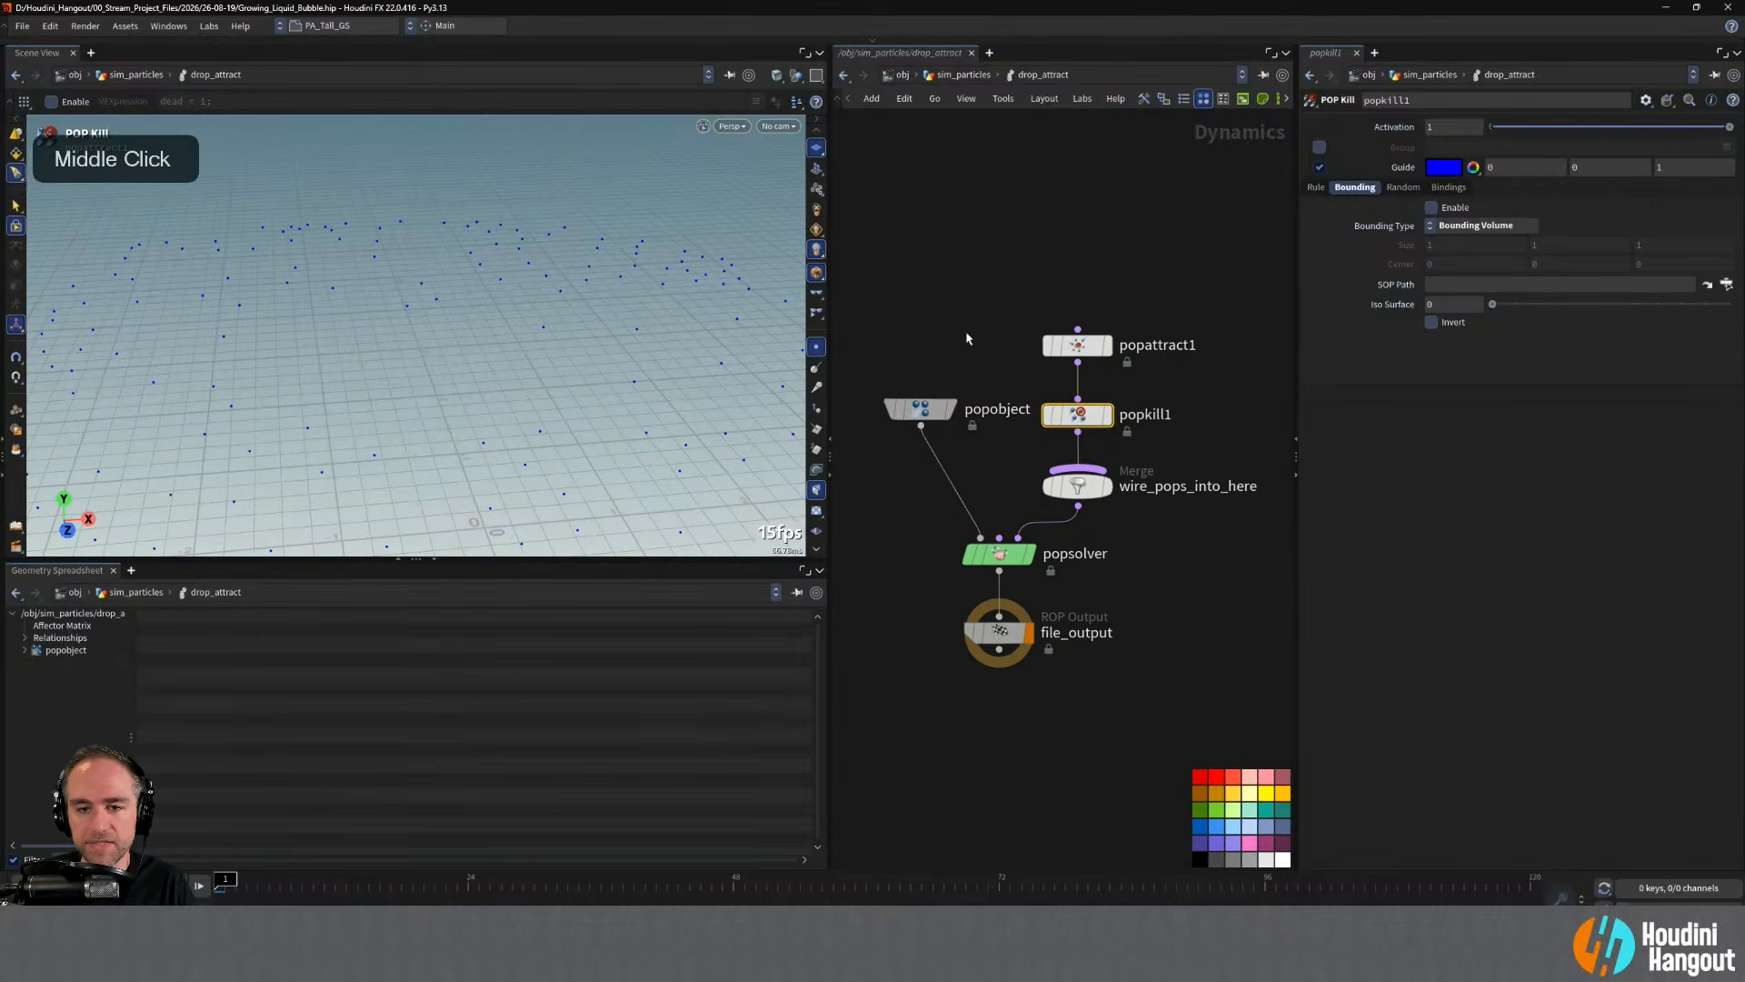
left_click_drag(920, 414, 854, 448)
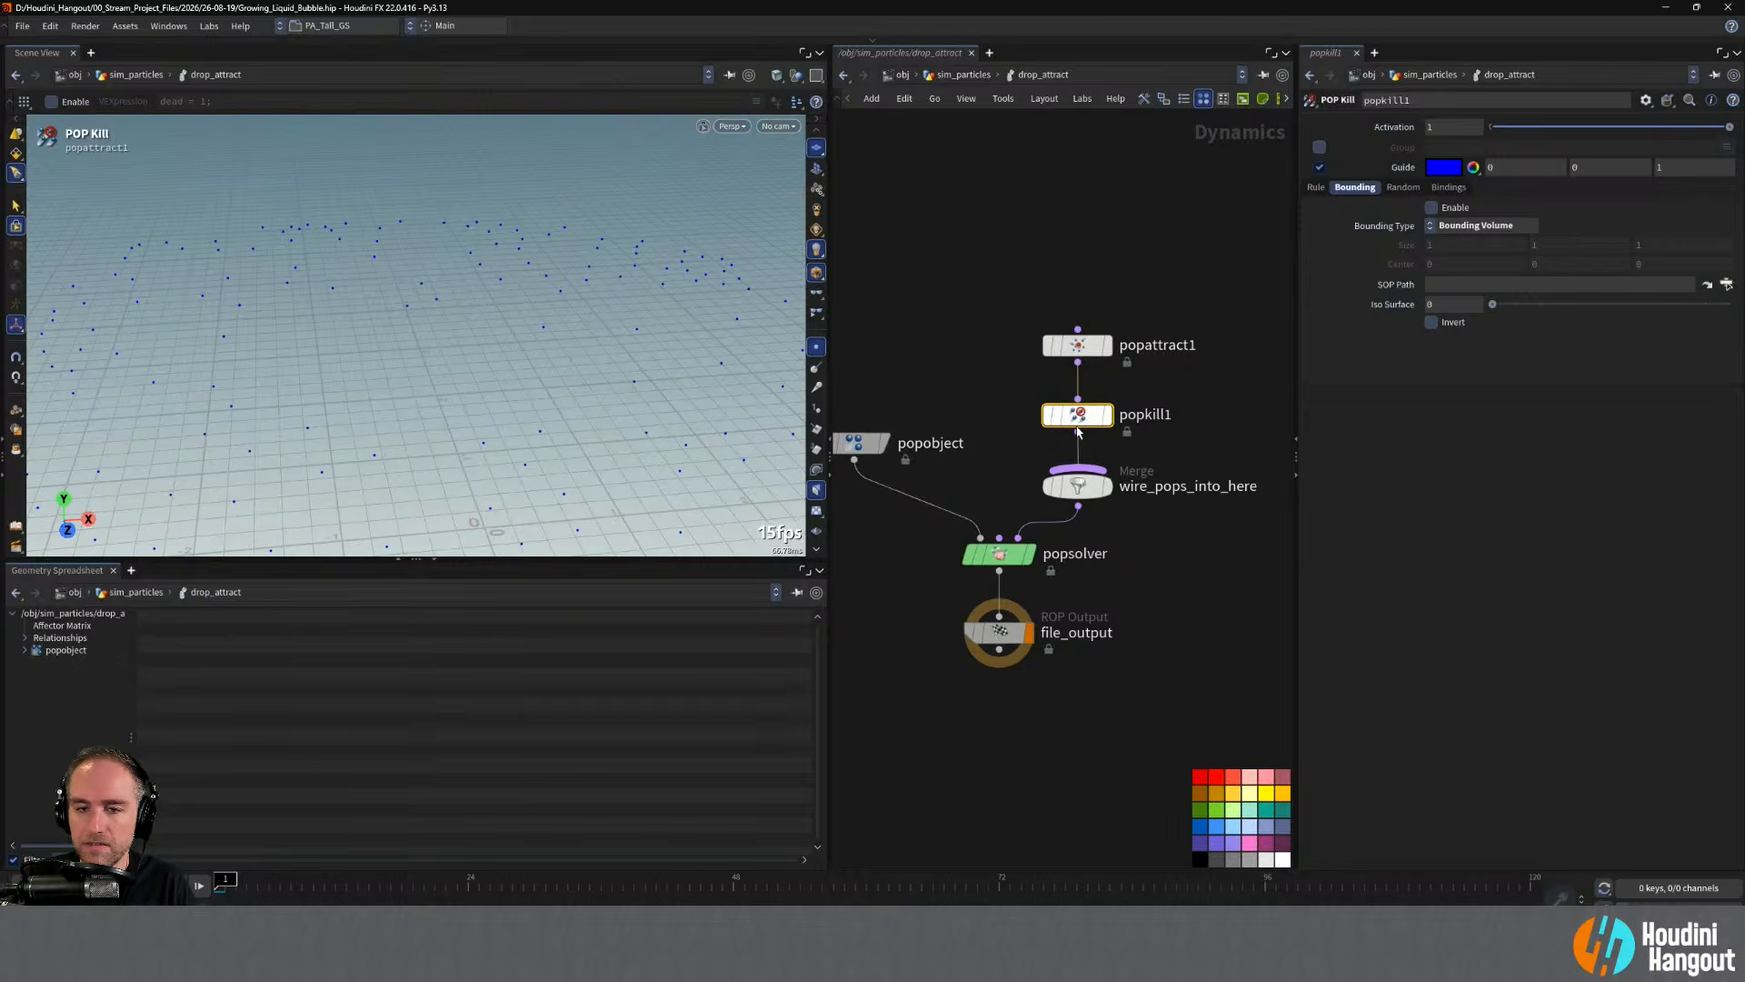
- Wire get_sim_bubble into the third input of drop_attract in sim_particles
key("u")
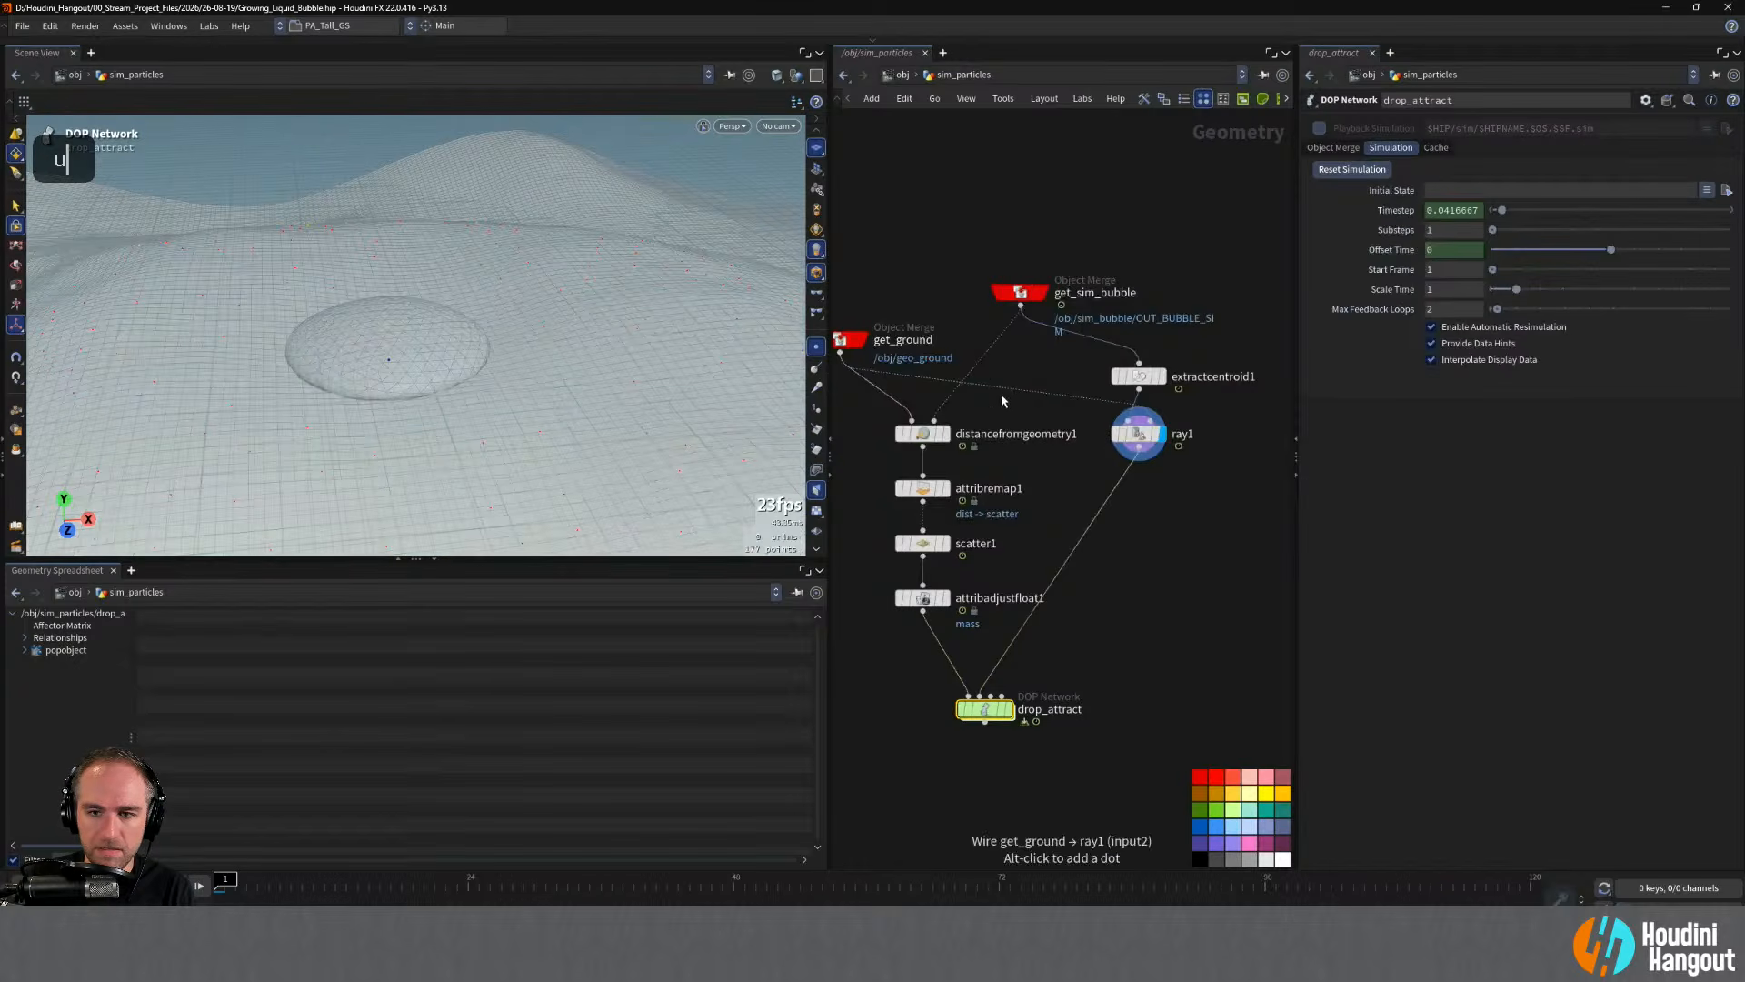
left_click(1020, 306)
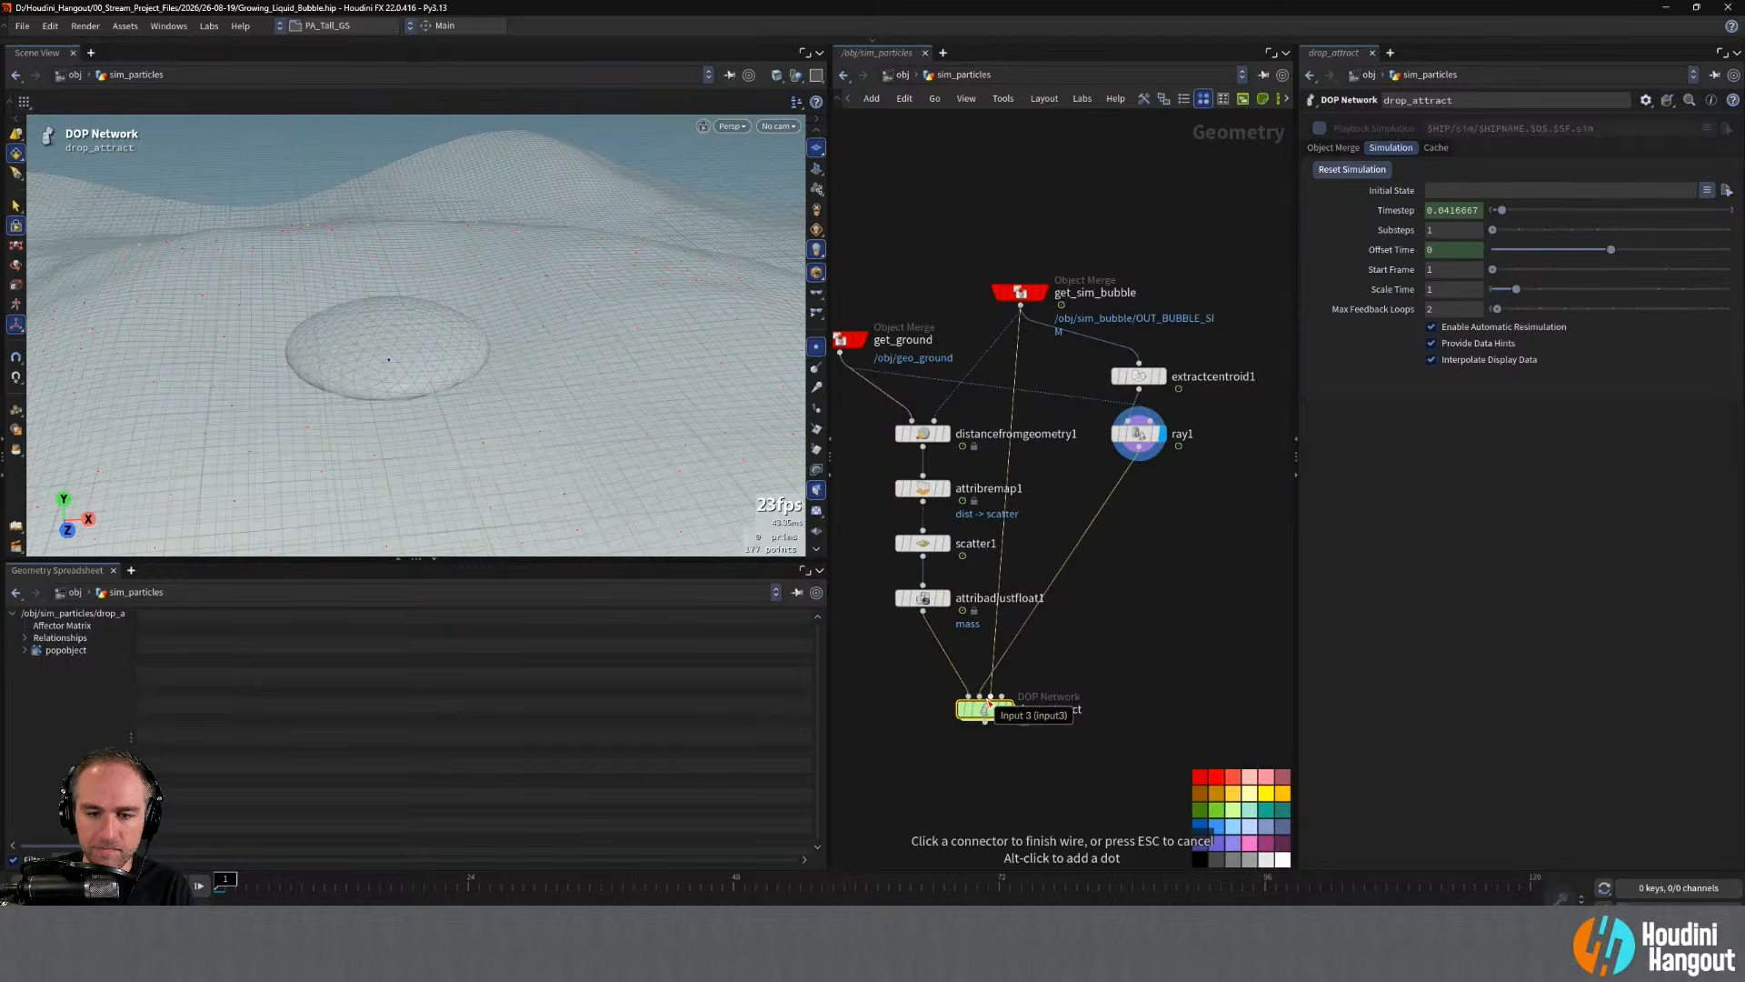
left_click(991, 697)
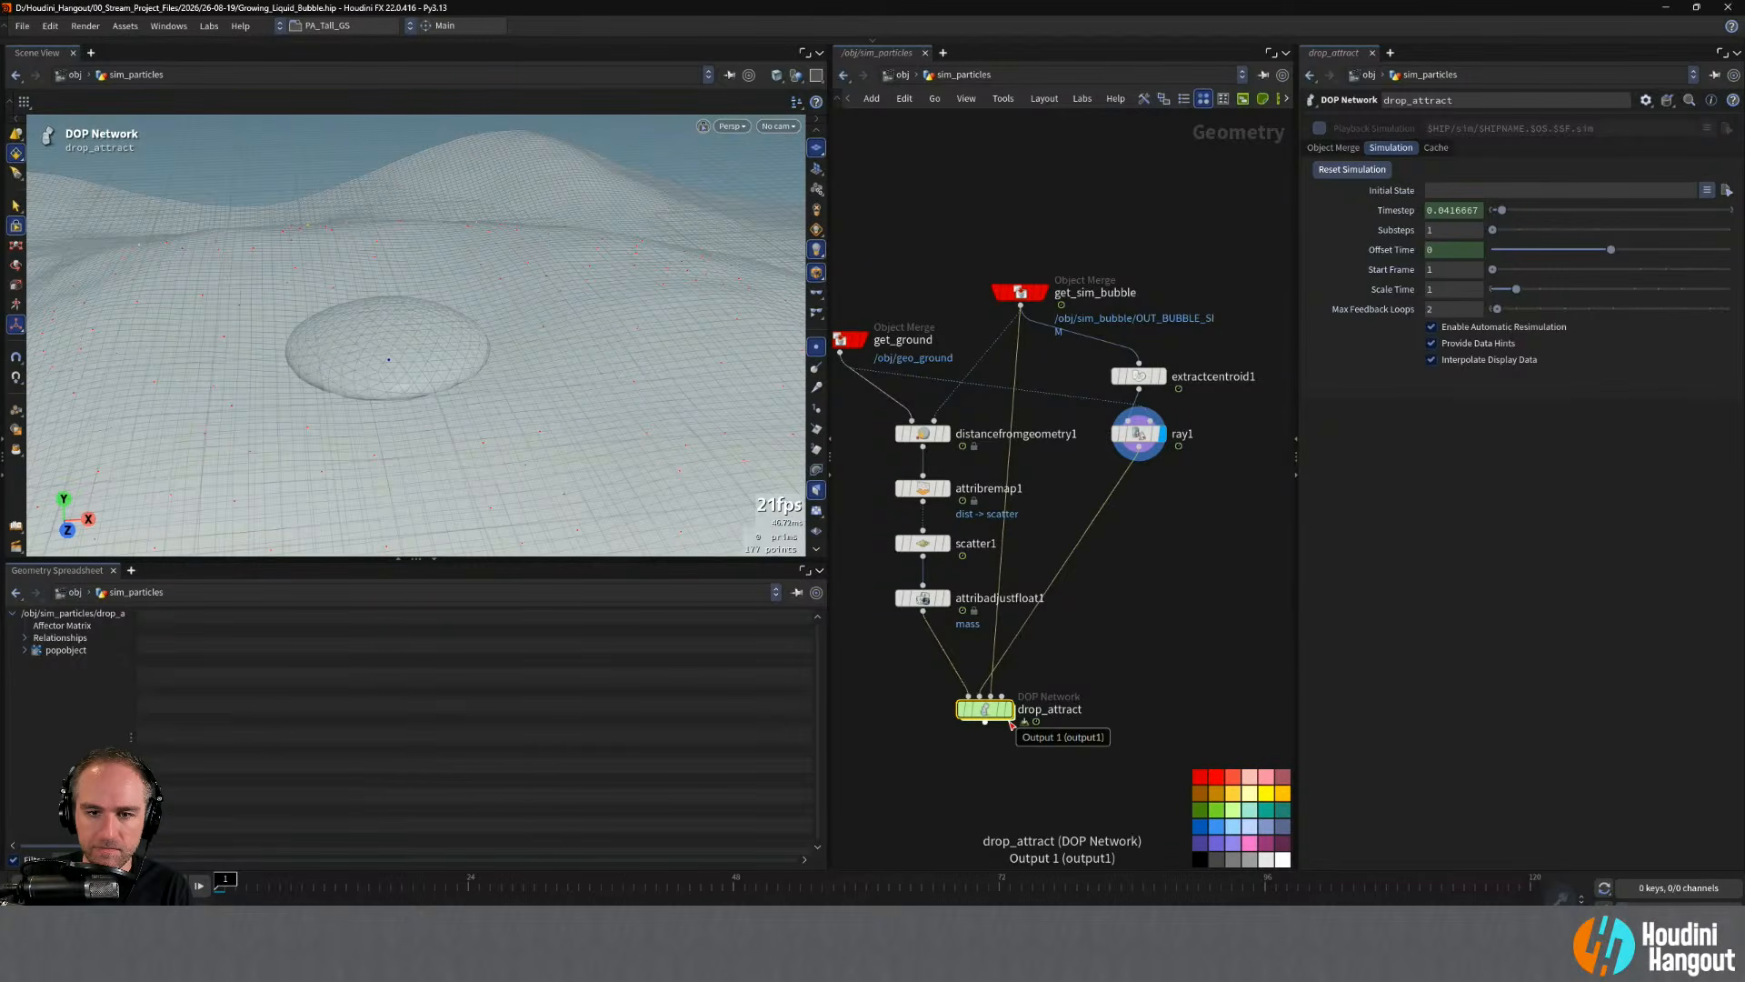
- Inside drop_attract, set popkill1's Bounding Type to Bounding Object with SOP Path `opinputpath("..",2)`, and enable the bounding kill
double_click(984, 709)
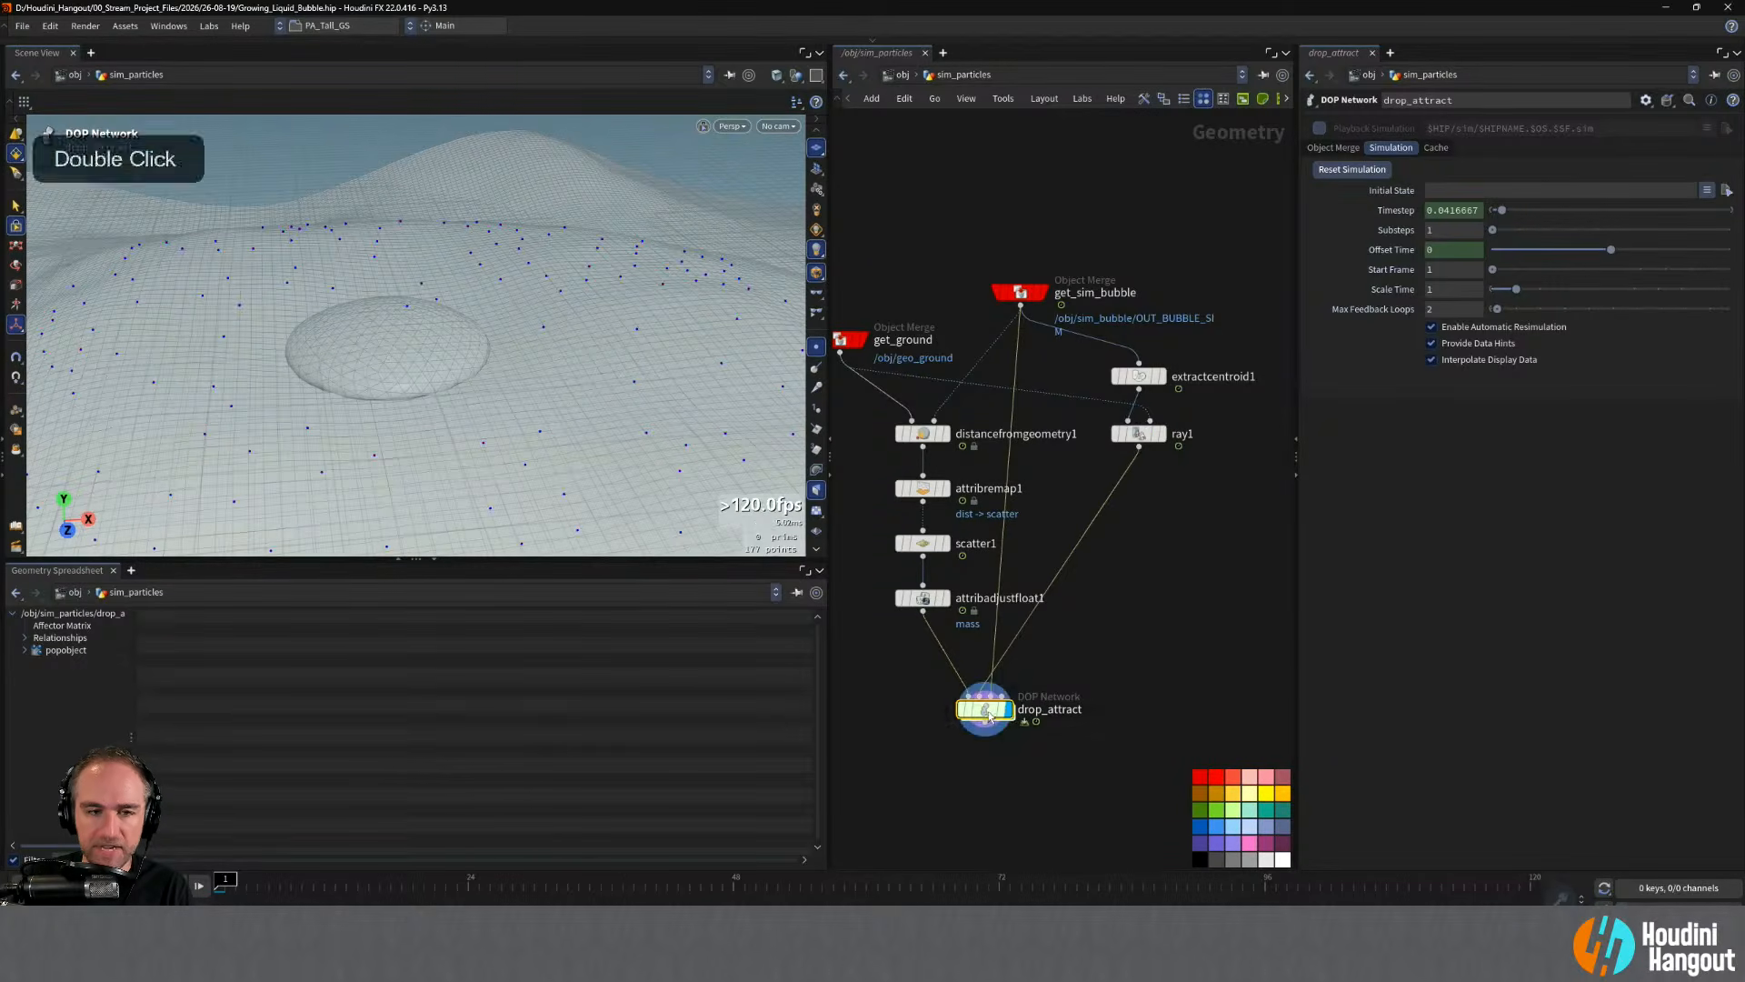
left_click(1465, 285)
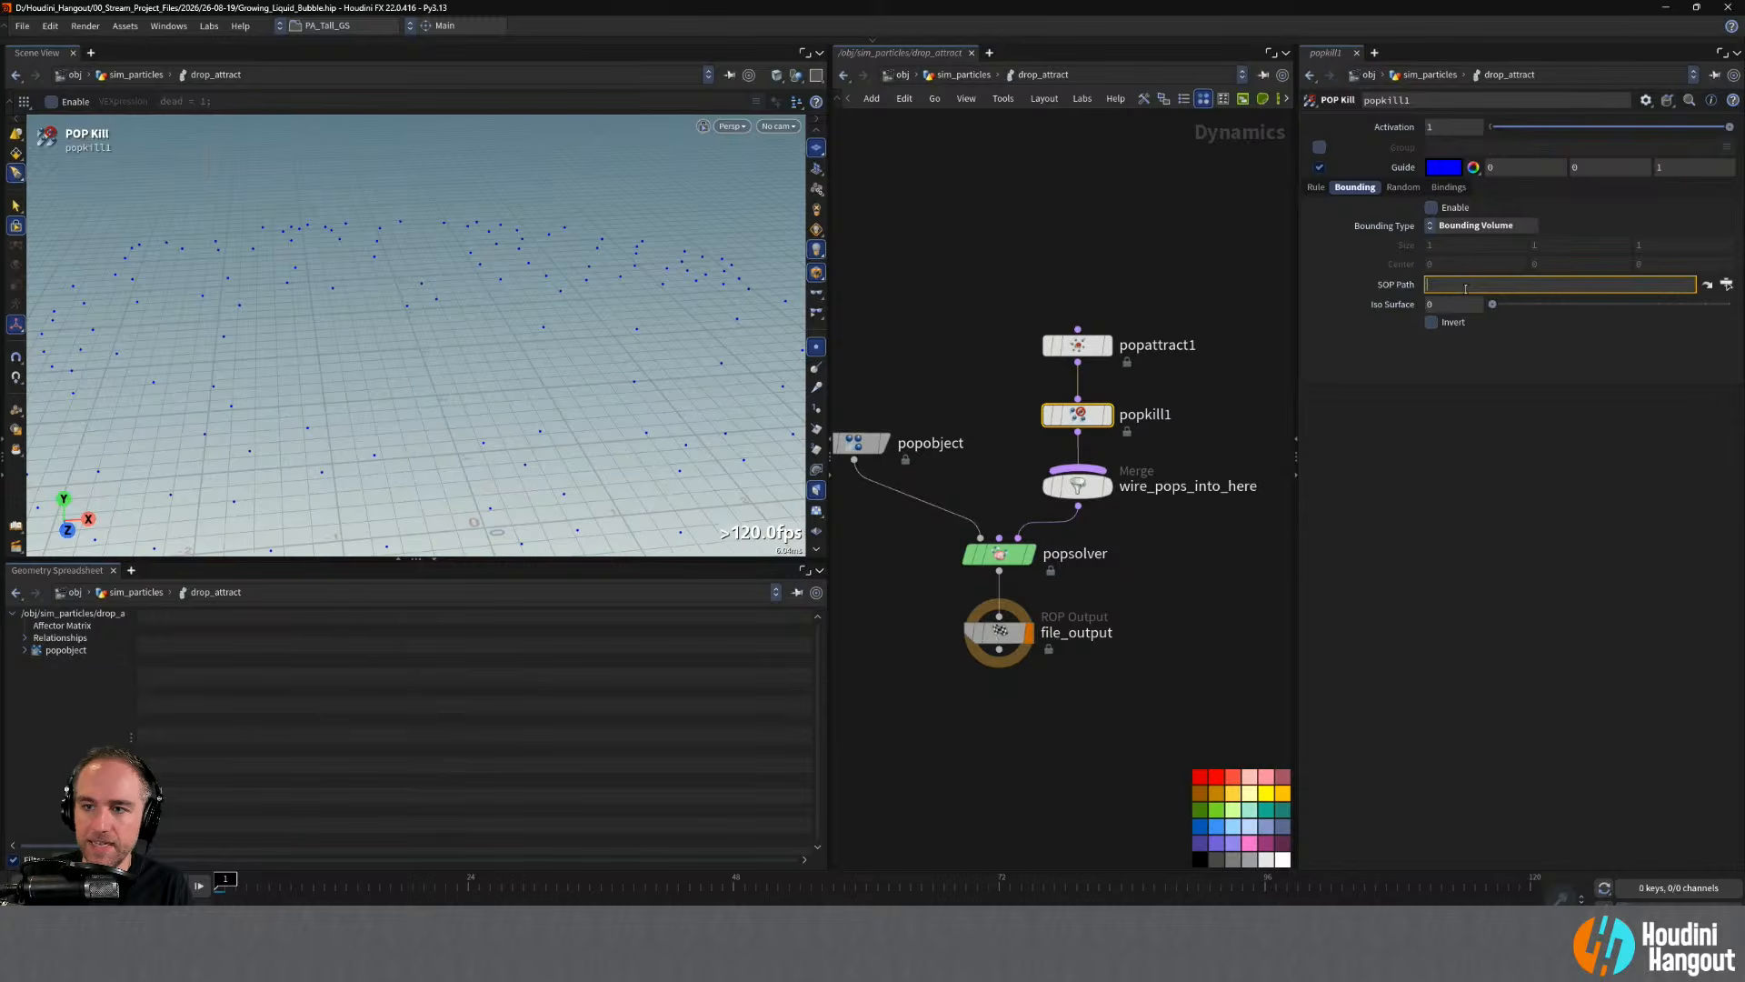
type("`opinputpath(\"..\",2)`")
left_click(1476, 225)
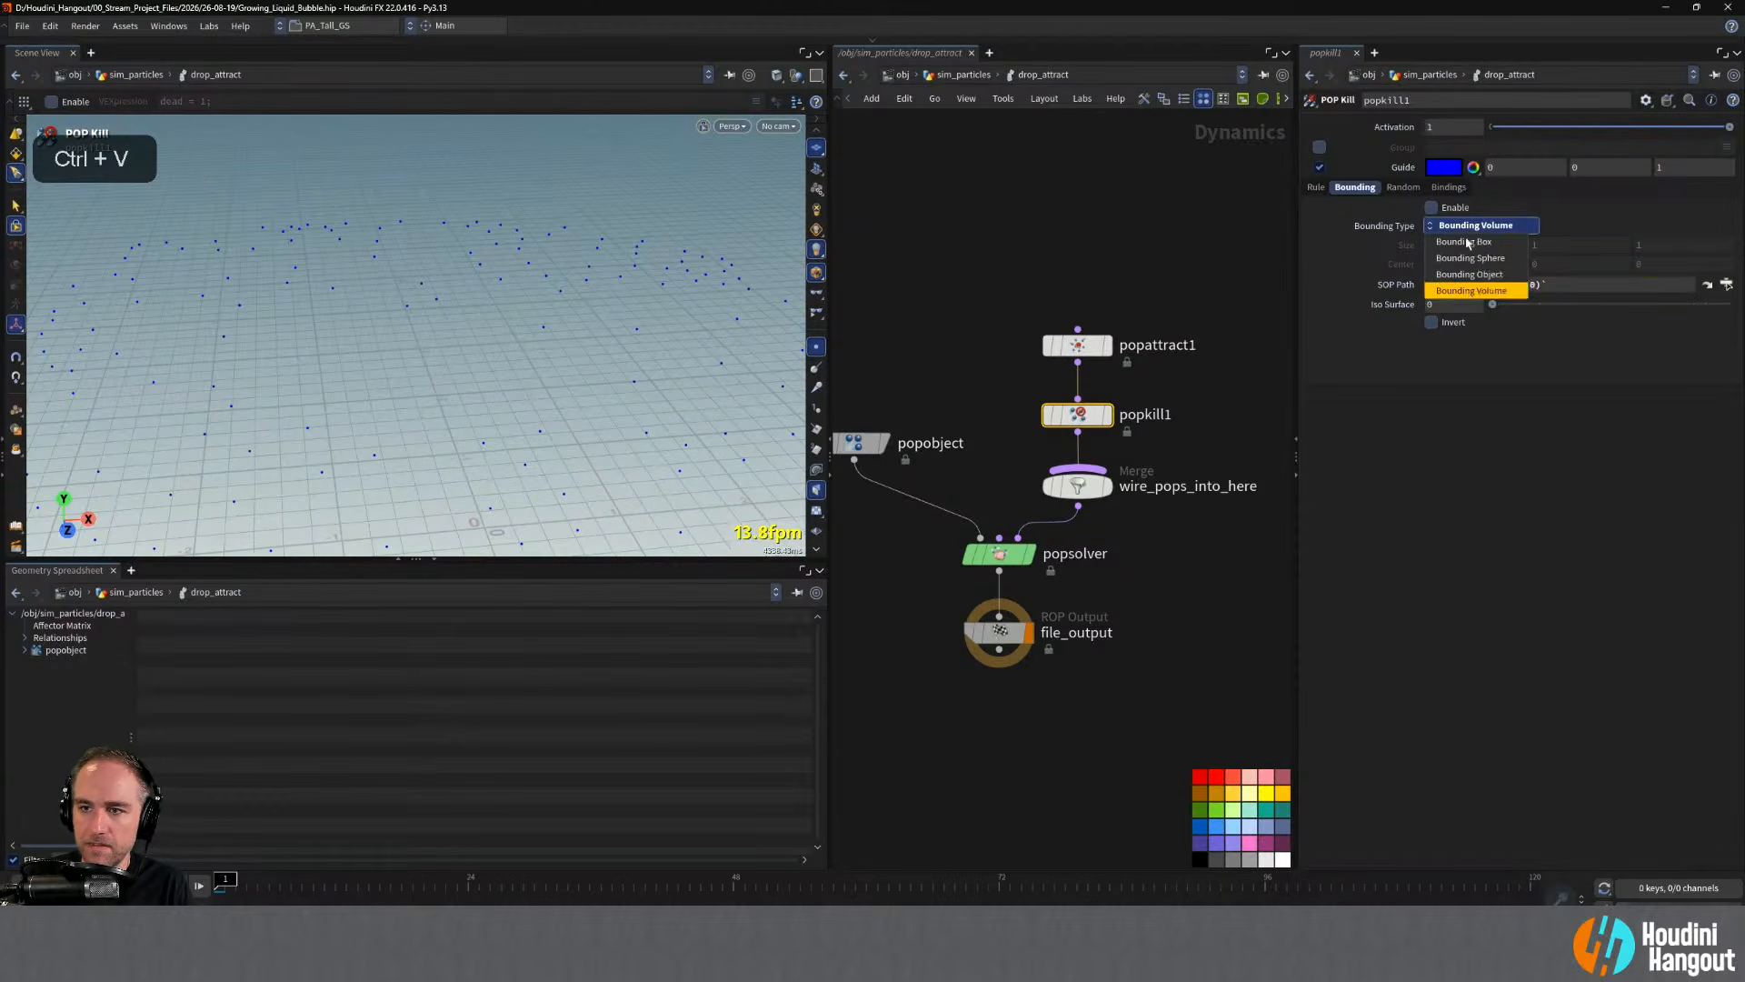
left_click(1477, 275)
double_click(1532, 285)
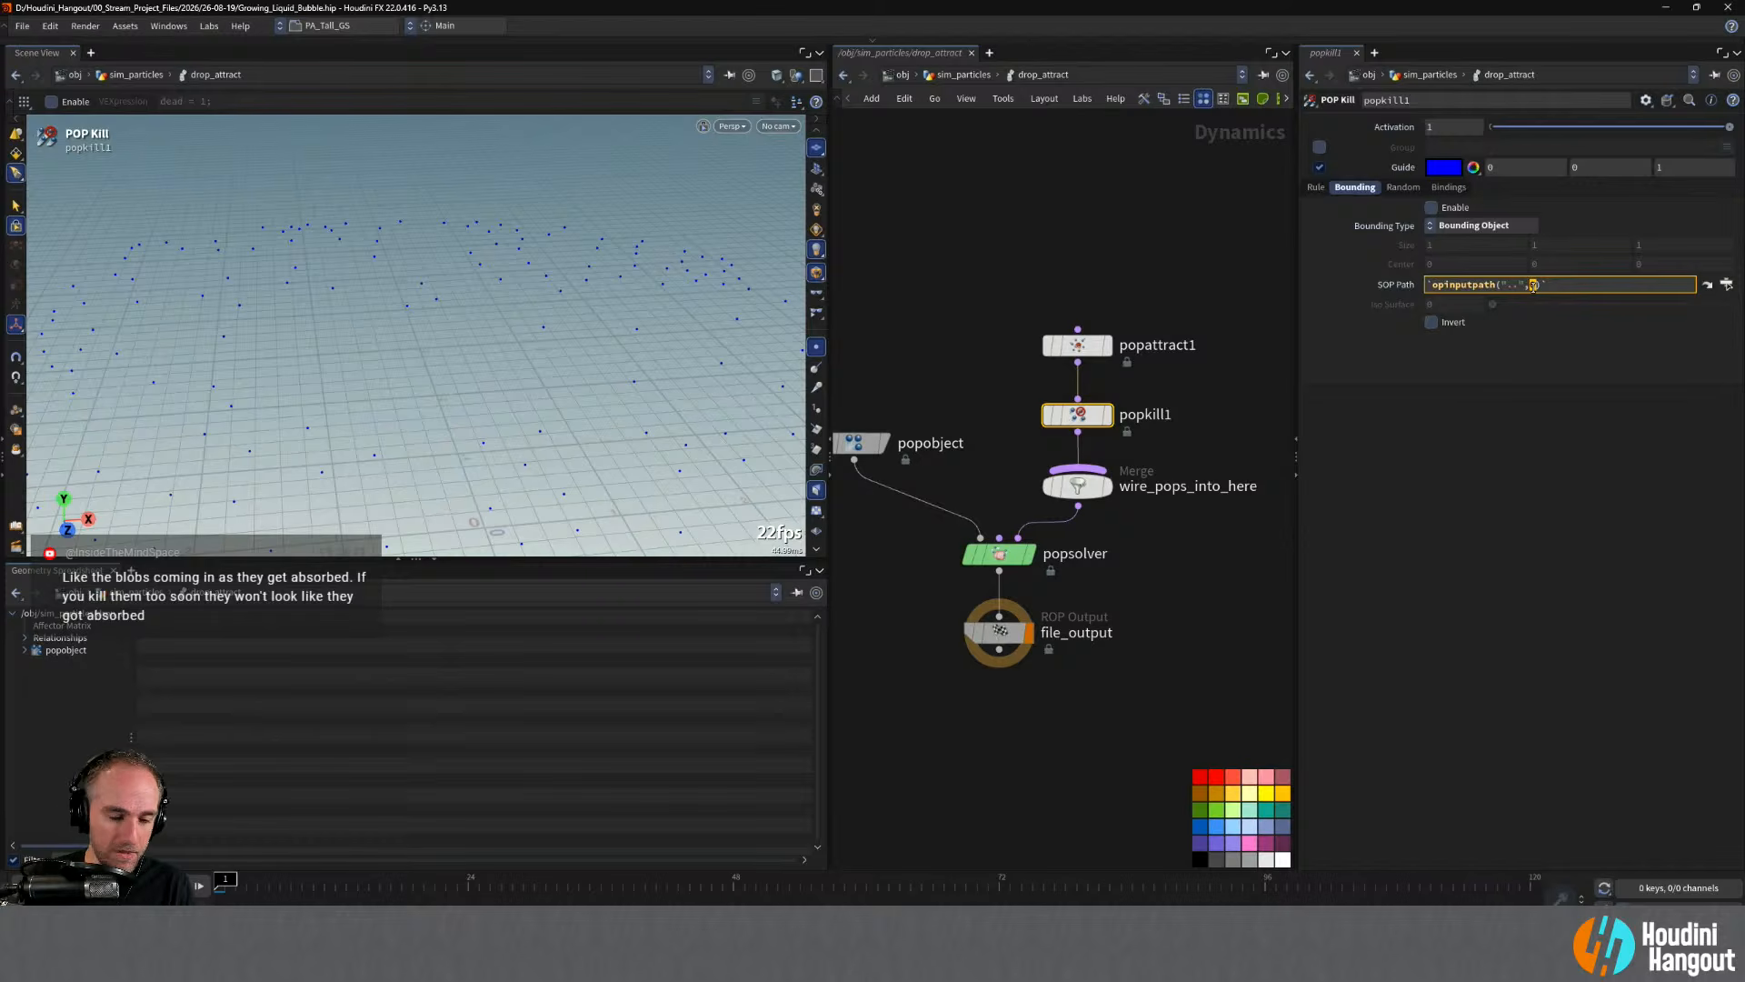
type("2")
key("Return")
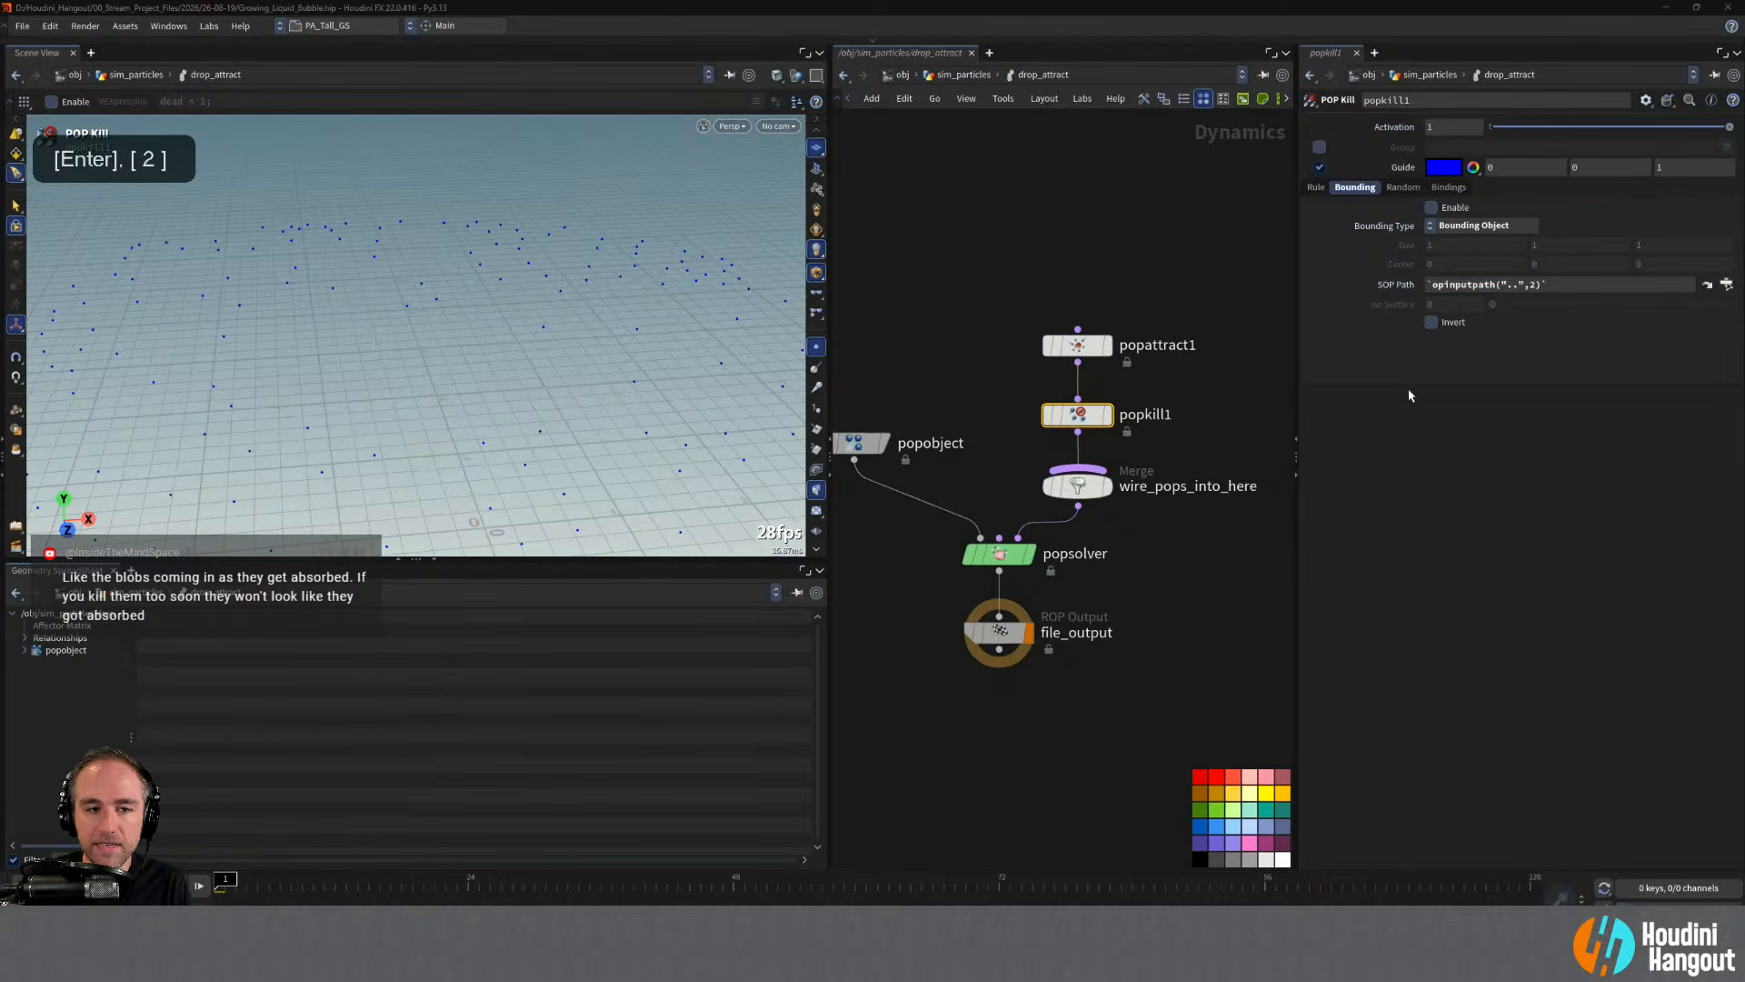
left_click_drag(1003, 557, 1002, 566)
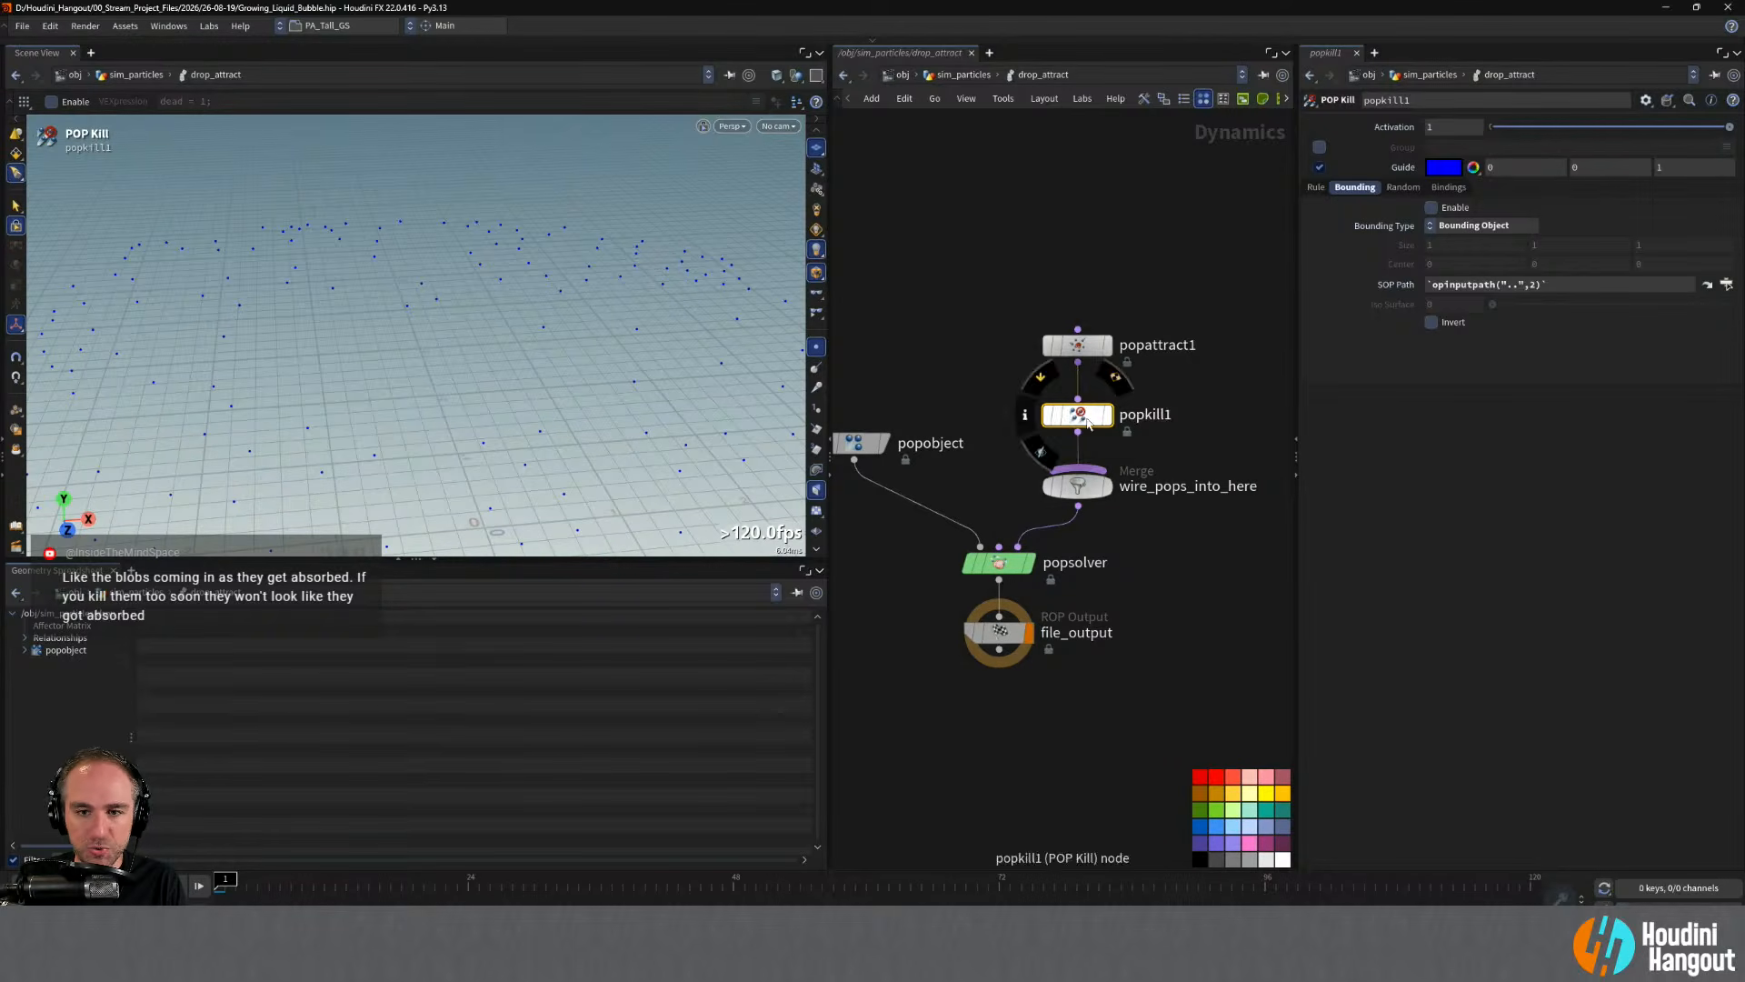
left_click(1431, 207)
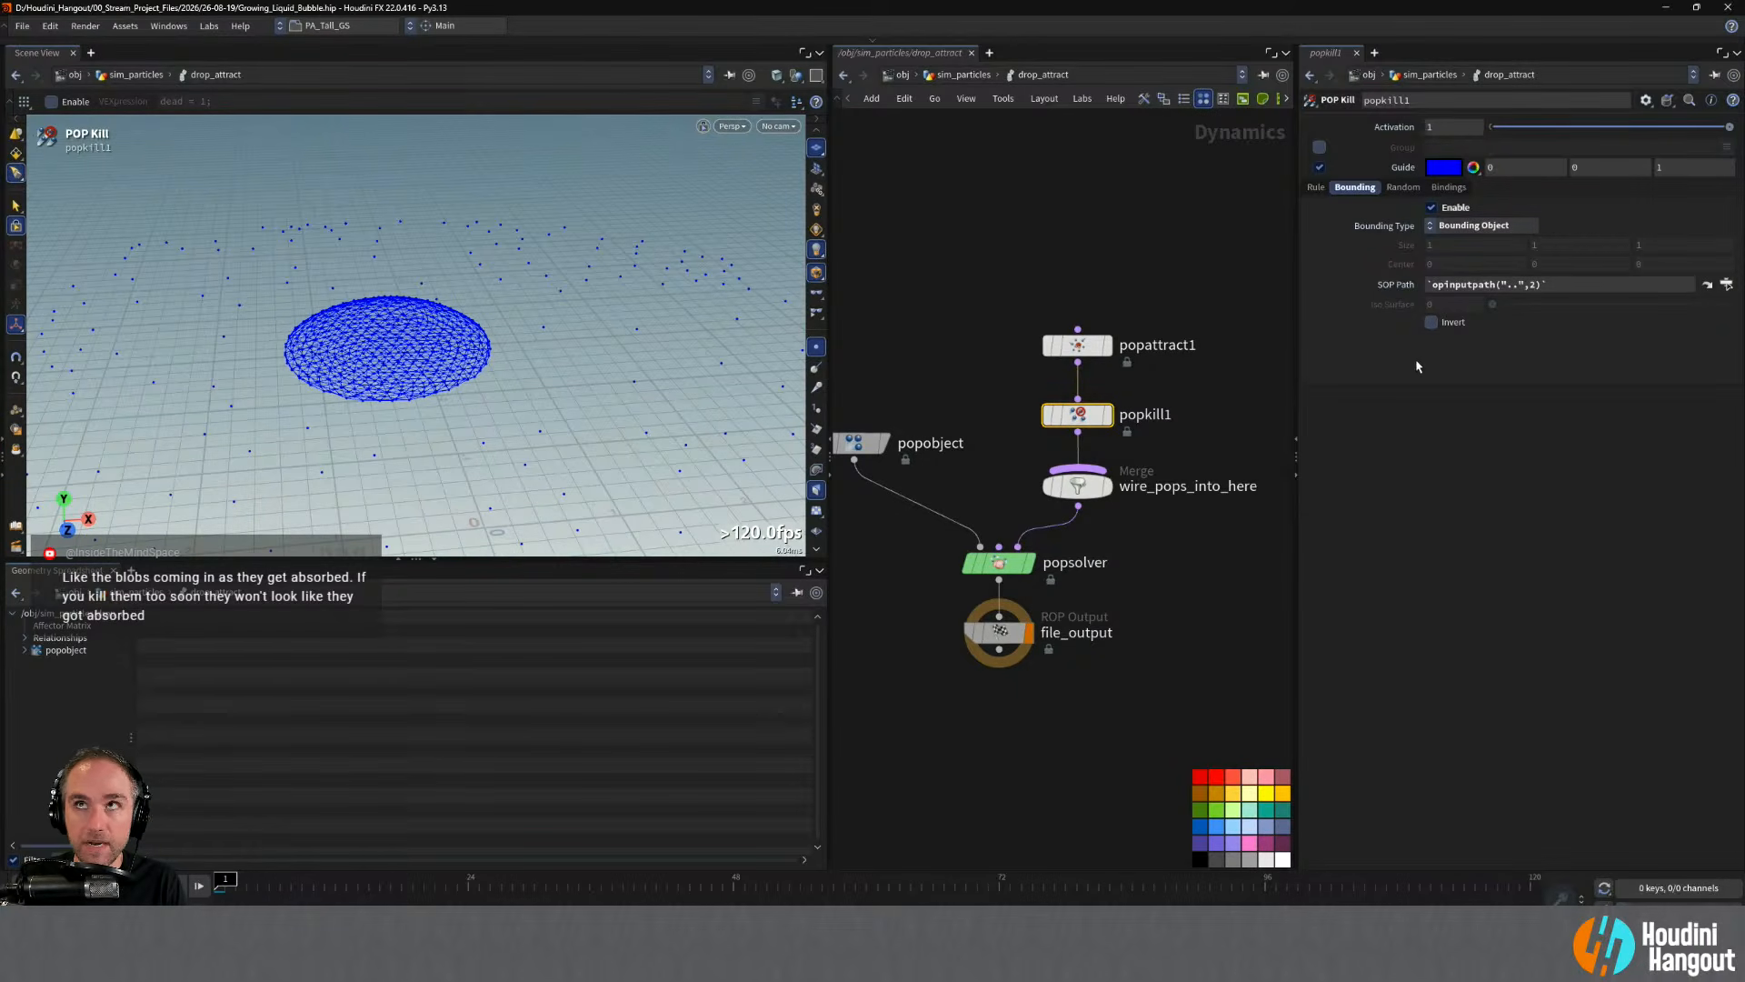
- Add a VDB from Polygons node in sim_particles, feeding it from get_sim_bubble and wiring it into drop_attract's third input
key("u")
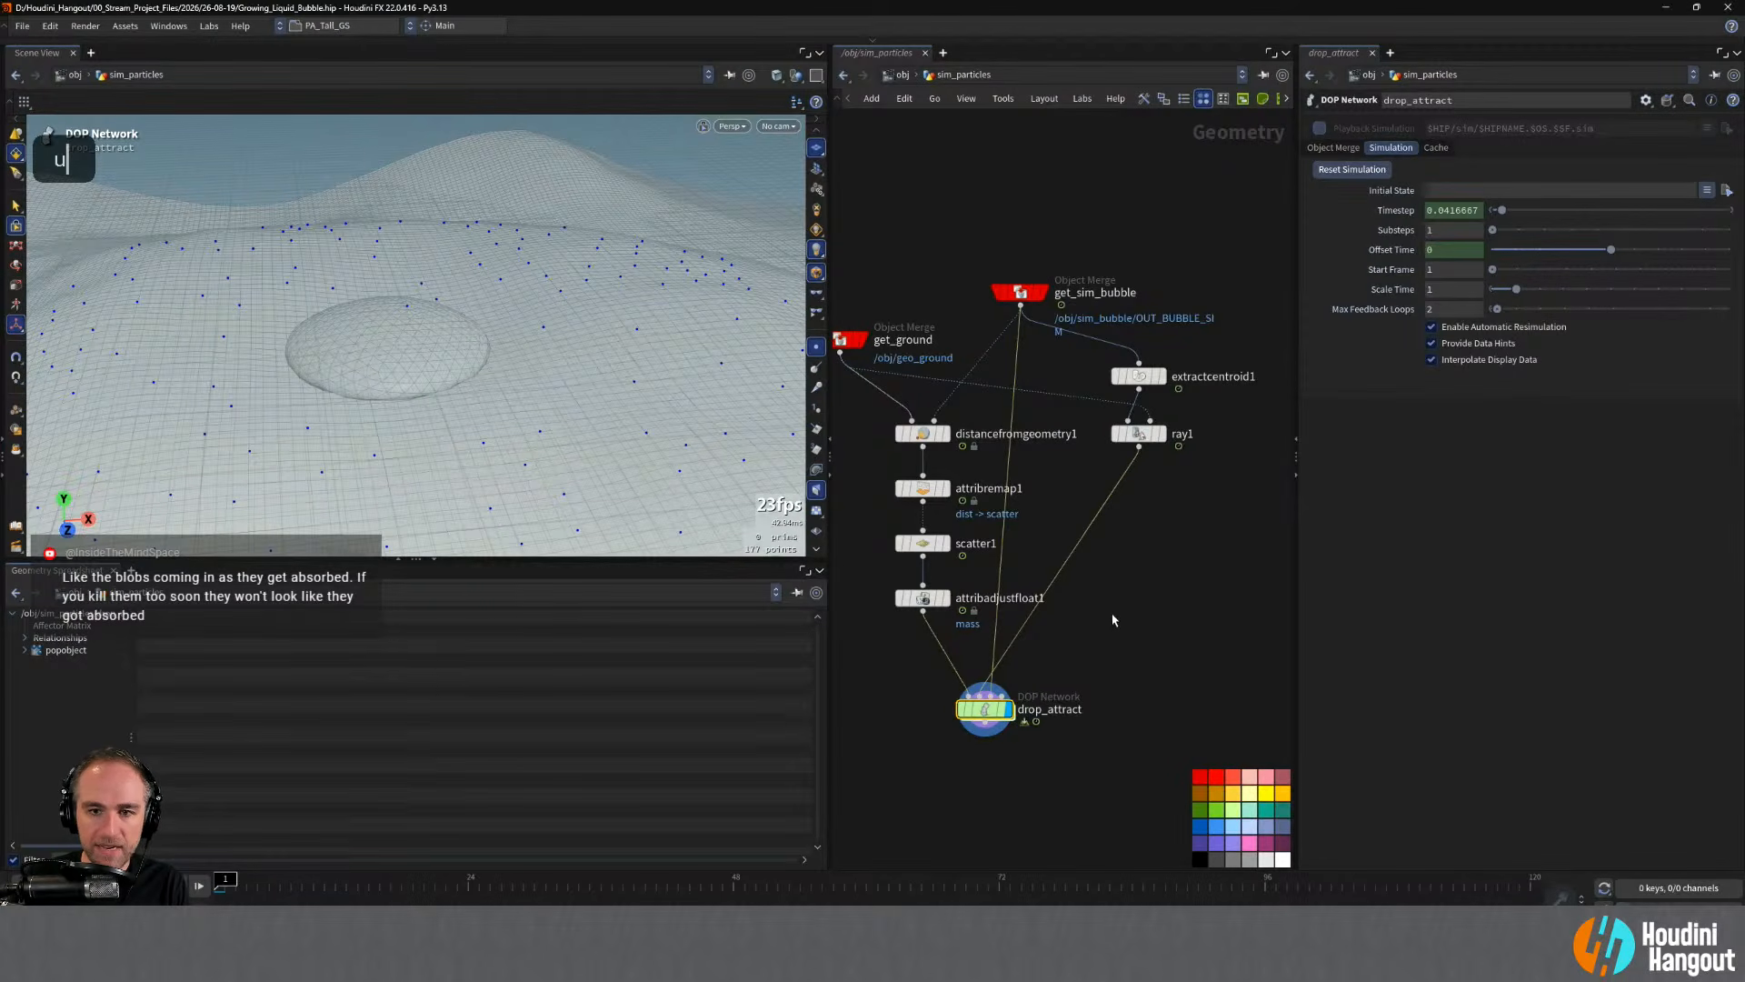
left_click_drag(1094, 371, 1128, 496)
middle_click_drag(1168, 576, 1074, 599)
key("Tab")
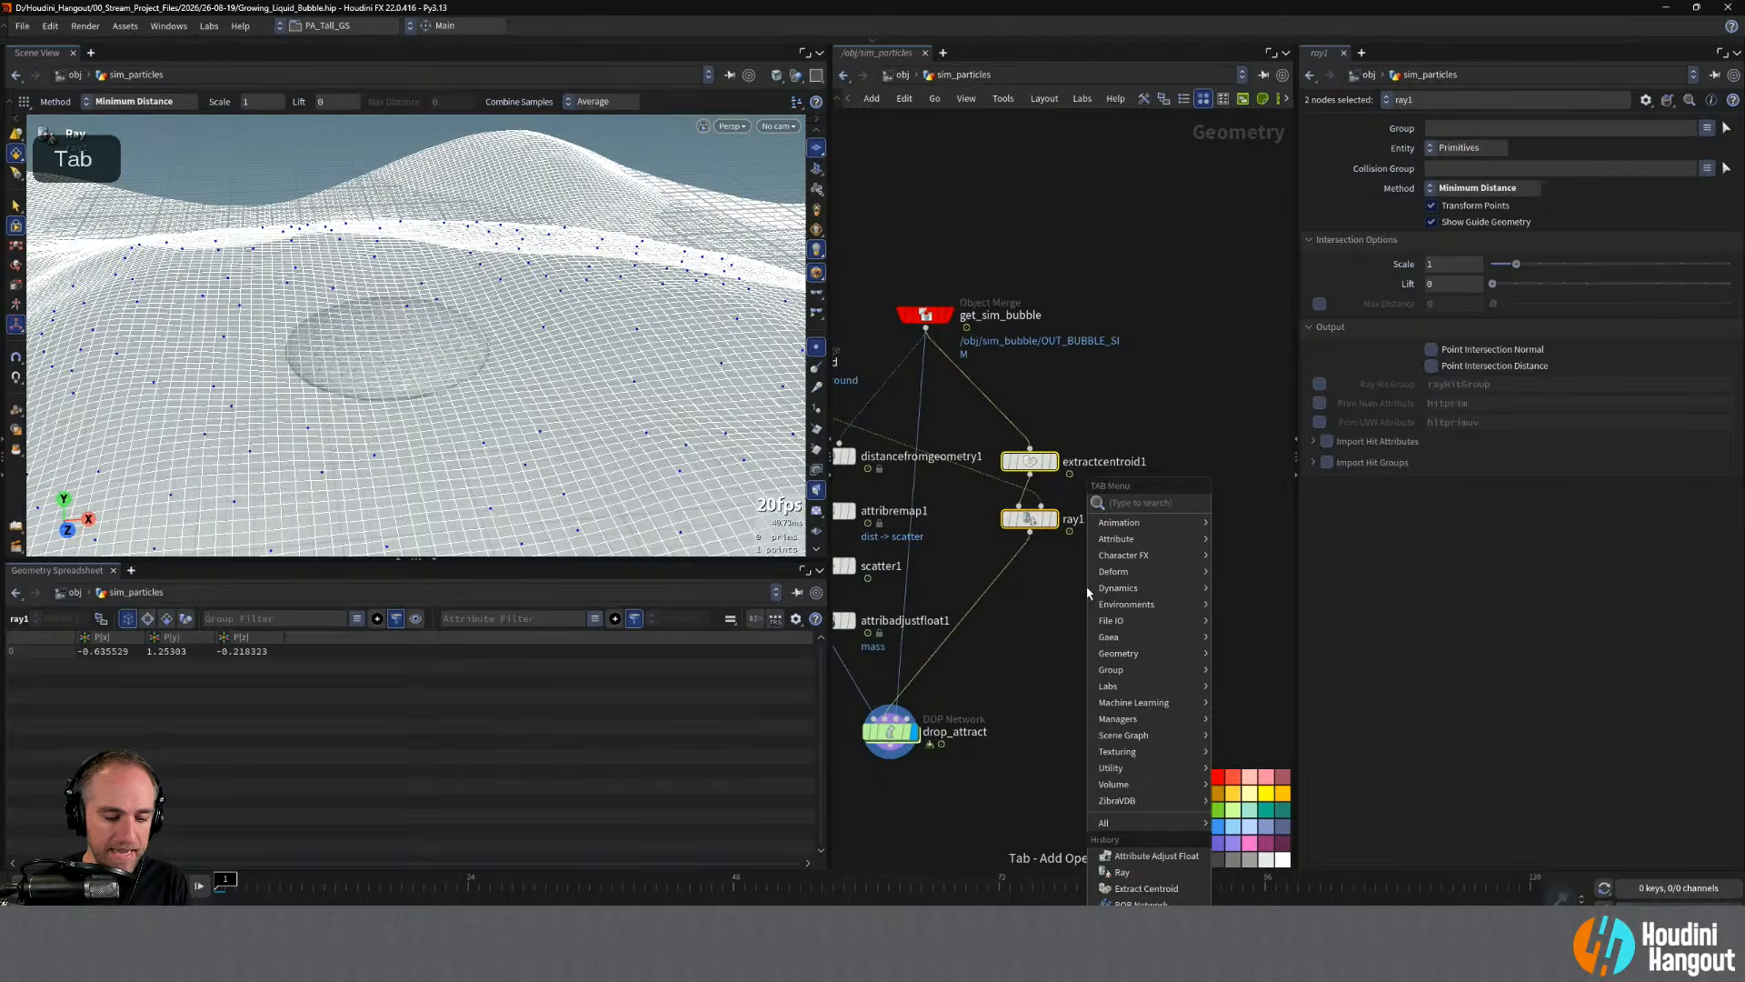
type("vdb from")
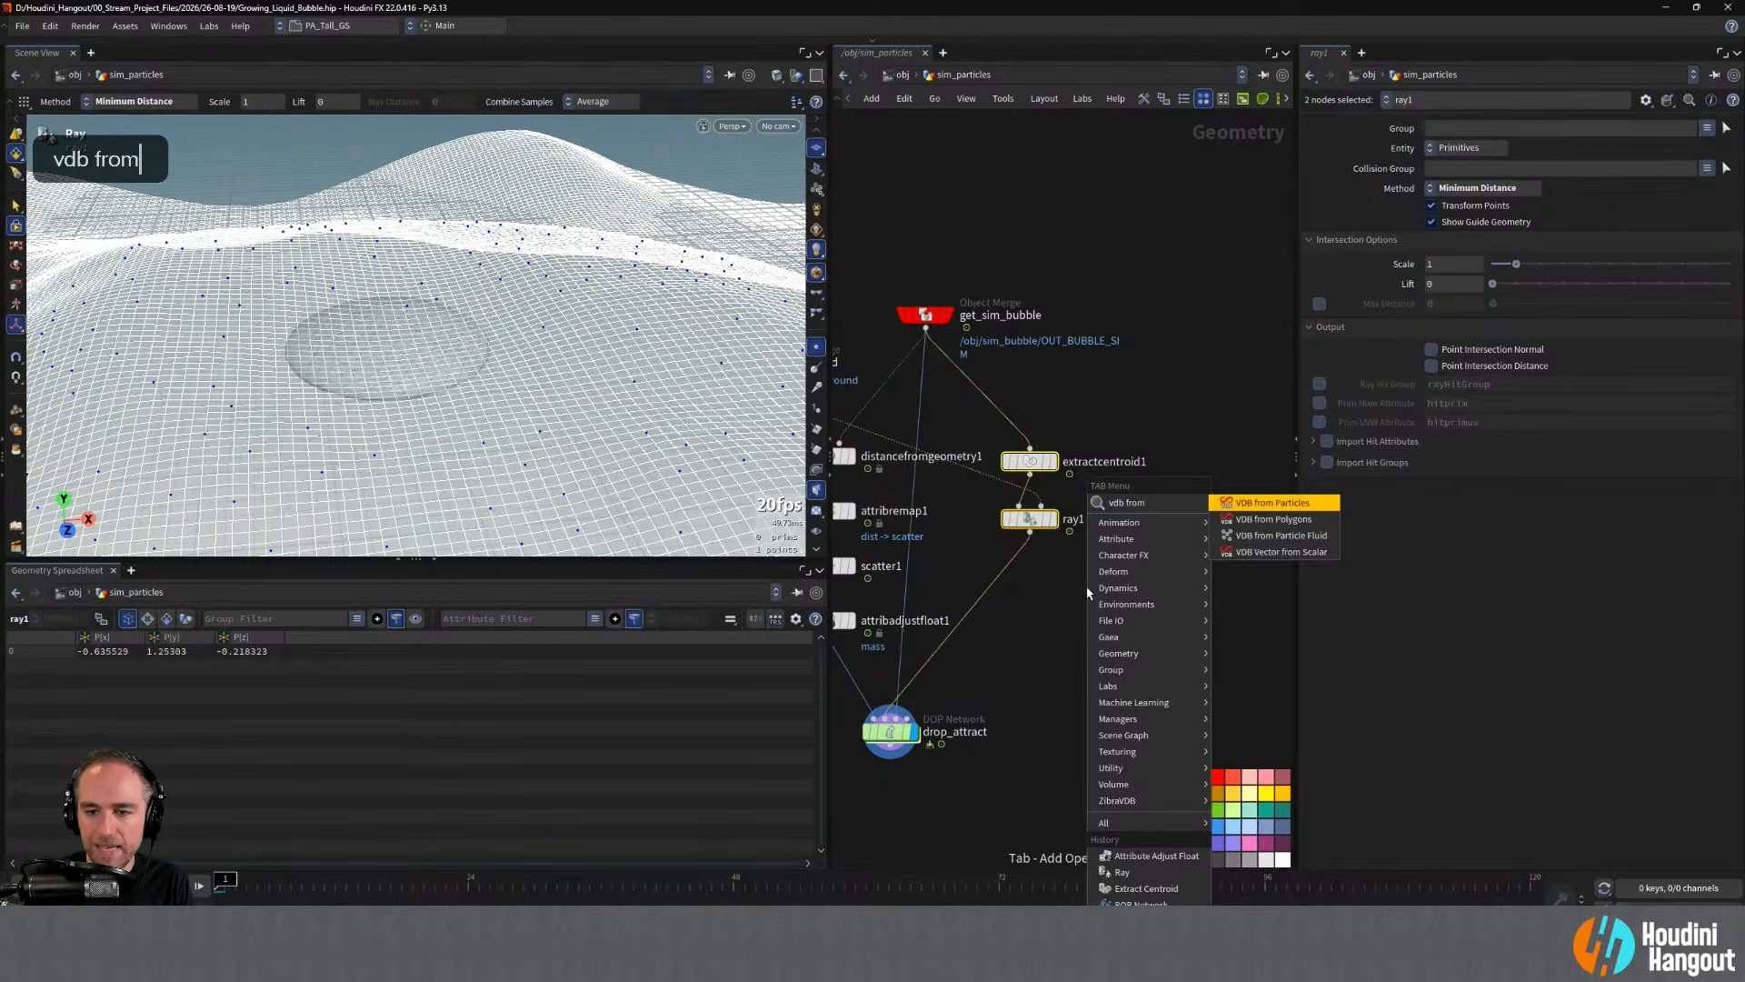
key("Down")
key("Return")
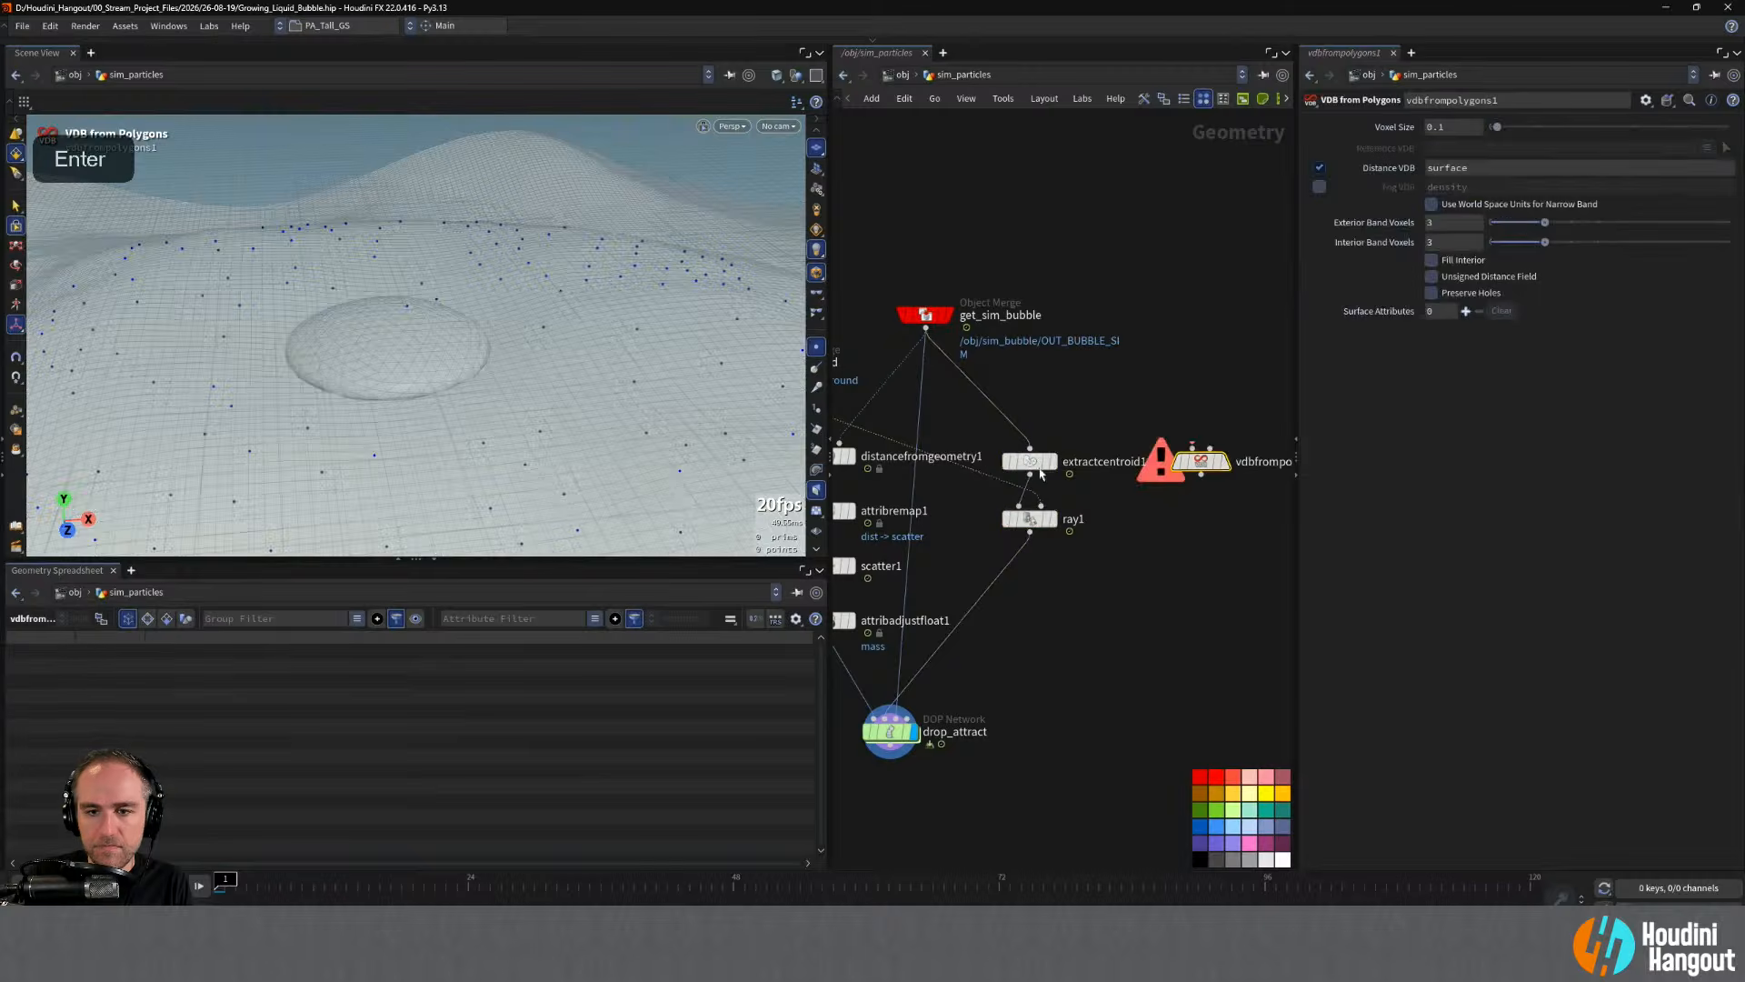
left_click_drag(910, 538, 1200, 476)
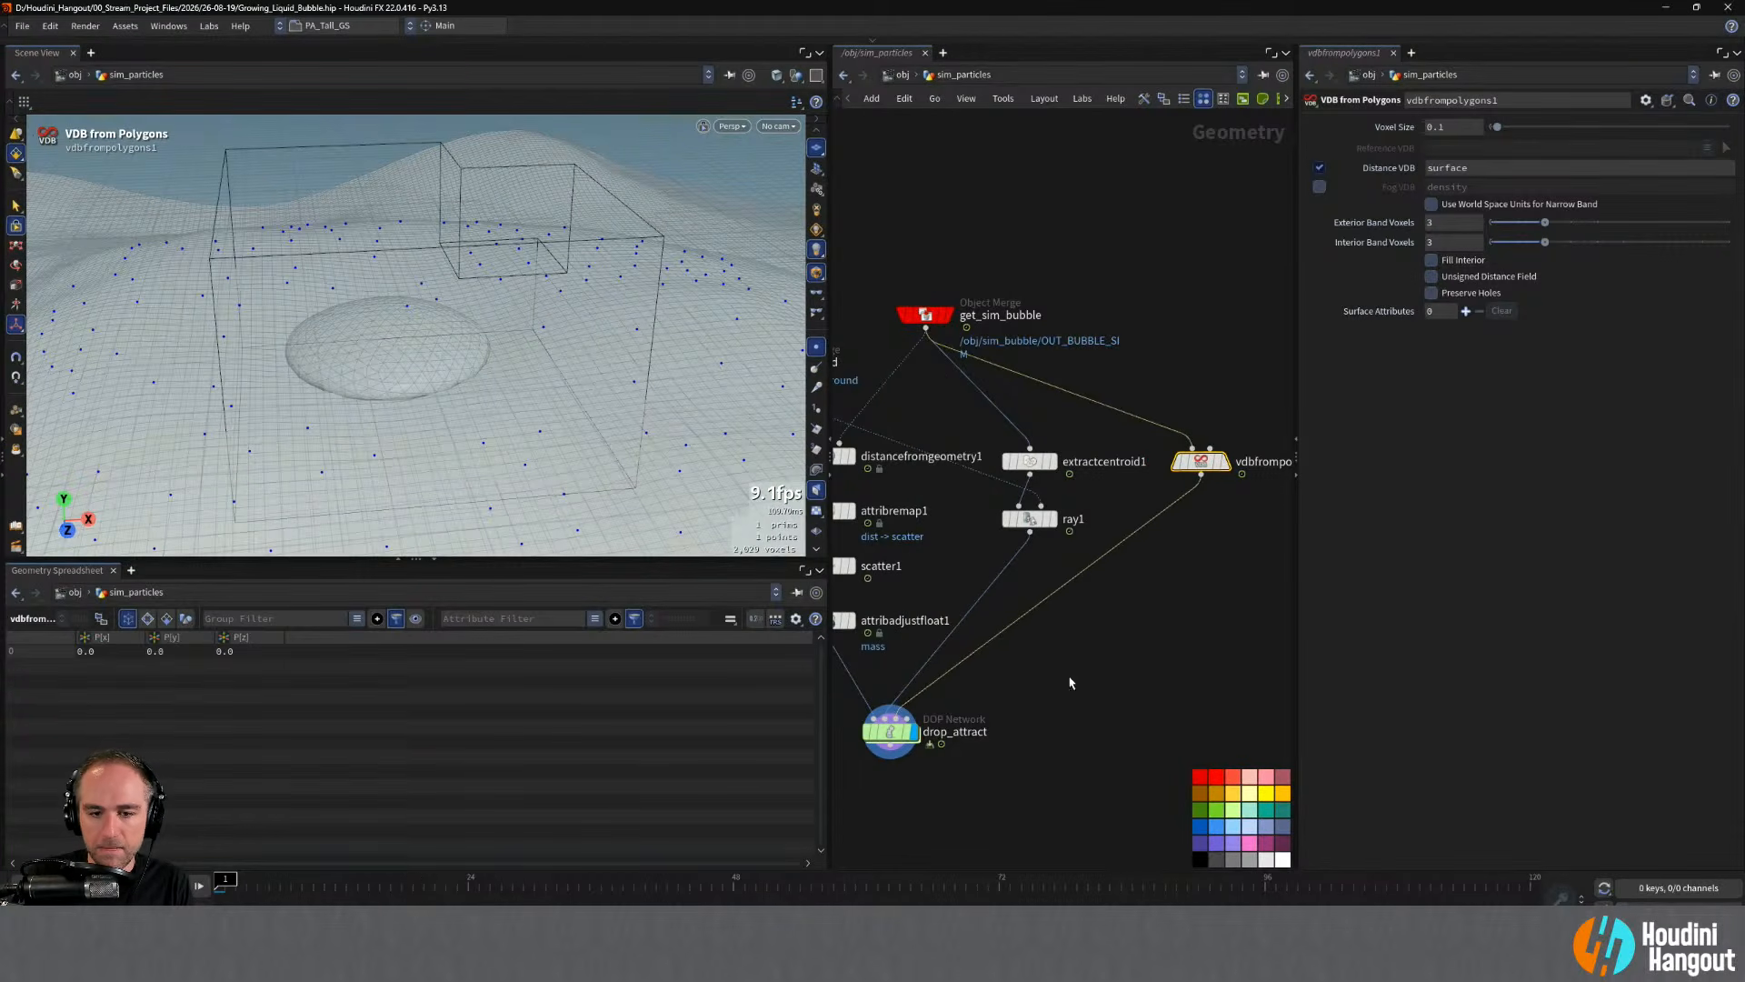
- Switch popkill1's Bounding Type to Bounding Volume inside drop_attract
double_click(886, 730)
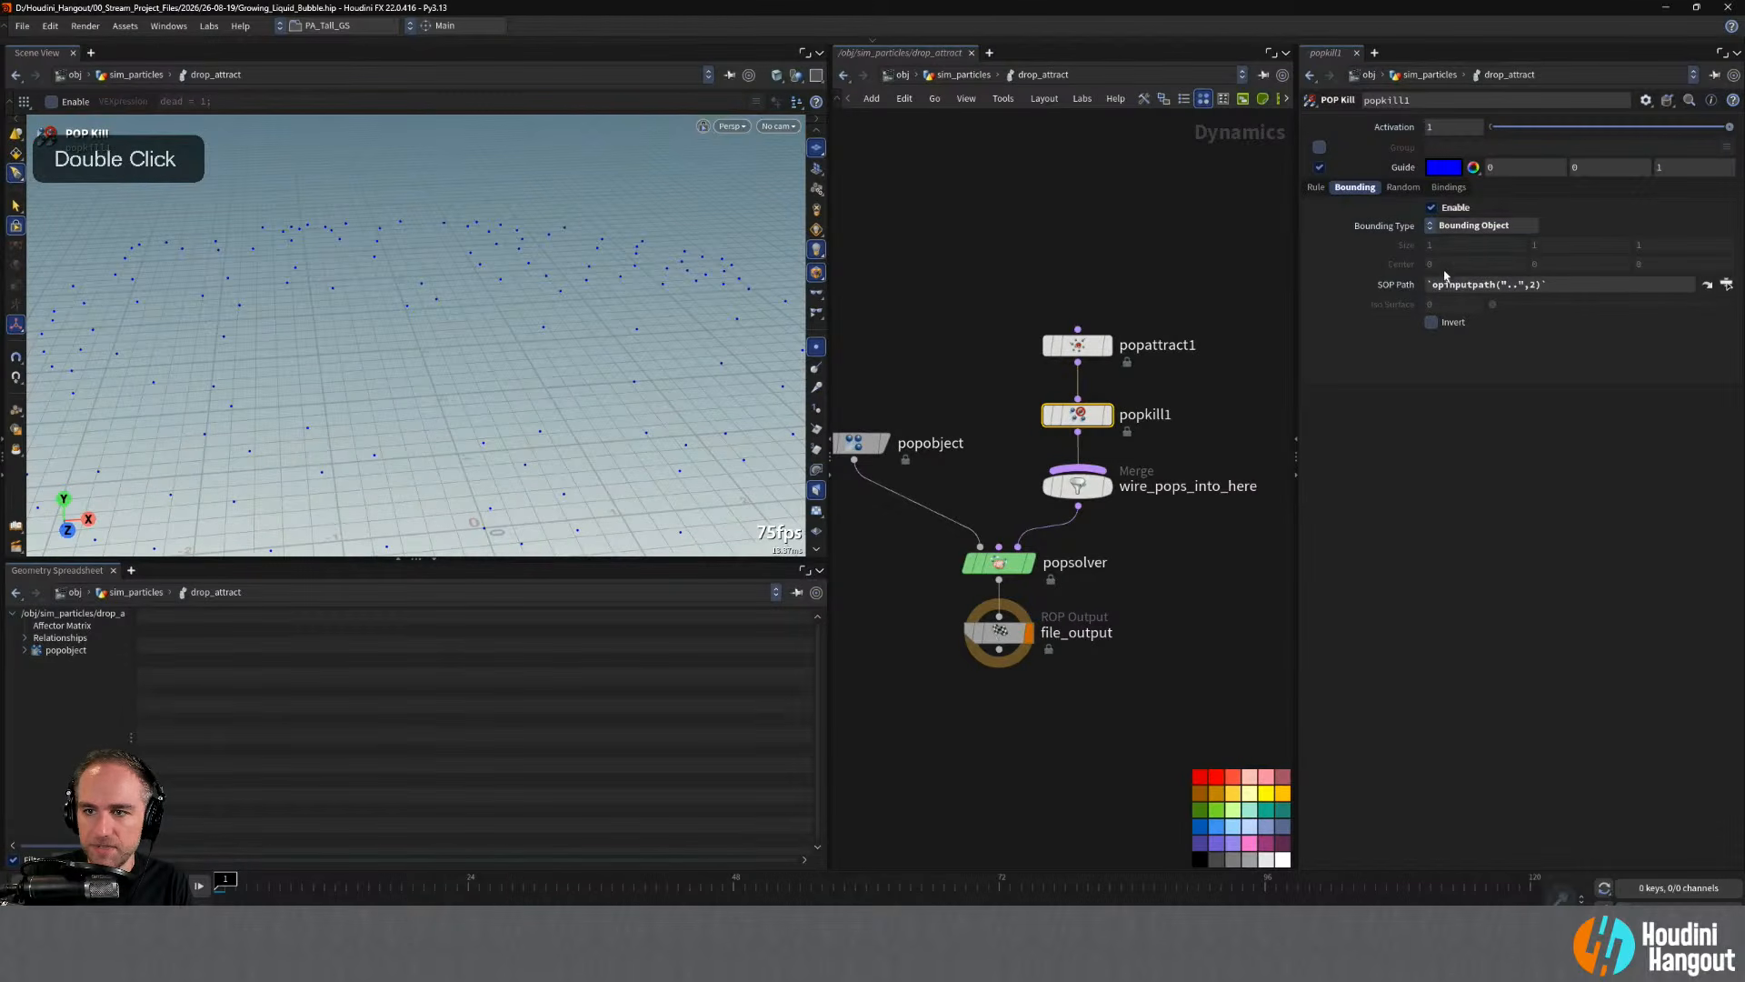
left_click(1479, 226)
left_click(1473, 270)
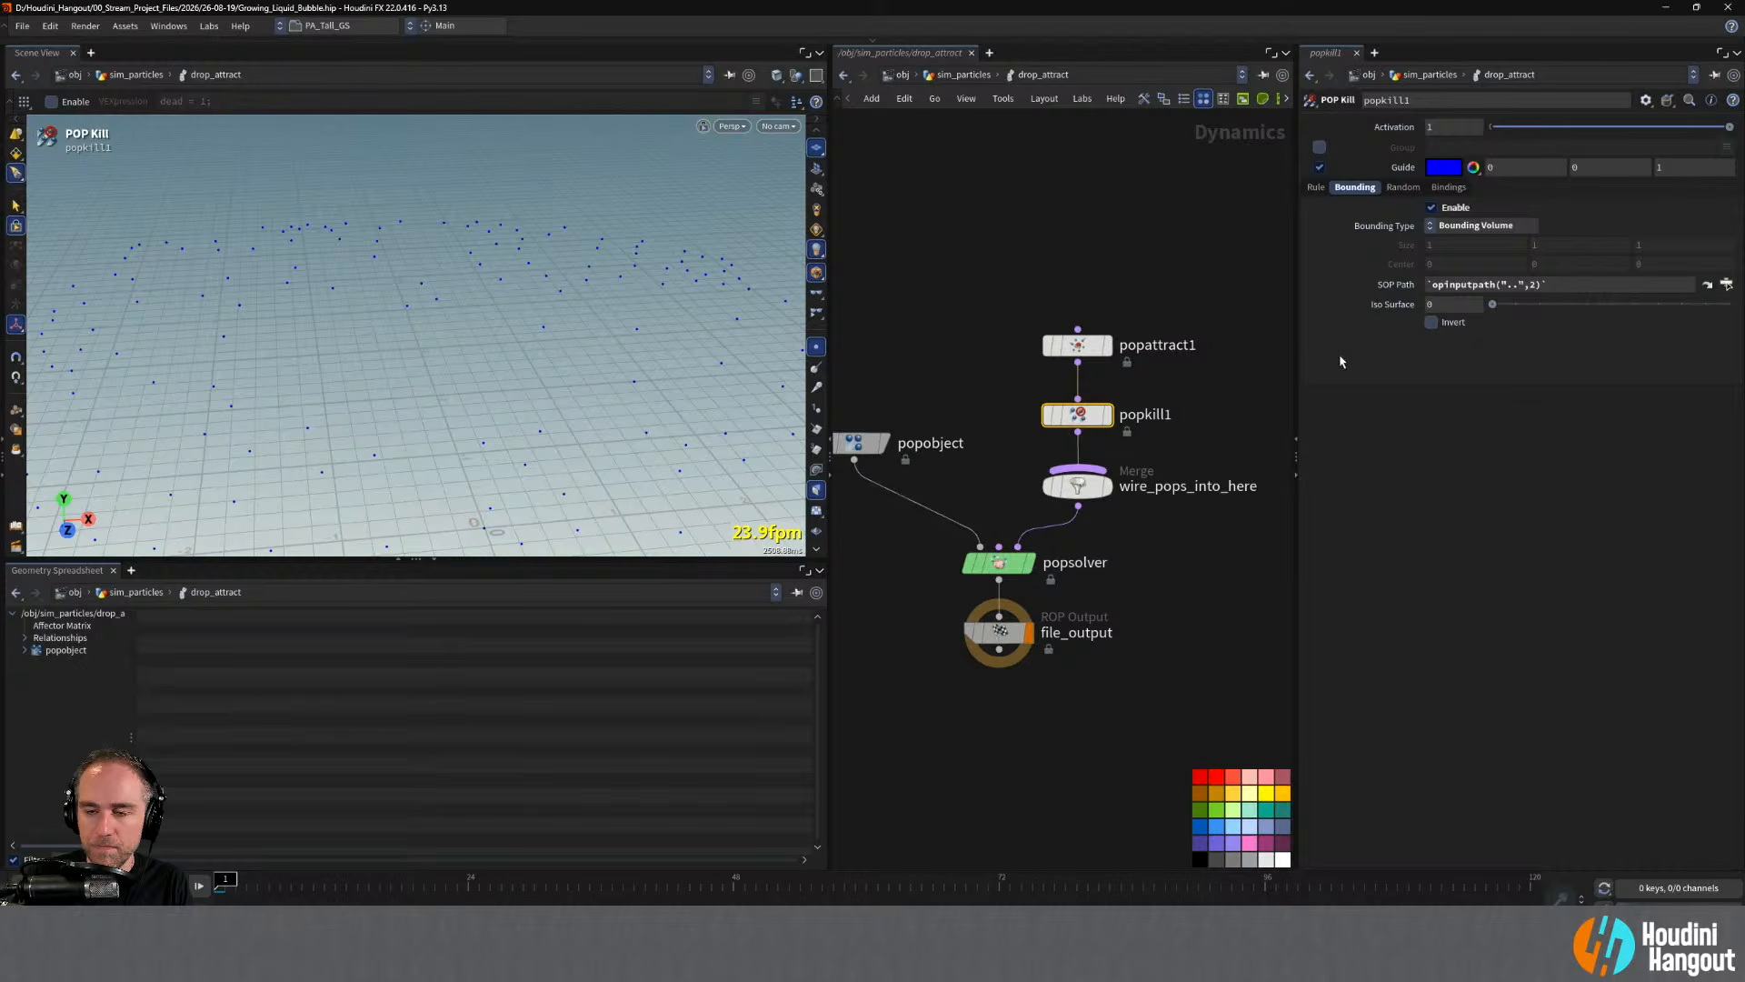
- Display vdbfrompolygons1 and refine its Voxel Size to 0.03 after trying 0.05, checking the bubble's surface
key("u")
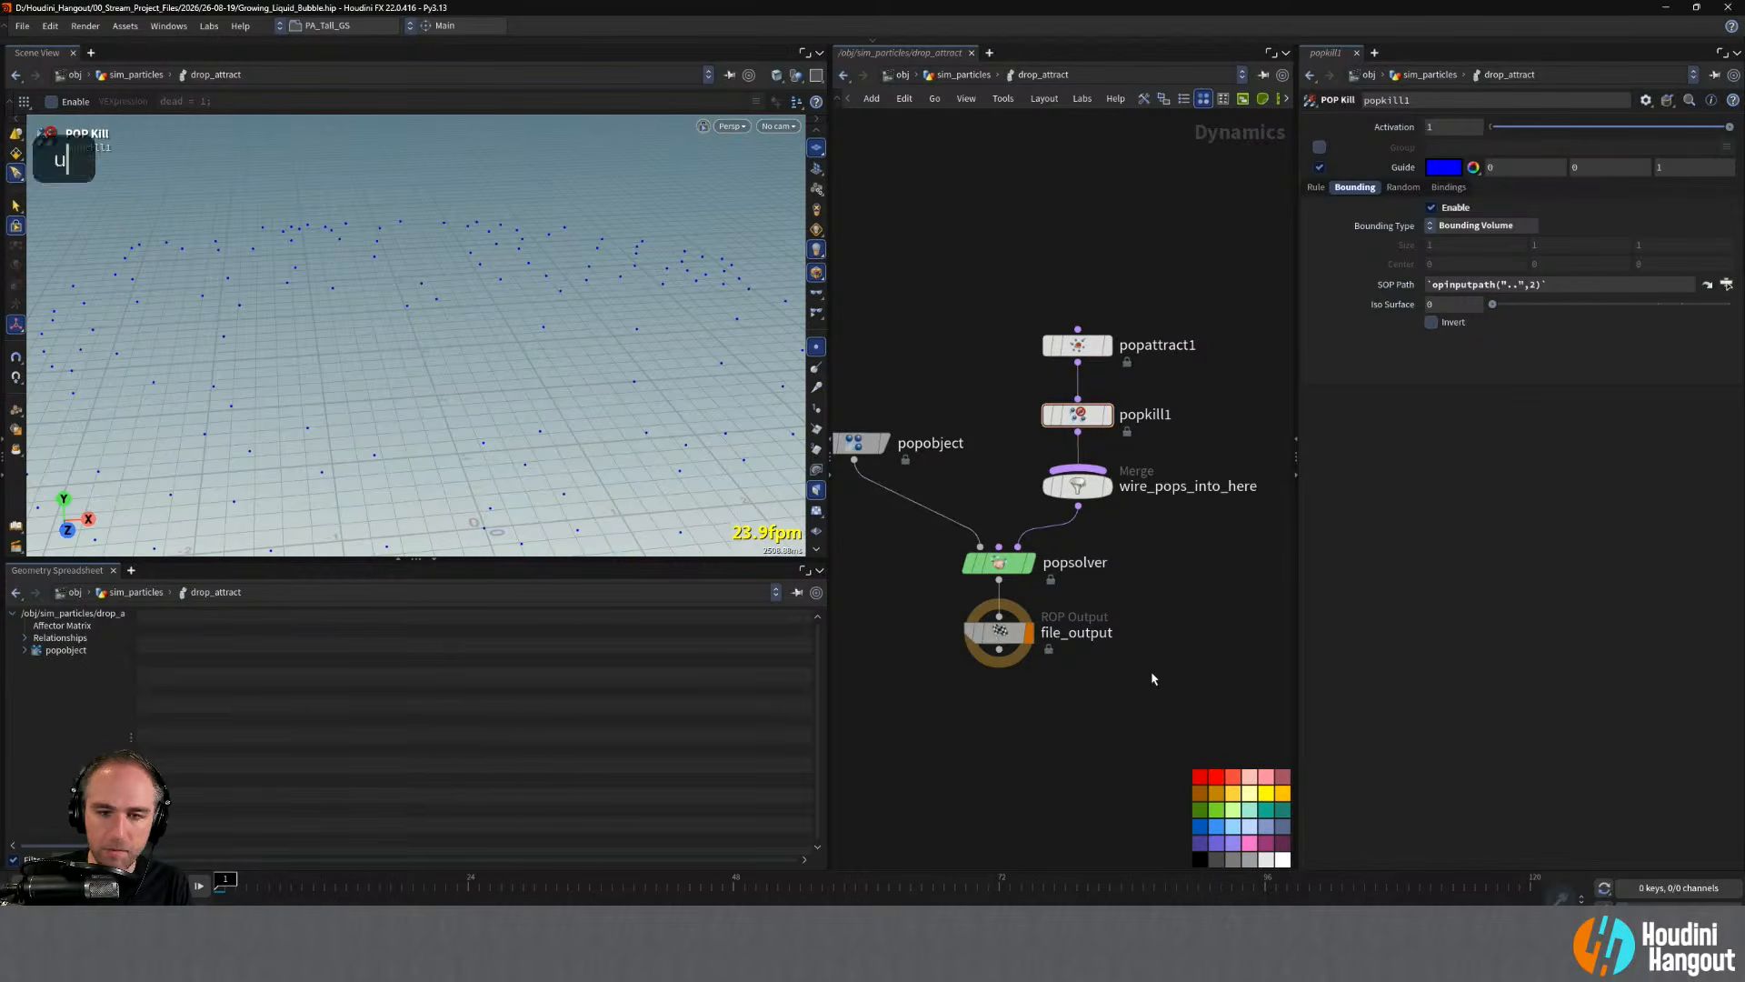
left_click(1200, 460)
left_click(1223, 460)
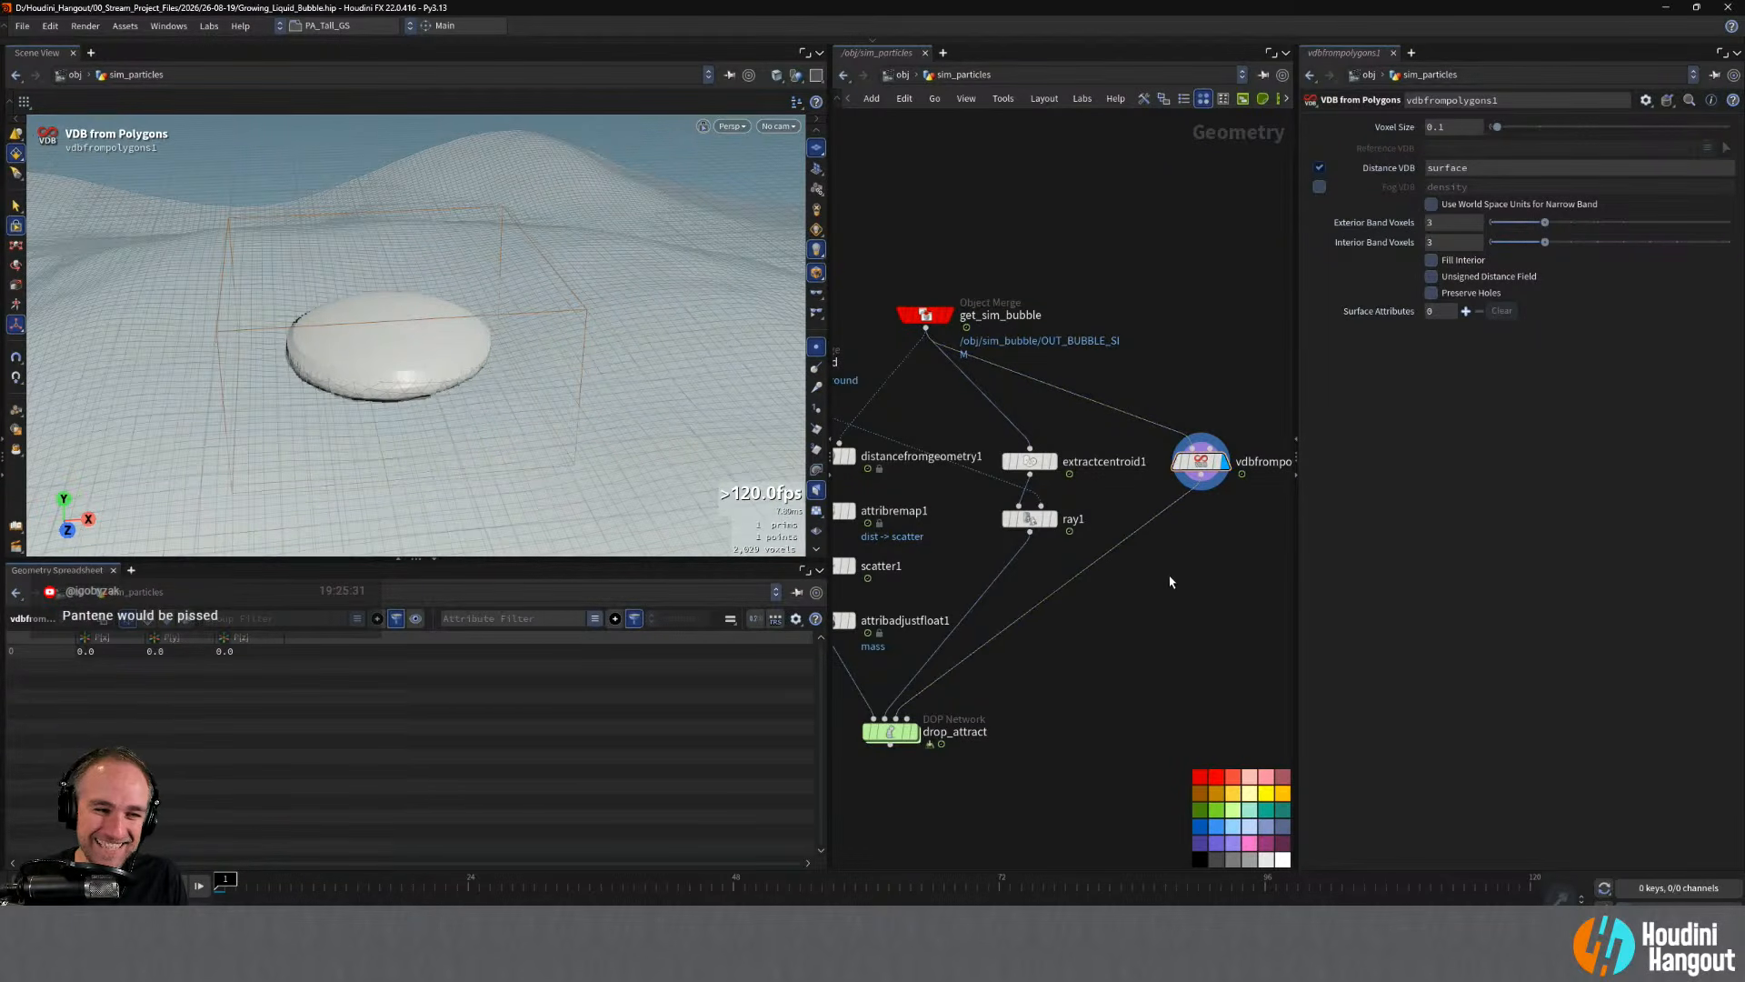
left_click_drag(507, 389, 439, 359, "alt")
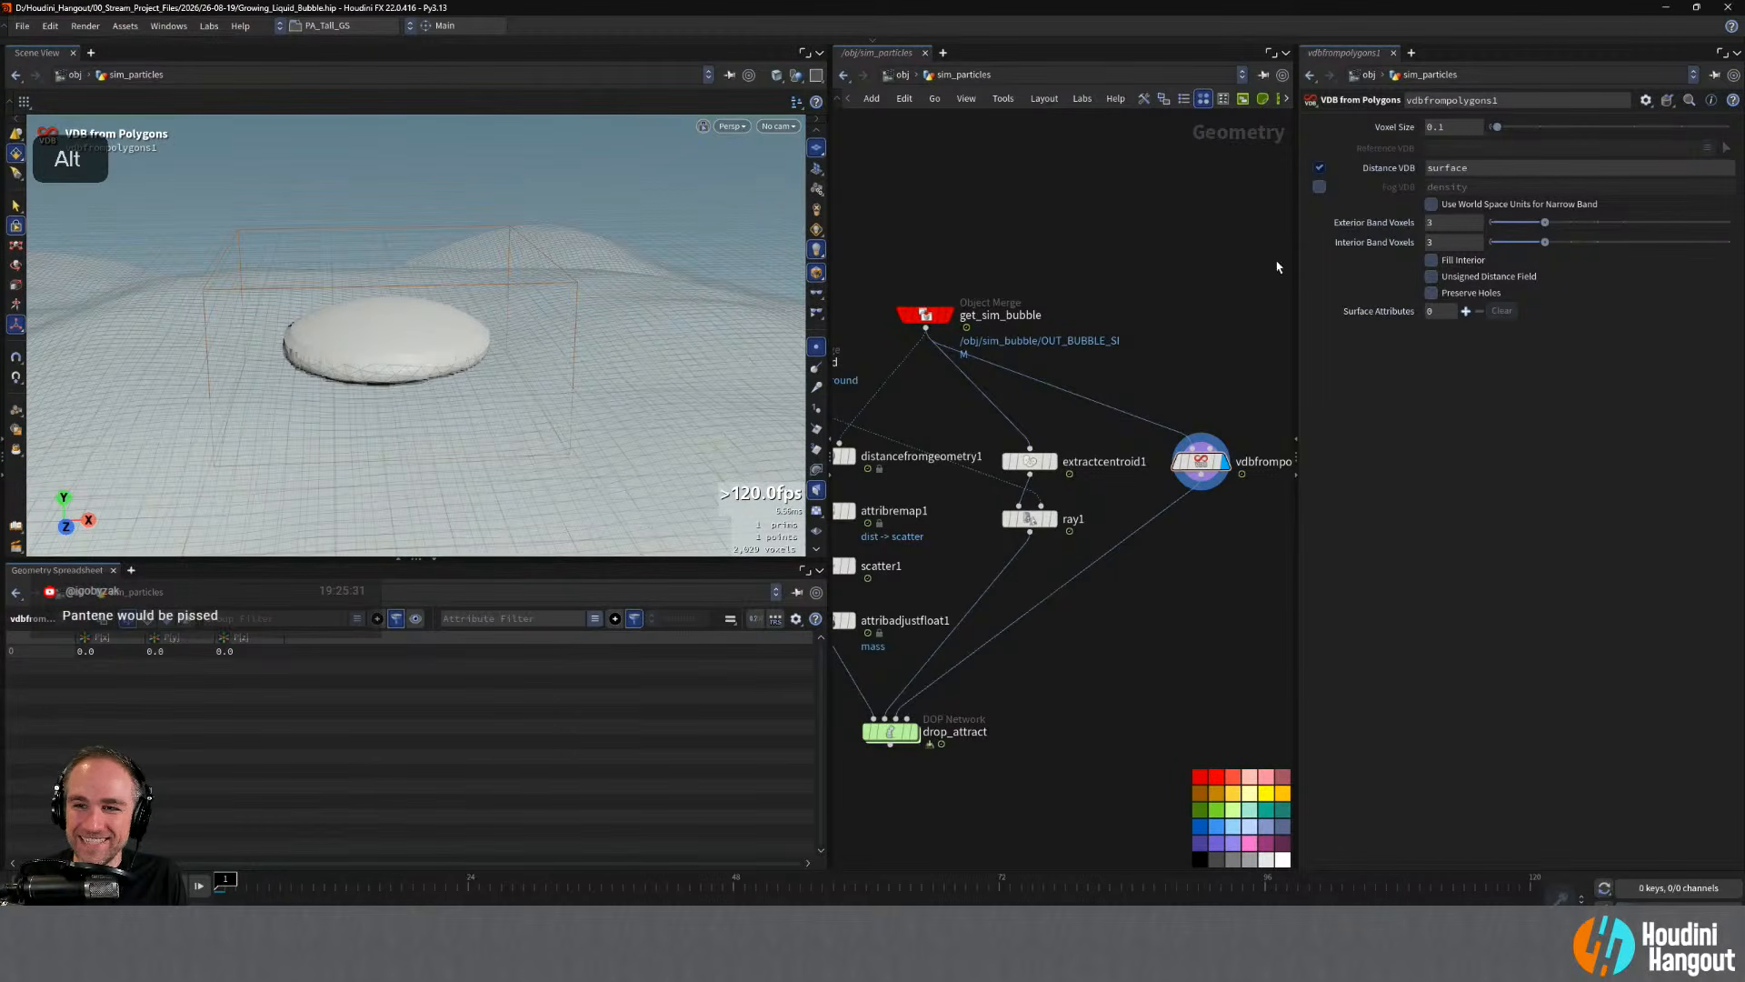
double_click(1434, 126)
type("0.05")
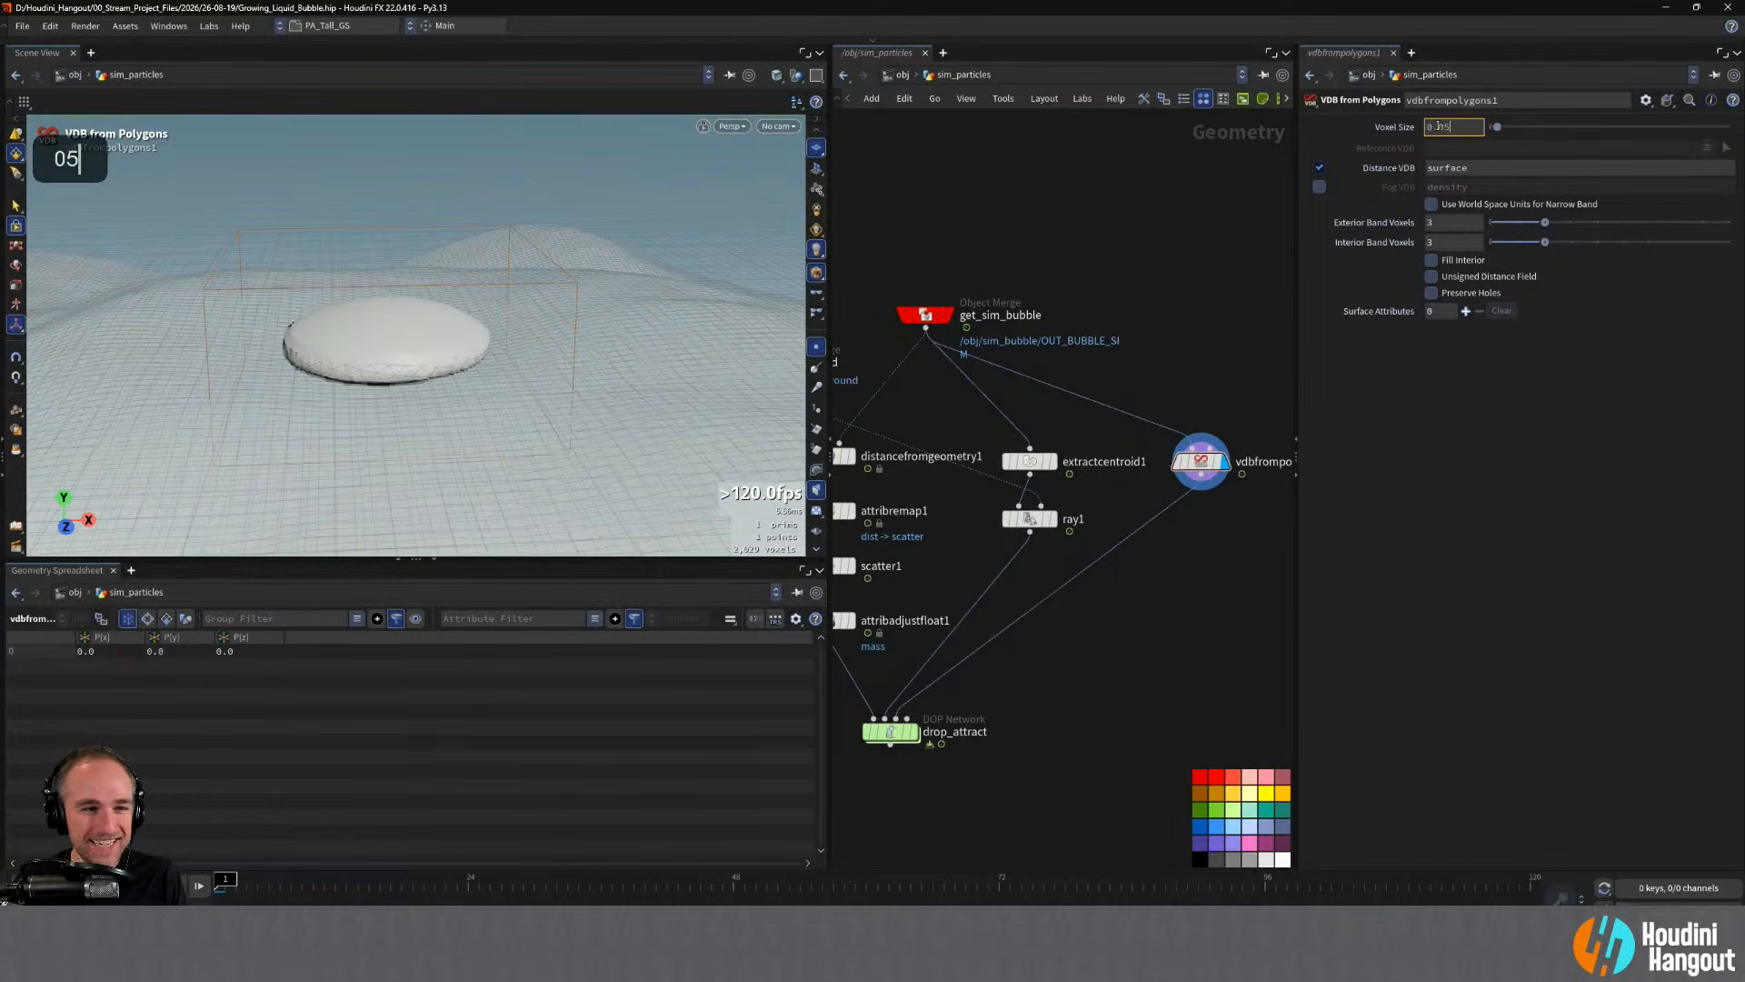
key("Return")
left_click(1450, 127)
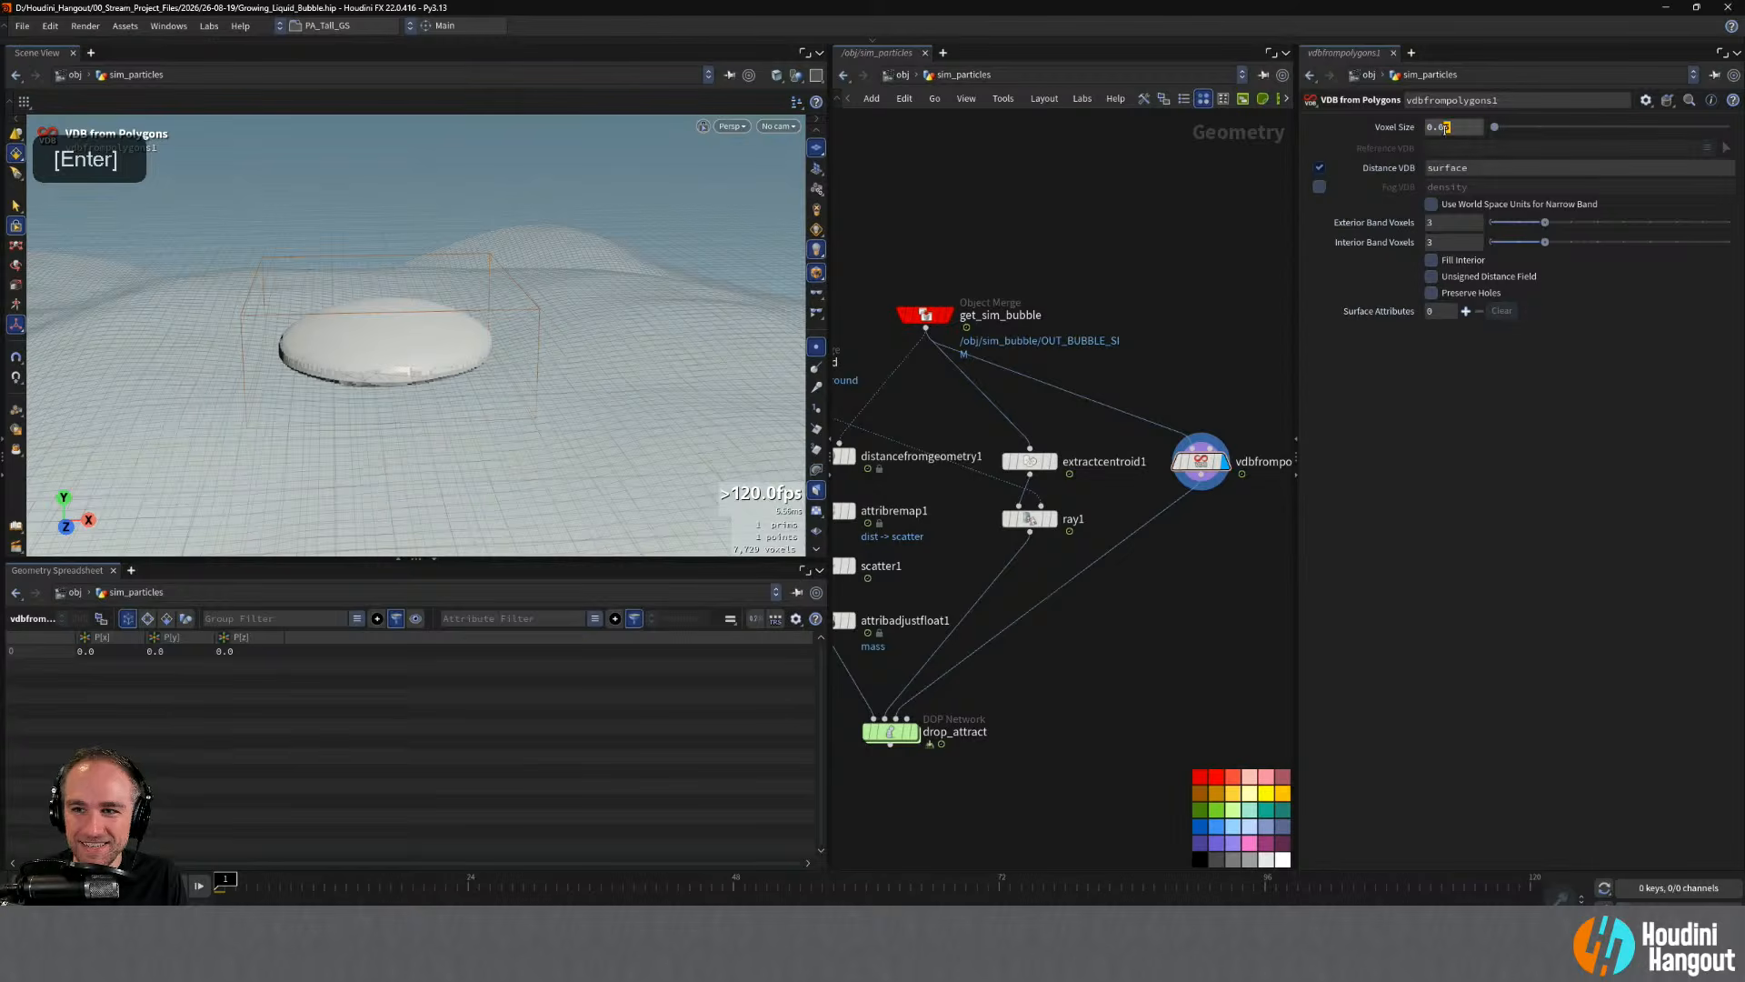
key("Return")
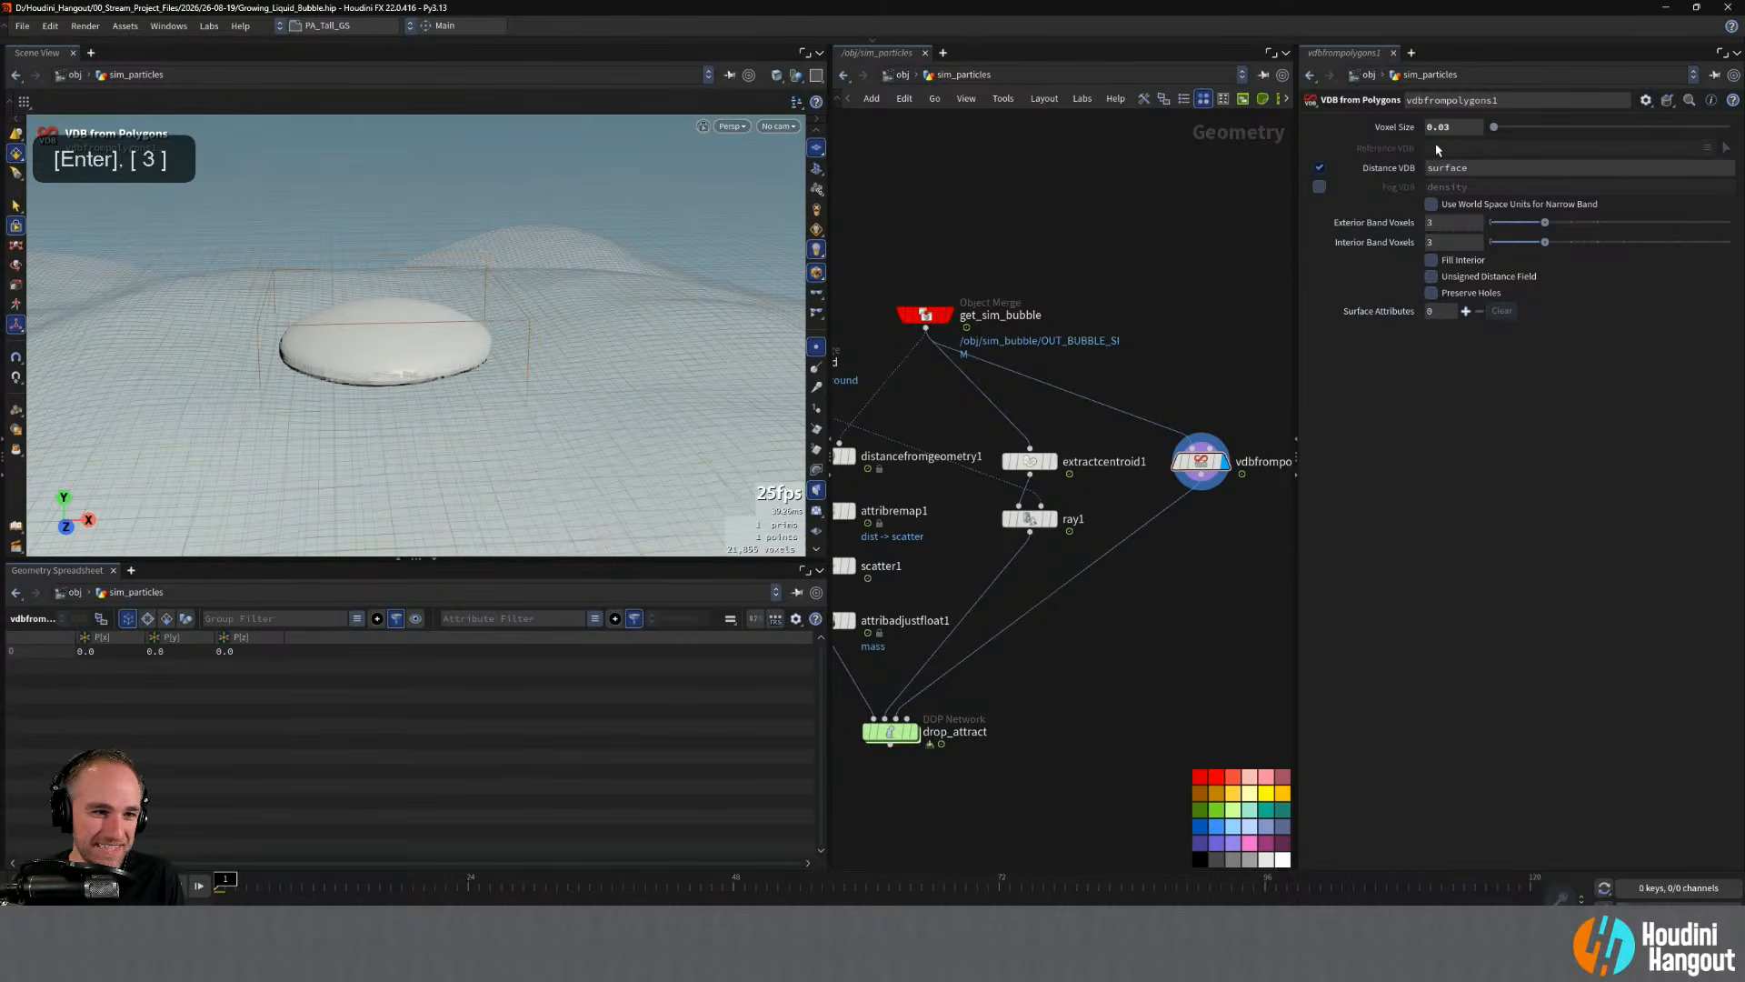
right_click_drag(389, 351, 448, 297, "alt")
left_click_drag(448, 298, 486, 380, "alt")
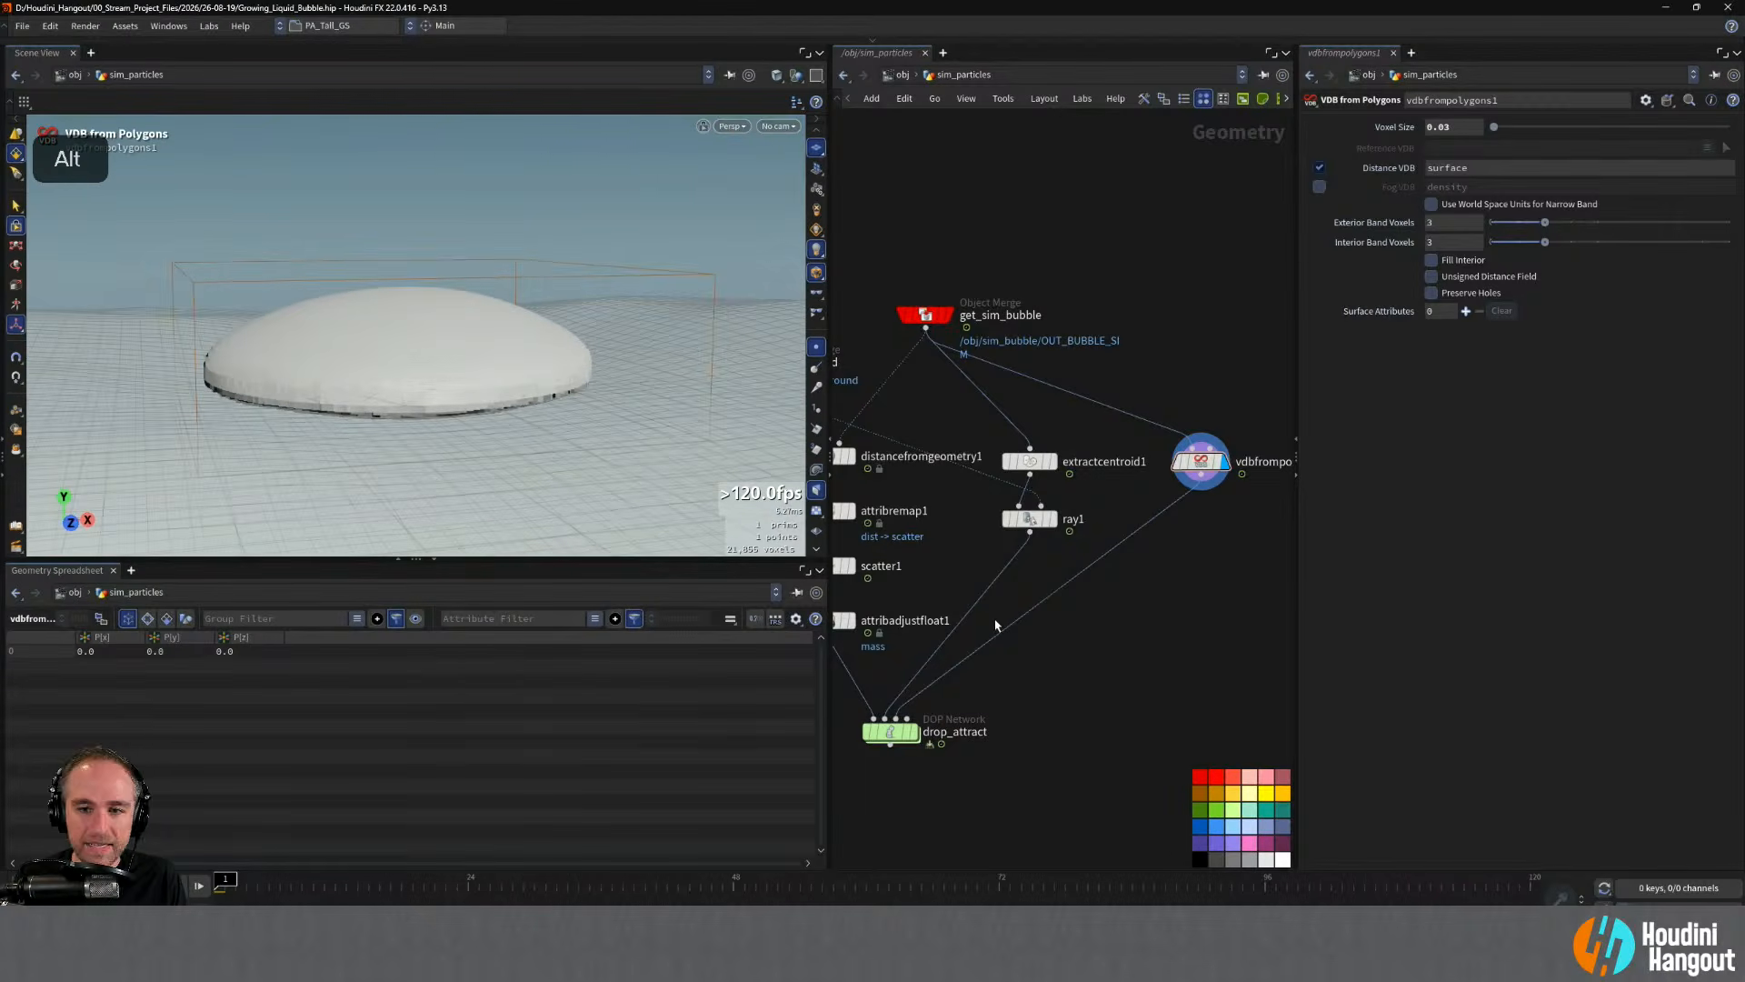
key("Tab")
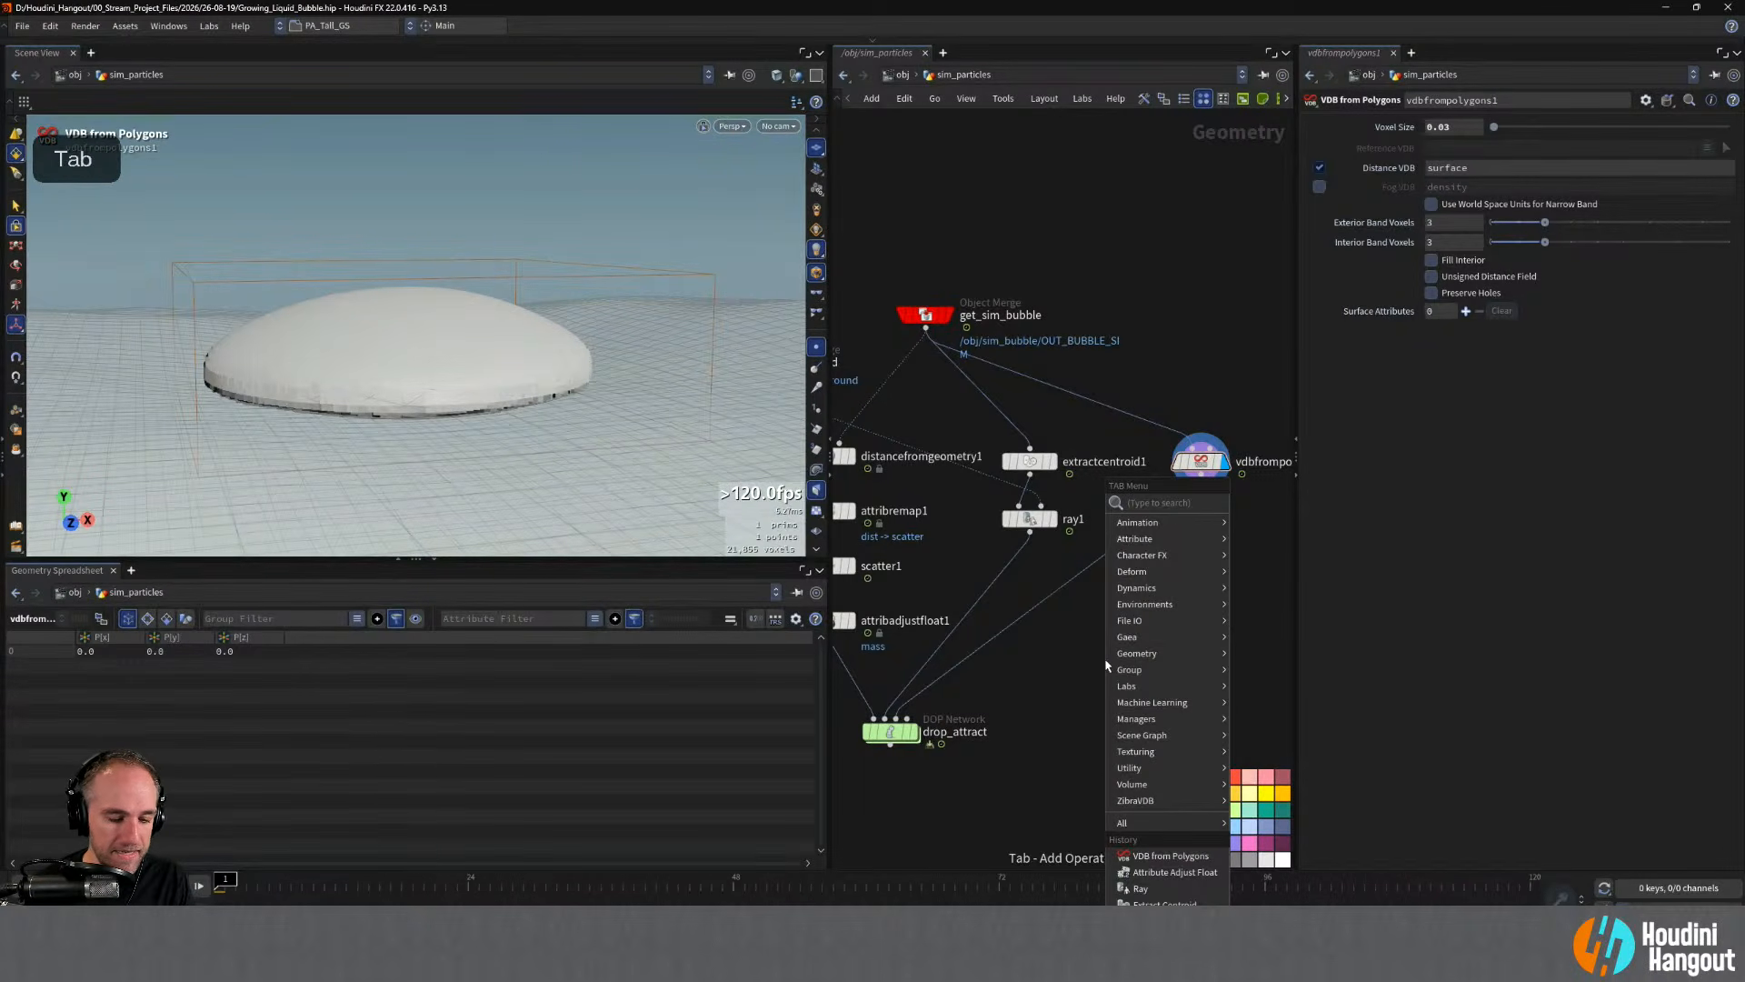
type("s")
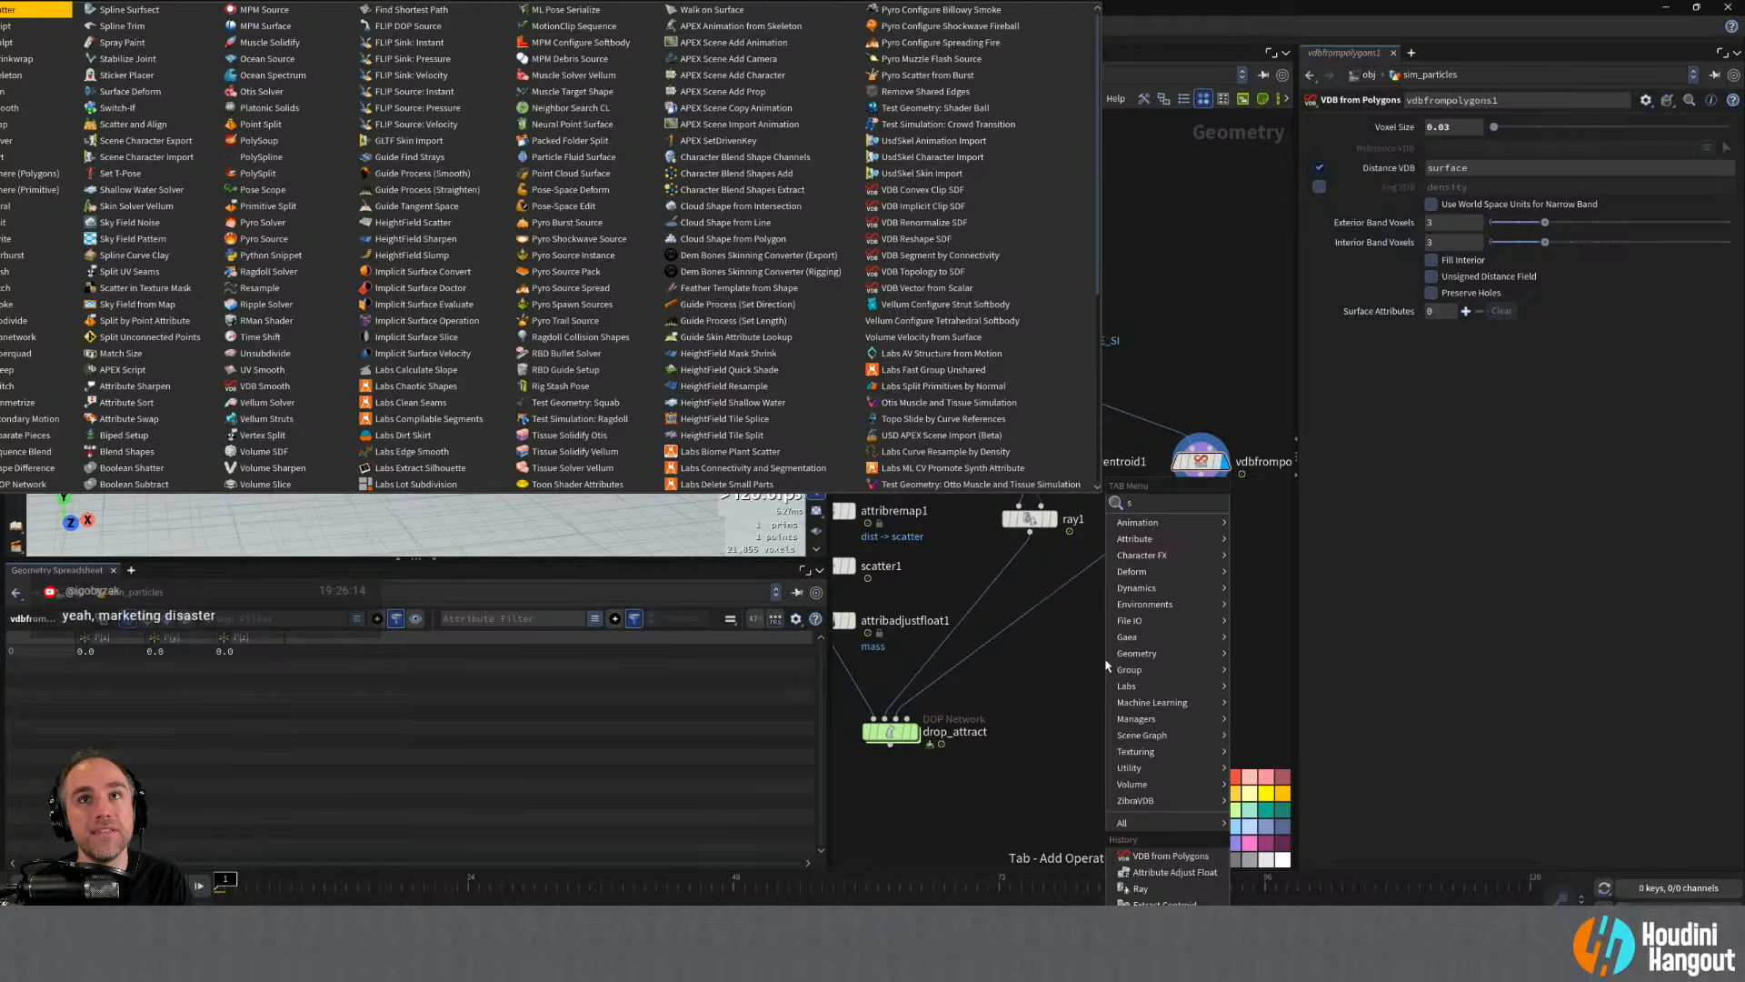
key("Escape")
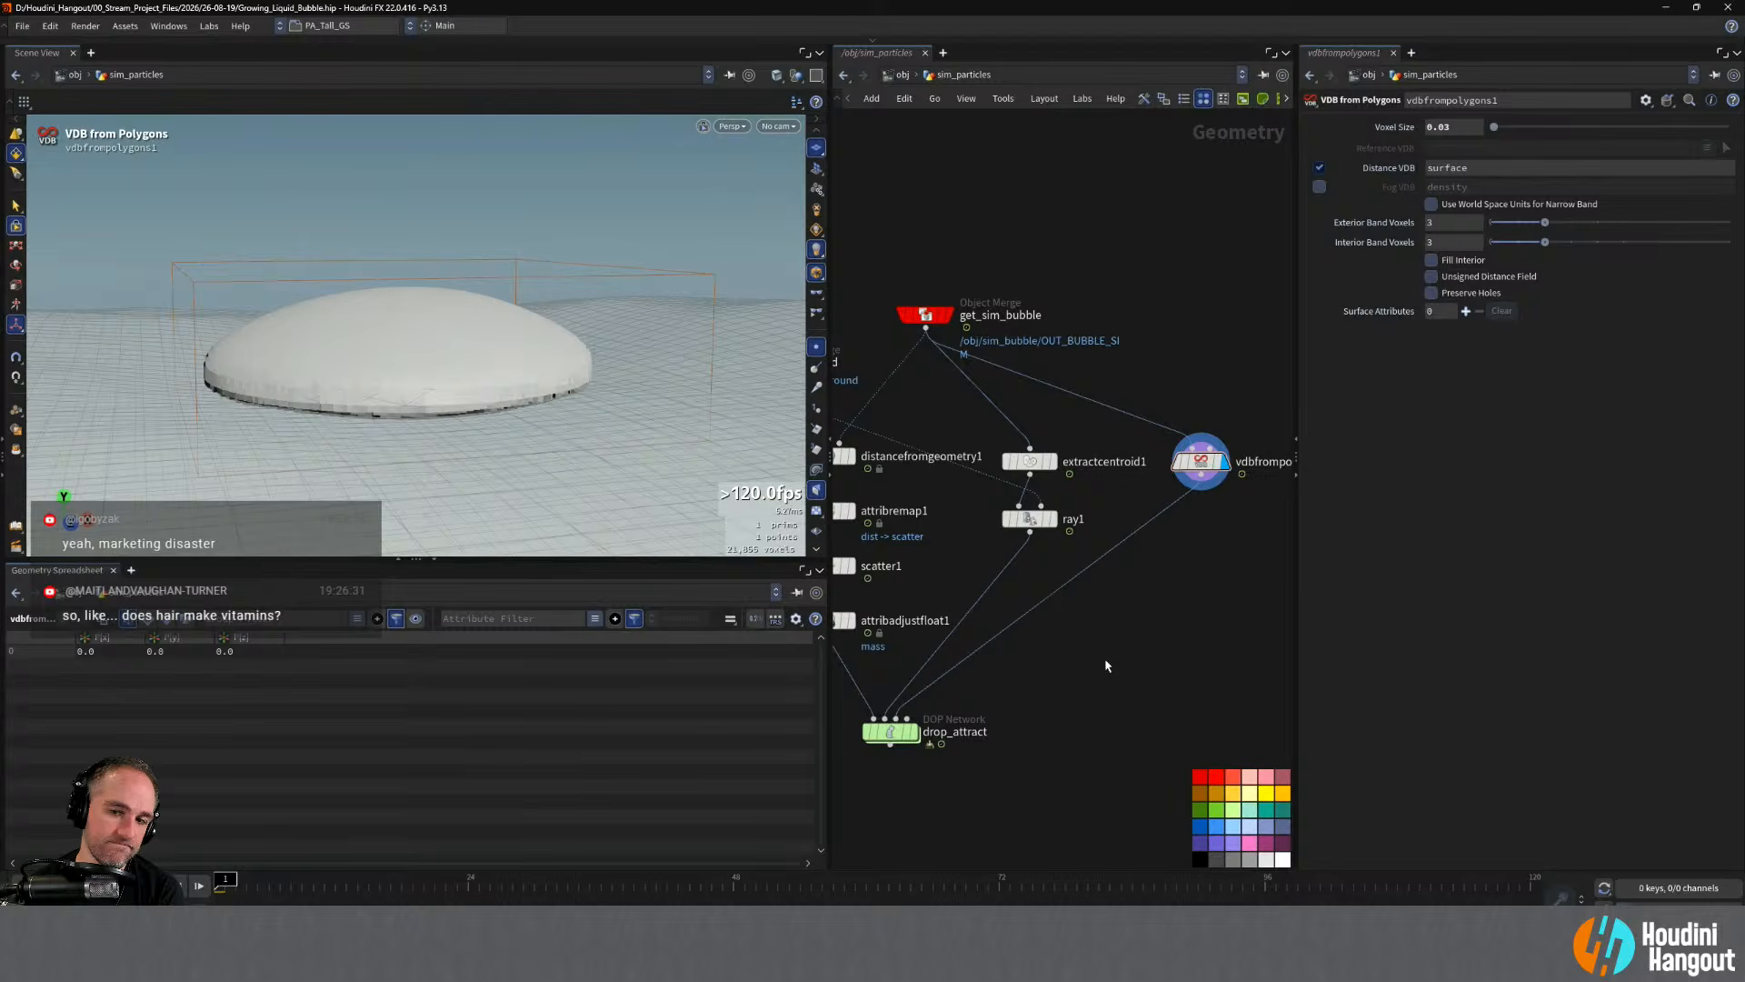
key("Caps_Lock")
key("Tab")
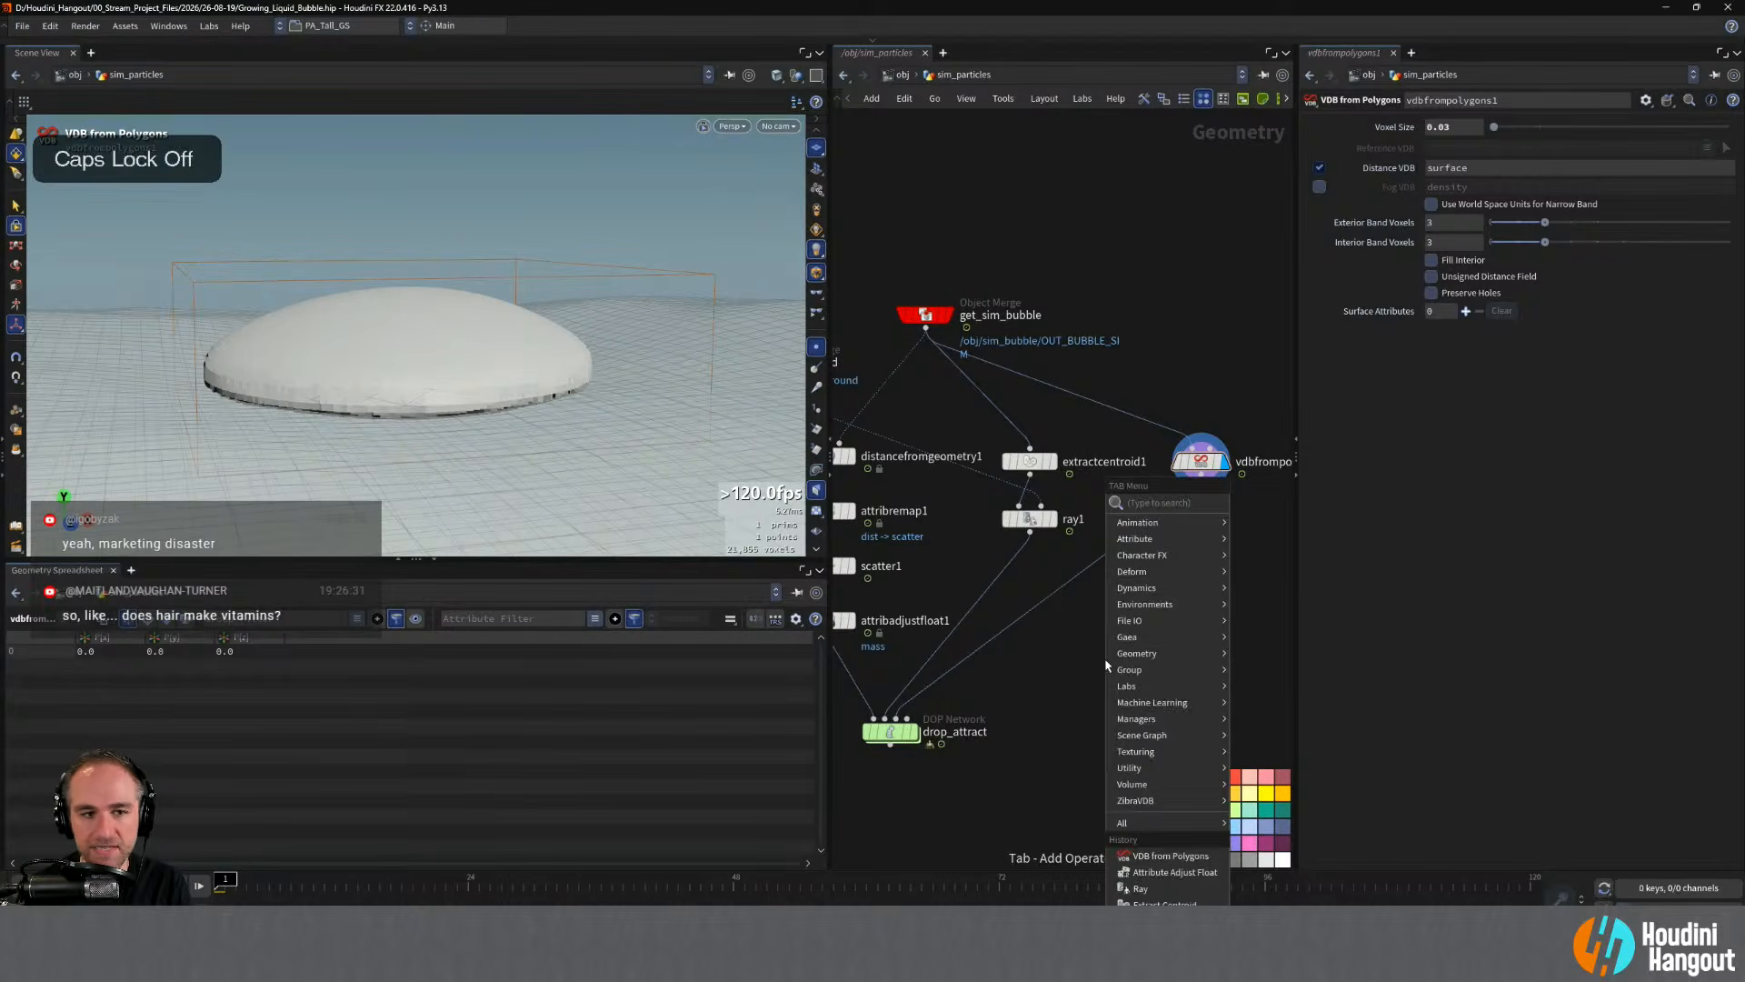
type("s")
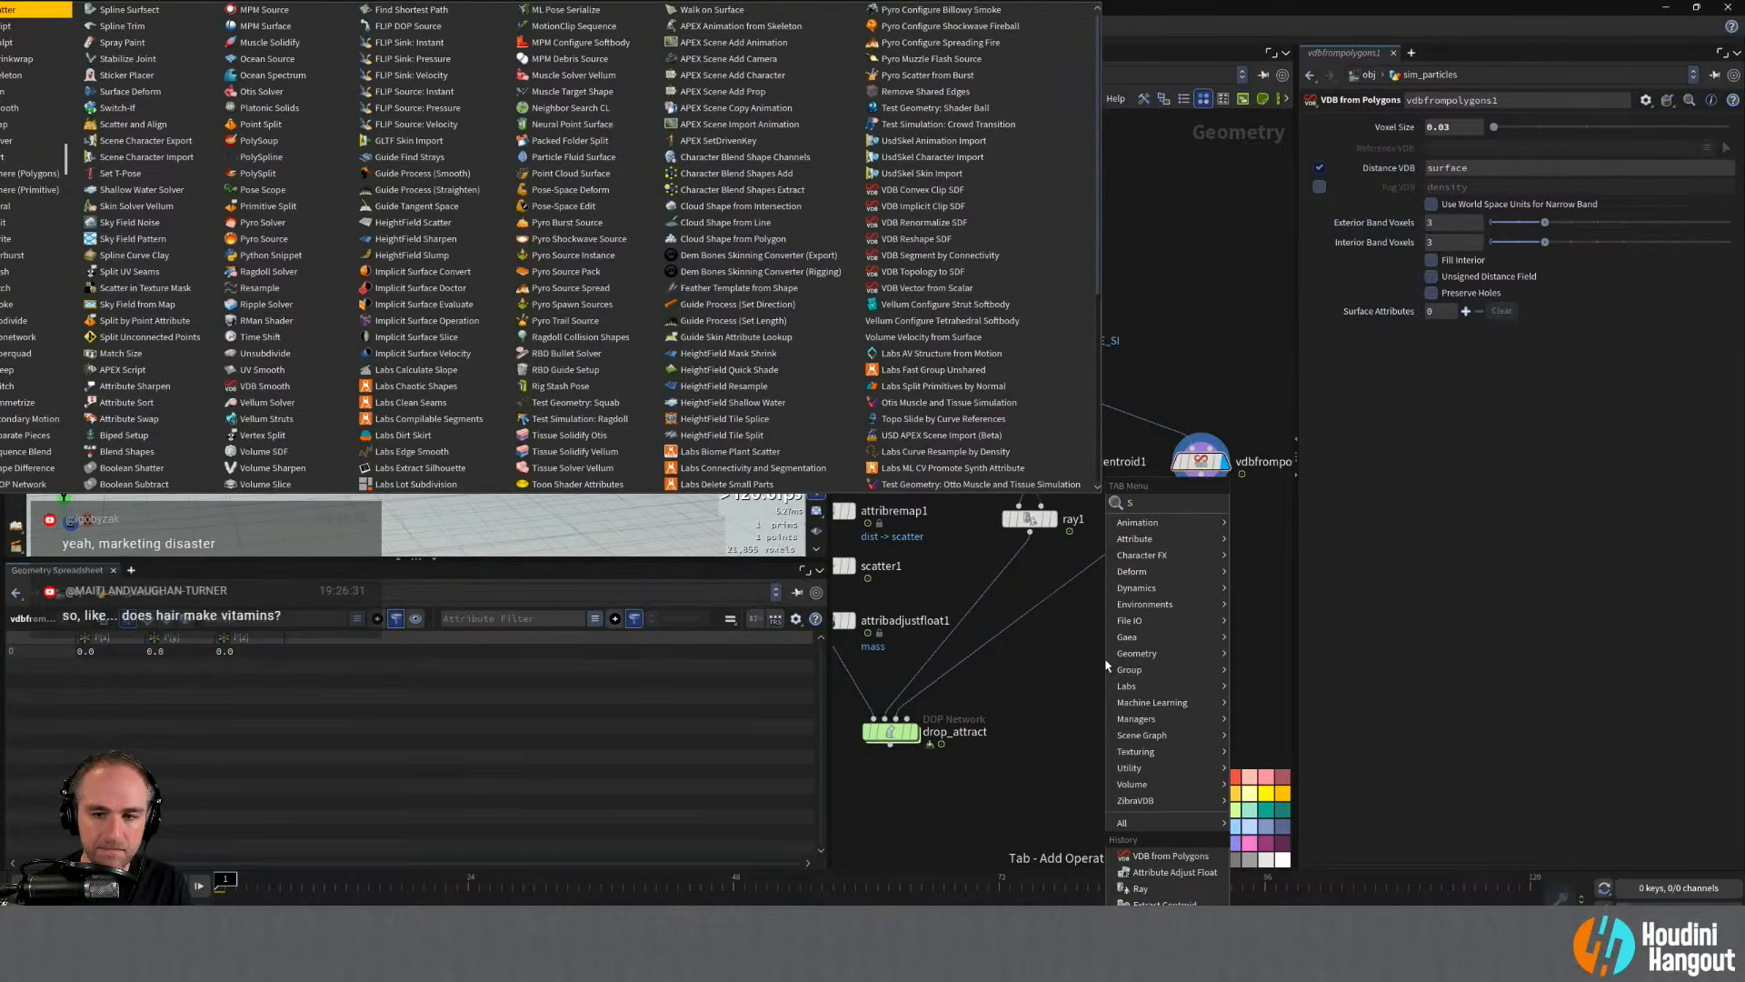
key("Escape")
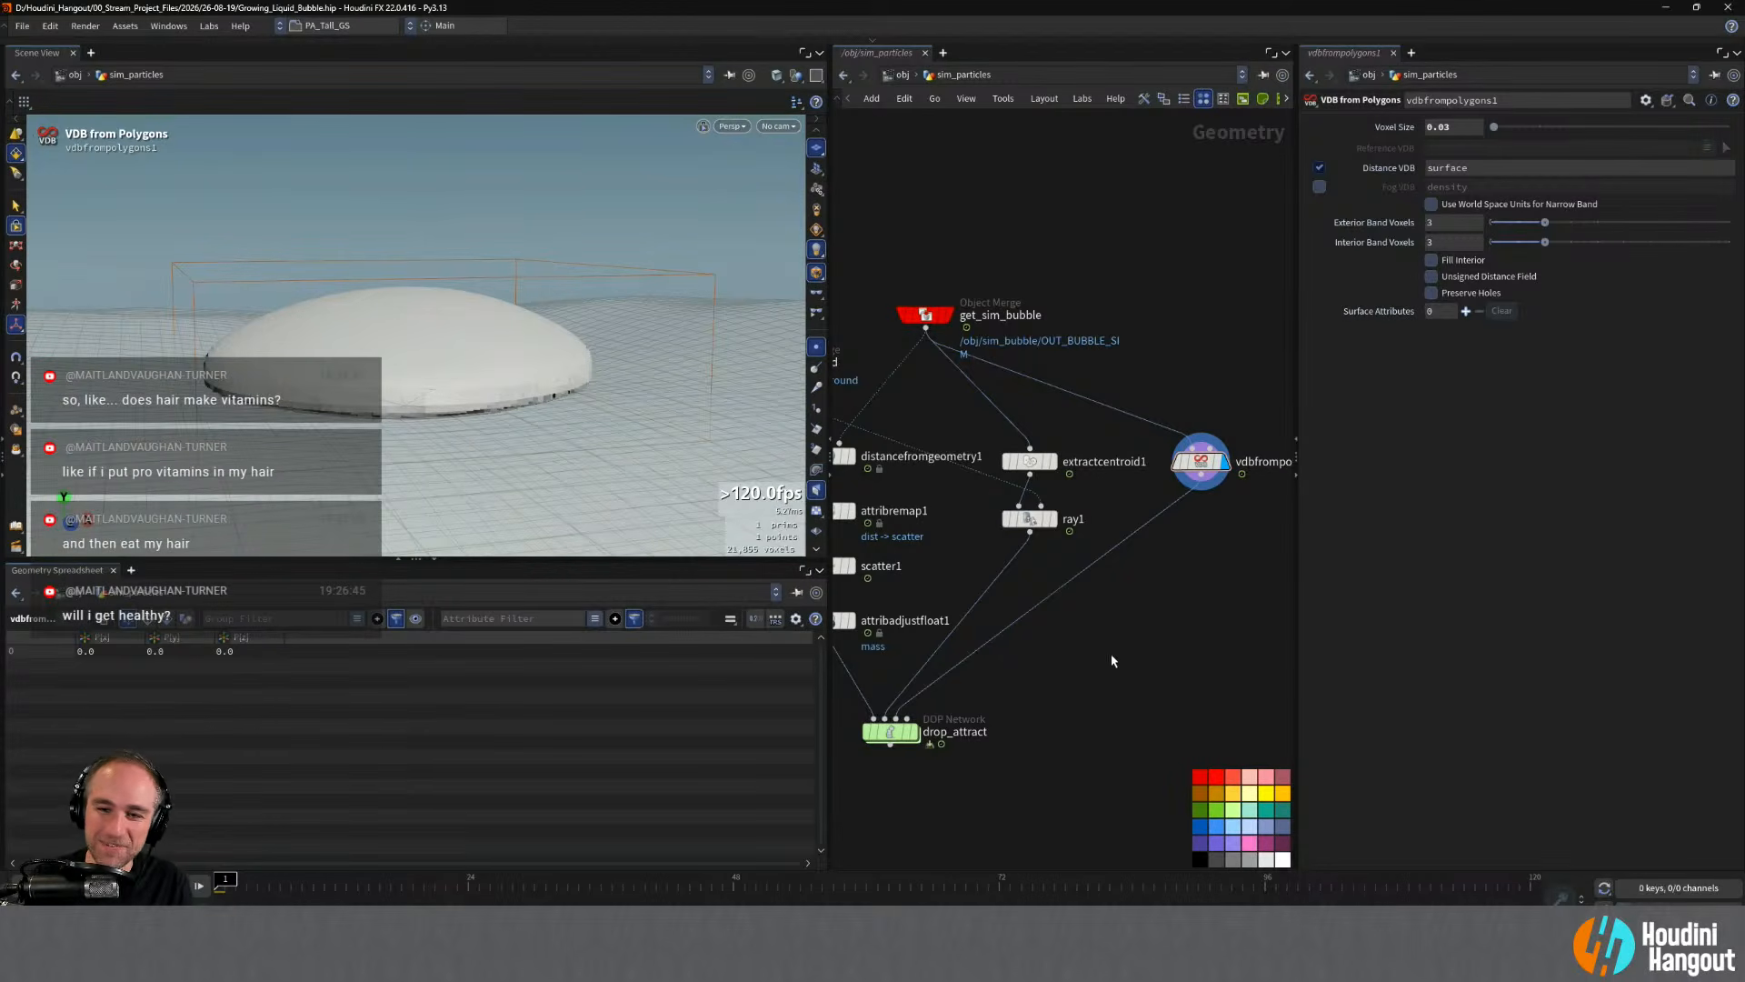
- Try deleting vdbfrompolygons1 and adding a displayed Tube node beside ray1
key("Home")
key("Delete")
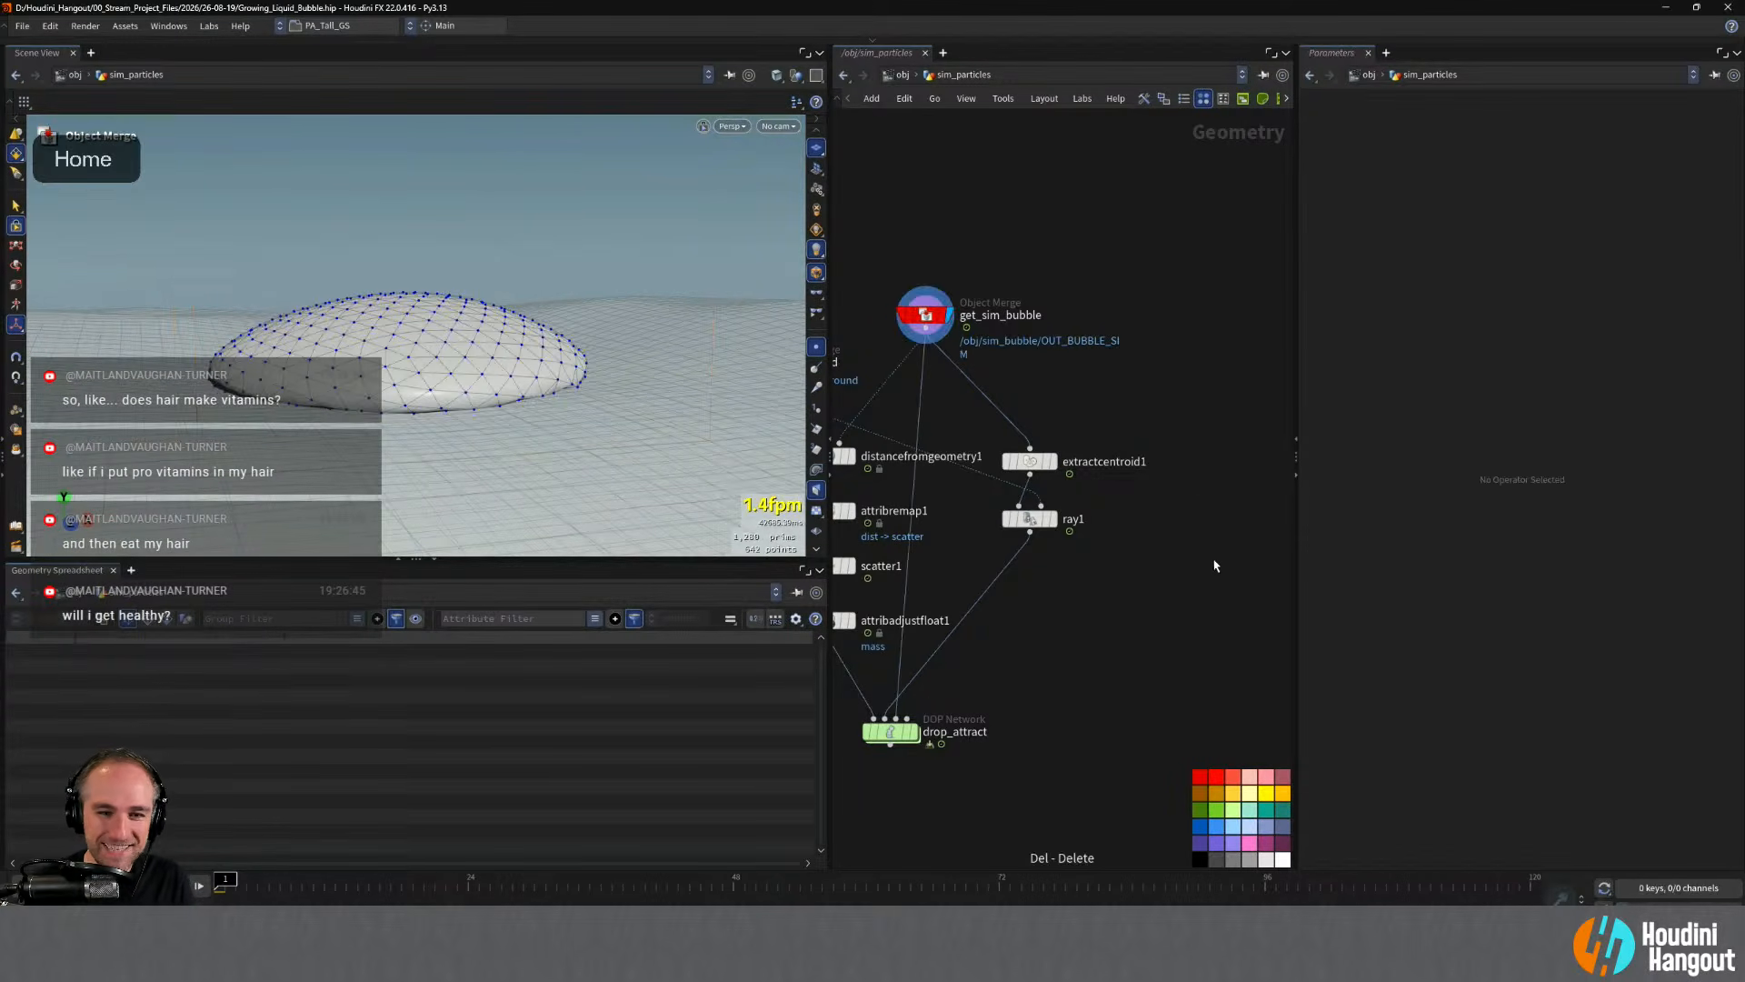
key("Tab")
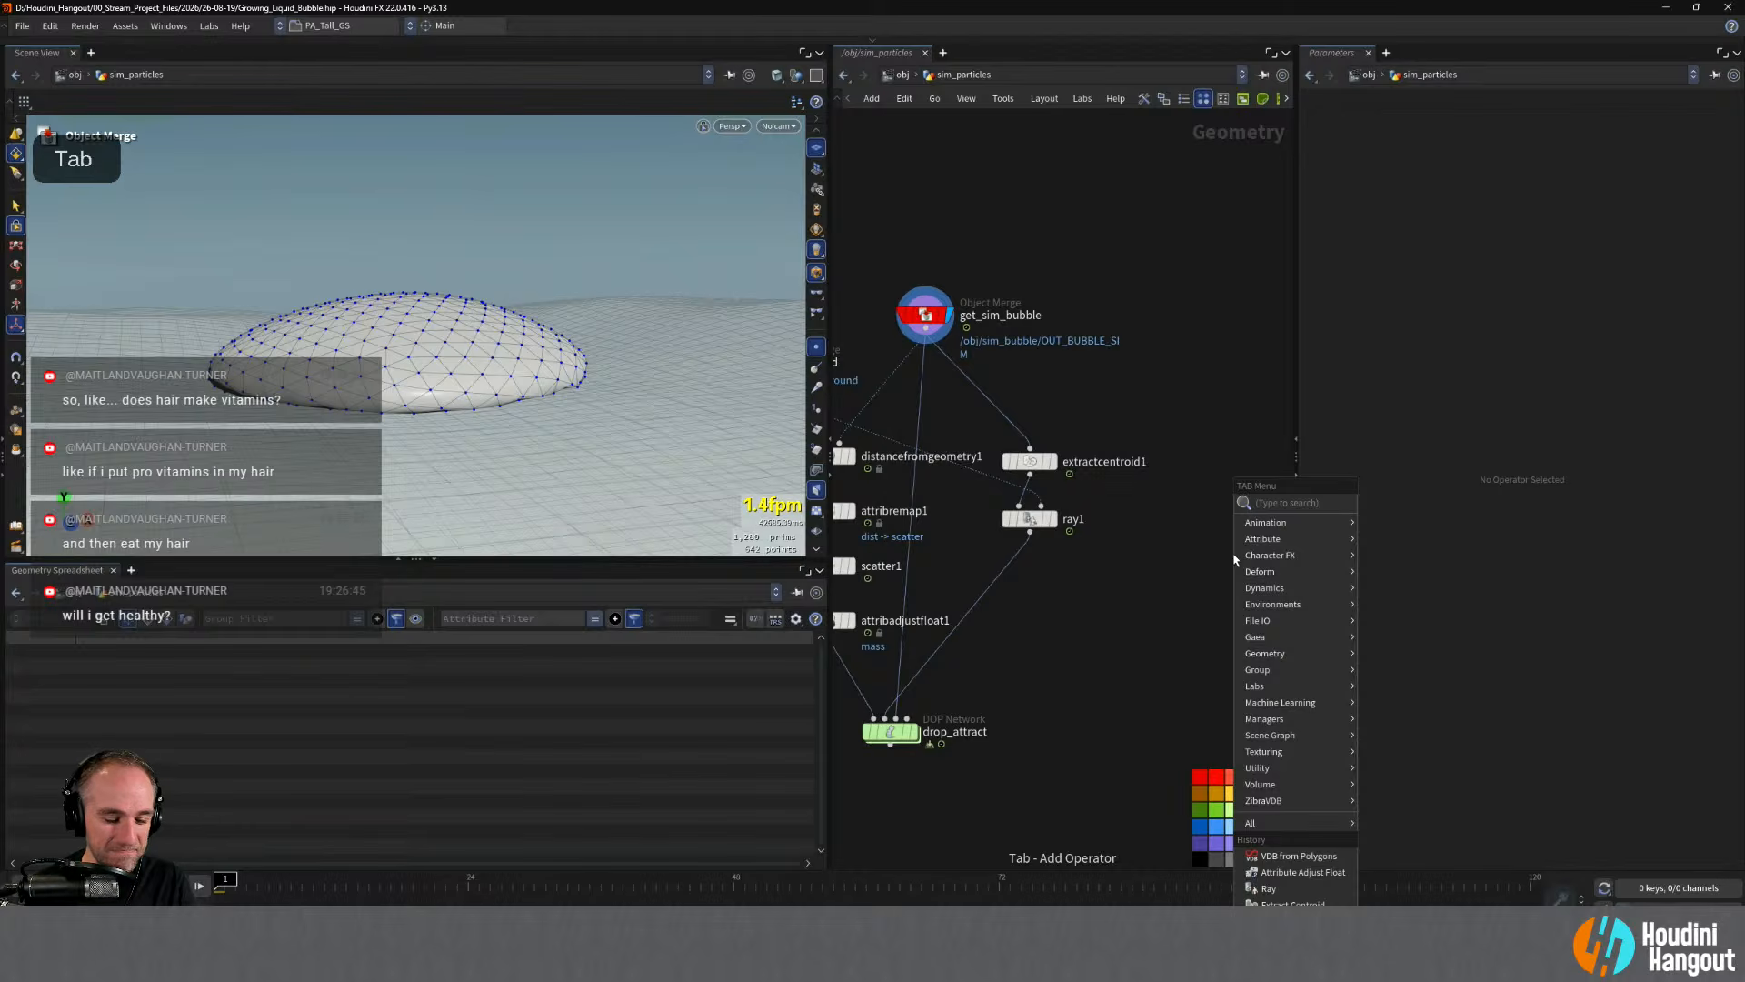
type("tube")
key("Return")
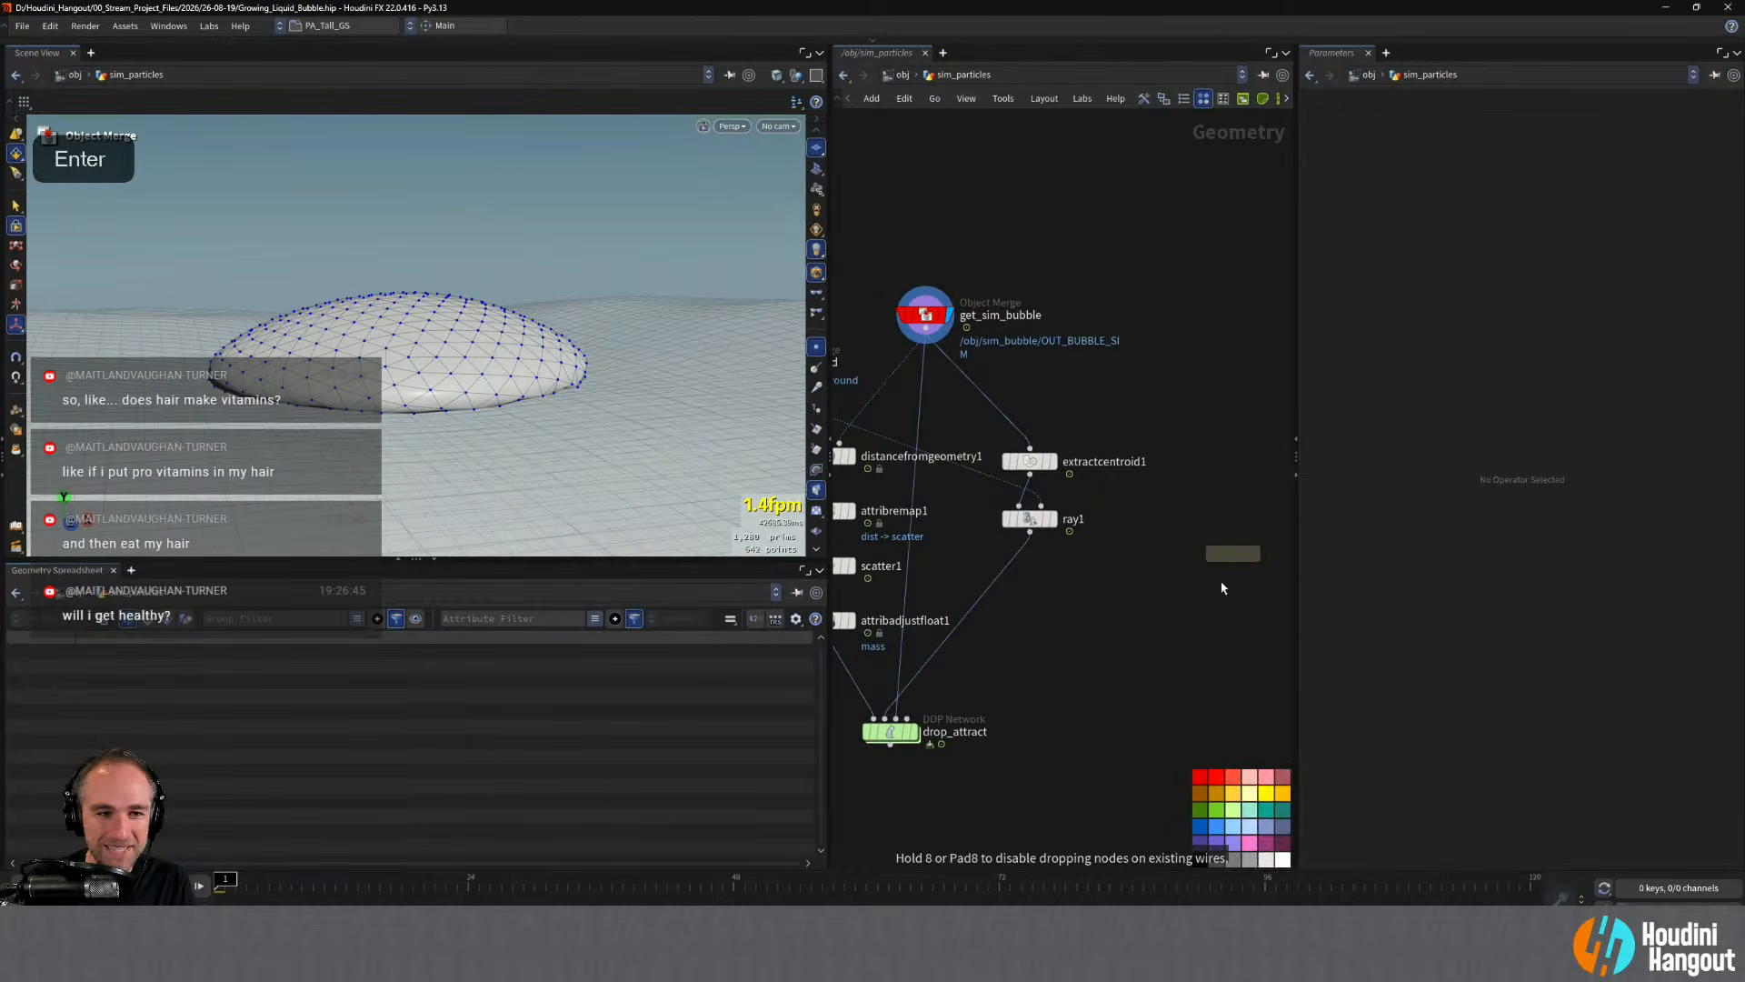
left_click(1121, 540)
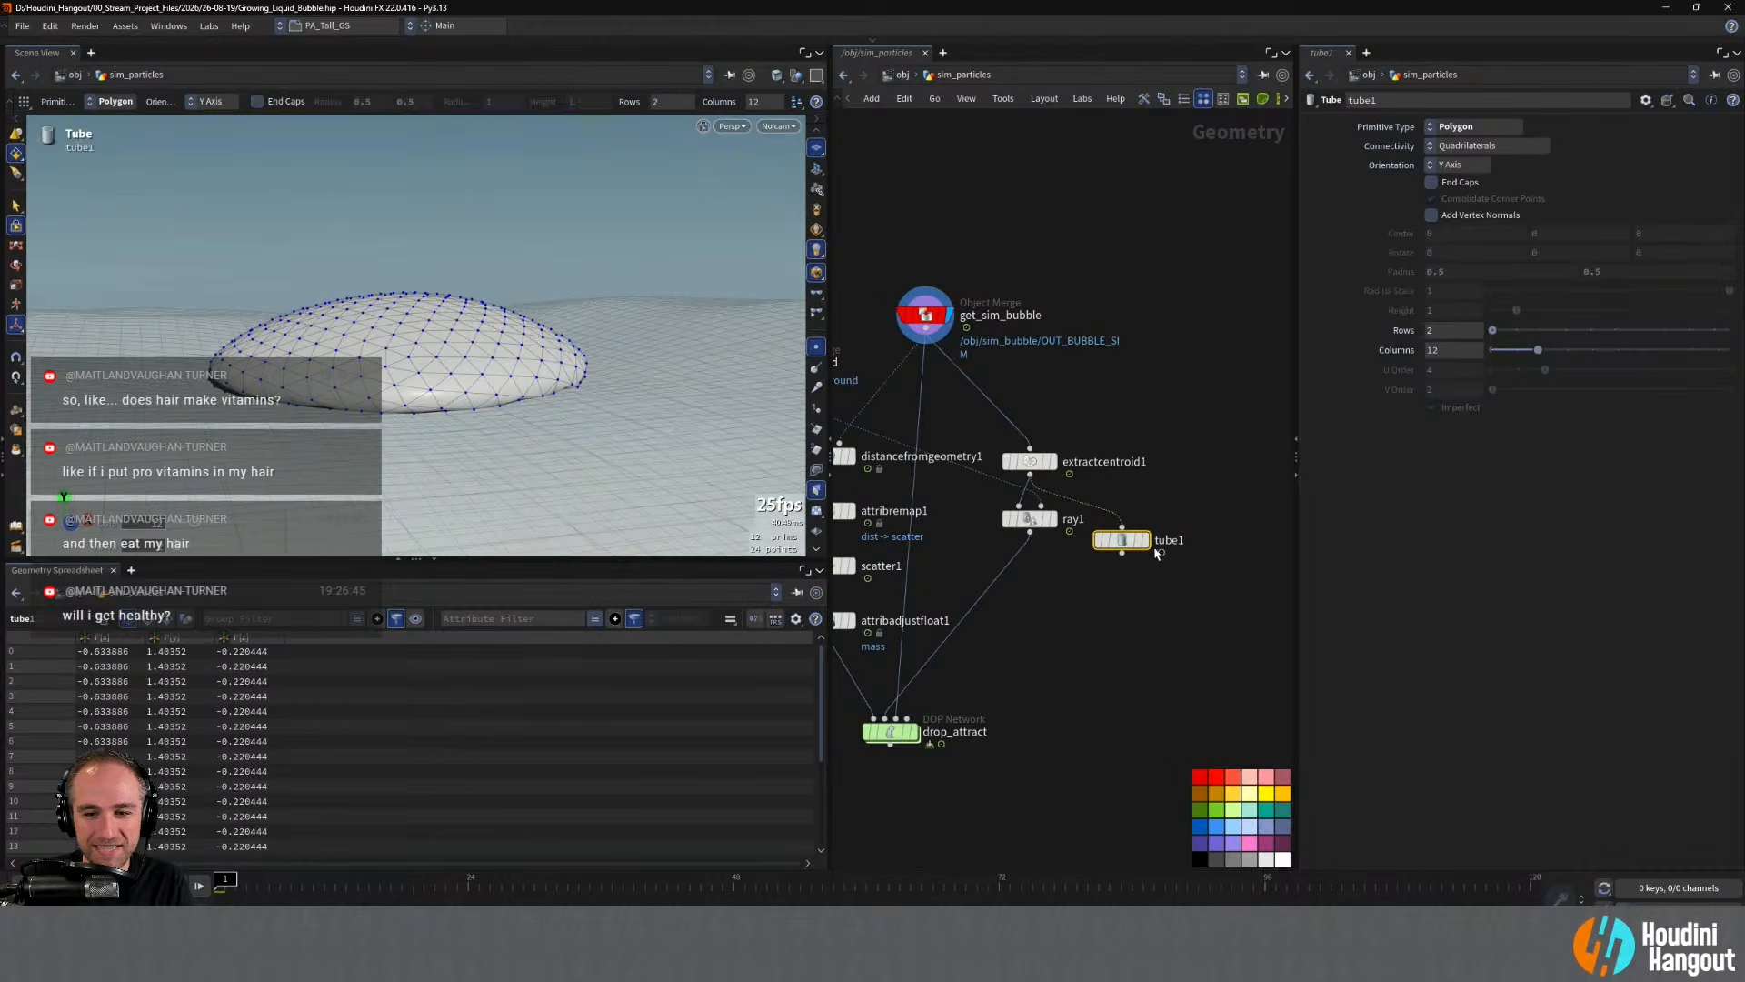
left_click(1144, 540)
left_click_drag(1123, 545, 1145, 571)
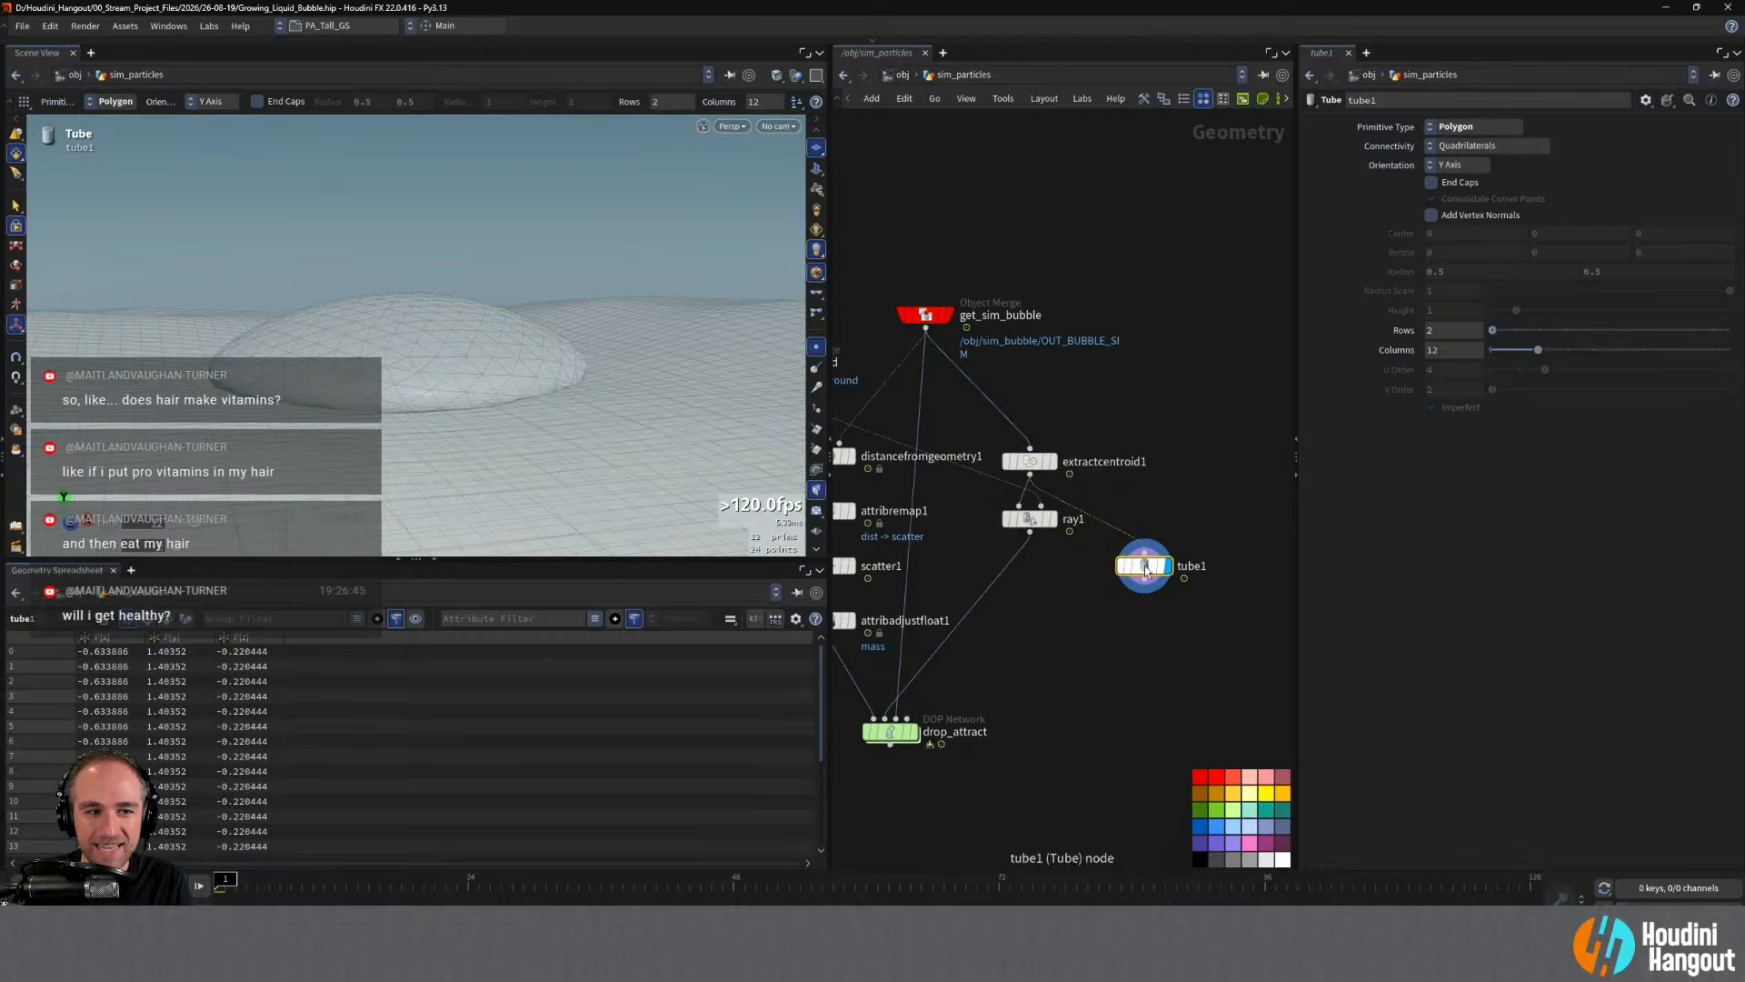
middle_click(1145, 570)
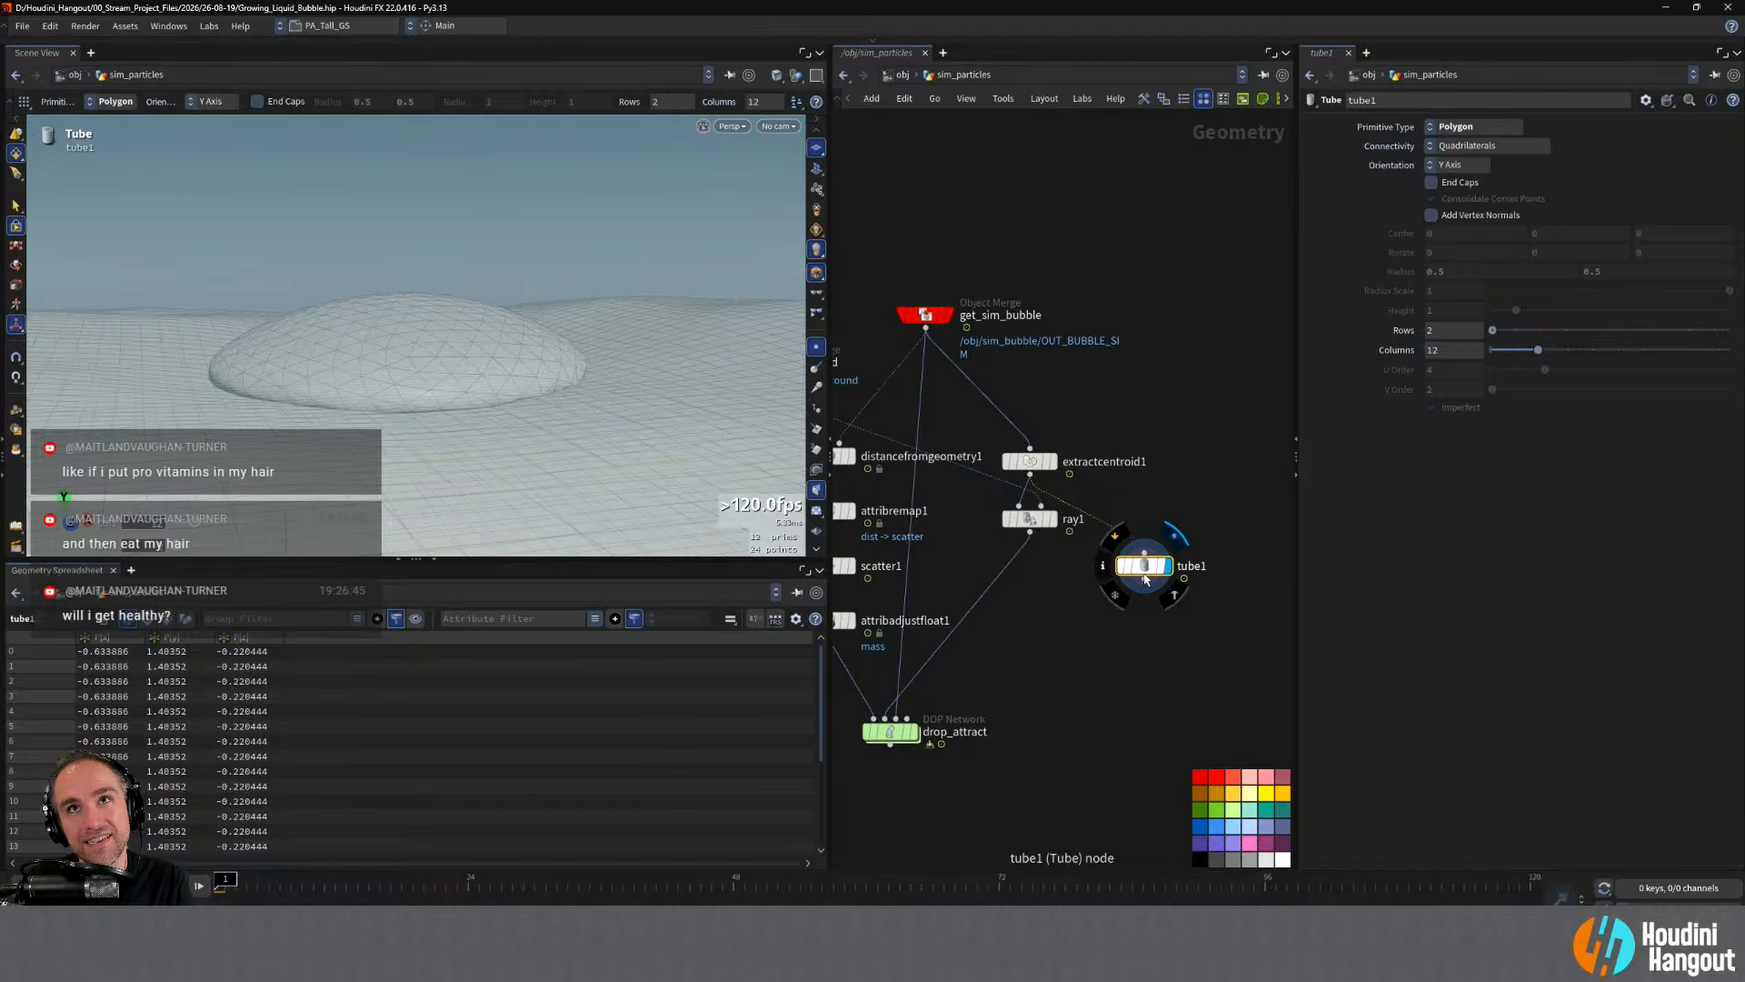
- Undo the Tube node's placement and the deletion of vdbfrompolygons1
key("ctrl+z")
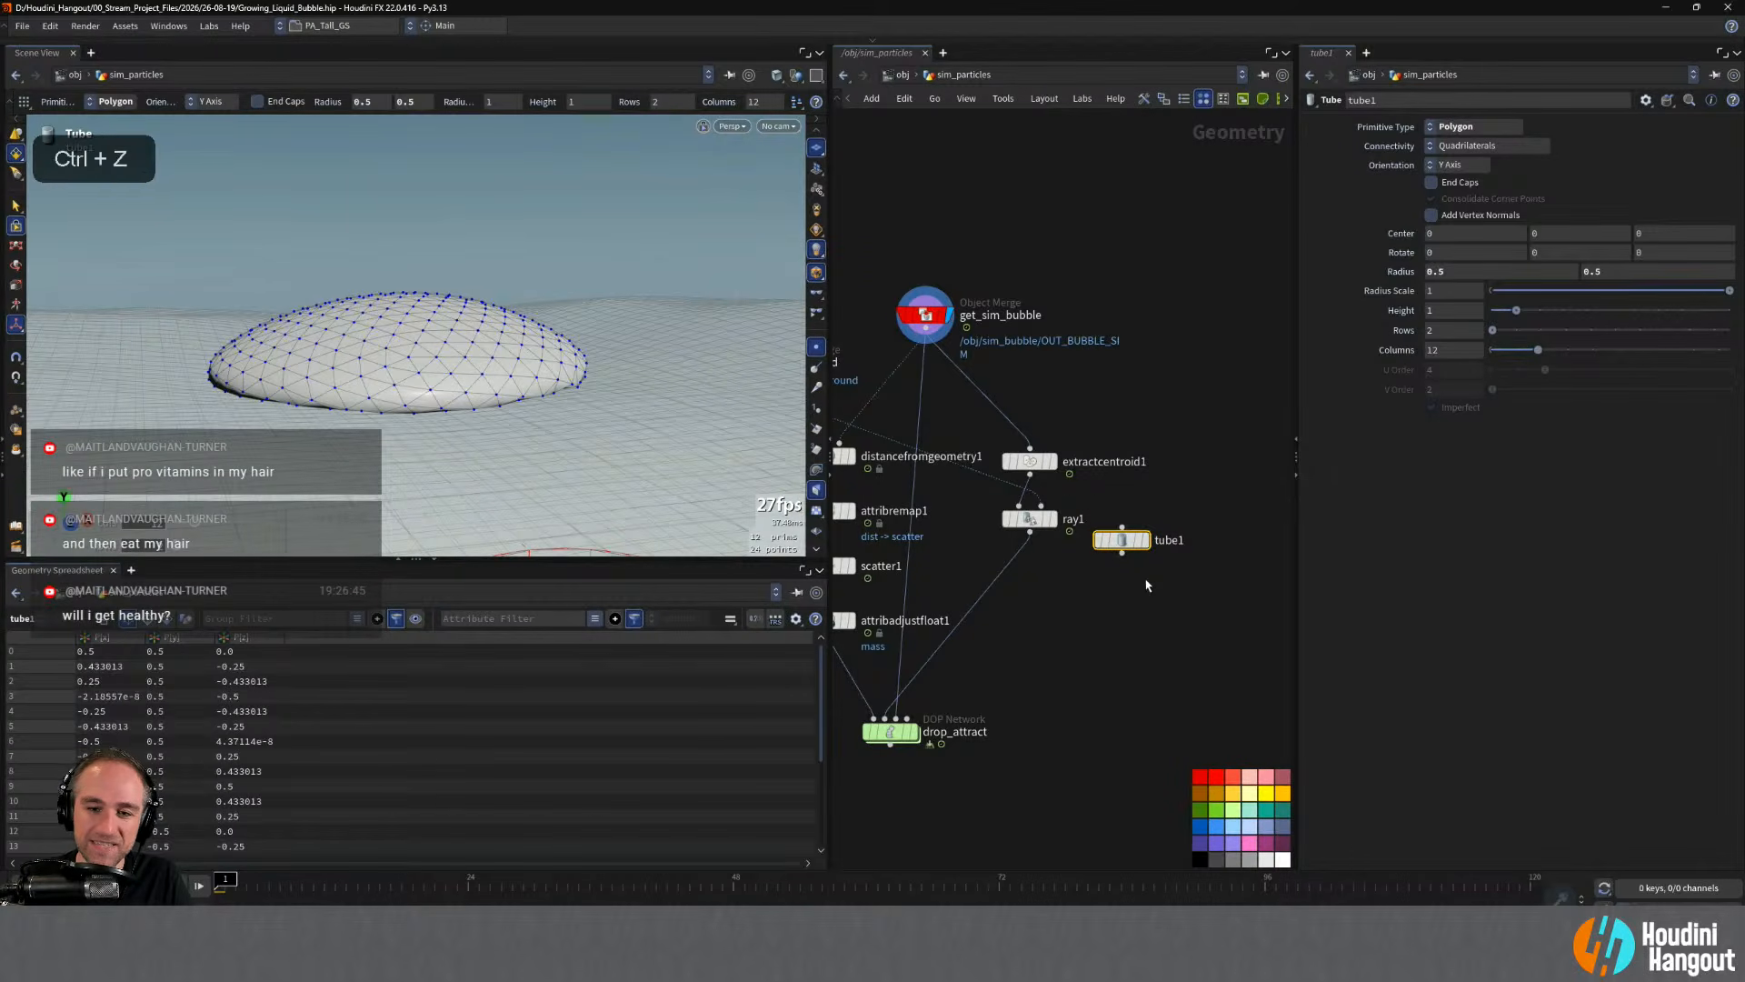
key("ctrl+z")
key("ctrl+z")
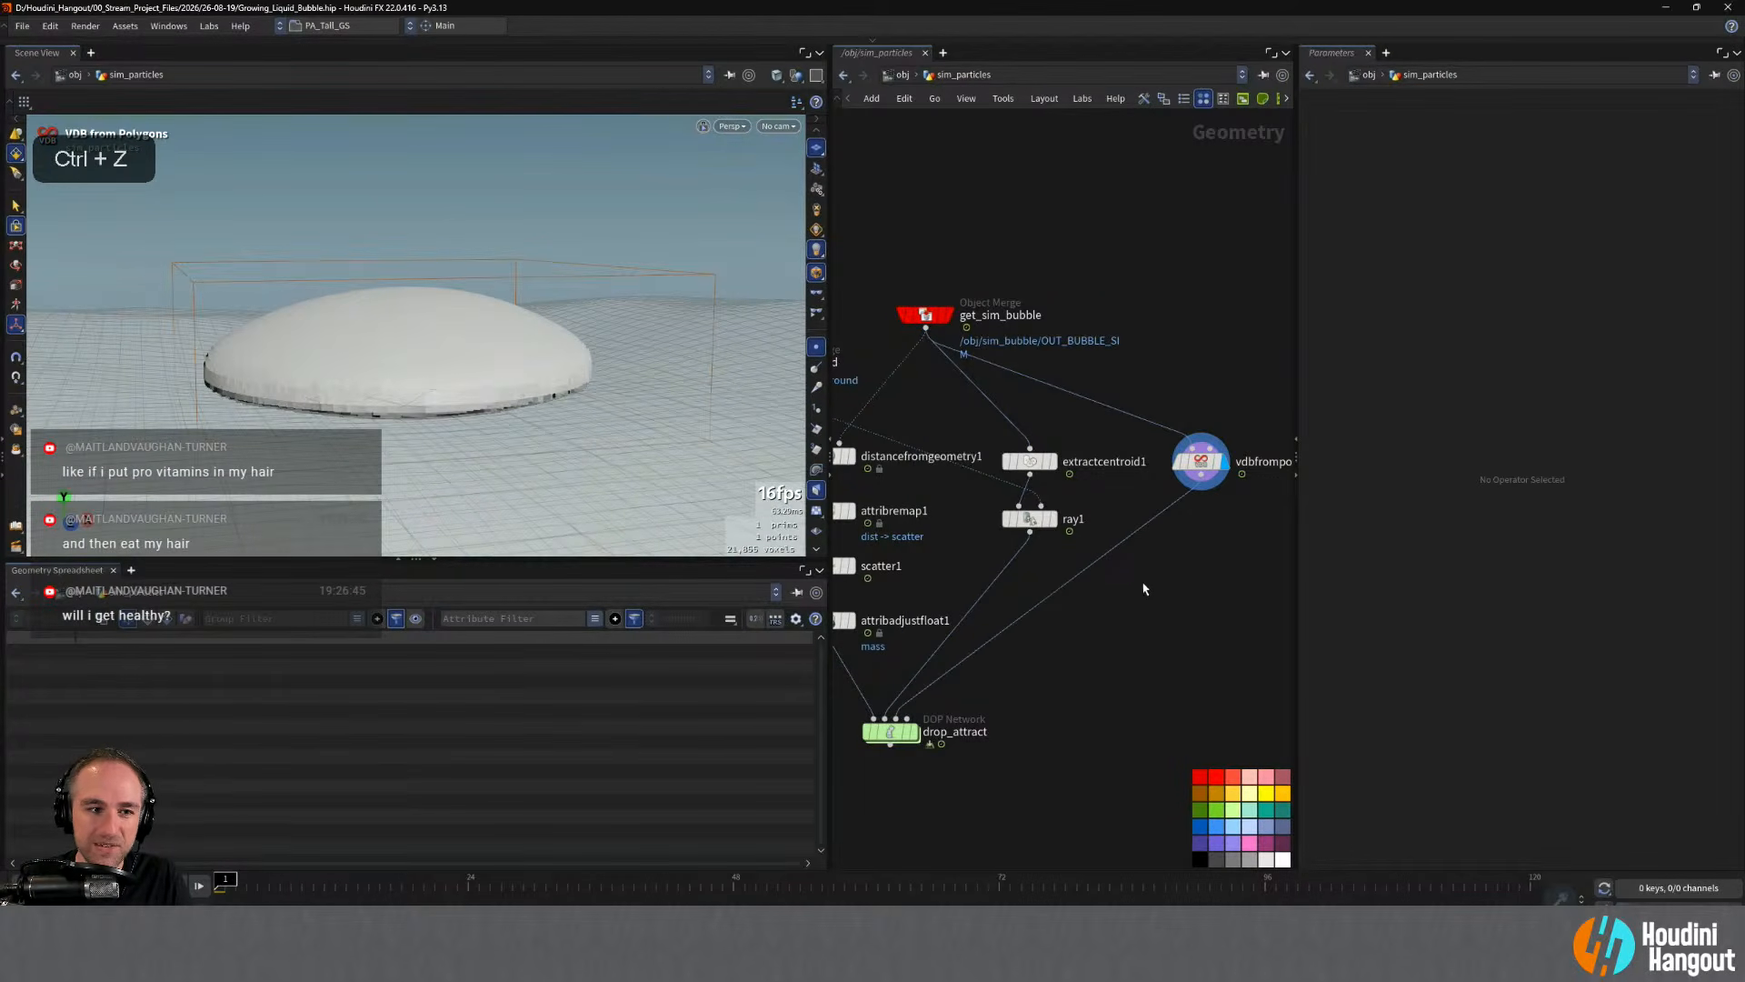
- Insert a VDB Reshape SDF node between vdbfrompolygons1 and drop_attract, align it below vdbfrompolygons1 and display it
key("Tab")
type("er")
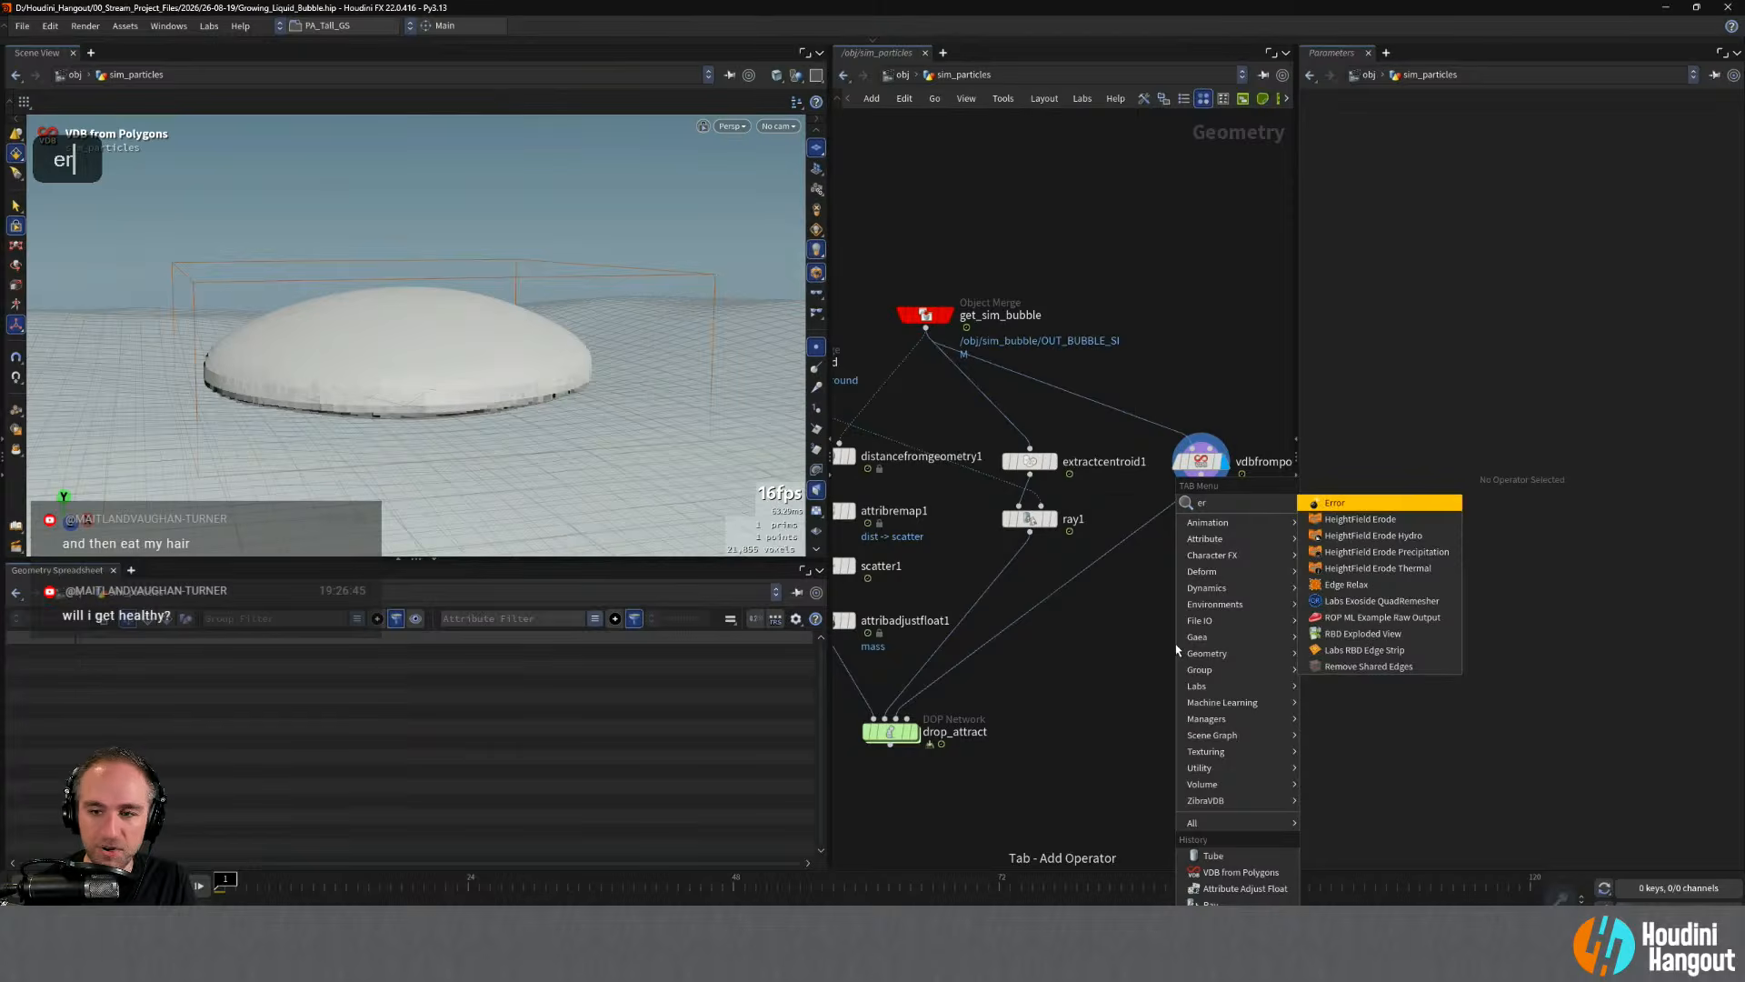
type("od")
key("BackSpace")
key("BackSpace")
key("BackSpace")
key("BackSpace")
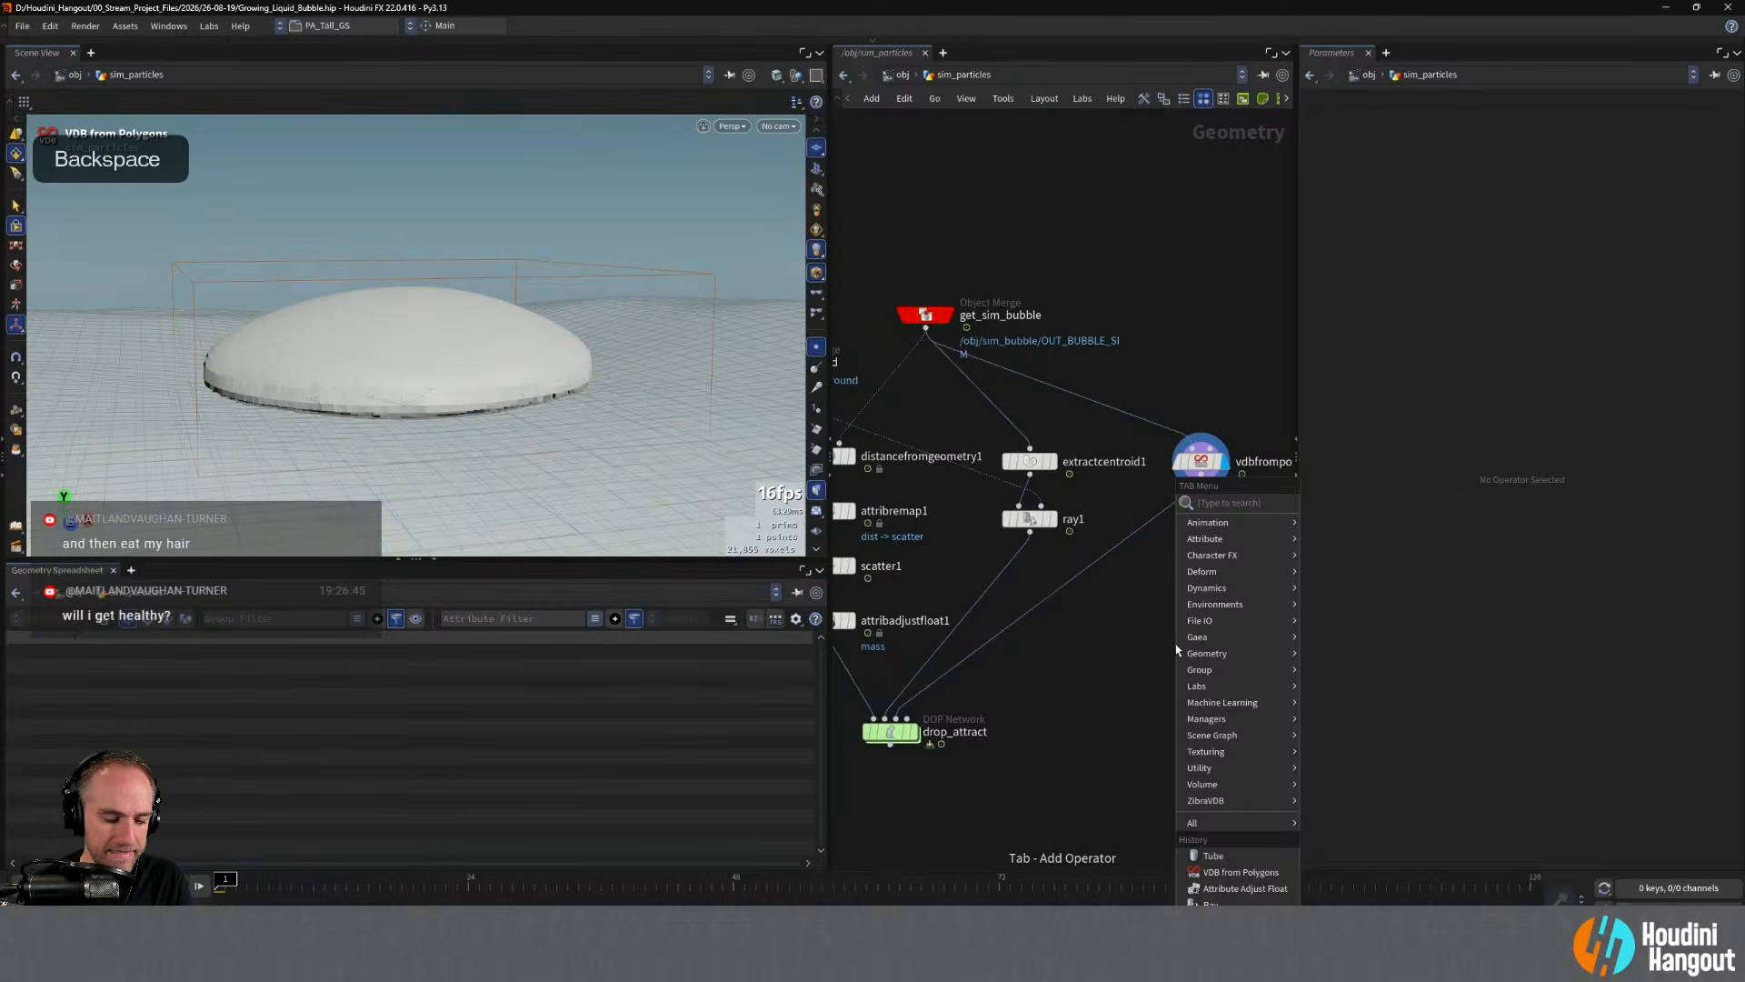
type("sdf")
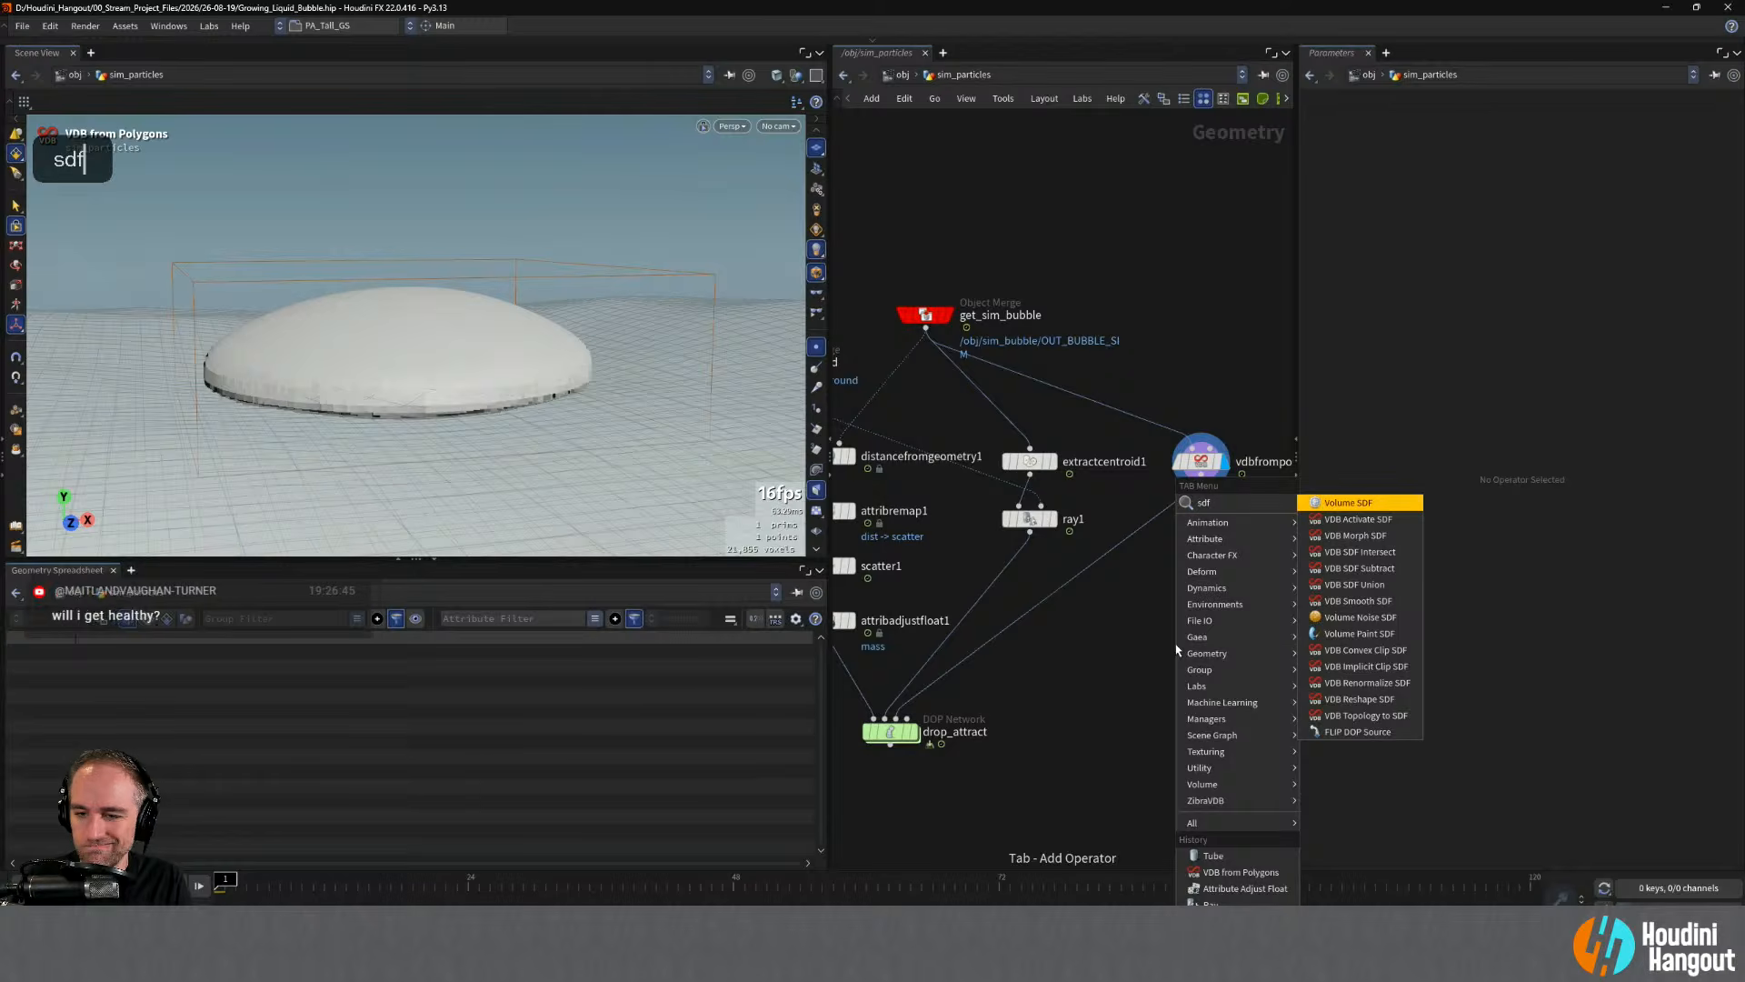
left_click(1359, 699)
left_click(1174, 530)
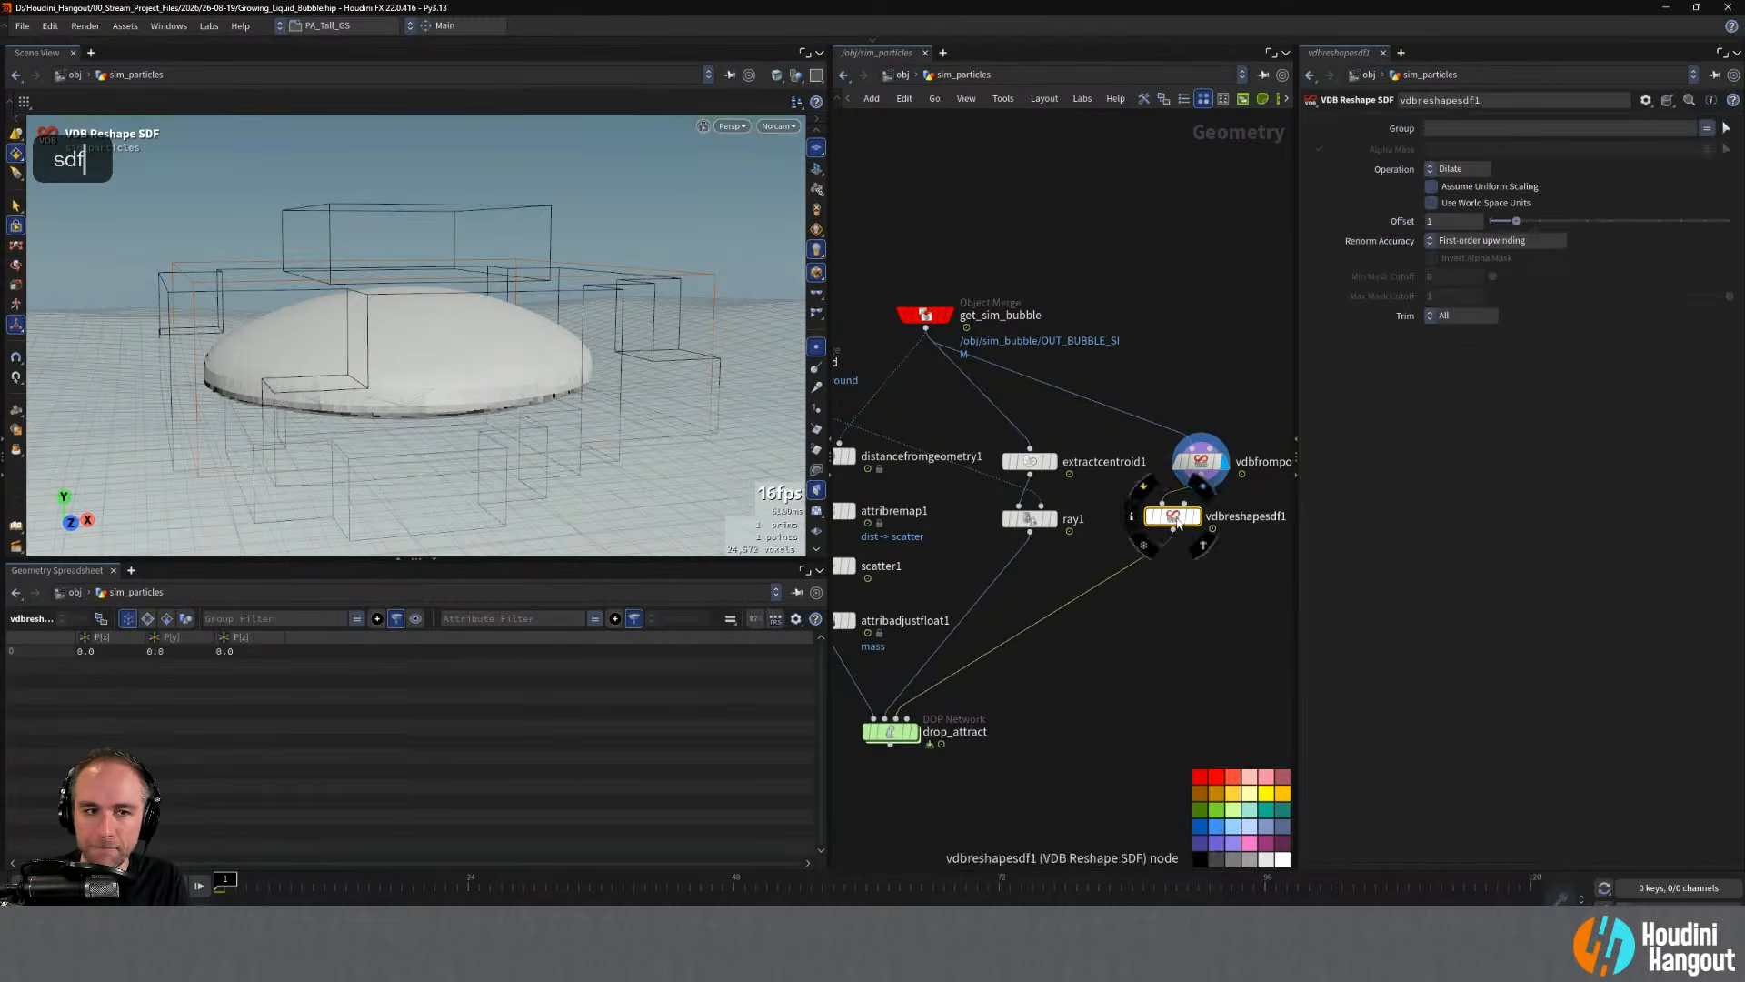
left_click_drag(1174, 519, 1200, 527)
left_click(1218, 520)
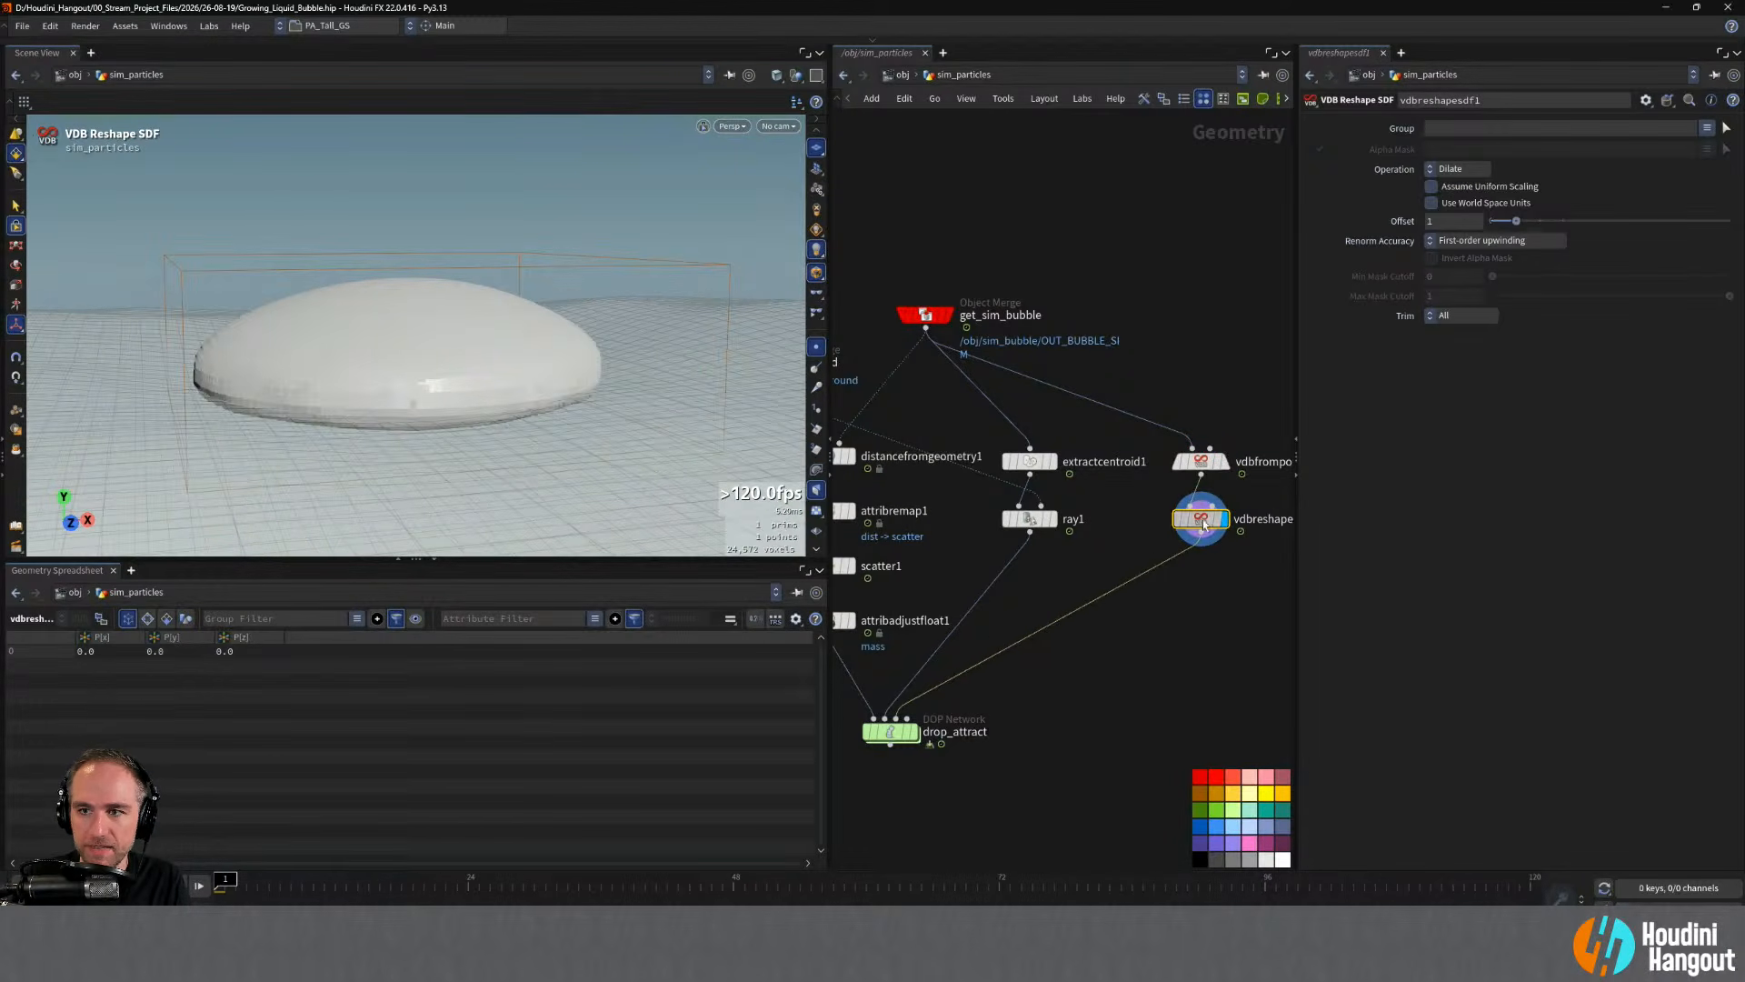
- Set vdbreshapesdf1's Operation to Erode and its Offset to 3 after trying 2, checking the shrunken bubble volume
mouse_move(1516, 221)
left_mouse_down()
mouse_move(1601, 221)
mouse_move(1549, 222)
left_mouse_up()
left_click(1454, 169)
left_click(1449, 192)
left_click_drag(460, 402, 262, 364, "alt")
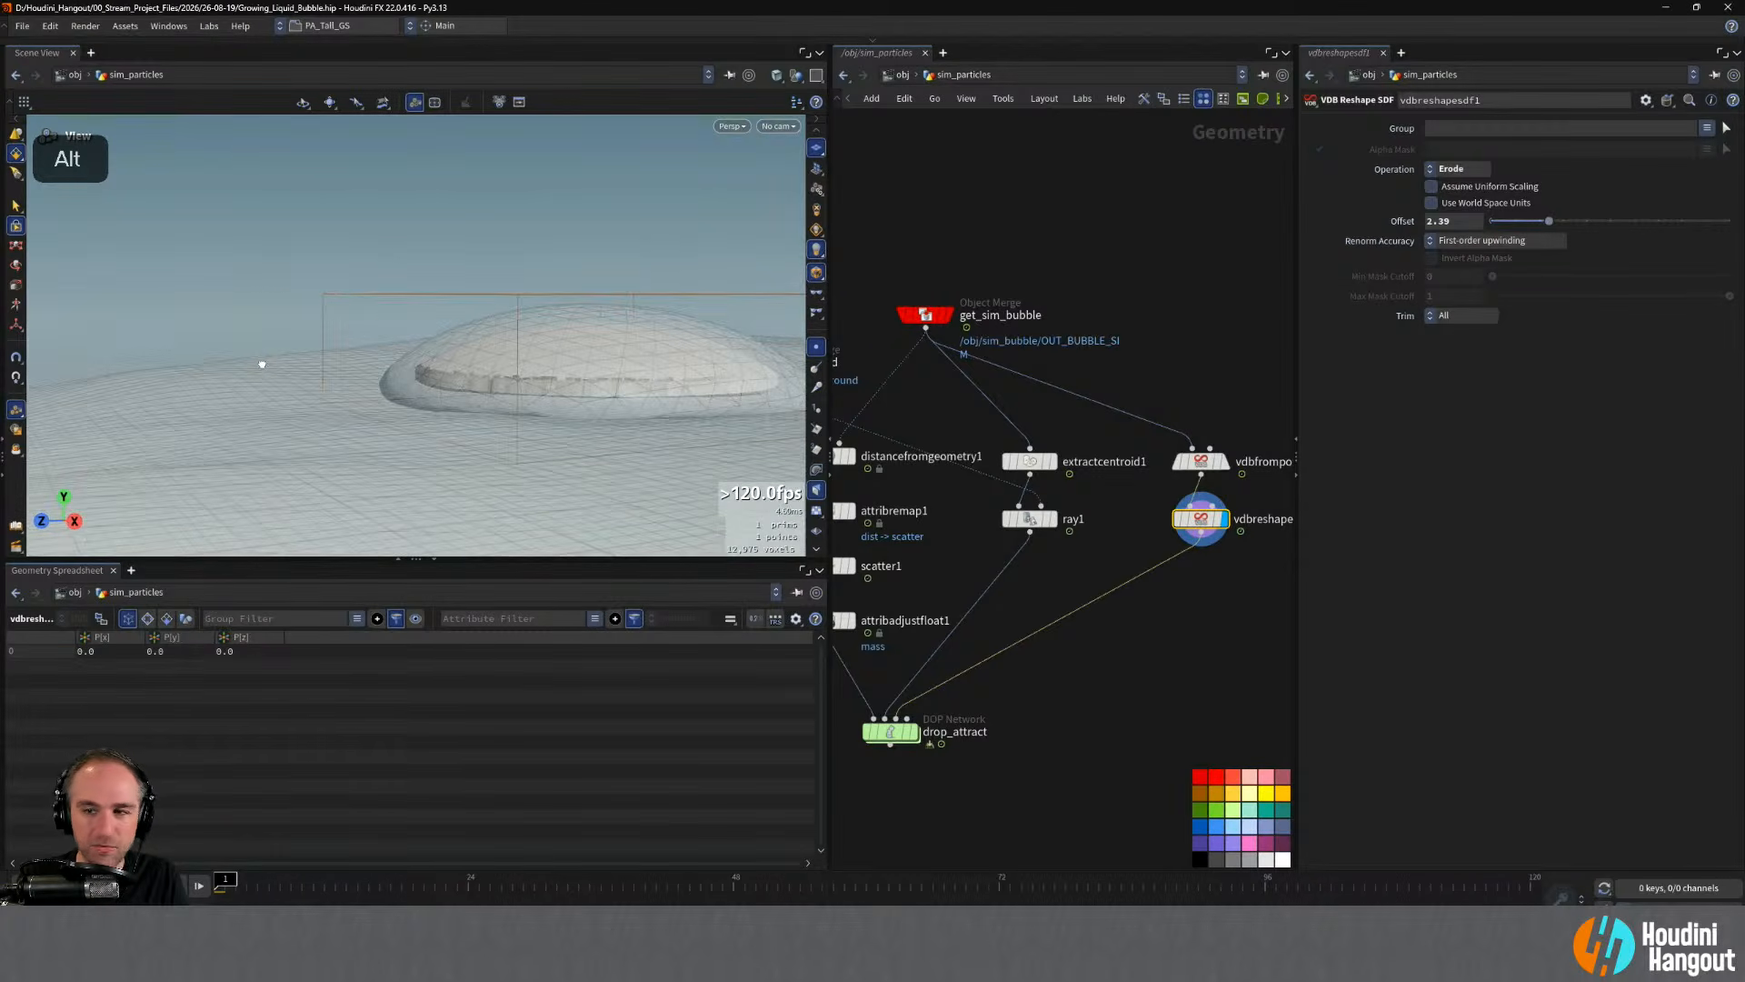
left_click_drag(1457, 222, 1196, 239)
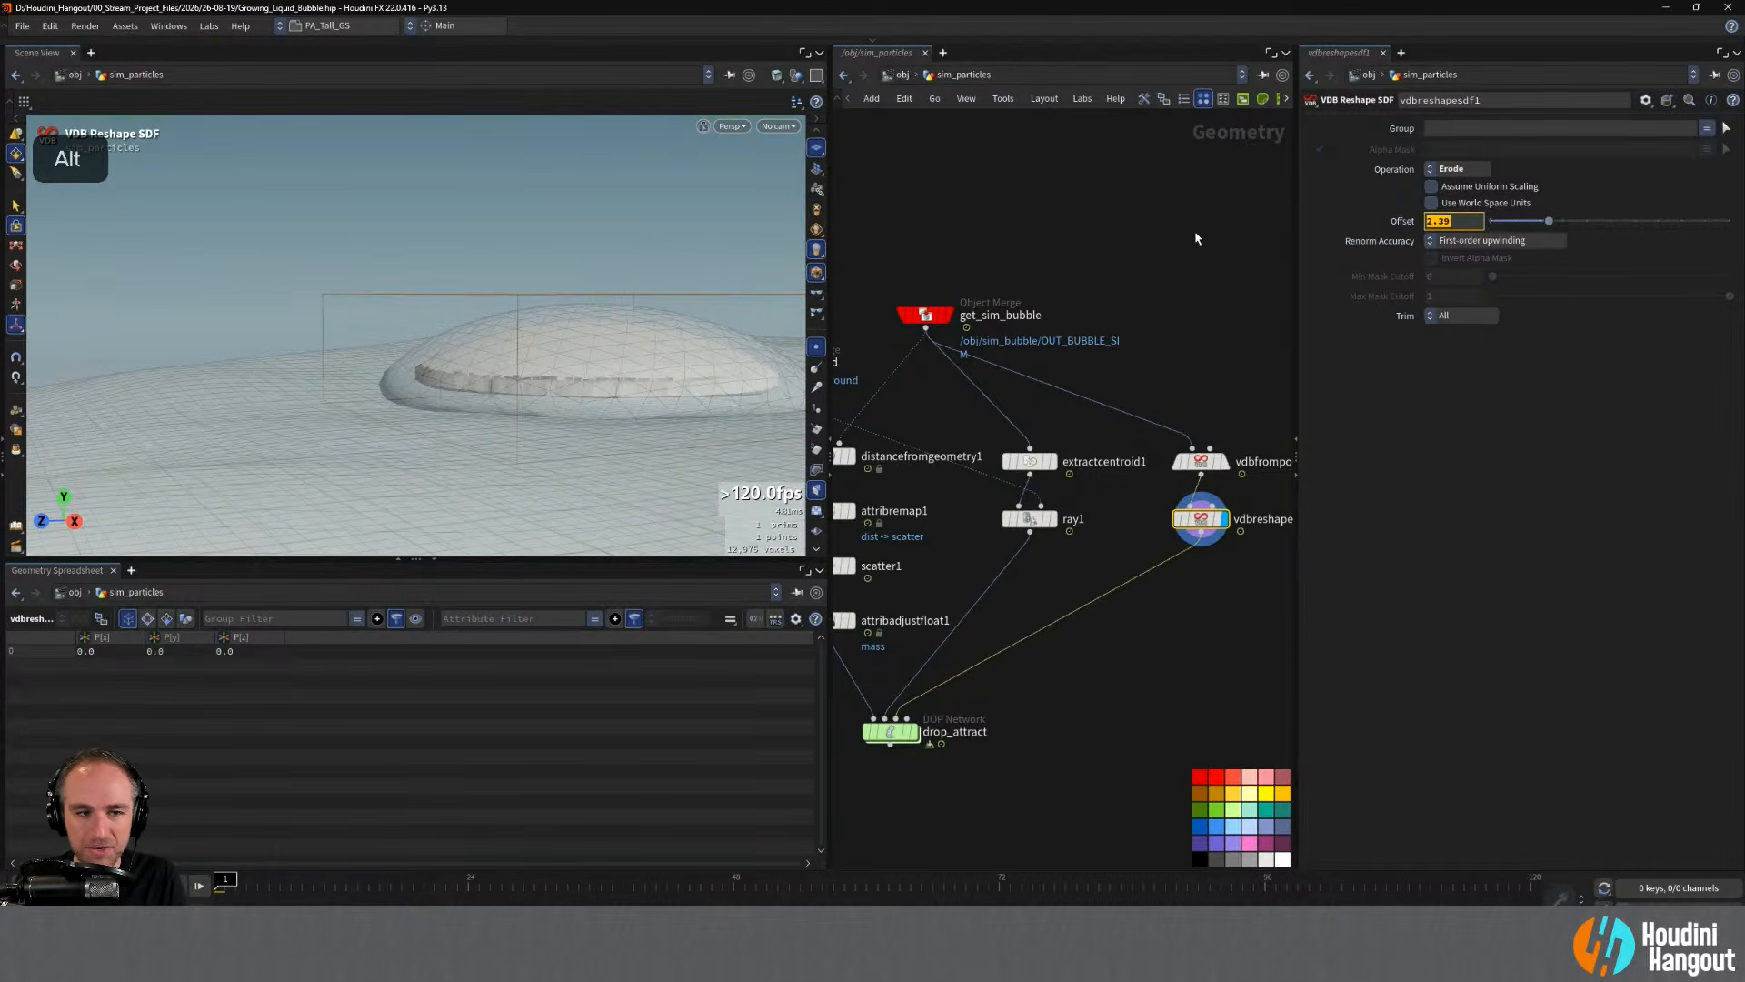
type("2")
key("Return")
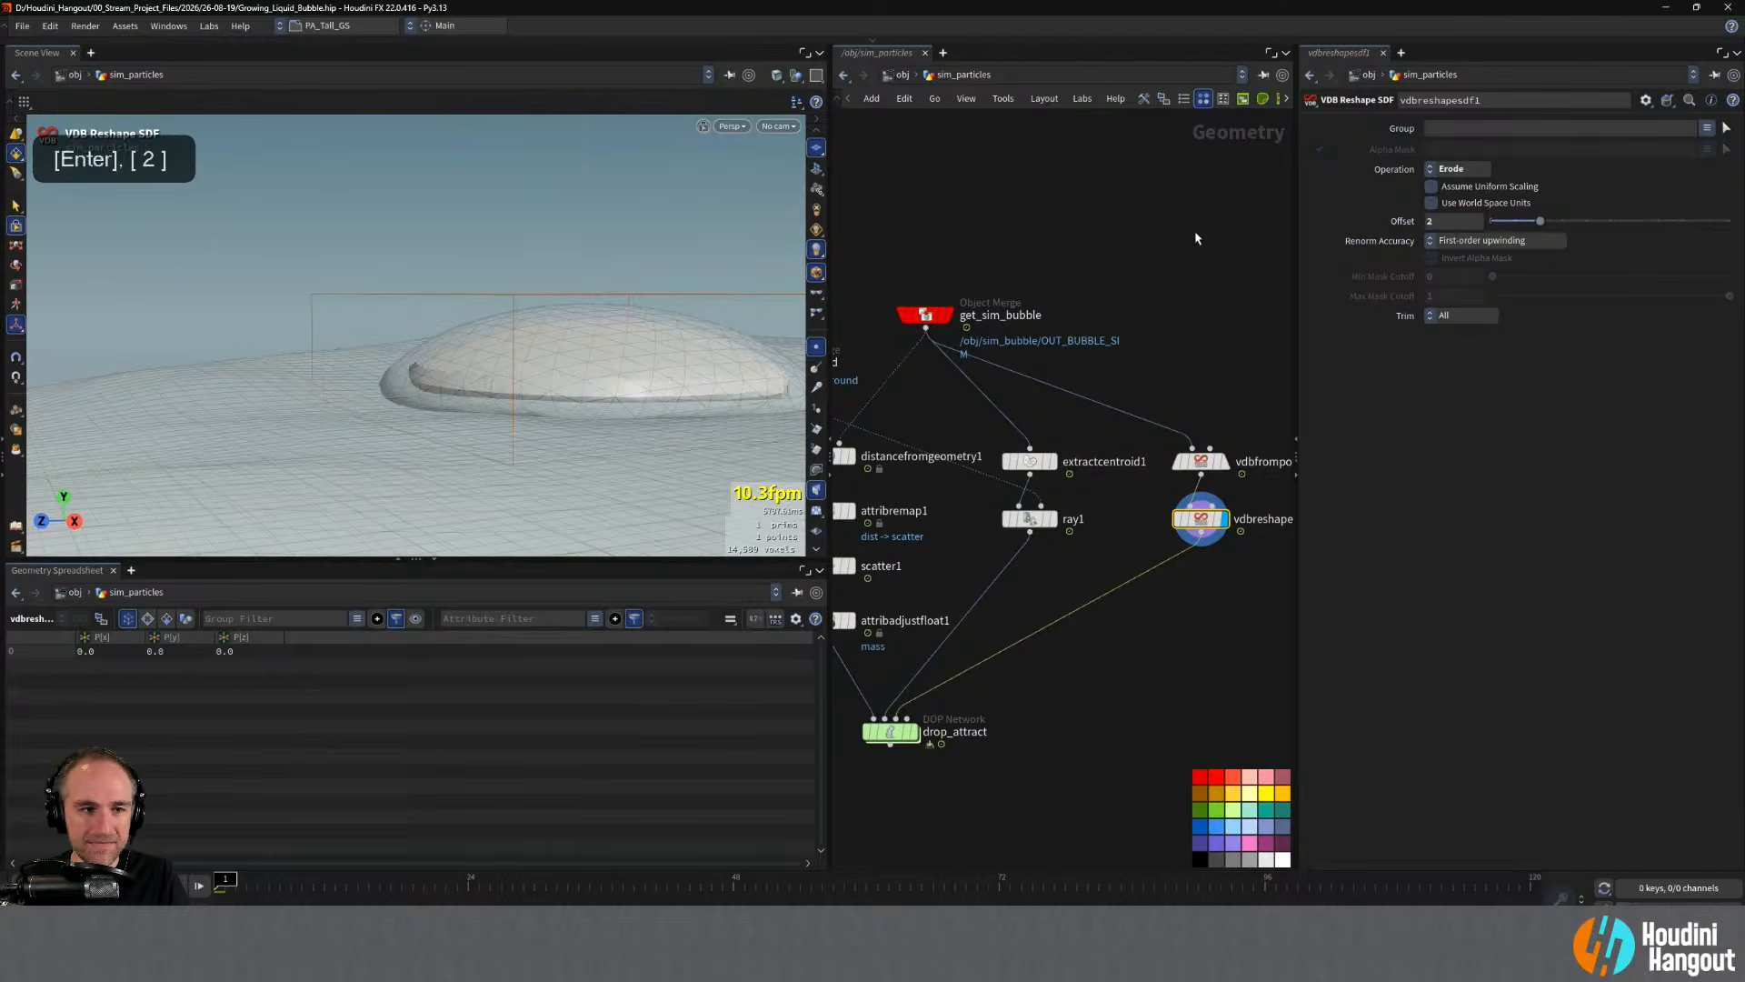
type("3")
key("Return")
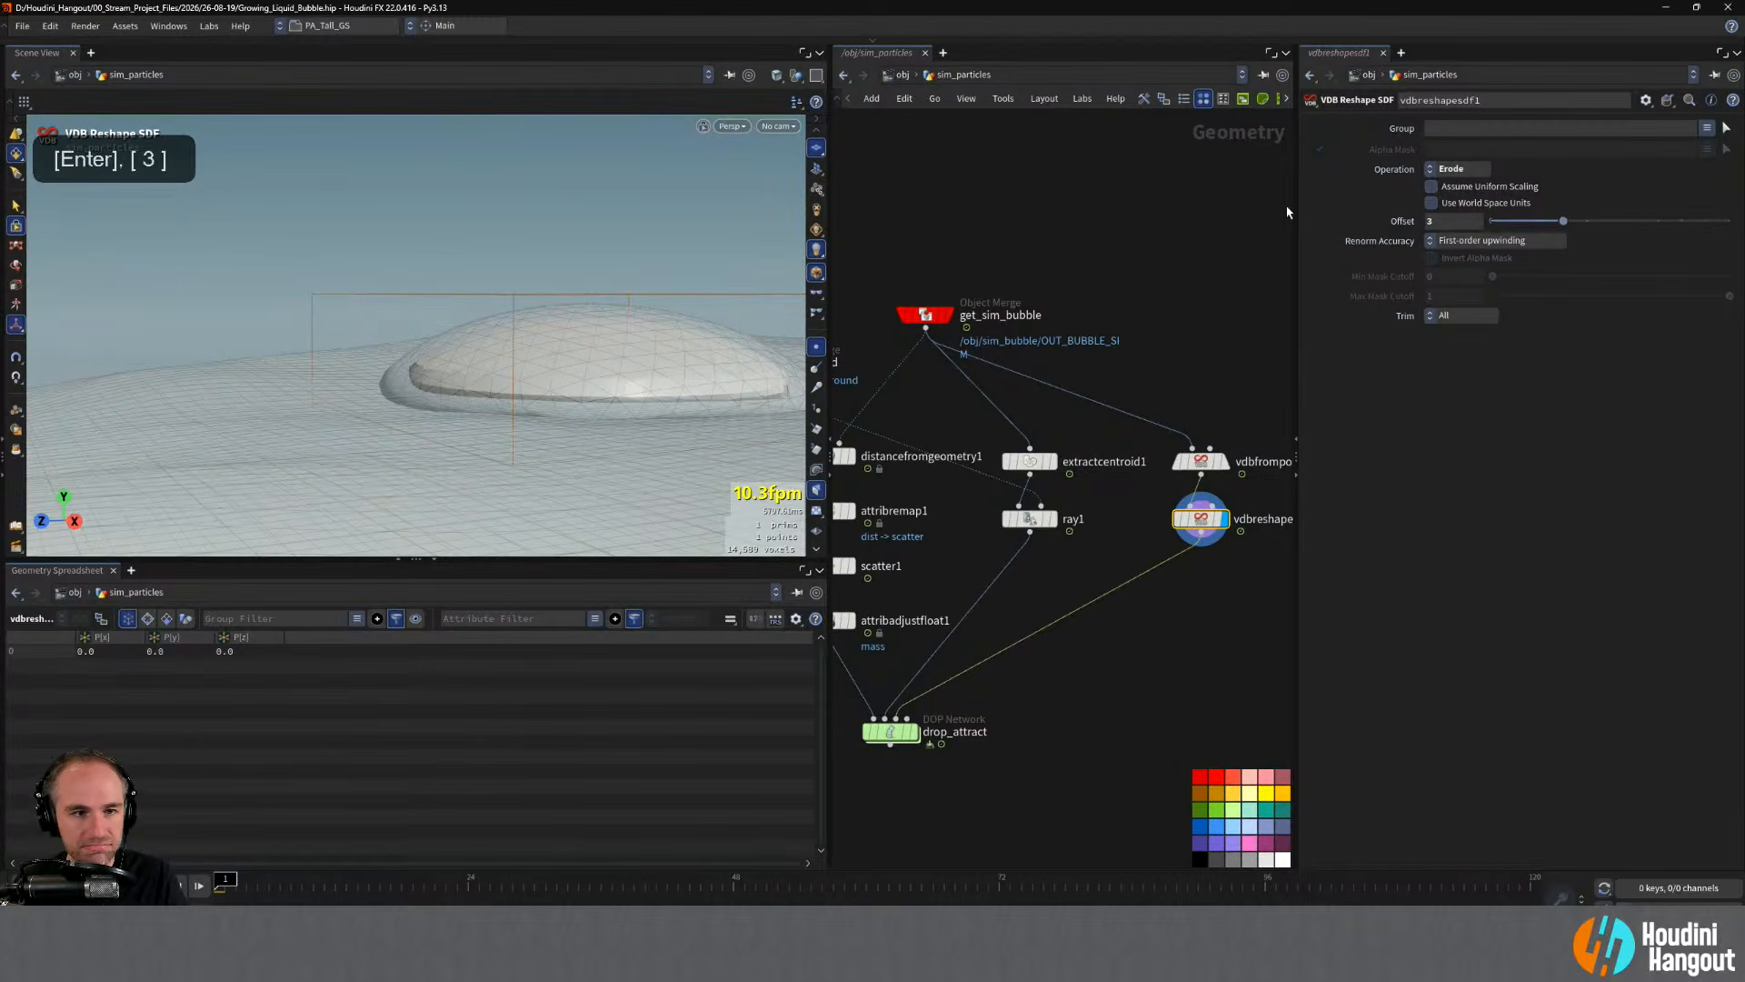
key("alt")
left_click_drag(633, 353, 705, 381, "alt")
middle_click_drag(1128, 607, 1060, 576, "alt")
key("Tab")
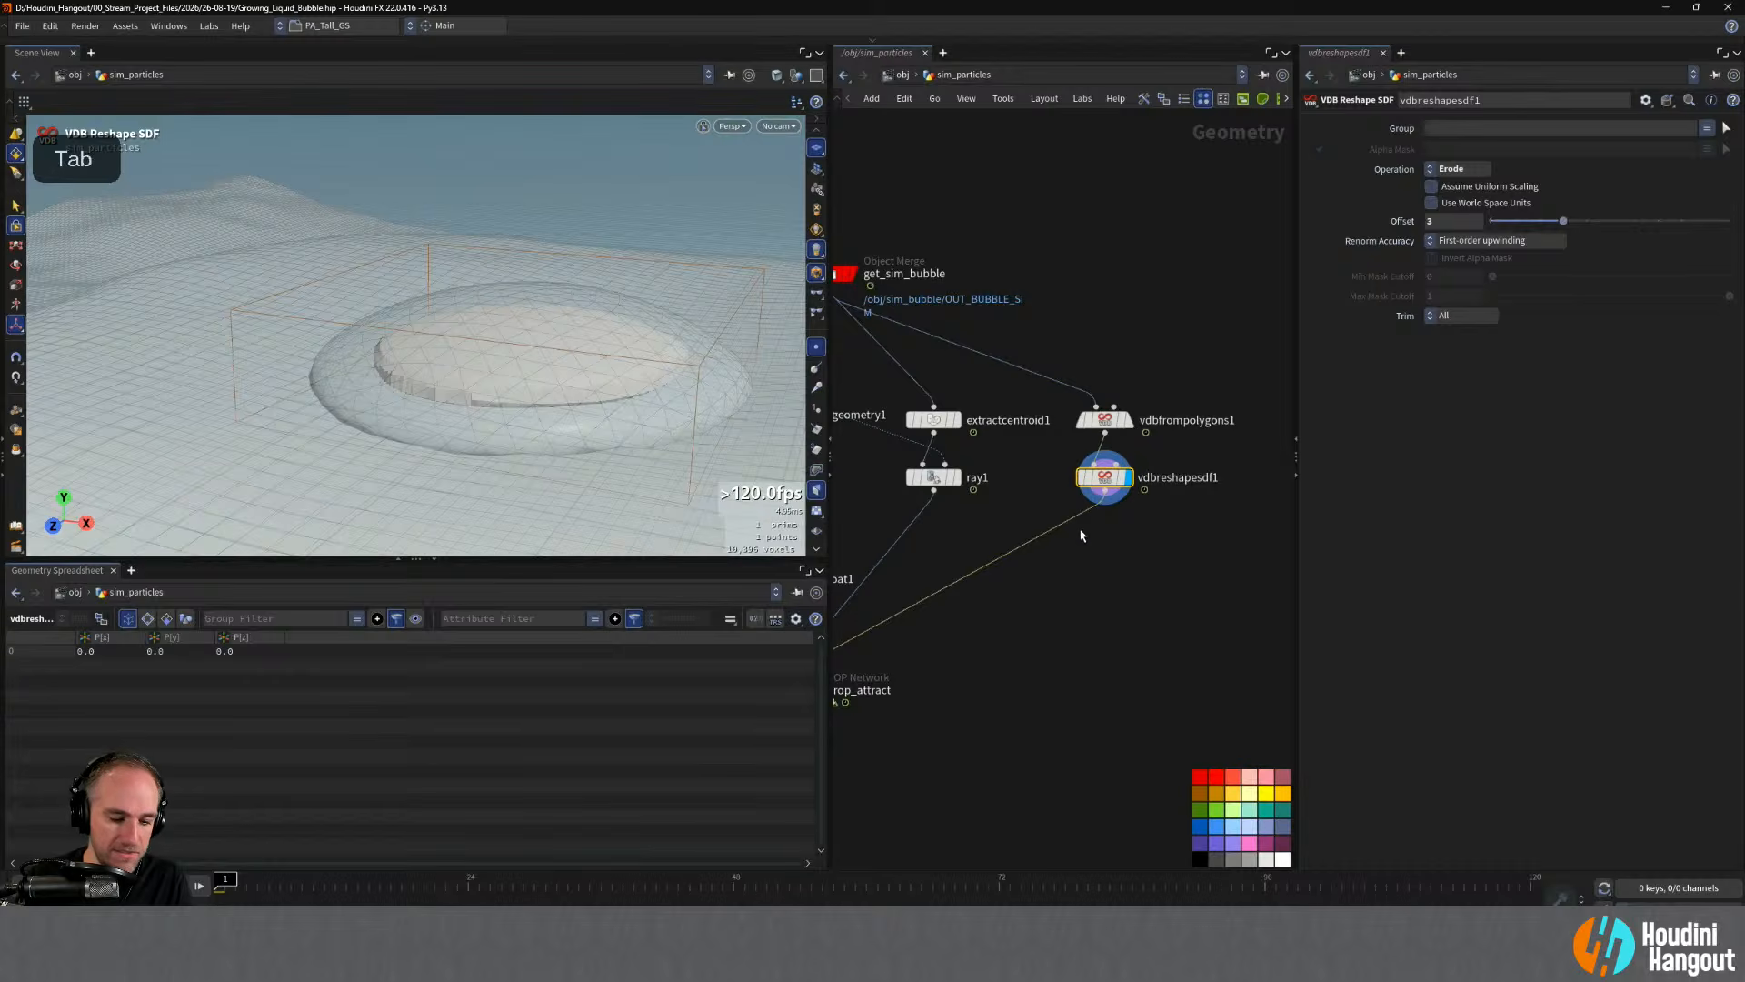
type("vdb from")
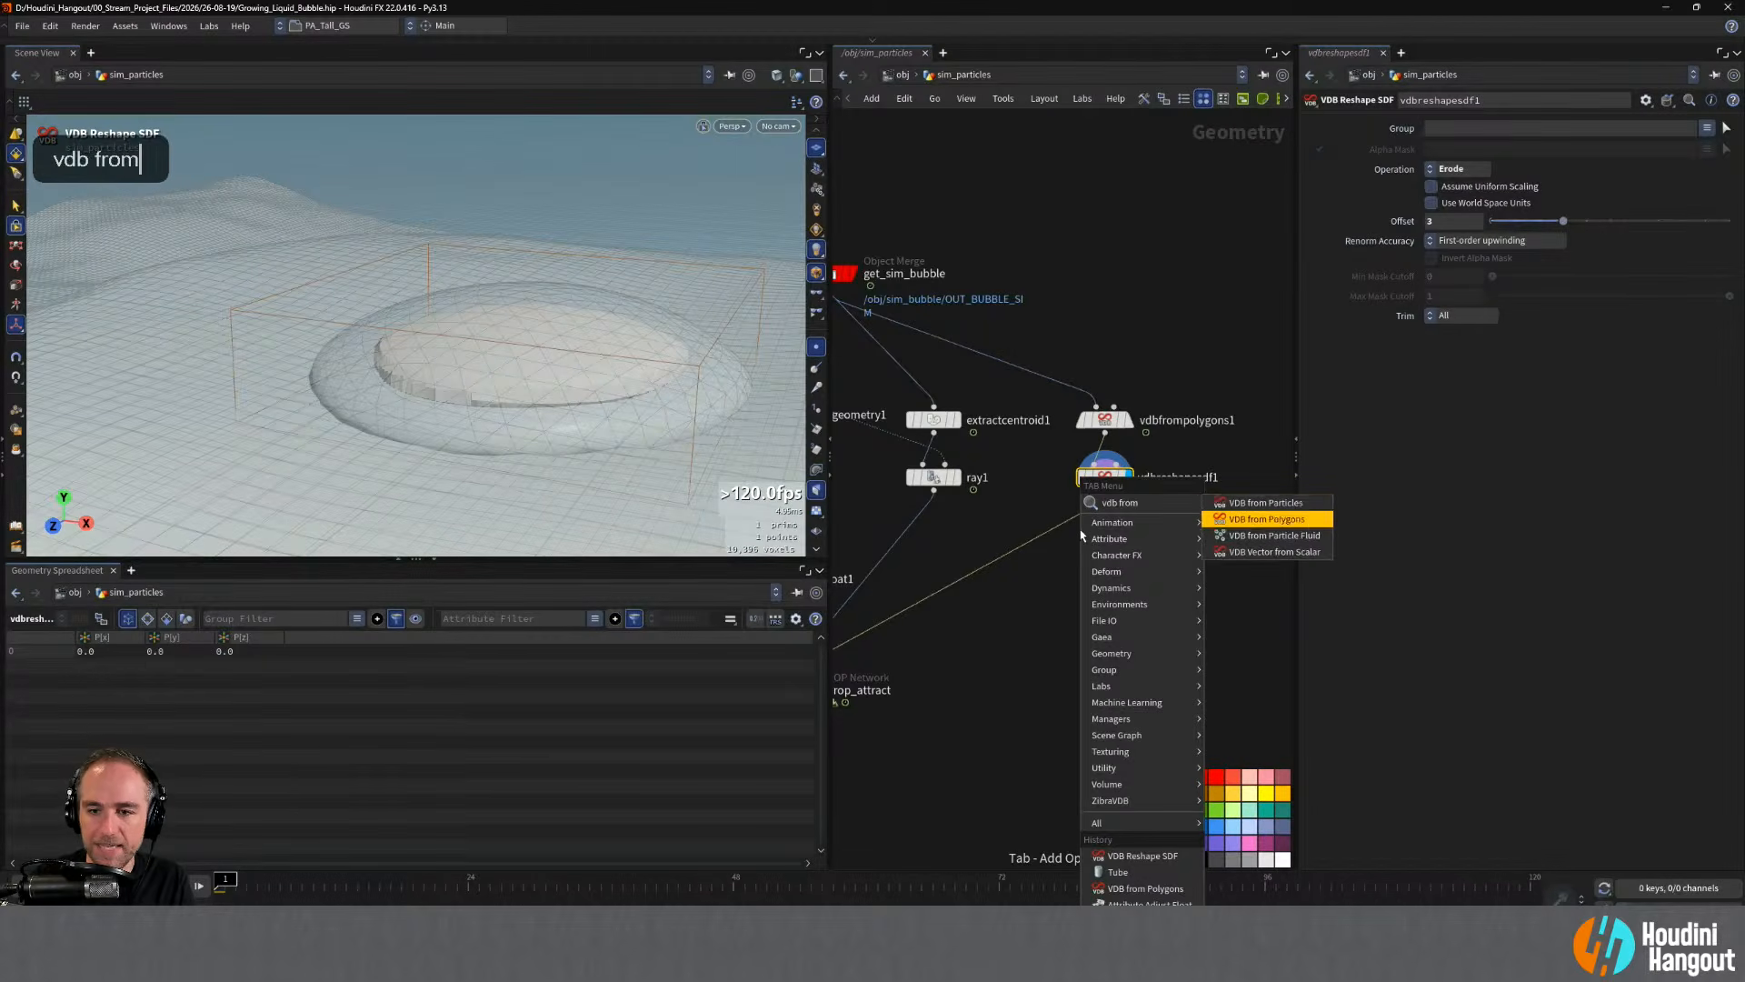
key("Return")
key("Escape")
- Insert a displayed Convert VDB node below vdbreshapesdf1 and set its Convert To option to Polygons
key("Tab")
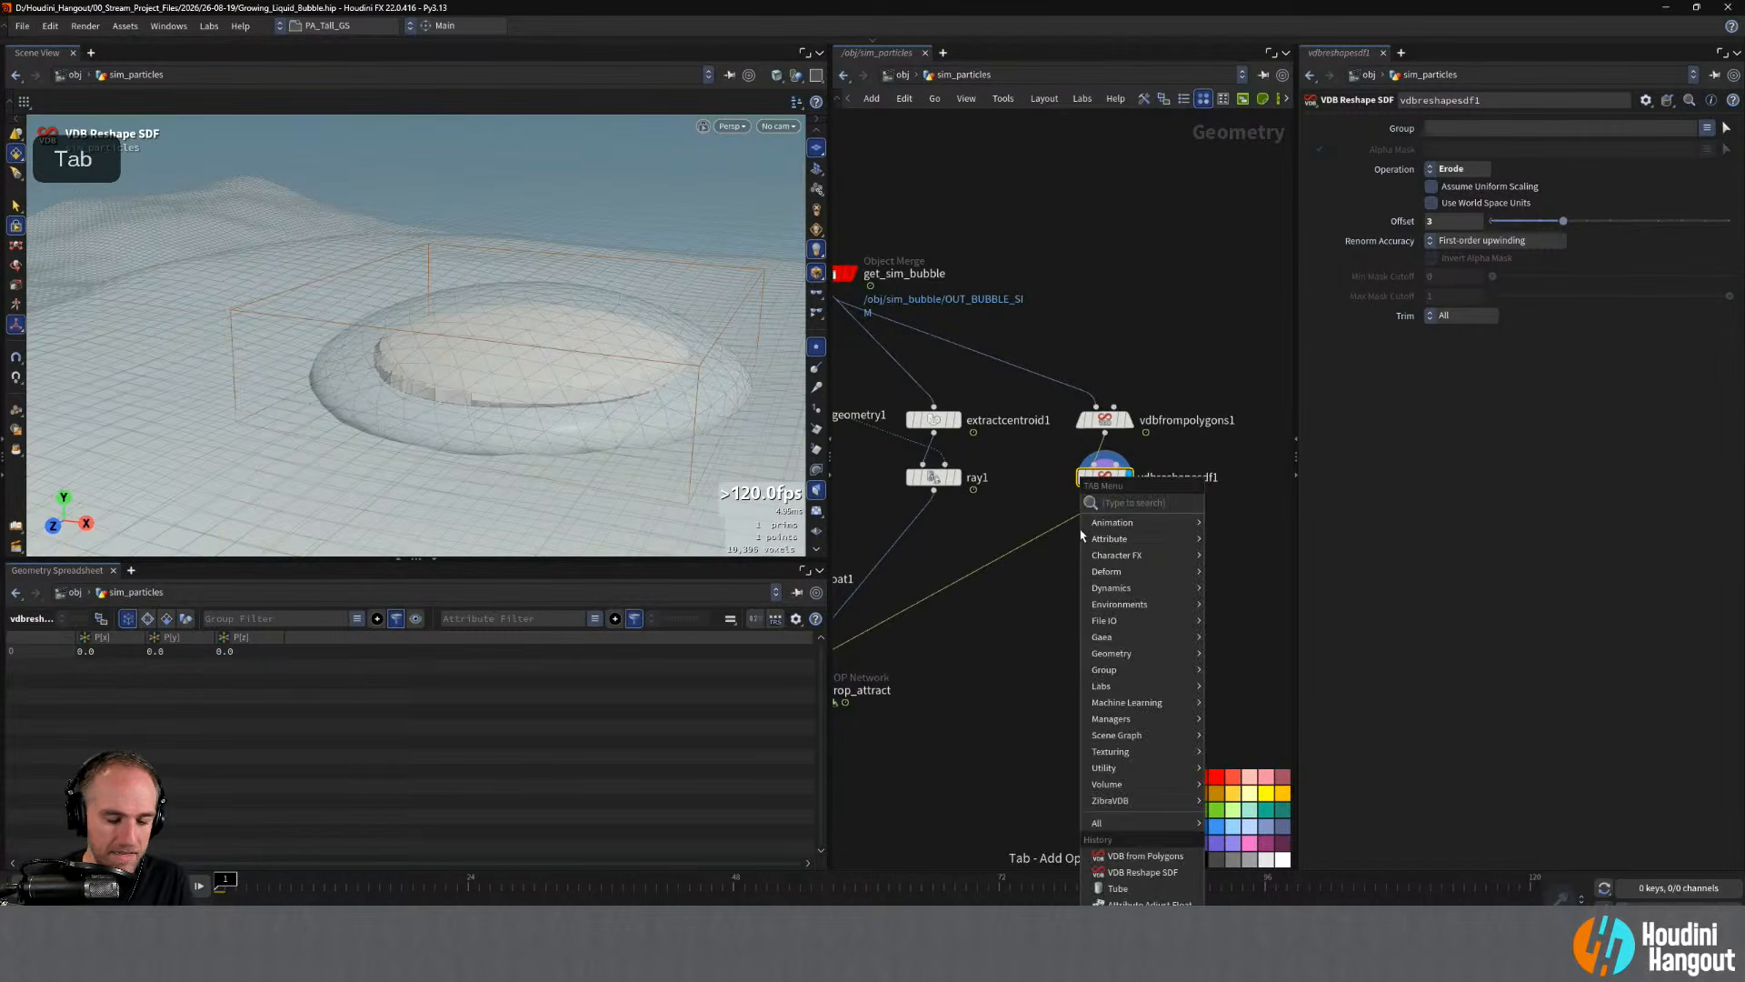
type("vdb coin")
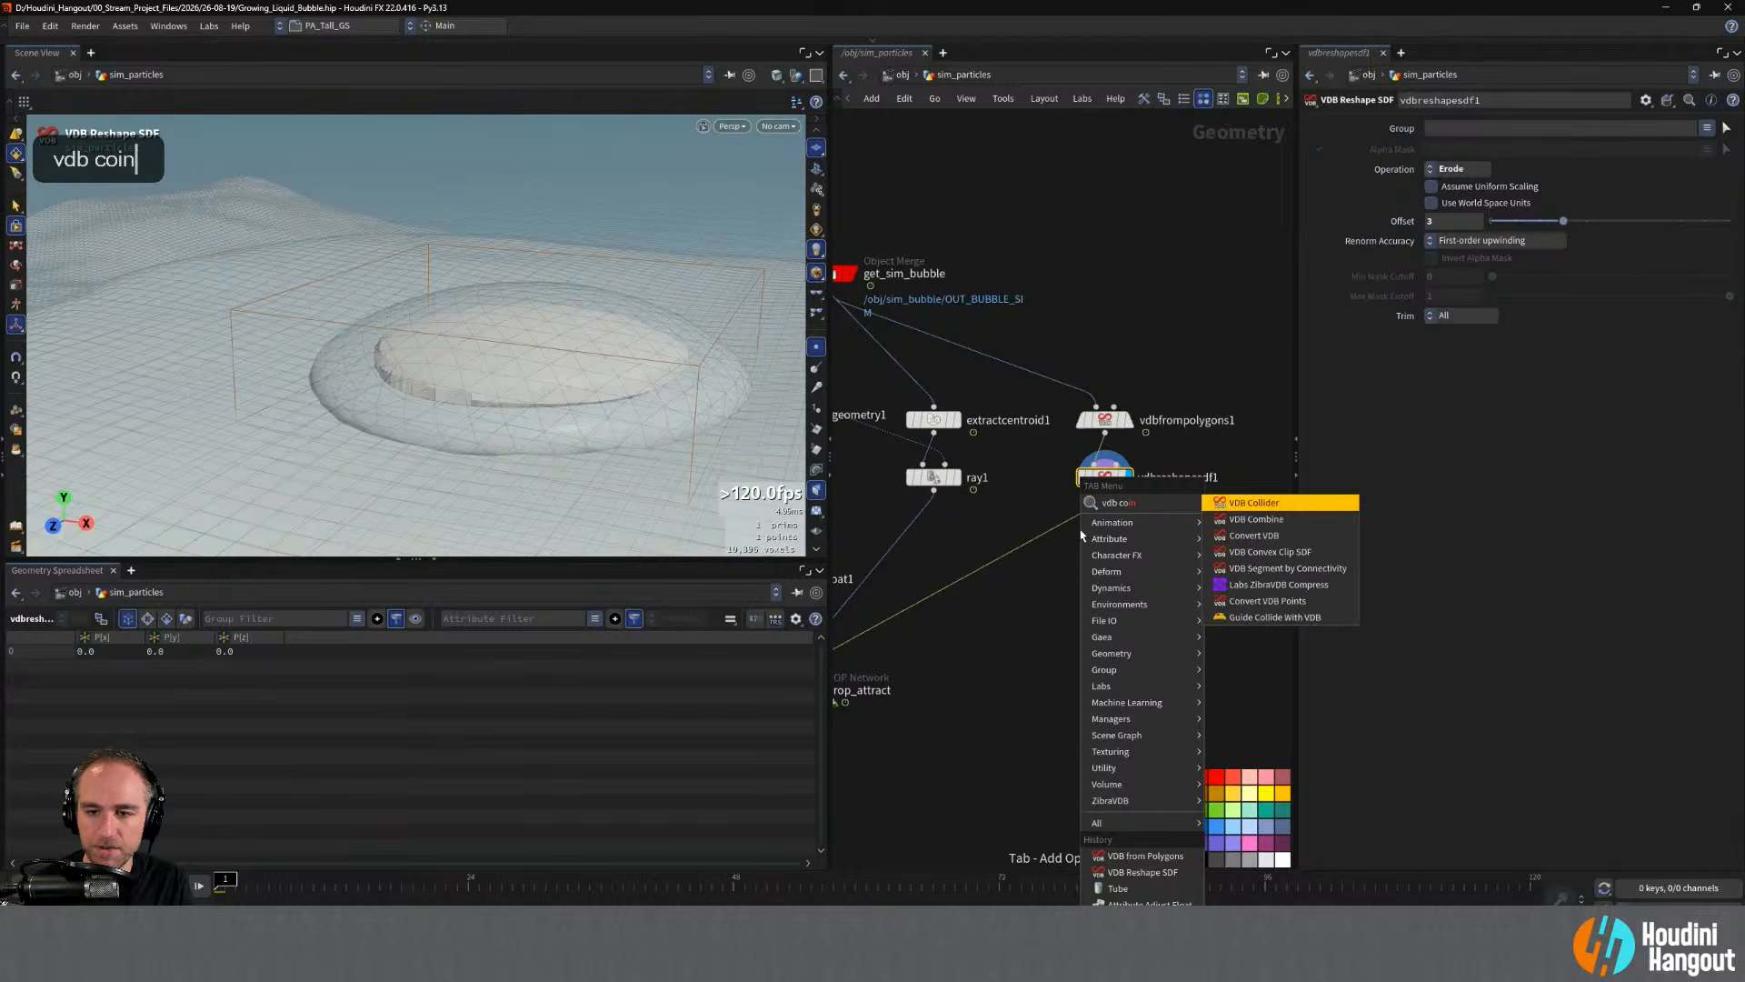
key("Down")
key("Down")
key("Return")
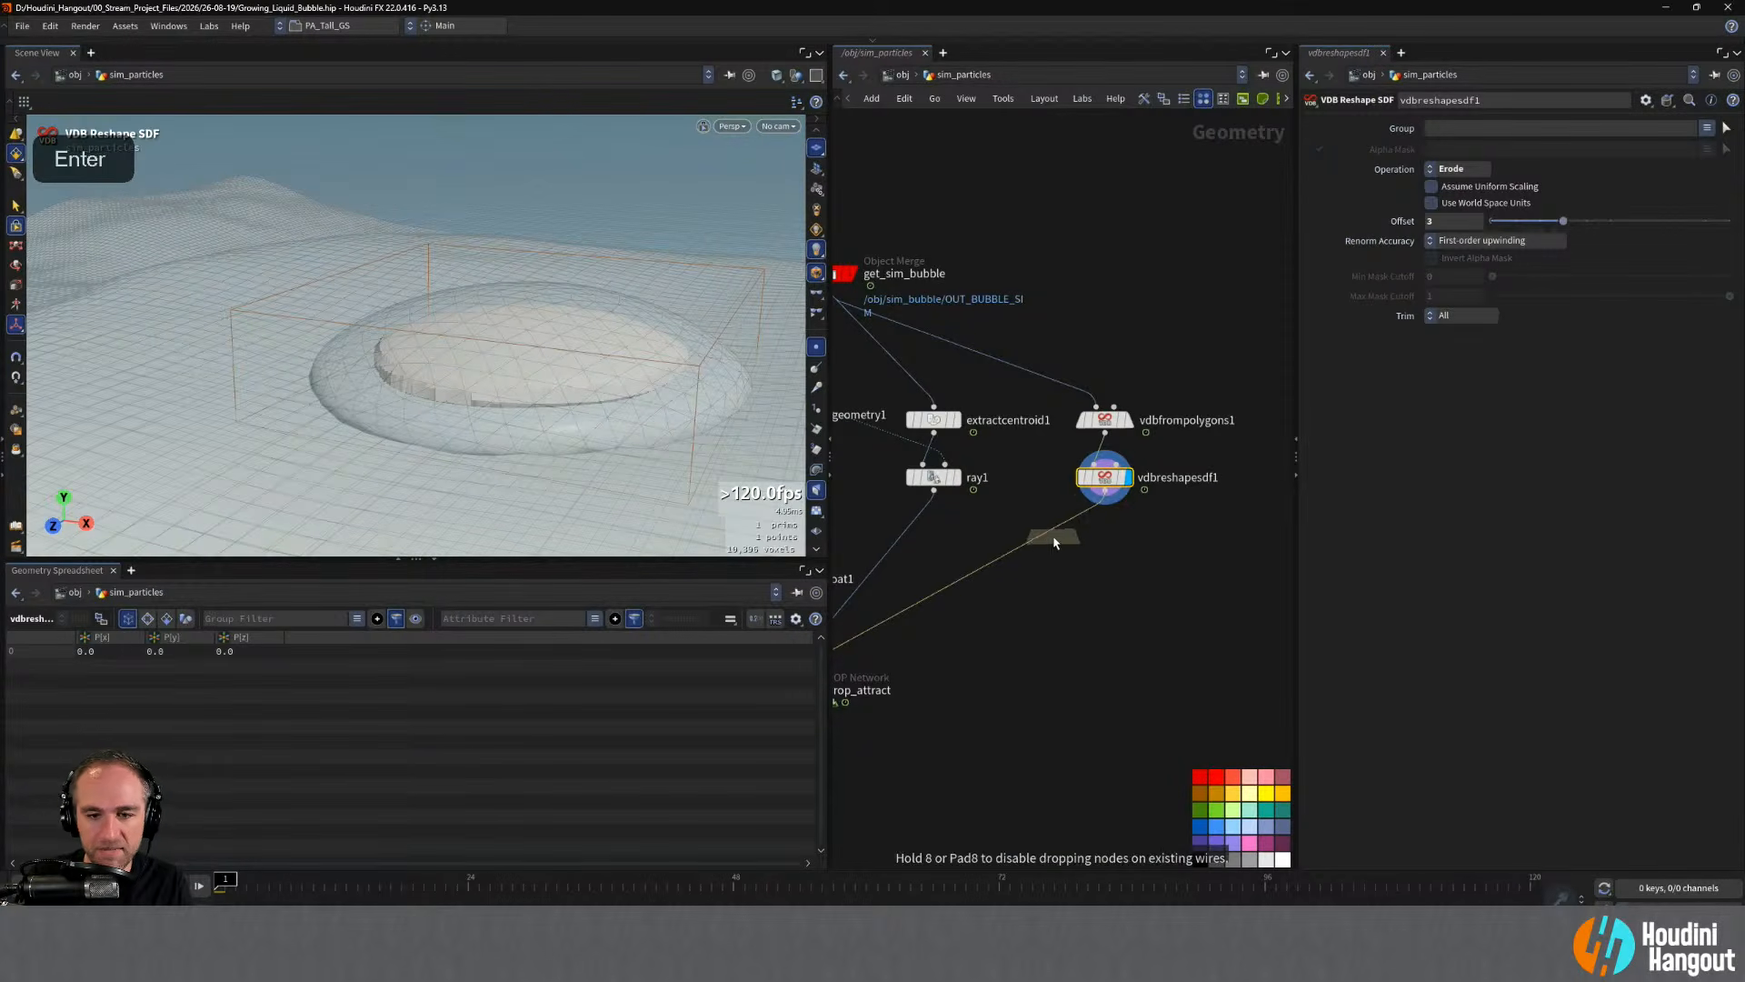
double_click(1052, 538)
left_click_drag(1052, 538, 1103, 538)
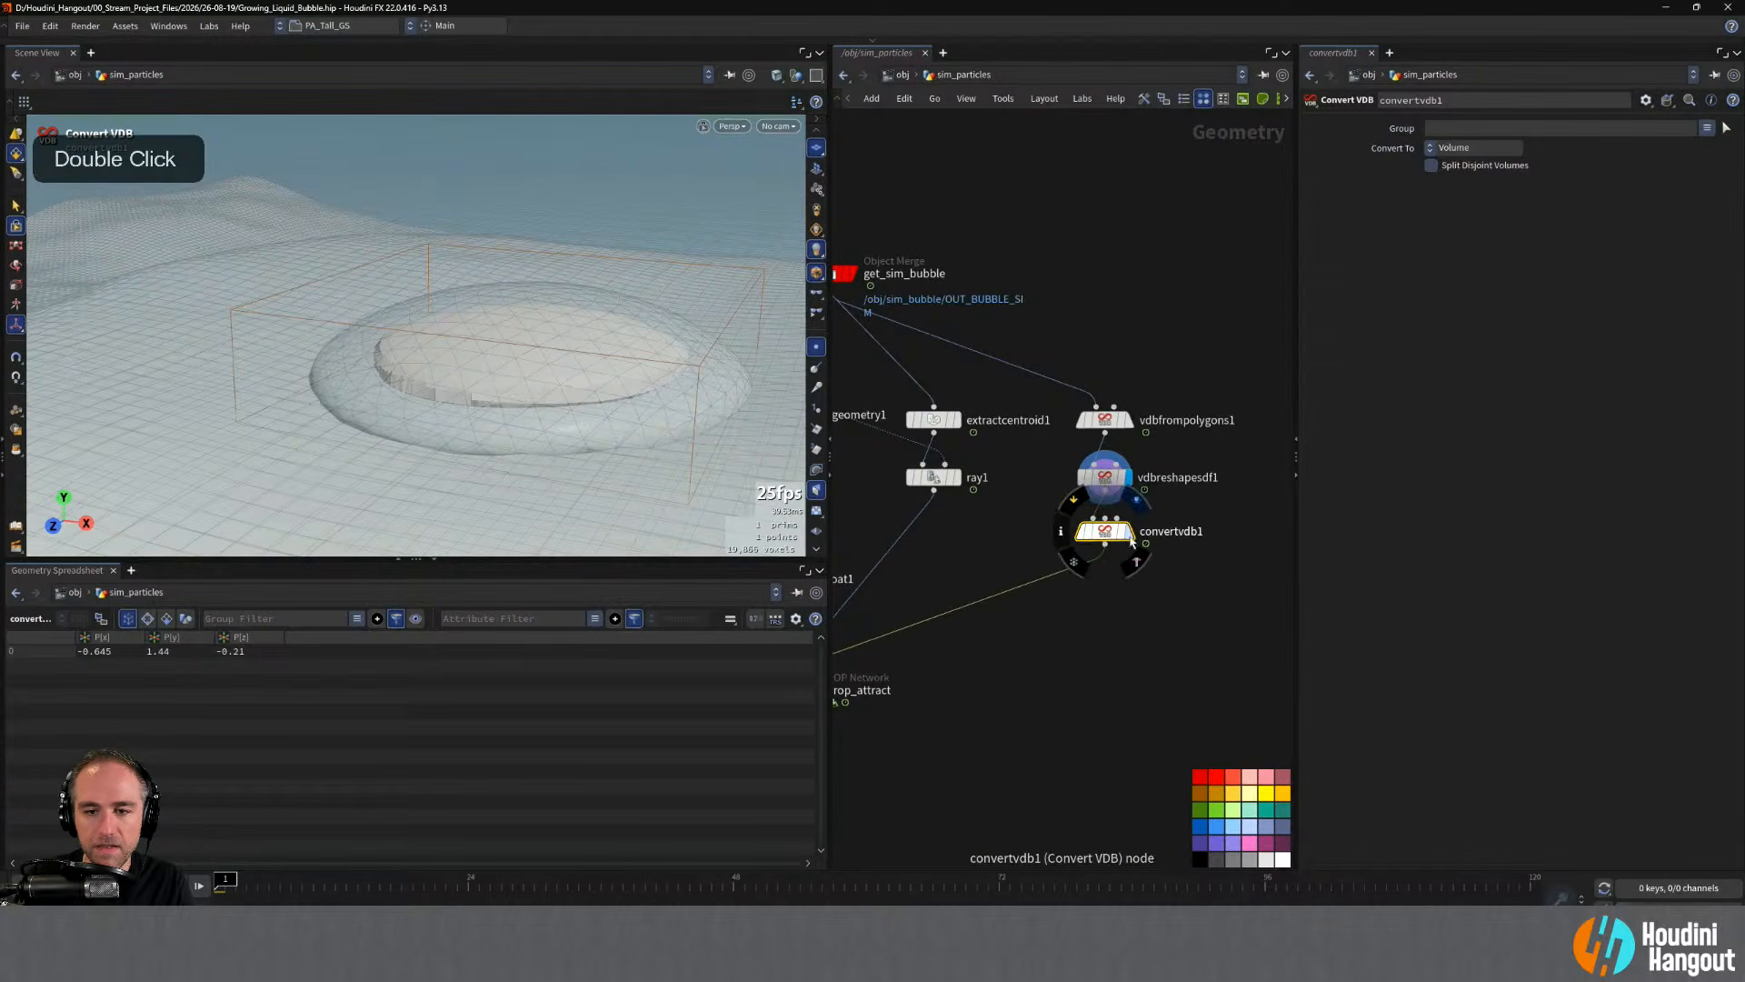
left_click(1472, 148)
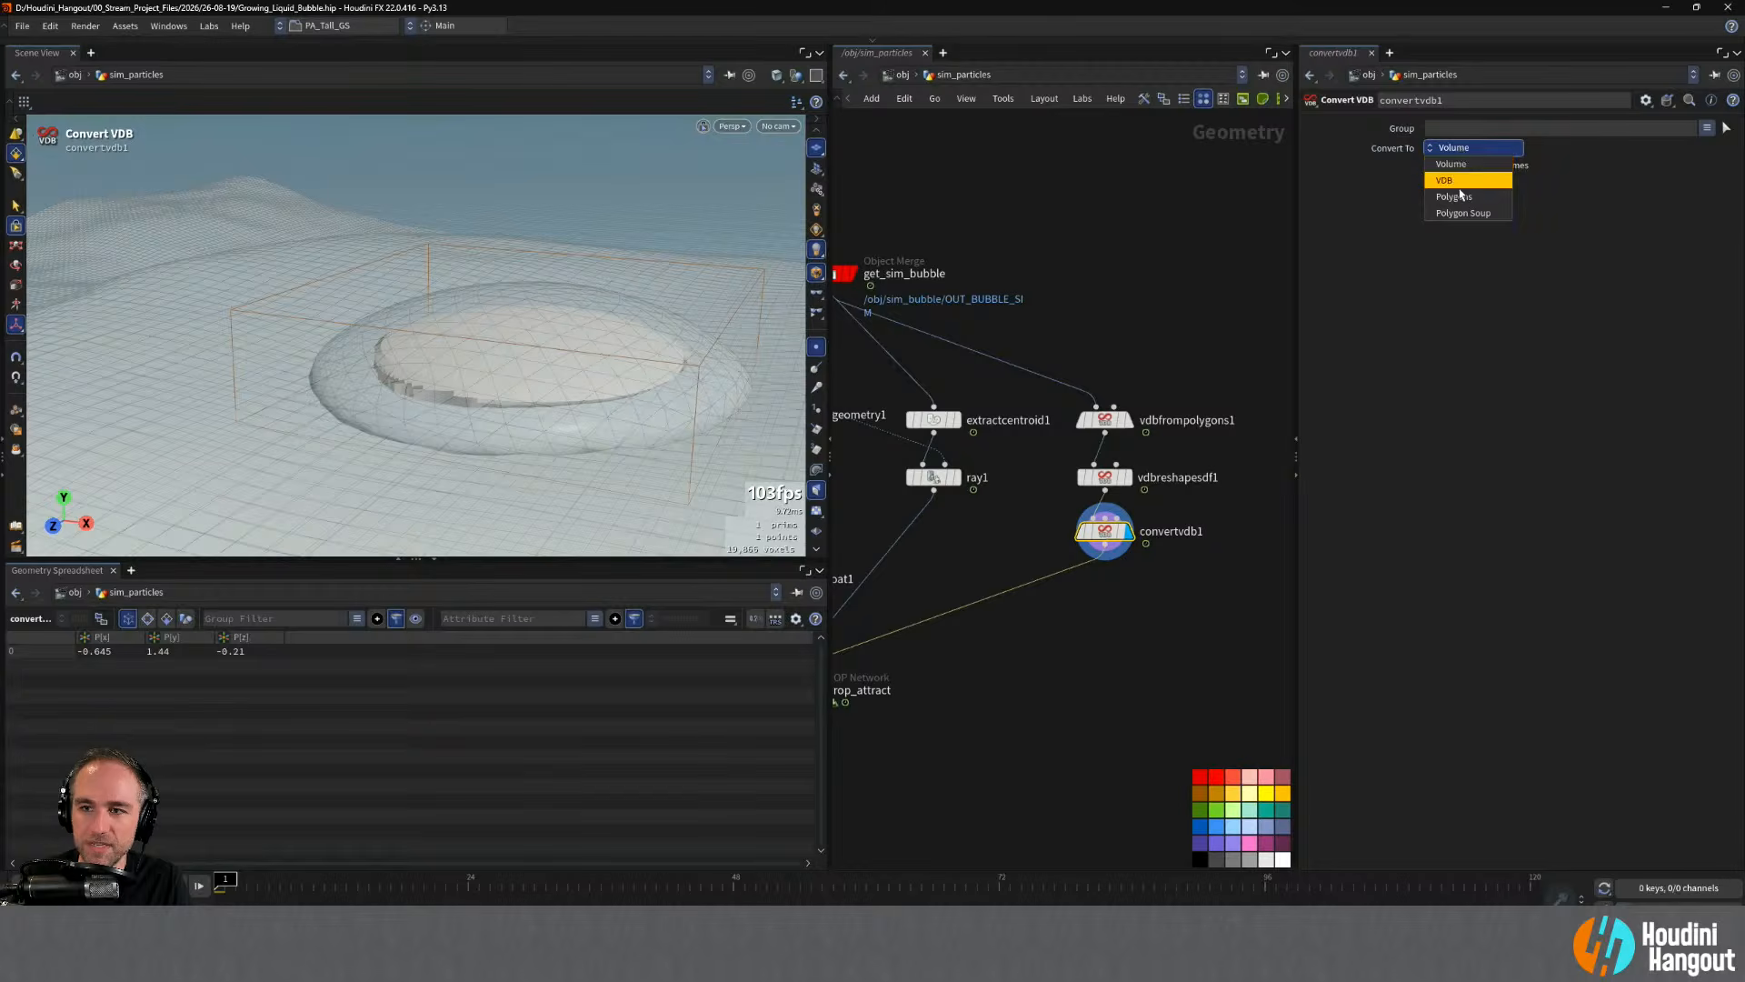
left_click(1459, 180)
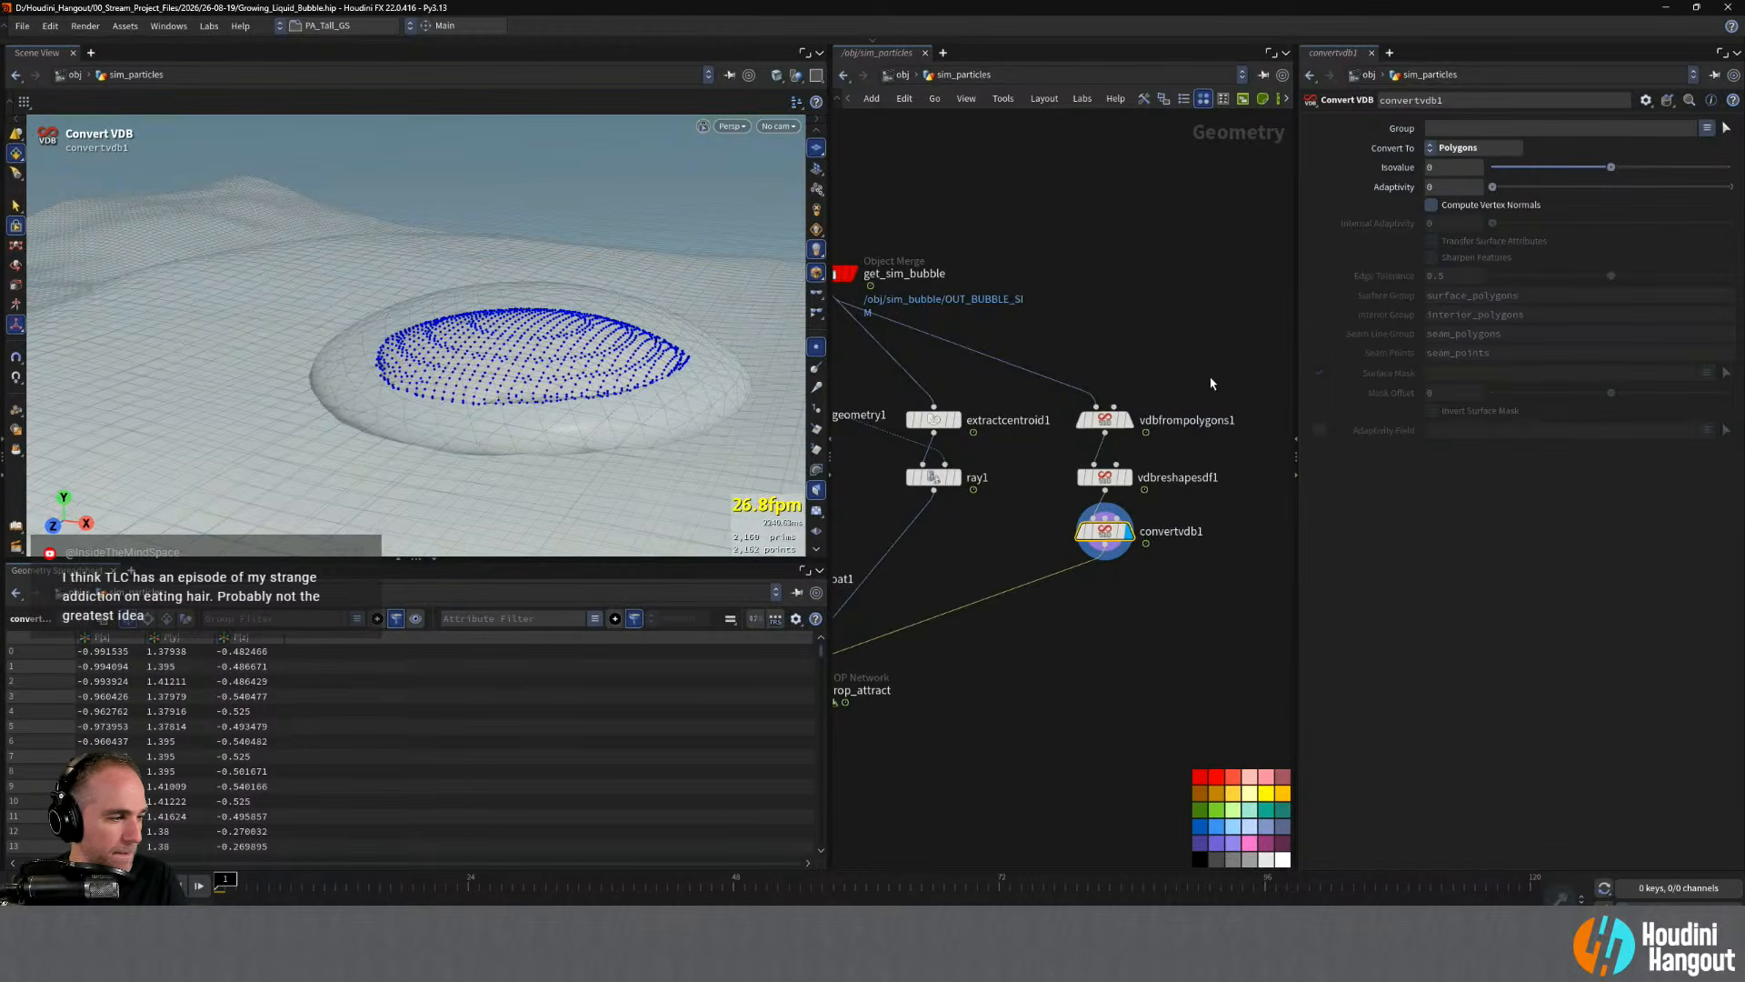
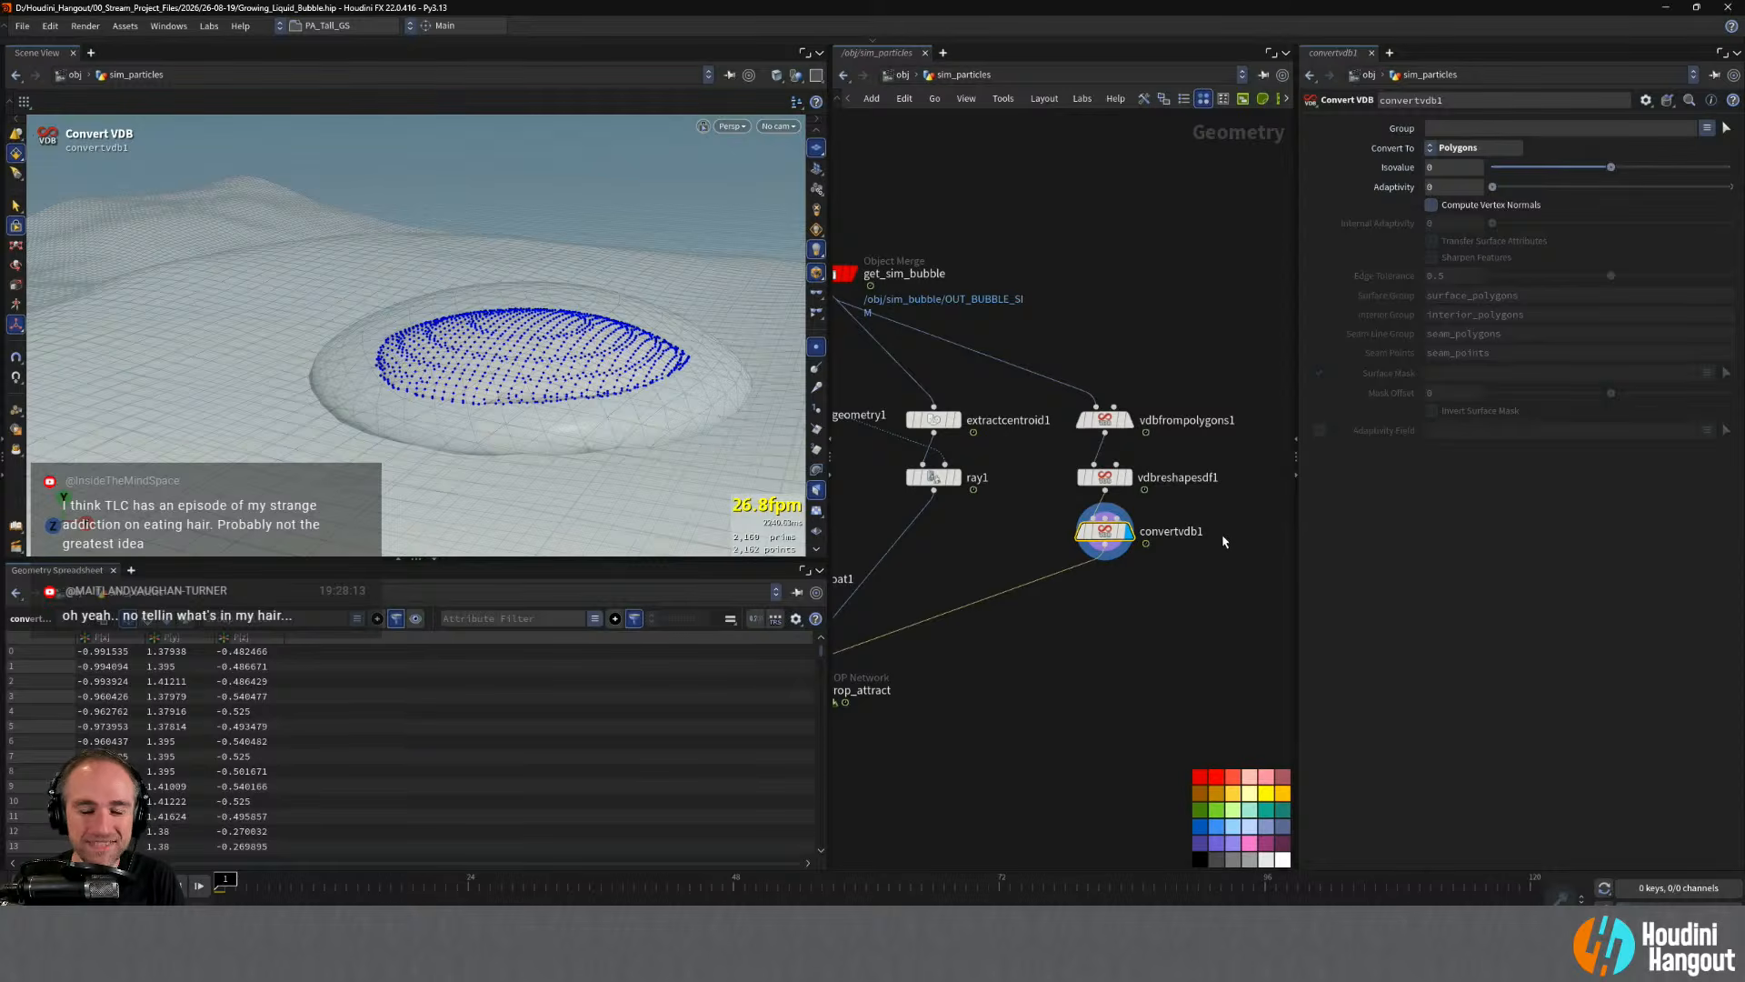
- Raise convertvdb1's Adaptivity to 0.092 and inspect the simplified mesh inside the bubble from several angles
mouse_move(627, 336)
left_mouse_down("alt")
mouse_move(636, 290)
mouse_move(644, 334)
left_mouse_up("alt")
mouse_move(1501, 189)
left_mouse_down()
mouse_move(1525, 189)
mouse_move(1505, 188)
left_mouse_up()
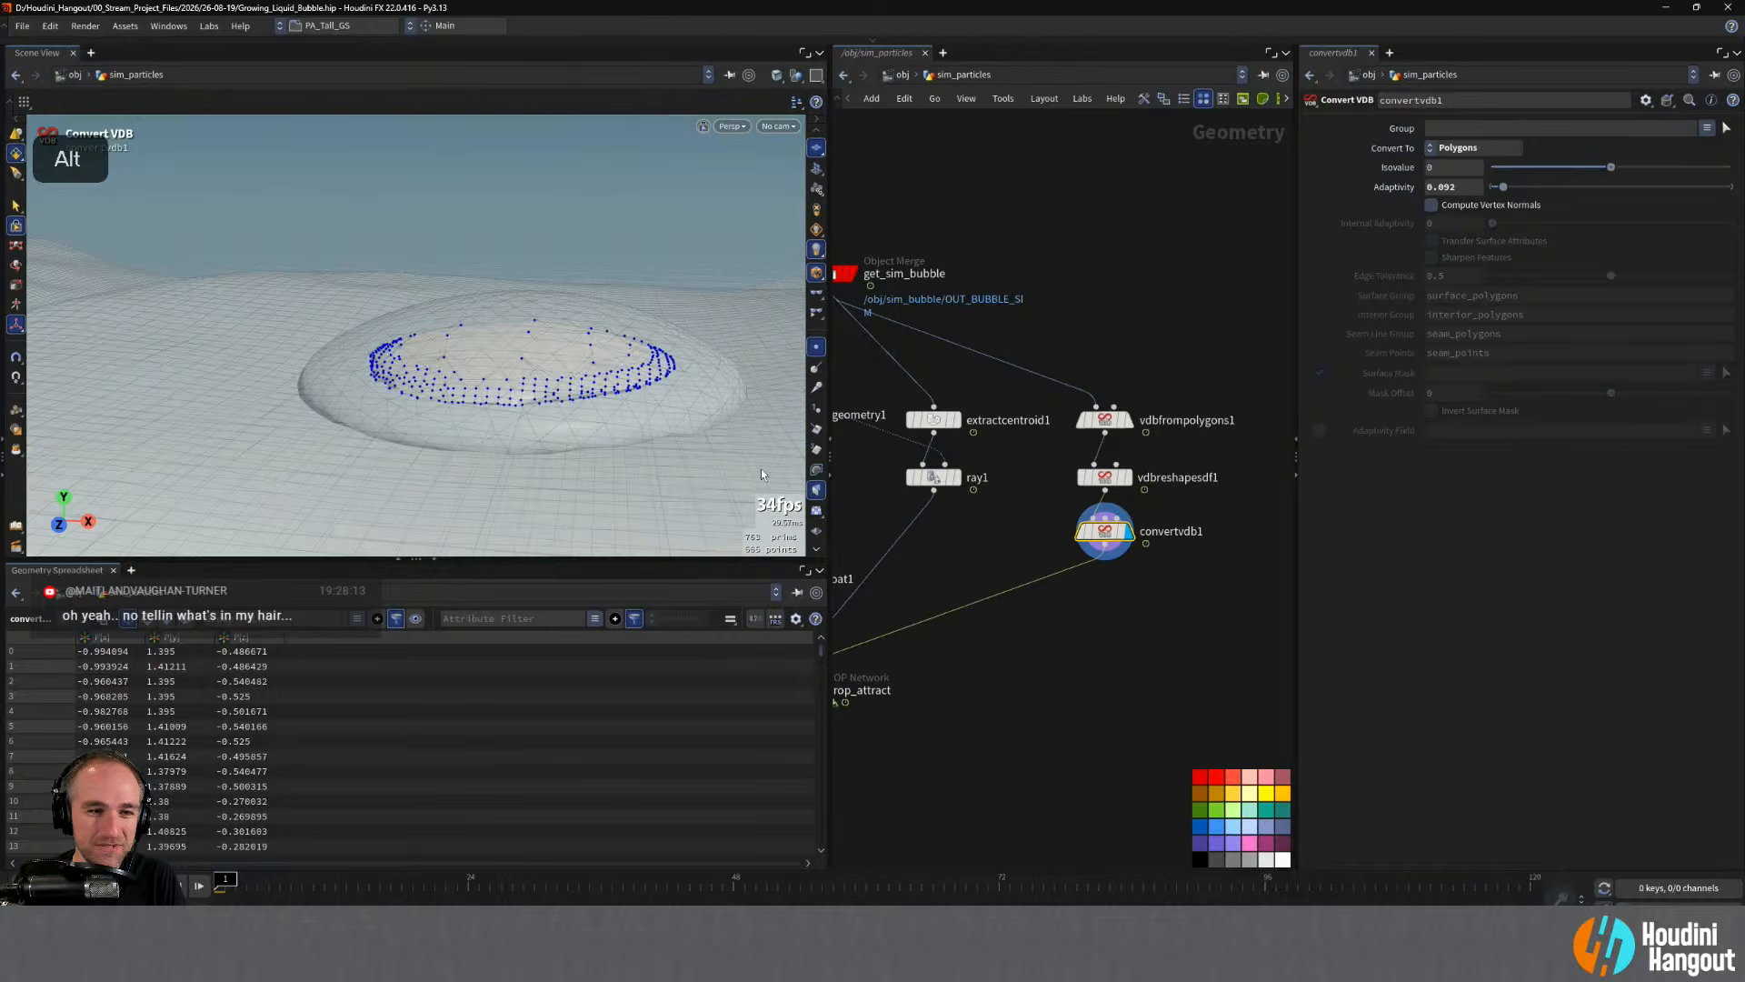
left_click_drag(636, 336, 627, 361, "alt")
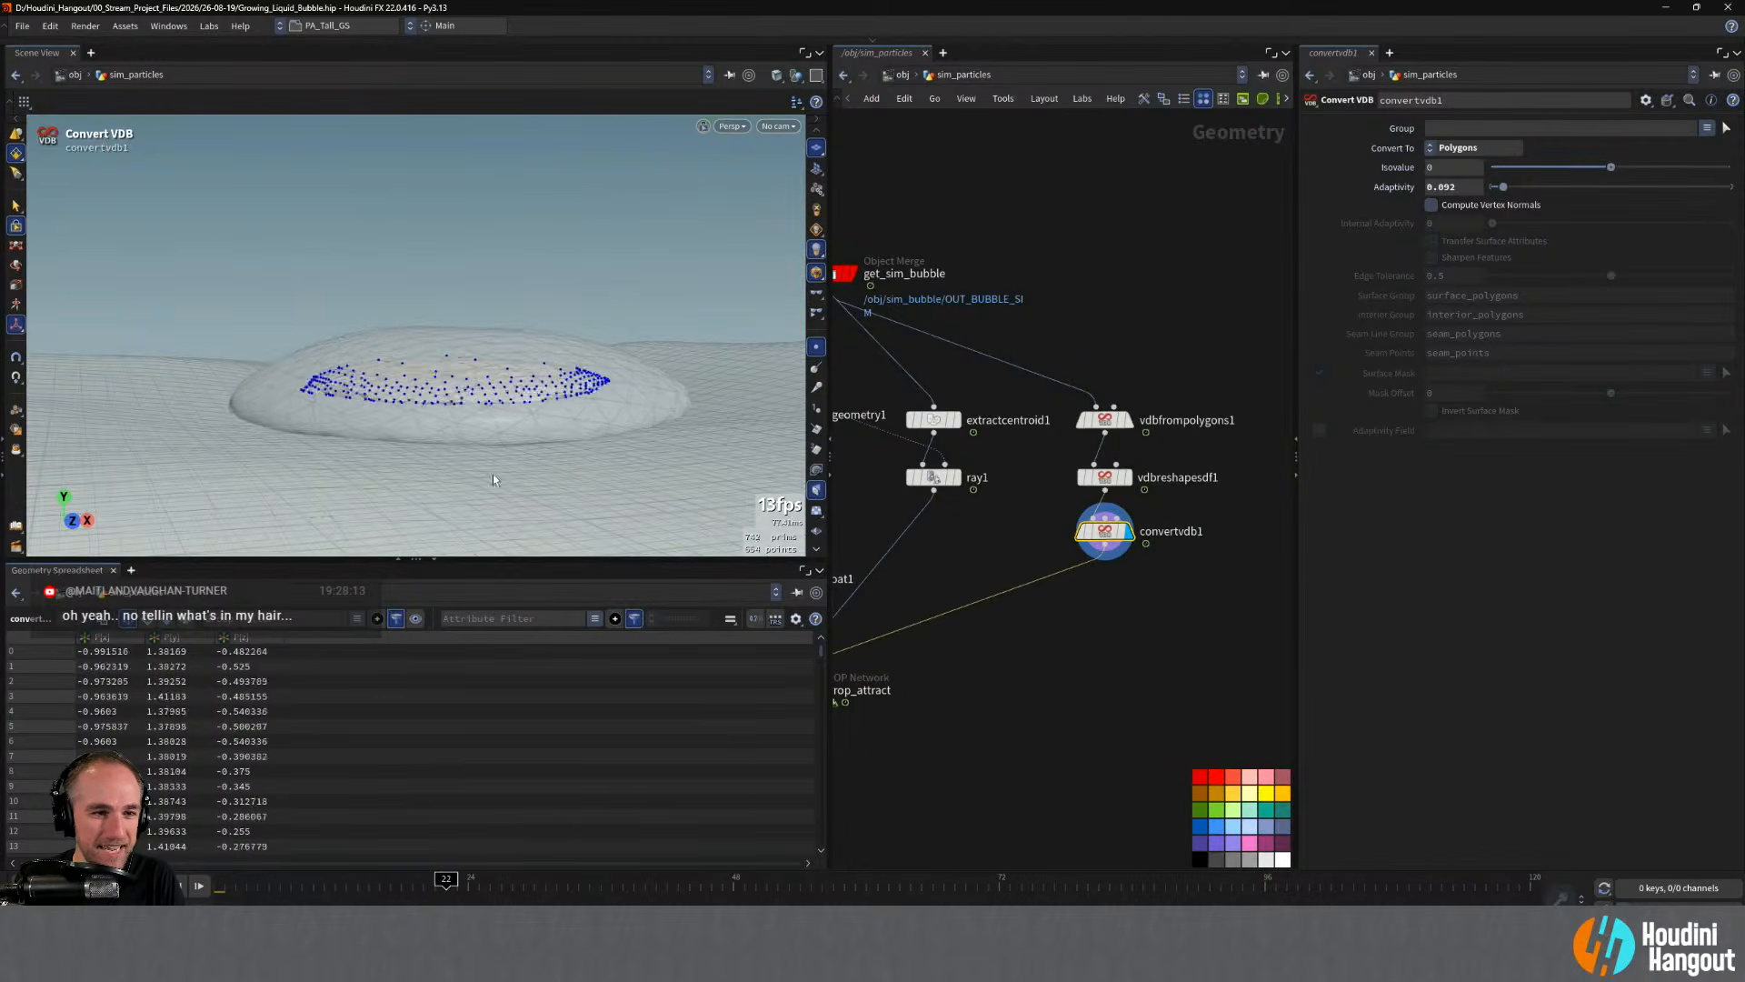
left_click_drag(492, 473, 433, 667, "alt")
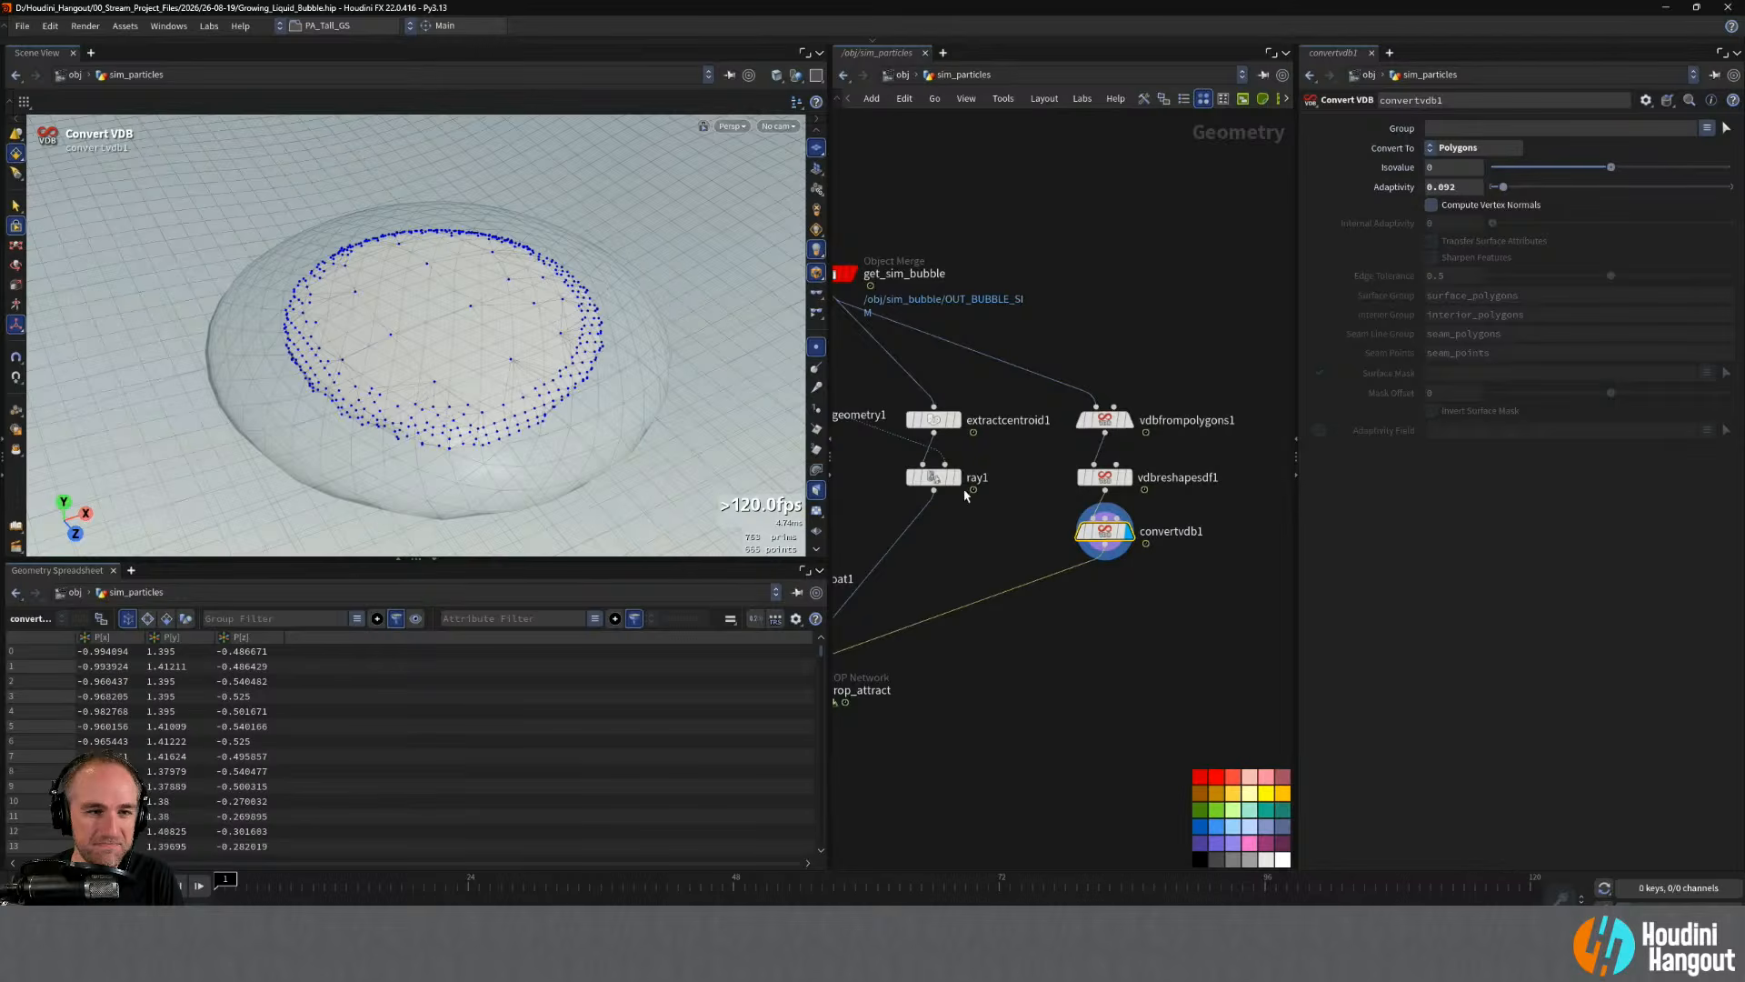
key("Tab")
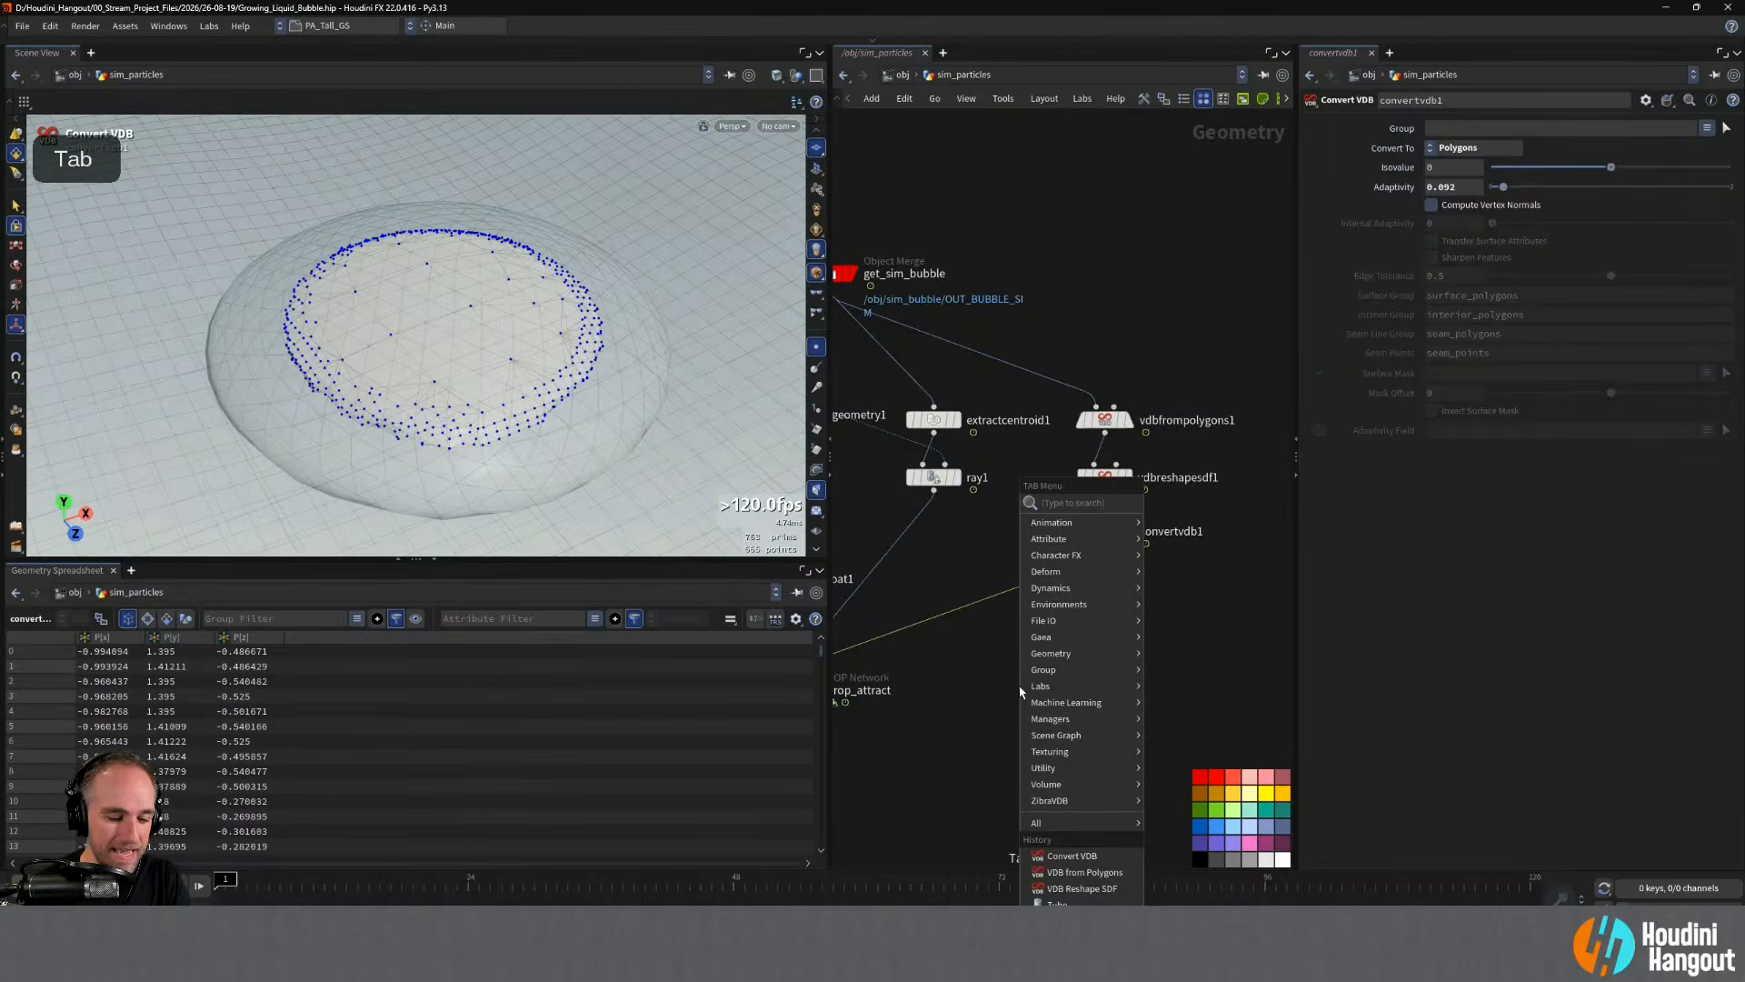
type("tub")
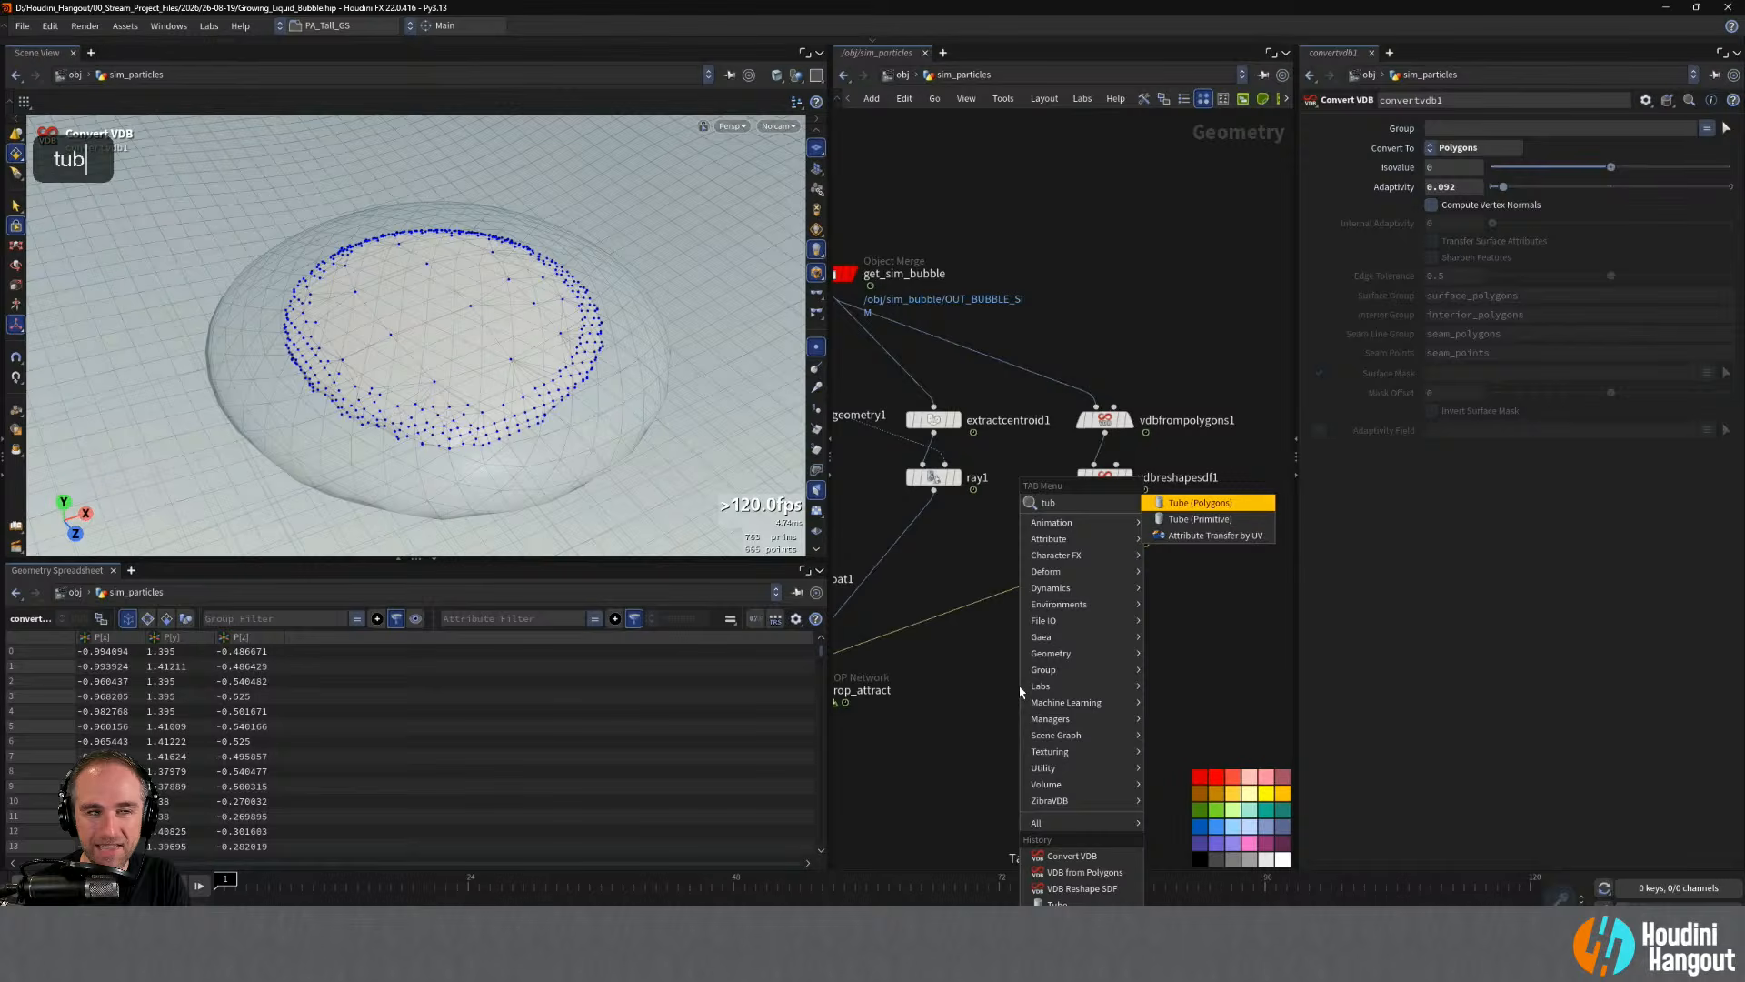
key("Escape")
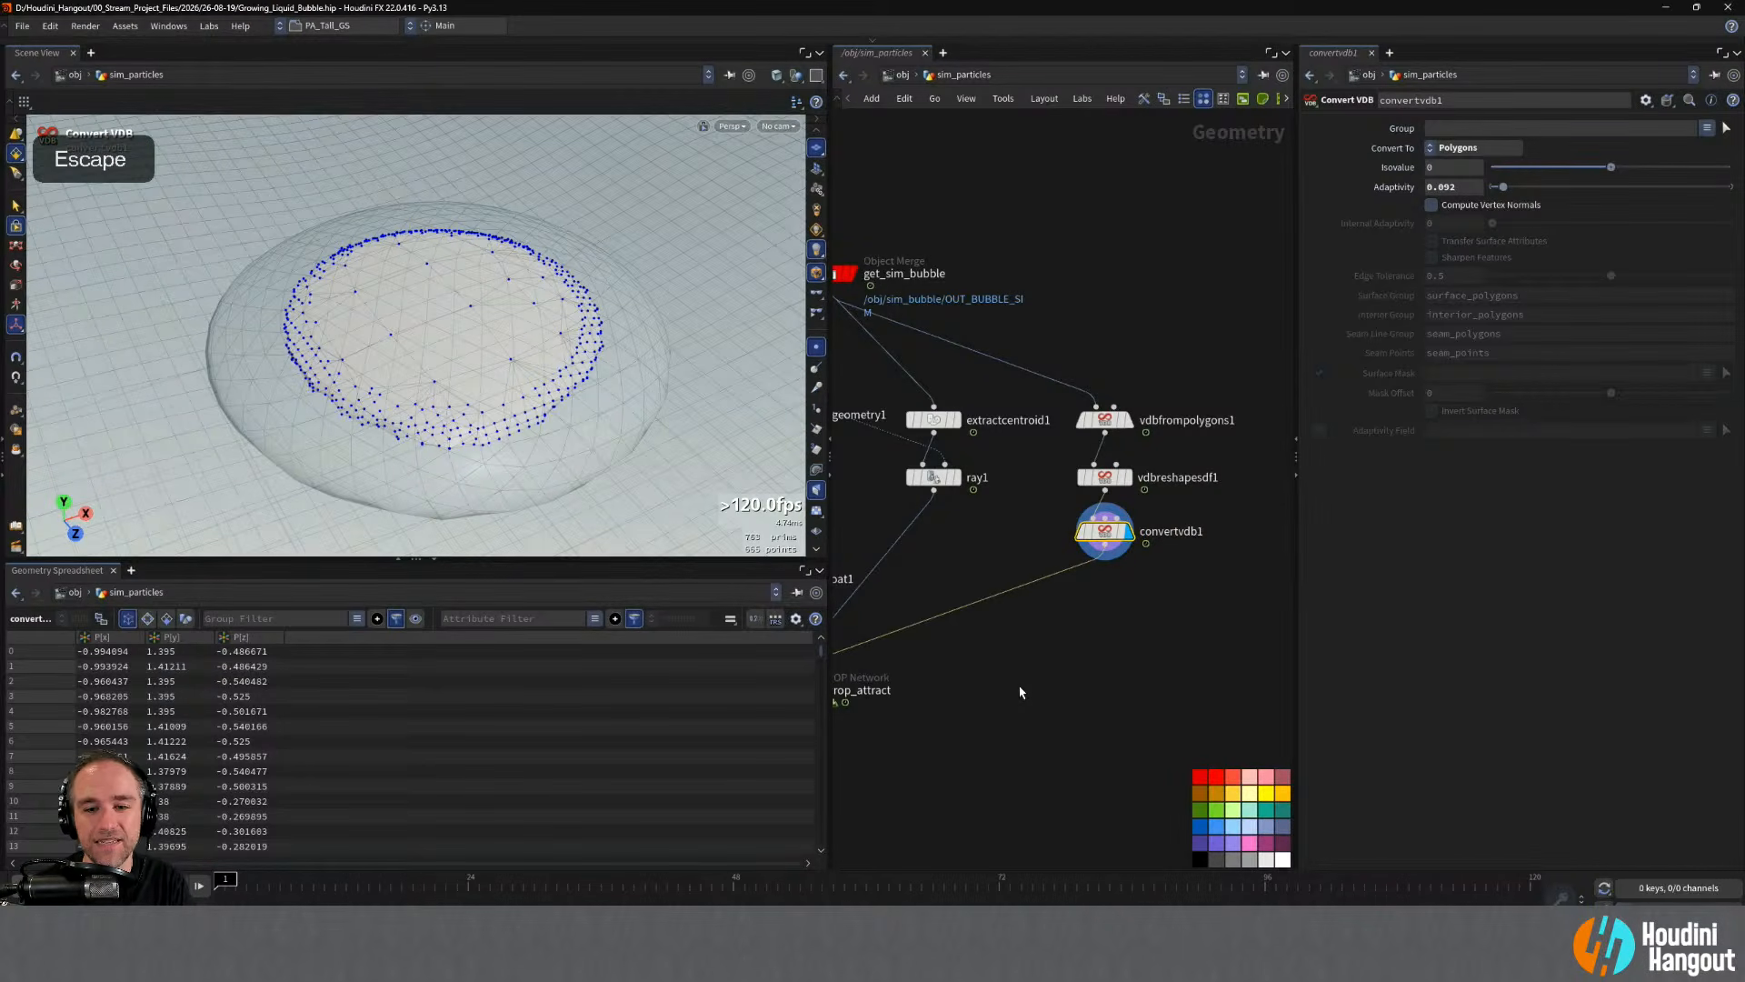
- Insert a Bound node between convertvdb1 and drop_attract and align it below convertvdb1
key("Tab")
type("bound")
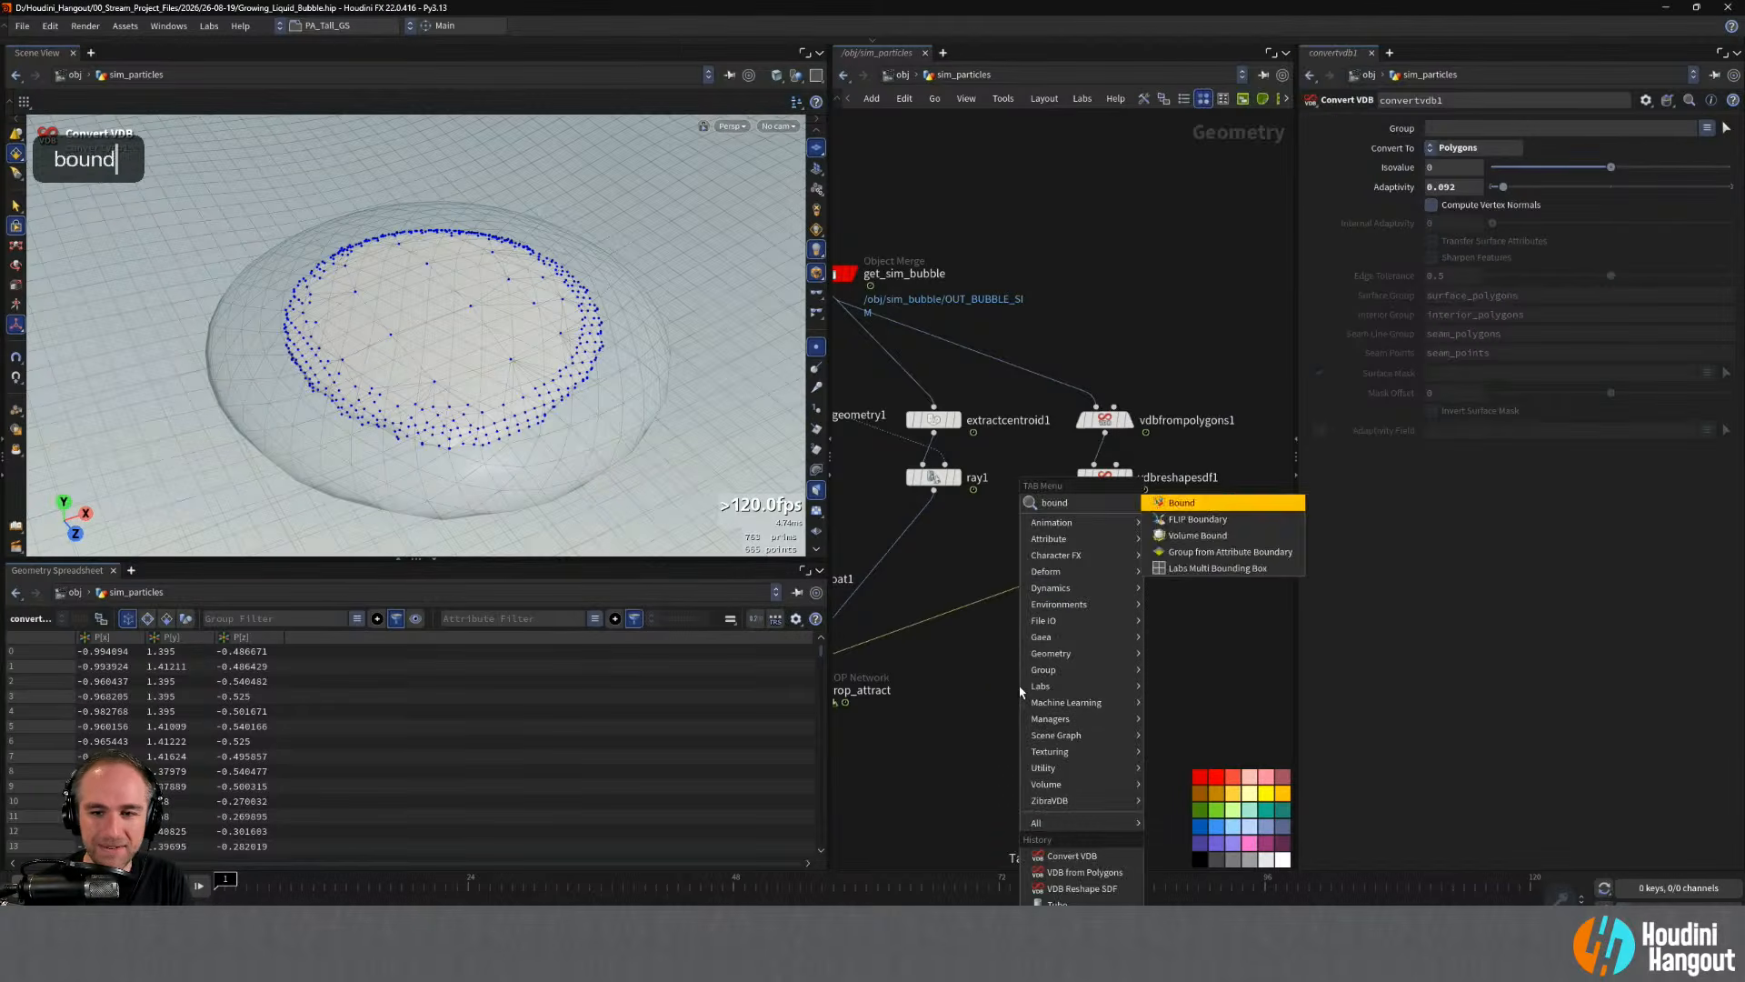
key("Return")
double_click(989, 600)
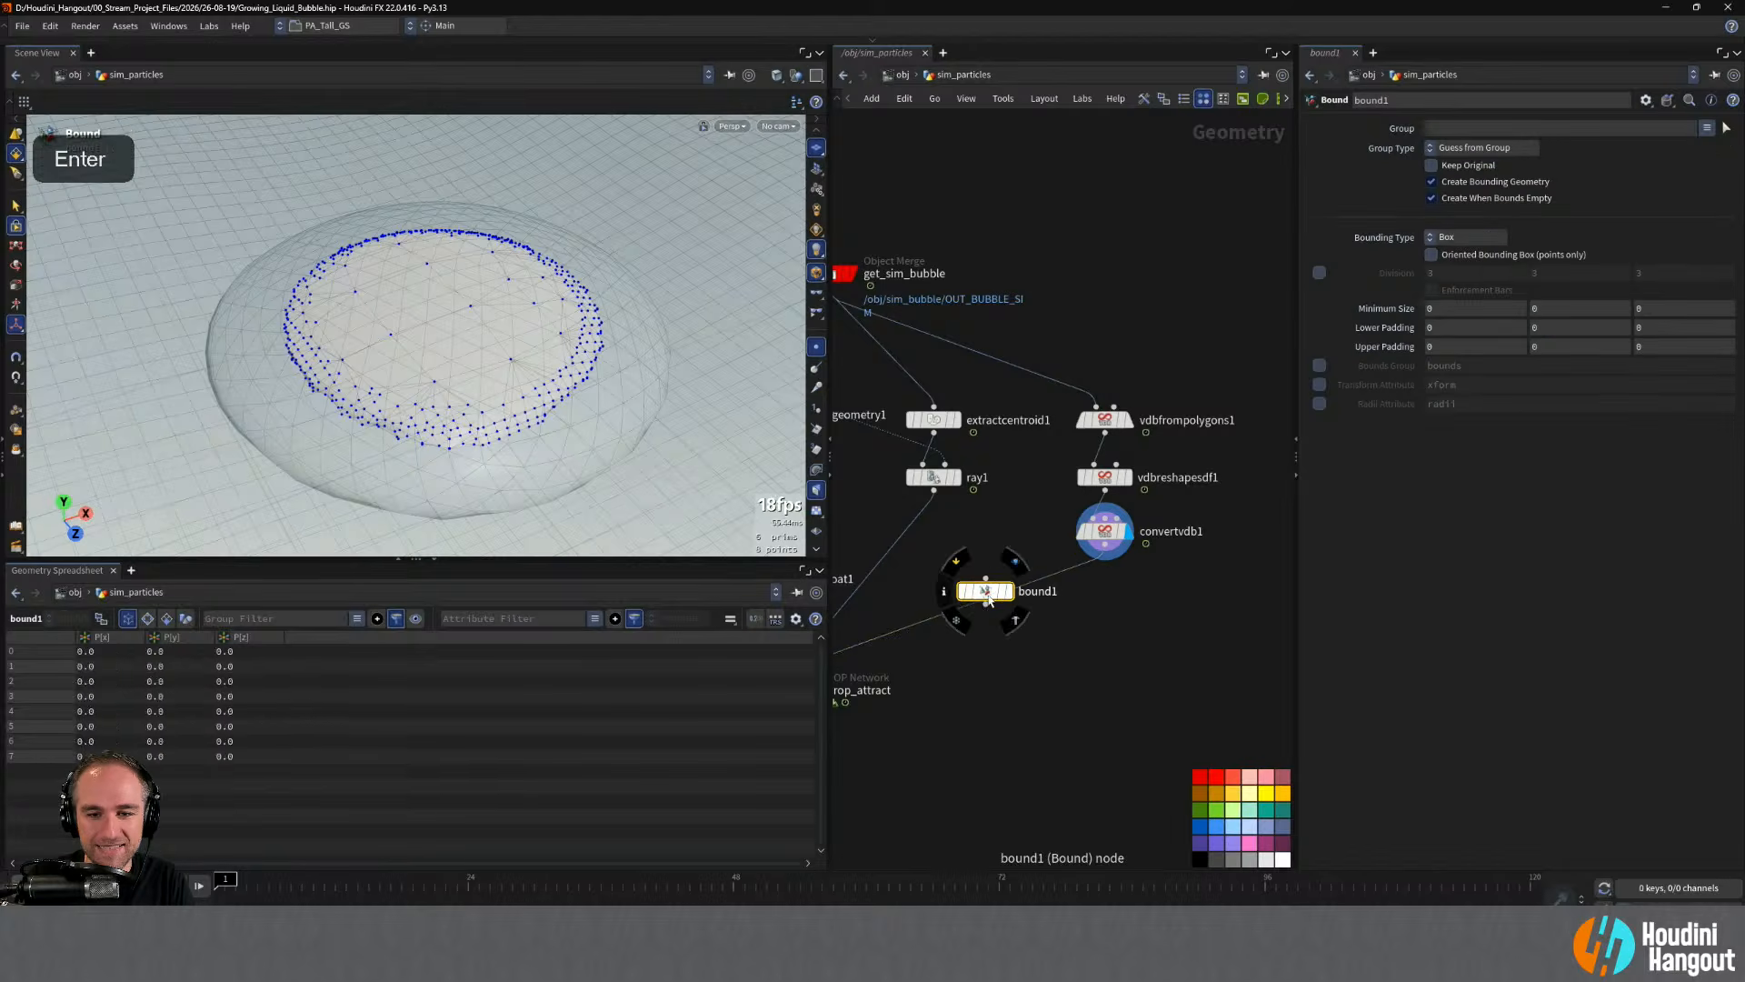
left_click_drag(993, 609, 1111, 589)
mouse_move(1111, 589)
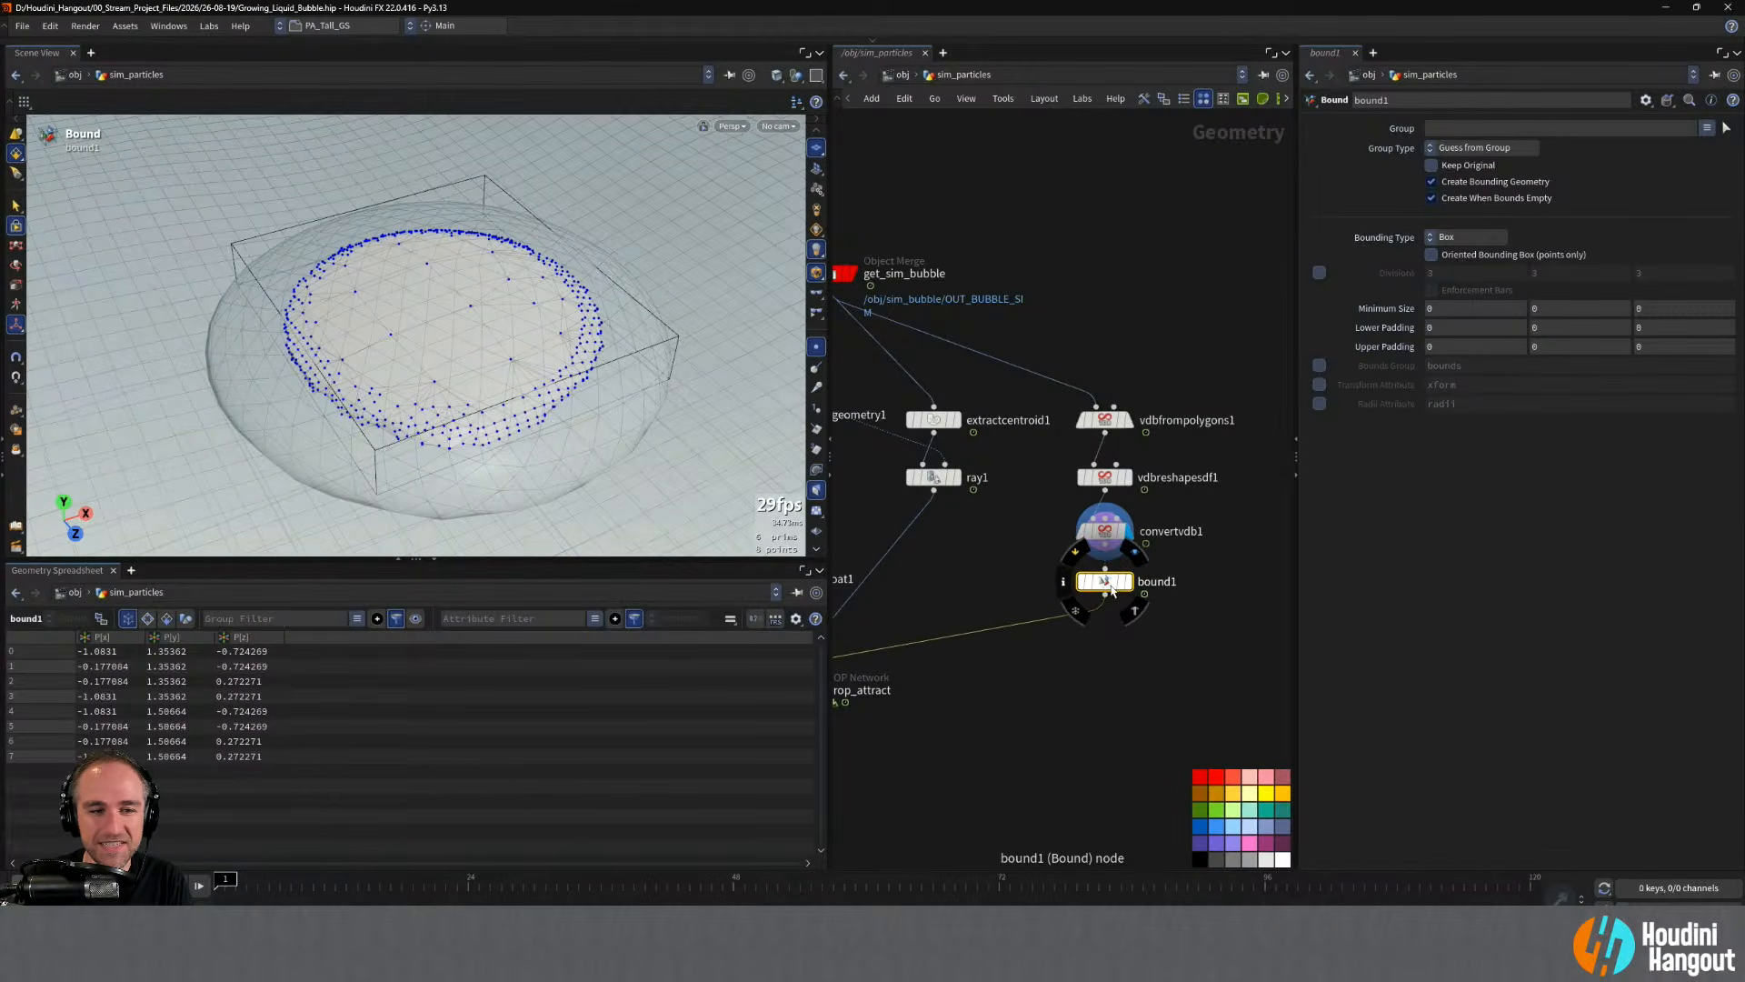
left_click(1110, 686)
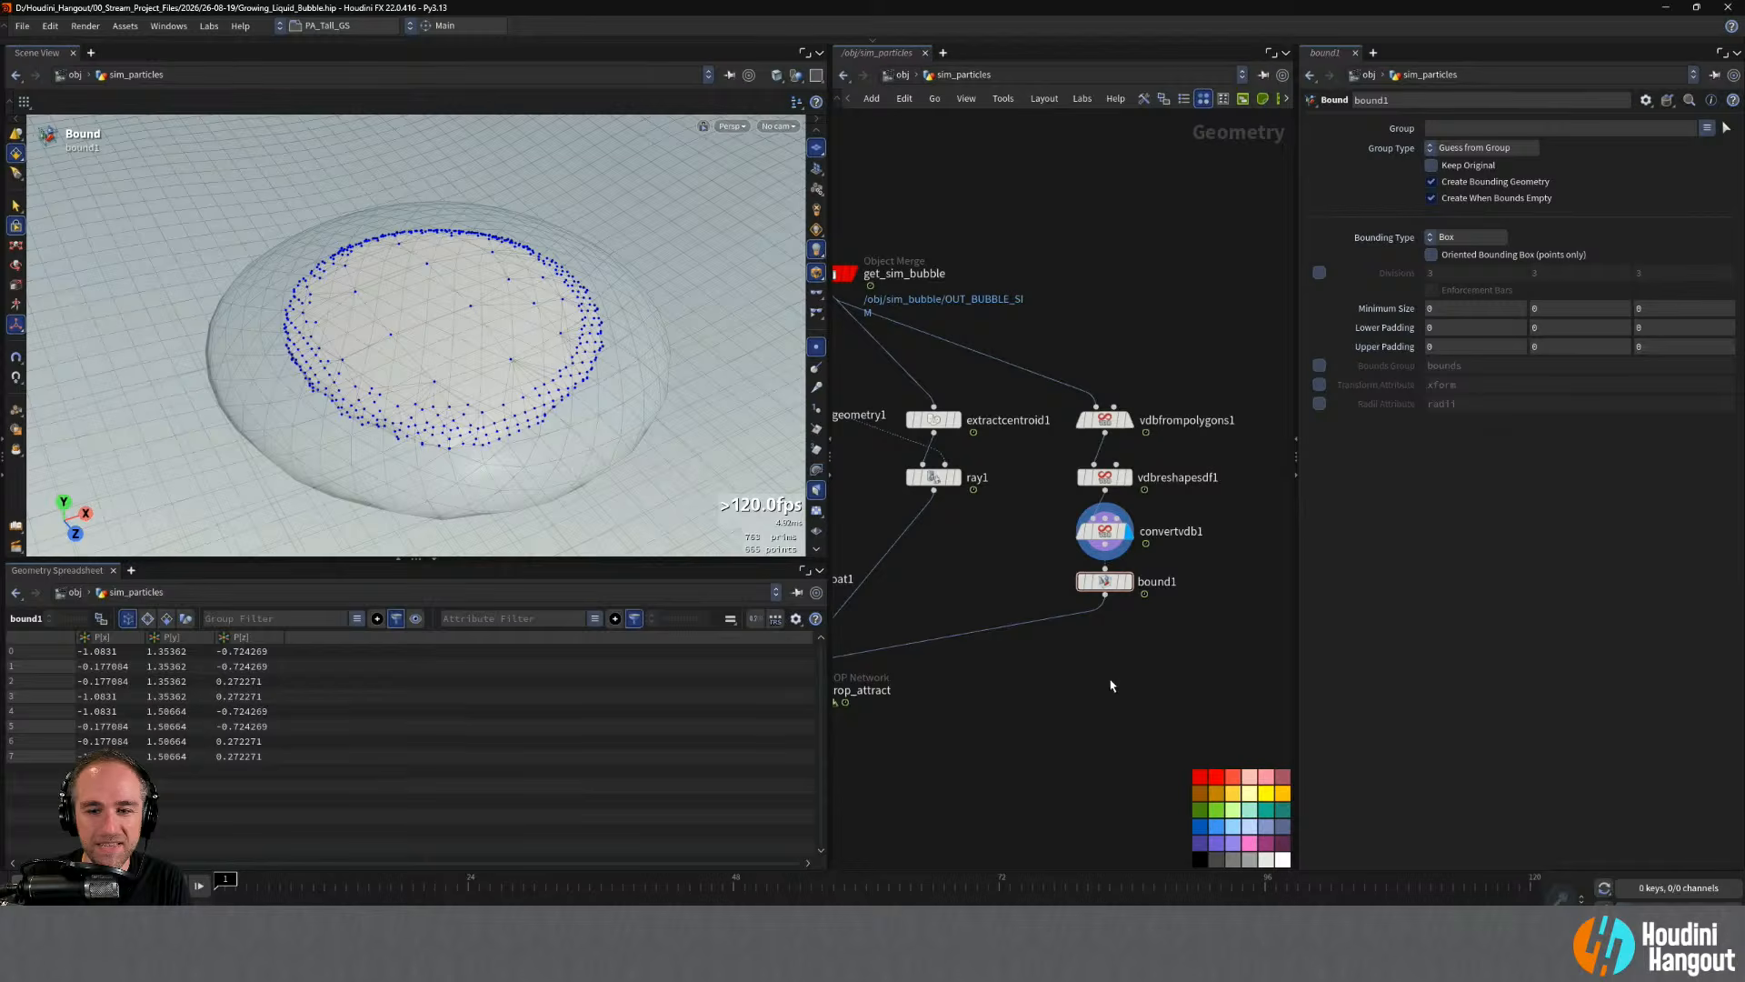
- Insert a polygon Tube node between bound1 and drop_attract and align it below bound1
key("Tab")
mouse_move(1128, 703)
type("tube")
key("Return")
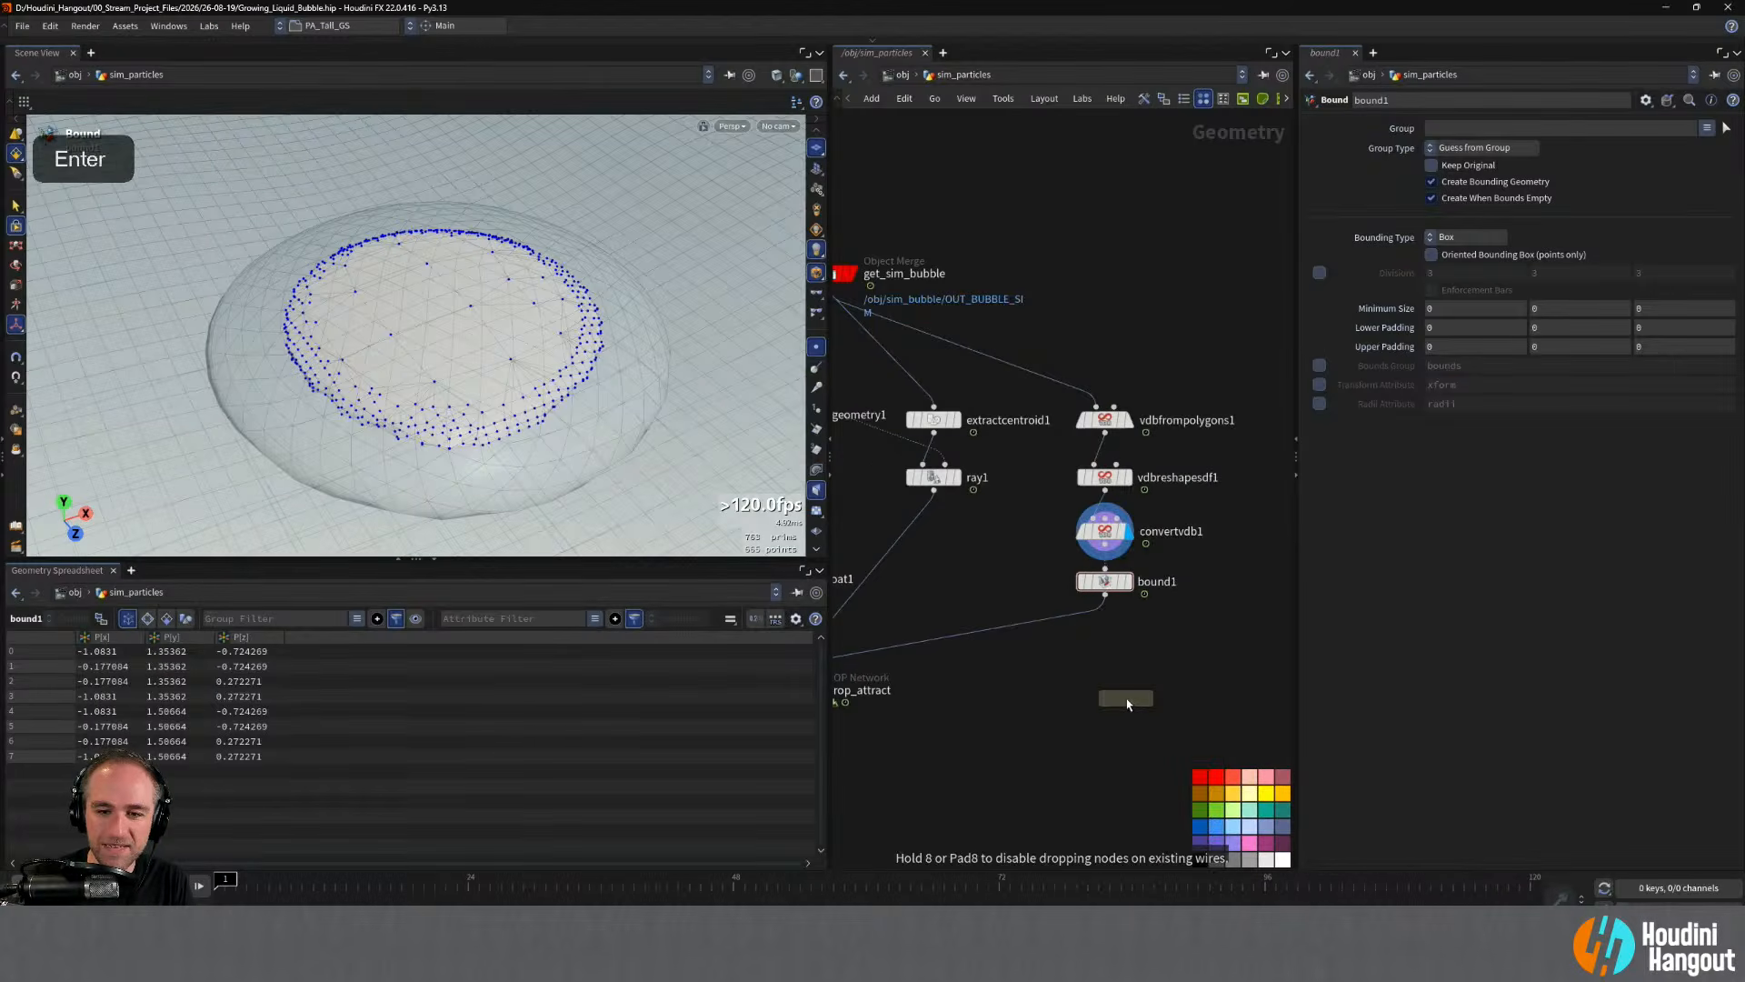
left_click(1014, 629)
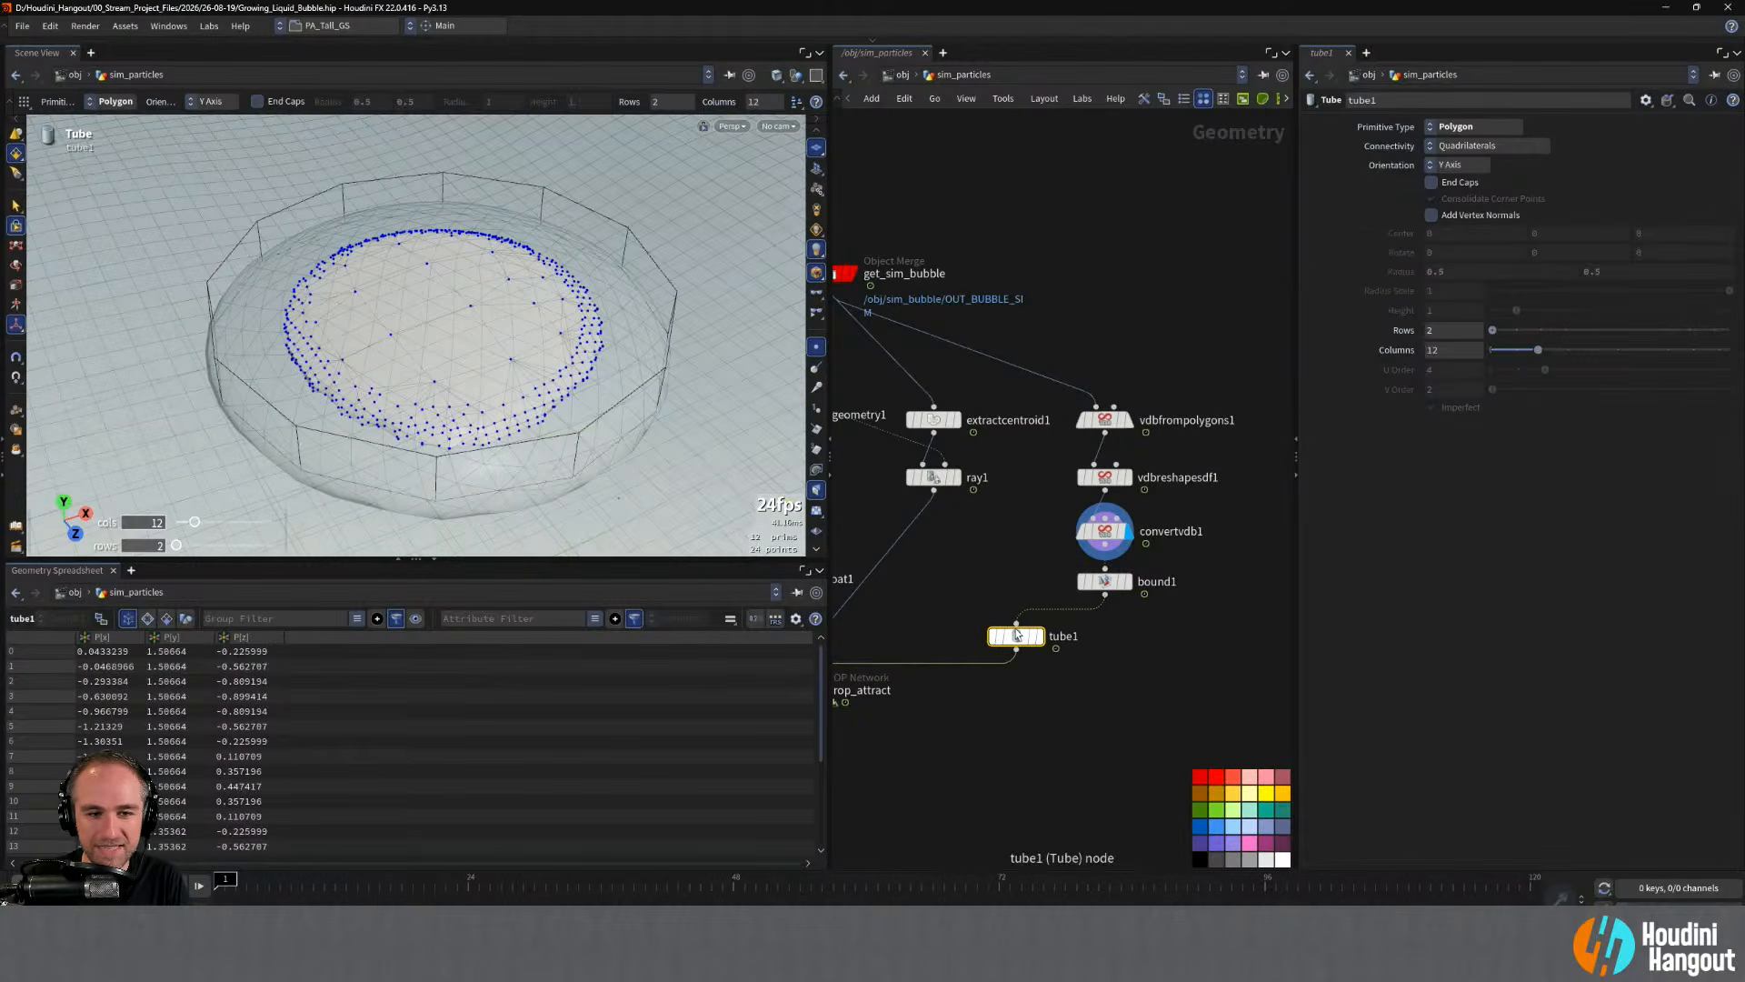
mouse_move(1029, 644)
left_click_drag(1017, 641, 1105, 635)
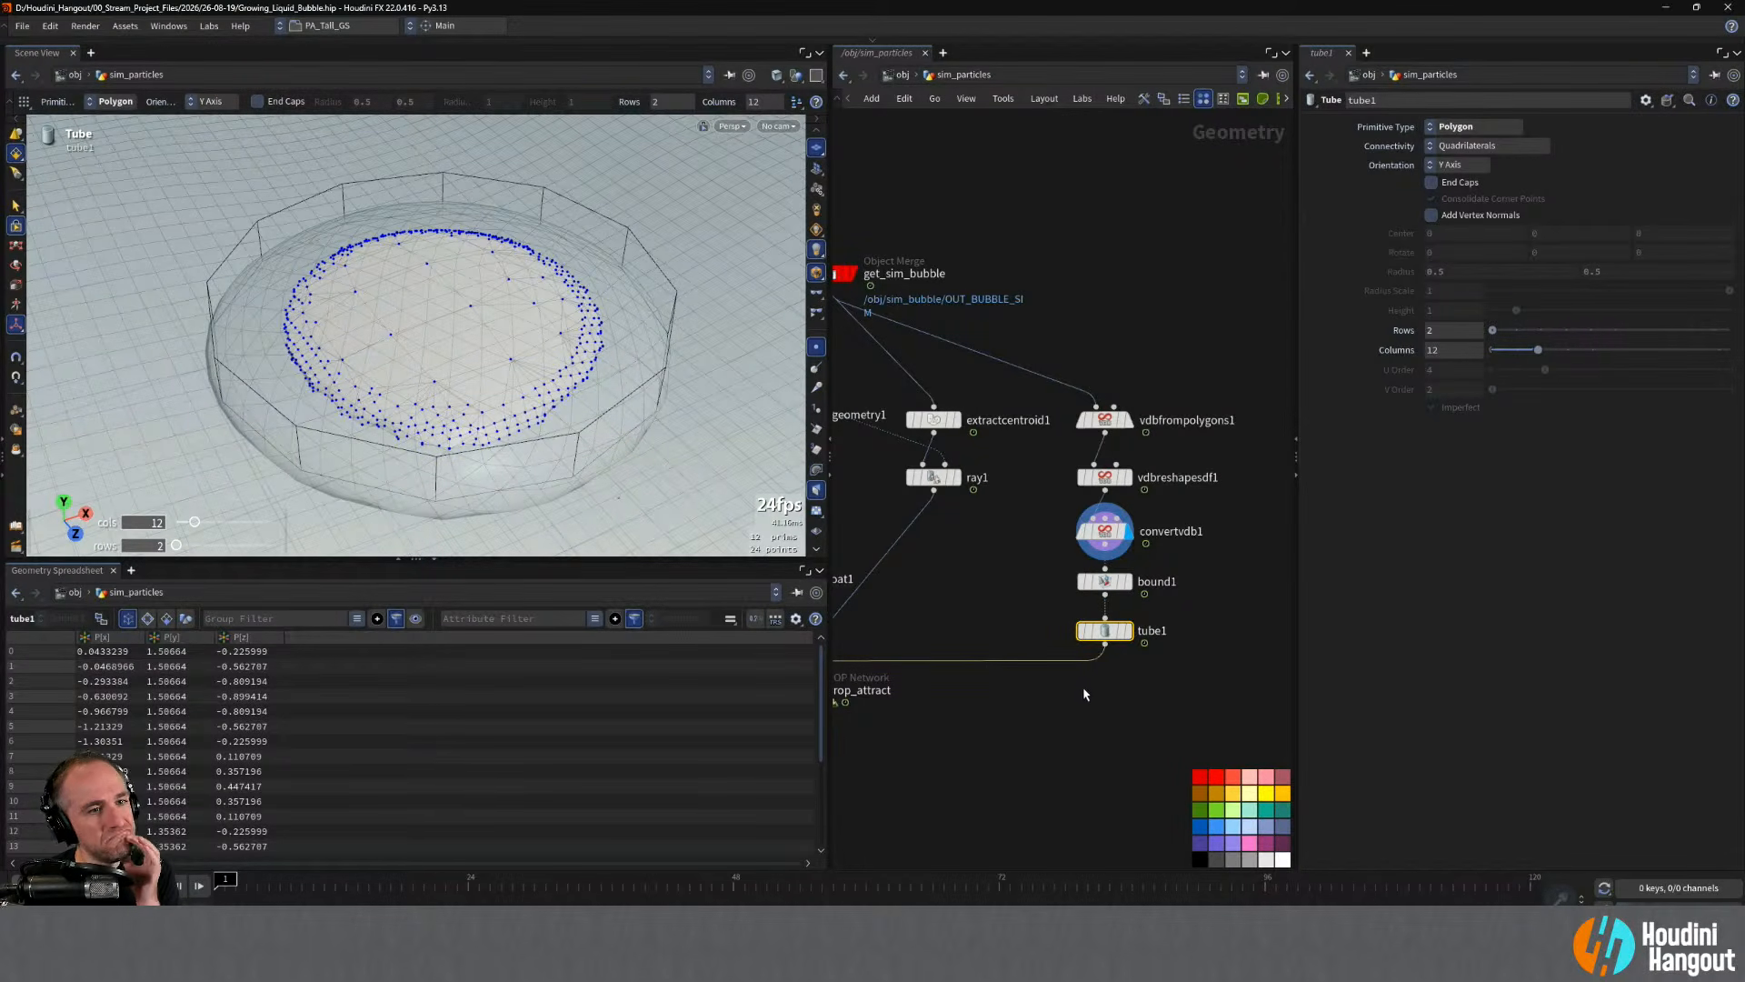
- Pull bound1 out of the chain so convertvdb1 feeds tube1 directly, and display tube1
left_click(1106, 585)
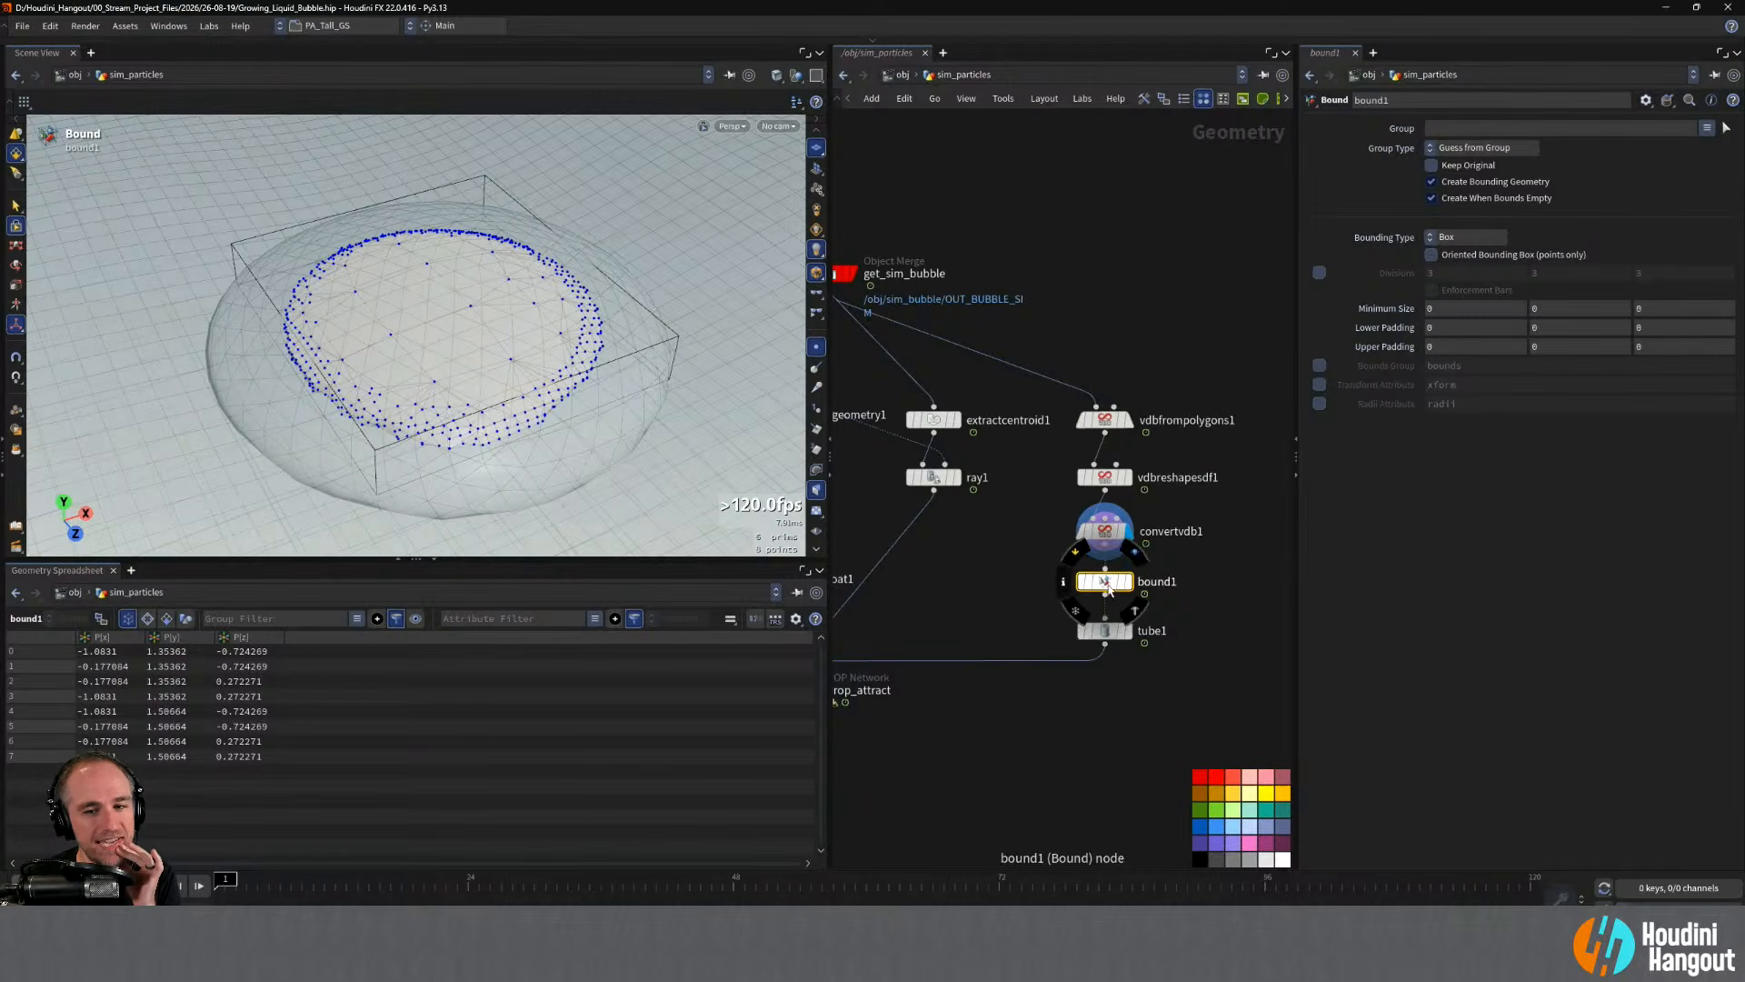
left_click_drag(1108, 588, 1201, 589)
left_click(1126, 631)
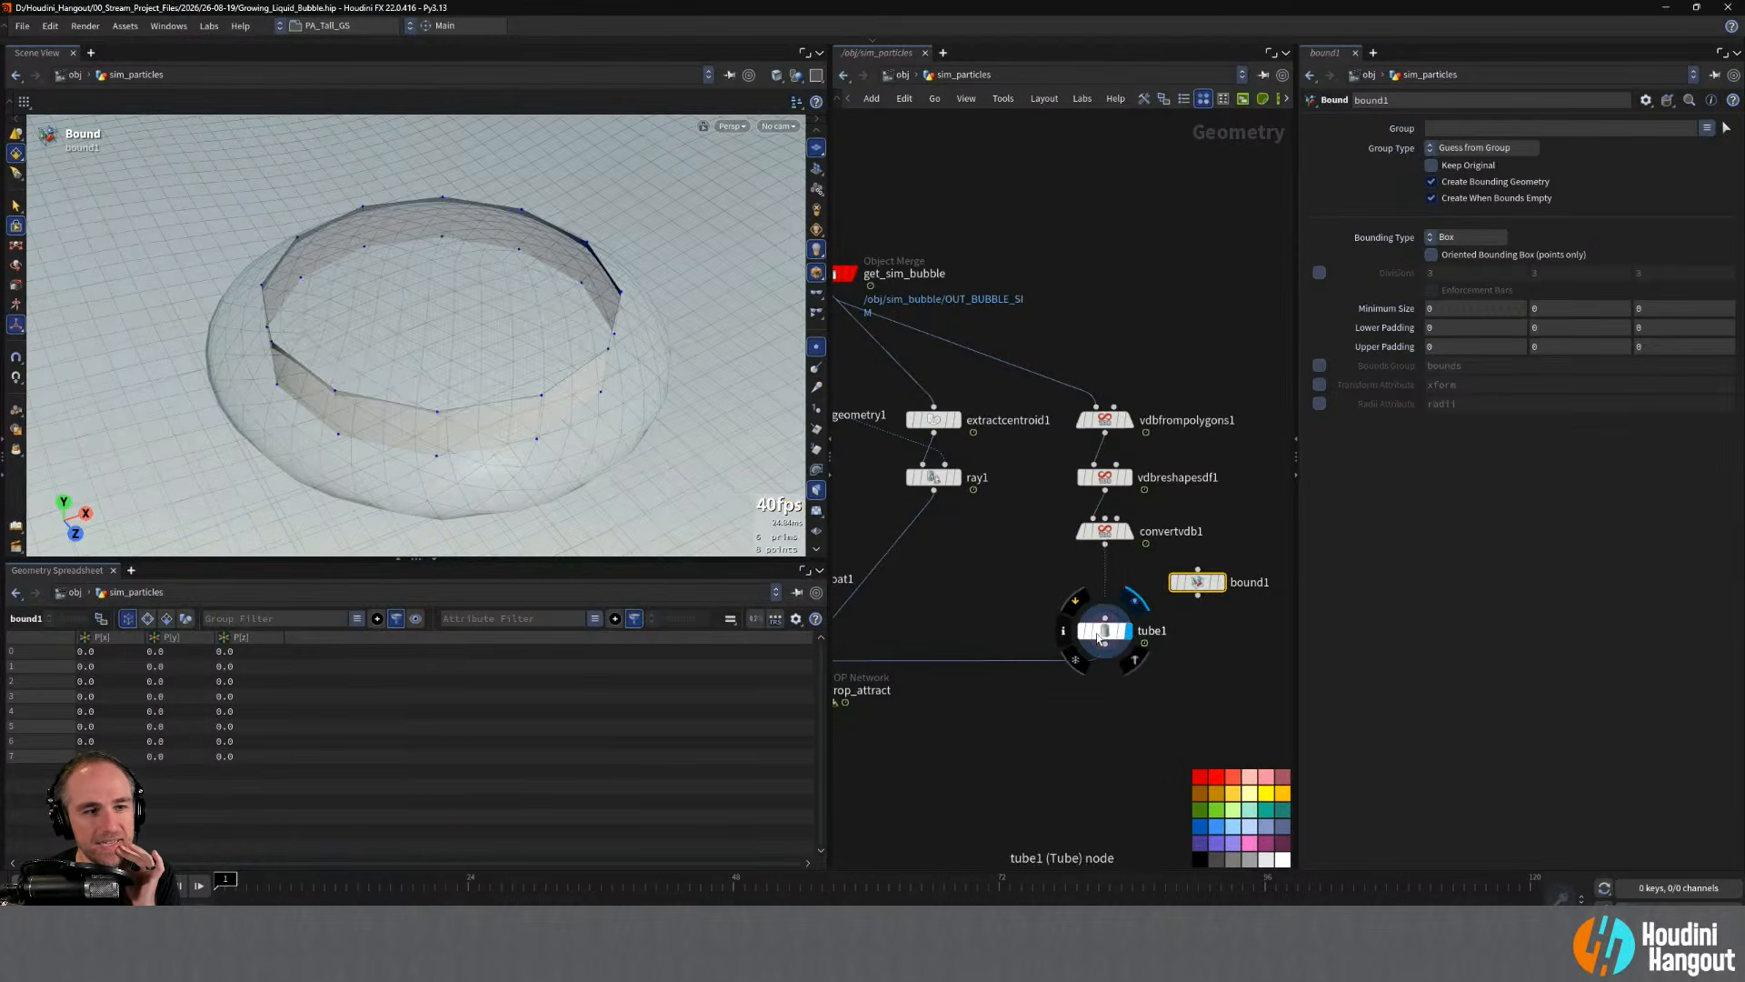
left_click(1103, 631)
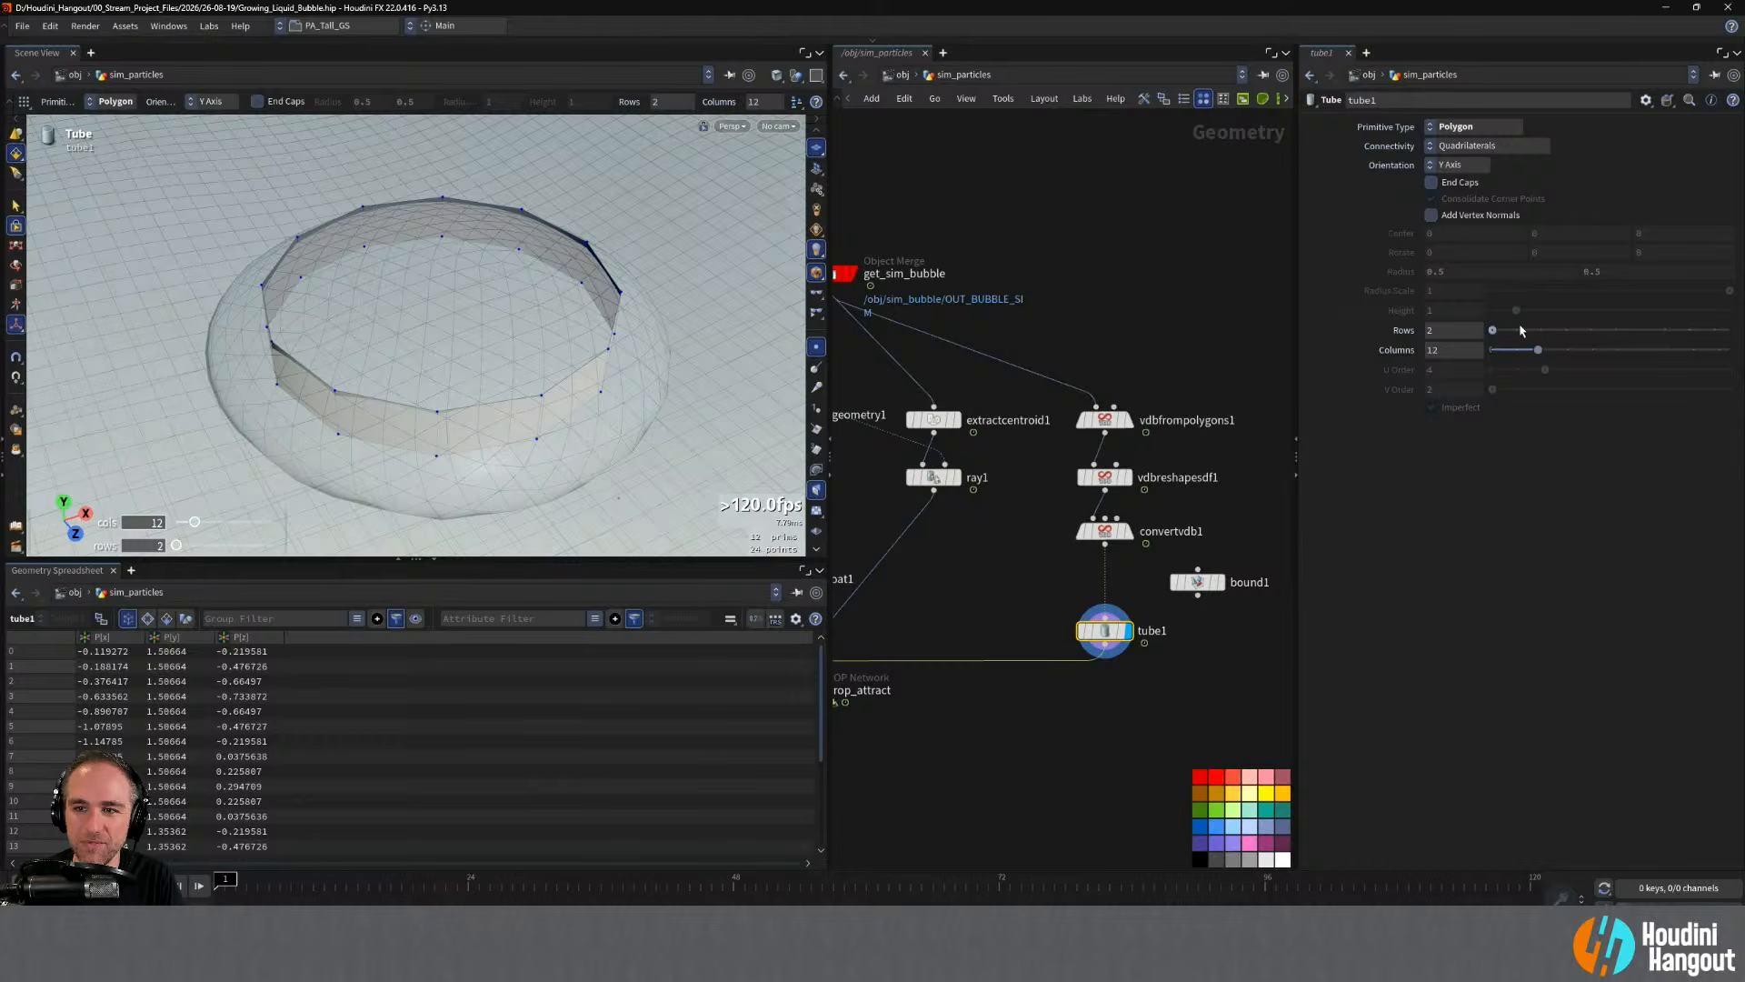
- Enable End Caps on tube1 and check the closed tube against the bubble from the side
left_click_drag(494, 460, 466, 361, "alt")
left_click_drag(477, 394, 471, 442, "alt")
left_click(1432, 182)
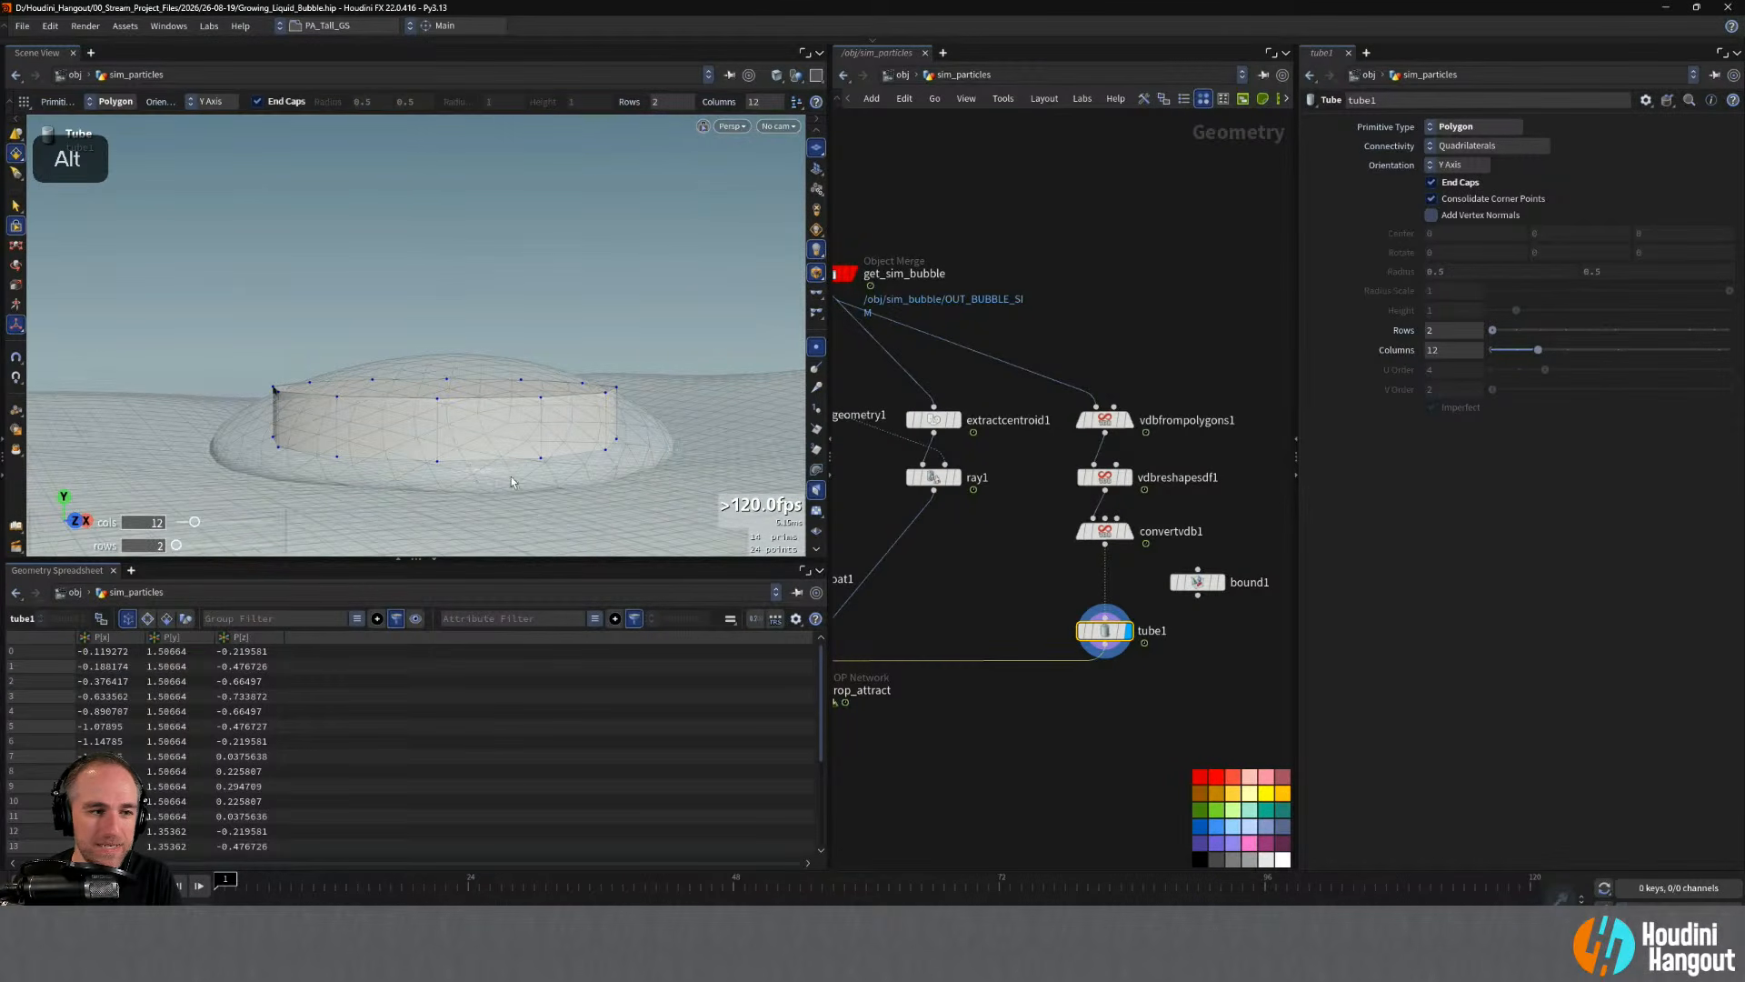
- Move tube1 up directly beneath convertvdb1 and delete the disconnected bound1 node
right_click_drag(510, 482, 498, 491, "alt")
left_click_drag(498, 491, 401, 498, "alt")
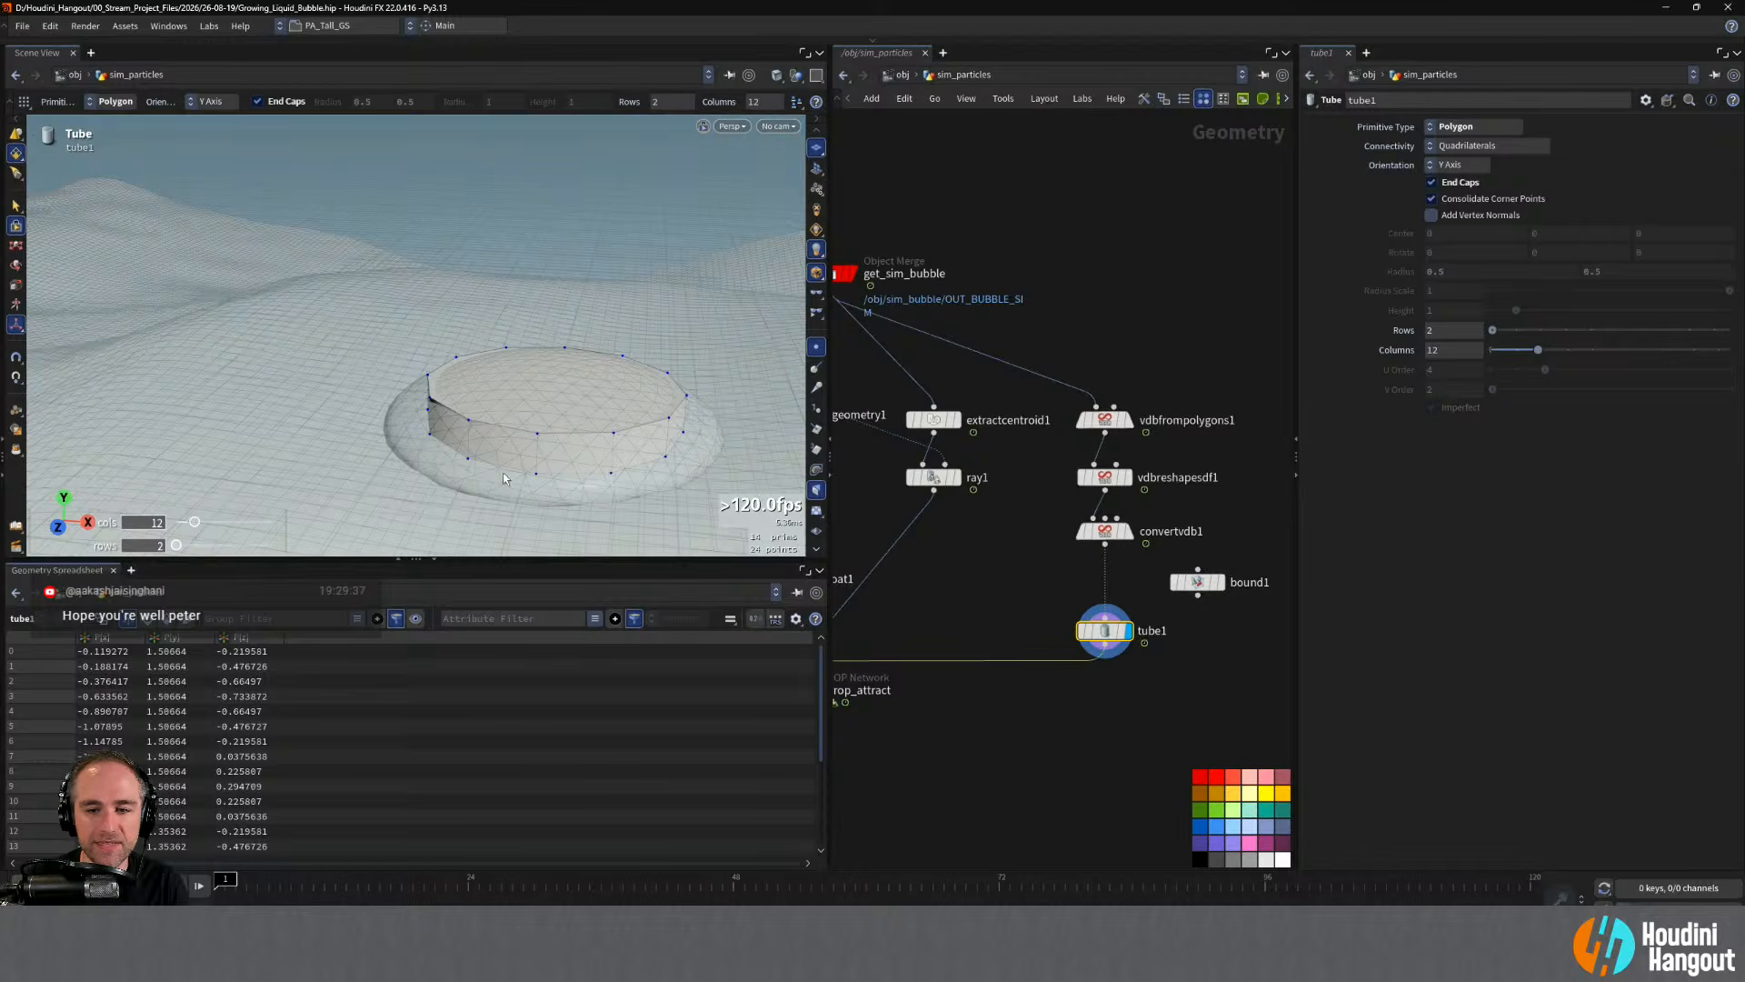
left_click_drag(1104, 631, 1181, 586)
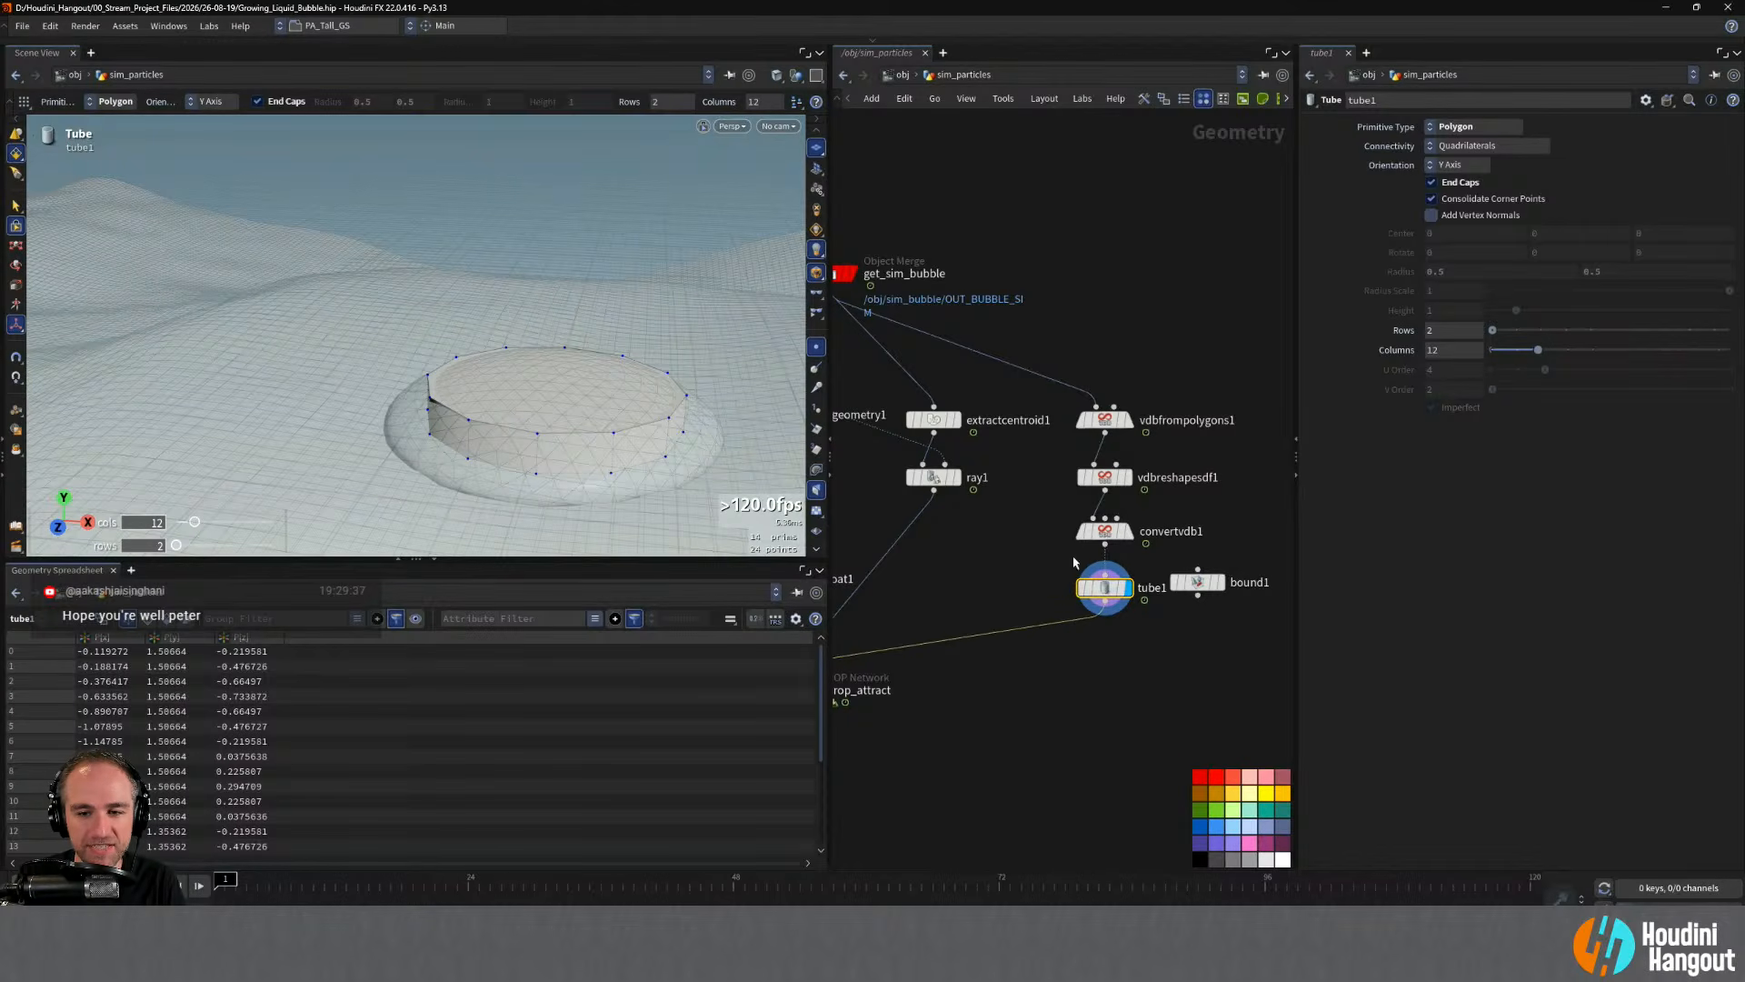
left_click(1196, 582)
key("Delete")
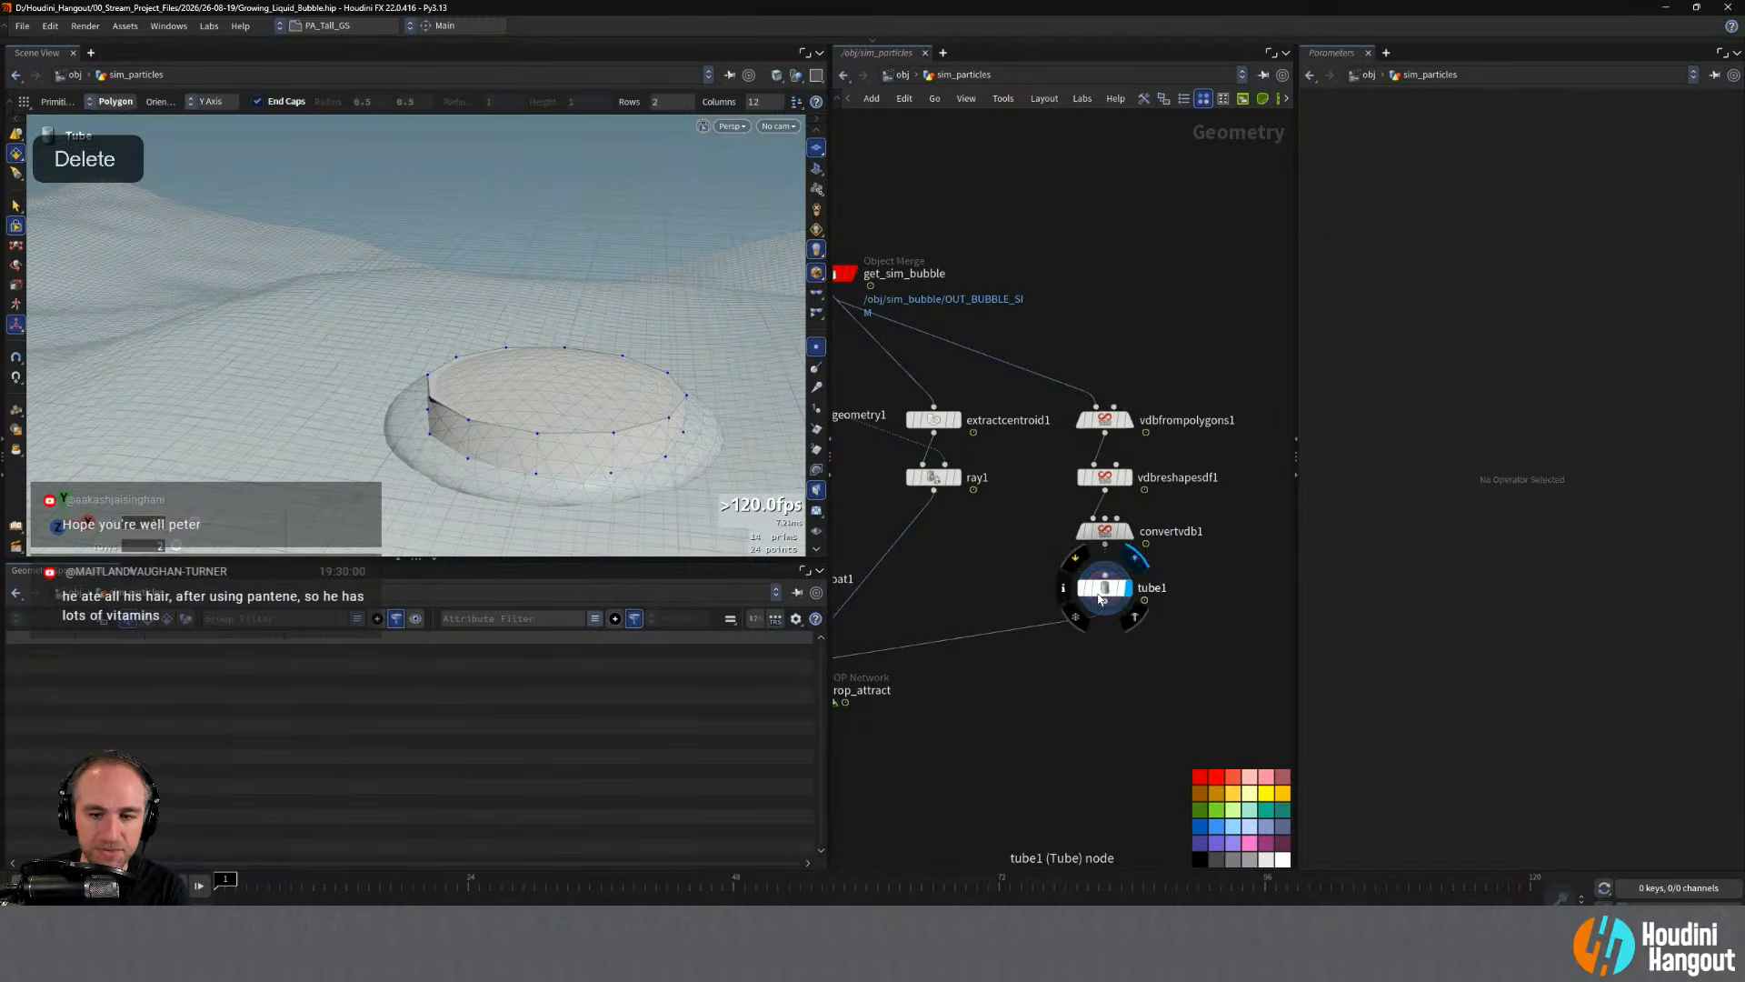
- Turn on point numbers in the viewport and inspect the numbering of the tube's upper and lower rings
left_click_drag(563, 381, 590, 455, "alt")
right_click_drag(590, 454, 609, 472, "alt")
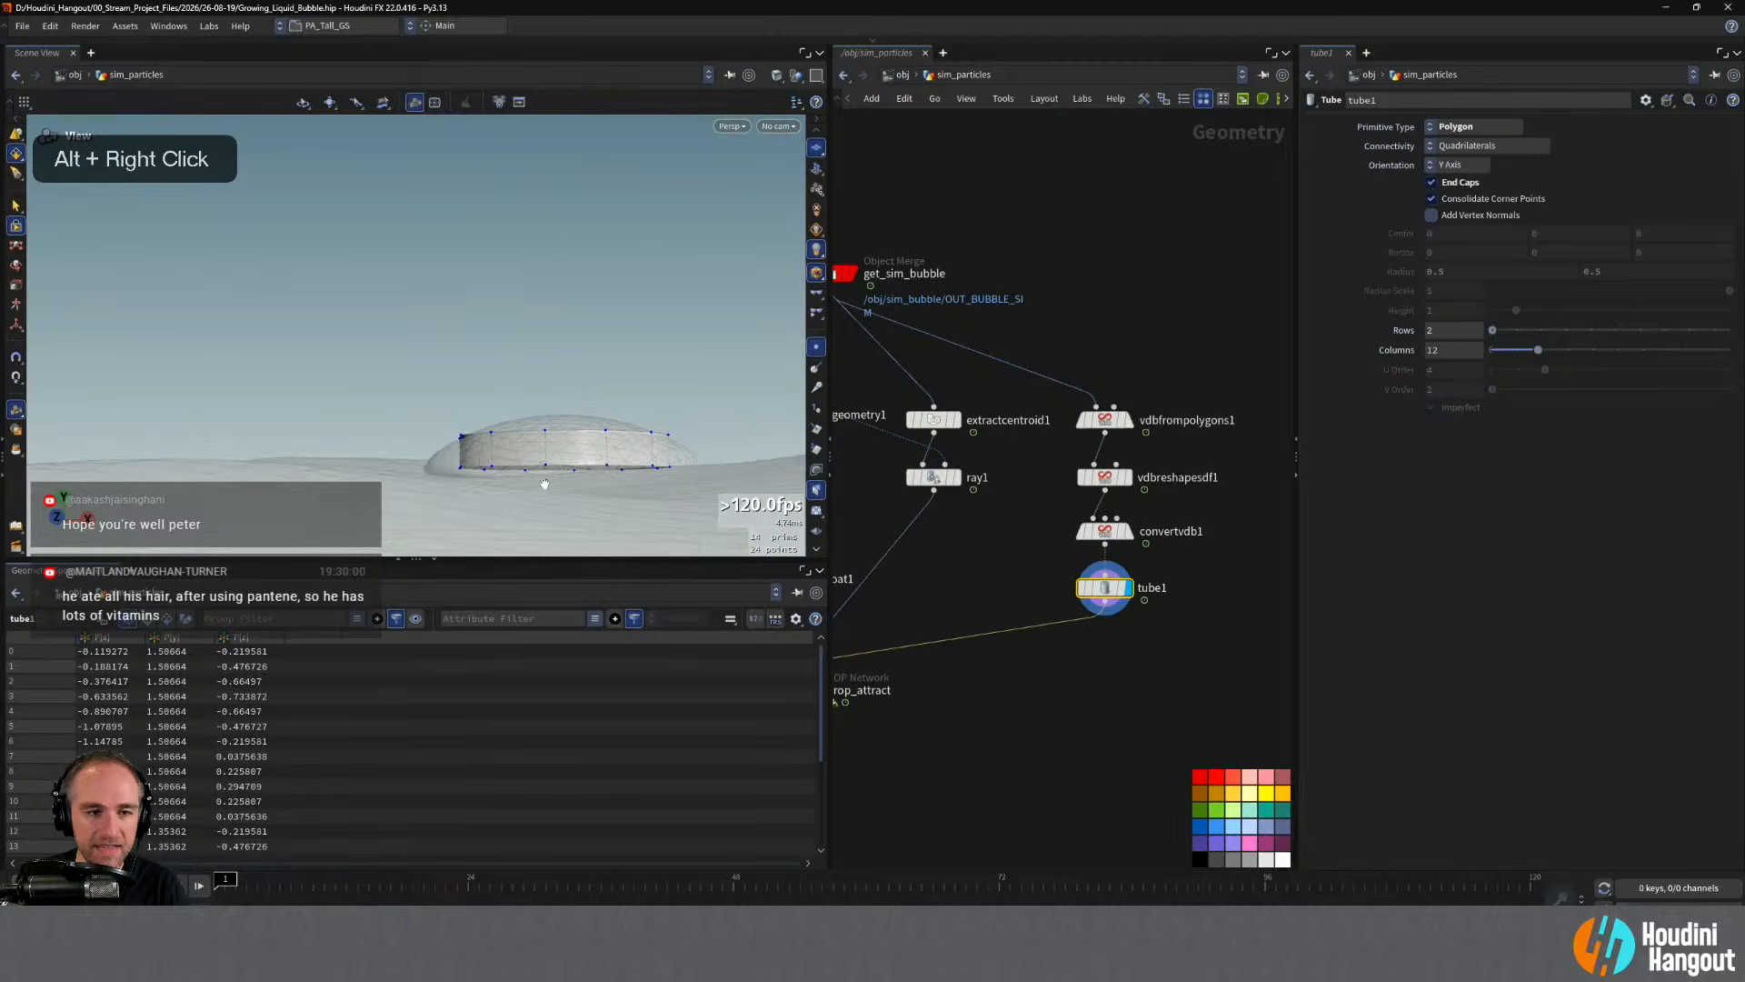
left_click_drag(609, 472, 622, 504, "alt")
key("Return")
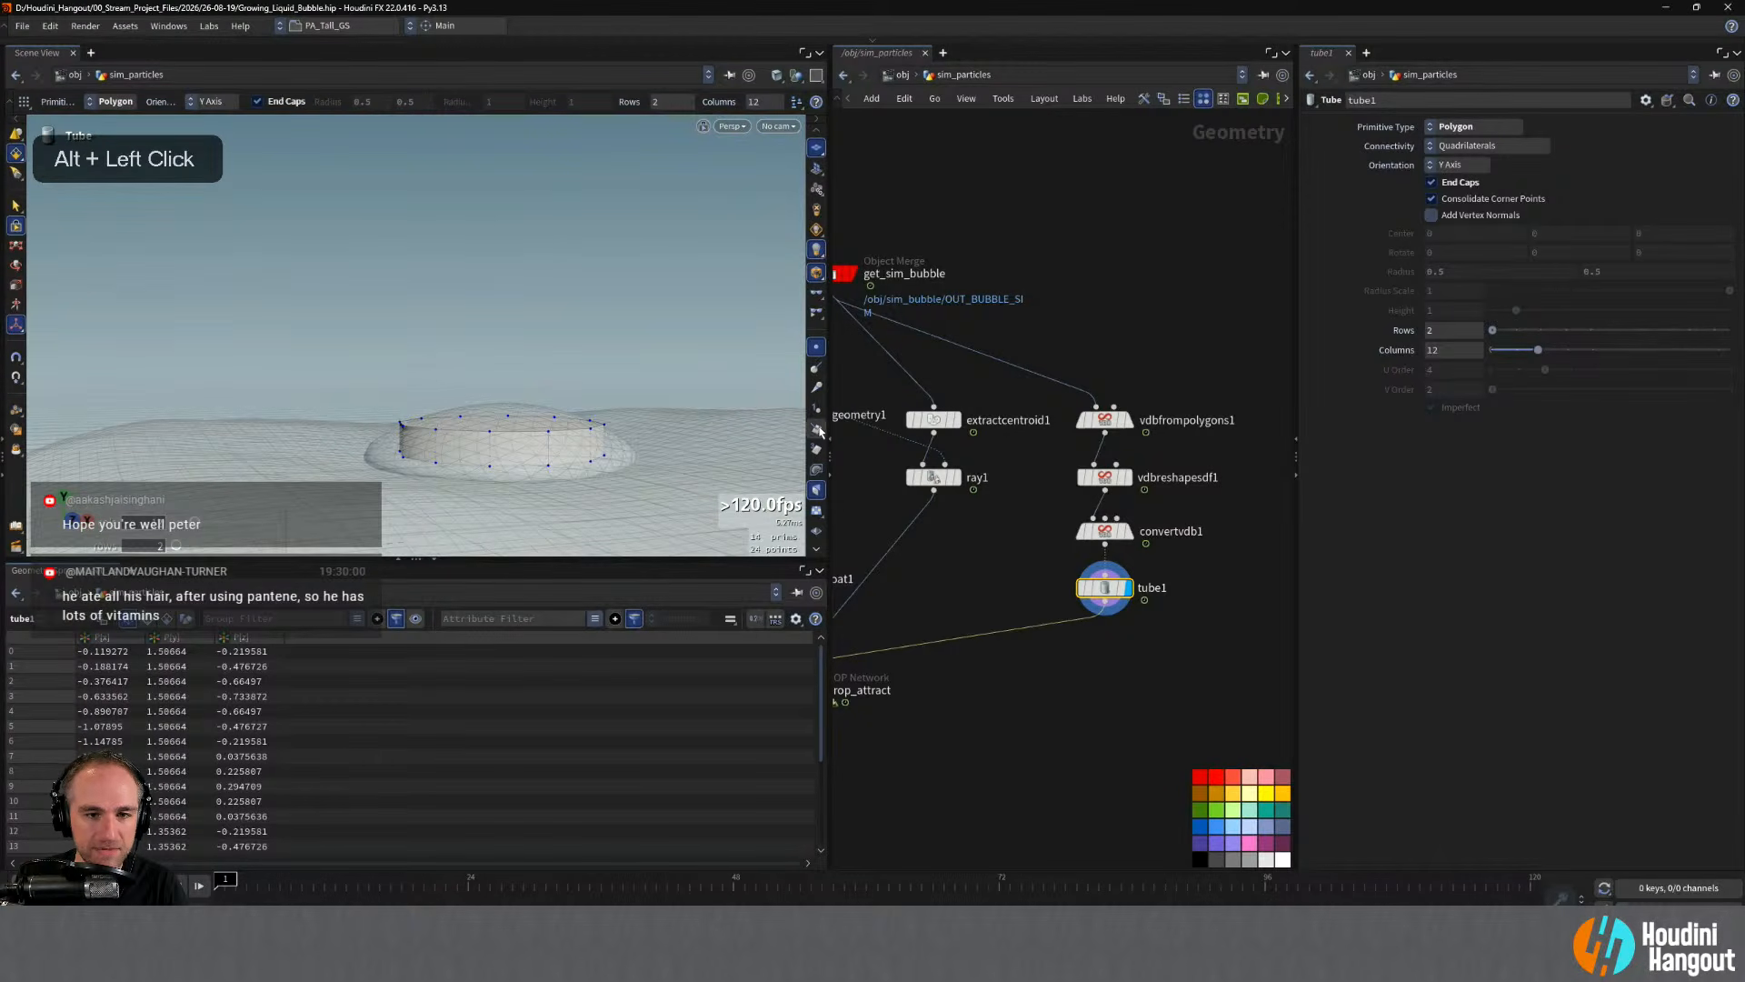
left_click(816, 409)
left_click_drag(524, 465, 515, 410, "alt")
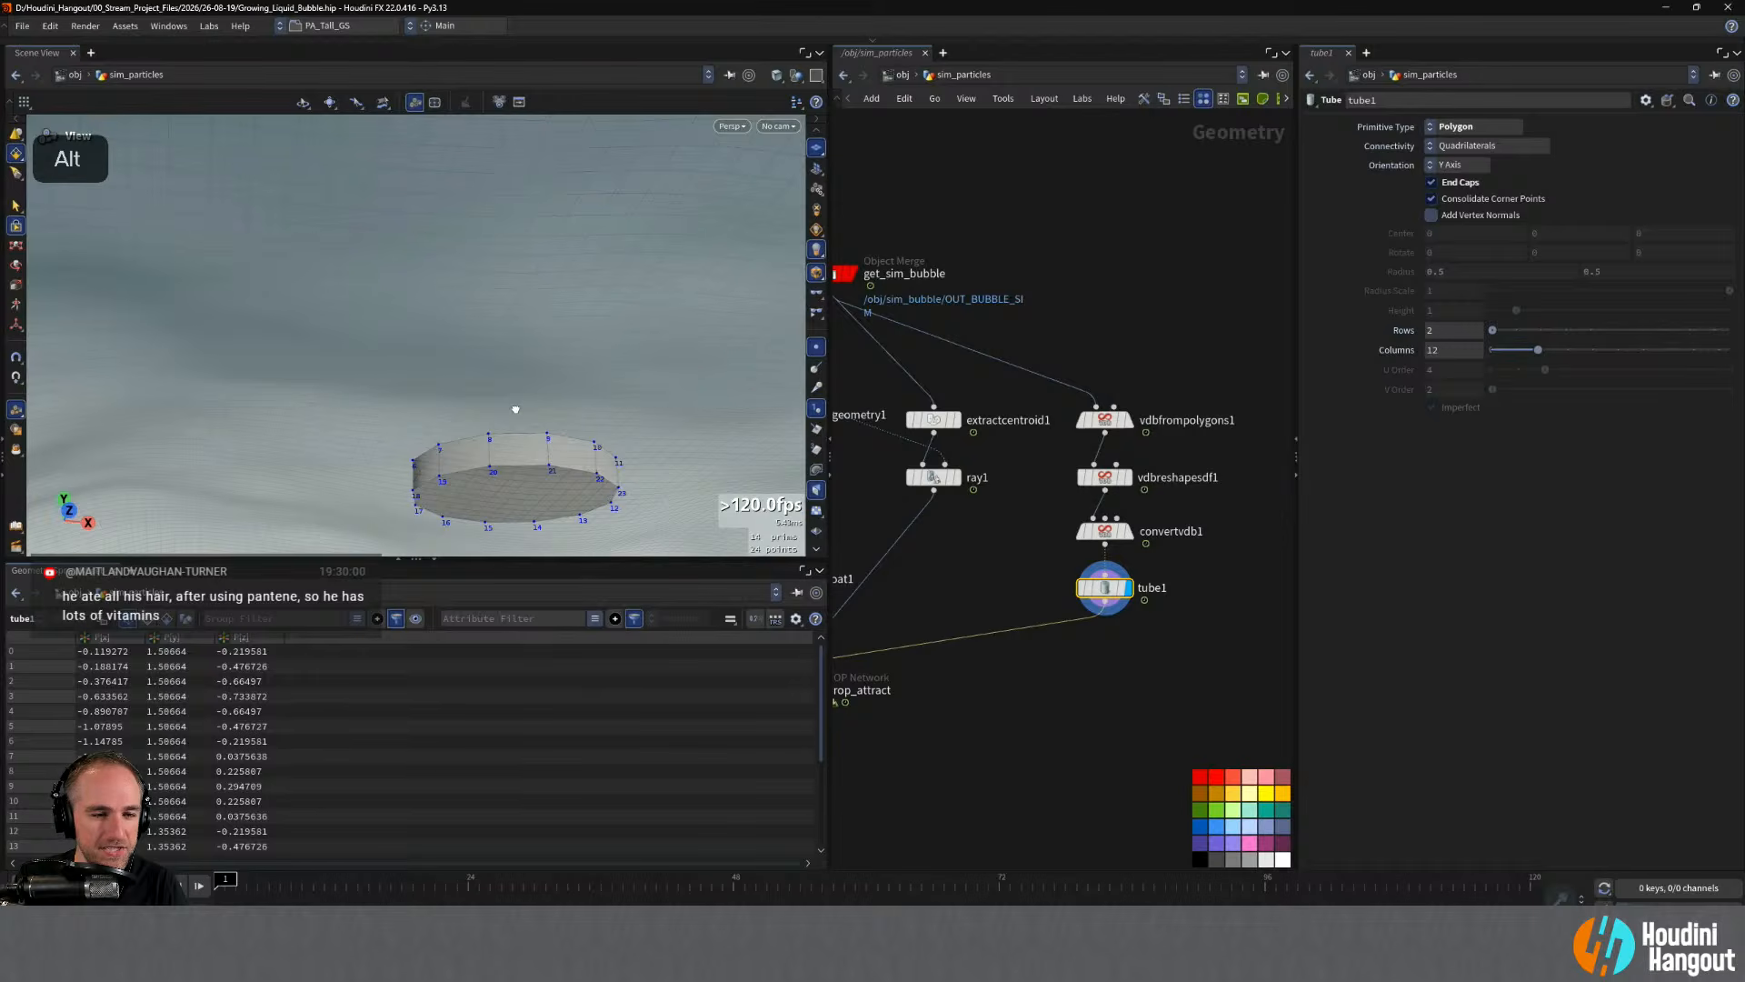
left_click_drag(516, 410, 522, 488, "alt")
key("Tab")
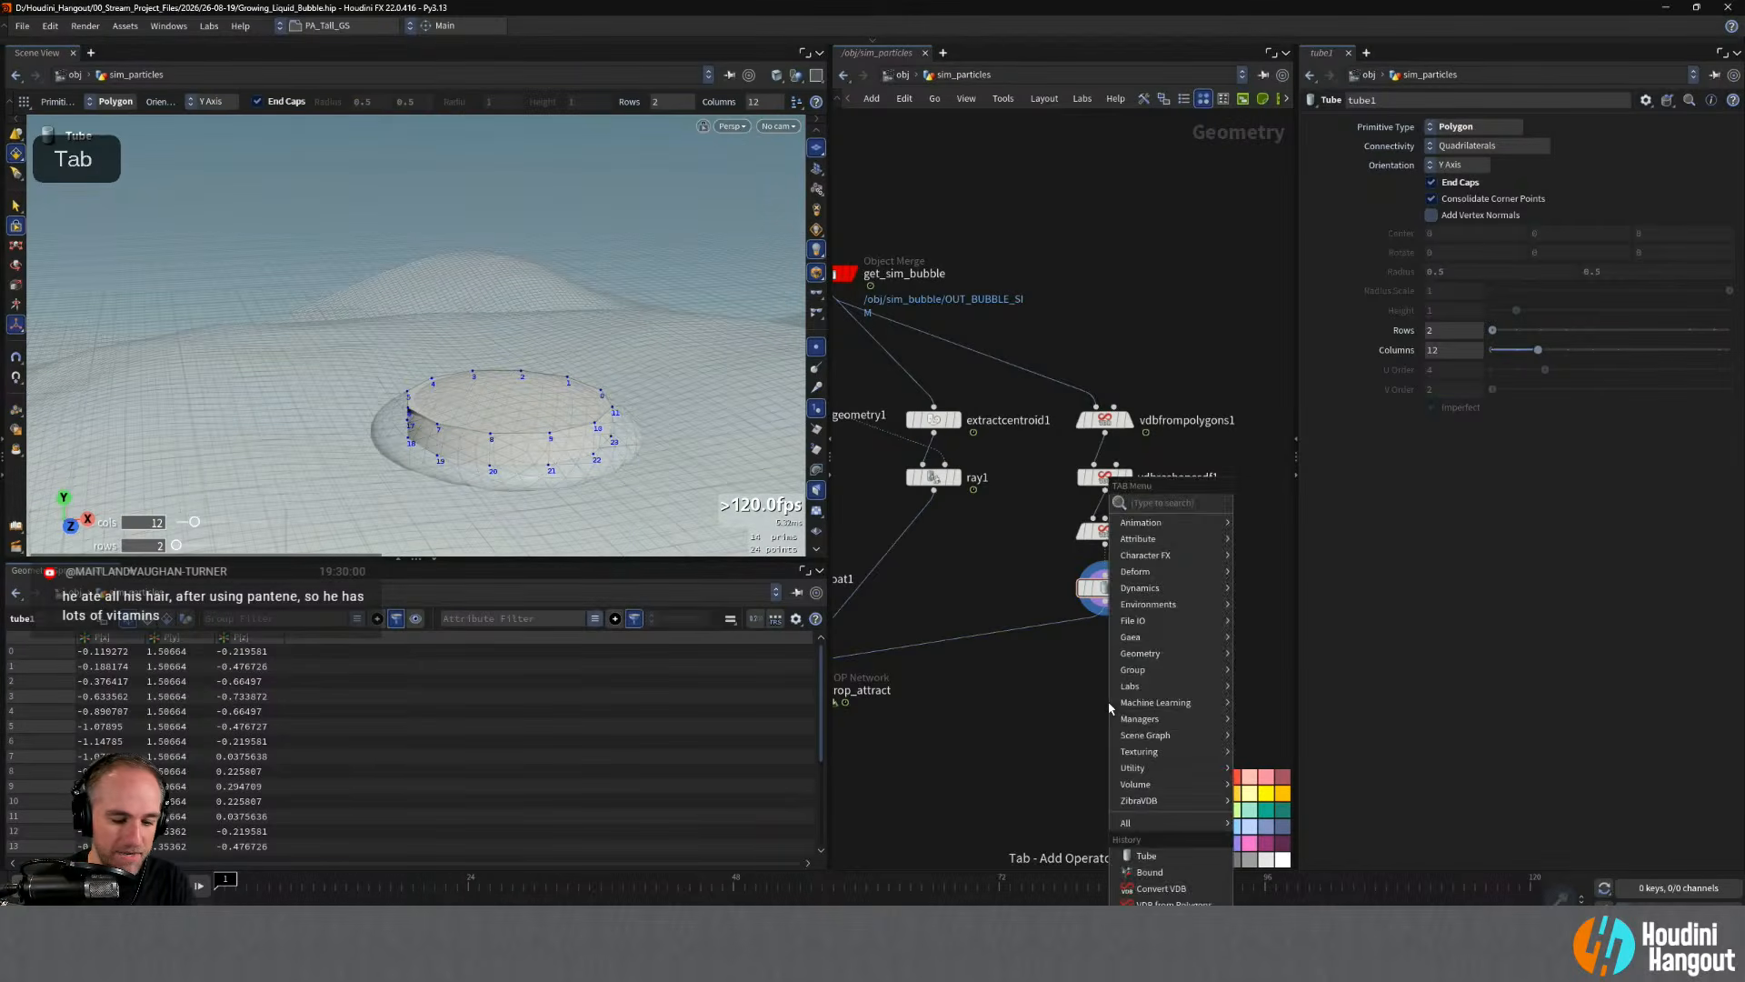
type("tr")
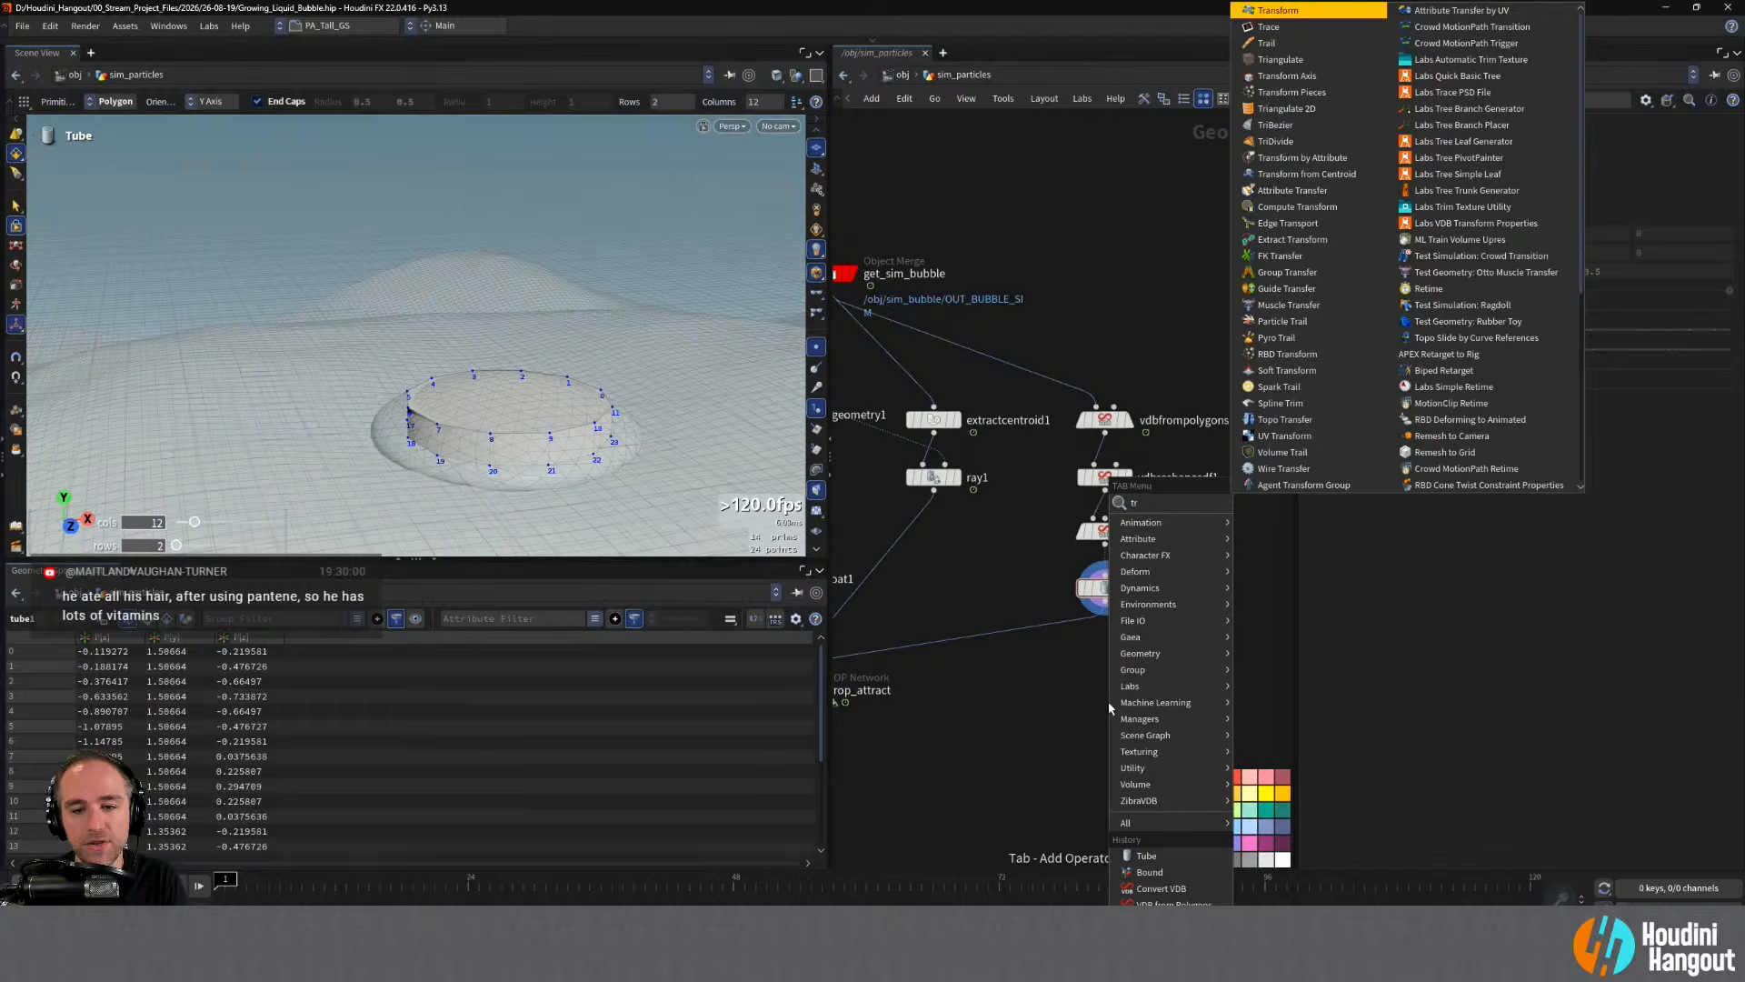
key("Escape")
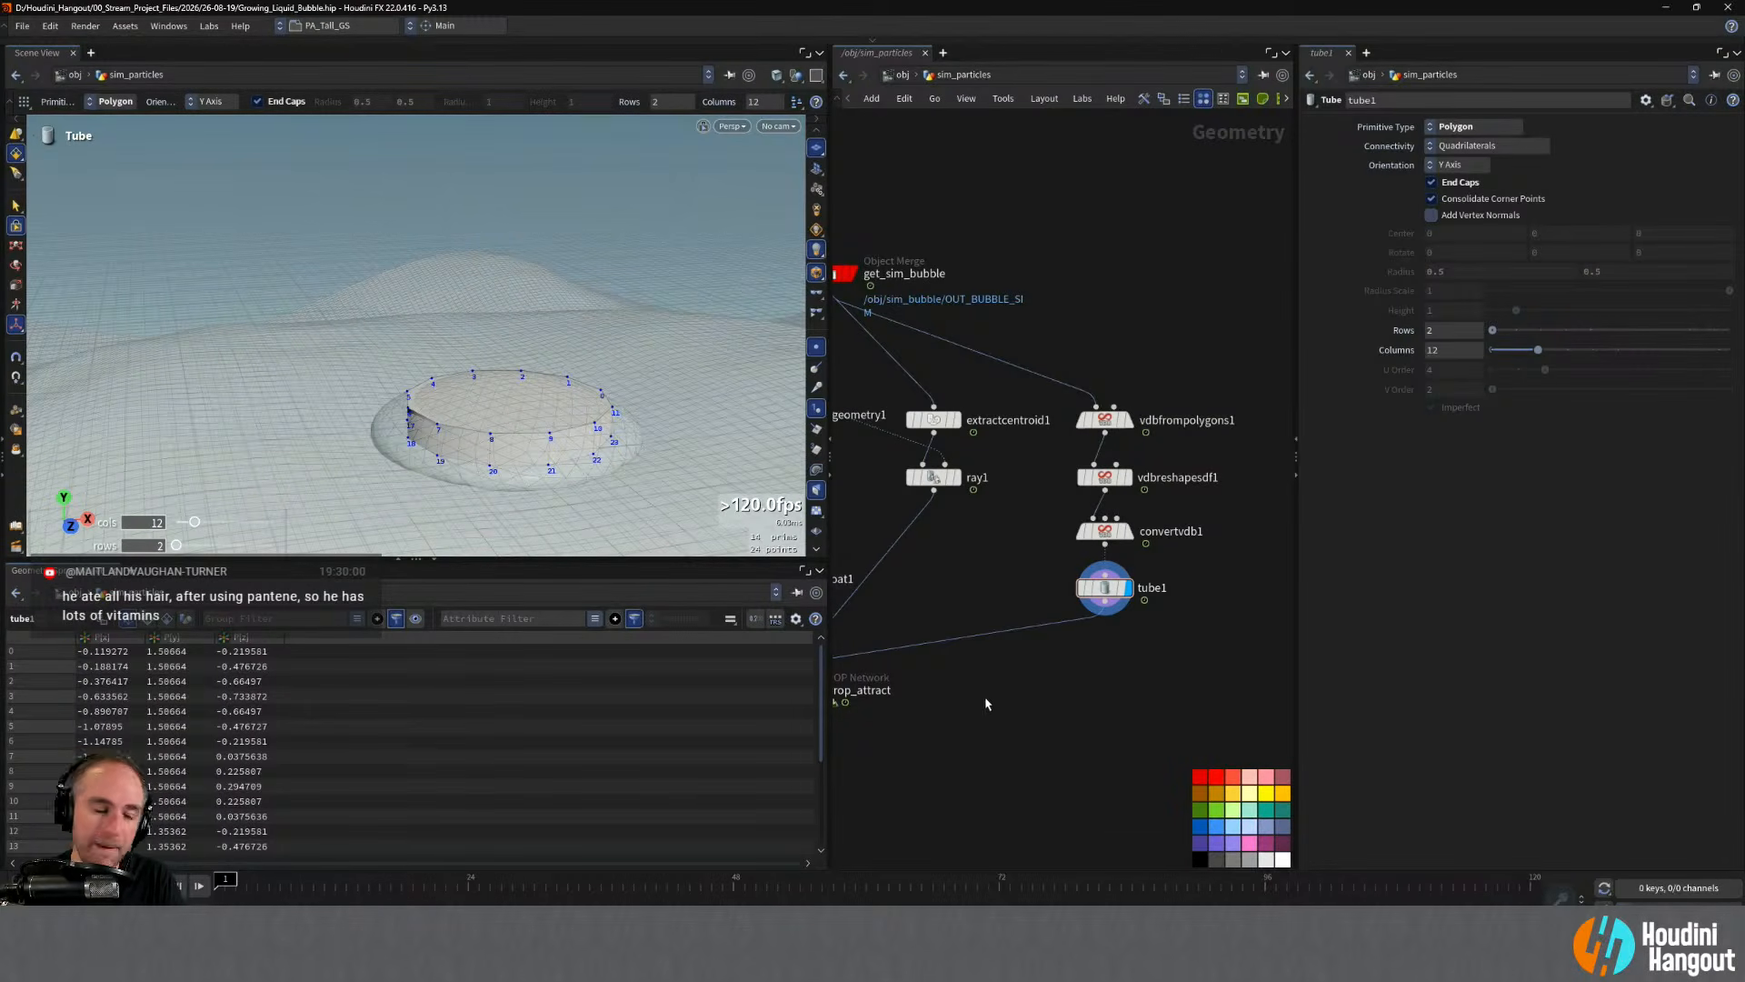
- Insert a Transform node between tube1 and drop_attract and align it below tube1
key("Tab")
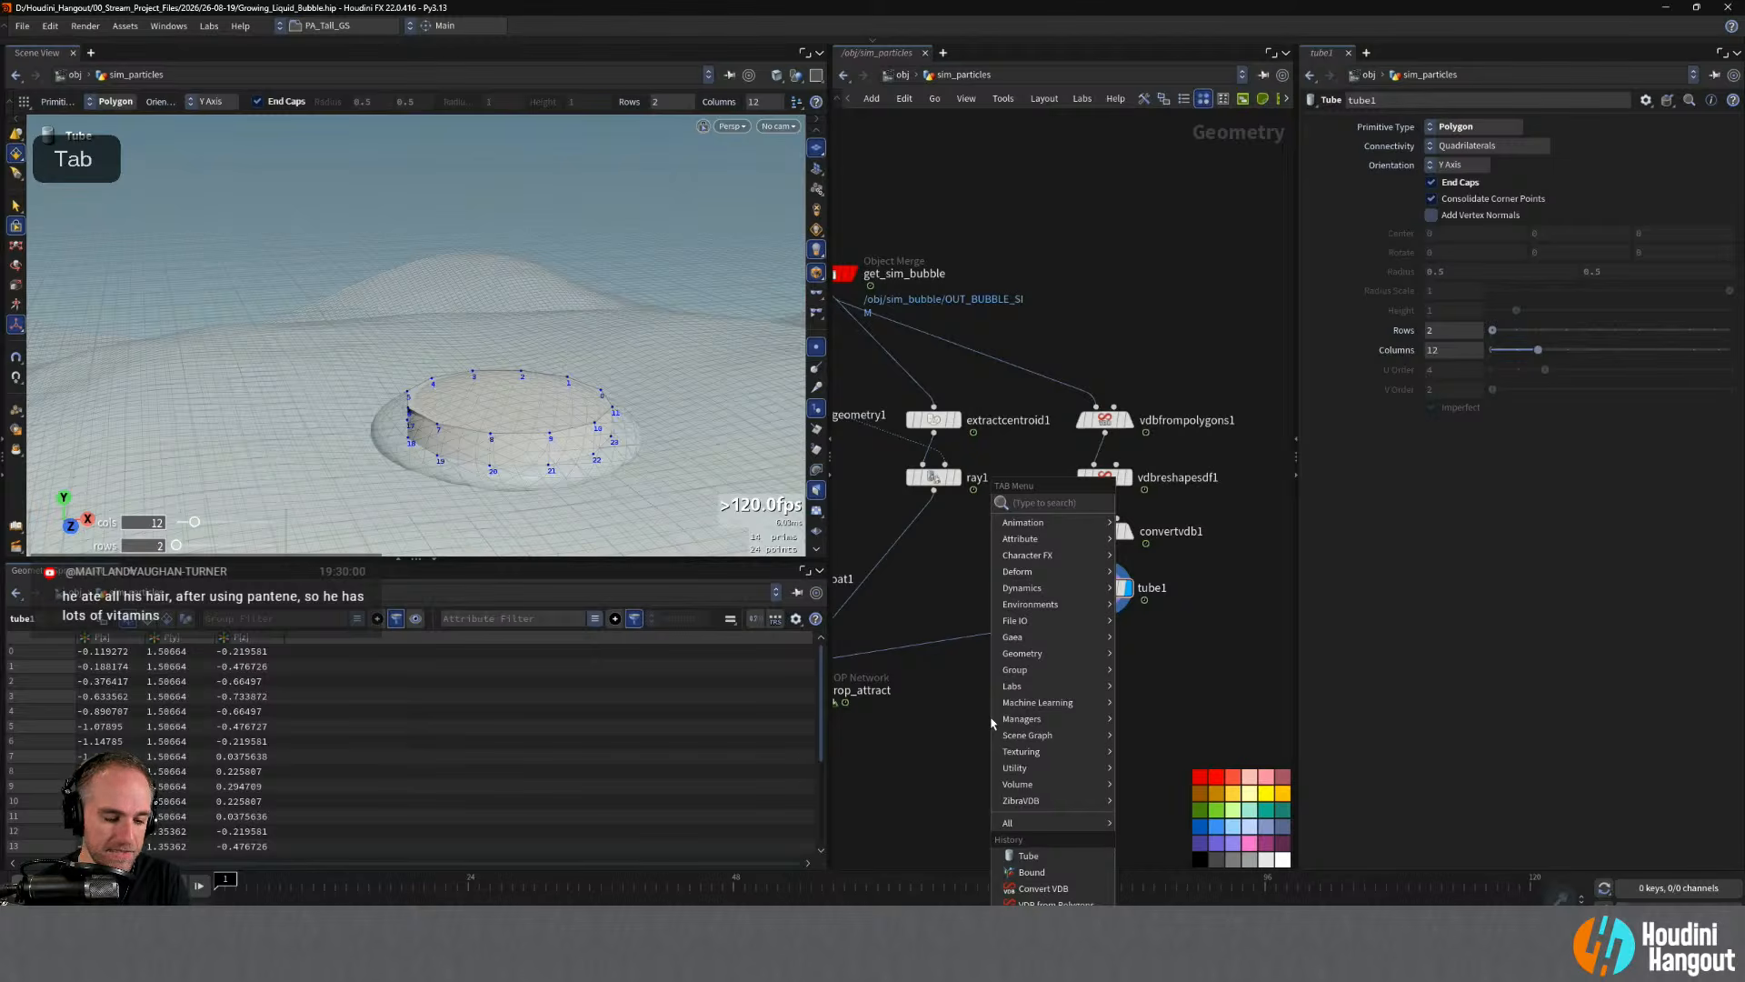
type("trans")
key("Return")
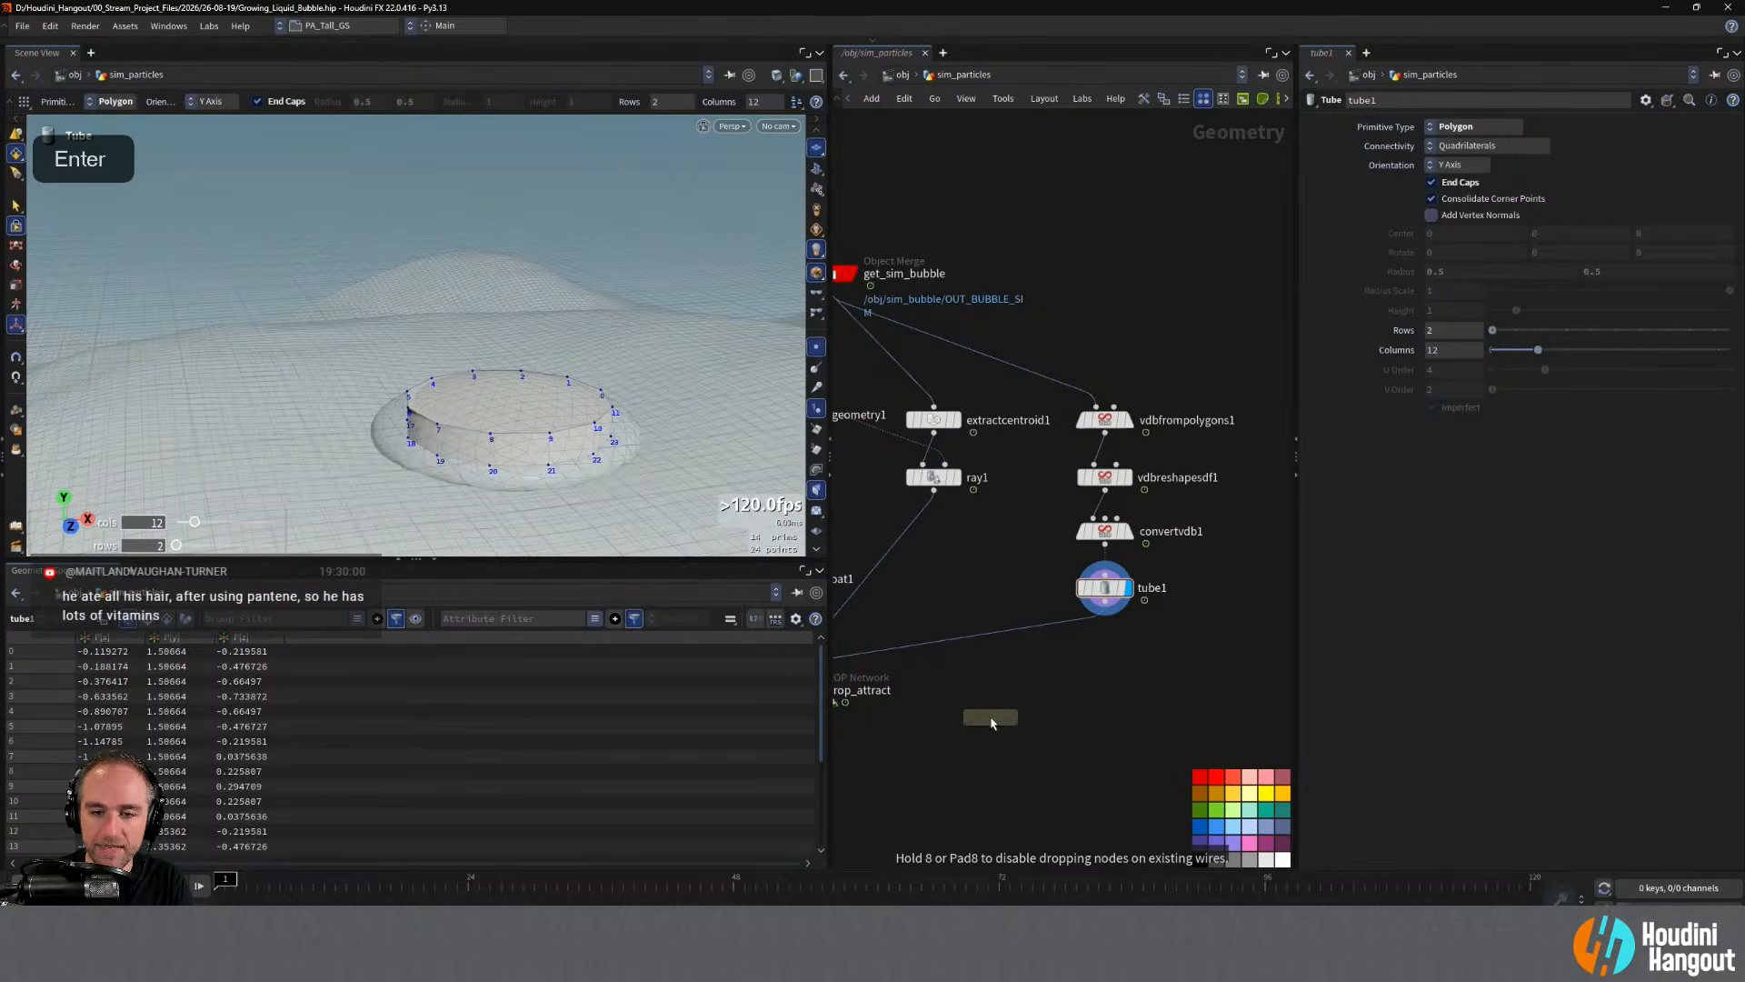
left_click(961, 637)
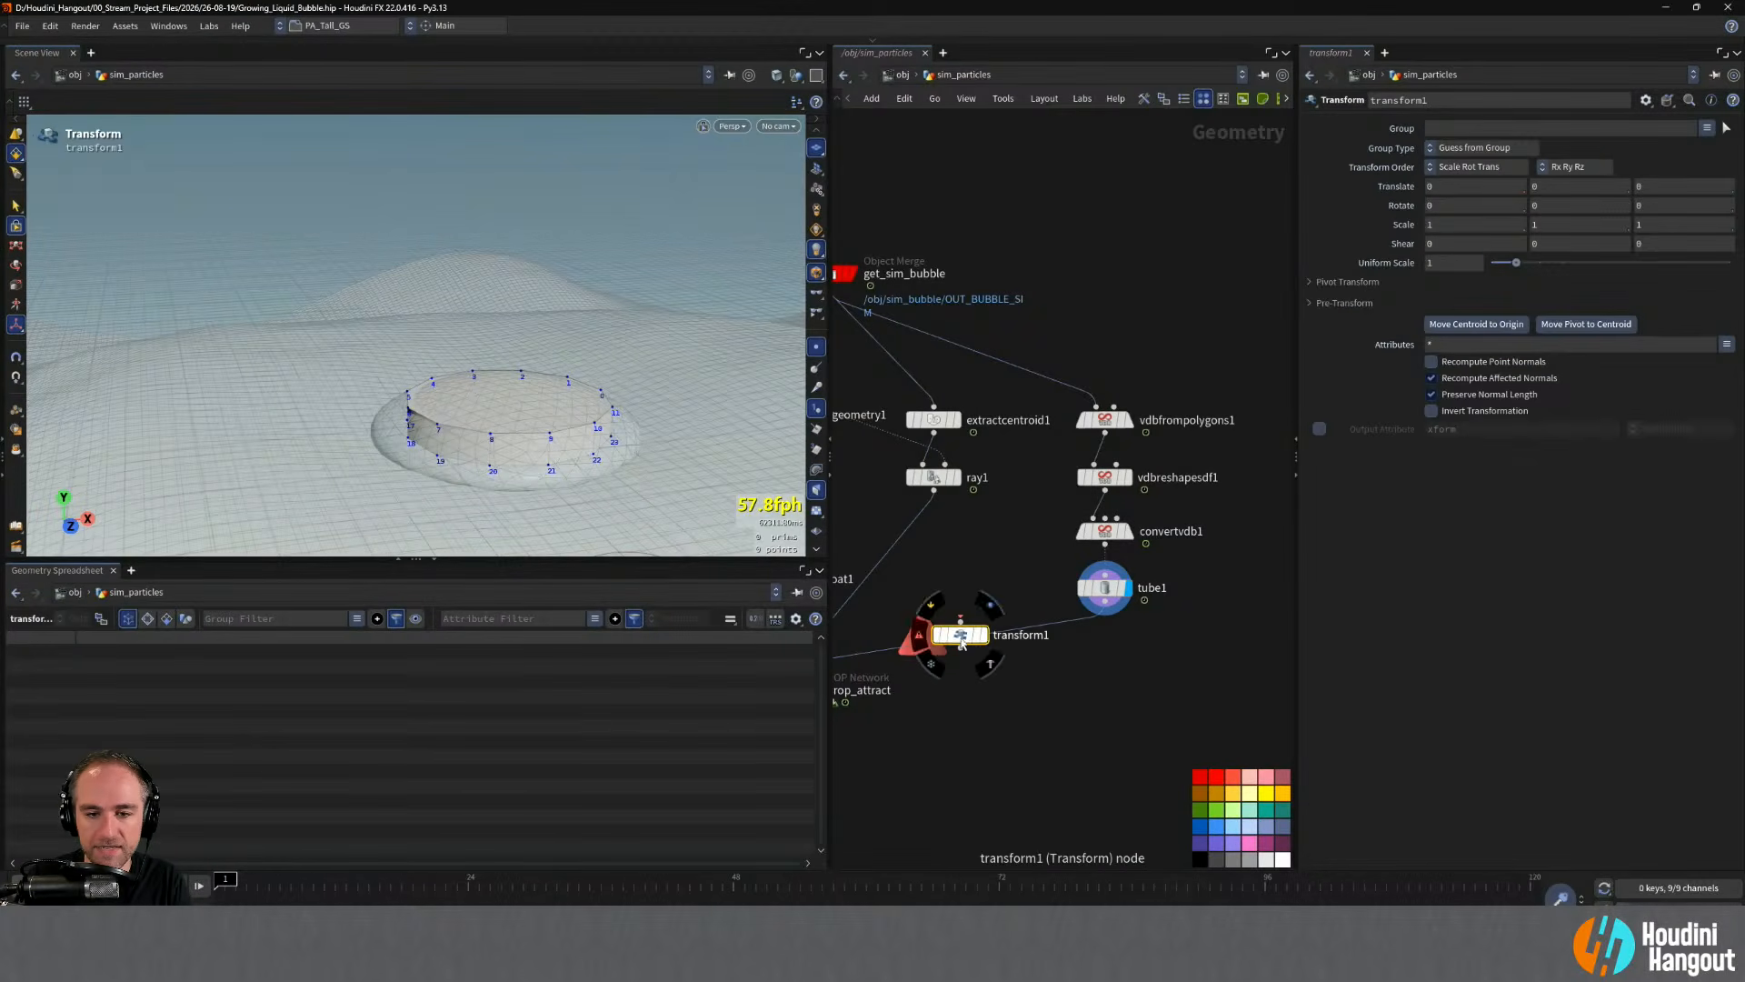
left_click_drag(962, 636, 1107, 639)
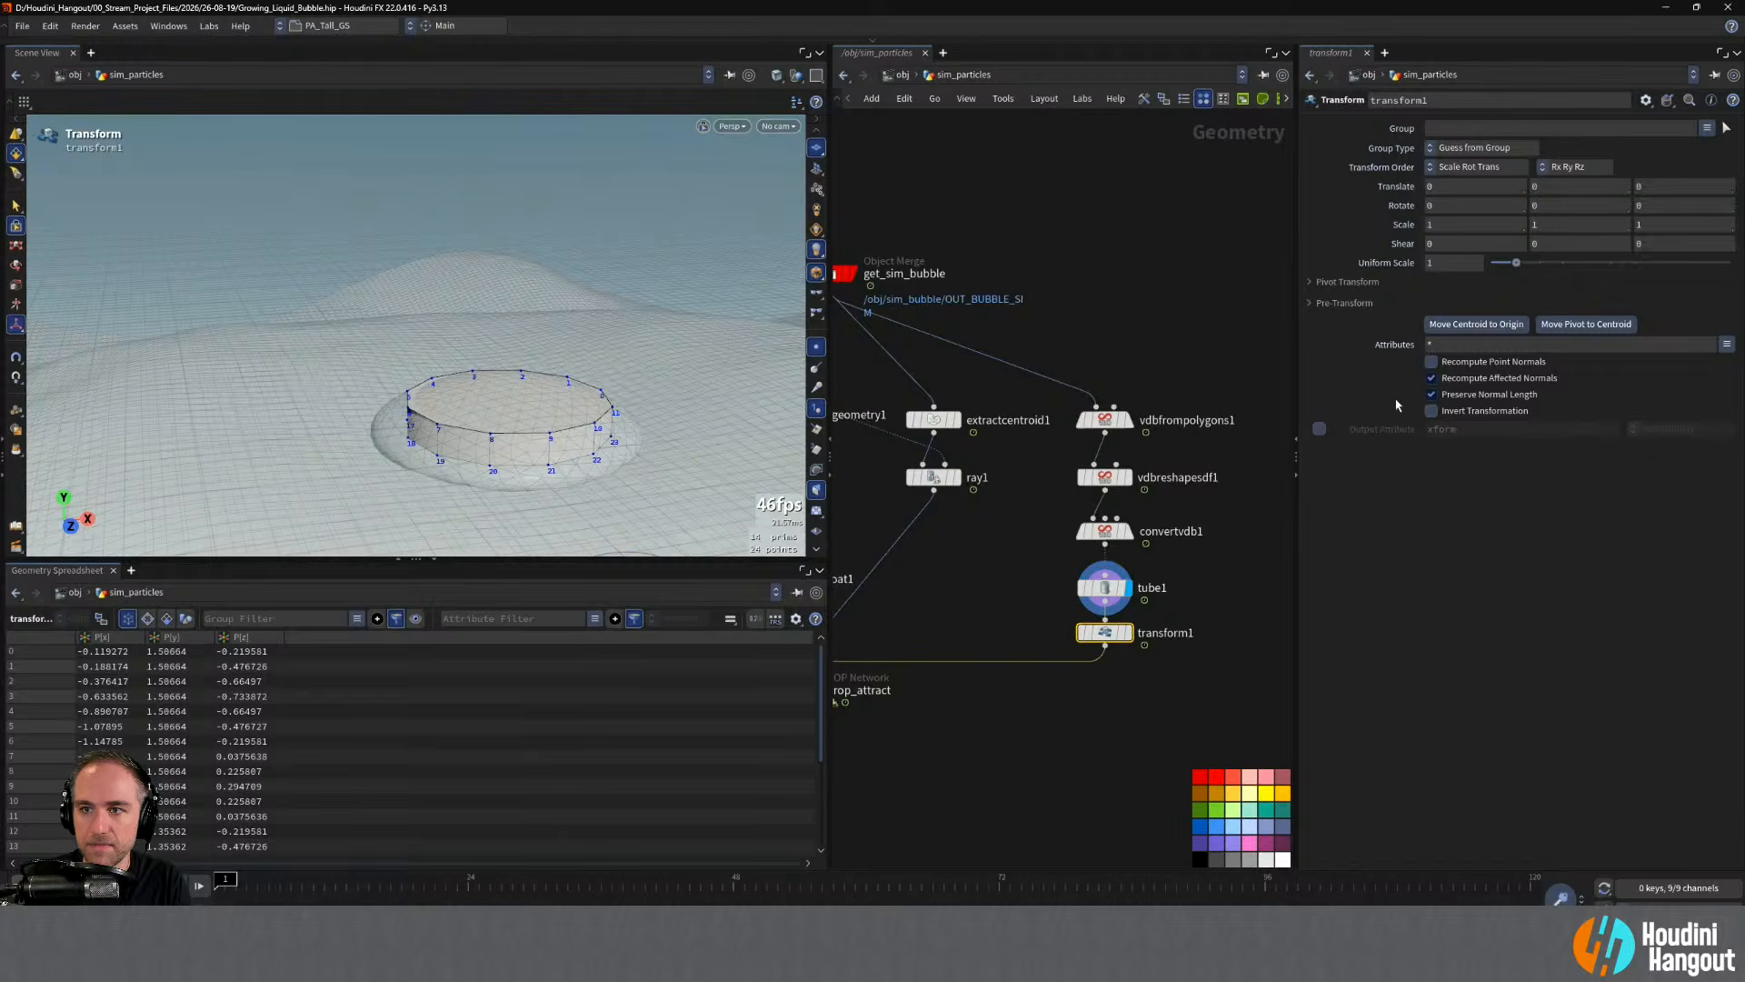
- Restrict transform1 to group 12-23 with group type Points and set its Y translation to -0.5
left_click(1448, 127)
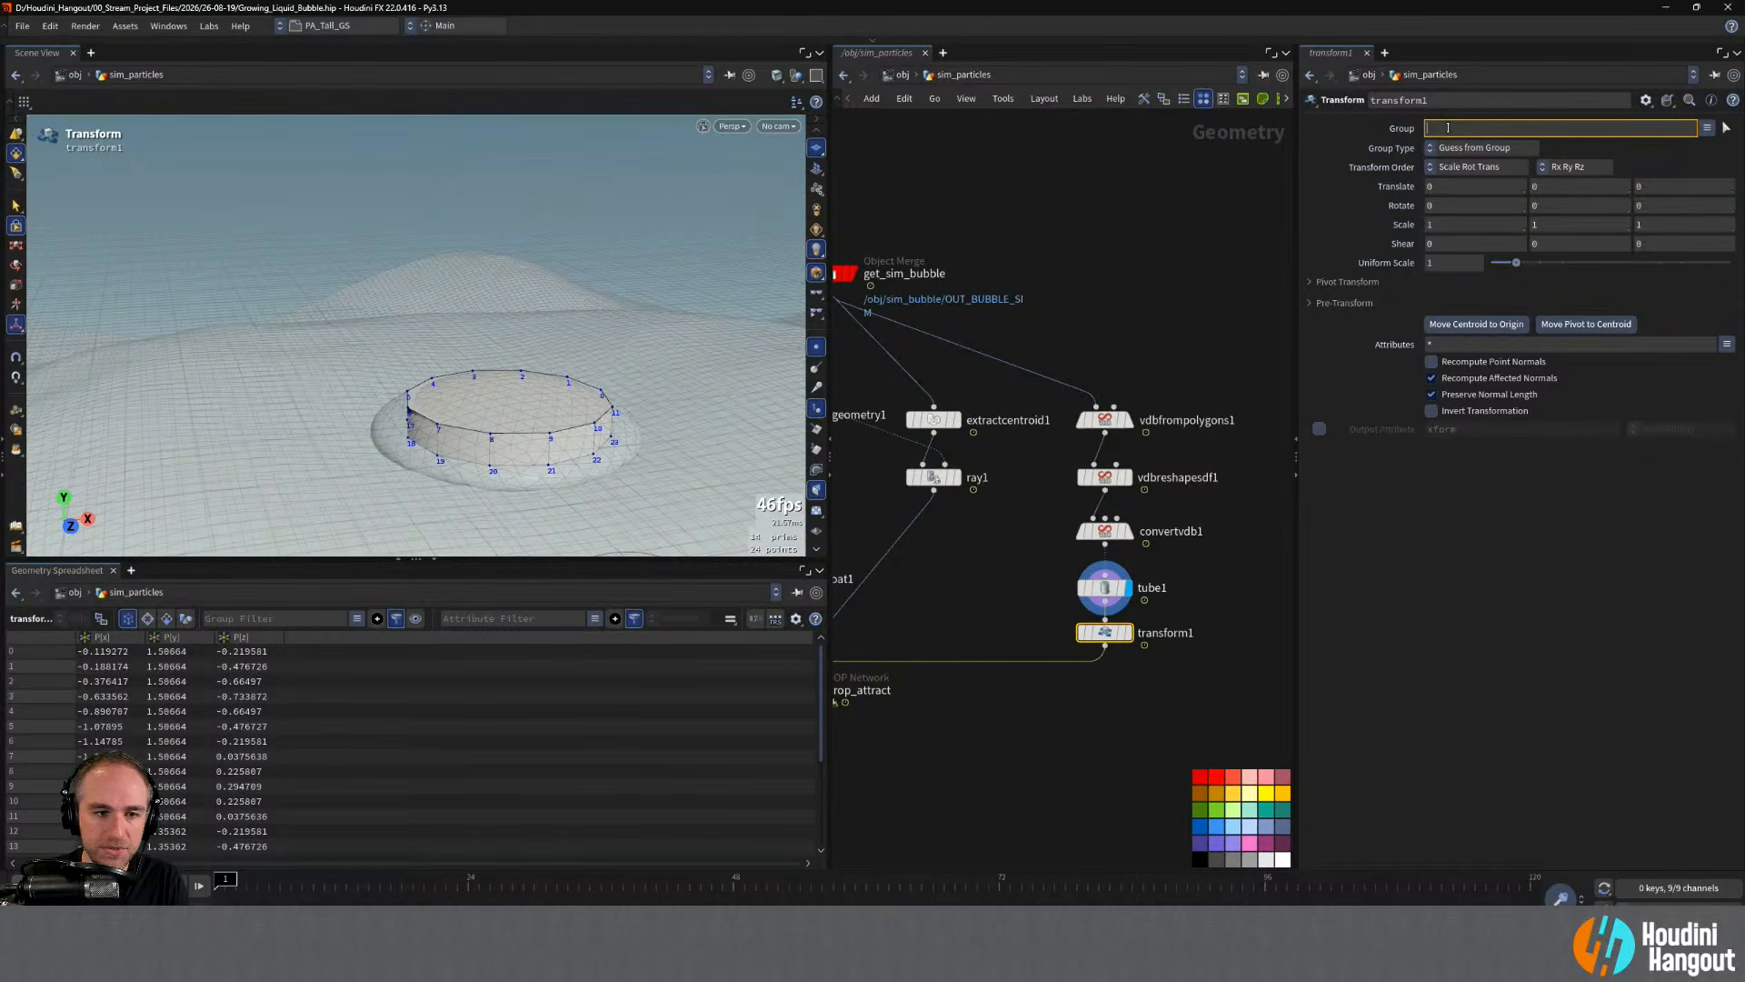
type("12-23")
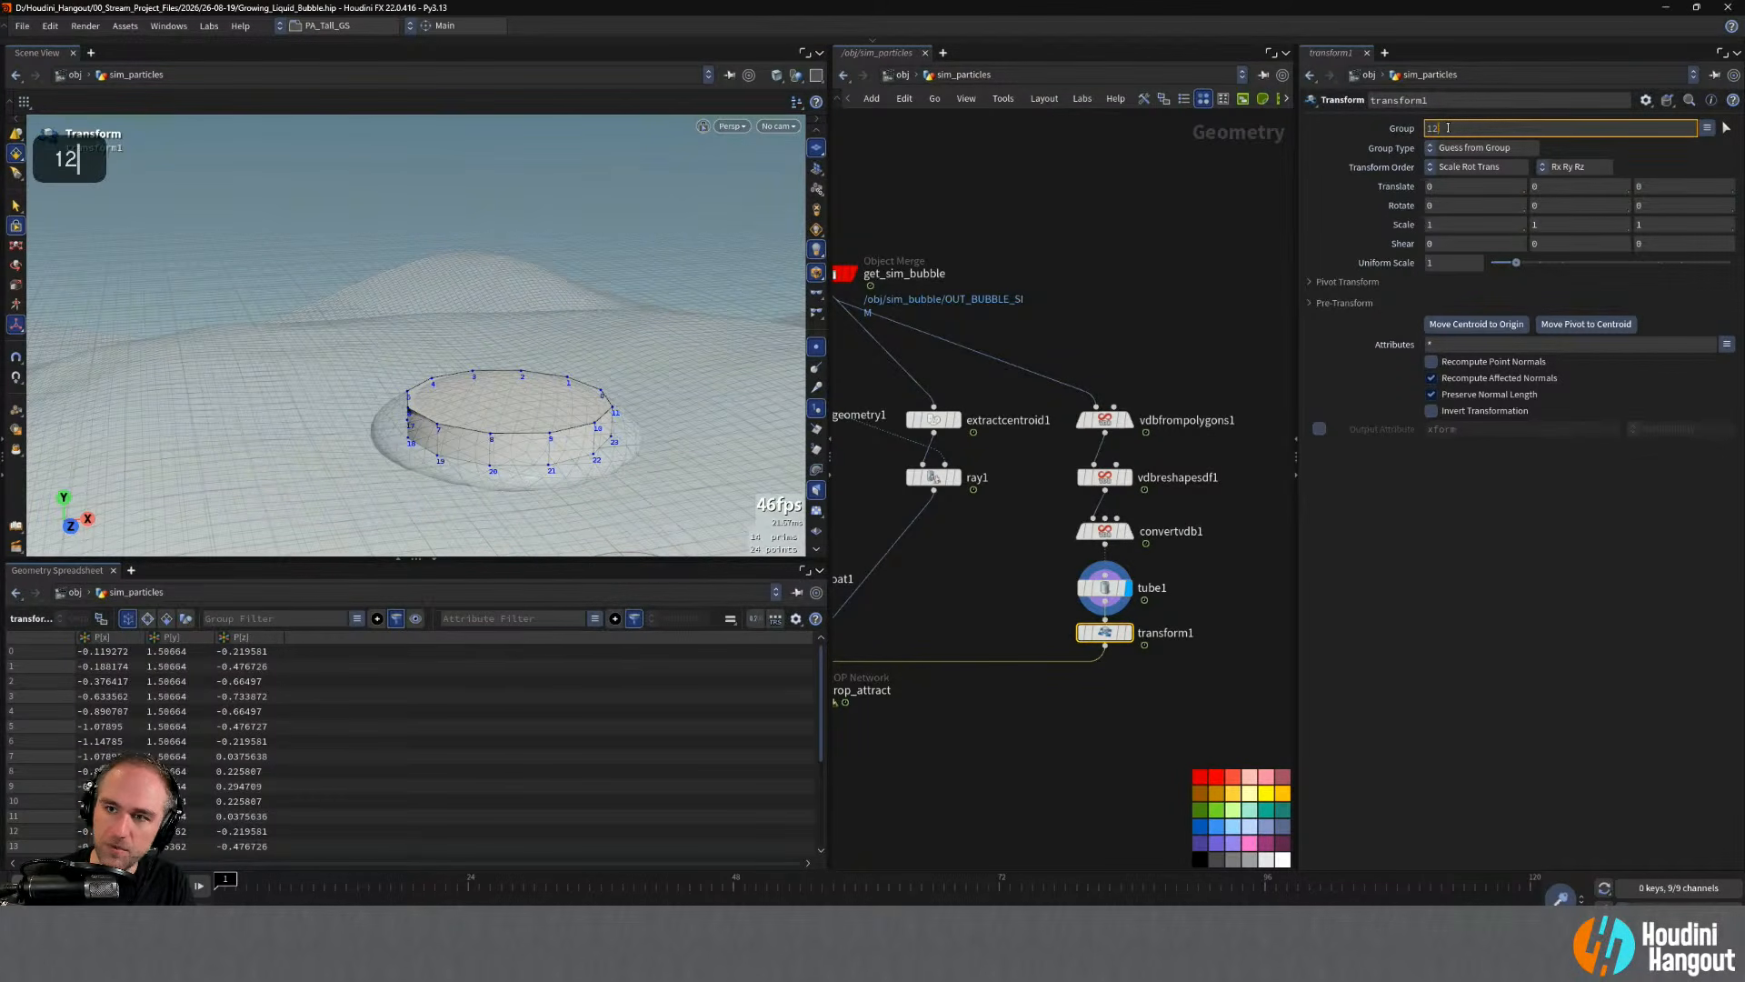
key("Return")
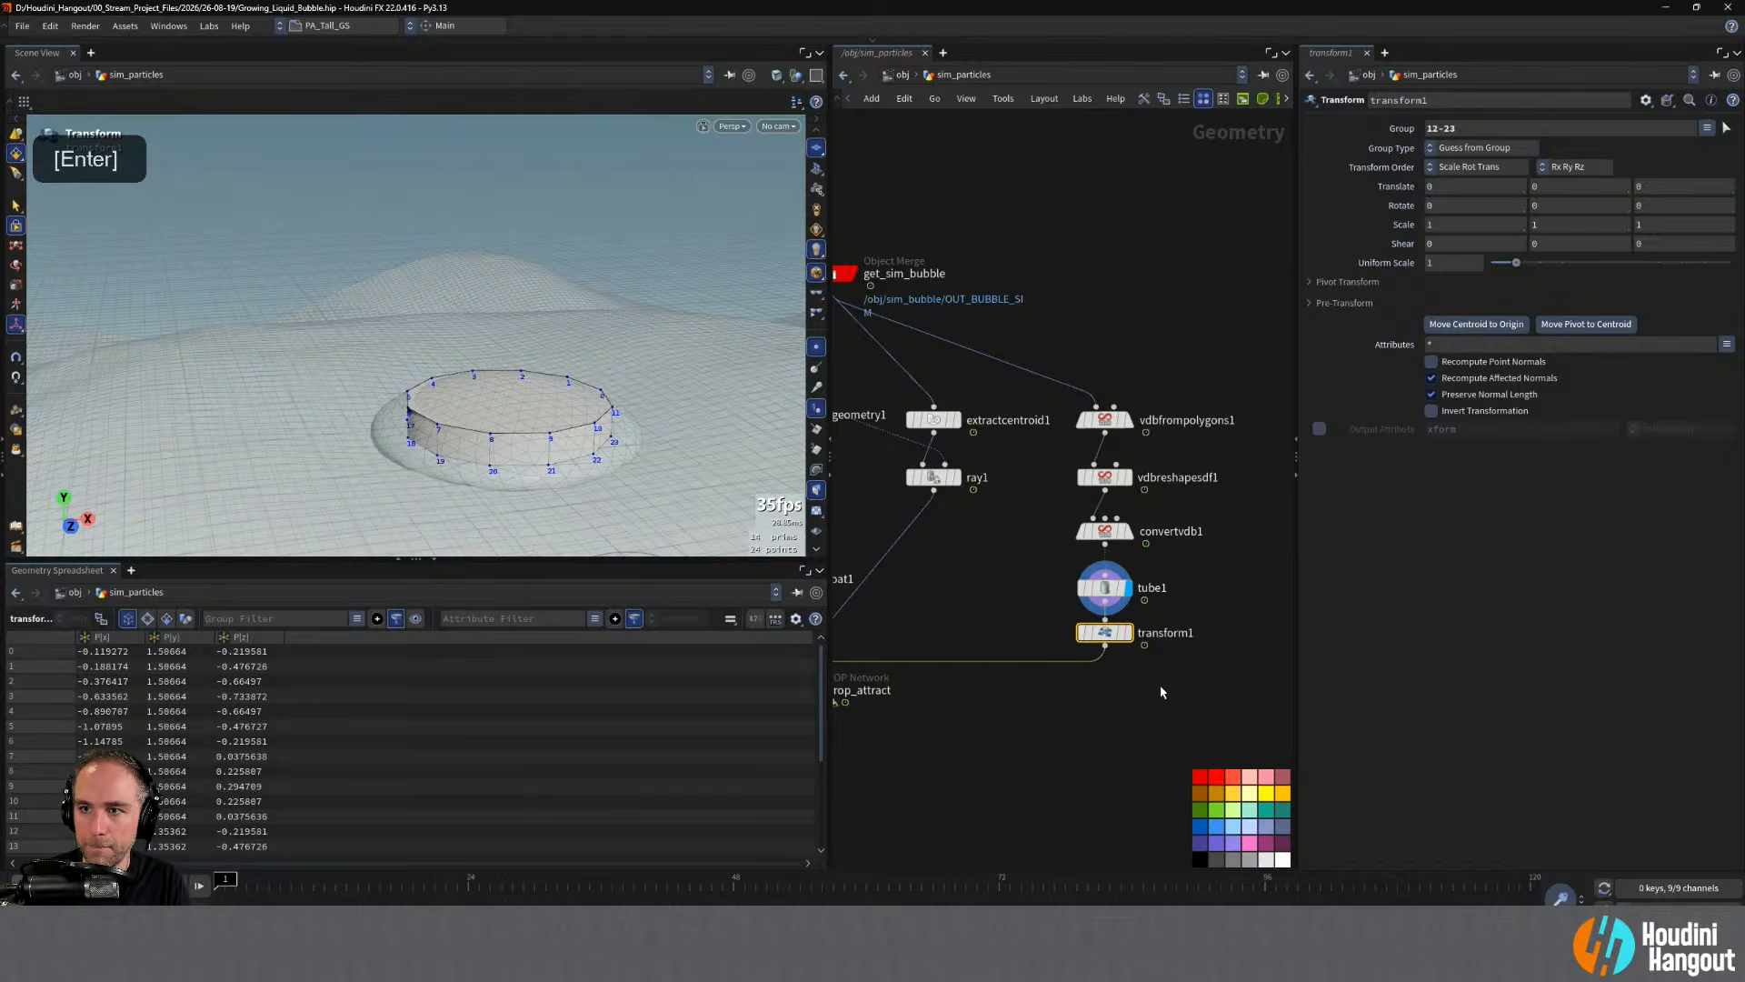
left_click(1481, 147)
left_click(1527, 196)
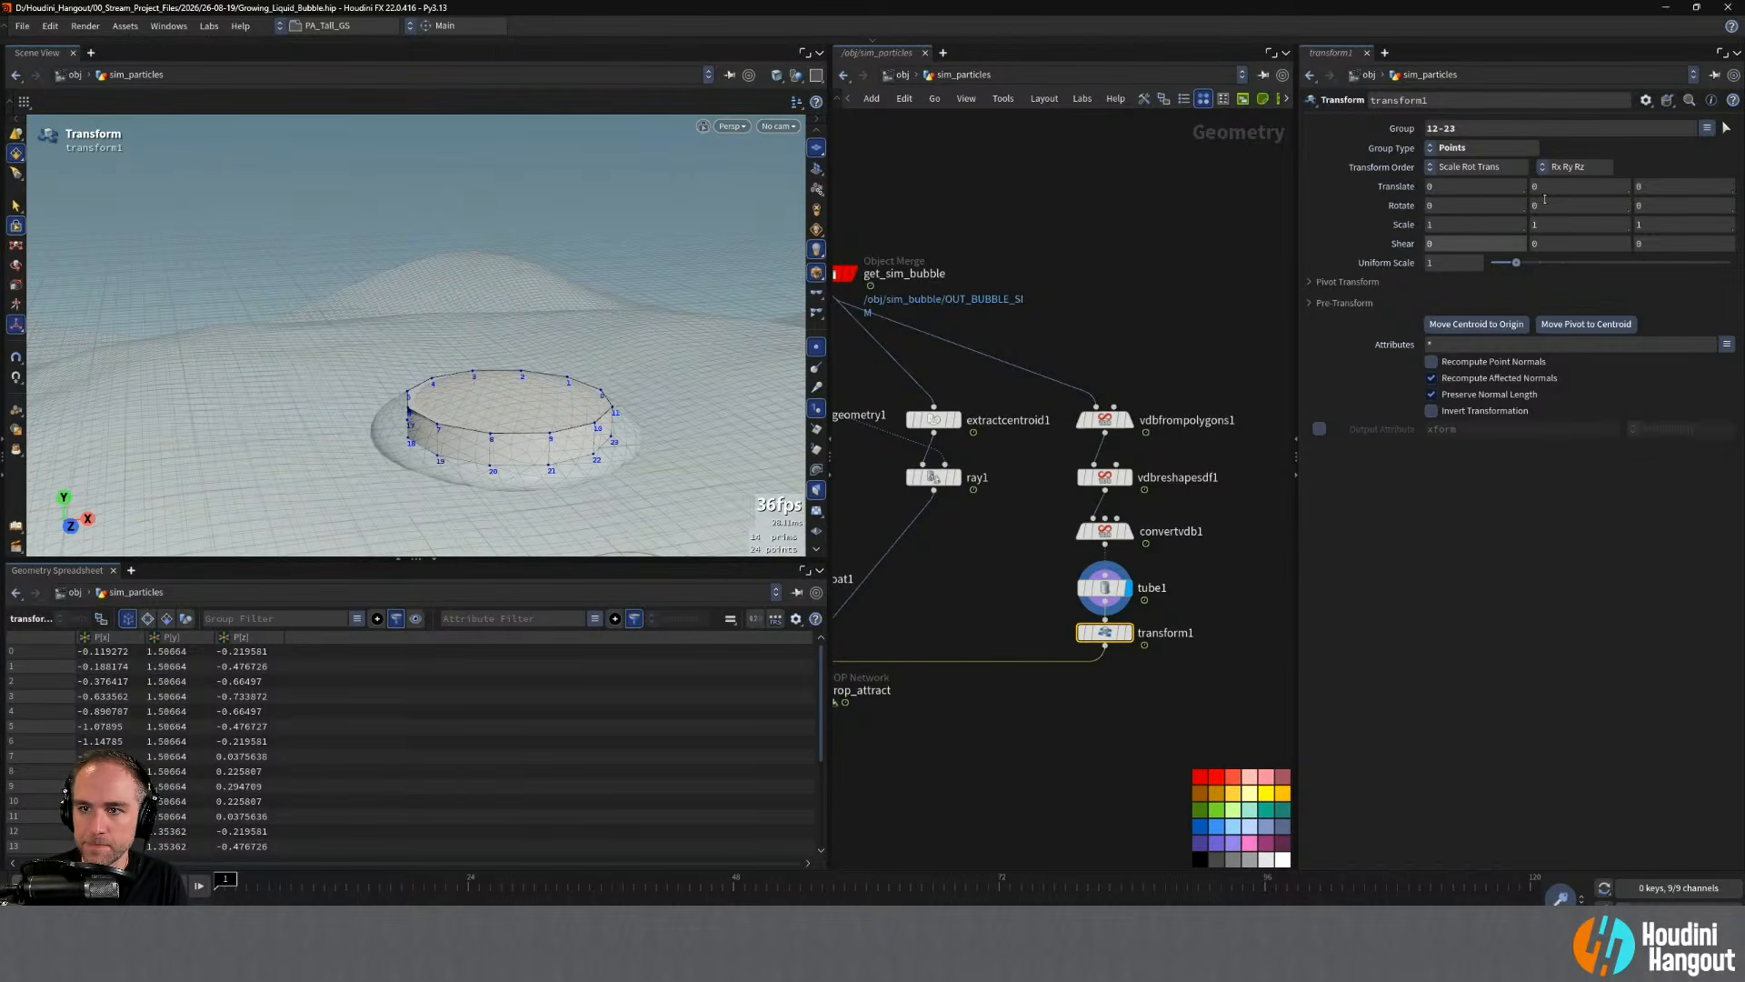
middle_click_drag(1552, 187, 1500, 185)
left_click_drag(564, 445, 567, 409, "alt")
- Move drop_attract slightly lower in the network, display transform1, and check the extended tube against the bubble at different frames
middle_click_drag(956, 708, 1055, 724, "alt")
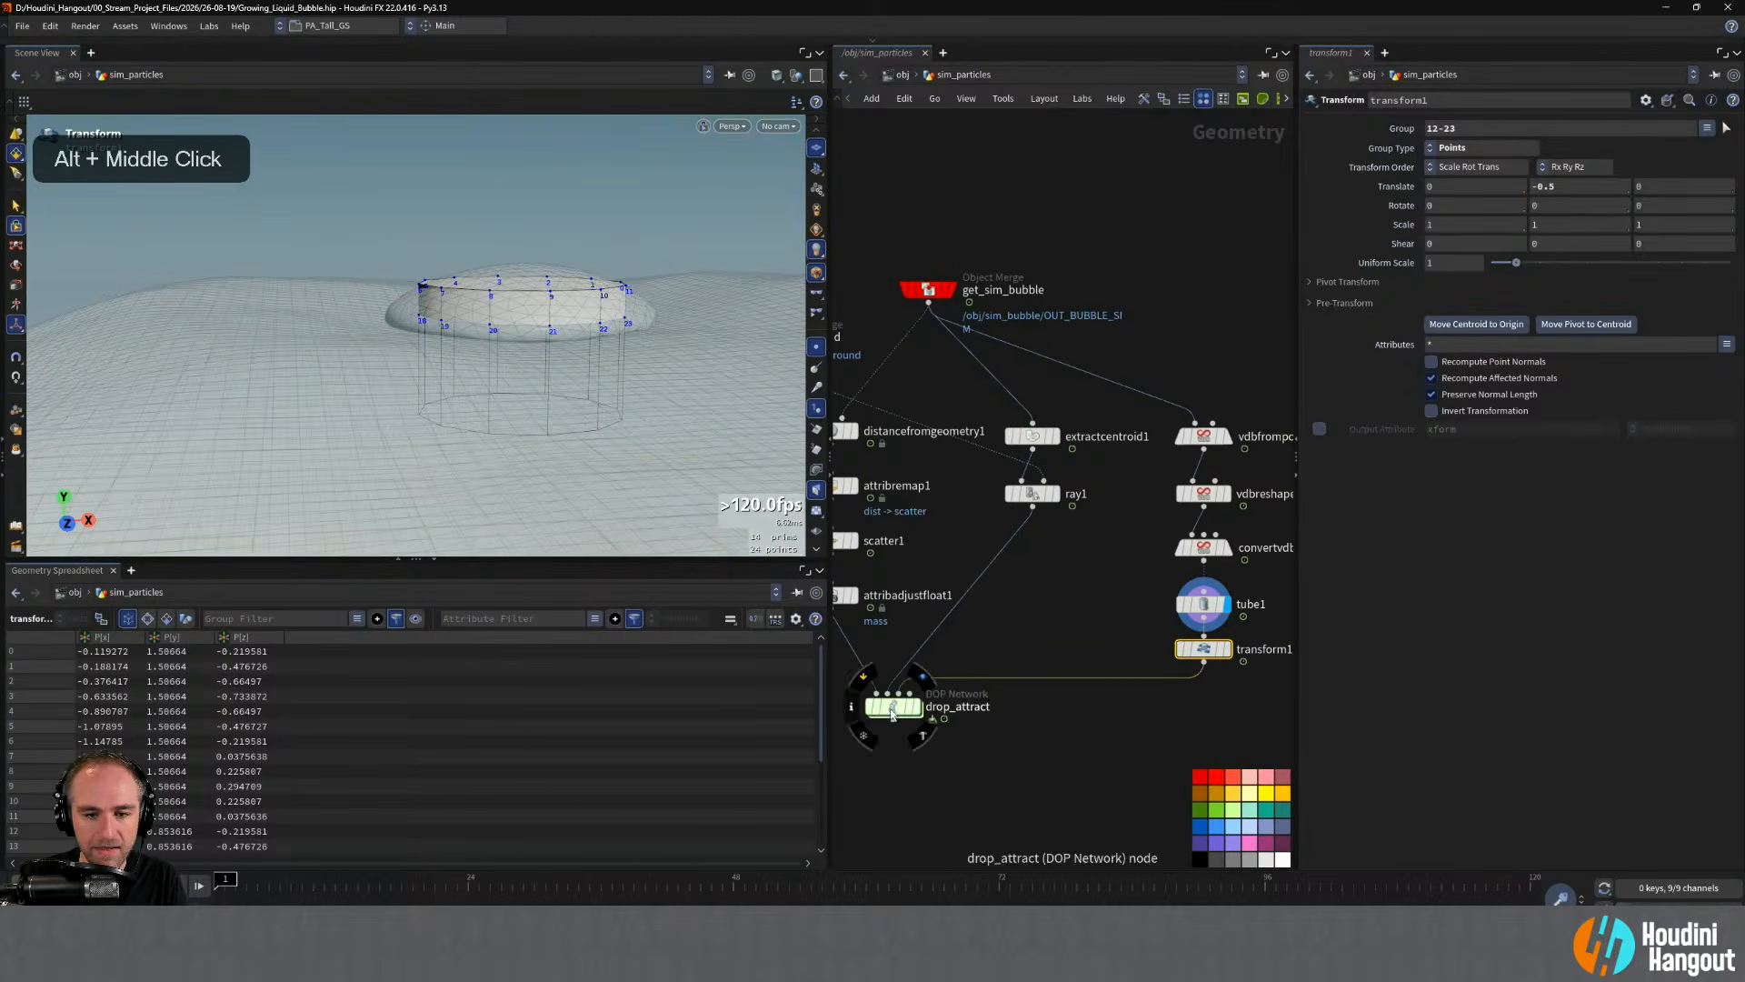
left_click_drag(893, 707, 892, 733)
left_click(1226, 649)
mouse_move(556, 238)
left_mouse_down("alt")
mouse_move(558, 329)
mouse_move(561, 243)
left_mouse_up("alt")
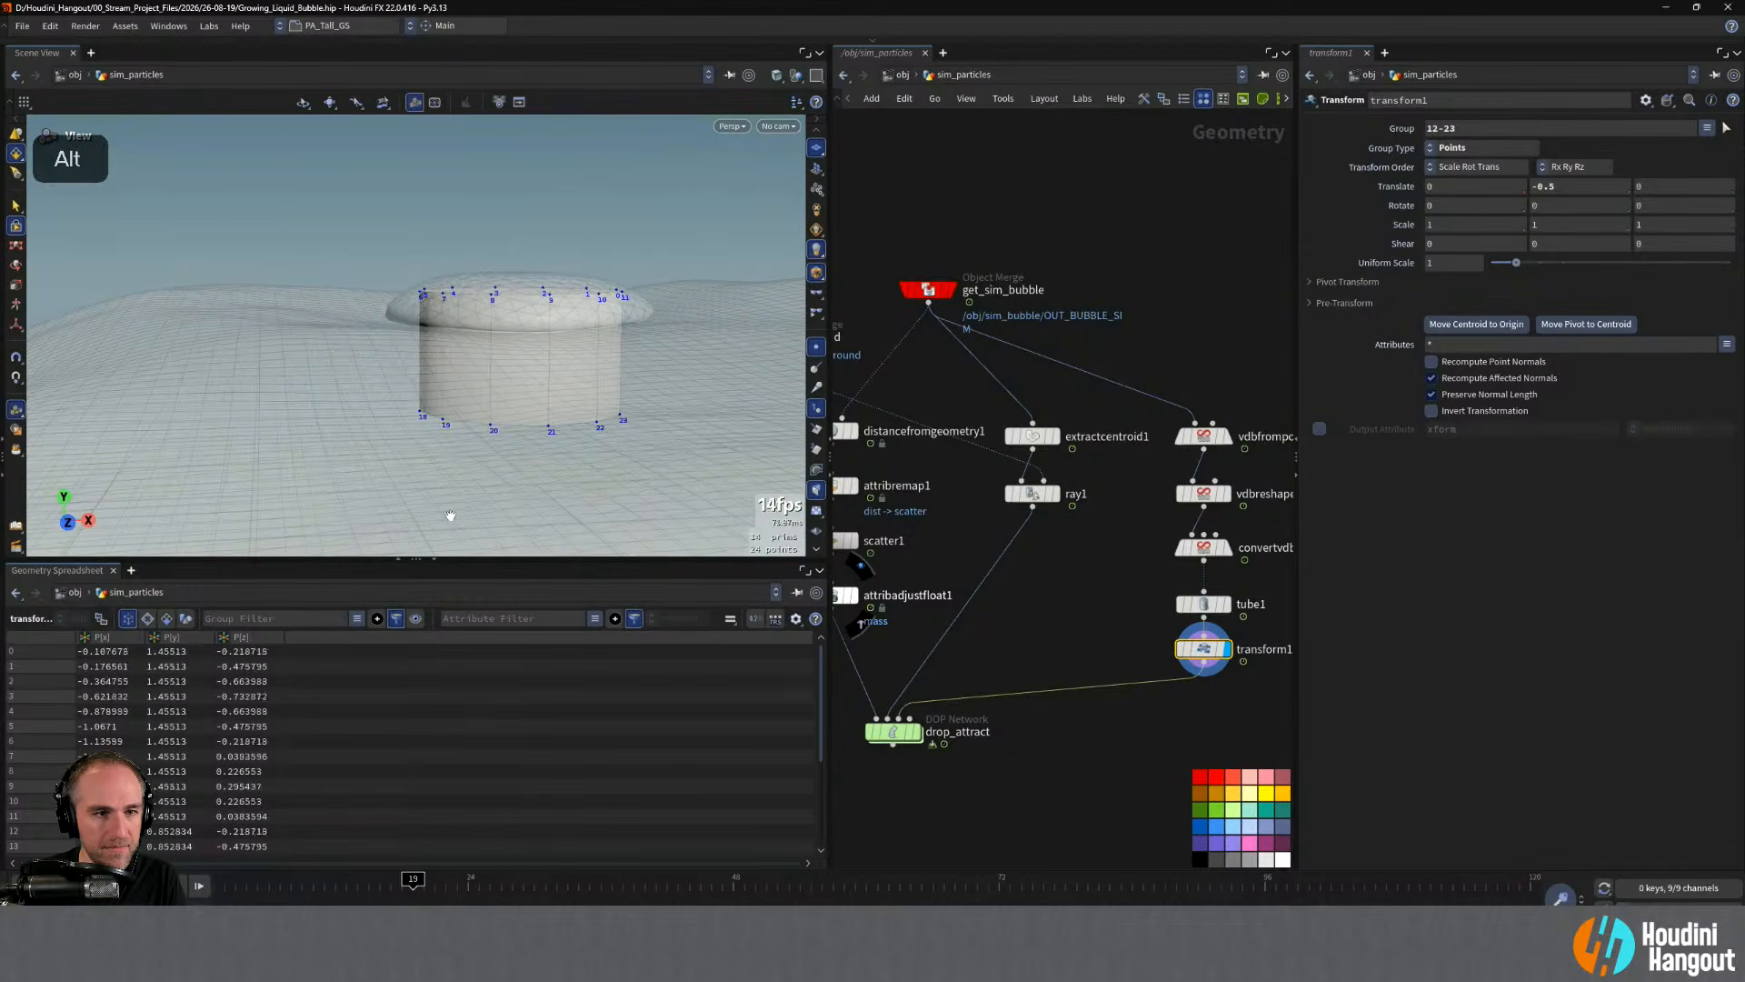
mouse_move(450, 516)
left_mouse_down("alt")
mouse_move(452, 604)
mouse_move(474, 496)
mouse_move(451, 543)
left_mouse_up("alt")
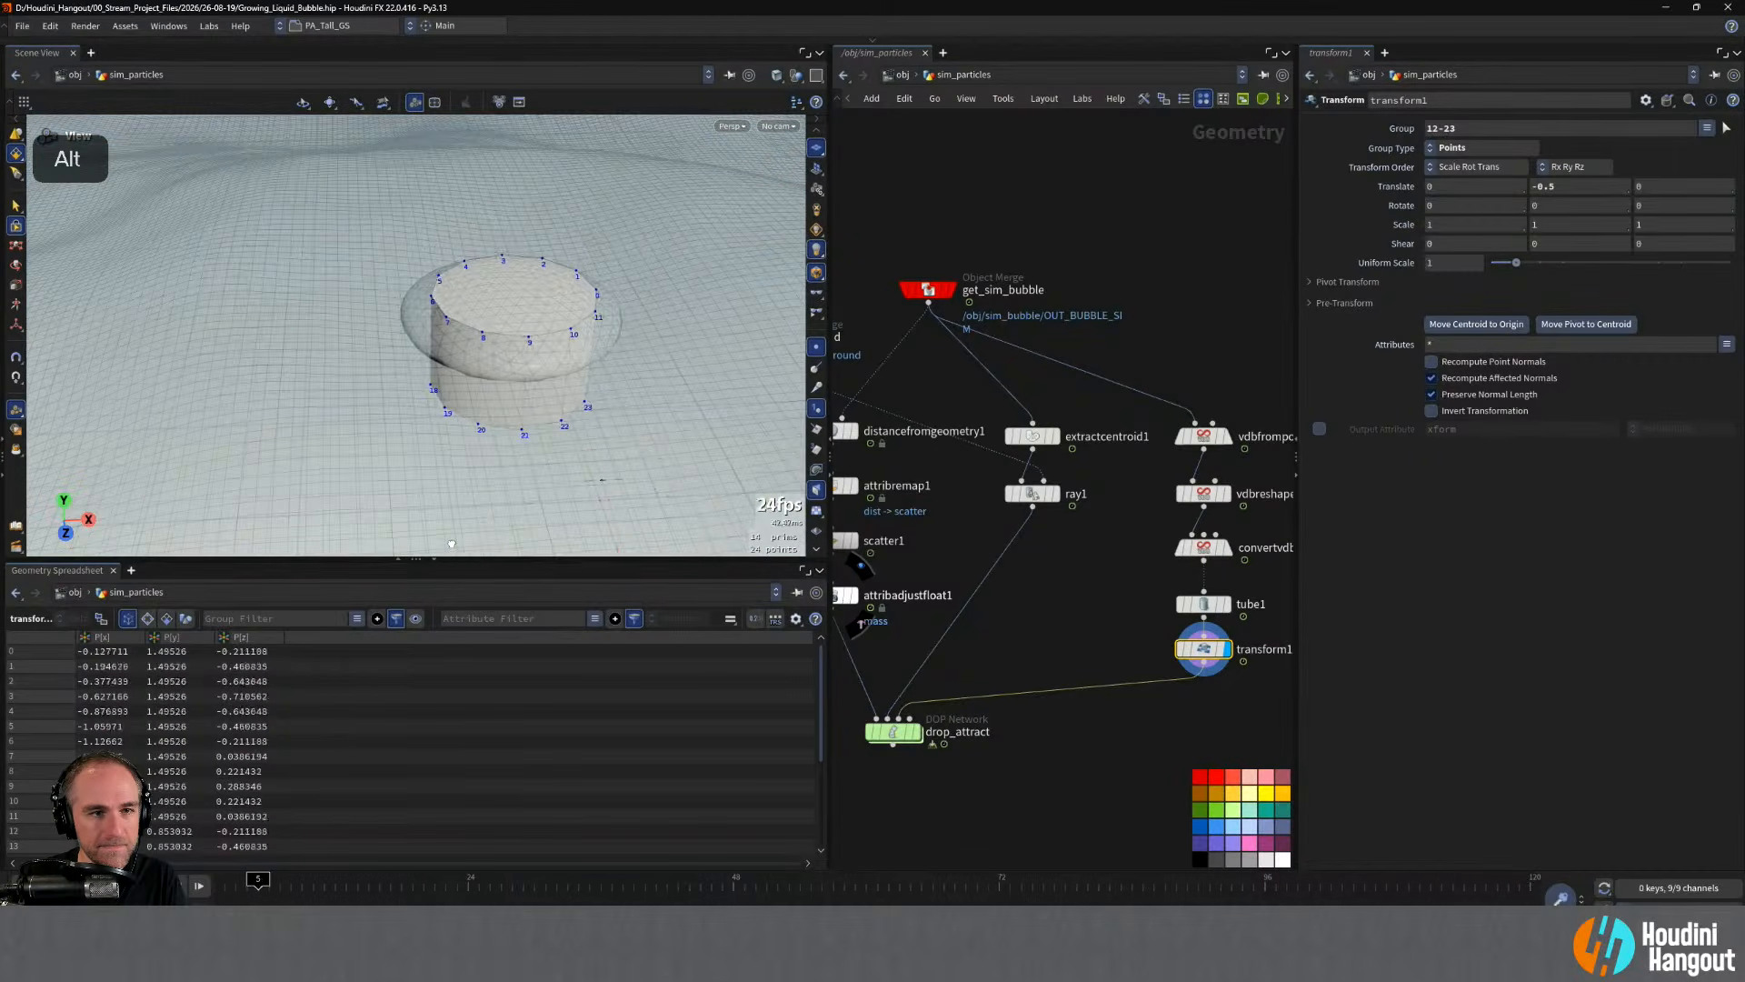
key("Return")
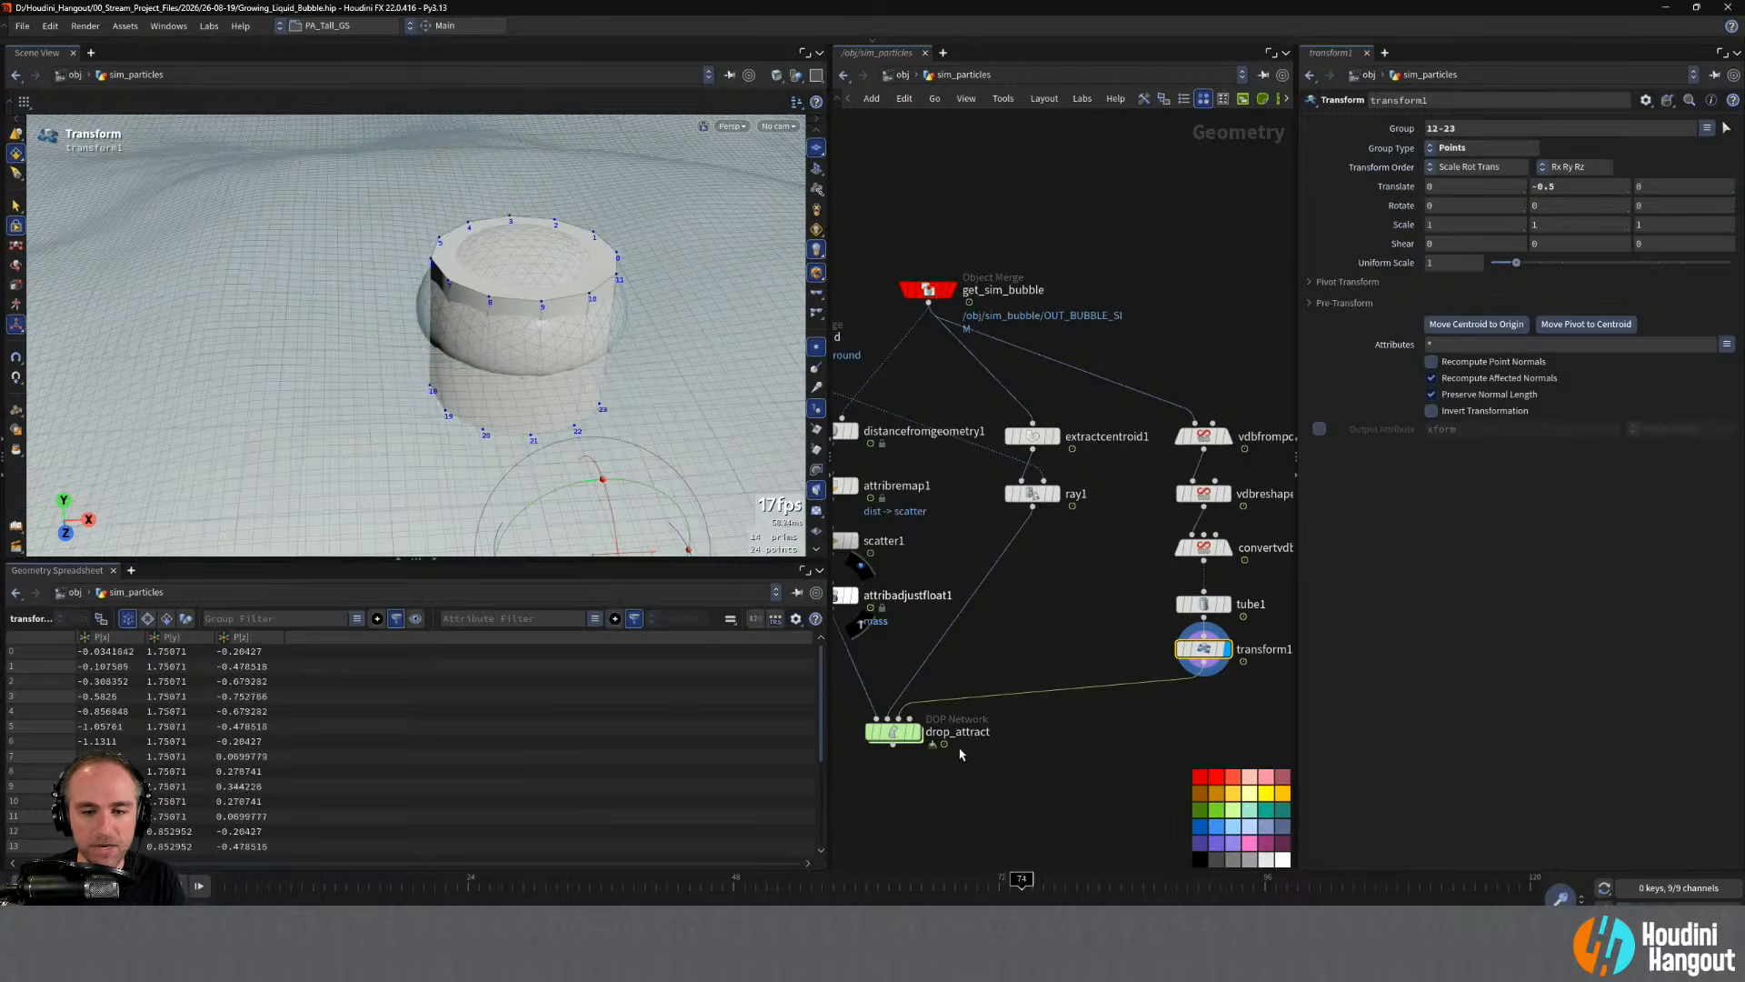
- Inside drop_attract, set popkill1's Bounding Type to Bounding Object
double_click(895, 731)
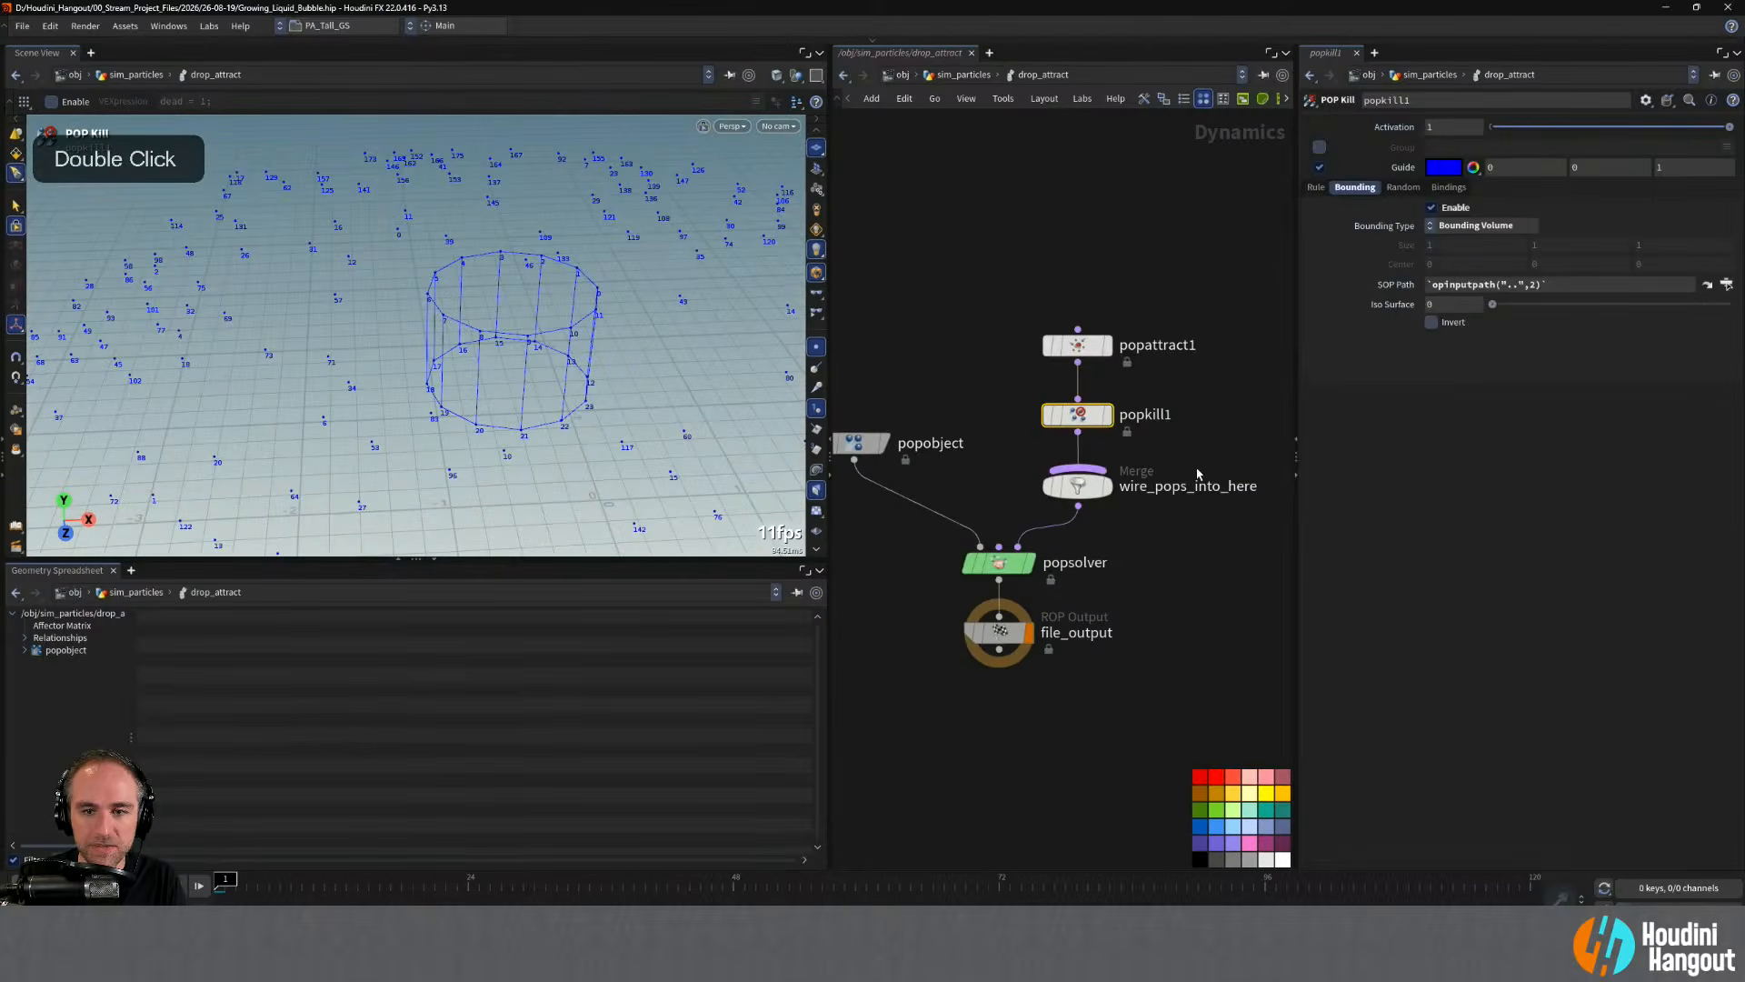
left_click(1480, 225)
left_click(1474, 278)
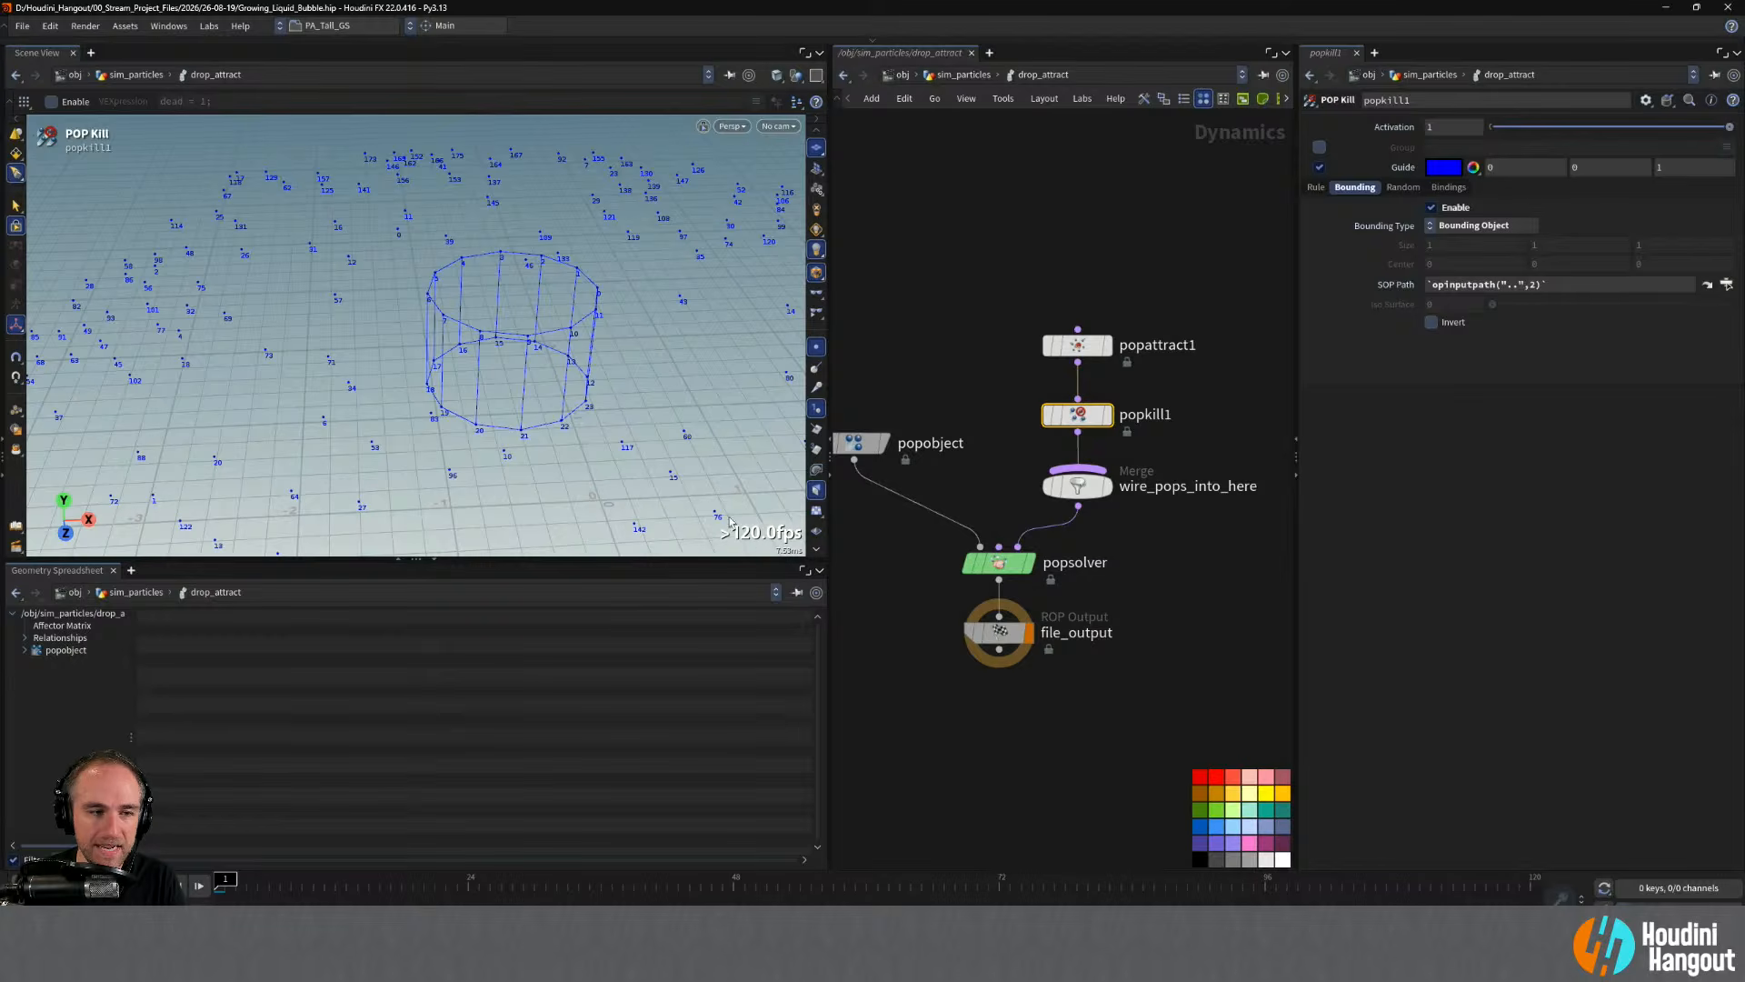
- Play the drop_attract simulation and examine from several angles how the particles move toward the killing tube, then rewind to the first frame
key("Up")
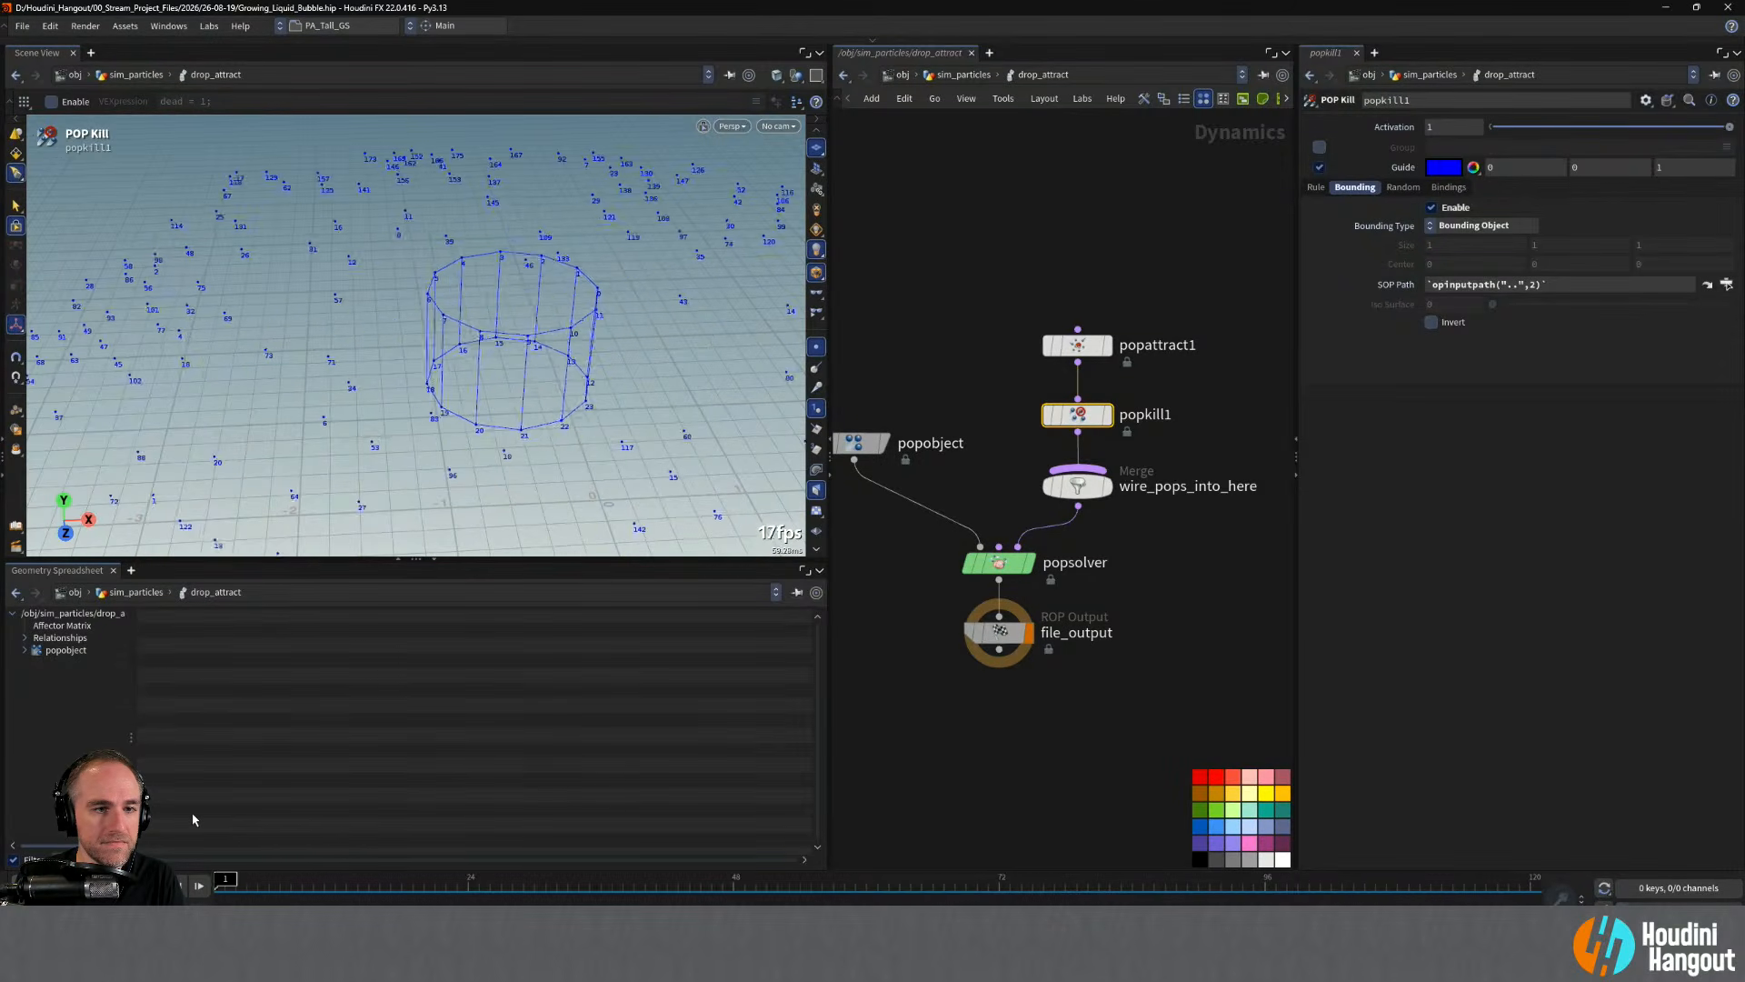
right_click_drag(400, 338, 436, 338, "alt")
left_click_drag(436, 338, 444, 292, "alt")
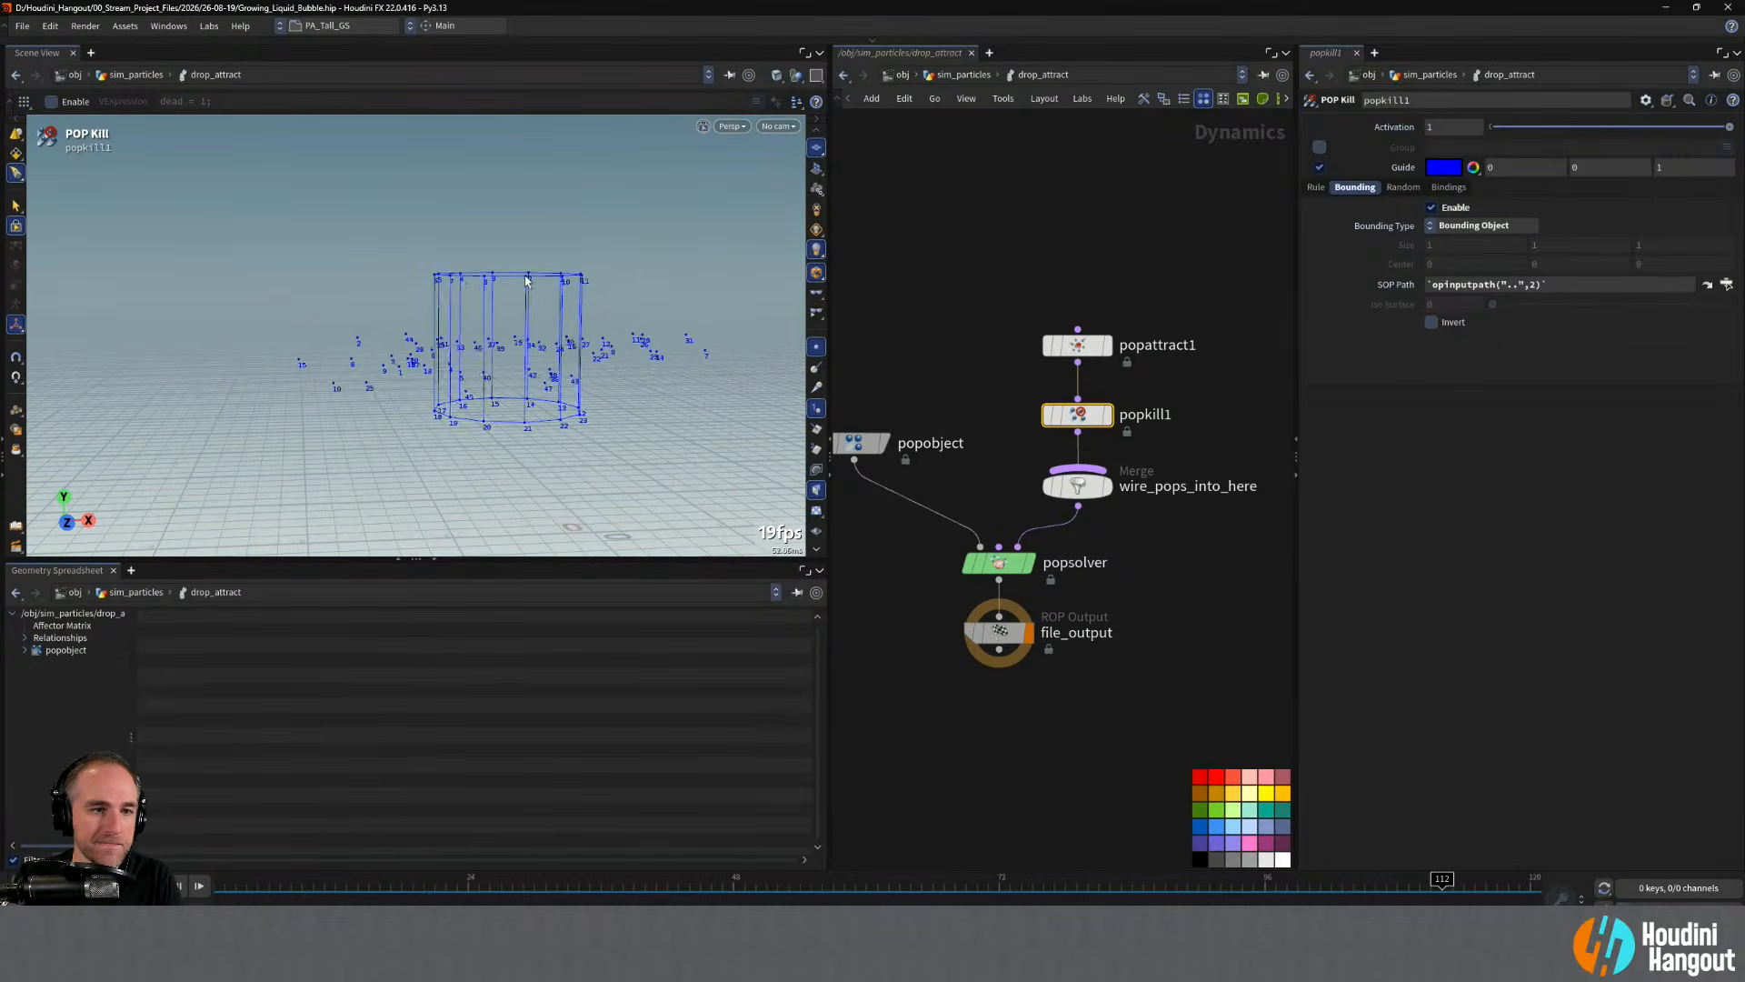
left_click_drag(527, 283, 545, 400, "alt")
right_click_drag(546, 400, 454, 391, "alt")
left_click_drag(455, 391, 487, 380, "alt")
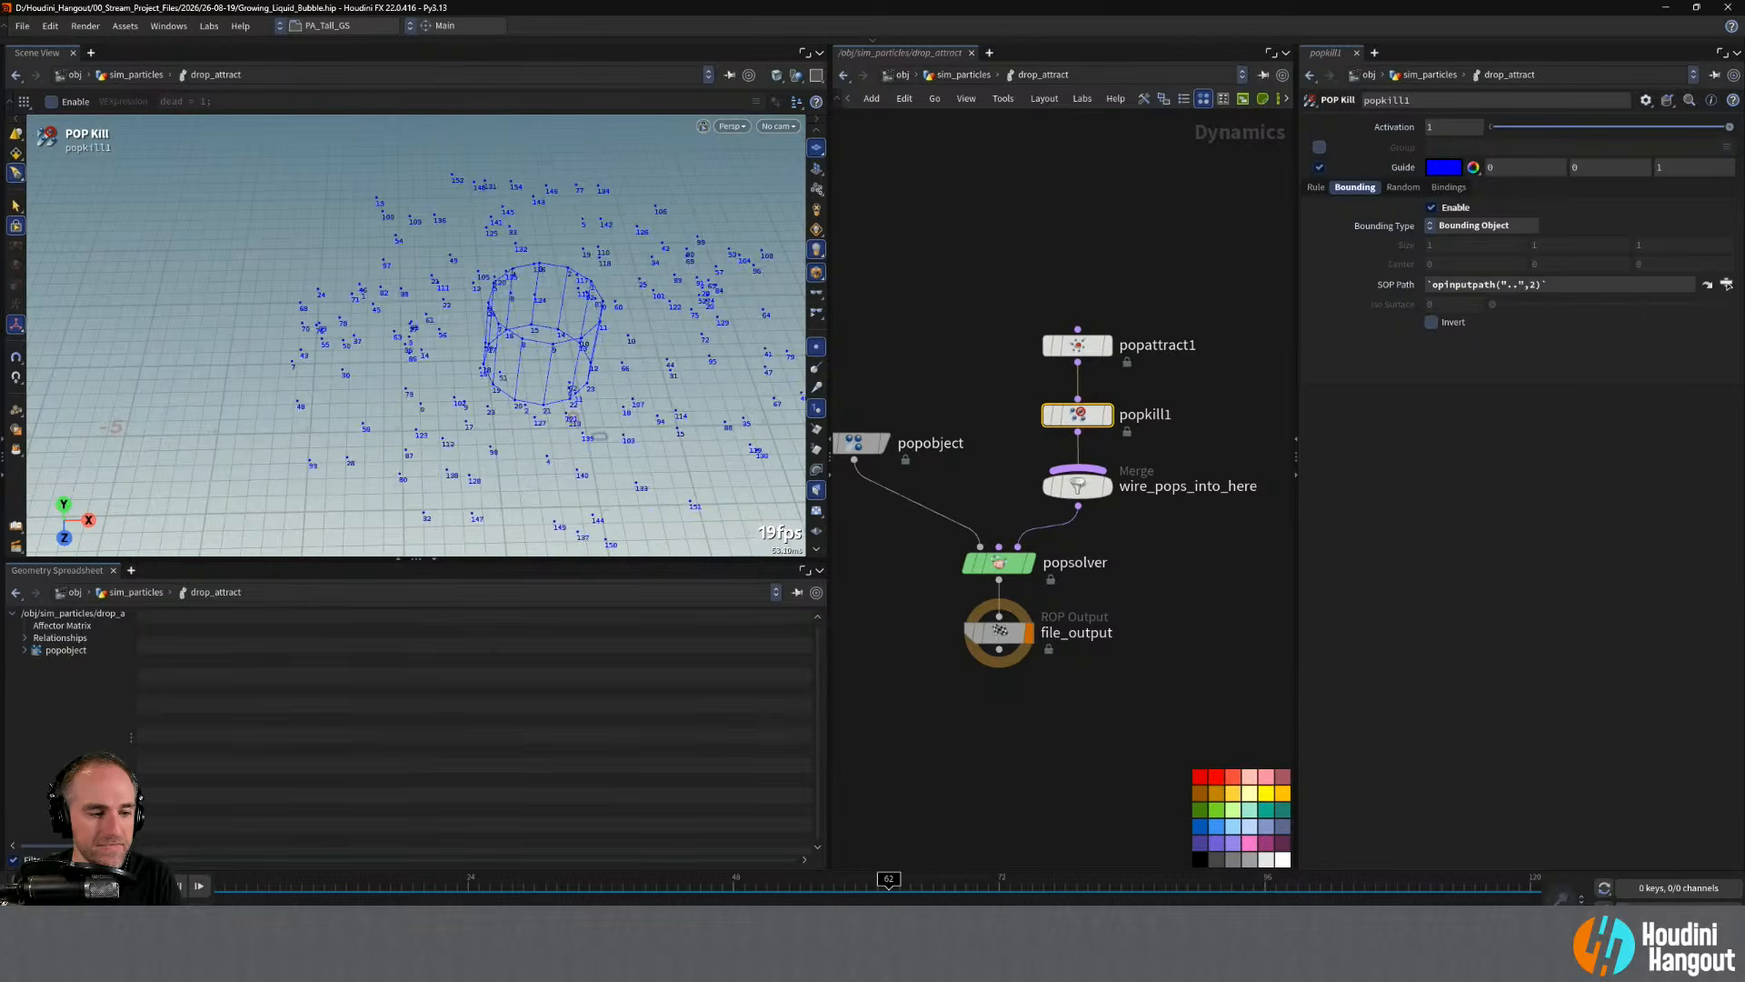
key("ctrl+Up")
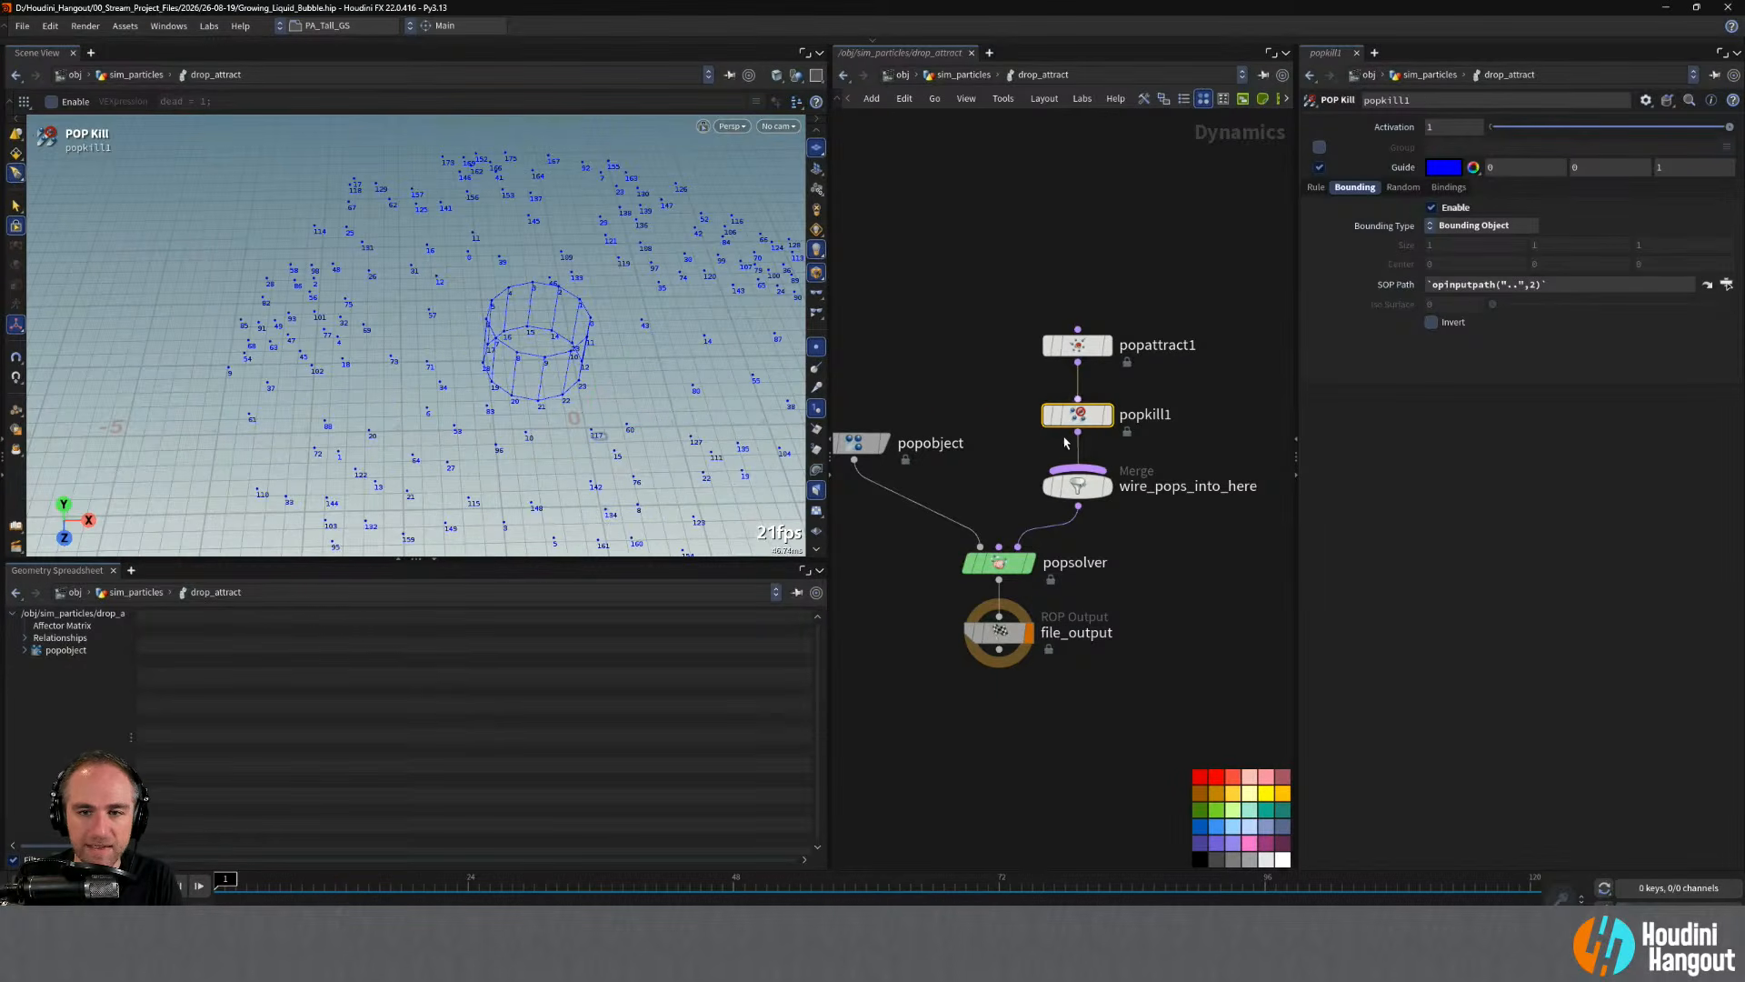
- Go back up to the sim_particles geometry network and select the transform1 node under the tube
left_click(1077, 345)
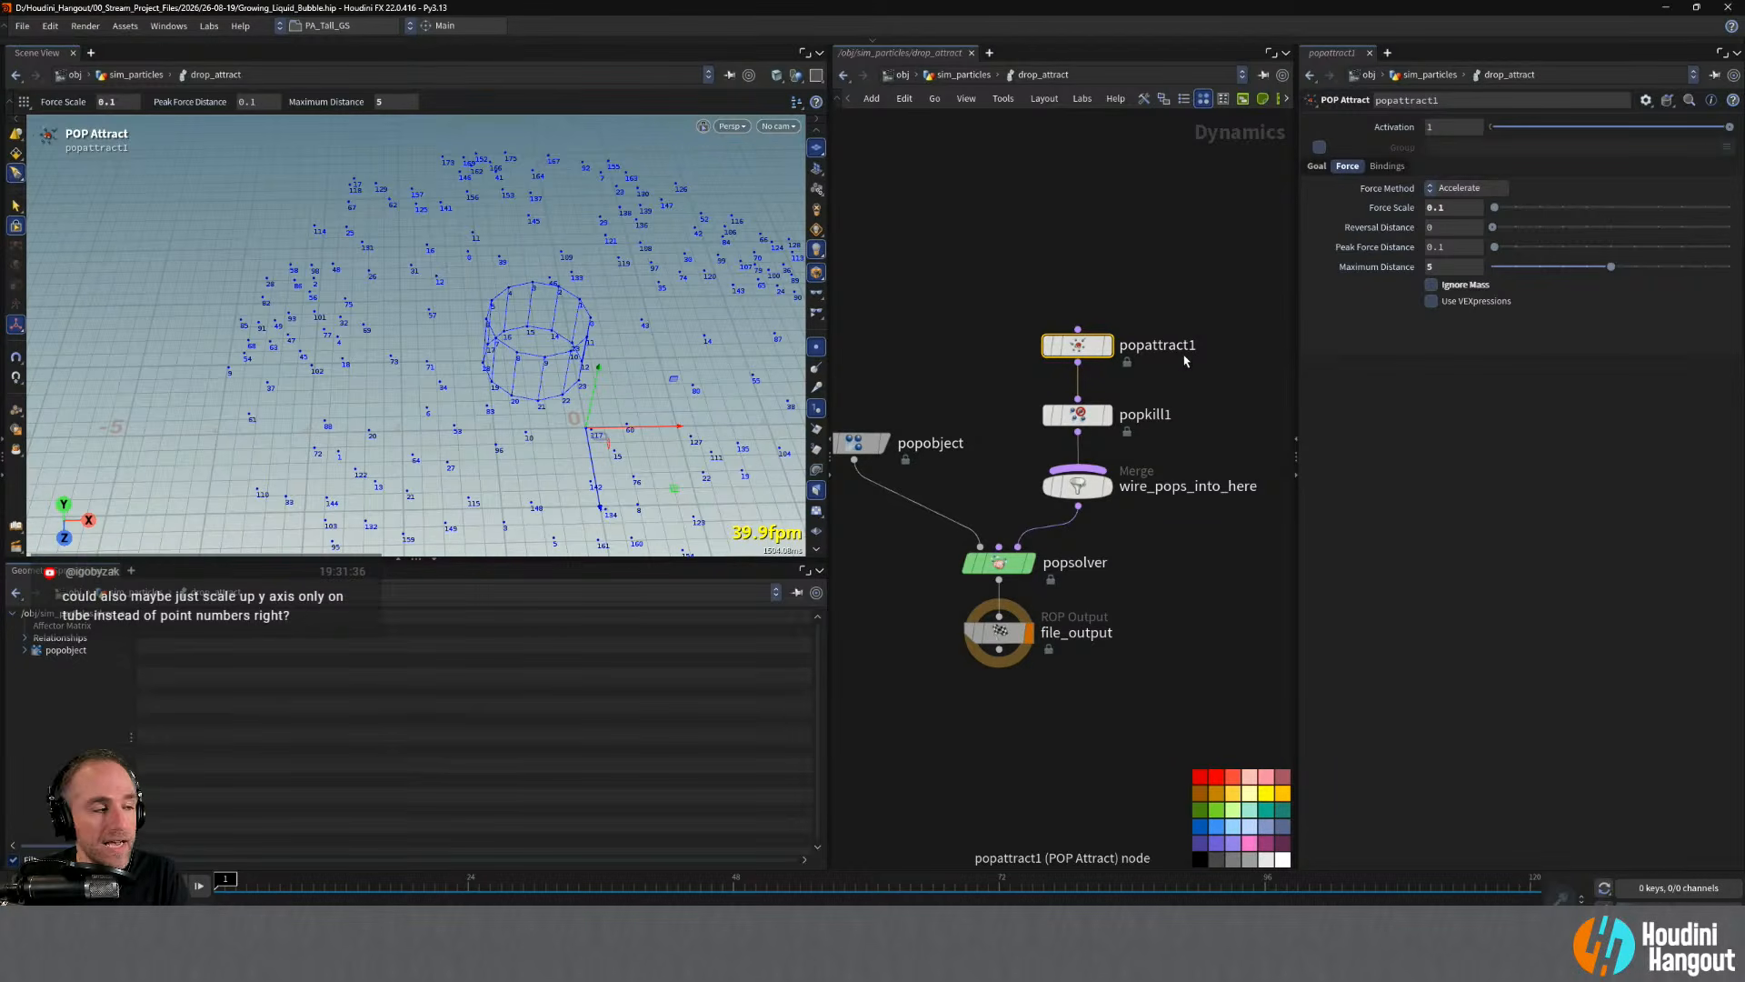
left_click(1092, 250)
key("u")
middle_click_drag(1075, 612, 939, 514)
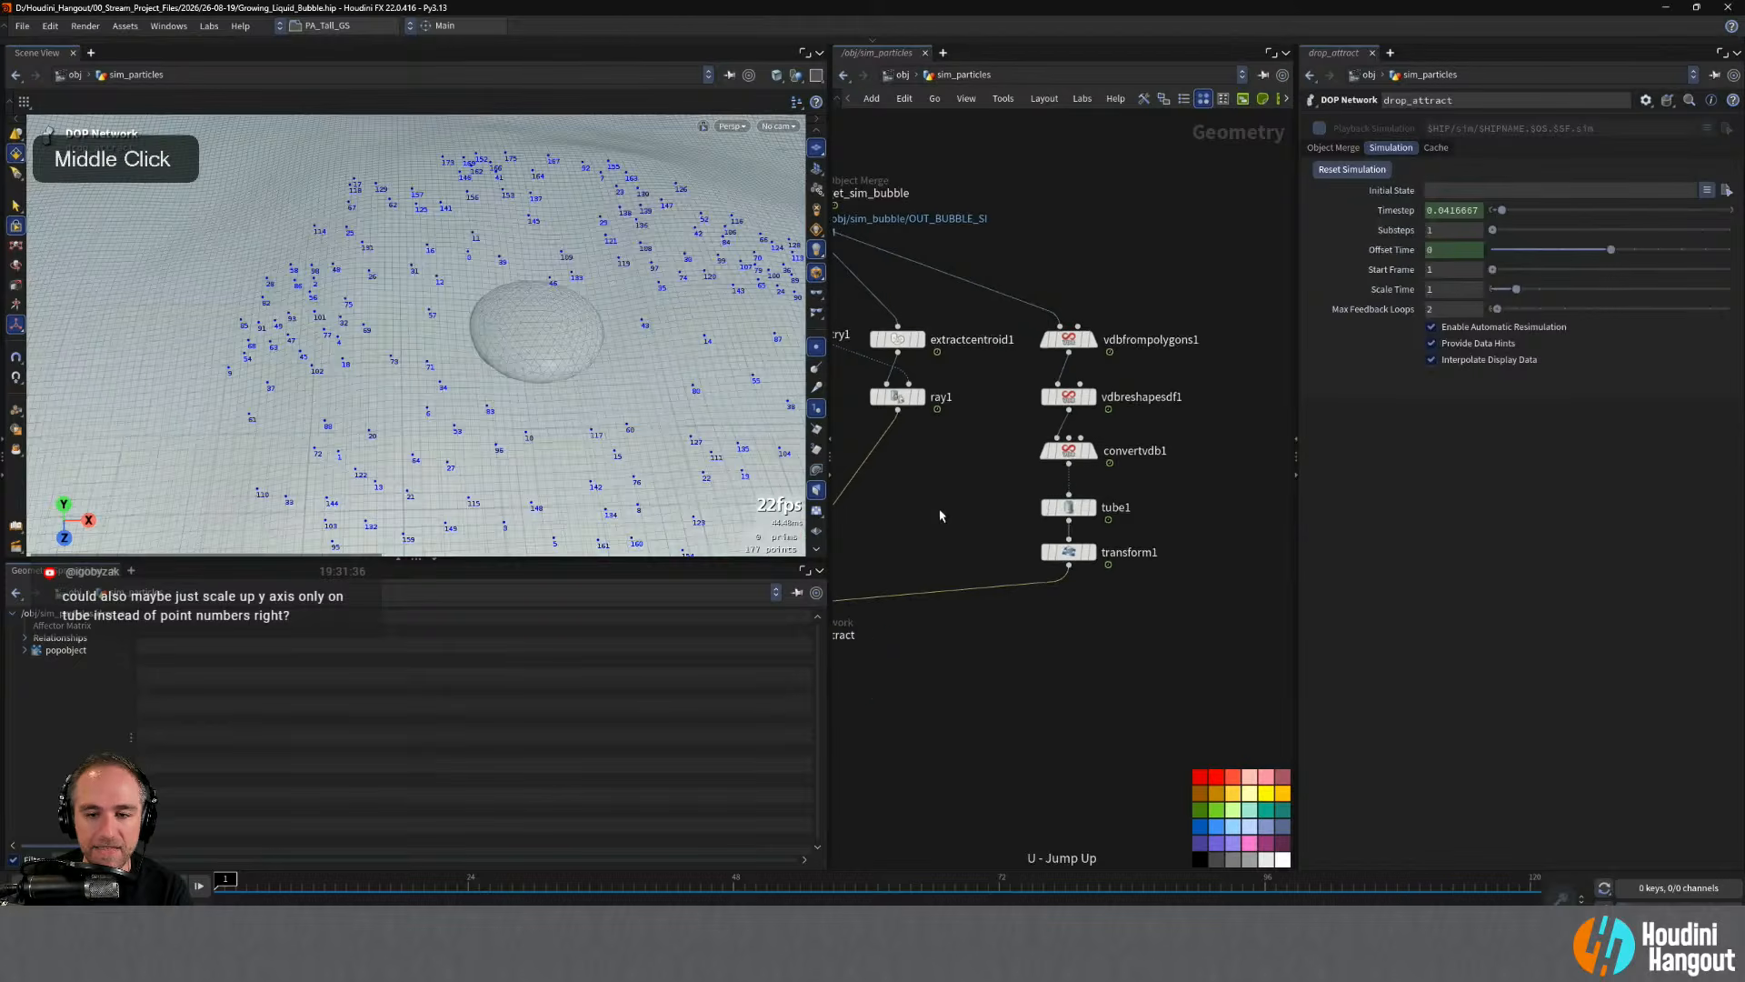
left_click(1072, 552)
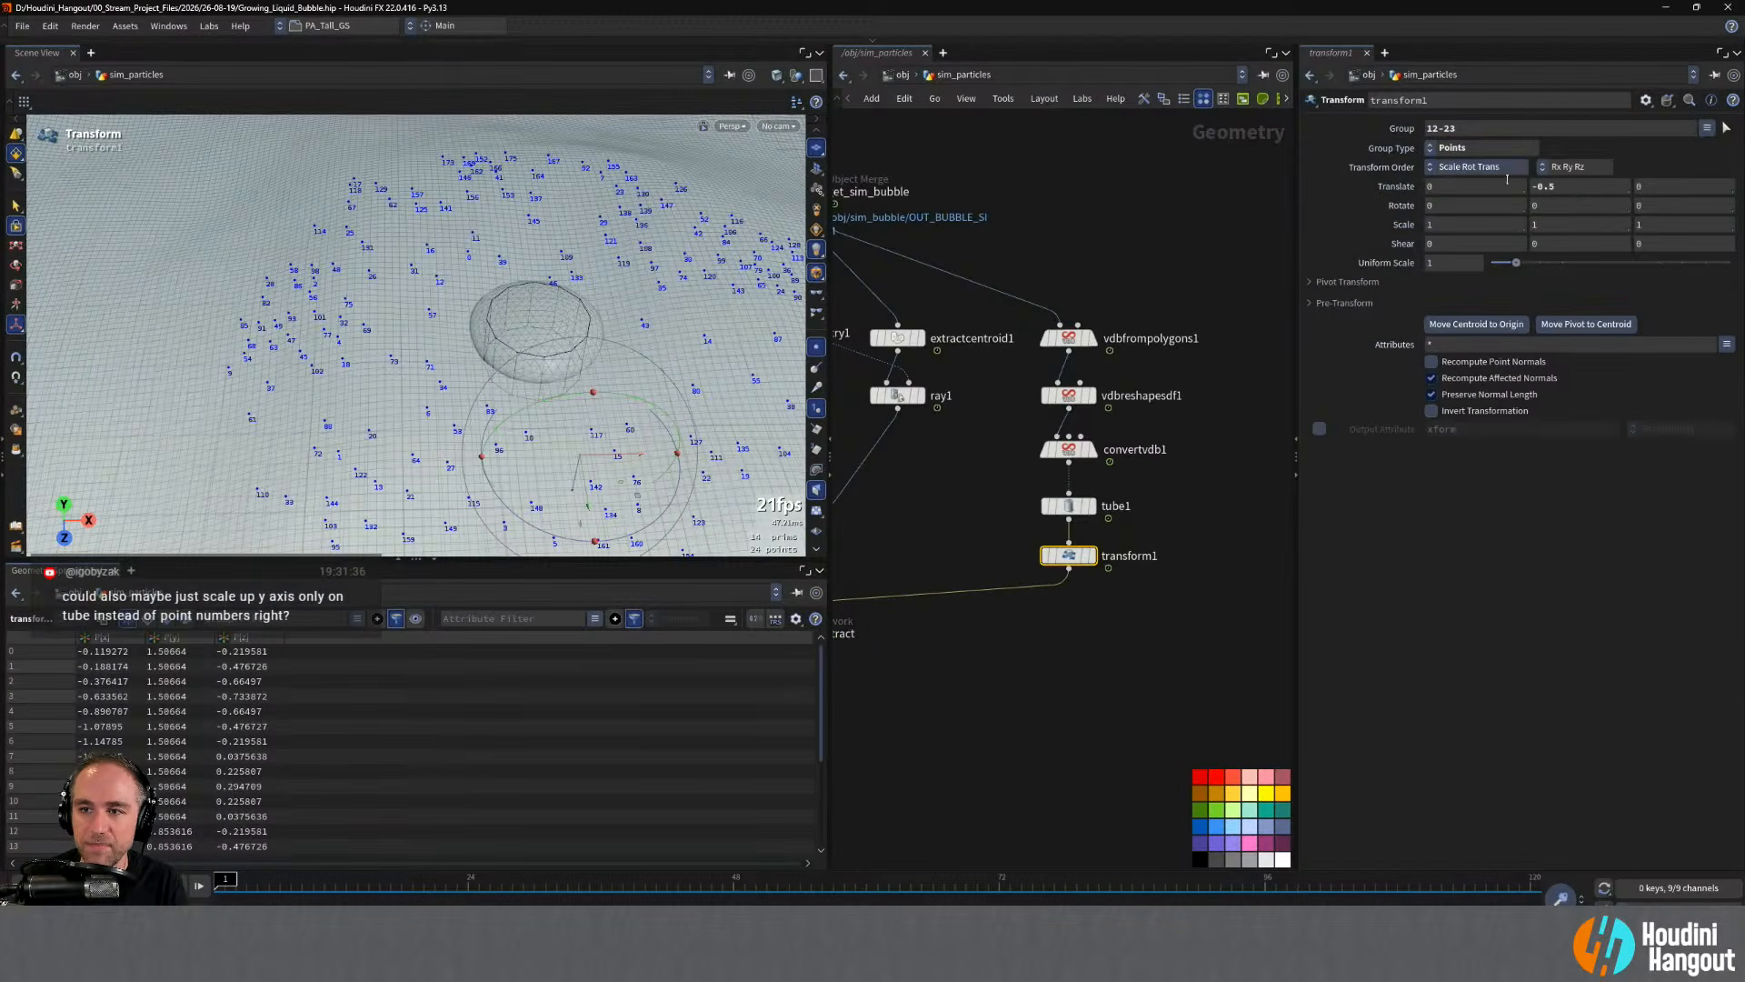
- Try stretching the whole tube with transform1: reset its Y translation and point group, scale Y to 2.2, and move the pivot to the centroid
middle_click(1559, 188, "ctrl")
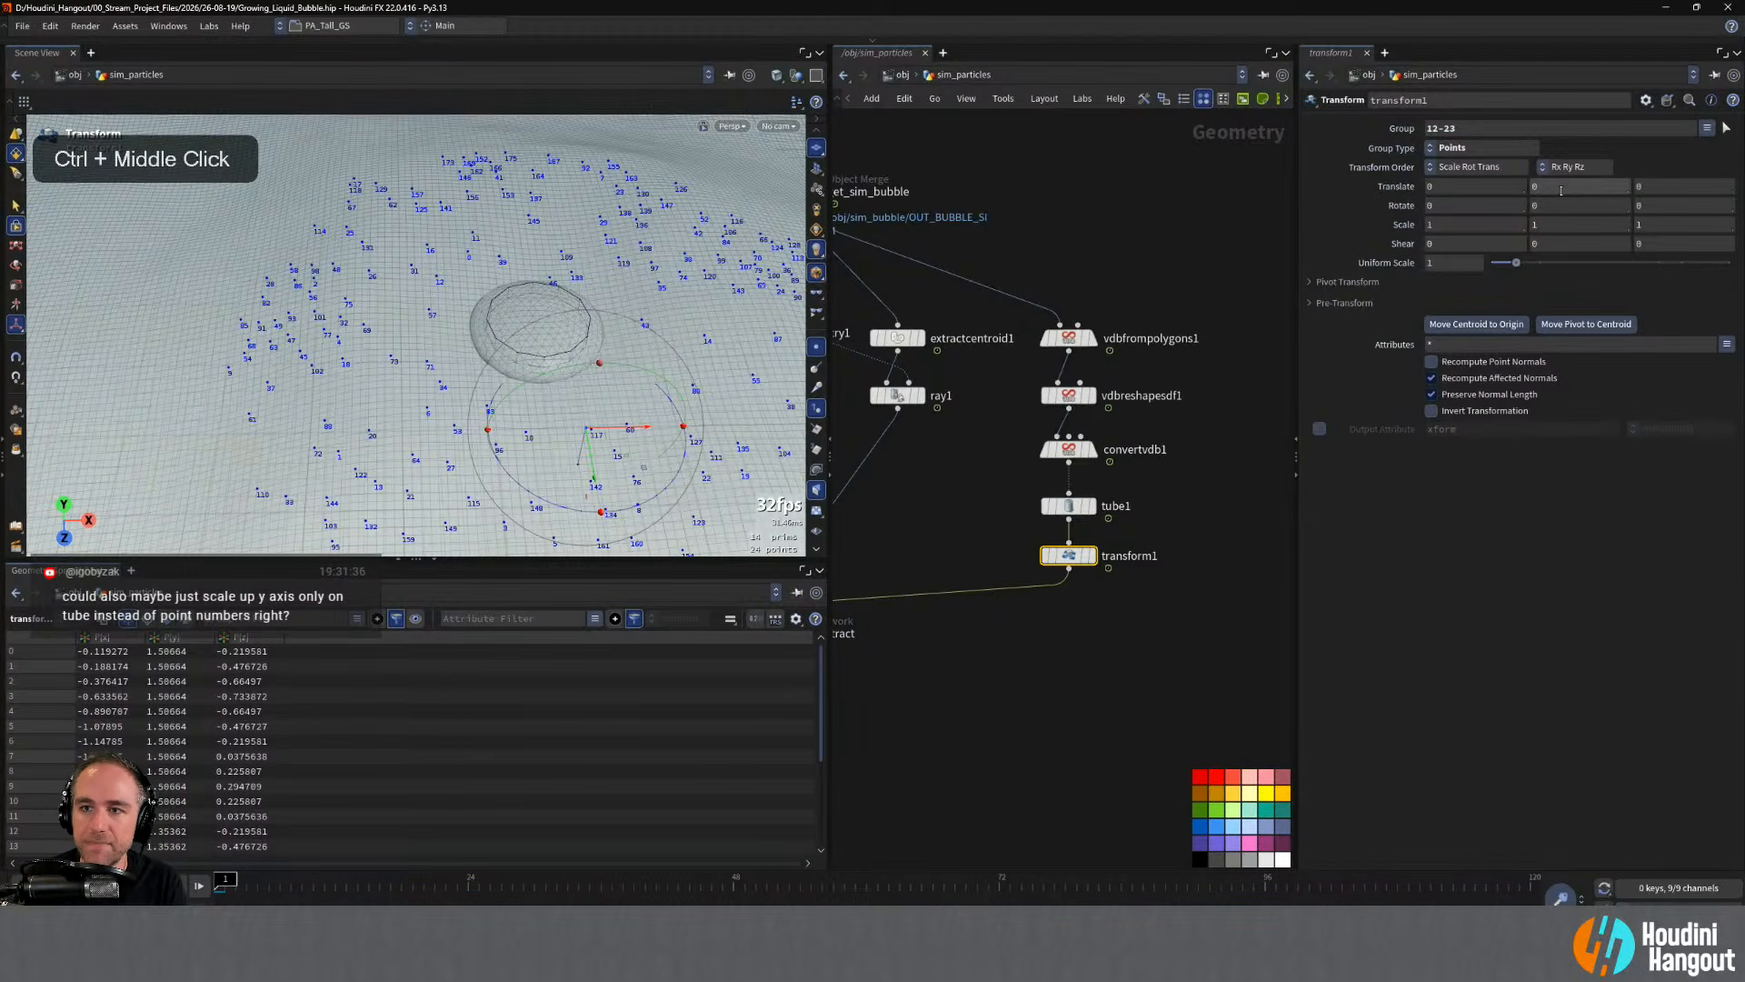
middle_click(1391, 128, "ctrl")
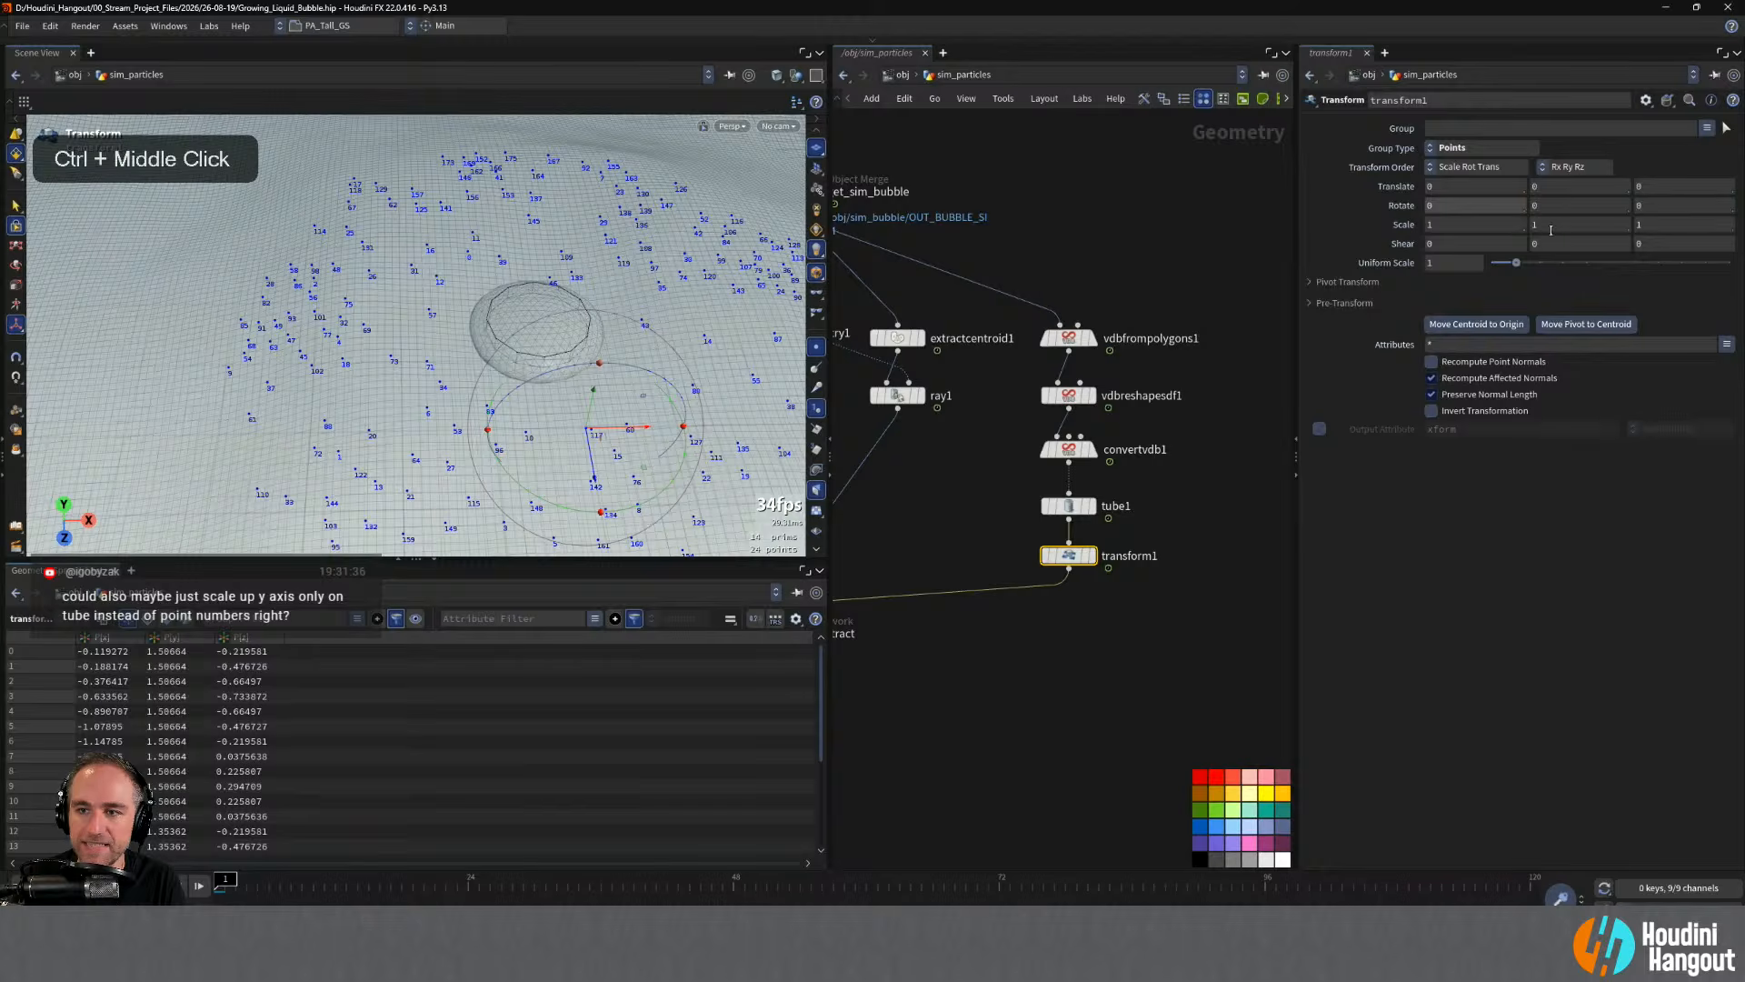
middle_click_drag(1550, 230, 1649, 213)
left_click_drag(607, 414, 623, 336, "alt")
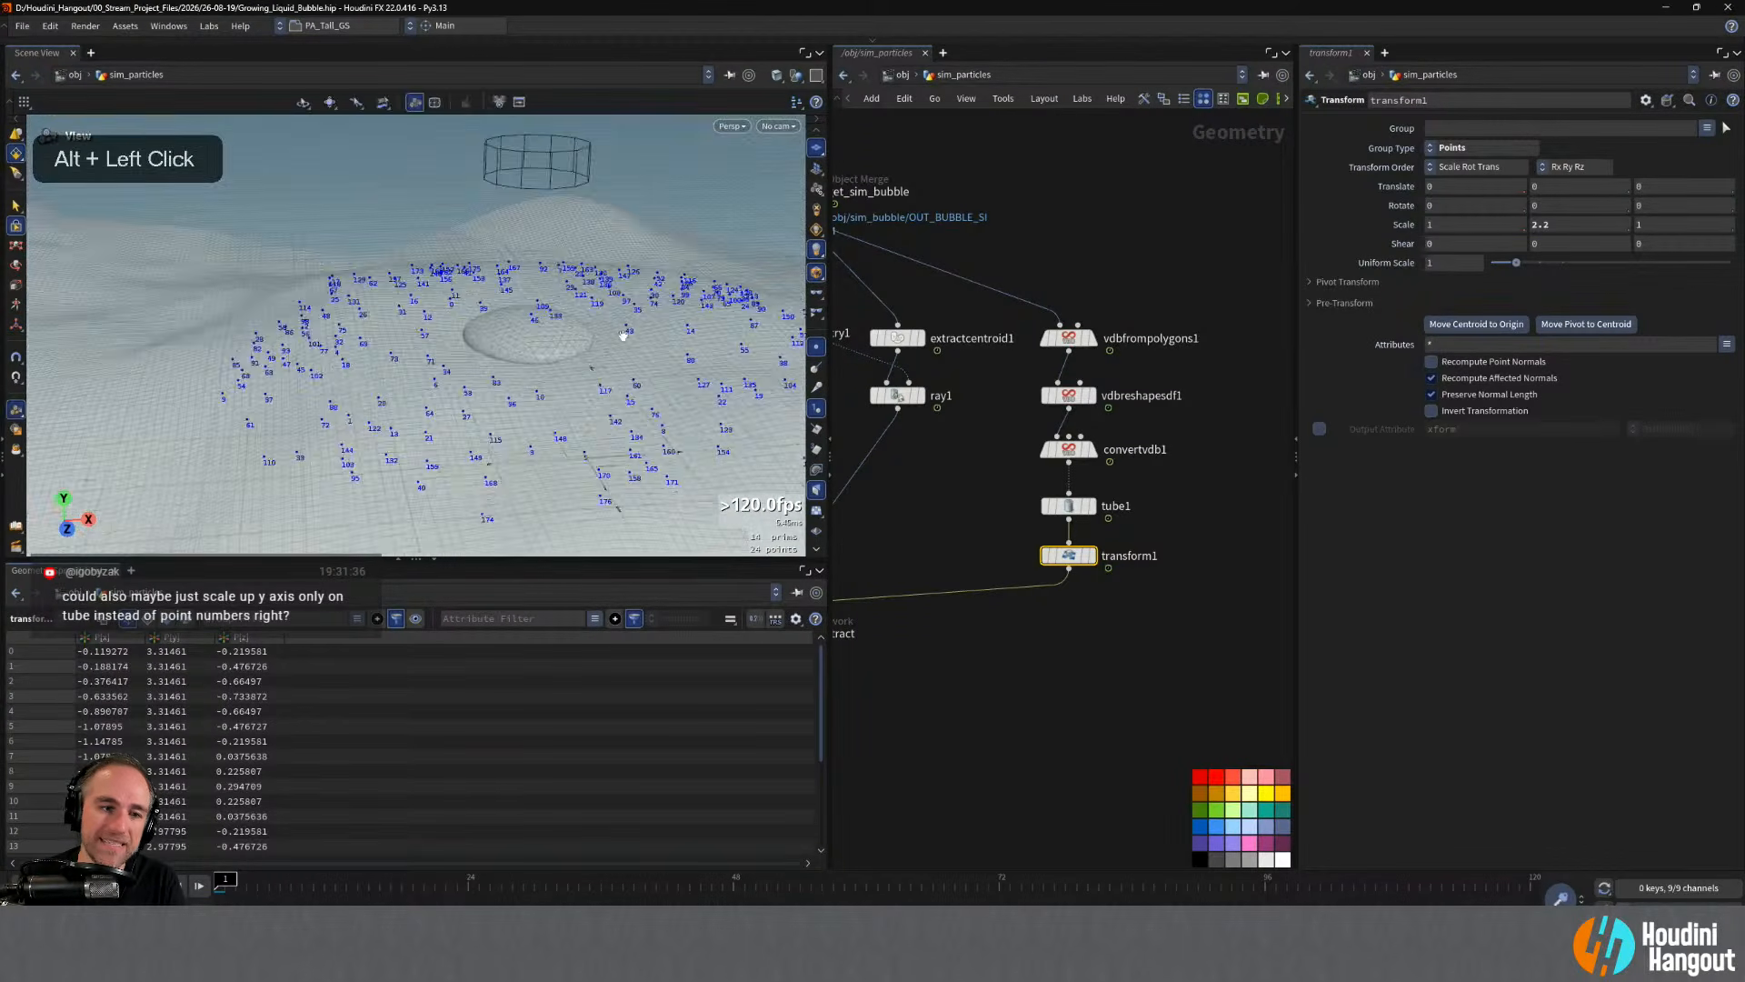
right_click_drag(622, 335, 599, 432, "alt")
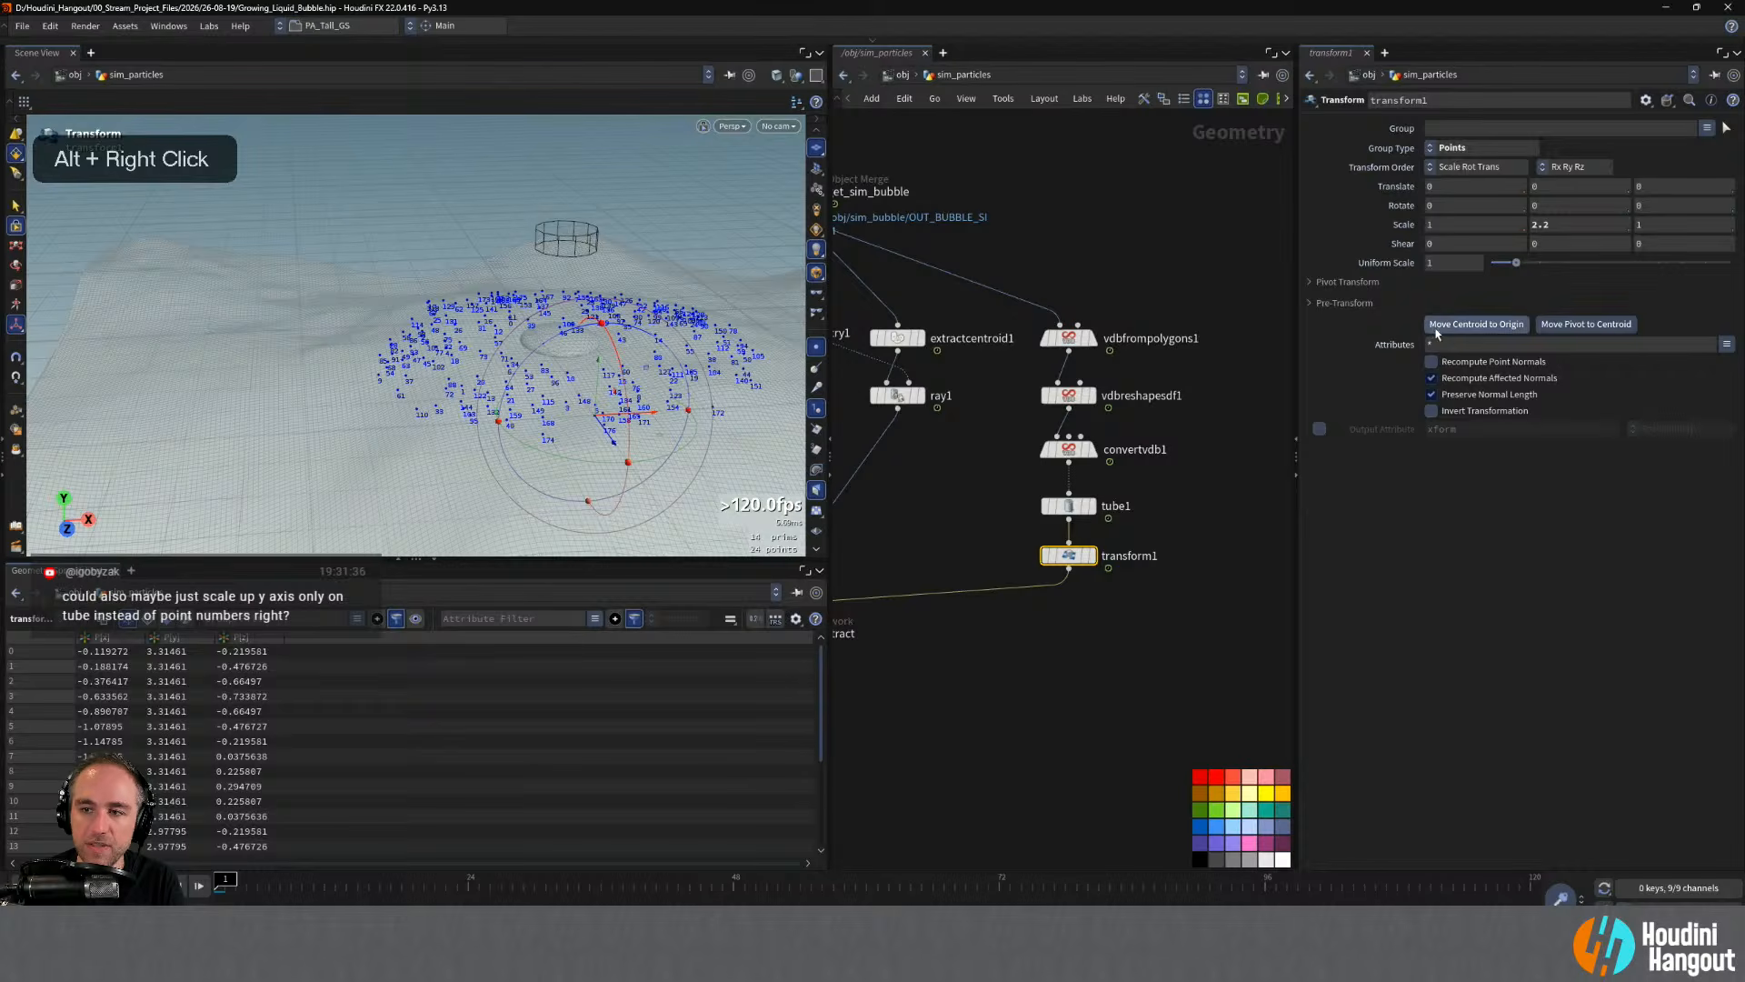
left_click(1577, 325)
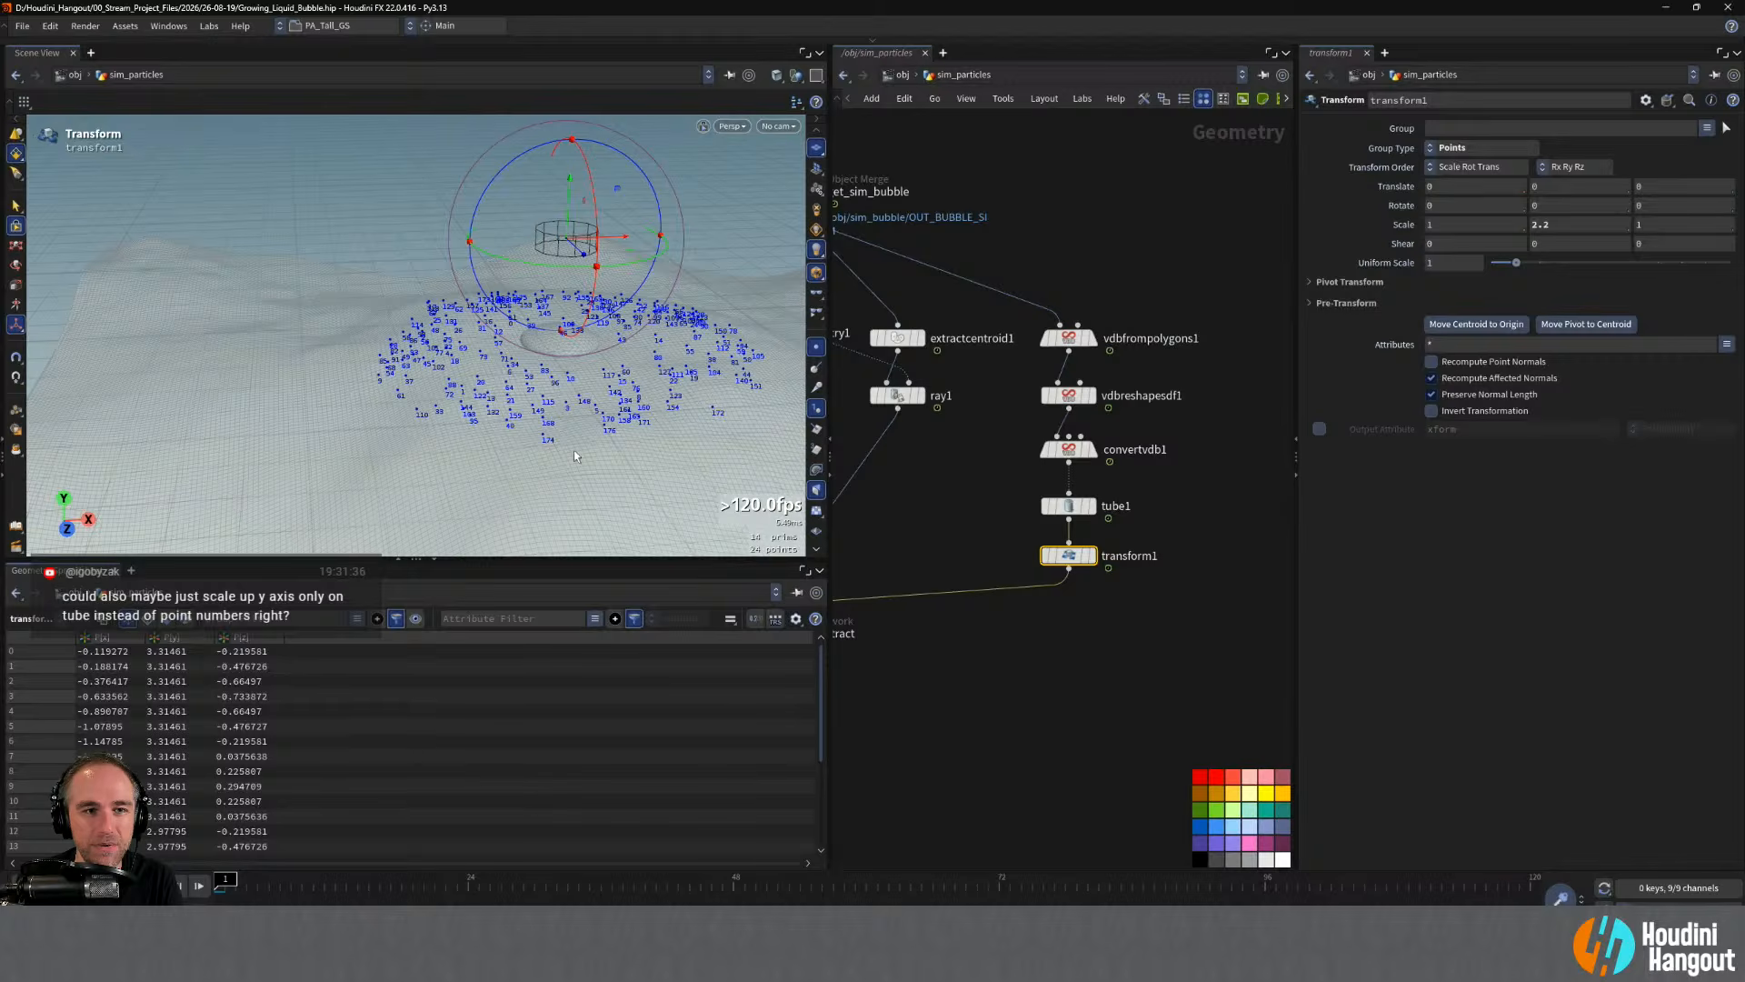
- Undo the pivot move, the Y scaling and the group and translation resets on transform1
key("ctrl+z")
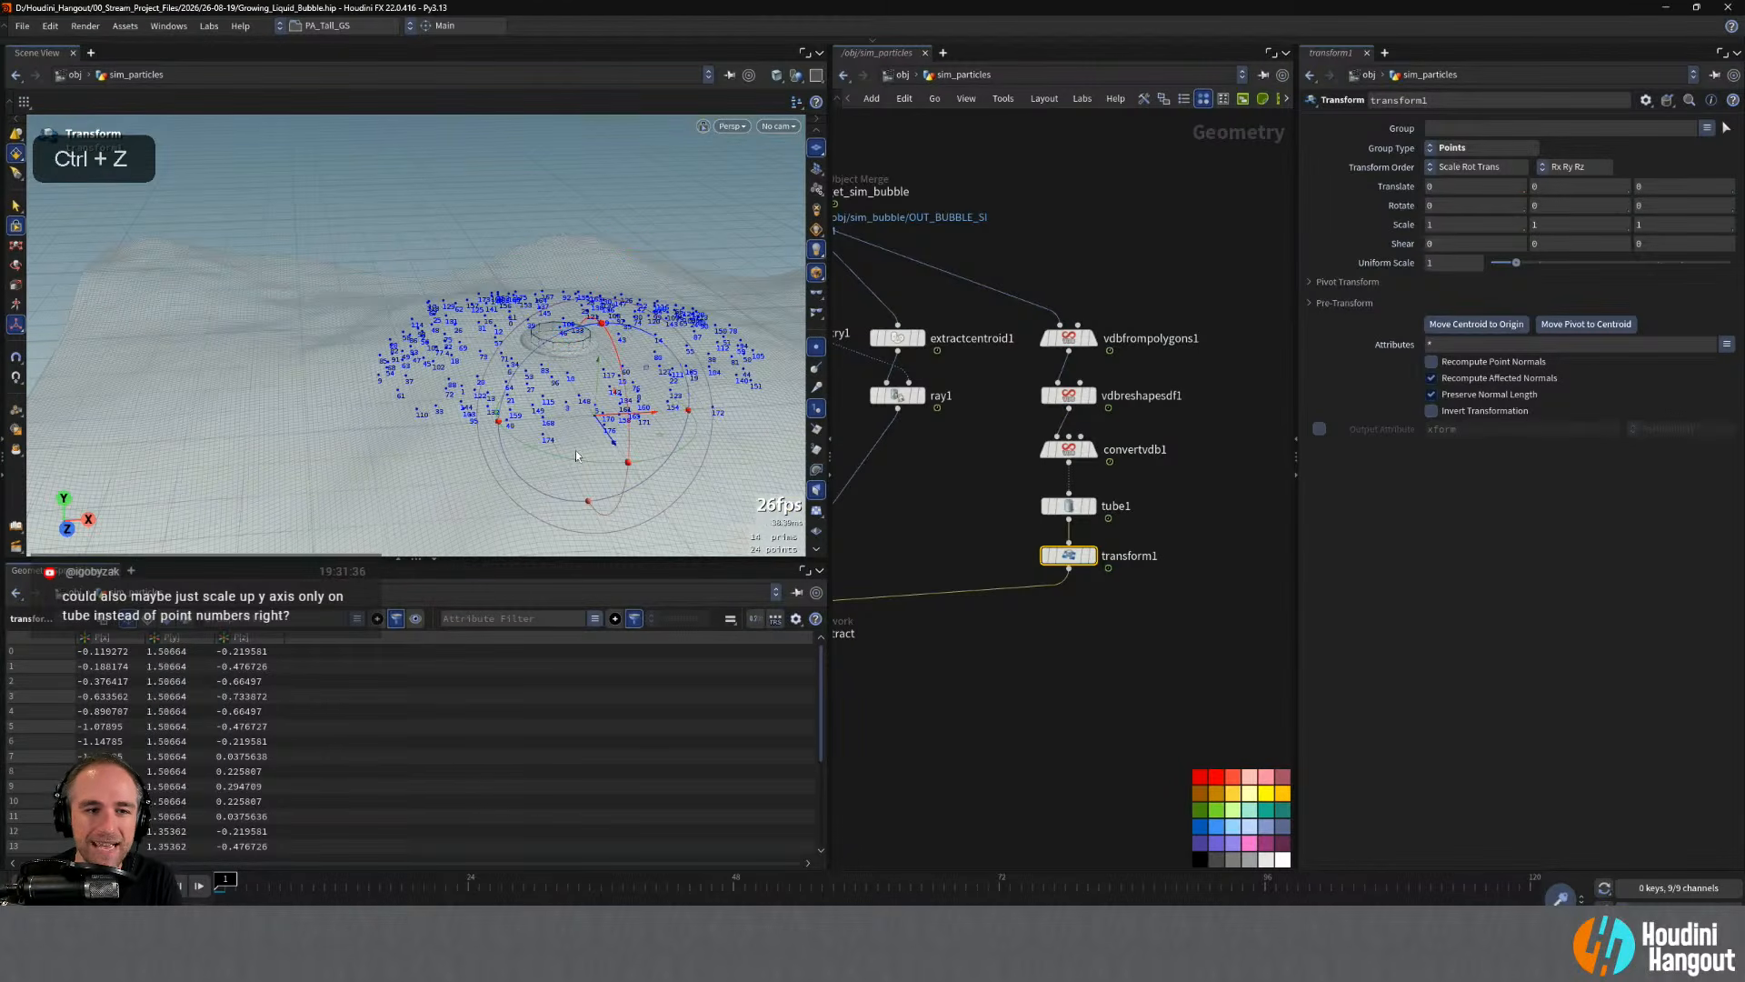
key("ctrl+z")
key("ctrl+z")
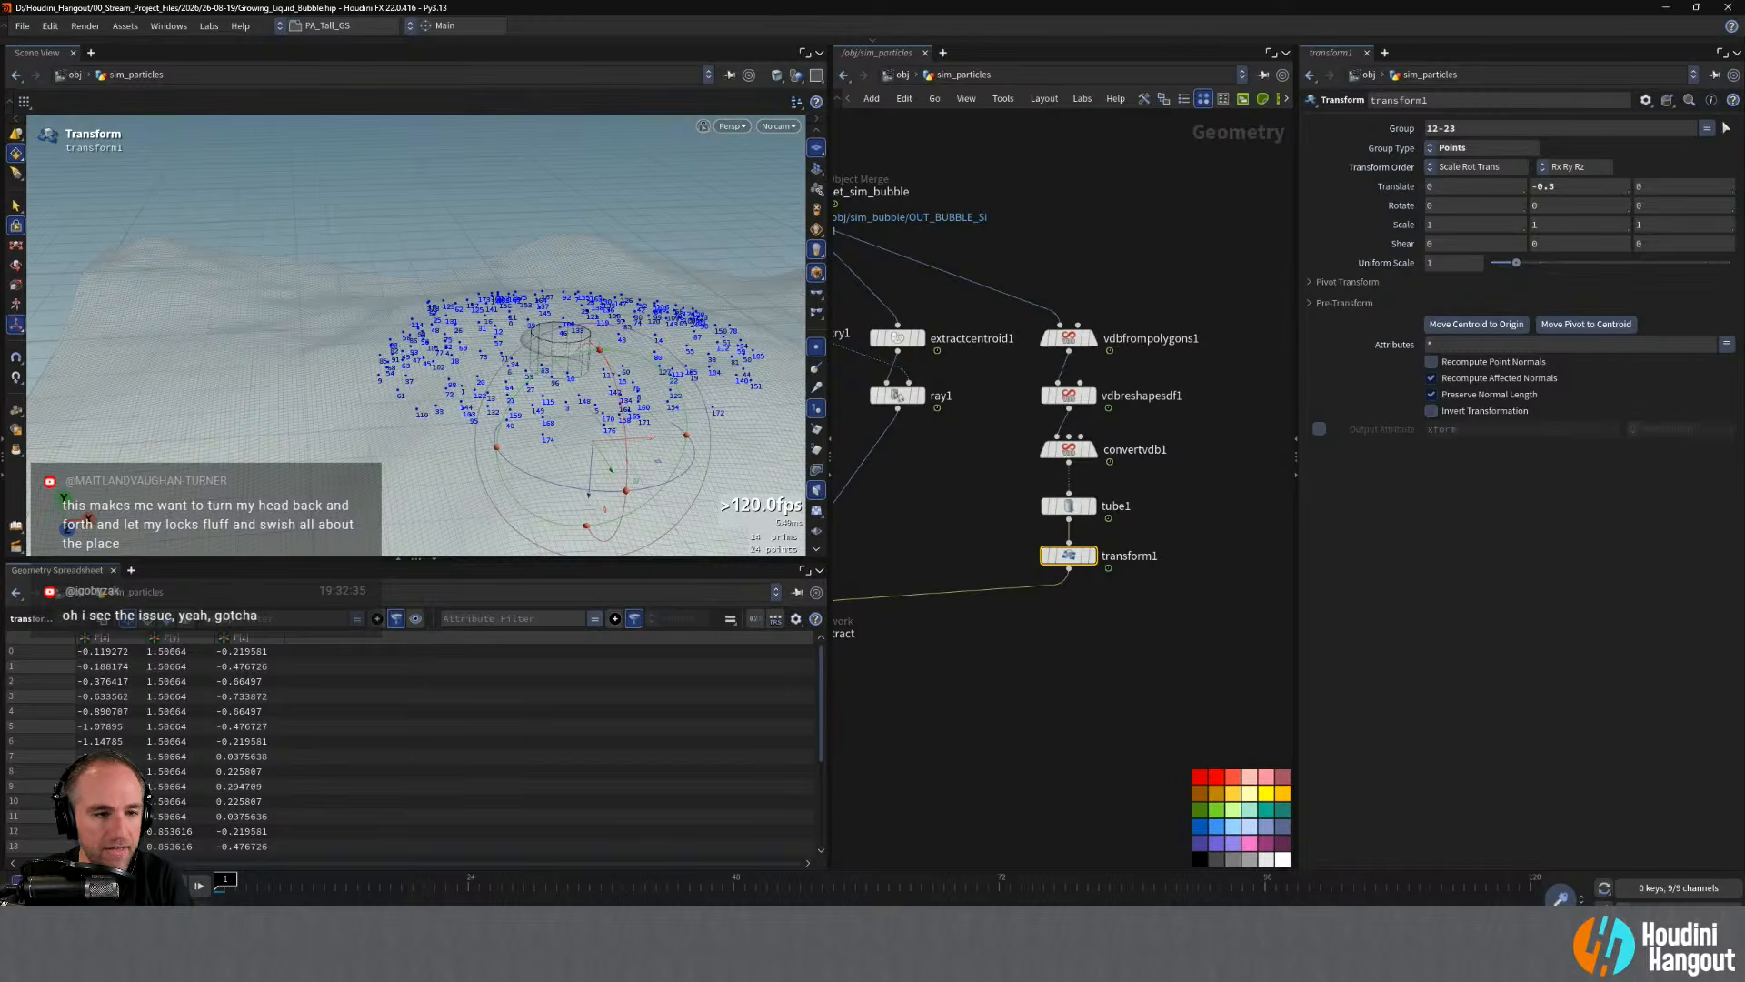
- Try transform1 without its point group and Y translation, moving the pivot to the centroid before scaling Y to 5.3
middle_click(1555, 186, "ctrl")
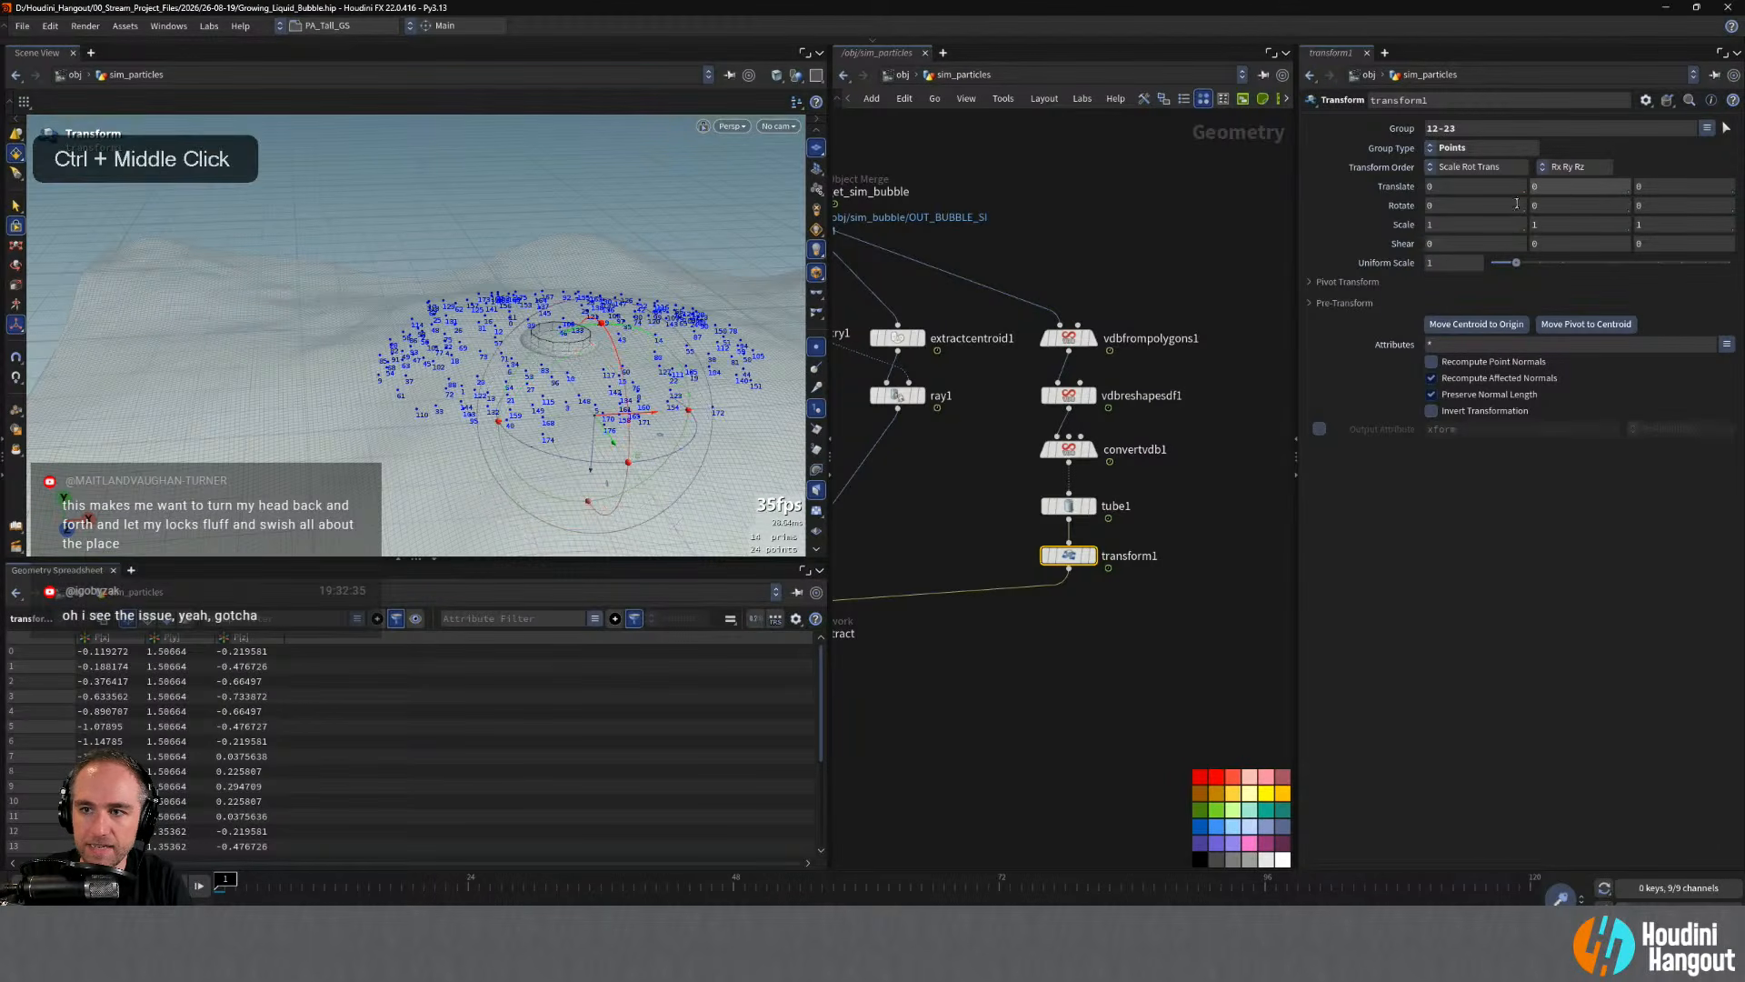
middle_click(1390, 128, "ctrl+super")
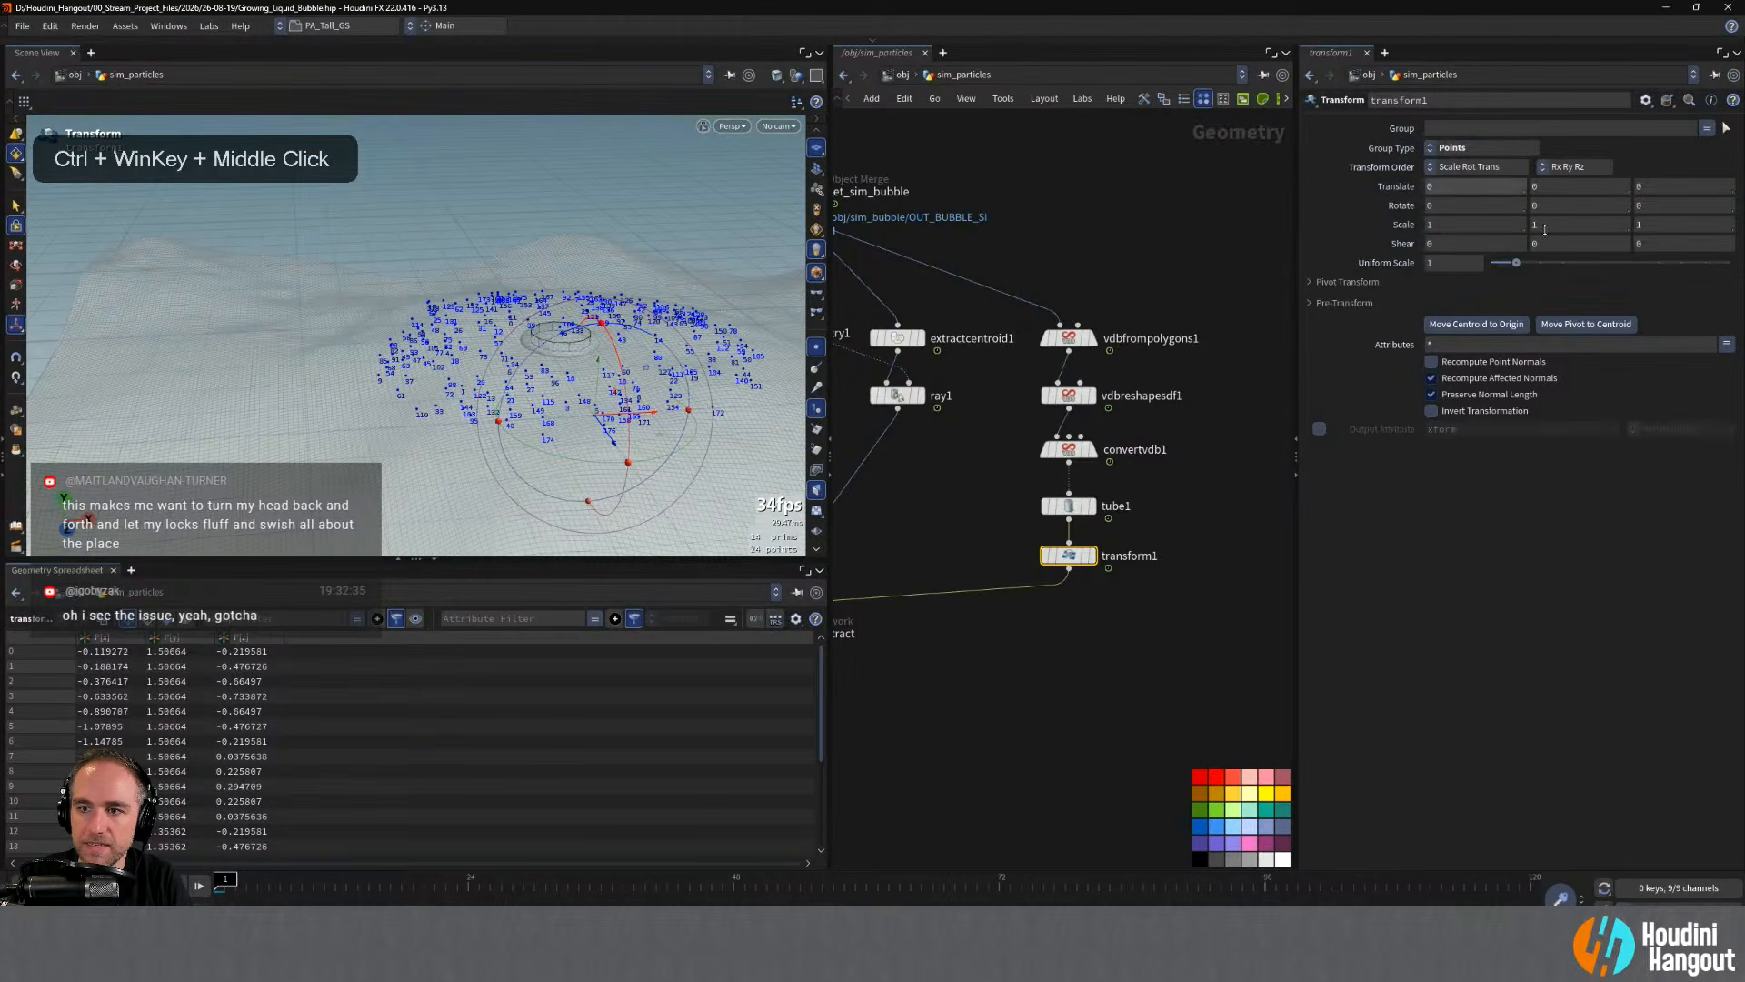
left_click(1575, 325)
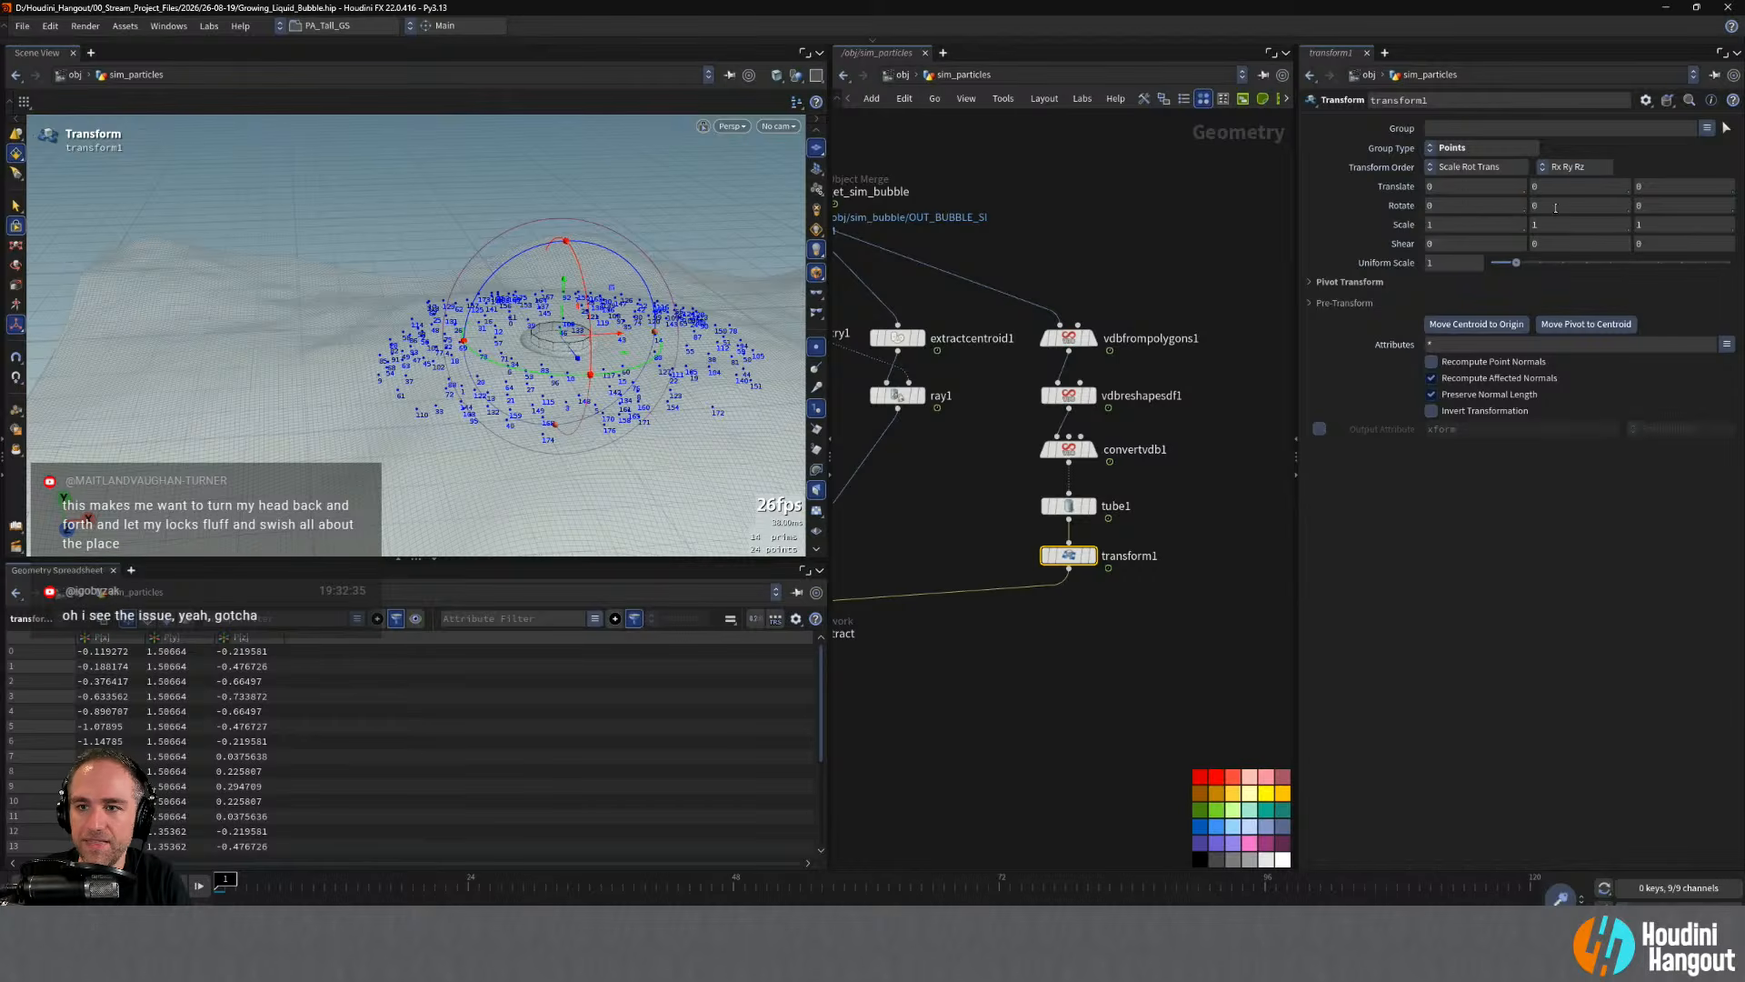
middle_click_drag(1550, 227, 1579, 226)
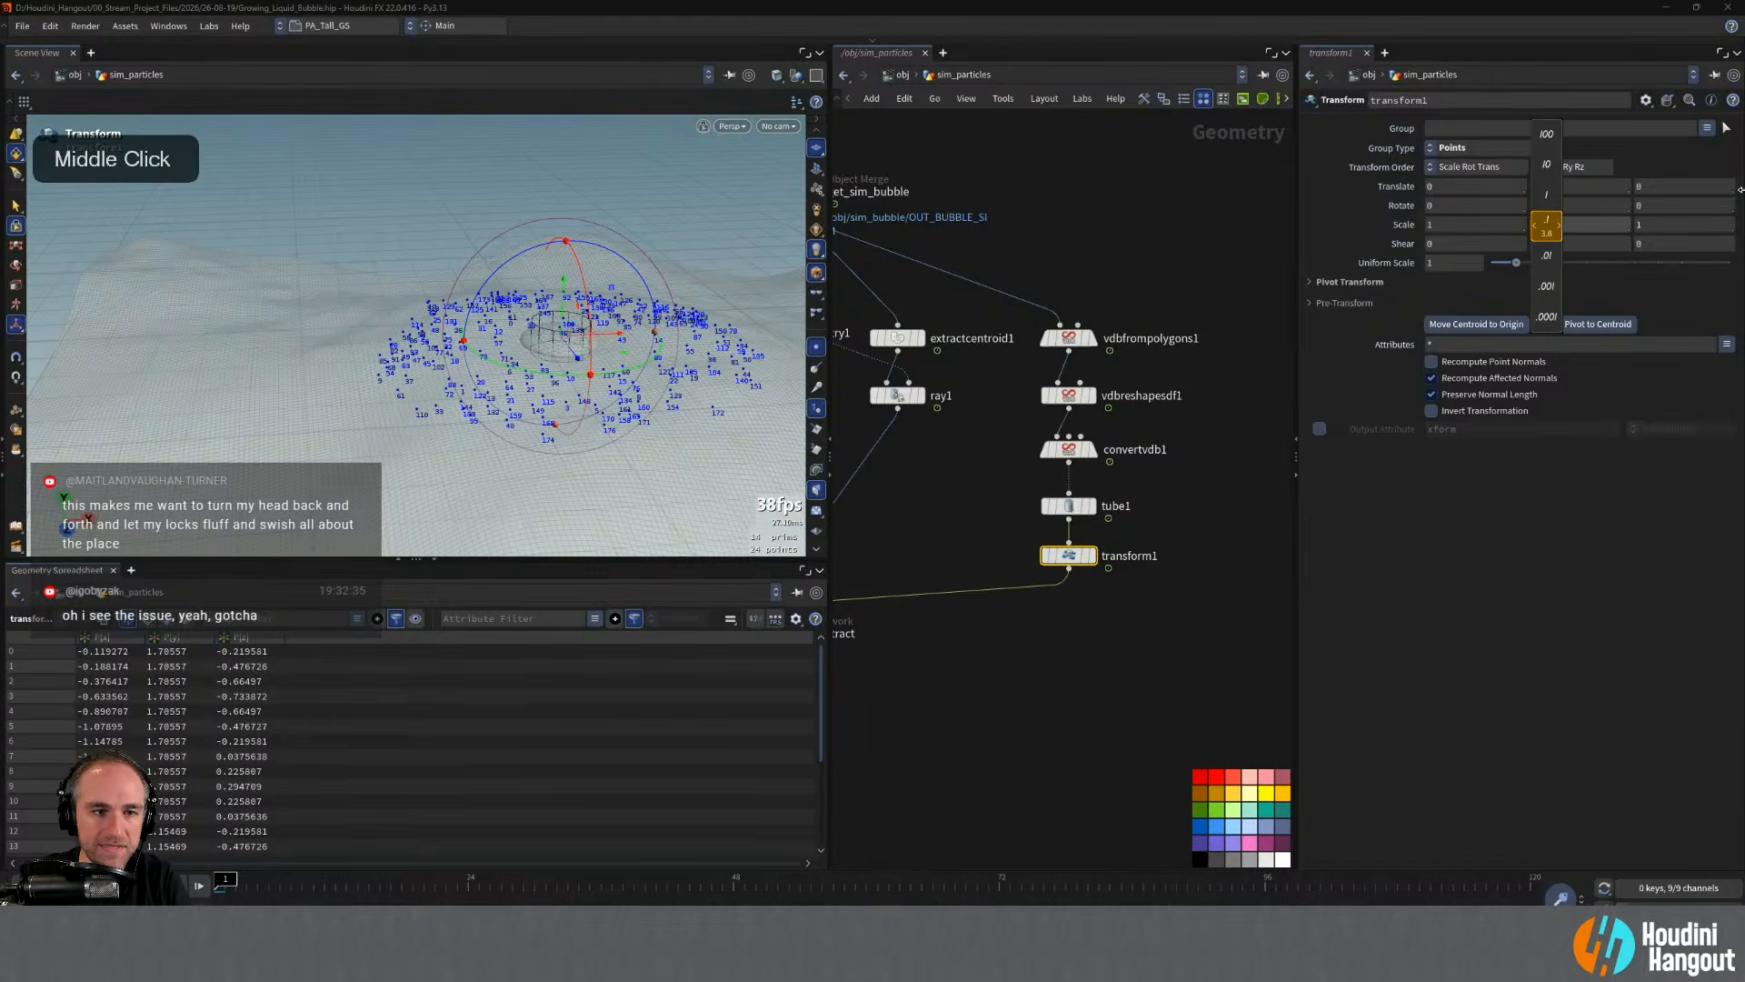
middle_click_drag(1741, 190, 1717, 200)
middle_click_drag(1572, 227, 1695, 219)
- Play the simulation and examine from a low angle how the stretched tube sits around the growing bubble
left_click_drag(164, 300, 145, 399, "alt")
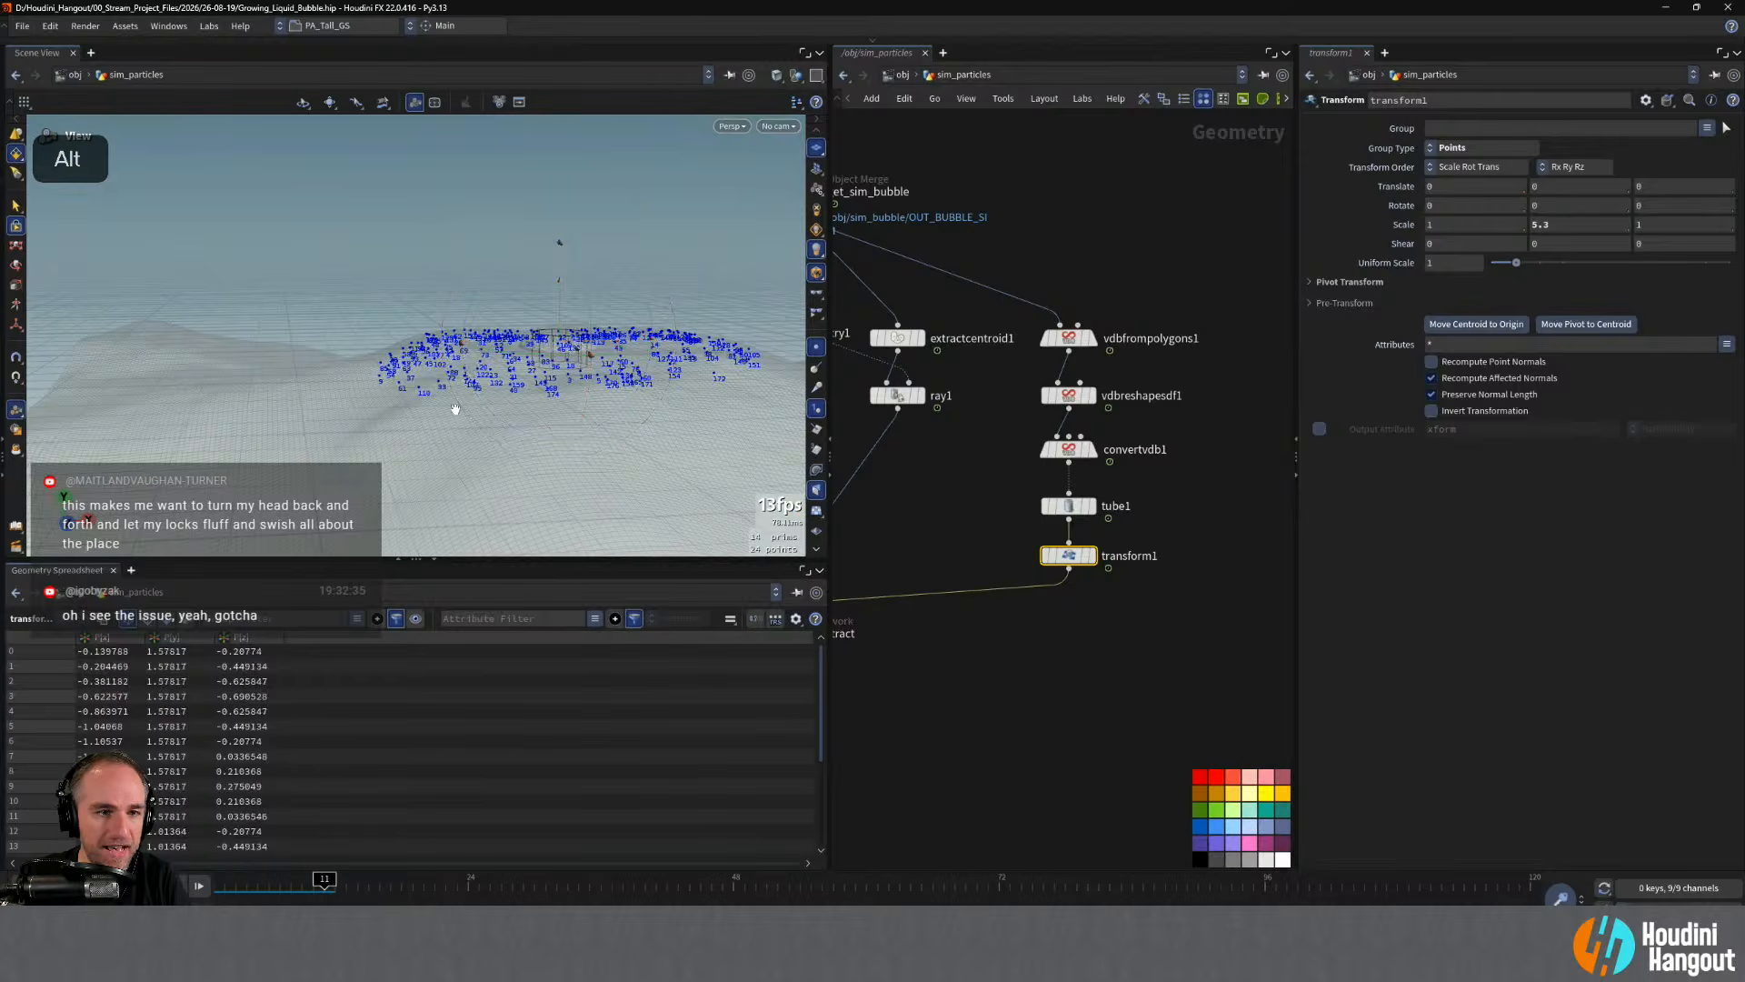
left_click_drag(452, 409, 428, 471, "alt")
right_click_drag(641, 227, 664, 363, "alt")
left_click_drag(663, 363, 658, 292, "alt")
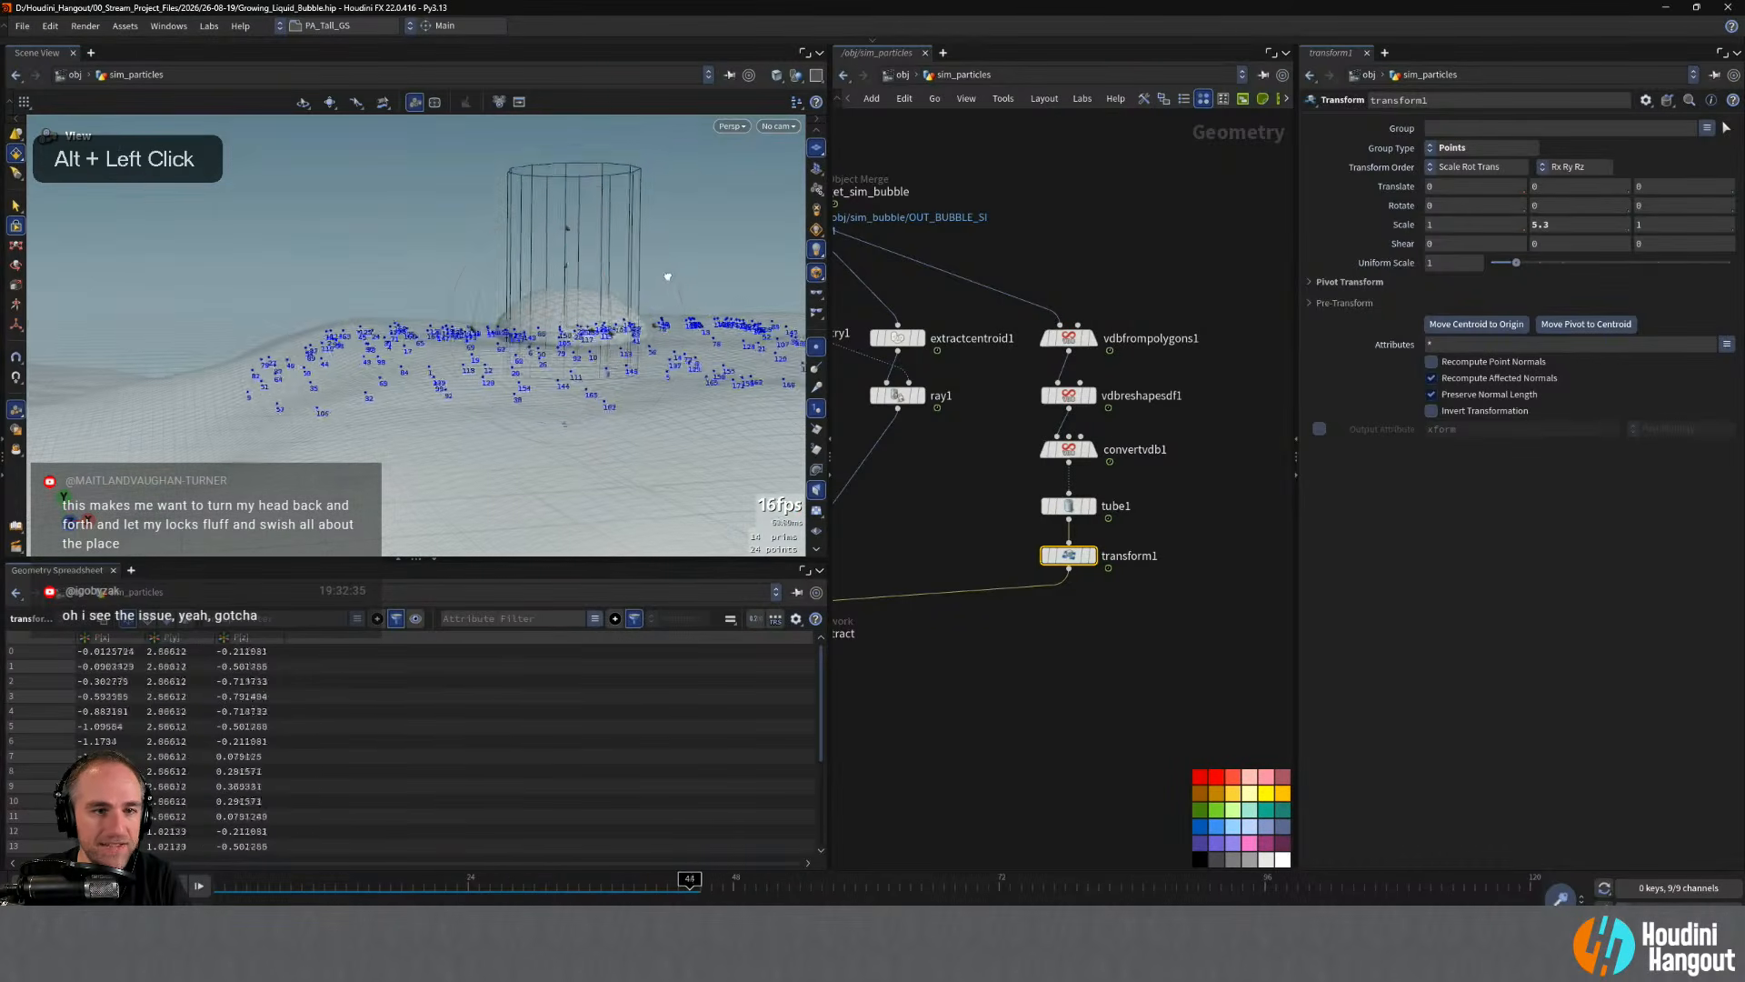
key("Return")
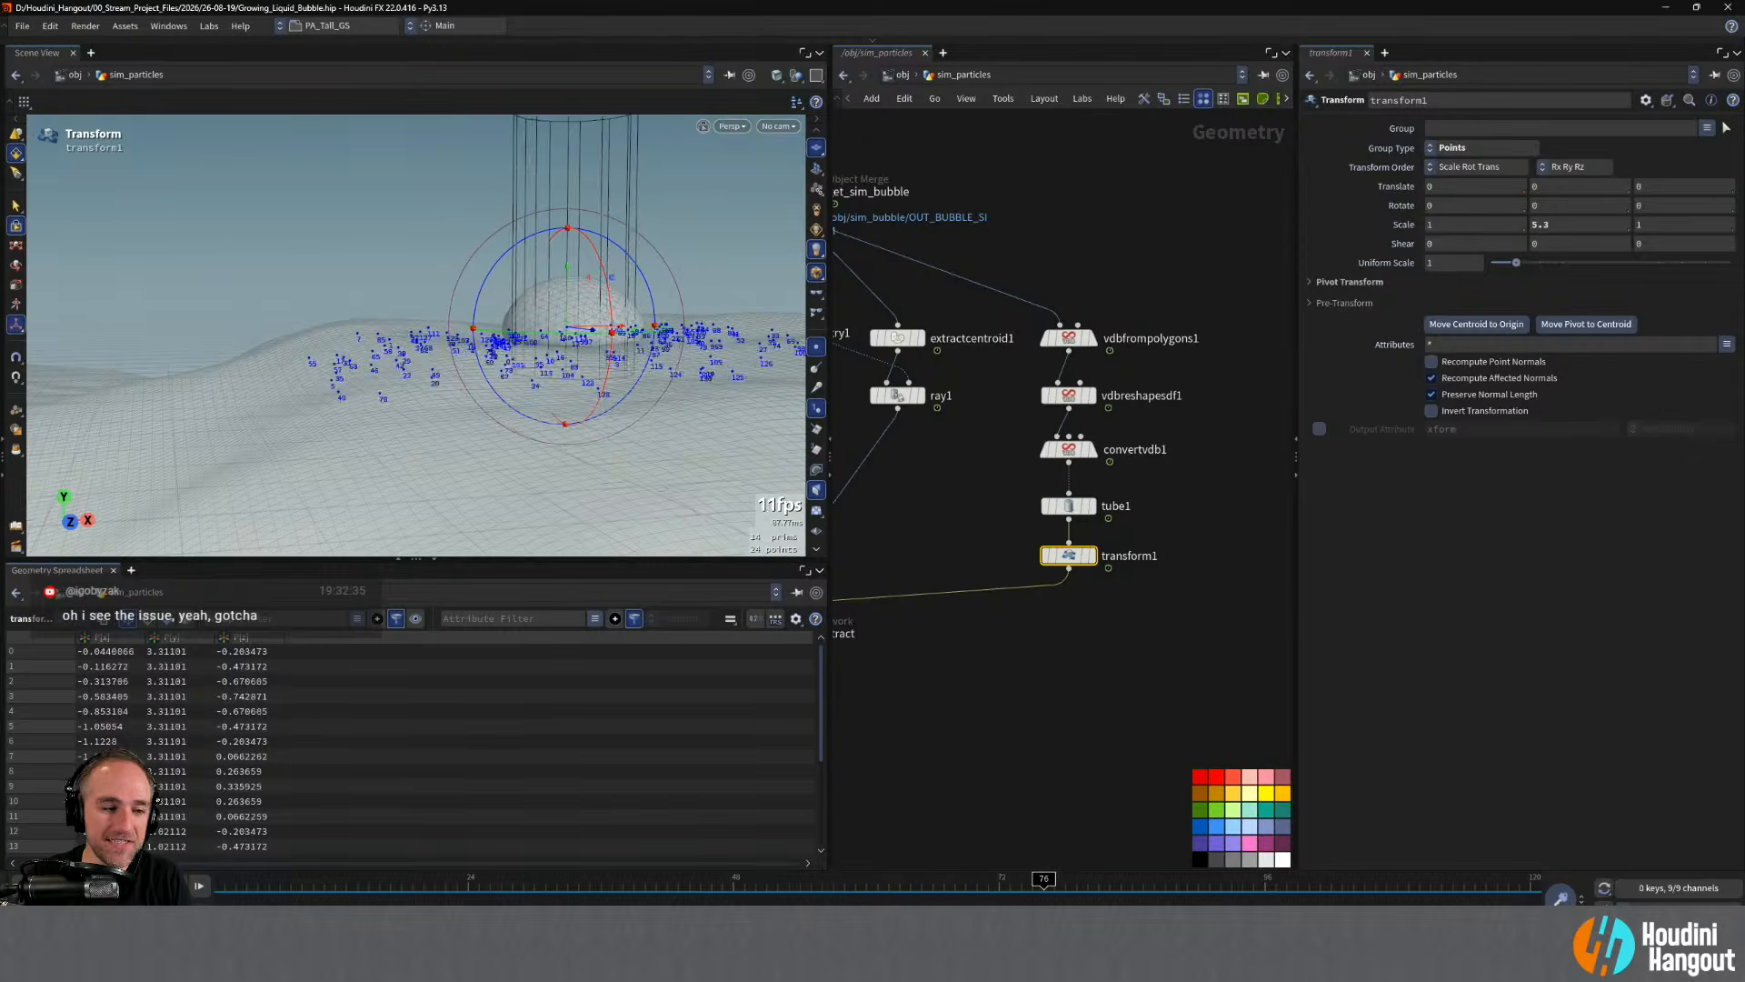
- Undo the tube stretch so transform1 again moves only points 12-23 by -0.5 in Y
key("ctrl+z")
key("ctrl+z")
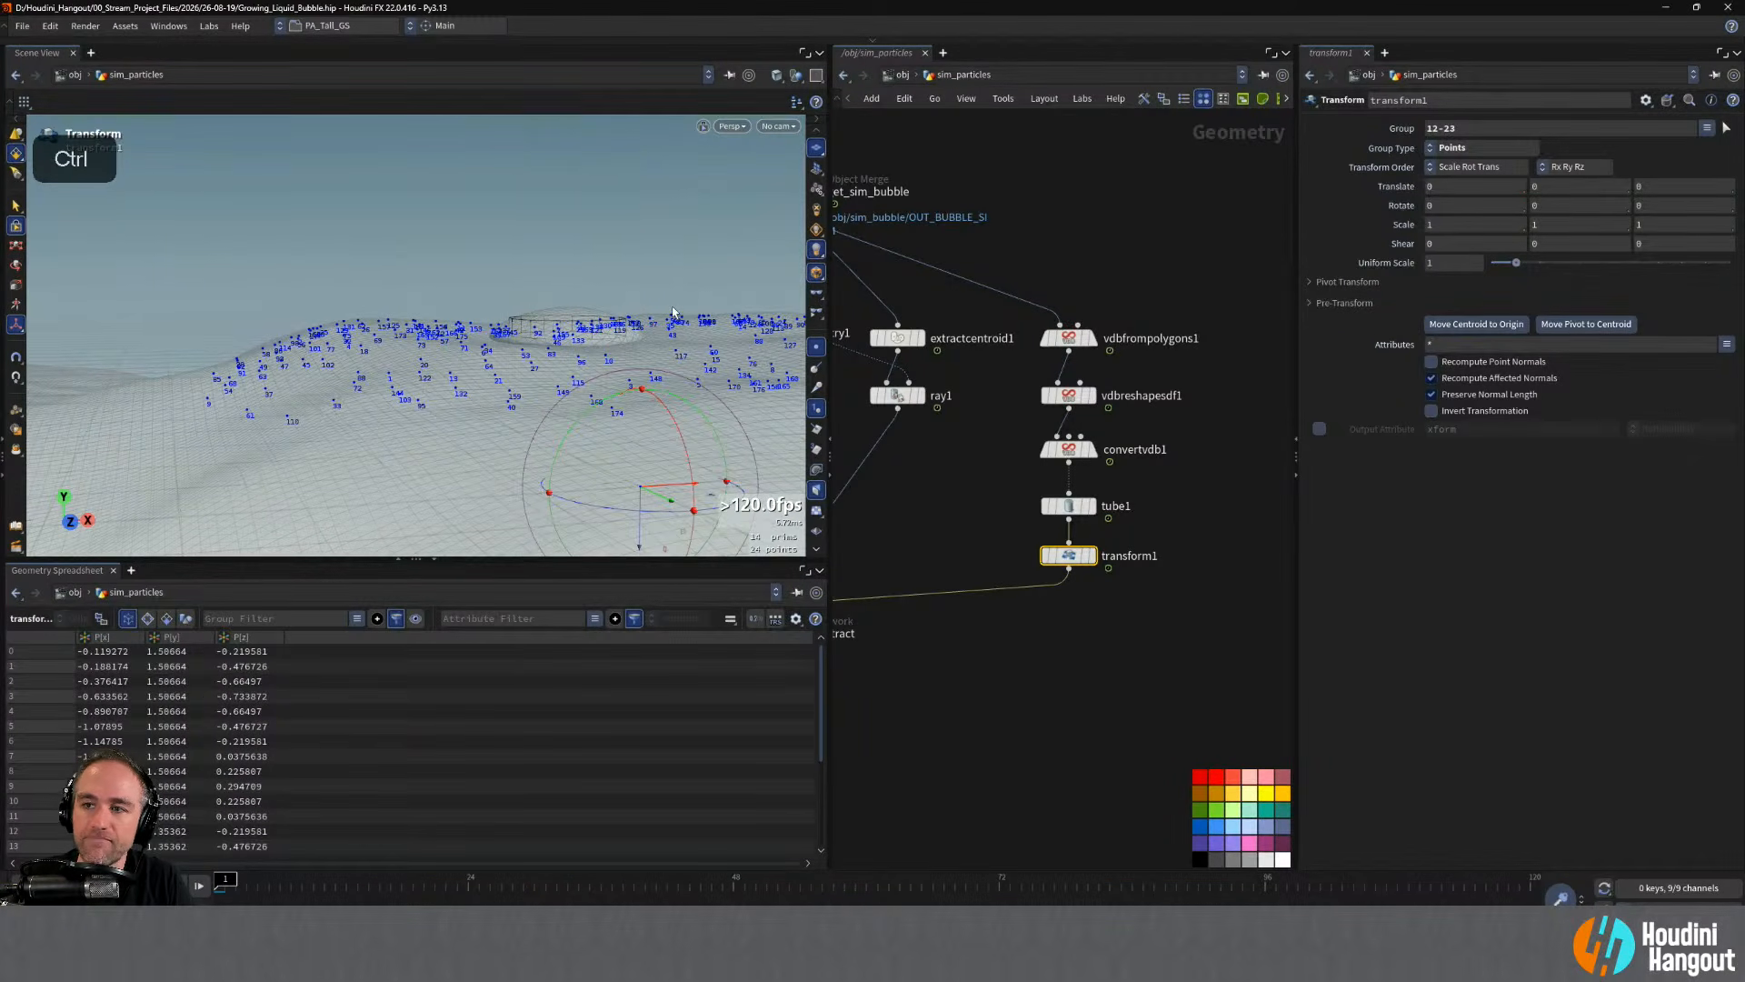
key("ctrl+z")
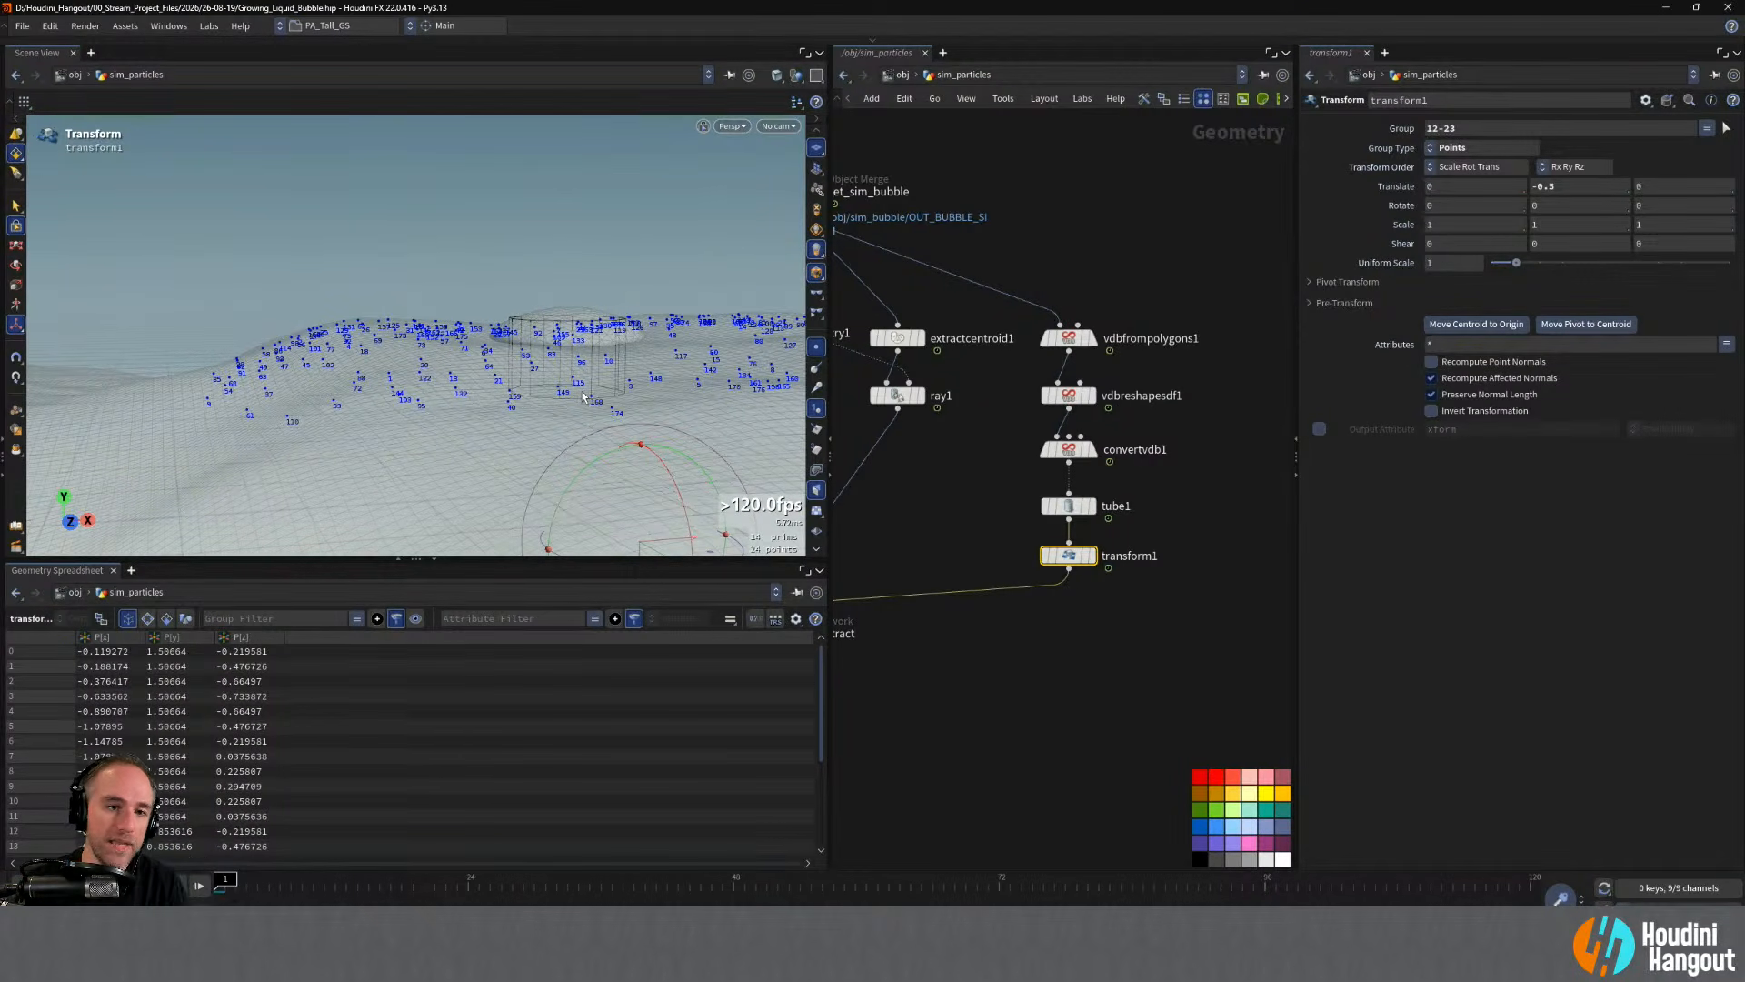
- Play the simulation and examine from above and from the side how the extended tube follows the bubble and the particles
left_click_drag(621, 220, 600, 272, "alt")
middle_click_drag(600, 272, 591, 281, "alt")
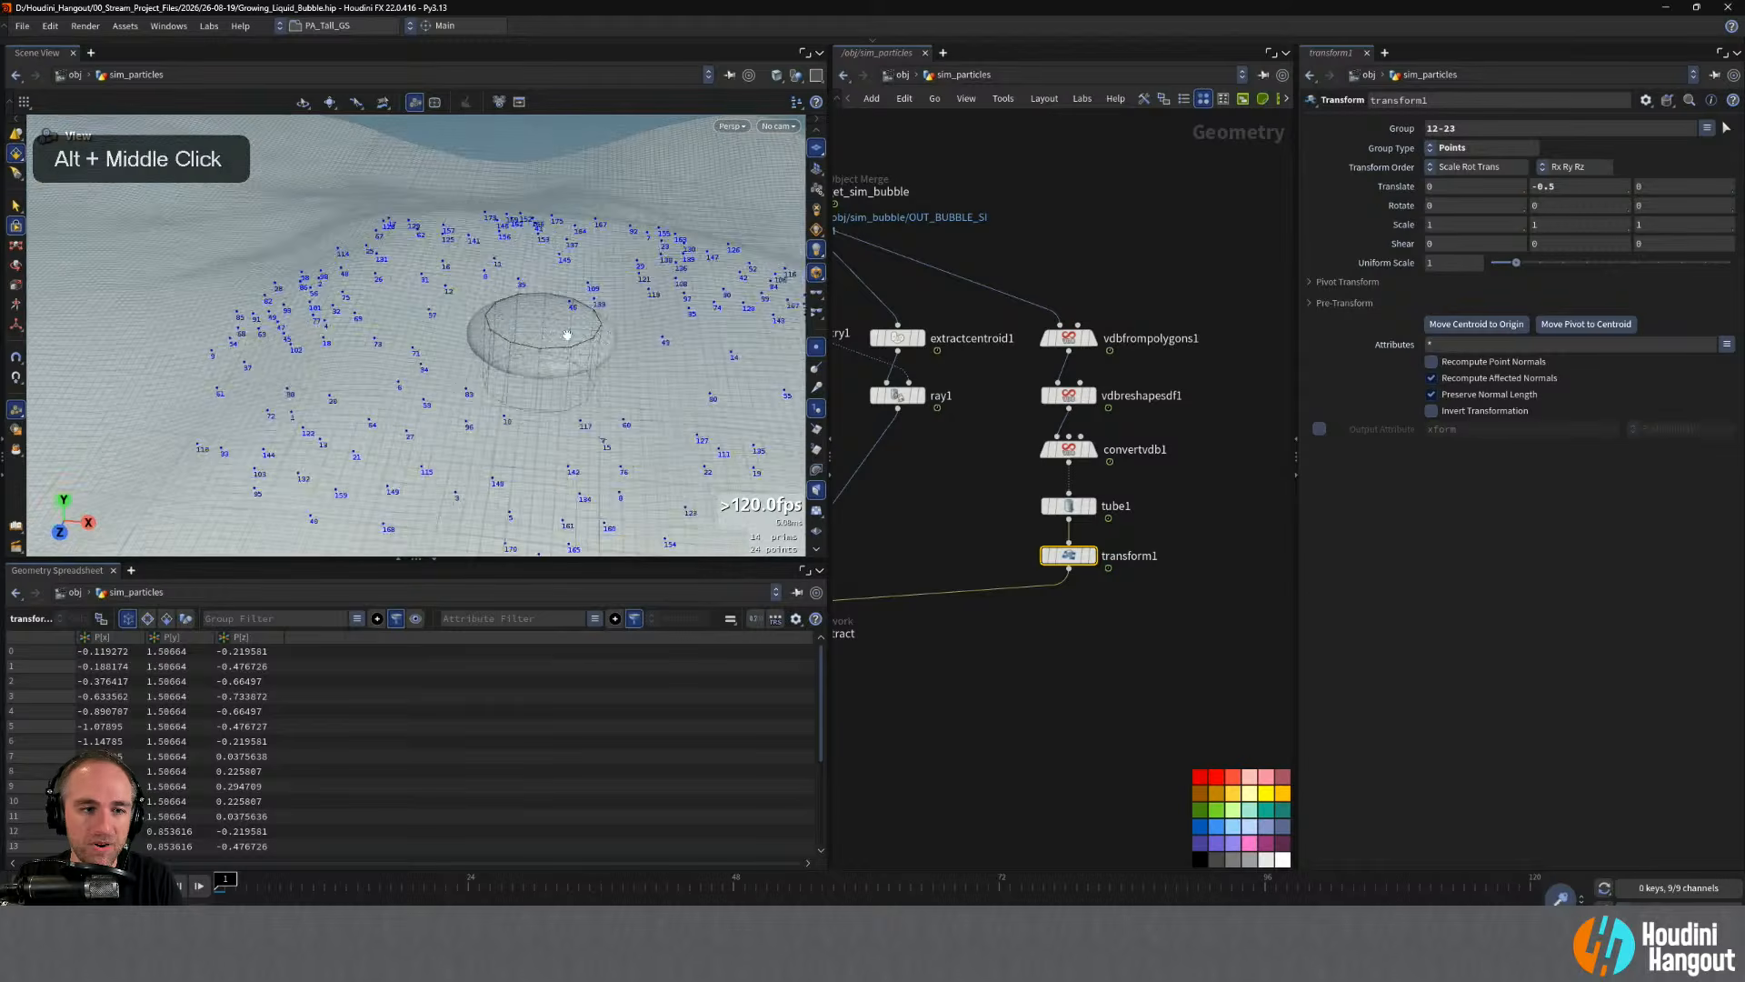
left_click_drag(591, 282, 545, 309, "alt")
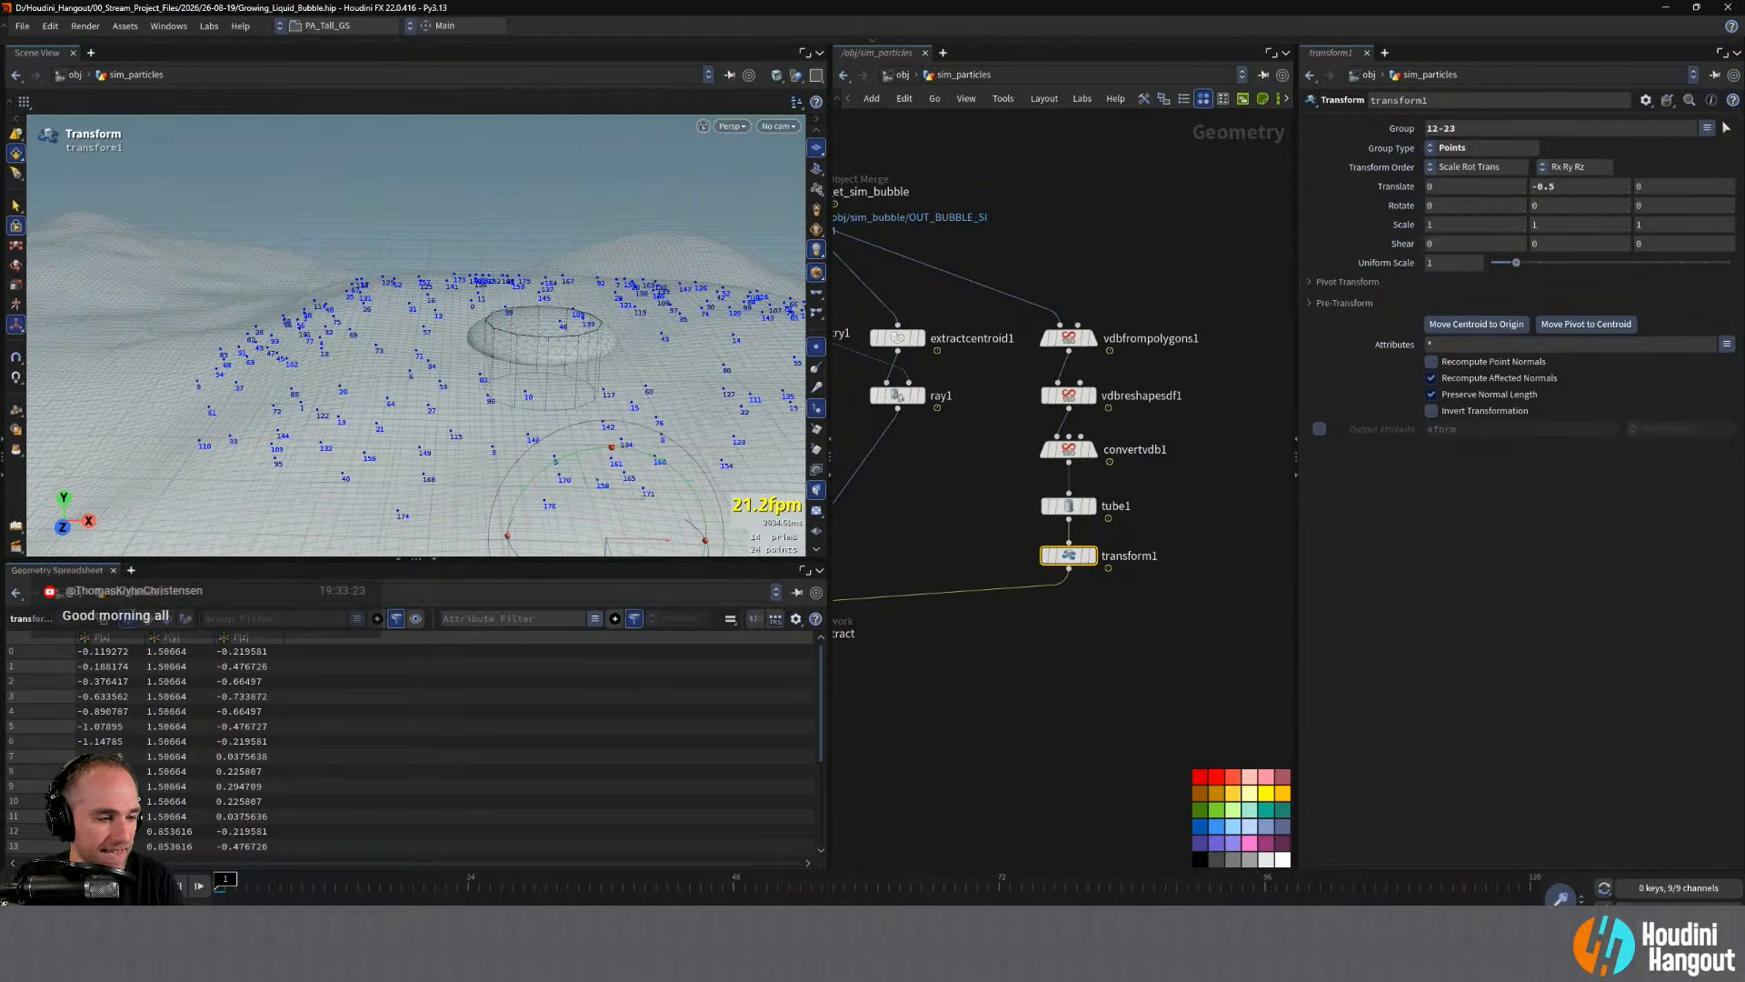
right_click_drag(545, 418, 559, 427, "alt")
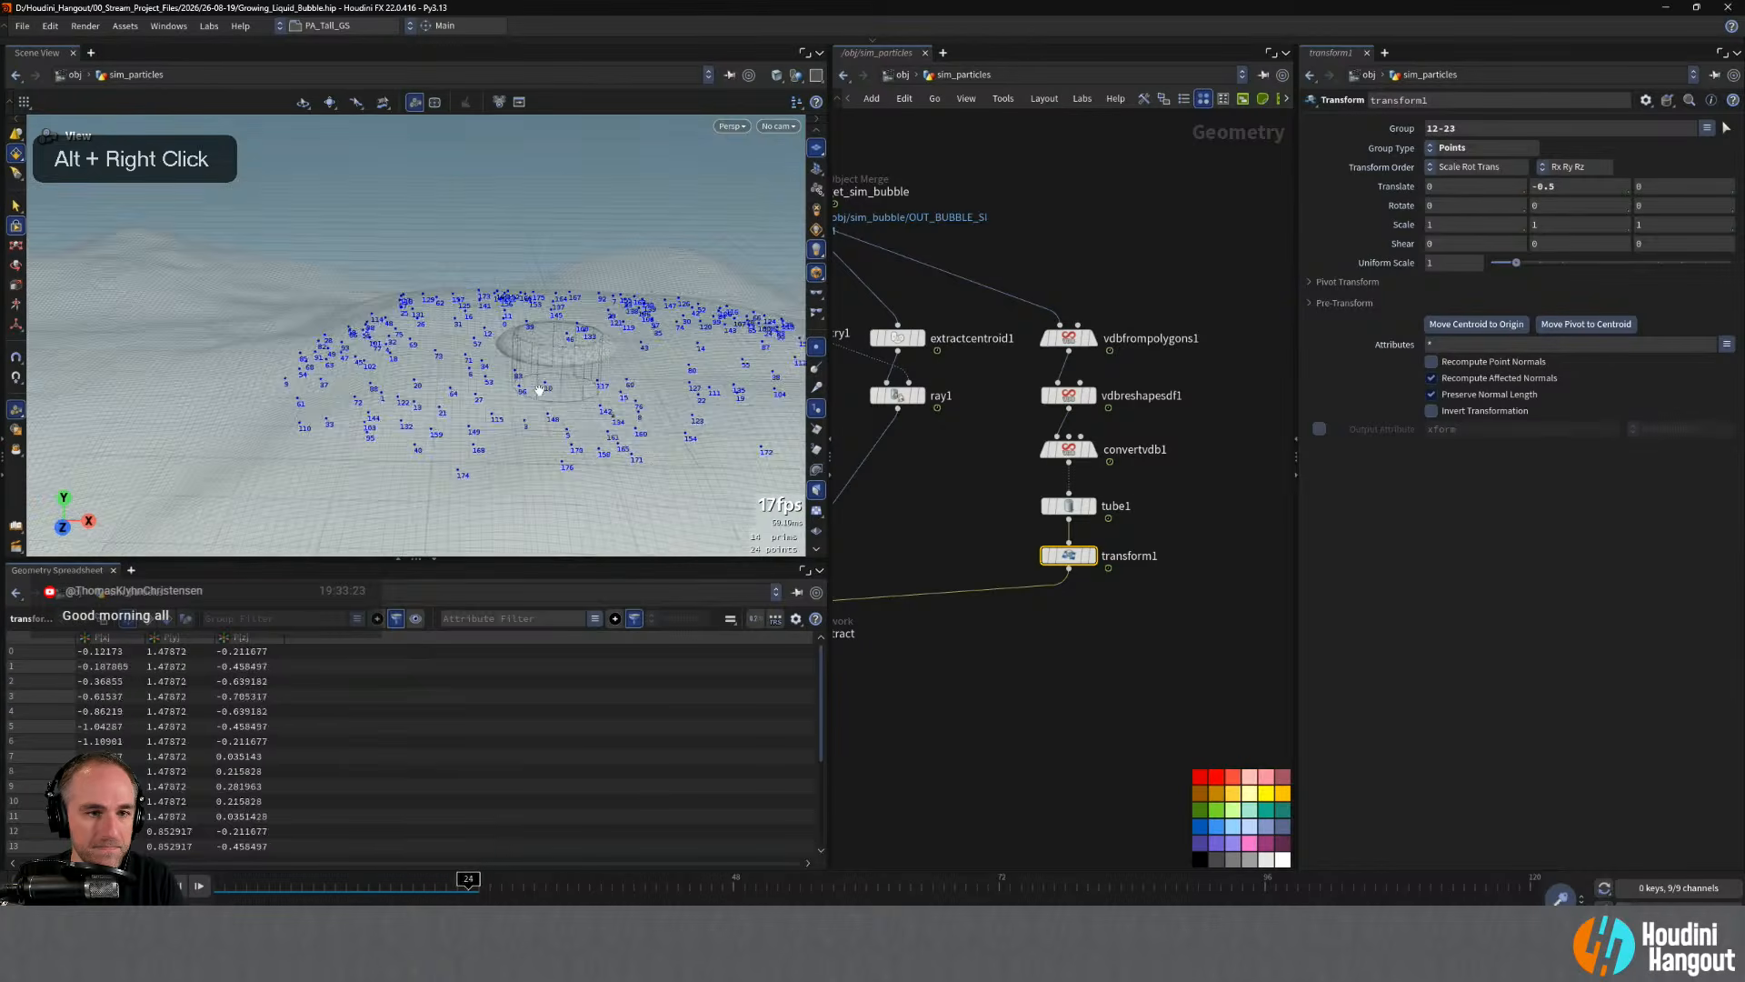
left_click_drag(559, 427, 577, 381, "alt")
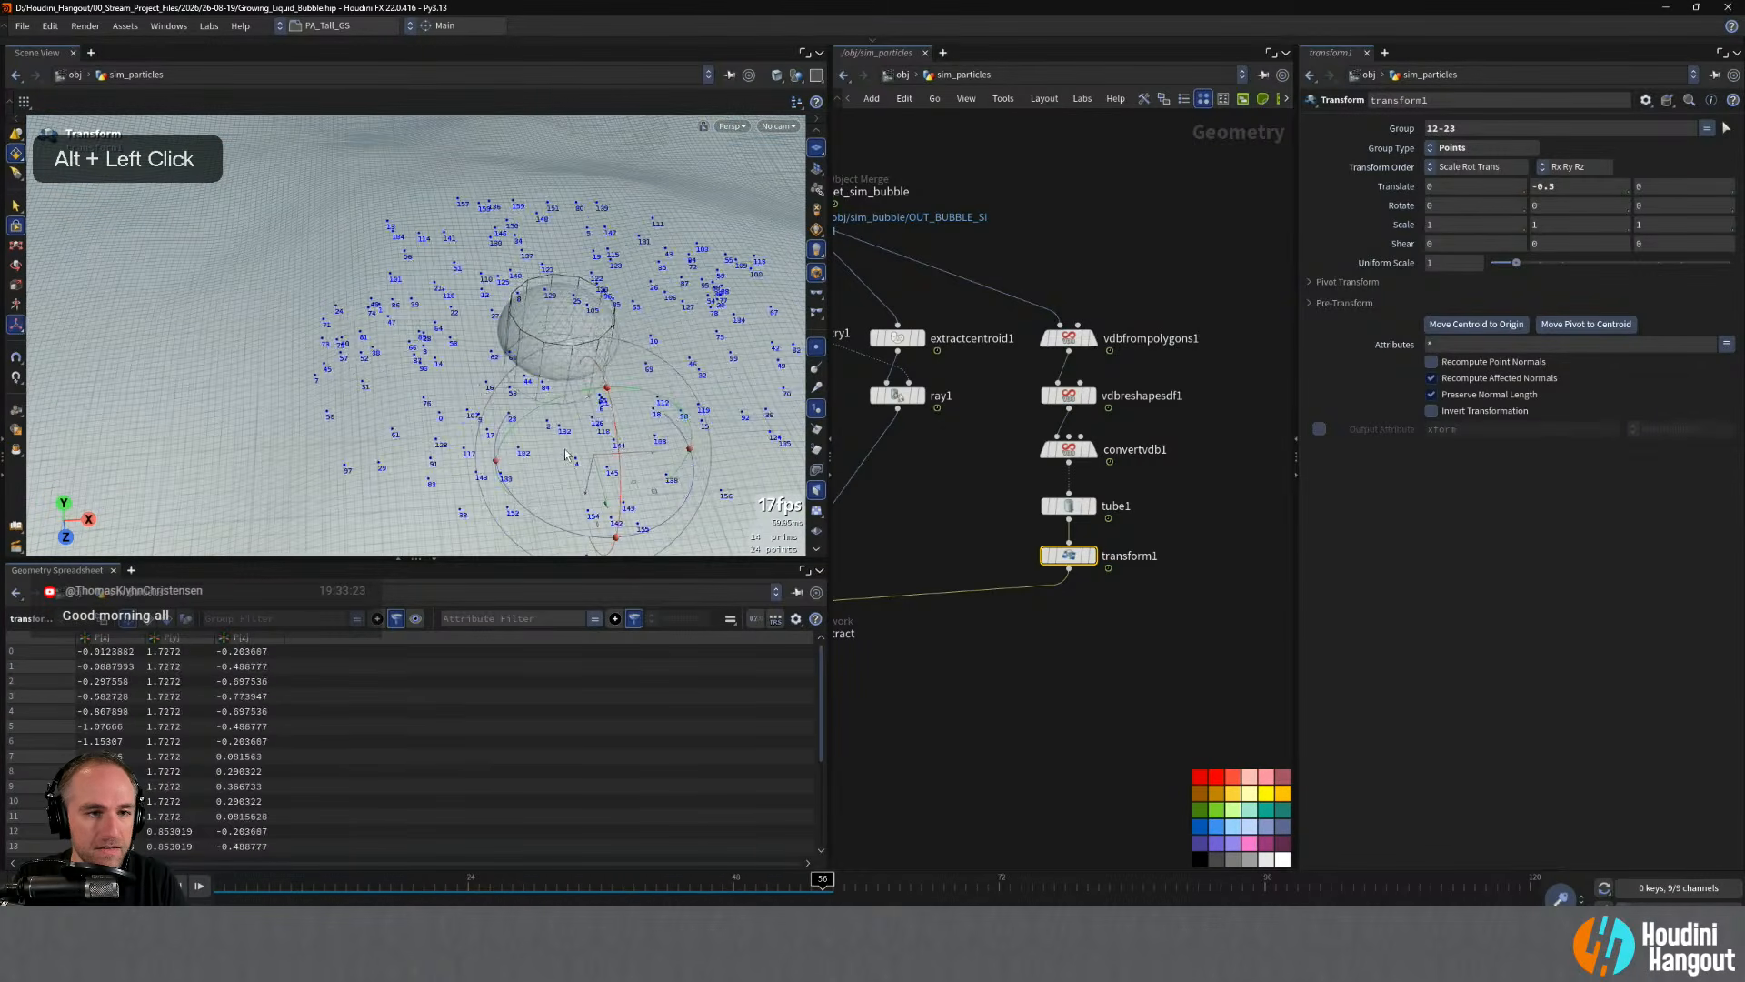
right_click_drag(589, 314, 593, 296, "alt")
left_click_drag(593, 296, 582, 327, "alt")
right_click_drag(581, 327, 546, 385, "alt")
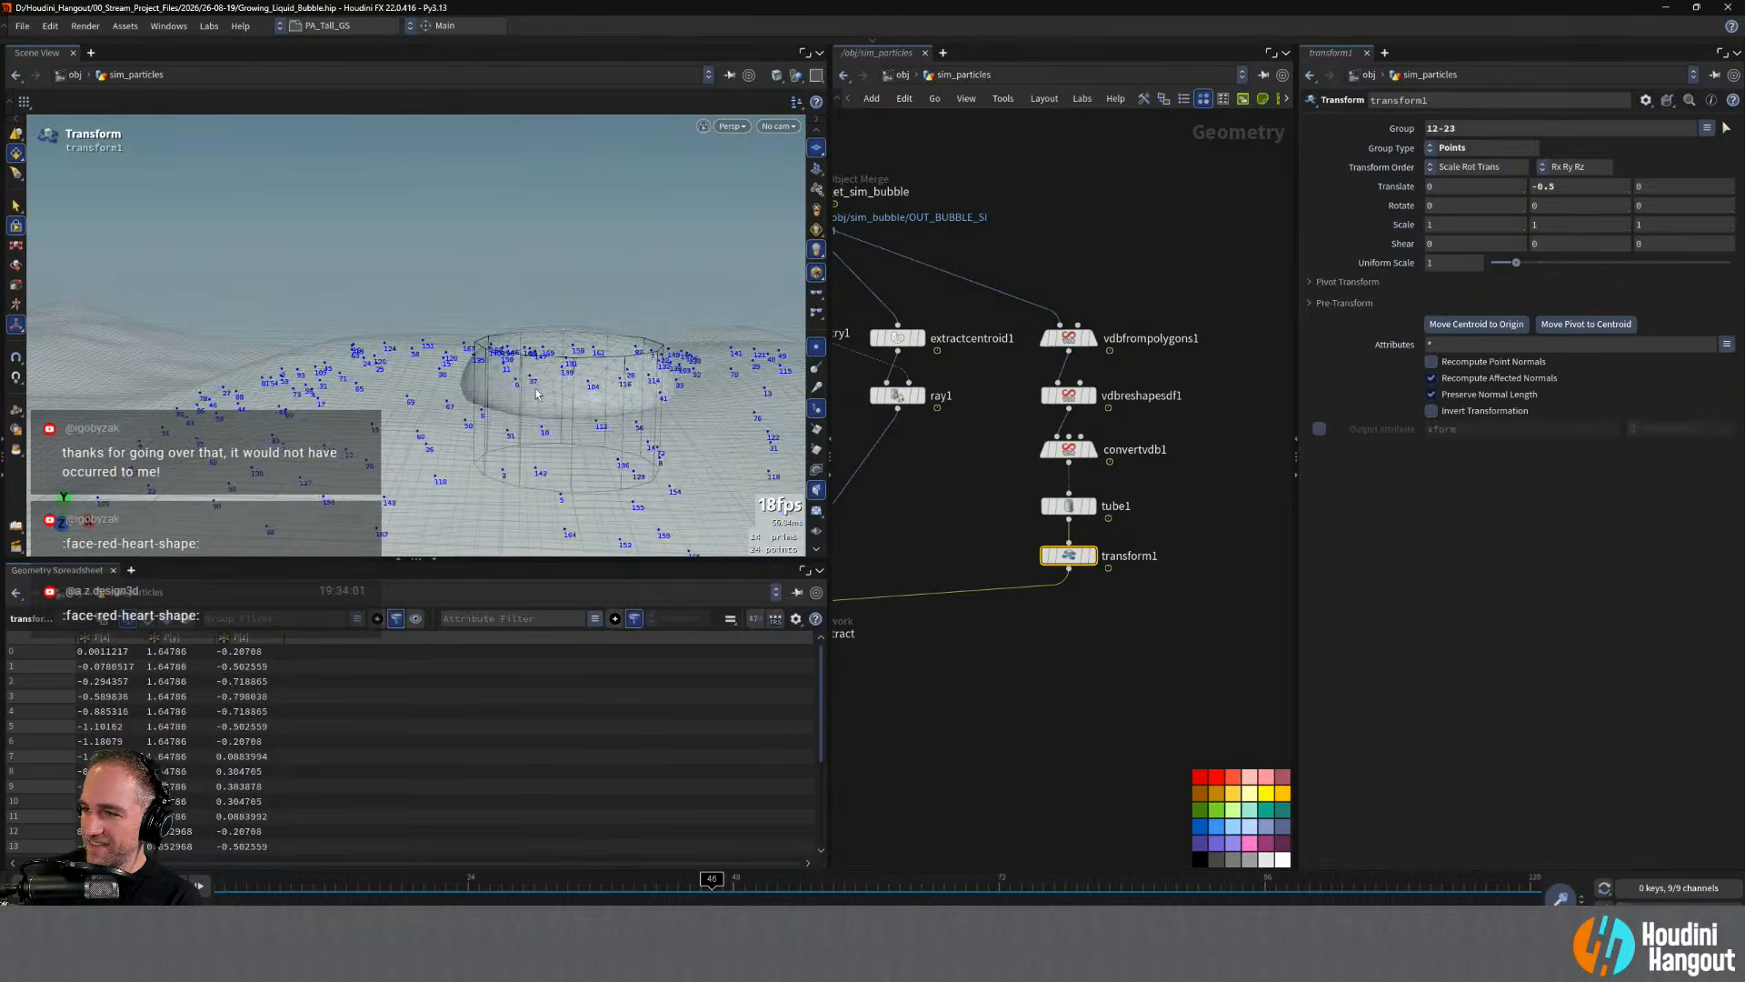
- Display the vdbreshapesdf1 node and set its erode offset to 4
left_click(1092, 396)
left_click(1074, 397)
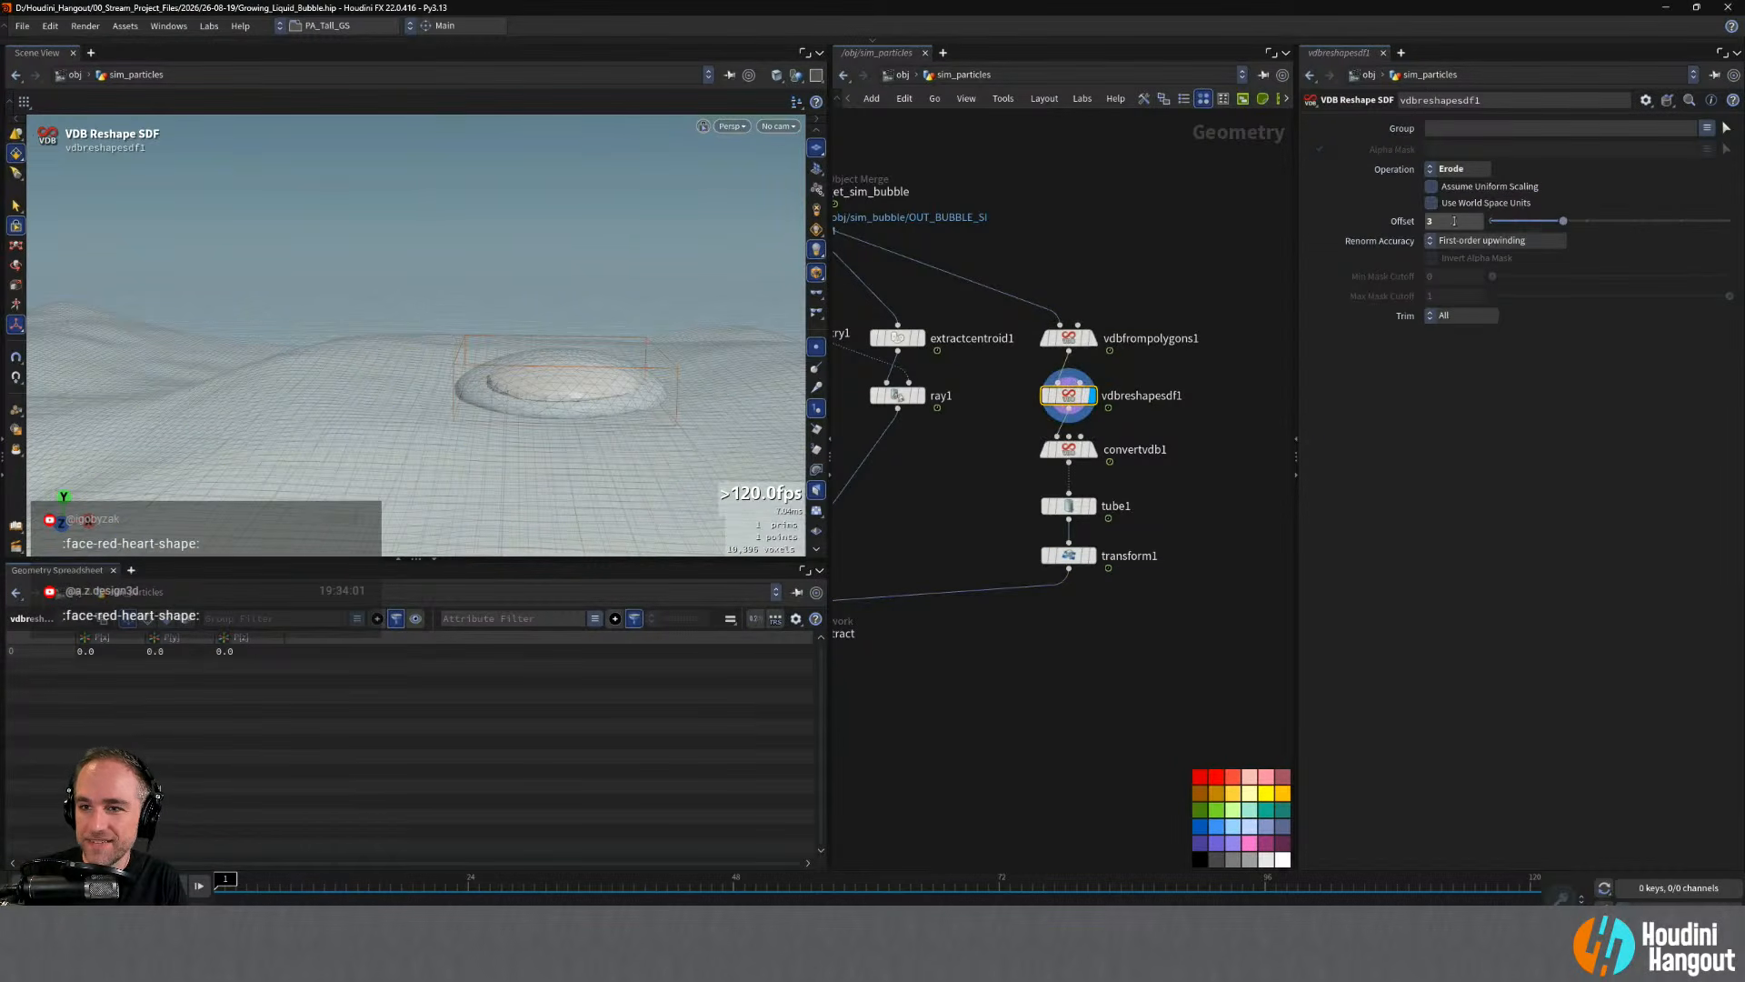
left_click_drag(1563, 225, 1575, 226)
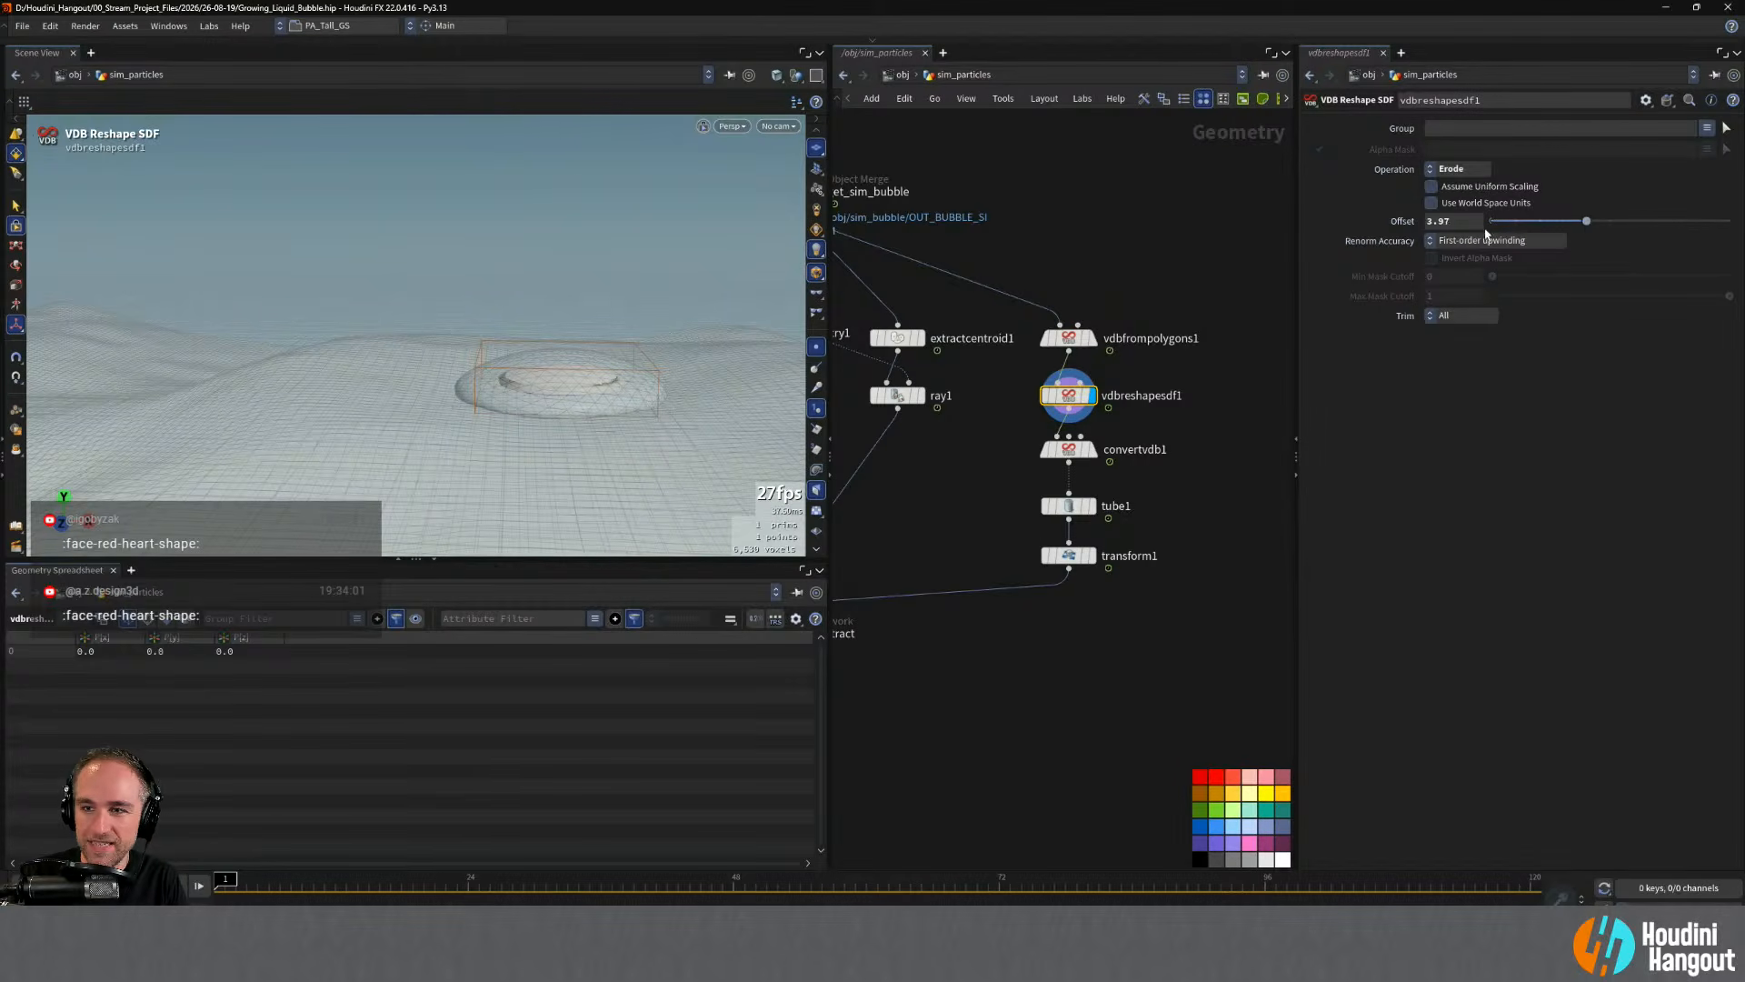
double_click(1454, 223)
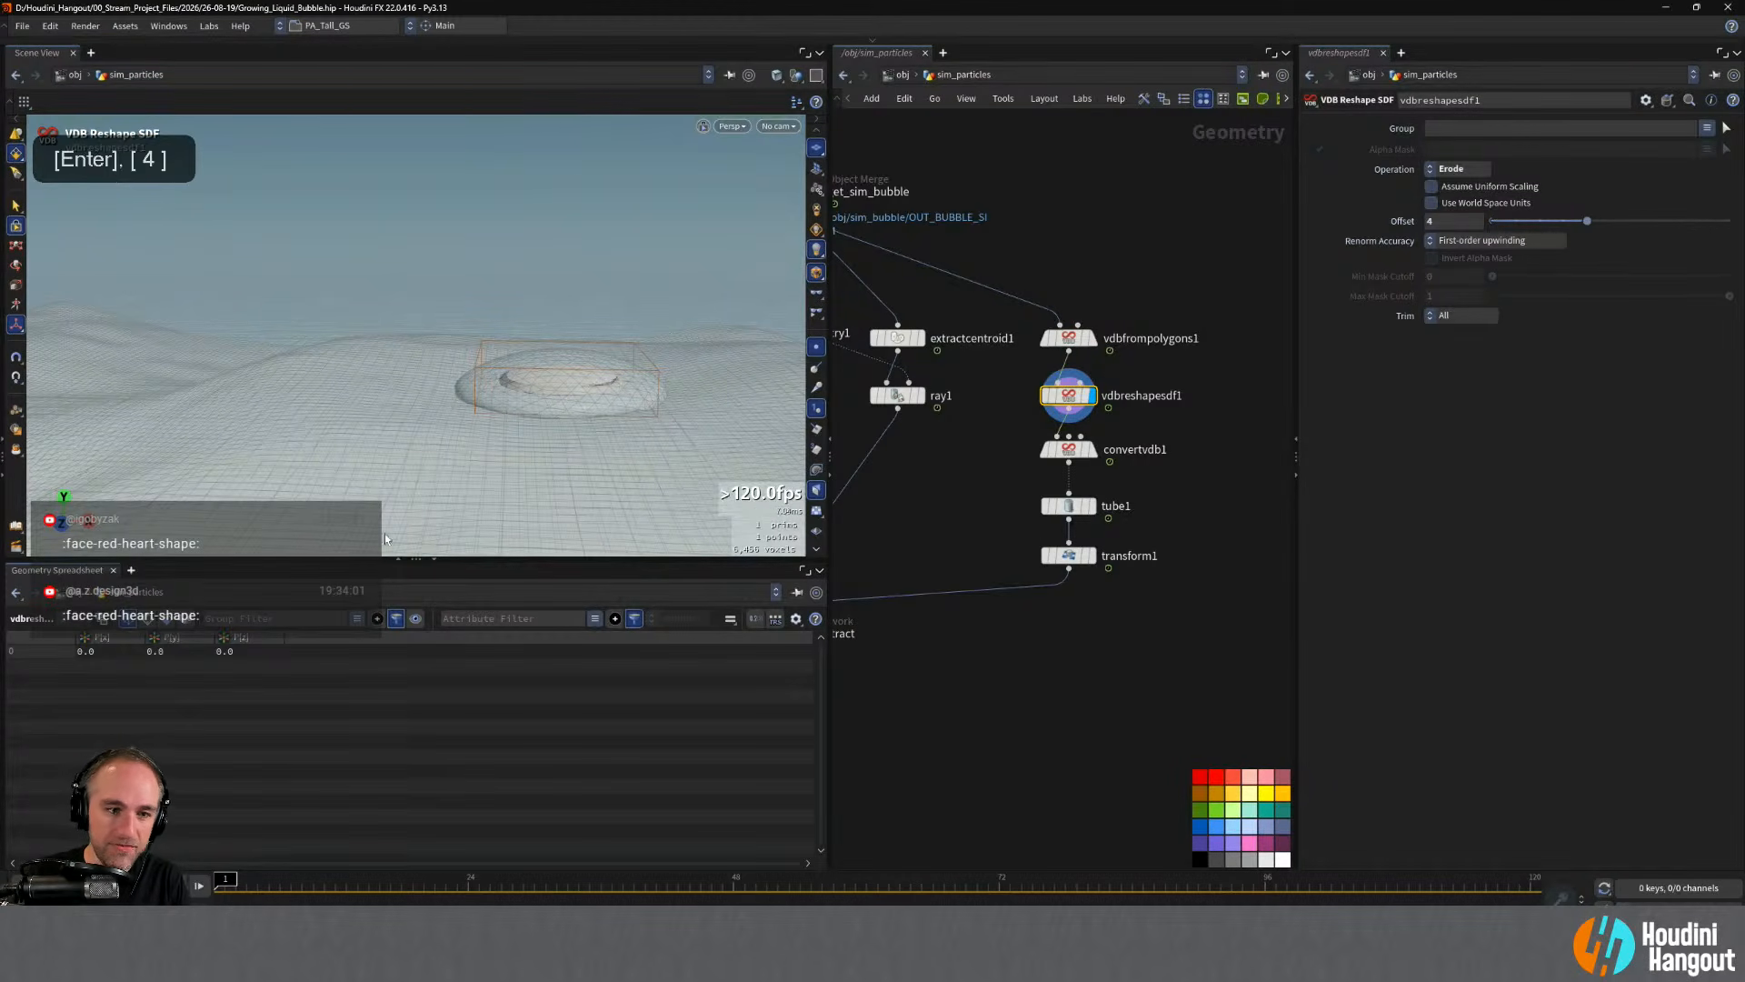
- Check the eroded bubble up close by displaying convertvdb1, tube1 and finally transform1
left_click_drag(455, 382, 482, 468, "alt")
right_click_drag(482, 468, 641, 372, "alt")
left_click_drag(641, 372, 538, 420, "alt")
left_click(1094, 450)
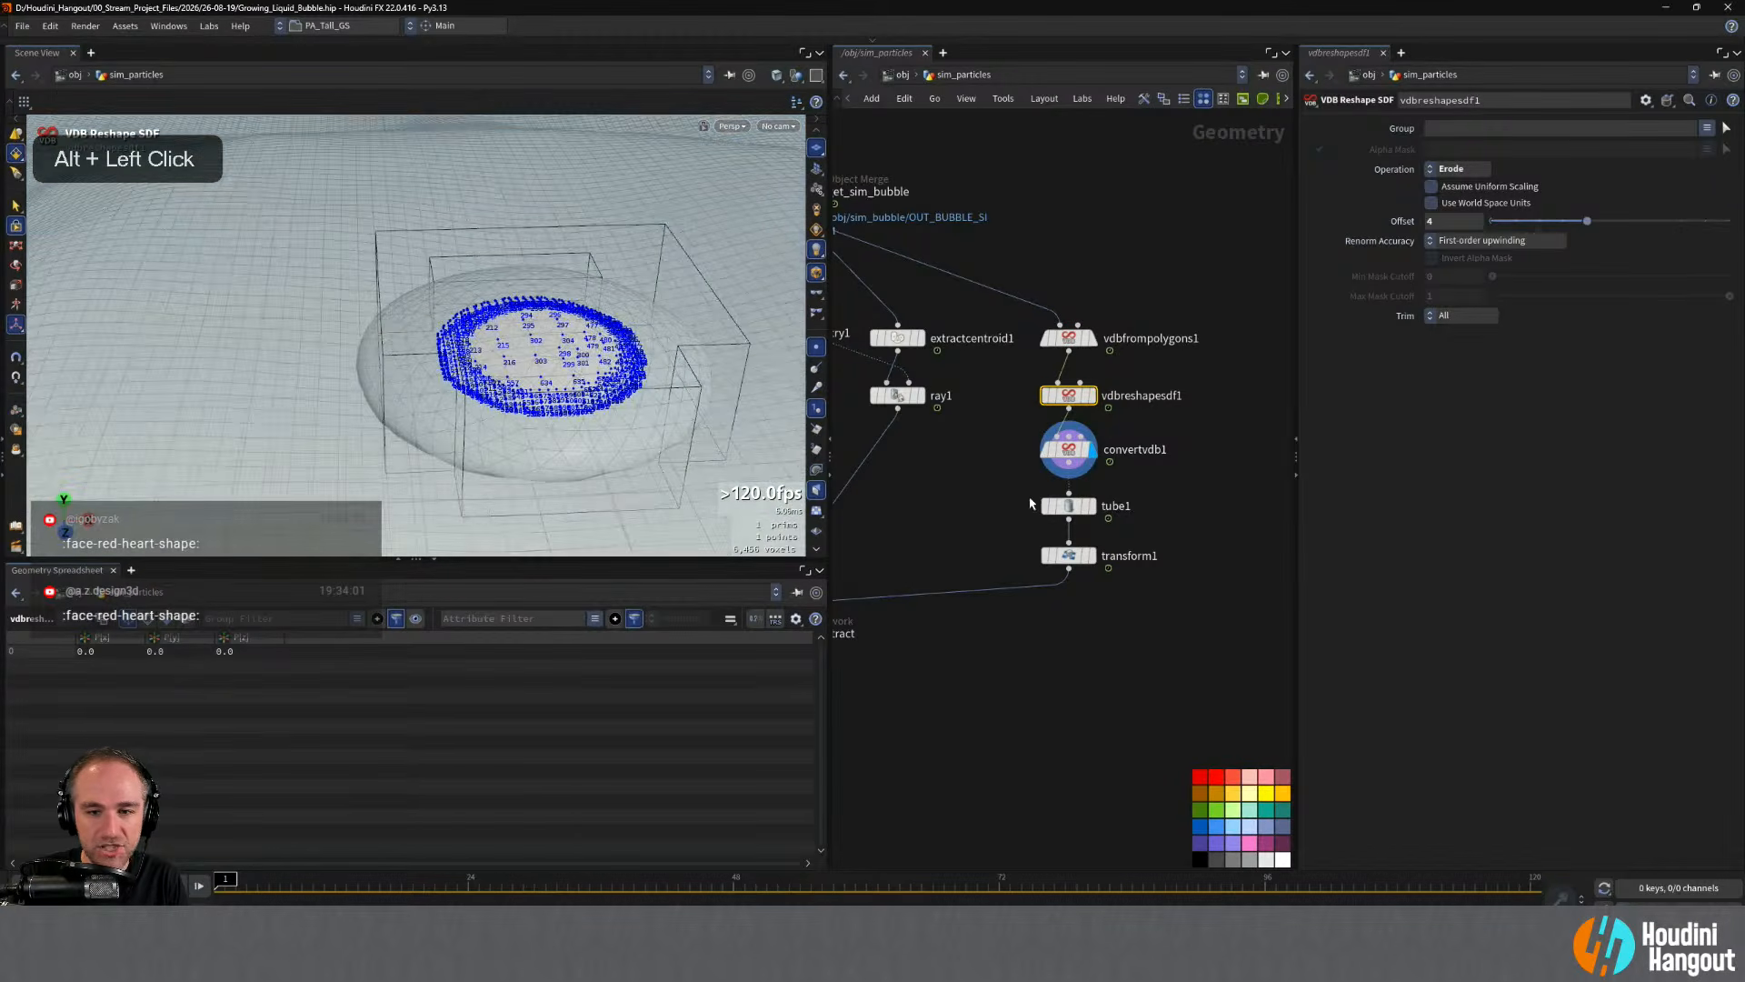
left_click(1091, 506)
left_click(1091, 556)
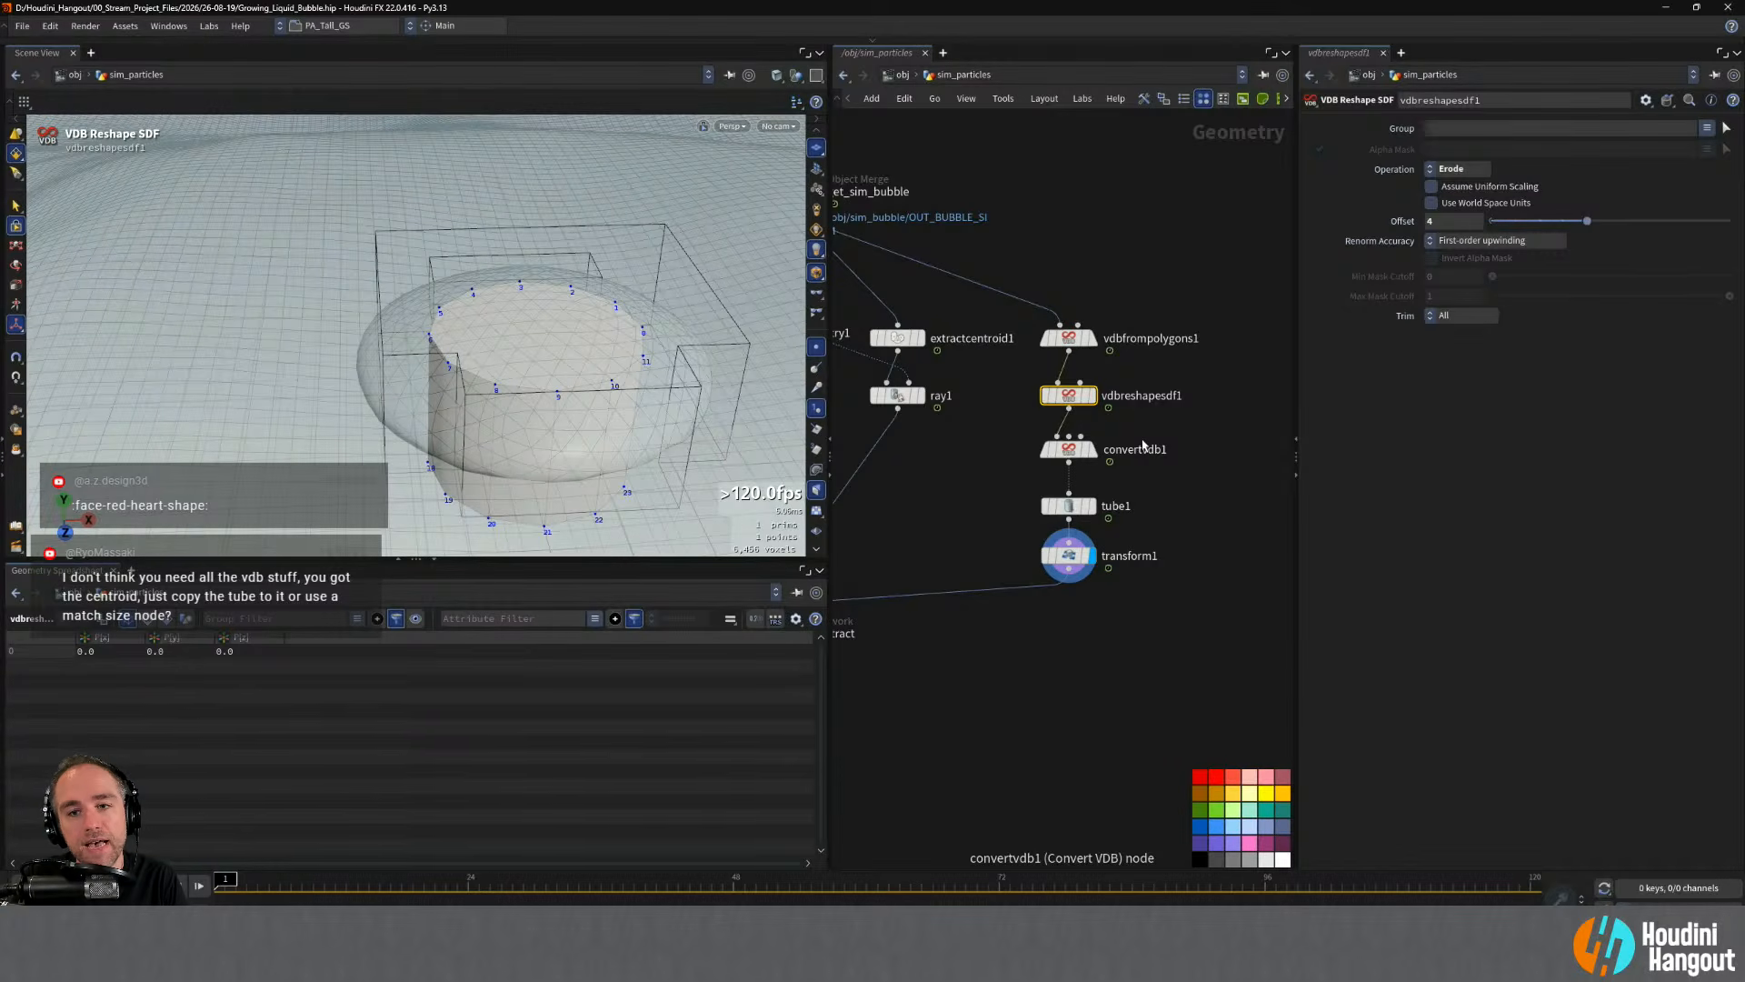
- Add a Copy to Points node below ray1, beside the VDB tube branch
key("Tab")
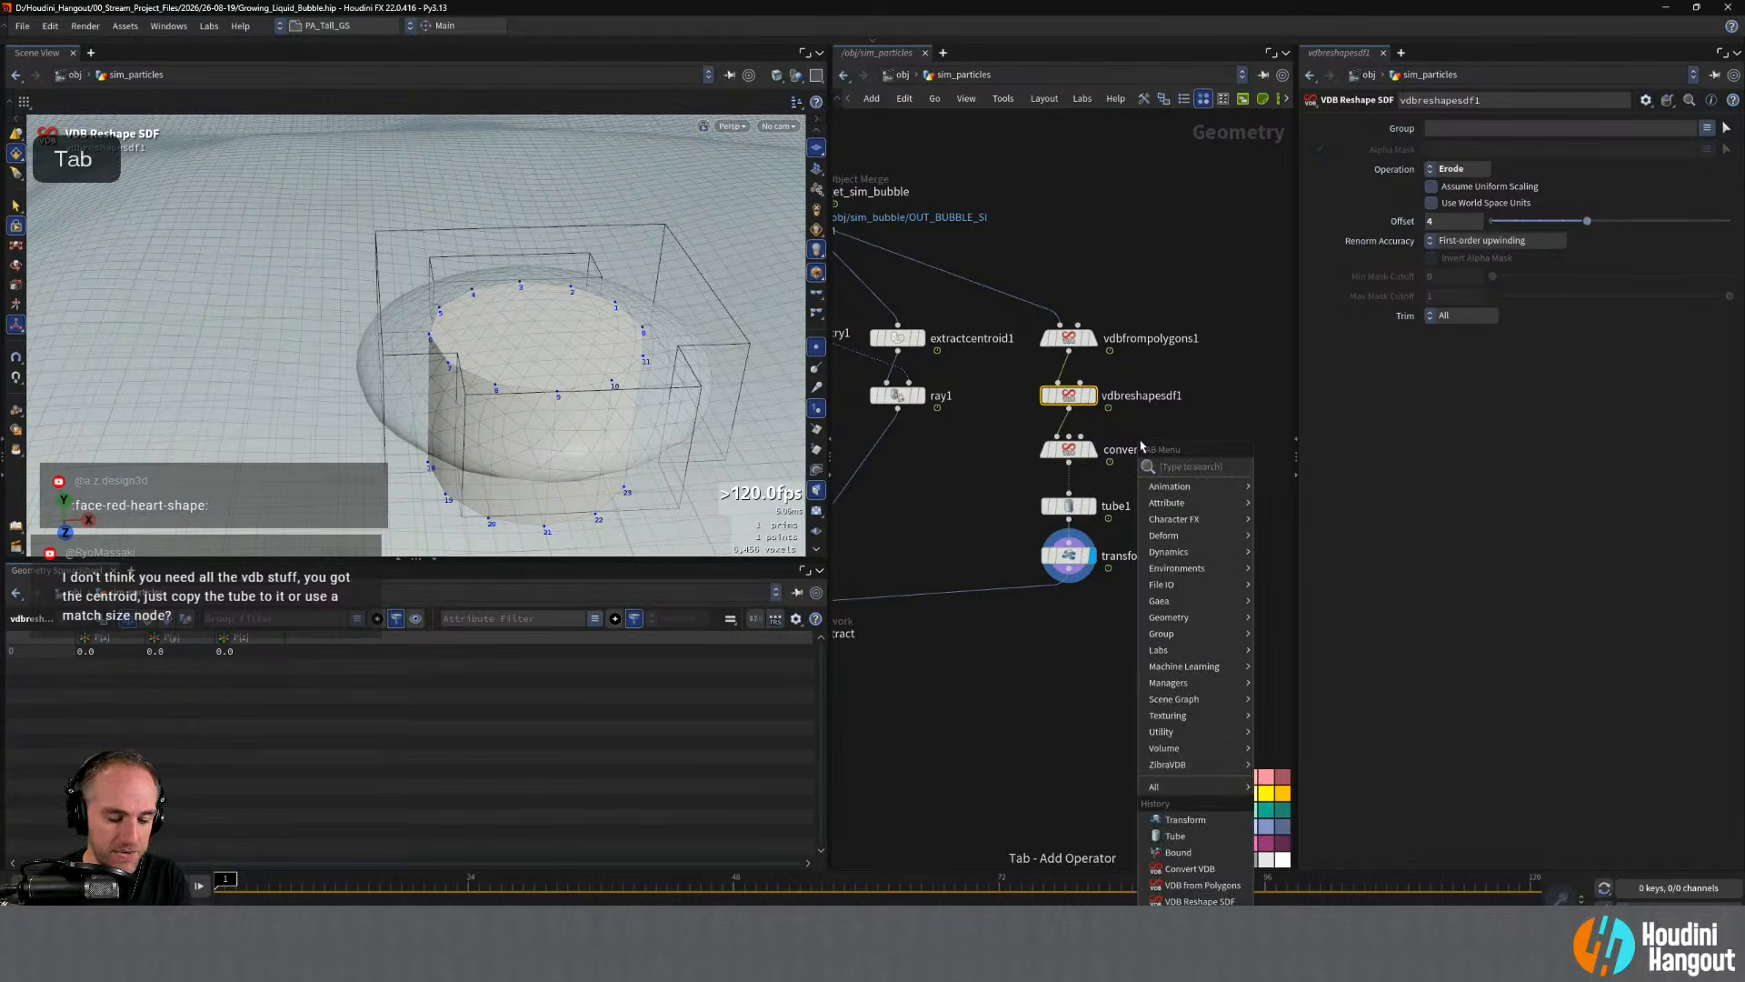
type("copy to")
key("Return")
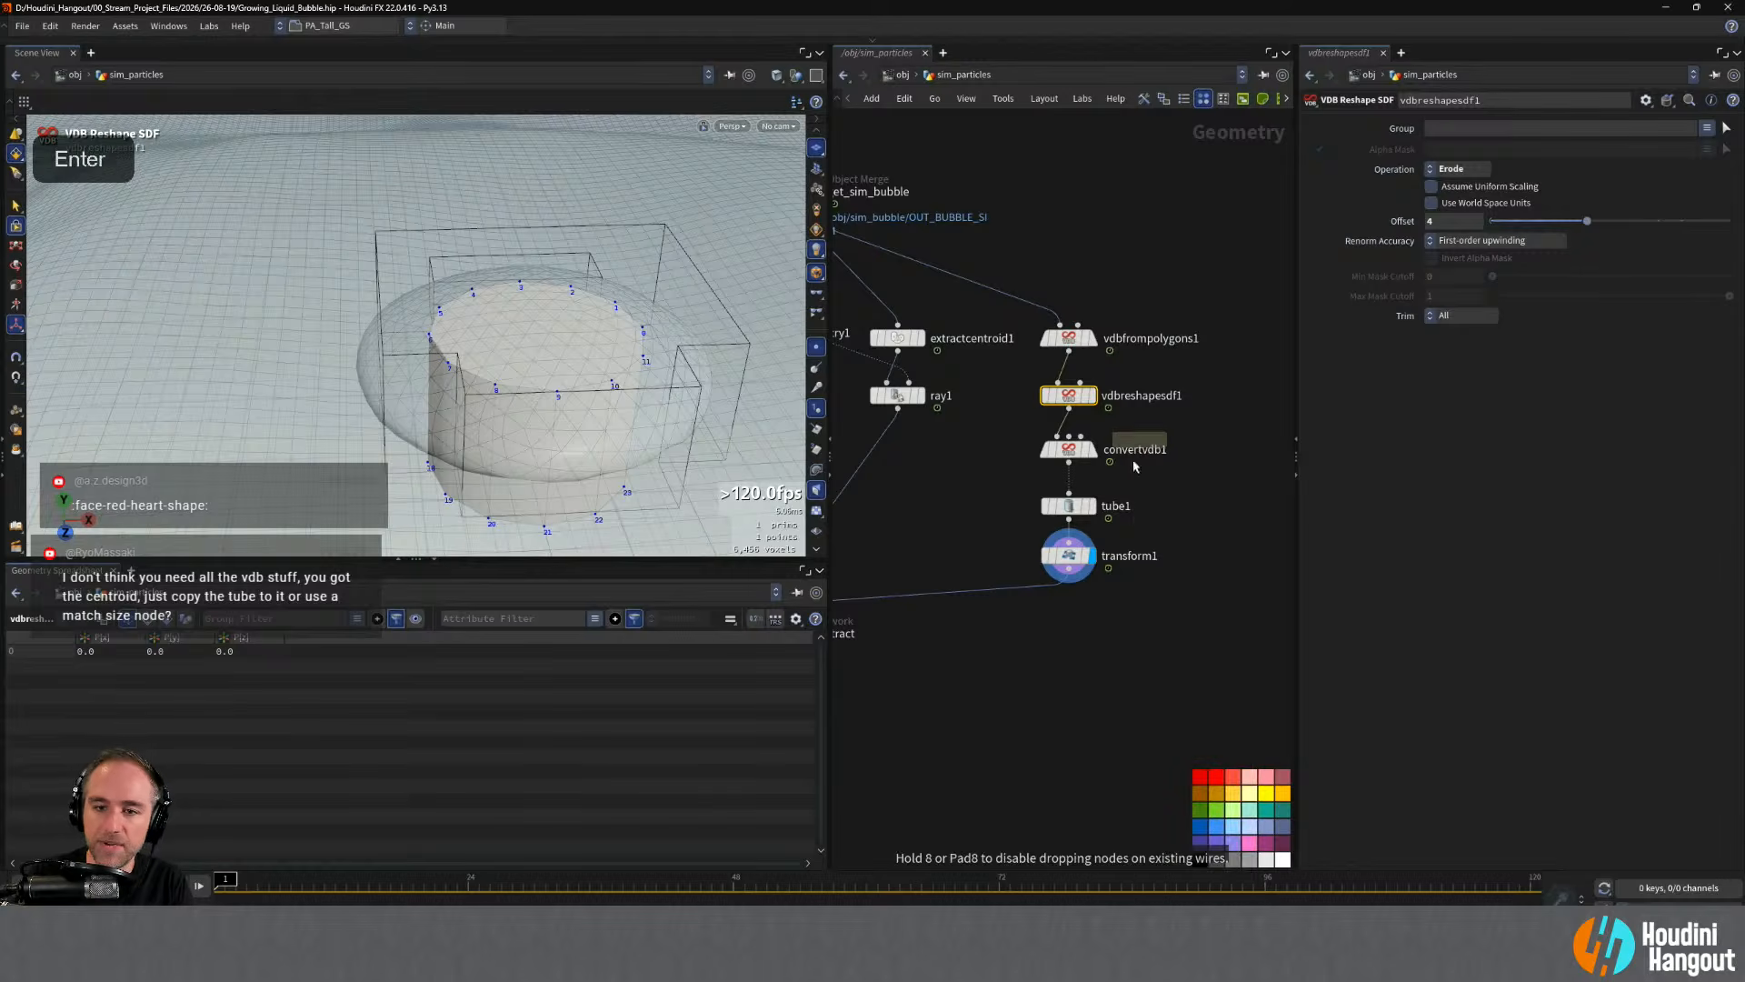
left_click(987, 499)
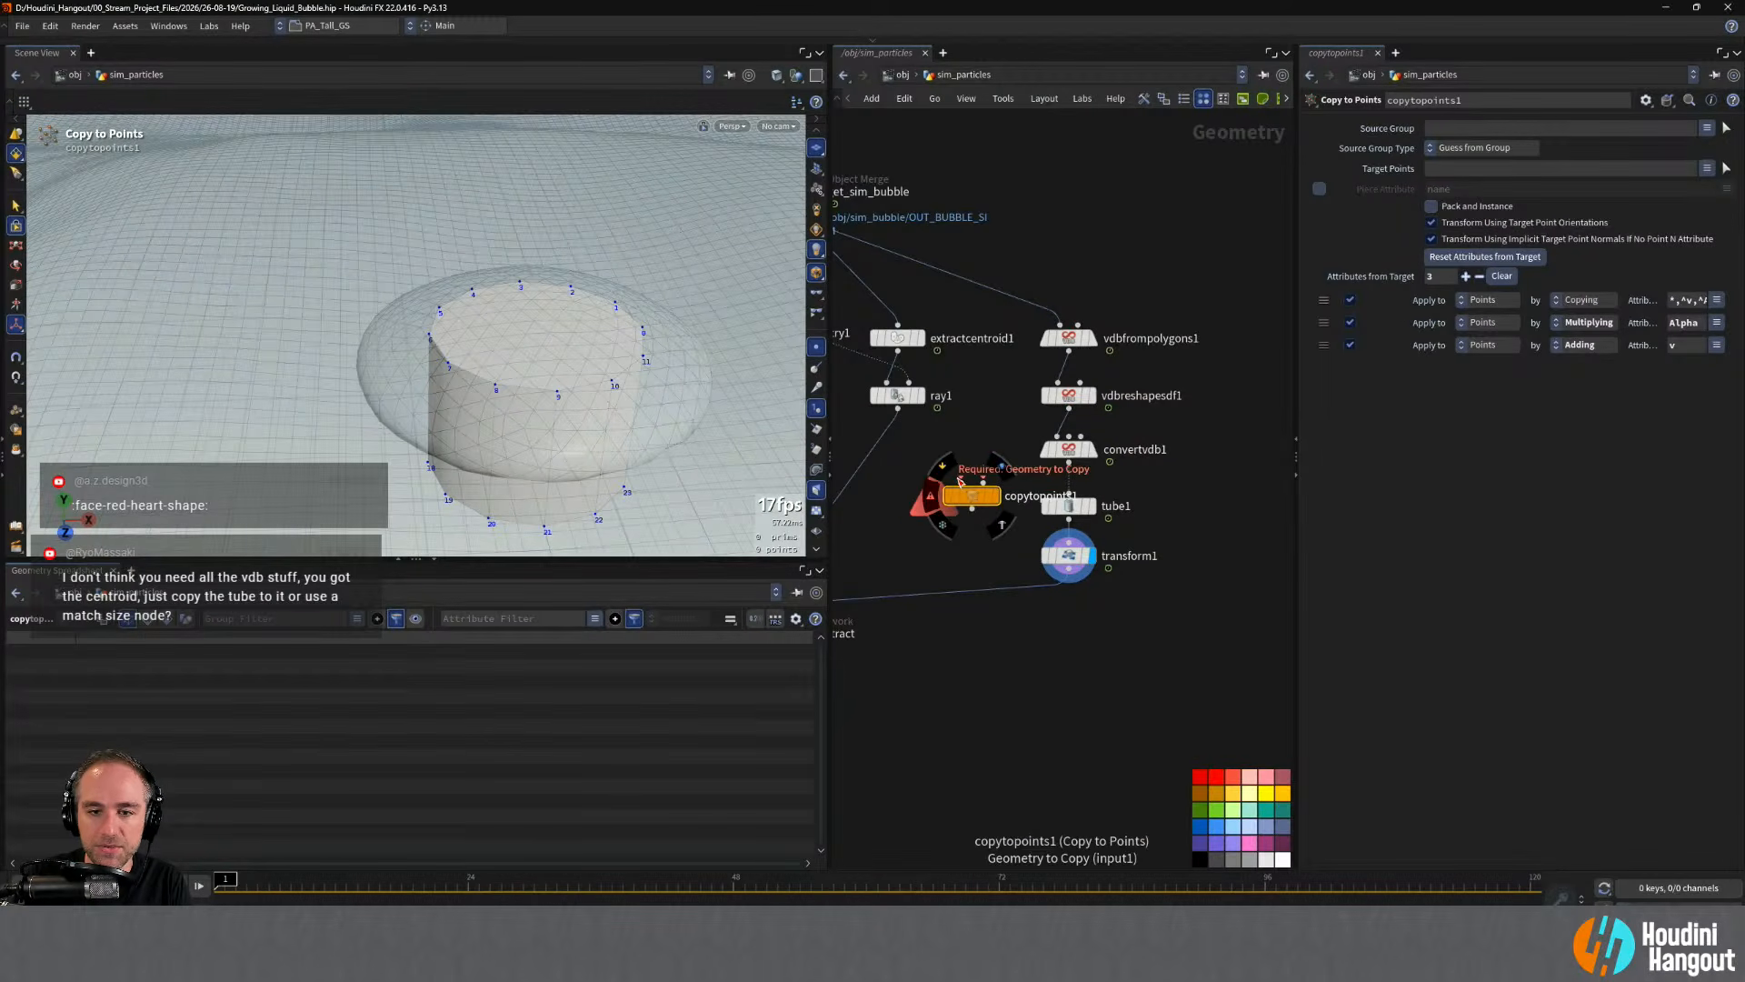
left_click_drag(965, 491, 953, 500)
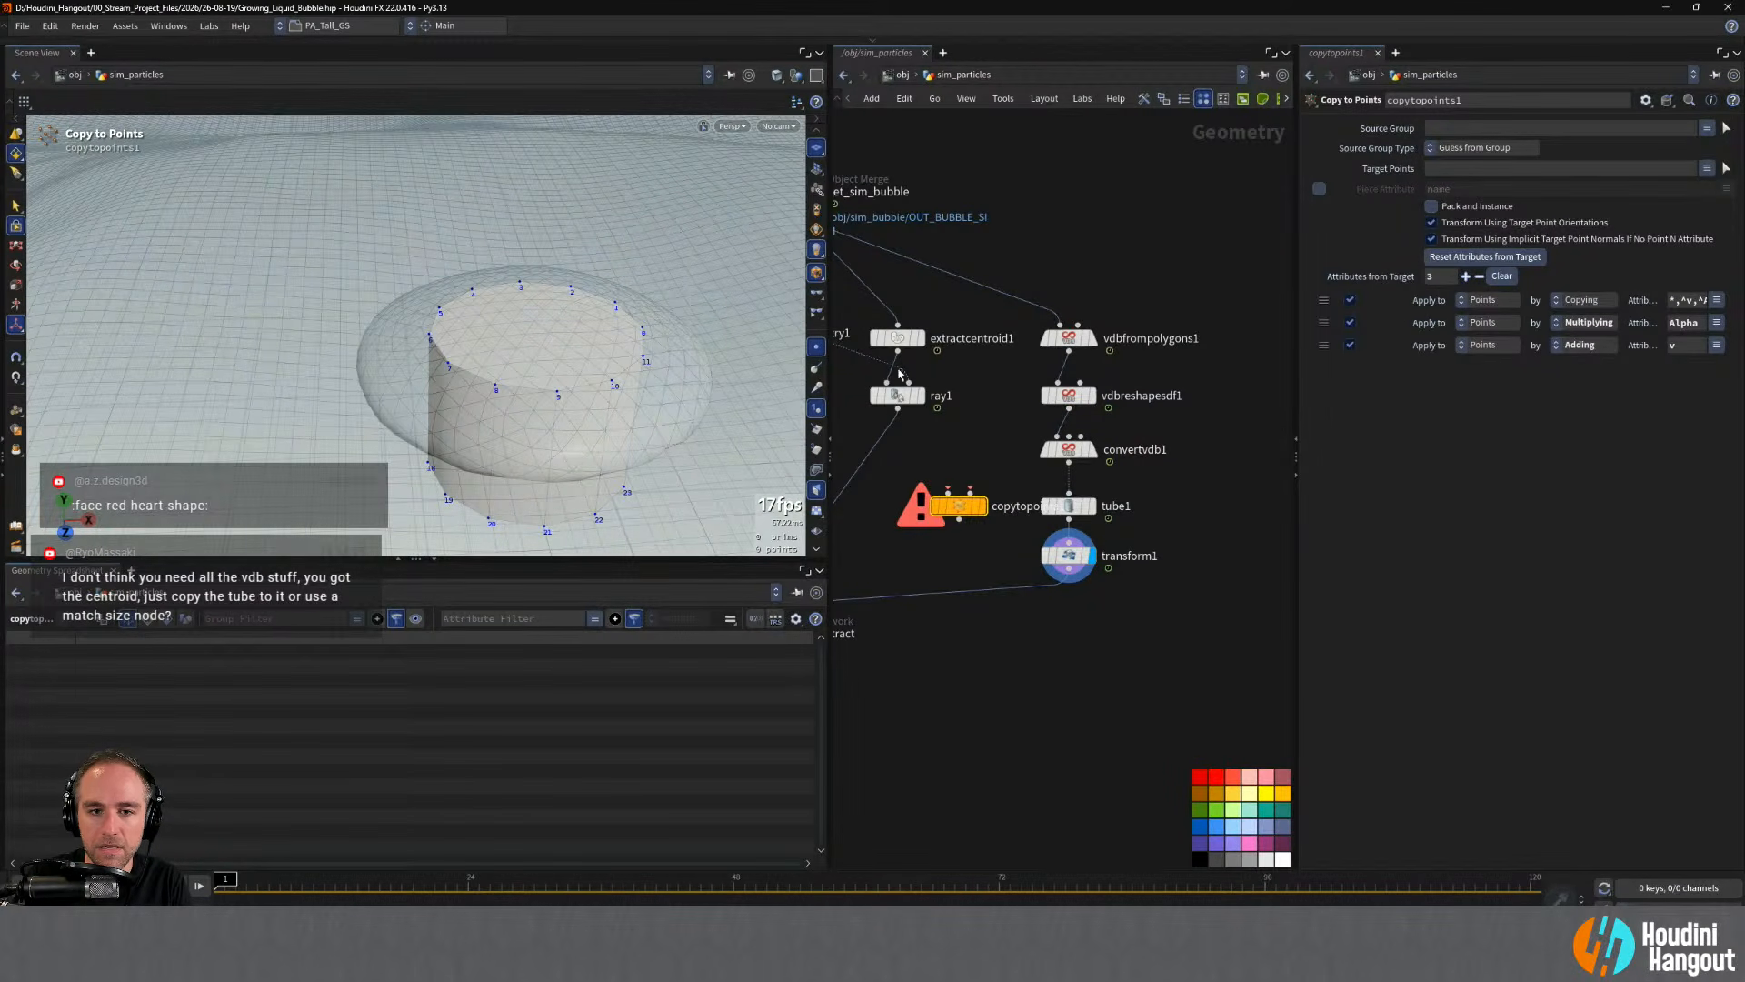
- Feed the point output of ray1 into the target points input of copytopoints1
left_click(898, 353)
left_click(986, 366)
left_click(899, 410)
left_click(969, 492)
left_click_drag(962, 507, 955, 525)
- Duplicate tube1 as a source for copytopoints1, detached from convertvdb1, and display the copied tube
left_click_drag(1065, 512, 895, 490, "alt")
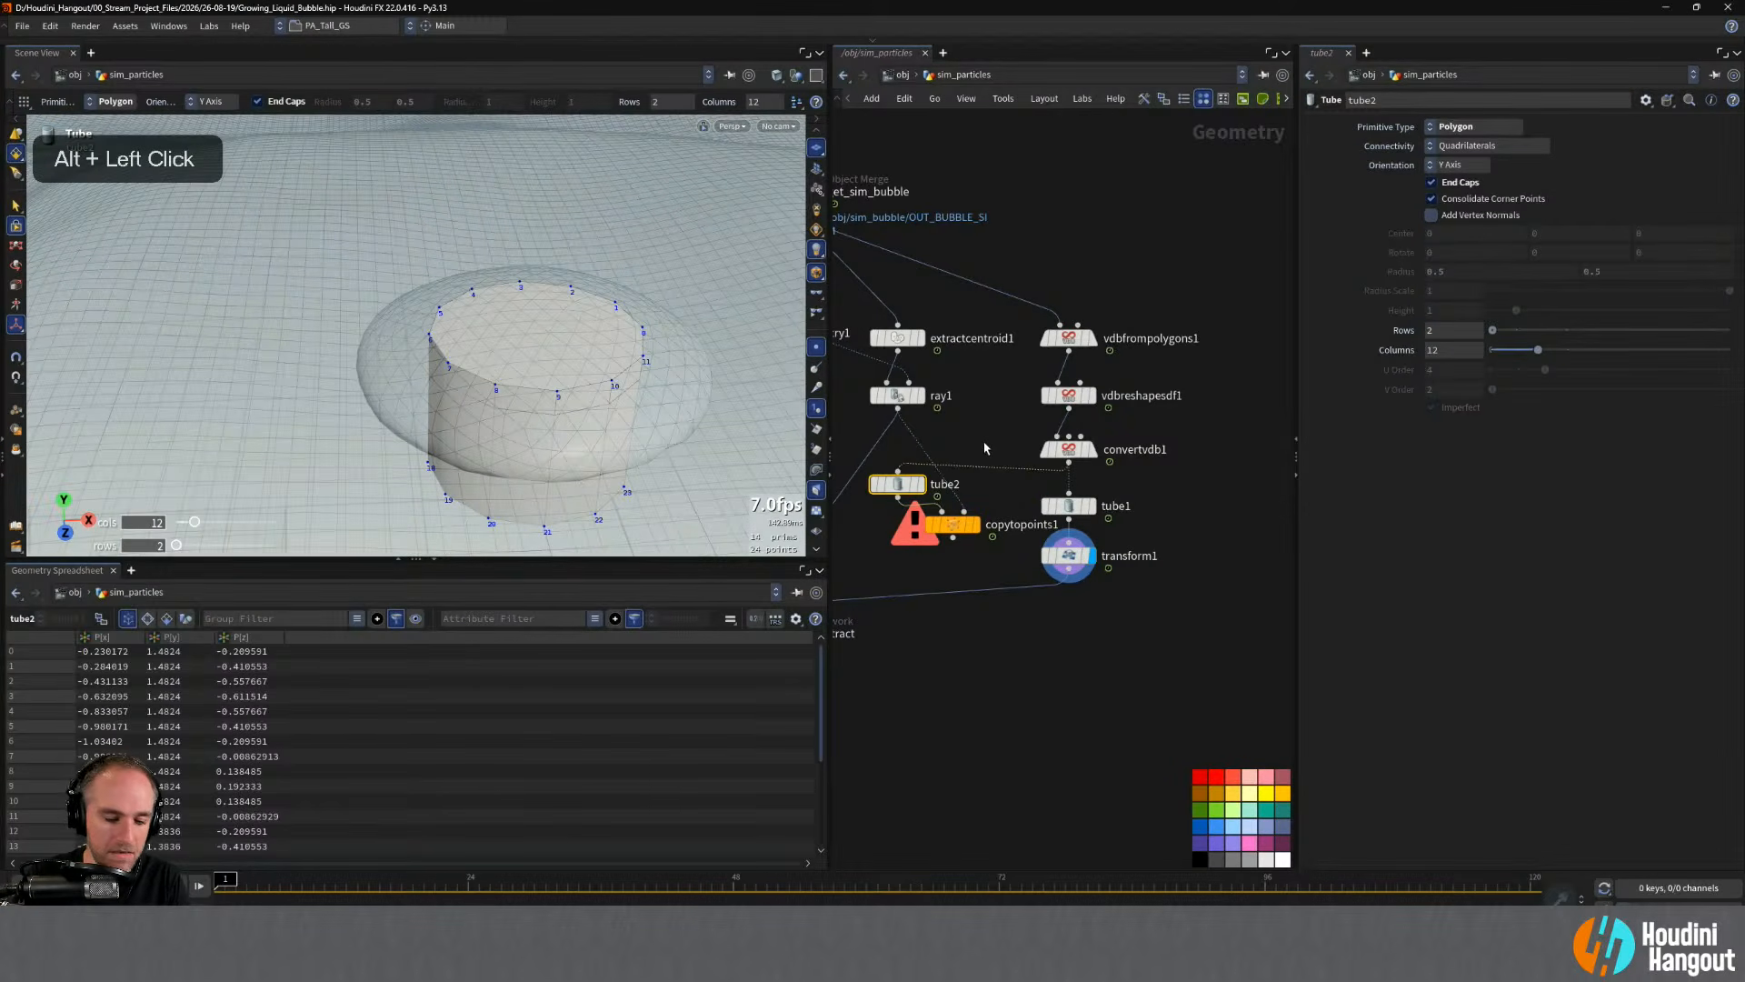
key("y")
left_click(953, 531)
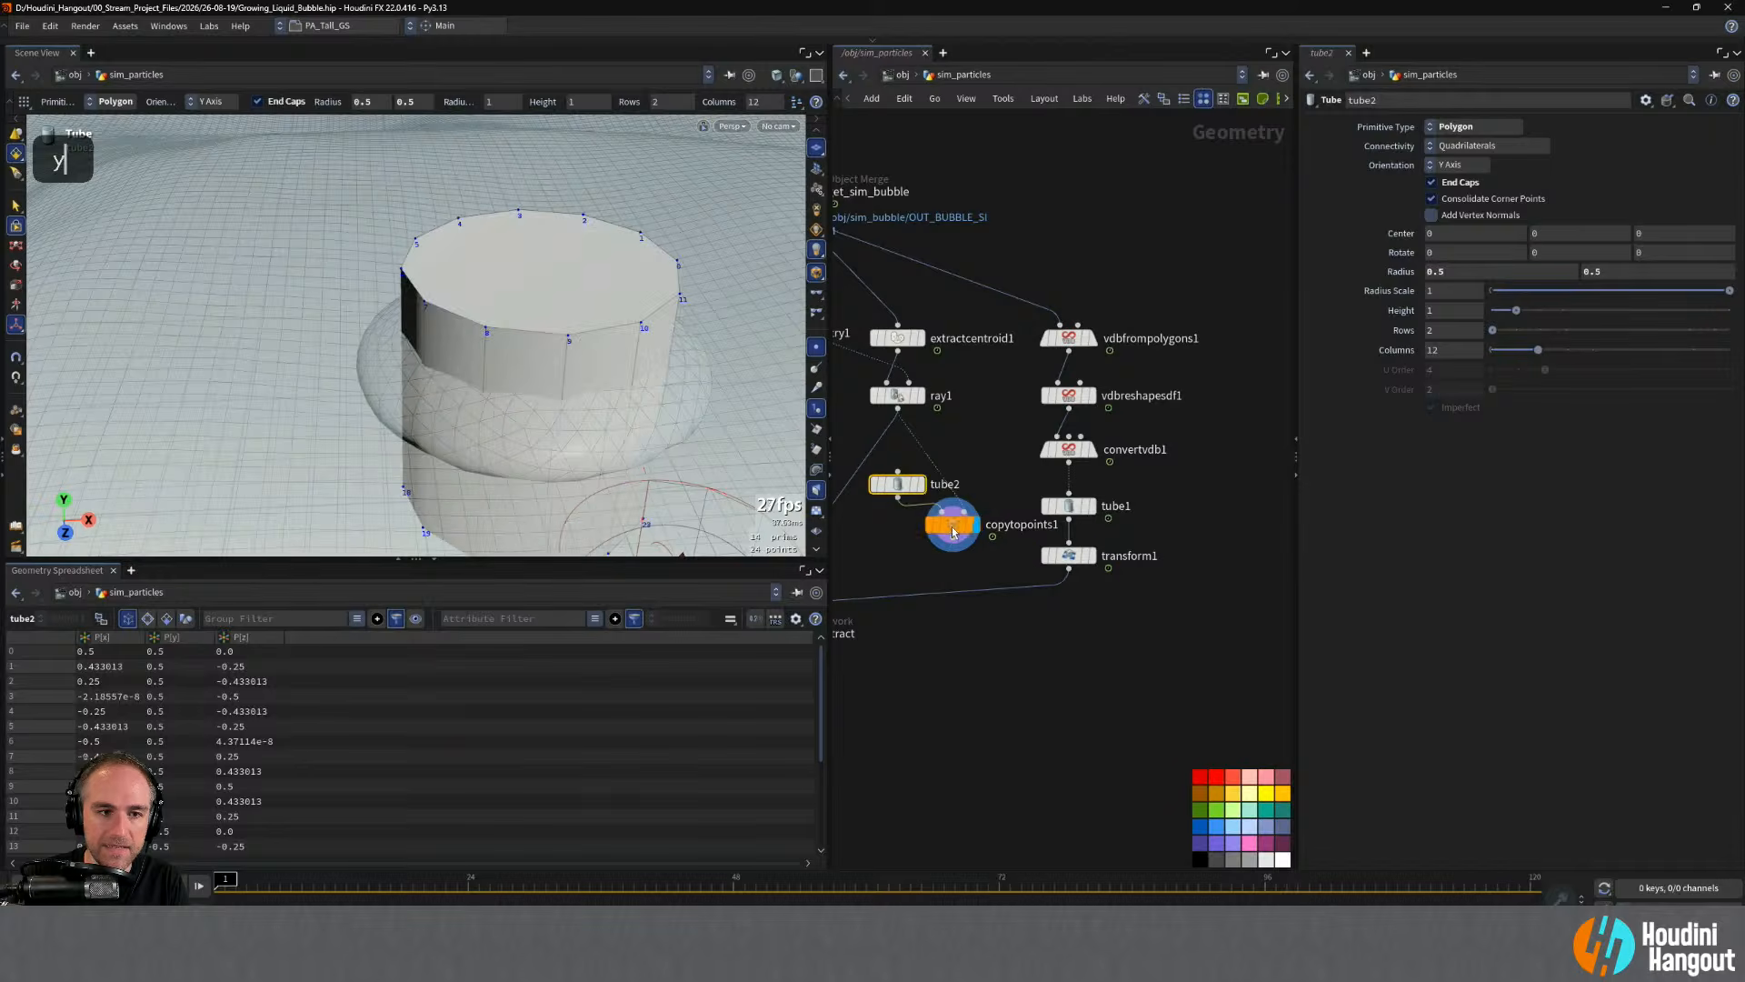
left_click(954, 529)
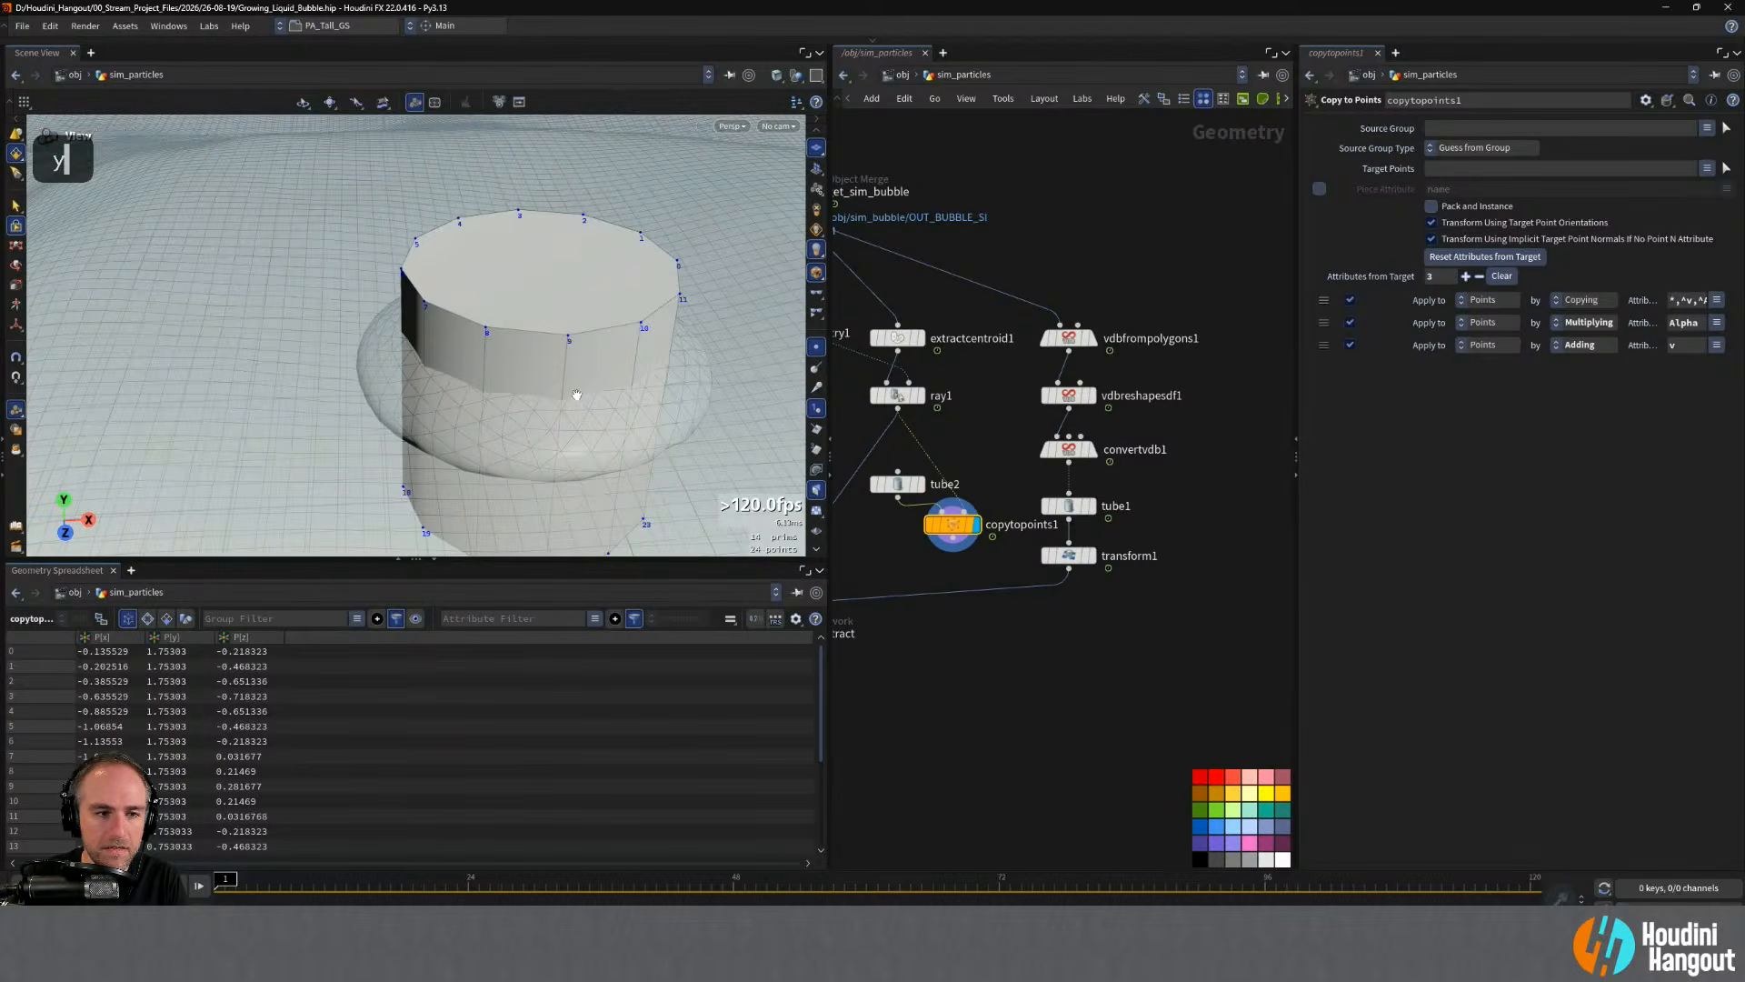
- Play the animation from a side view to check how the copied tube follows the bubble, and return to the first frame
left_click_drag(461, 476, 552, 389, "alt")
key("Up")
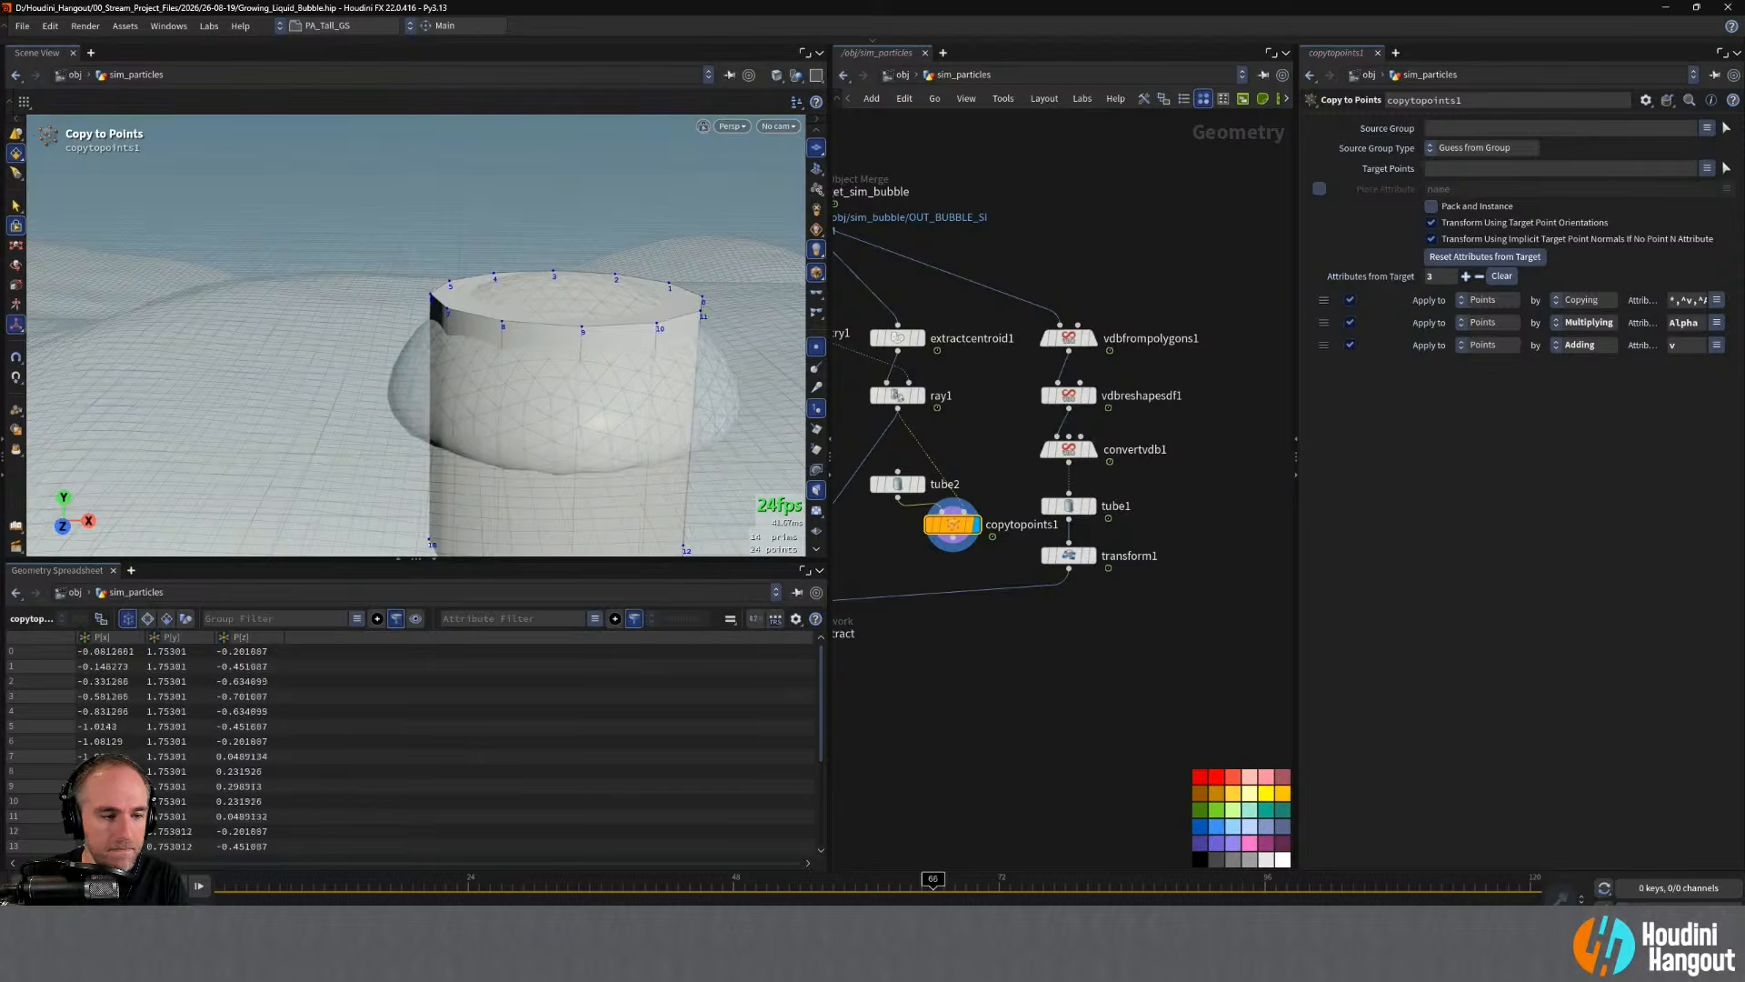
key("ctrl+Up")
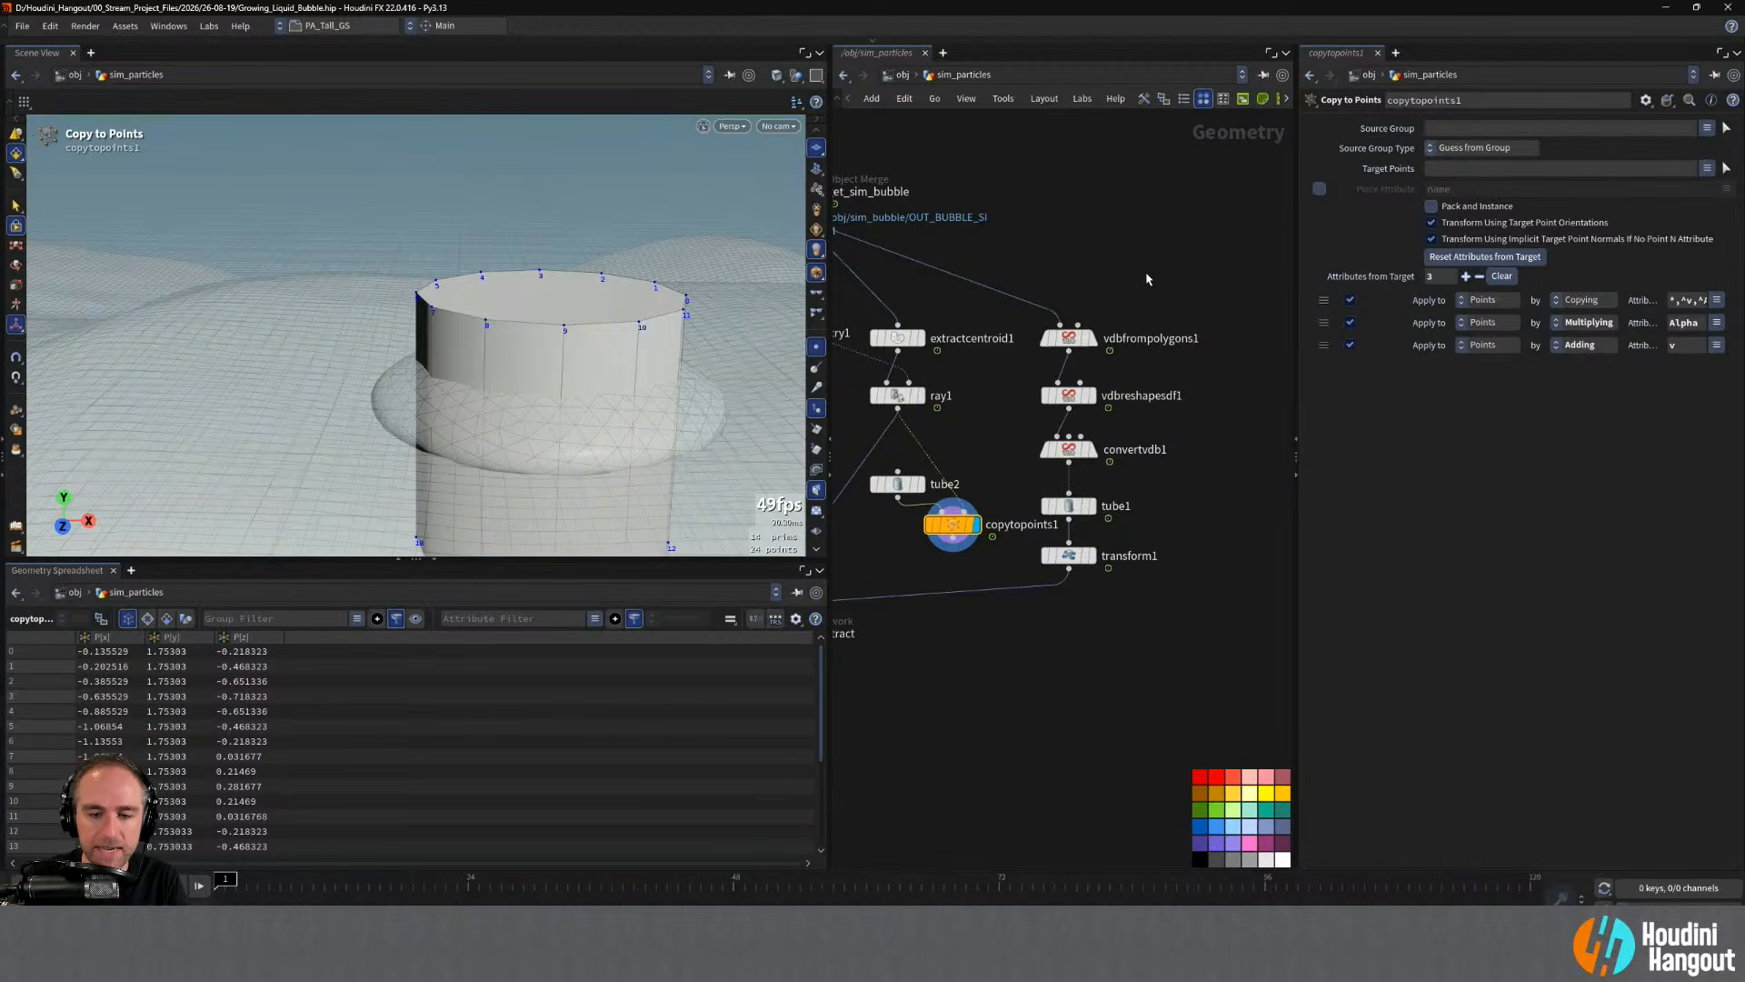
- Delete the VDB-based tube branch and wire copytopoints1 into the fourth input of drop_attract in its place
left_click_drag(1147, 279, 1038, 636)
key("Delete")
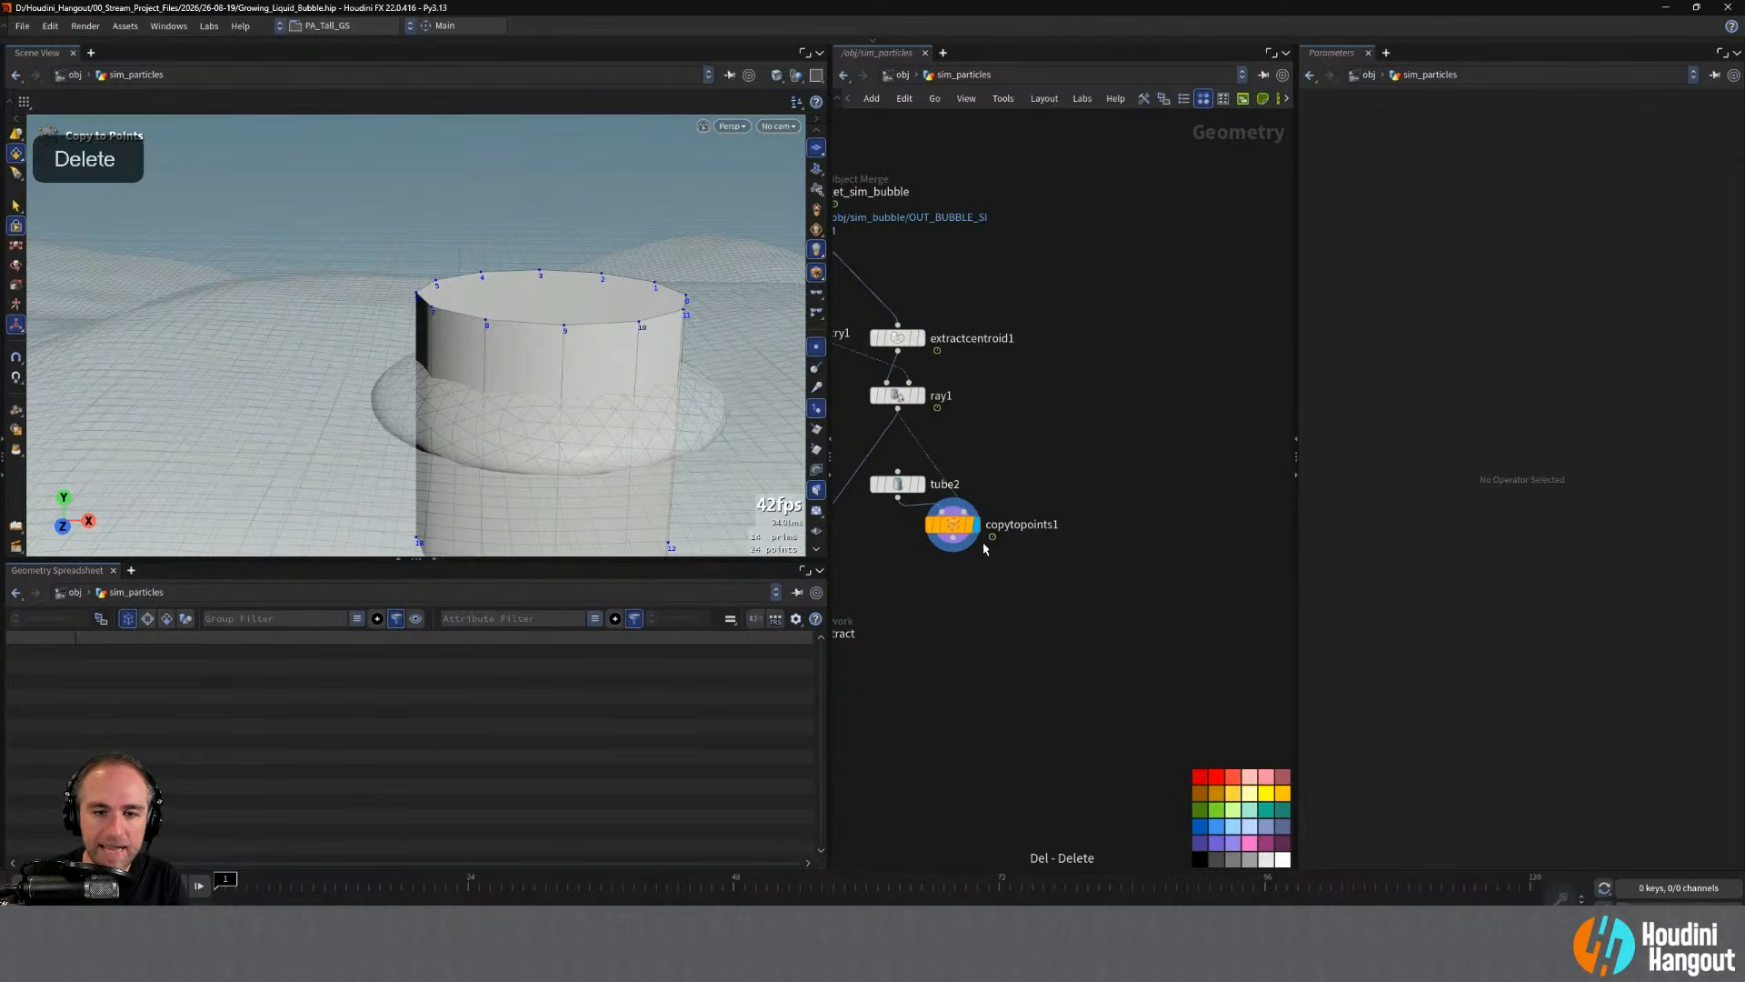
middle_click_drag(954, 487, 1066, 457)
left_click_drag(1069, 496, 1000, 511)
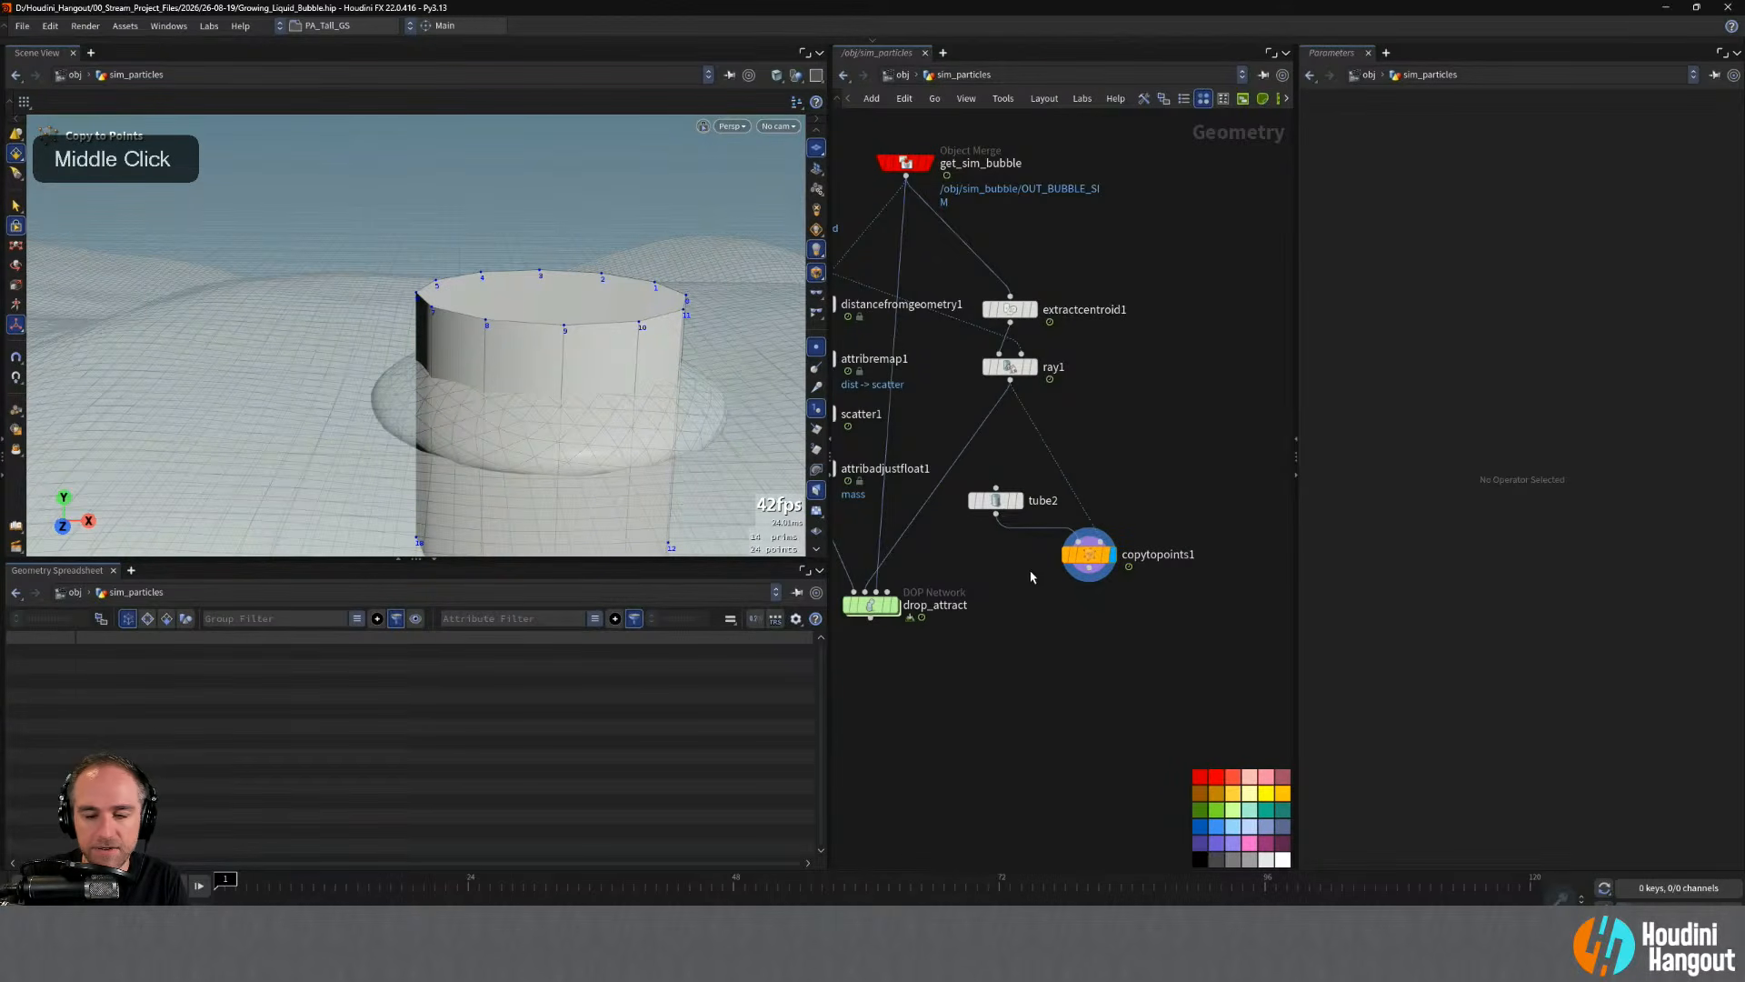
left_click_drag(923, 593, 1088, 582)
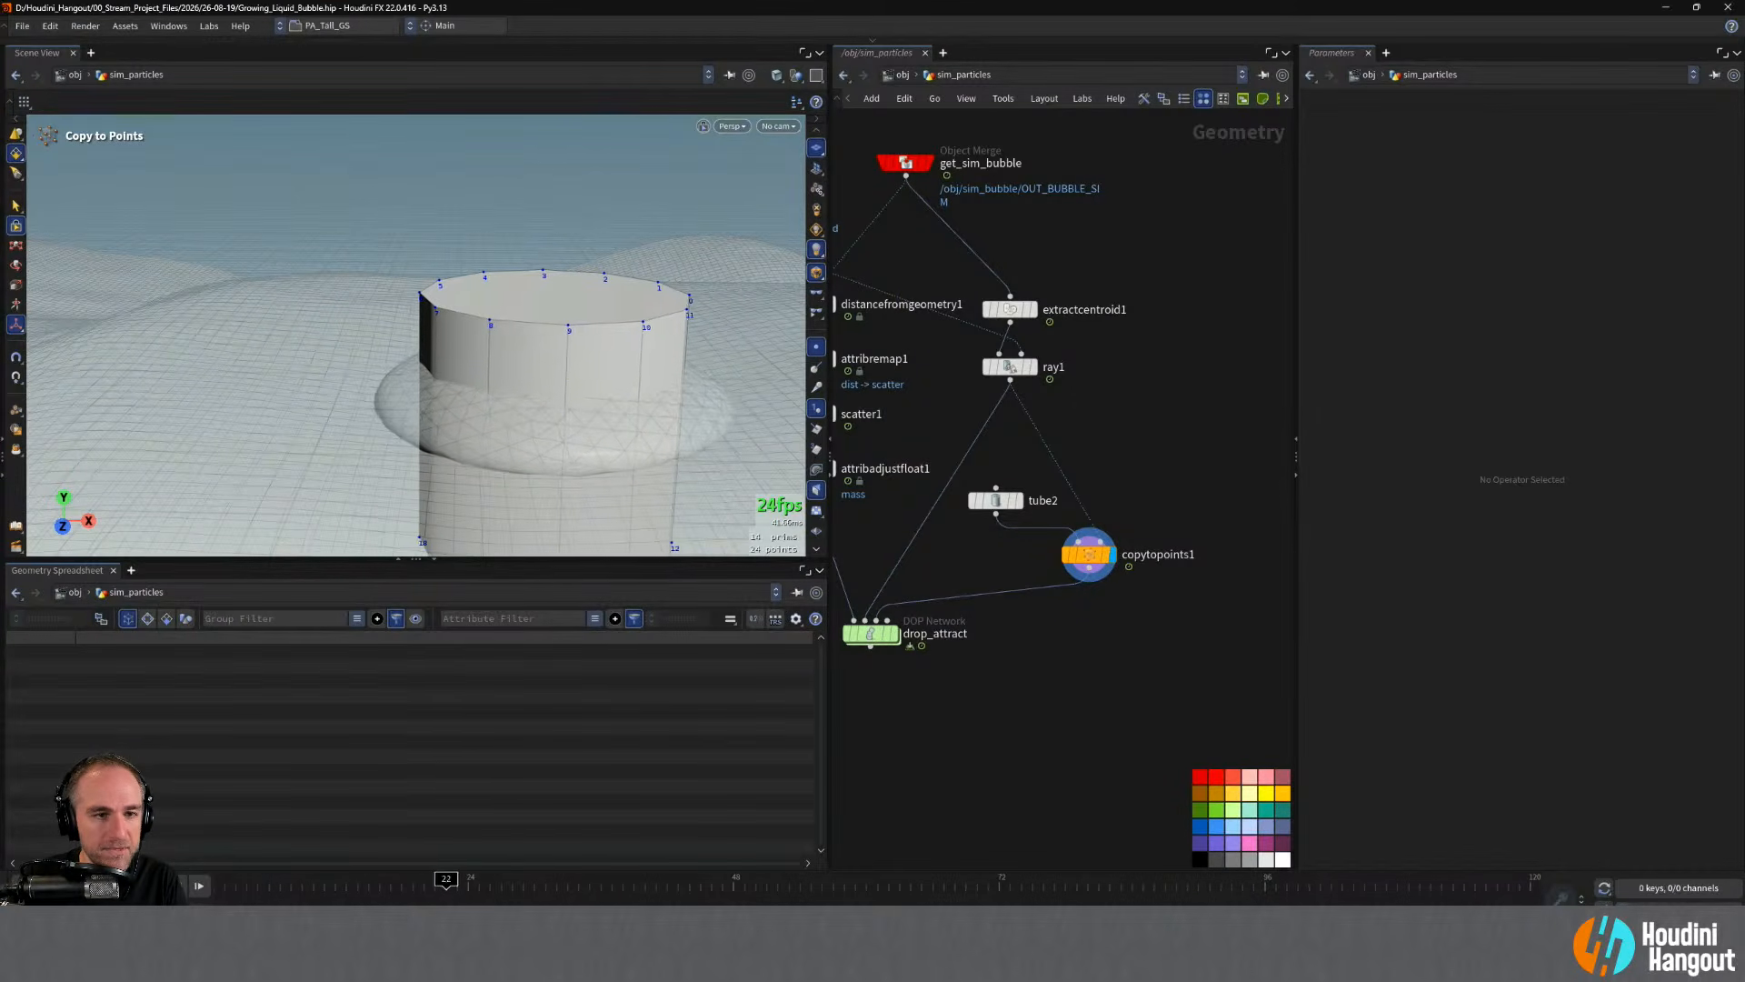
- Set the radius scale of tube2 to 0.6 while checking its fit inside the bubble from above
right_click_drag(591, 369, 540, 369, "alt")
left_click_drag(539, 369, 549, 405, "alt")
left_click(994, 501)
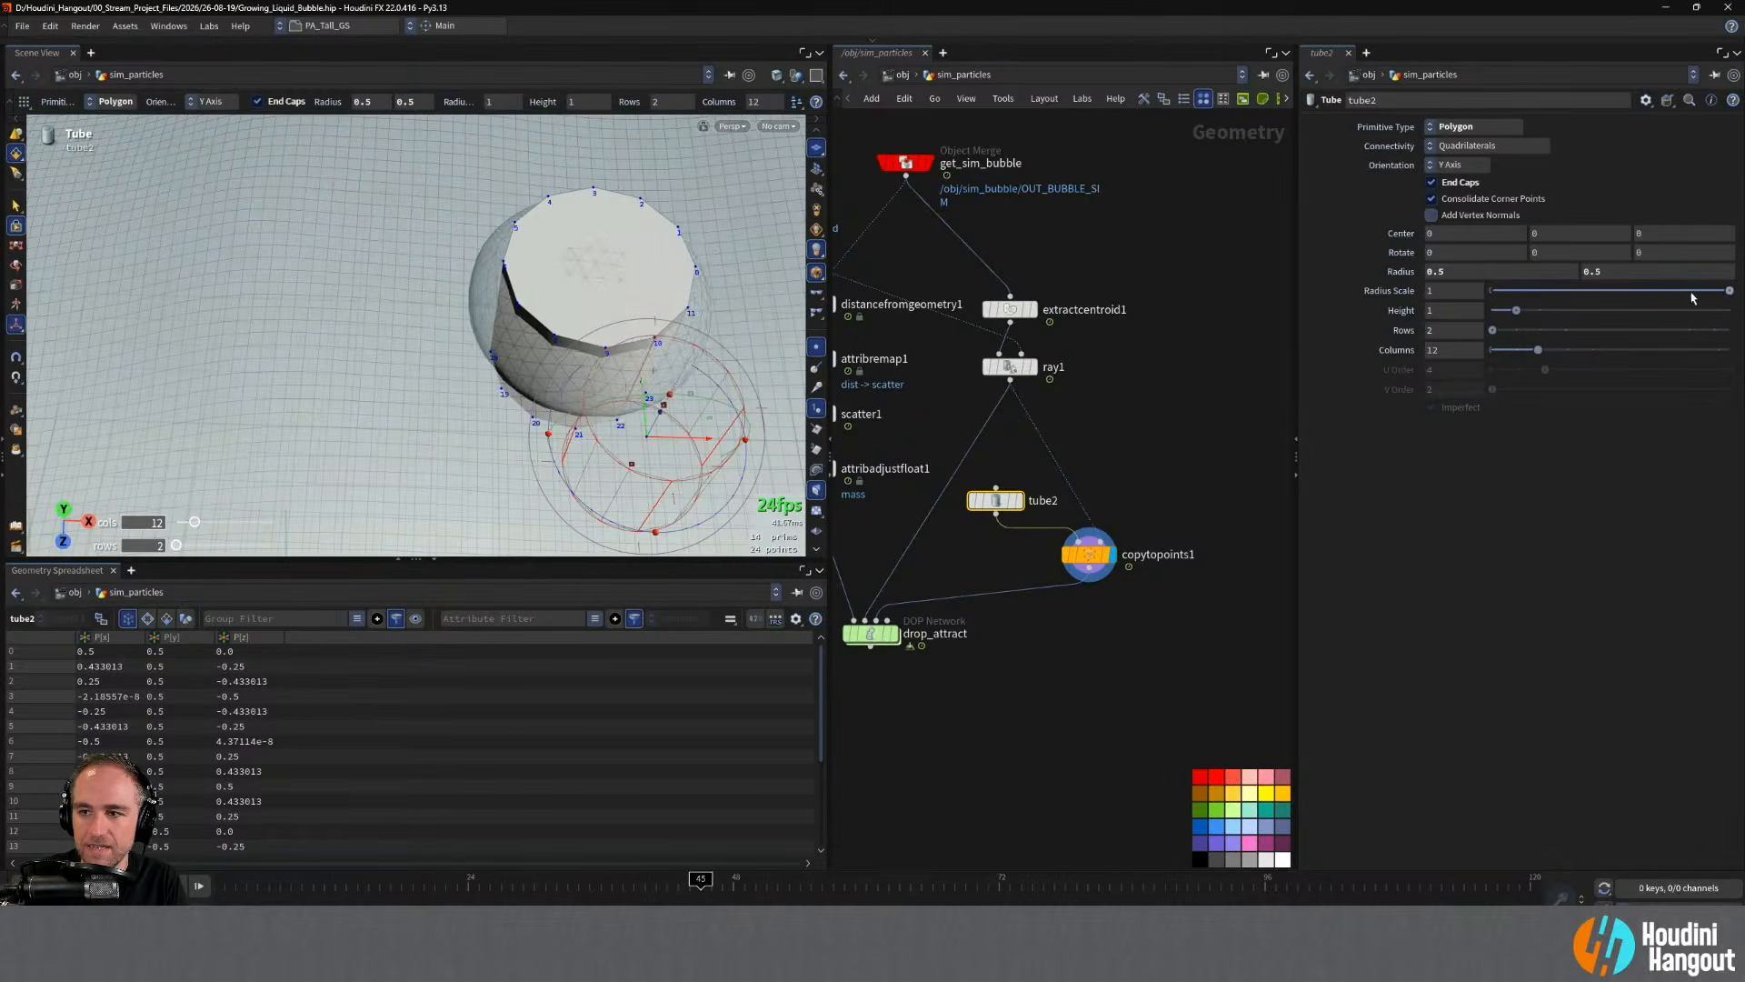
left_click_drag(1727, 297, 1645, 294)
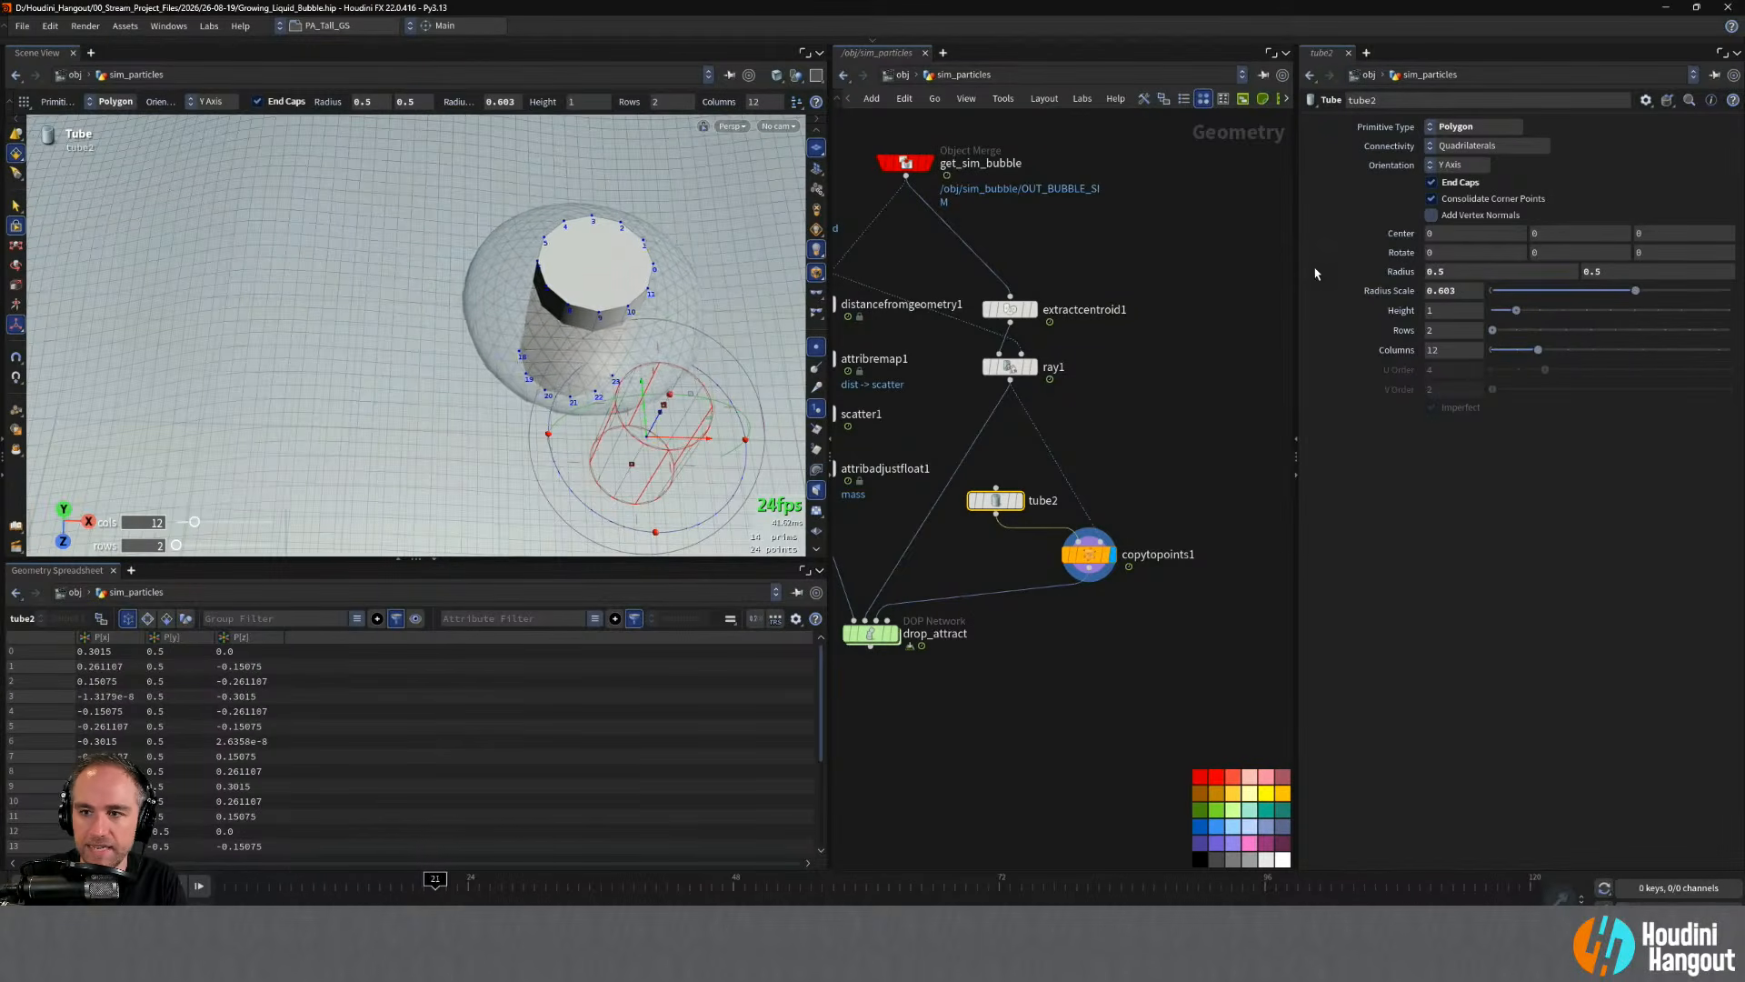
type("0.6")
key("Return")
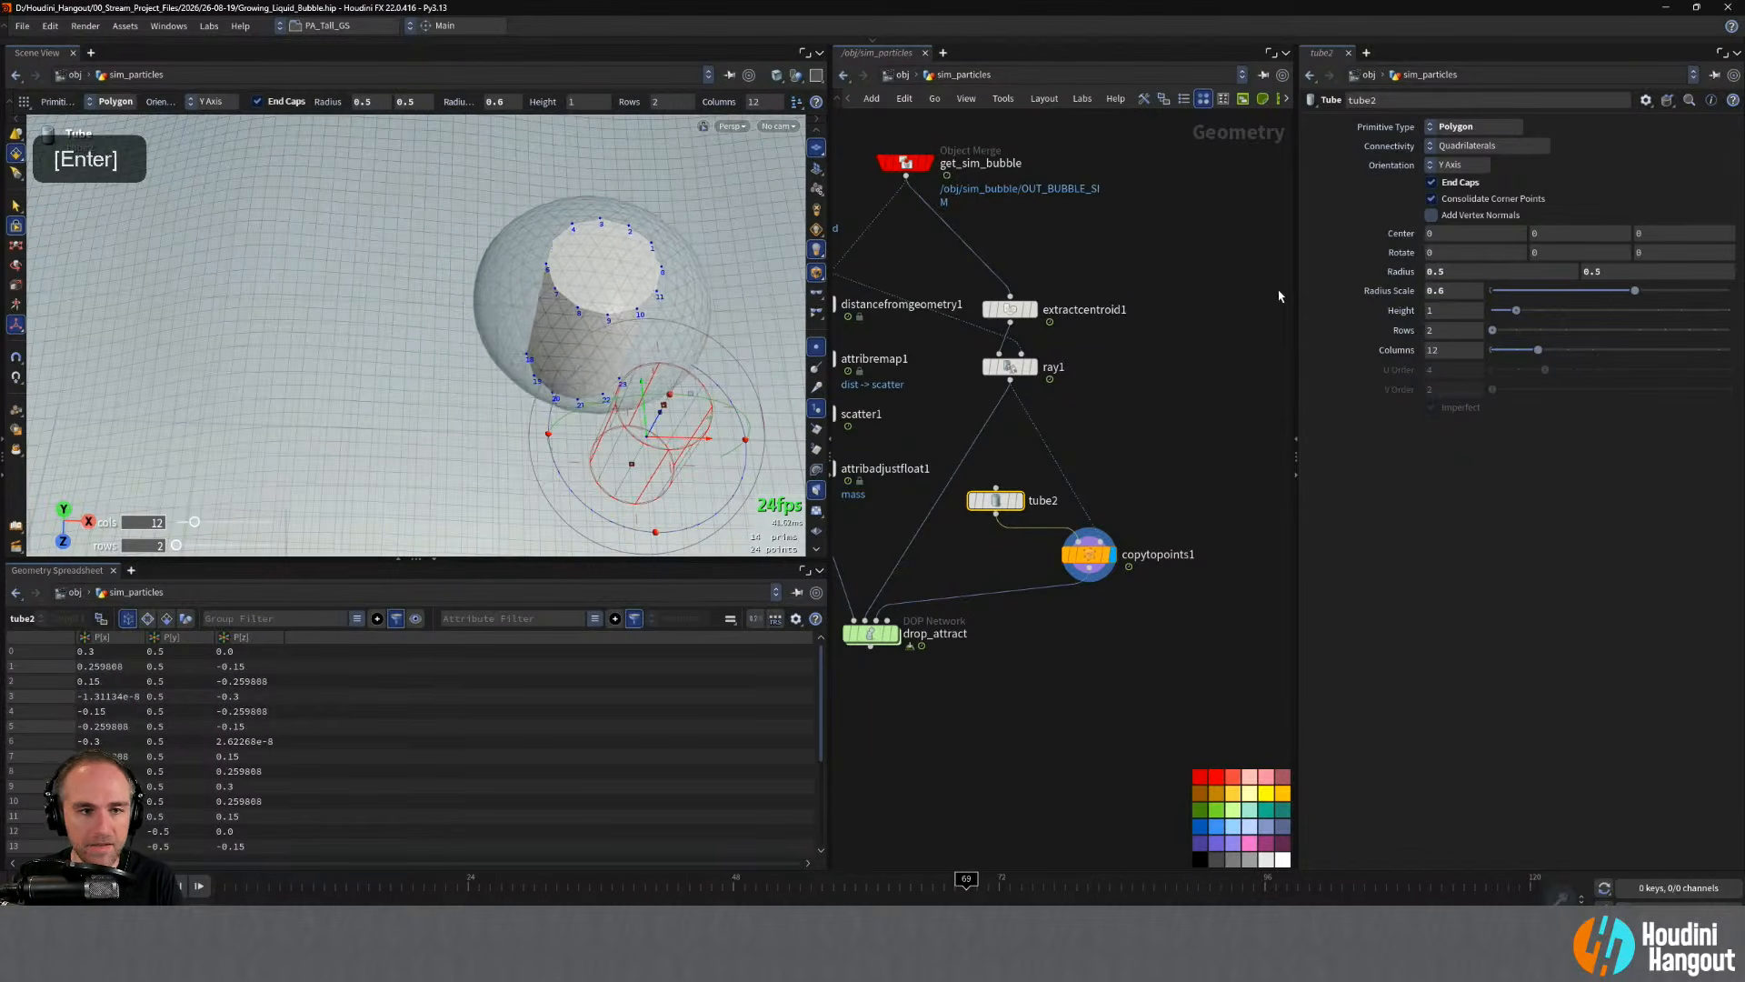
- Raise tube2 by setting its Y center to 0.2
left_click_drag(786, 325, 572, 187, "alt")
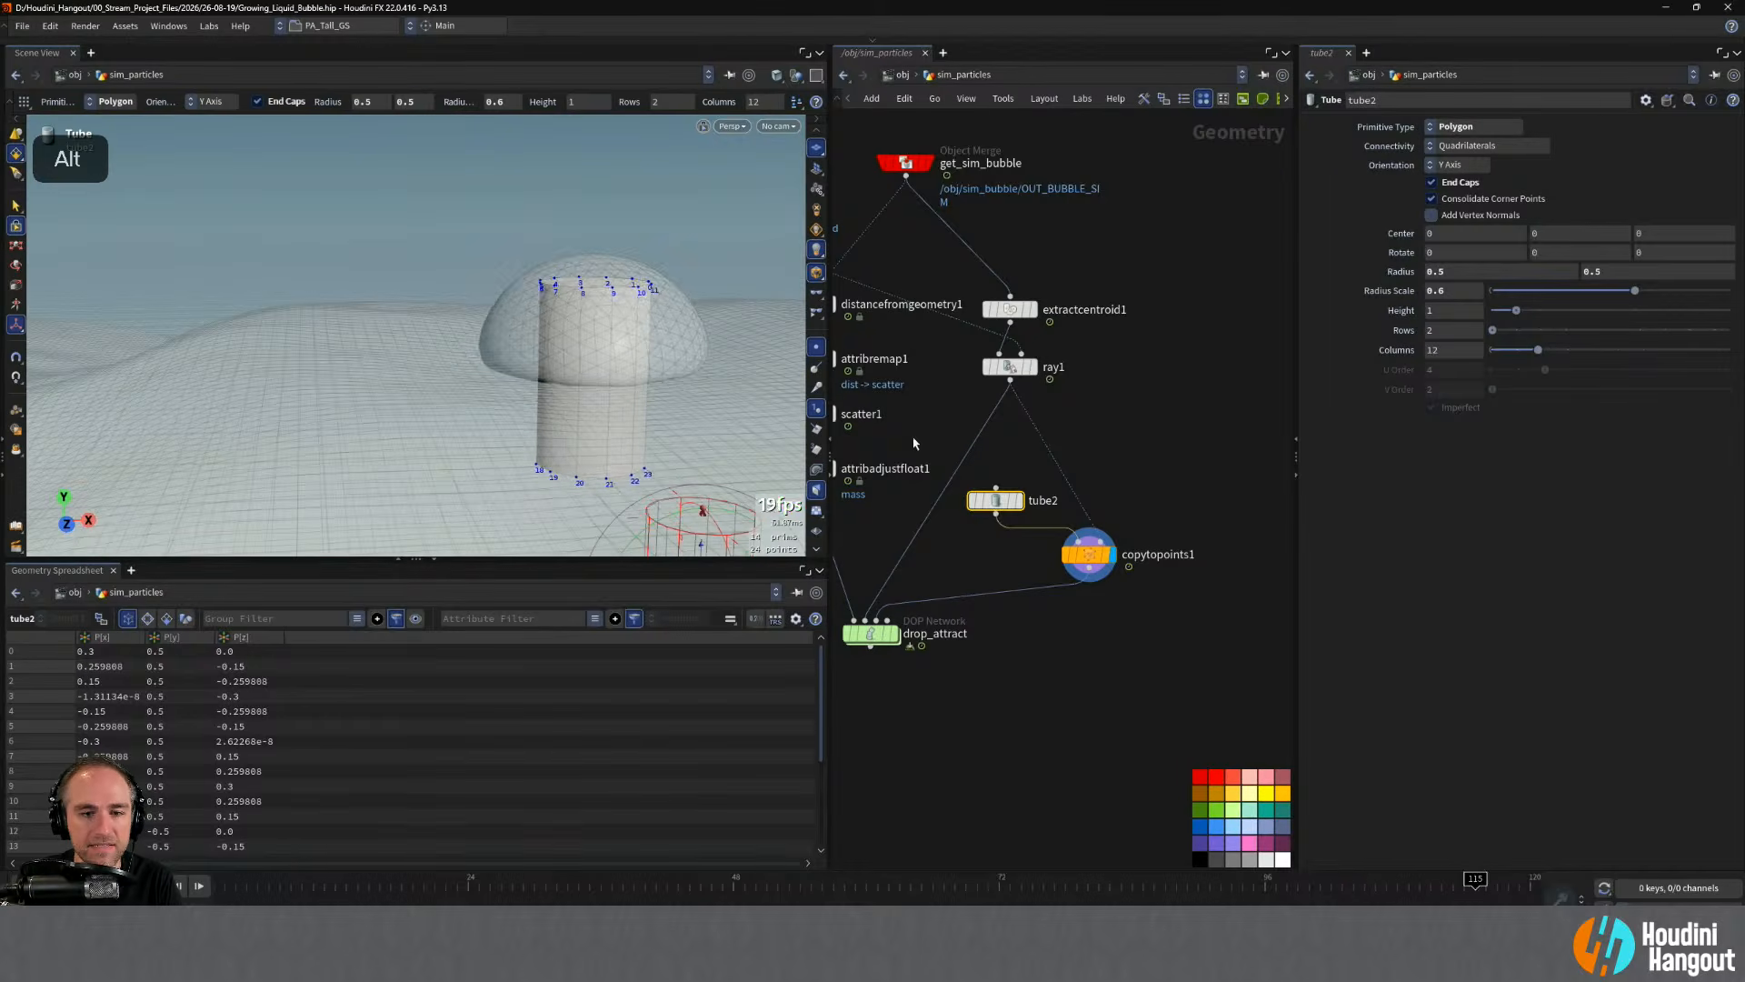
middle_click_drag(1550, 234, 1586, 228)
left_click_drag(582, 309, 608, 361, "alt")
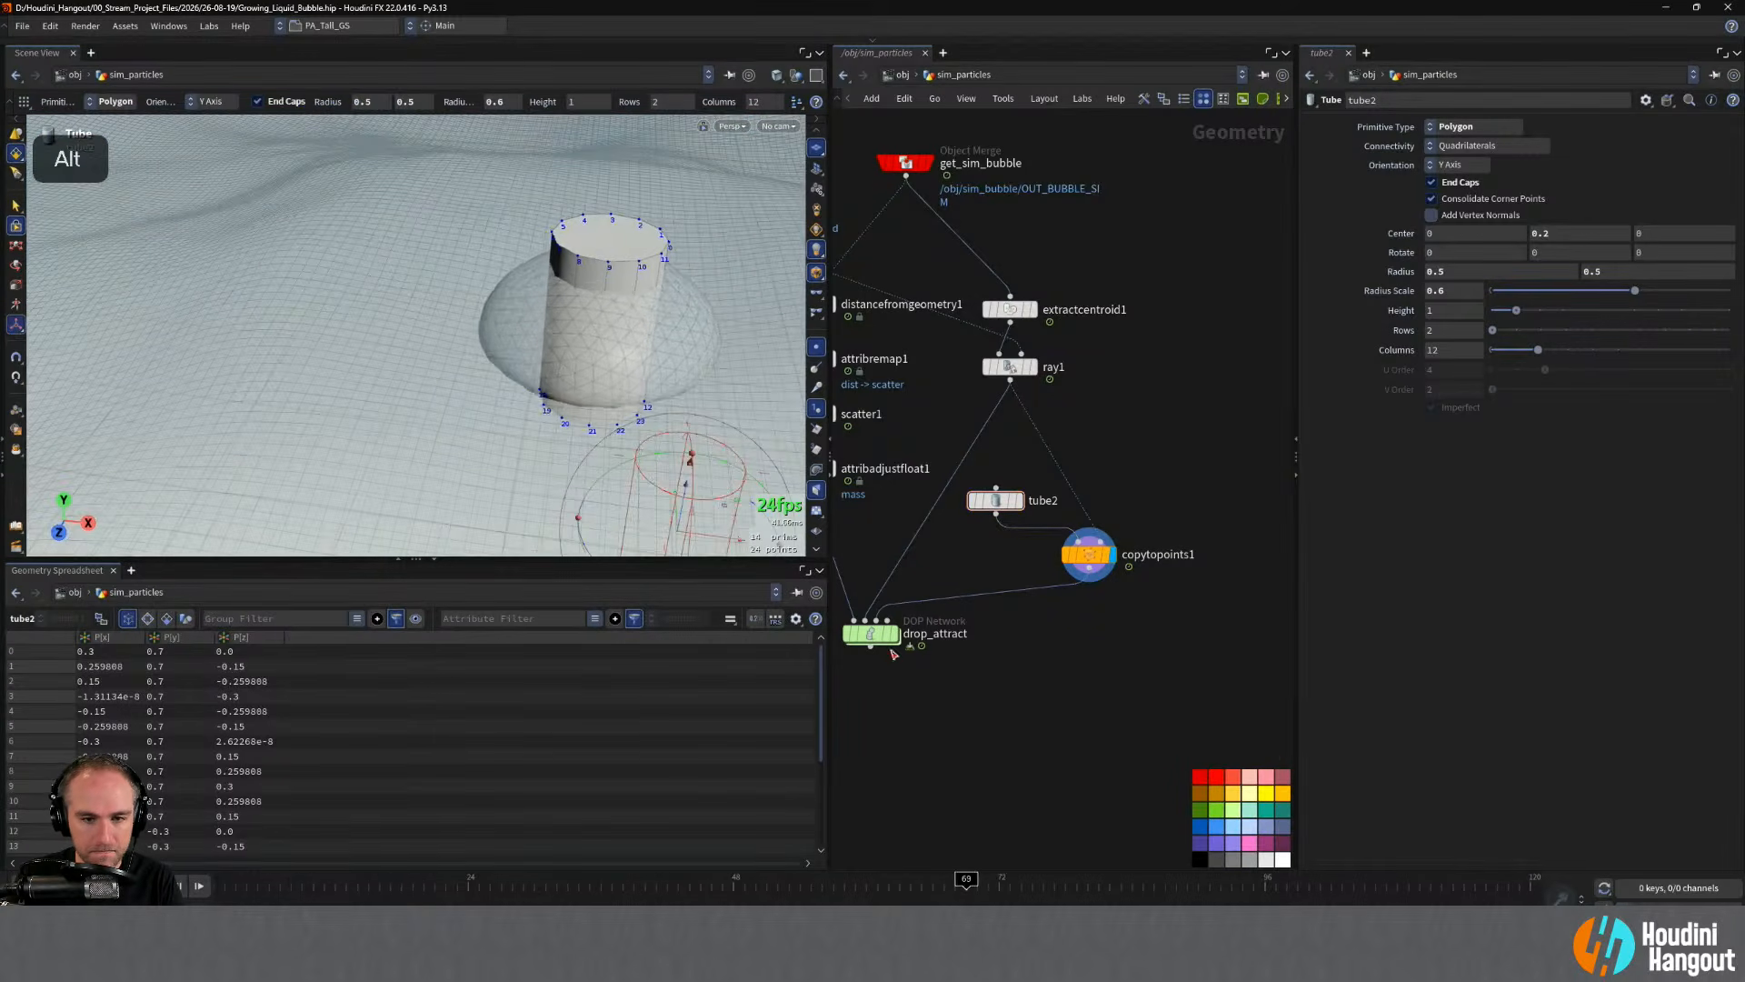
- Display the drop_attract simulation to watch the particles during playback and enter its DOP network
left_click(871, 636)
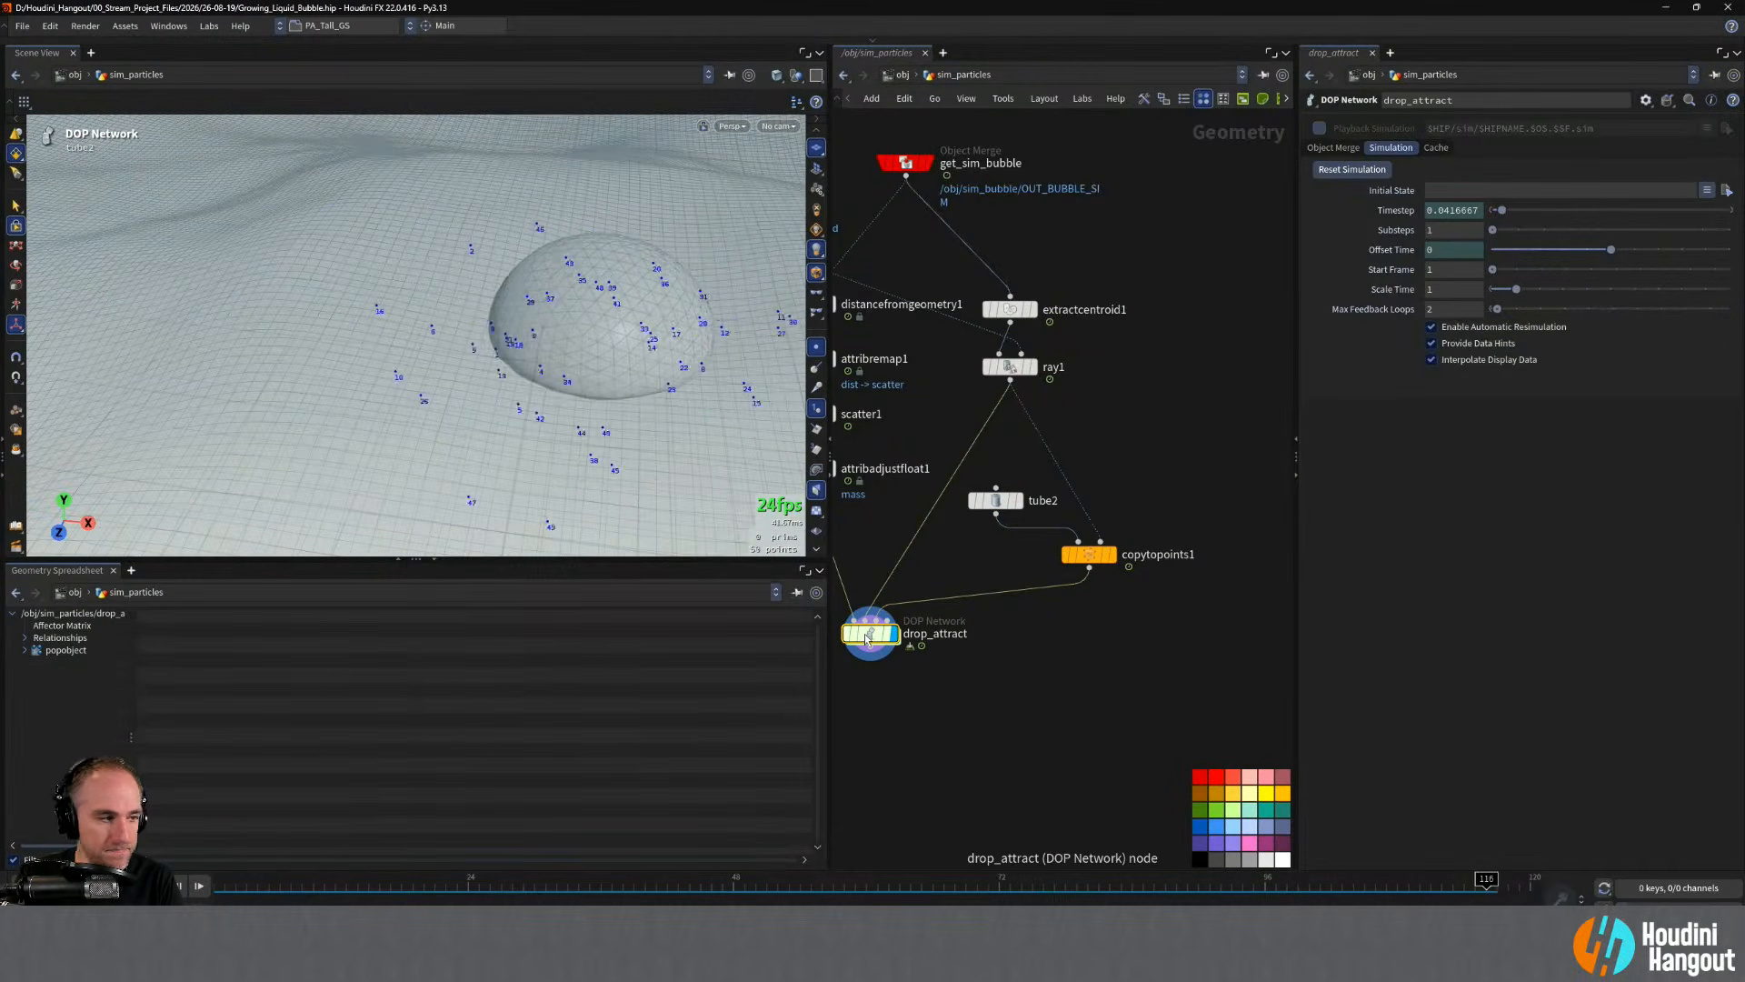
mouse_move(869, 641)
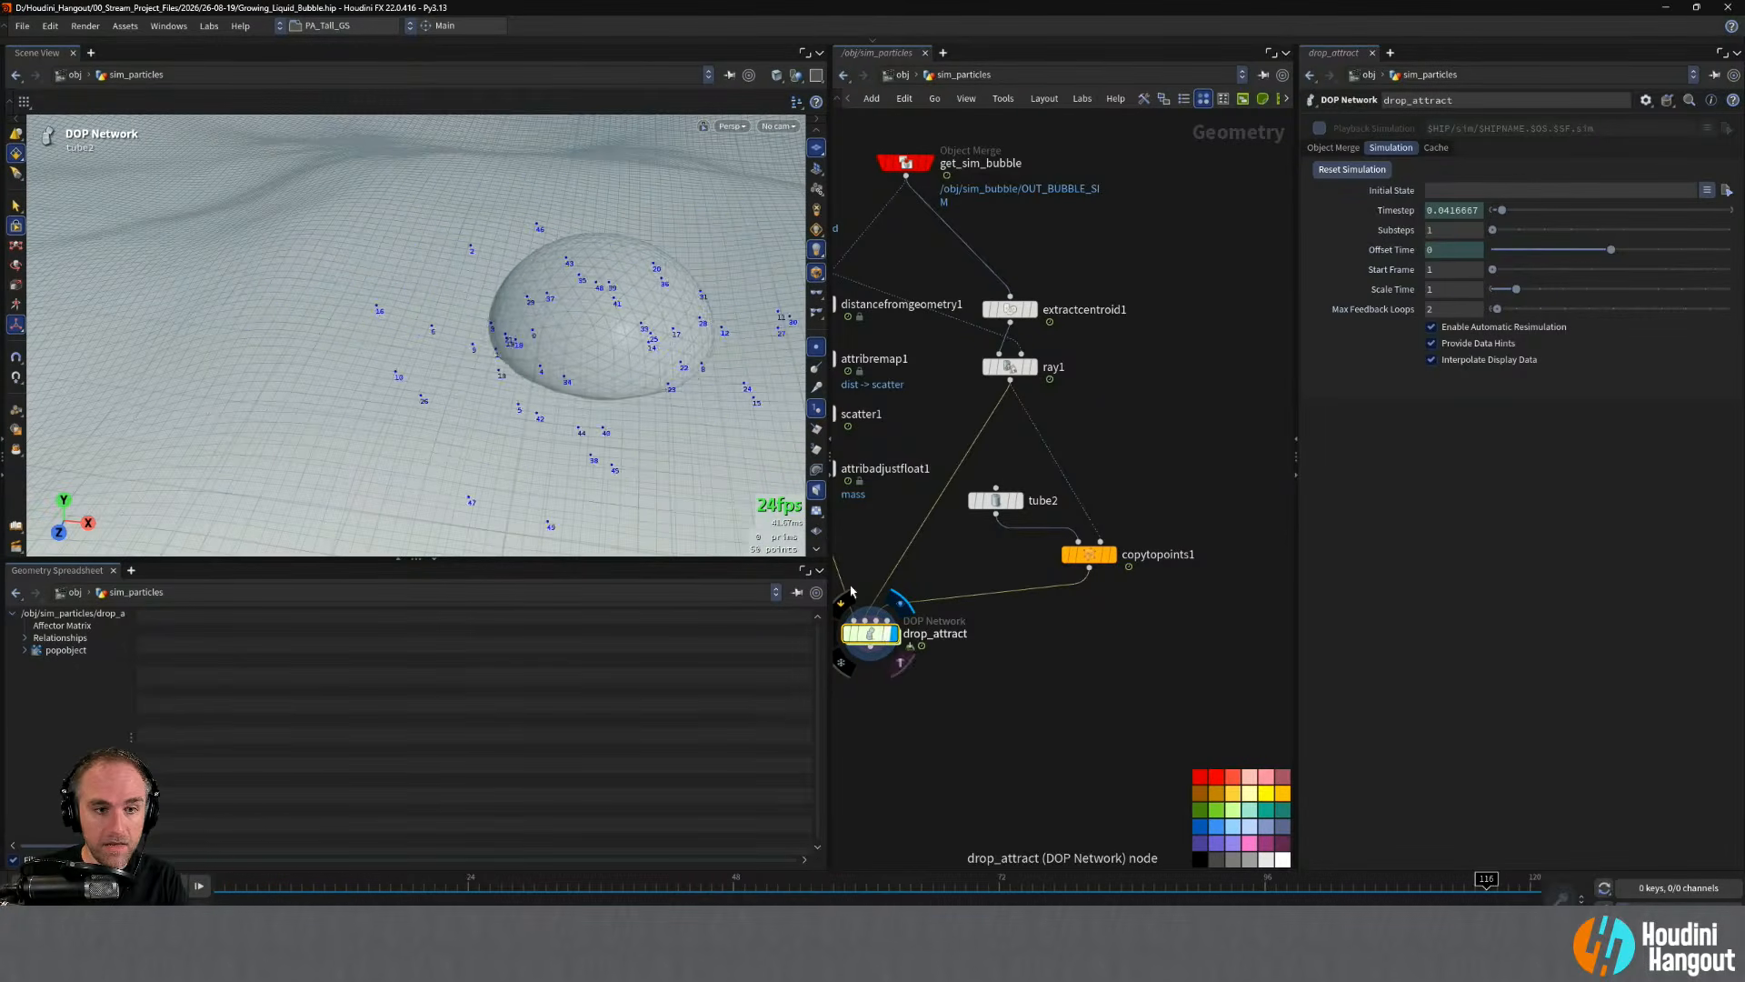
double_click(870, 634)
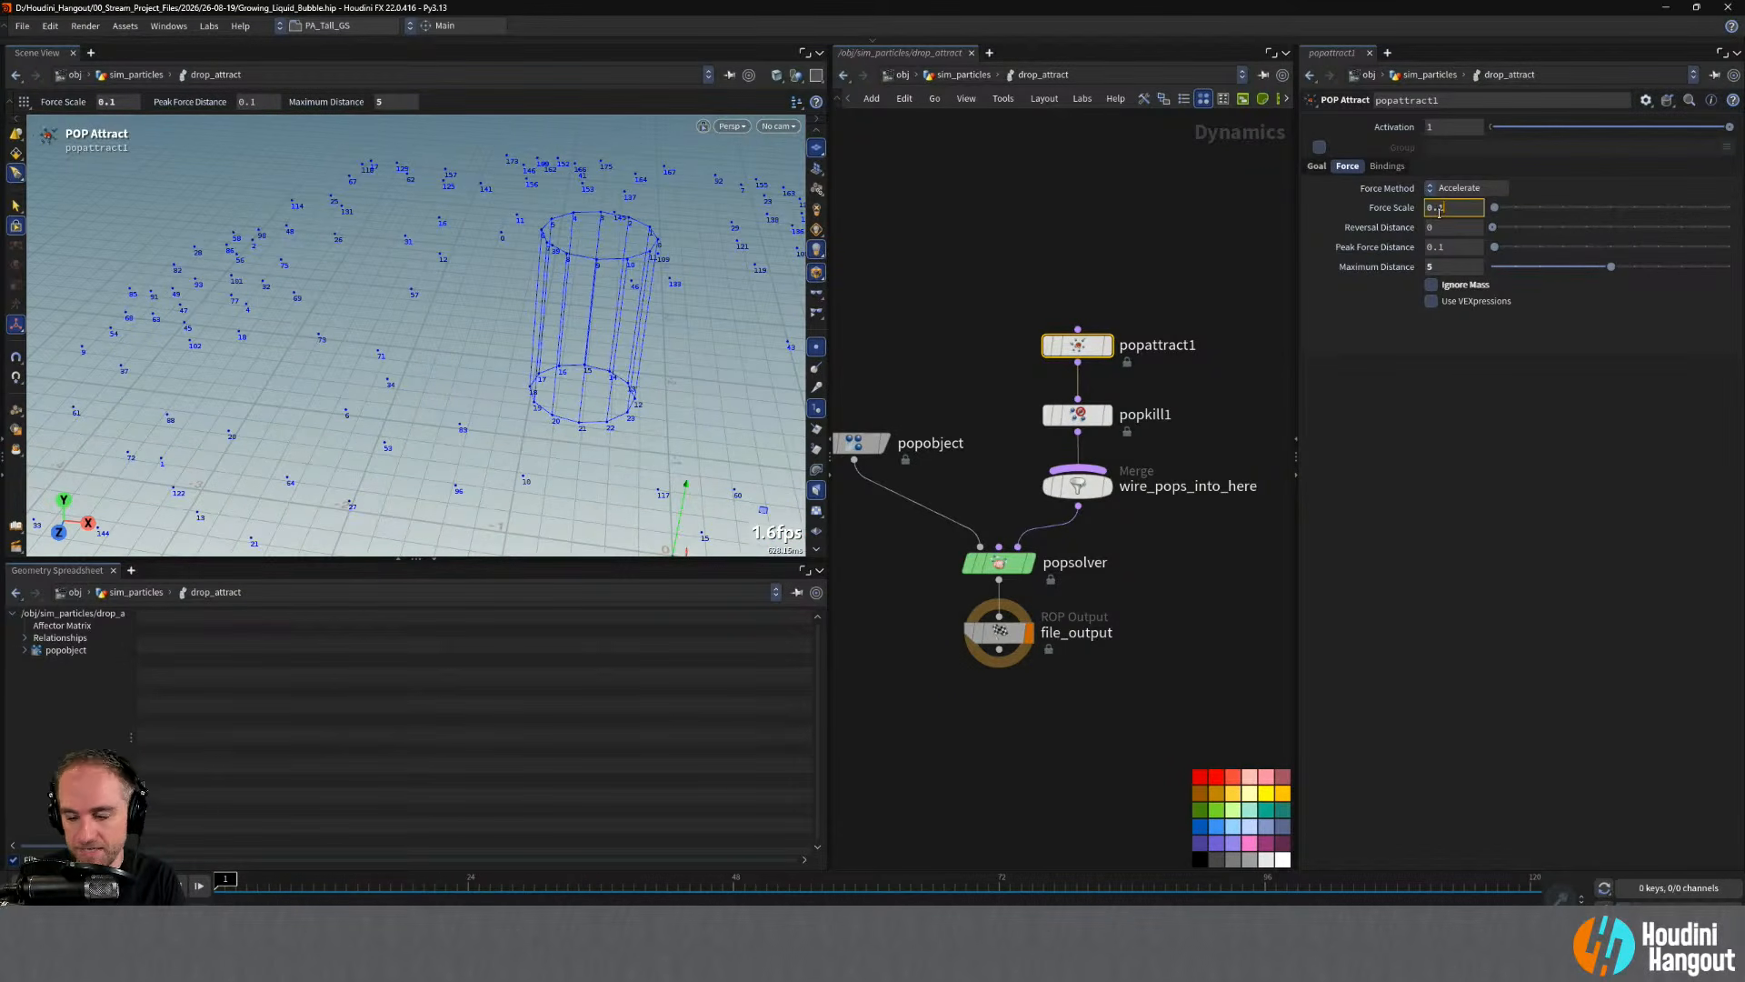
- Set the force scale of popattract1 to 0.08 and play the simulation
key("BackSpace")
type("08")
key("Return")
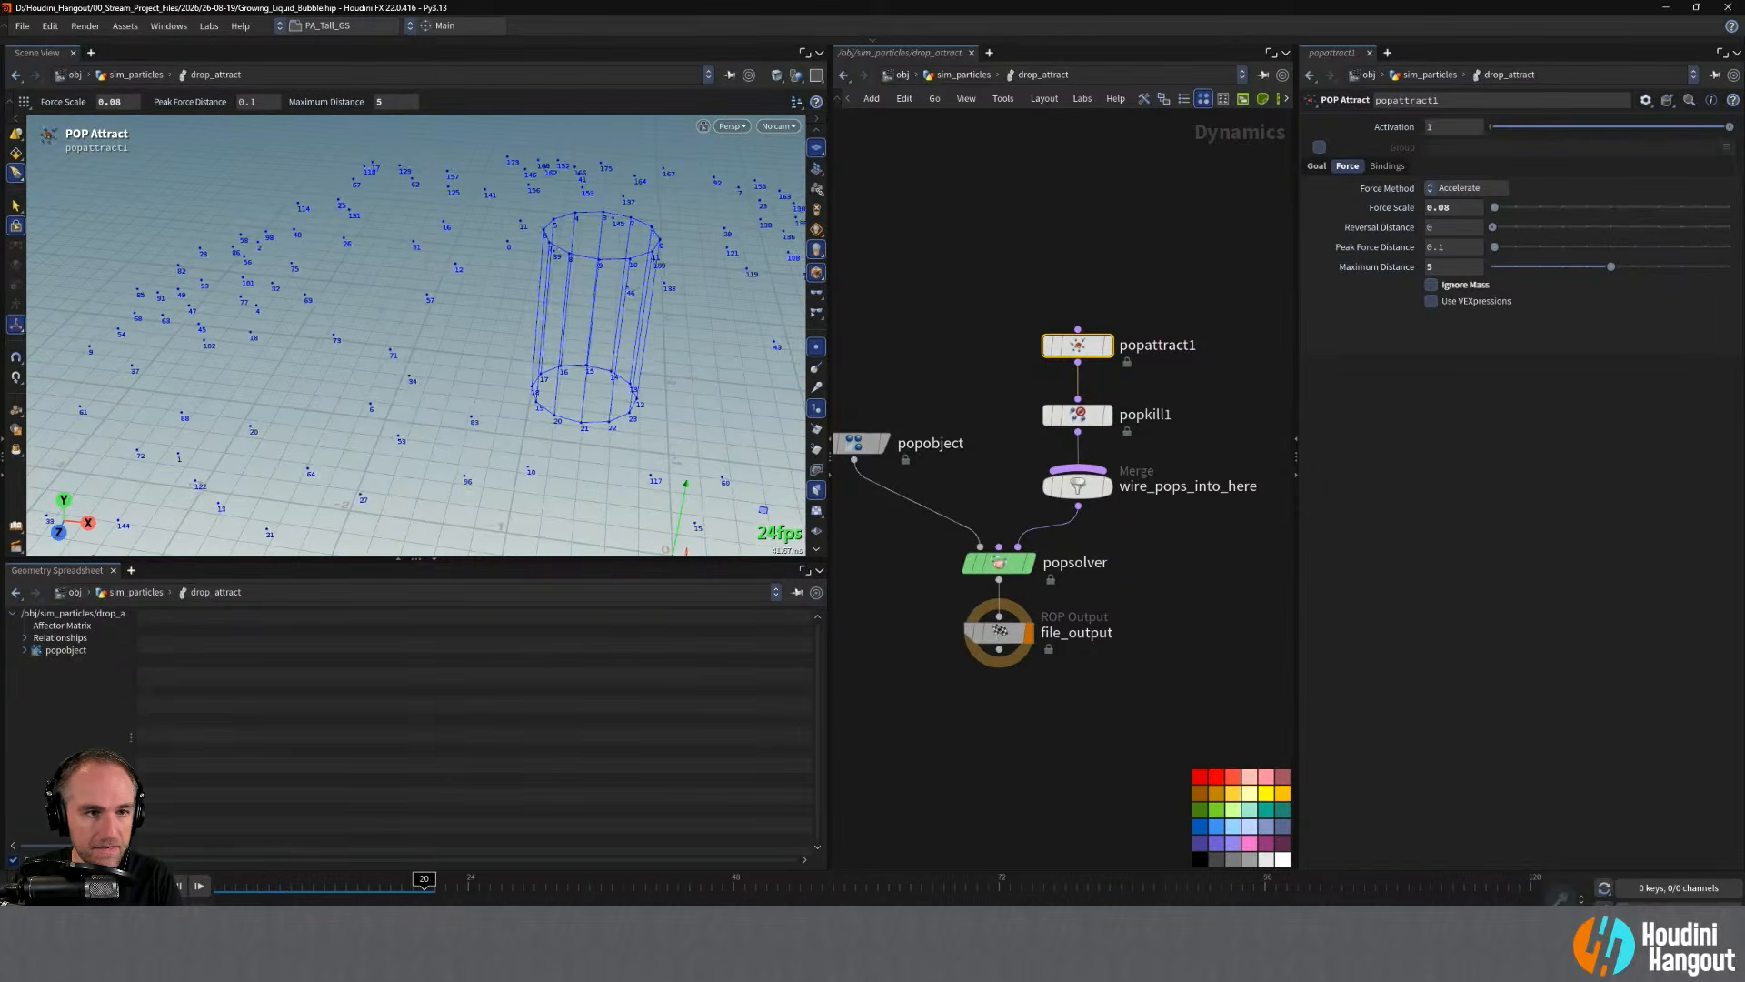
- Reduce the force scale of popattract1 to 0.05 and replay the simulation
left_click(1453, 208)
key("BackSpace")
type("5")
key("Return")
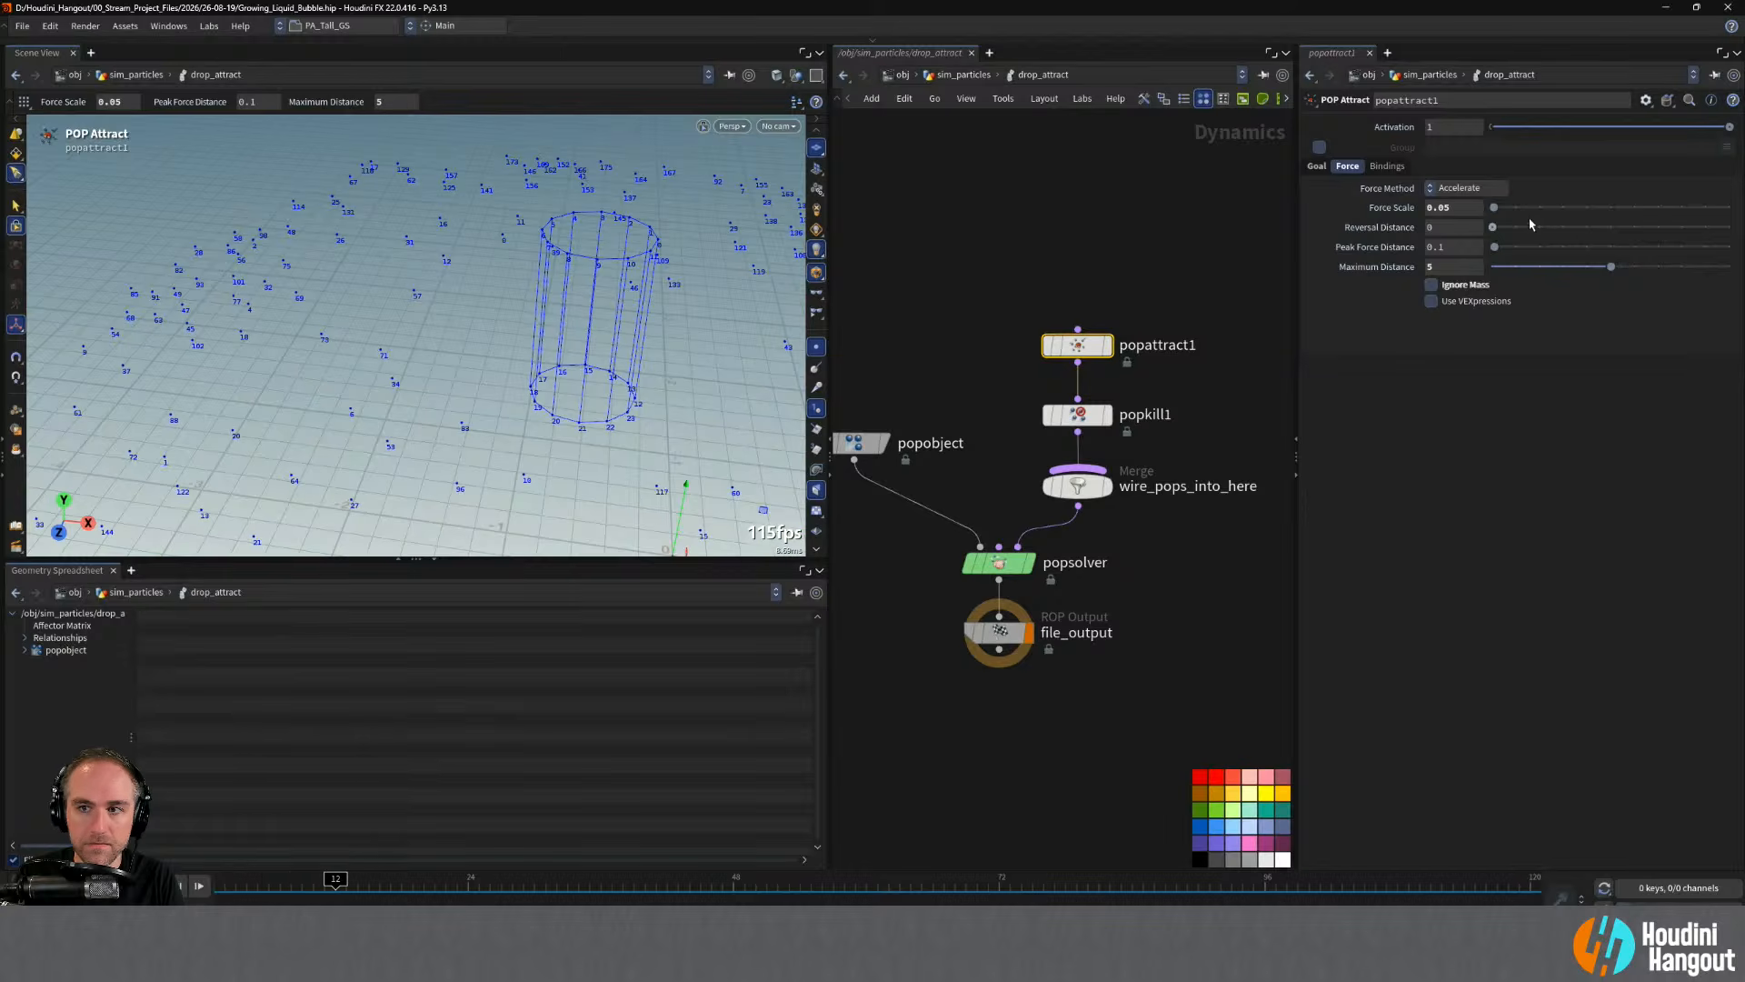
- Change the force method of popattract1 to Follow
left_click(1451, 188)
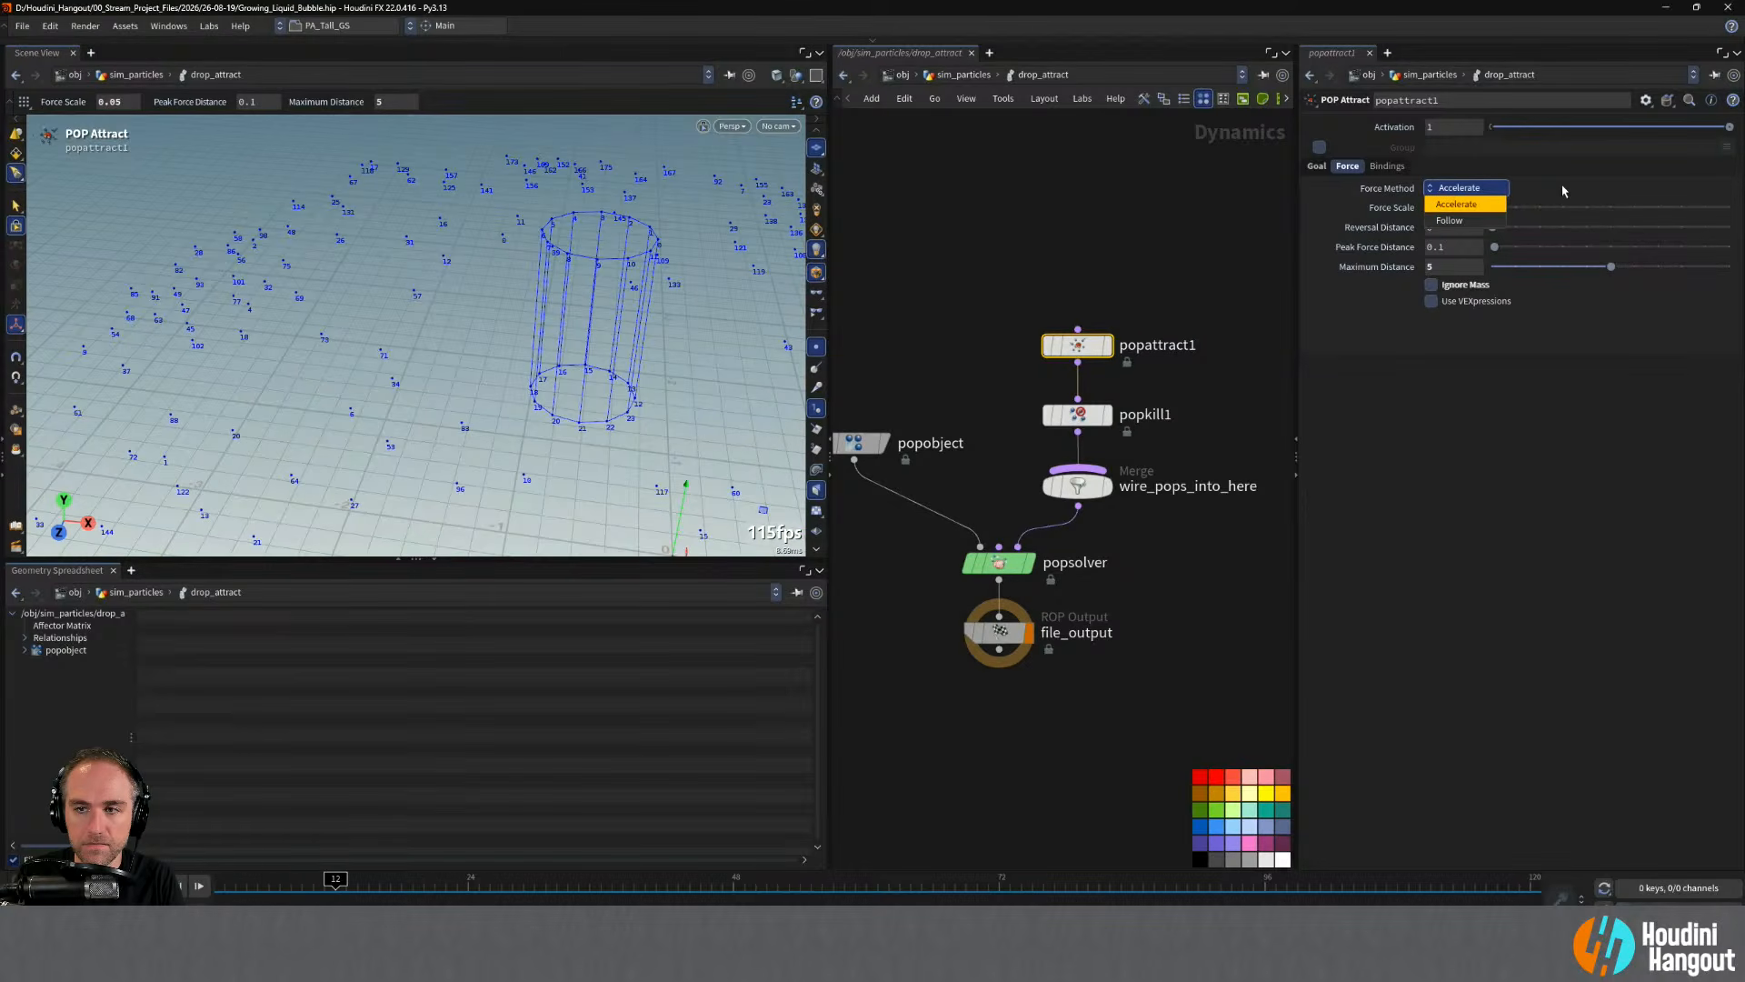
left_click(1450, 221)
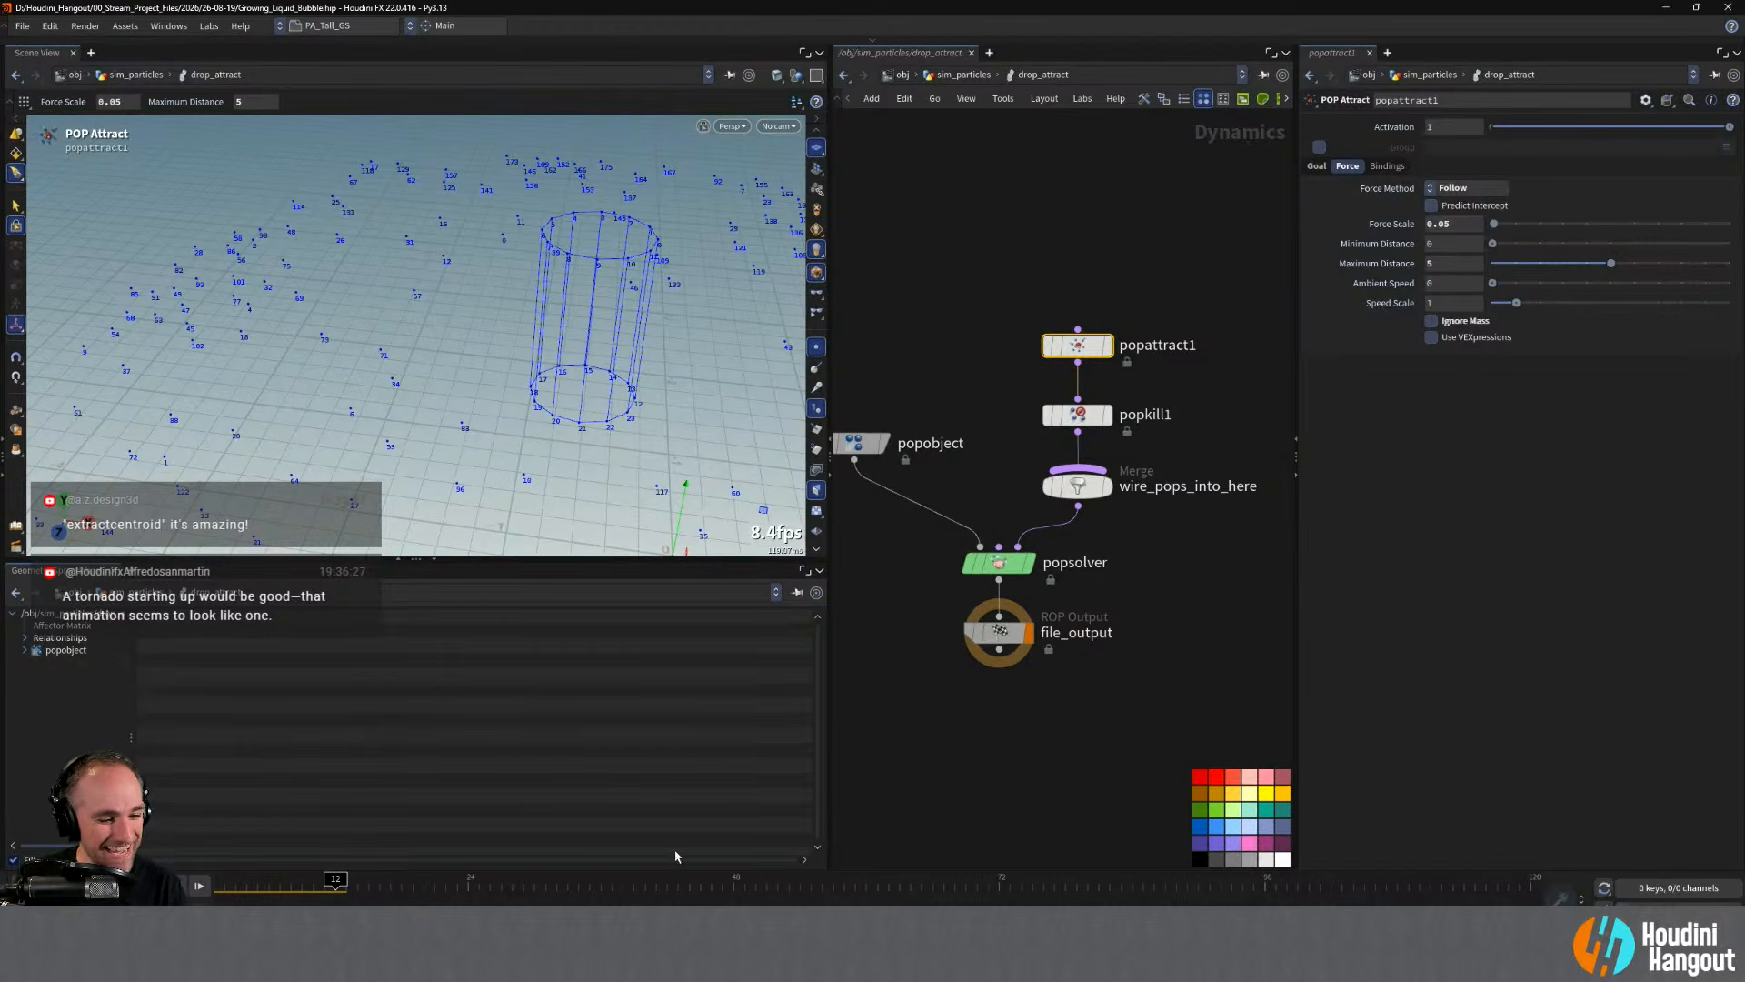
key("alt+shift+g")
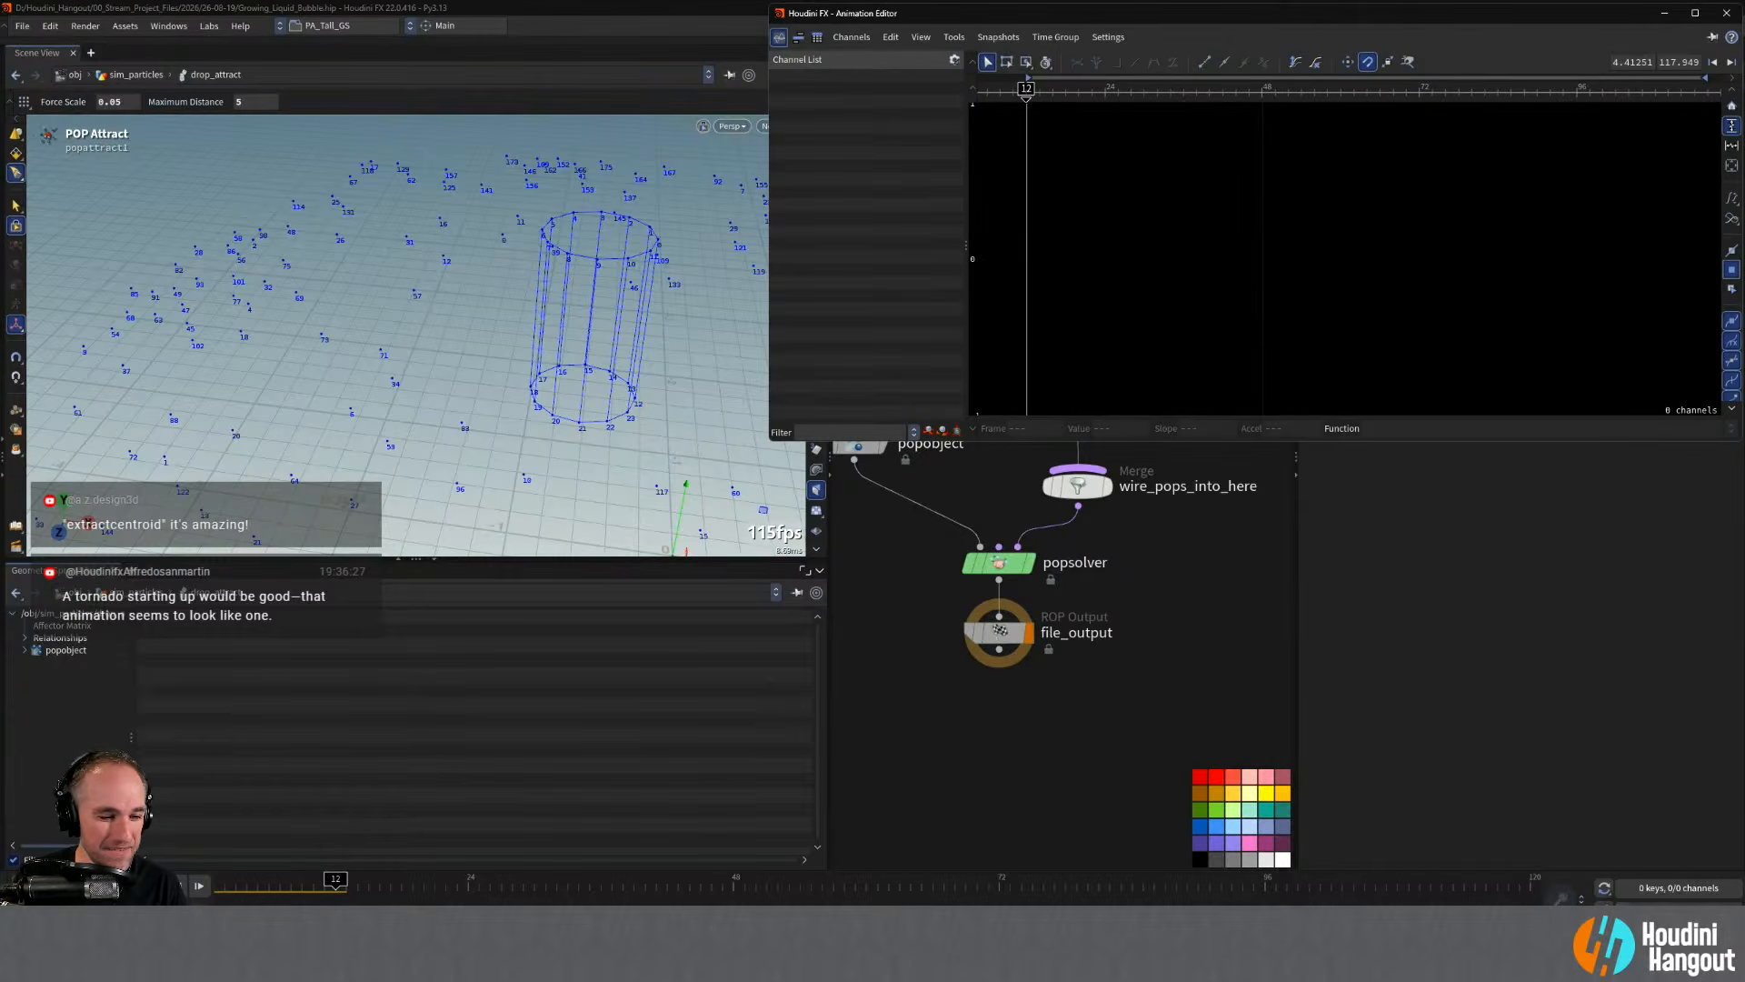
left_click(1726, 13)
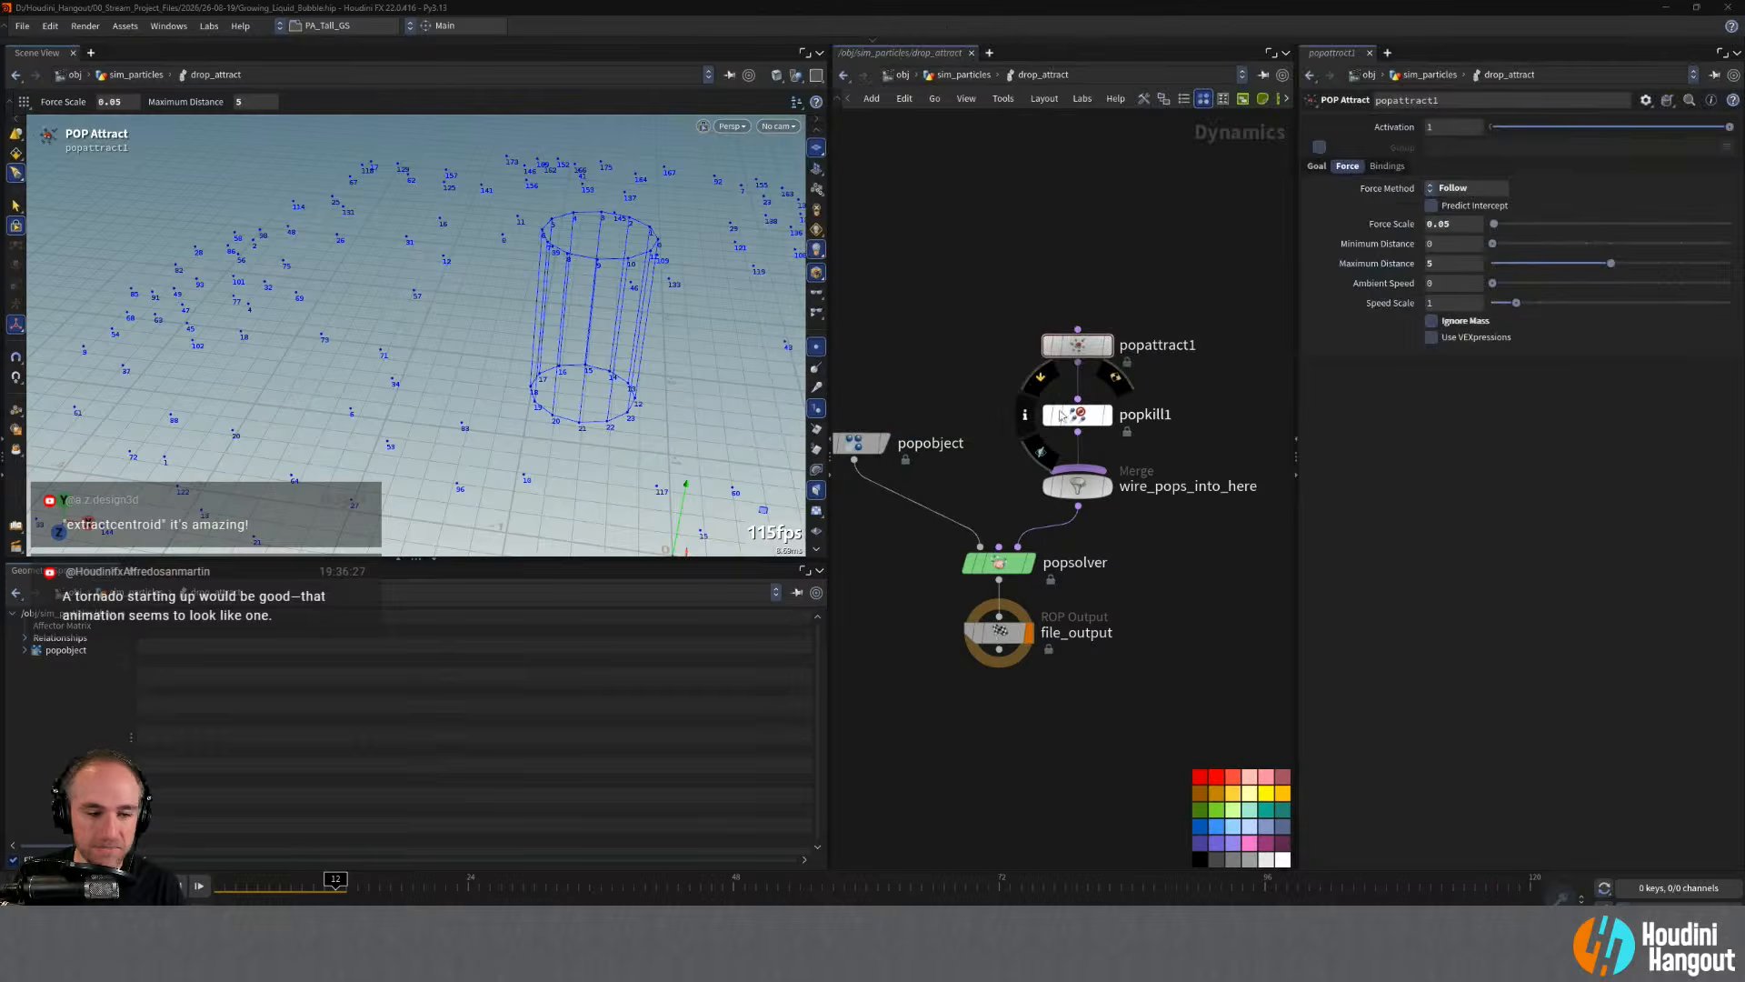
- Switch to the browser and review the droplet motion in the Pantene — Infinite Lengths reference video on Vimeo
key("alt+Tab")
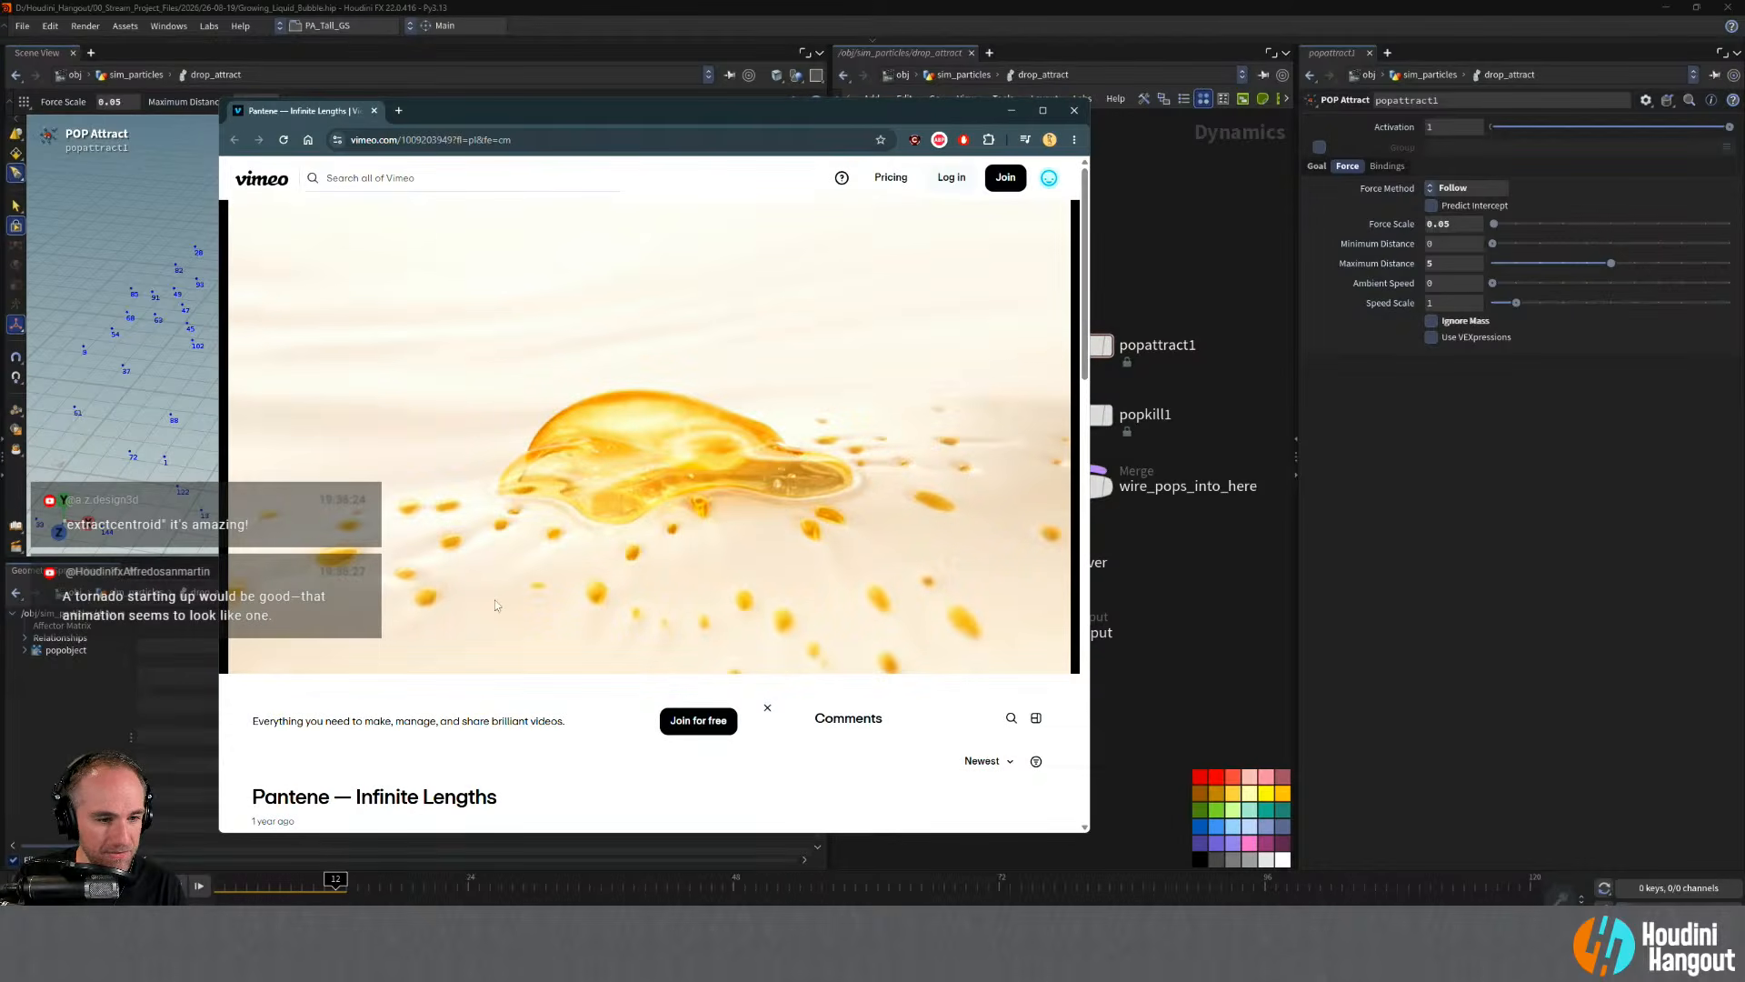
left_click(243, 657)
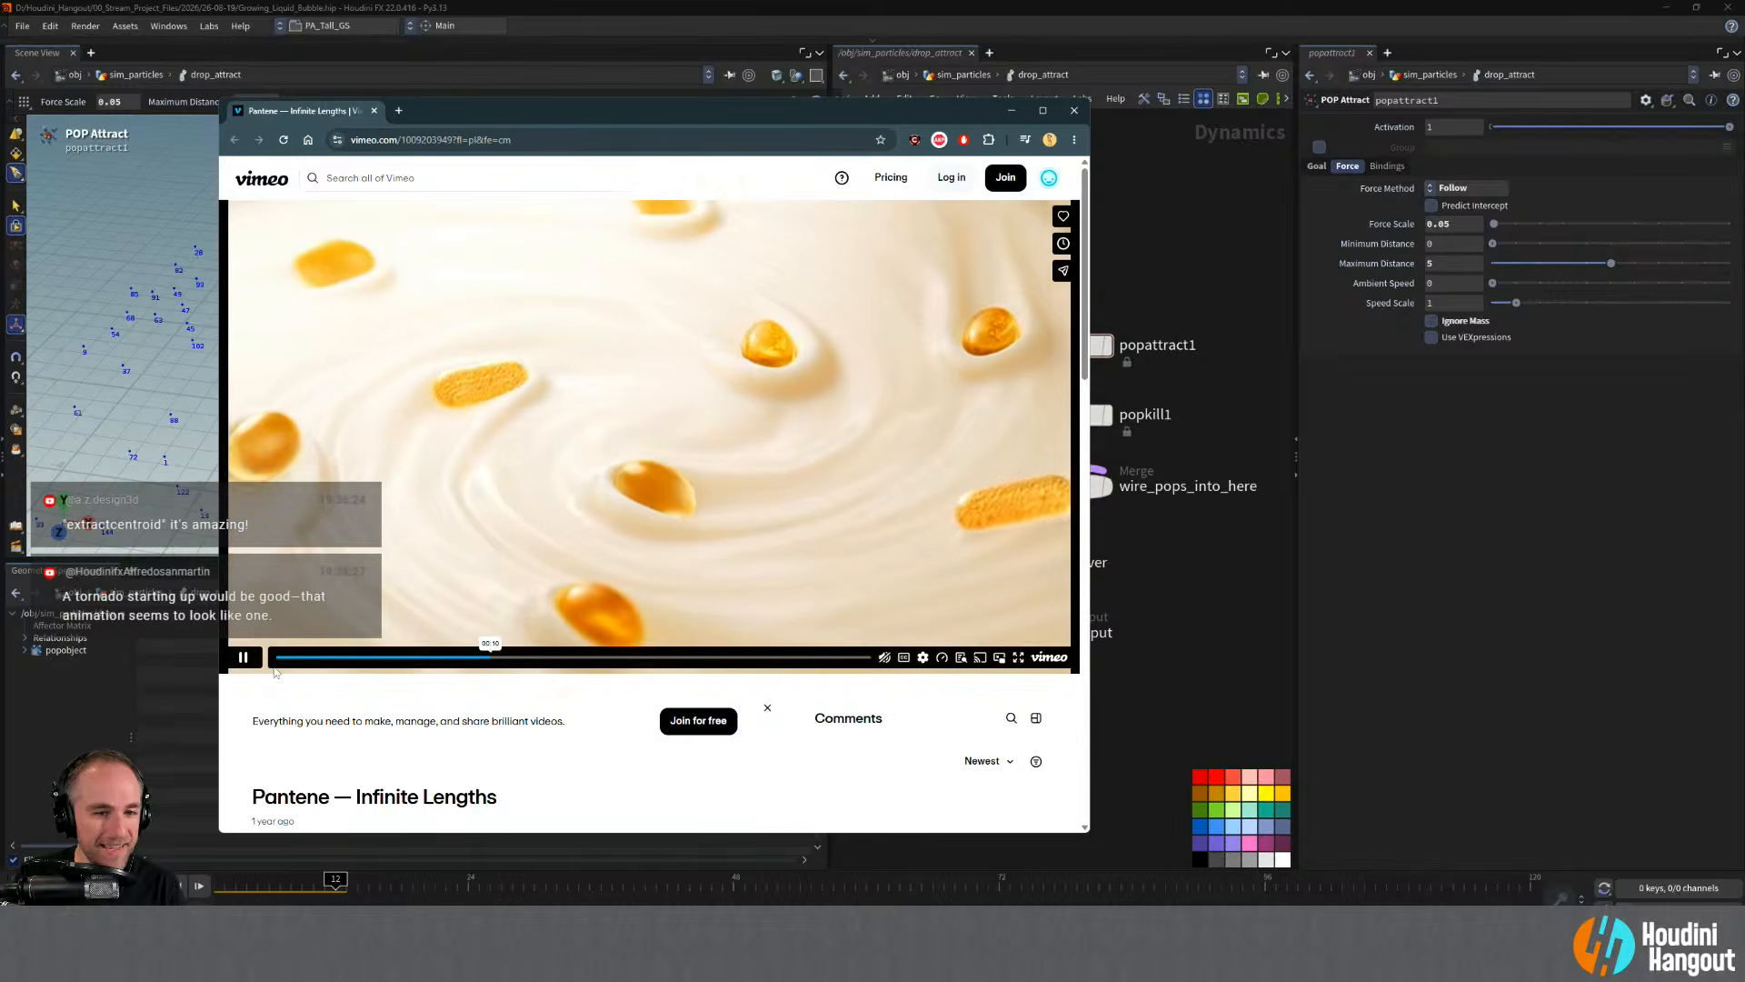
left_click(1011, 111)
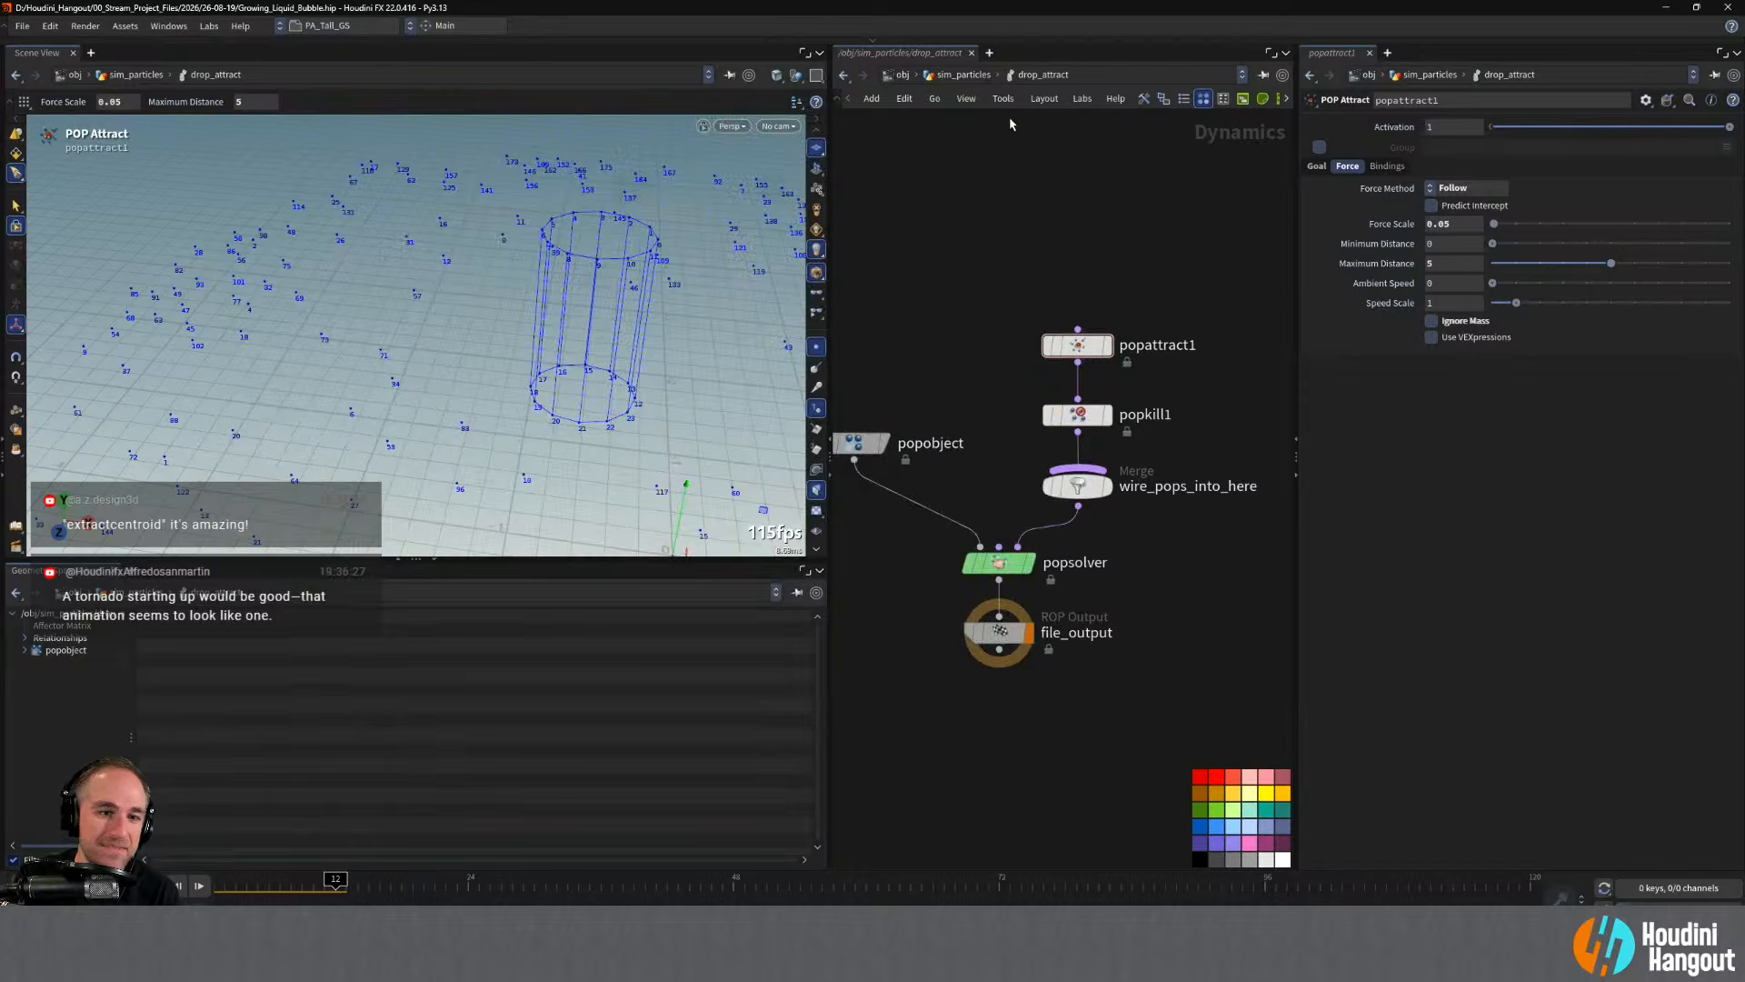
key("alt+Tab")
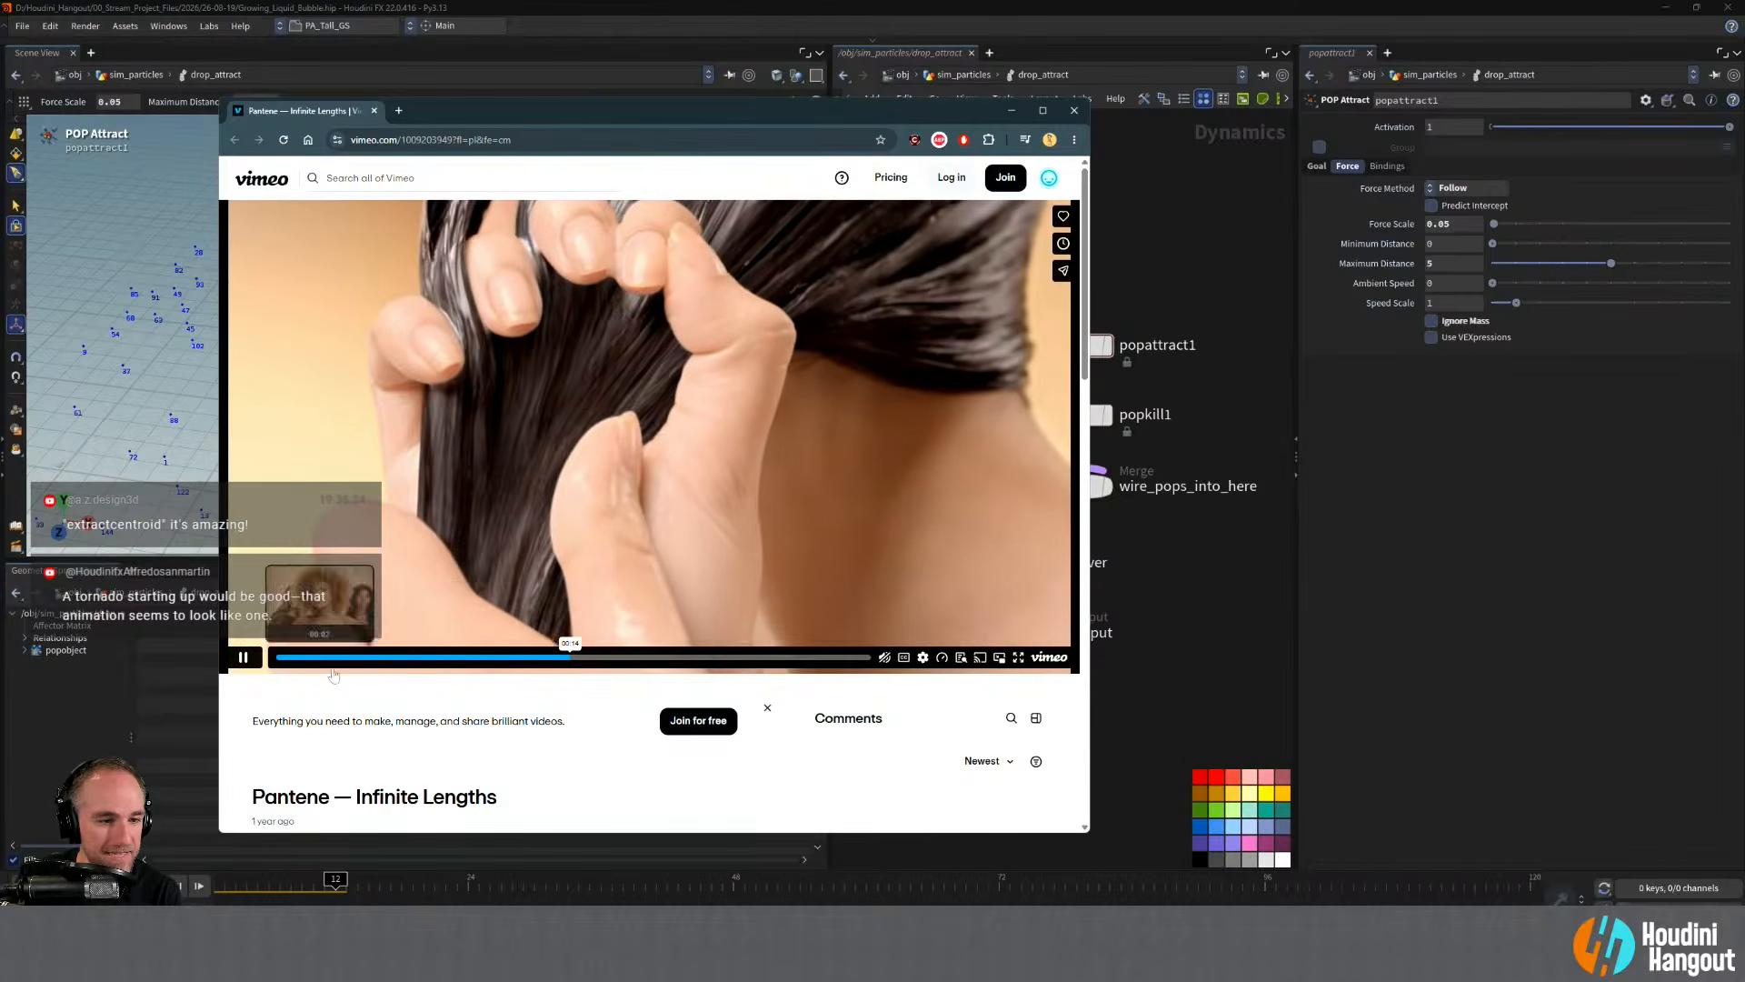
left_click_drag(455, 656, 436, 654)
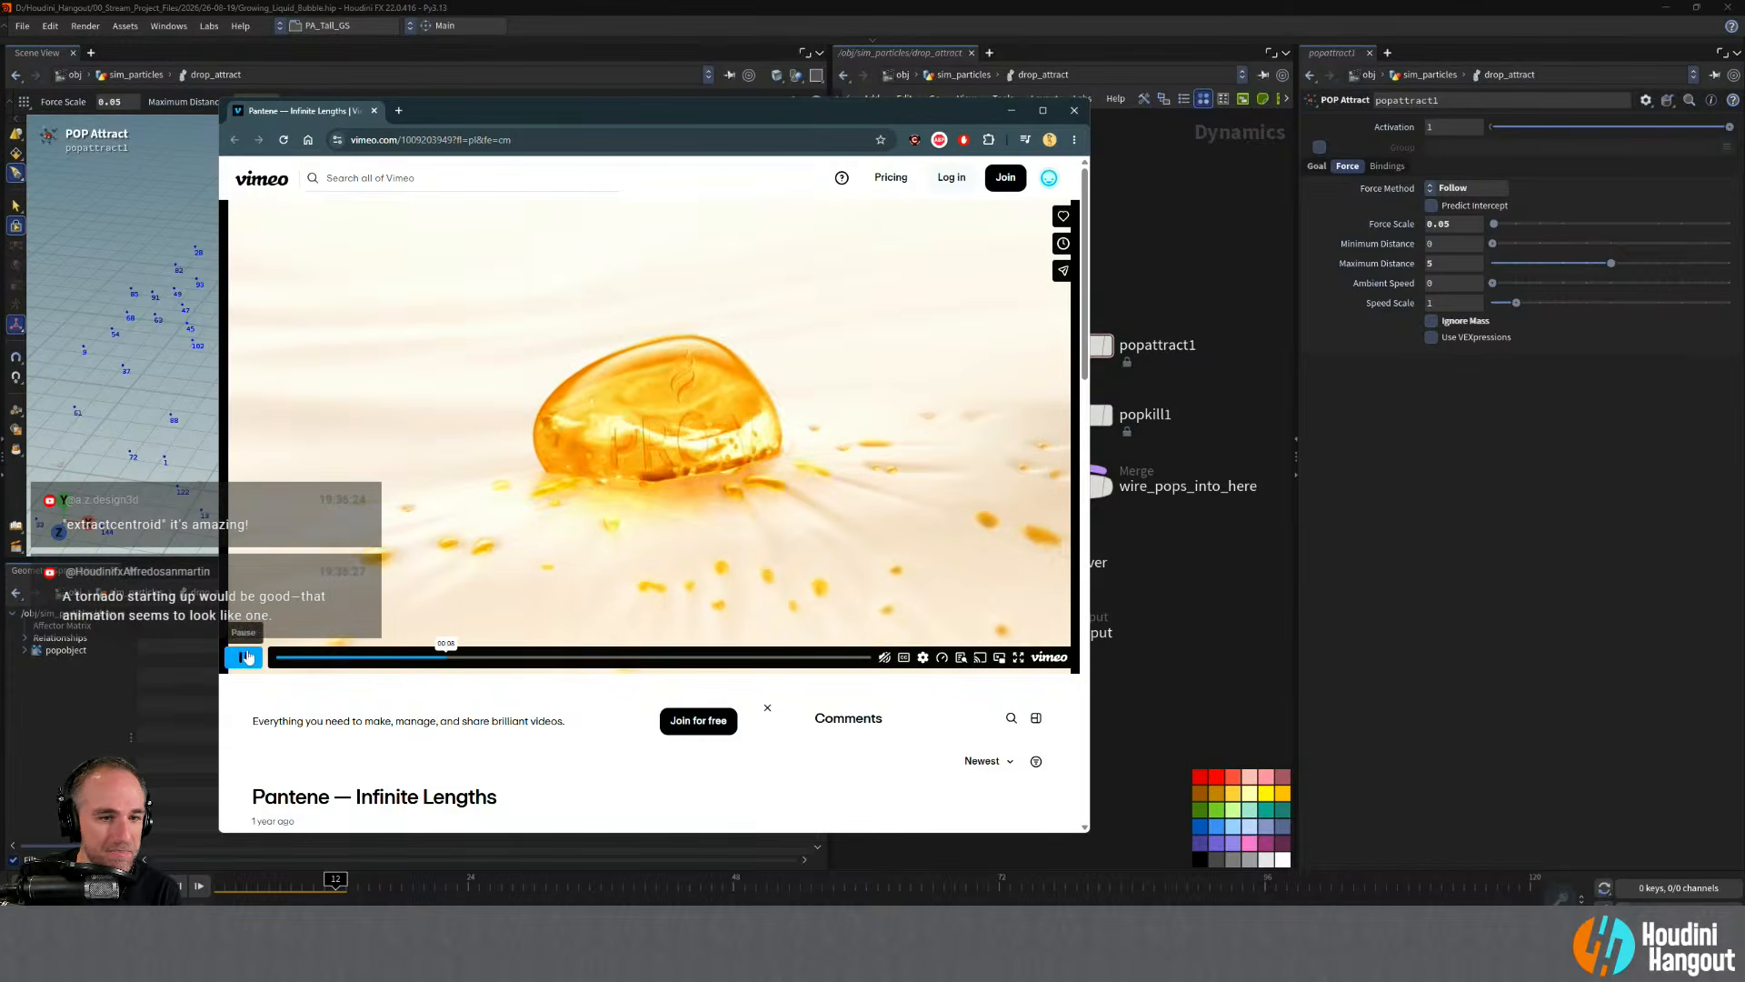
left_click(1011, 111)
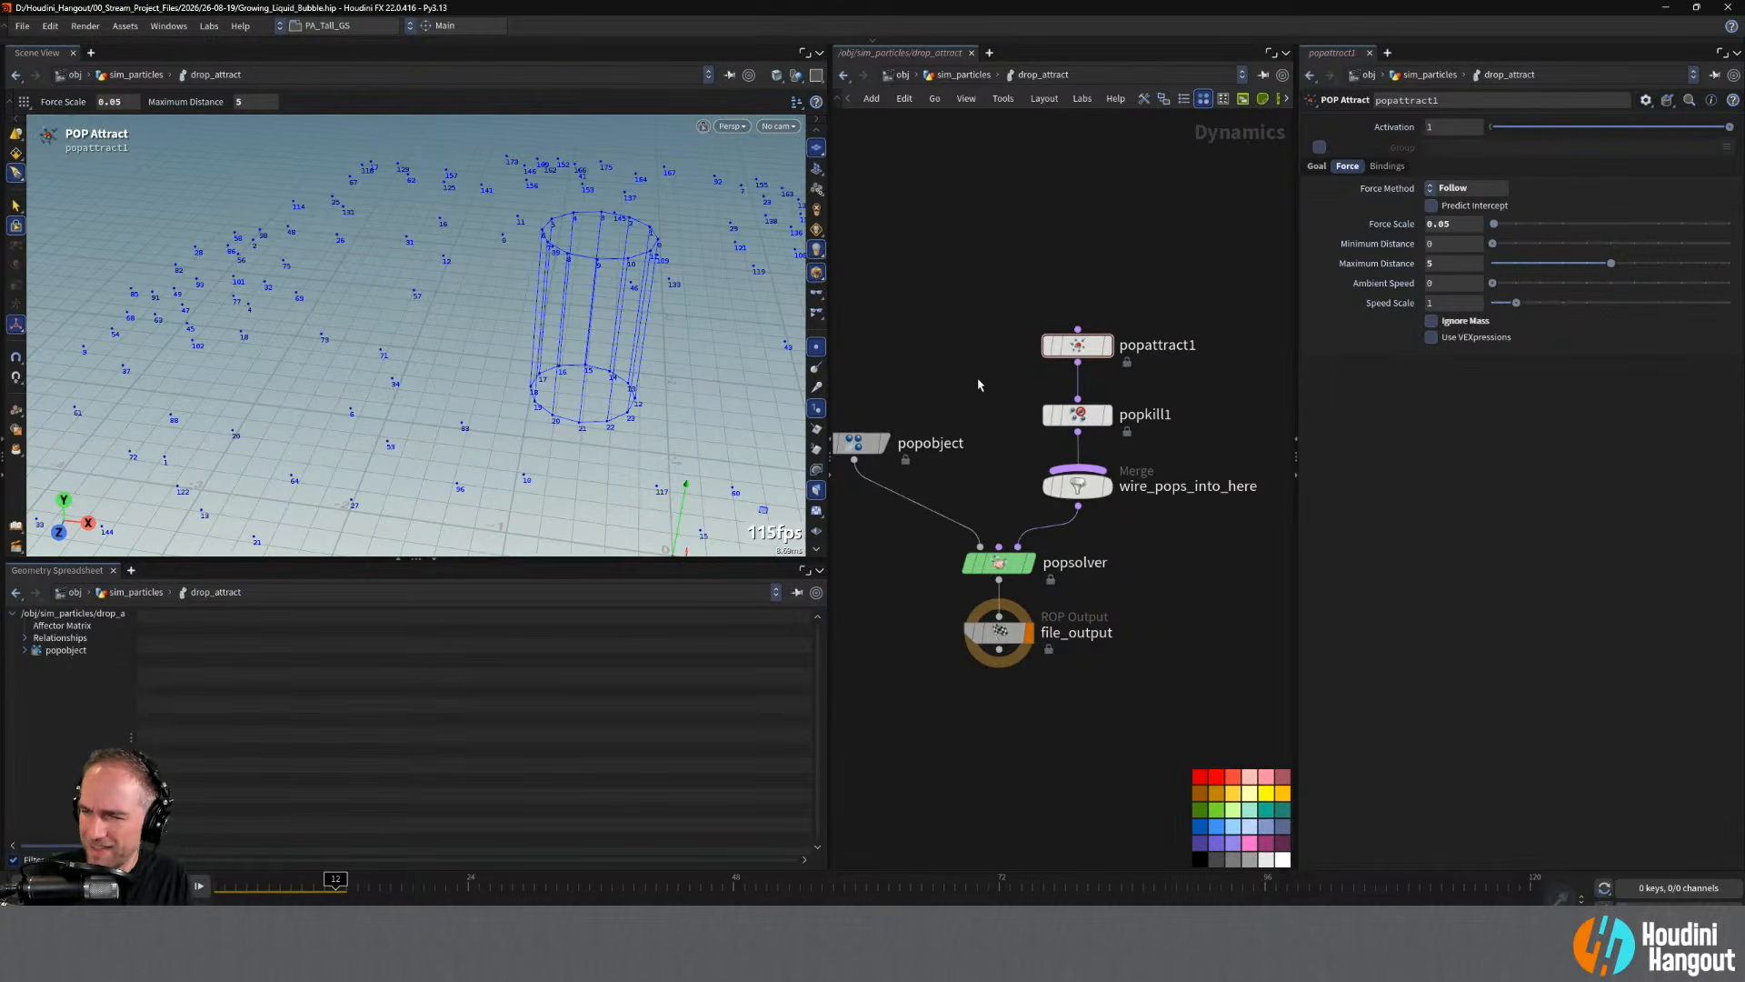
- Move the popattract1, popkill1 and wire_pops_into_here nodes together slightly closer to the popsolver
middle_click_drag(963, 360, 985, 351, "alt")
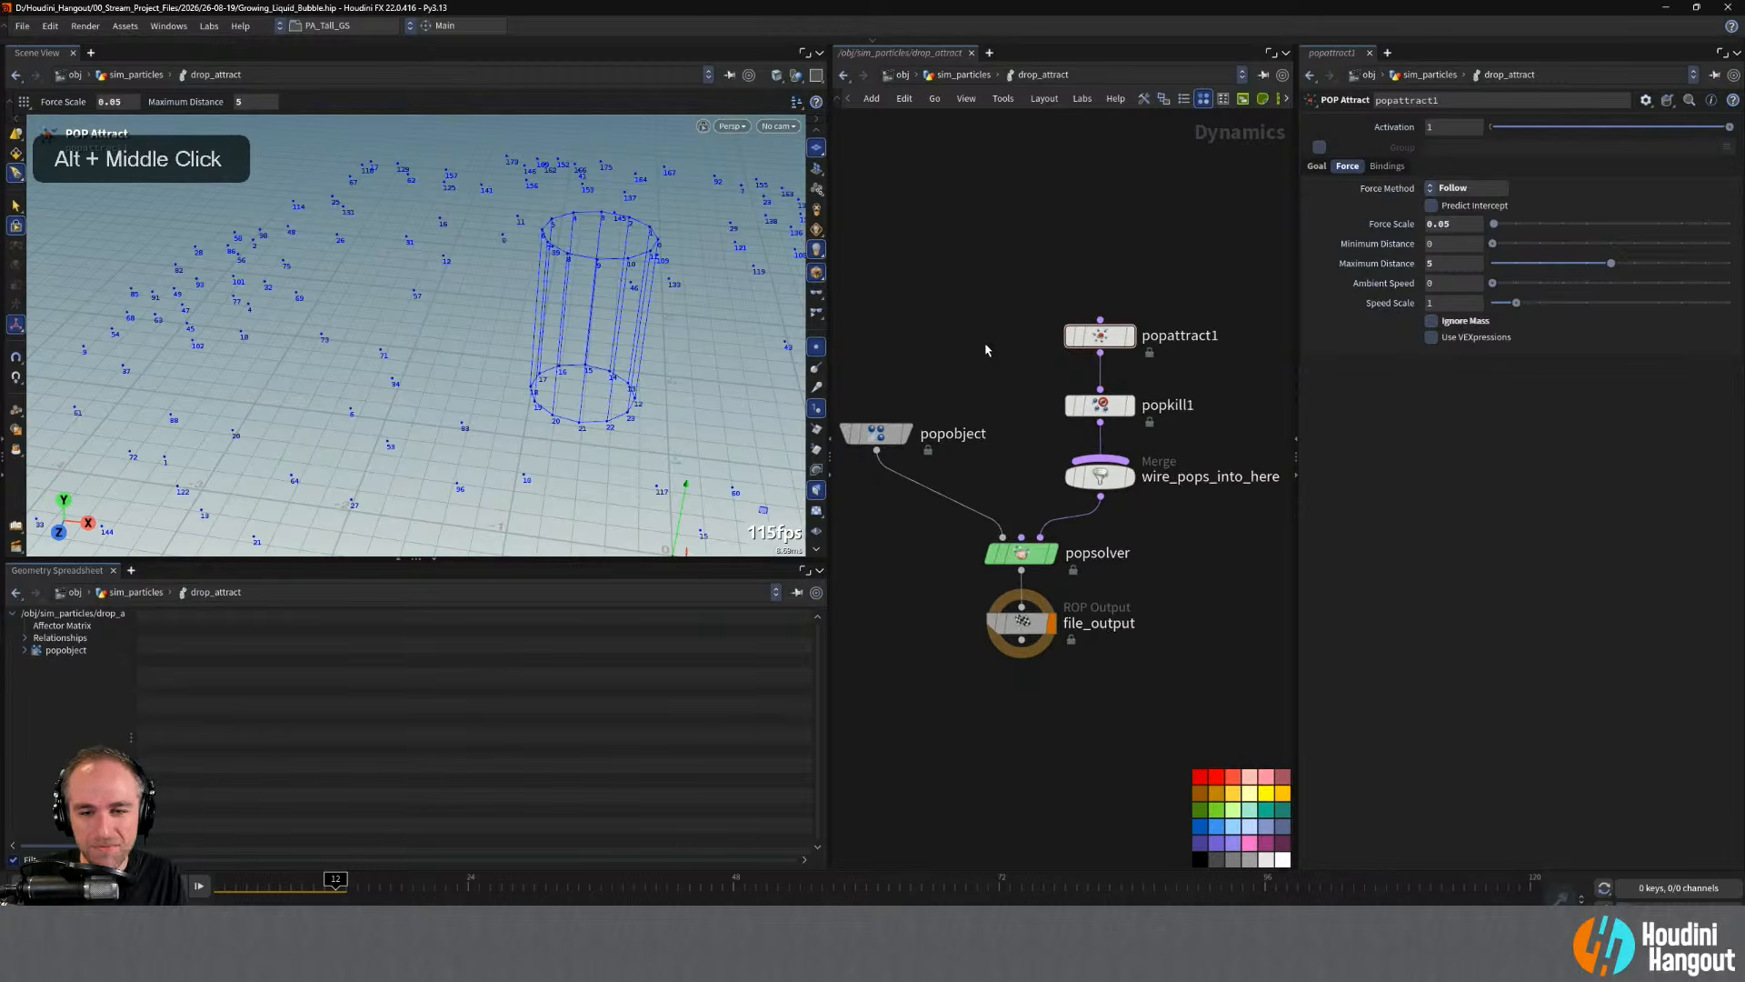
right_click_drag(985, 351, 953, 367, "alt")
left_click_drag(900, 414, 923, 435)
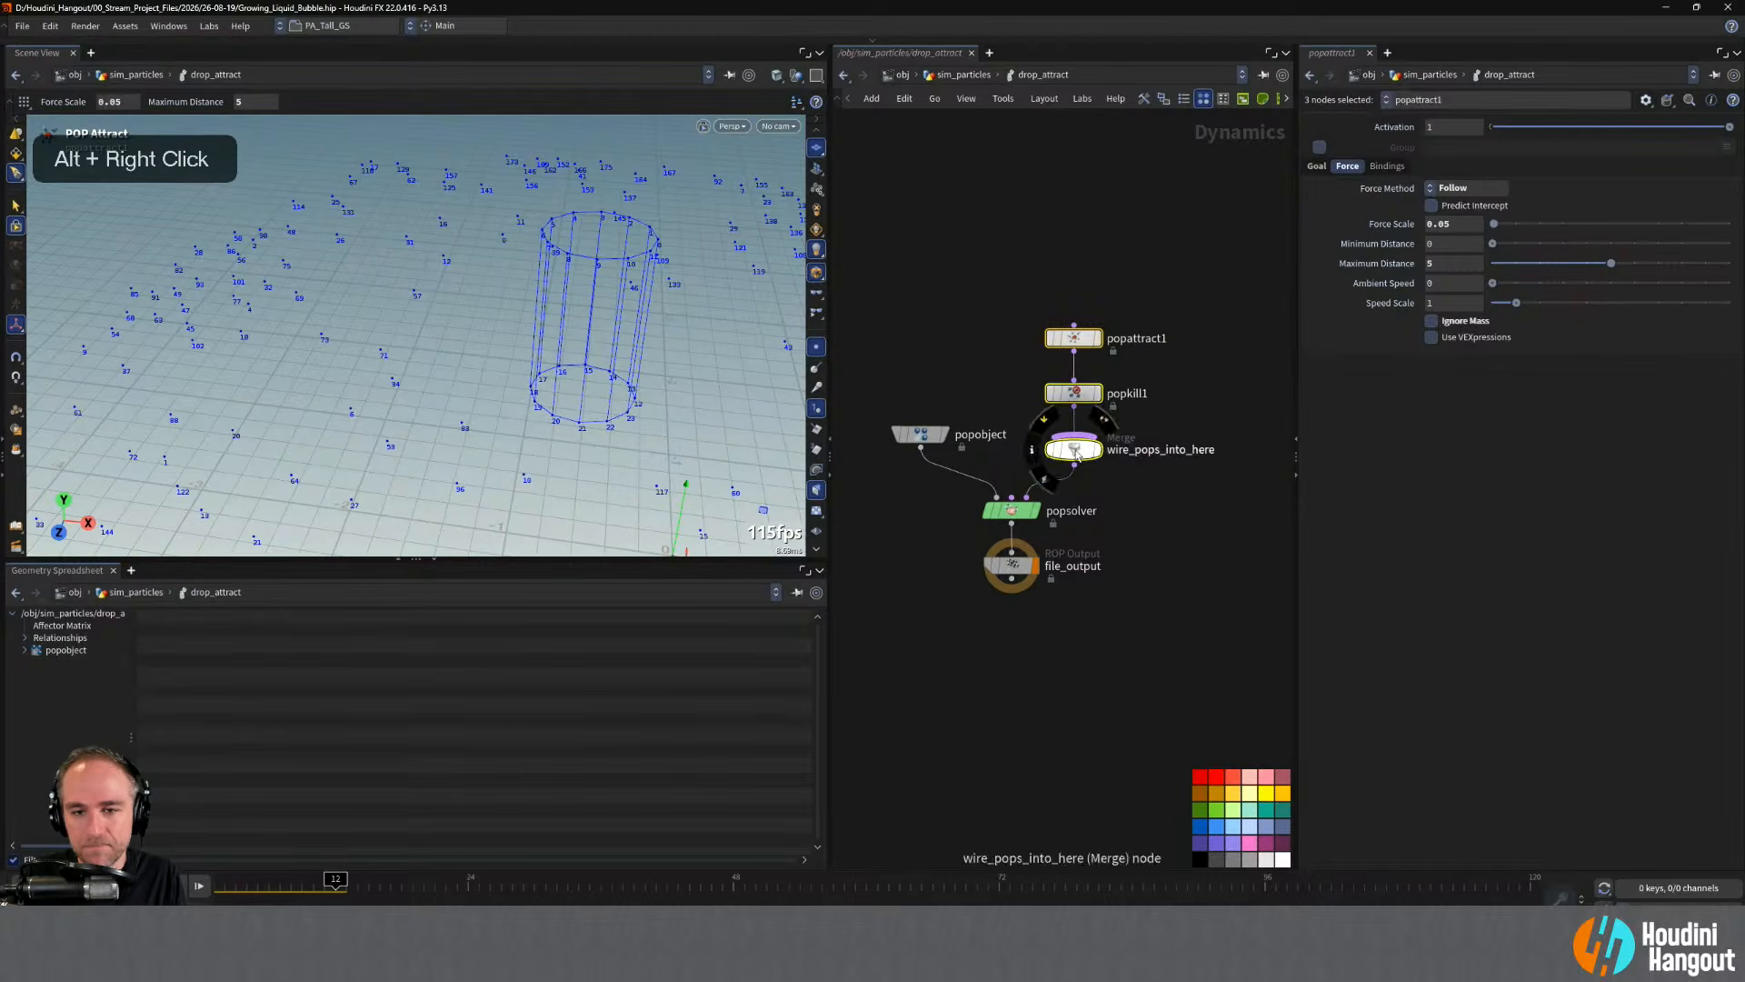
left_click_drag(1073, 450, 1059, 452, "shift")
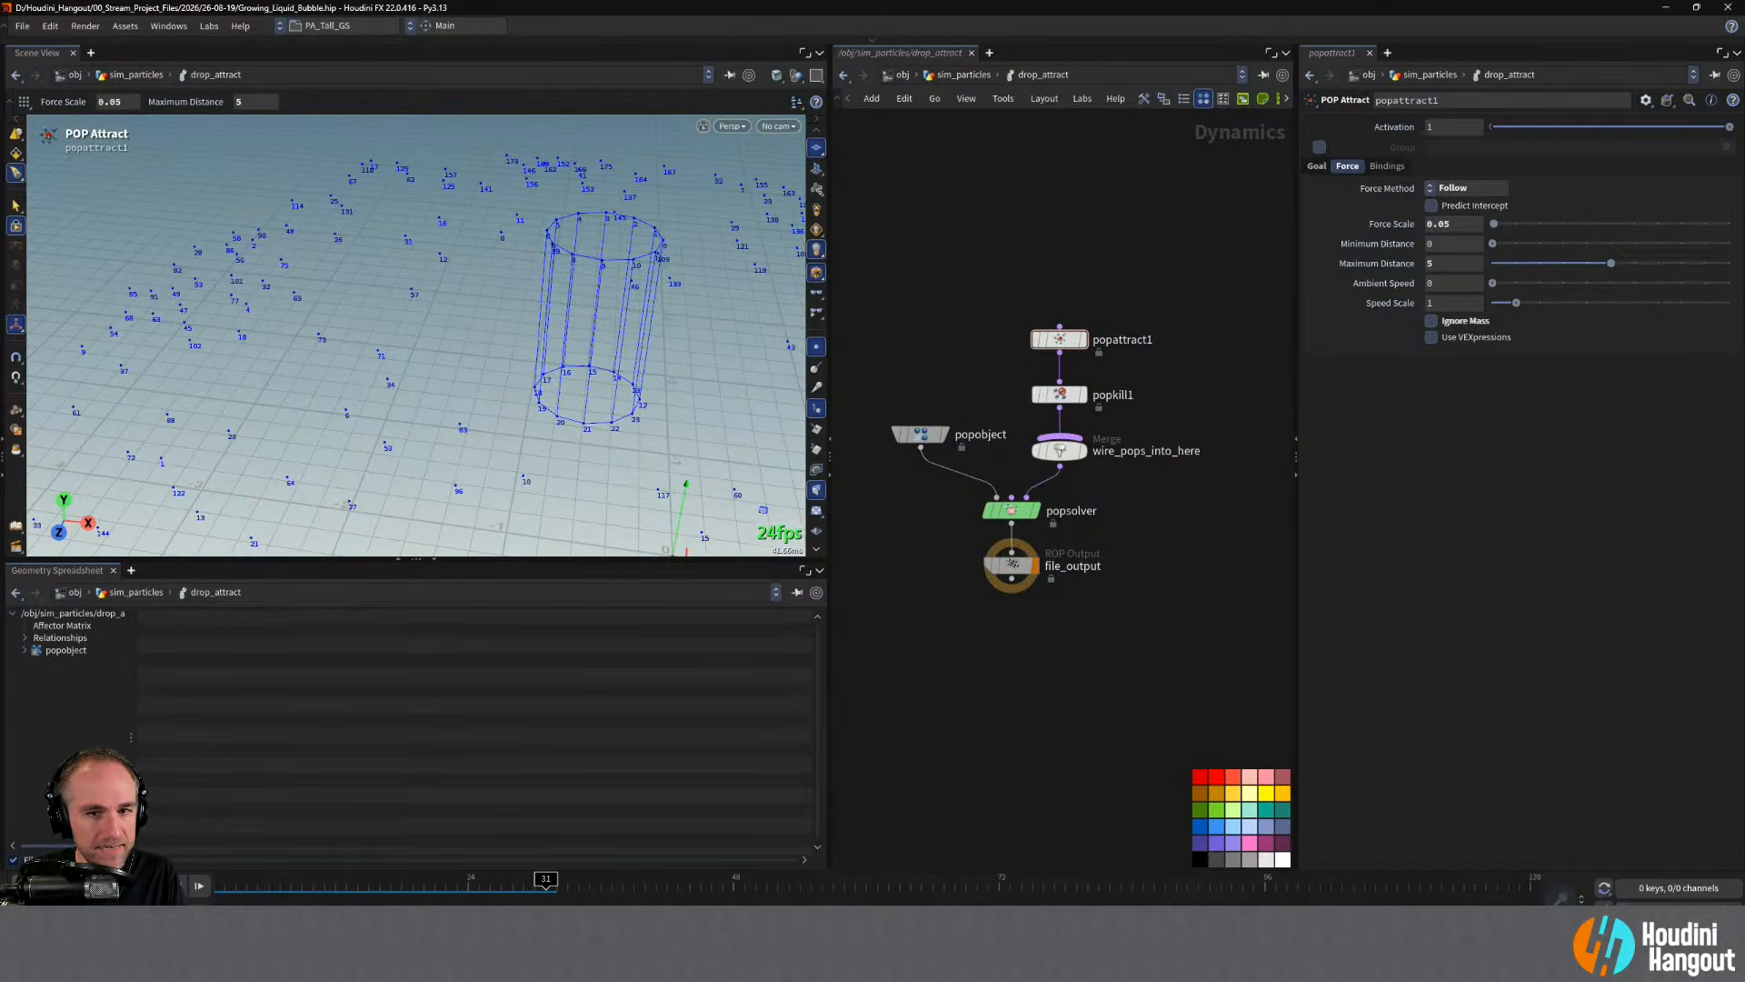
- Rewind to frame 1 and raise the force scale of popattract1 to 10 to test the Follow attraction
left_click(29, 886)
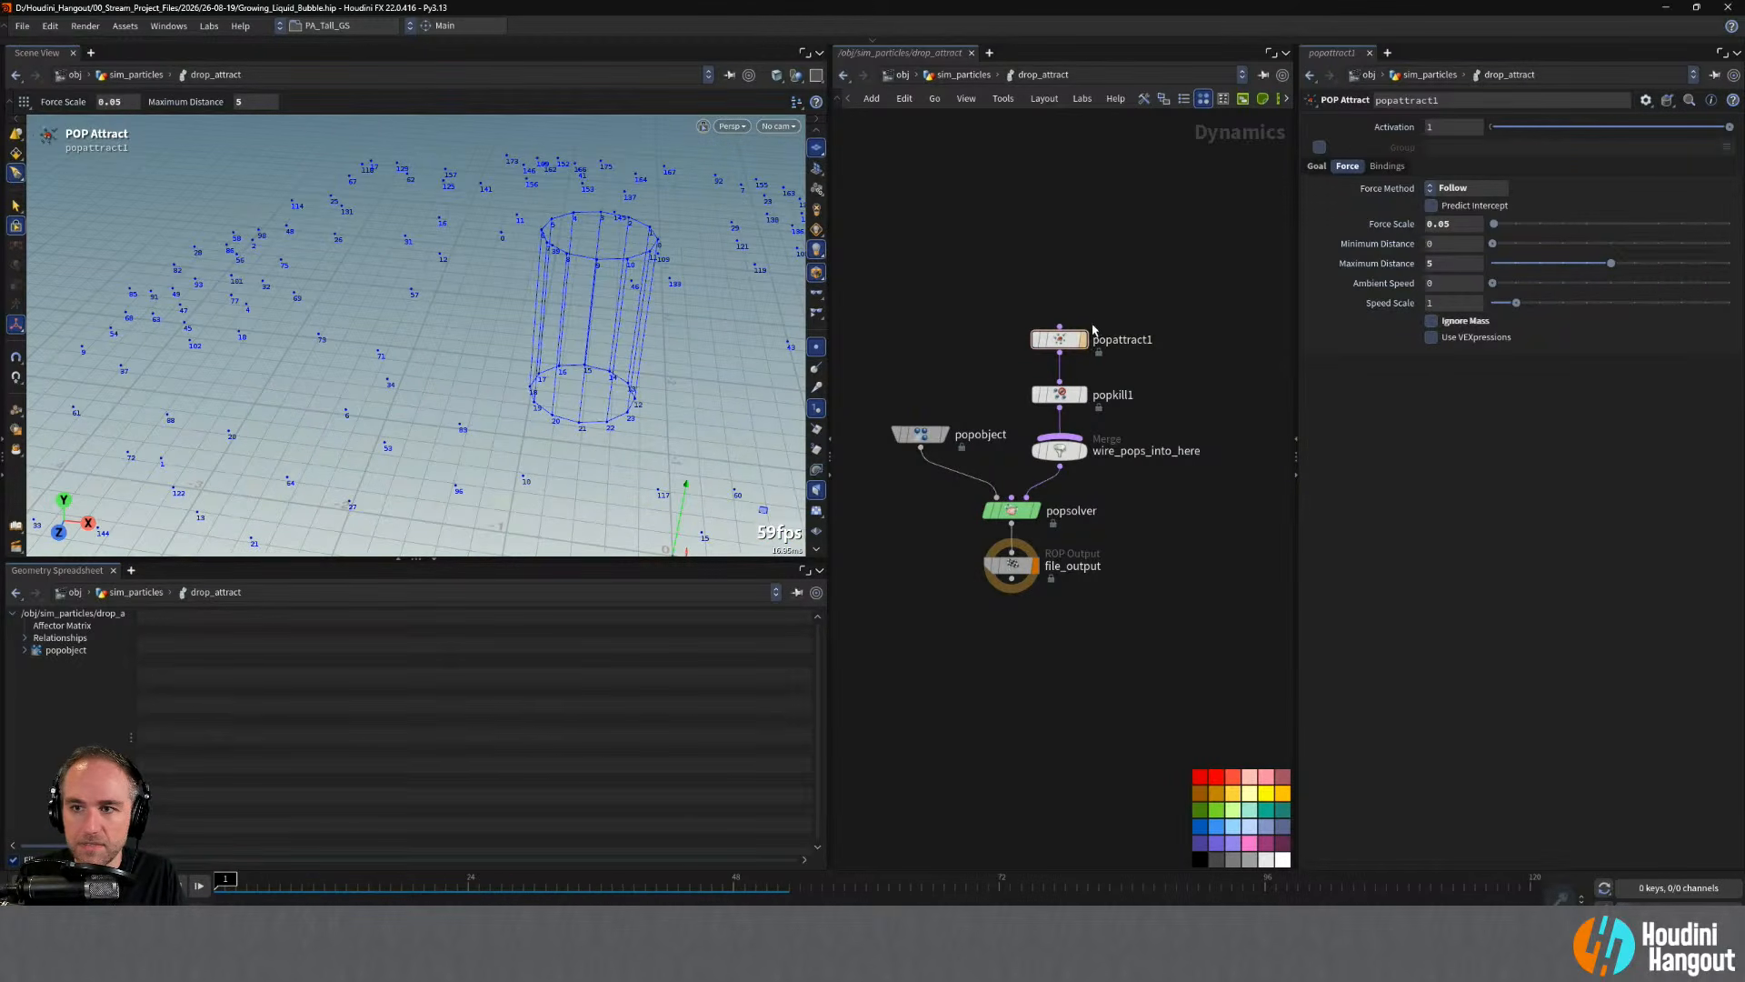
left_click(1459, 188)
left_click(1495, 221)
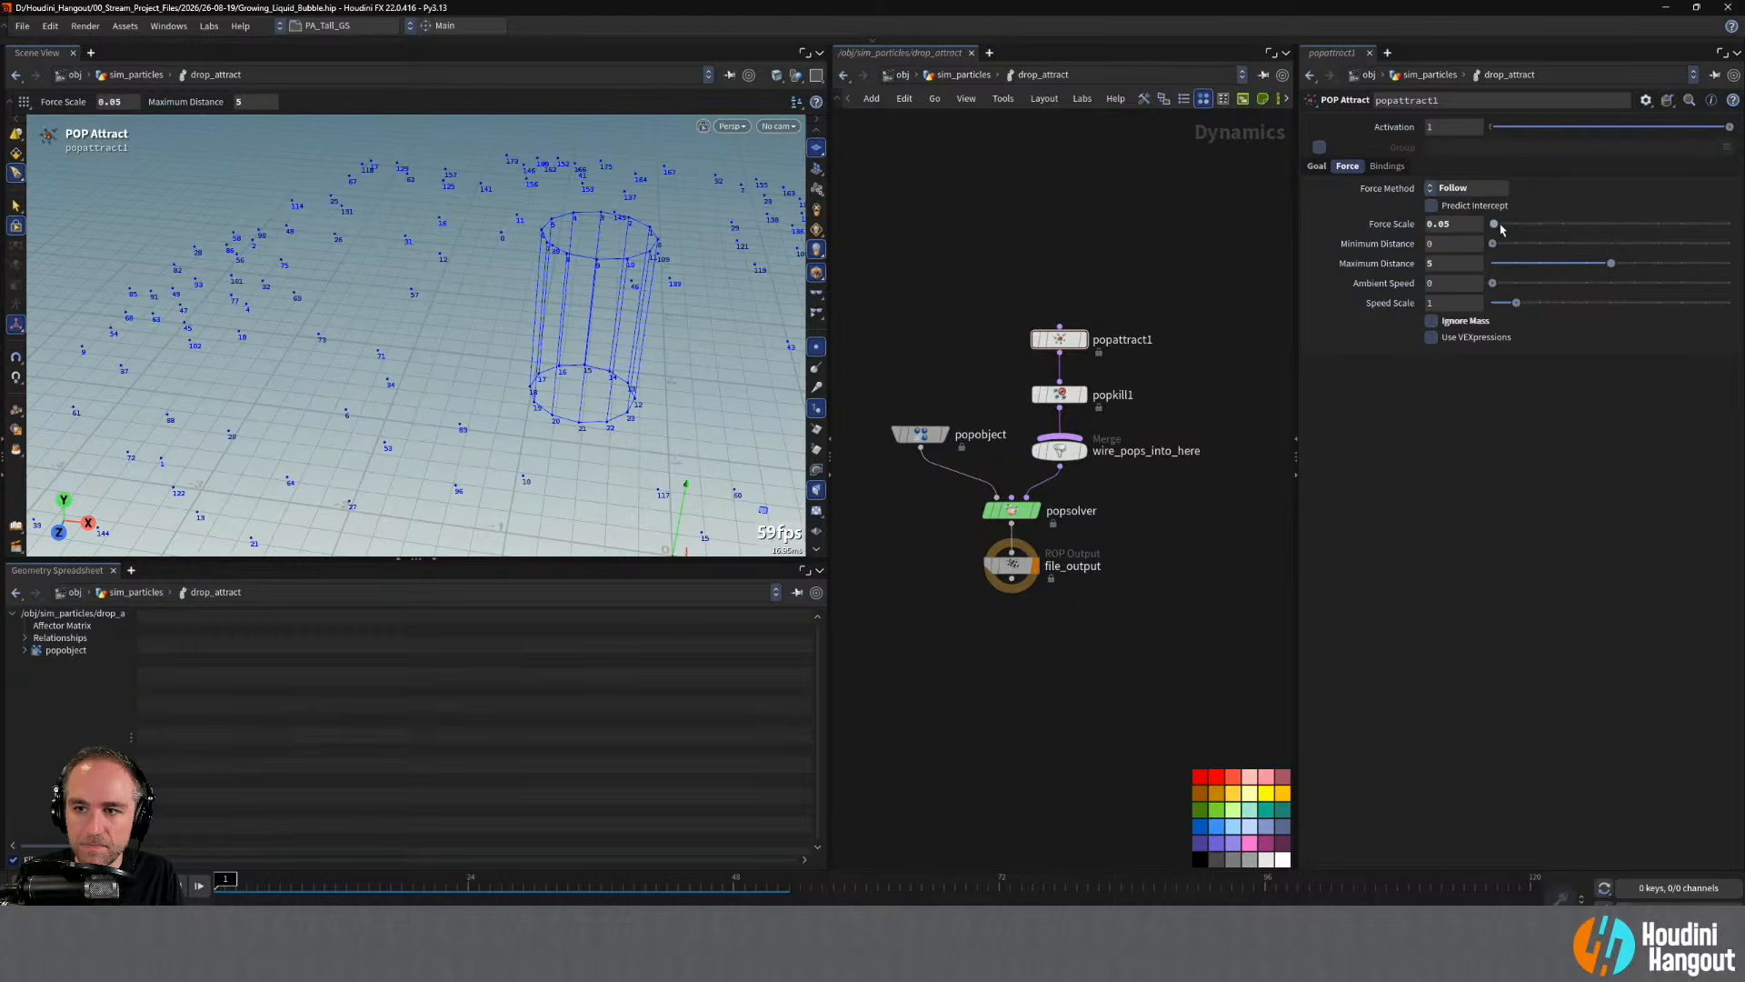
left_click_drag(1496, 227, 1633, 227)
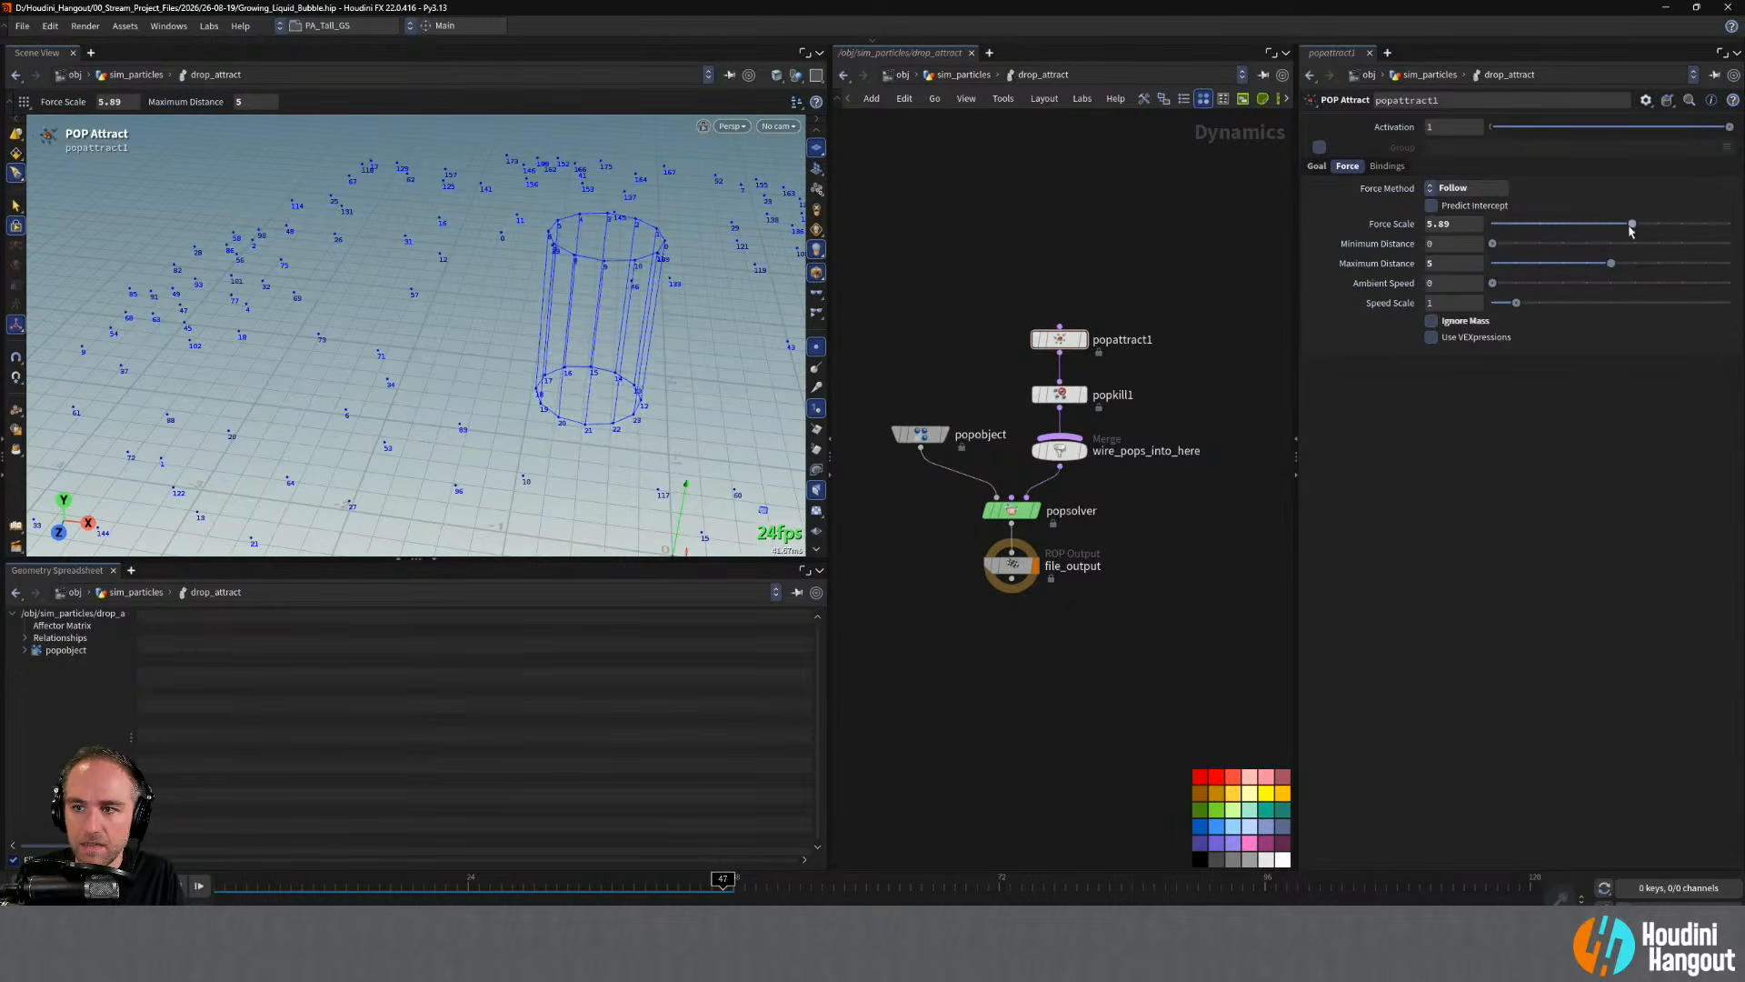
left_click_drag(1631, 224, 1731, 224)
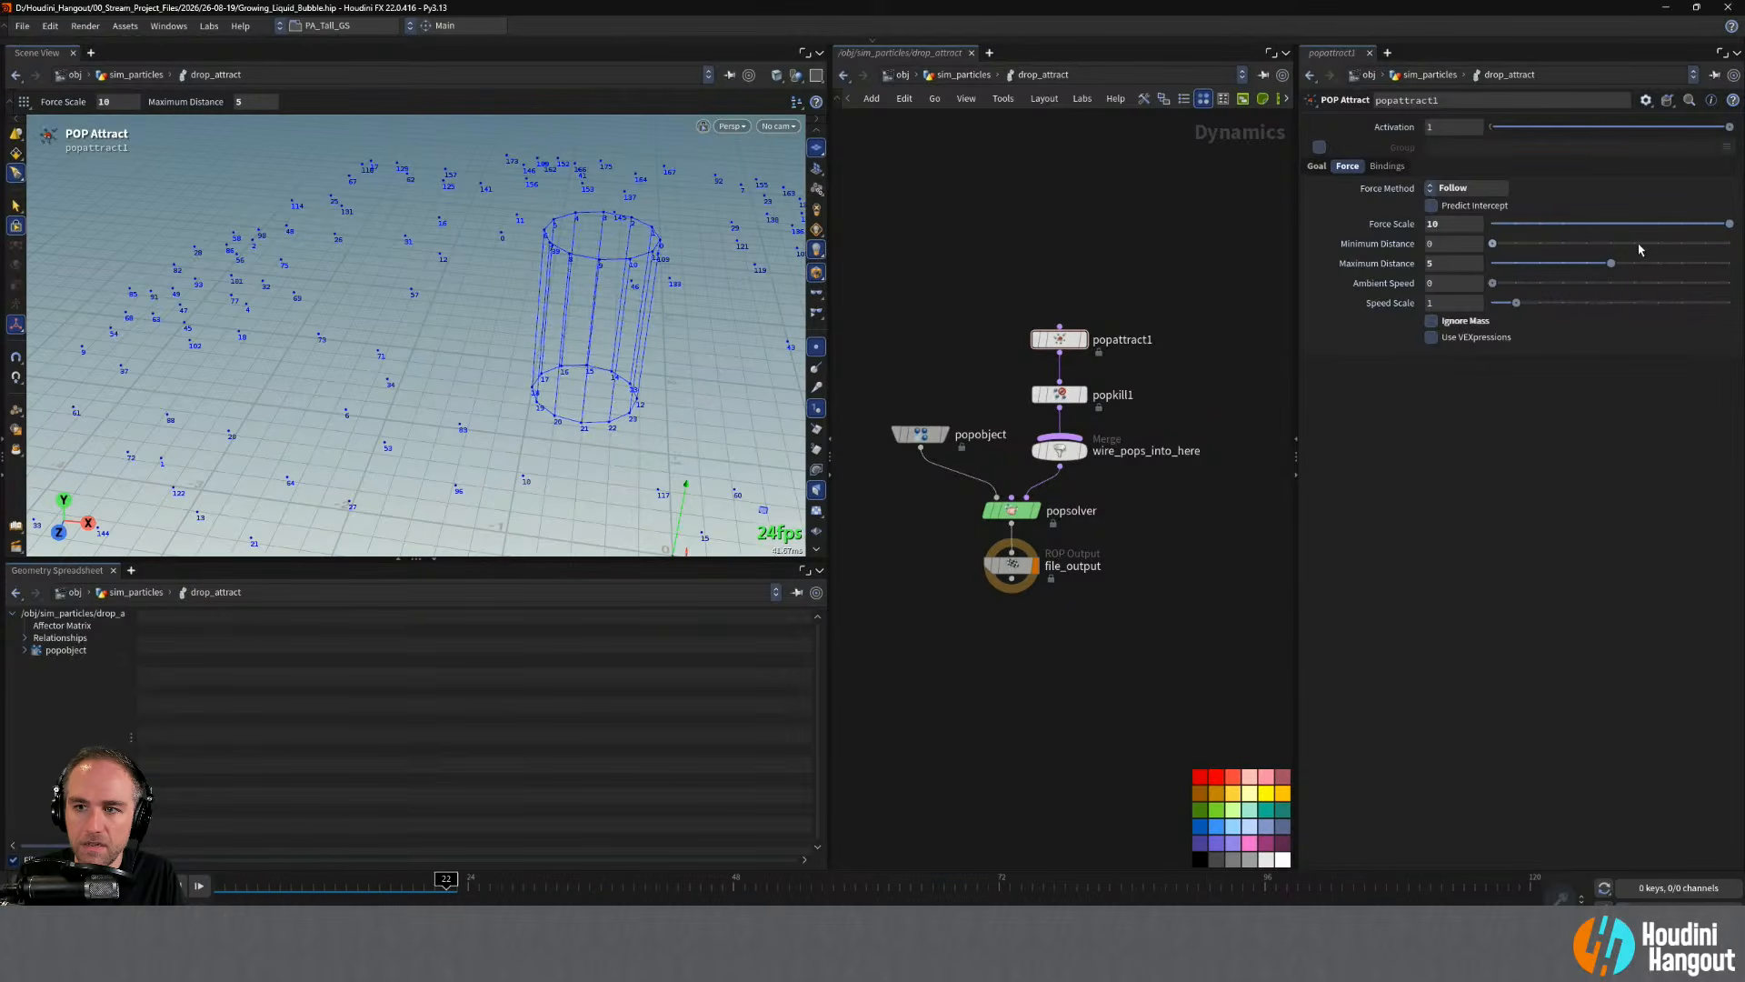
- Enable Predict Intercept on popattract1 and raise its force scale to 390
left_click(1462, 207)
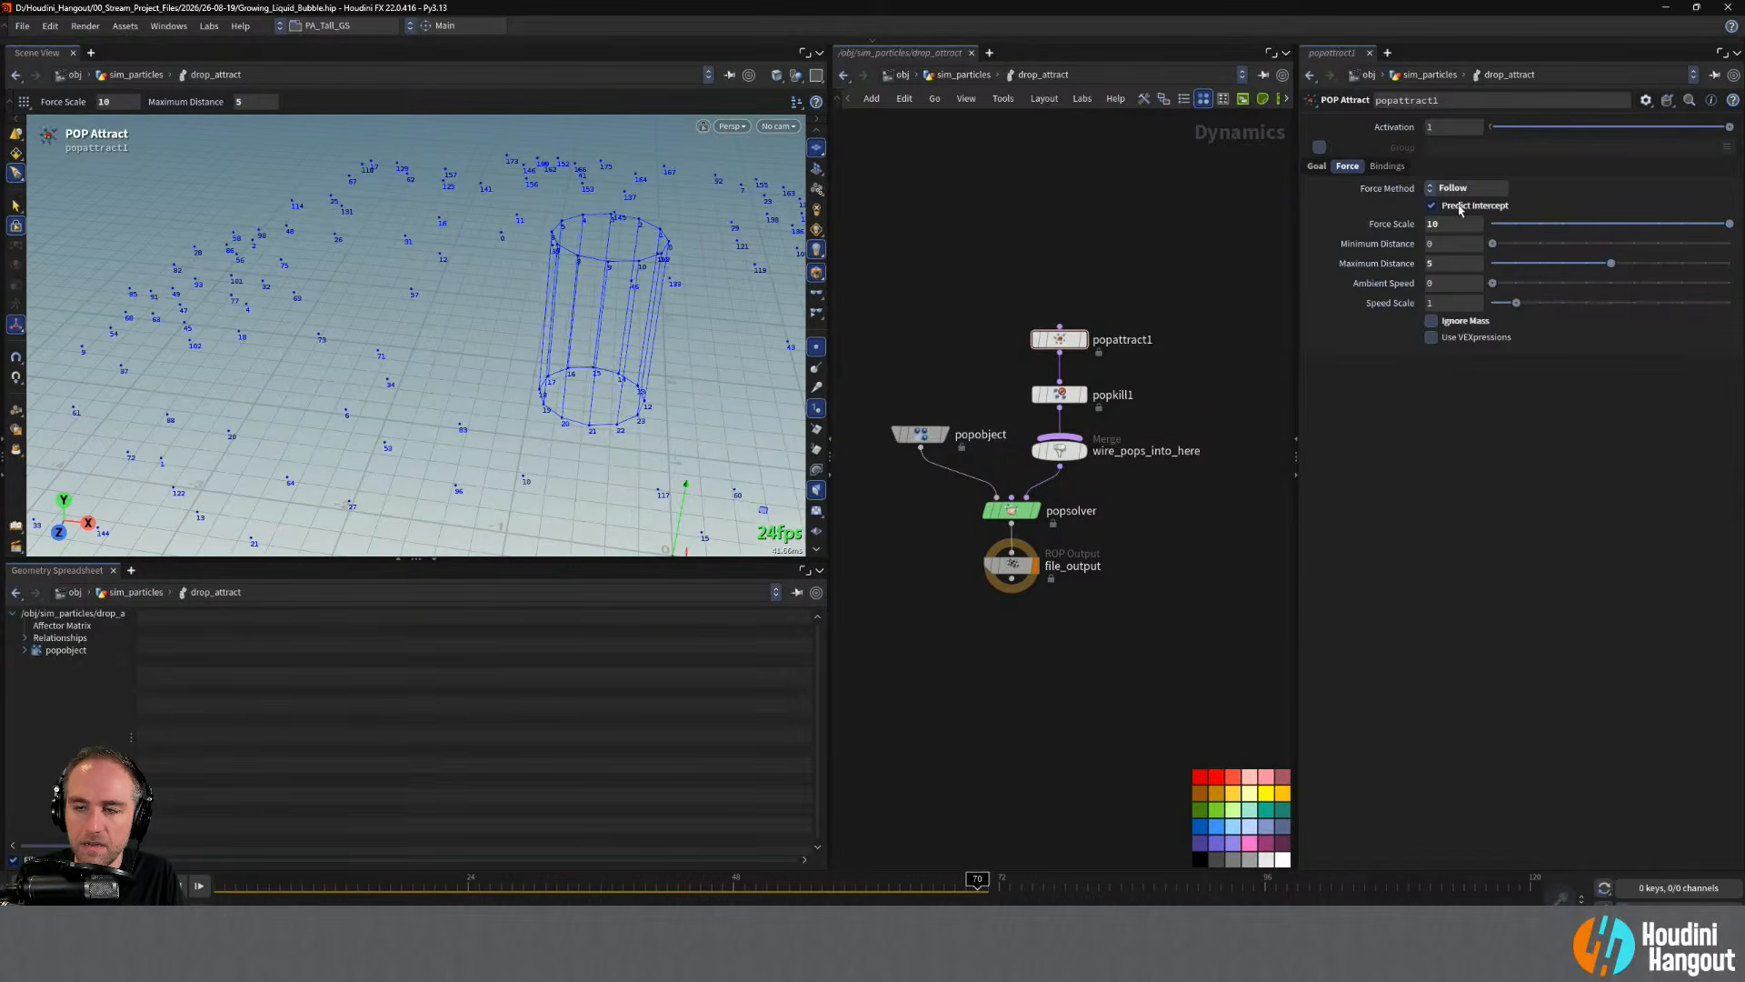
left_click(1460, 209)
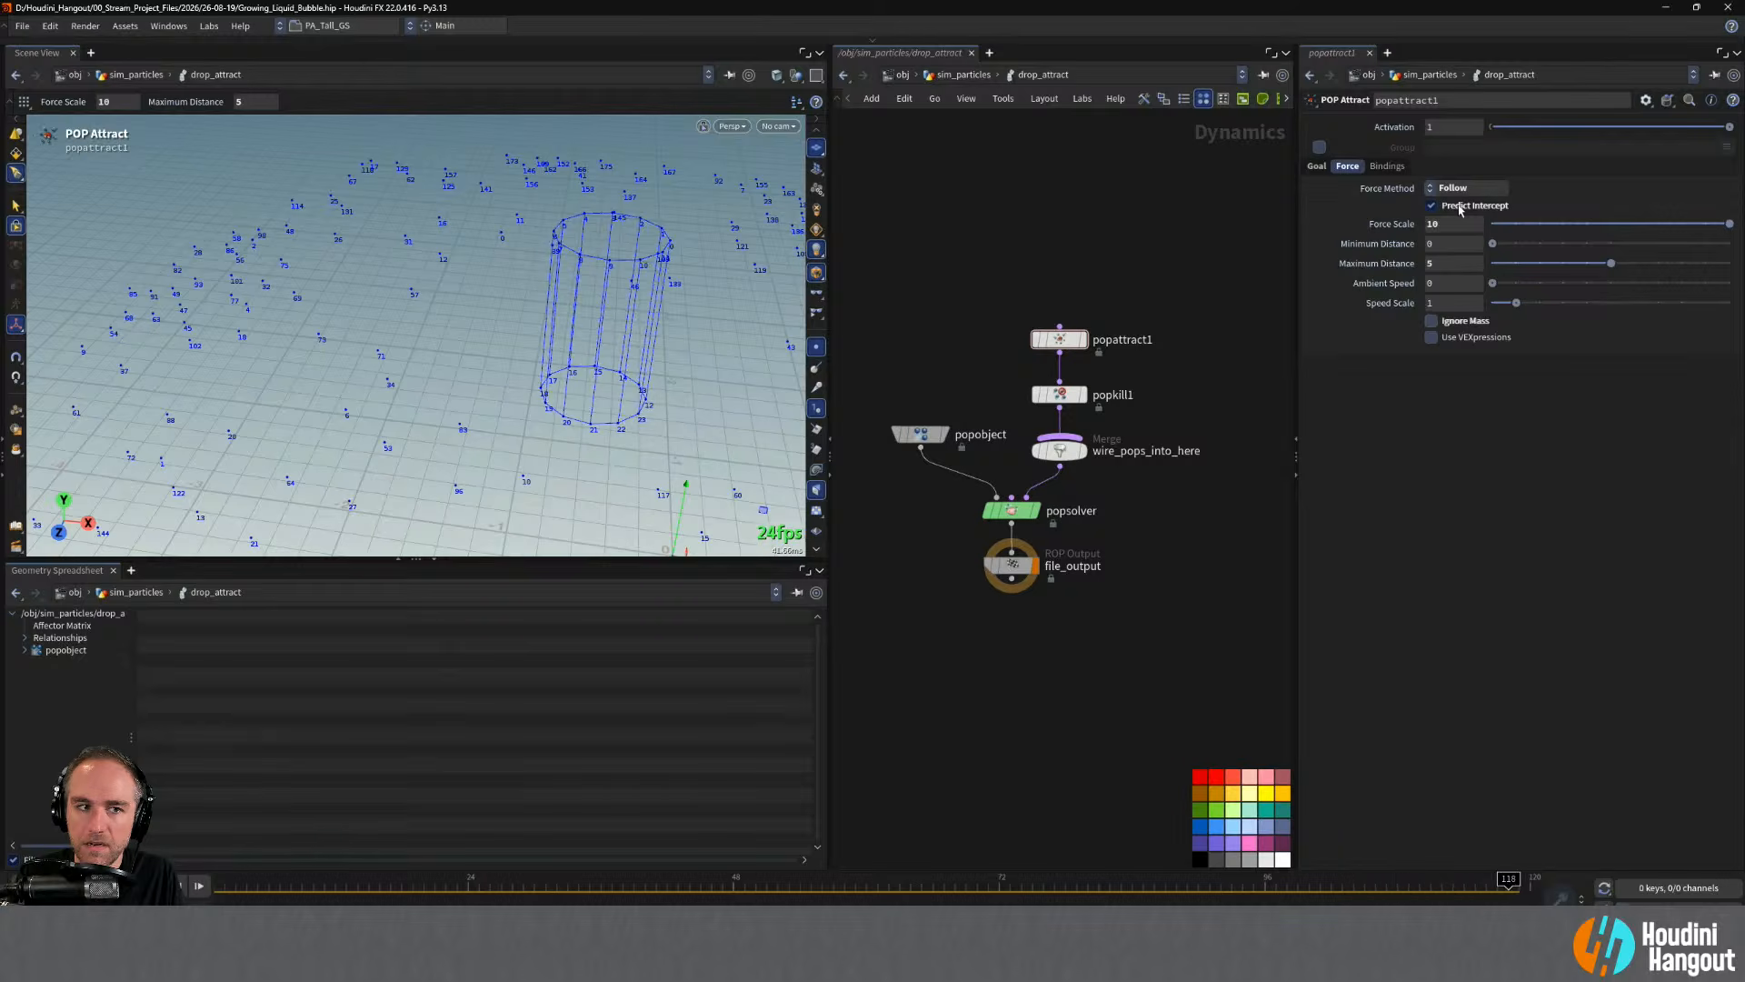
middle_click_drag(1456, 224, 1740, 200)
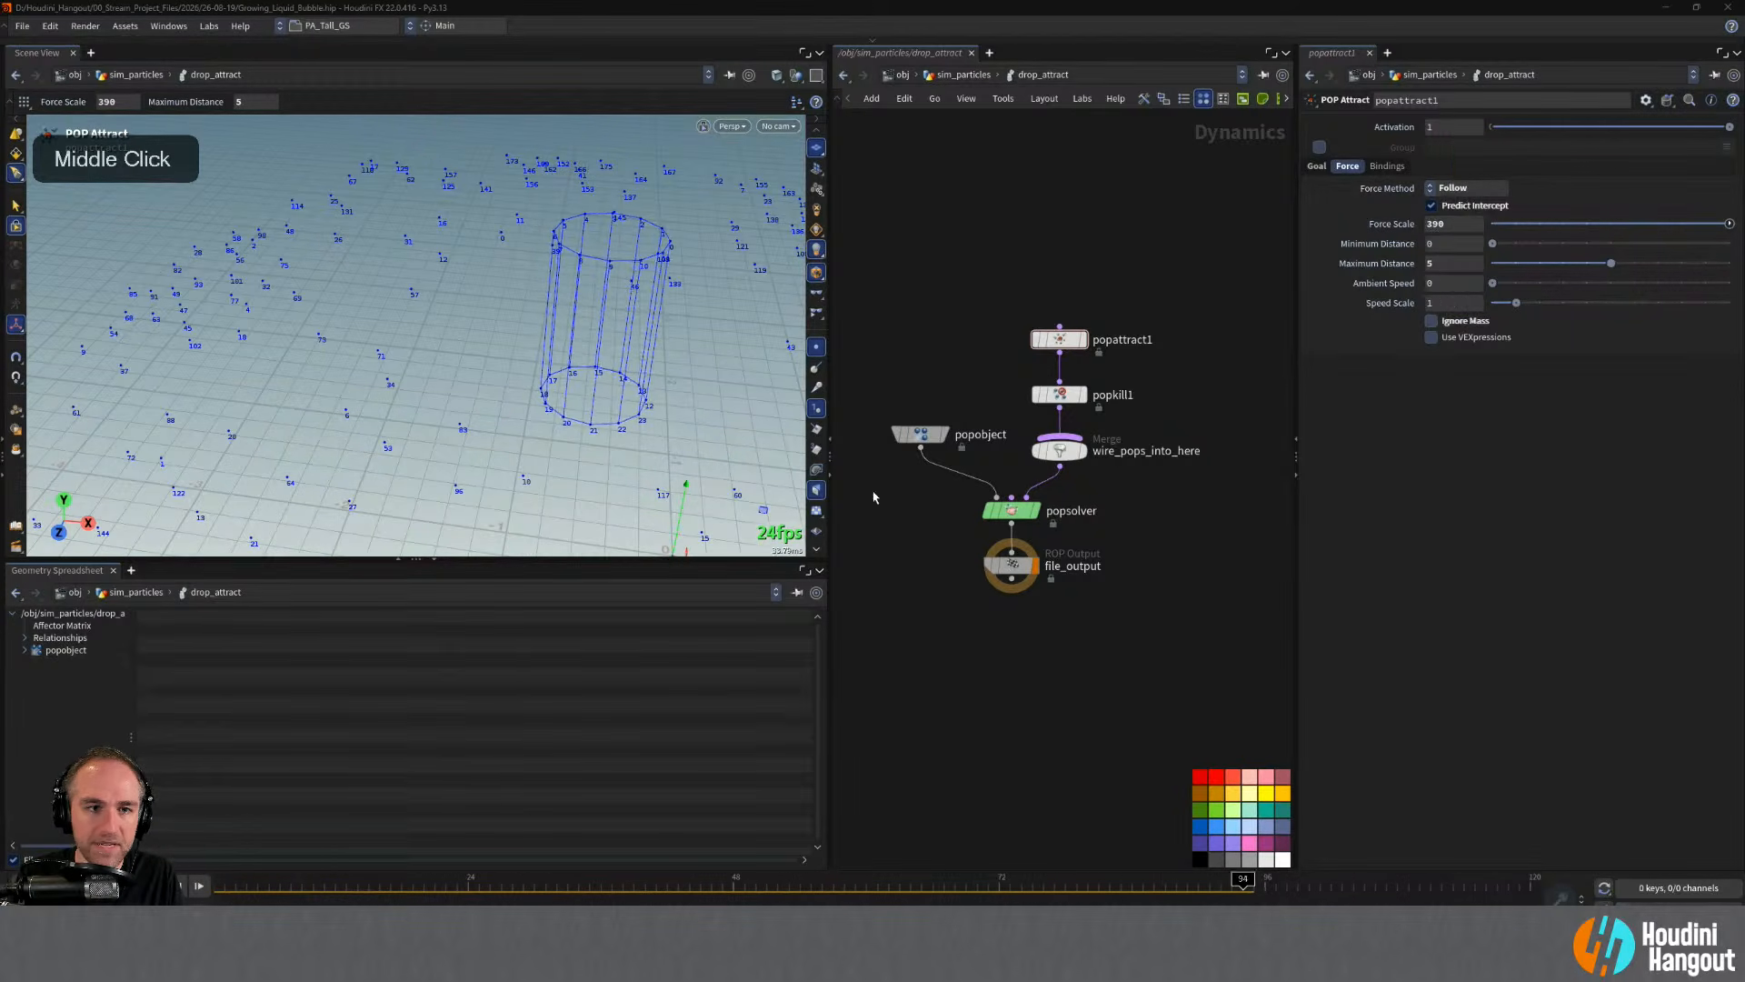
- Try to undo the last force scale change on popattract1 and reset the parameter to its default
key("ctrl+z")
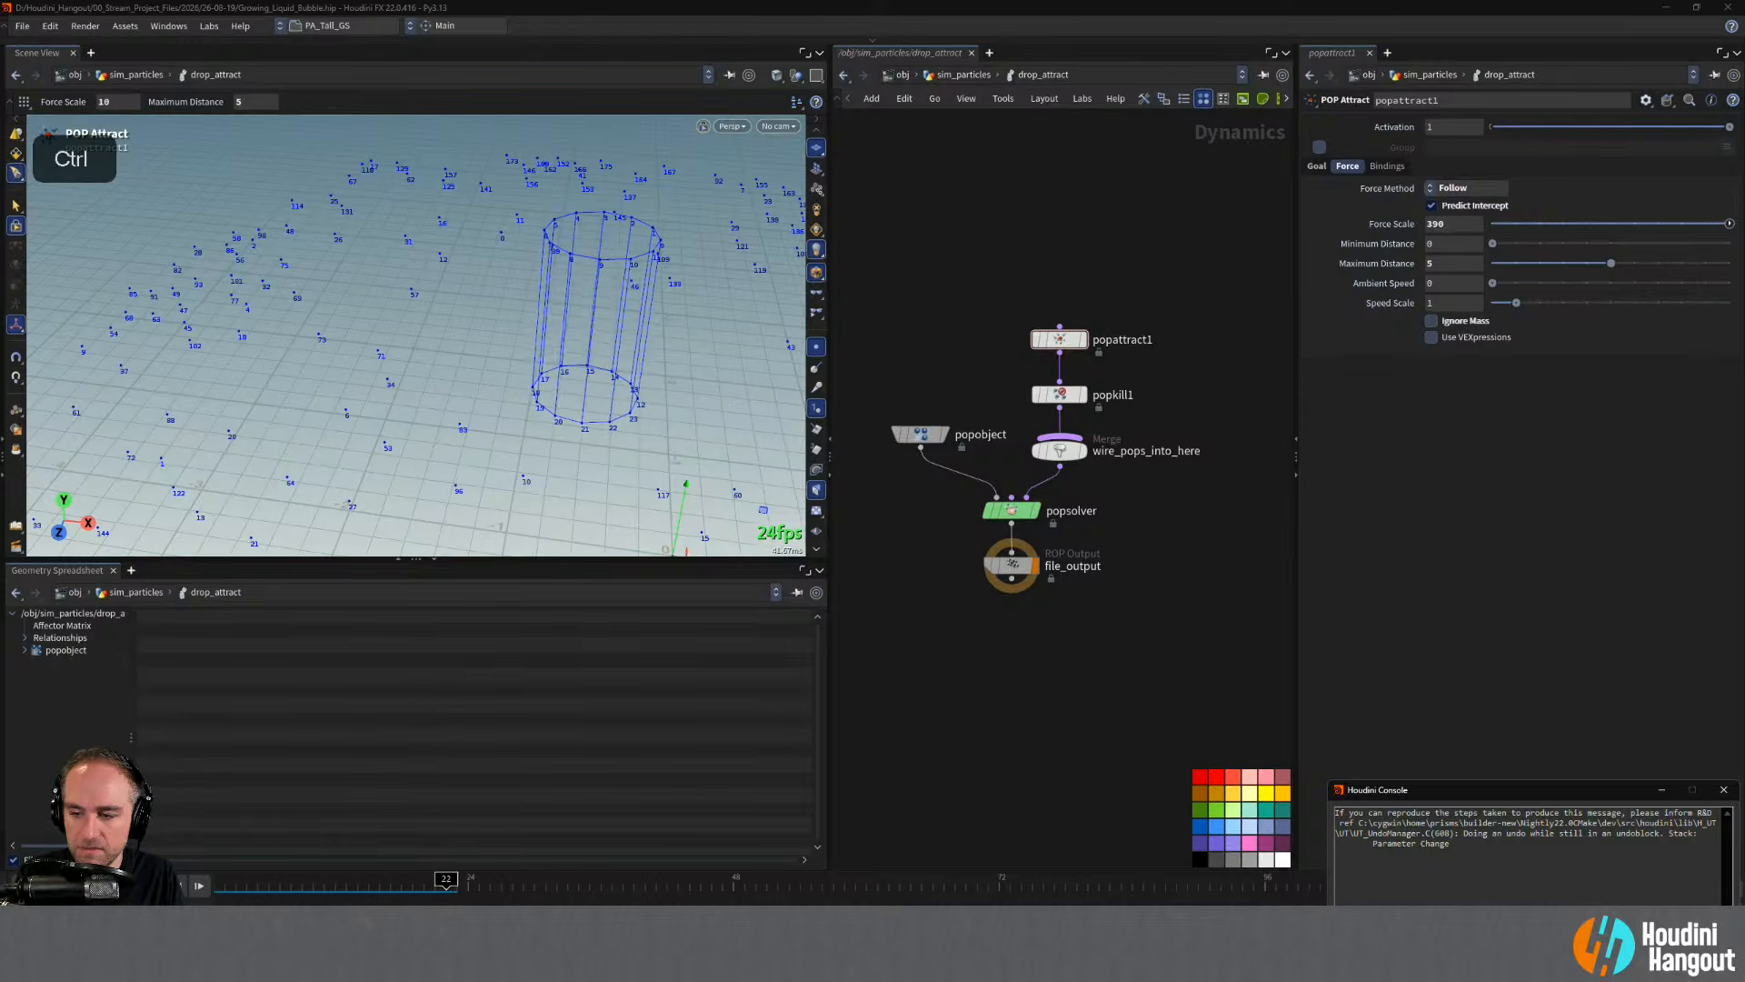
left_click(1723, 788)
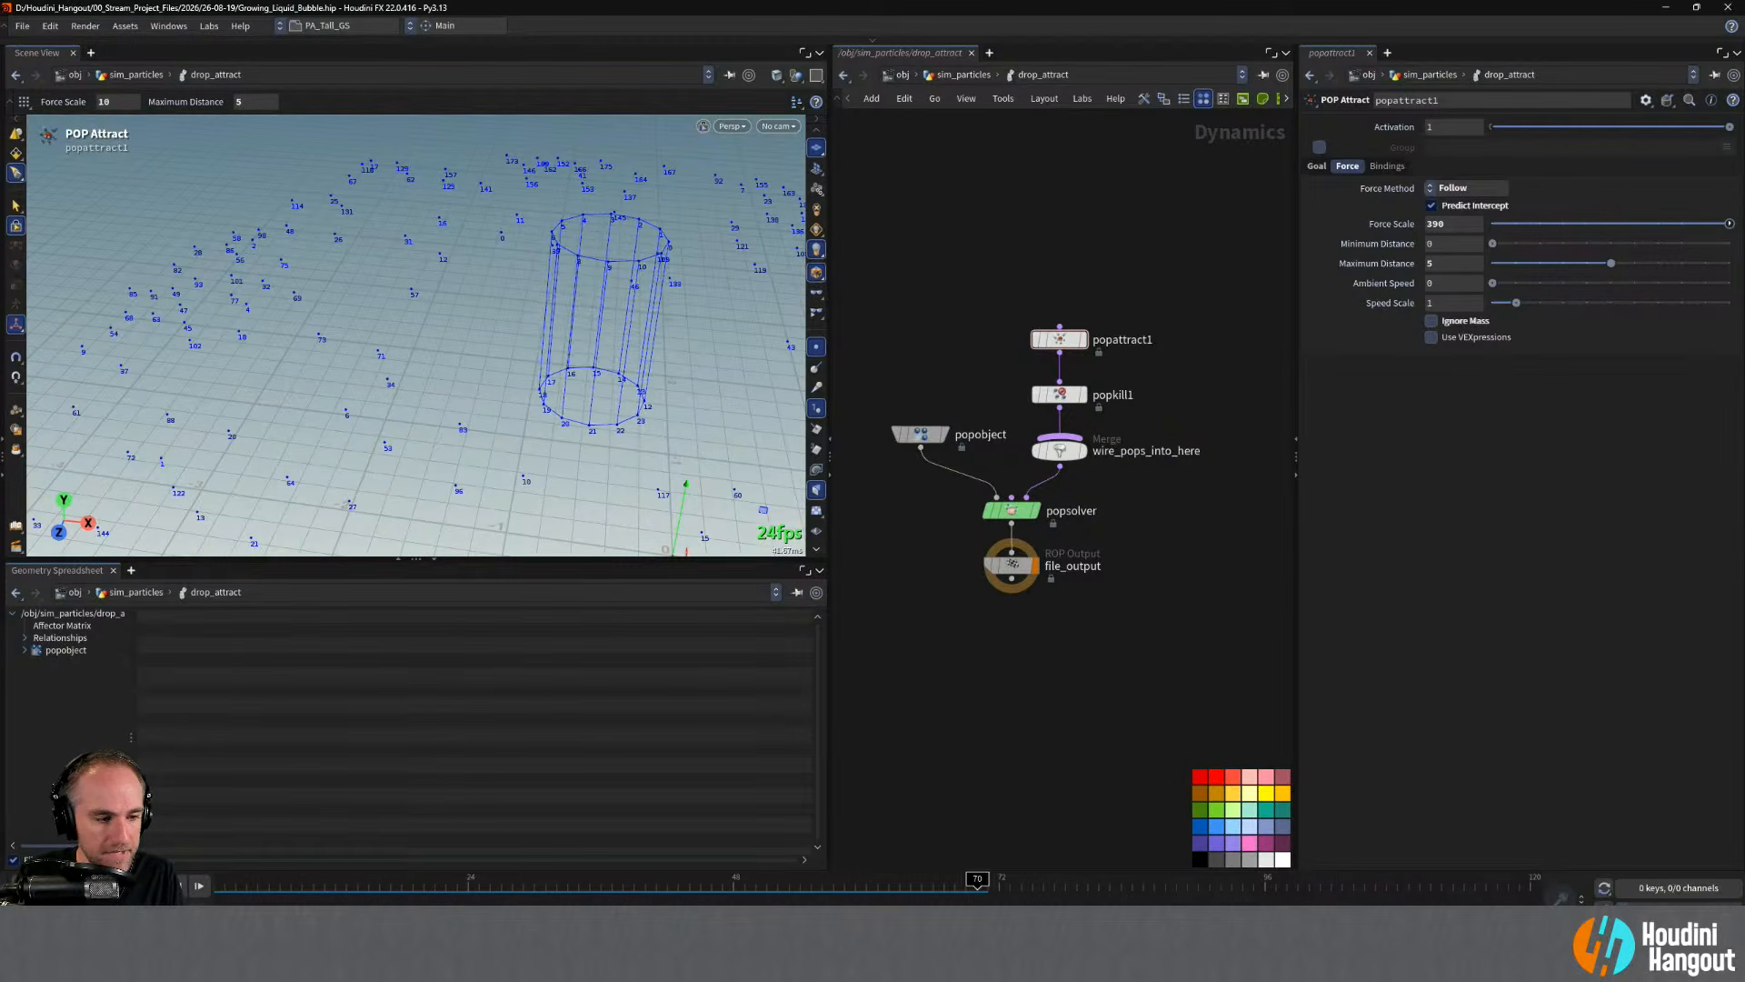
middle_click(1392, 228, "ctrl")
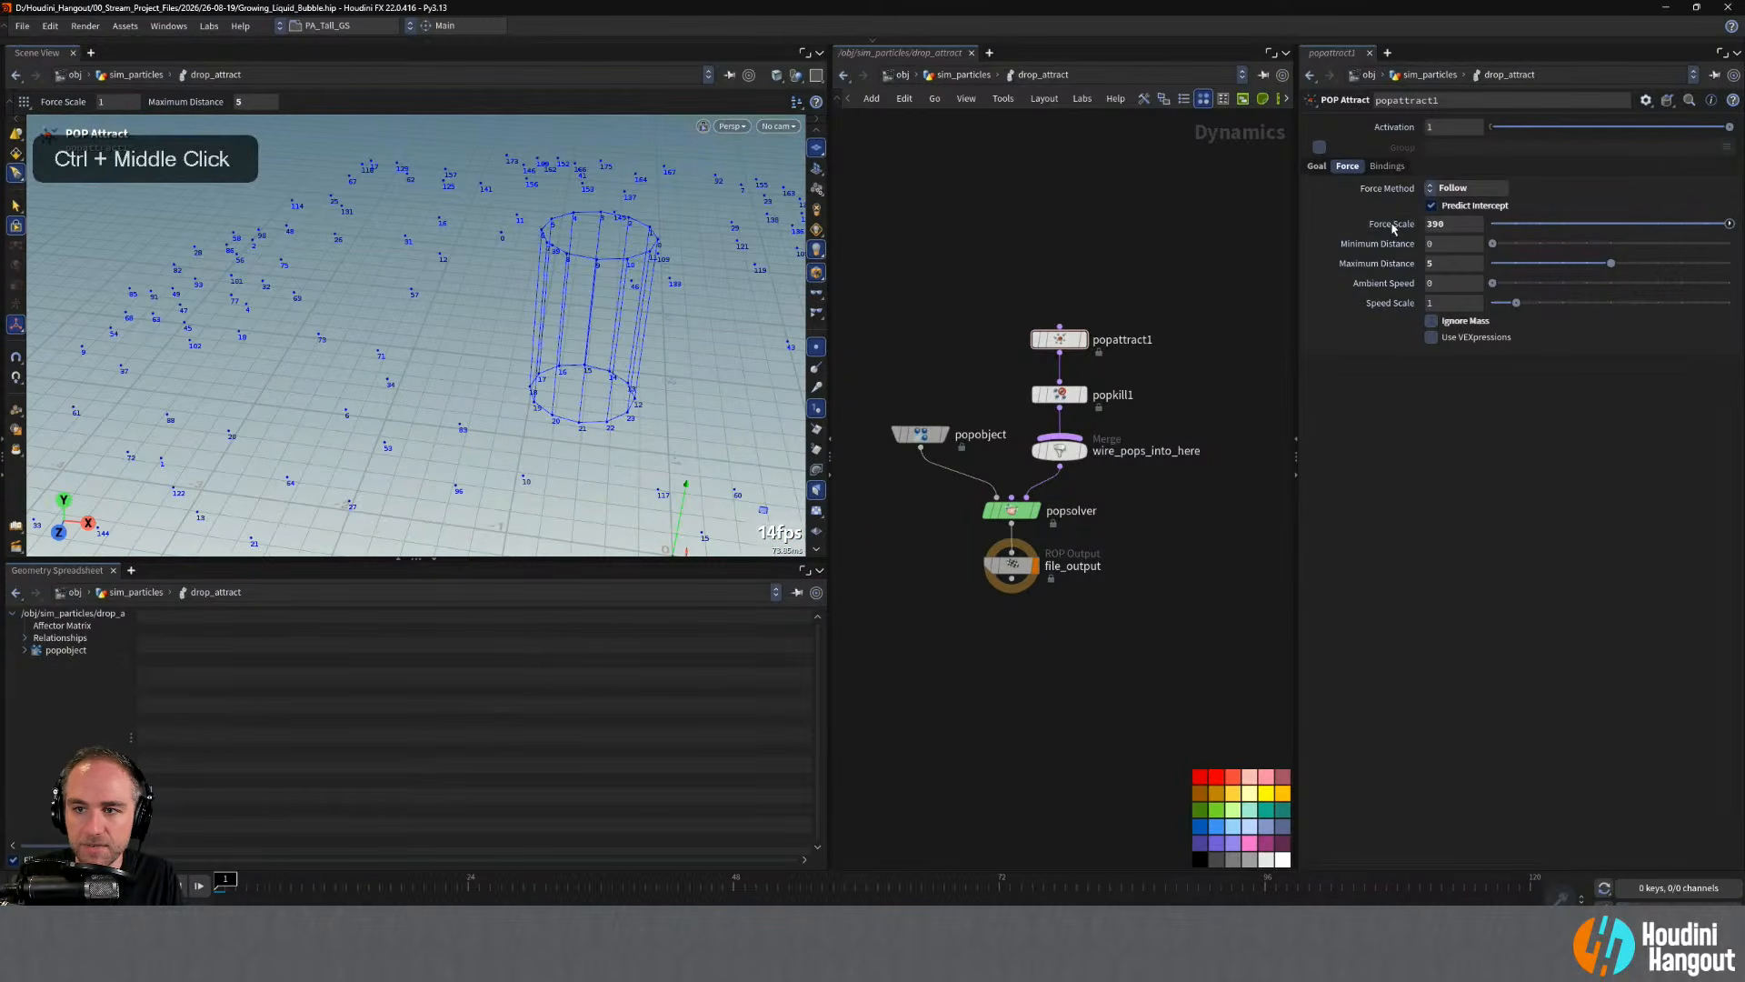
right_click(1393, 229)
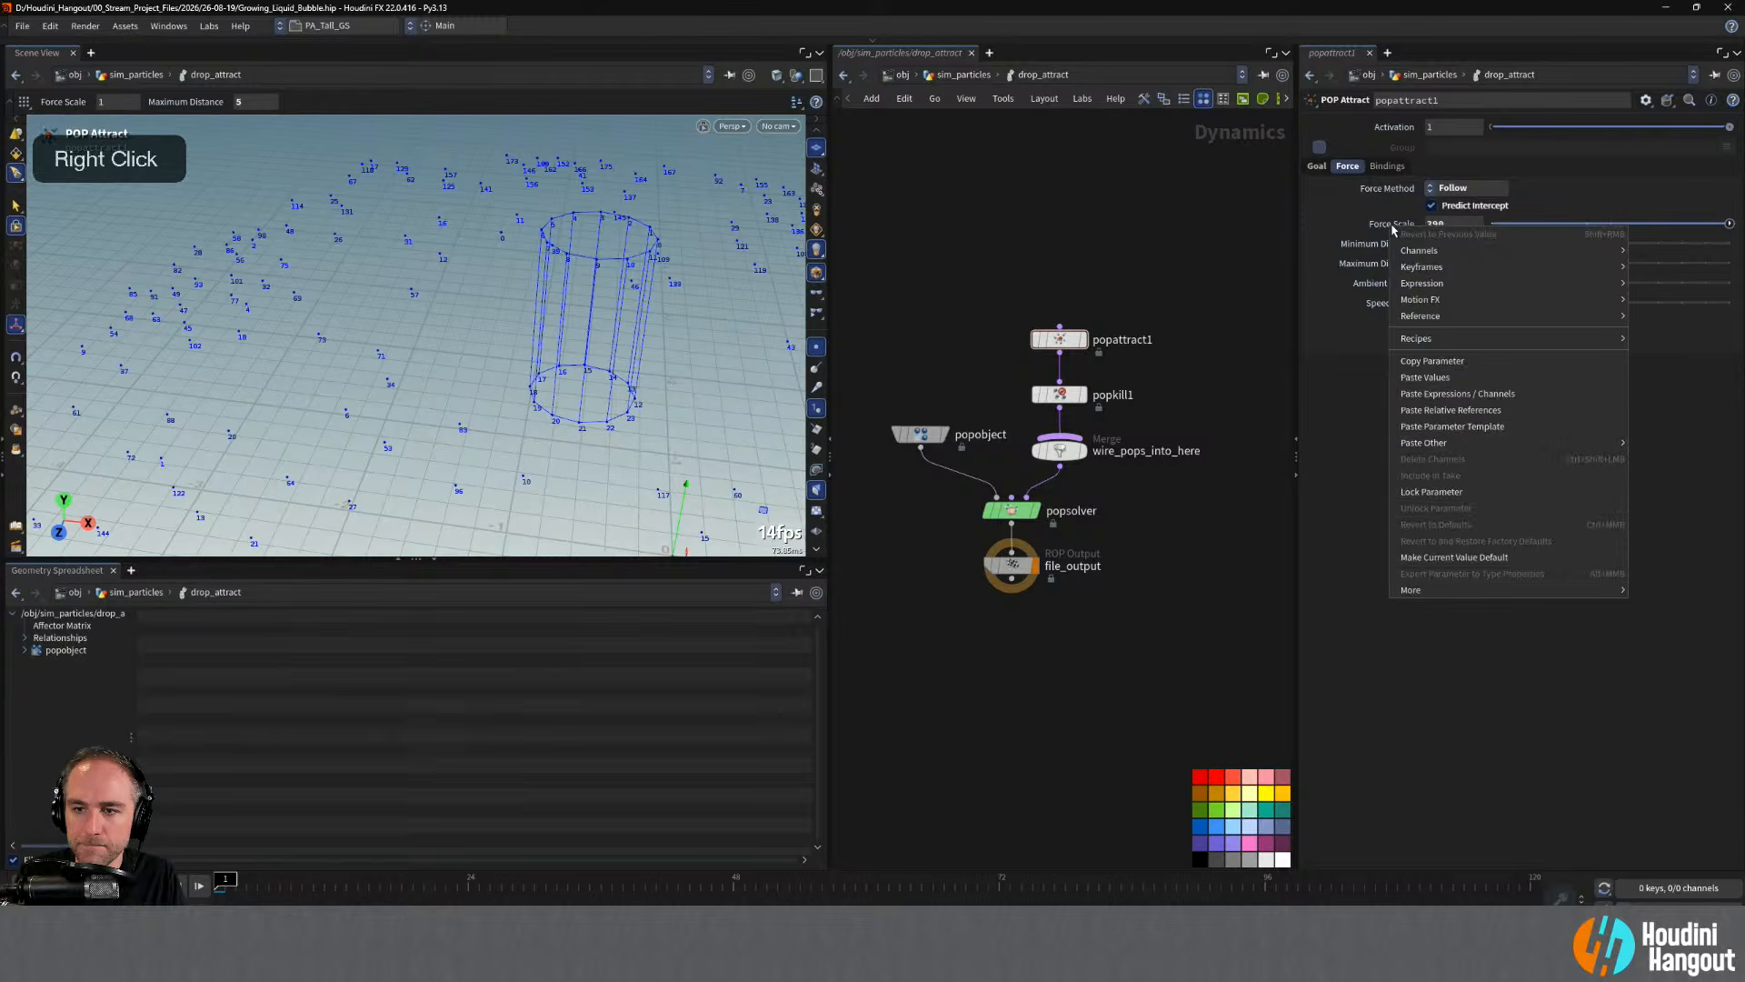
left_click(1315, 484)
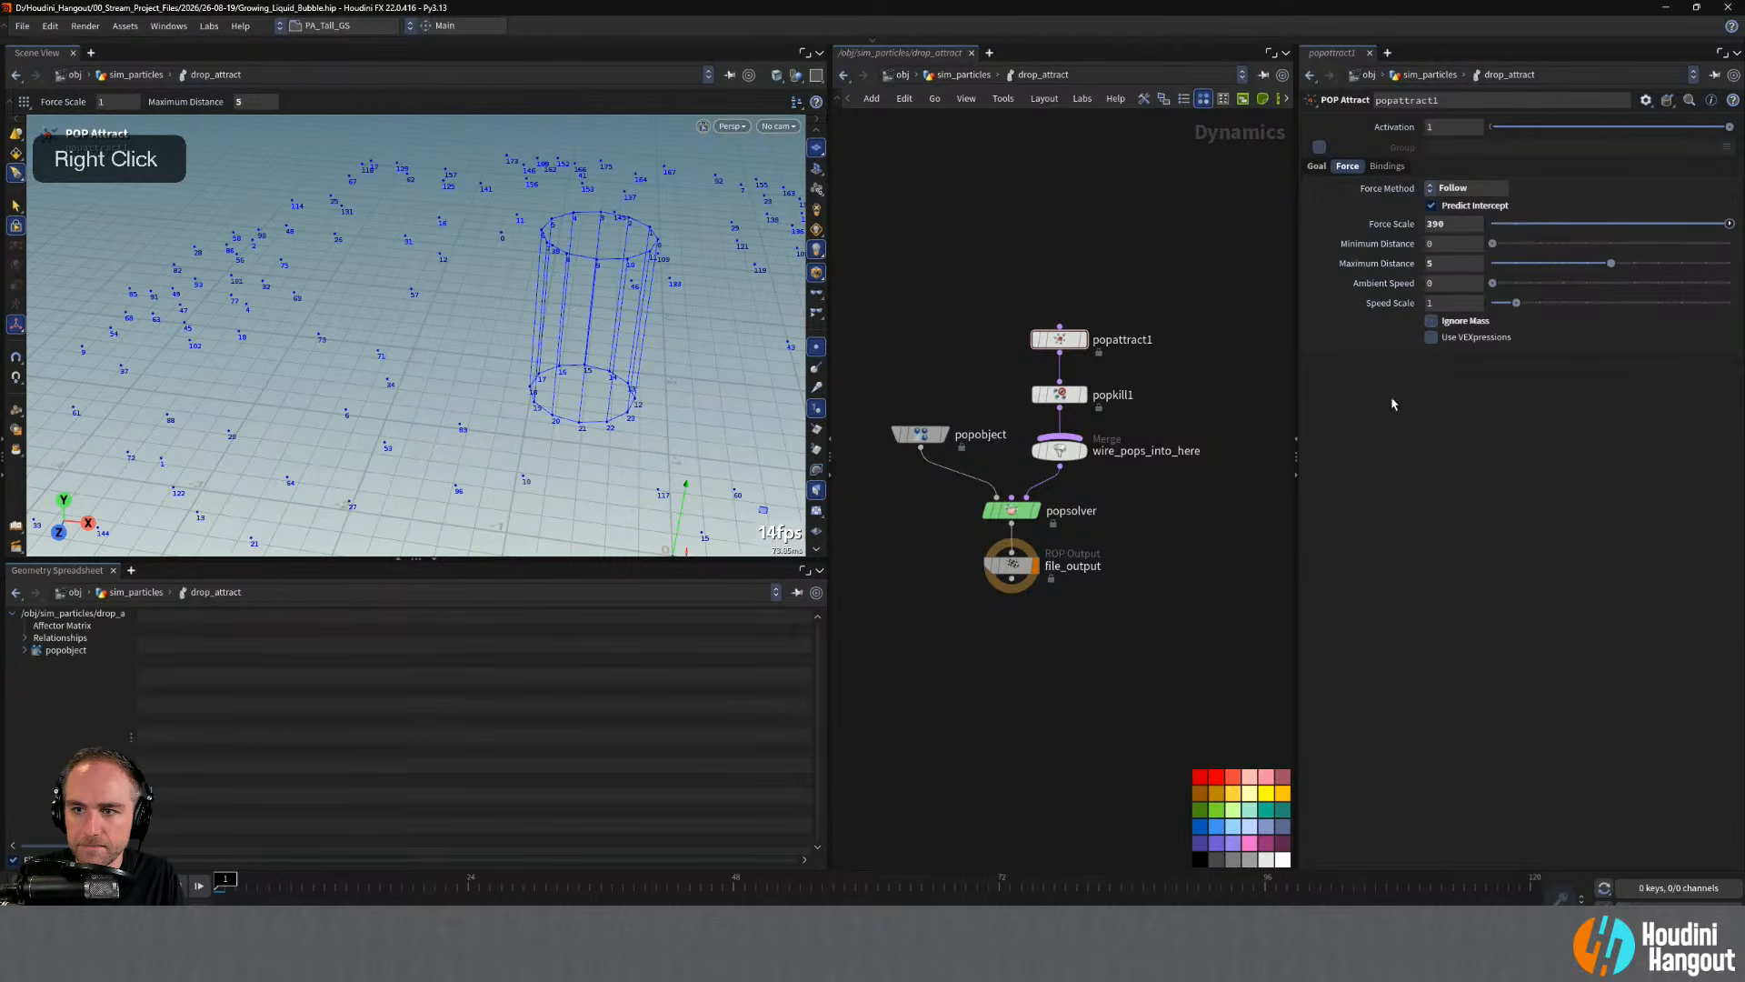
- Set the force scale of popattract1 to 1 and dismiss the Houdini Console
left_click(1518, 226)
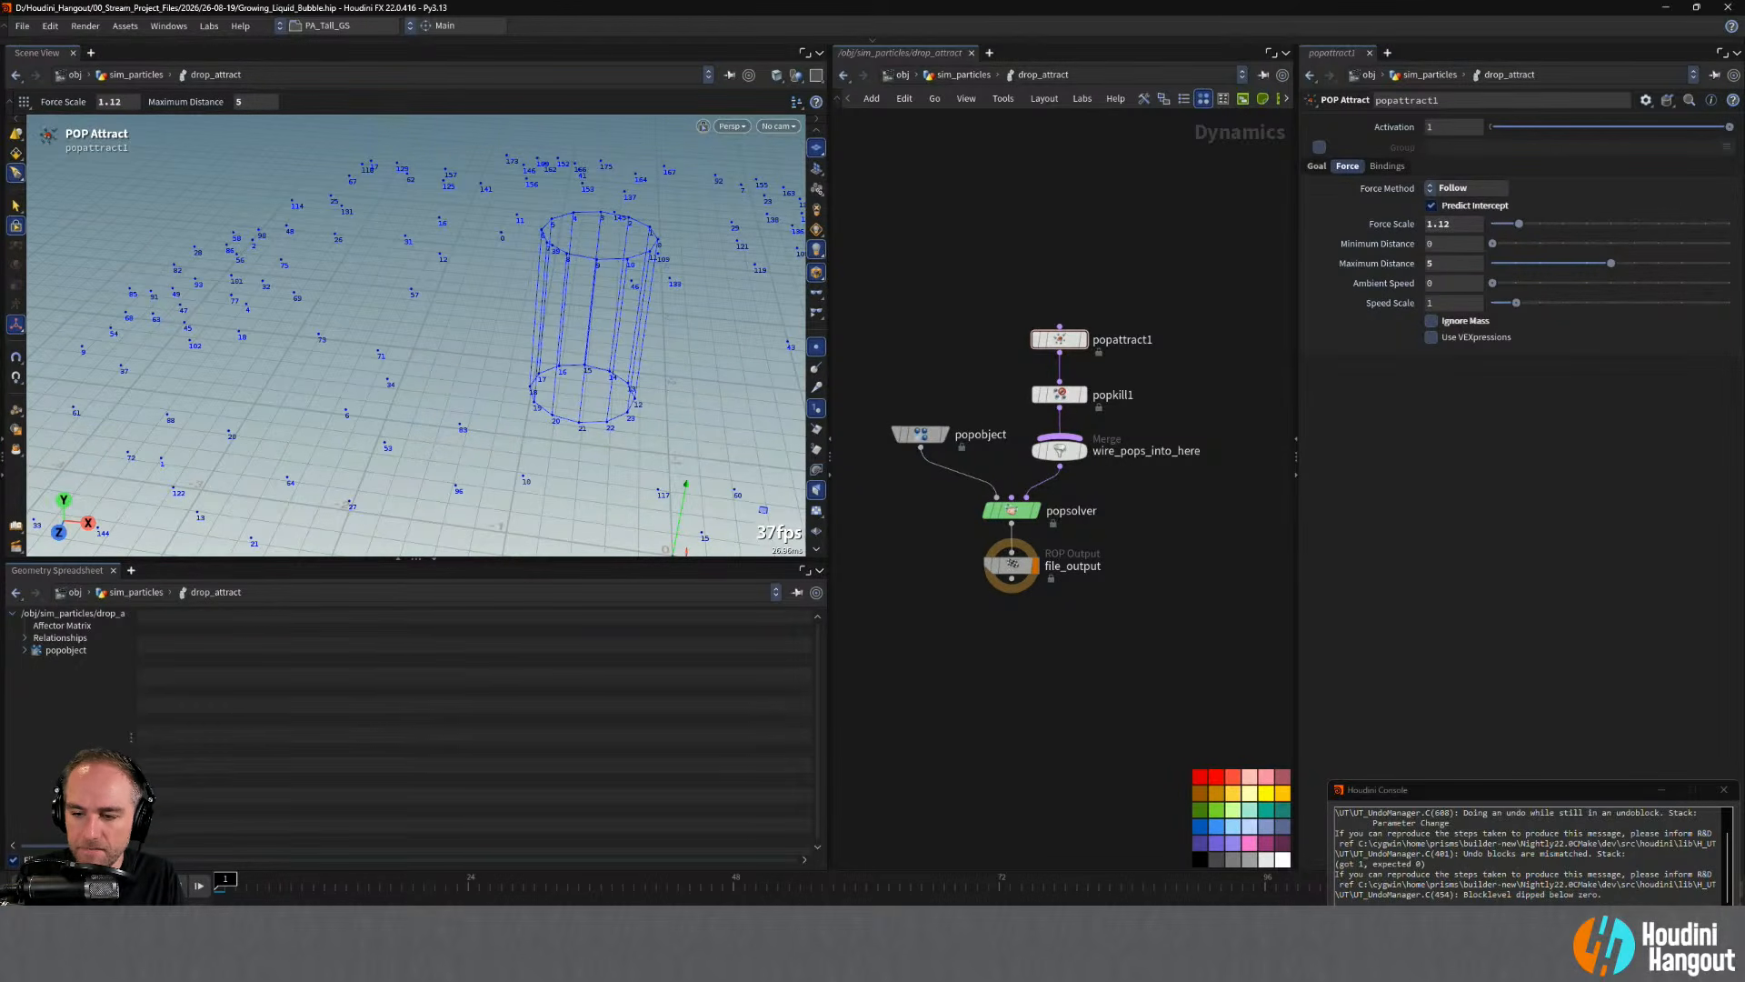
left_click(1431, 925)
left_click(1636, 925)
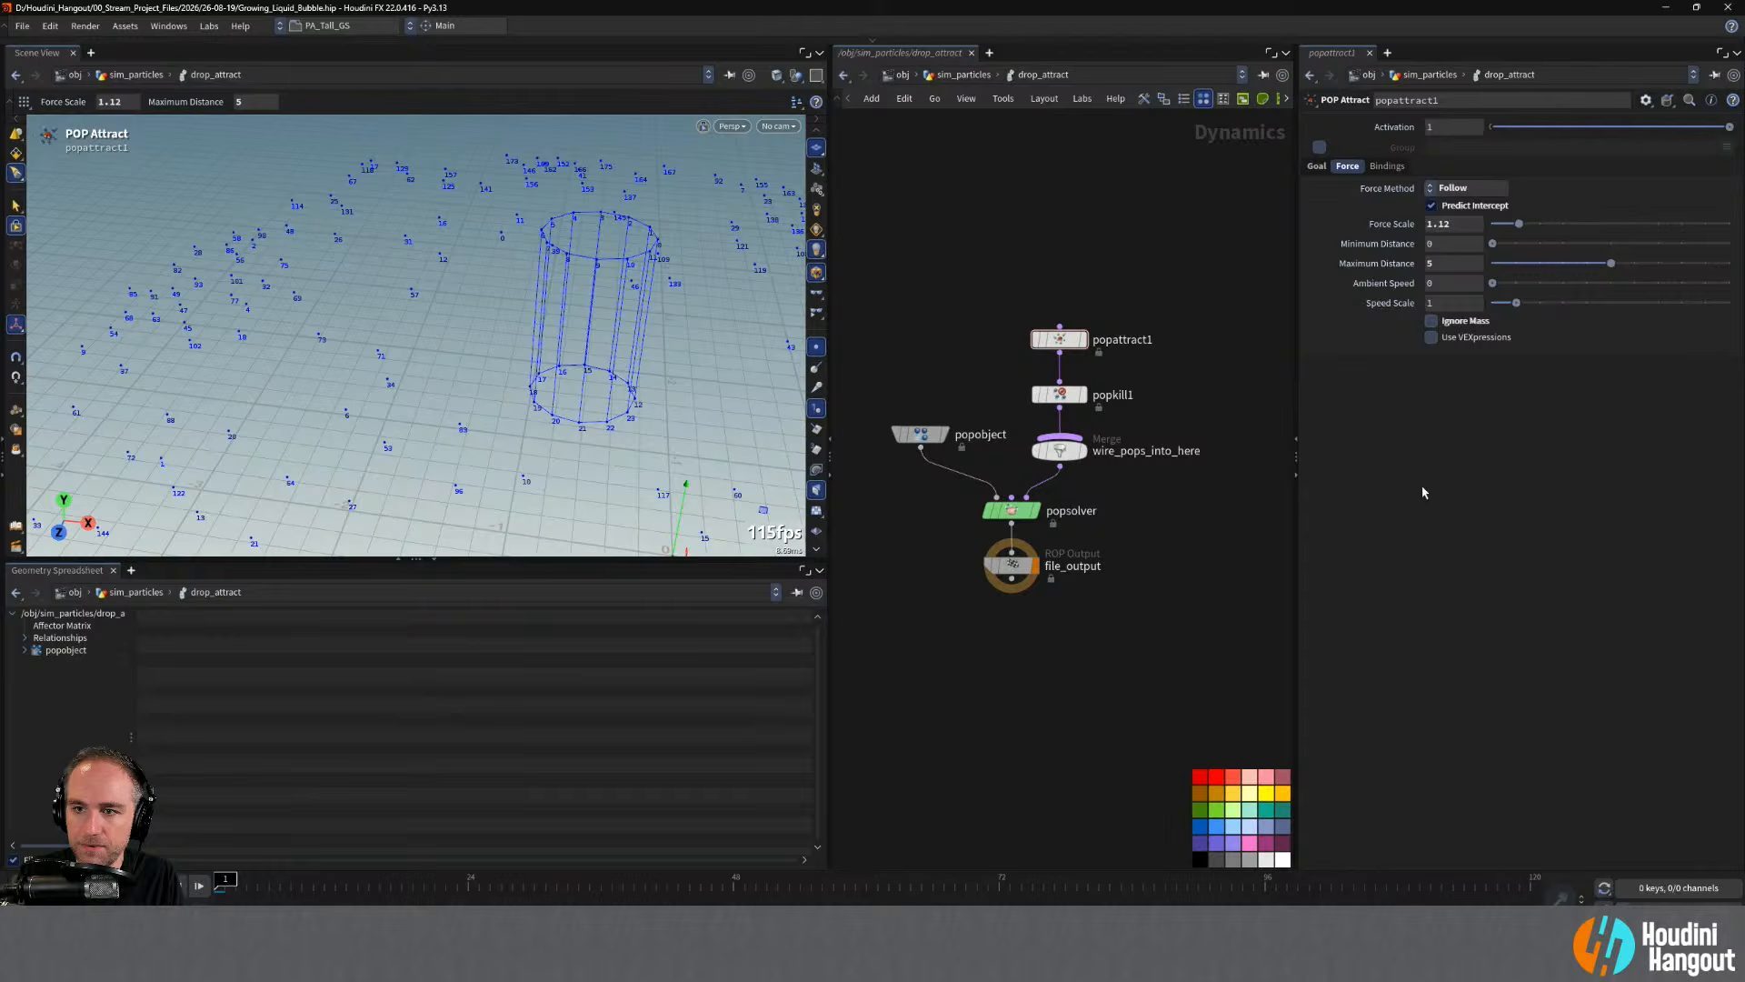
double_click(1447, 224)
type("1")
key("Return")
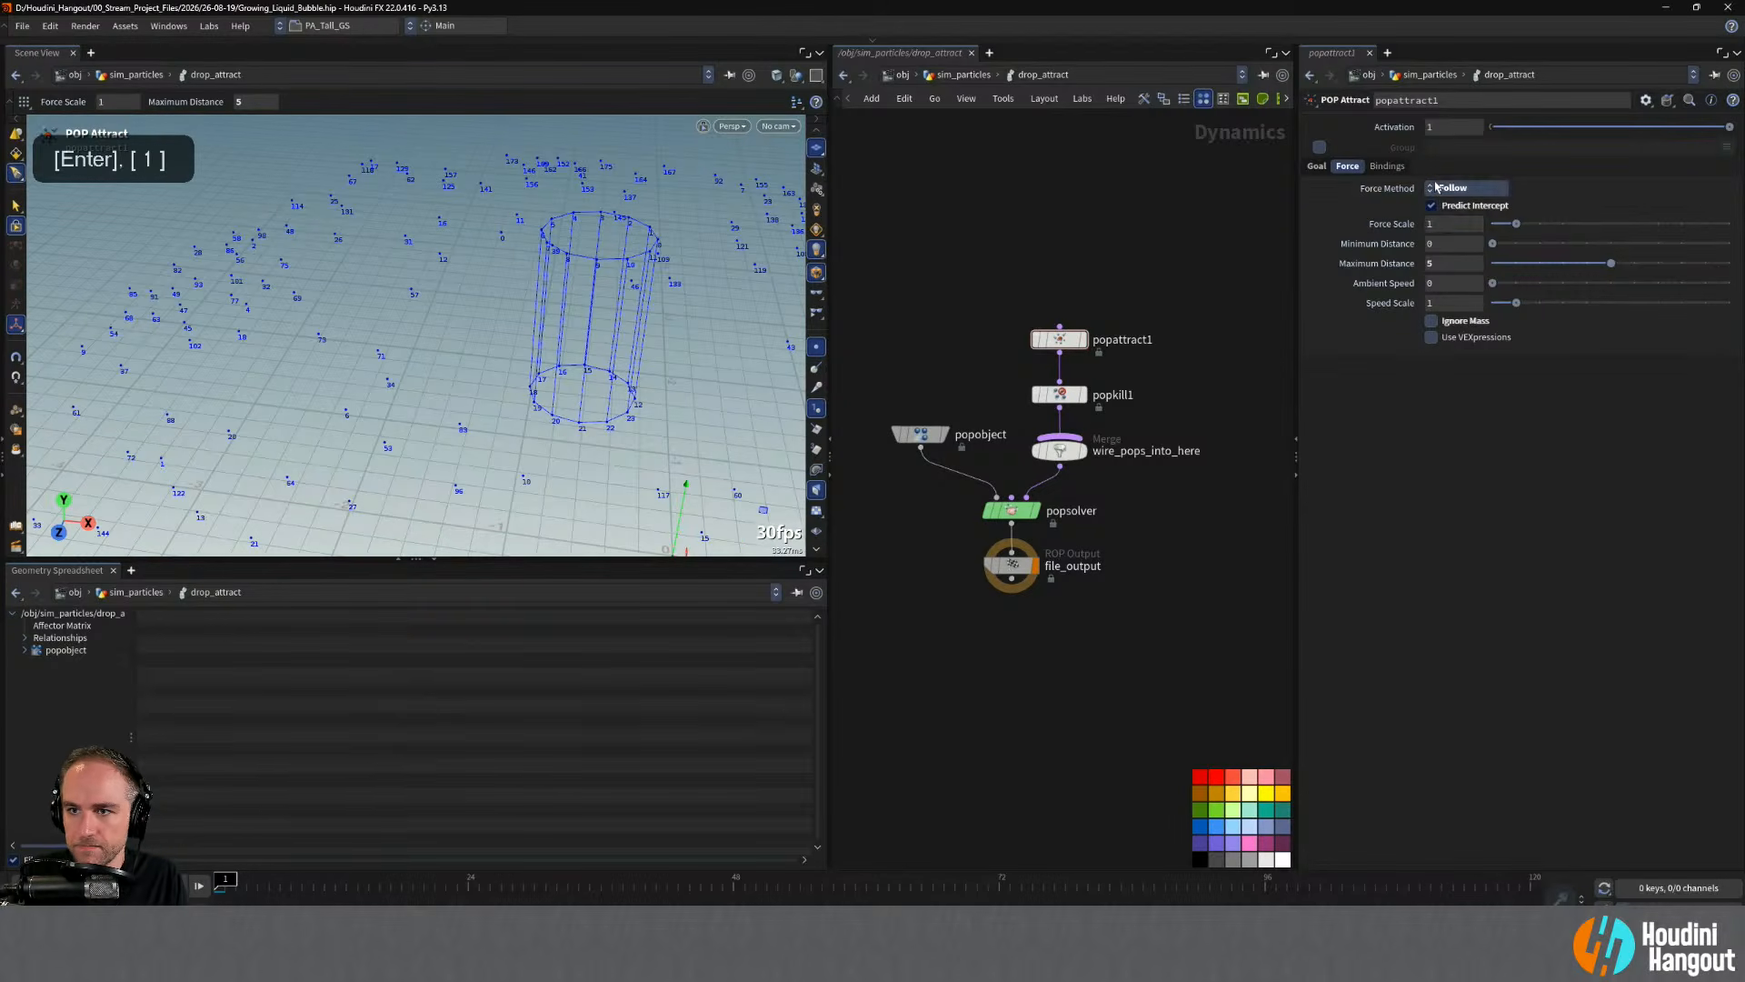
- Change the force method of popattract1 to Accelerate and set its force scale to 0.05
left_click(1465, 187)
left_click(1449, 214)
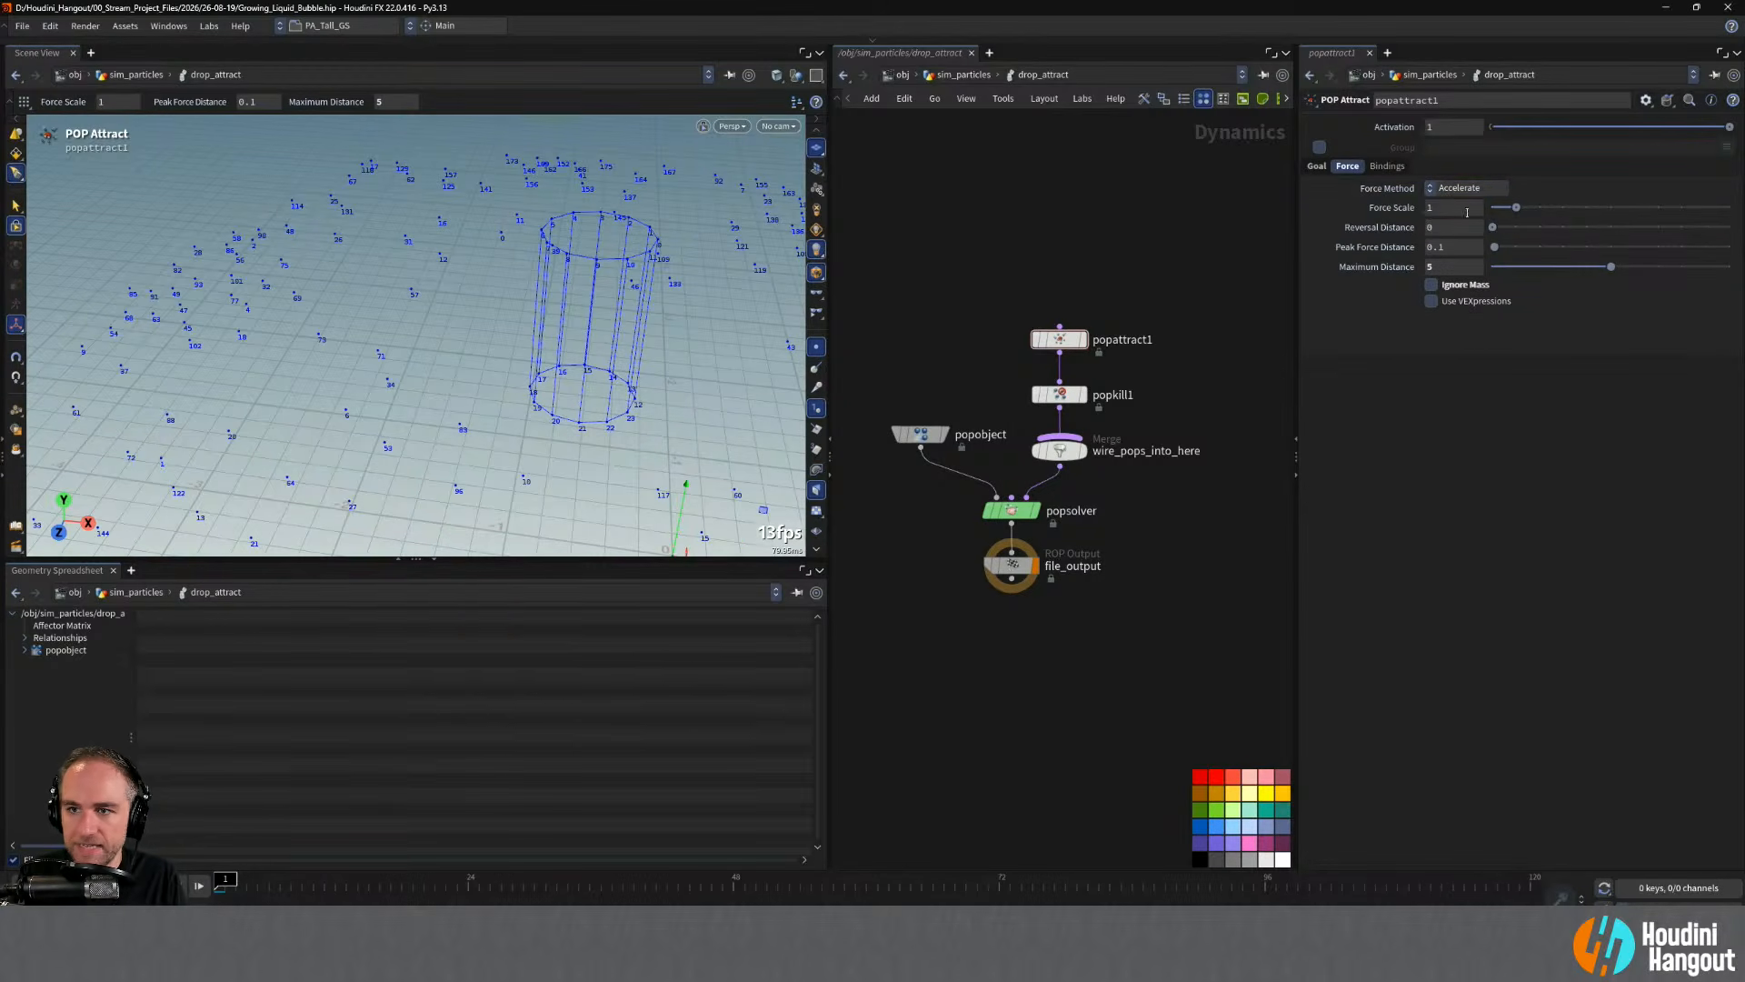
type("0.")
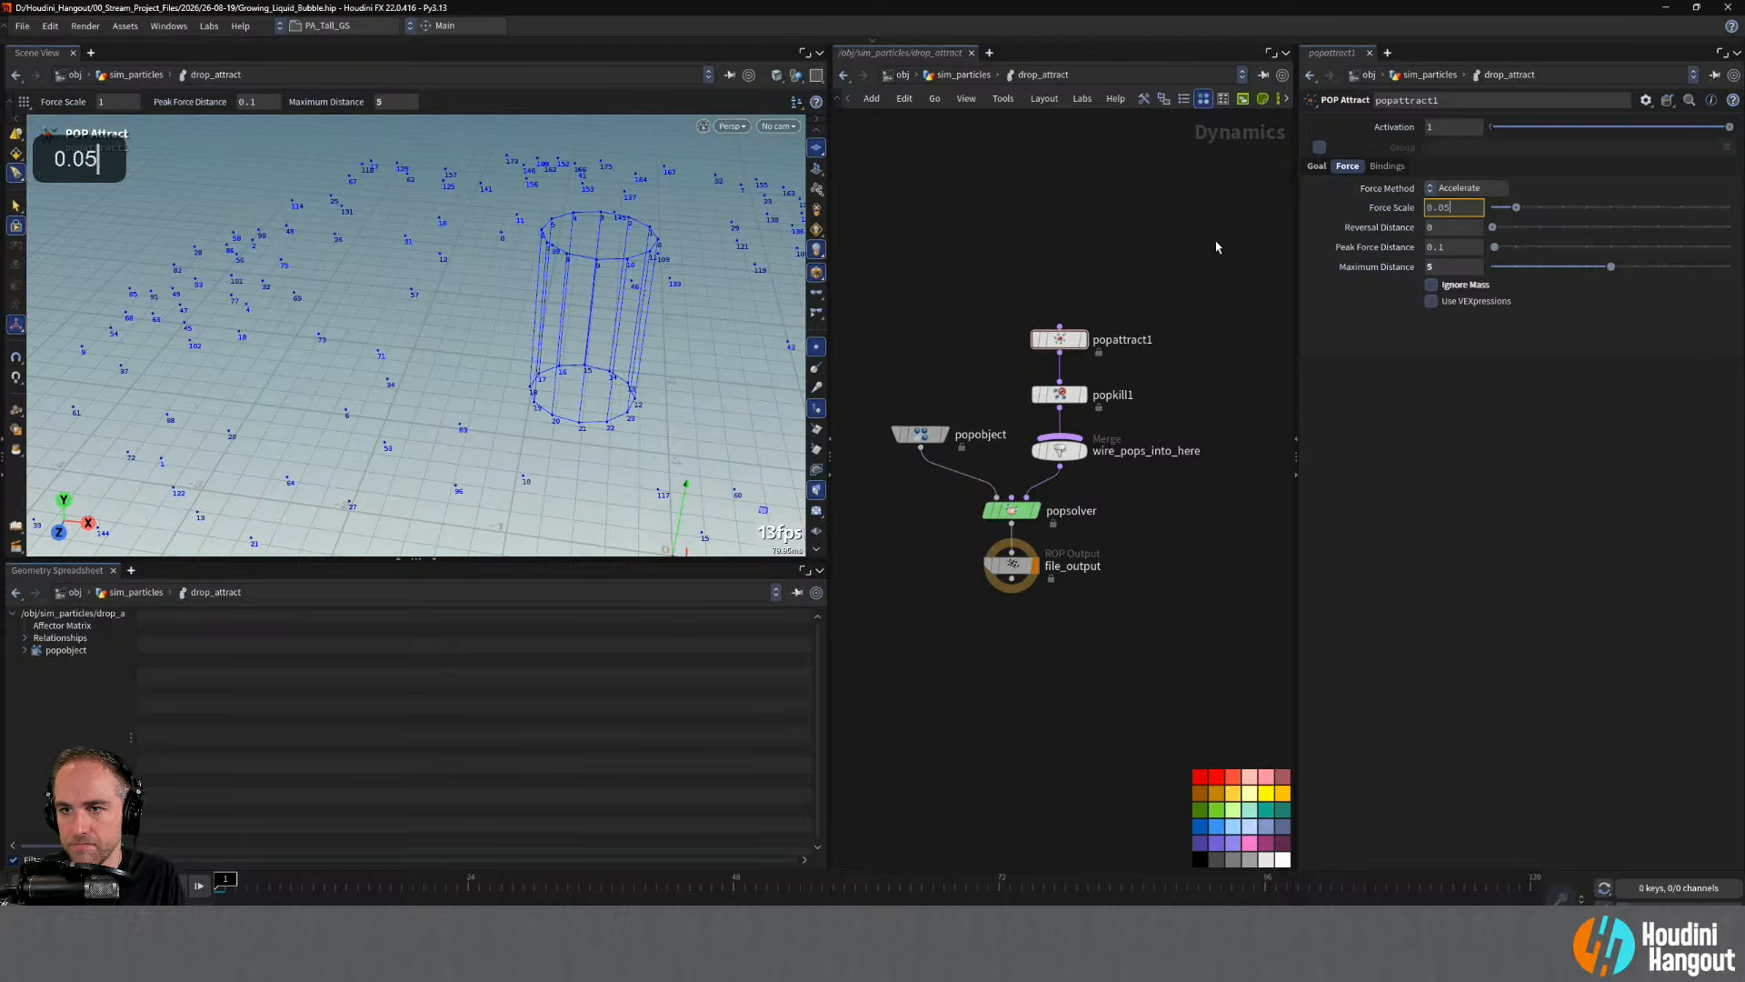
type("05")
key("Return")
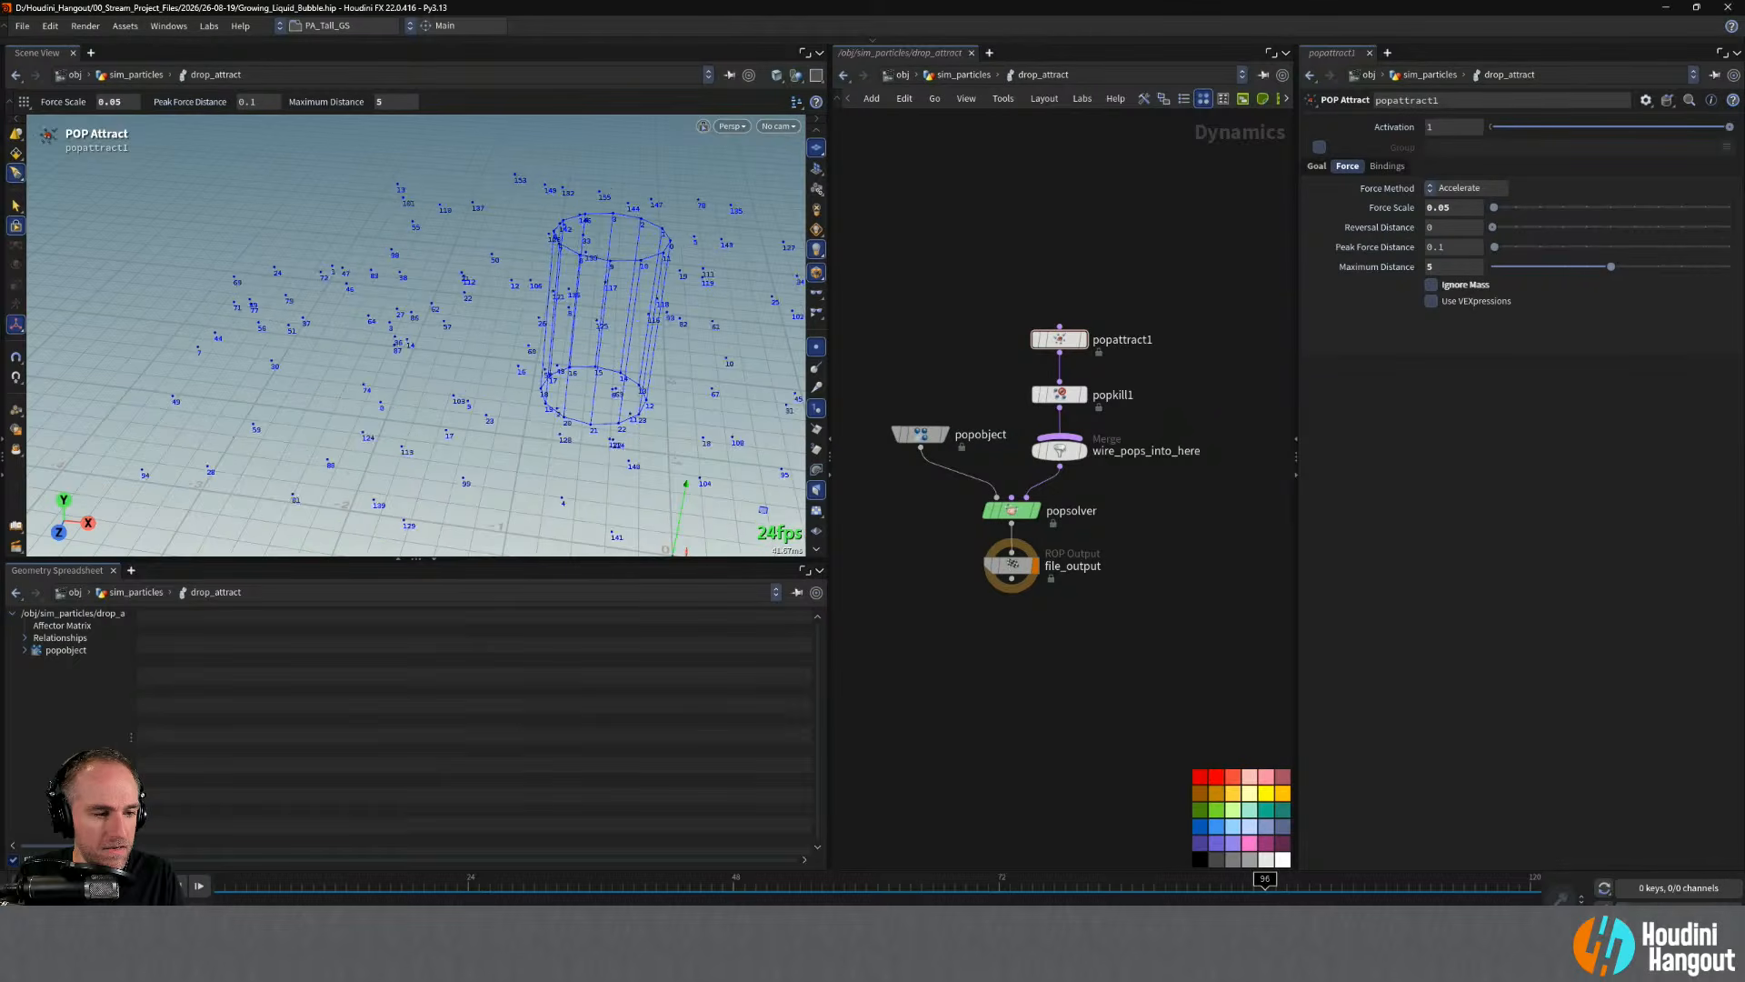
- Go up to the sim_particles network and scrub the timeline to examine the particle motion around the bubble
mouse_move(967, 892)
left_mouse_down()
mouse_move(999, 887)
mouse_move(495, 889)
mouse_move(1034, 894)
left_mouse_up()
key("u")
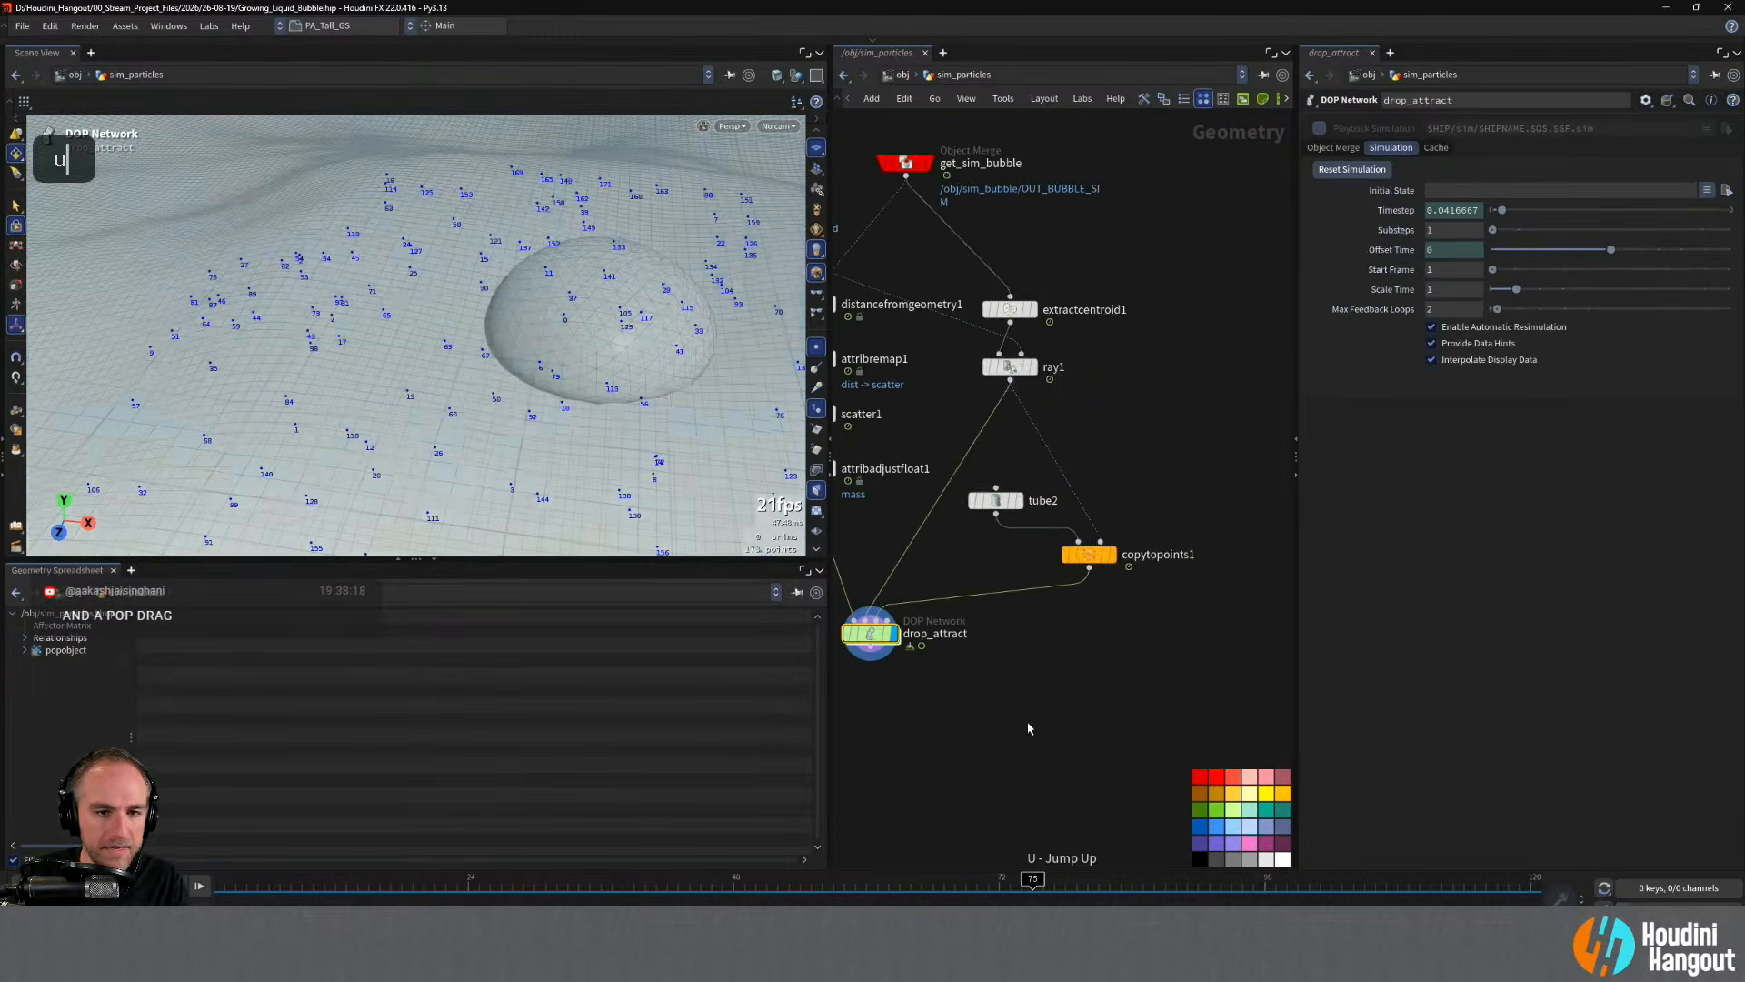
key("ctrl+Up")
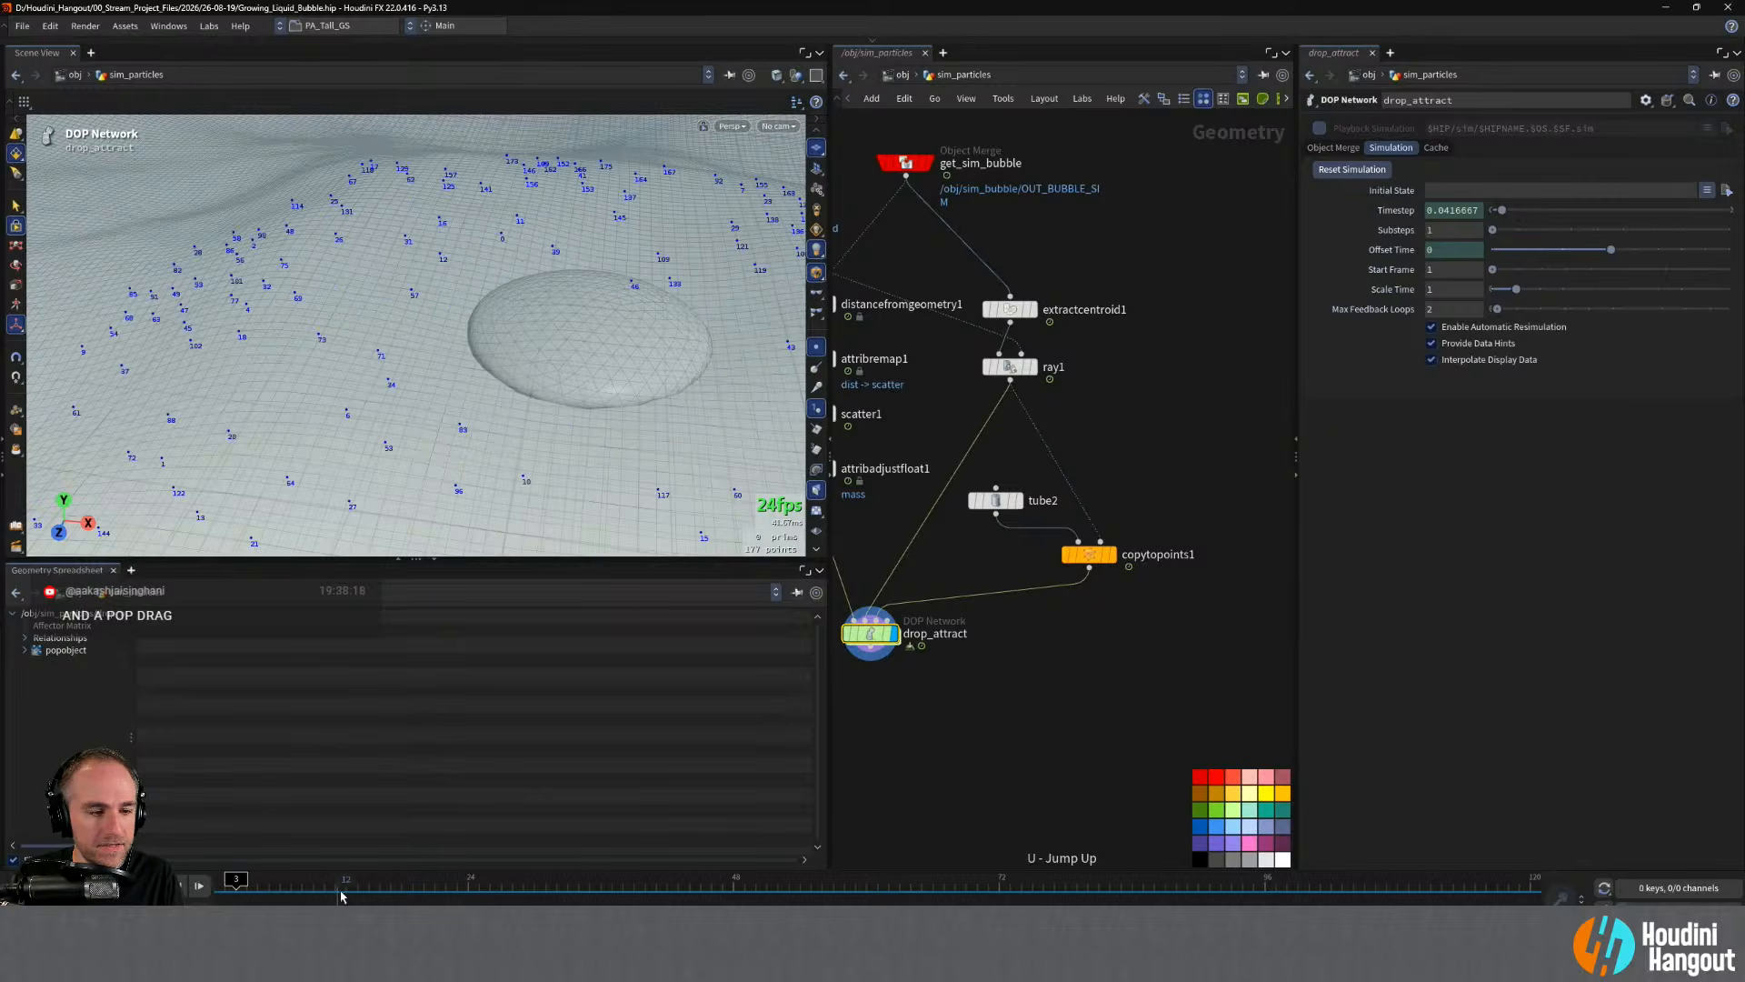
mouse_move(236, 882)
left_mouse_down()
mouse_move(647, 886)
mouse_move(408, 901)
left_mouse_up()
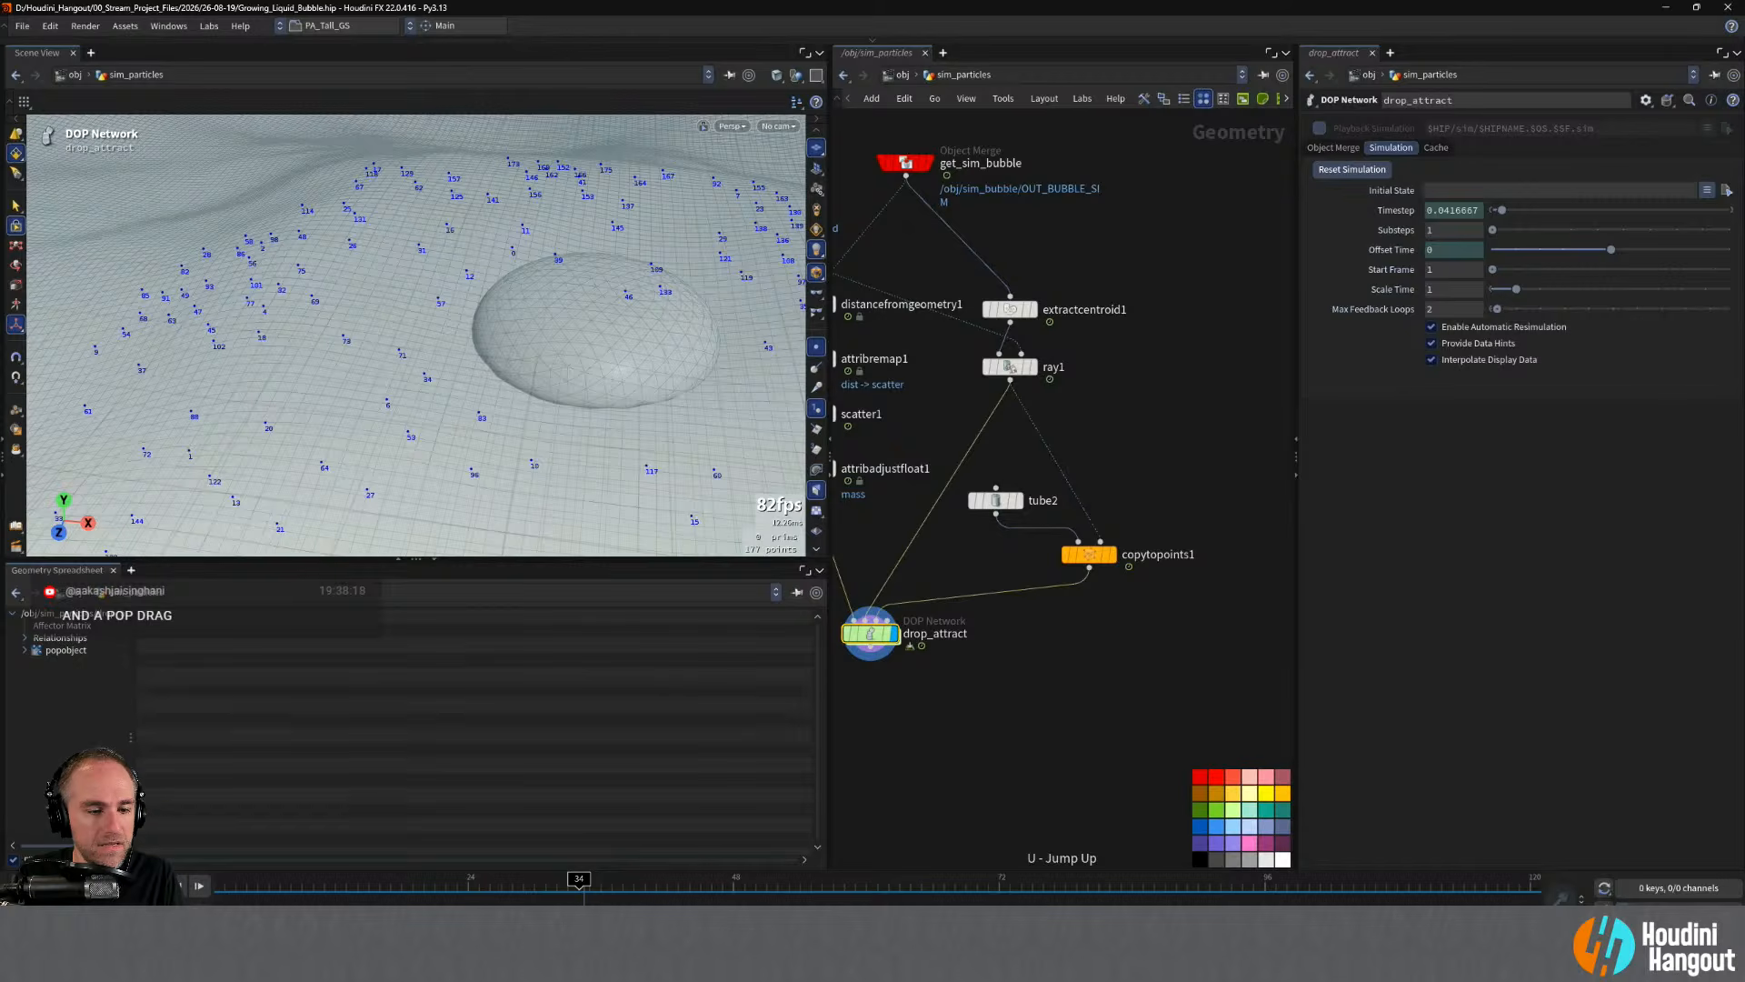
mouse_move(579, 886)
left_mouse_down()
mouse_move(369, 886)
mouse_move(1210, 886)
mouse_move(226, 886)
mouse_move(1277, 887)
mouse_move(225, 886)
left_mouse_up()
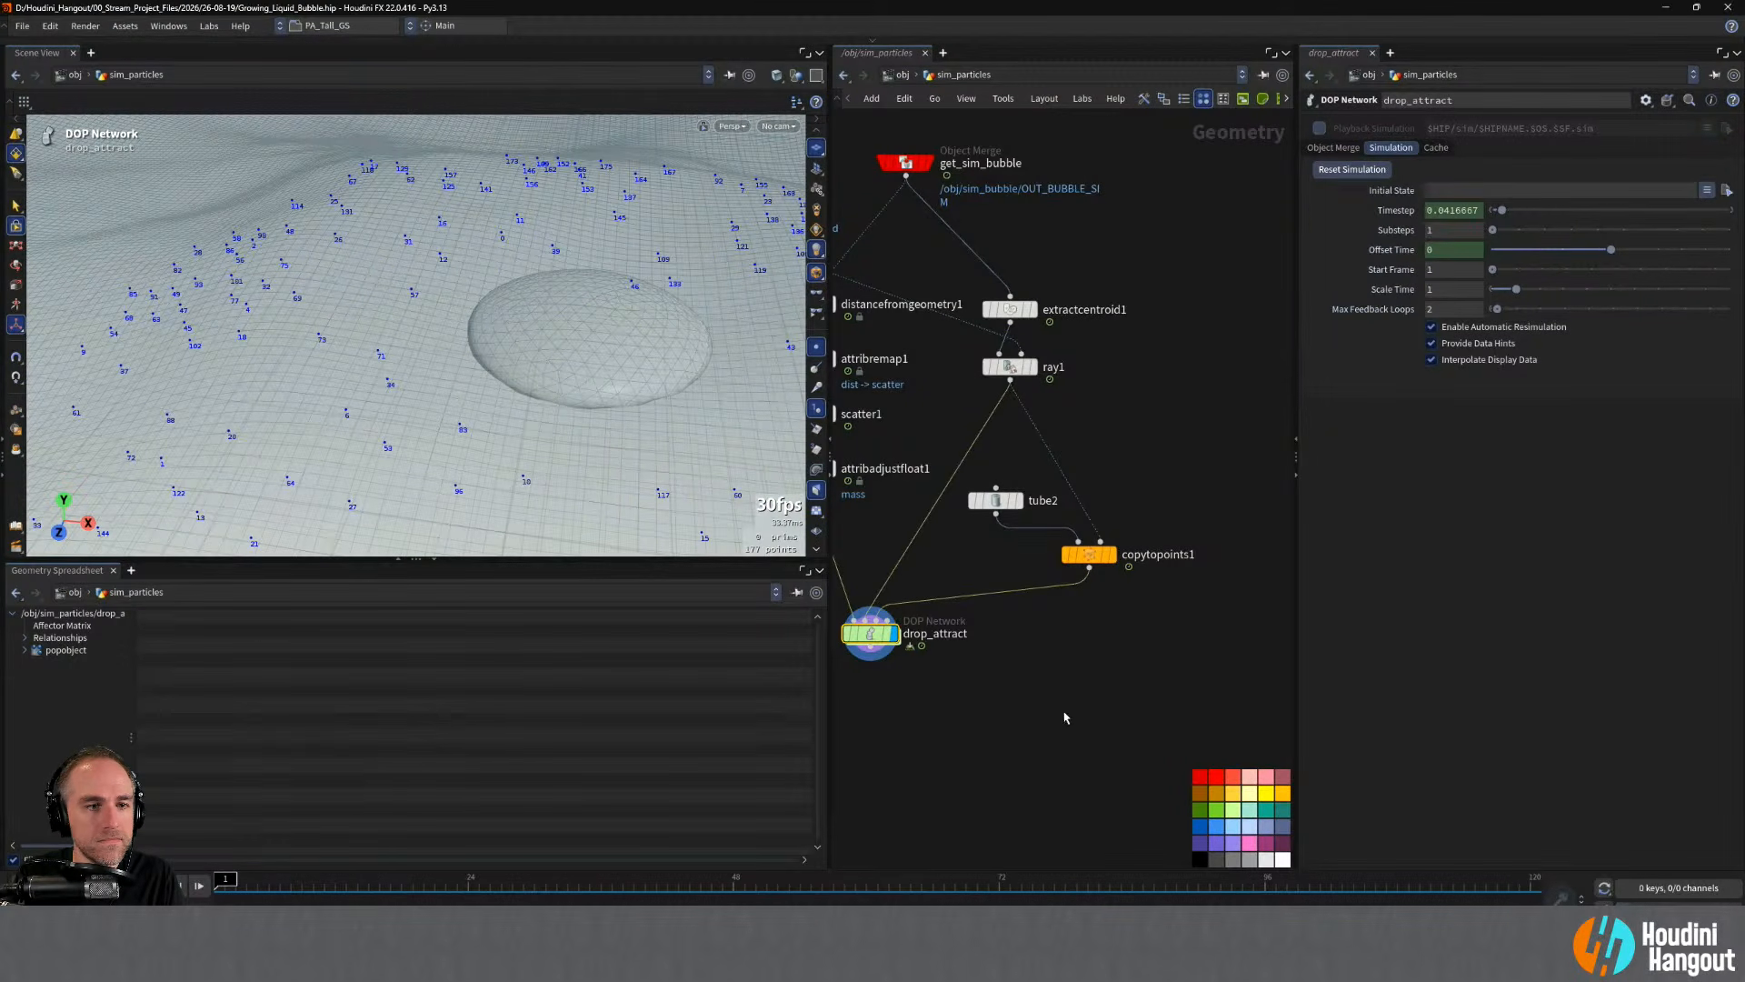
- Inside drop_attract, set popattract1's force scale to 0.15 and keyframe it at frame 1
double_click(870, 634)
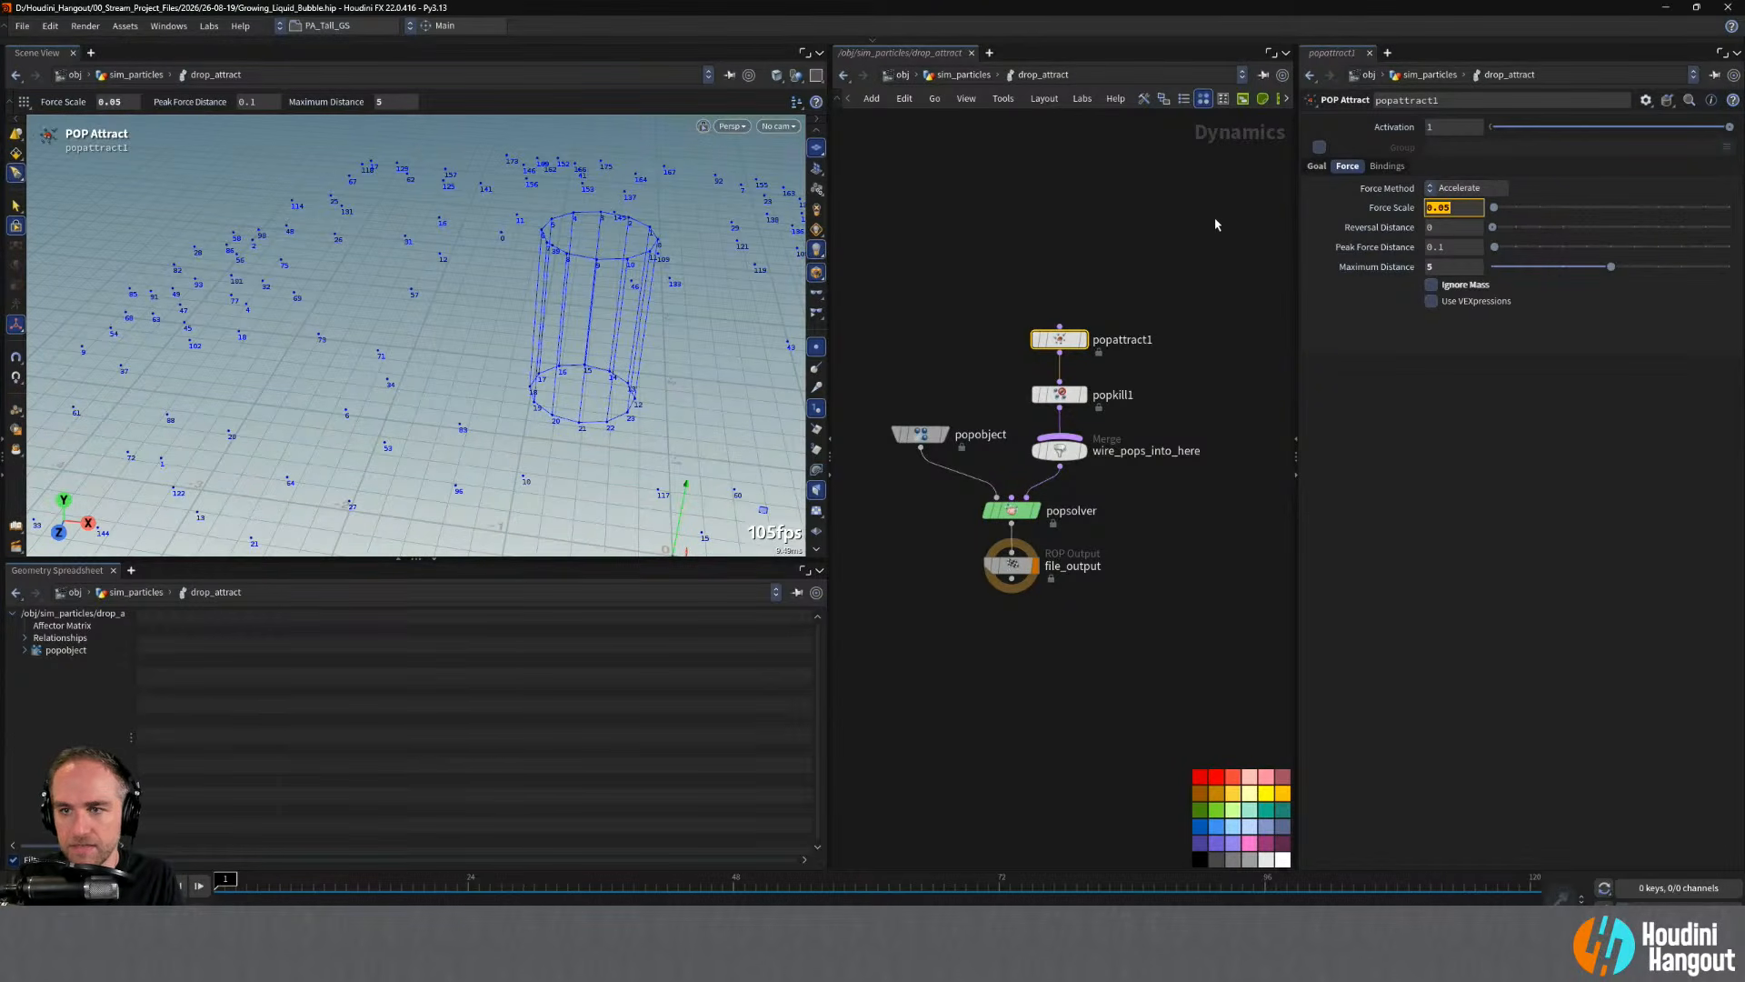
type("0")
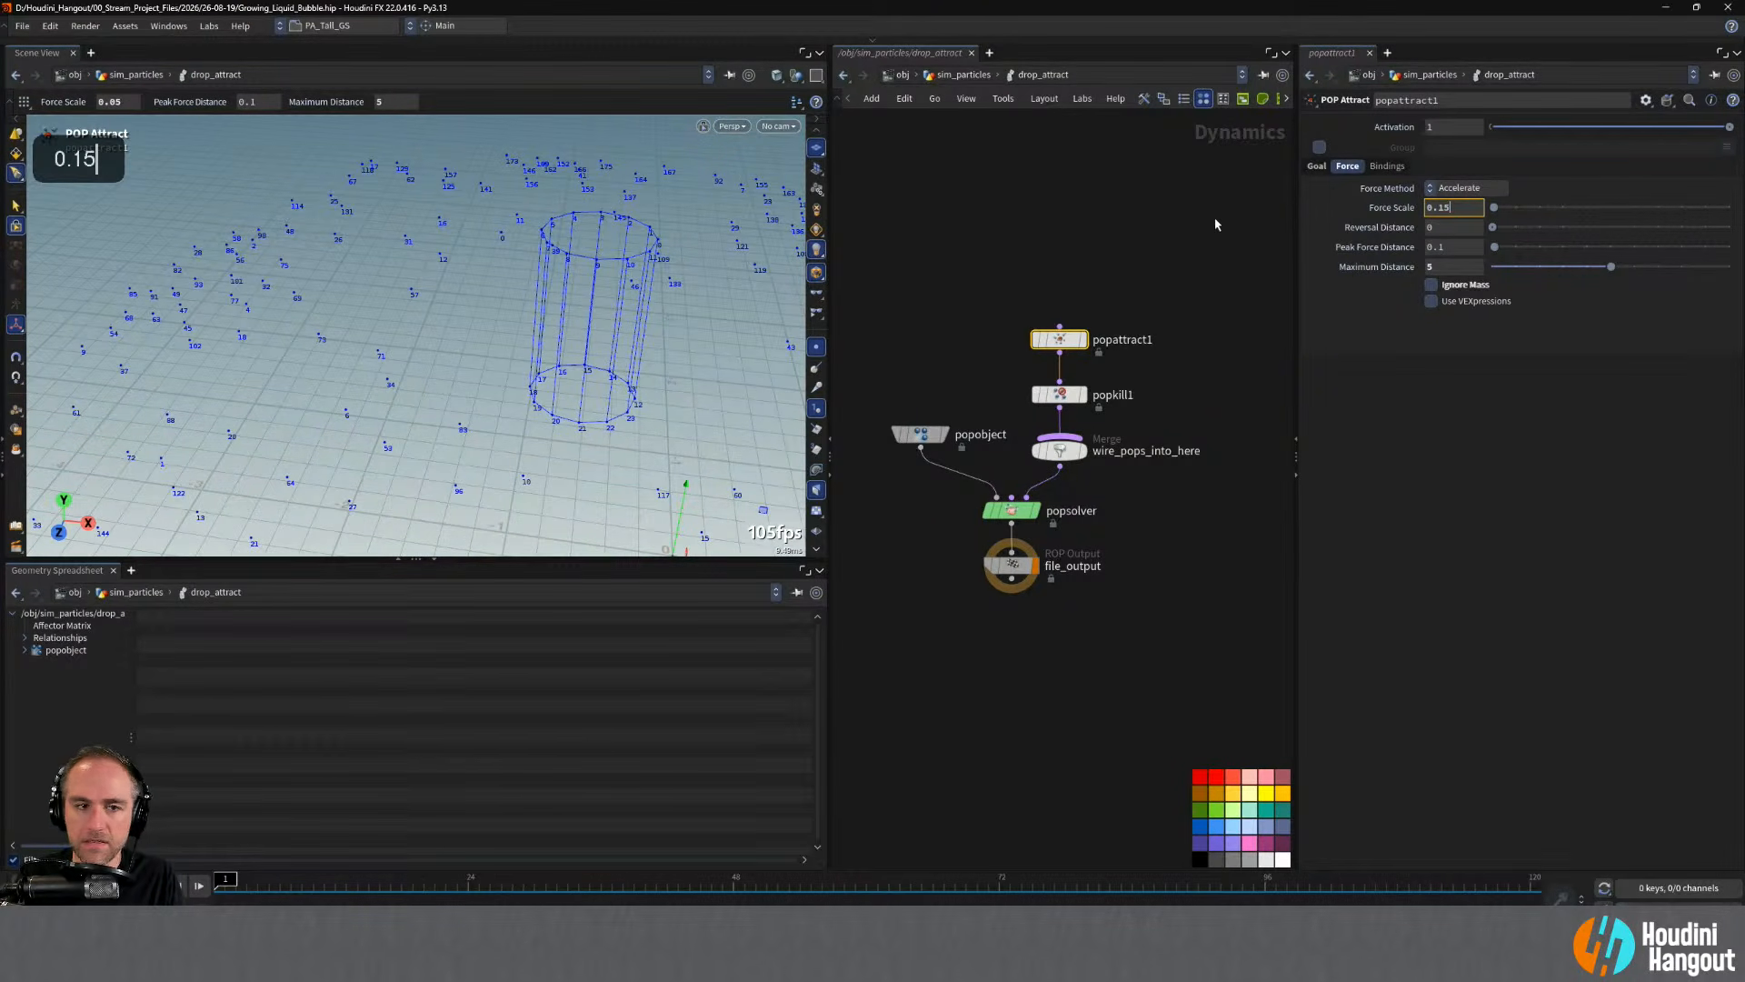
left_click(1377, 210, "alt")
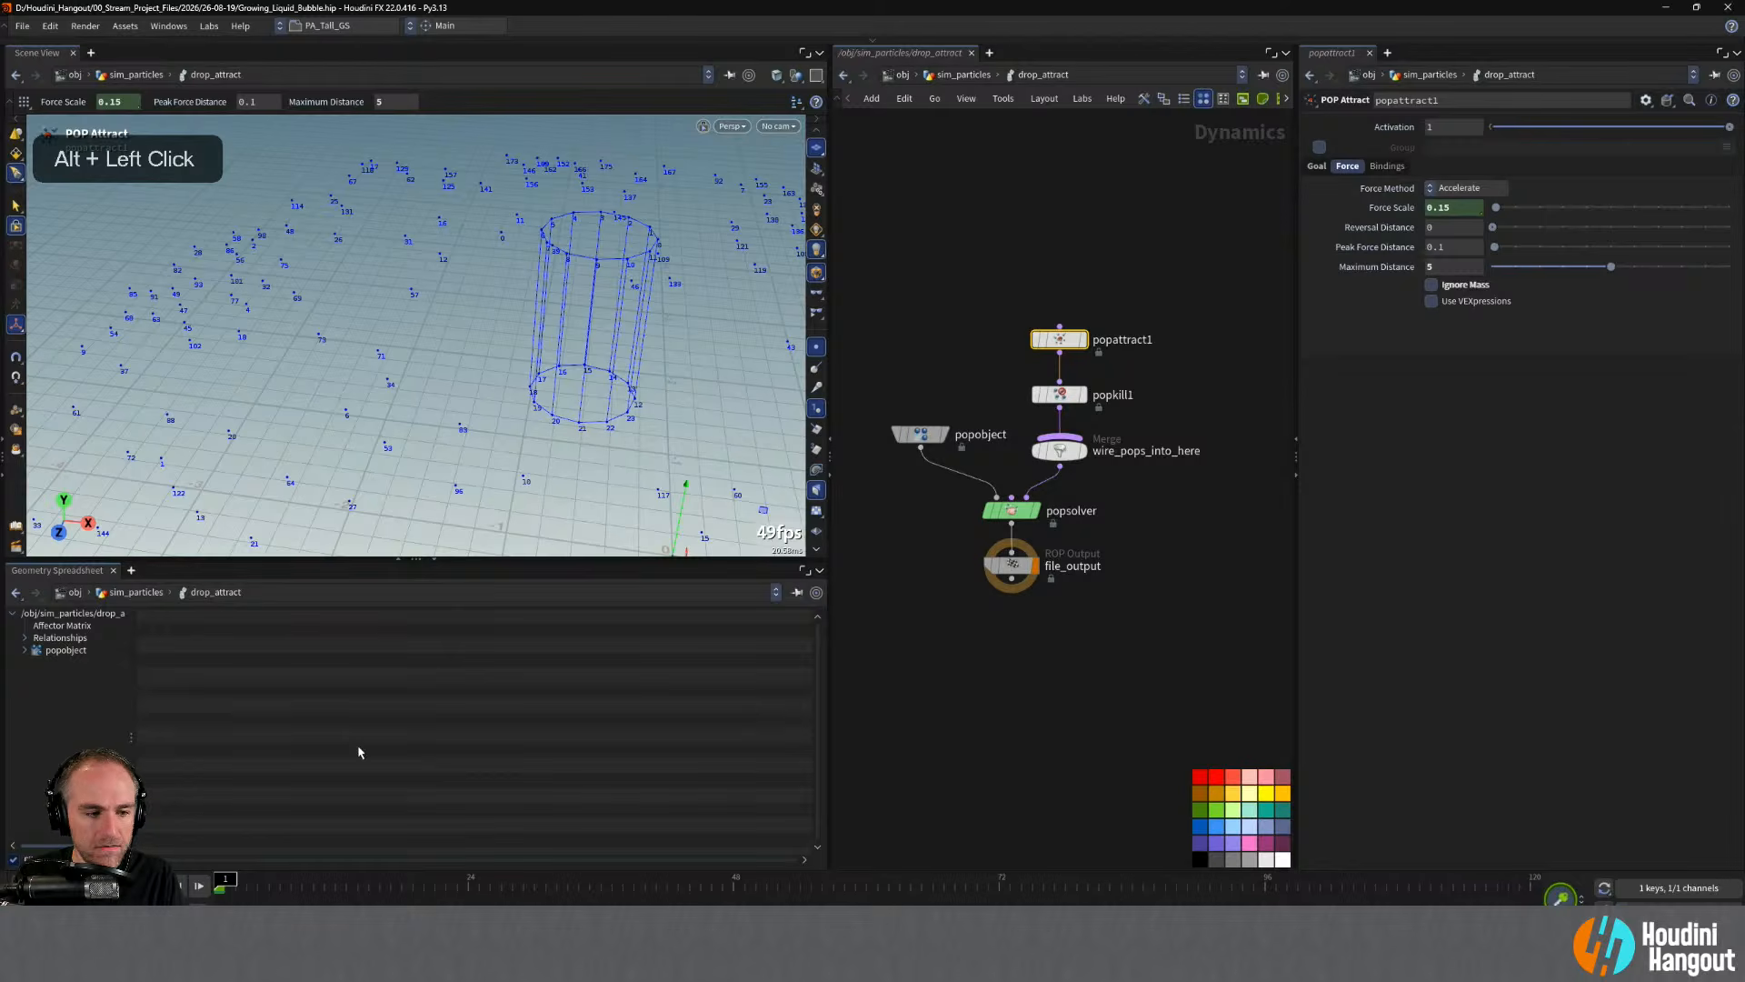
- At frame 96, set the force scale of popattract1 to 0.01 and keyframe it
left_click_drag(259, 879, 1269, 889)
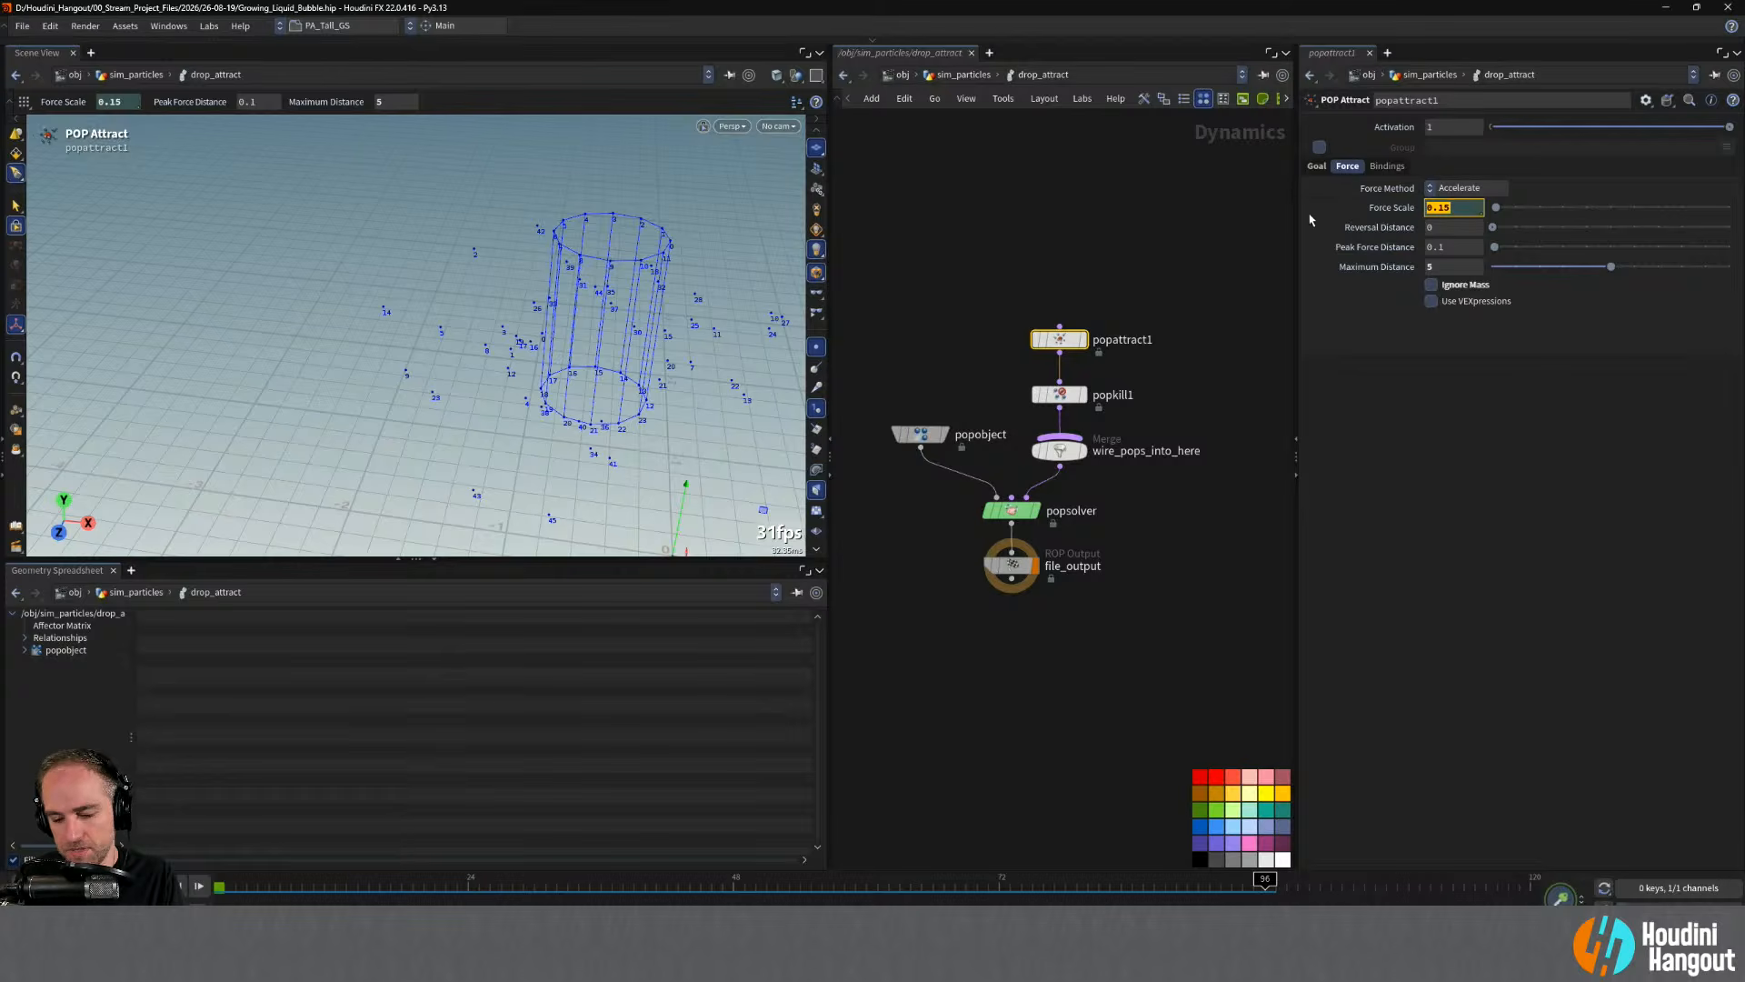
type("0.01")
key("Return")
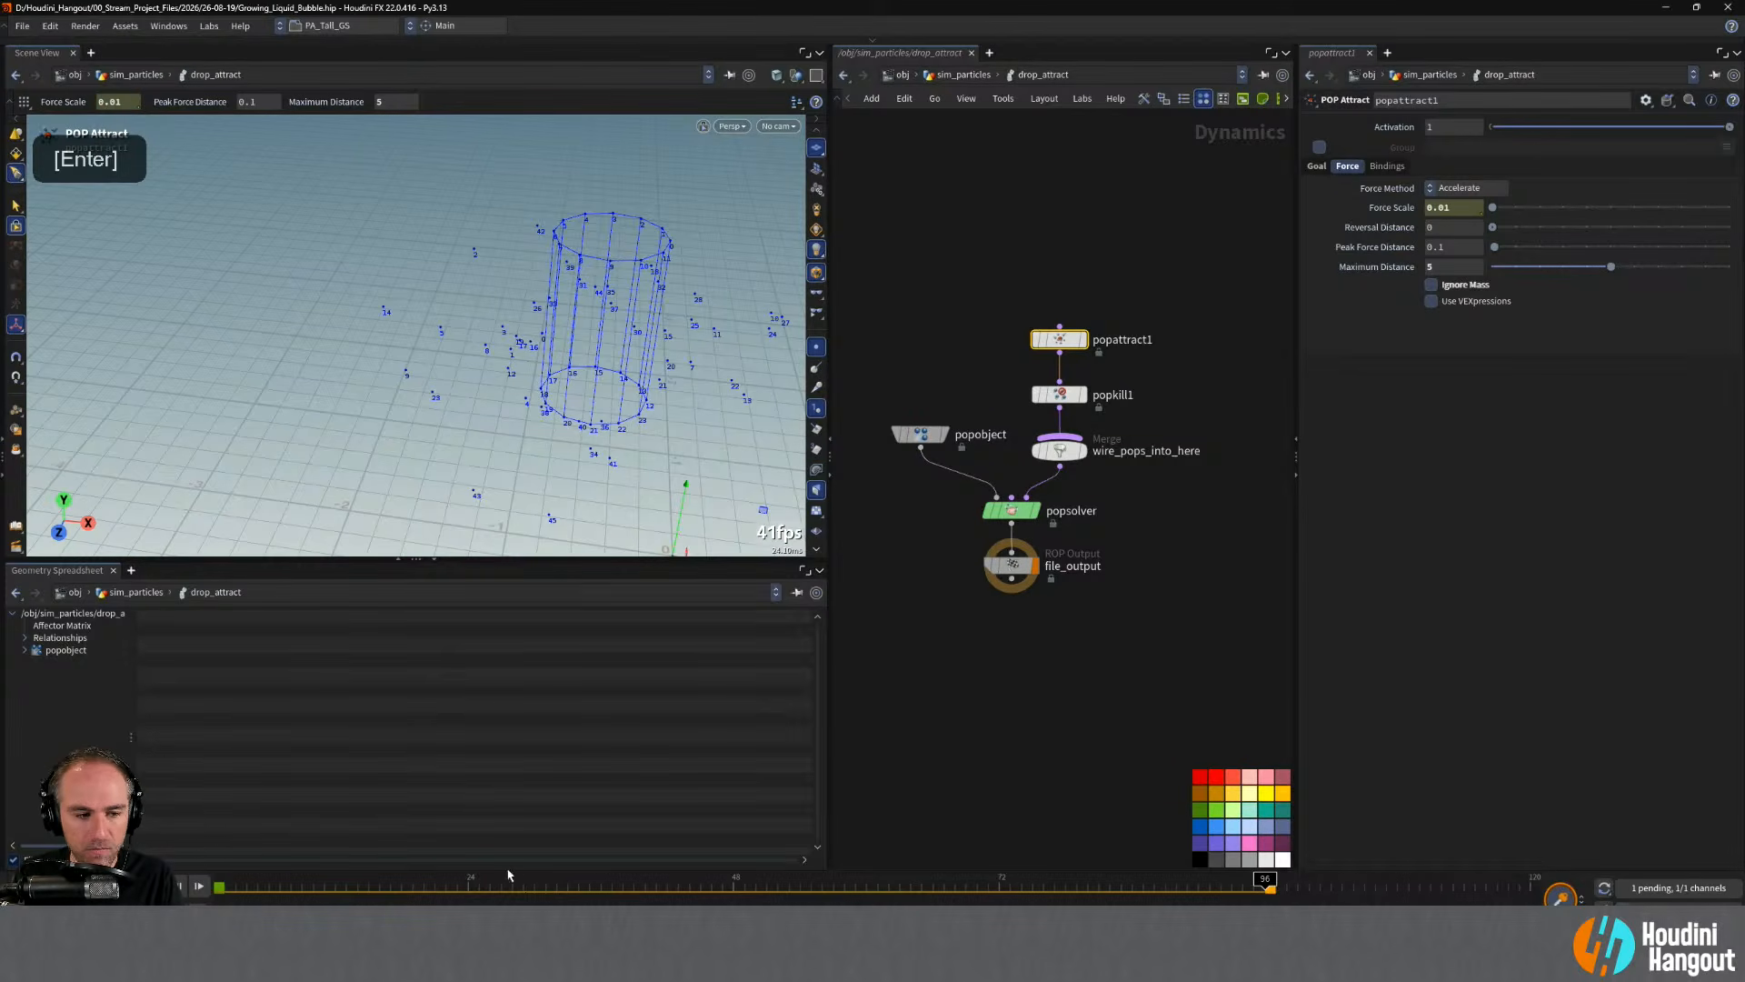
left_click(1390, 207, "alt")
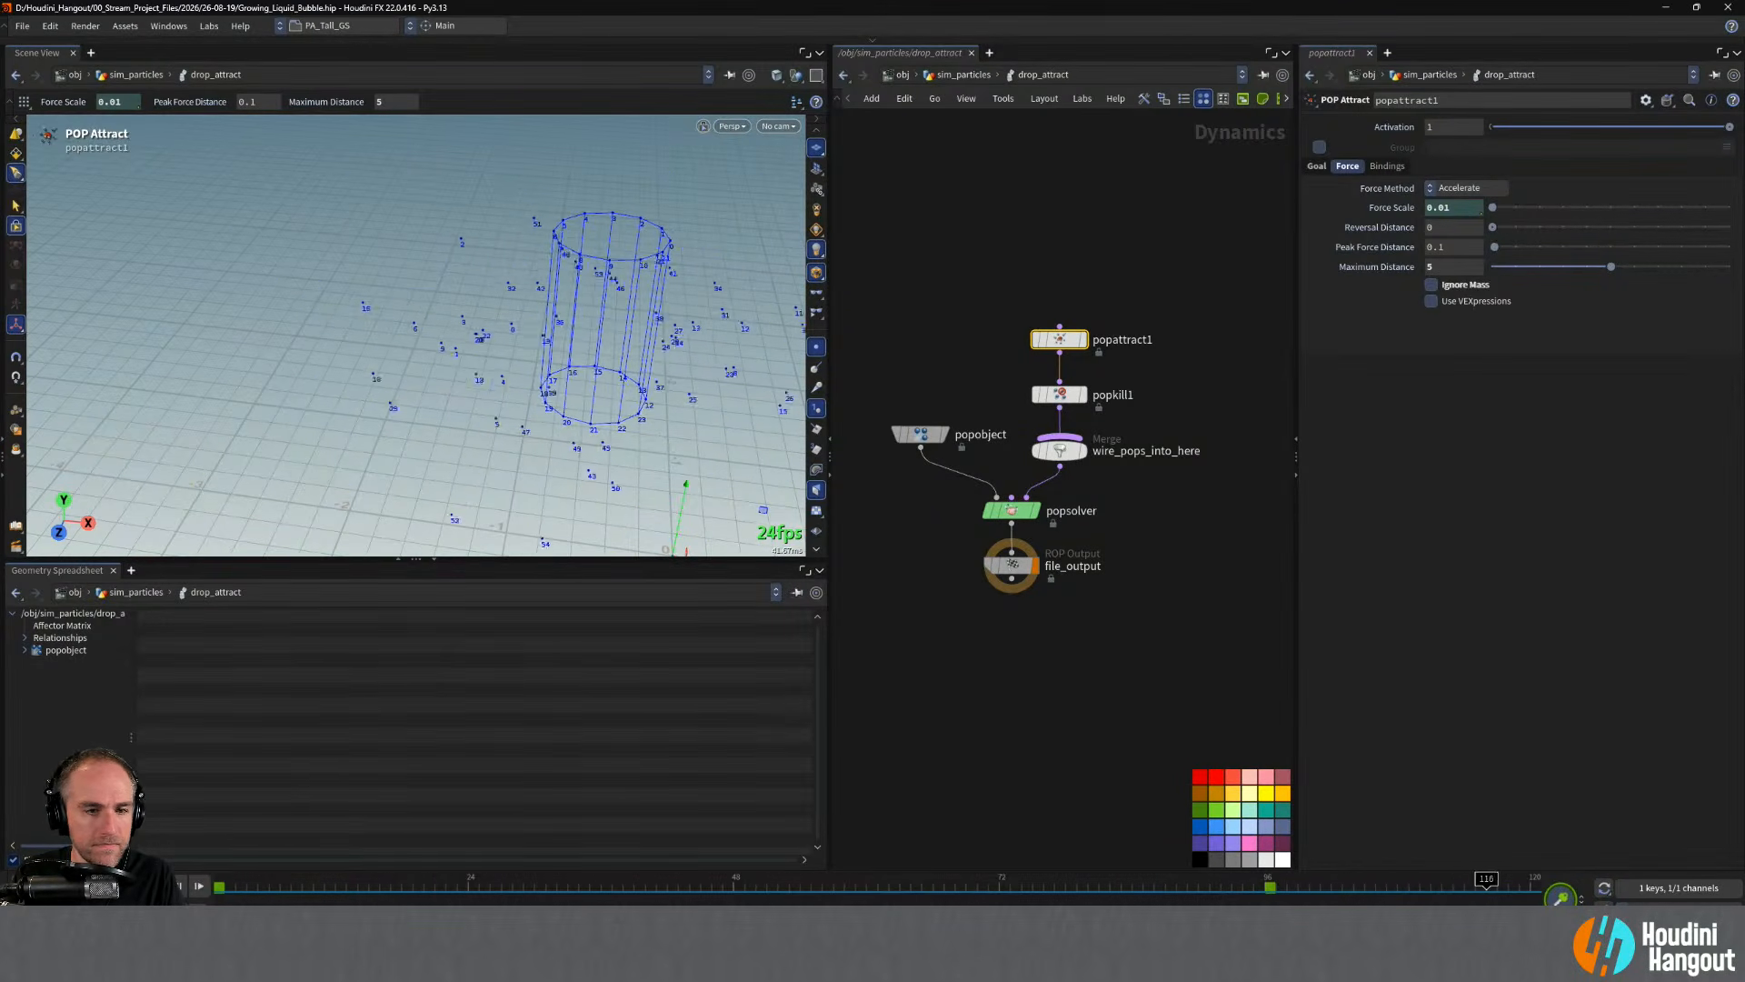
- Insert a POP Drag node between popattract1 and popkill1 and move the popobject node slightly down
key("Tab")
type("pop")
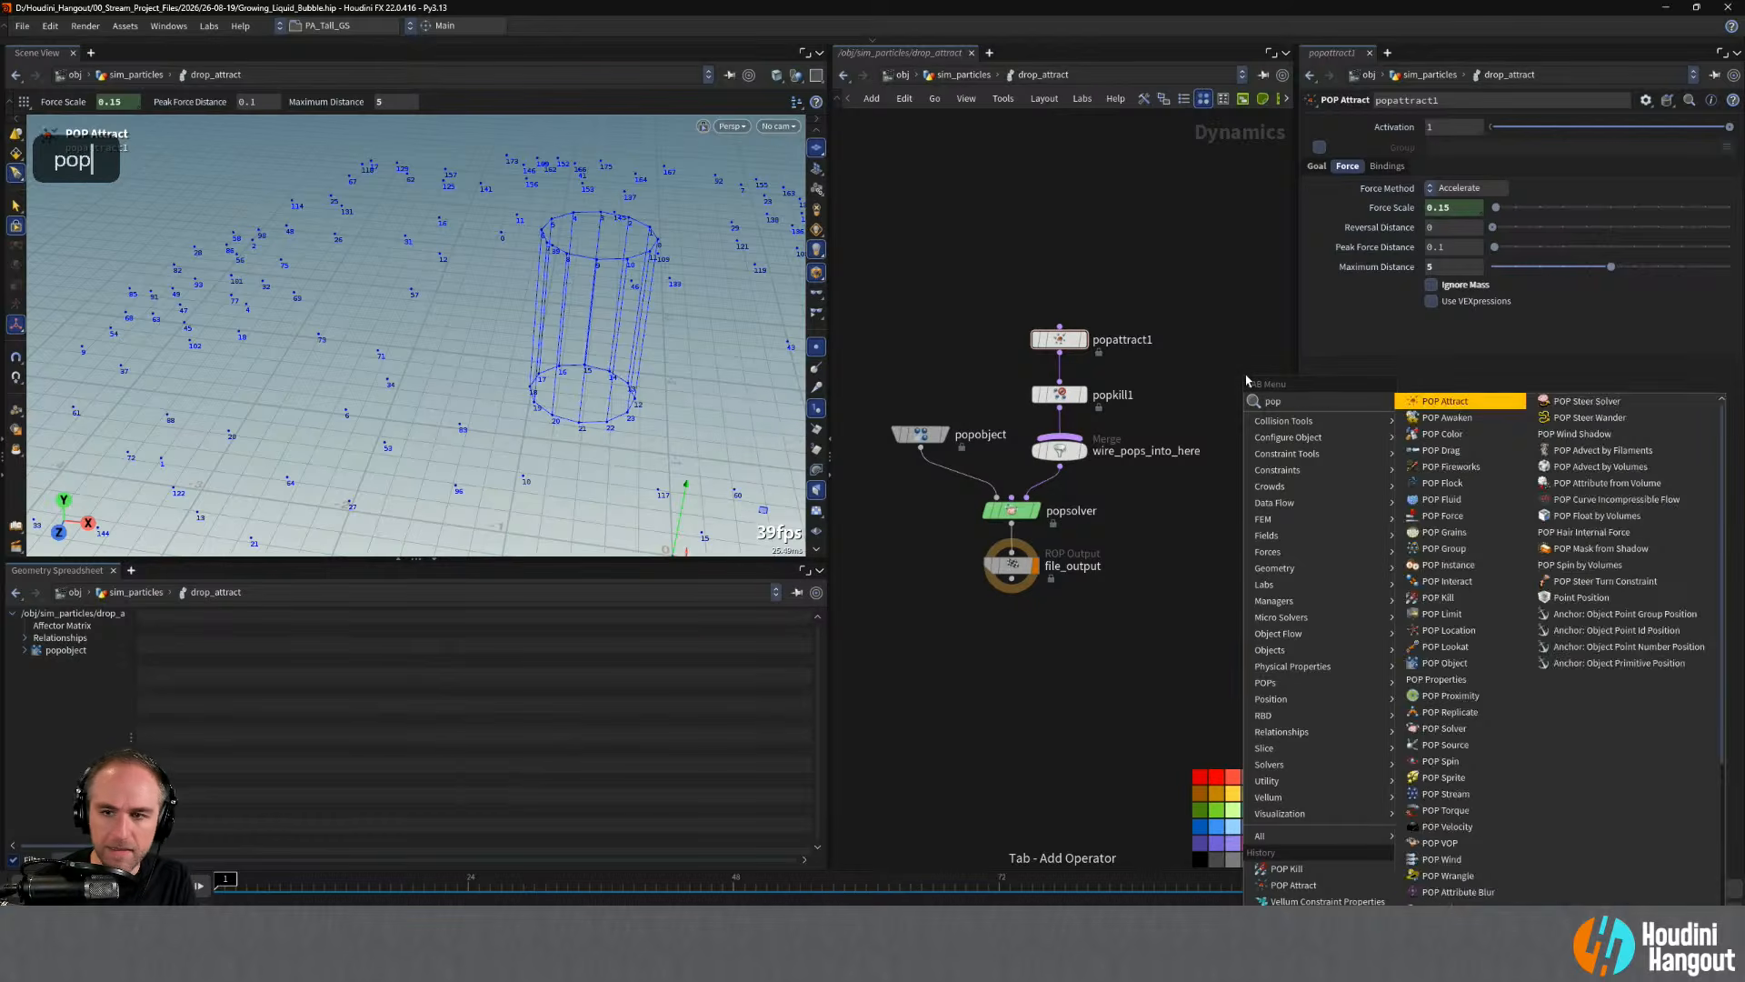
type(" d")
key("Return")
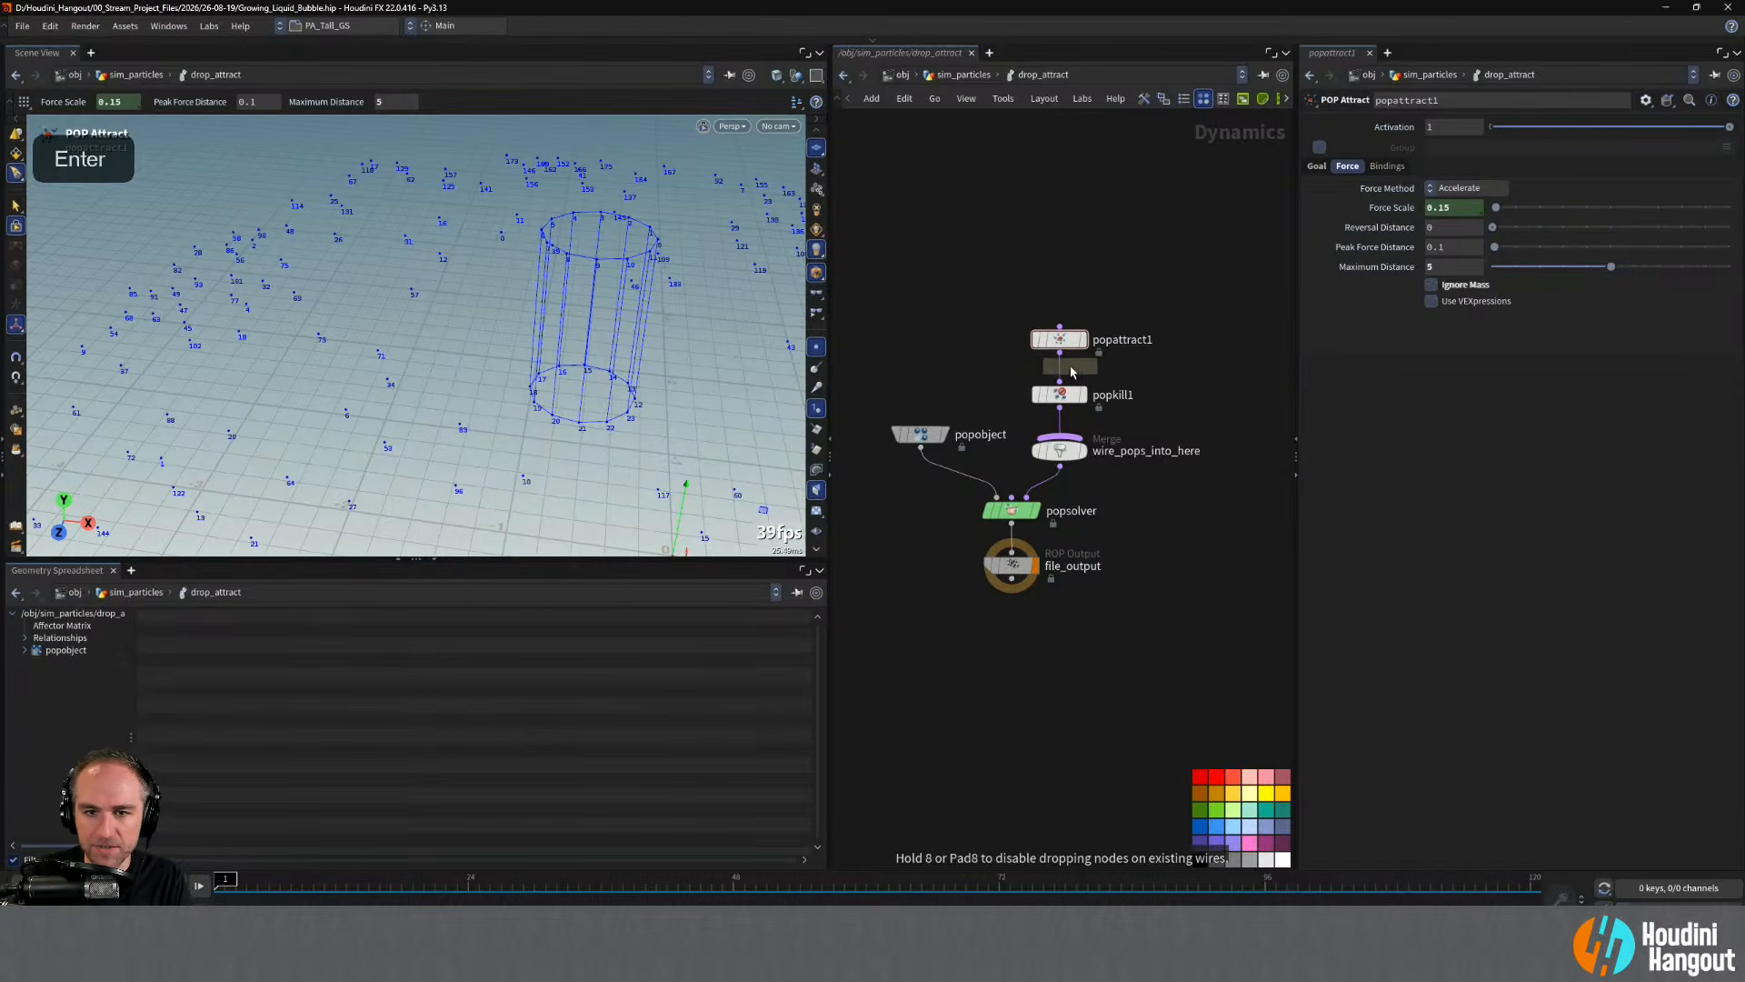
left_click(1043, 392)
left_click_drag(916, 441, 899, 486)
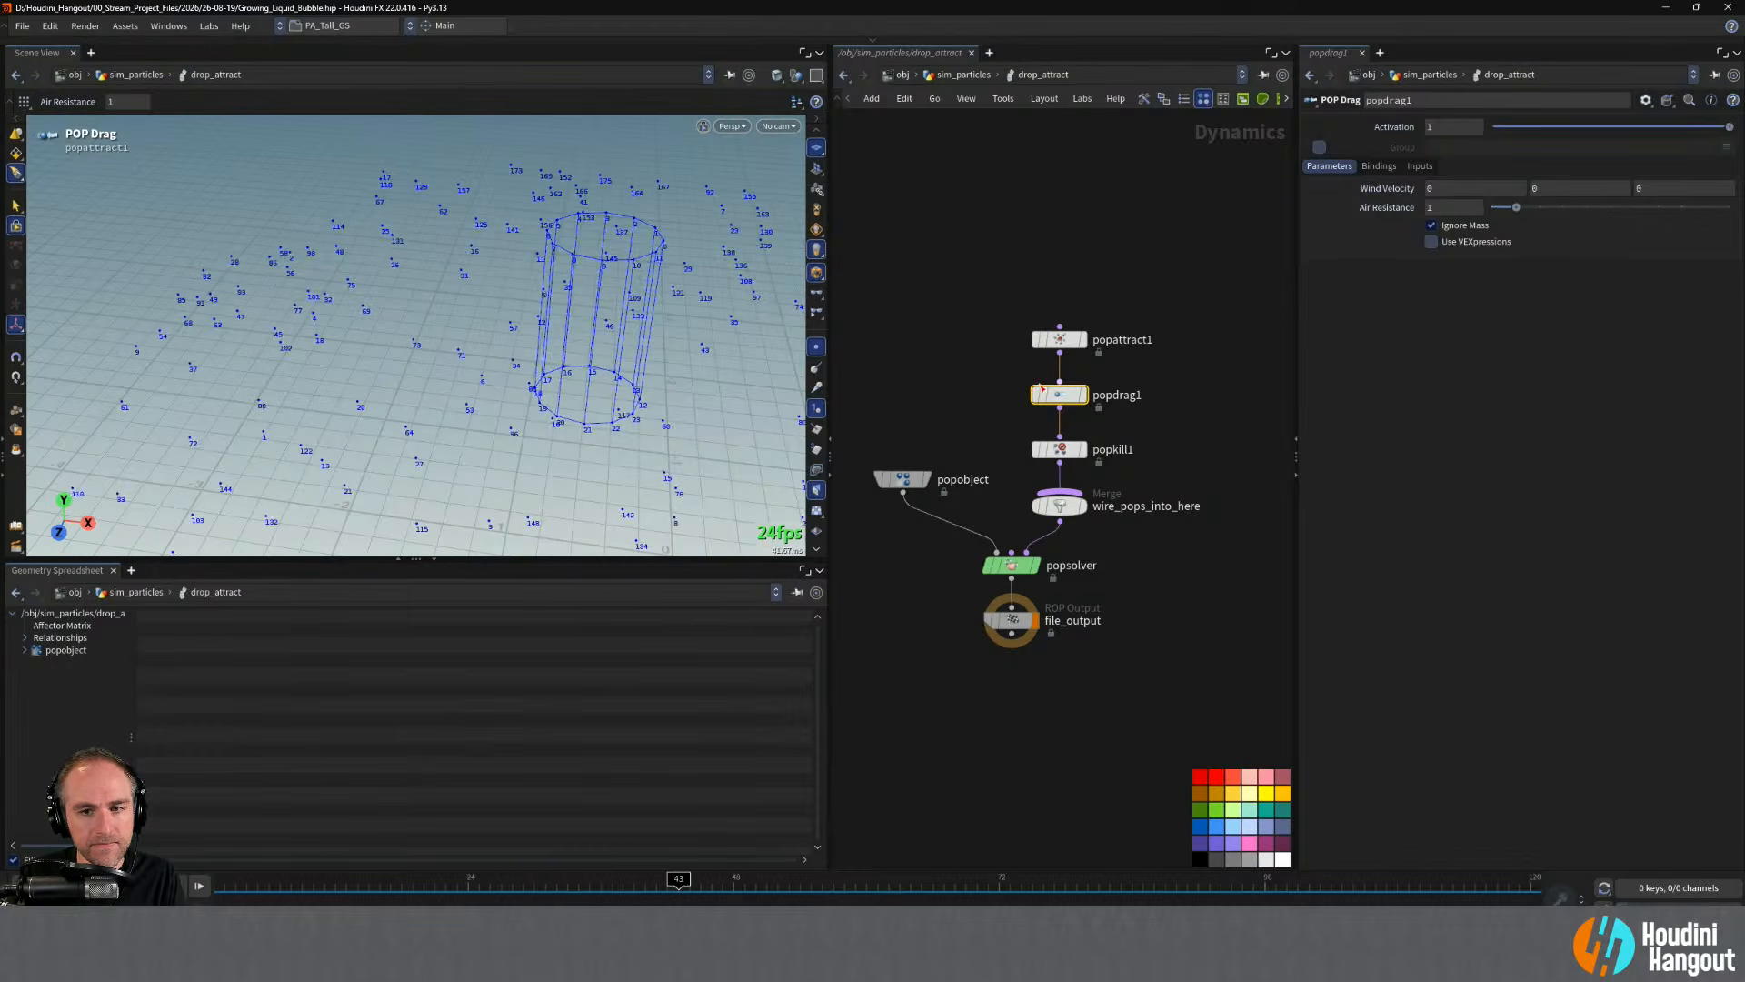
- Set the air resistance of popdrag1 to 0.1 and replay the simulation
left_click(1454, 207)
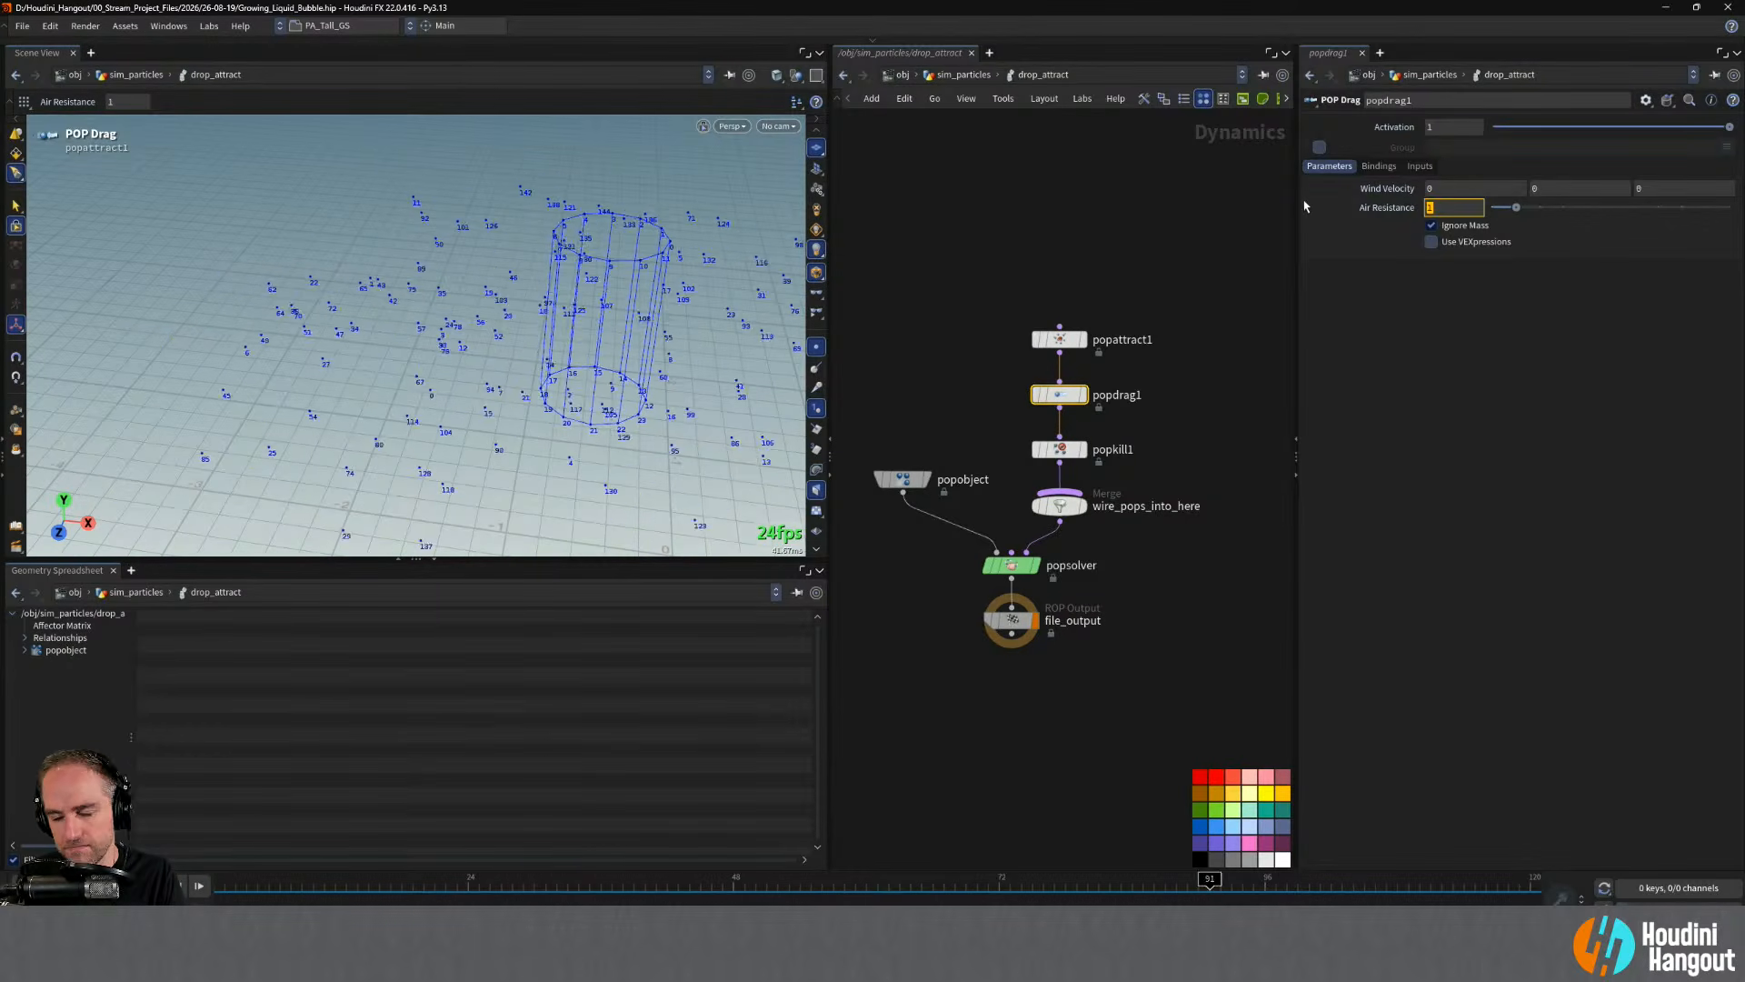
type("0.1")
key("Return")
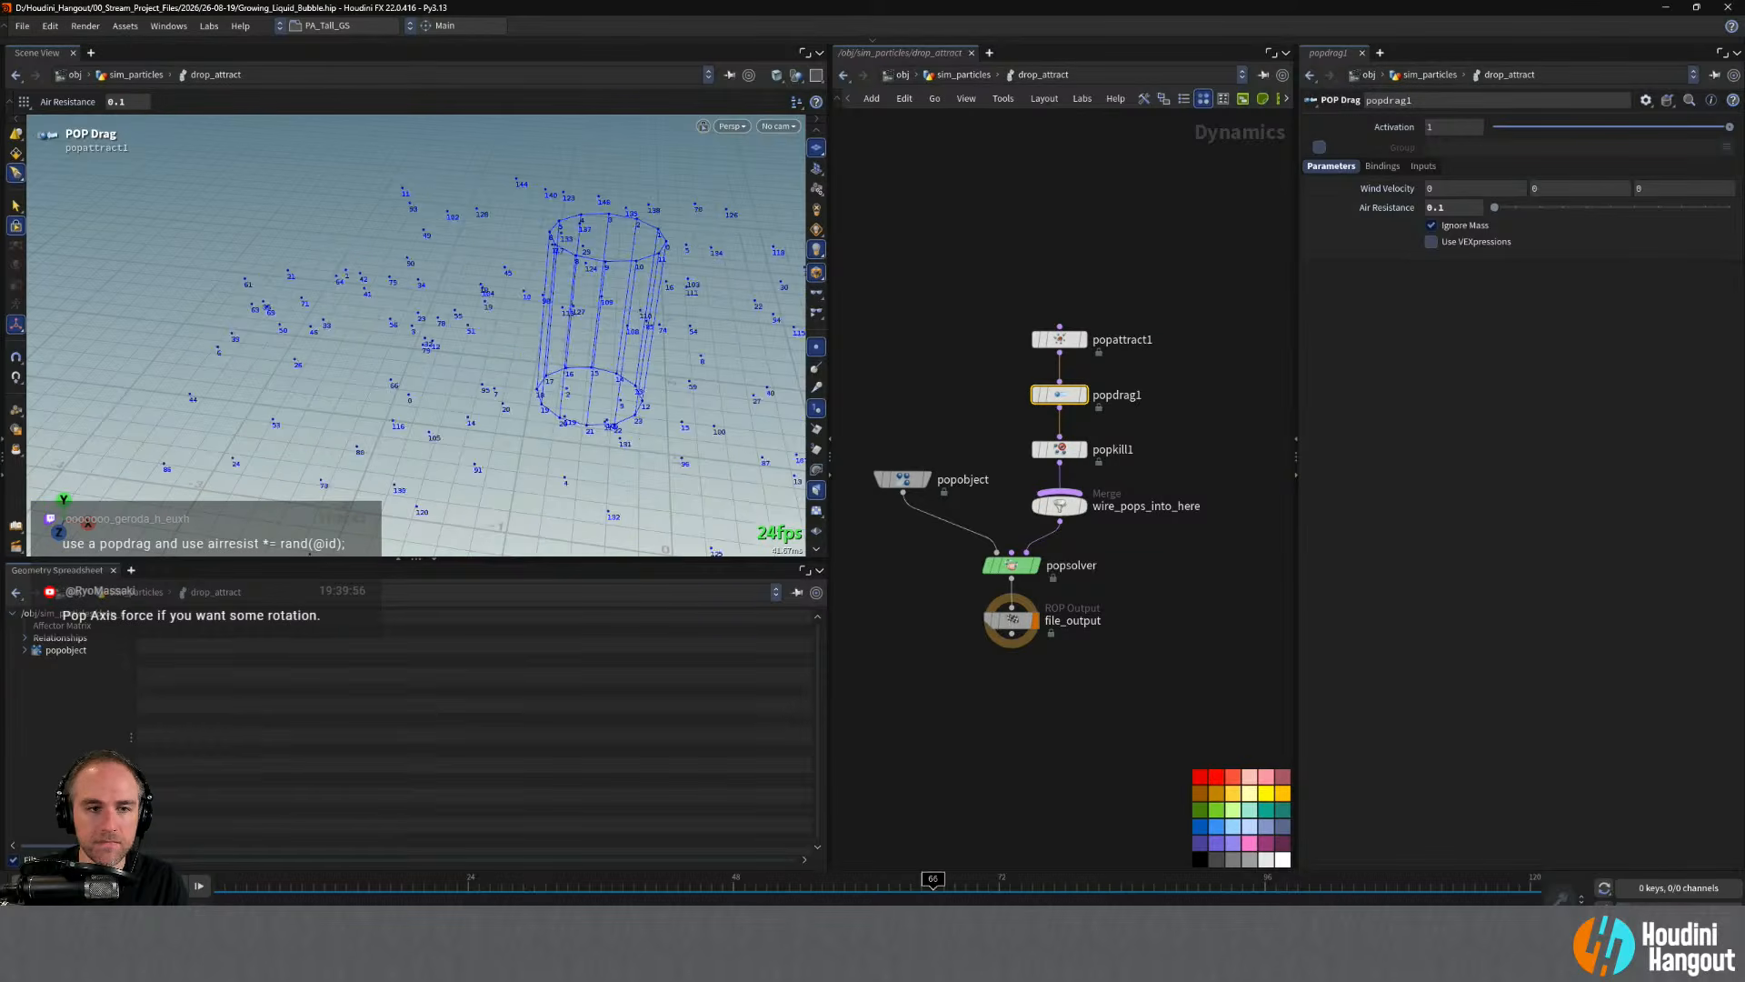
- Set the air resistance of popdrag1 to 0.25 and replay the simulation
left_click(1452, 208)
type("0.25")
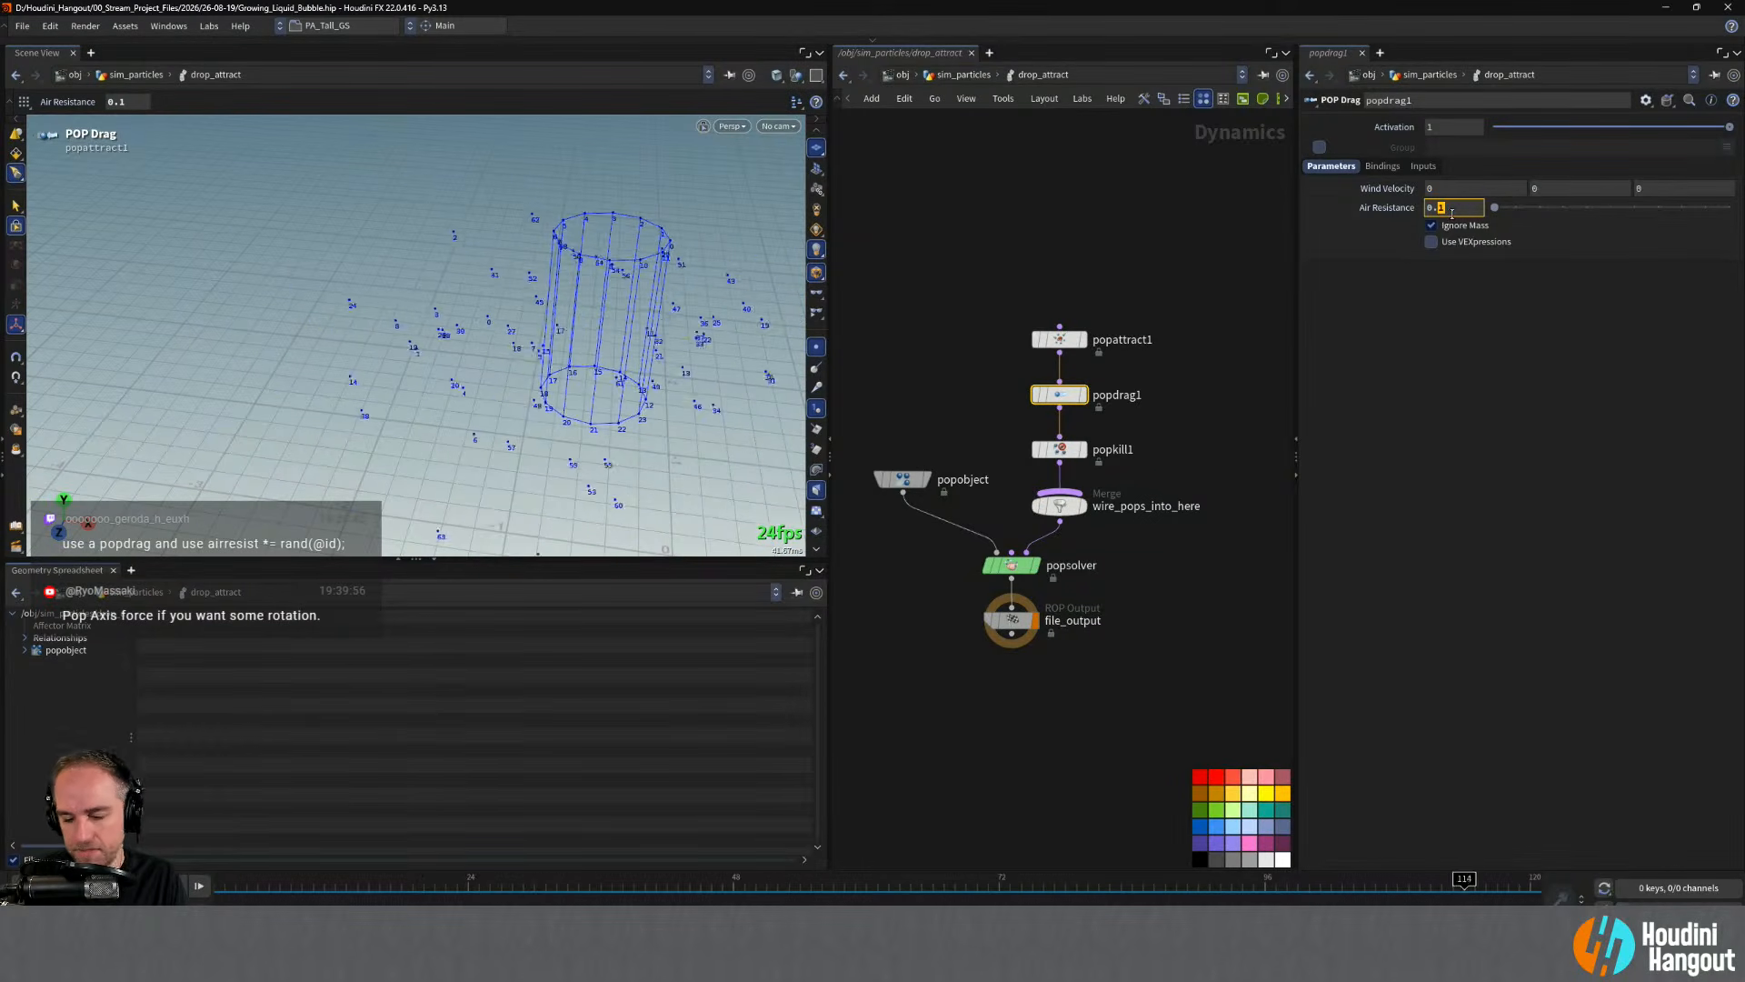
key("Return")
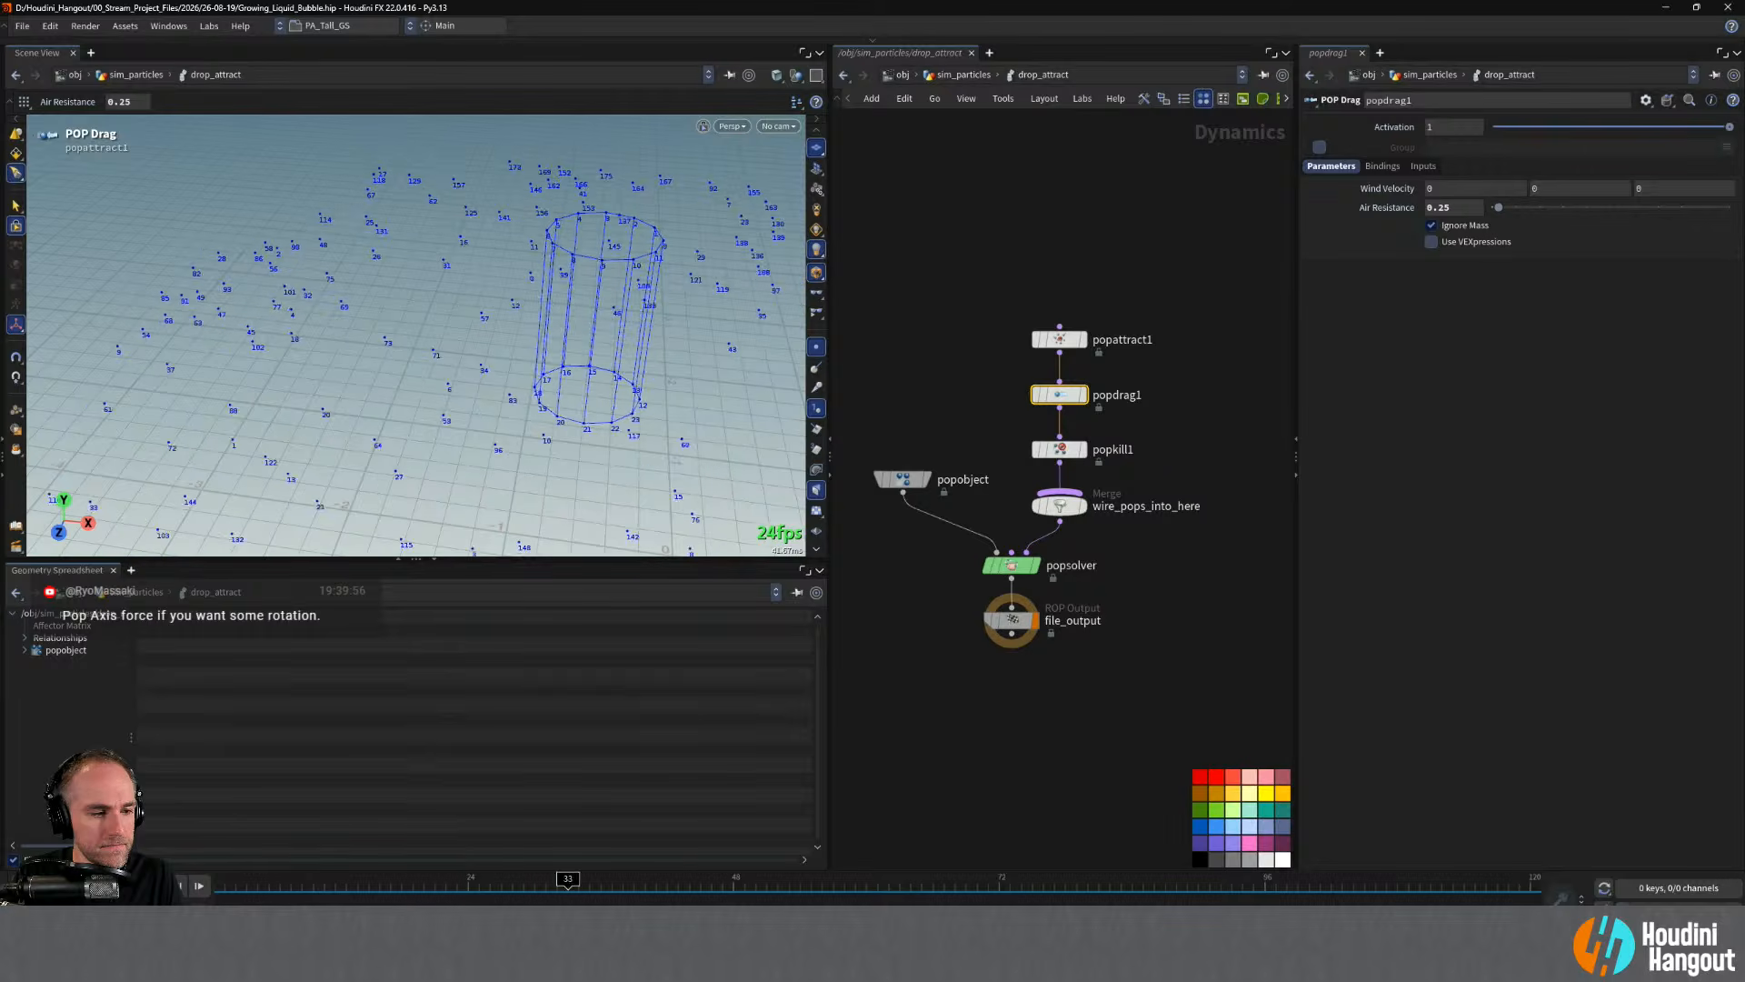
- At the first frame, set the force scale of popattract1 to 0.3
key("ctrl+Up")
left_click(1048, 340)
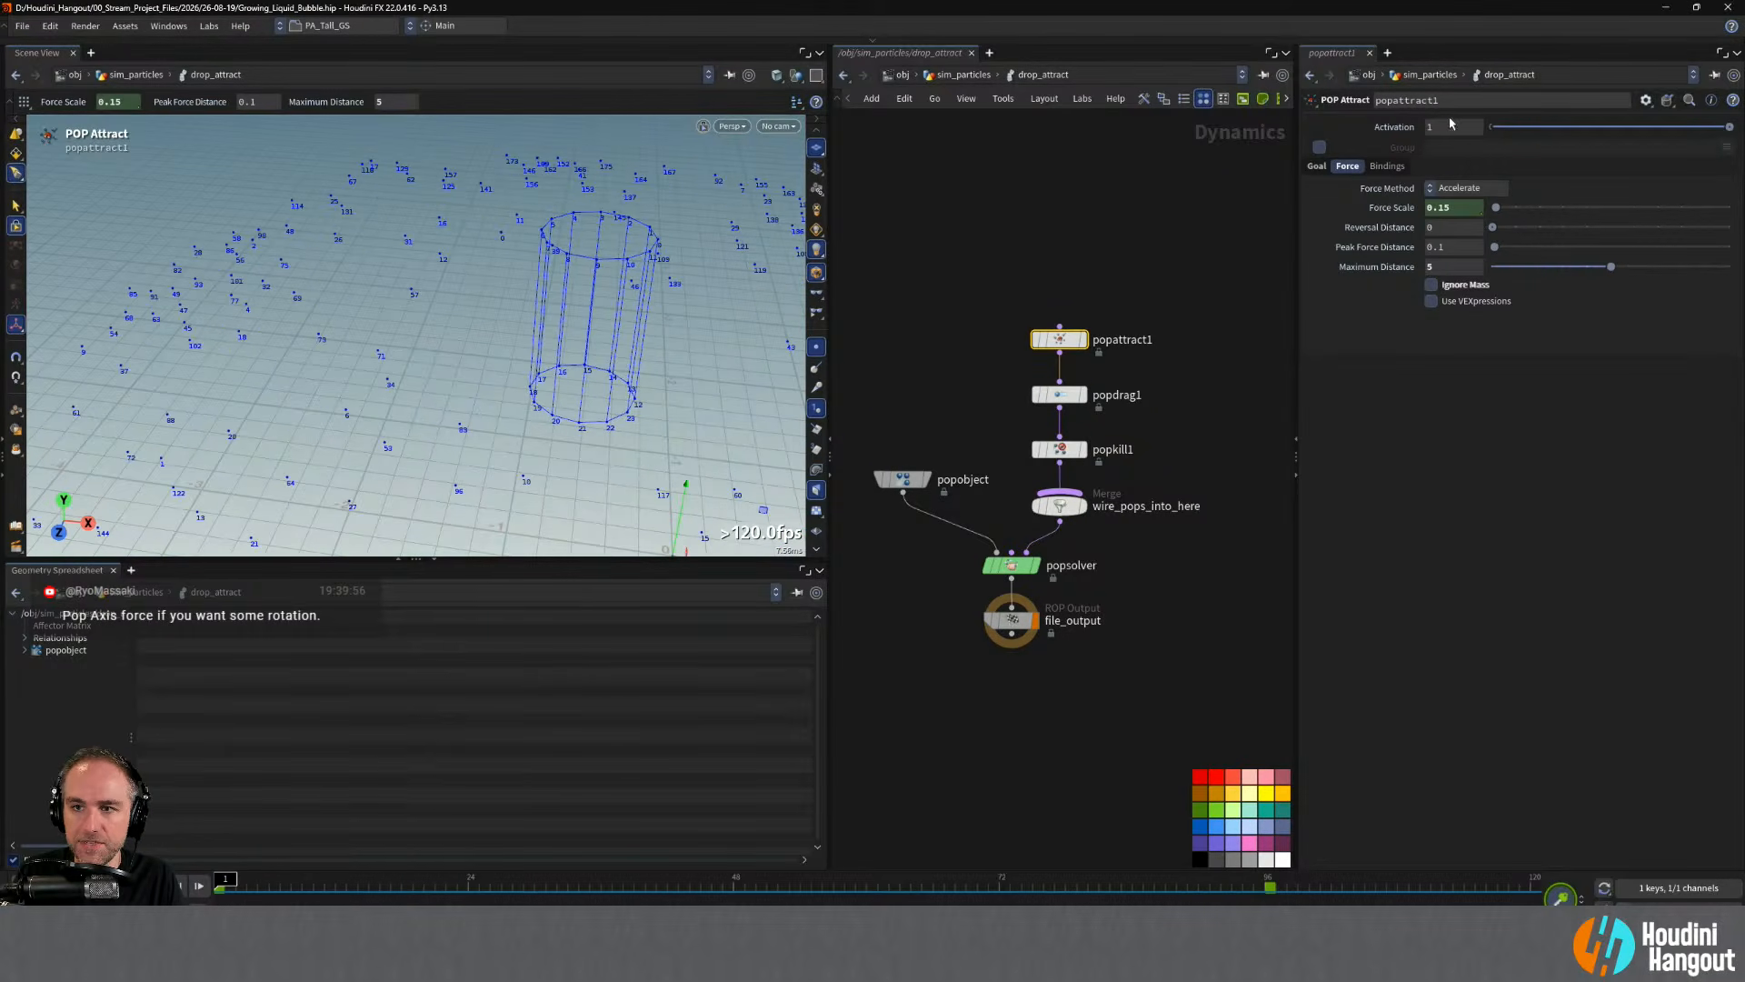
double_click(1438, 209)
type("3")
key("Return")
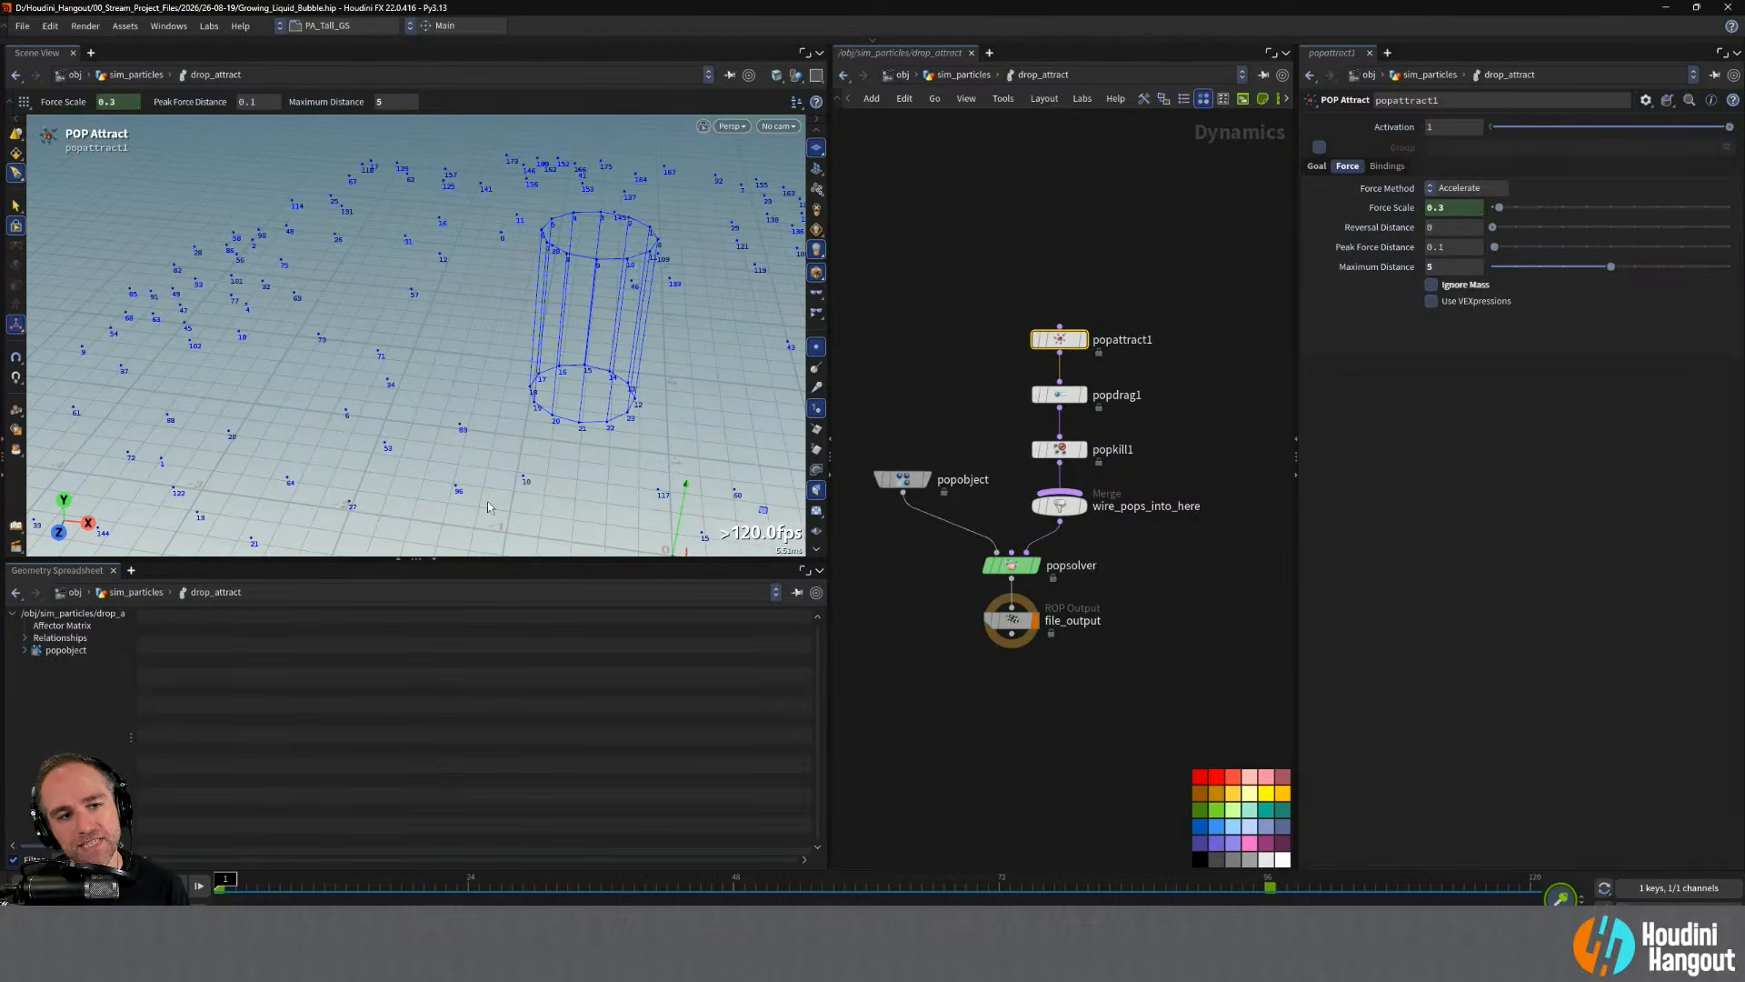
- Return to the sim_particles network and rearrange its nodes to open space between attribadjustfloat1 and drop_attract
left_click(913, 356)
key("u")
middle_click_drag(922, 437, 1095, 476)
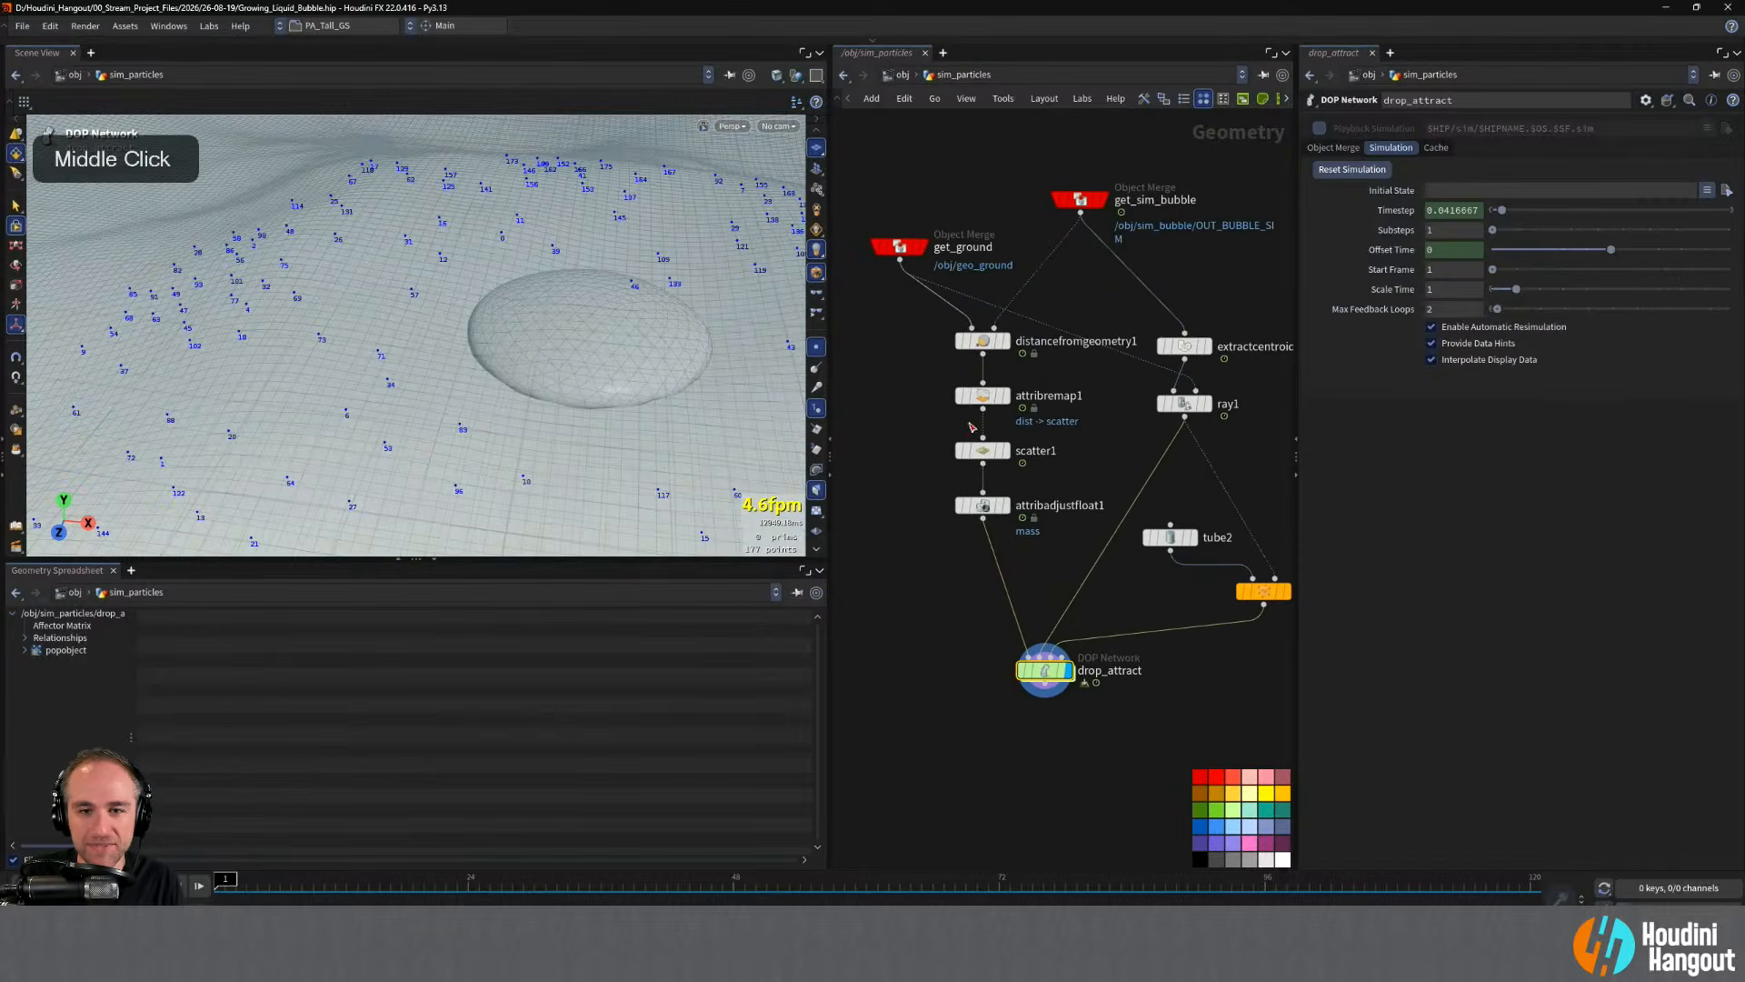
left_click_drag(923, 325, 953, 542)
left_click(954, 663)
left_click_drag(1043, 670, 1043, 709)
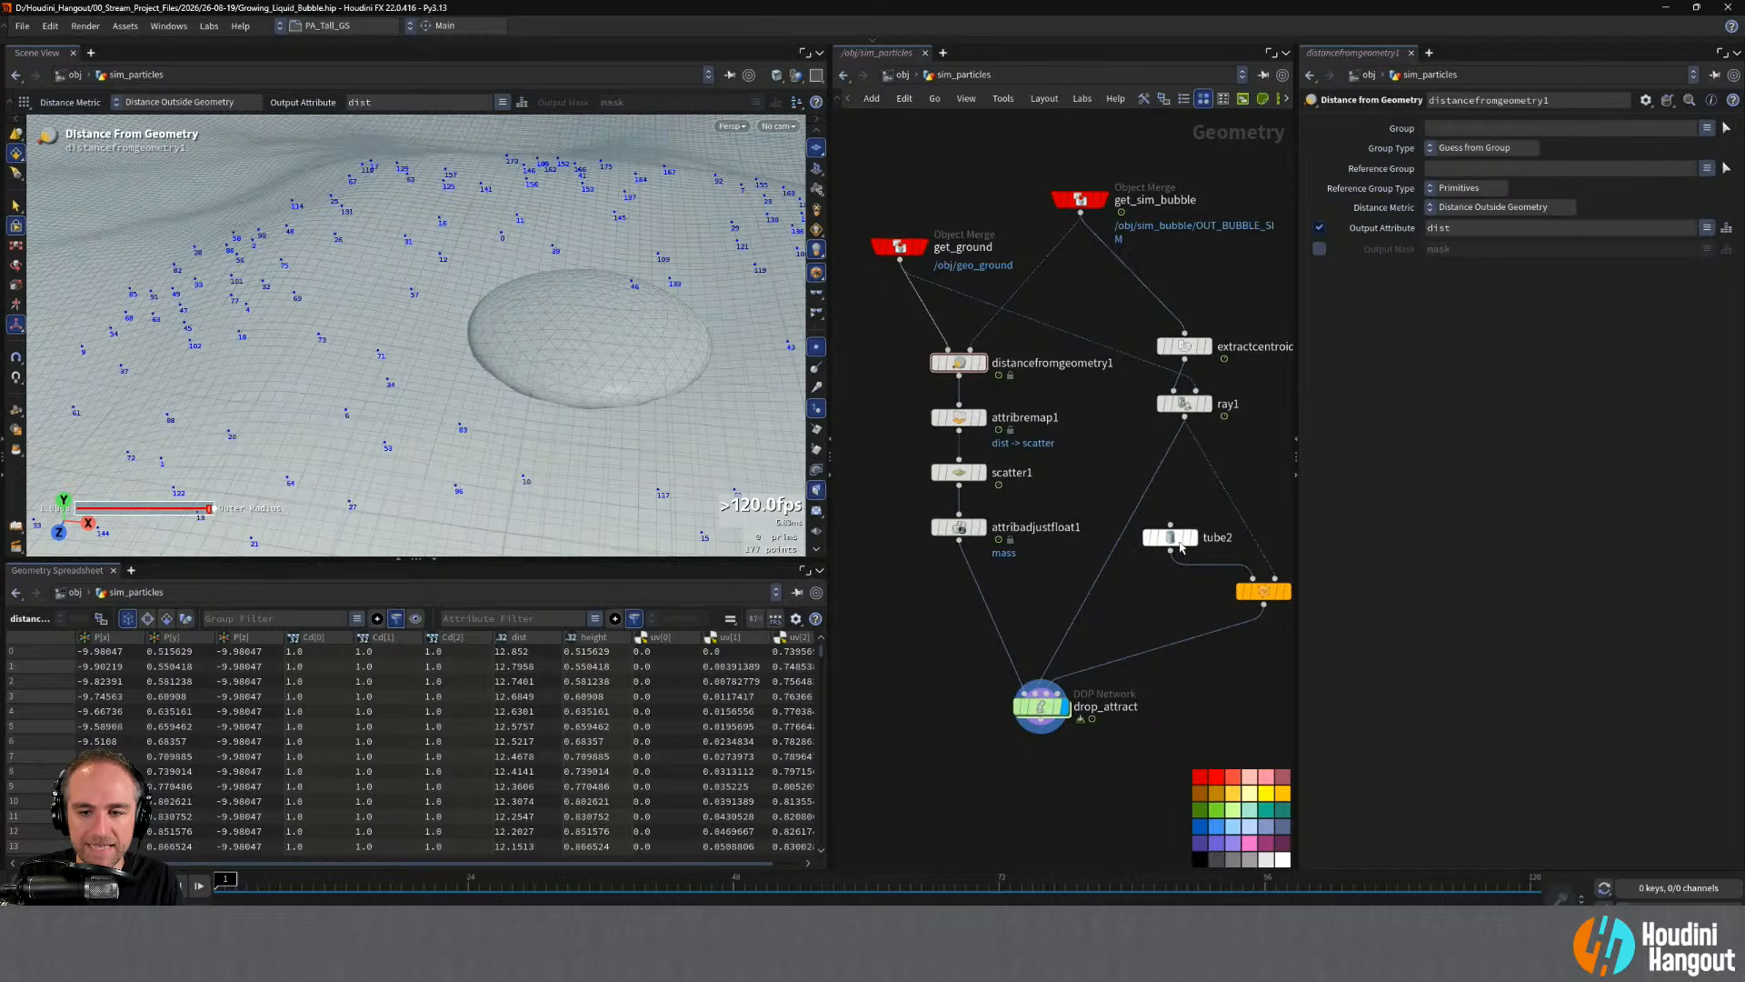
left_click_drag(1171, 538, 1240, 629)
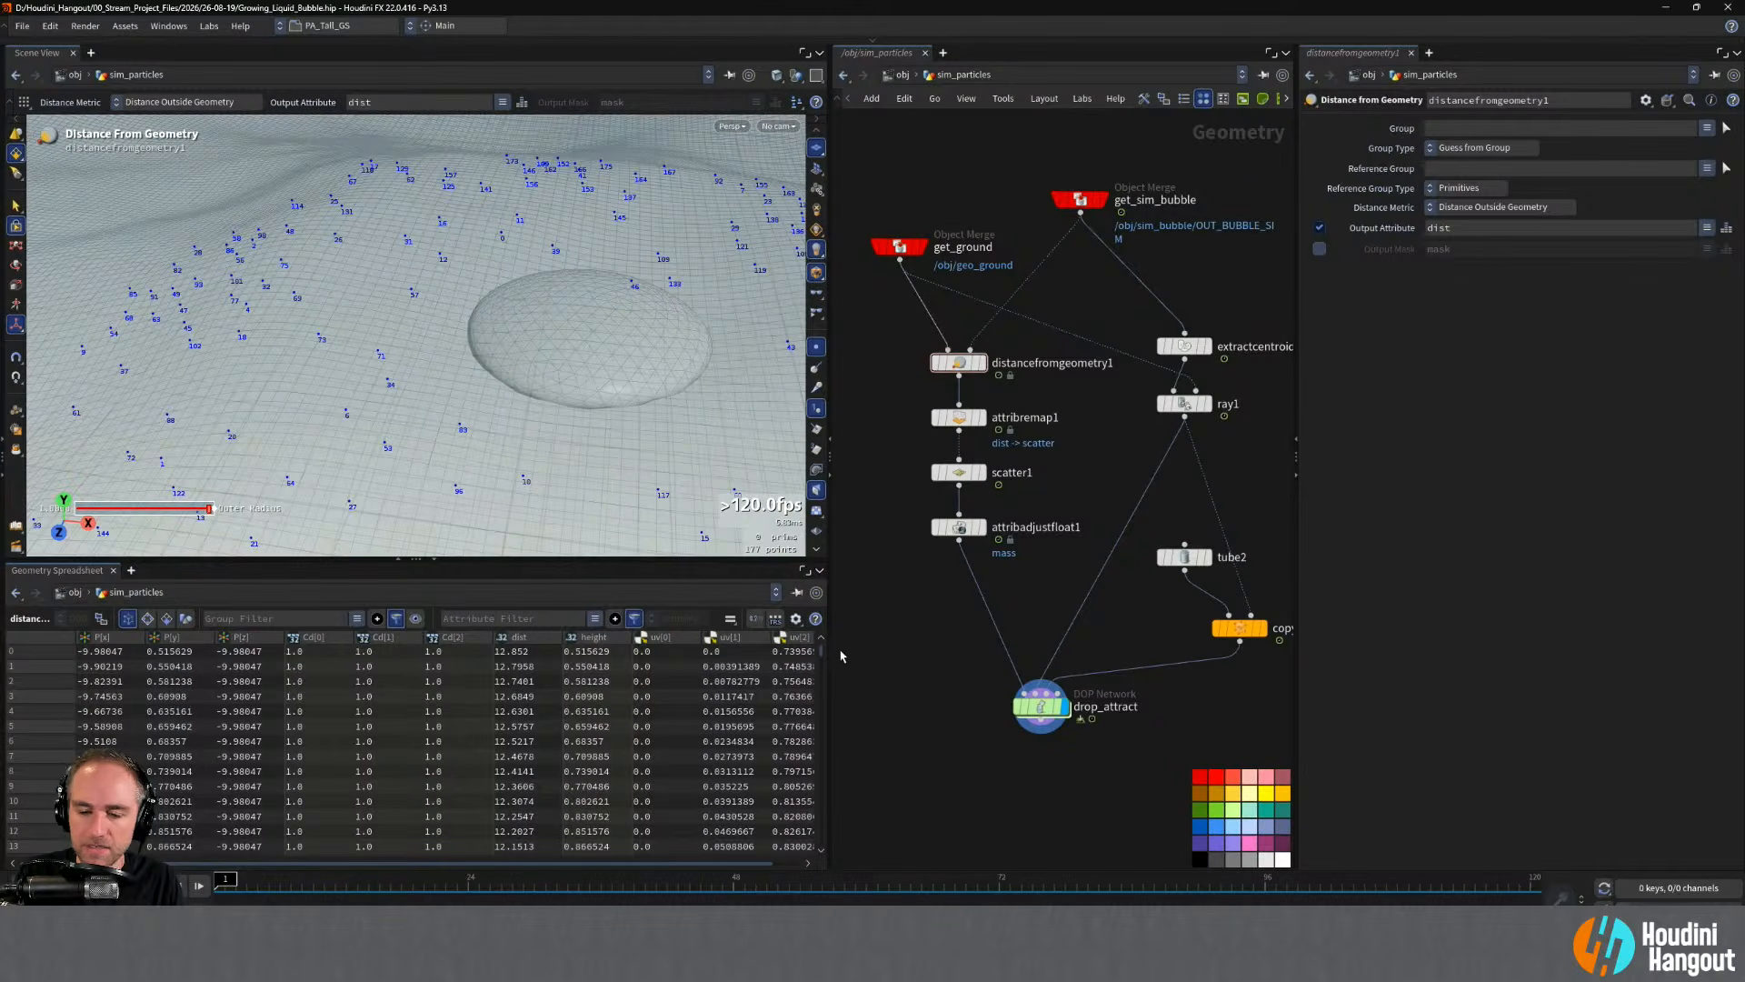
- Insert a Point Wrangle between attribadjustfloat1 and drop_attract, wire ray1 into its second input and display it
key("Tab")
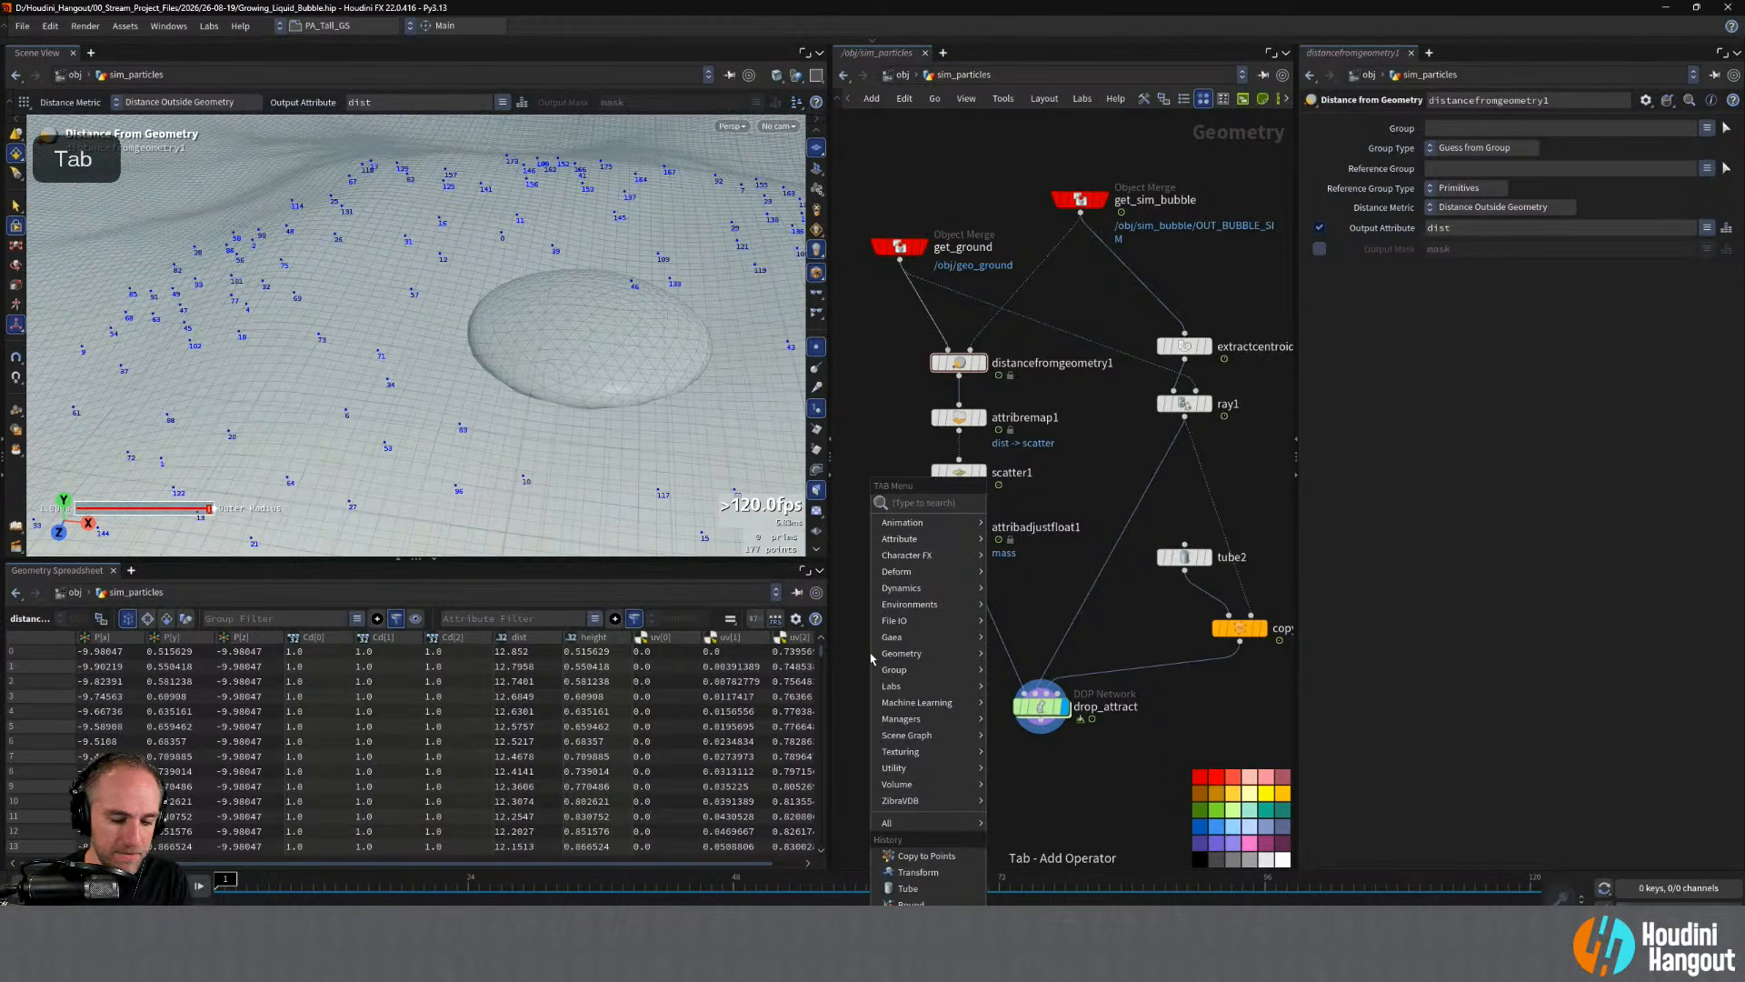
type("point wr")
key("Return")
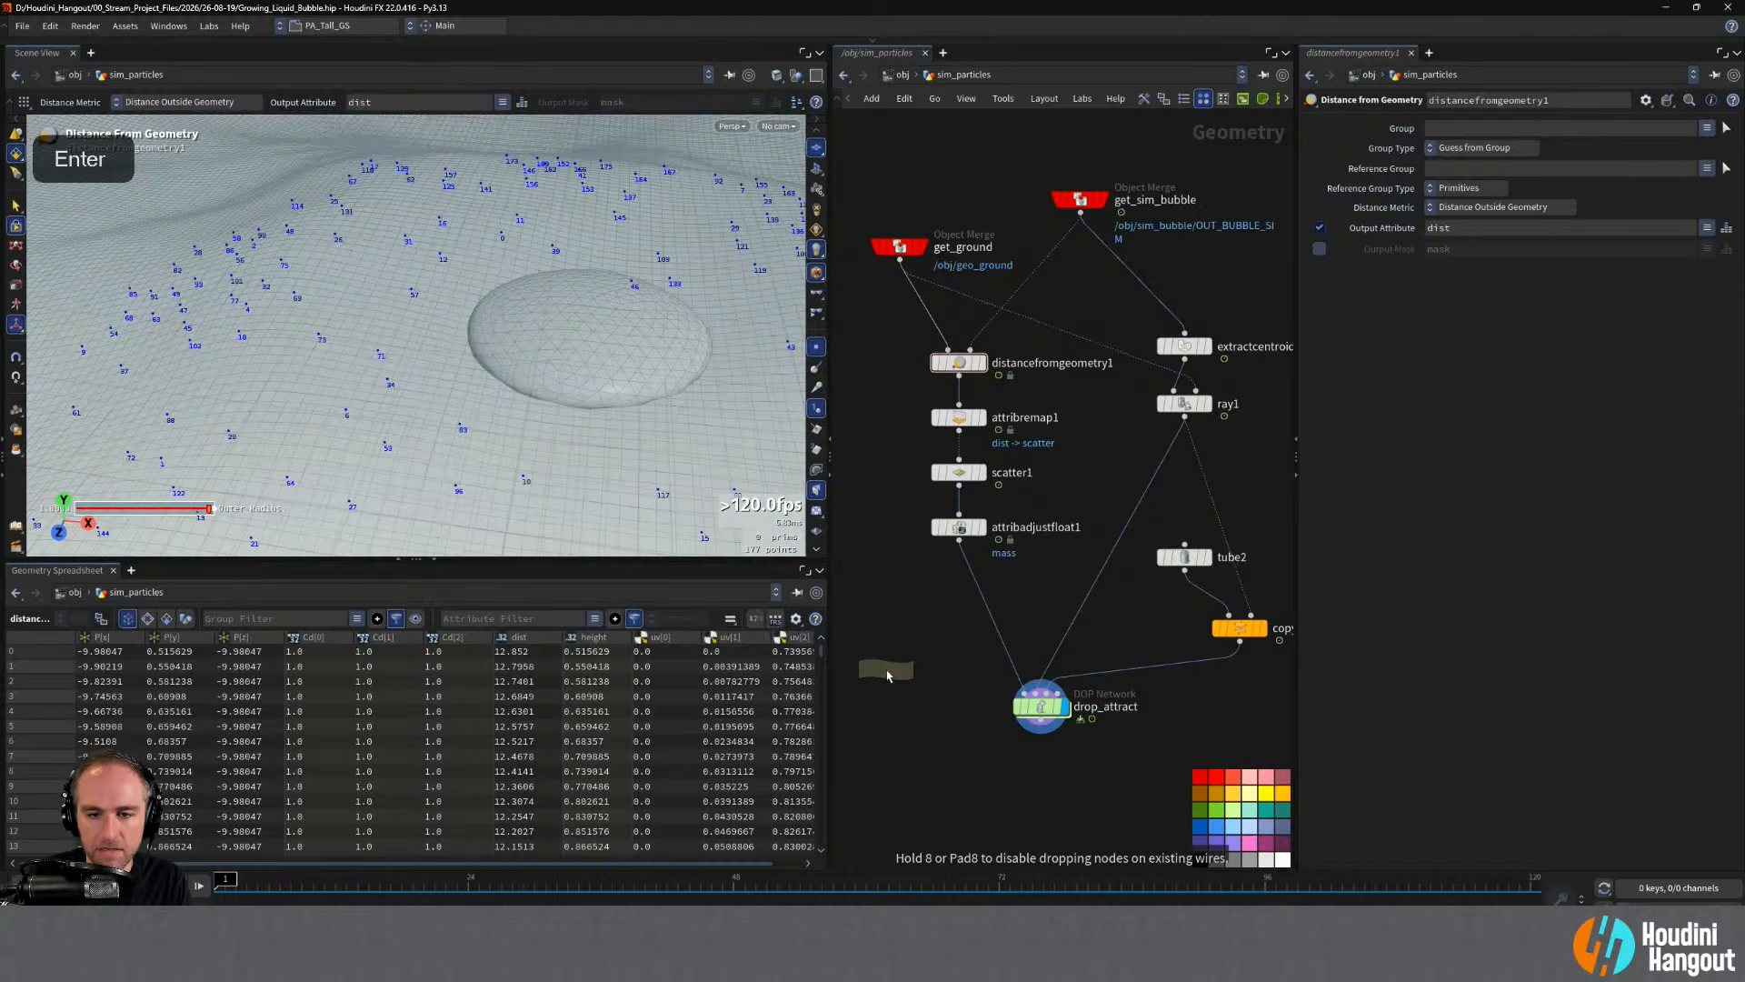
left_click(961, 606)
double_click(957, 611)
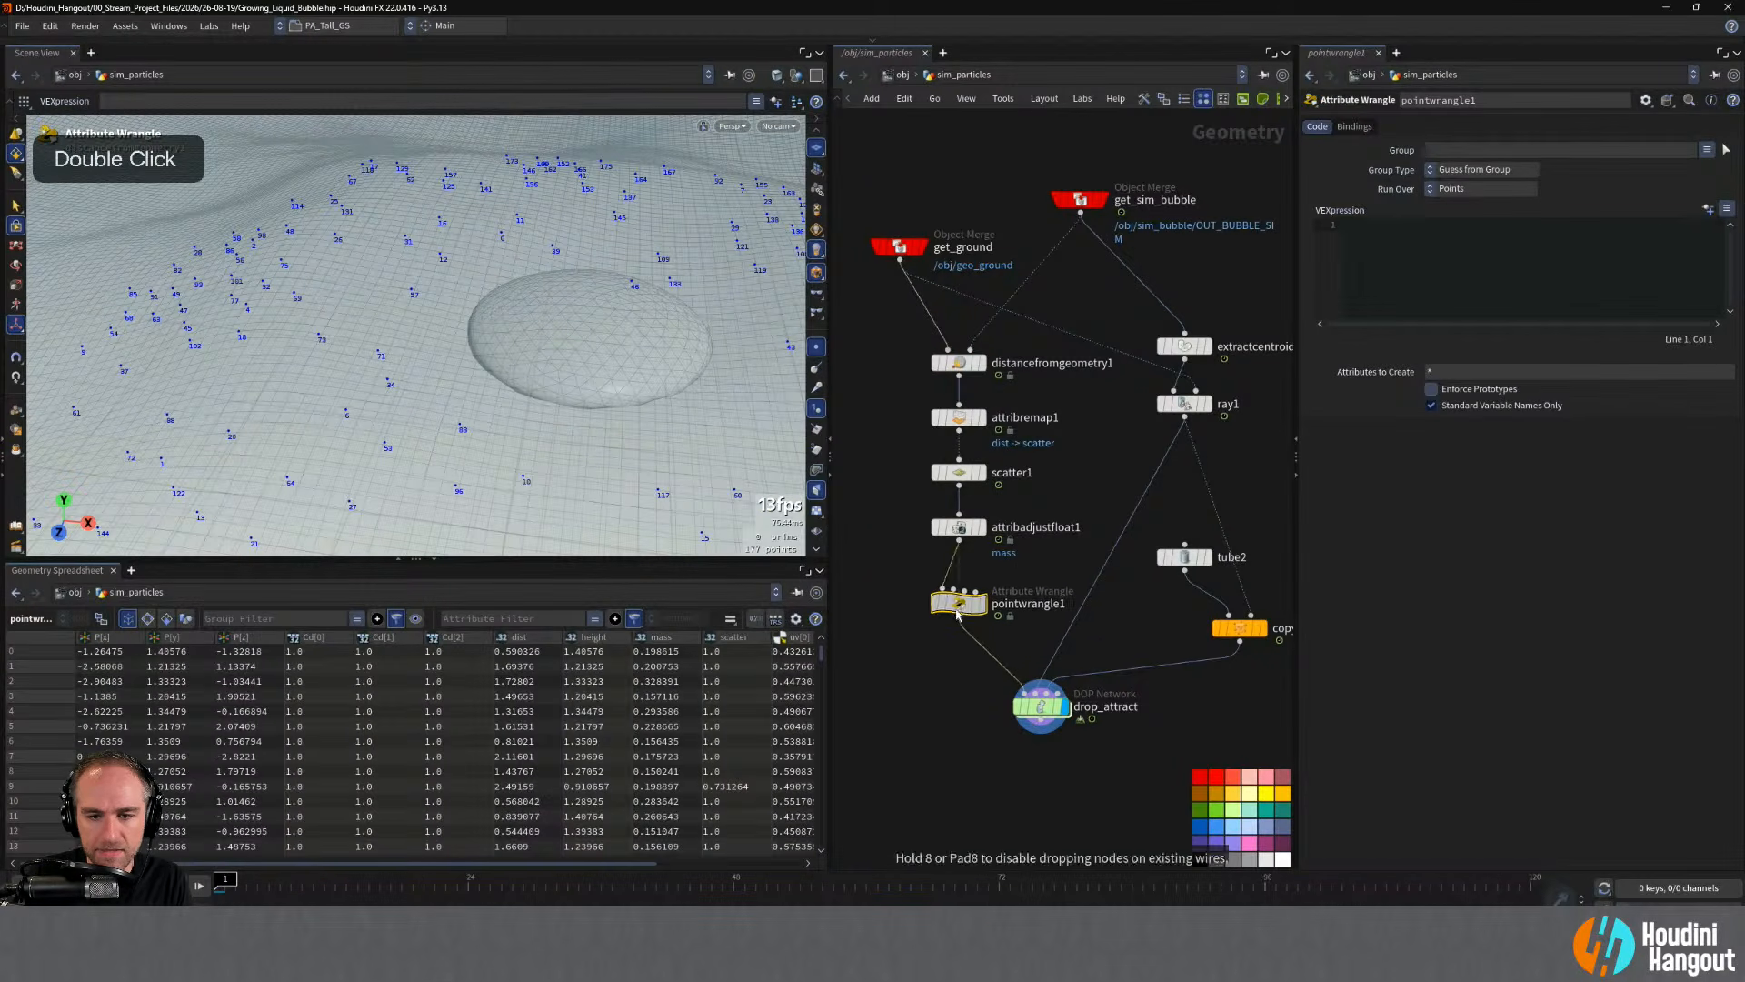
left_click_drag(956, 610, 962, 611)
left_click(947, 588)
left_click(1184, 418)
left_click(983, 603)
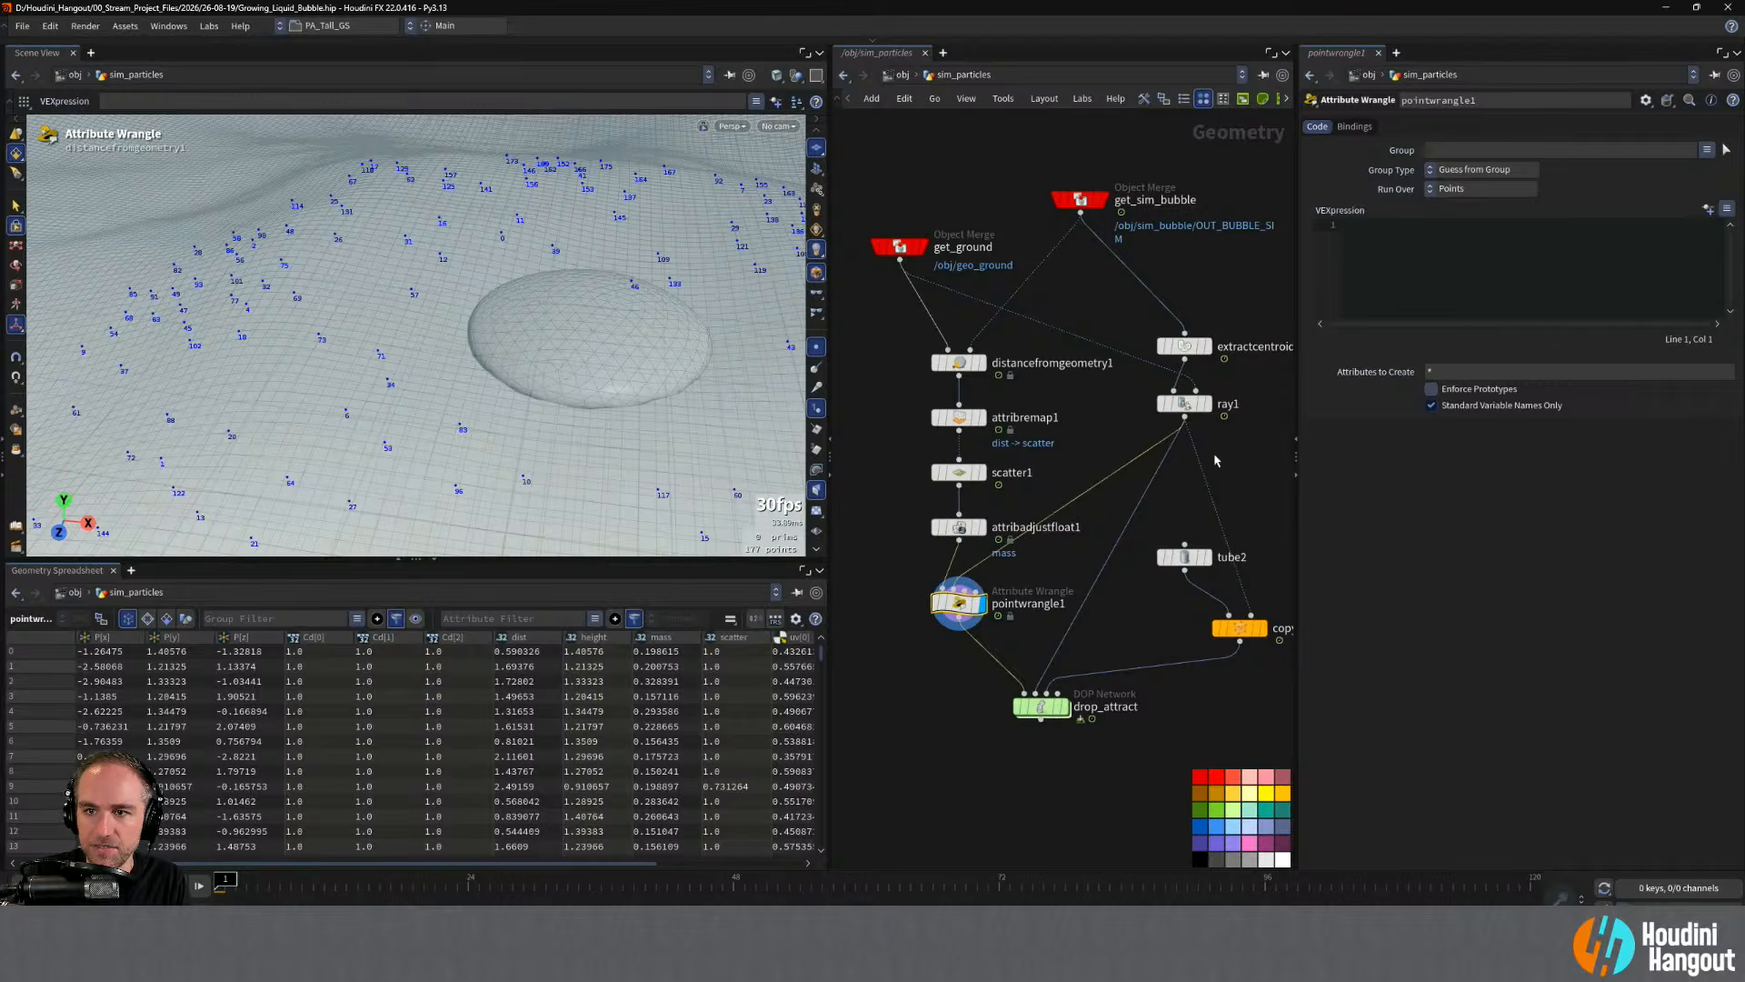
- In pointwrangle1, write and apply the VEX line vector attractPt = point(1, "P", 0);
key("ctrl+equal")
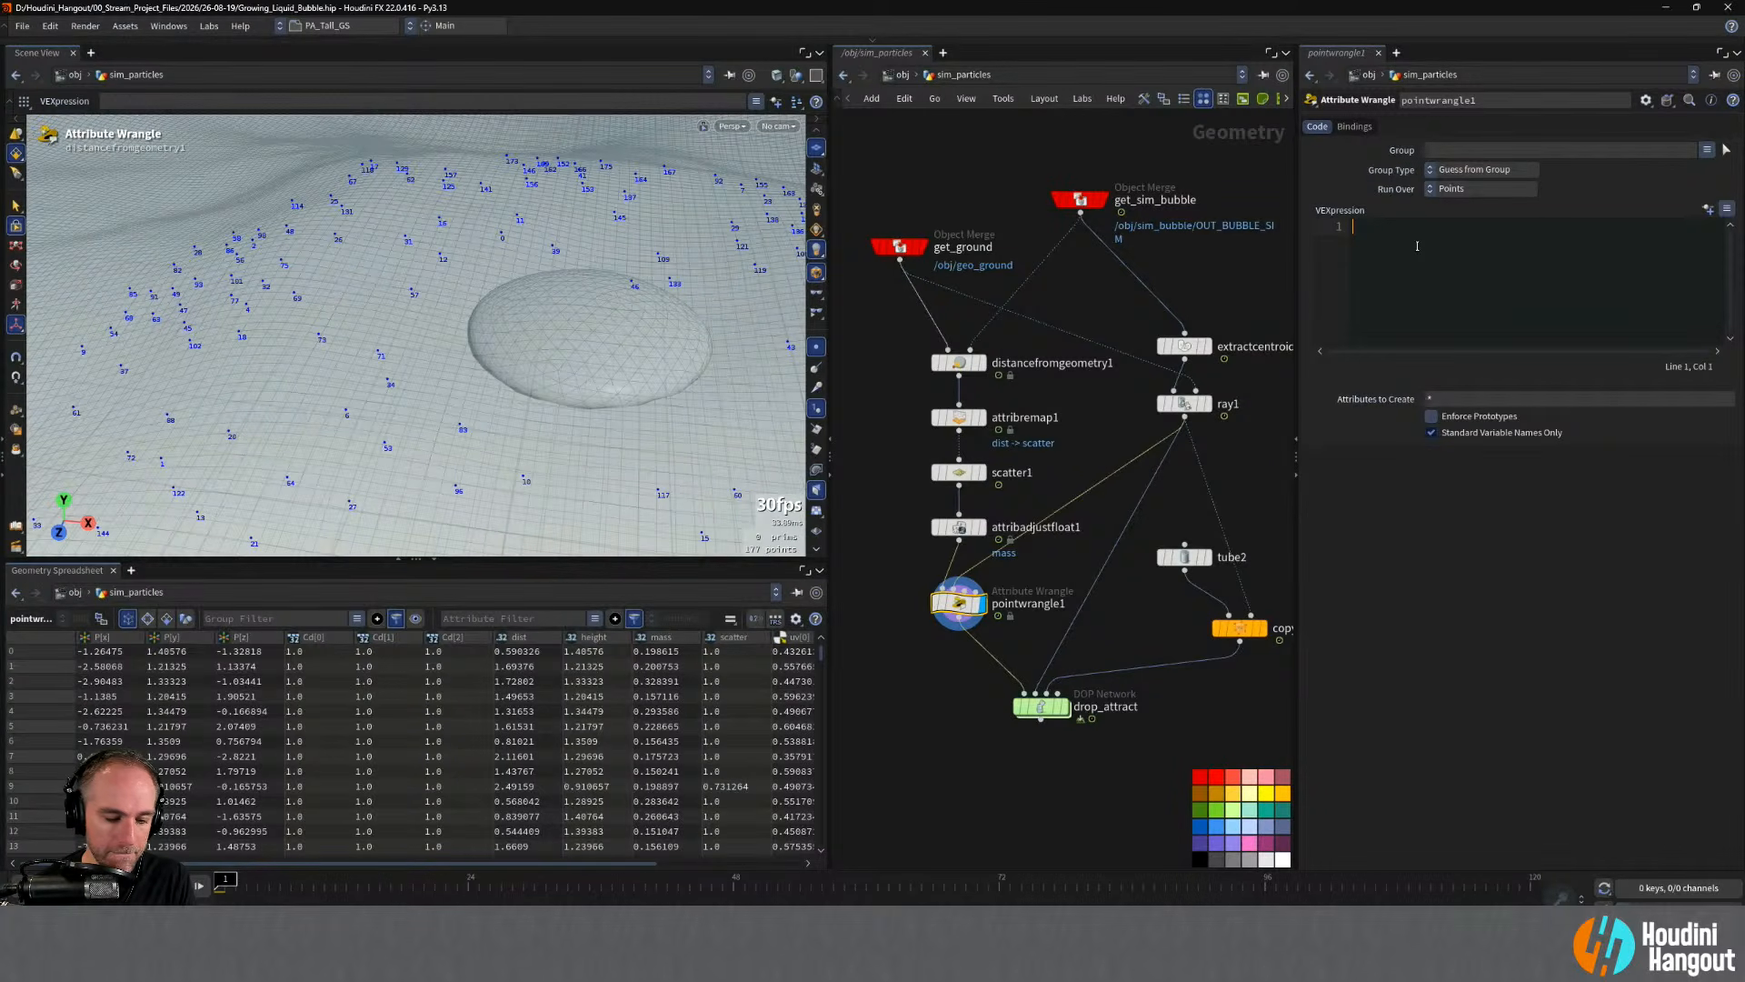
type("vector ")
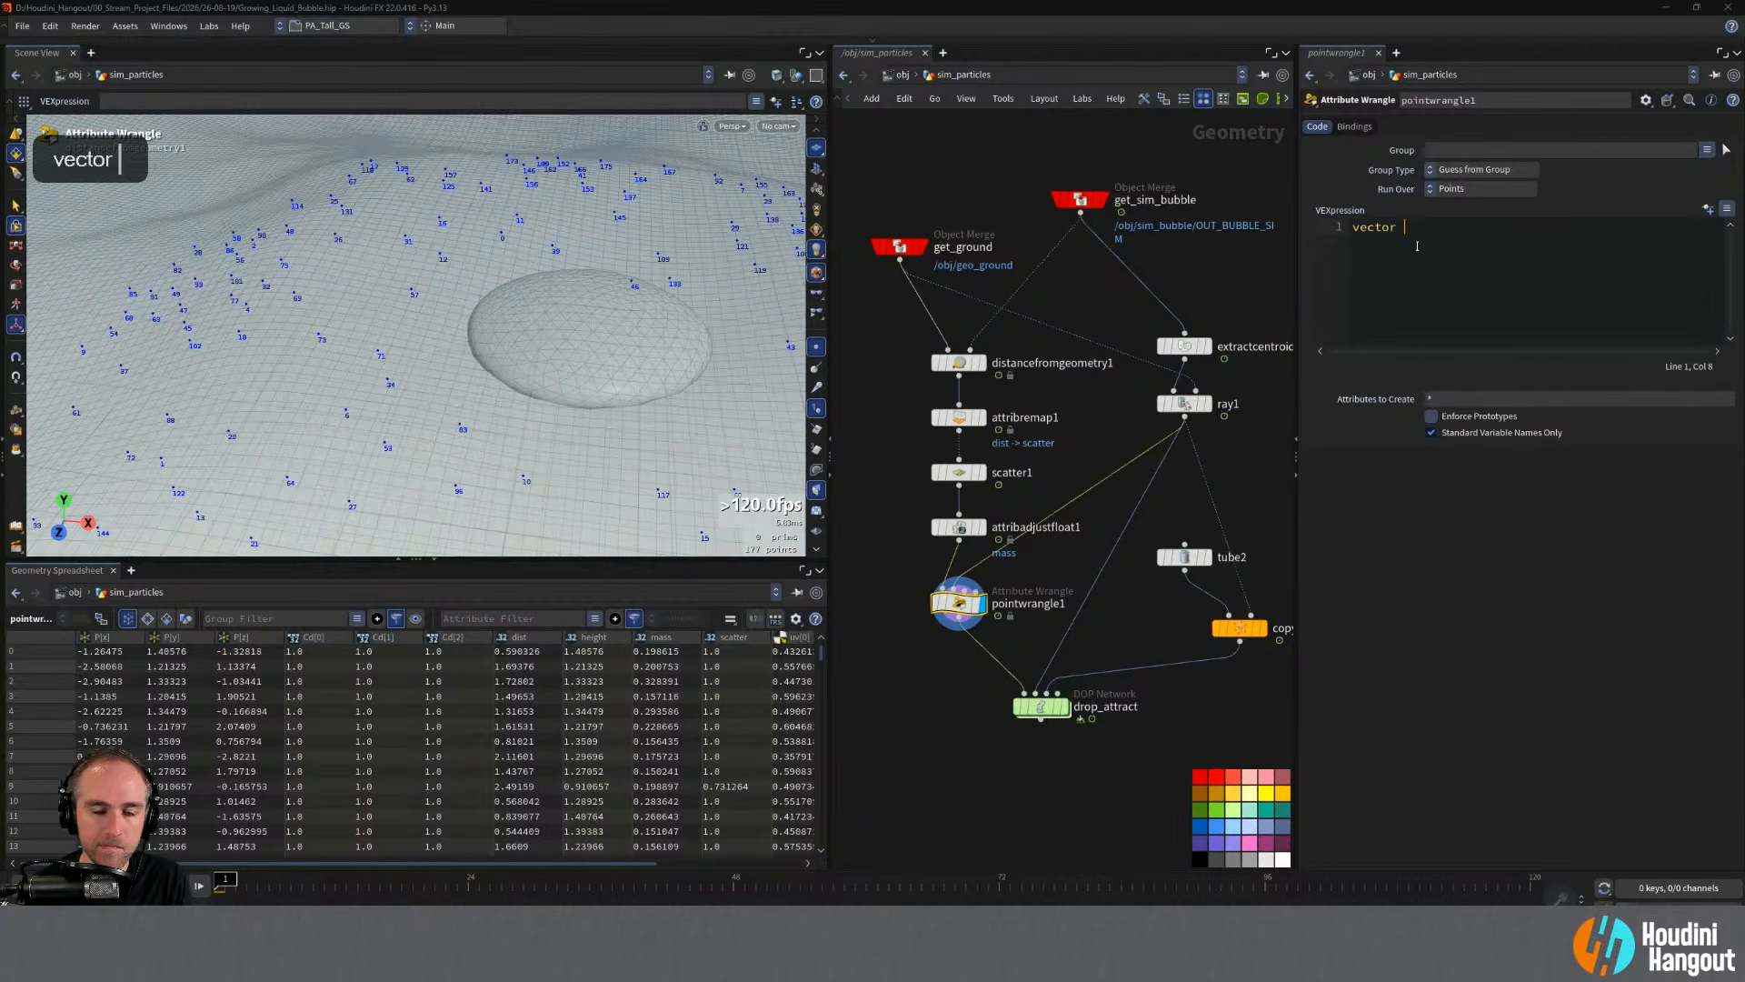
type("att")
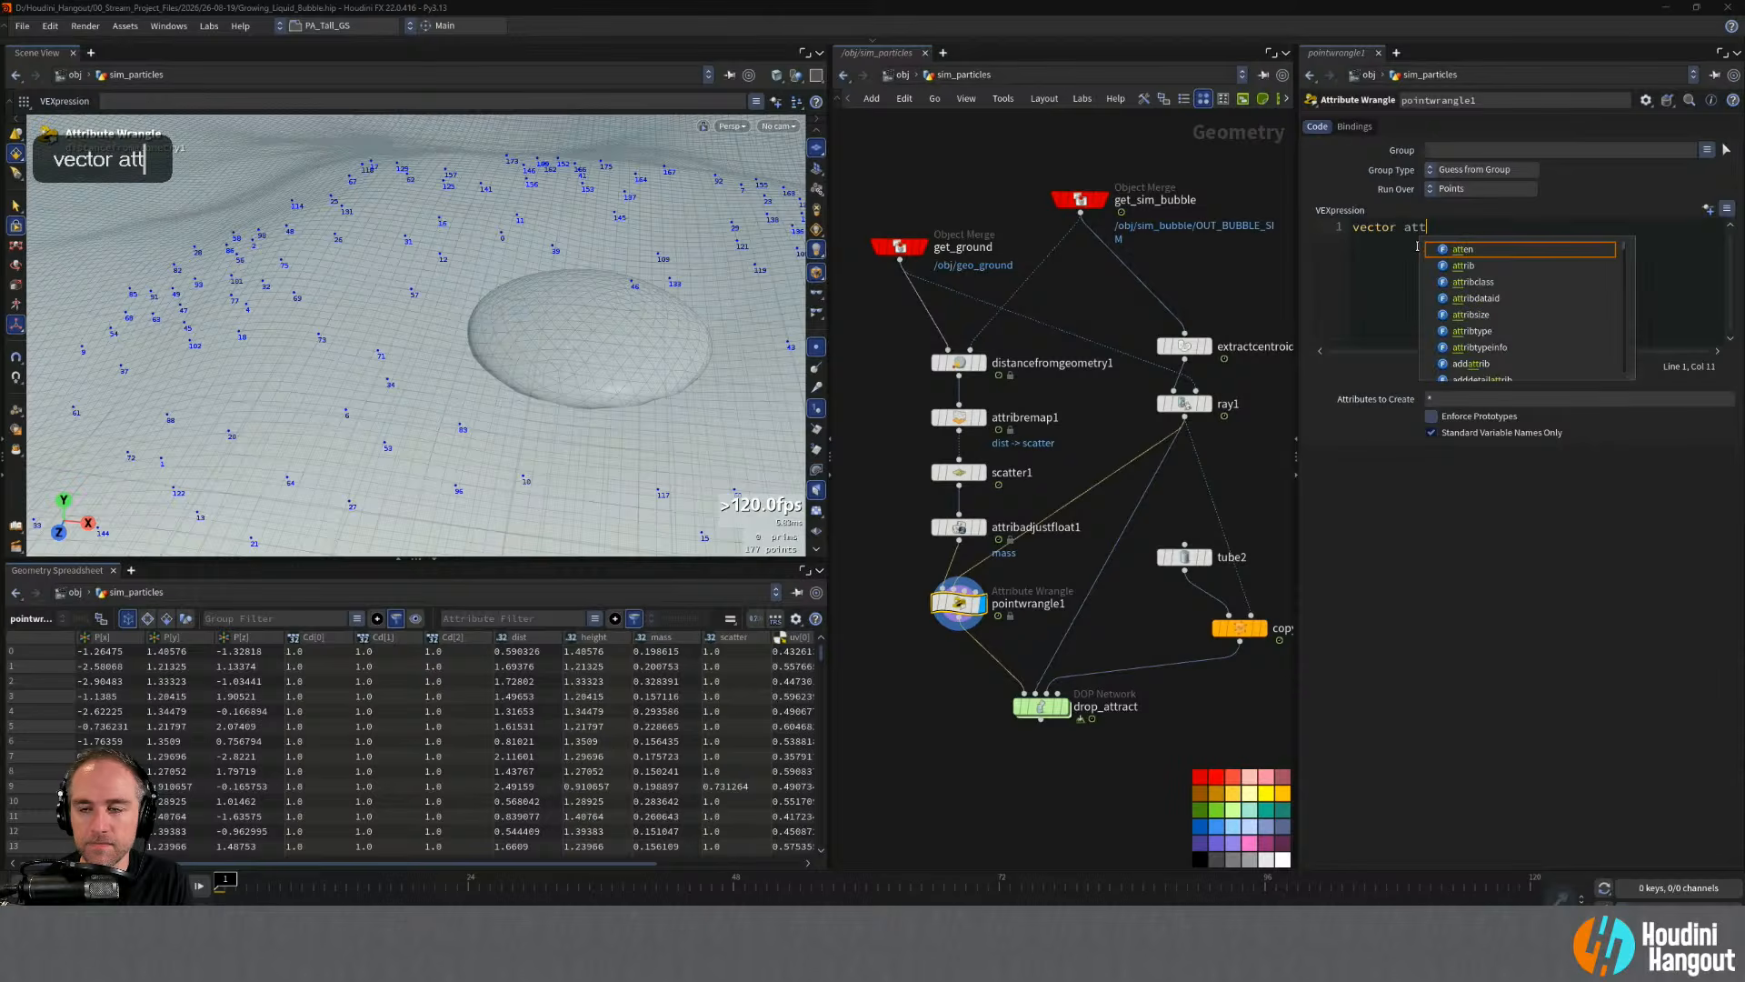
type("ract")
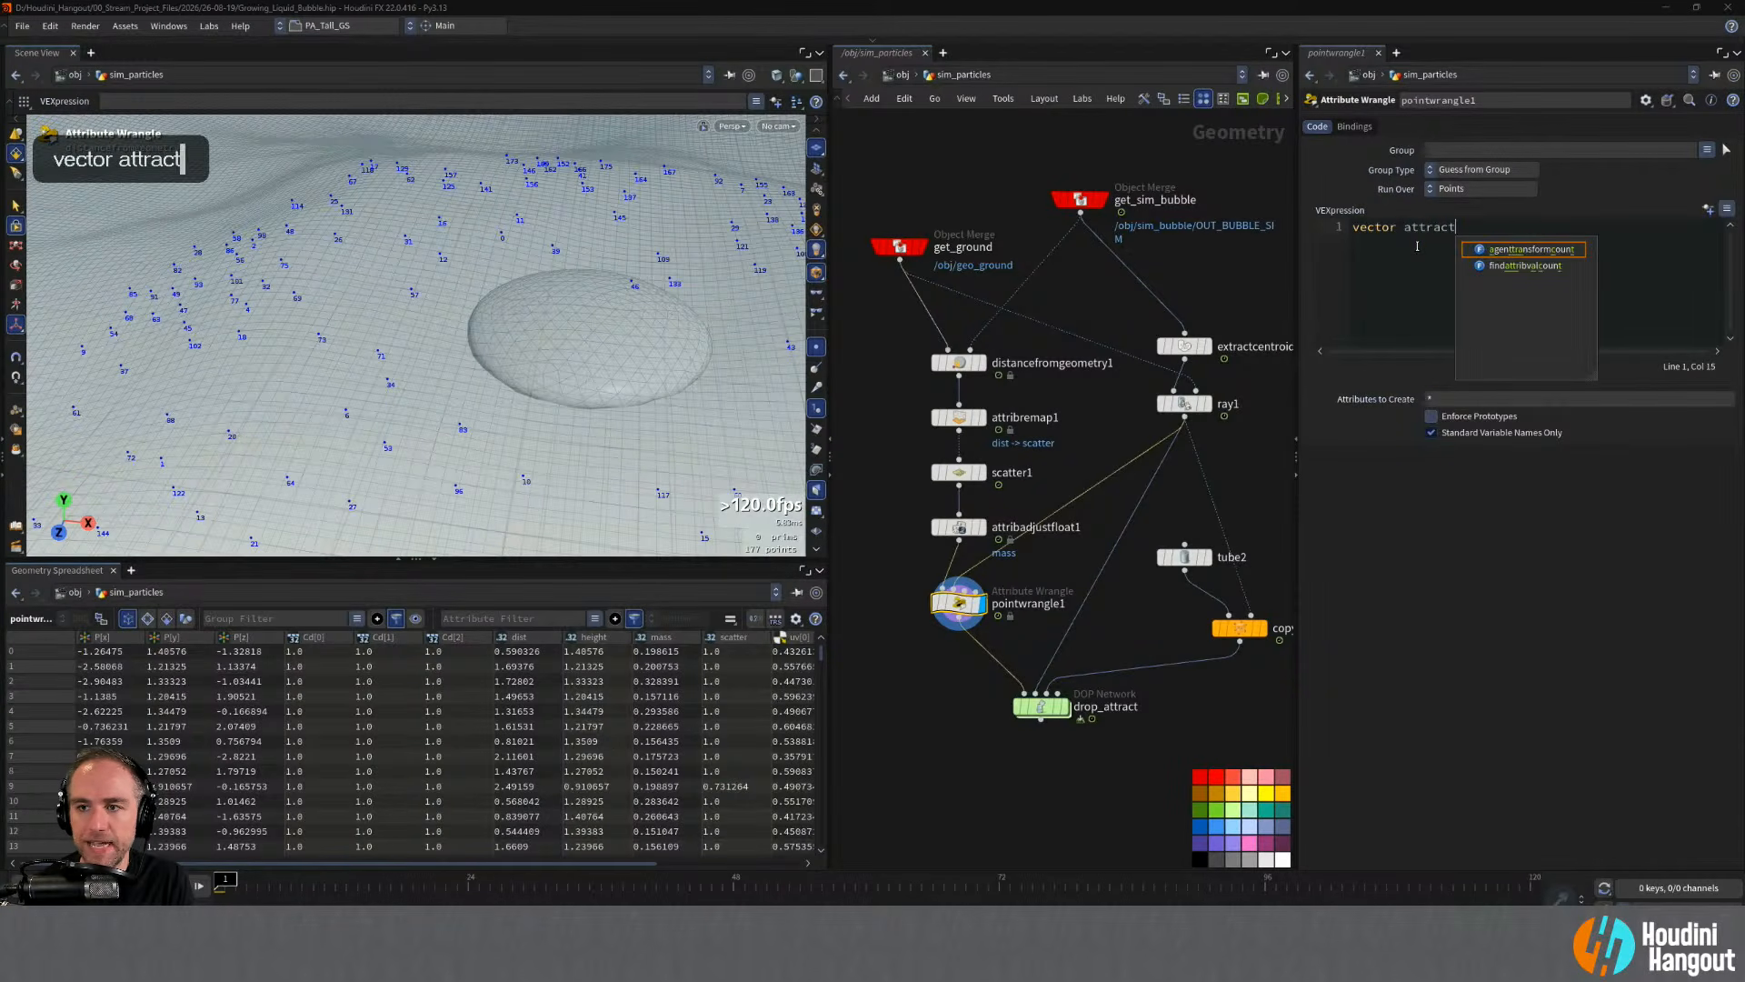
type("Pt = pont")
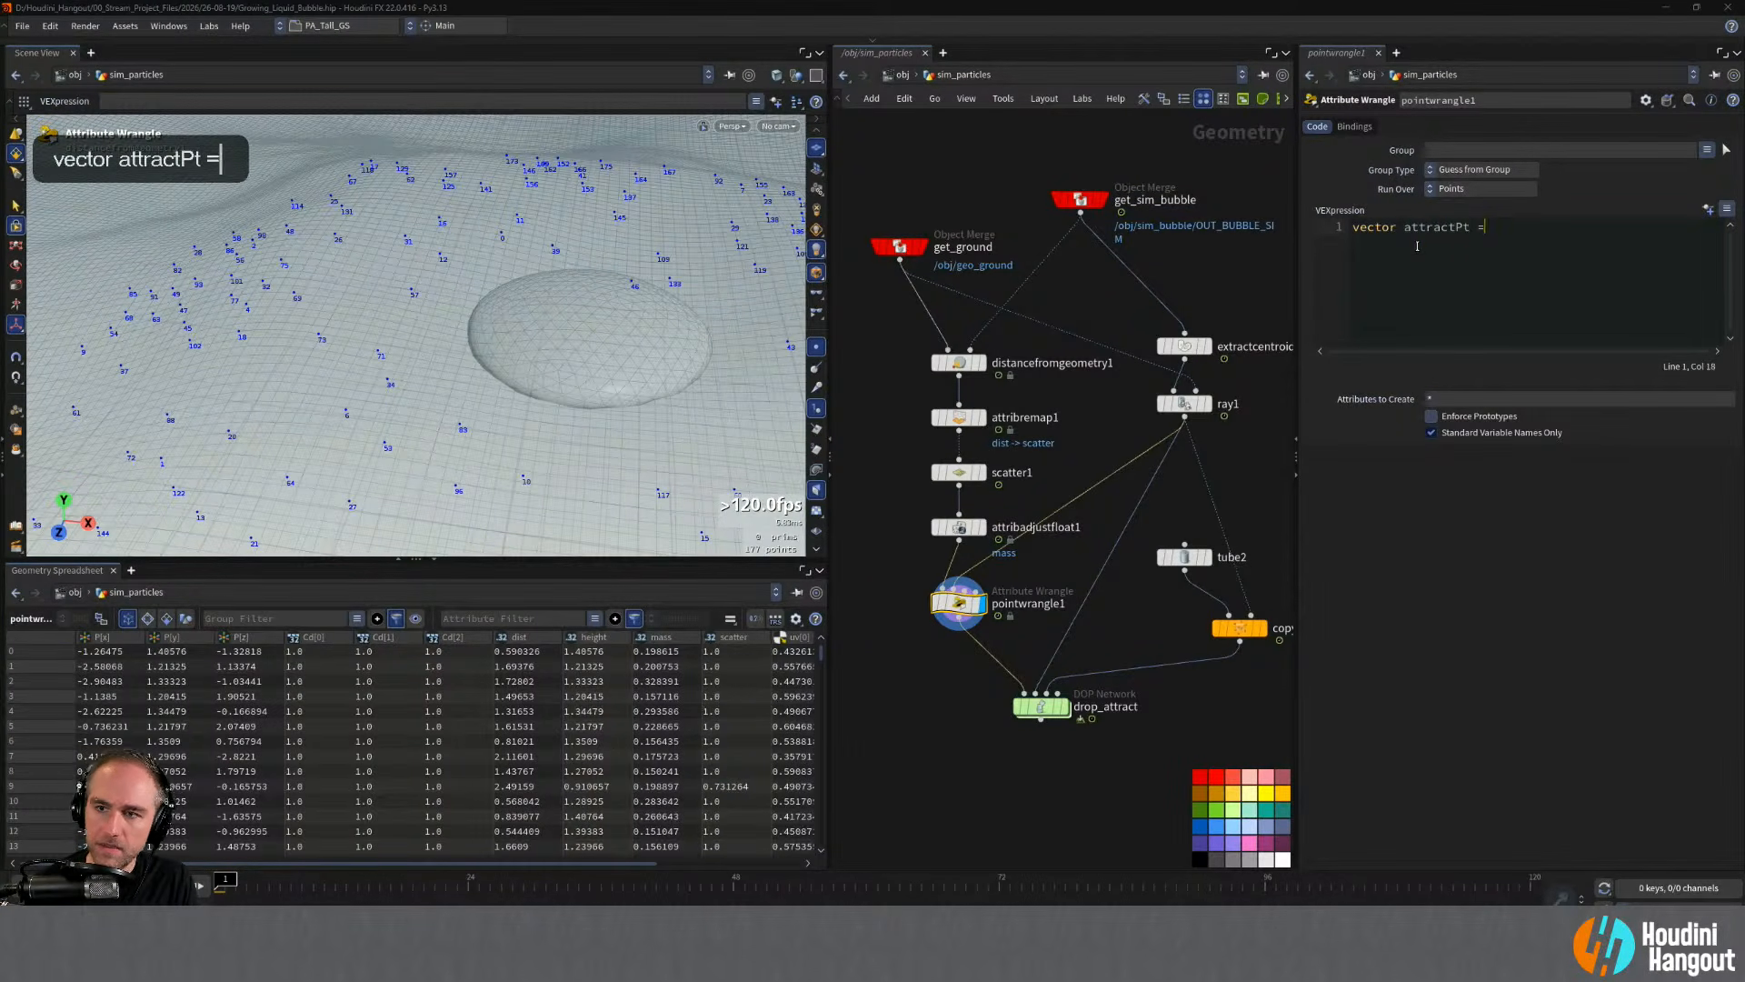
key("BackSpace")
key("BackSpace")
key("BackSpace")
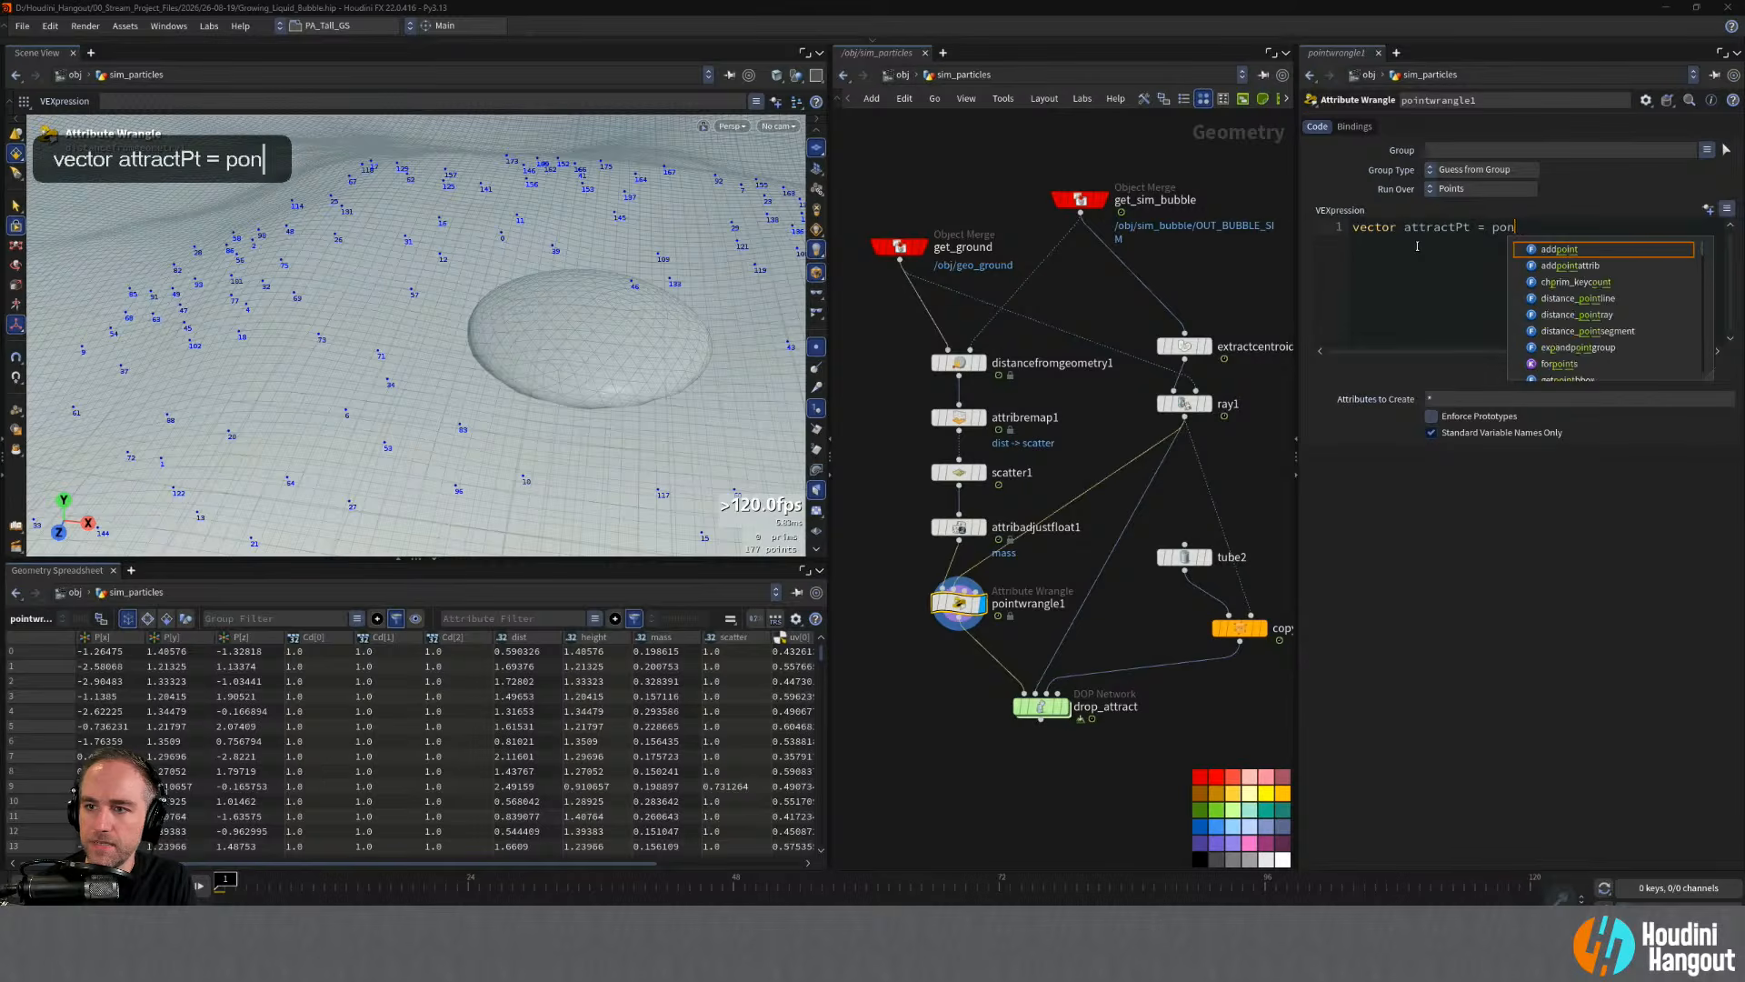
type("oint(")
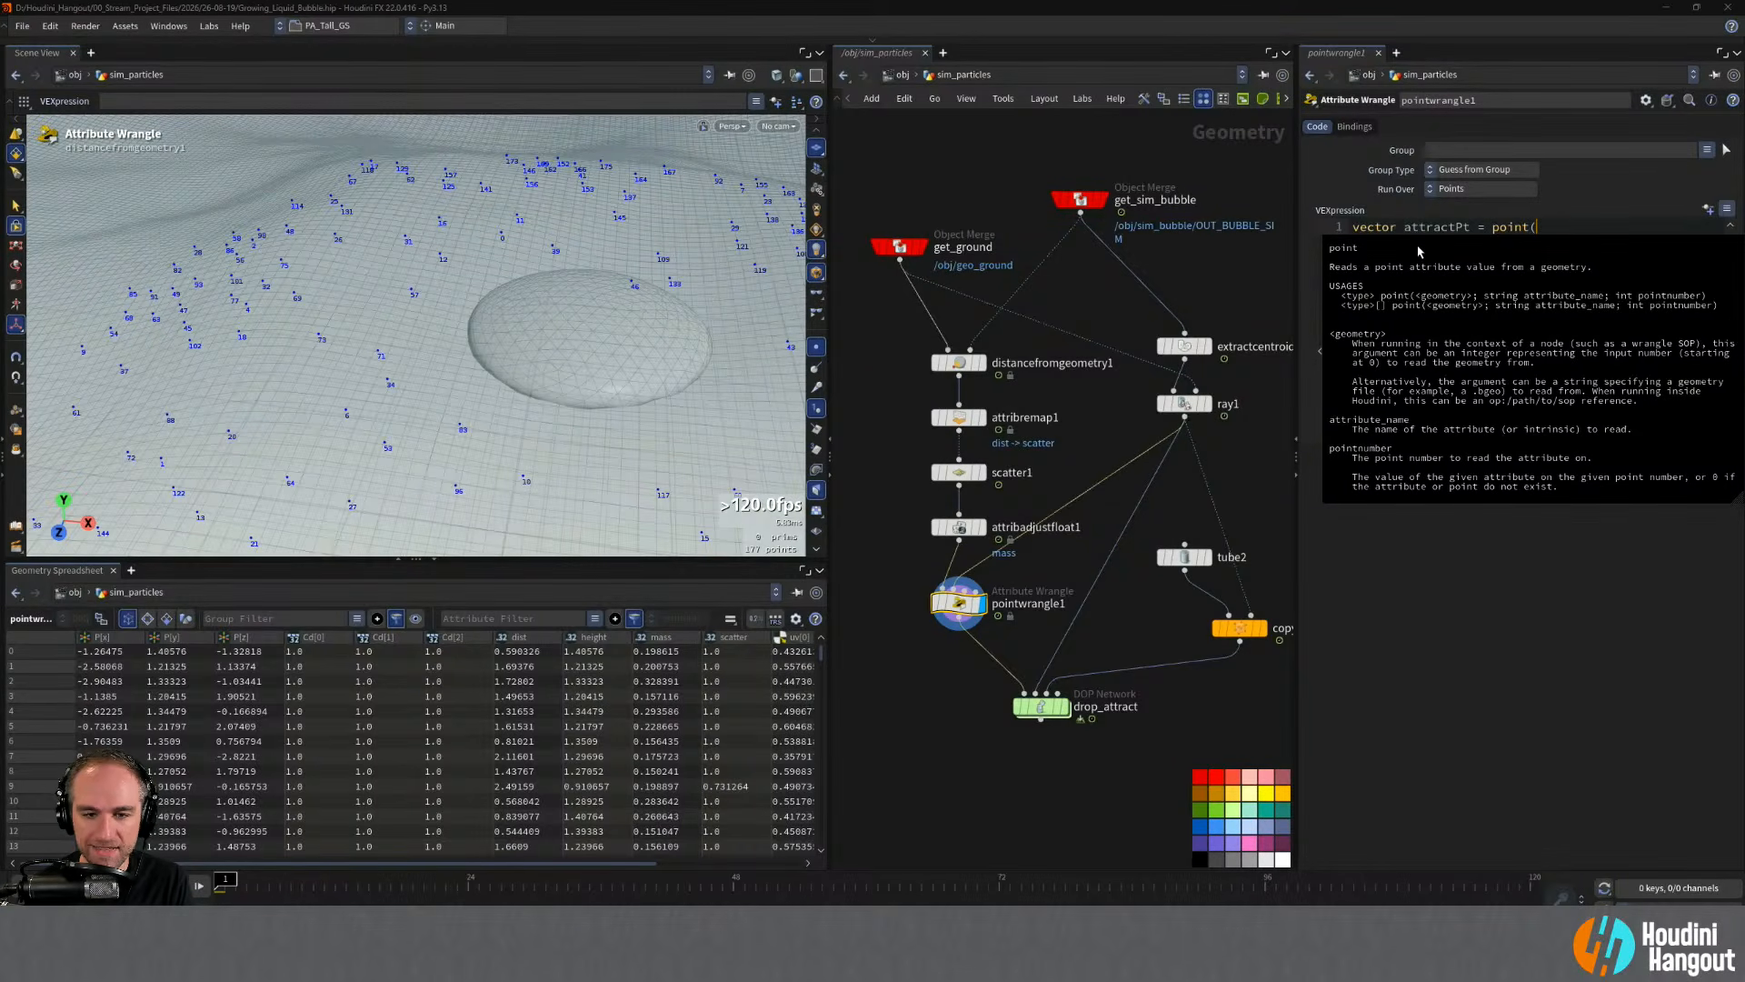
type("1")
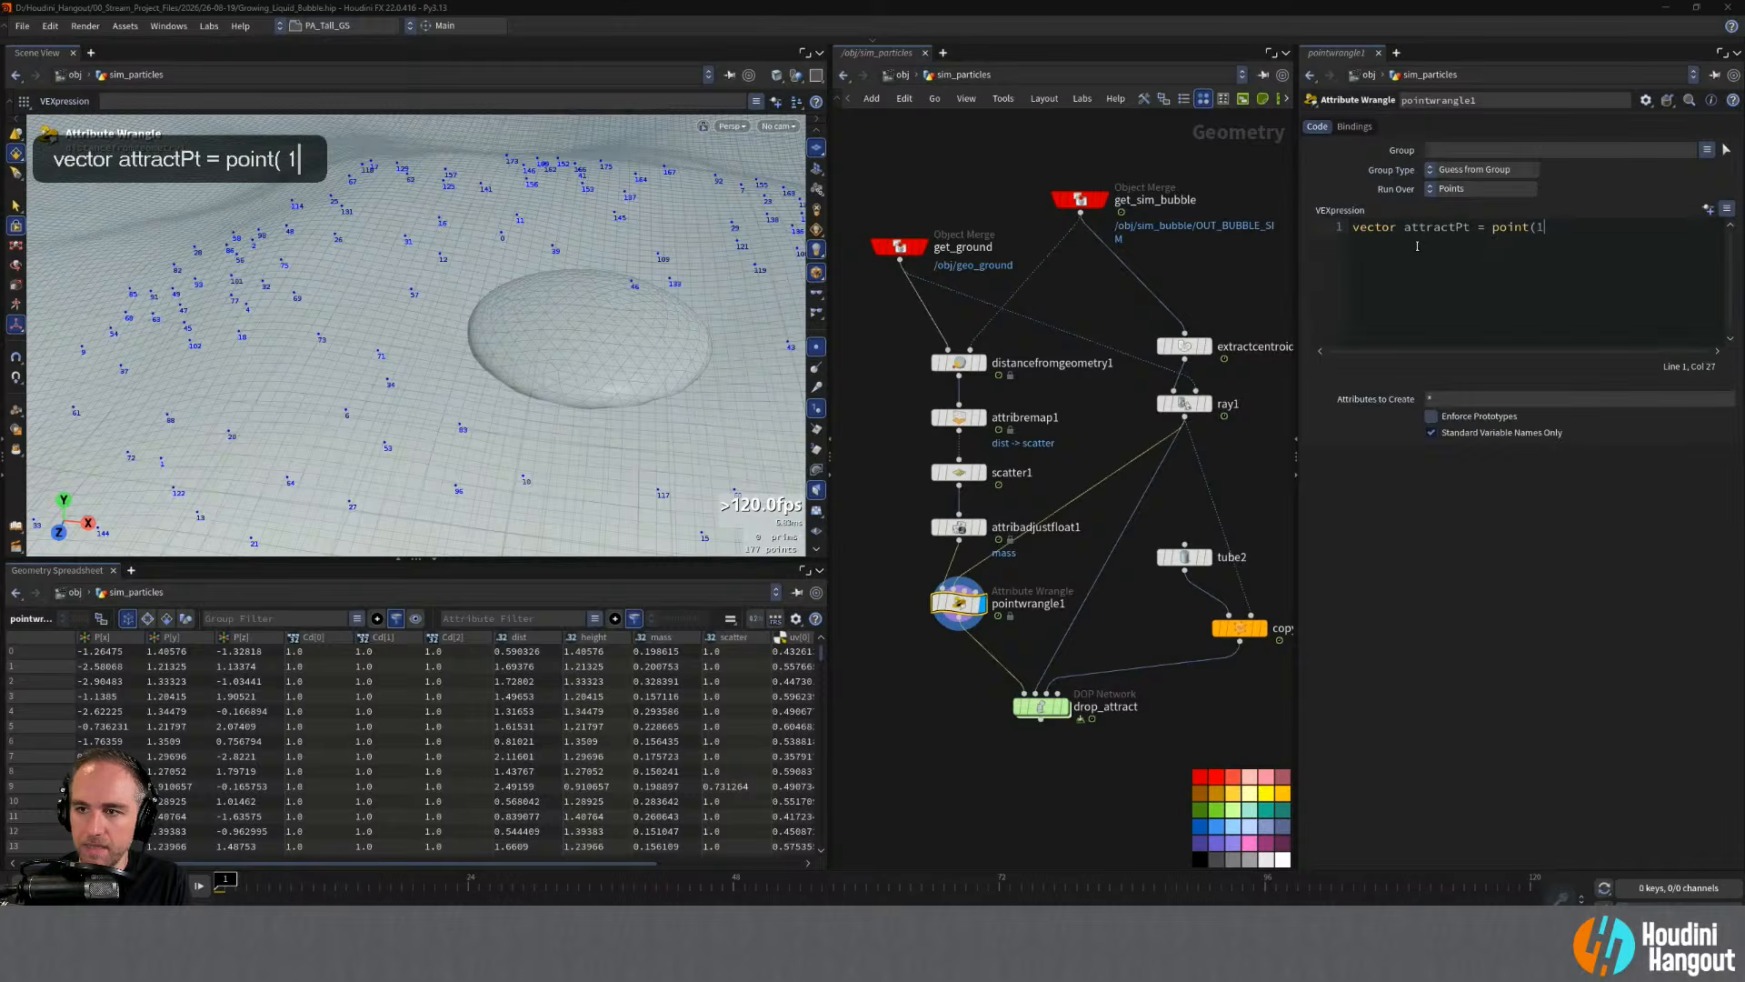
type(",")
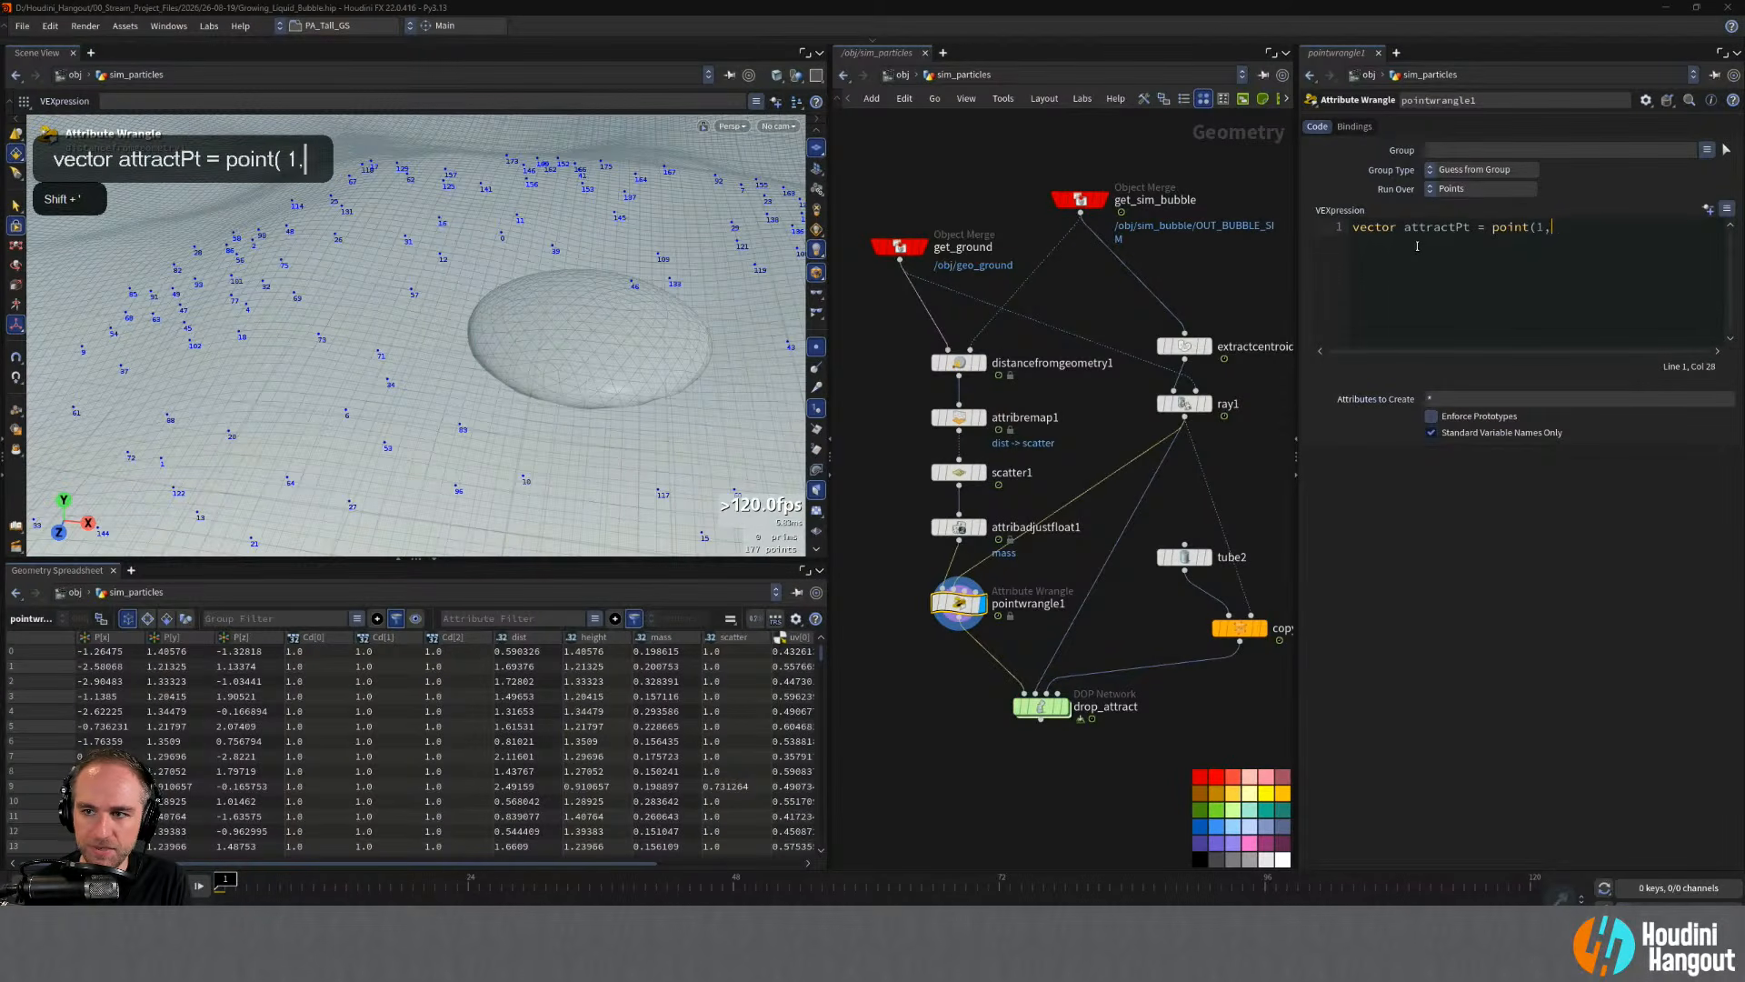
type(" \"P\", ")
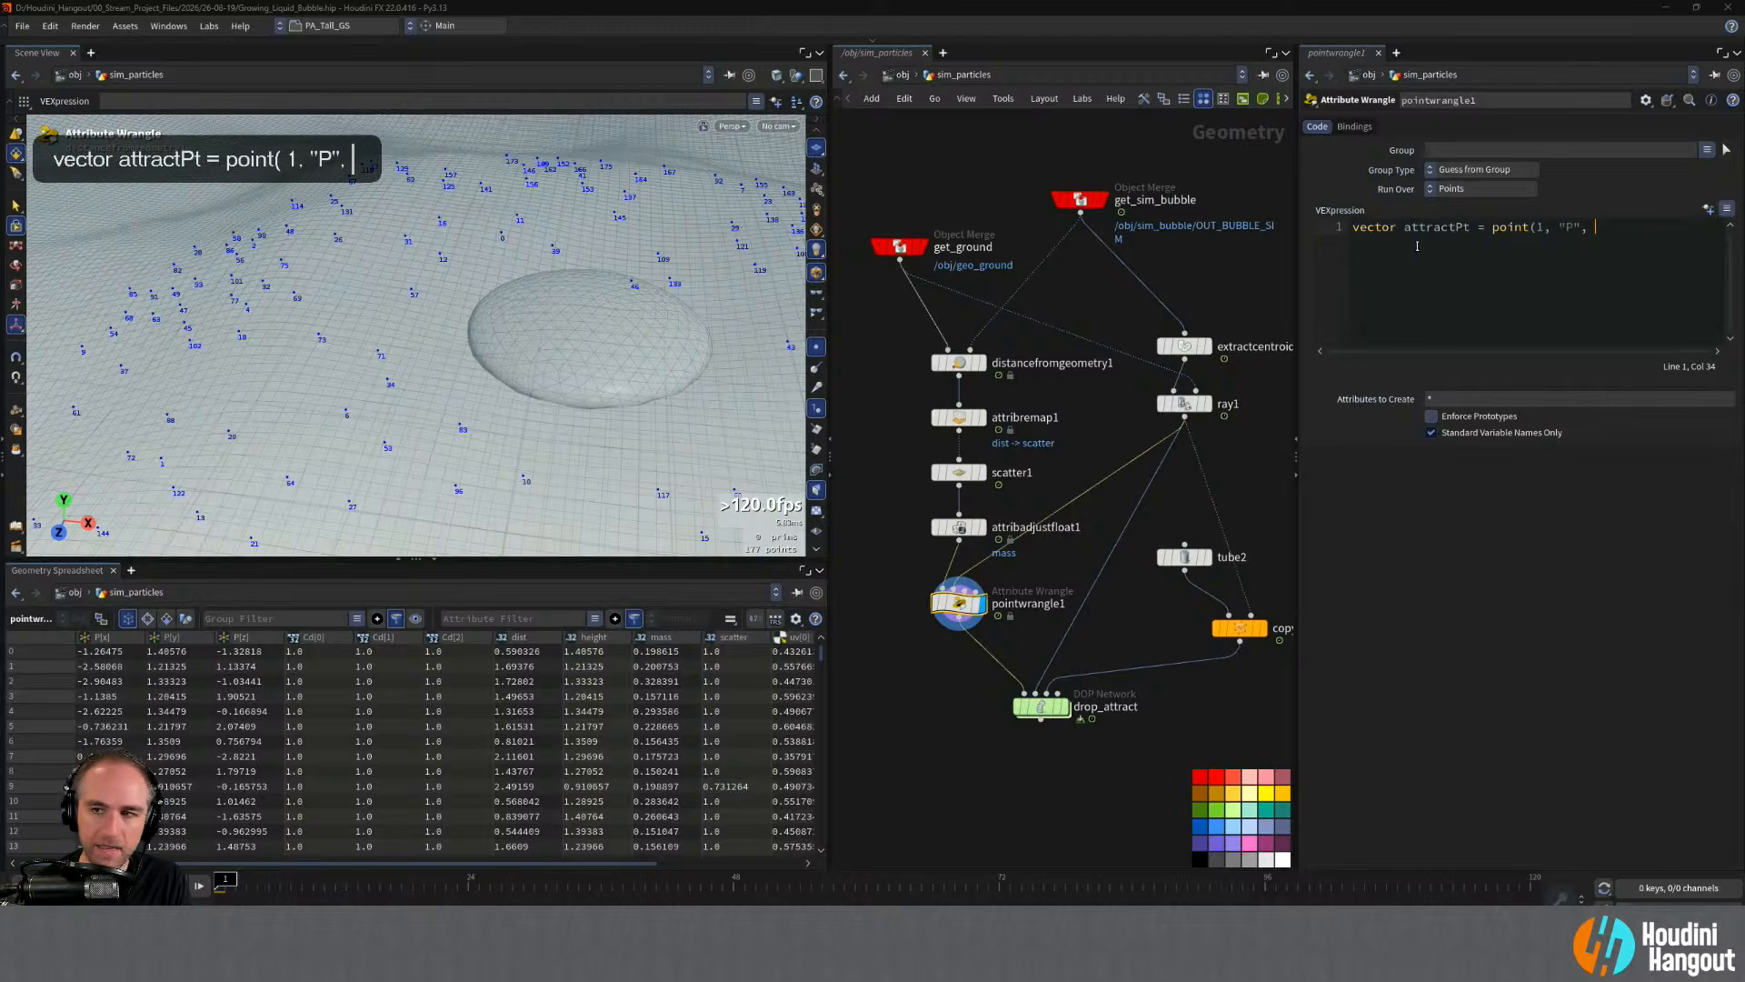
type("0);")
key("ctrl+Return")
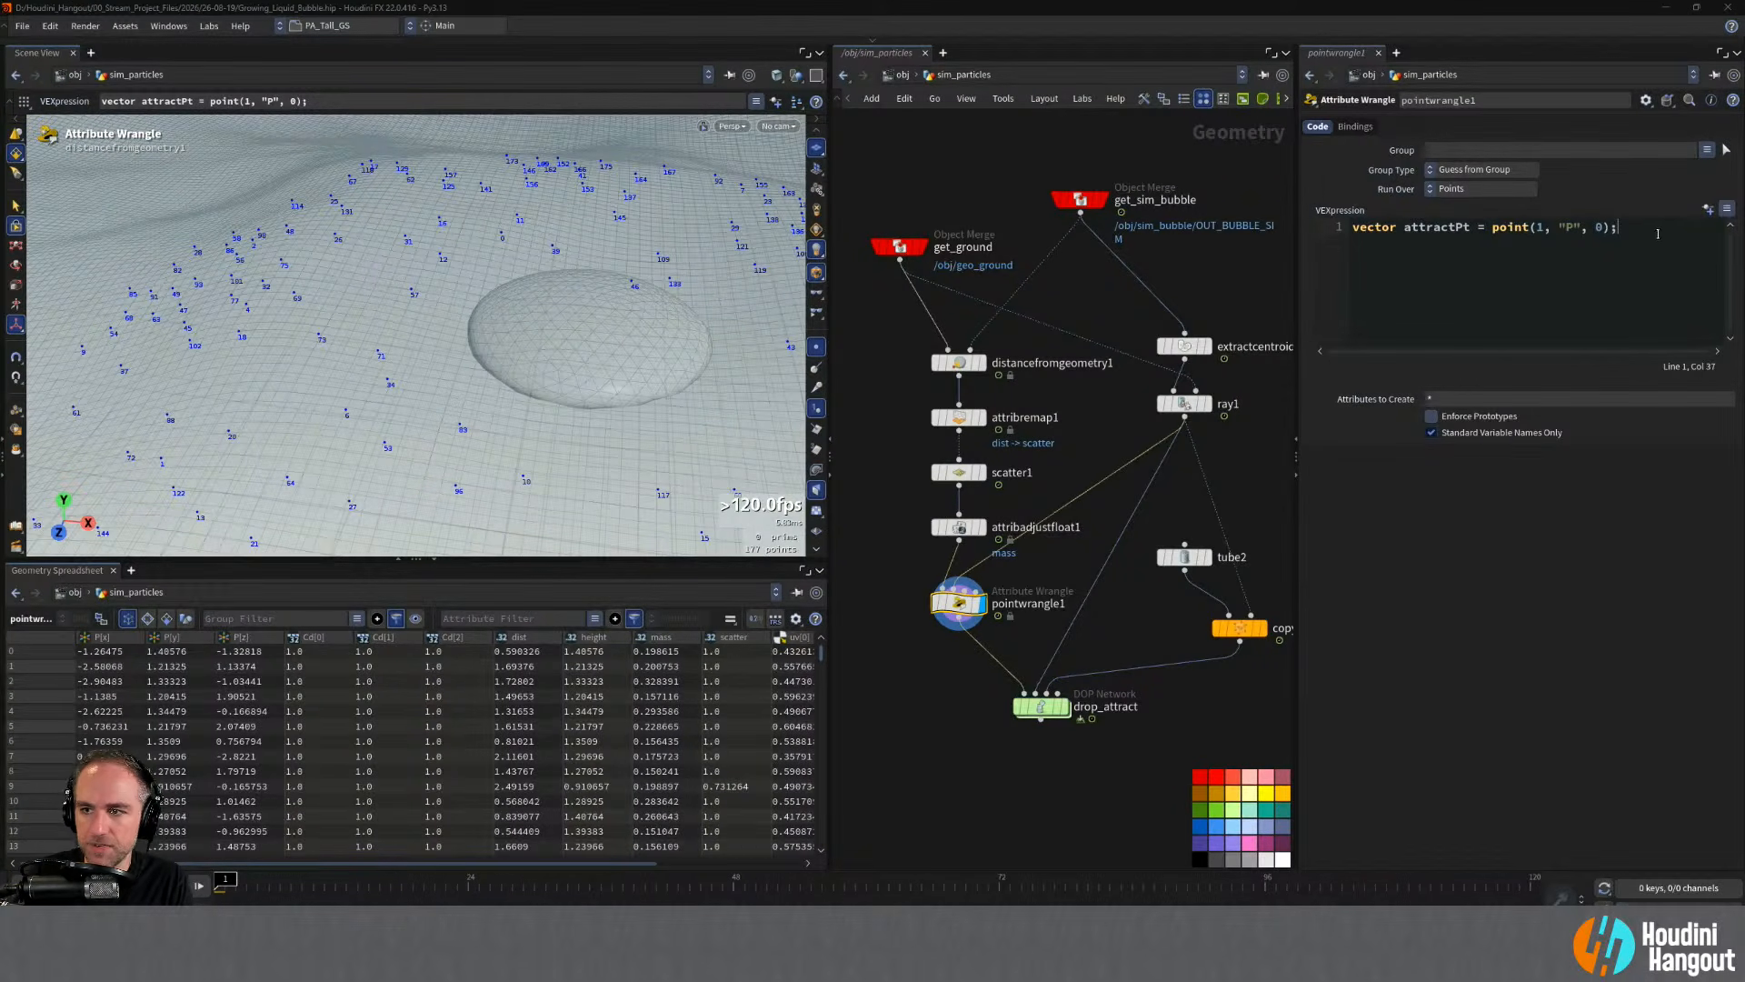
- Add and apply the test line v@a_test = attractPt; to pointwrangle1 to check the attractor position in the spreadsheet
key("Return")
key("Return")
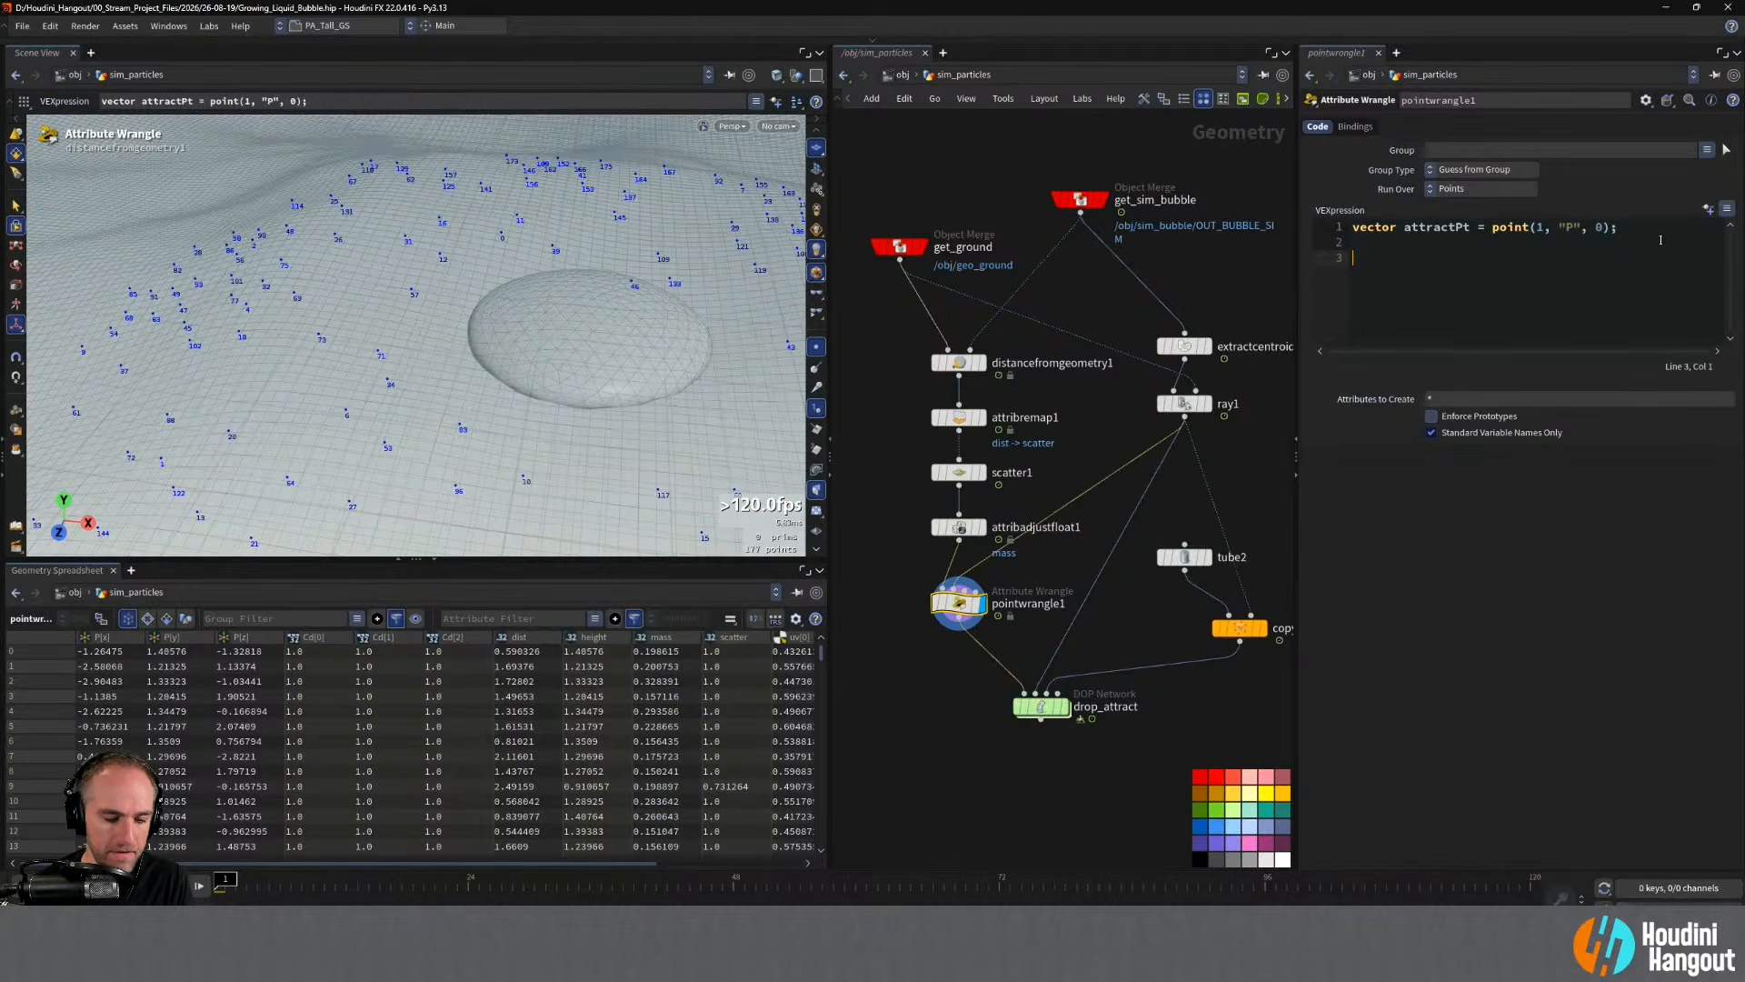
type("v@a_")
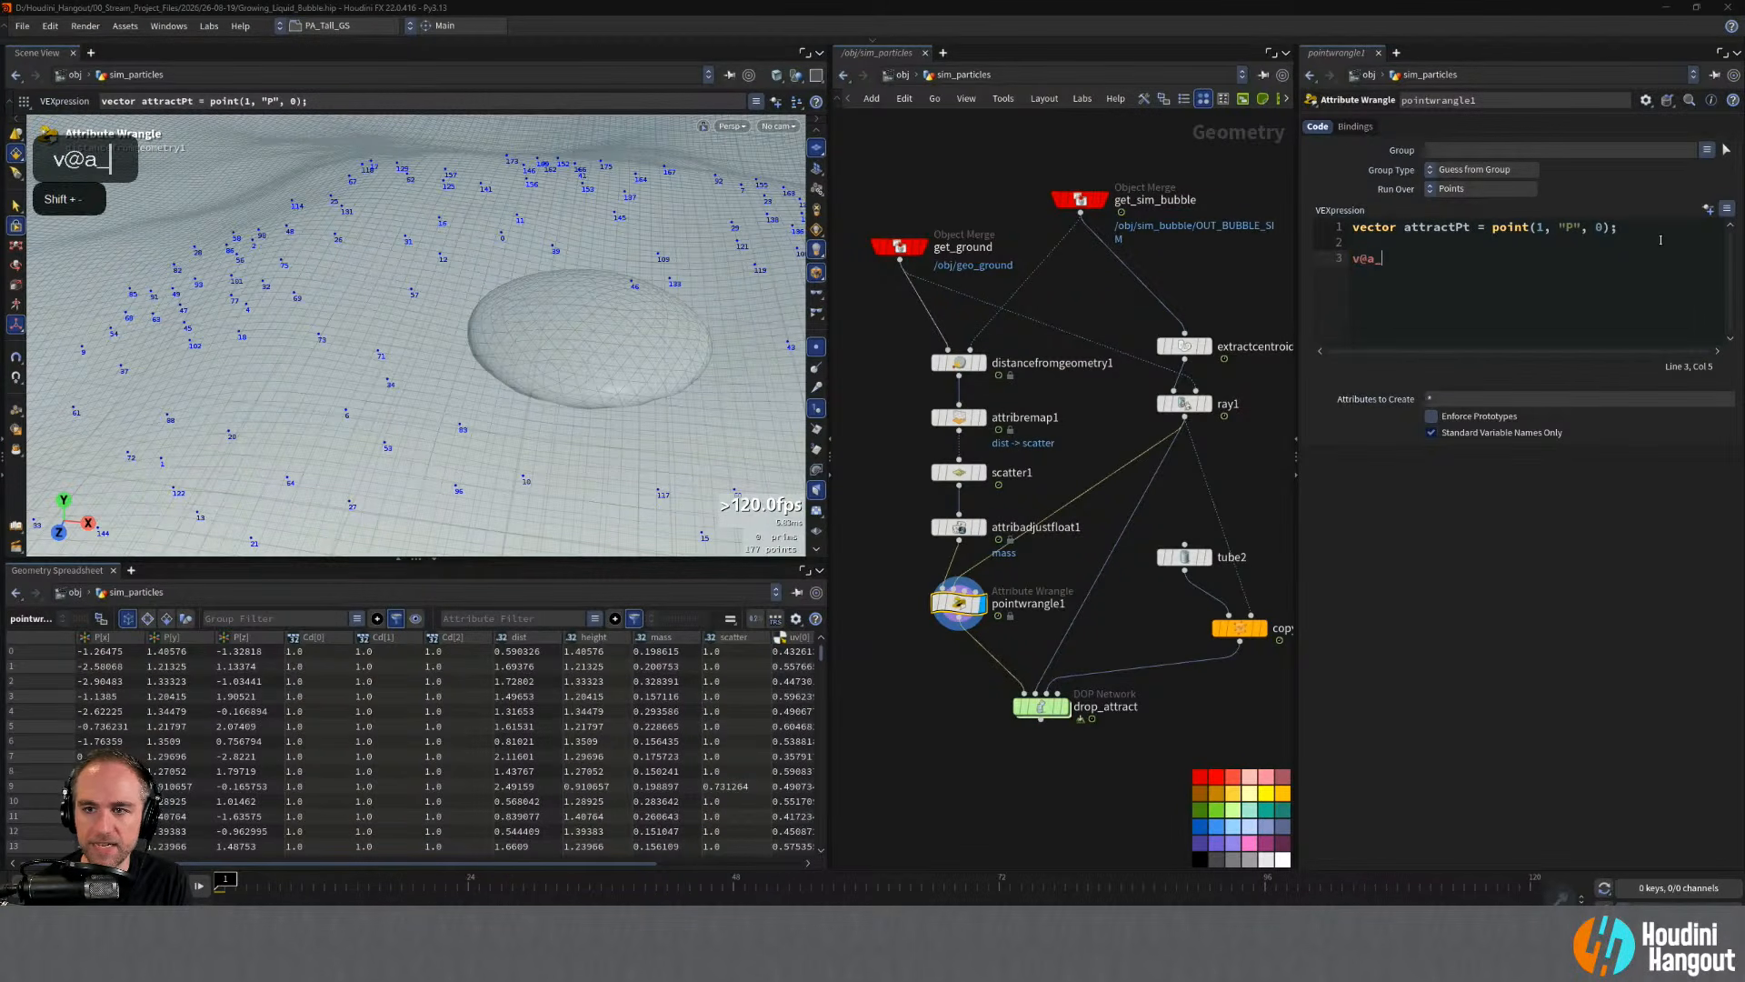
type("test = ")
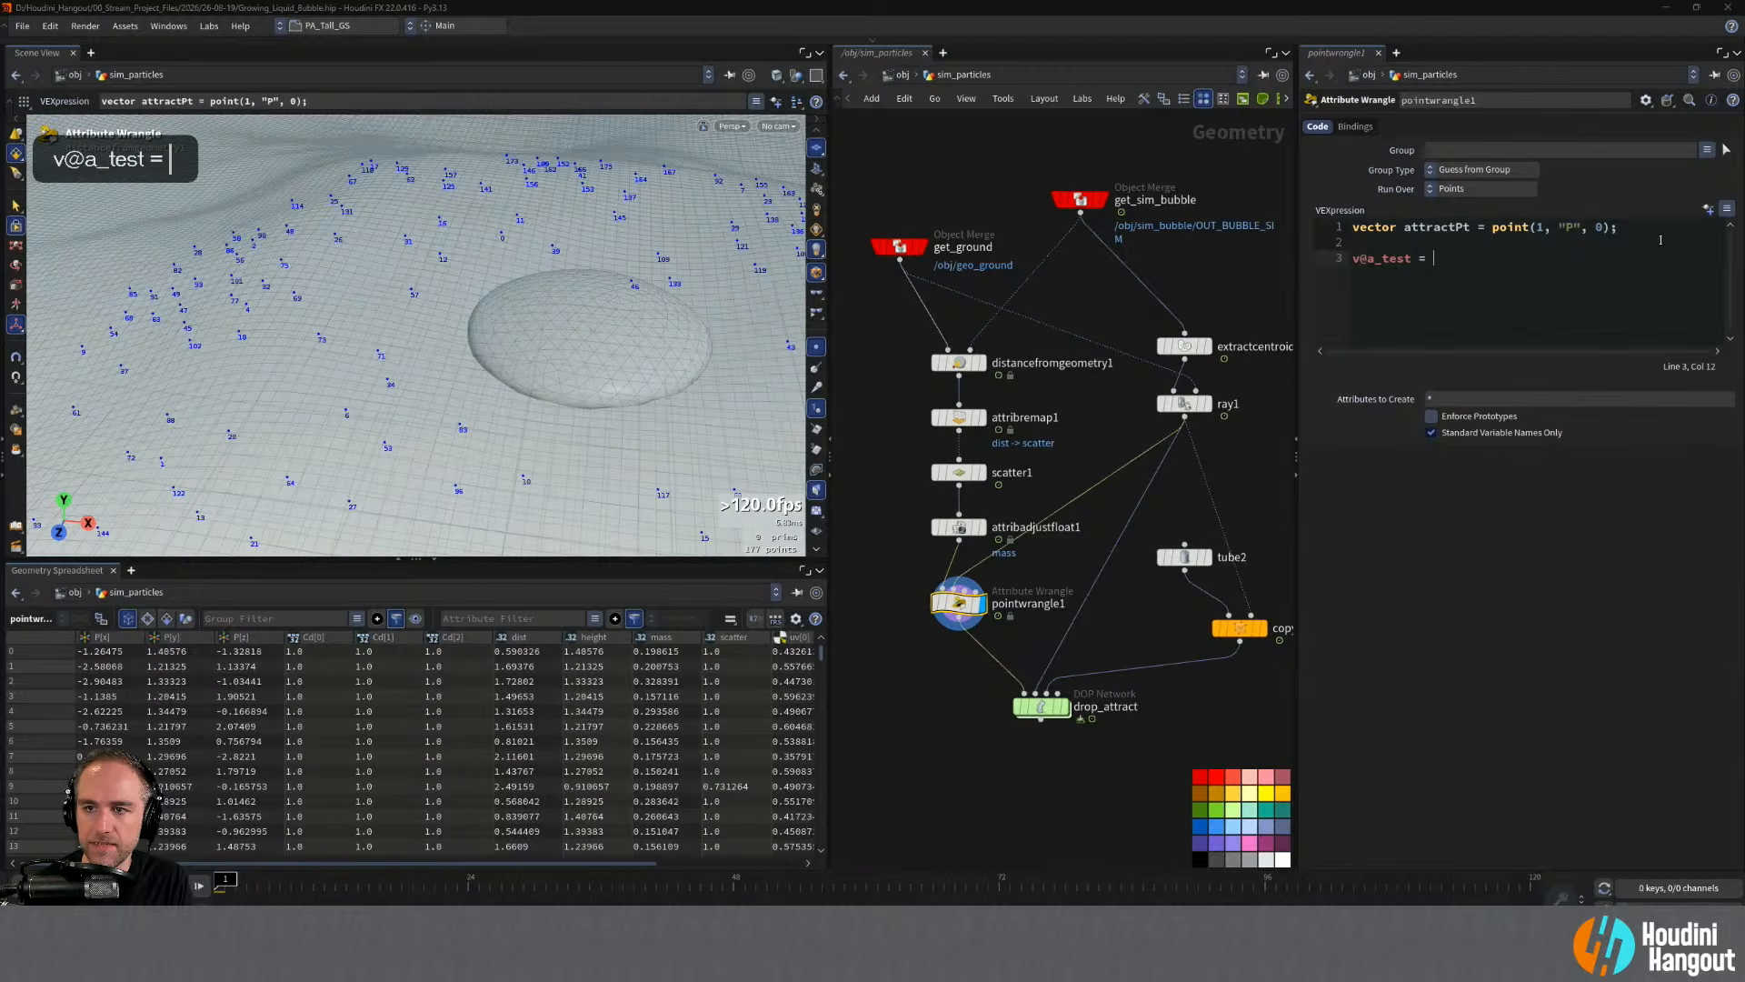
type("a")
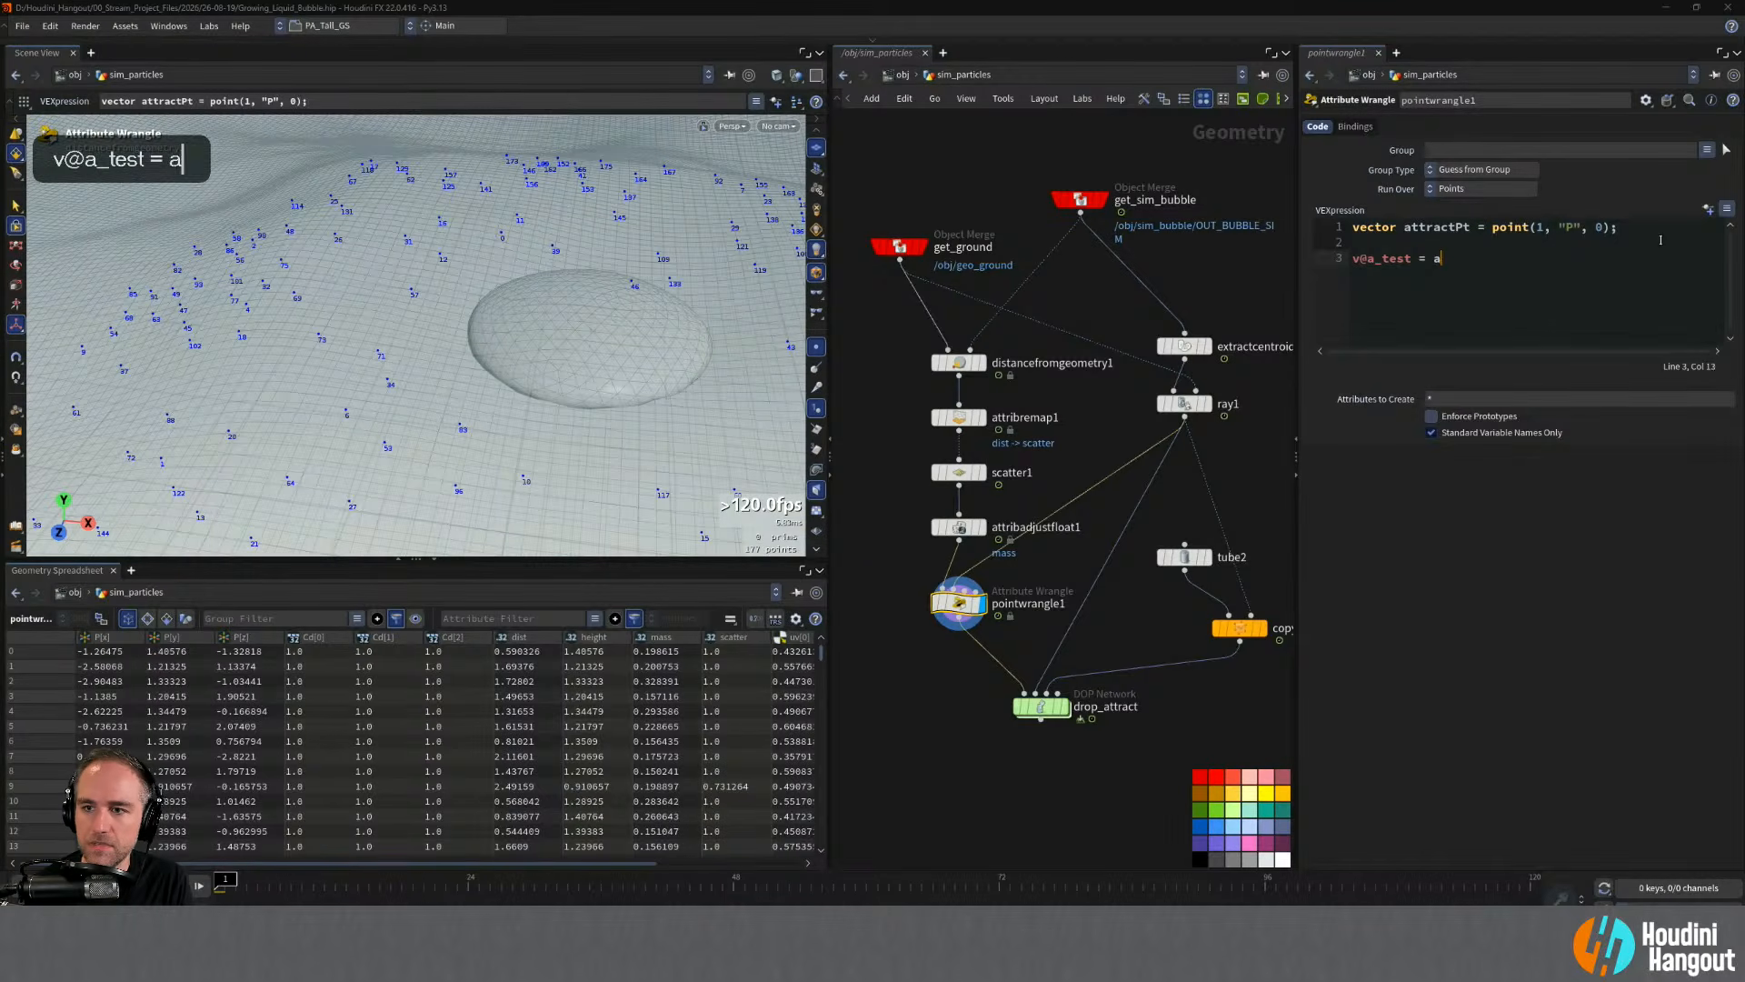
type("ttractPt;")
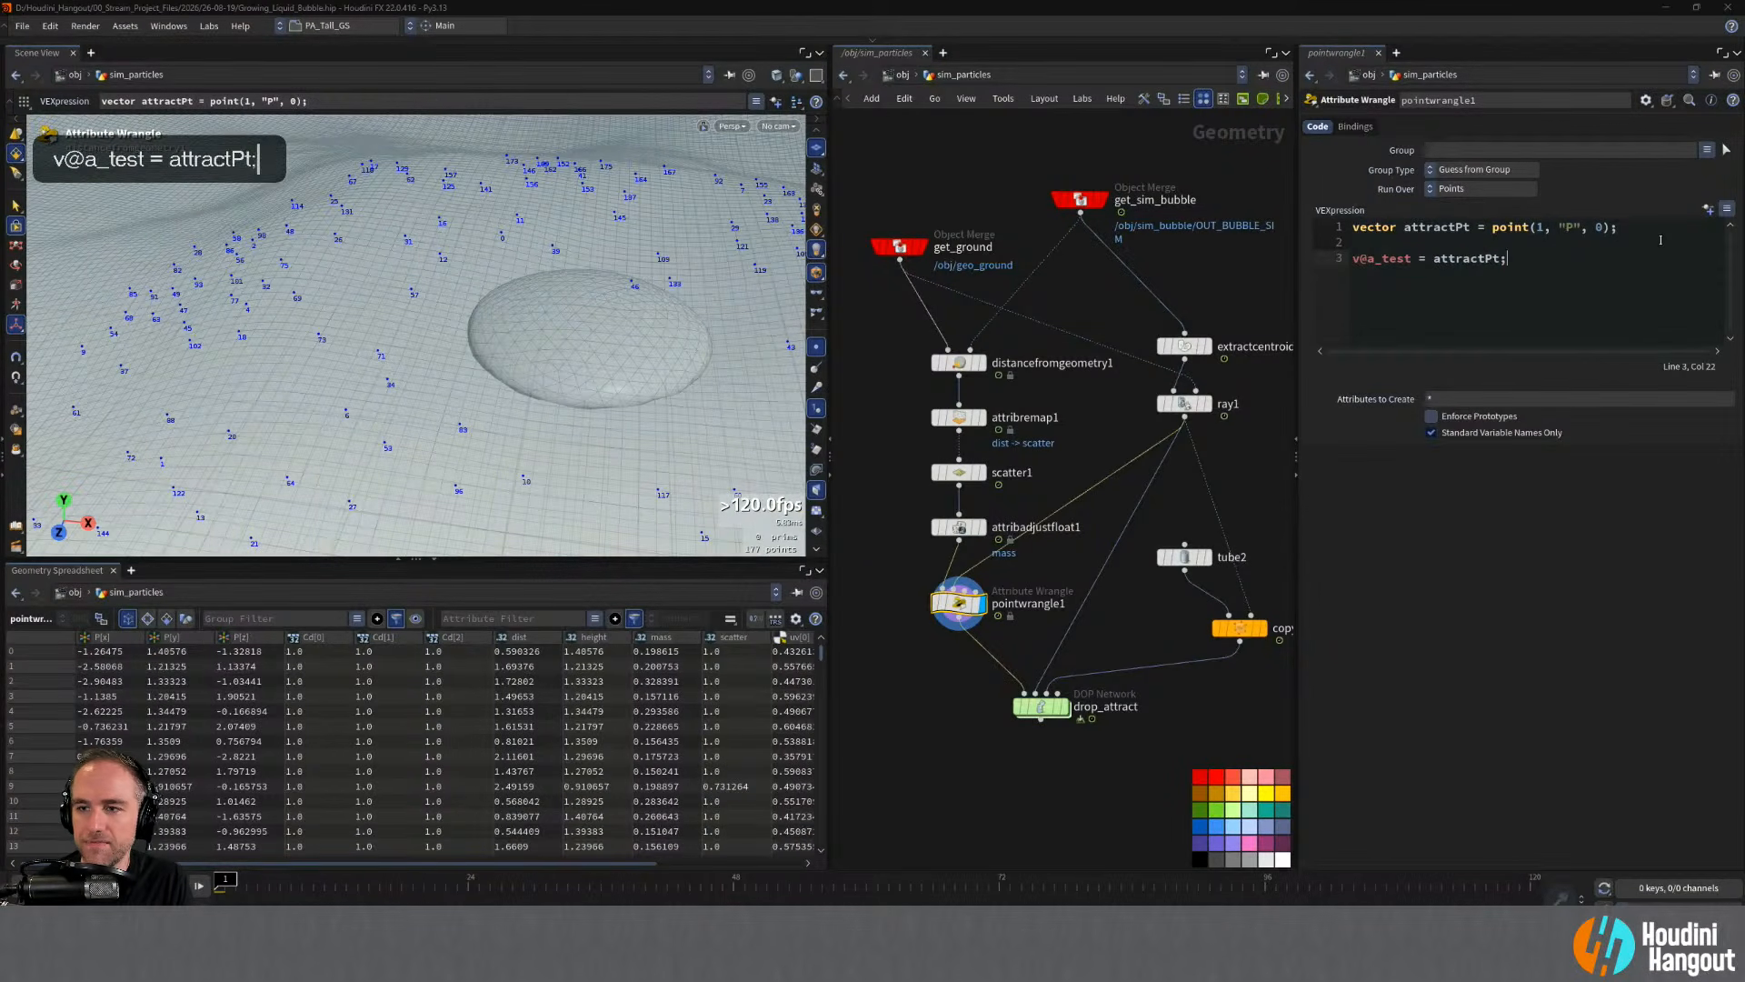
key("ctrl+Return")
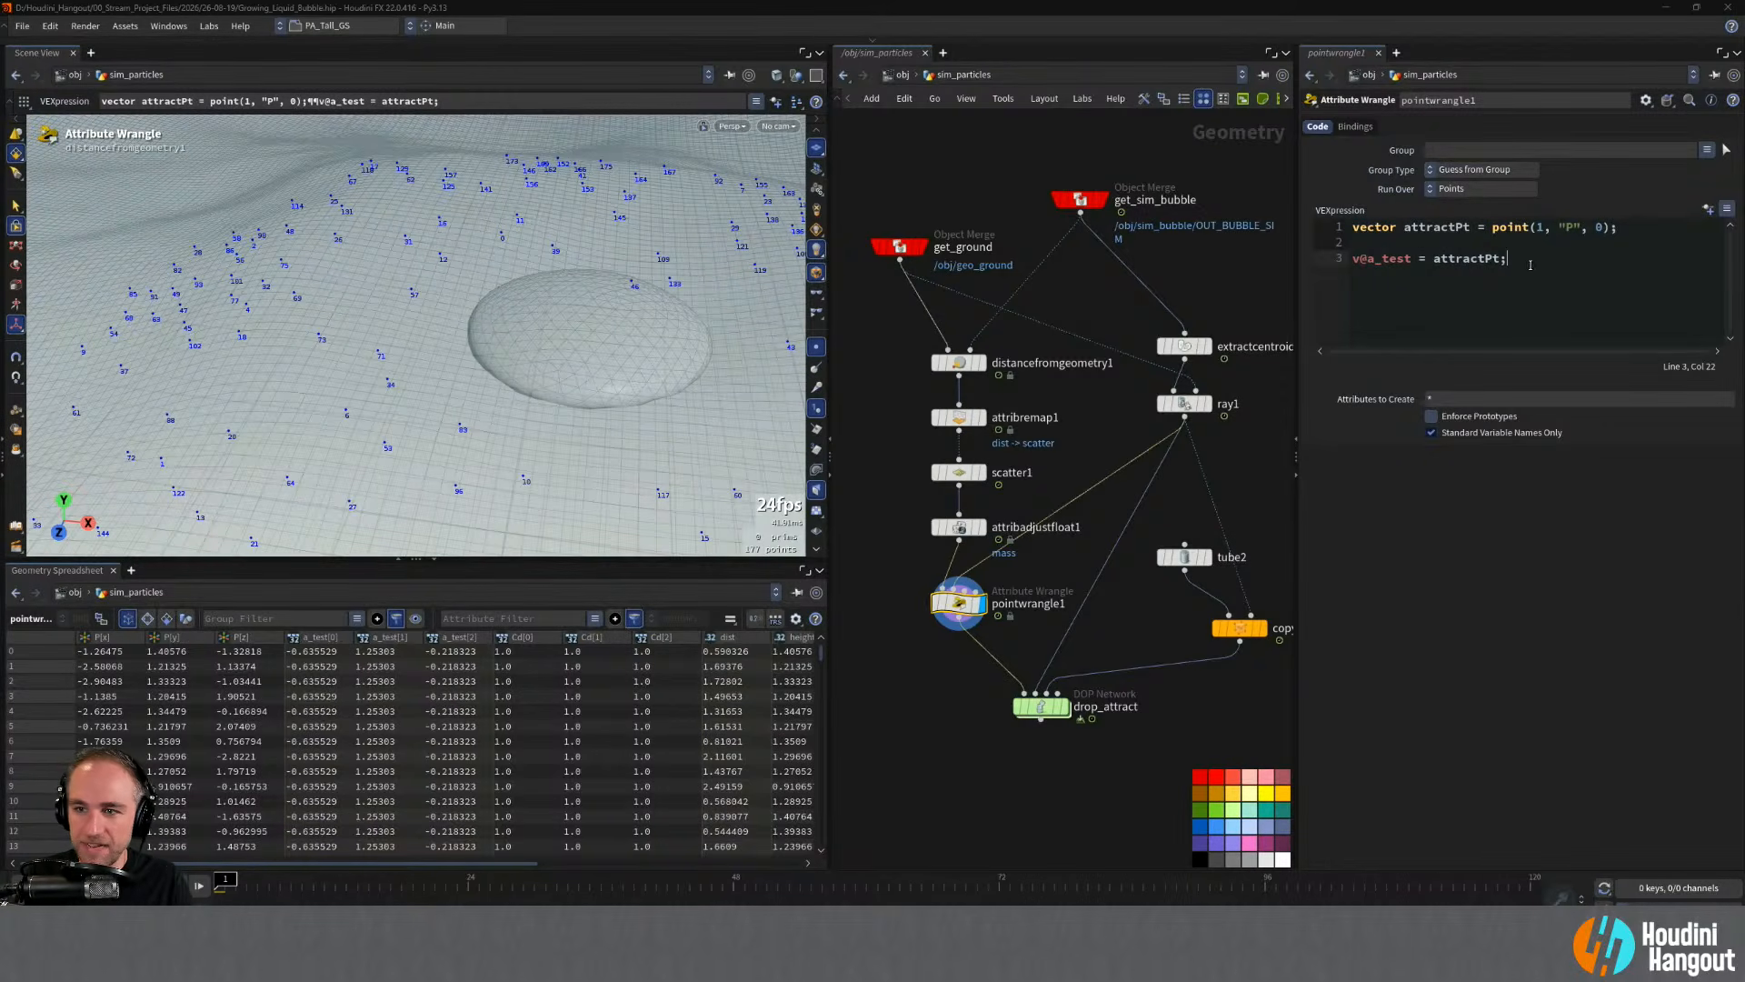
- Delete the a_test line and the blank lines after the attractPt declaration
left_click_drag(1507, 259, 1347, 267)
key("BackSpace")
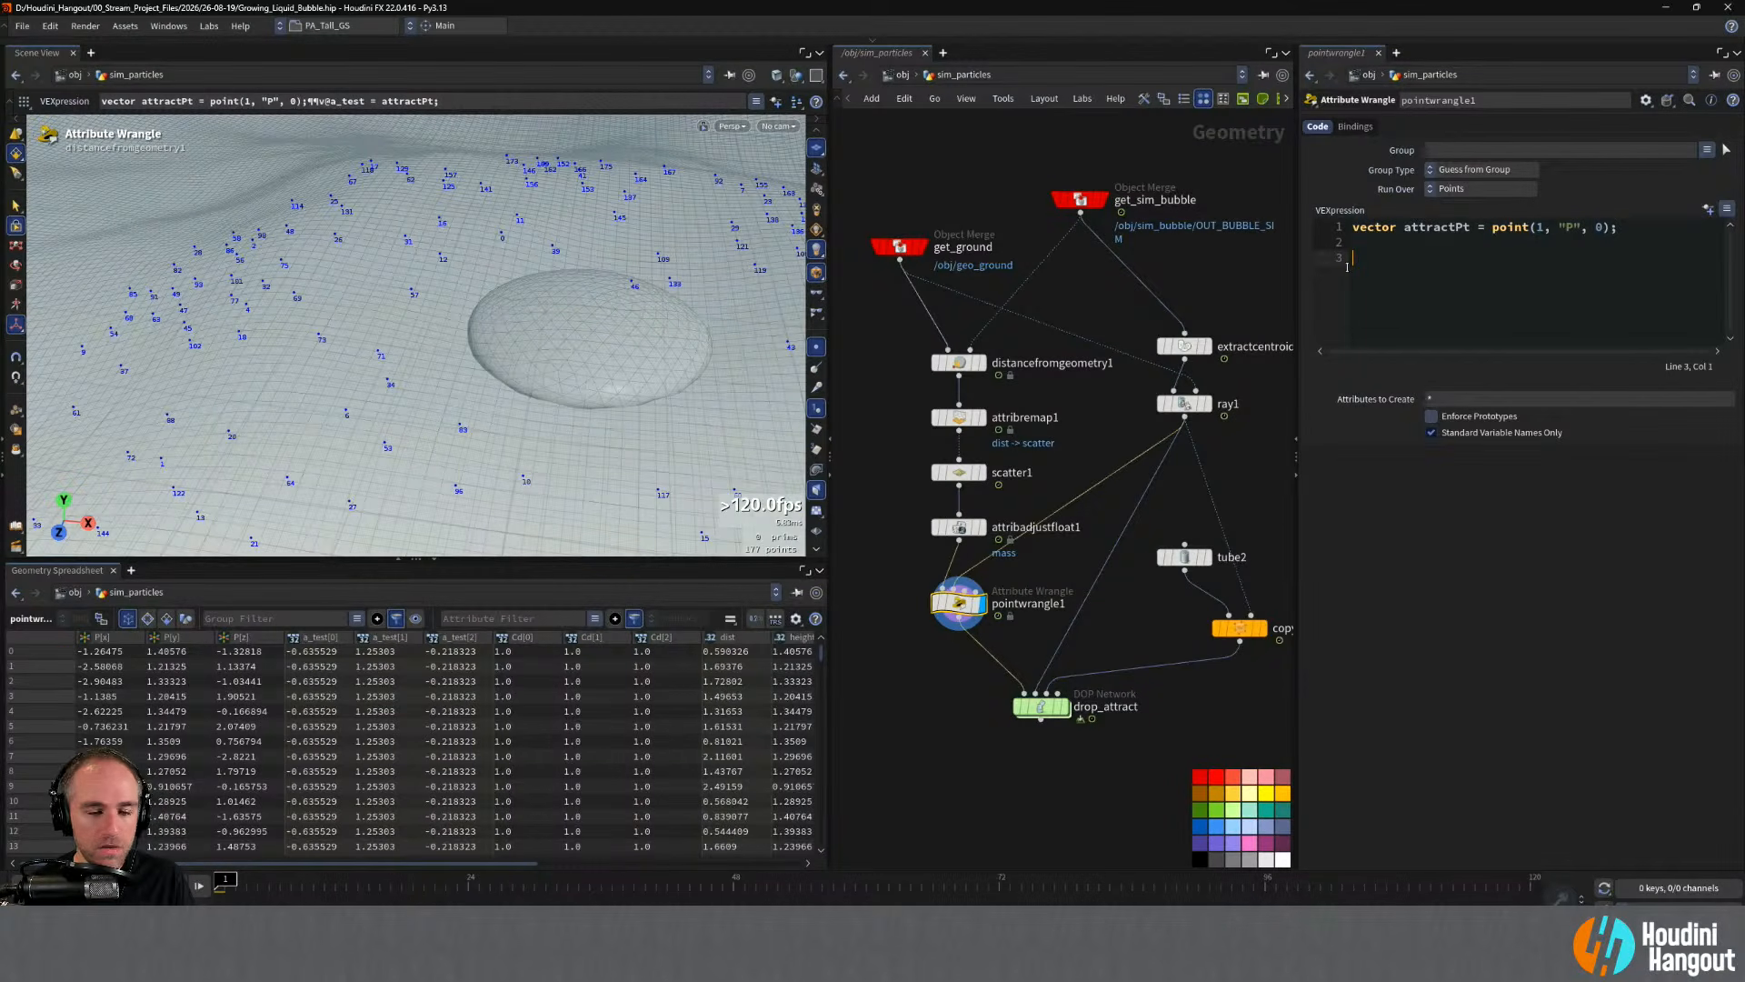
key("BackSpace")
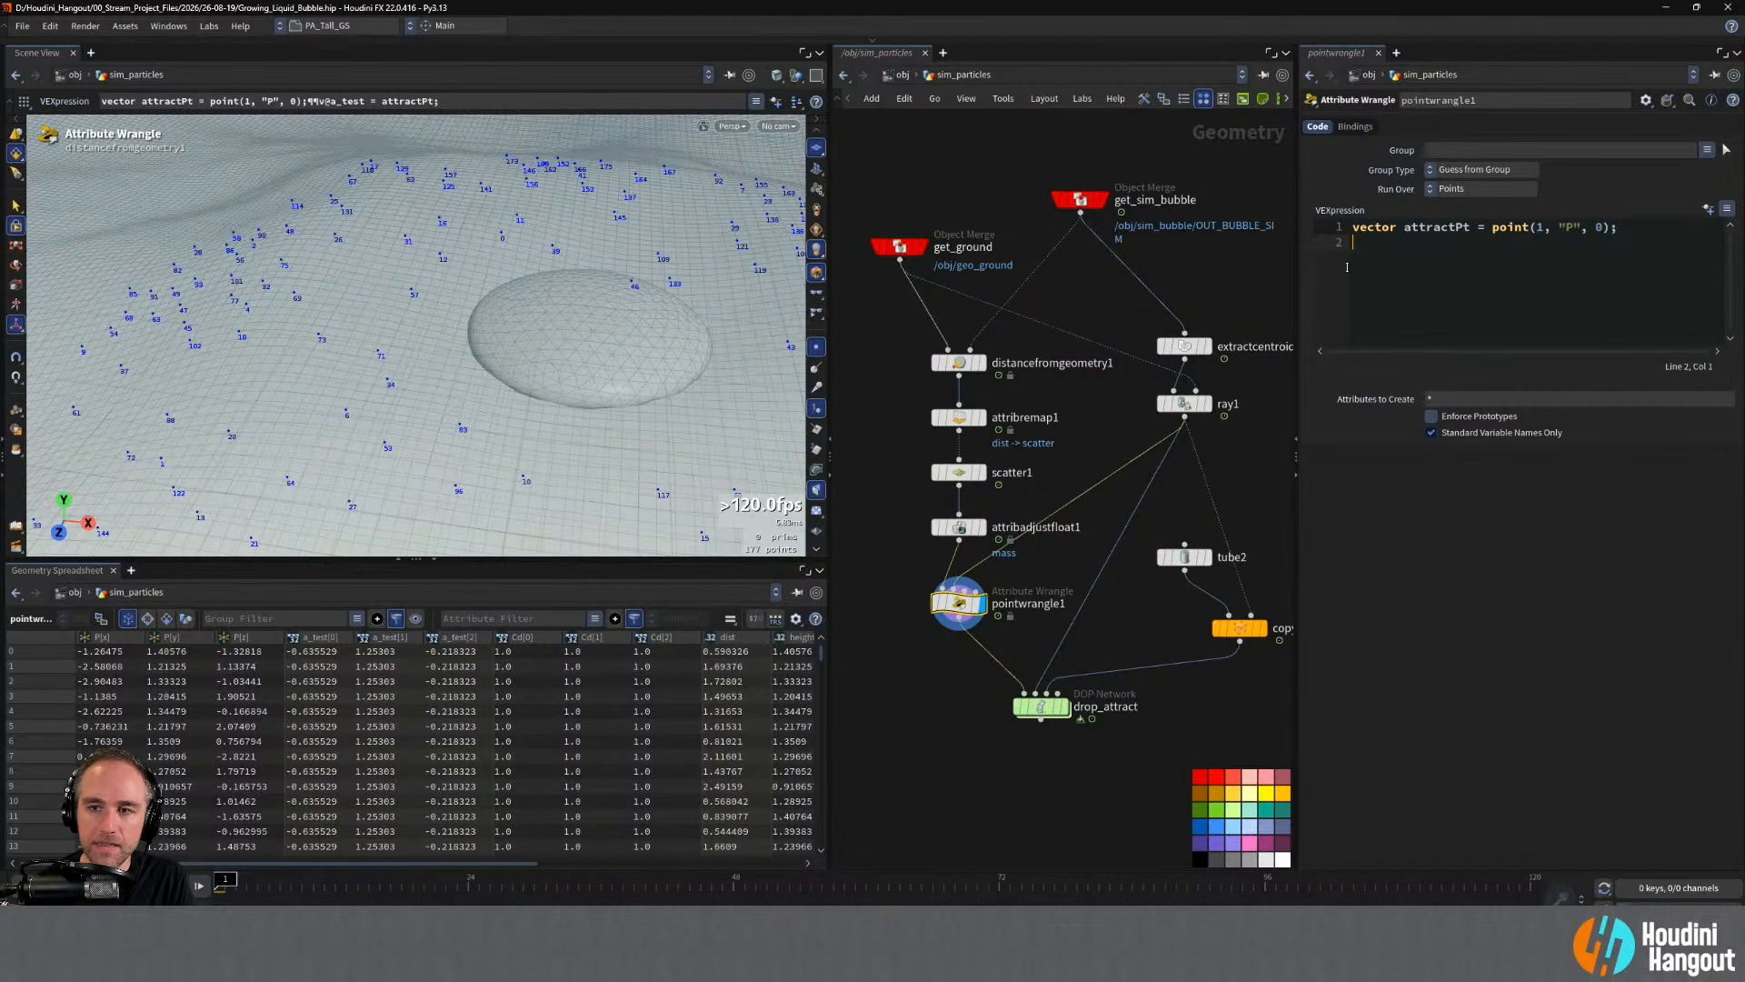
key("BackSpace")
- Add and apply the velocity line v@v = v@P - attractPt; in pointwrangle1, and open the node's info to check its attributes
key("Return")
key("Return")
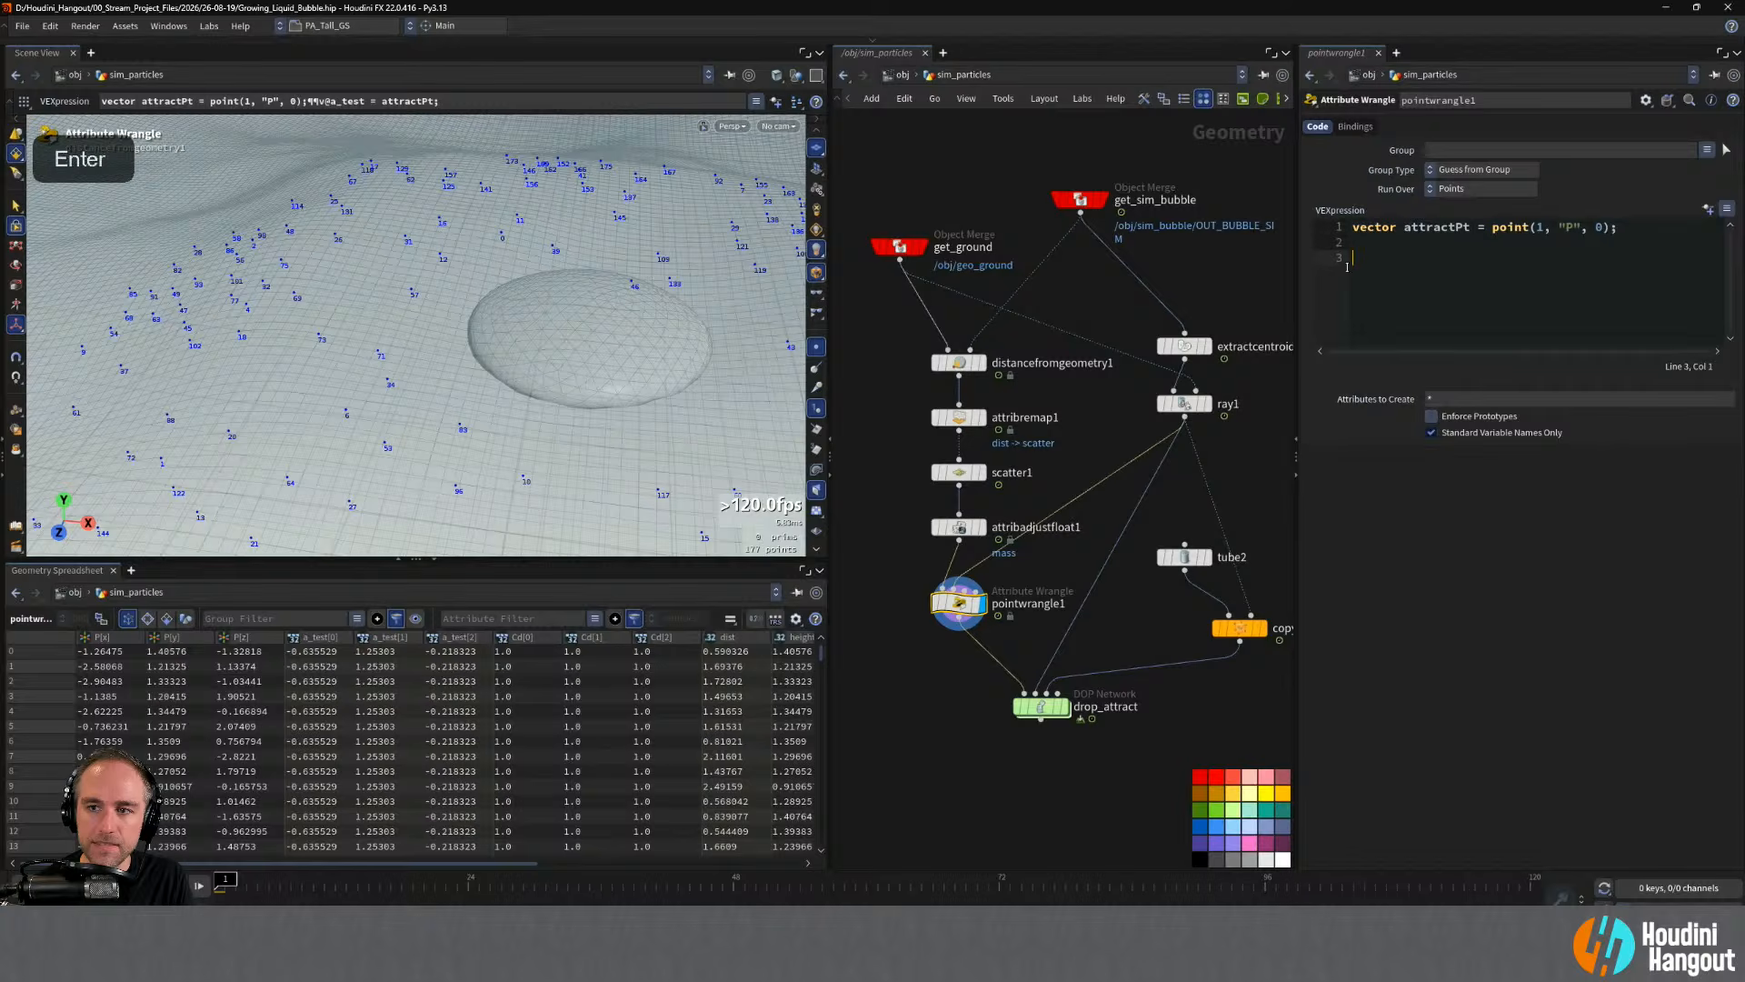
type("v@v =")
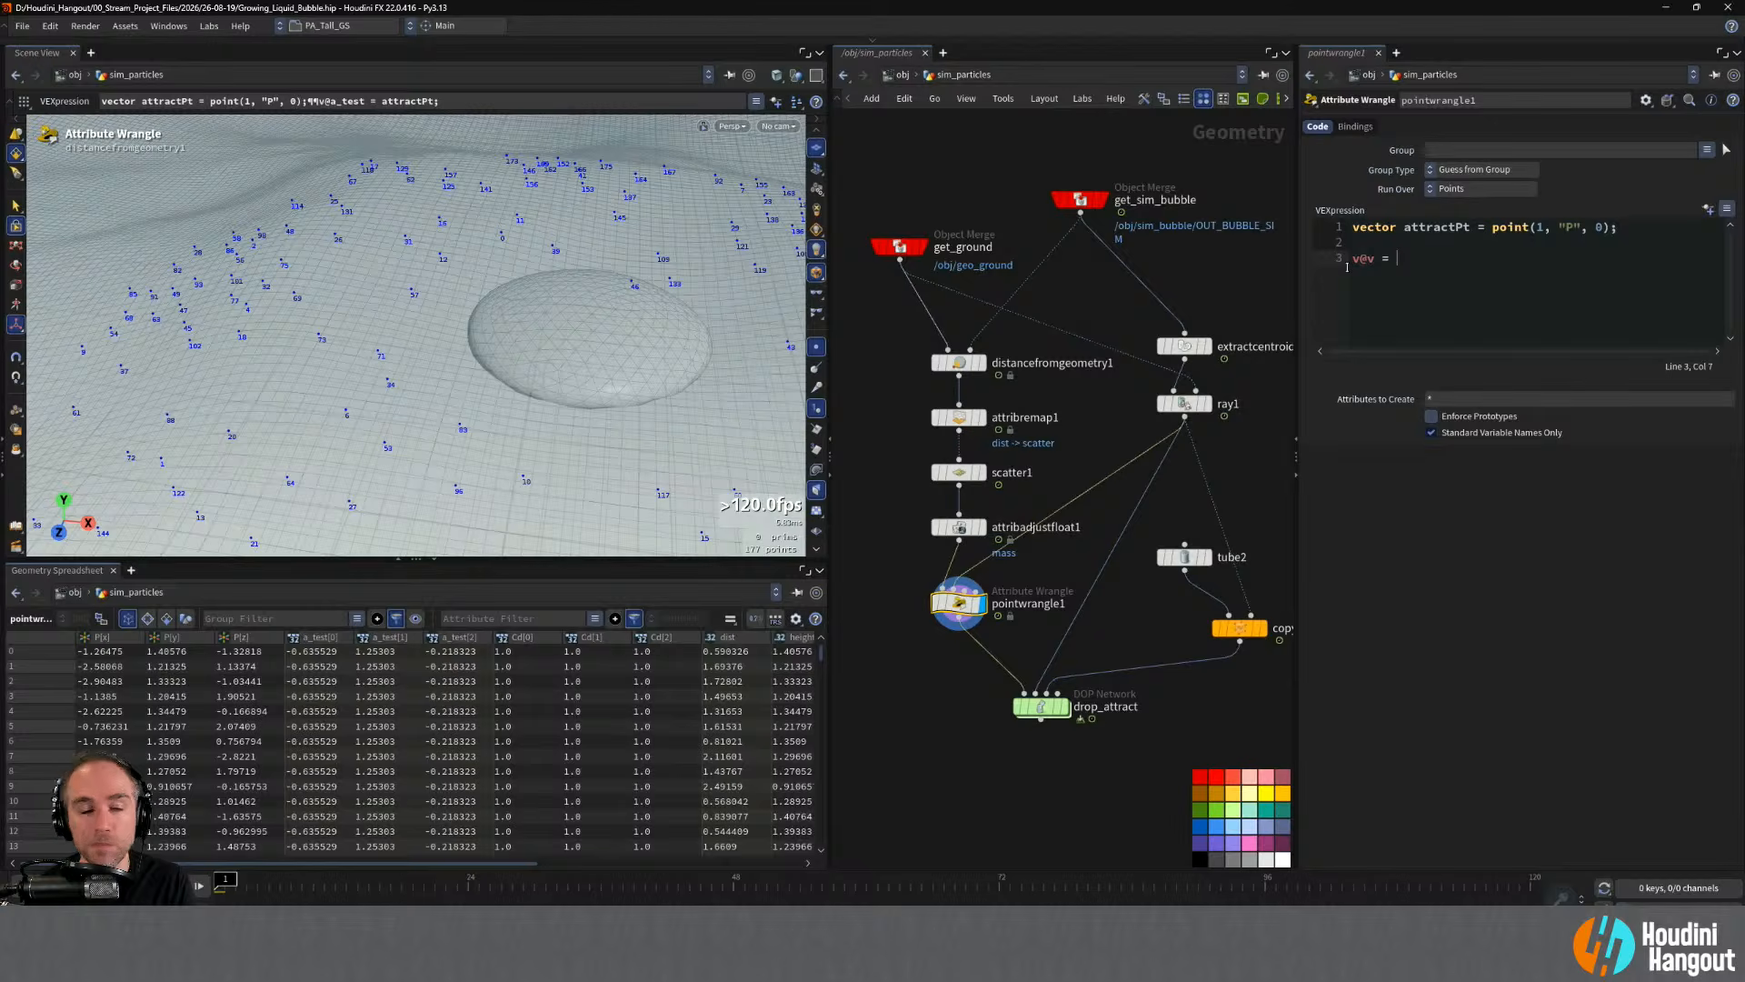
type("v@P")
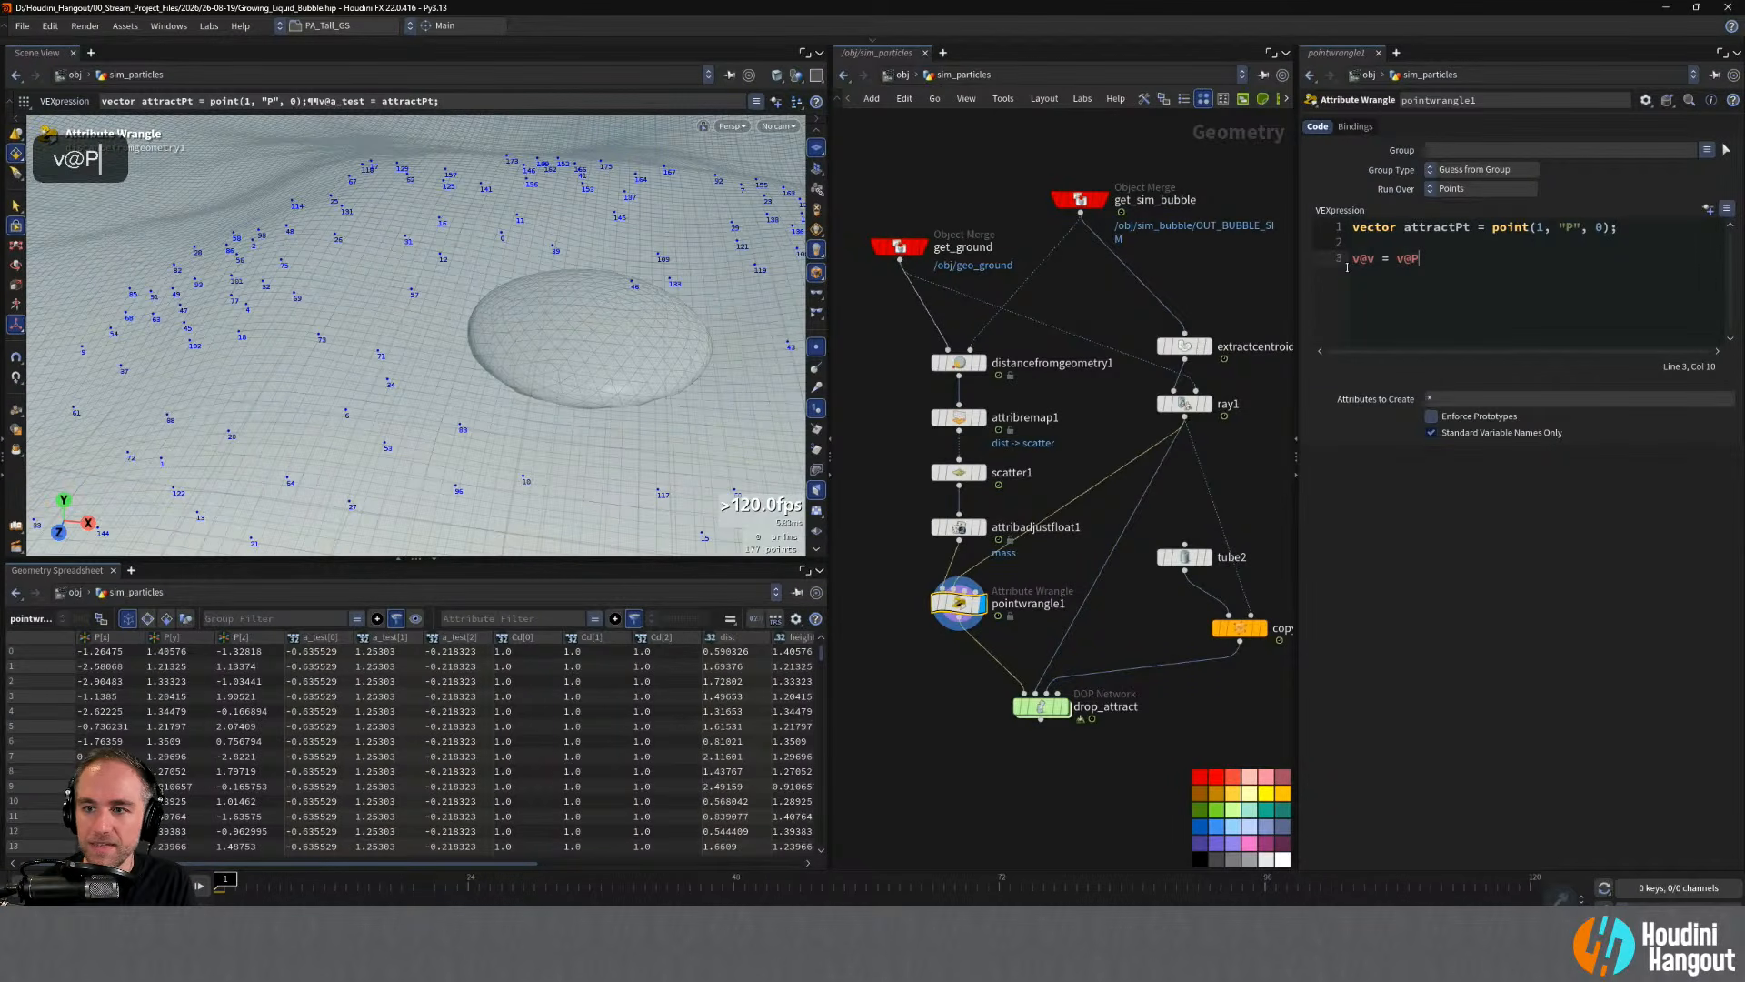
type(" - attravt")
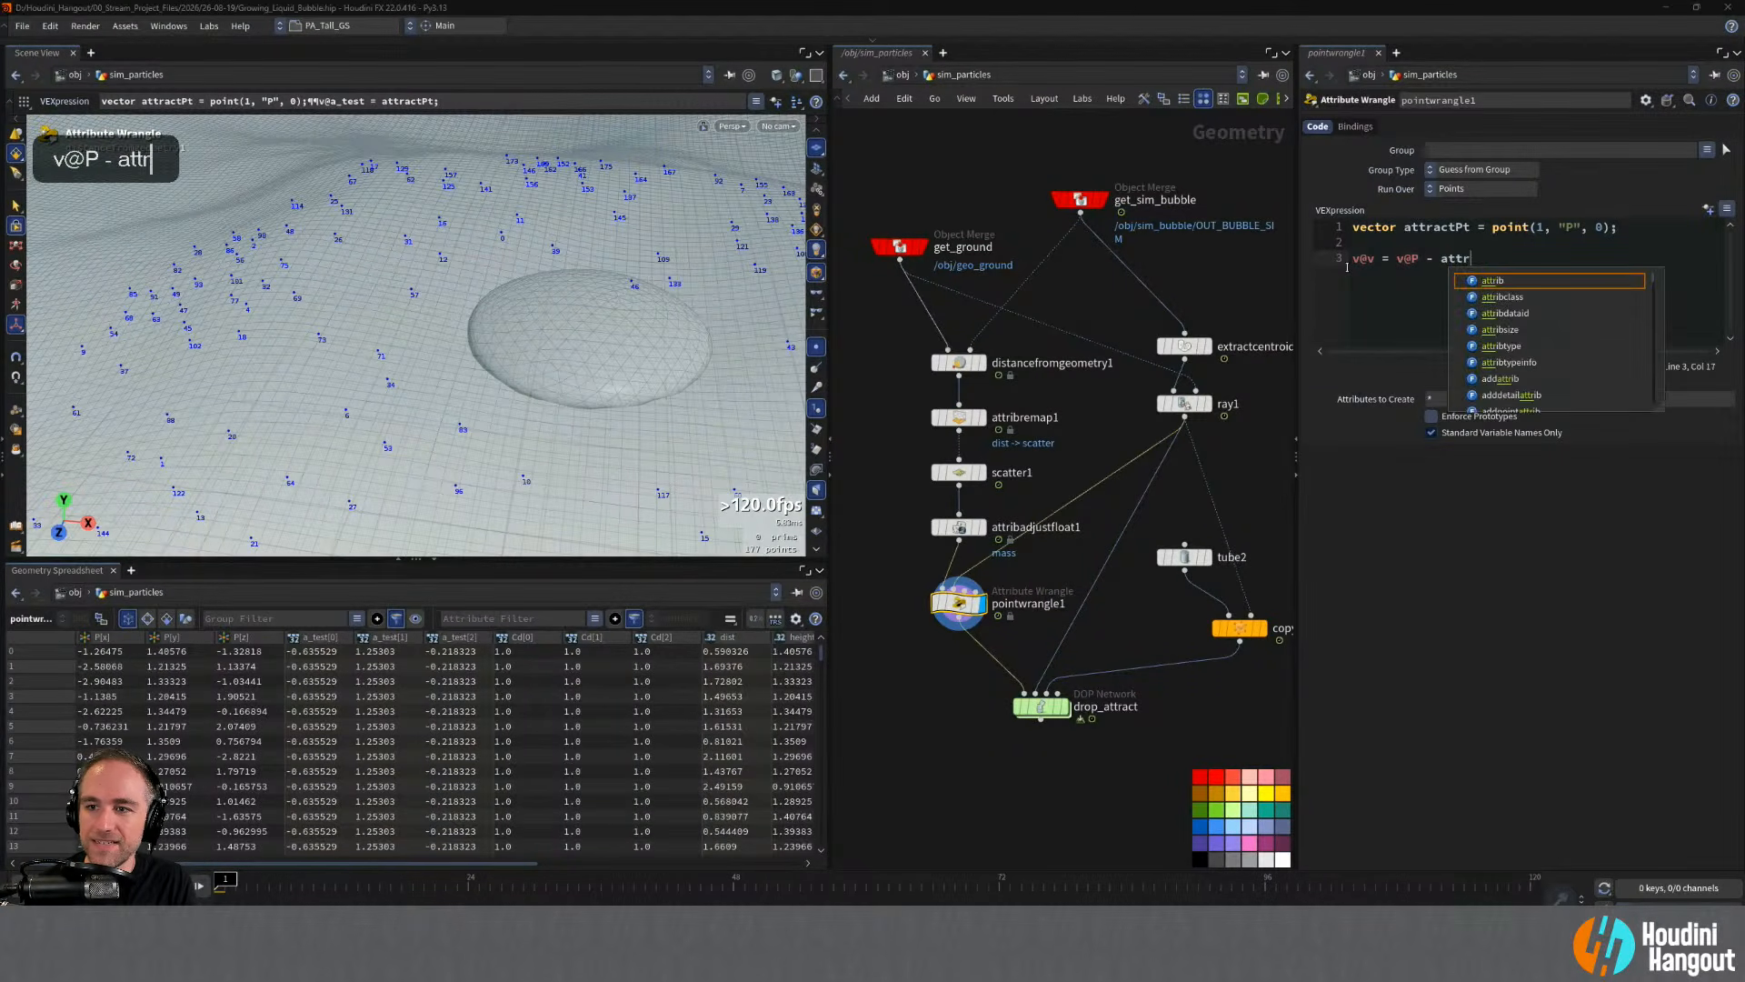
key("BackSpace")
key("BackSpace")
type("ctP")
key("Tab")
type(";")
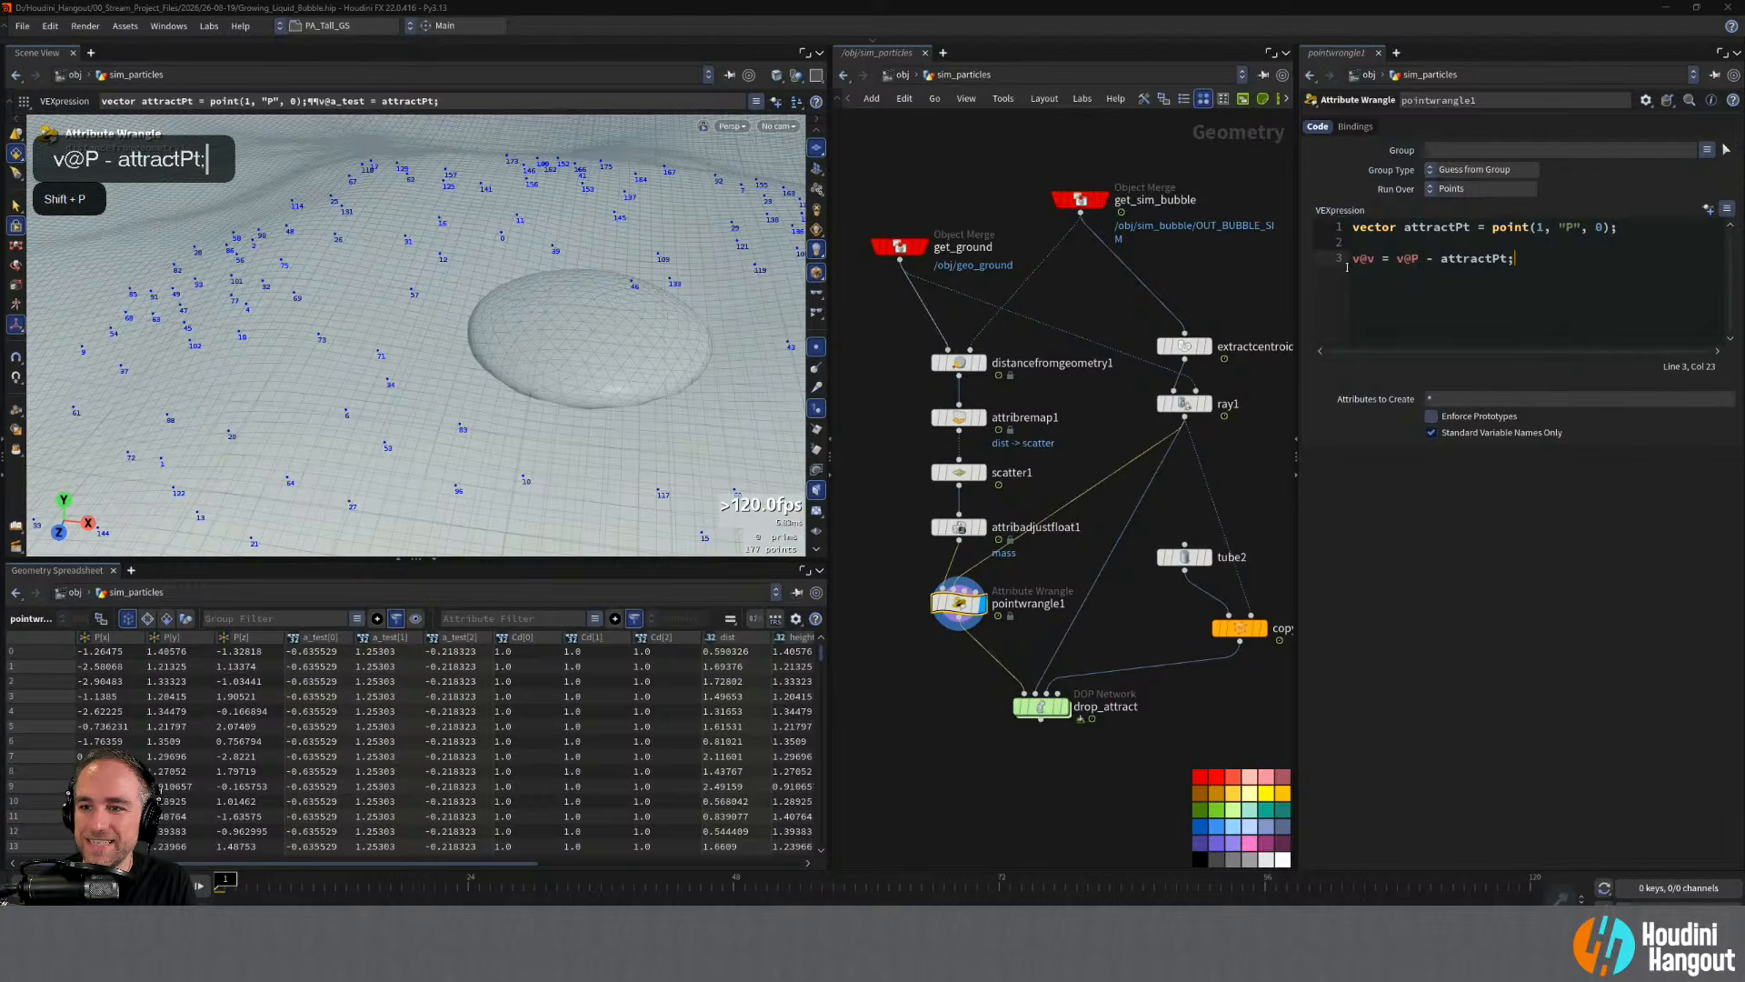
key("ctrl+Return")
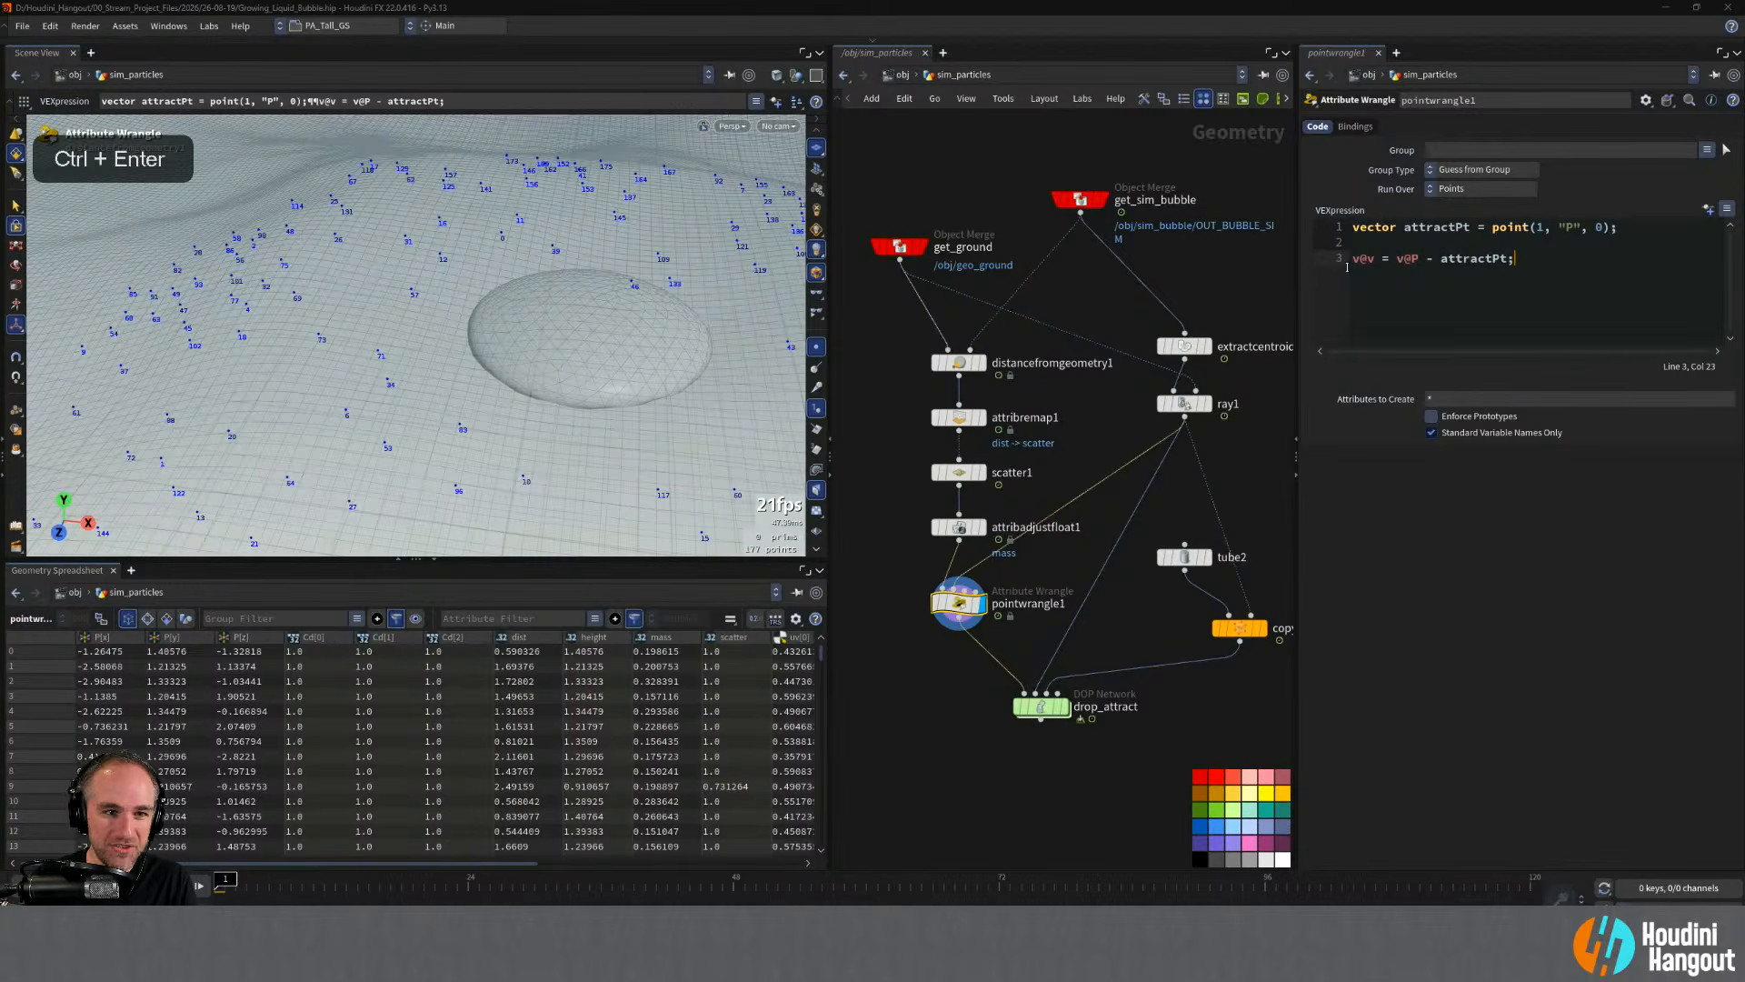
middle_click(955, 602)
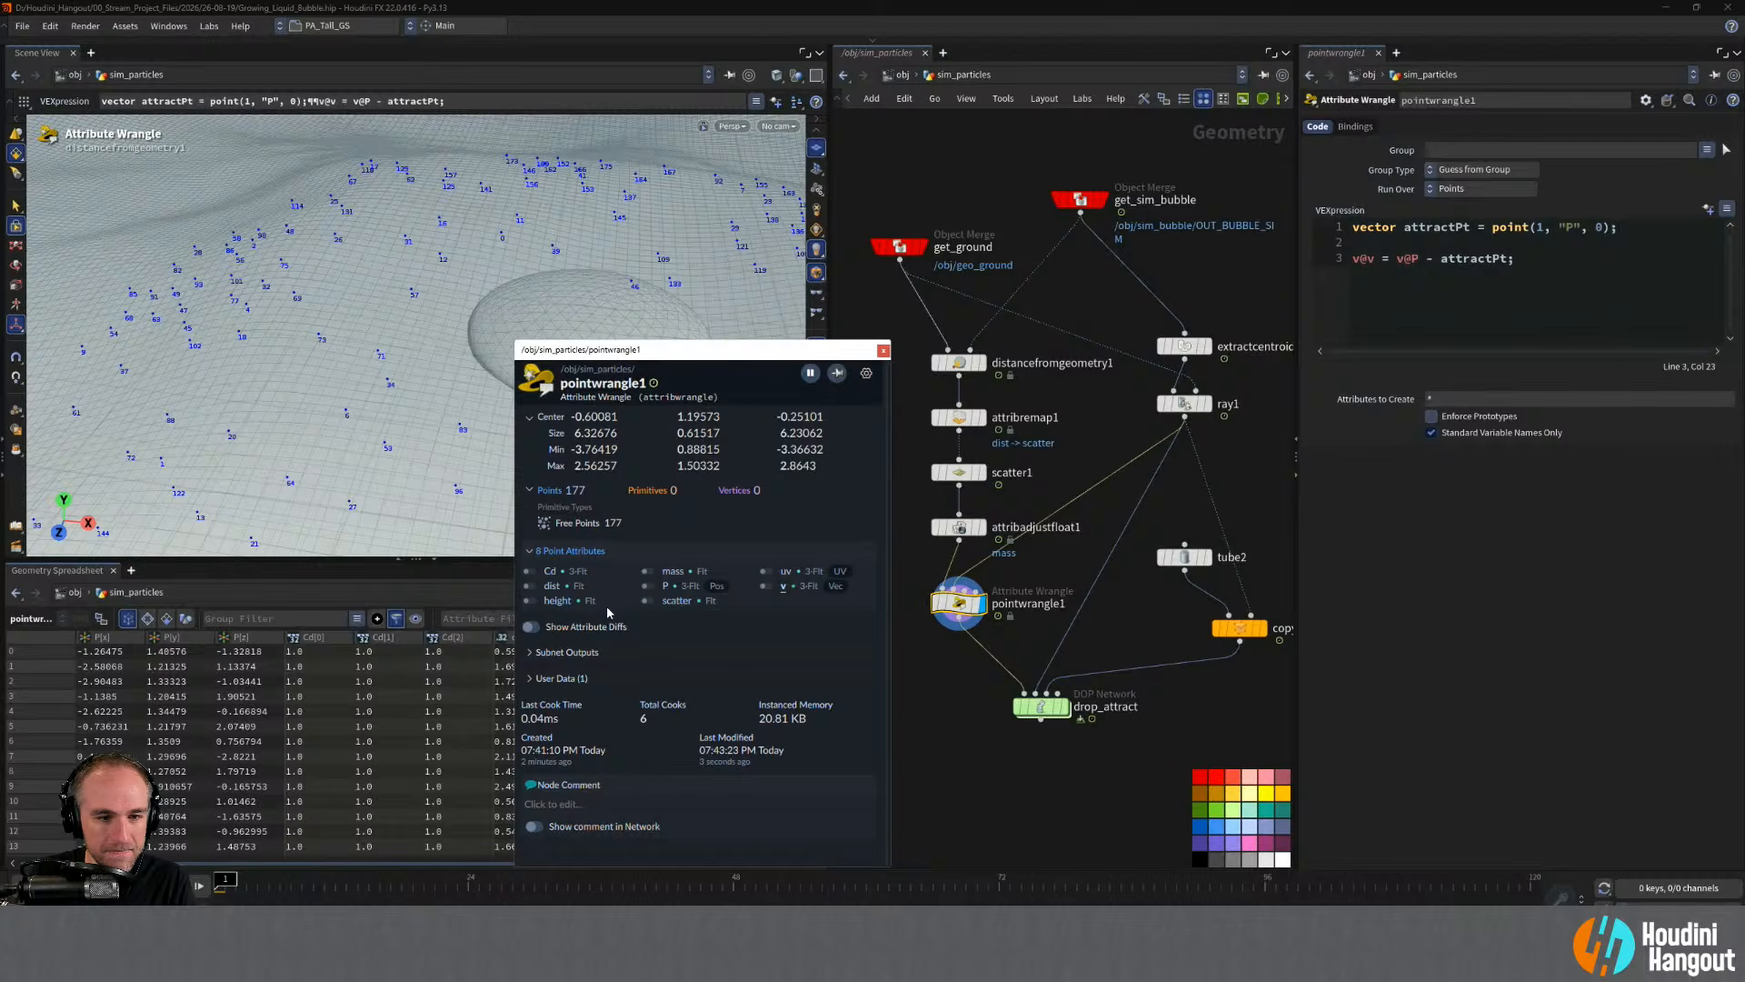
- Visualize pointwrangle1's v attribute in the viewport, and change and apply its velocity line as v@v = attractPt - v@P;
left_click(767, 586)
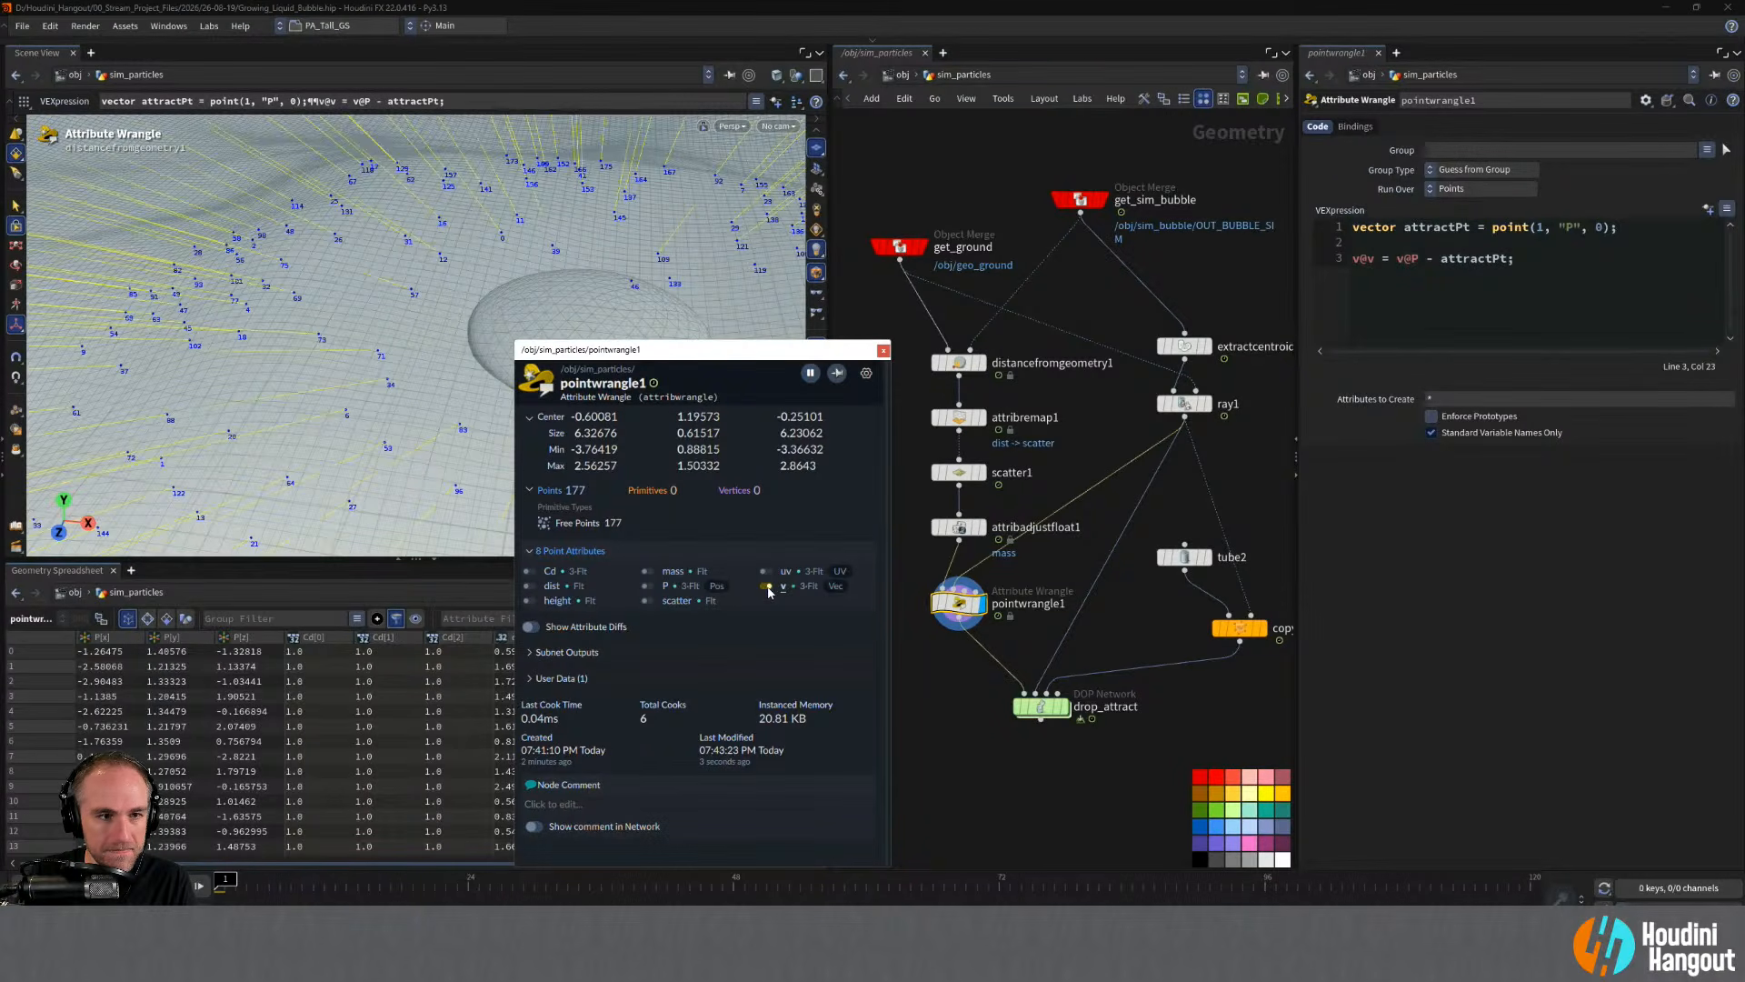
left_click(882, 351)
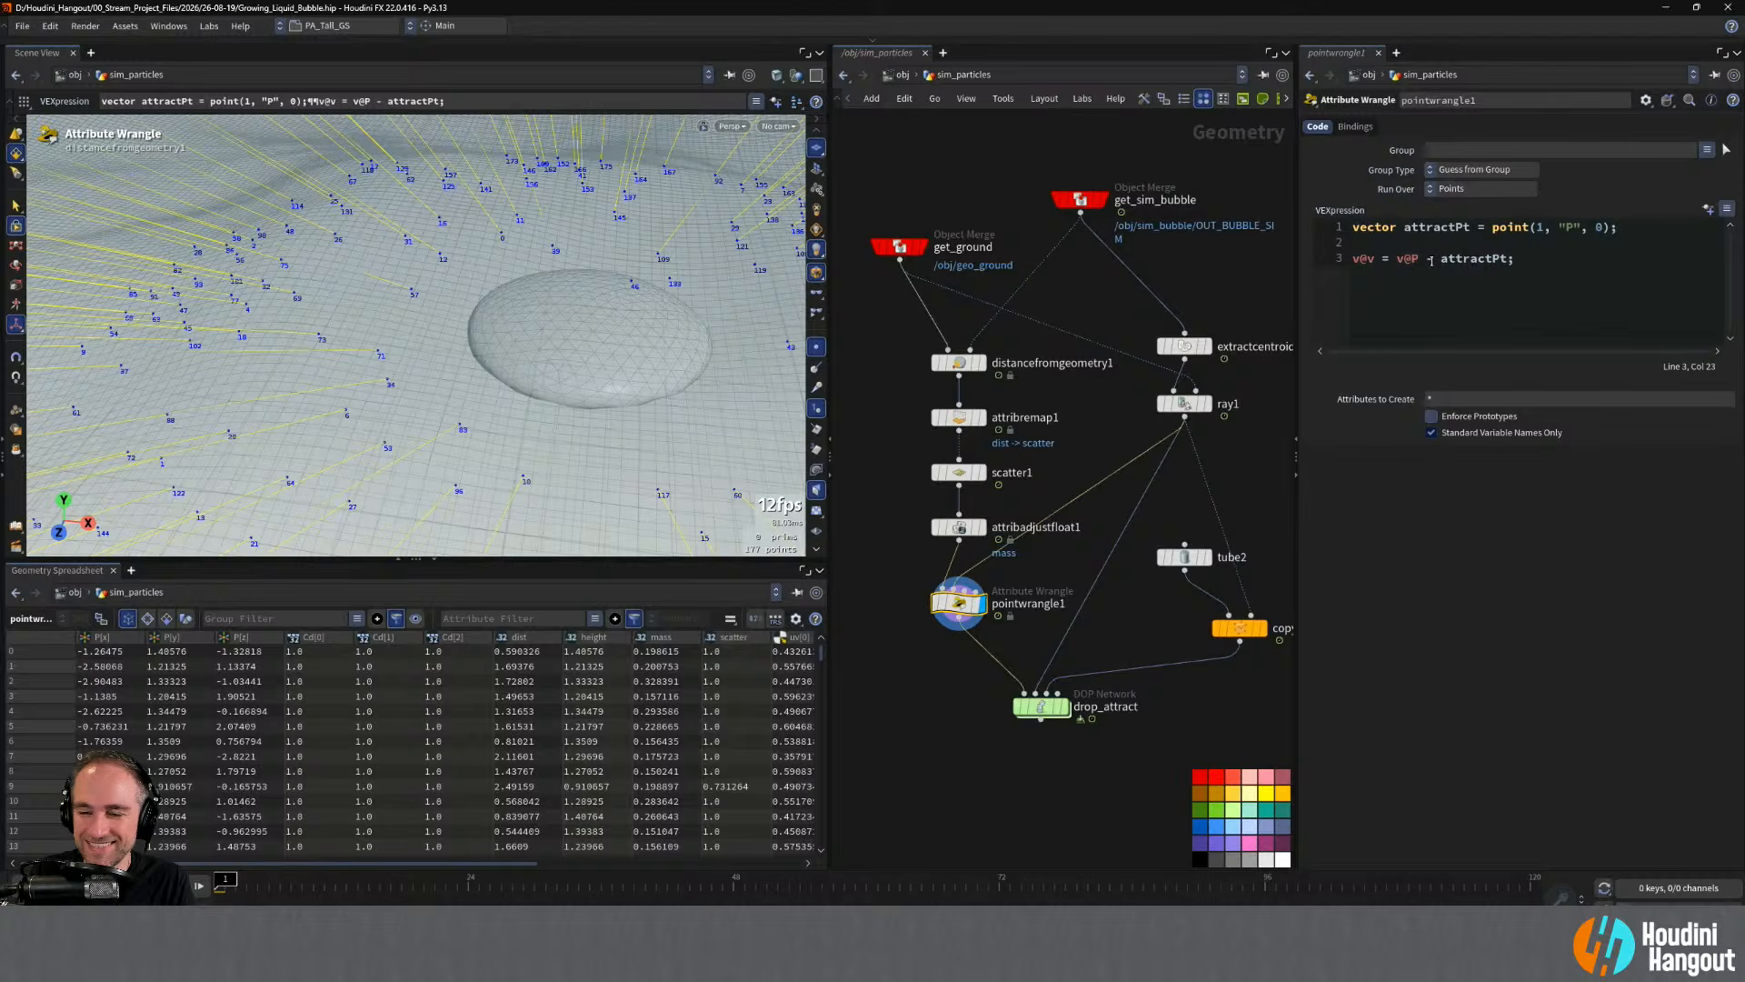
left_click_drag(1440, 258, 1399, 261)
key("BackSpace")
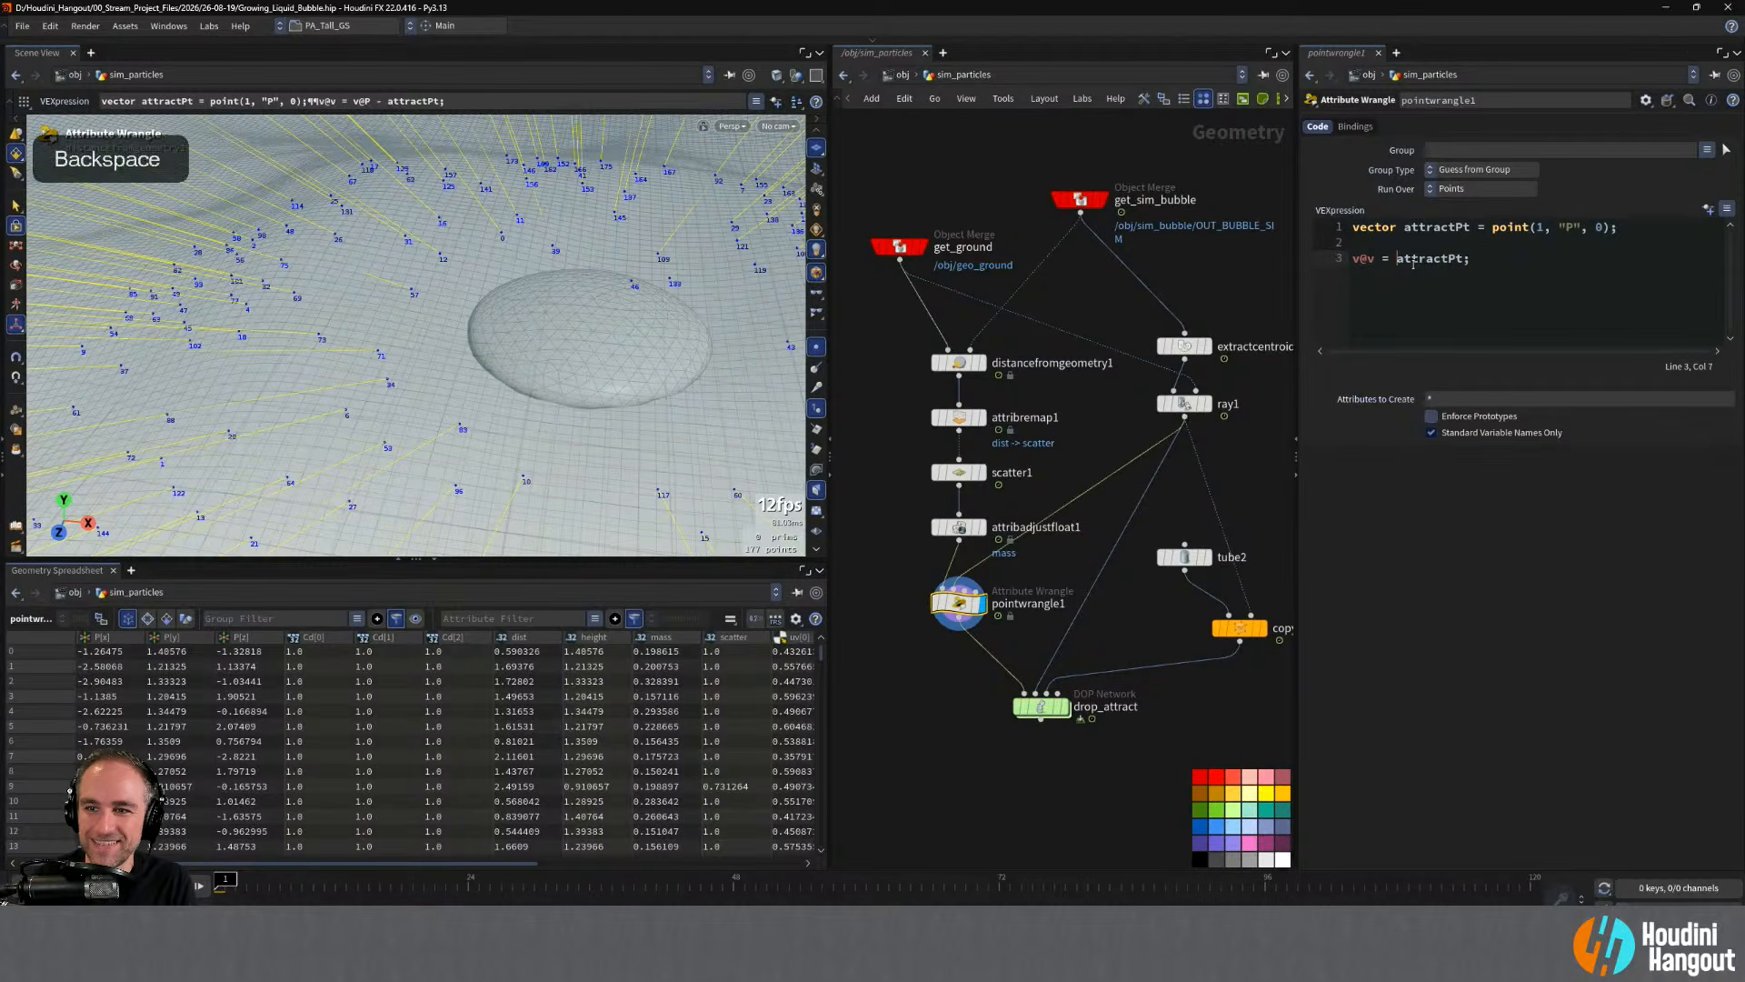
key("Right")
key("Right")
key("Right")
key("Right")
key("Right")
key("Right")
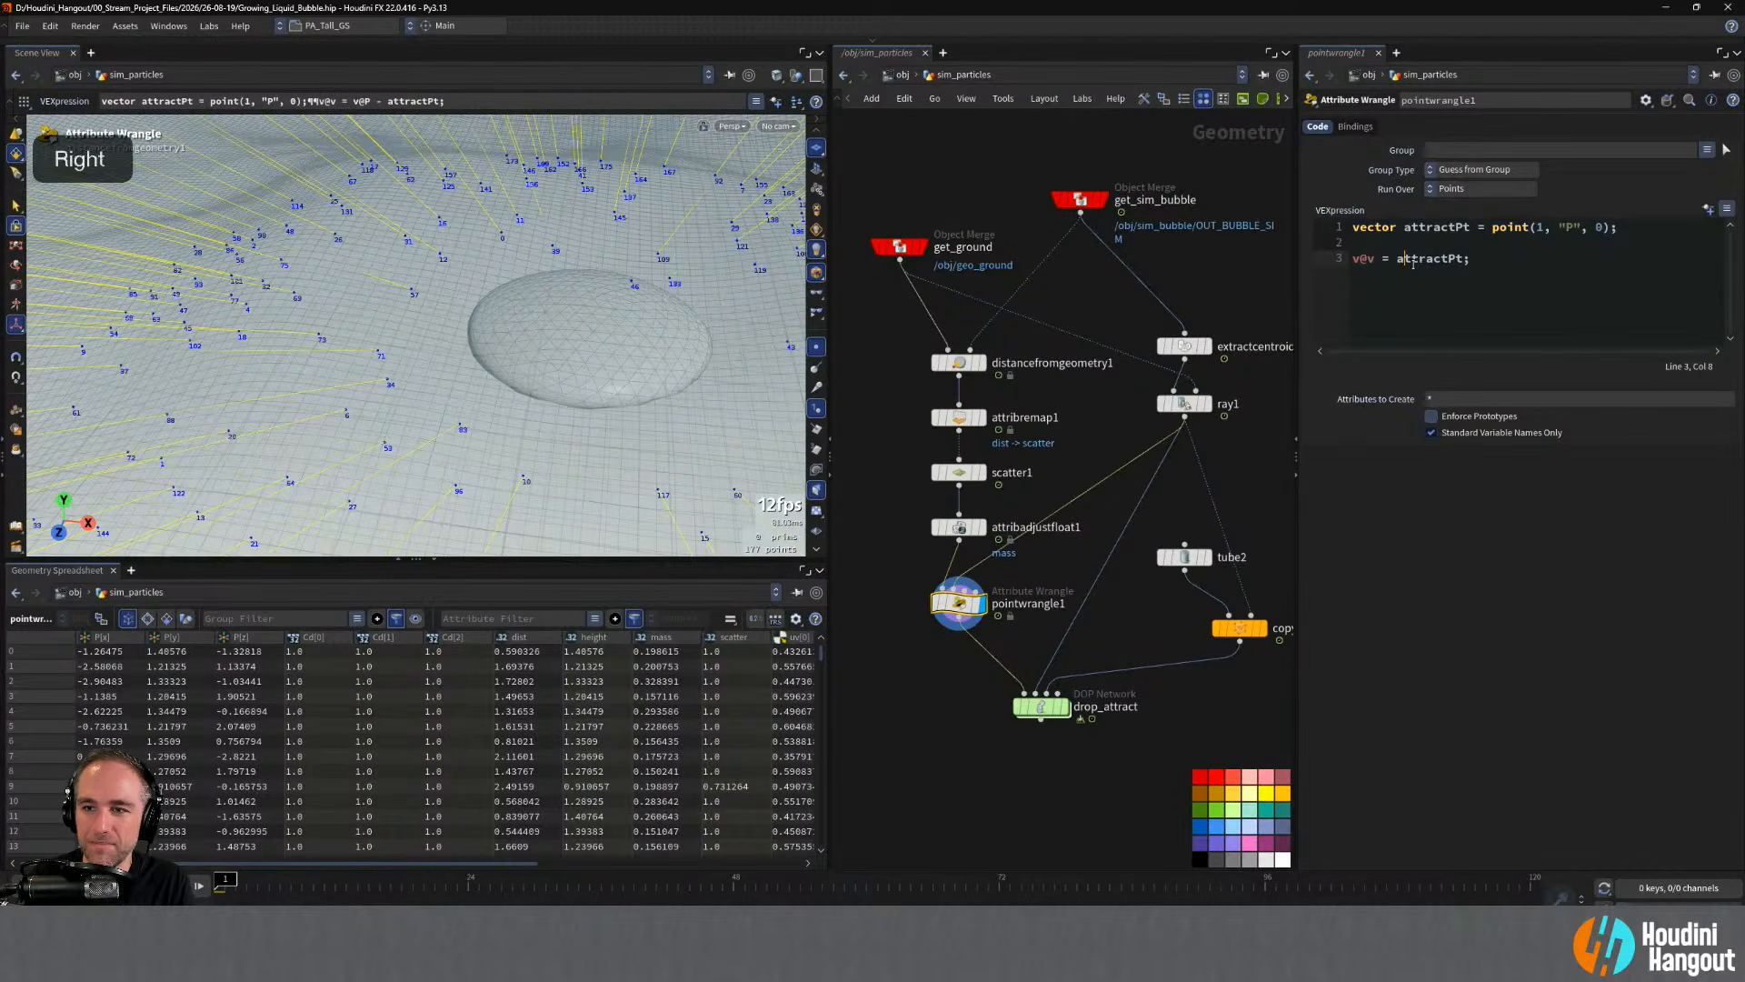
type("- v@P")
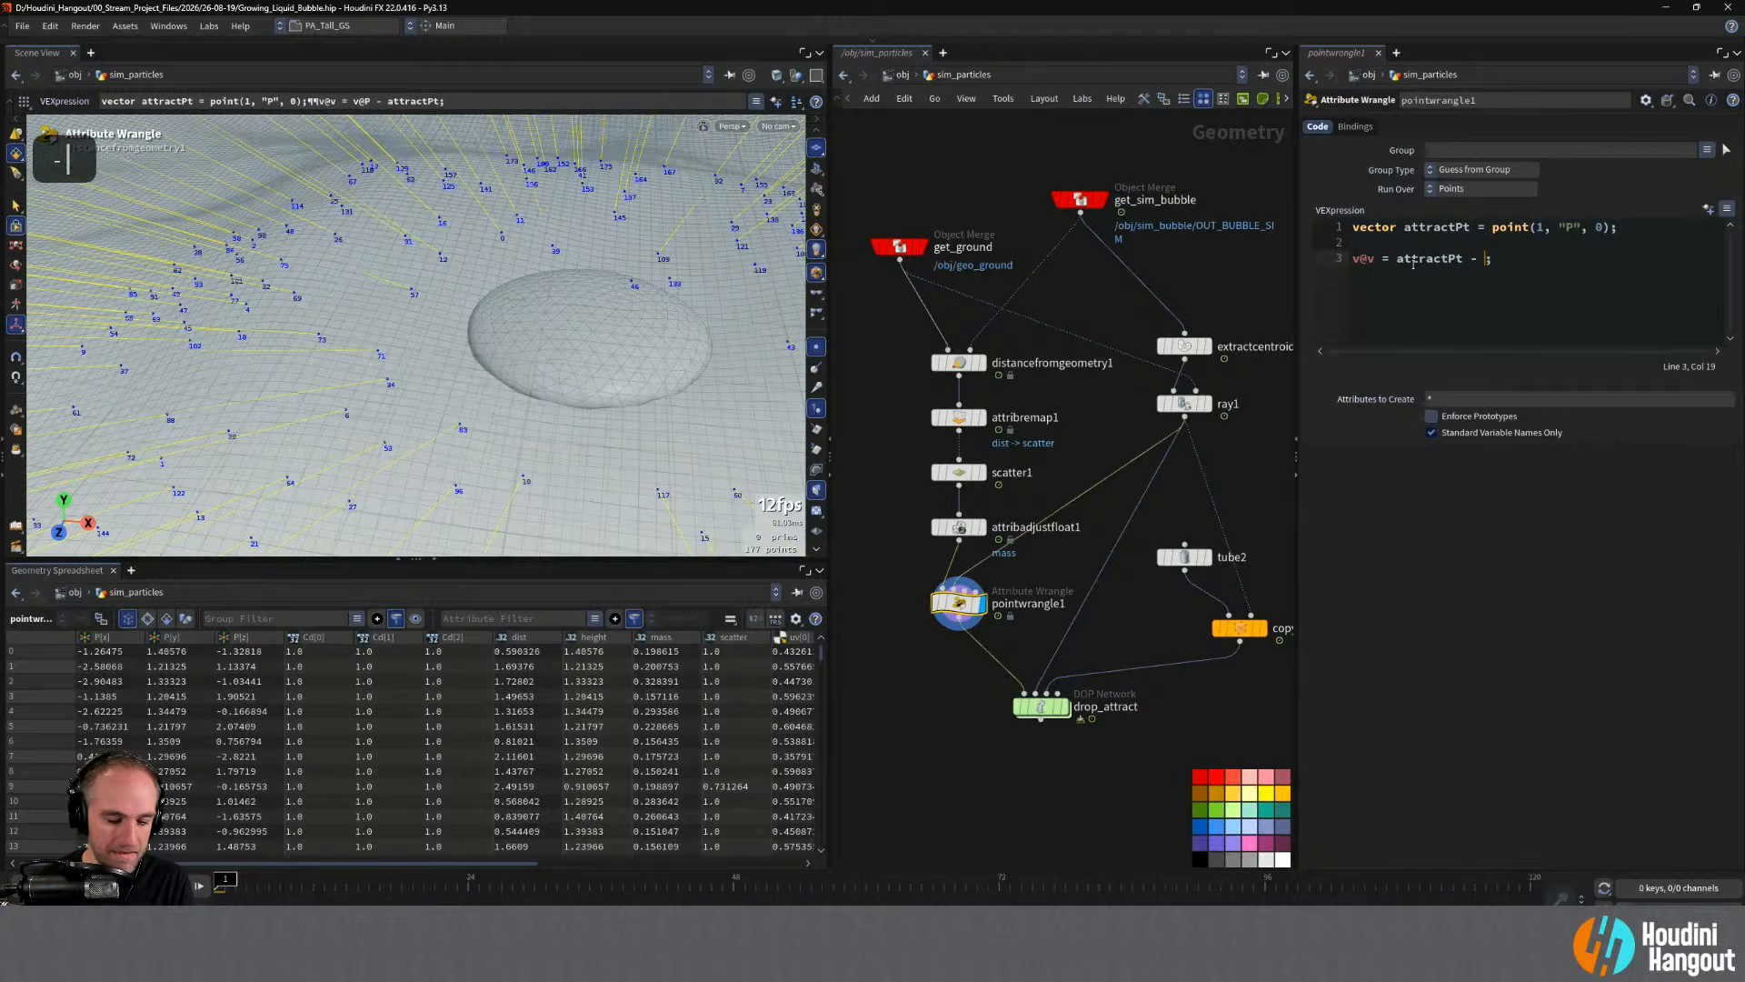
key("ctrl+Return")
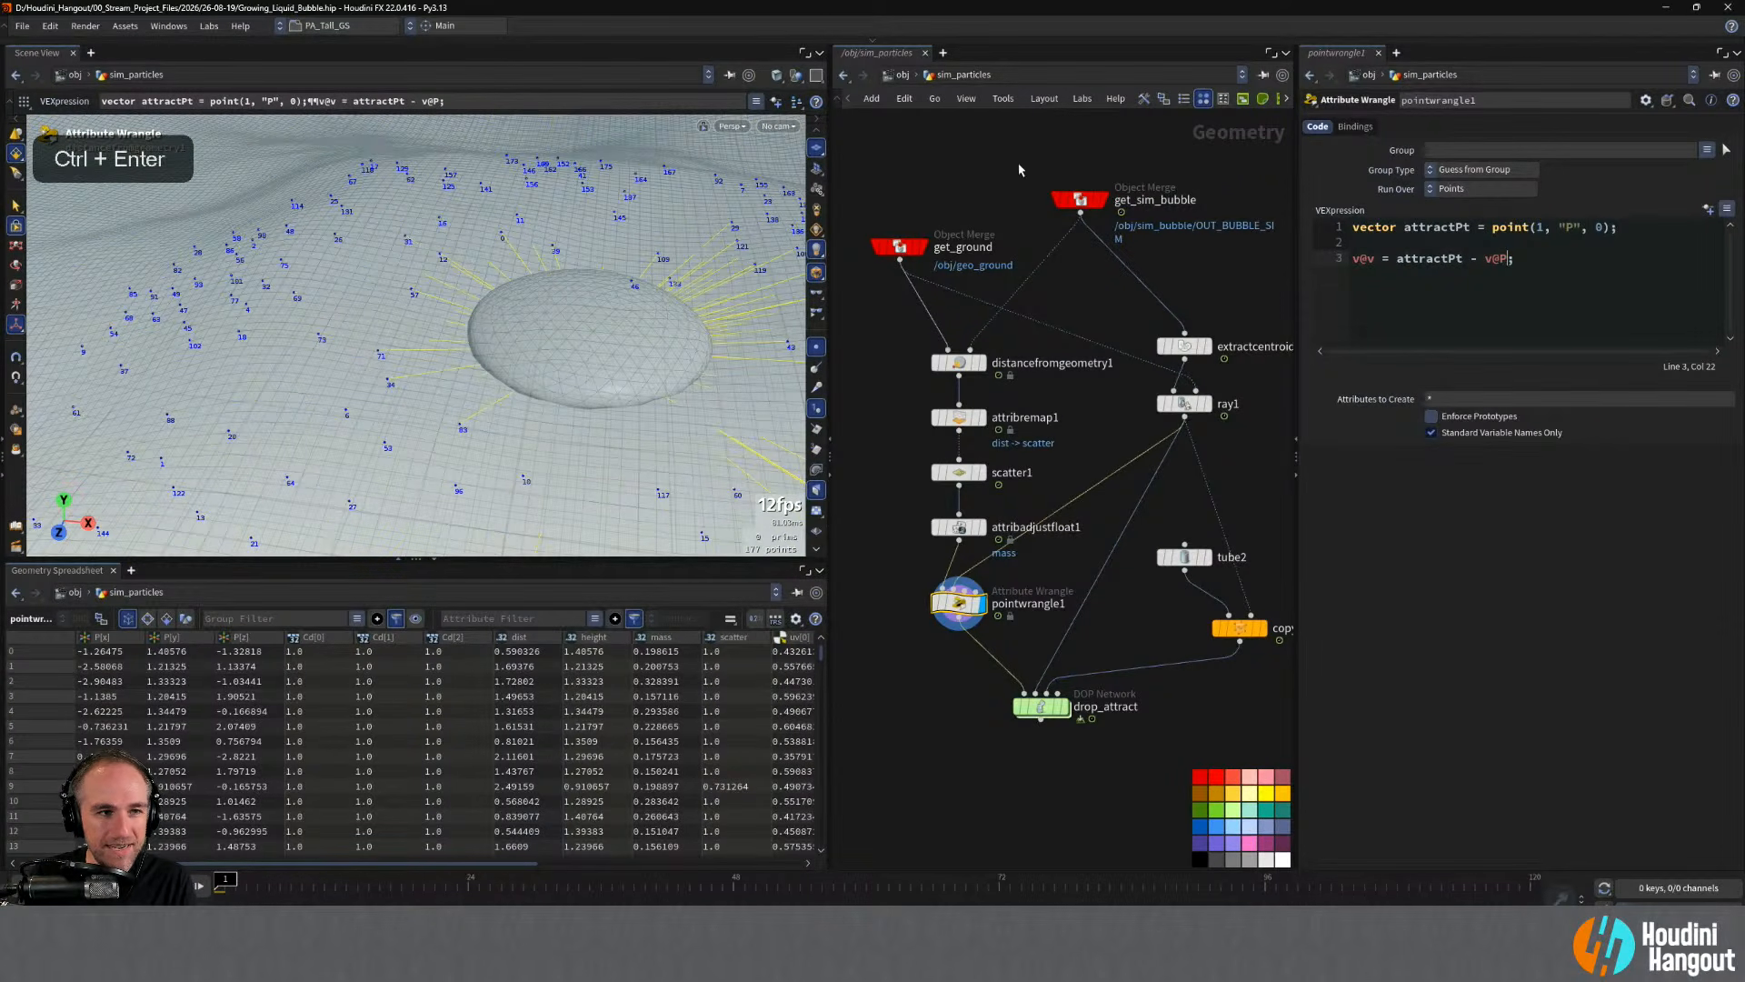
- Wrap the velocity expression in normalize() so the line reads v@v = normalize(attractPt - v@P); and apply it
left_click_drag(496, 339, 619, 289, "alt")
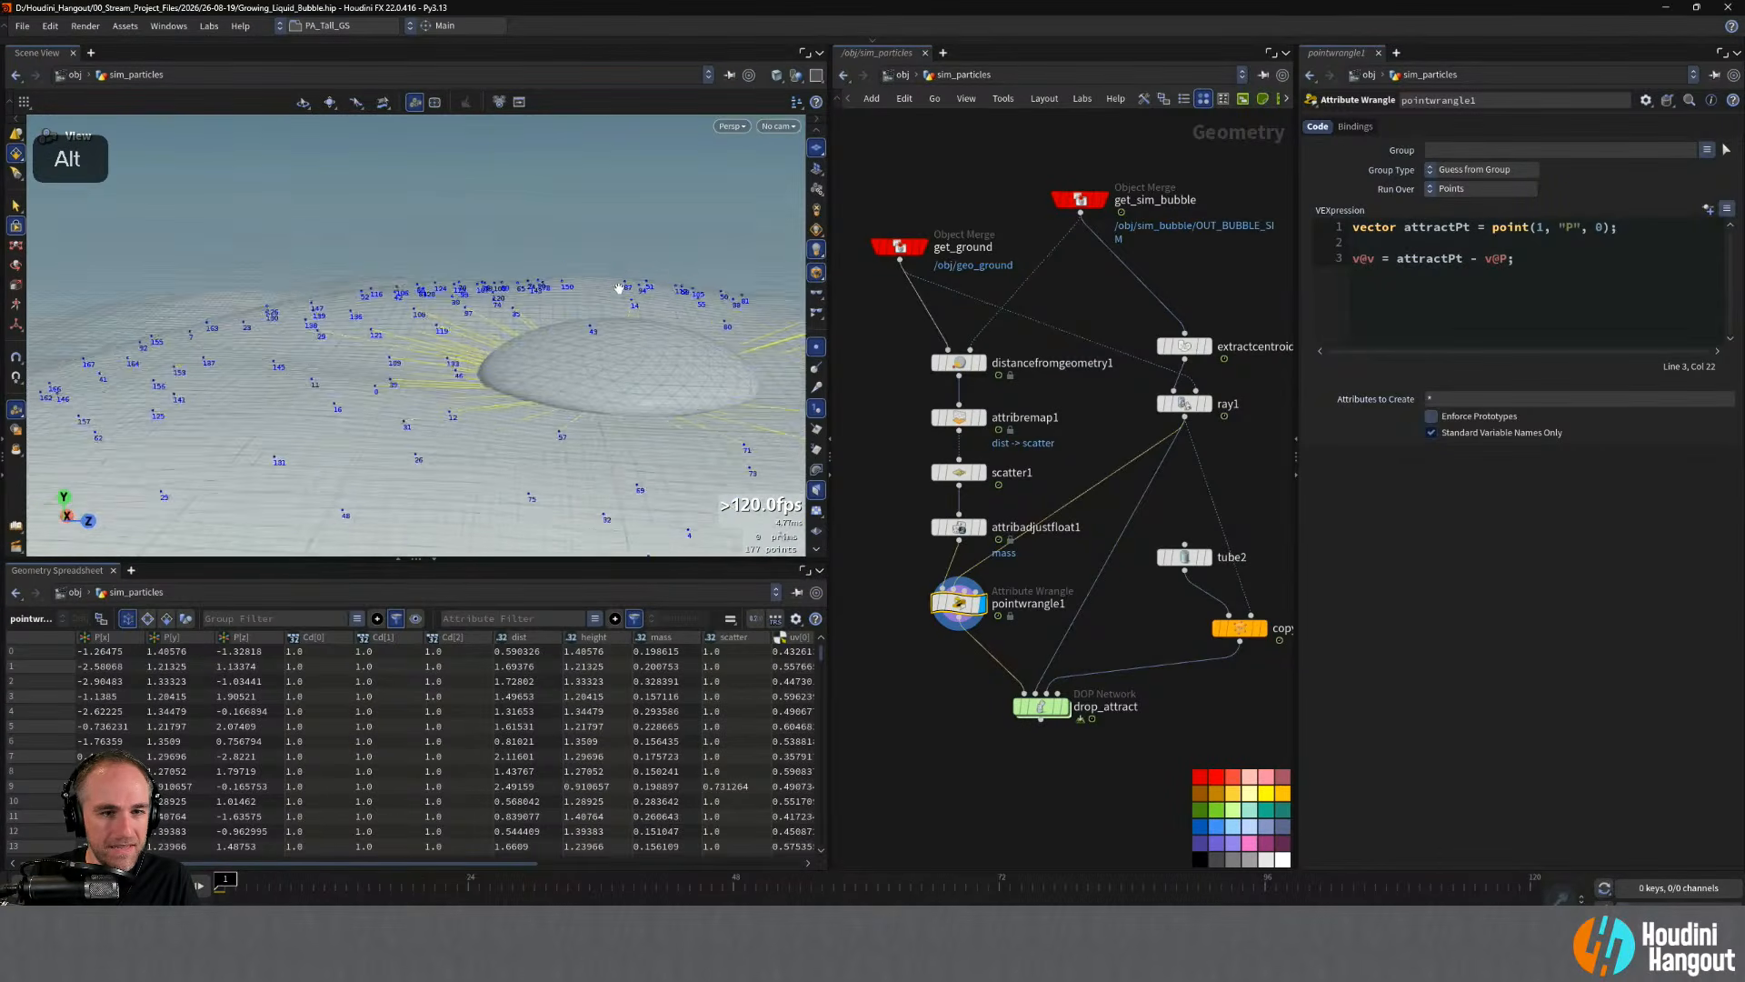
middle_click_drag(618, 289, 381, 273, "alt")
mouse_move(381, 273)
left_mouse_down("alt")
mouse_move(482, 279)
mouse_move(437, 363)
left_mouse_up("alt")
right_click_drag(437, 364, 432, 377, "alt")
left_click_drag(433, 377, 445, 400, "alt")
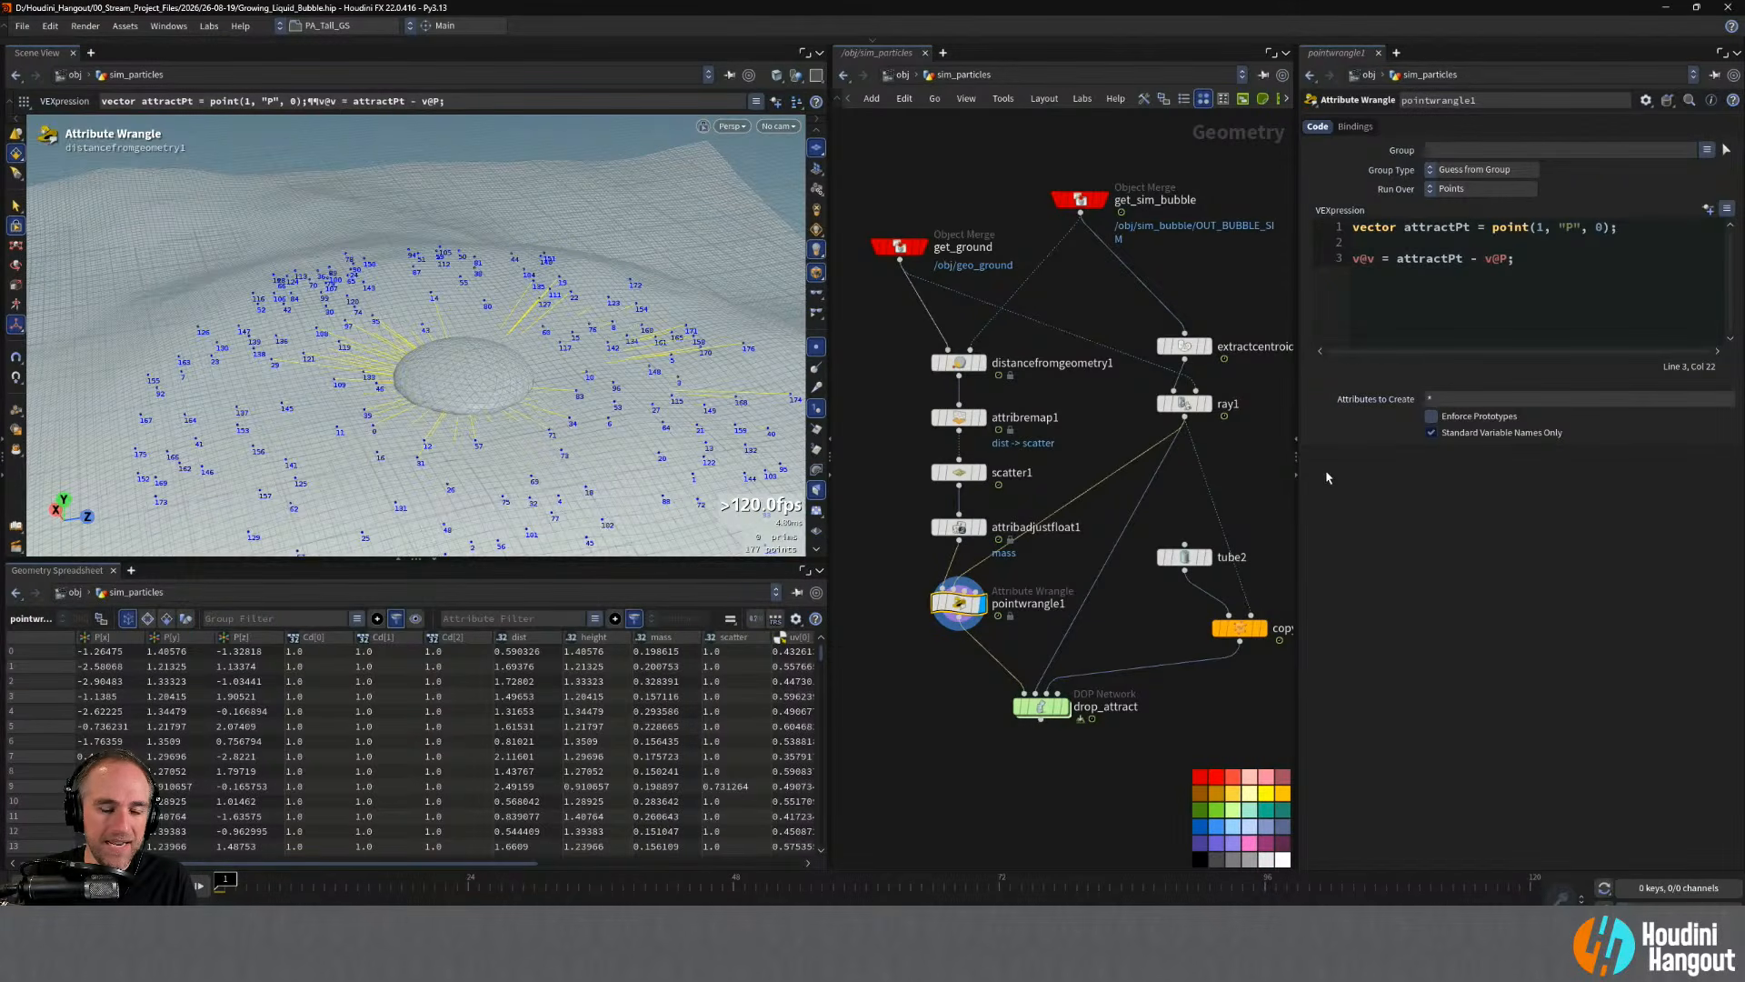
left_click(1396, 260)
type("normalize(")
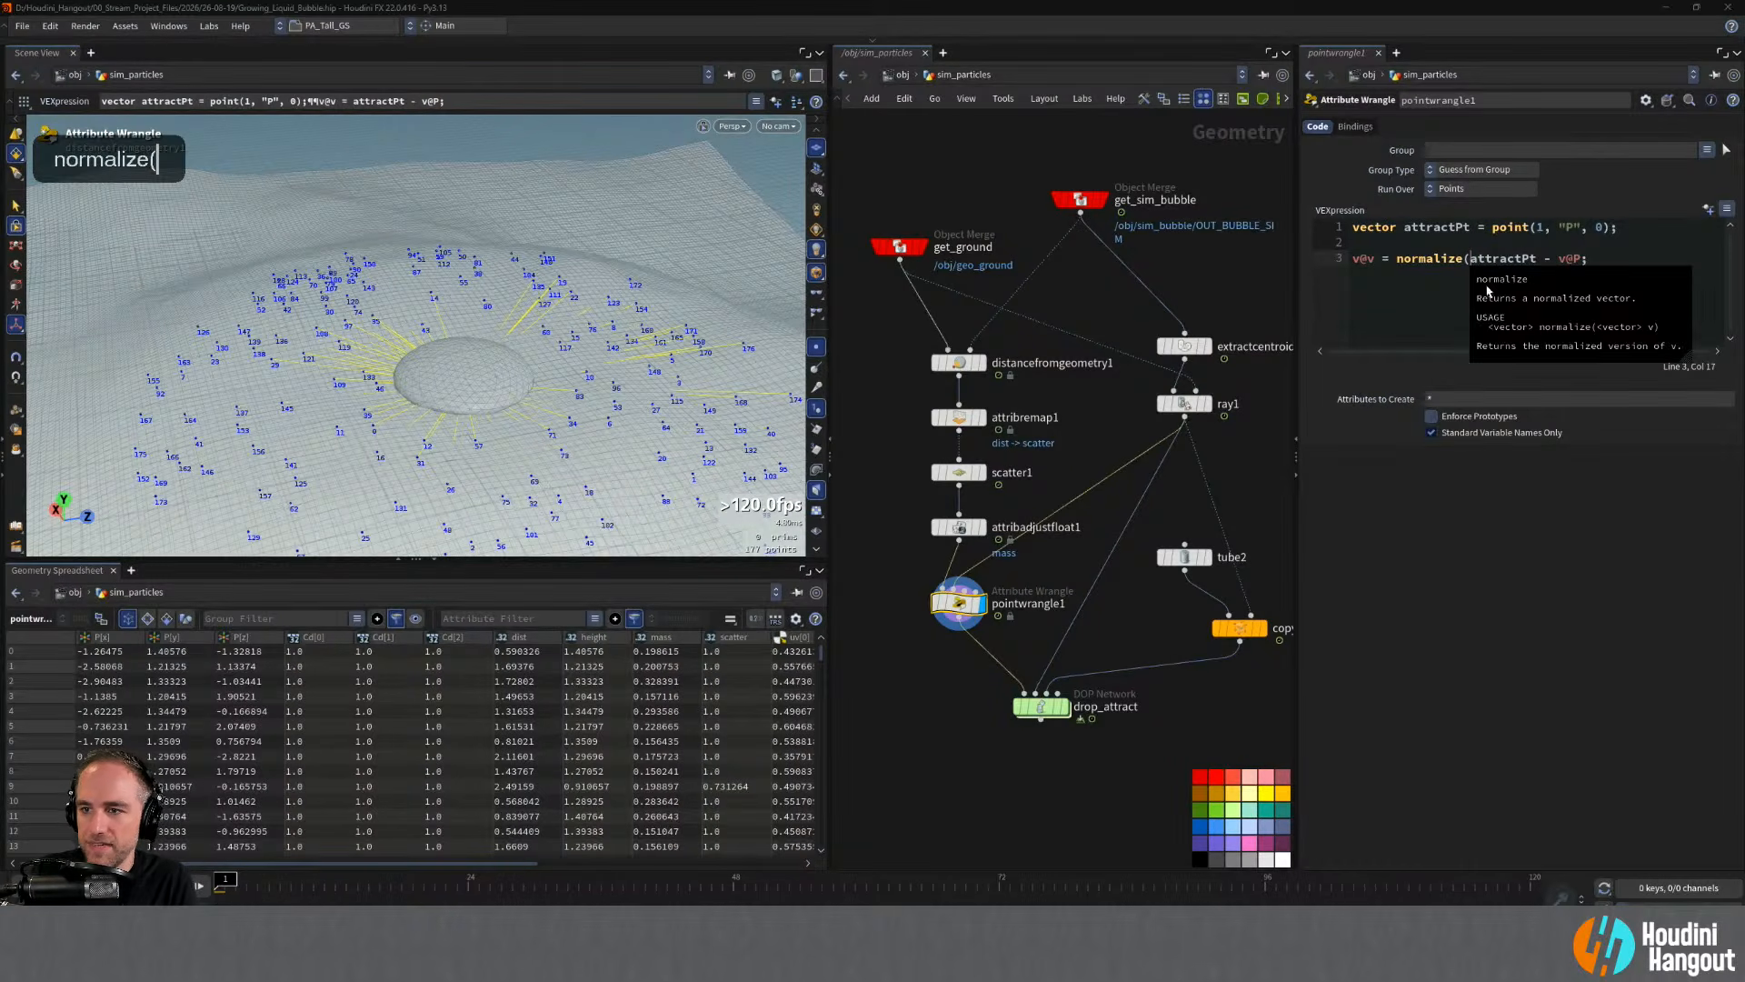
left_click(1581, 259)
type(")")
key("ctrl+Return")
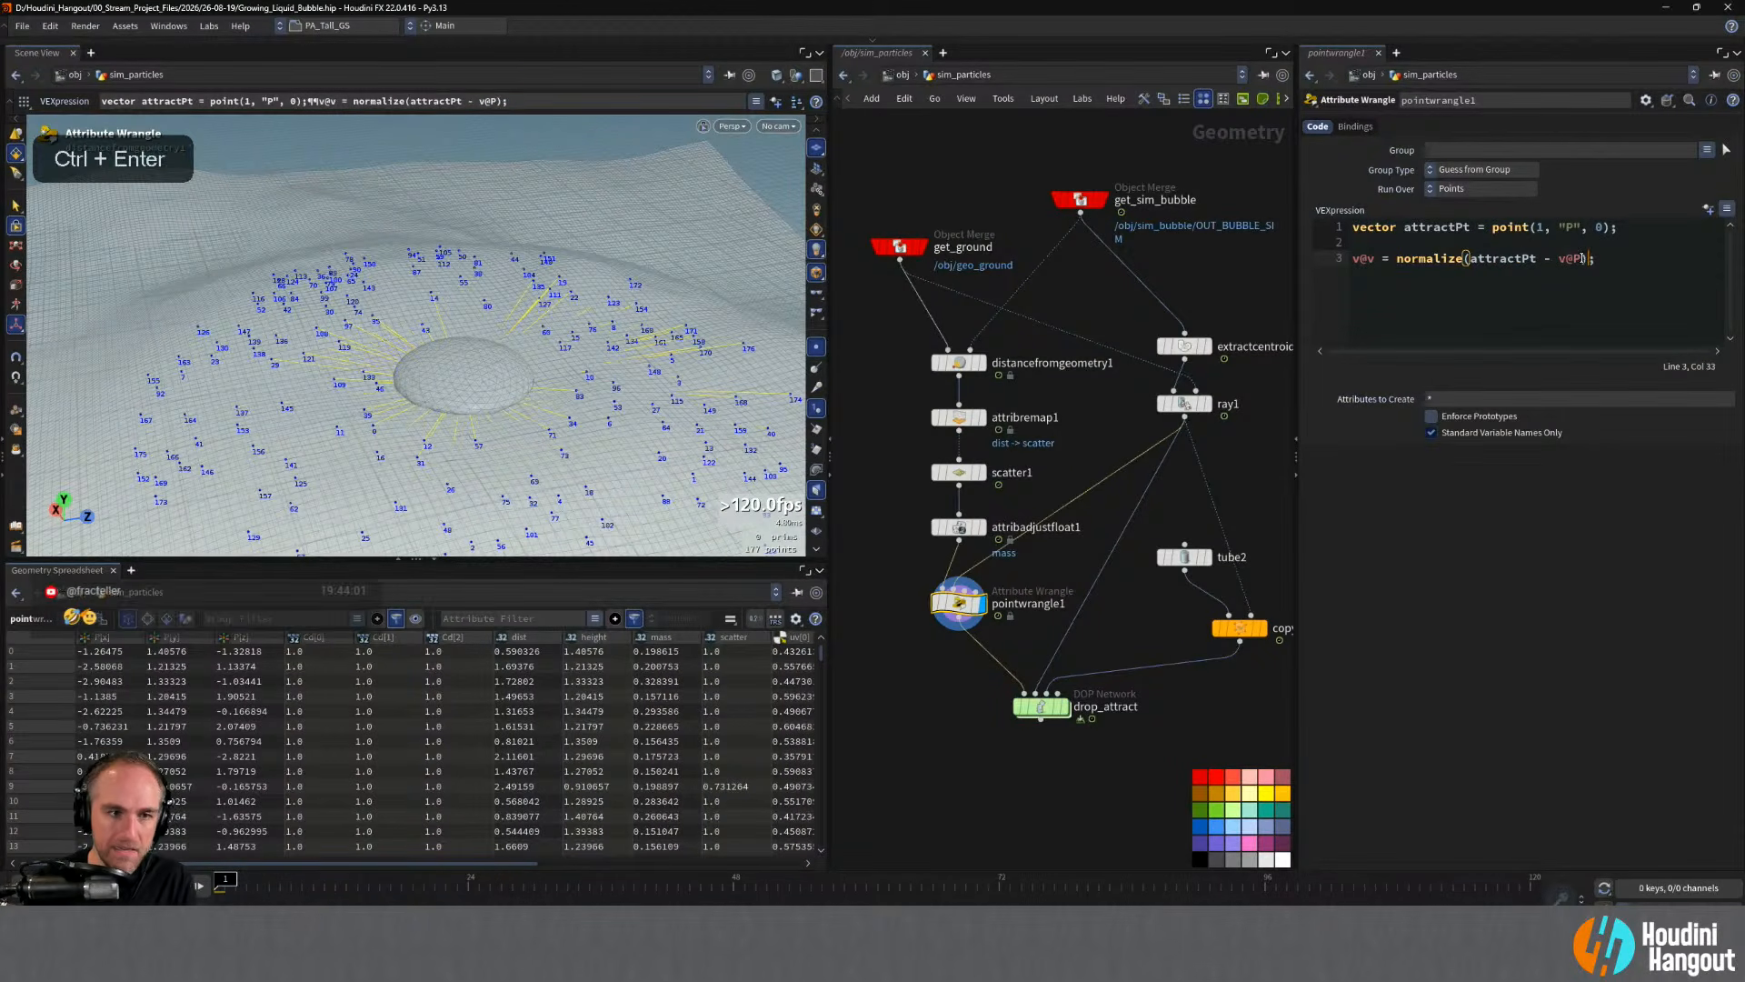
- Set drop_attract as the displayed node, play its simulation, and return to frame 1
left_click(962, 735)
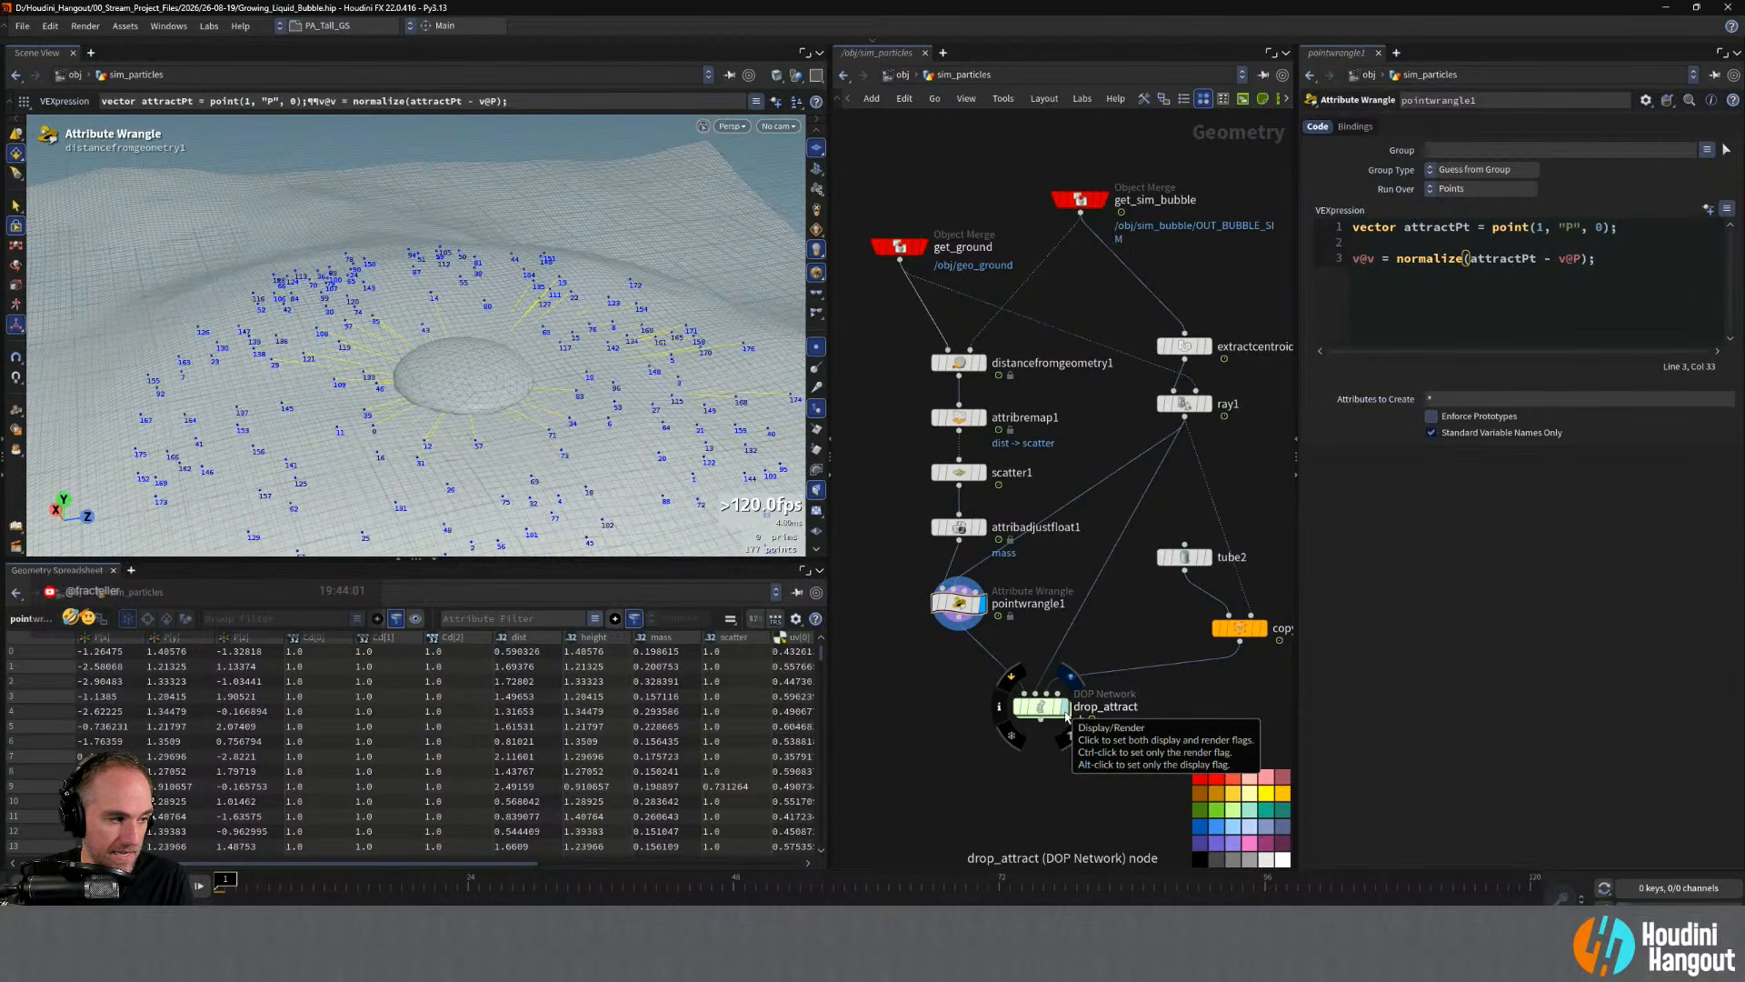
left_click(1066, 715)
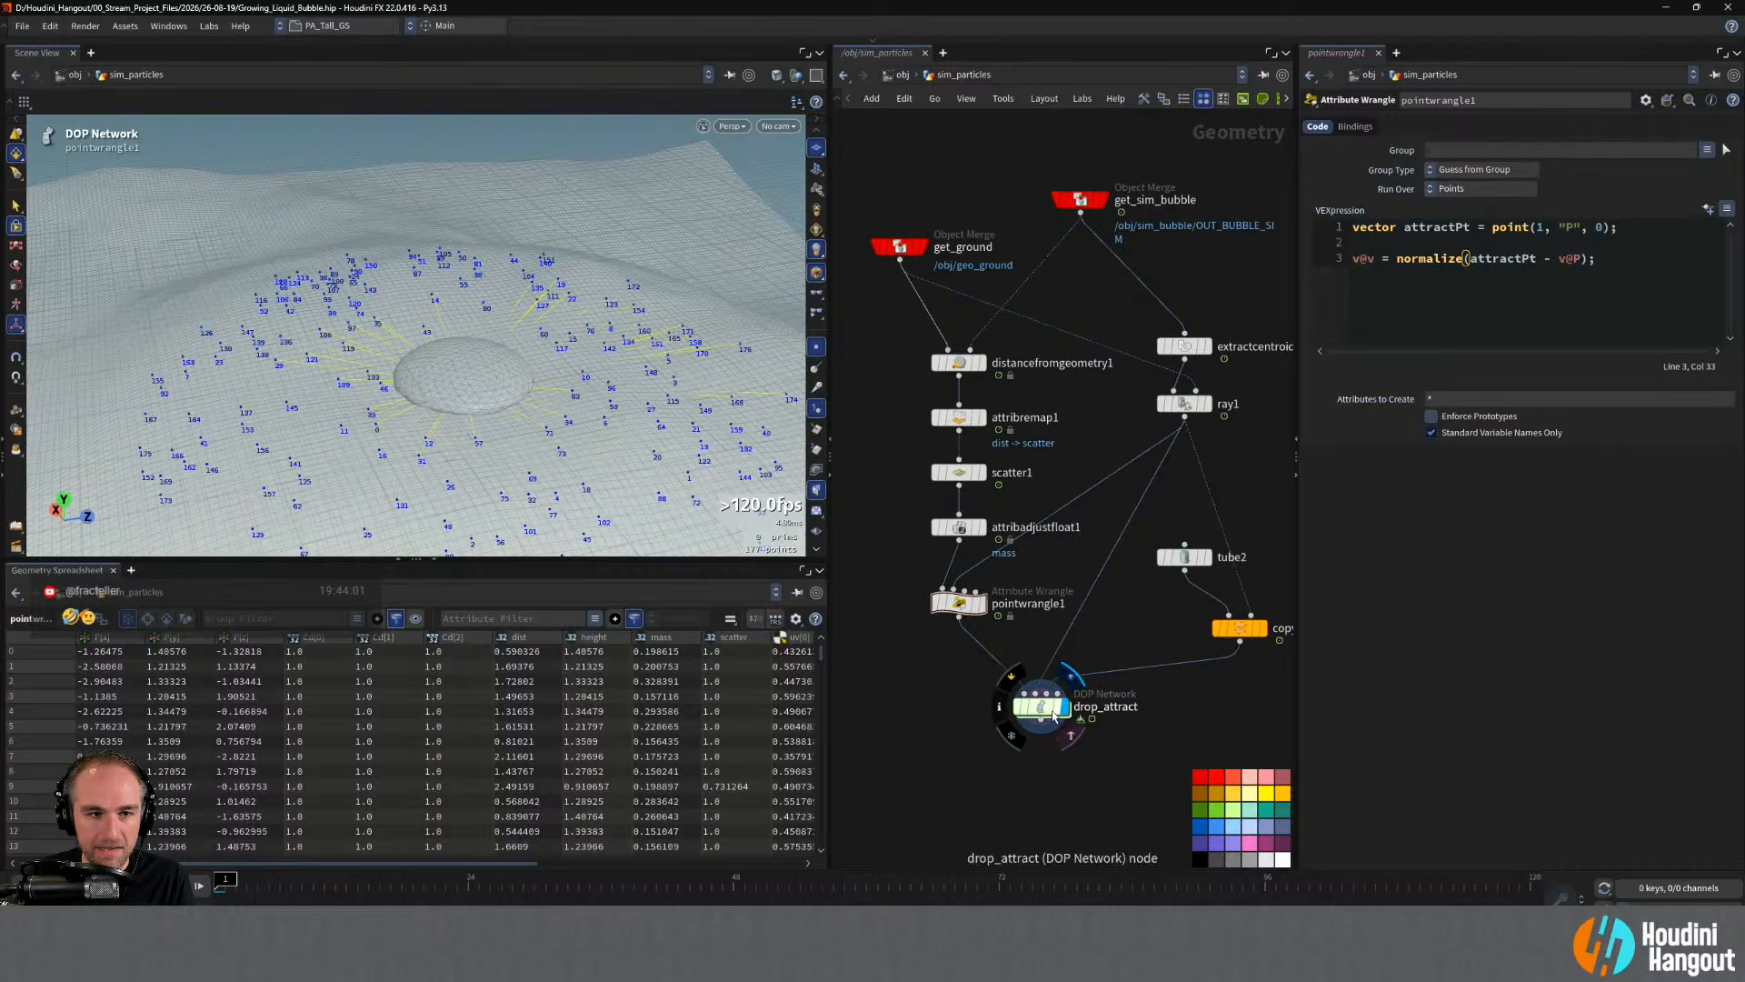
left_click(1043, 708)
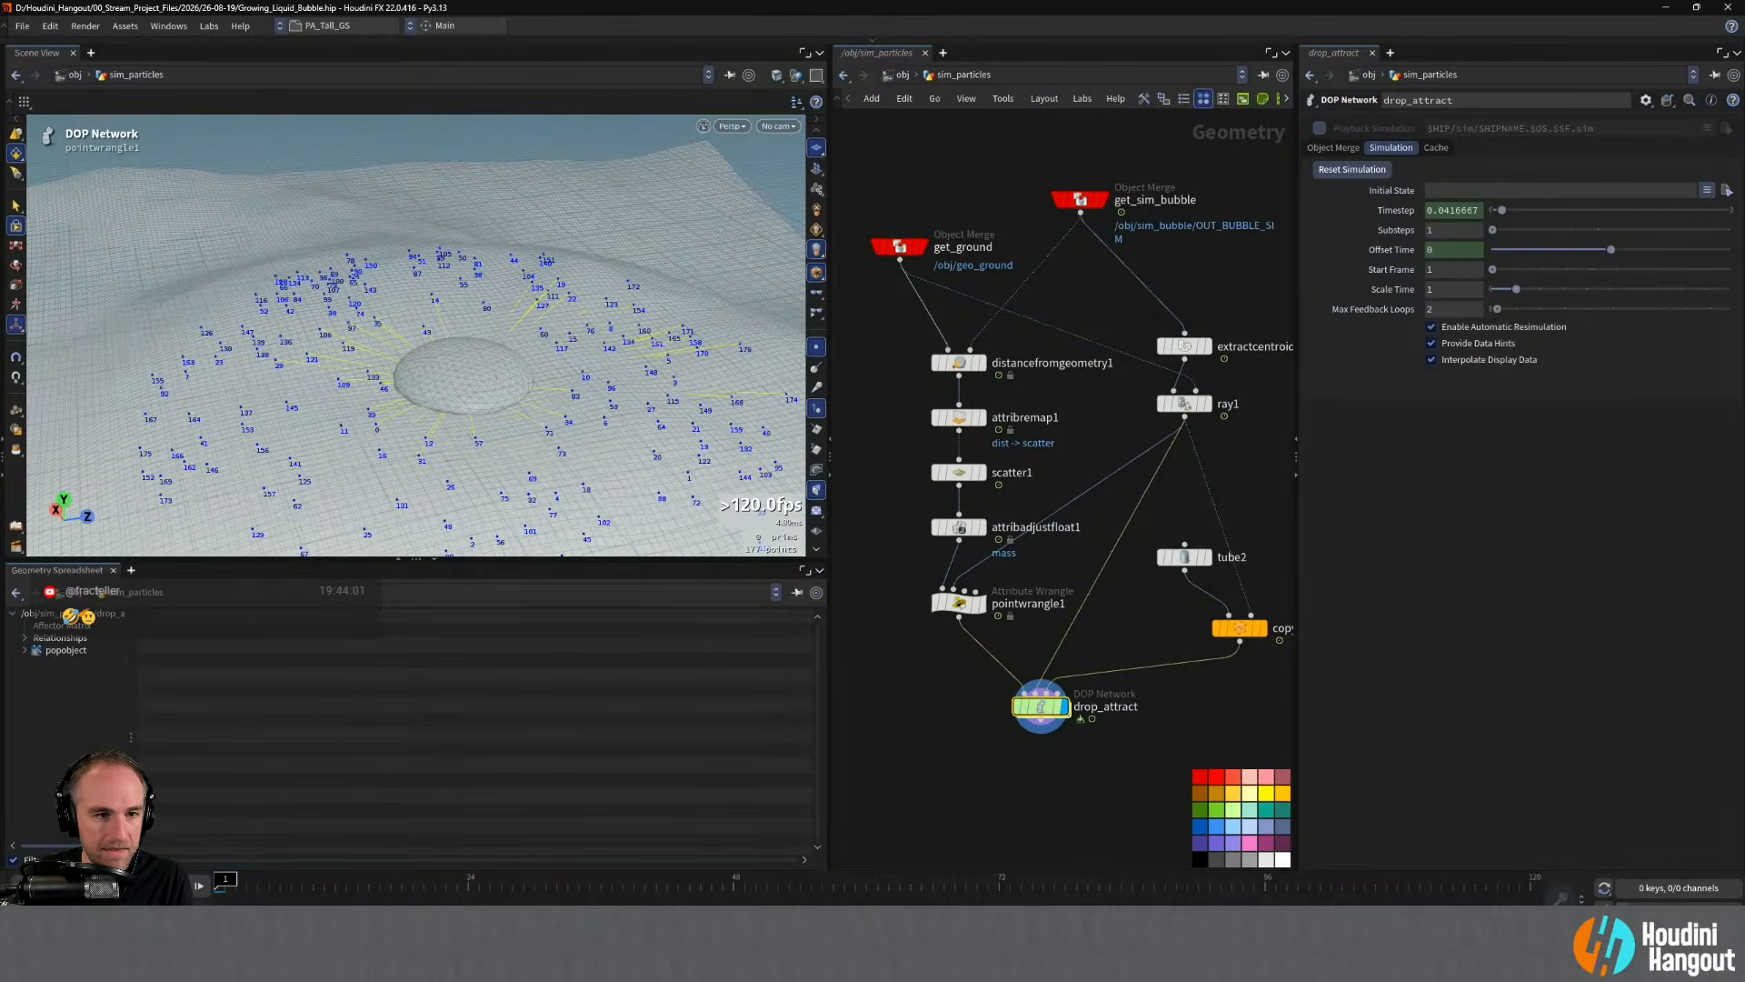
key("Up")
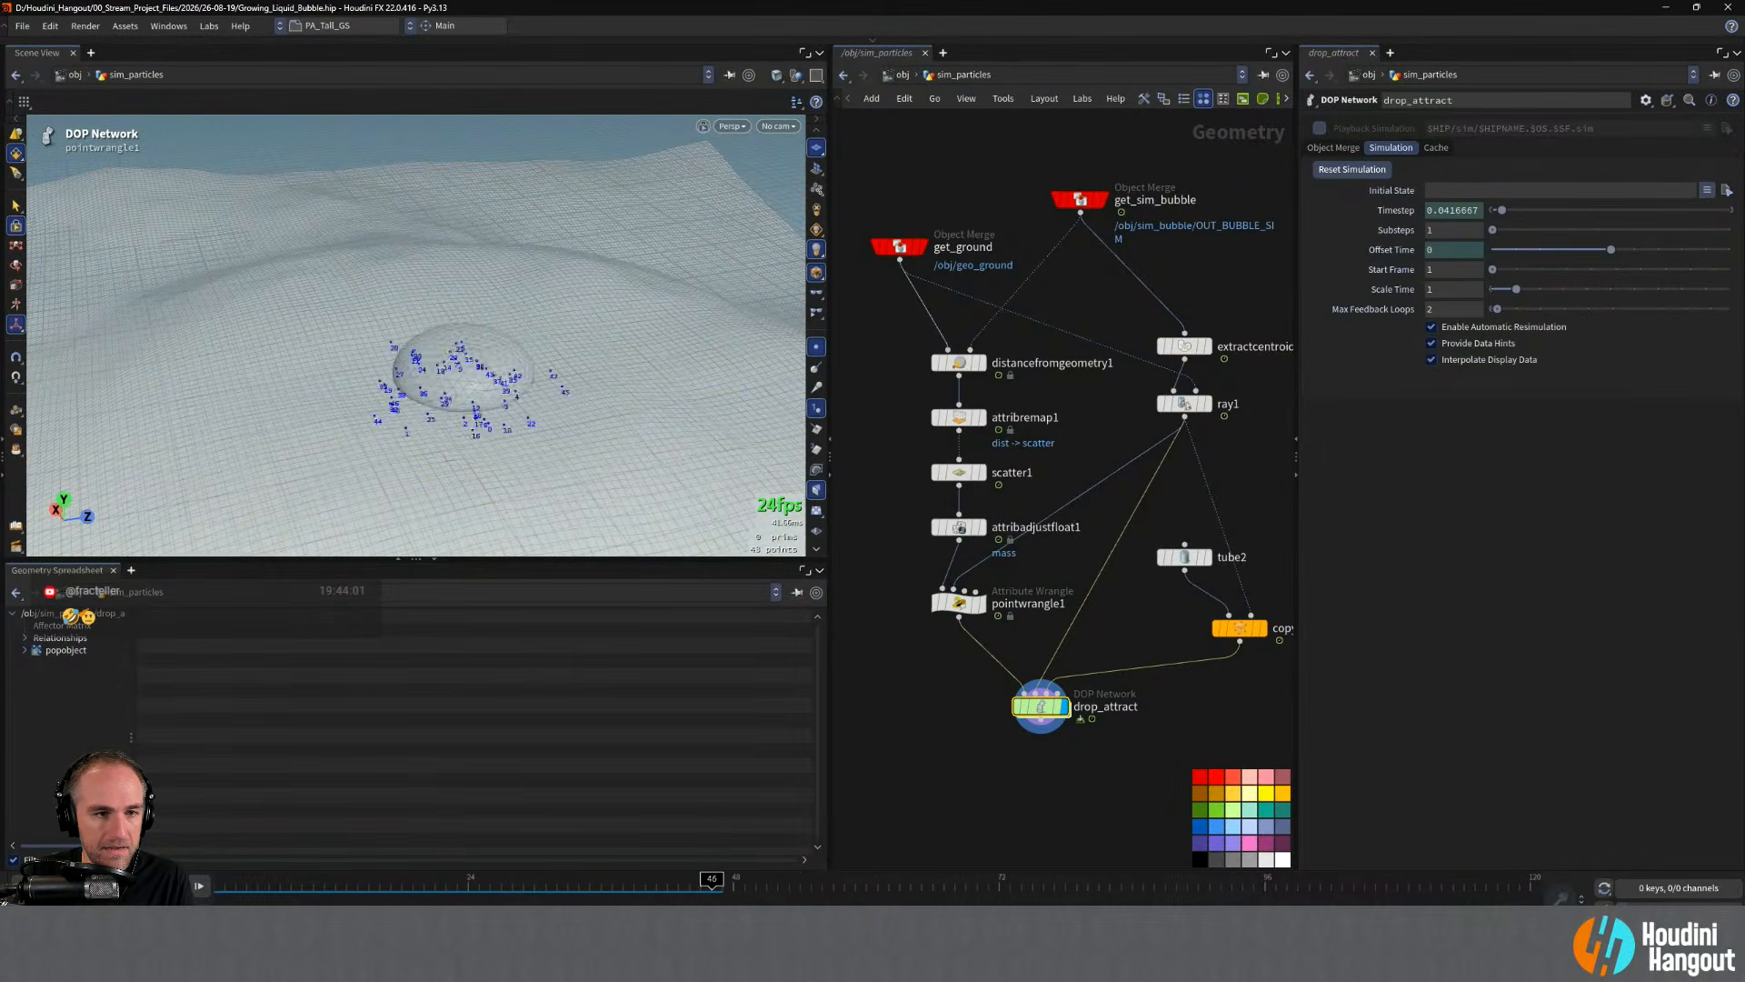
key("ctrl+Up")
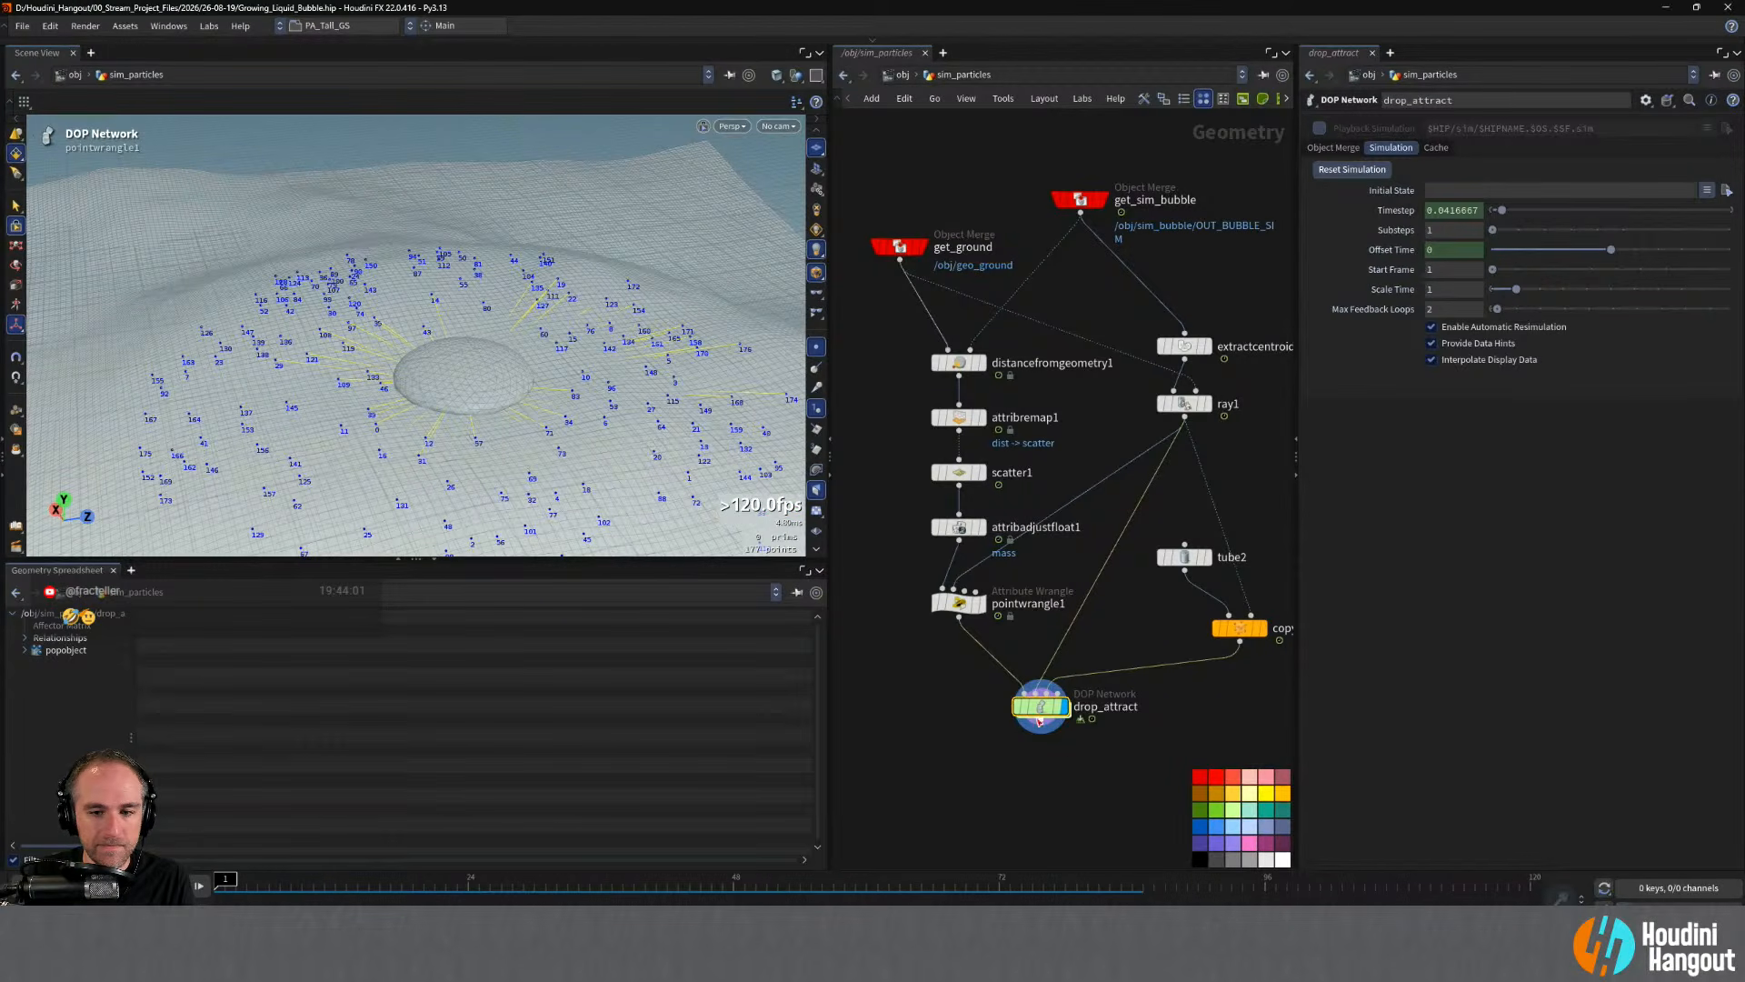
- Inside drop_attract, delete the Force Scale channel on popattract1 and set Force Scale to 0.1
mouse_move(1042, 709)
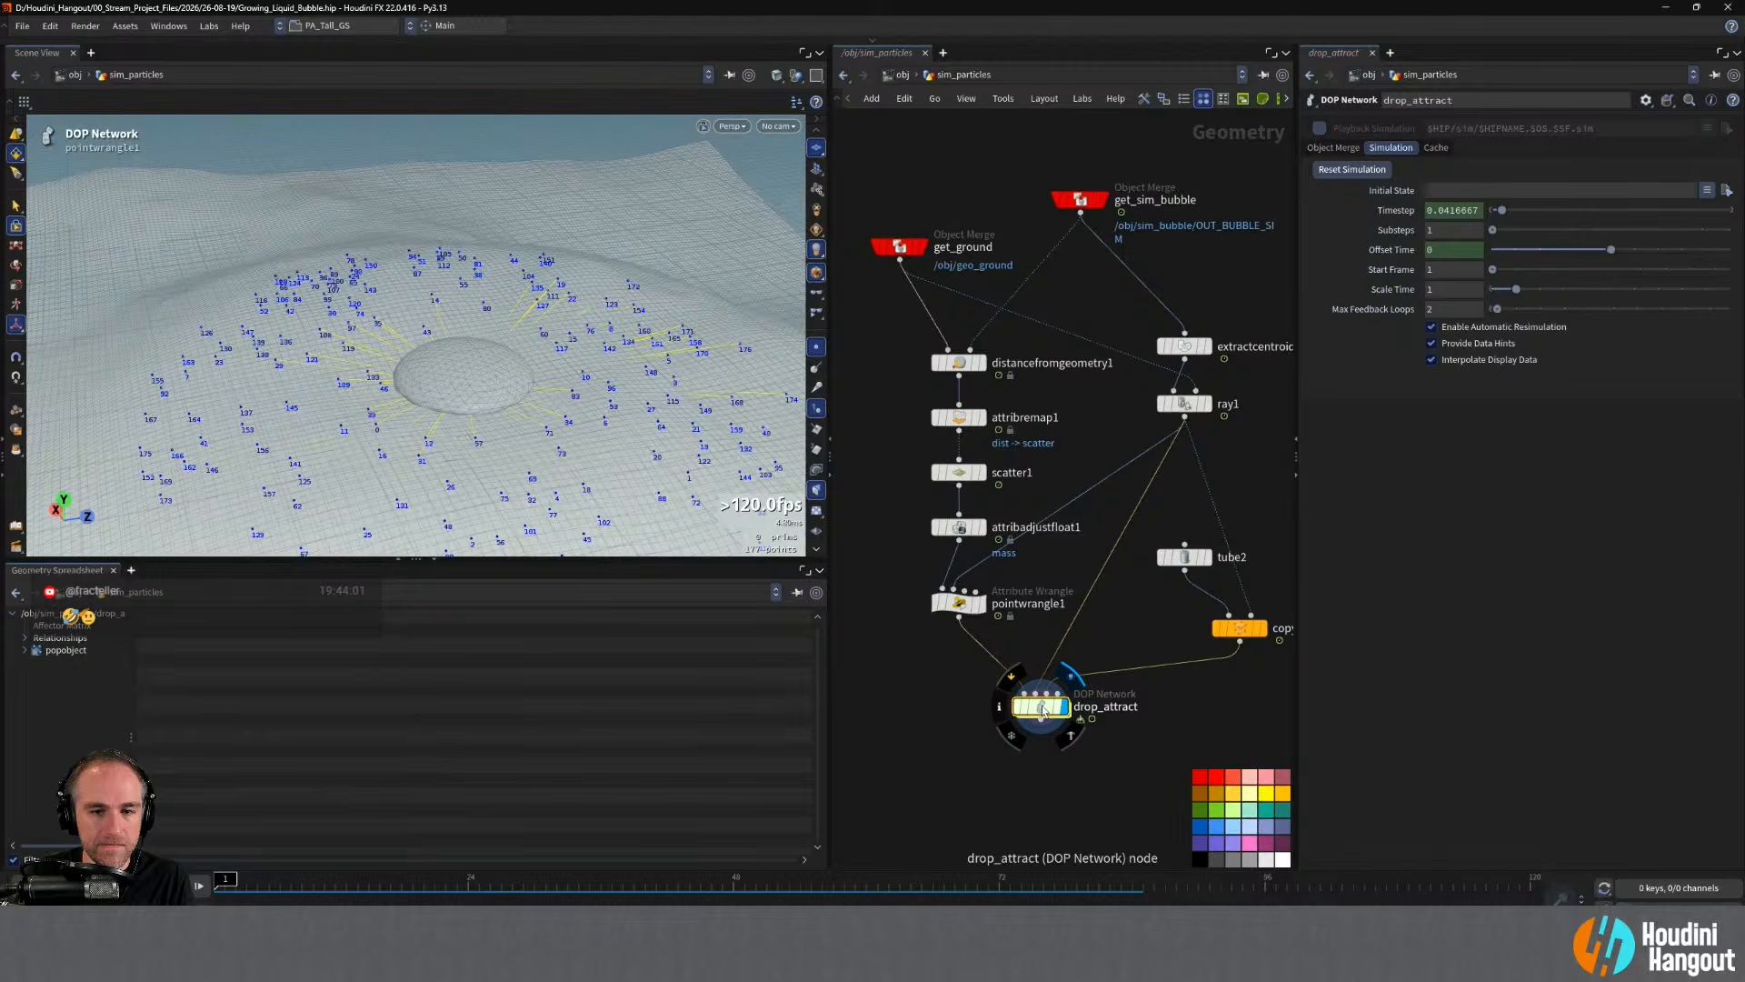
double_click(1042, 708)
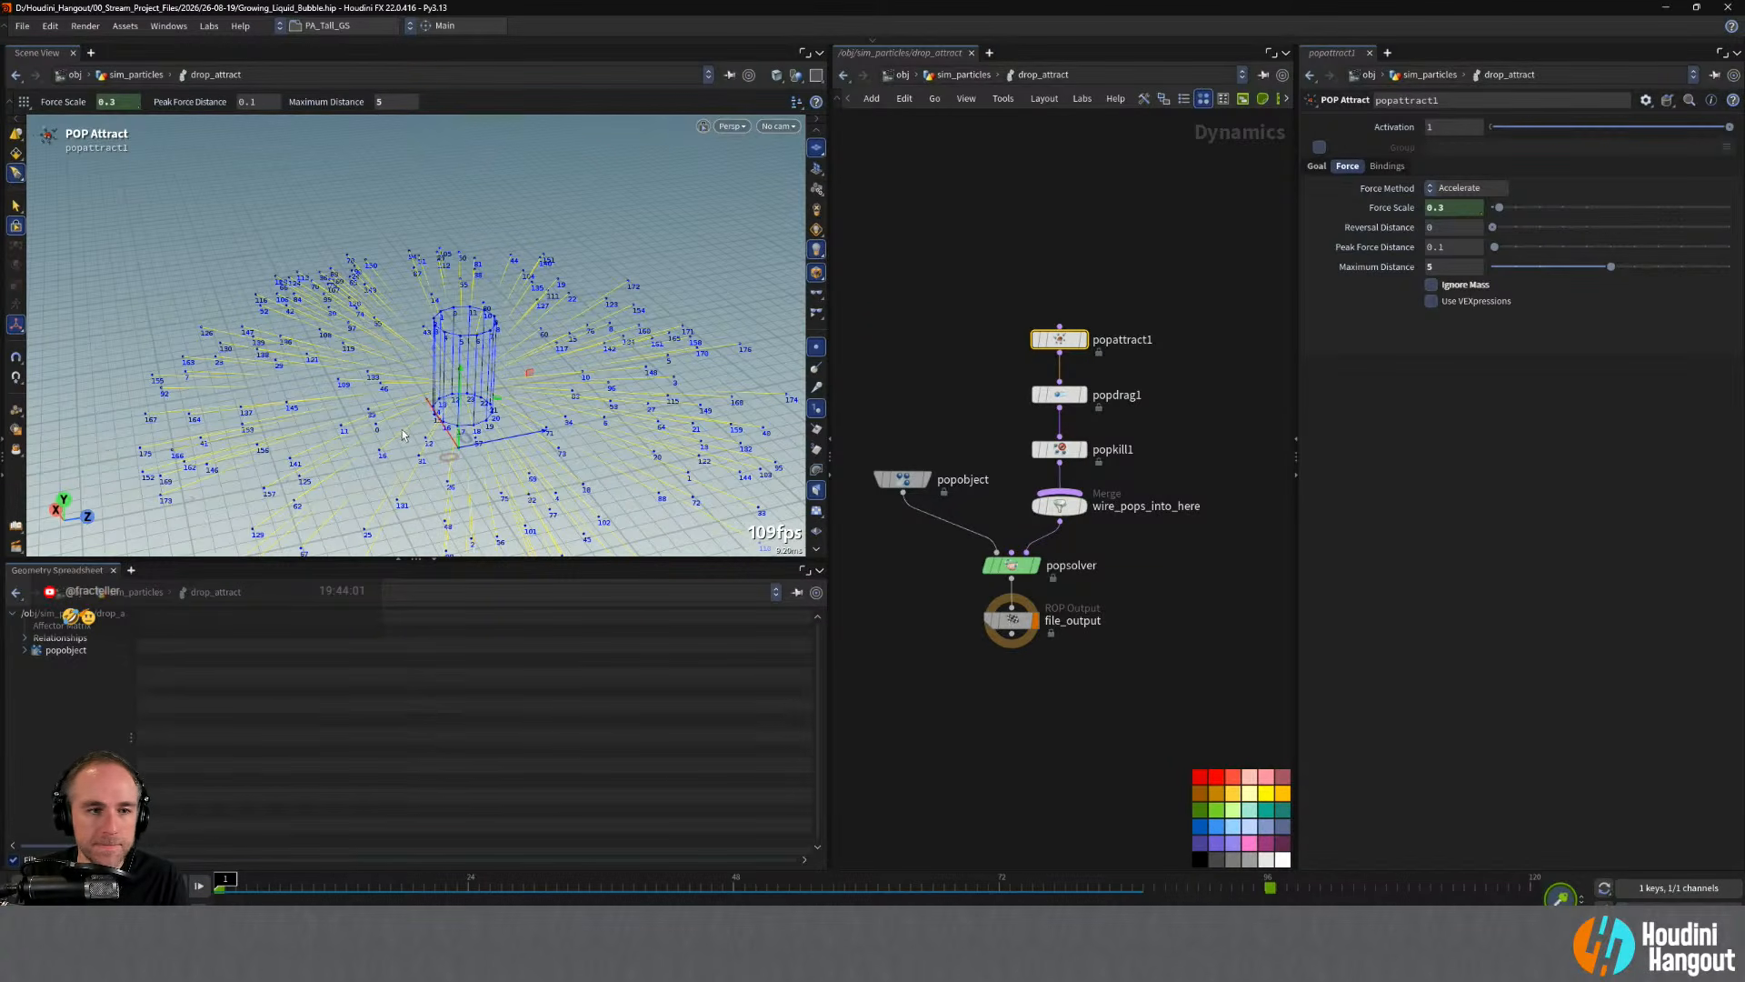
right_click(1382, 212)
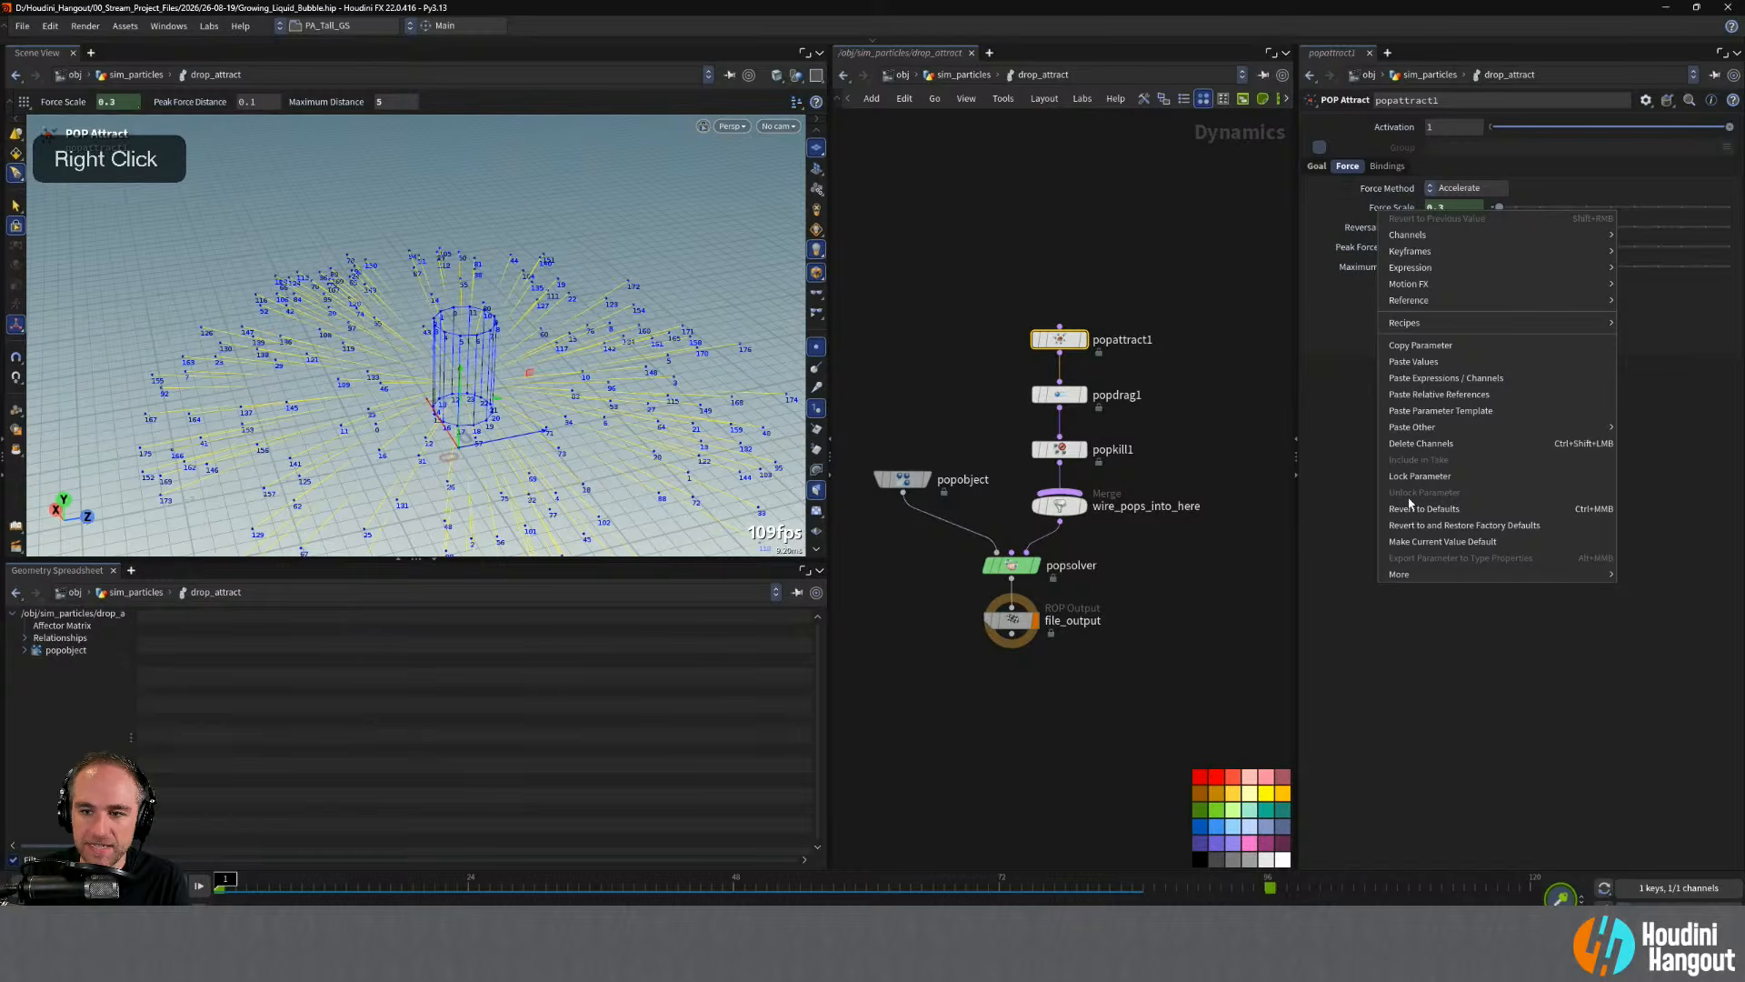
left_click(1418, 443)
double_click(1440, 209)
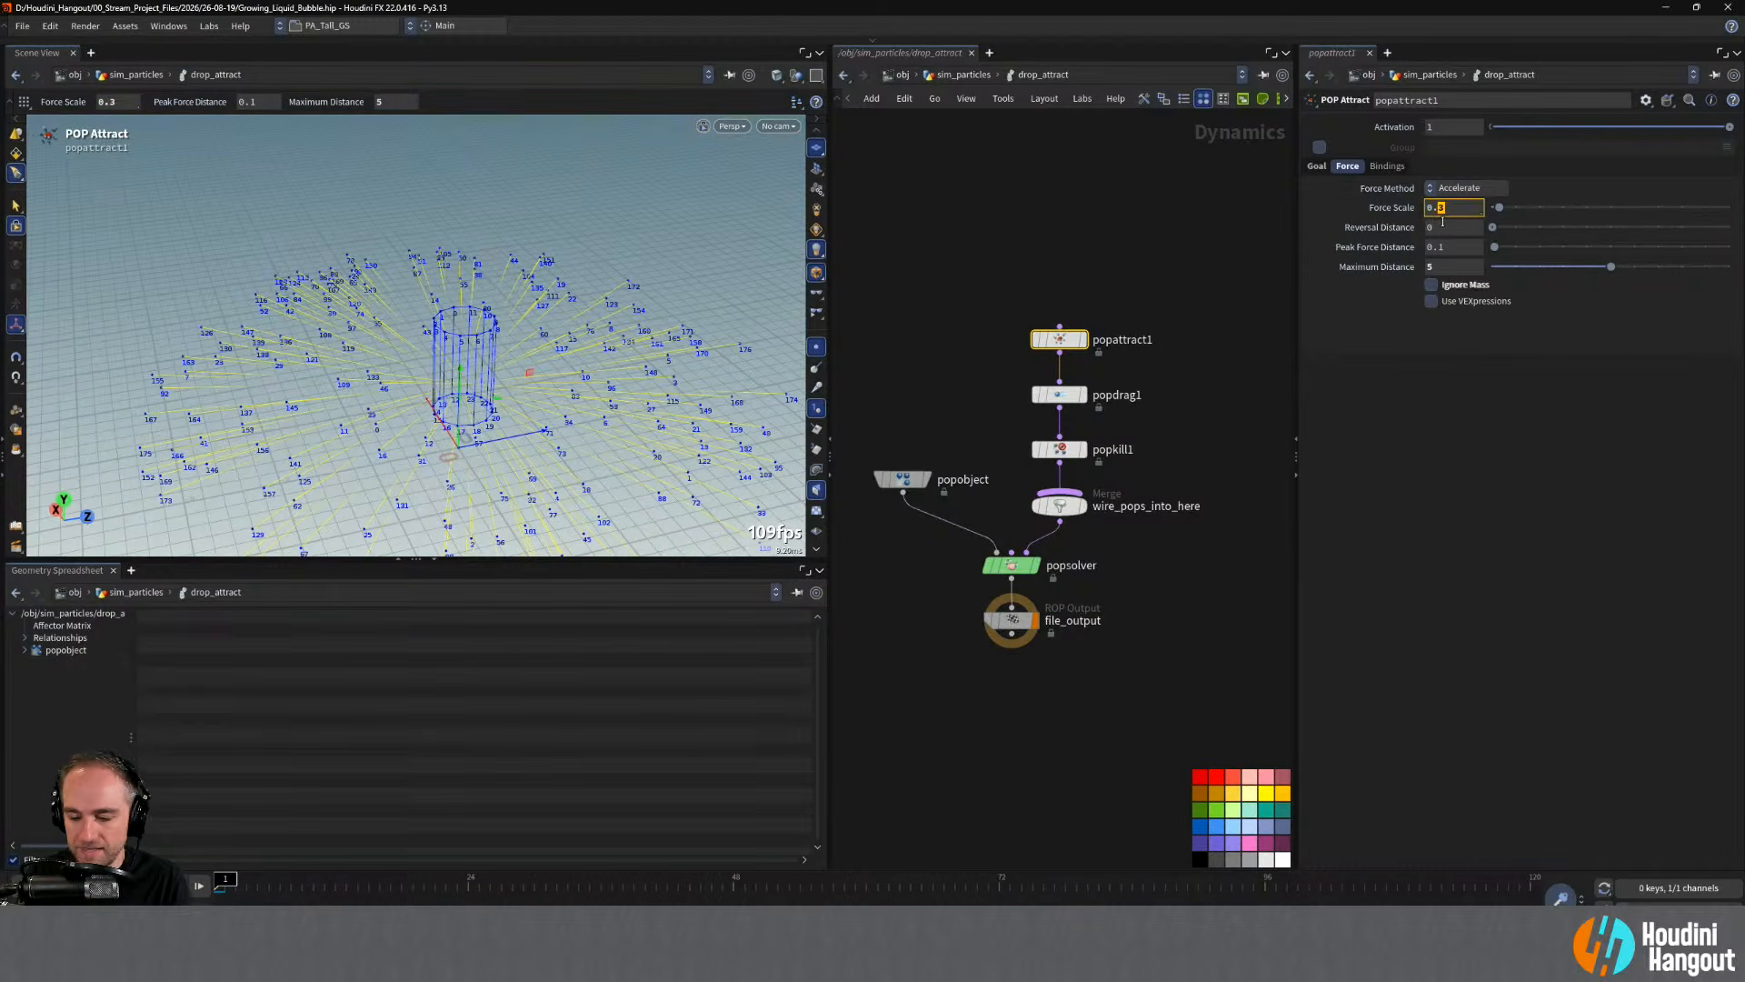
type("1")
key("Return")
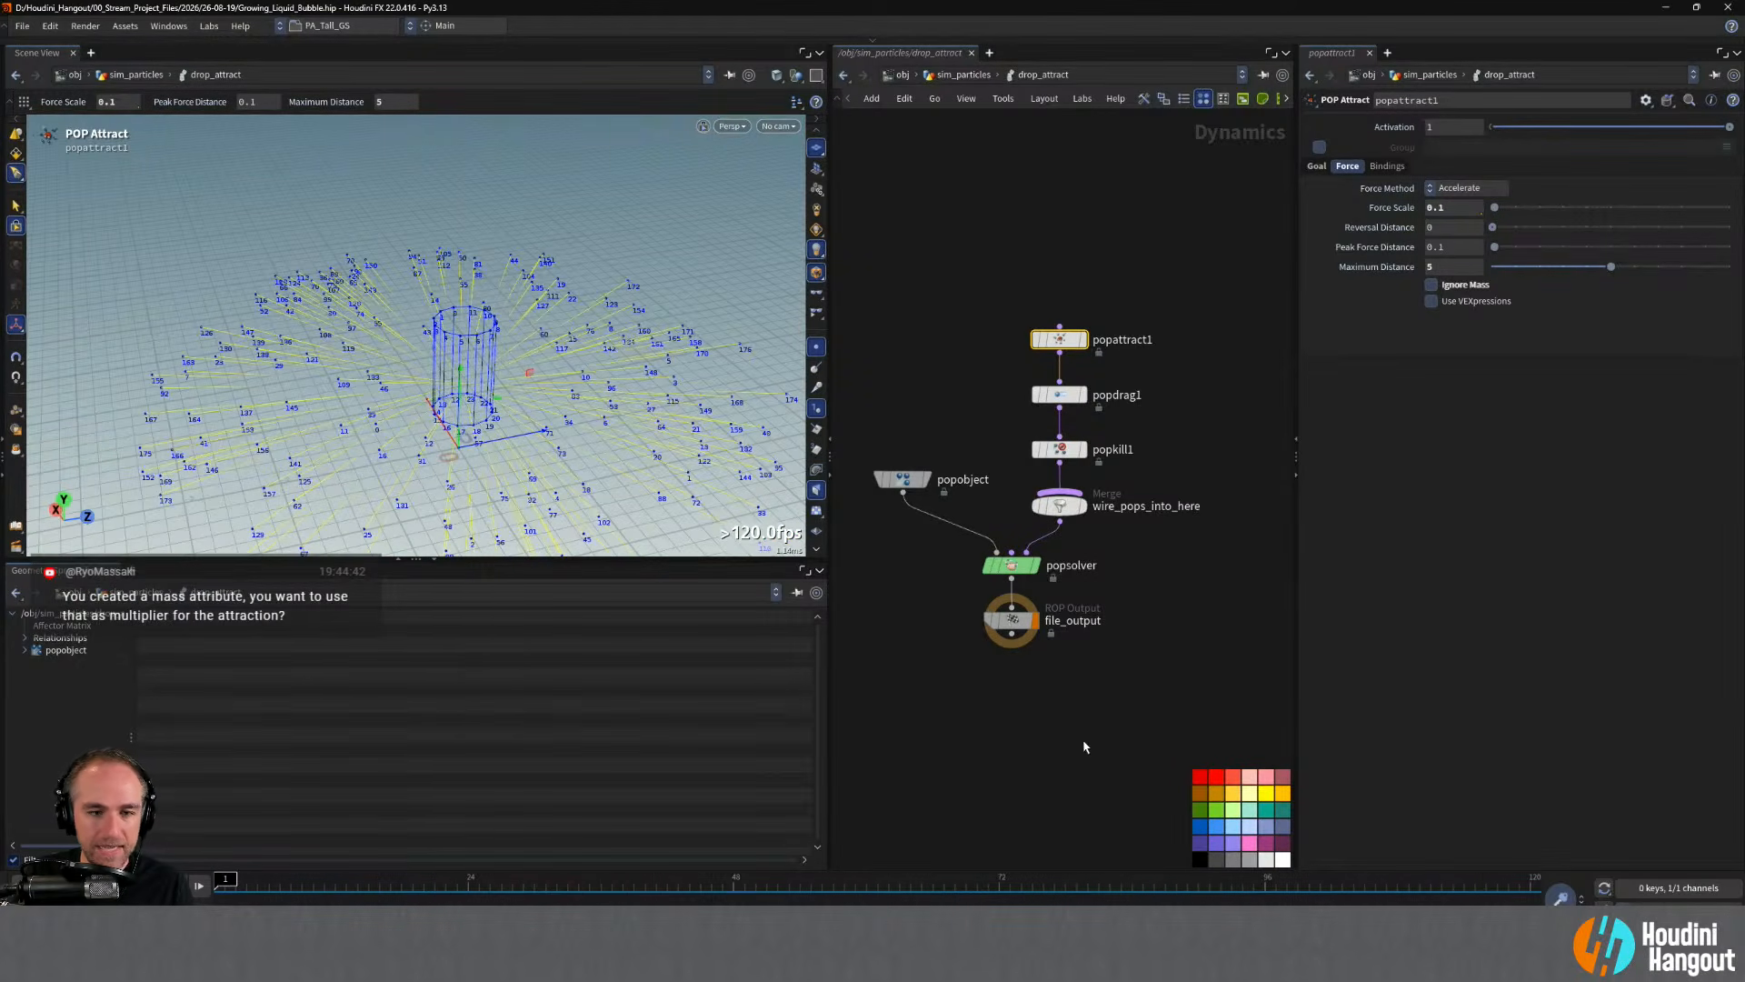
- Return to the sim_particles network and play the particle simulation to check the reduced attraction, ending at frame 1
key("u")
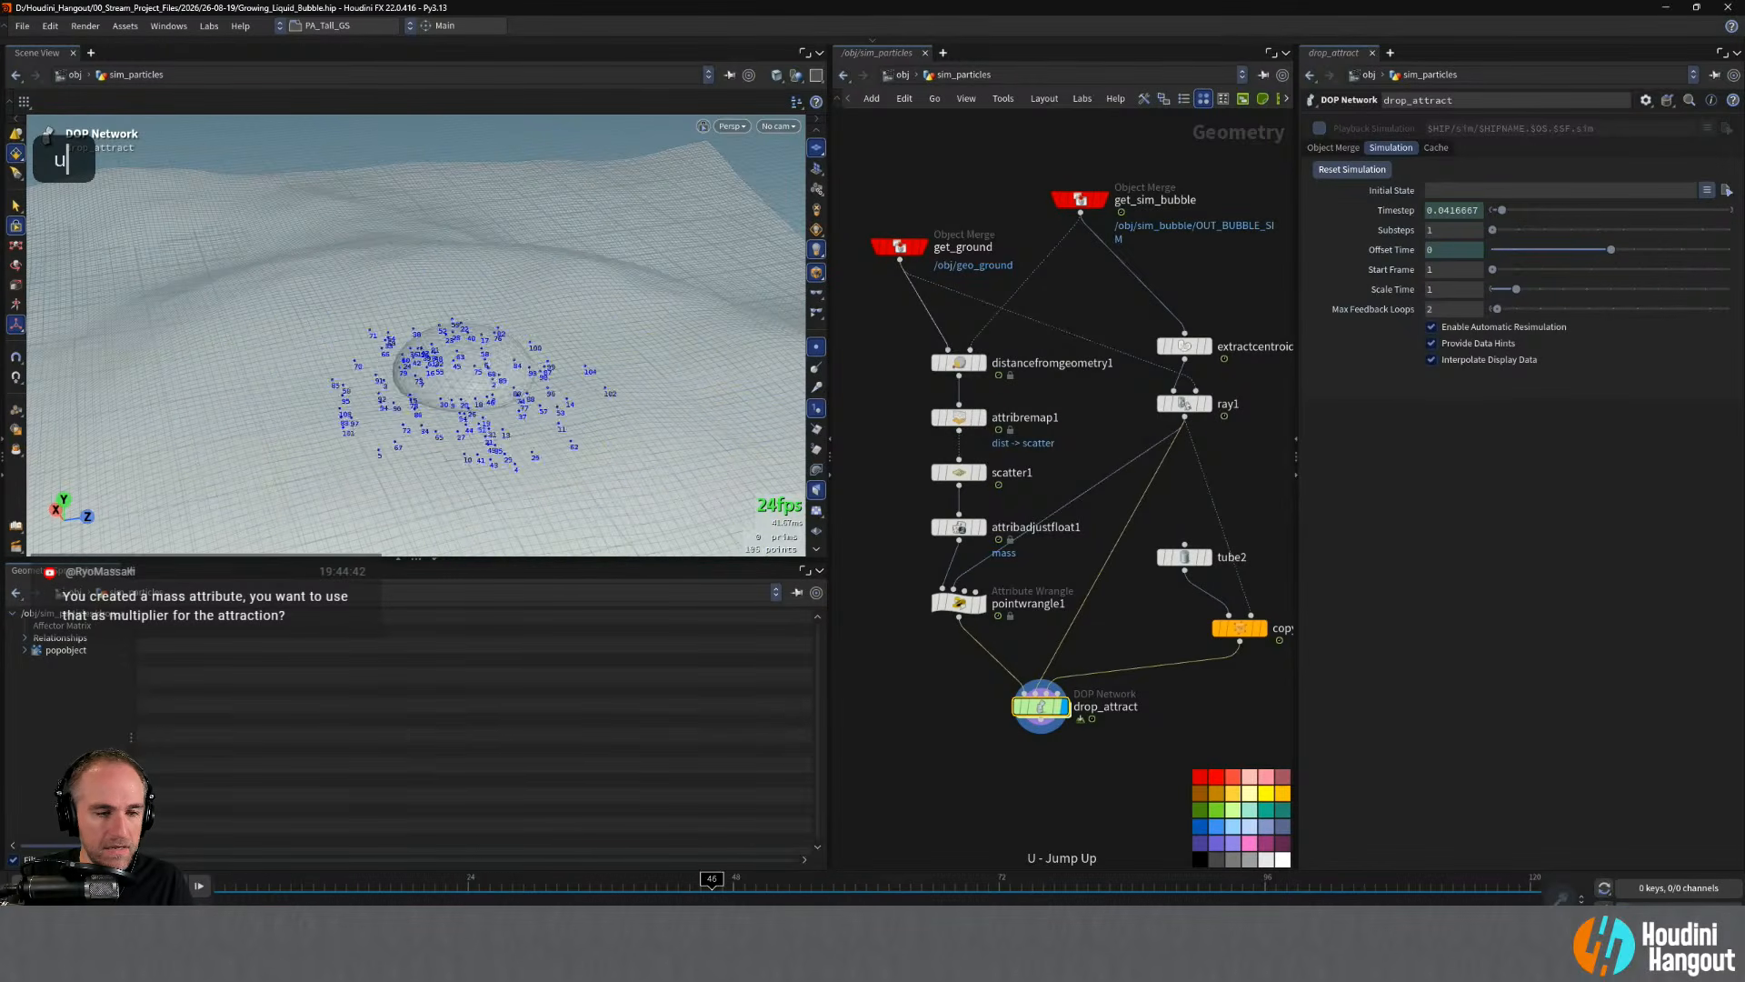
left_click(54, 886)
mouse_move(220, 888)
left_mouse_down()
mouse_move(966, 900)
mouse_move(226, 900)
left_mouse_up()
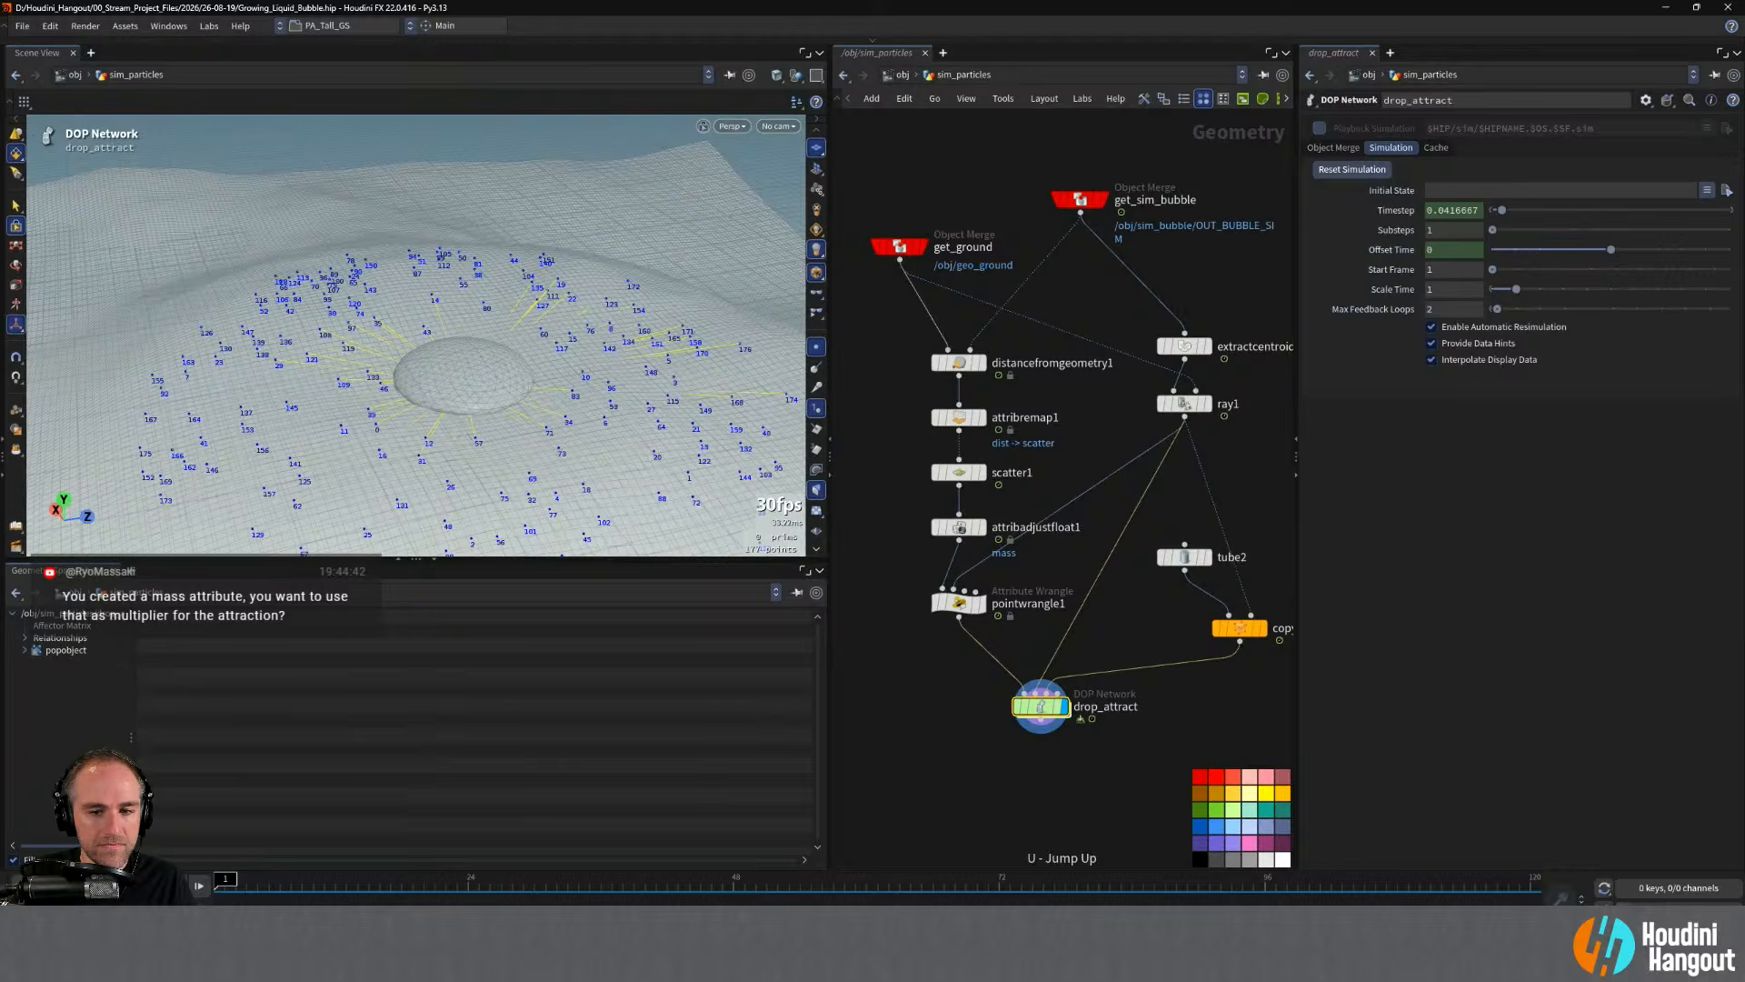
- In pointwrangle1, multiply the normalized velocity by 0.5 and apply v@v = normalize(attractPt - v@P) * 0.5;
left_click(956, 600)
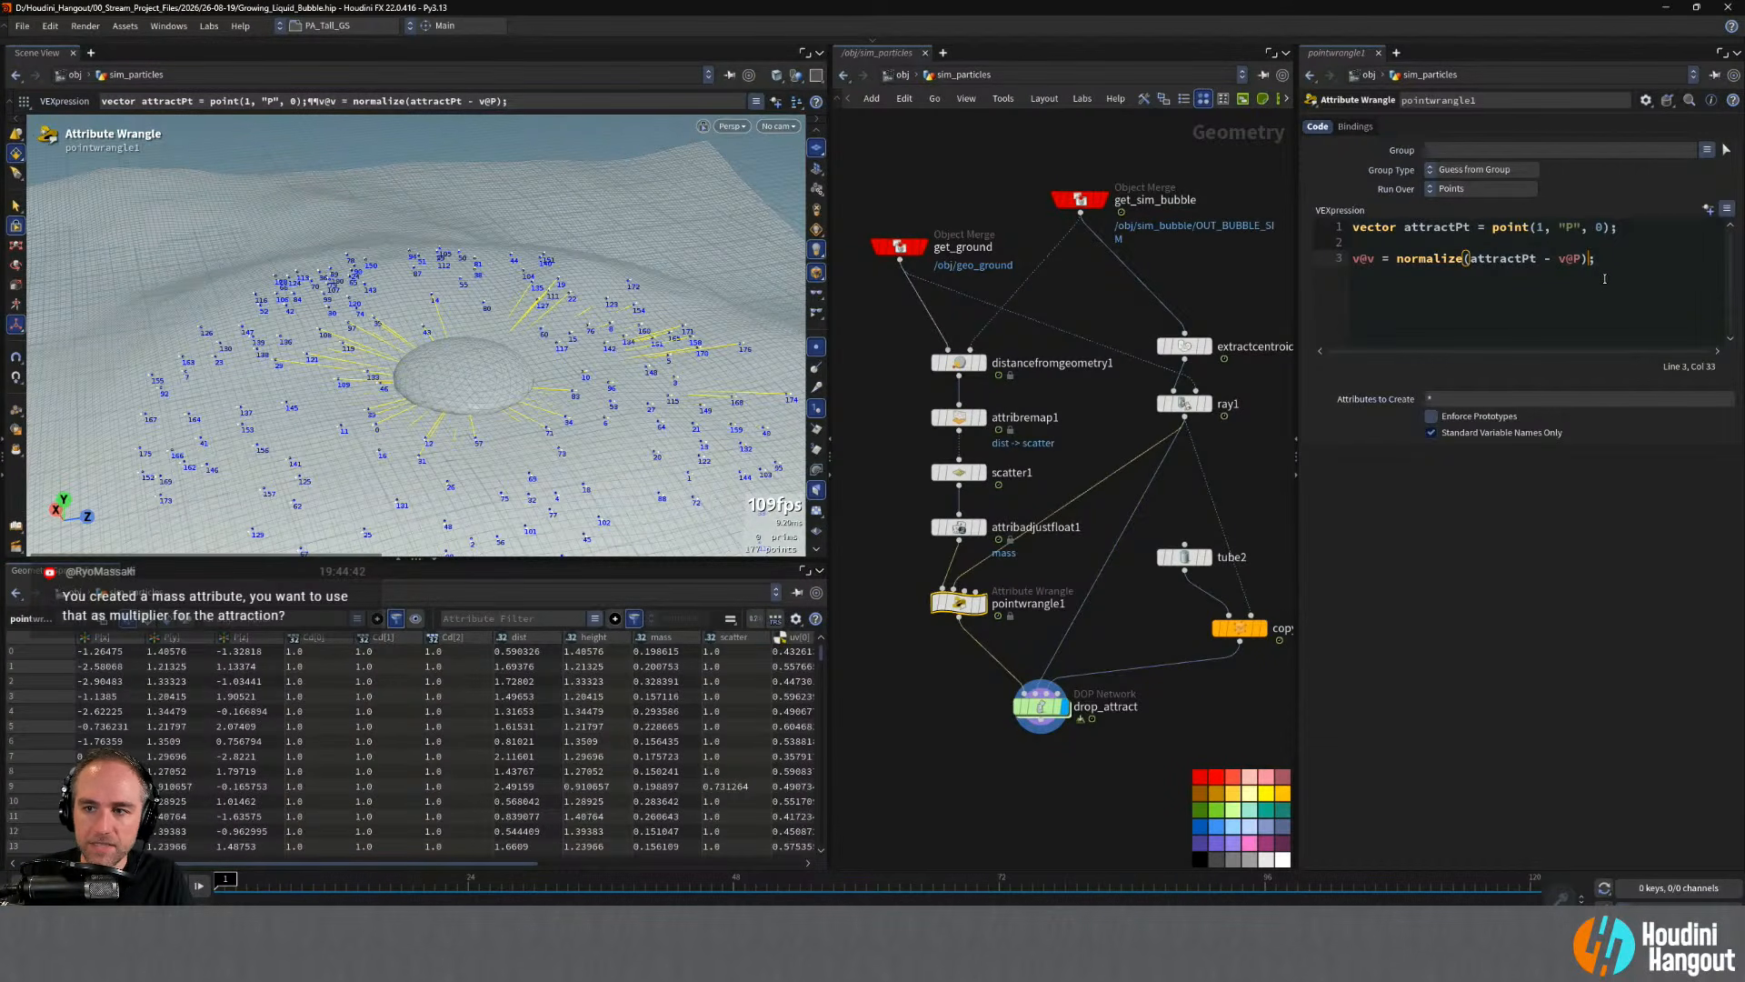
type("* ")
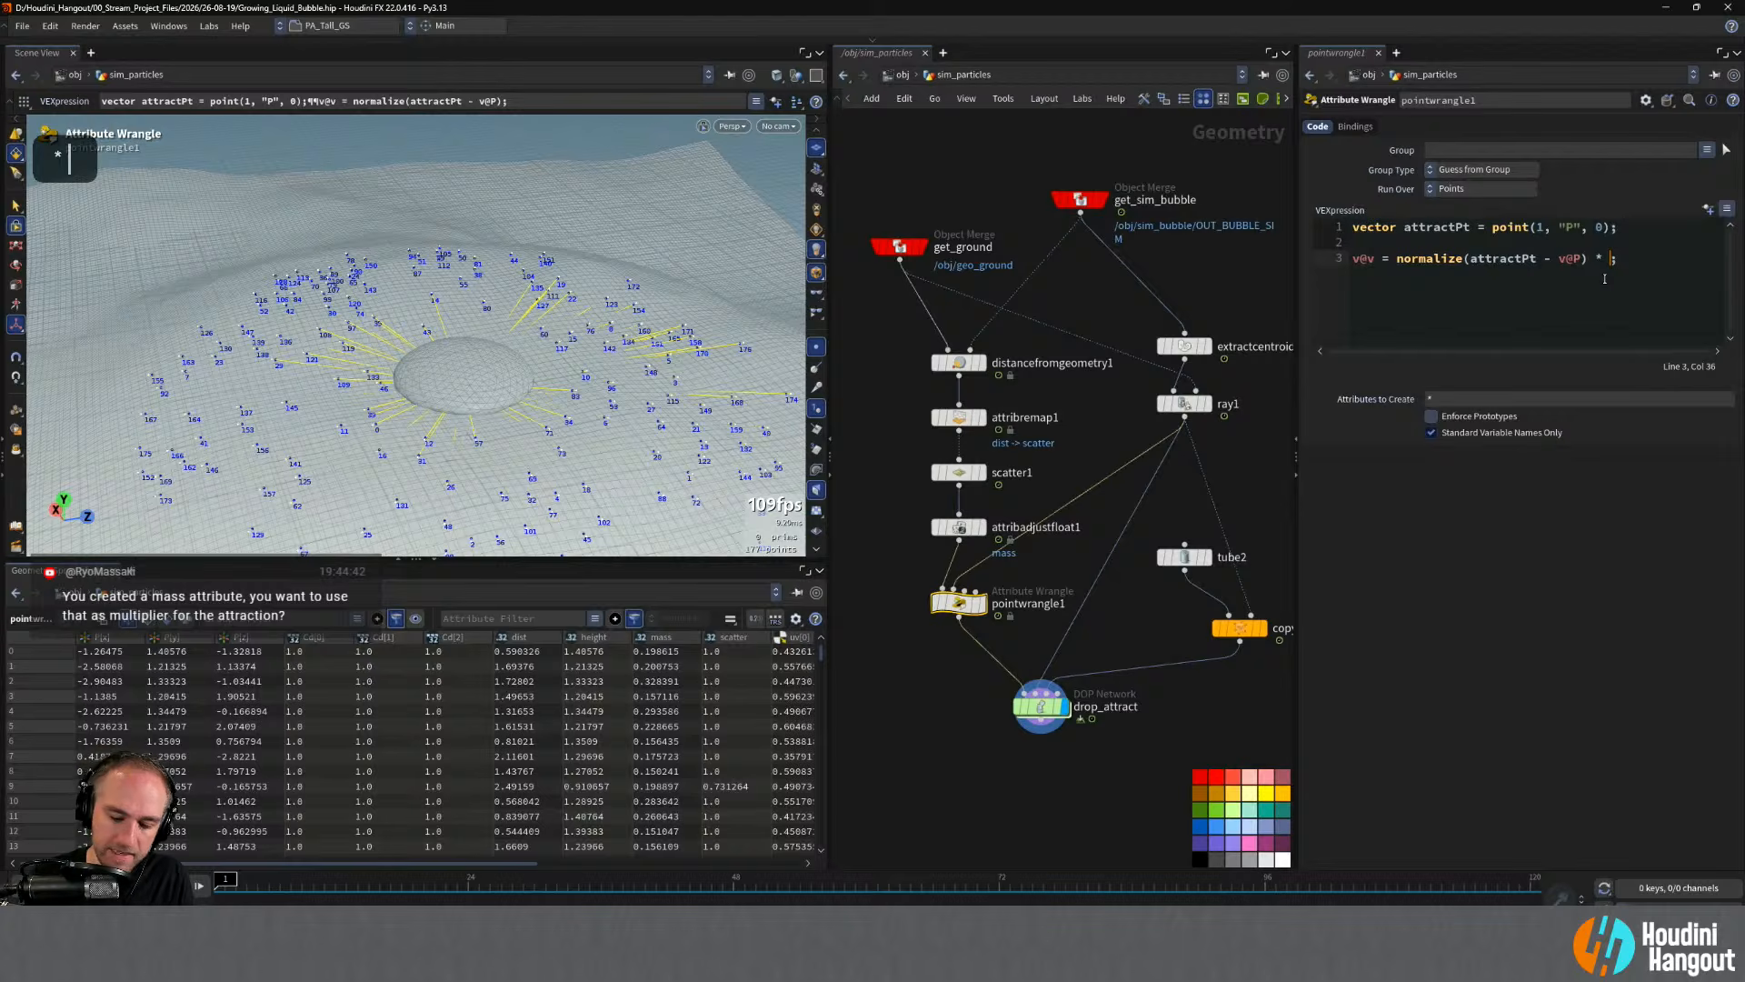
type("0.5")
key("Return")
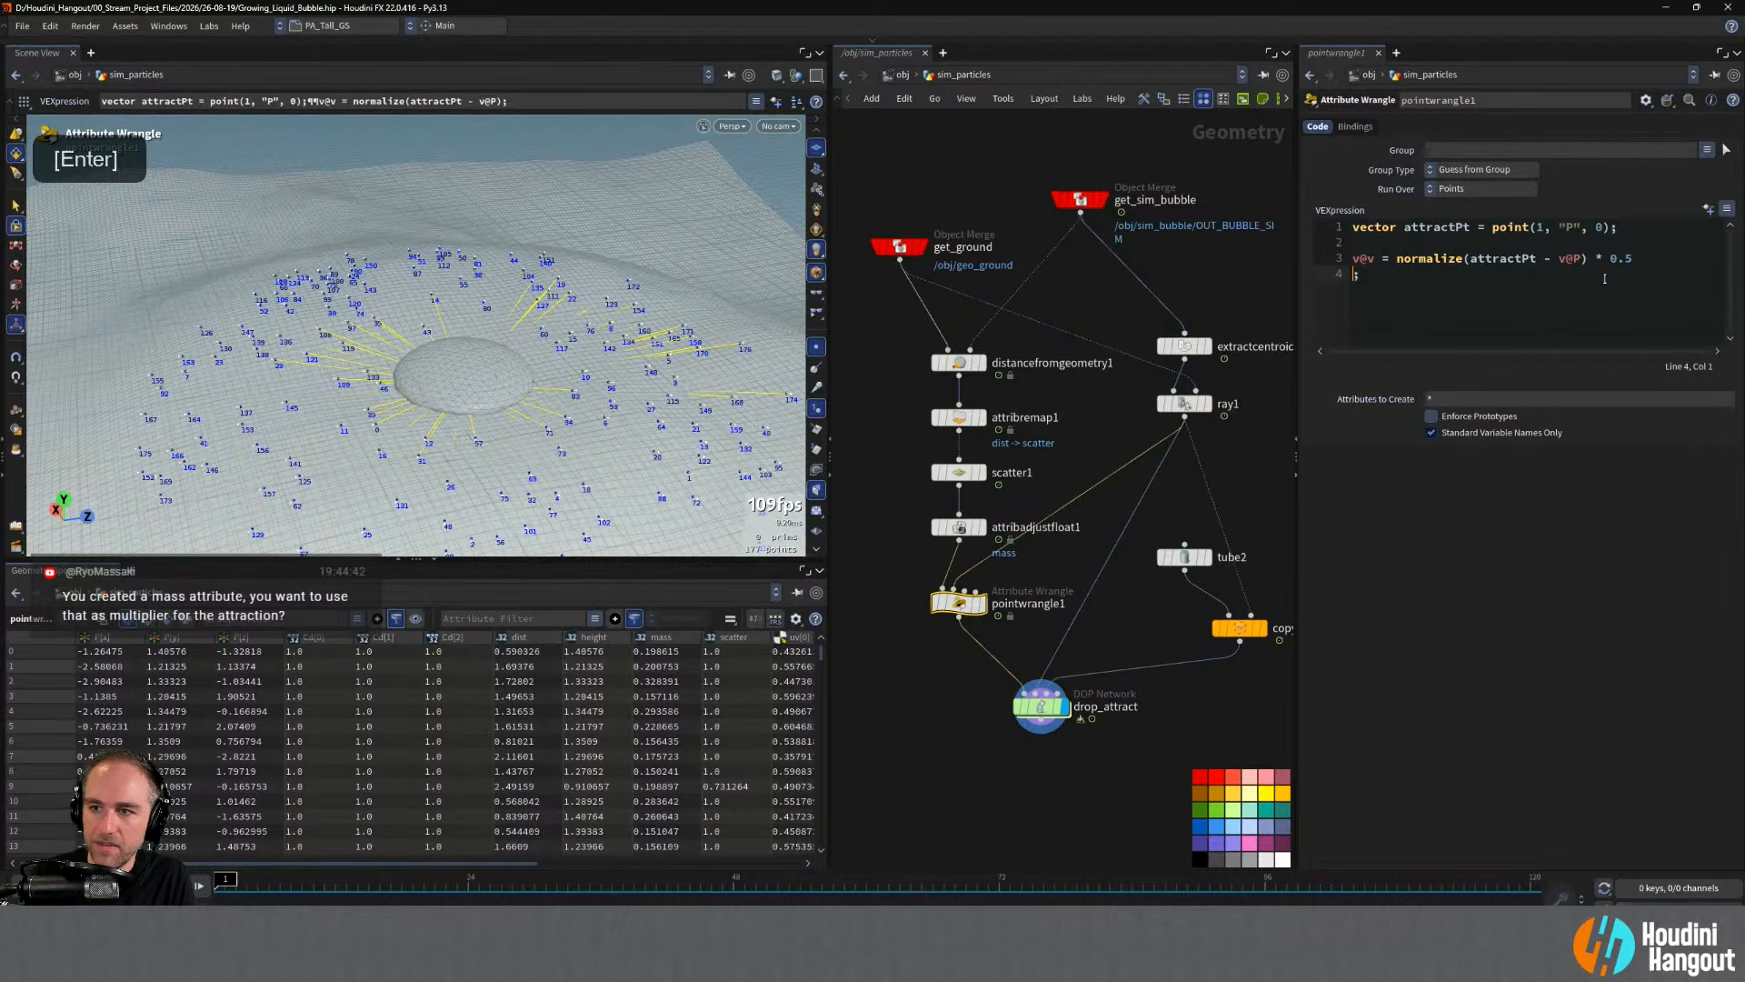
key("BackSpace")
key("ctrl+Return")
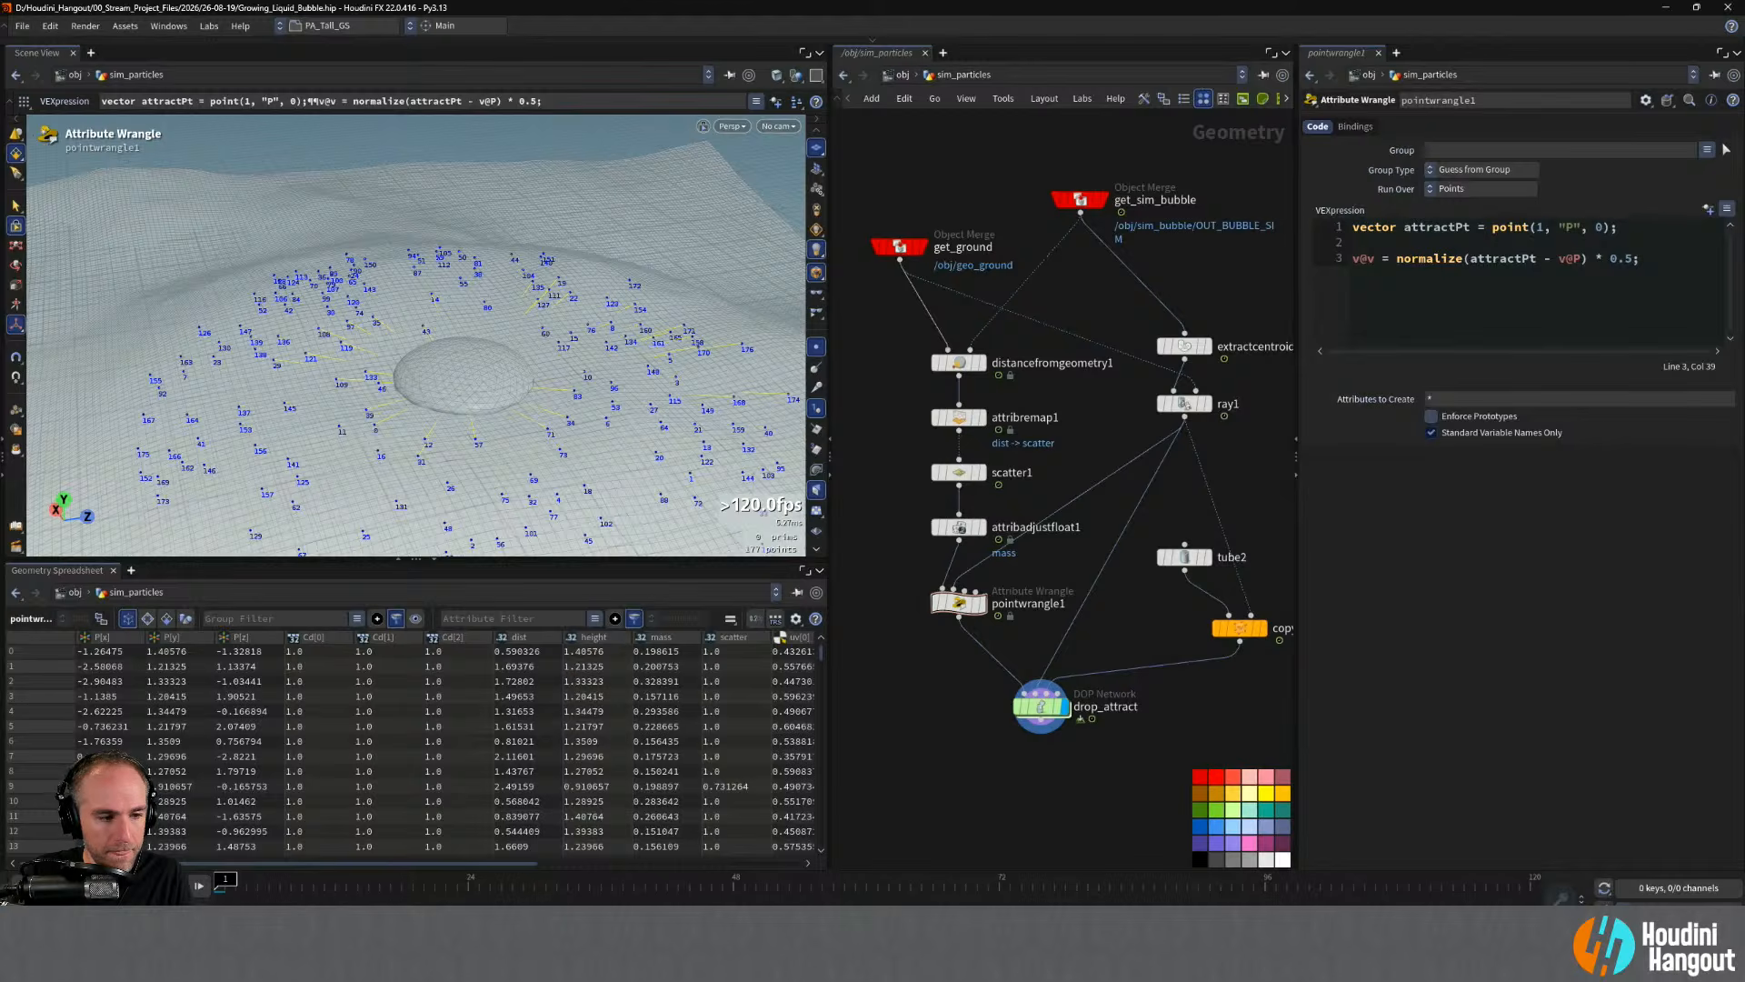
- Play the drop_attract simulation to check the halved initial velocity, and select pointwrangle1 again
key("Up")
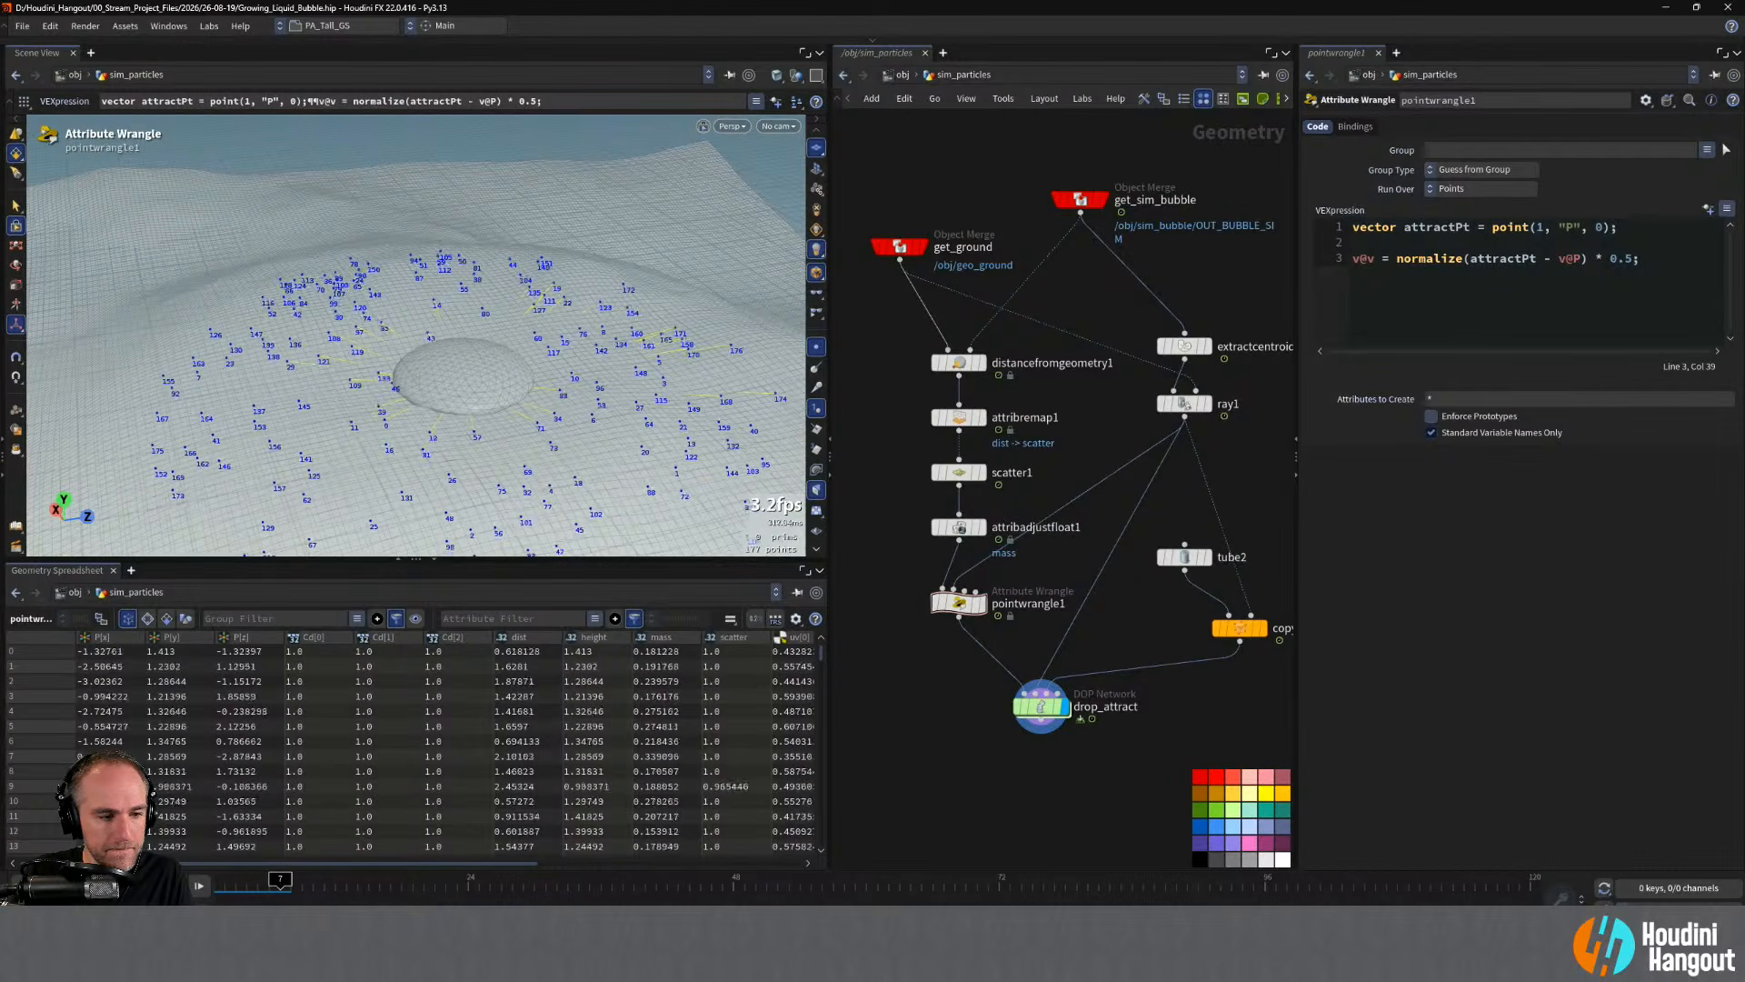
left_click(1041, 706)
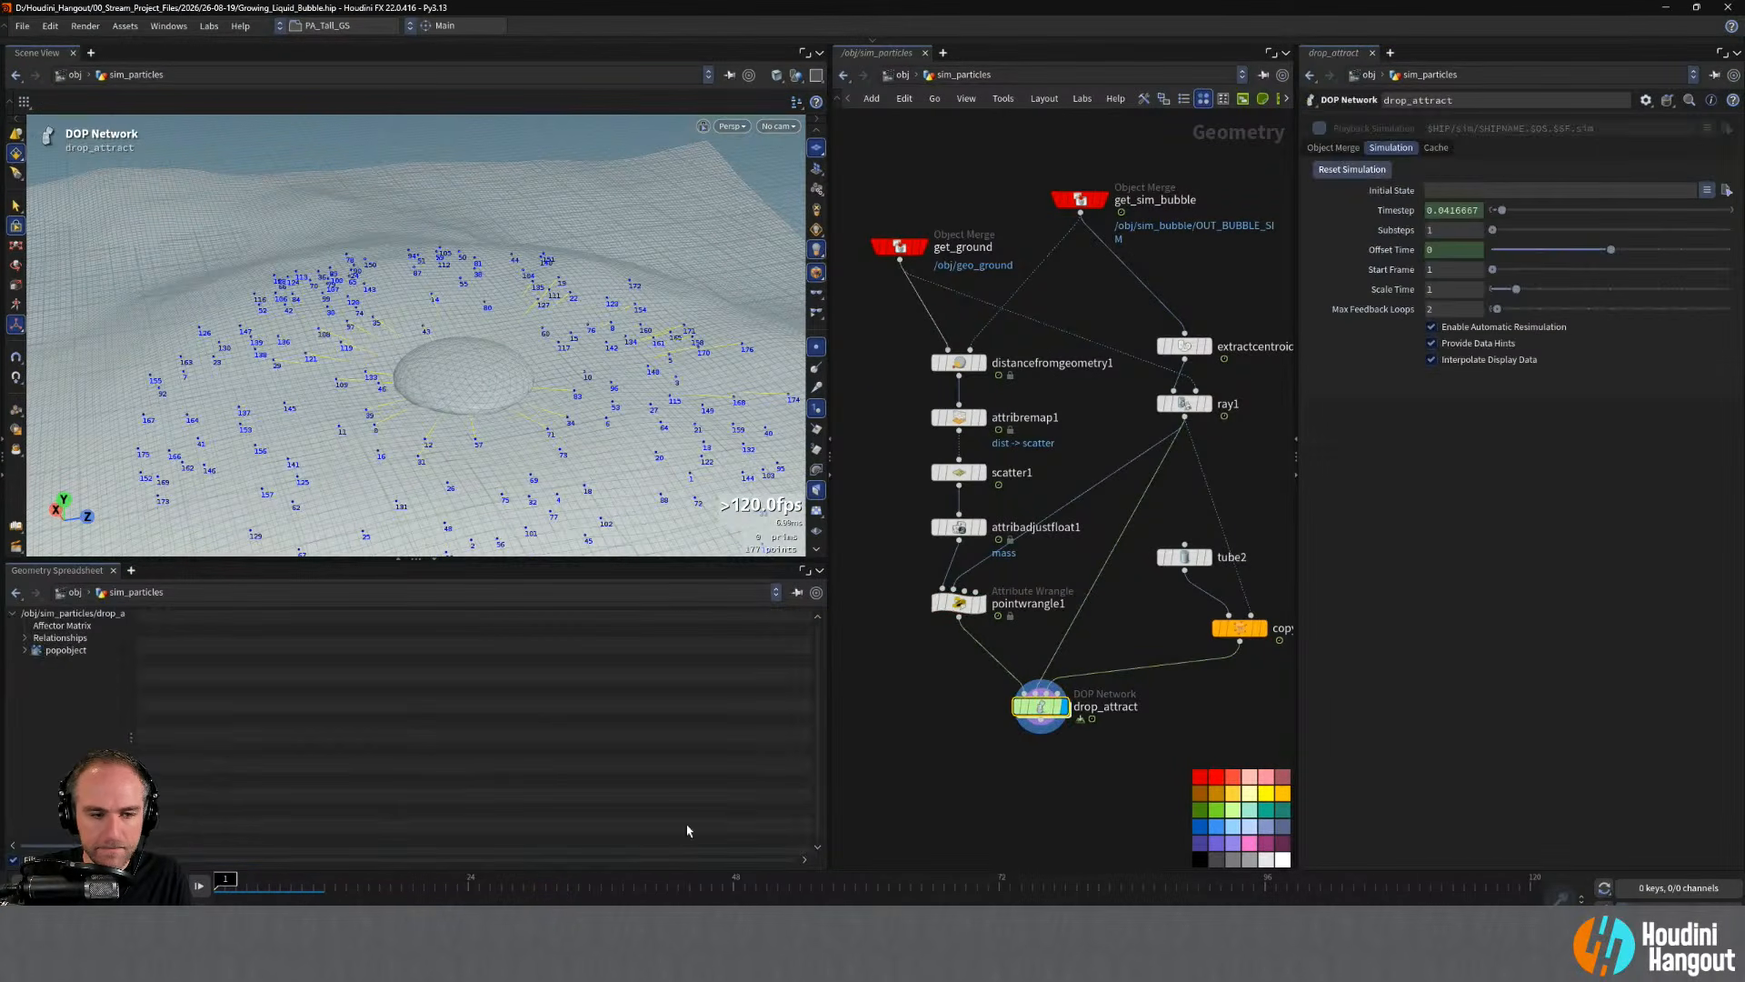
key("Up")
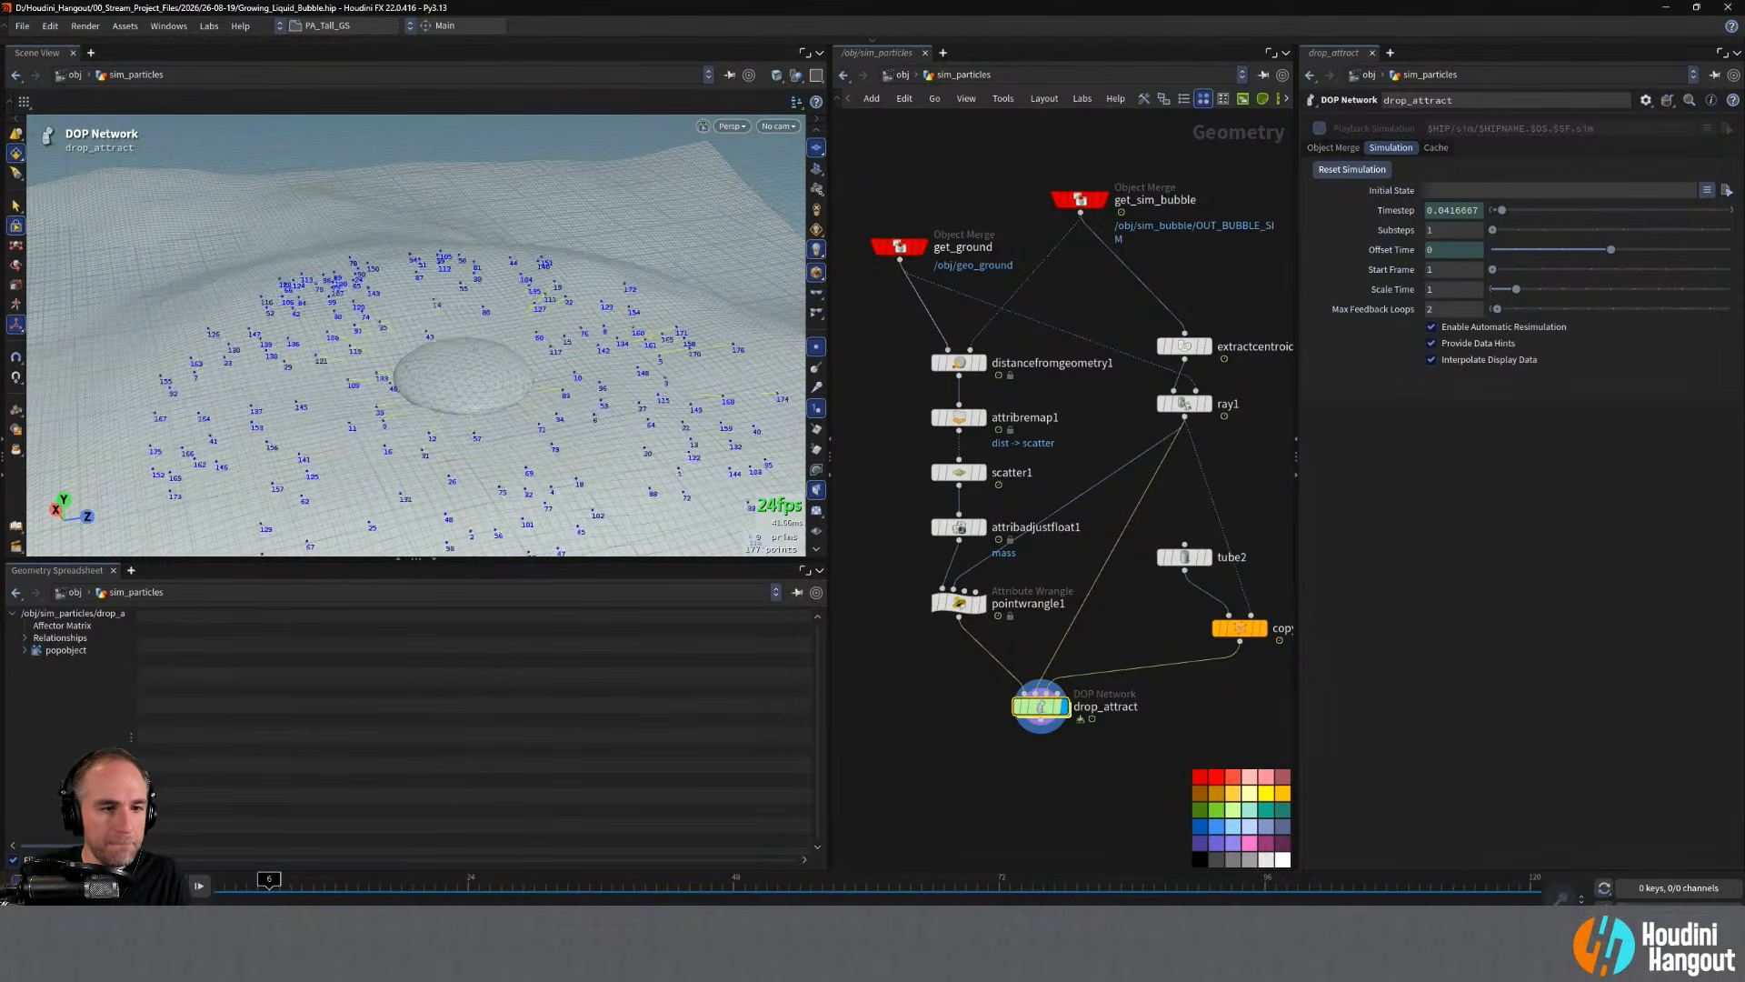
left_click(949, 602)
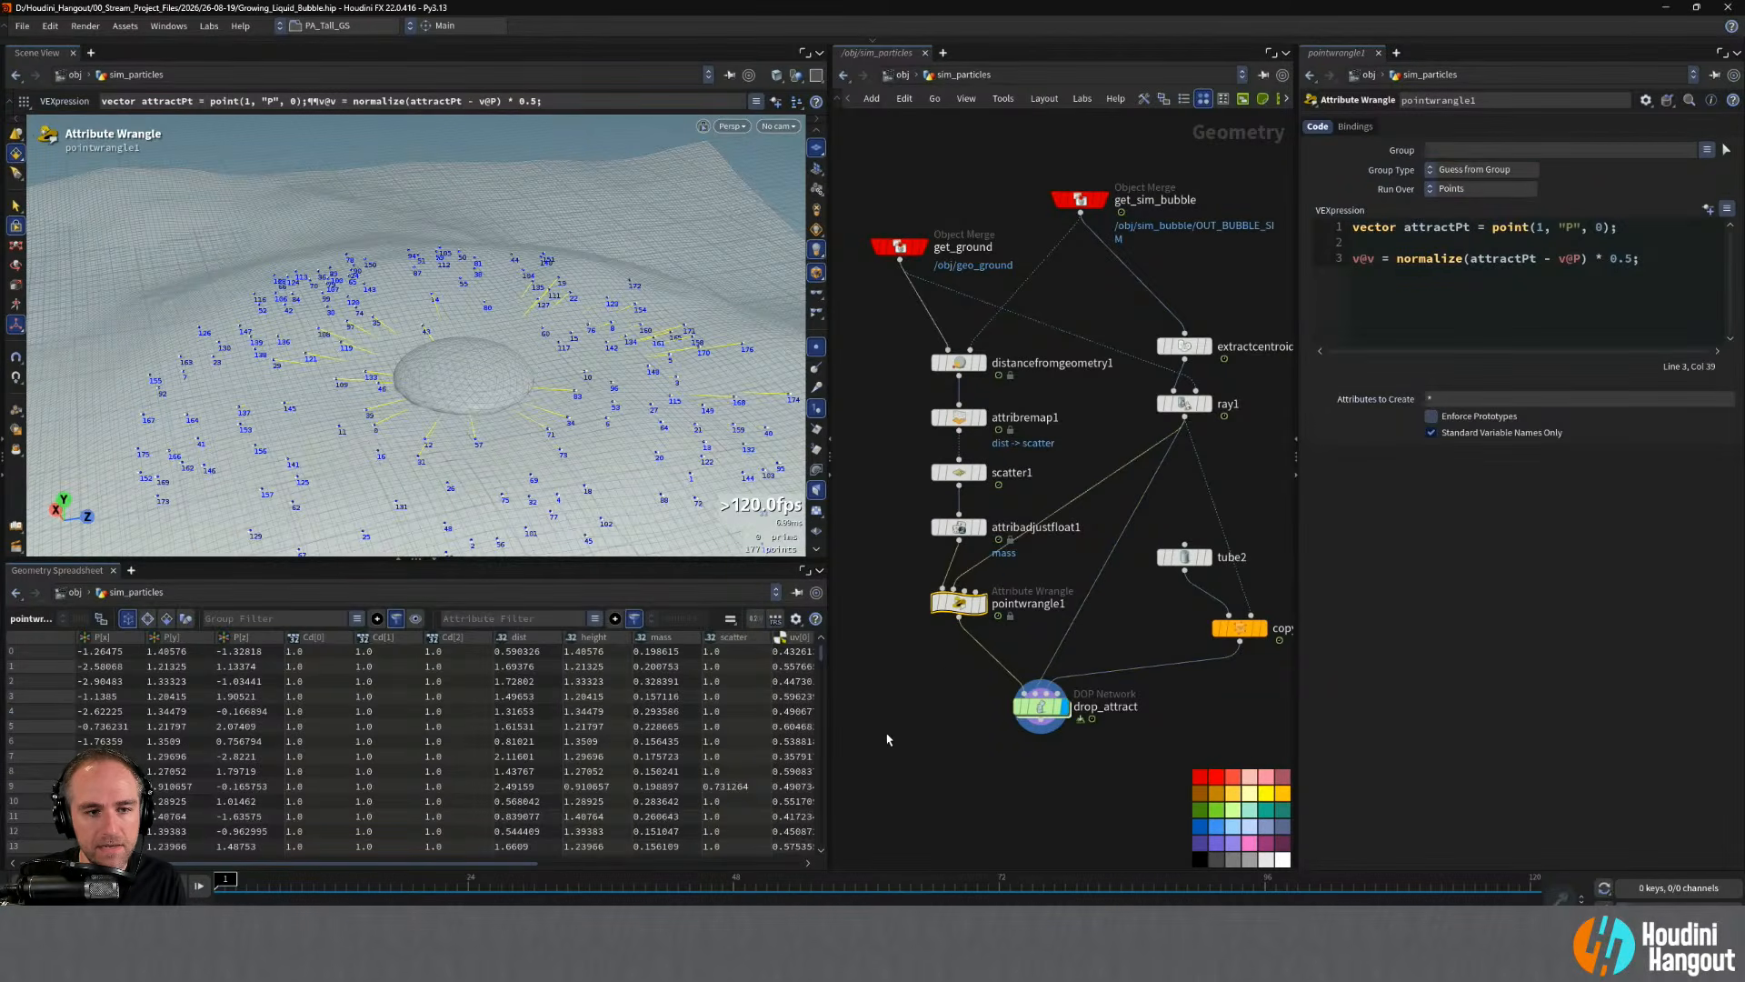
- Try the simulation with Ignore Mass turned off on popdrag1 inside drop_attract, and turn the option back on
double_click(1037, 698)
left_click(1059, 394)
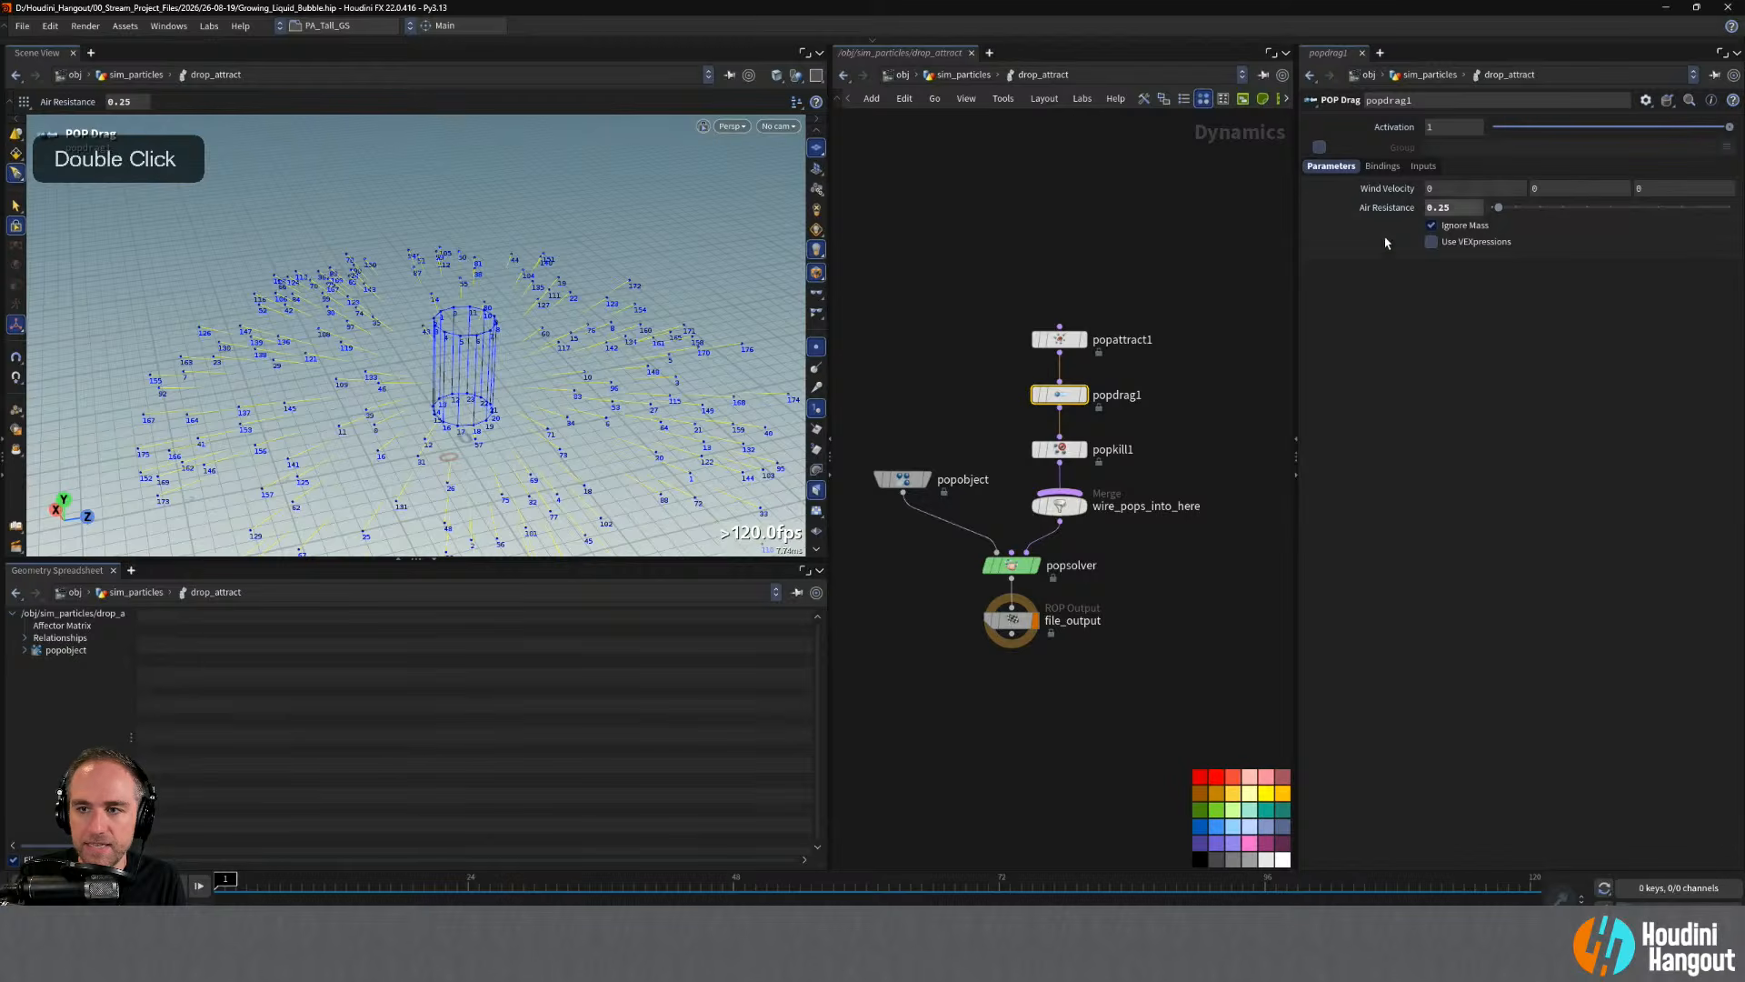
left_click(1432, 226)
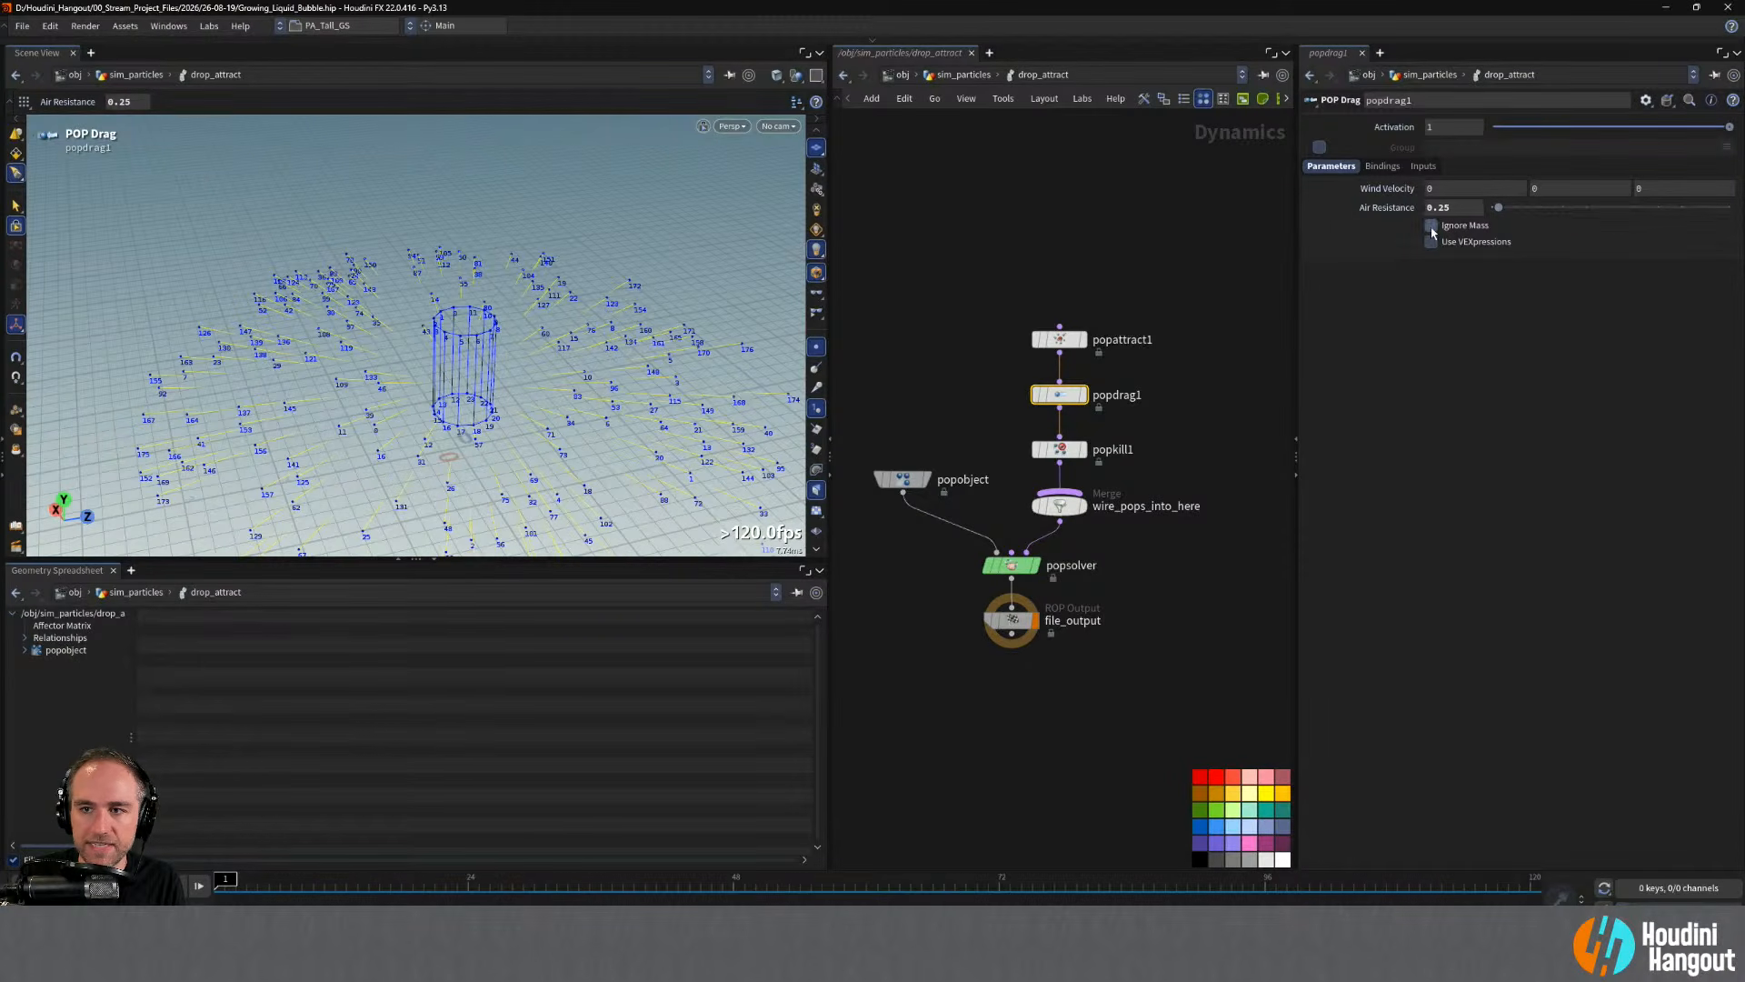
key("Up")
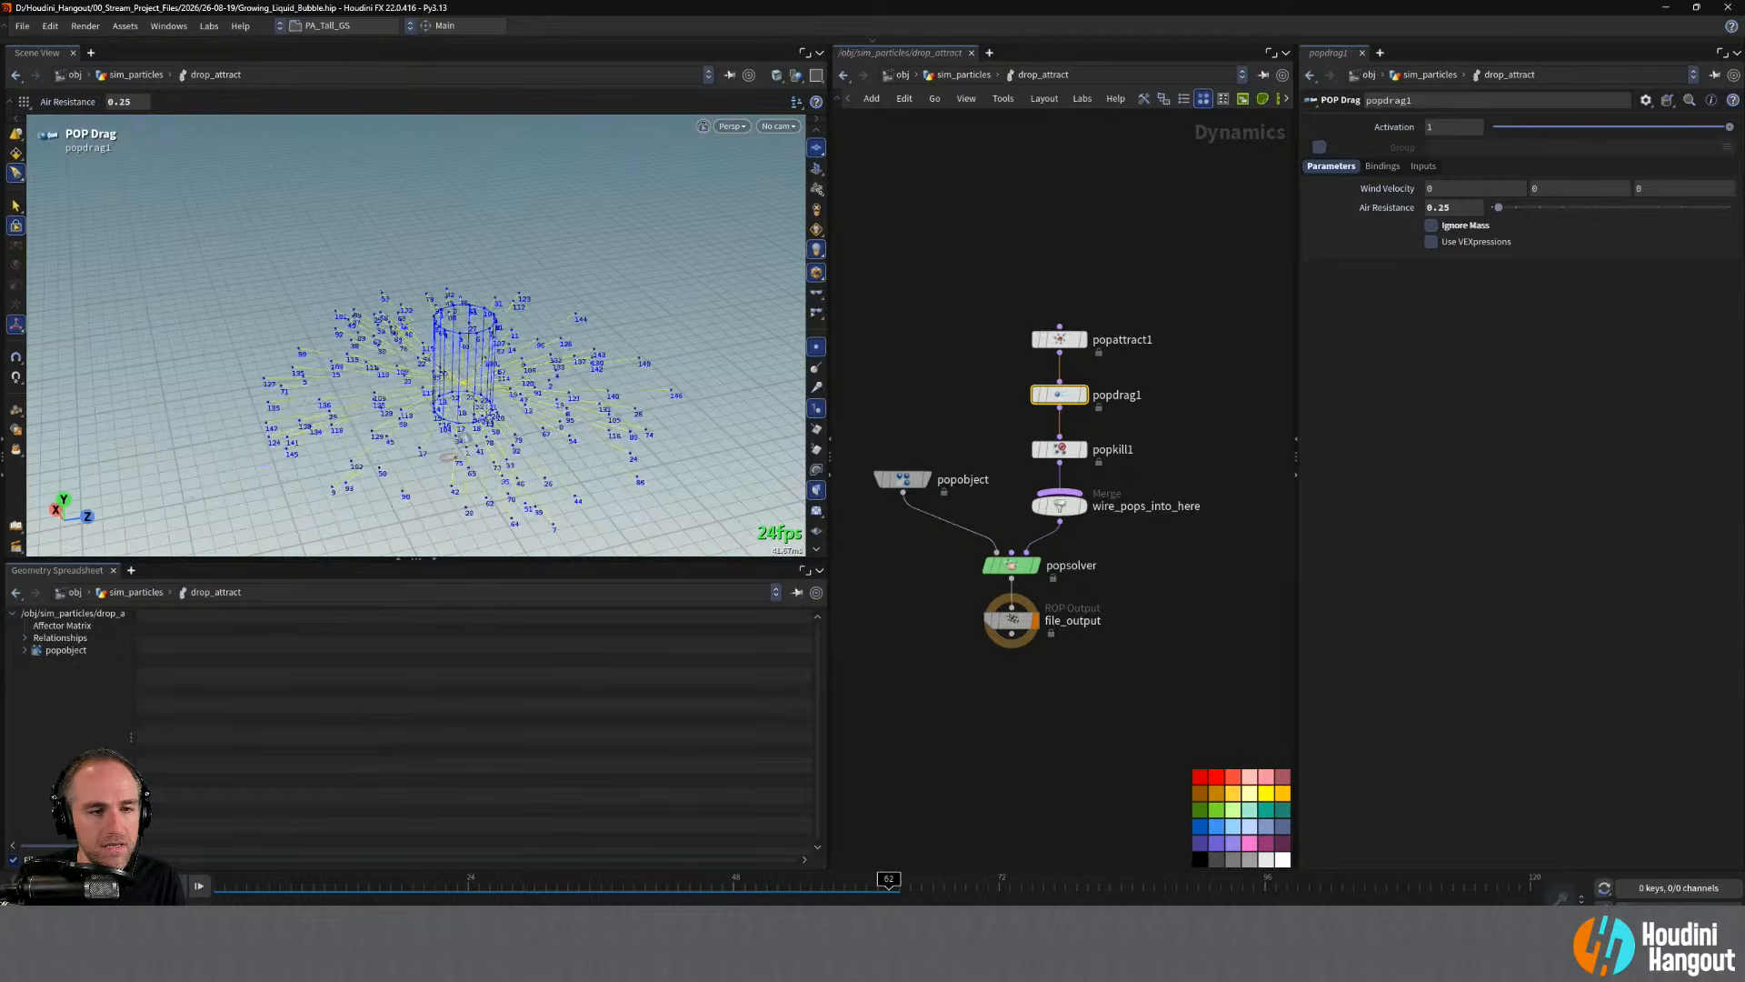
key("ctrl+Up")
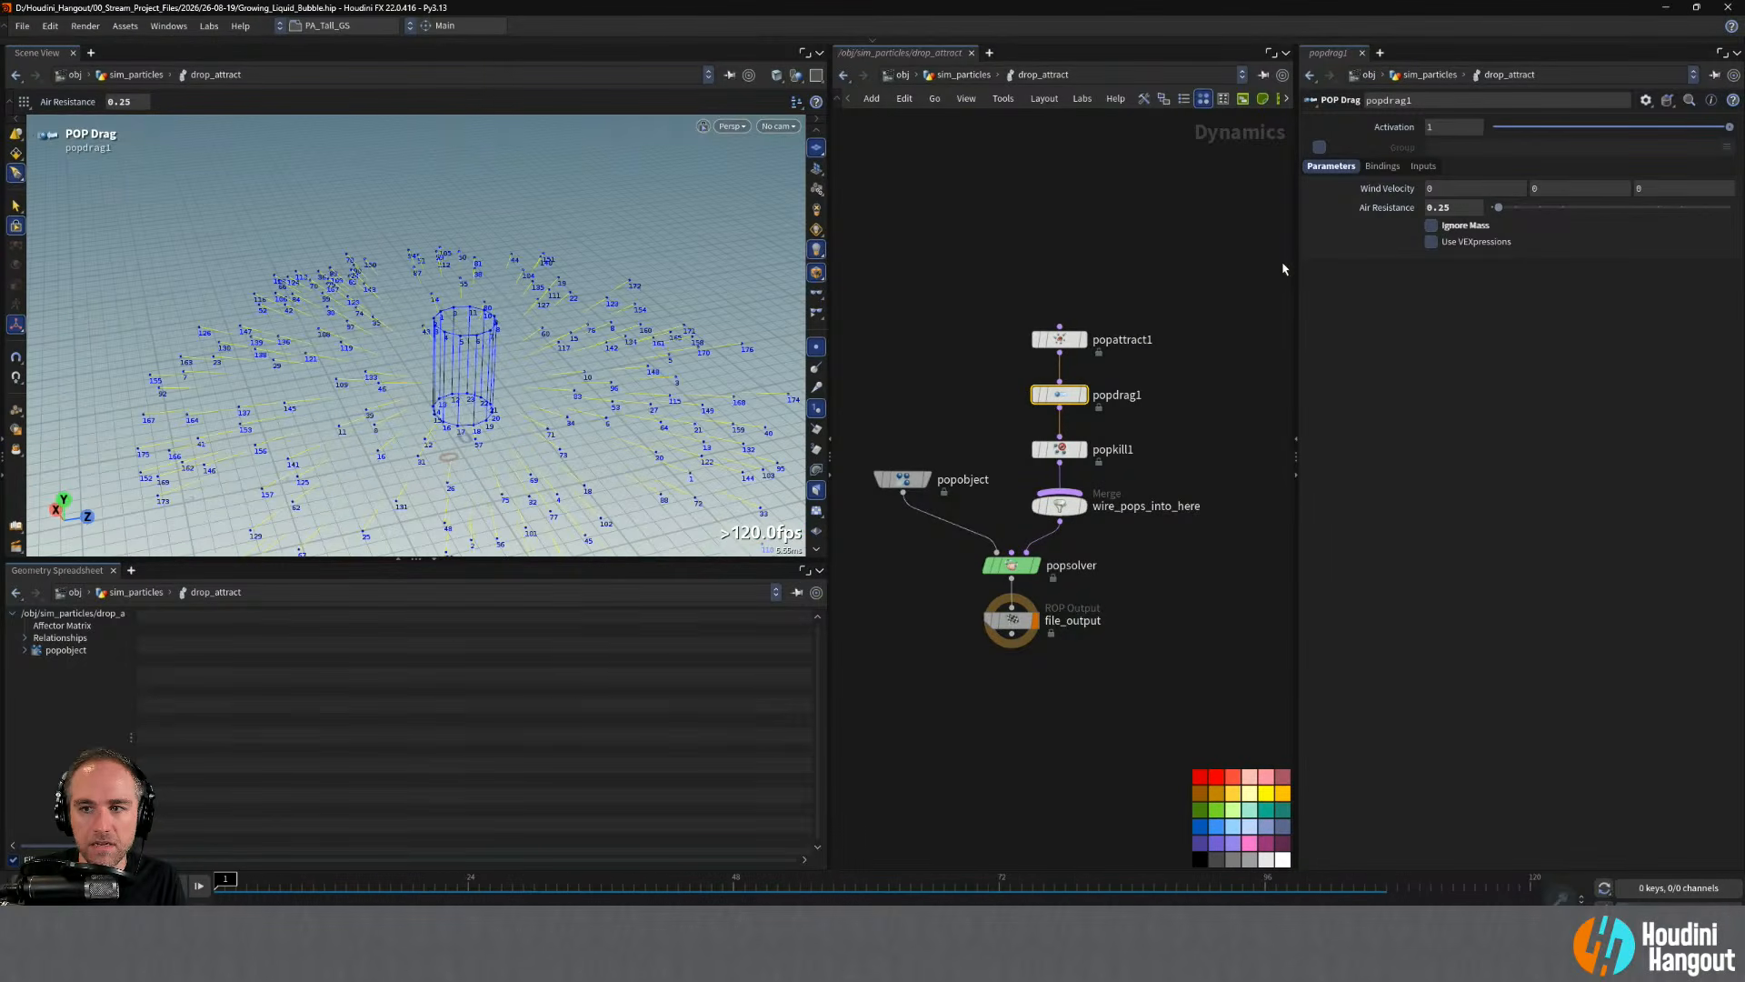
left_click(1432, 226)
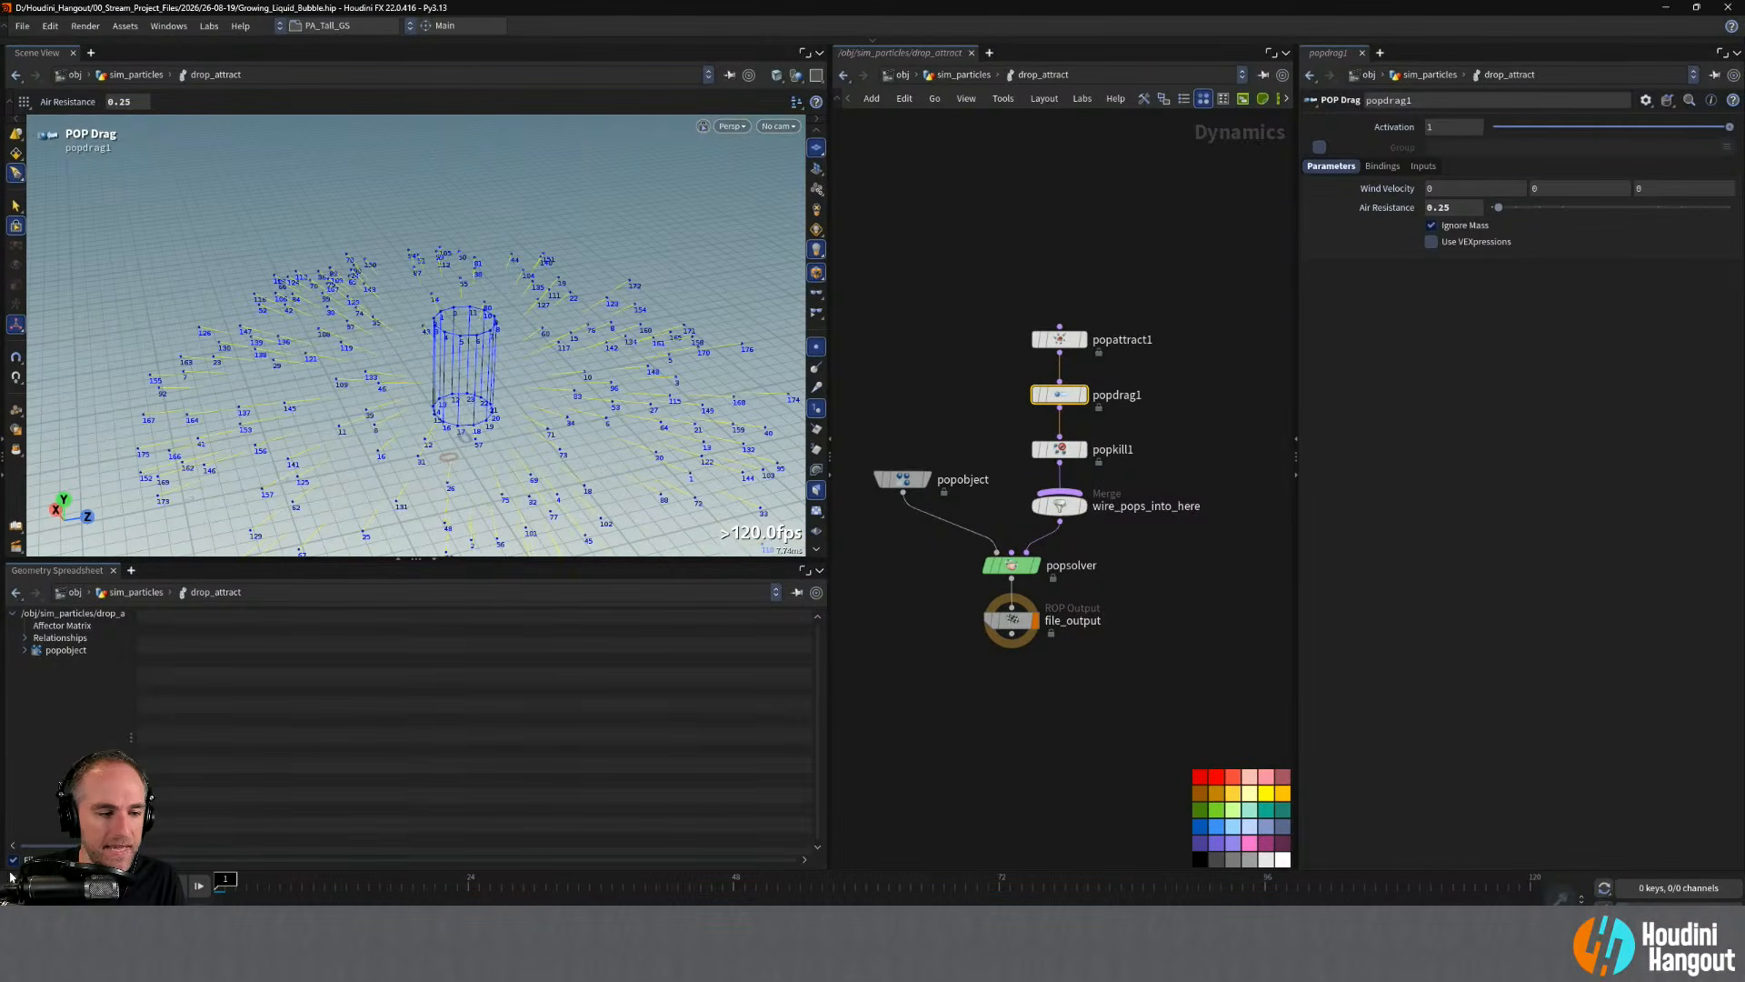
key("Up")
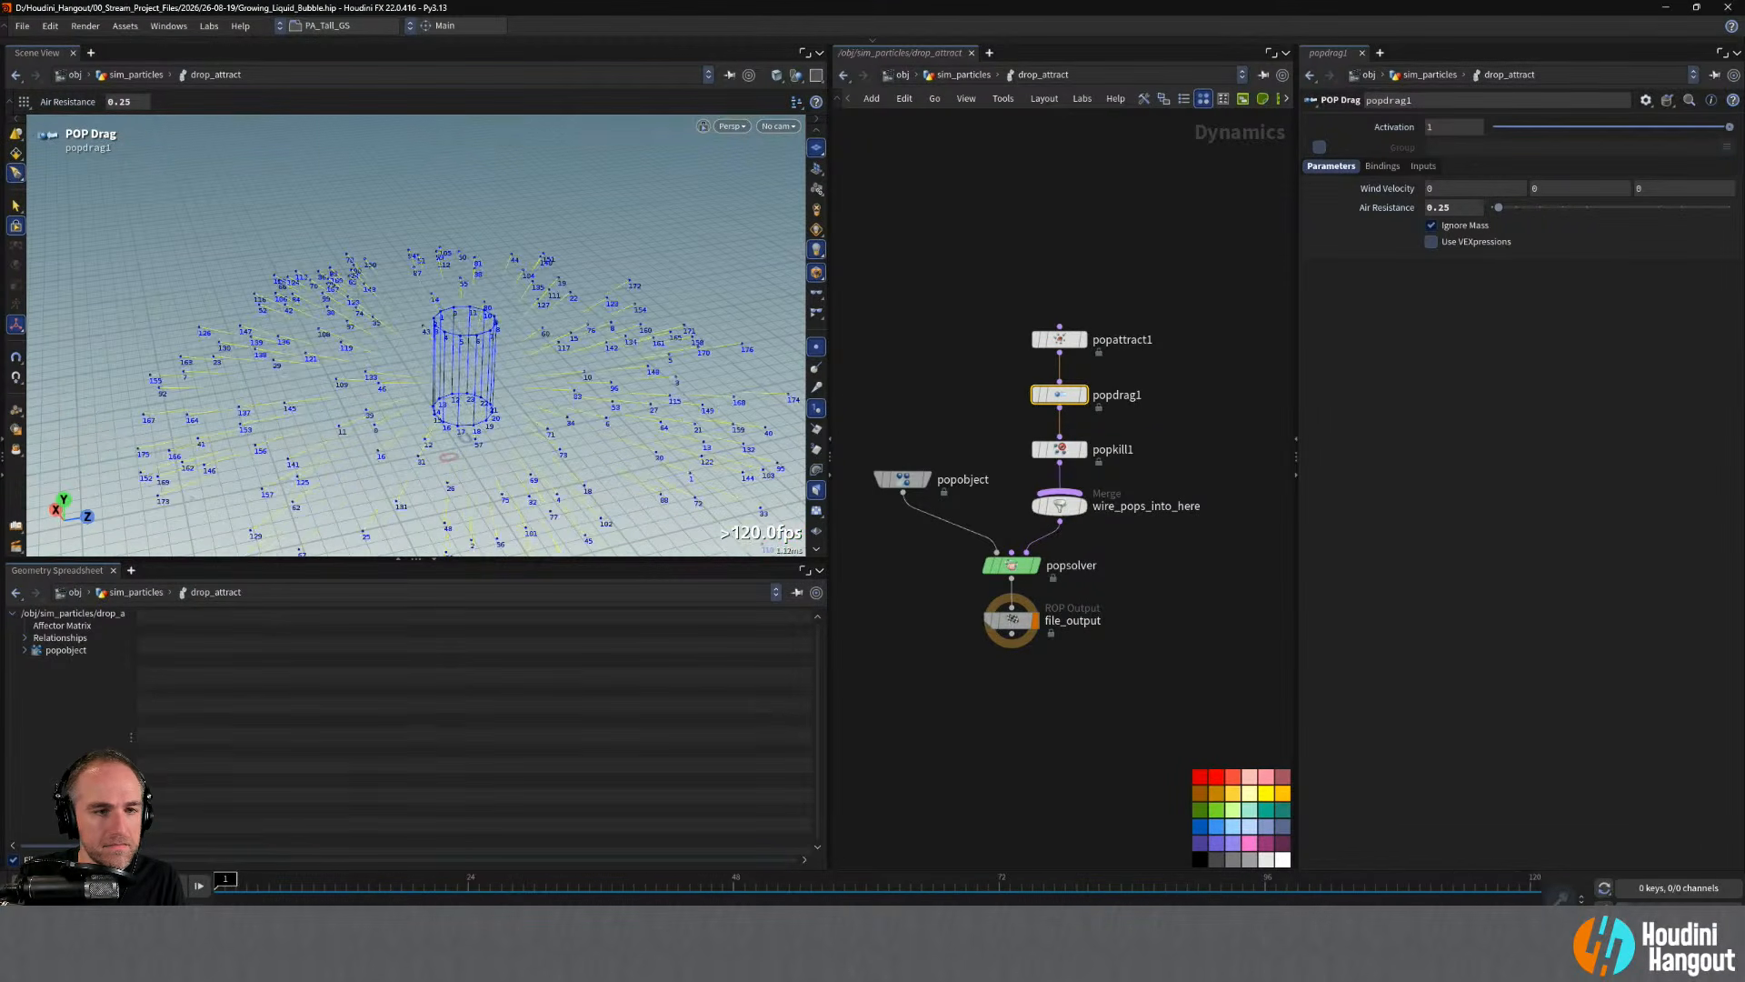
left_click(1431, 242)
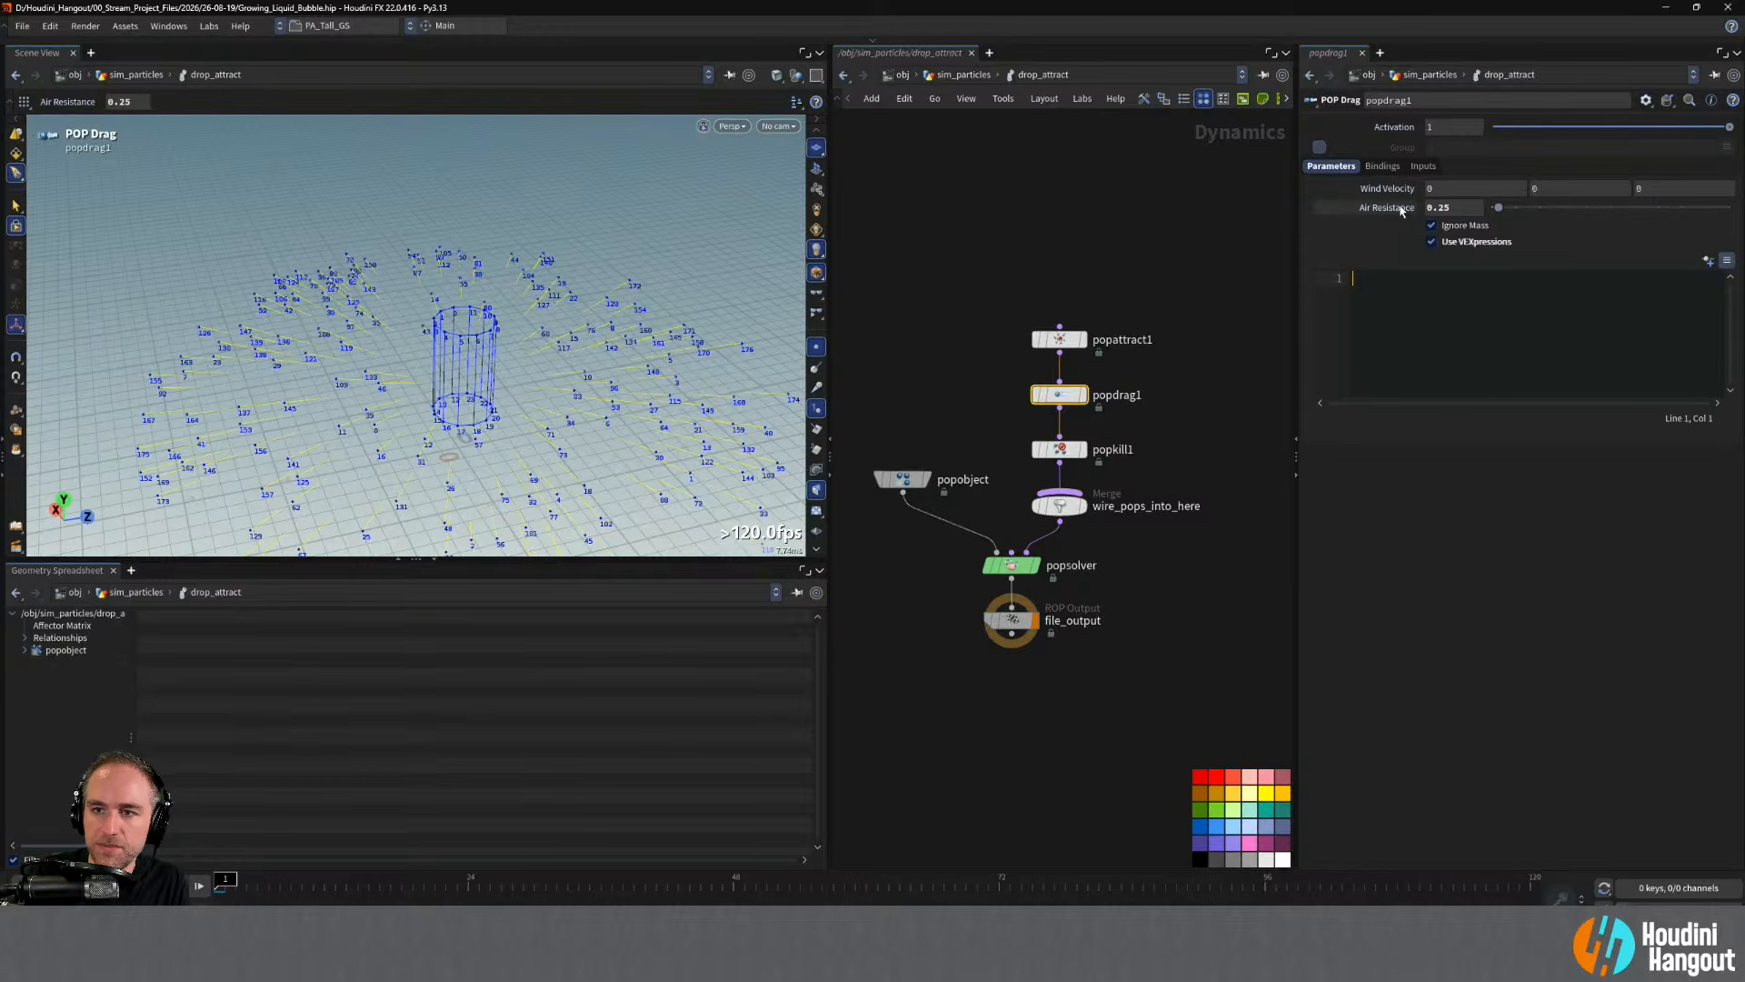
mouse_move(1398, 212)
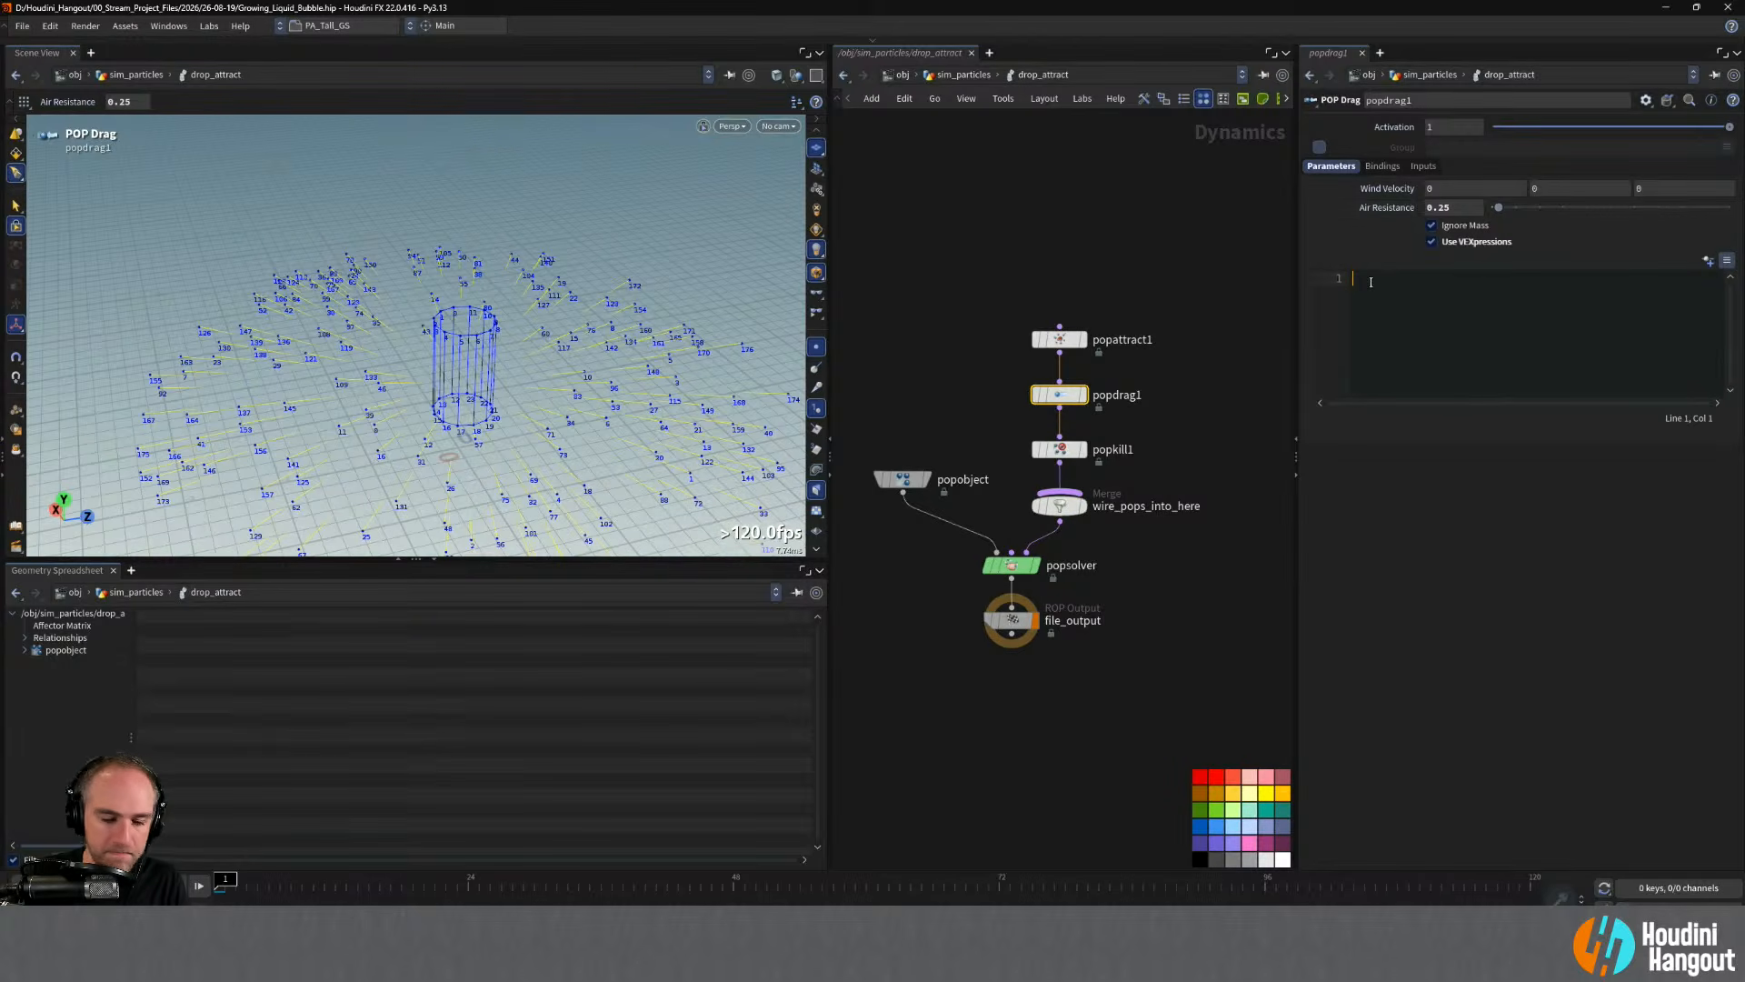
type("airr")
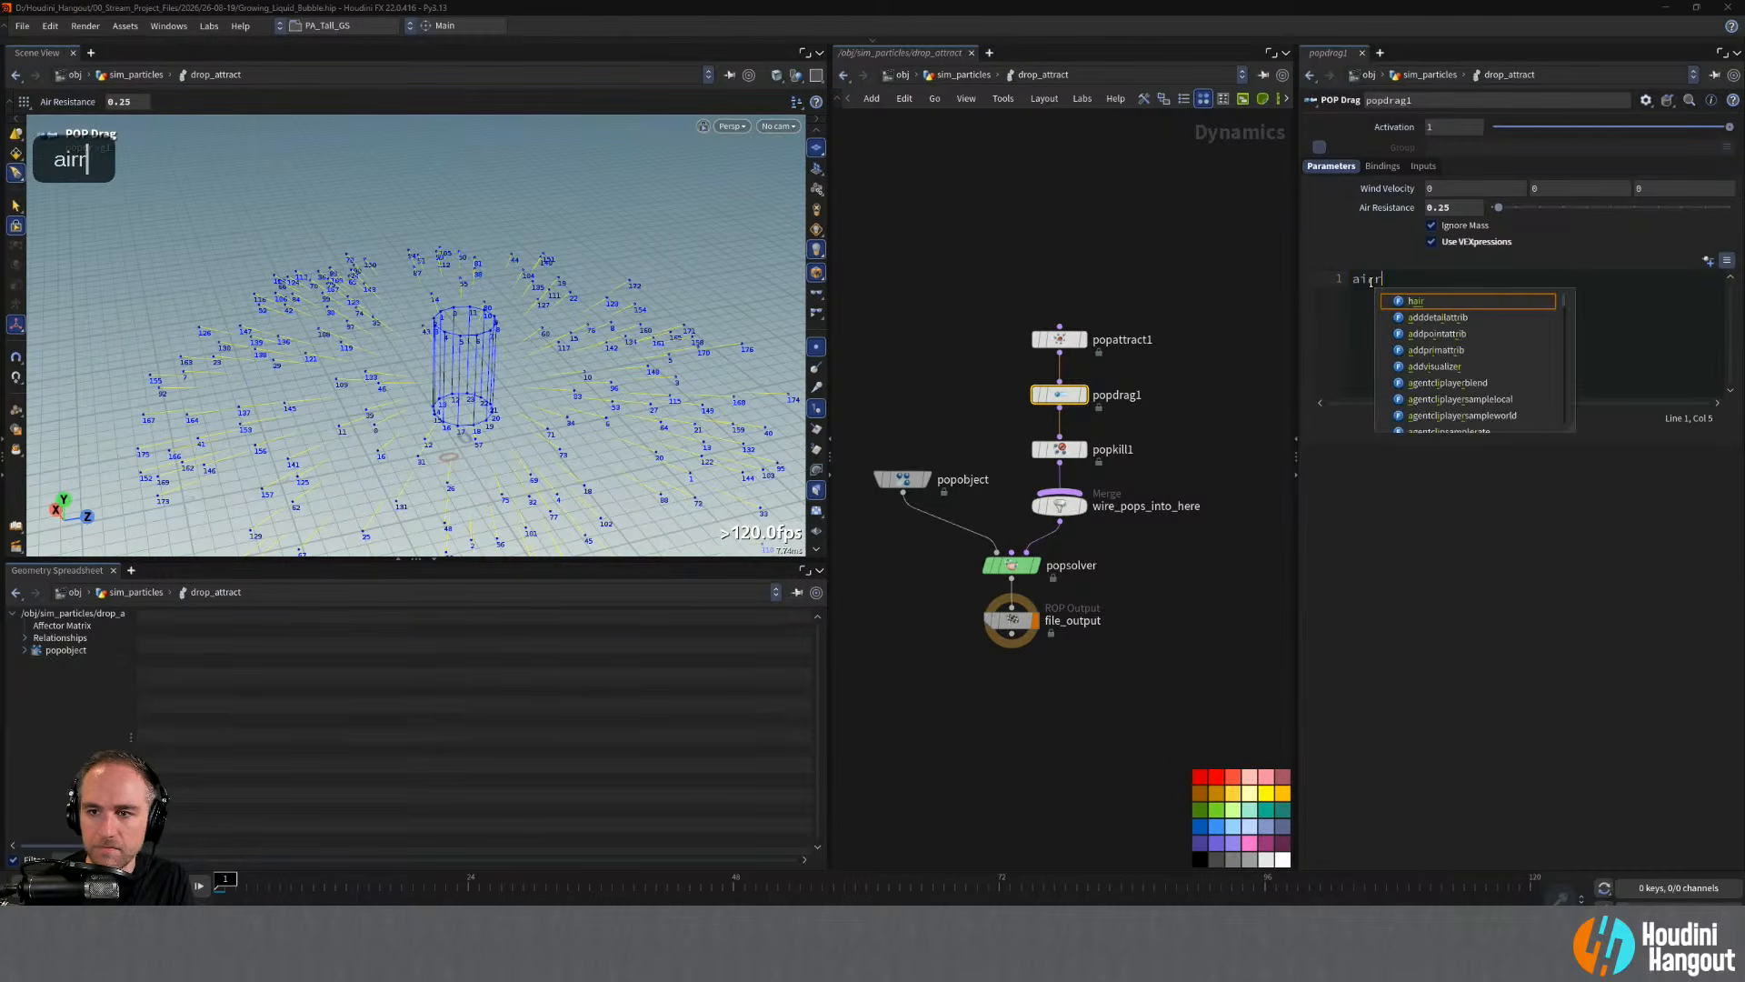
type("esist")
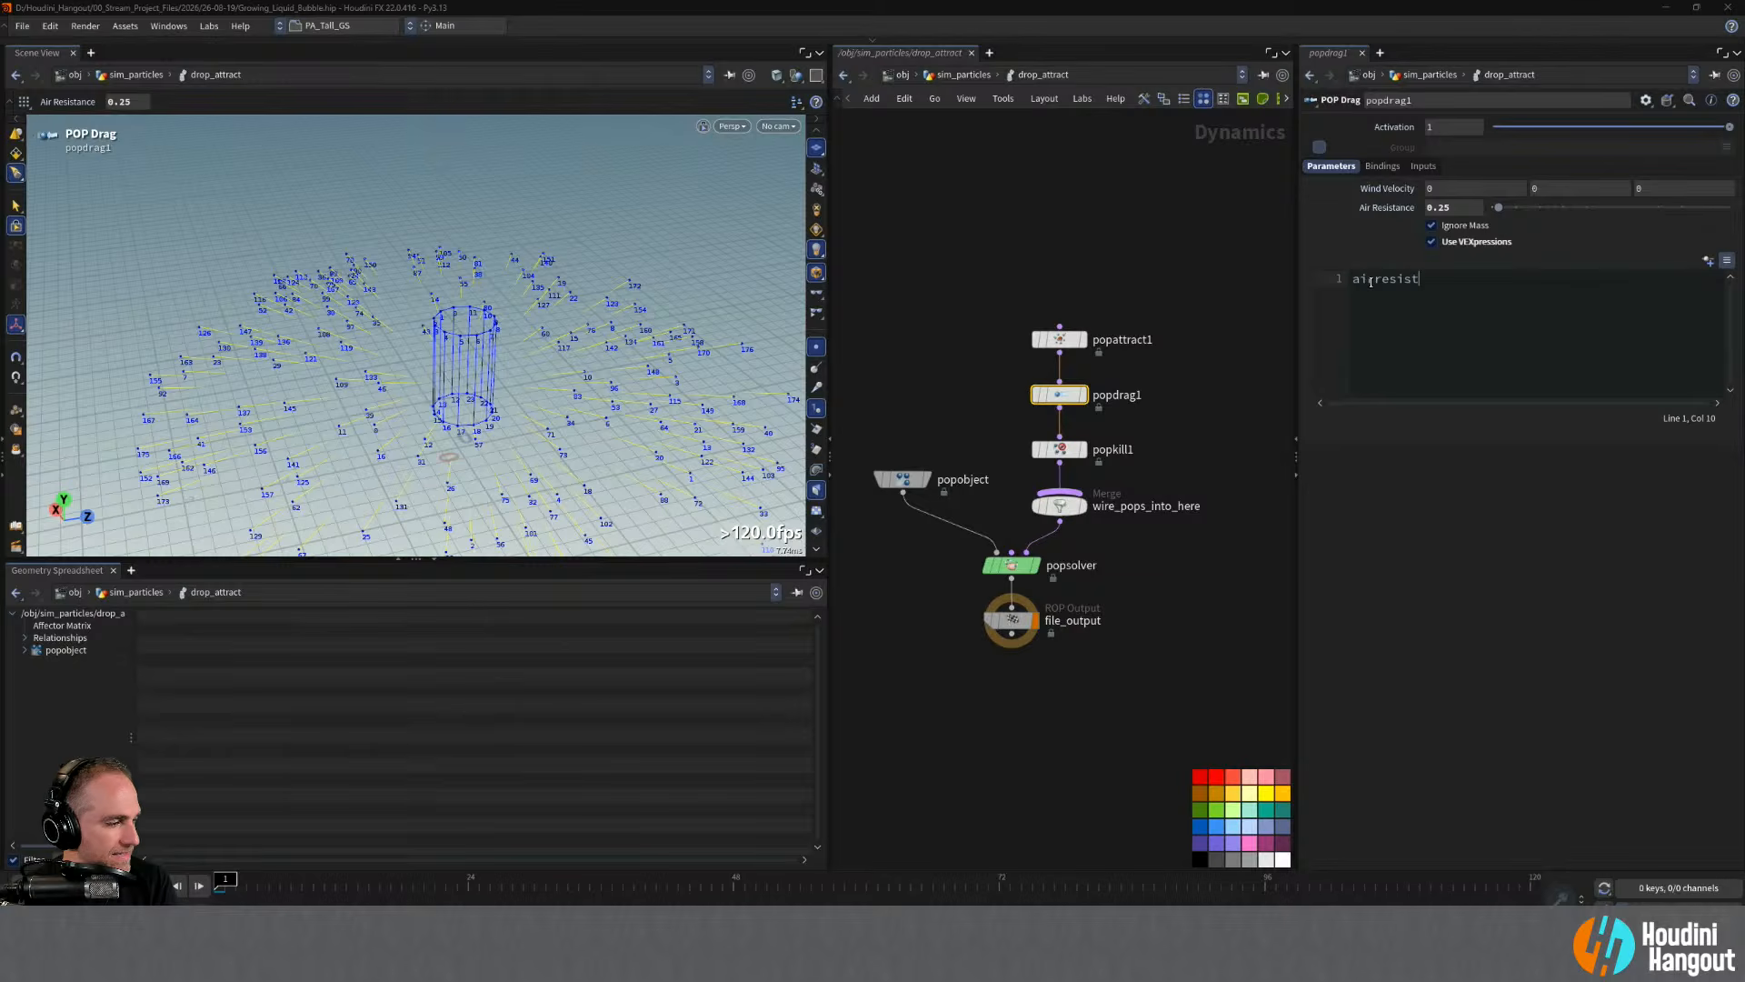
type("*=")
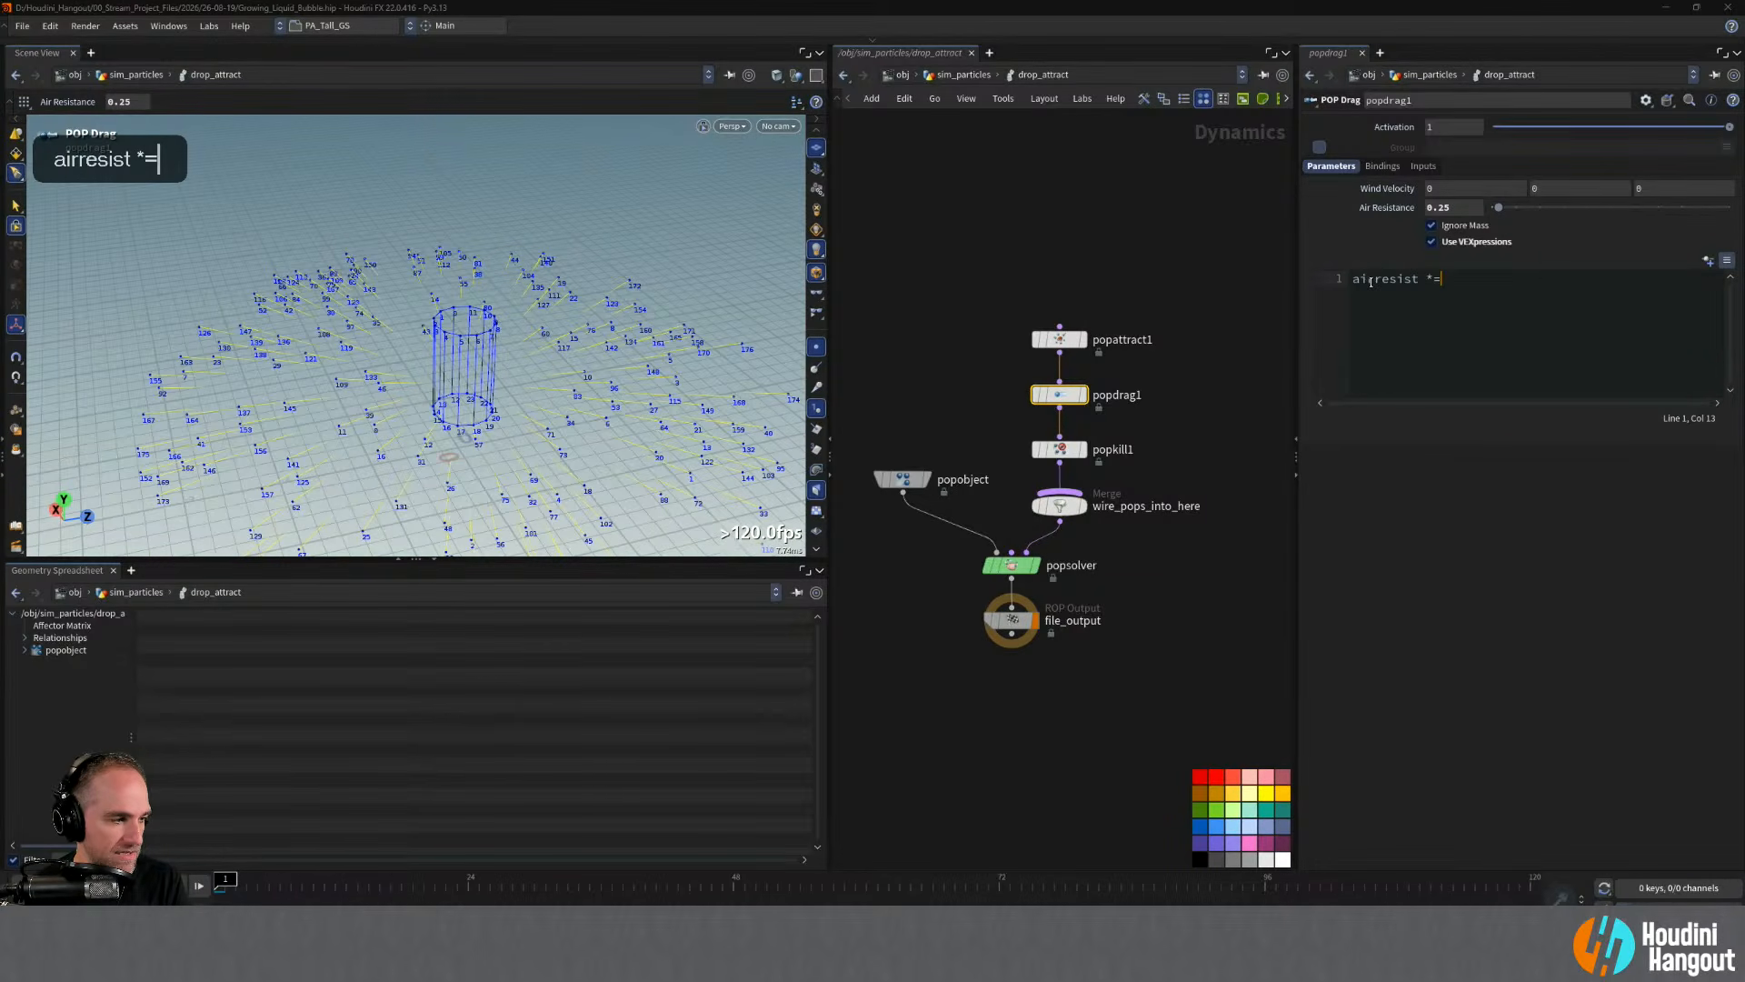
type(" rand(")
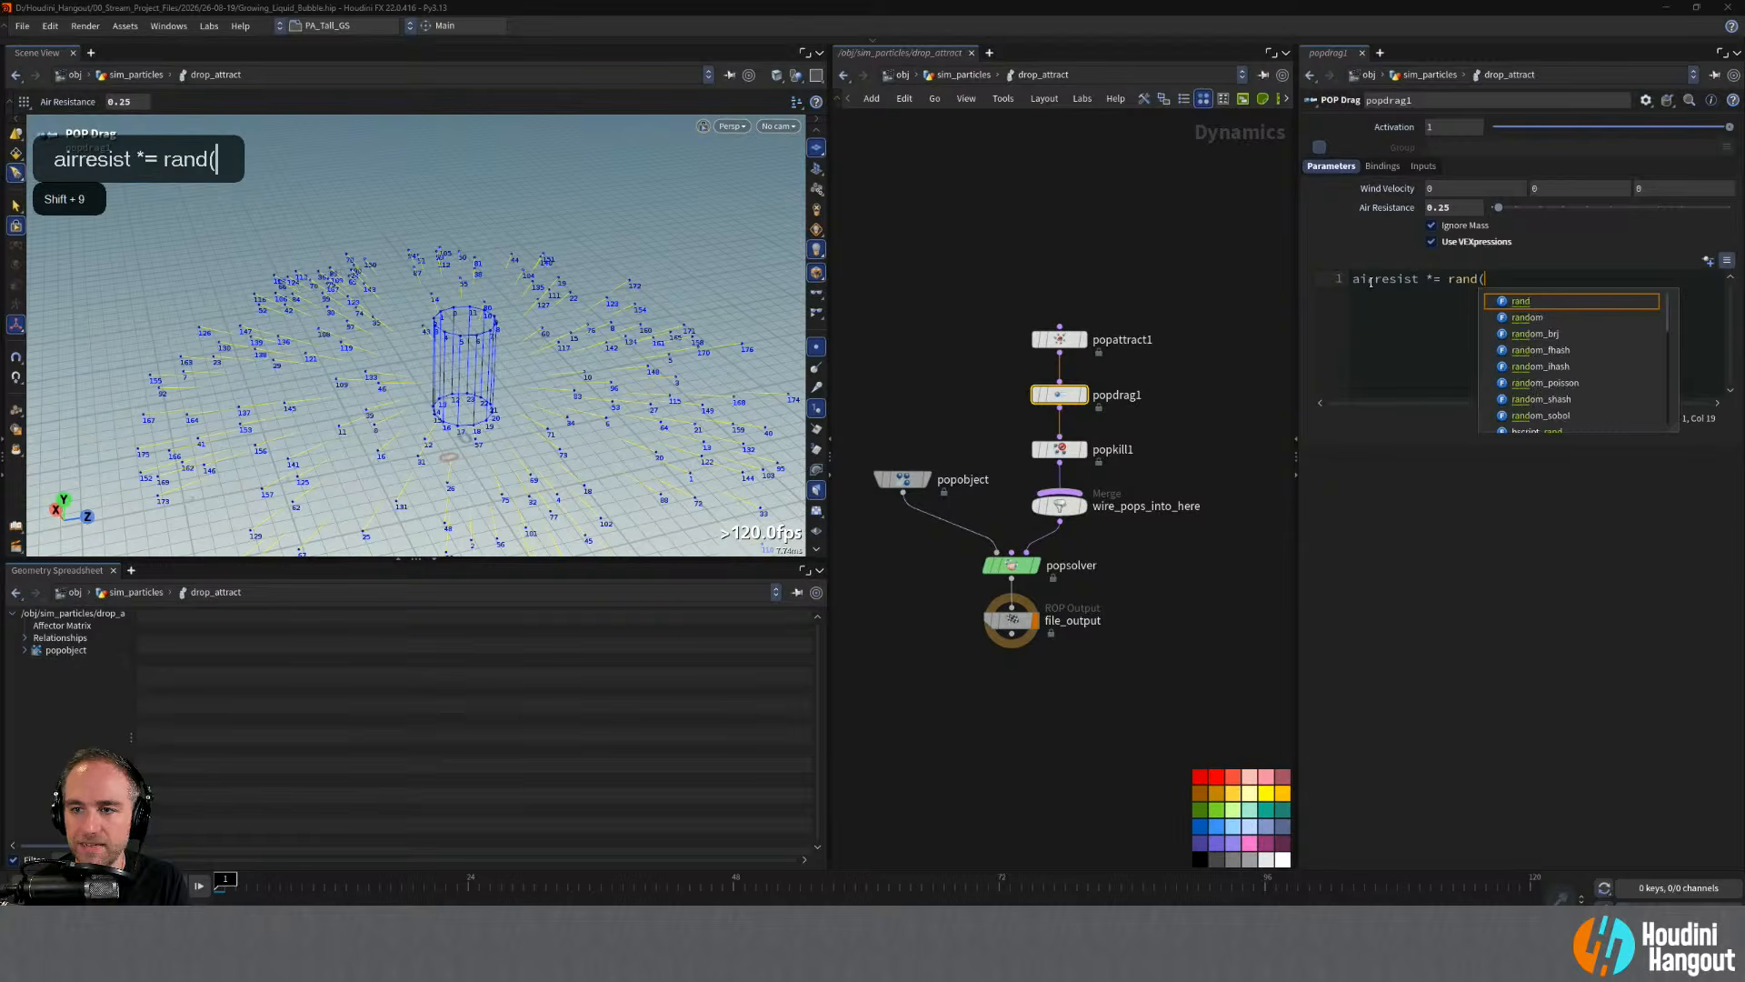
type("@id)")
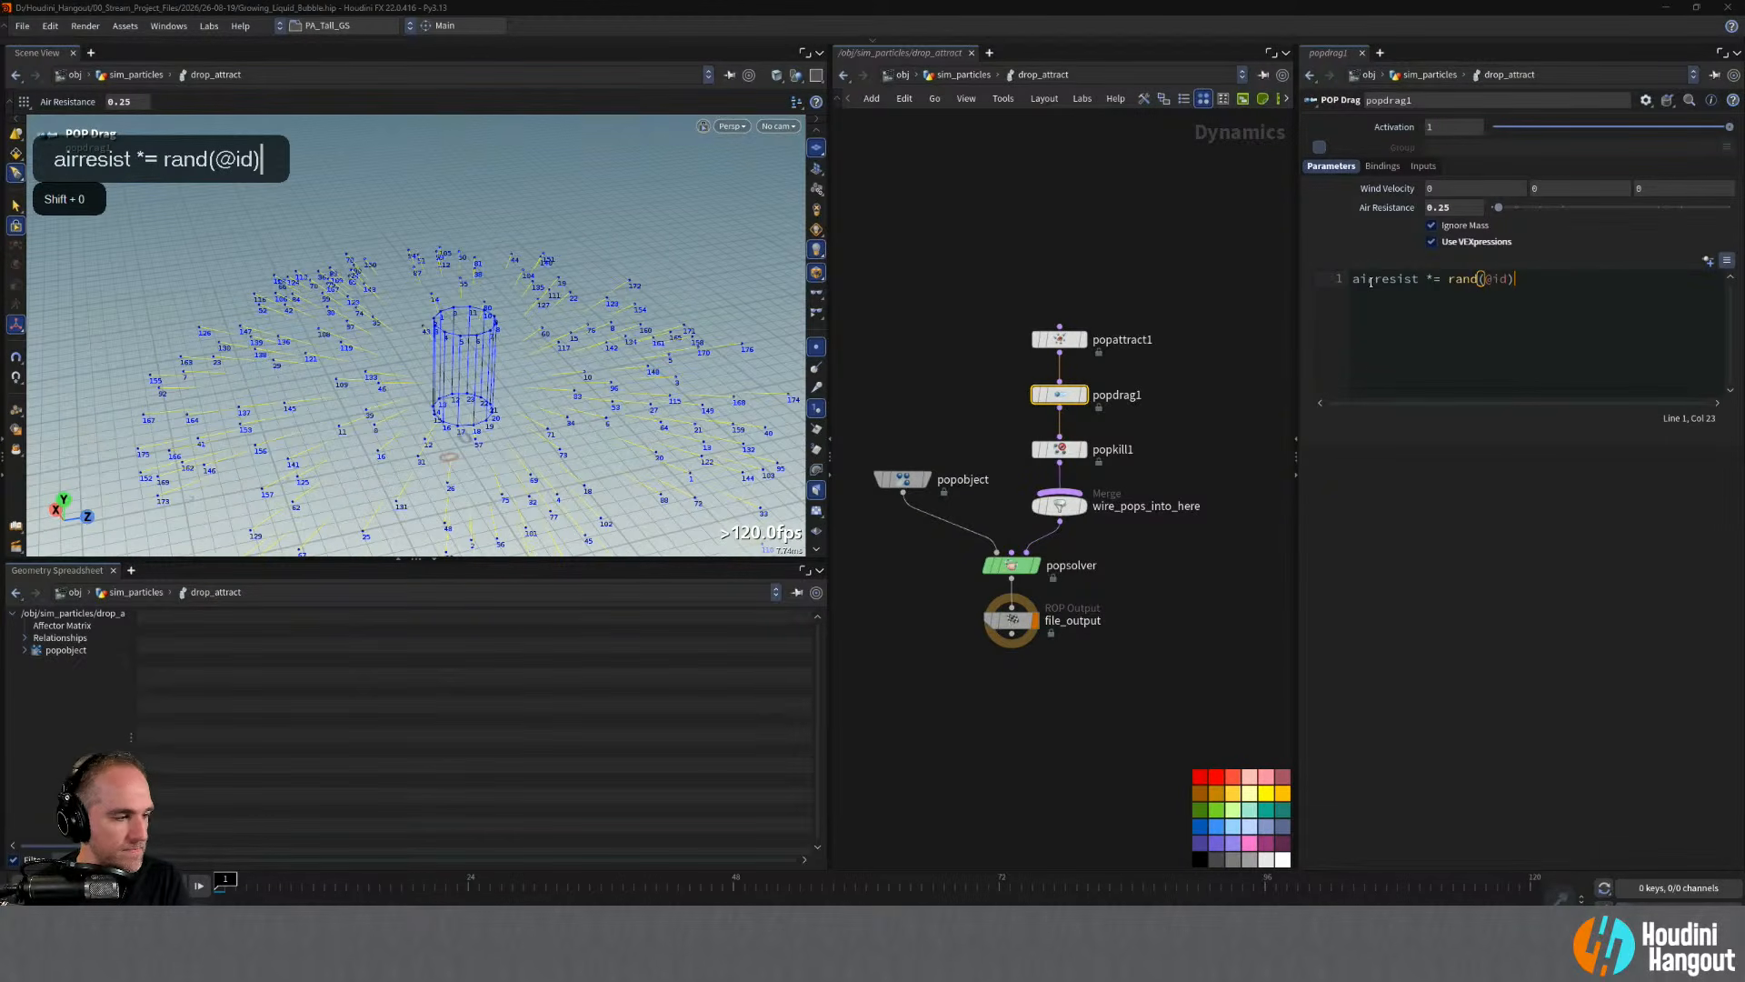
type(";")
key("ctrl+Return")
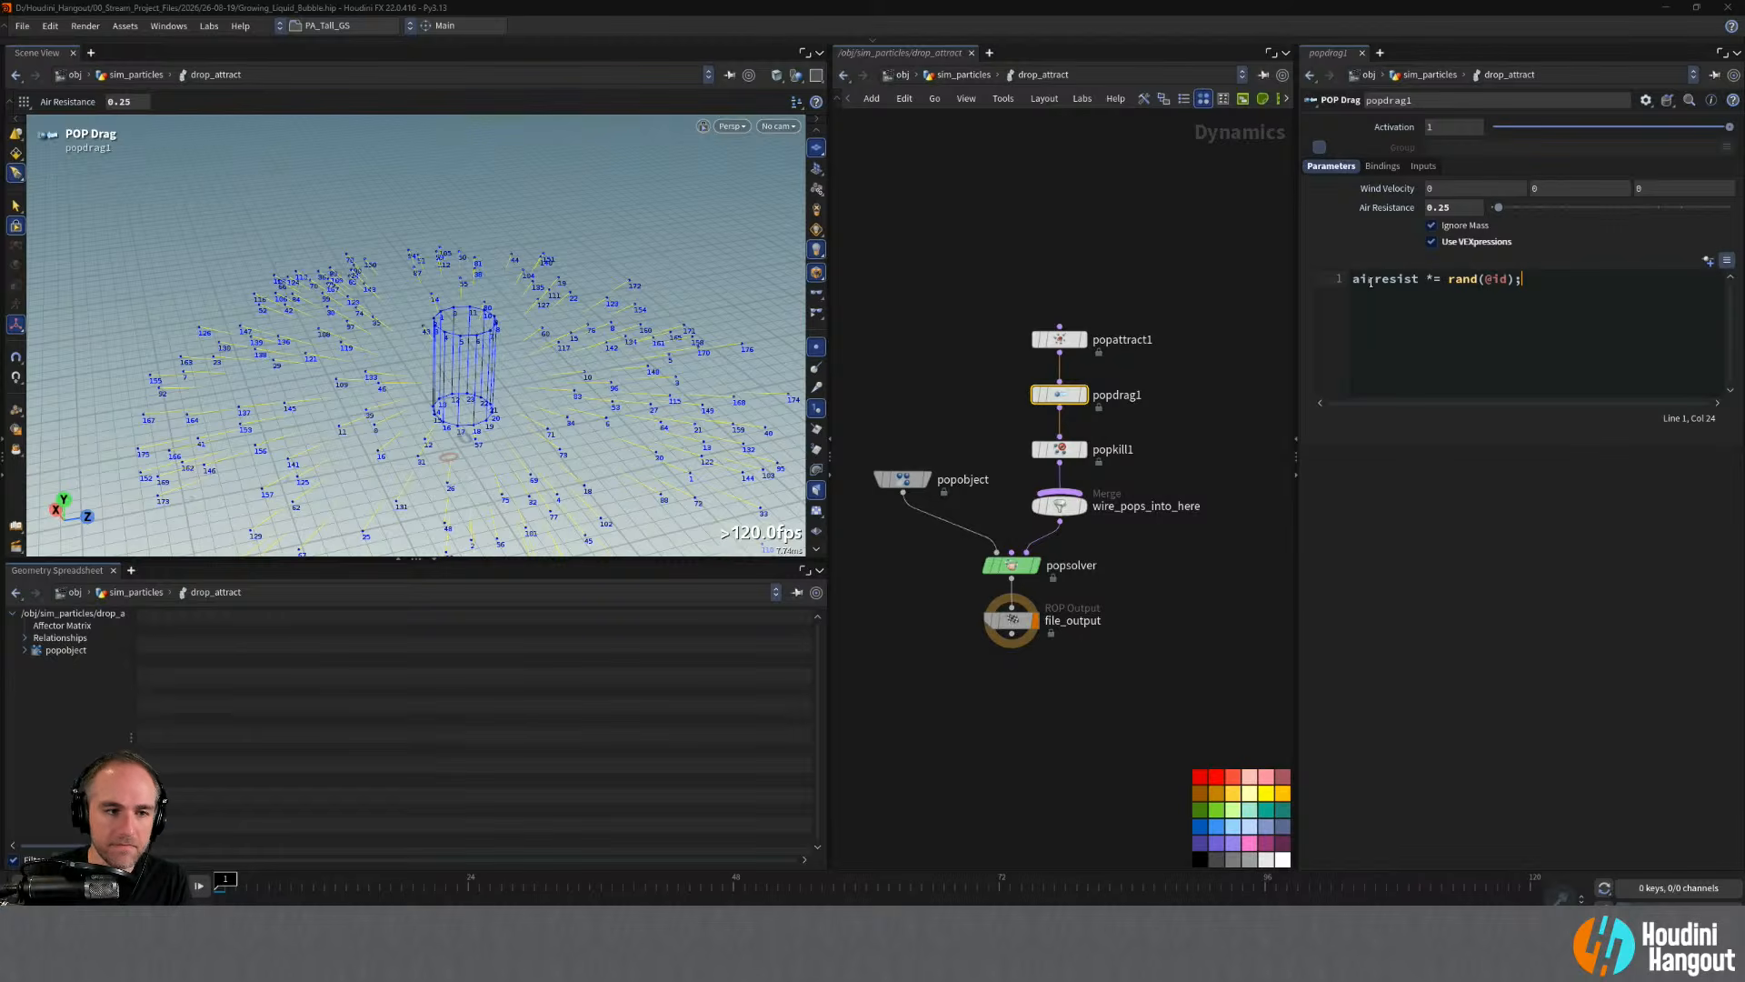
- Set popdrag1's Air Resistance to 1 and play the simulation with the randomized drag
left_click(166, 887)
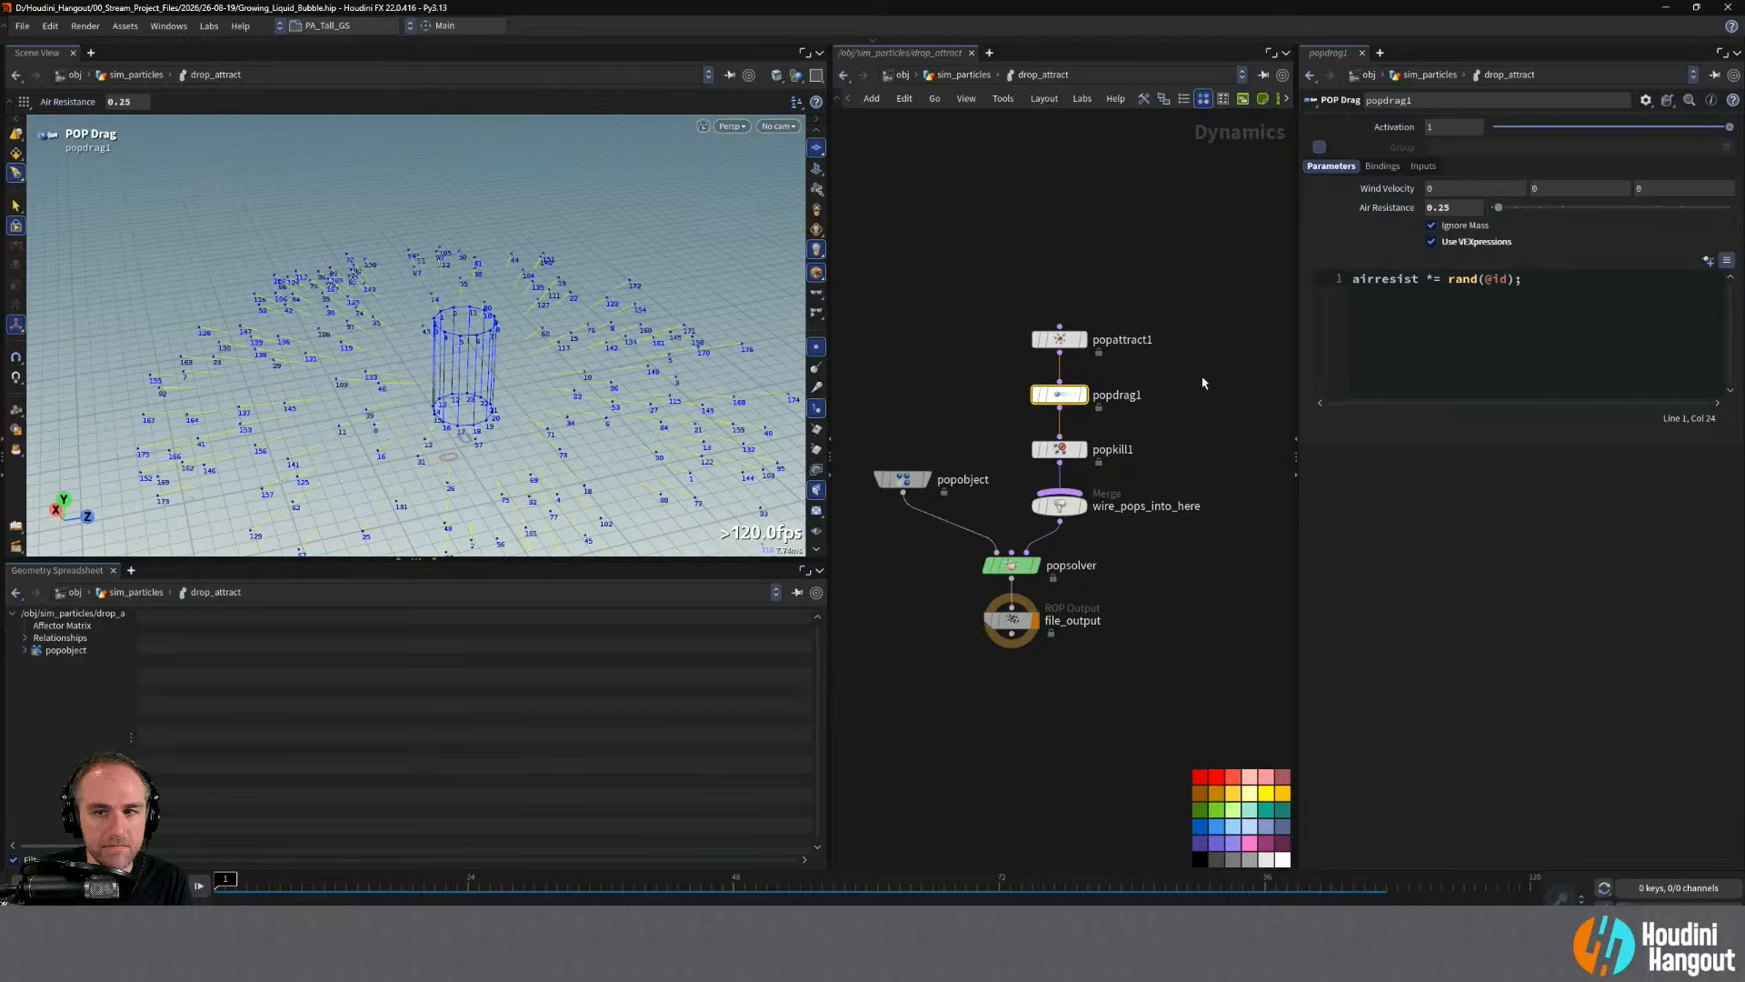
left_click(1452, 207)
key("Return")
key("End")
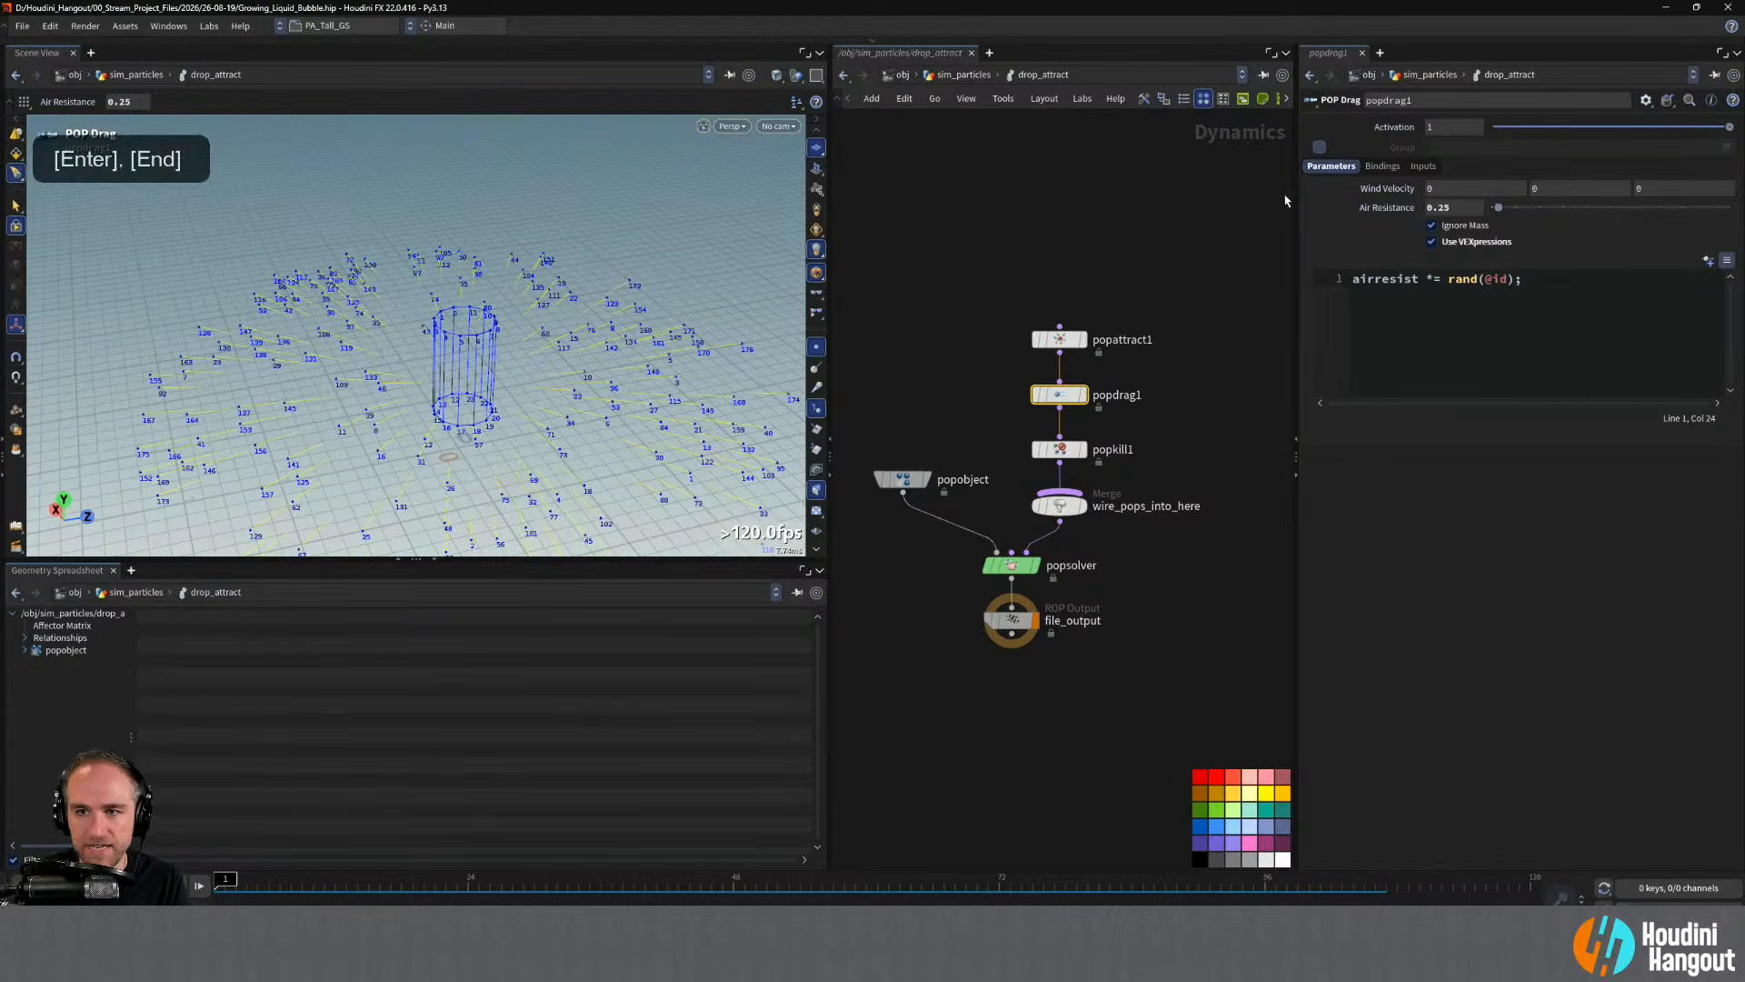
double_click(1452, 209)
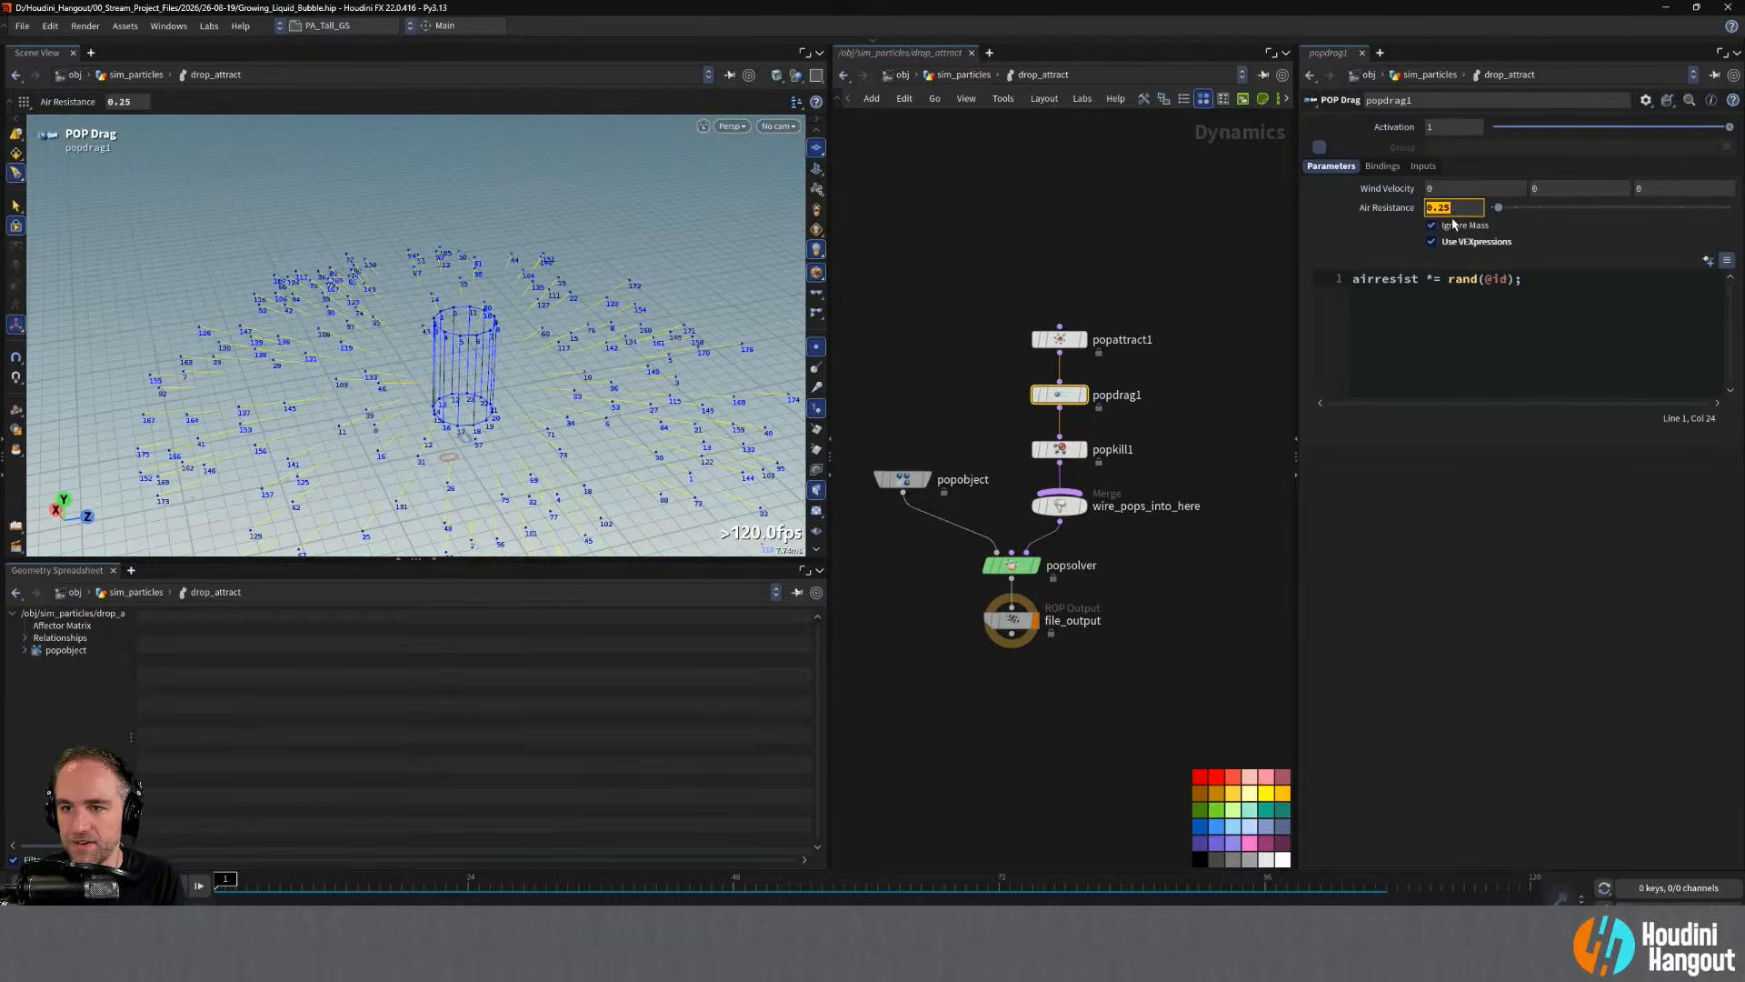
type("1")
key("Return")
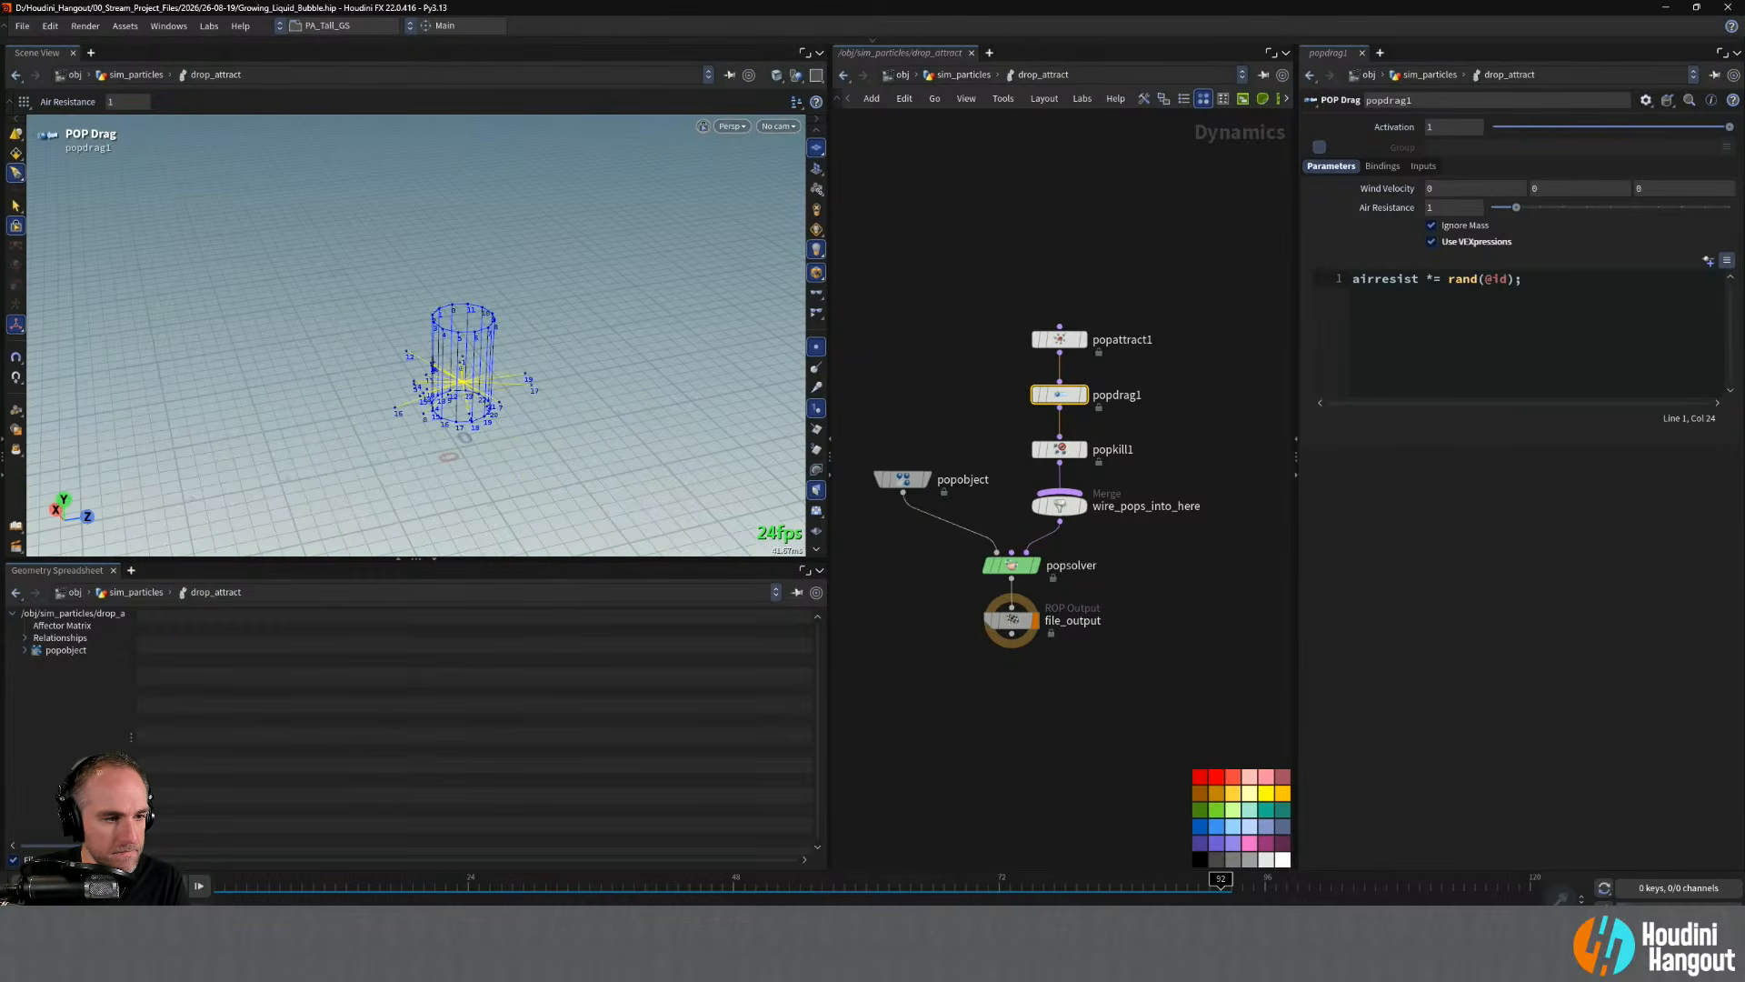
- Show popobject's Geometry point attributes in the Geometry Spreadsheet at frame 1 and clear the stiffness attribute filter
left_click(26, 651)
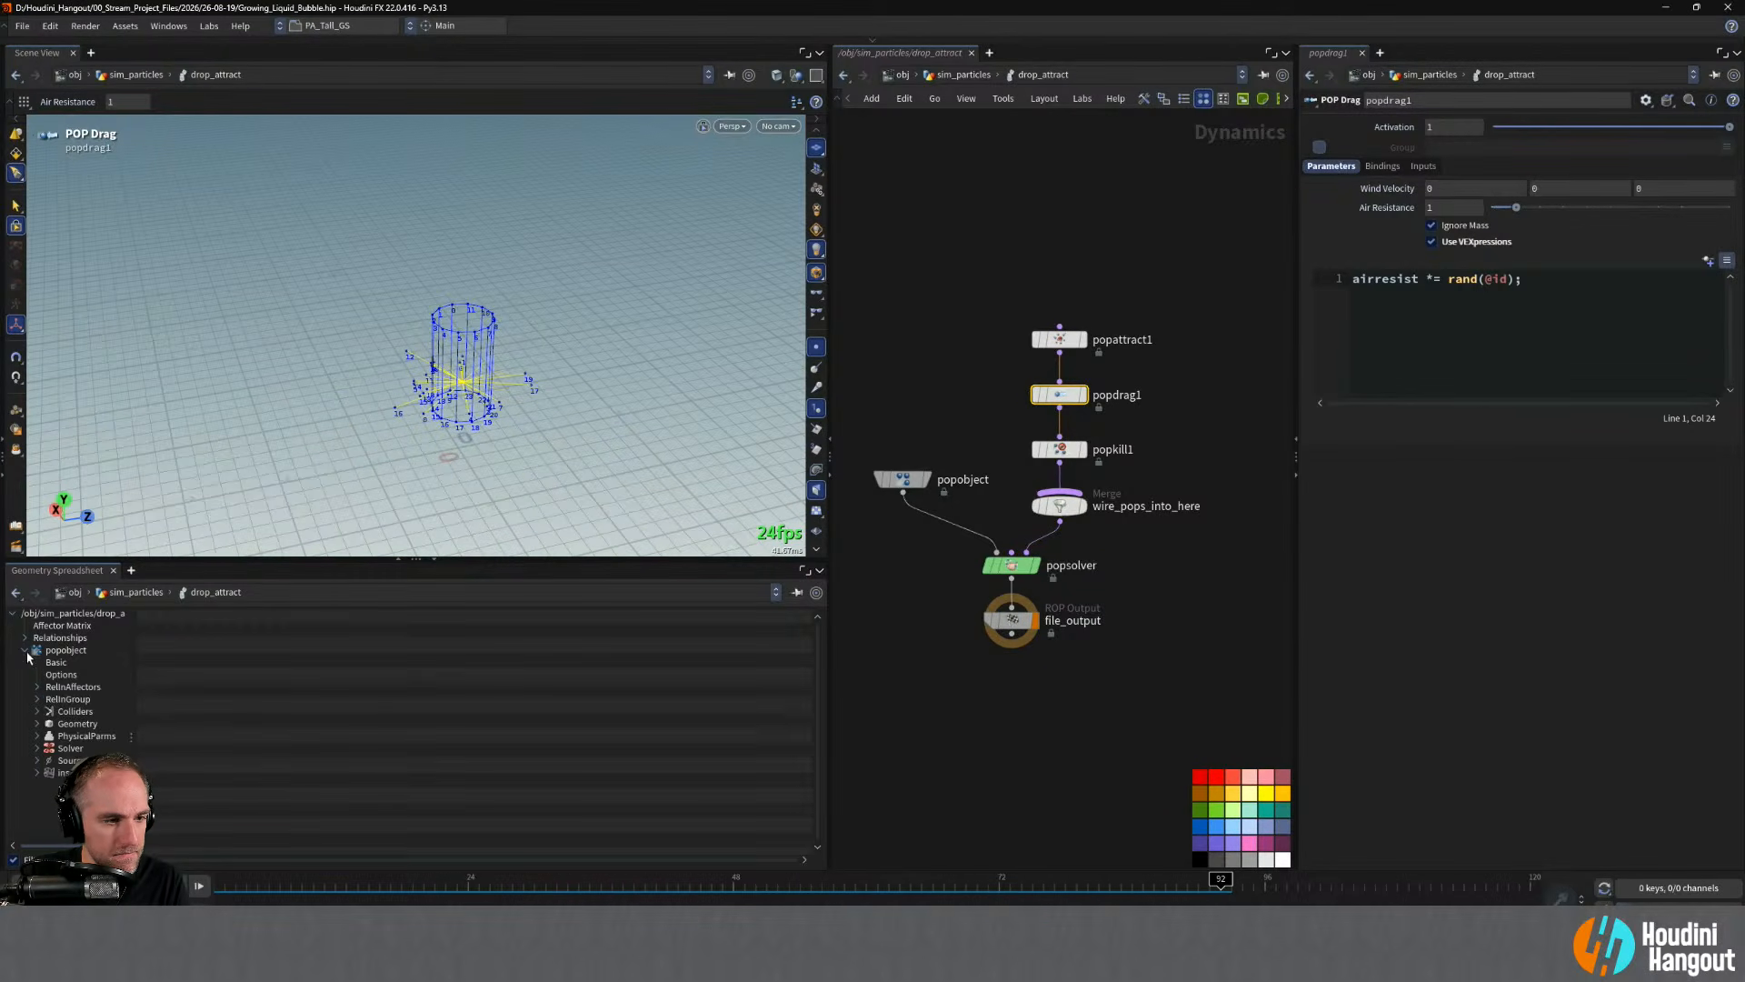
left_click(78, 723)
left_click(243, 618)
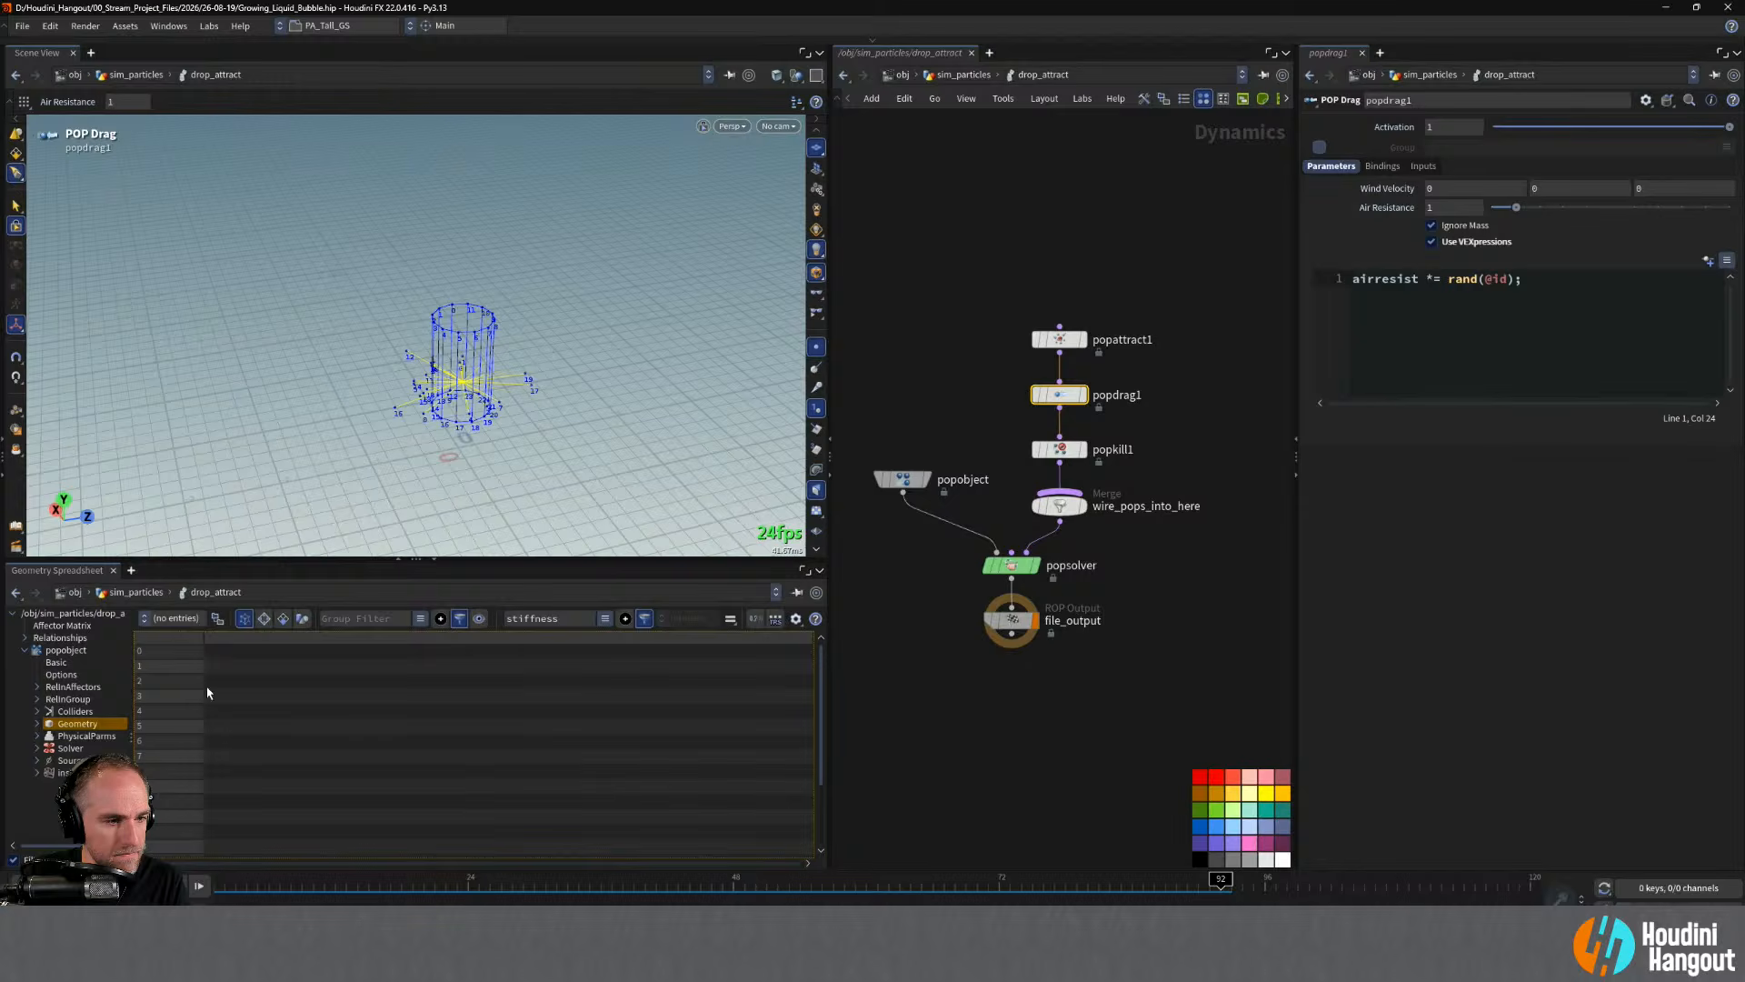
key("ctrl+Up")
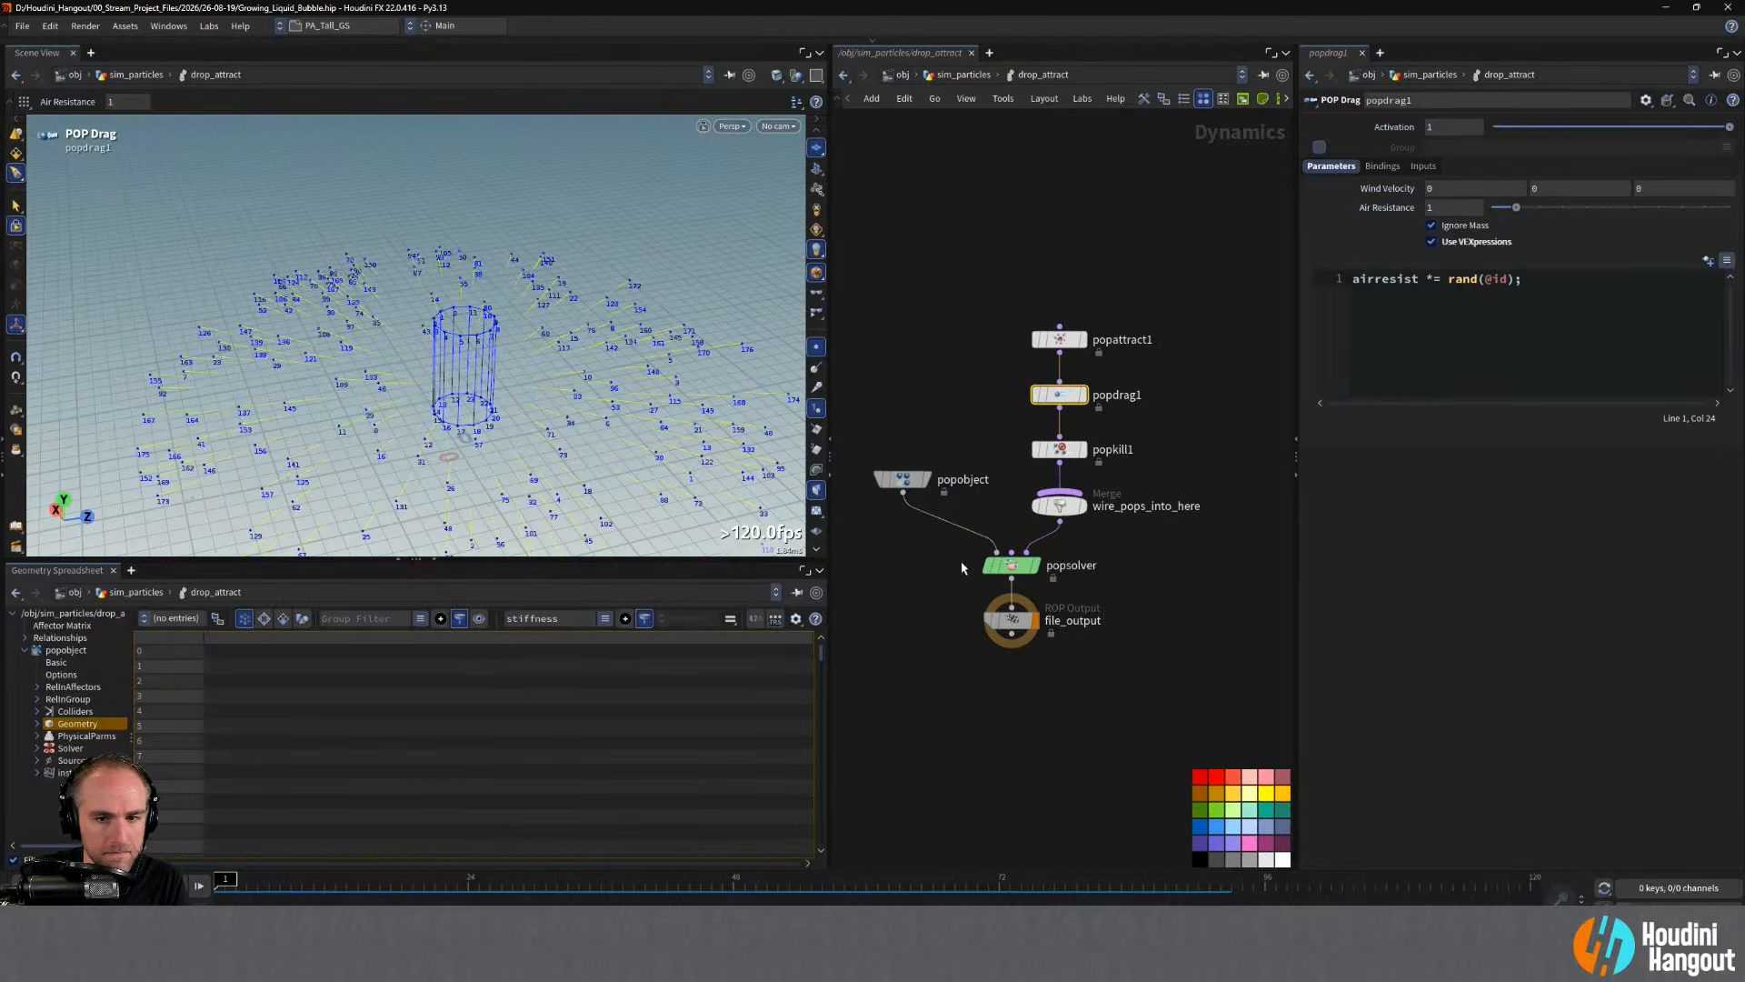
left_click(37, 725)
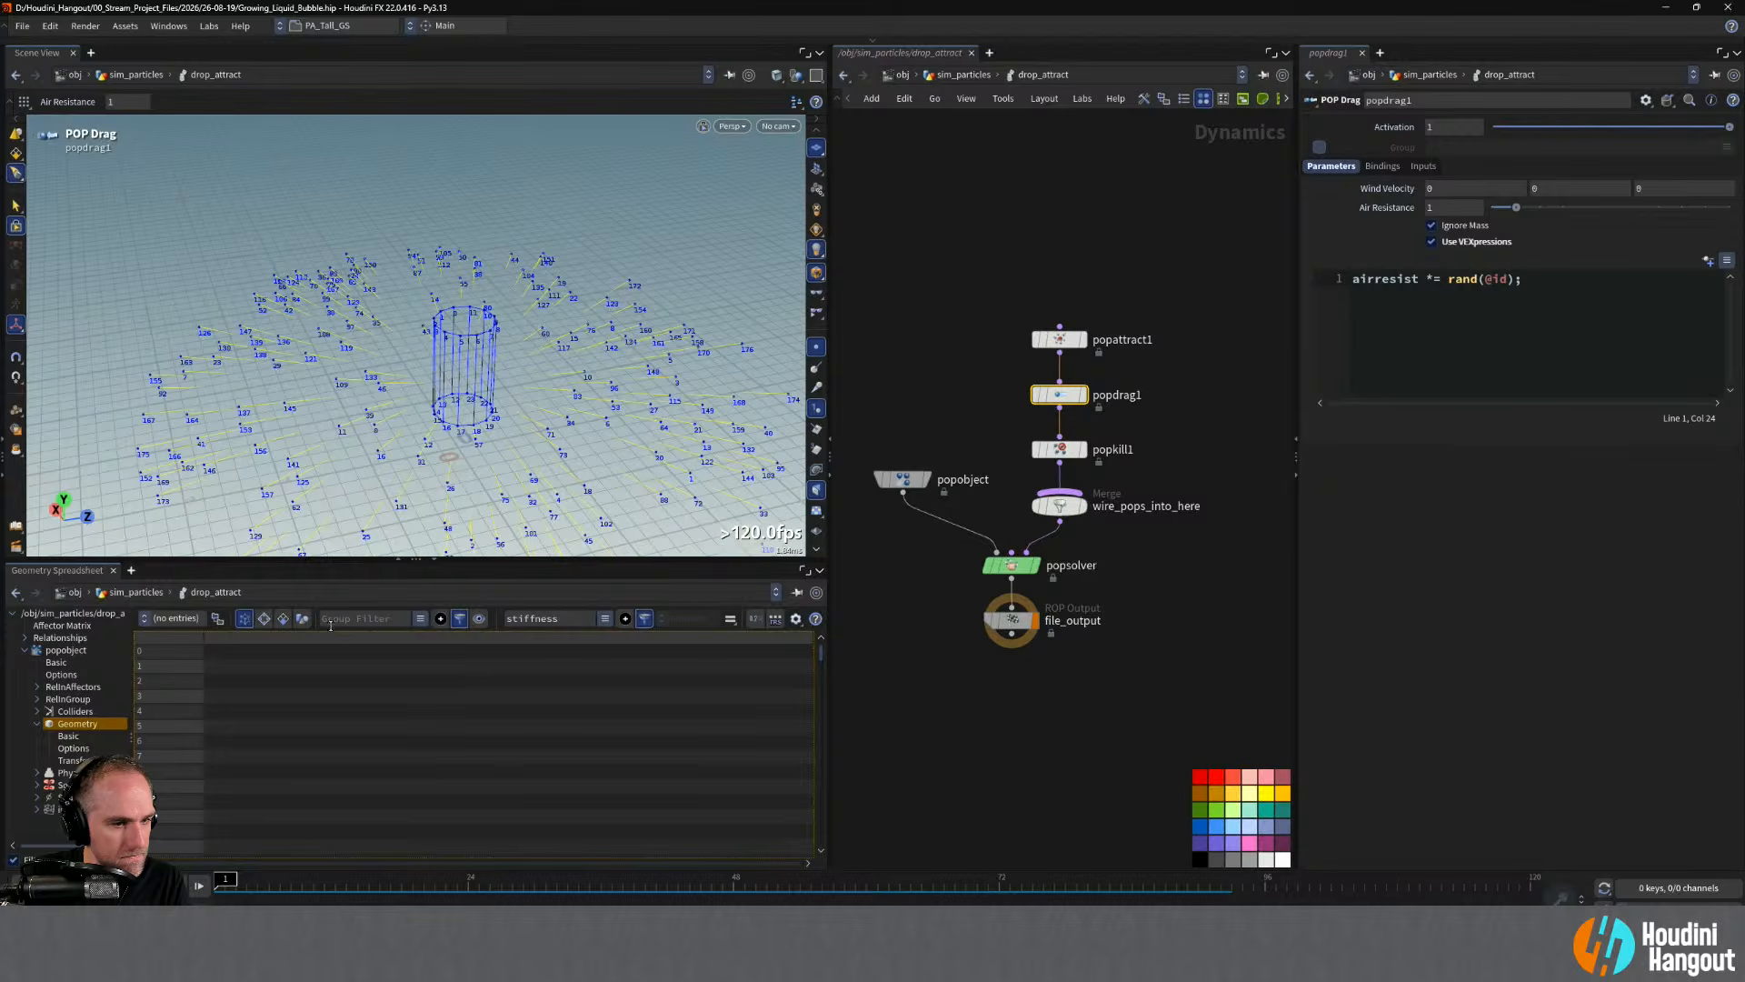
double_click(531, 618)
key("BackSpace")
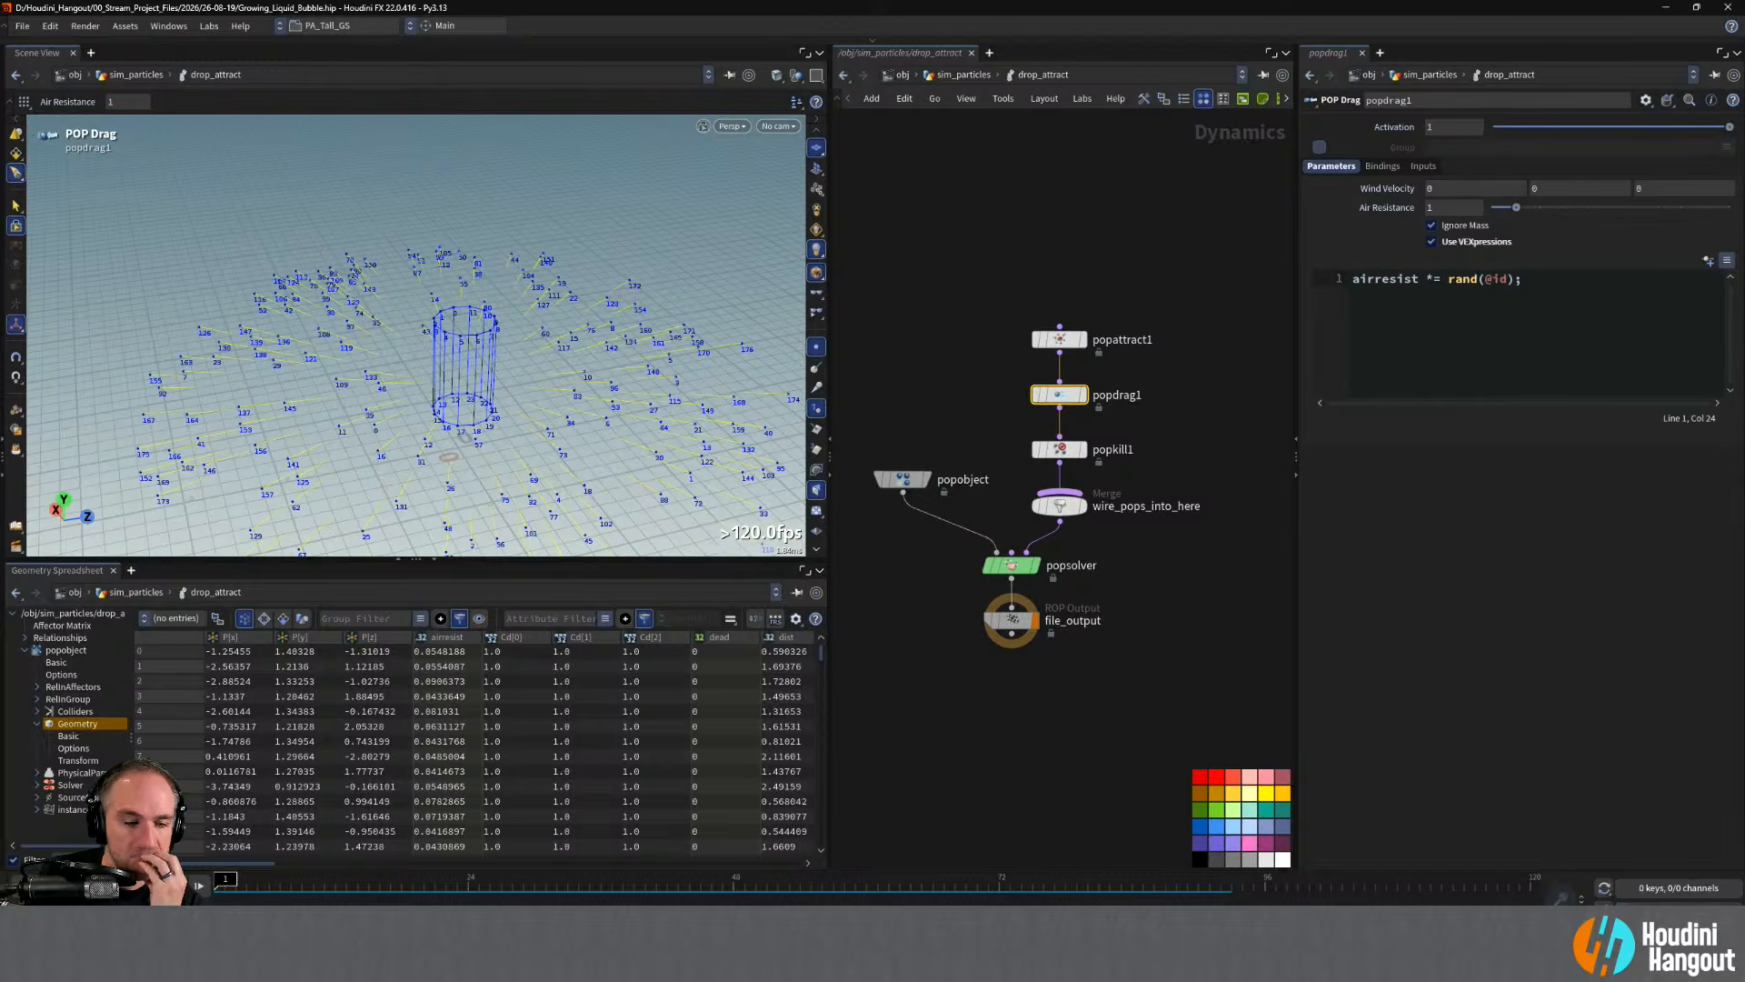
- Play the simulation while checking the particles' airresist values in the spreadsheet, ending at frame 1
key("Up")
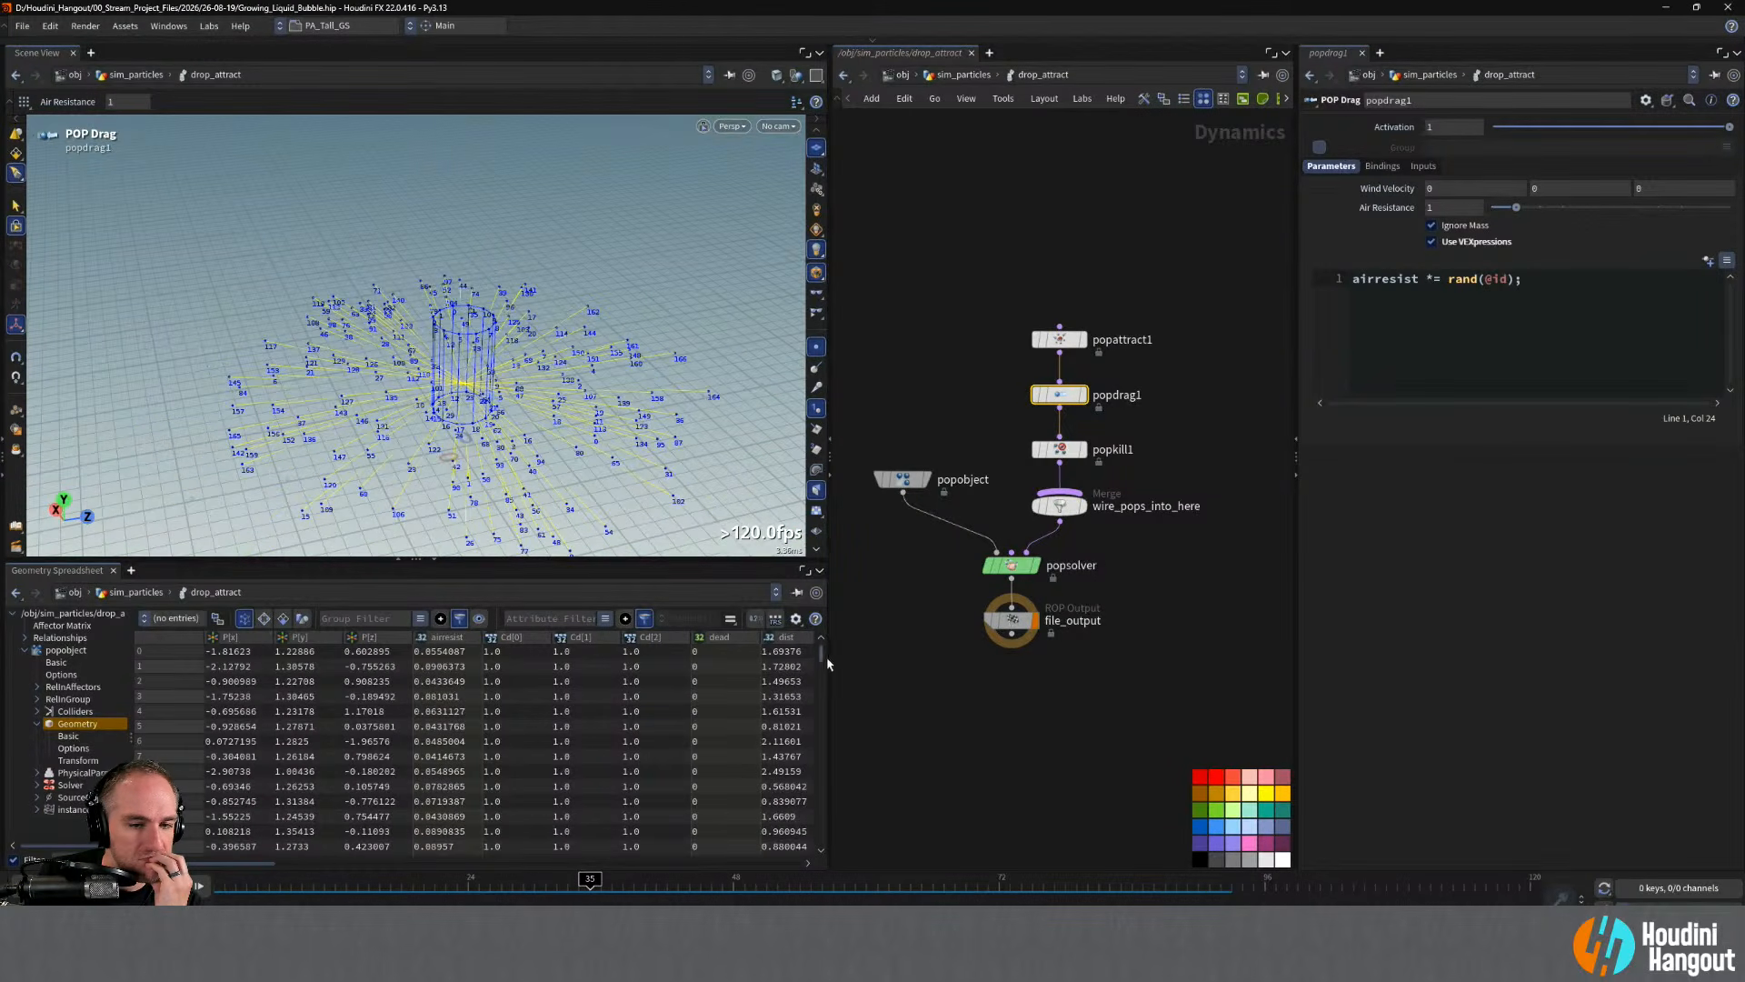
left_click_drag(822, 658, 759, 620)
left_click(20, 886)
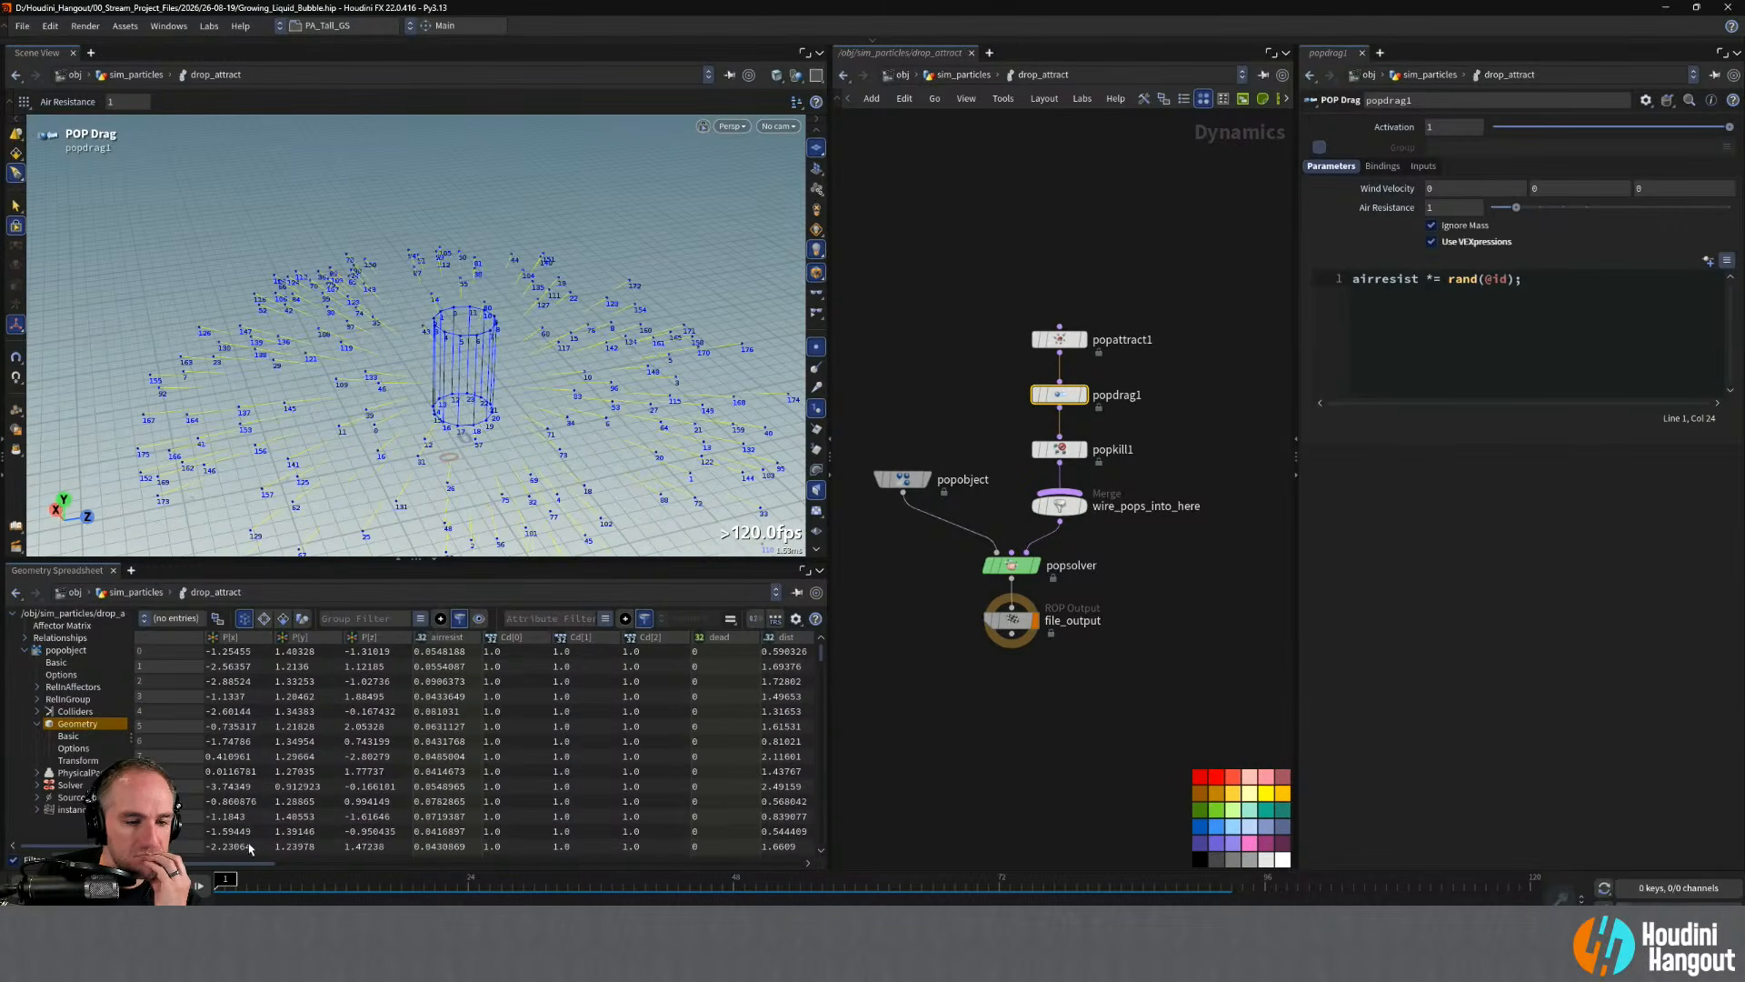
- Reset the simulation on the drop_attract DOP network and go back inside it
key("u")
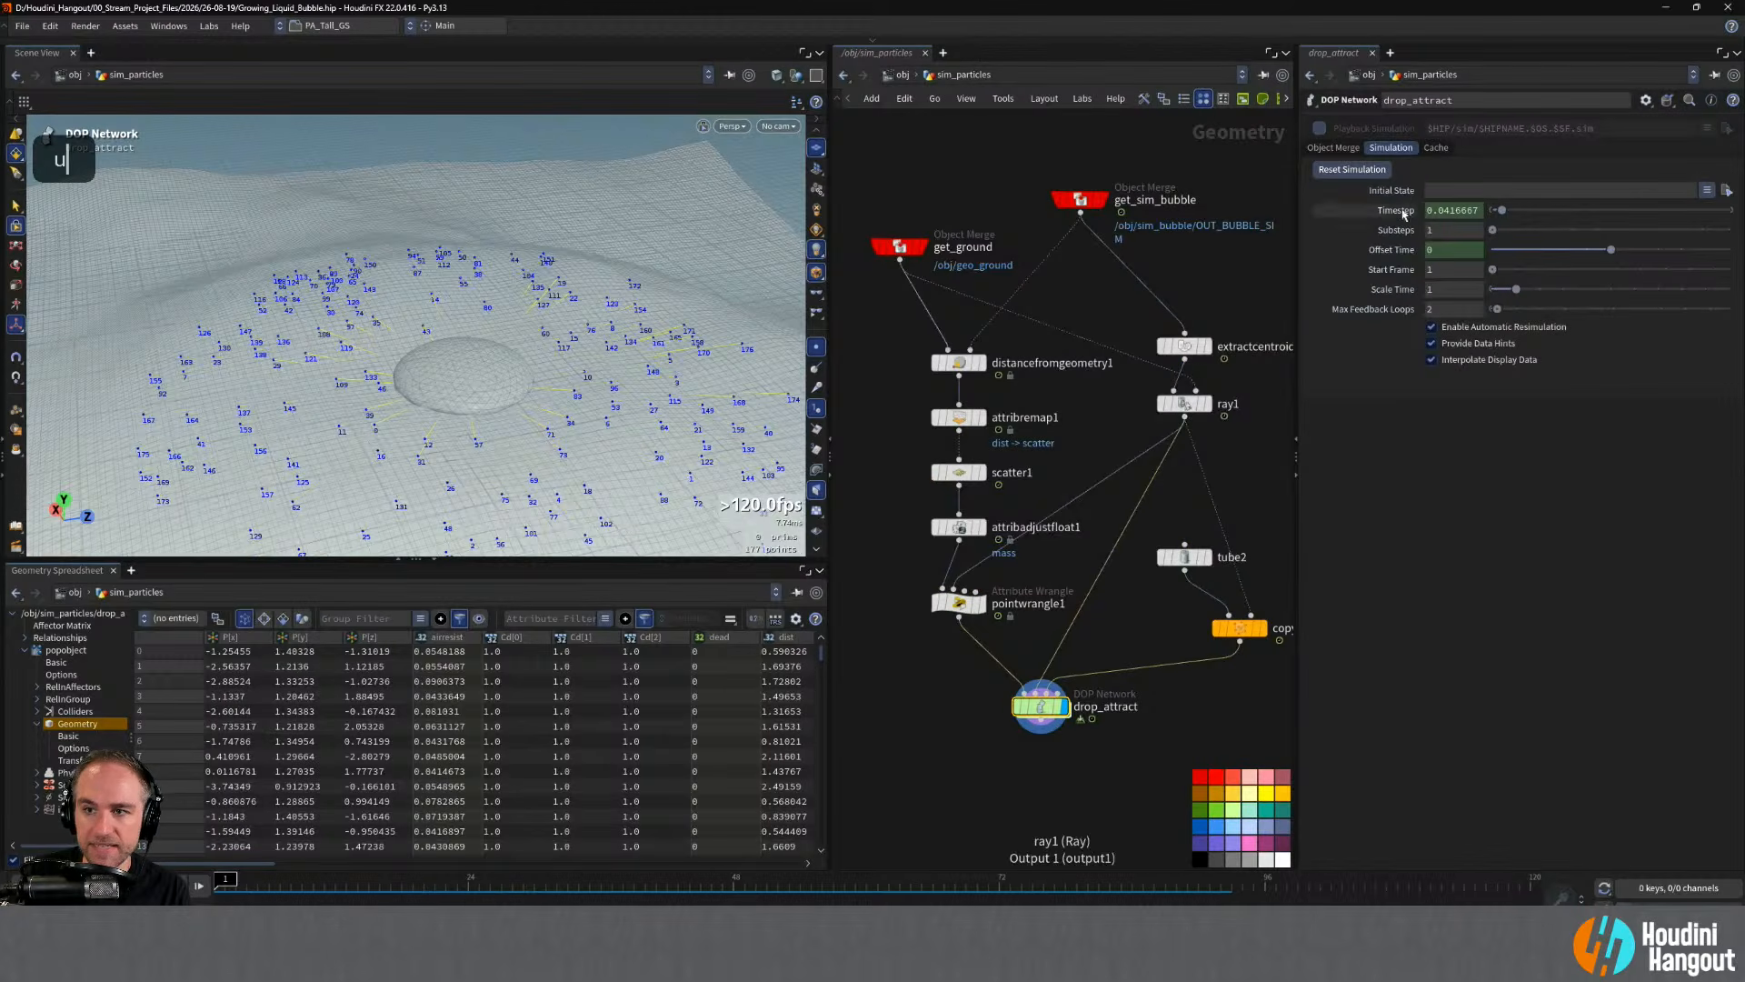
left_click(1374, 173)
double_click(1021, 720)
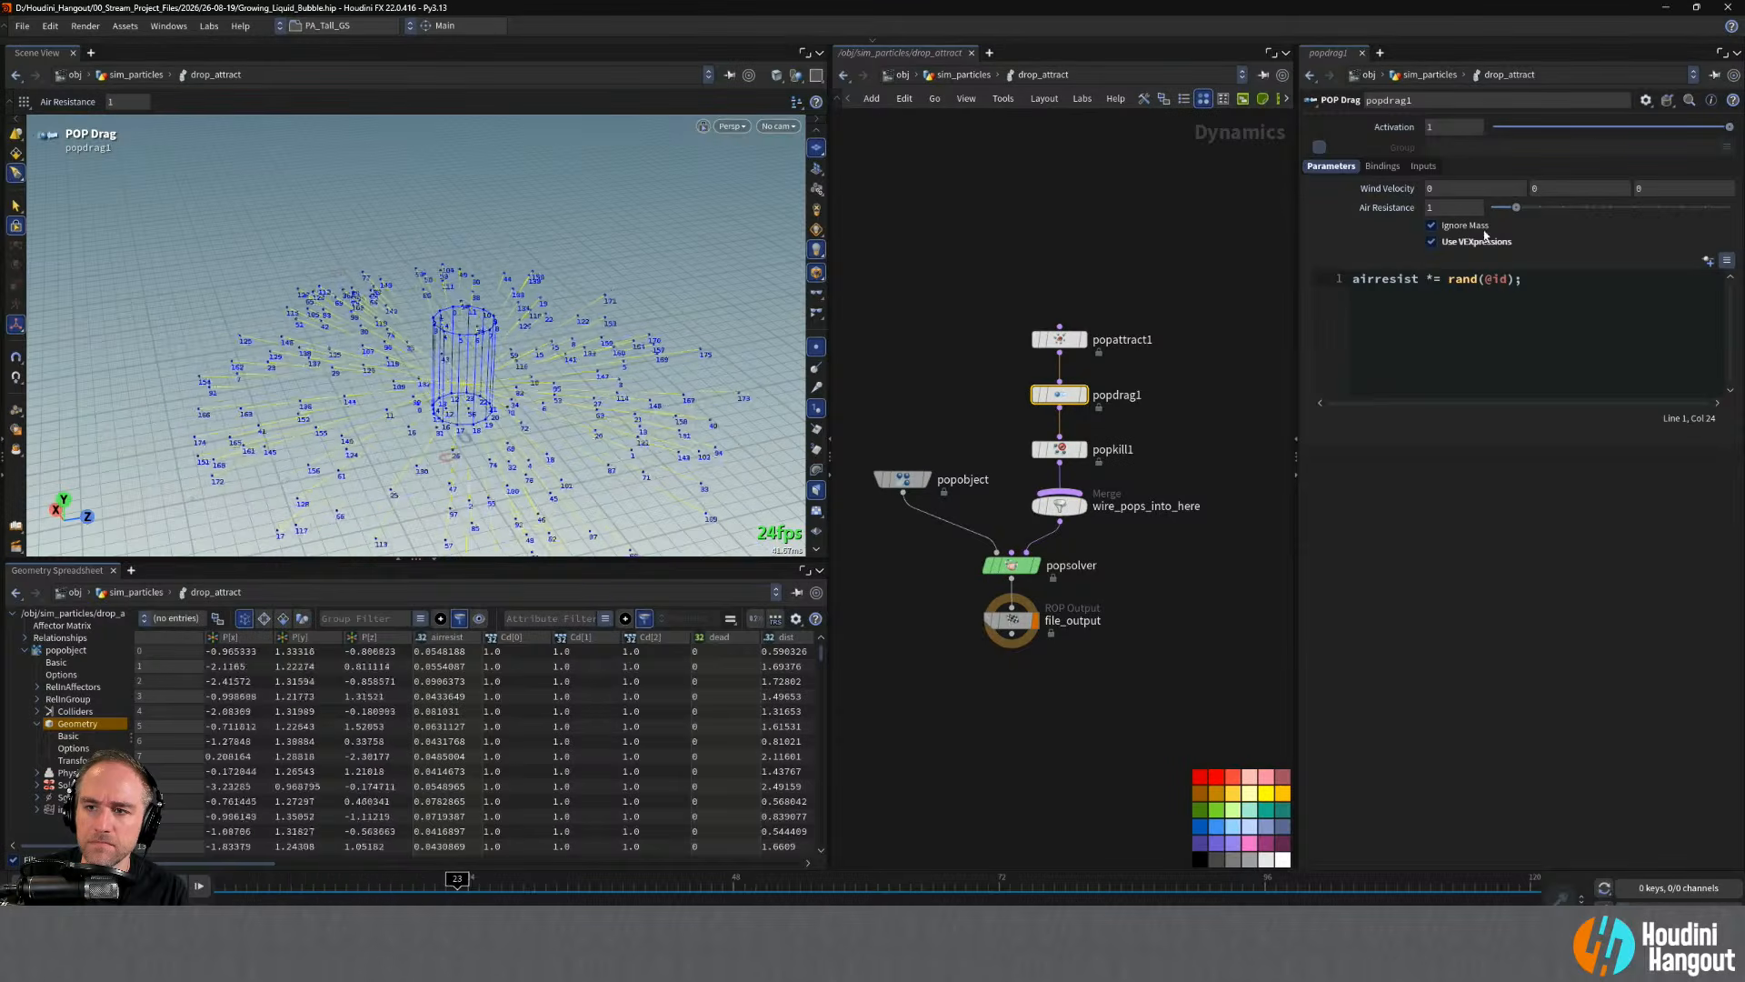
- Try an Air Resistance of 10 on popdrag1, and set it back to 1
left_click_drag(1516, 207, 1726, 207)
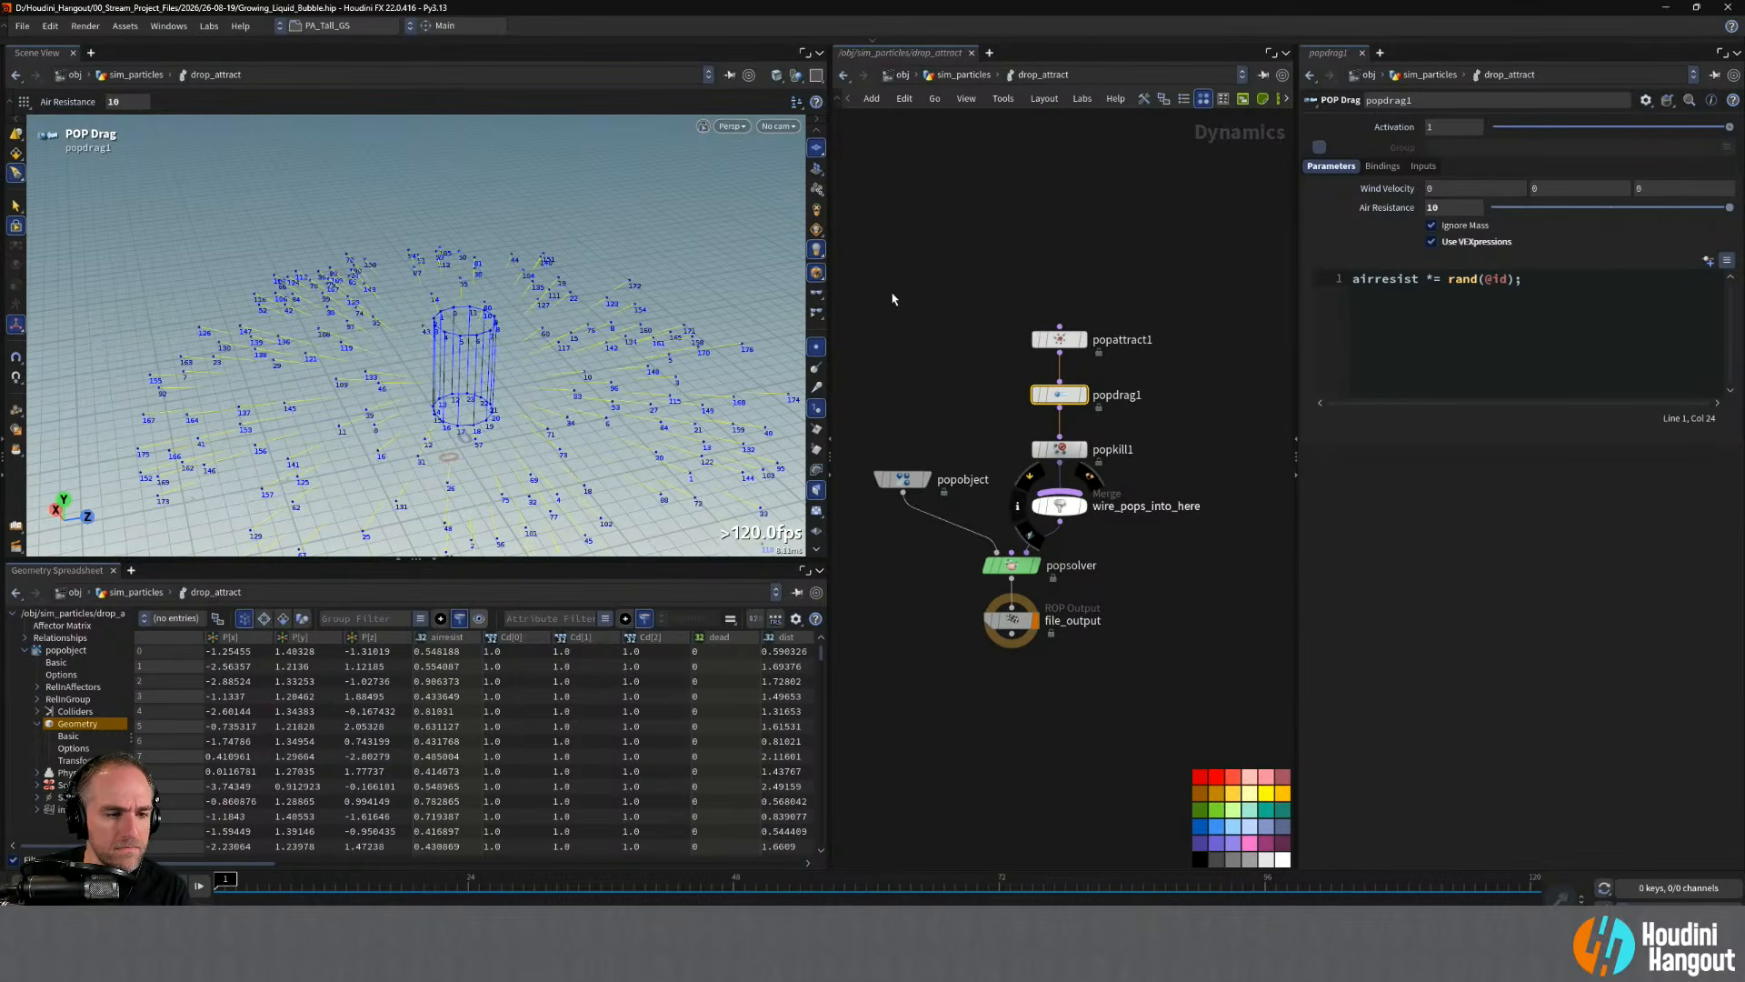
left_click_drag(1449, 210, 1388, 217)
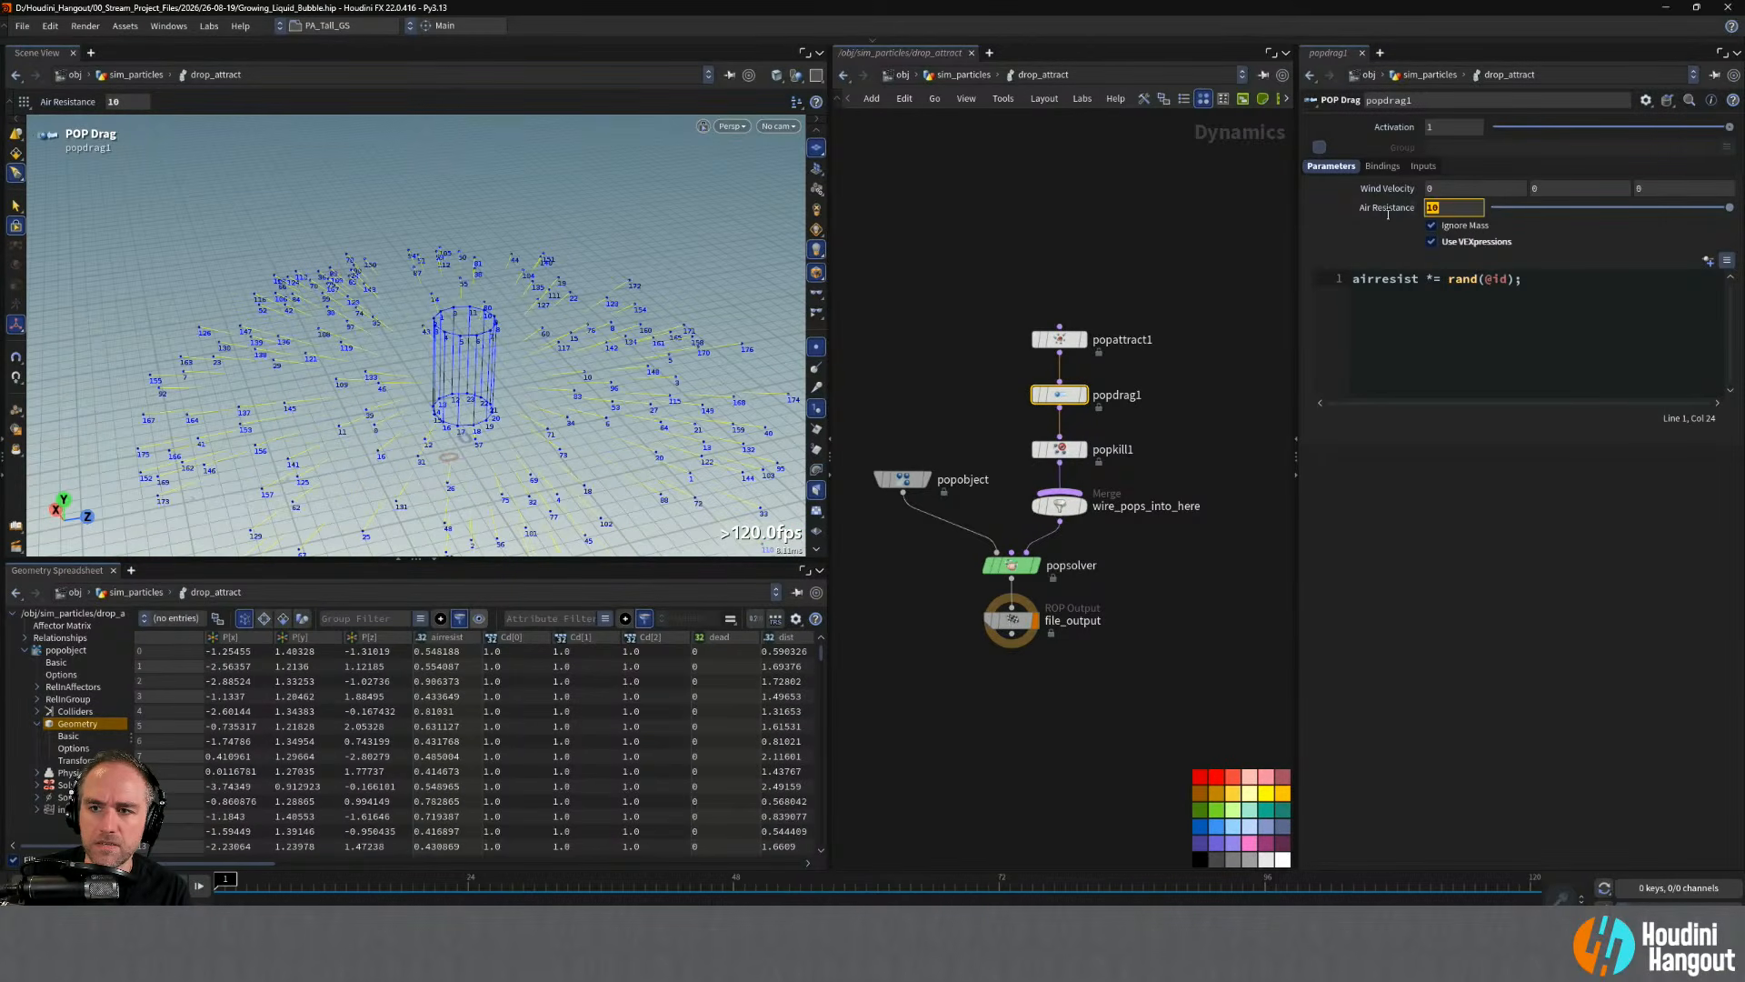
type("1")
key("Return")
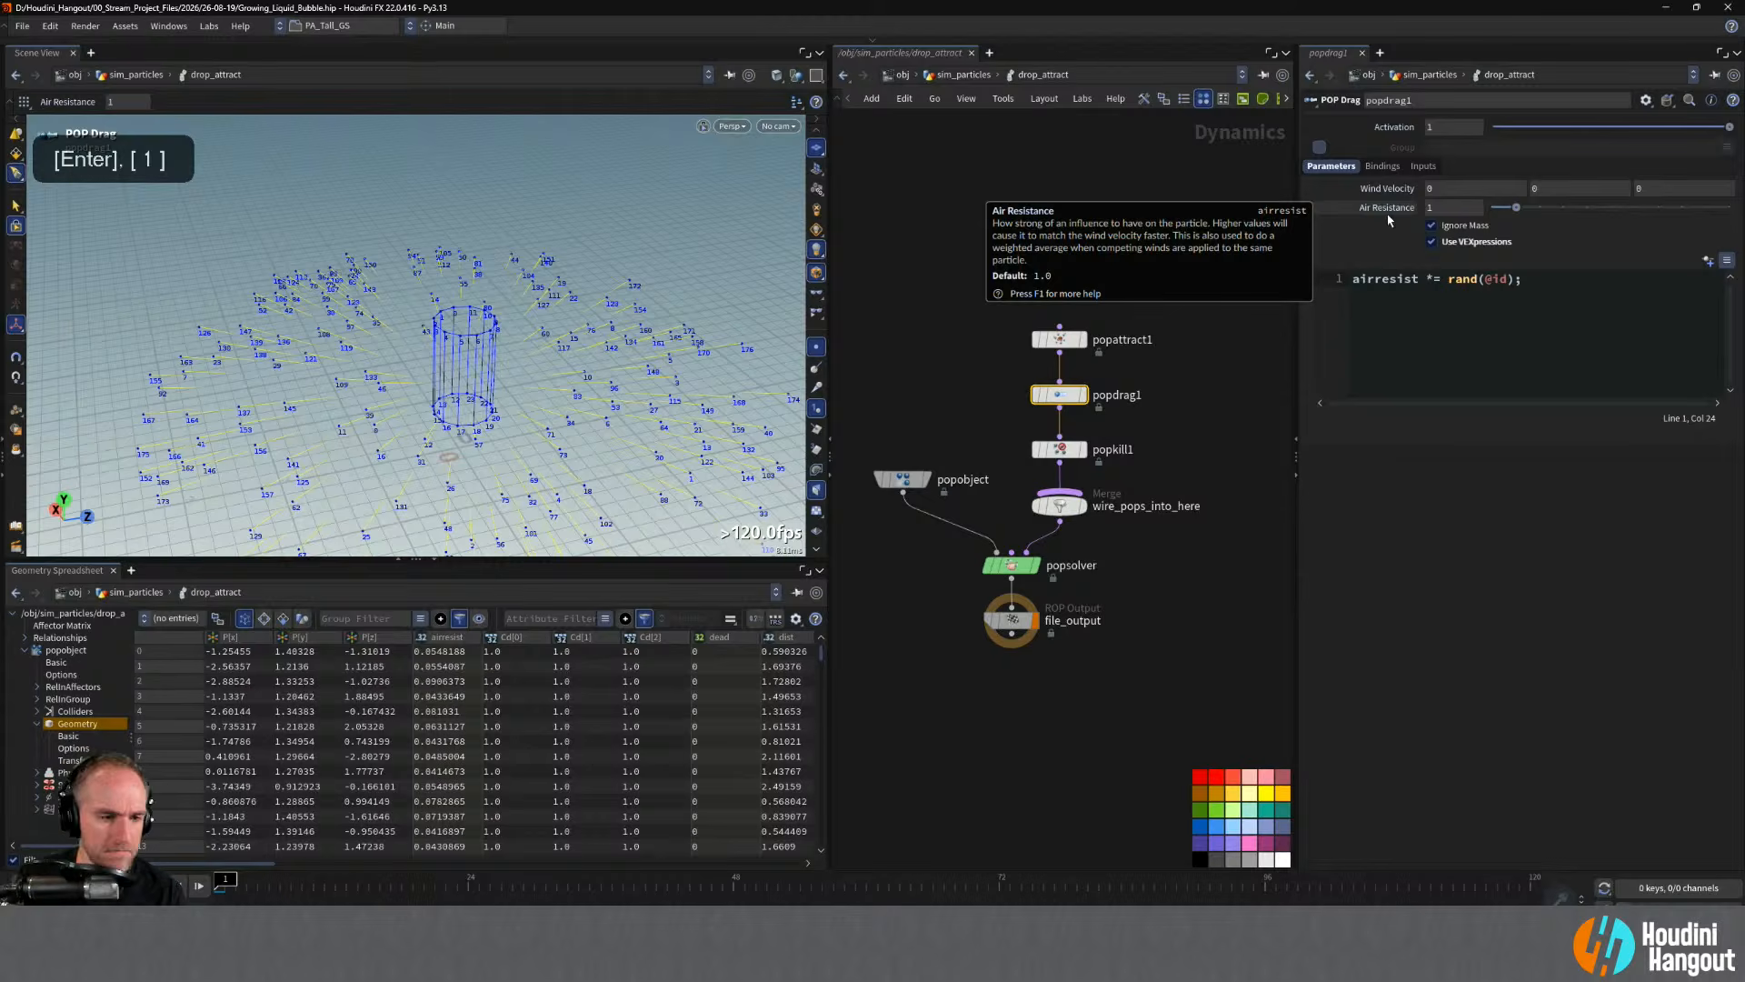
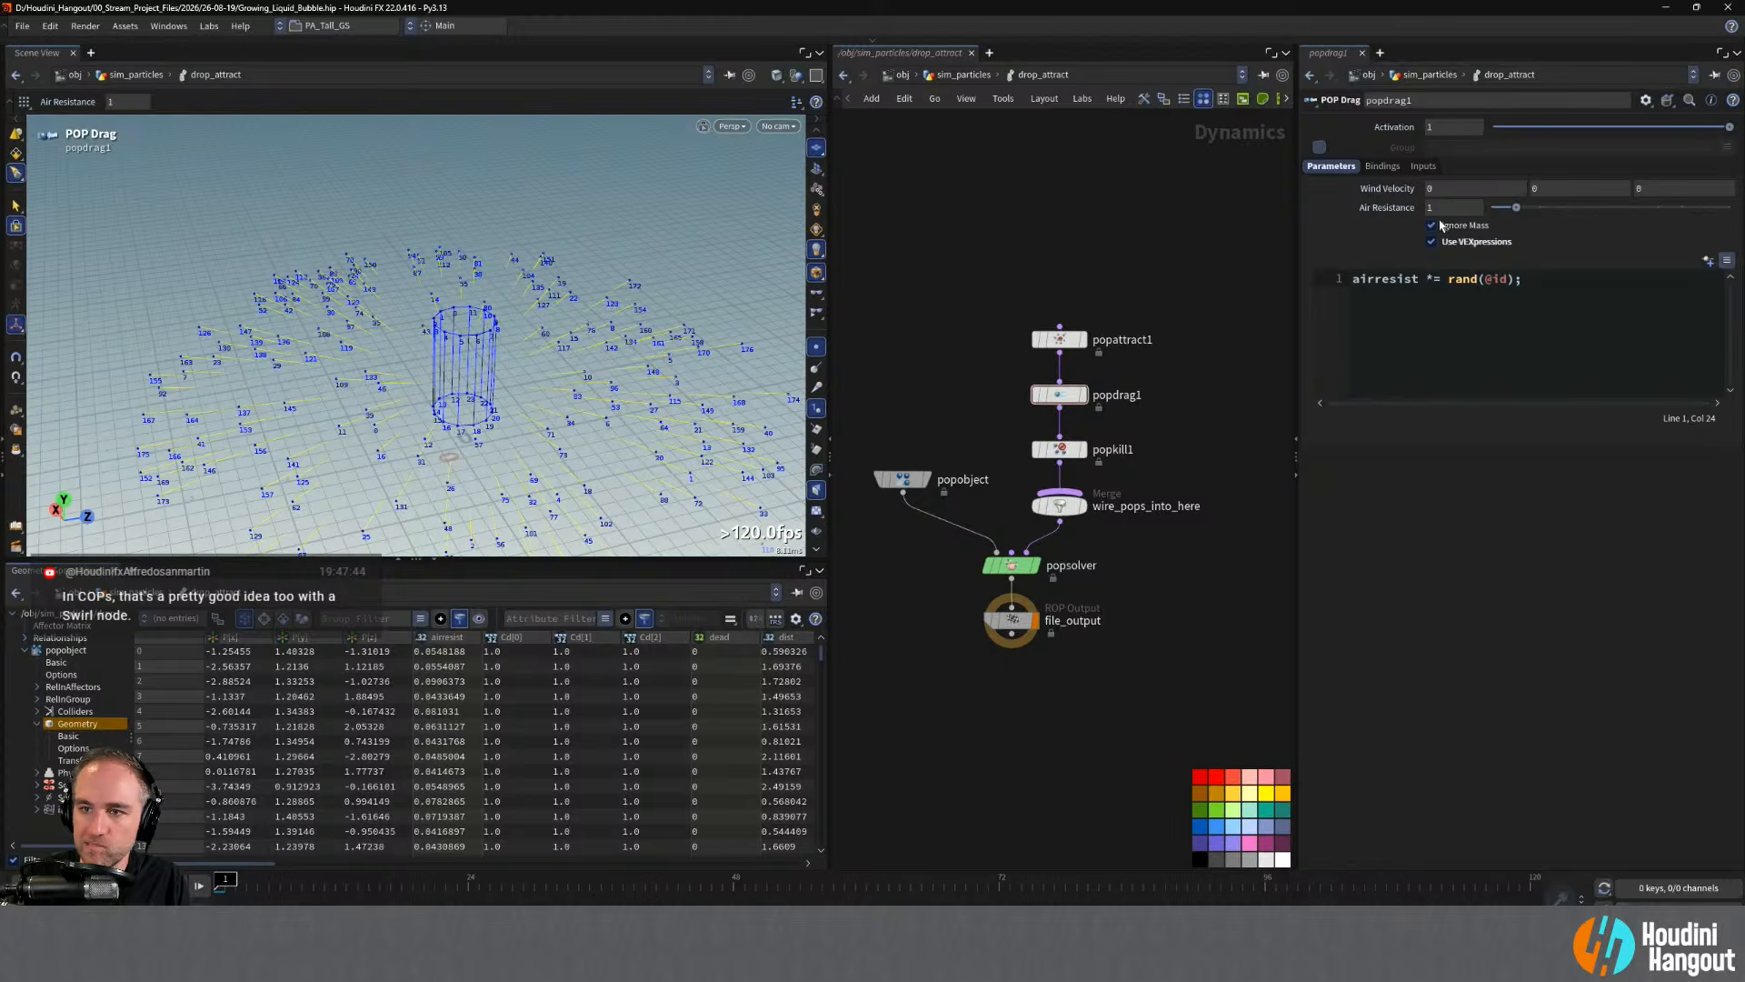
- Turn on Ignore Mass for popattract1 and play the simulation to check the attraction, ending at frame 1
left_click(1058, 339)
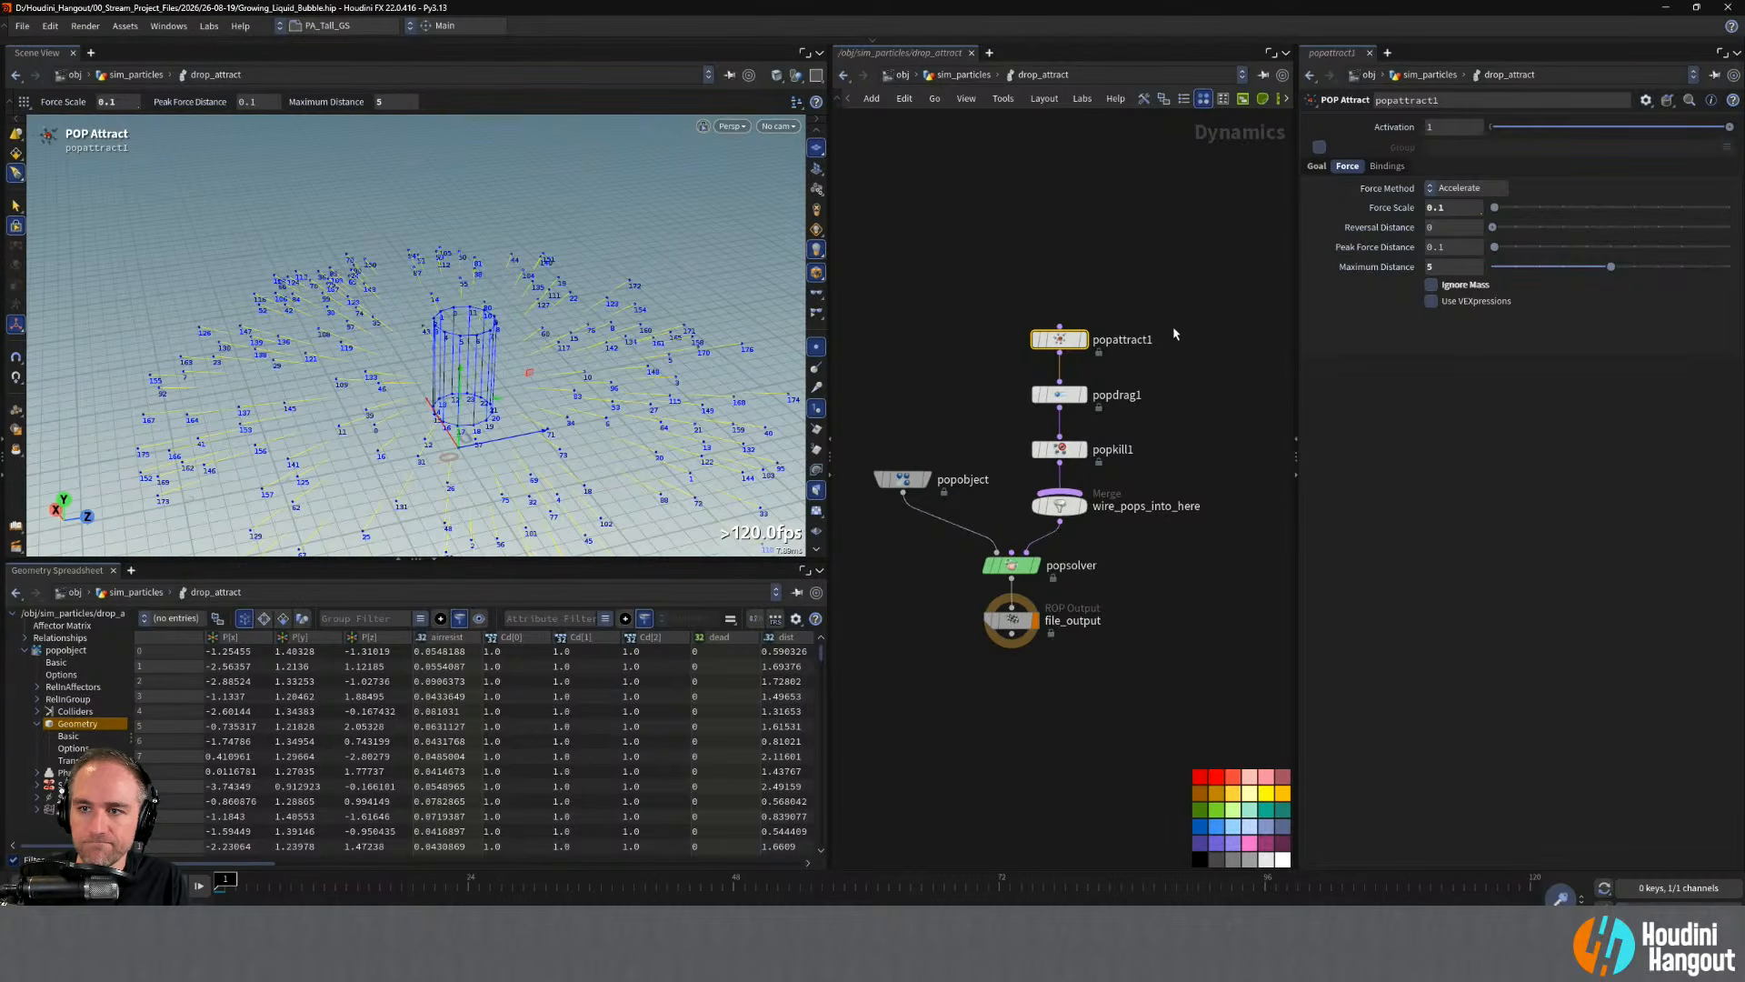
left_click(1431, 284)
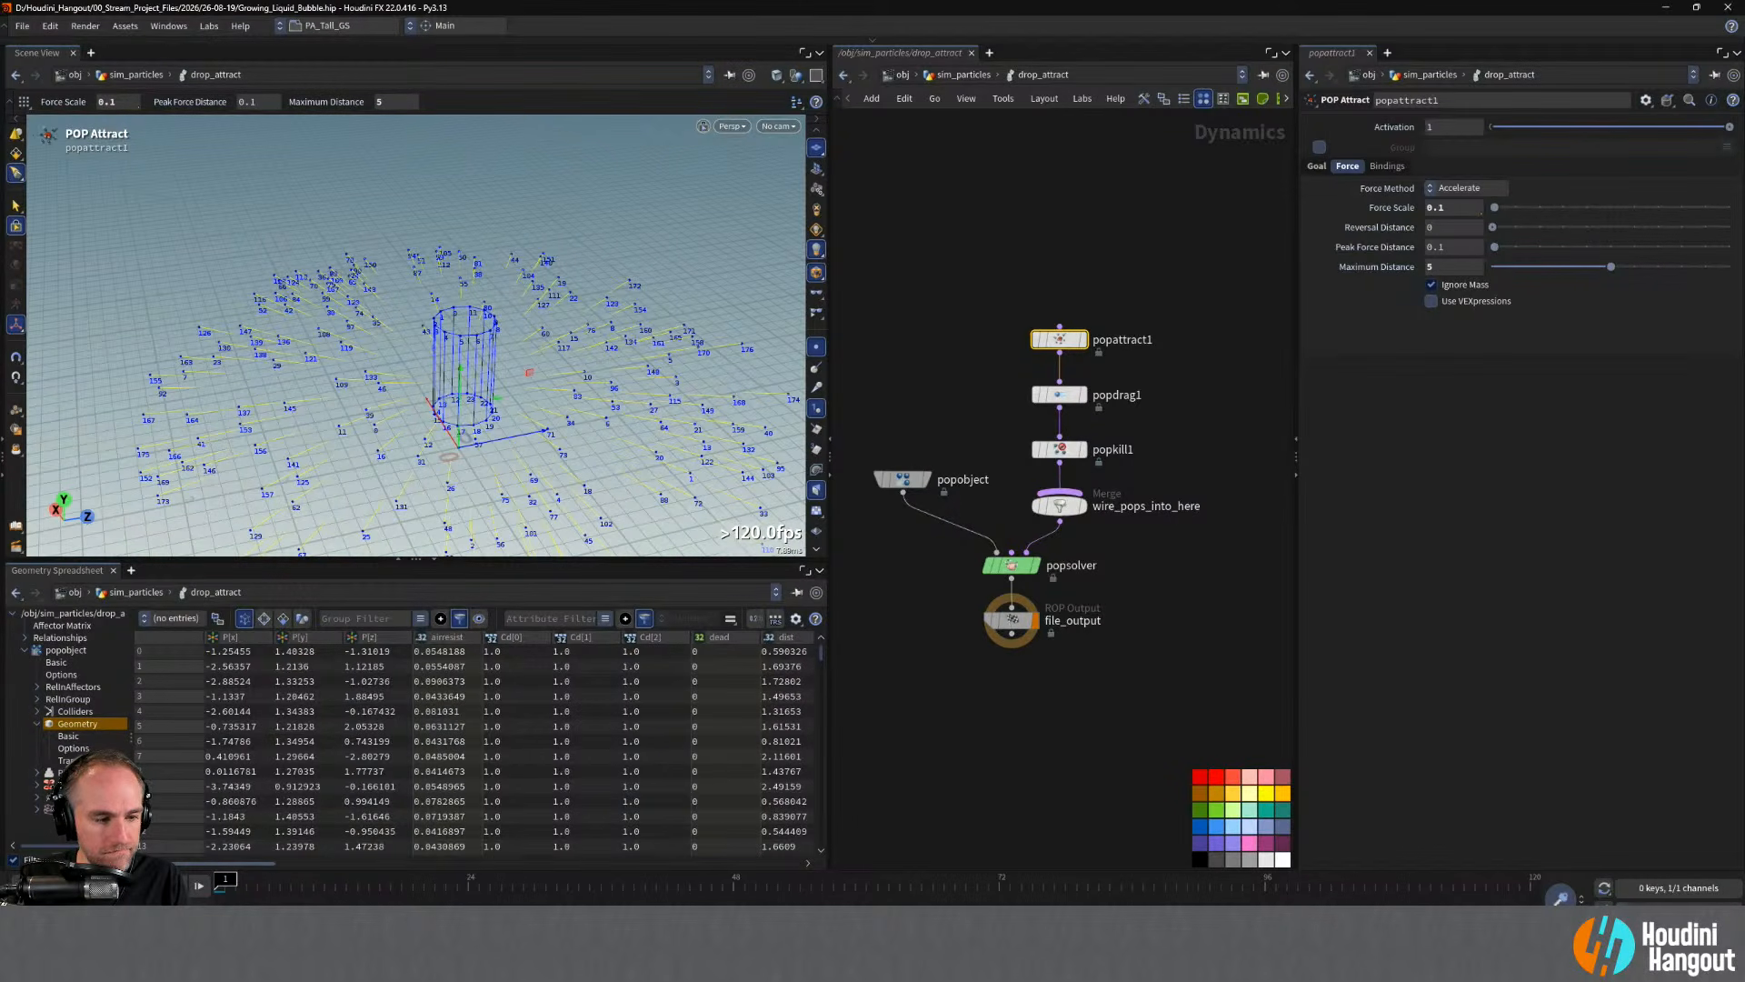
key("Up")
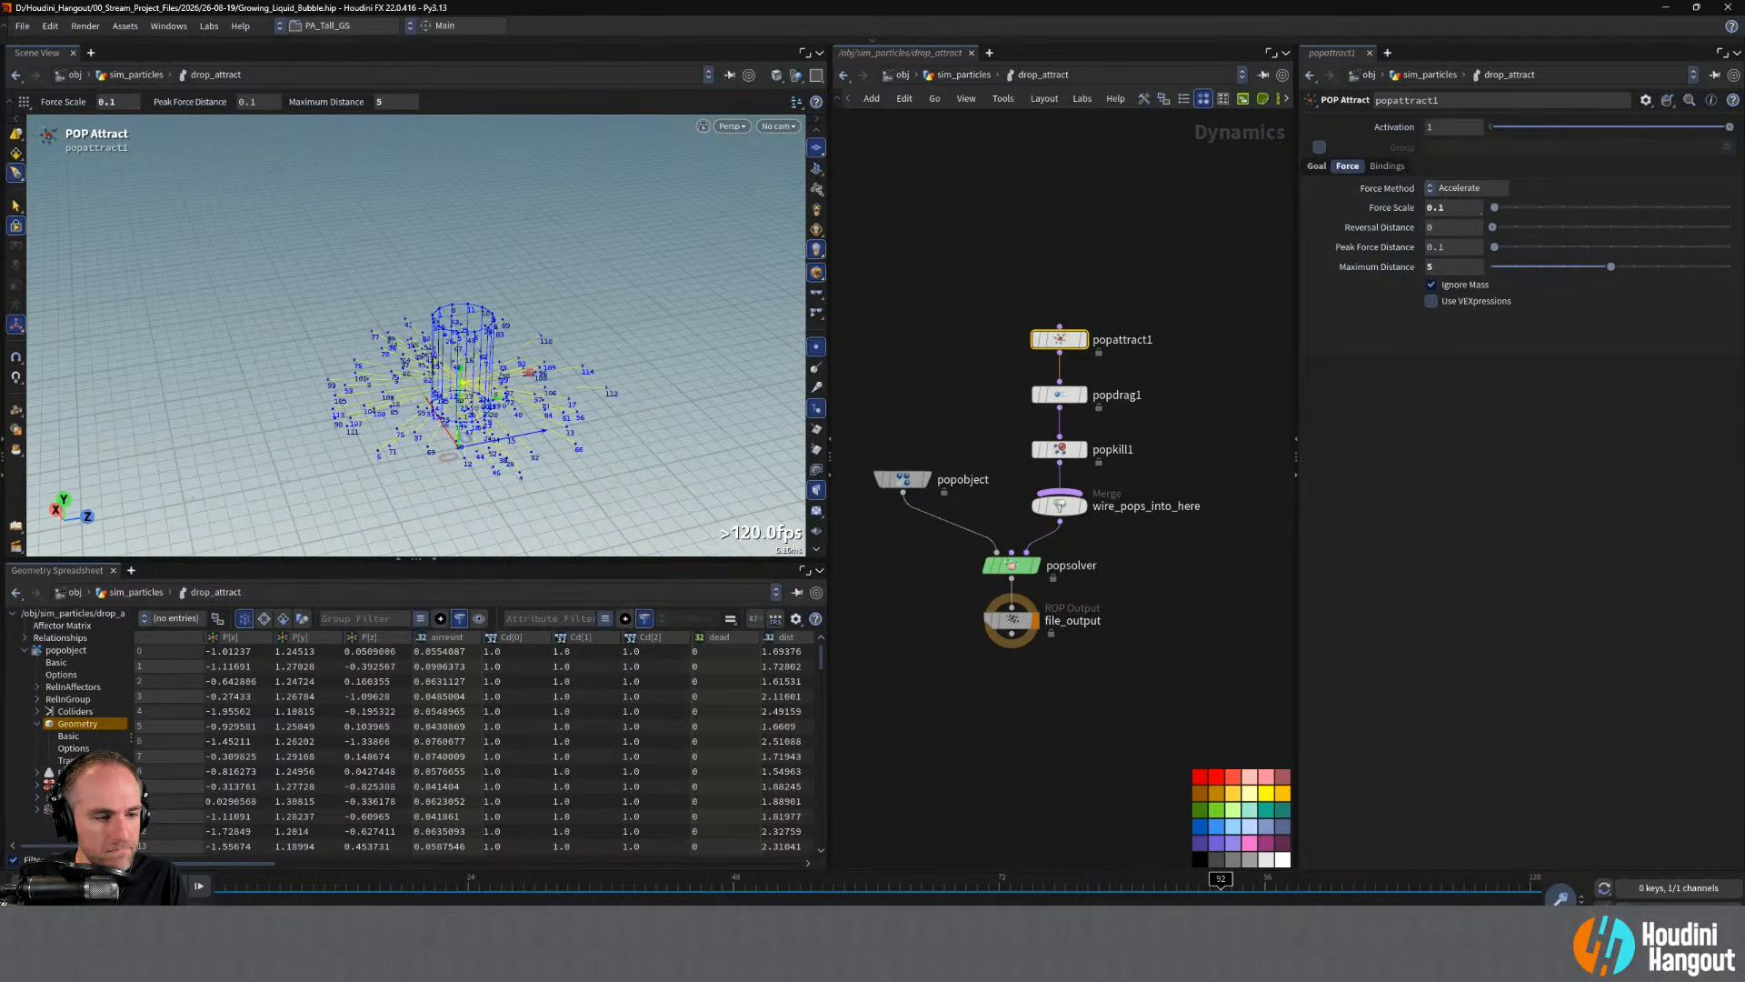
key("ctrl+Left")
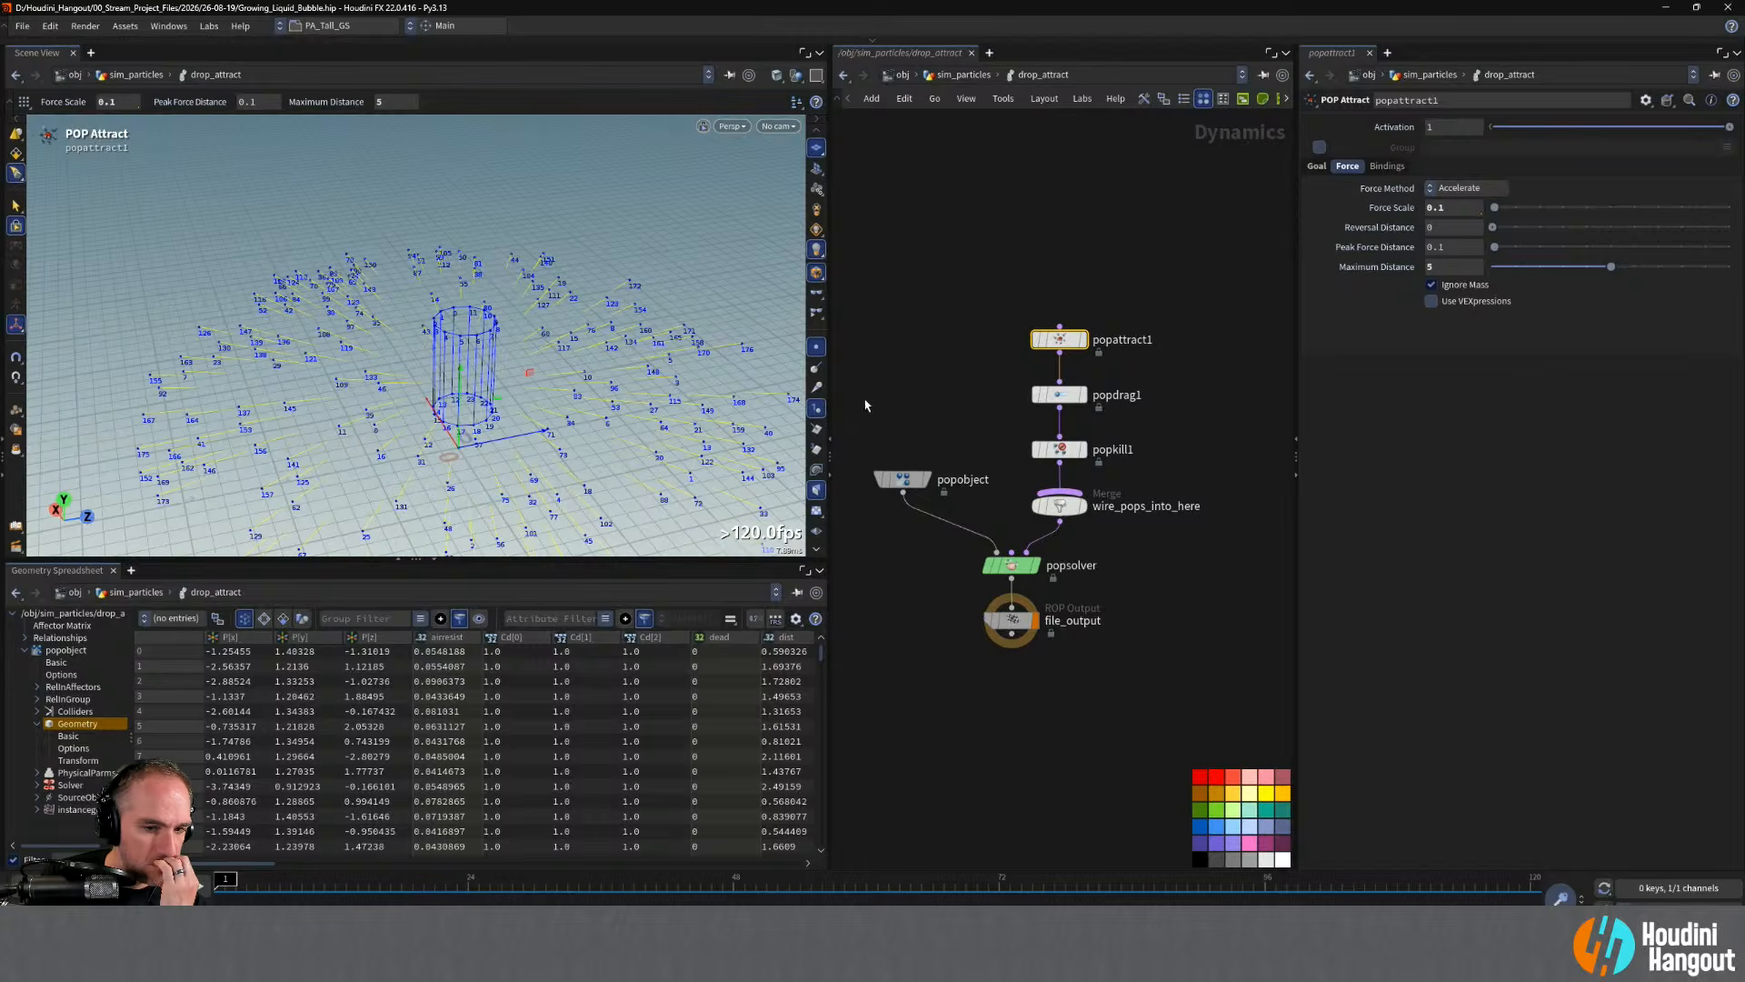
- Check popdrag1's airresist expression and look through the particle spreadsheet columns for an id attribute
mouse_move(247, 866)
left_mouse_down()
mouse_move(598, 866)
mouse_move(246, 863)
left_mouse_up()
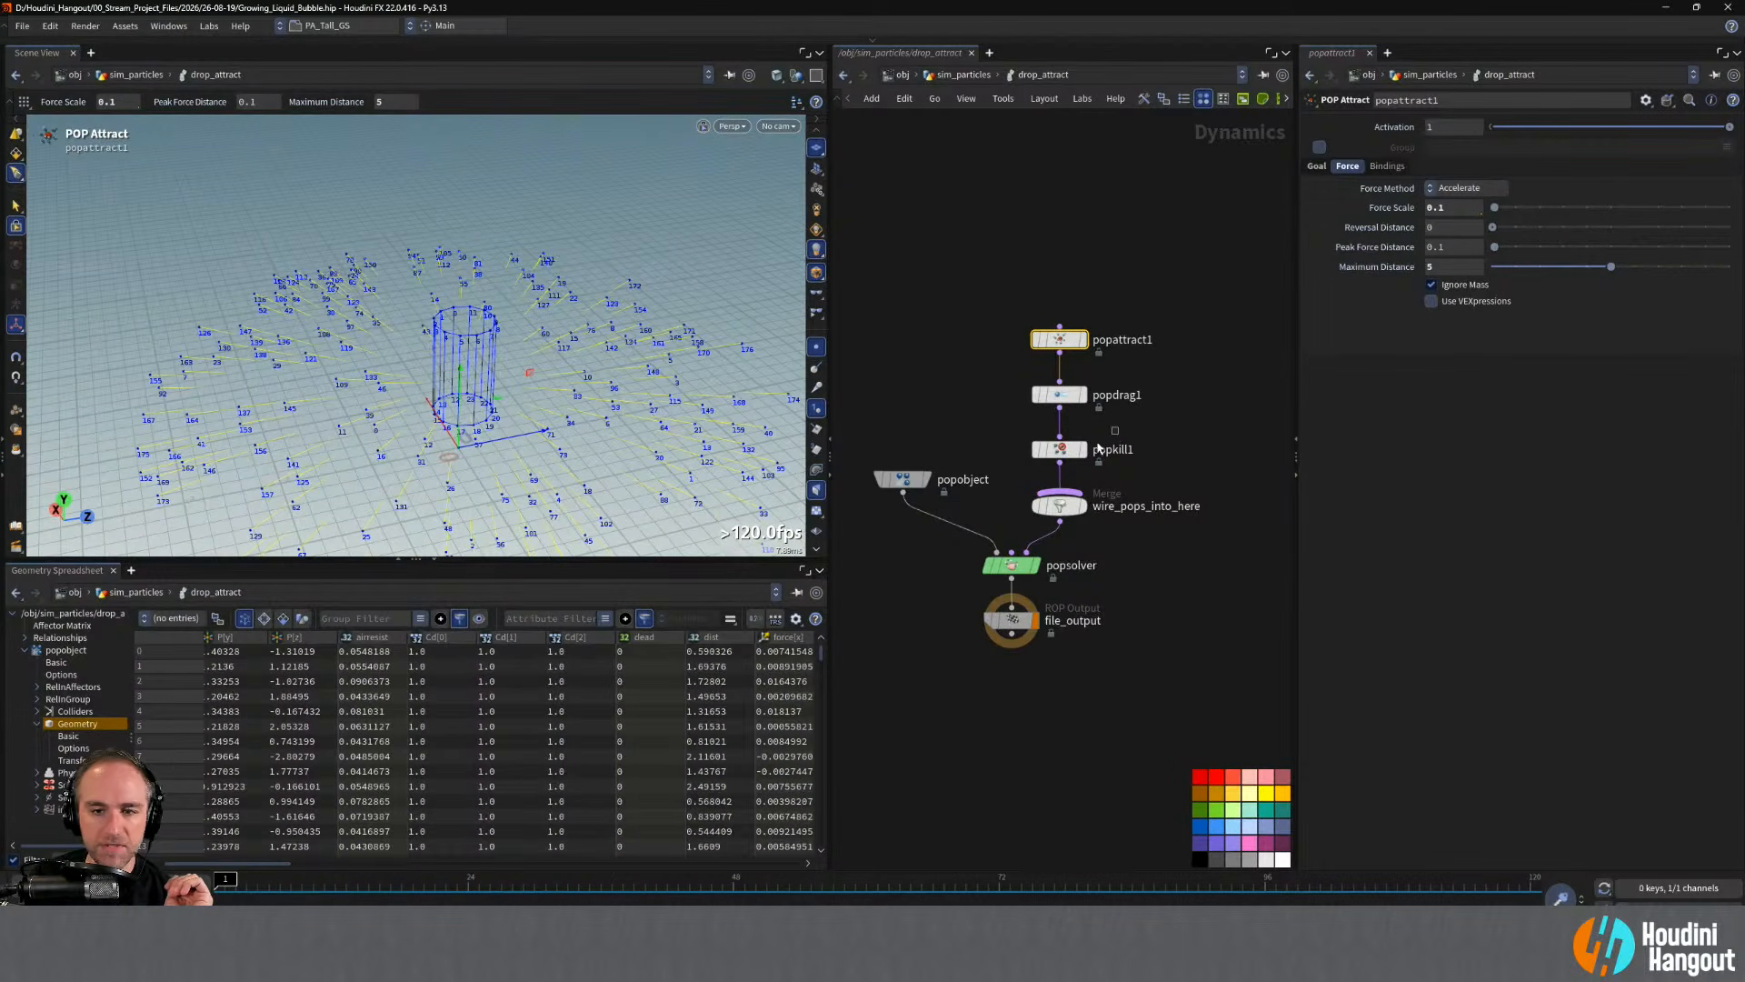
left_click(1059, 449)
left_click(1059, 395)
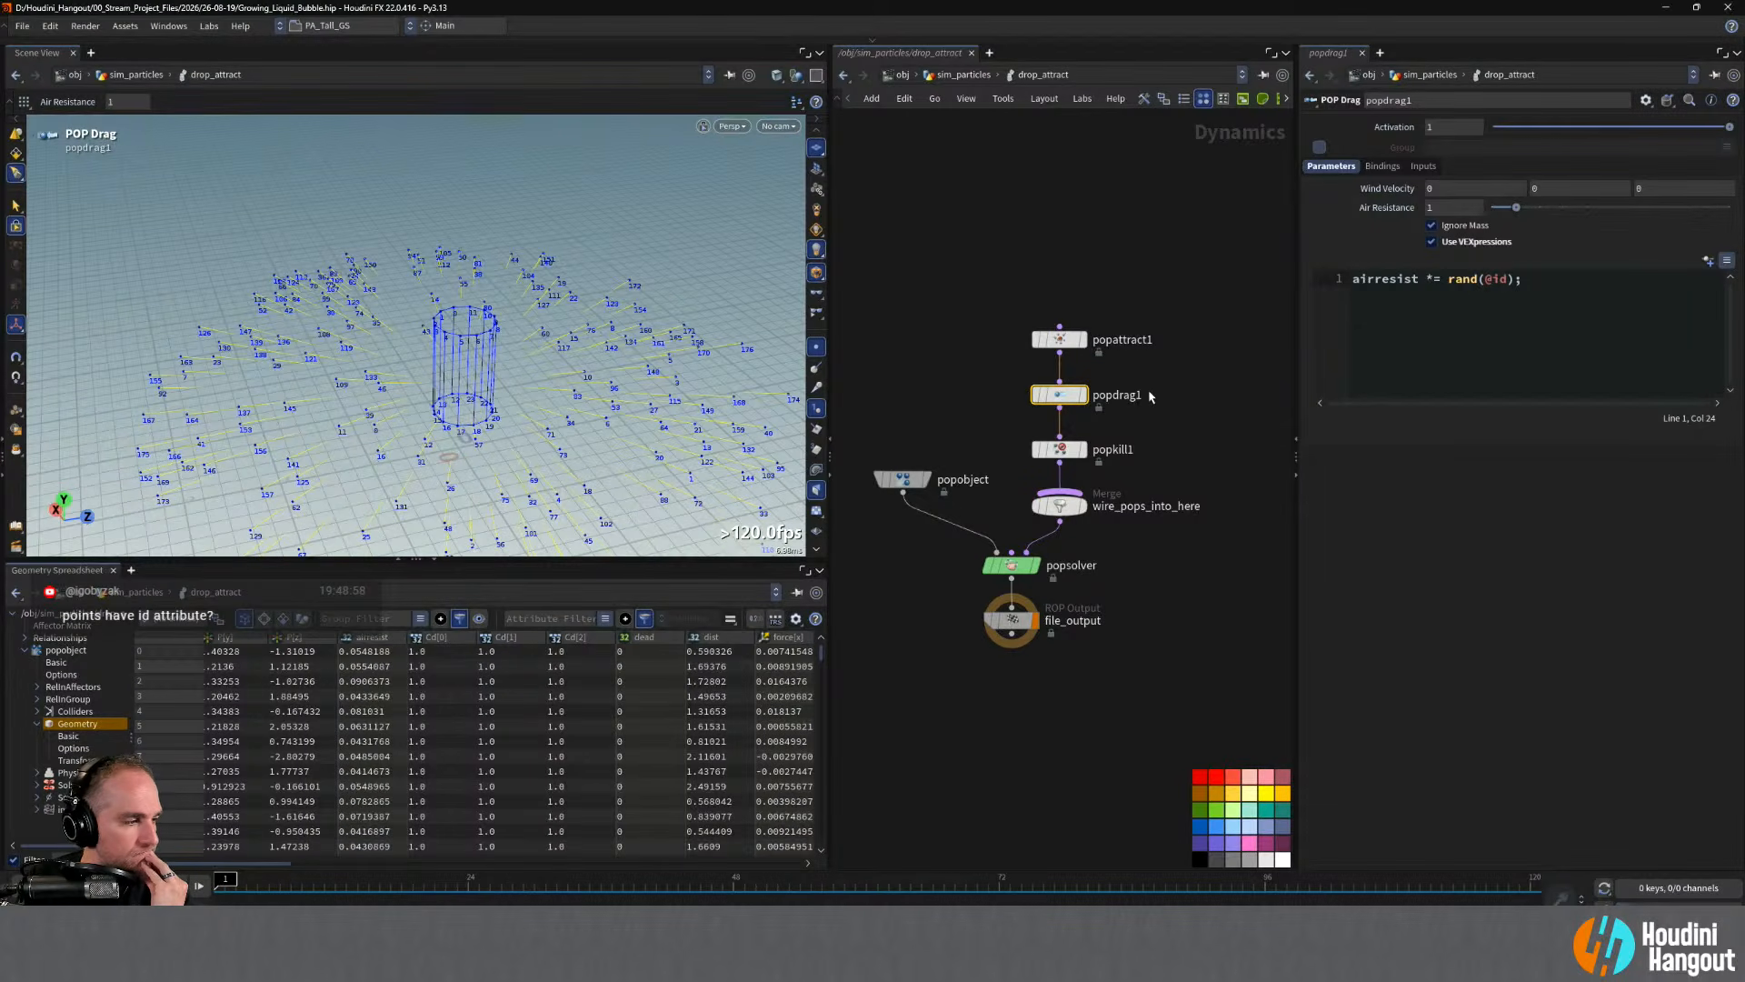
left_click_drag(277, 871, 558, 852)
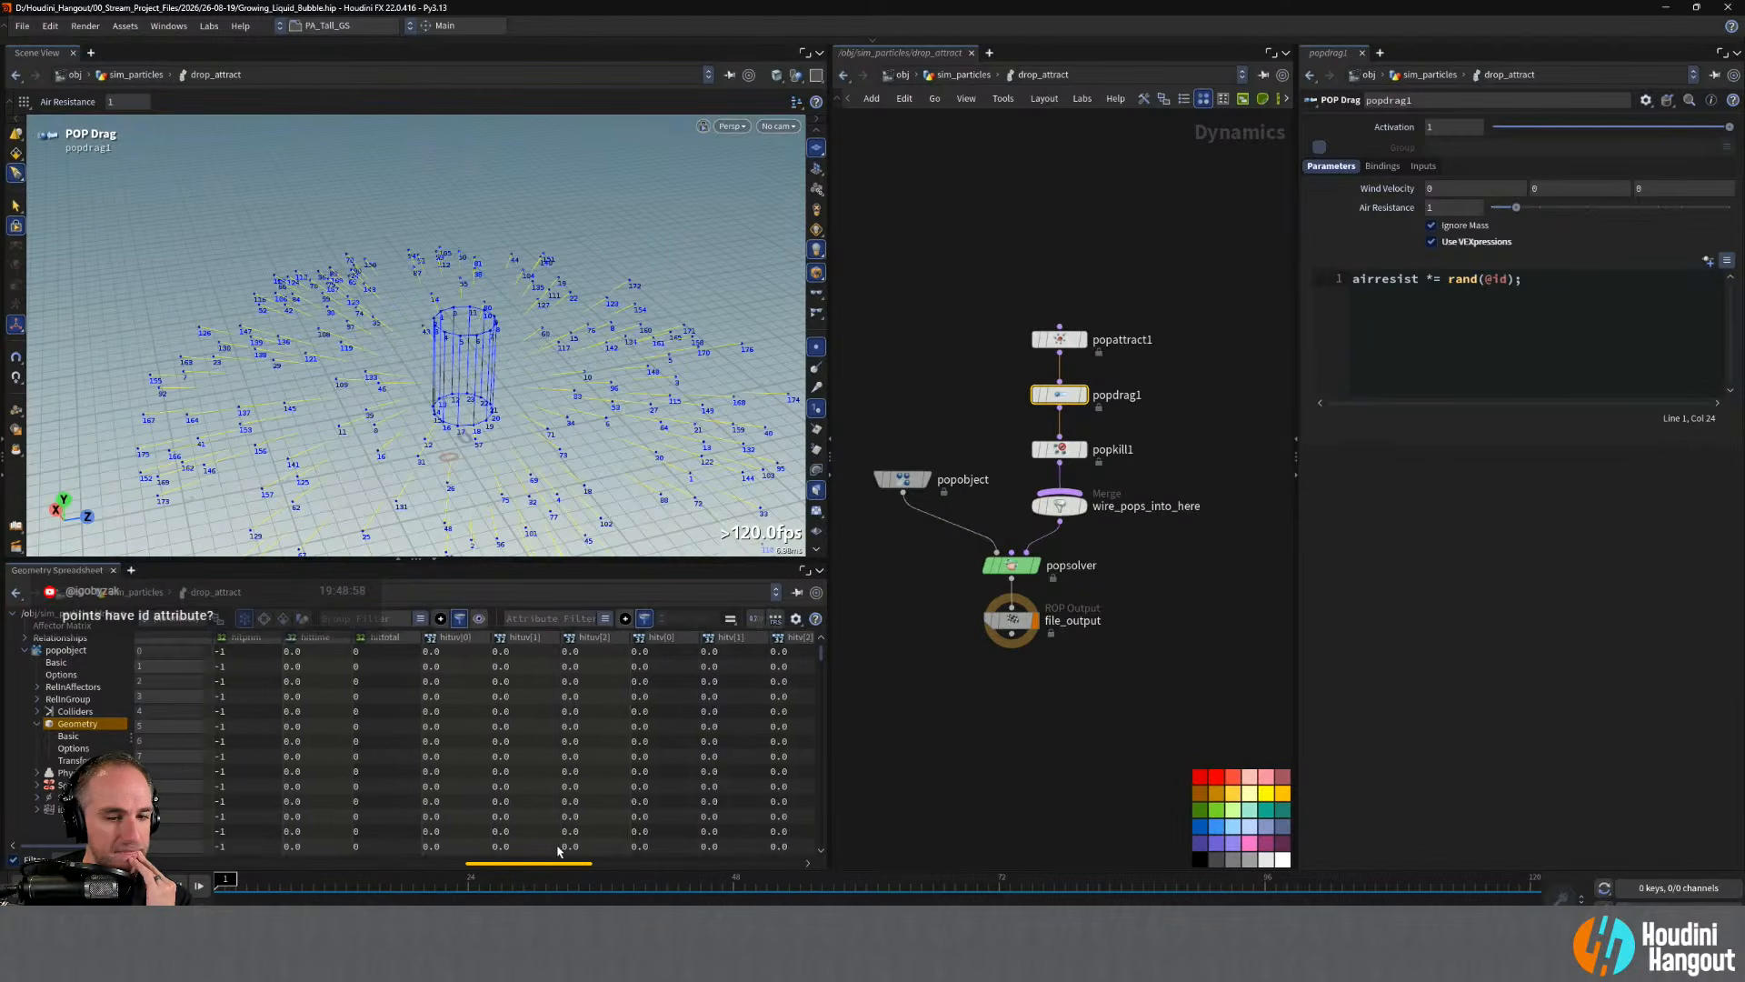
- Examine popsolver's Update, Collision Behavior, Sleeping, Bindings, Distribution and Substeps settings and the particle attributes for an id option
left_click(1011, 565)
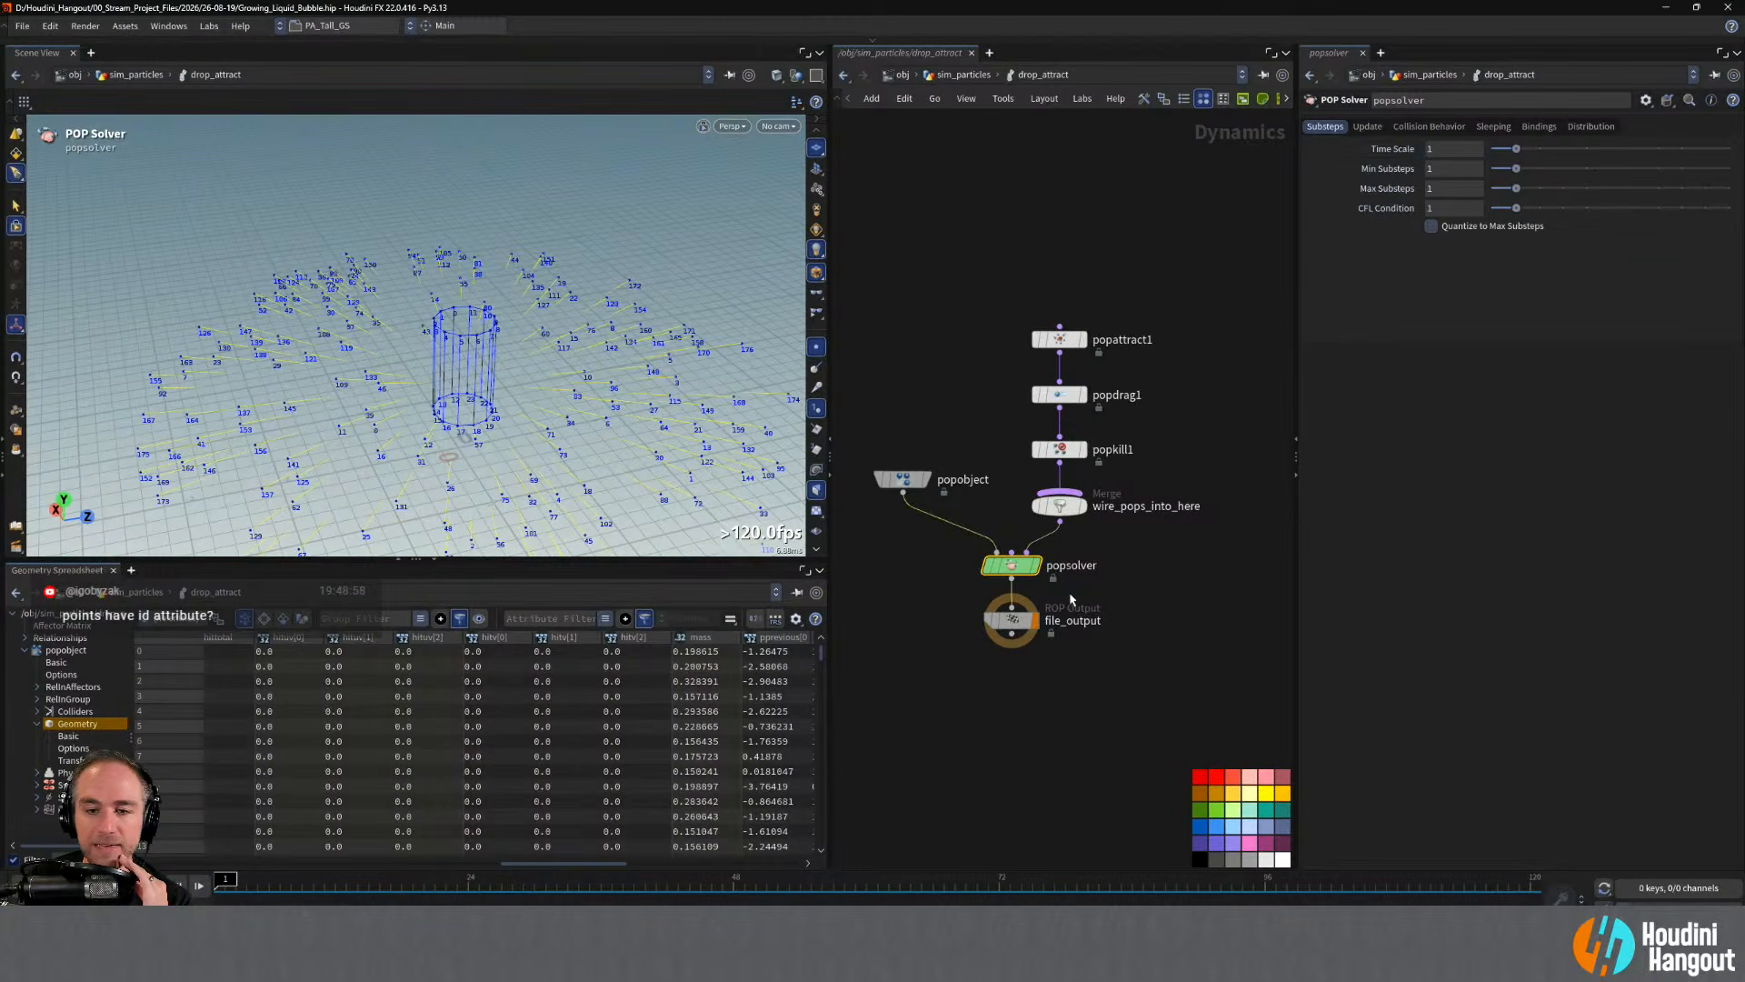
left_click(1372, 127)
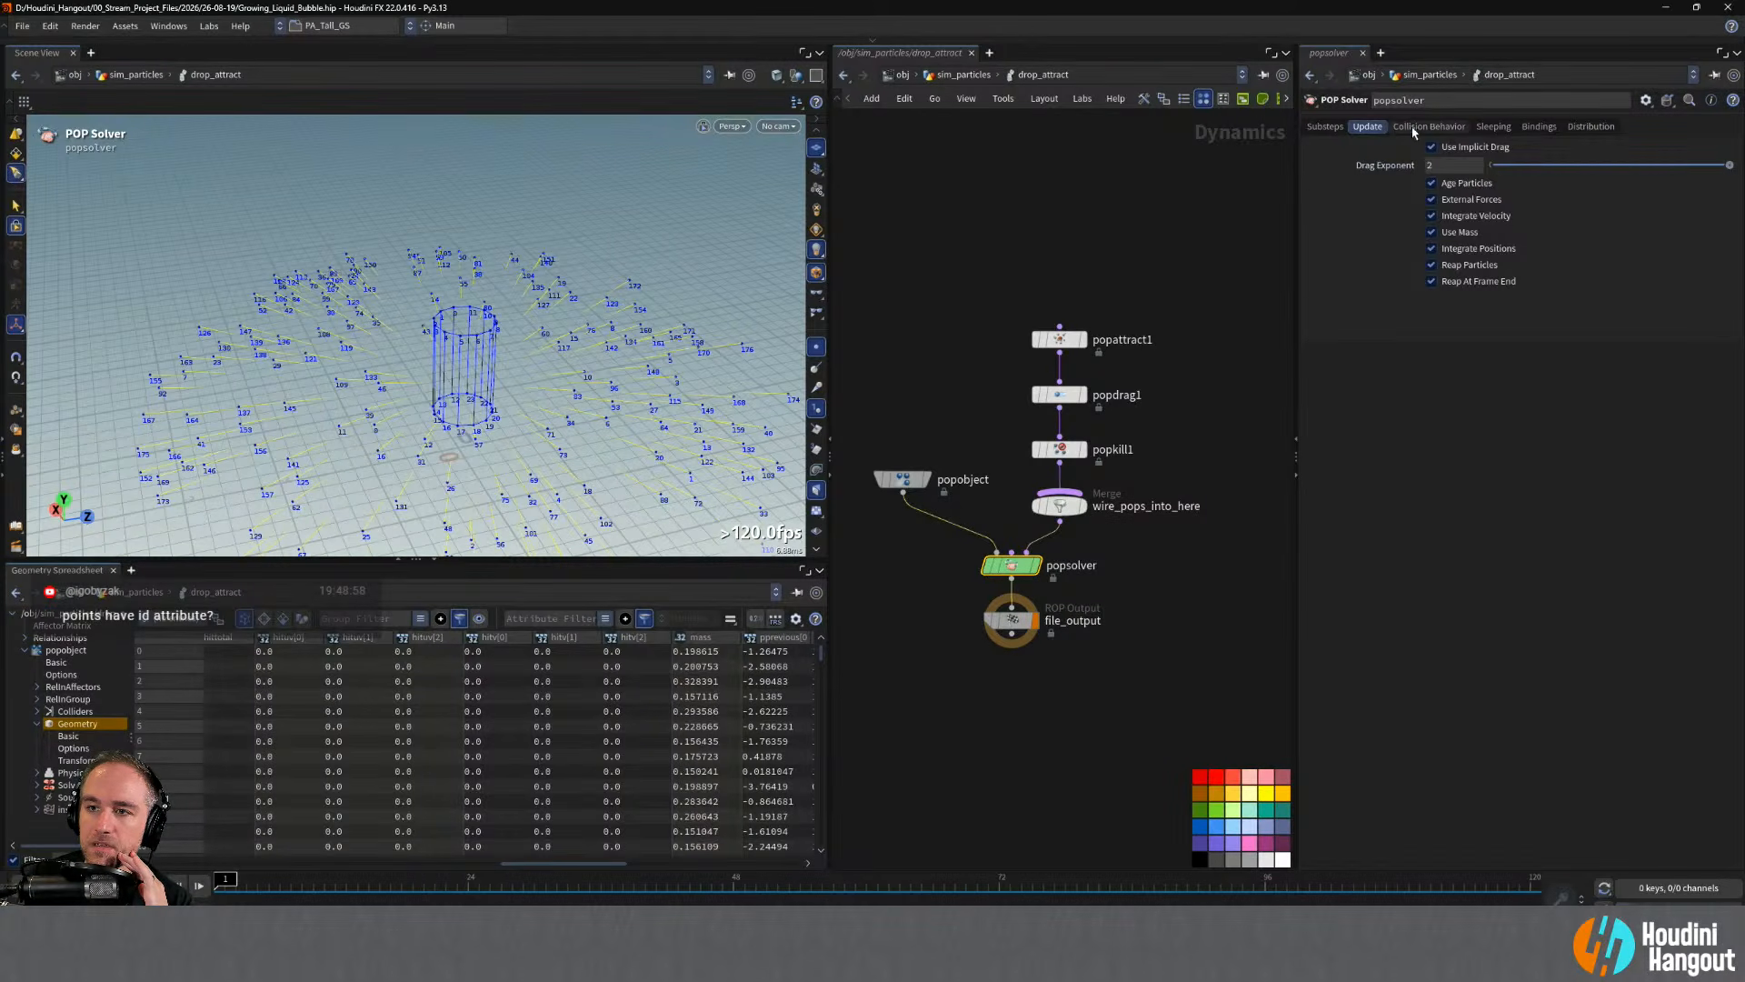
left_click(1440, 127)
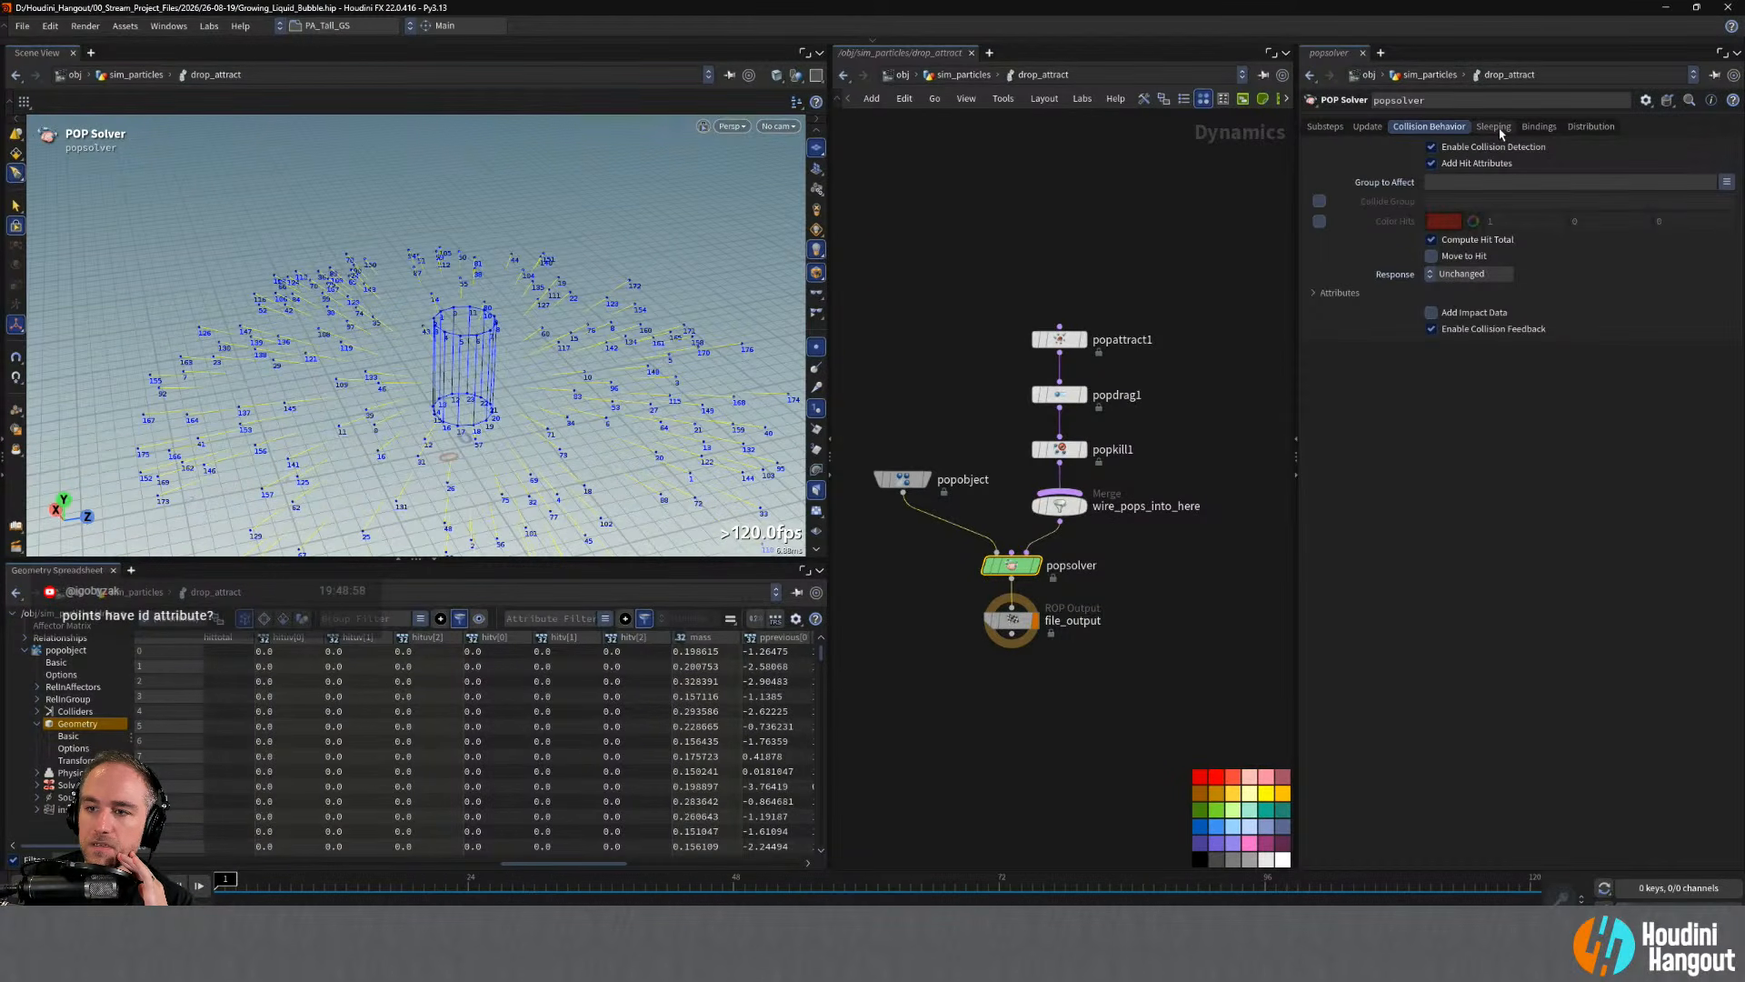
left_click(1338, 293)
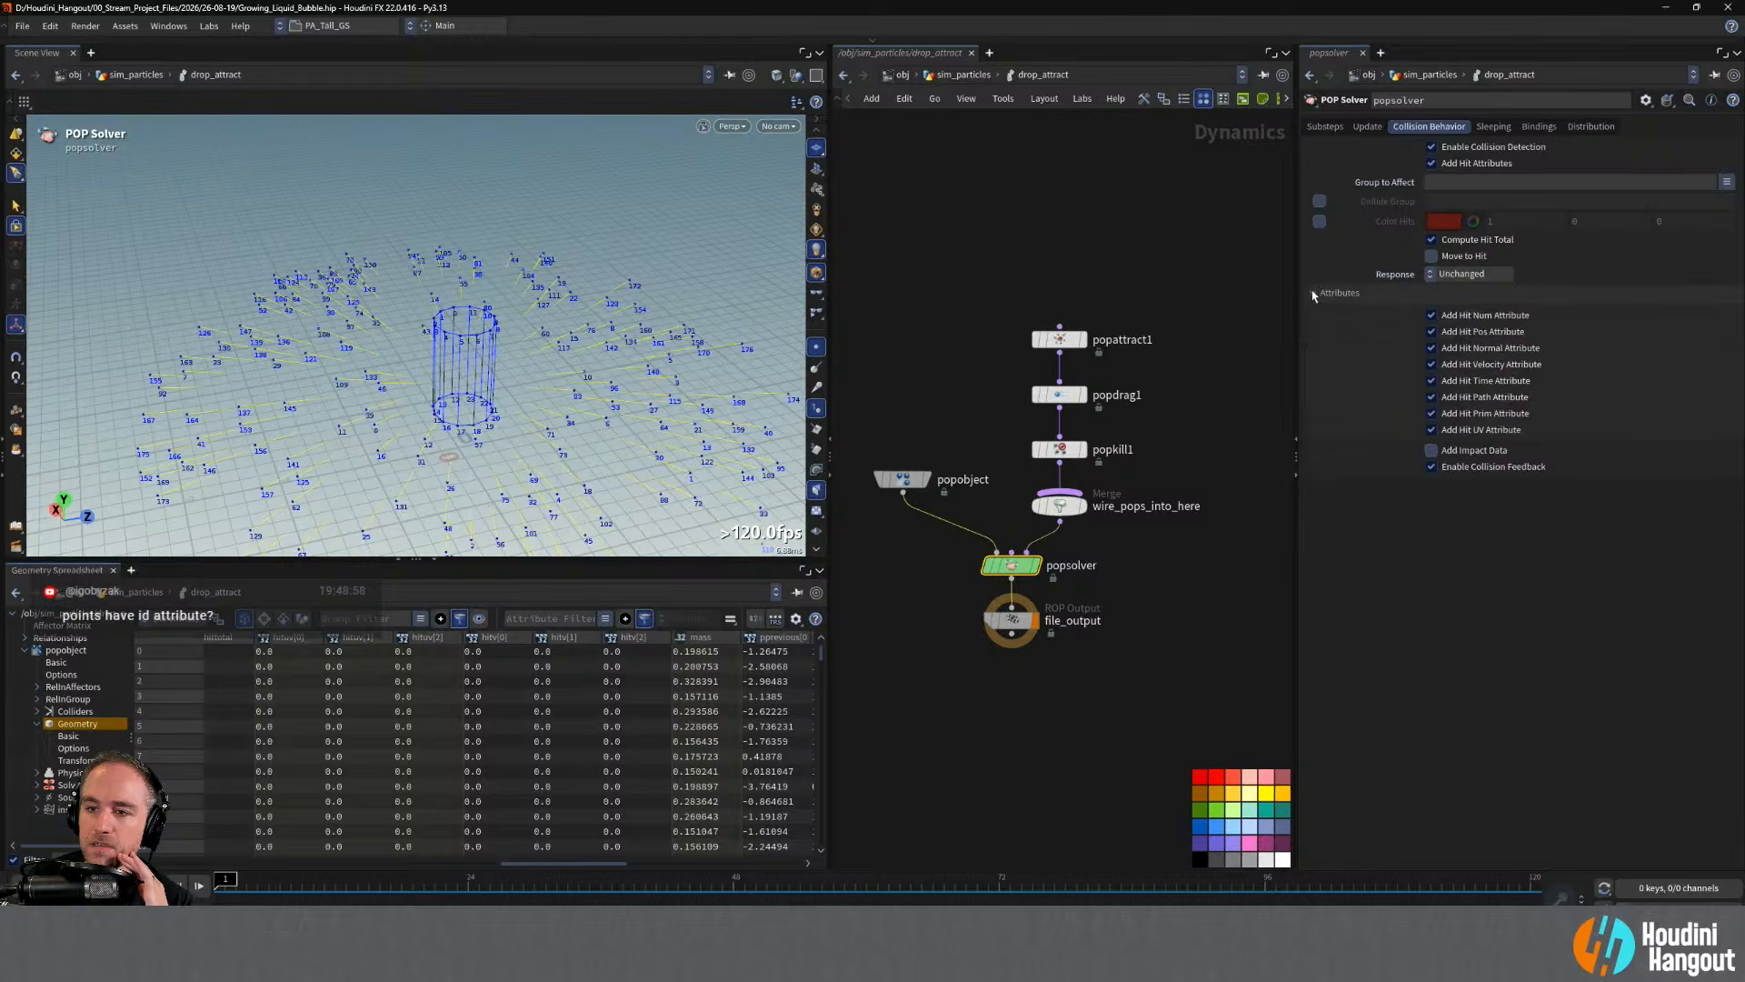
left_click(1338, 292)
left_click(1493, 126)
left_click(1538, 126)
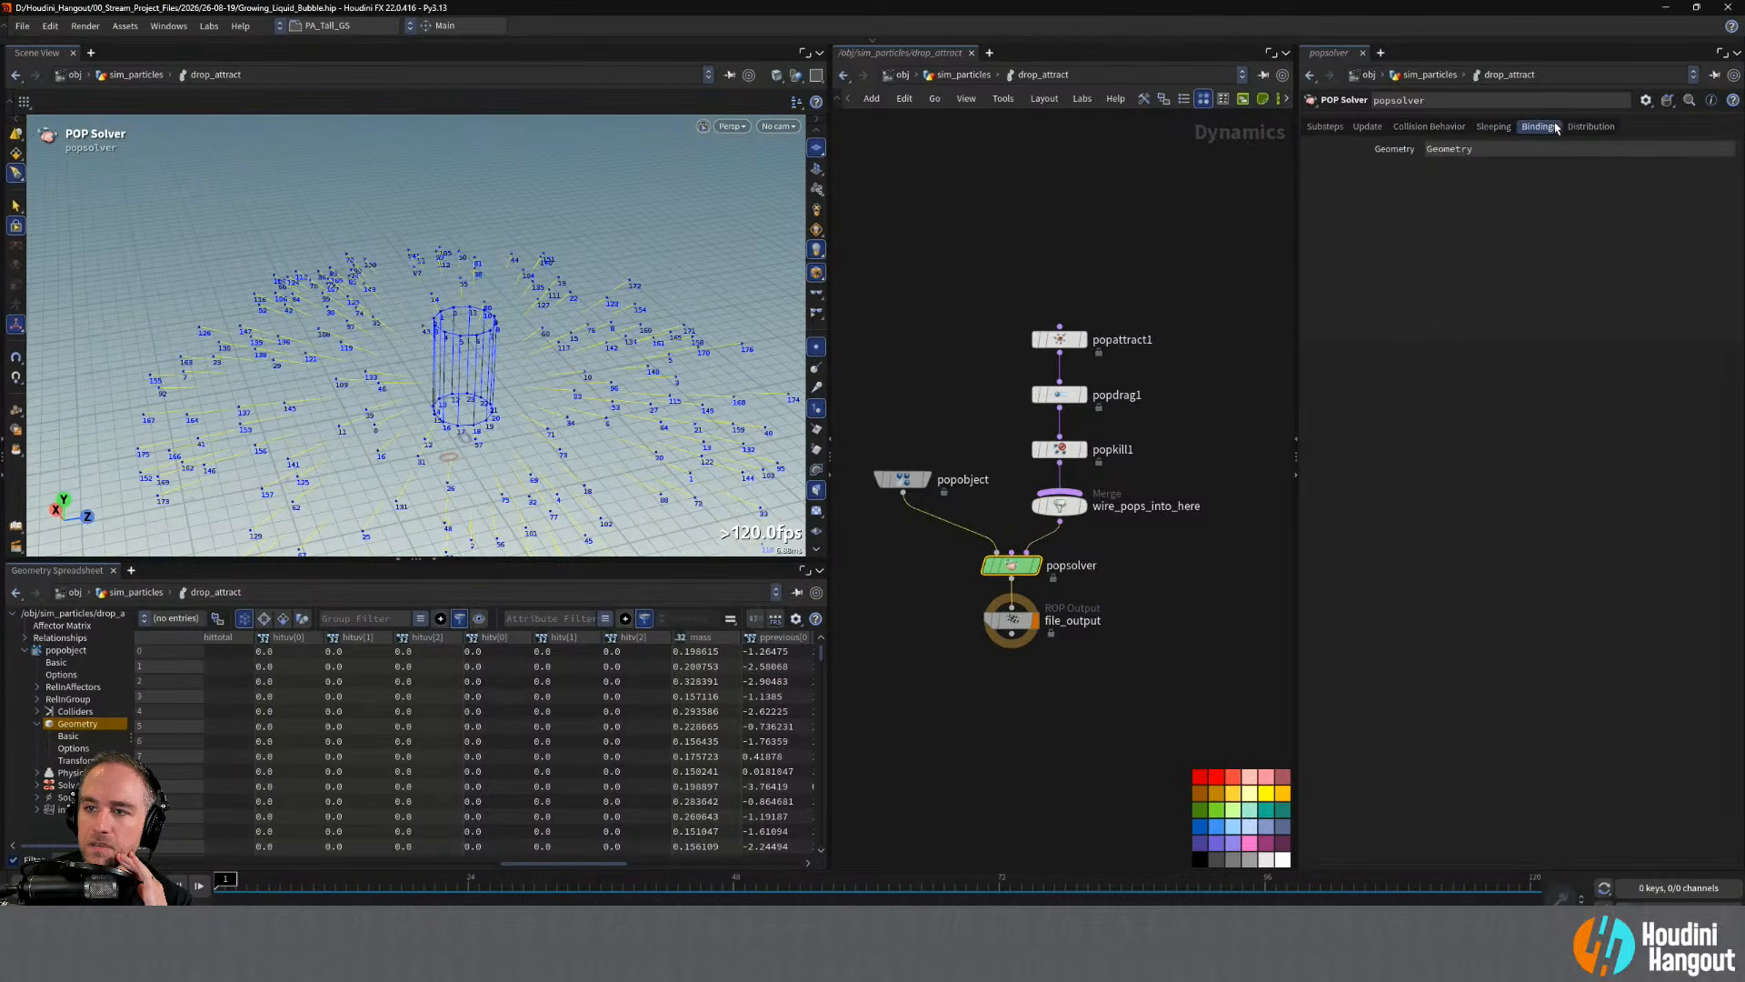
left_click(1591, 127)
left_click(1327, 128)
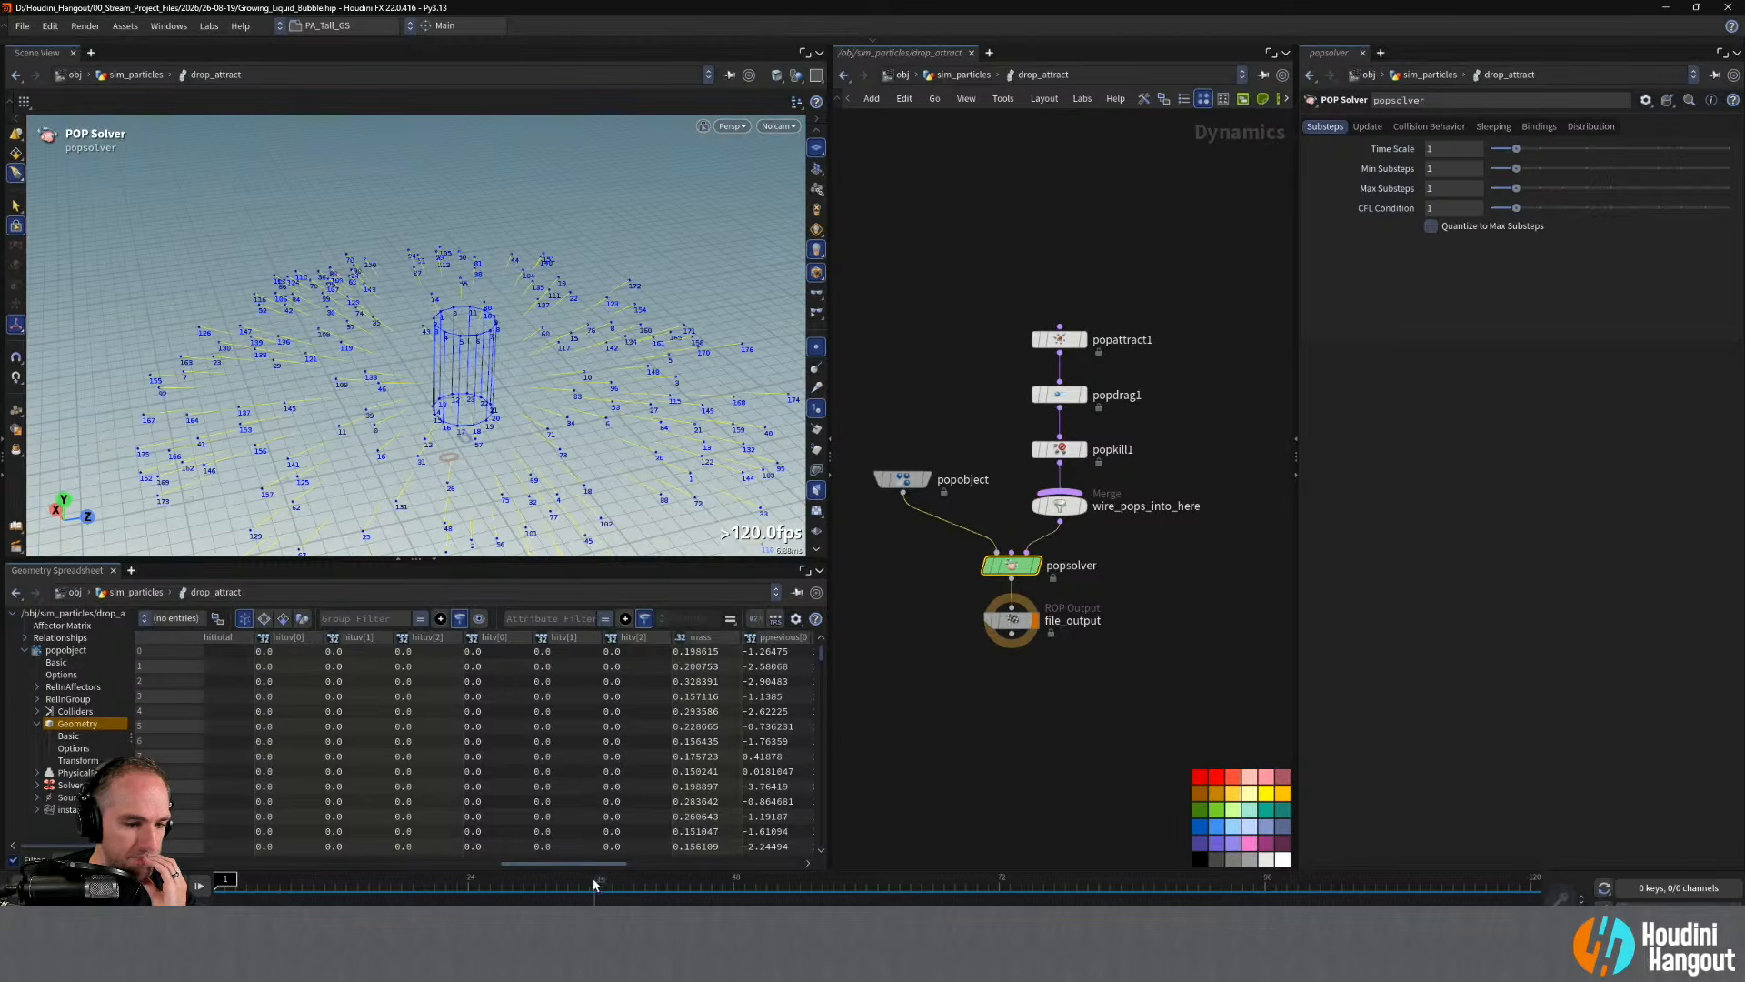
left_click_drag(585, 863, 291, 875)
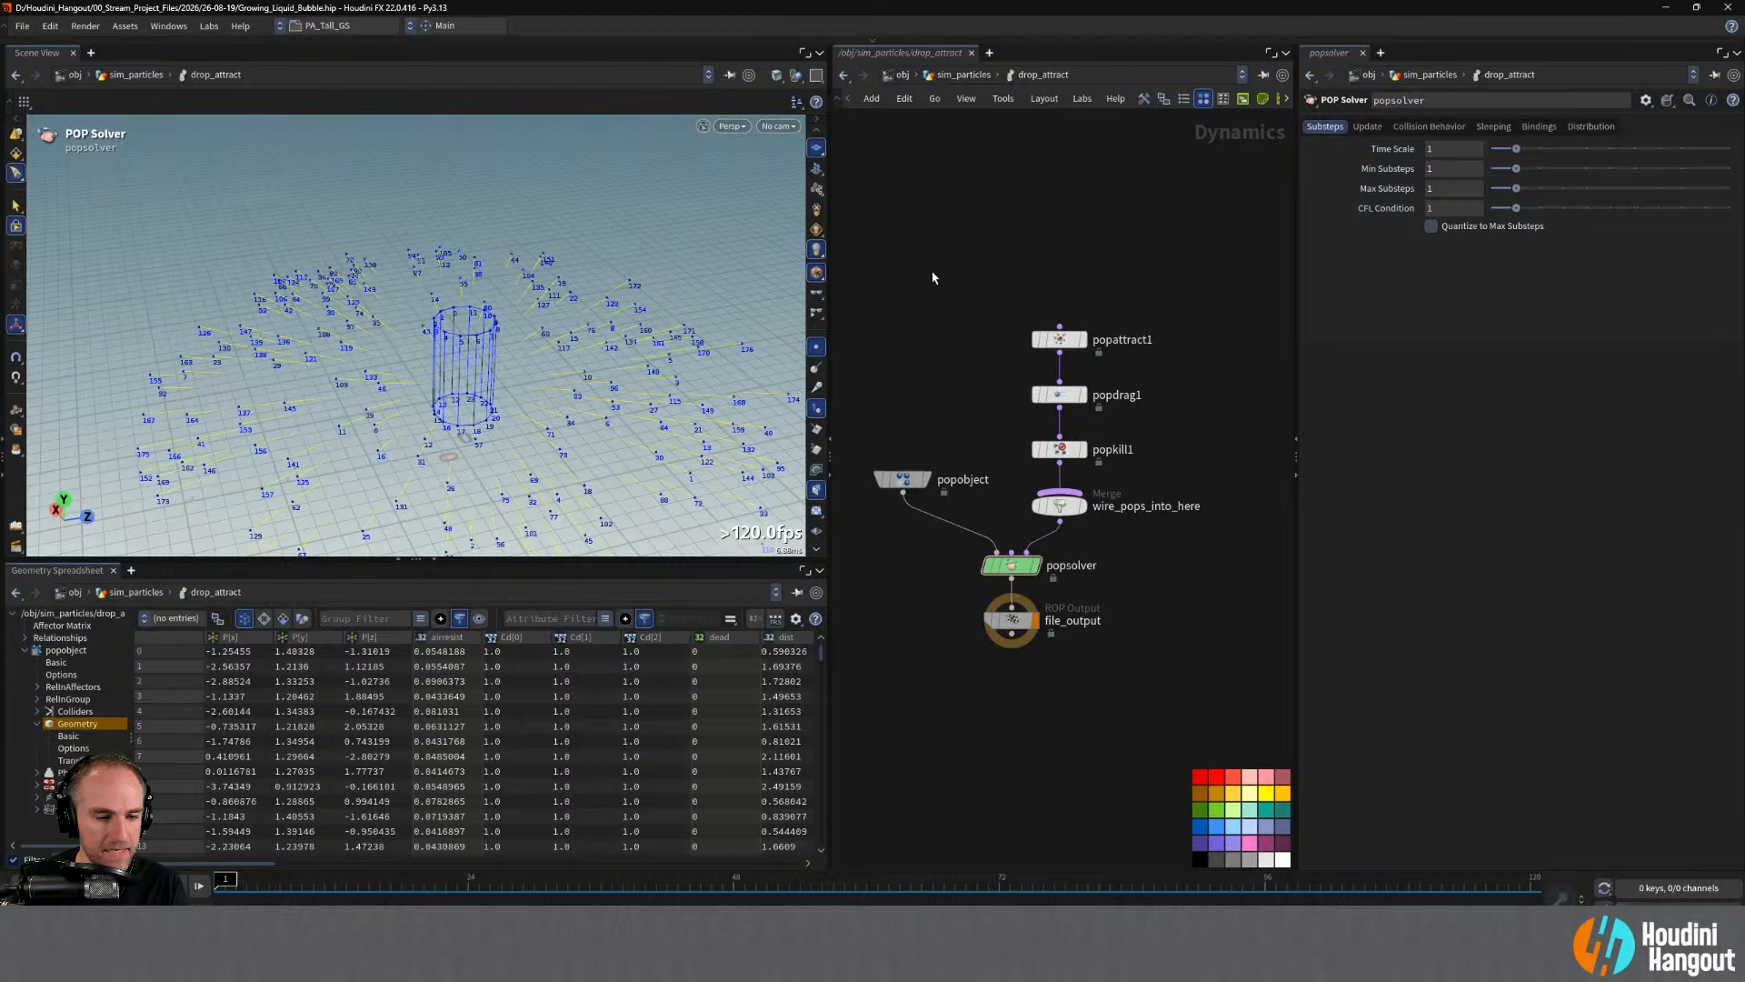
- Insert an Enumerate node between pointwrangle1 and drop_attract in the sim_particles network
key("u")
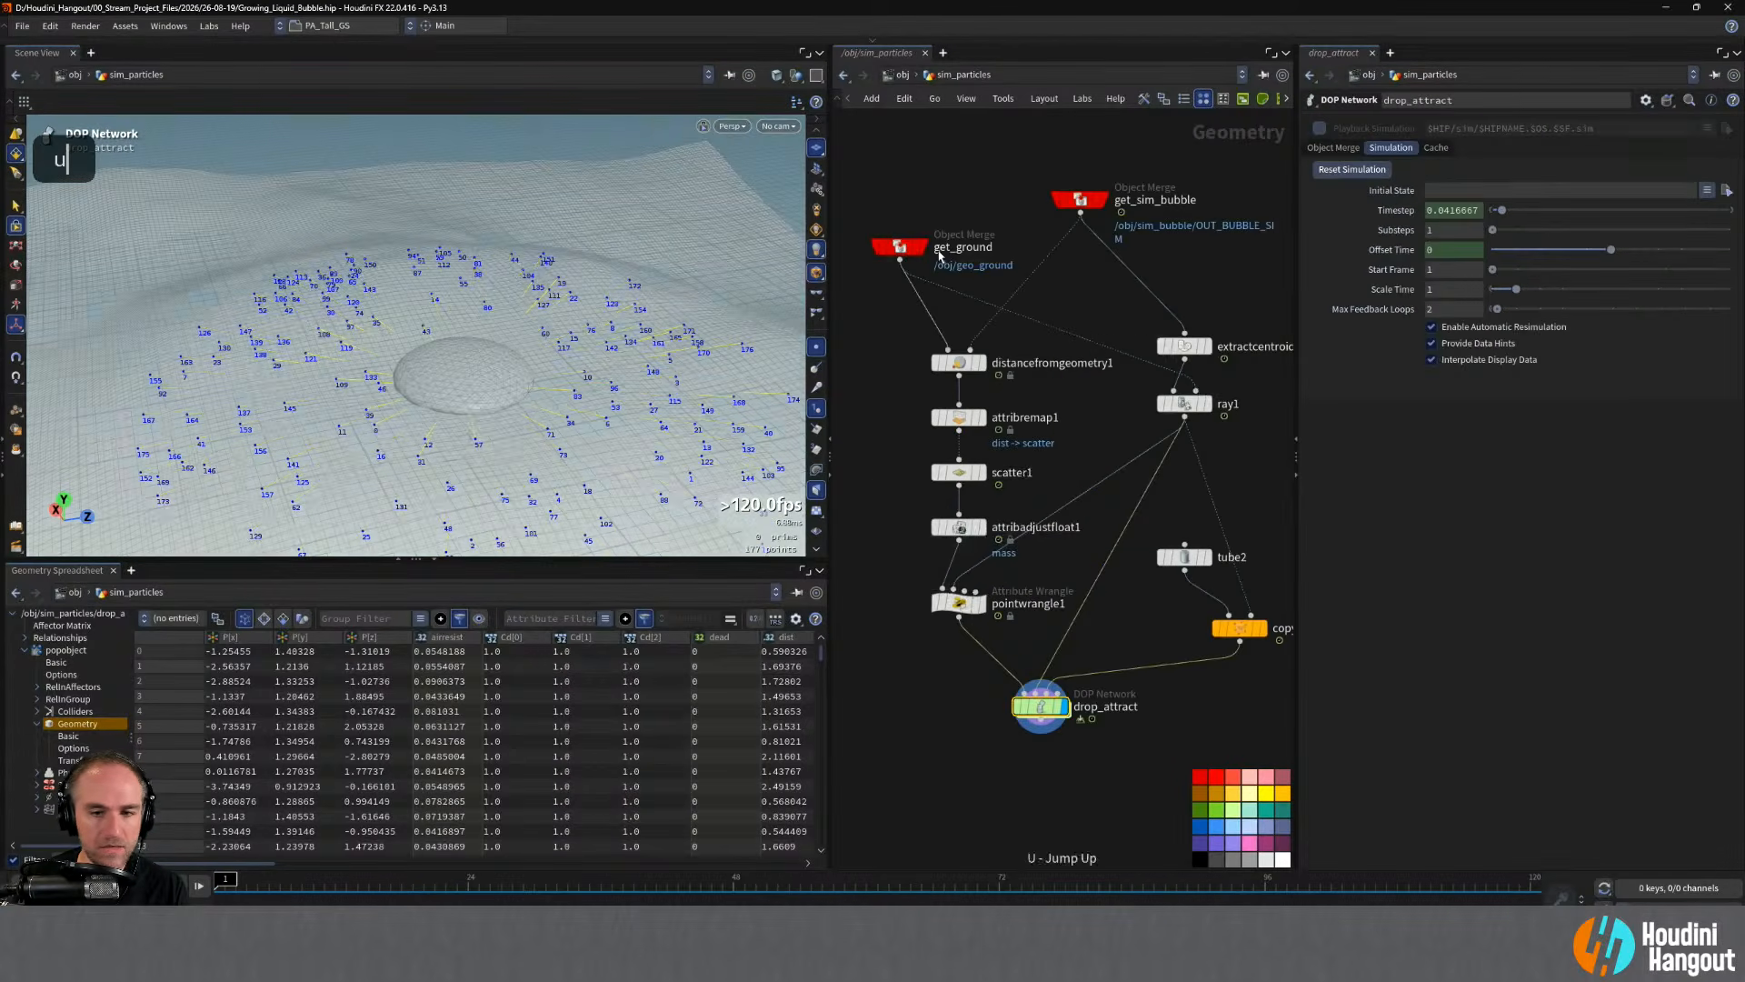
key("Tab")
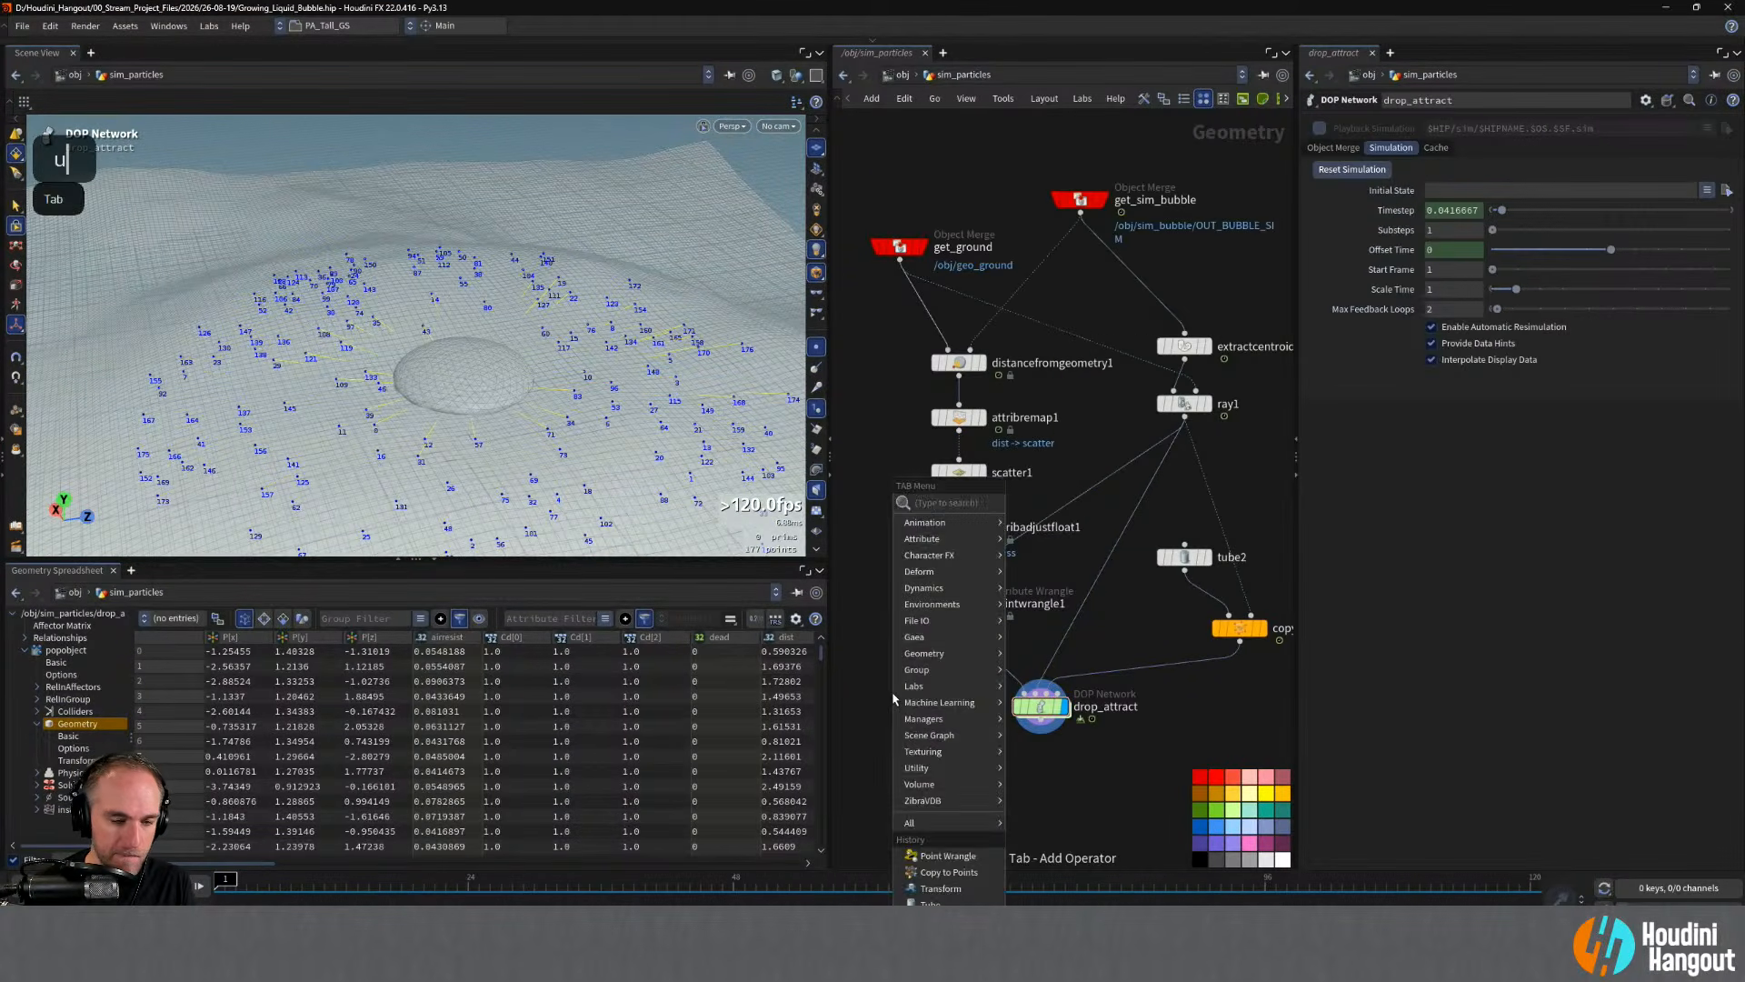
type("enumber")
key("Return")
key("Escape")
key("Tab")
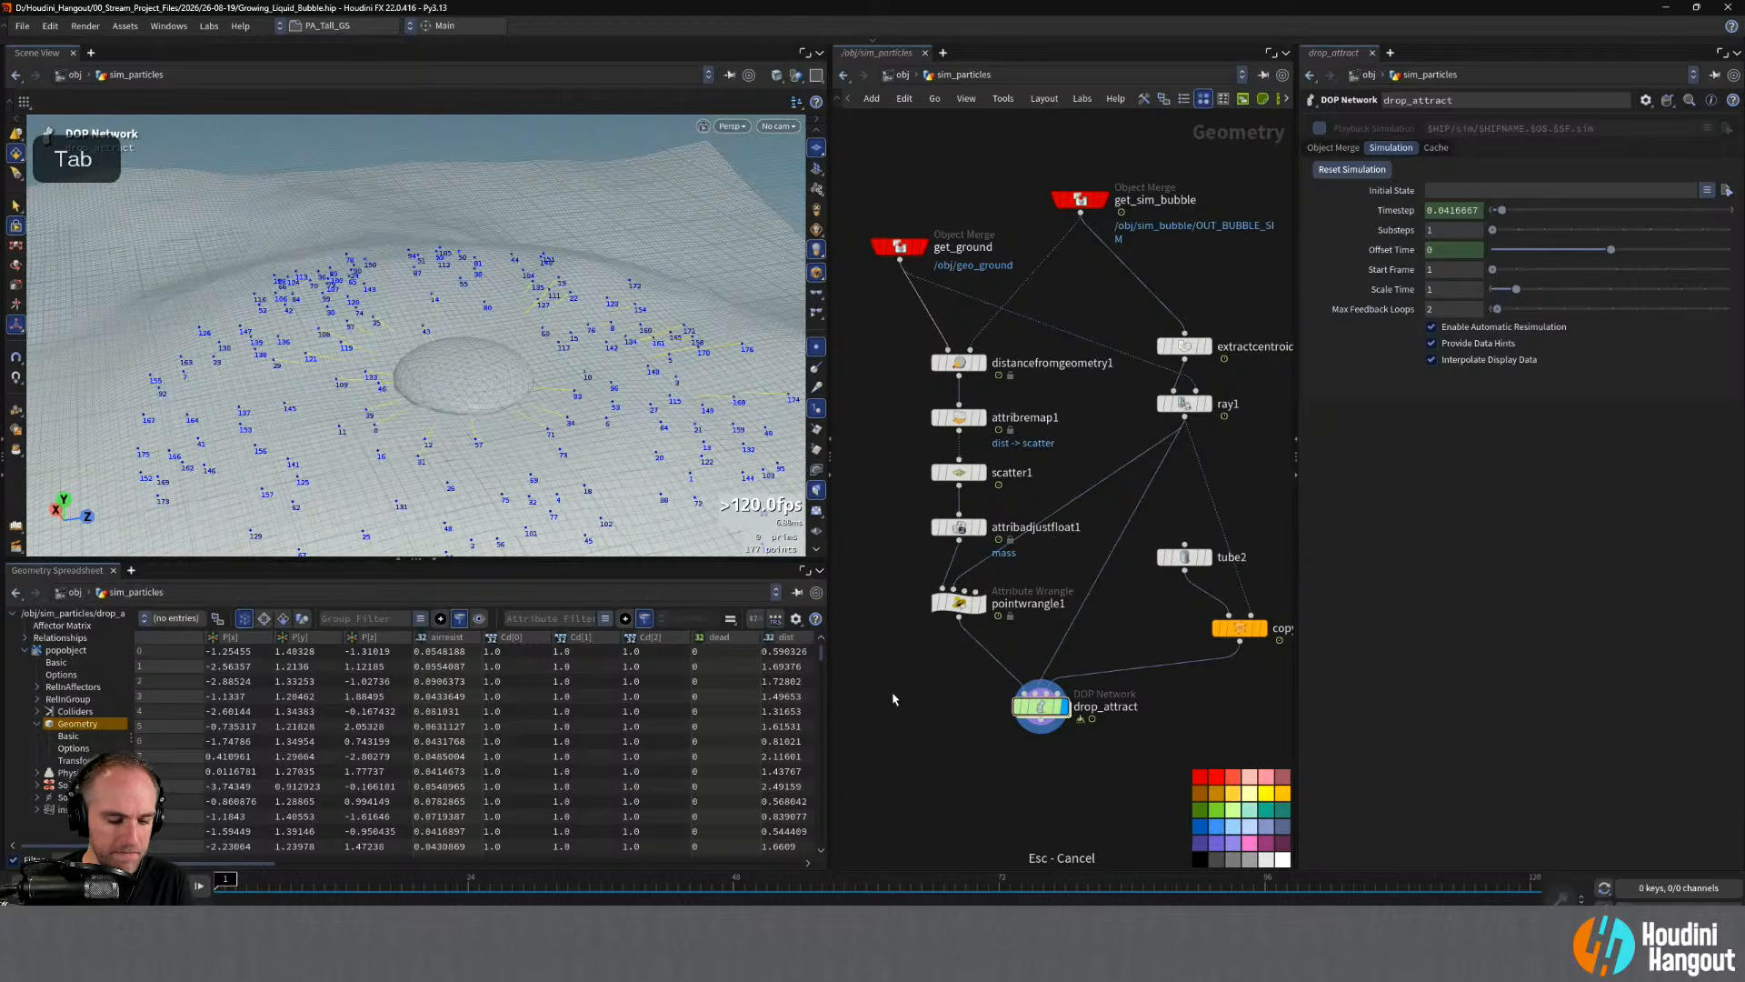
type("enumber")
key("Return")
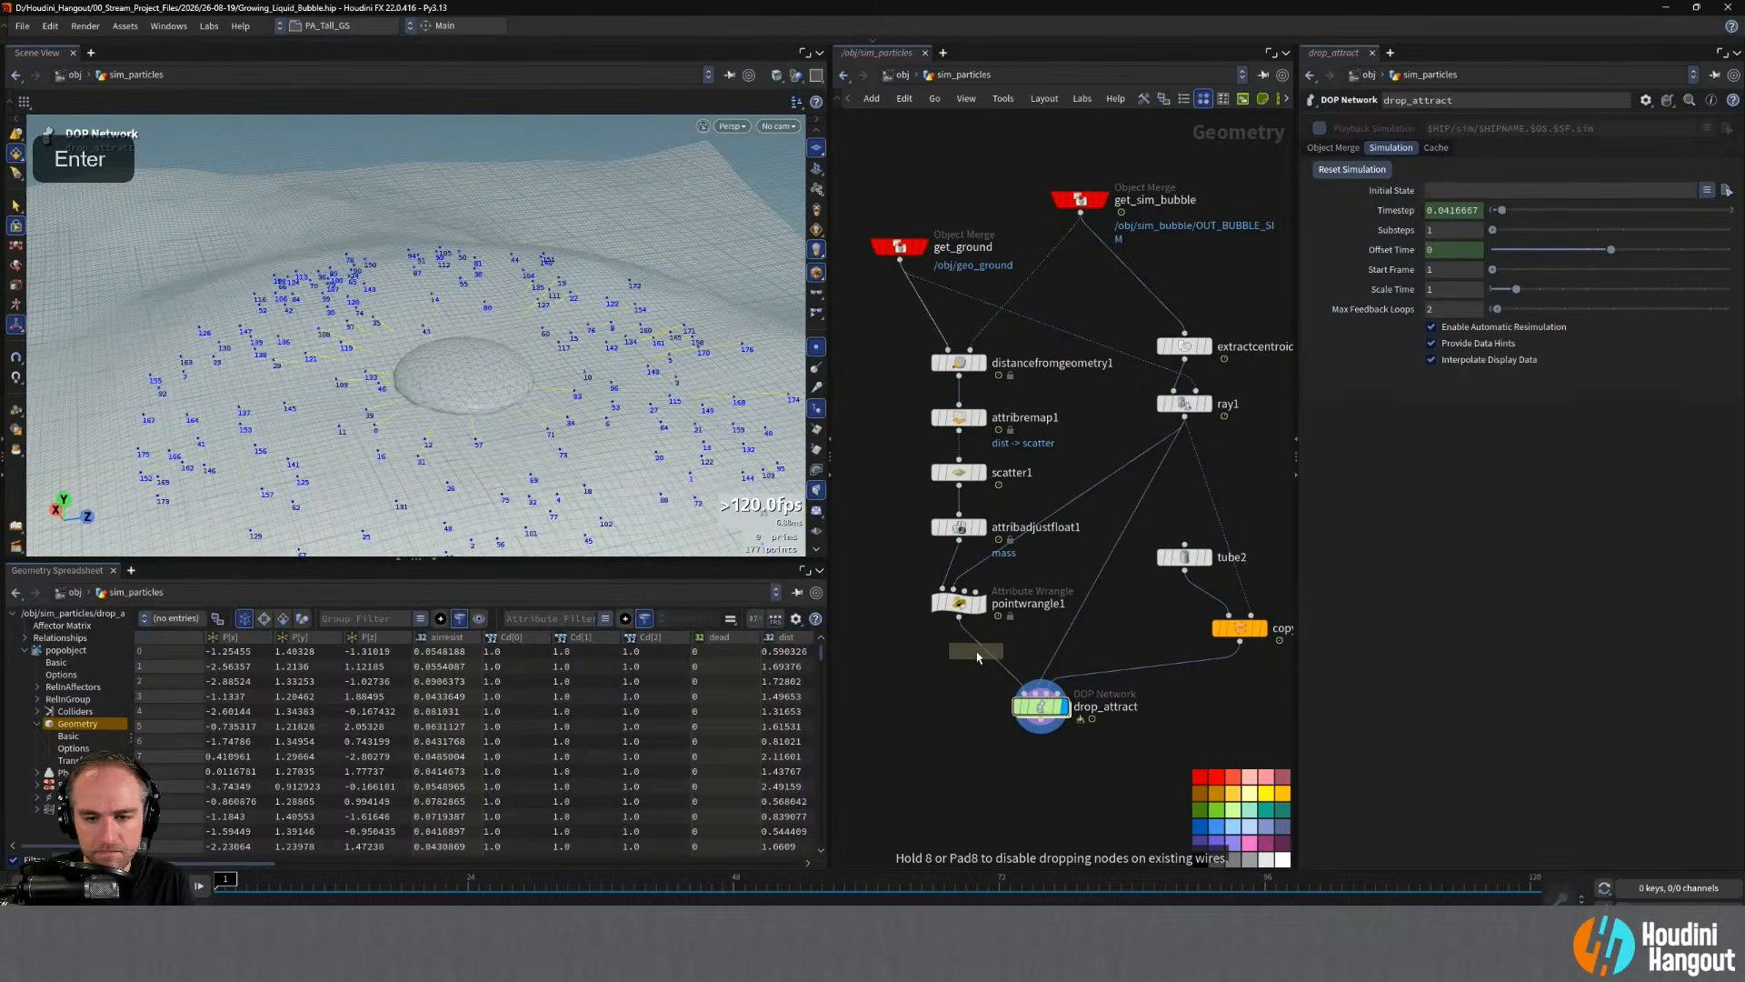
double_click(987, 661)
left_click_drag(990, 670, 961, 662)
- Set enumerate1's Attribute to id and Group Type to Points, and move drop_attract further below it
left_click(1487, 187)
double_click(1487, 186)
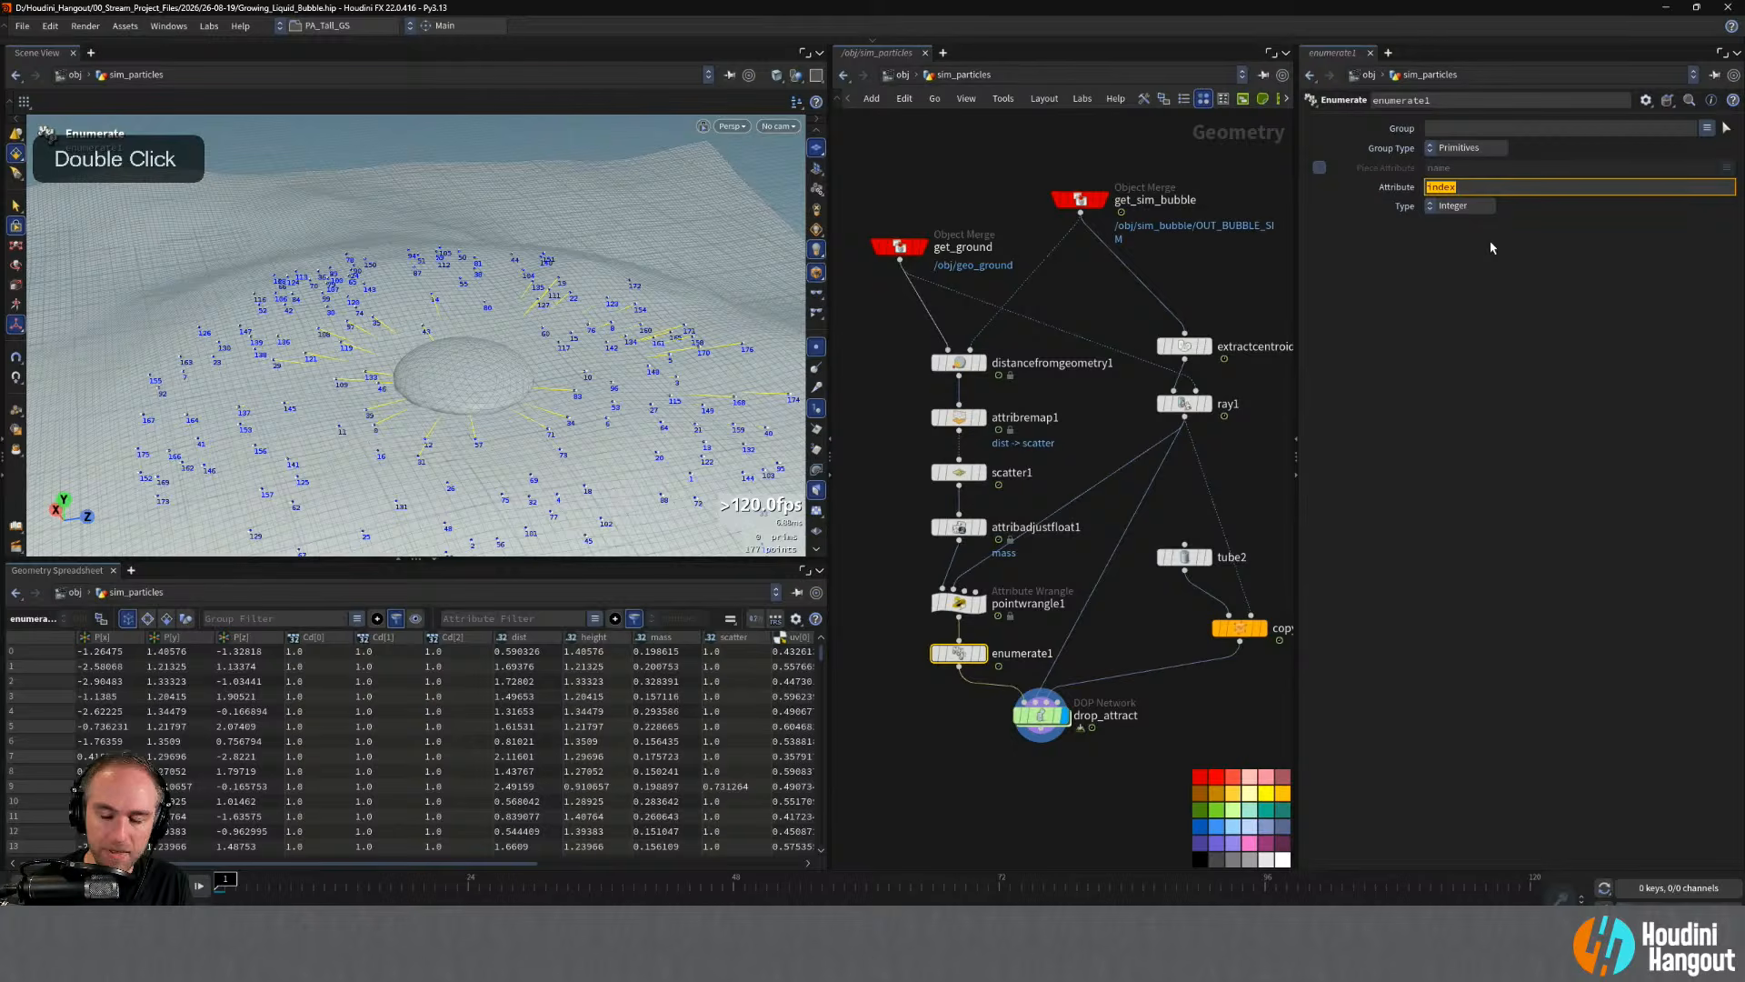
type("id")
key("Return")
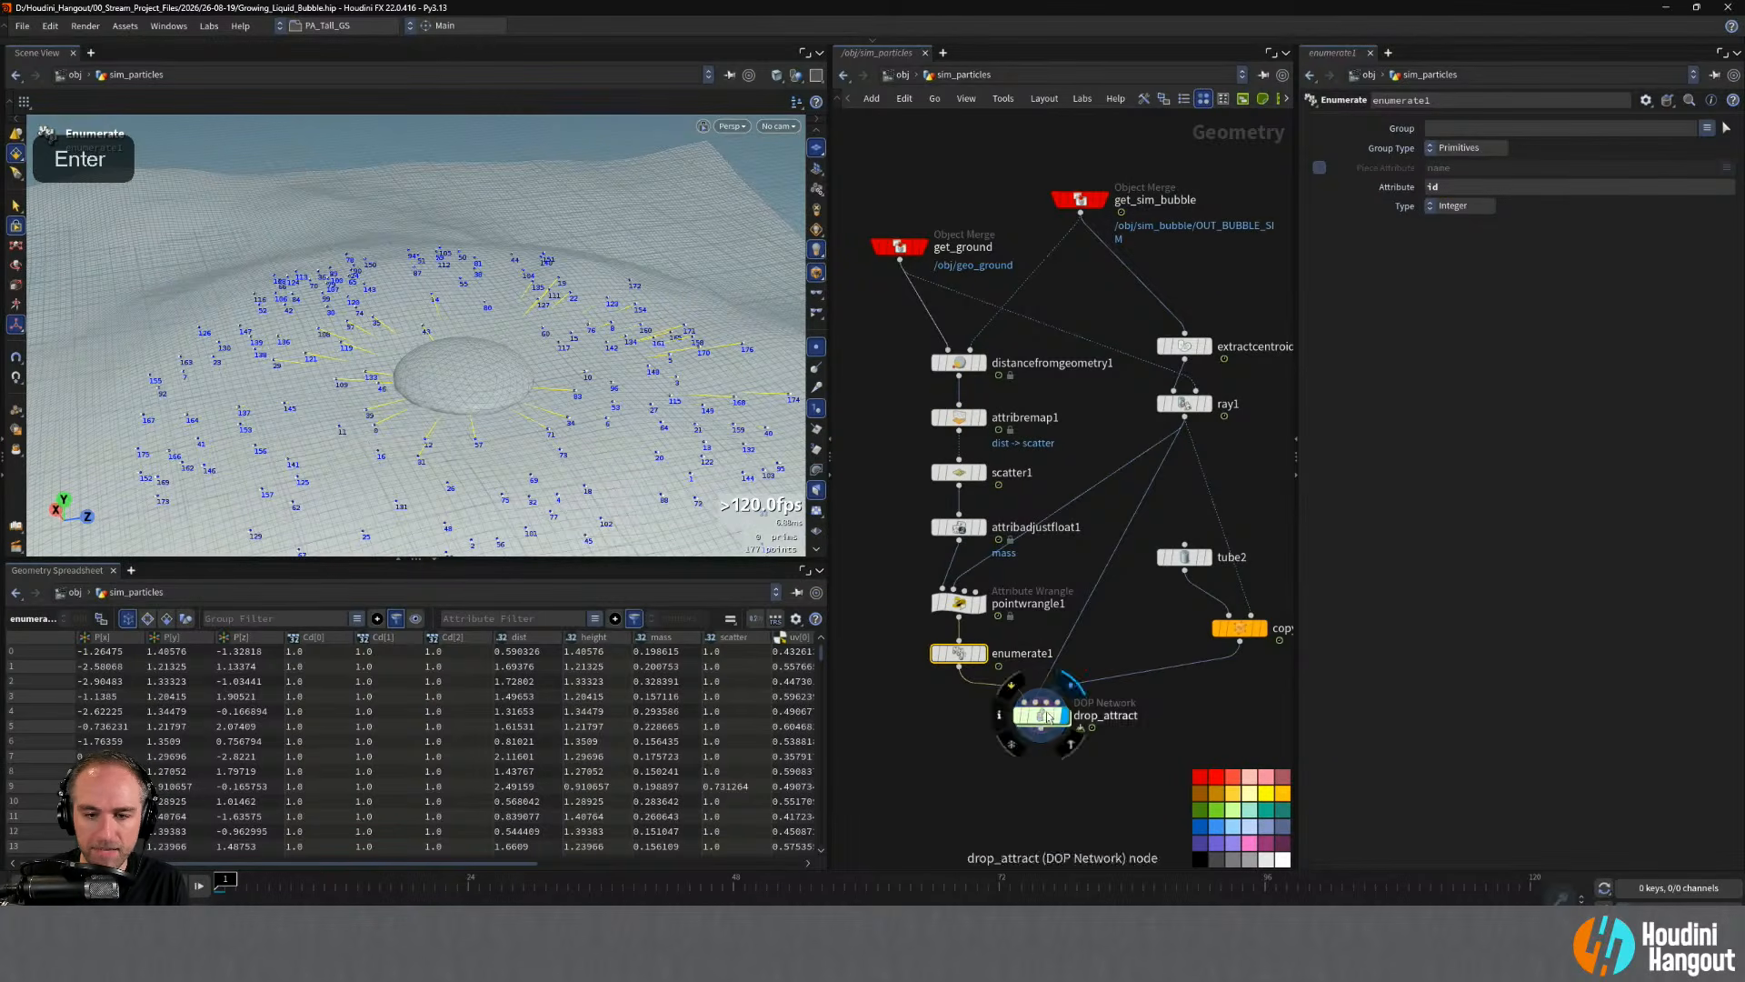
left_click_drag(1043, 717, 1044, 762)
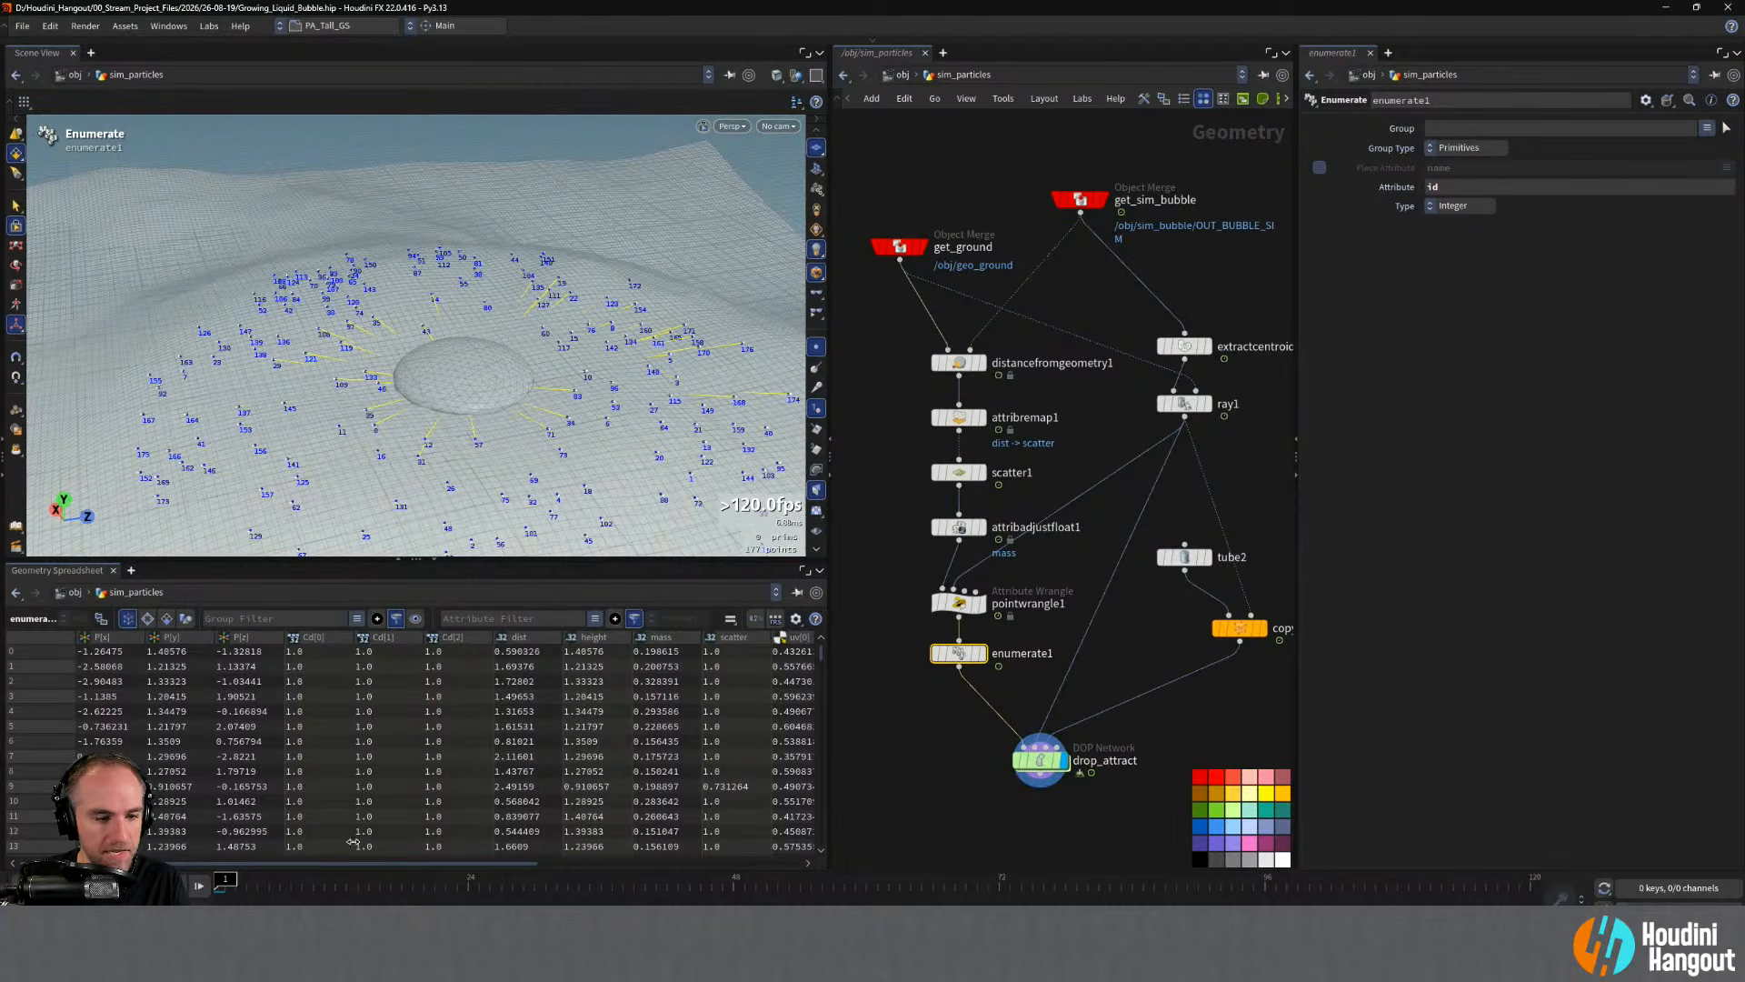
mouse_move(356, 864)
left_mouse_down()
mouse_move(558, 872)
mouse_move(364, 880)
mouse_move(378, 880)
left_mouse_up()
left_click(1465, 147)
left_click(1459, 134)
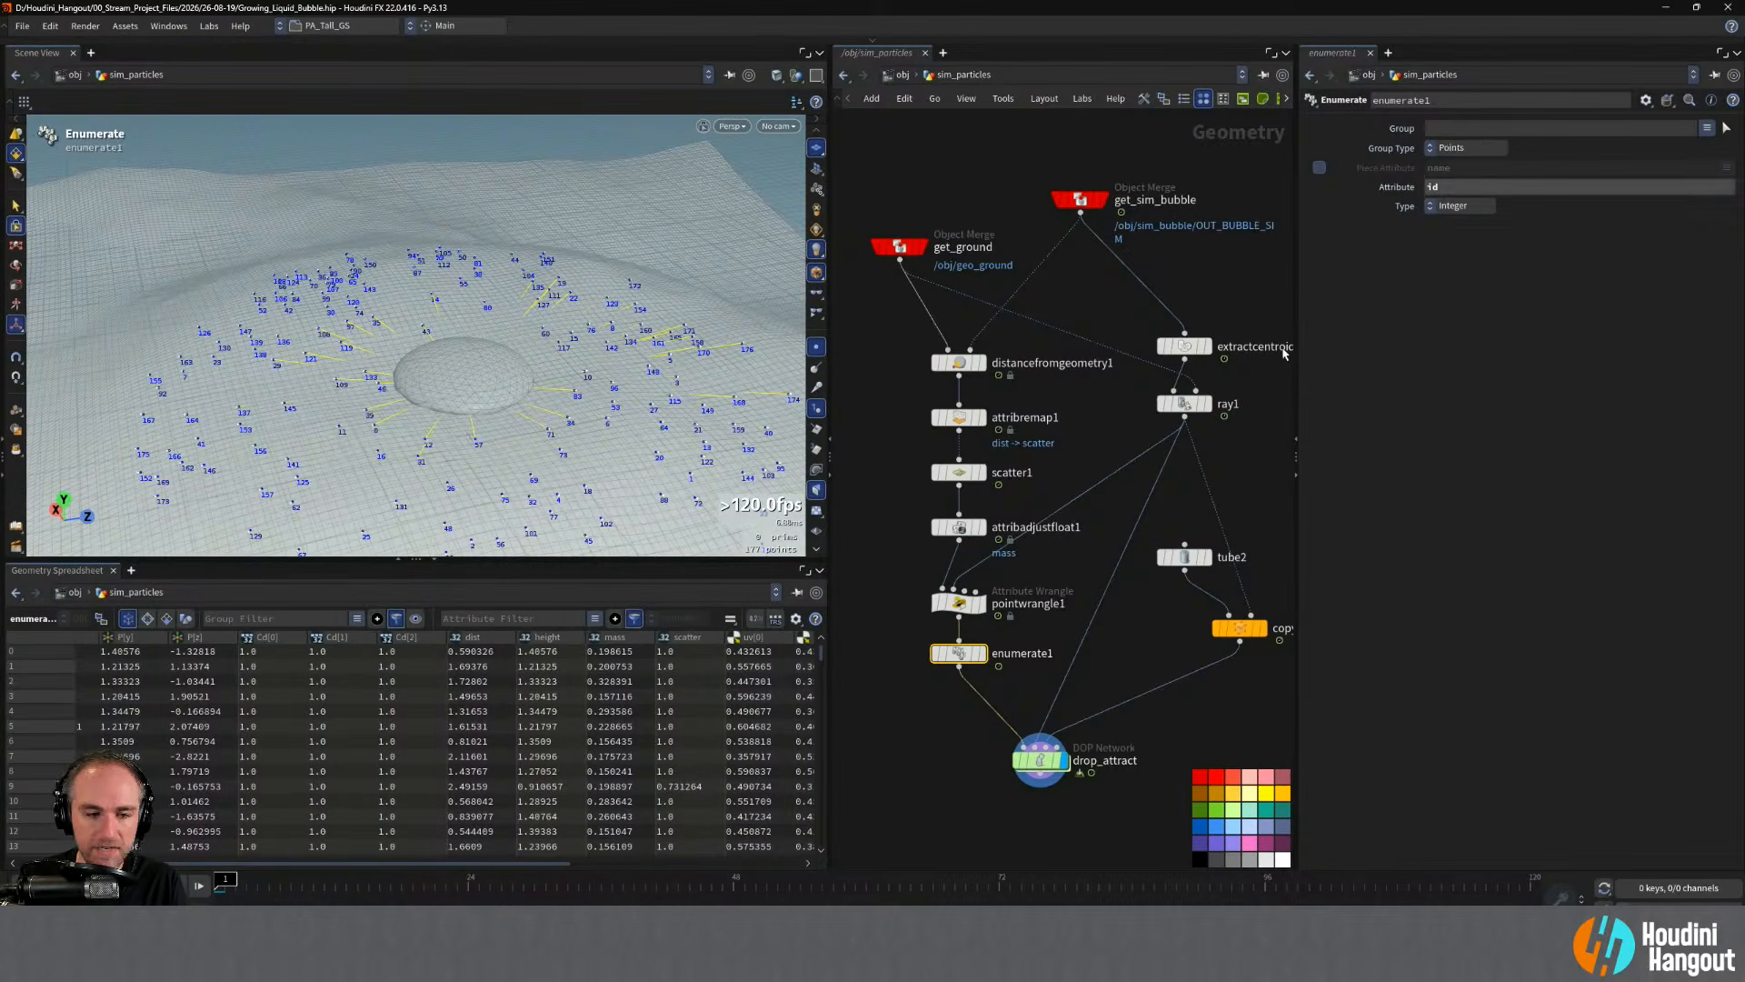
- Go inside drop_attract, review the particles' airresist values, and play the simulation before returning to frame 1
double_click(1042, 762)
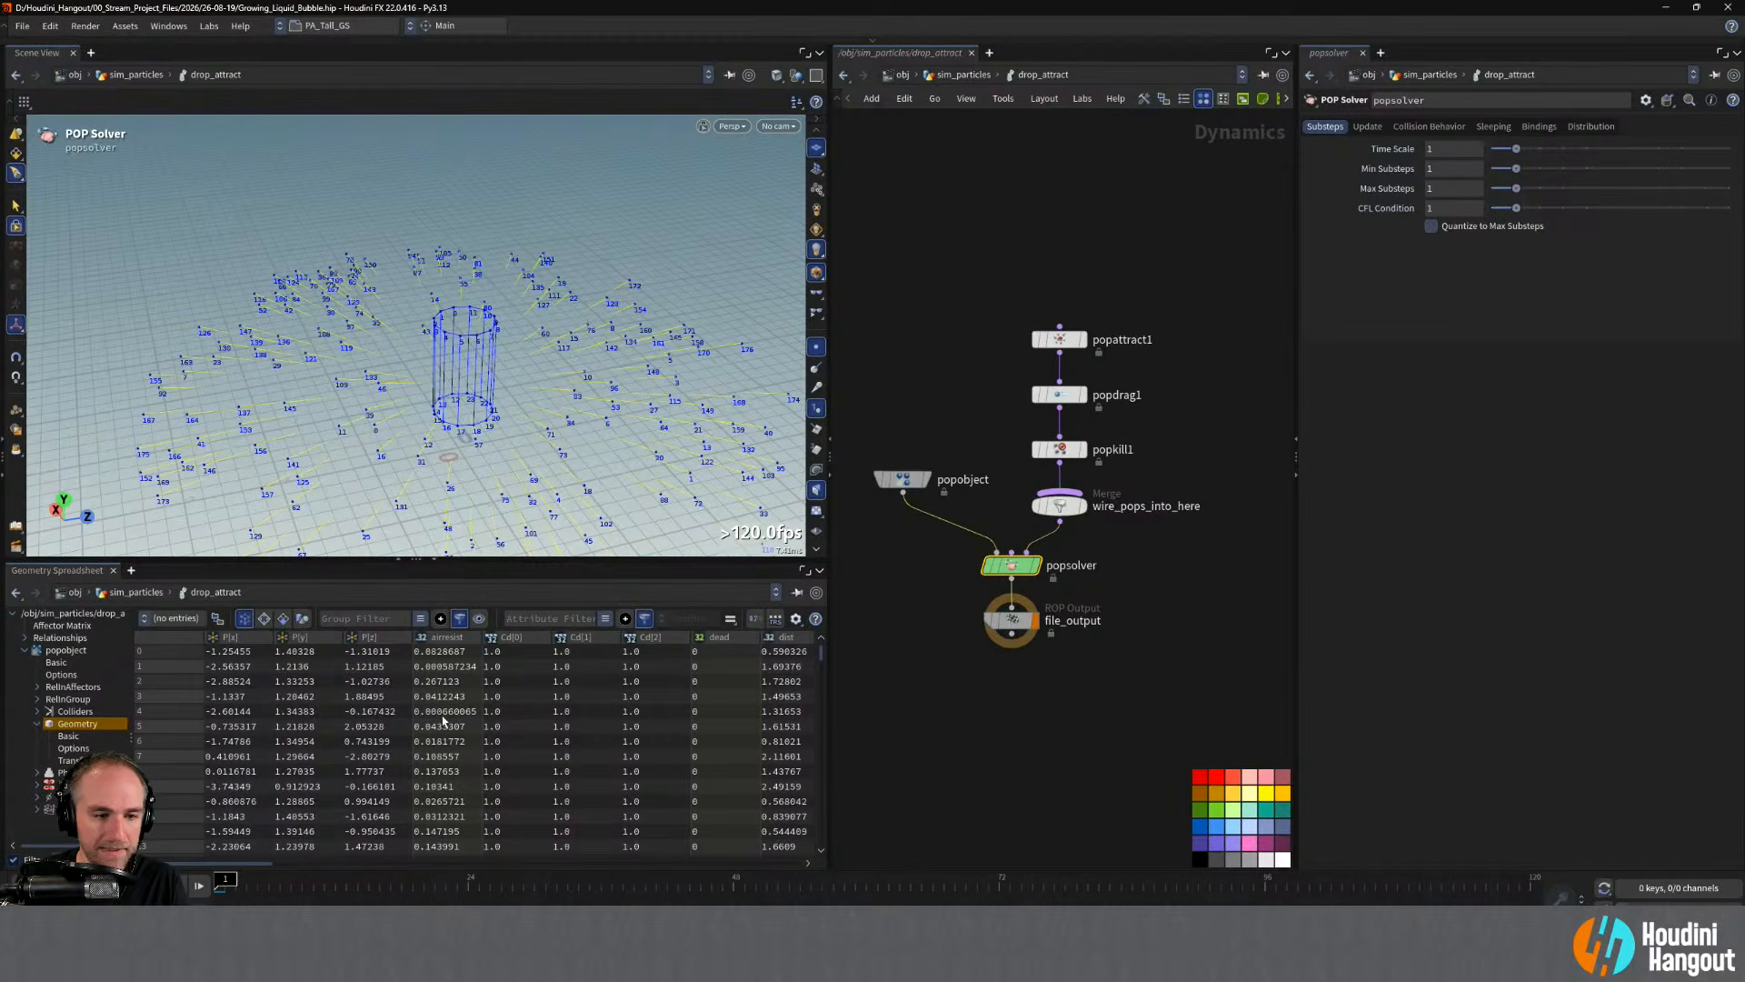
scroll(443, 716, "down", 20)
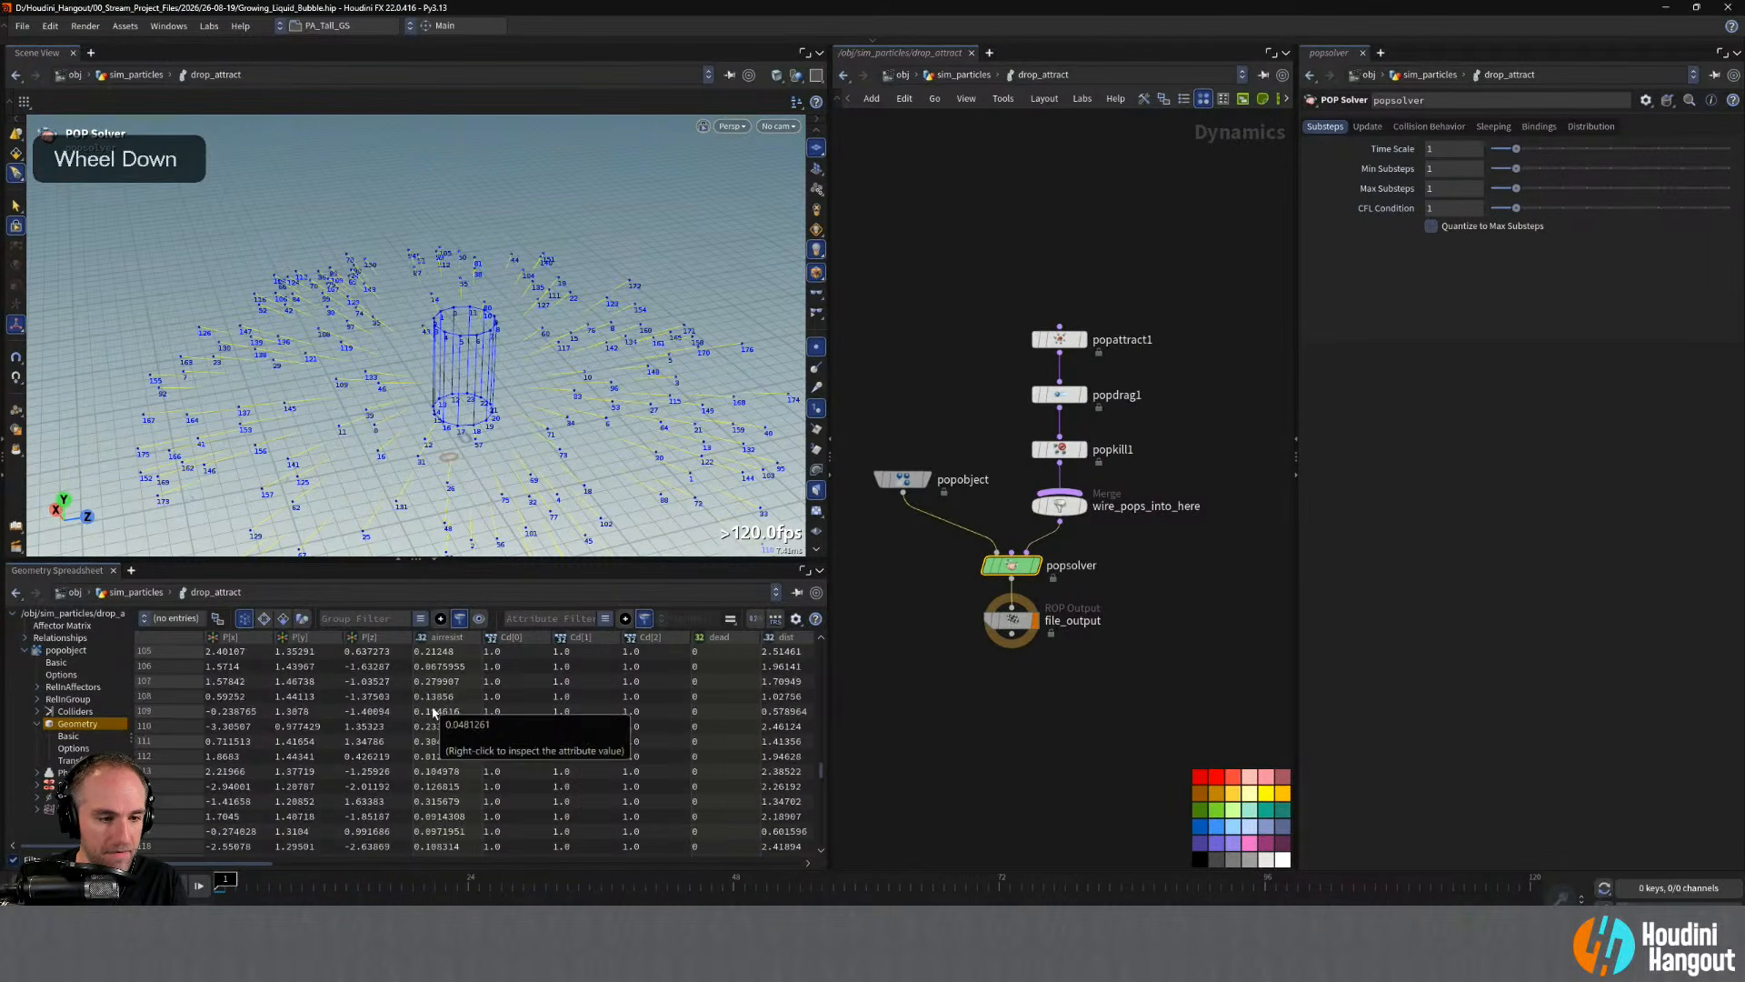
scroll(433, 712, "down", 3)
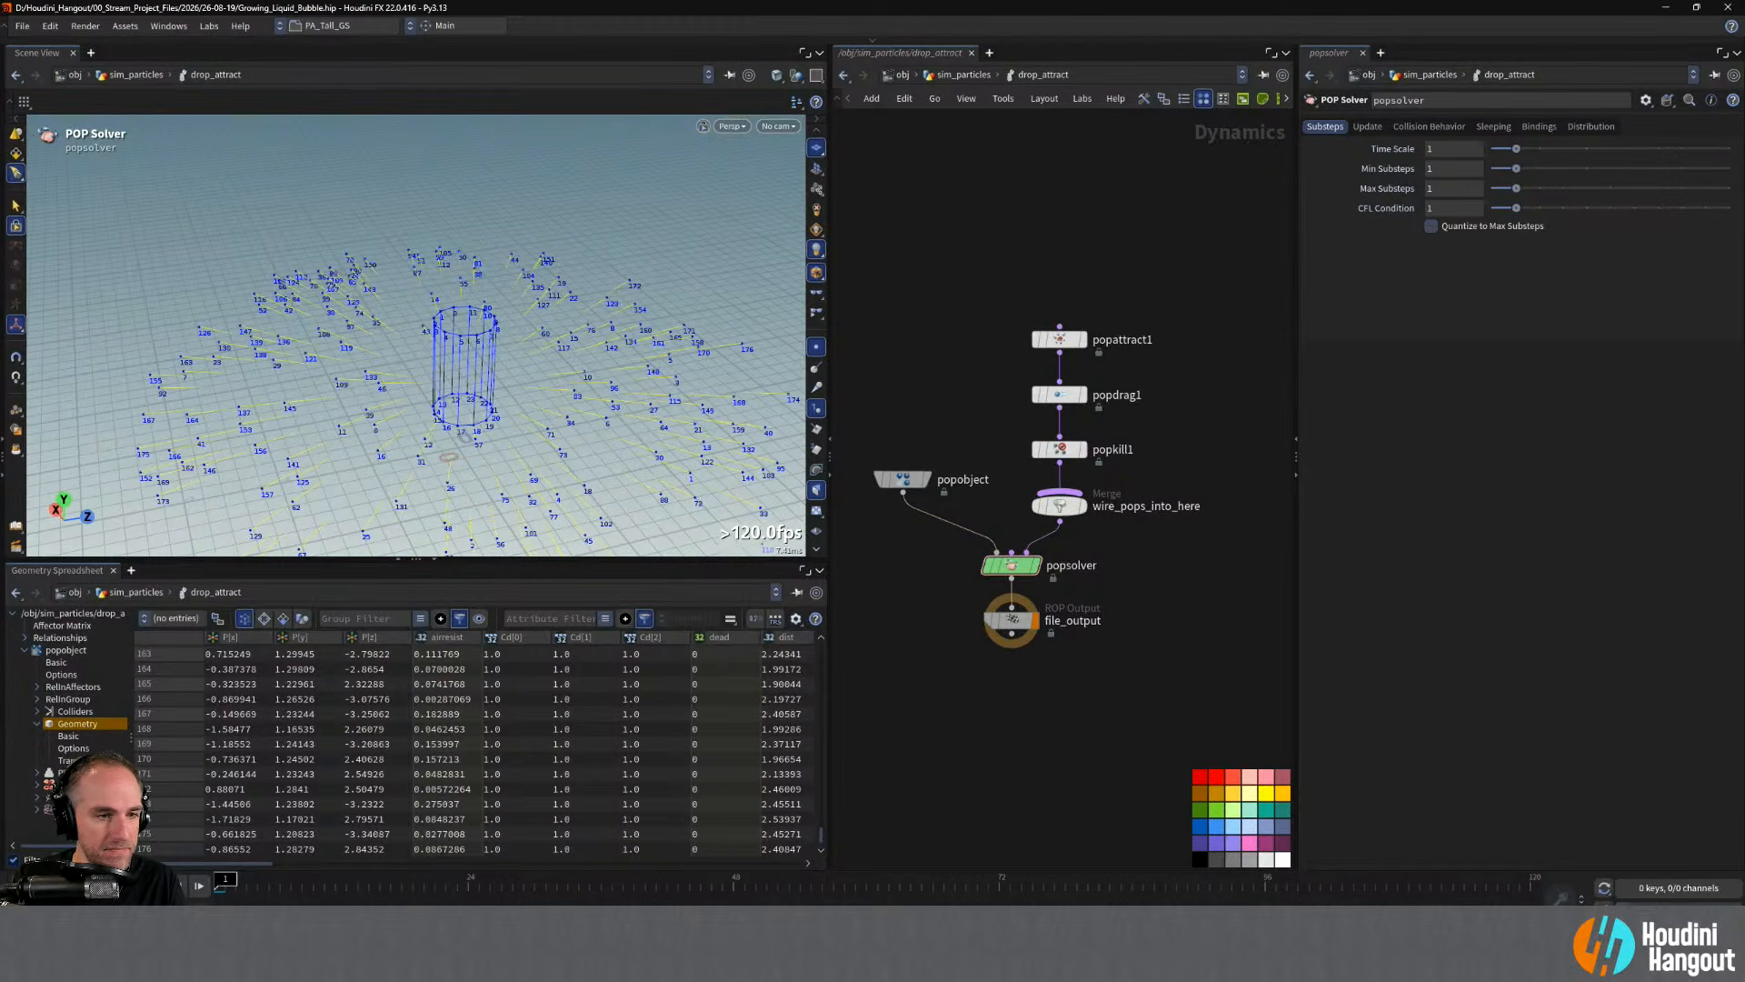
key("Up")
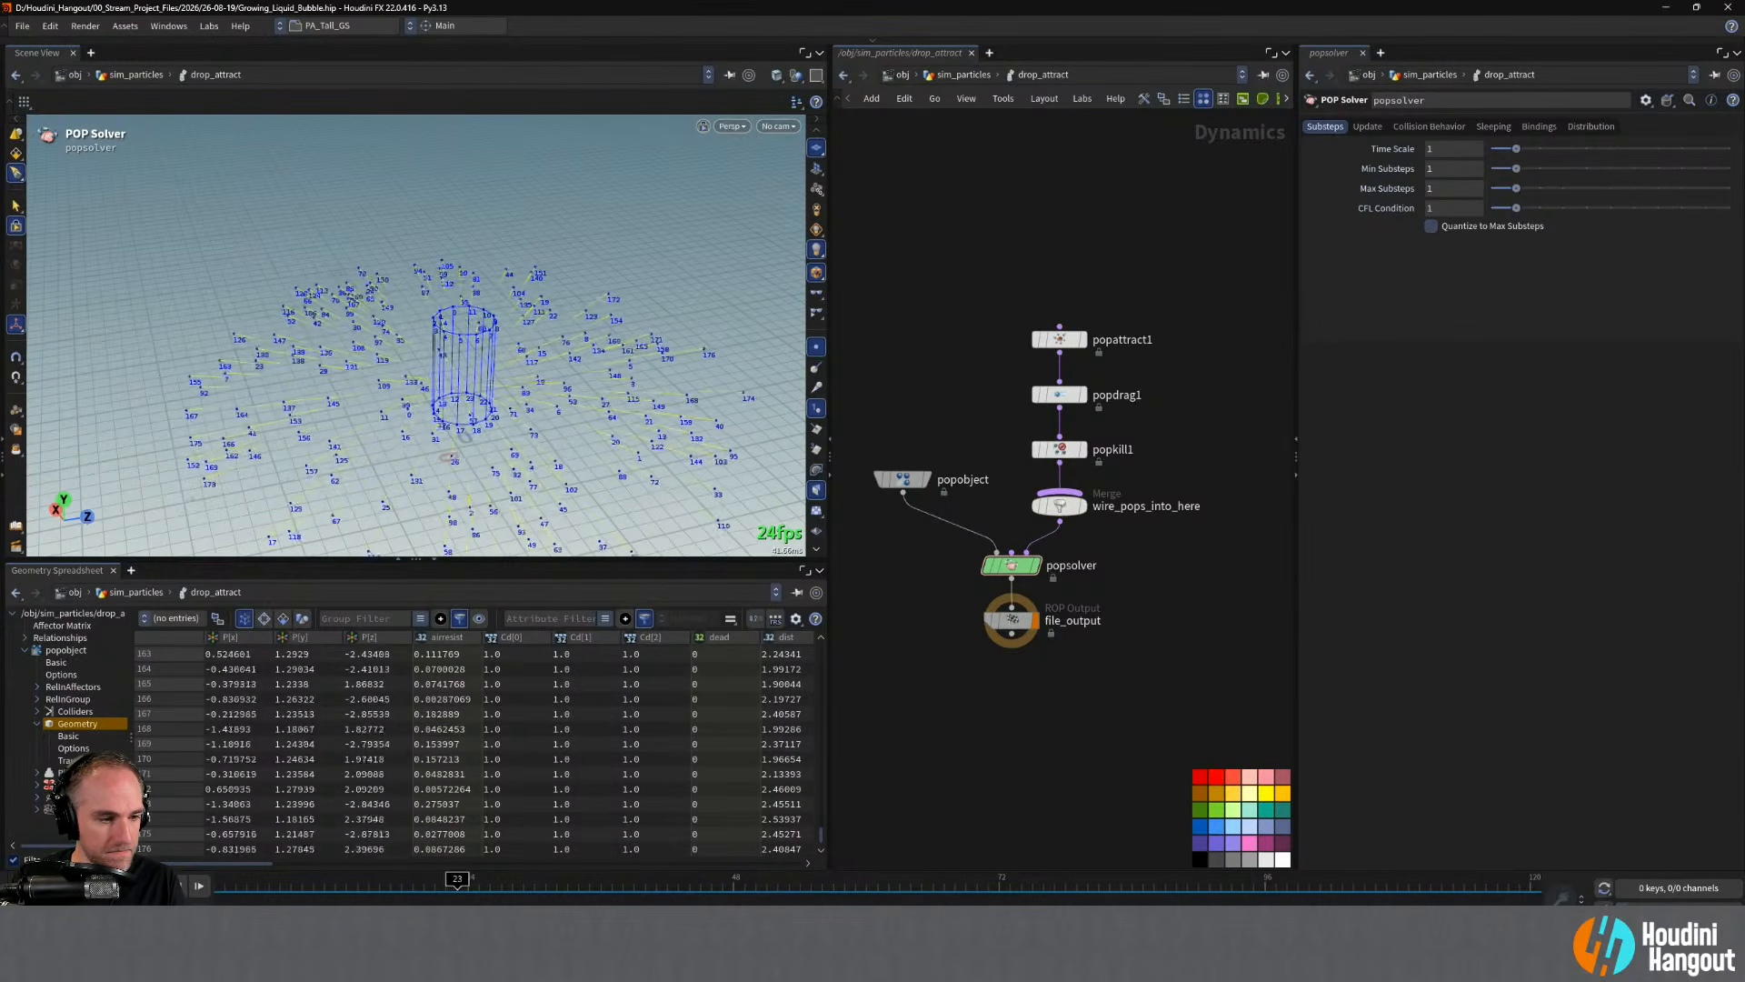
key("ctrl+Up")
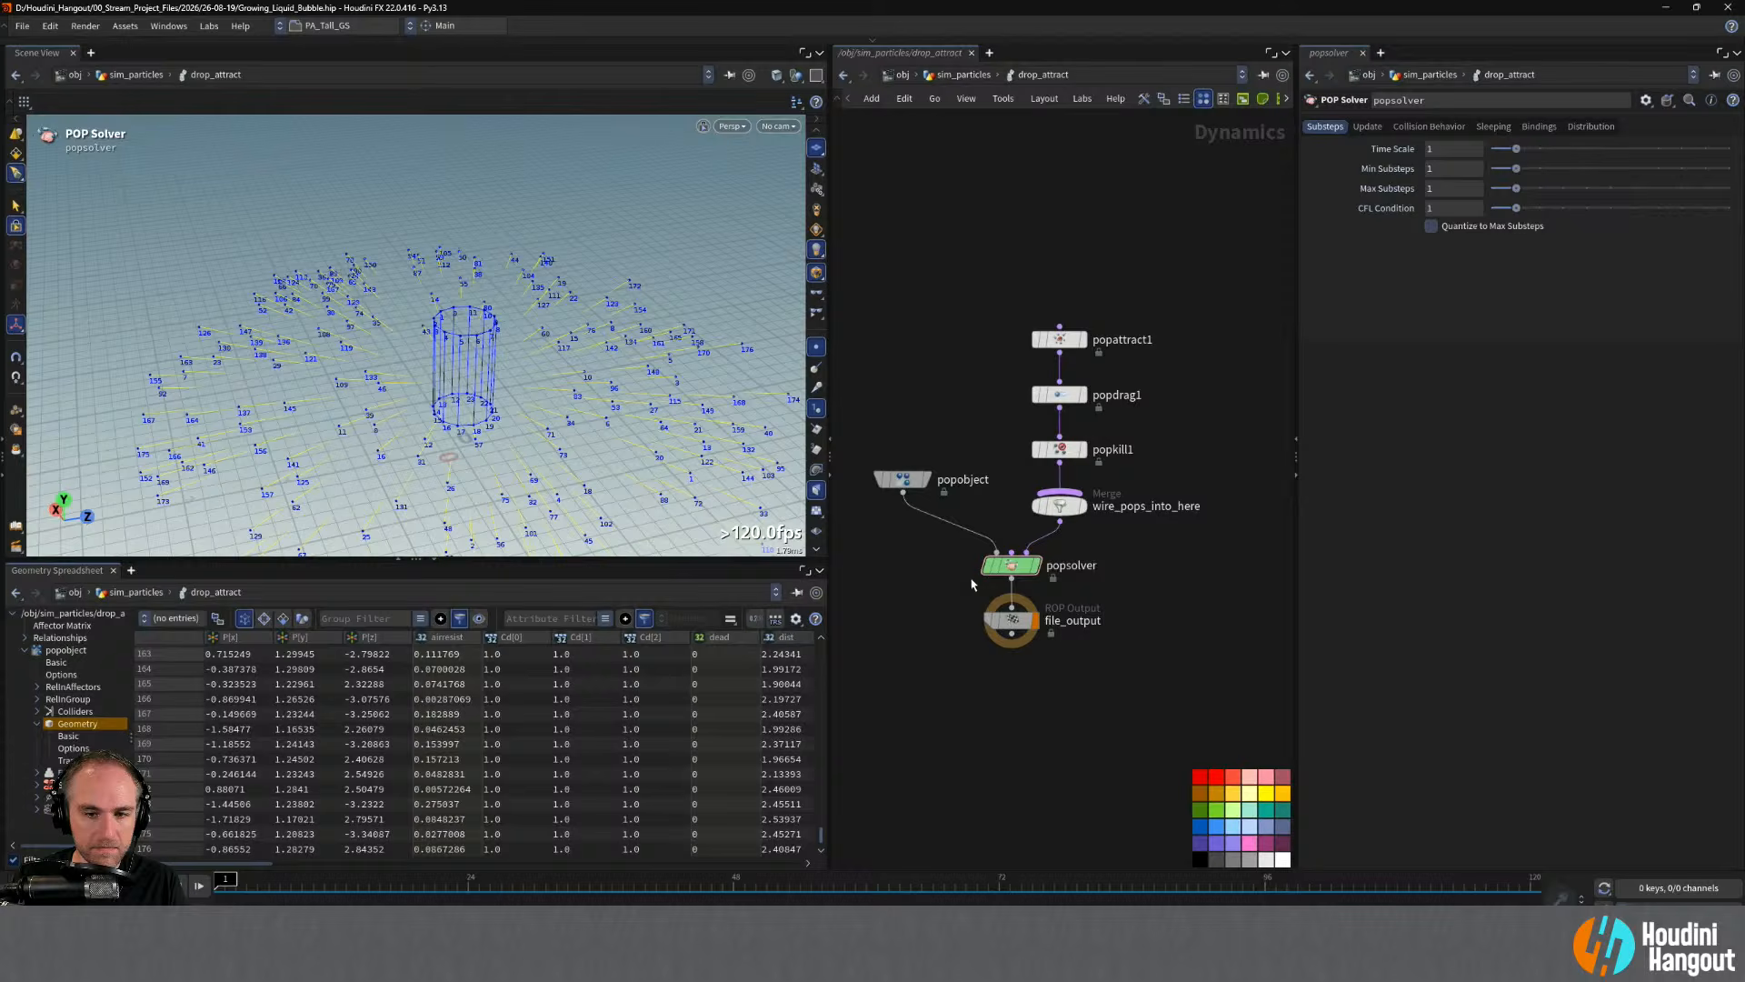
- Try an Air Resistance of 10 on popdrag1 and play the simulation
left_click(1058, 395)
left_click(1454, 207)
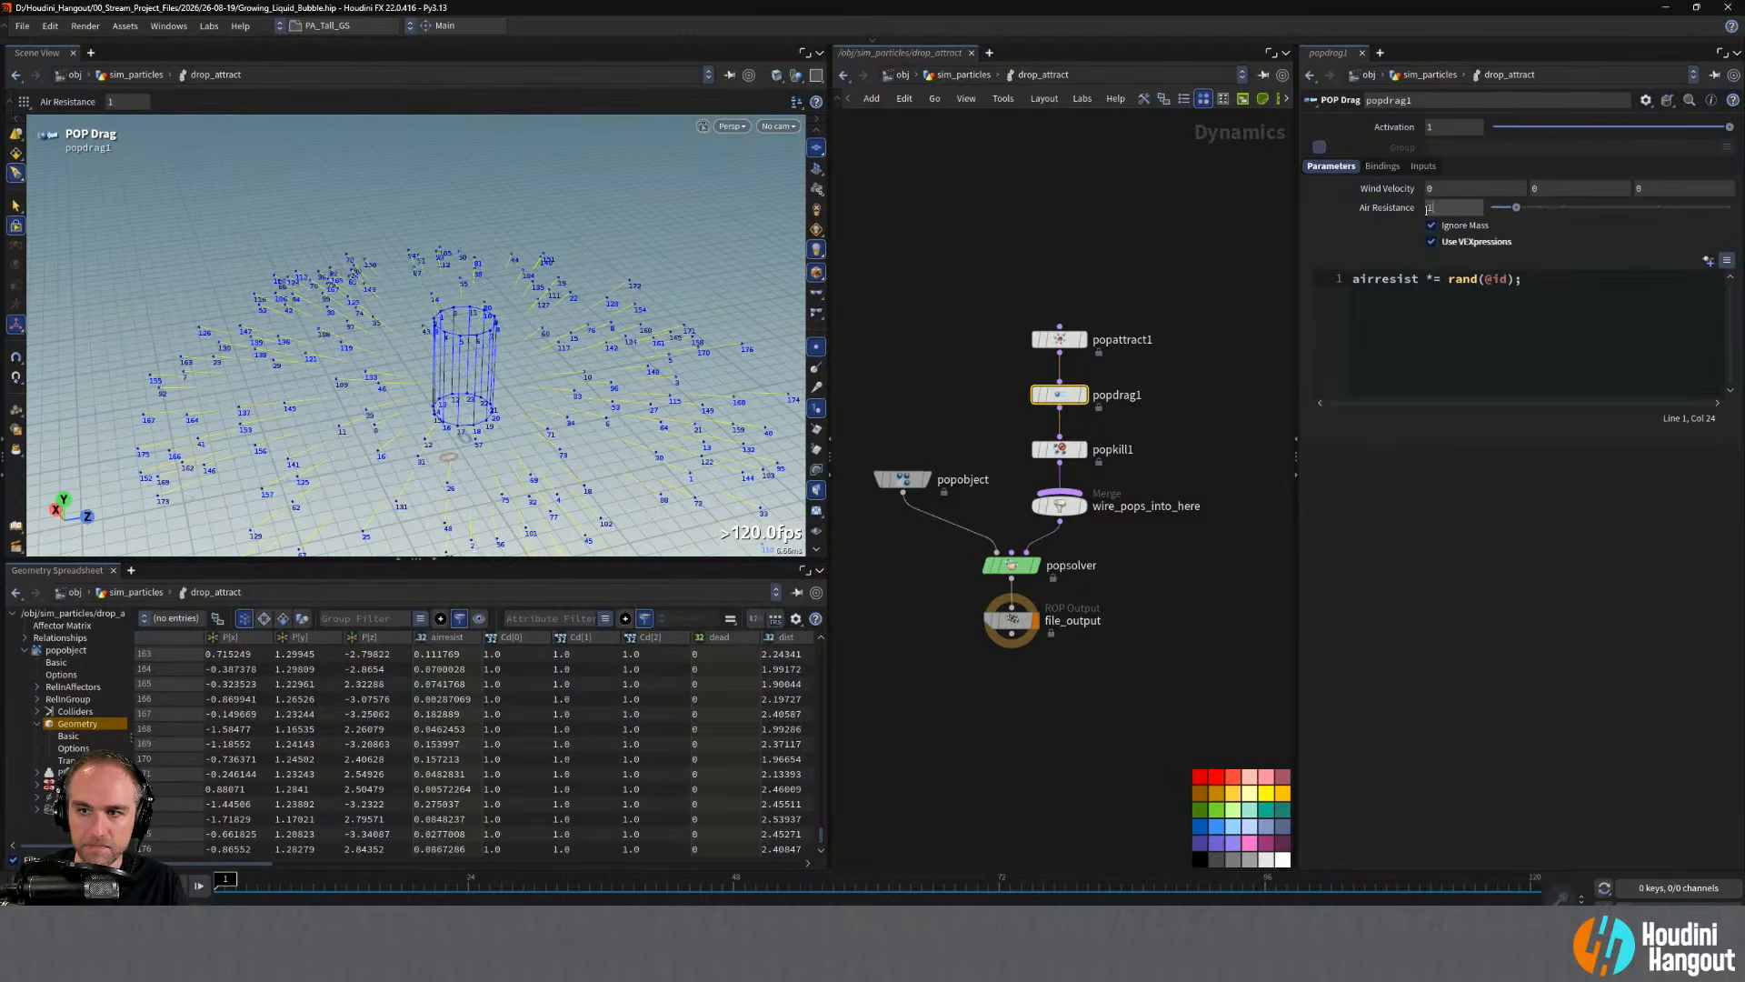
type("10")
key("Return")
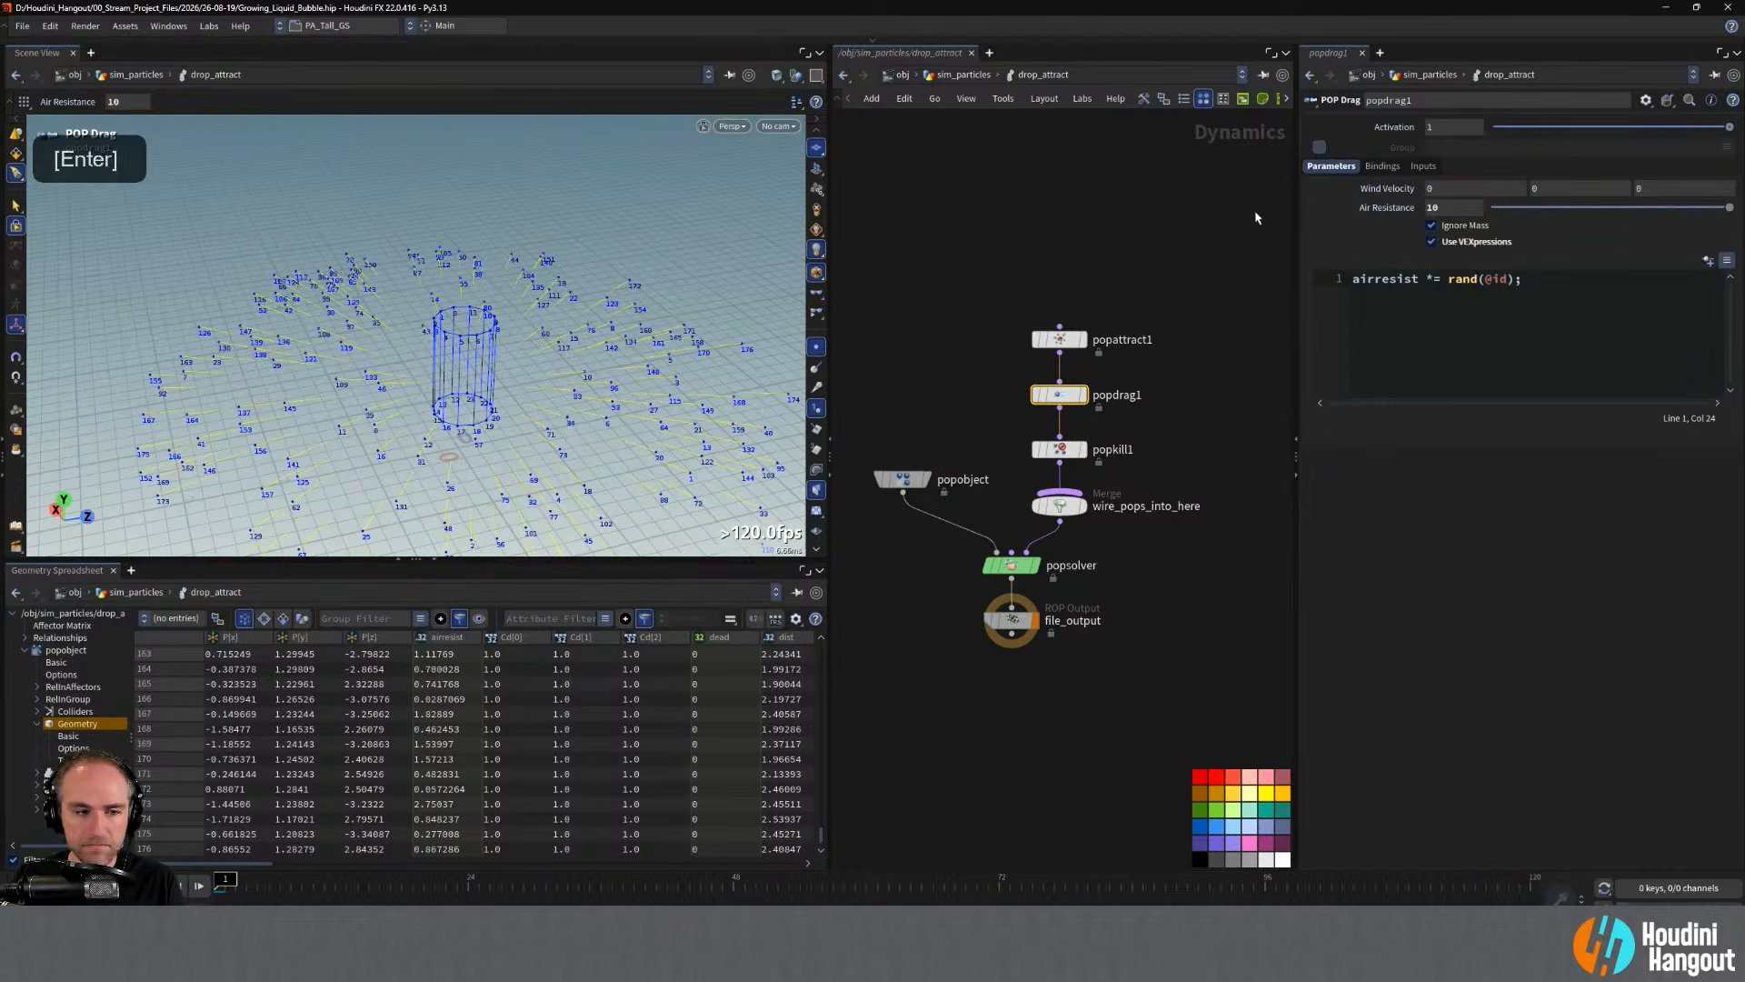
key("Up")
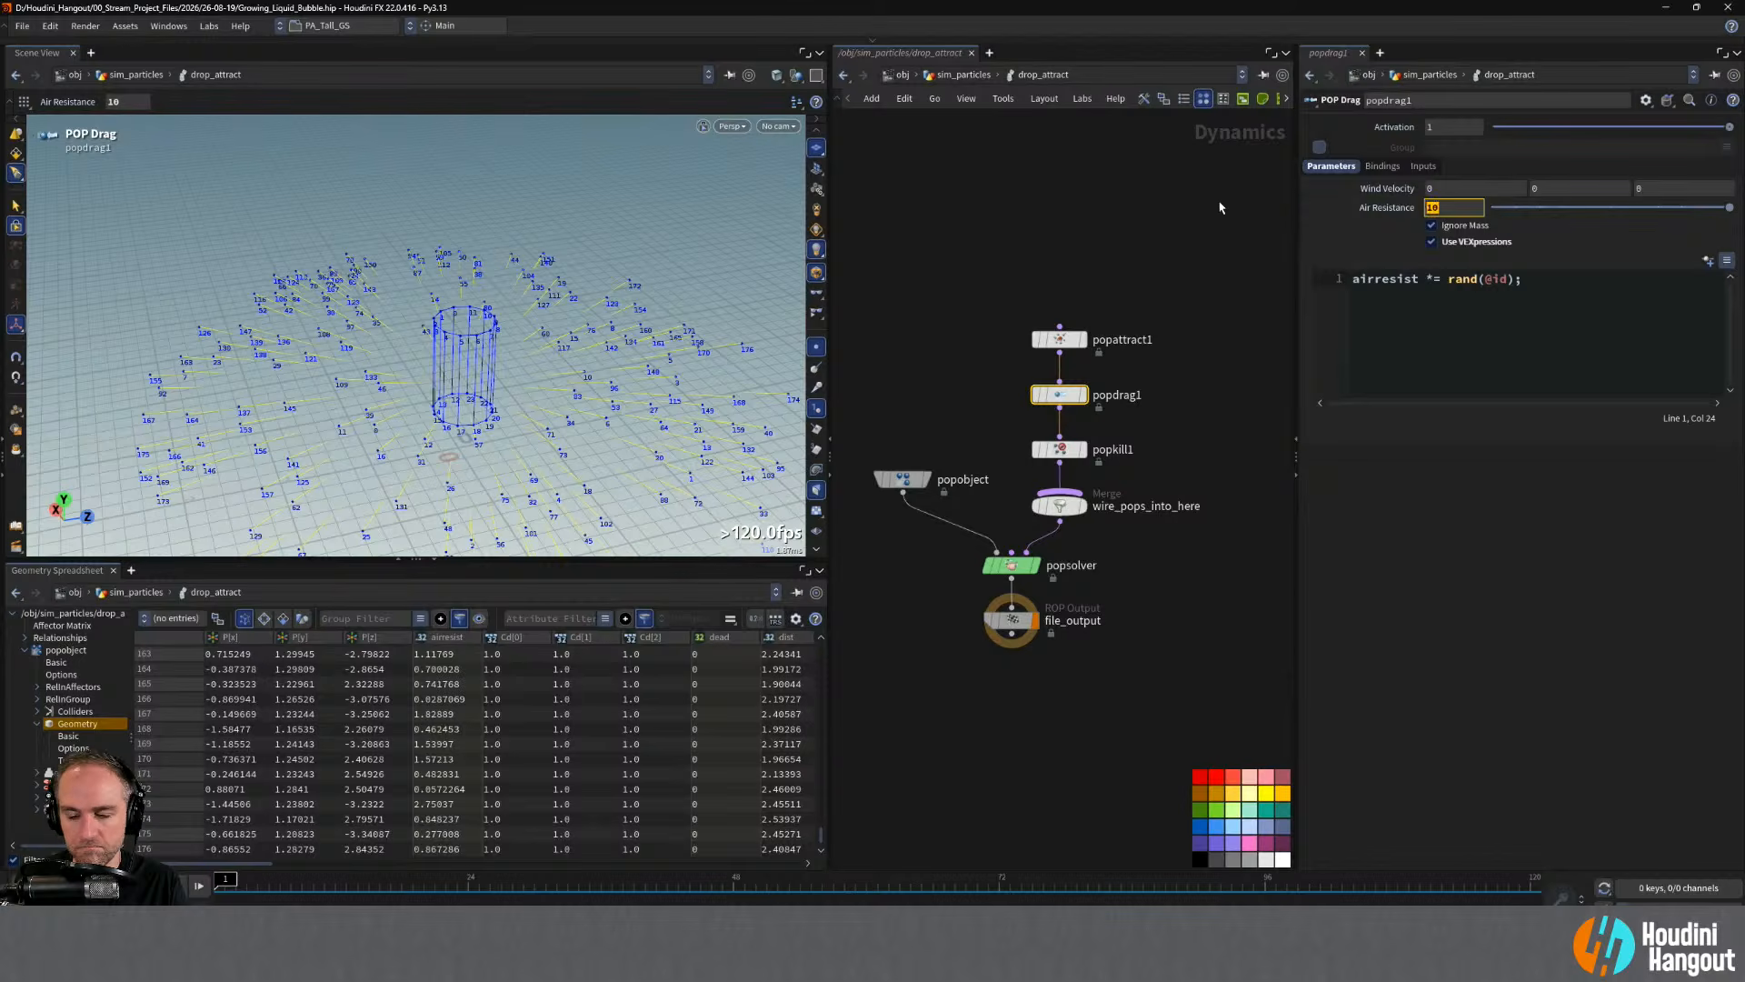
- Set popdrag1's Air Resistance to 2 and play the simulation, ending at frame 1
type("2")
key("Return")
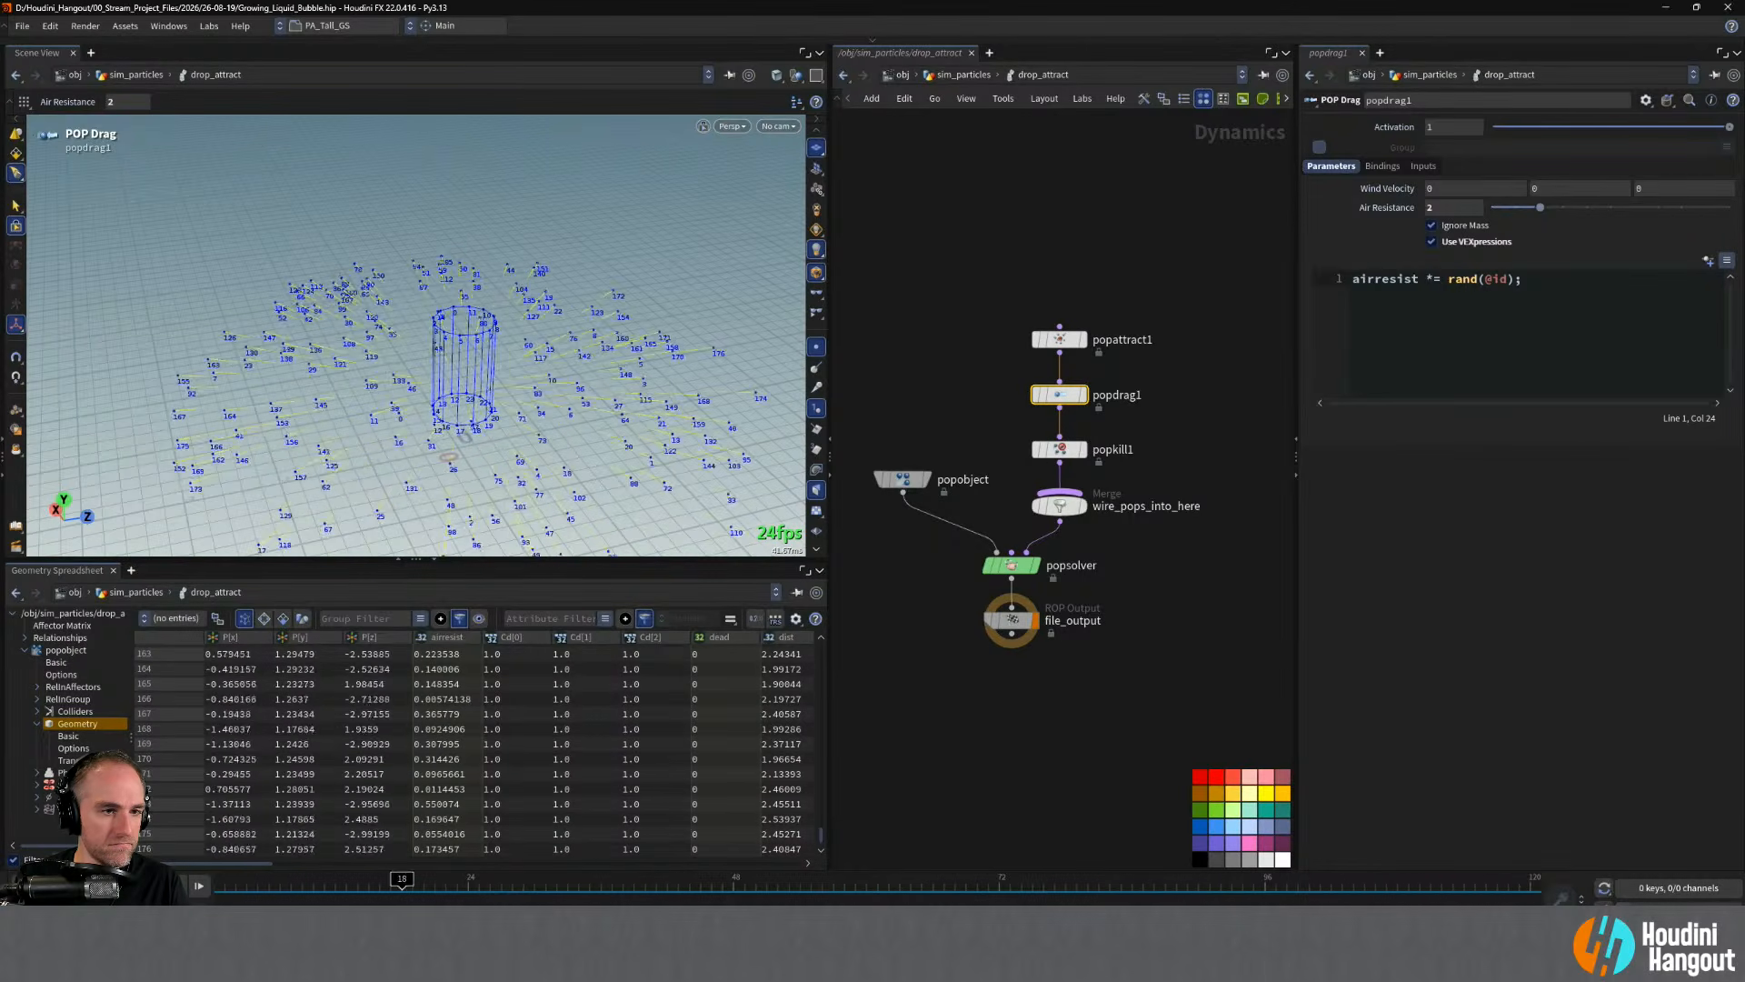
key("Up")
key("ctrl+Up")
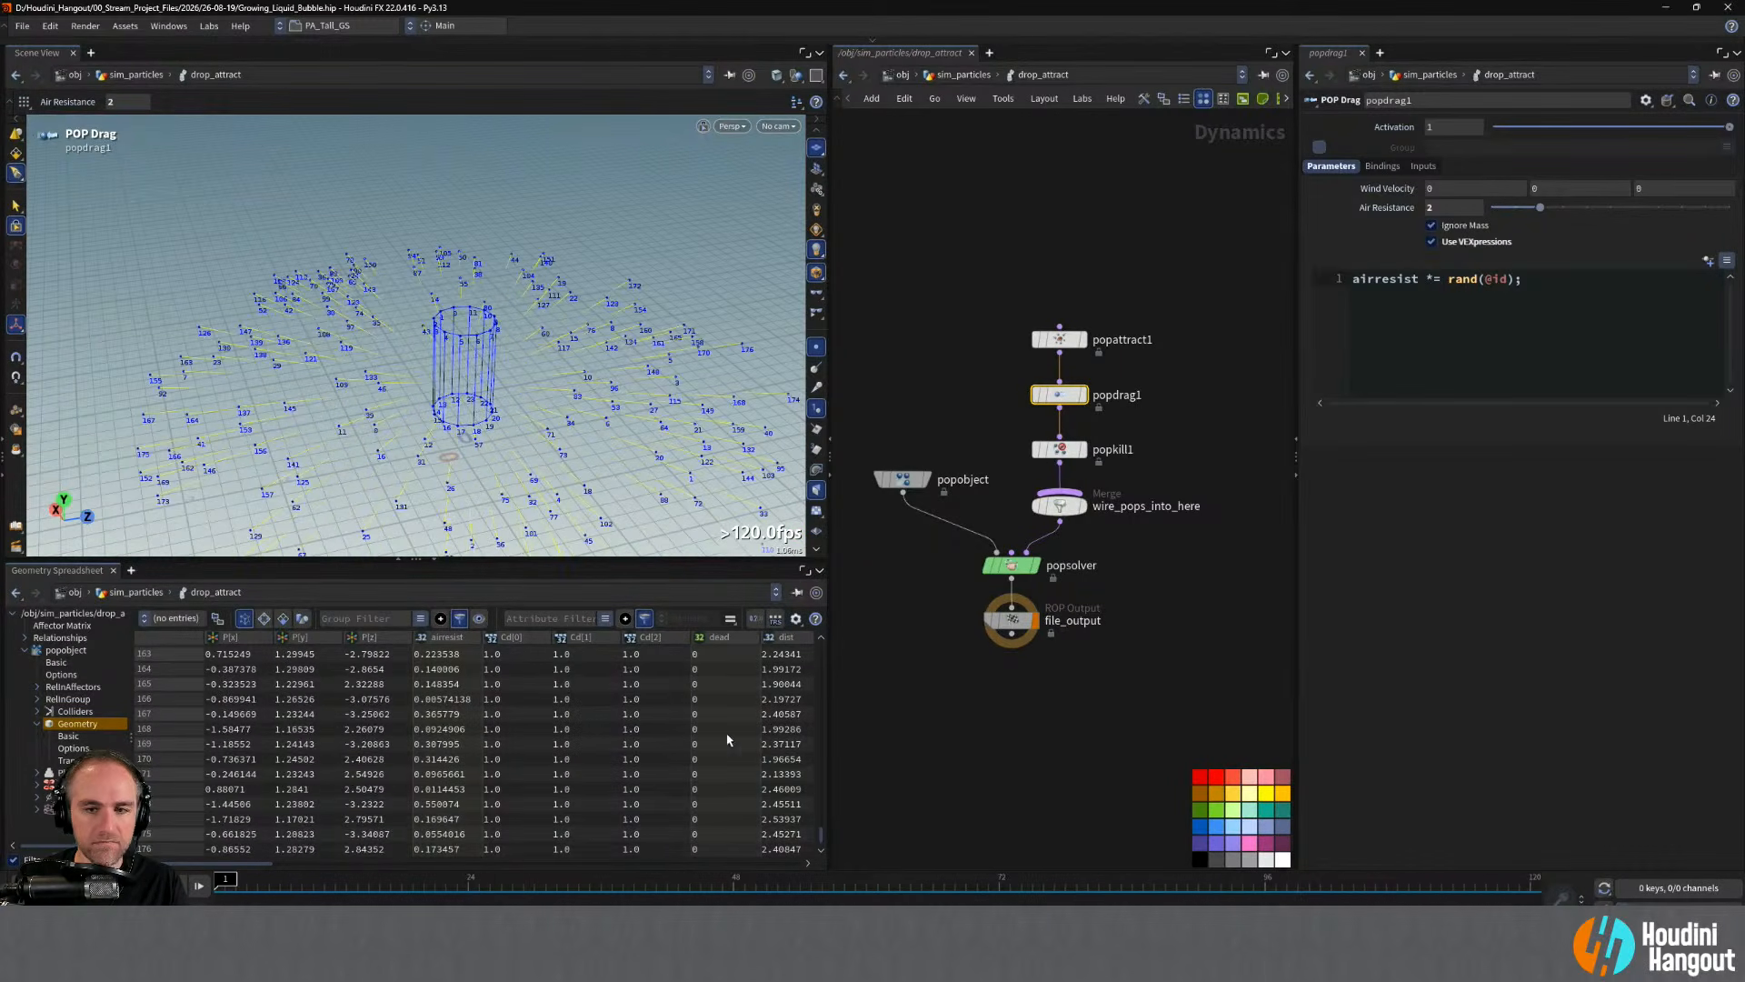
- Remove the * 0.5 multiplier from the v@v line in pointwrangle1 of the sim_particles network
left_click(937, 770)
key("u")
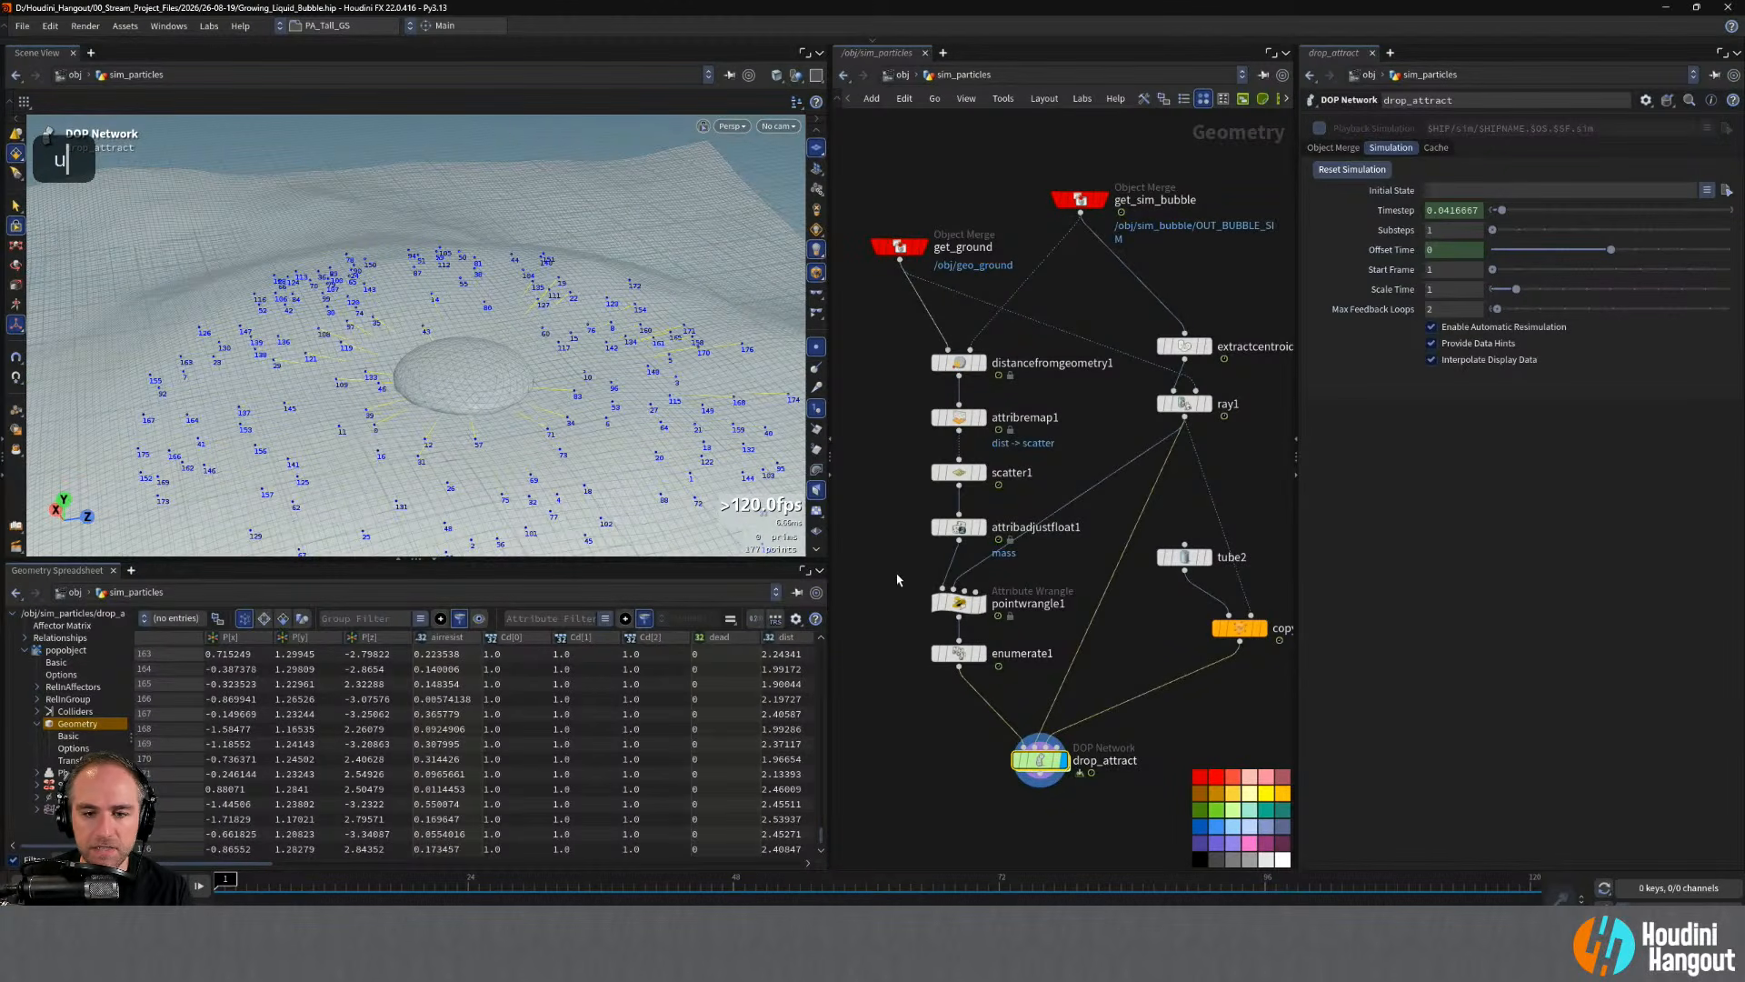
left_click(956, 603)
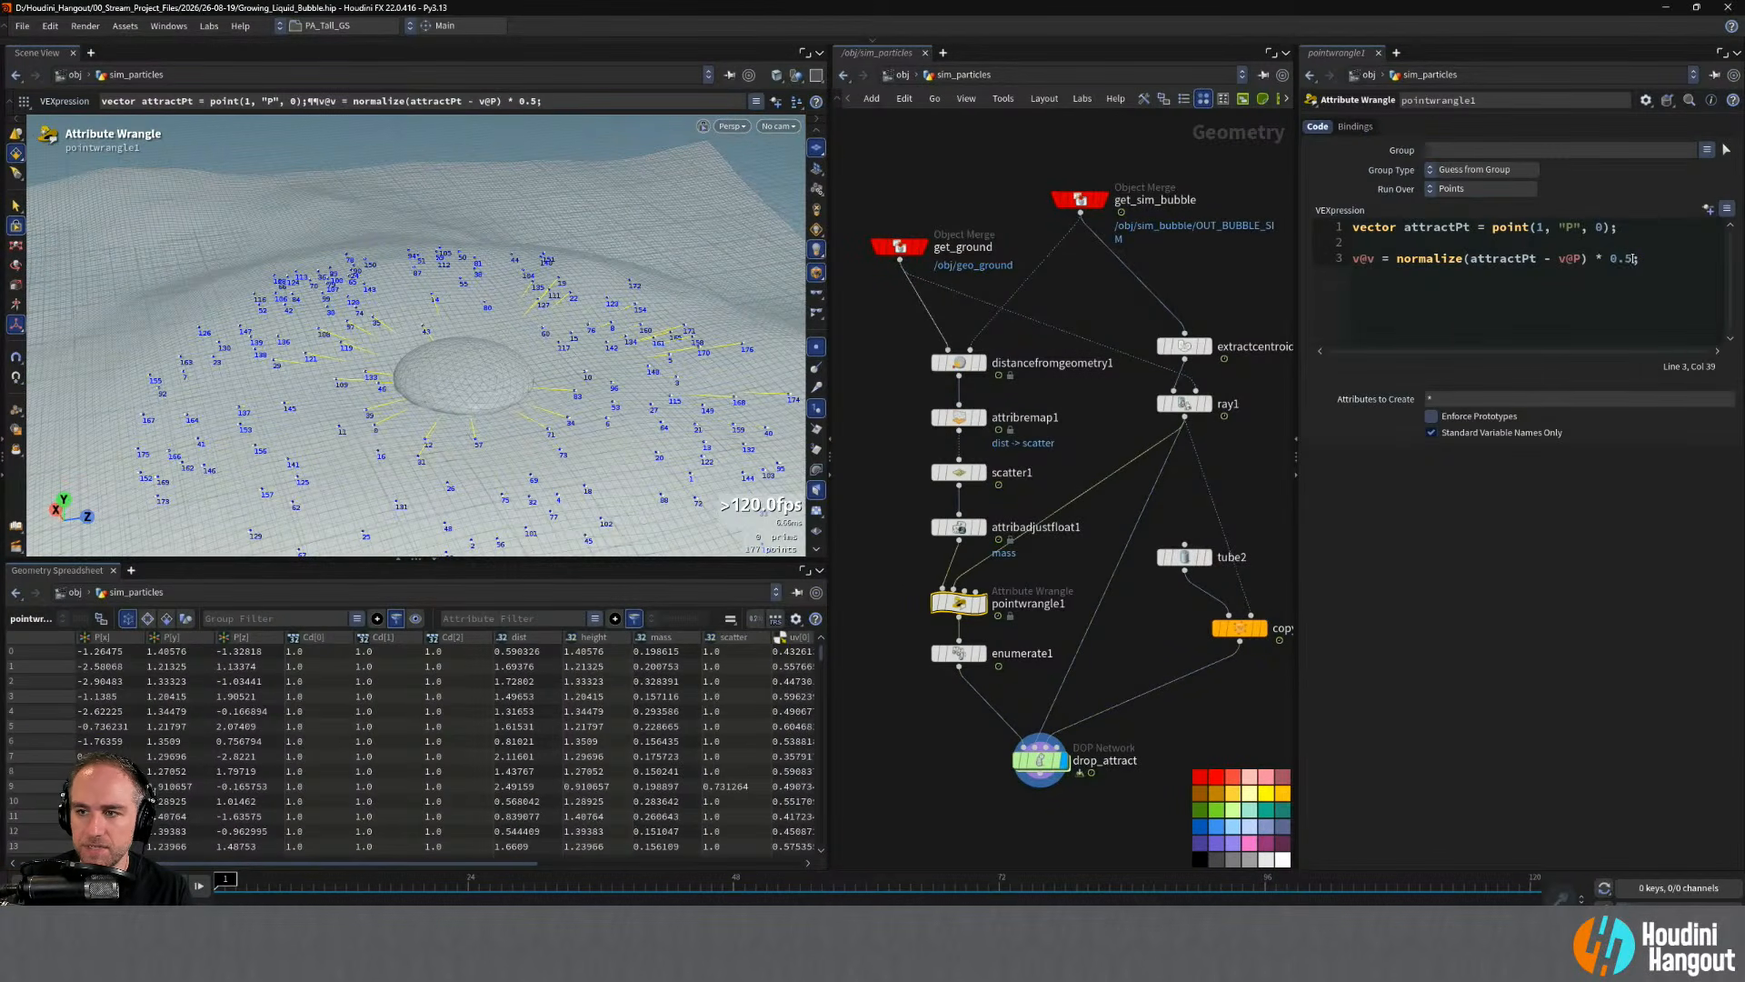
left_click_drag(1633, 259, 1591, 268)
key("BackSpace")
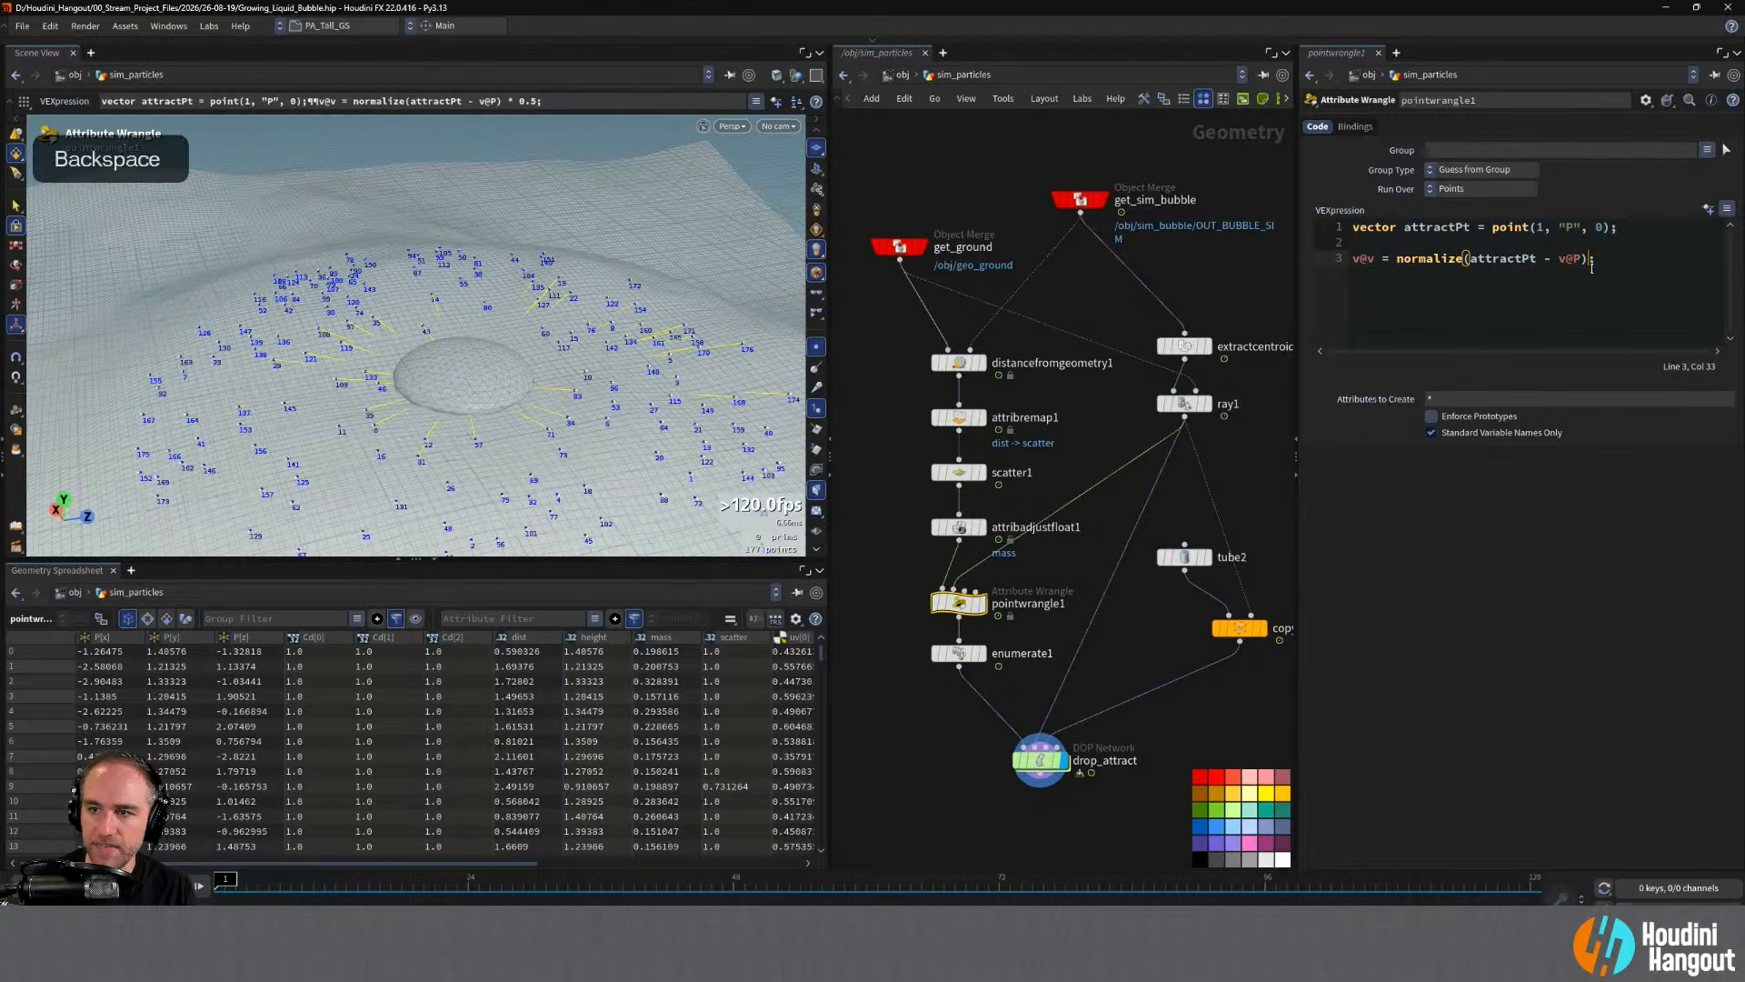
left_click(1642, 535)
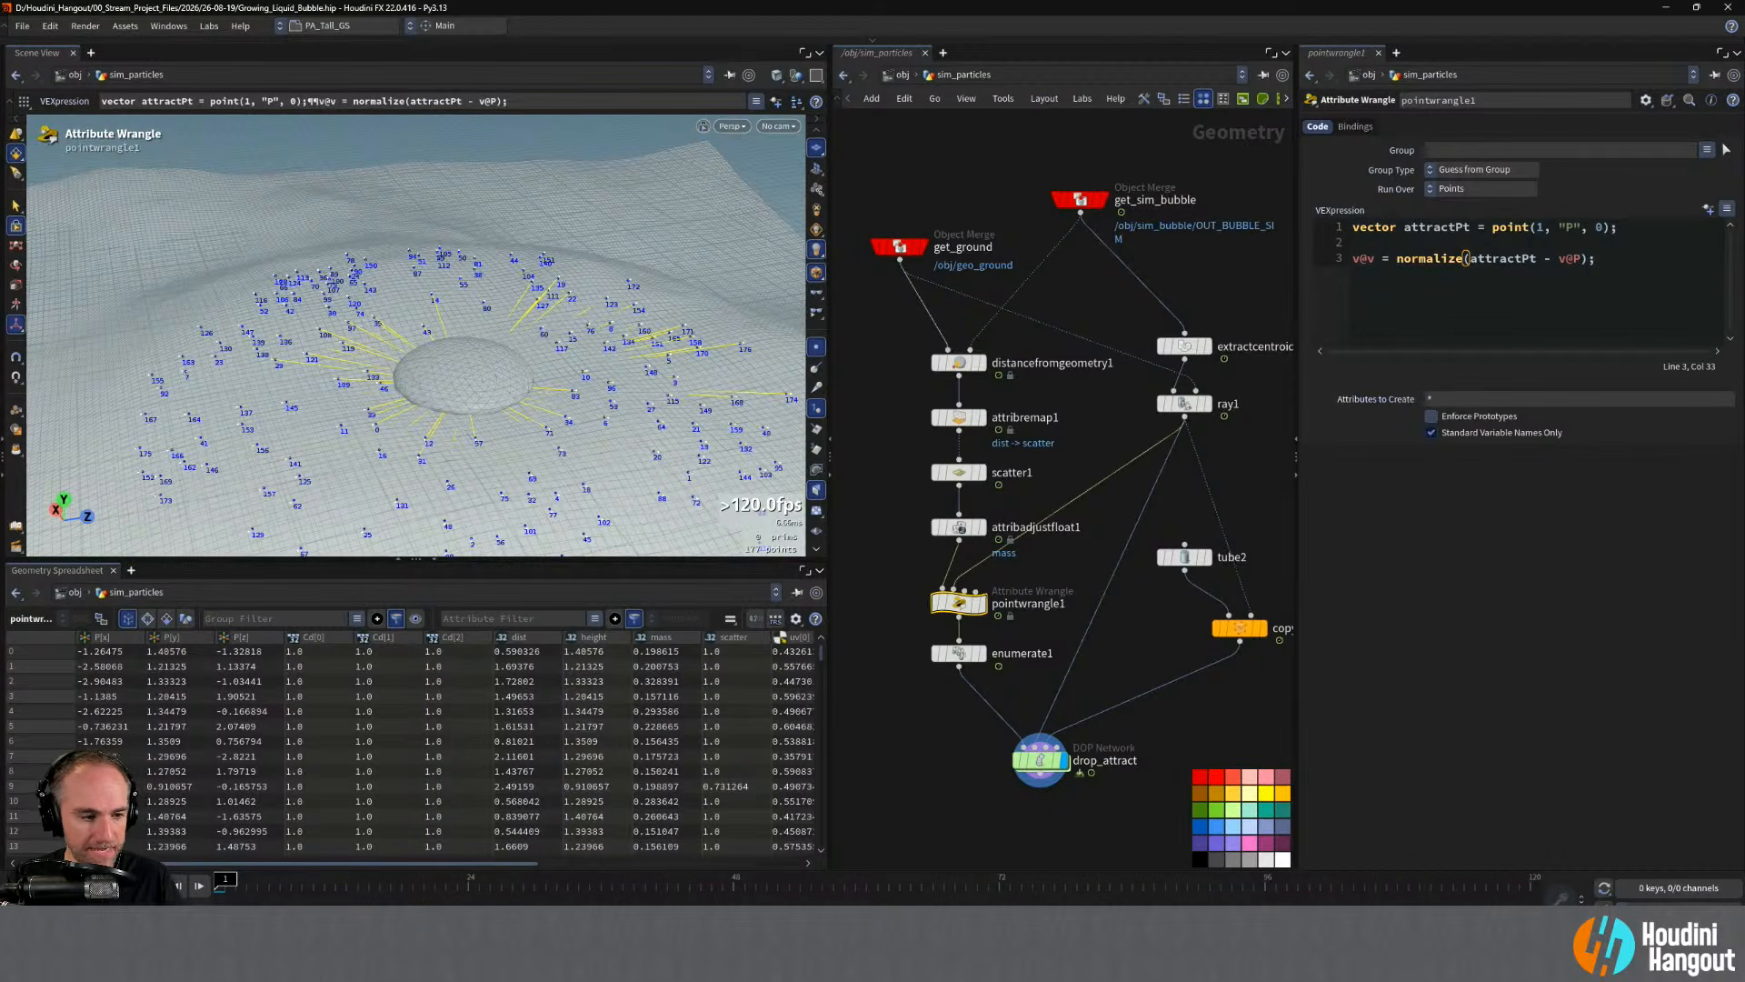
- Play the drop_attract simulation to check the particle motion, and go back inside the network
left_click(1041, 760)
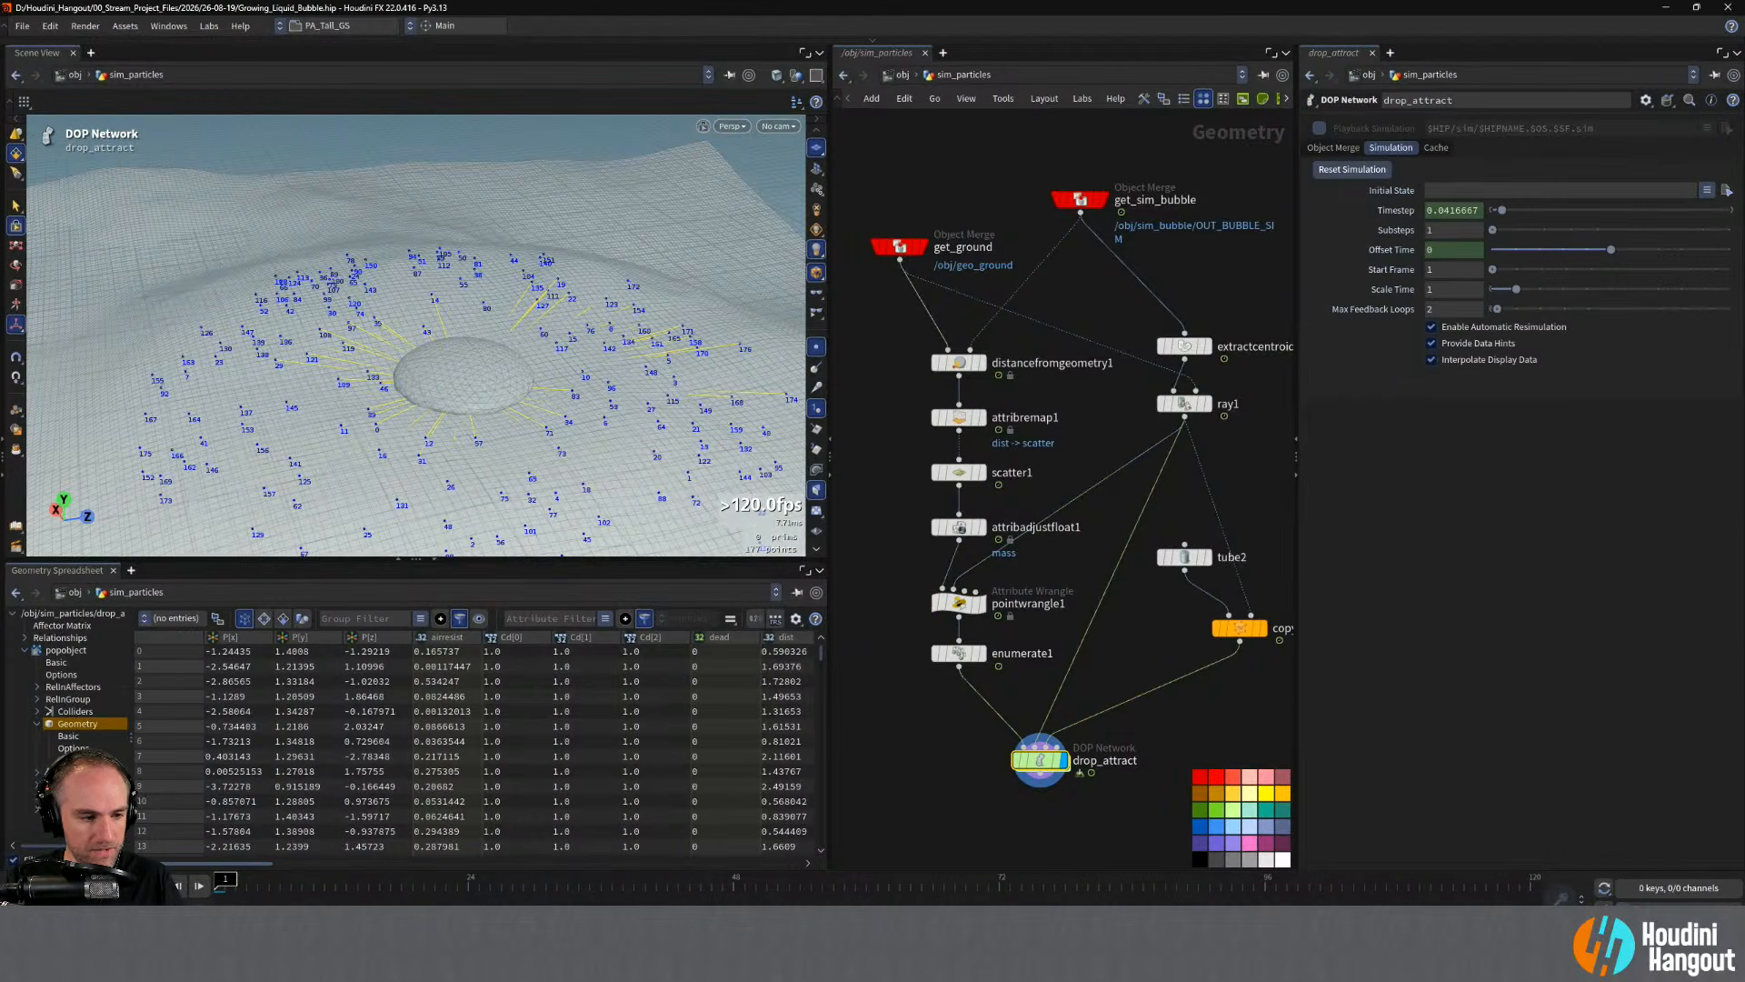
key("Up")
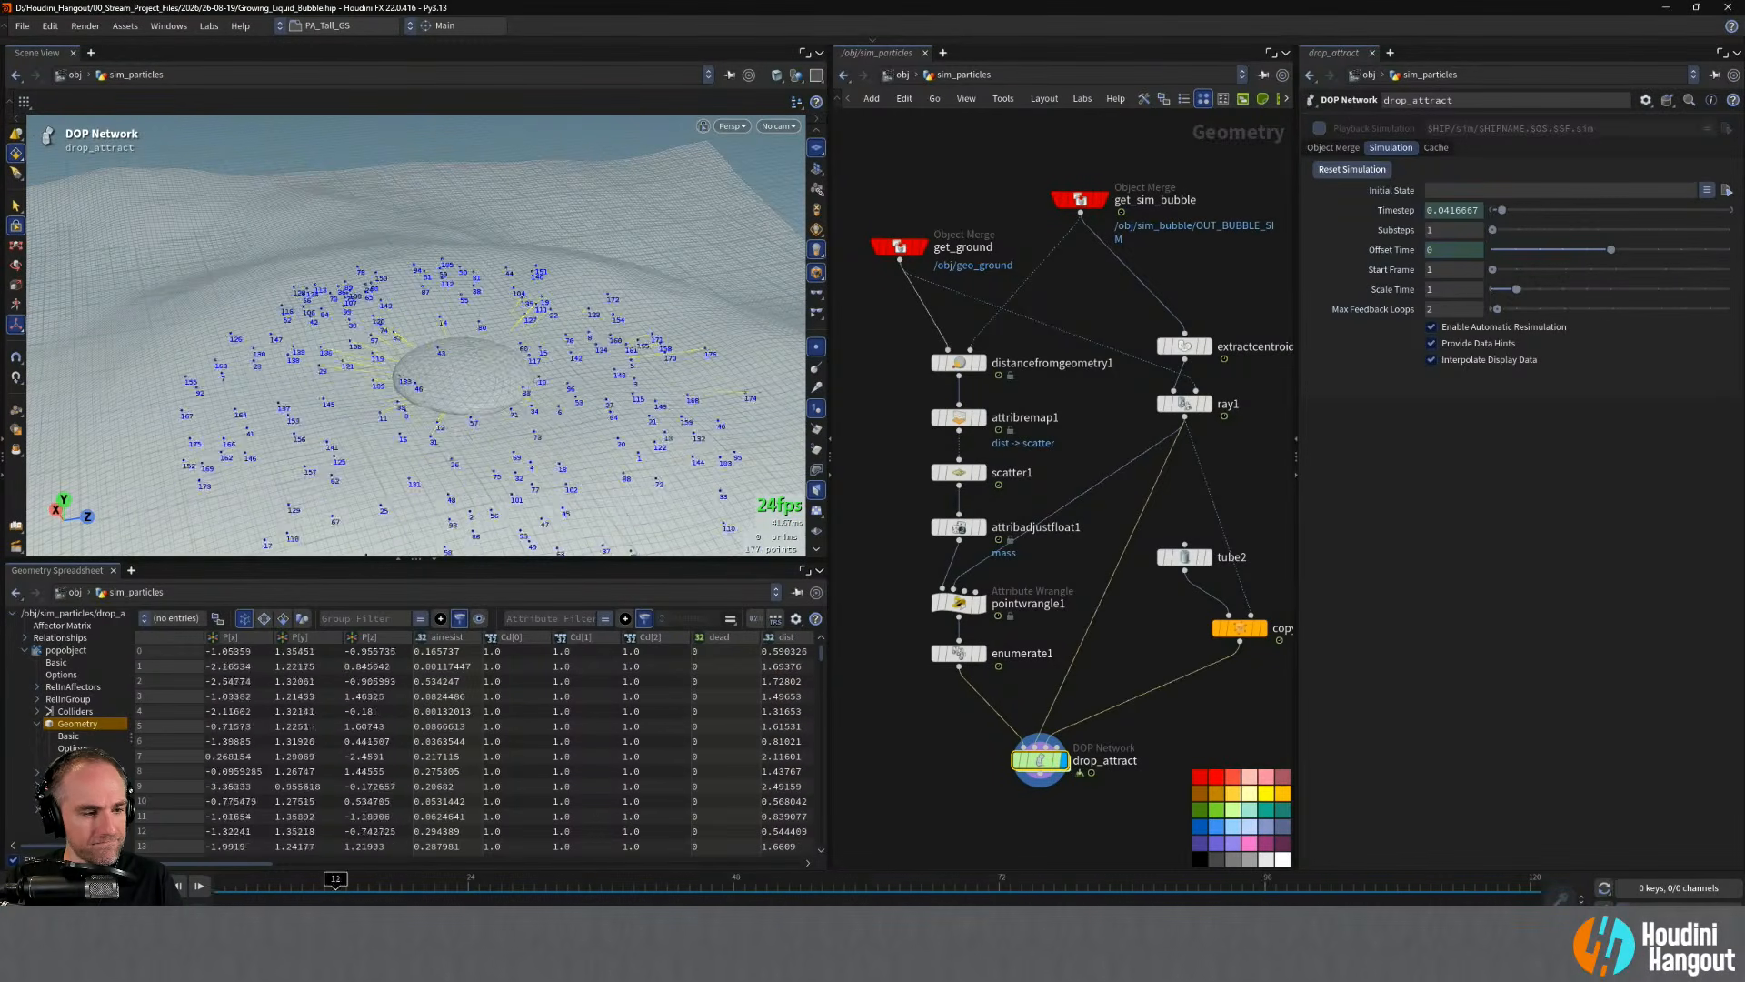
double_click(1038, 761)
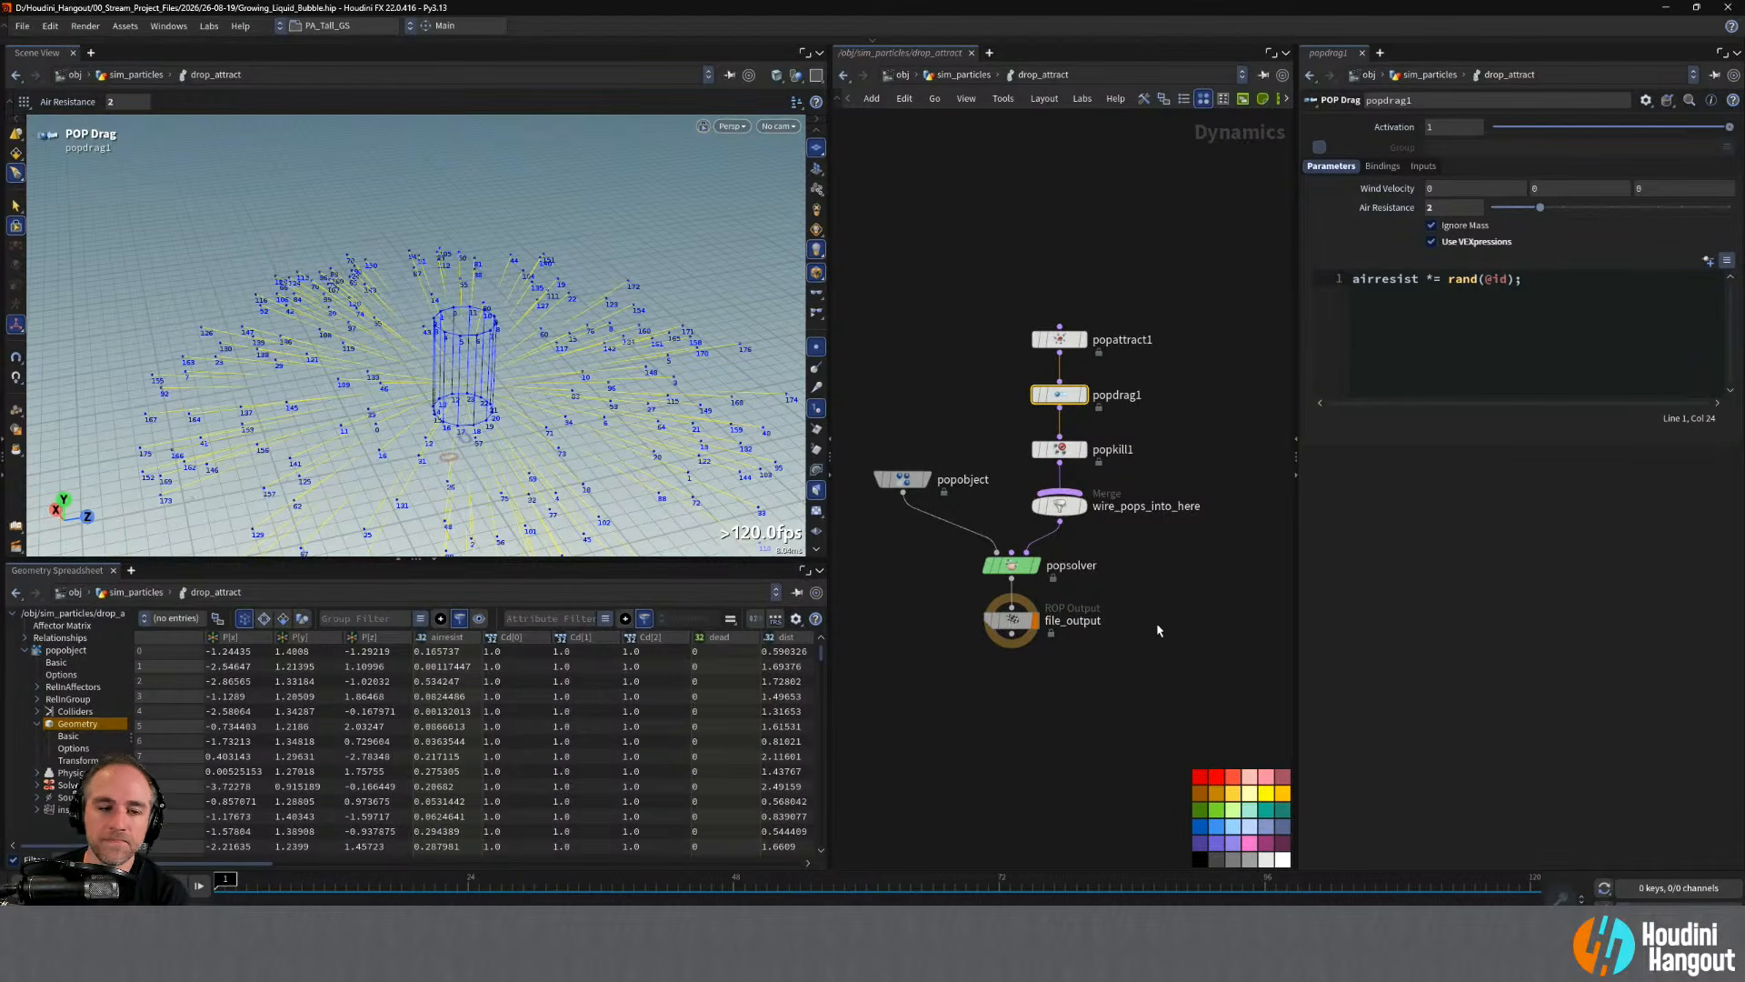
- Change the attribute name of attribadjustfloat1 in the sim_particles network to airresist
left_click_drag(226, 864, 182, 874)
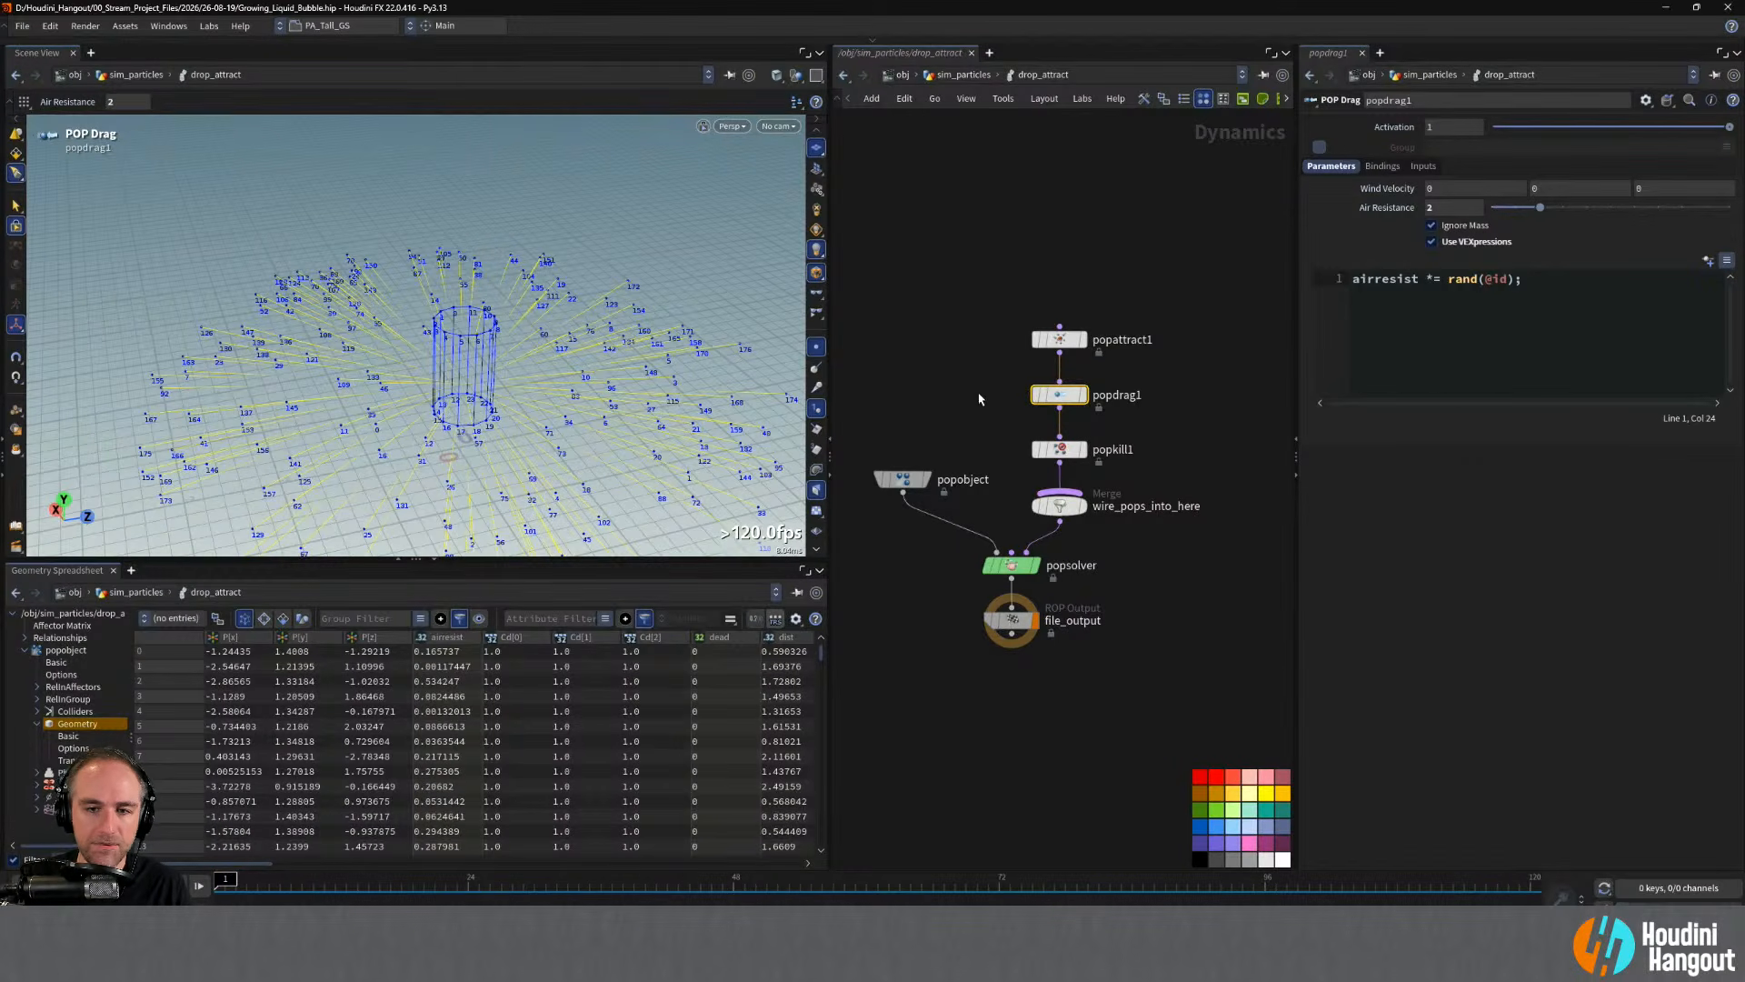
mouse_move(1026, 392)
key("u")
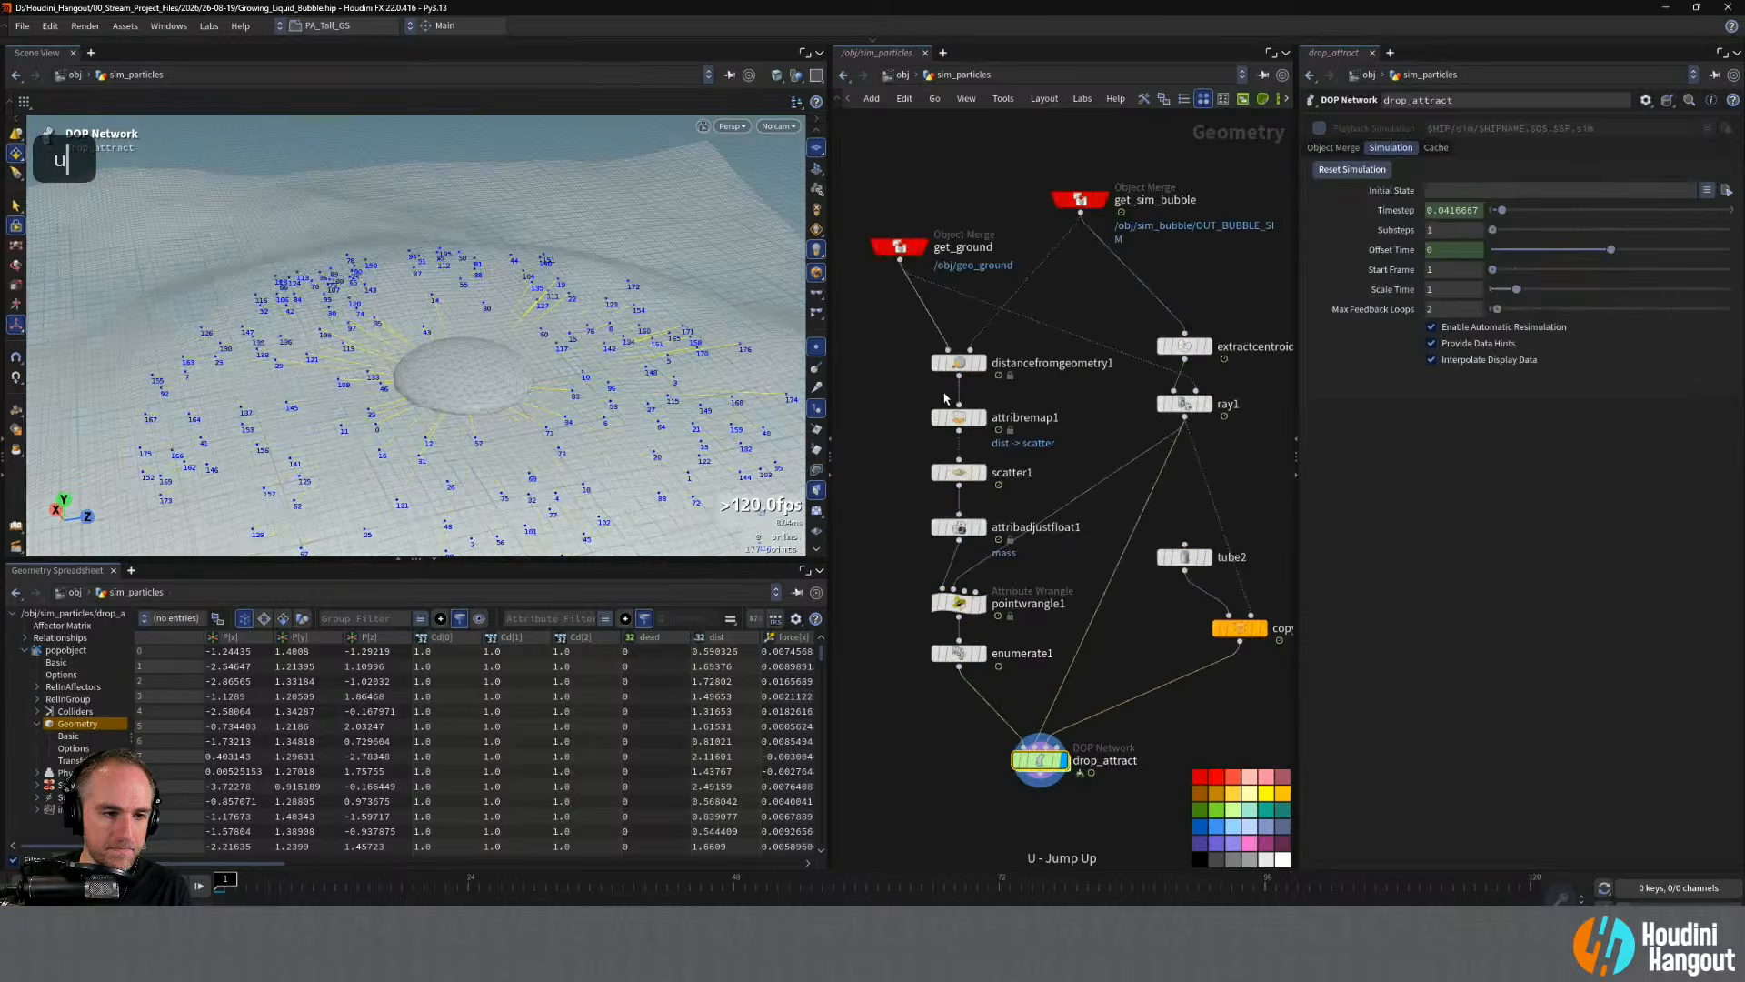
left_click(959, 527)
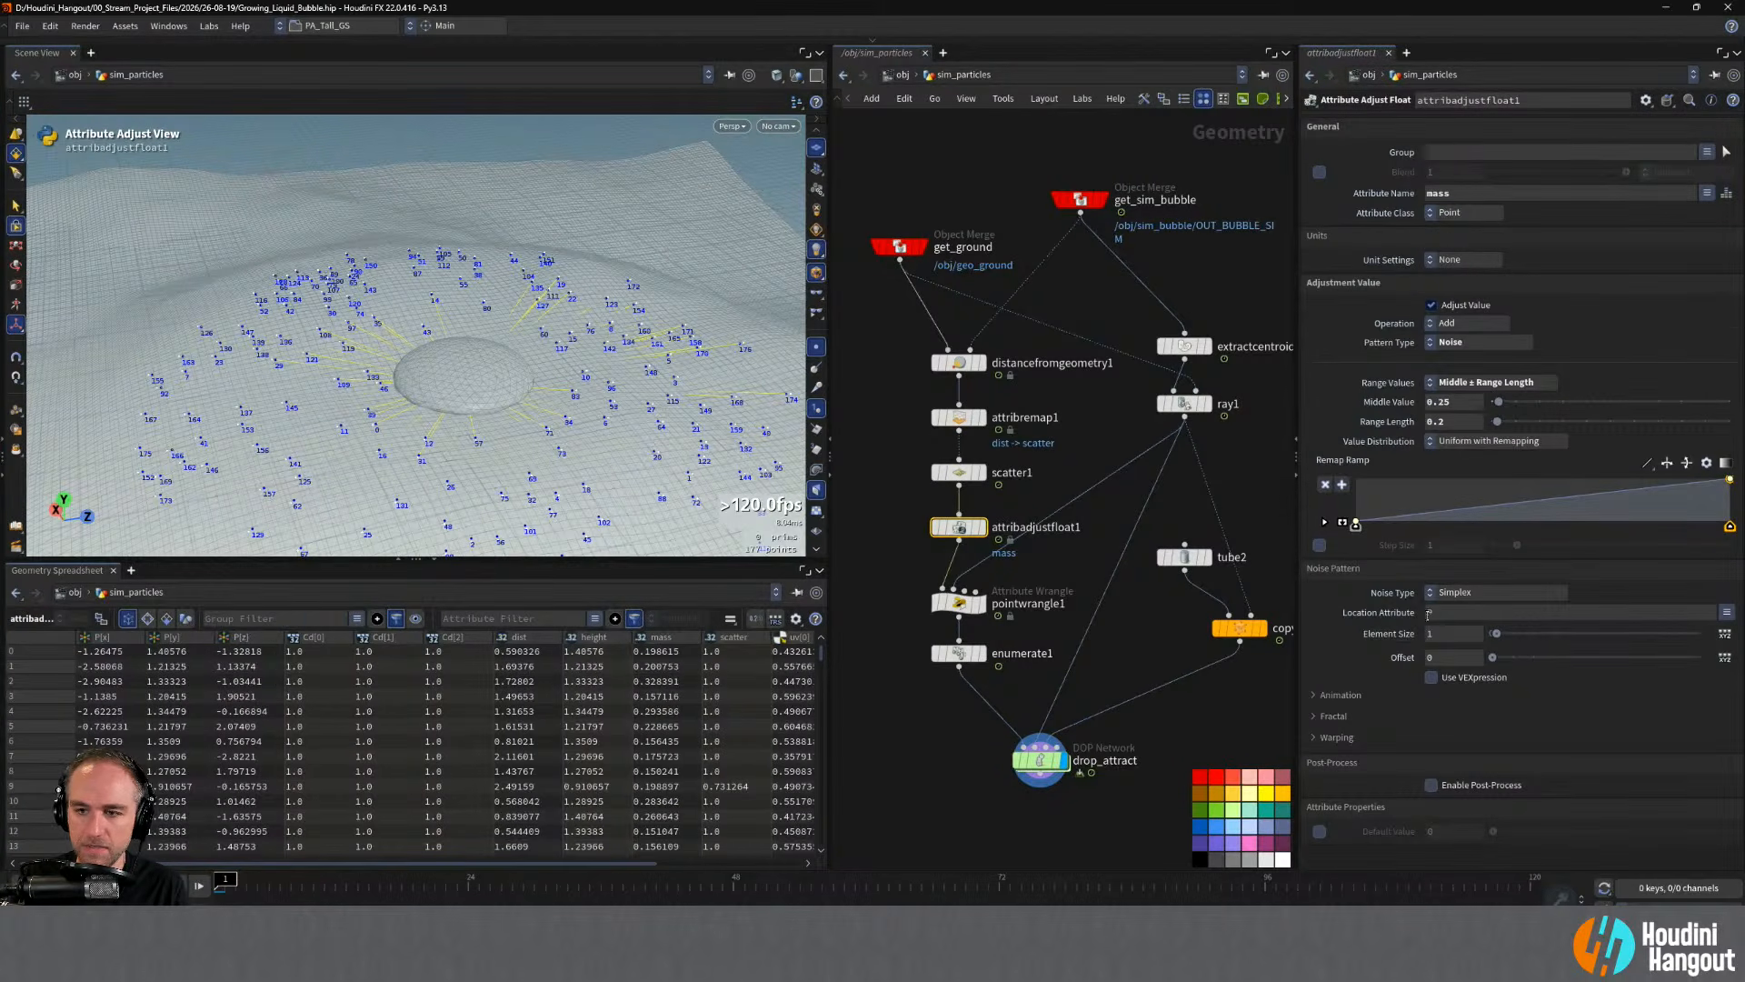
double_click(1454, 193)
type("air")
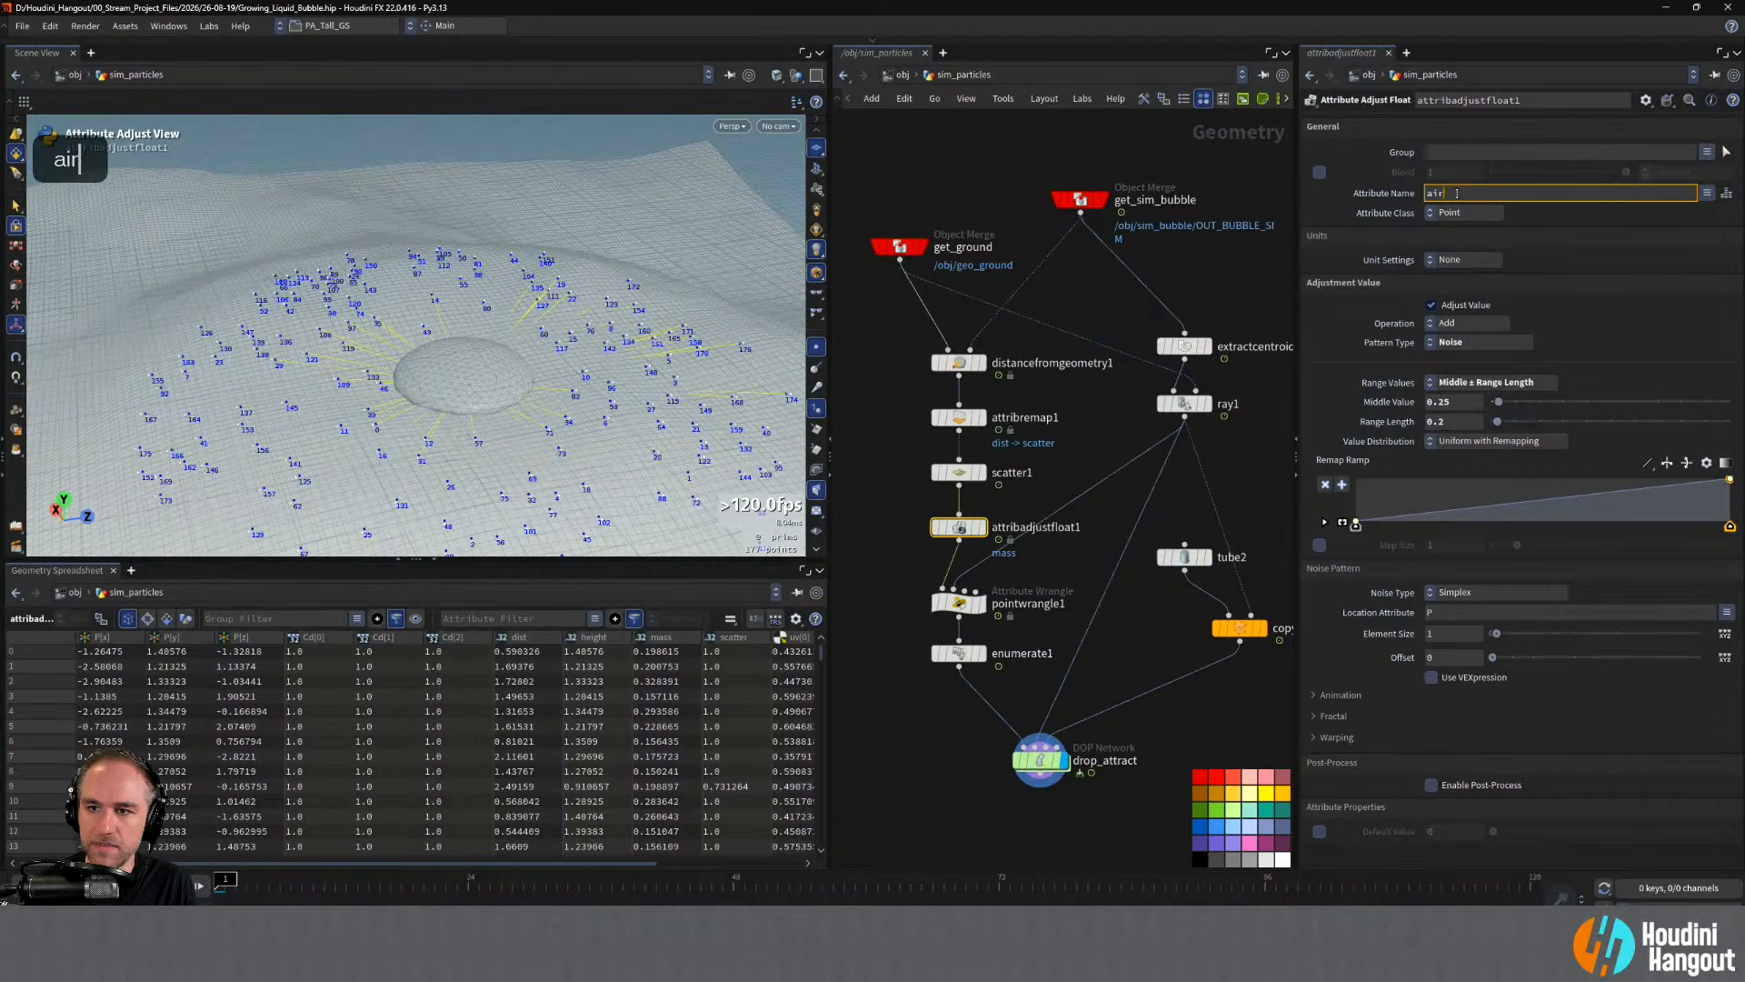
type("resist")
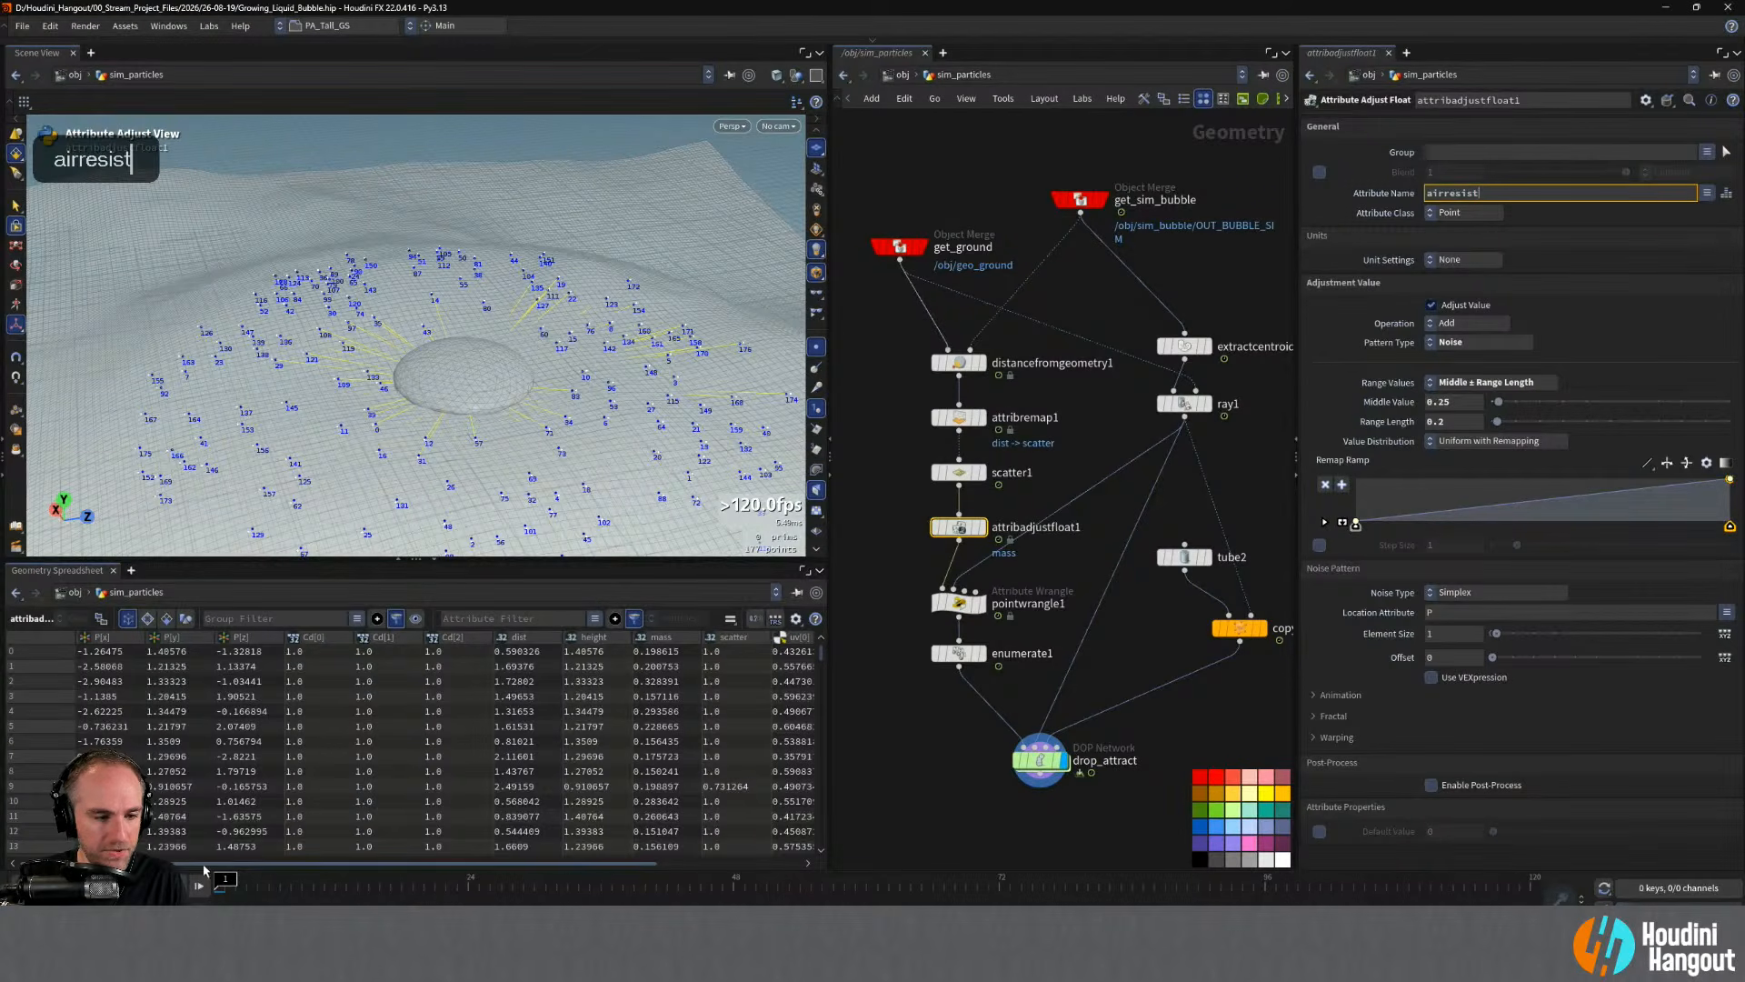
left_click_drag(205, 870, 289, 871)
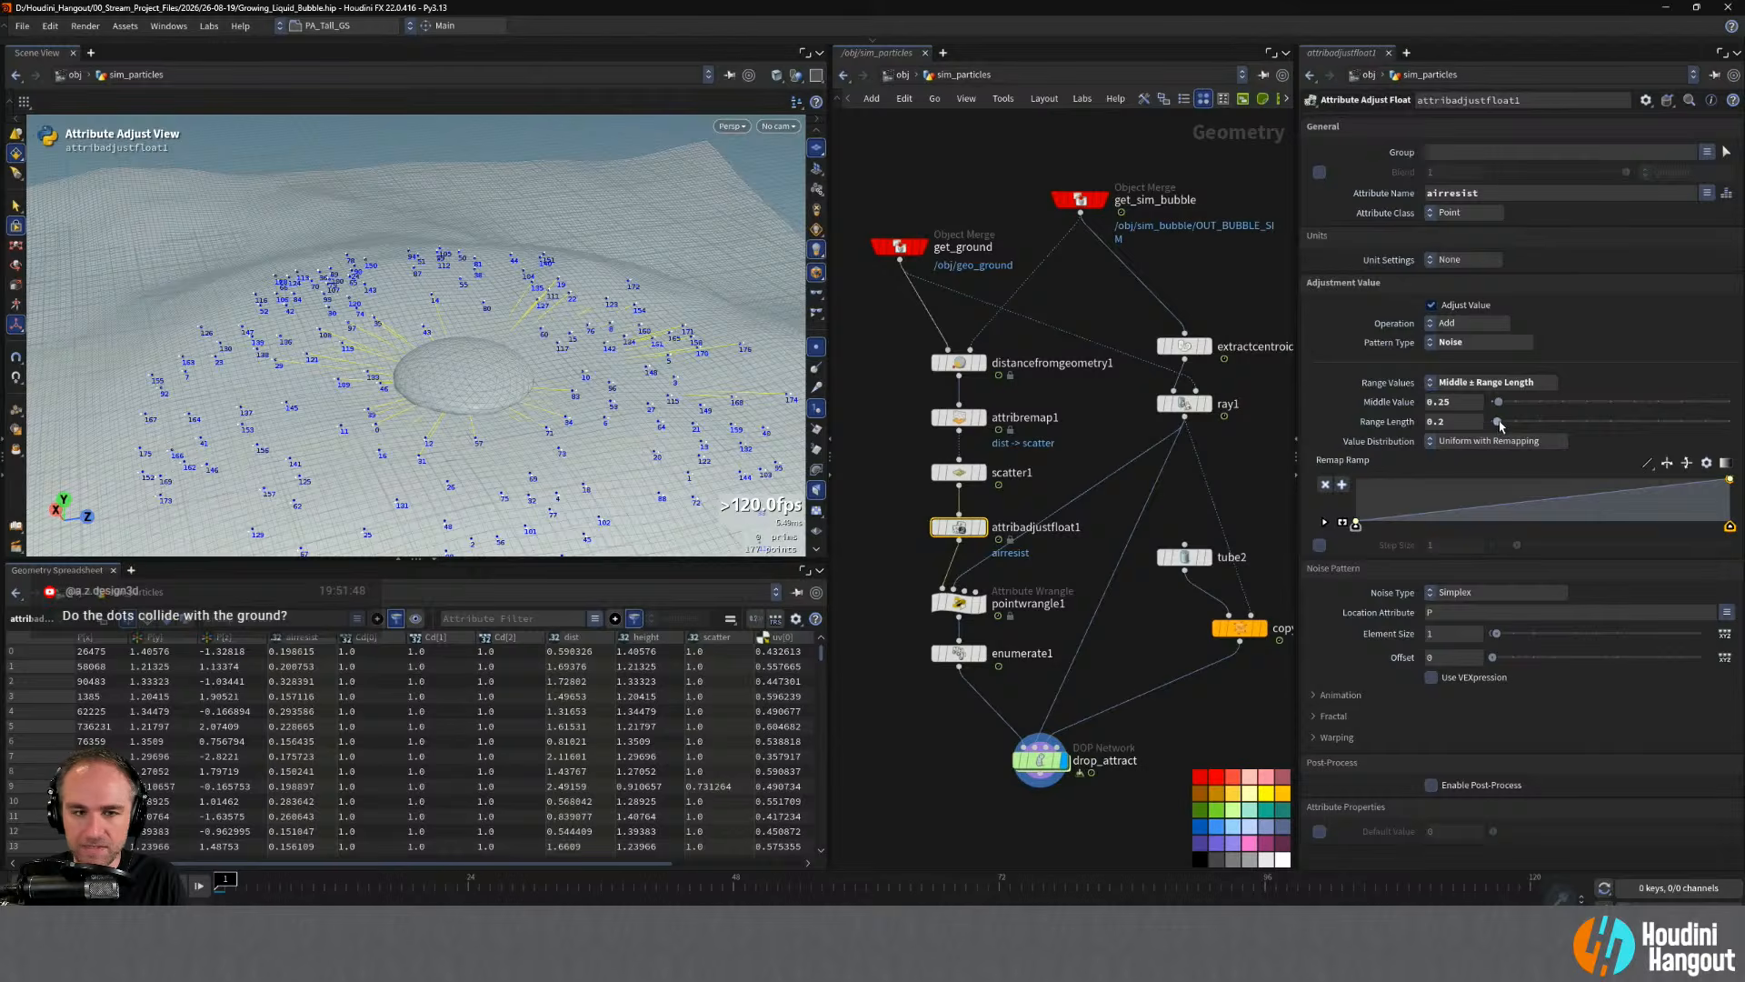
- Set attribadjustfloat1's noise range to a Middle Value of 0.75 and a Range Length of 0.7
left_click_drag(1499, 424, 1516, 409)
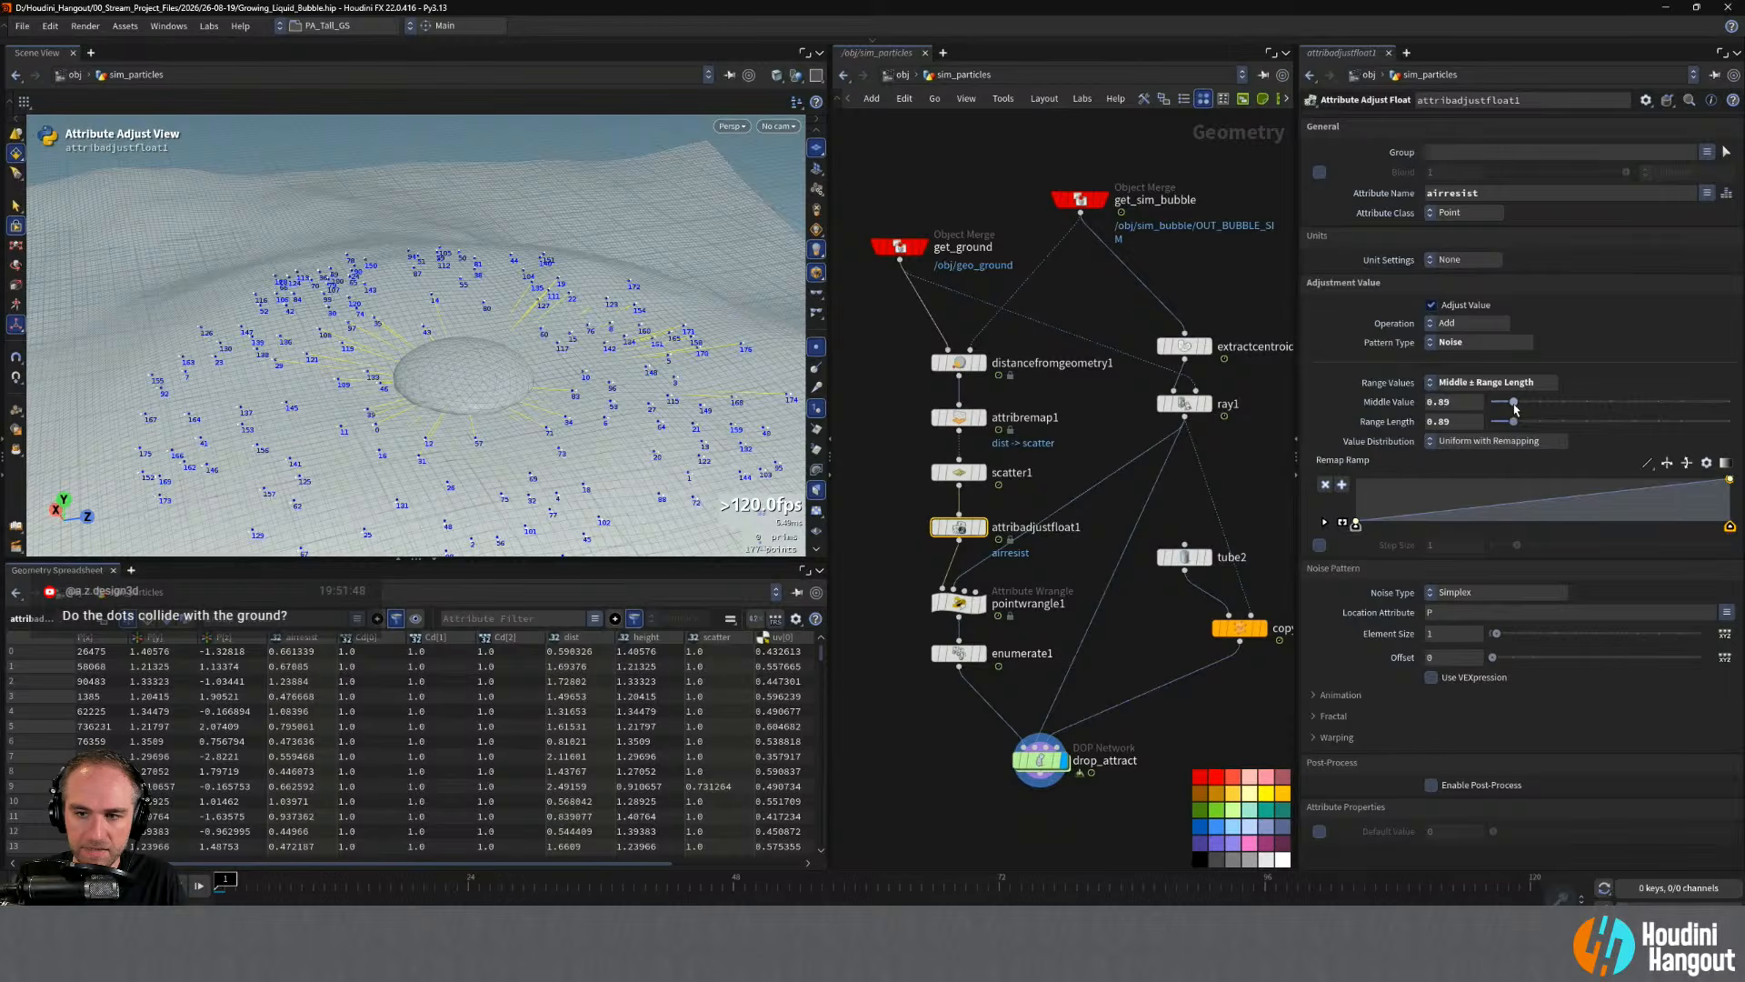
left_click(1447, 402)
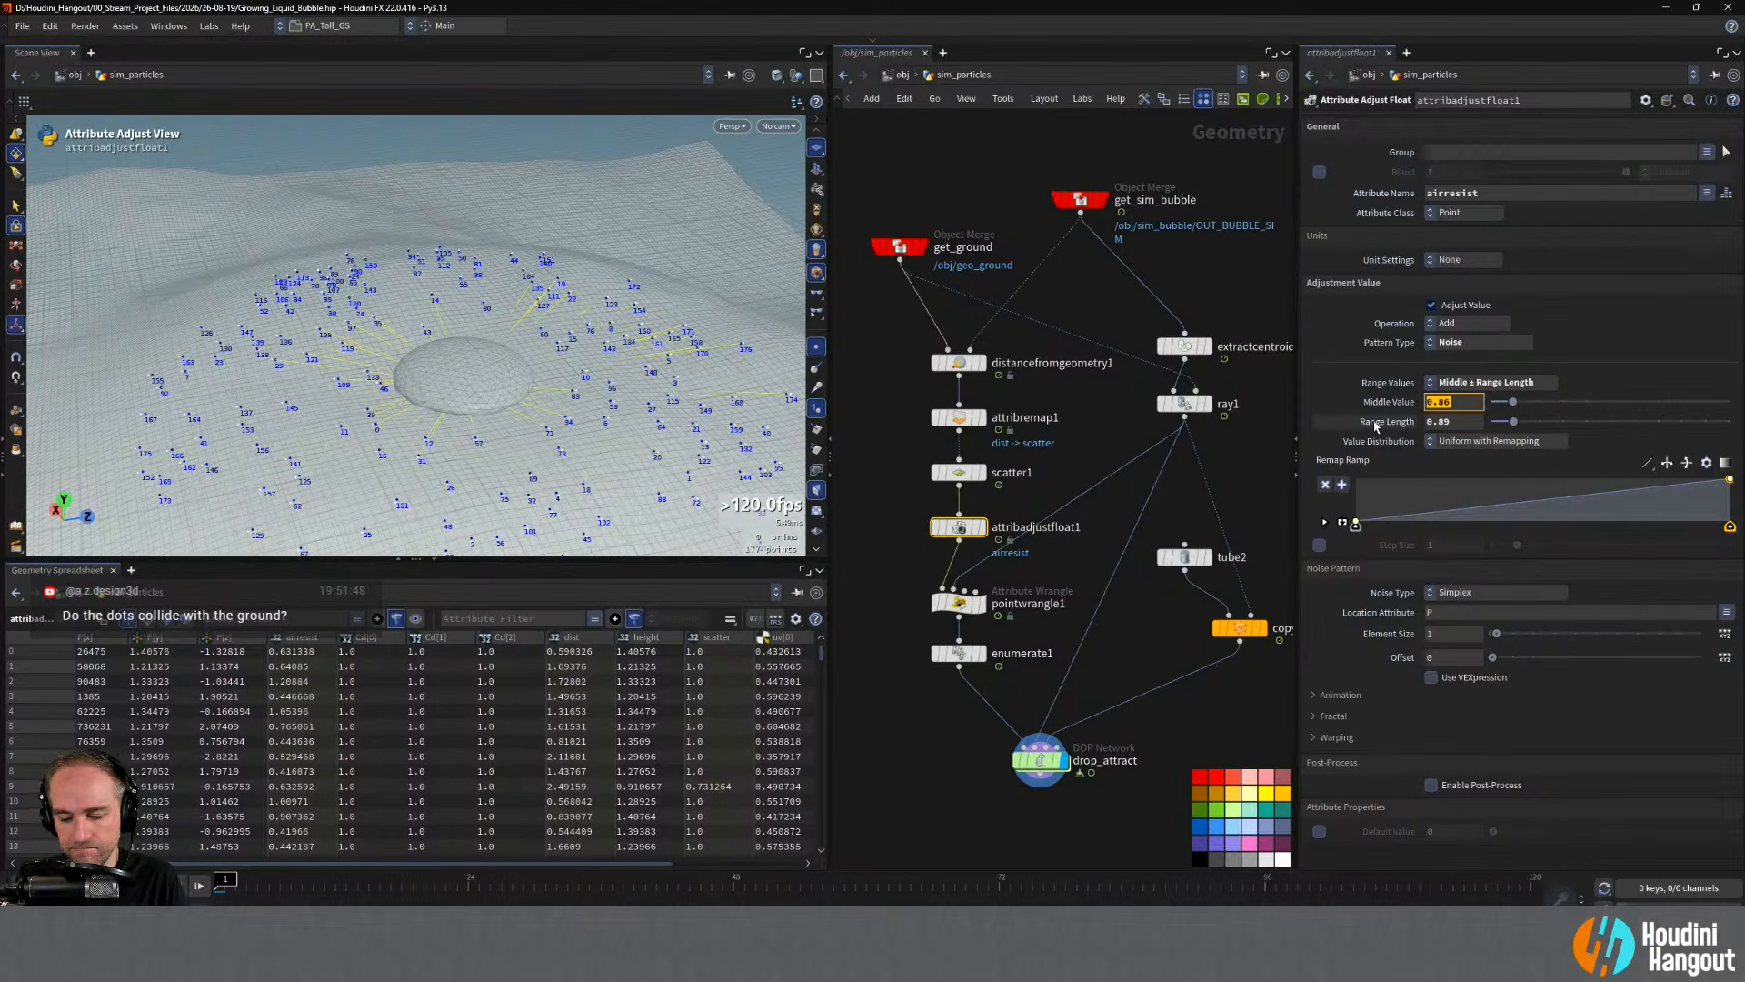
type("0.75")
key("Tab")
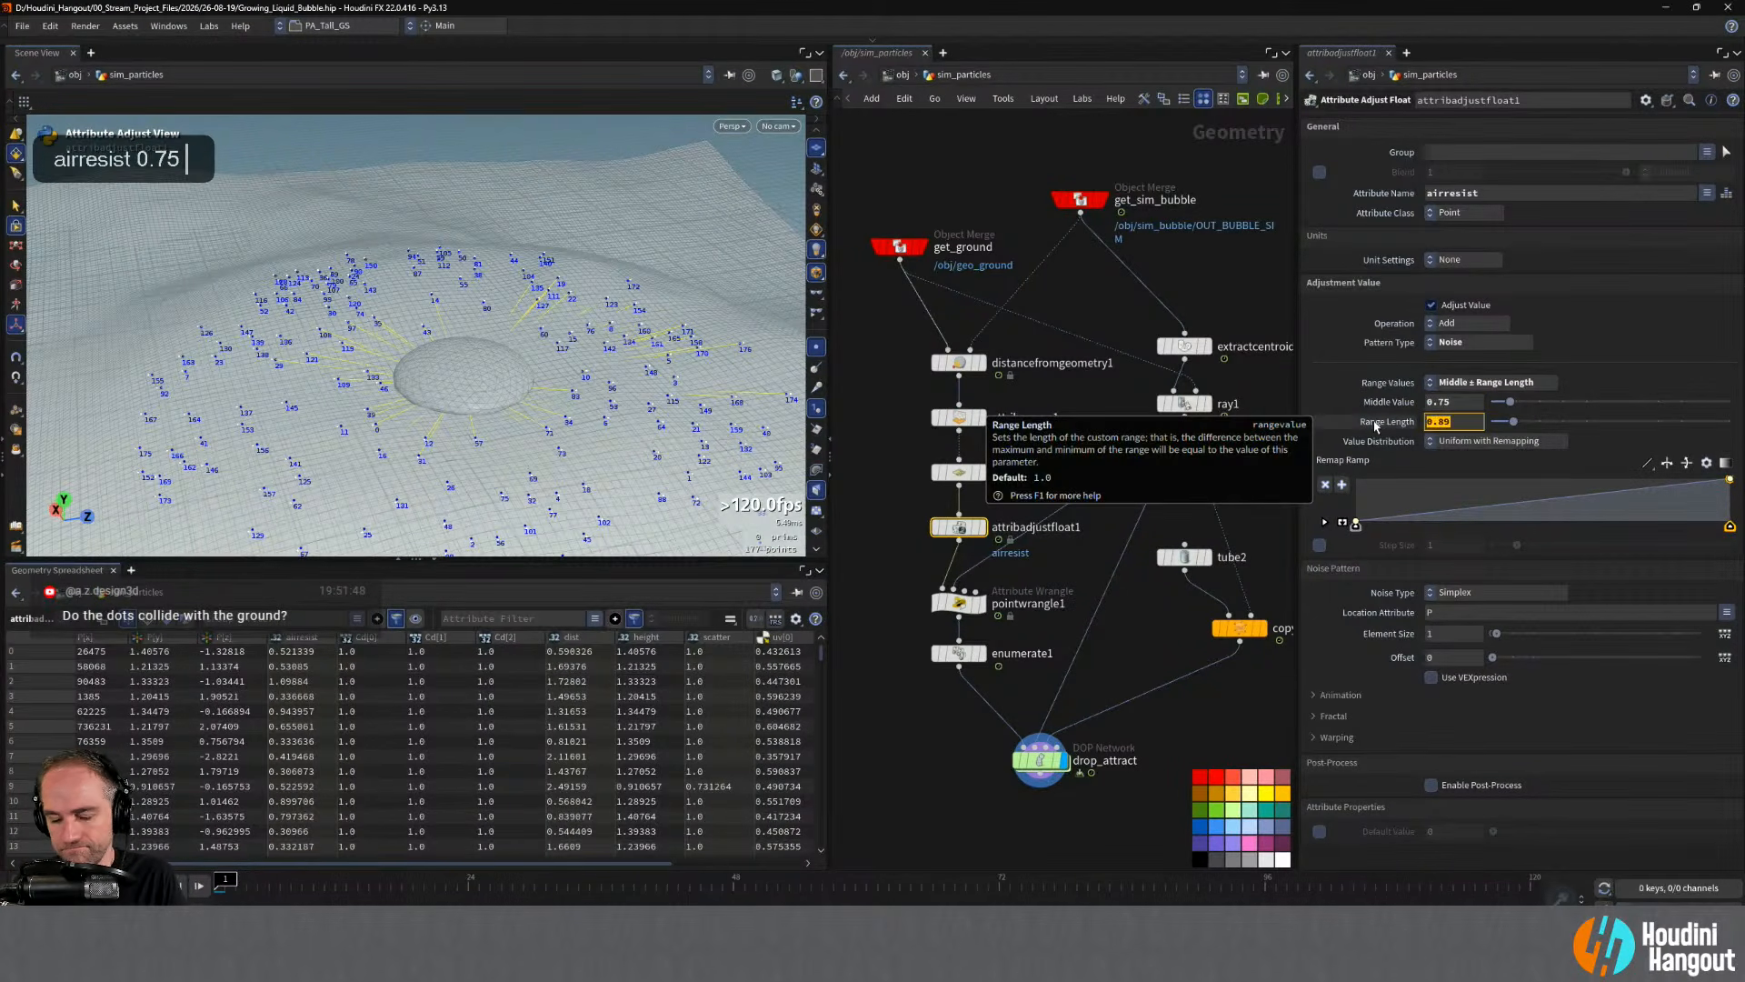
type("0.7")
key("Return")
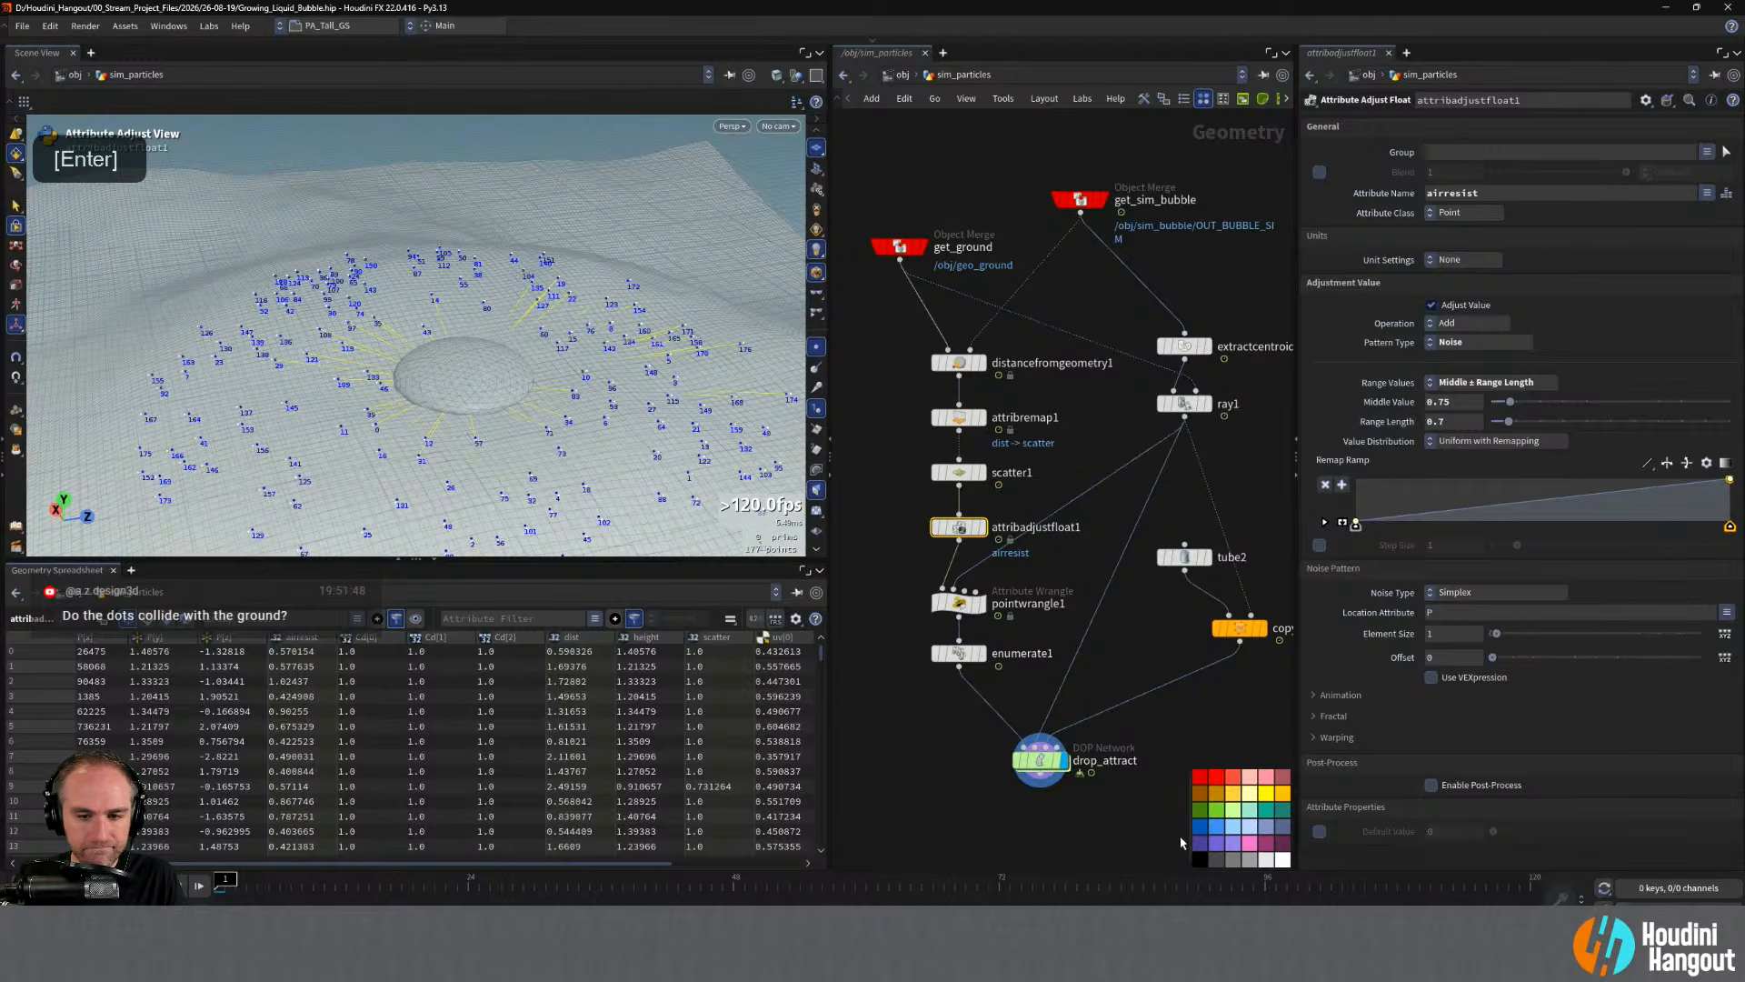
- Select drop_attract, play the simulation and return to frame 1
left_click(1042, 758)
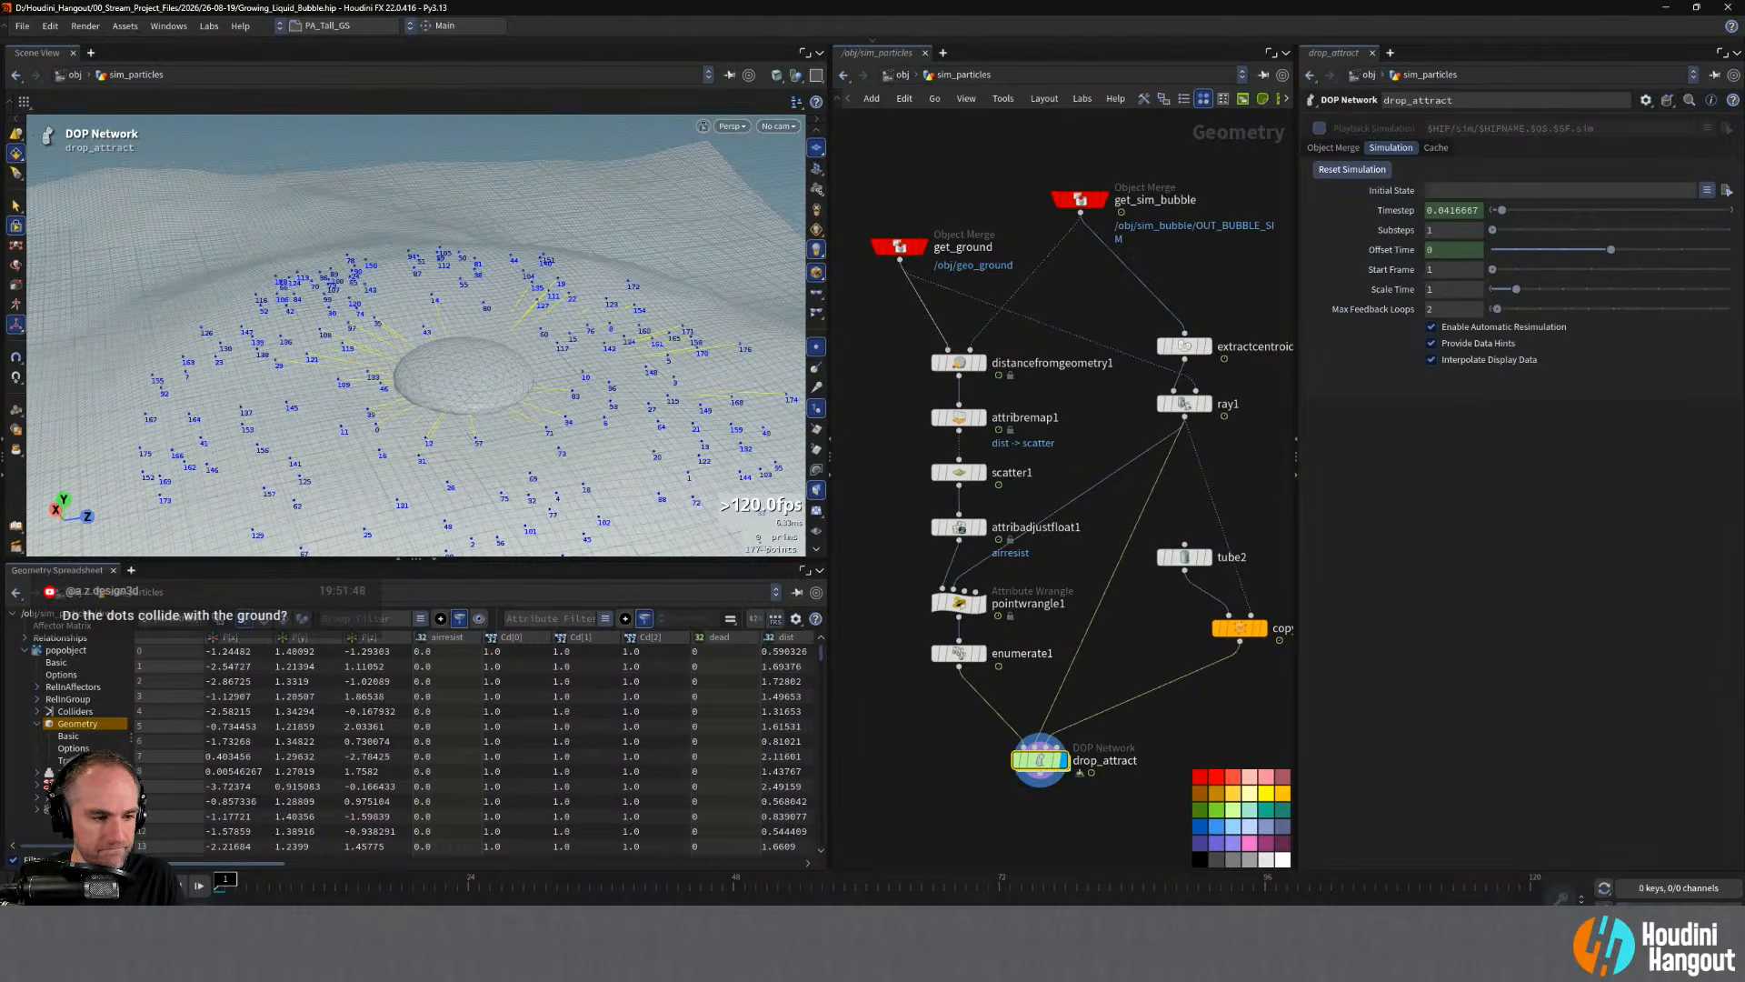
key("Up")
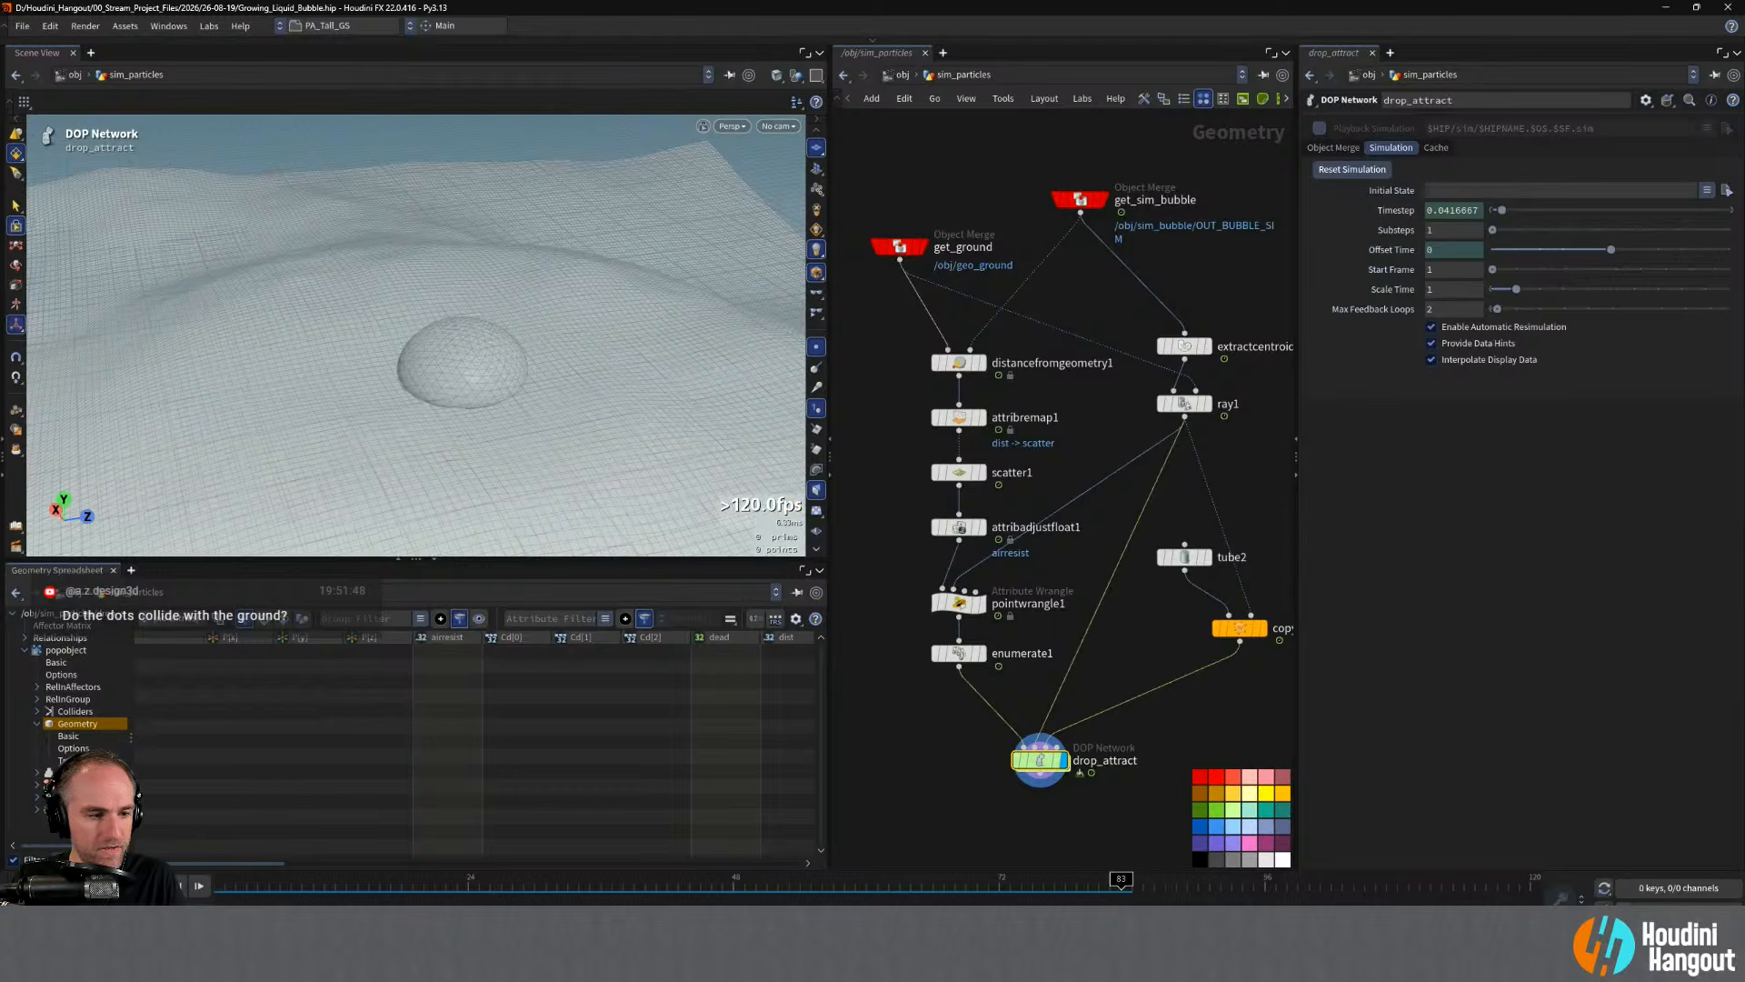
key("ctrl+Up")
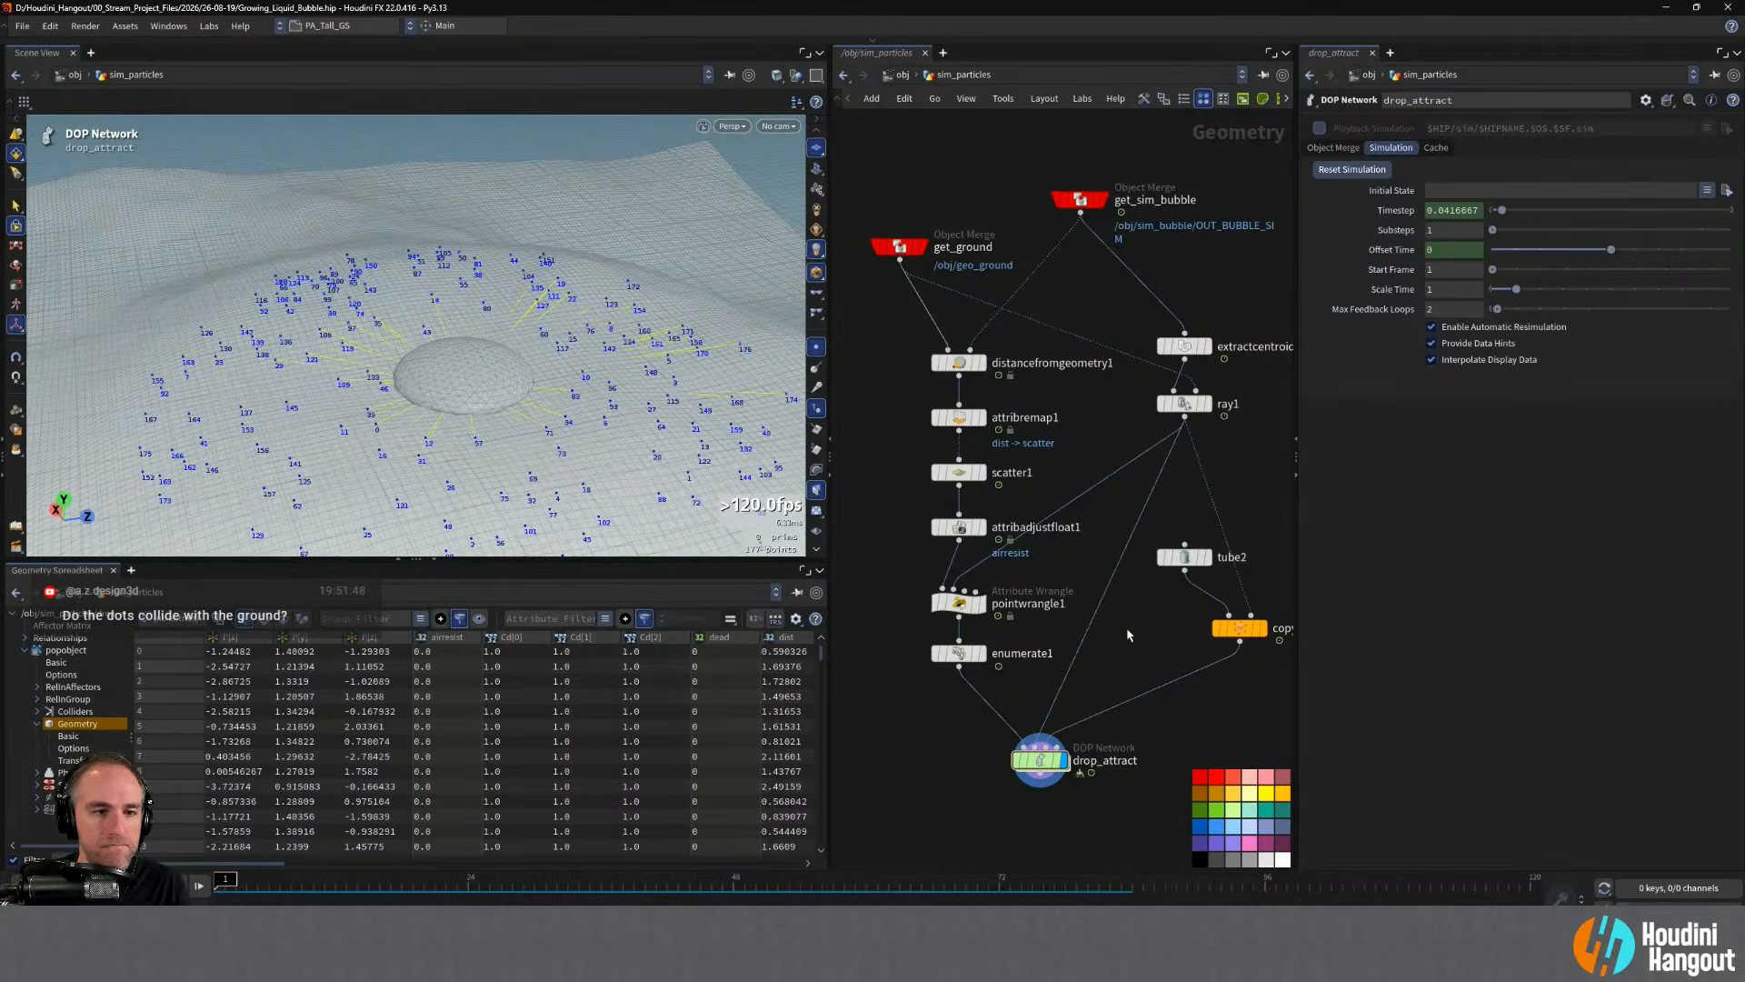
- Try wiring sim_bubble into sim_particles at the object level and cut the connection again
key("u")
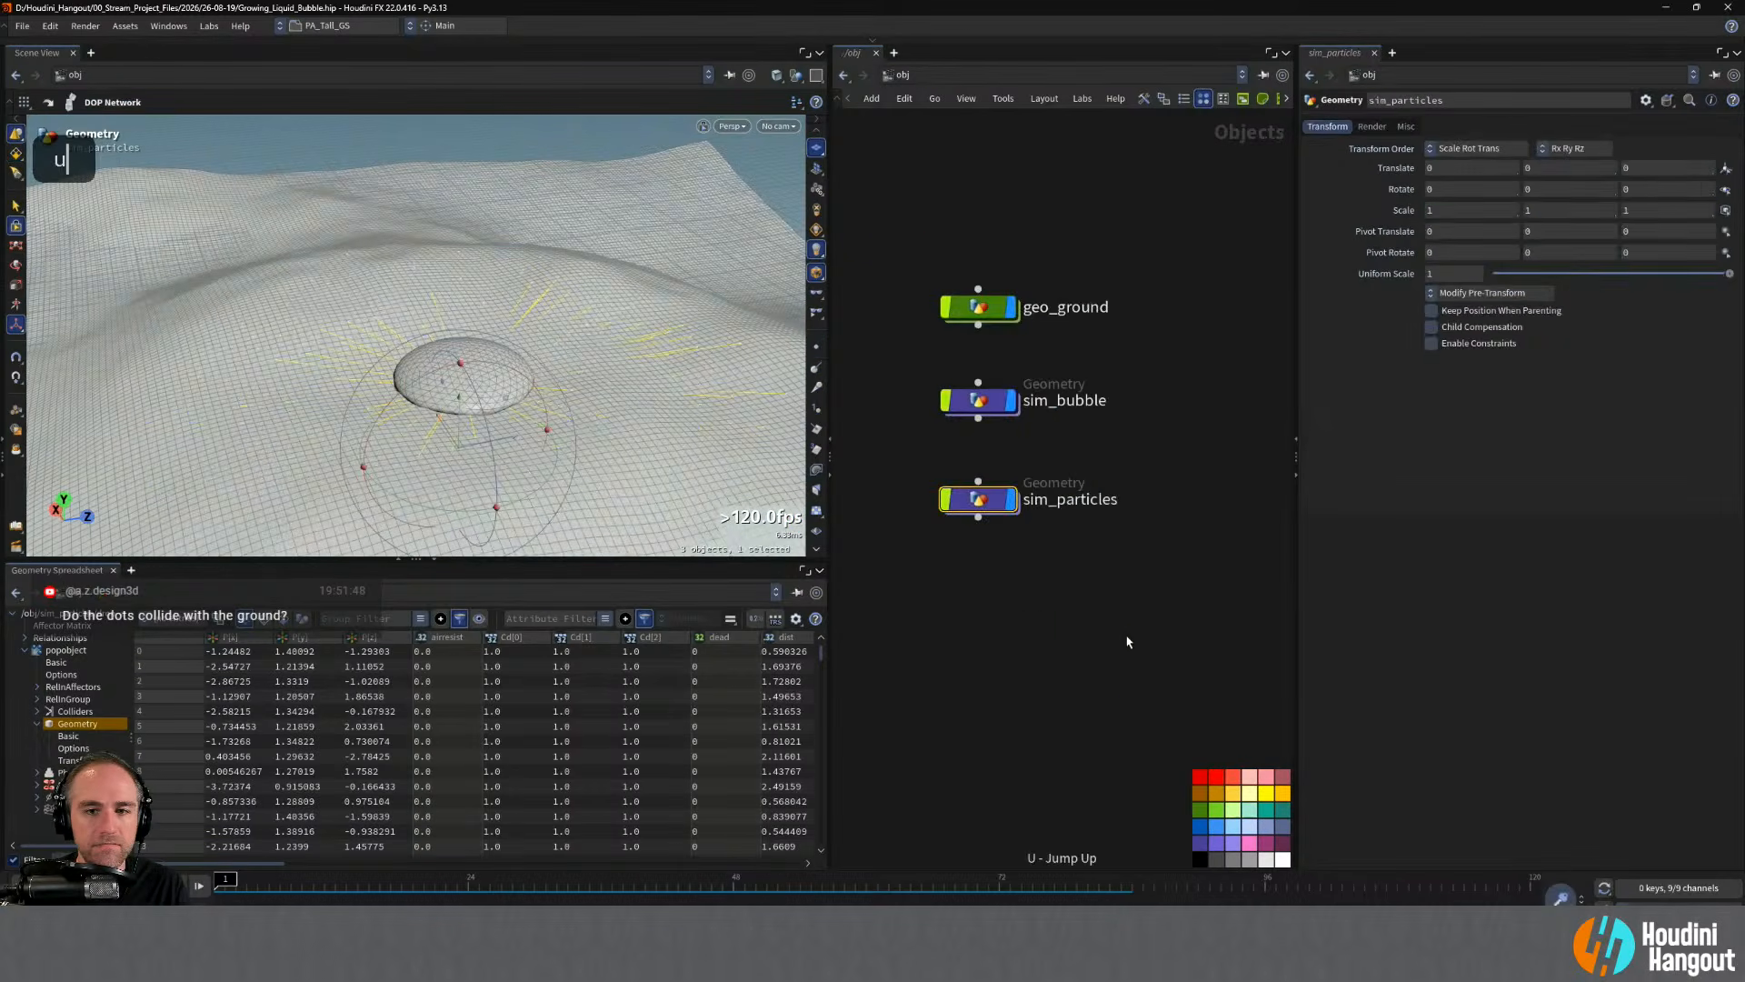
left_click(978, 481)
left_click(979, 419)
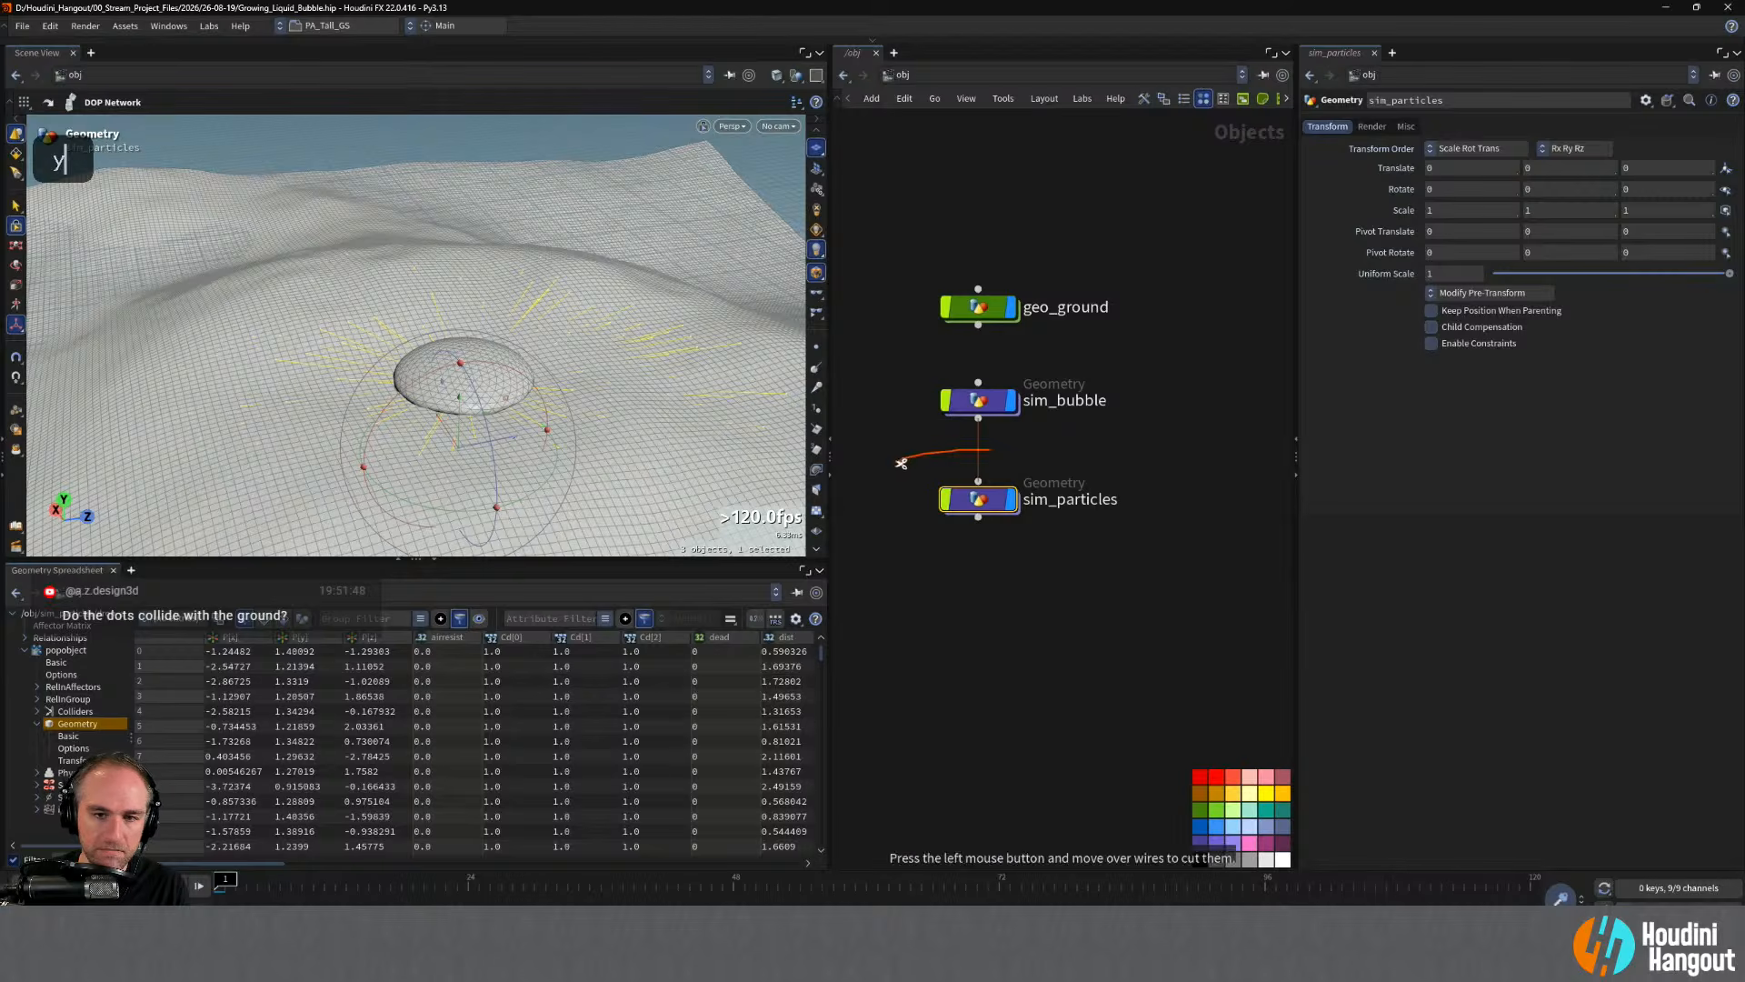
double_click(980, 499)
double_click(1040, 760)
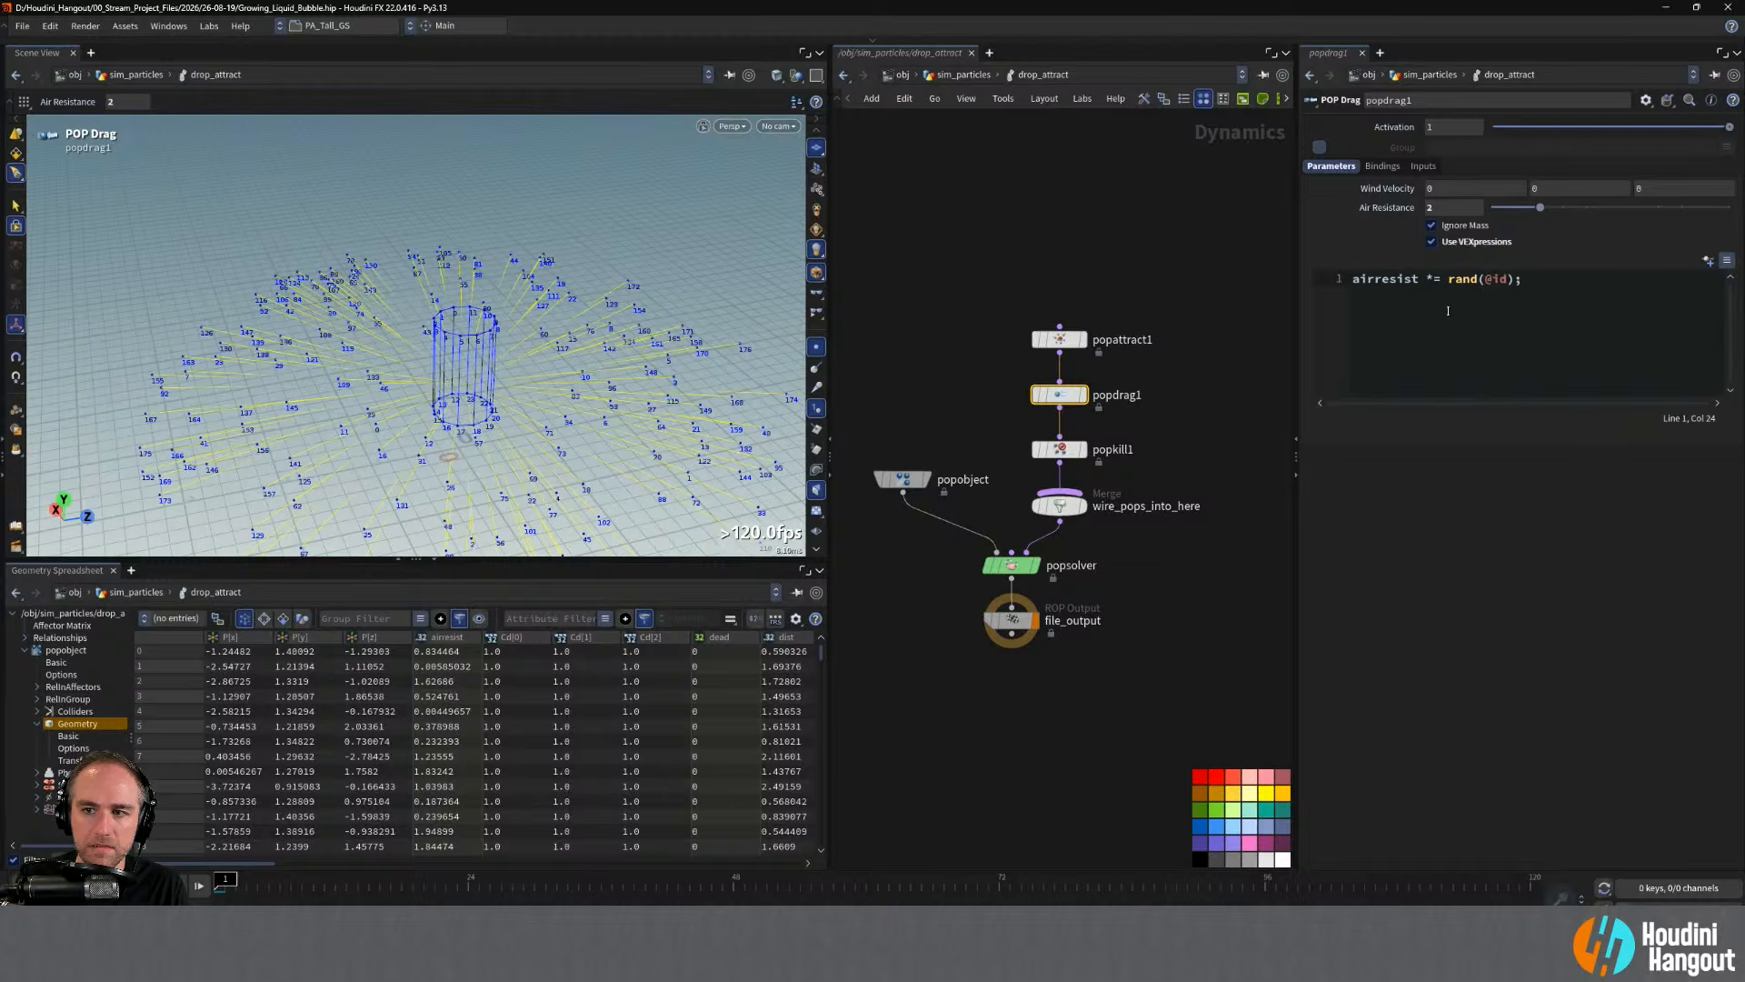
left_click_drag(1514, 280, 1448, 281)
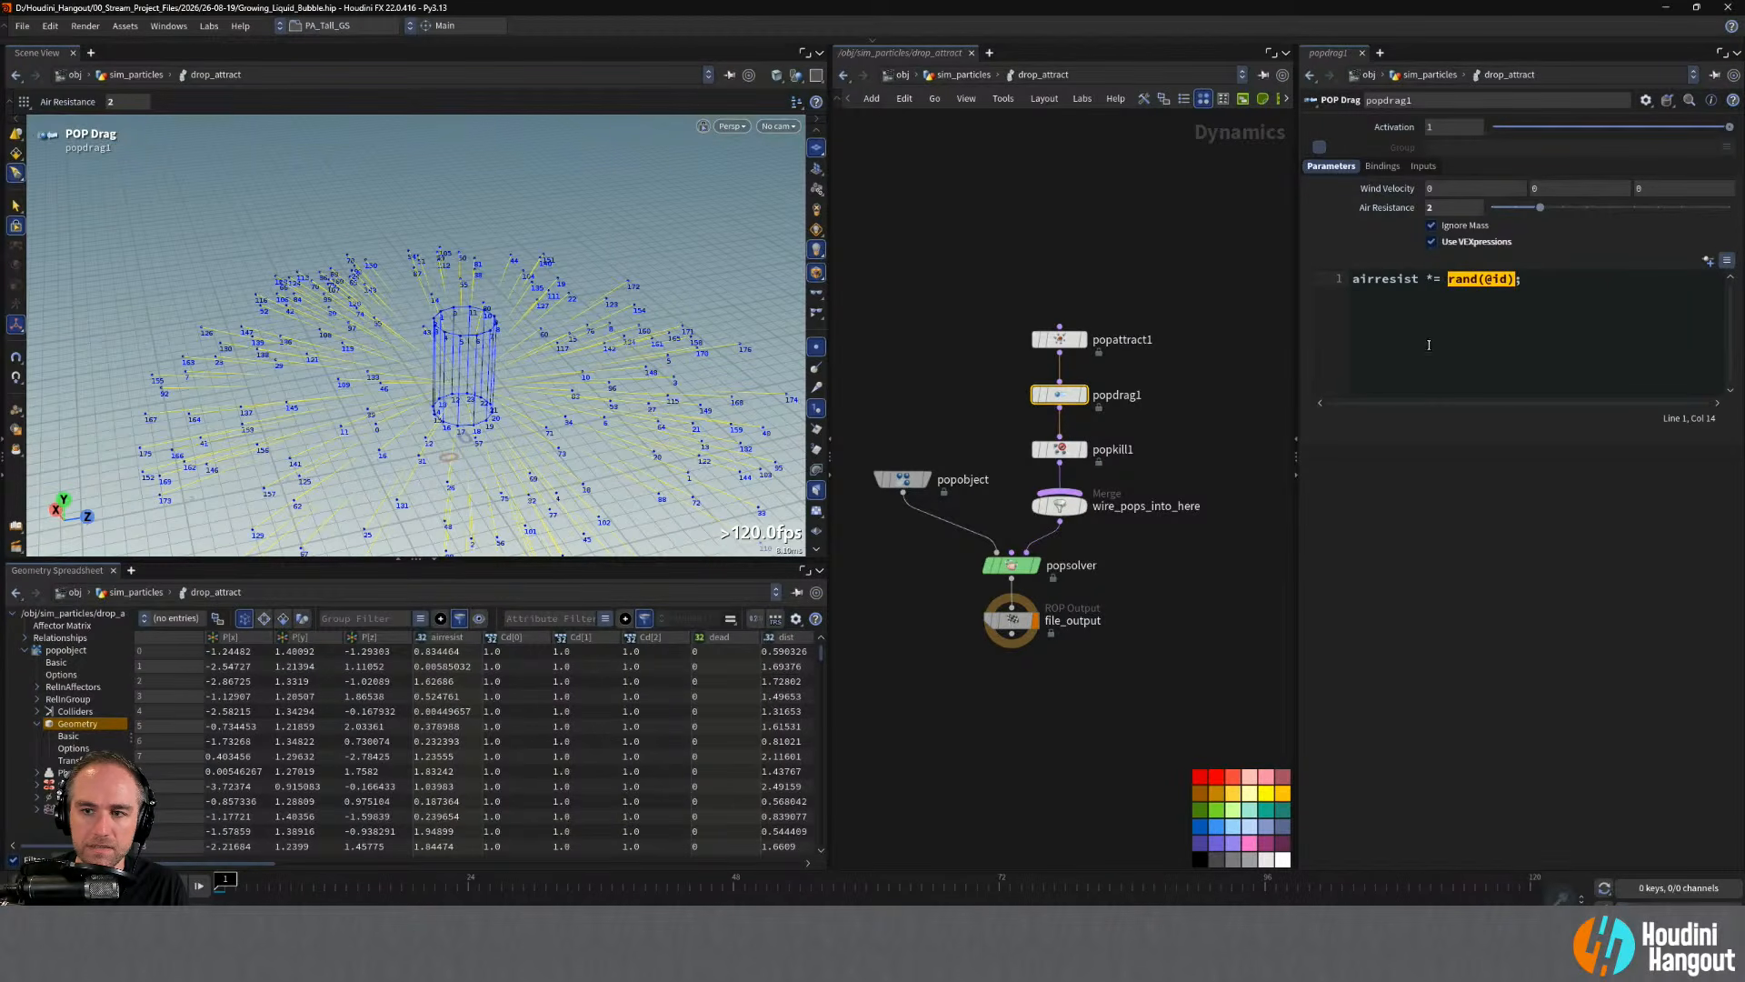
type("@airre")
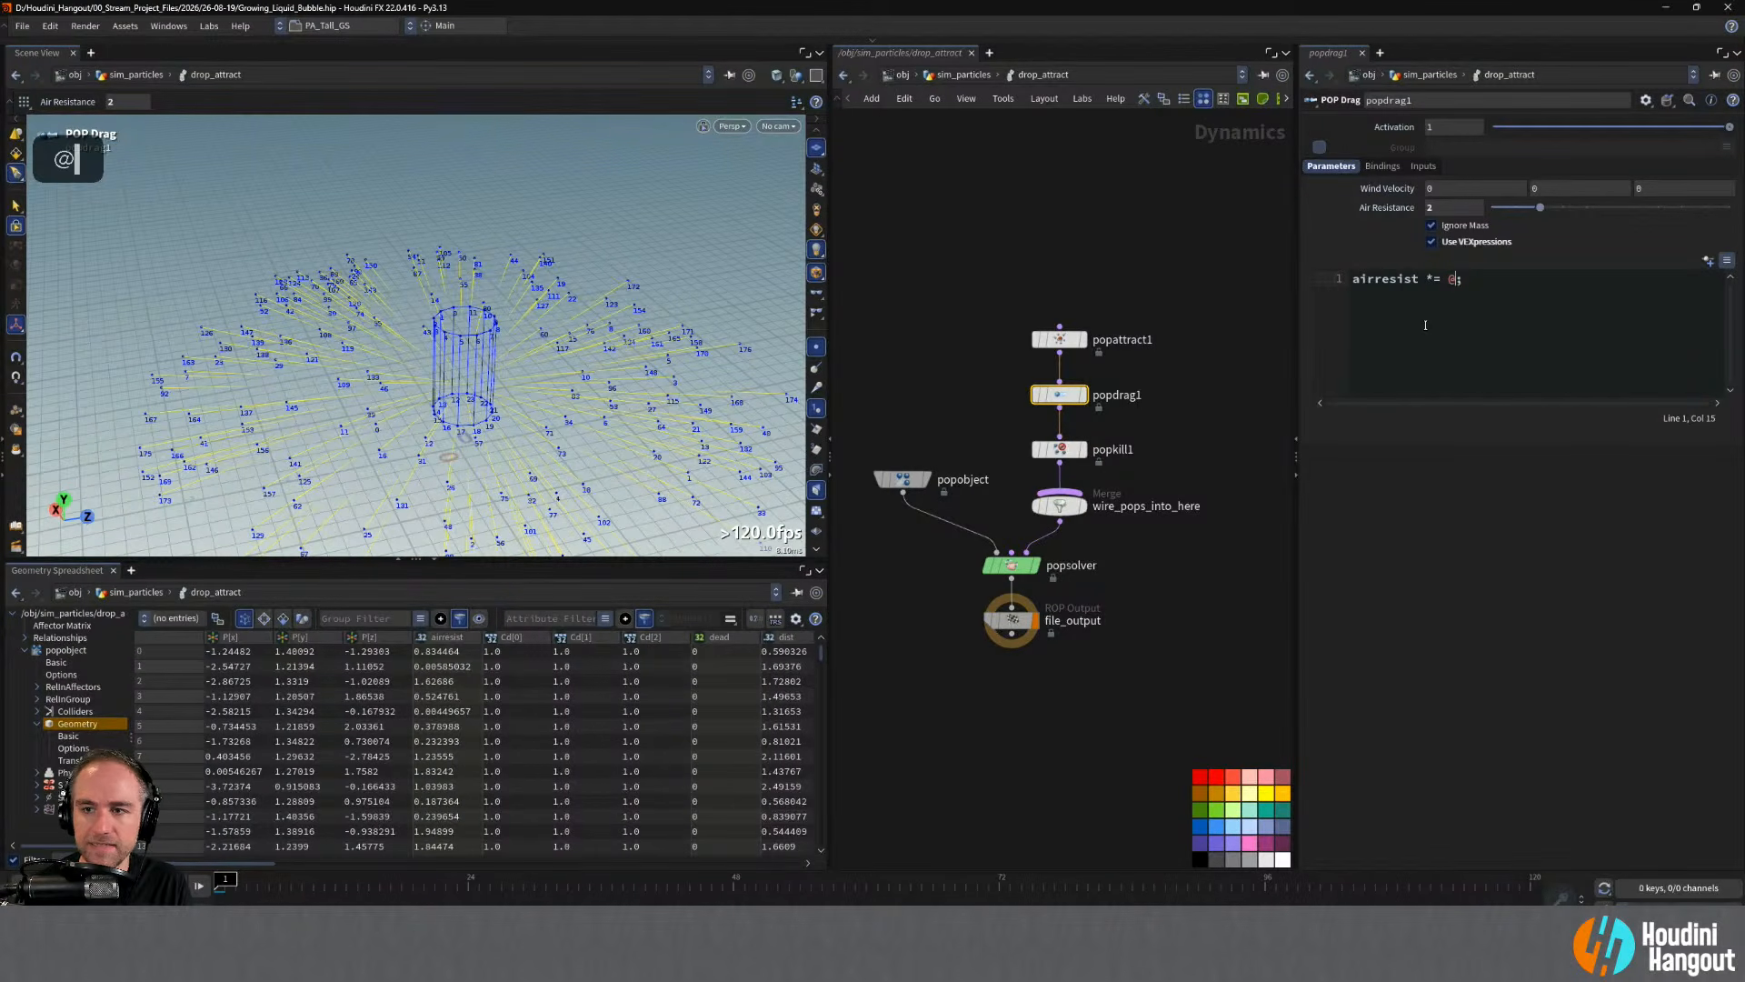
type("sist")
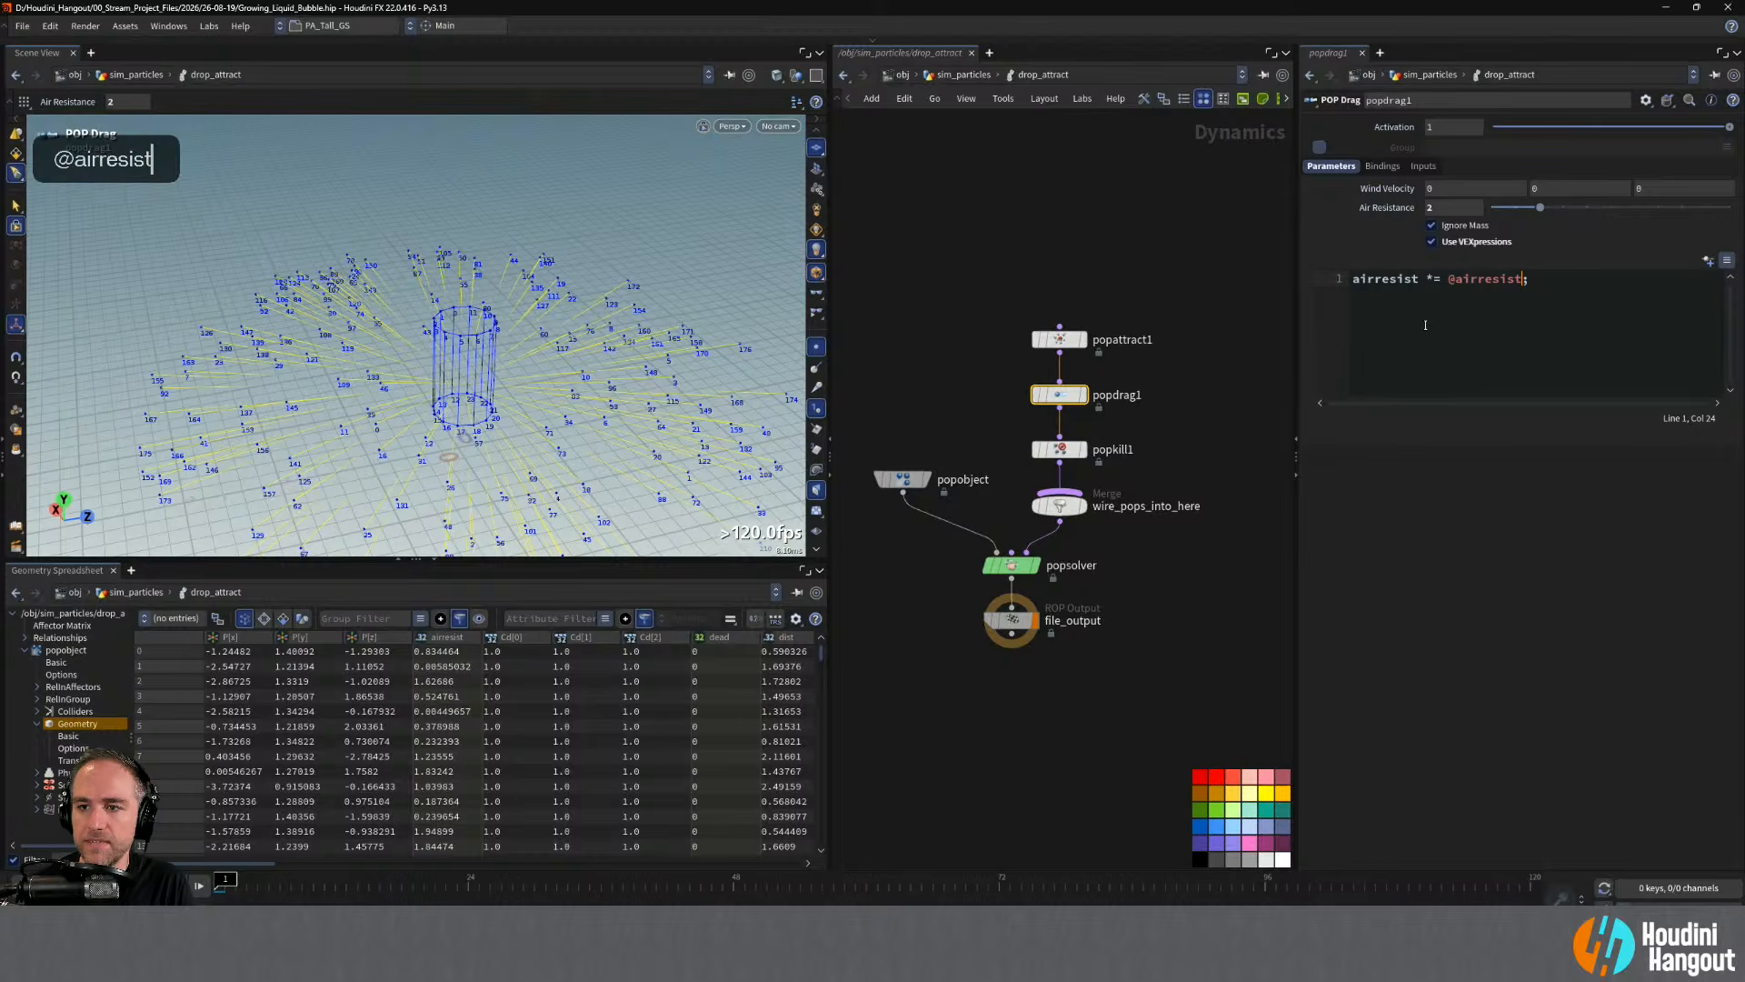
key("ctrl+Return")
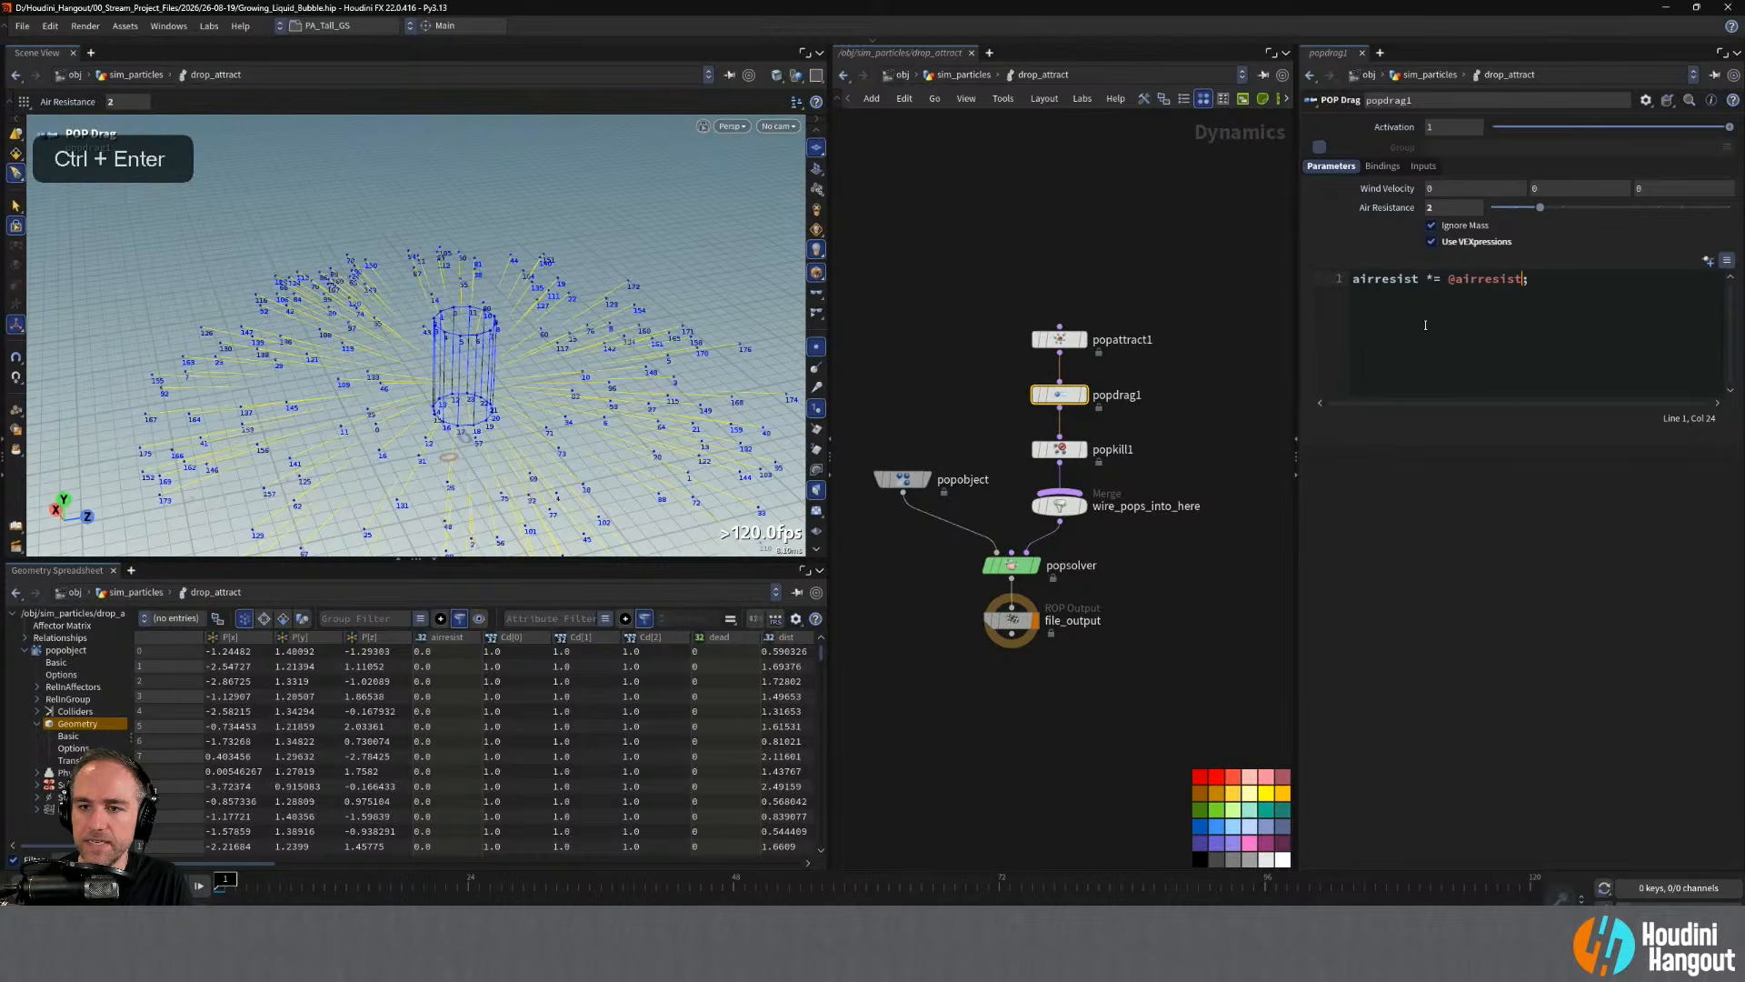
- Change the *= operator in popdrag1's expression to = and reset Air Resistance to its default of 1
left_click(1199, 355)
key("ctrl")
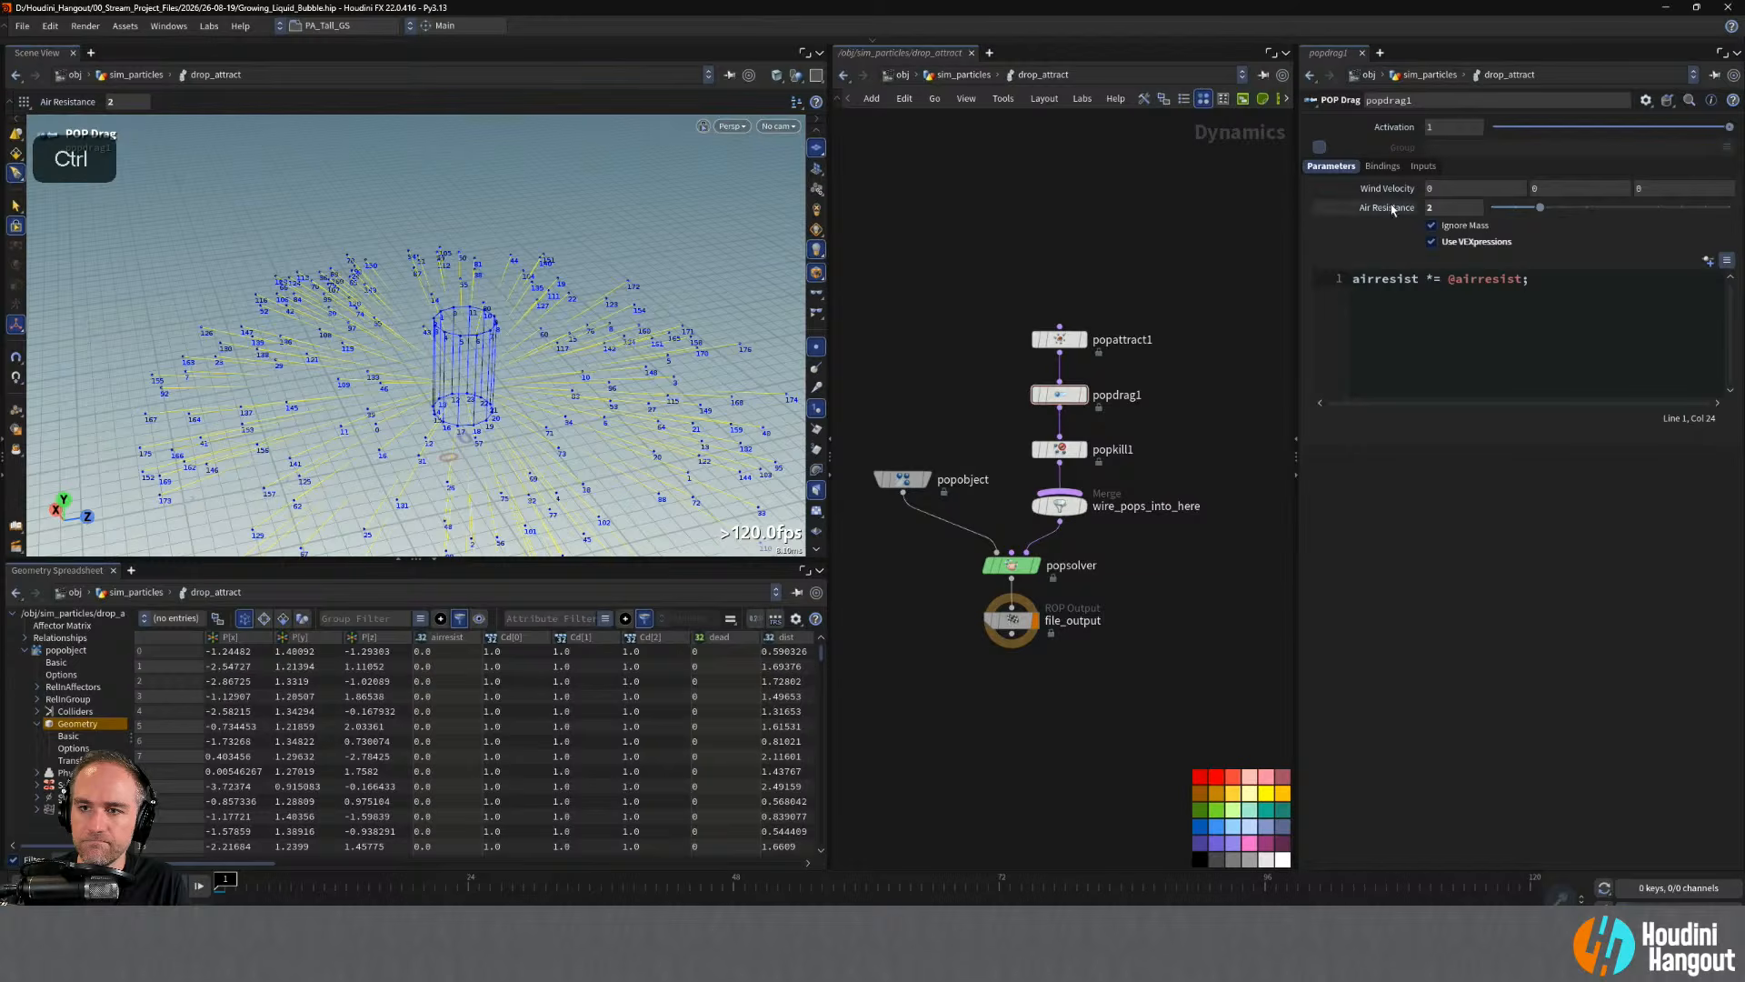
left_click(1433, 279)
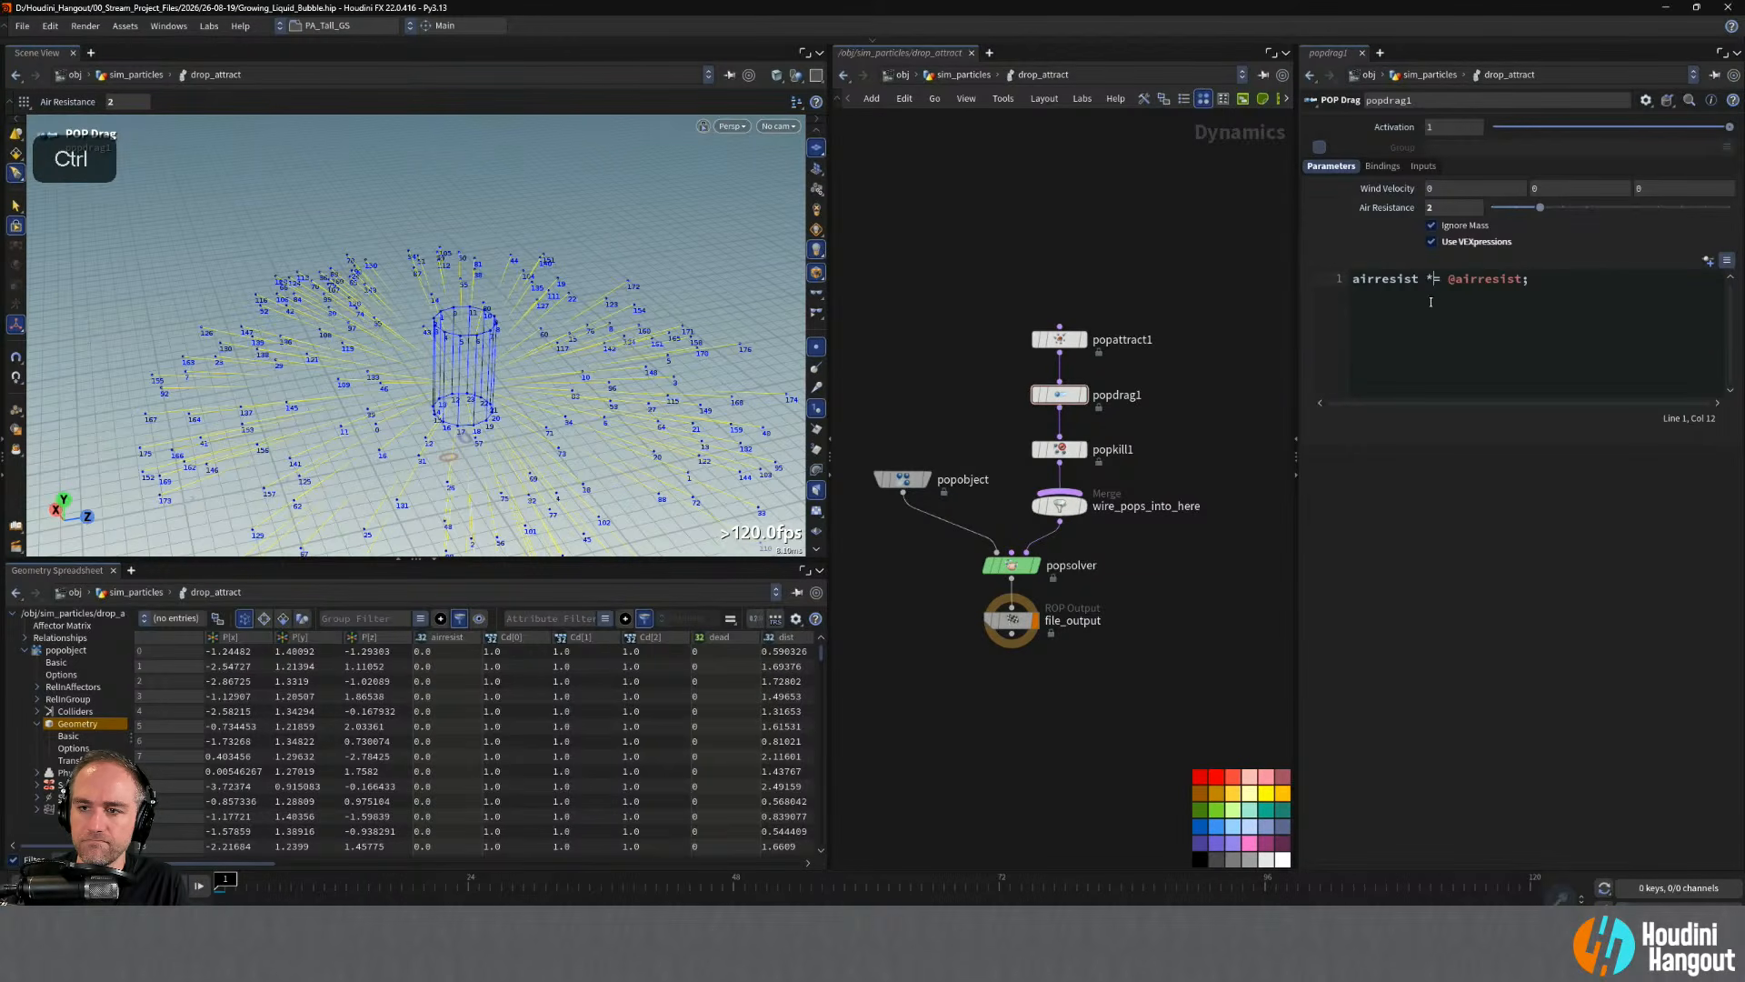
key("BackSpace")
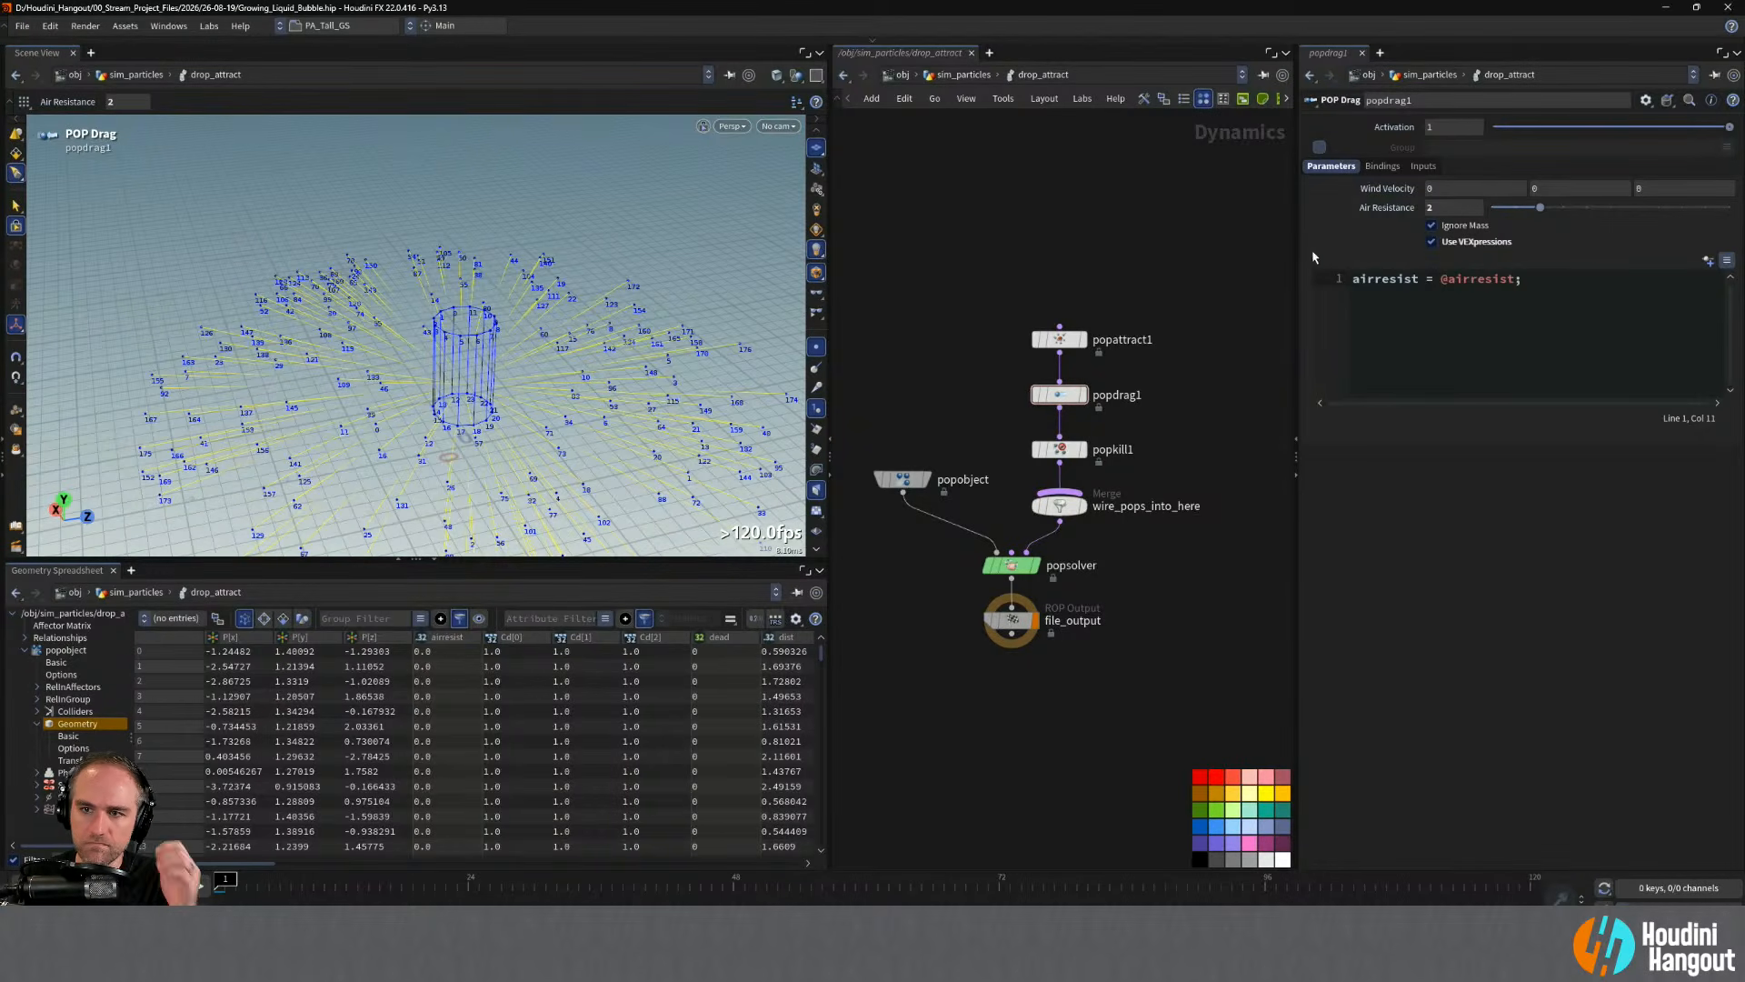
middle_click(1401, 215, "ctrl")
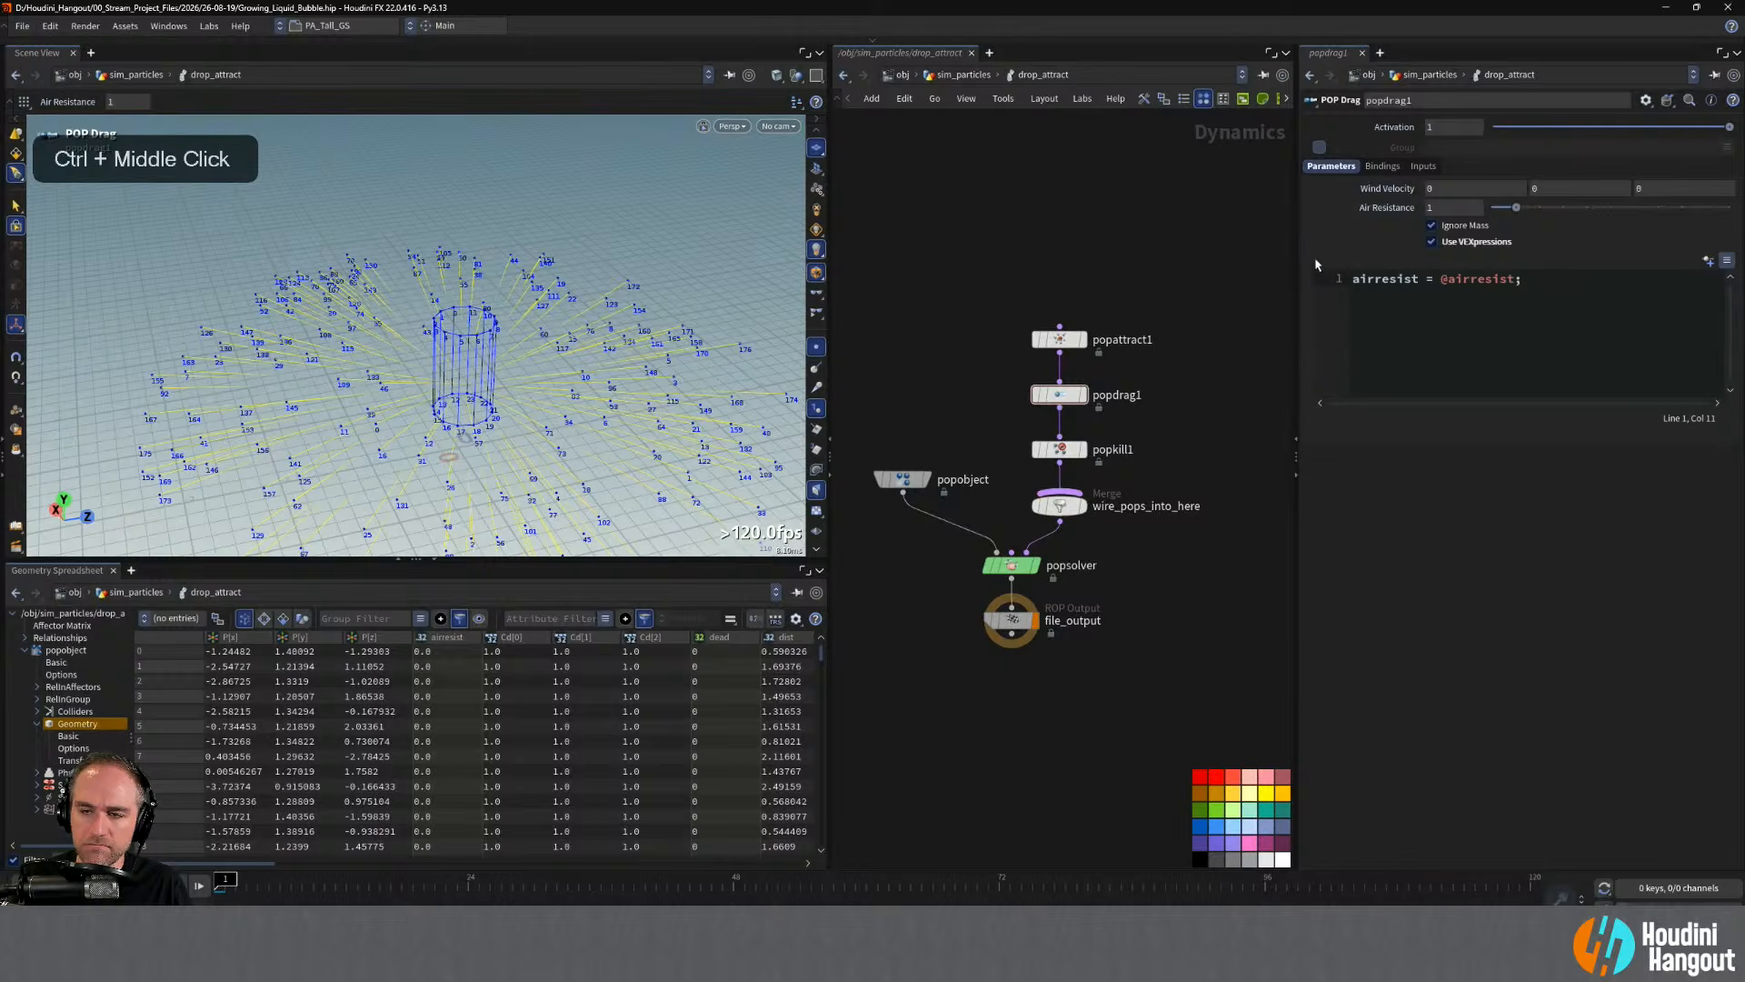
- Rename the attribute that attribadjustfloat1 creates in sim_particles to drag
key("u")
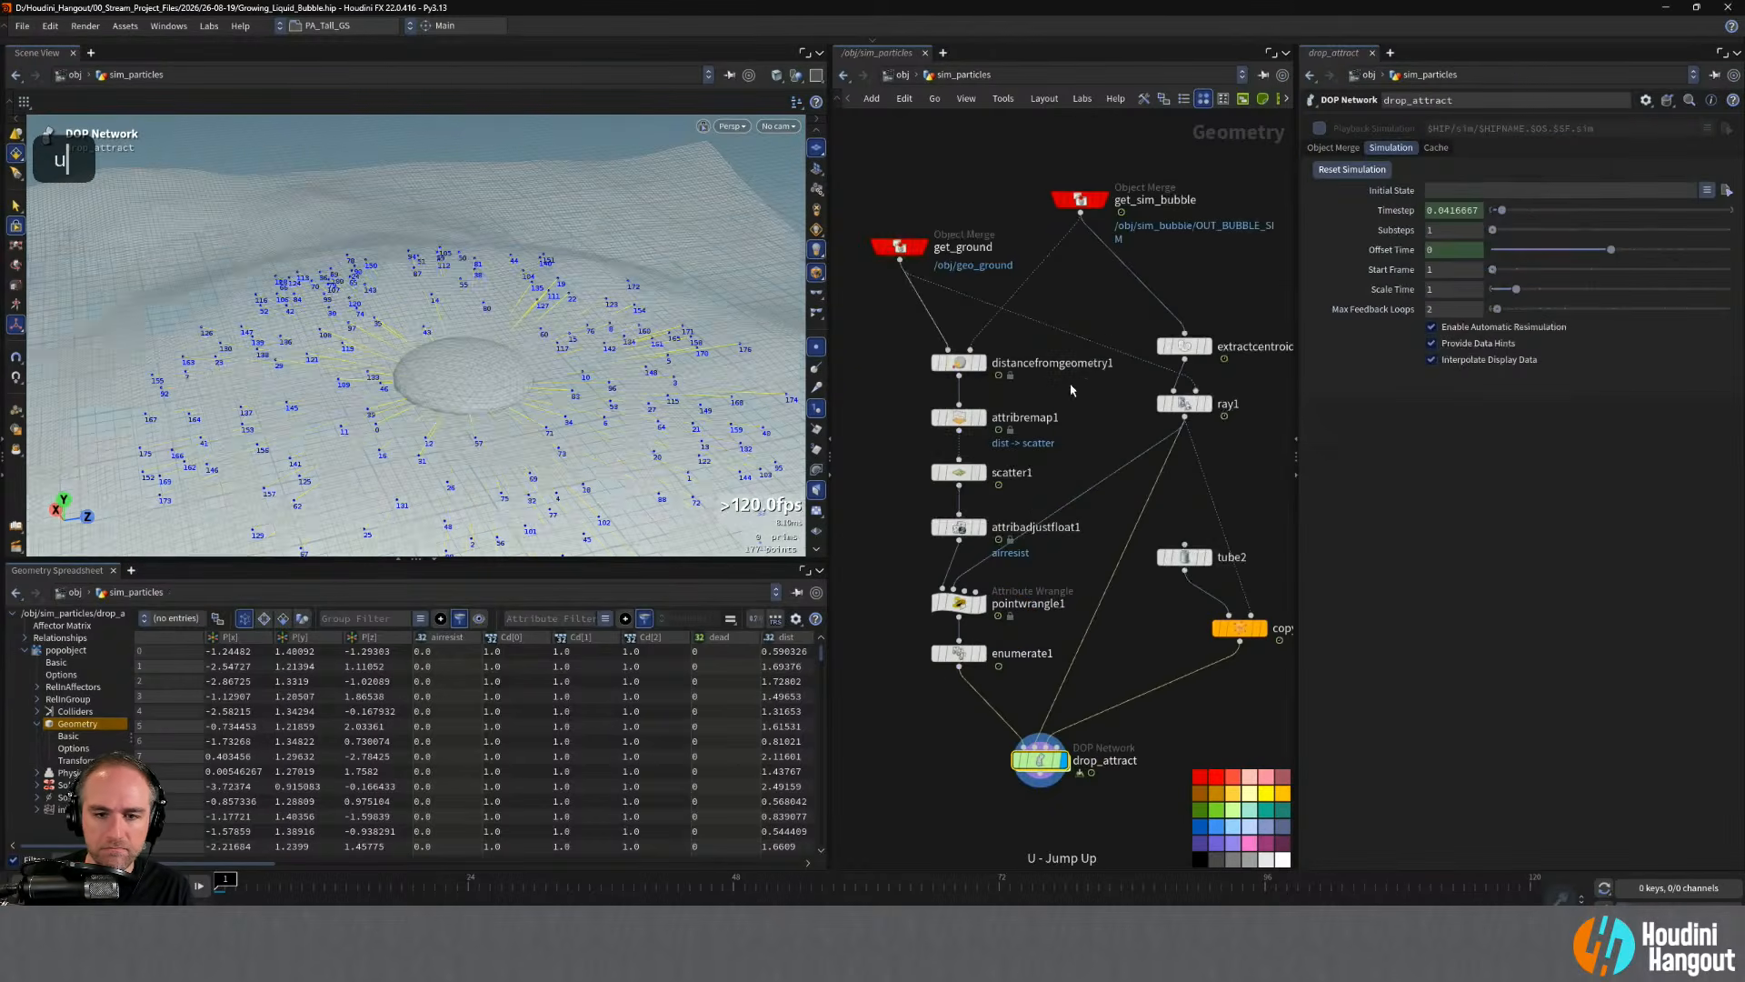
left_click(949, 603)
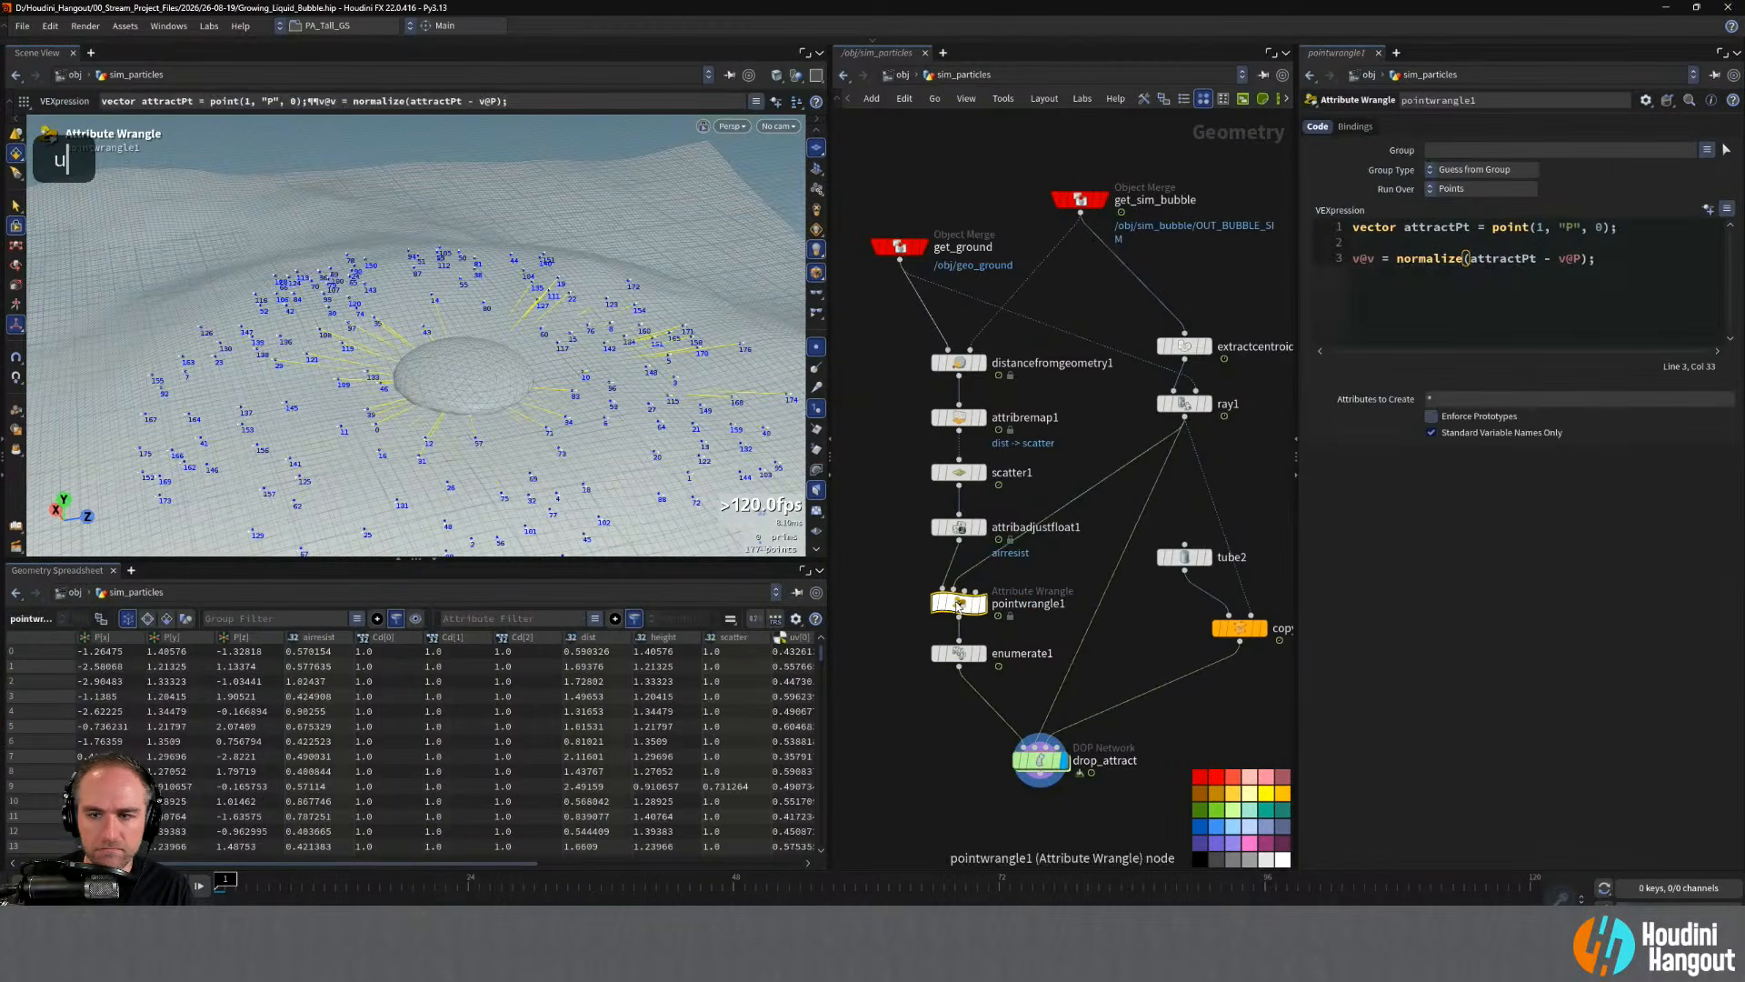
left_click(959, 527)
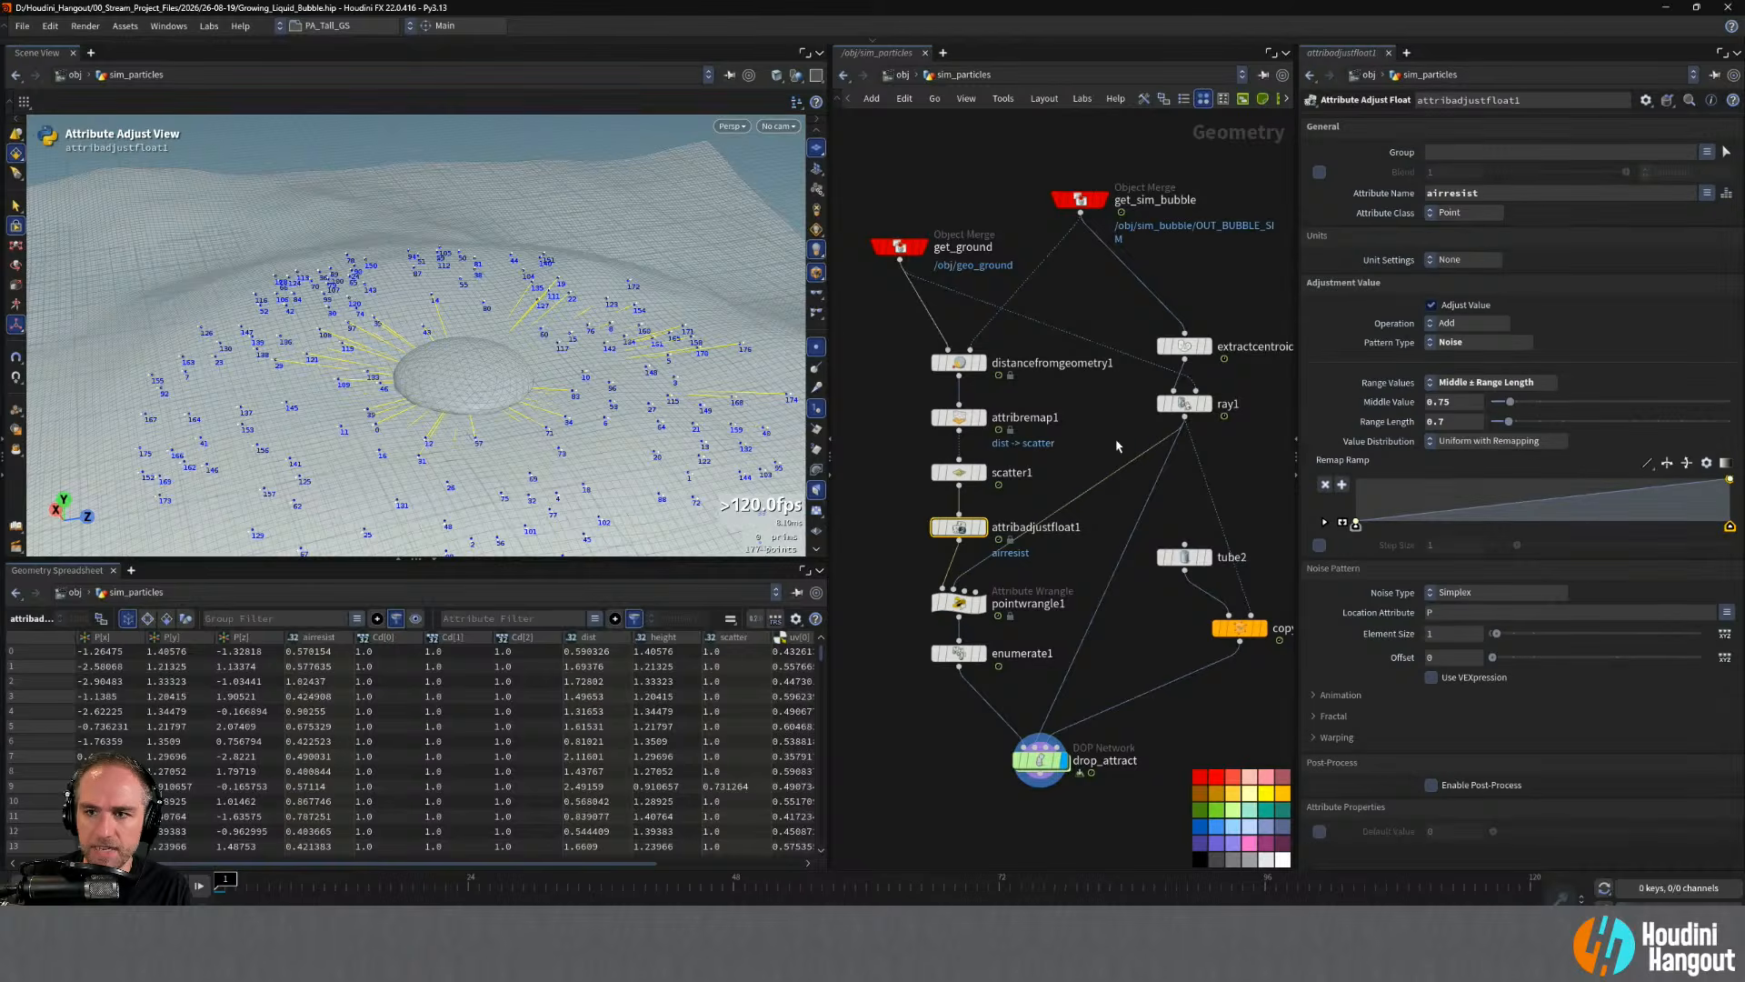
double_click(1487, 193)
type("dra")
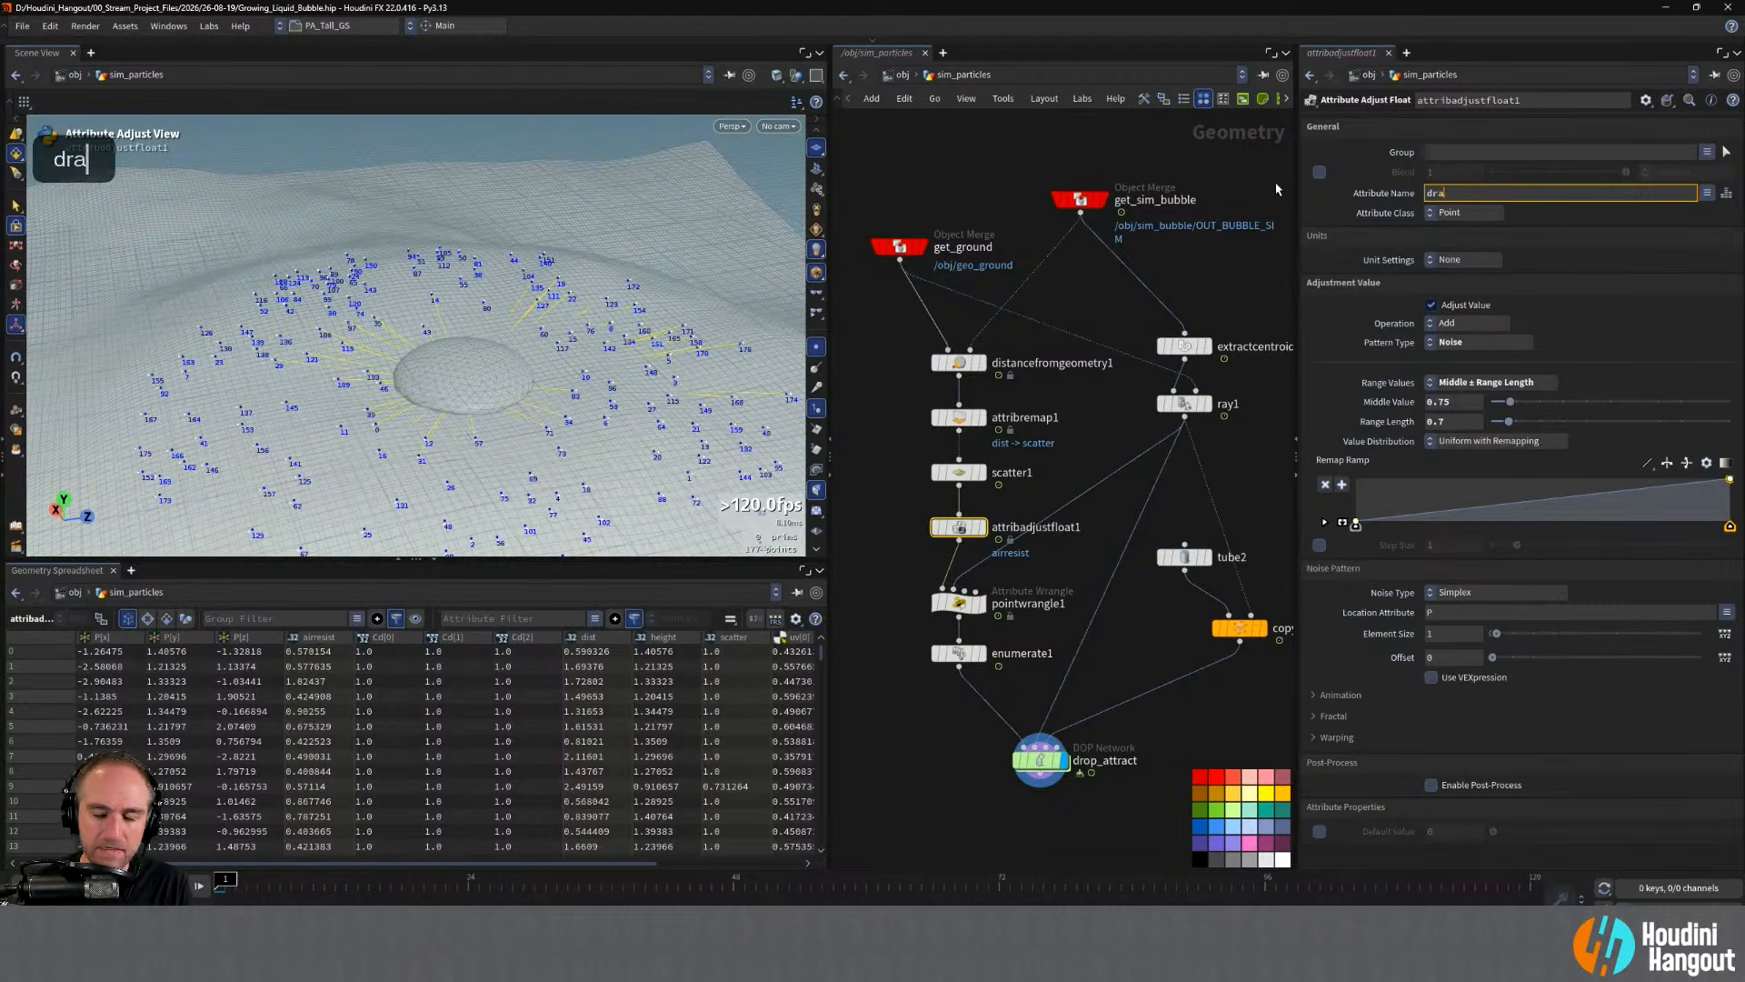
type("gu")
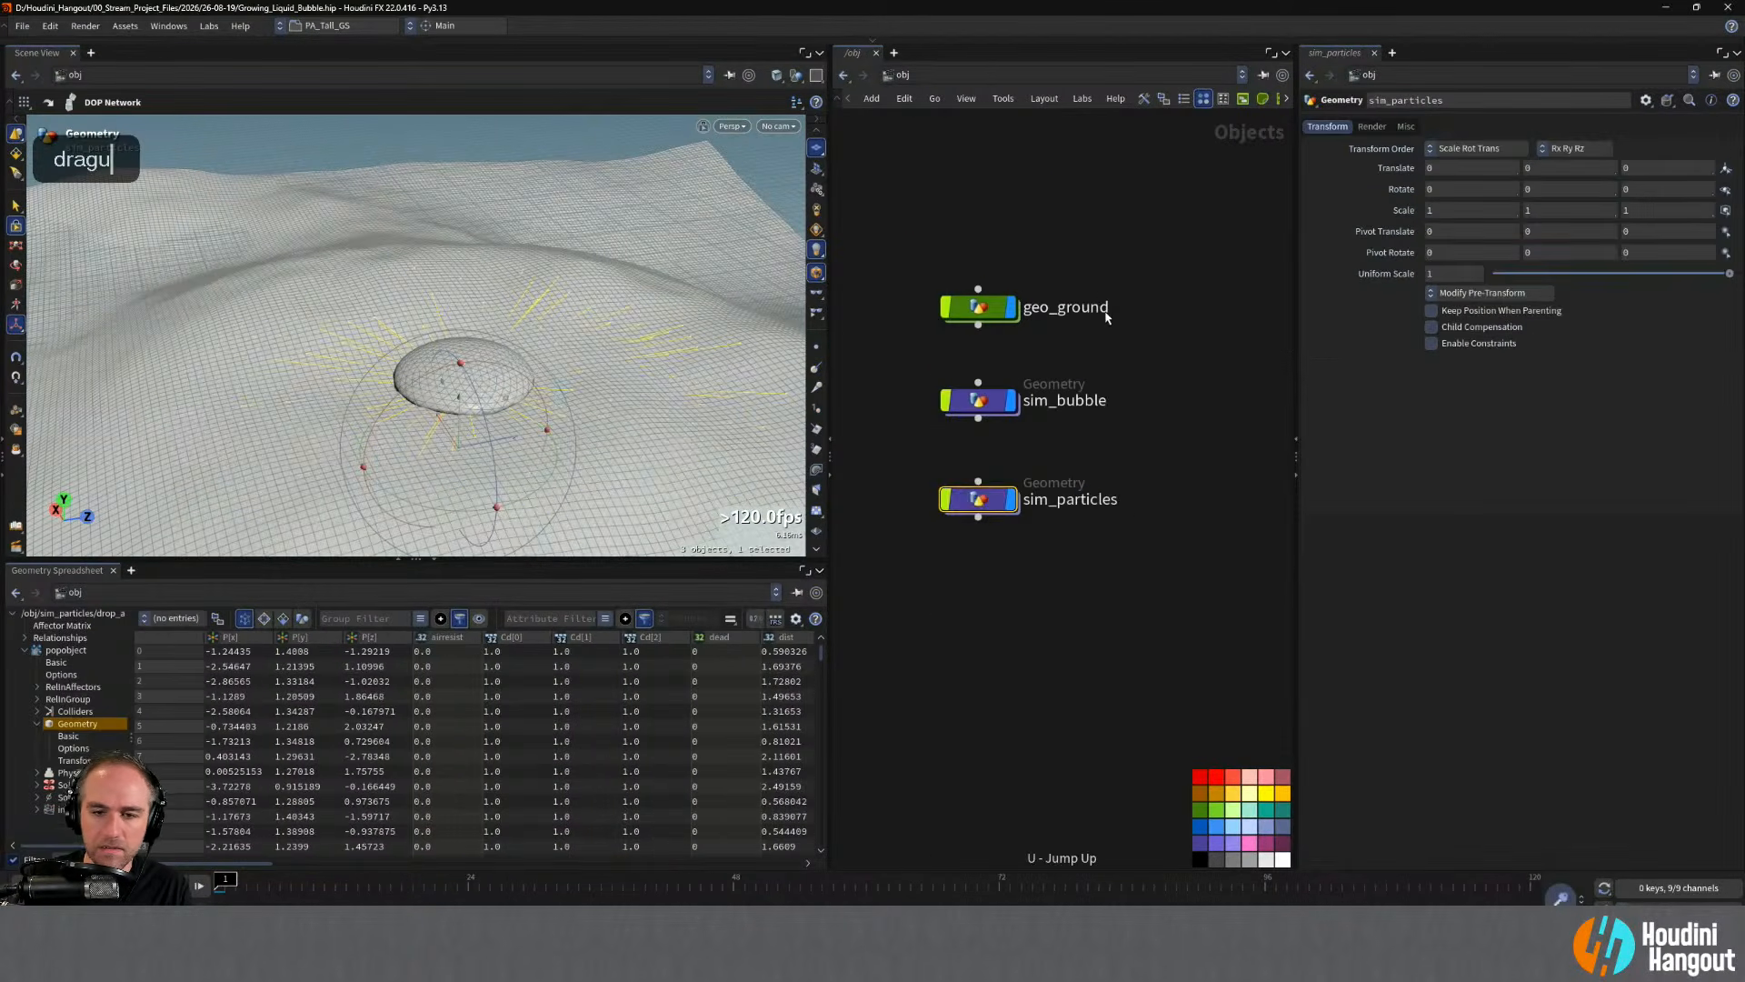
double_click(993, 512)
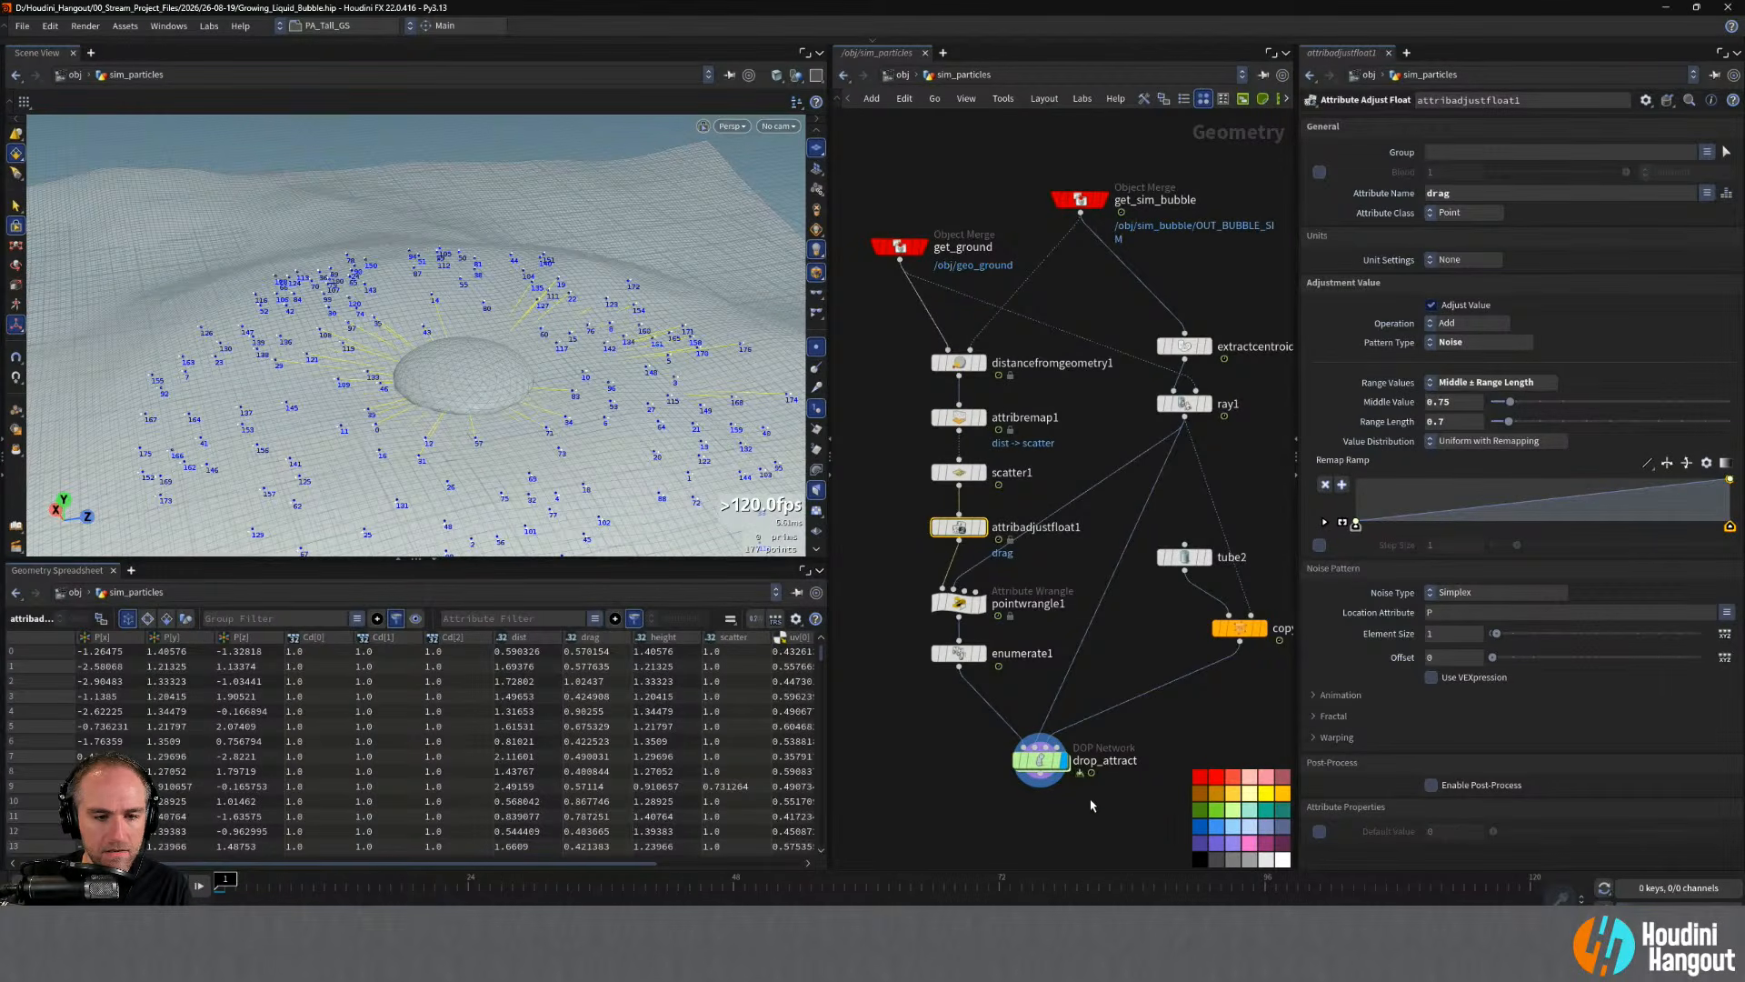
double_click(1037, 769)
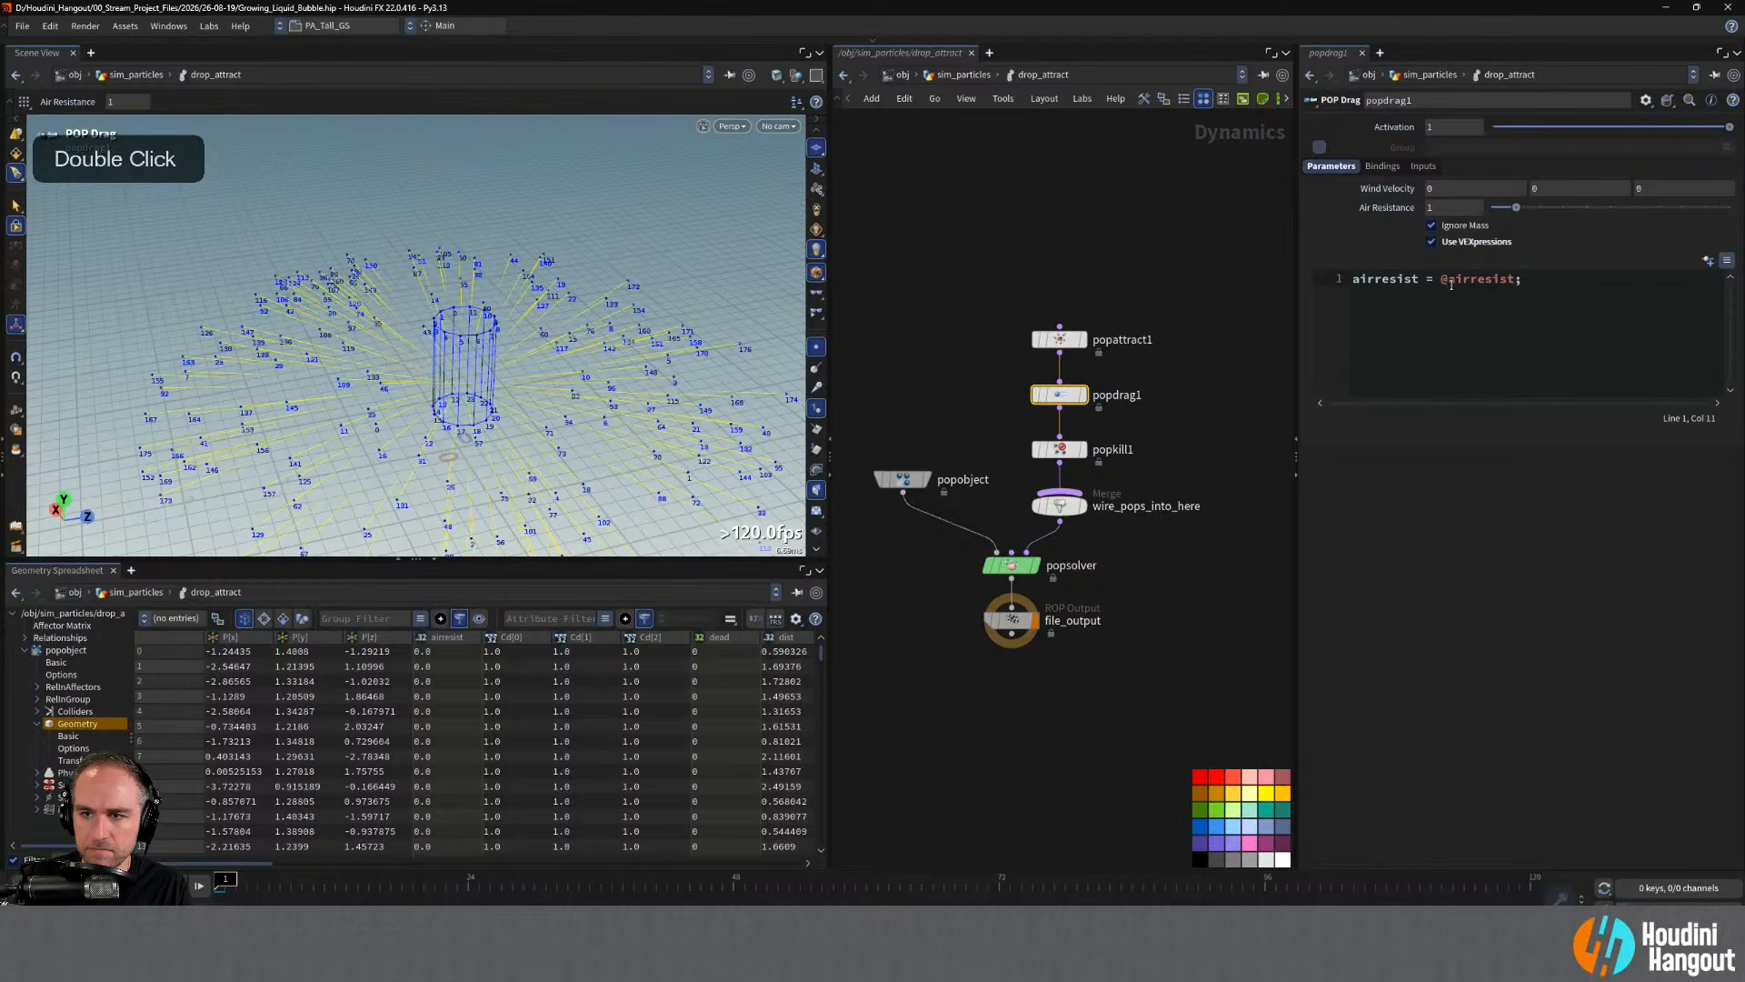
left_click_drag(1449, 280, 1512, 280)
type("drag")
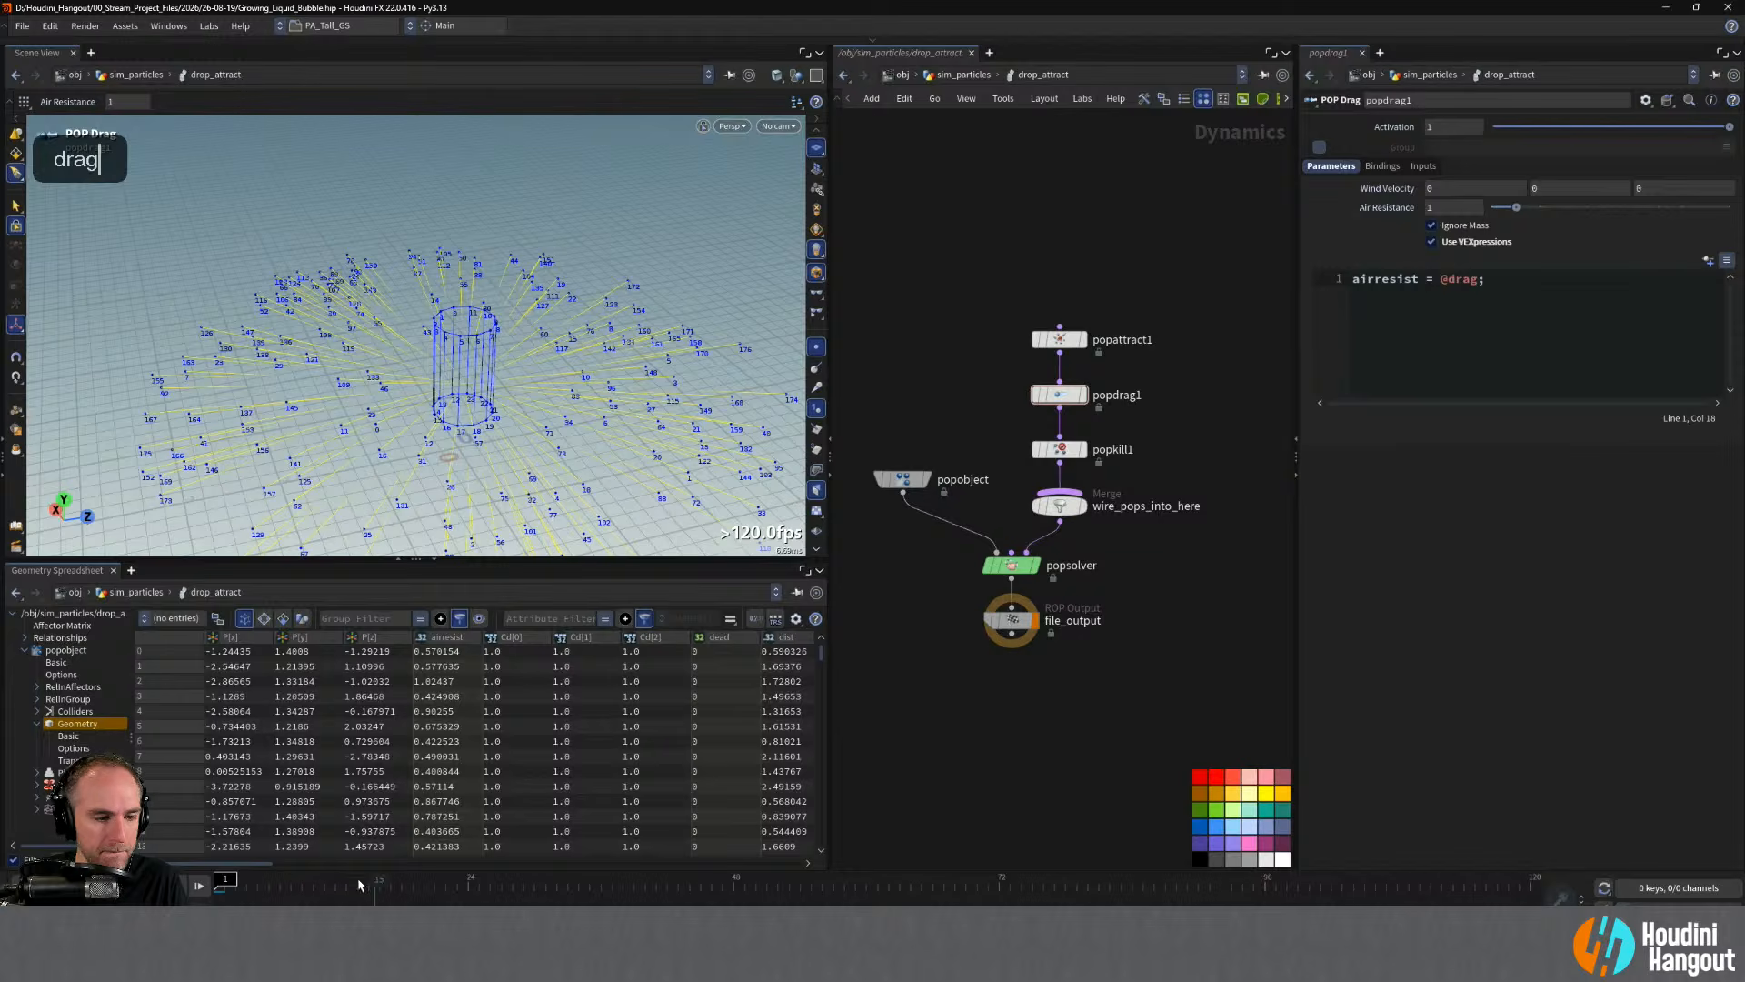
- Play the drop_attract simulation to check the particle motion, and reopen attribadjustfloat1 in the sim_particles network
left_click(198, 886)
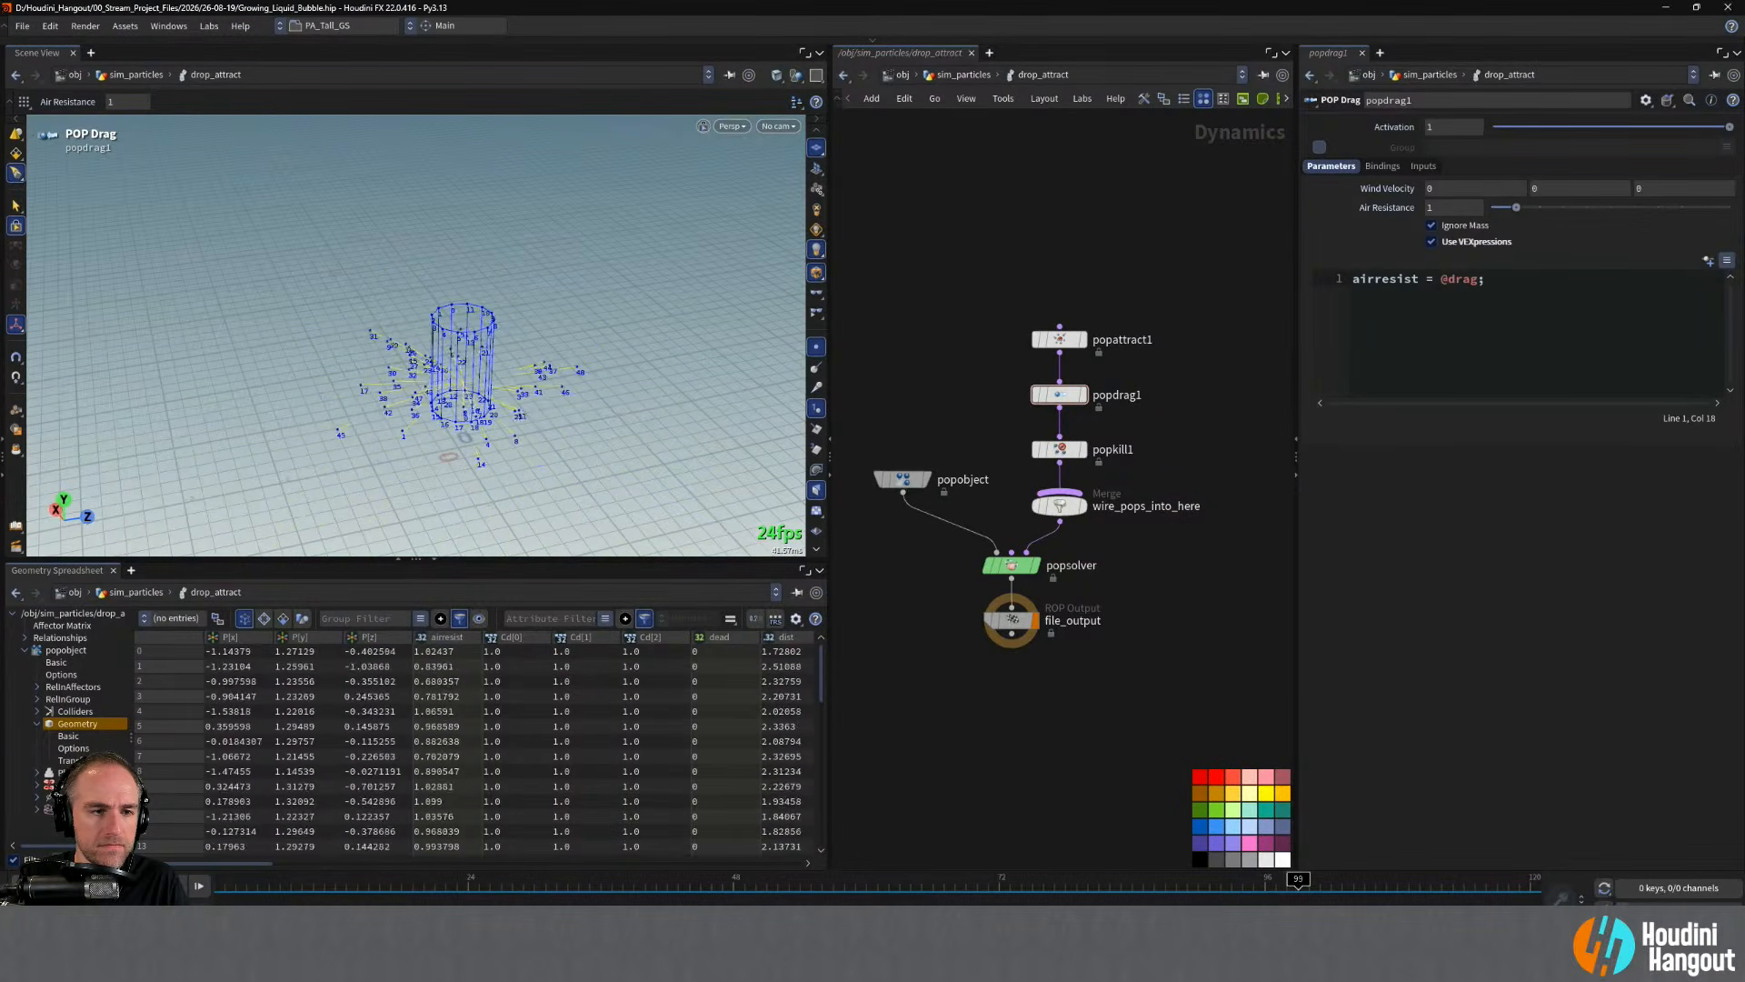
key("ctrl+Up")
key("u")
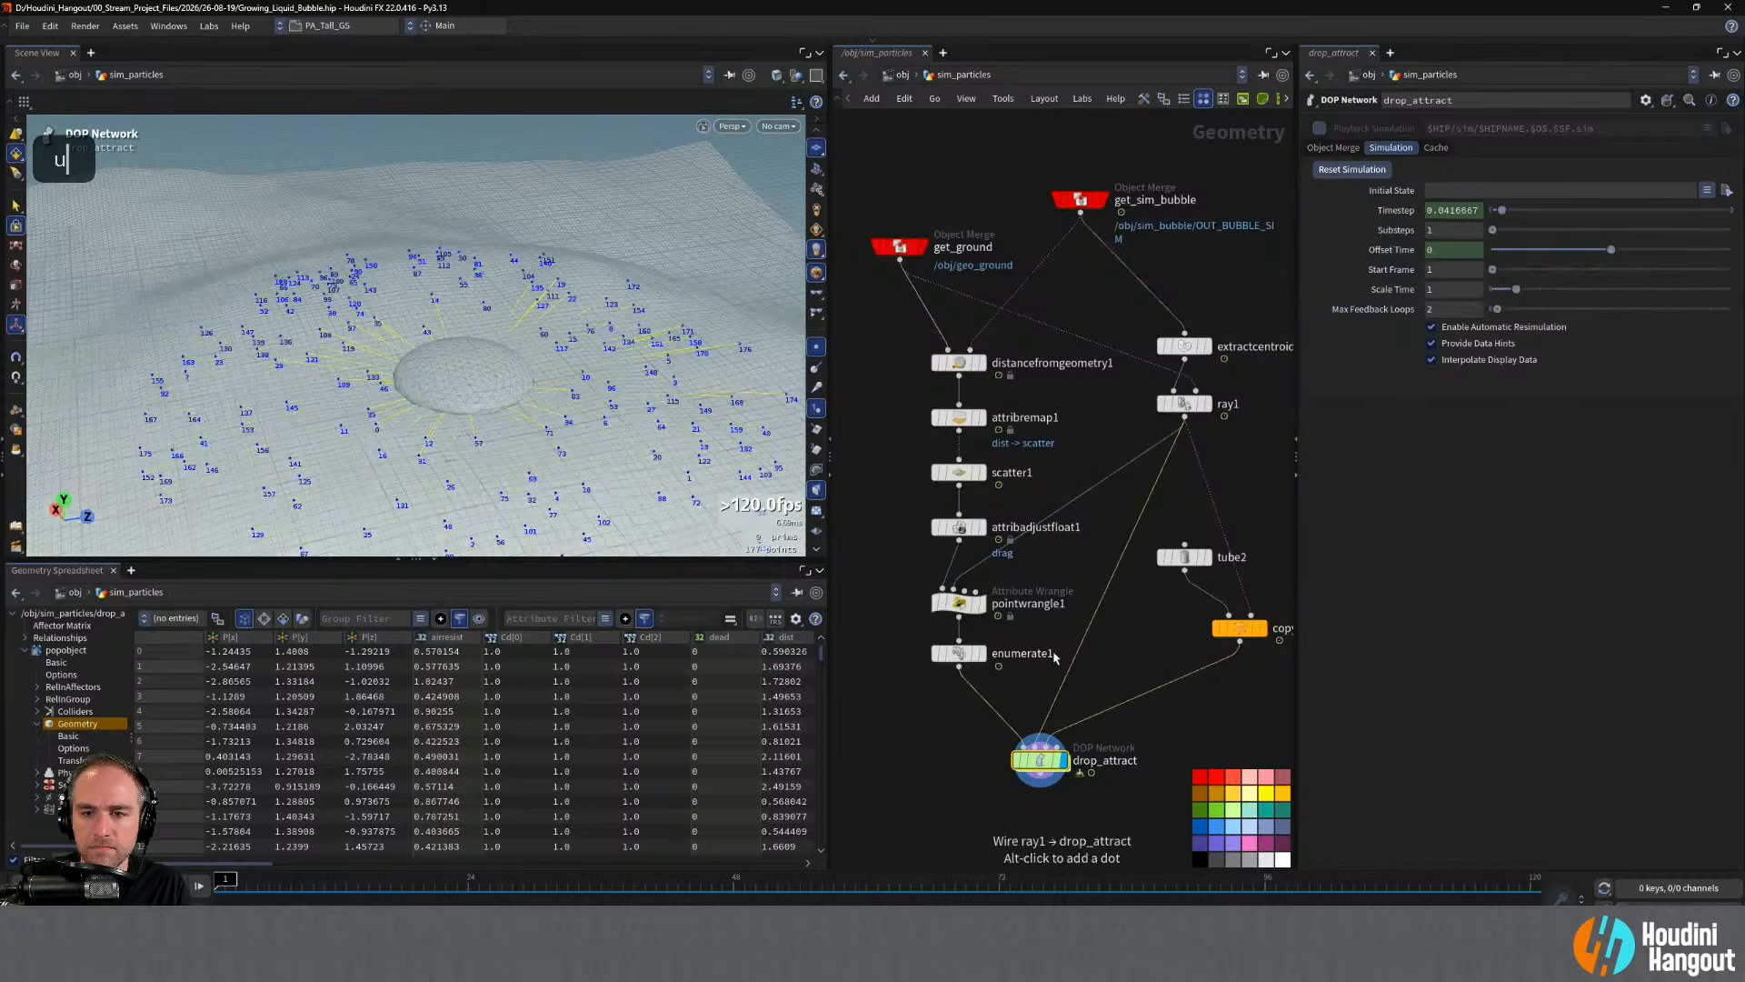
left_click(958, 527)
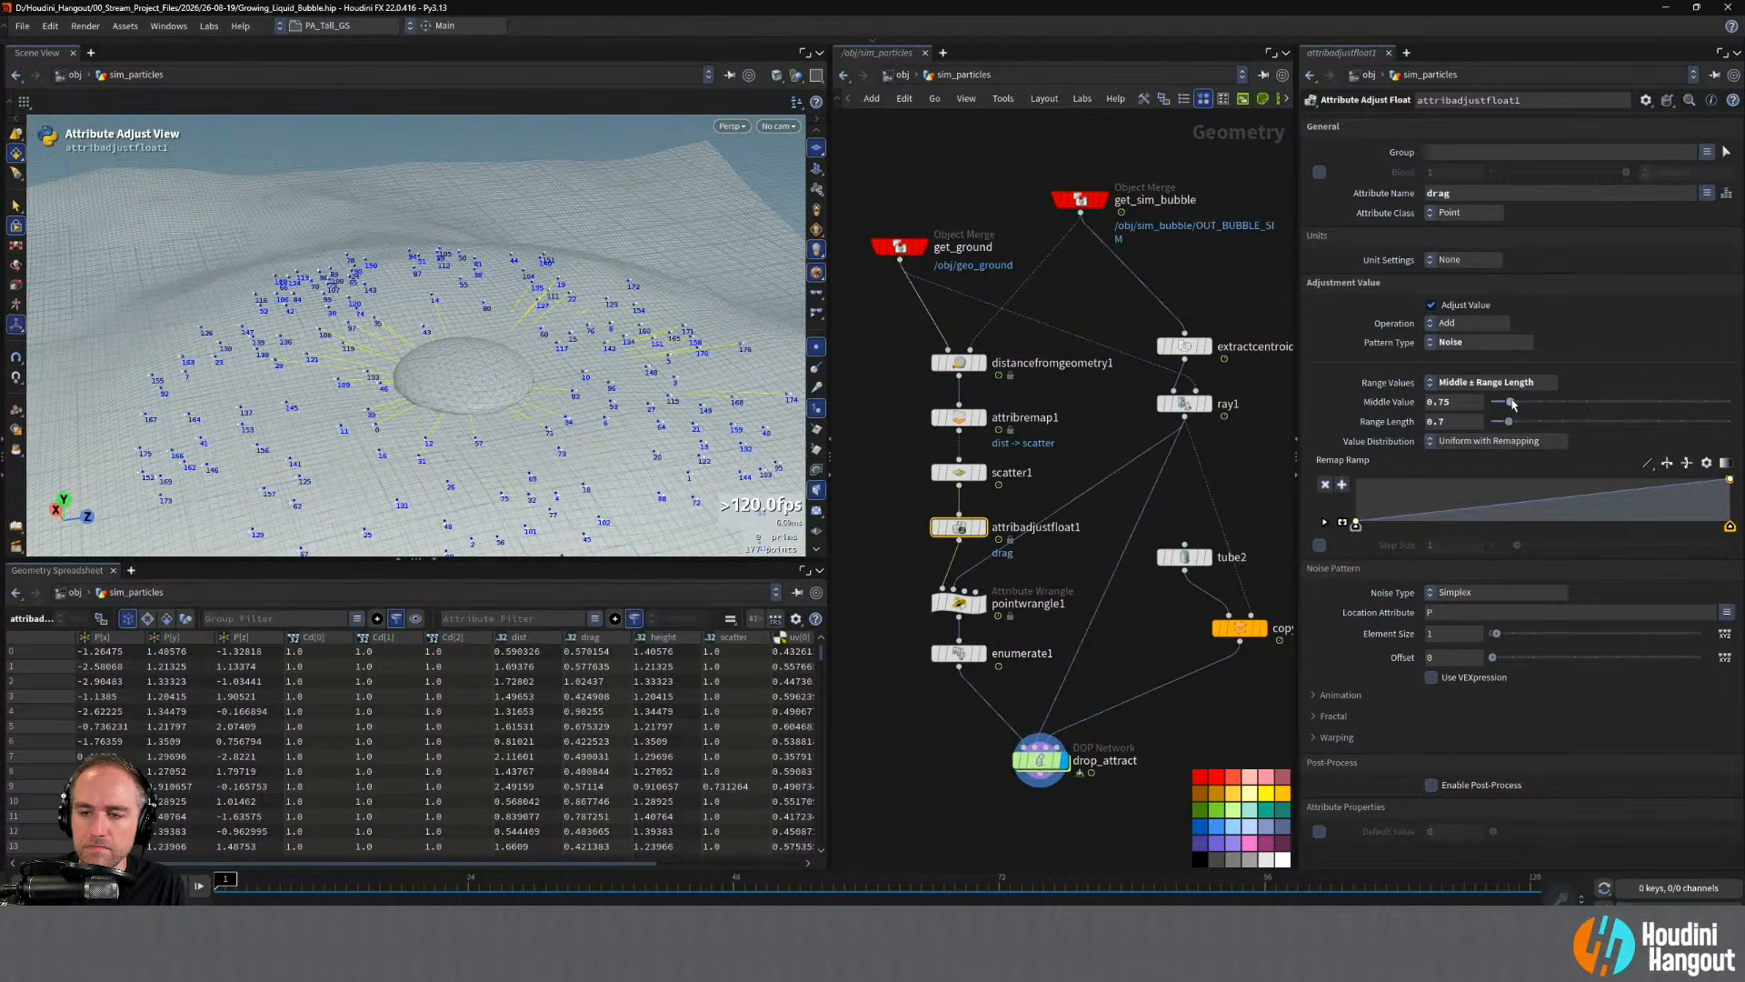
- Set the Middle Value of attribadjustfloat1's drag noise to 1.25 and replay the drop_attract simulation
left_click_drag(1512, 401, 1517, 402)
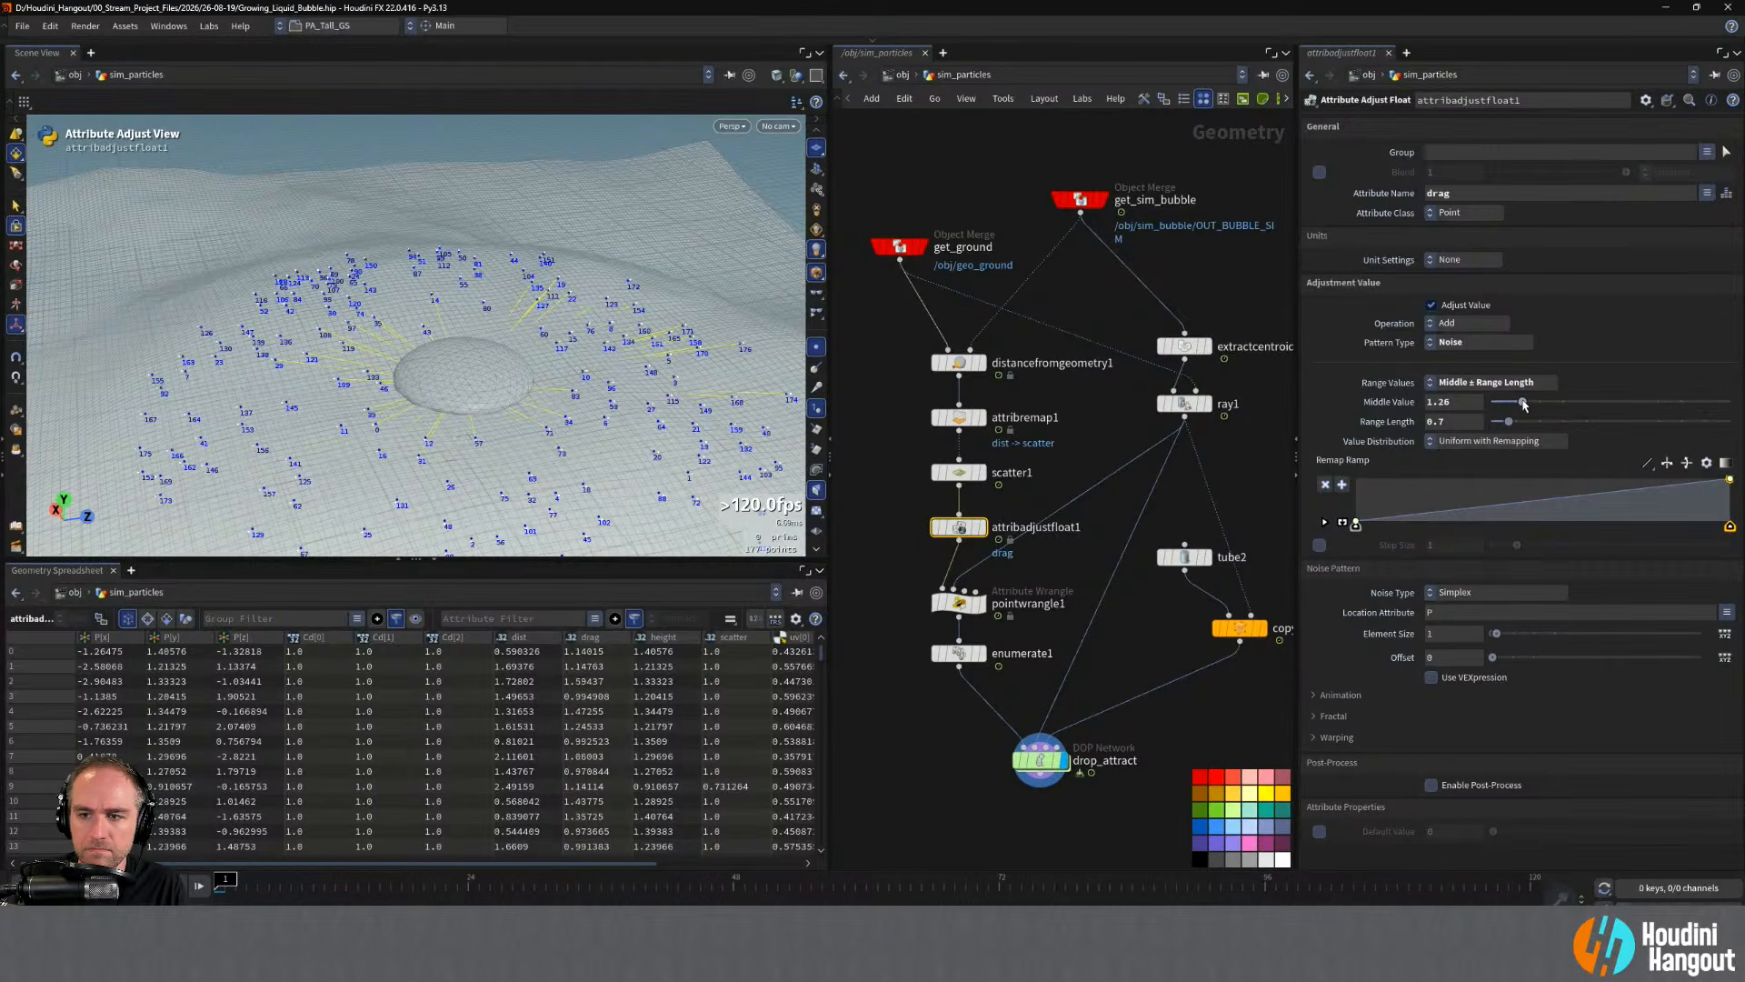
double_click(1451, 401)
type("1")
key("Return")
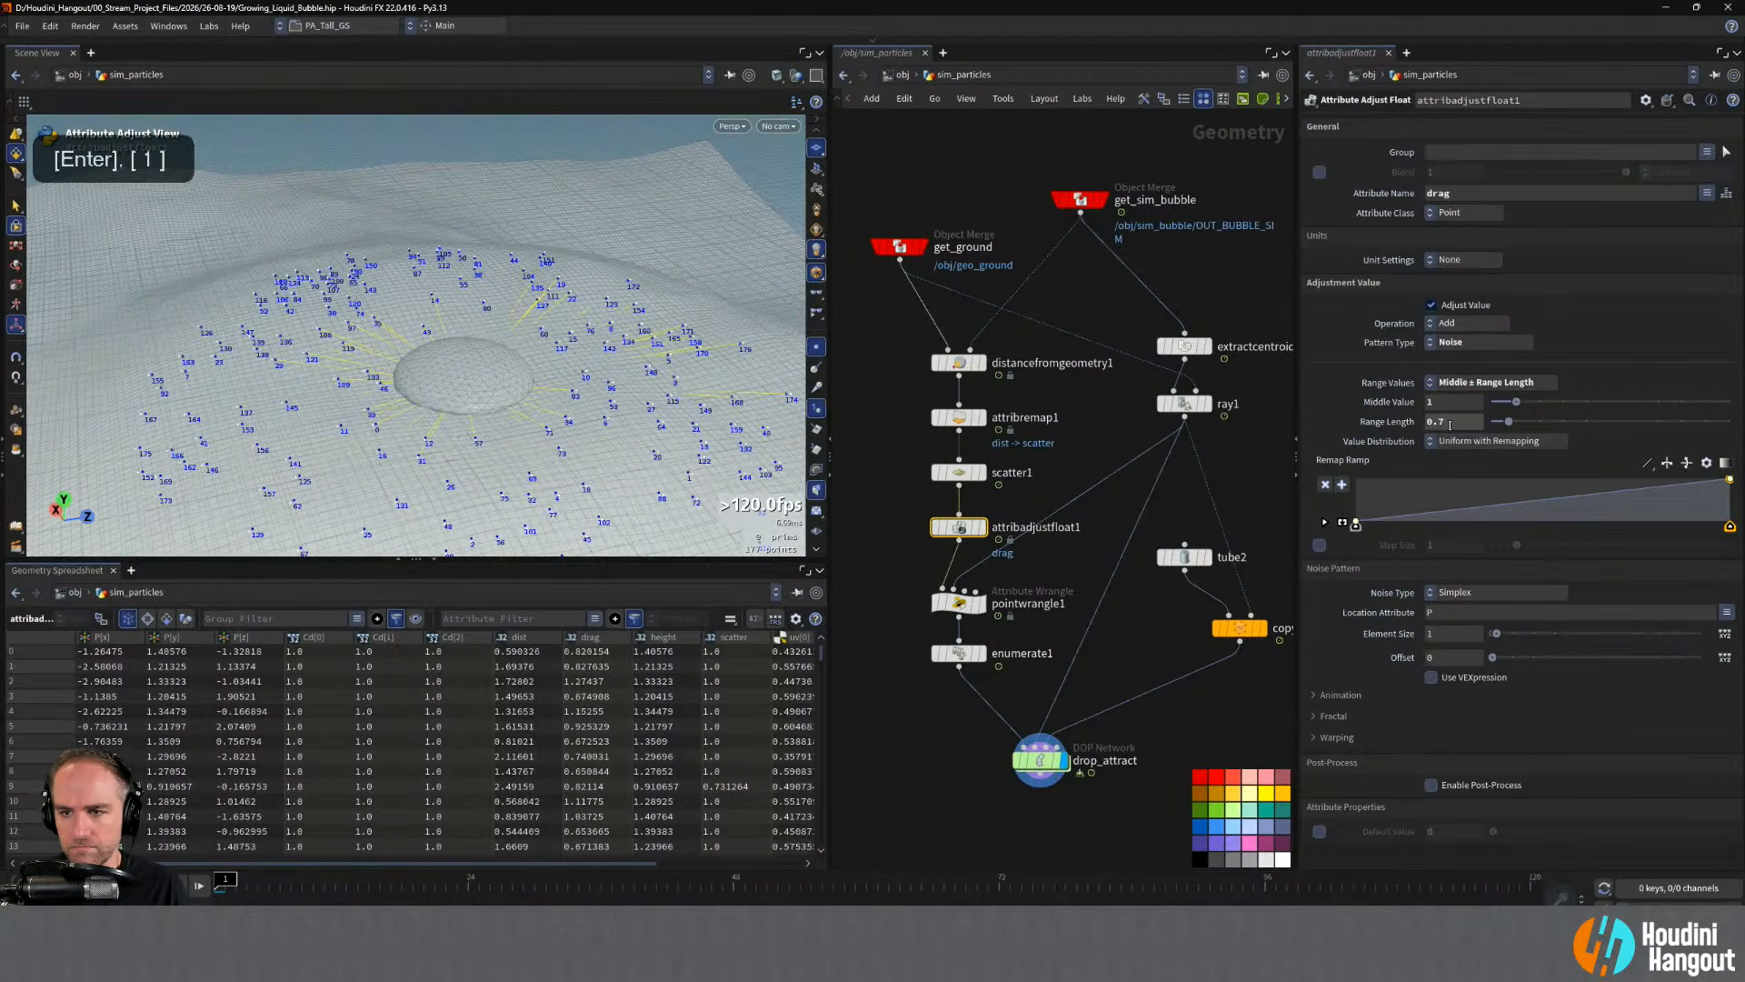
left_click(1452, 400)
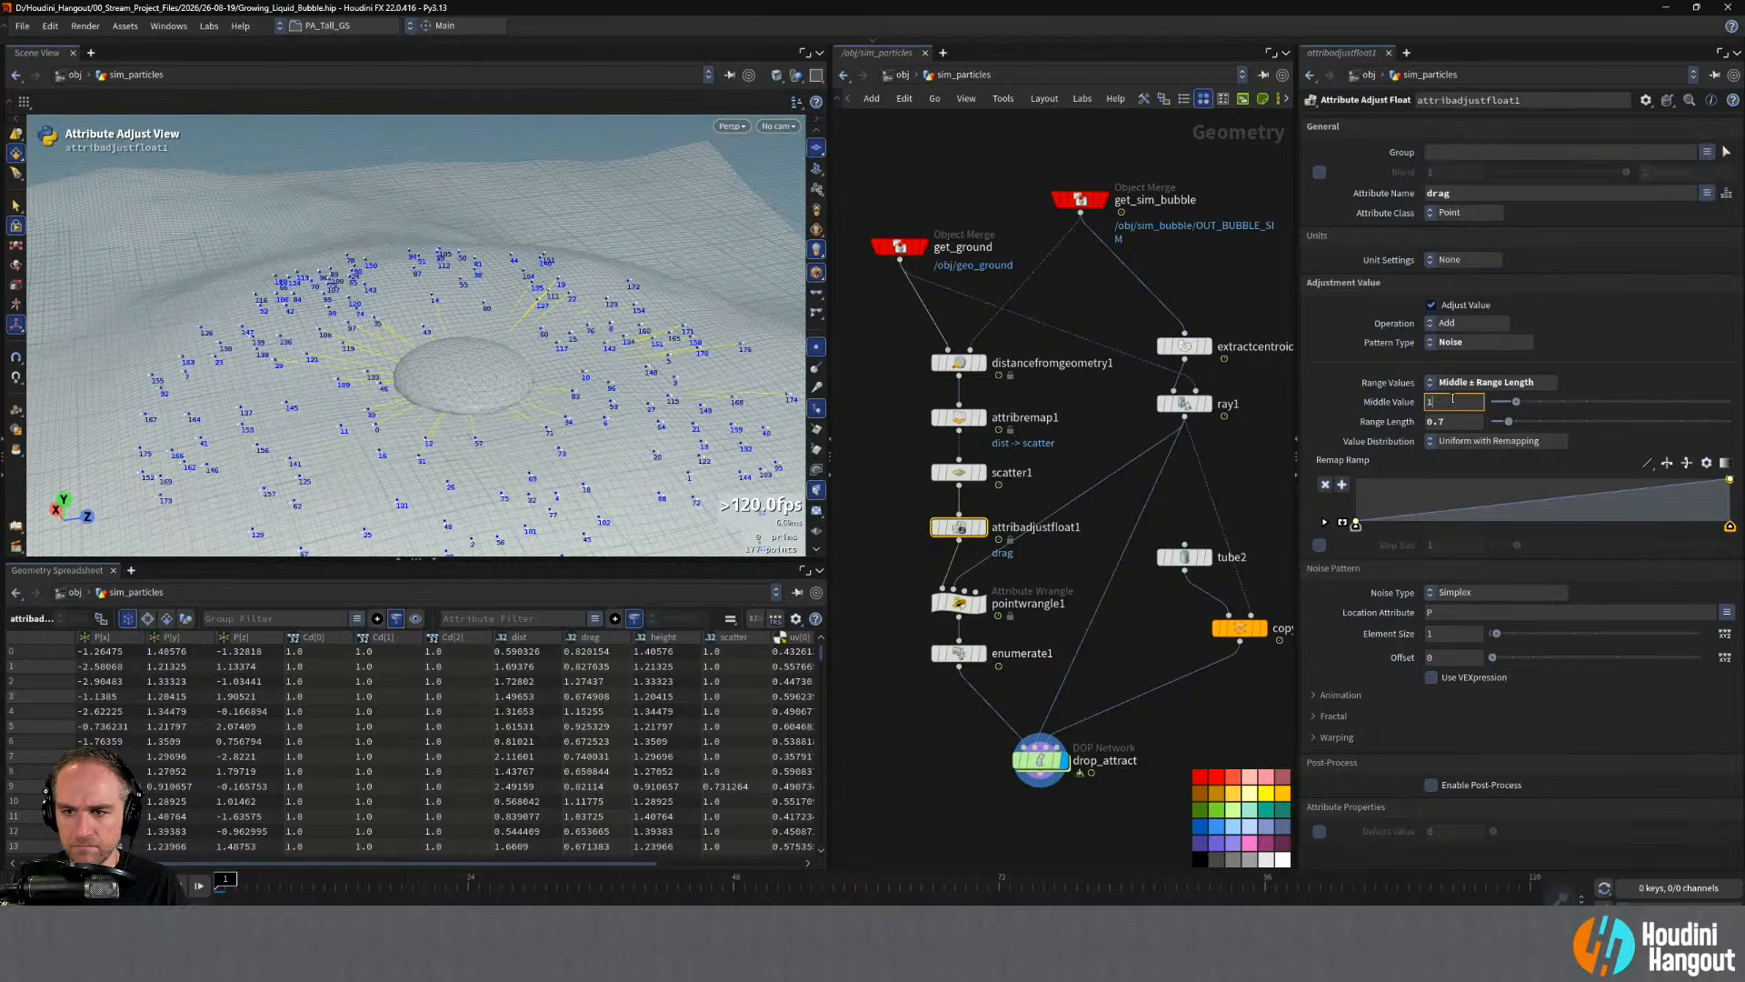
type(".25")
key("Return")
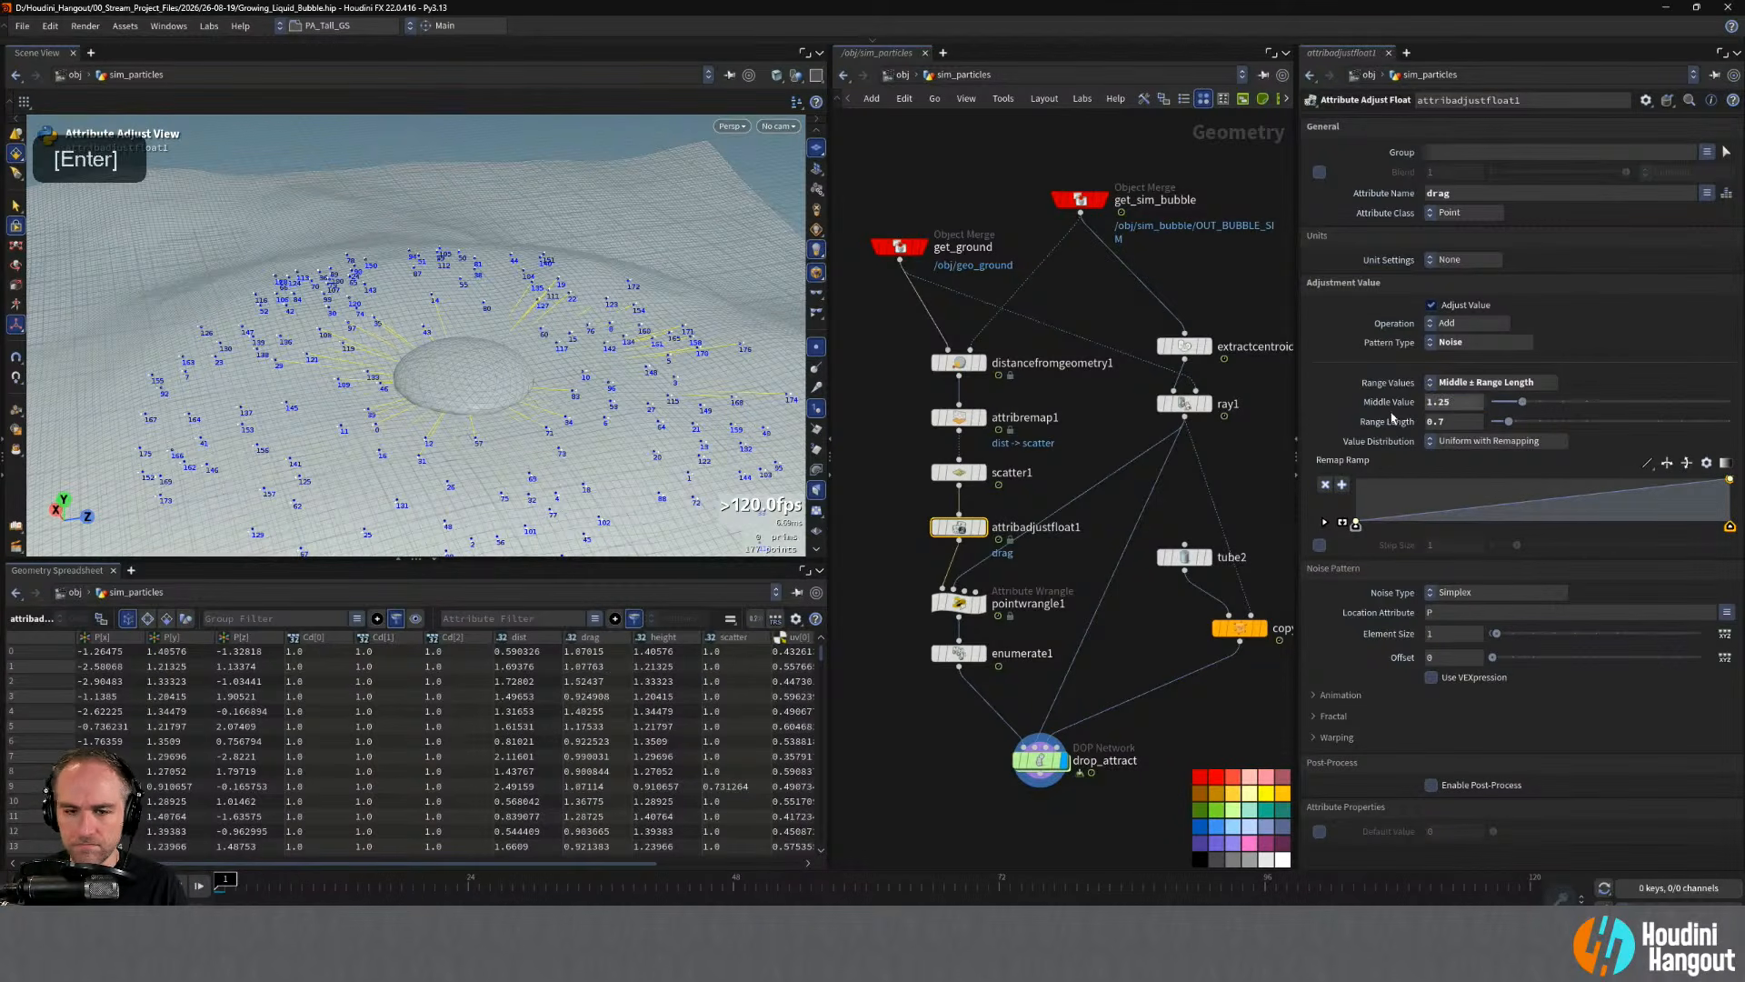
left_click(1037, 768)
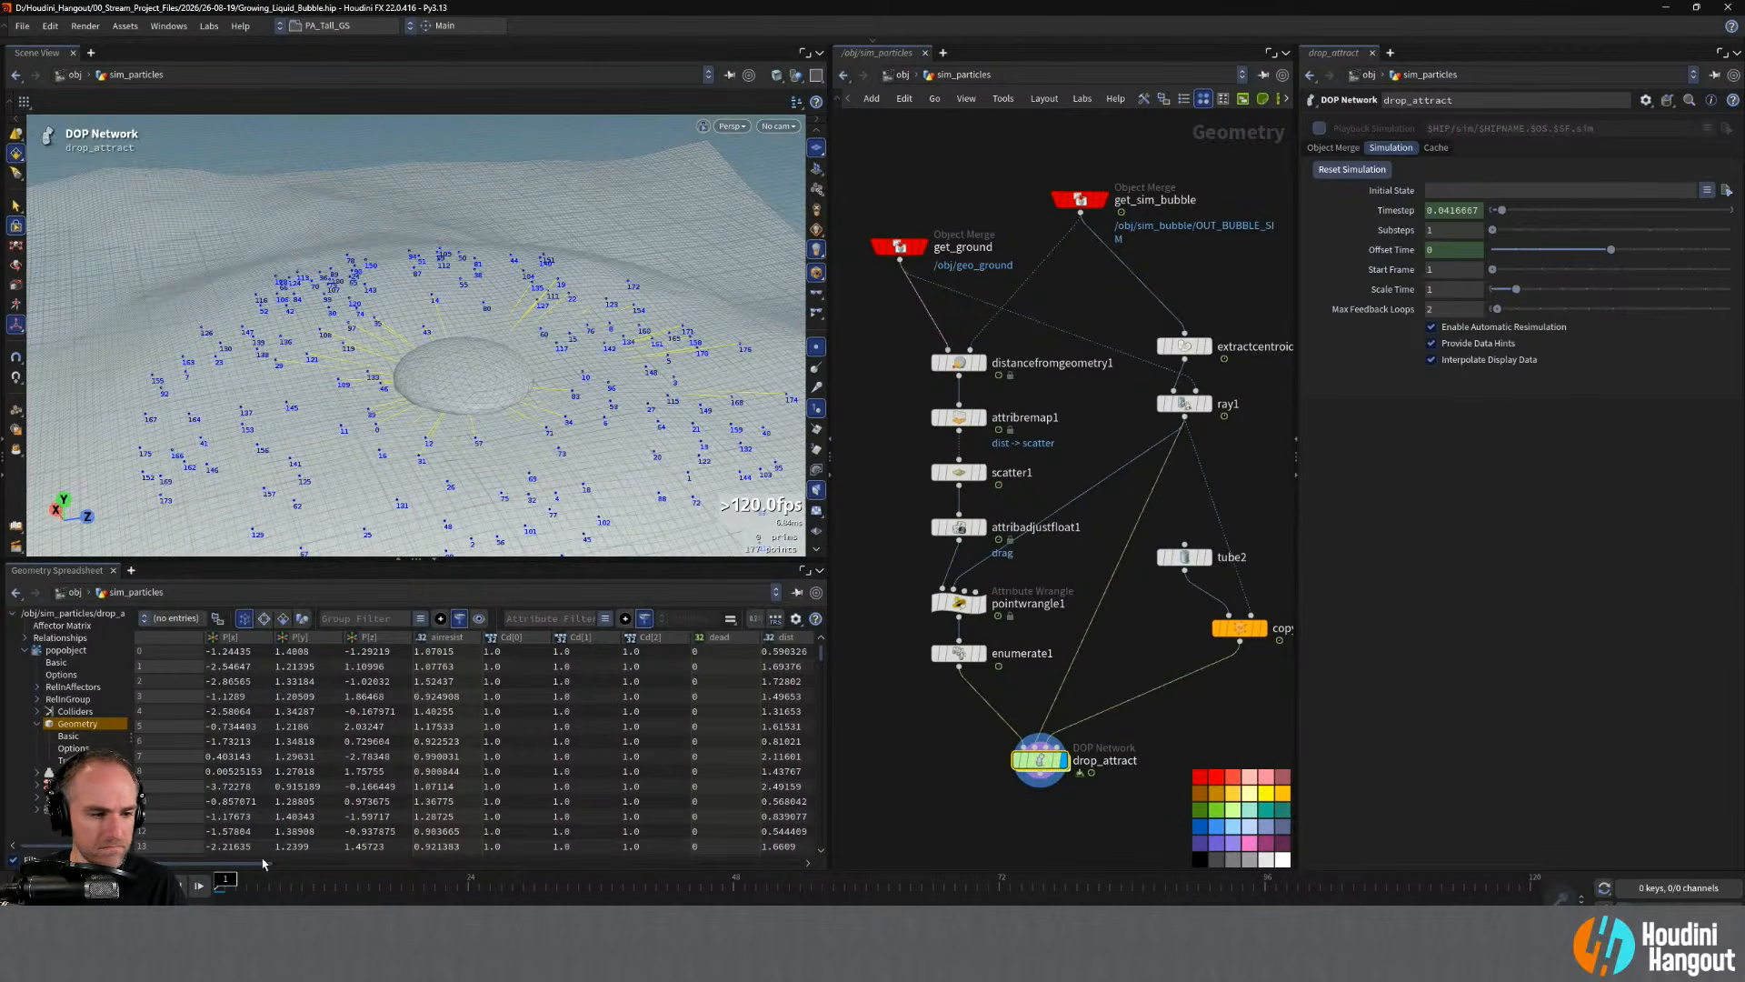
key("Up")
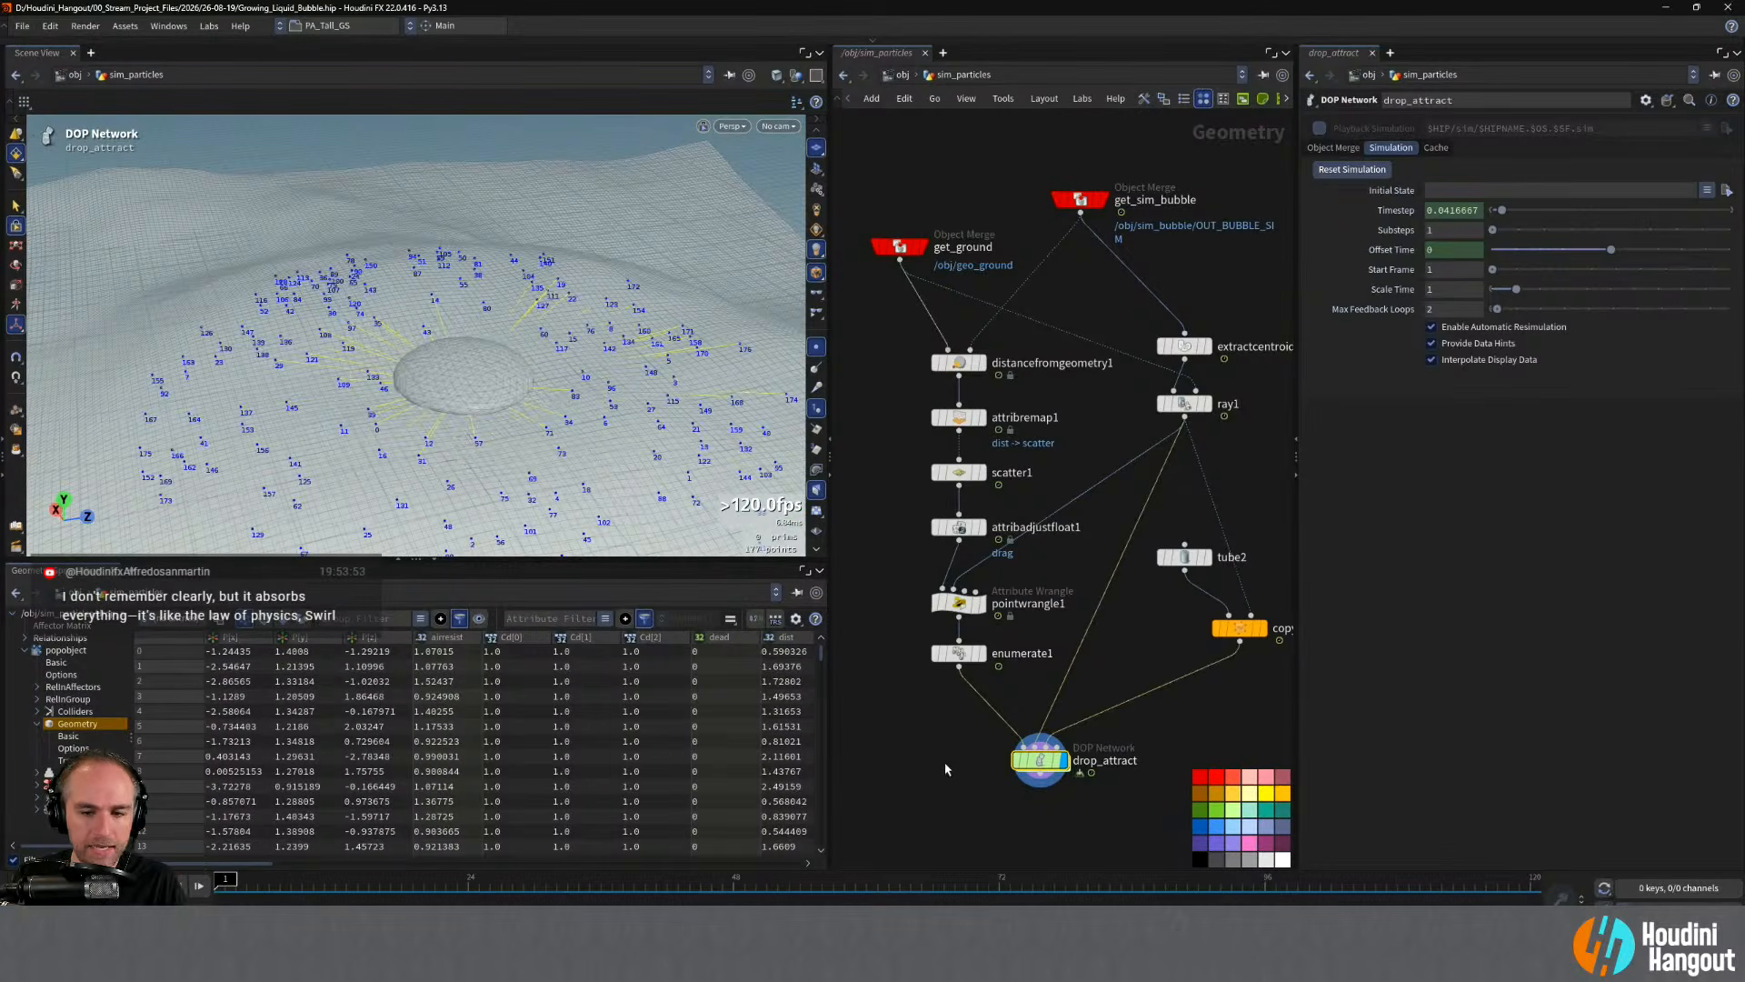
- Inside drop_attract, add a SOP Solver beside popkill1 and connect it to the wire_pops_into_here merge
double_click(1035, 773)
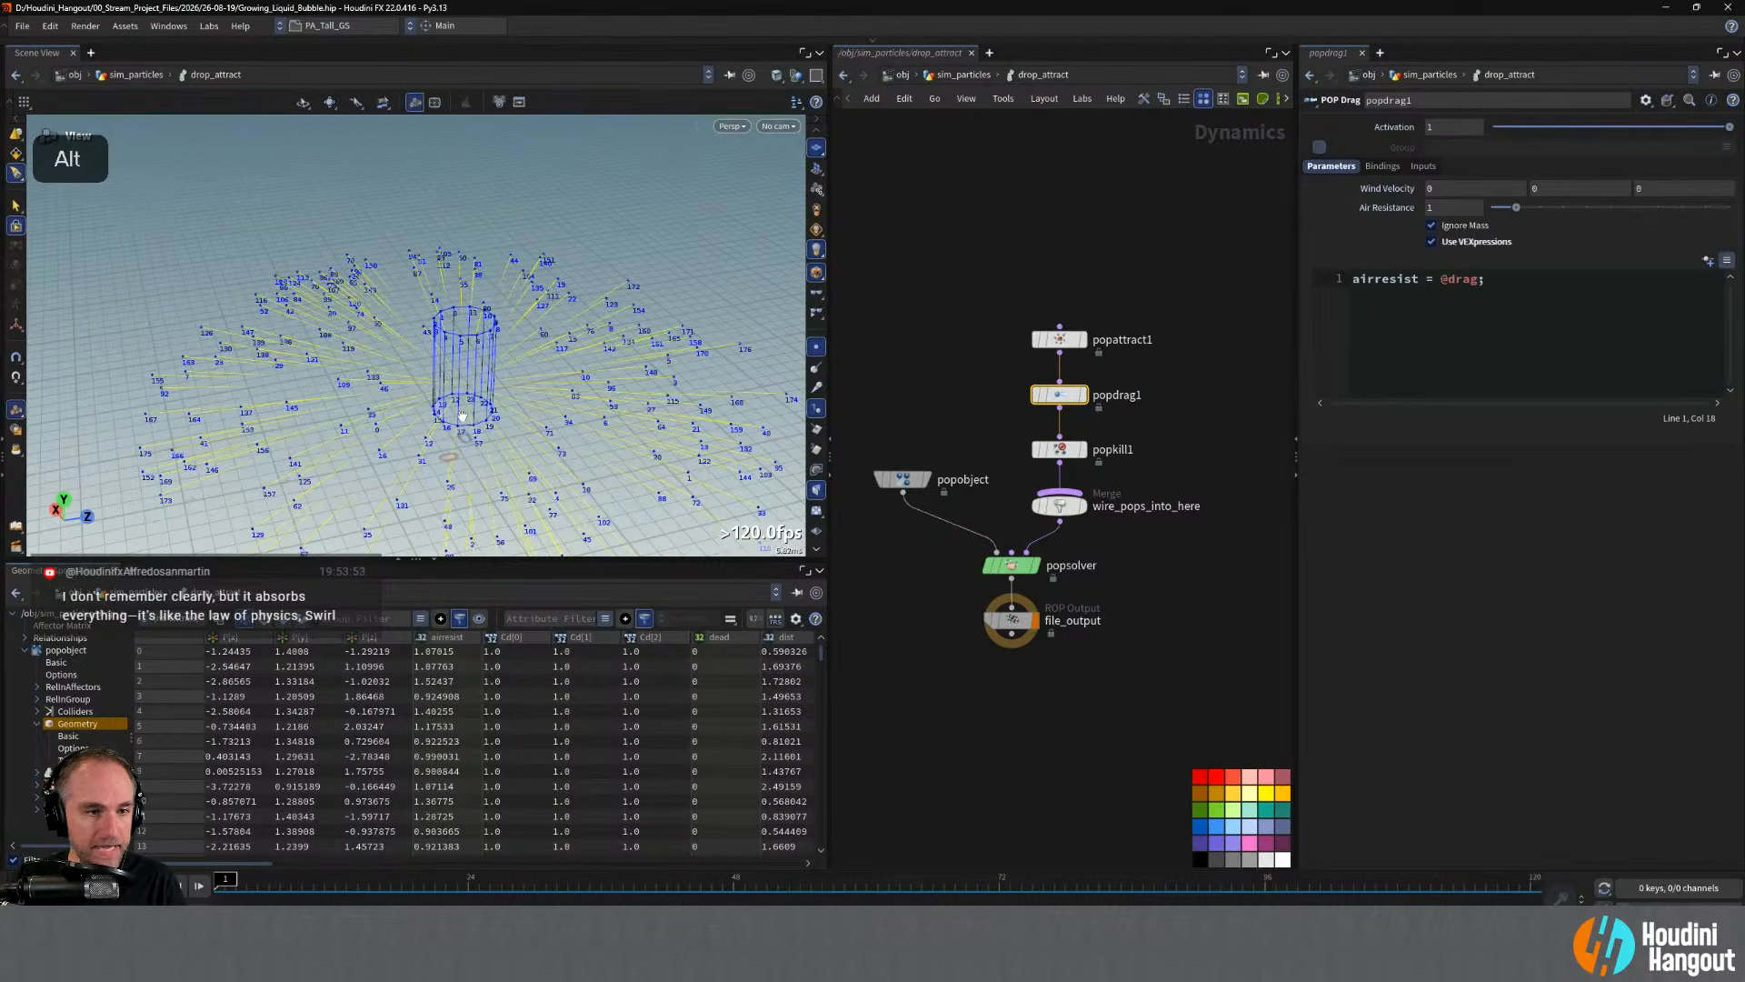
left_click_drag(600, 509, 611, 432, "alt")
key("Return")
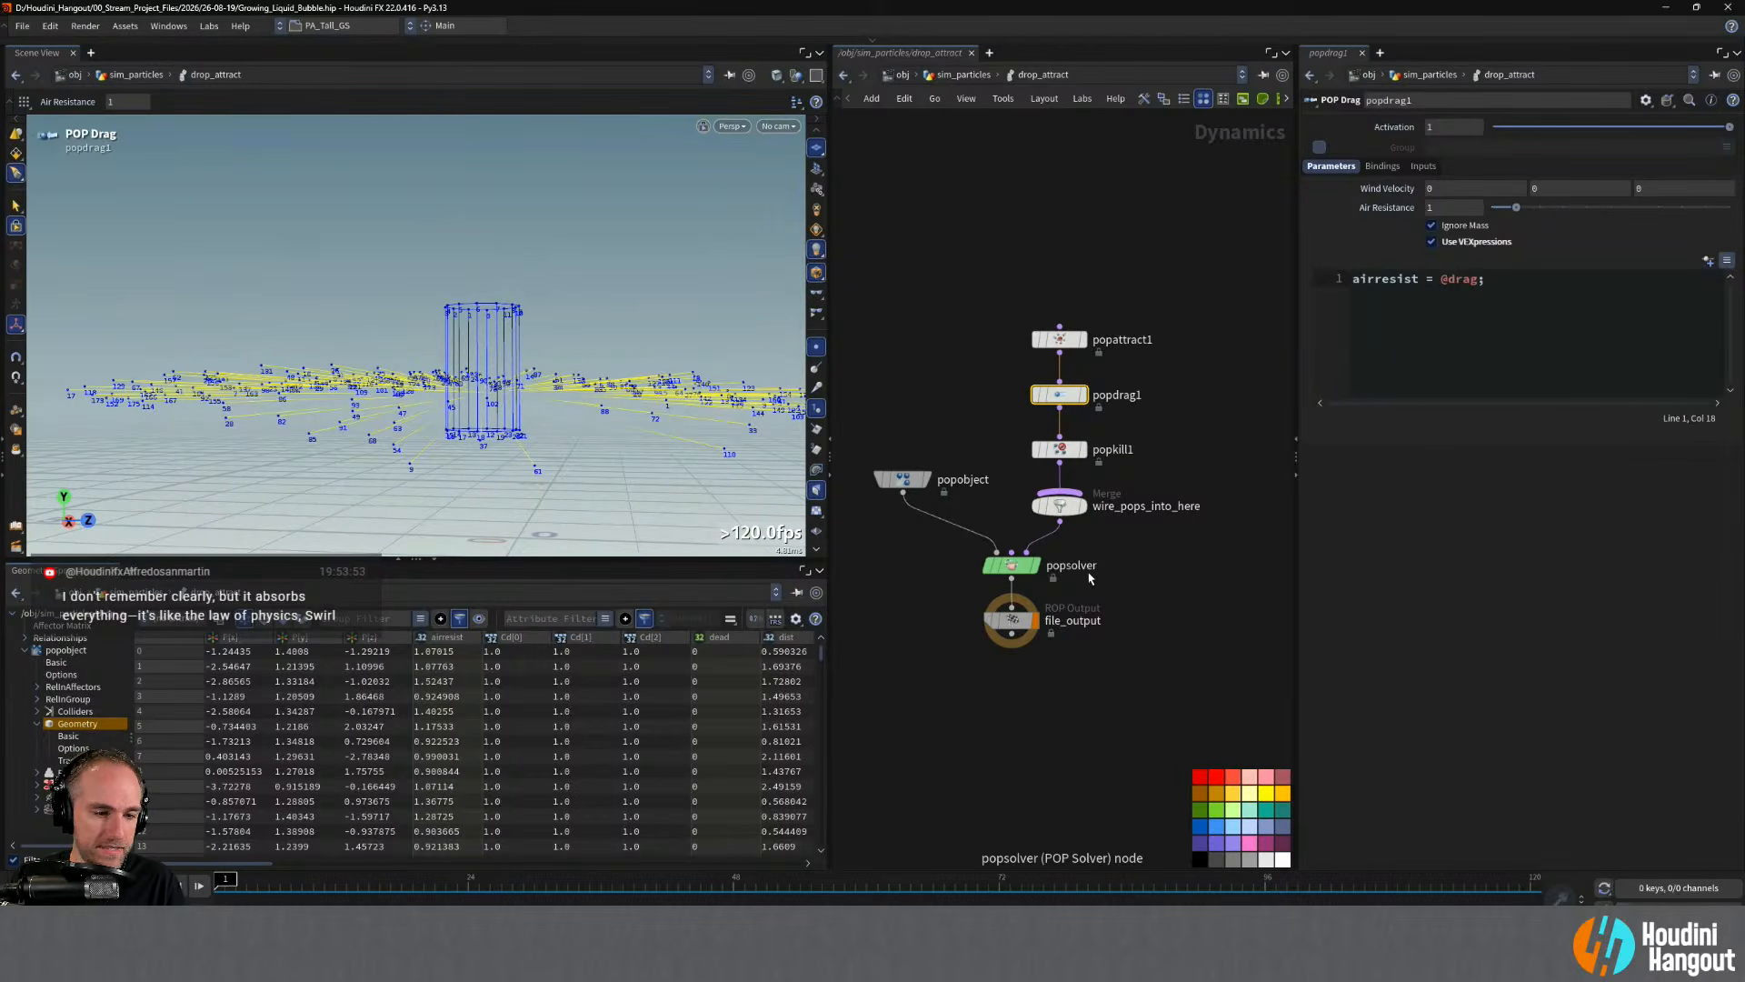
left_click_drag(634, 428, 575, 417, "alt")
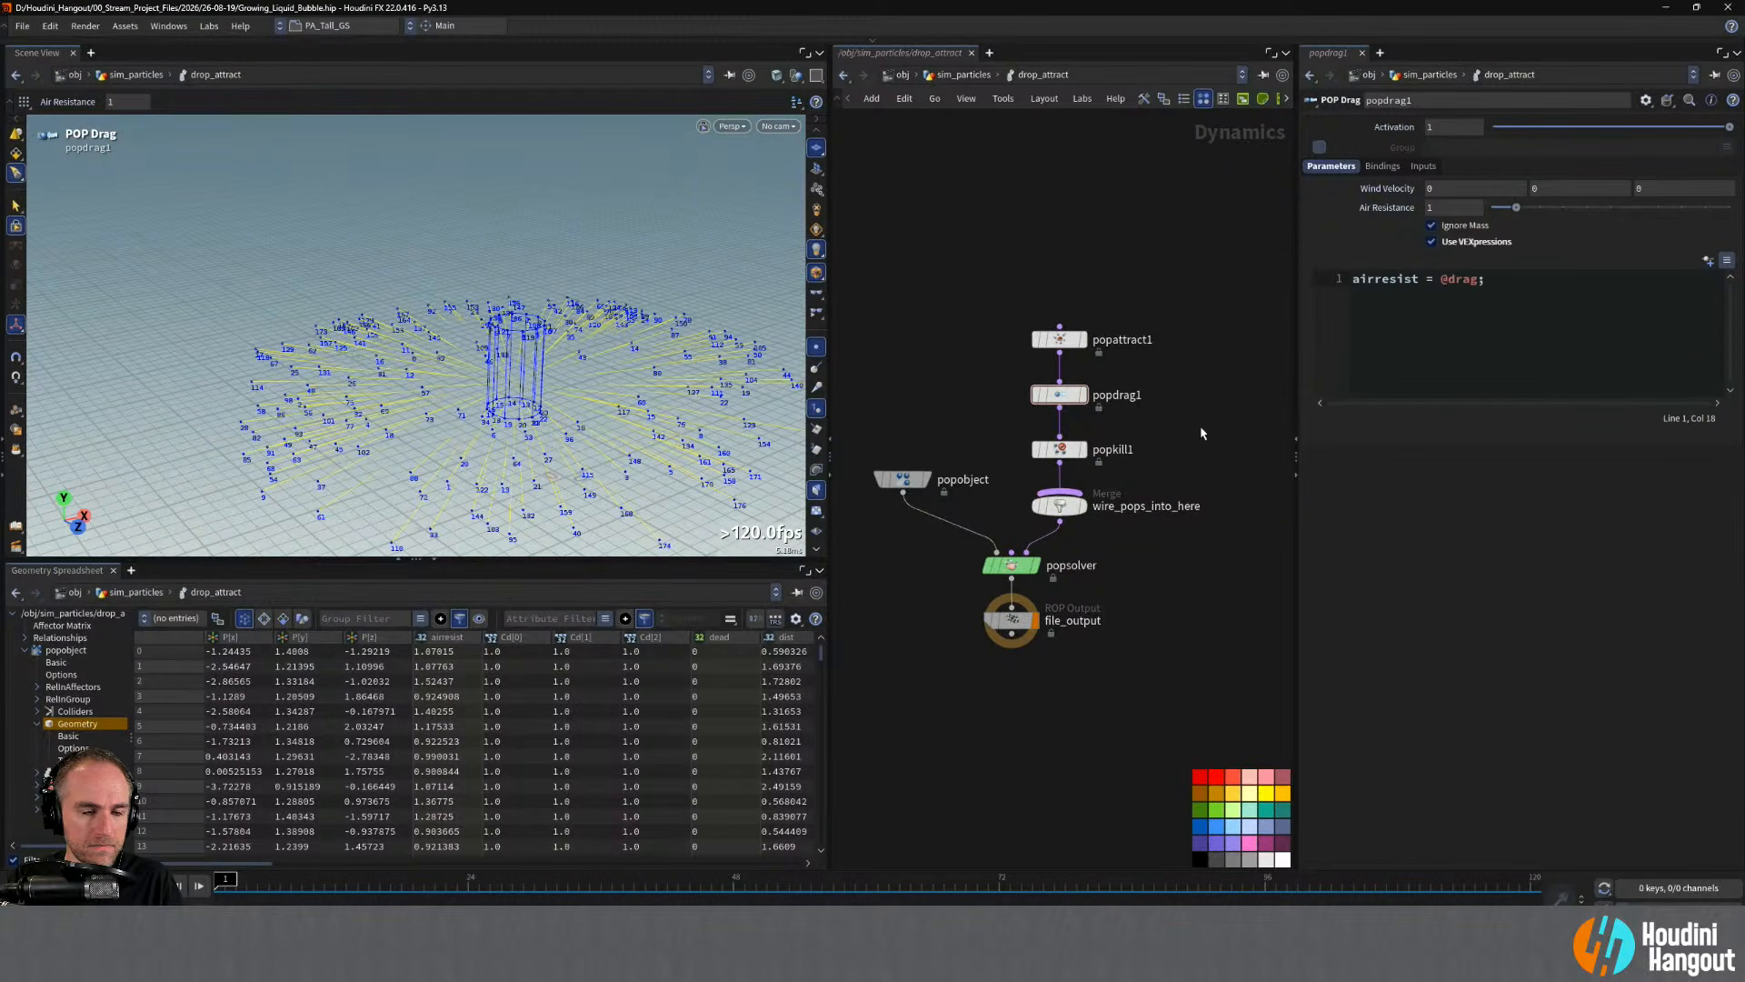
key("Tab")
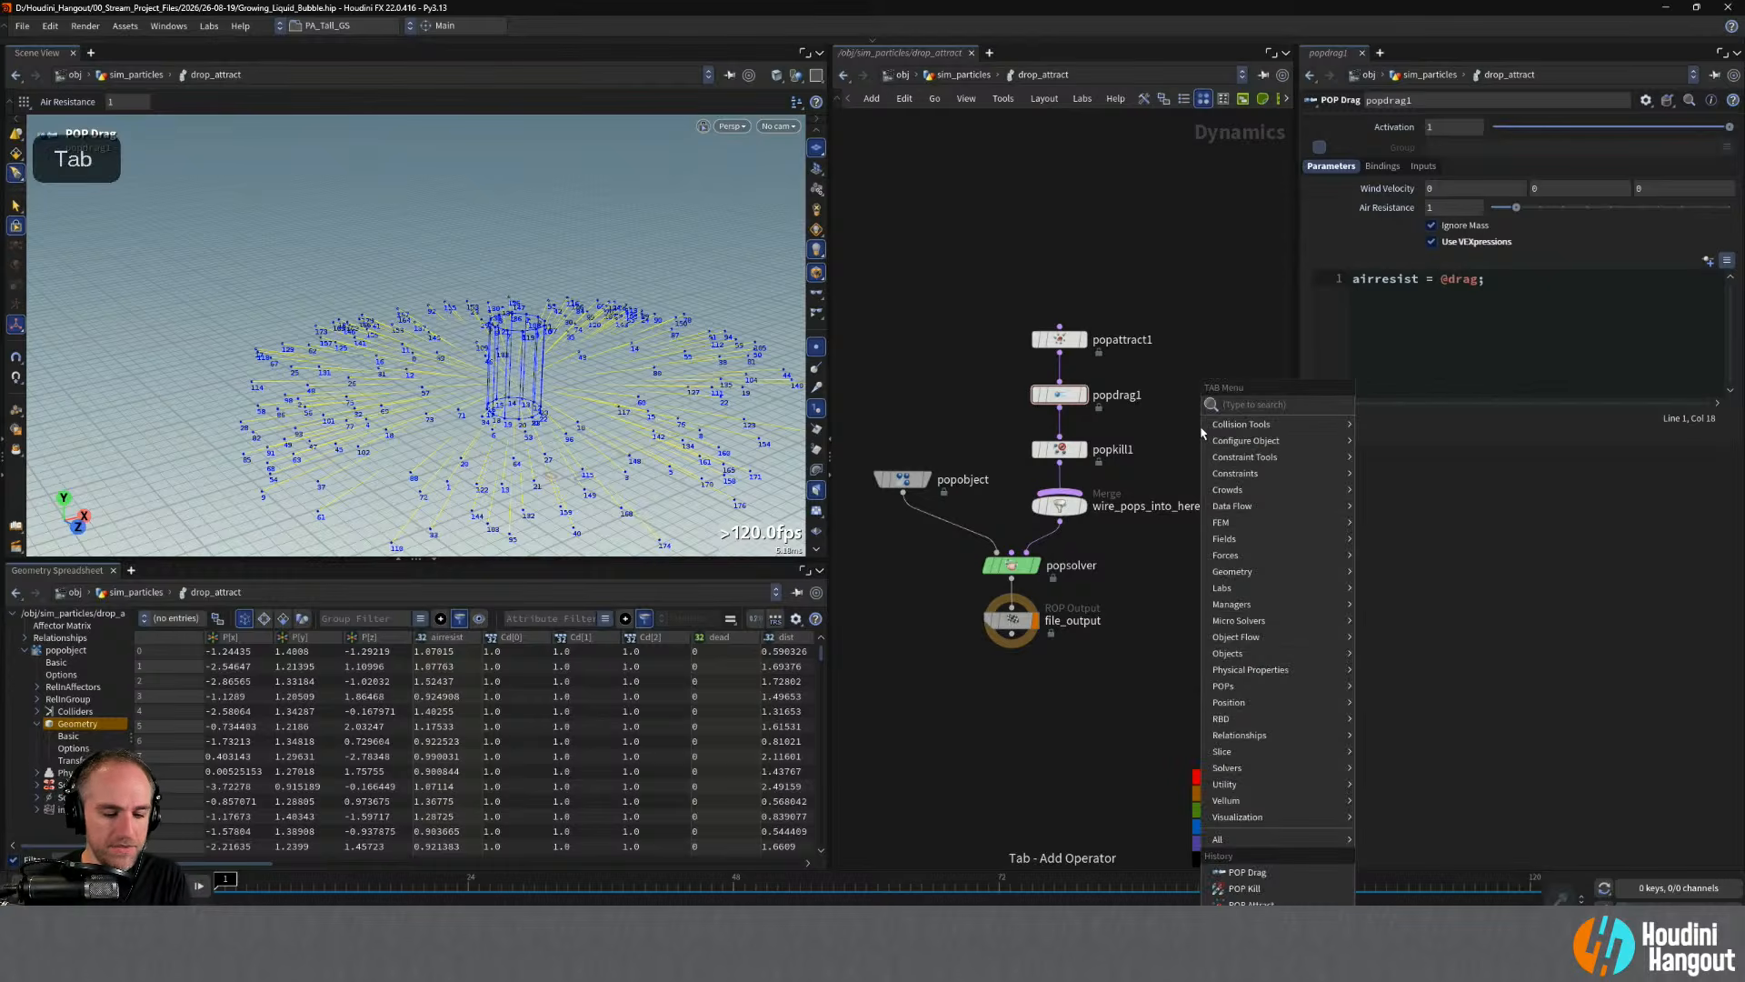
type("sop")
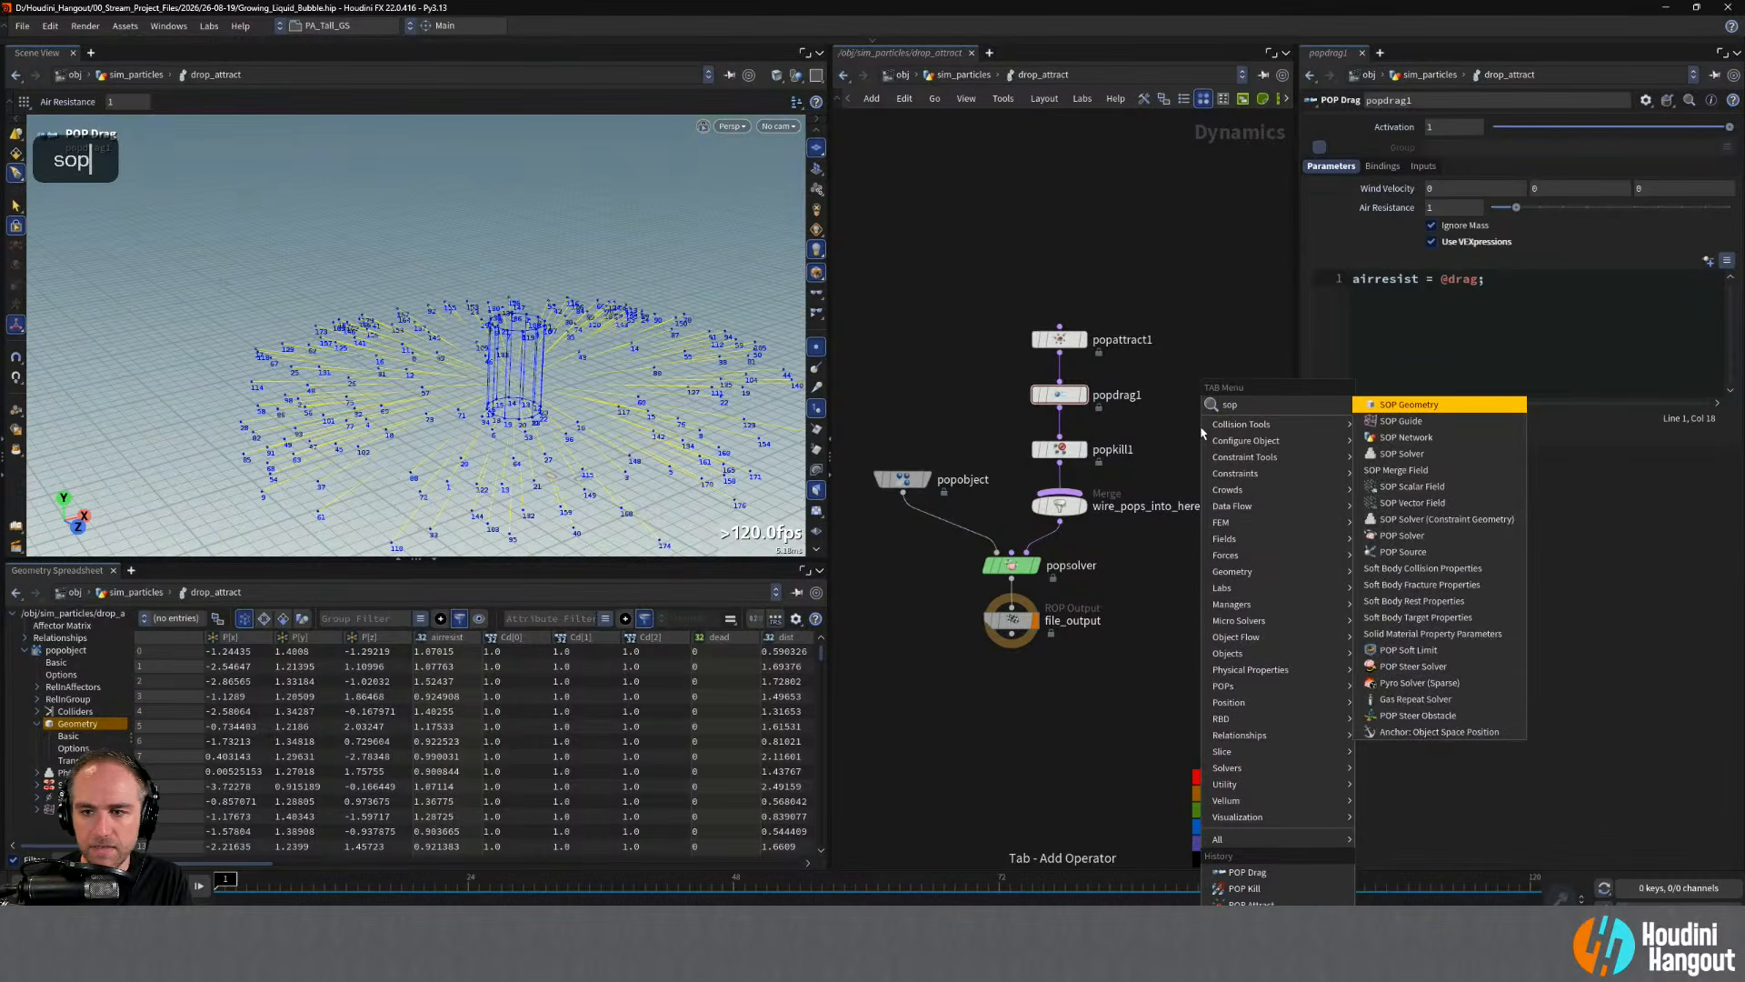
type(" so")
key("Return")
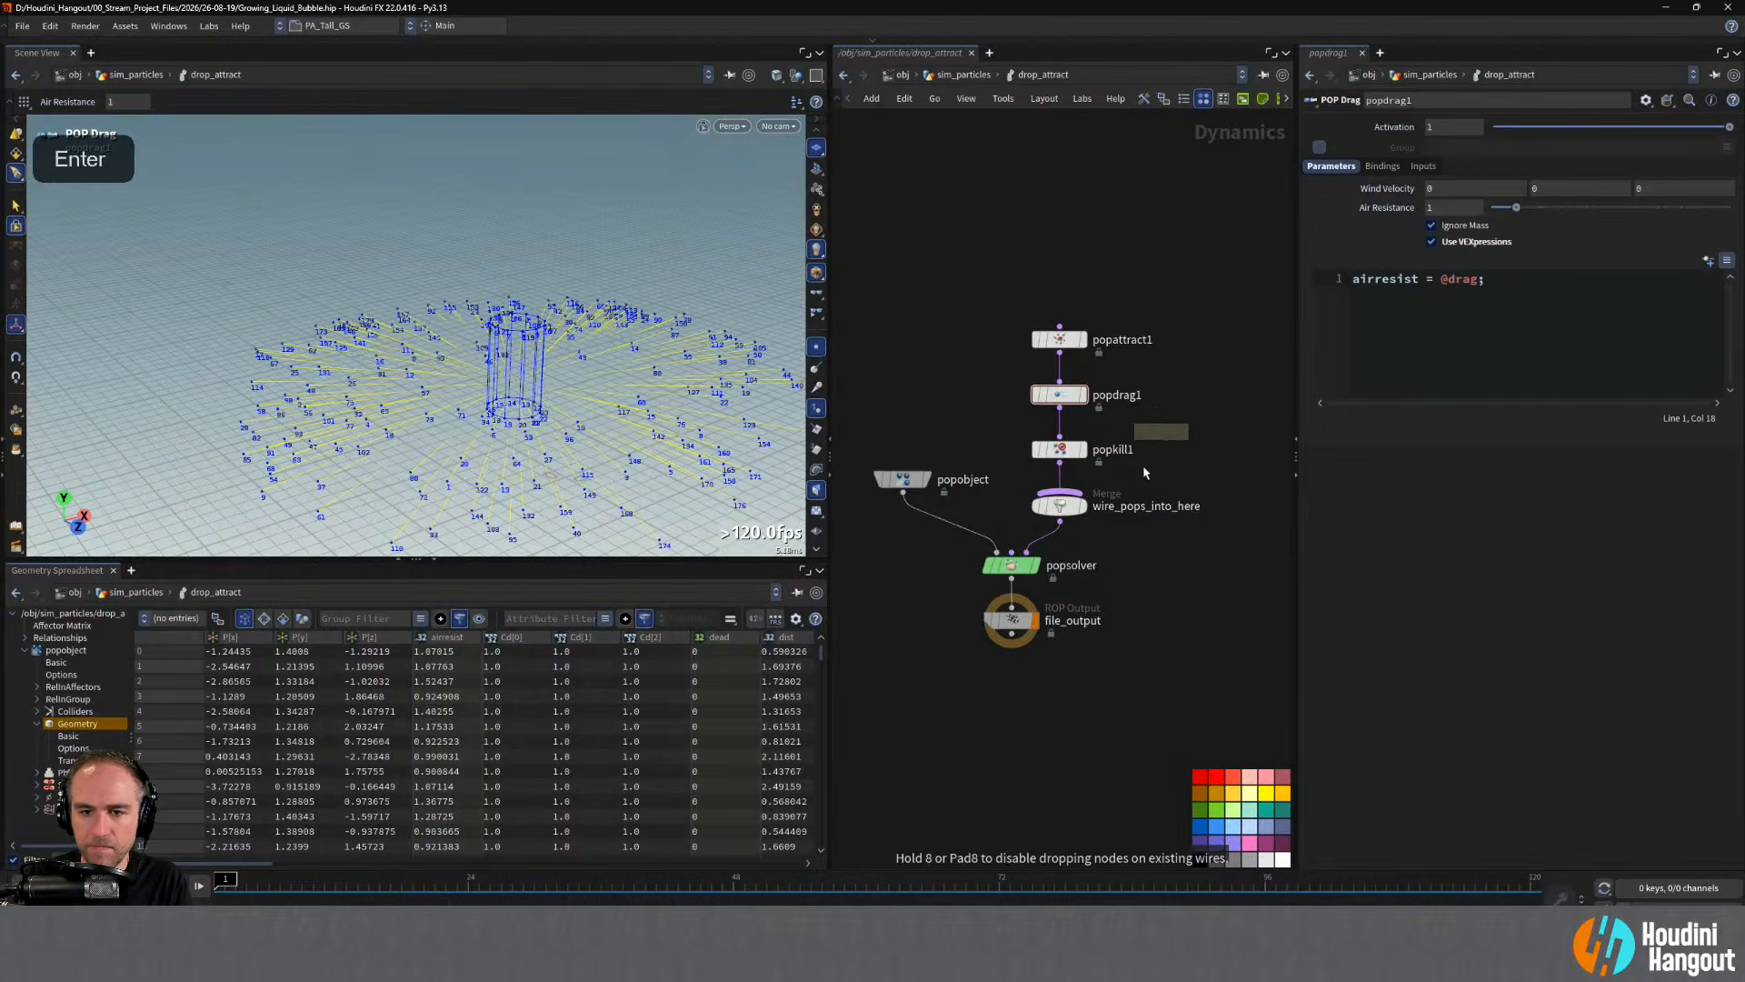
left_click(1183, 452)
left_click_drag(1059, 506, 1119, 515)
left_click(1118, 499)
left_click(1181, 461)
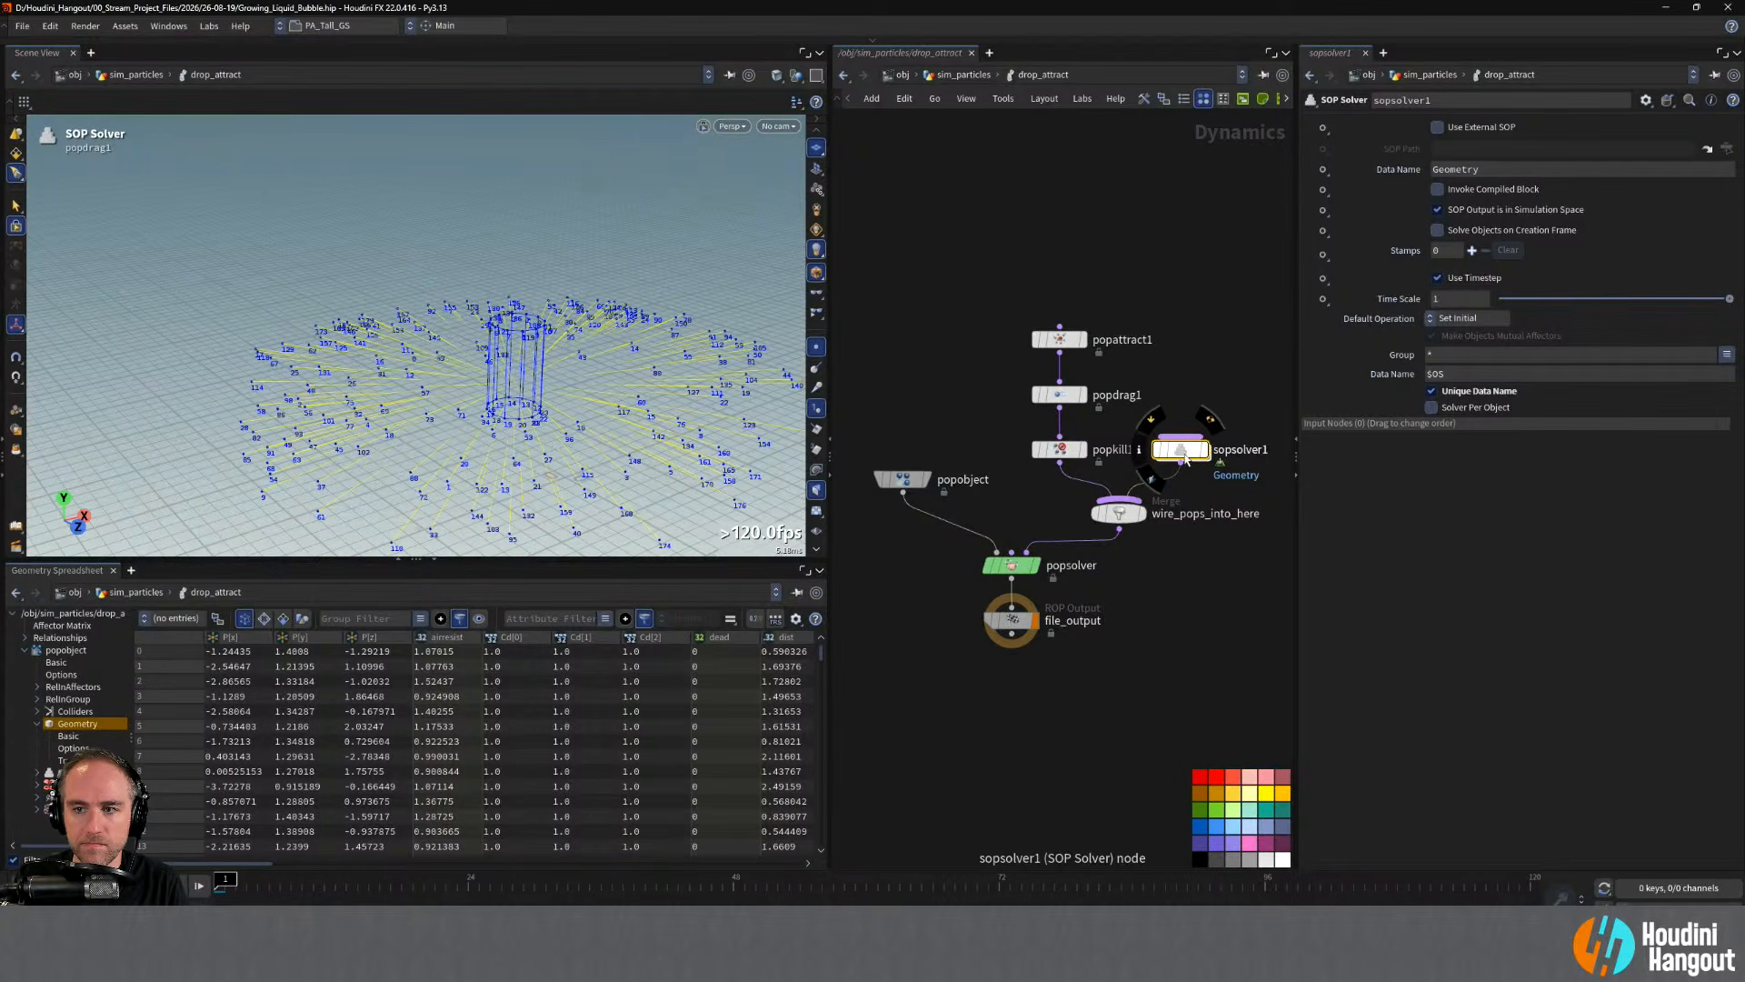
- Advance to frame 5, go inside sopsolver1 and place the OUT node well below dop_geometry
left_click_drag(219, 877, 260, 882)
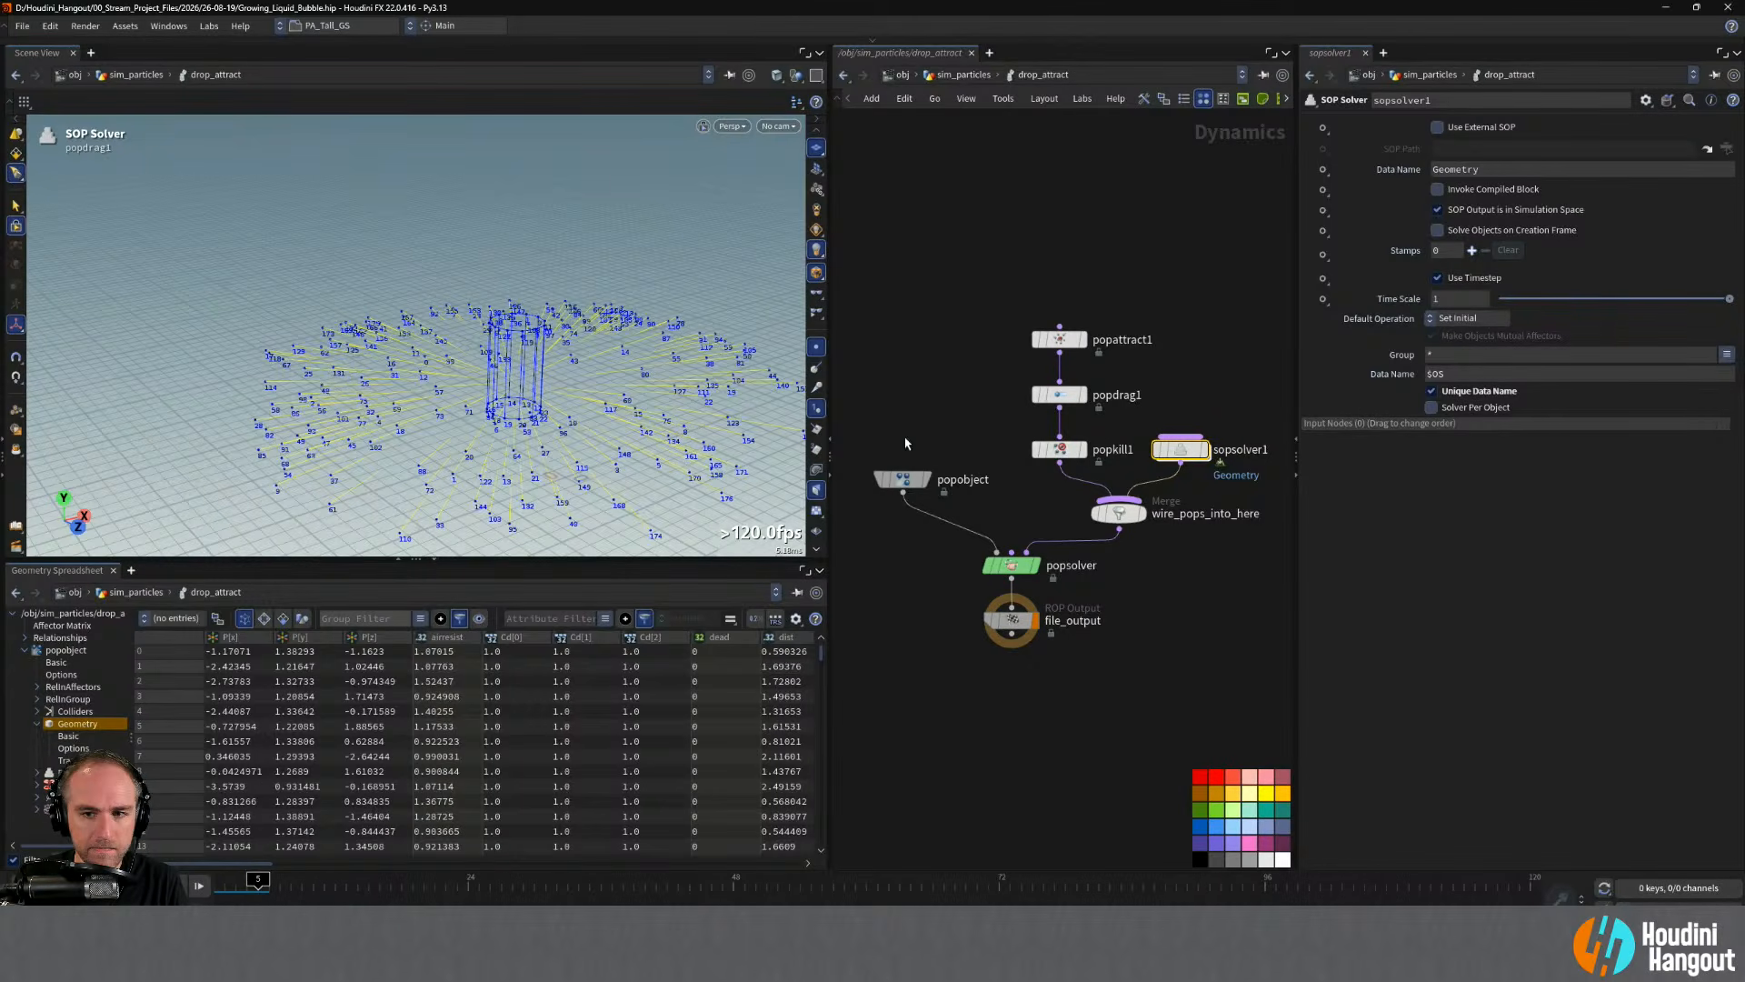
double_click(1182, 450)
left_click_drag(891, 505, 888, 660)
left_click_drag(574, 411, 445, 404, "alt")
middle_click_drag(465, 395, 436, 350, "alt")
right_click_drag(436, 351, 518, 309, "alt")
left_click_drag(684, 478, 713, 480, "alt")
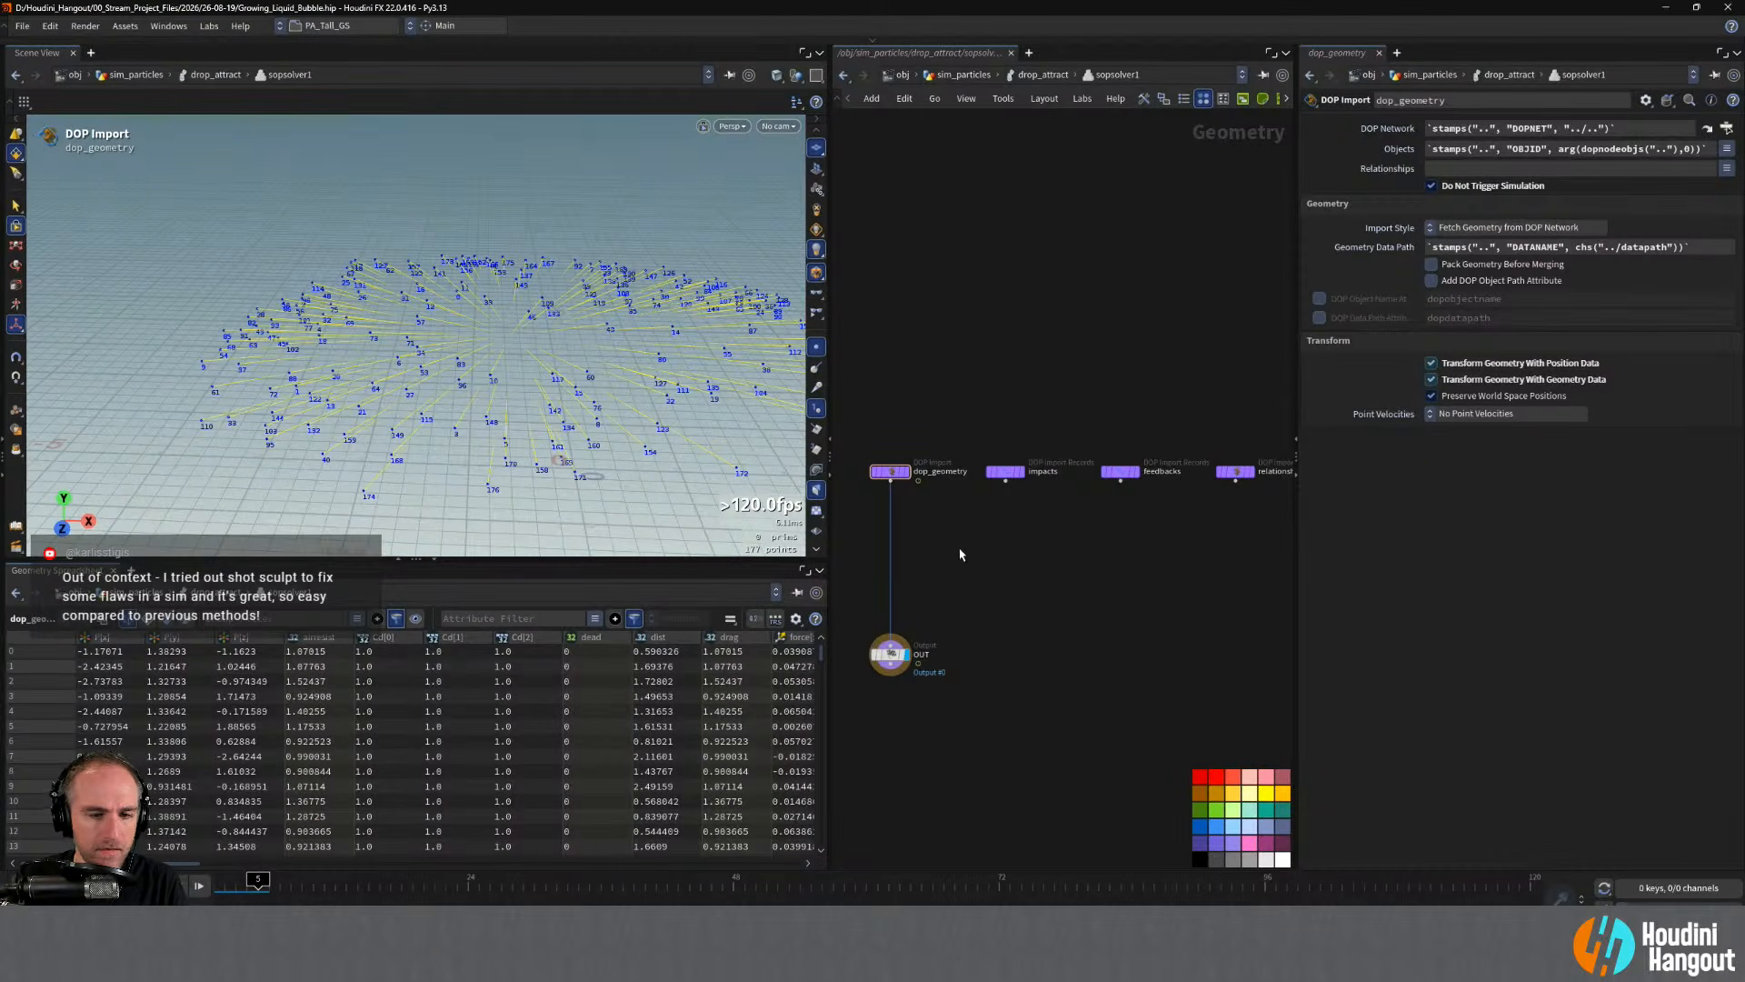
- Add a Ray node and an Object Merge node between dop_geometry and OUT inside sopsolver1
key("Tab")
type("ray")
key("Return")
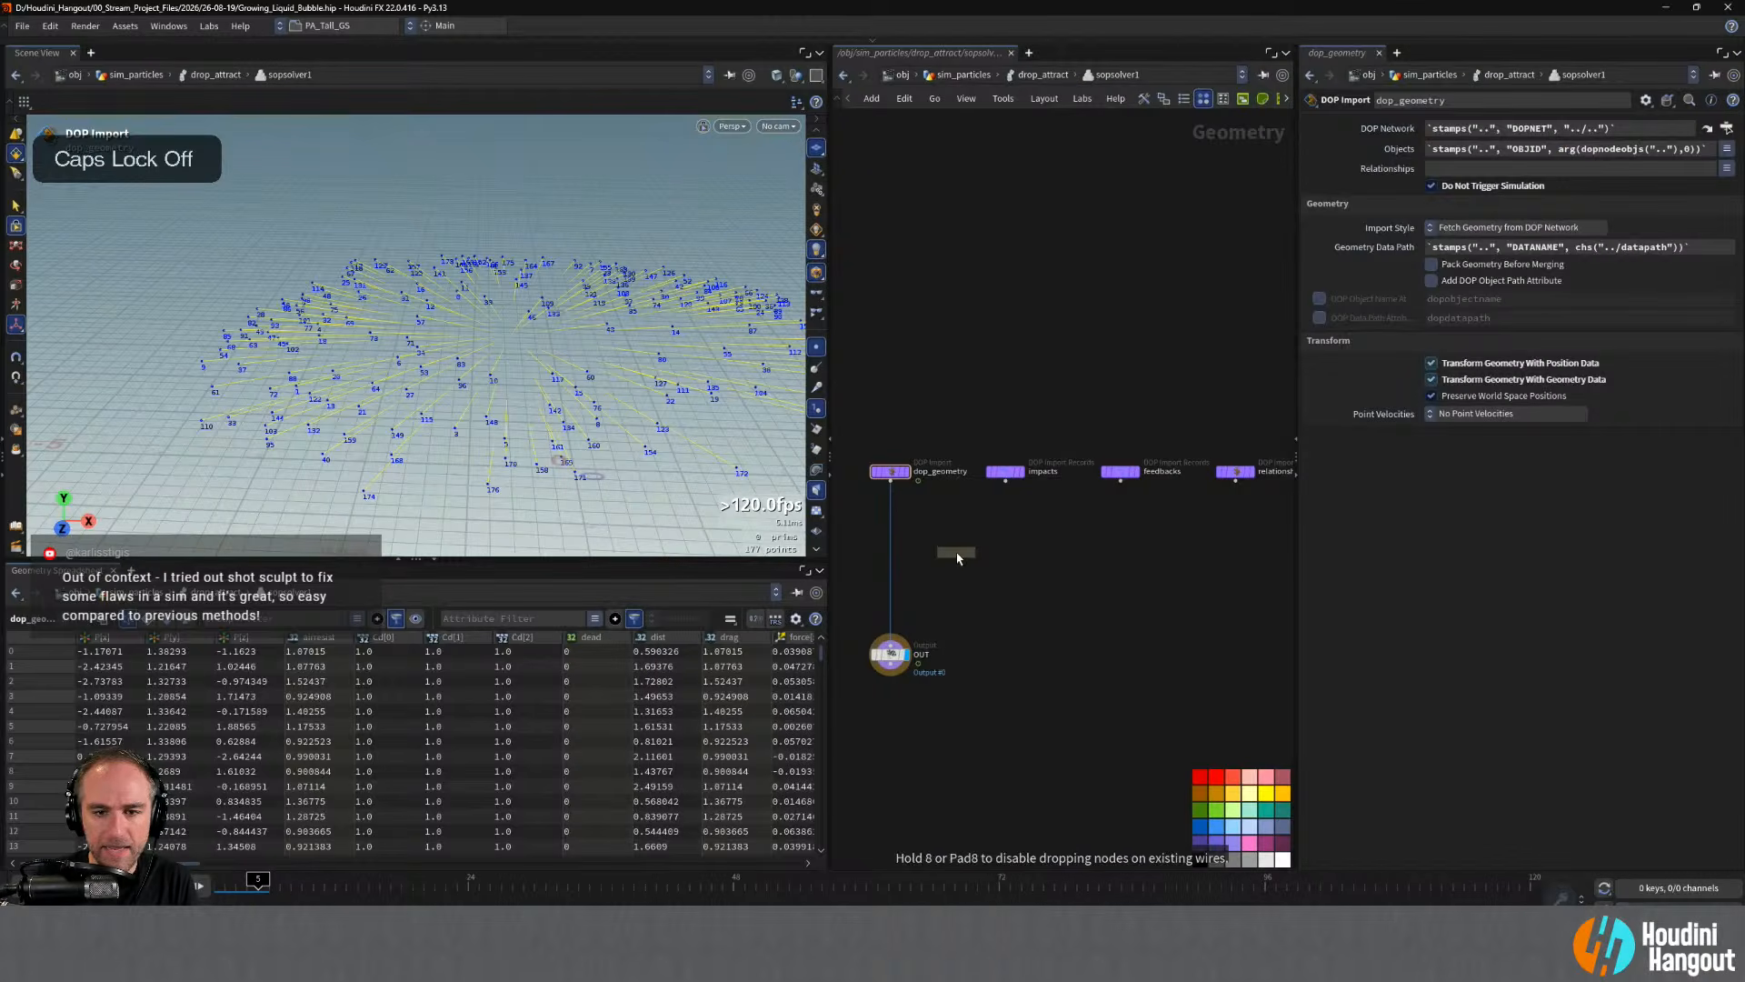
left_click(945, 603)
key("Tab")
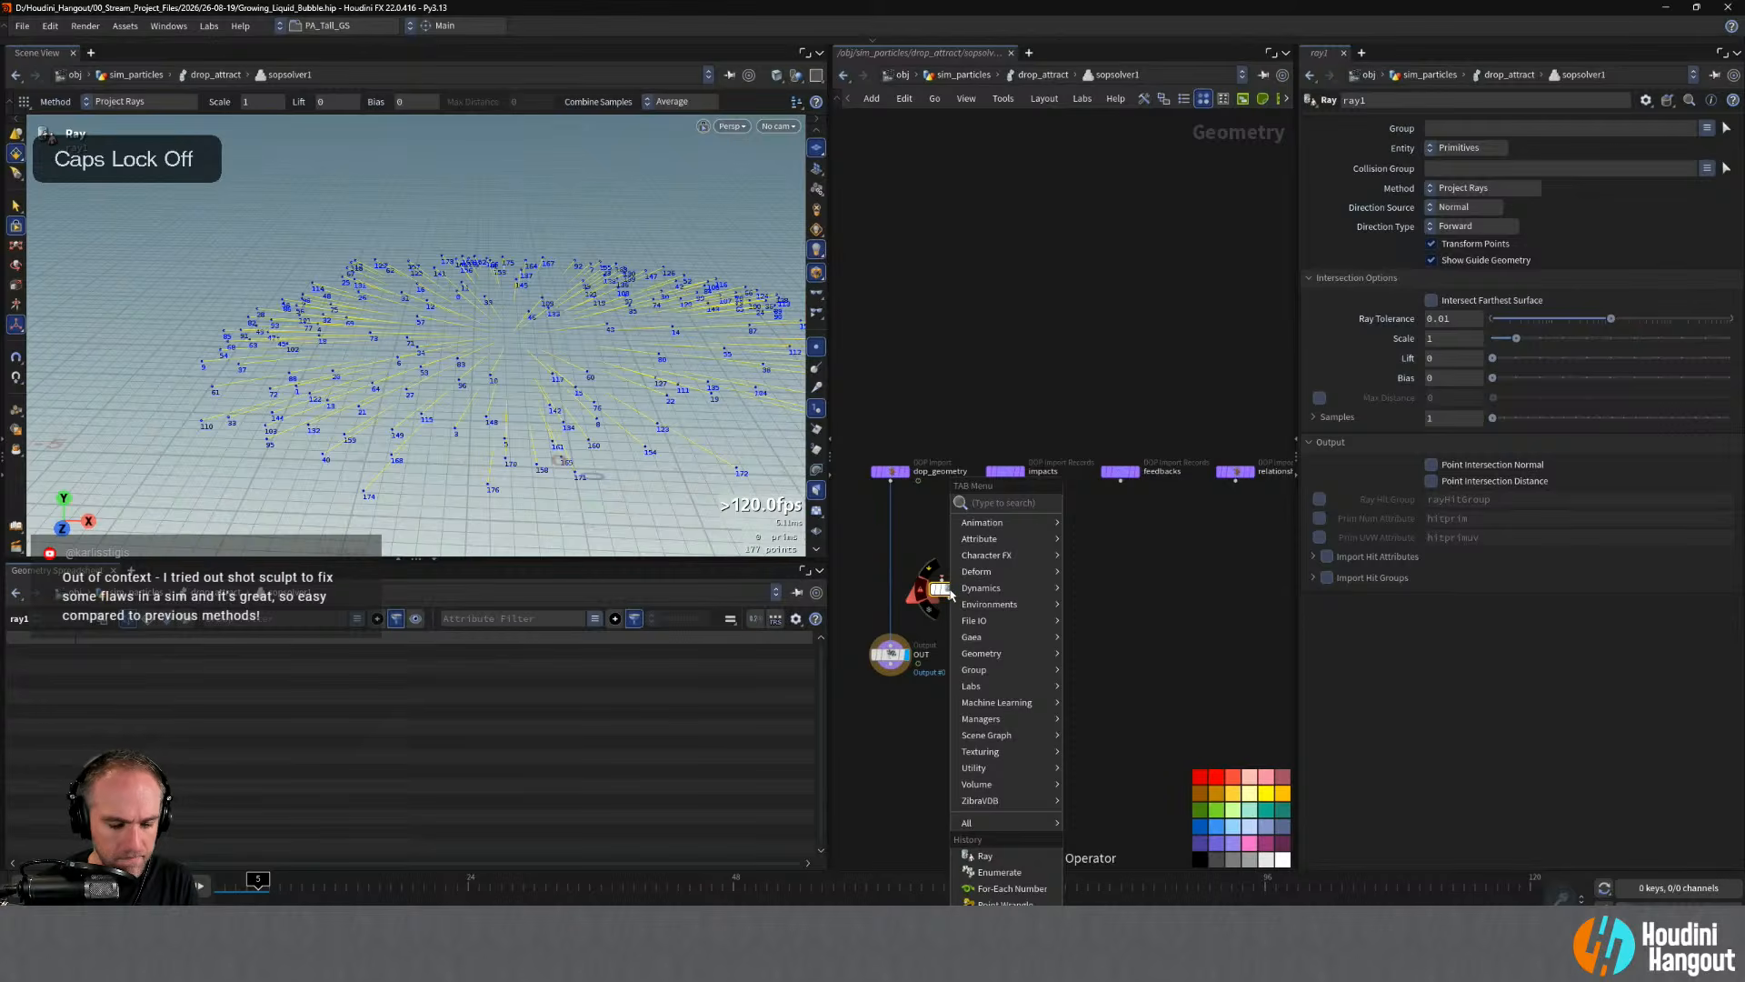
type("oib")
key("BackSpace")
key("BackSpace")
key("BackSpace")
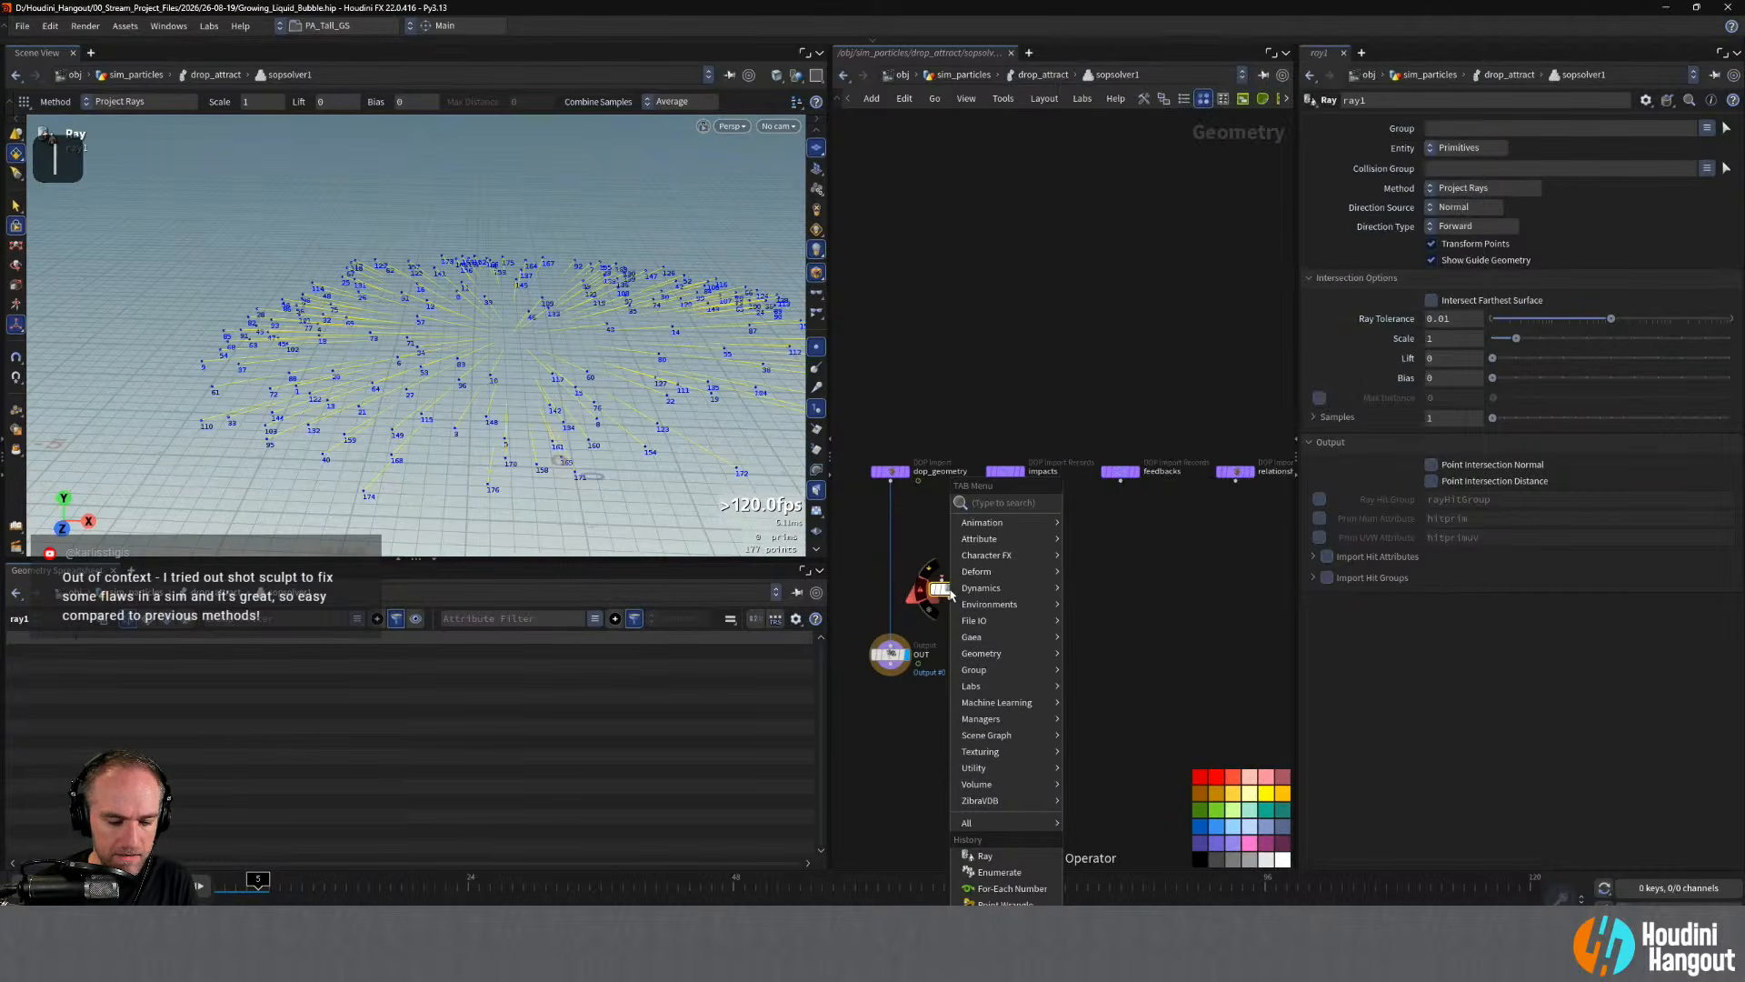
type("object")
key("Return")
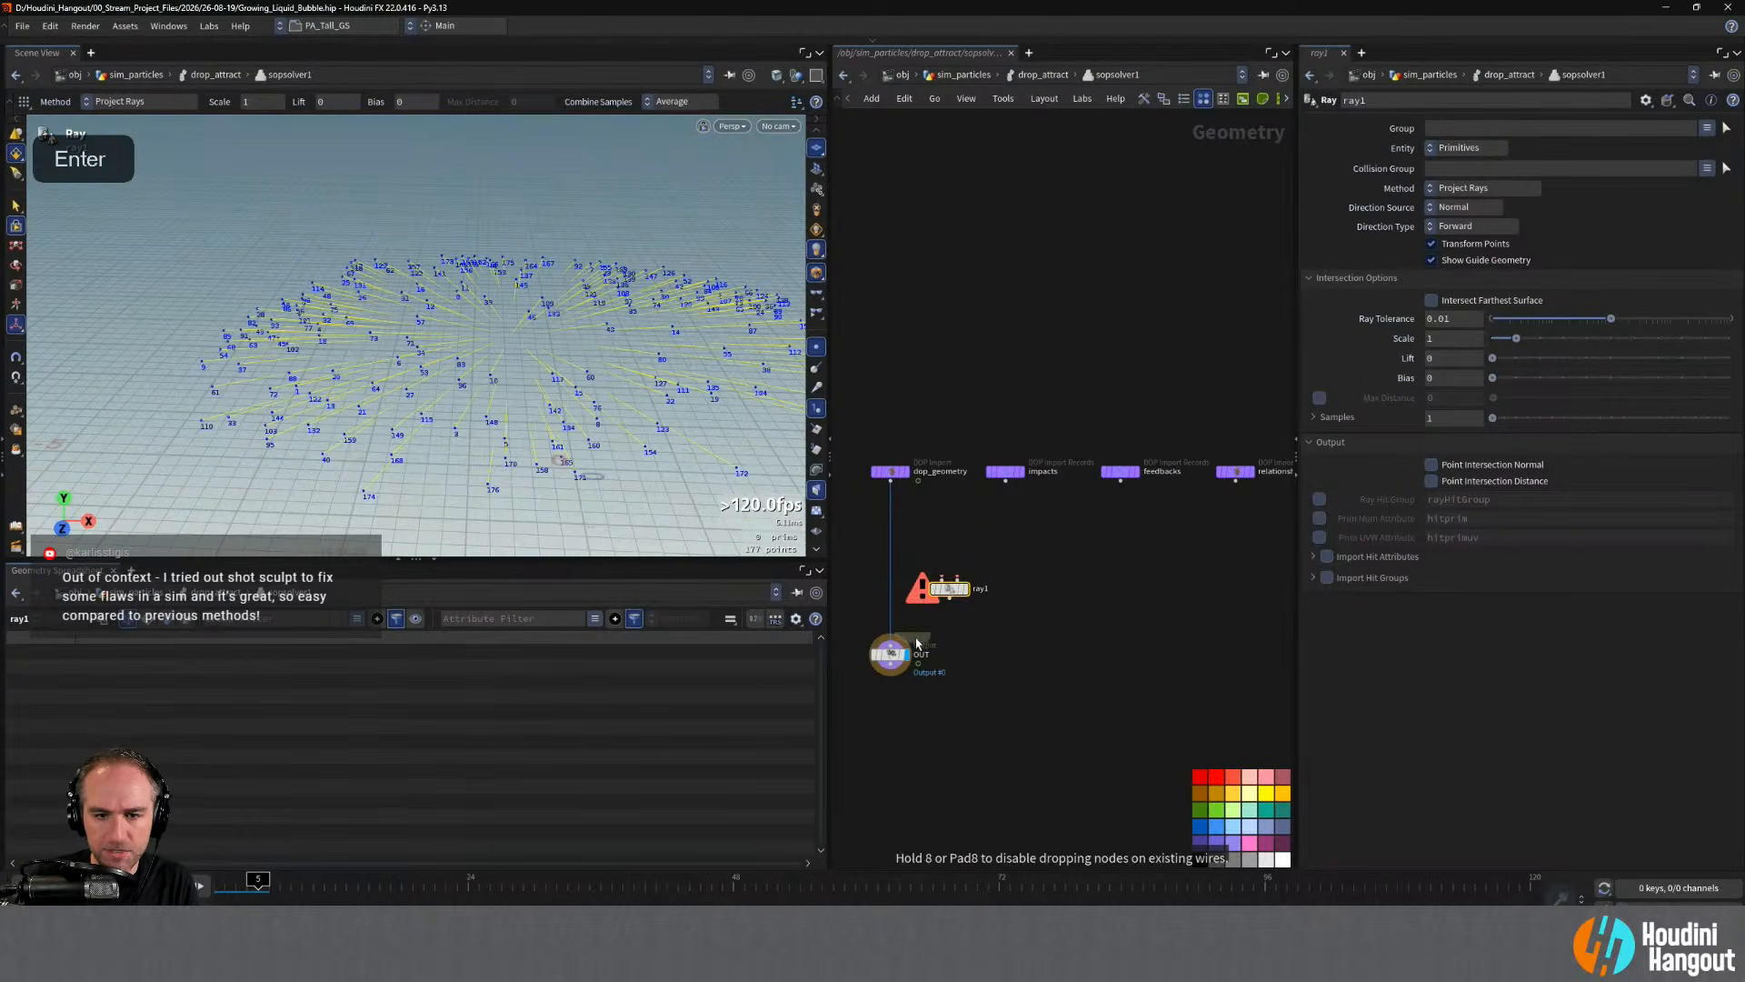
left_click(976, 534)
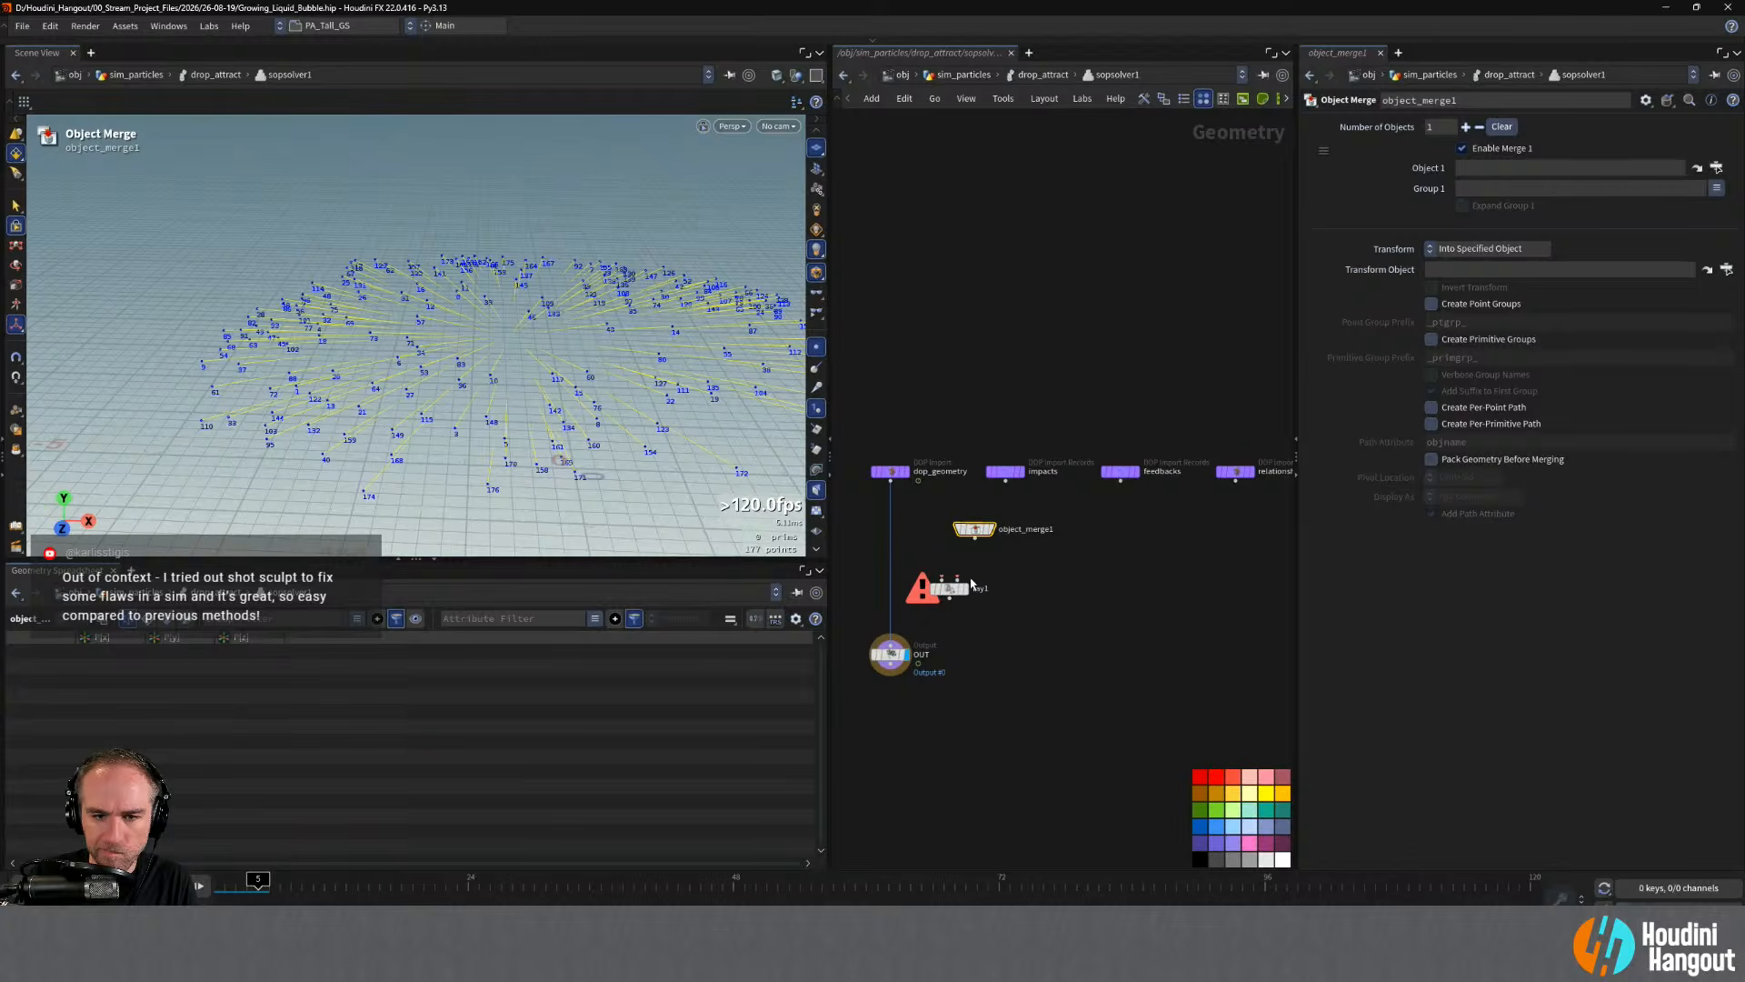
- Wire dop_geometry and object_merge1 into ray1's first and second inputs, connect ray1 to OUT, and align the nodes
left_click(957, 579)
left_click(974, 538)
left_click_drag(974, 531, 989, 542)
left_click(941, 579)
left_click(892, 483)
left_click(949, 599)
left_click(892, 645)
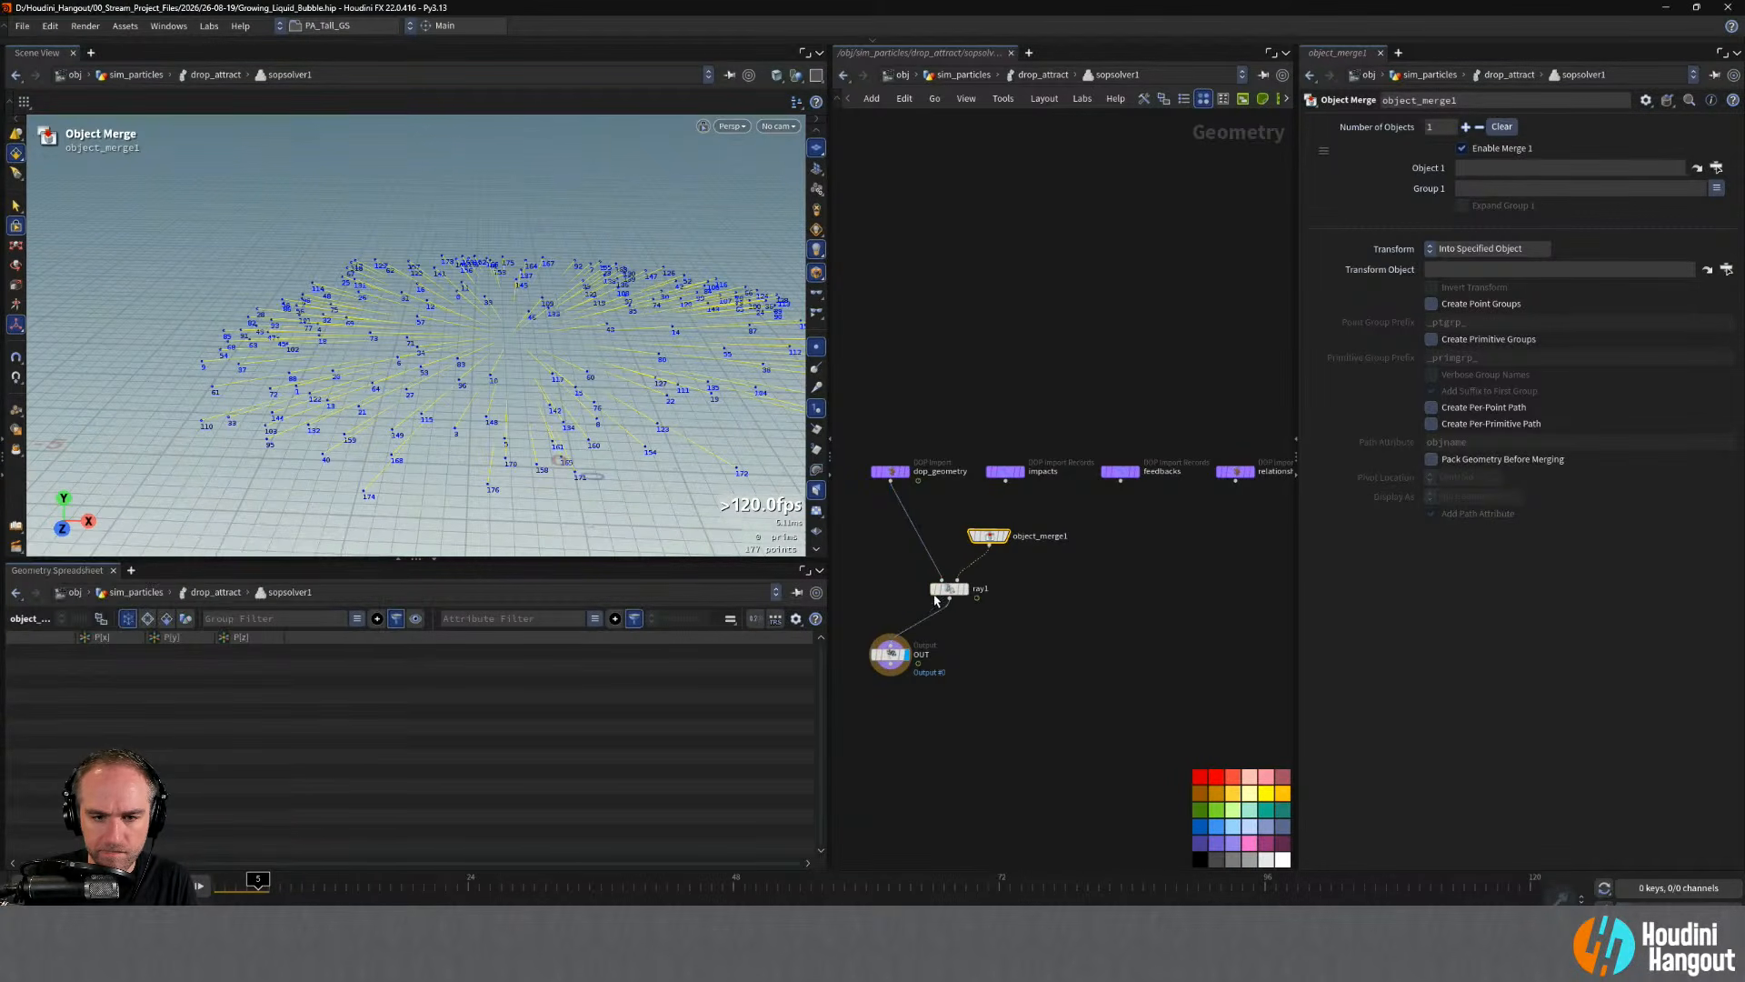
left_click_drag(935, 595, 877, 591)
left_click_drag(989, 540, 974, 534)
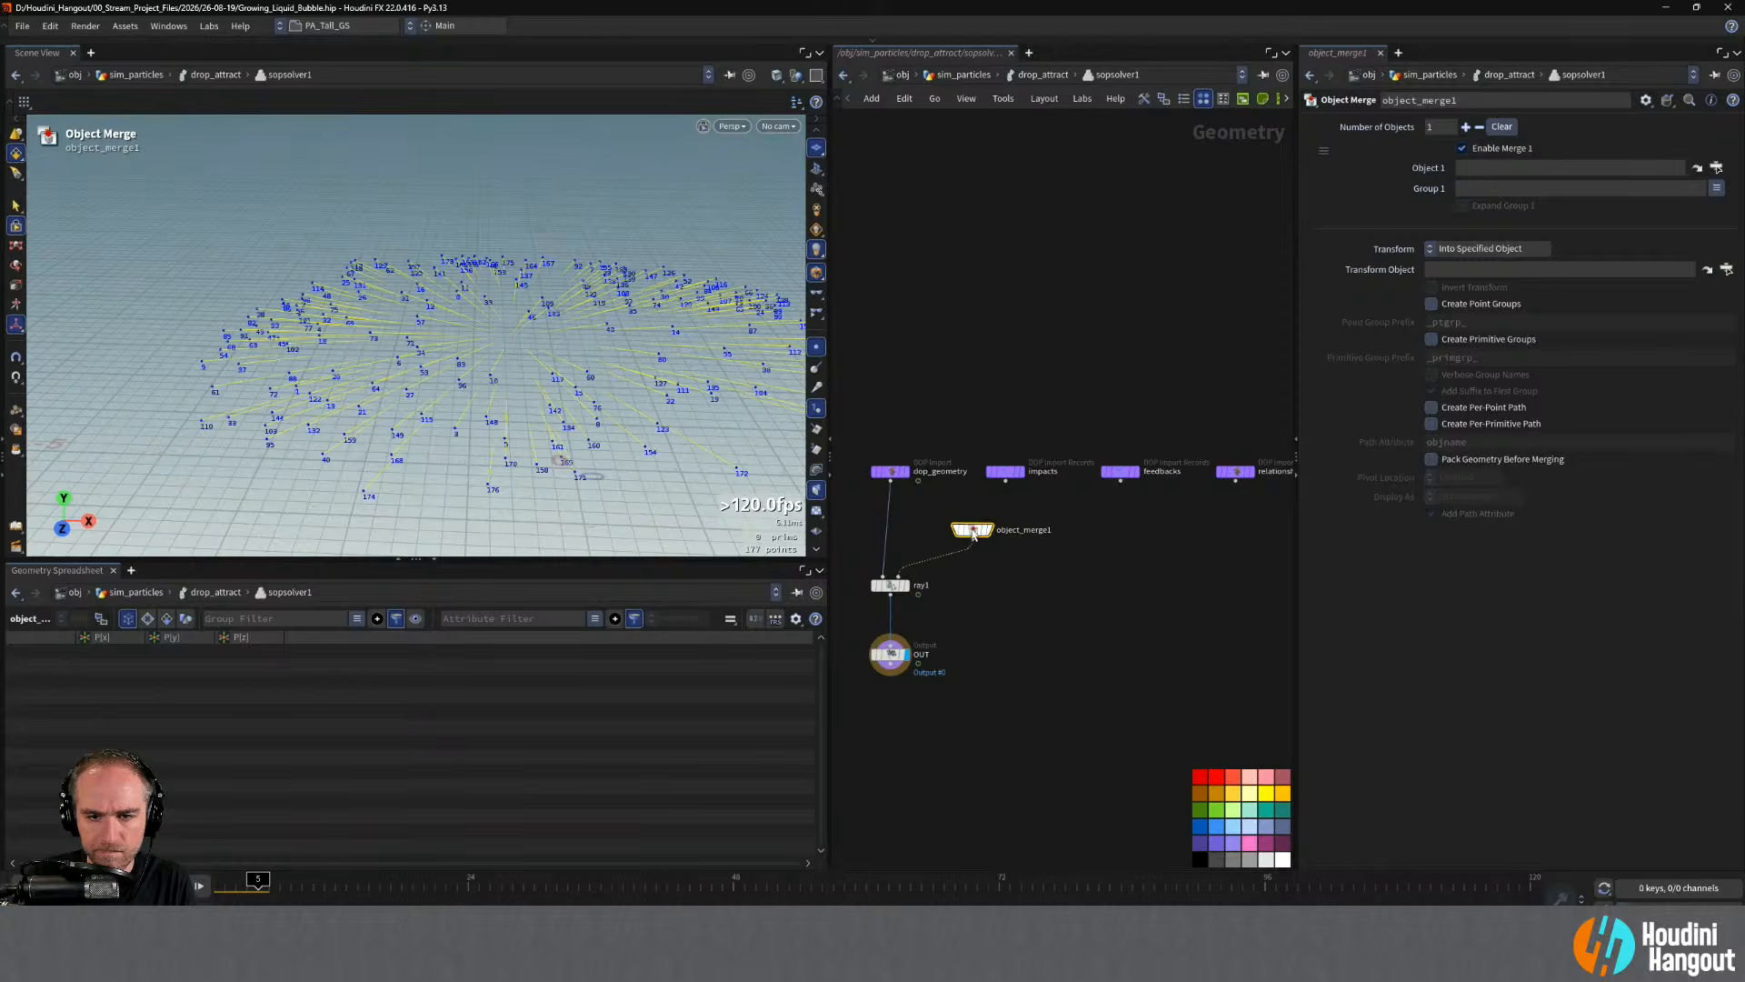
- Load /obj/geo_ground into object_merge1 as Object 1 and check the particles against the ground at frame 24
left_click(1717, 168)
scroll(1647, 146, "up", 5)
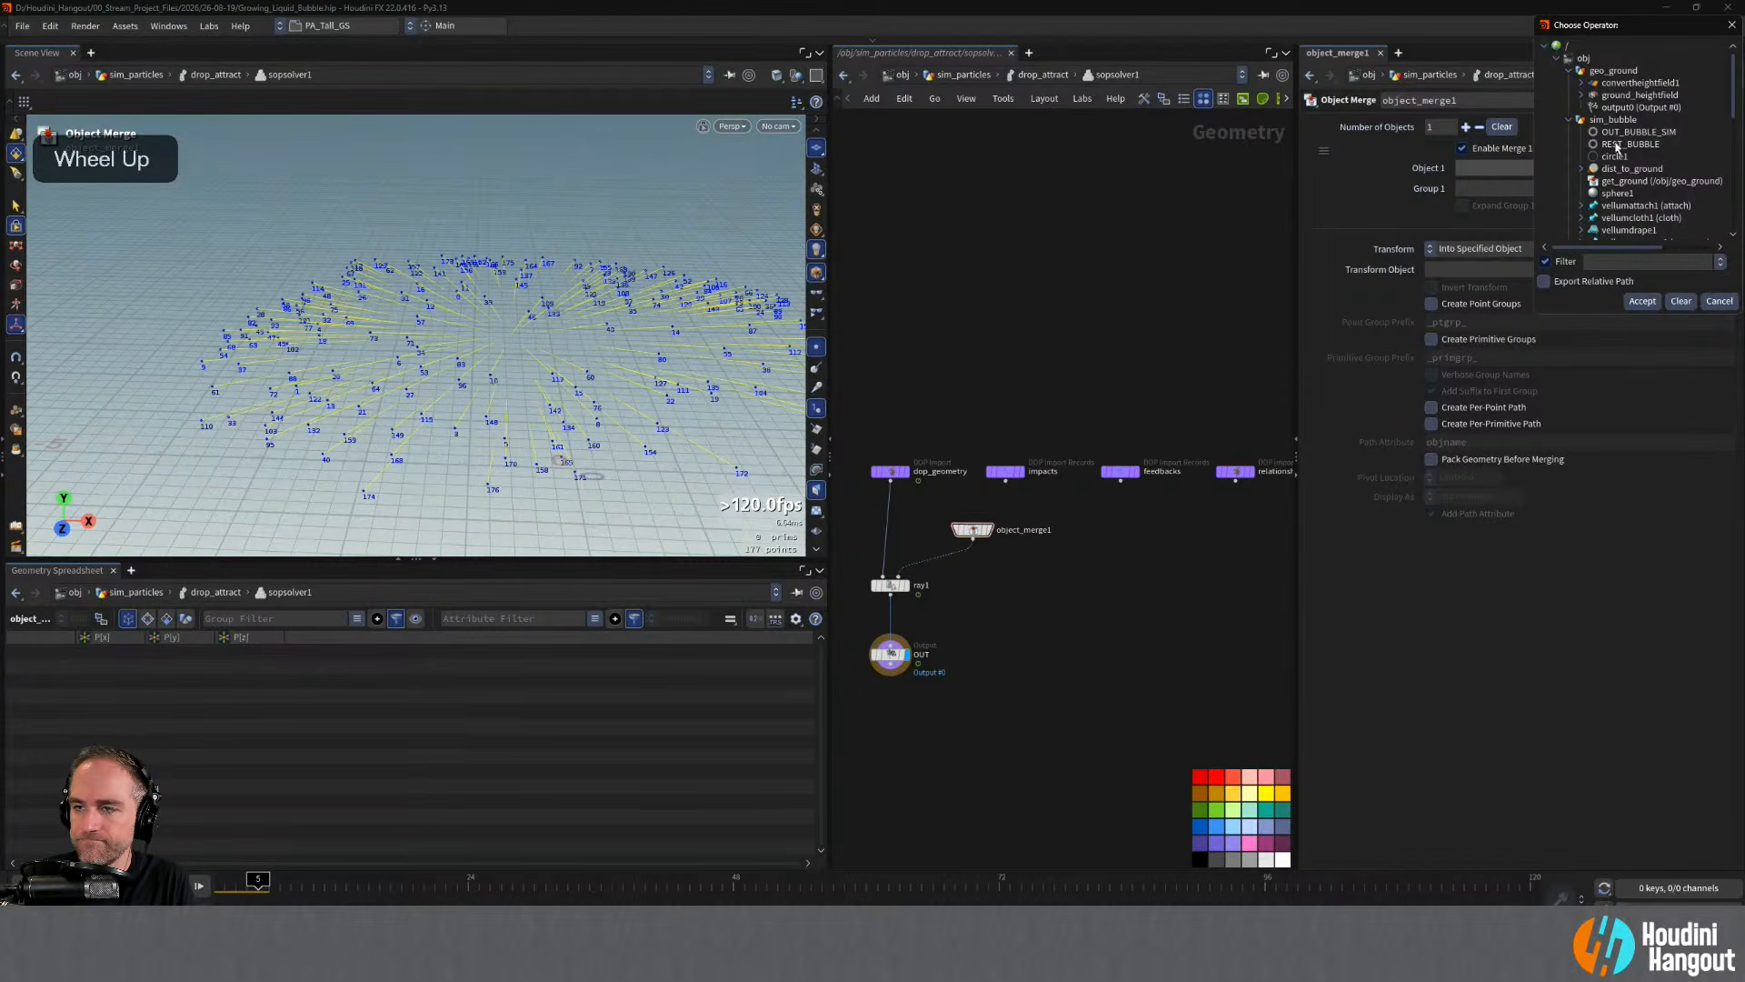
left_click(1570, 120)
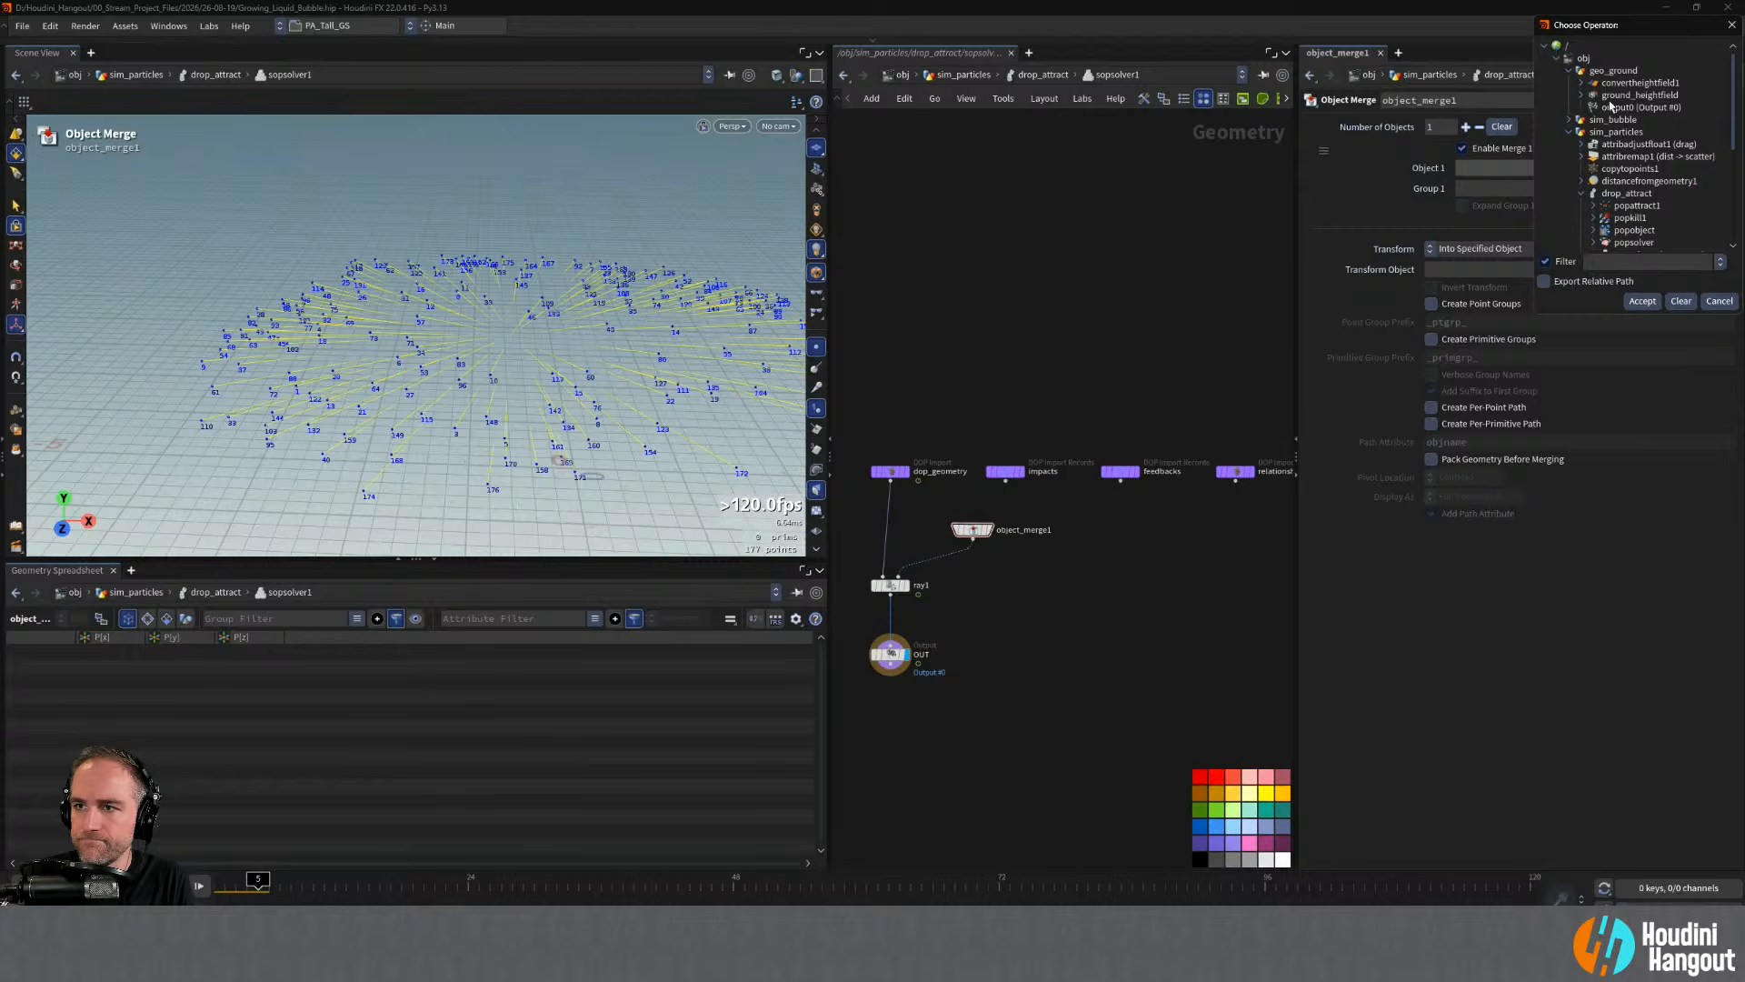
left_click(1613, 71)
left_click(1642, 301)
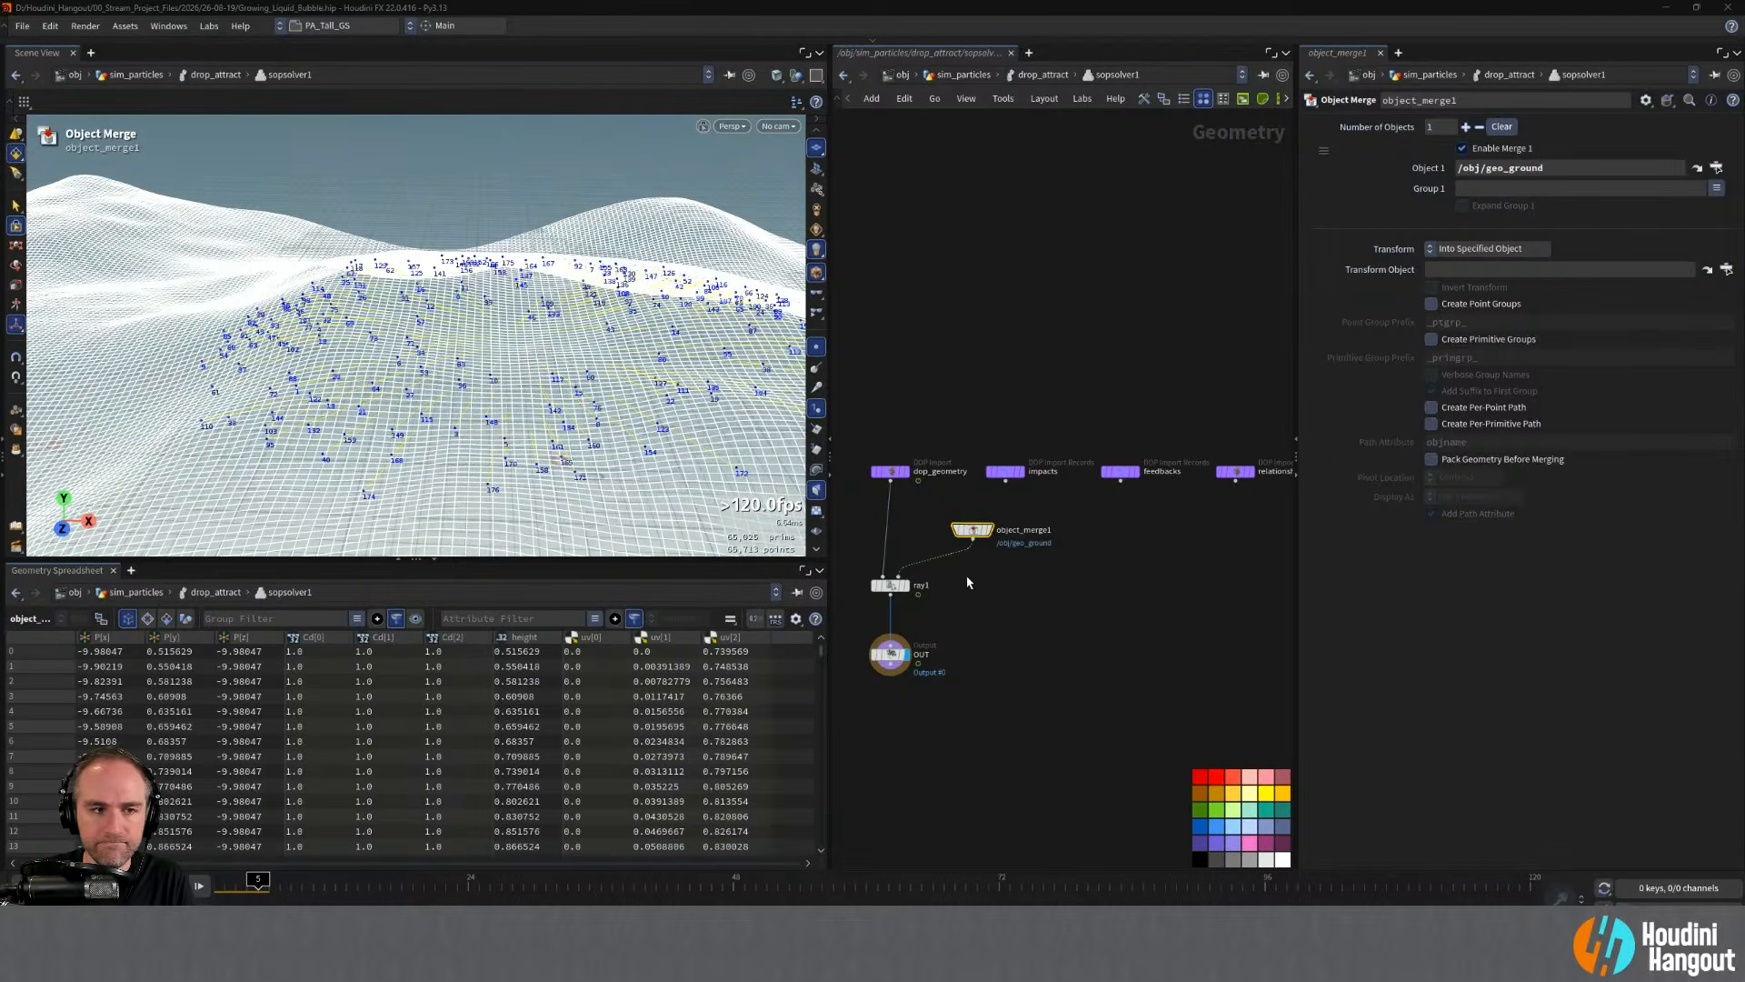
left_click_drag(554, 368, 582, 300, "alt")
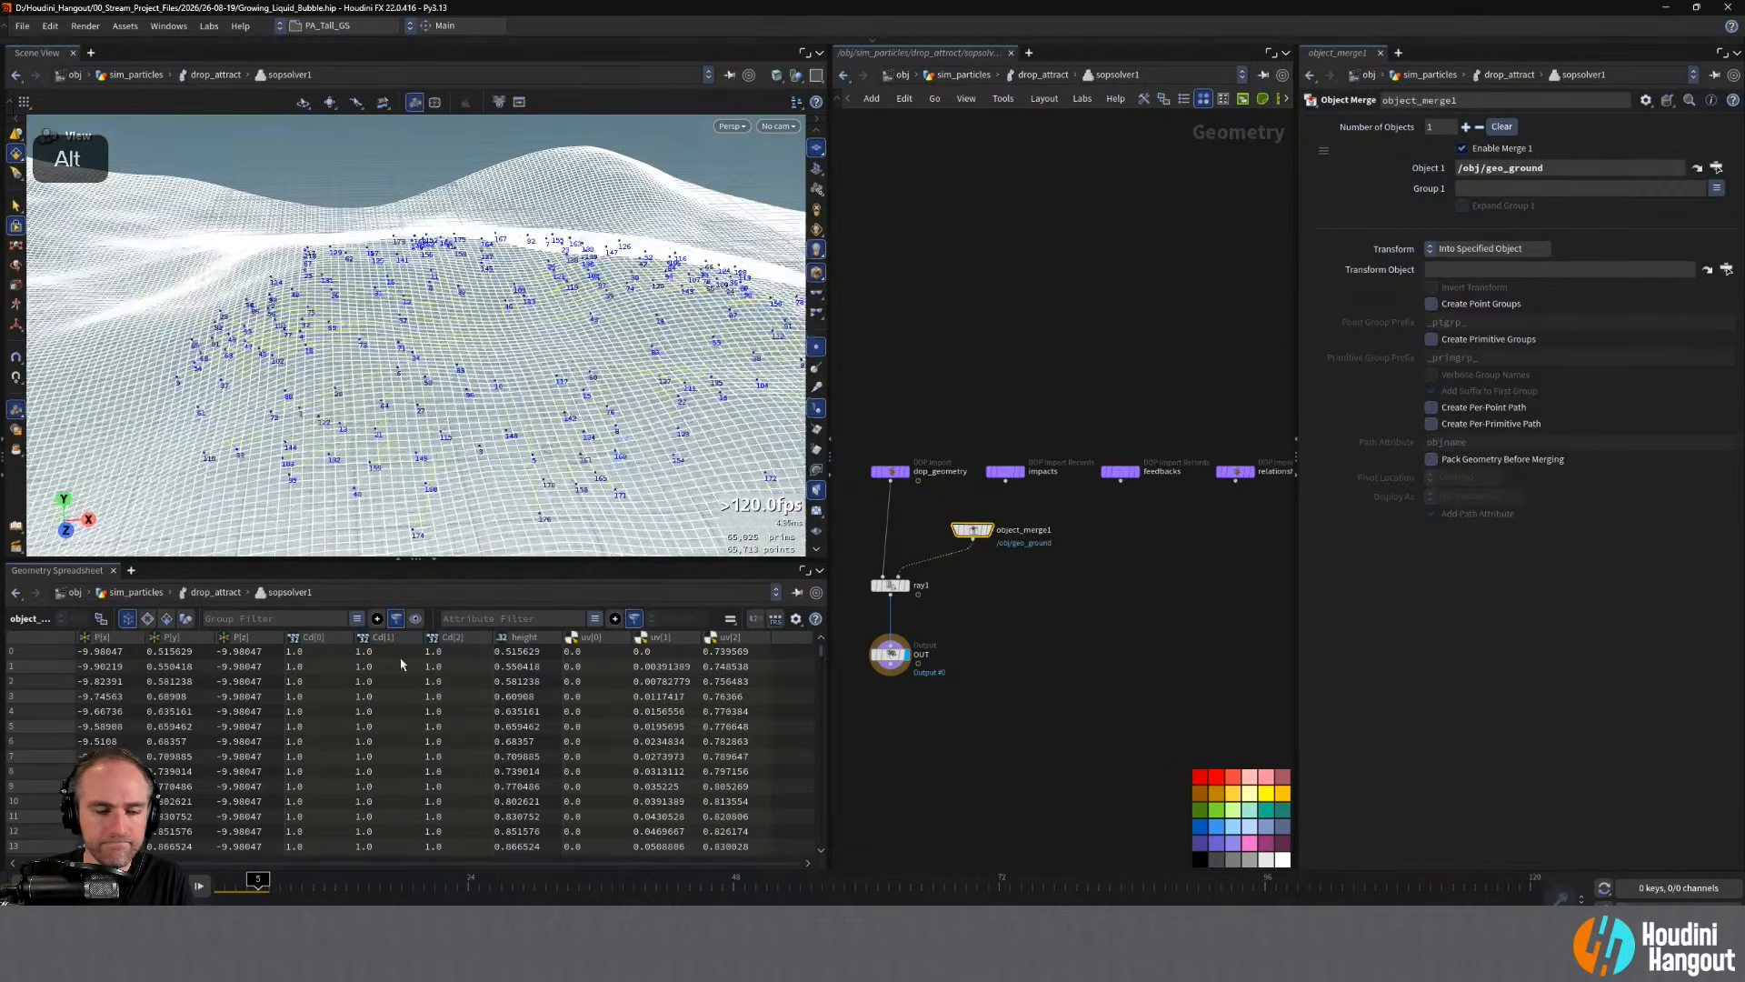
left_click_drag(255, 887, 469, 887)
left_click_drag(546, 395, 476, 346, "alt")
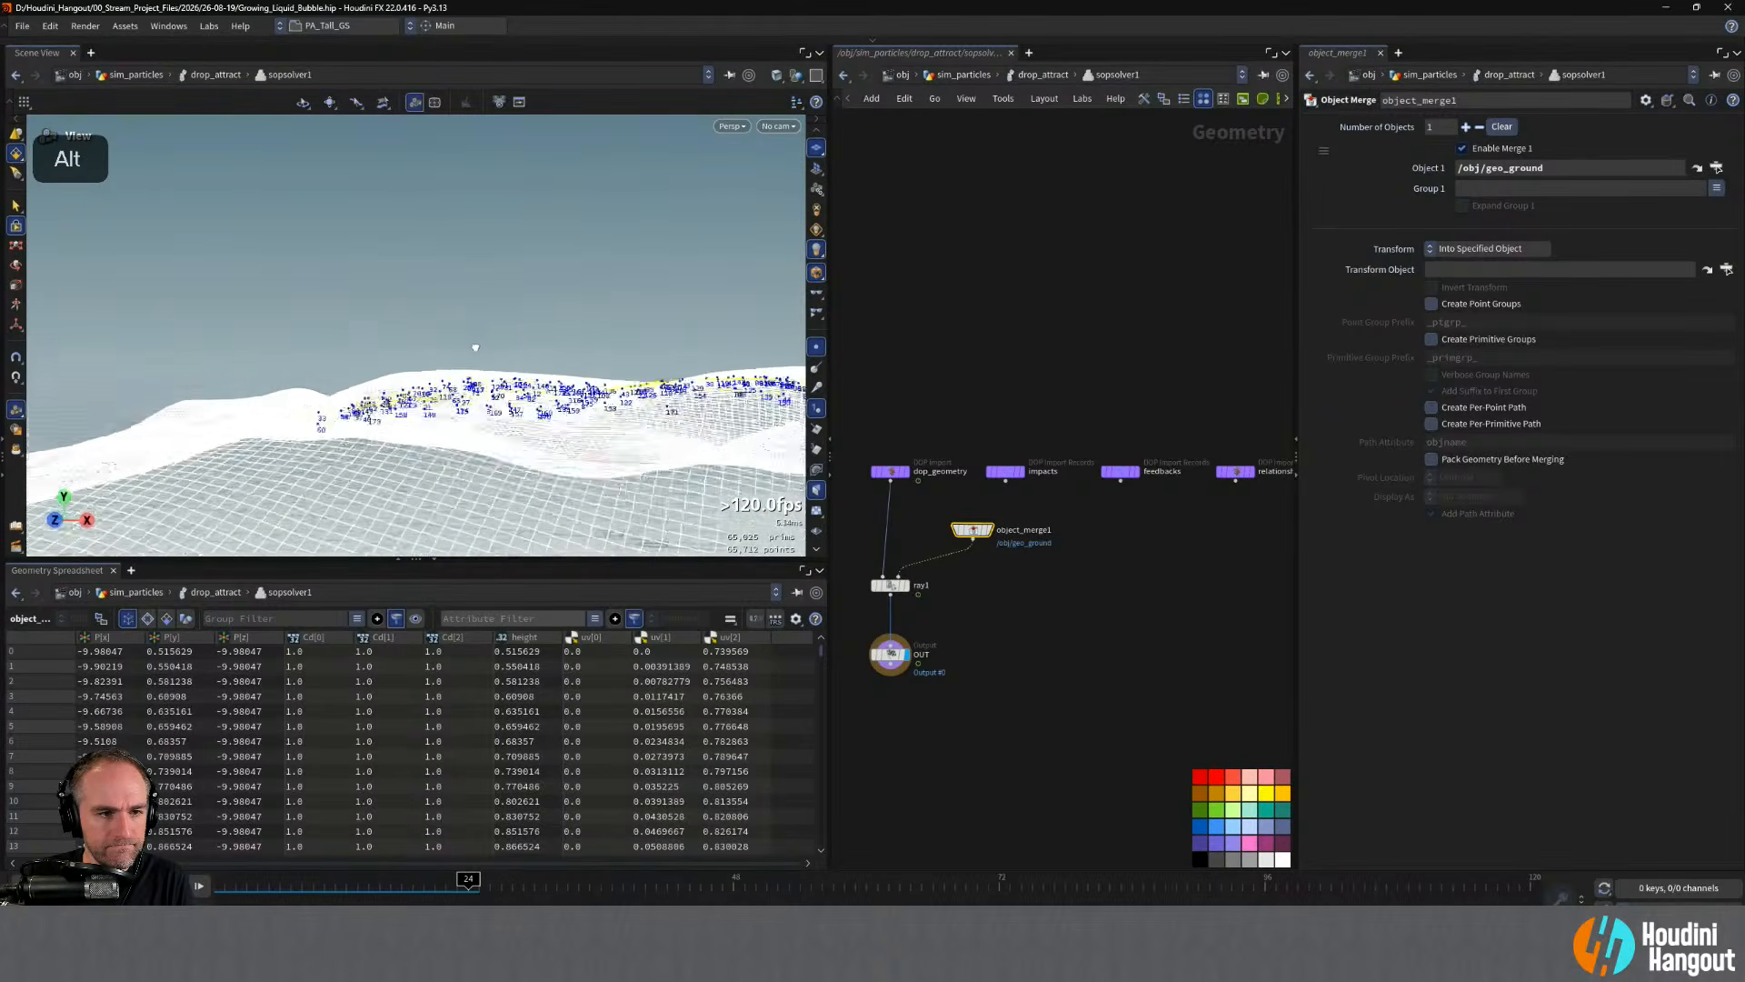
right_click_drag(475, 346, 610, 288, "alt")
left_click_drag(610, 288, 382, 463, "alt")
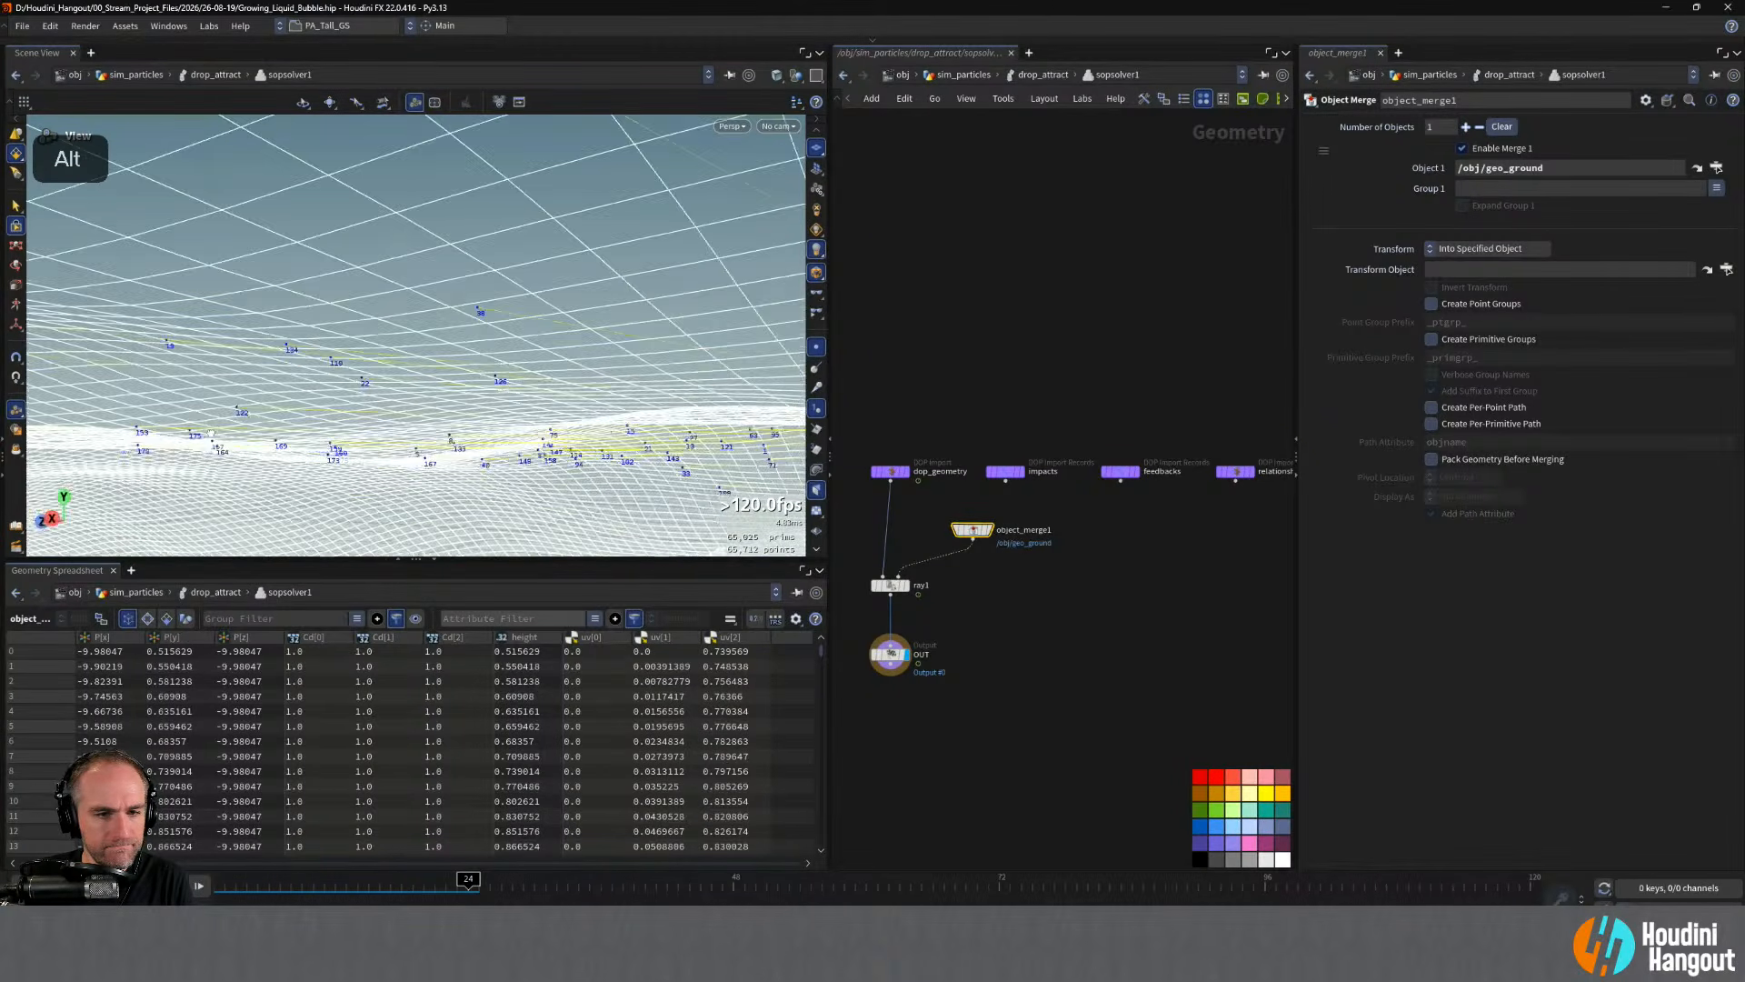
- Change ray1's Direction Source to Vector, delete the direction's channels, and set the direction to 0, 1, 0
left_click(890, 584)
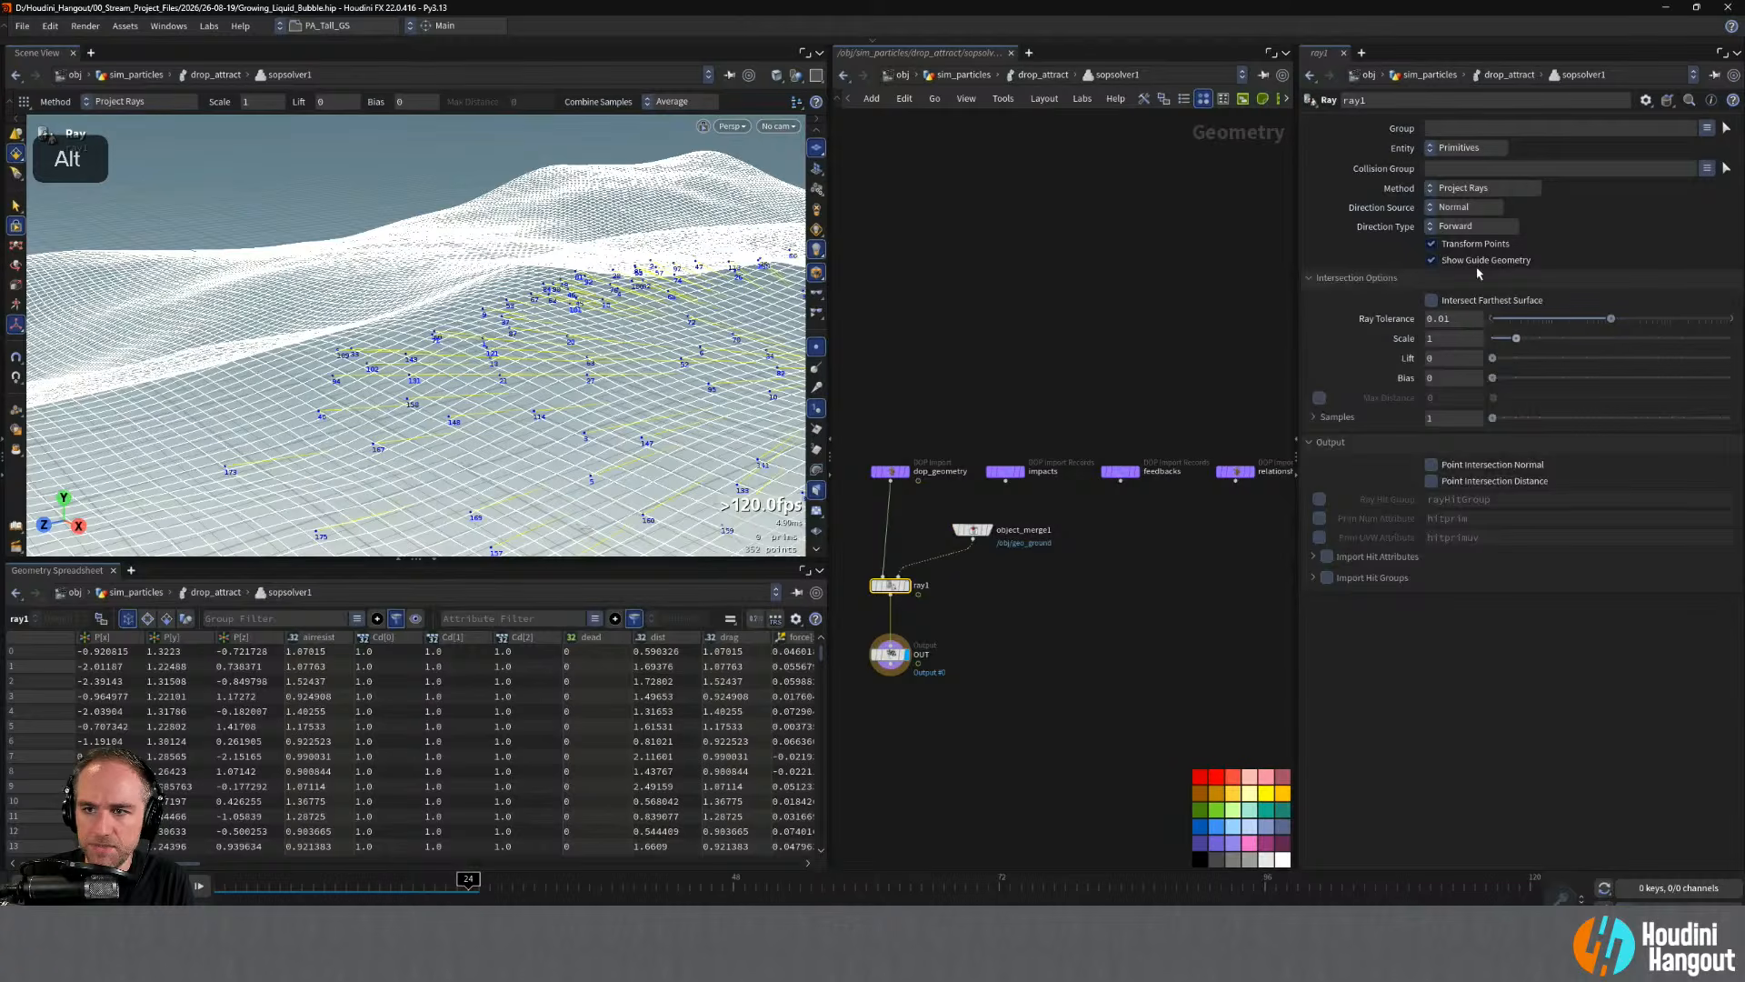
left_click(1462, 207)
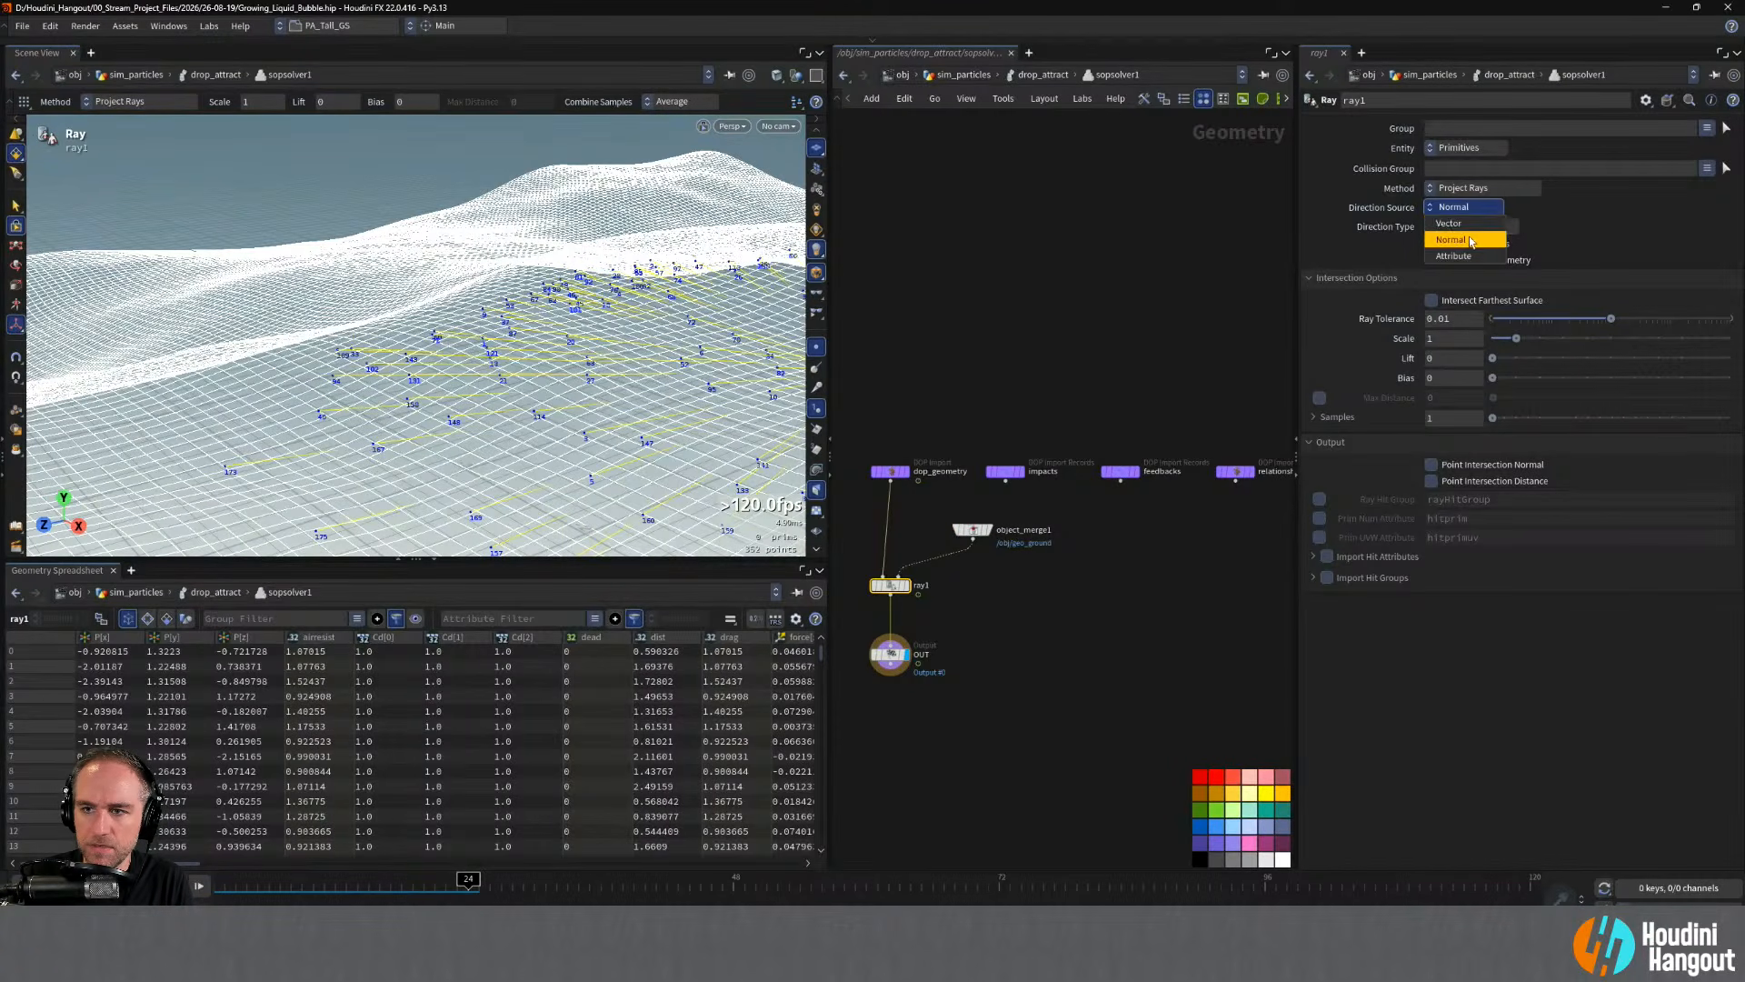
left_click(1465, 223)
right_click(1493, 234)
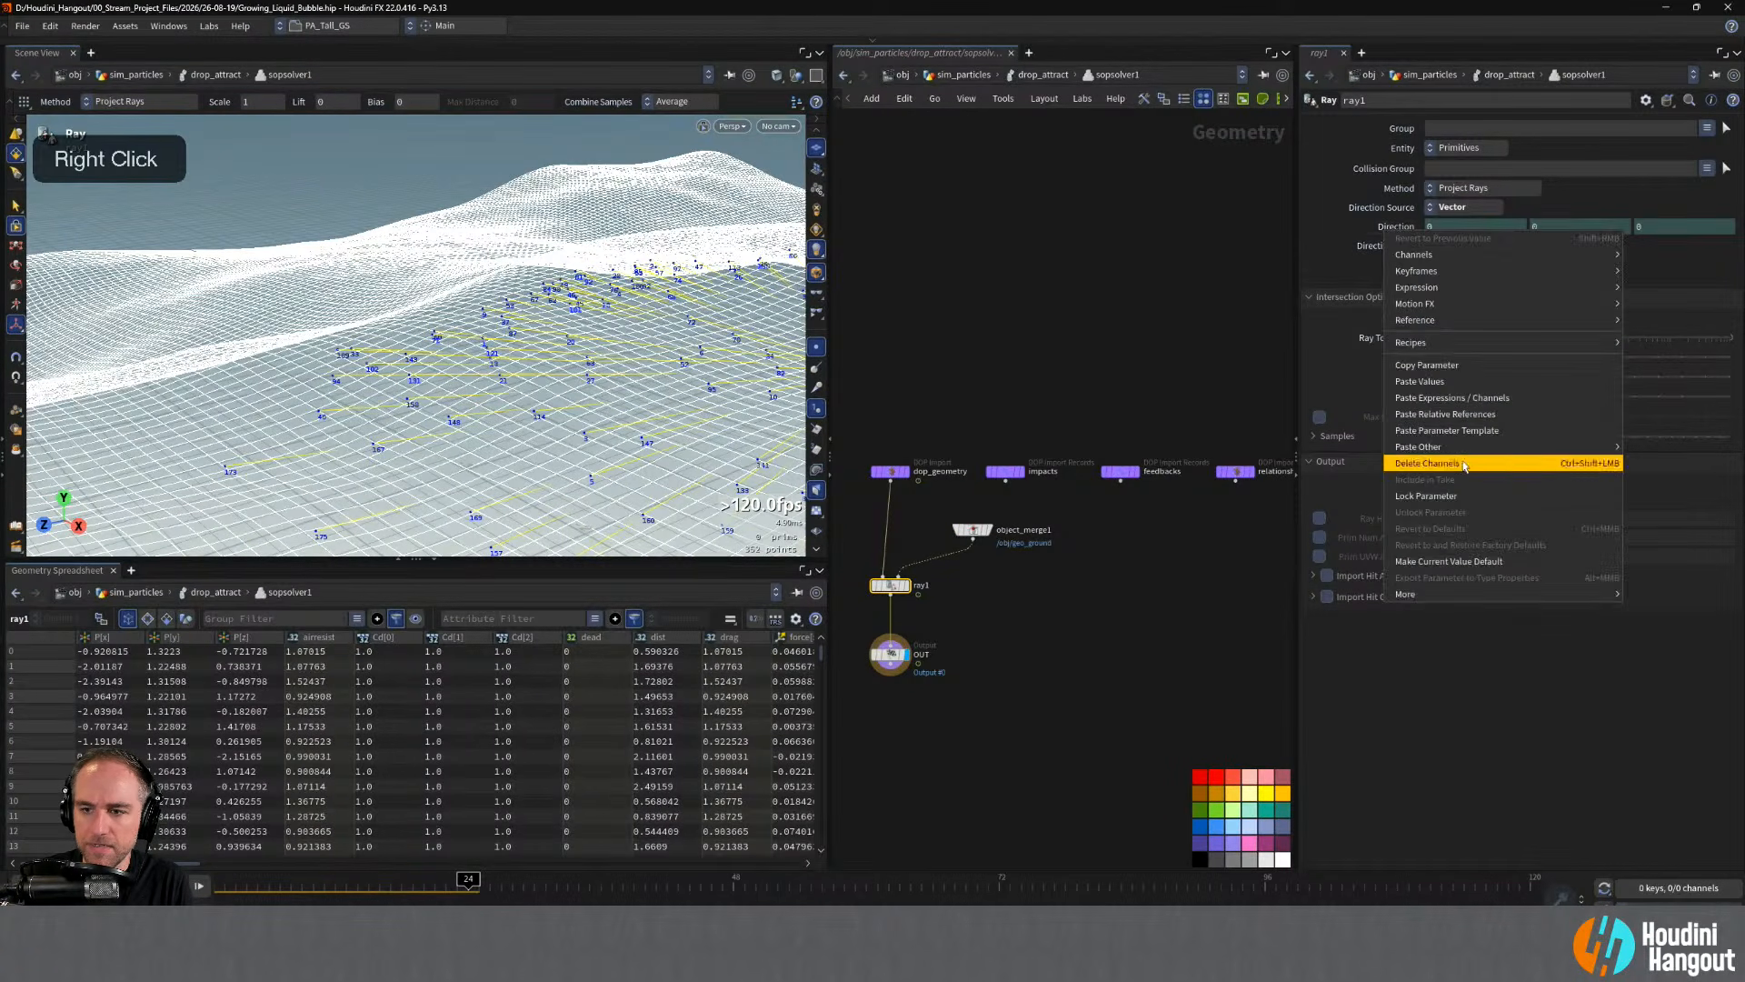
left_click(1500, 466)
left_click(1581, 232)
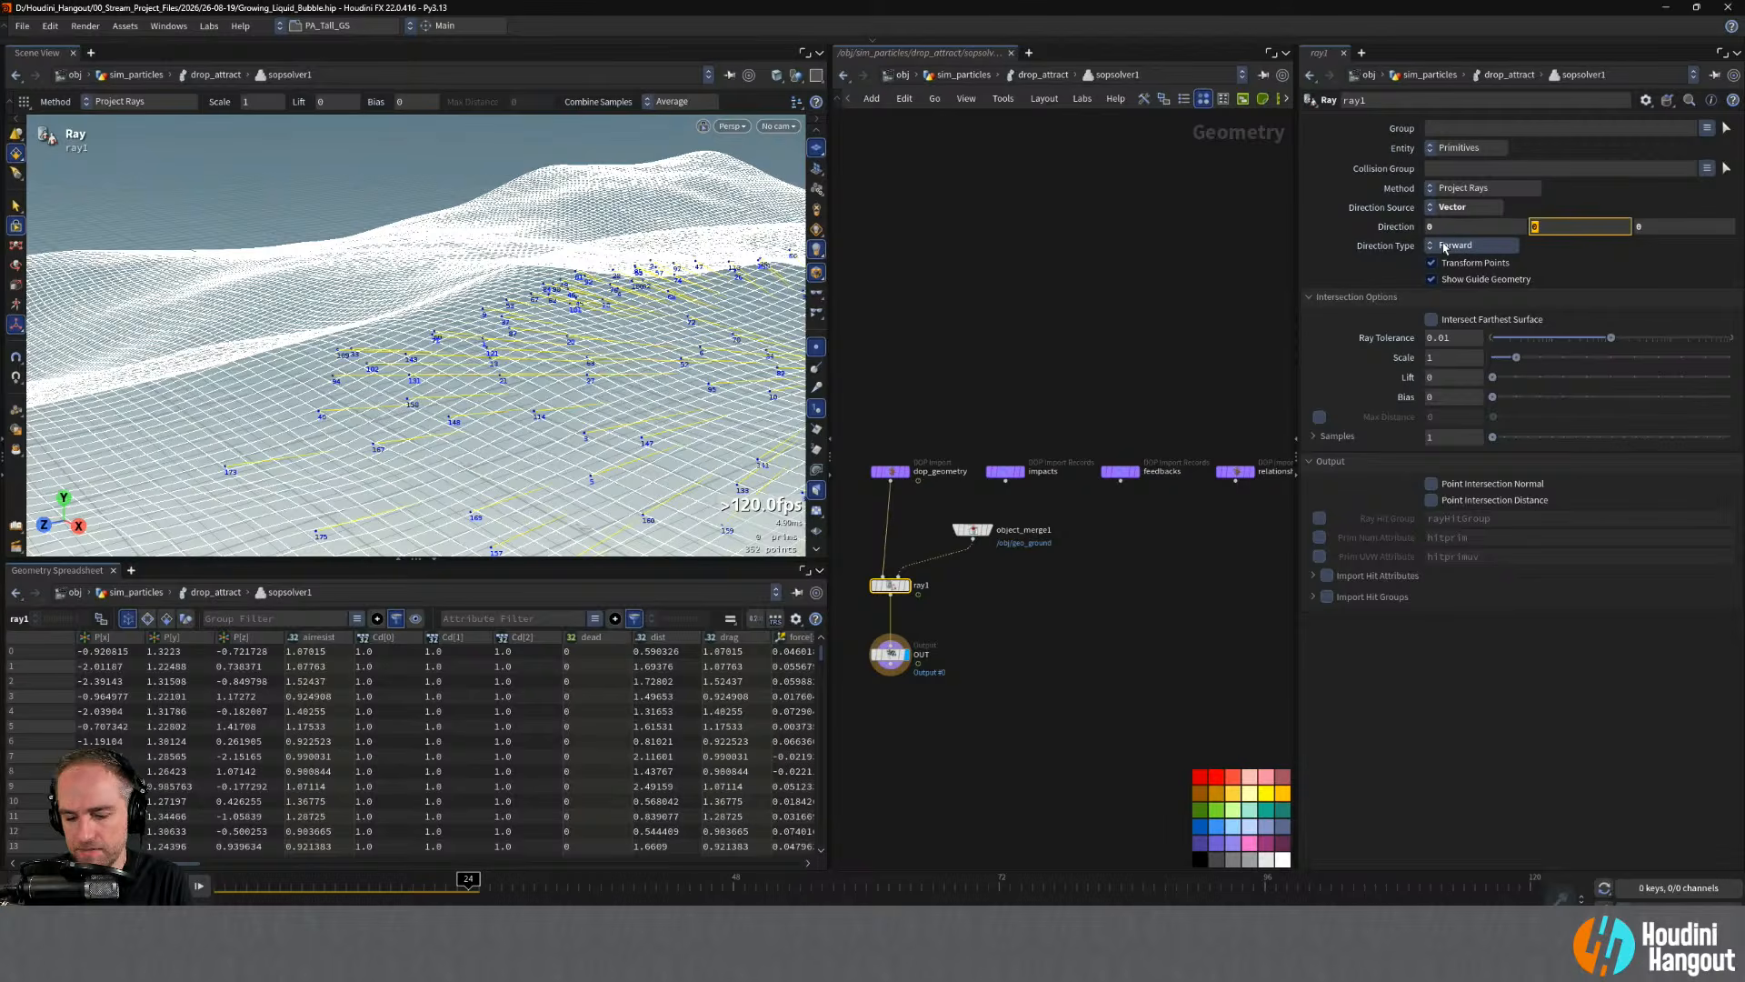
type("1")
key("Return")
- Set ray1's Direction Type to Bidirectional and check how the particles follow the ground surface
left_click(1436, 246)
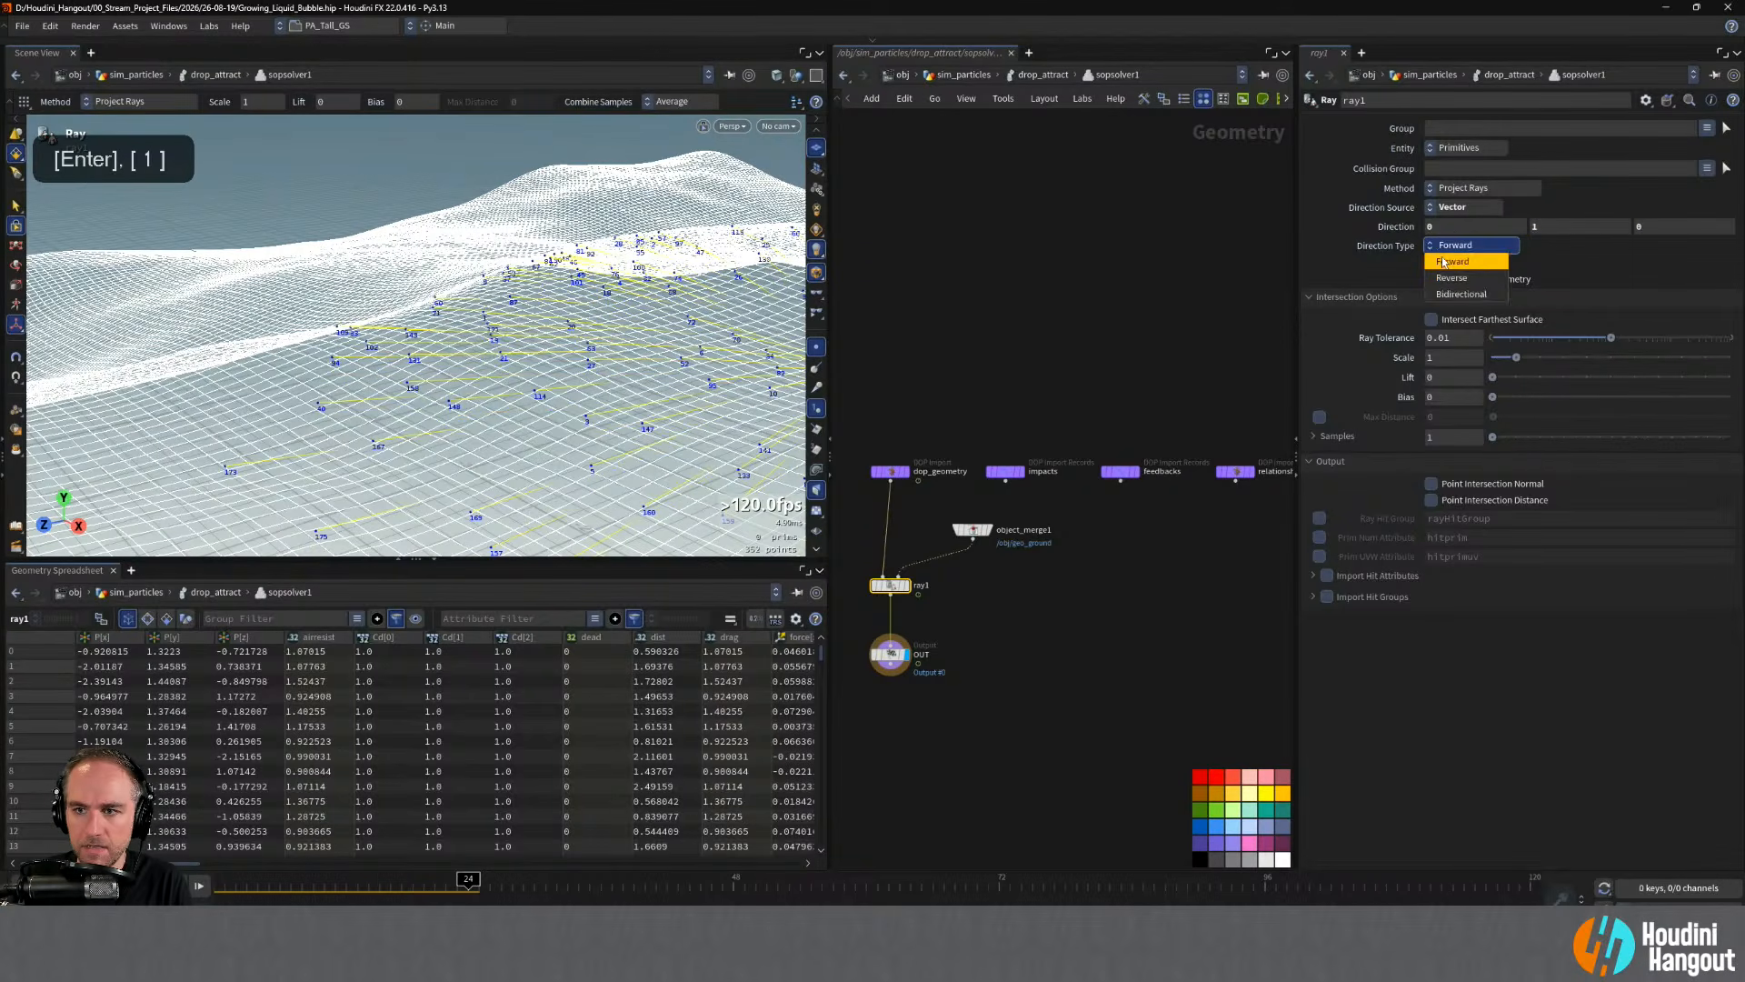
left_click(1452, 292)
left_click_drag(528, 397, 564, 400, "alt")
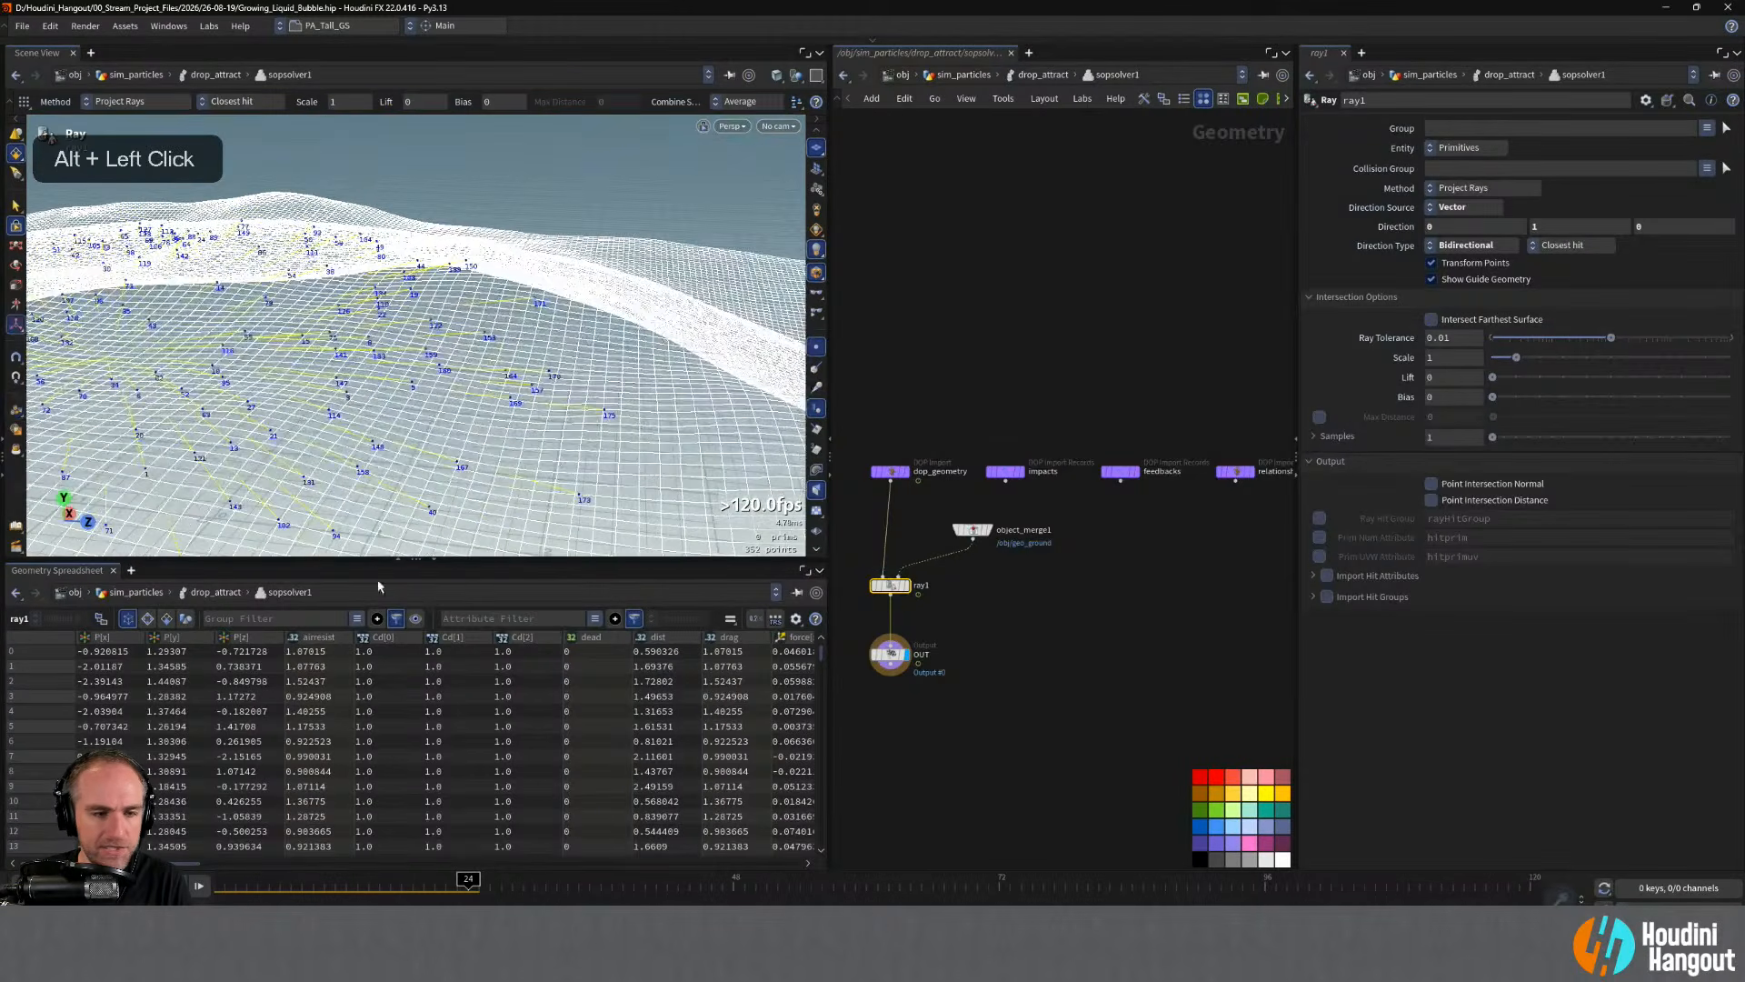
mouse_move(363, 491)
left_mouse_down("alt")
mouse_move(409, 400)
mouse_move(364, 463)
left_mouse_up("alt")
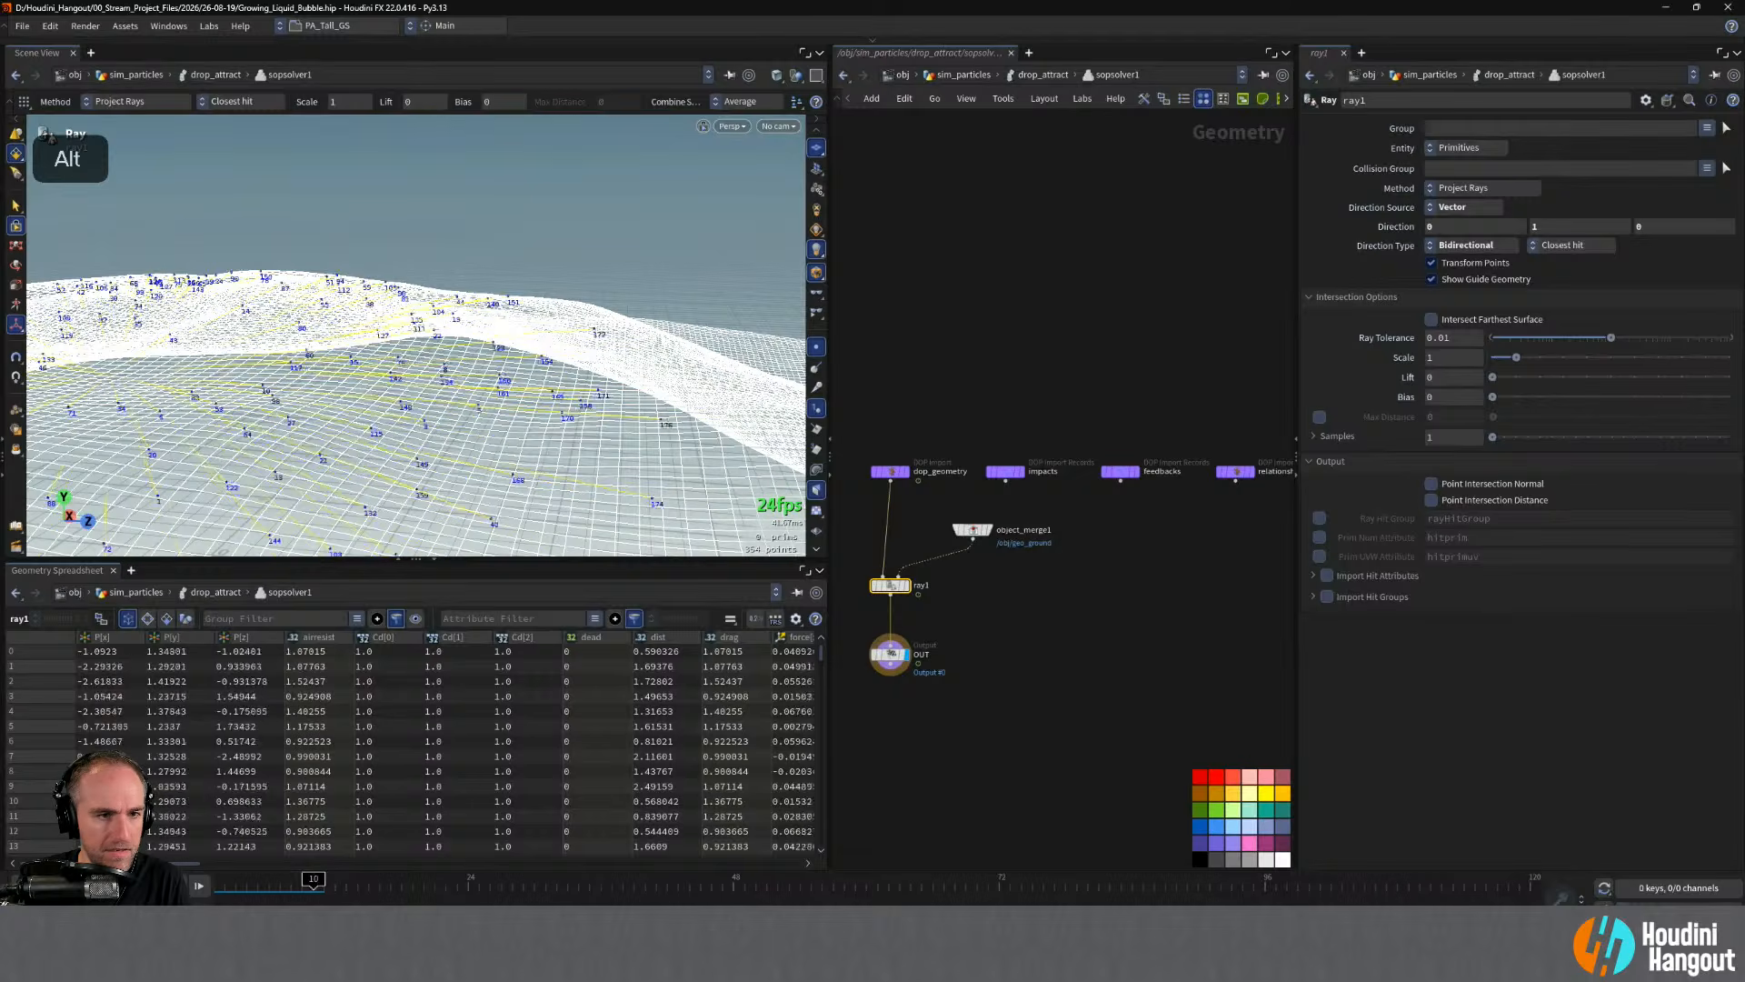
- Examine from several angles how the ray-projected particles follow the ground surface while the simulation plays
left_click_drag(383, 493, 109, 475, "alt")
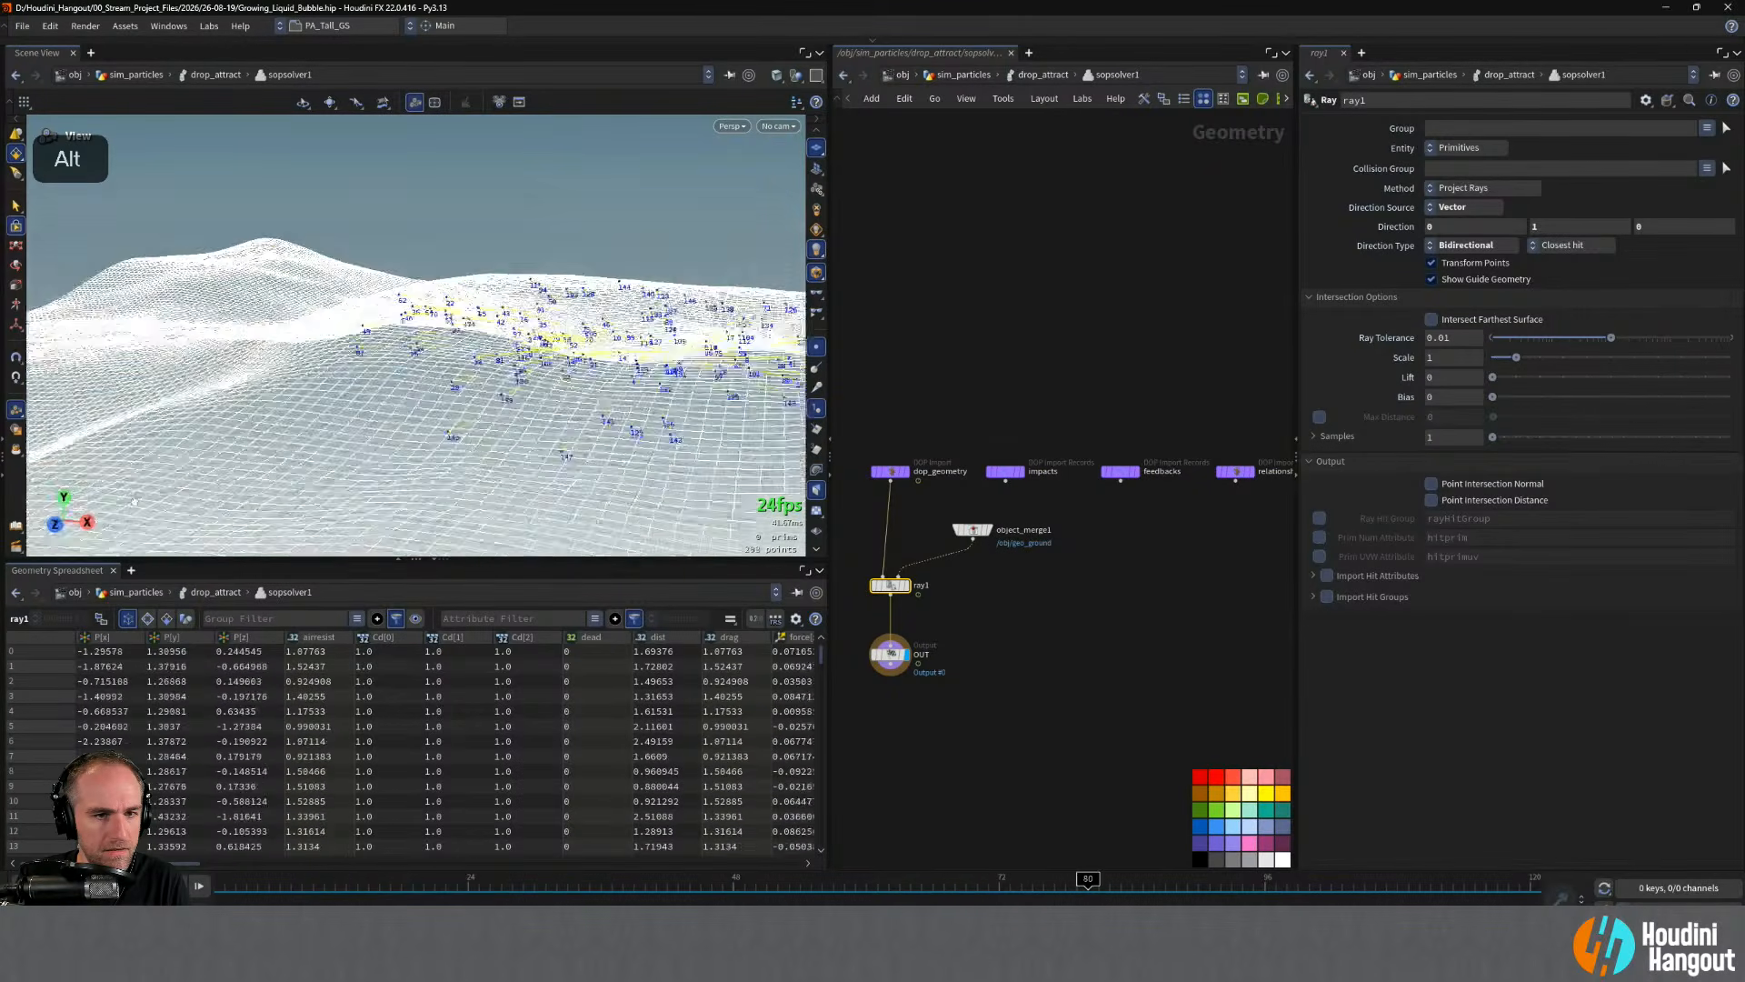
left_click_drag(112, 474, 278, 462, "alt")
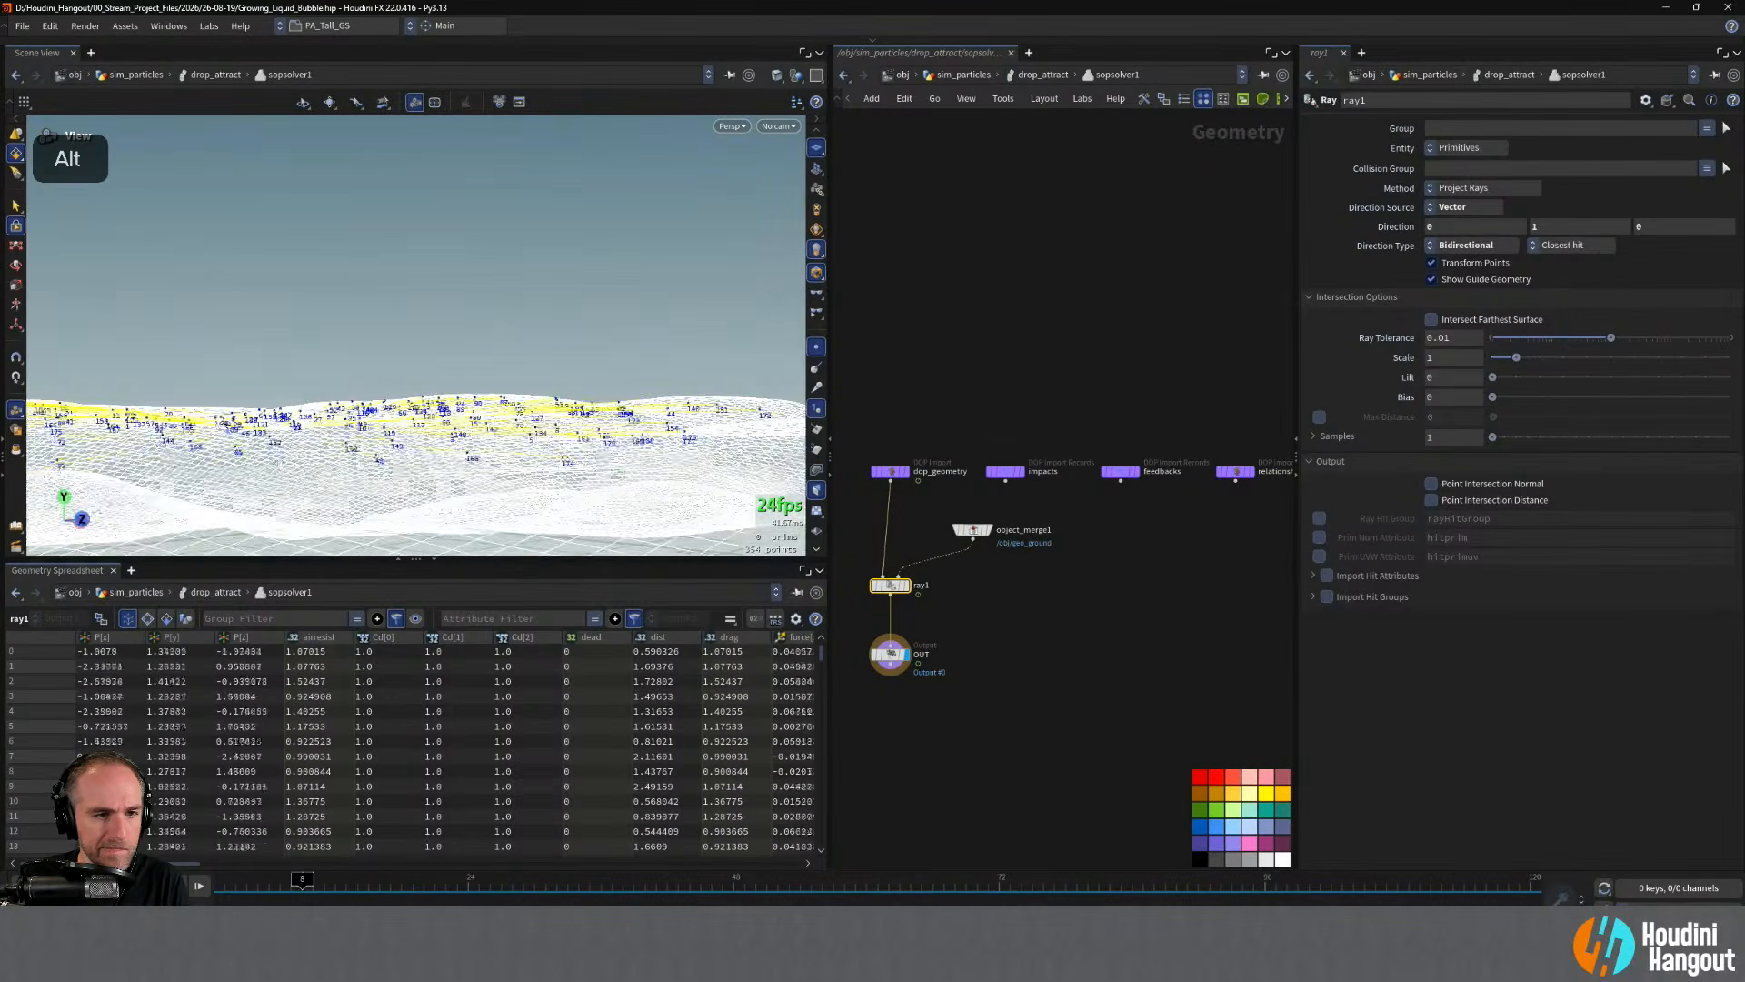
key("Return")
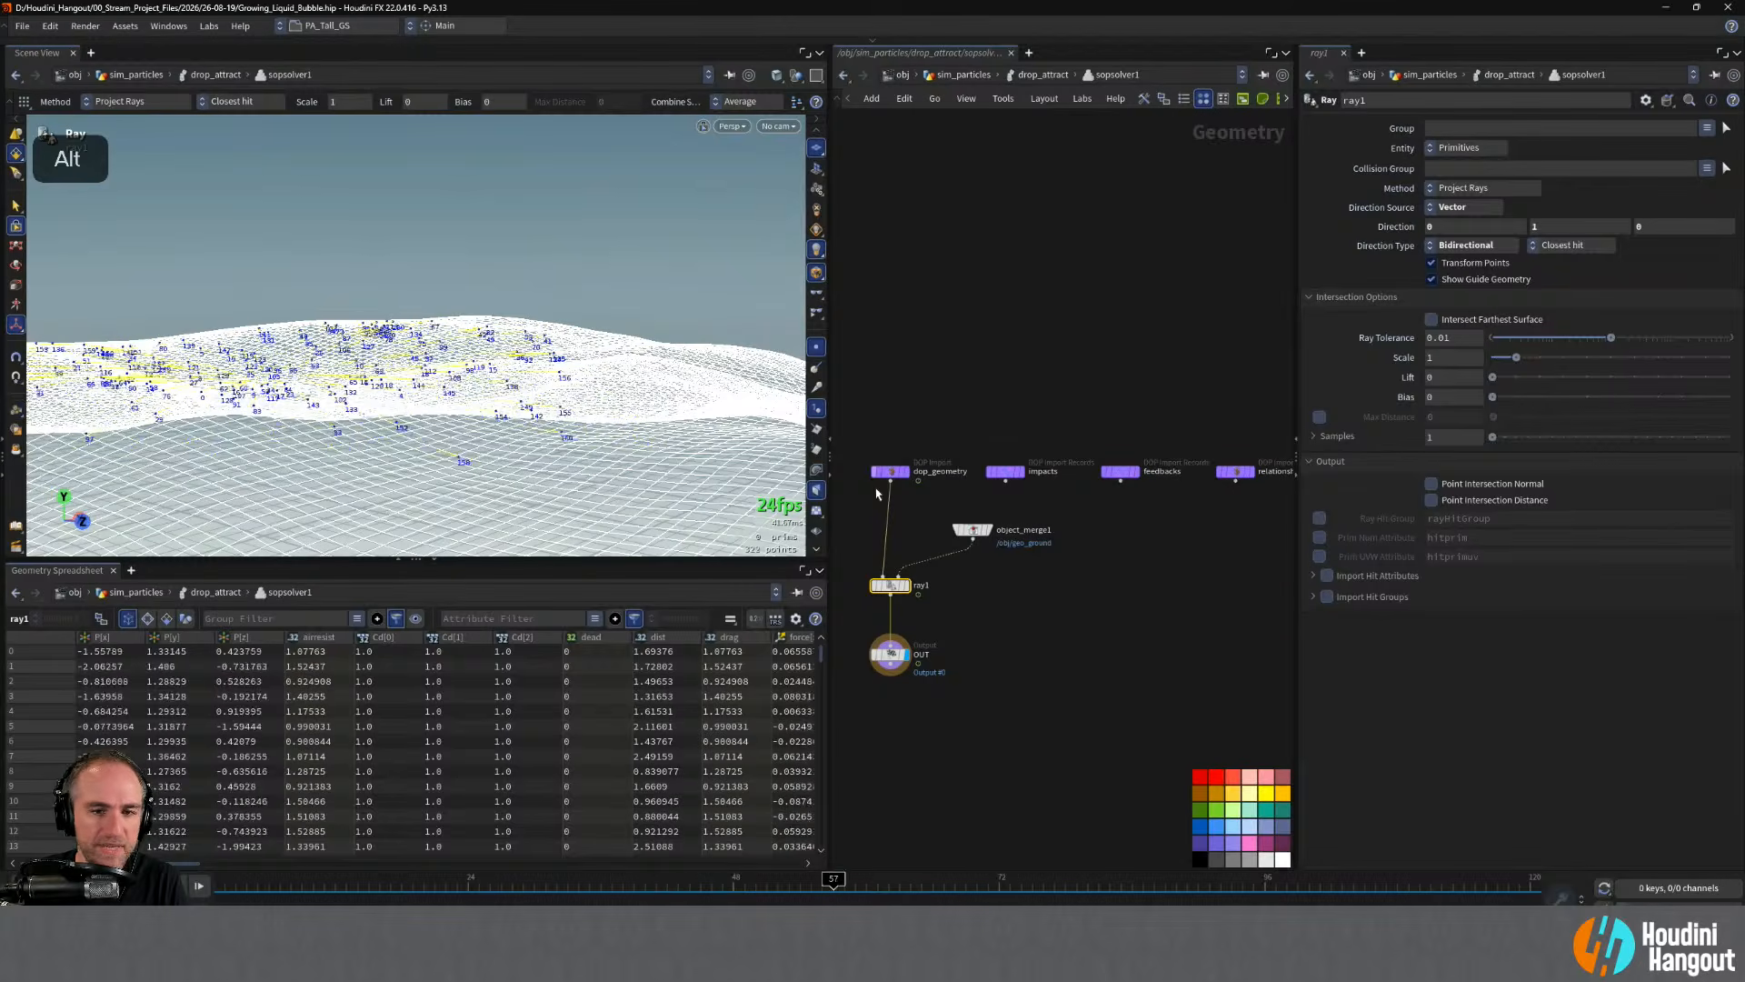
left_click_drag(382, 238, 397, 272, "alt")
right_click_drag(398, 273, 403, 252, "alt")
middle_click_drag(401, 253, 466, 354, "alt")
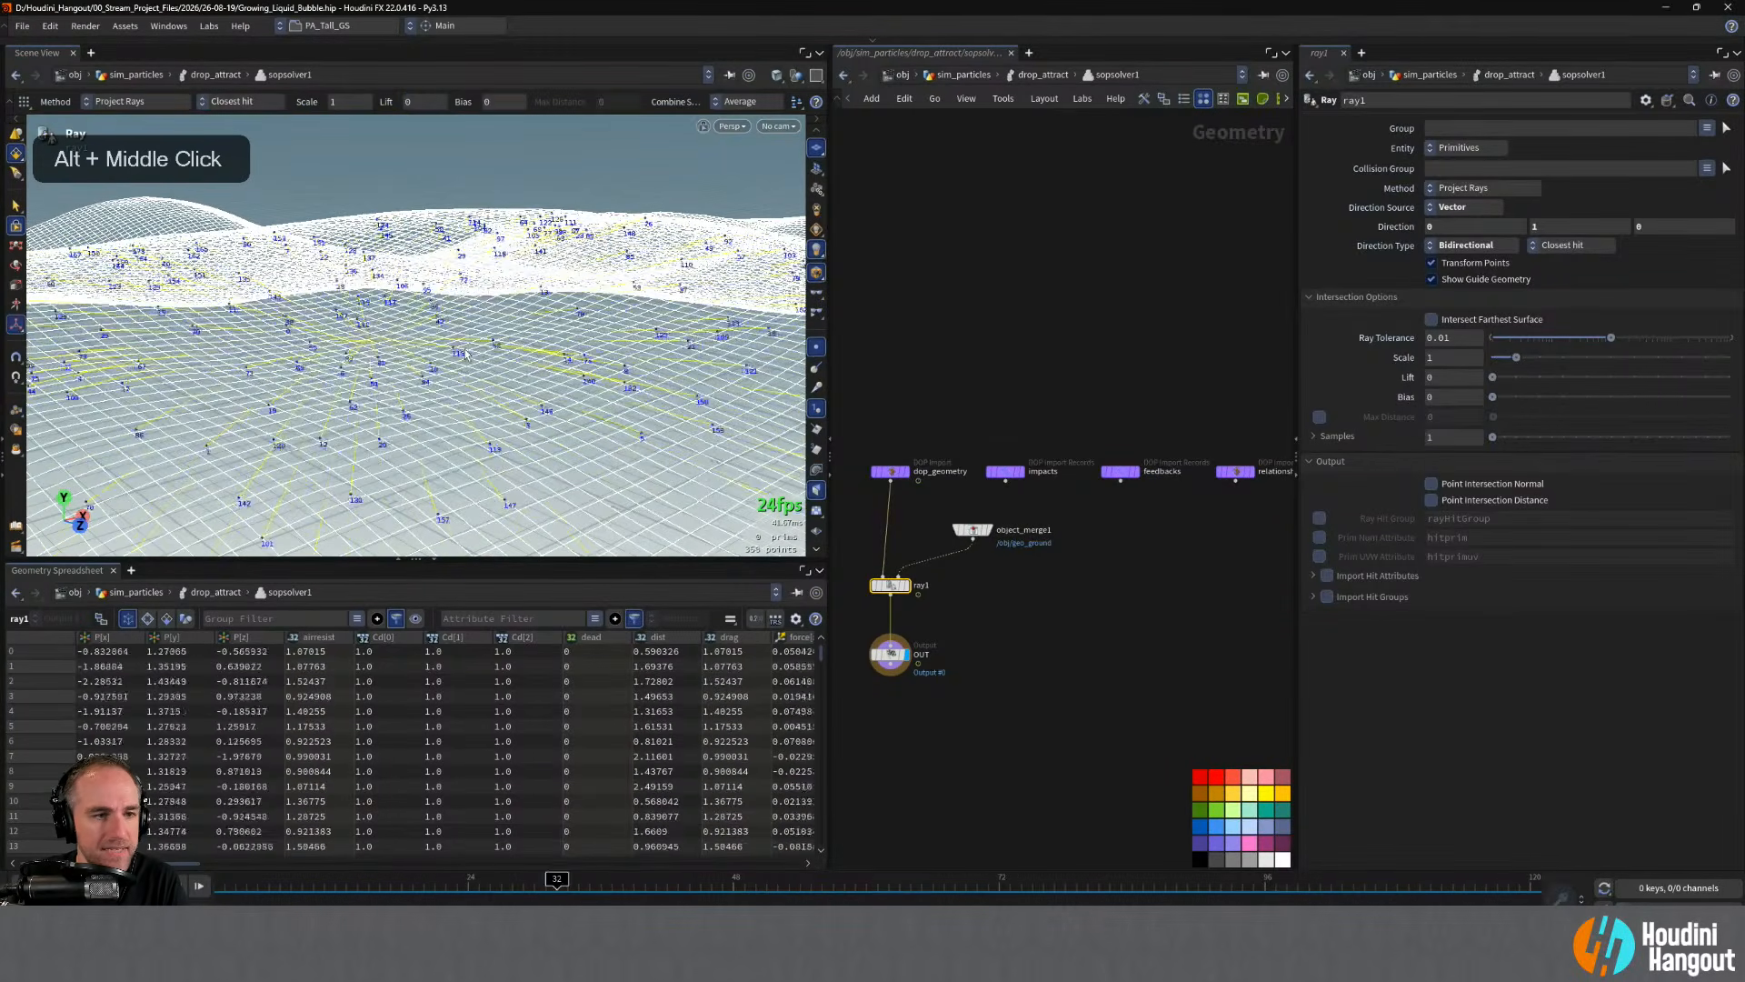
left_click_drag(463, 355, 420, 419, "alt")
right_click_drag(420, 420, 411, 400, "alt")
middle_click_drag(410, 400, 382, 368, "alt")
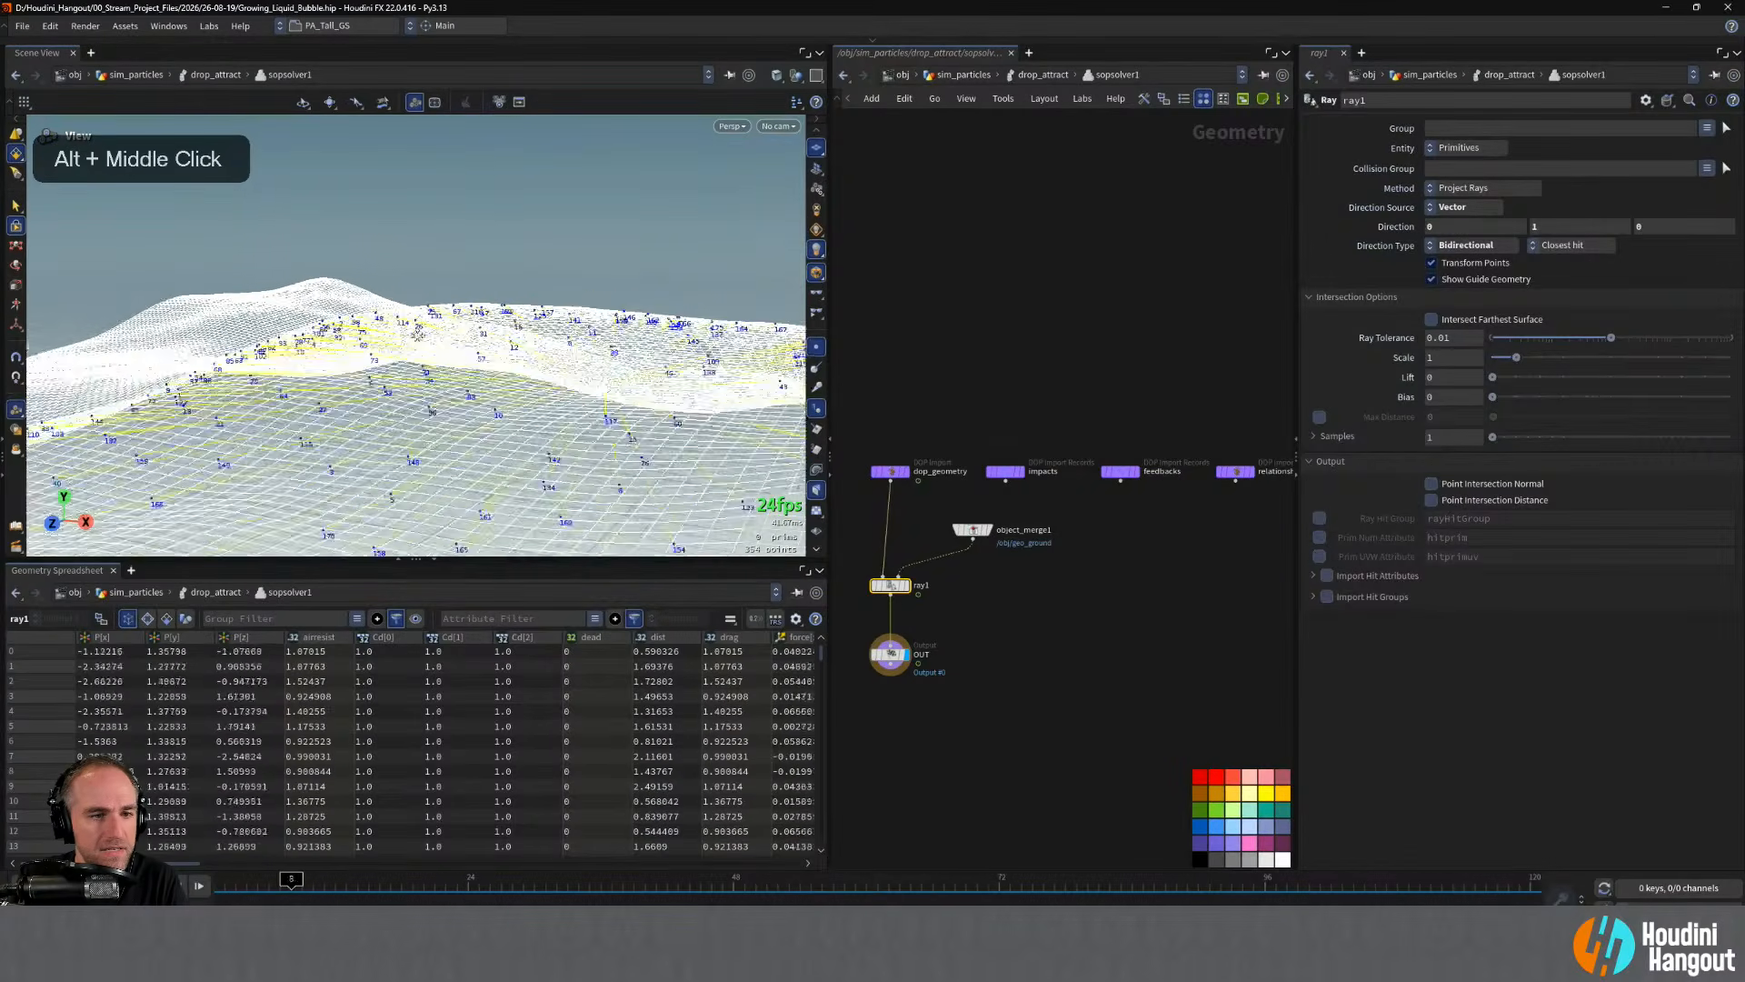
left_click_drag(382, 368, 453, 428, "alt")
right_click_drag(452, 427, 427, 417, "alt")
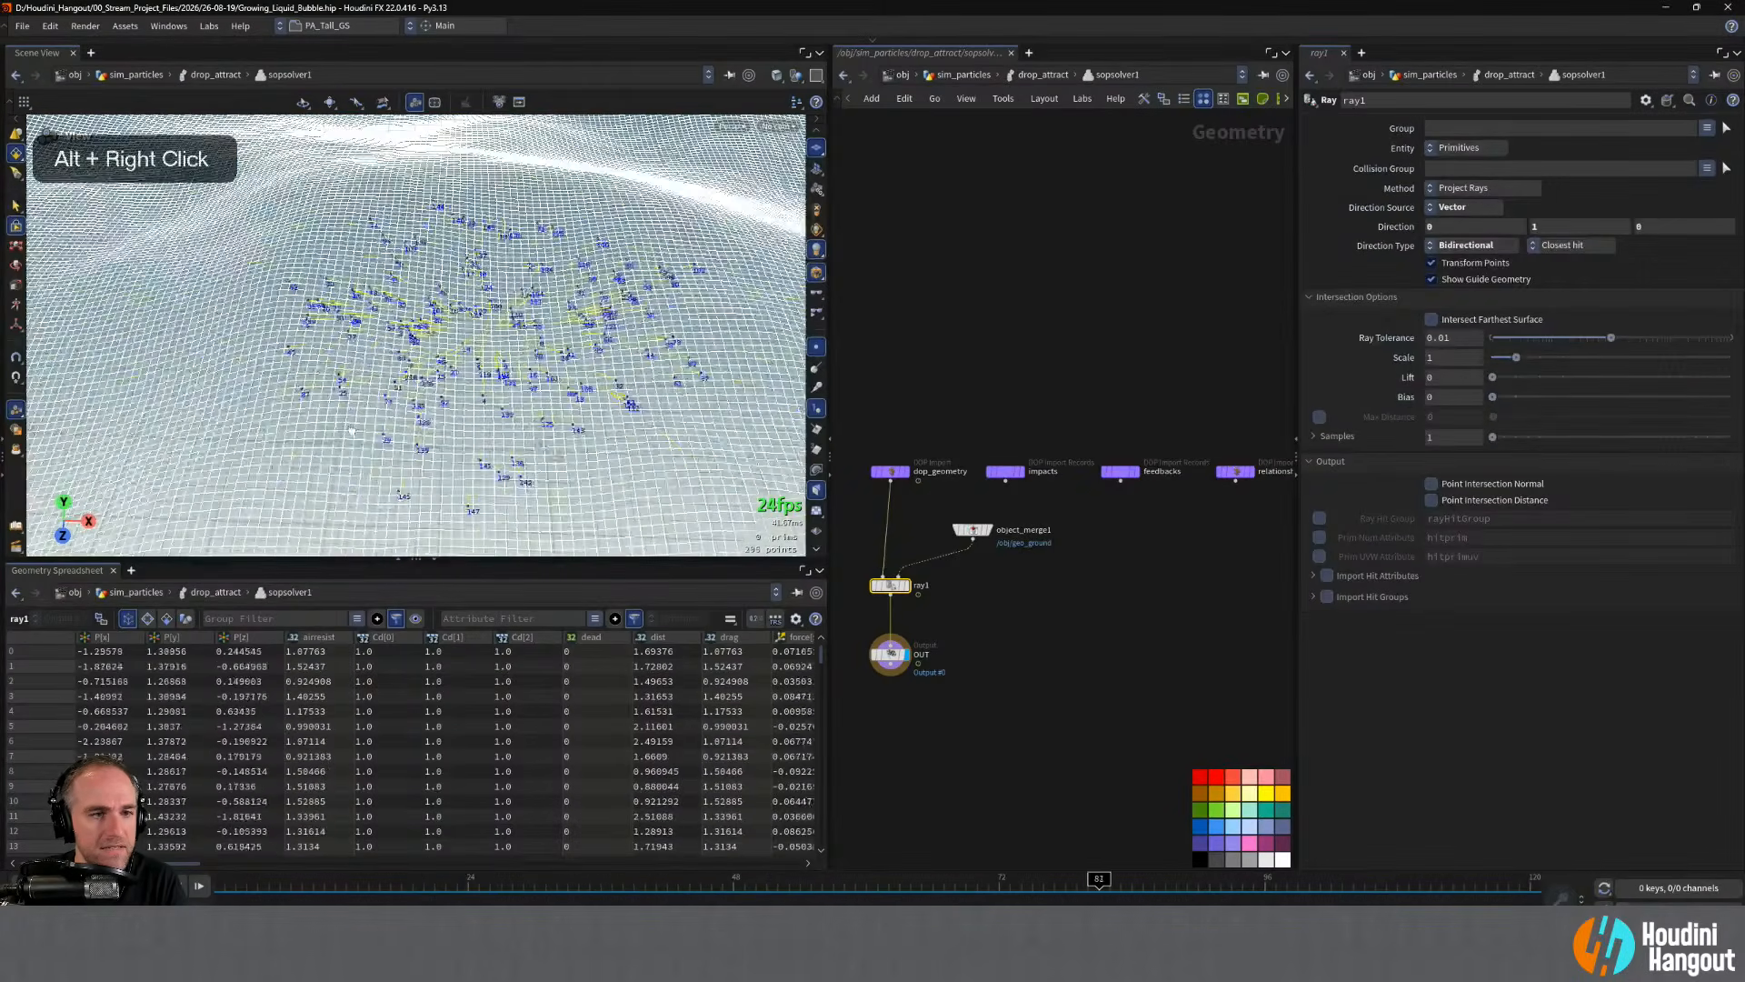
left_click_drag(427, 416, 476, 367, "alt")
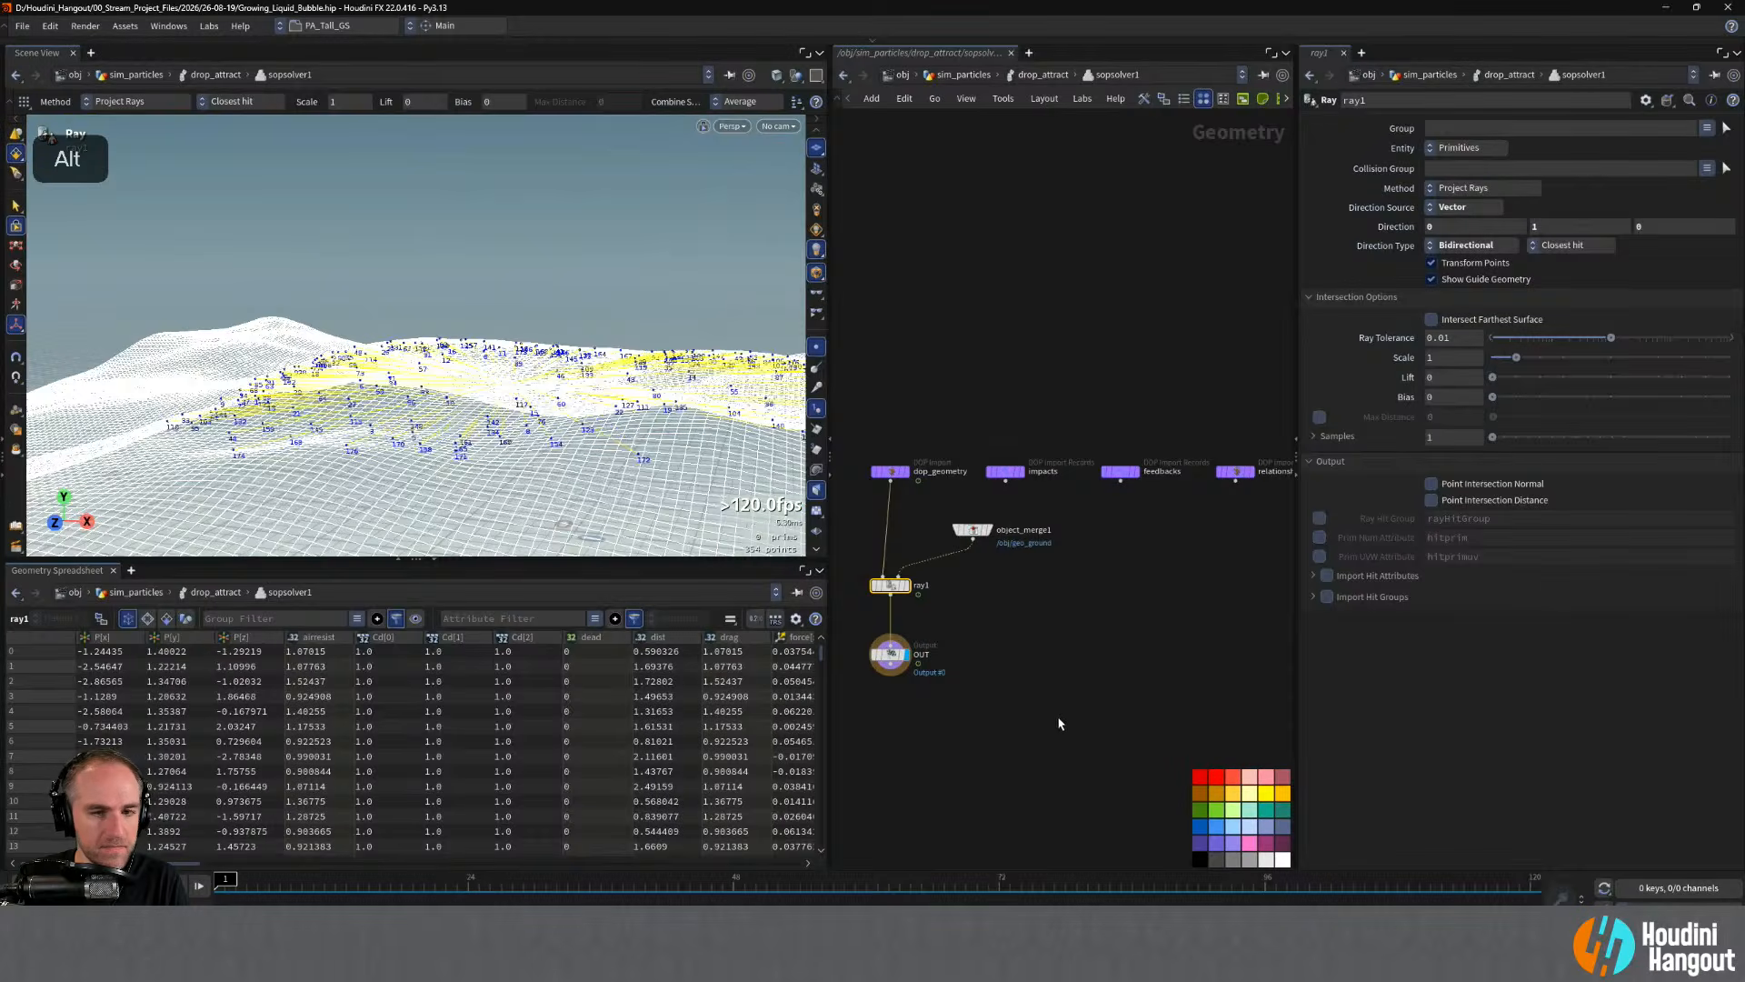
- Return to the sim_particles network and examine the particles moving over the ground towards the growing bubble from frame 1
key("u")
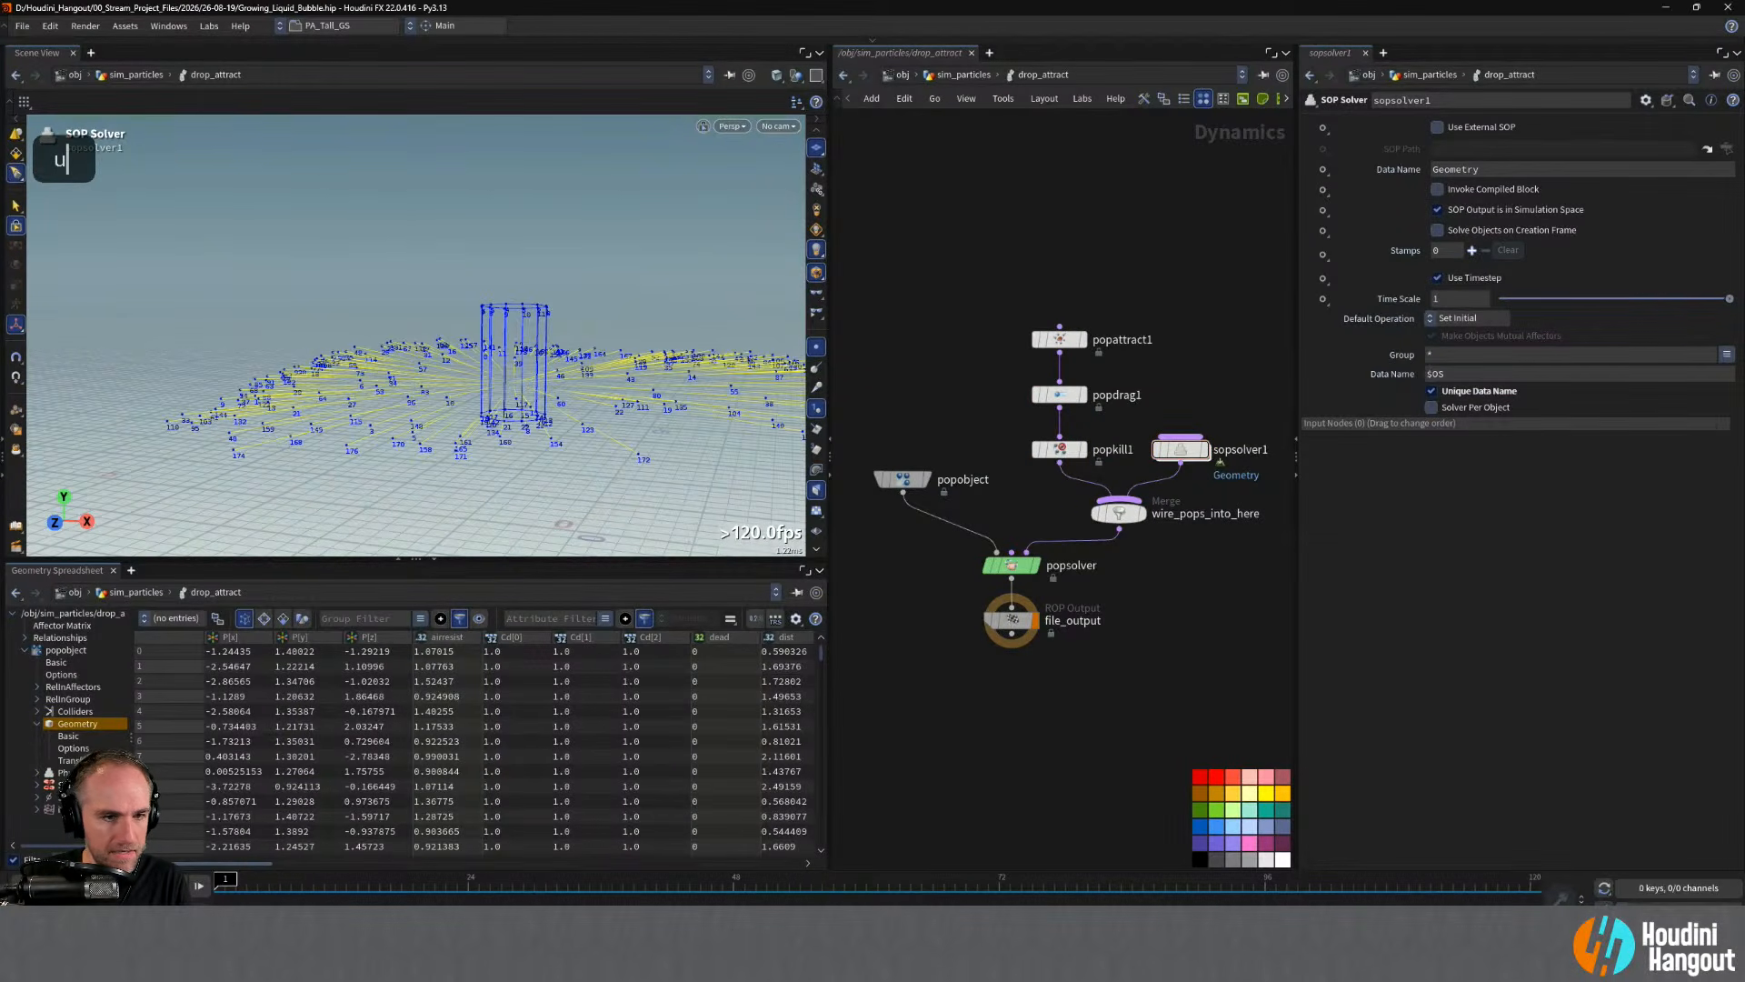
left_click_drag(495, 440, 561, 450, "alt")
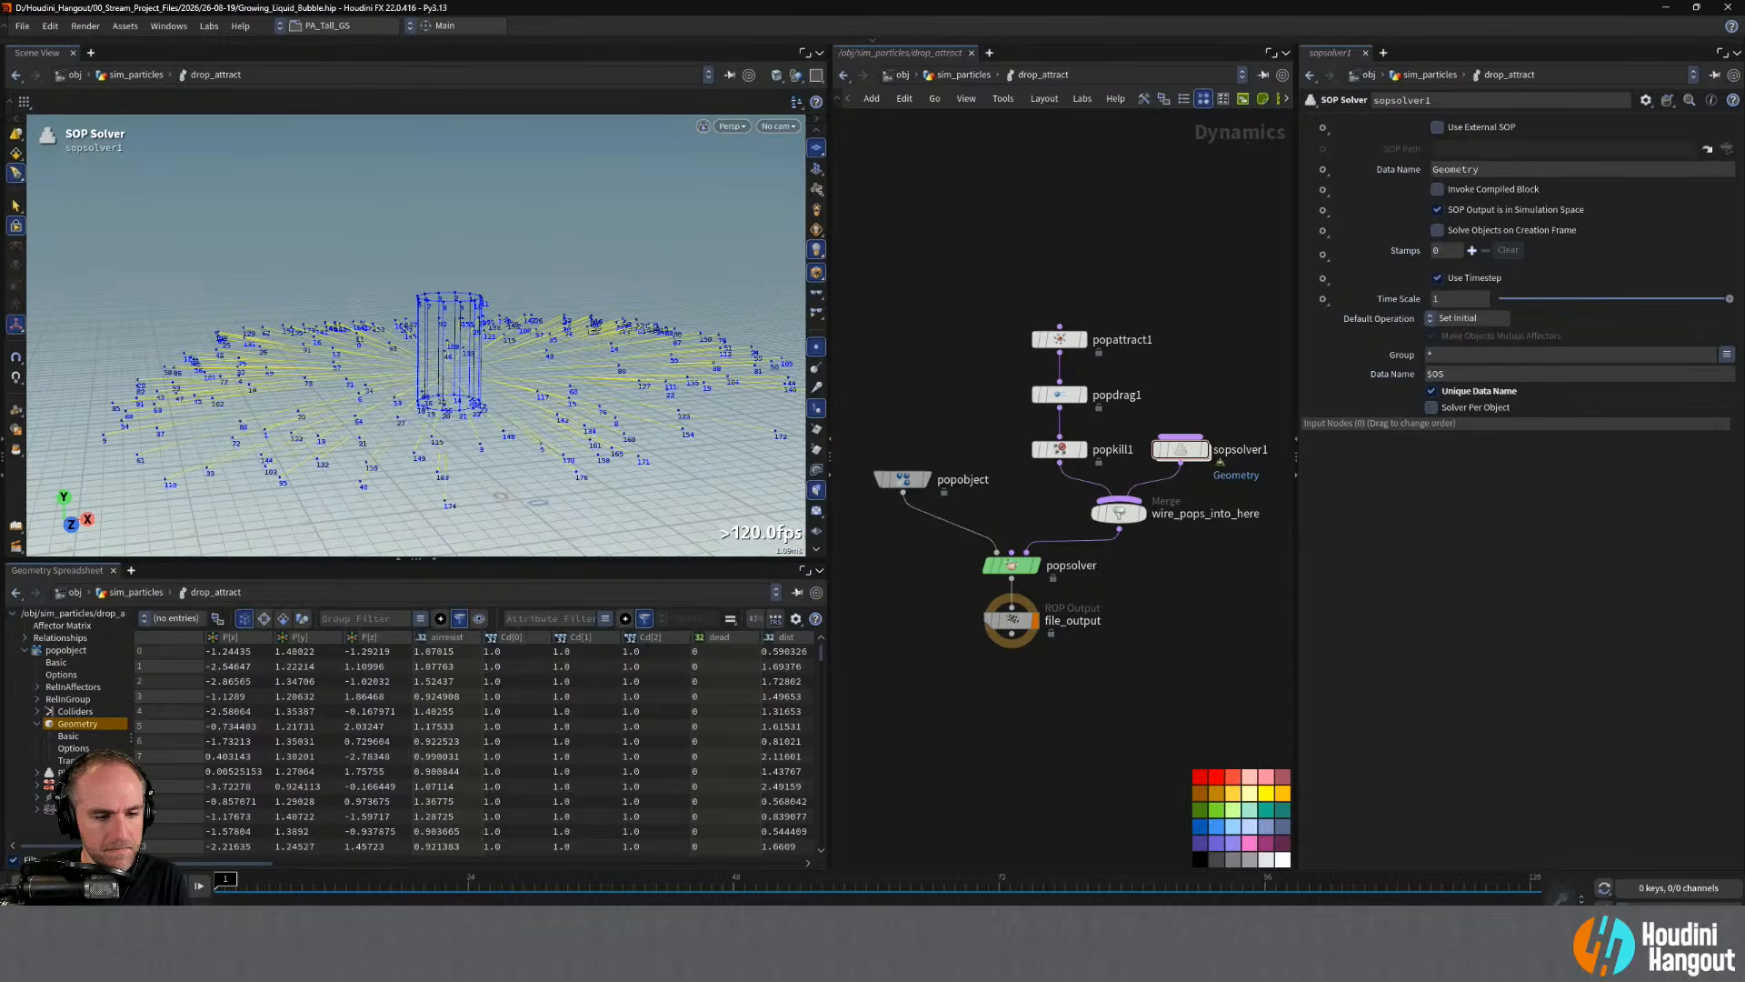
key("u")
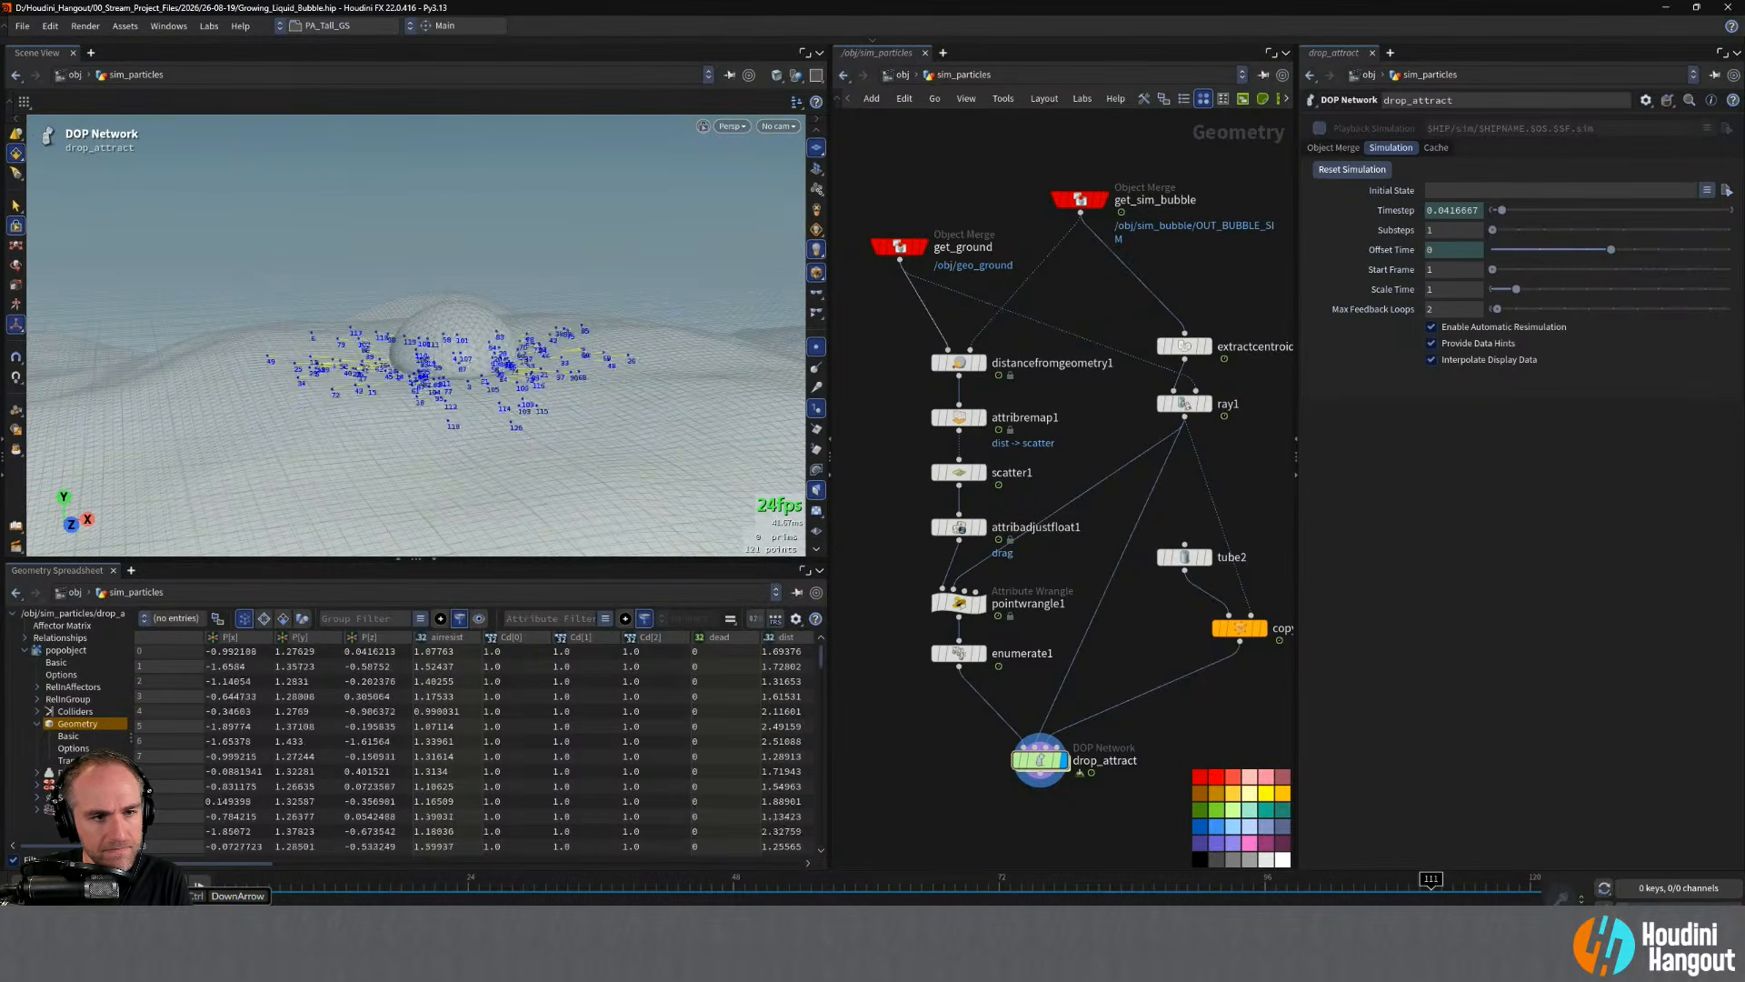
key("ctrl+Down")
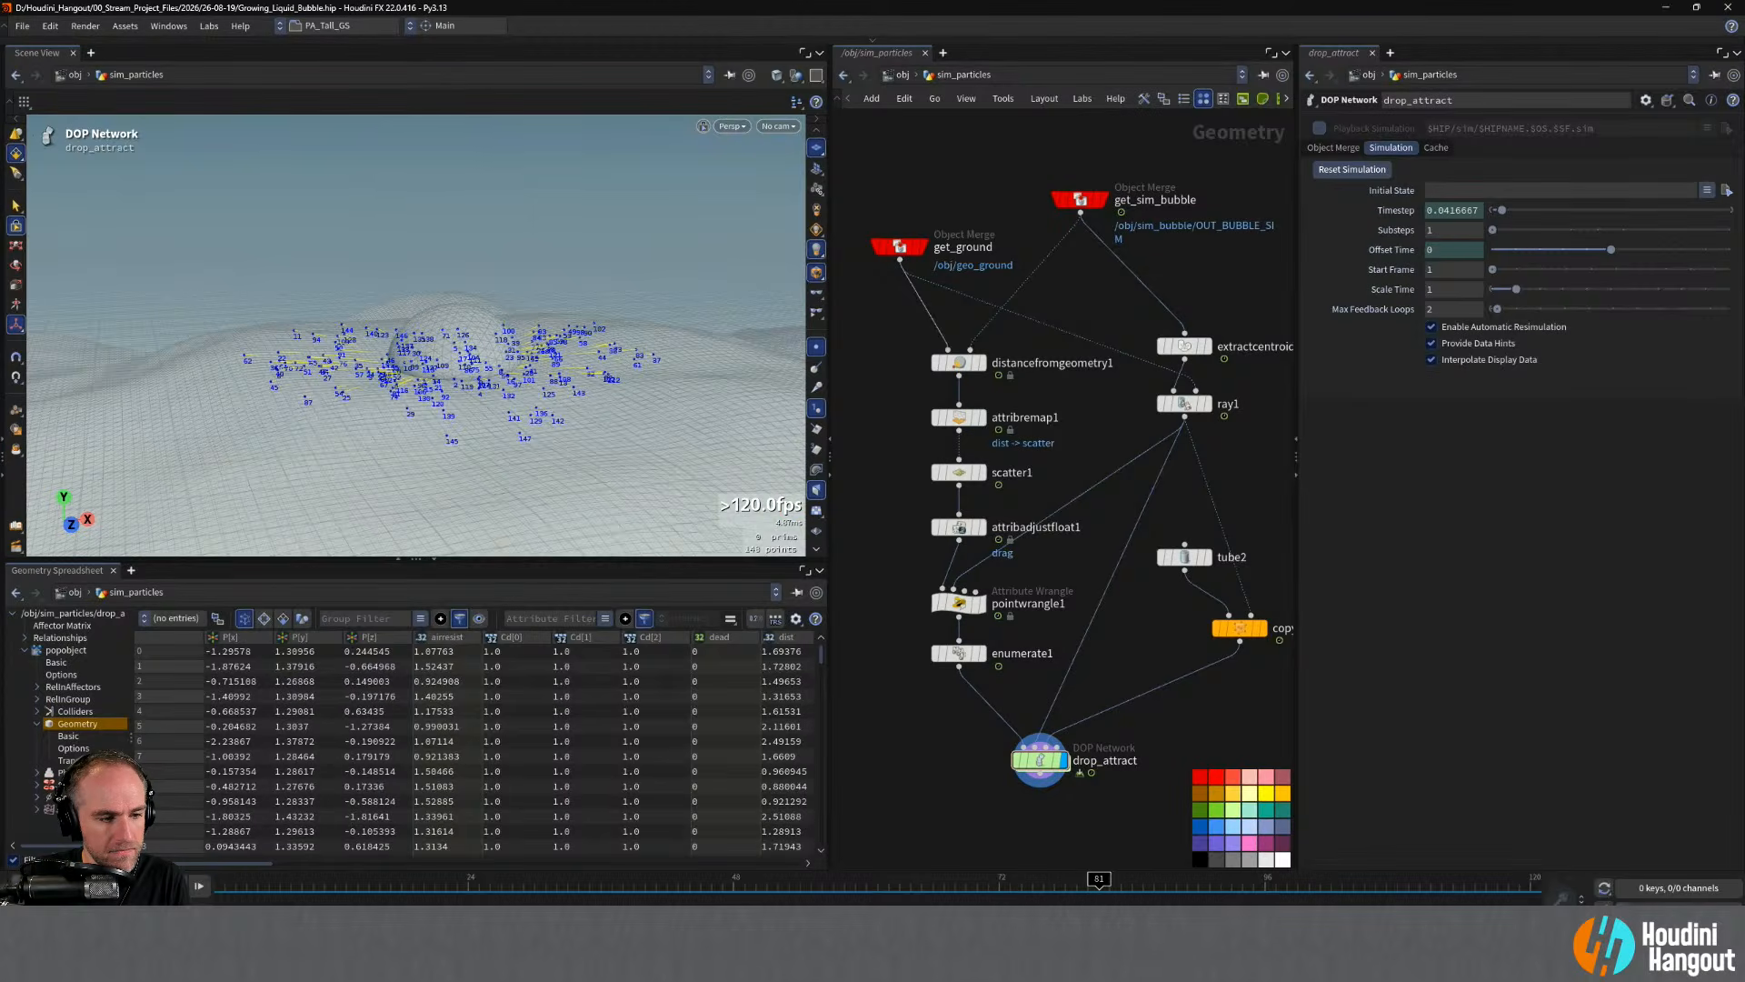
mouse_move(518, 300)
left_mouse_down("alt")
mouse_move(525, 338)
mouse_move(524, 305)
left_mouse_up("alt")
middle_click_drag(524, 304, 486, 341, "alt")
left_click_drag(486, 341, 418, 378, "alt")
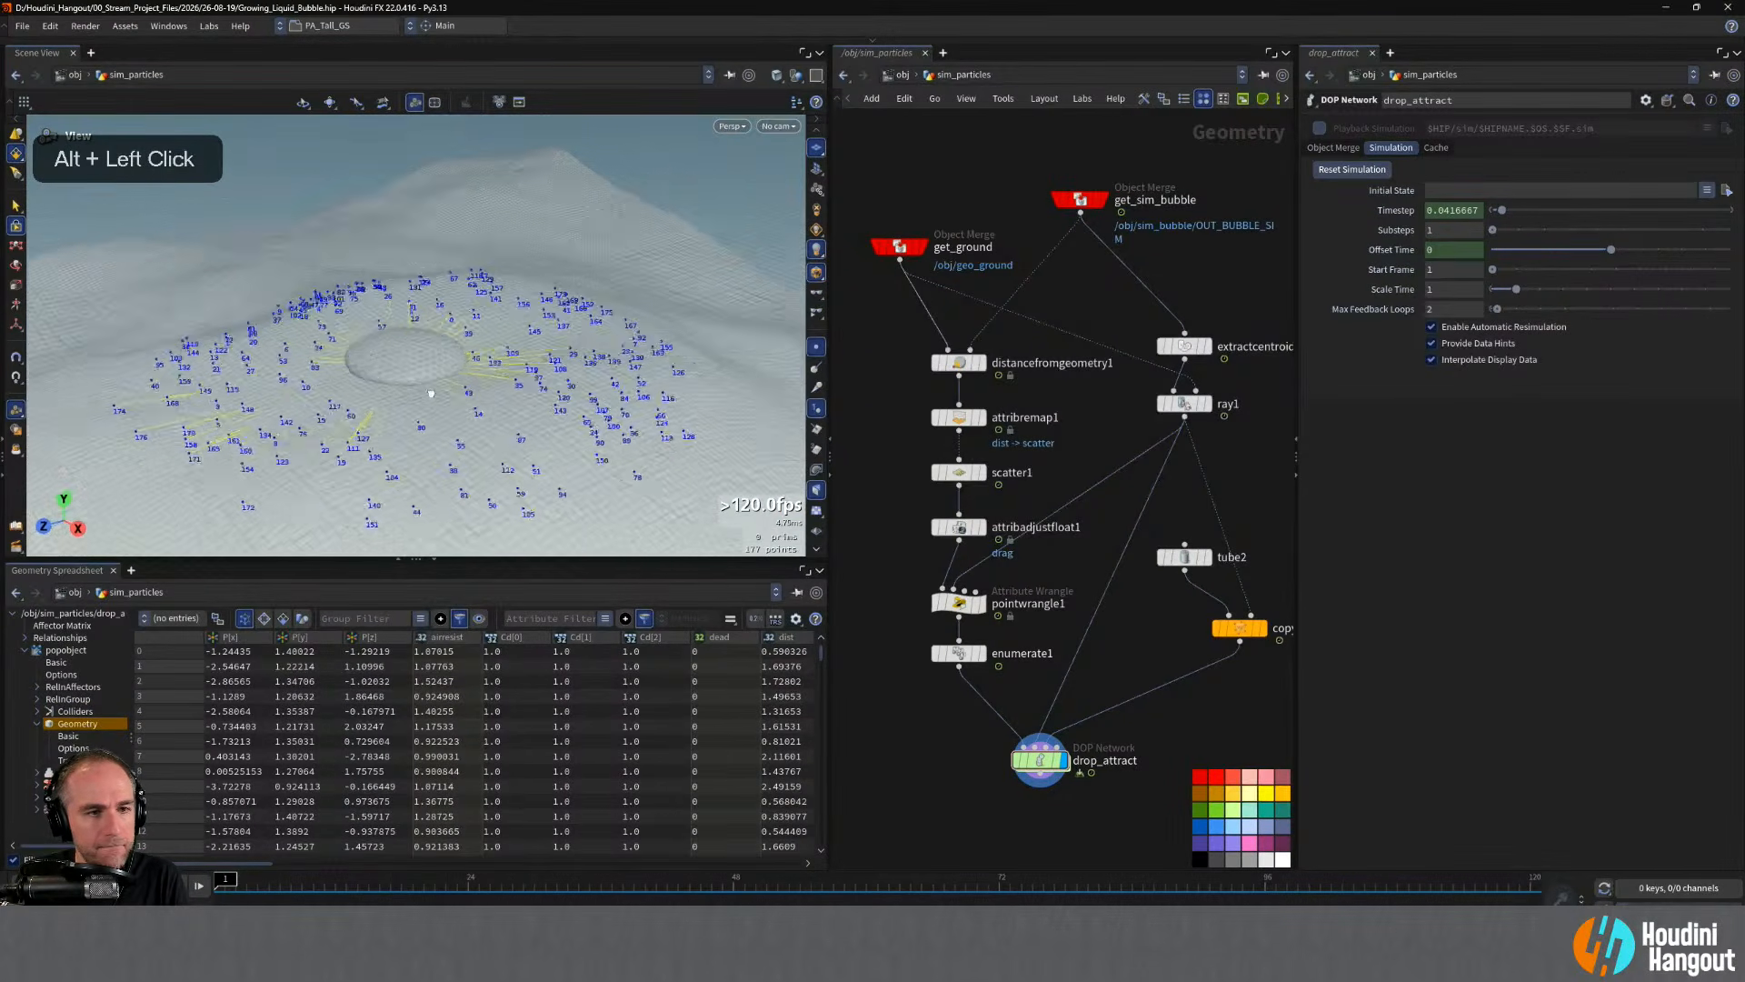
right_click_drag(418, 378, 408, 370, "alt")
middle_click_drag(408, 370, 413, 368, "alt")
left_click_drag(413, 368, 468, 386, "alt")
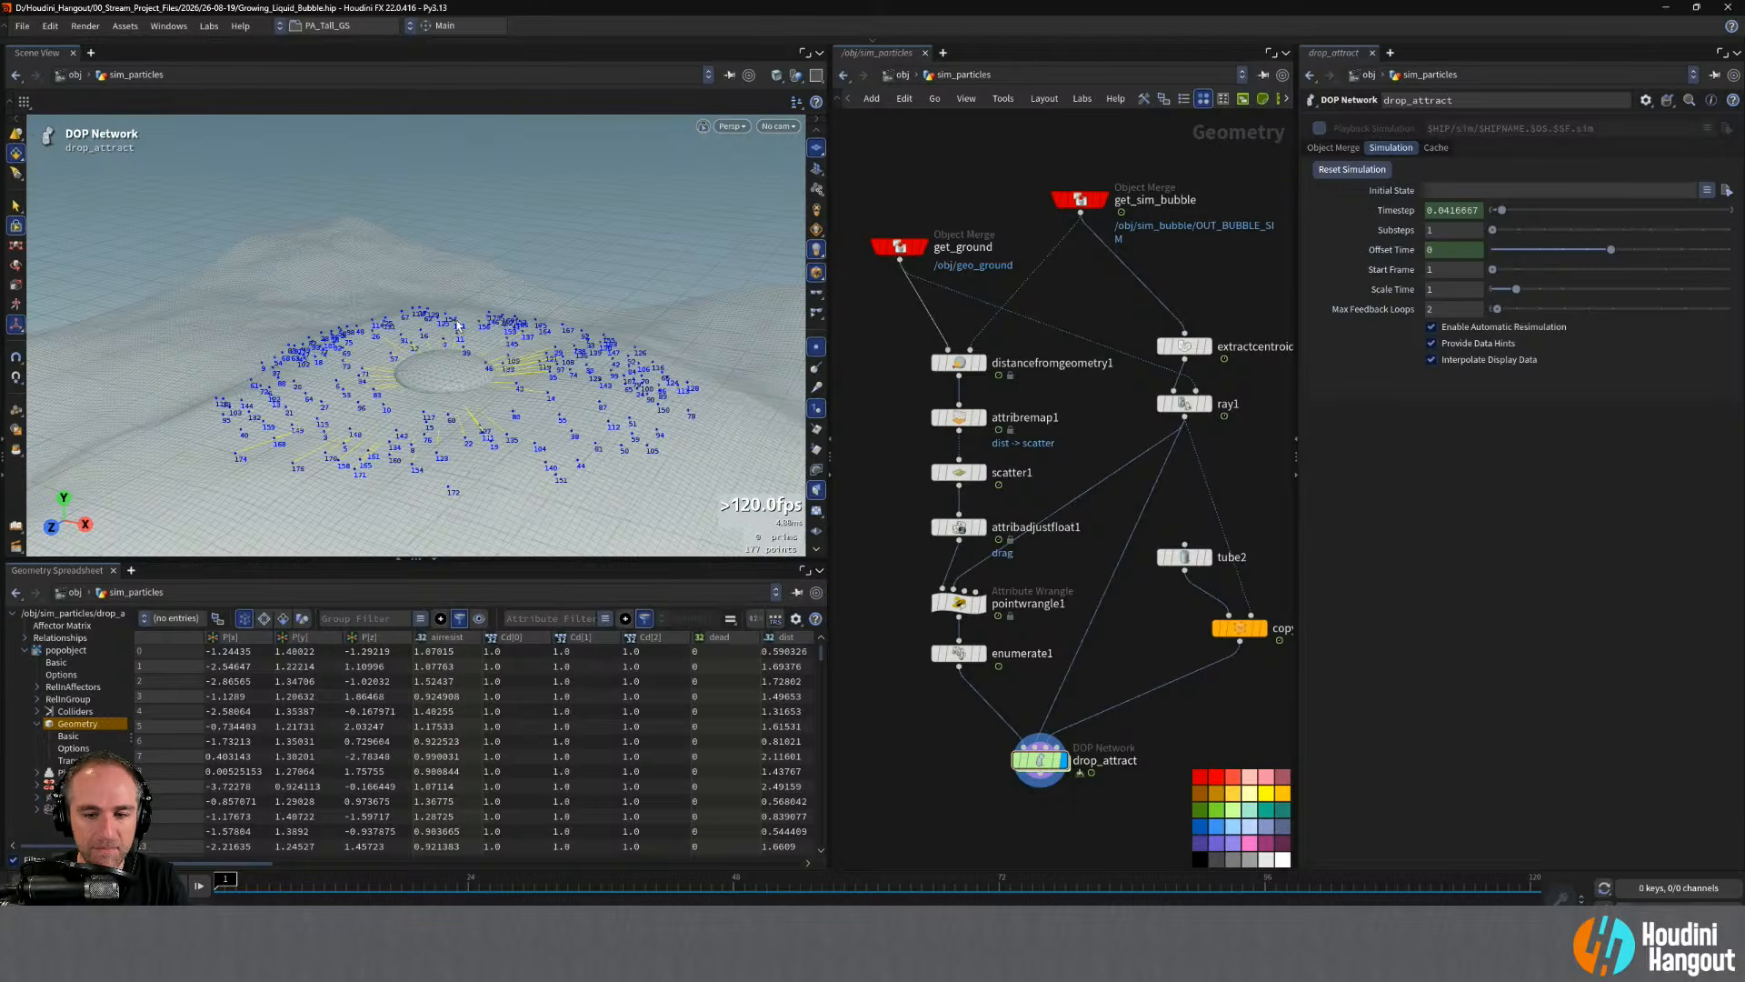
- Add a Null after drop_attract and name it OUT_PARTICLE_SIM
middle_click_drag(1057, 865, 1089, 786, "alt")
key("Tab")
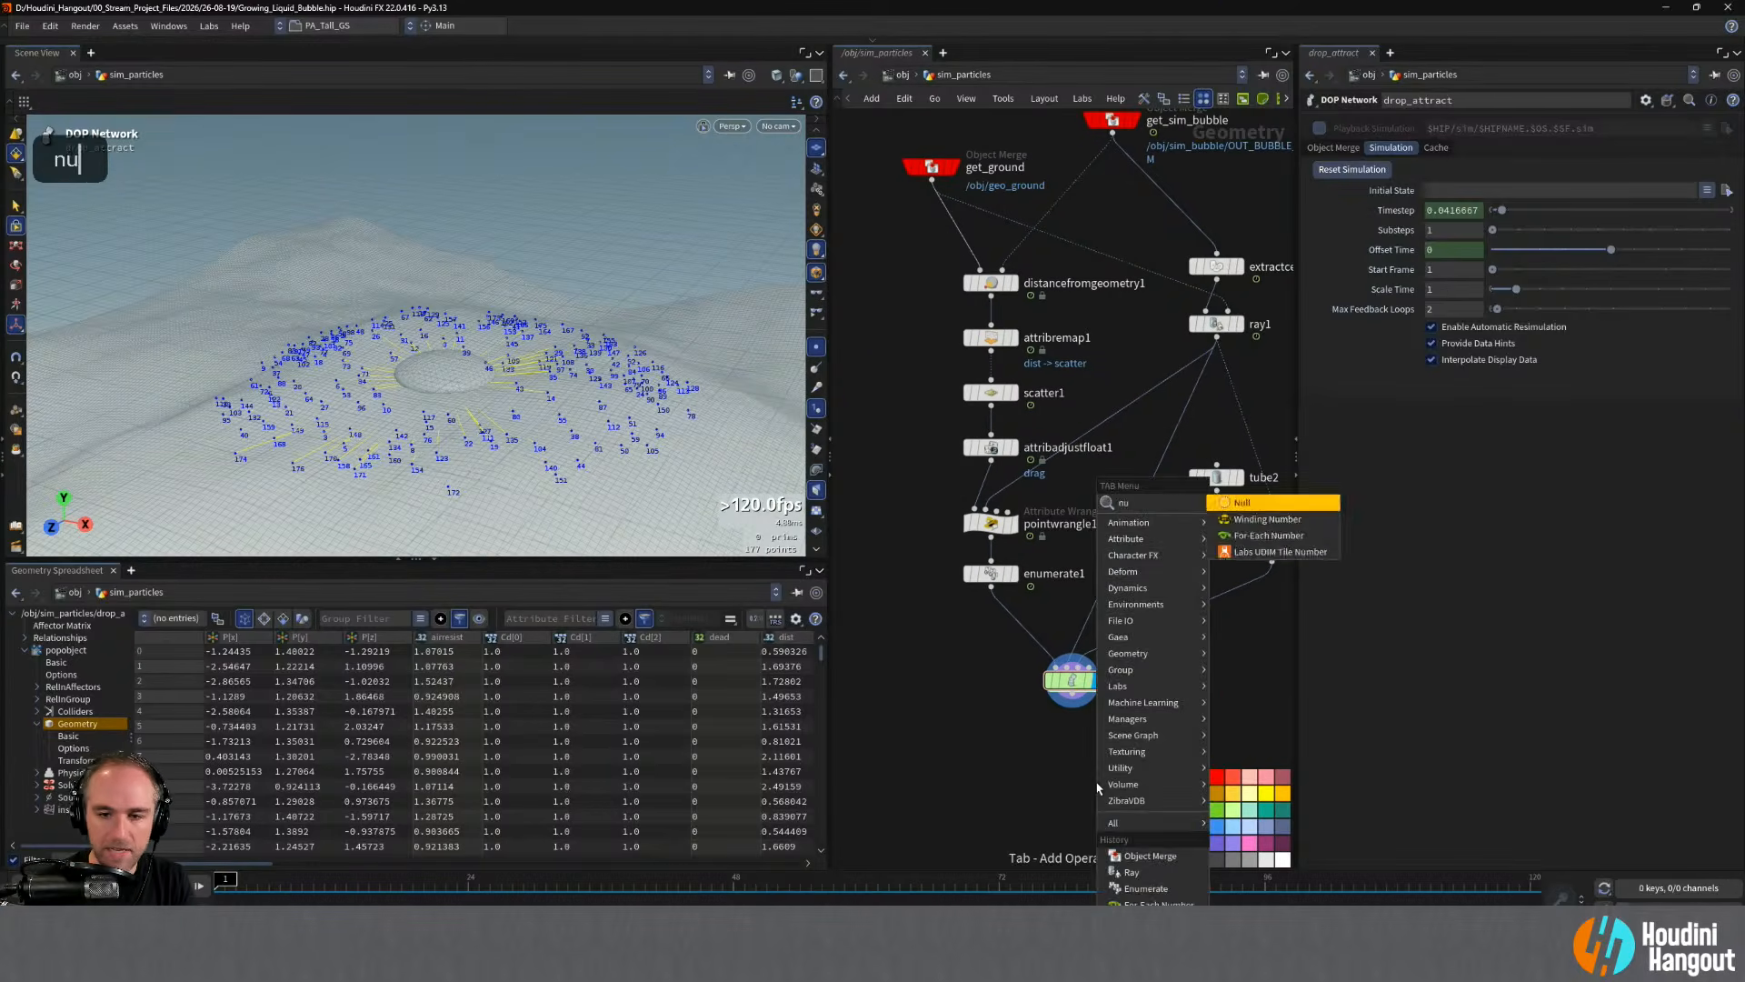
key("Return")
left_click(1073, 740)
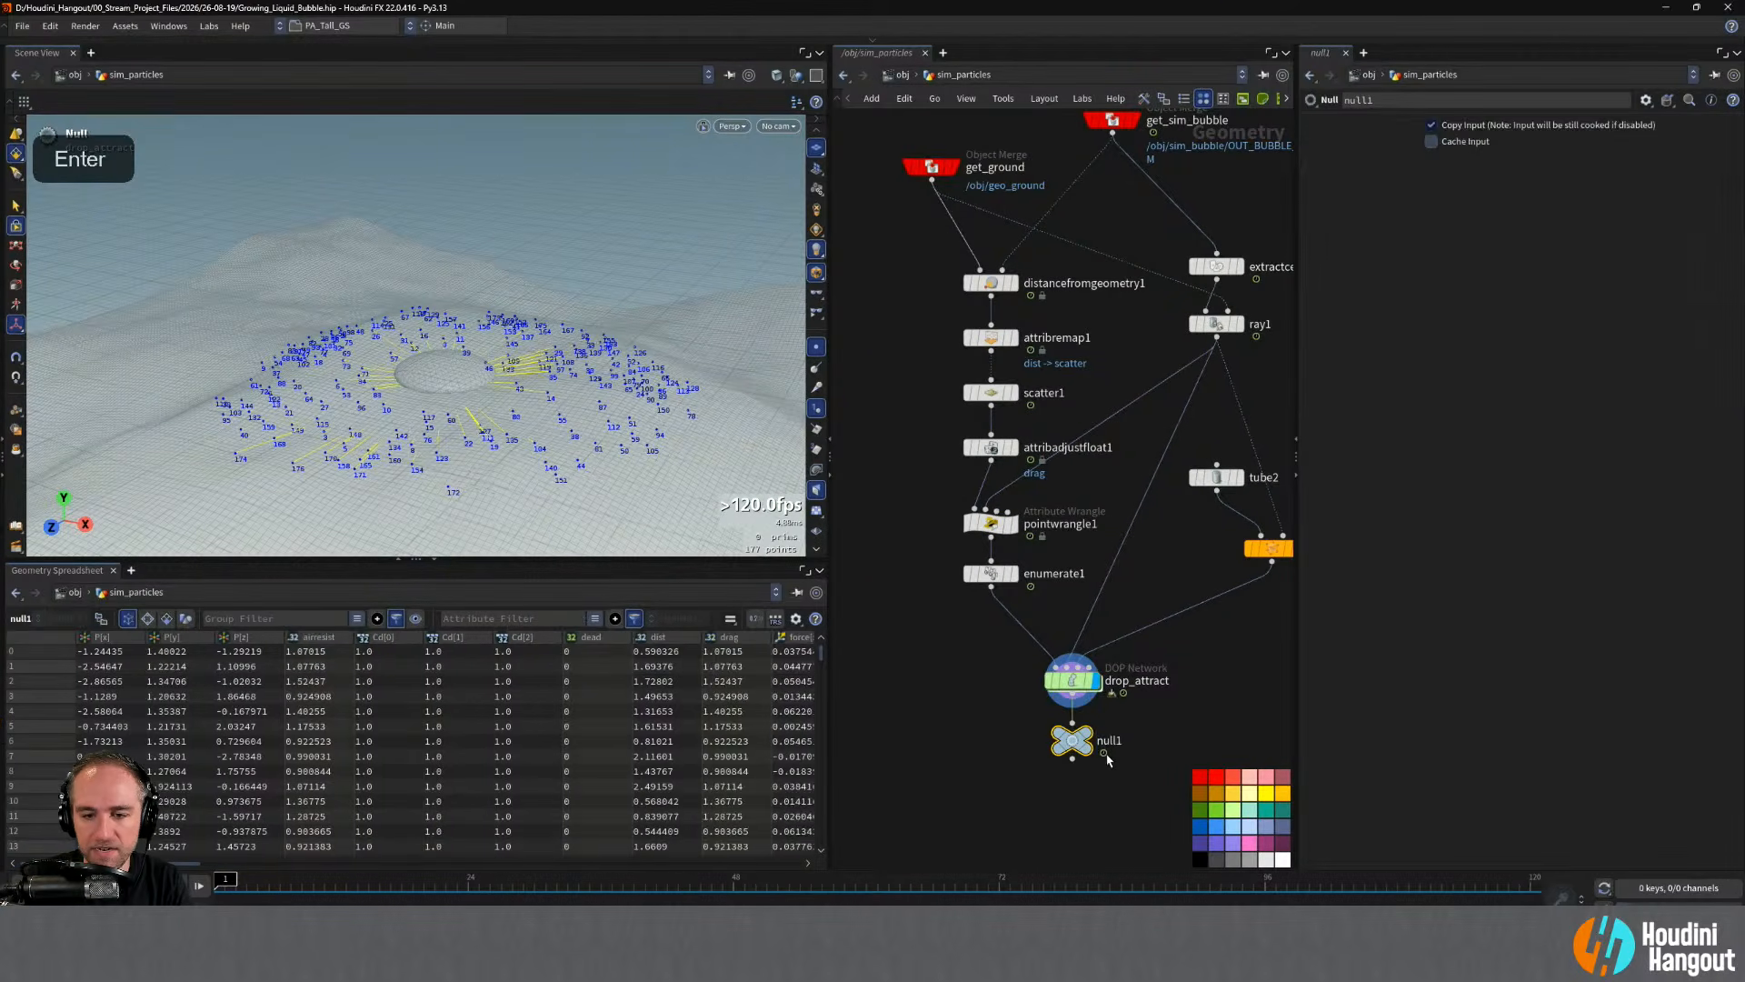
double_click(1113, 740)
type("PUIT")
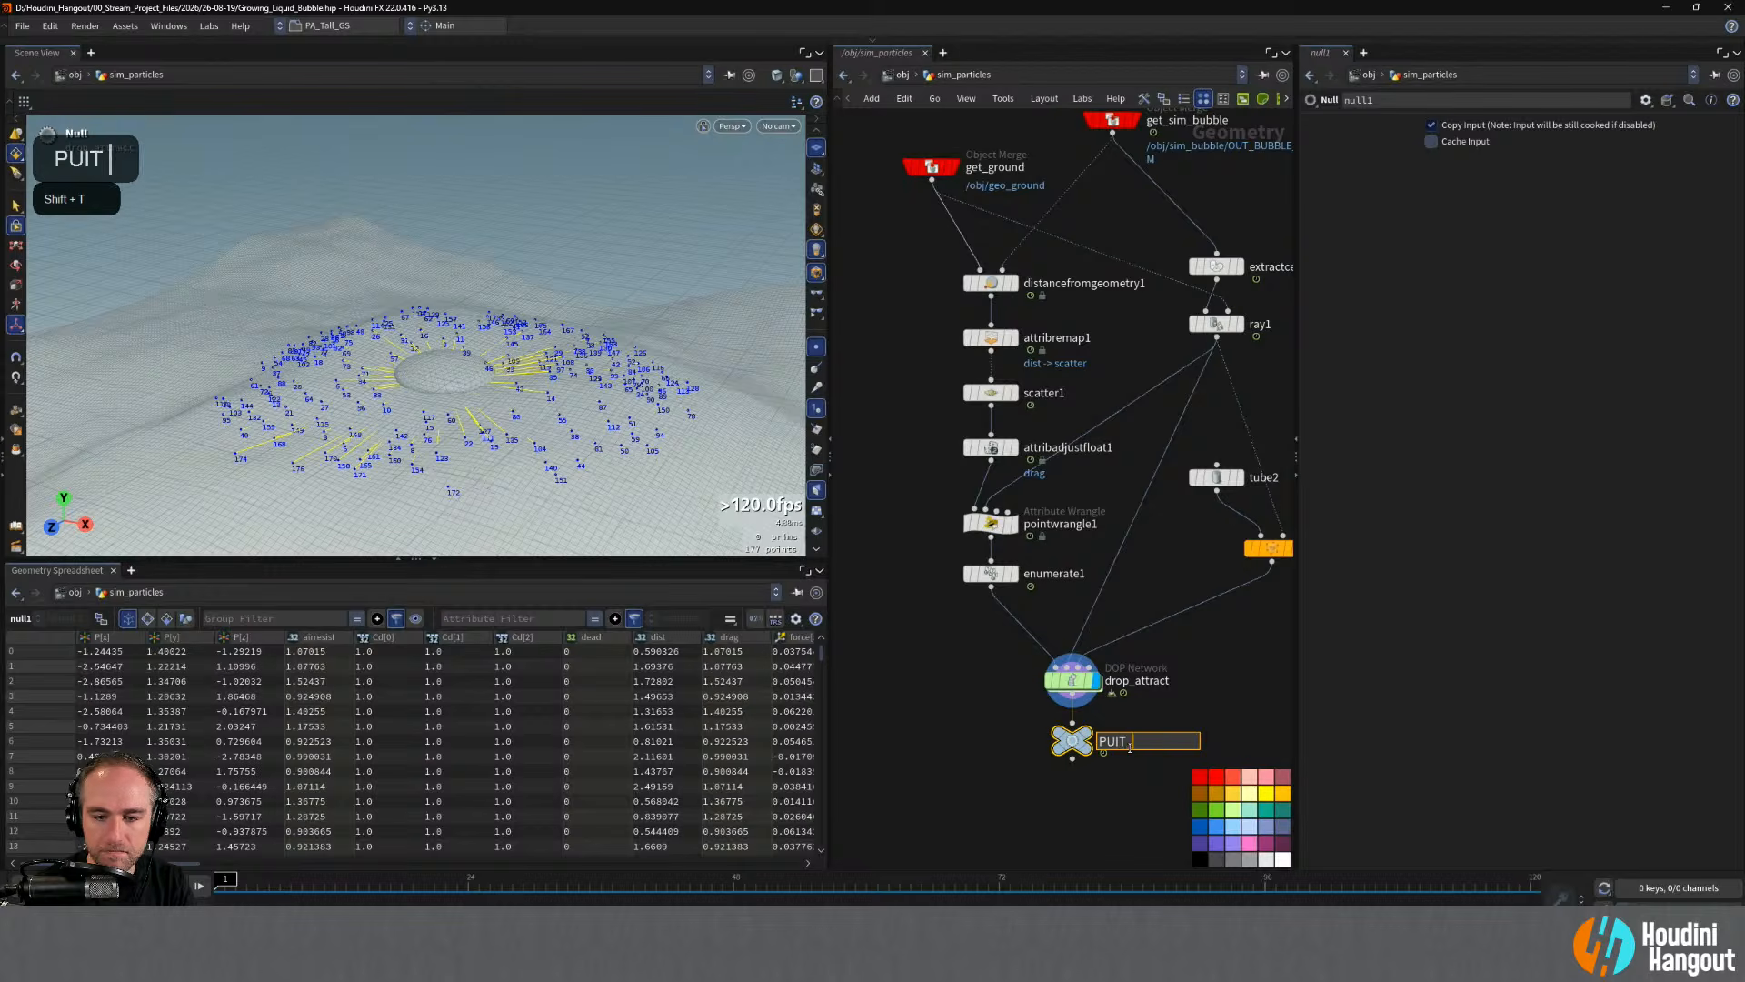
key("BackSpace")
key("BackSpace")
key("BackSpace")
key("BackSpace")
key("BackSpace")
type("OUT_")
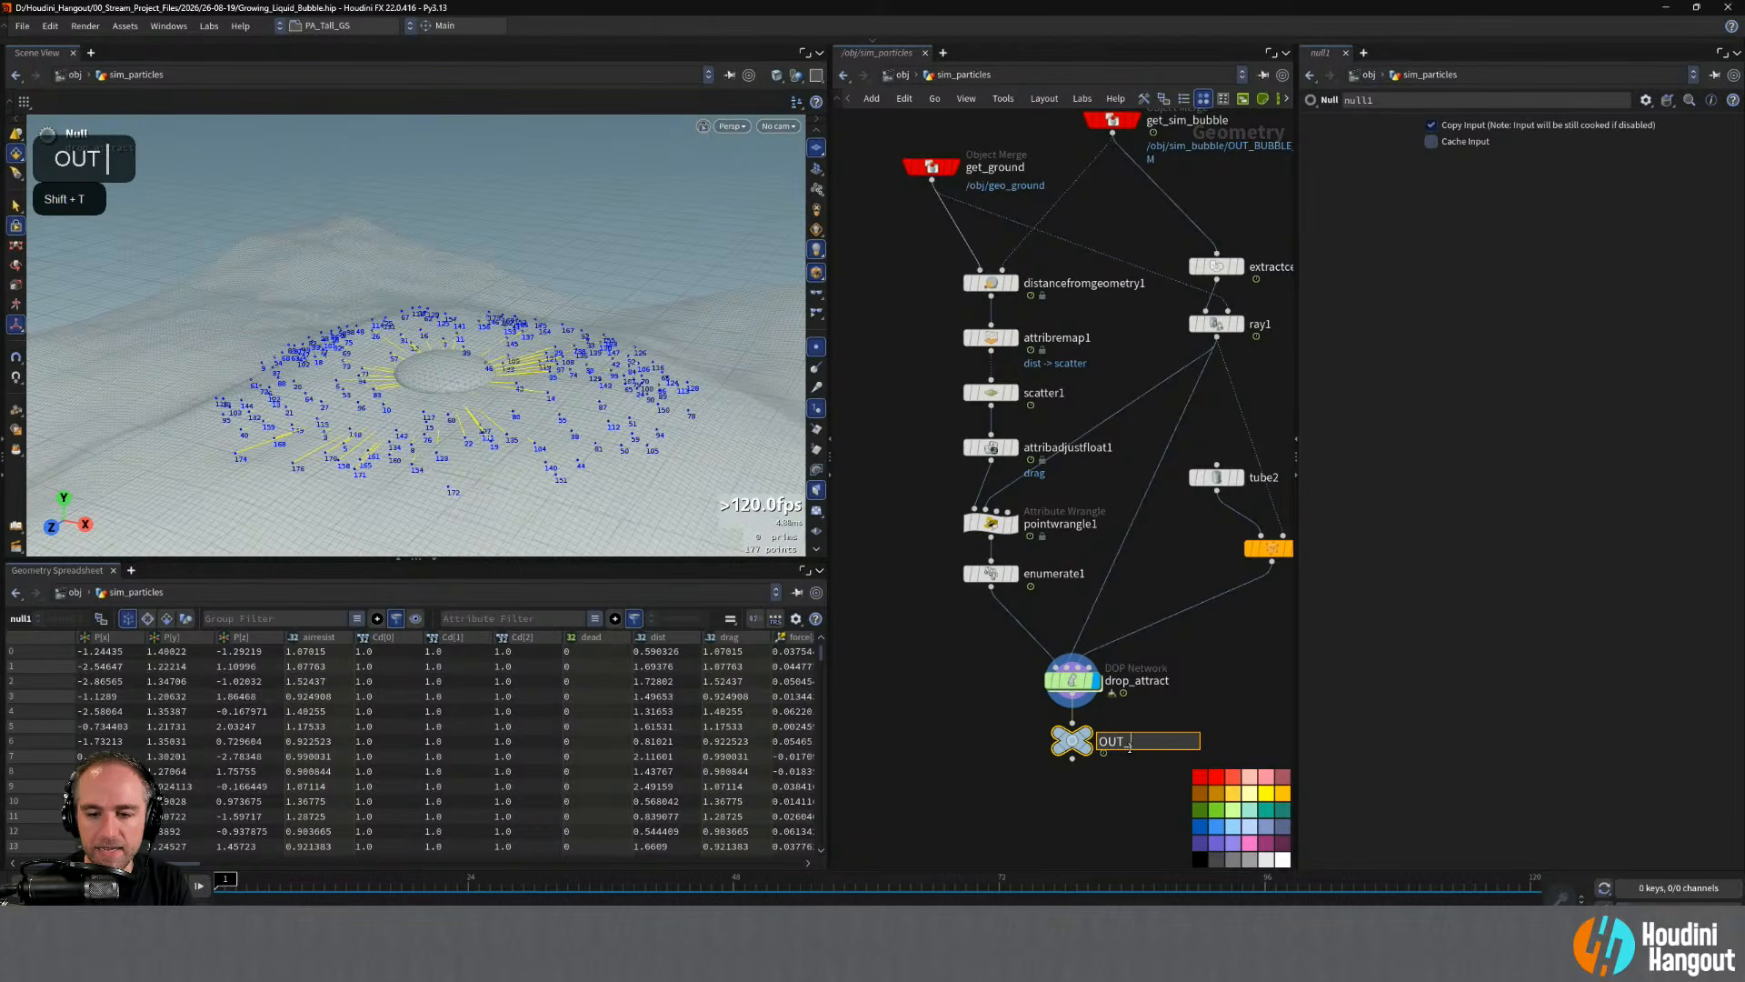
type("PARTICLE")
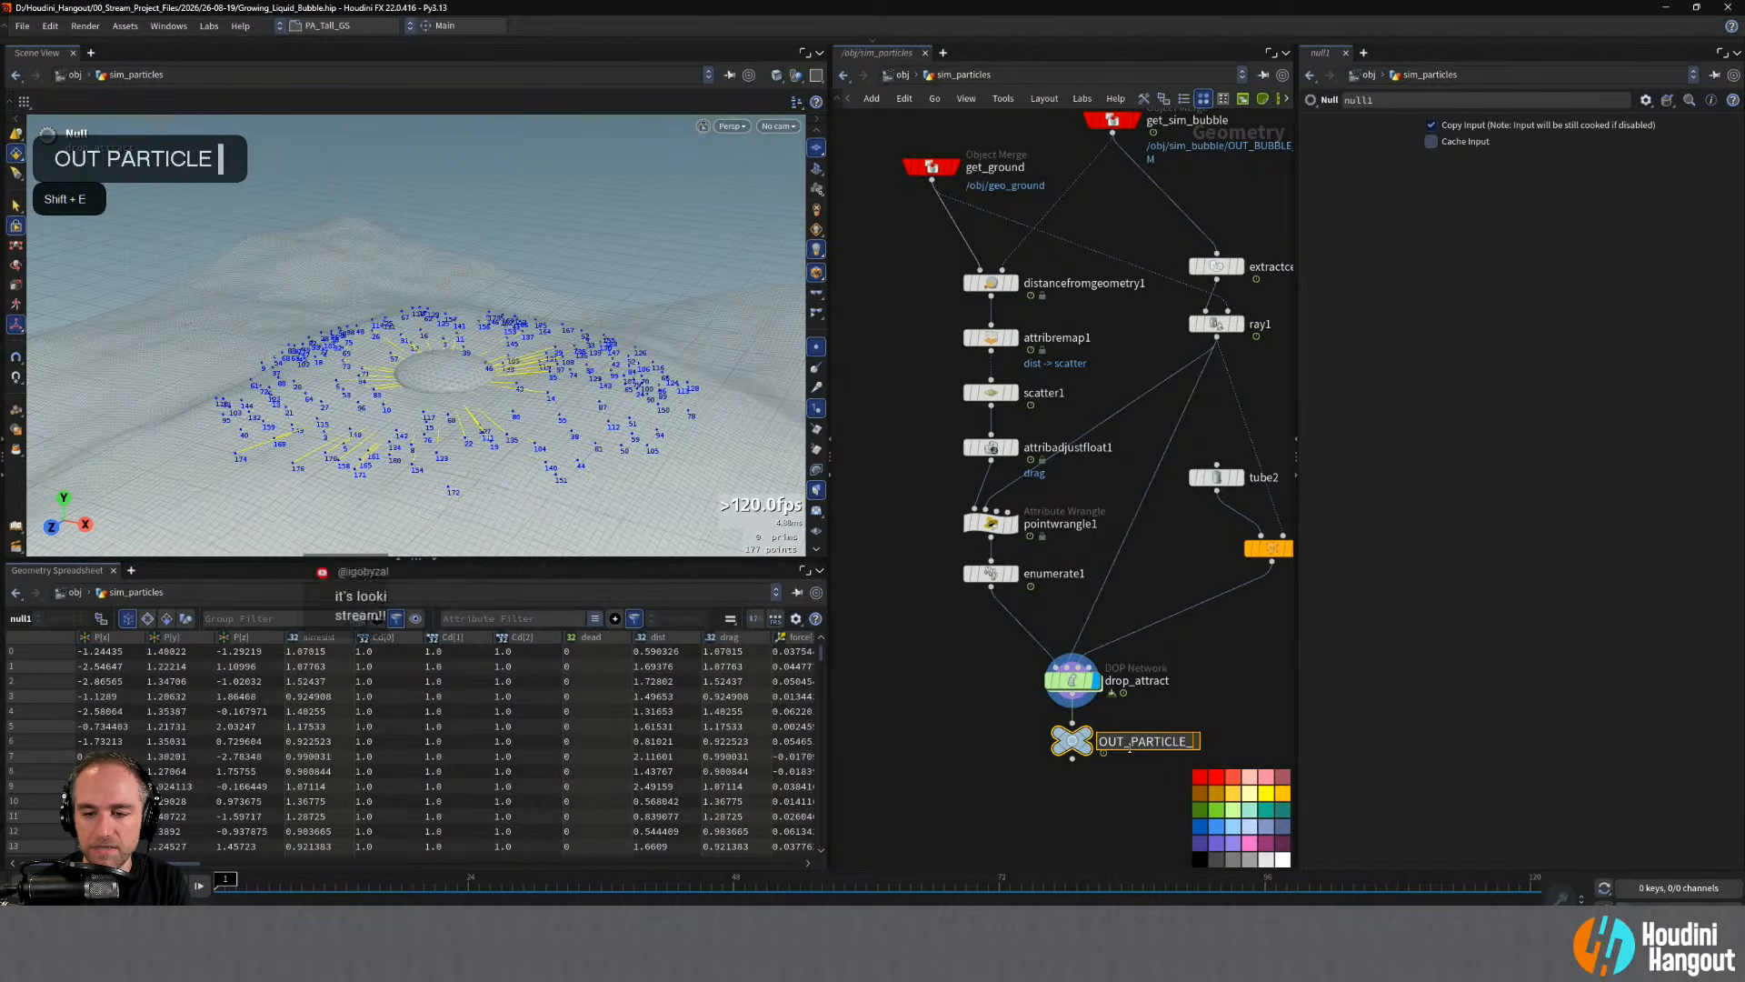
type("_SIM")
key("Return")
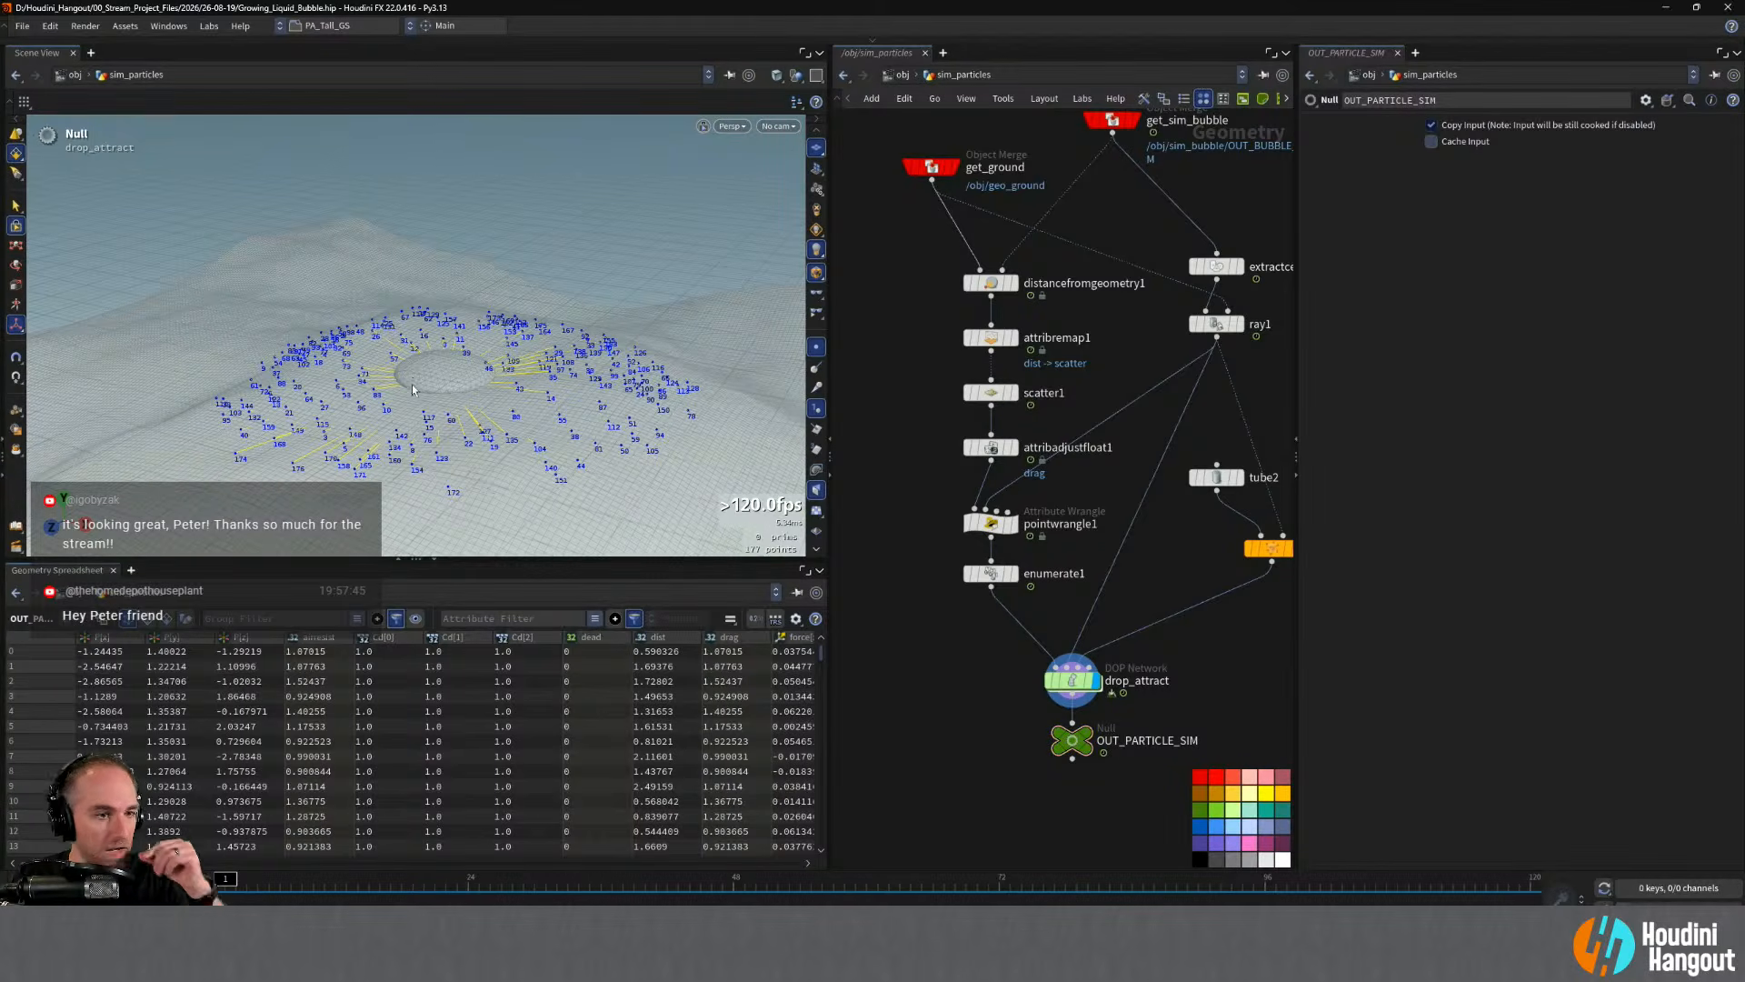
- Turn off the visualization of the velocity attribute v on OUT_PARTICLE_SIM
left_click_drag(476, 388, 480, 419, "alt")
middle_click_drag(480, 419, 450, 335, "alt")
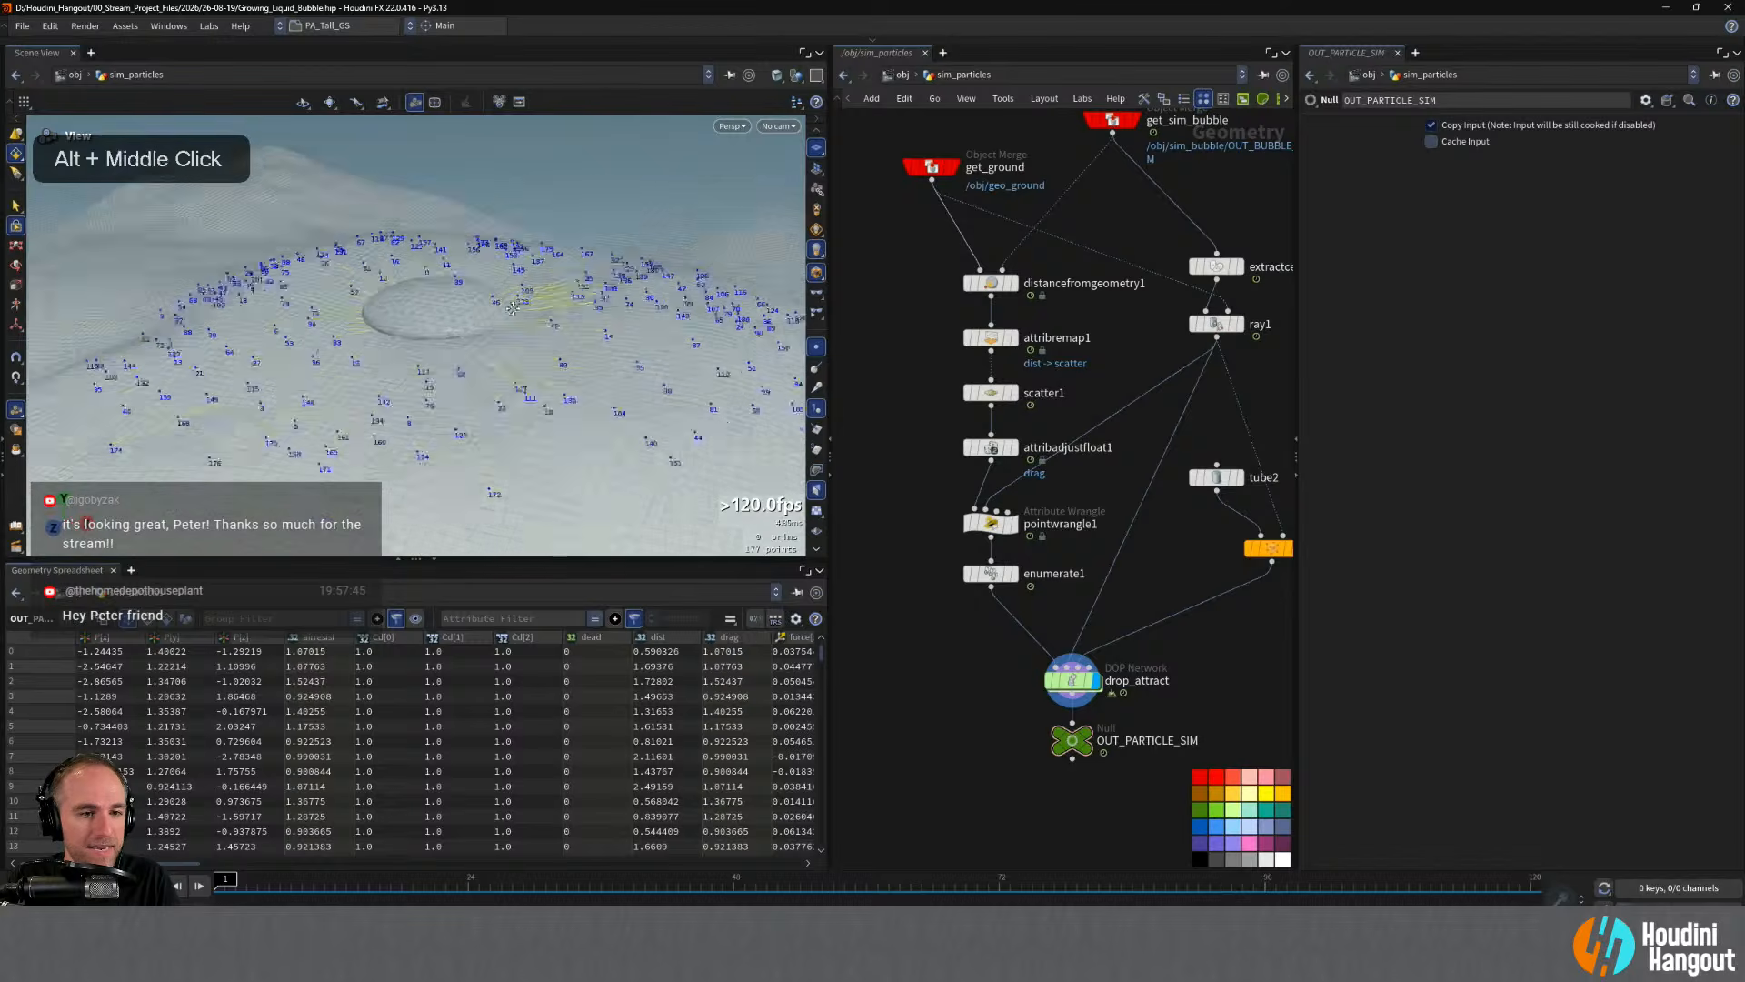
left_click_drag(450, 336, 561, 423, "alt")
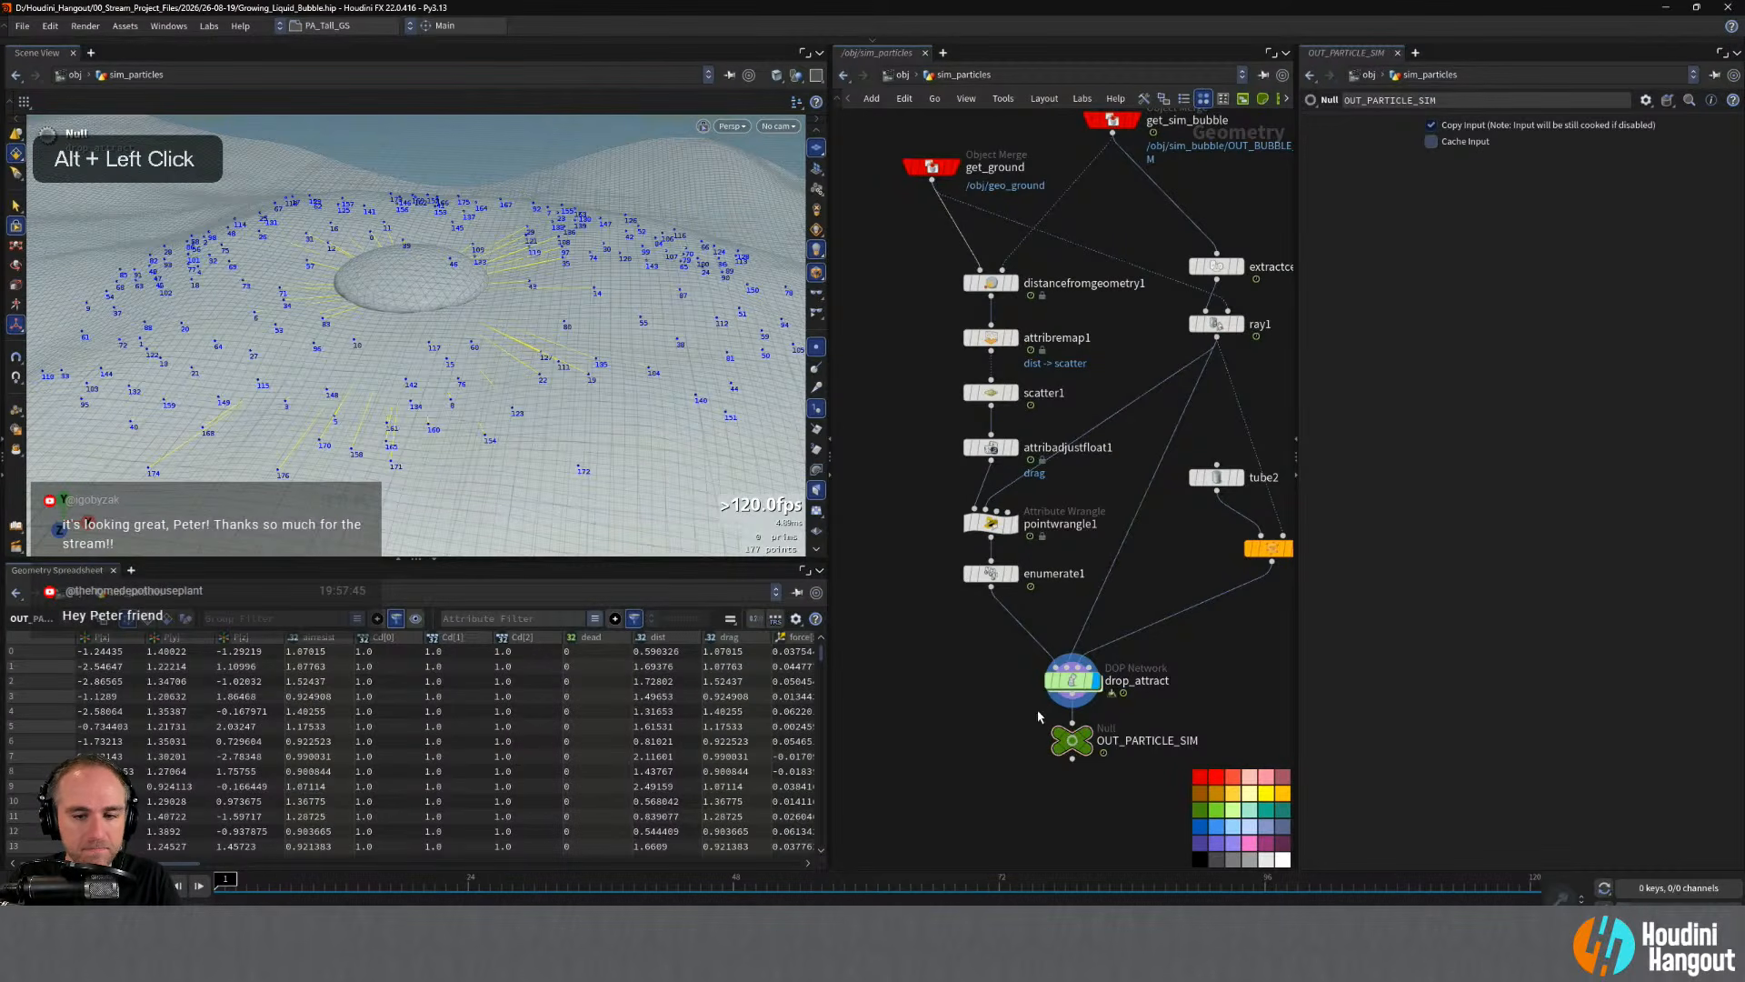
middle_click(1068, 739)
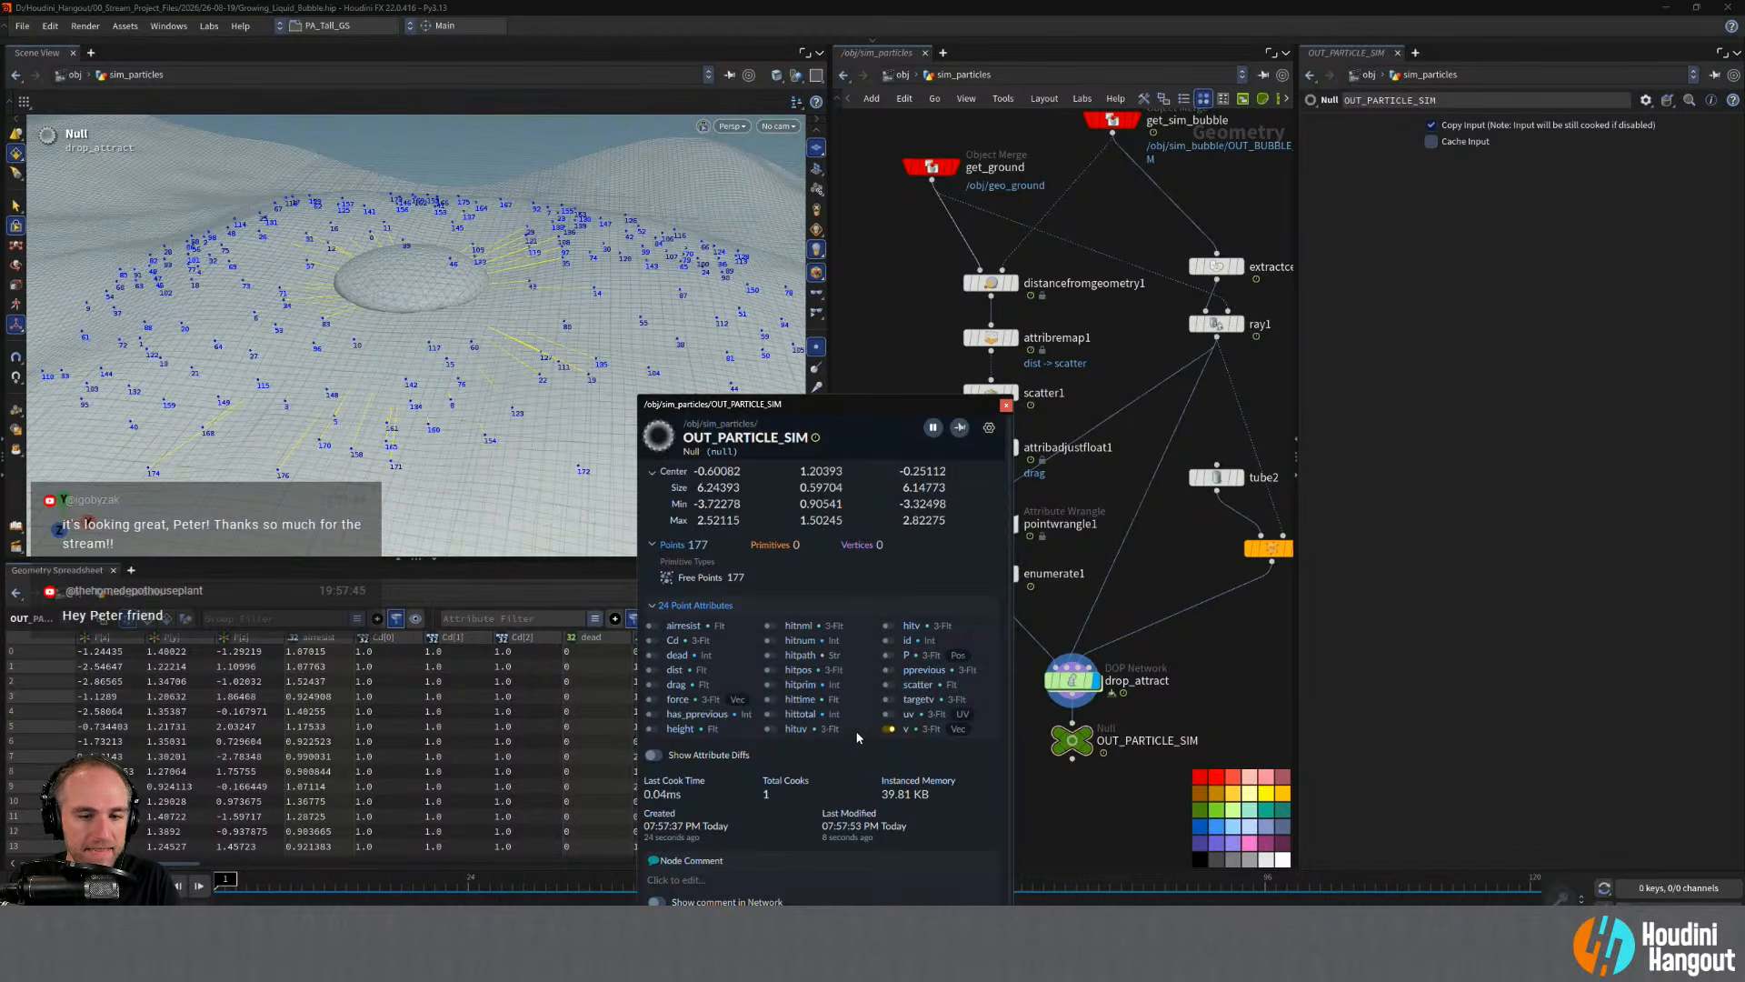
left_click(889, 728)
left_click(1006, 406)
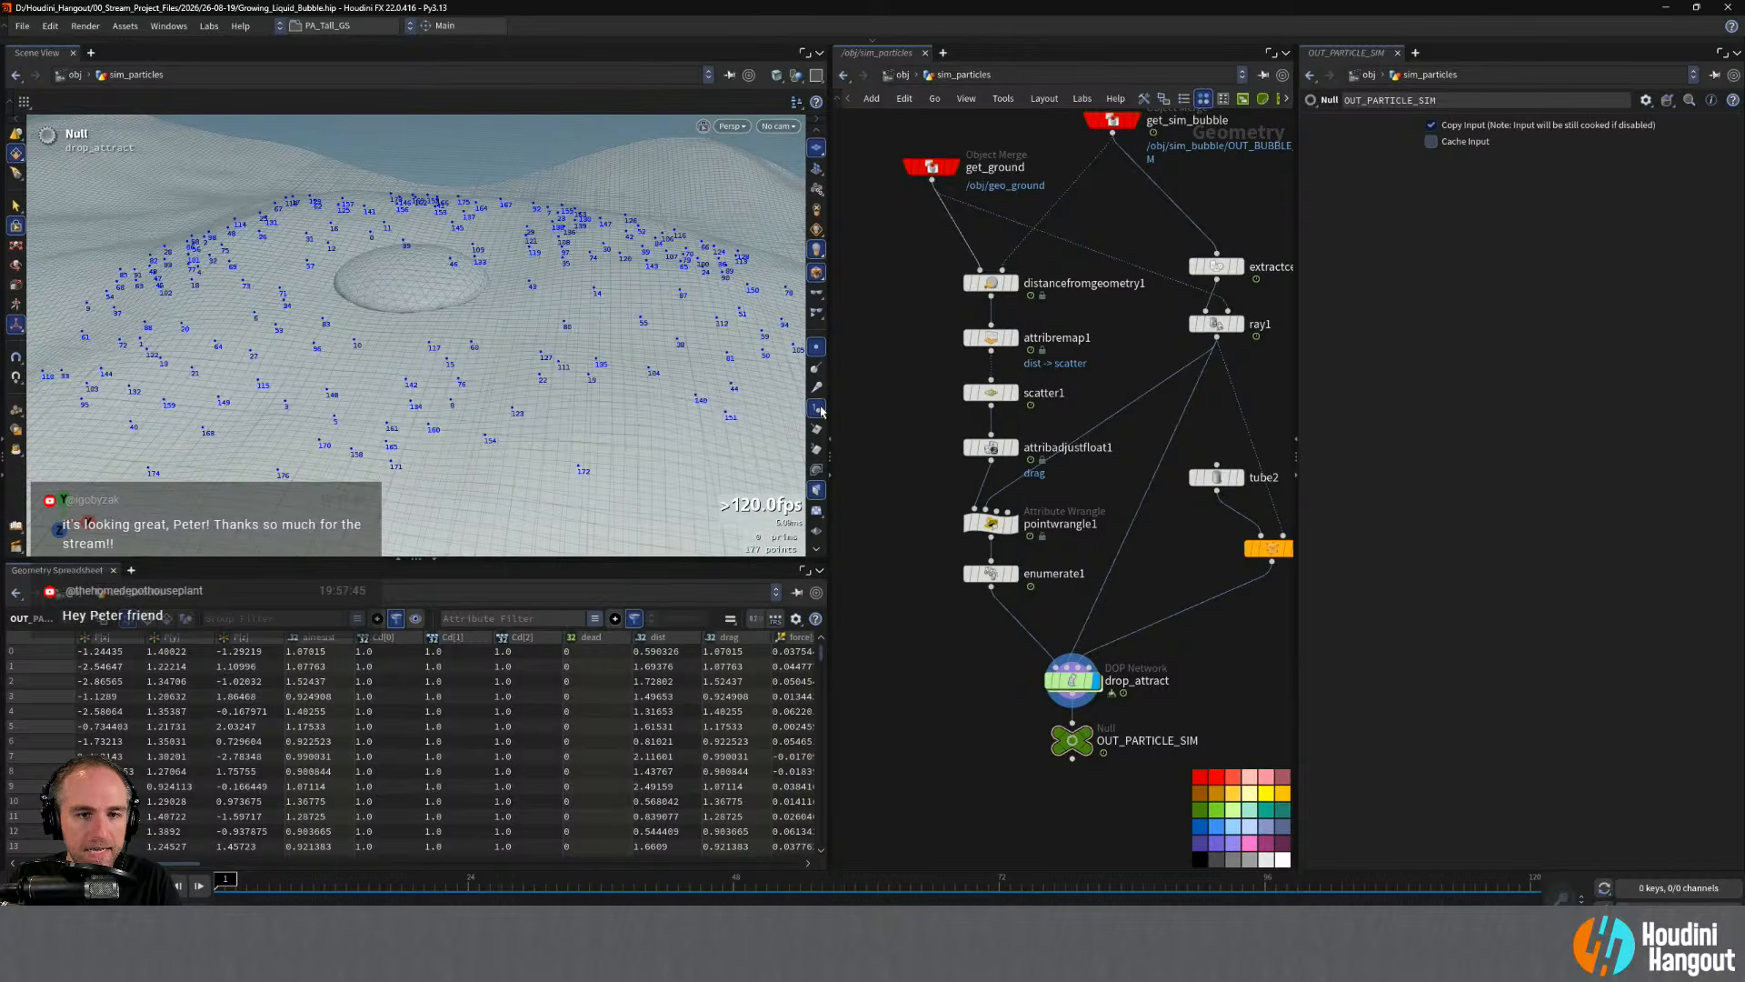
- Hide the point numbers in the viewport and play the simulation to check the particles approaching the bubble
left_click_drag(569, 381, 553, 493, "alt")
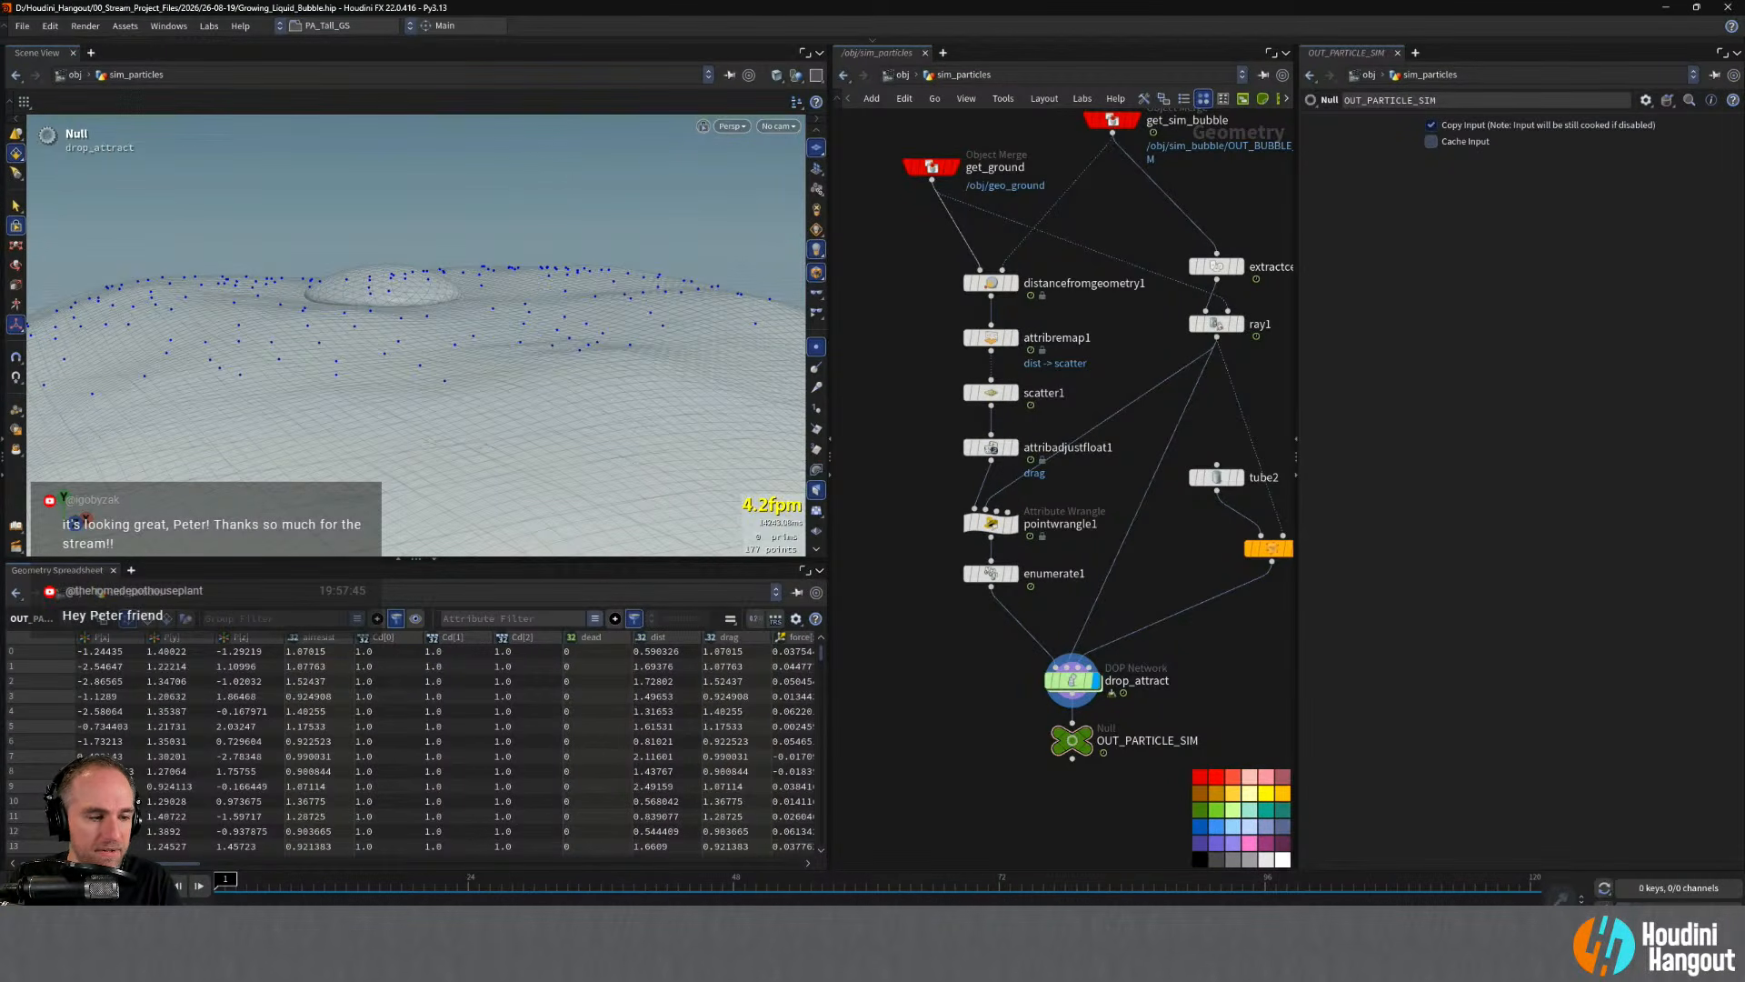
key("Up")
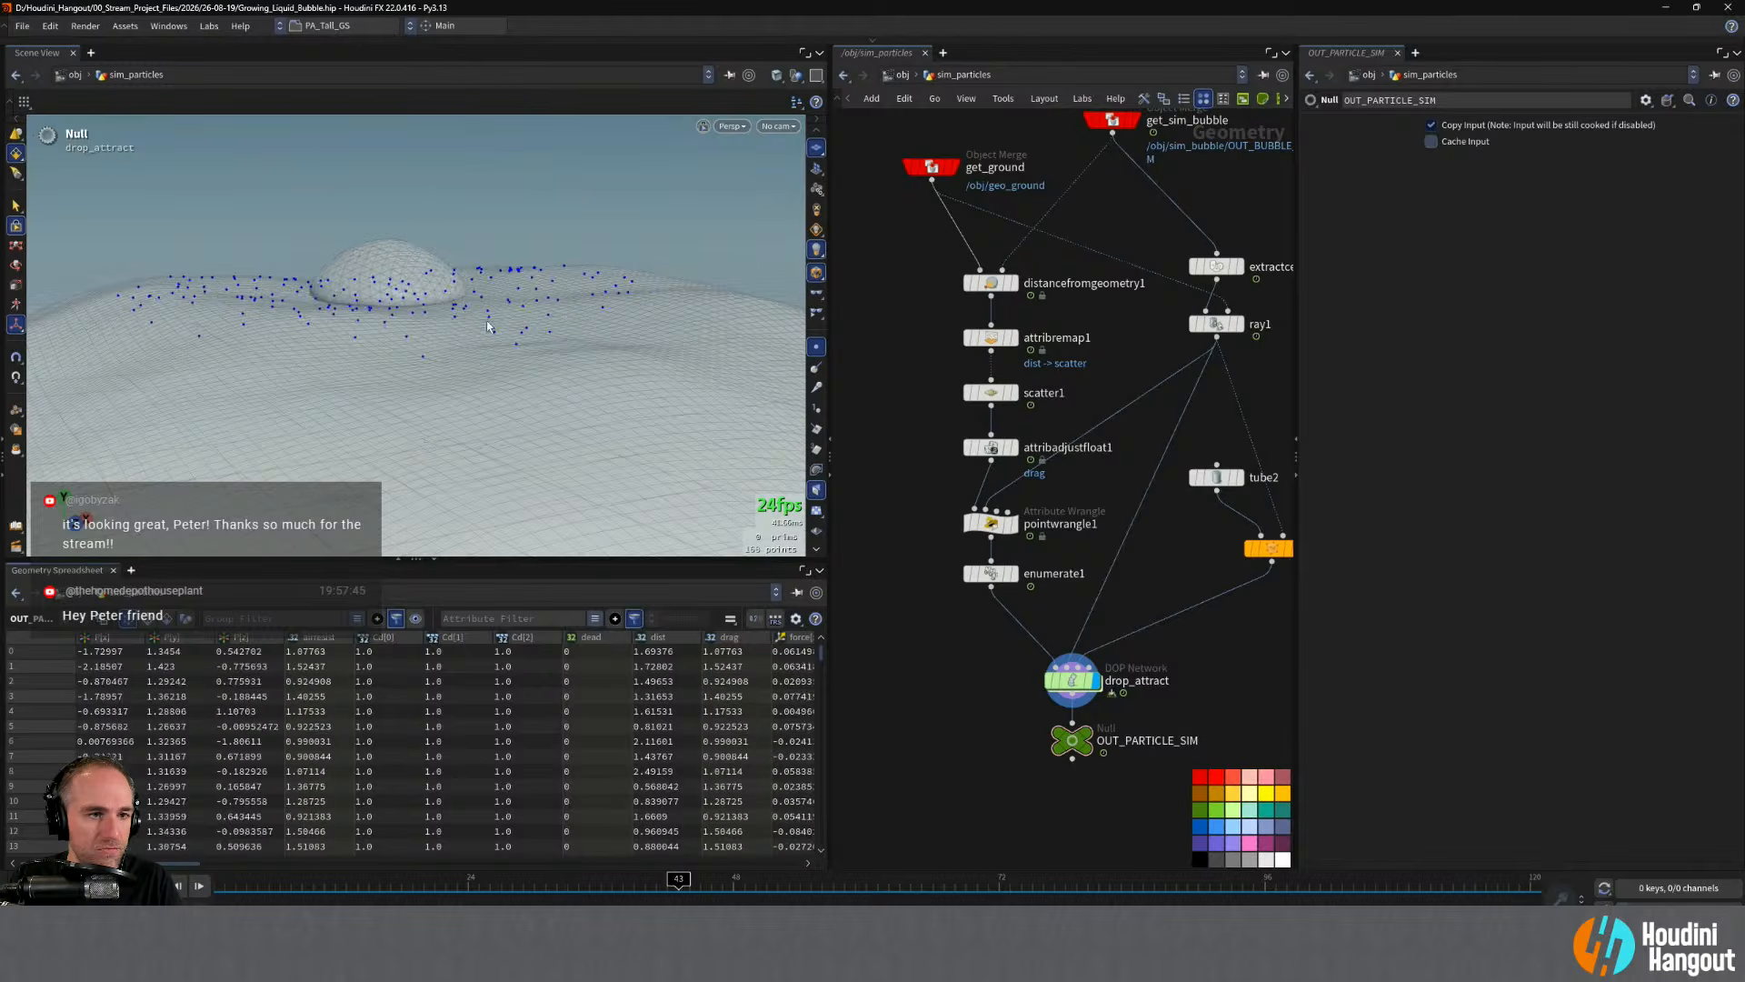
mouse_move(454, 333)
left_mouse_down("alt")
mouse_move(407, 365)
mouse_move(452, 325)
mouse_move(452, 366)
left_mouse_up("alt")
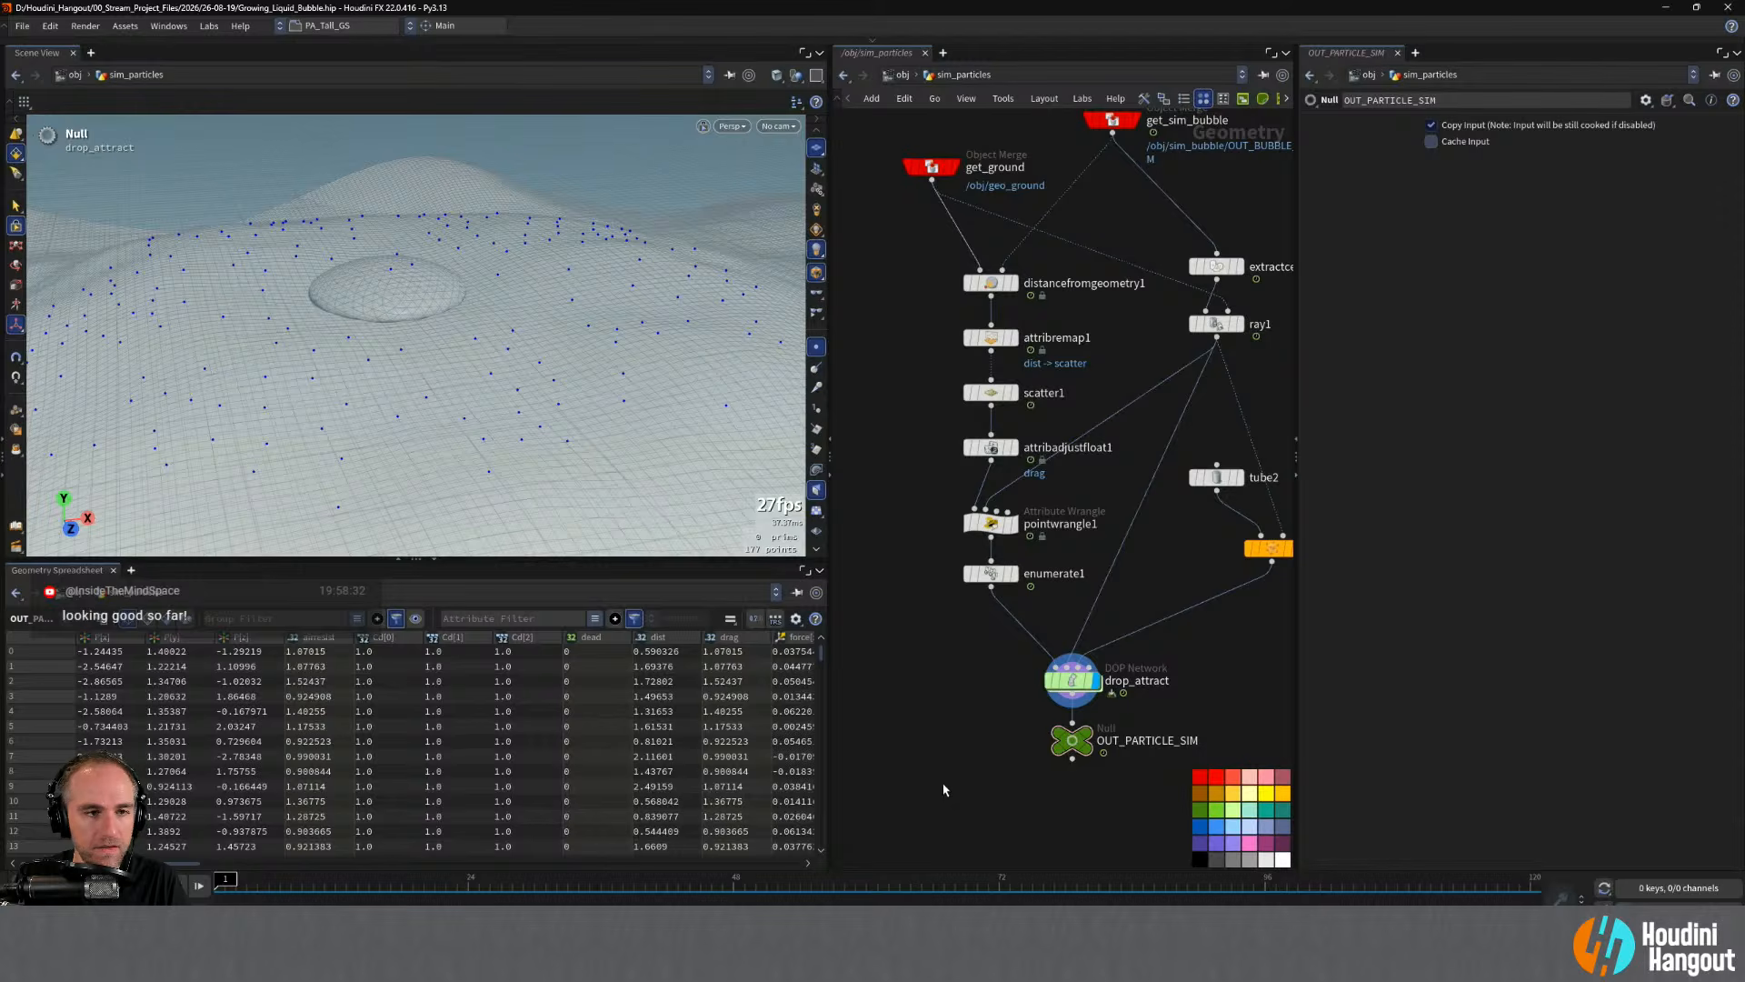
double_click(1076, 681)
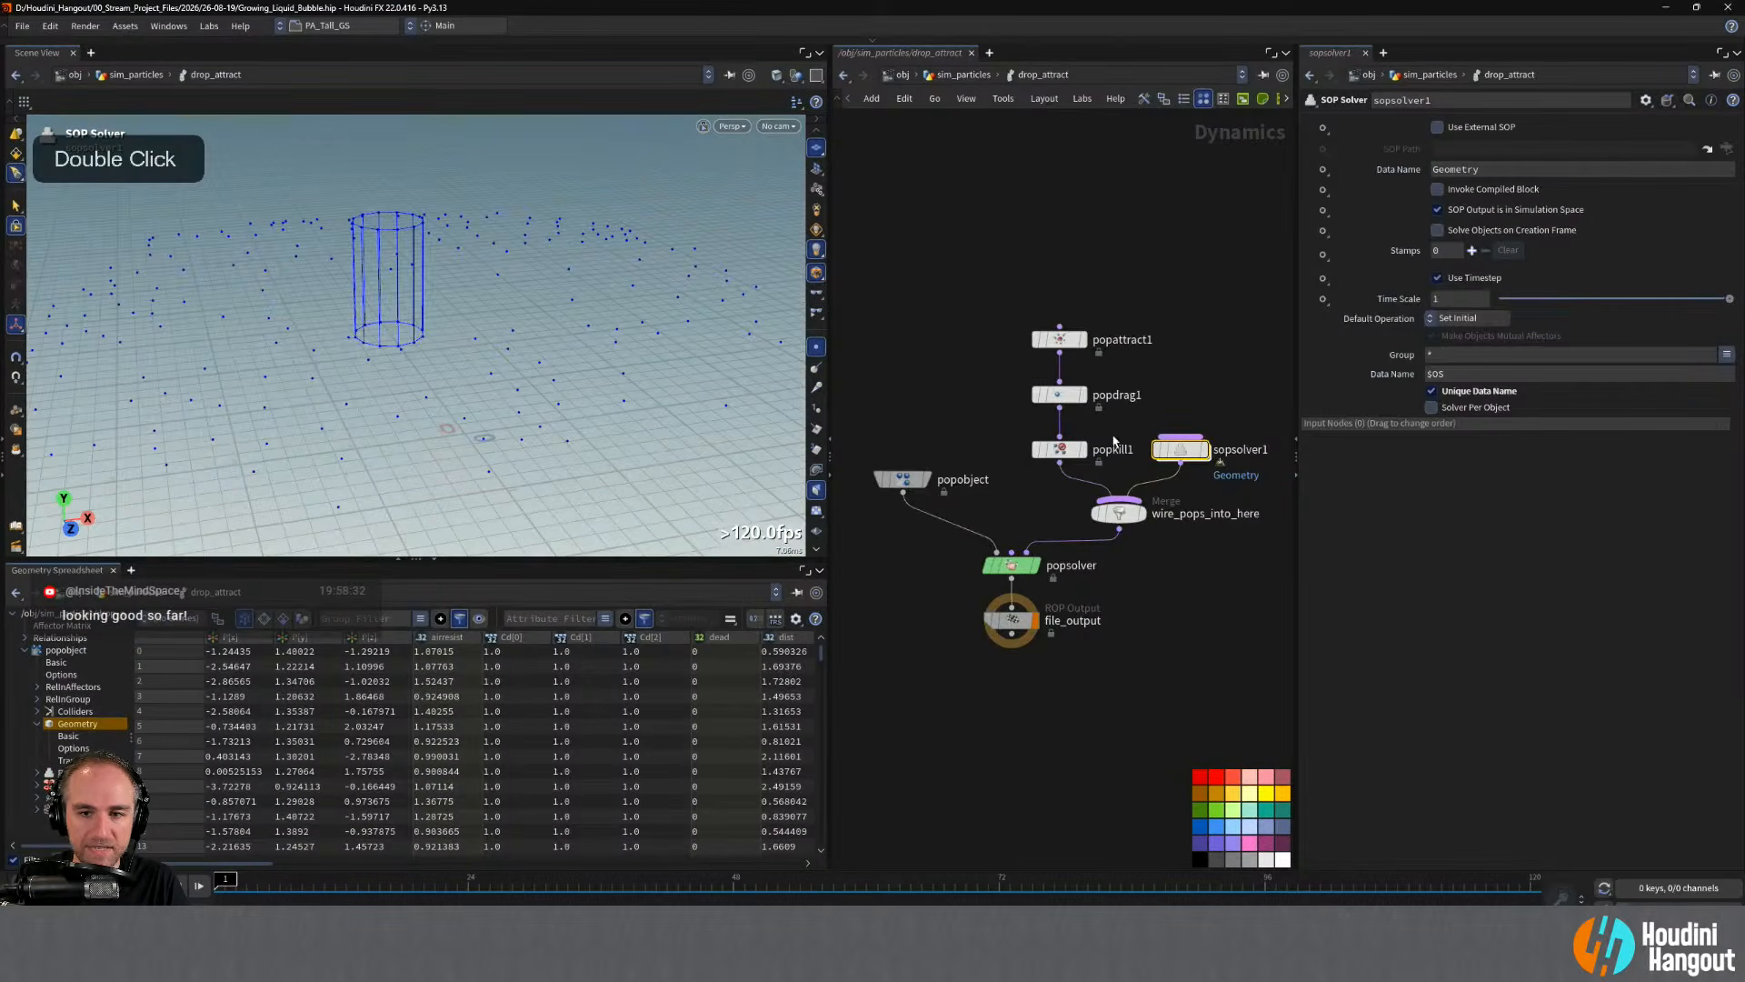
left_click(1059, 395)
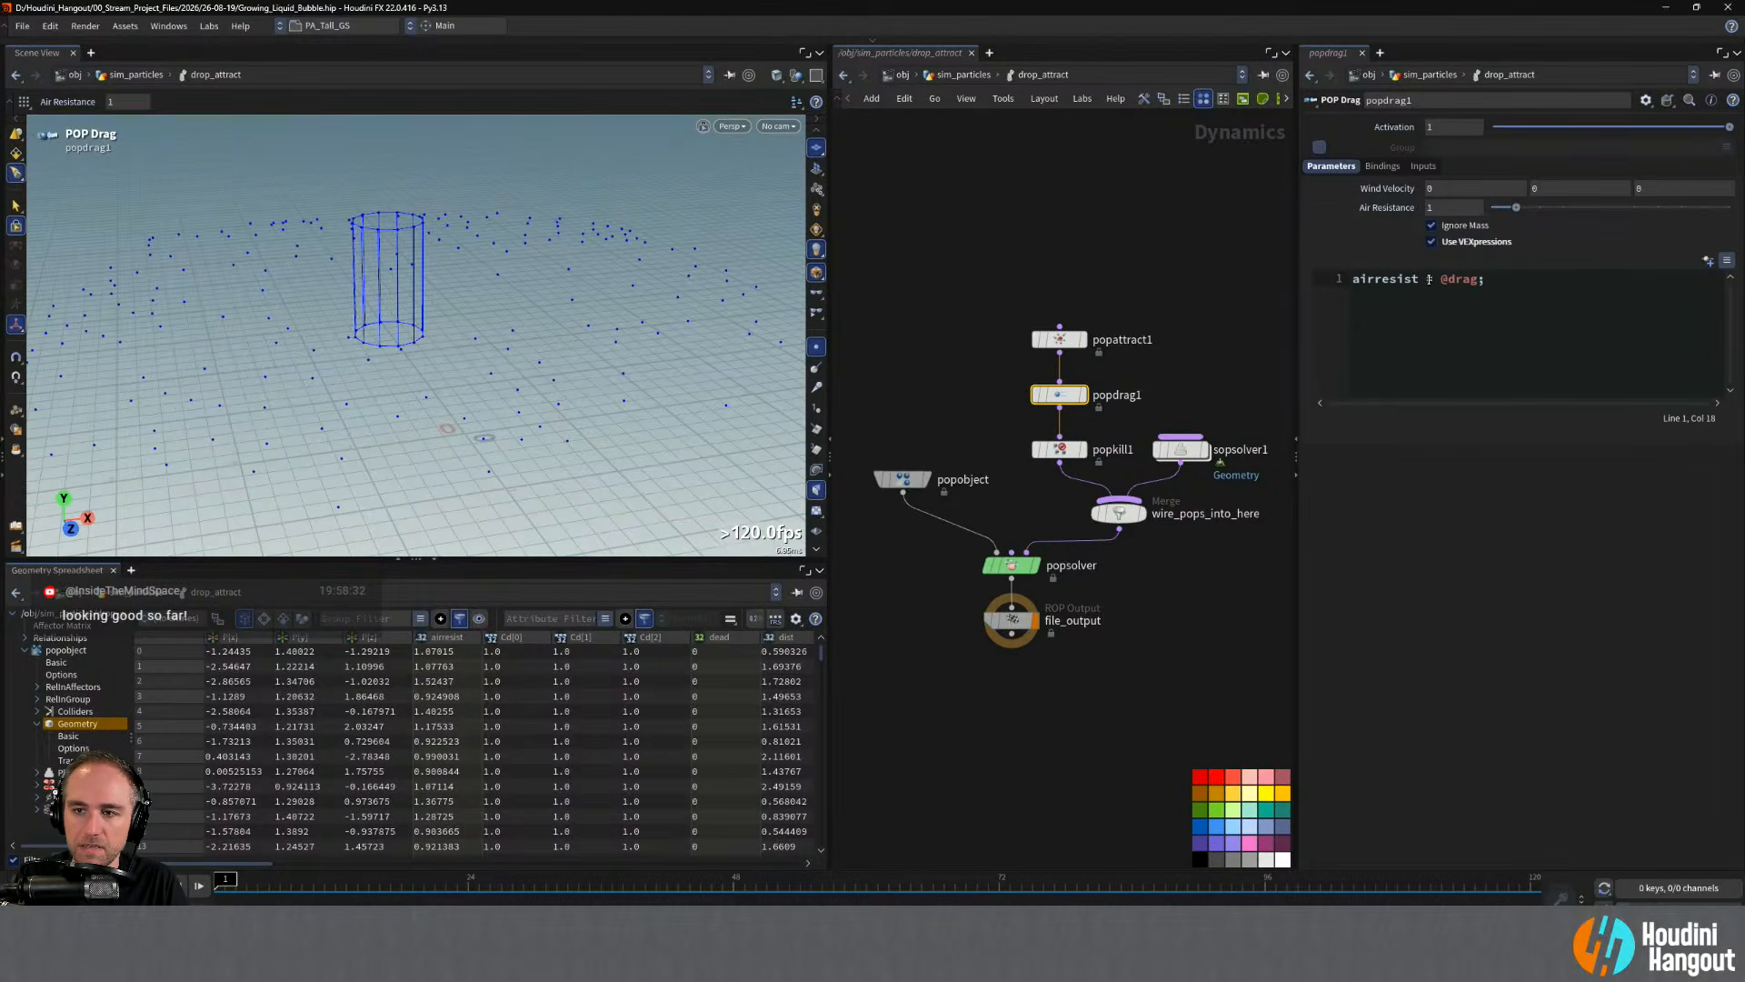
type("*")
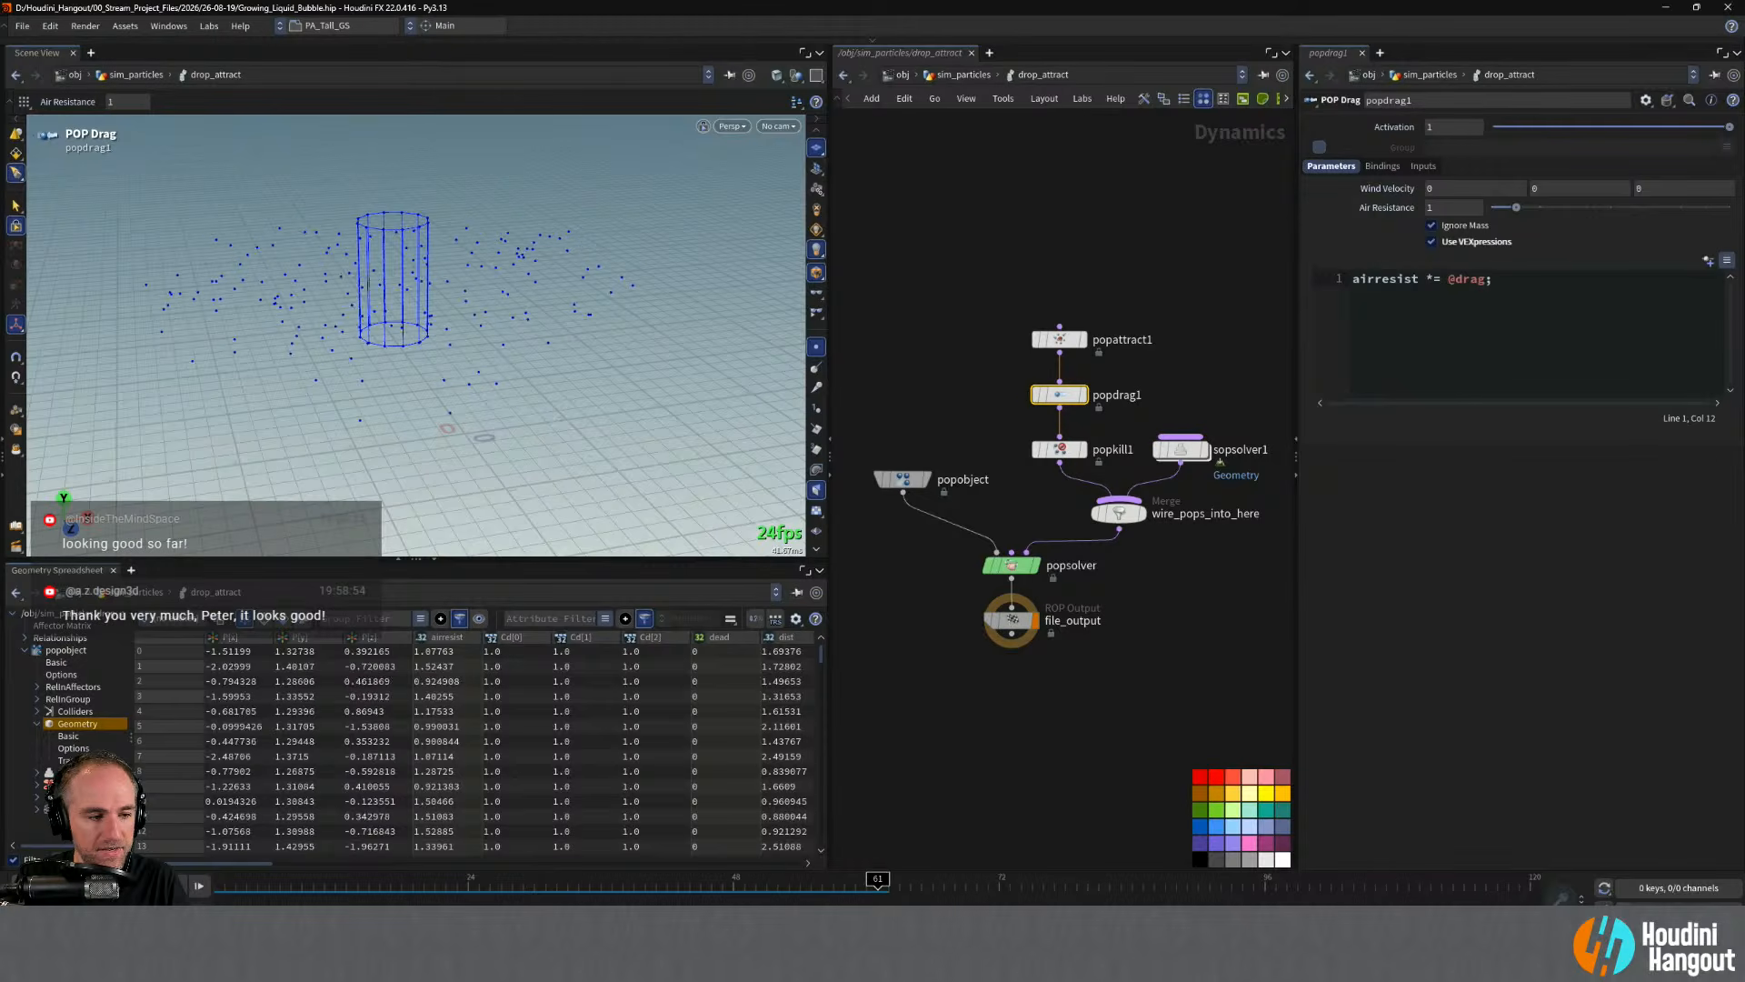
- Set popdrag1's Air Resistance to 0 and play the simulation from the first frame to compare the speed
key("ctrl+Up")
left_click_drag(1504, 210, 1491, 207)
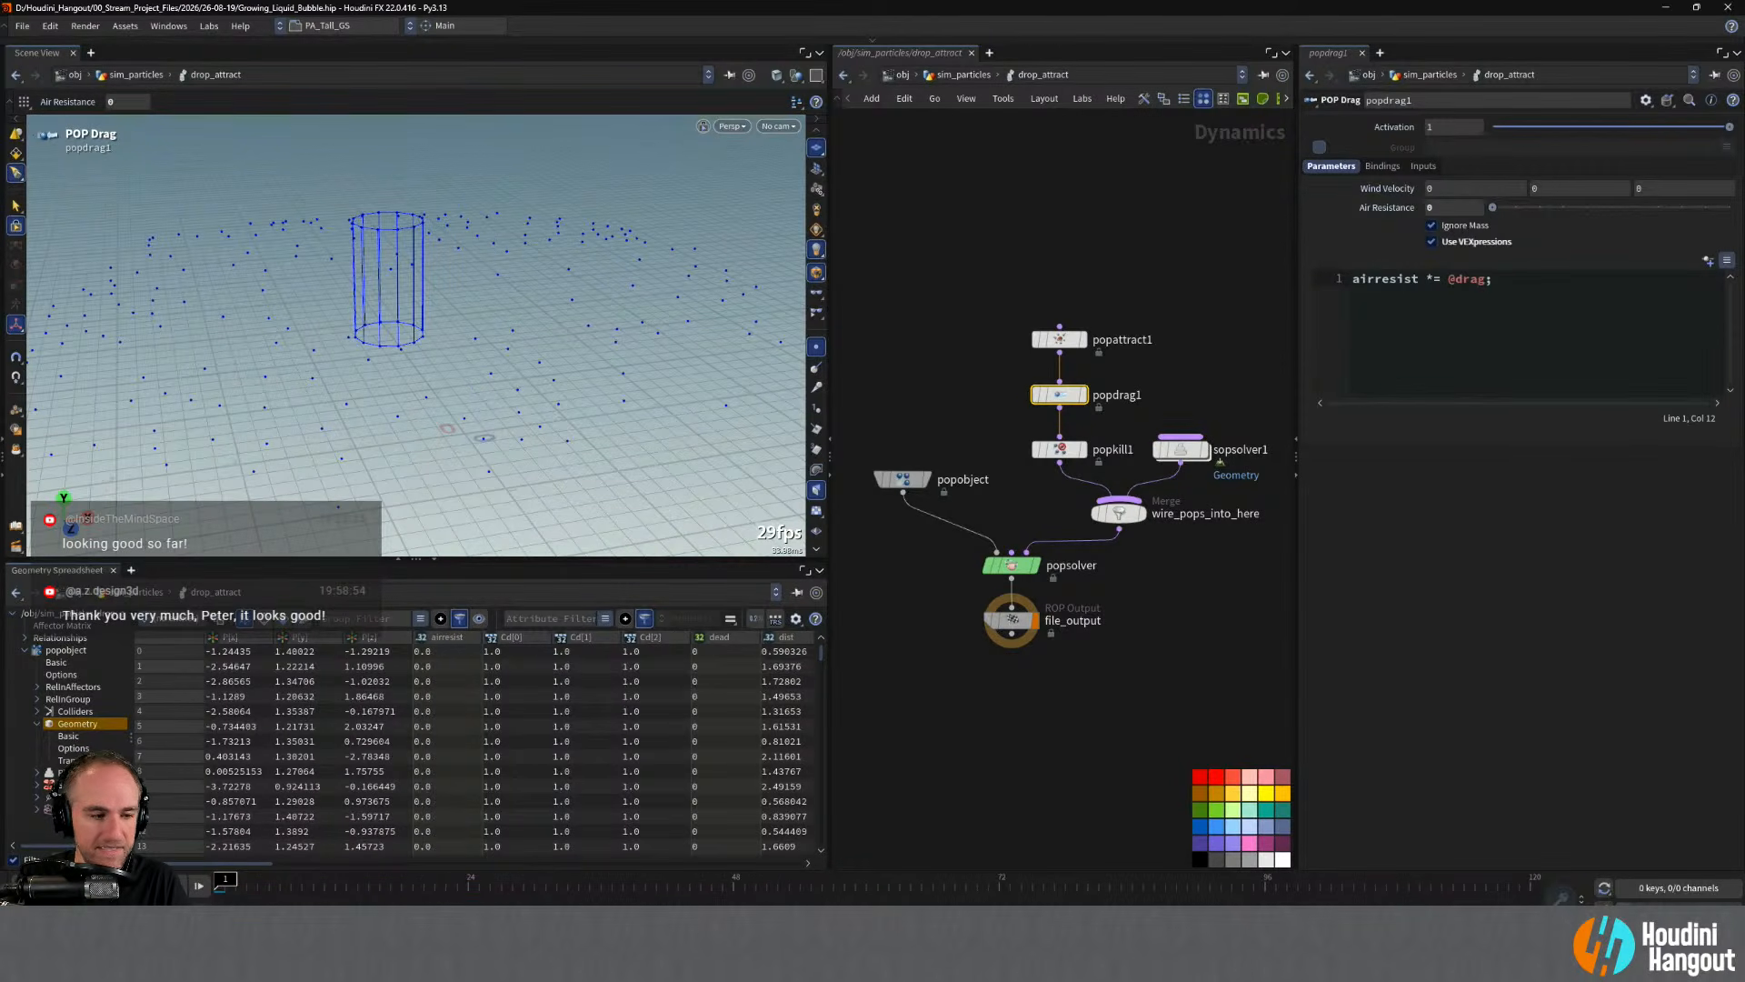
key("Up")
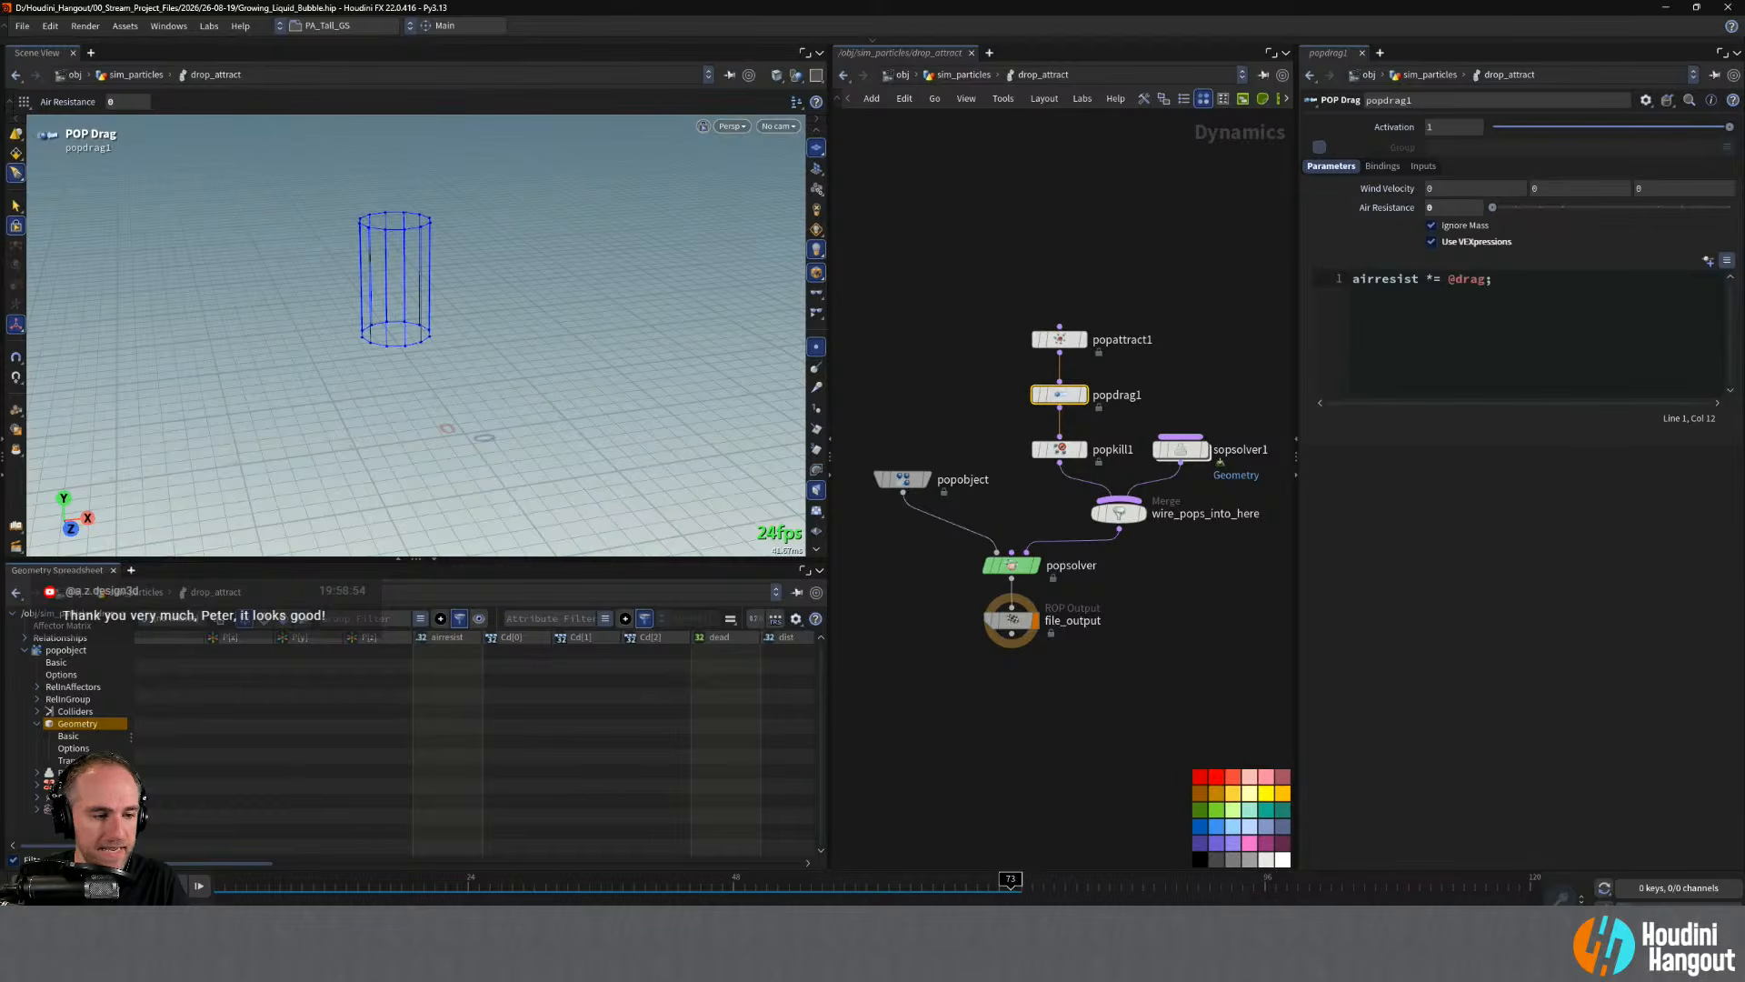
key("ctrl+Up")
- Keyframe popdrag1's Air Resistance at 0 on frame 18 and at 1 on frame 48
left_click_drag(226, 888, 410, 896)
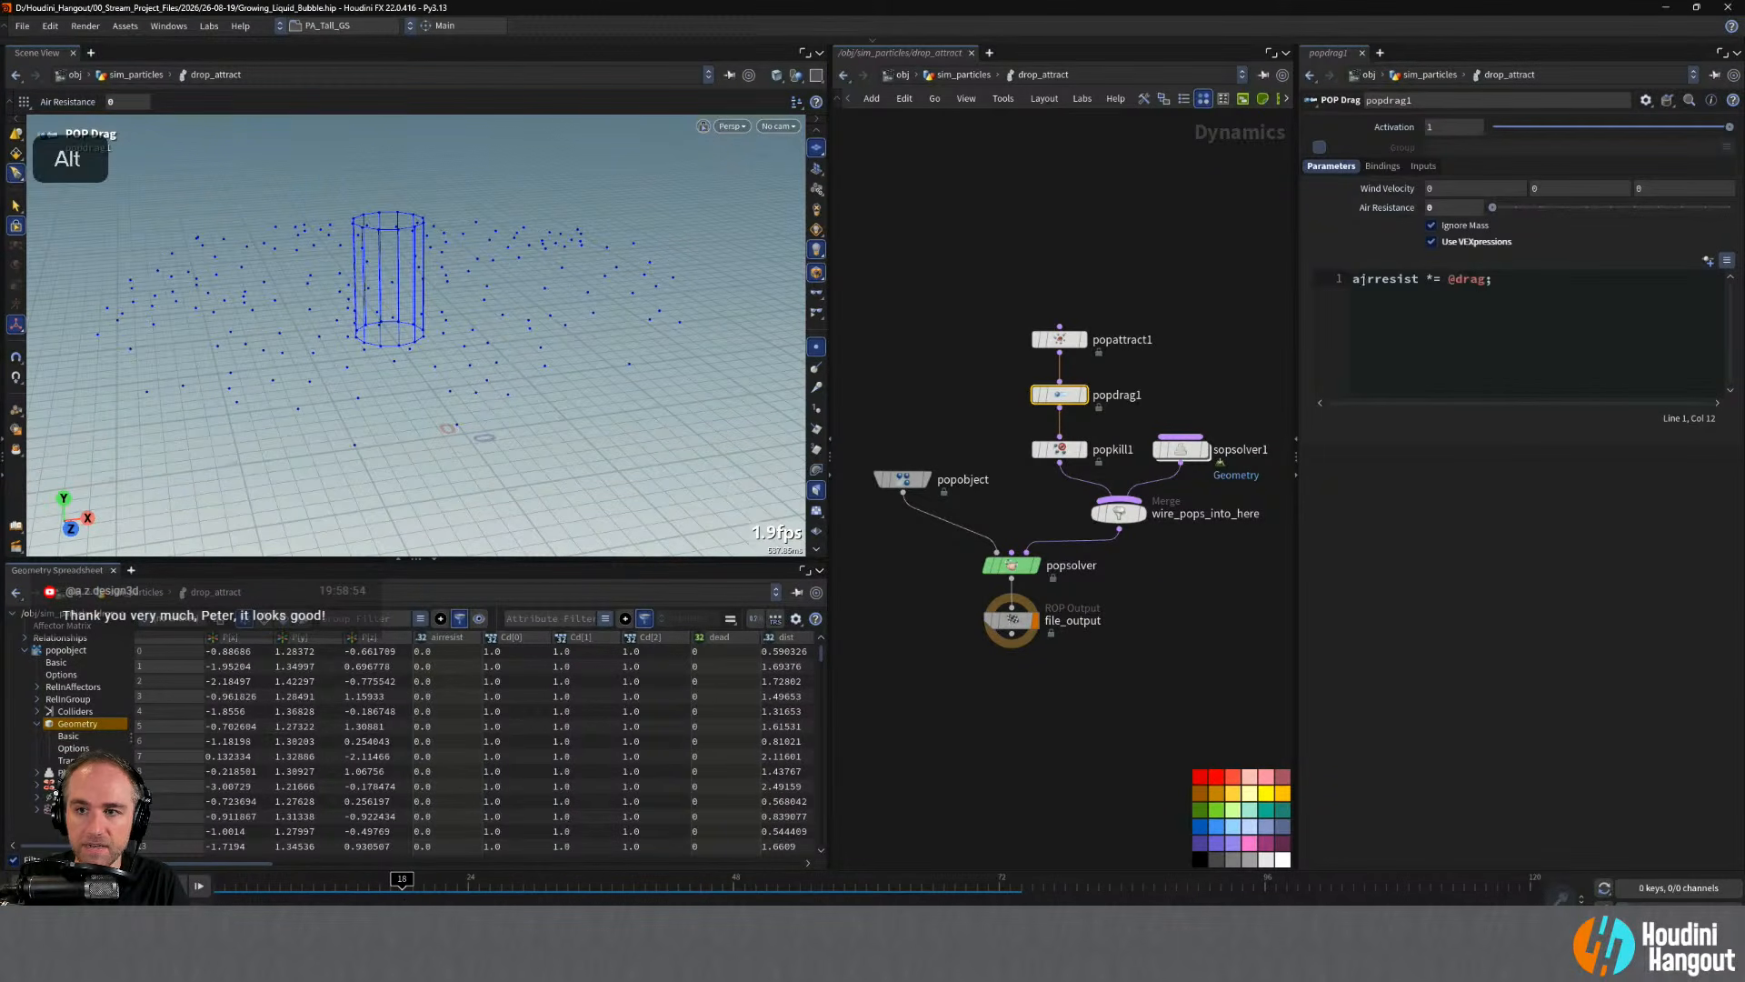
left_click(1390, 208, "alt")
left_click_drag(399, 878, 734, 879)
left_click(1464, 214)
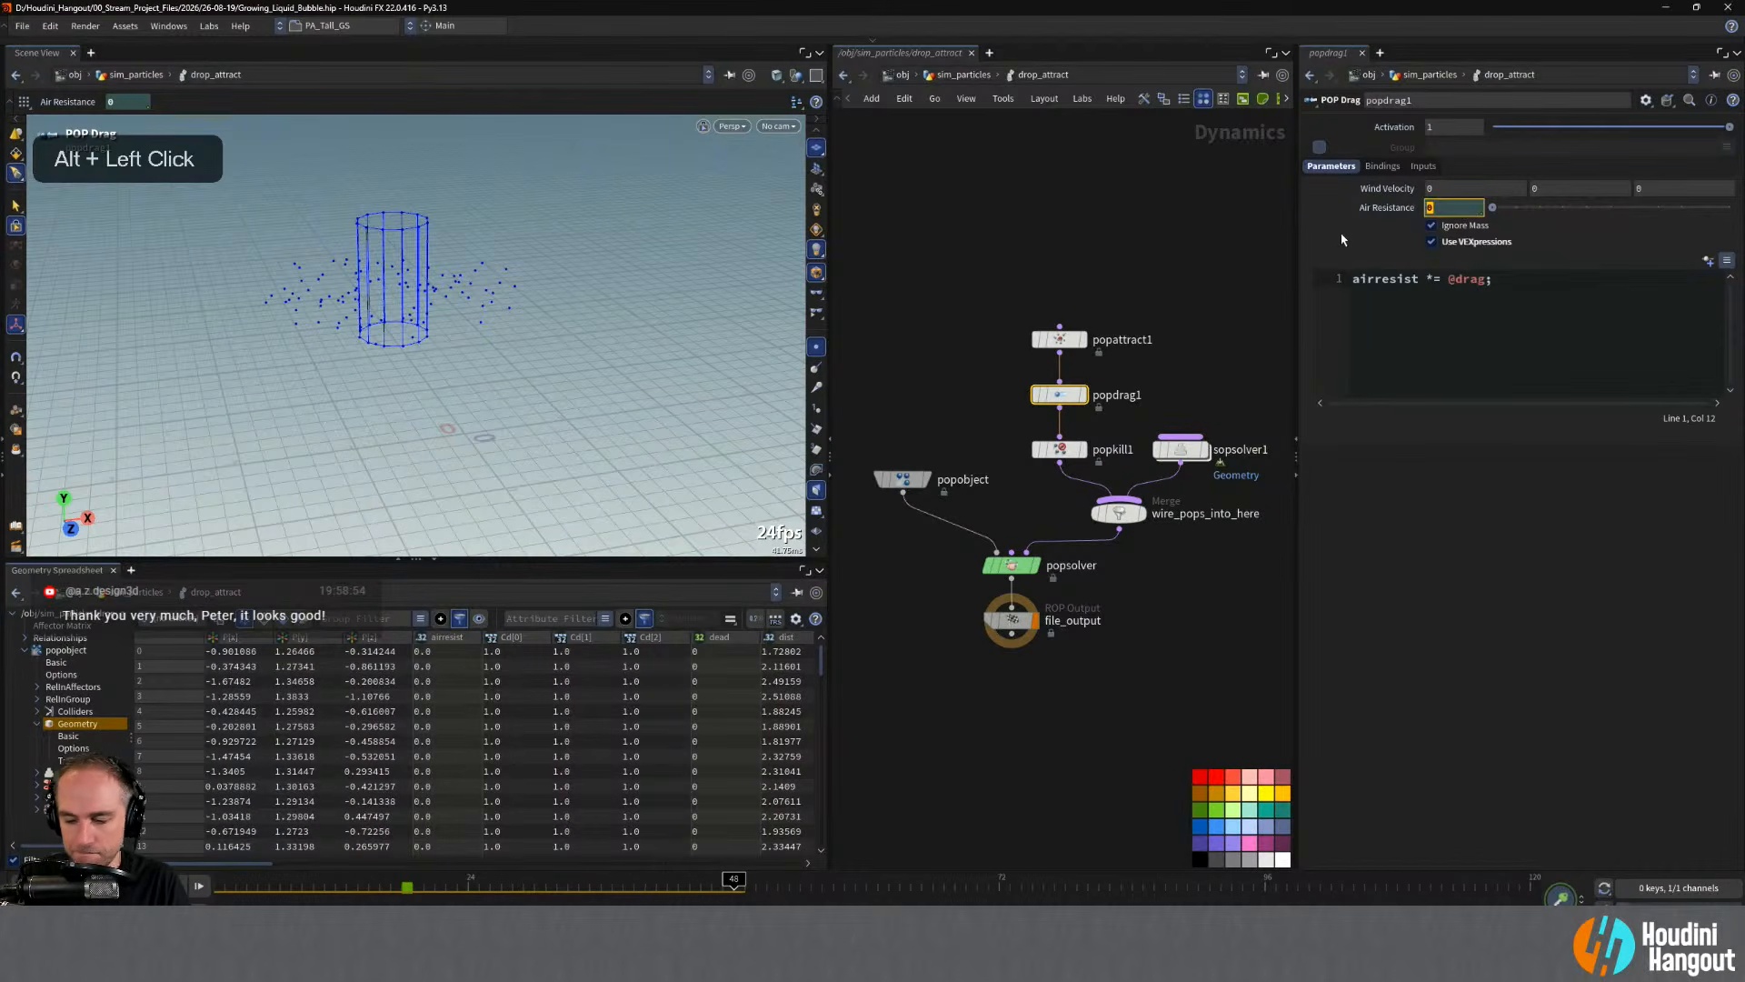
type("1")
key("Return")
left_click(1384, 207, "alt")
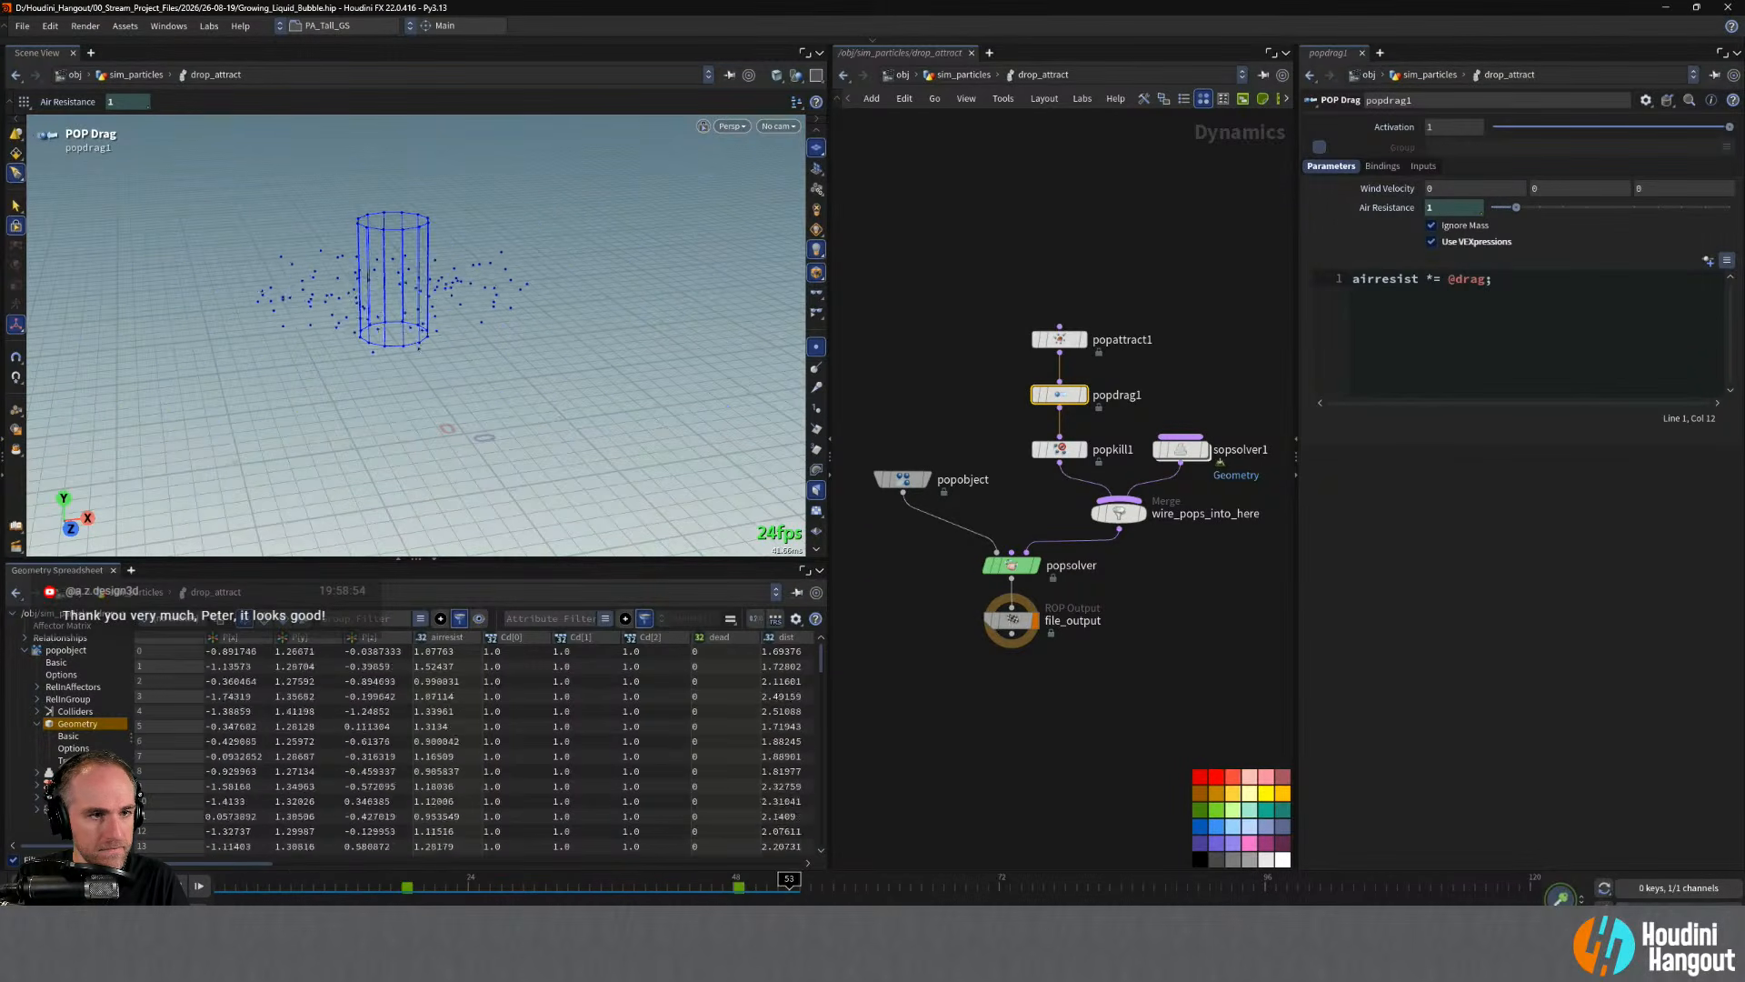
- Rewind to frame 1 and move the Air Resistance keyframes to about frame 8 and frame 24
left_click(23, 886)
mouse_move(400, 898)
middle_mouse_down()
mouse_move(298, 897)
mouse_move(741, 898)
mouse_move(474, 899)
middle_mouse_up()
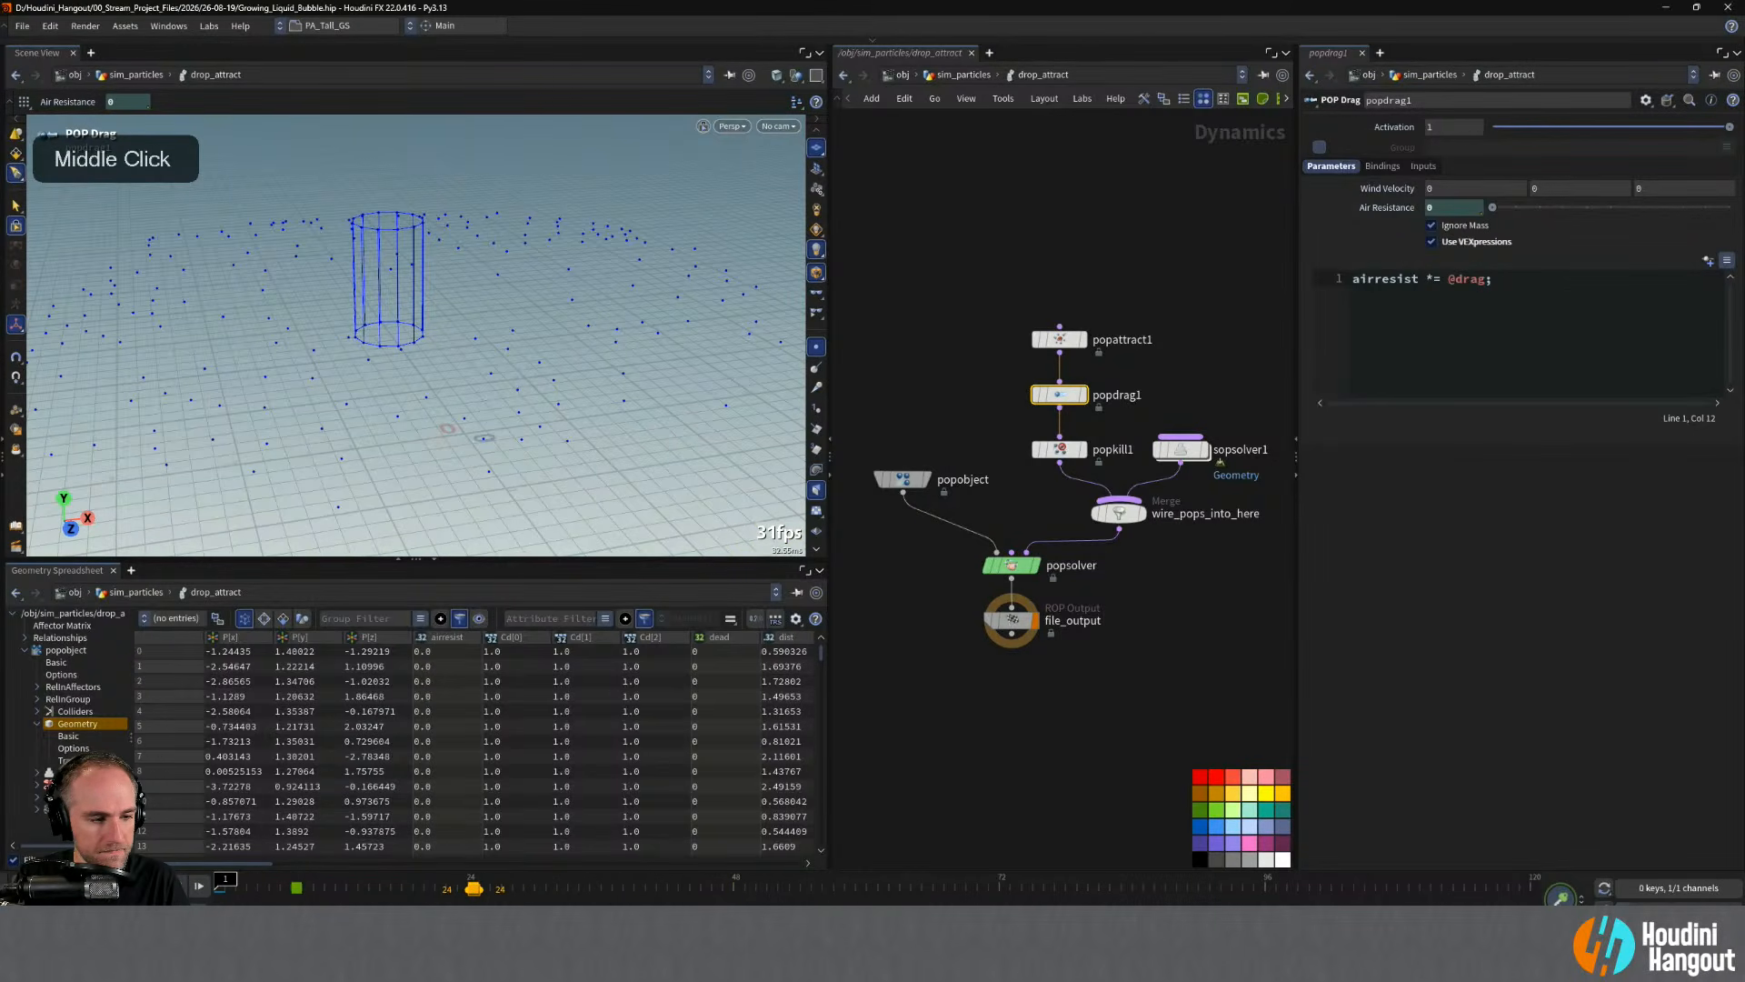
- Play the simulation, move popdrag1's second Air Resistance keyframe to frame 36, and replay from frame 1
key("Up")
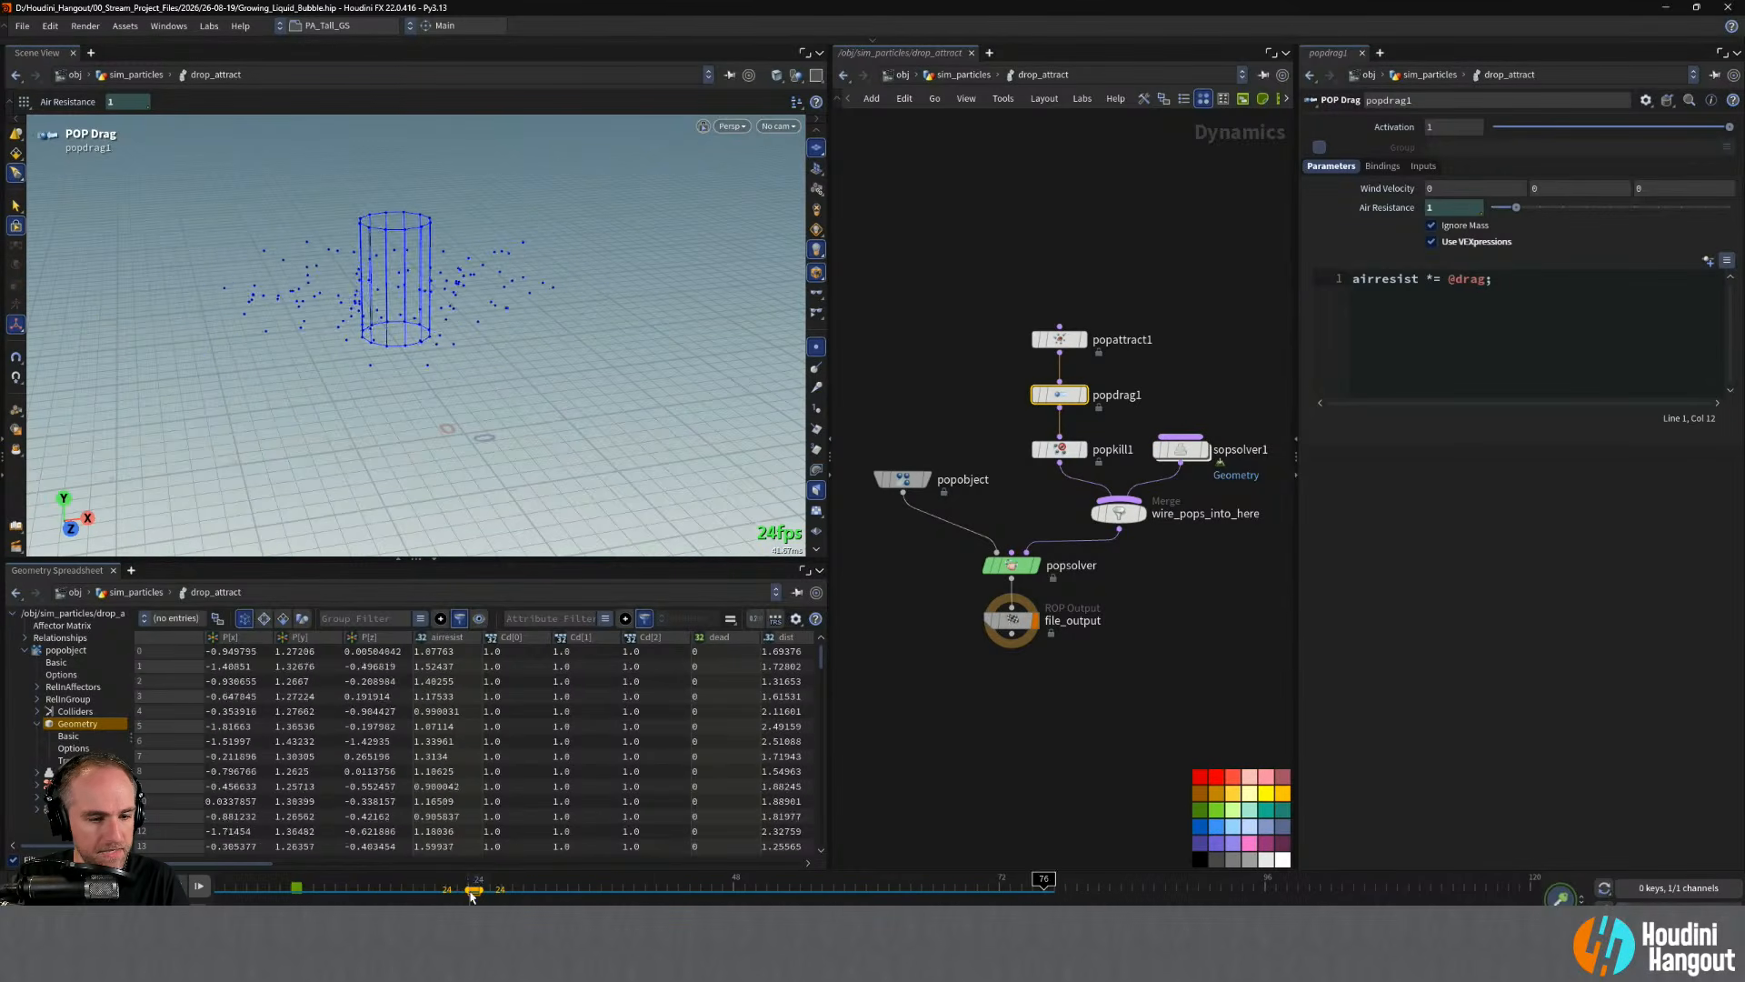
middle_click_drag(471, 897, 612, 899)
left_click(522, 885)
left_click(73, 887)
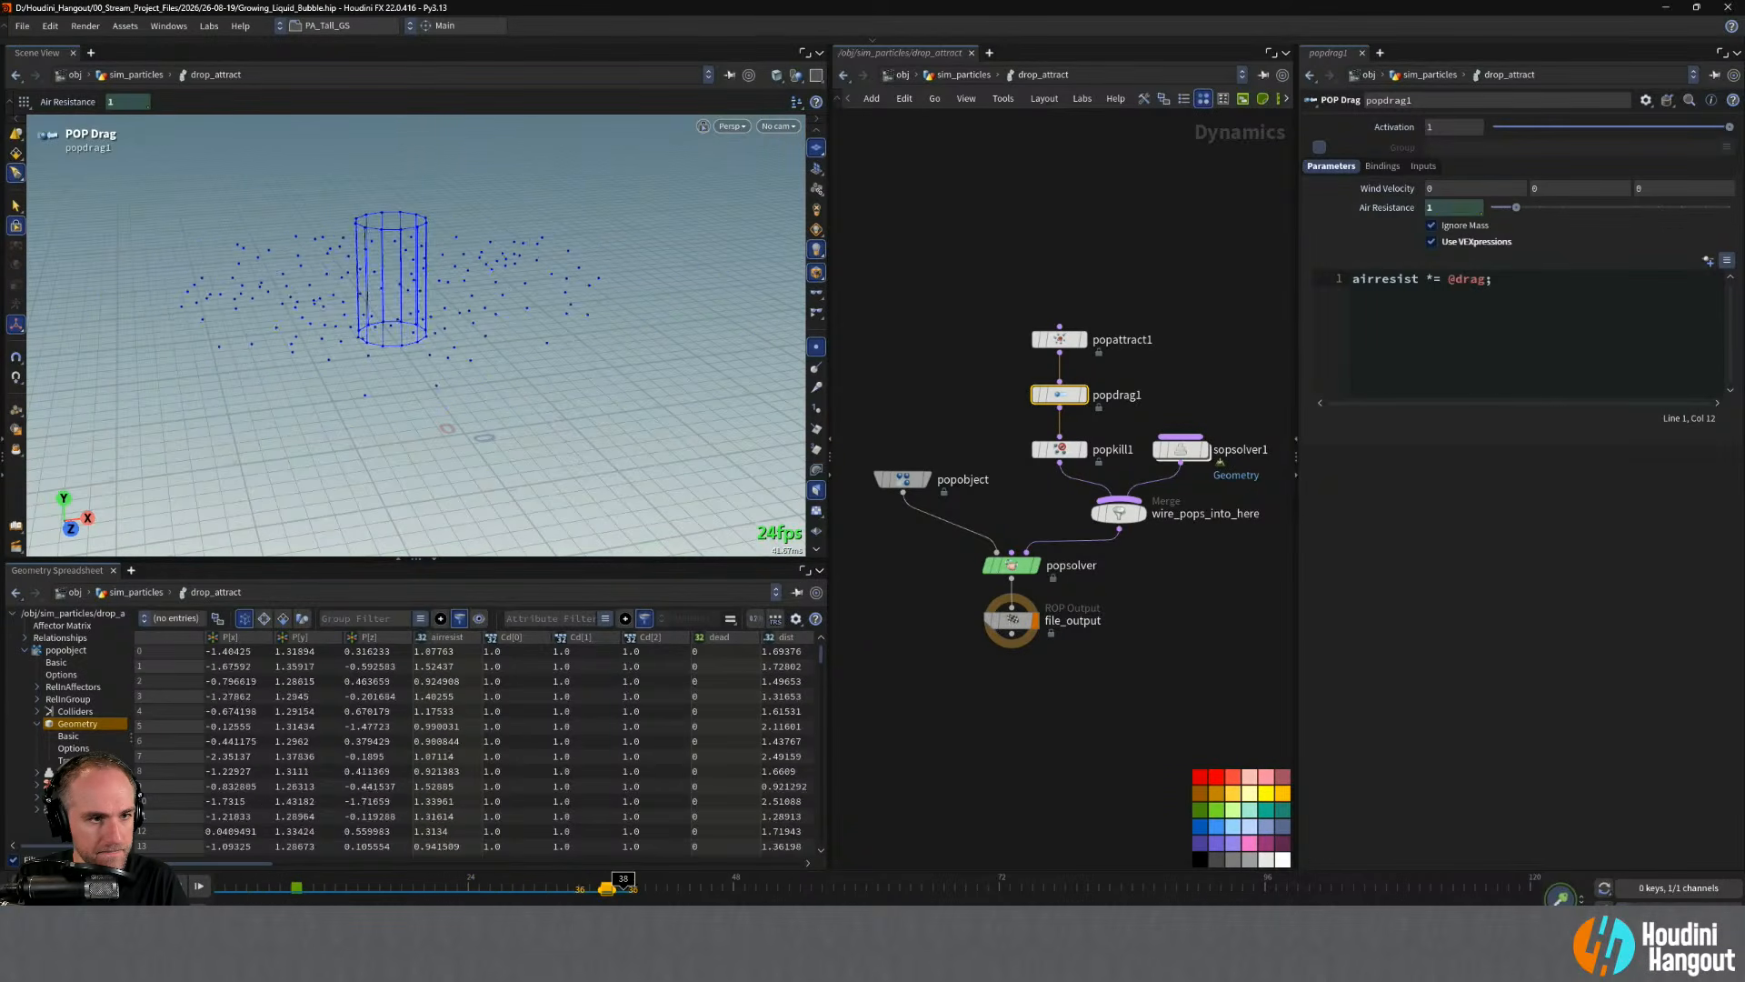
left_click(72, 887)
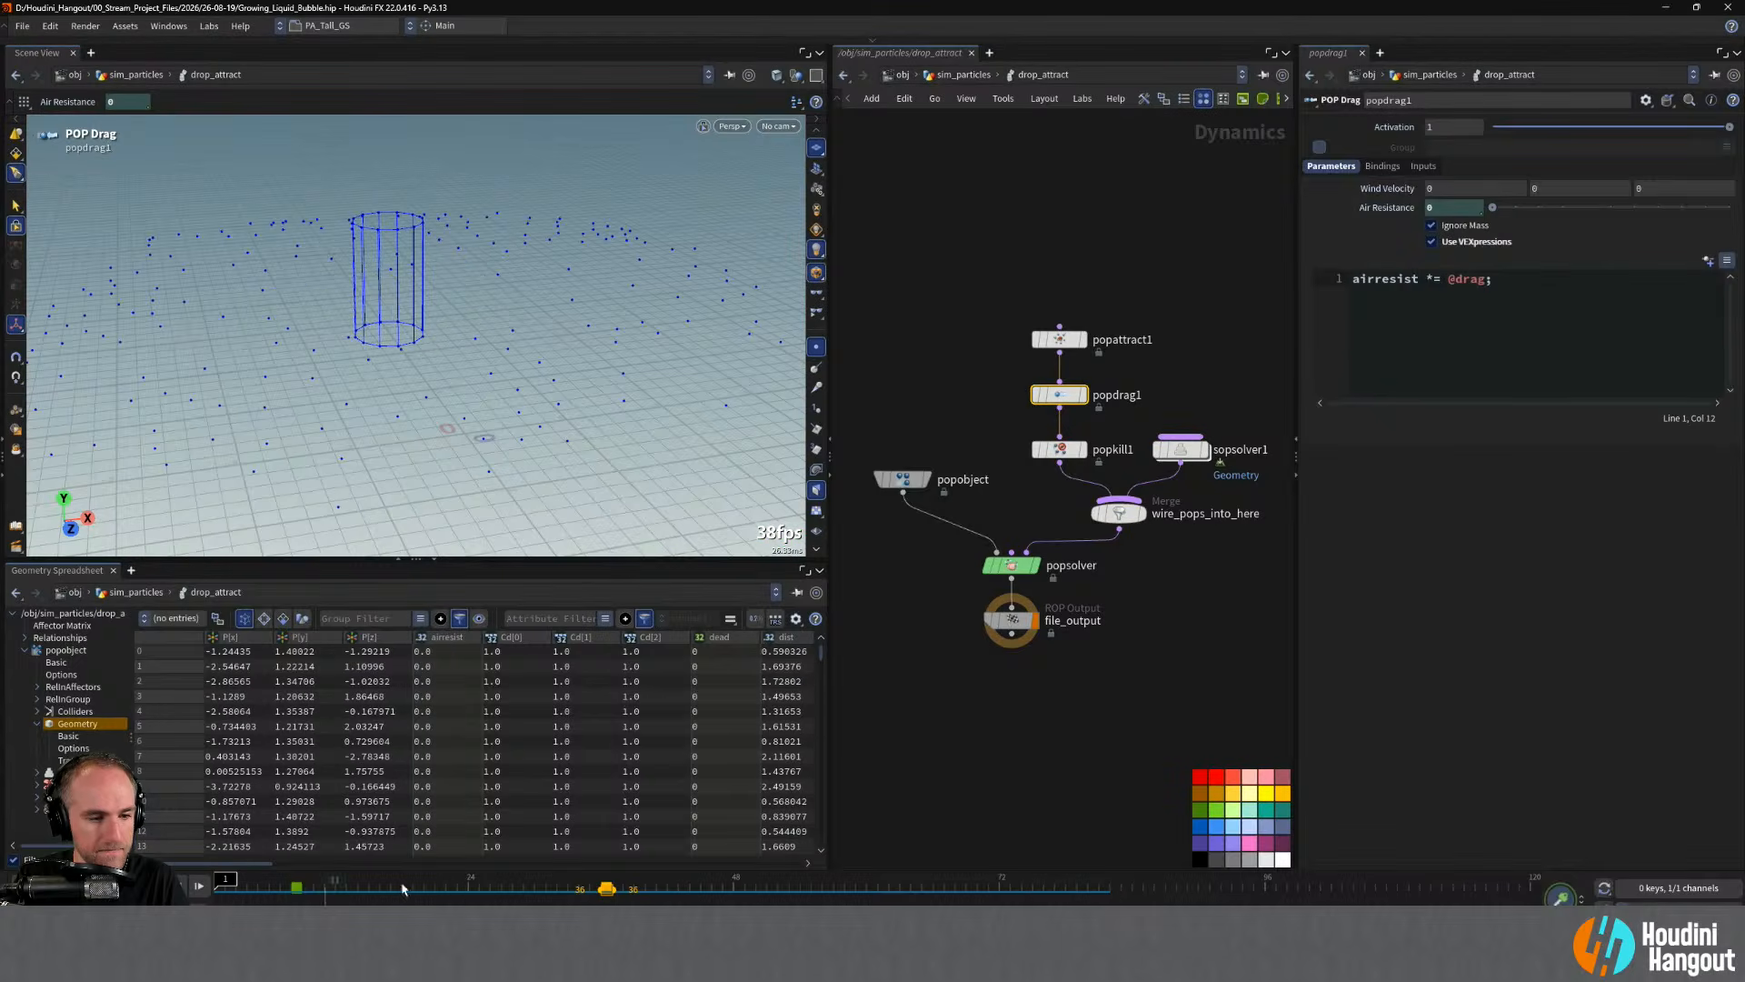
- Set popdrag1's Air Resistance animation curve to linear() and replay the simulation from frame 1 at the sim_particles level
middle_click(1381, 207, "shift")
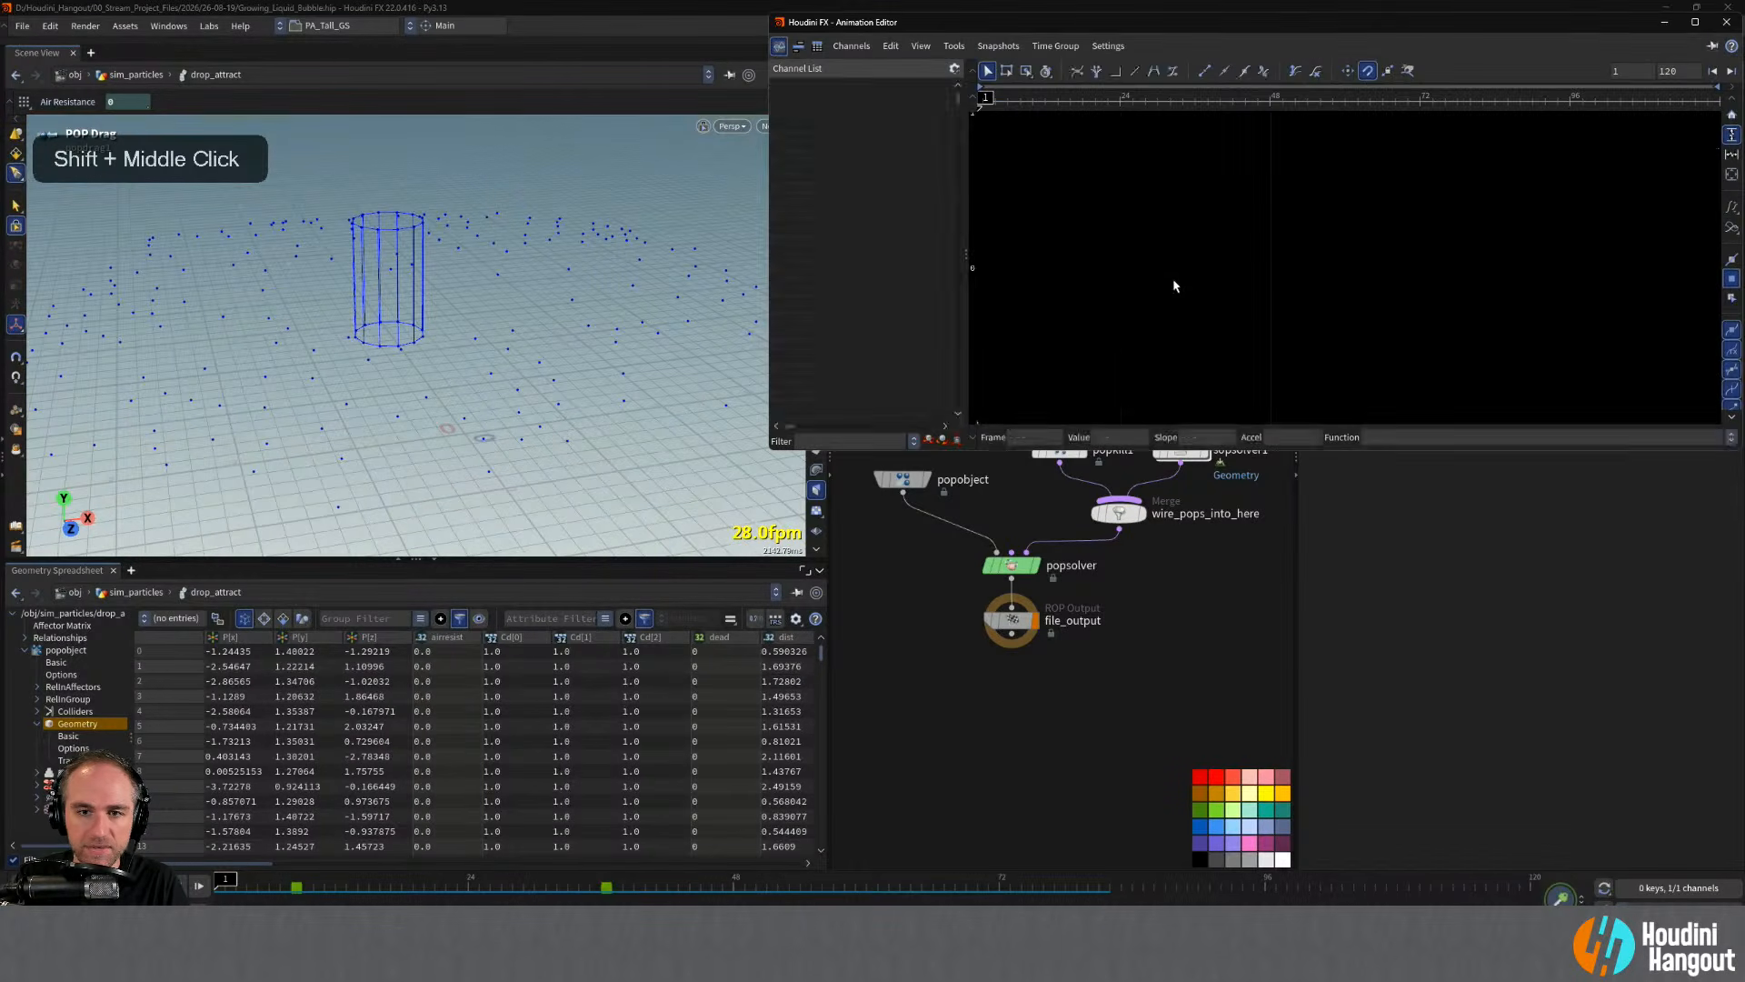
left_click(1730, 437)
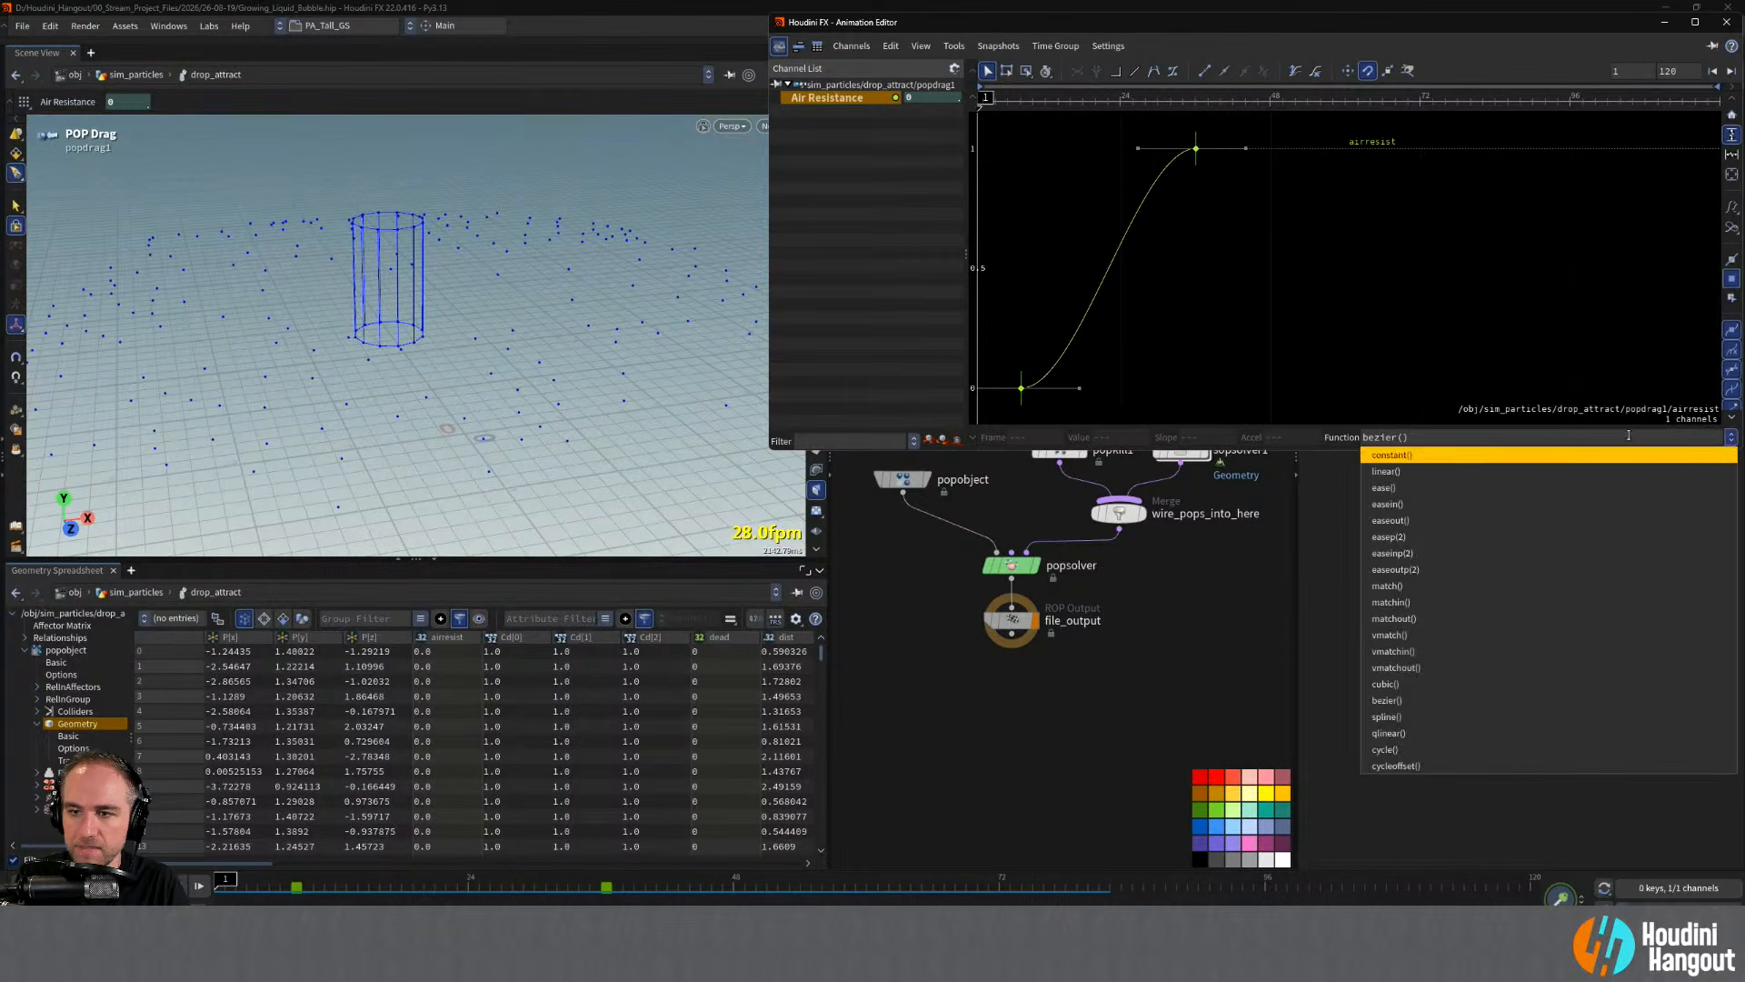
left_click(1454, 471)
left_click(1726, 21)
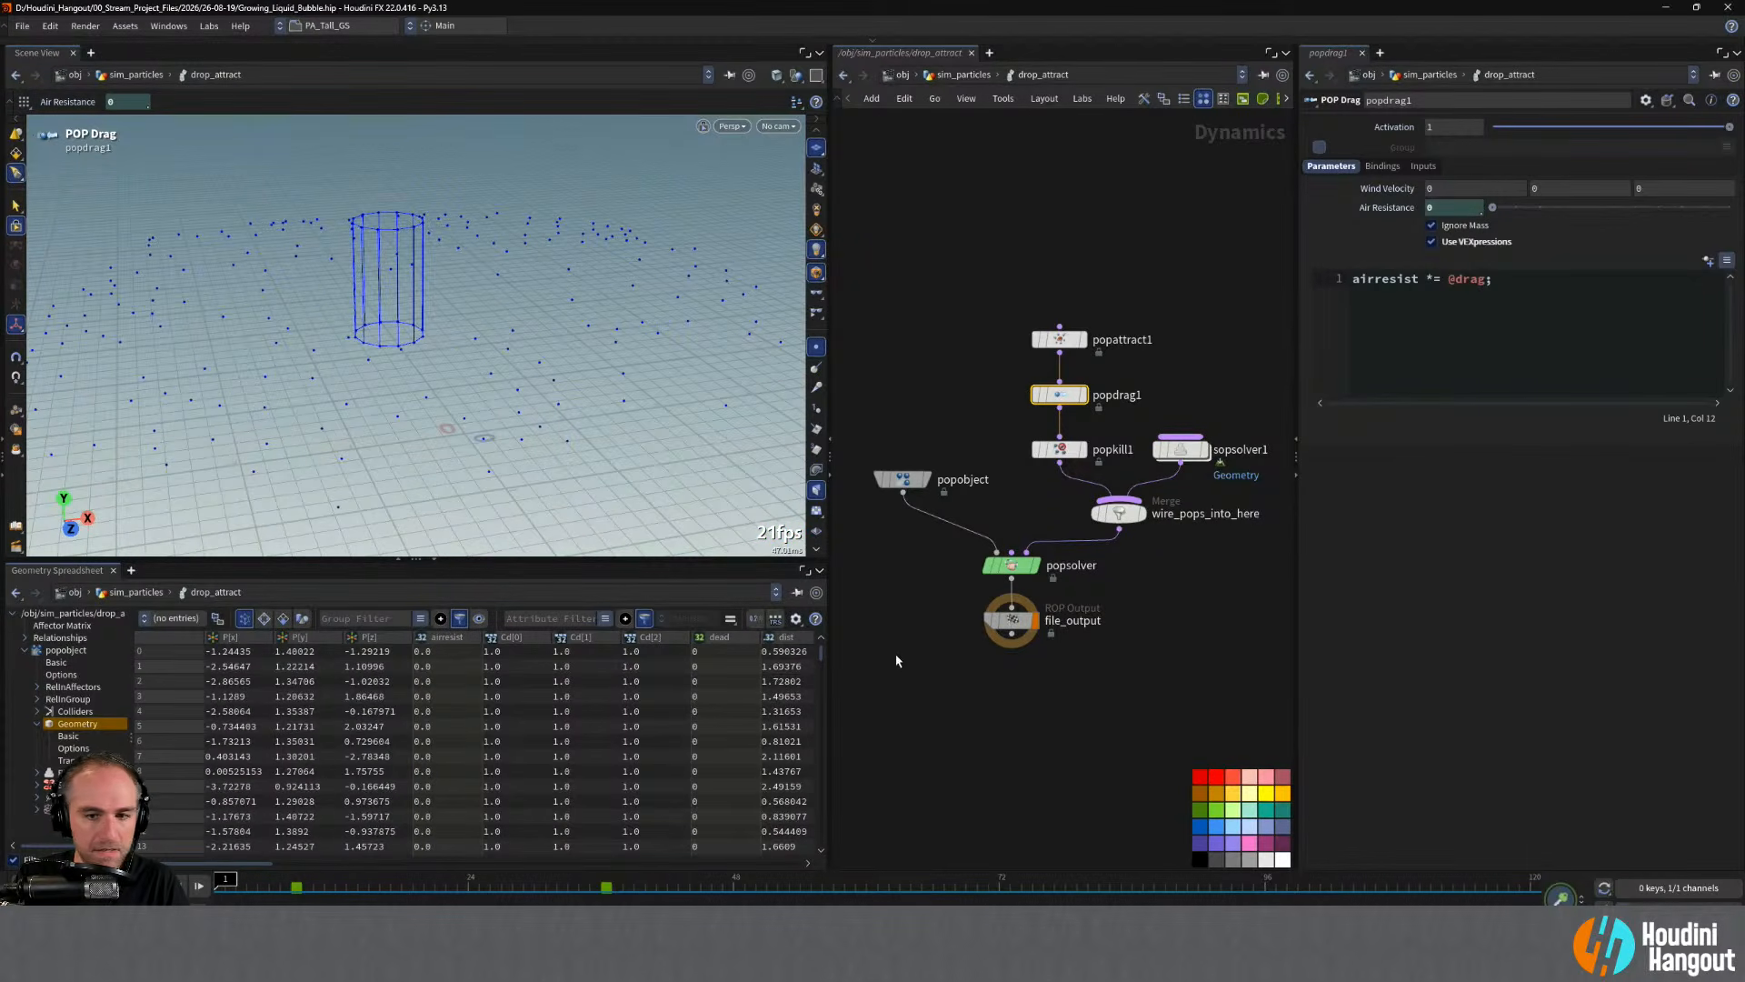
key("u")
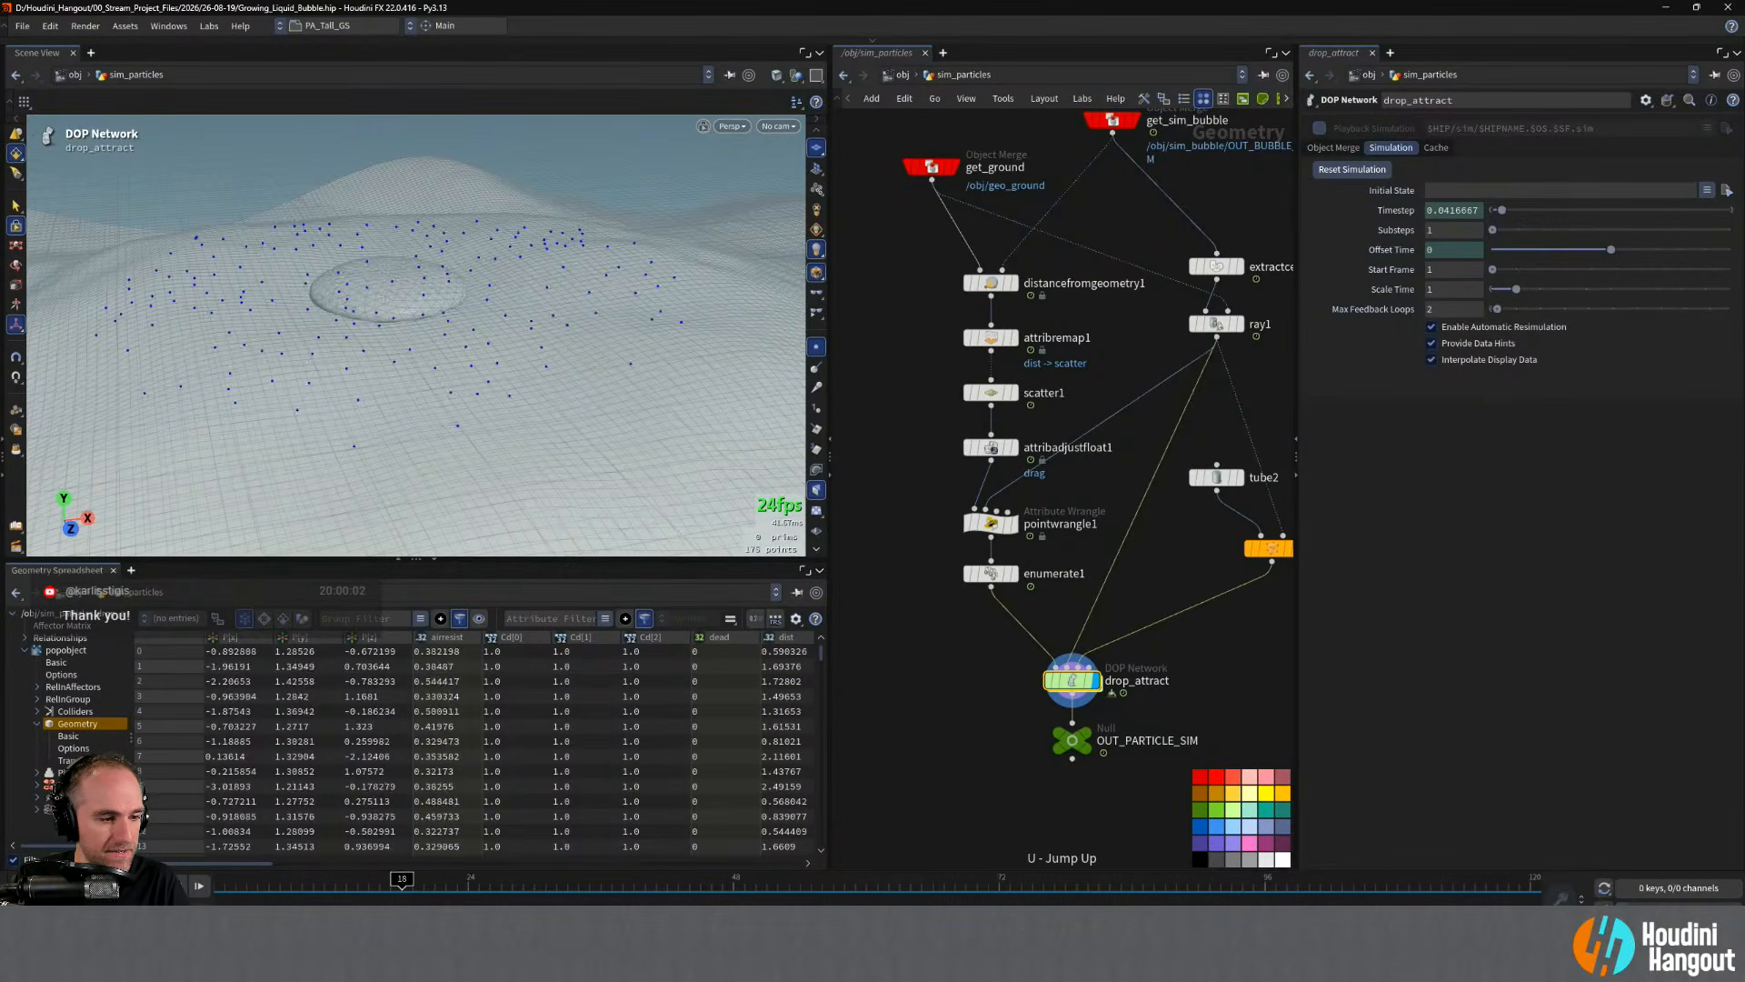
key("ctrl+Up")
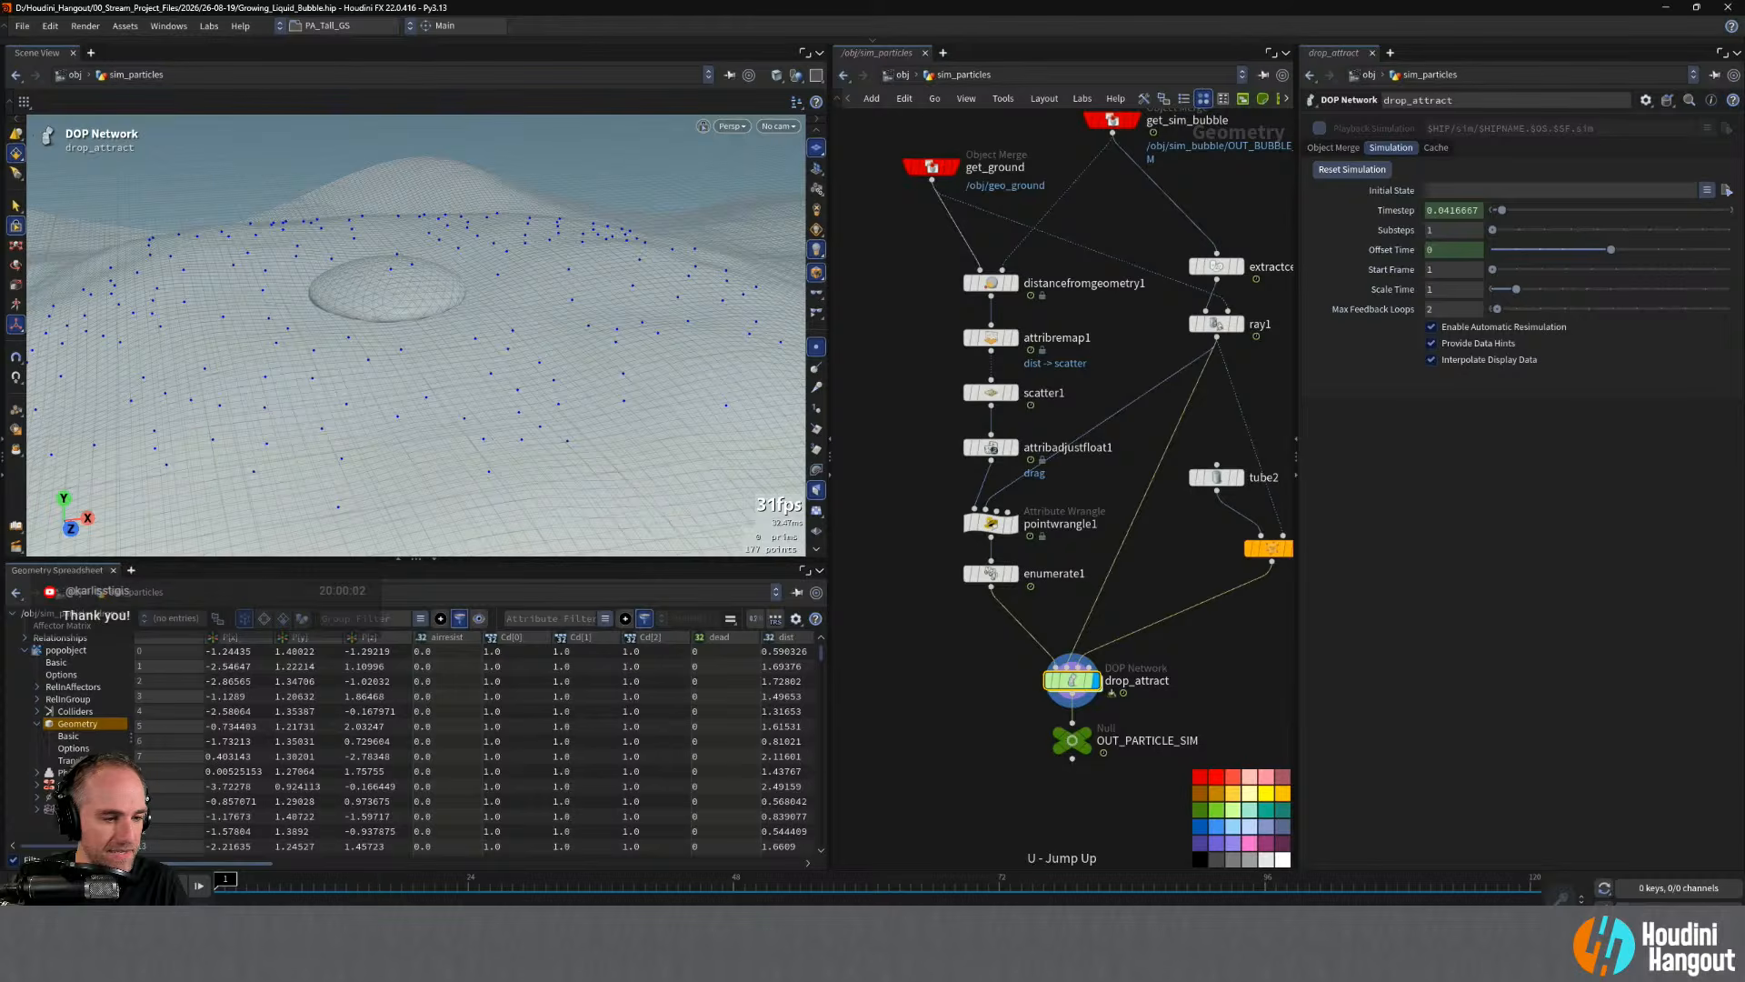
- Inside drop_attract, move popdrag1's Air Resistance curve keys to frame 1 and frame 24, and replay the simulation
double_click(1072, 681)
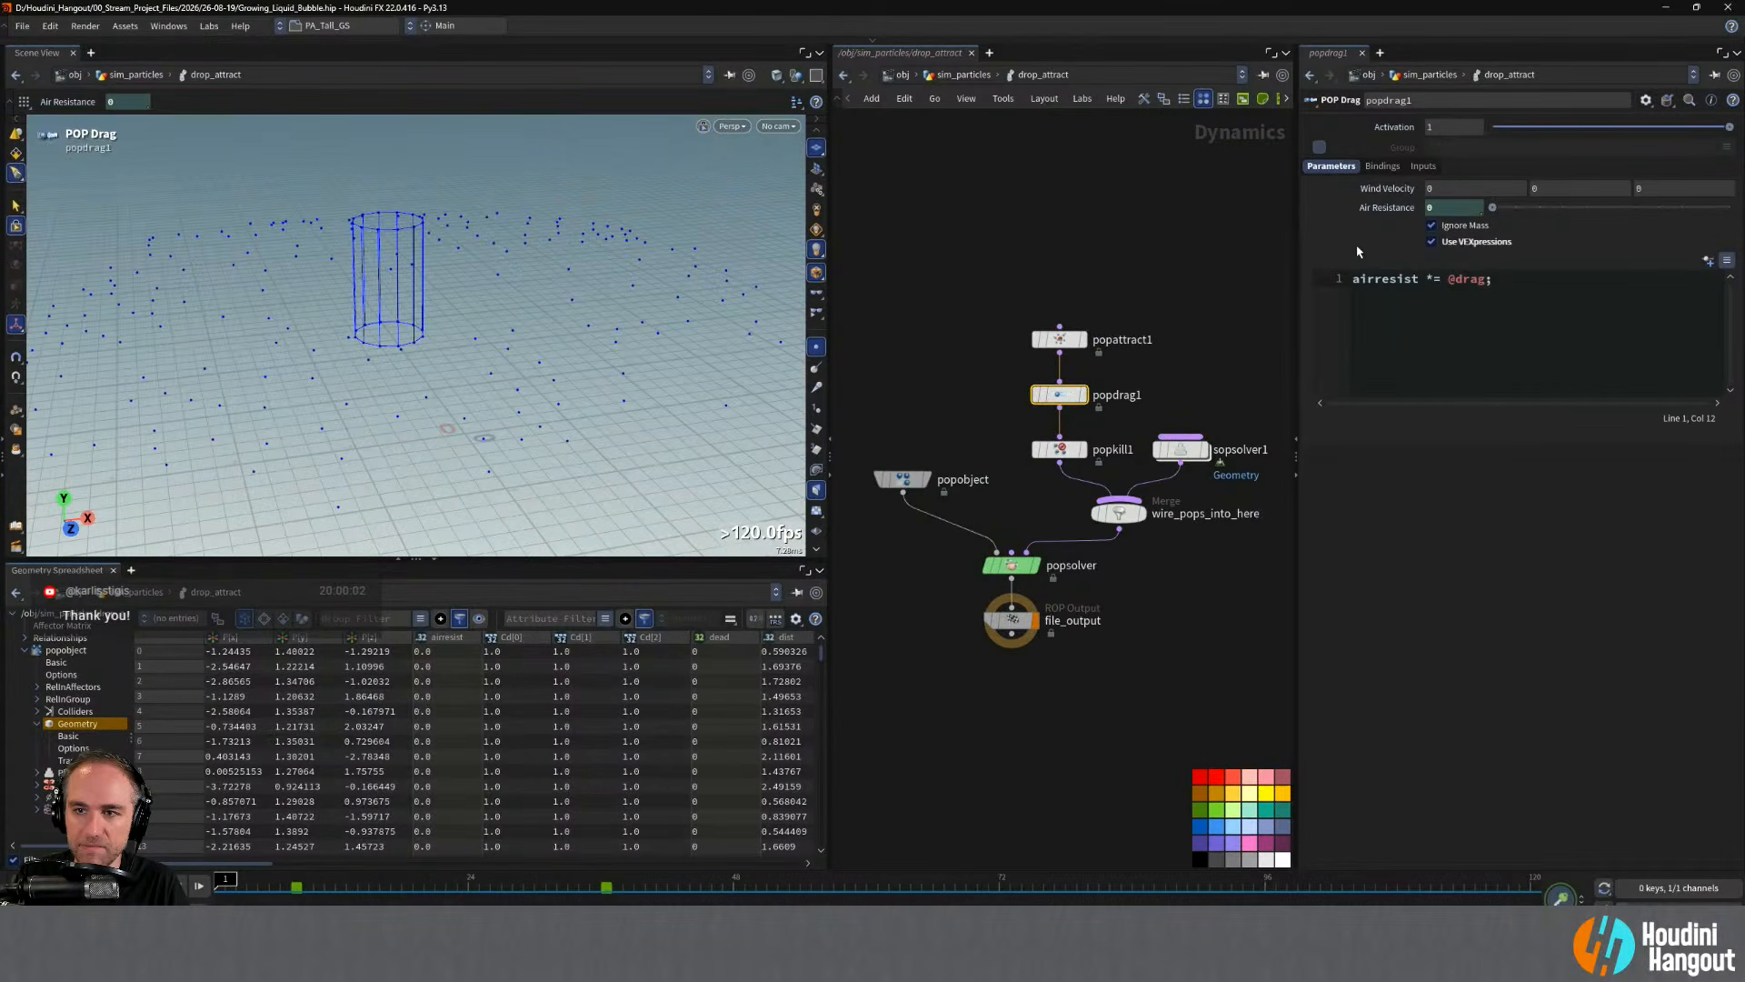
middle_click(1386, 207, "shift")
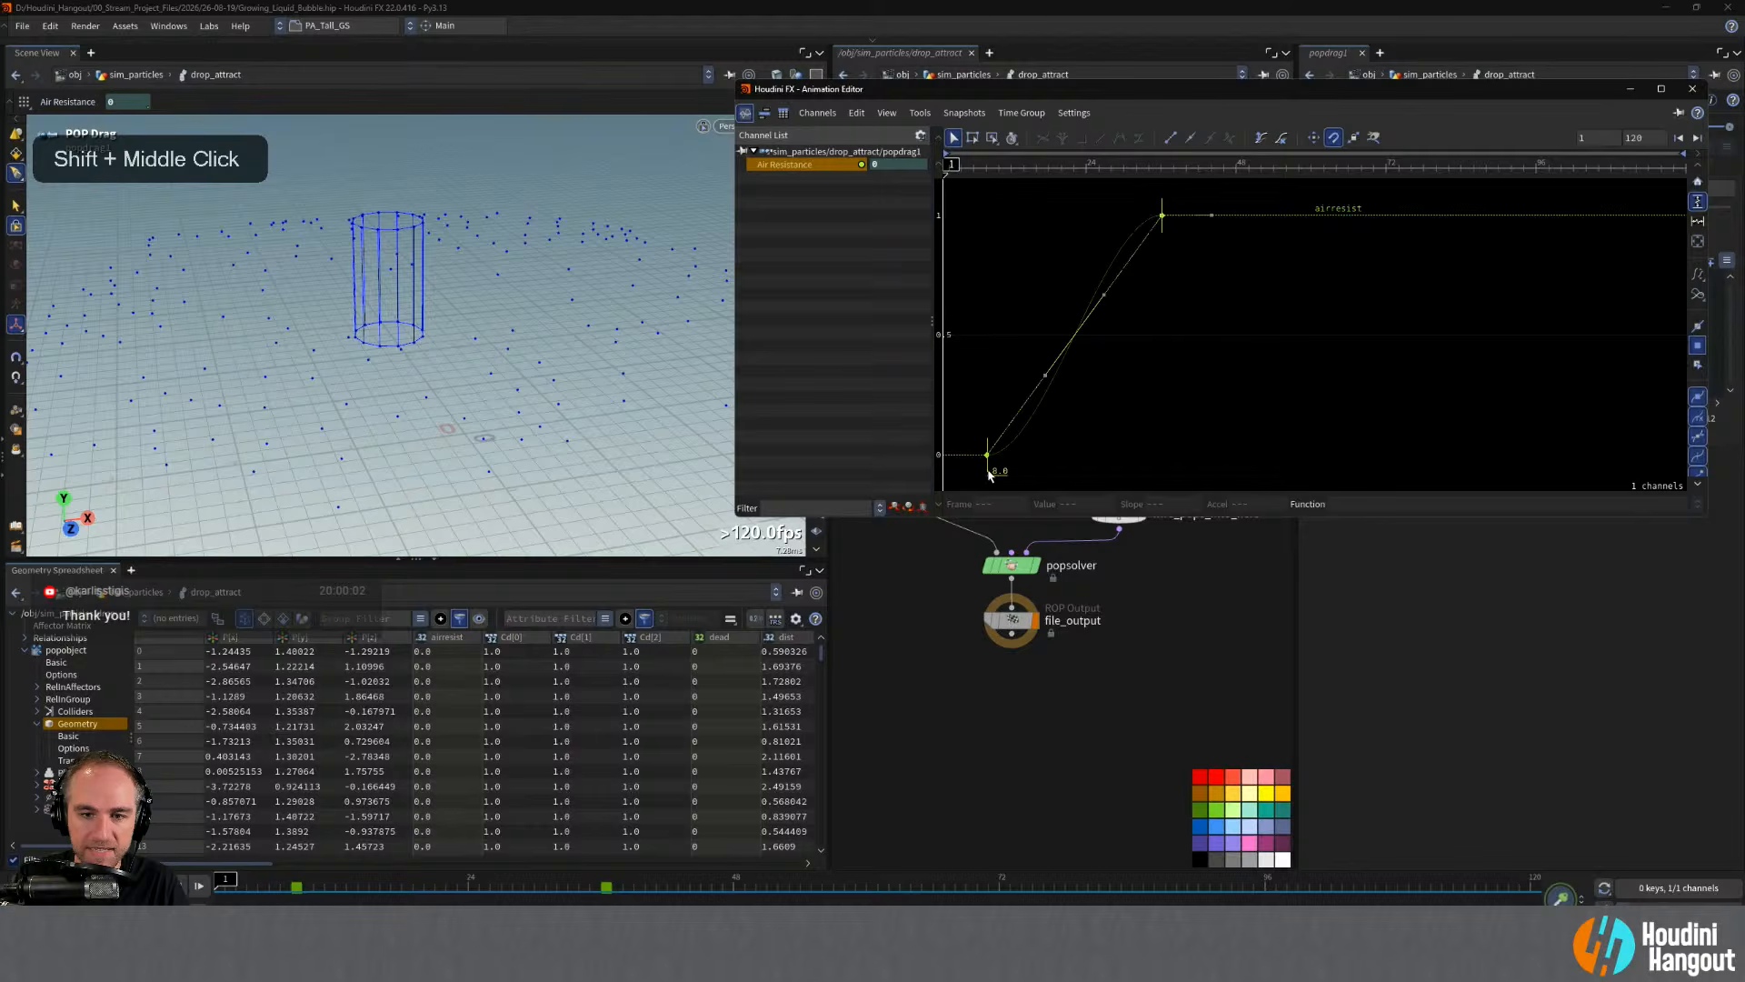
left_click_drag(989, 473, 946, 473)
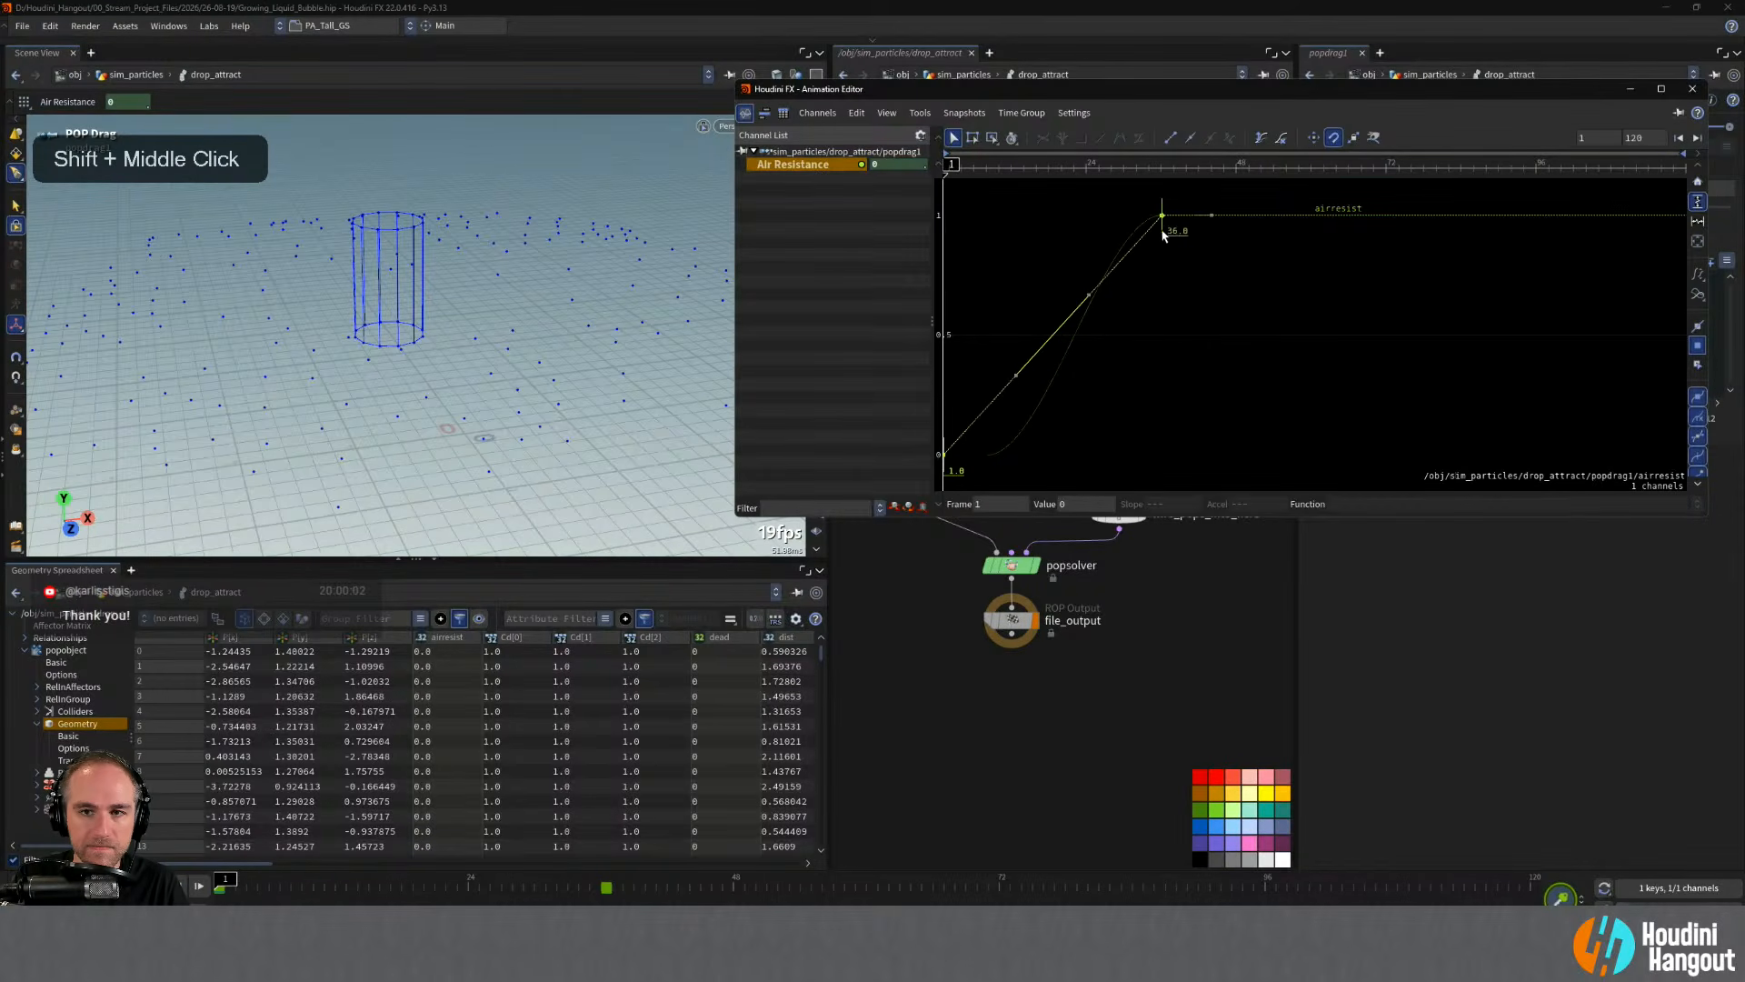
left_click_drag(1163, 218, 1087, 227)
left_click(150, 886)
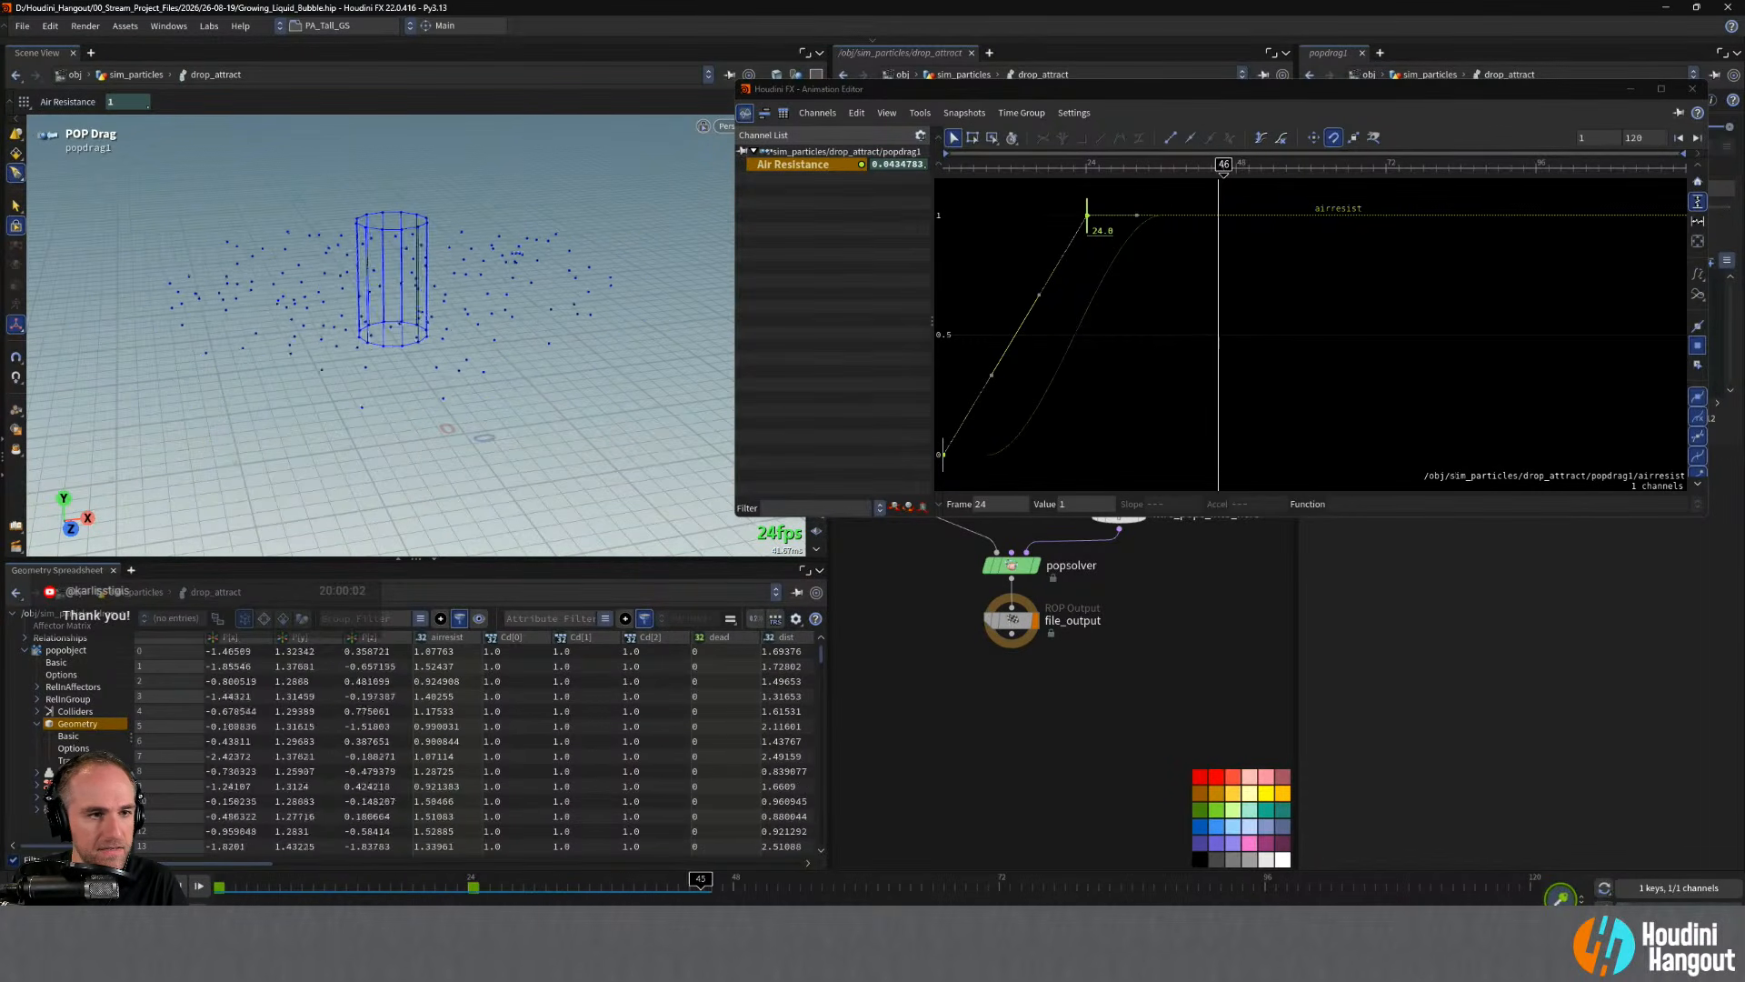
left_click(1666, 88)
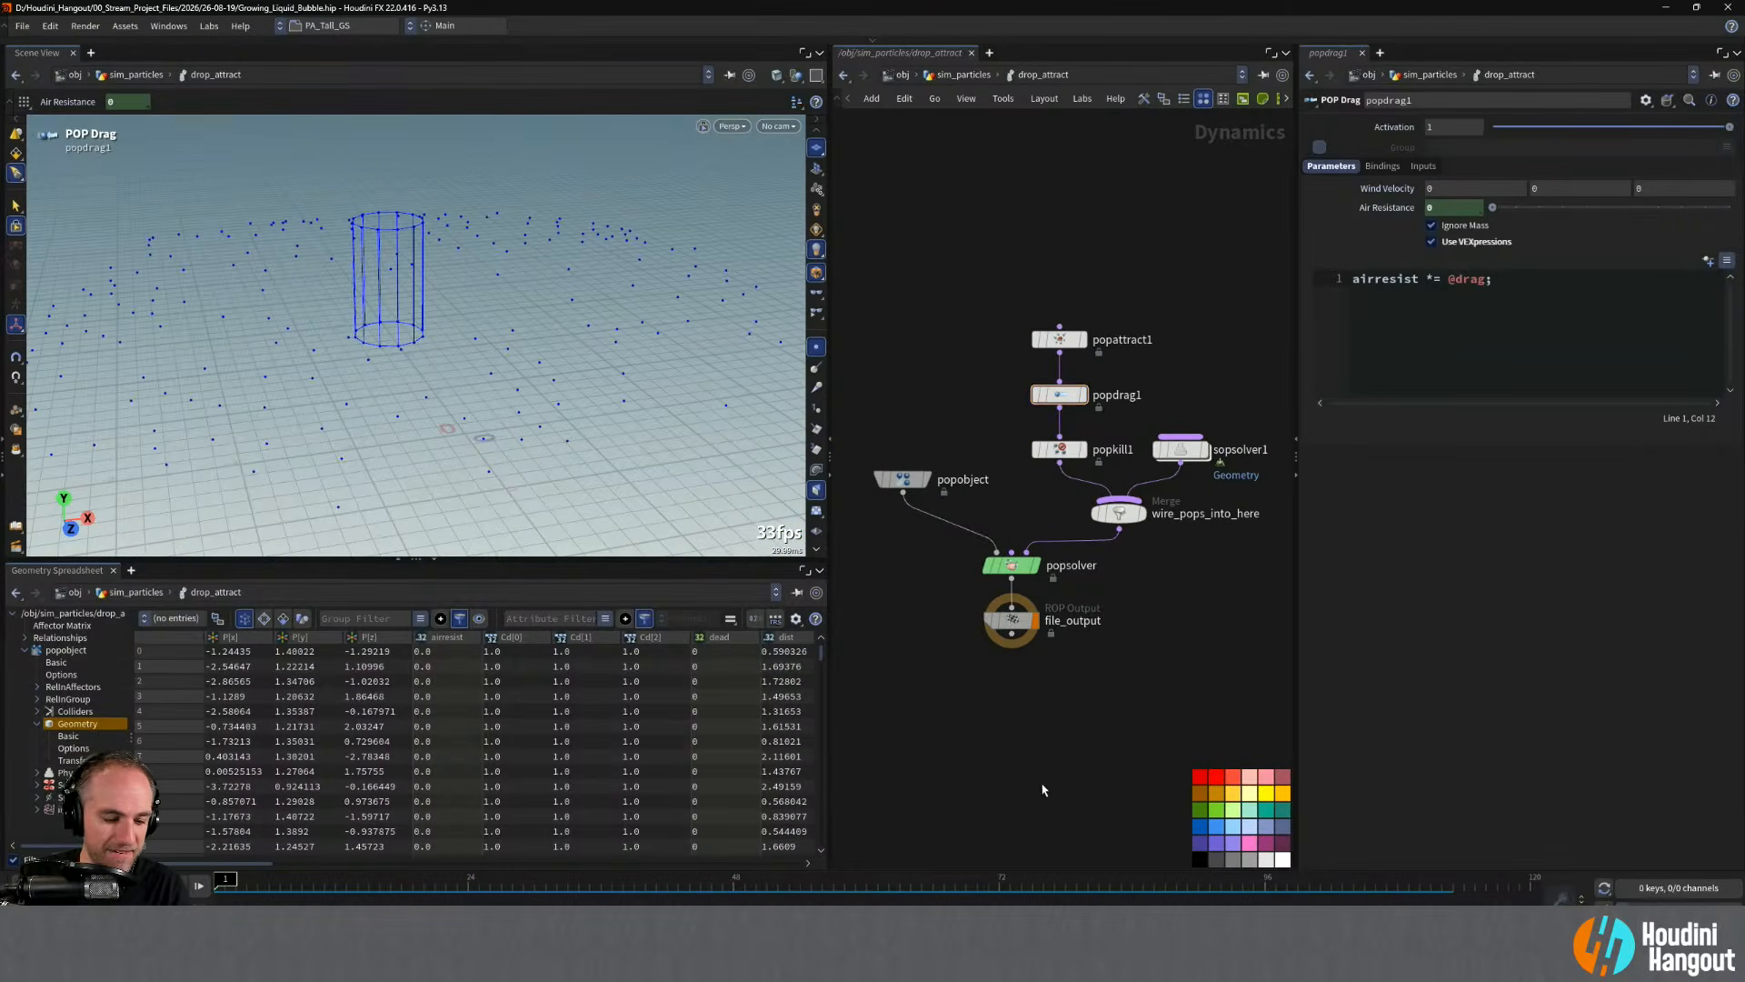
- Return to the sim_particles network and save the scene file
key("u")
key("ctrl+s")
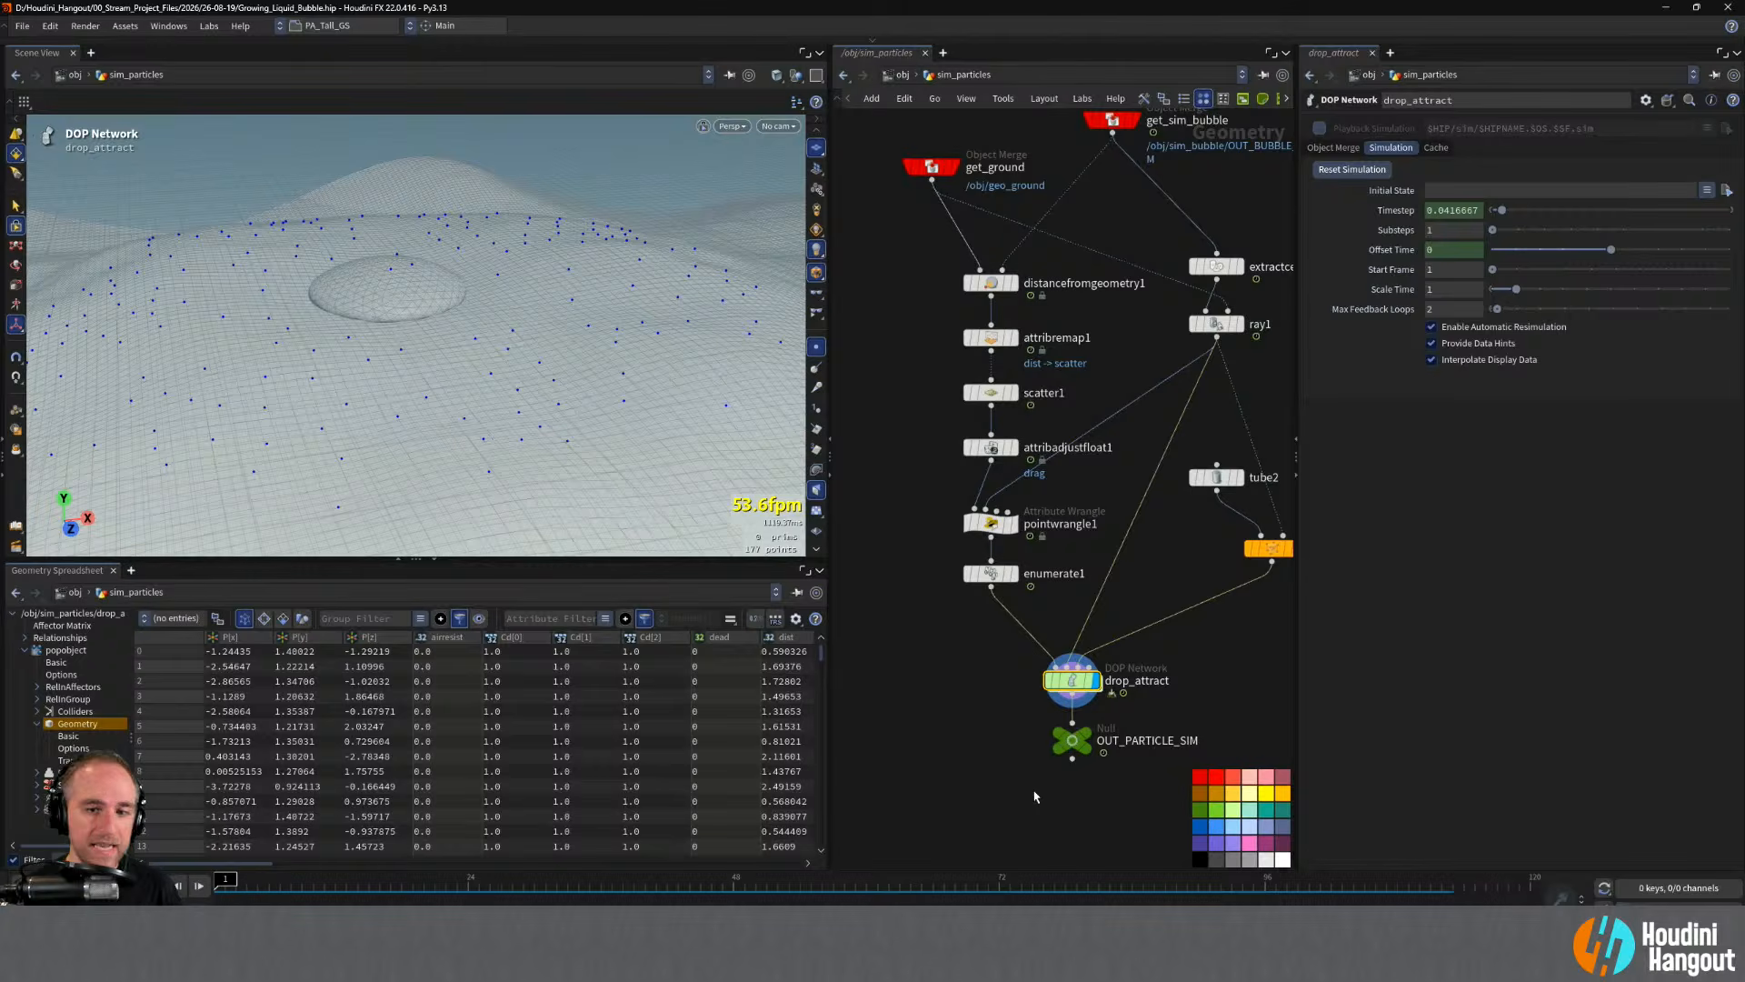
key("ctrl+s")
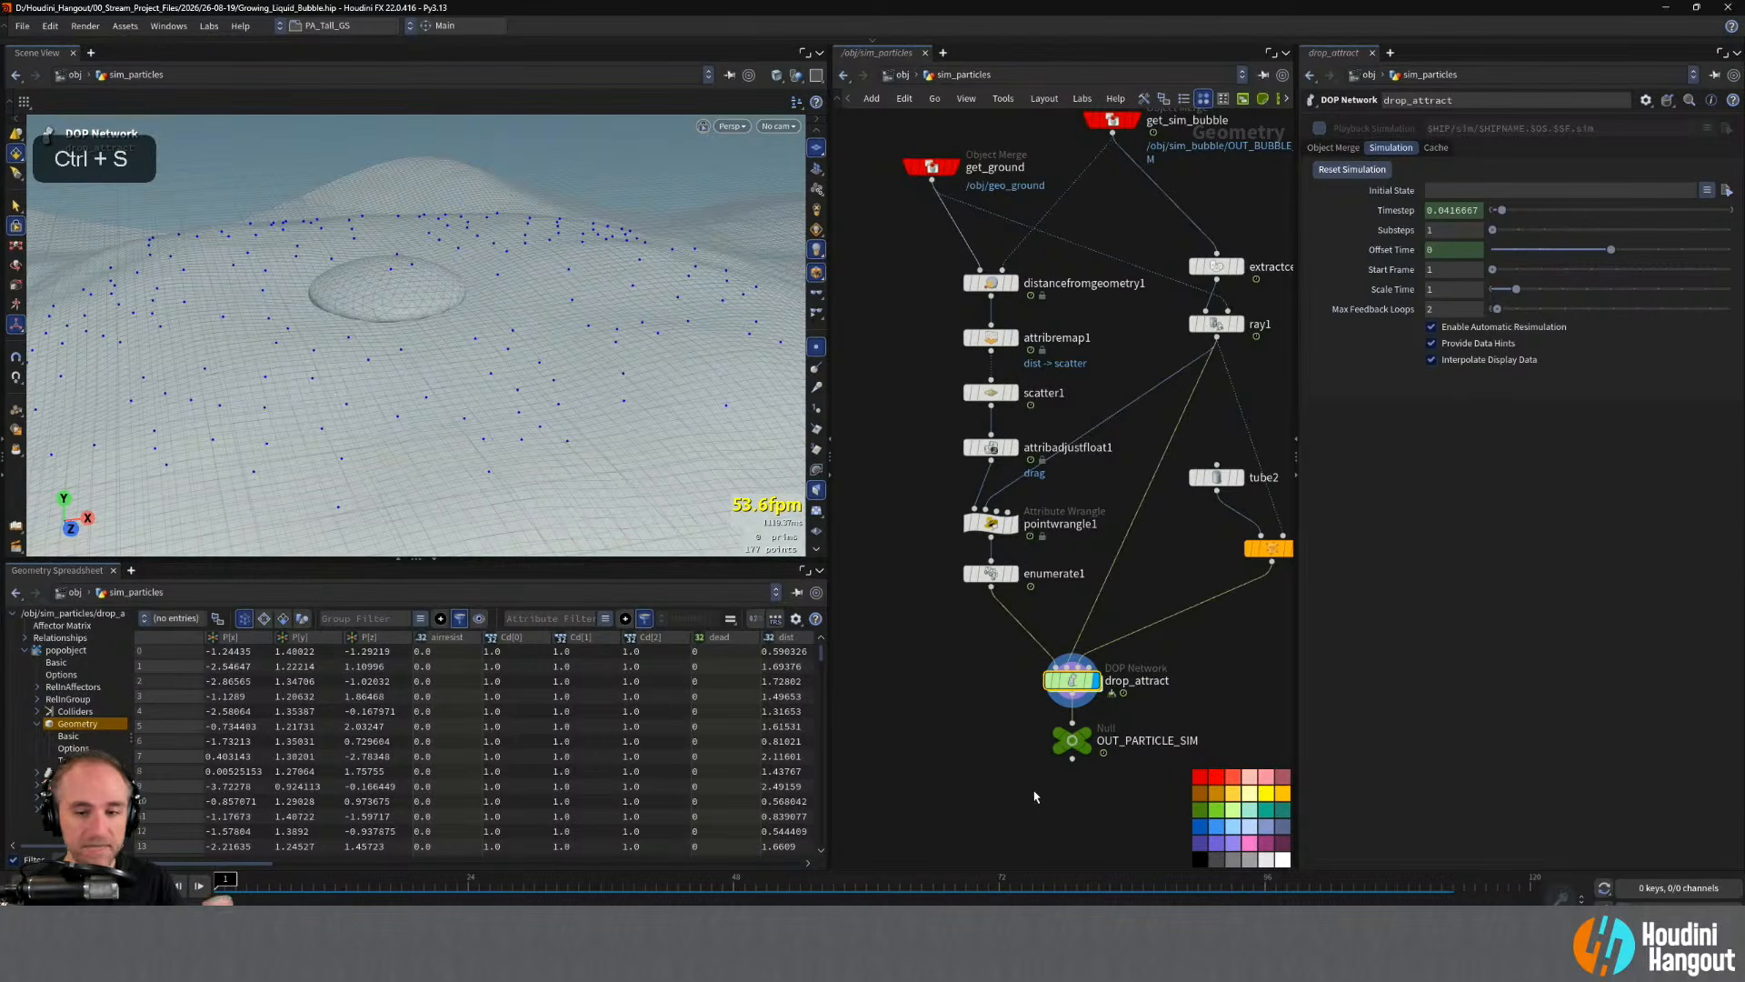